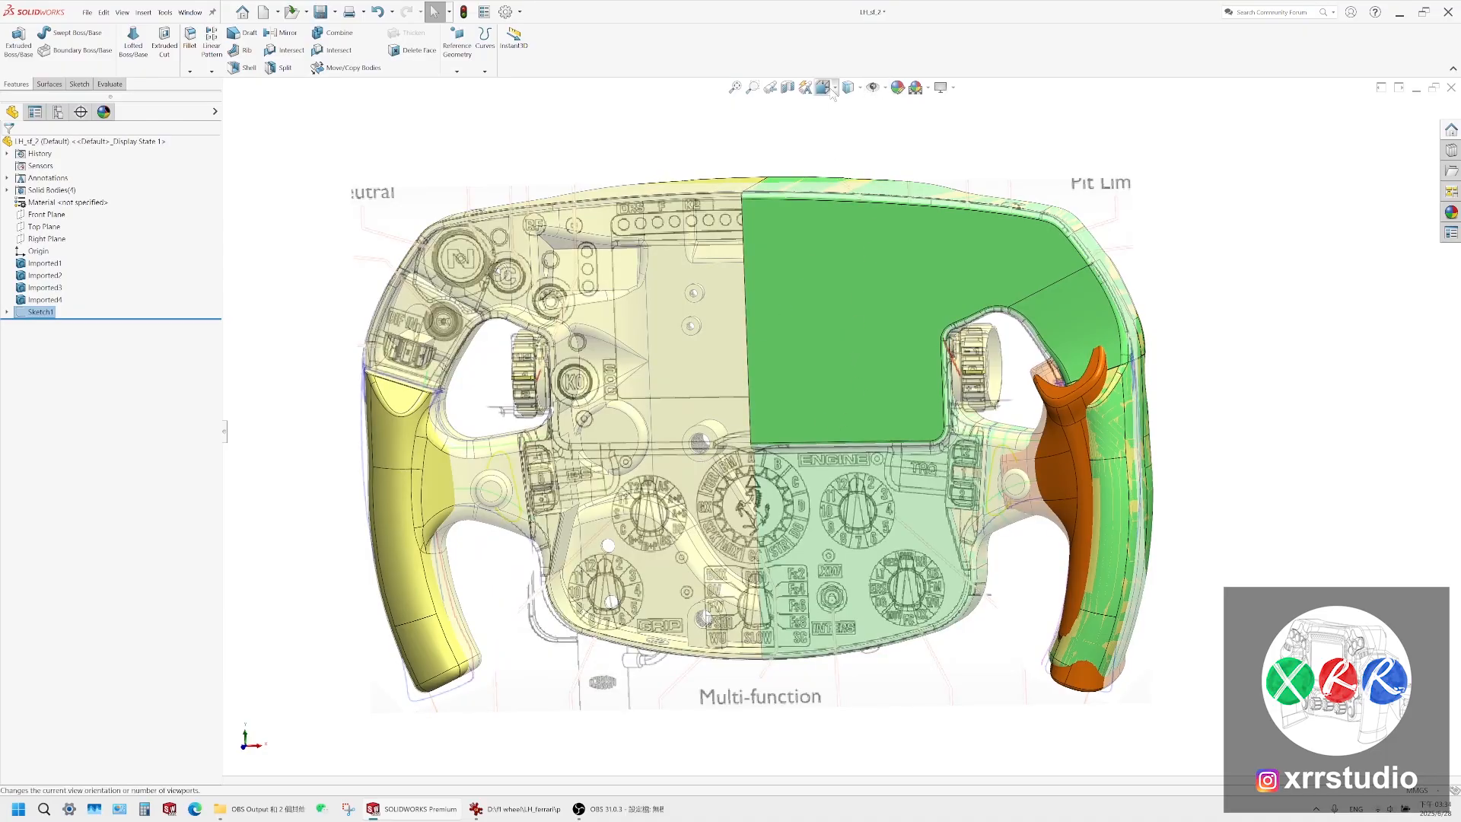
Fit the side-view reference picture to the steering wheel's grip in the Right view, accept it and exit the sketch
click(847, 87)
click(861, 143)
scroll(867, 689, down, 2)
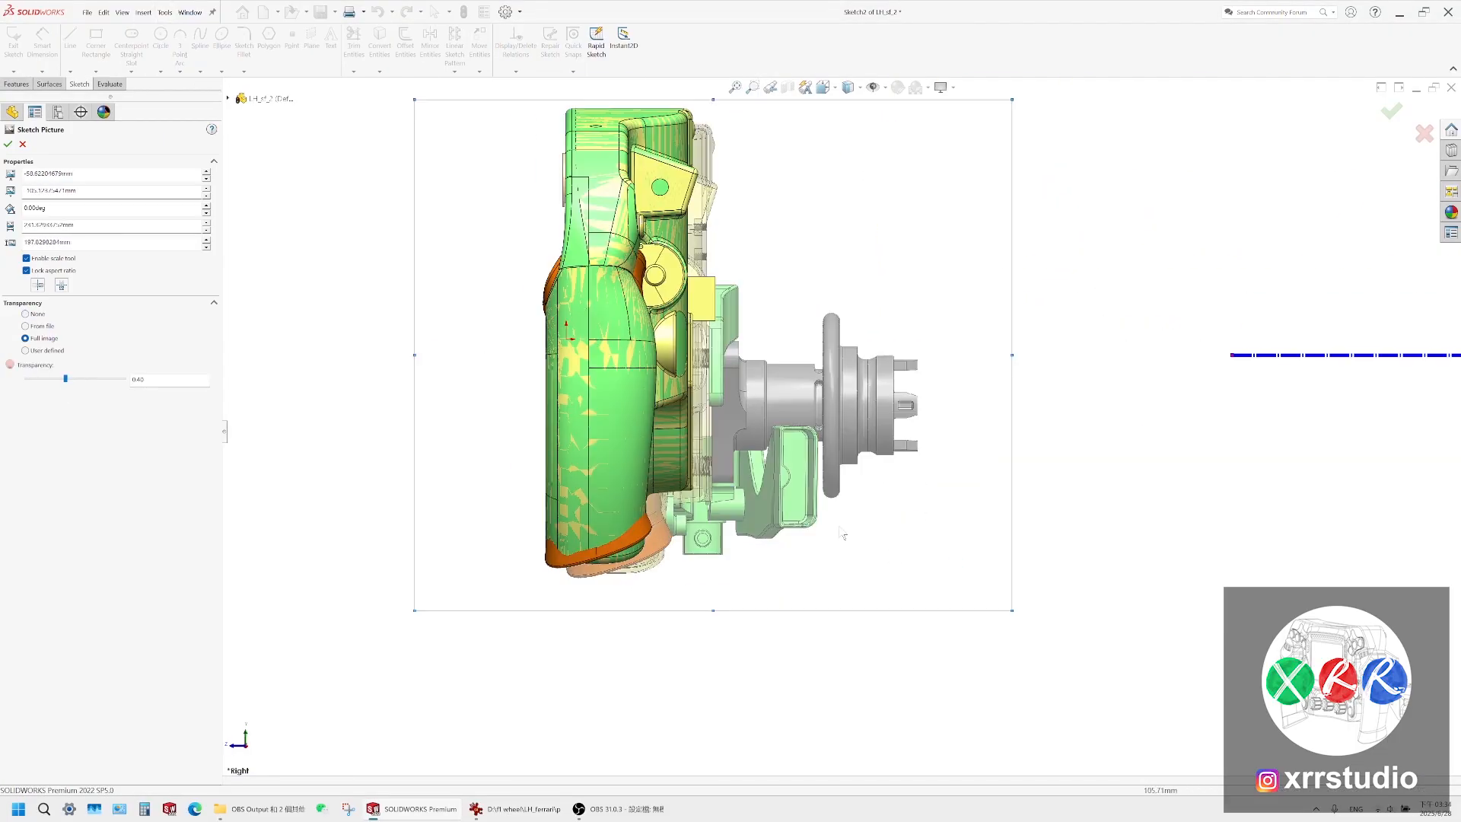
scroll(894, 603, down, 4)
scroll(894, 604, down, 5)
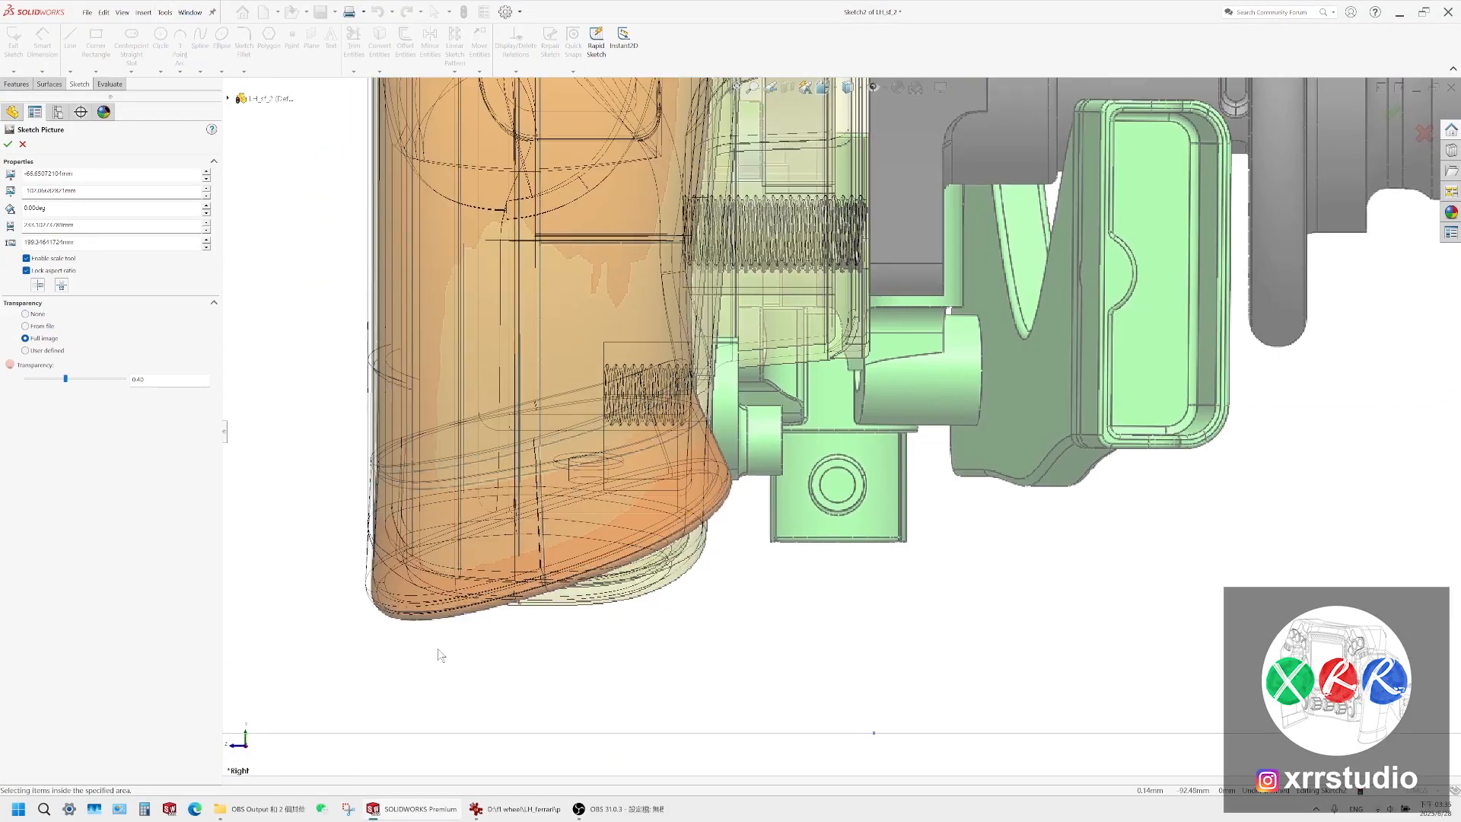
scroll(474, 651, up, 8)
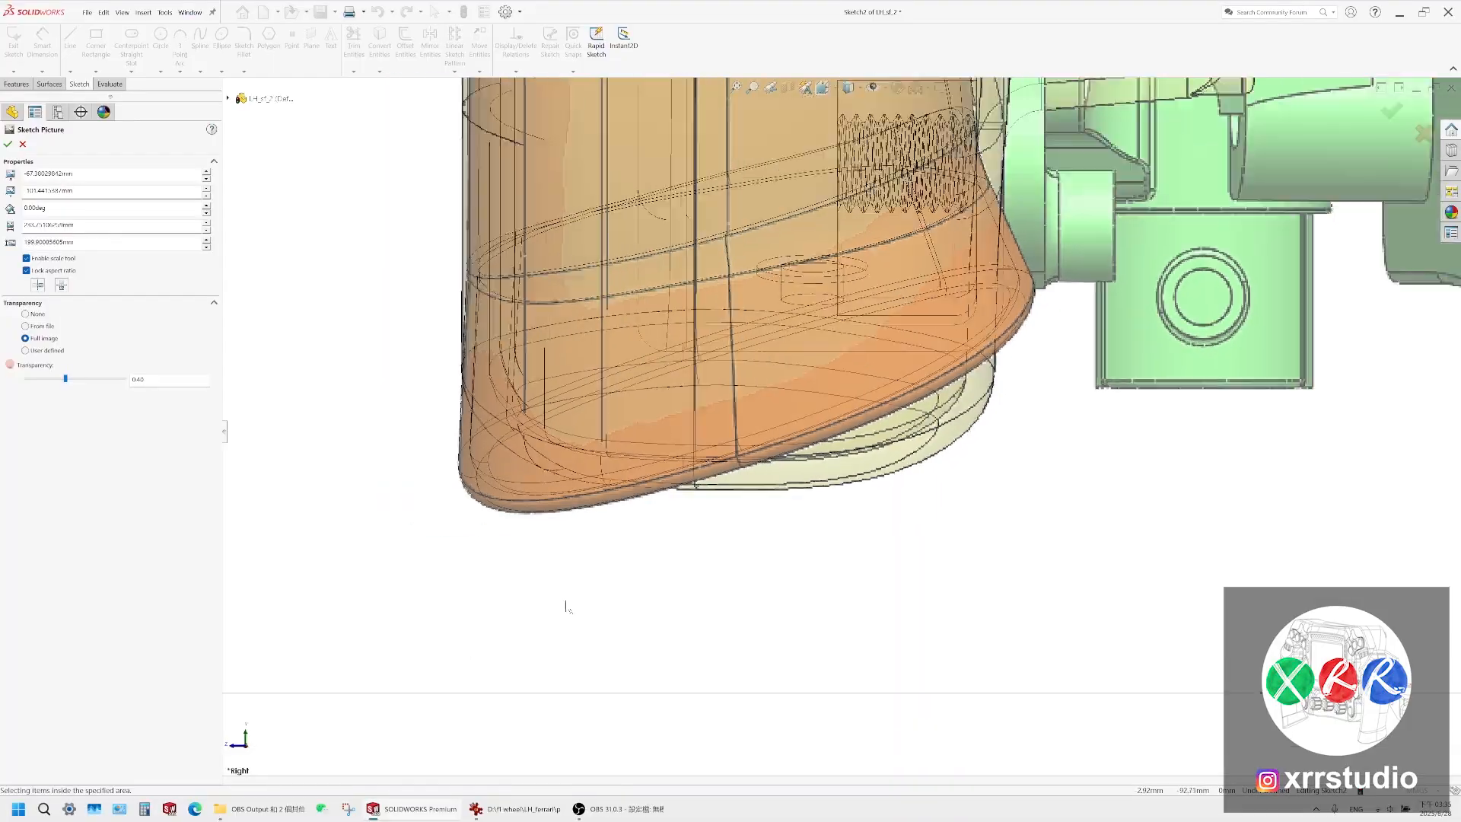
click(7, 144)
click(14, 42)
Check how the front and side reference pictures line up with the wheel model from the front and from angled views
scroll(685, 391, up, 2)
mouse_move(685, 391)
middle_down()
mouse_move(807, 167)
mouse_move(819, 231)
mouse_move(724, 277)
mouse_move(786, 280)
middle_up()
key(ctrl+1)
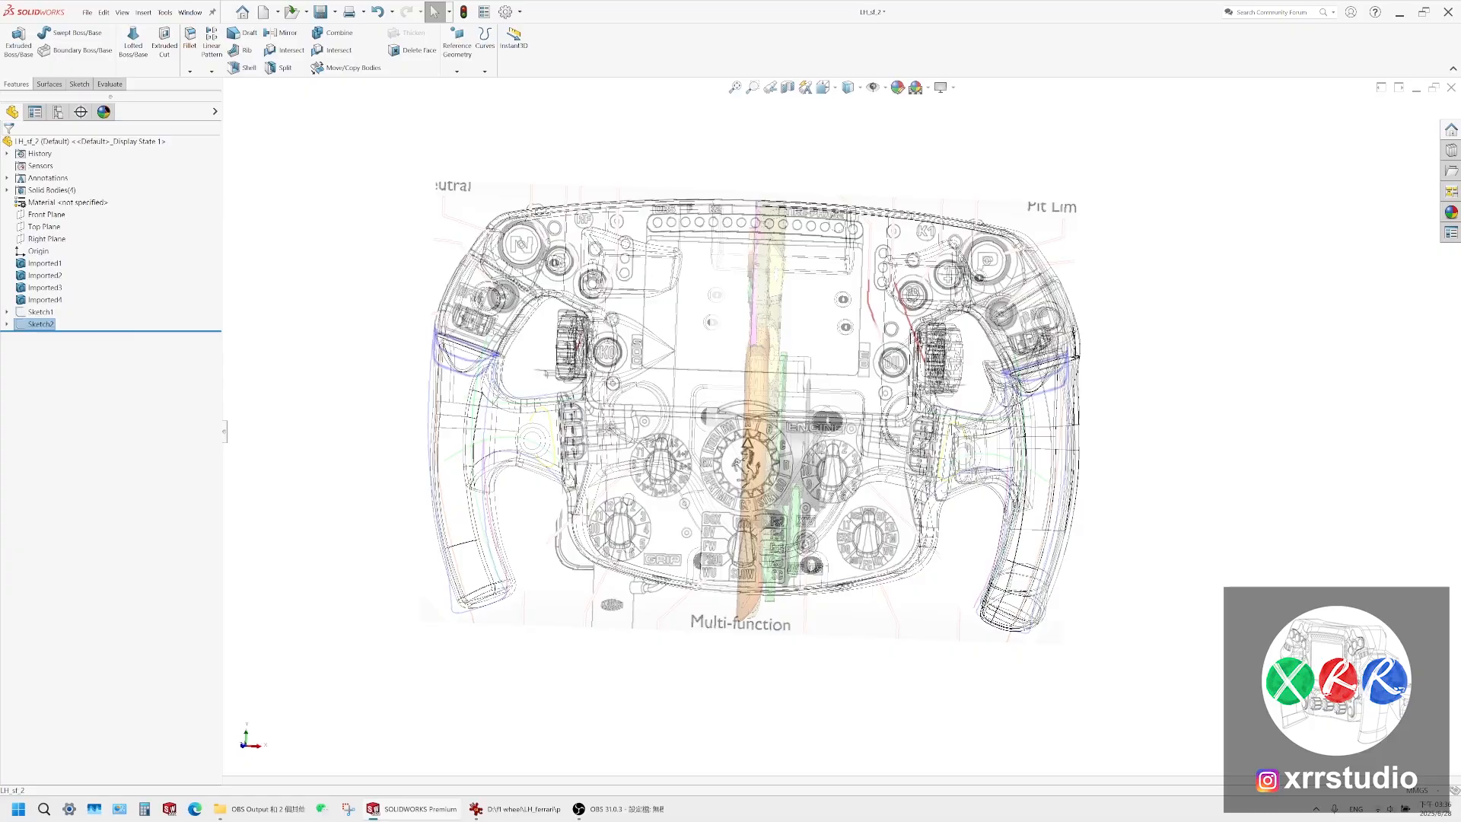
key(ctrl+1)
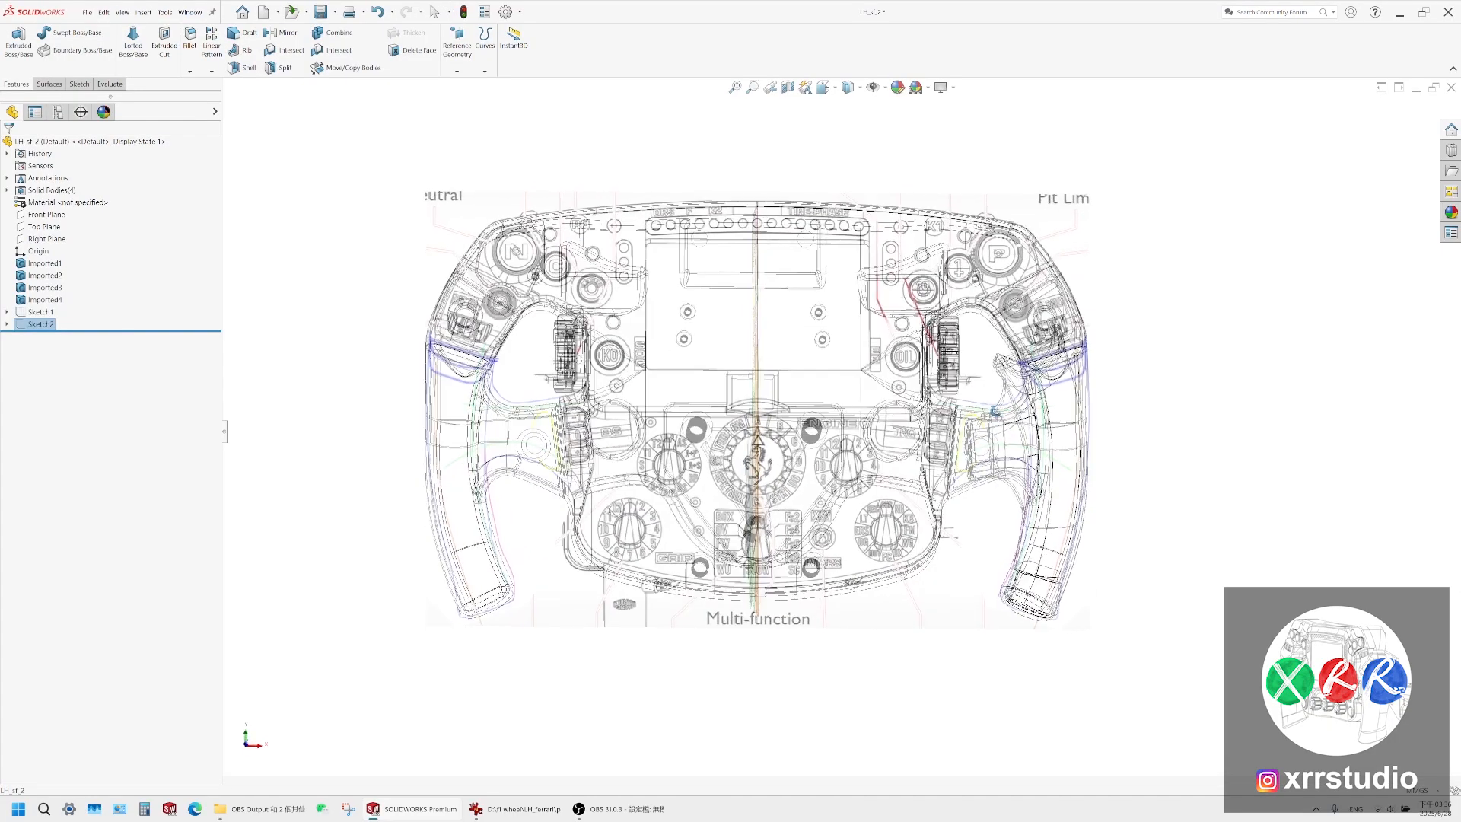
mouse_move(994, 411)
middle_down()
mouse_move(935, 522)
mouse_move(926, 505)
mouse_move(949, 481)
middle_up()
scroll(933, 446, up, 2)
middle_drag(891, 392, 966, 387)
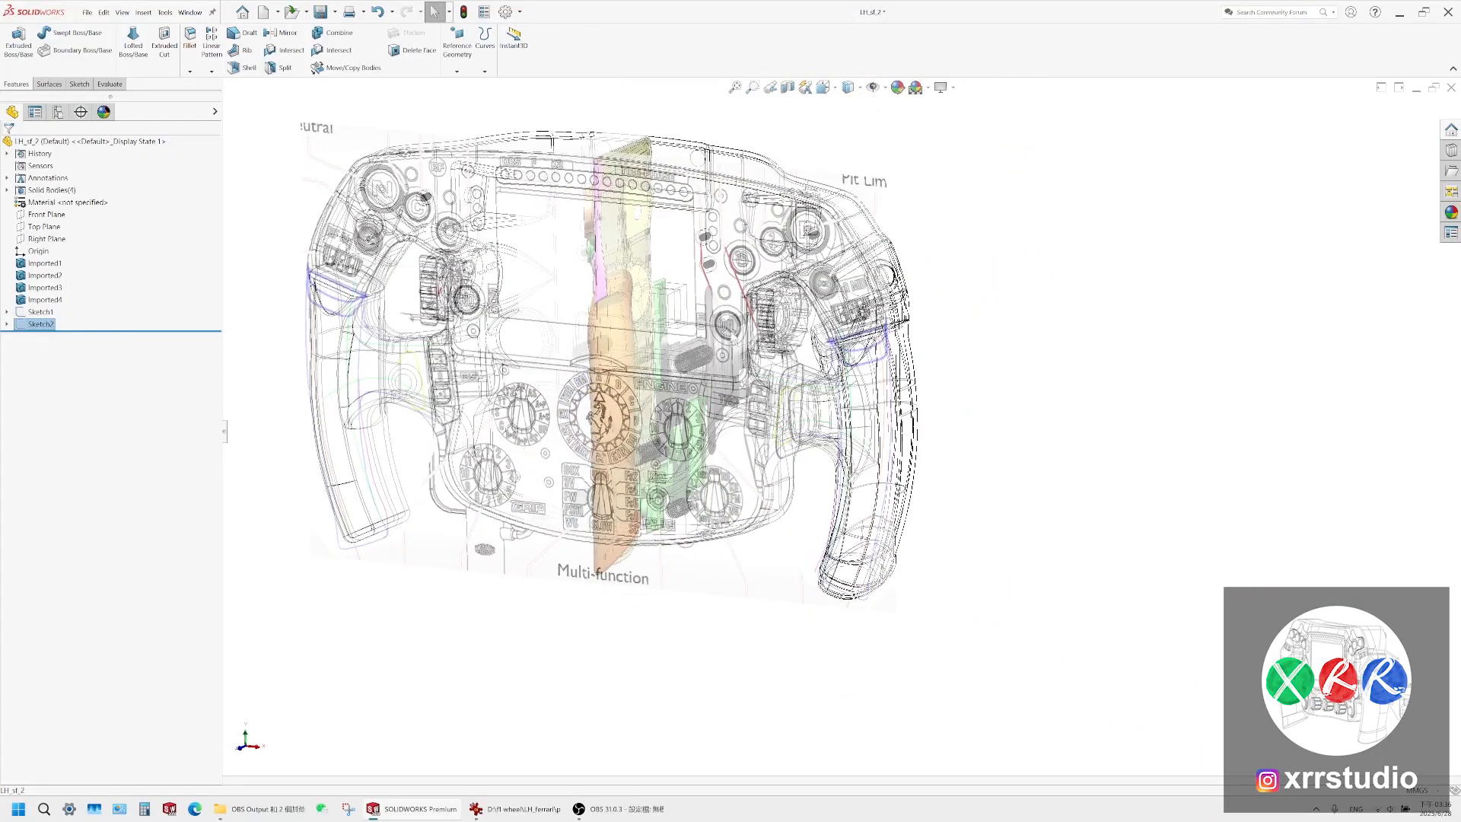
Rename the front-view picture sketch, Sketch1, as a long row of 1s
click(55, 313)
click(55, 312)
text(1111111111111111111111111111111111111111)
key(Return)
Rename the side-view picture sketch, Sketch2, as a long row of 2s
click(50, 325)
double_click(51, 325)
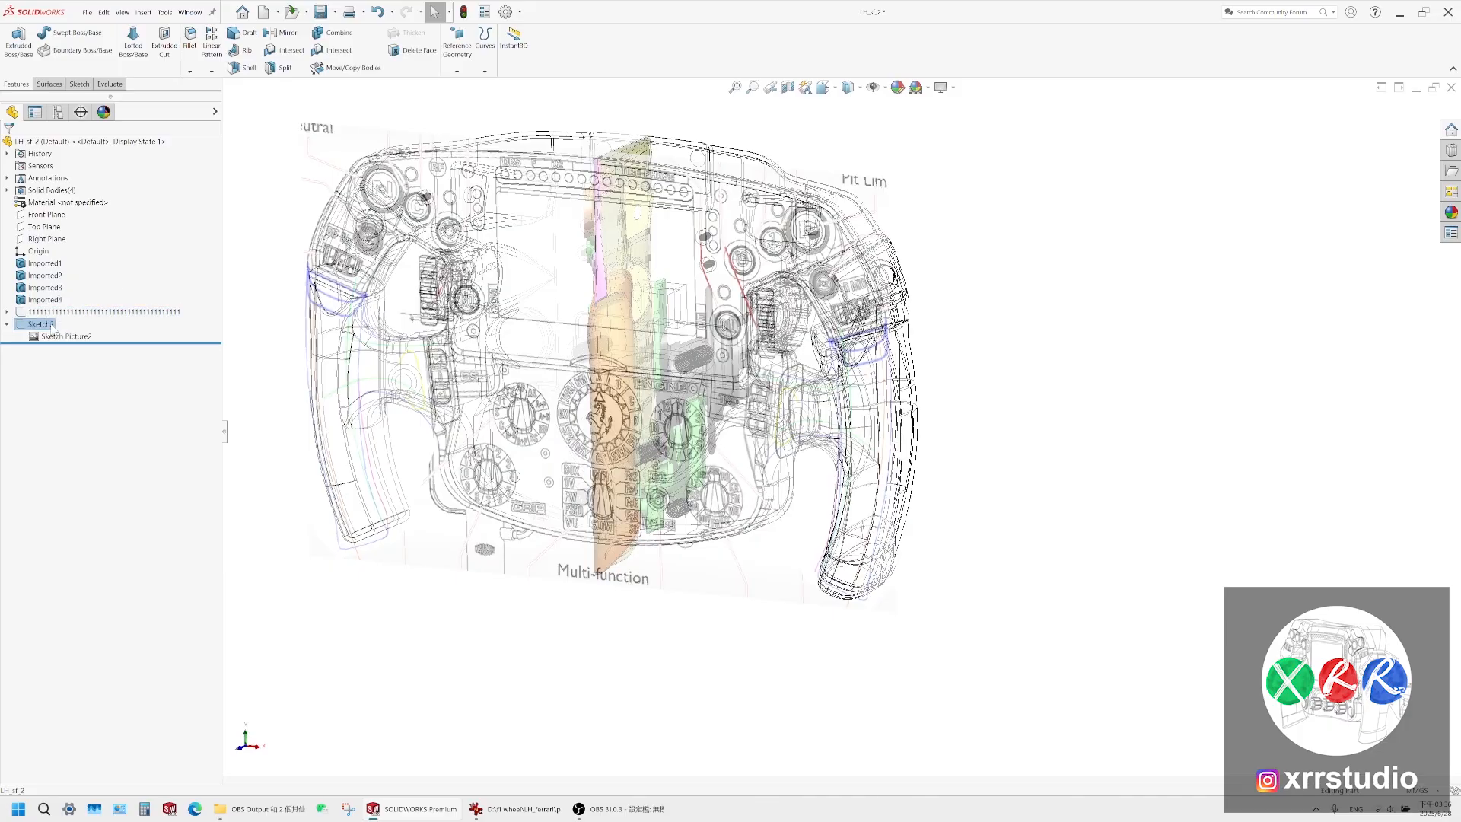
key(F2)
text(1111111111111111111111111111111111111)
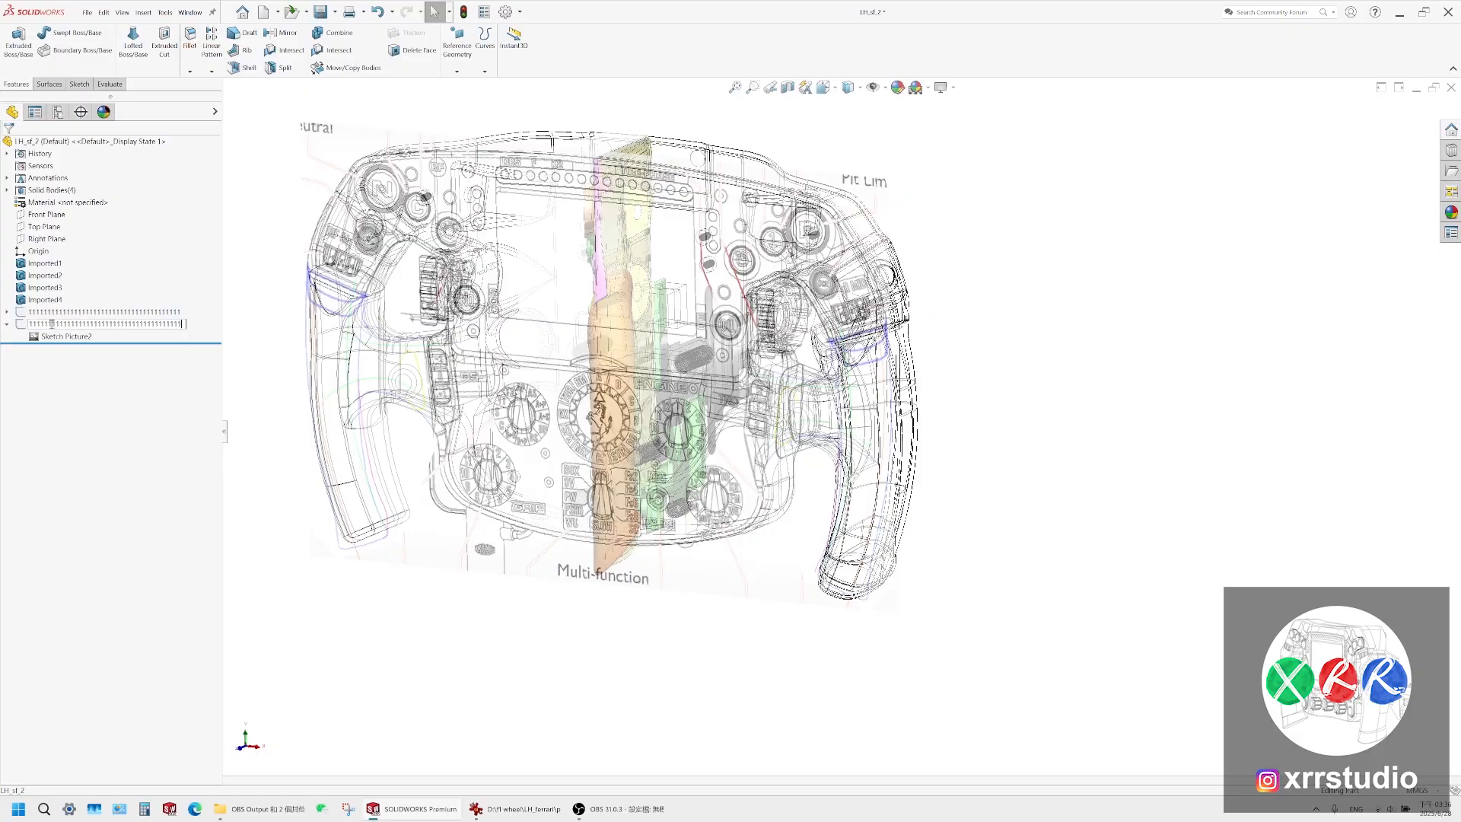
key(Return)
text(22222222)
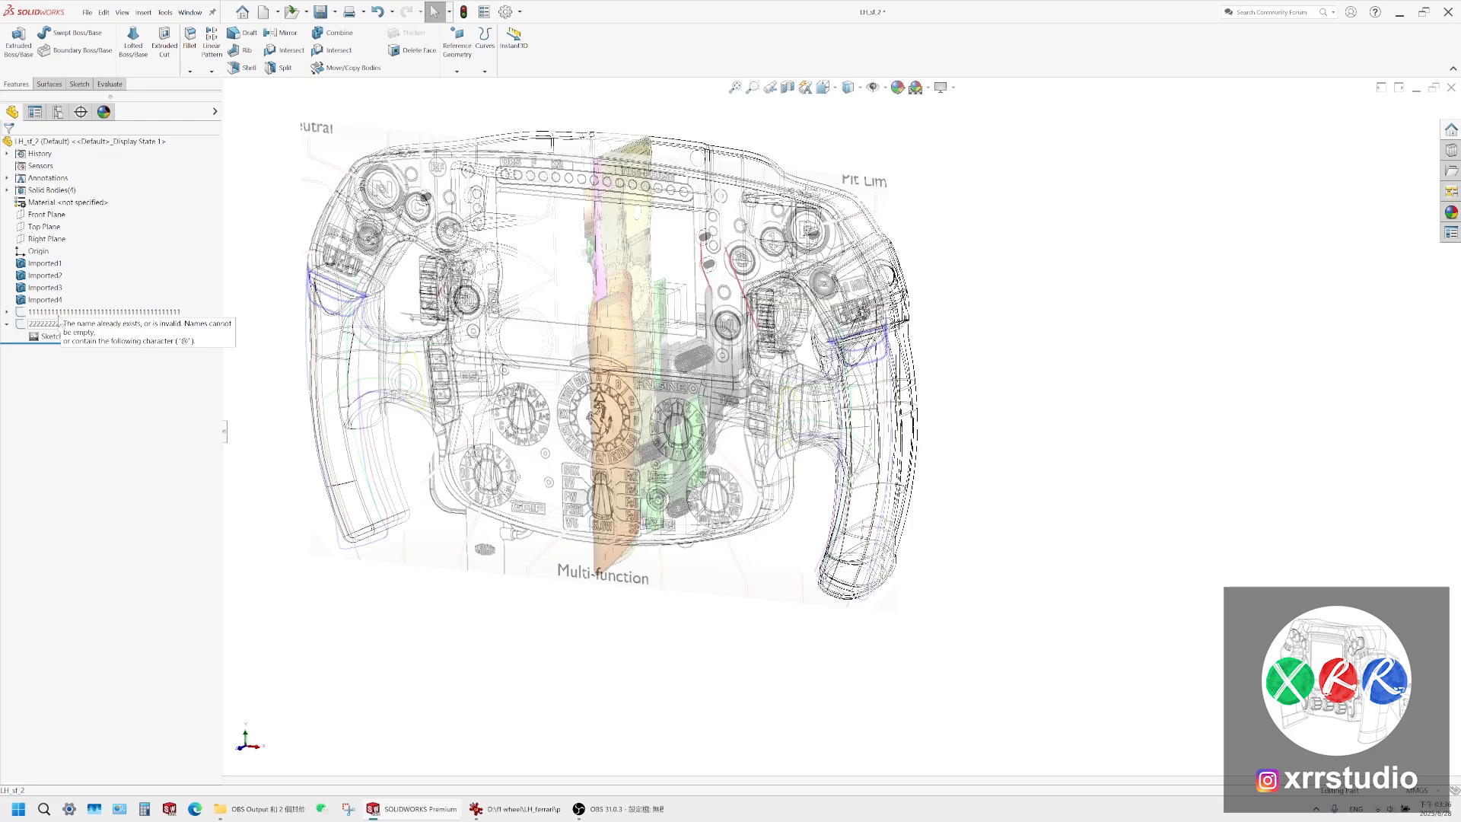
key(Return)
click(254, 334)
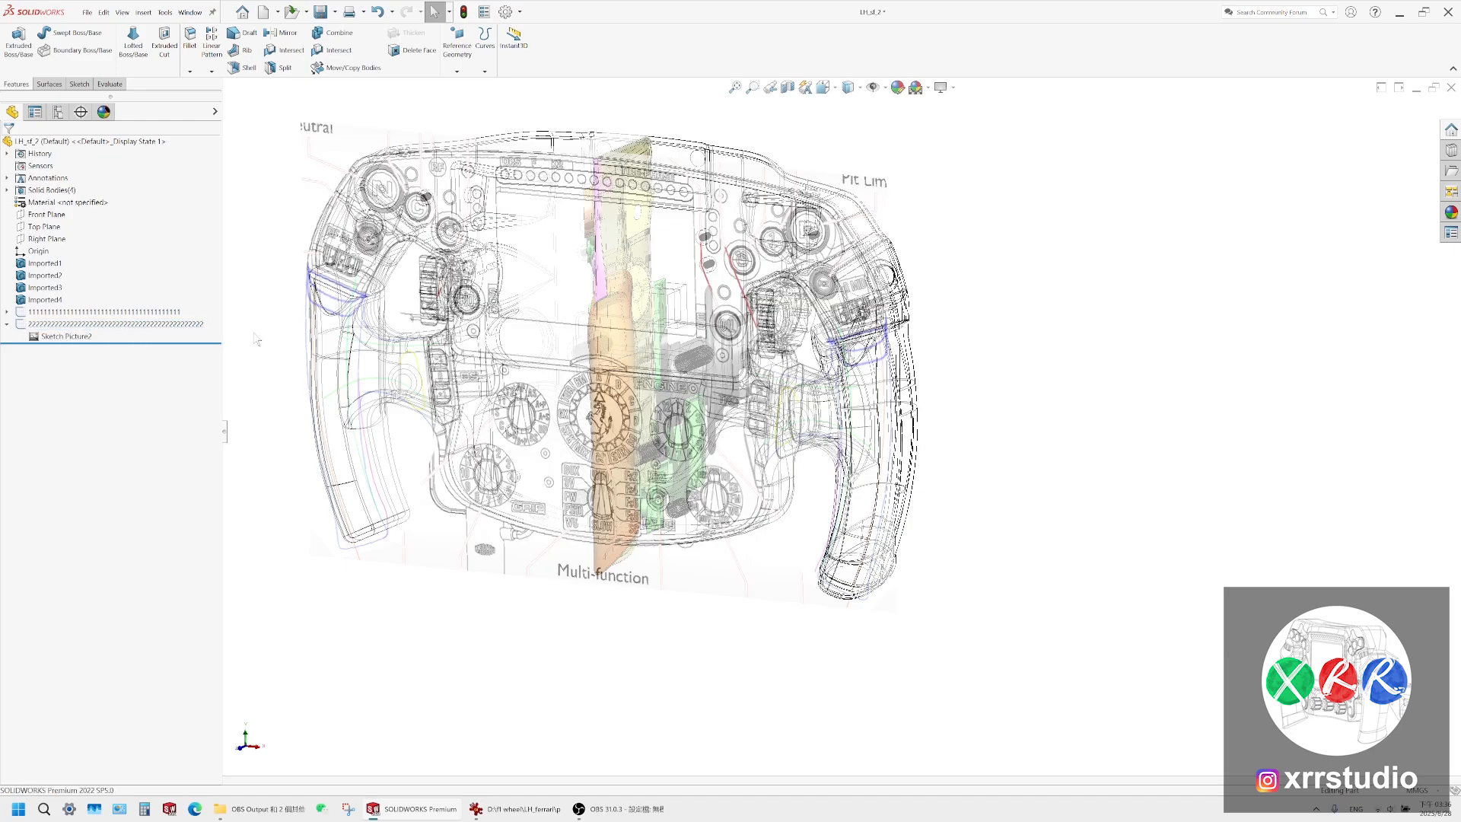
click(196, 325)
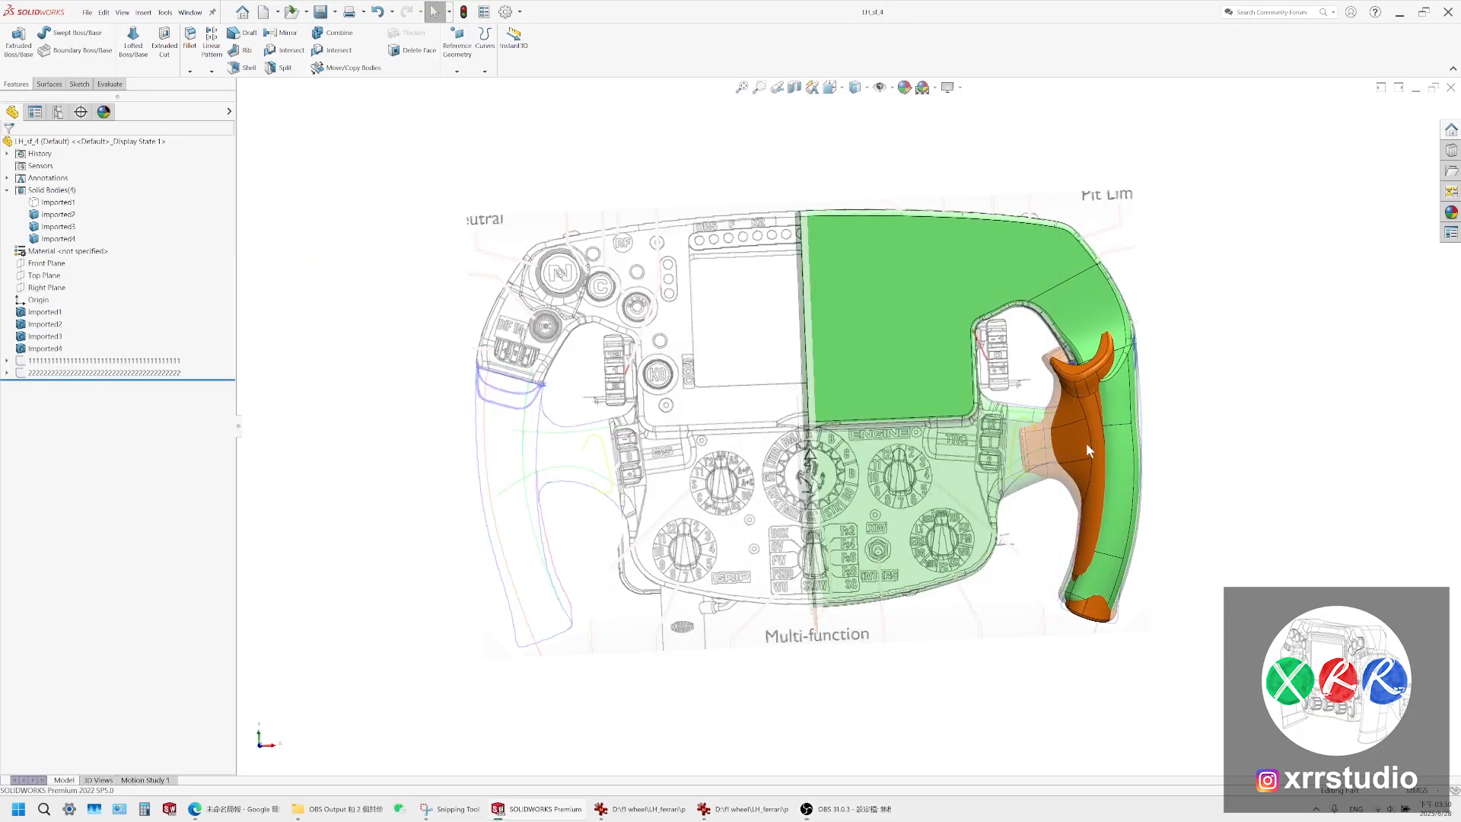
Set the display style to wireframe and compare the side picture with the model around the grip's upper end
scroll(1085, 442, down, 2)
middle_drag(1011, 417, 914, 411)
scroll(1217, 423, up, 1)
scroll(1217, 418, down, 1)
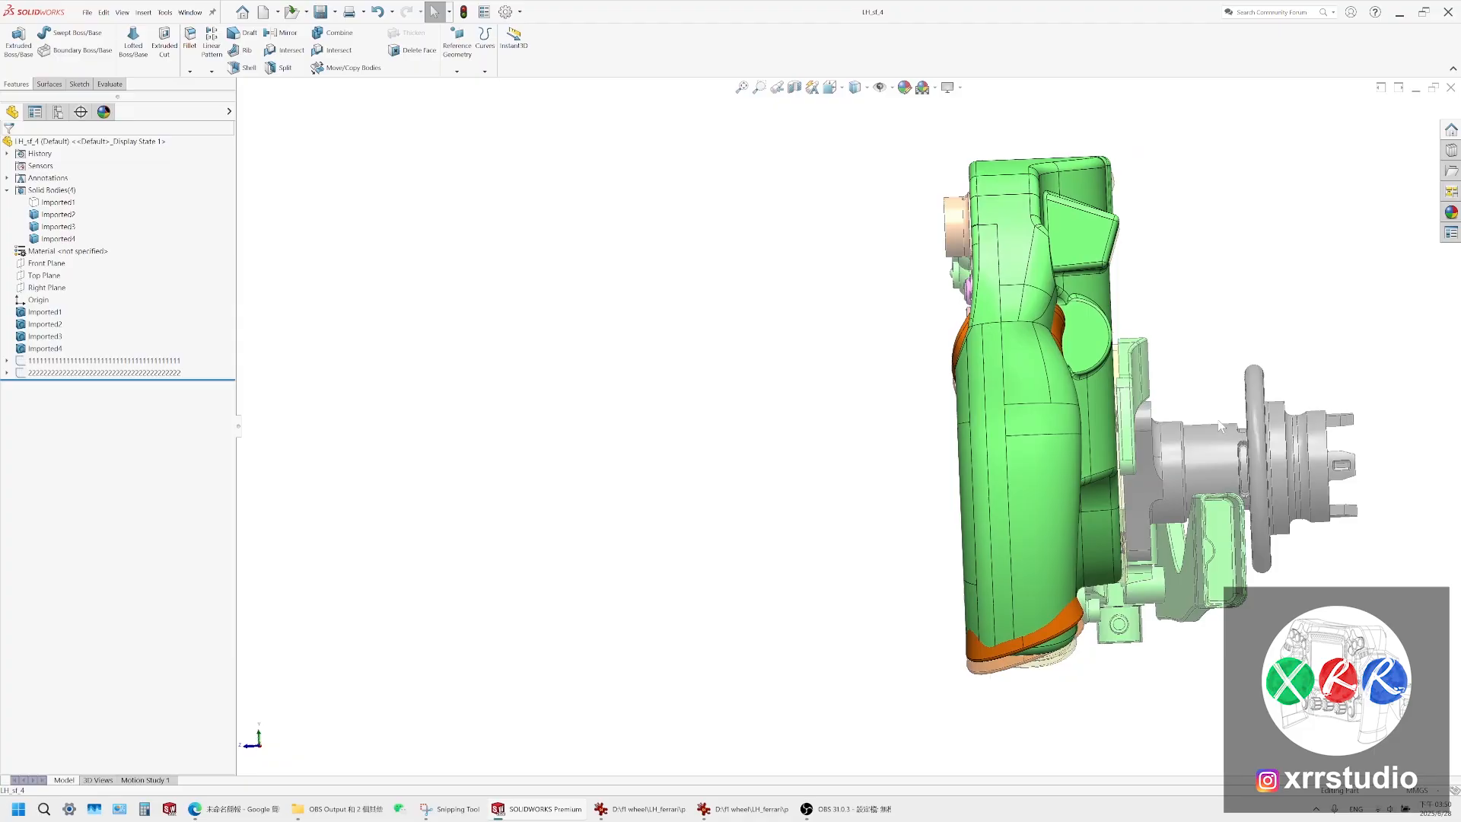
click(879, 89)
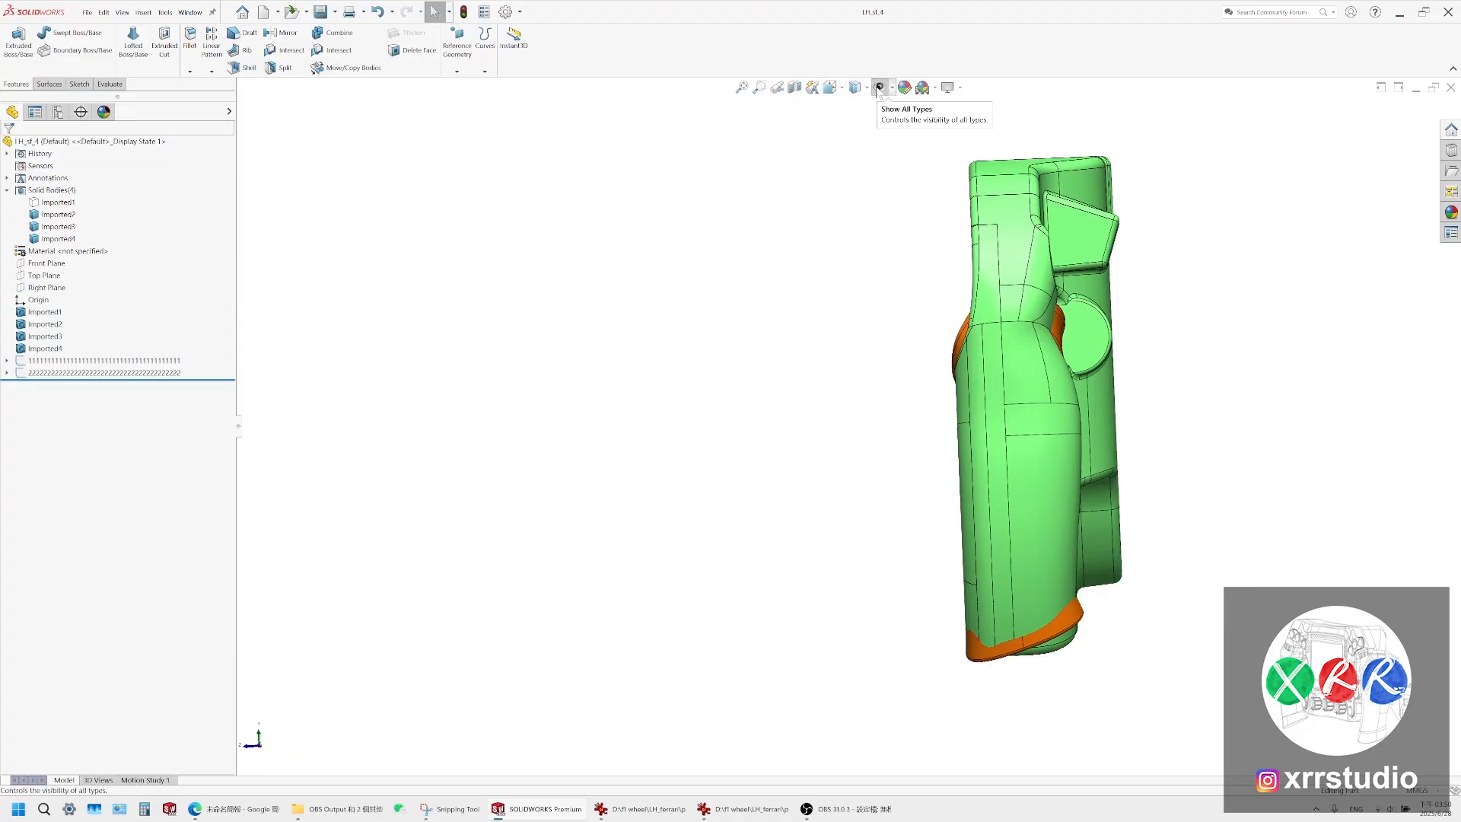
click(879, 88)
click(856, 89)
click(858, 180)
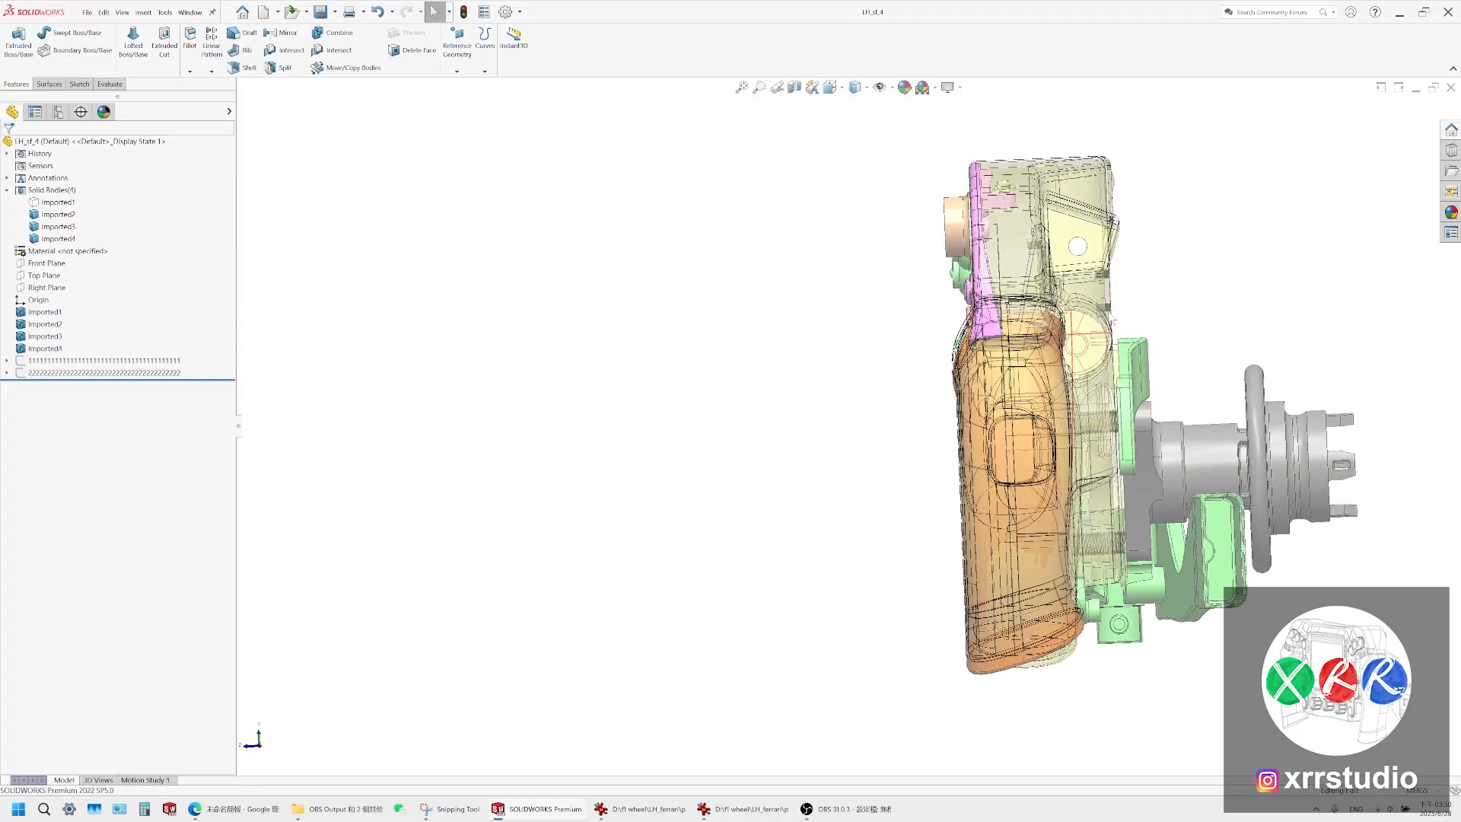
scroll(1104, 334, down, 5)
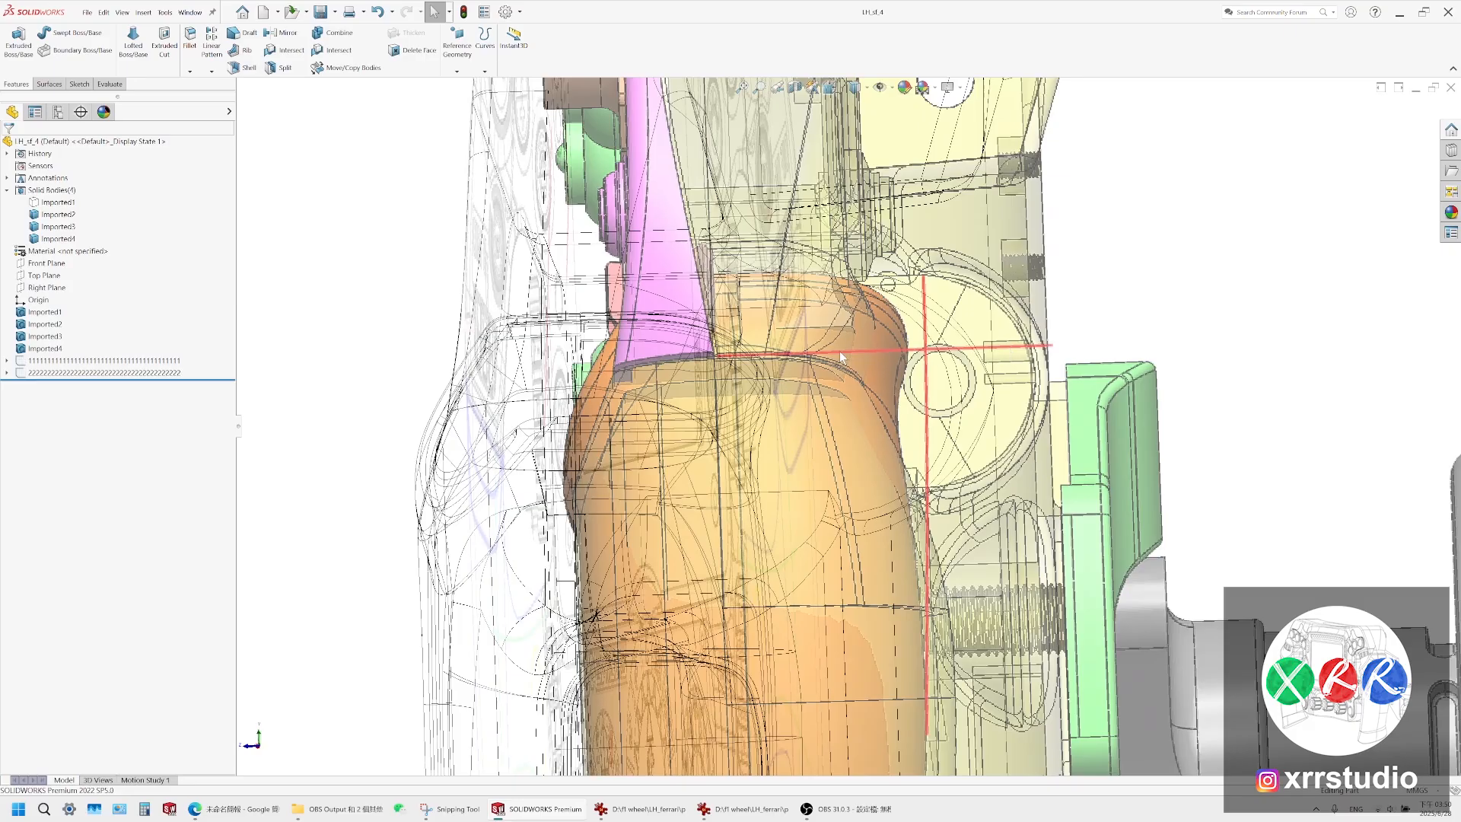
middle_drag(838, 352, 885, 358)
key(ctrl+1)
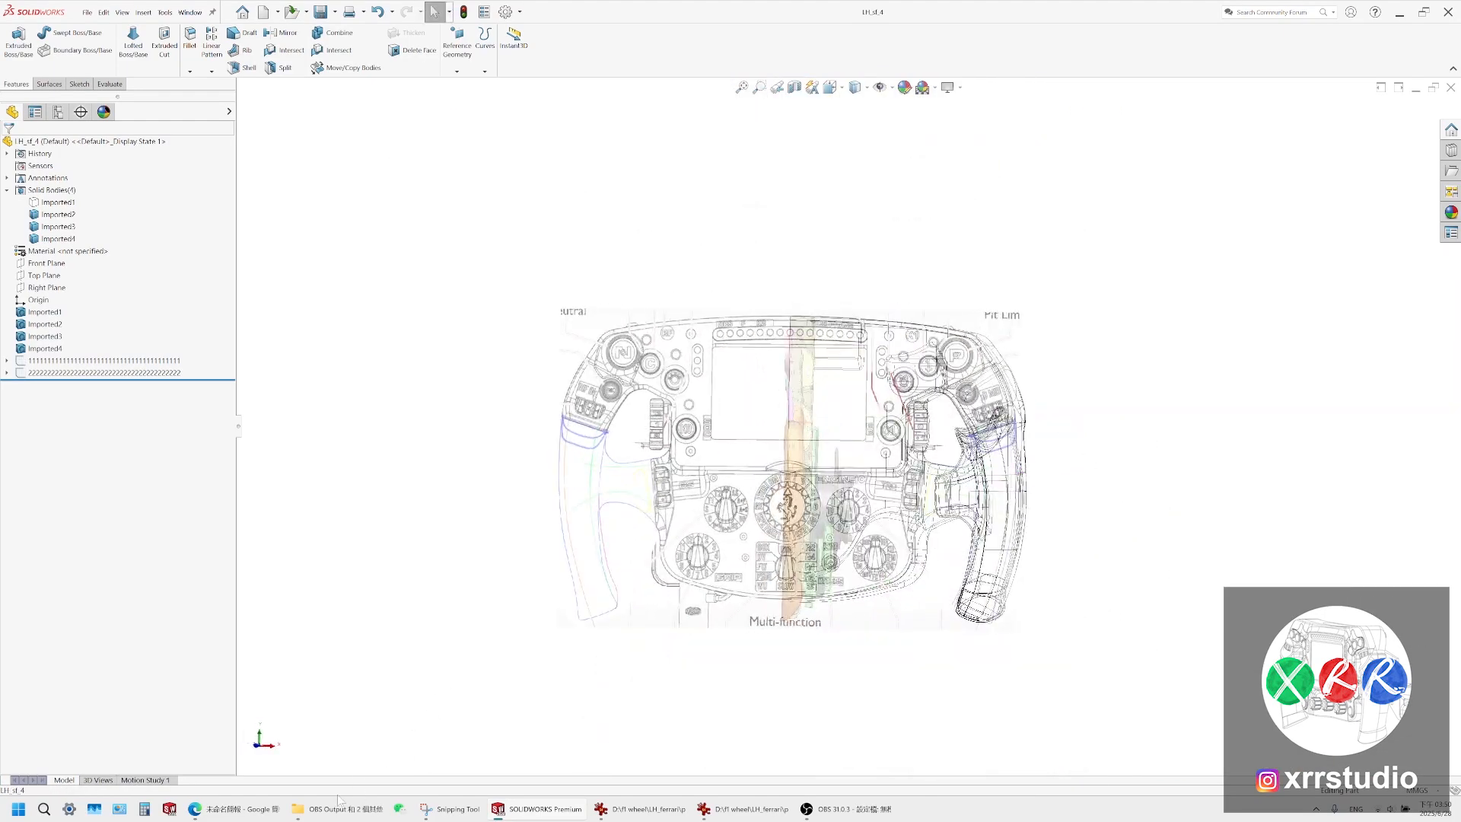
Switch to the Google Slides presentation, examine the photo with the outlined grip, and return to SOLIDWORKS
click(232, 809)
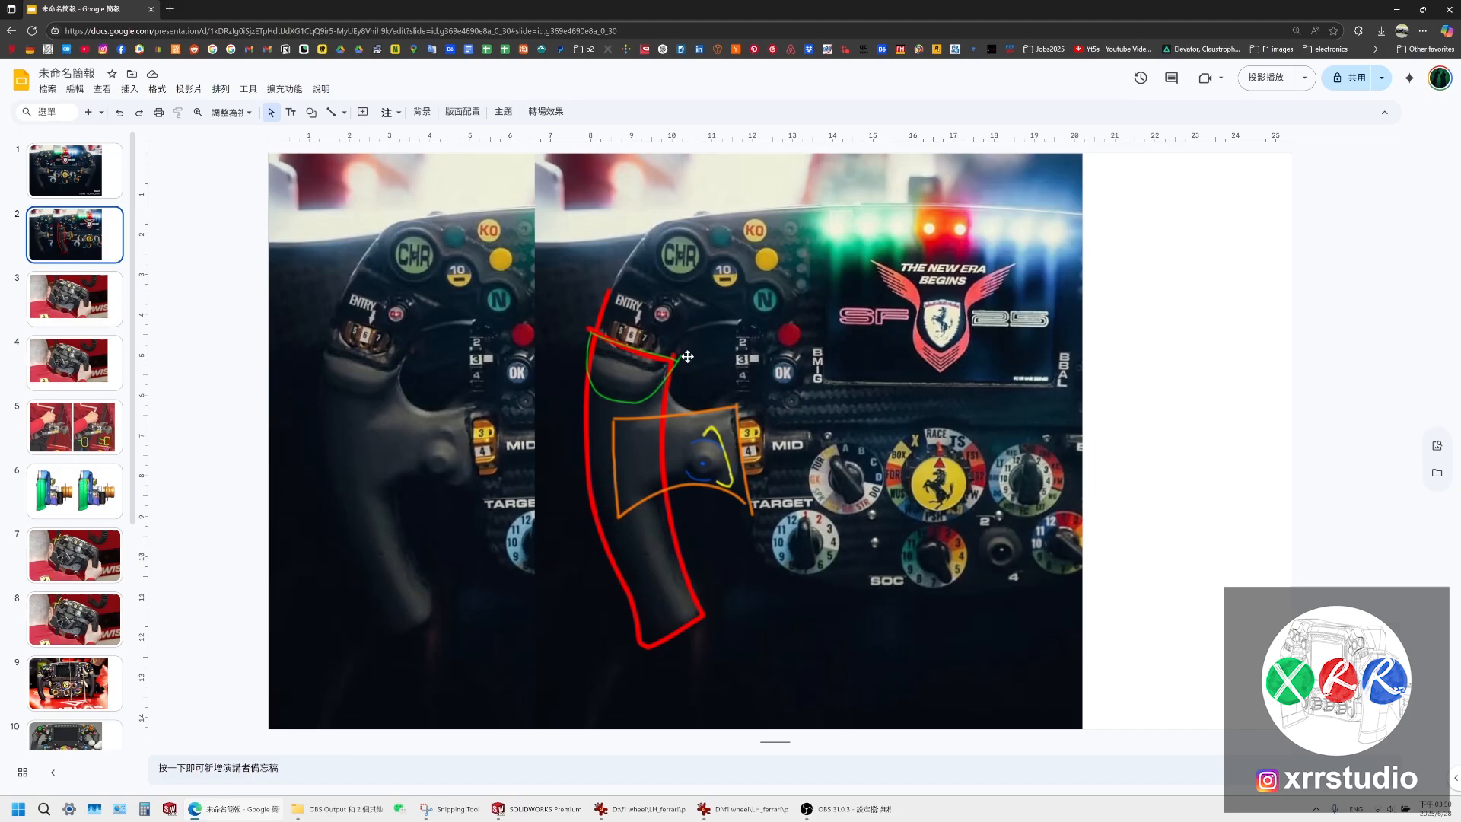
click(828, 816)
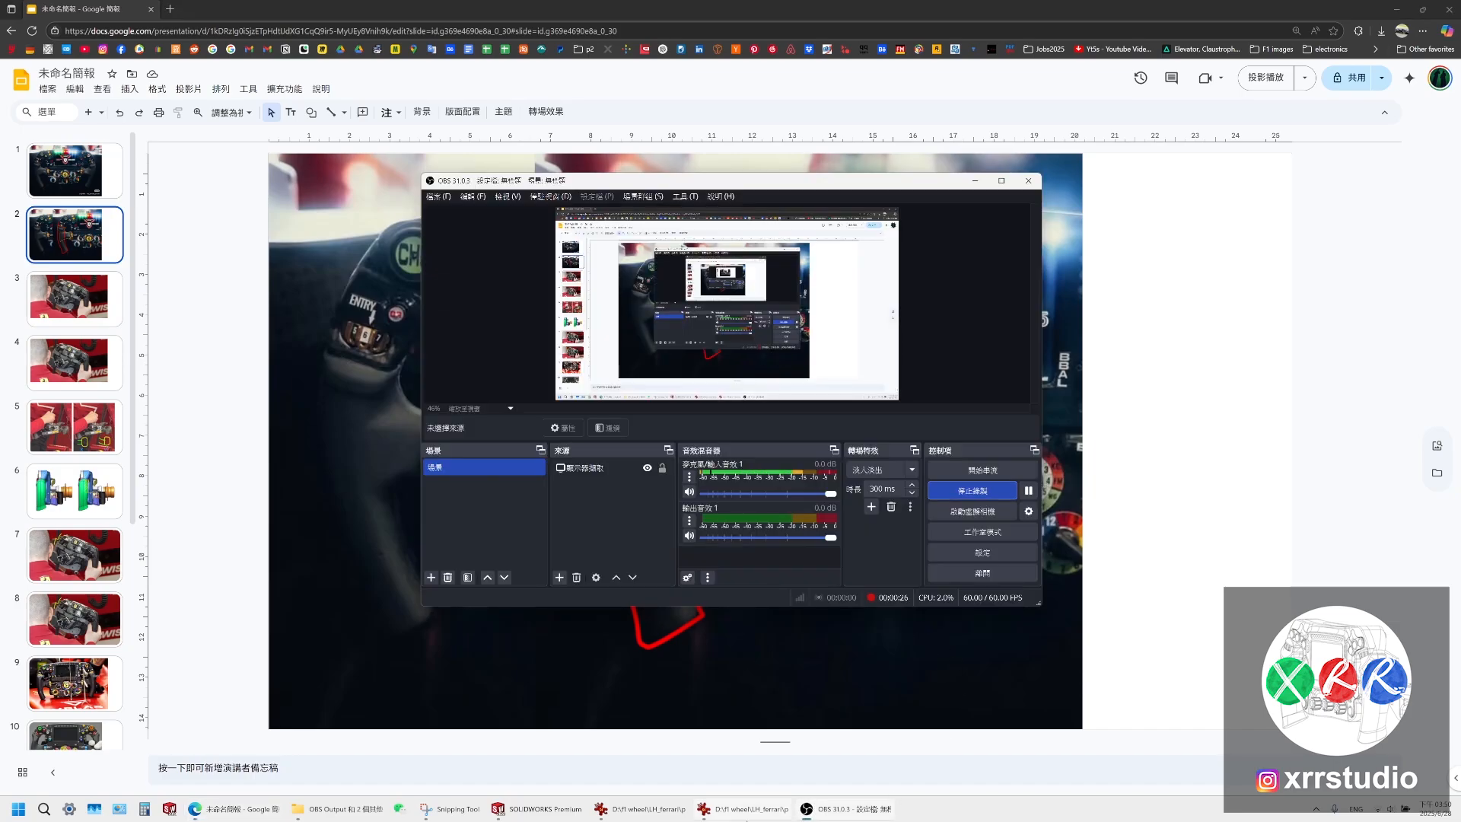
click(547, 811)
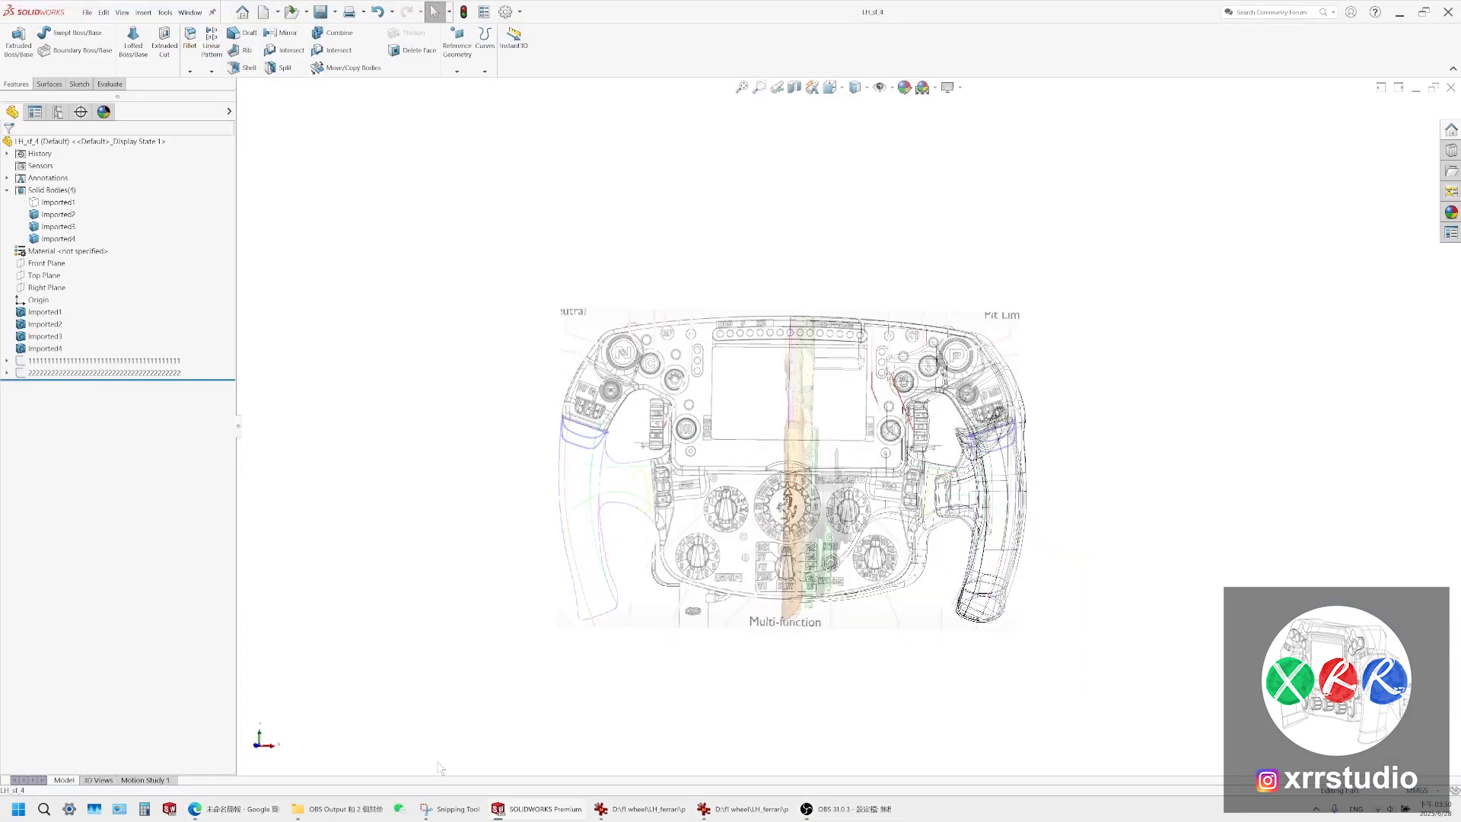
Open the photo S__43950093_0 of the wheel held edge-on from the pic folder and enlarge the grip
click(364, 810)
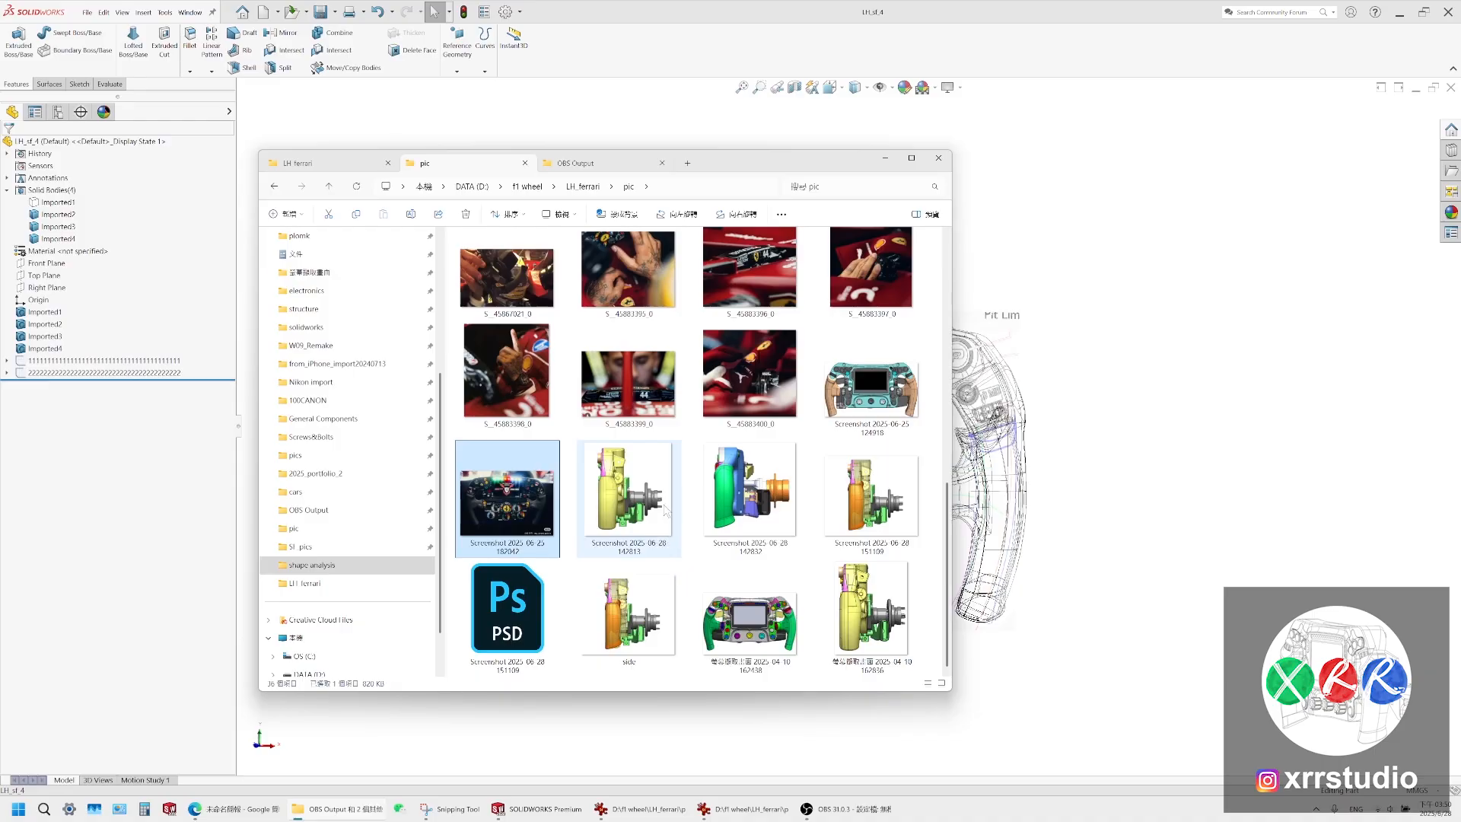
scroll(666, 503, up, 5)
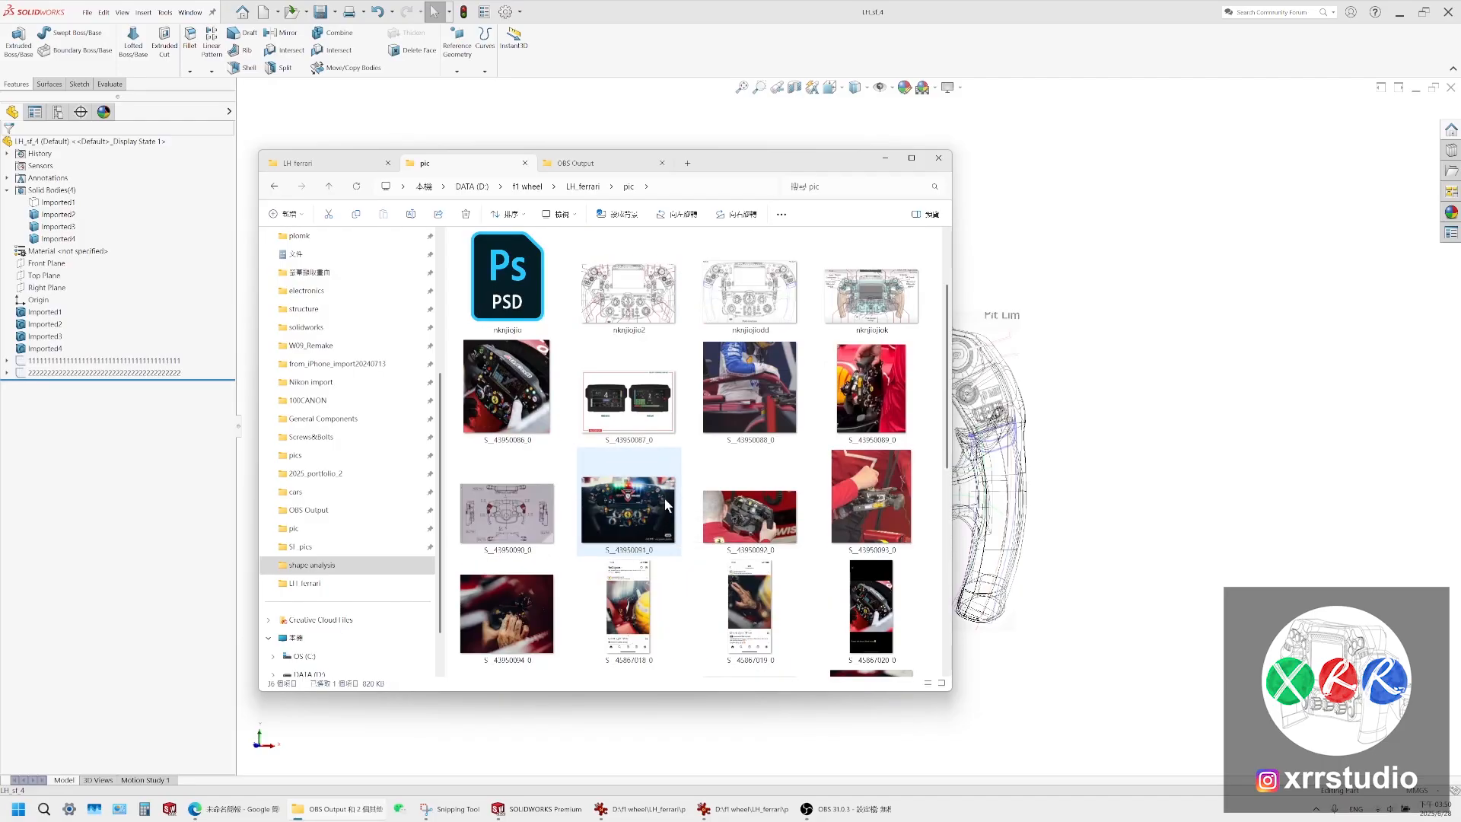
click(848, 414)
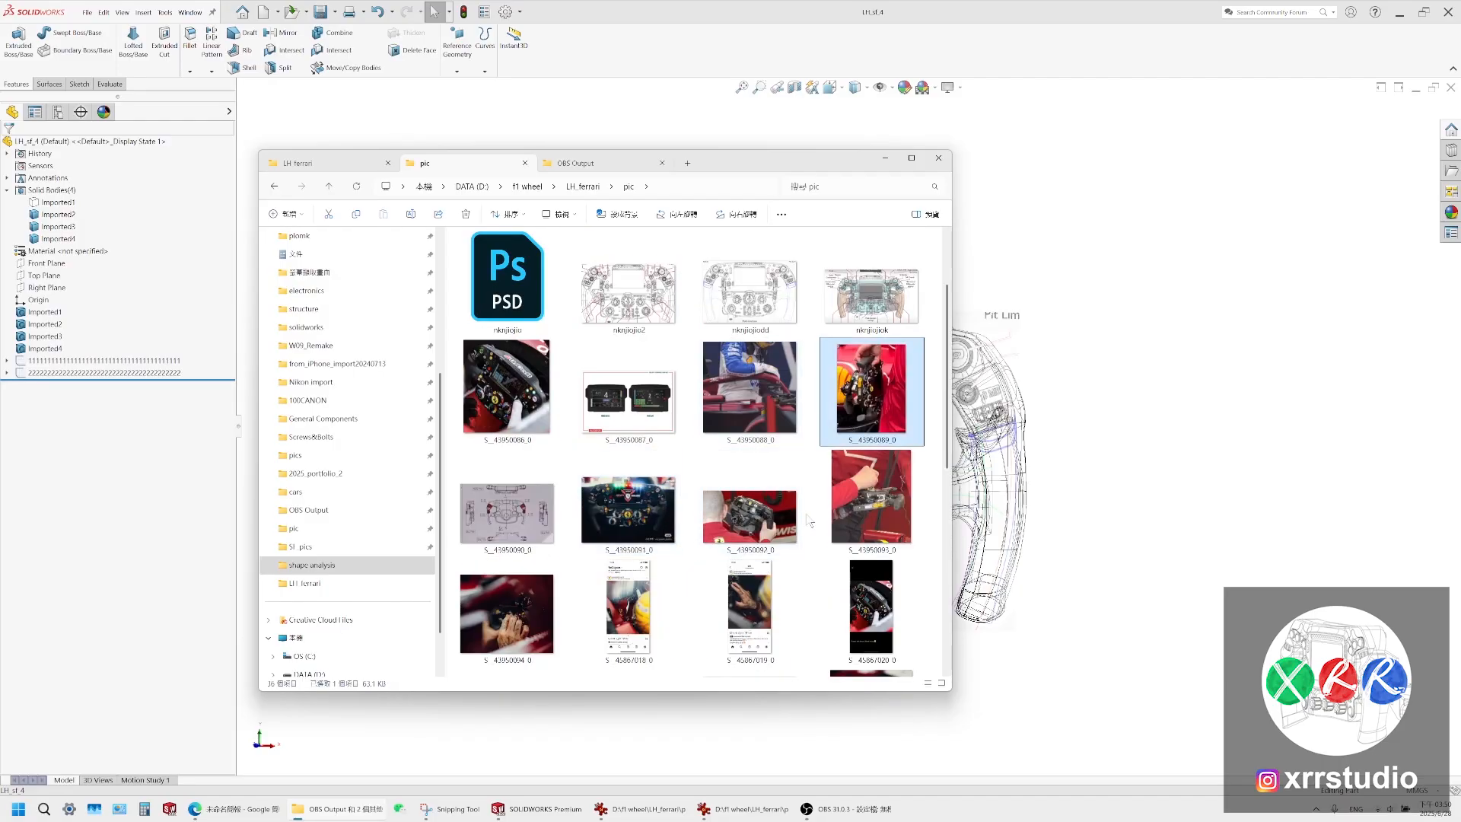
double_click(886, 515)
ctrl+scroll(194, 196, up, 11)
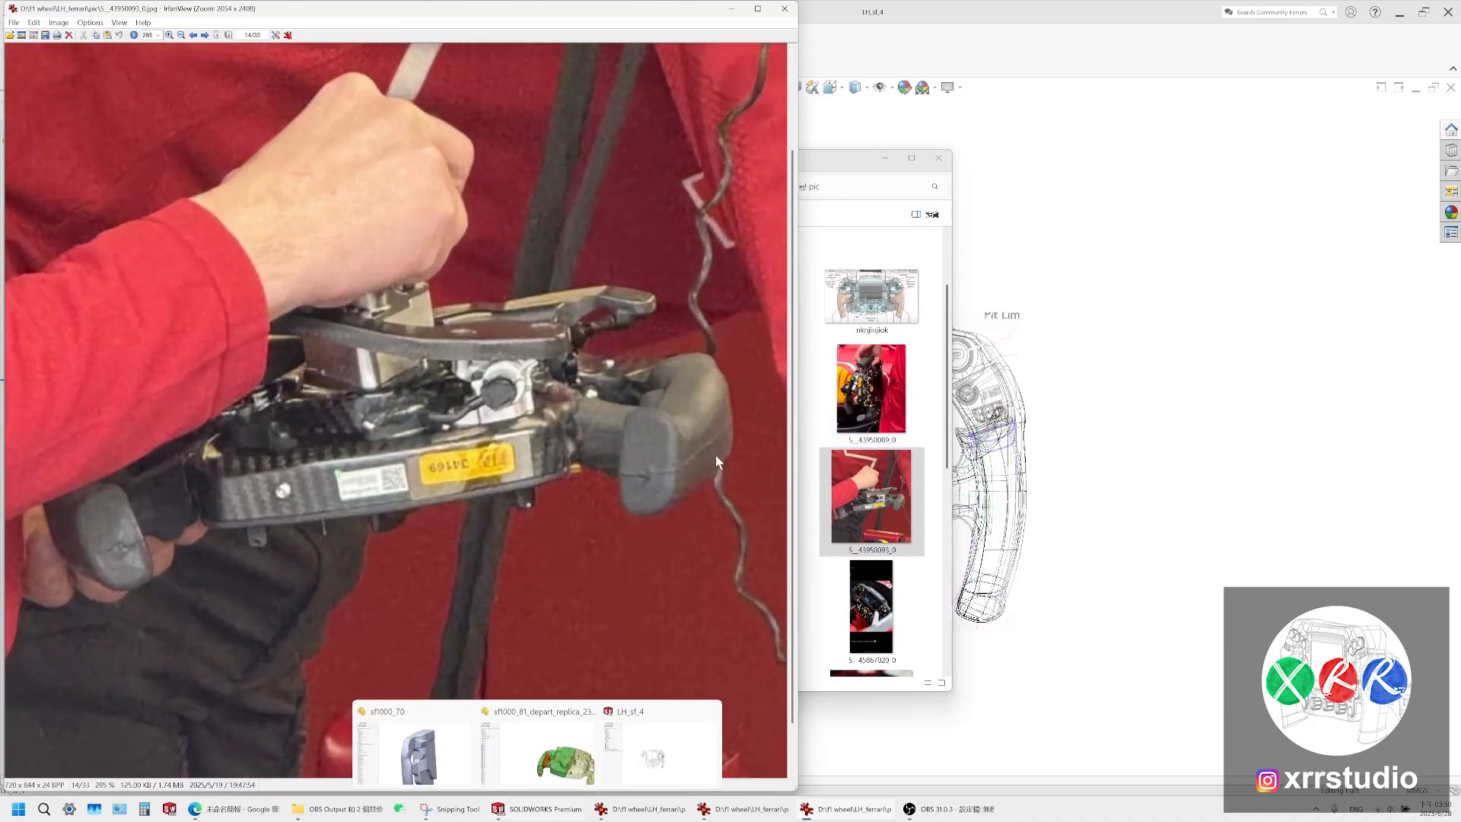
Capture a new snip of the grip area in the photo with Snipping Tool and enlarge the snip's window
click(457, 811)
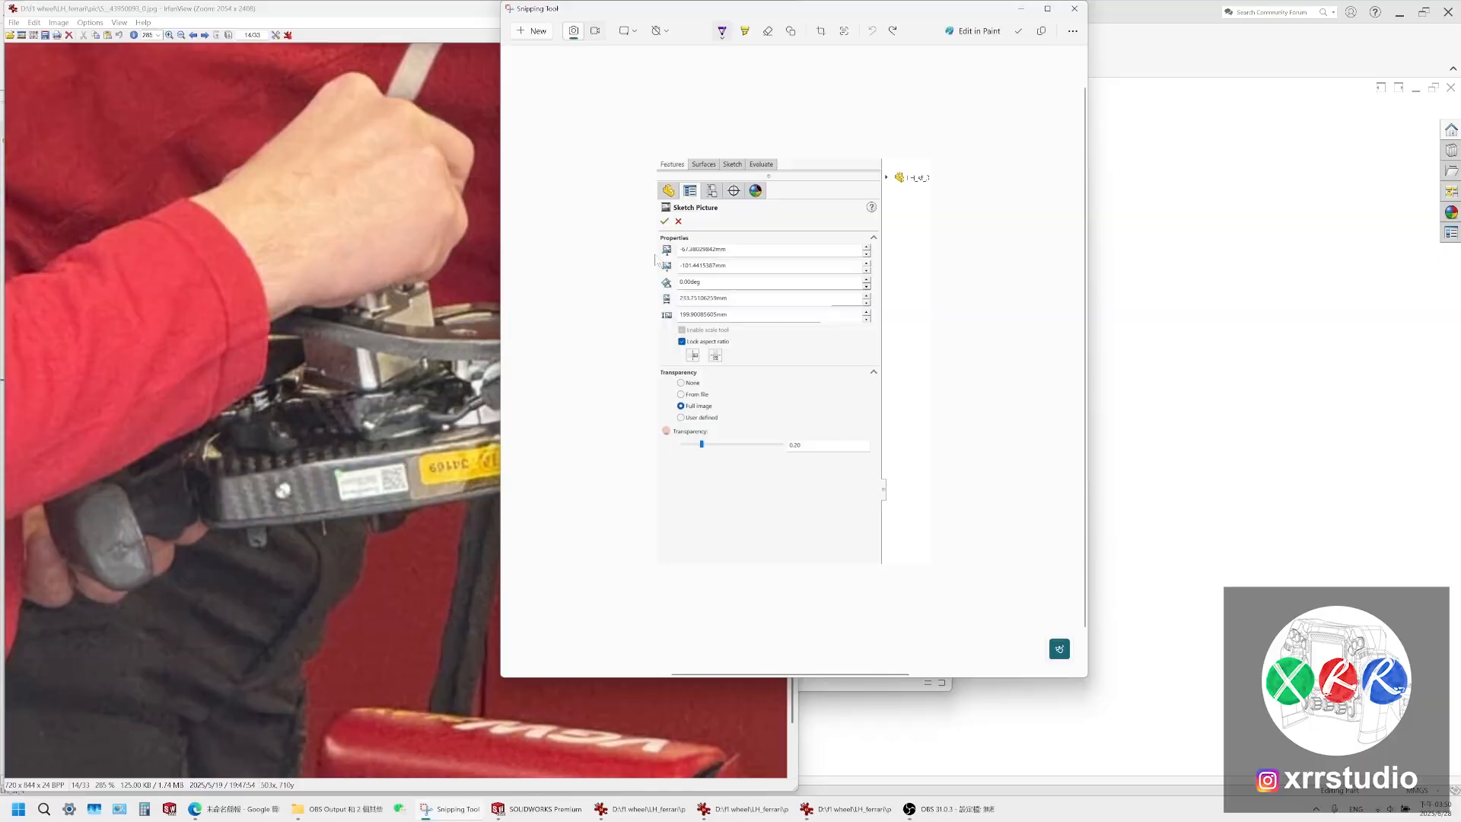
click(519, 37)
drag(430, 267, 807, 651)
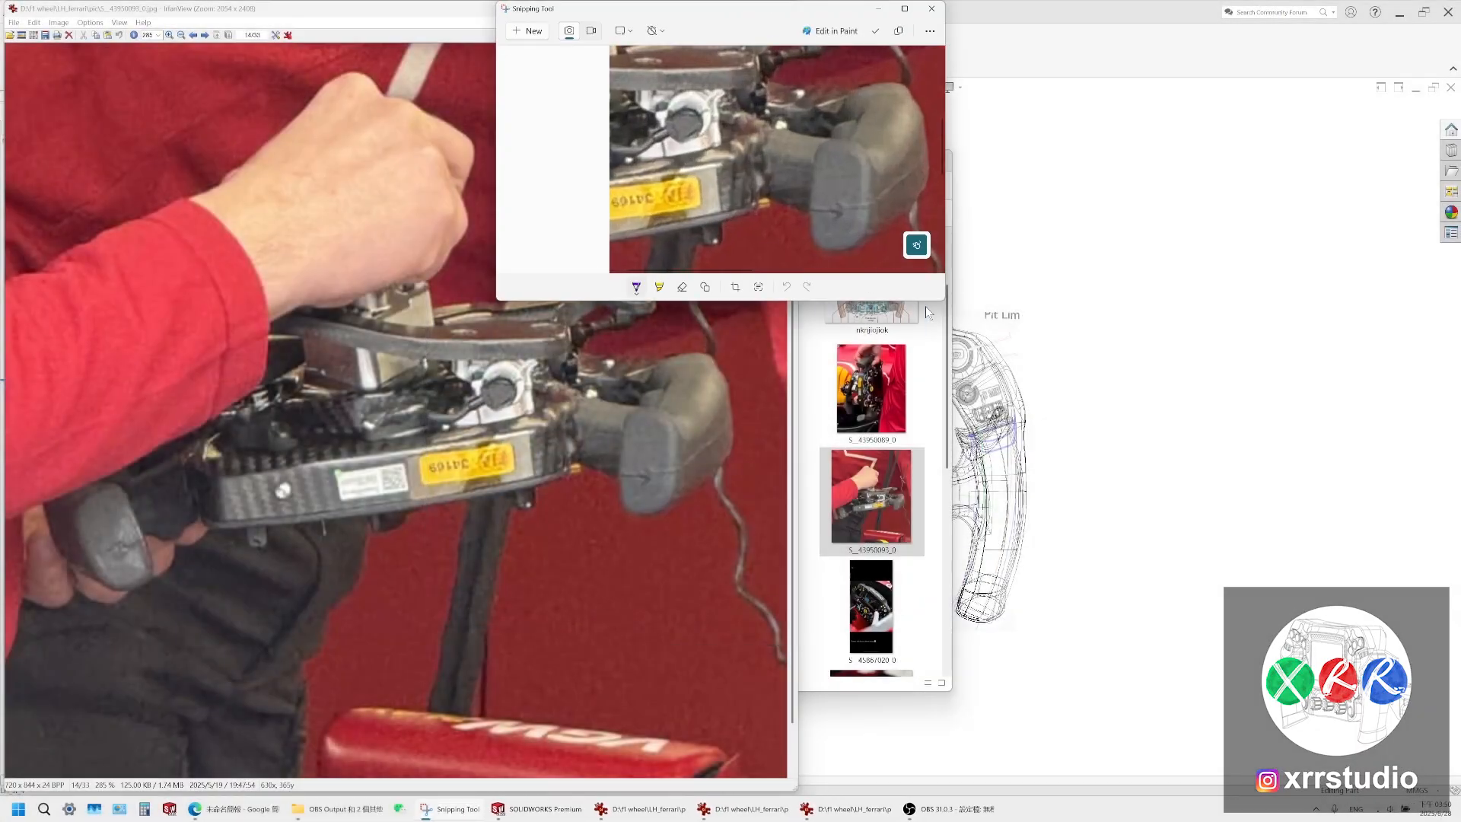
drag(946, 302, 1277, 700)
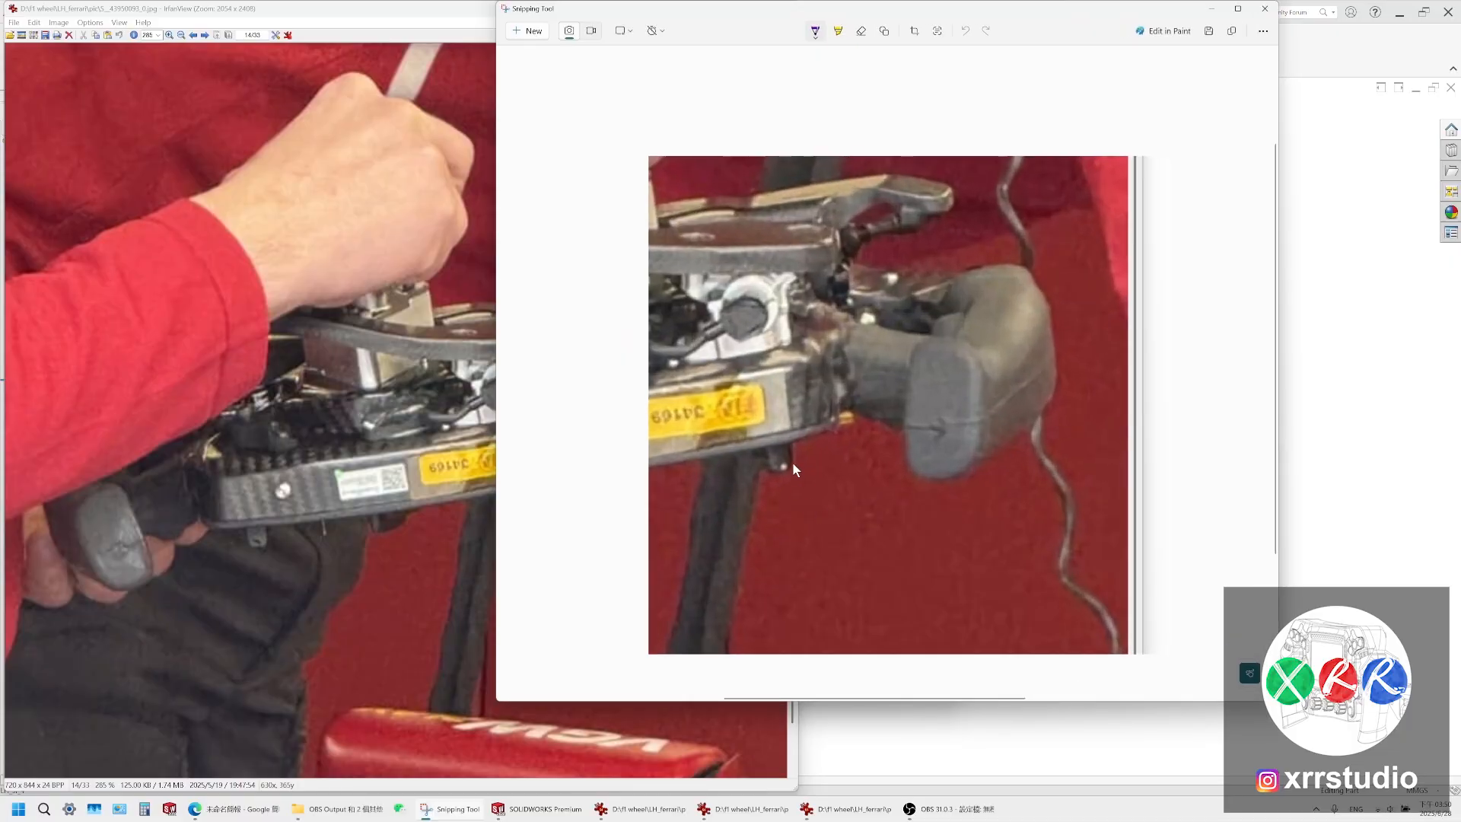
Try a short pen stroke on the snip and set the pen colour to yellow
drag(792, 463, 840, 481)
click(815, 31)
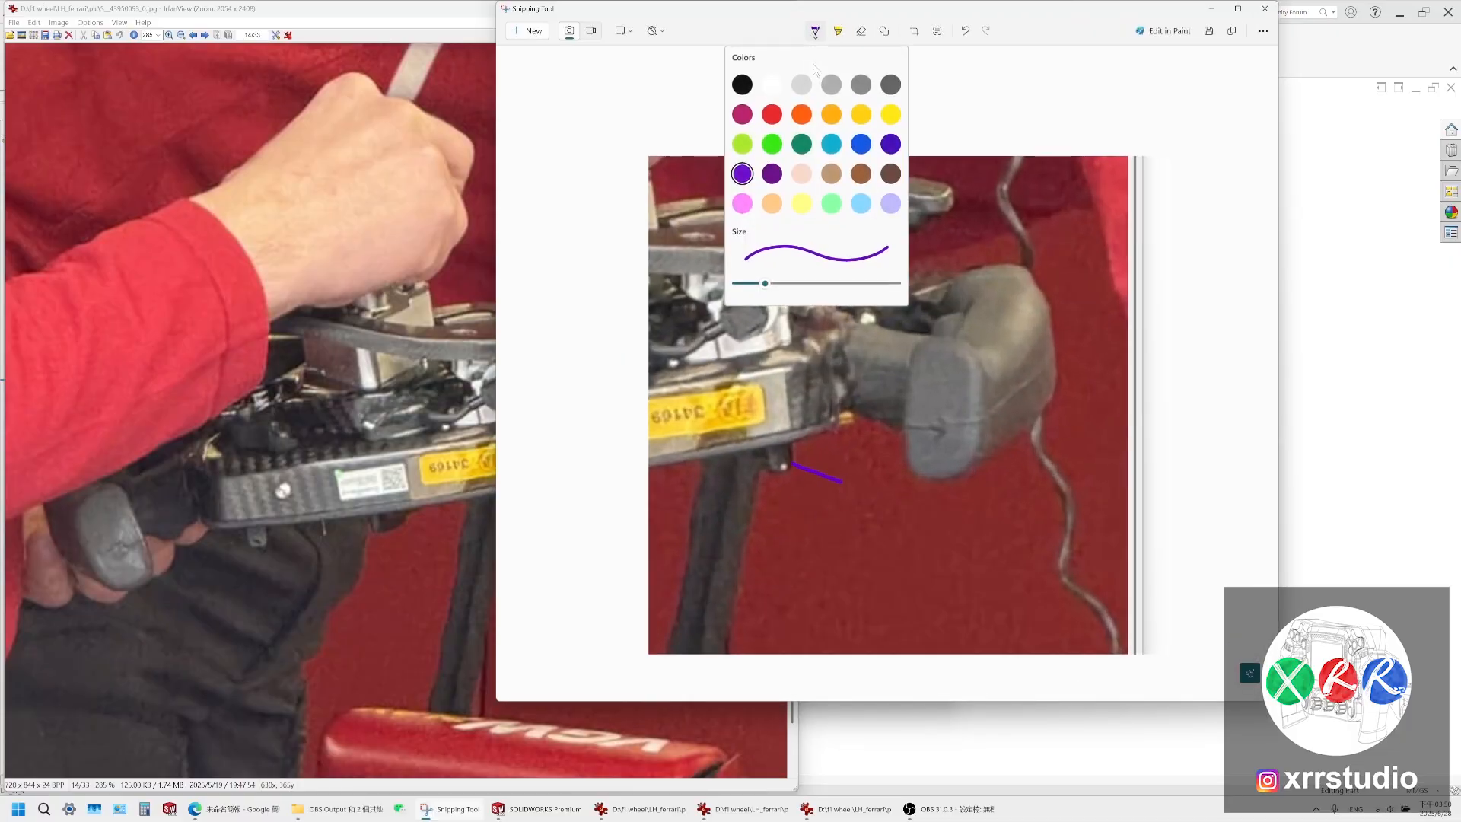
click(890, 115)
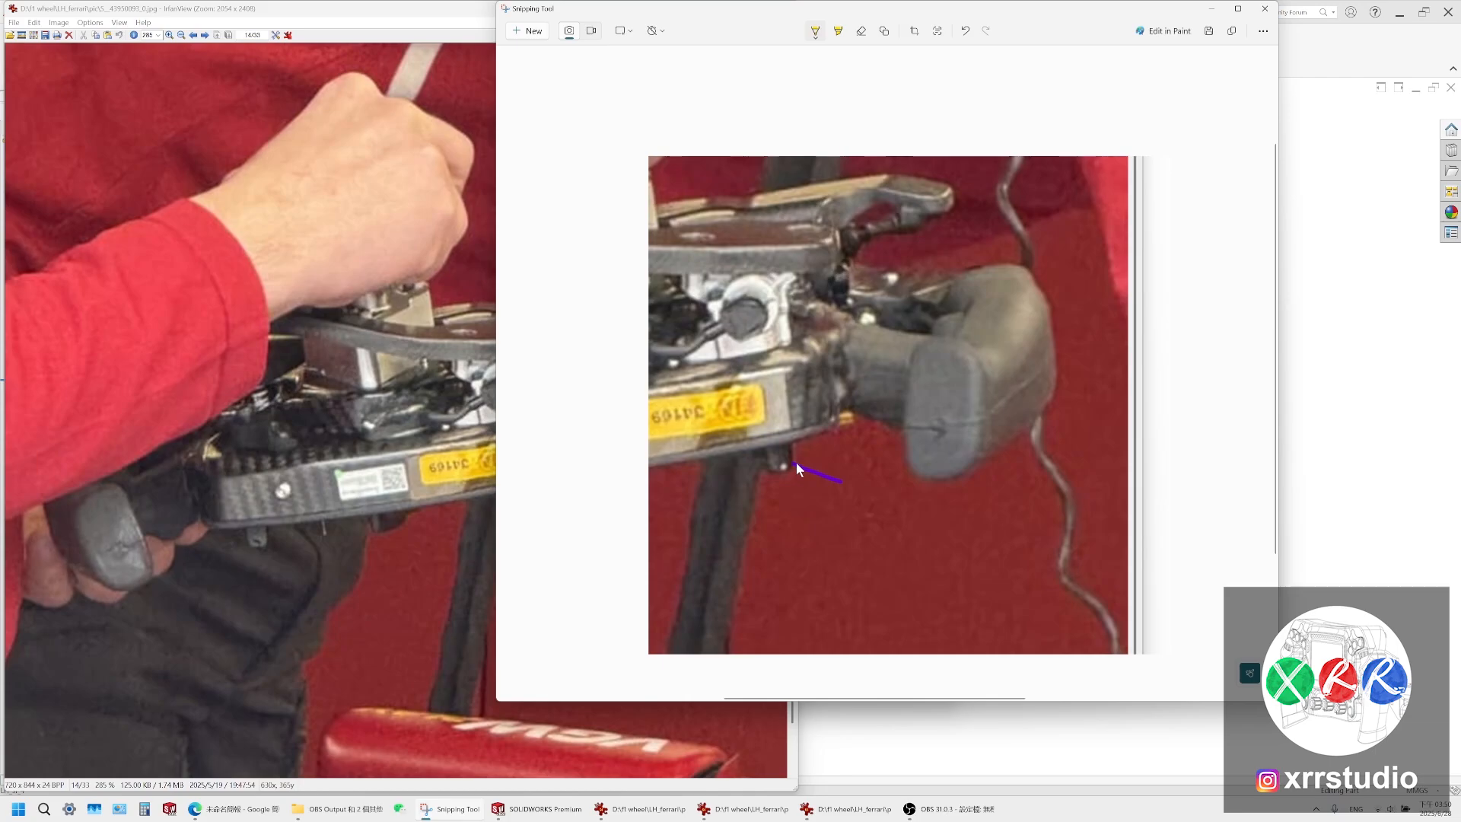
Try tracing the grip's end face and its side edge with yellow strokes, and undo these trial strokes
drag(919, 340, 967, 350)
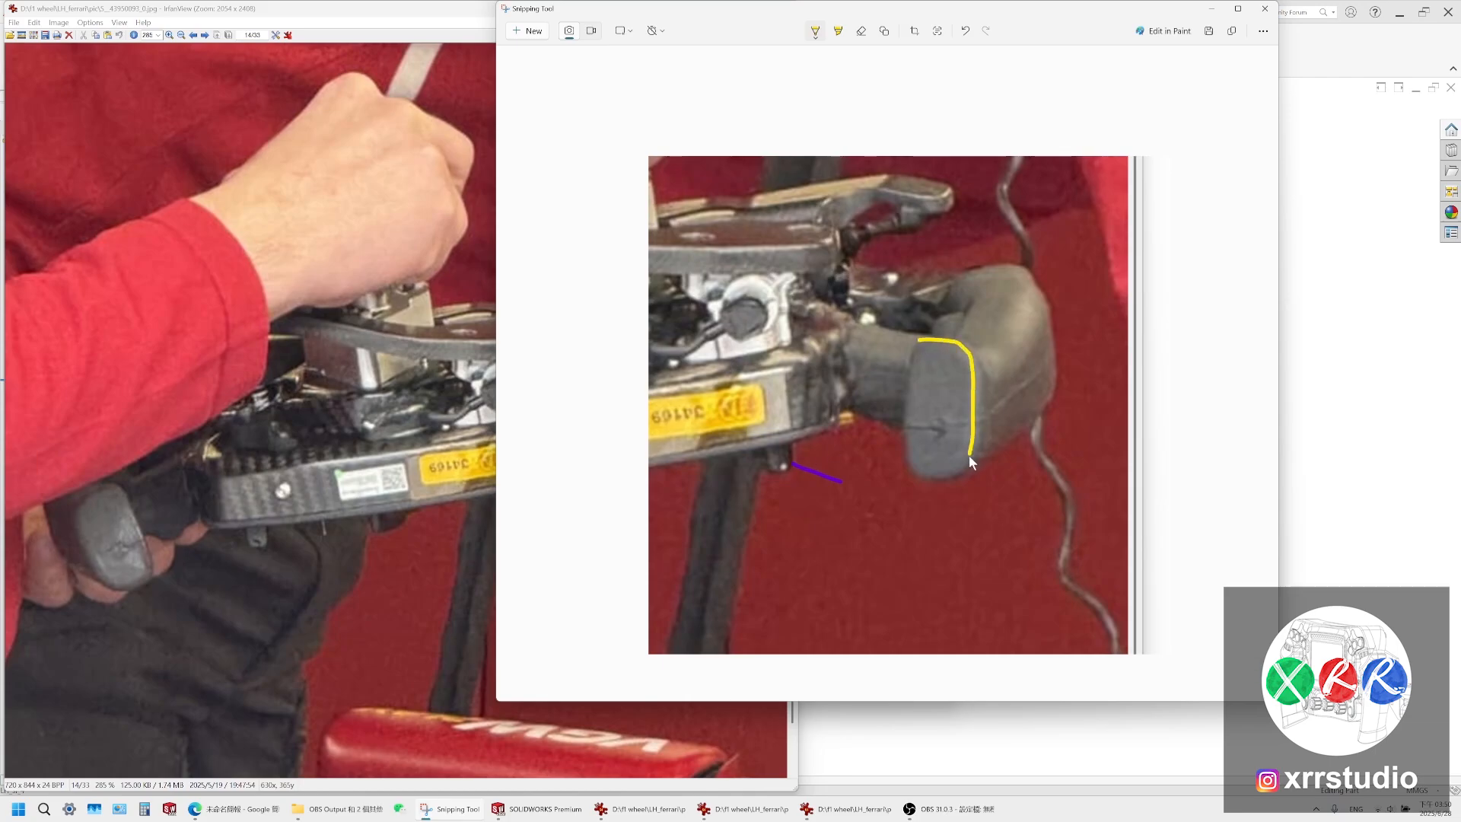
key(ctrl+z)
key(ctrl+z)
mouse_move(983, 334)
mouse_down()
mouse_move(962, 346)
mouse_move(981, 366)
mouse_up()
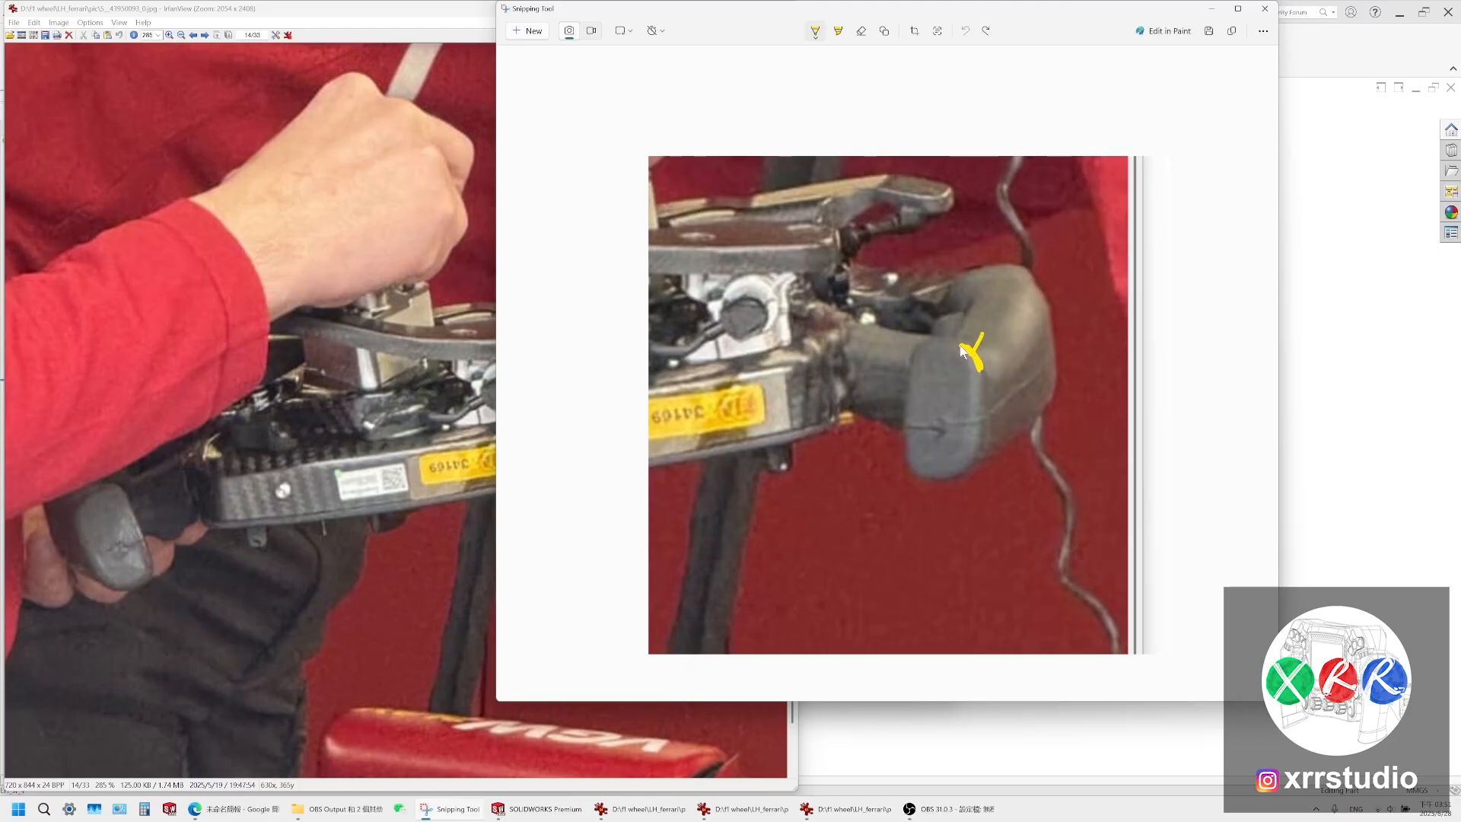
key(ctrl+z)
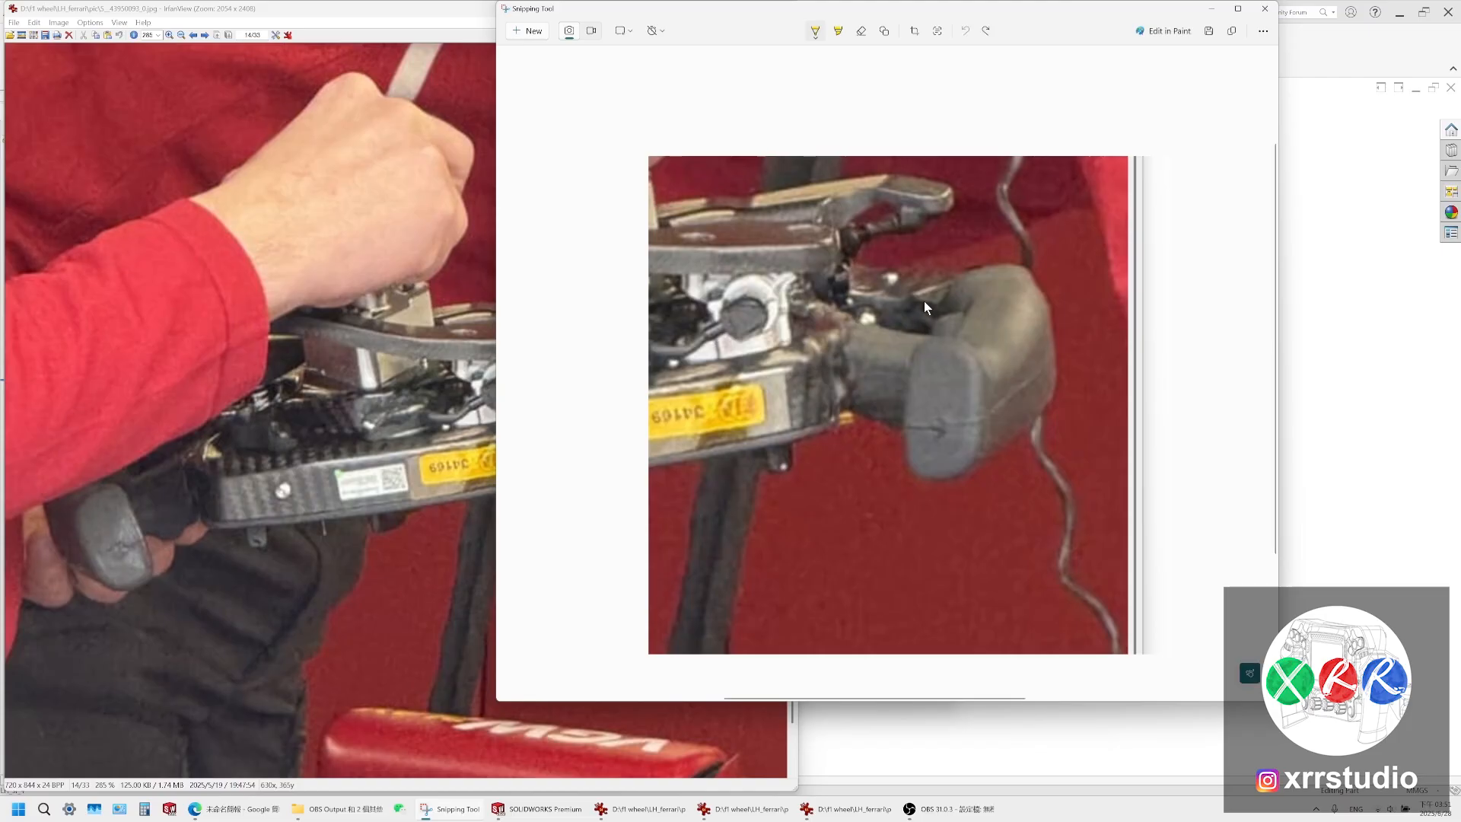
mouse_move(942, 373)
mouse_down()
mouse_move(950, 417)
mouse_move(944, 394)
mouse_up()
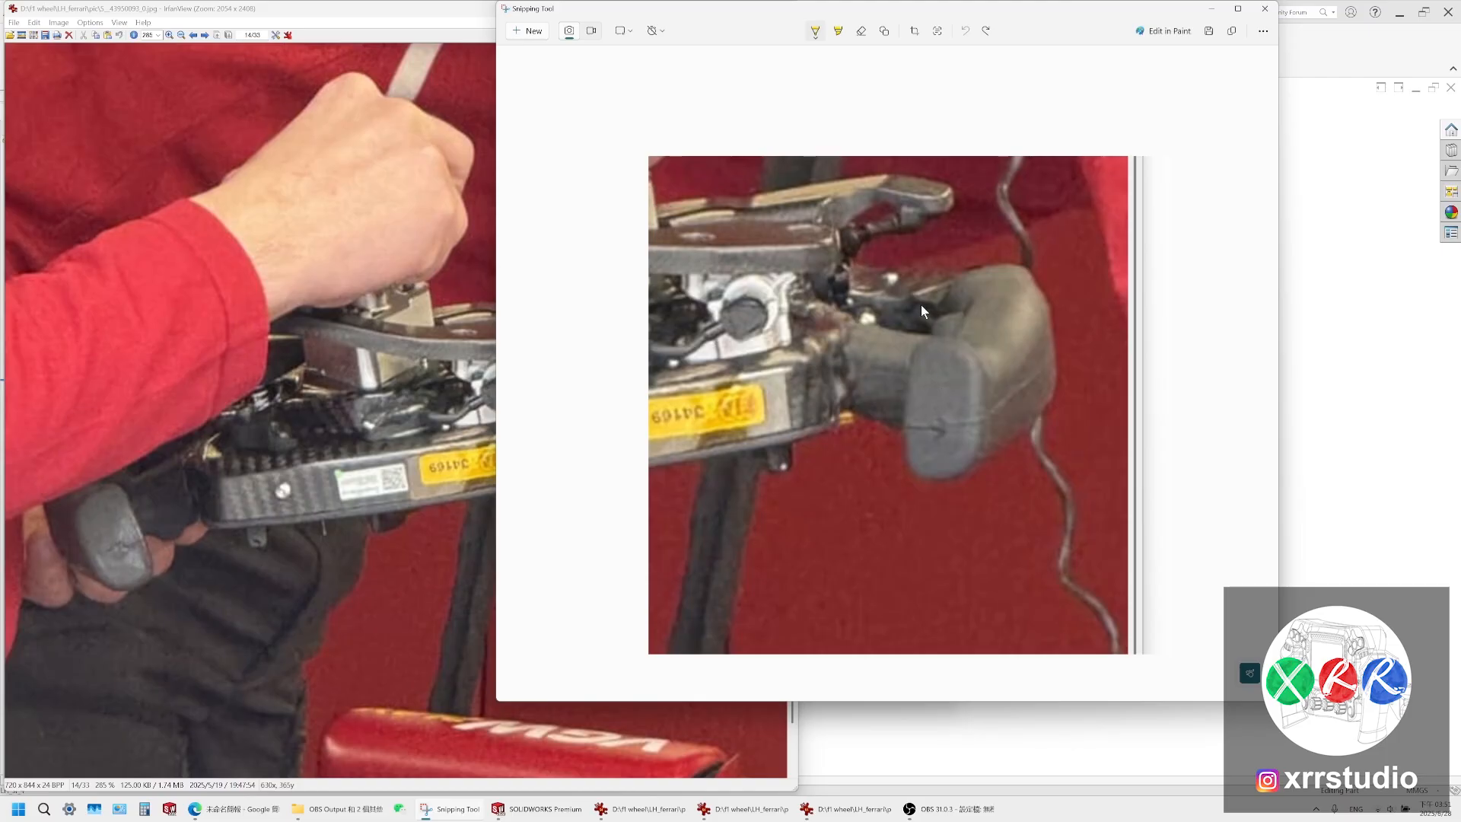
drag(921, 305, 903, 387)
drag(907, 465, 919, 573)
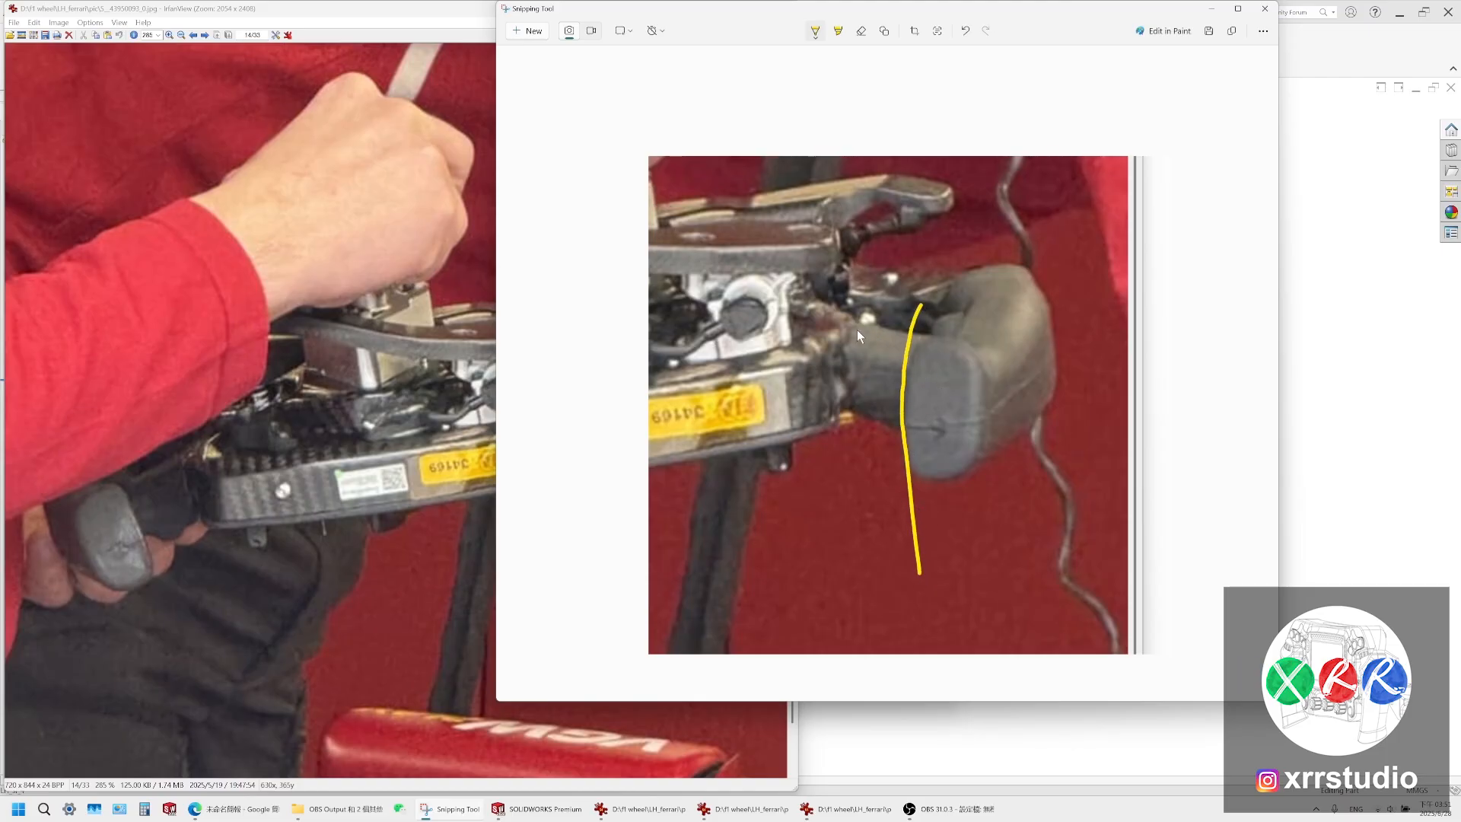
key(ctrl+z)
Draw four crossing yellow lines along the grip's end face, two lengthwise and two across, to mark its bounding surfaces
drag(933, 312, 911, 422)
click(972, 296)
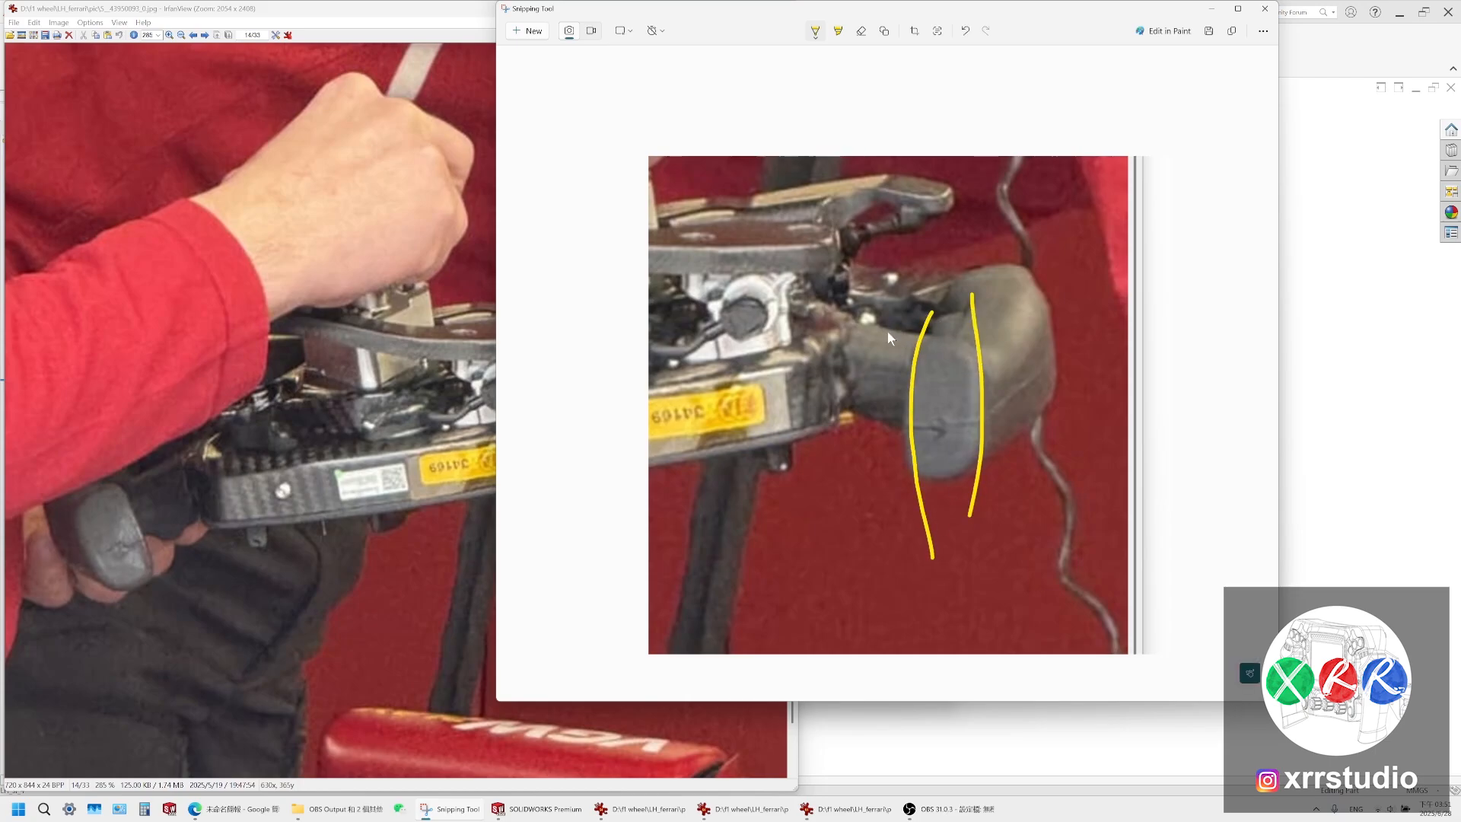
mouse_move(887, 330)
mouse_down()
mouse_move(961, 348)
mouse_move(1021, 396)
mouse_up()
drag(883, 486, 1017, 457)
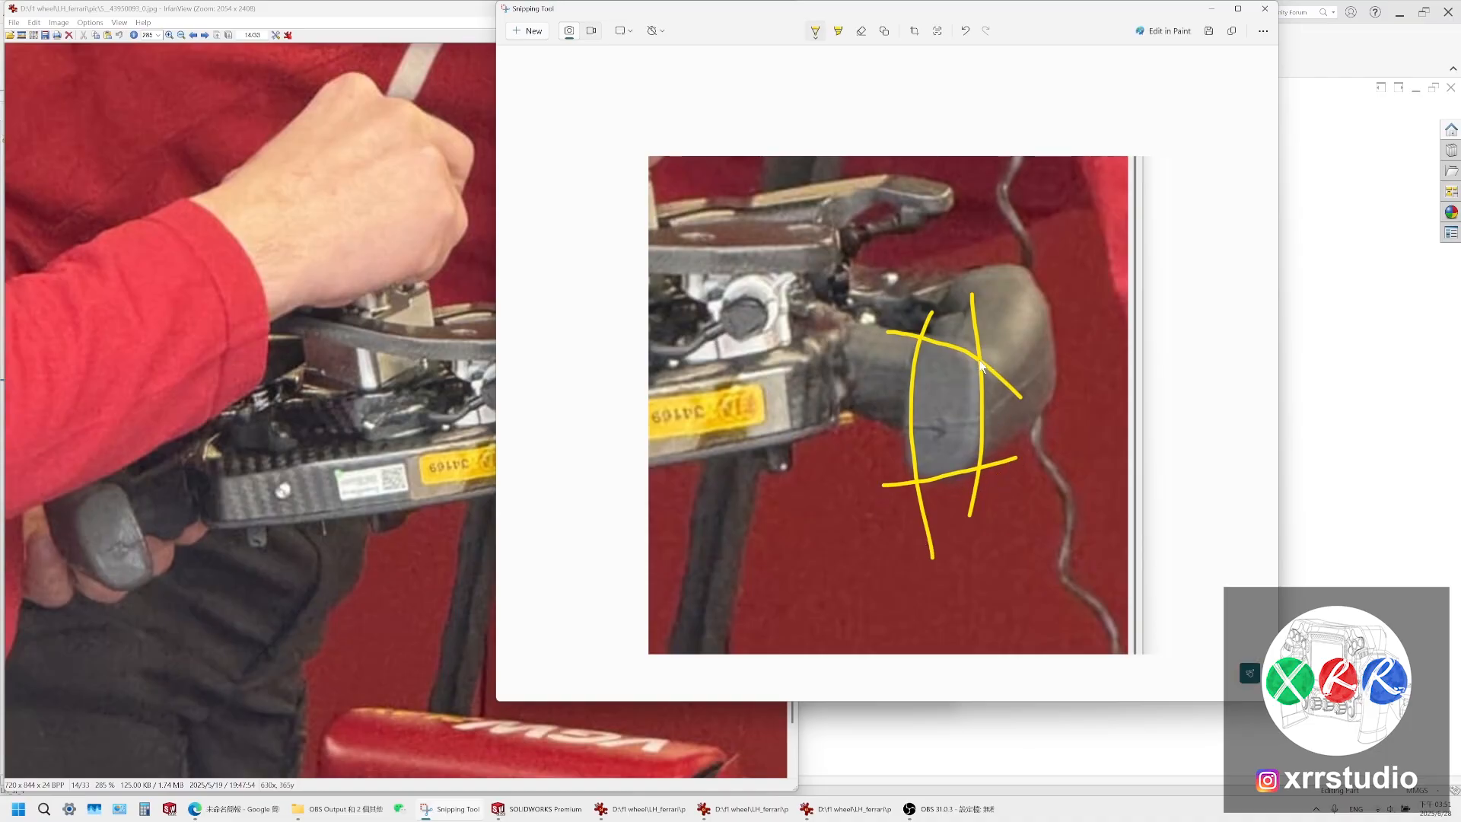
Try tracing the grip's upper side face and outer outline on the snip with yellow strokes
mouse_move(981, 360)
mouse_down()
mouse_move(1025, 312)
mouse_move(996, 344)
mouse_up()
key(ctrl+z)
key(ctrl+z)
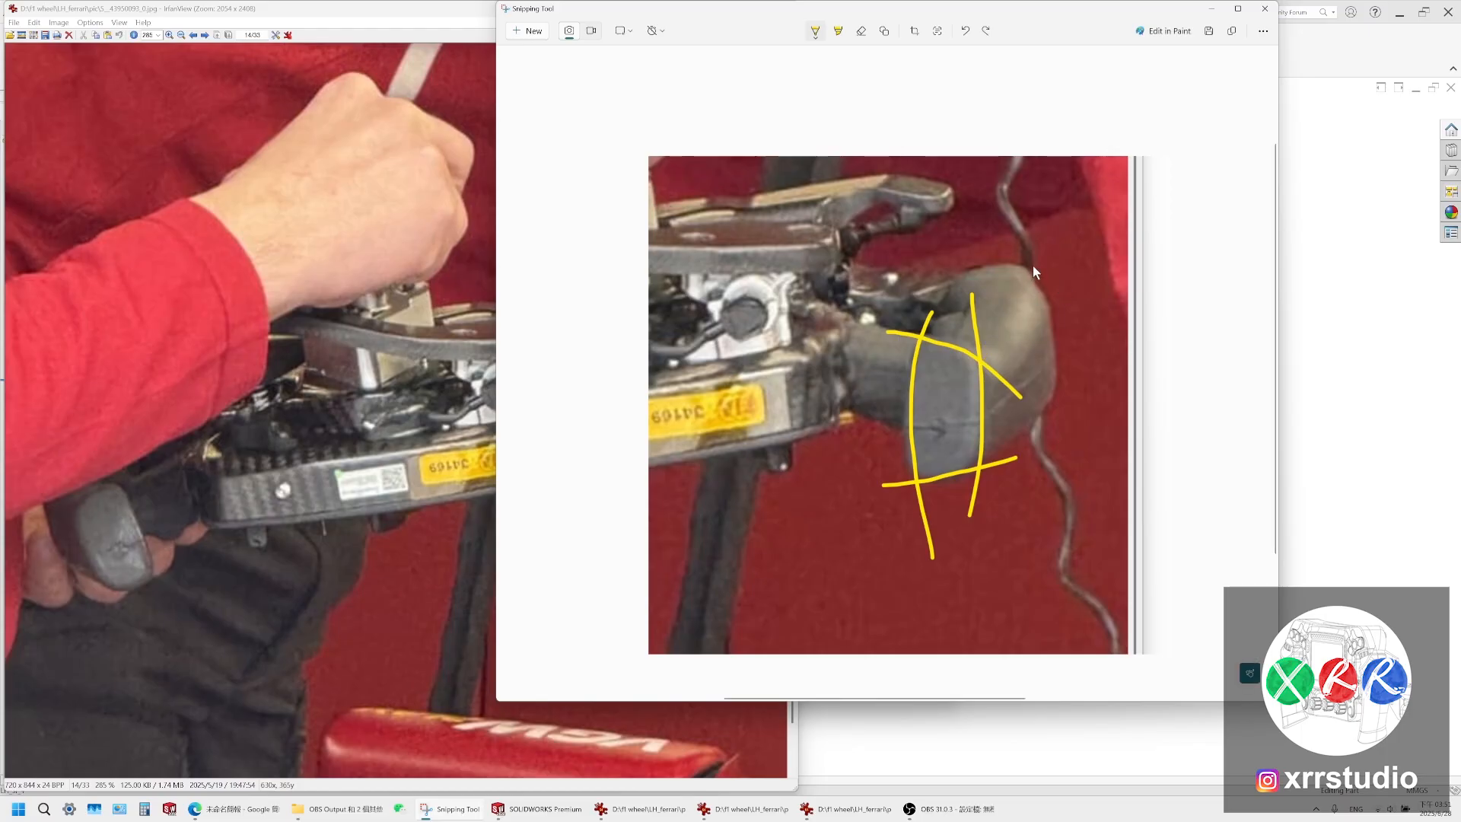
mouse_move(1034, 266)
mouse_down()
mouse_move(1011, 345)
mouse_move(982, 355)
mouse_up()
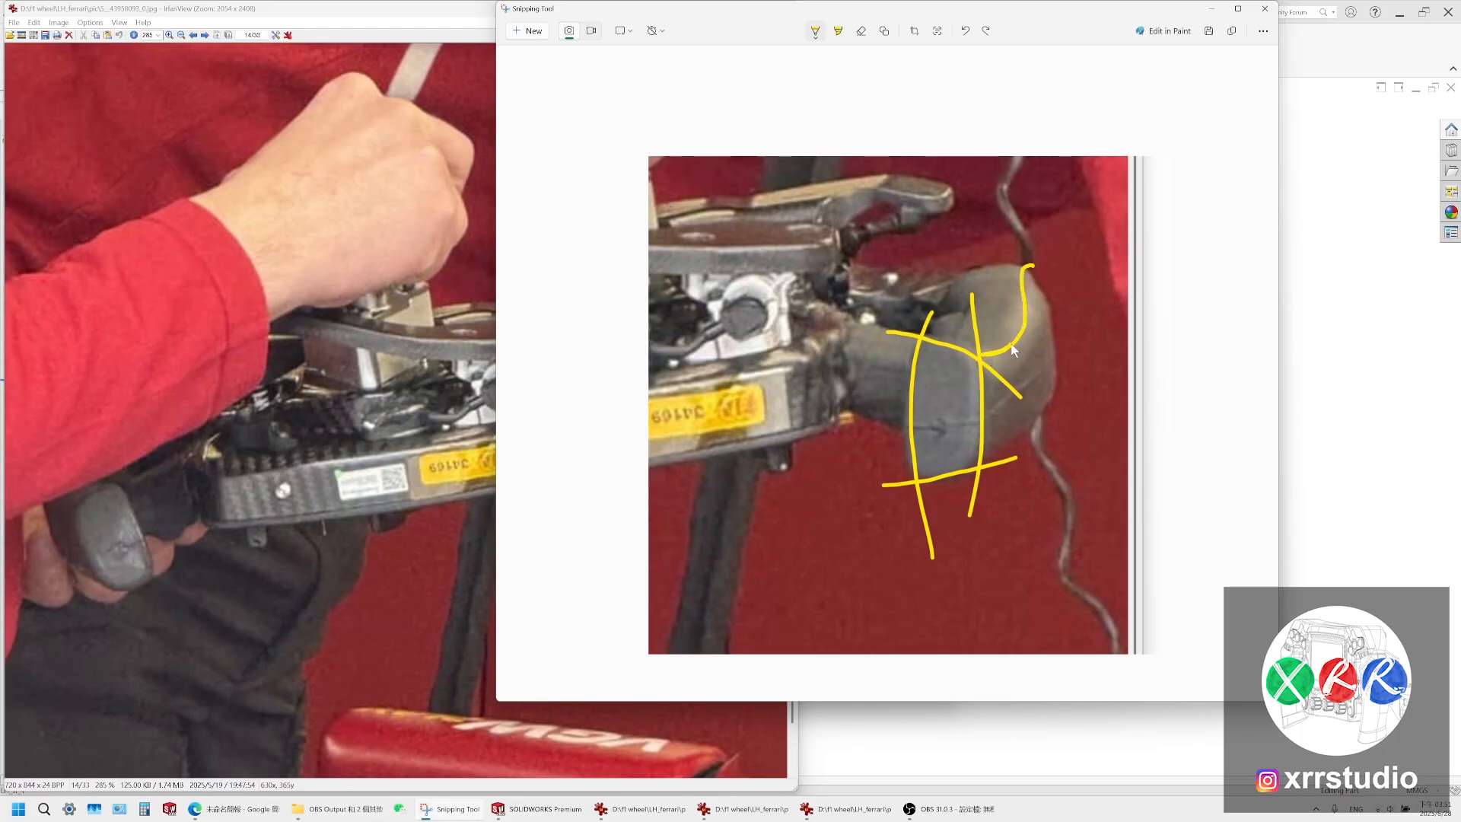
drag(1032, 268, 985, 364)
drag(1048, 402, 1032, 265)
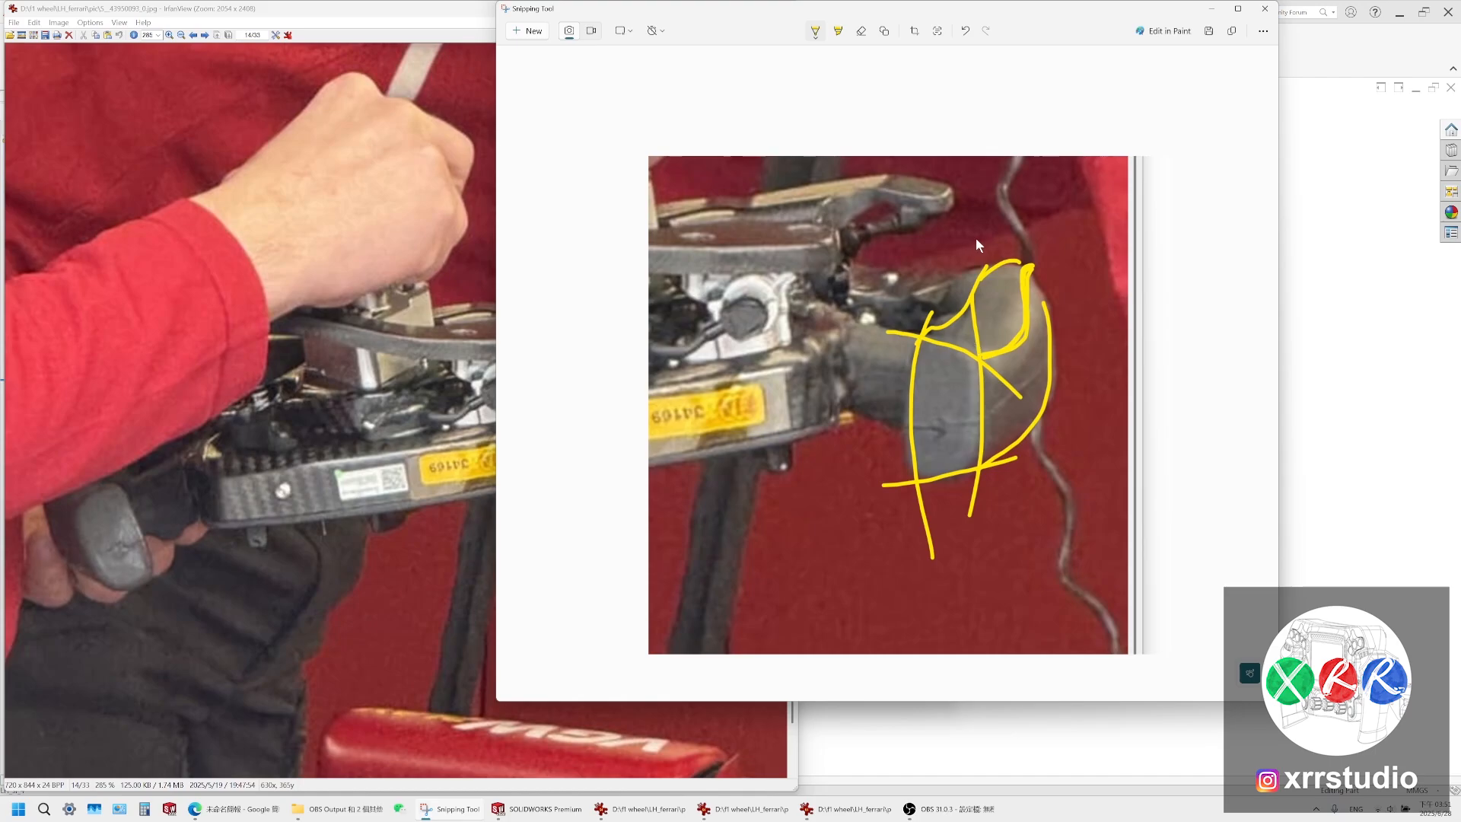
Undo all the yellow strokes on the snip, including the four crossing lines on the grip's end face
click(962, 36)
click(964, 32)
click(965, 31)
click(964, 31)
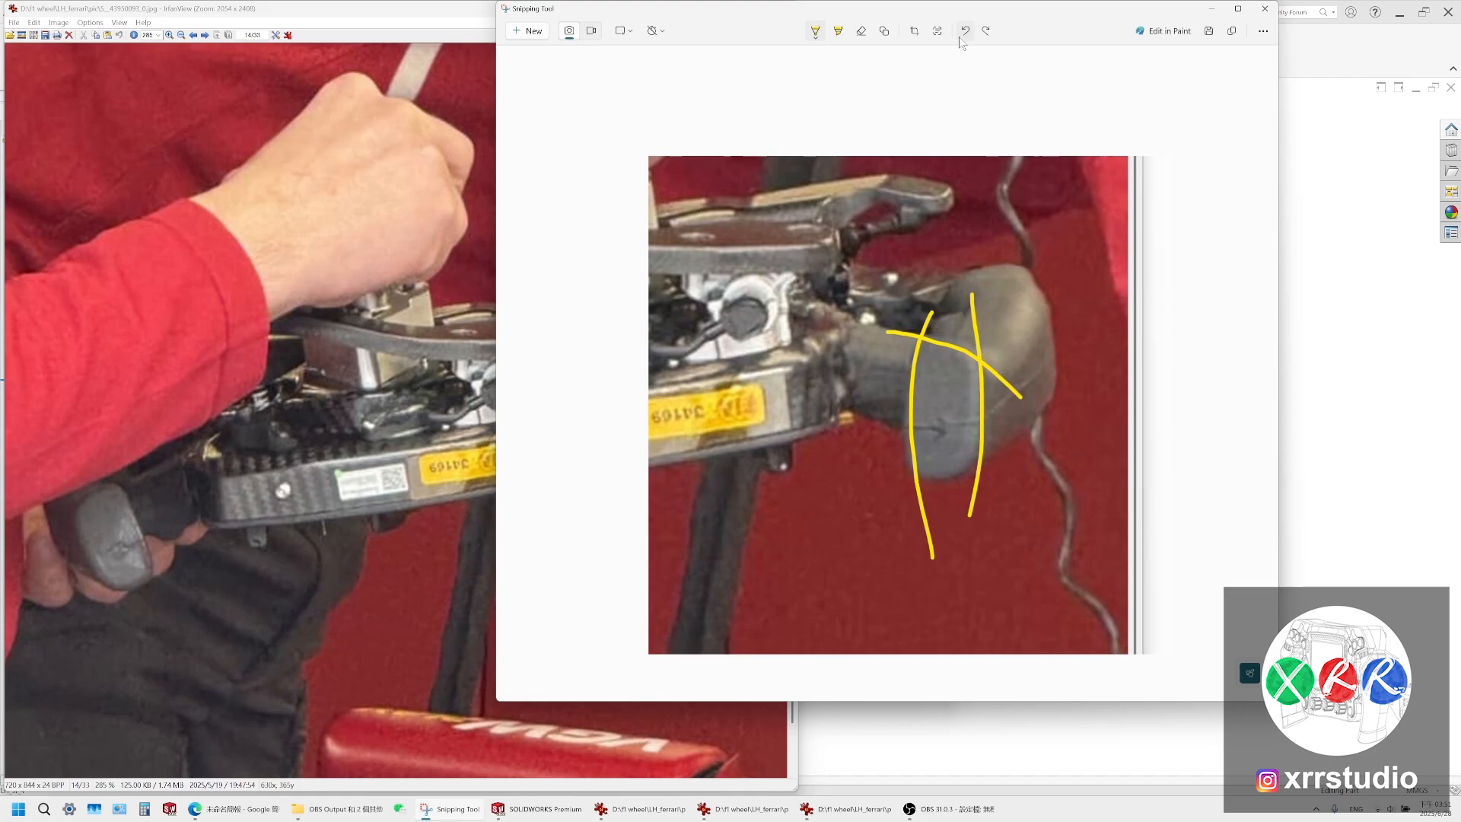
click(964, 31)
click(964, 32)
click(964, 33)
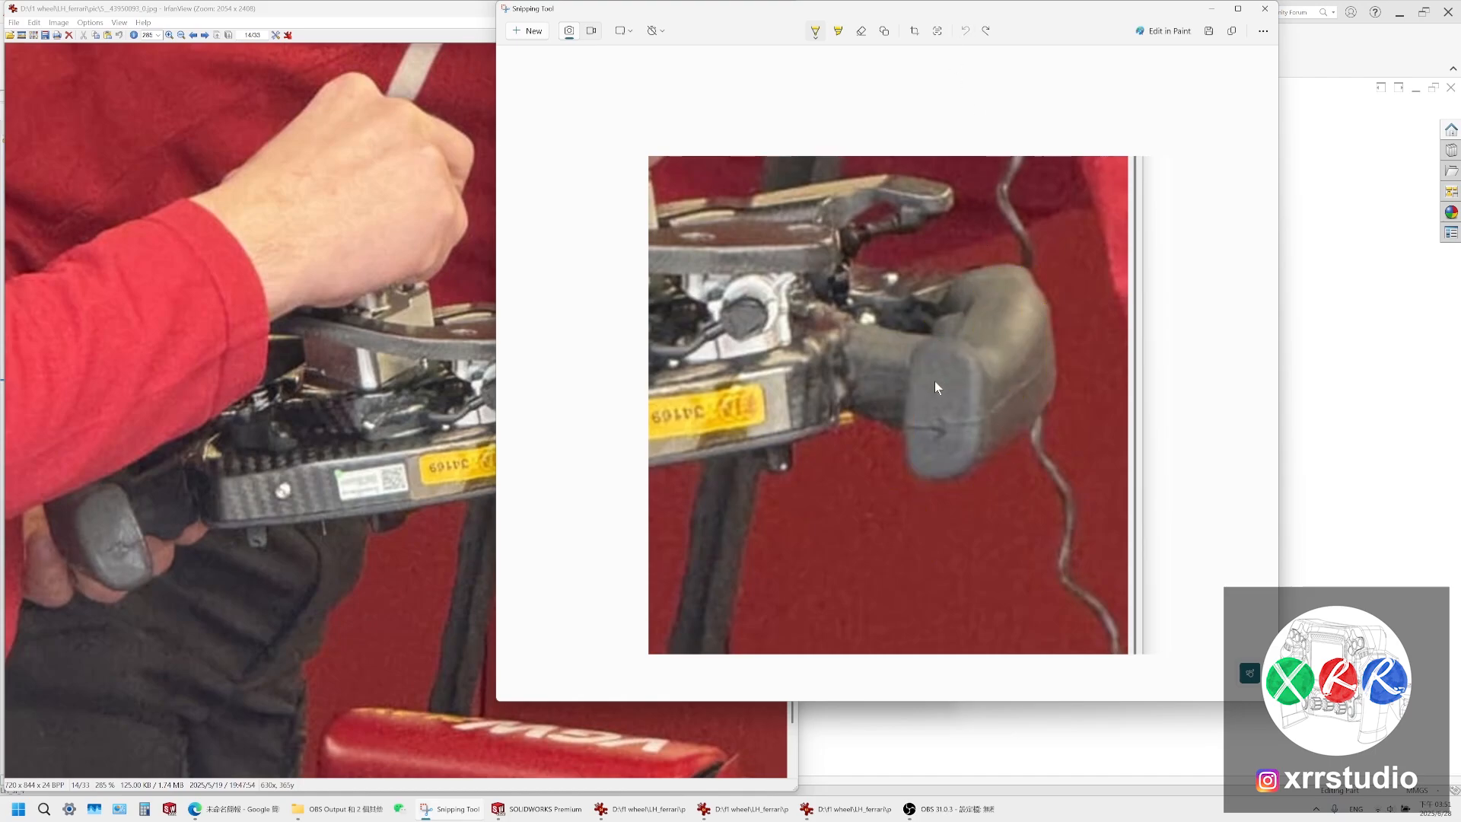
Draw two yellow lines lengthwise along the long edges of the grip's end face, extending past both ends
drag(921, 307, 913, 340)
drag(921, 572, 921, 569)
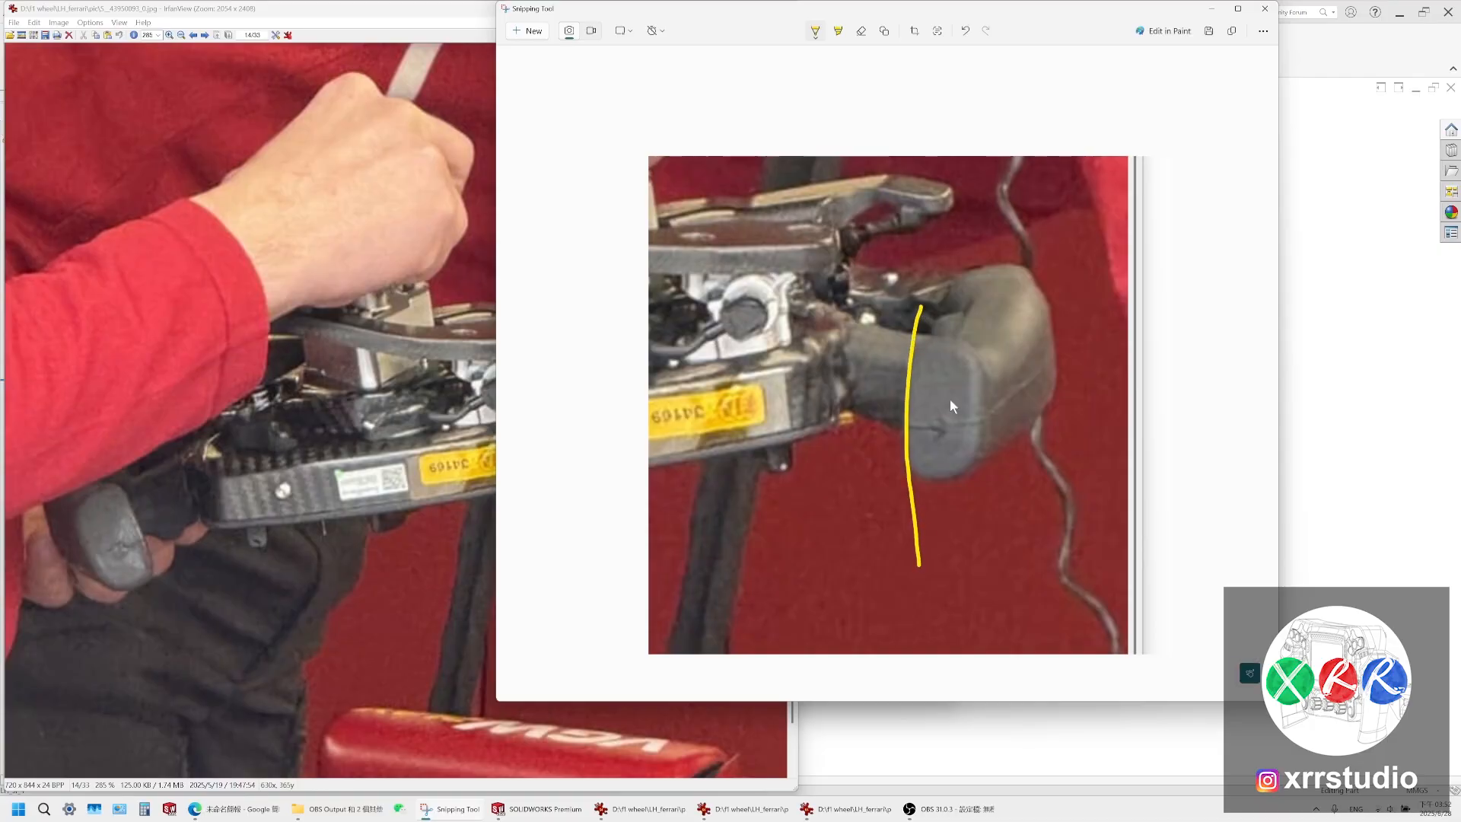
drag(986, 312, 986, 318)
drag(984, 394, 976, 520)
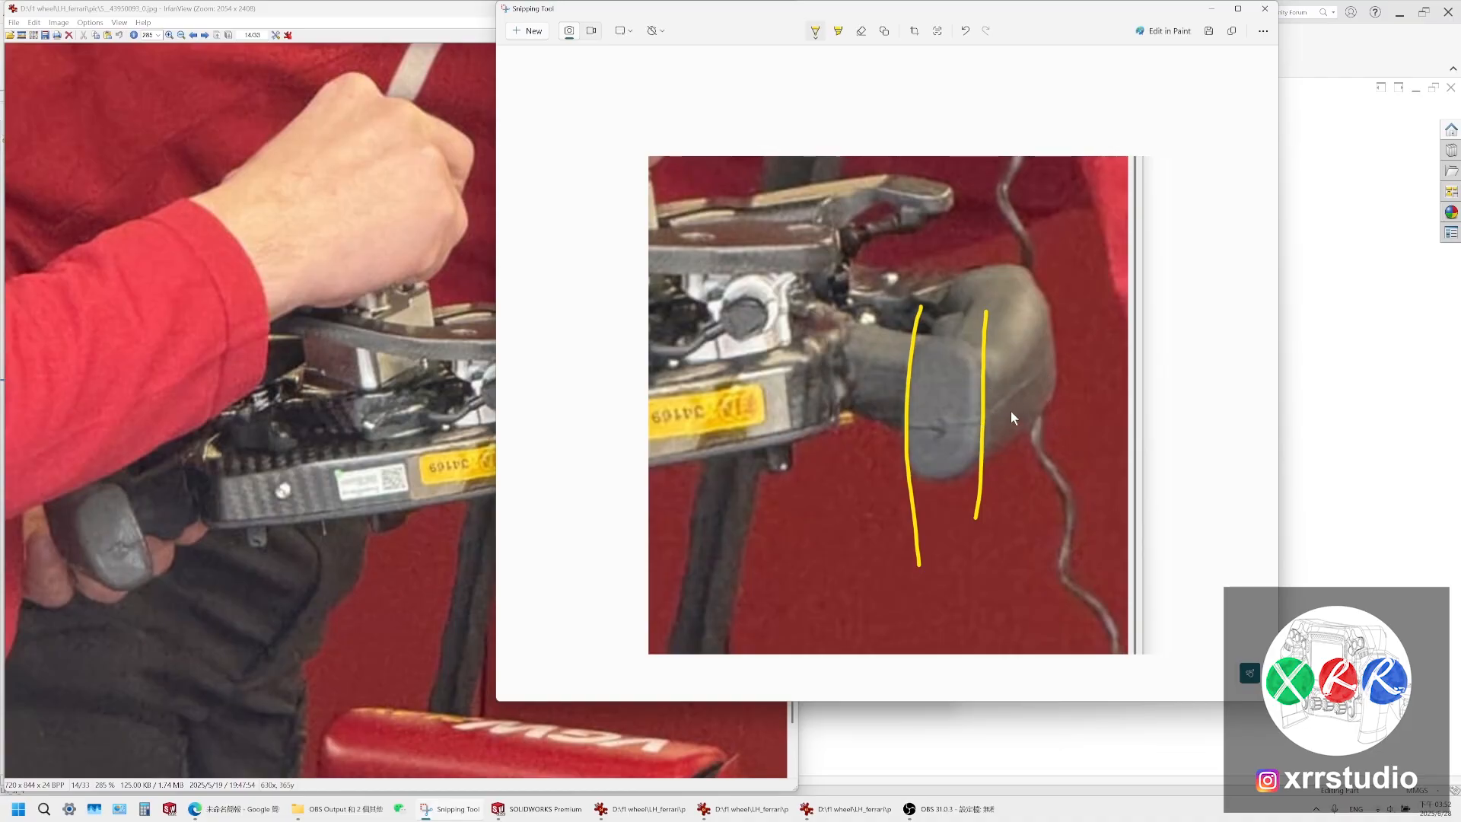
Try a yellow stroke on the grip's side face, and undo it together with the second lengthwise line
mouse_move(1039, 333)
mouse_down()
mouse_move(1042, 397)
mouse_move(1015, 374)
mouse_up()
click(969, 37)
click(968, 37)
click(968, 37)
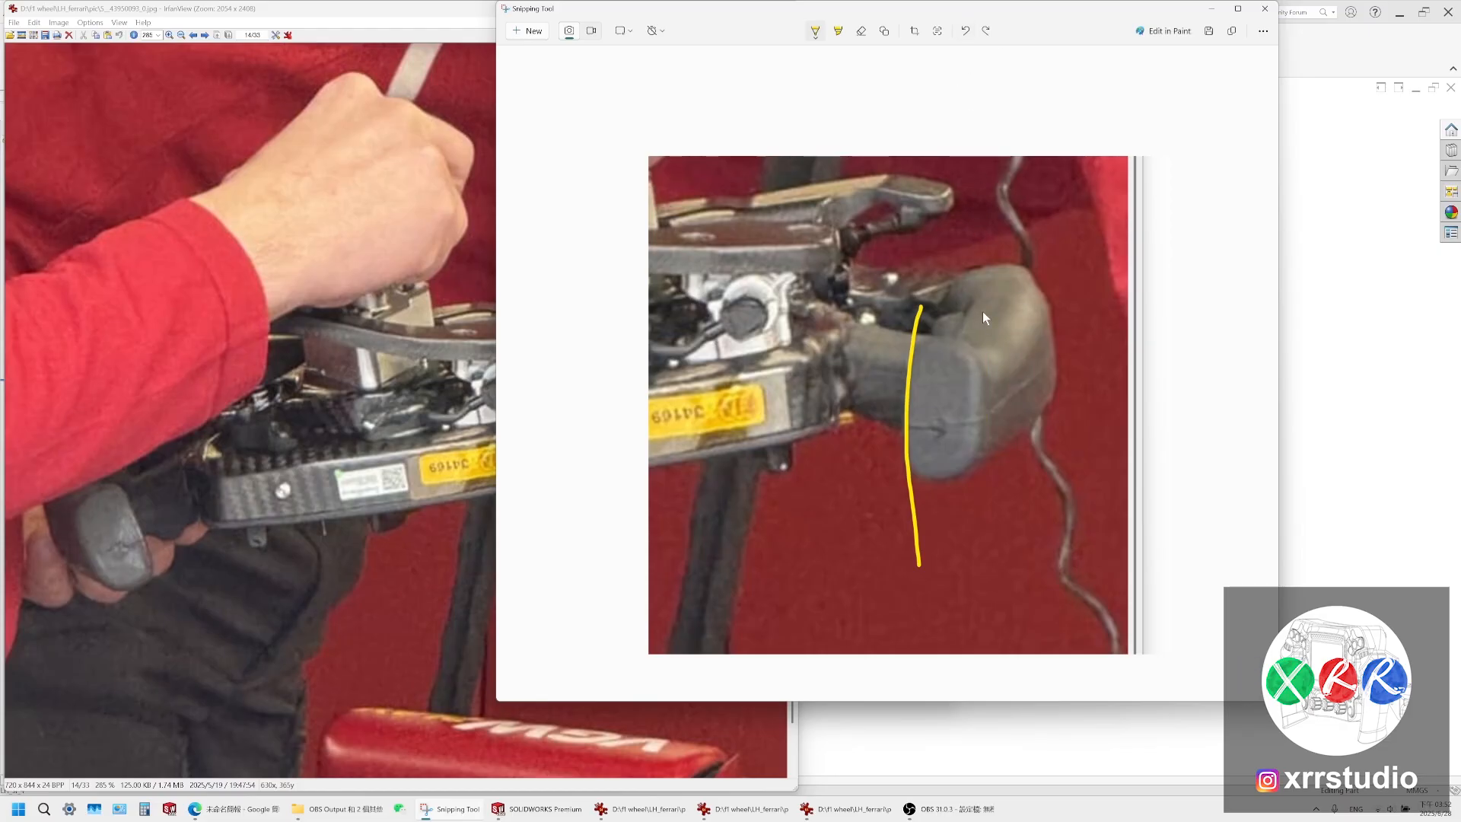
Redraw the second lengthwise yellow line and add two yellow lines crossing the end face at its upper and lower ends
drag(974, 502, 968, 536)
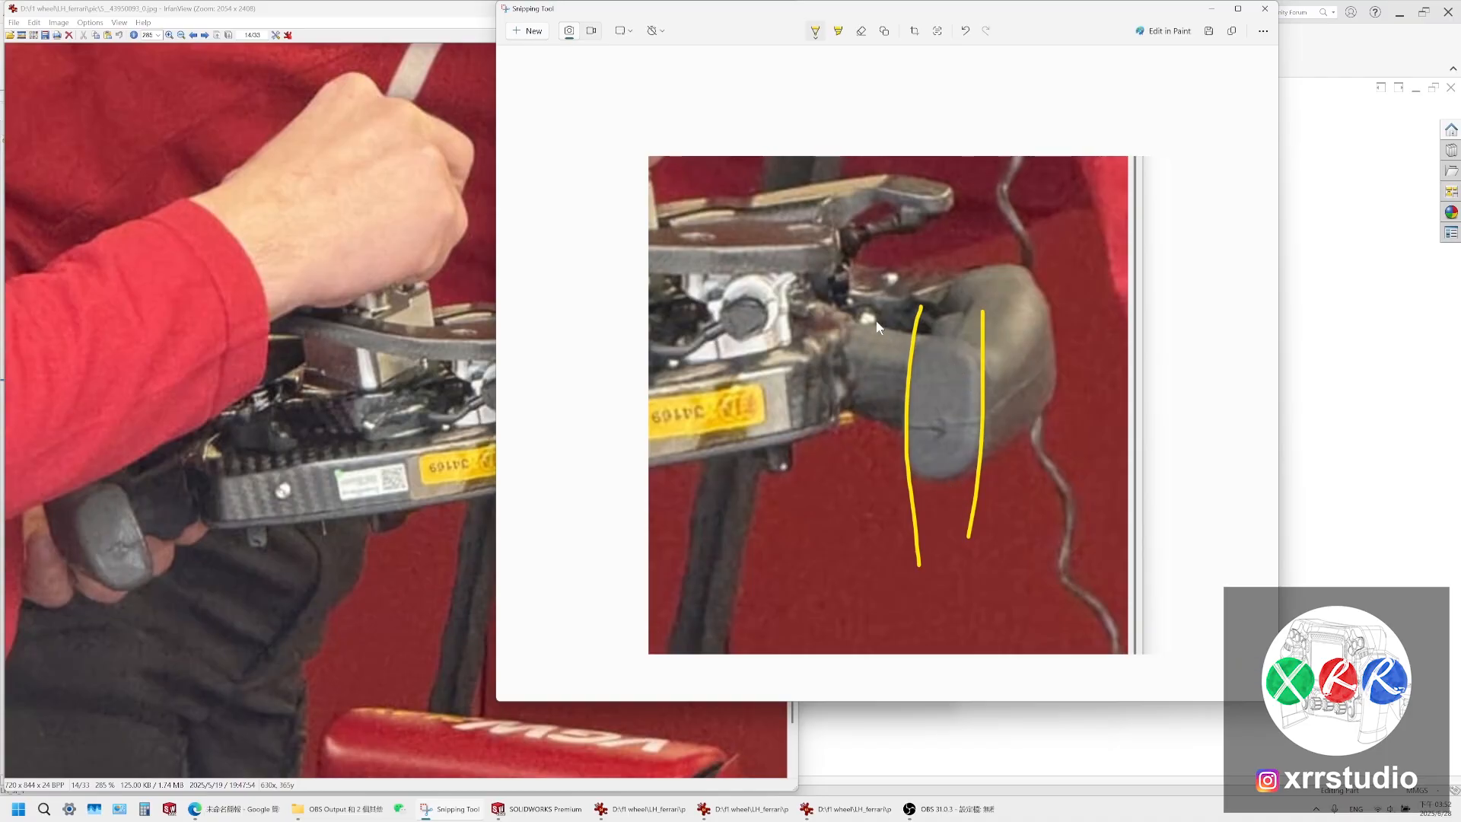
drag(876, 320, 1007, 367)
drag(863, 495, 1018, 465)
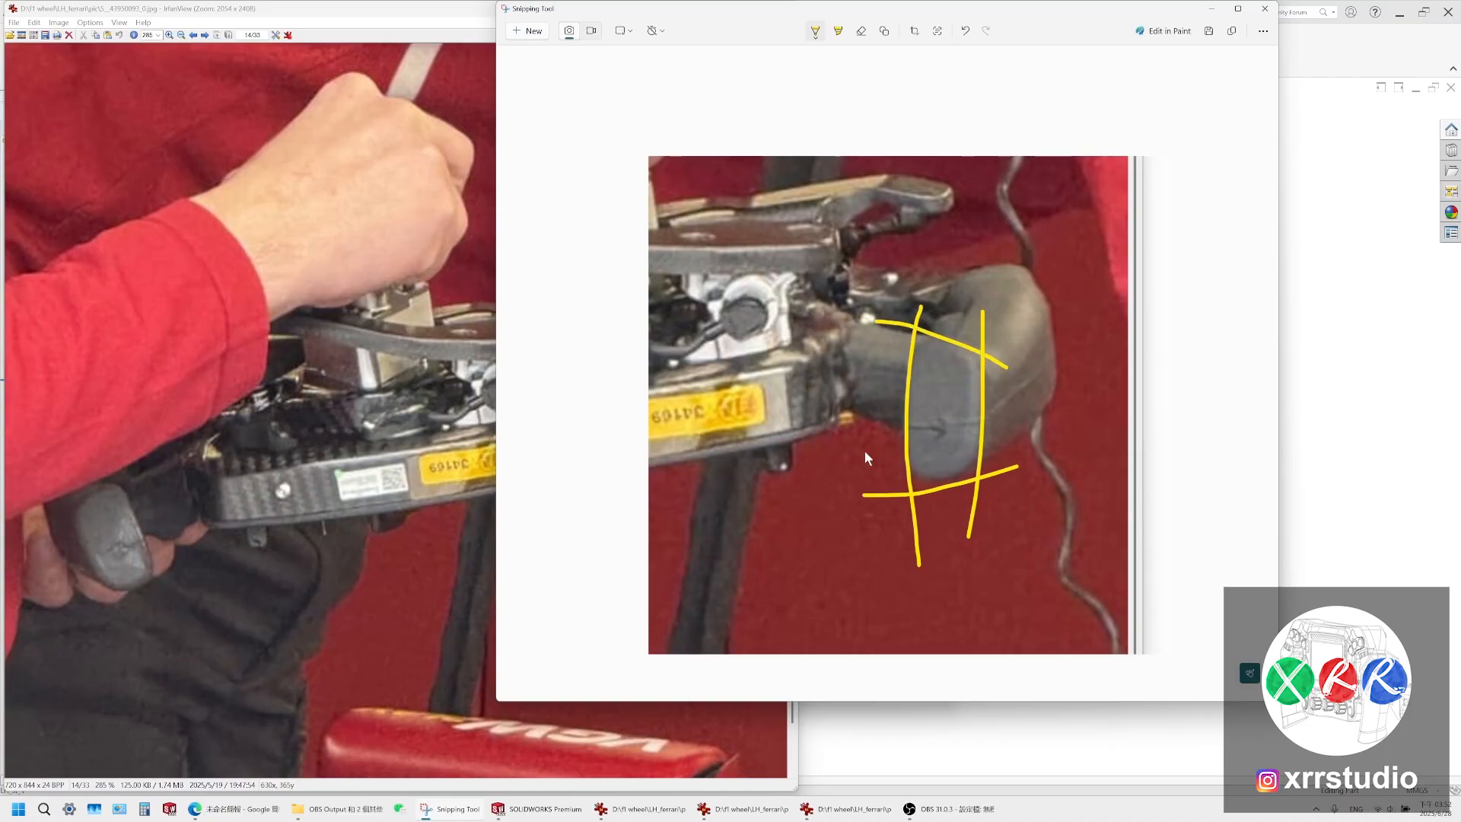
Undo a trial stroke beside the grip and set the pen colour to blue
drag(721, 347, 812, 308)
key(ctrl+z)
click(815, 31)
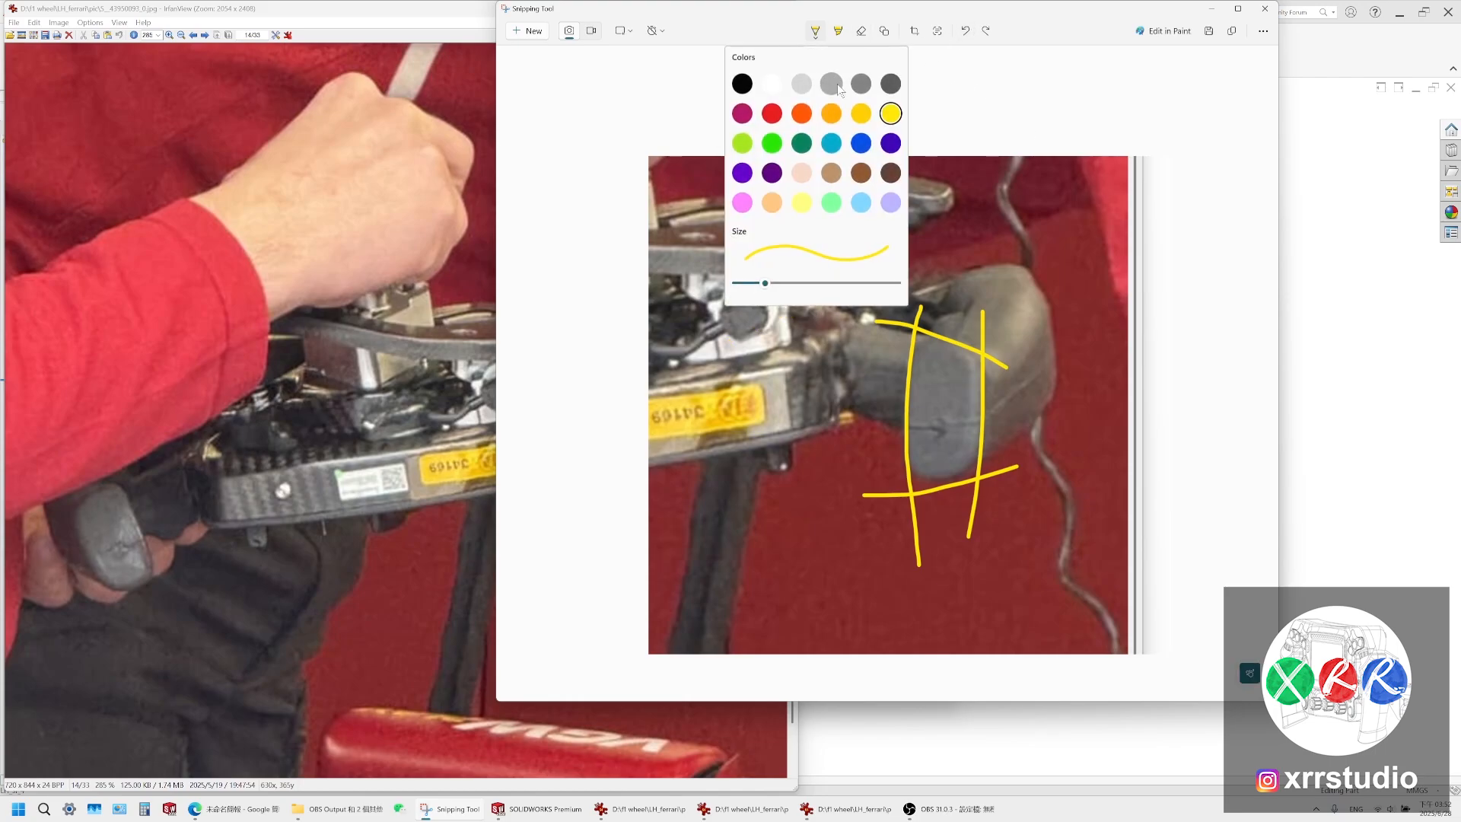
click(861, 143)
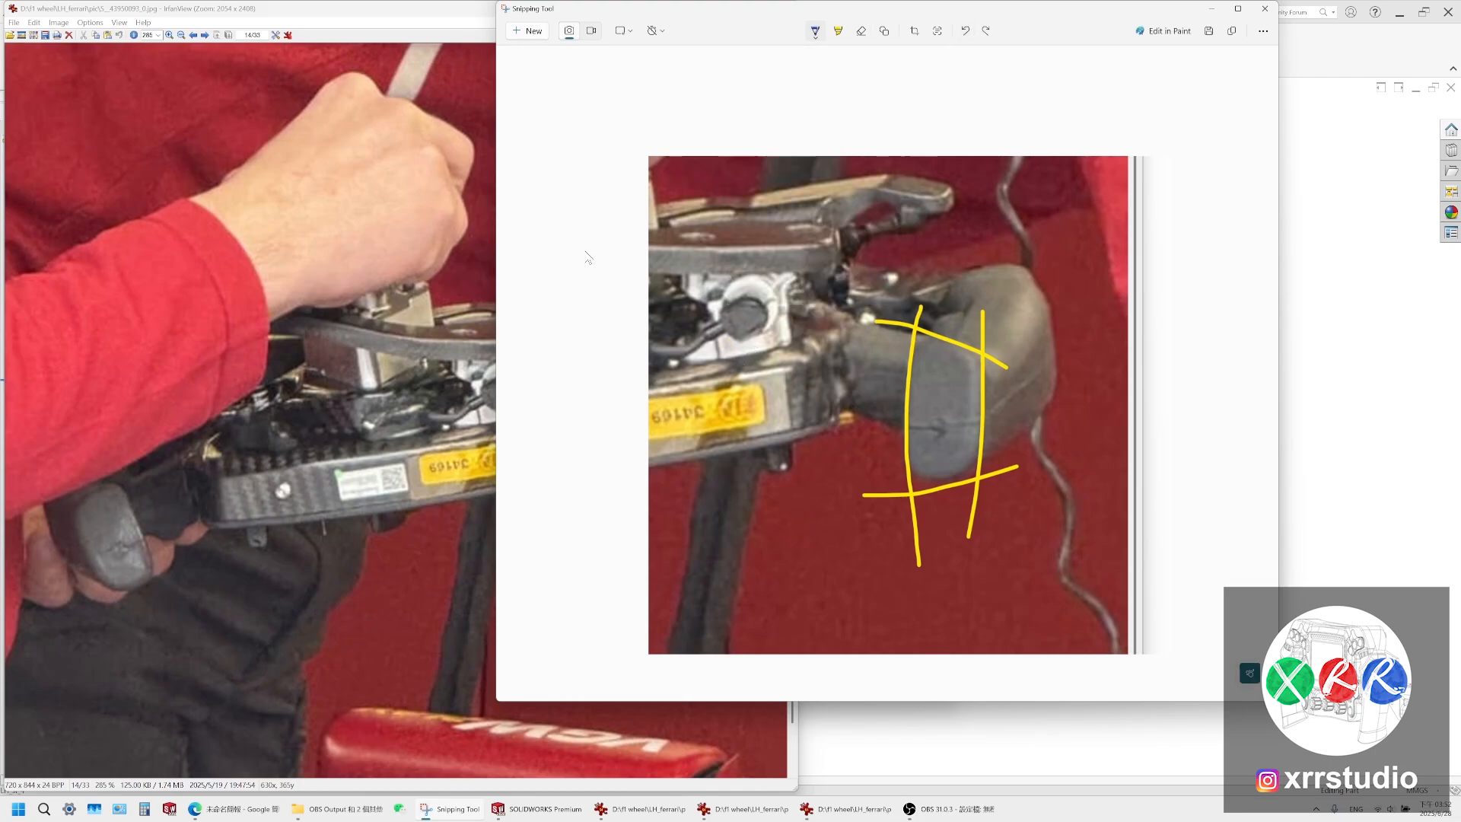
Sketch the grip as a simplified tapered block in blue beside the photo, with top, front and side faces
drag(556, 269, 659, 232)
mouse_move(558, 270)
mouse_down()
mouse_move(529, 325)
mouse_move(626, 283)
mouse_move(629, 244)
mouse_up()
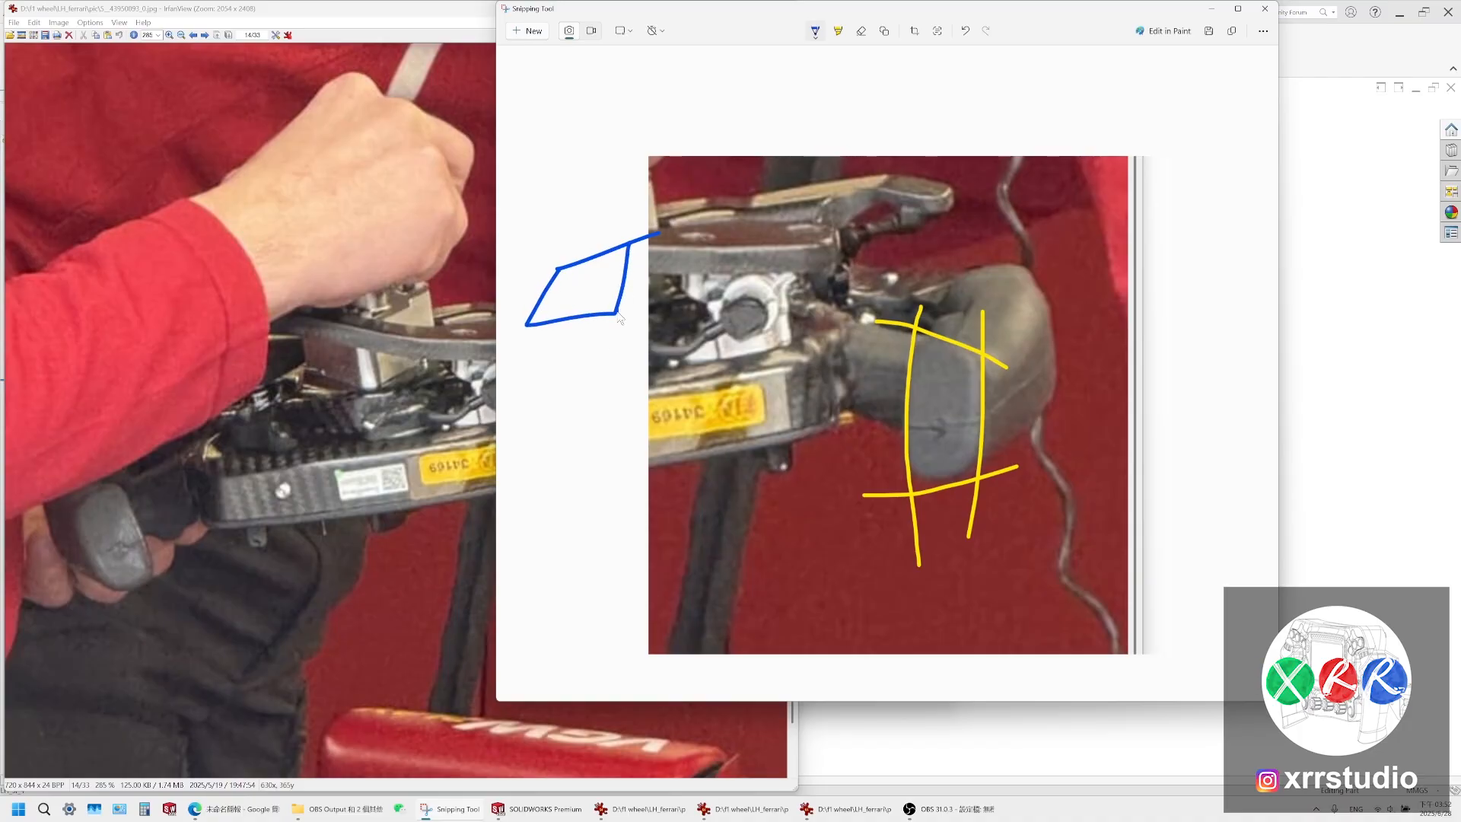
drag(617, 313, 622, 549)
drag(529, 326, 575, 661)
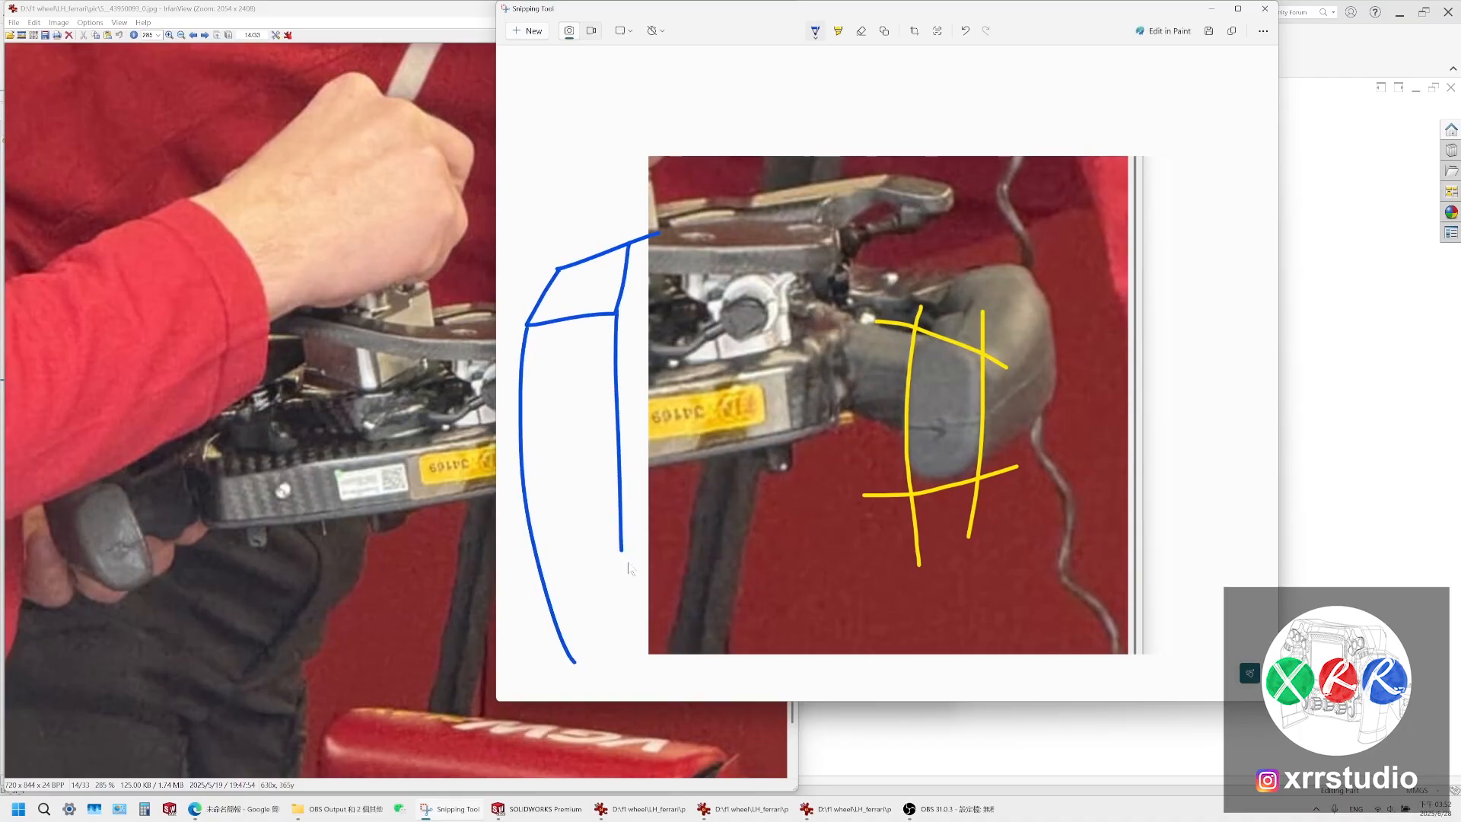
drag(622, 555, 545, 592)
mouse_move(628, 244)
mouse_down()
mouse_move(659, 584)
mouse_move(670, 461)
mouse_up()
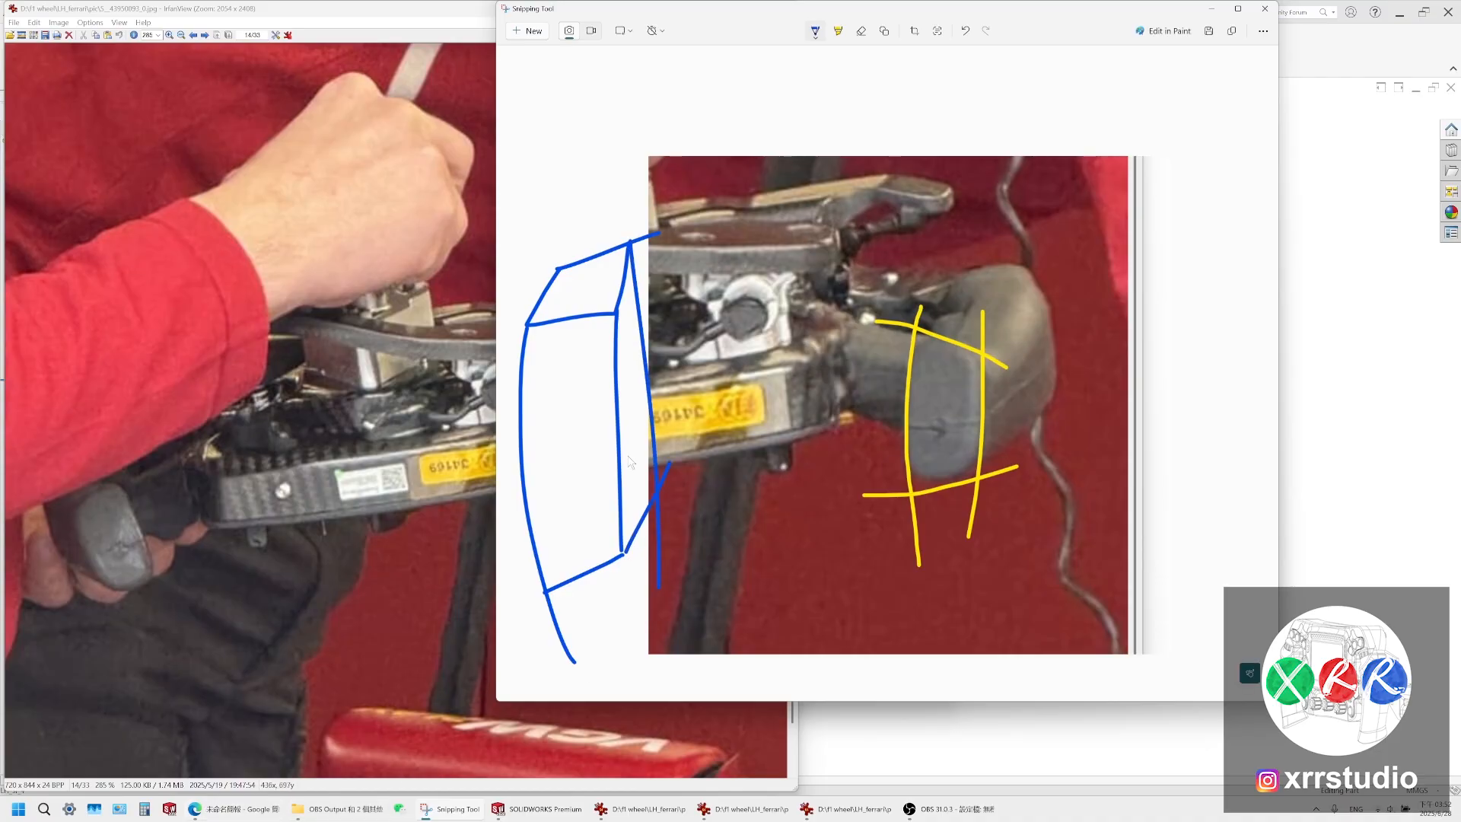
click(260, 814)
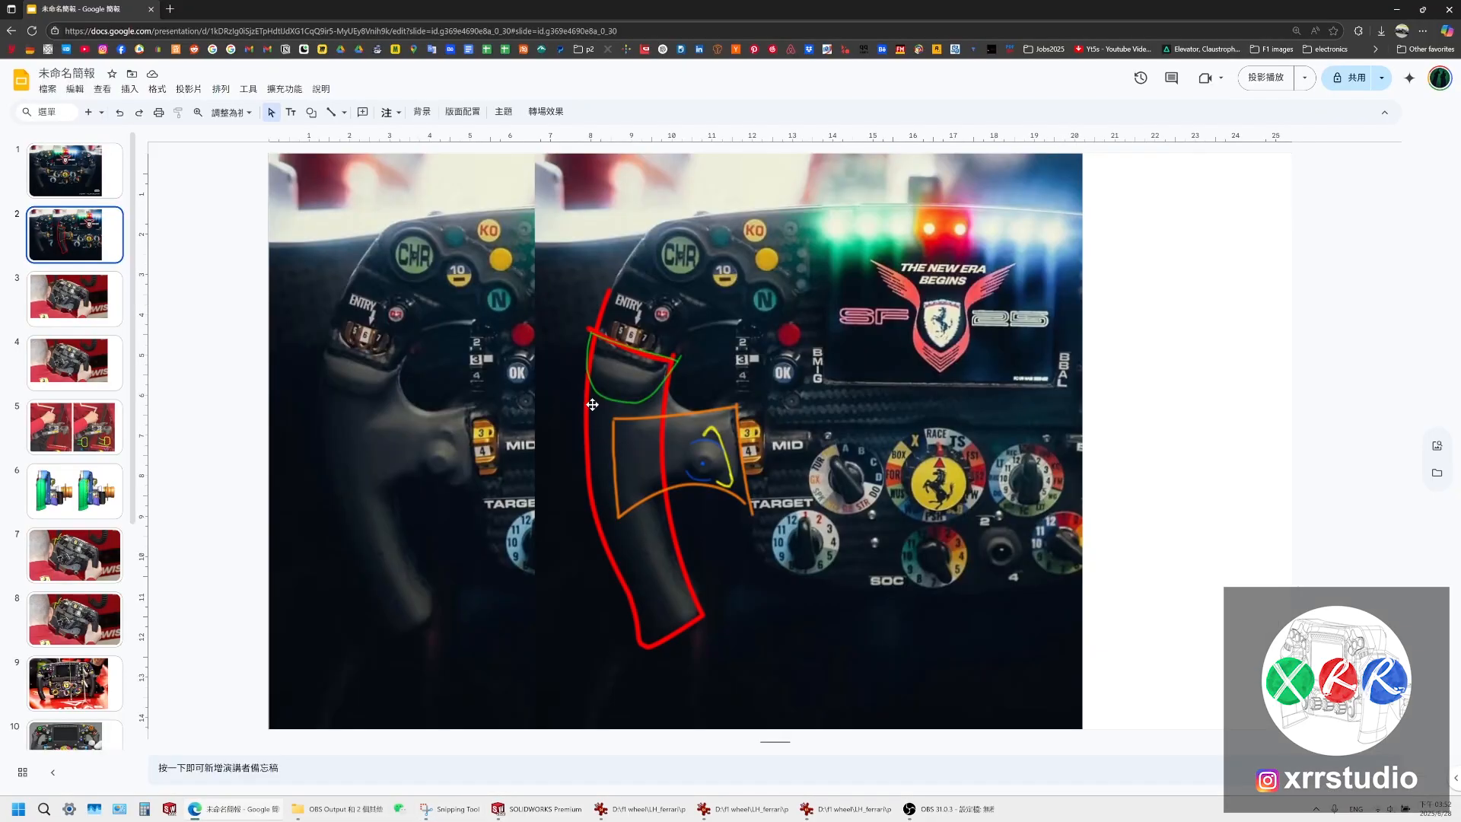
click(527, 810)
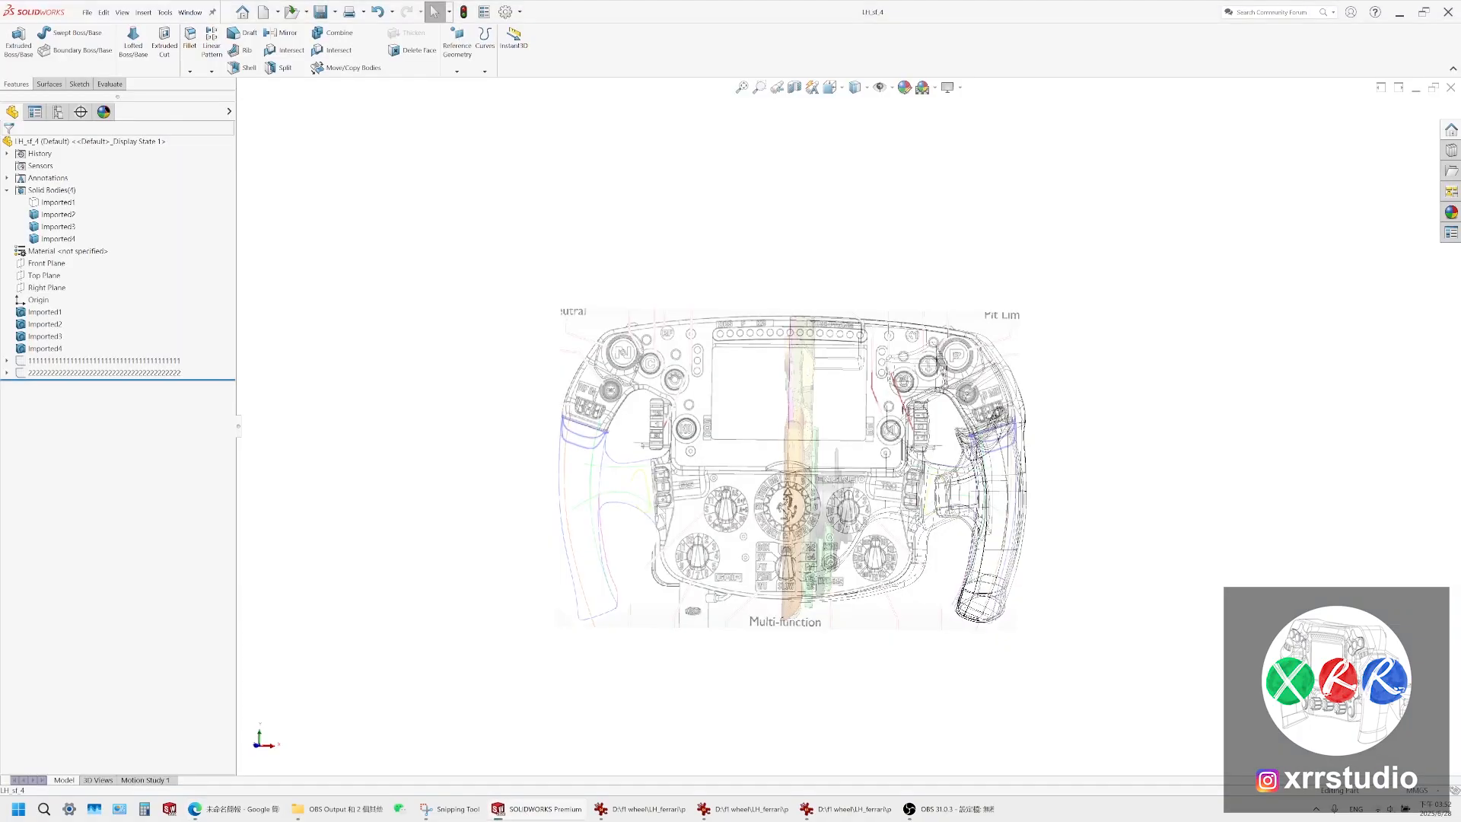
click(437, 810)
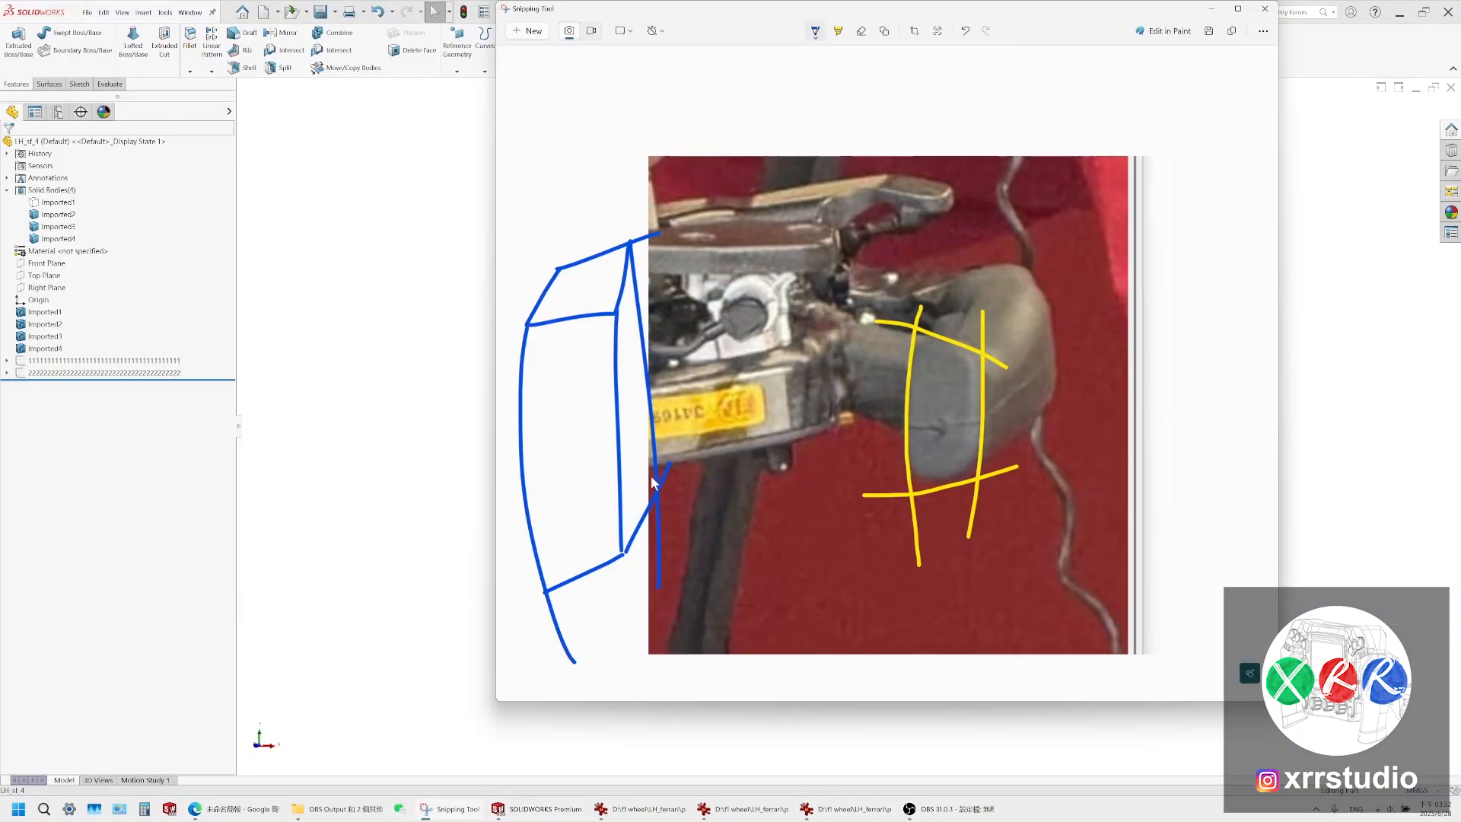
Try extra blue strokes on the block sketch's front face, and undo them together with the slanted lower side edge
mouse_move(618, 282)
mouse_down()
mouse_move(580, 305)
mouse_move(612, 306)
mouse_move(581, 313)
mouse_move(584, 555)
mouse_up()
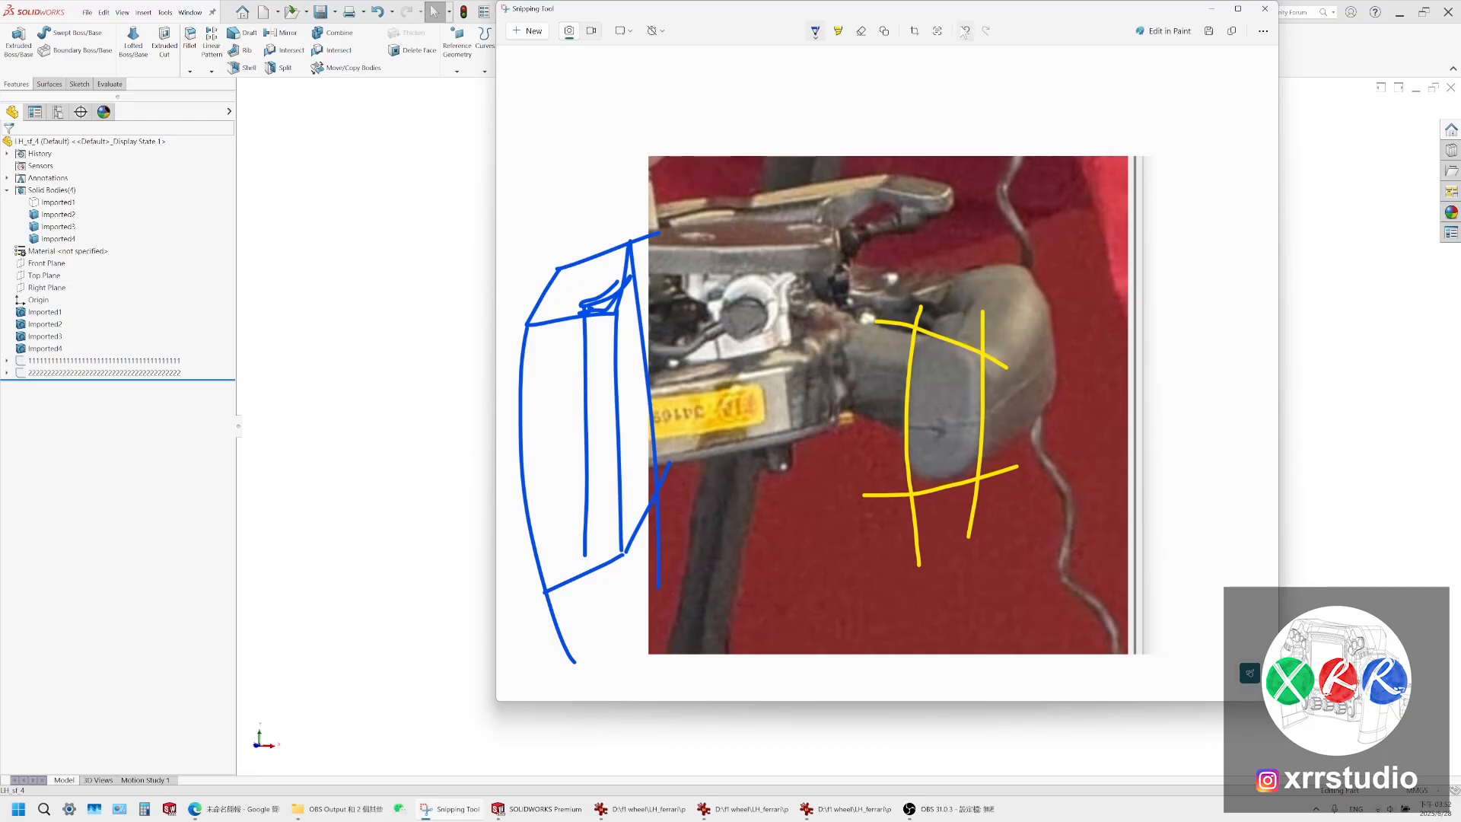
key(ctrl+z)
key(ctrl+z)
key(ctrl+z)
key(ctrl+z)
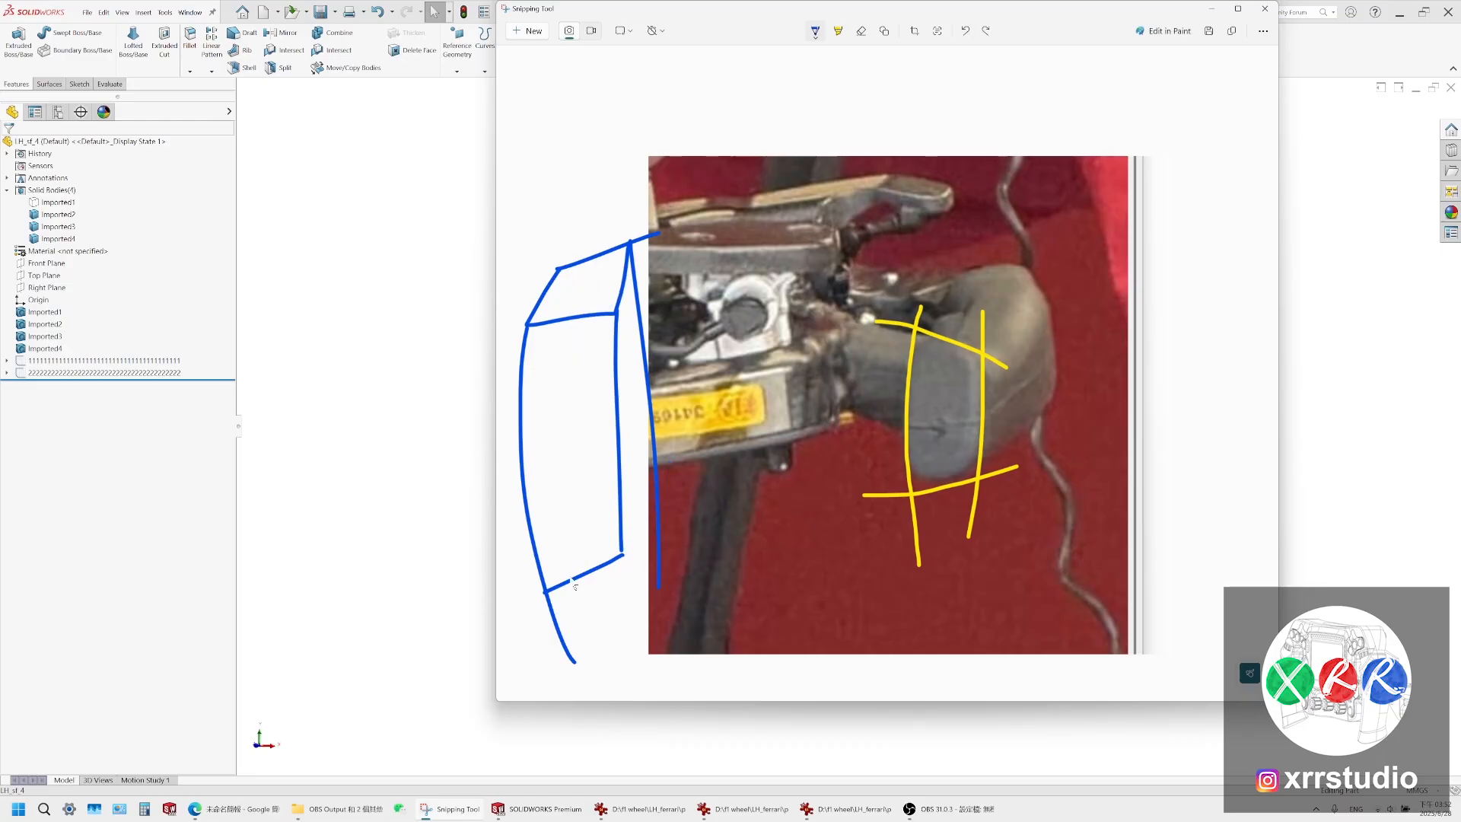
Outline the block's lower end face with rounded blue strokes and draw an arrow from it to the grip's end face
mouse_move(542, 592)
mouse_down()
mouse_move(554, 559)
mouse_move(653, 498)
mouse_move(611, 577)
mouse_move(921, 454)
mouse_move(914, 469)
mouse_up()
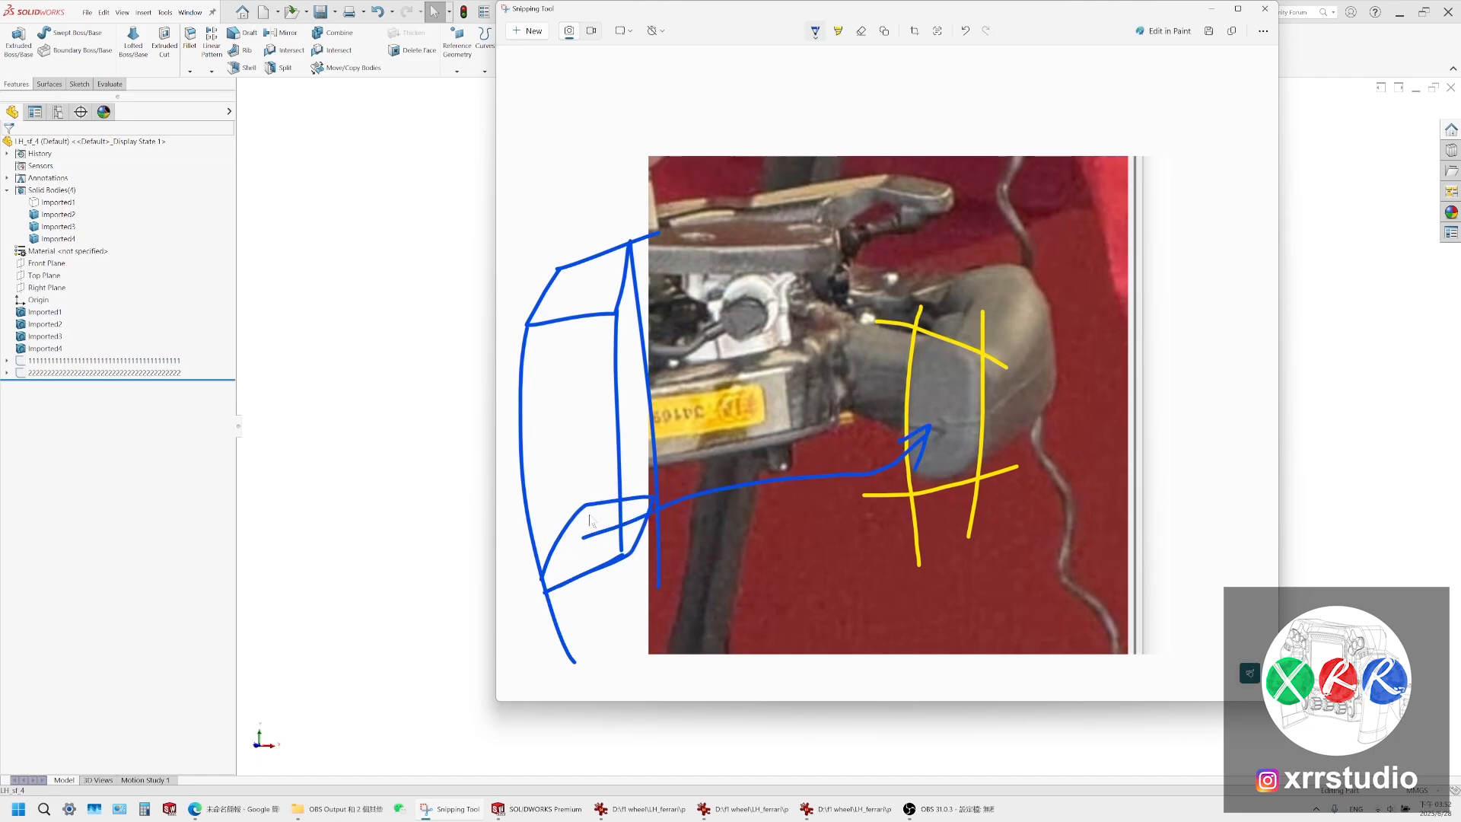
mouse_move(590, 510)
mouse_down()
mouse_move(659, 541)
mouse_move(554, 583)
mouse_move(571, 598)
mouse_up()
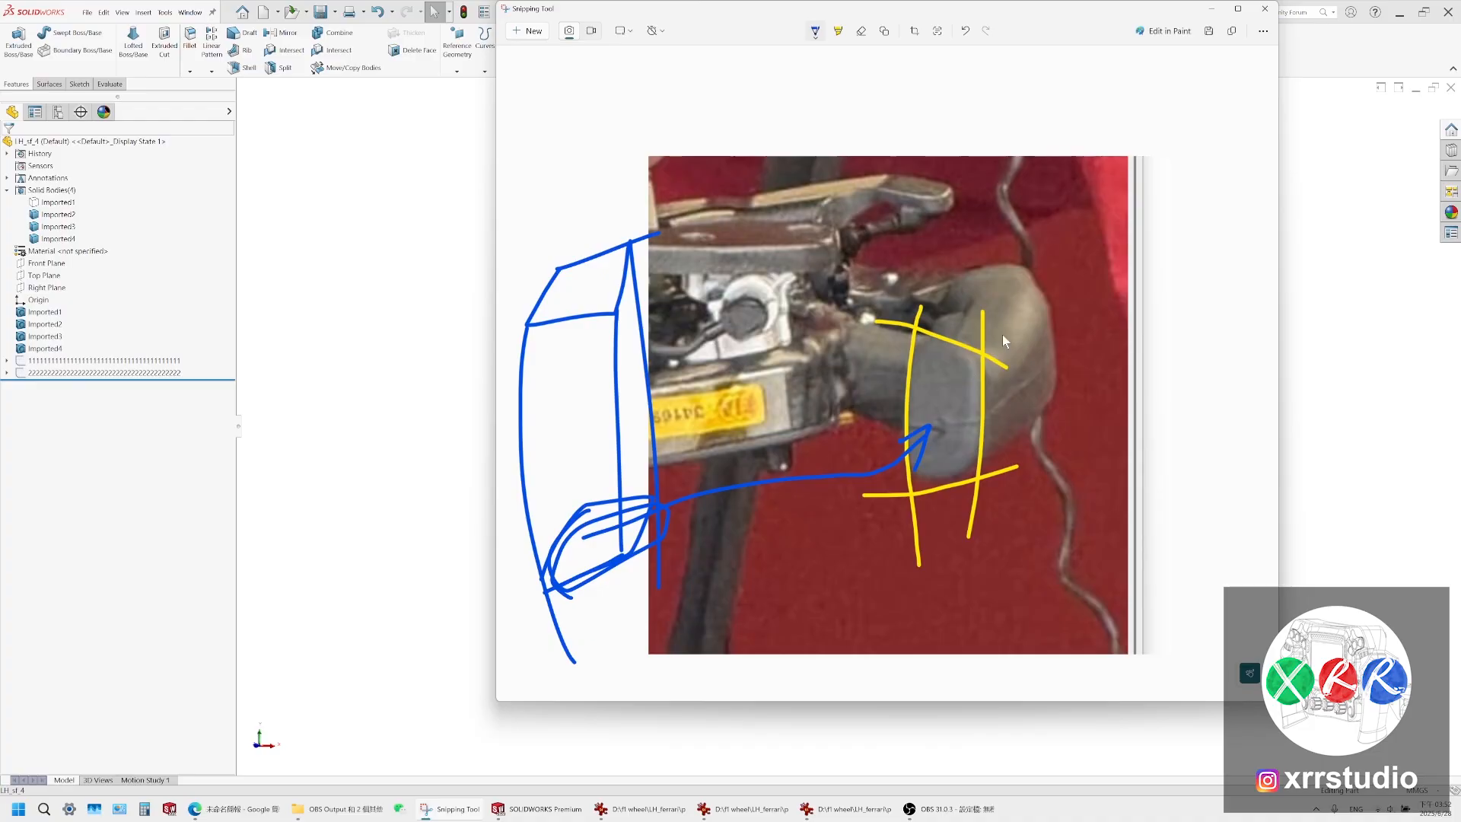
Switch to SOLIDWORKS and display the wheel model shaded with edges at the grip's lower end
click(1369, 397)
scroll(980, 549, up, 1)
scroll(980, 549, down, 5)
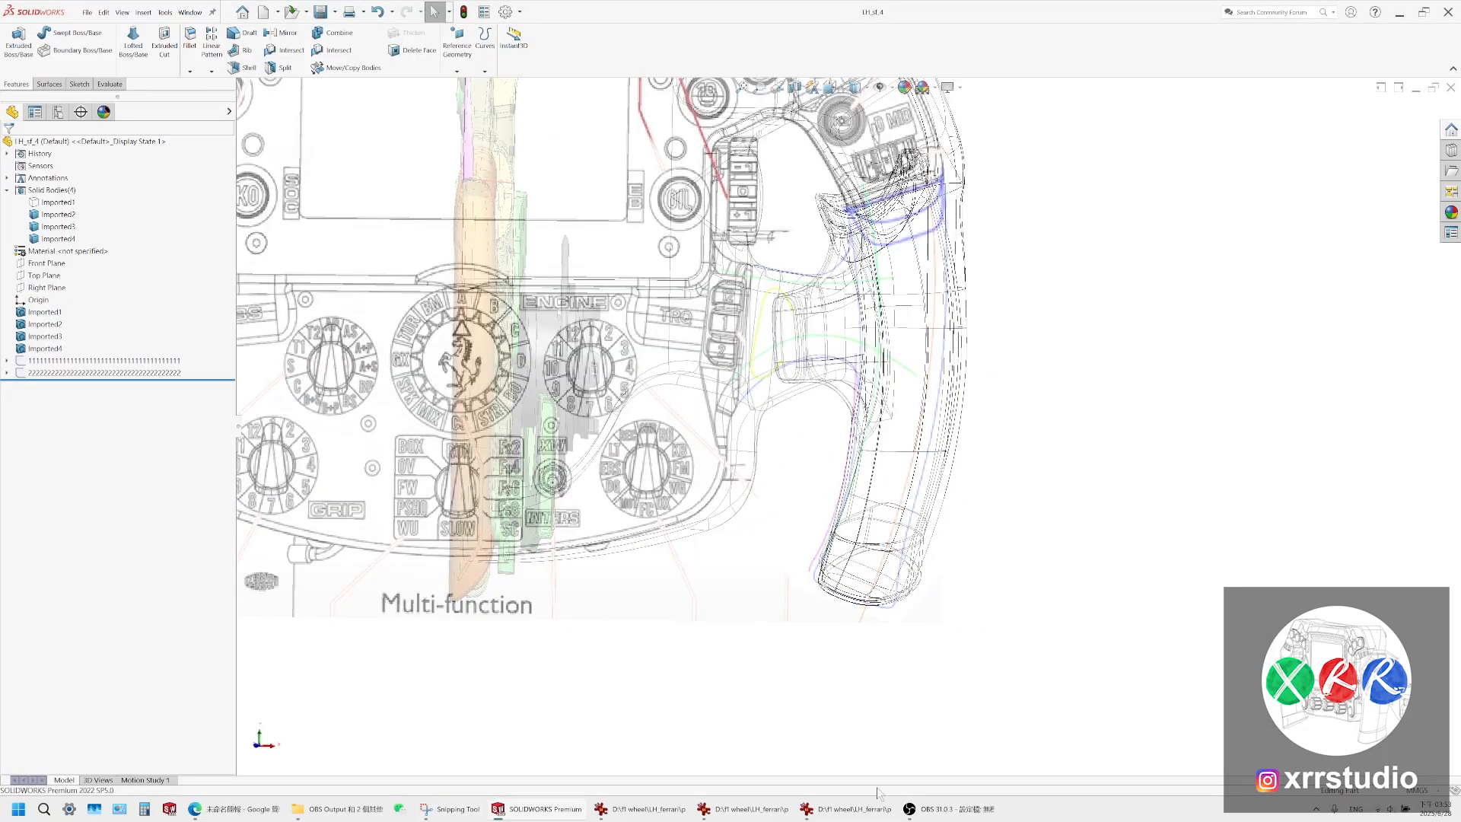
mouse_move(866, 809)
middle_drag(967, 243, 835, 190)
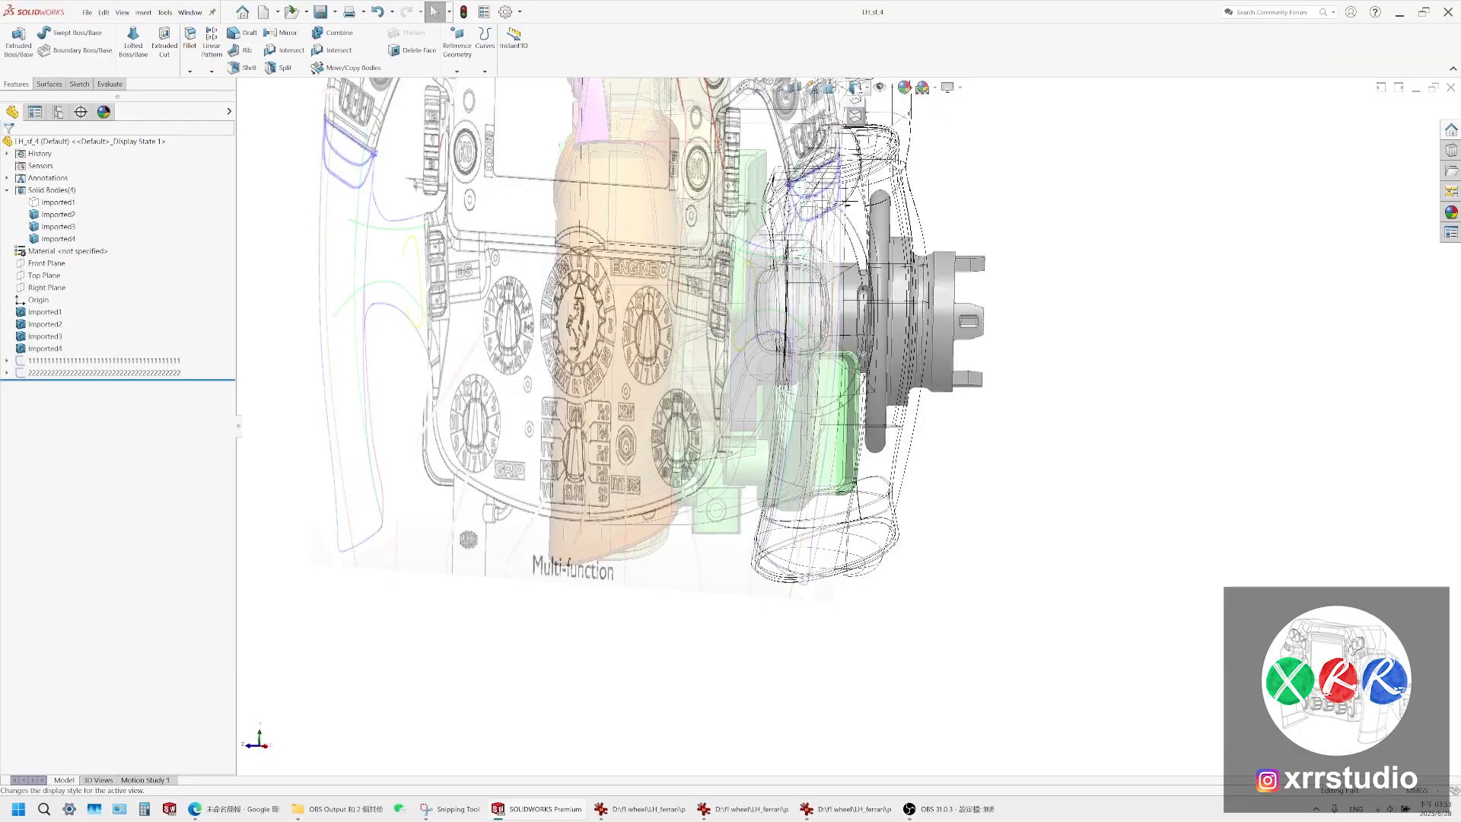
click(856, 88)
click(858, 104)
middle_drag(842, 456, 847, 484)
scroll(906, 537, down, 6)
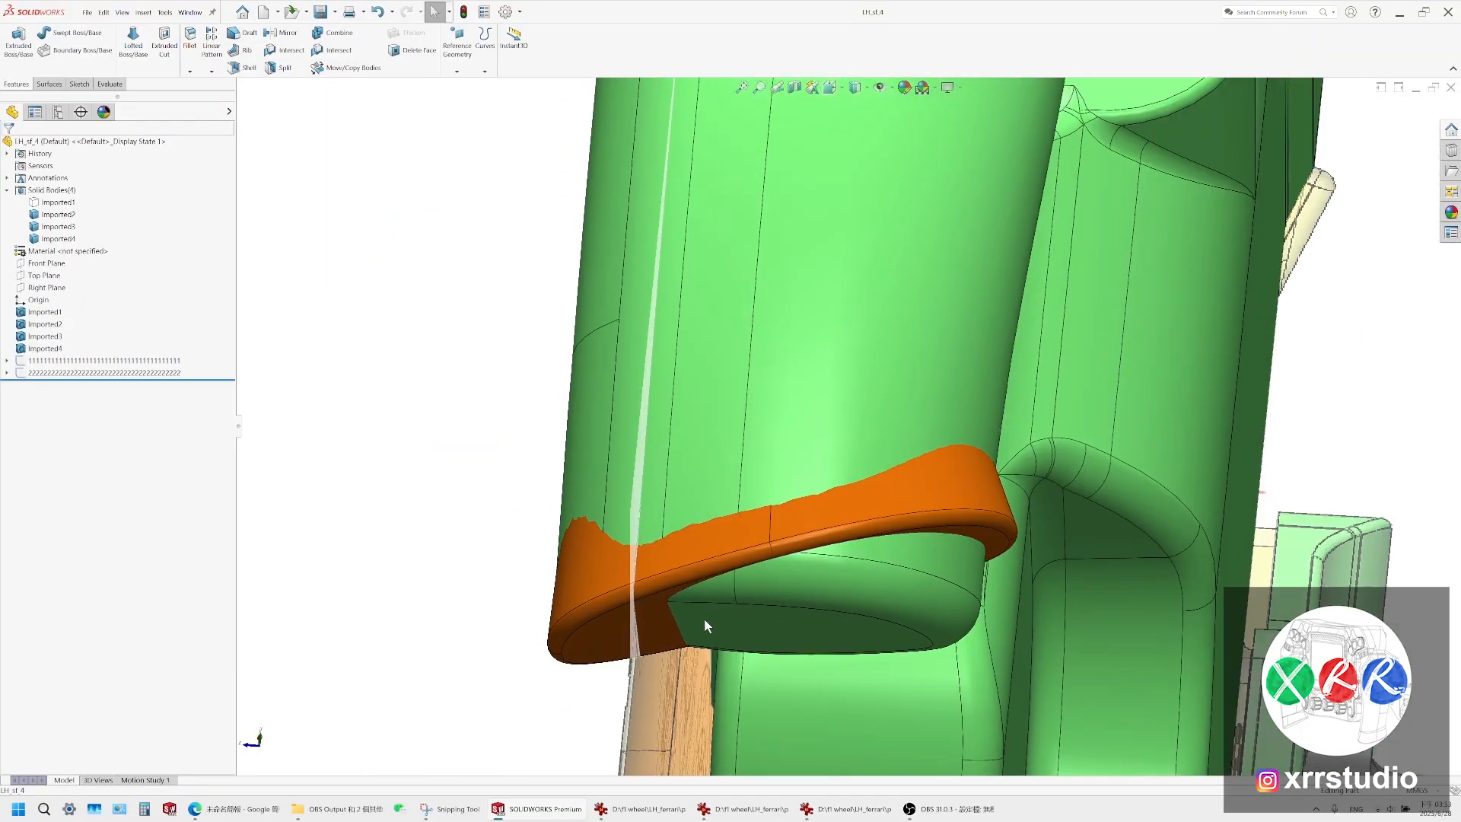
Select the flat end face of the orange body at the grip's lower end and examine its slope from several angles
click(657, 620)
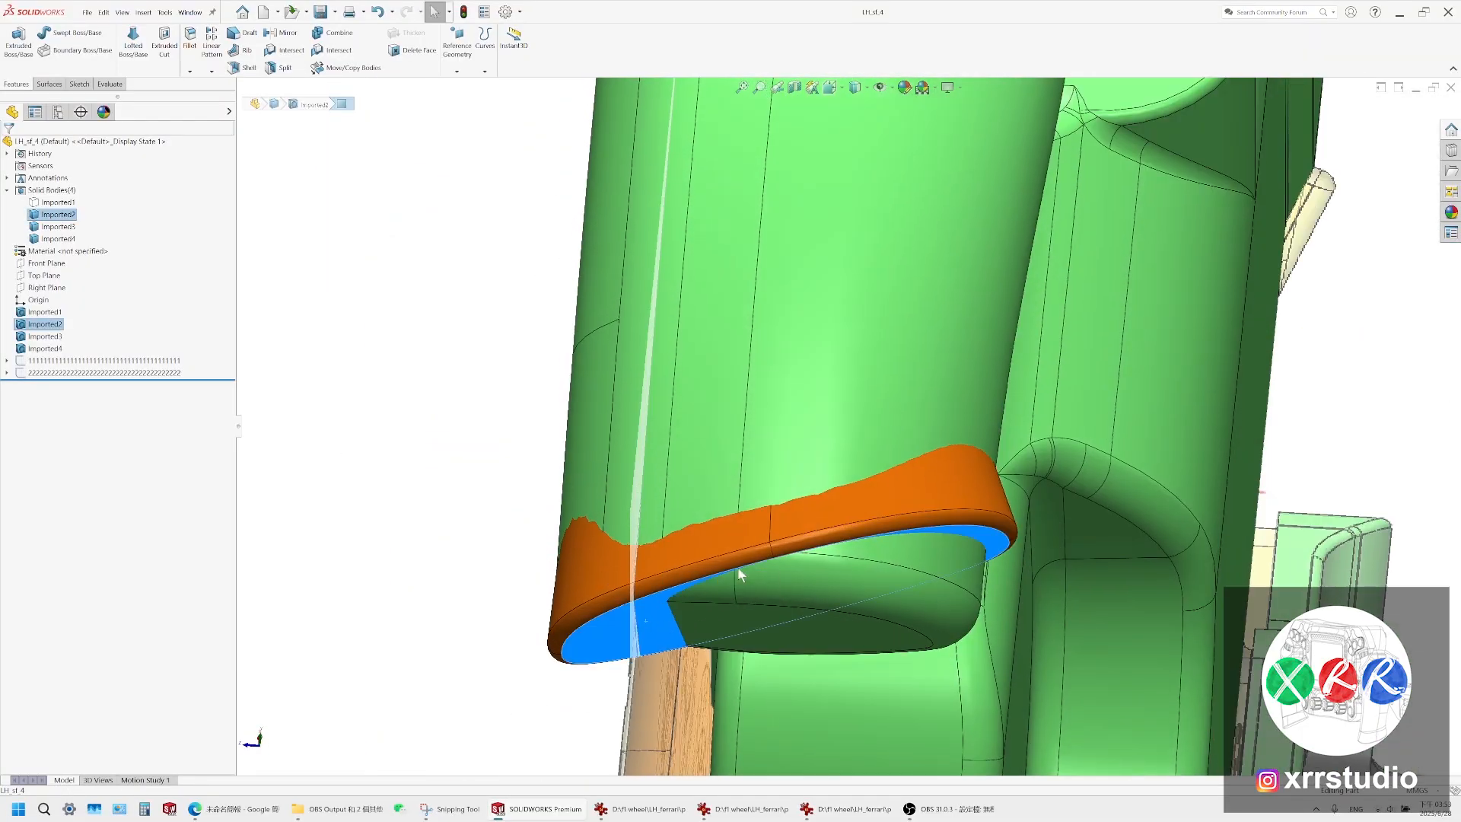
middle_drag(971, 516, 1092, 513)
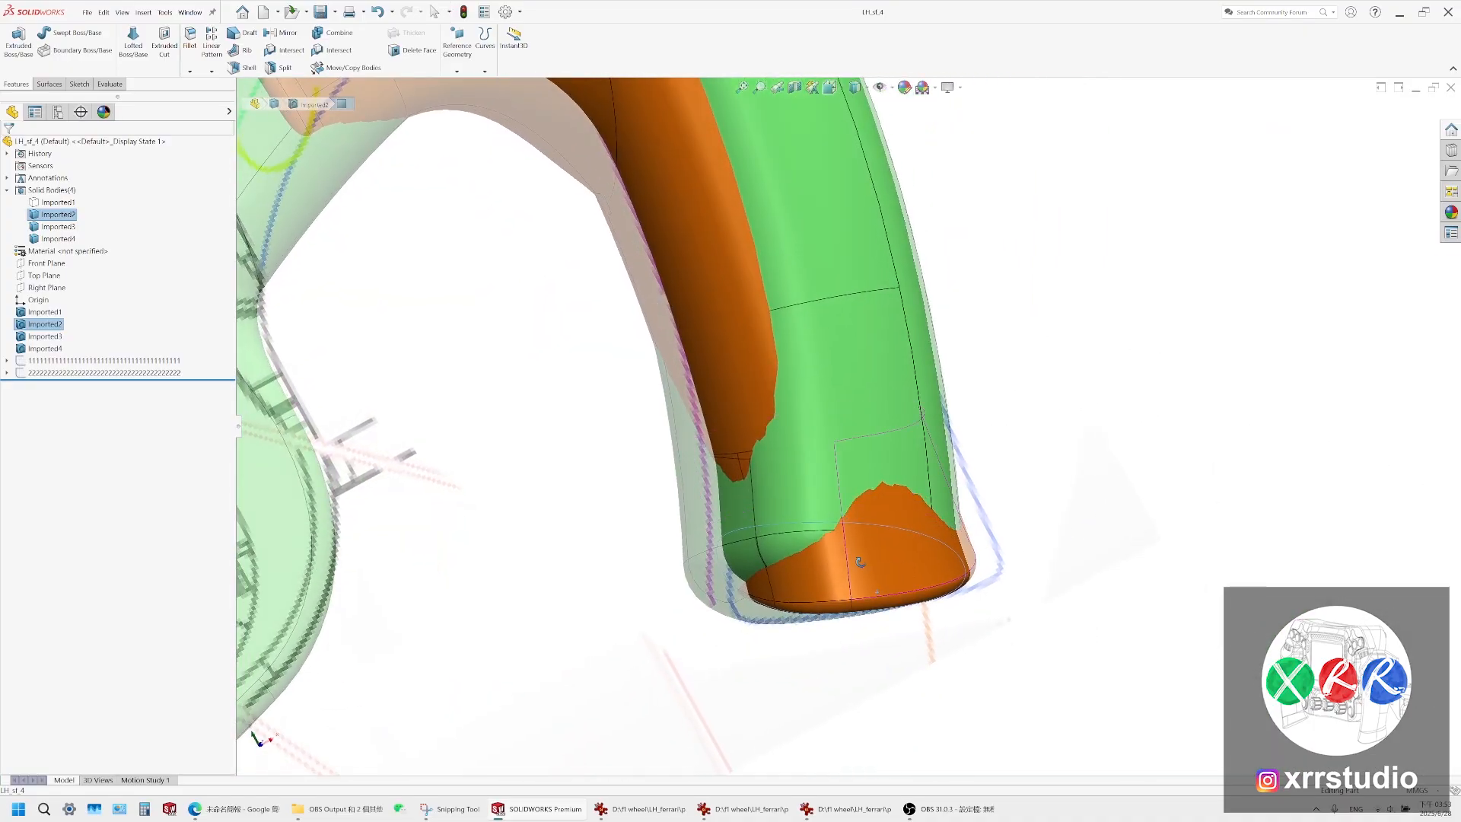
middle_drag(862, 567, 670, 605)
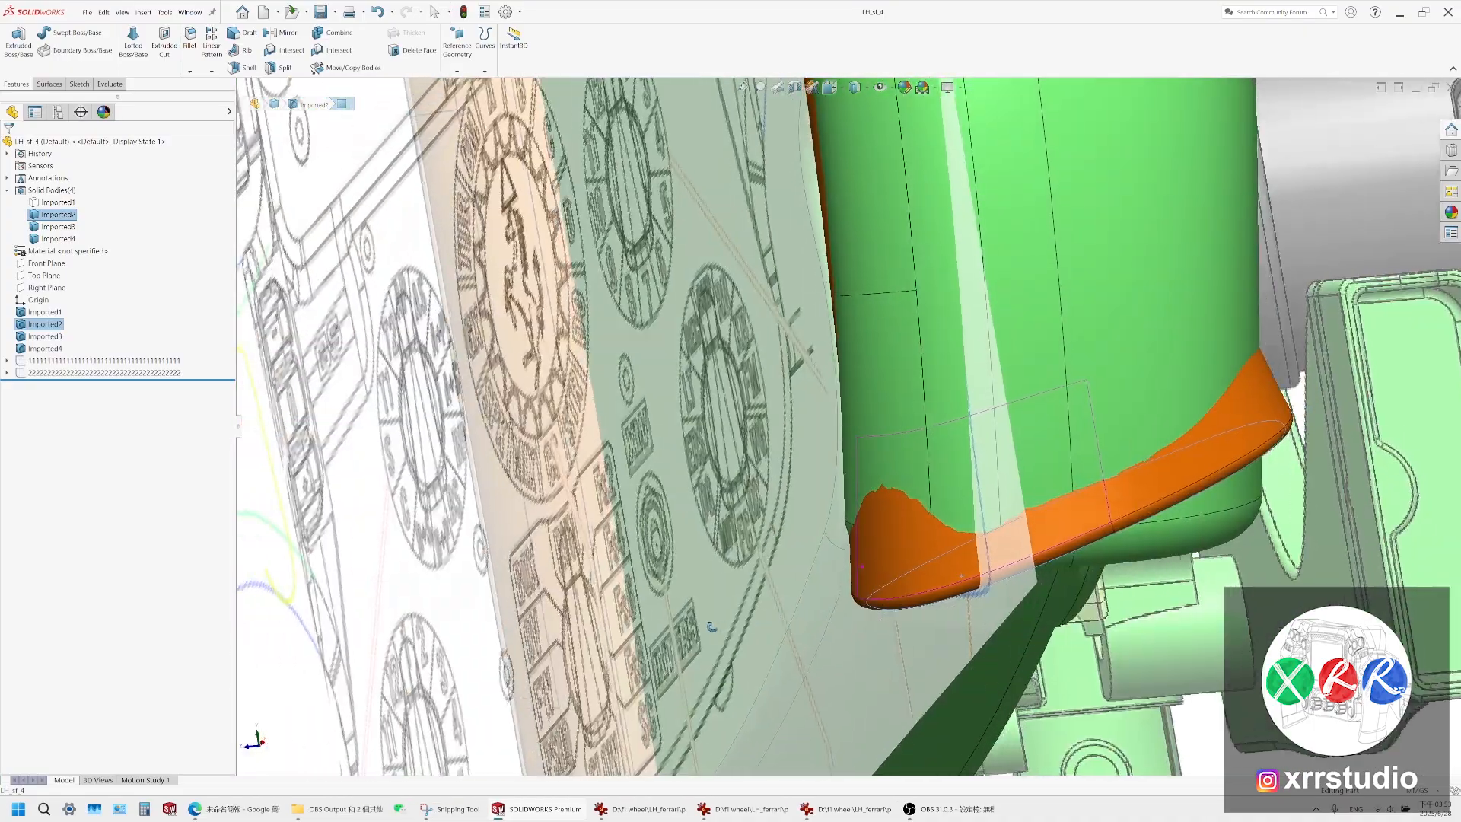
scroll(1020, 496, up, 3)
middle_drag(1020, 497, 1085, 503)
scroll(925, 500, down, 2)
middle_drag(925, 499, 930, 406)
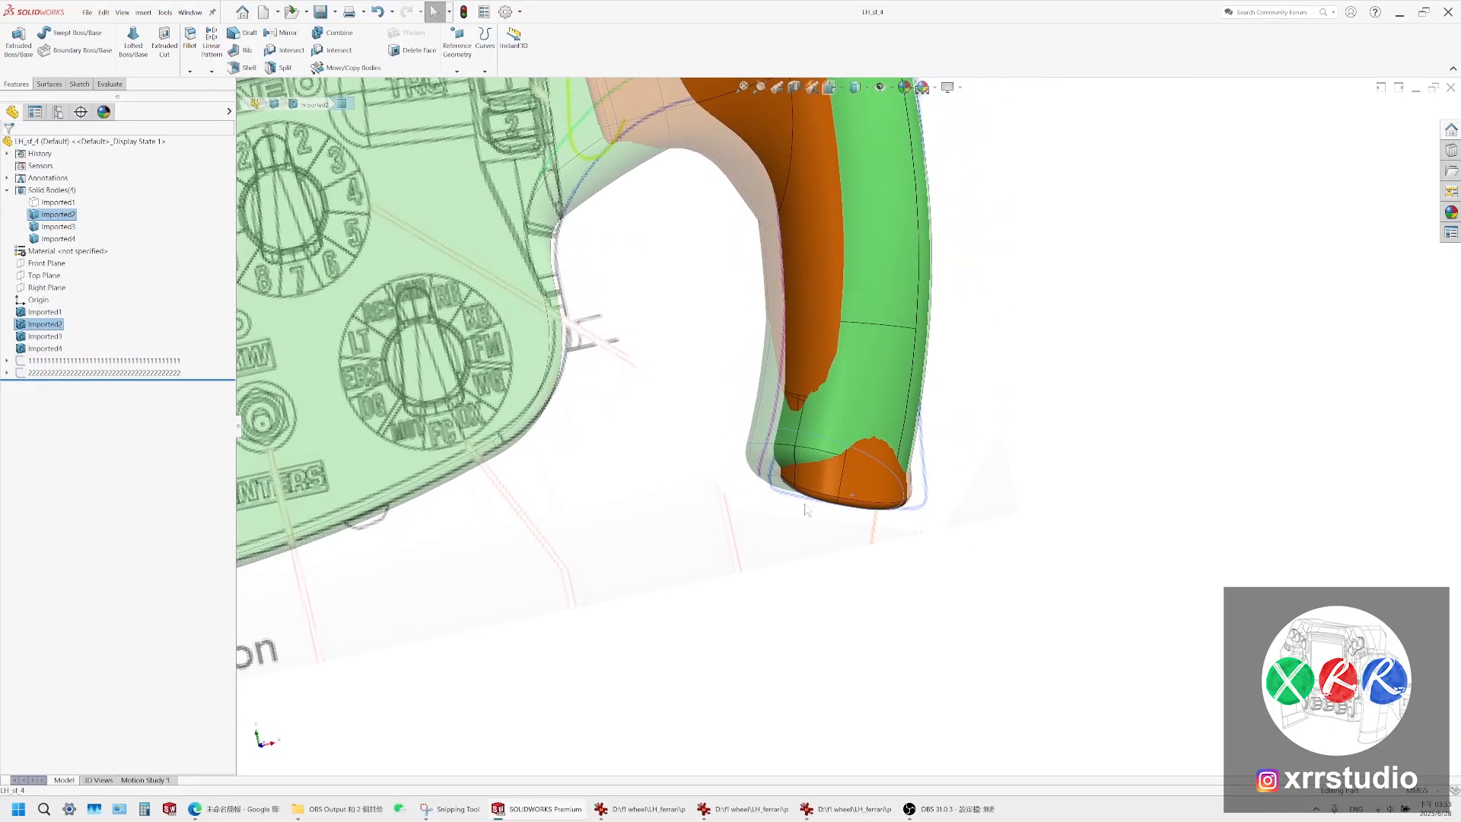
middle_drag(1142, 466, 916, 483)
scroll(1099, 436, down, 3)
middle_drag(1034, 452, 1122, 456)
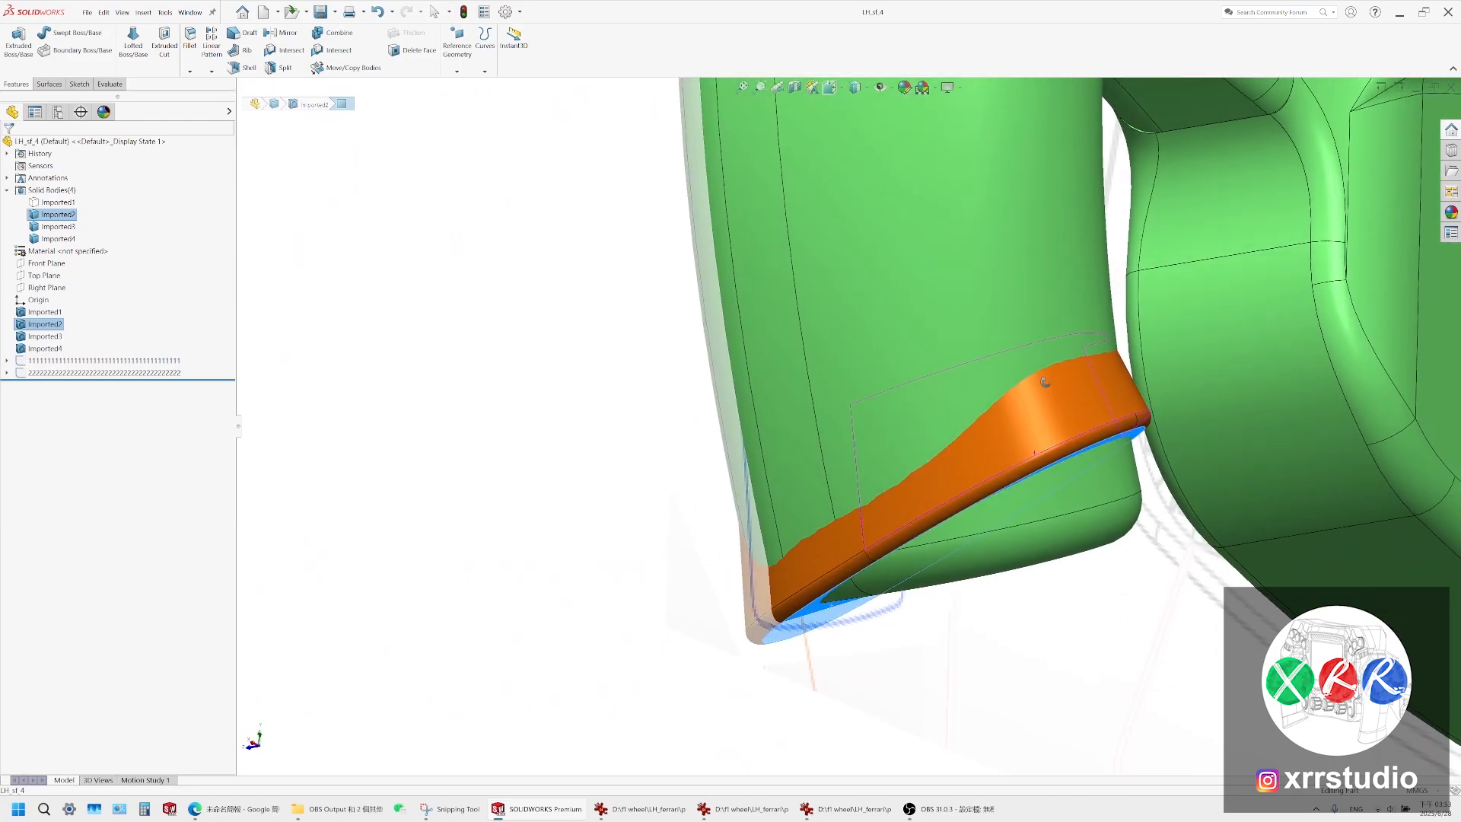
scroll(1122, 455, down, 3)
right_click(1106, 425)
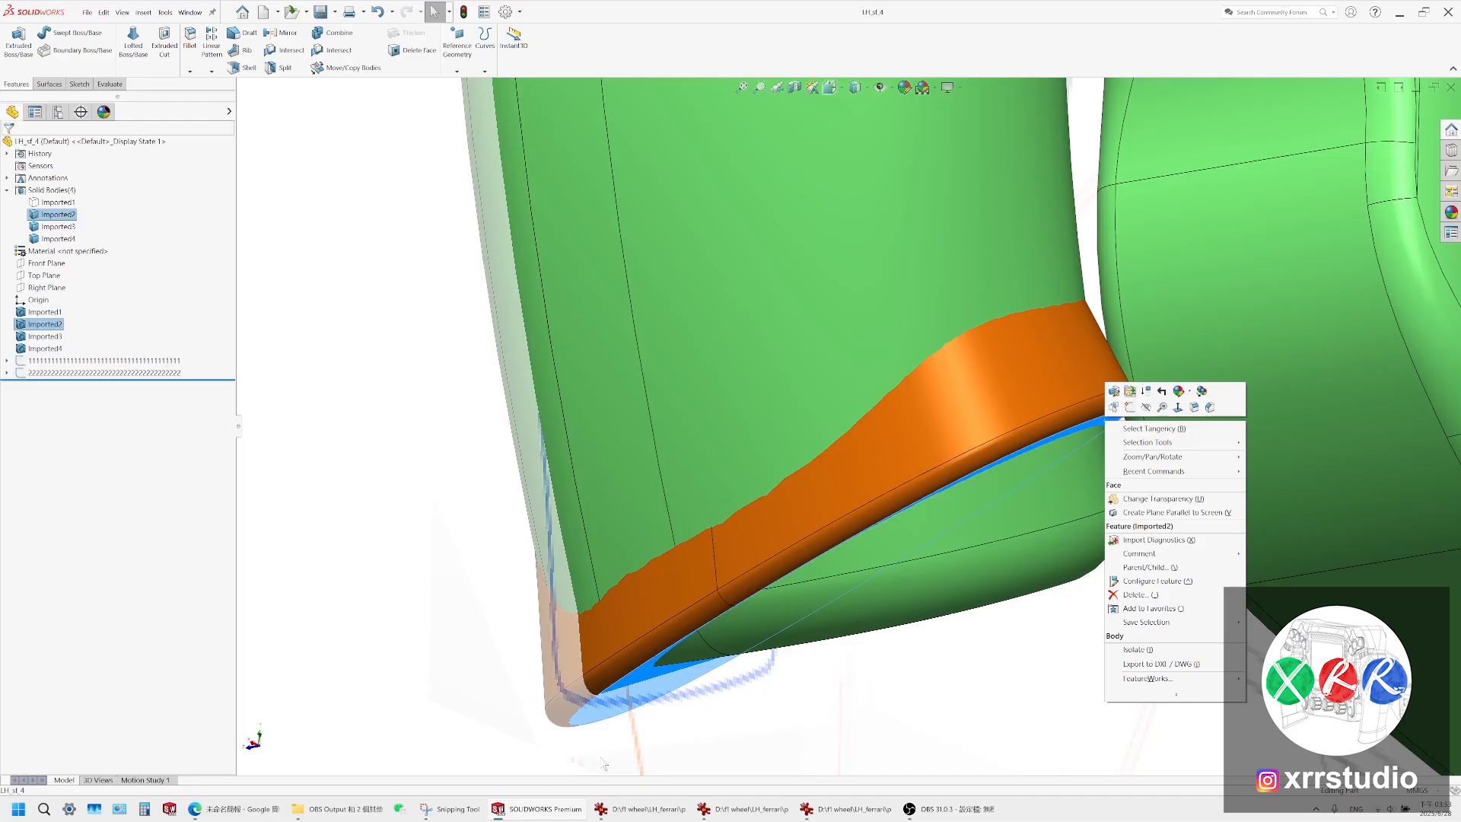
click(437, 813)
mouse_move(921, 308)
mouse_down()
mouse_move(904, 496)
mouse_move(988, 328)
mouse_move(916, 309)
mouse_up()
click(438, 262)
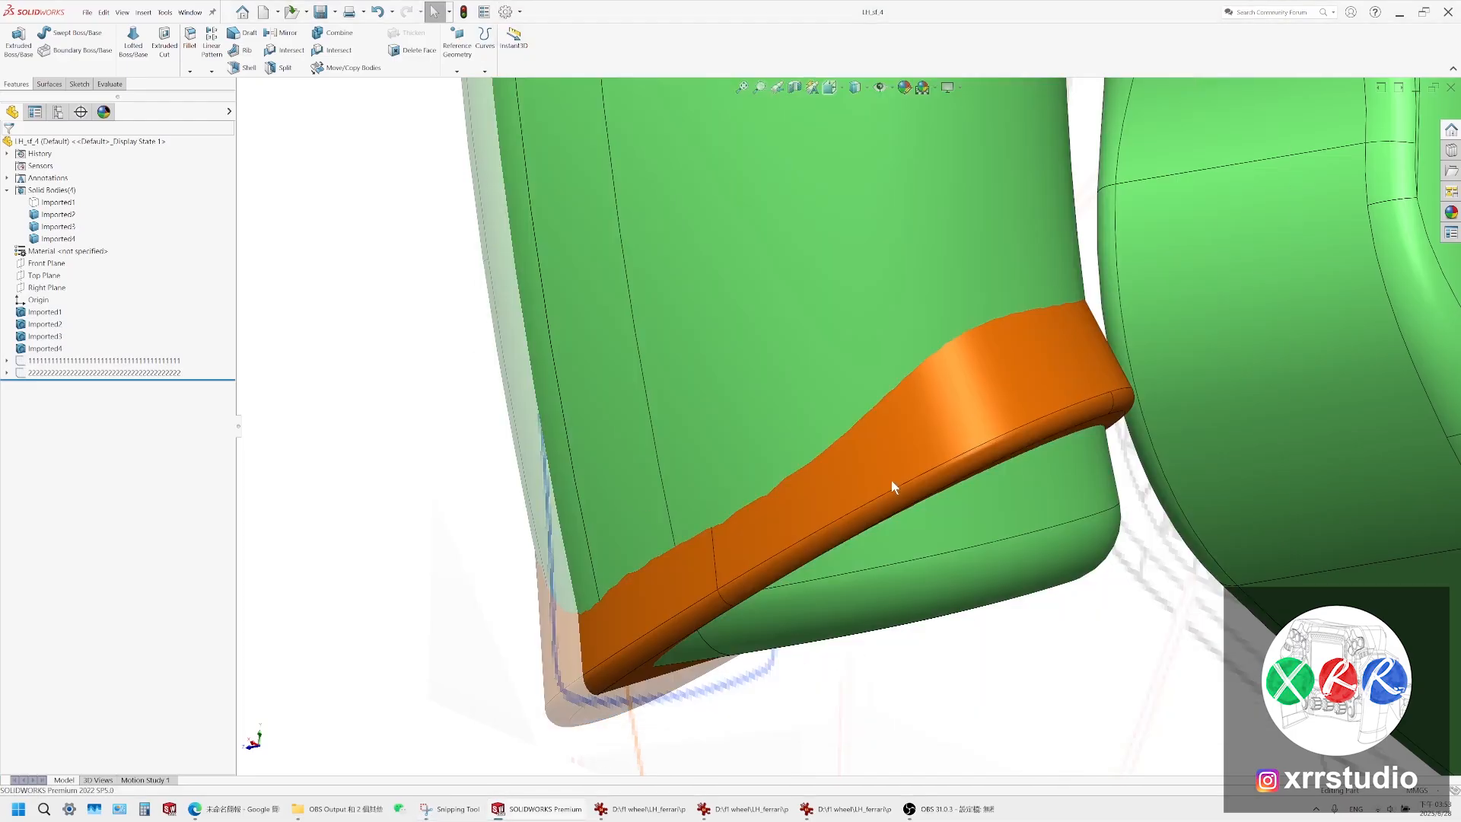
Create a reference plane on the flat end face of the orange body at the grip's lower end with a 0 mm offset
middle_drag(892, 481, 1072, 461)
click(1069, 461)
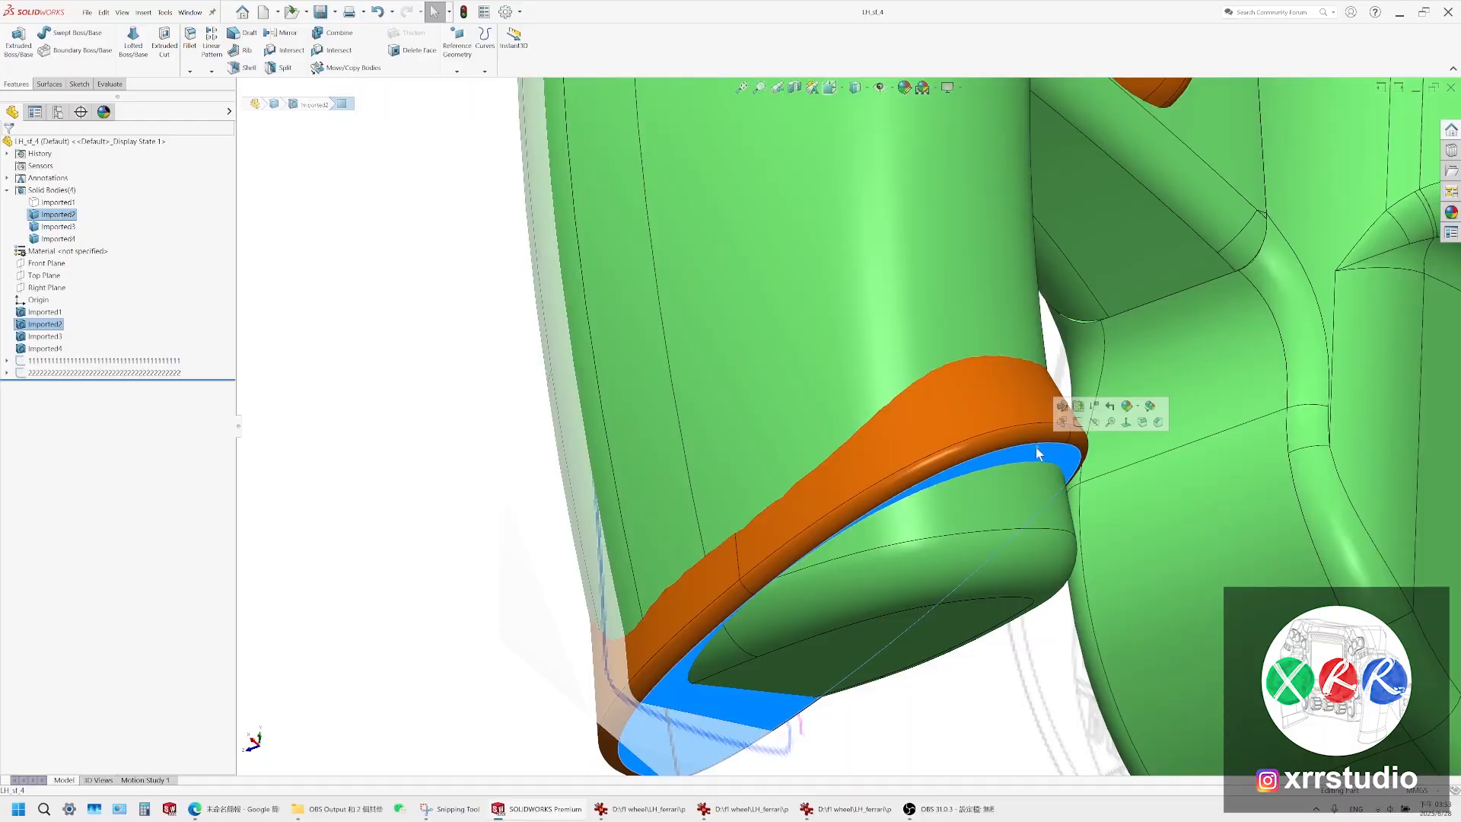
click(456, 71)
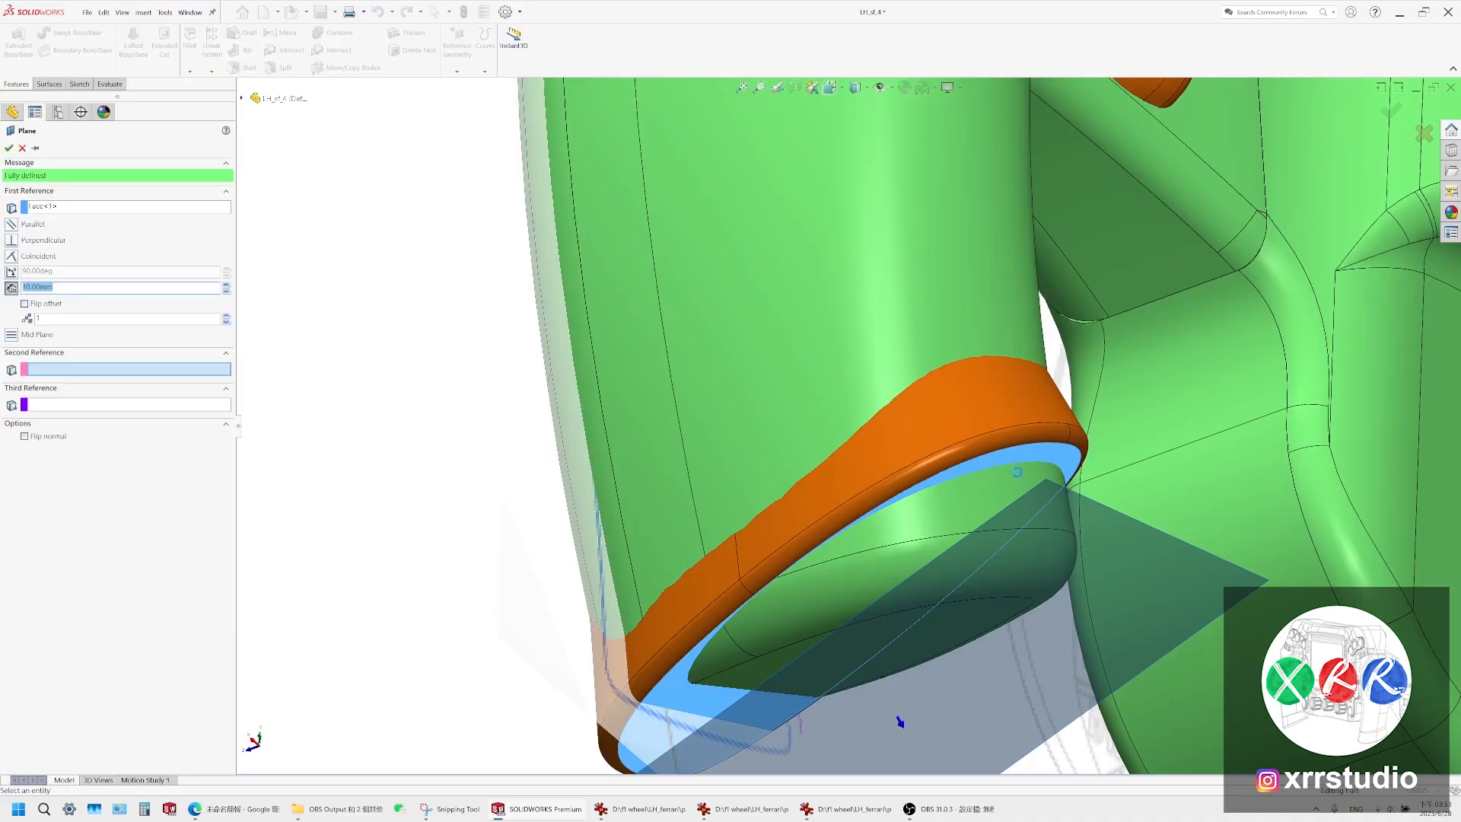
scroll(1012, 467, up, 1)
middle_drag(1008, 460, 1016, 445)
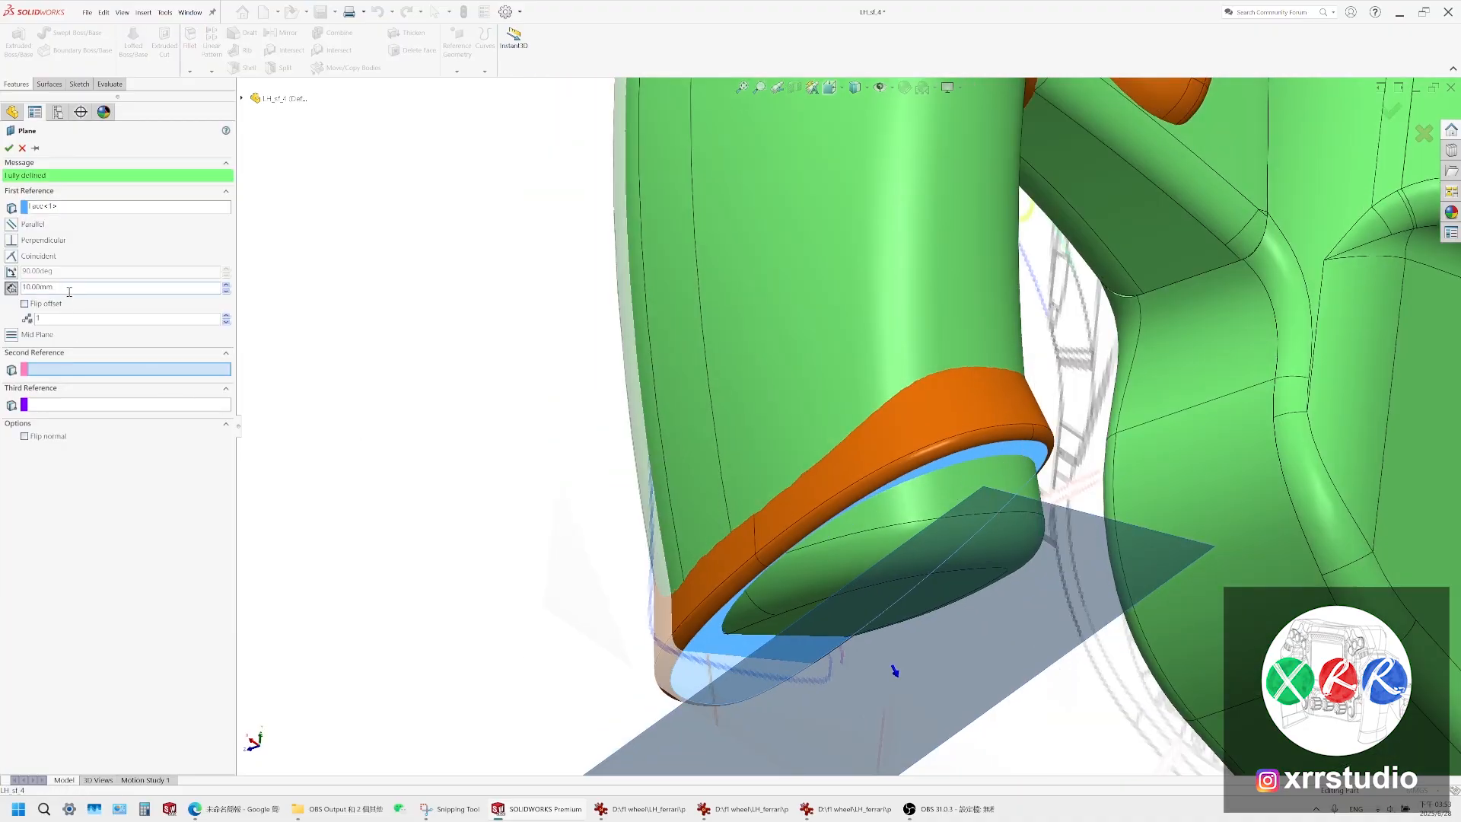
click(226, 291)
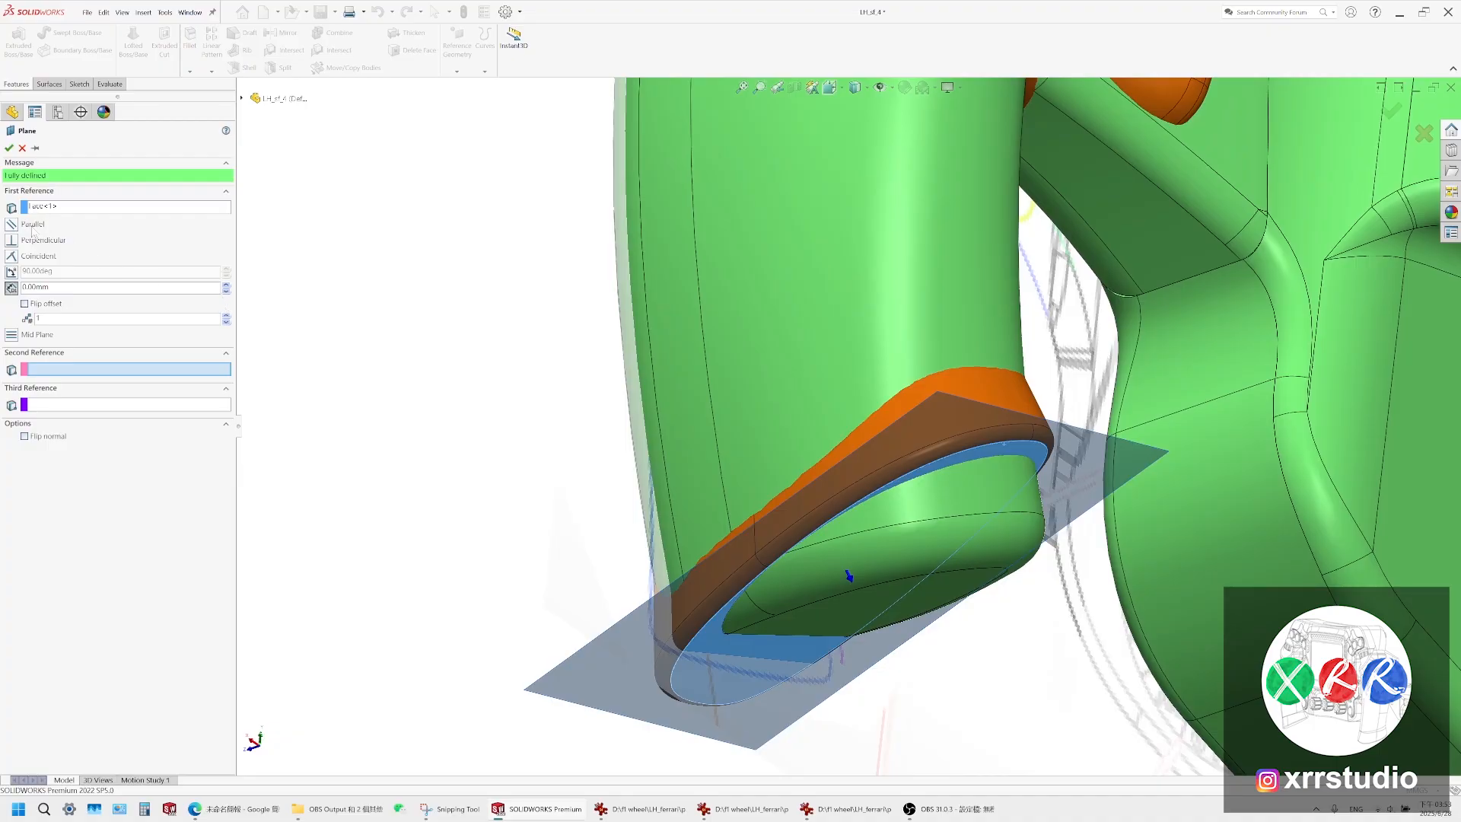
click(9, 147)
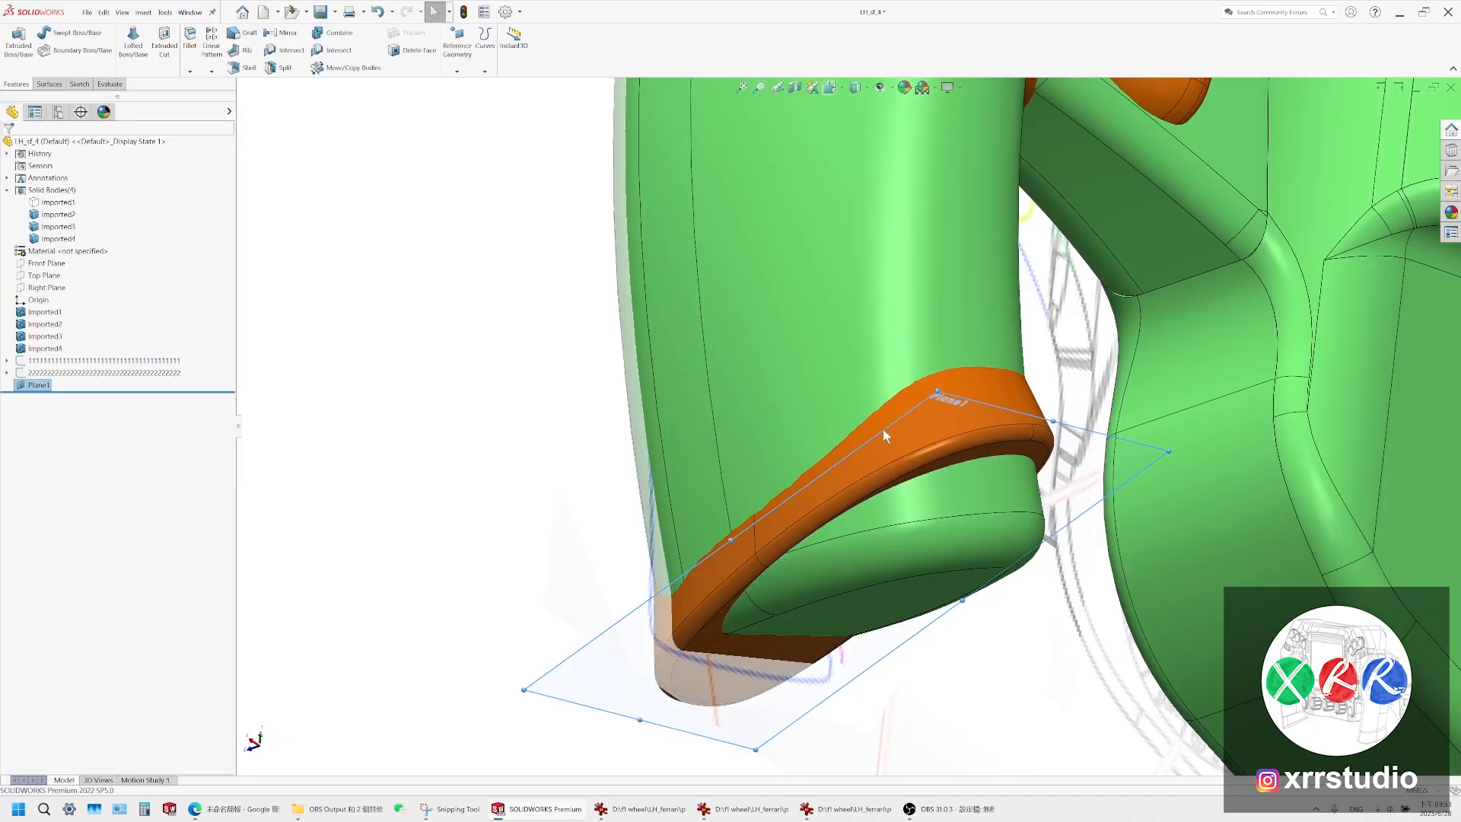
middle_drag(908, 362, 815, 622)
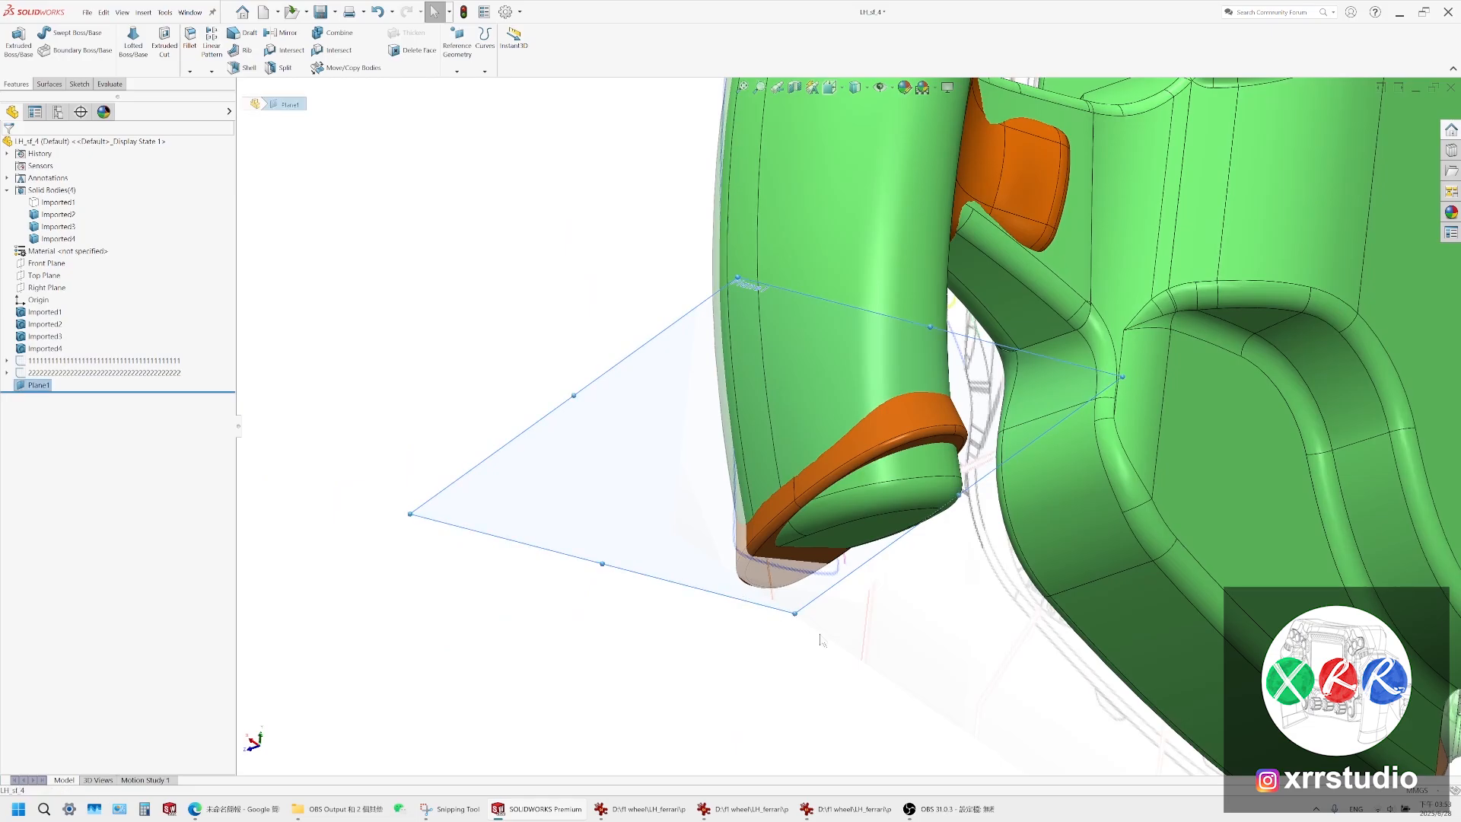
drag(795, 613, 921, 750)
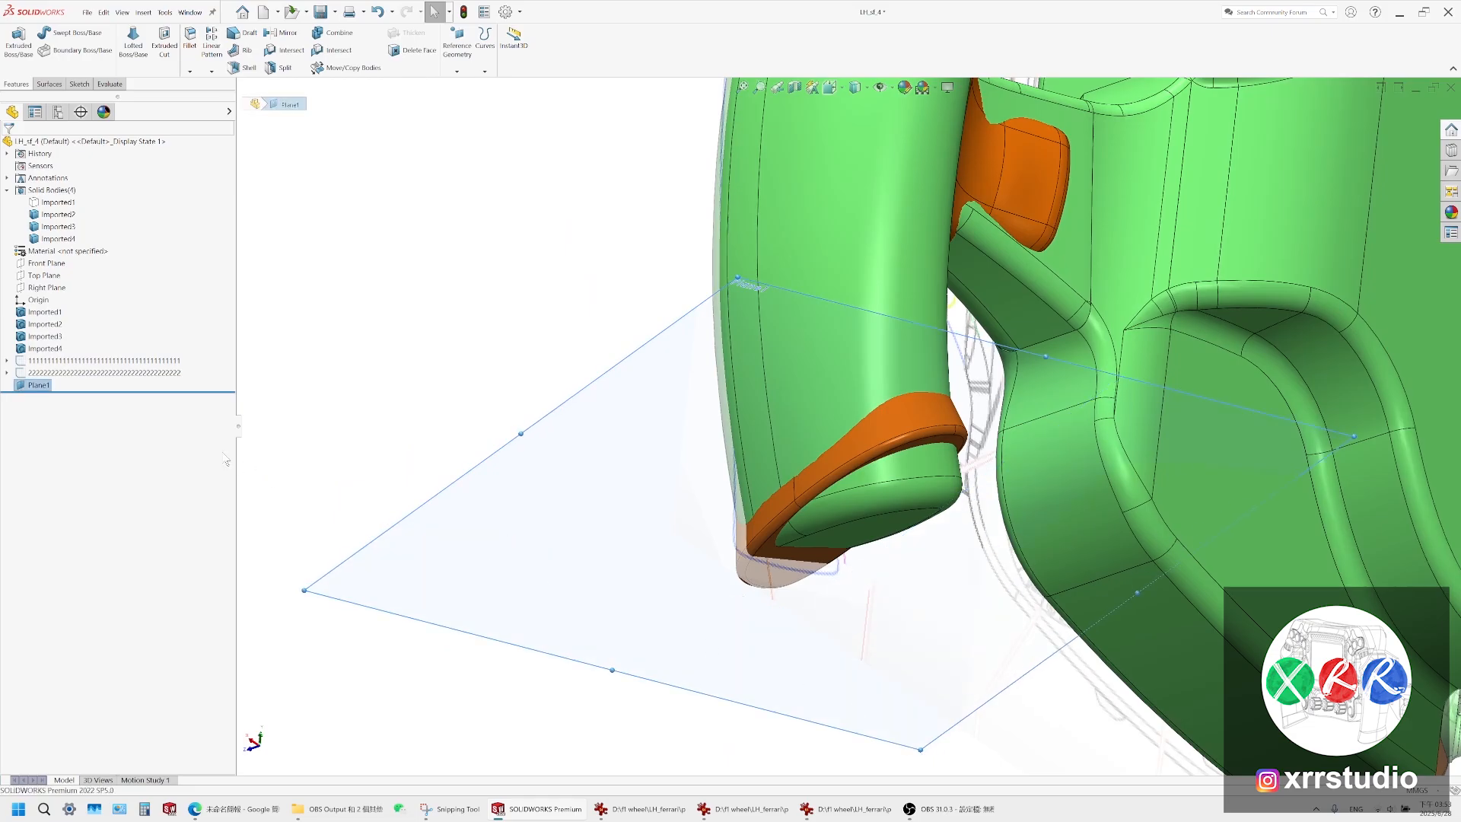
click(48, 385)
click(48, 385)
text(66666666666666666)
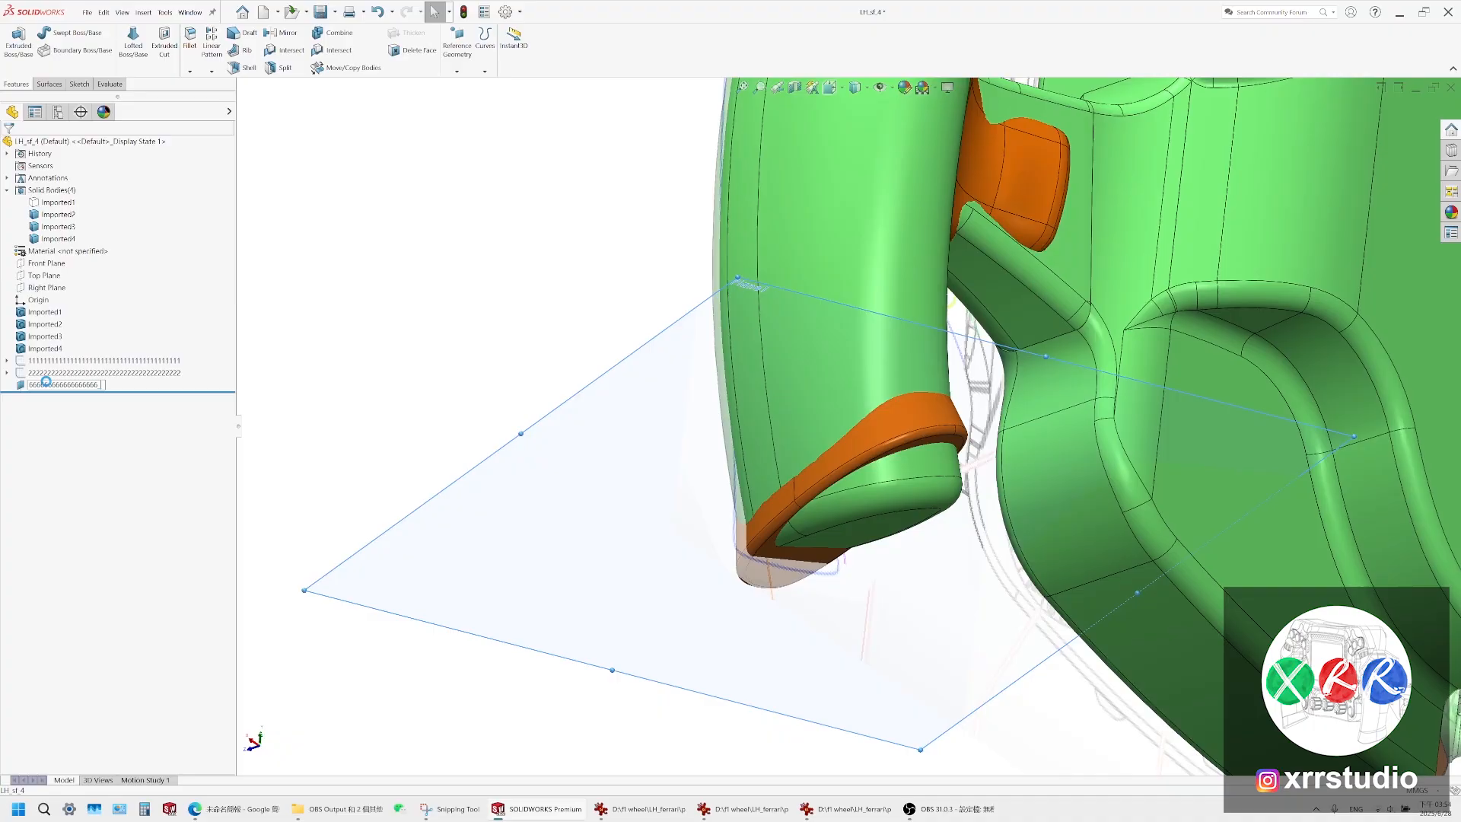
text(grip bottom progile)
key(Return)
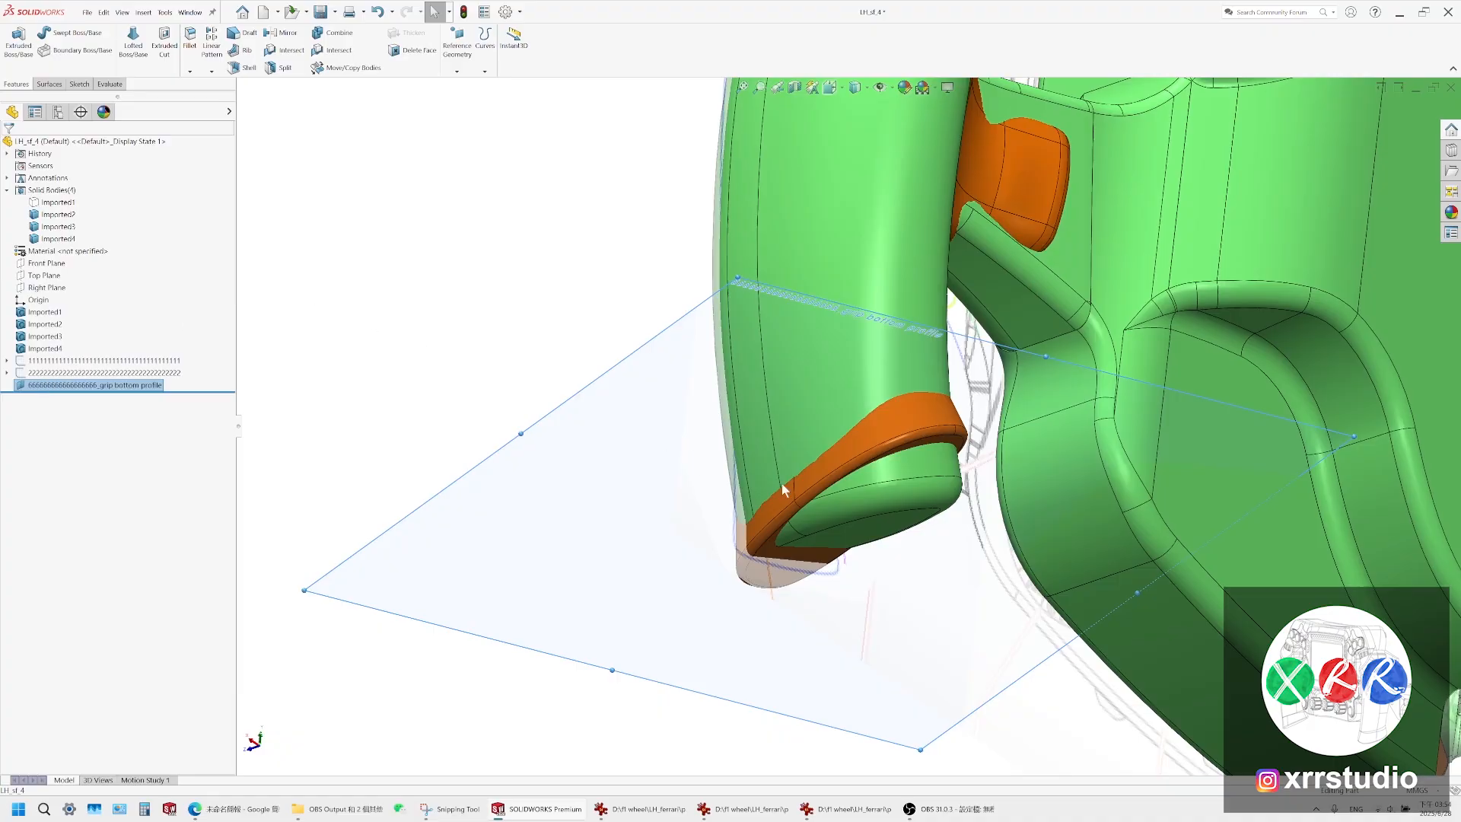
Hide the green body covering the orange grip's lower end face, and switch off the display of planes and sketches
scroll(783, 484, up, 2)
middle_drag(717, 452, 638, 282)
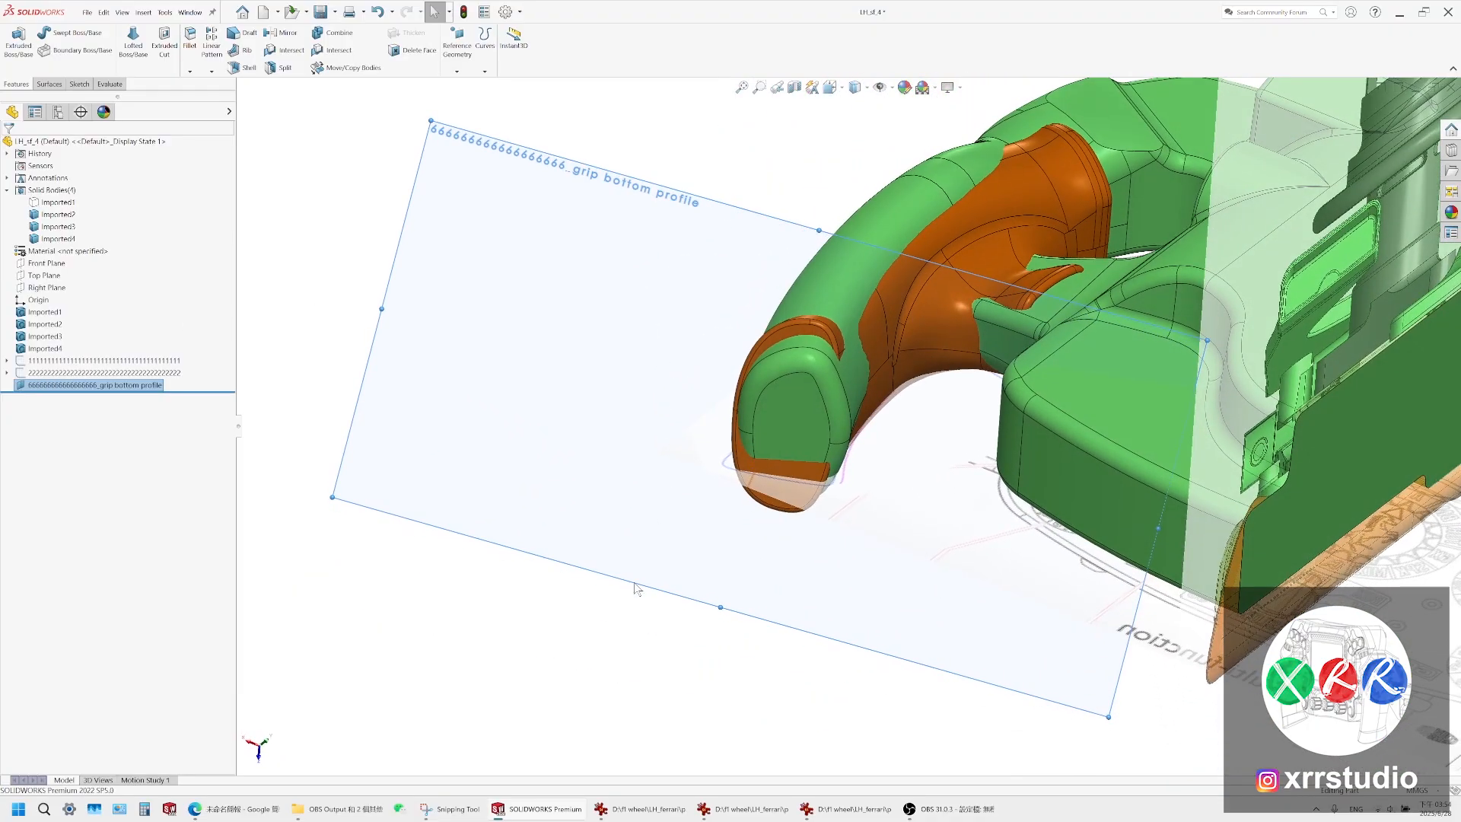
click(788, 423)
right_click(789, 423)
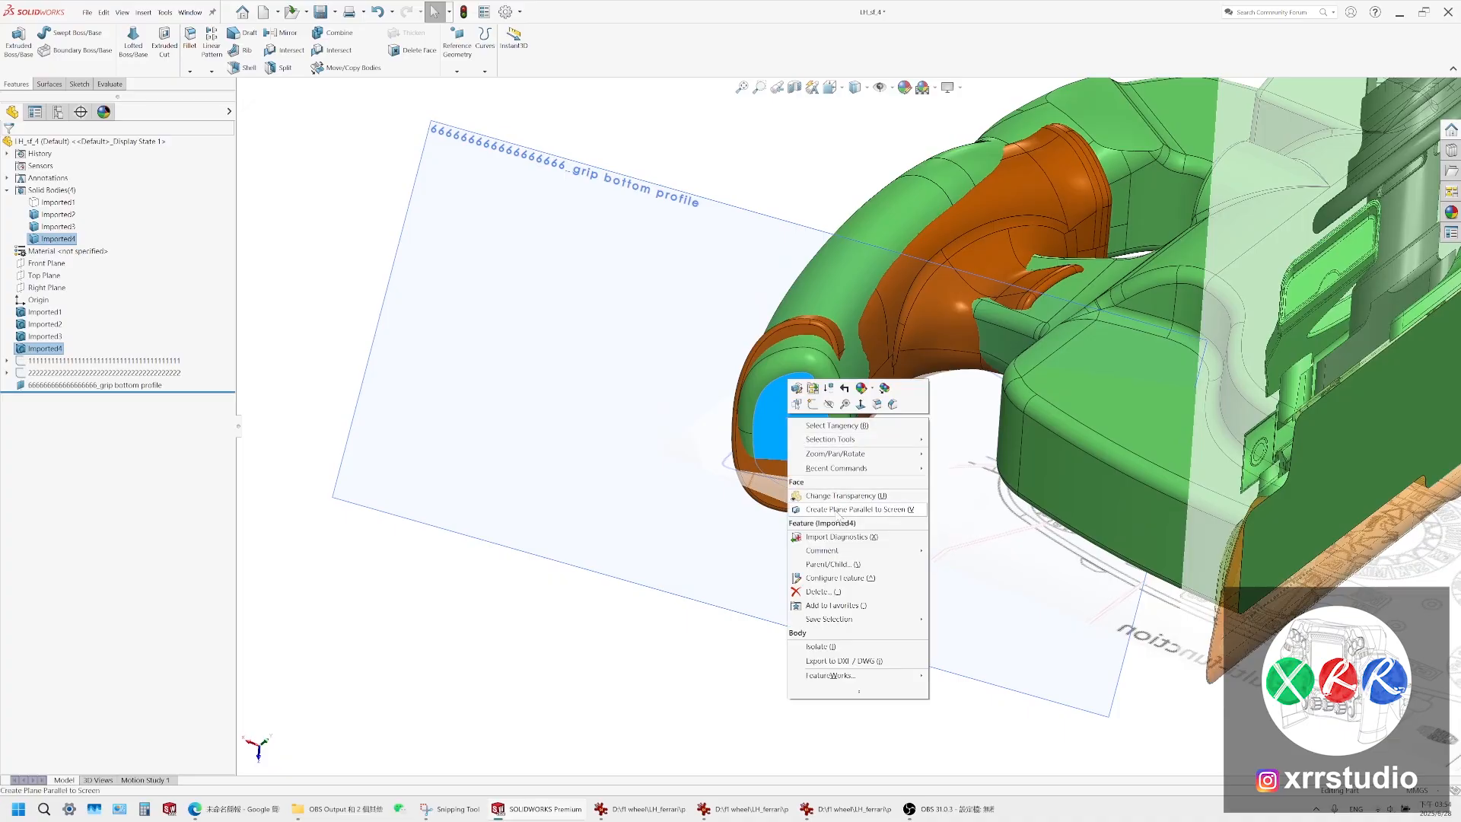
click(829, 404)
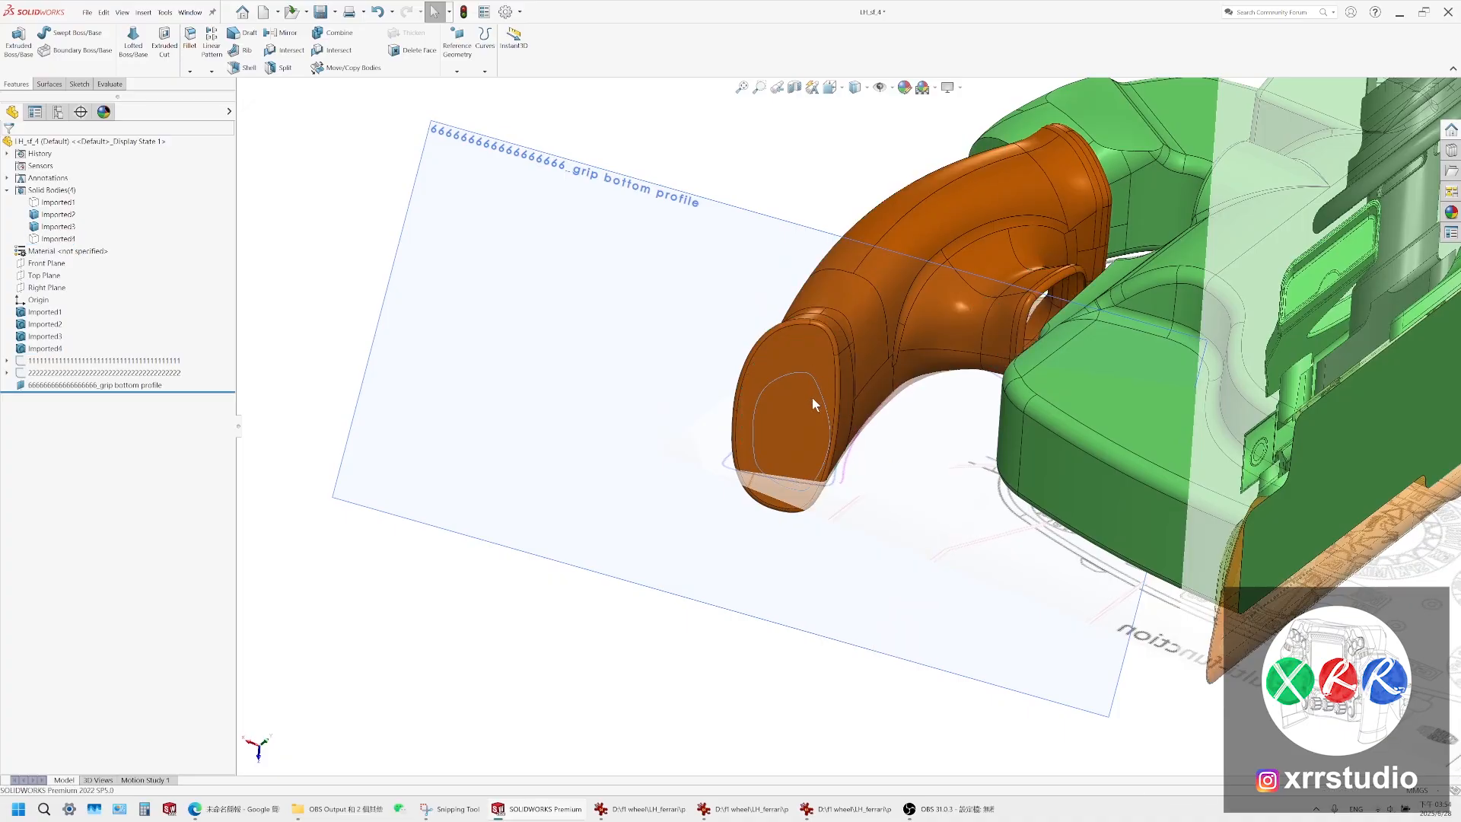
scroll(825, 403, down, 5)
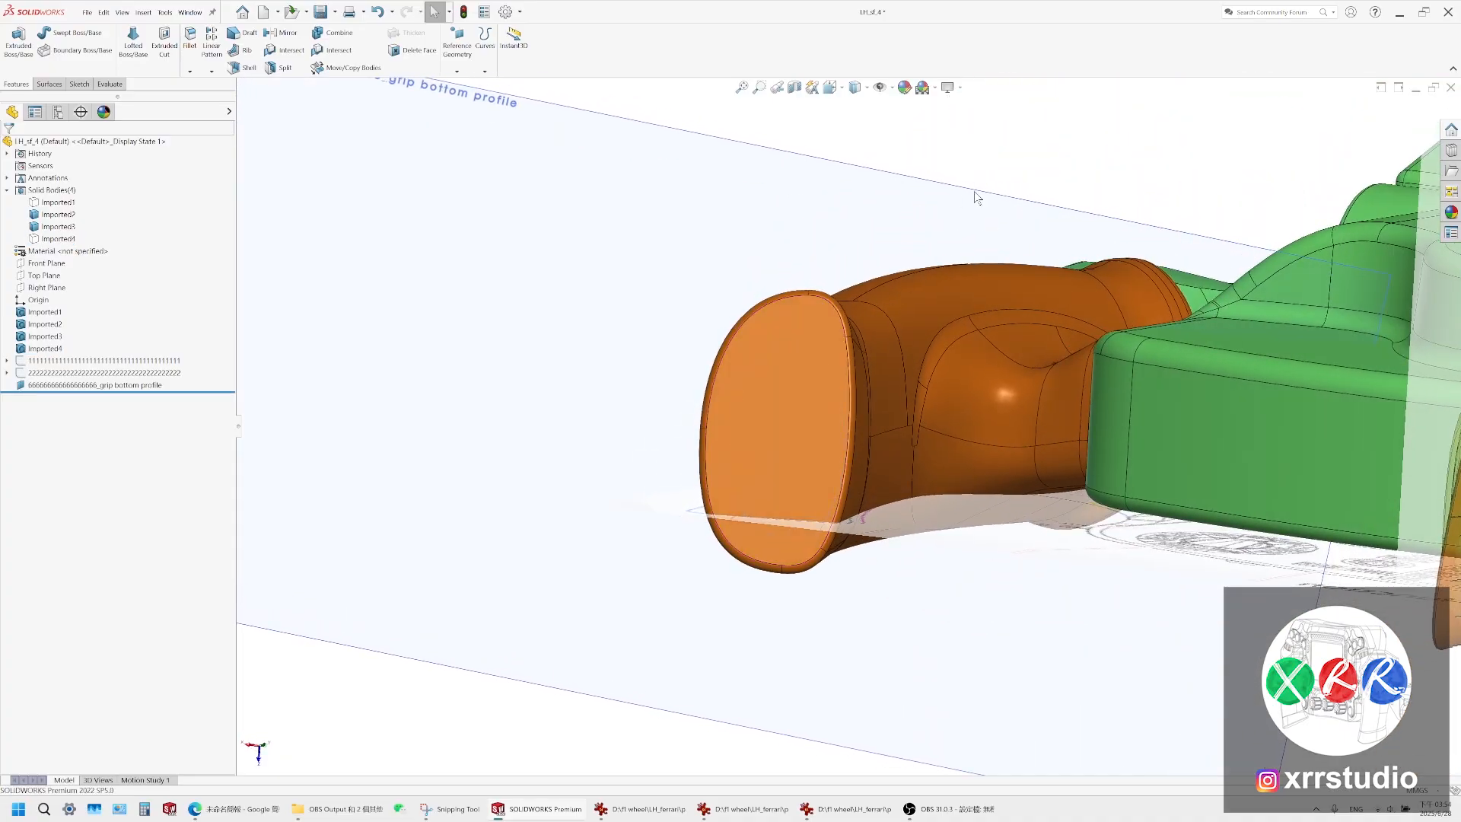
middle_drag(807, 396, 807, 407)
scroll(805, 371, down, 1)
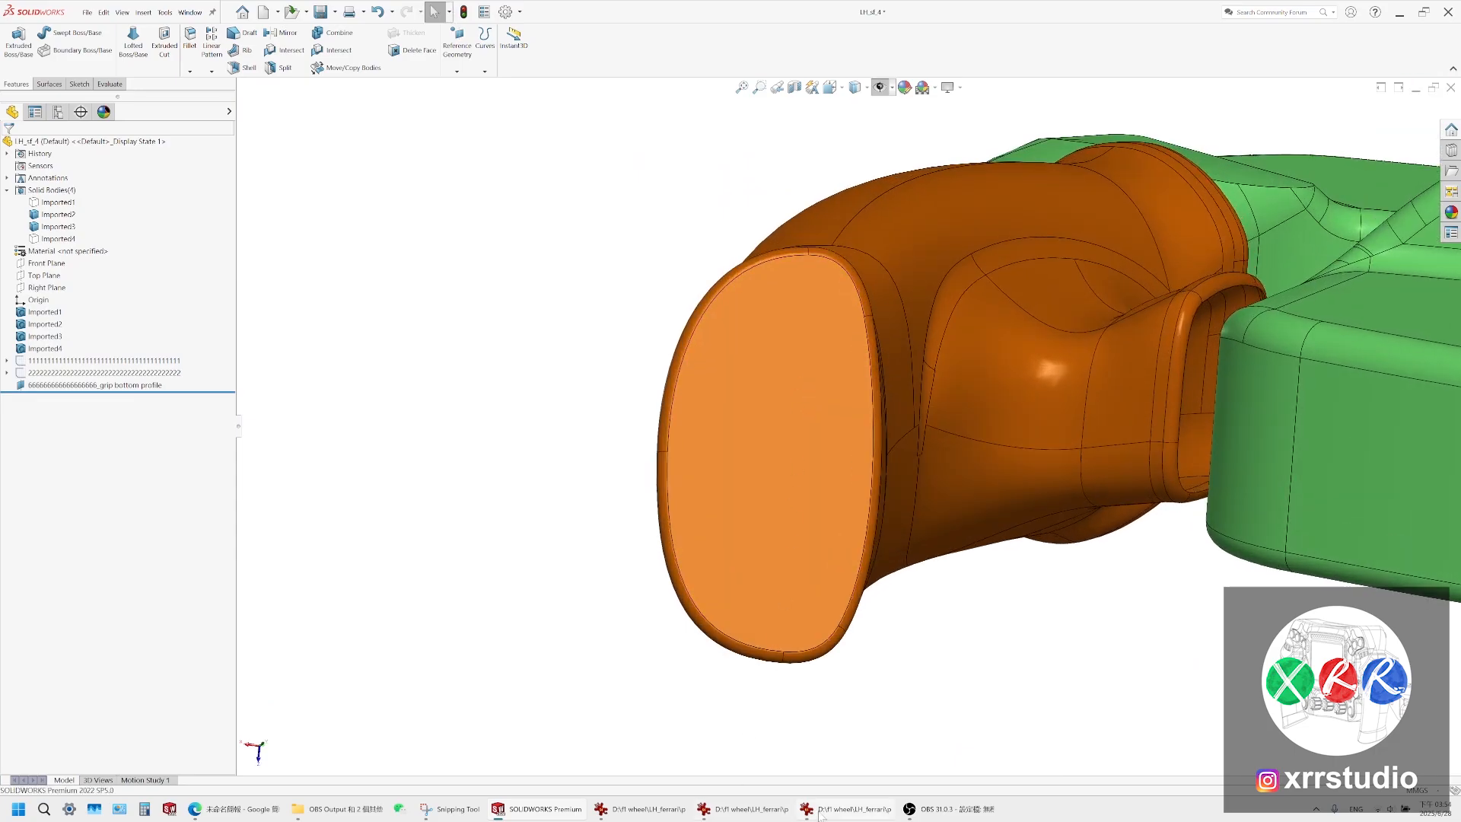
Switch to Snipping Tool, undo all pen strokes on the grip photo, and place its window beside the model for comparison
click(454, 809)
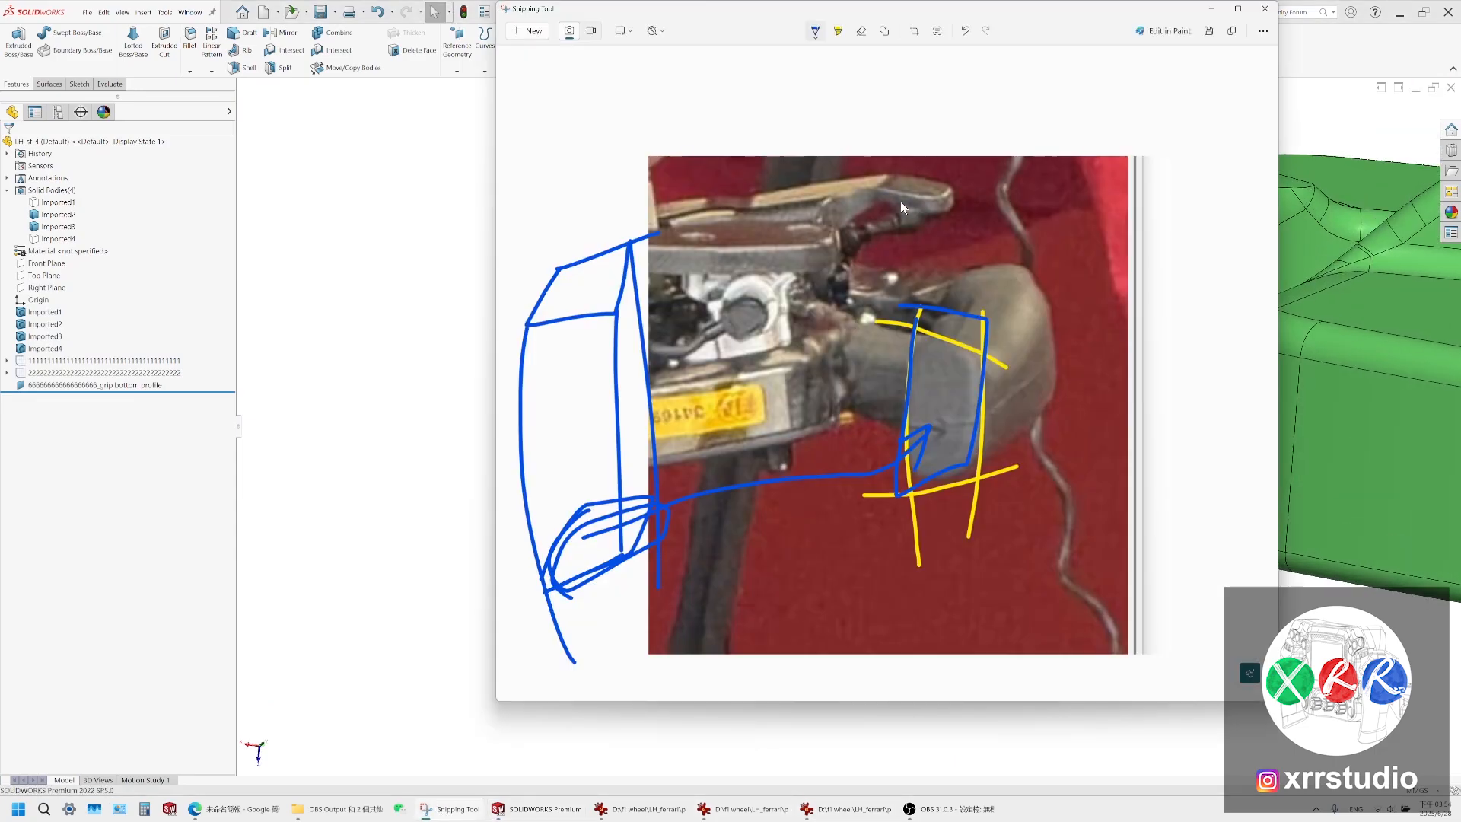
key(ctrl+z)
key(ctrl+z)
key(ctrl+z)
key(ctrl+z)
key(ctrl+z)
key(ctrl+z)
key(ctrl+z)
key(ctrl+z)
key(ctrl+z)
key(ctrl+z)
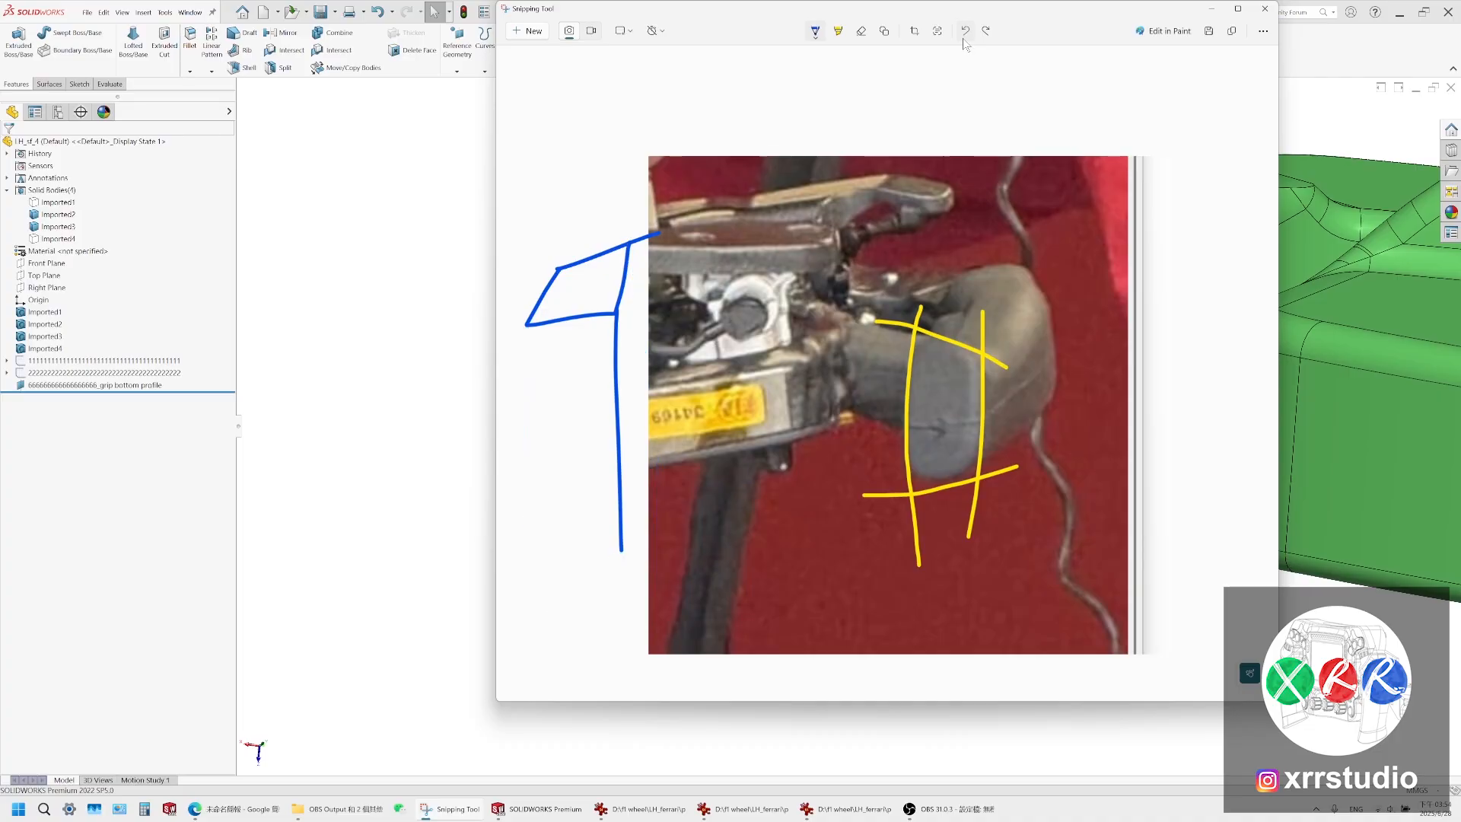
key(ctrl+z)
key(ctrl+z)
key(ctrl+z)
mouse_move(1045, 24)
mouse_down()
mouse_move(810, 59)
mouse_move(358, 81)
mouse_up()
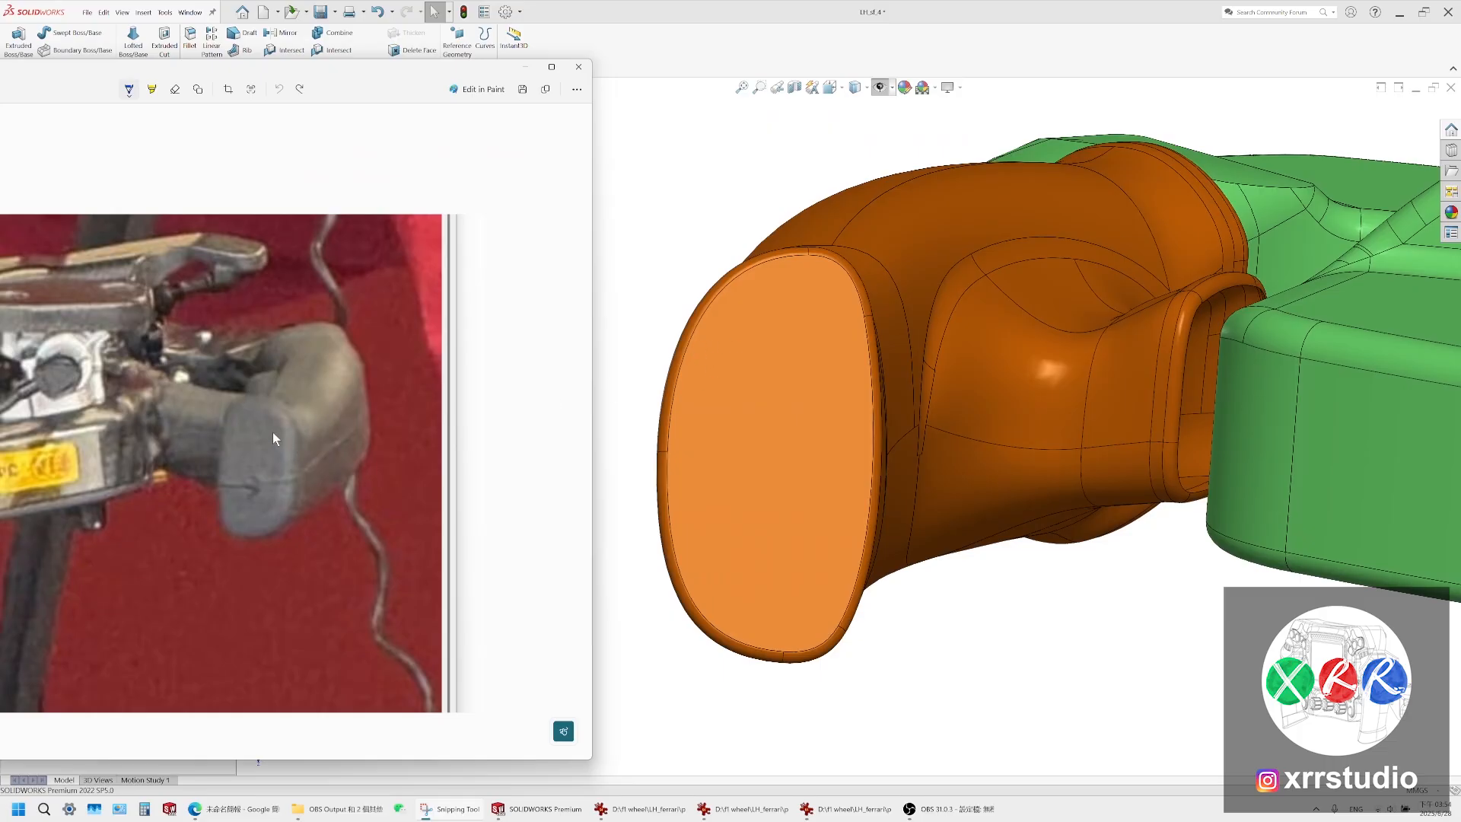
drag(323, 70, 382, 66)
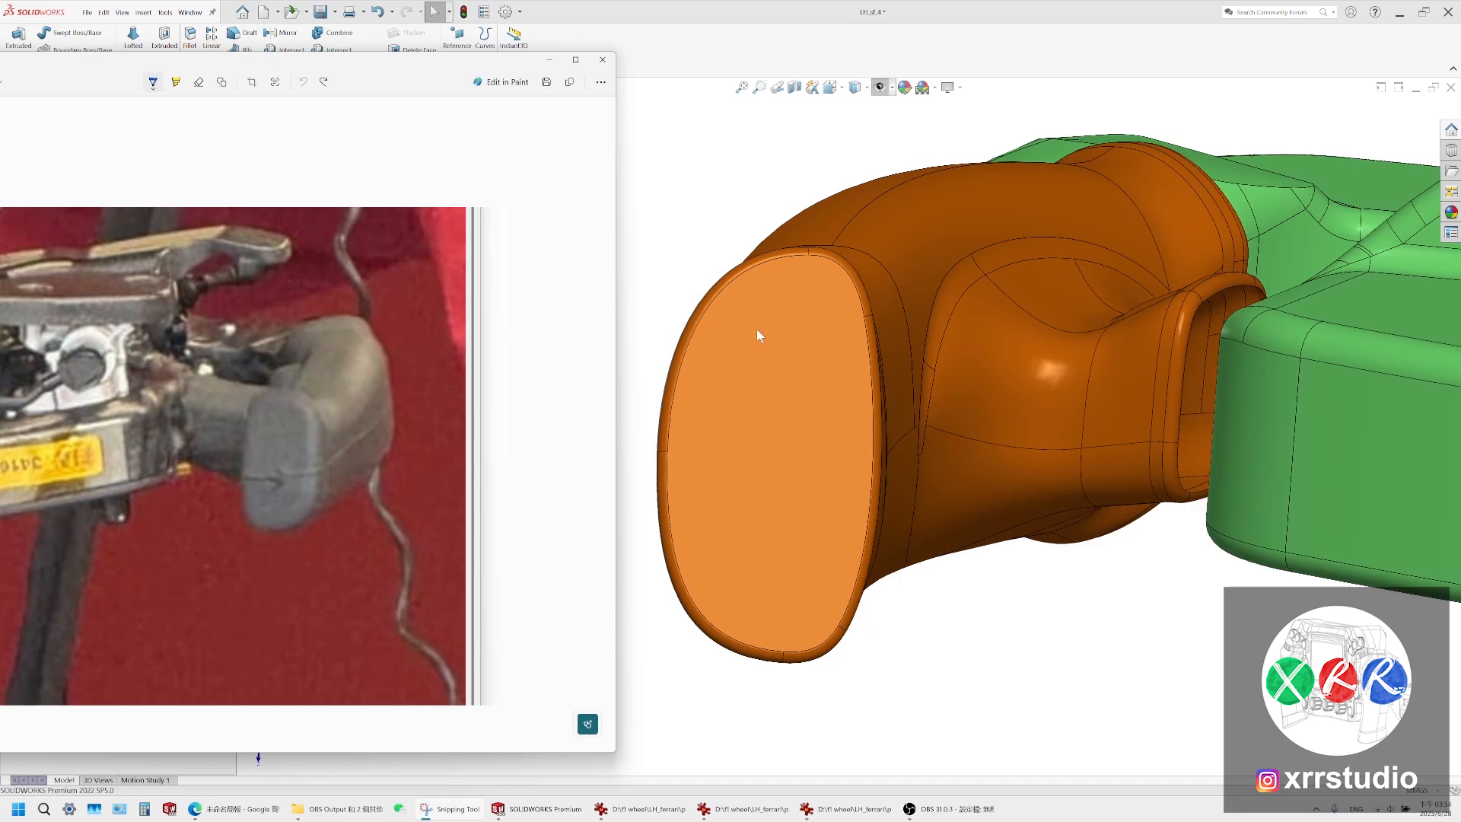
Return to SOLIDWORKS and start a sketch on the grip bottom profile plane
click(706, 265)
click(95, 385)
click(116, 355)
middle_drag(688, 356, 729, 367)
scroll(730, 367, up, 4)
scroll(700, 350, down, 4)
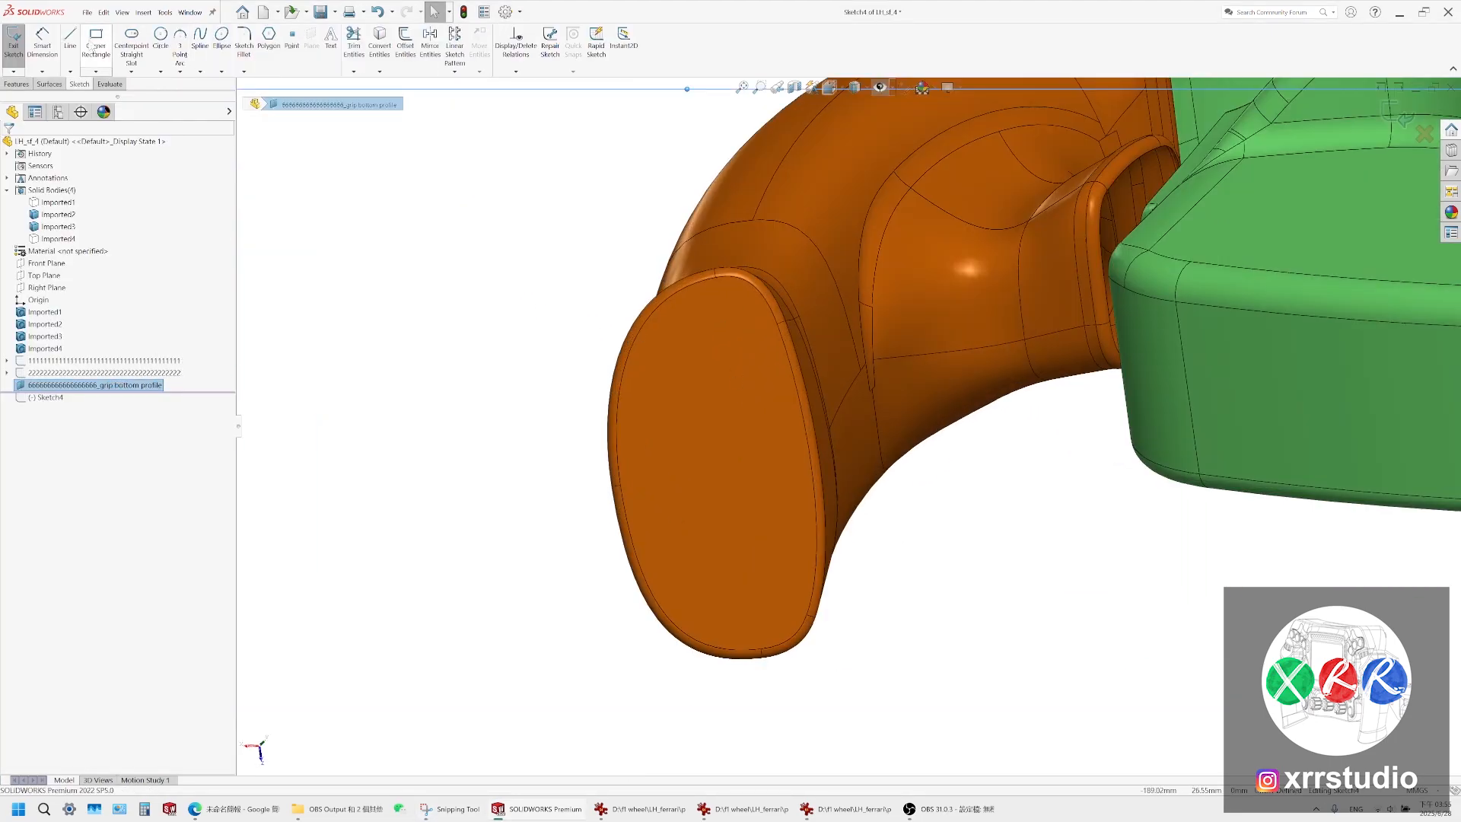
Draw a two-point spline past both ends of the end face's wheel-side edge, and bend it along that edge with its tangent handles
click(200, 40)
scroll(812, 281, up, 1)
click(706, 154)
click(779, 690)
key(Escape)
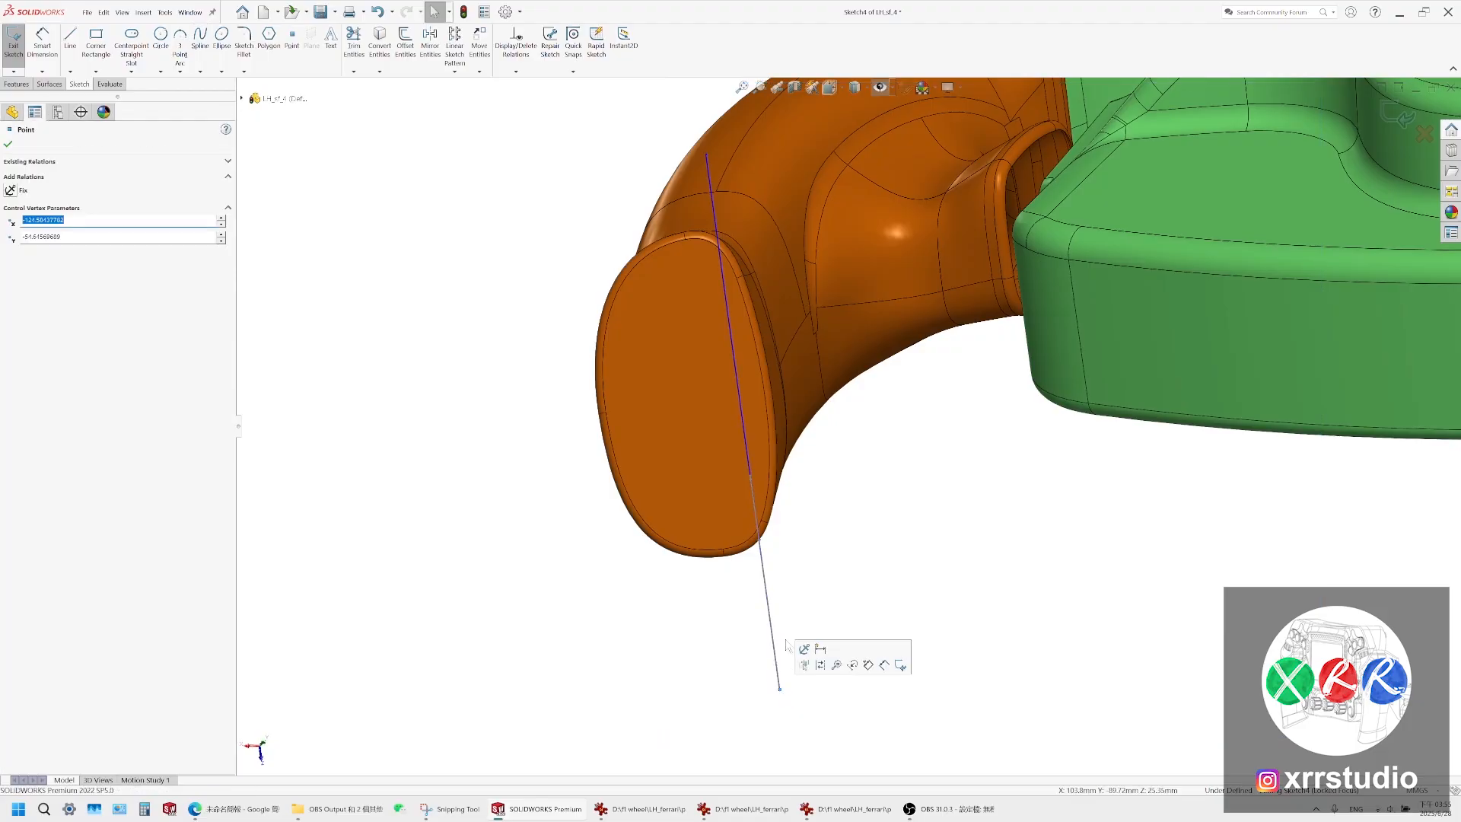
drag(775, 643, 803, 466)
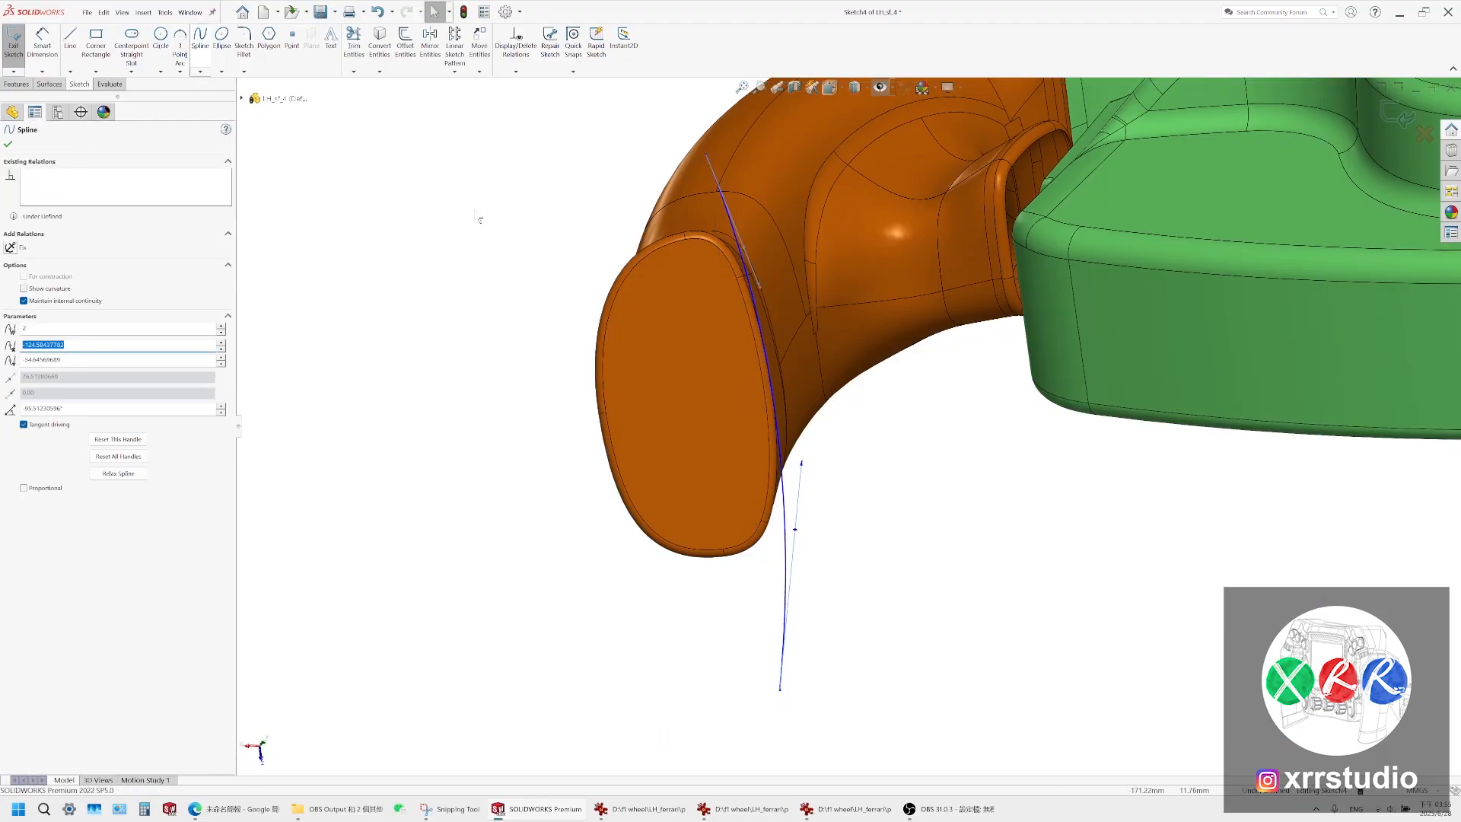
click(761, 286)
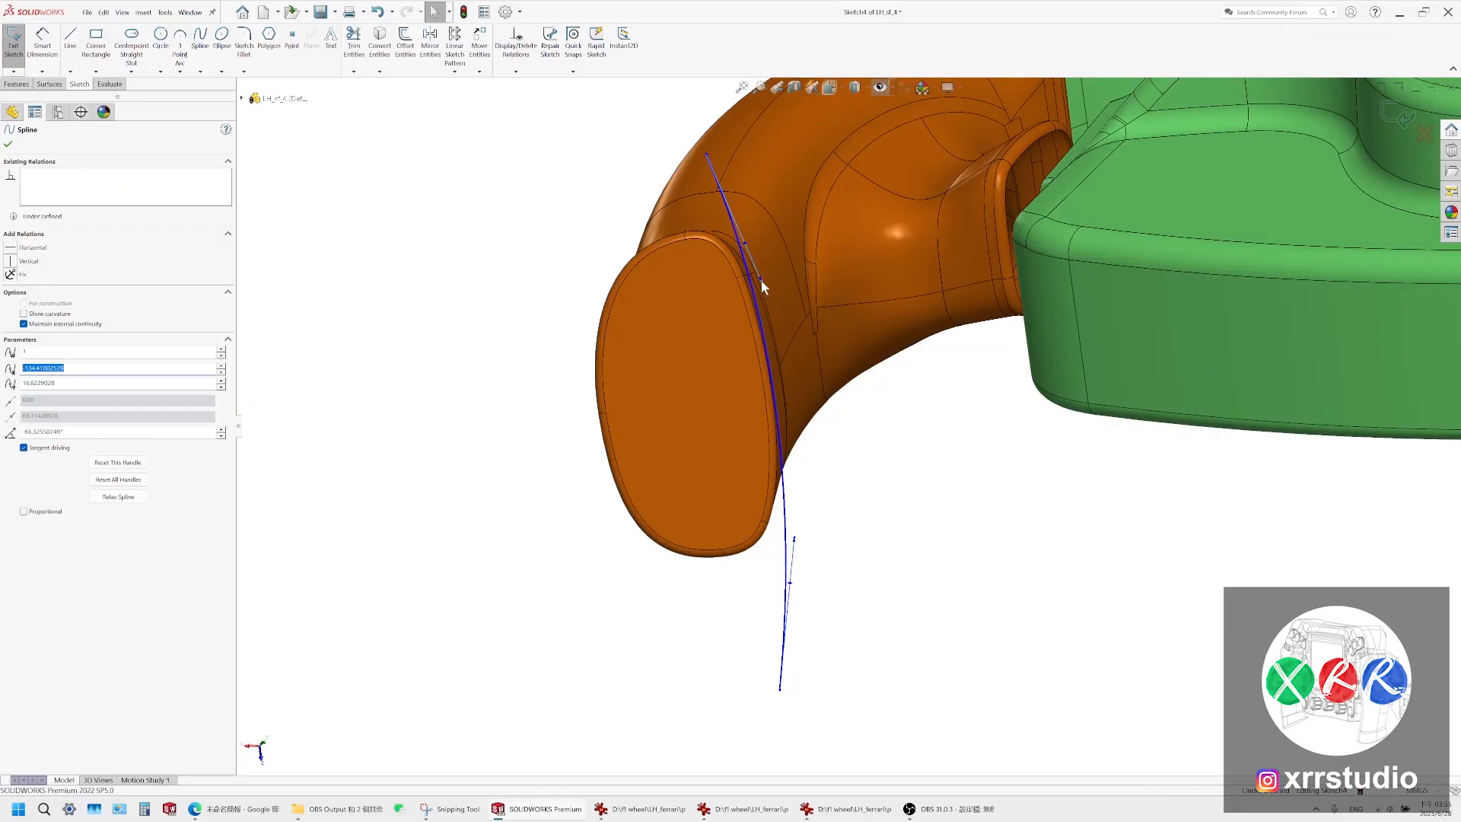
drag(761, 280, 758, 275)
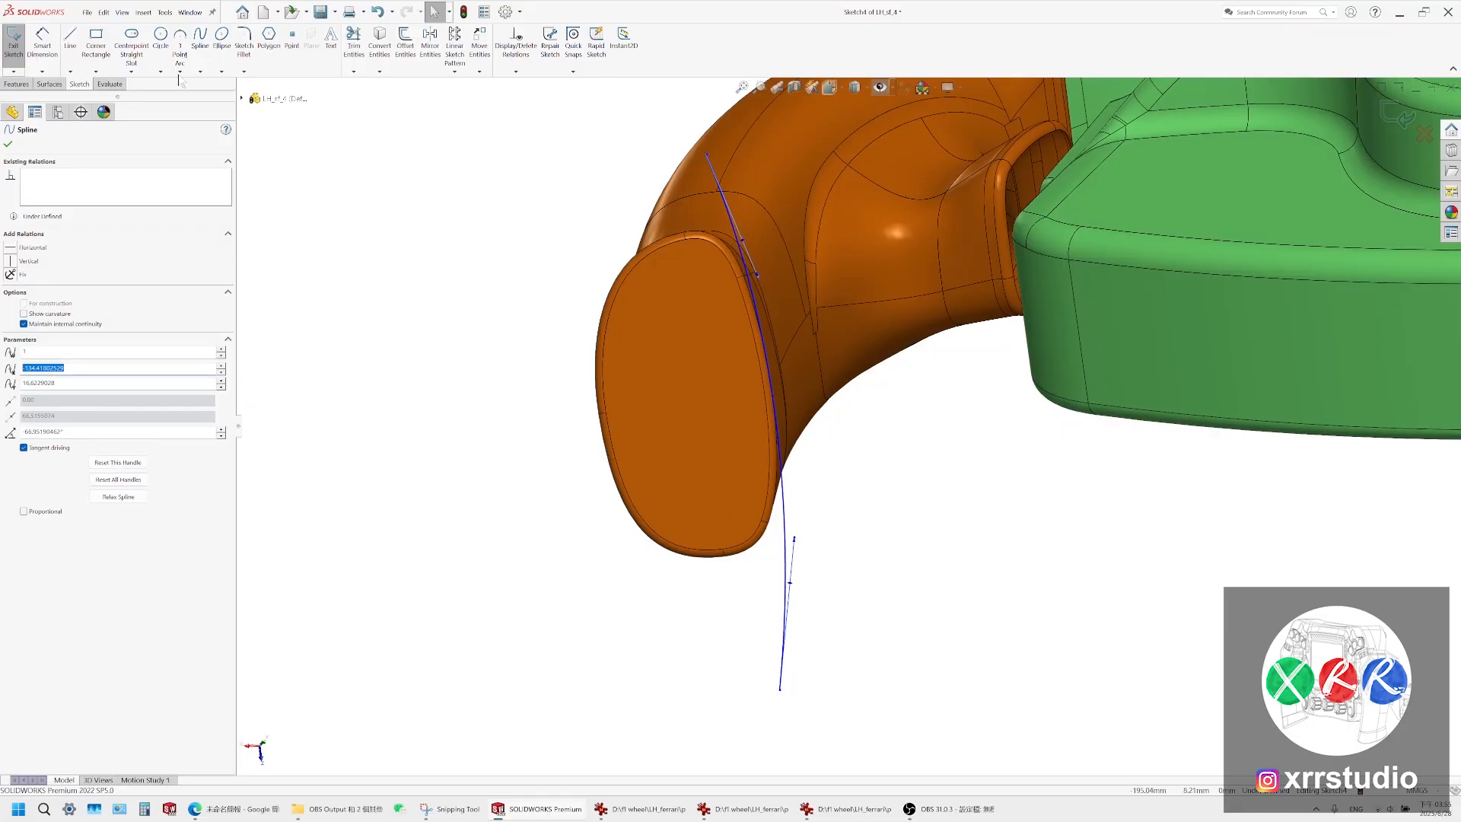
Try a four-point spline along the outer edge of the grip's end face
click(199, 38)
click(620, 281)
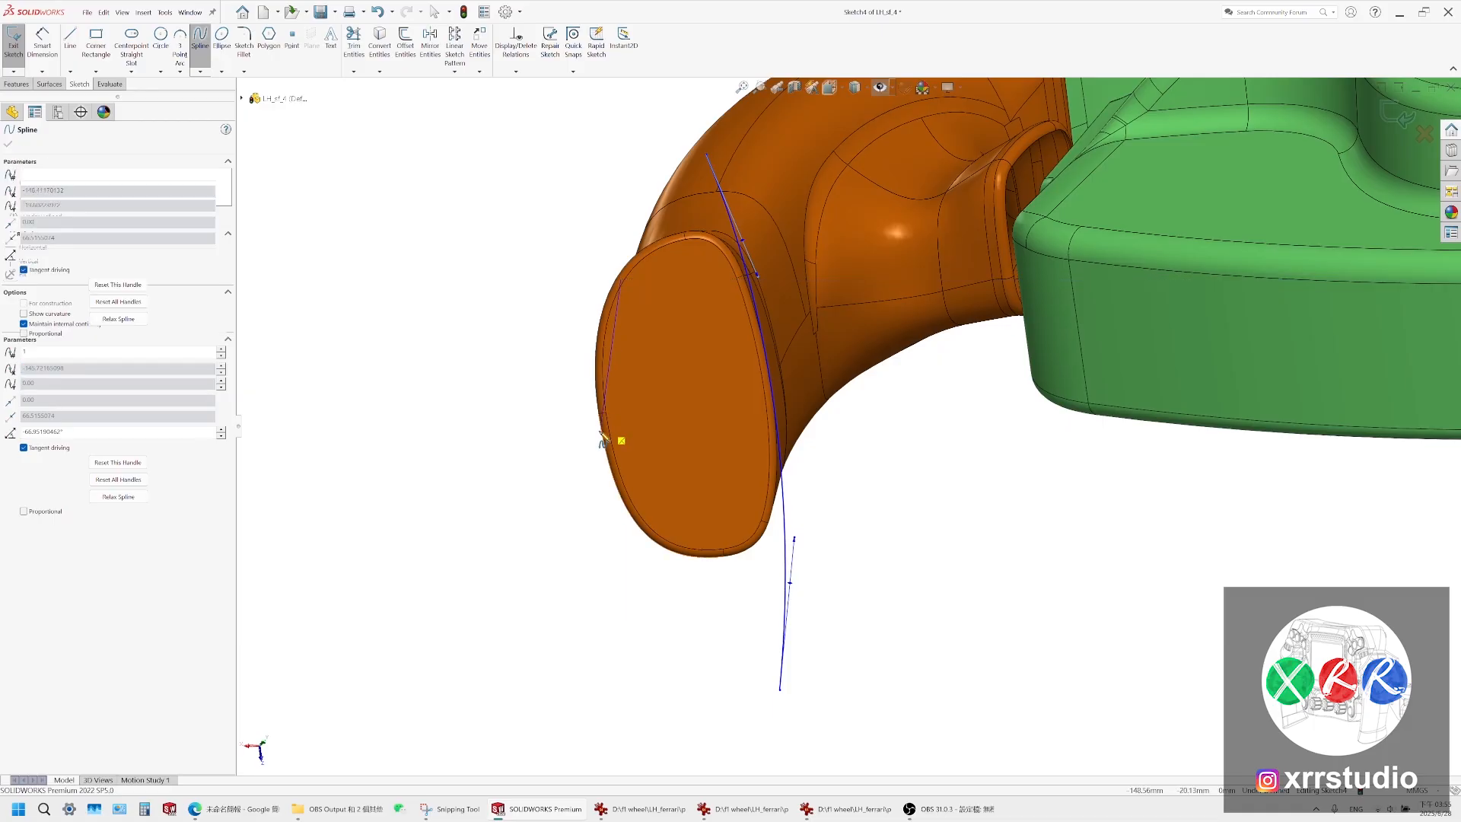
click(601, 379)
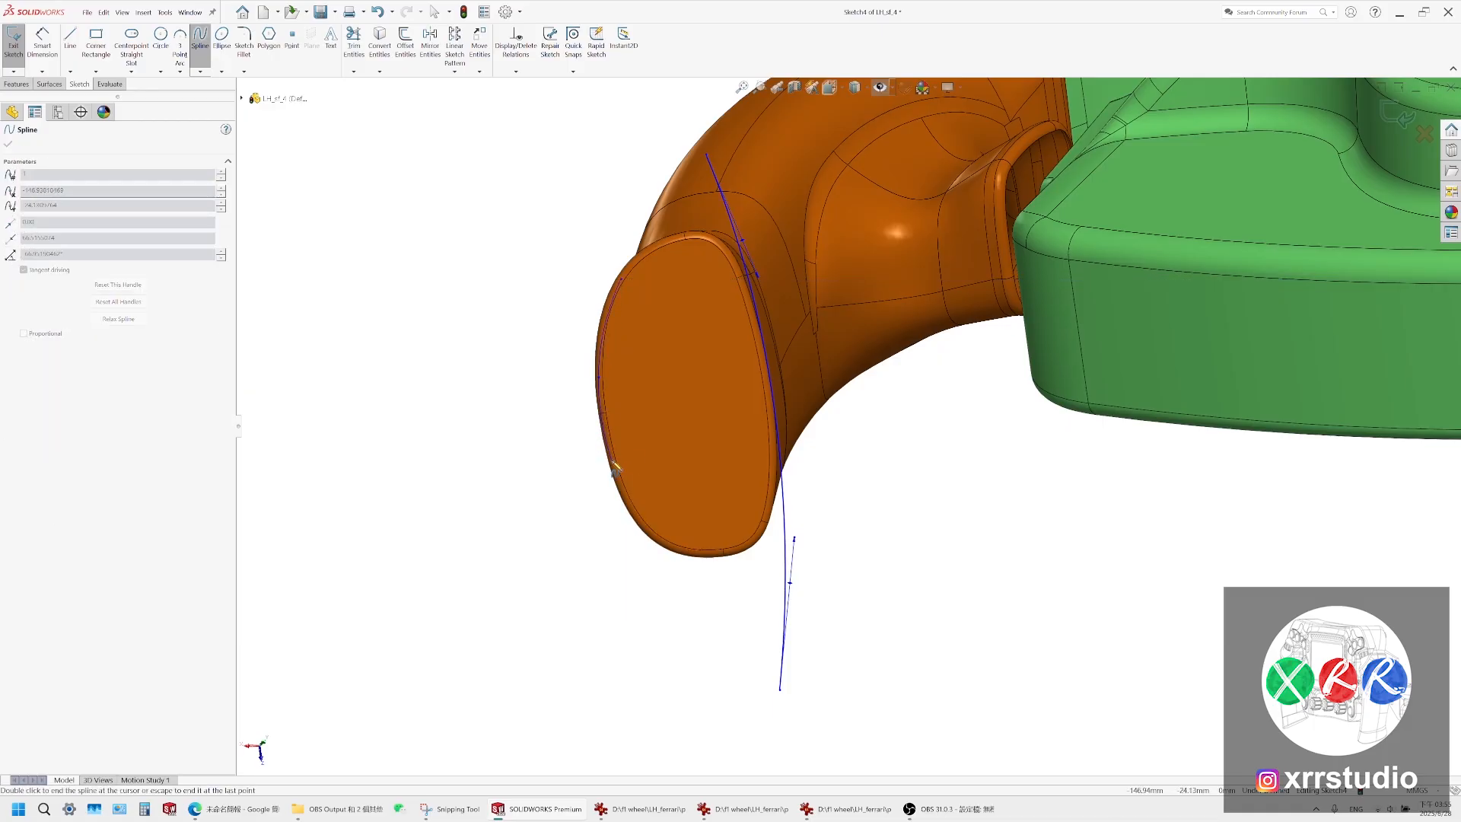
click(615, 470)
click(654, 538)
key(Escape)
scroll(639, 457, up, 5)
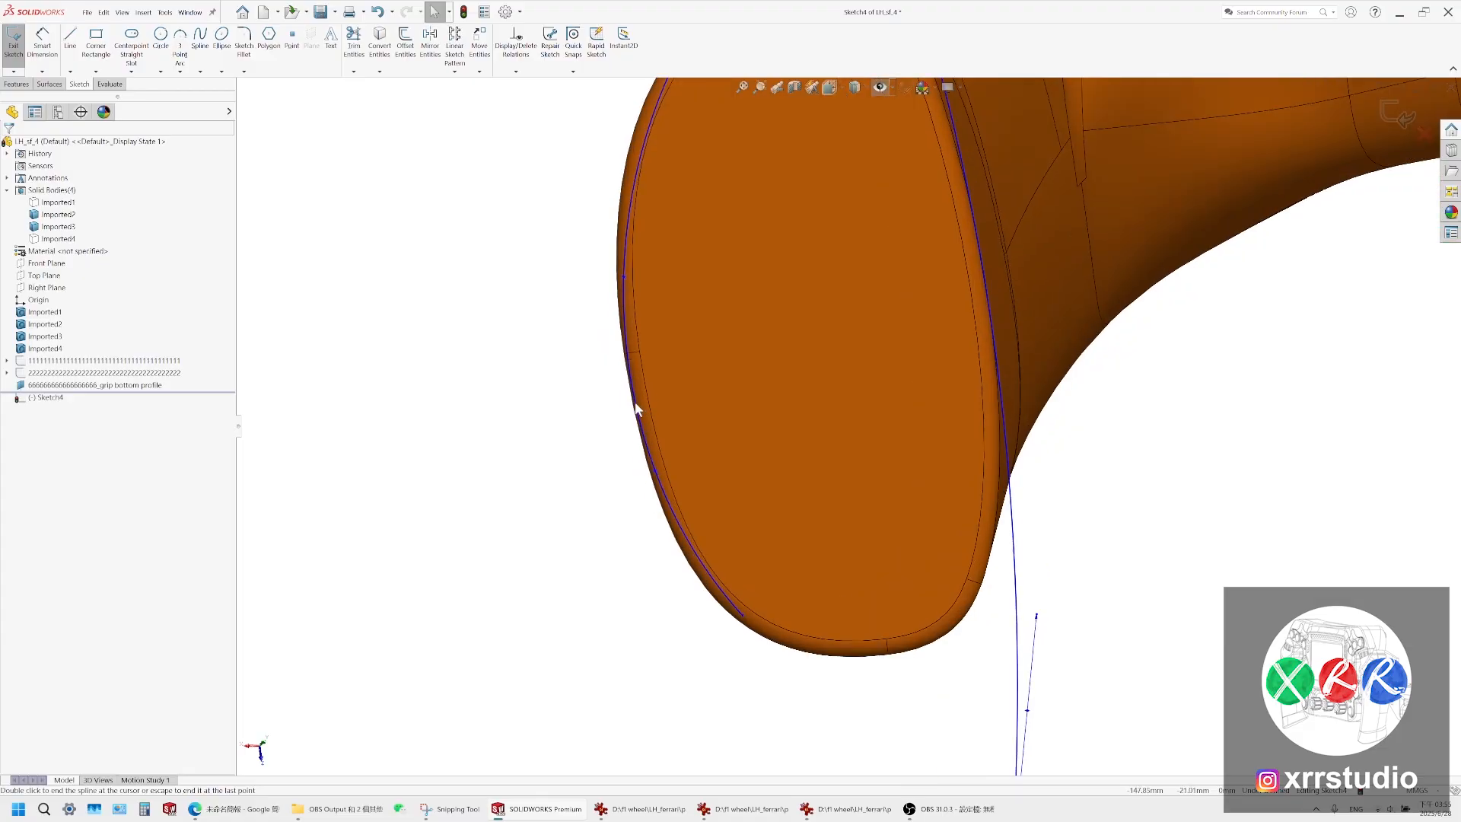
scroll(586, 446, down, 5)
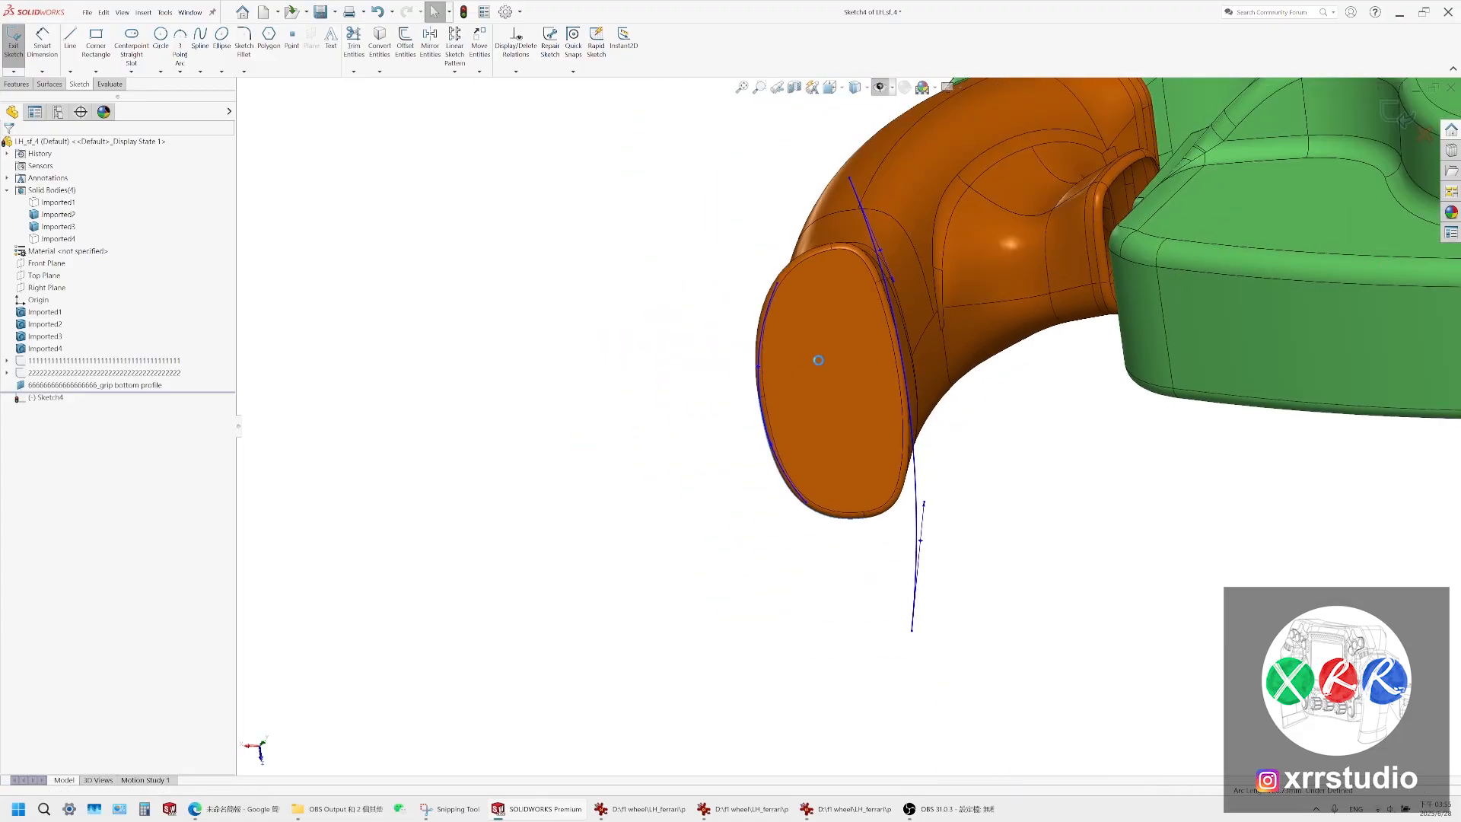
ctrl+middle_drag(862, 353, 759, 370)
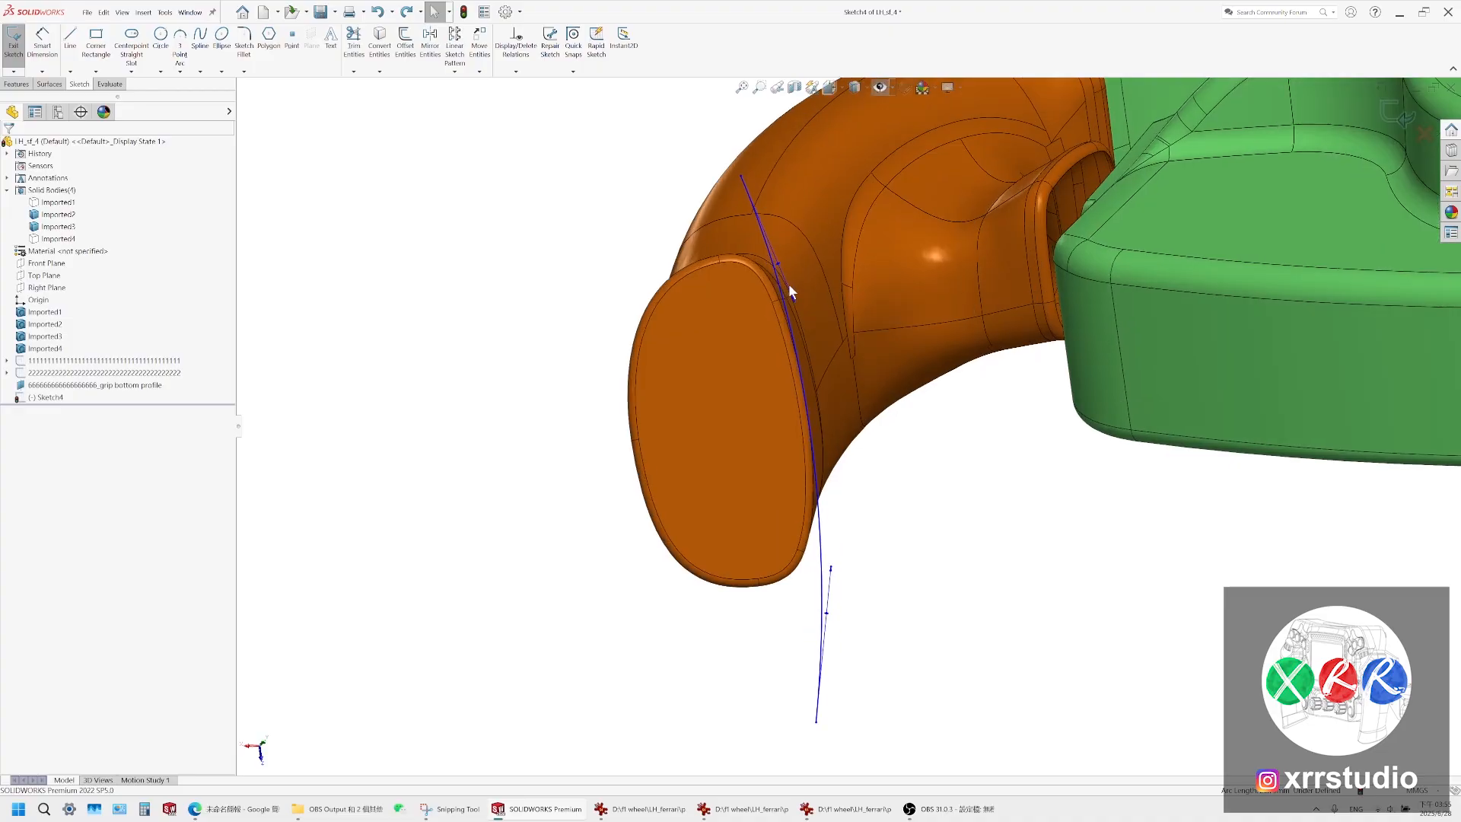
Compare the spline with the grip photo in Snipping Tool, and adjust its upper endpoint and tangent handle for a straighter upper part
scroll(788, 284, down, 2)
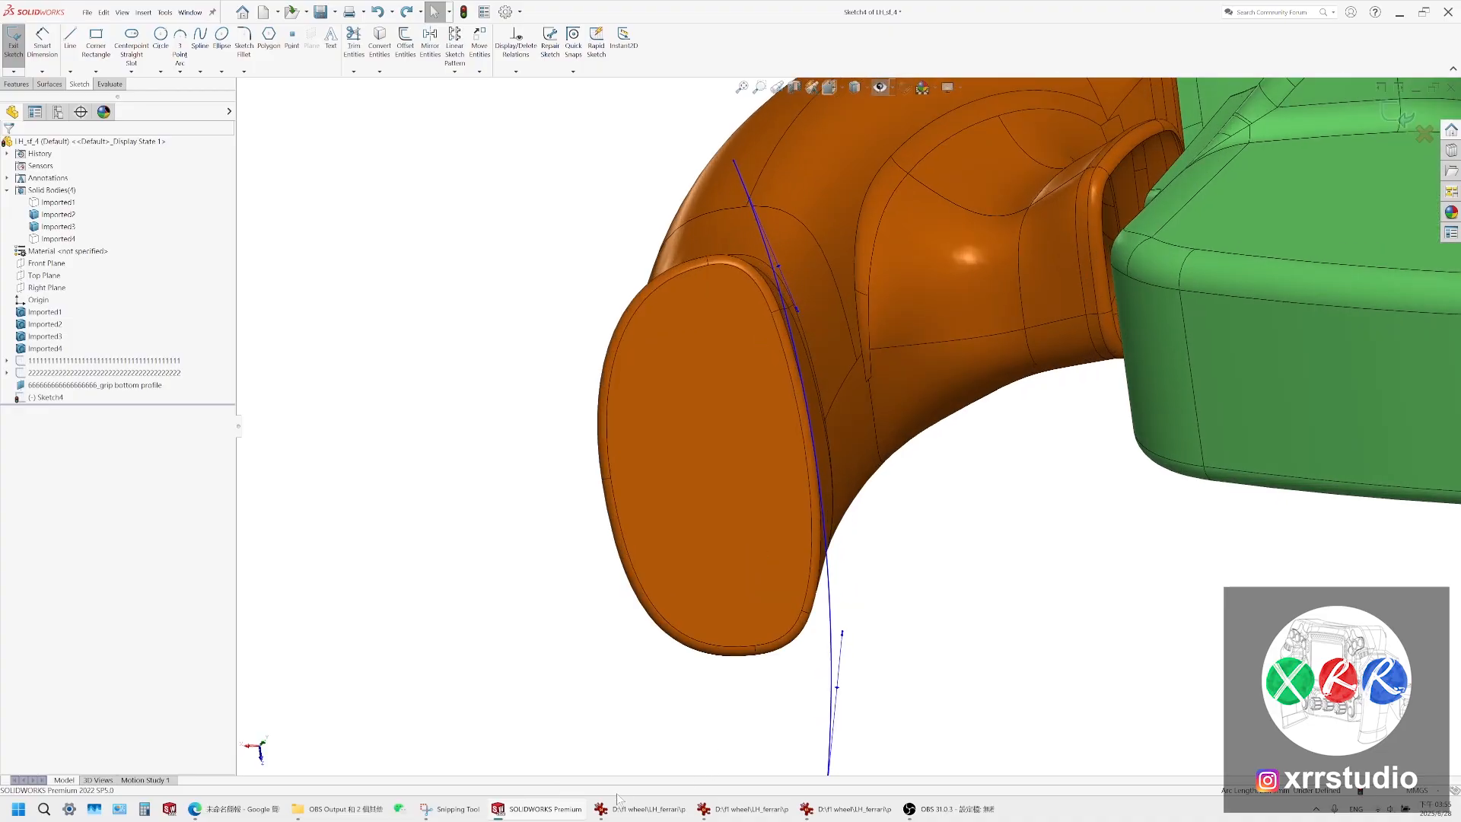
click(436, 817)
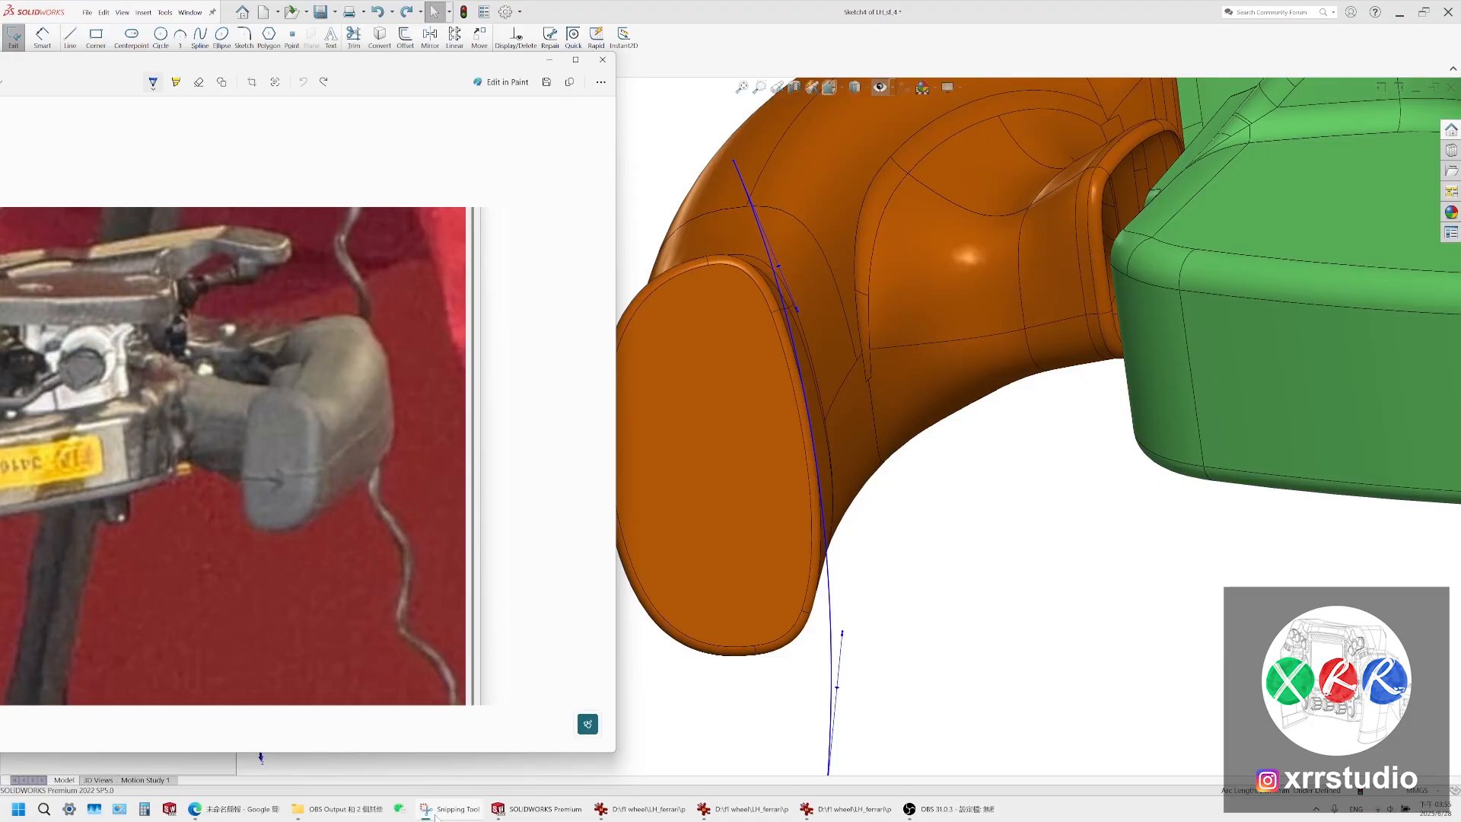
click(436, 817)
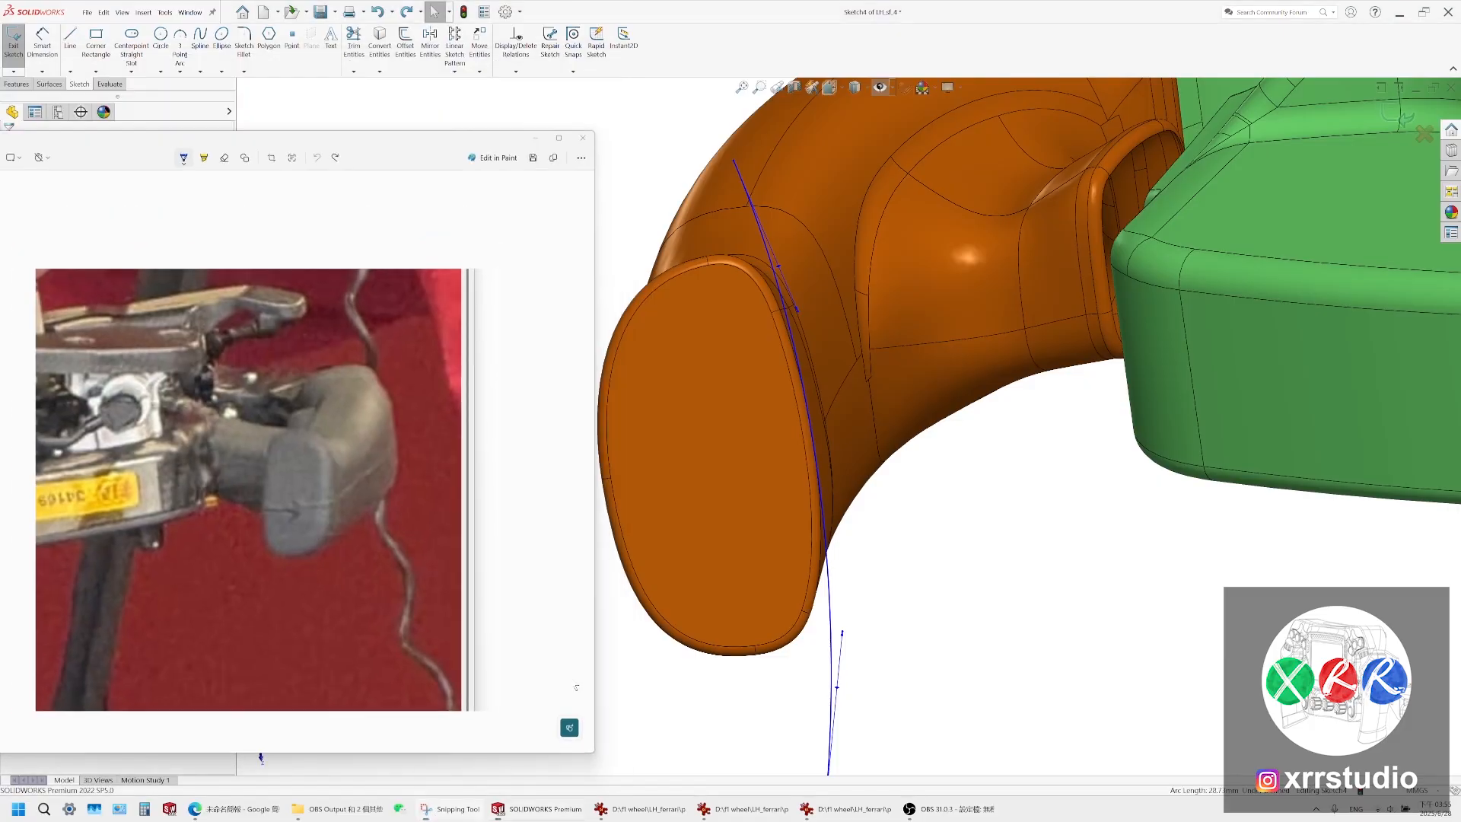
mouse_move(754, 201)
mouse_down()
mouse_move(757, 215)
mouse_move(766, 195)
mouse_up()
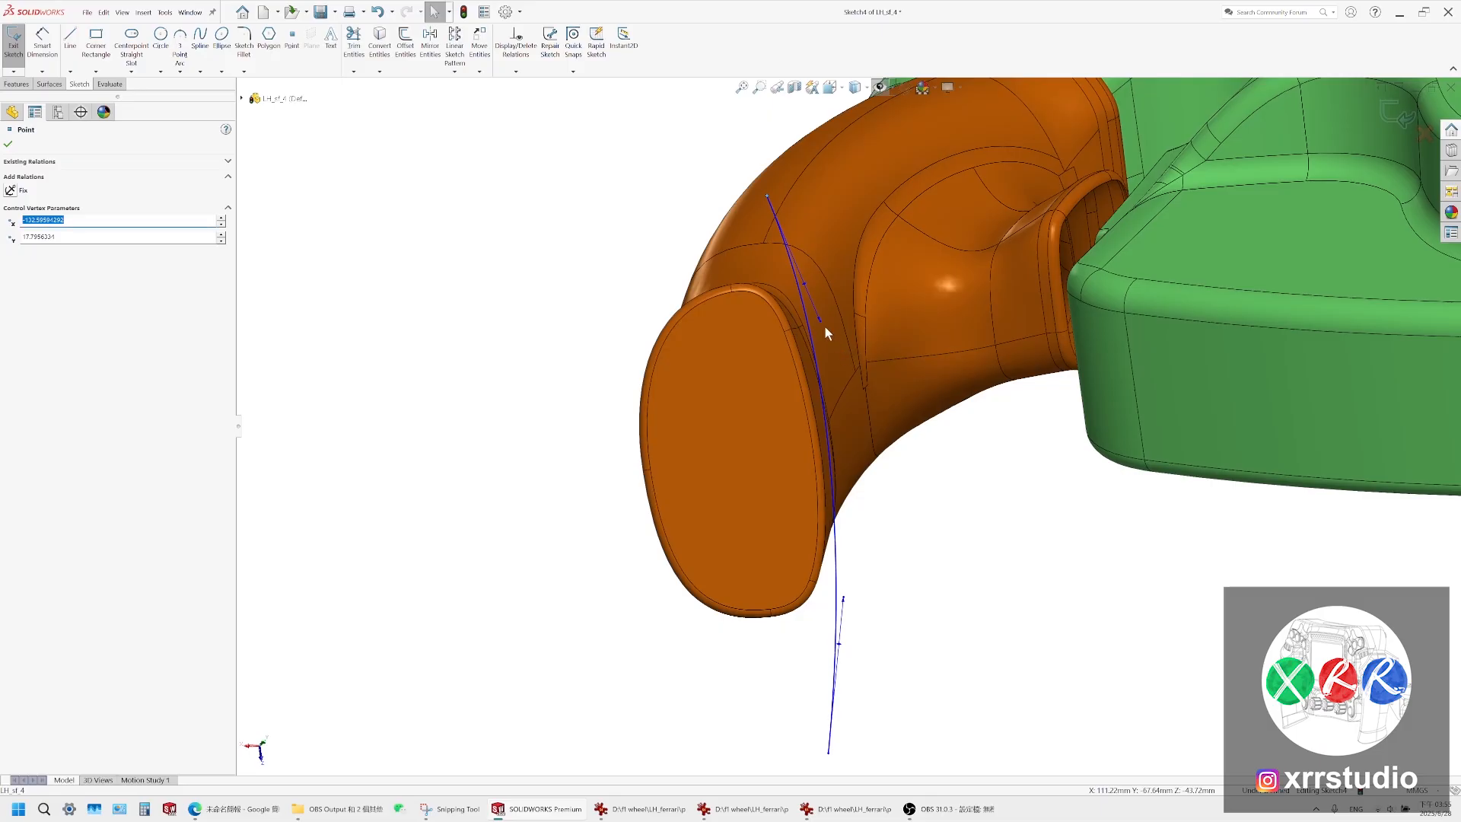
drag(820, 321, 804, 325)
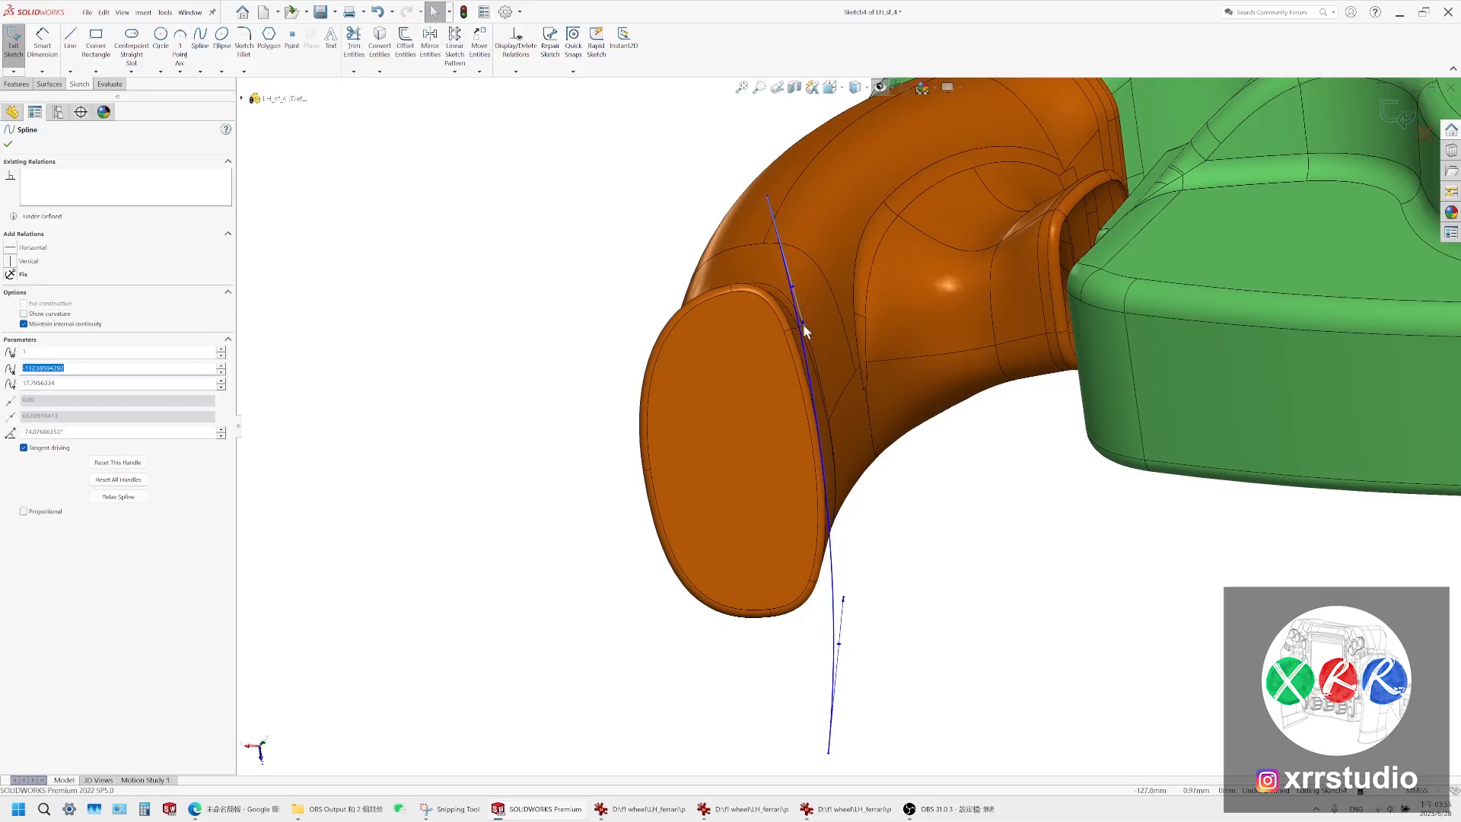
click(449, 809)
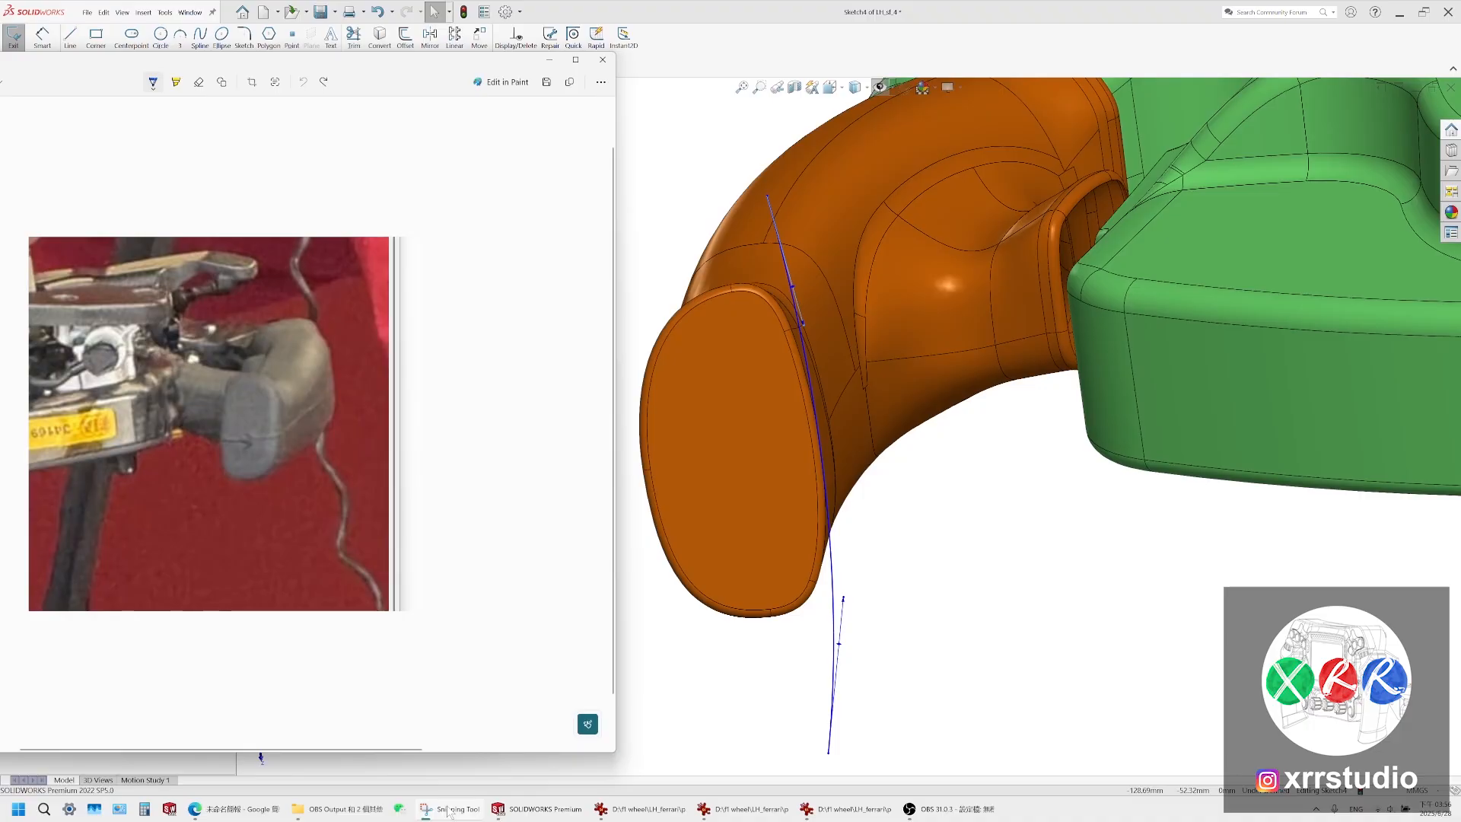
click(664, 291)
middle_drag(664, 291, 669, 271)
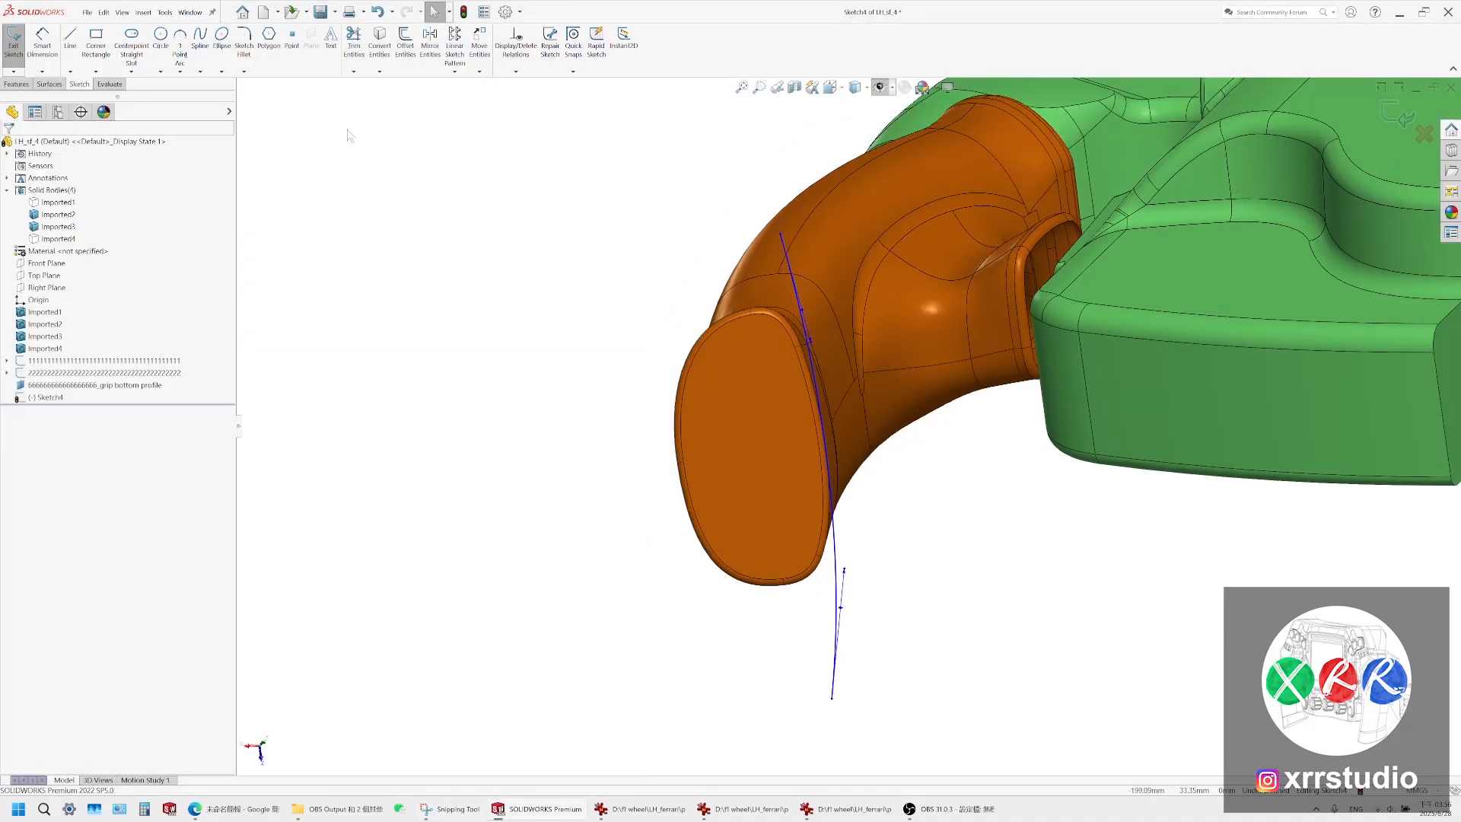
Draw a two-point spline past both ends of the end face's outer edge, and bend it along that edge with its lower tangent handle
click(200, 39)
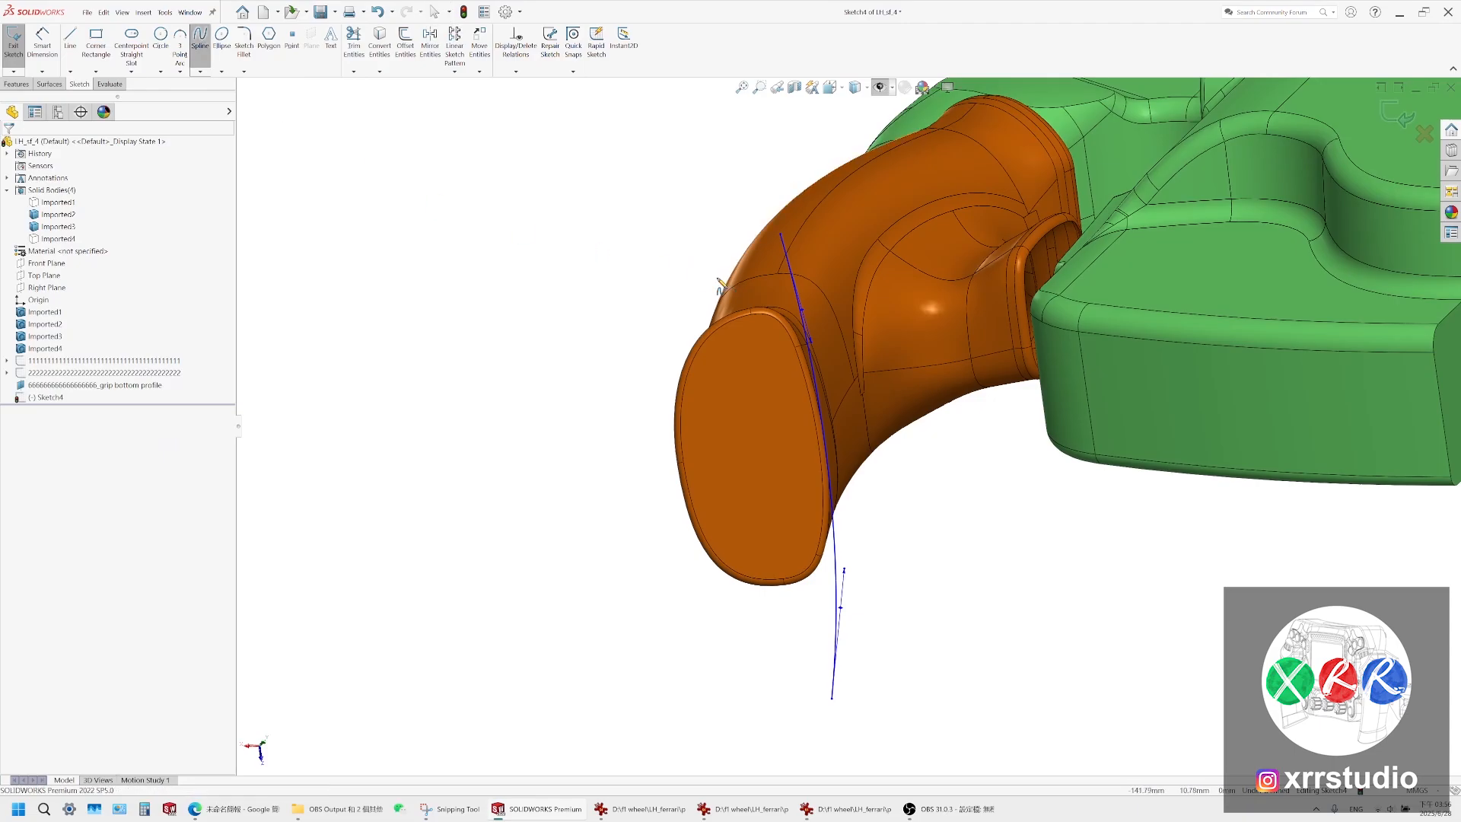
click(654, 242)
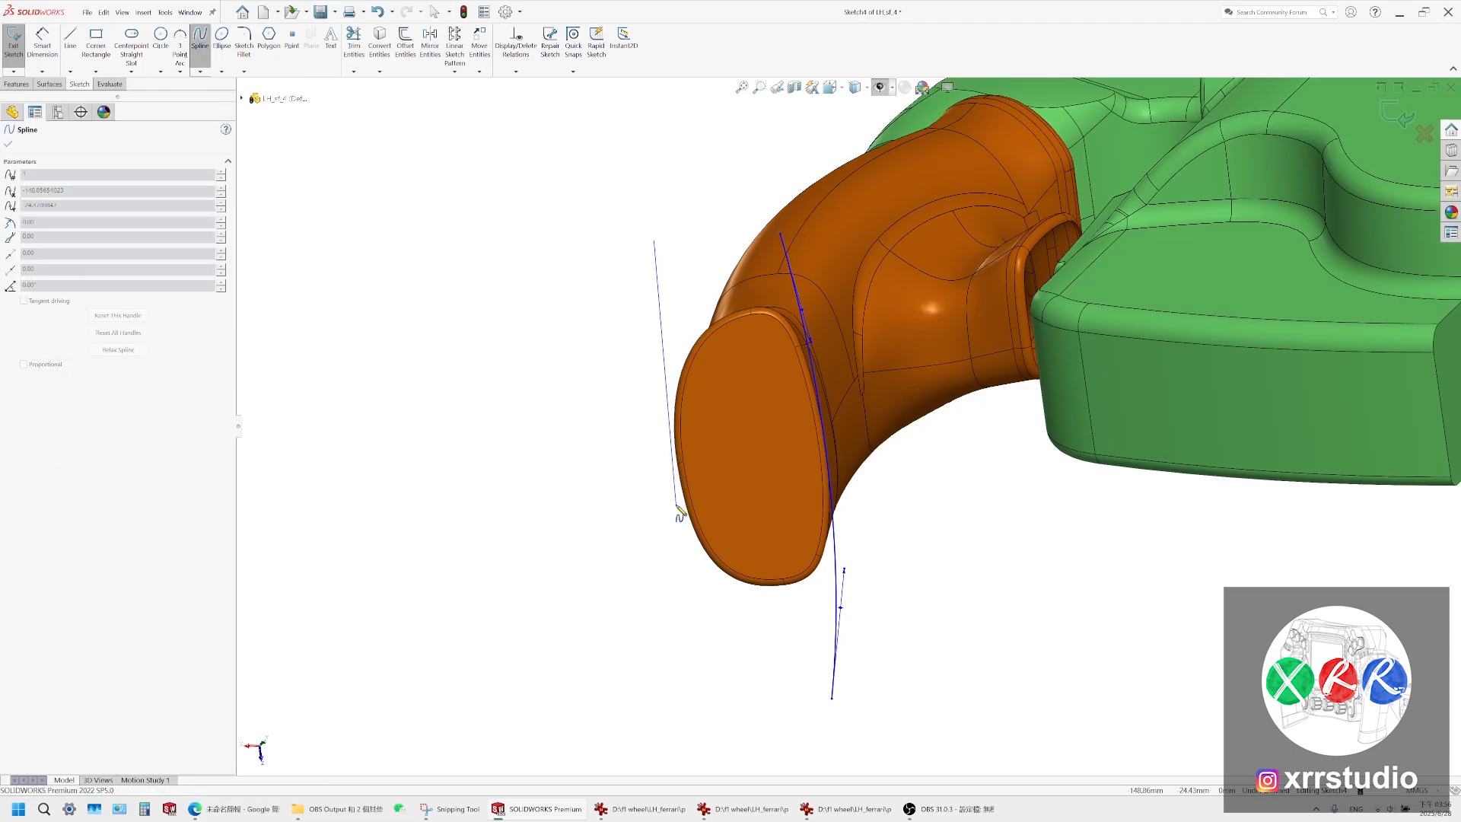
click(735, 701)
key(Escape)
click(734, 701)
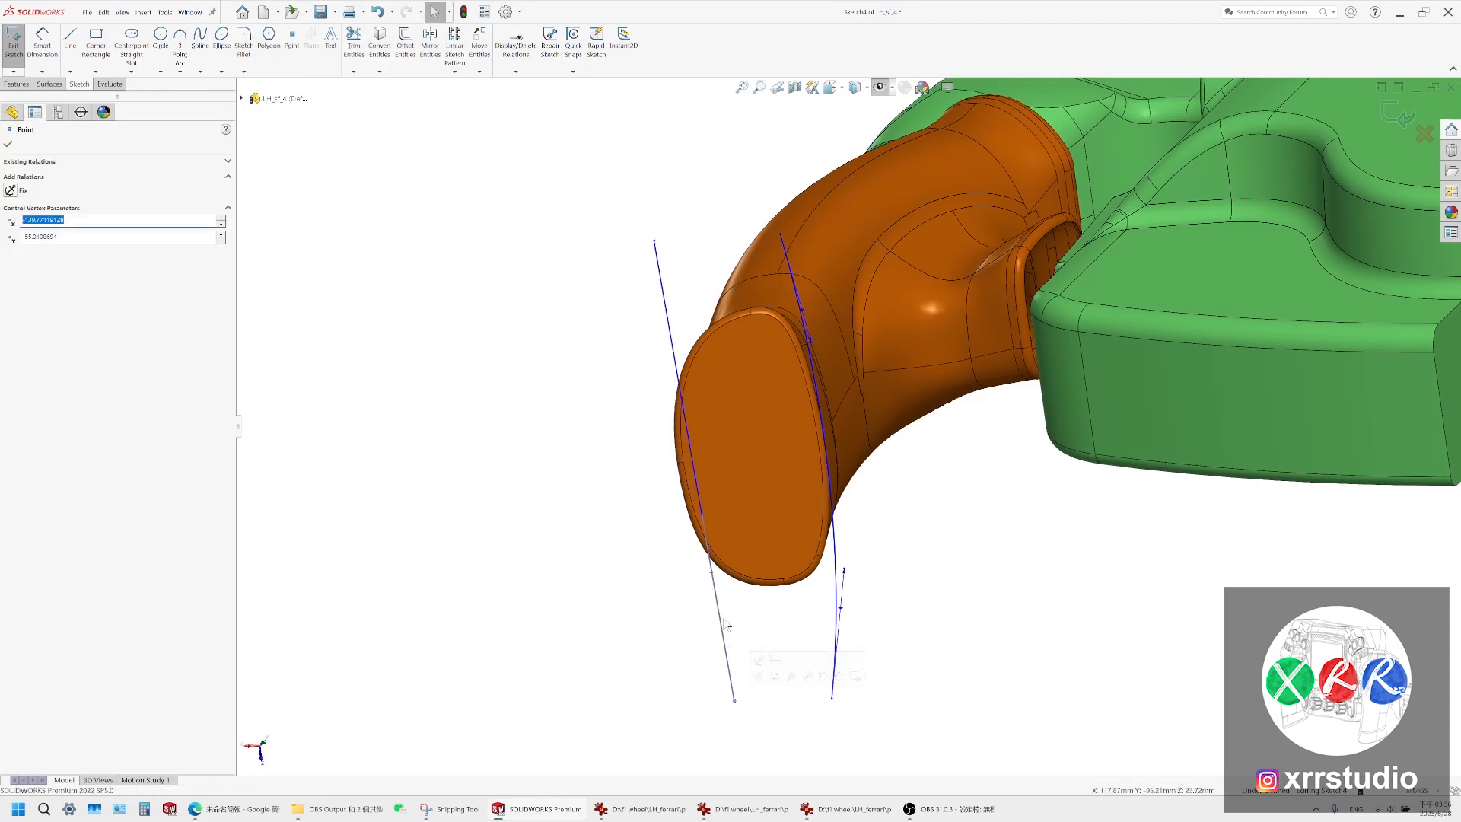
click(705, 527)
drag(705, 527, 680, 544)
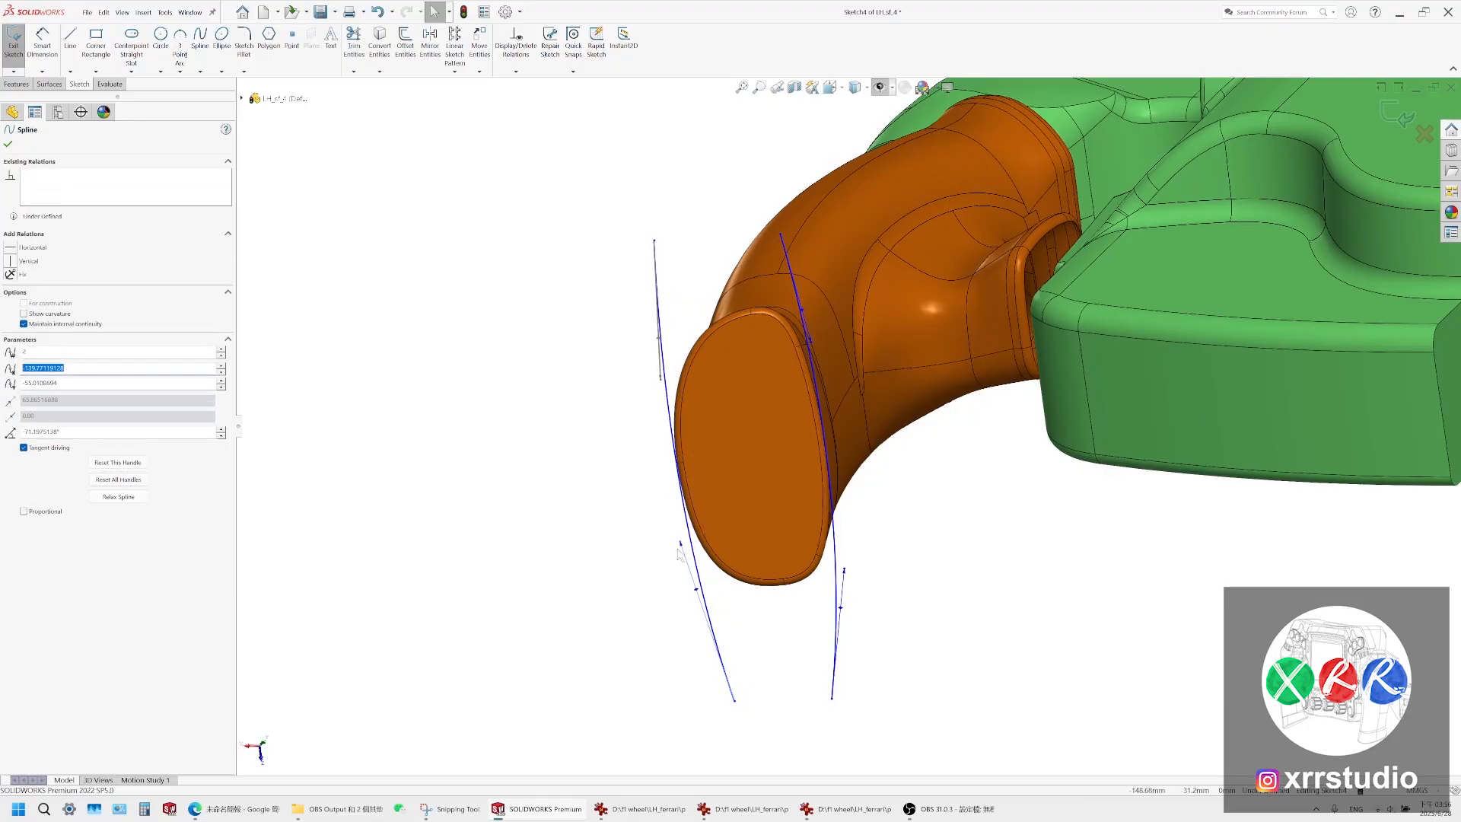
Extend the outer spline's upper endpoint slightly upward and fine-tune its lower tangent handle to follow the end face's outer edge
click(653, 242)
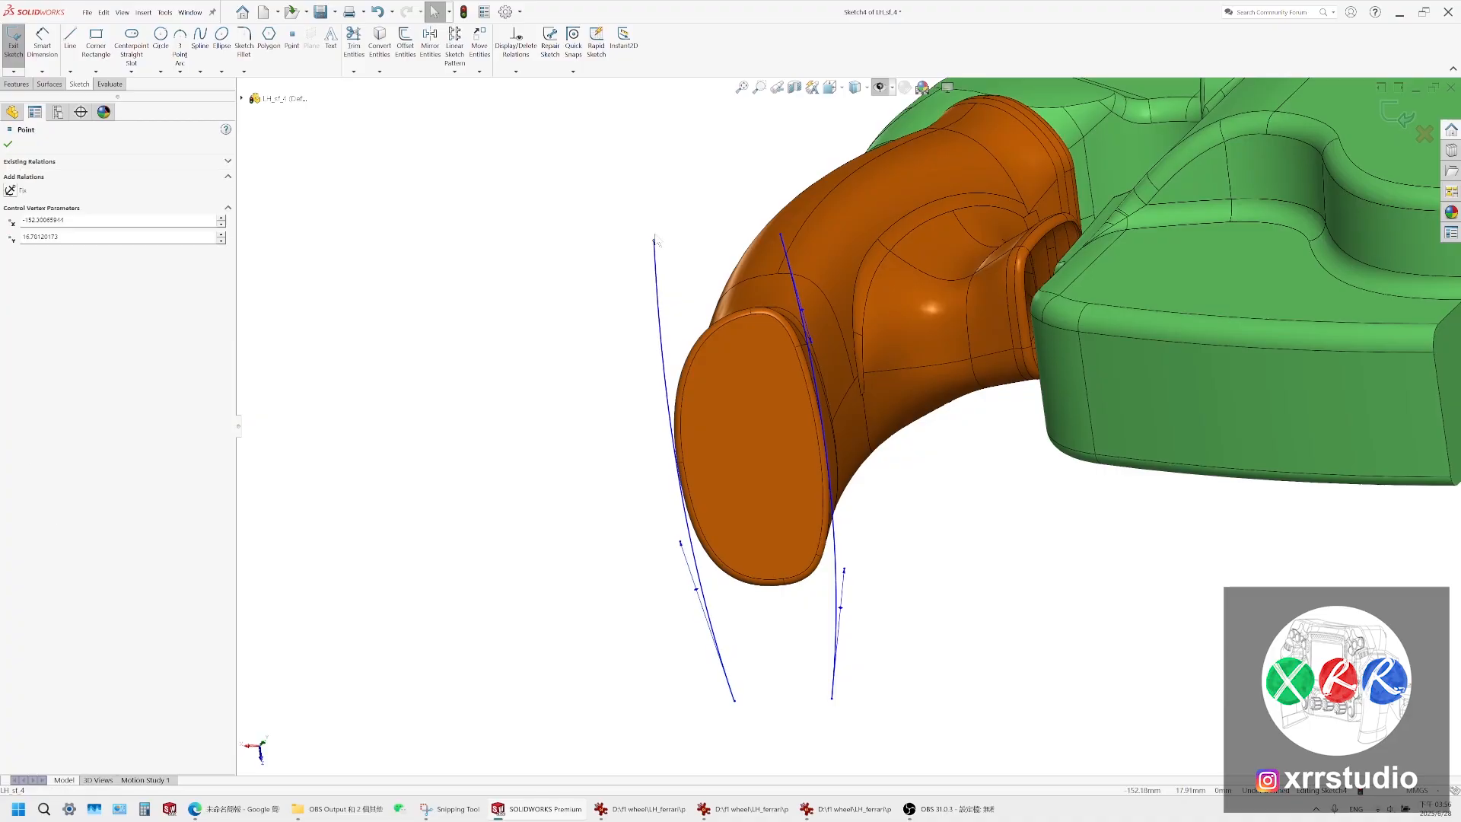
drag(653, 242, 654, 234)
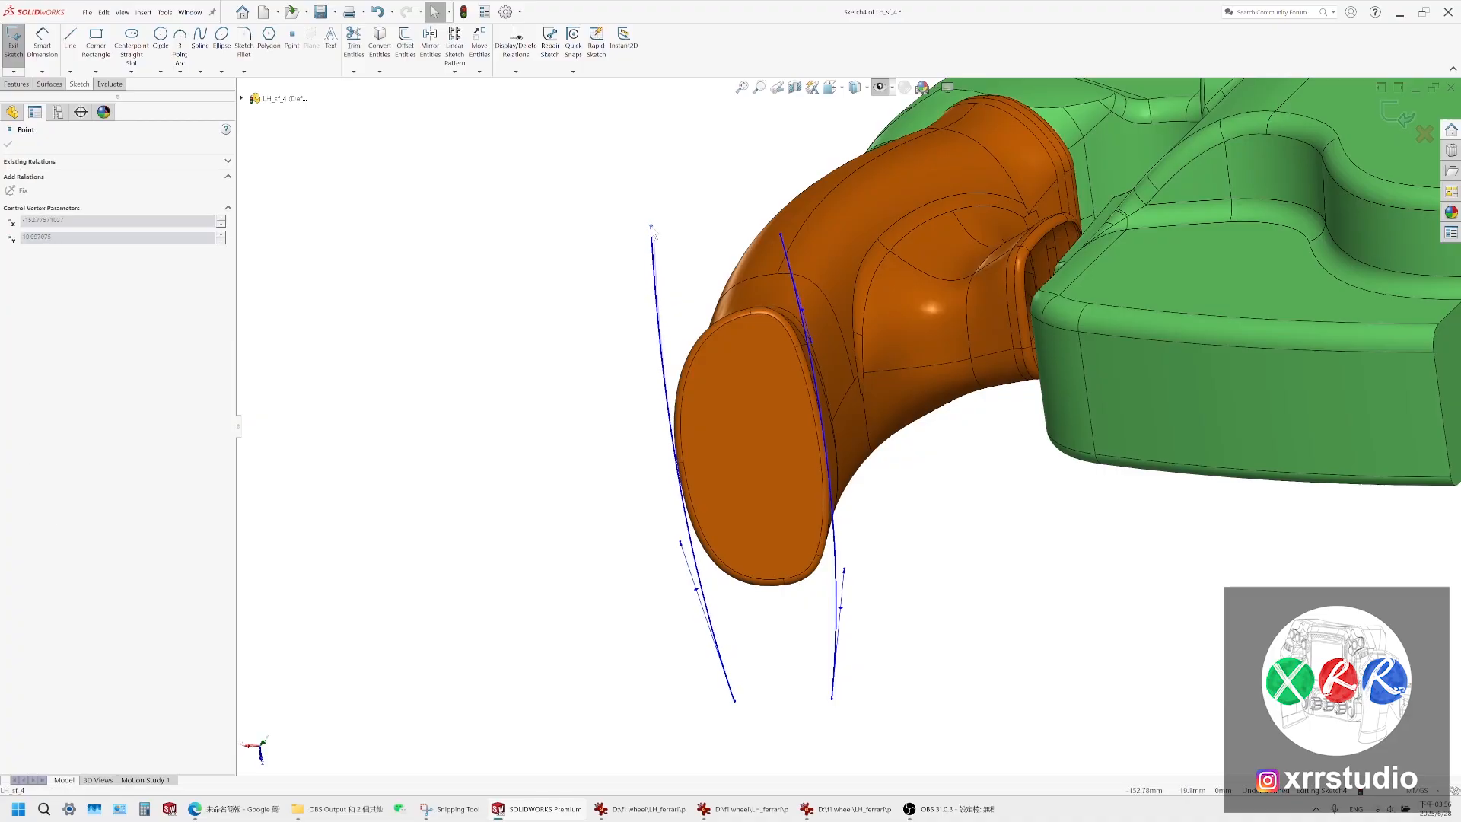
click(592, 756)
scroll(759, 473, down, 2)
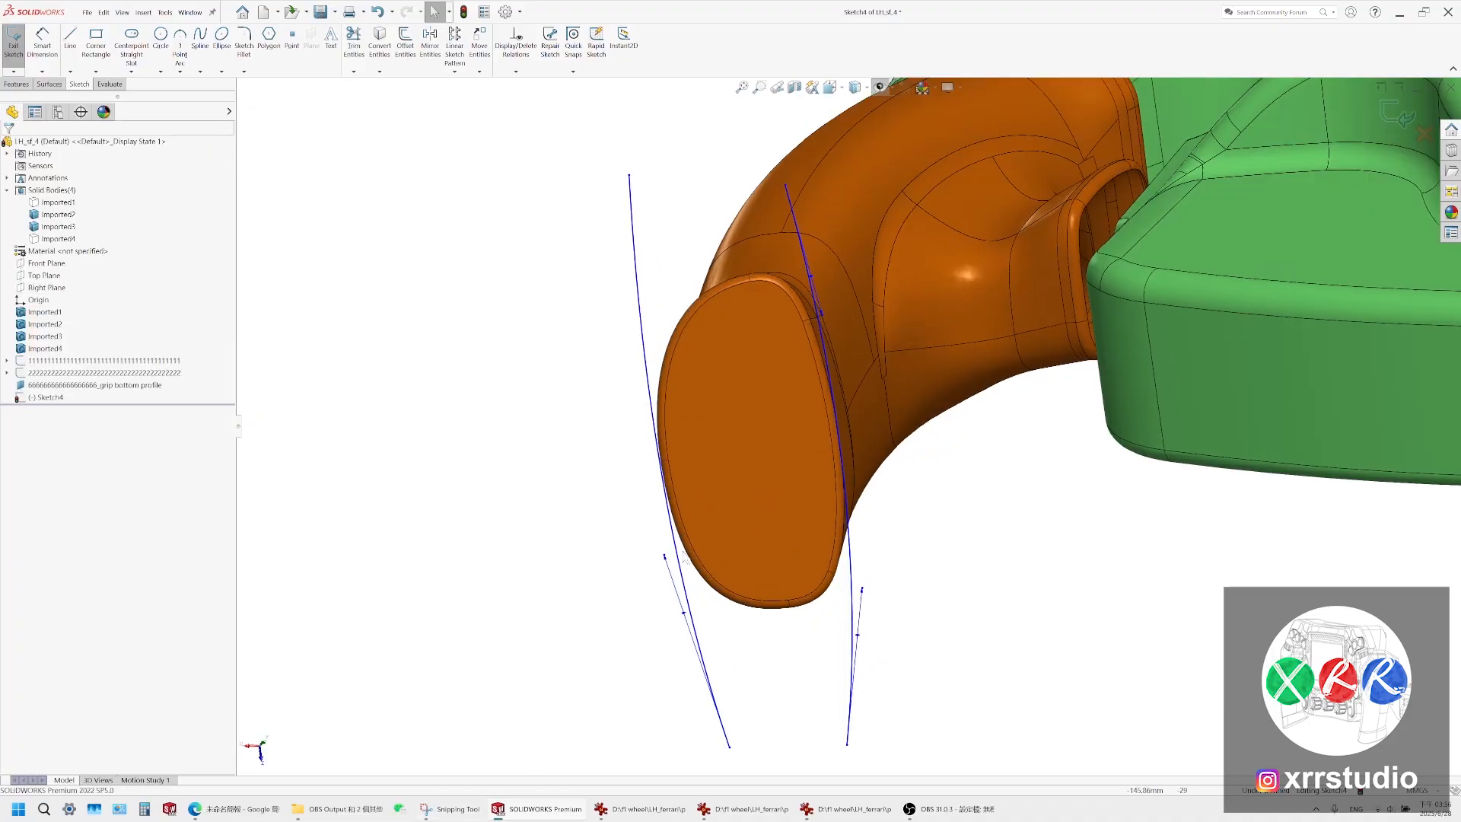
mouse_move(665, 558)
mouse_down()
mouse_move(668, 582)
mouse_move(666, 568)
mouse_up()
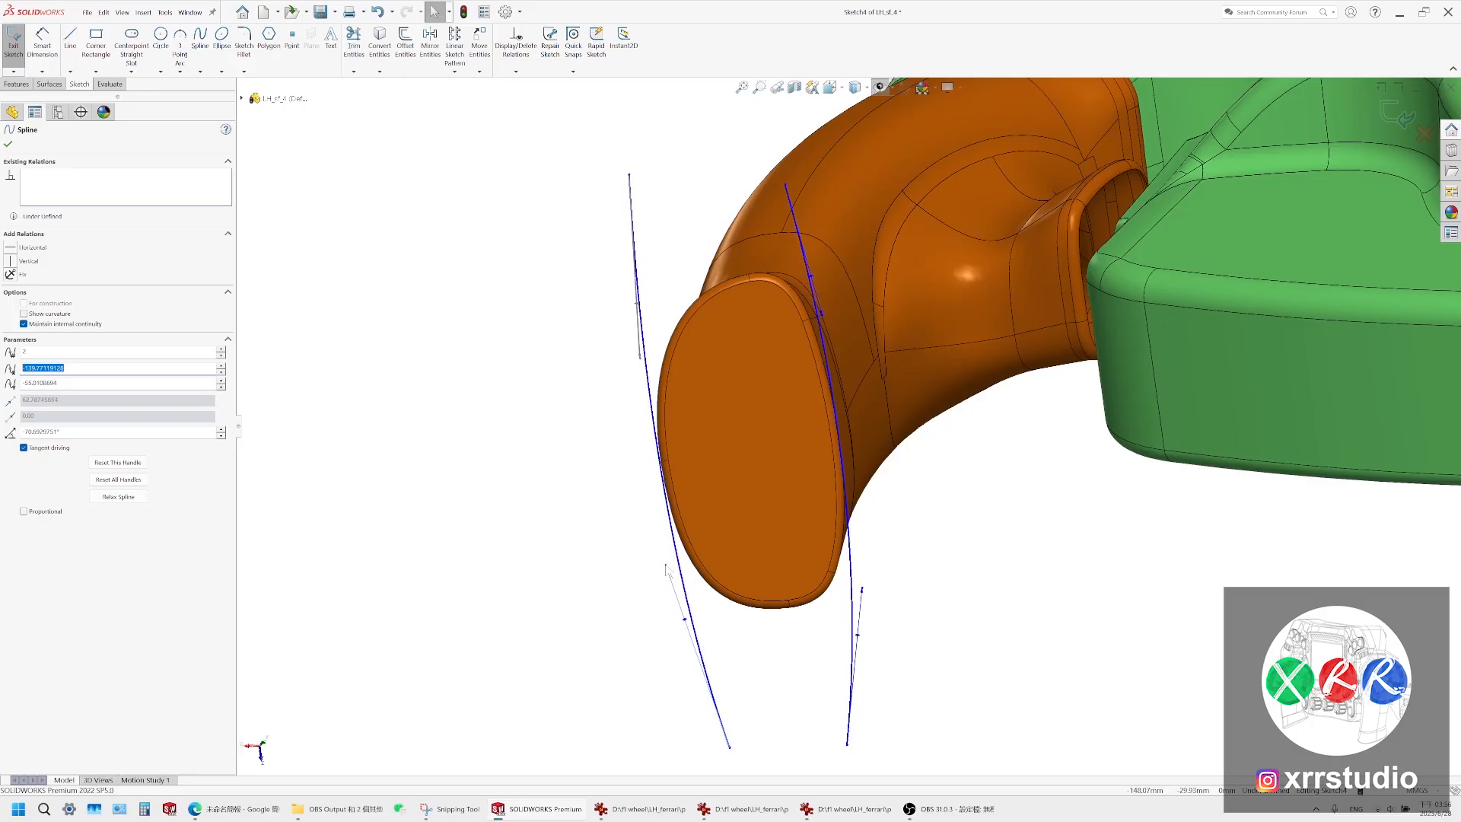
click(963, 569)
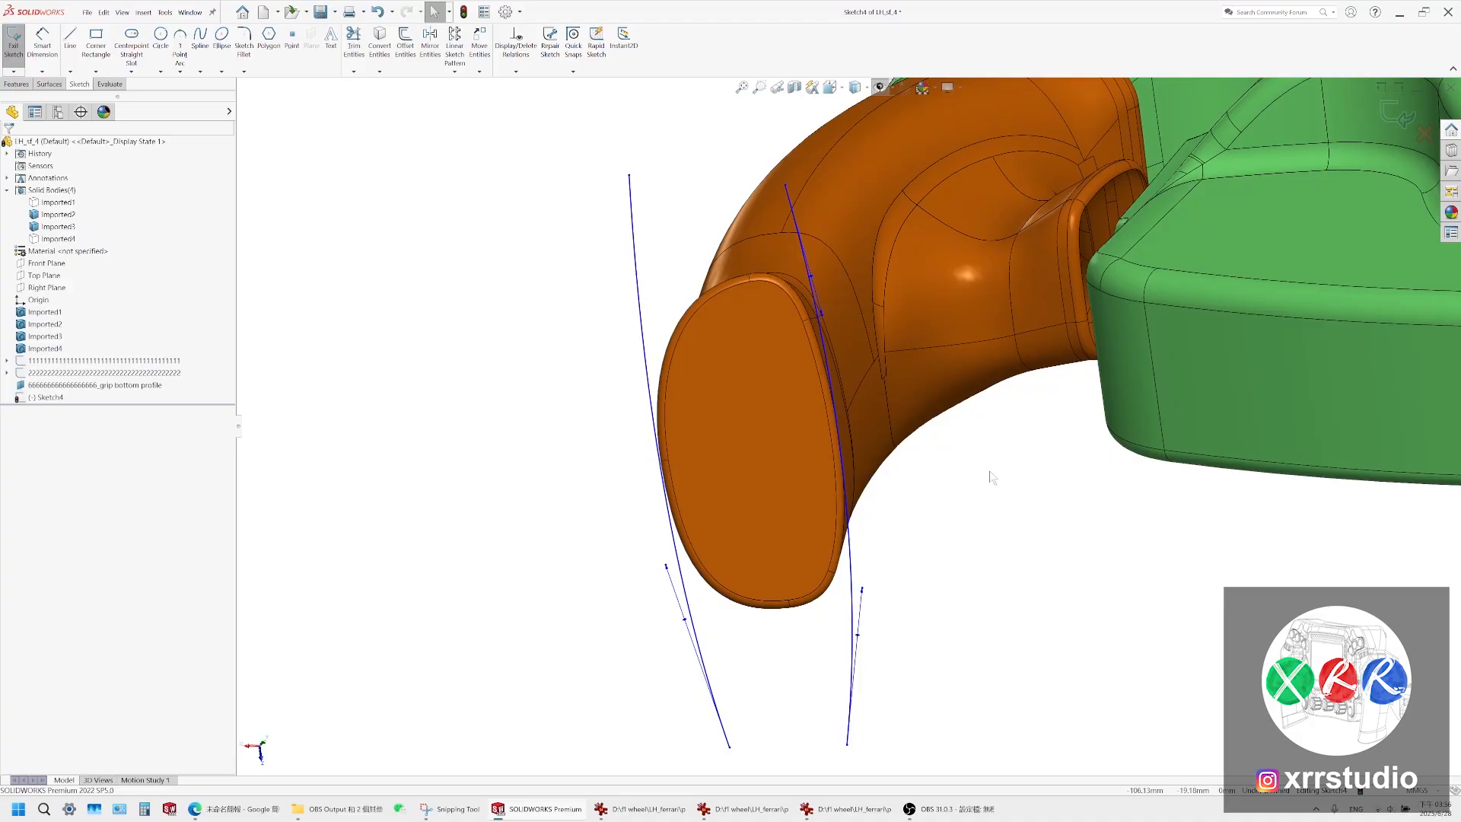
Compare both side splines with the grip photo in Snipping Tool, placing the photo beside the model and undoing any pen marks
scroll(990, 468, up, 2)
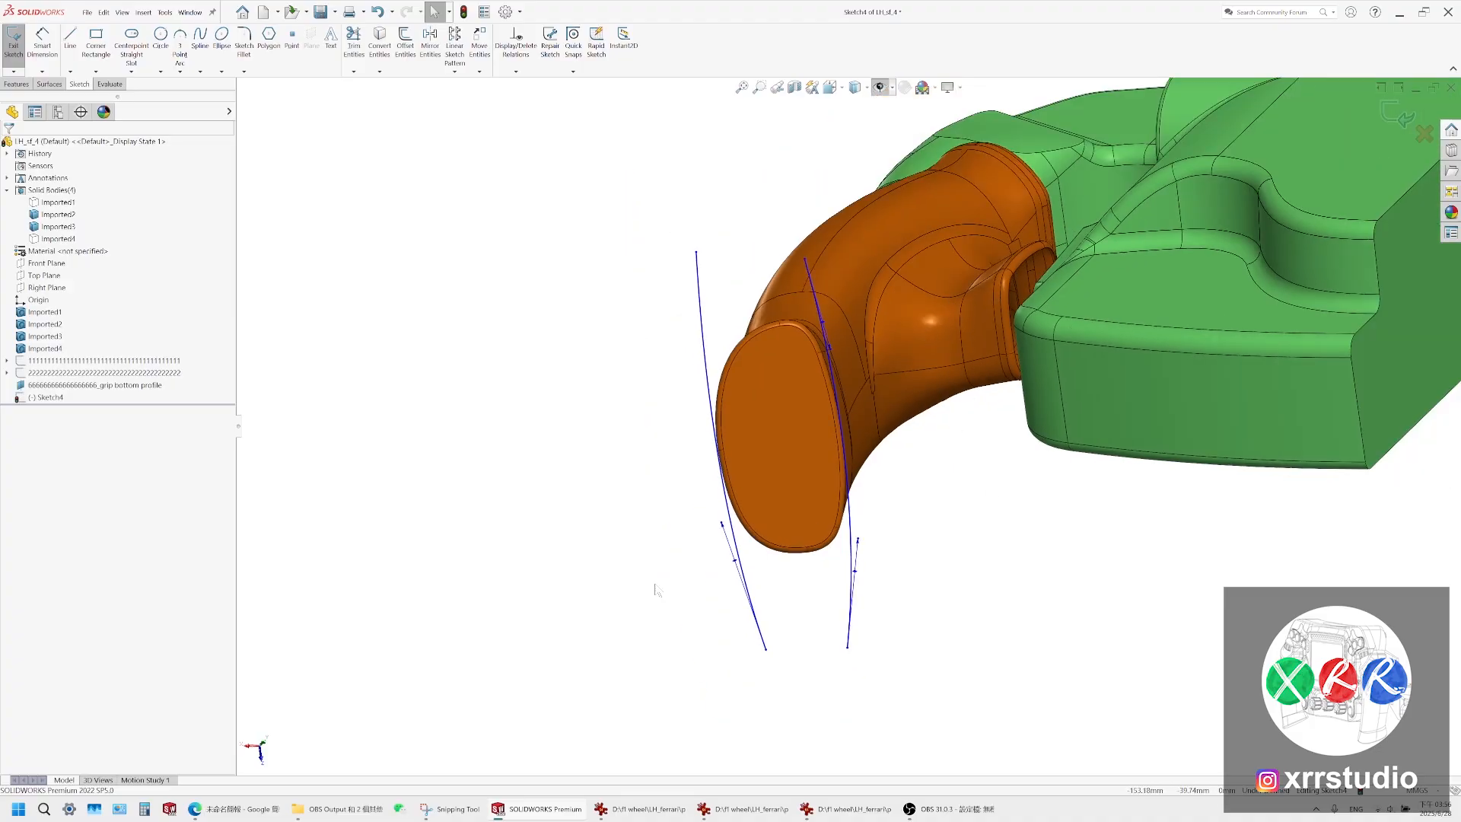
click(452, 816)
click(452, 812)
scroll(899, 428, down, 2)
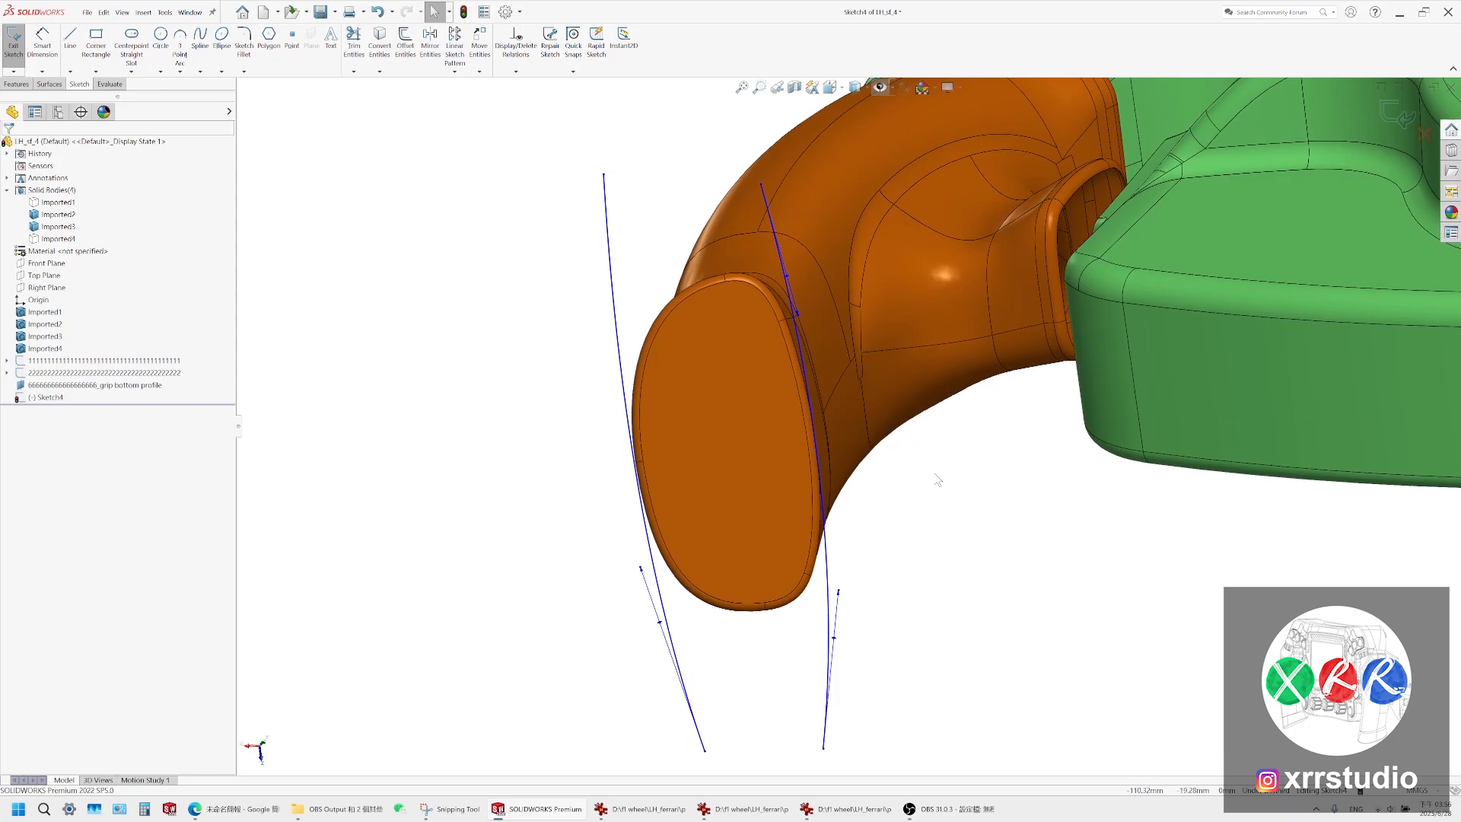
click(469, 815)
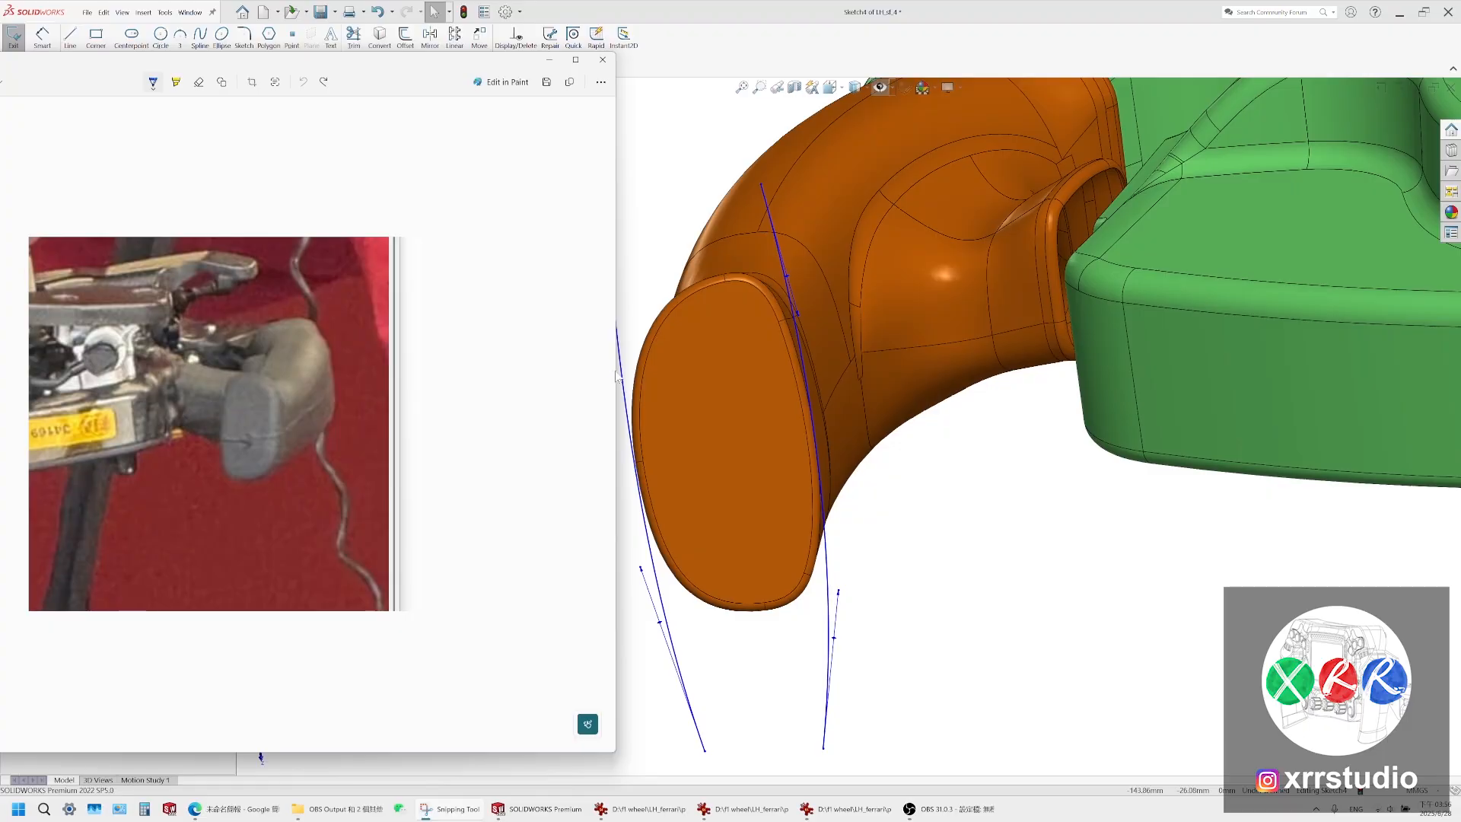
drag(616, 371, 450, 371)
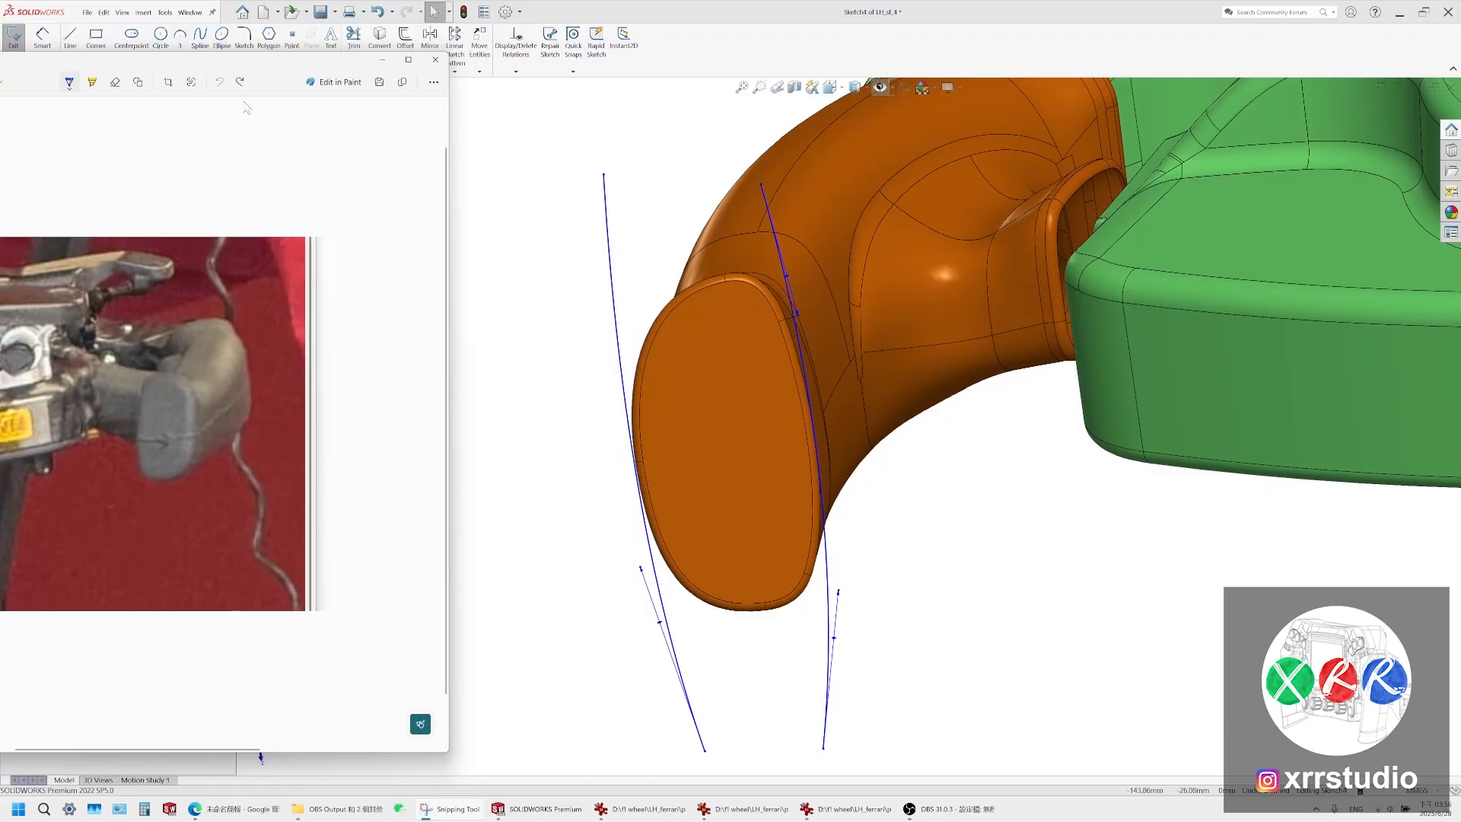
drag(240, 62, 417, 70)
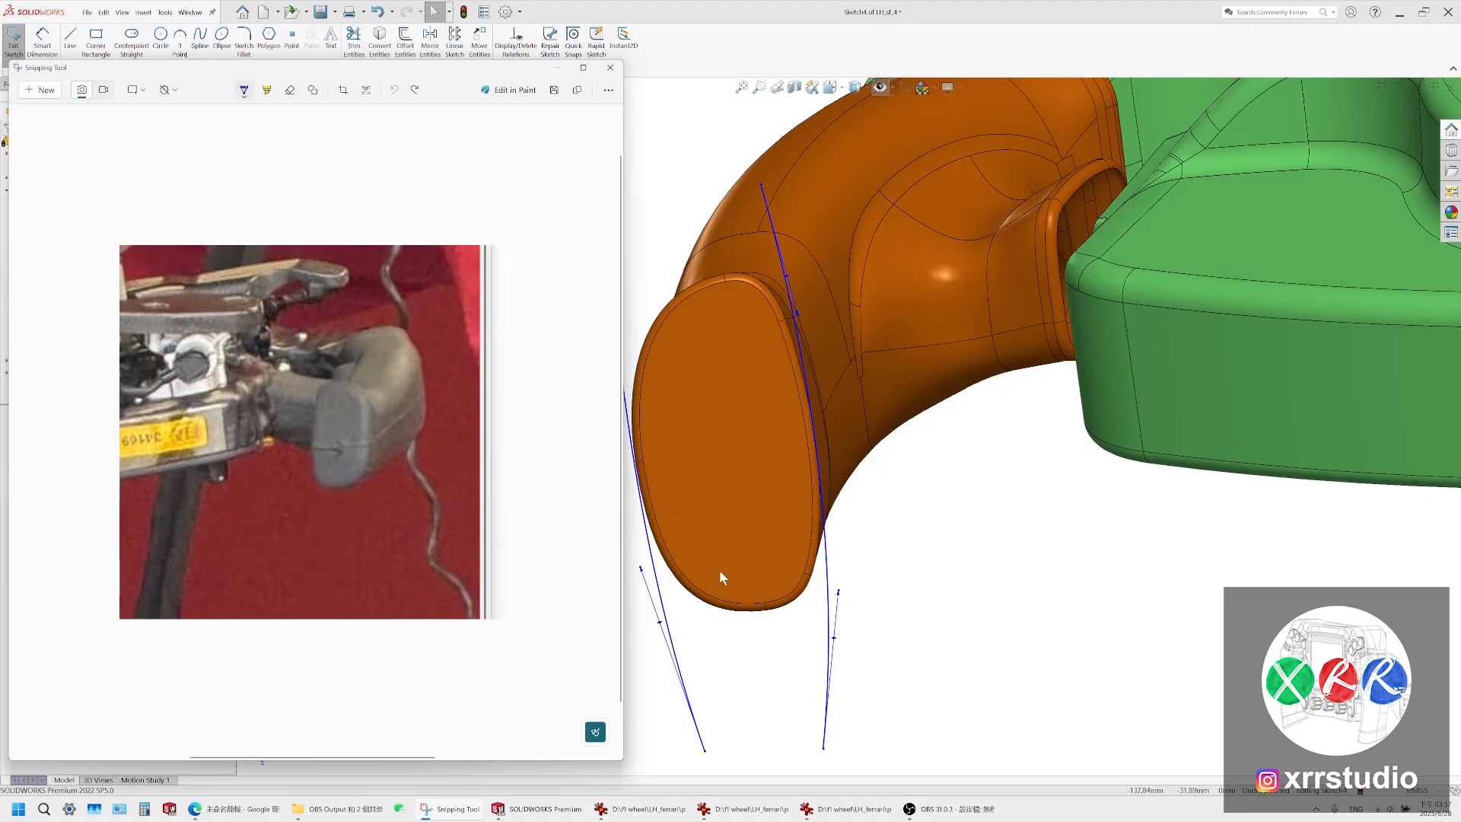
drag(462, 71, 376, 79)
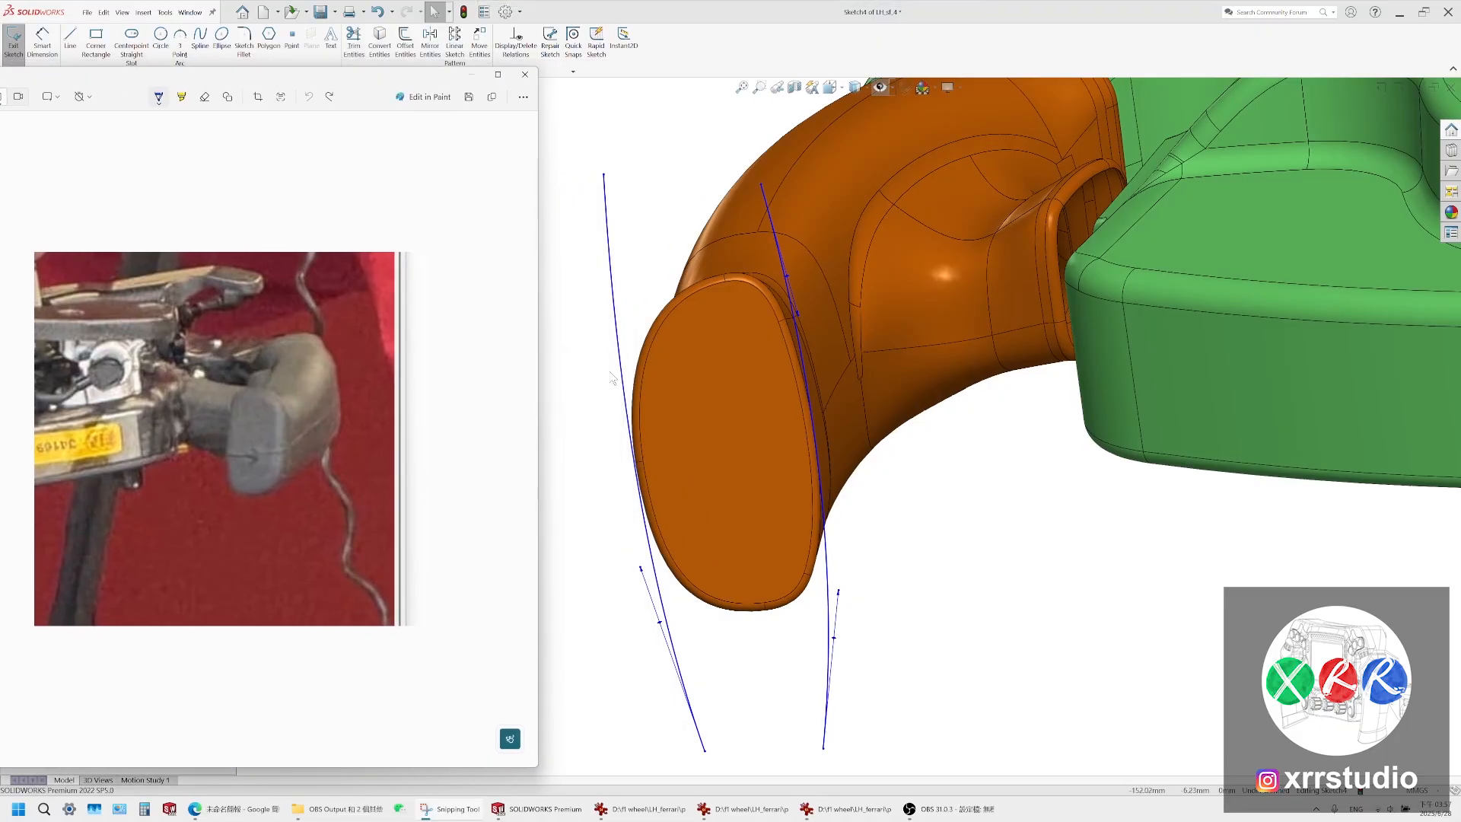
mouse_move(230, 426)
mouse_down()
mouse_move(231, 453)
mouse_move(285, 447)
mouse_up()
click(310, 99)
click(310, 99)
click(309, 99)
Return to SOLIDWORKS and, in the front view, shift the two side splines slightly outward from the grip's lower end
click(832, 87)
click(850, 142)
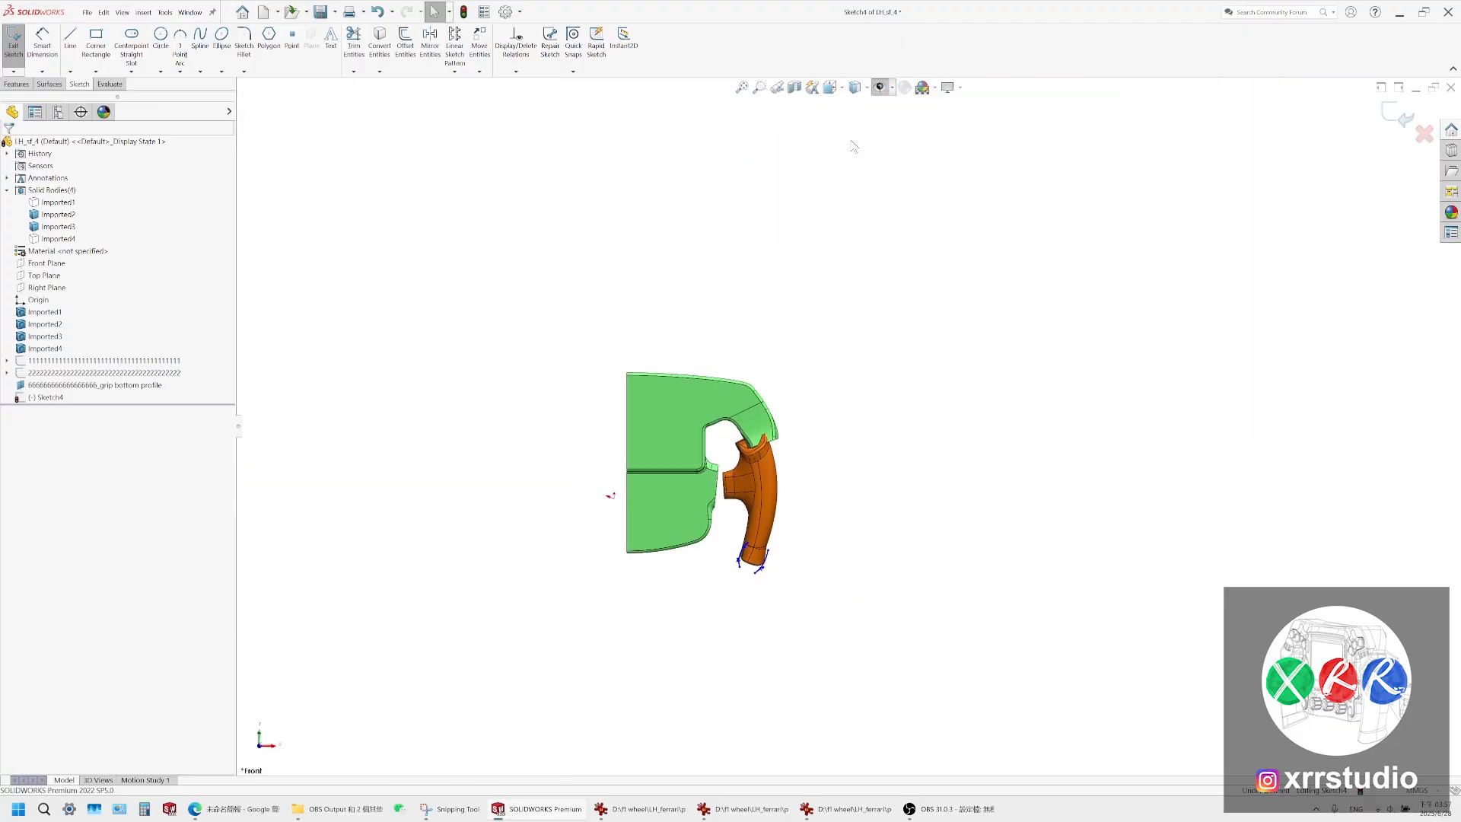
scroll(838, 520, down, 6)
scroll(867, 515, down, 2)
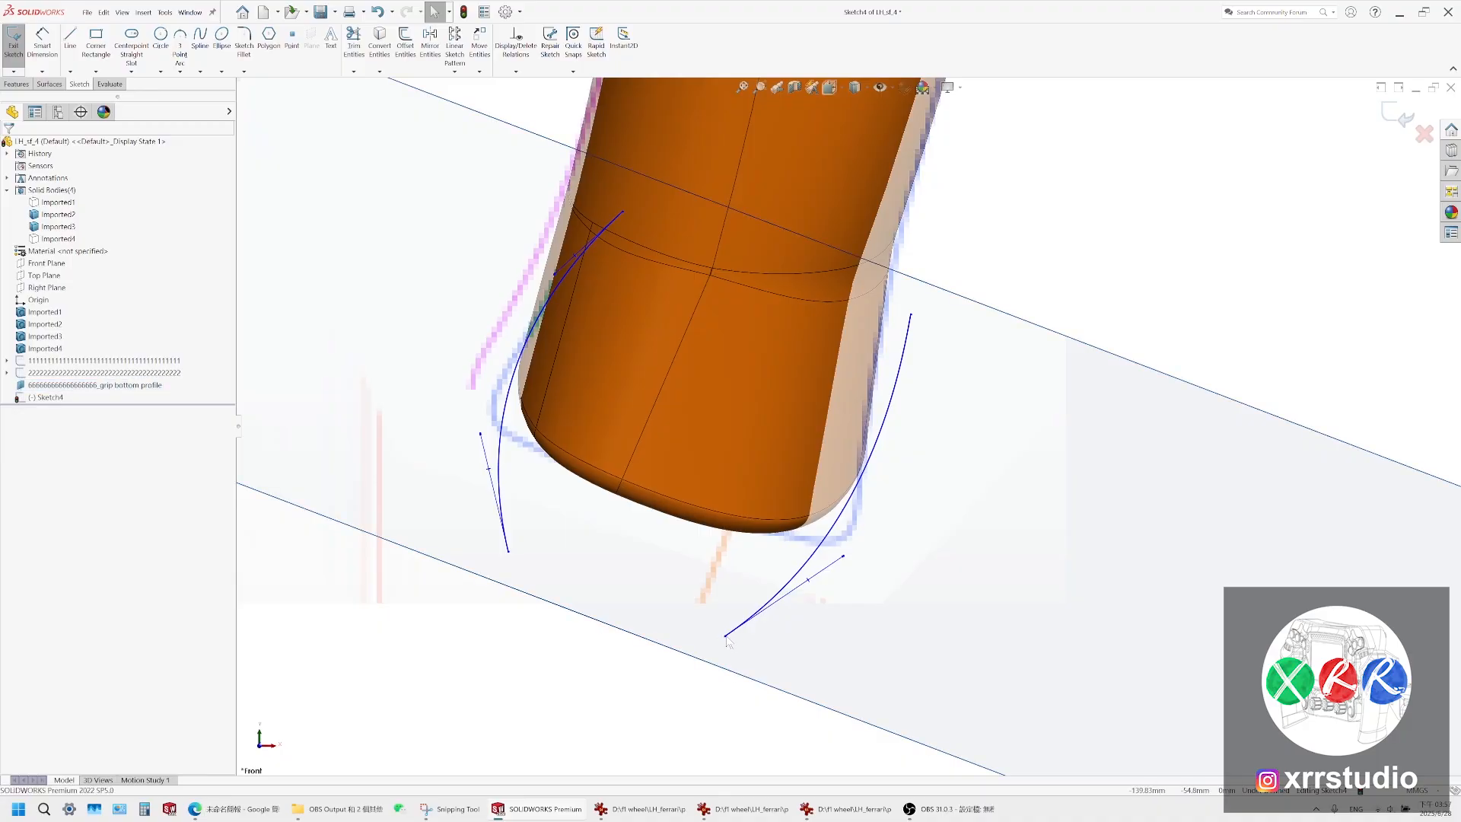
drag(731, 642, 741, 648)
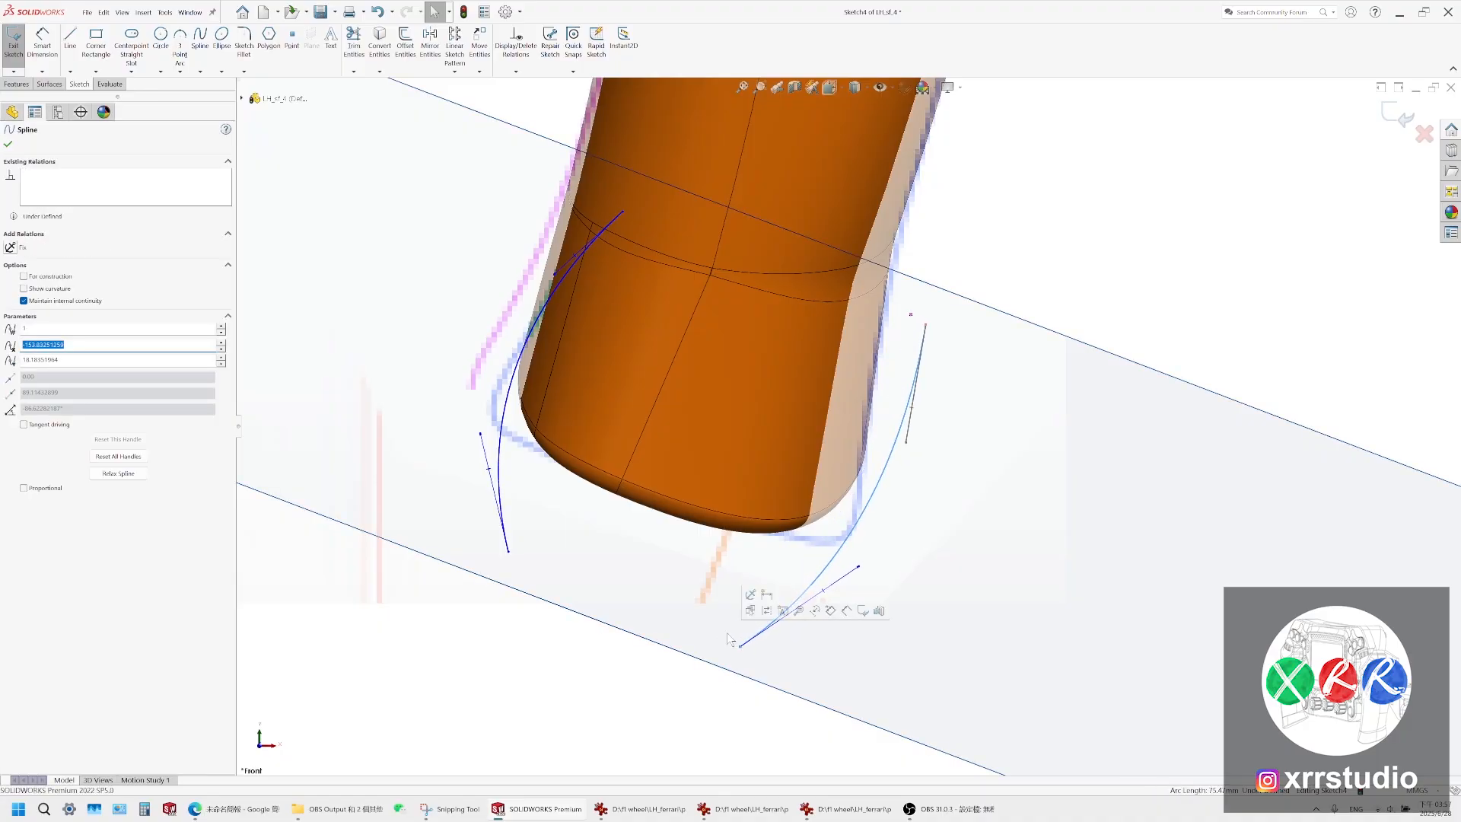
click(509, 556)
drag(503, 558, 499, 556)
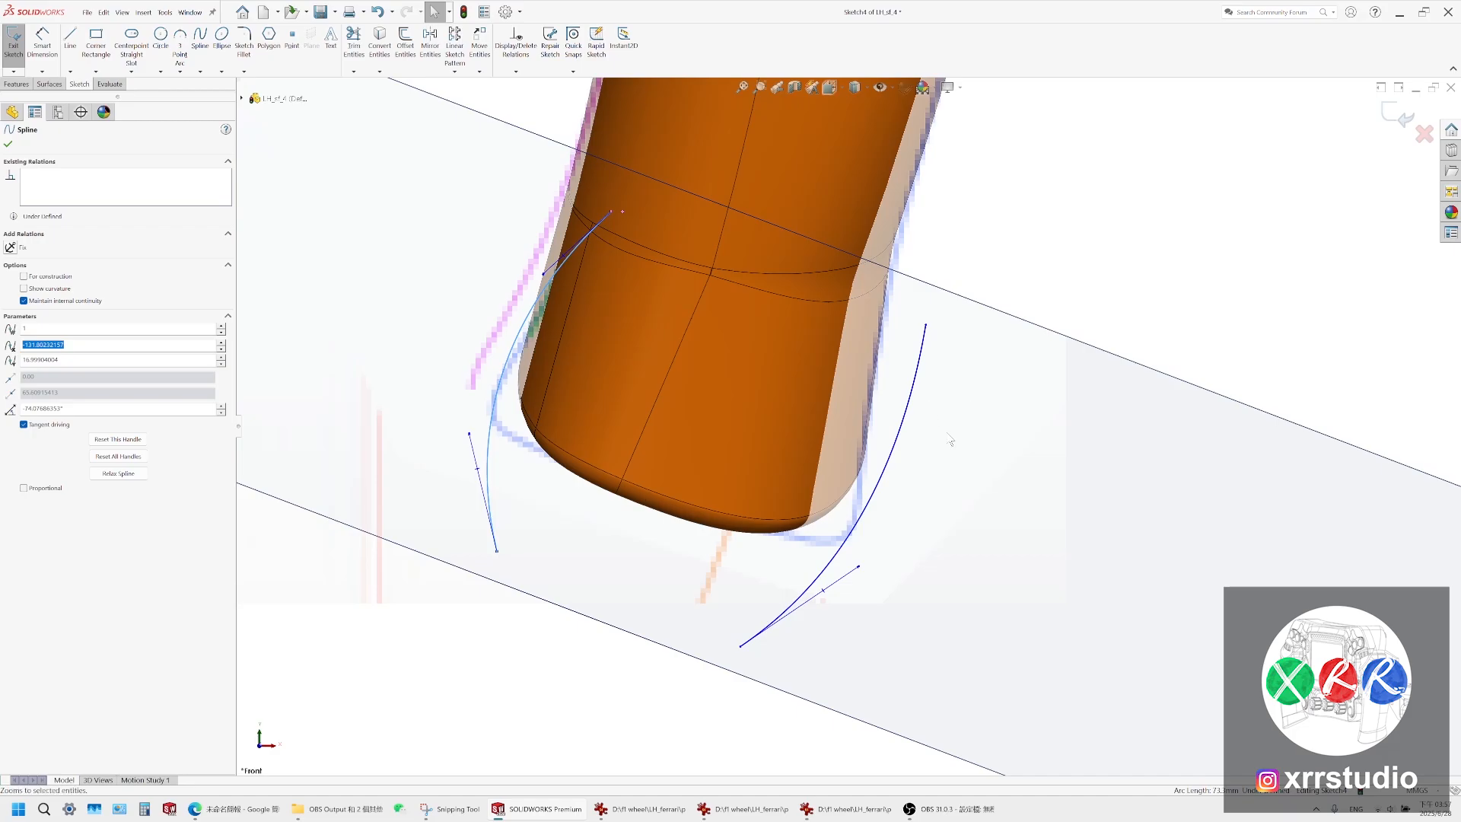
scroll(946, 440, up, 3)
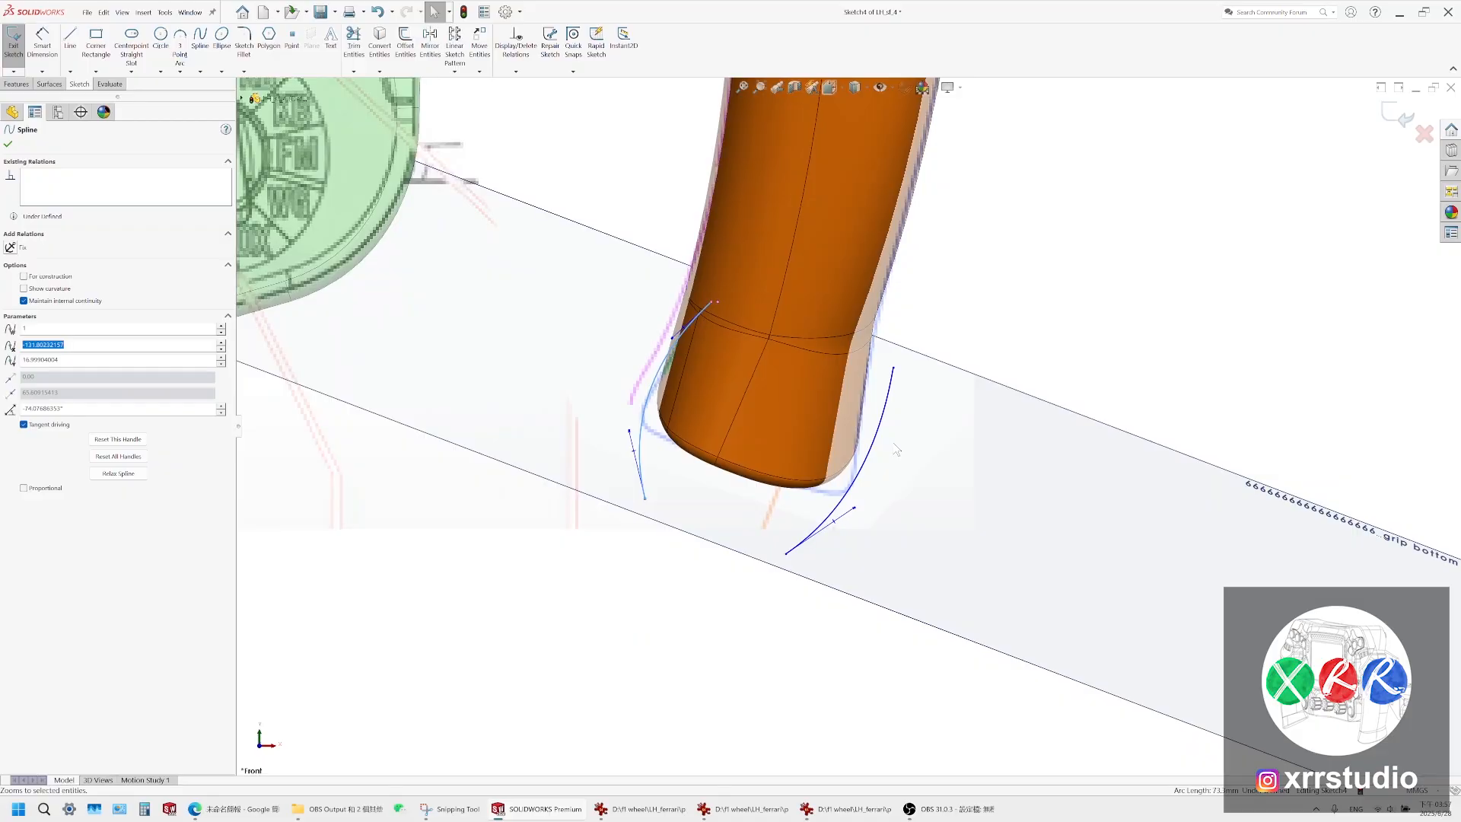
scroll(883, 453, down, 2)
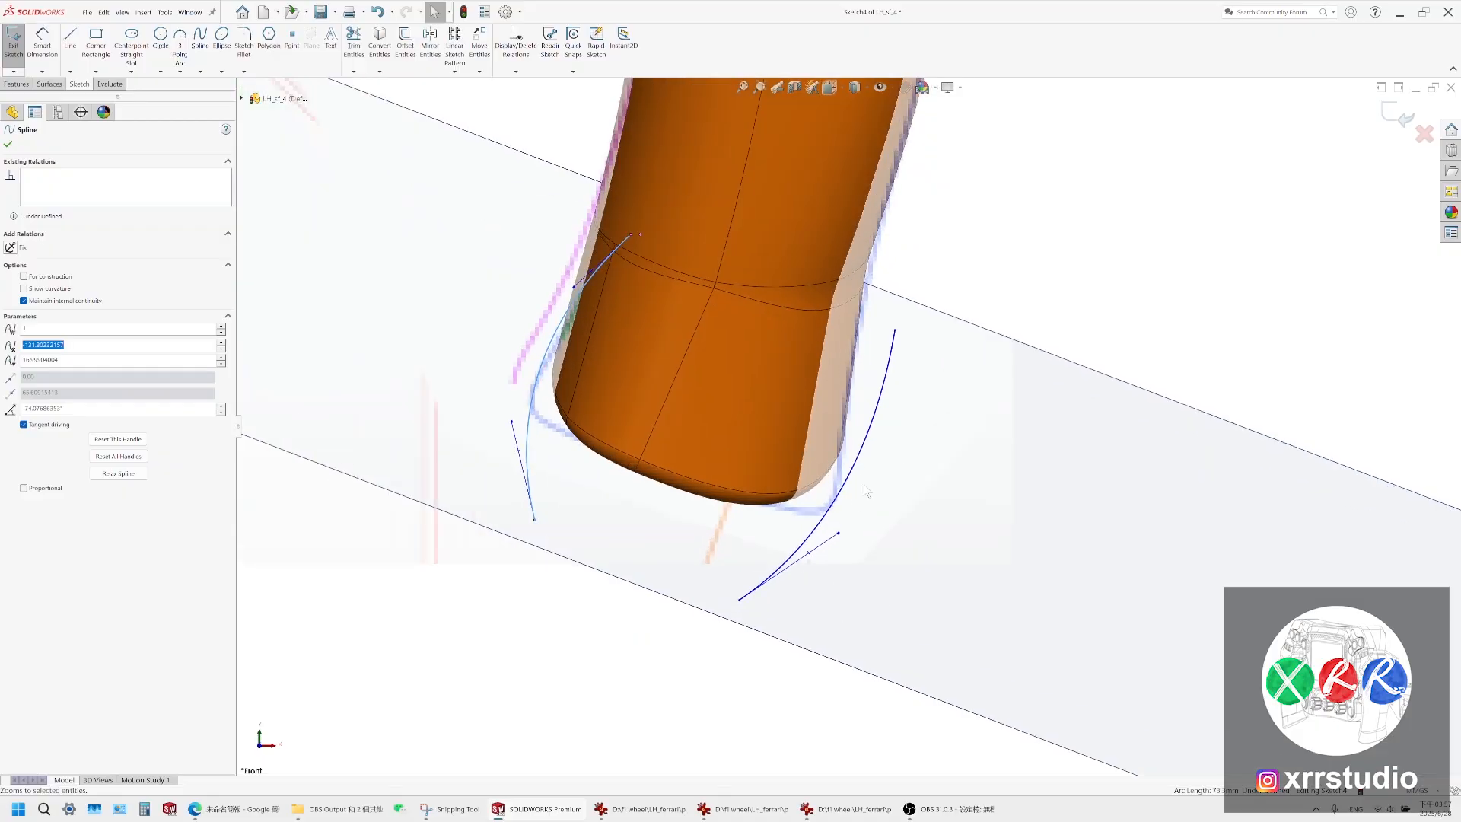
click(837, 507)
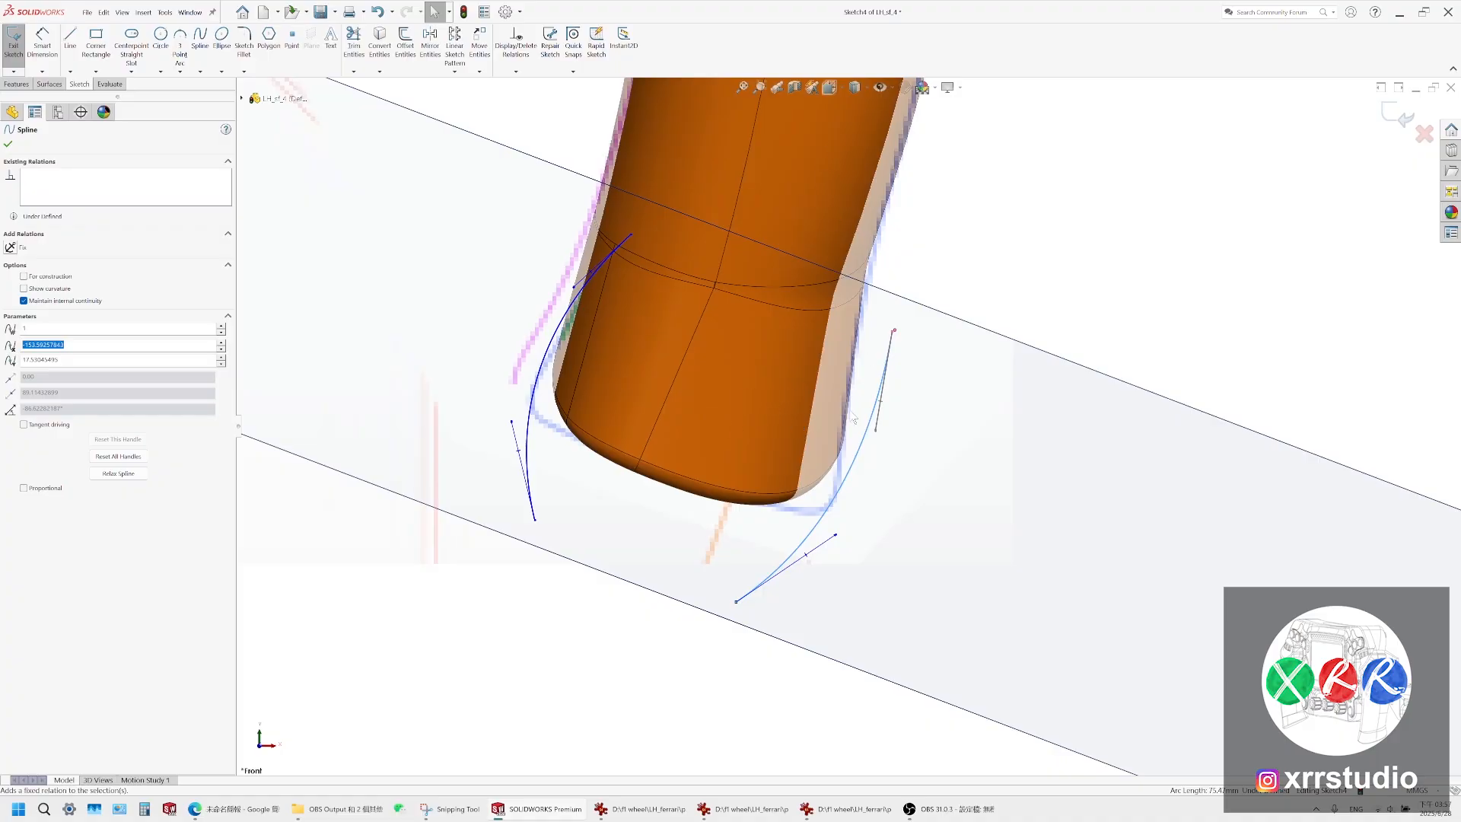
Facing the sketch plane, draw a two-point spline across the end face's upper edge past both side splines, and arch it with its outer tangent handle
key(ctrl+8)
scroll(905, 716, down, 13)
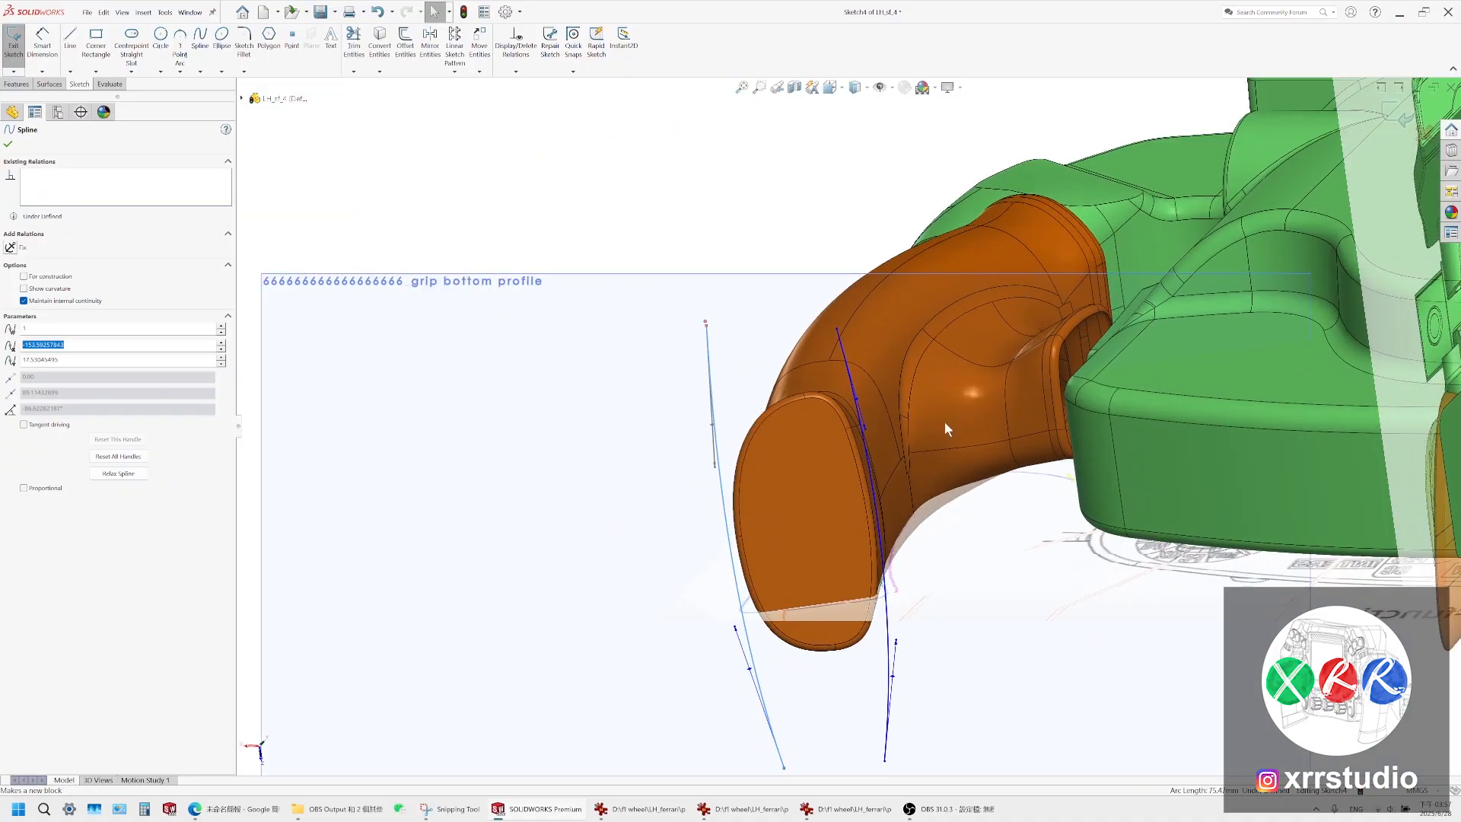
scroll(944, 429, down, 2)
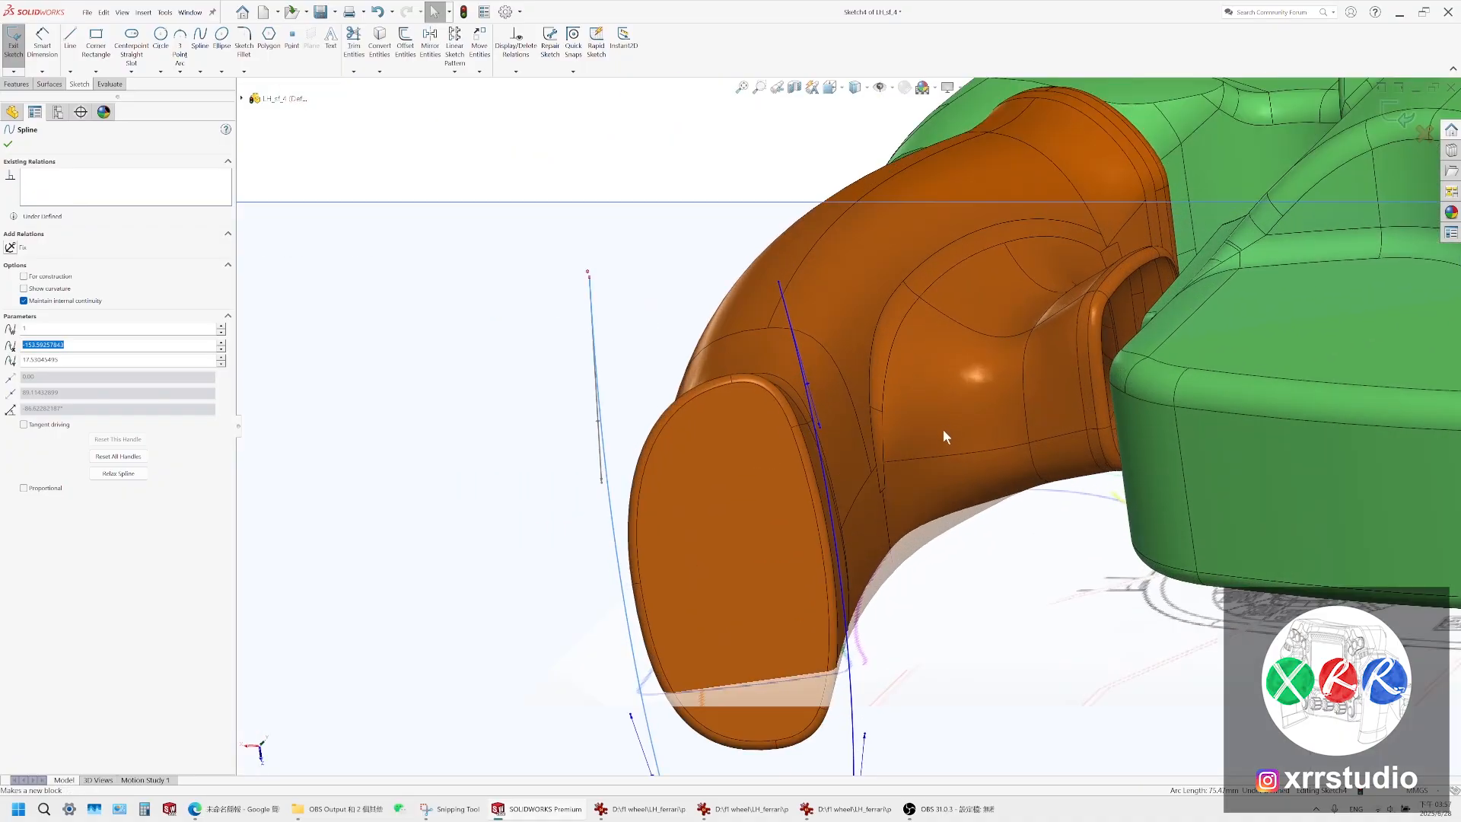
click(200, 38)
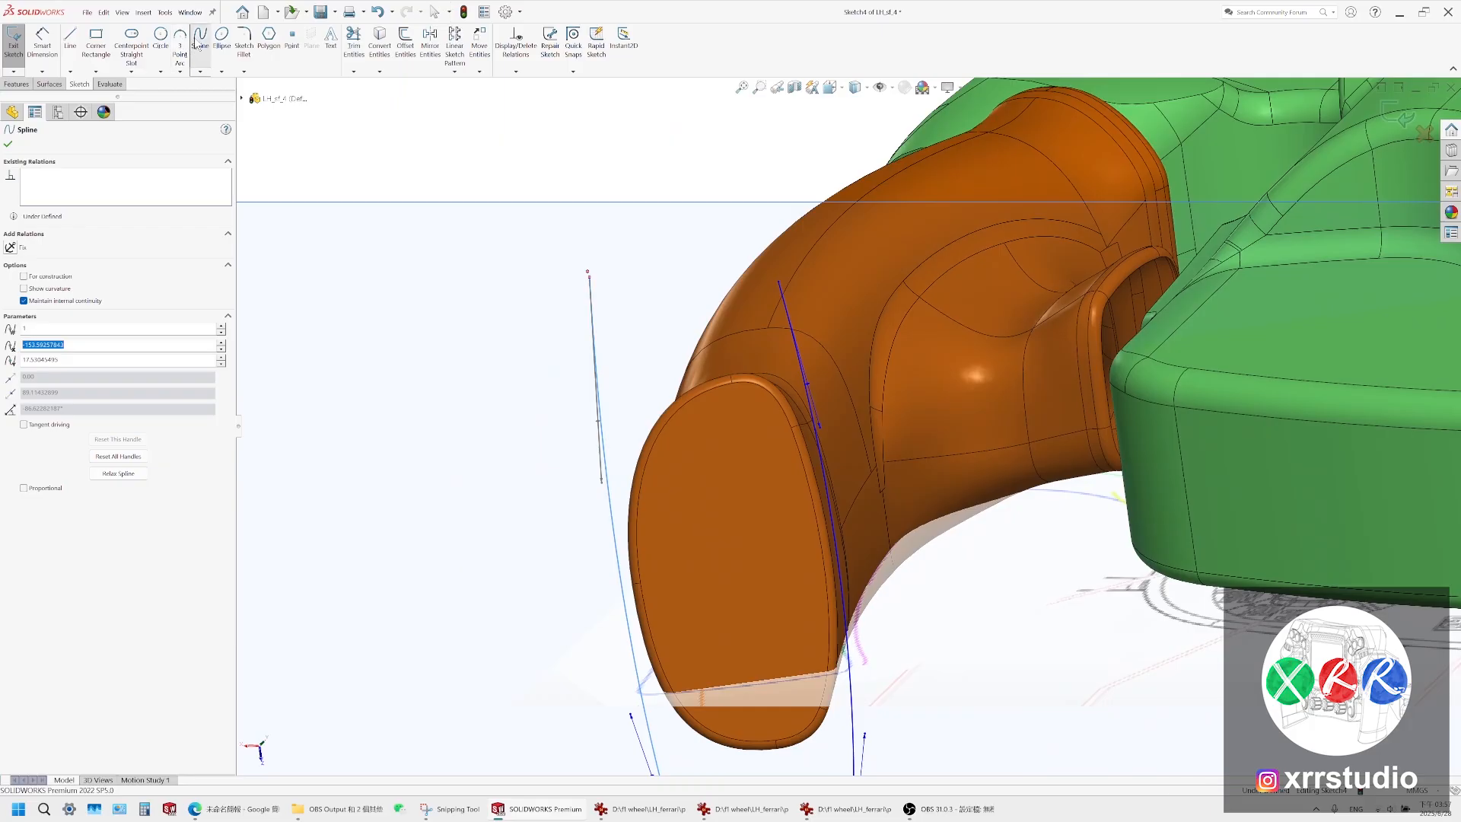
click(499, 437)
click(930, 343)
key(Escape)
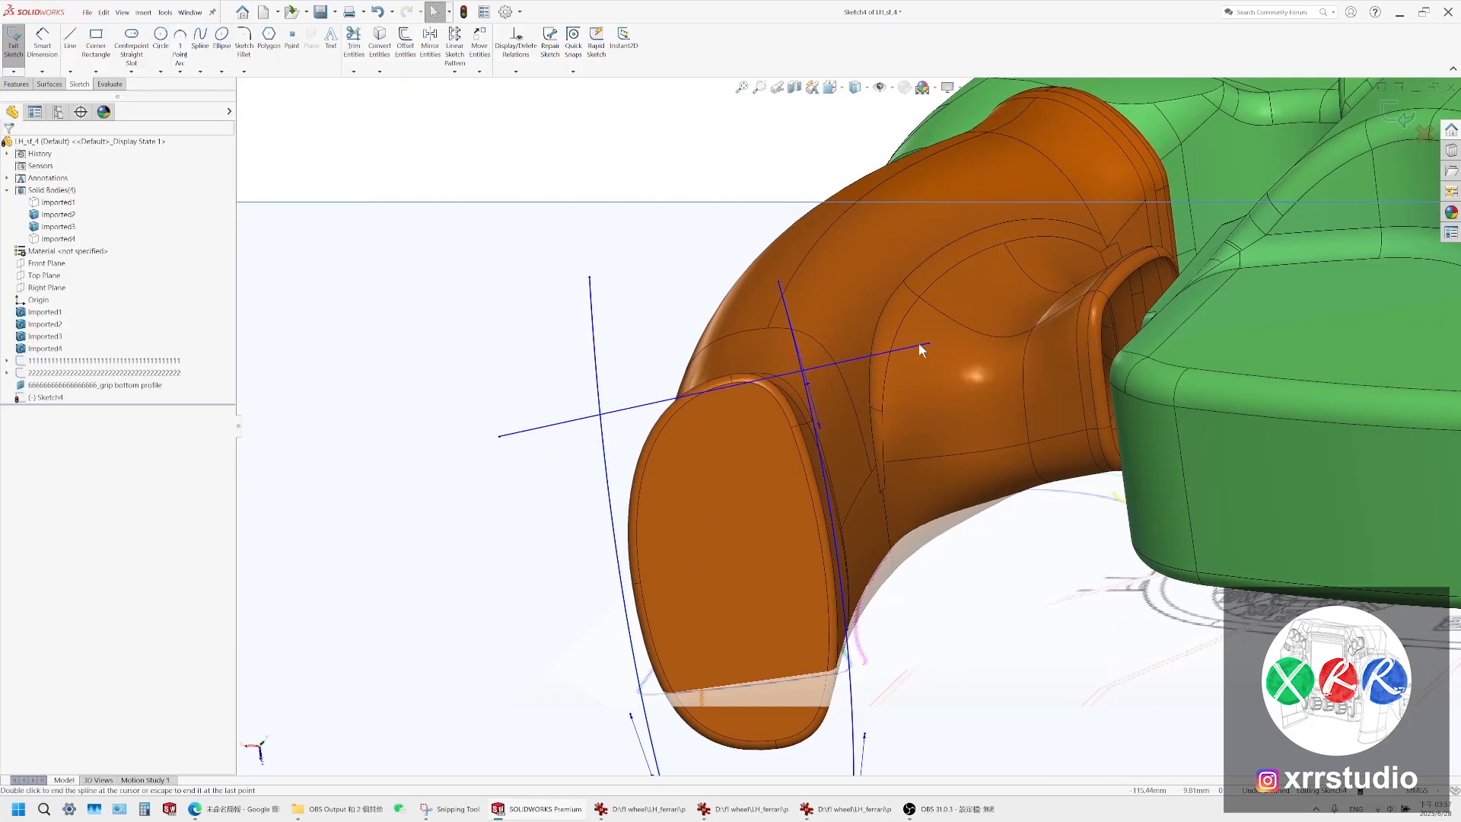
click(793, 373)
scroll(793, 371, down, 1)
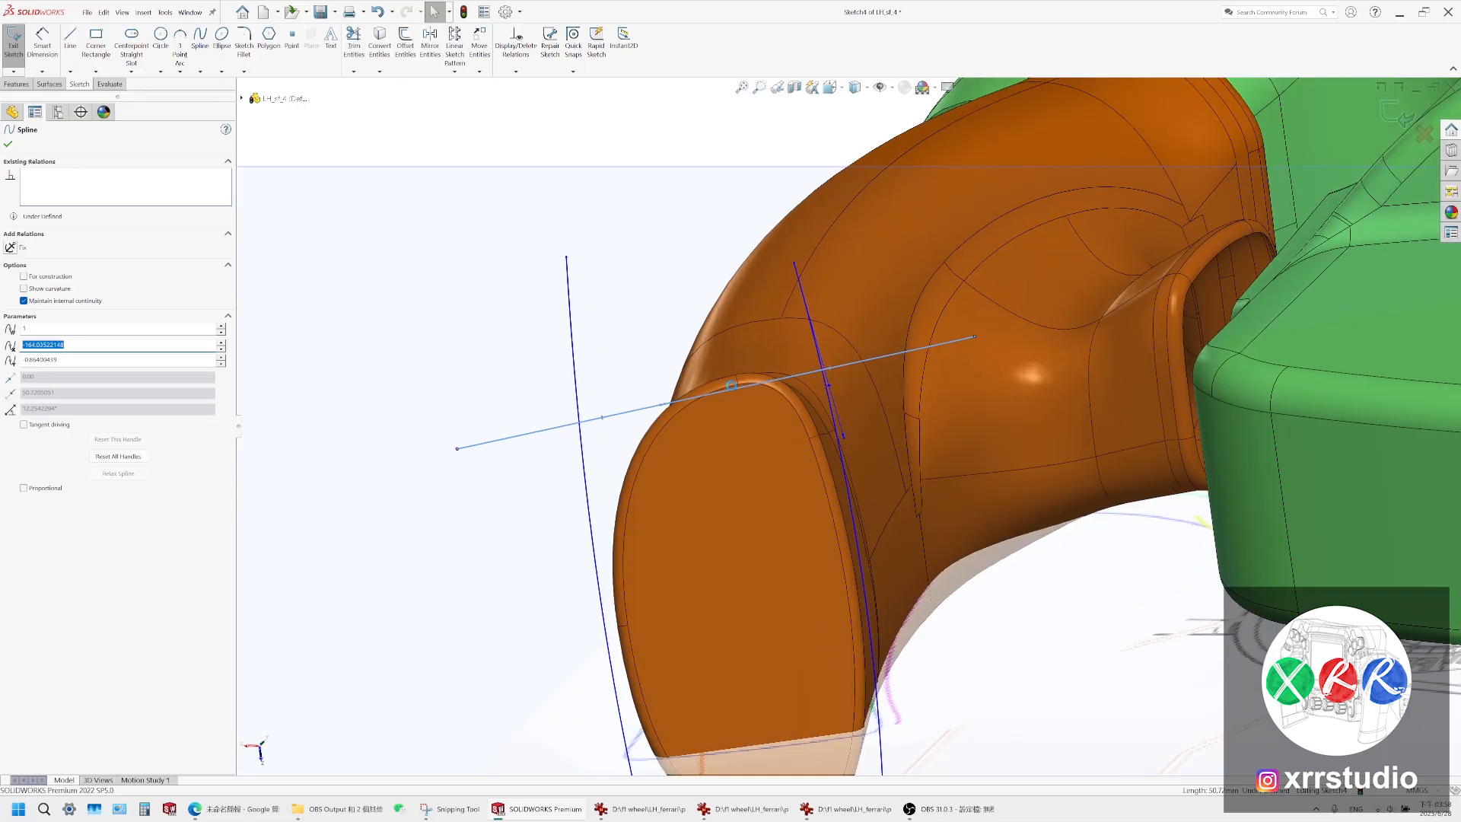
drag(666, 408, 640, 392)
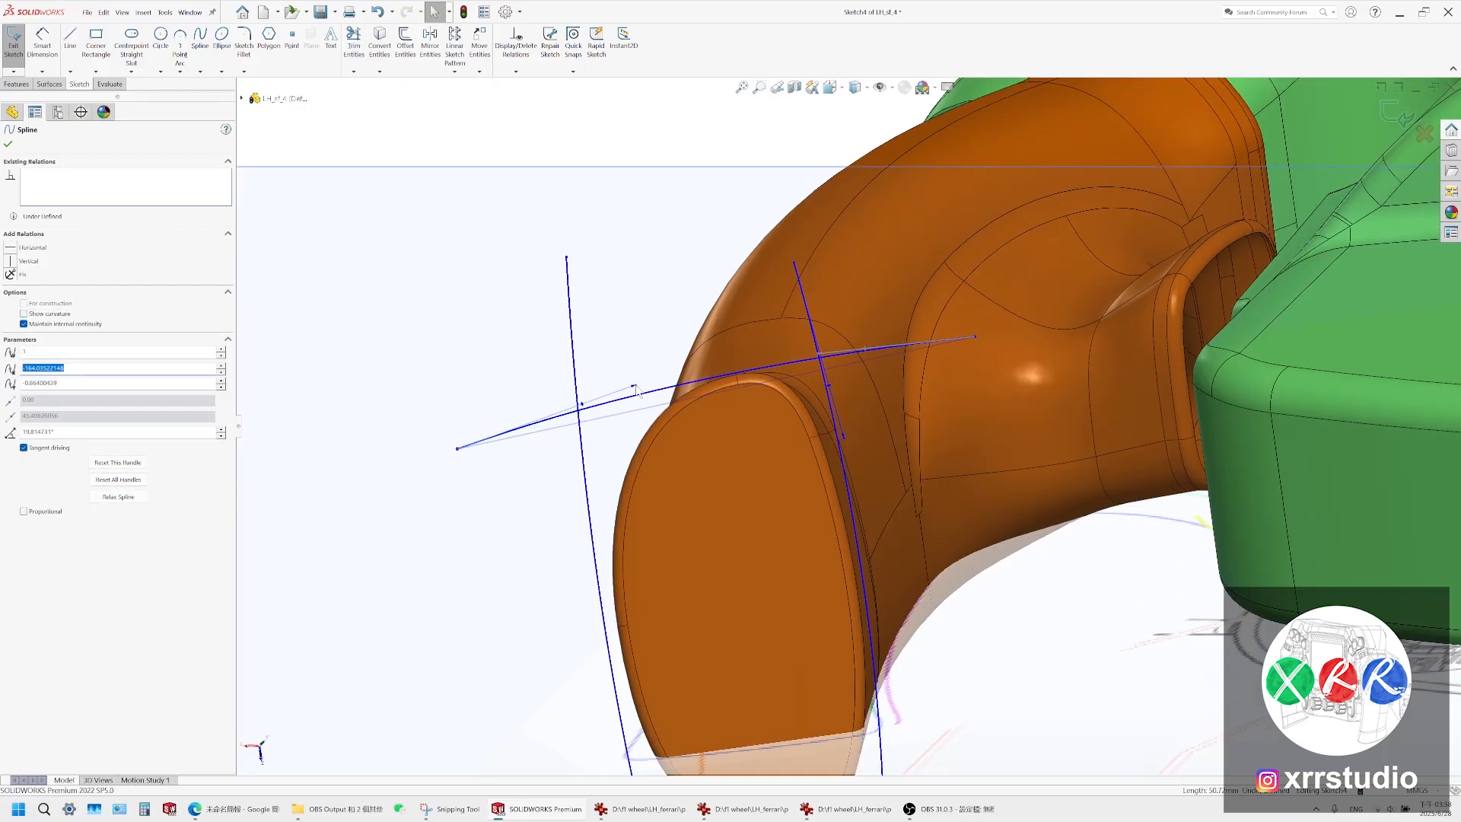
Refine the upper spline's outer endpoint and tangent handle so that its arc fits the top of the end face
scroll(763, 373, up, 2)
scroll(548, 428, down, 3)
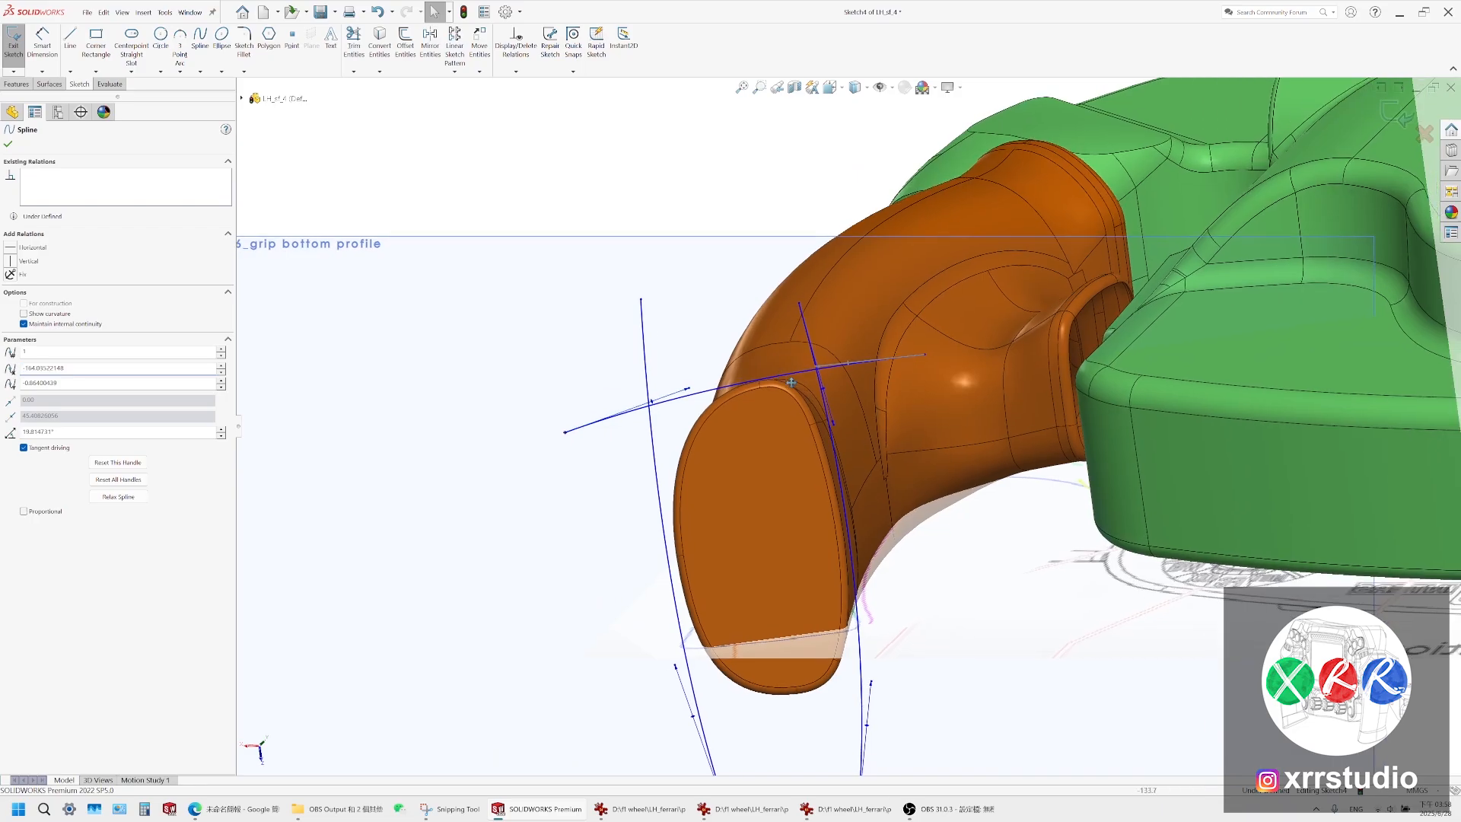
drag(546, 425, 541, 429)
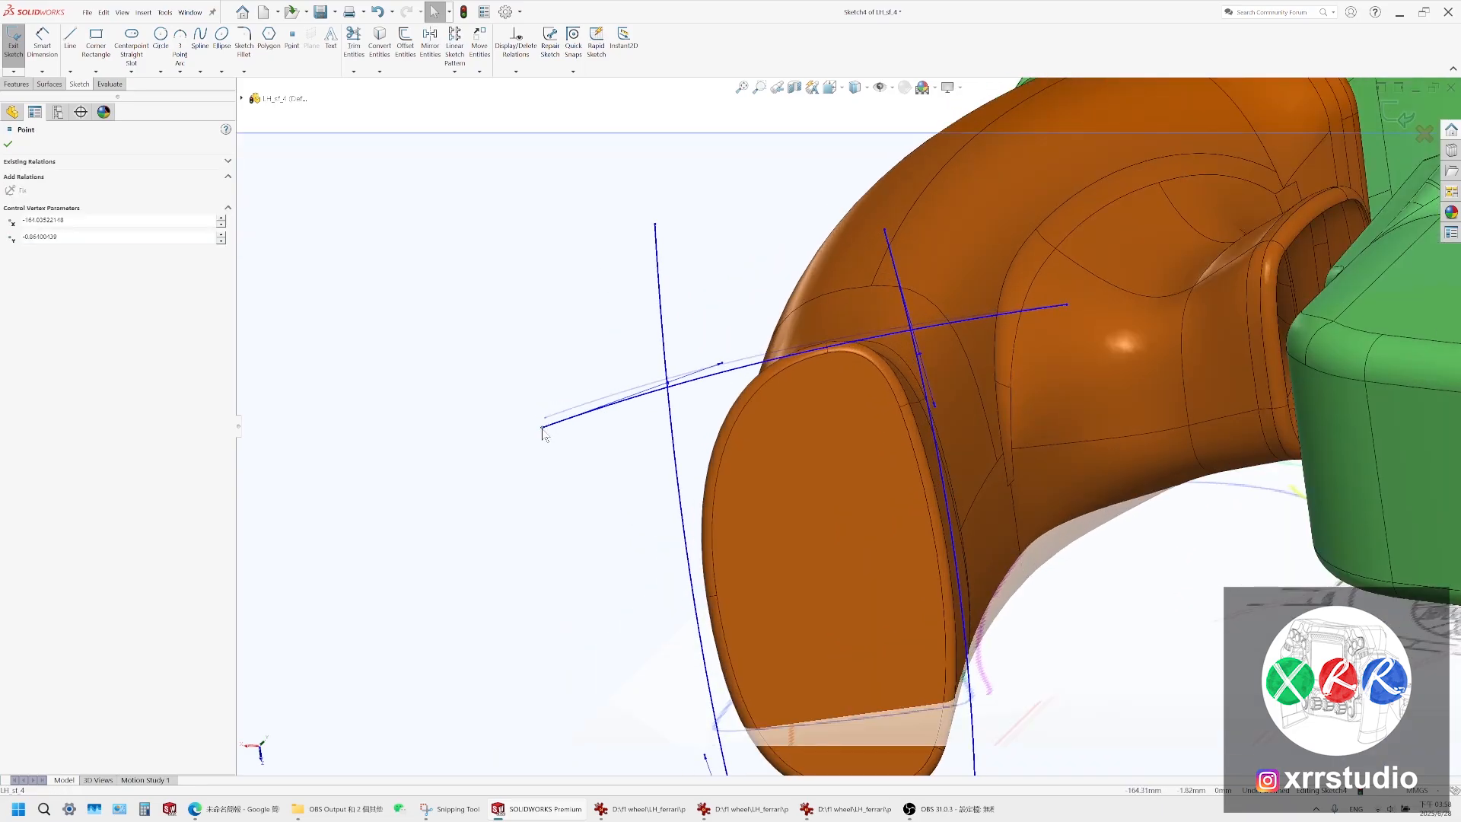
click(720, 370)
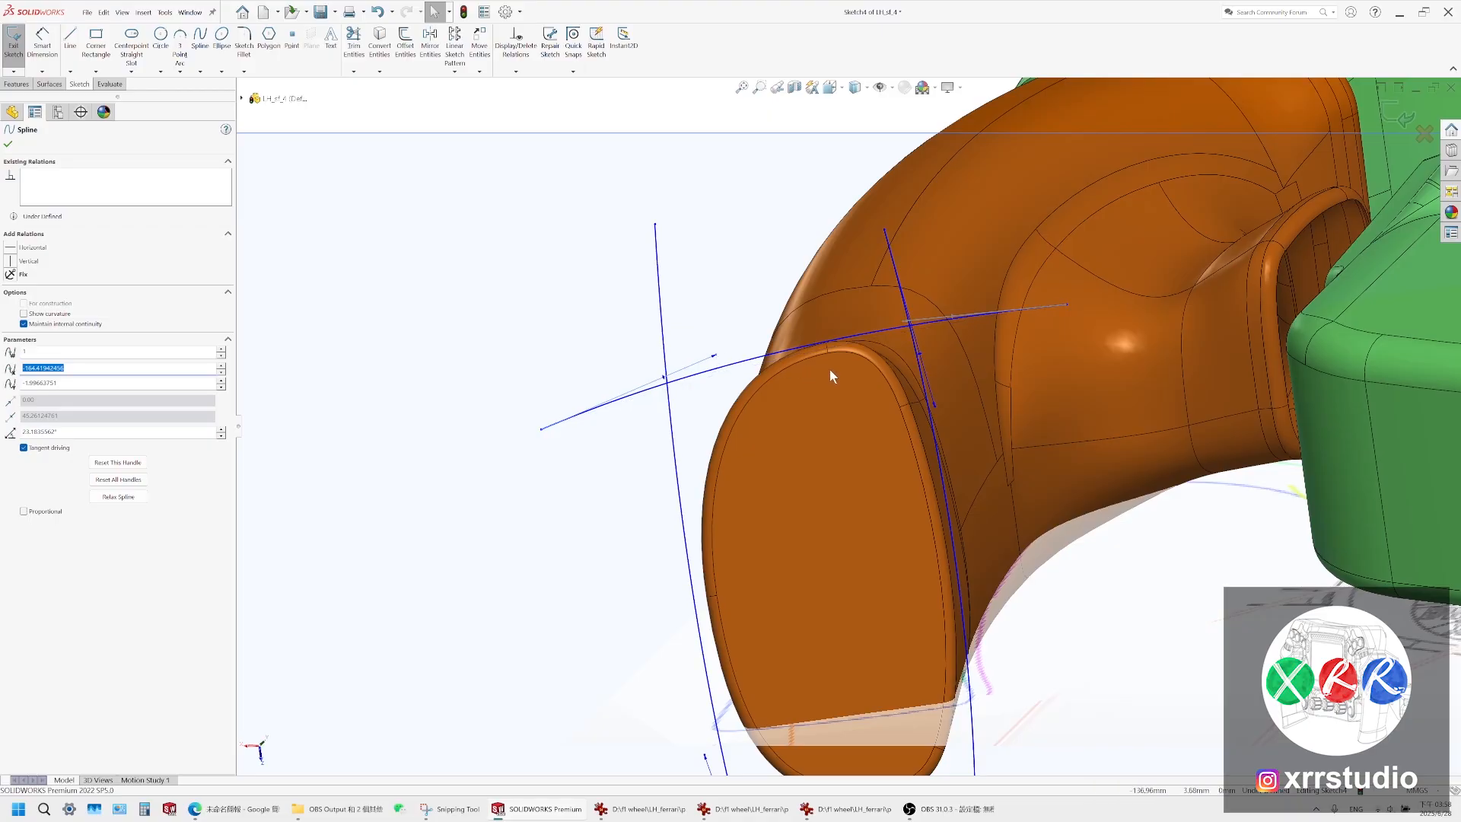
scroll(977, 505, up, 1)
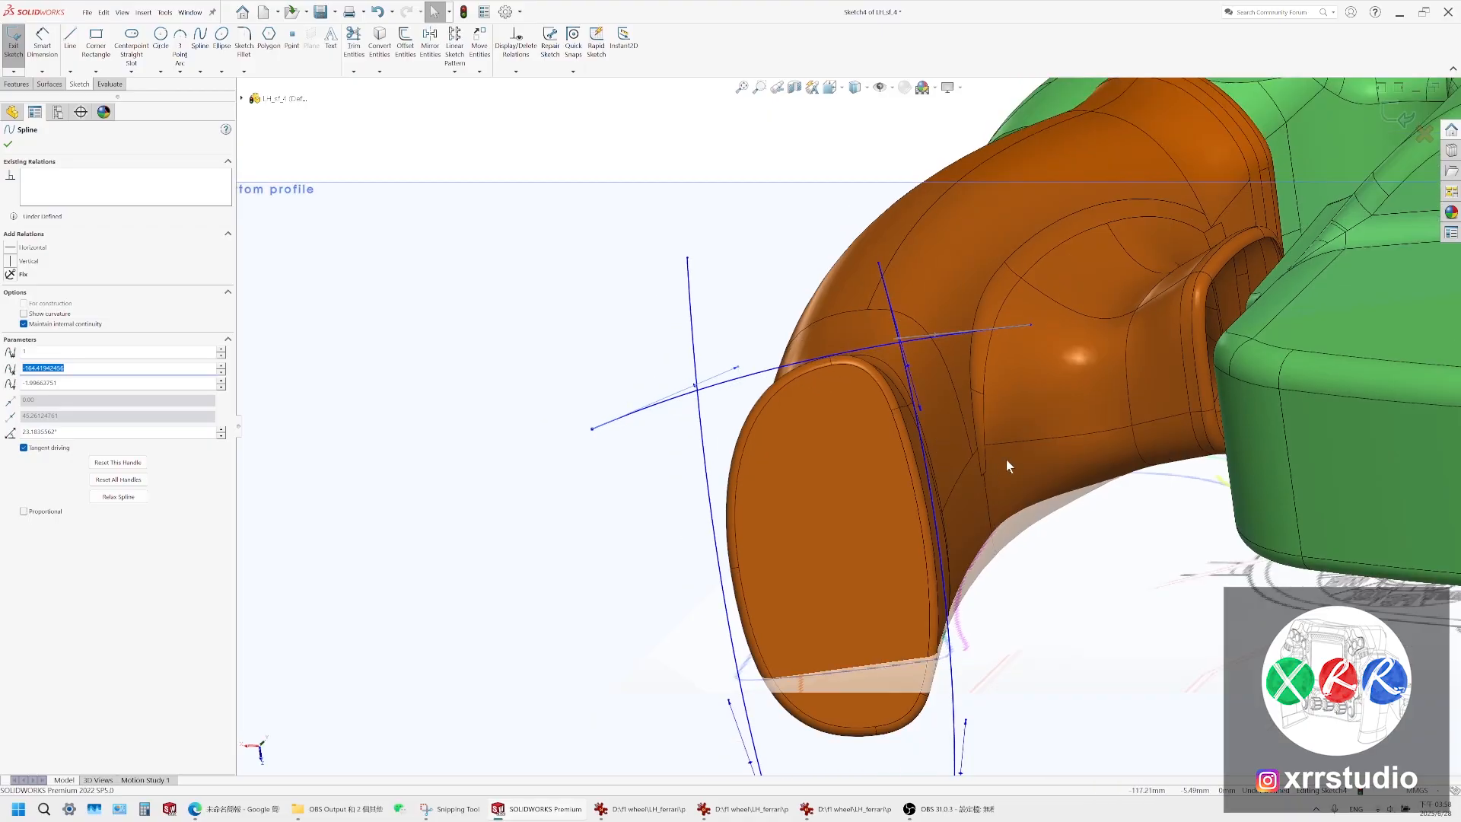
Draw a two-point spline just below the end face's lower edge, crossing both side splines, and bow it slightly with its inner tangent handle
ctrl+middle_drag(905, 693, 848, 473)
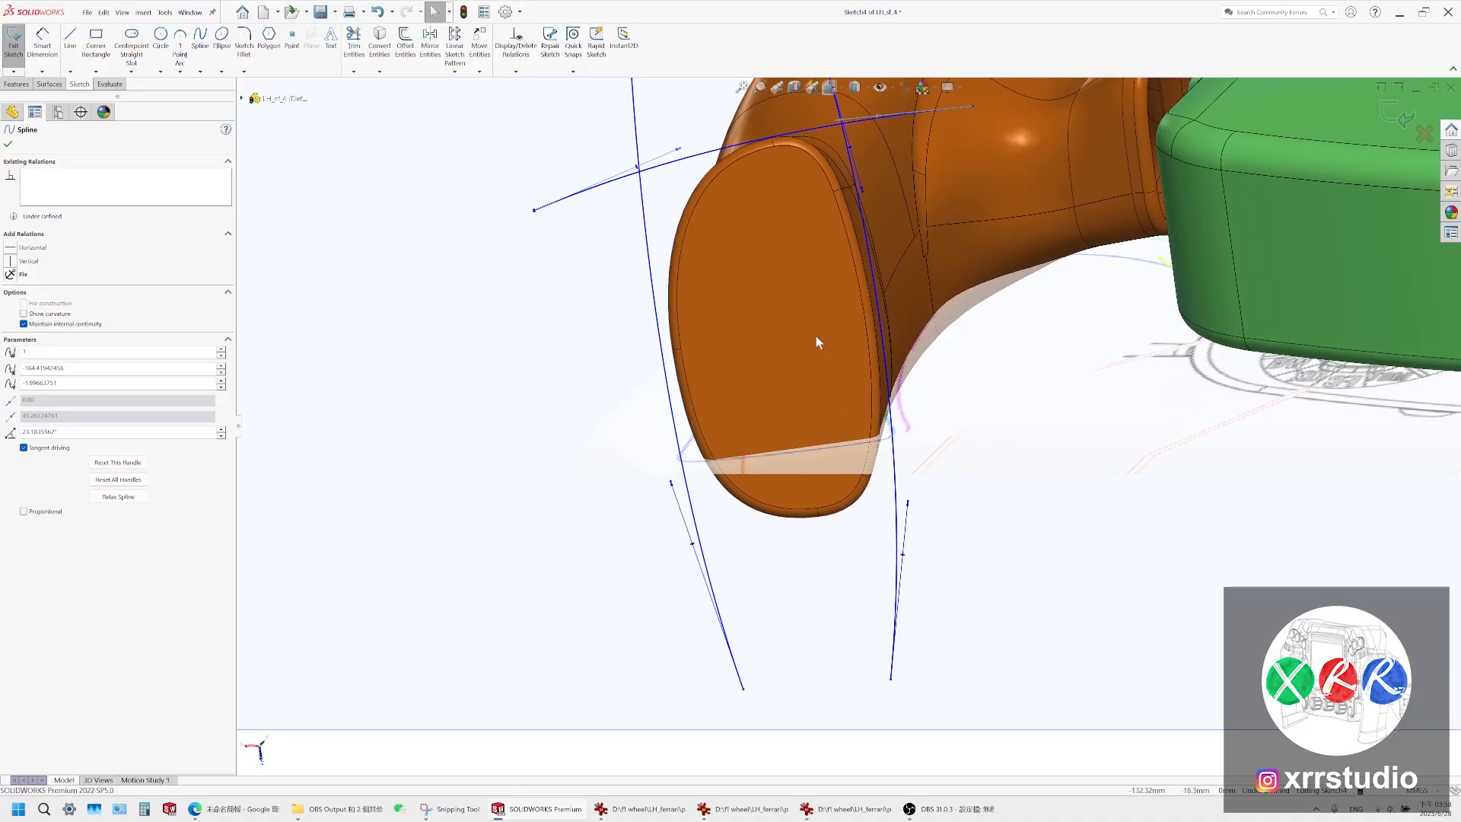
ctrl+middle_drag(816, 335, 796, 390)
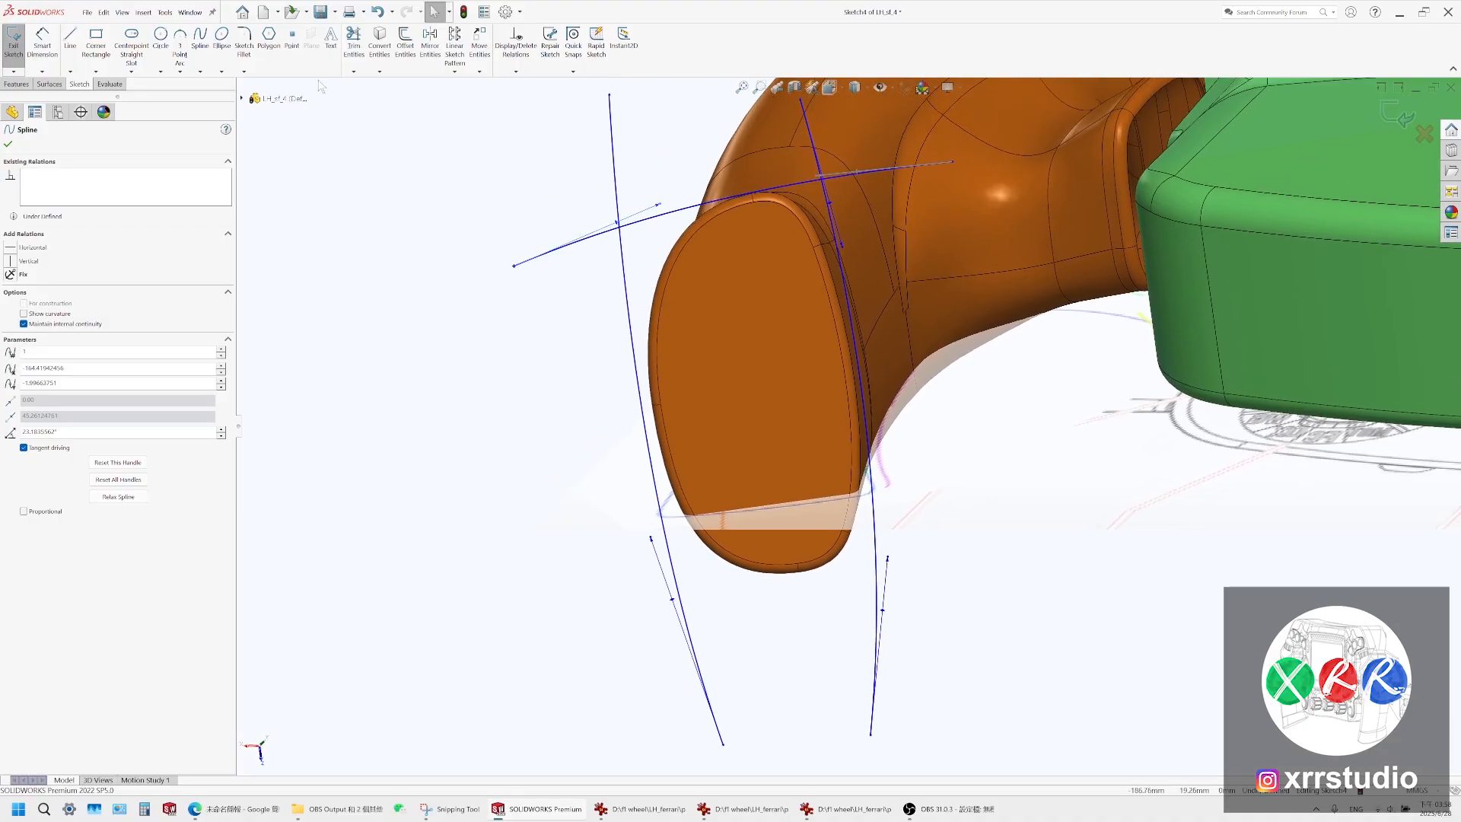
click(199, 38)
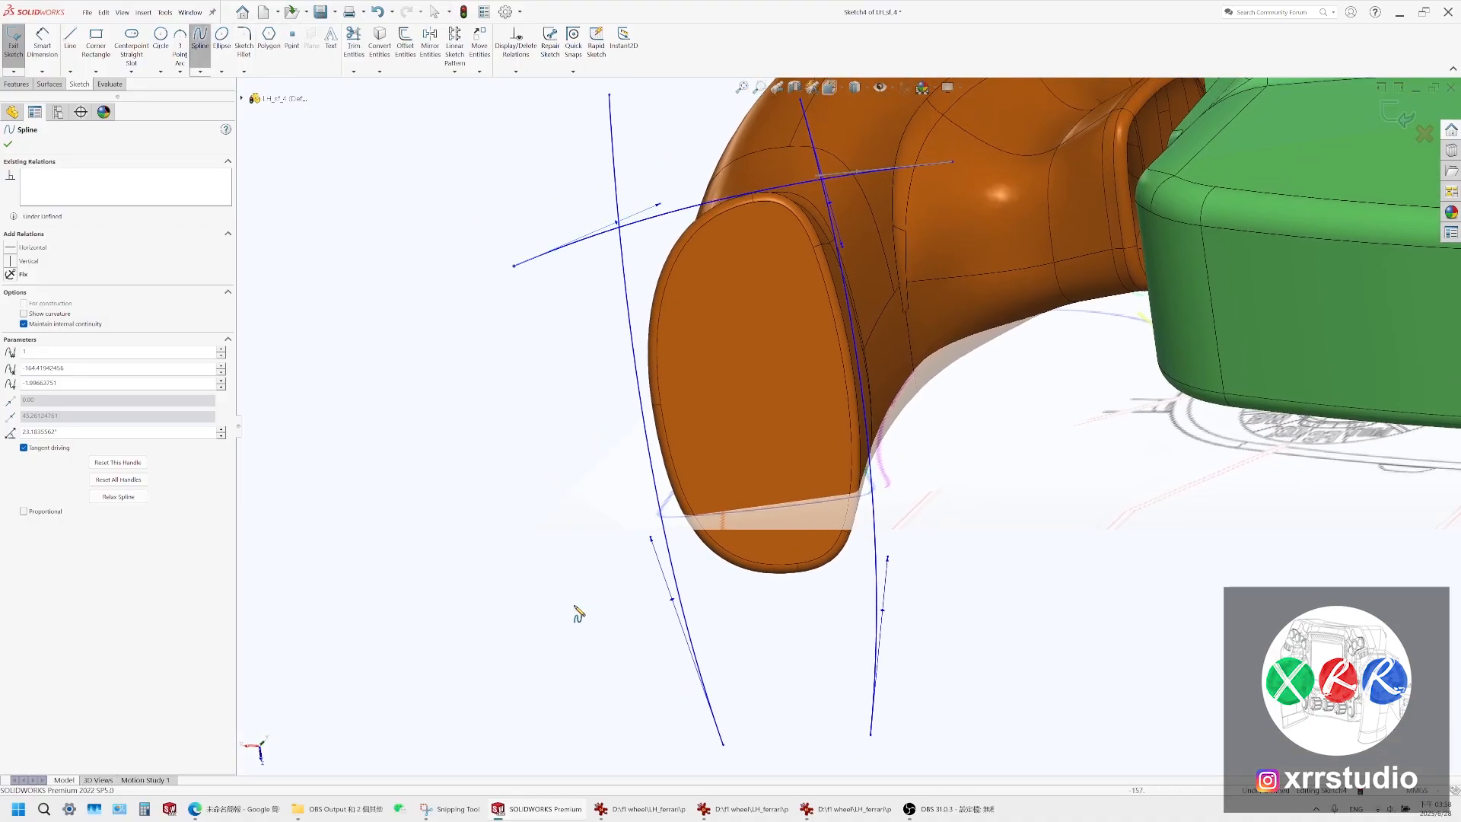
click(541, 622)
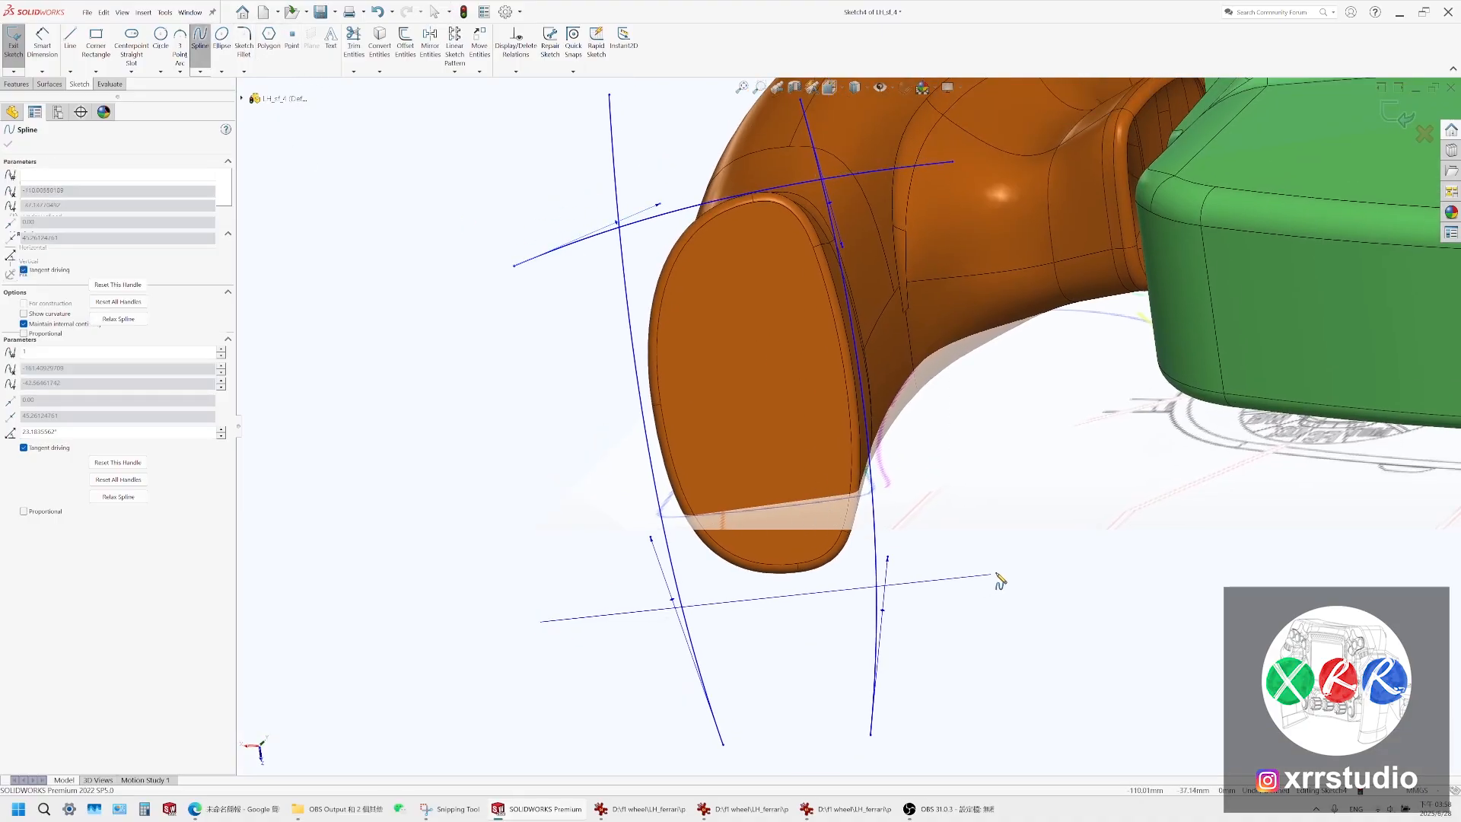
double_click(1014, 533)
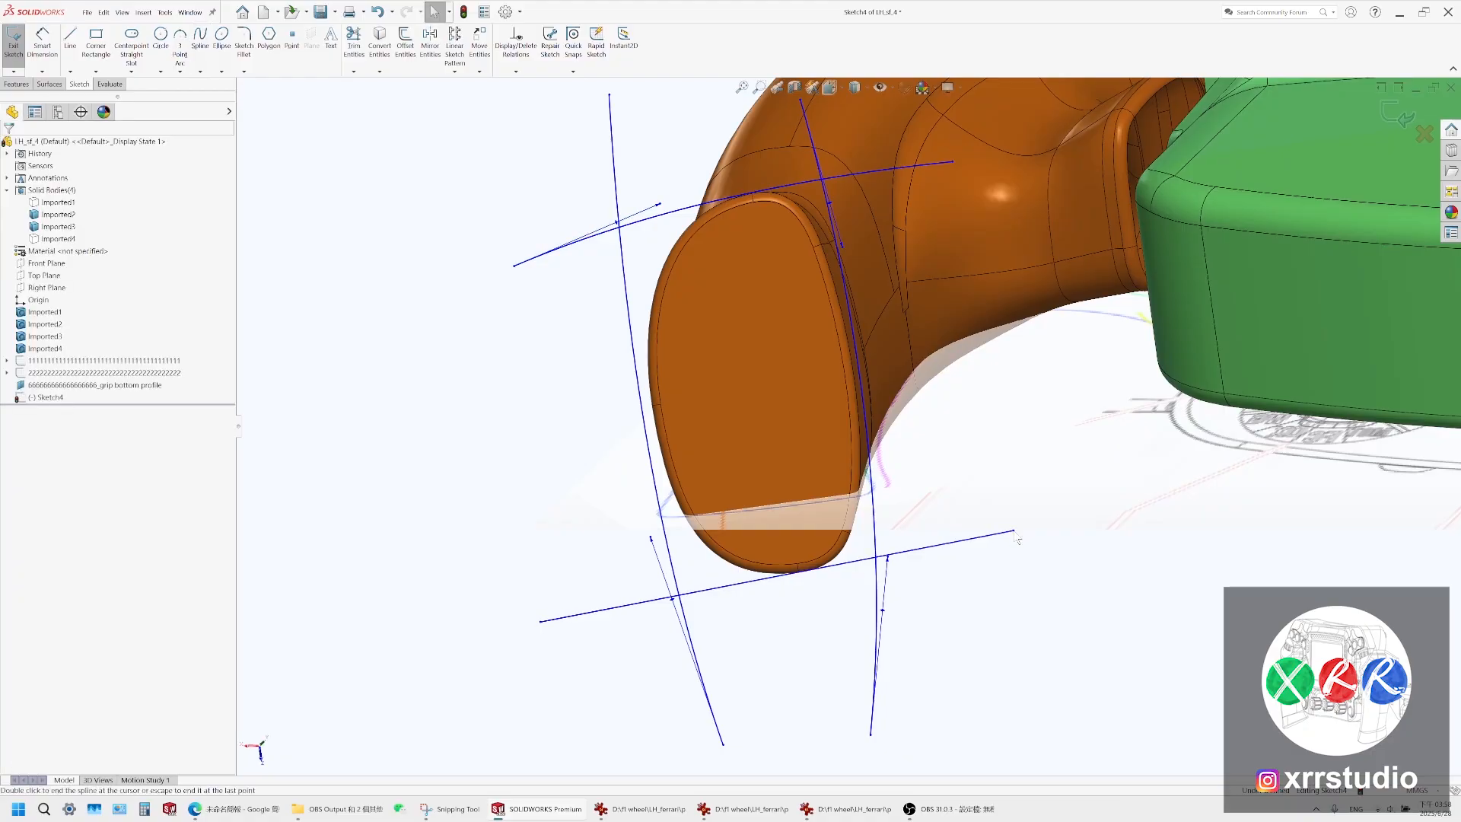
click(829, 572)
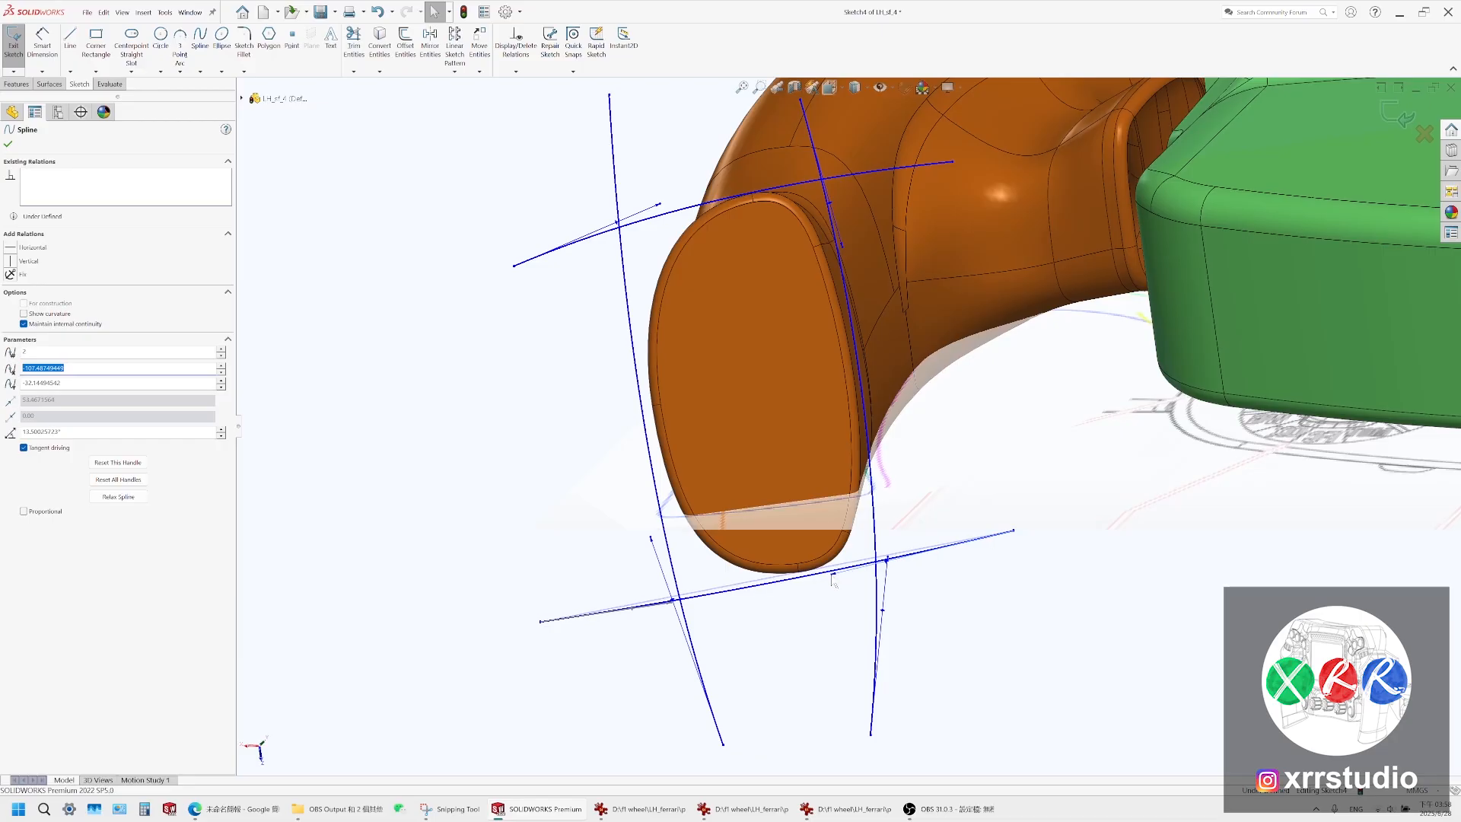
Guided by the grip photo, lower the upper spline's outer endpoint, steepen its tangent handle, and raise the lower spline's outer endpoint slightly
click(448, 810)
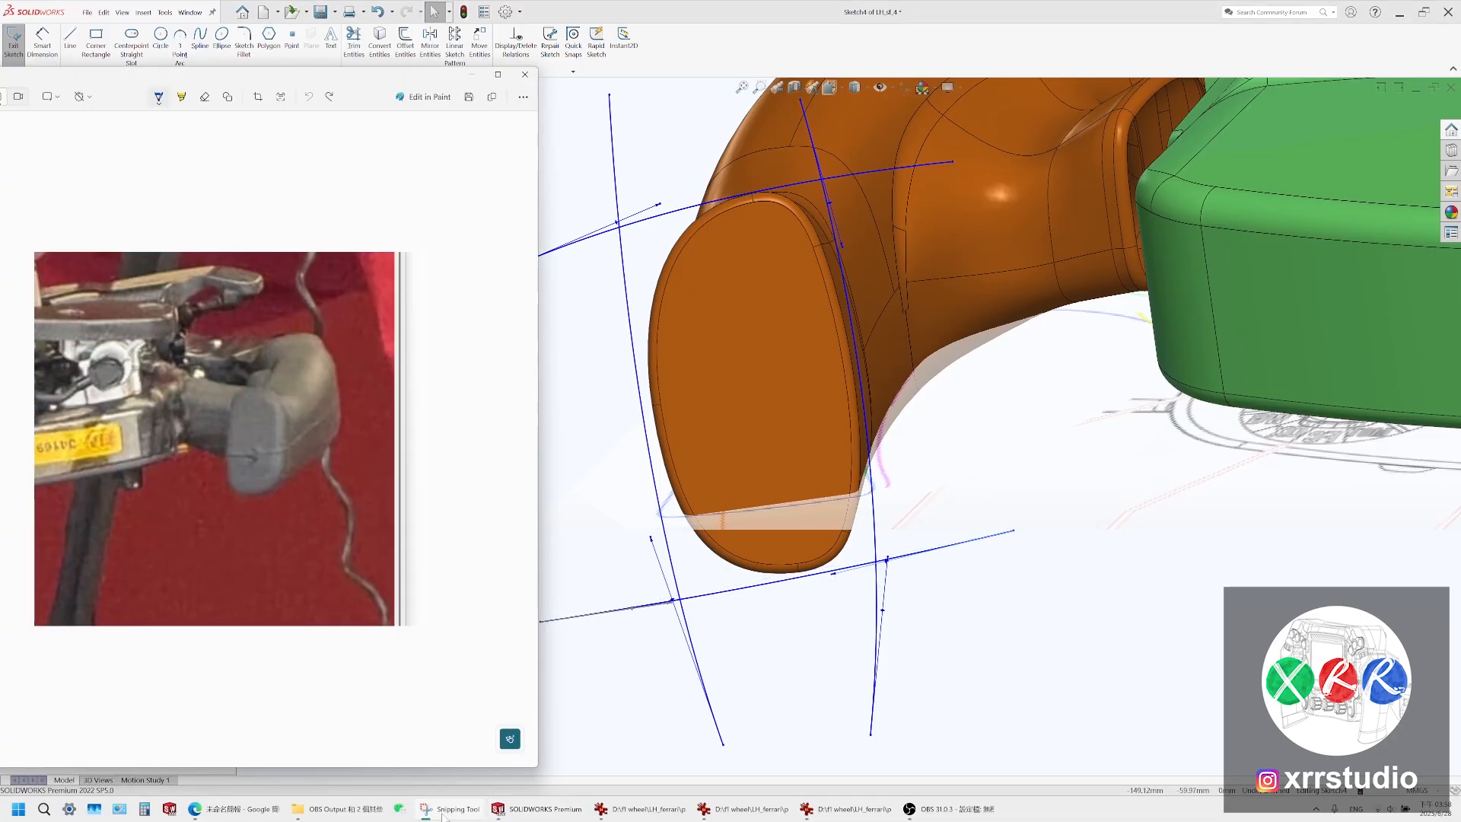
scroll(1056, 399, up, 4)
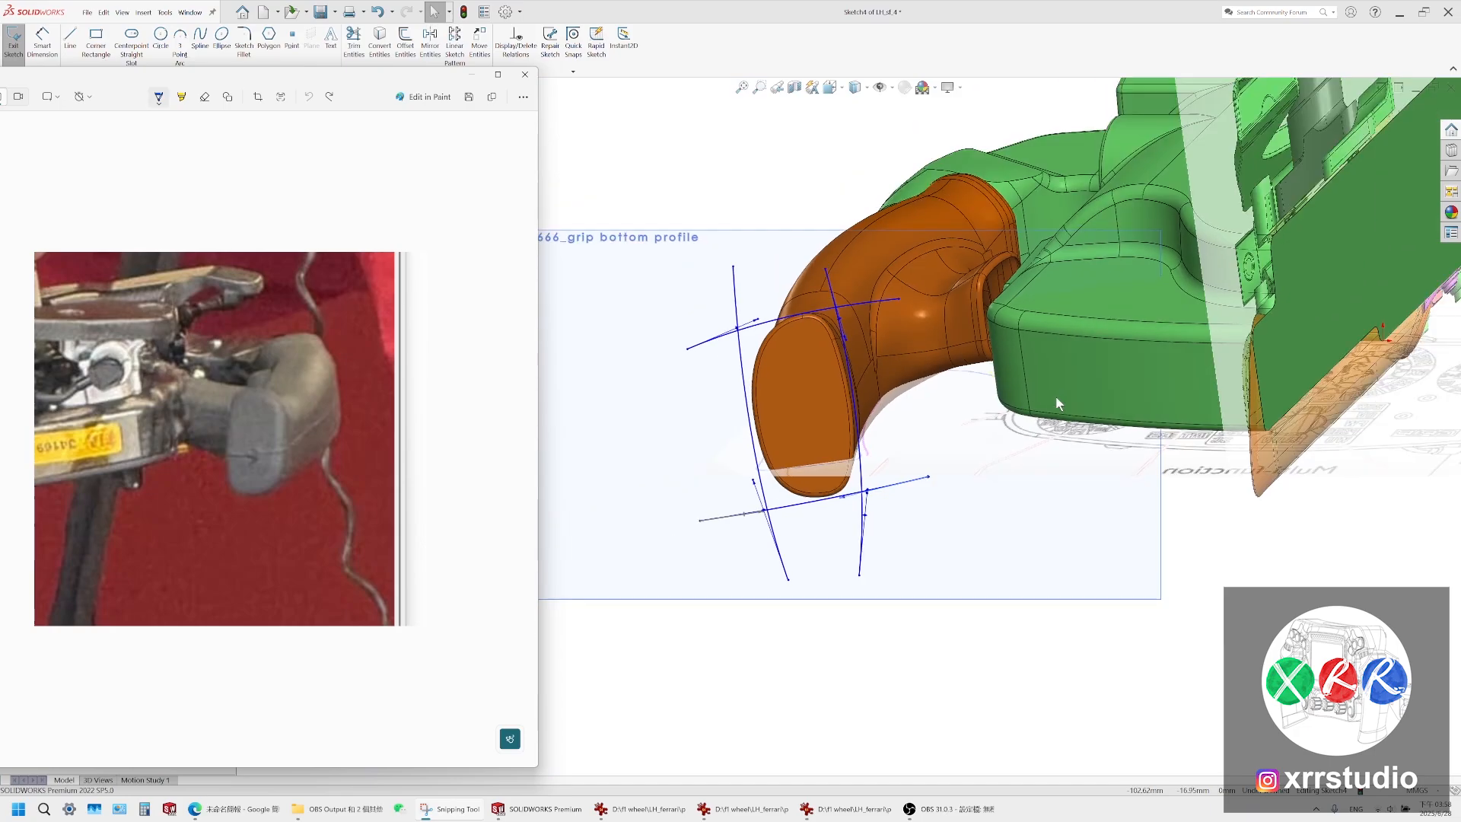
scroll(774, 369, down, 2)
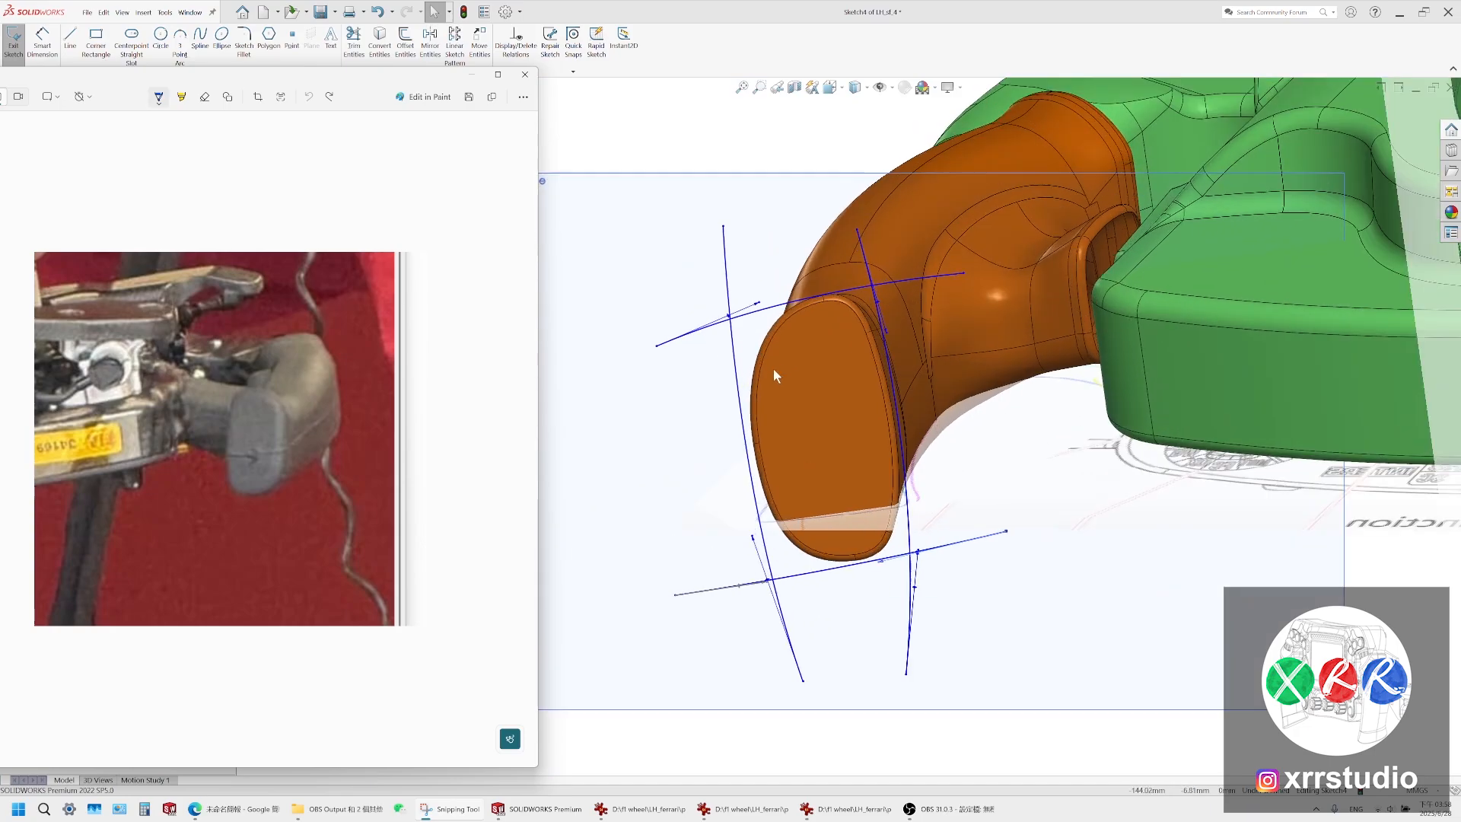
click(657, 346)
drag(657, 346, 661, 360)
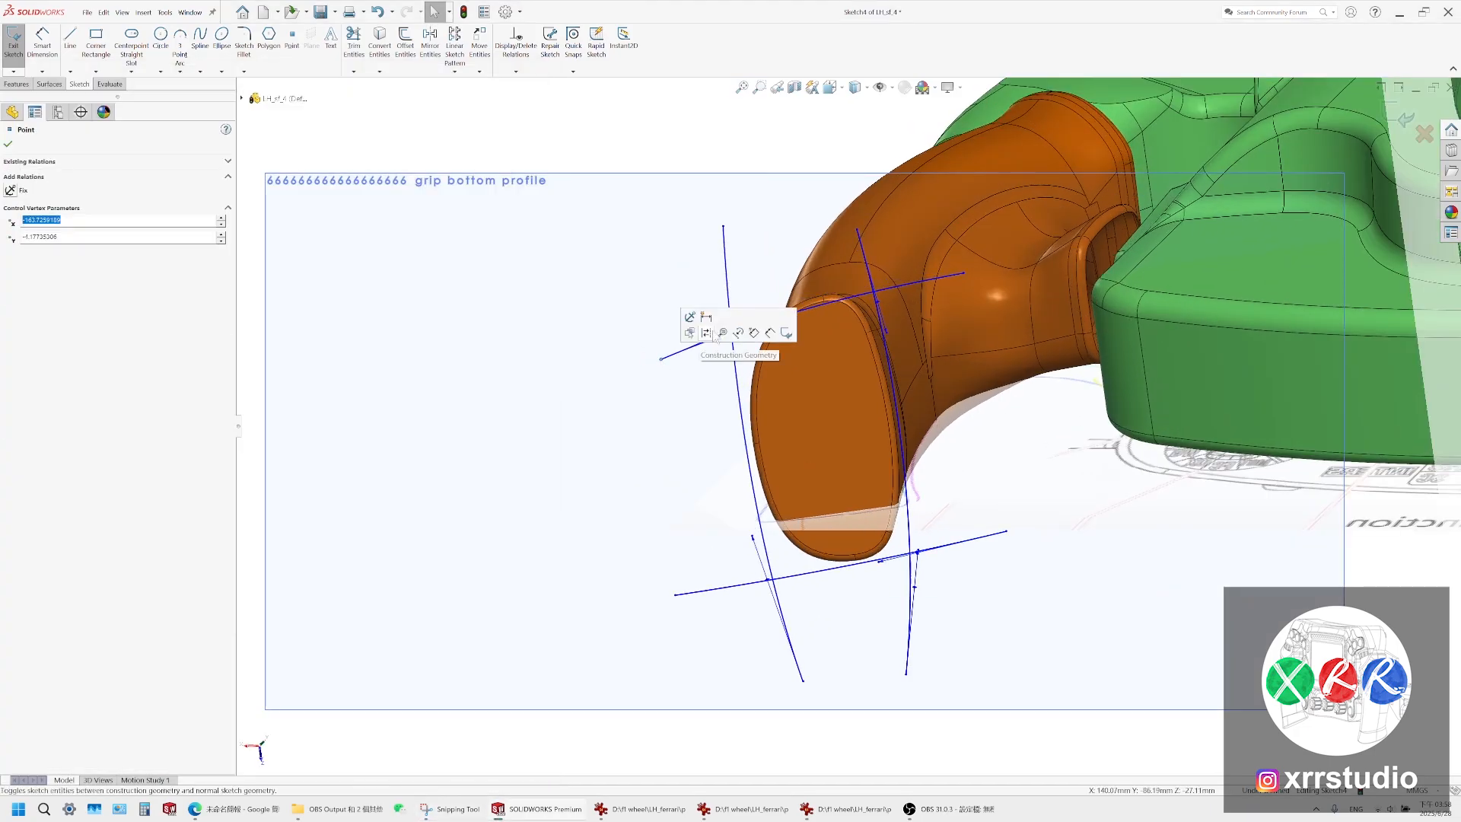
scroll(766, 339, down, 2)
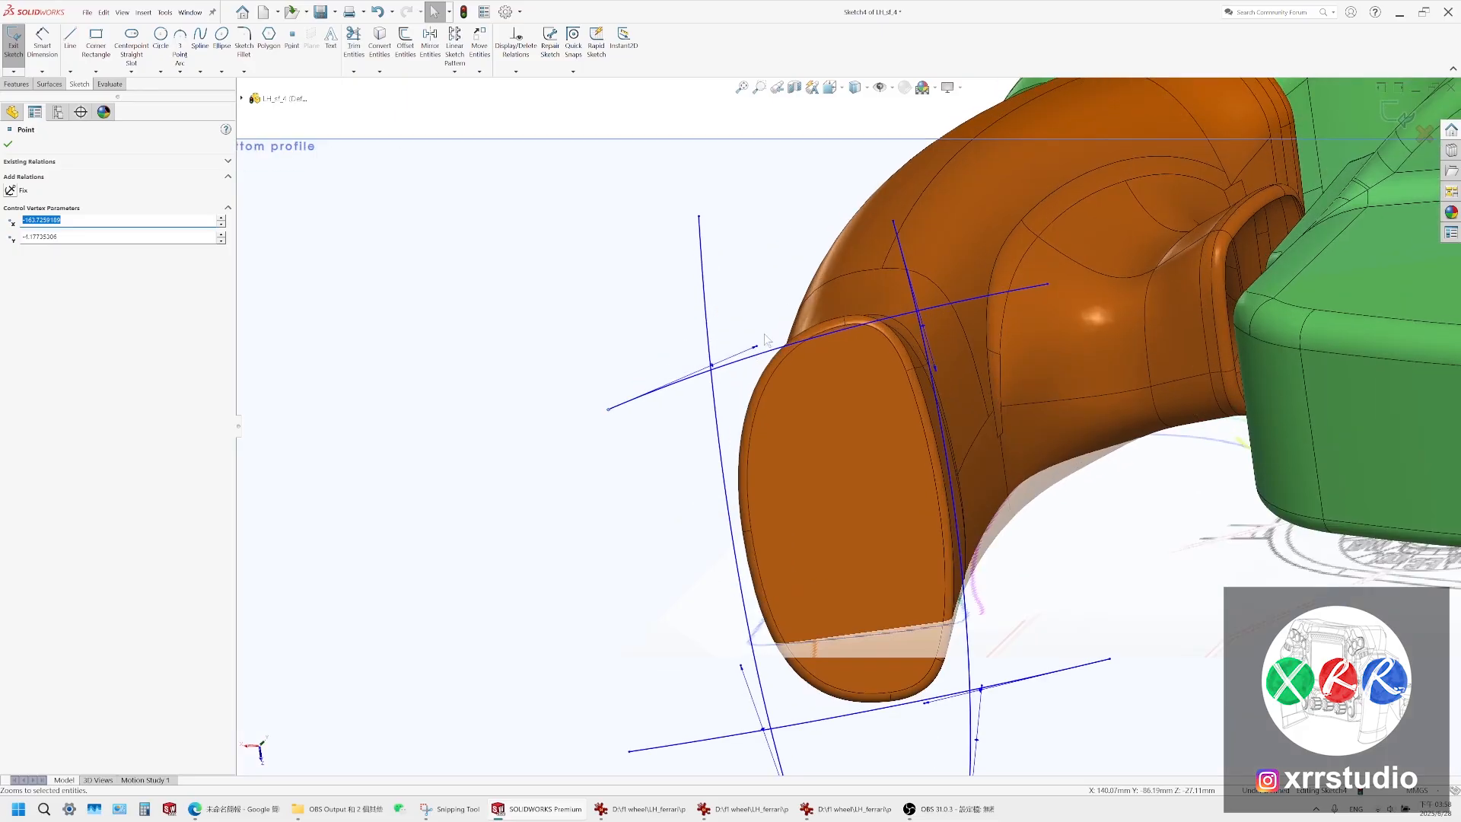
drag(756, 348, 755, 326)
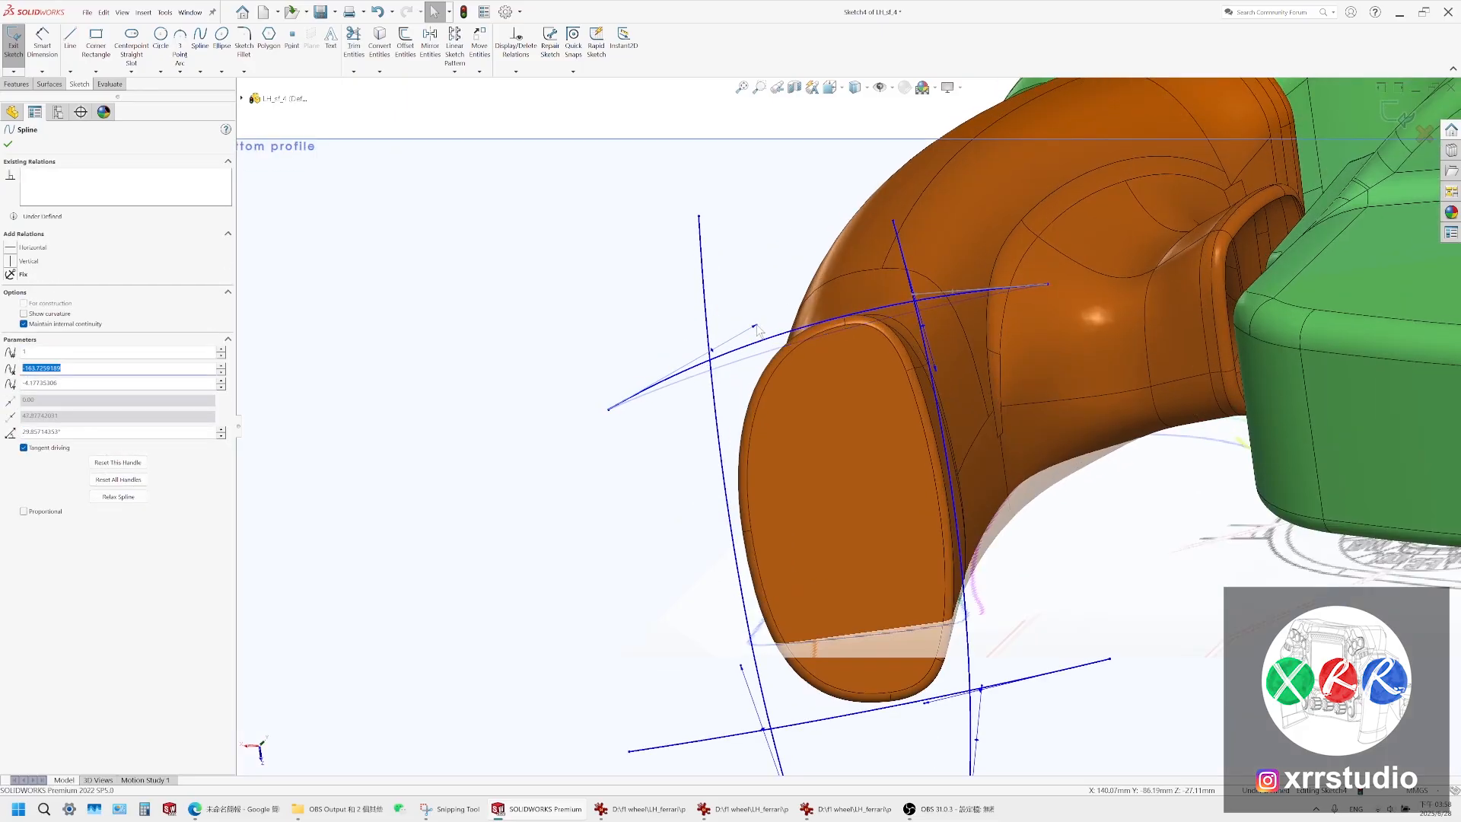
scroll(802, 558, up, 1)
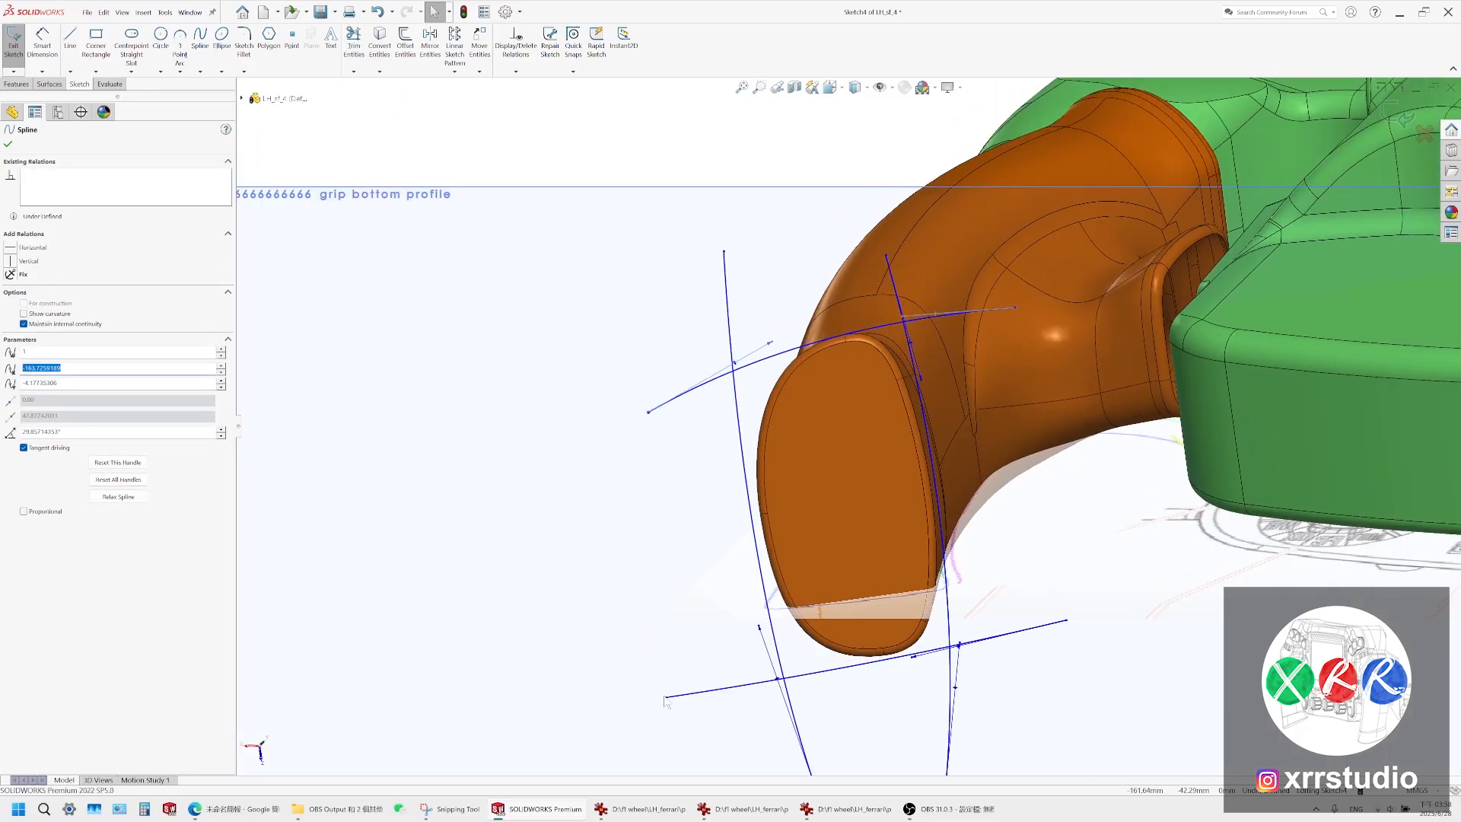
drag(665, 696, 667, 679)
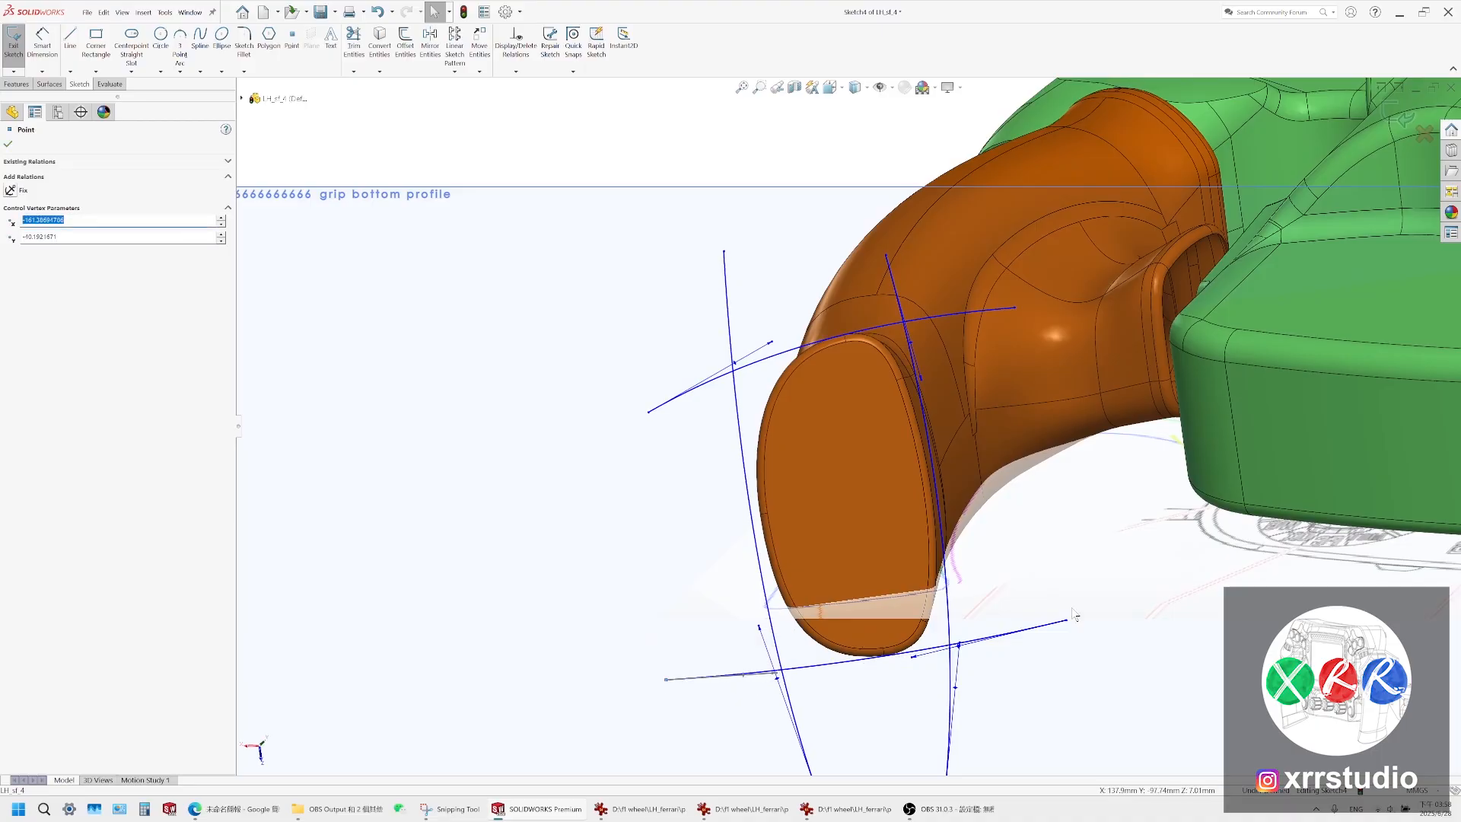
Examine how the four splines frame the grip's lower end in the bottom, angled and front views and against the grip photo
scroll(1073, 615, up, 2)
scroll(1028, 540, up, 1)
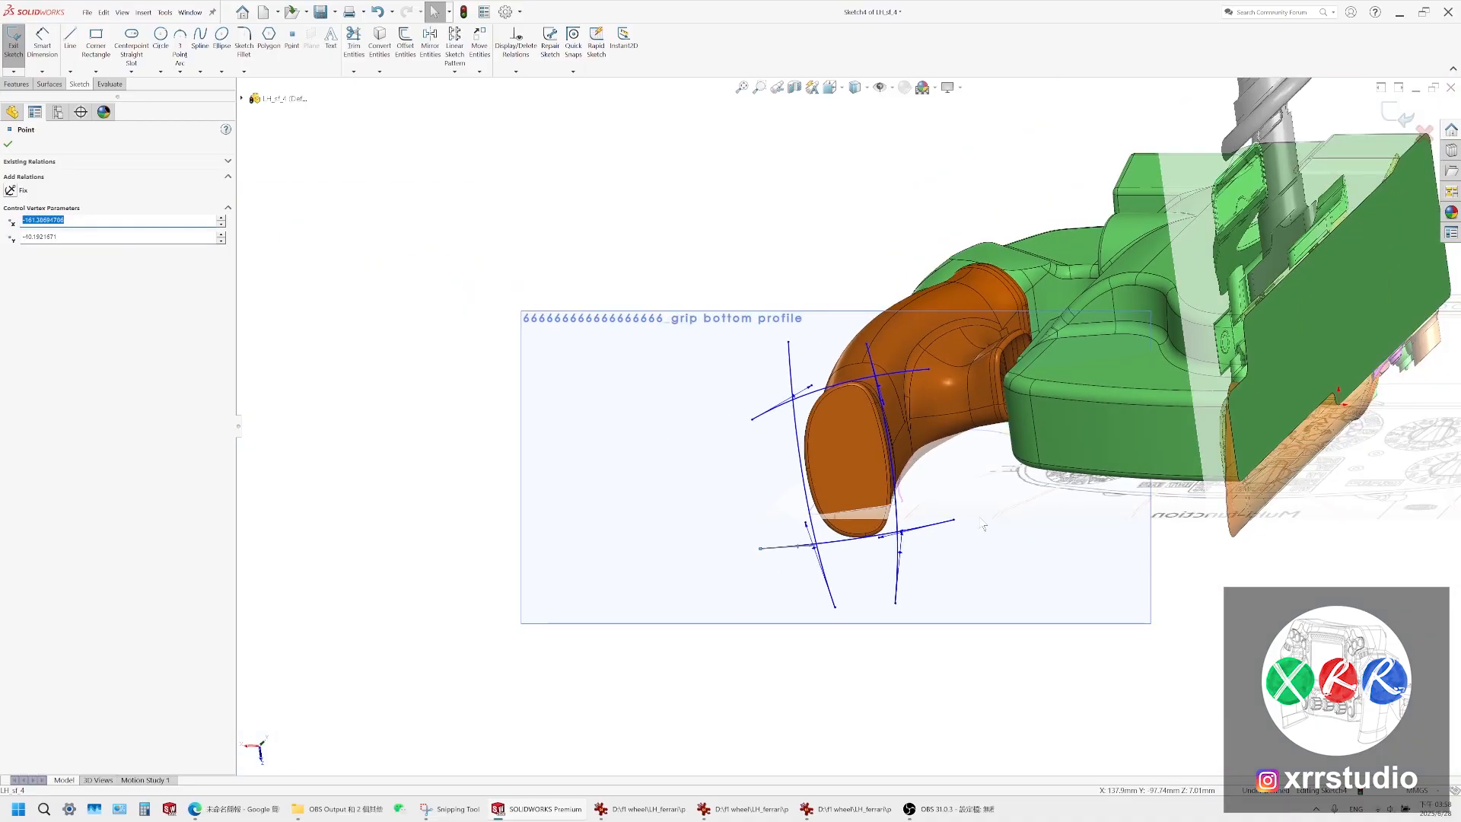
click(831, 87)
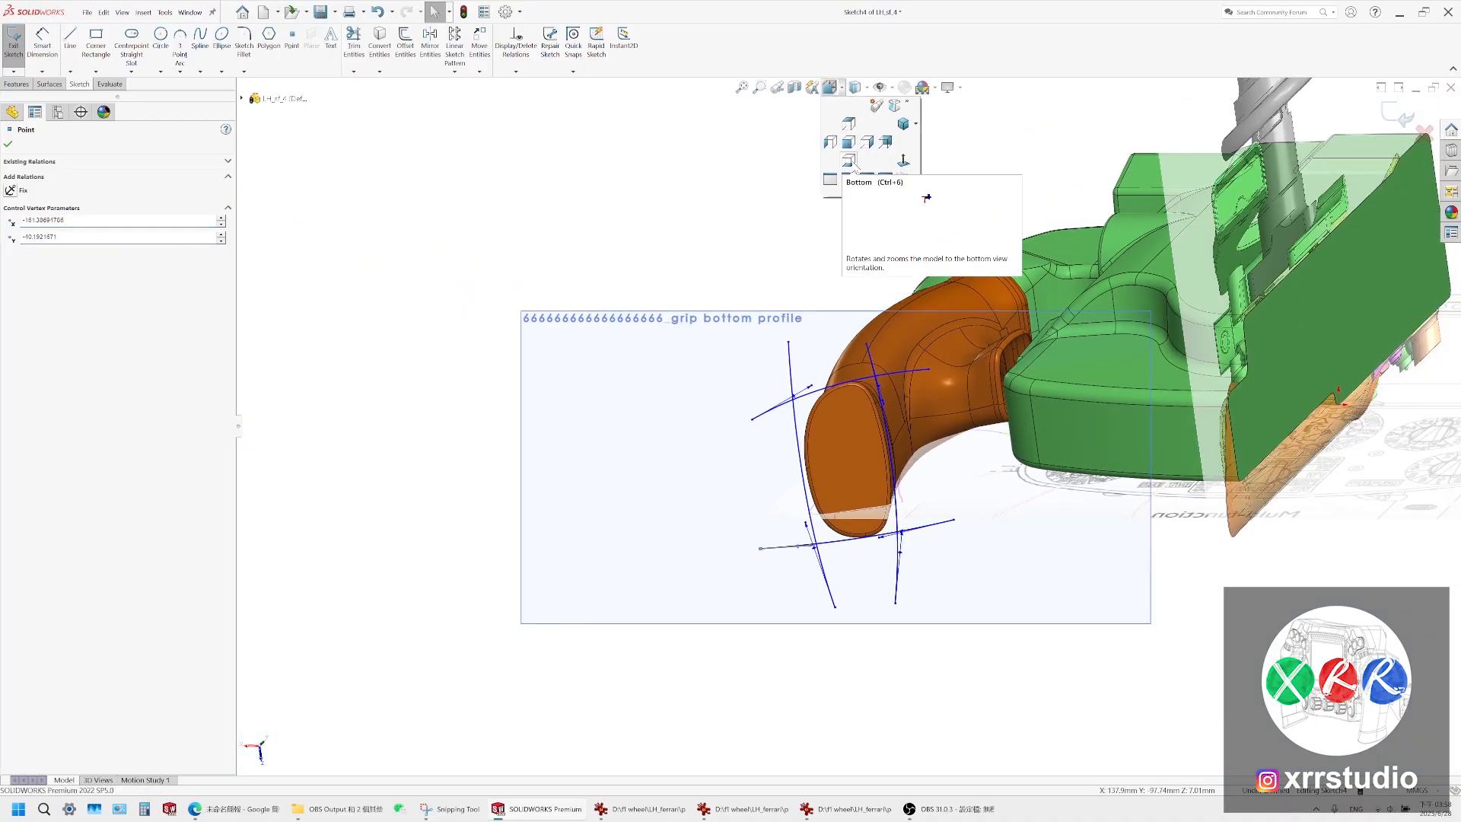
click(849, 161)
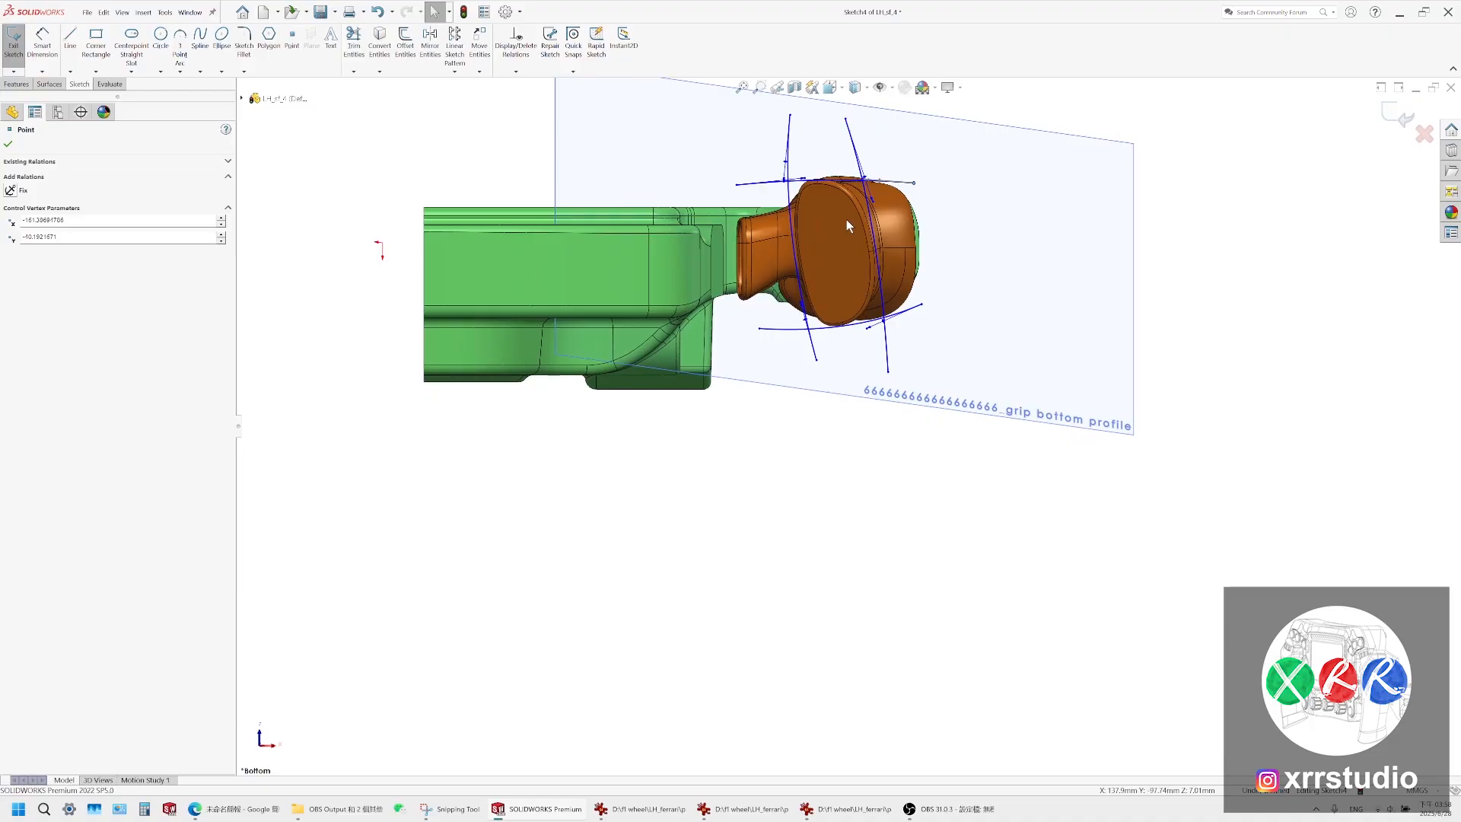
scroll(847, 220, down, 2)
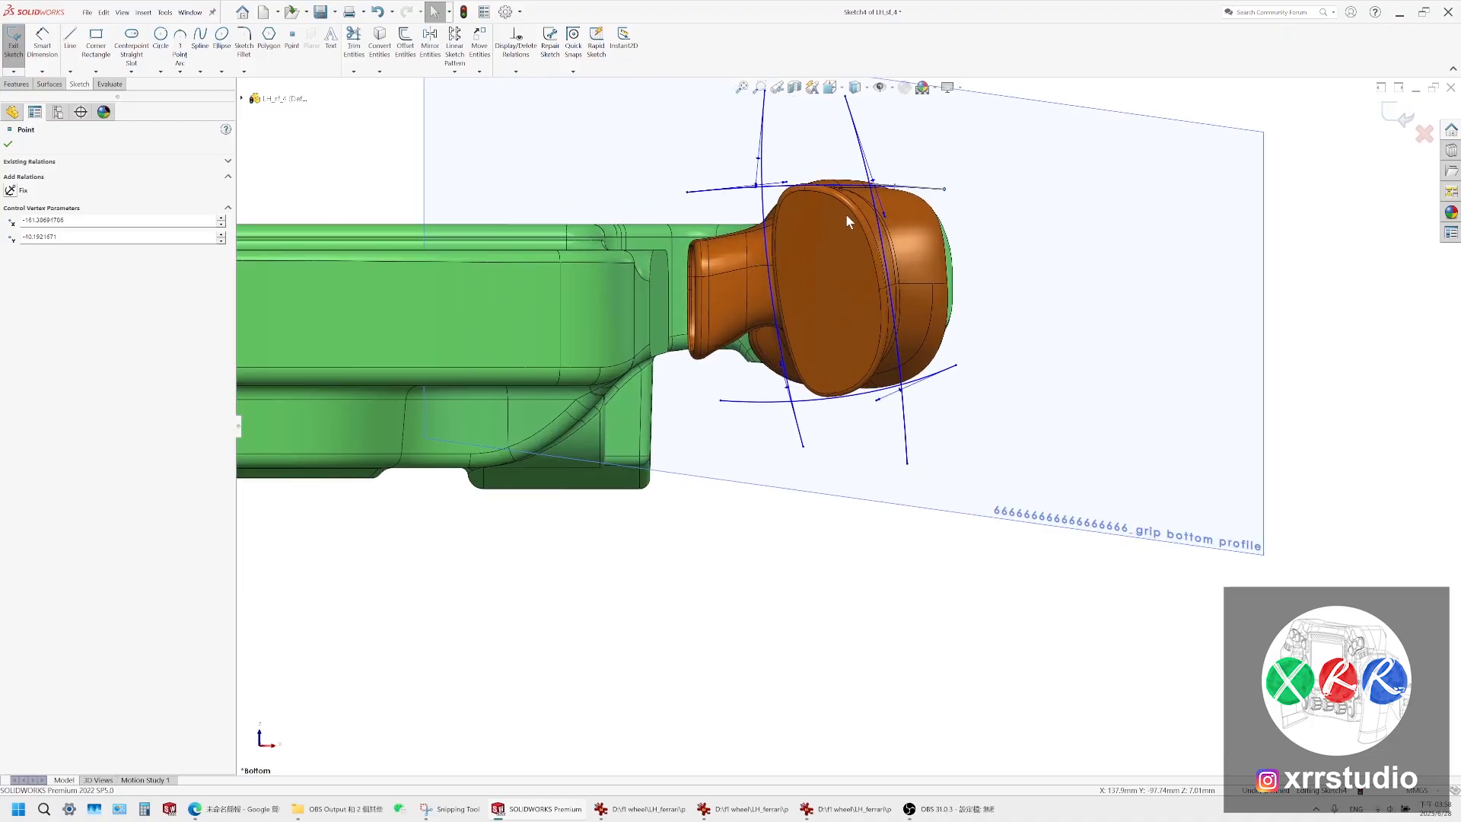
middle_drag(846, 240, 975, 179)
scroll(909, 400, down, 4)
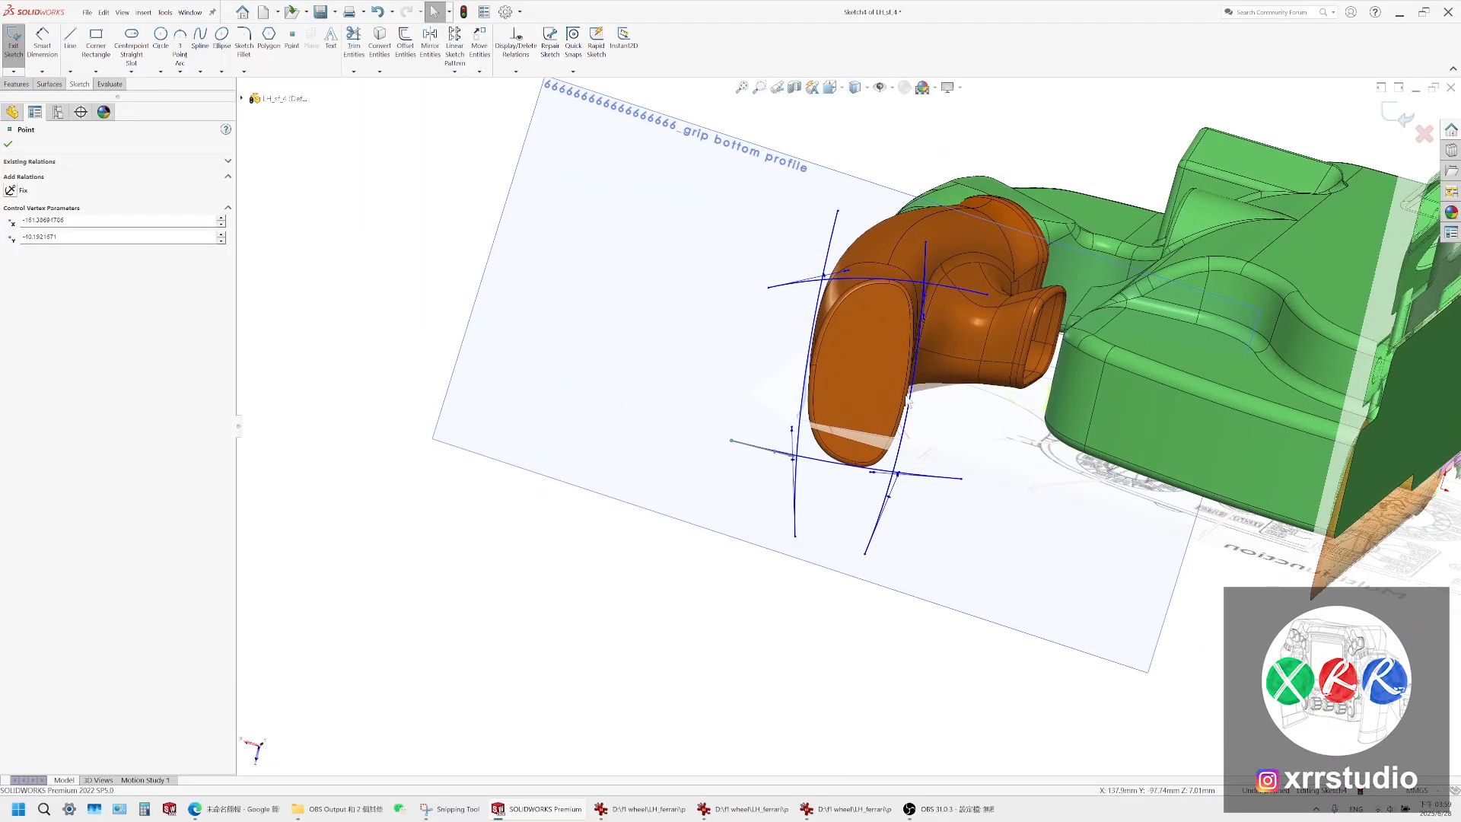
click(457, 809)
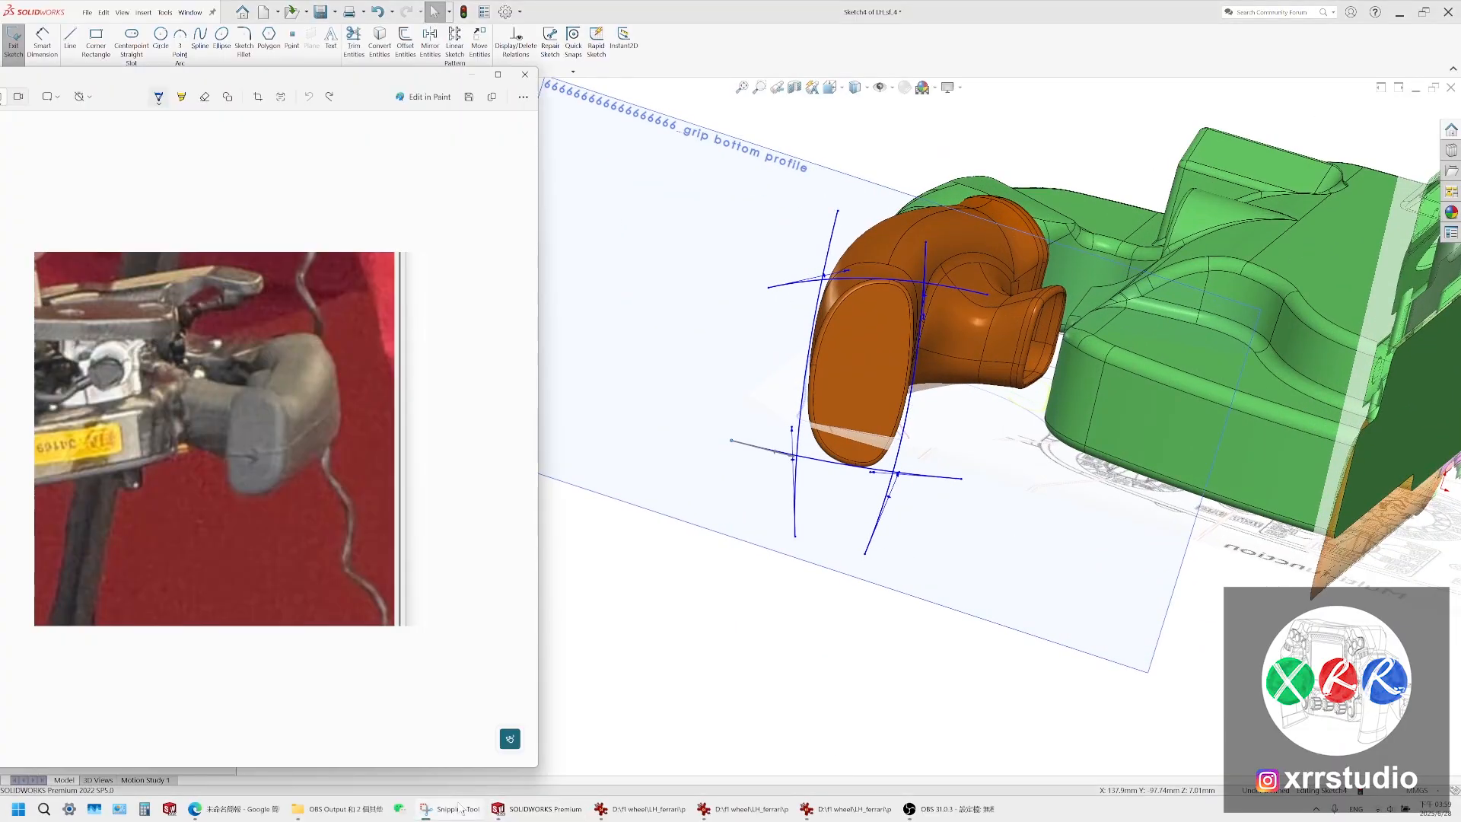
click(833, 378)
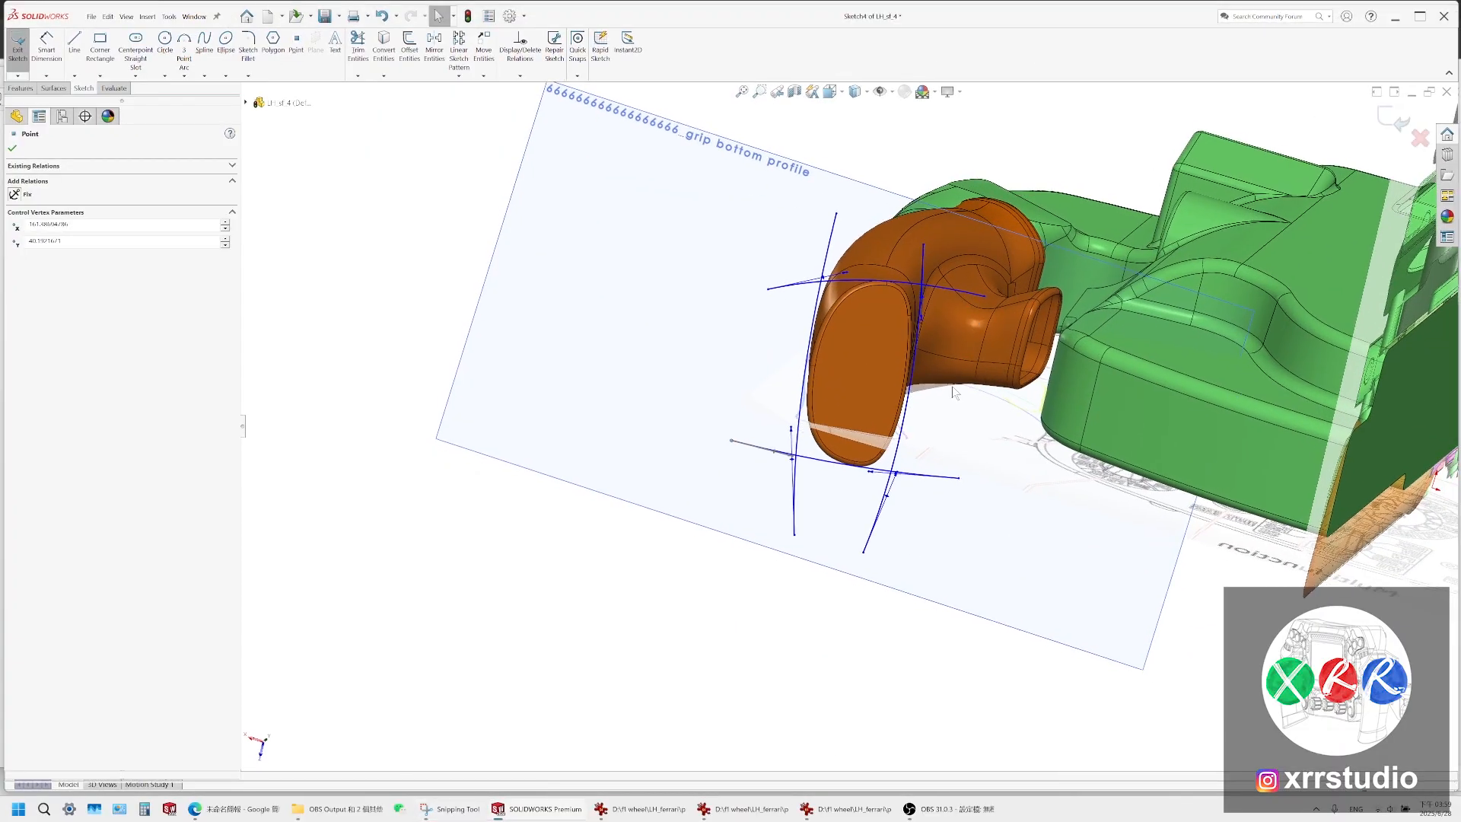
key(ctrl+8)
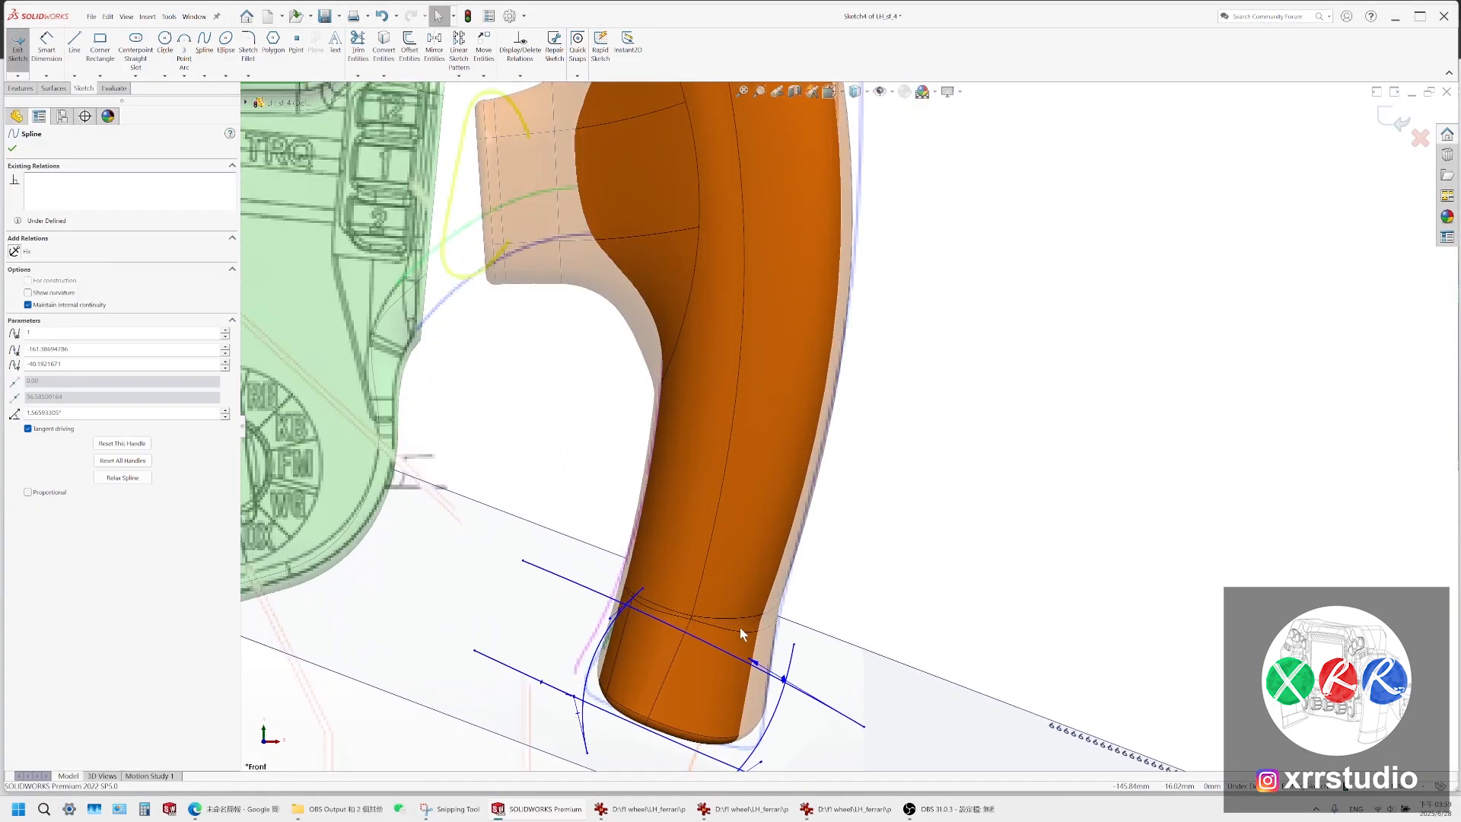
scroll(740, 627, up, 3)
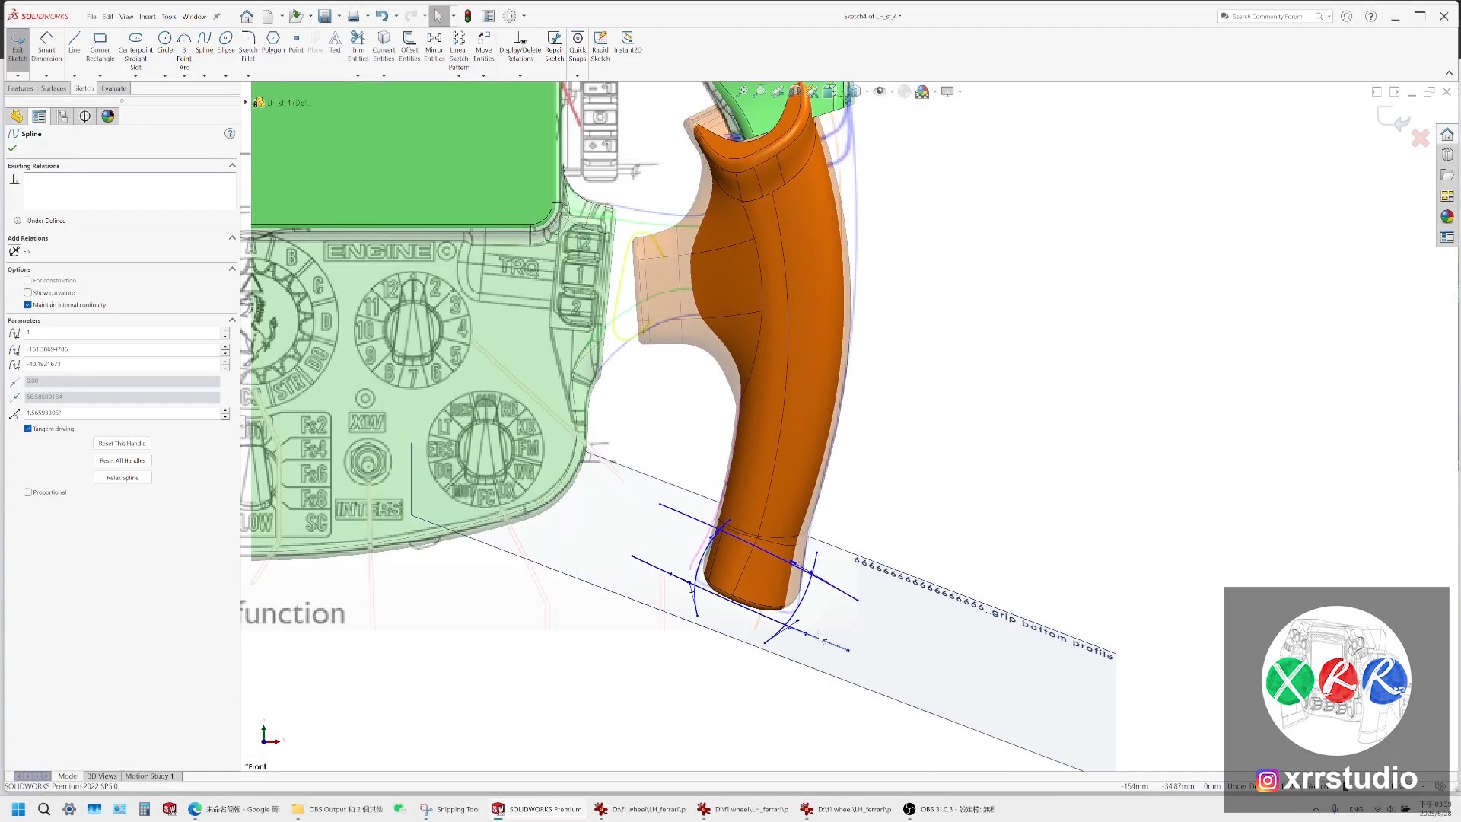
middle_drag(815, 567, 871, 592)
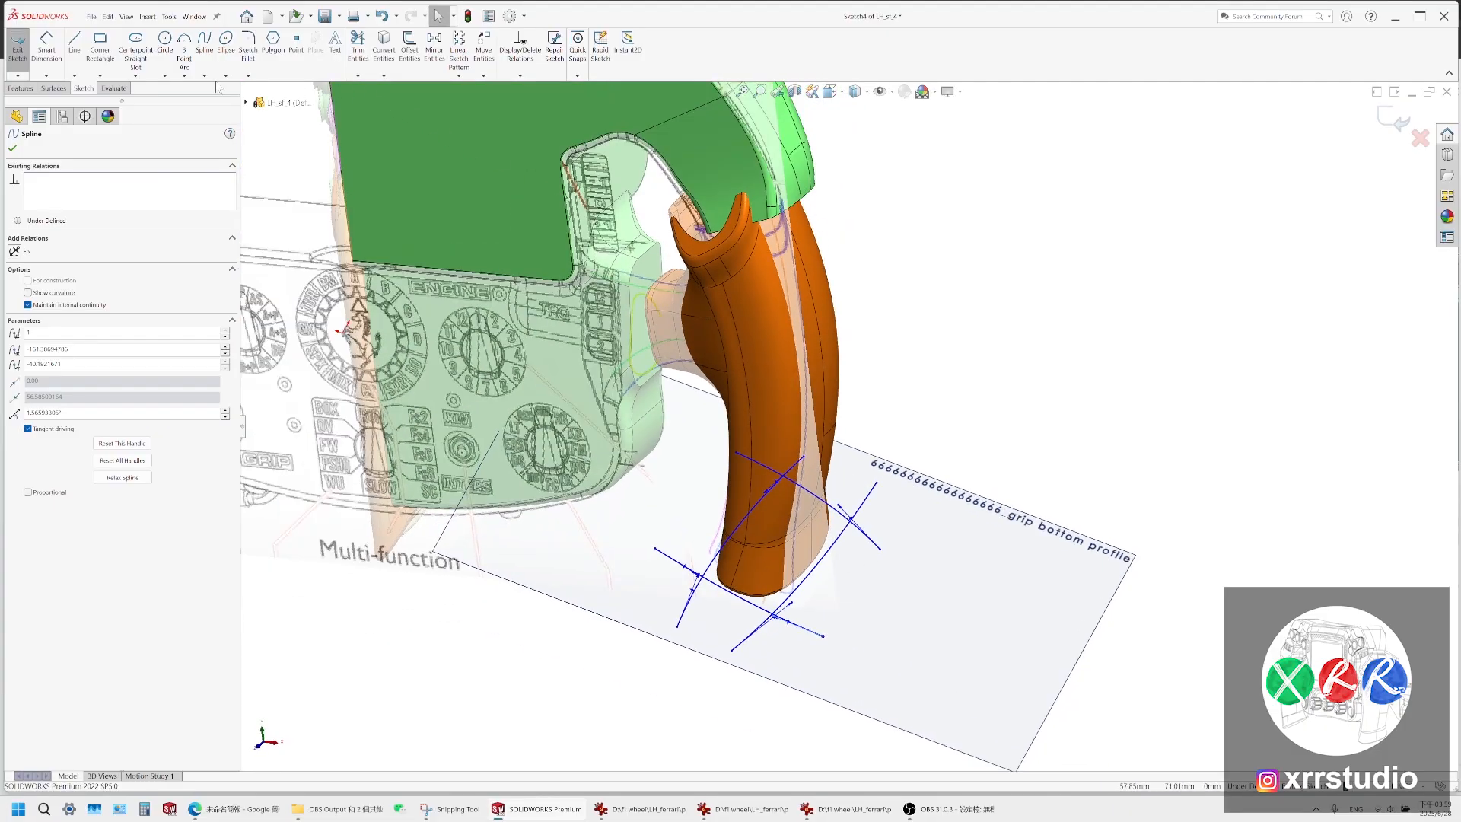
Power-trim the spline ends that overhang the four intersections to leave a closed four-sided profile around the grip's lower end
click(69, 89)
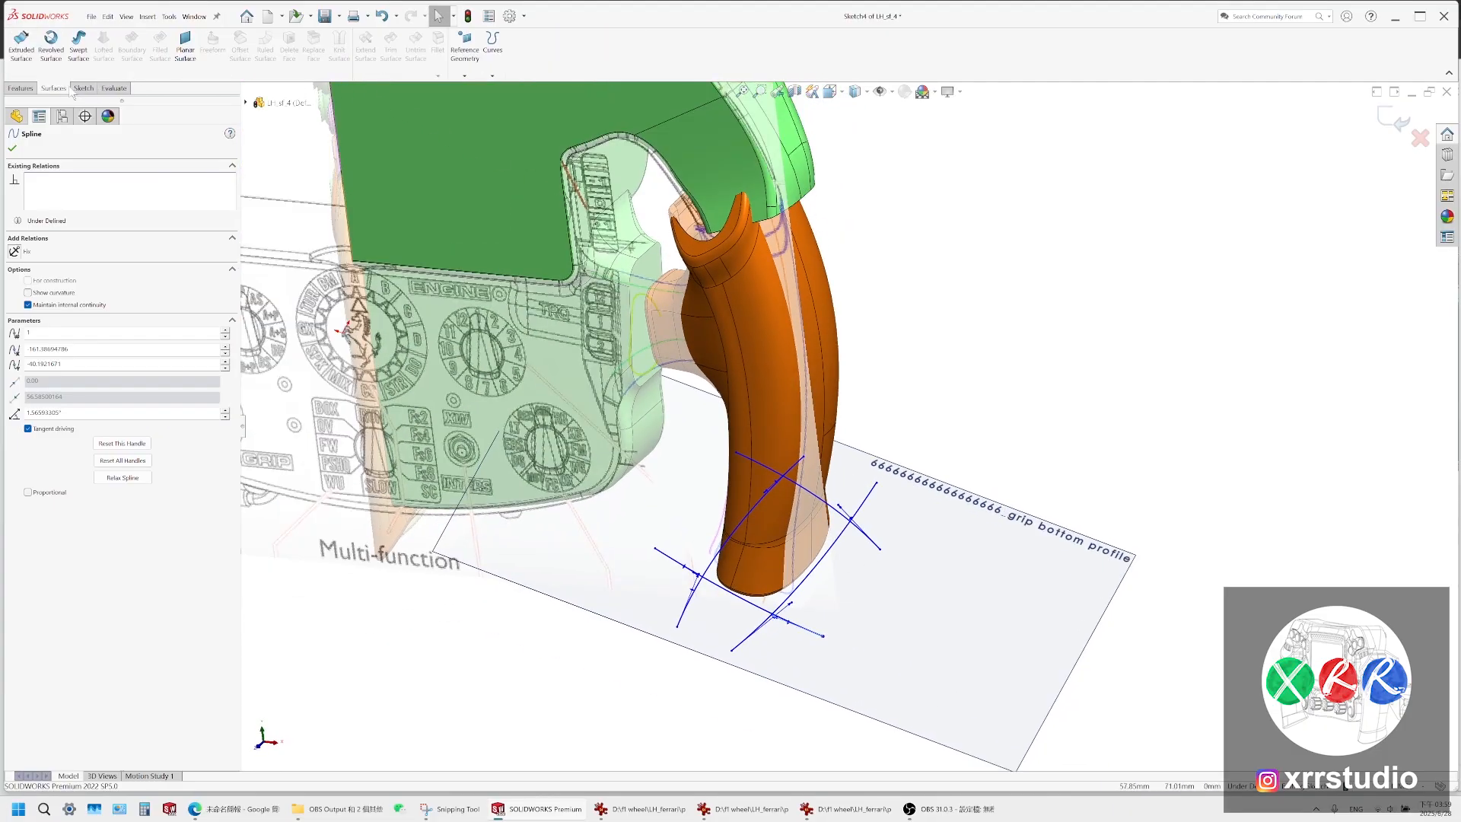
click(83, 88)
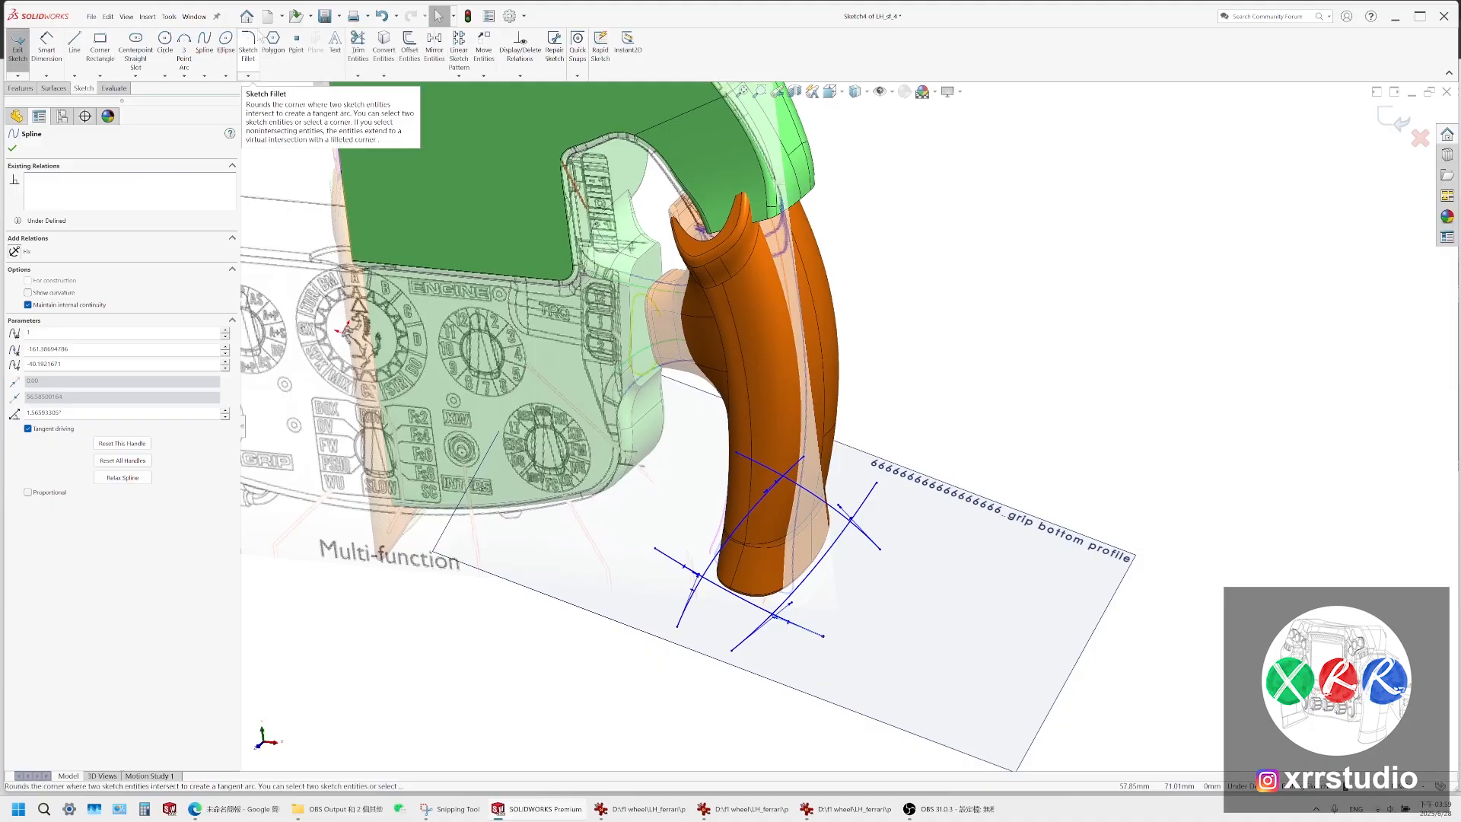
click(354, 42)
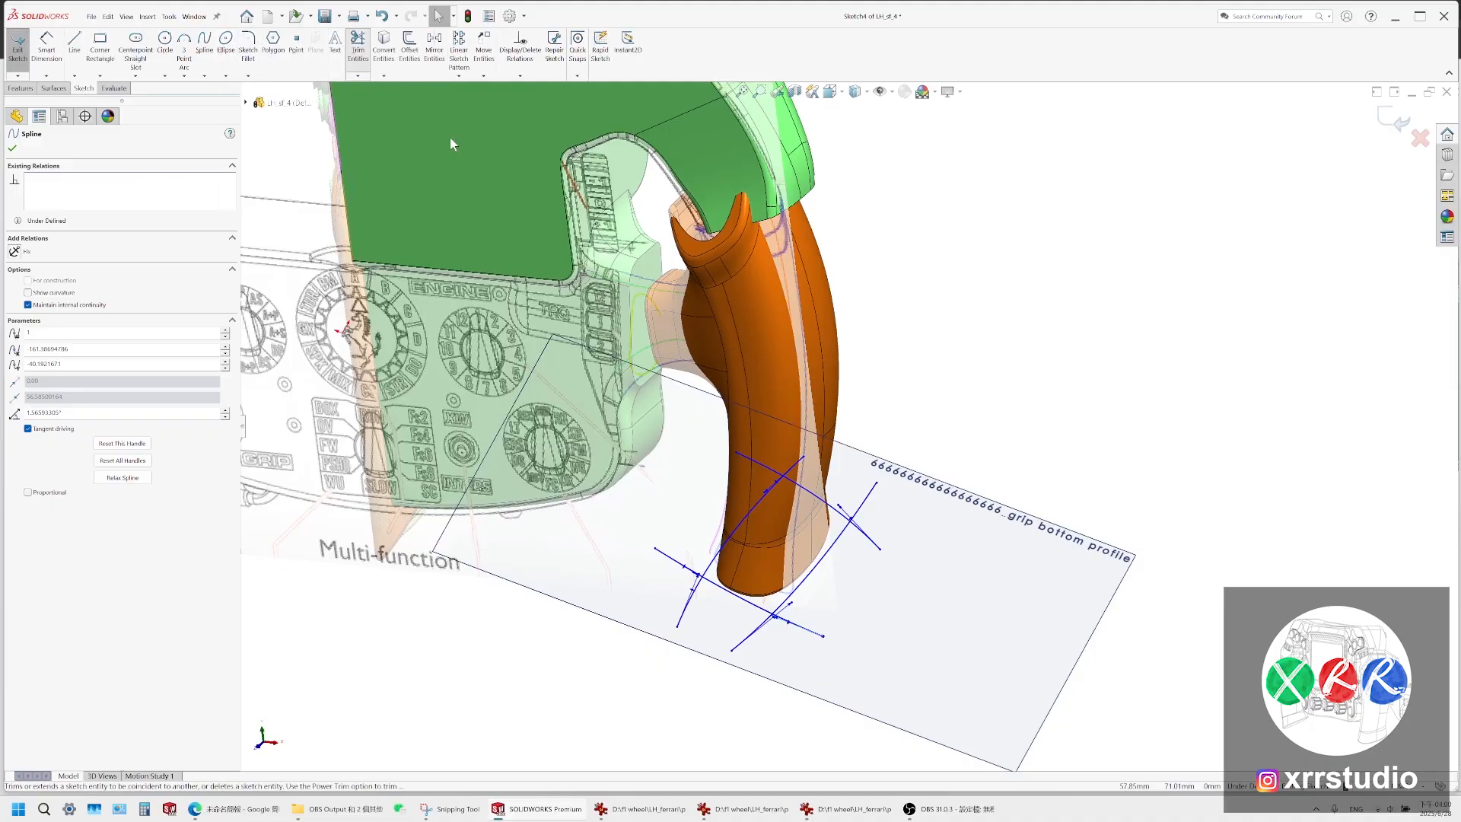
drag(869, 564, 857, 483)
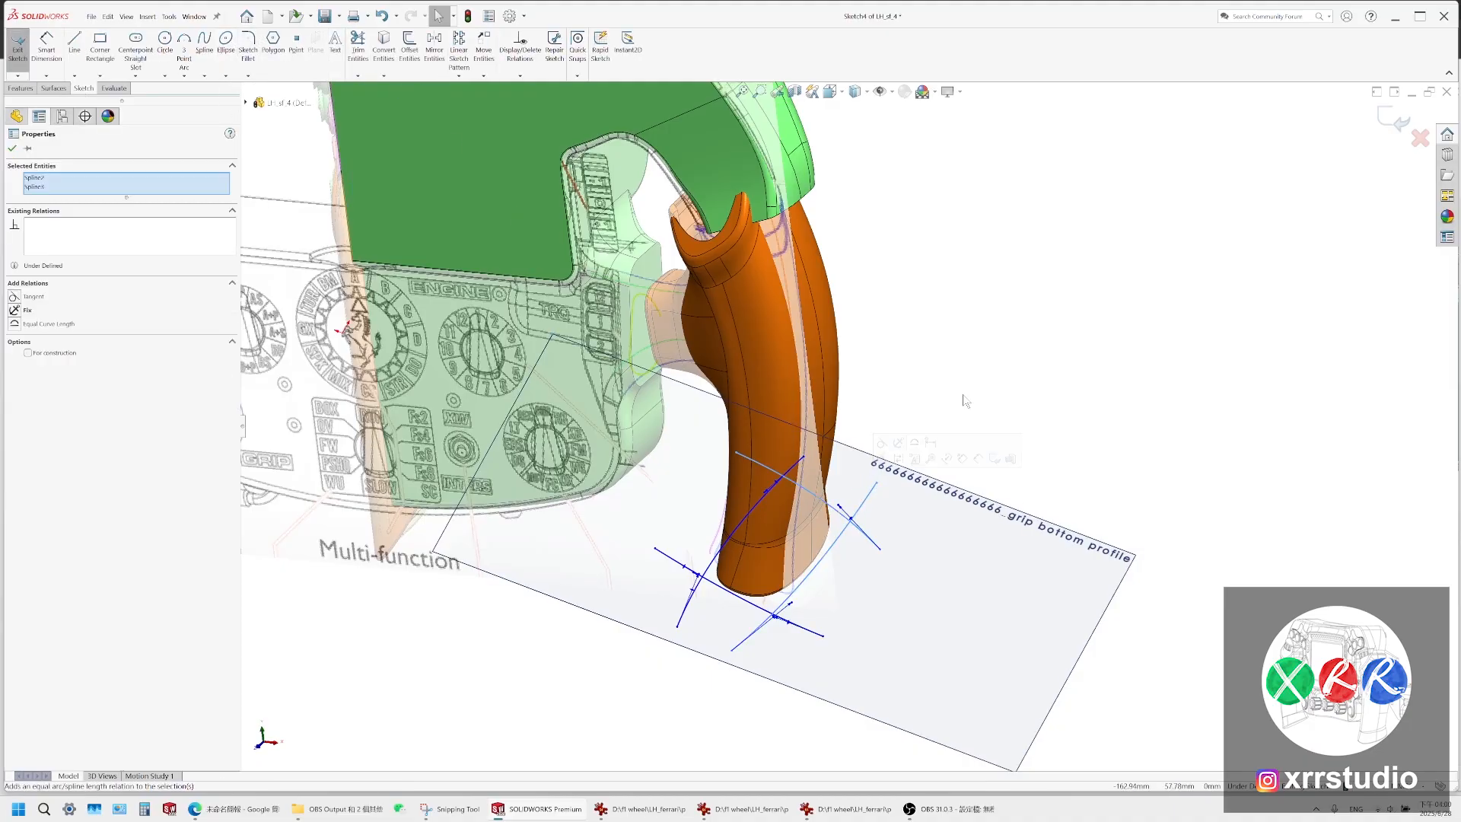
click(358, 43)
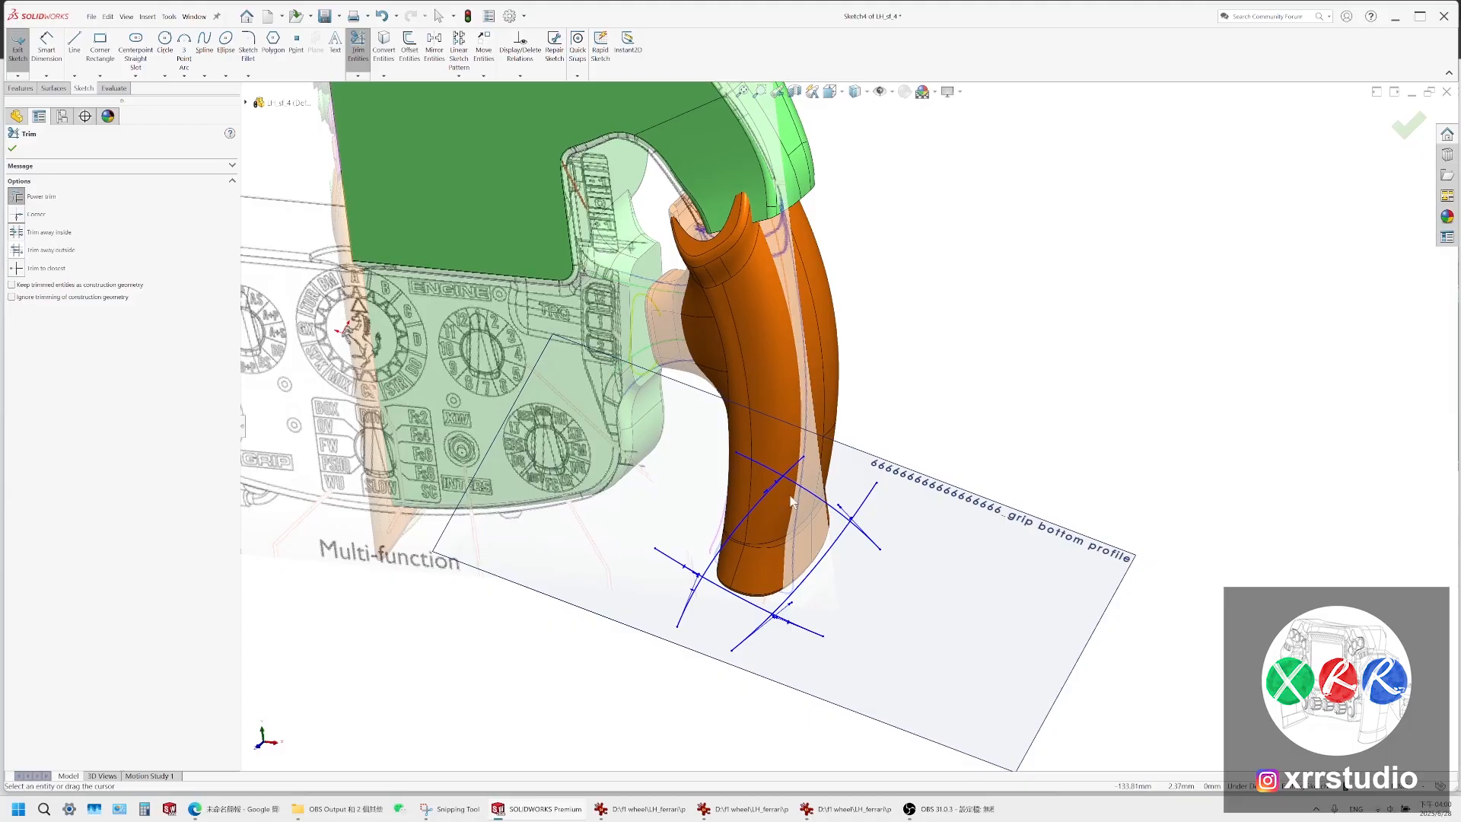
scroll(790, 462, down, 2)
drag(797, 449, 723, 449)
drag(621, 572, 636, 660)
drag(682, 651, 776, 669)
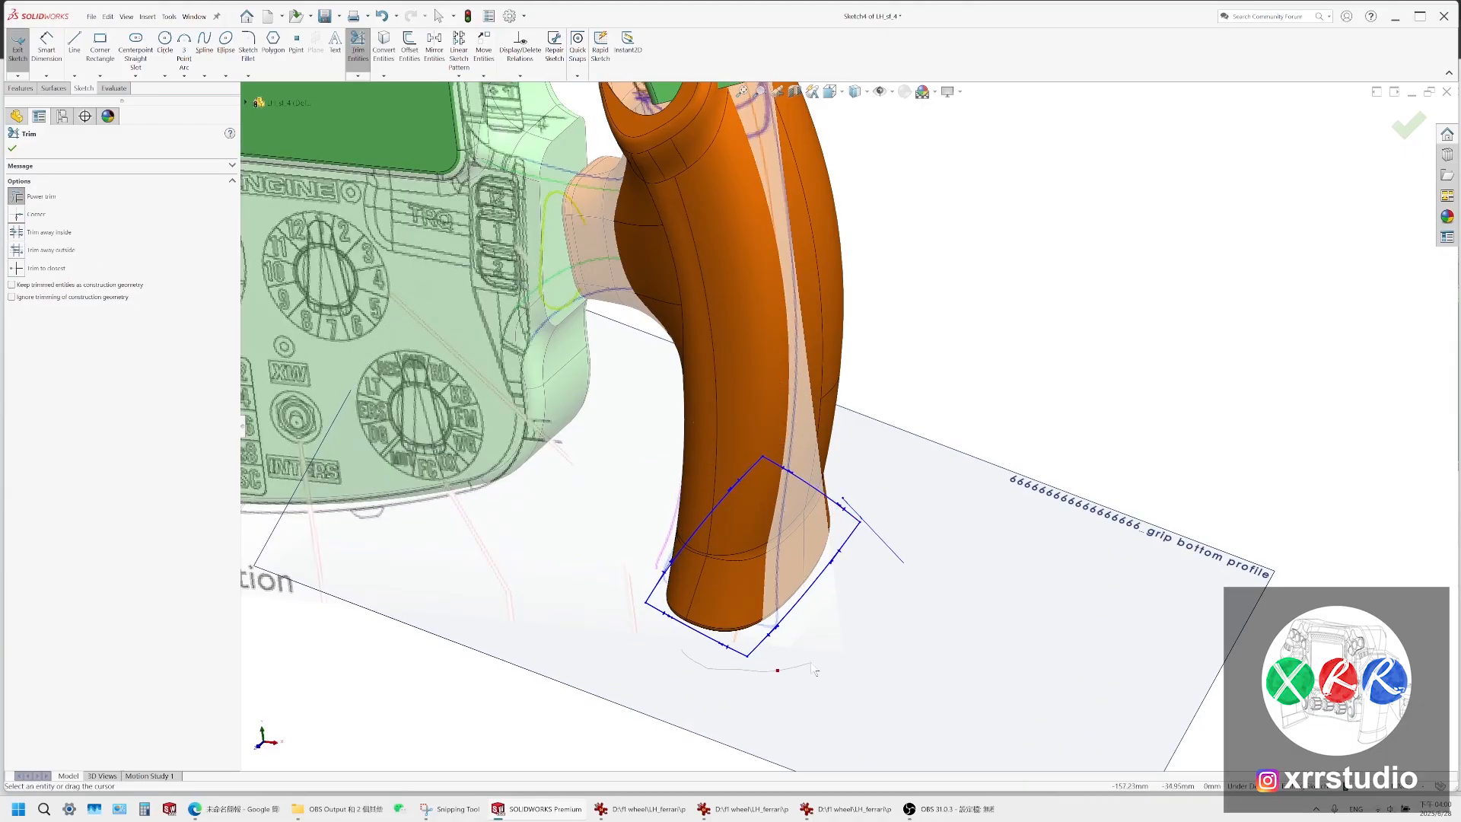
key(Escape)
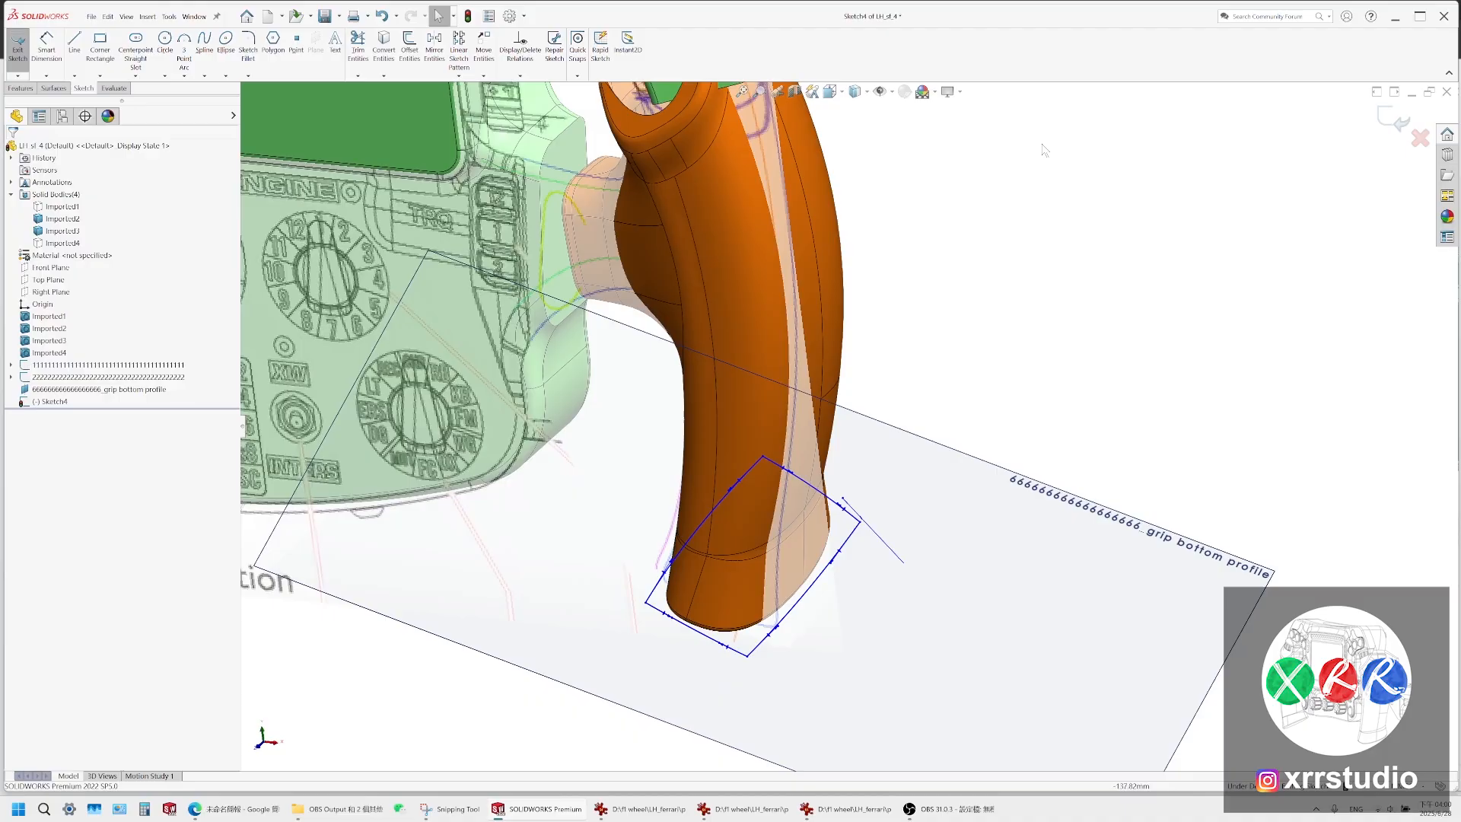
Exit the trimmed profile sketch and save the part
click(1395, 118)
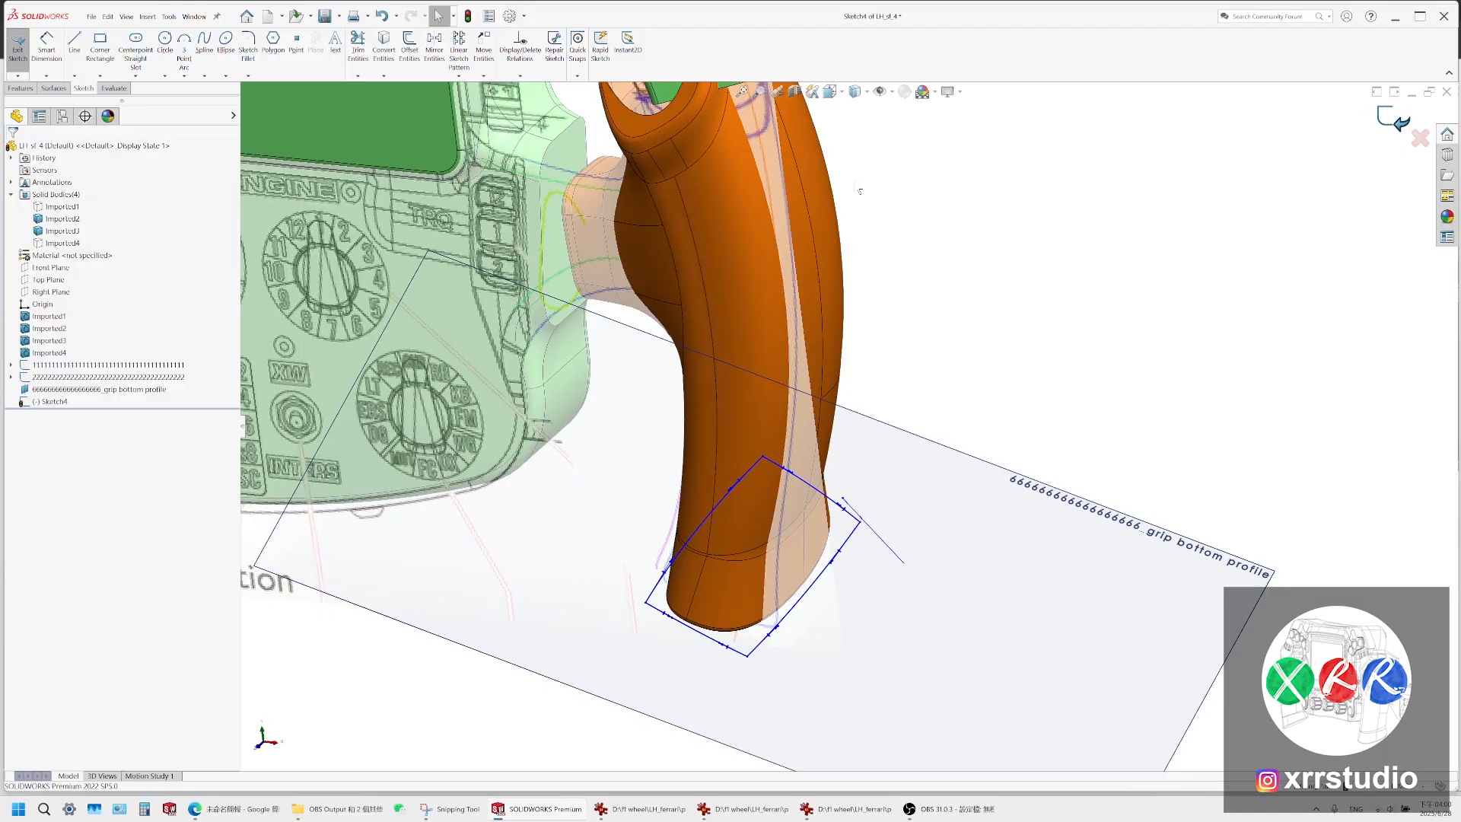
click(324, 15)
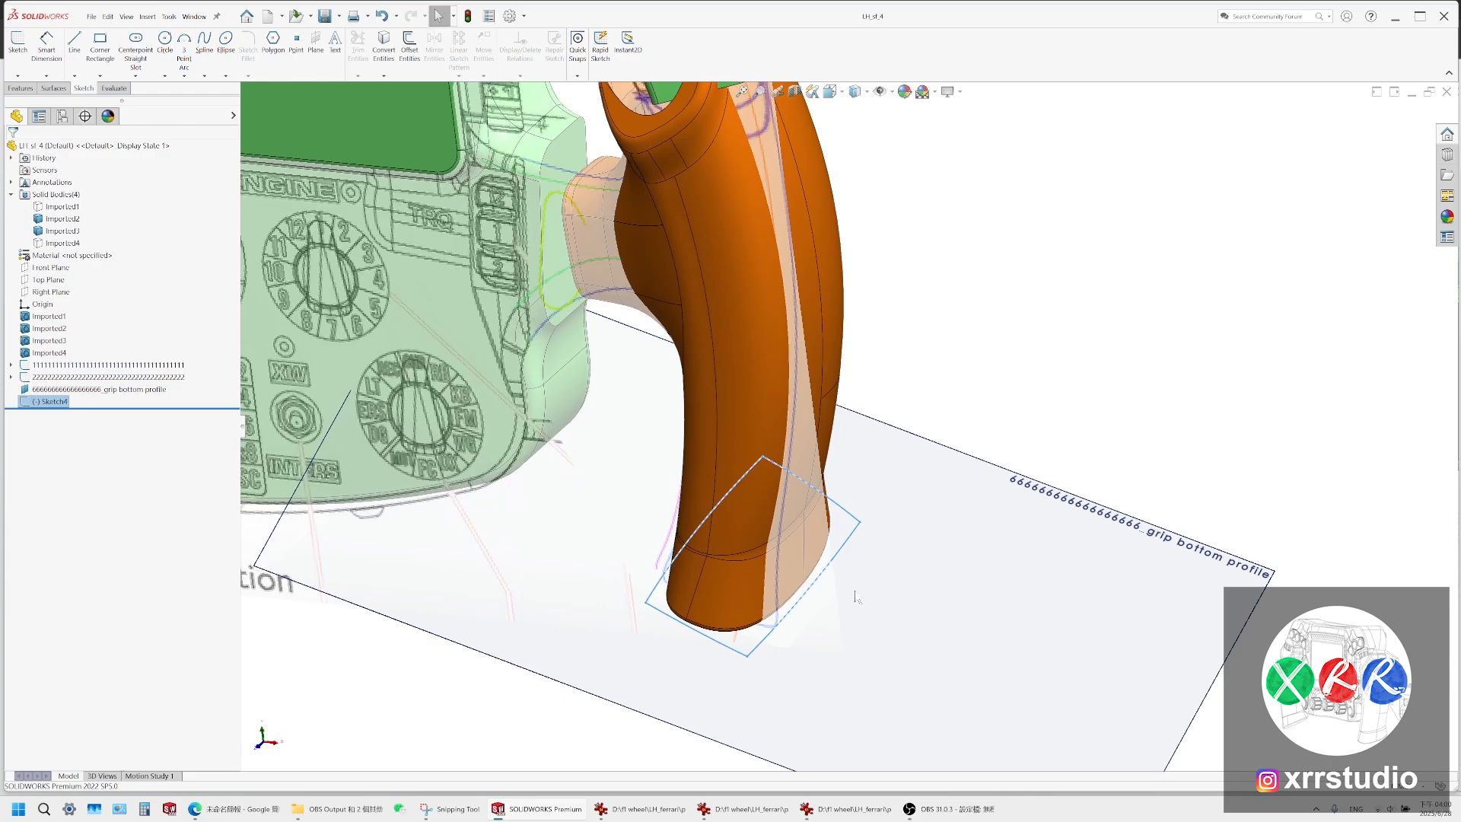
Switch to File Explorer and look through the W09_Remake General Components folder for earlier grip models
click(384, 811)
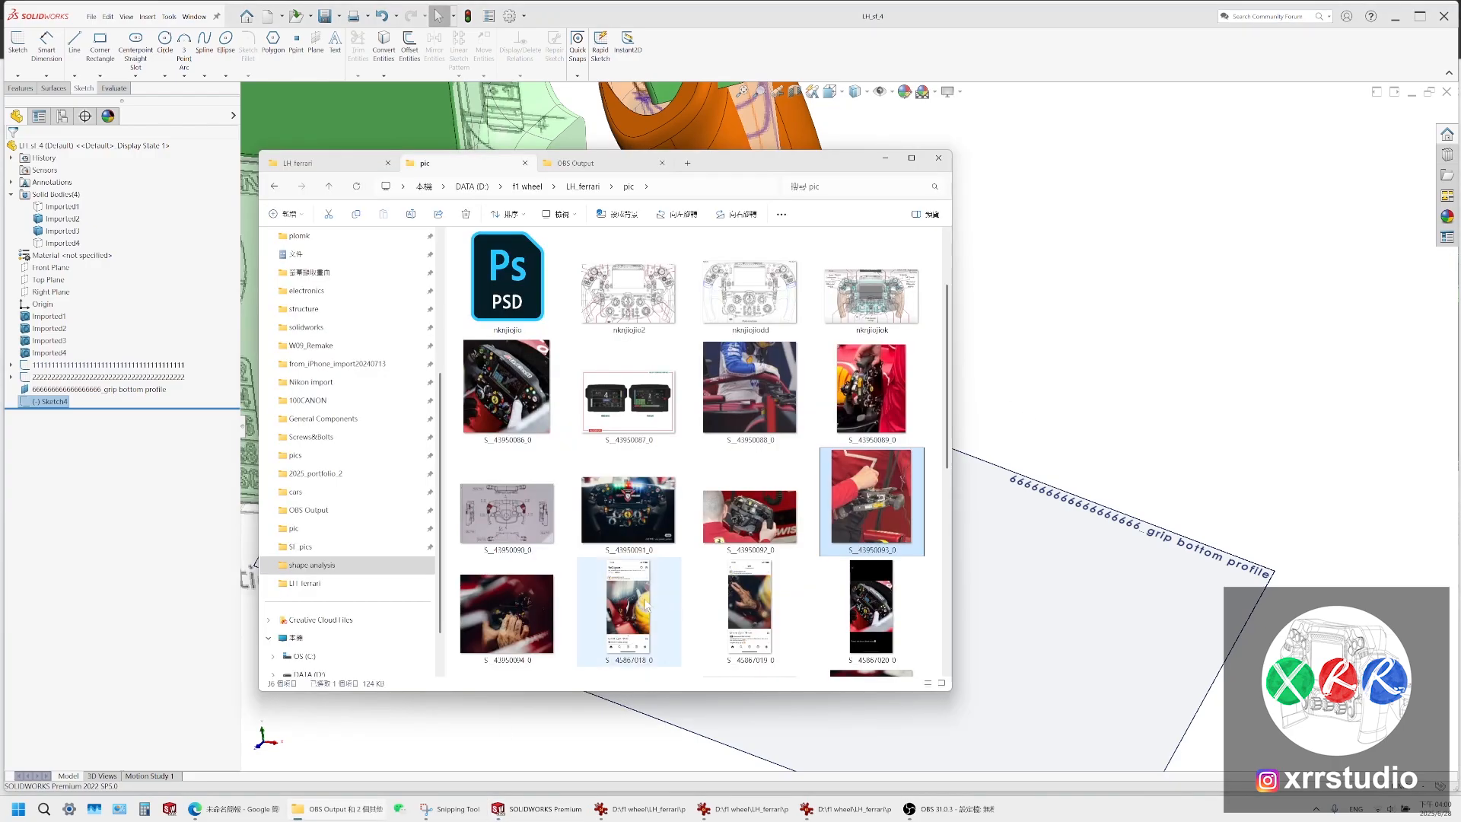
click(576, 162)
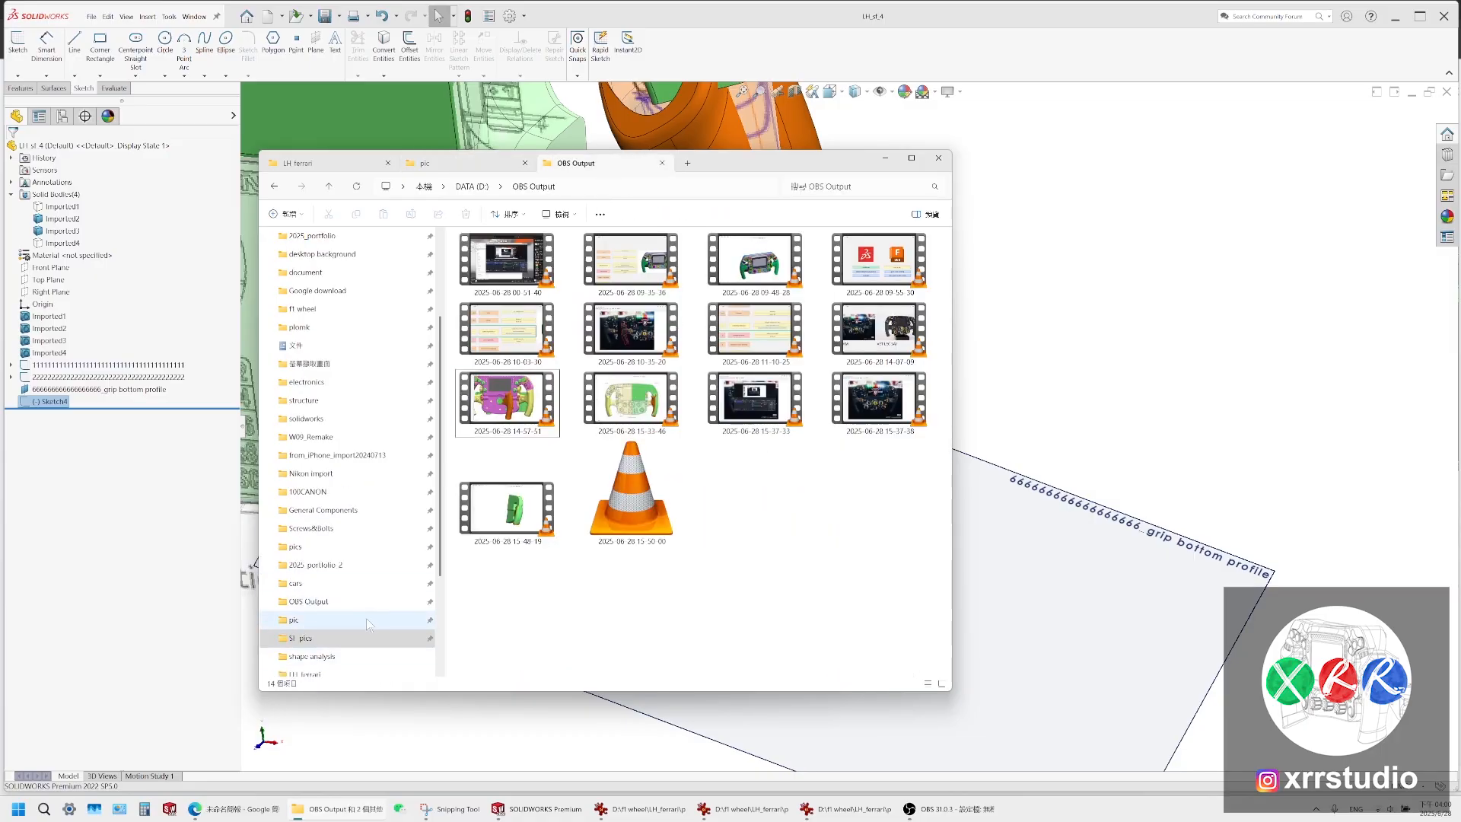
scroll(367, 618, down, 1)
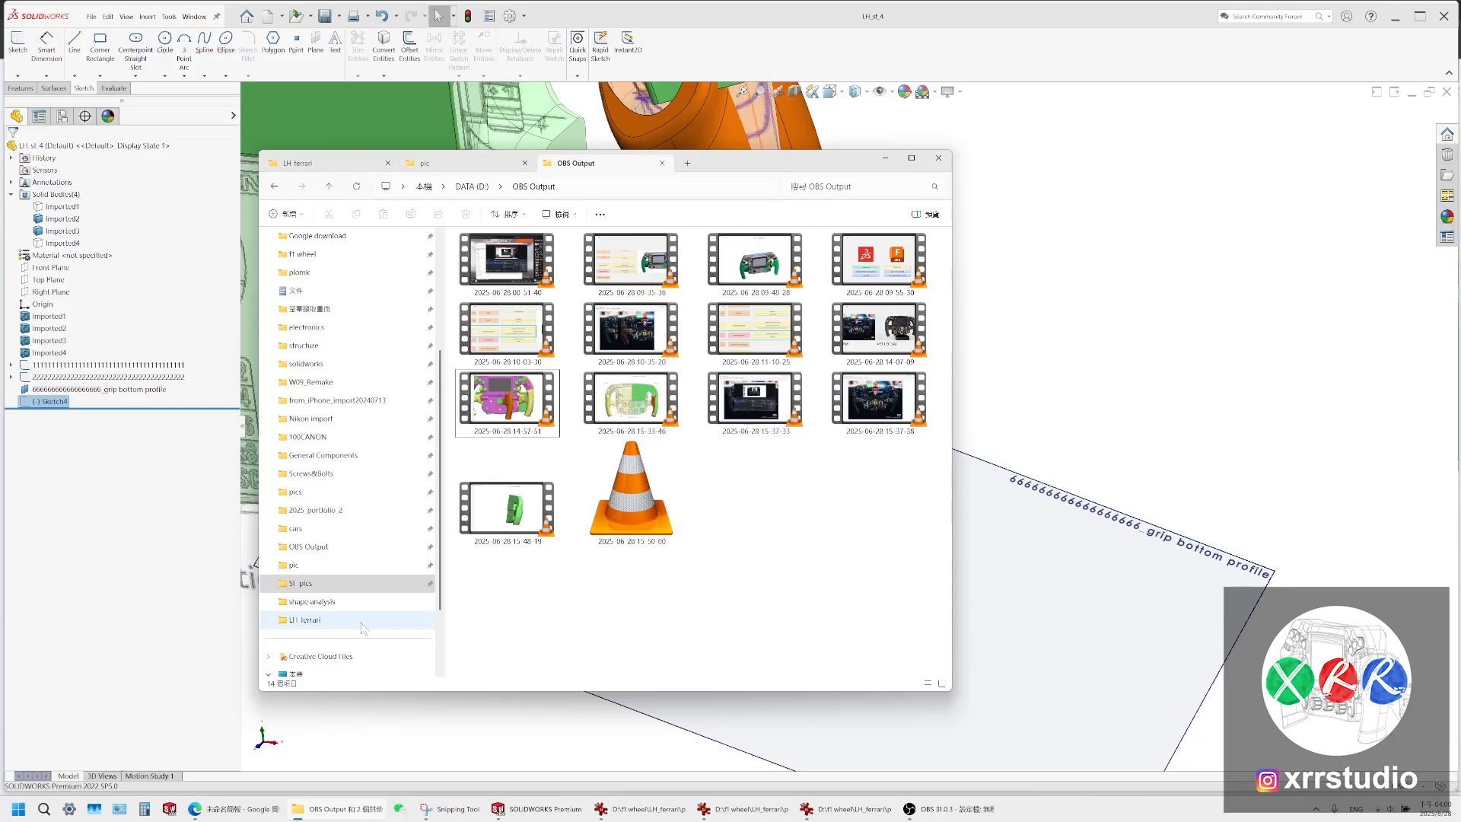
click(370, 457)
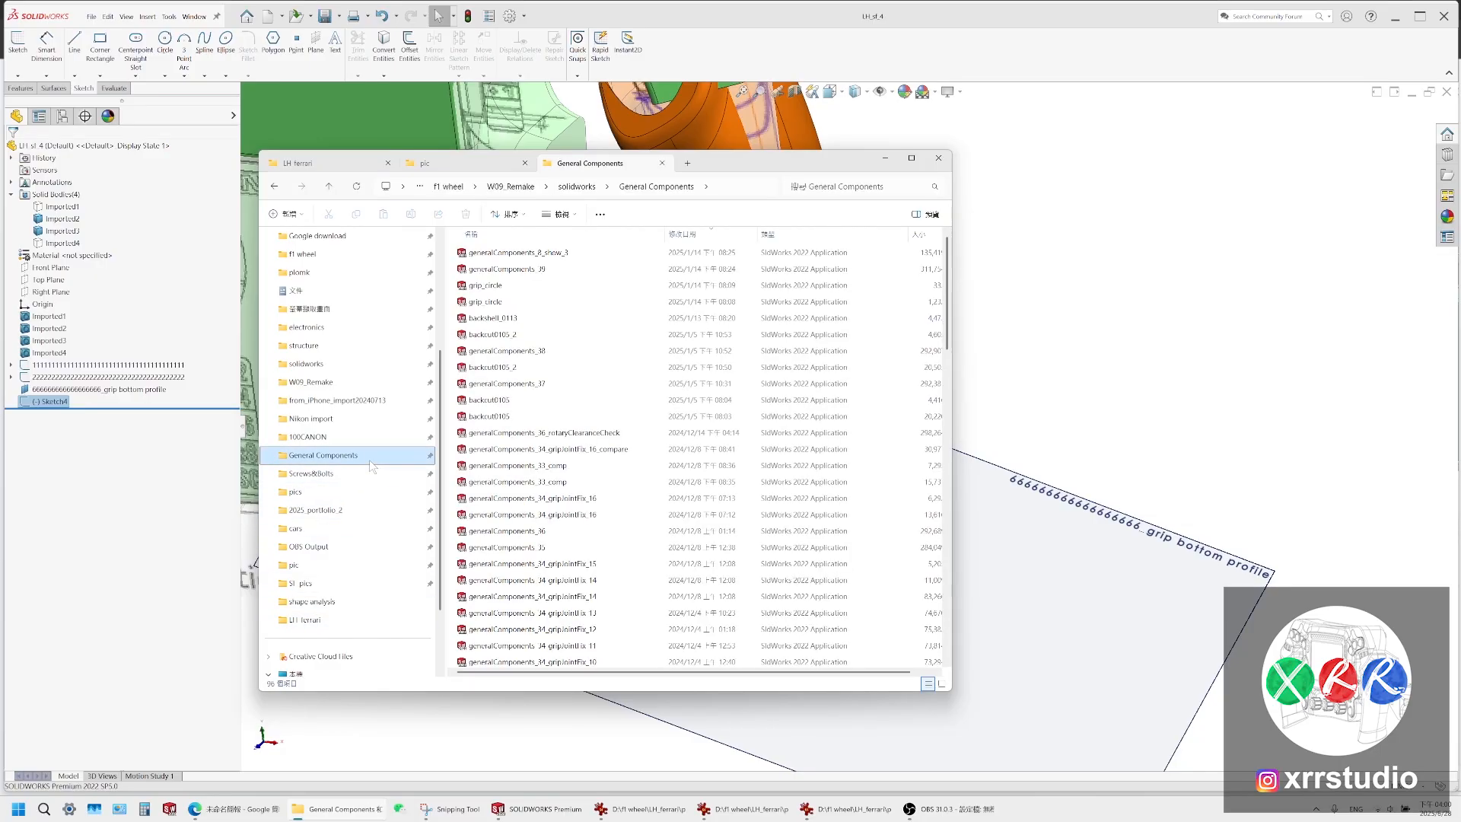
scroll(552, 514, down, 9)
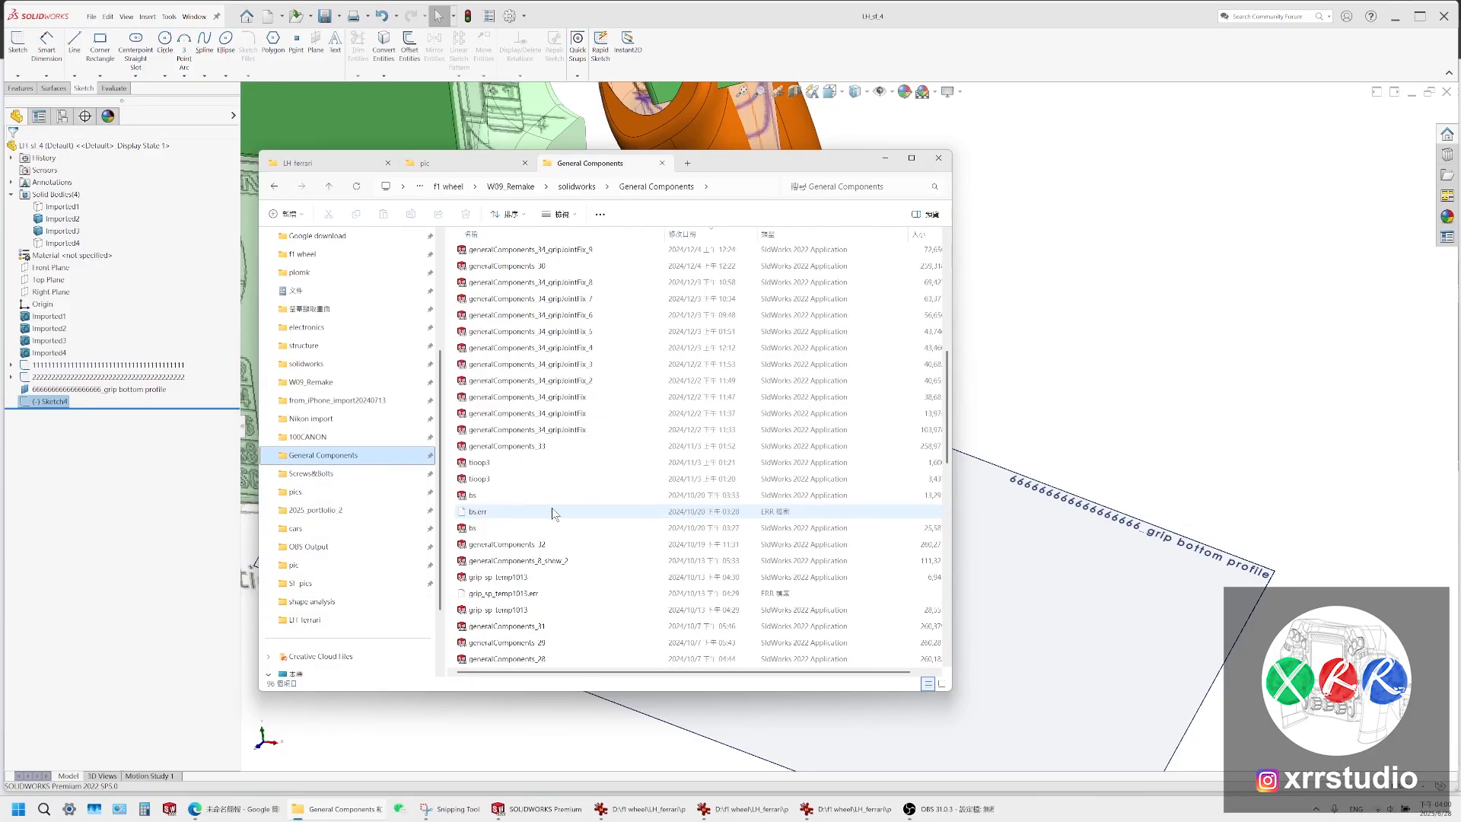
scroll(553, 514, up, 3)
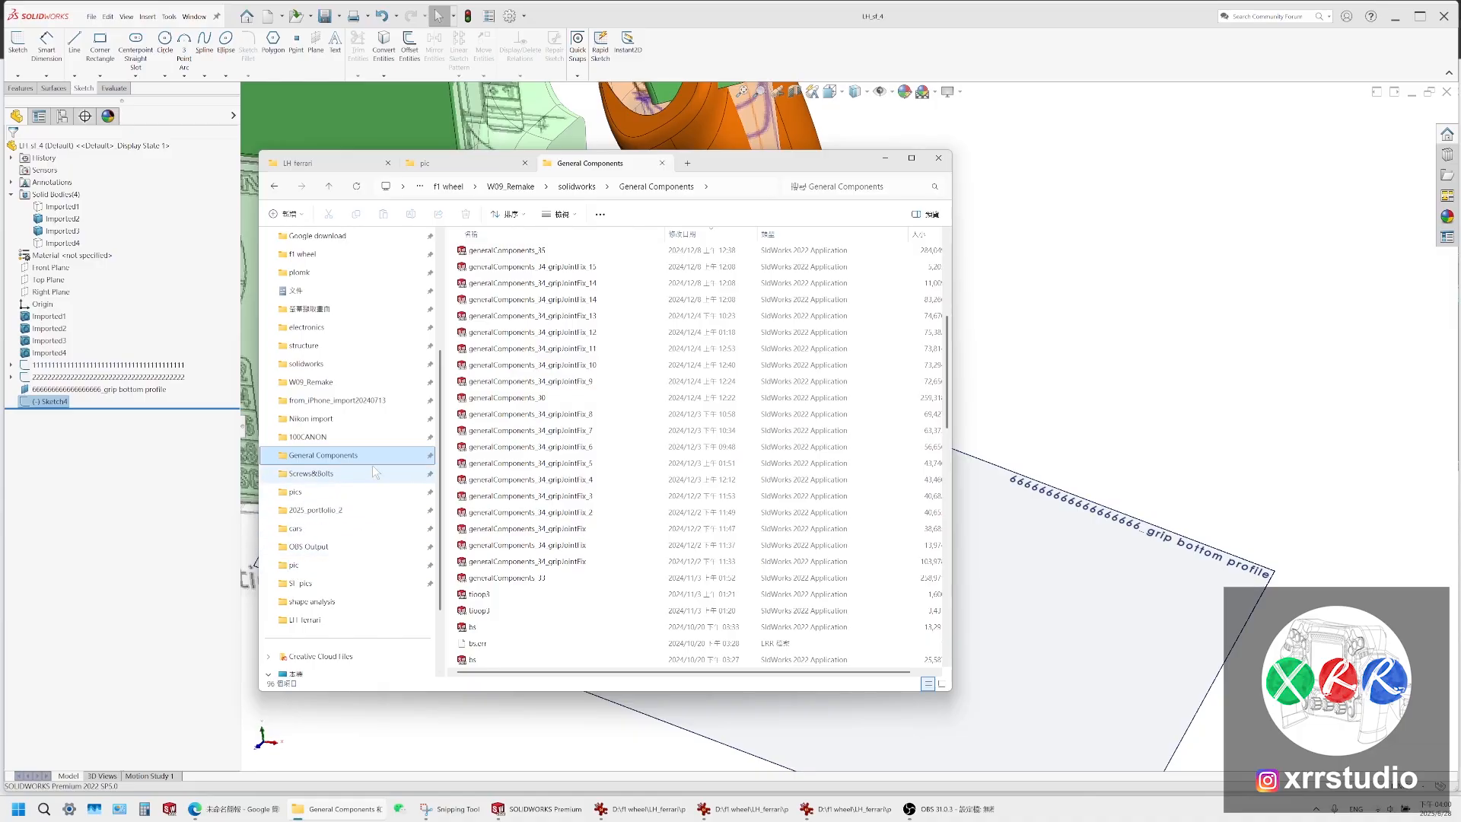
Look through the part versions in the ferrari_Remake solidworks folder, and return to SOLIDWORKS without opening one
click(593, 194)
click(529, 186)
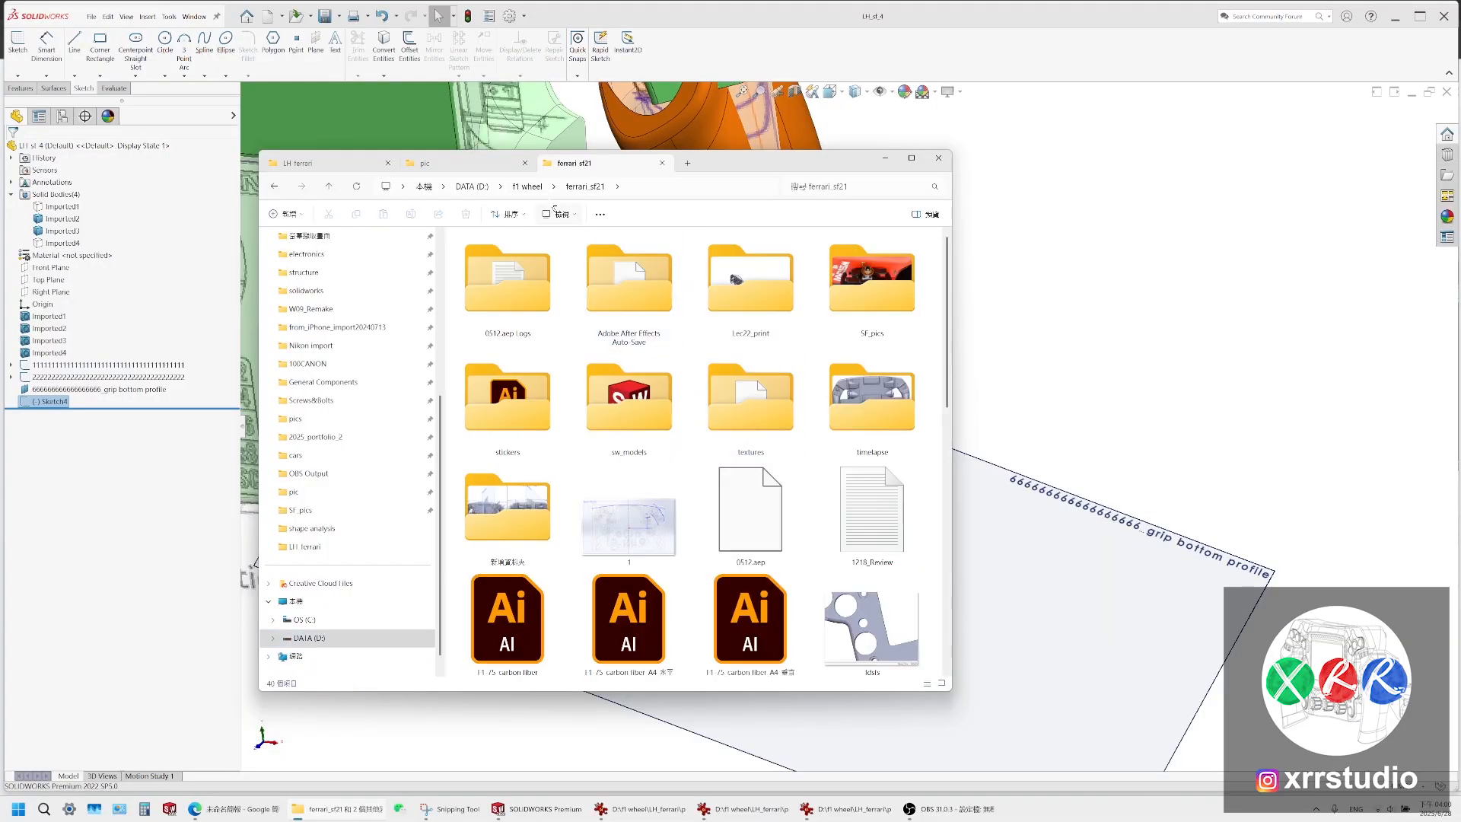
click(530, 188)
double_click(715, 262)
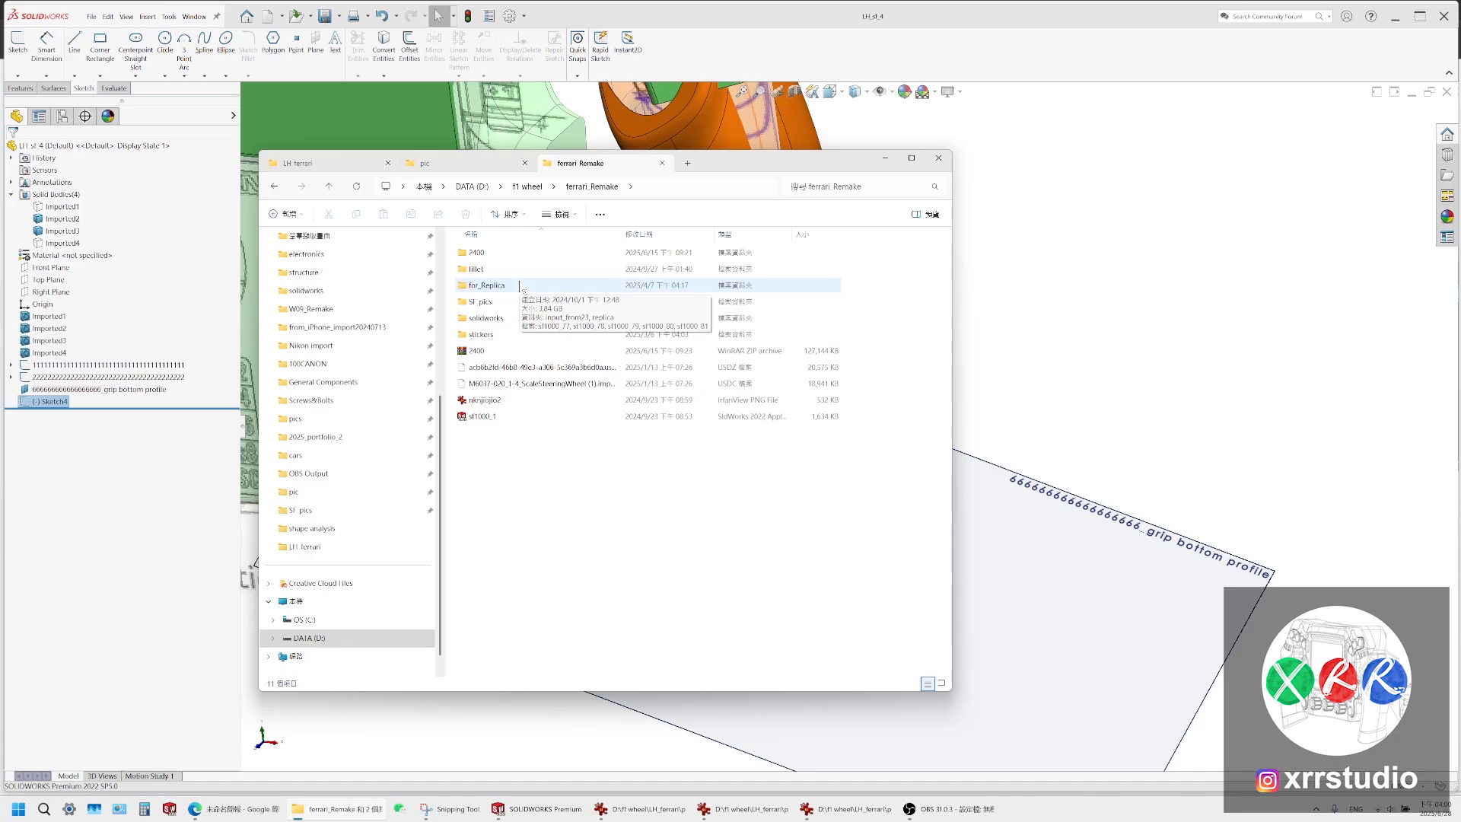
double_click(523, 318)
scroll(603, 464, down, 10)
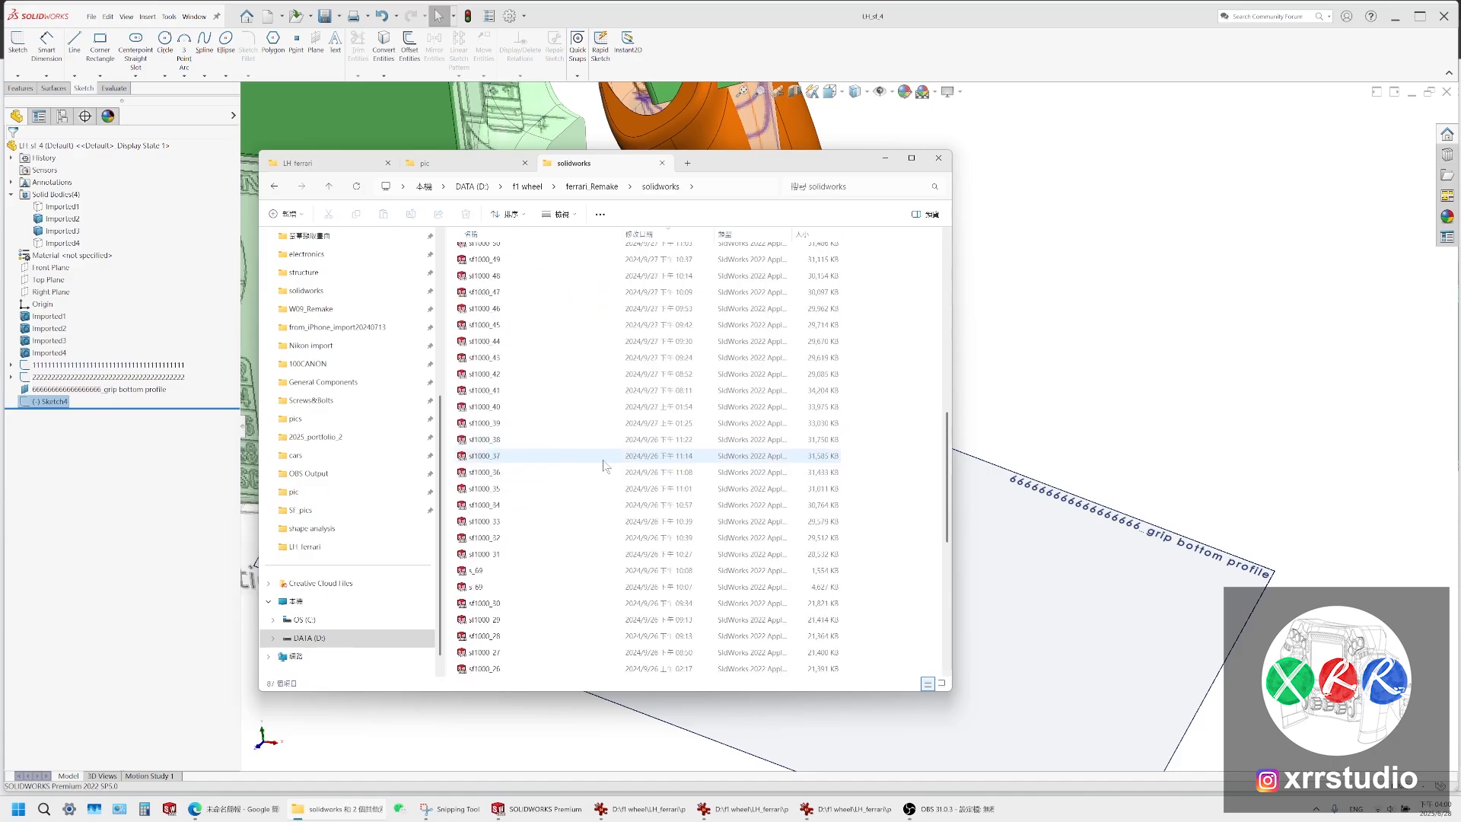
scroll(715, 521, up, 9)
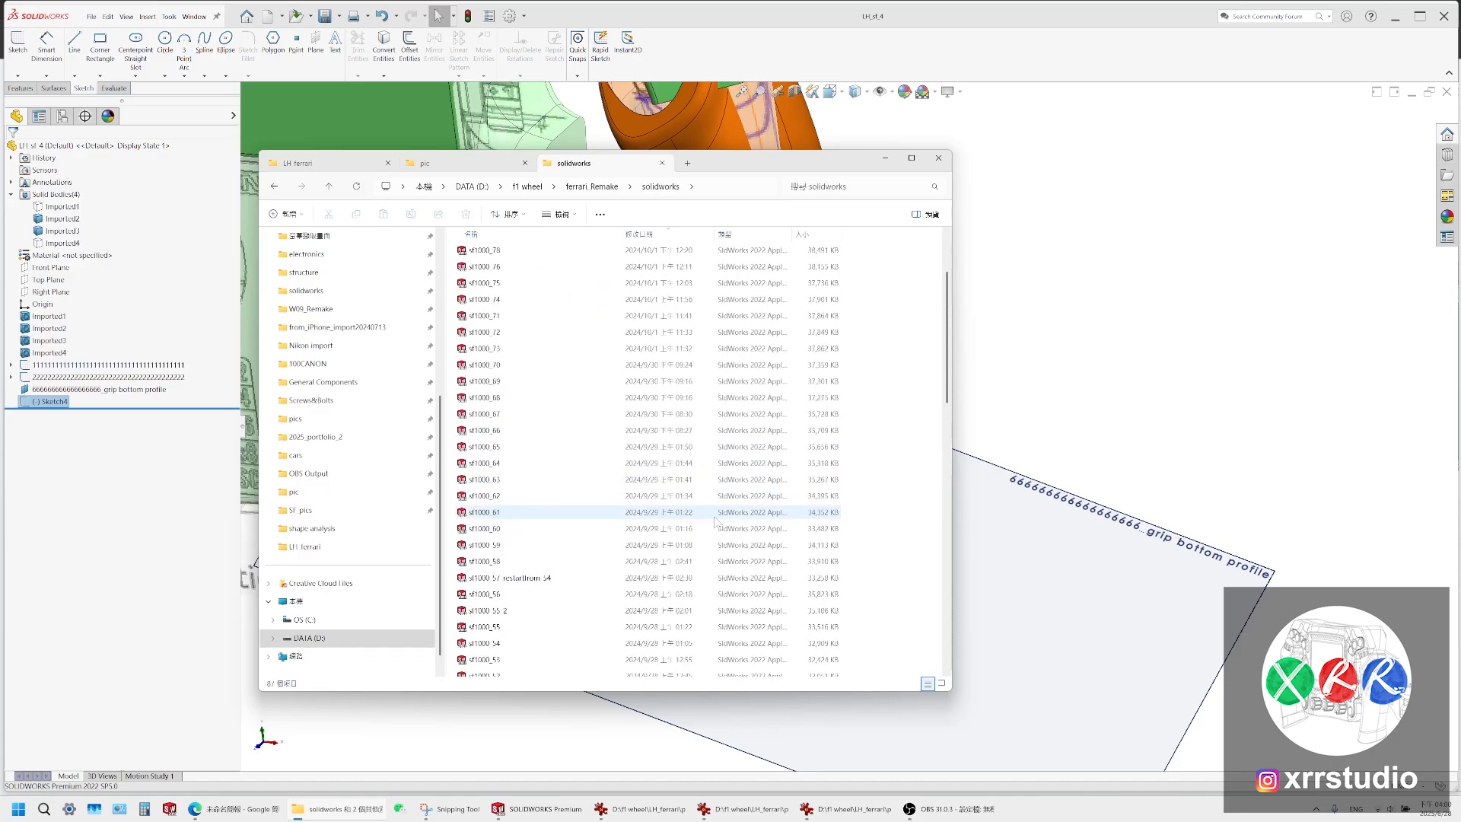
scroll(715, 521, up, 1)
click(1028, 431)
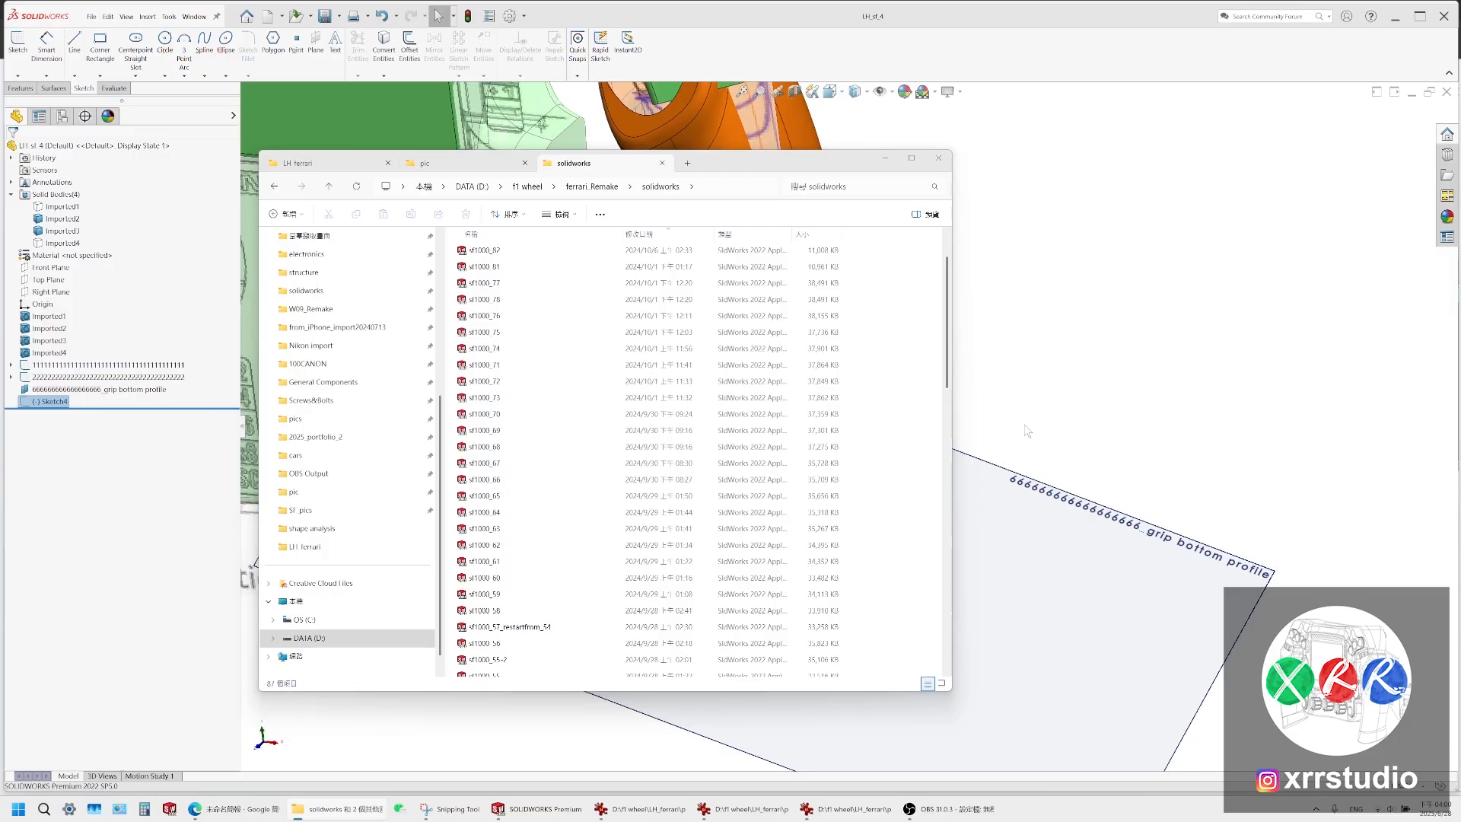
Switch to Snipping Tool, outline the grip's end in the photo with a four-sided blue pen frame, and return to SOLIDWORKS
scroll(841, 533, up, 2)
scroll(841, 535, down, 3)
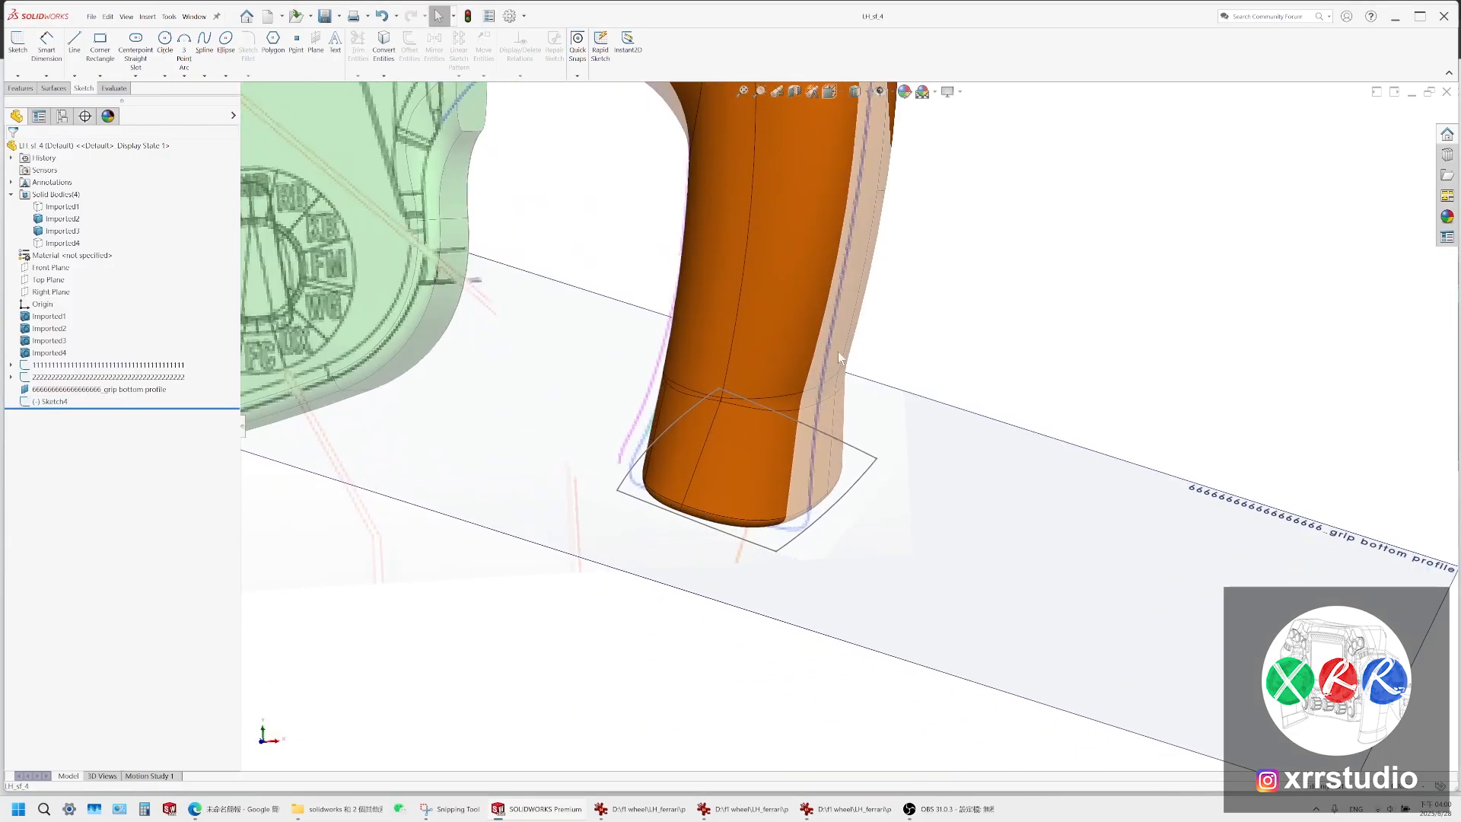
middle_drag(769, 450, 737, 584)
scroll(737, 585, down, 2)
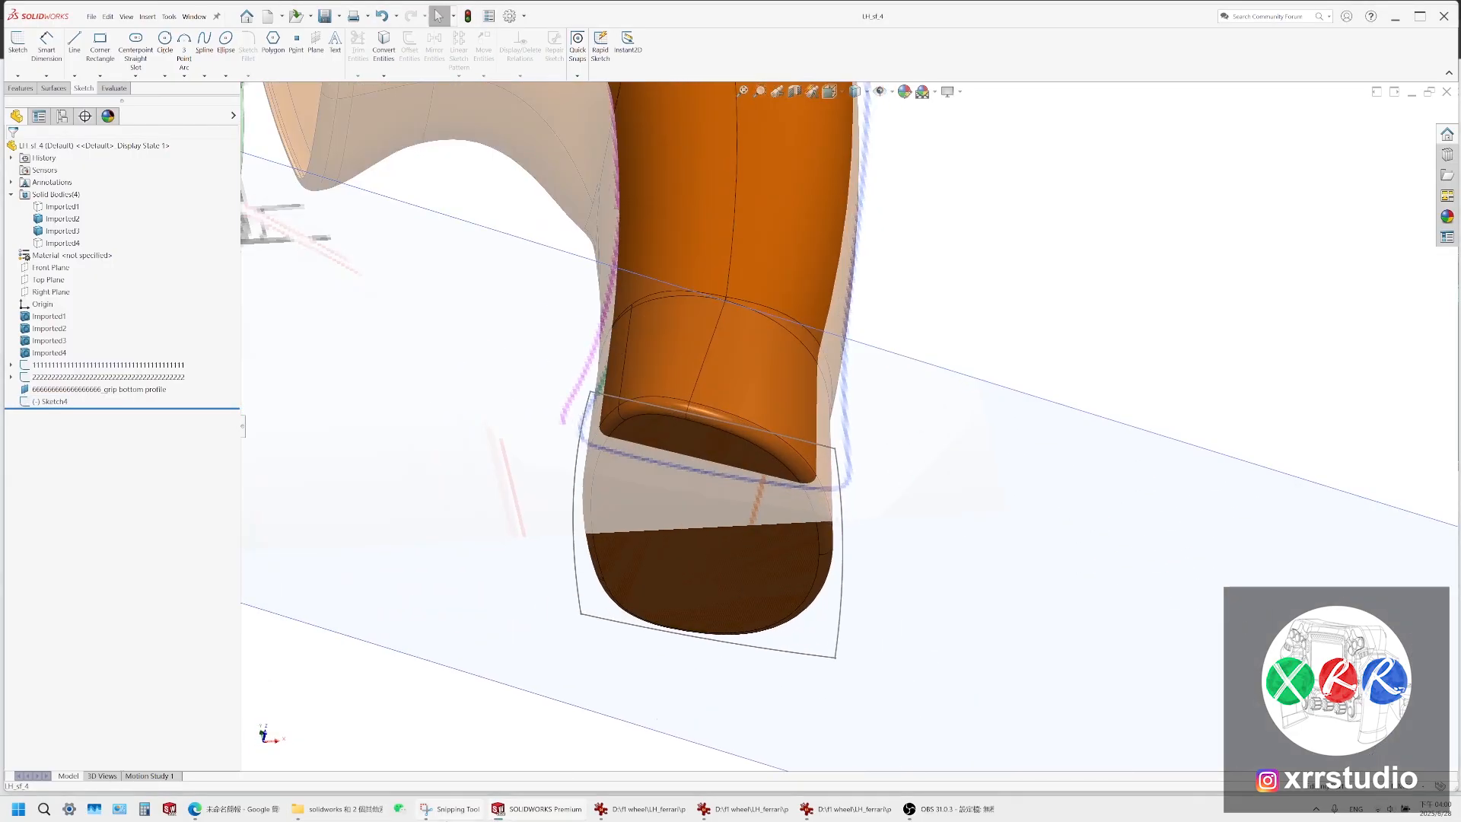
click(450, 809)
mouse_move(222, 382)
mouse_down()
mouse_move(286, 387)
mouse_move(288, 511)
mouse_move(224, 523)
mouse_up()
mouse_move(222, 383)
mouse_down()
mouse_move(286, 384)
mouse_move(286, 492)
mouse_up()
drag(212, 523, 231, 363)
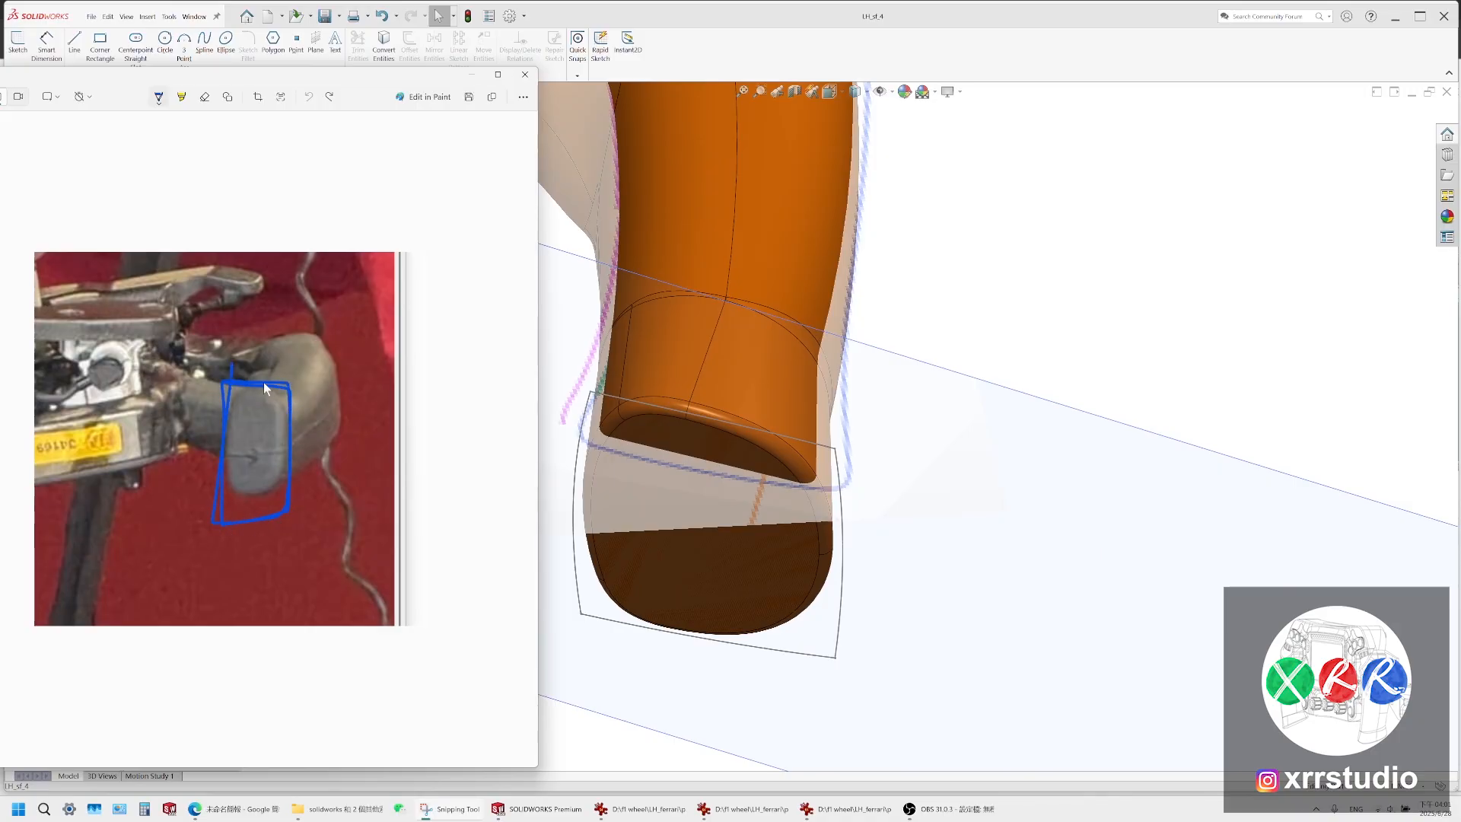
click(803, 15)
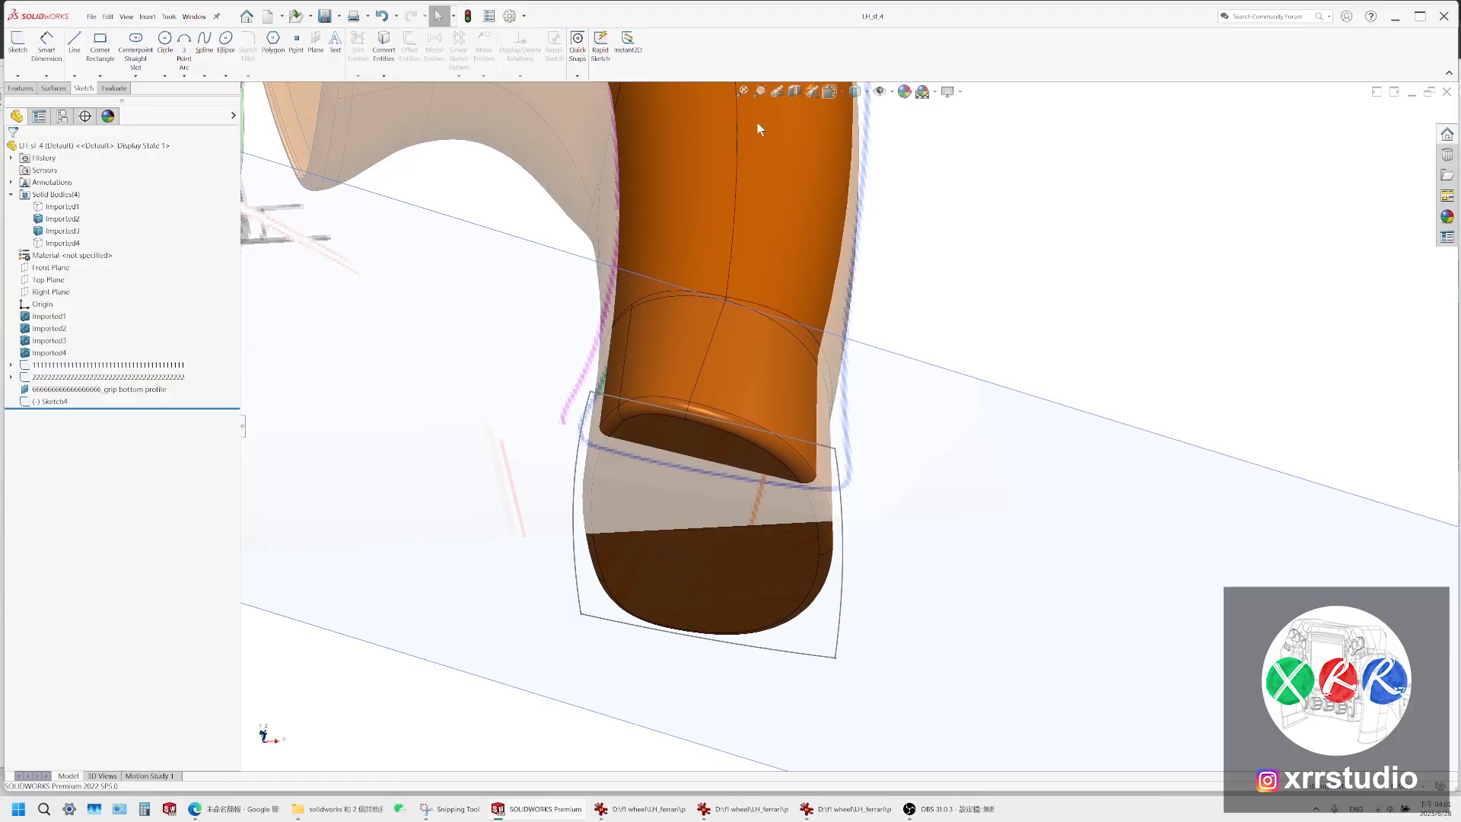
Create a planar surface bounded by the trimmed four-sided profile sketch at the grip's lower end
click(114, 88)
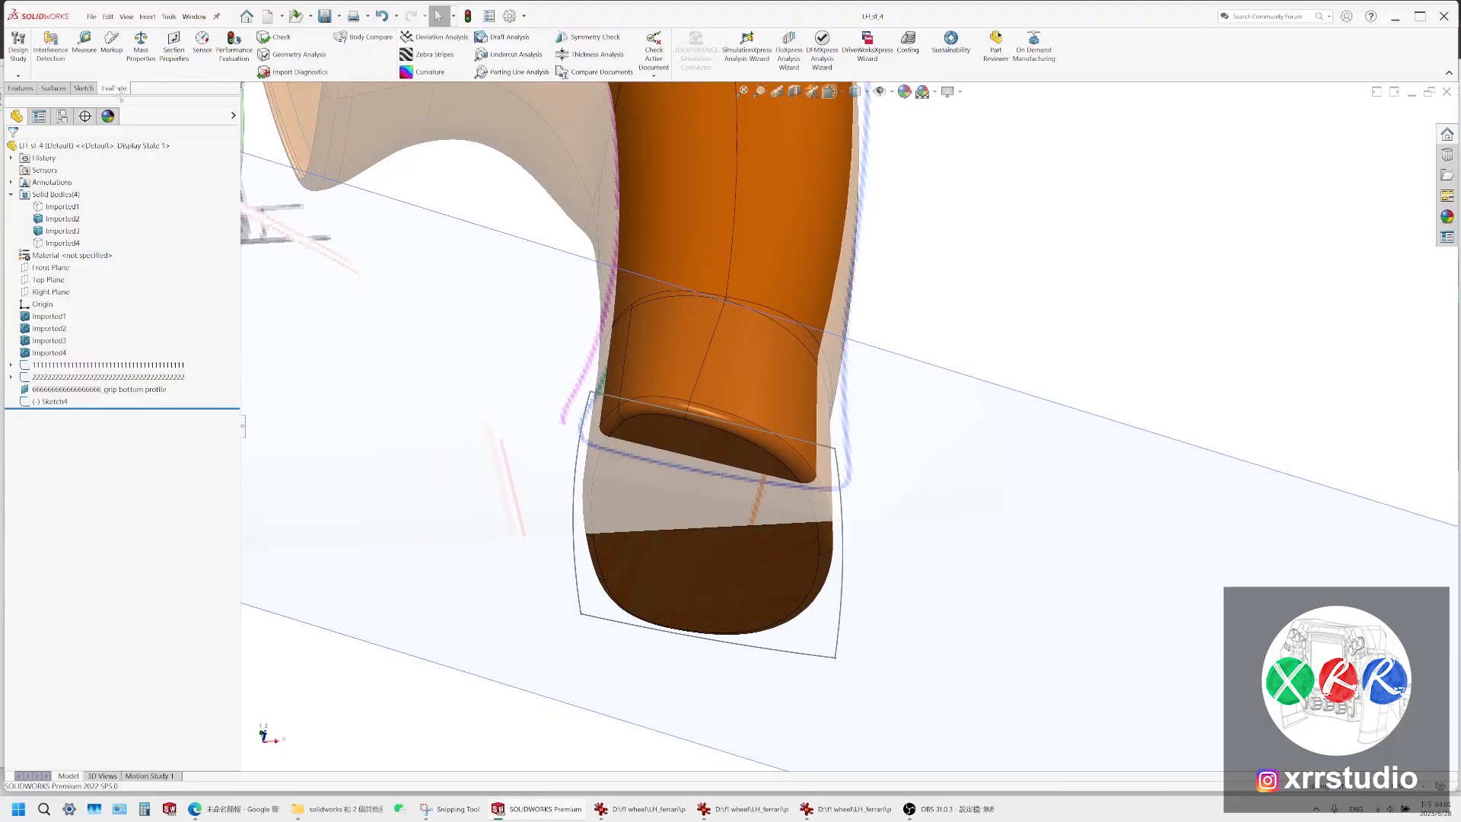
click(54, 89)
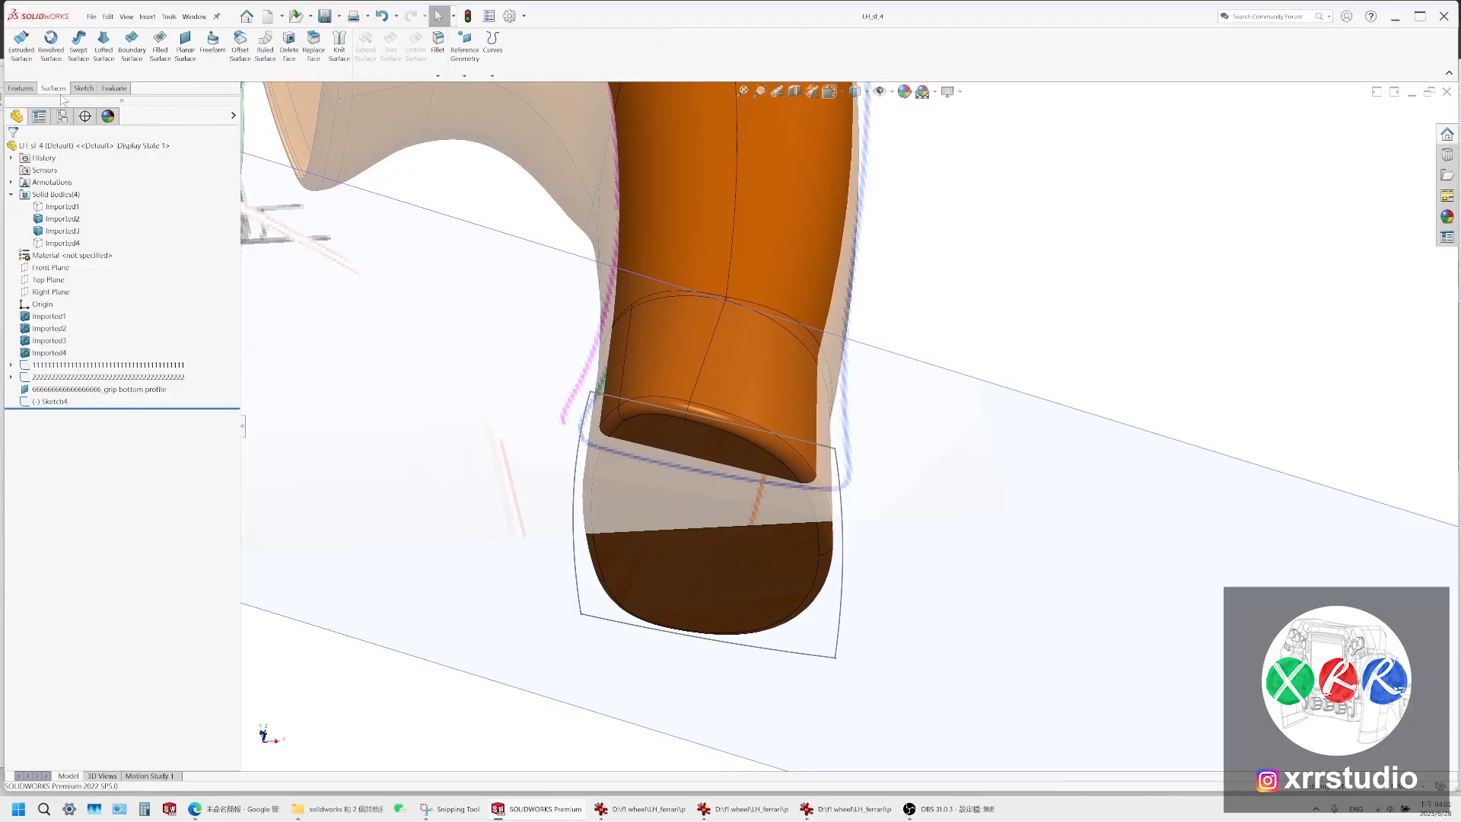
click(186, 44)
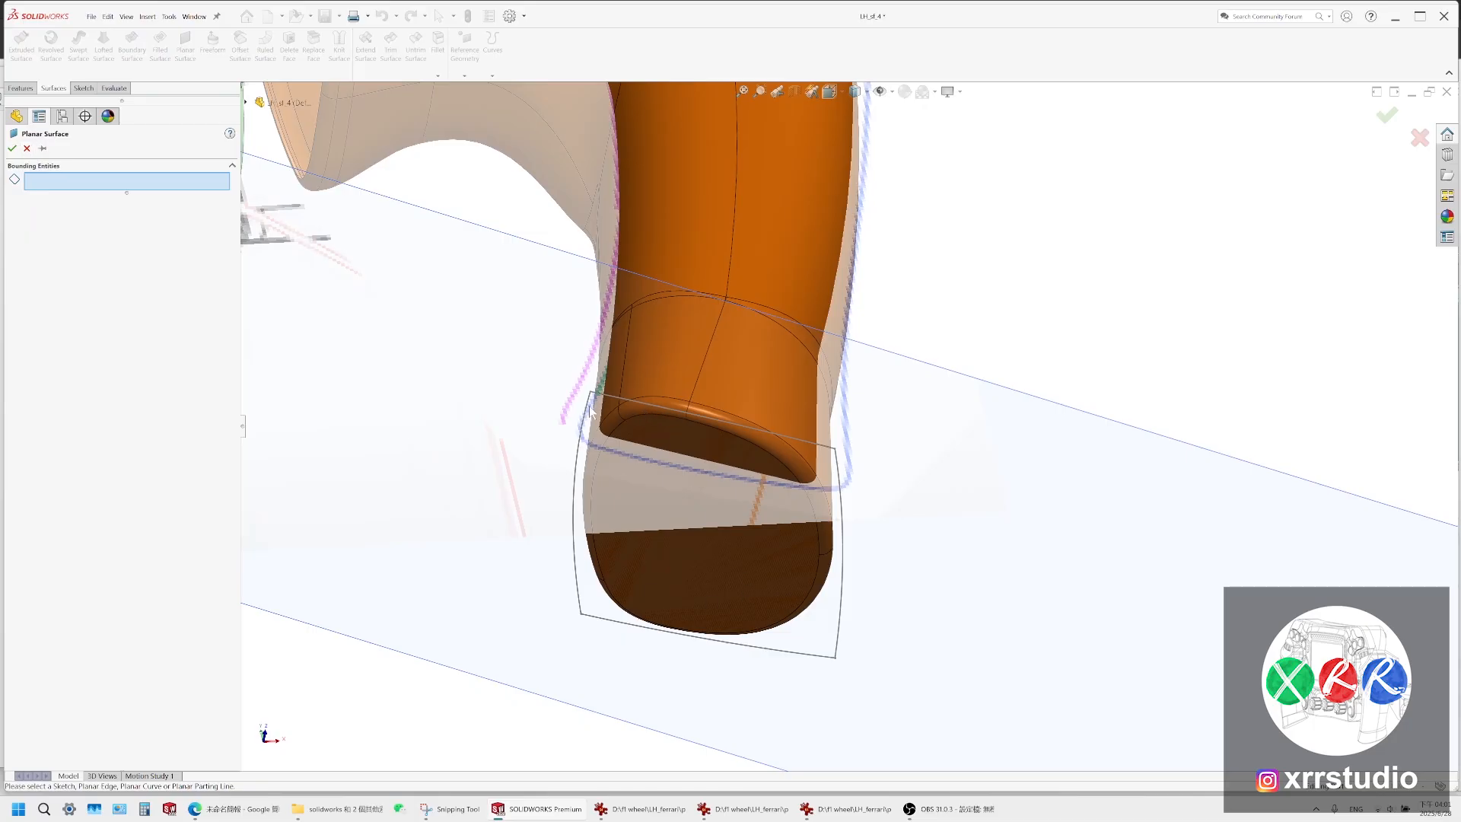
middle_drag(593, 413, 562, 435)
click(552, 429)
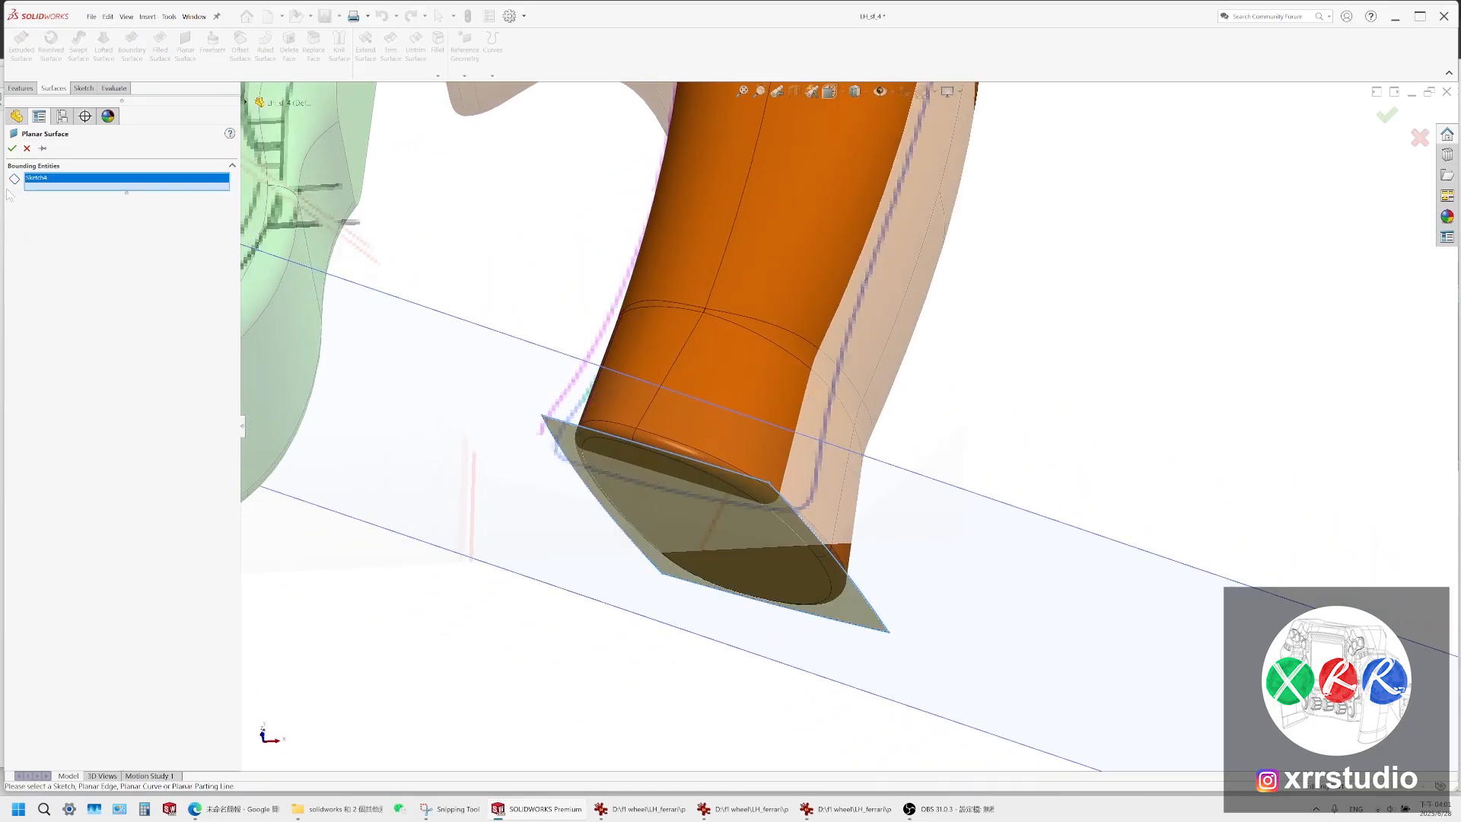
scroll(536, 487, down, 1)
middle_drag(598, 489, 606, 584)
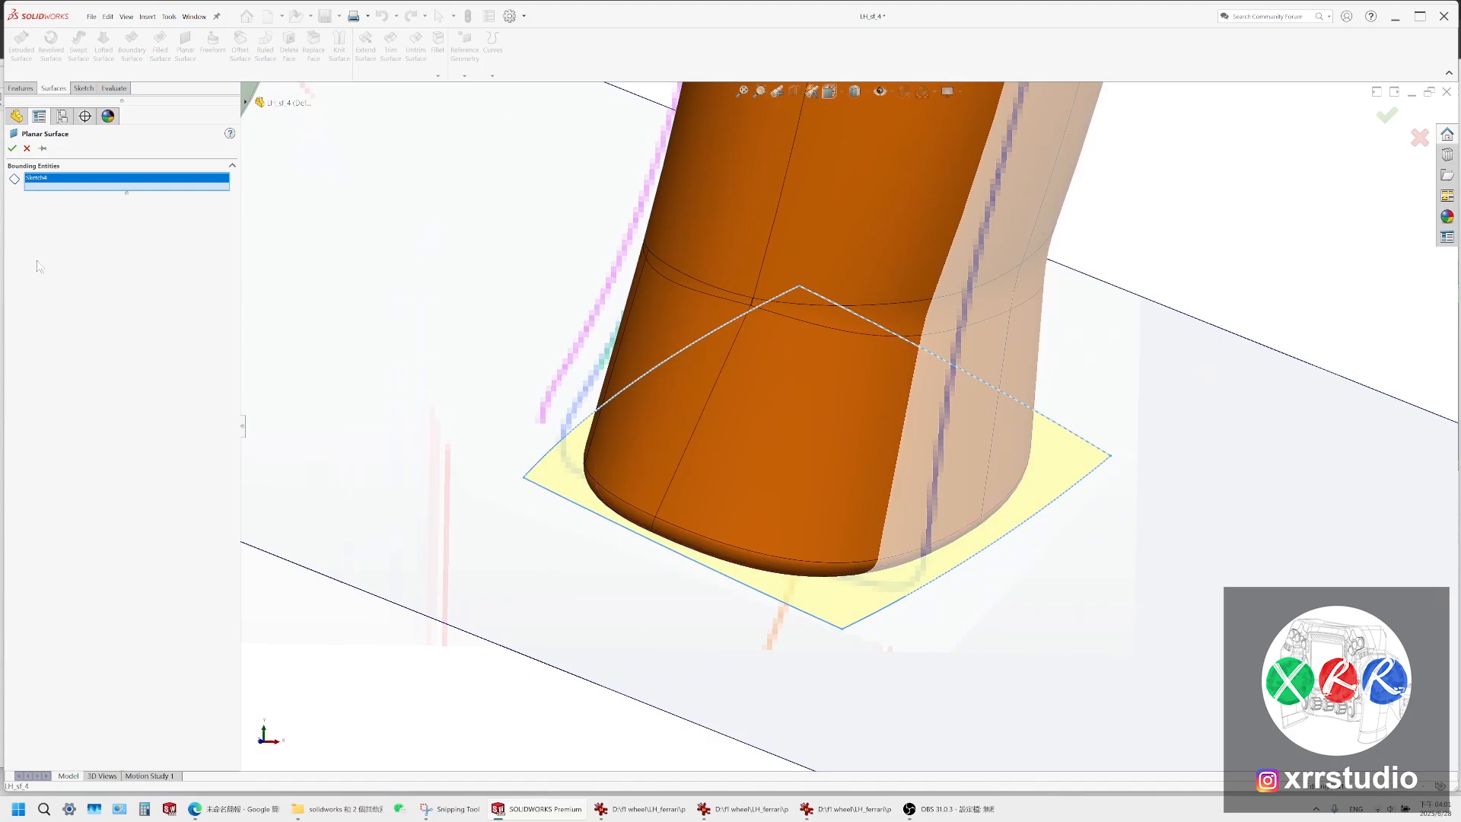
click(12, 149)
Examine the new planar surface against the reference grip's end face from the front and from below
scroll(910, 437, up, 2)
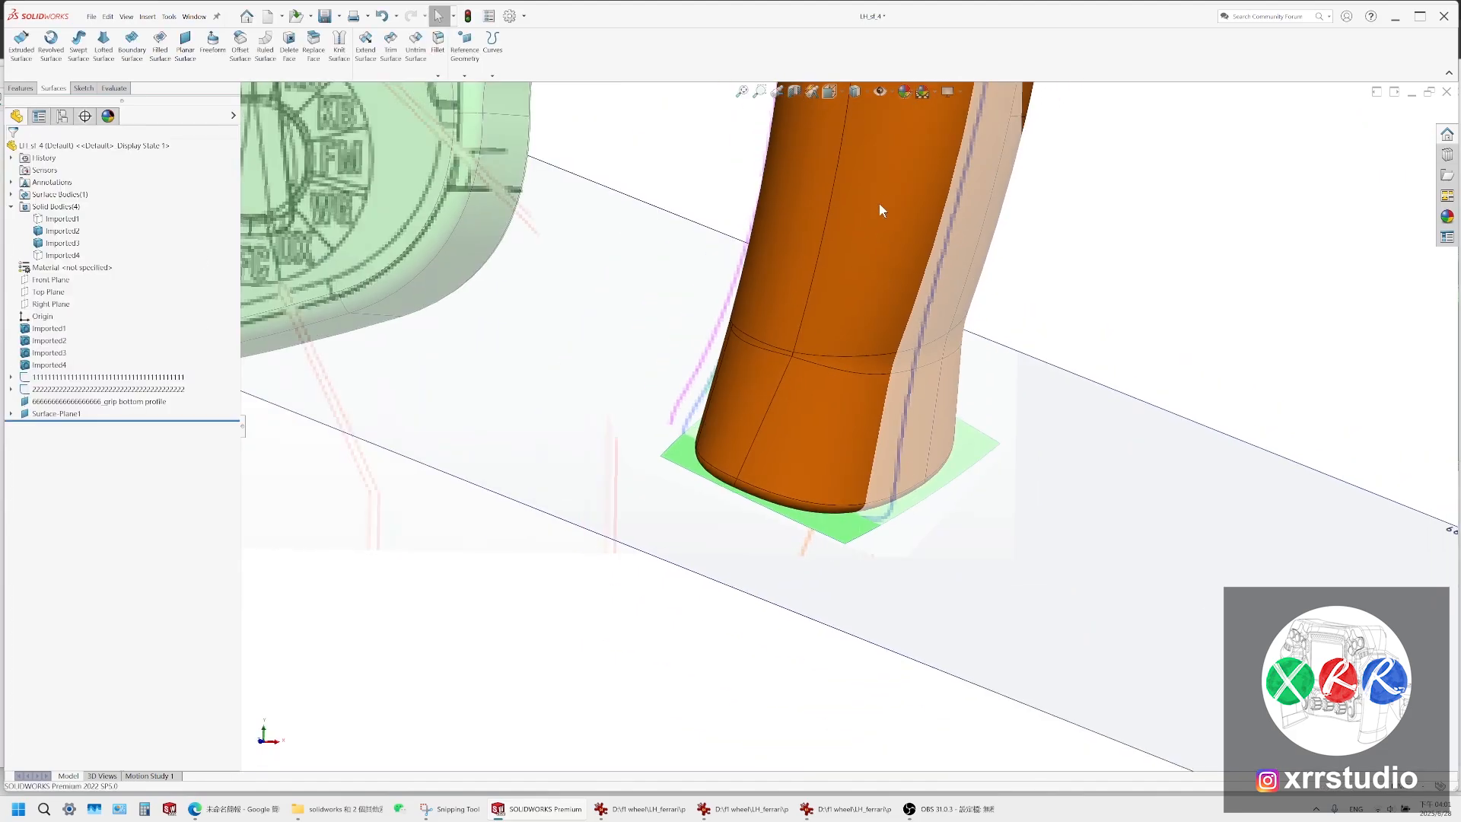
middle_drag(915, 418, 831, 327)
click(831, 327)
middle_drag(783, 387, 824, 344)
scroll(829, 385, down, 4)
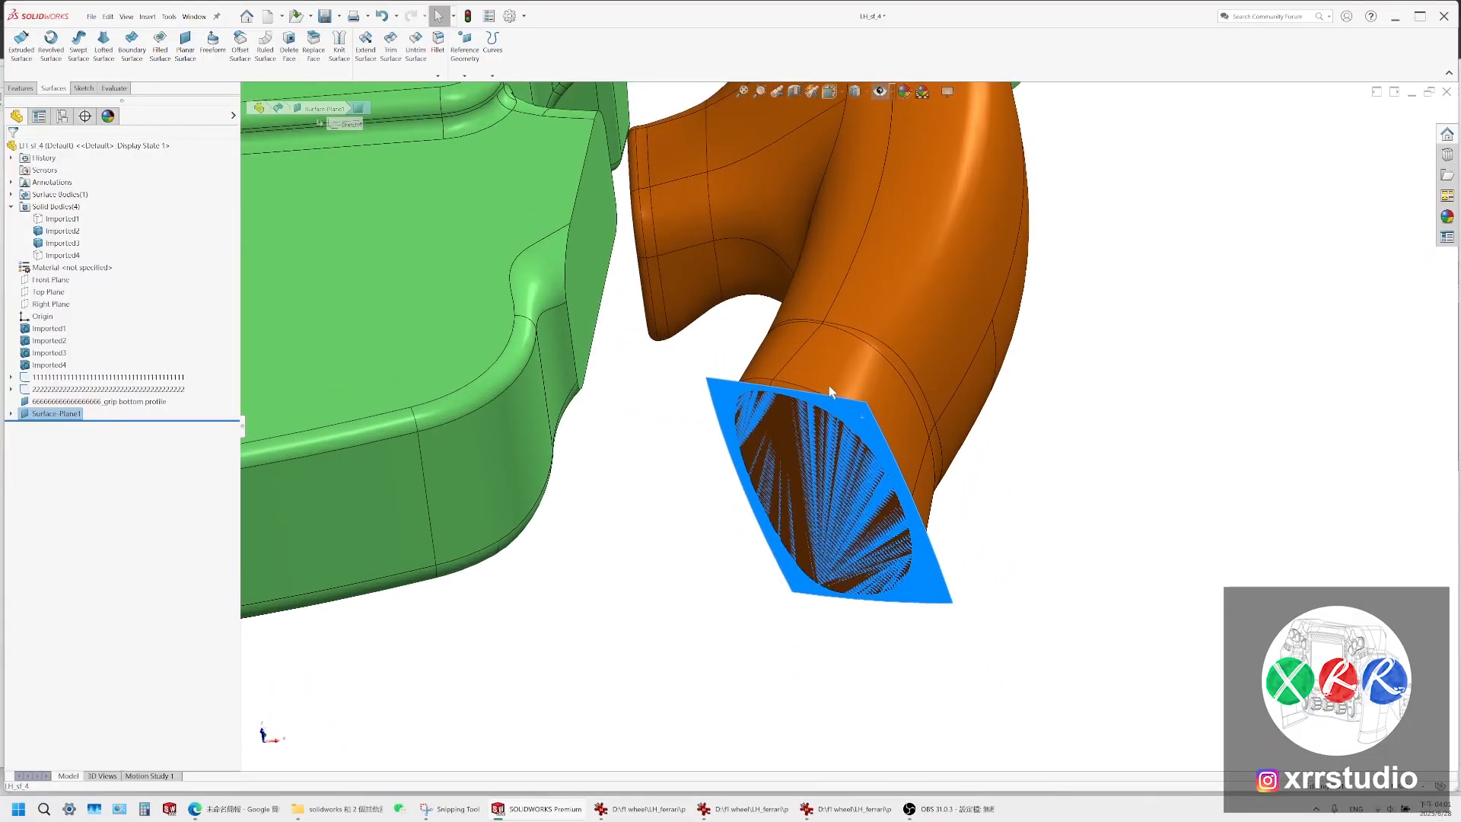
scroll(854, 435, up, 2)
middle_drag(856, 437, 861, 241)
click(977, 490)
scroll(848, 409, down, 3)
scroll(848, 409, down, 1)
scroll(848, 408, up, 1)
scroll(848, 409, up, 4)
Compare the planar surface with the reference artwork in front view, and leave the planes, sketches and sketch pictures hidden
click(854, 91)
click(850, 150)
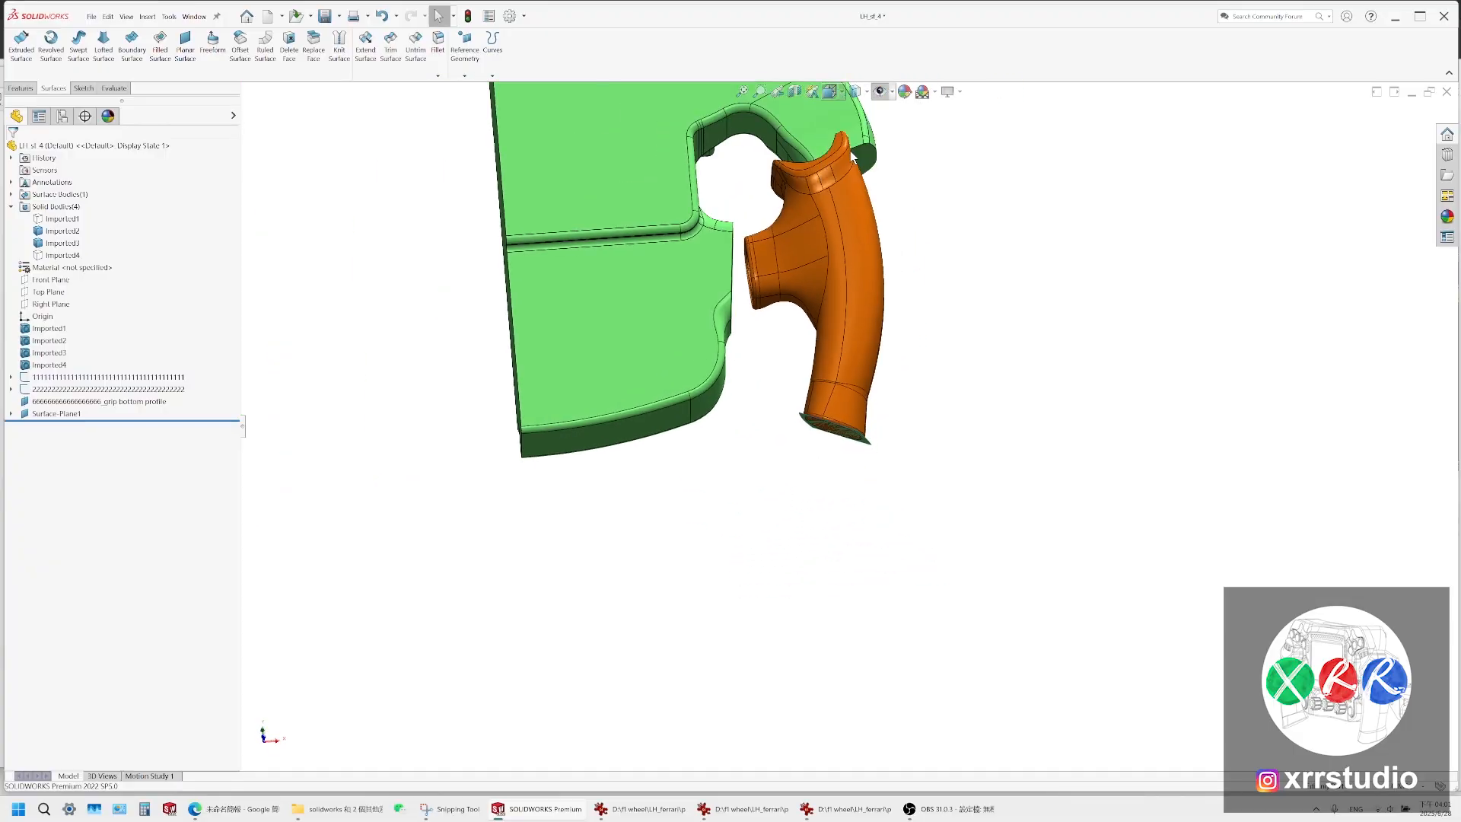
scroll(788, 494, down, 2)
click(857, 92)
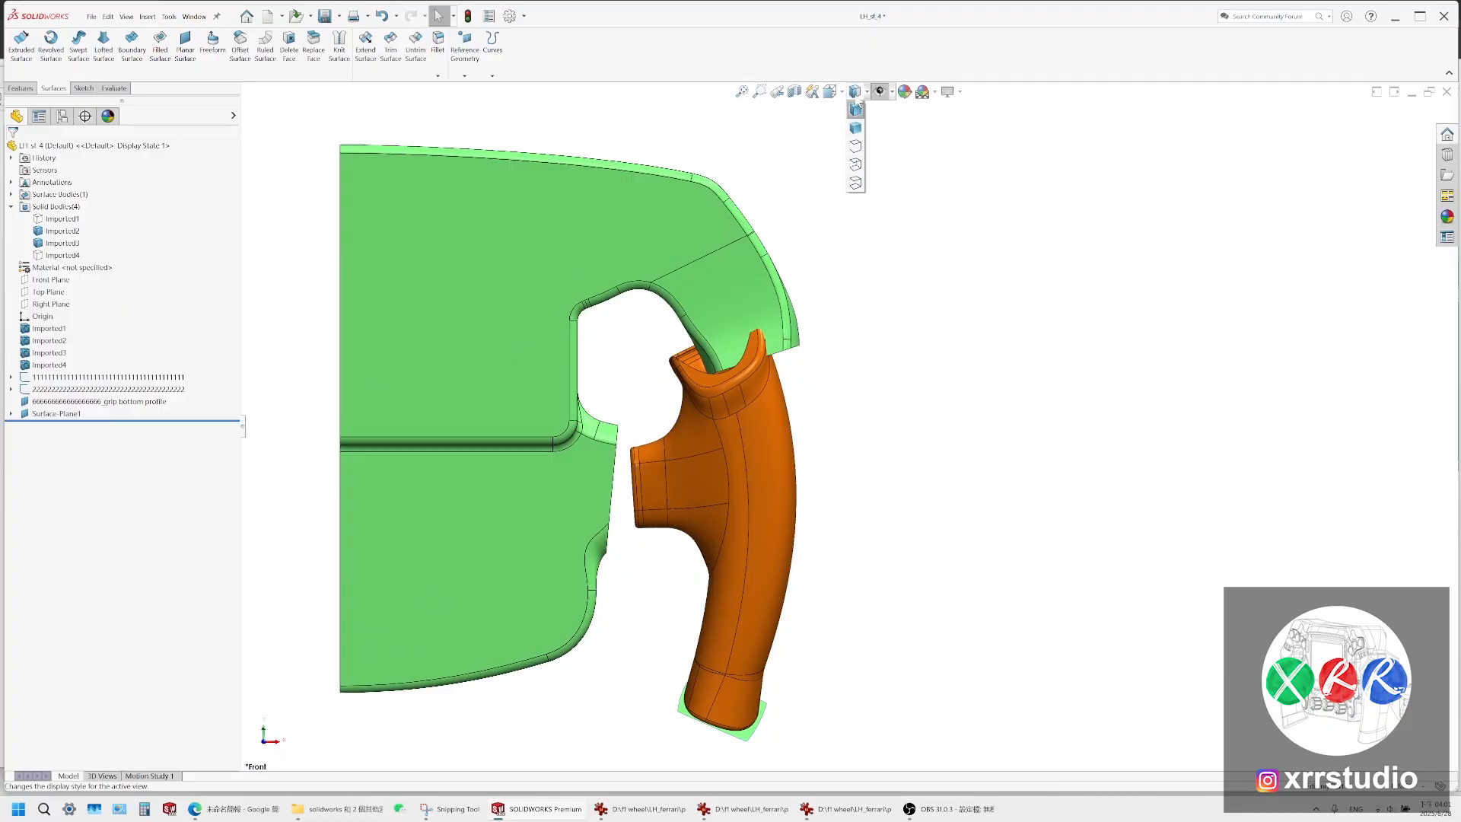
click(880, 92)
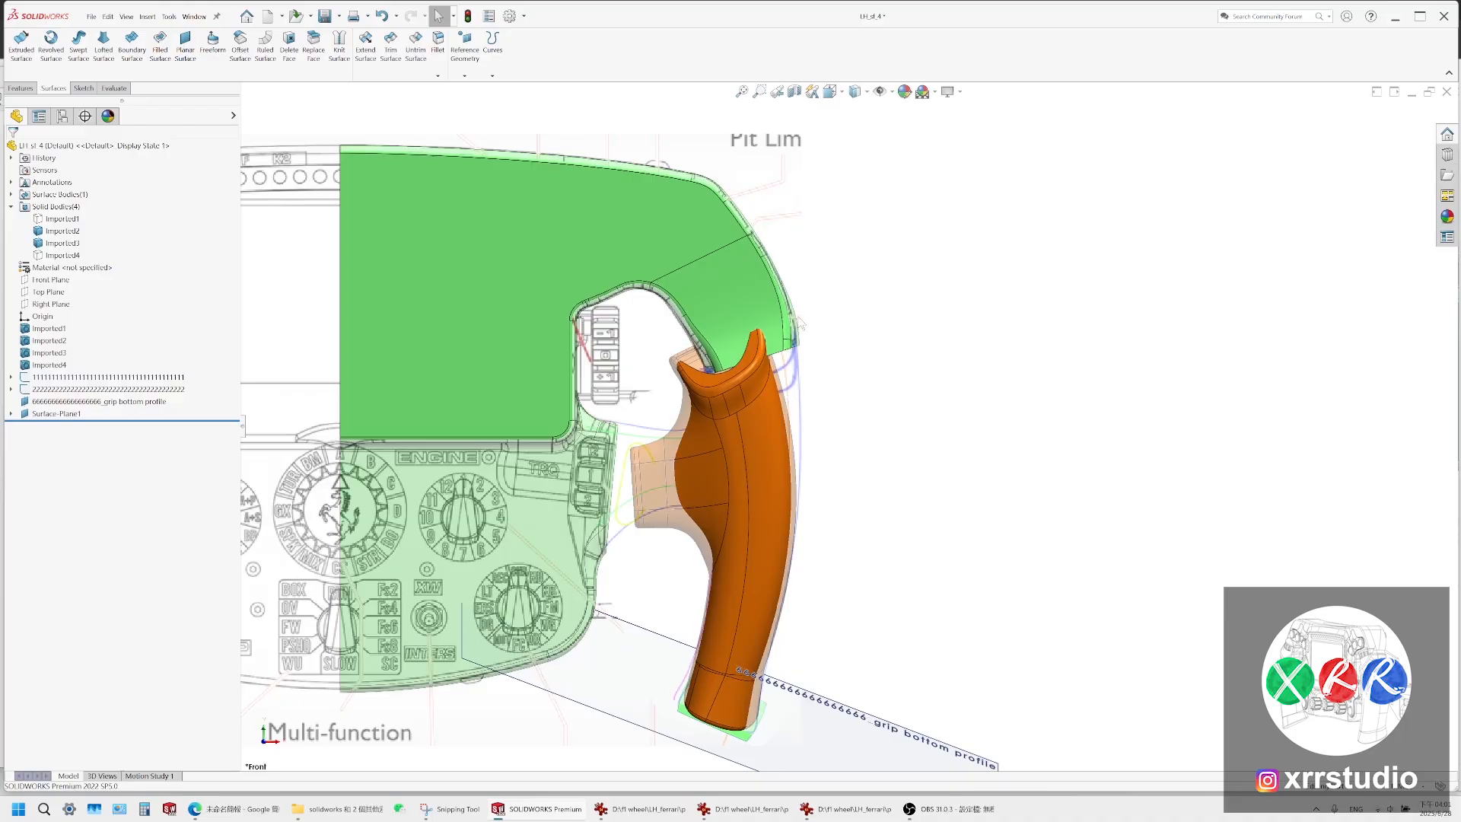
scroll(756, 639, down, 3)
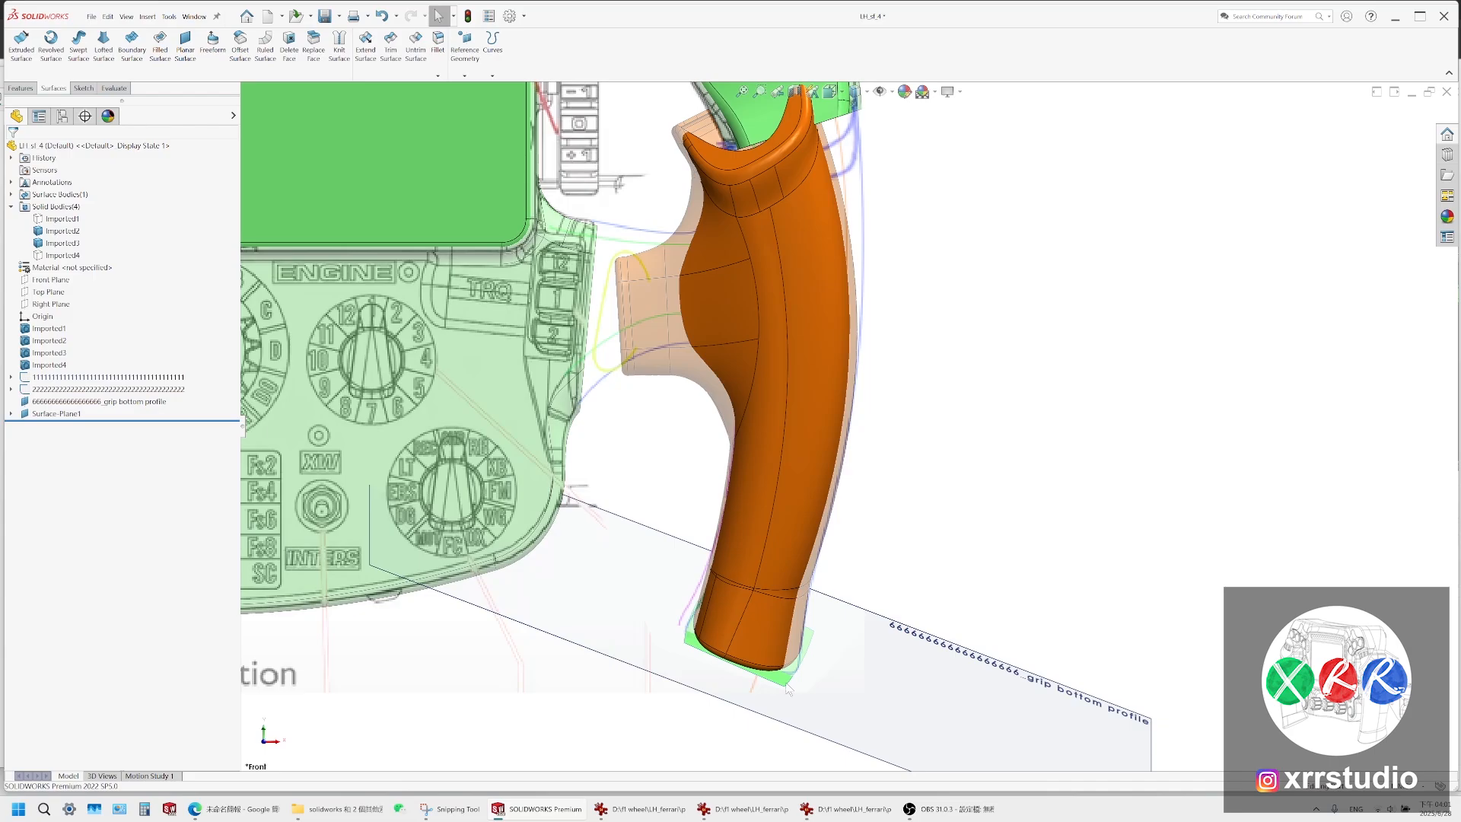
click(879, 92)
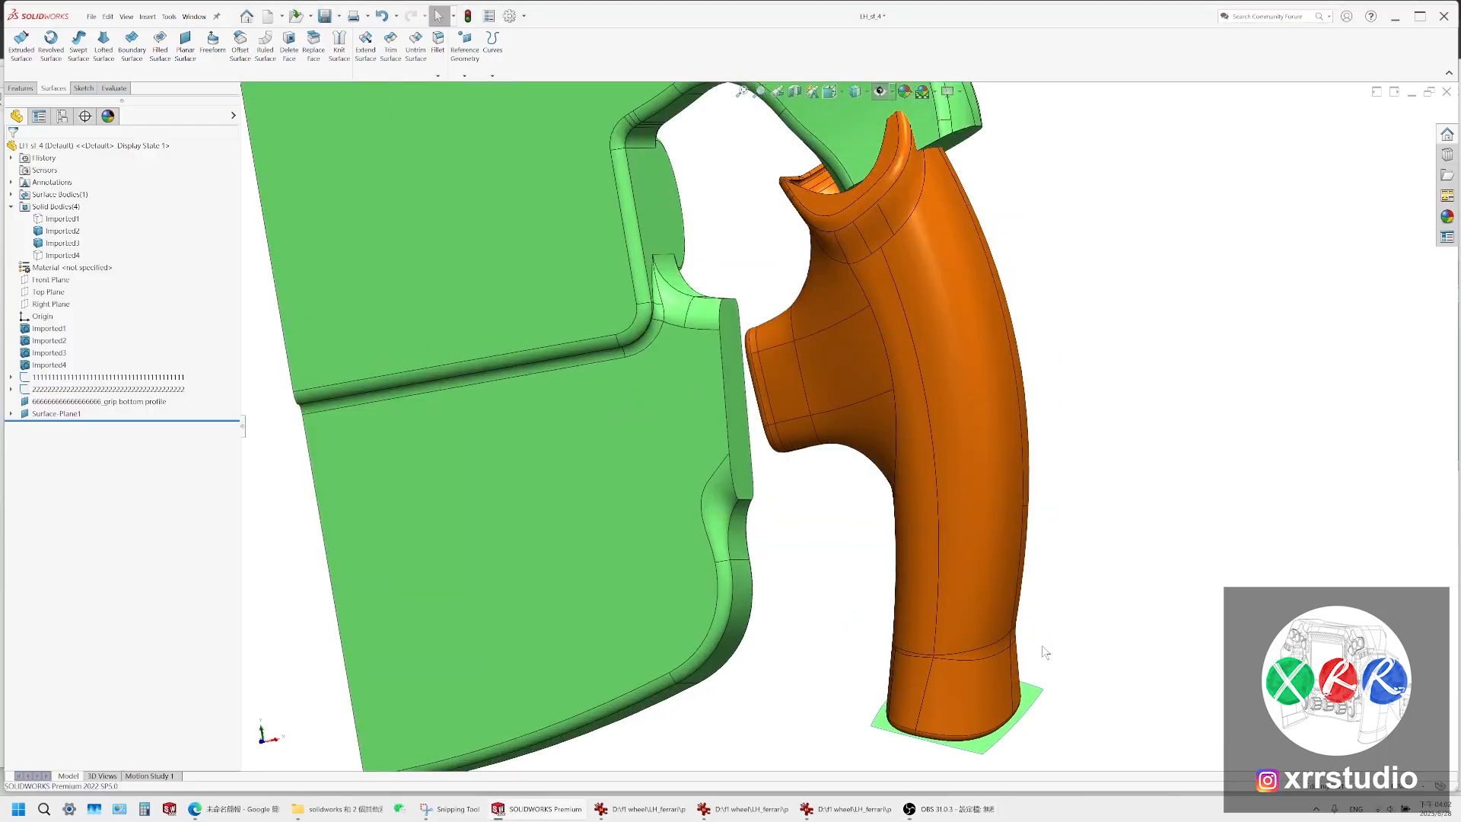
Inspect how the planar surface meets the grip's lower end from the front, the underside and the side
scroll(1045, 652, down, 1)
mouse_move(971, 645)
middle_down()
mouse_move(996, 489)
mouse_move(960, 642)
middle_up()
scroll(961, 642, up, 2)
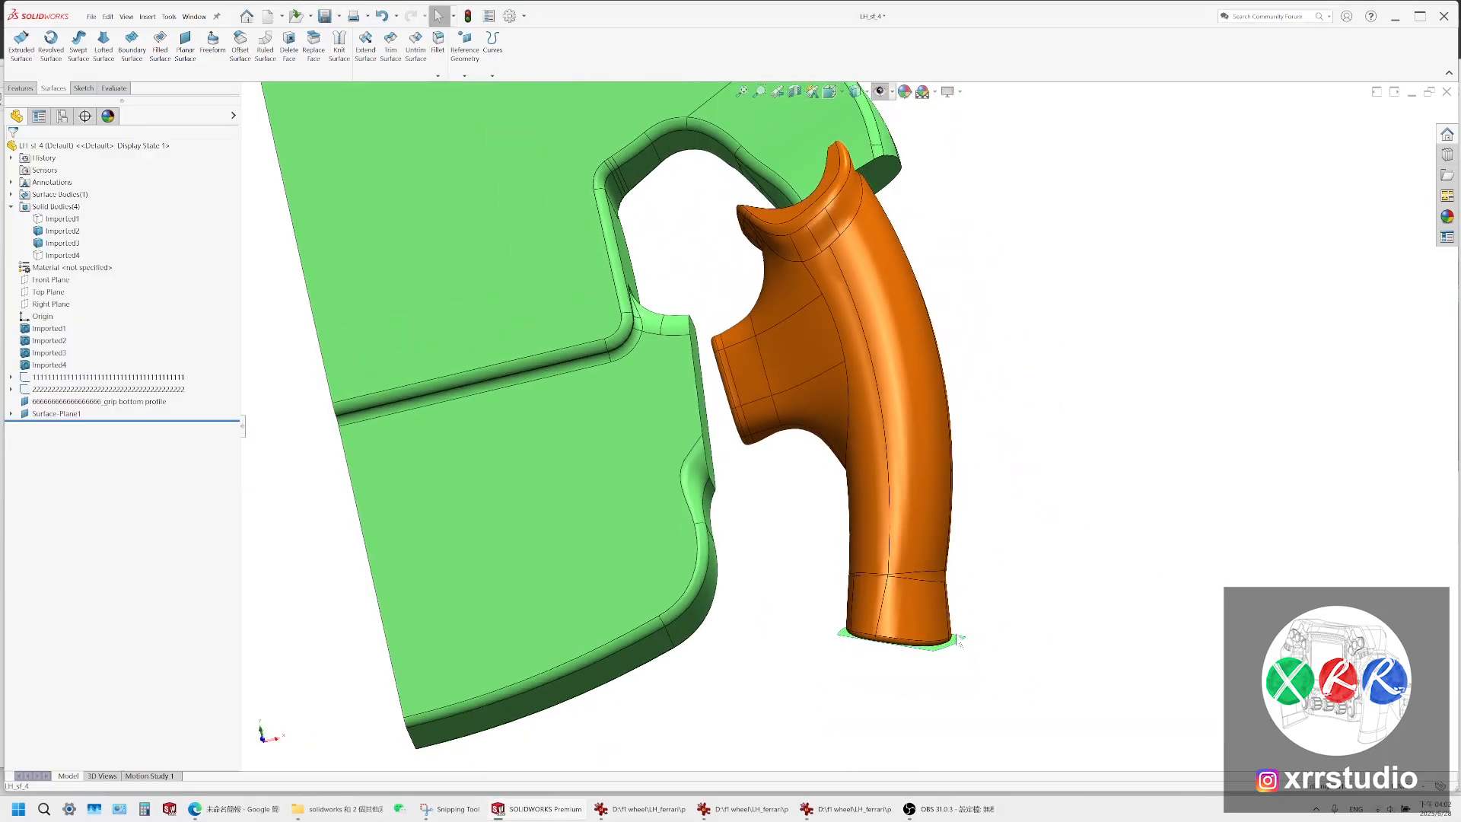
scroll(961, 643, down, 3)
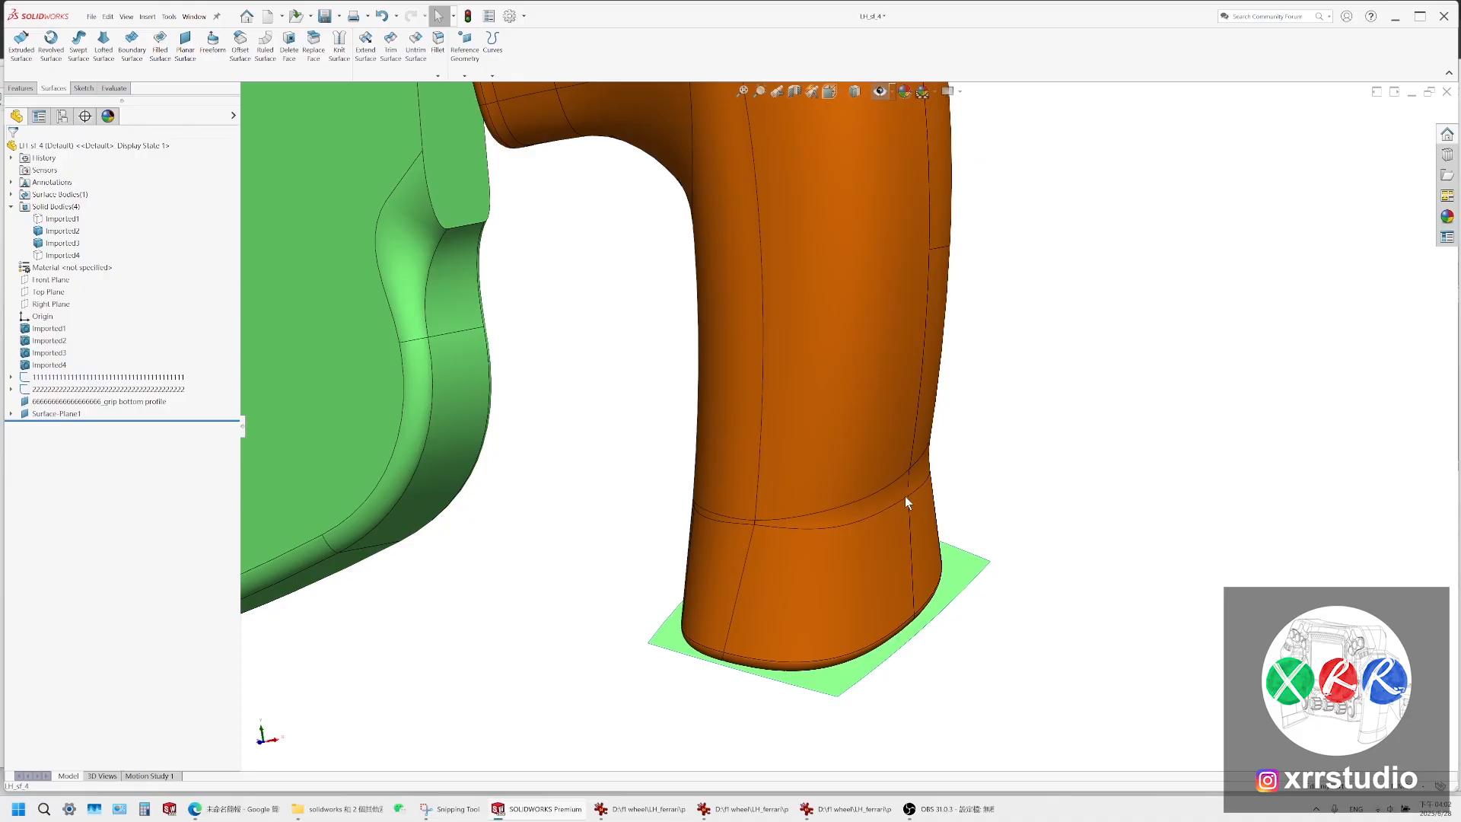
middle_drag(903, 570, 882, 504)
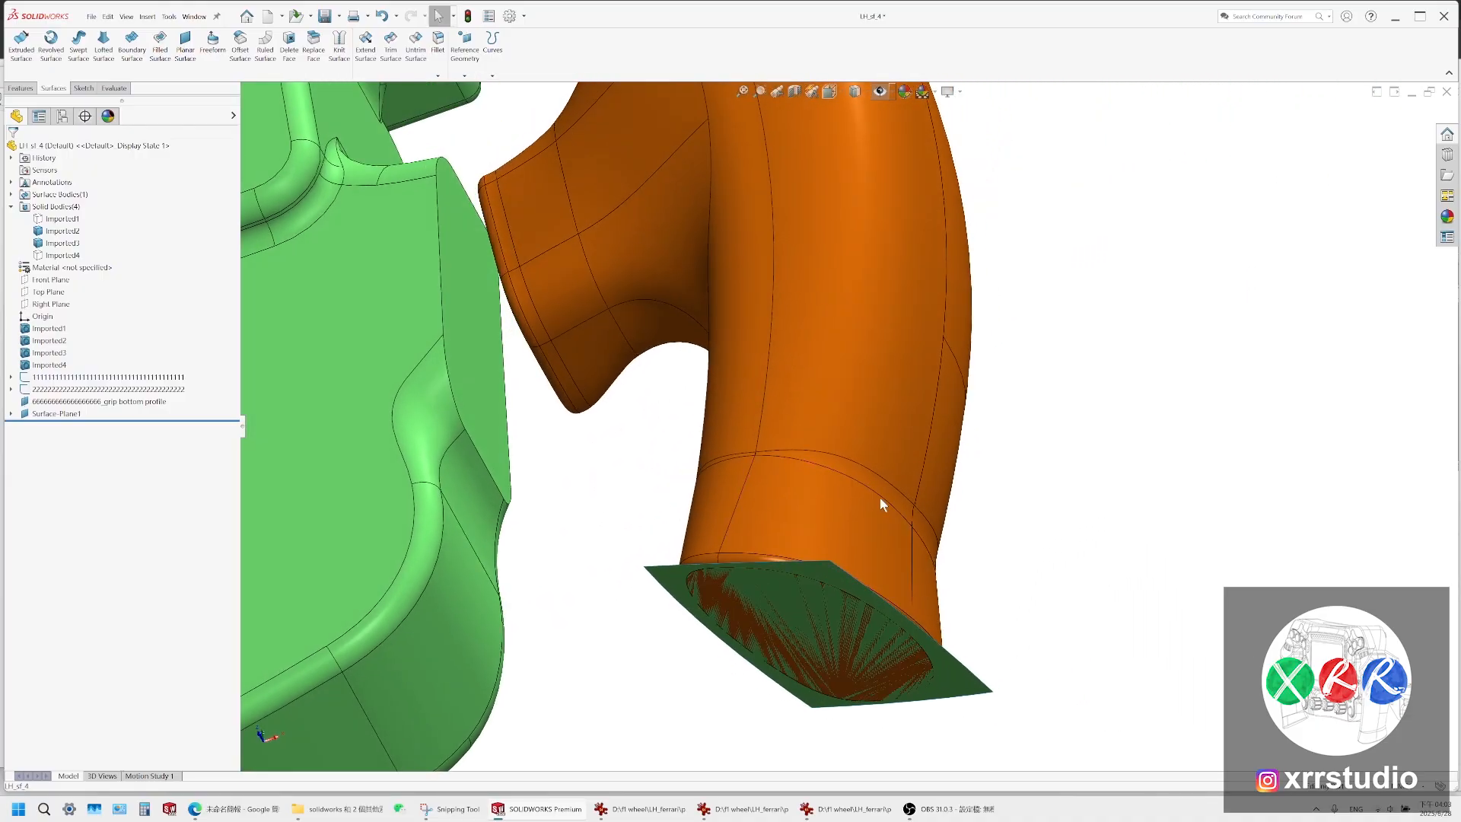
click(815, 572)
middle_drag(815, 572, 676, 502)
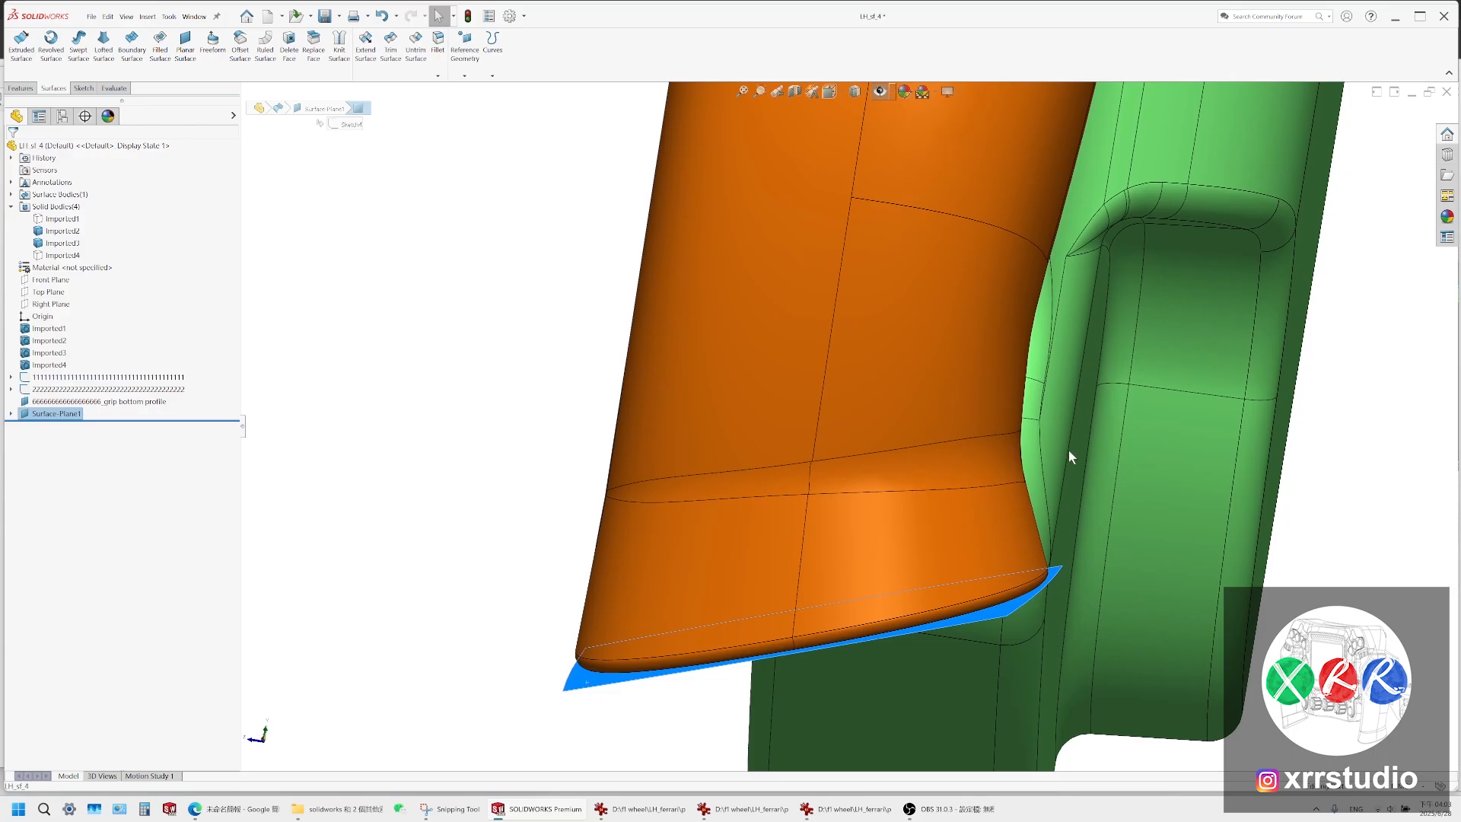
middle_drag(903, 573, 961, 622)
click(1195, 505)
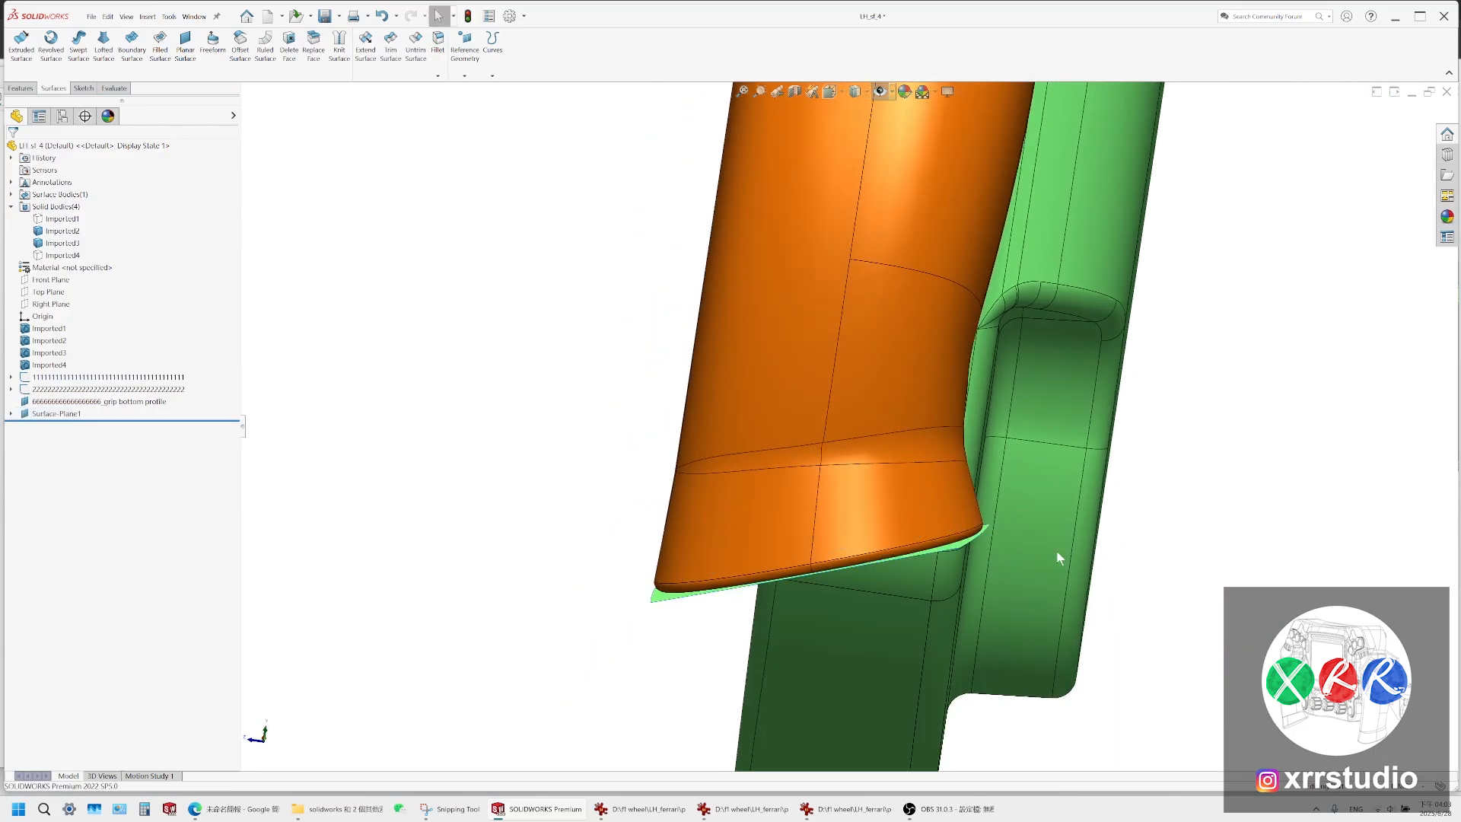
Inspect the planar surface's overhang around the flared grip end, close up and with the whole grip seen from its outer side
middle_drag(1057, 550, 1004, 550)
scroll(1001, 548, up, 3)
scroll(936, 468, down, 3)
middle_drag(906, 447, 951, 508)
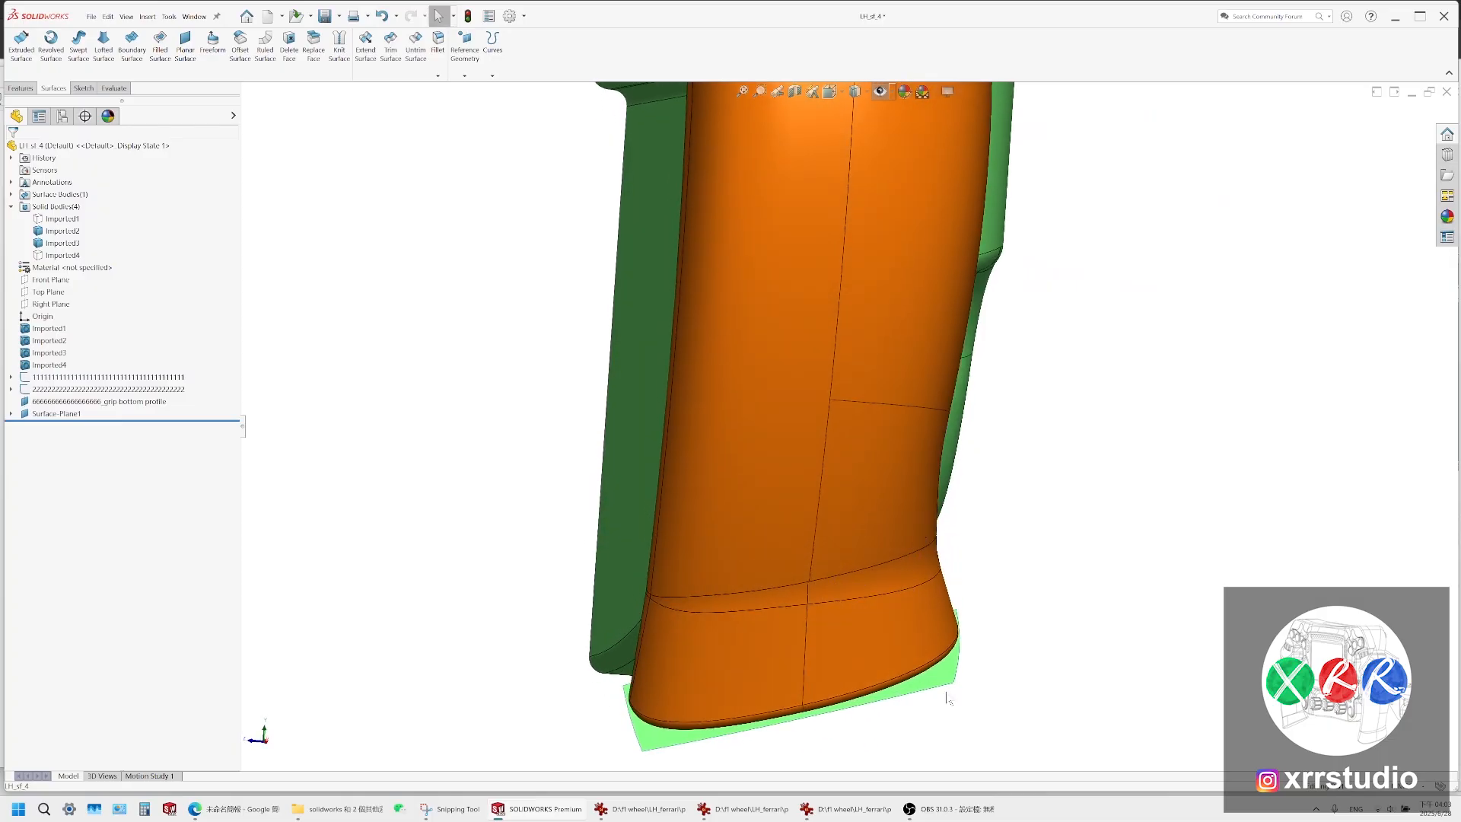
scroll(949, 694, down, 2)
click(936, 644)
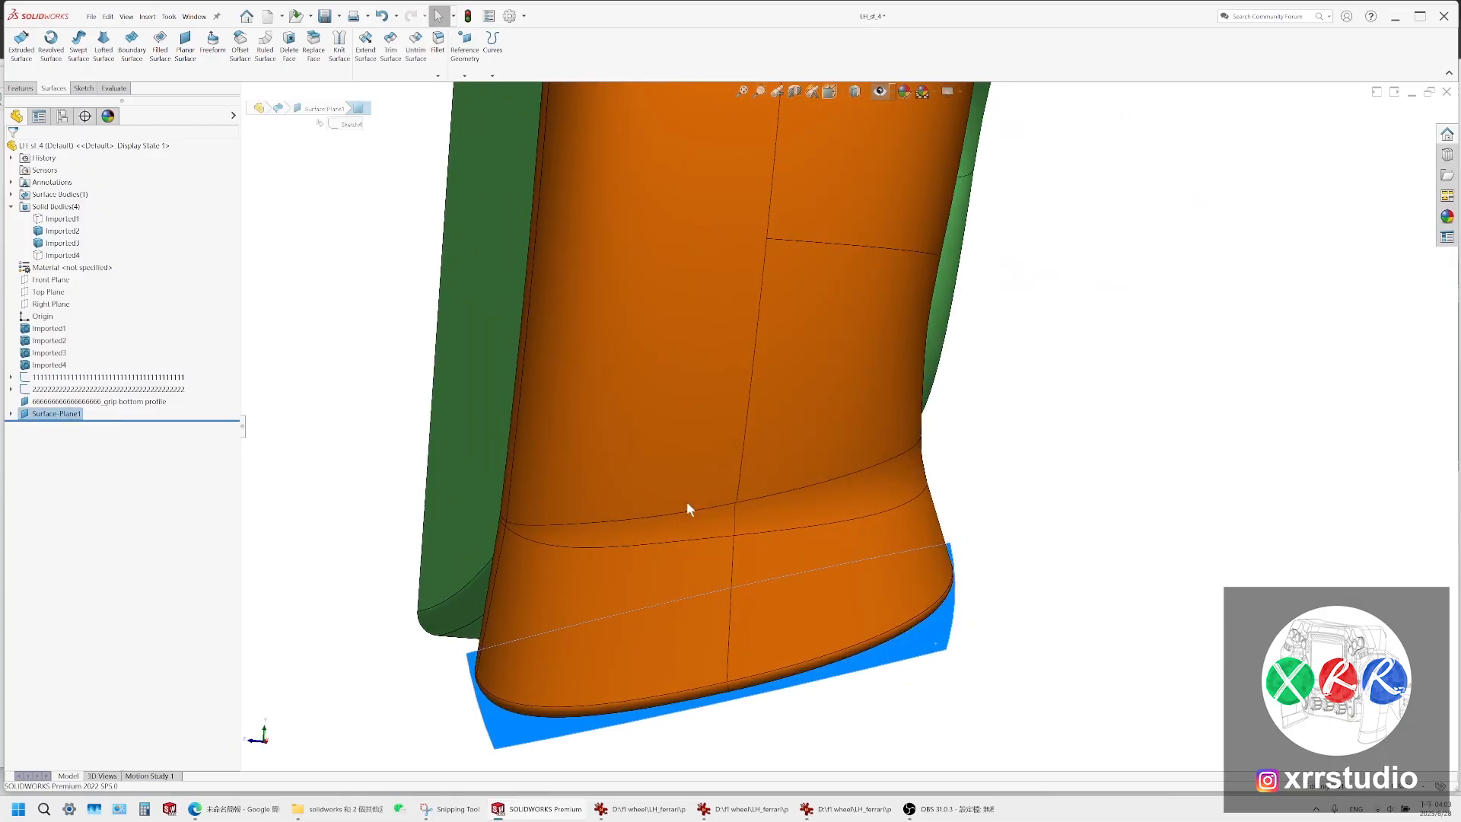
scroll(830, 502, up, 2)
middle_drag(830, 502, 761, 230)
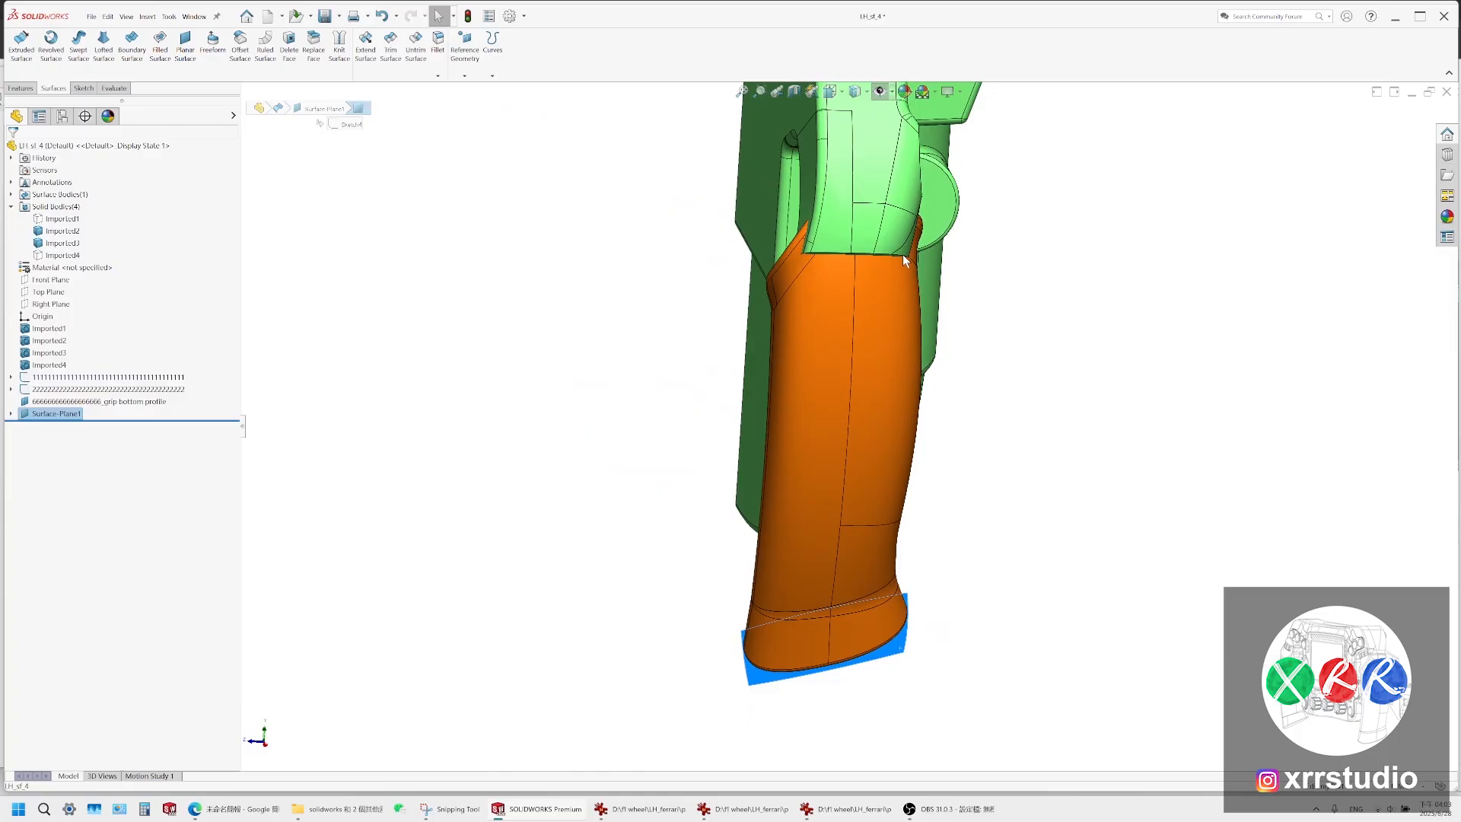
Copy the planar surface at the grip's lower end with Move/Copy Bodies and raise the copy about 15.8 mm along Y
middle_drag(847, 509, 895, 673)
scroll(859, 484, down, 3)
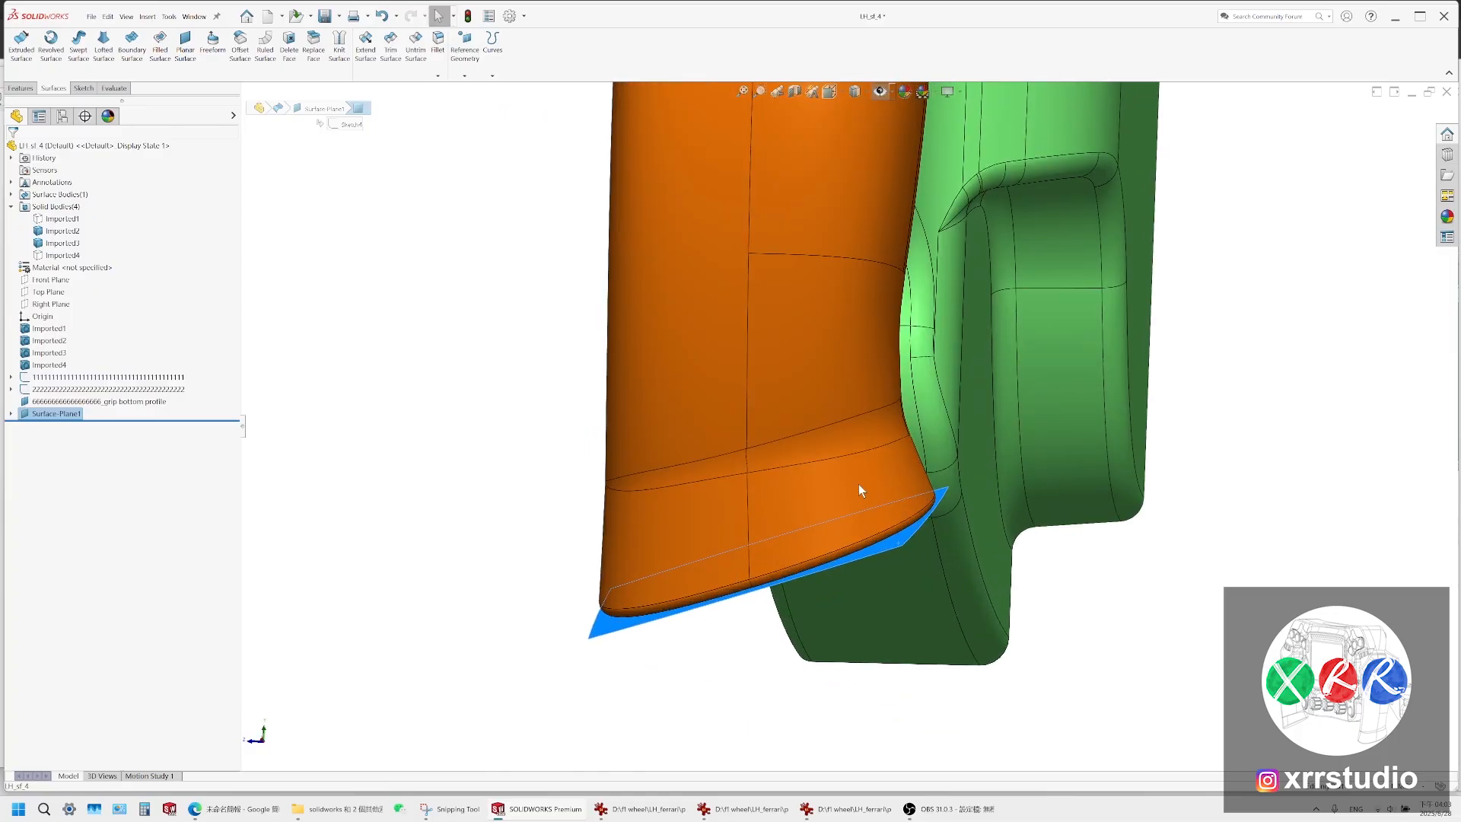
click(26, 89)
click(356, 73)
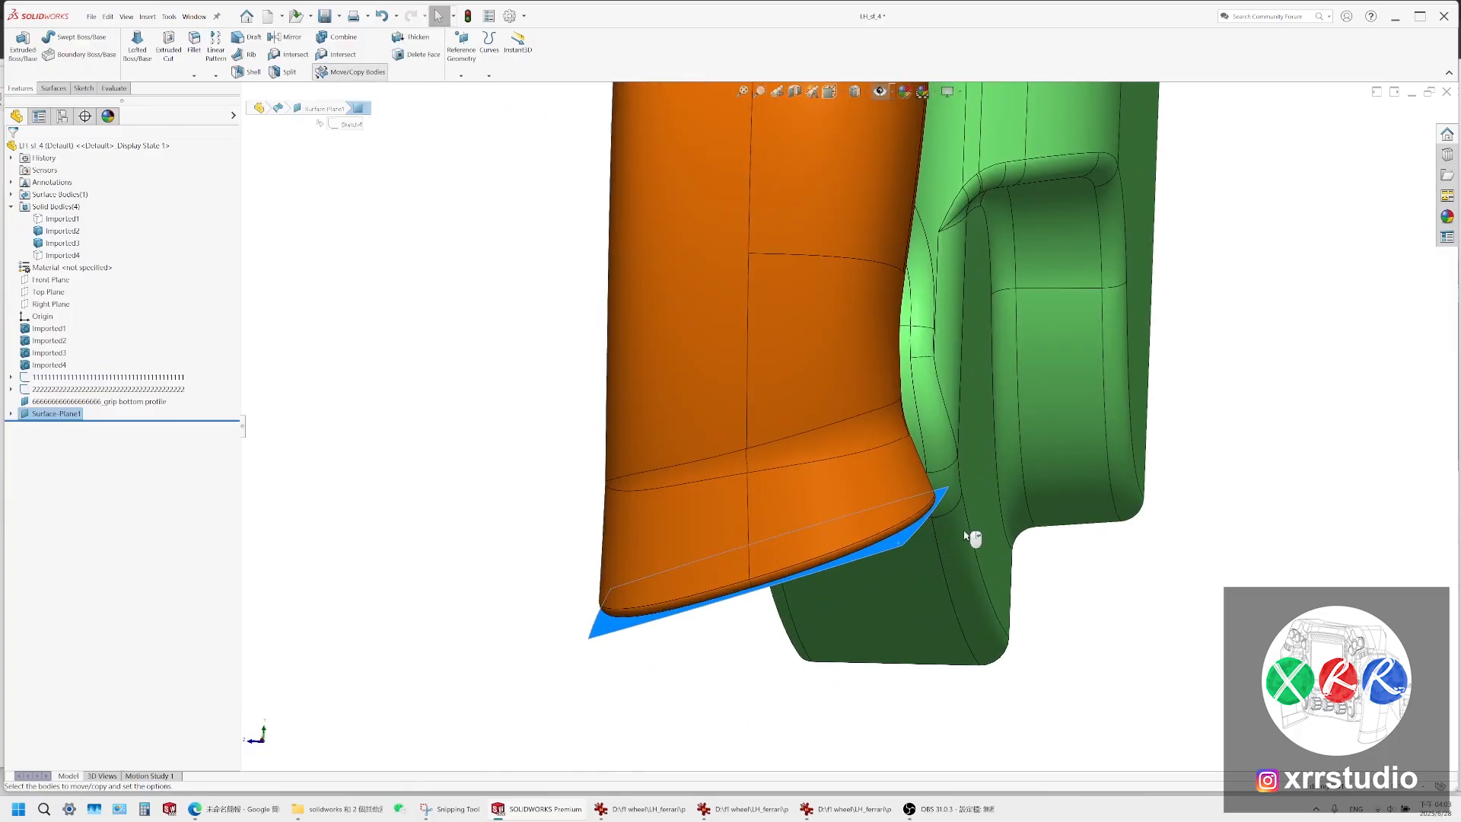
key(ctrl+4)
scroll(491, 487, down, 8)
click(122, 516)
scroll(678, 381, down, 4)
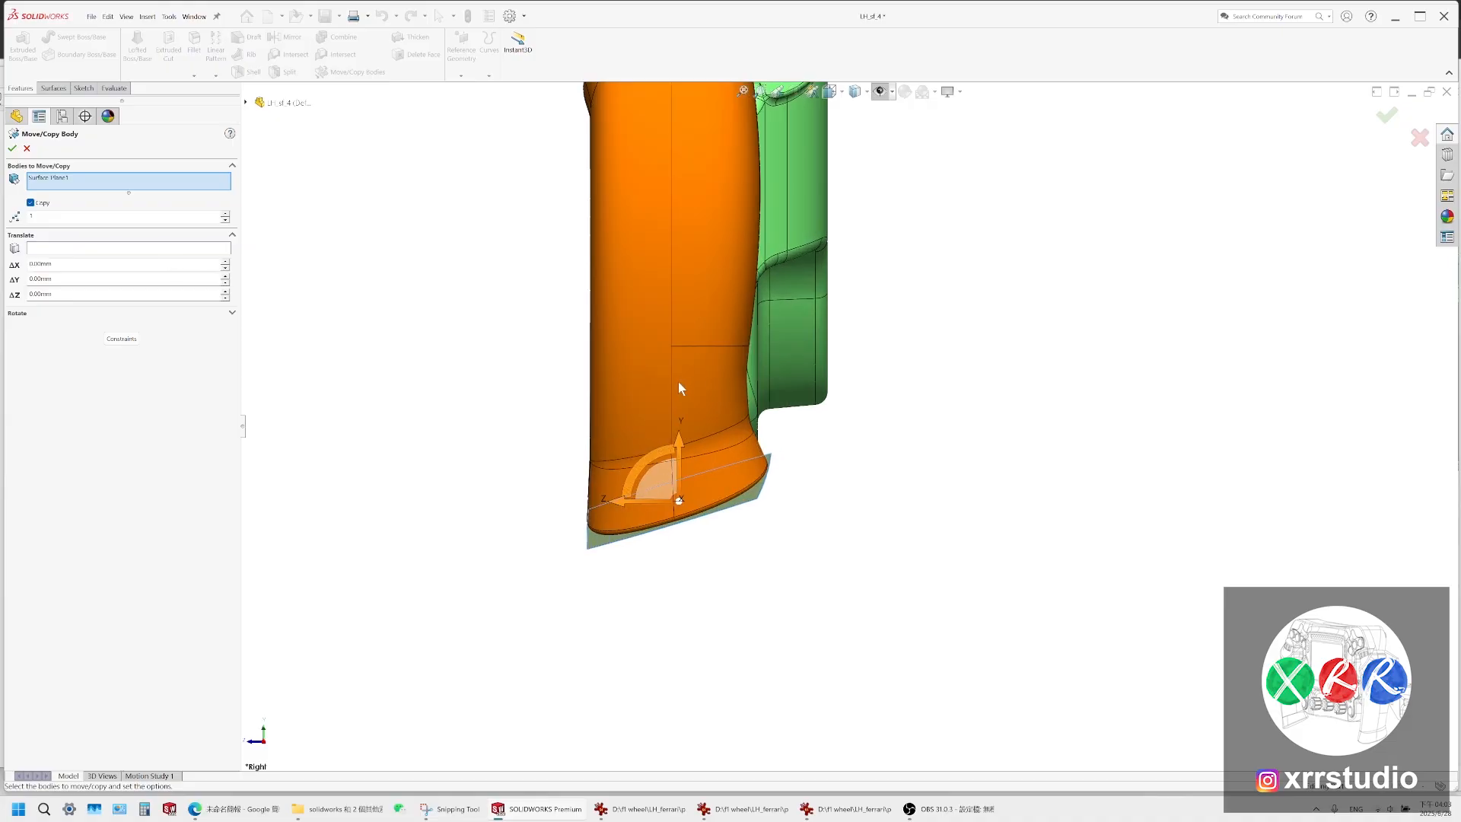
scroll(729, 515, down, 2)
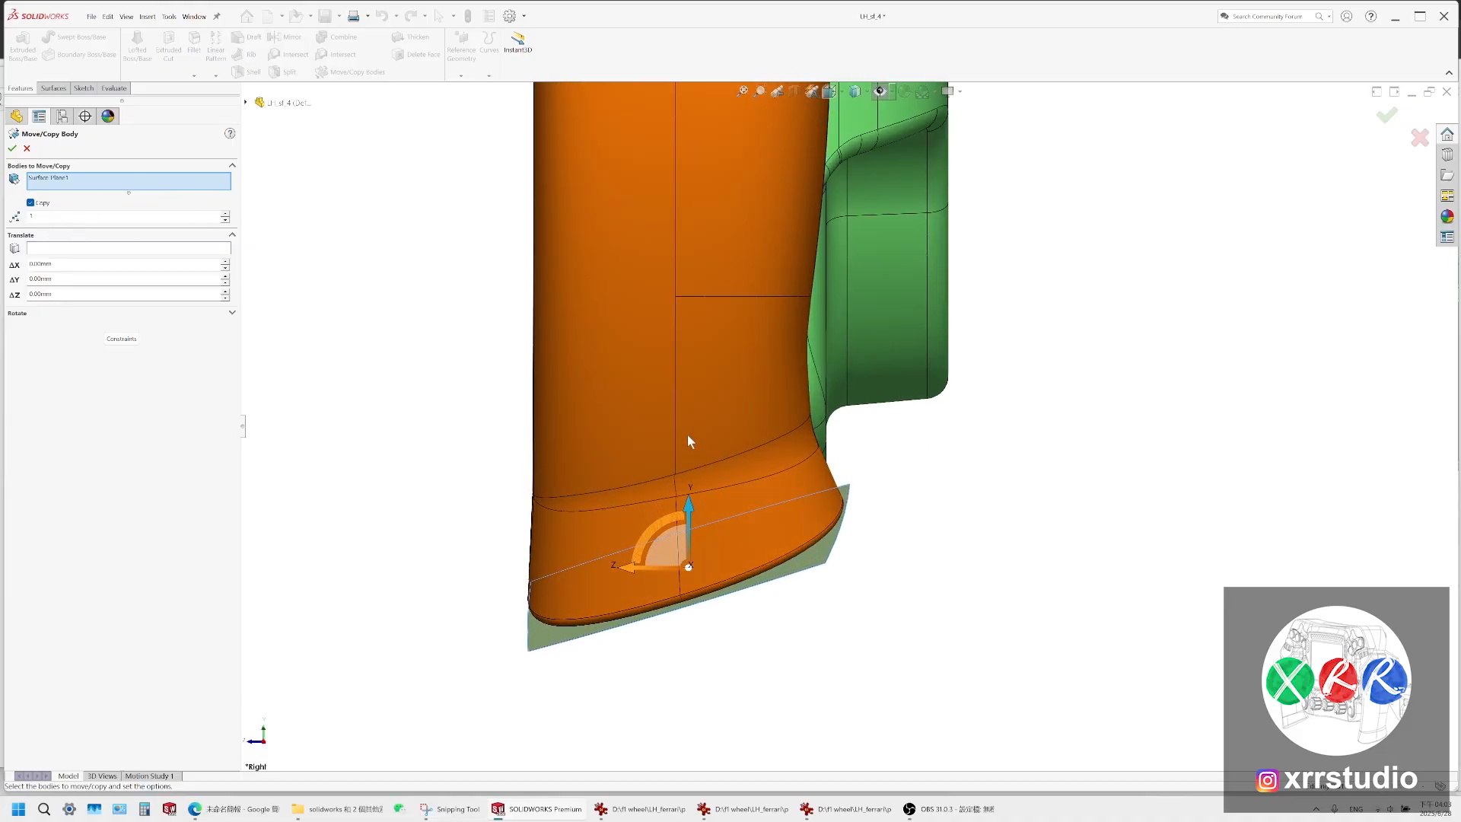
drag(689, 506, 687, 443)
scroll(688, 455, up, 1)
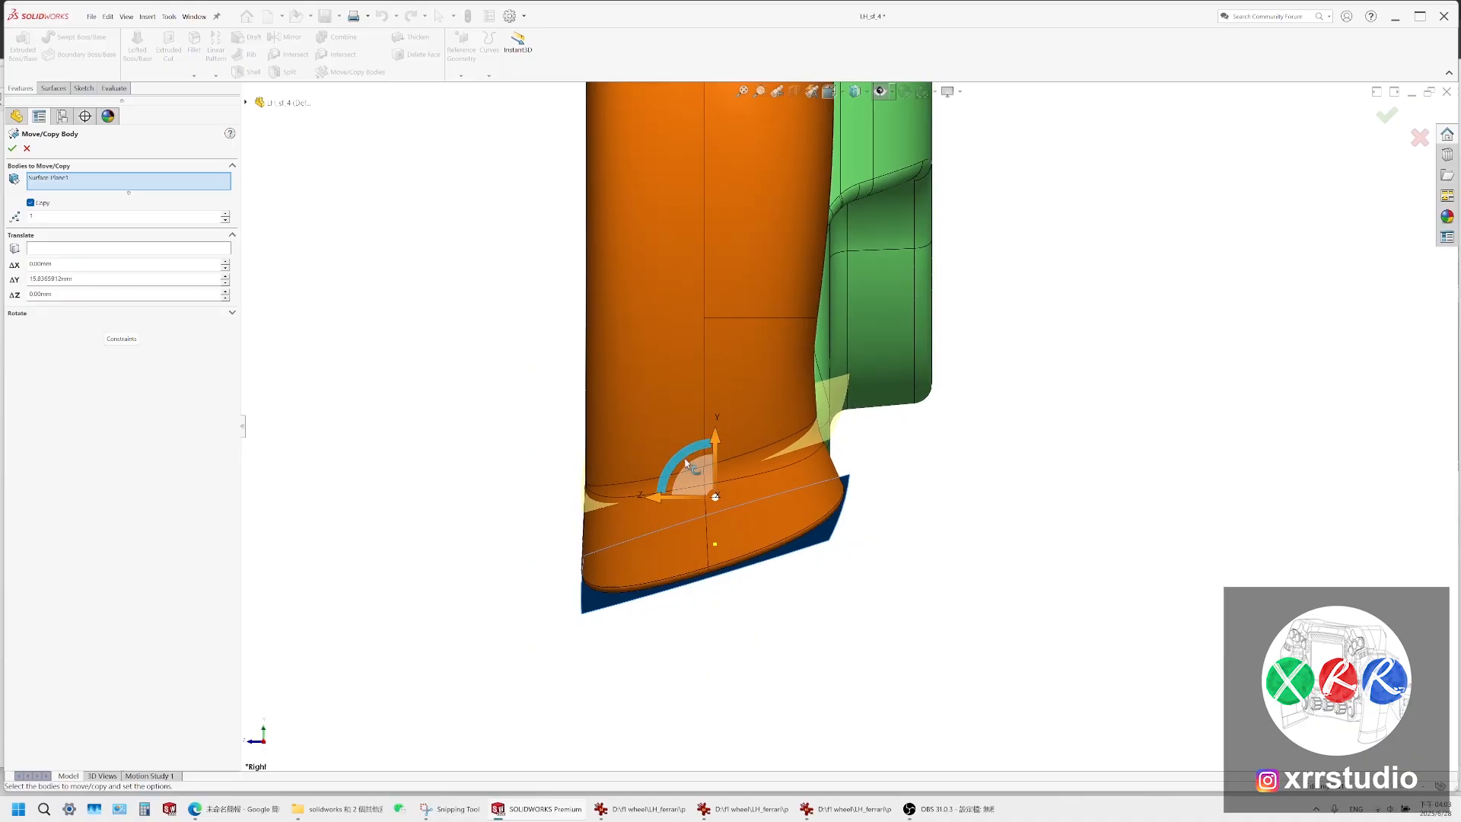
Lower the copied surface to an offset of about 13.7 mm in Y and accept the copy
scroll(715, 465, down, 4)
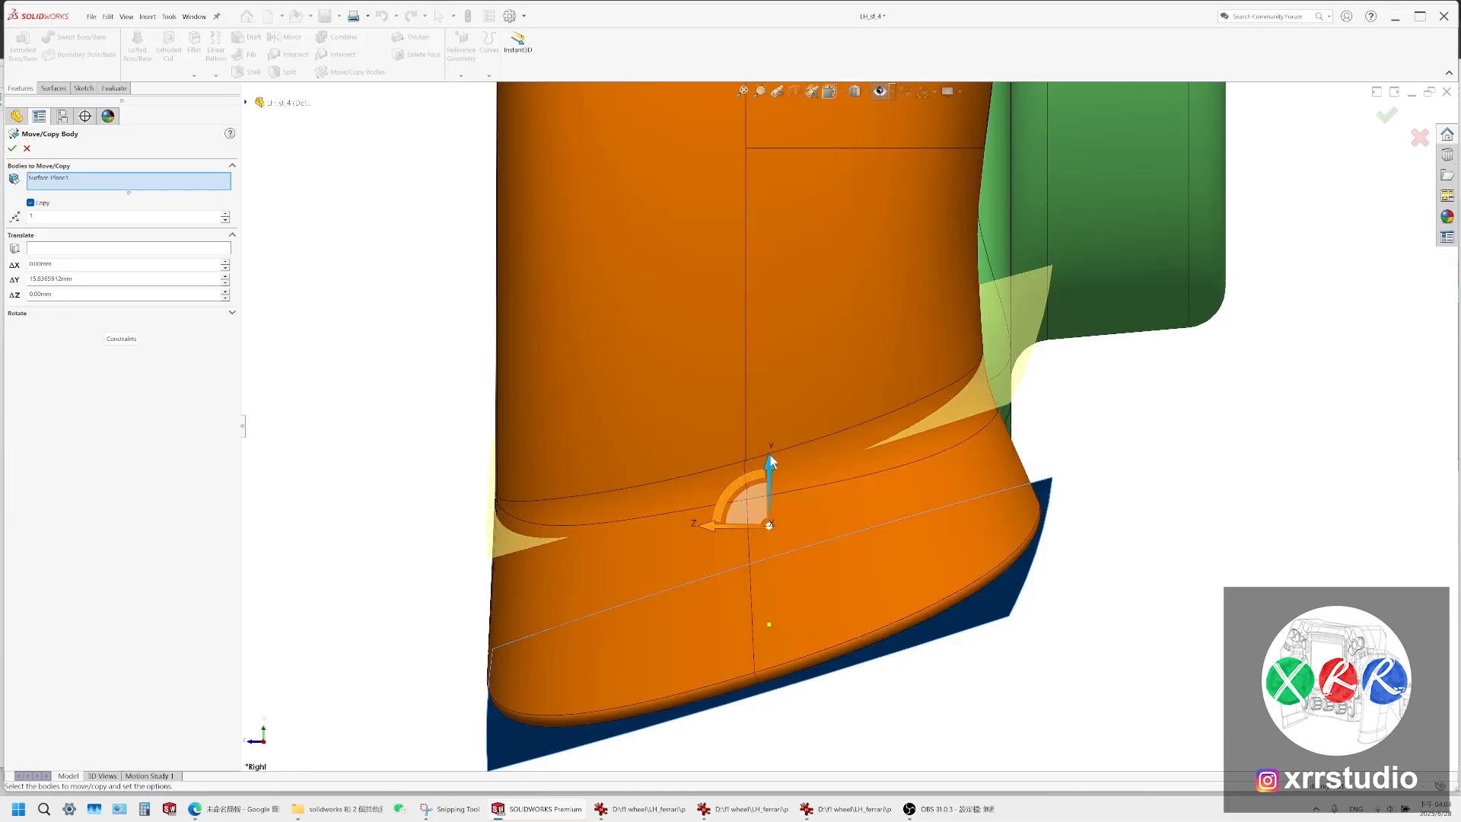
drag(772, 468, 784, 561)
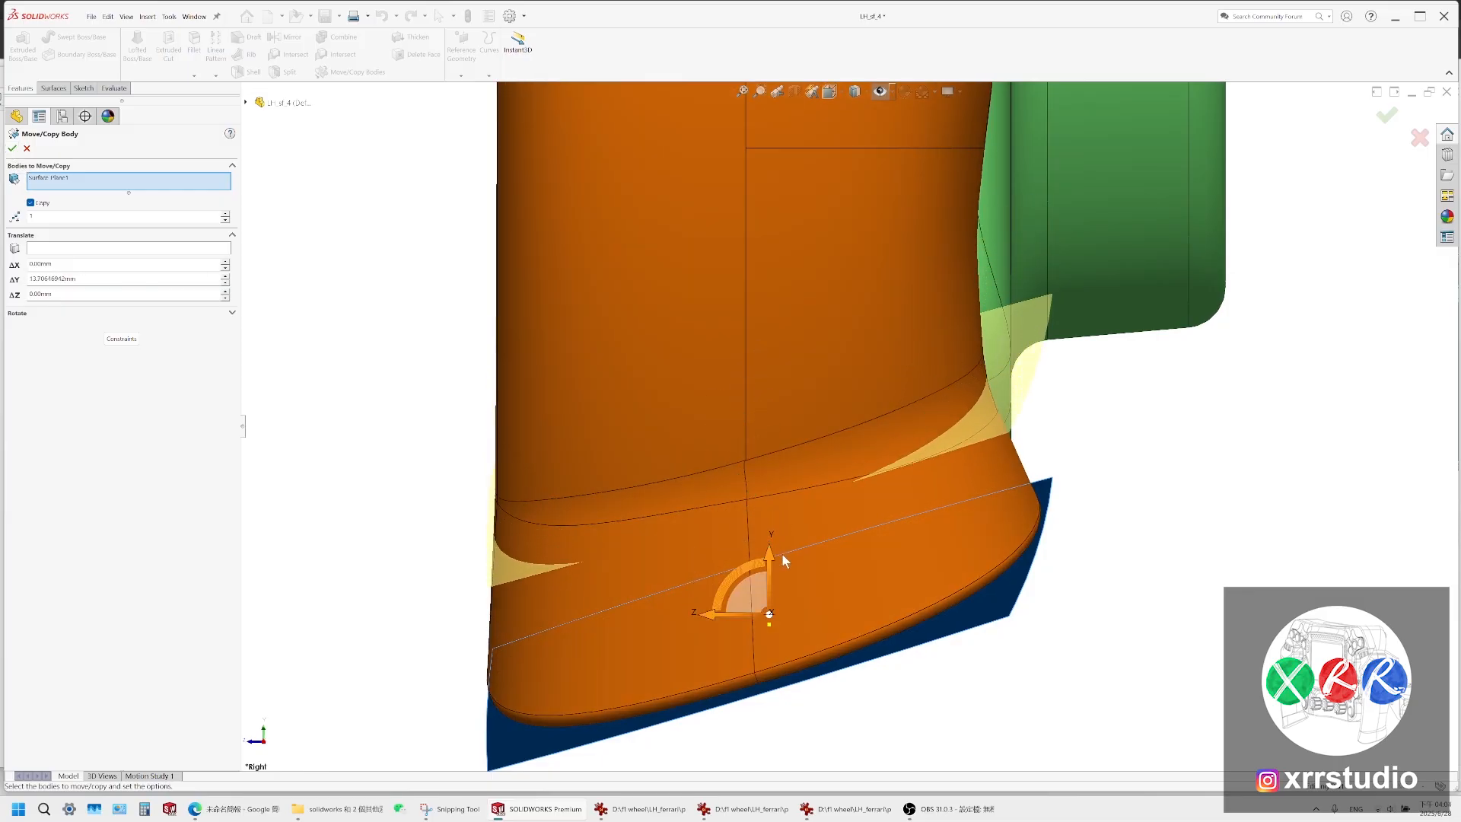
click(12, 148)
Rotate the raised copy a few degrees about the X axis to flatten its tilt, without making another copy
click(1003, 368)
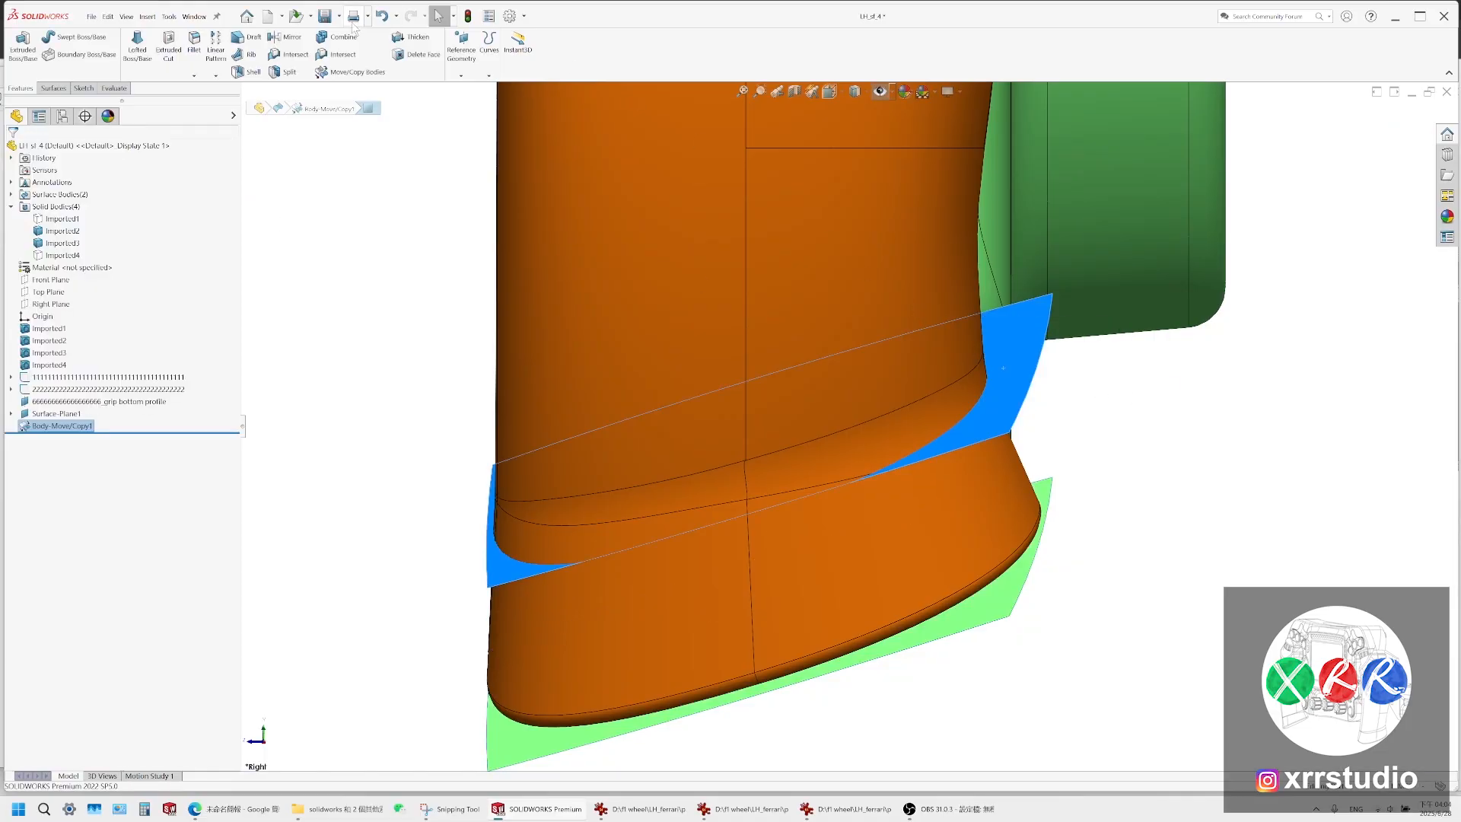
click(335, 74)
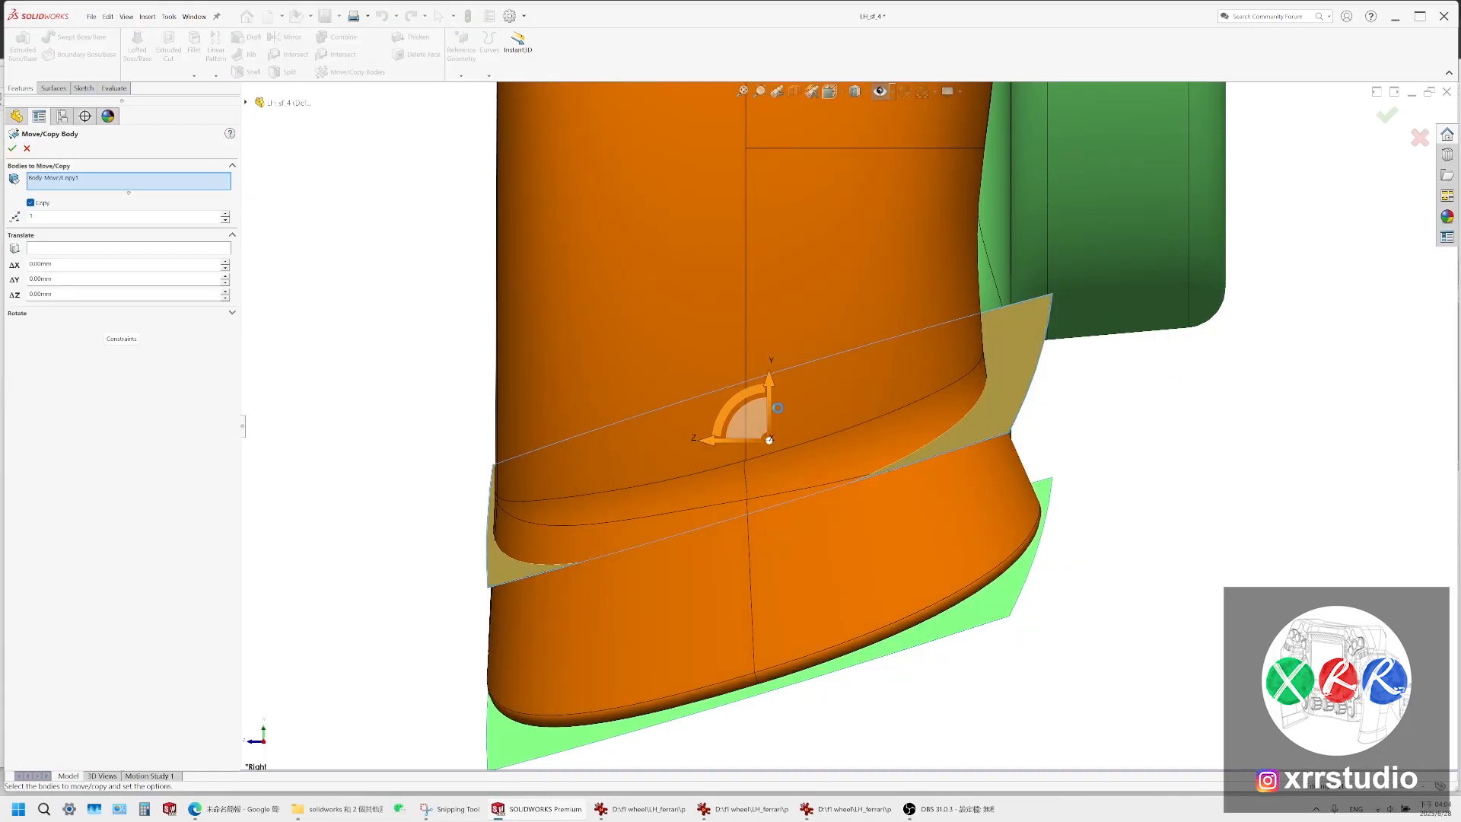
drag(747, 398, 757, 411)
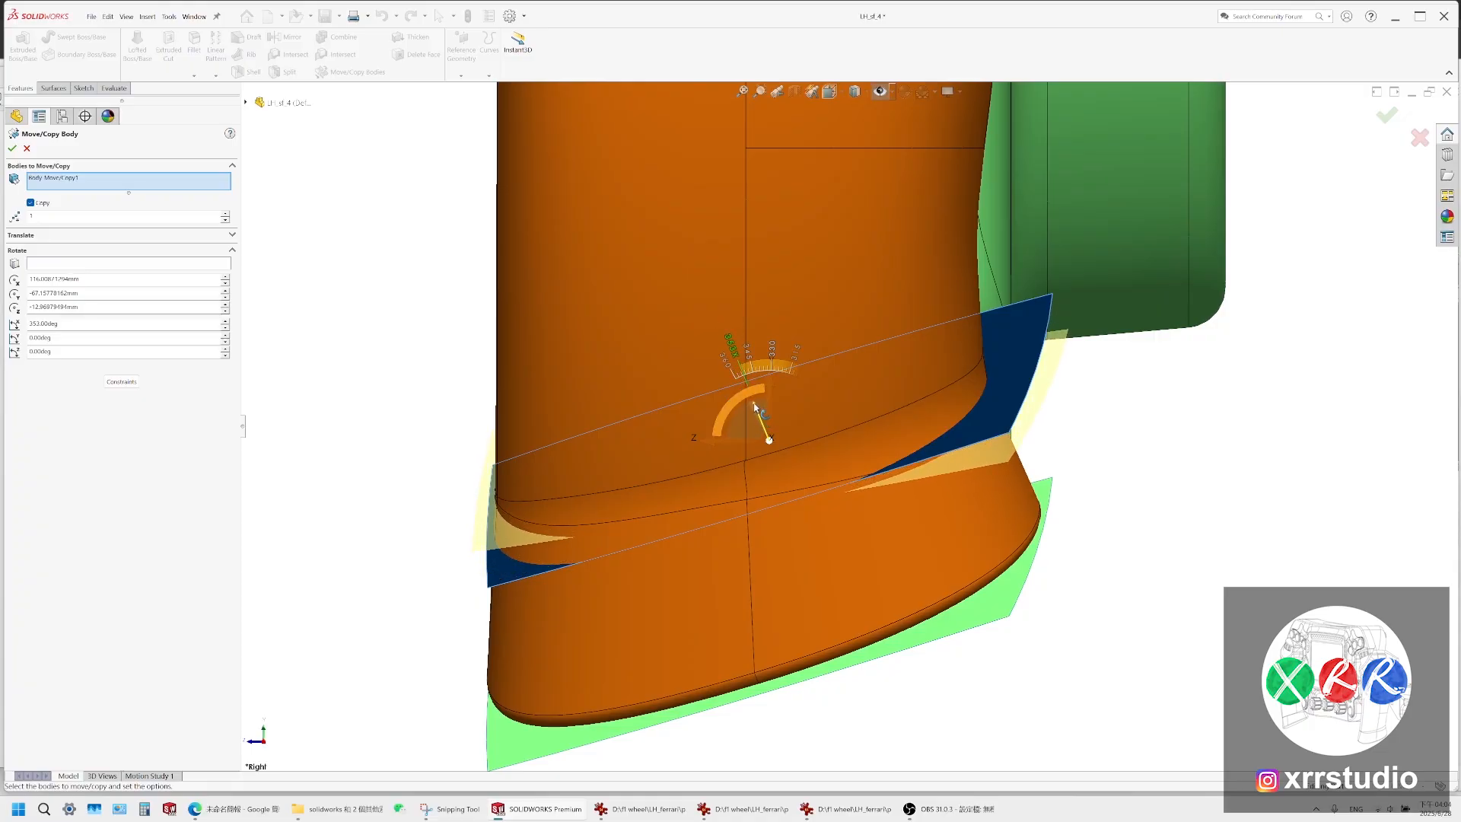
click(12, 148)
Move the rotated surface slightly up along Y so it lies closer to the crease above the grip's flared end
click(1028, 392)
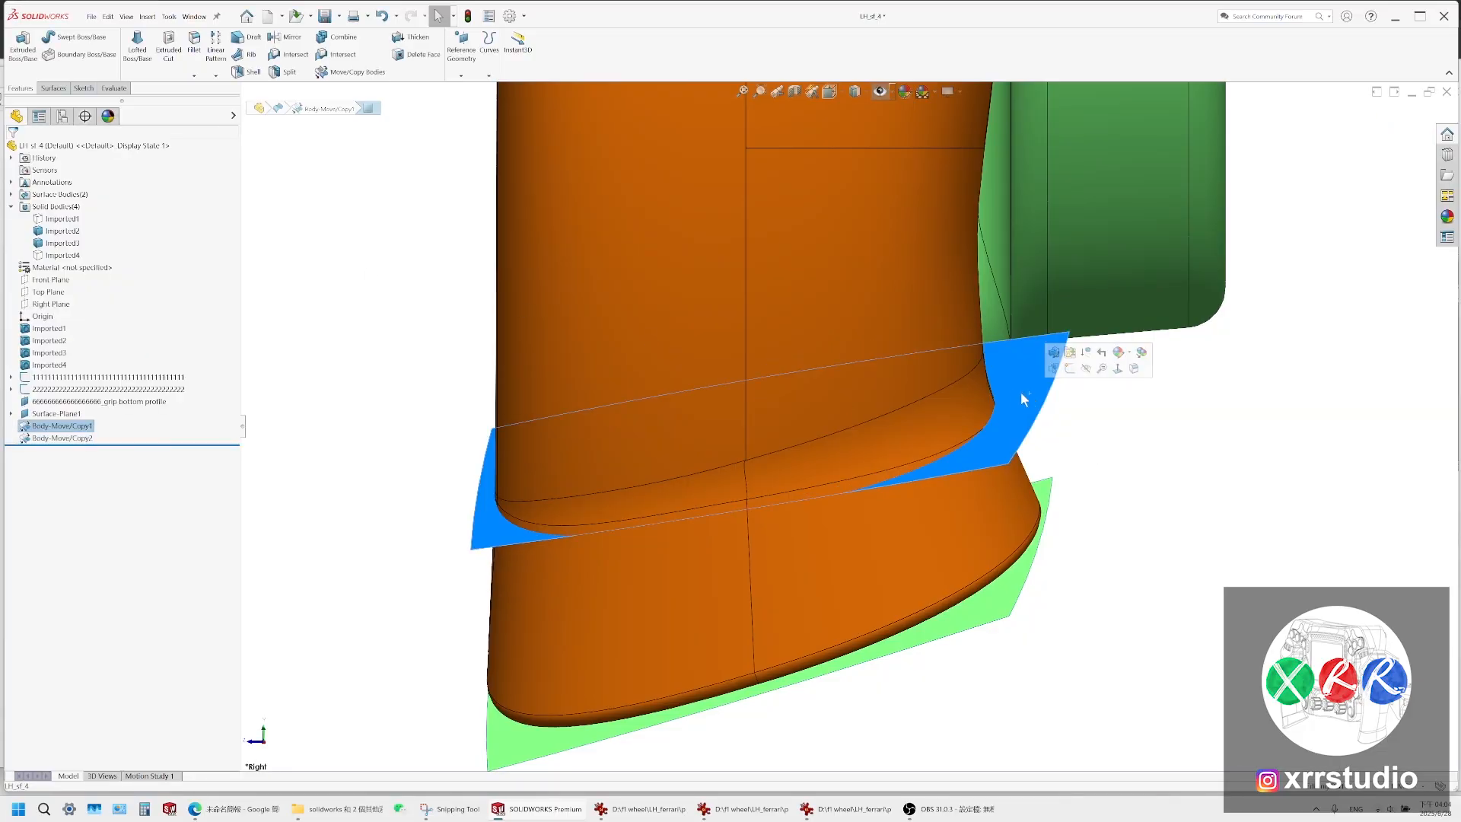
click(346, 73)
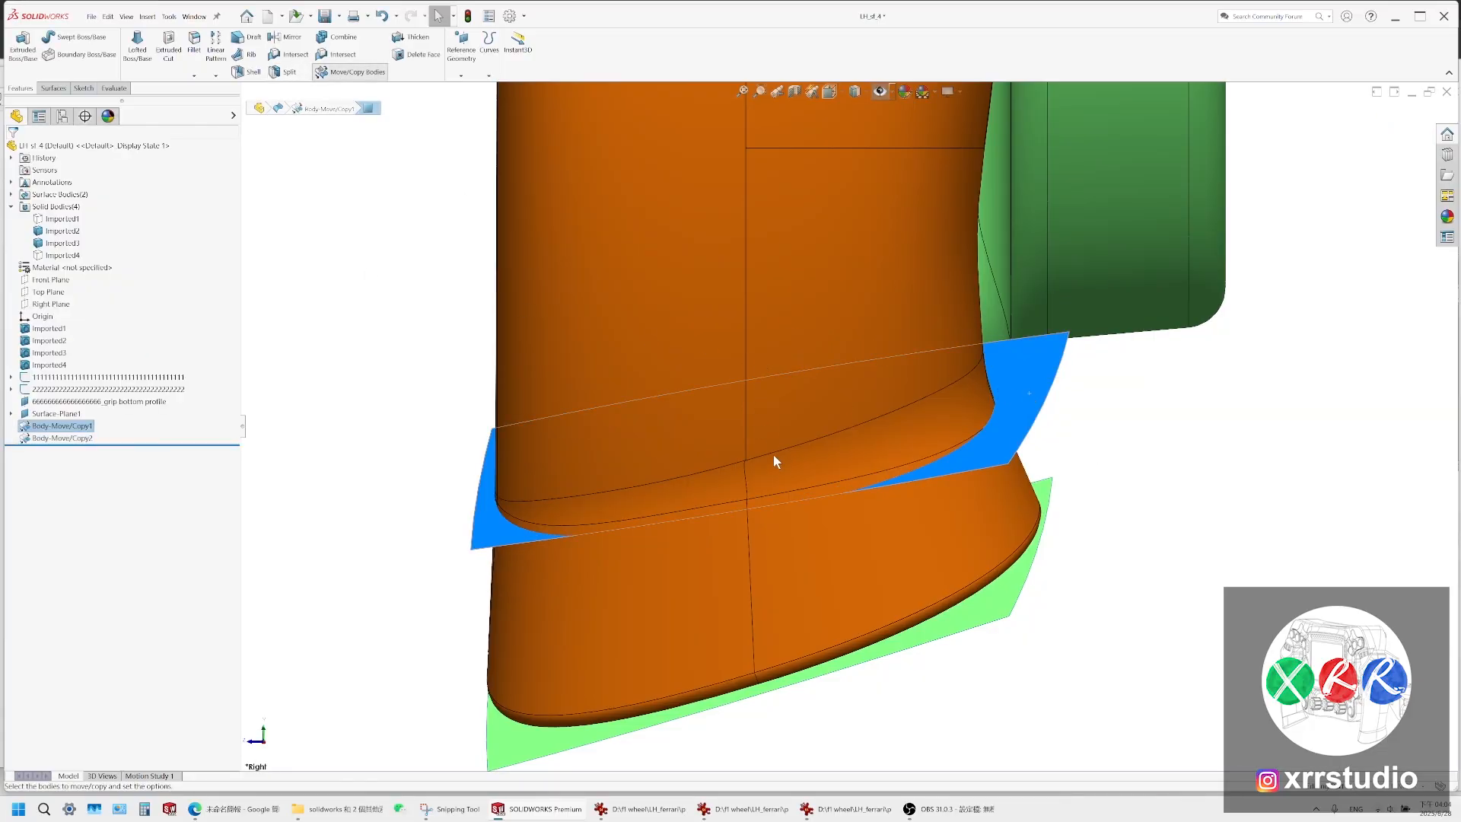
drag(771, 391, 771, 429)
drag(772, 430, 770, 482)
click(12, 150)
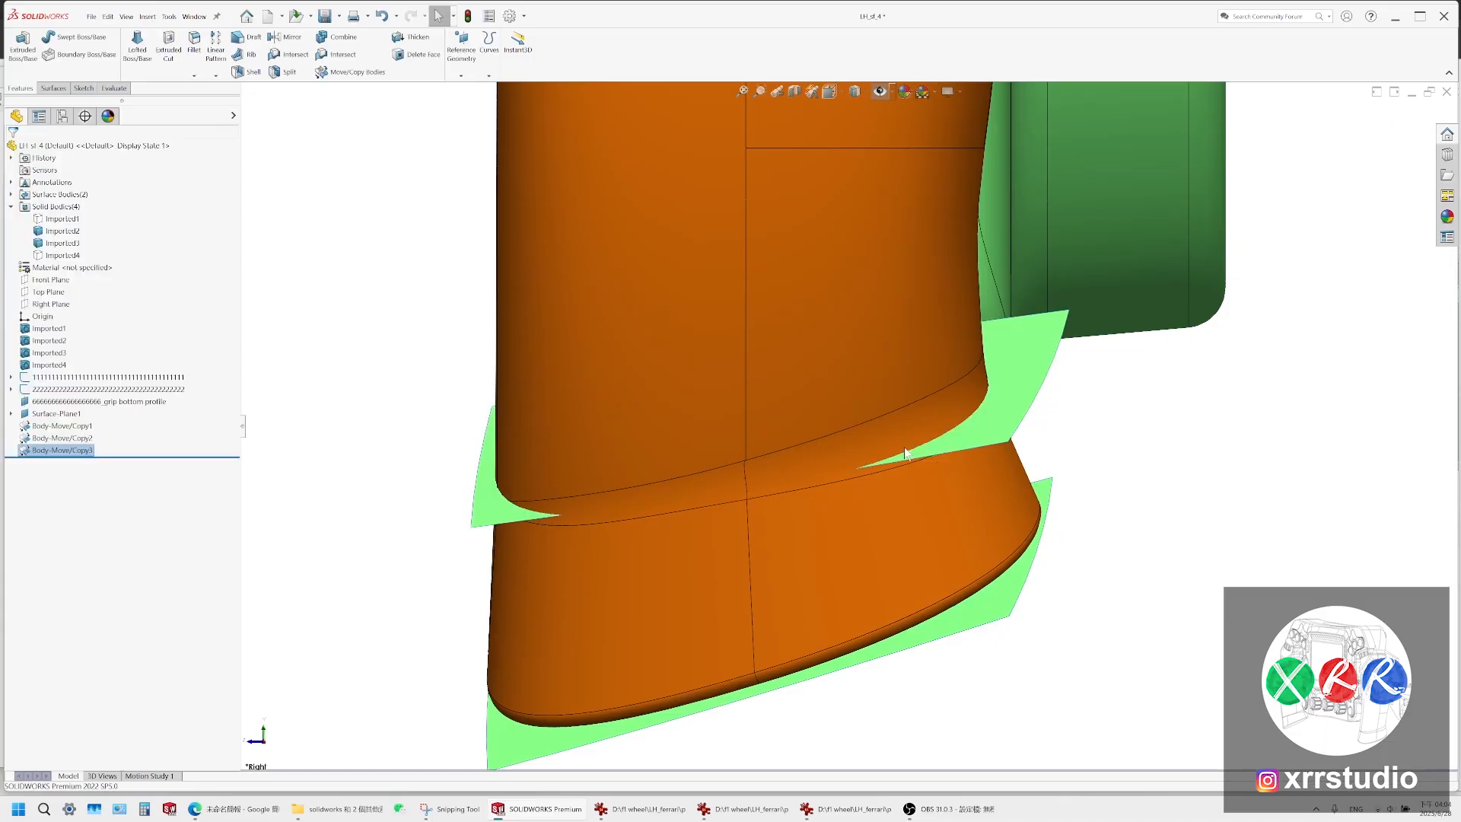
Refine the upper surface's position and tilt with further Move/Copy Bodies operations so it follows the crease around the grip
middle_drag(833, 487, 988, 425)
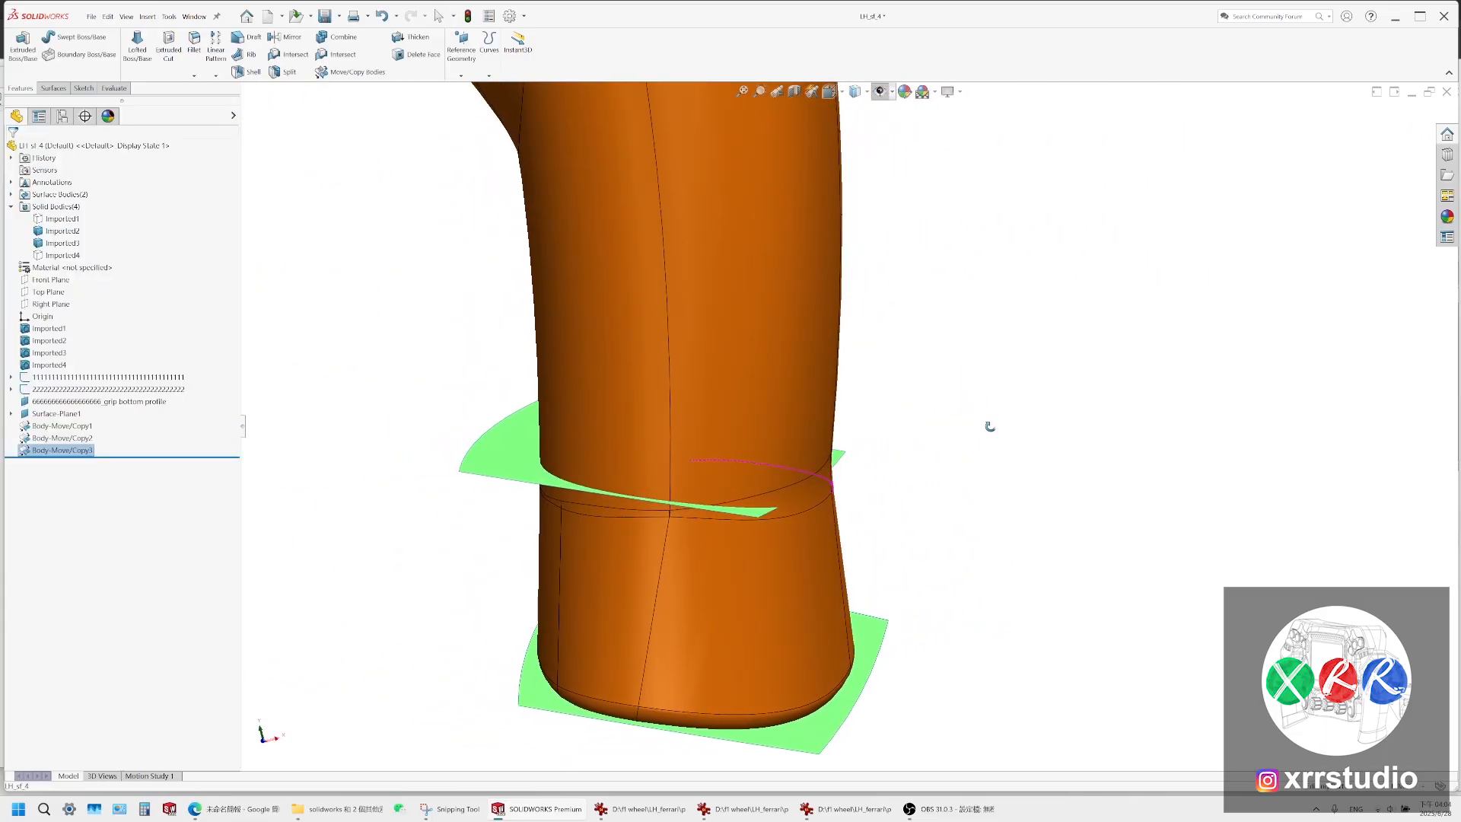
middle_drag(744, 505, 746, 536)
click(494, 451)
click(350, 73)
middle_drag(837, 426, 800, 327)
drag(800, 296, 804, 278)
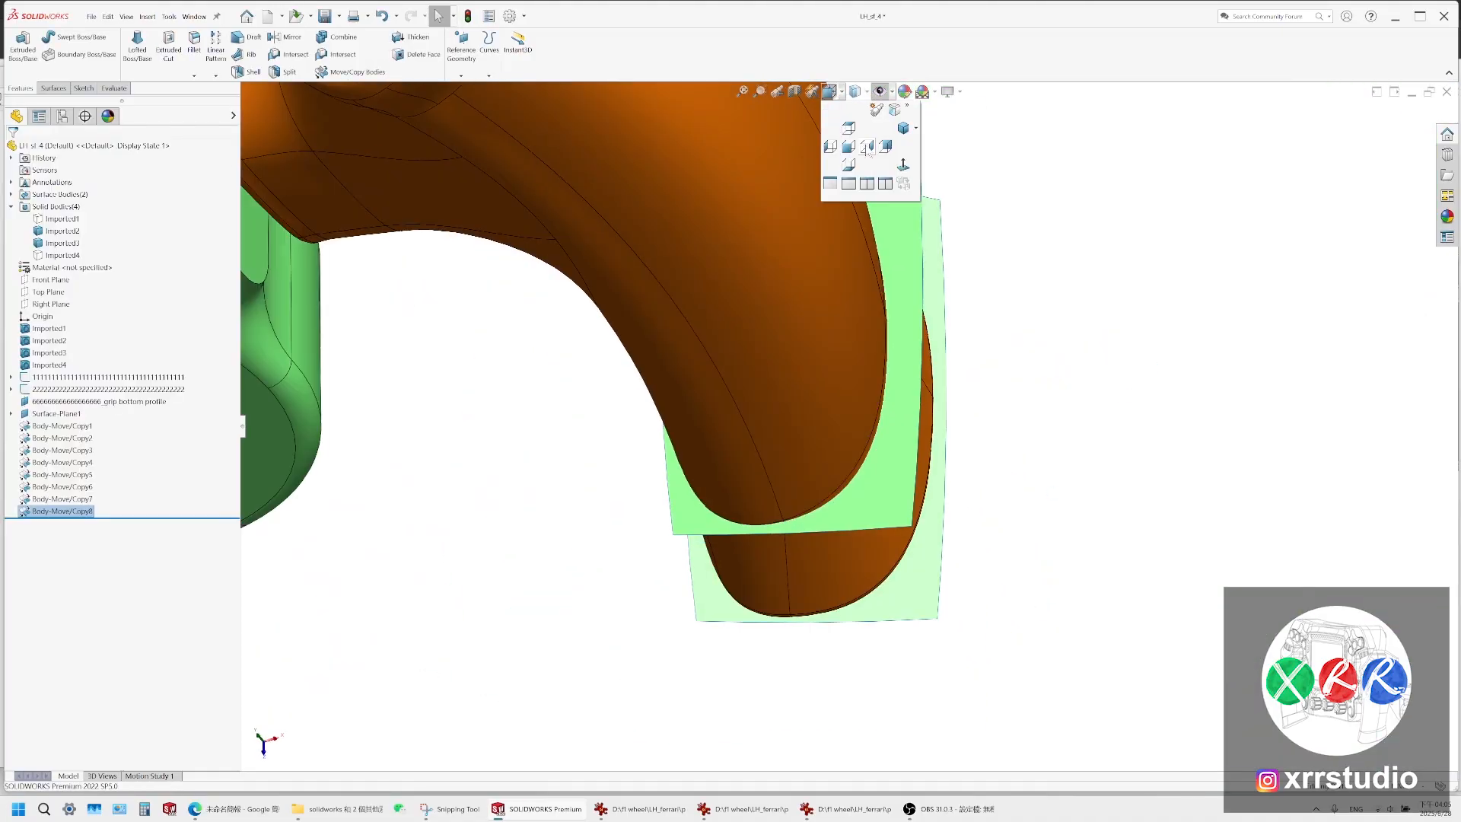
Check the repositioned upper surface against the grip's crease from the side, obliquely and close up in front view with the reference artwork
click(867, 147)
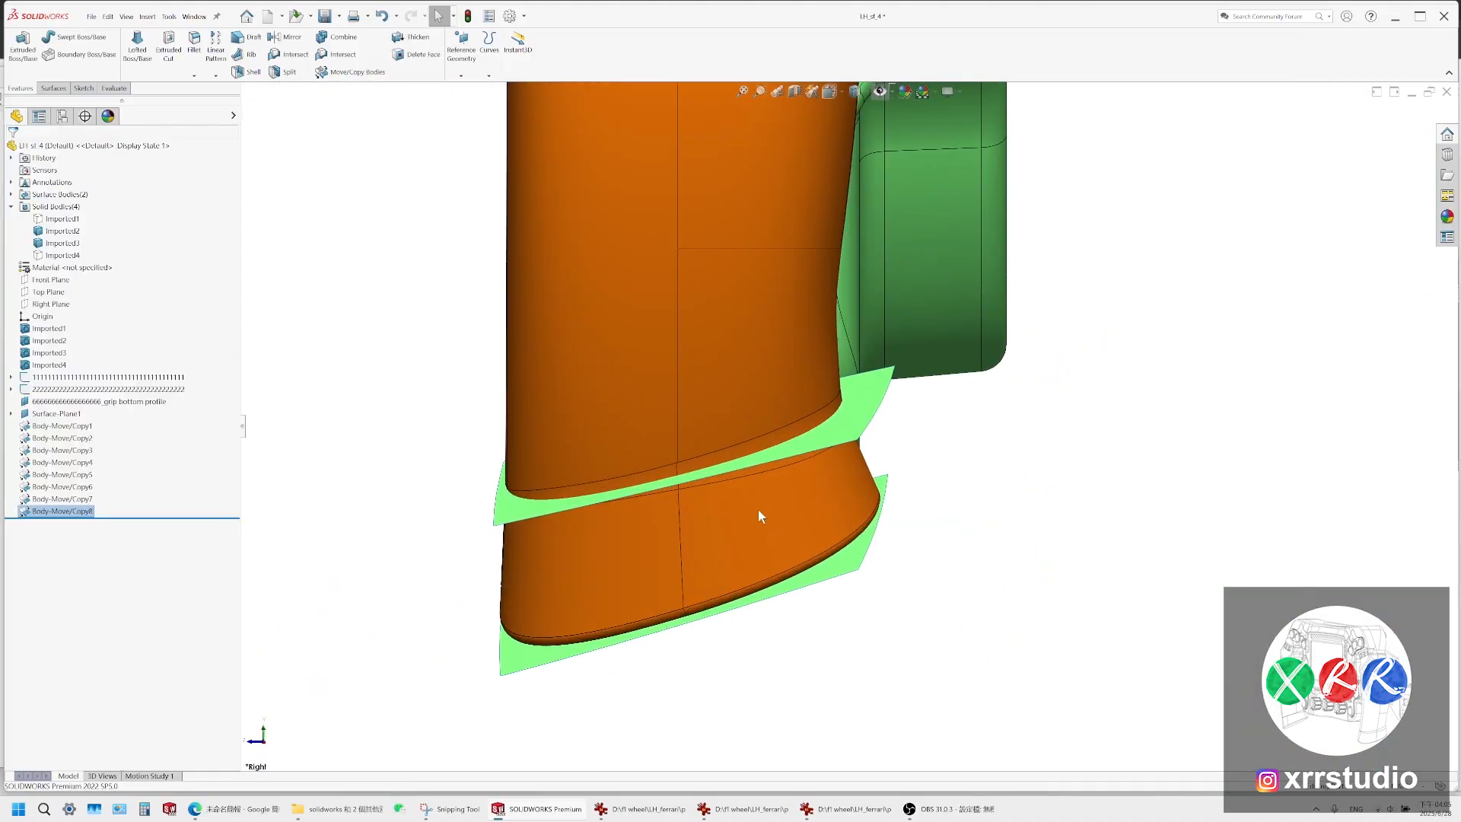
scroll(758, 509, down, 2)
middle_drag(714, 469, 720, 536)
middle_drag(761, 417, 838, 456)
scroll(828, 358, down, 2)
click(830, 91)
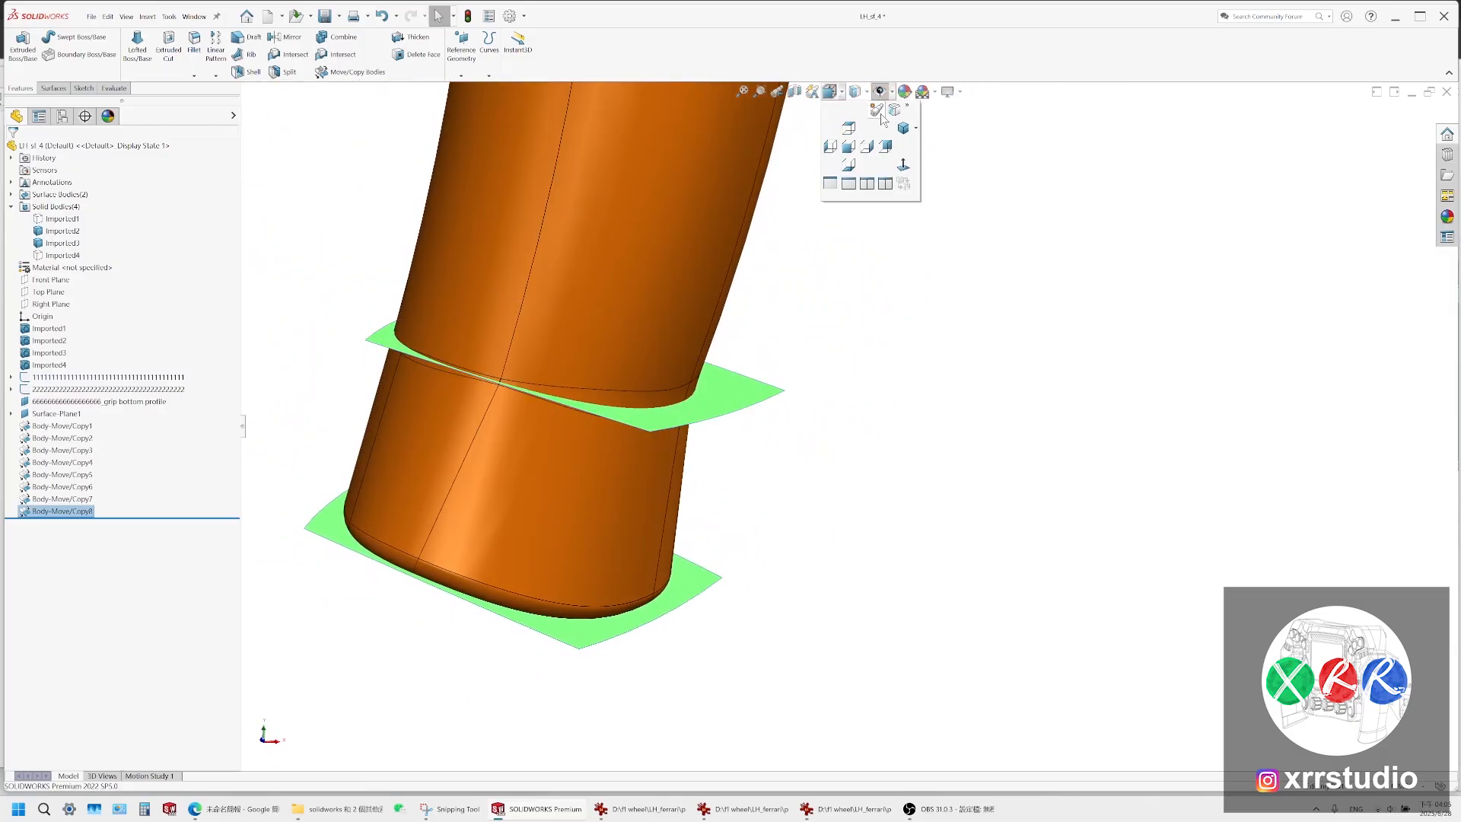
click(848, 146)
scroll(765, 476, down, 12)
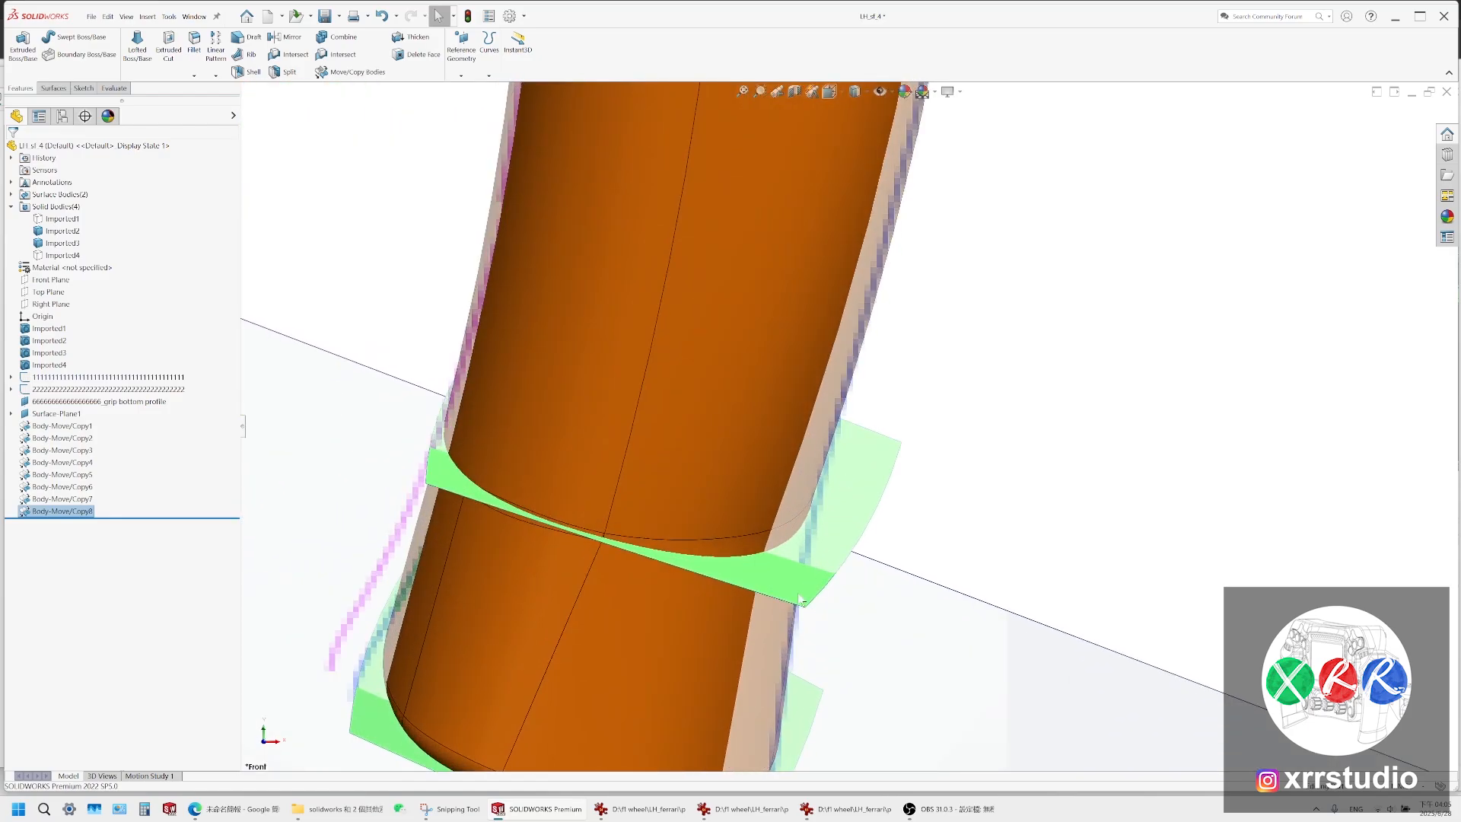
Start a sketch on the Front Plane, convert the upper surface's outer curved edge into it and make the curve construction geometry
click(53, 280)
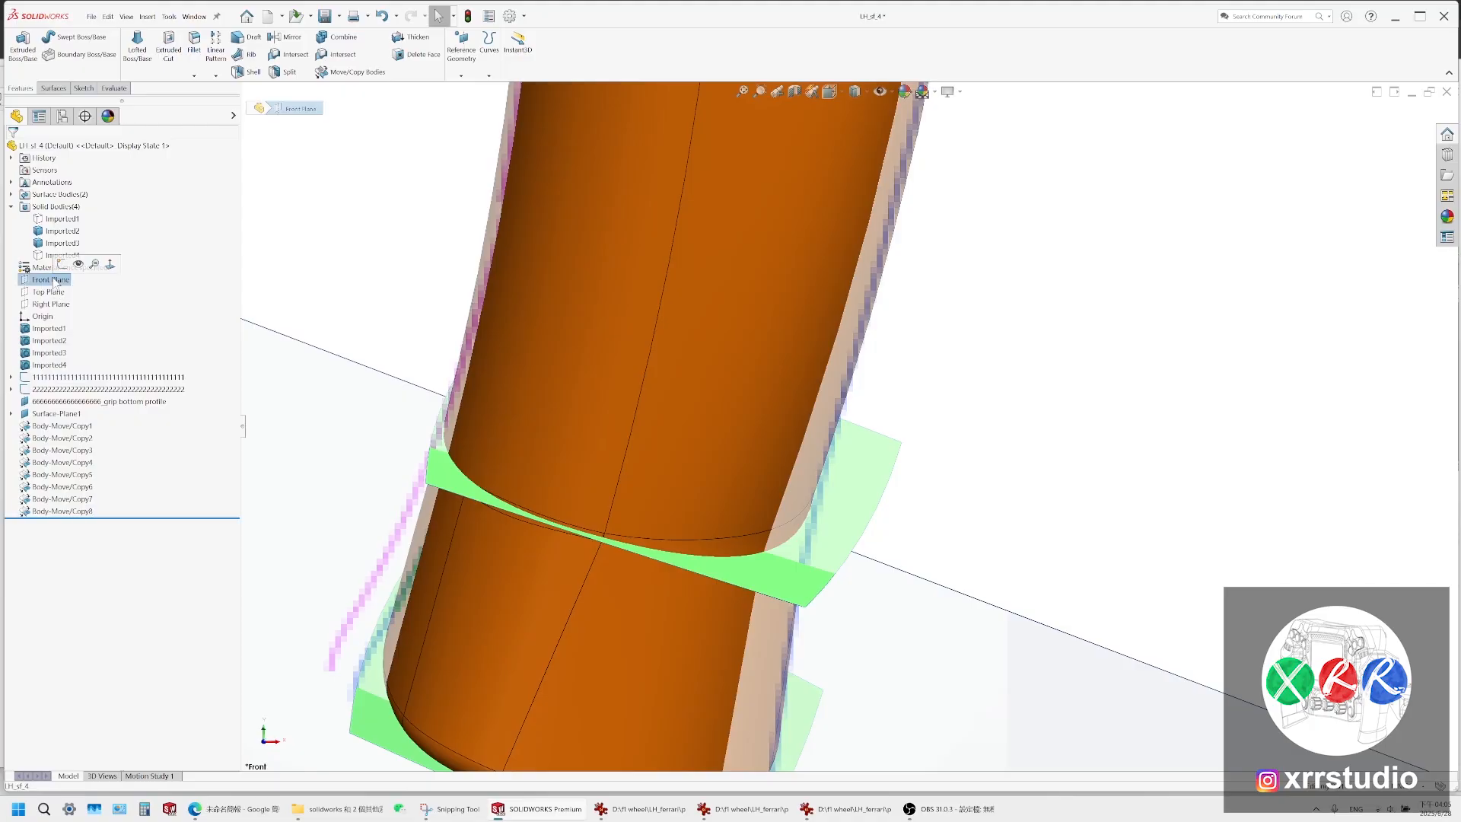
click(169, 297)
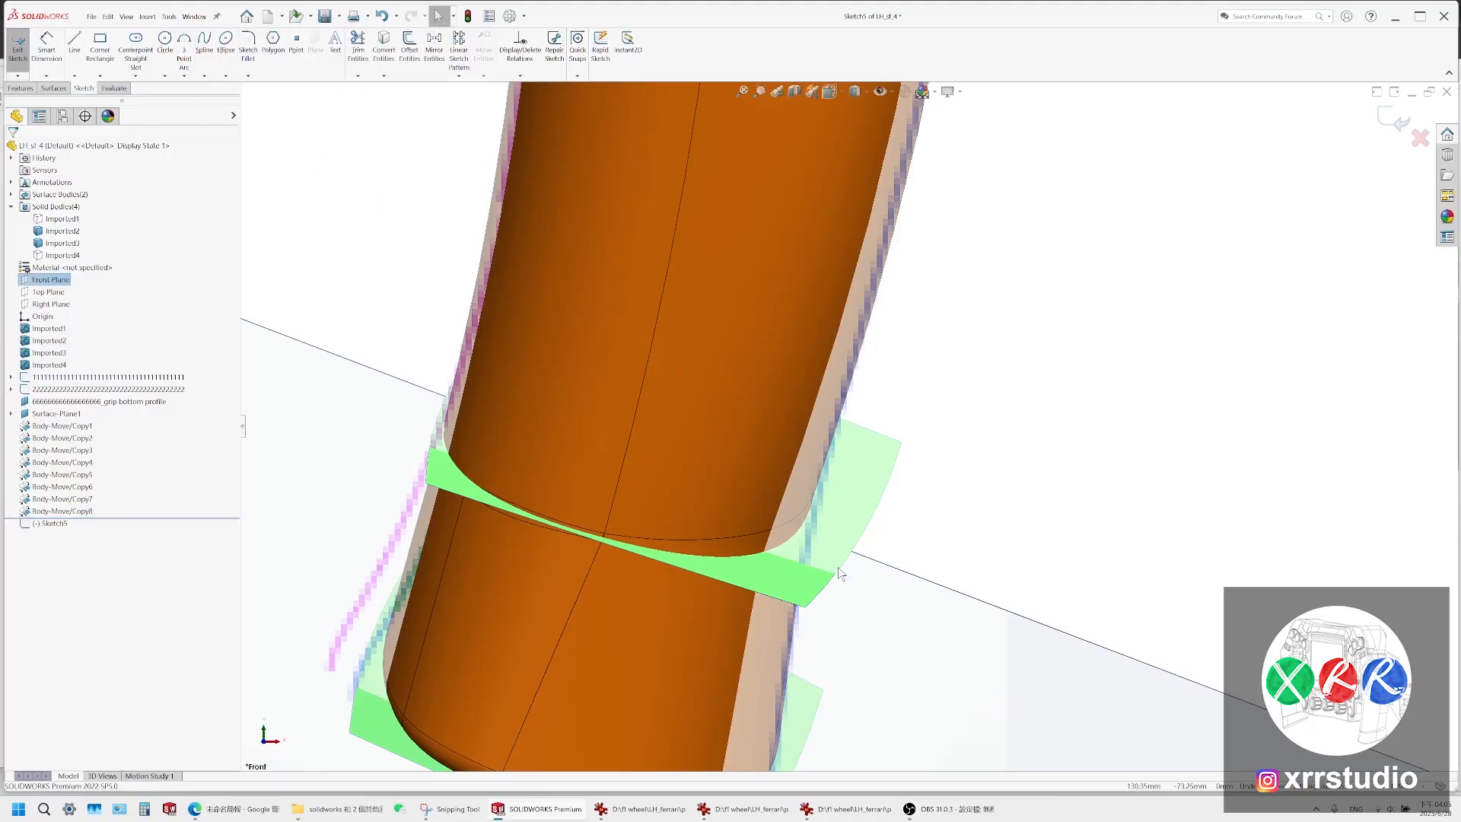
click(827, 591)
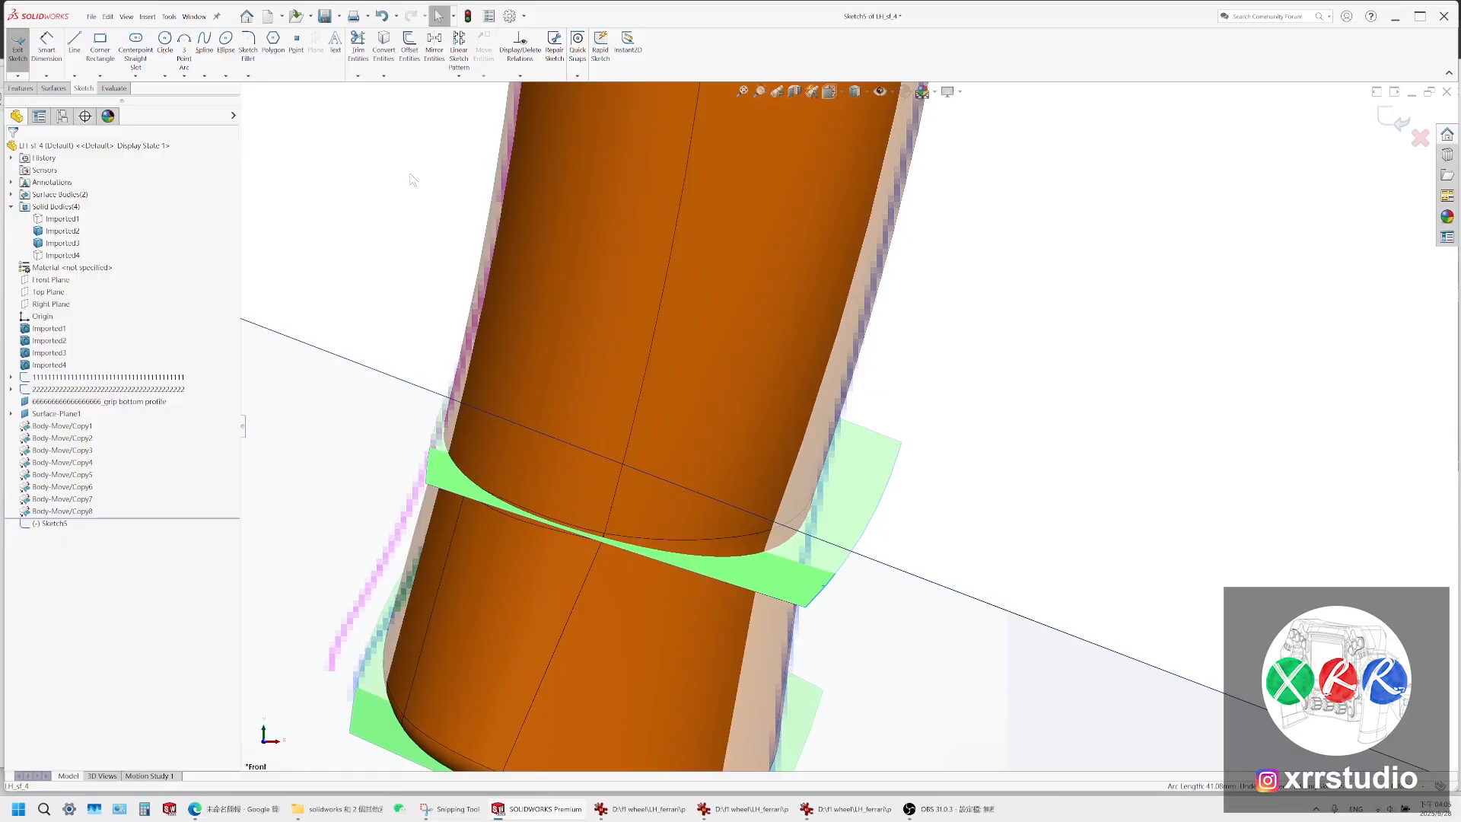
click(384, 46)
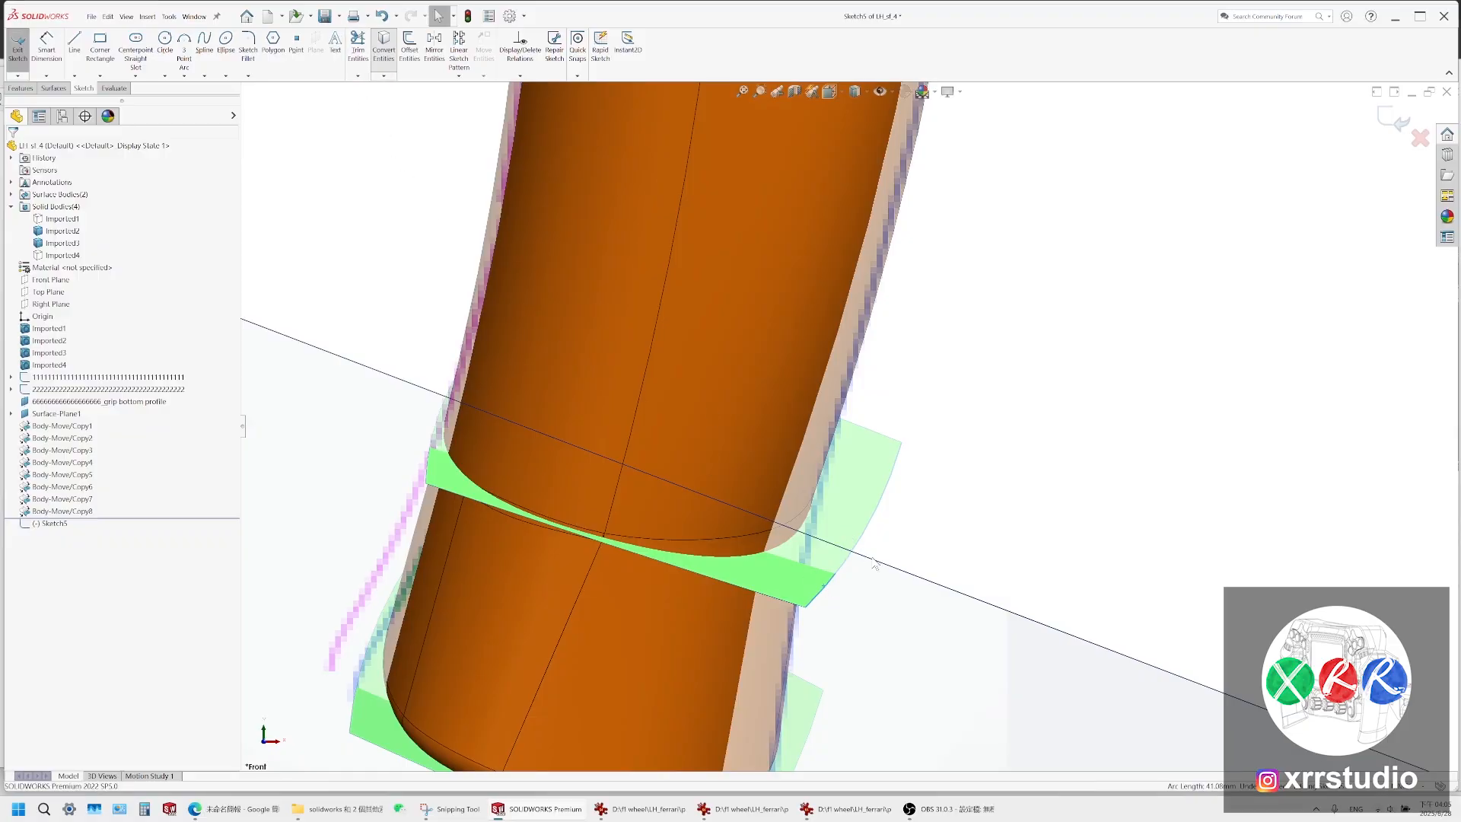
click(828, 592)
click(13, 148)
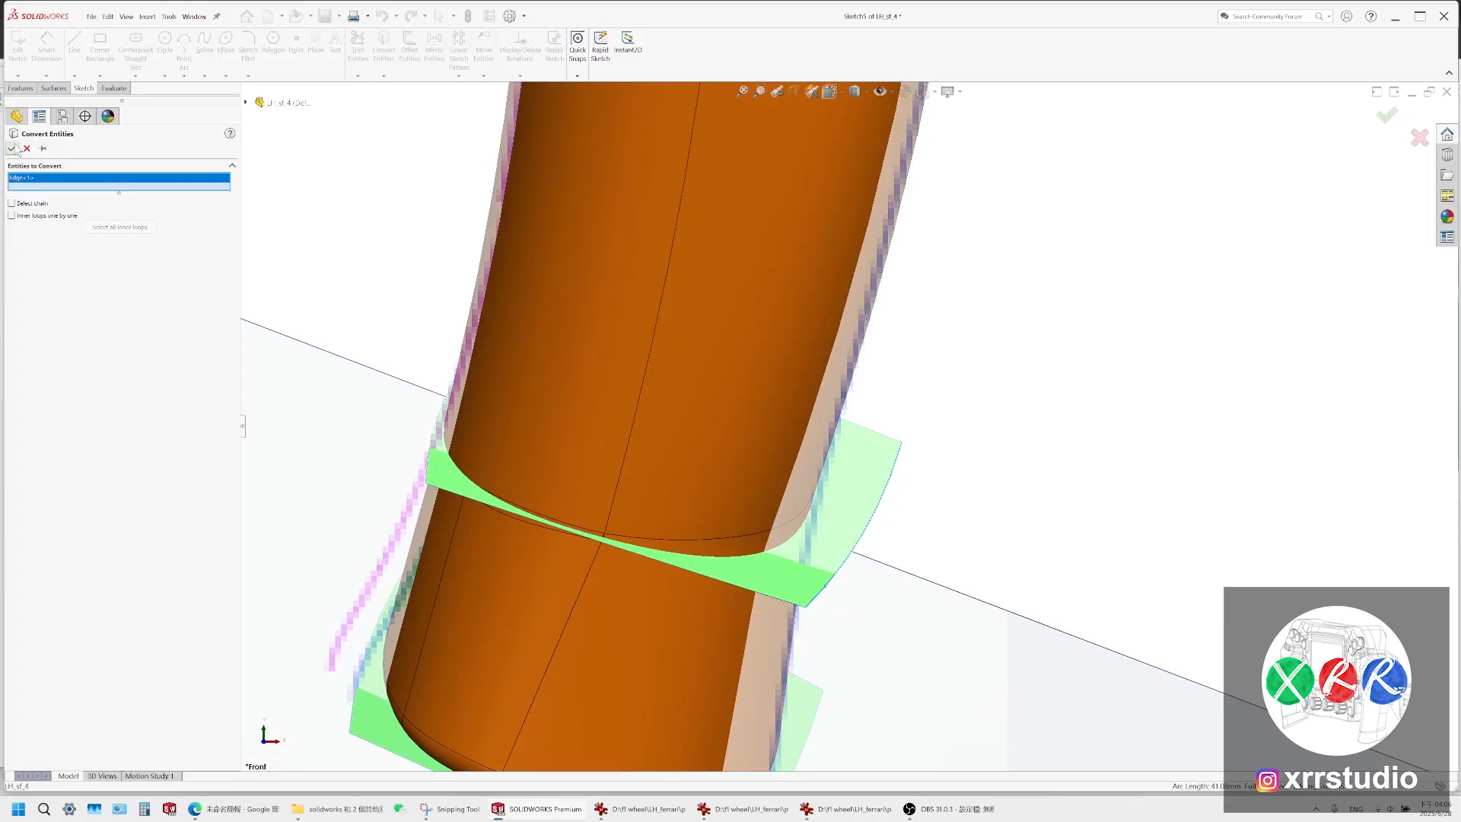
click(868, 504)
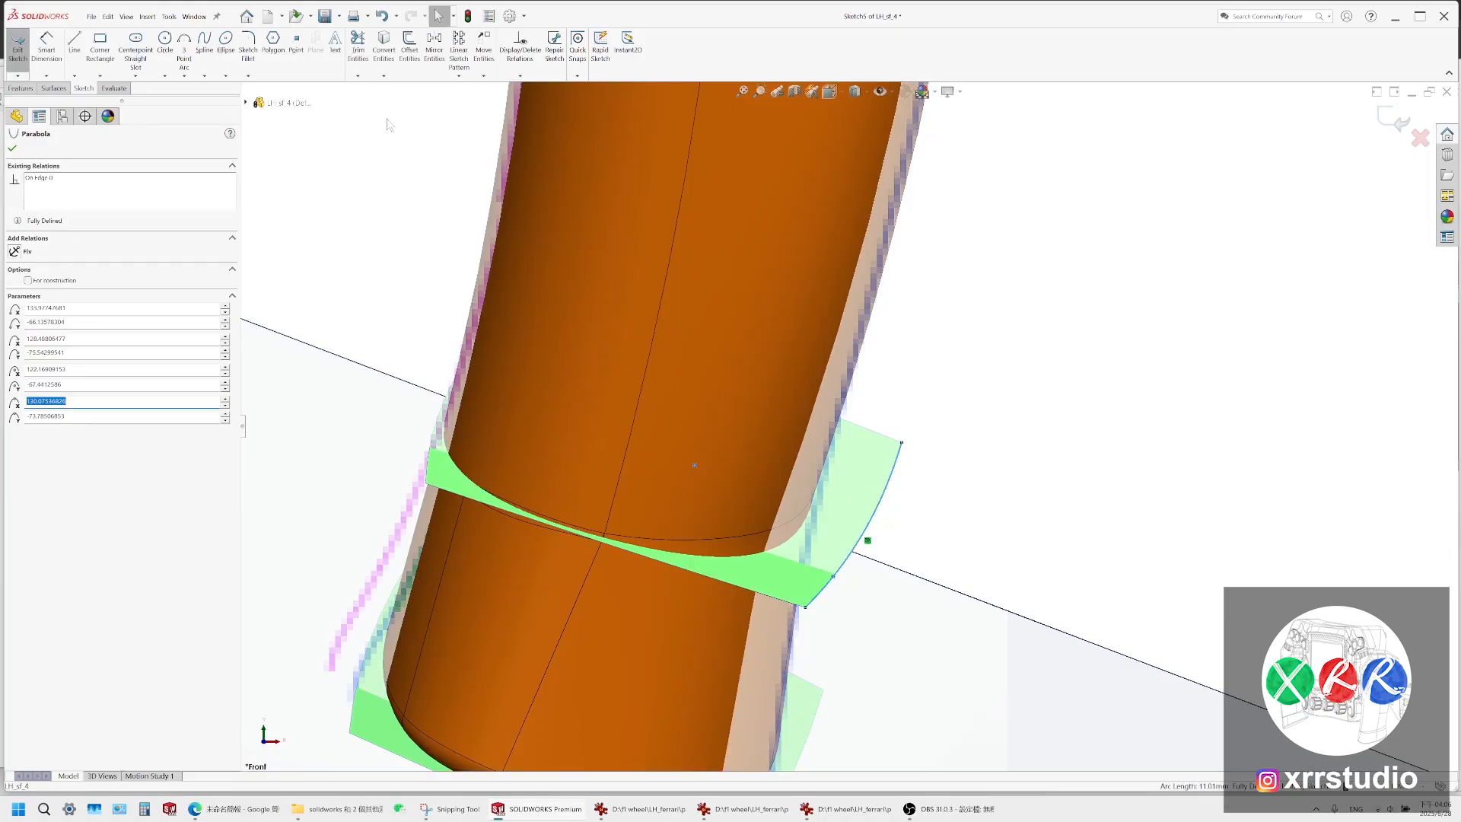
click(28, 280)
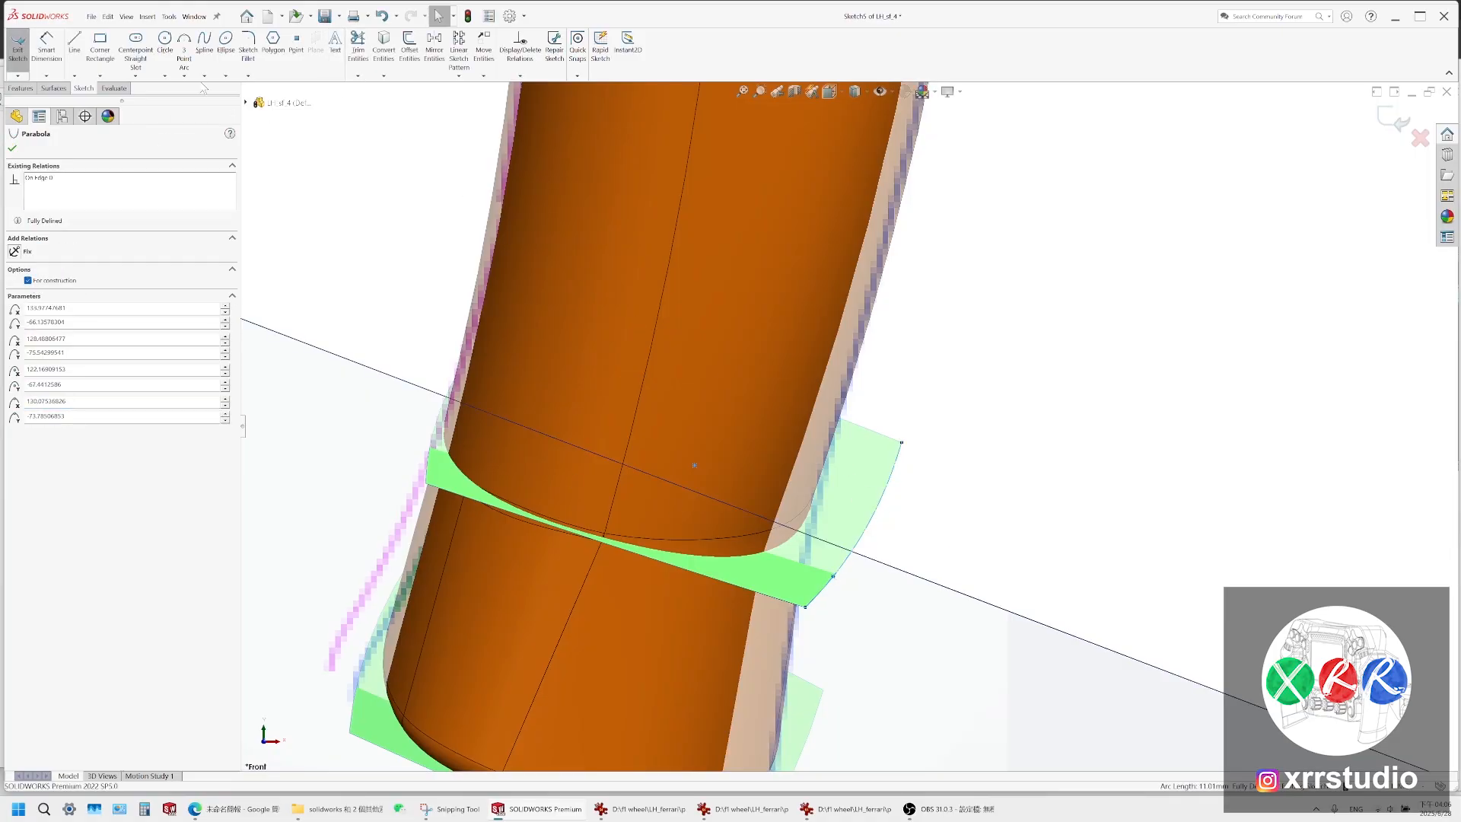
Try to offset the converted curve 2 mm towards the grip, checking the preview in a see-through line display
click(411, 65)
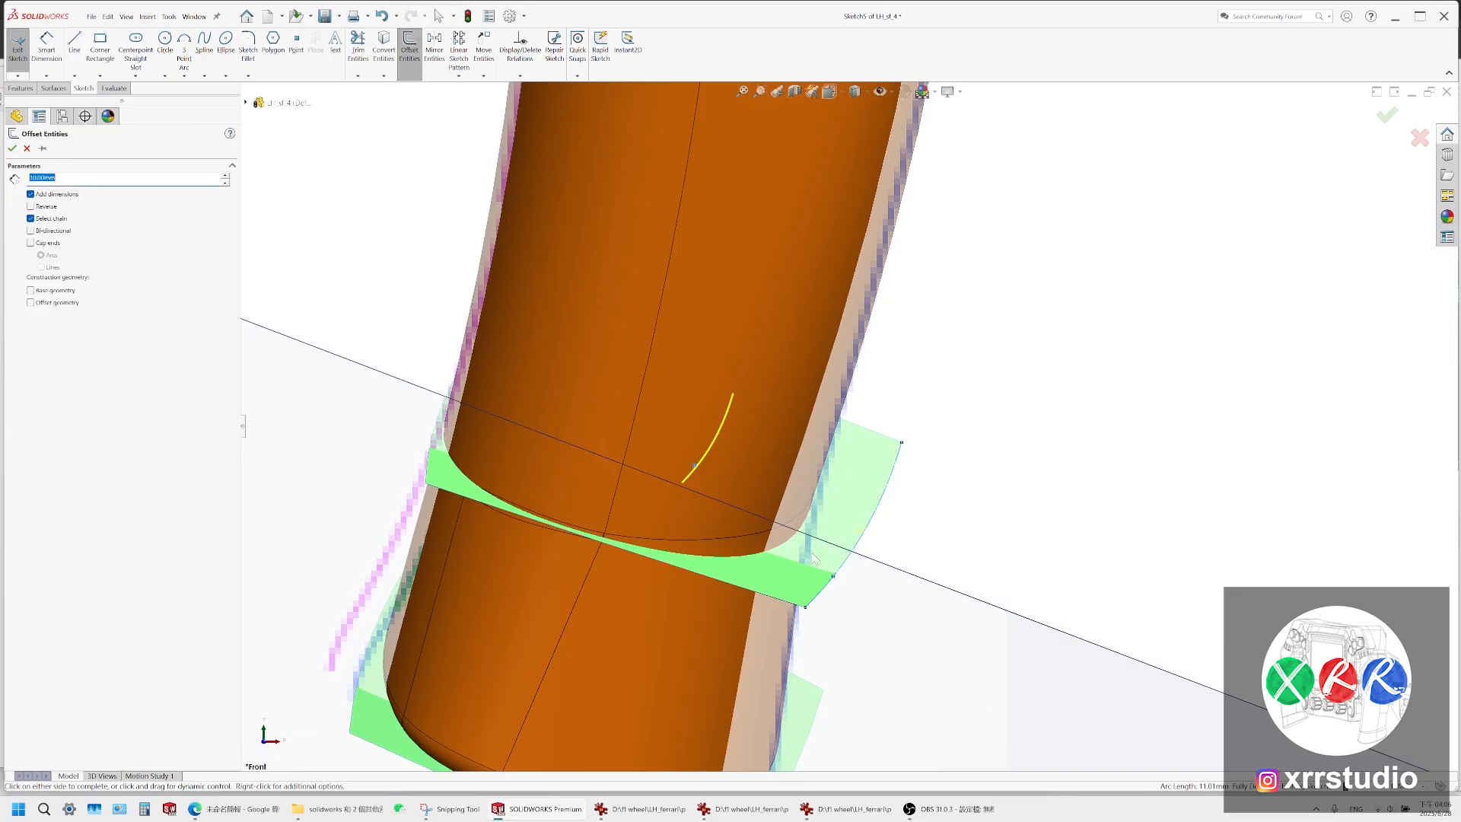
scroll(820, 520, up, 5)
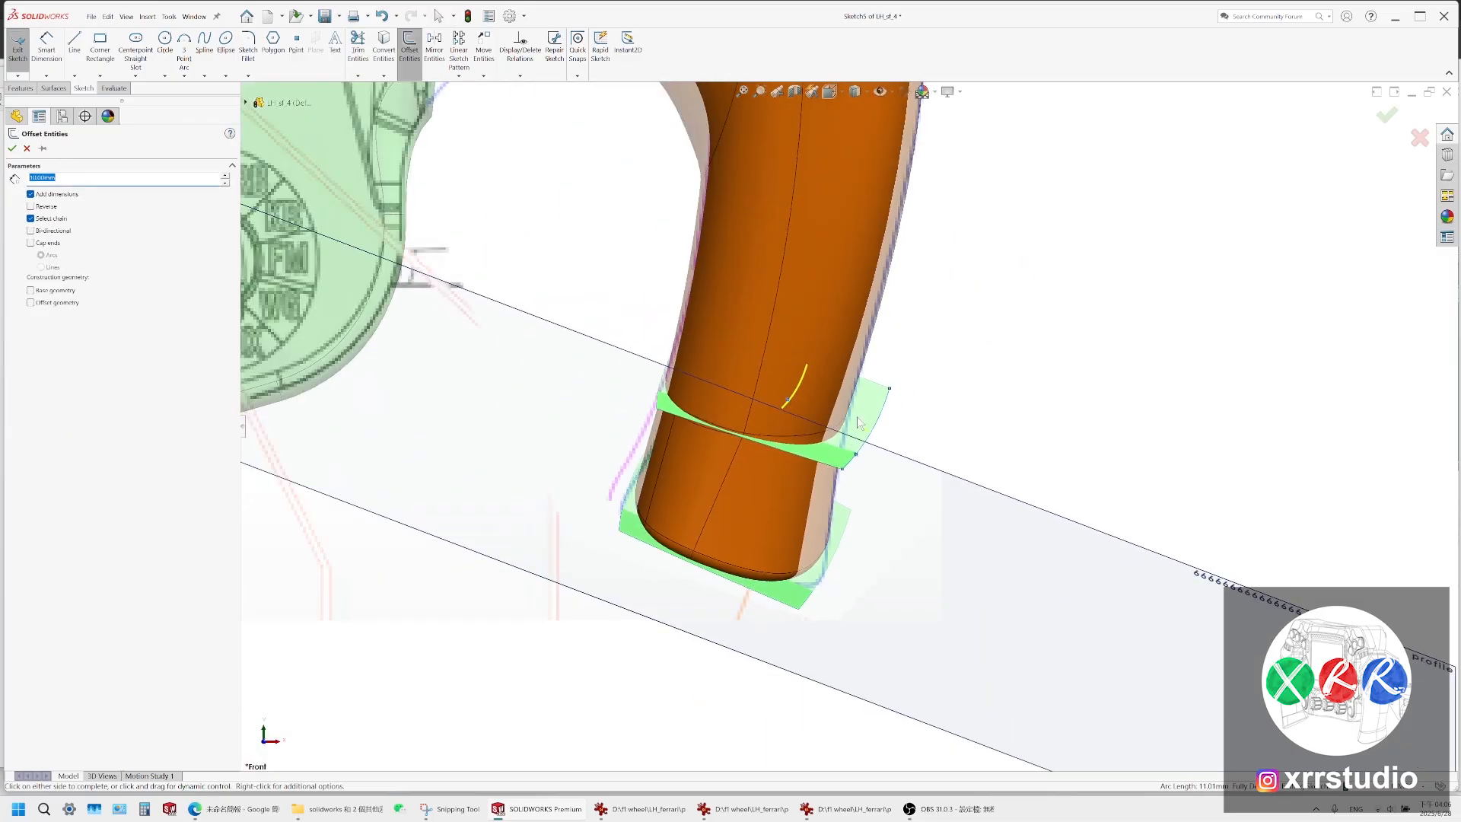
scroll(859, 421, down, 5)
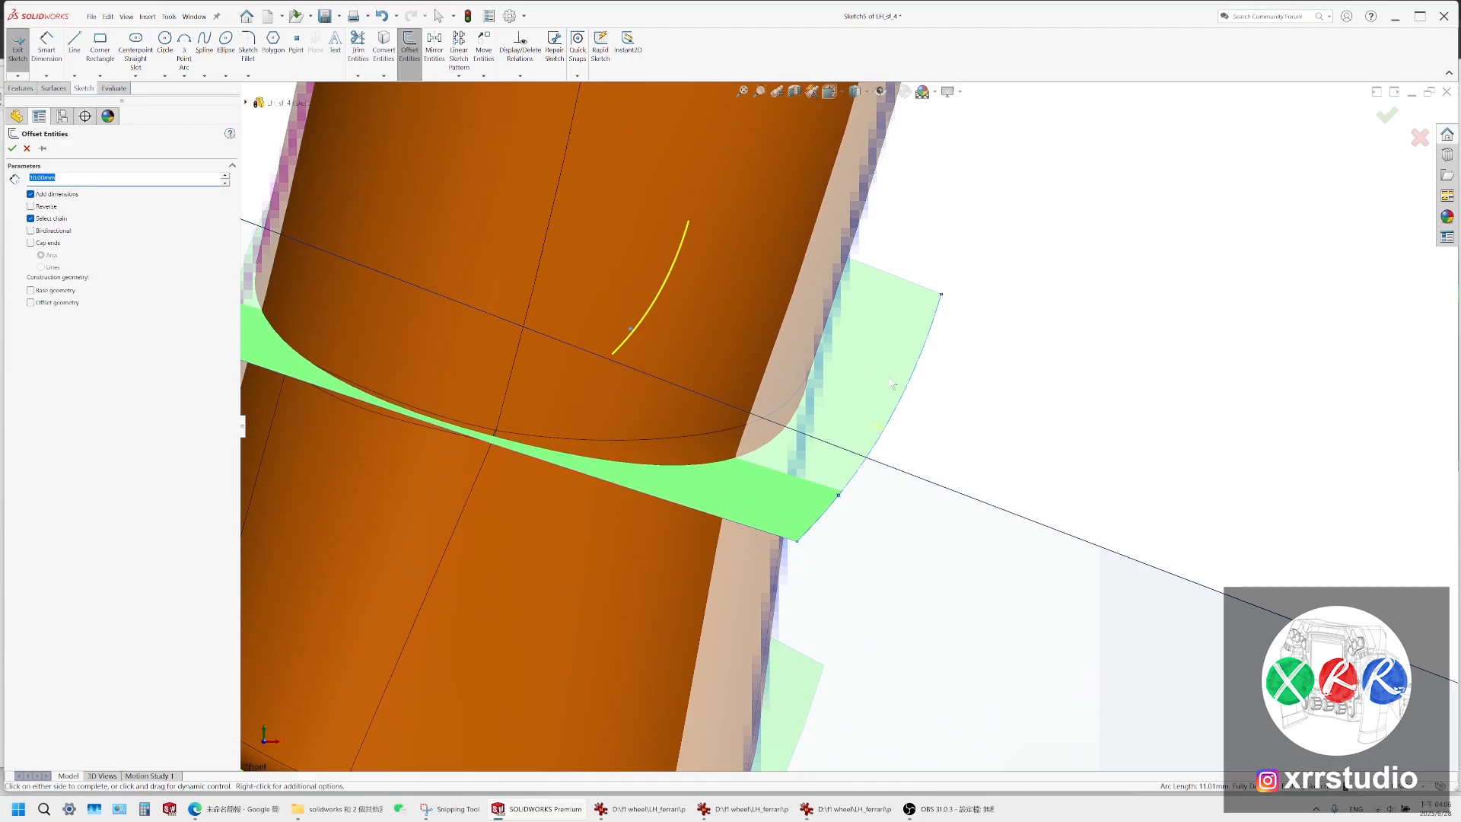
click(95, 182)
text(1)
key(Return)
text(2)
key(Return)
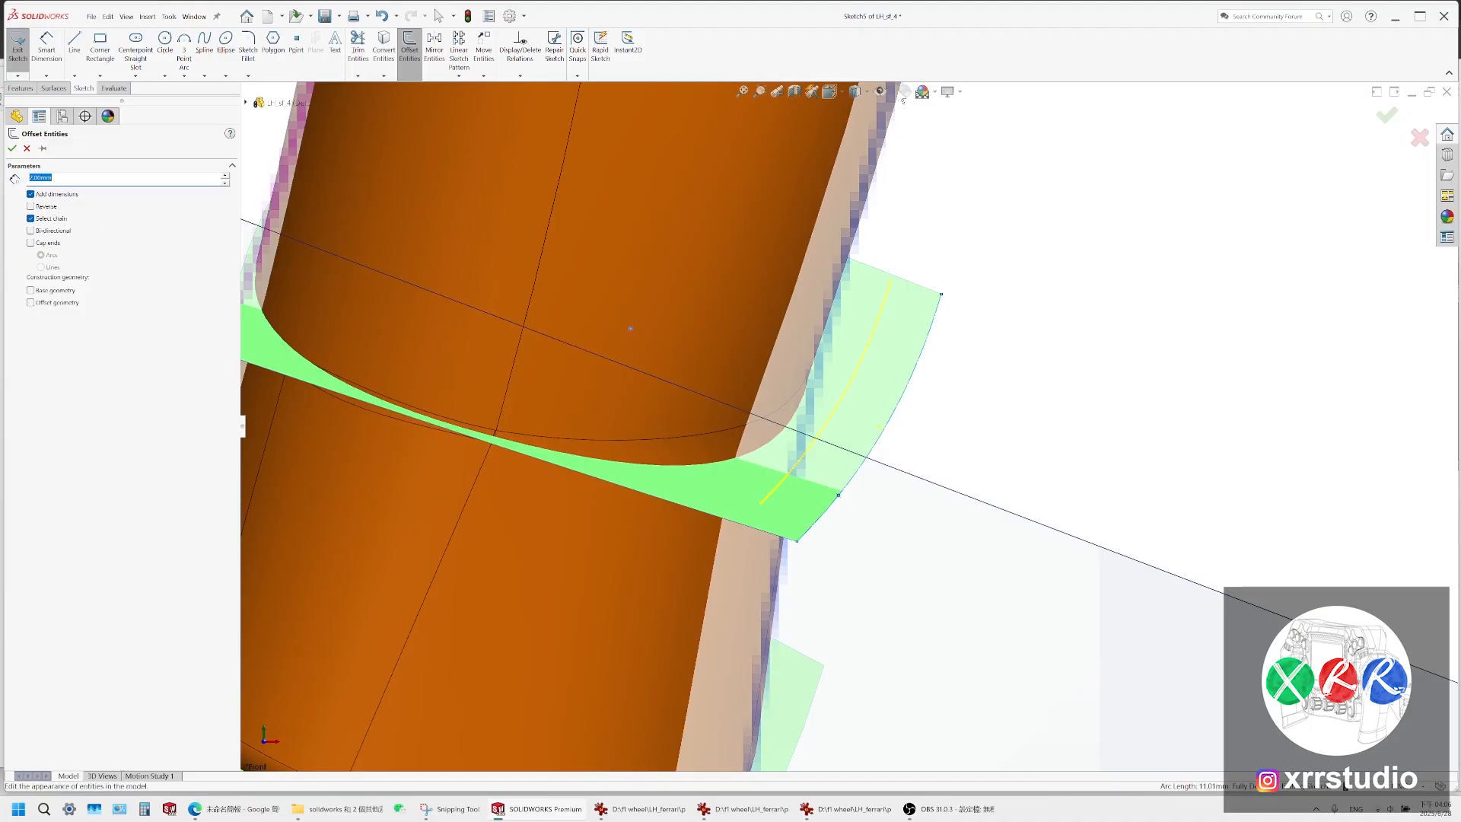
click(858, 93)
click(860, 191)
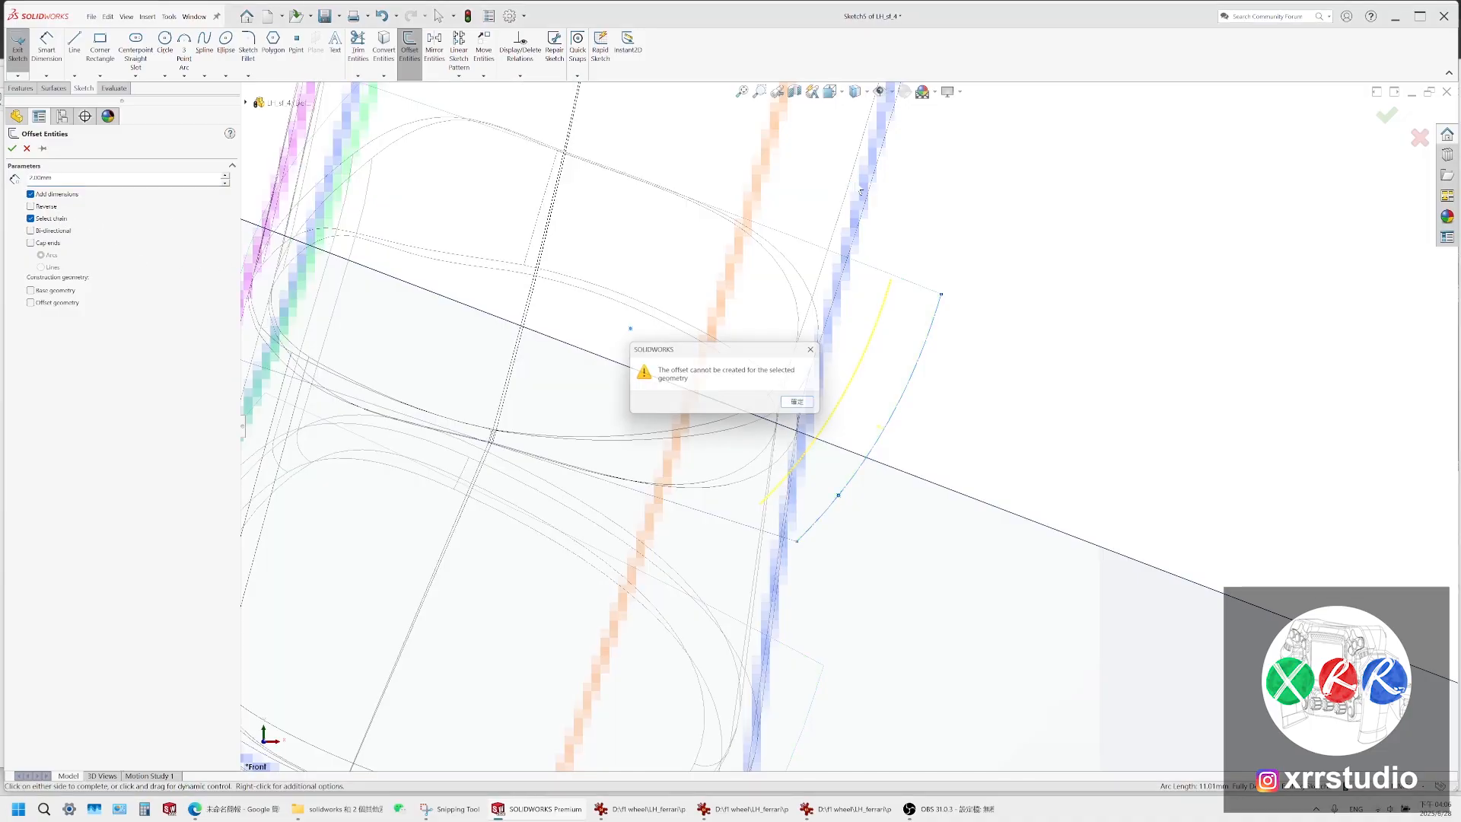
click(797, 402)
scroll(792, 488, down, 1)
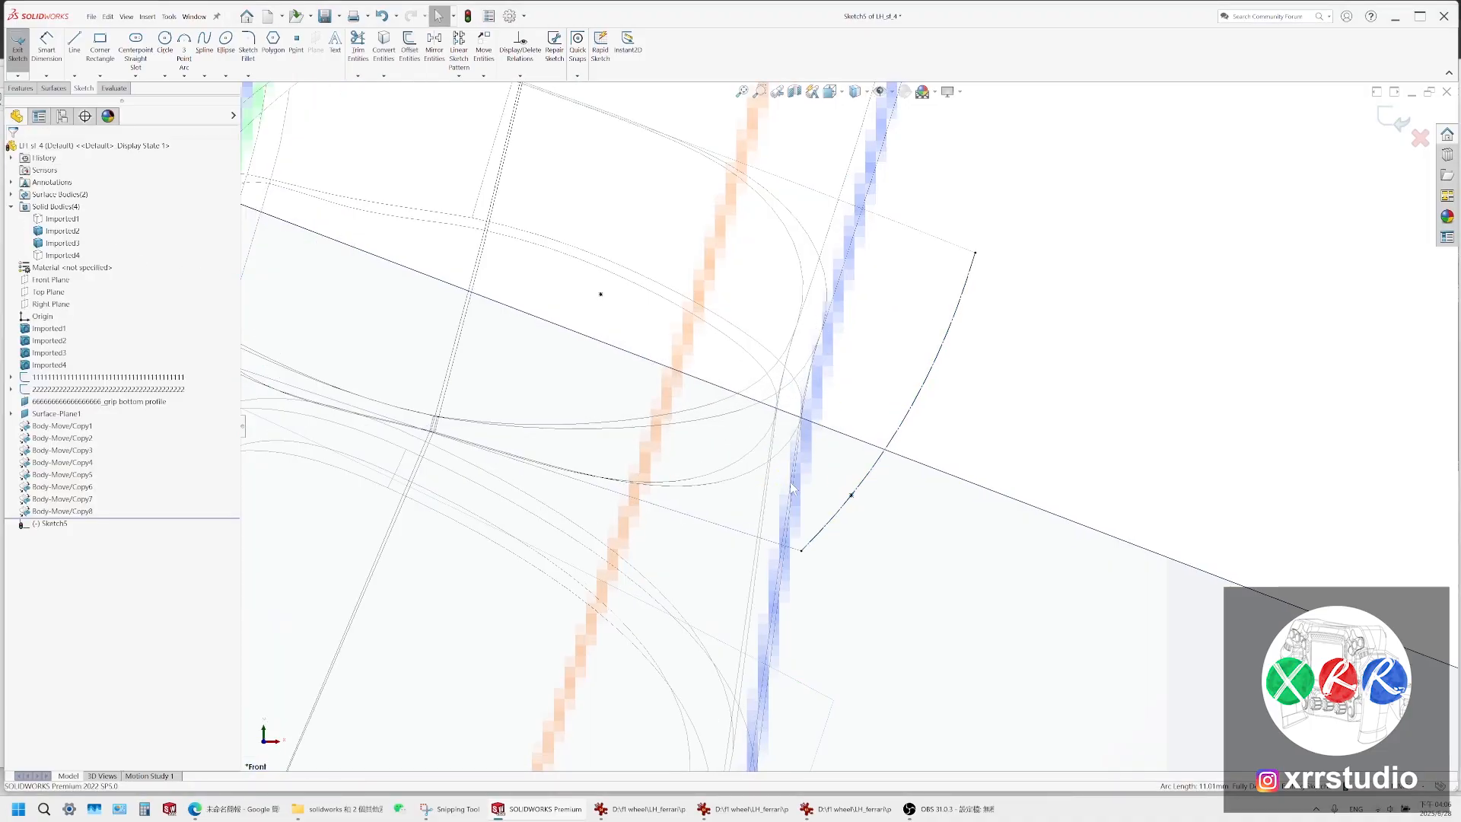
Retry the inward offset of the construction curve and return the model to shaded display with edges
click(870, 475)
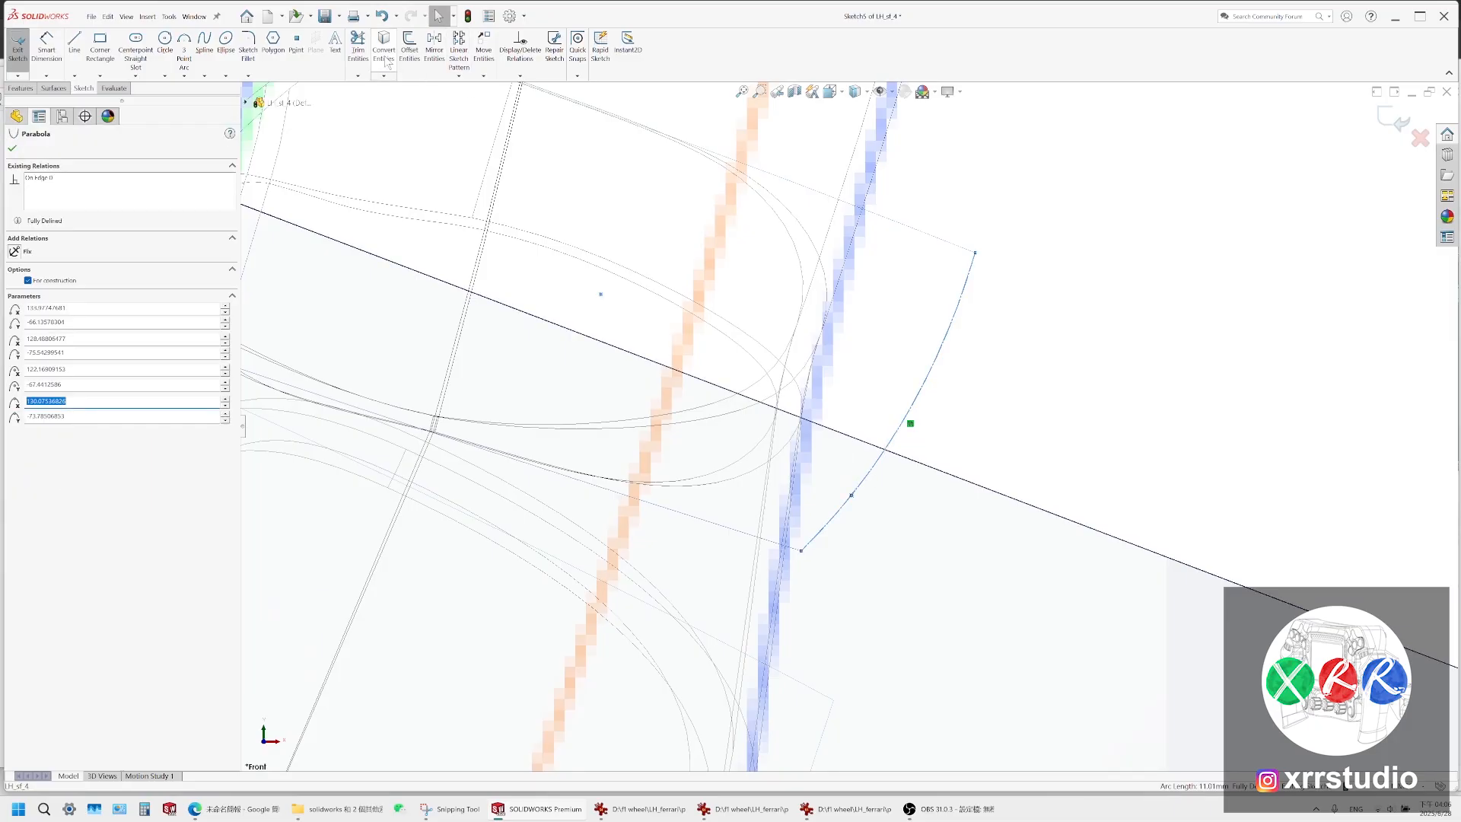
click(410, 47)
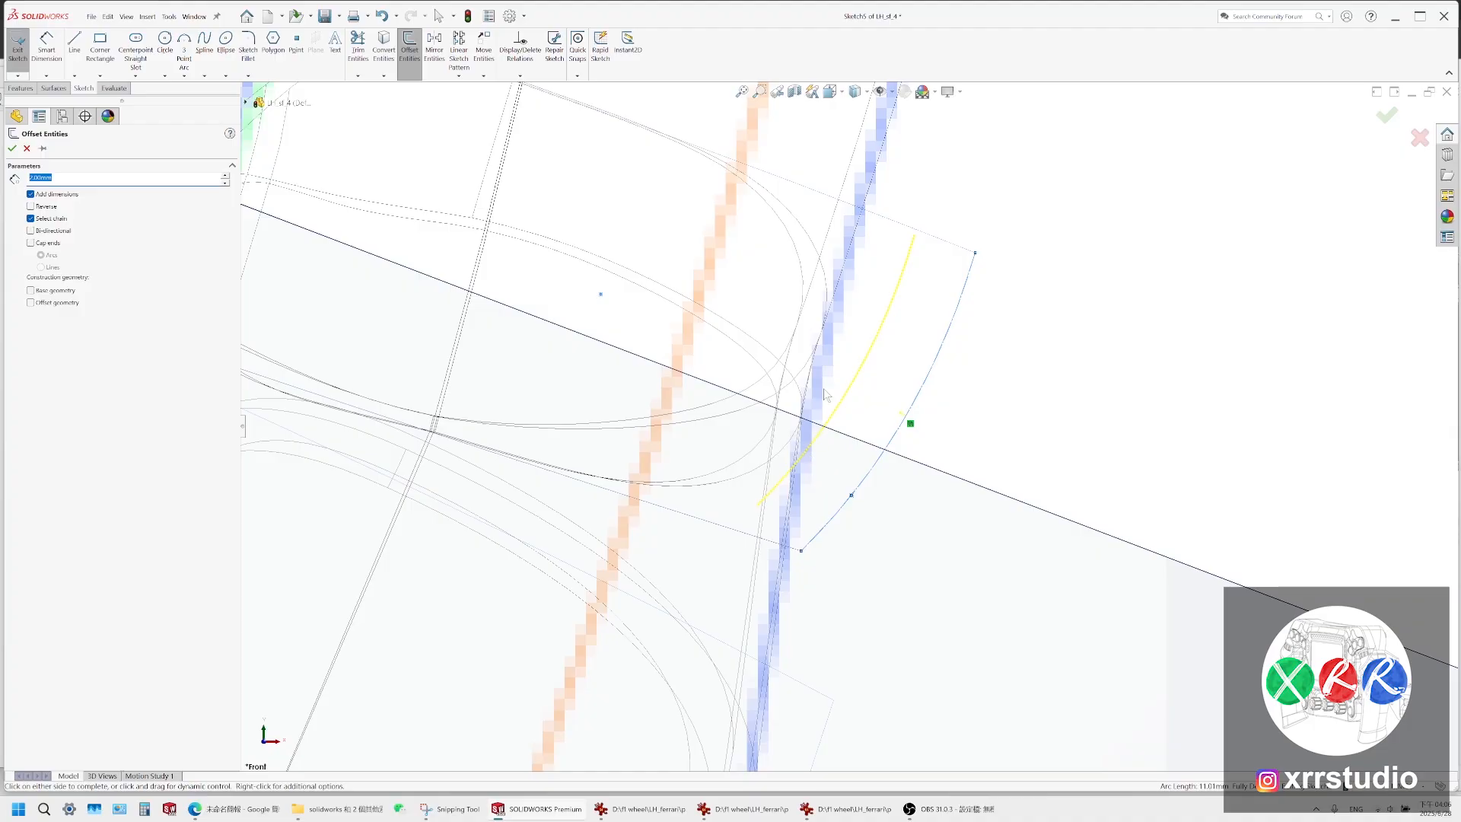
click(857, 91)
click(856, 109)
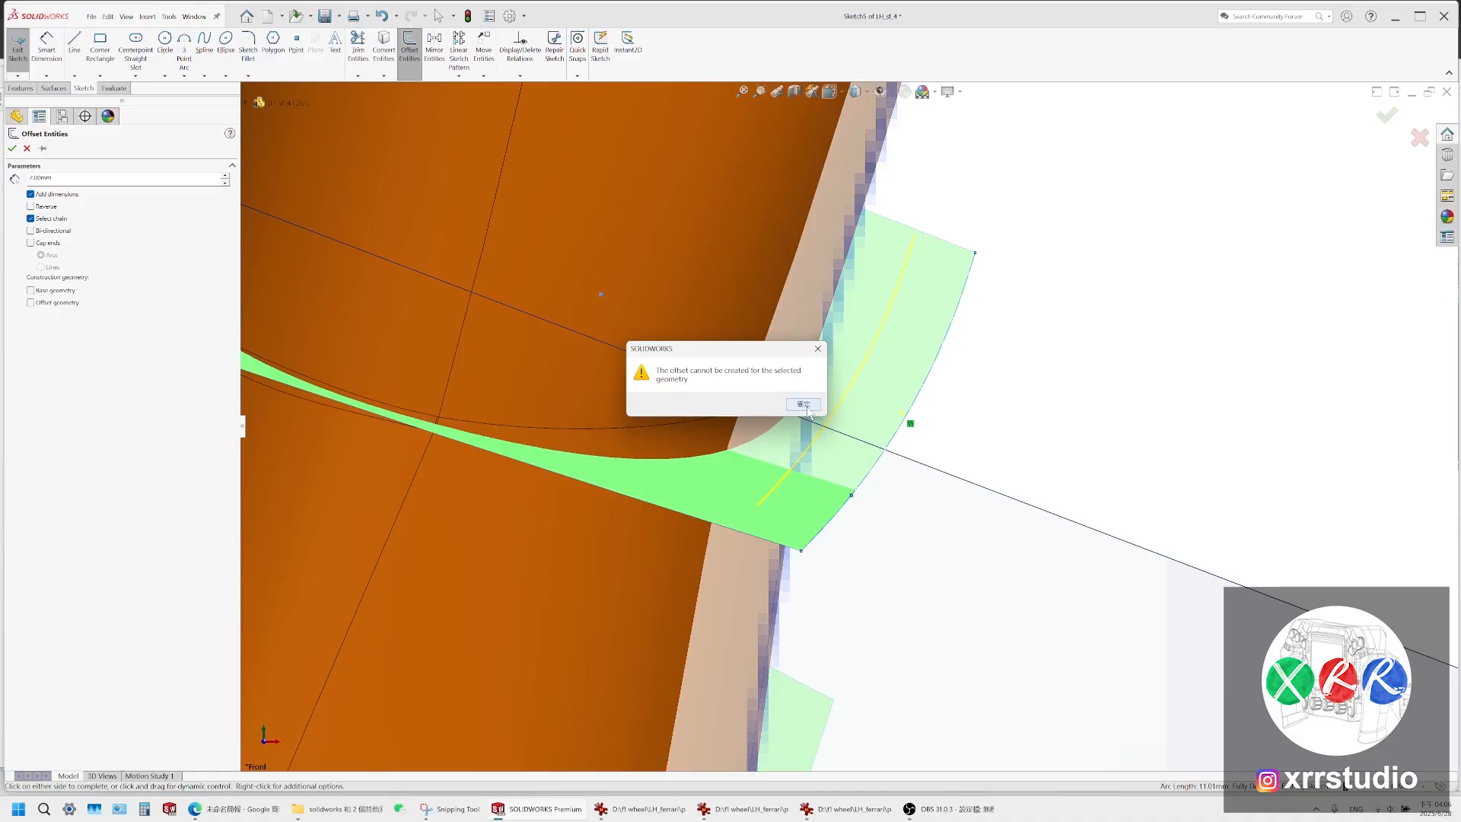
click(803, 403)
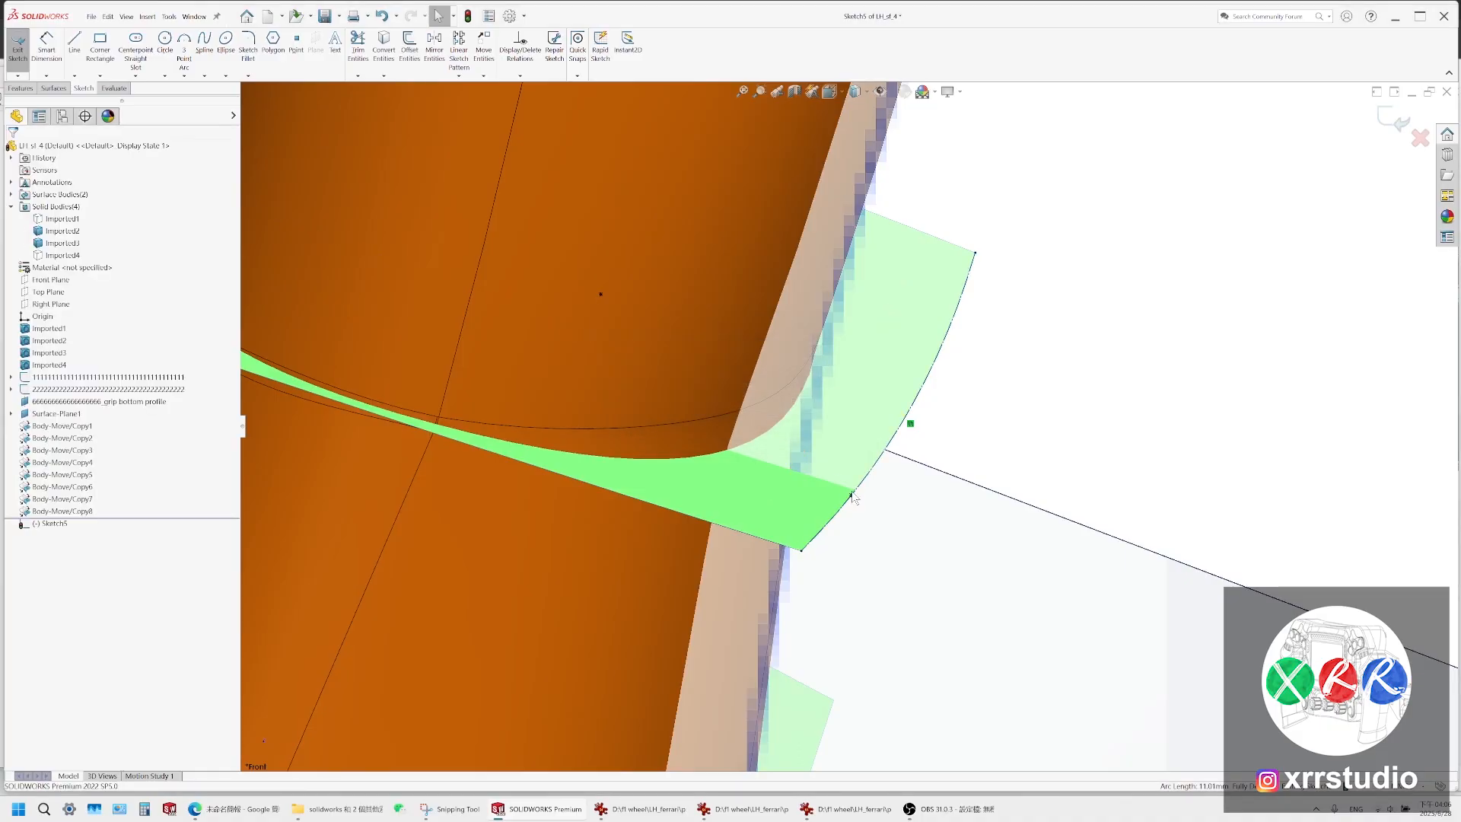
Offset the converted construction curve 2.5 mm inward towards the grip, keeping its dimension
click(796, 355)
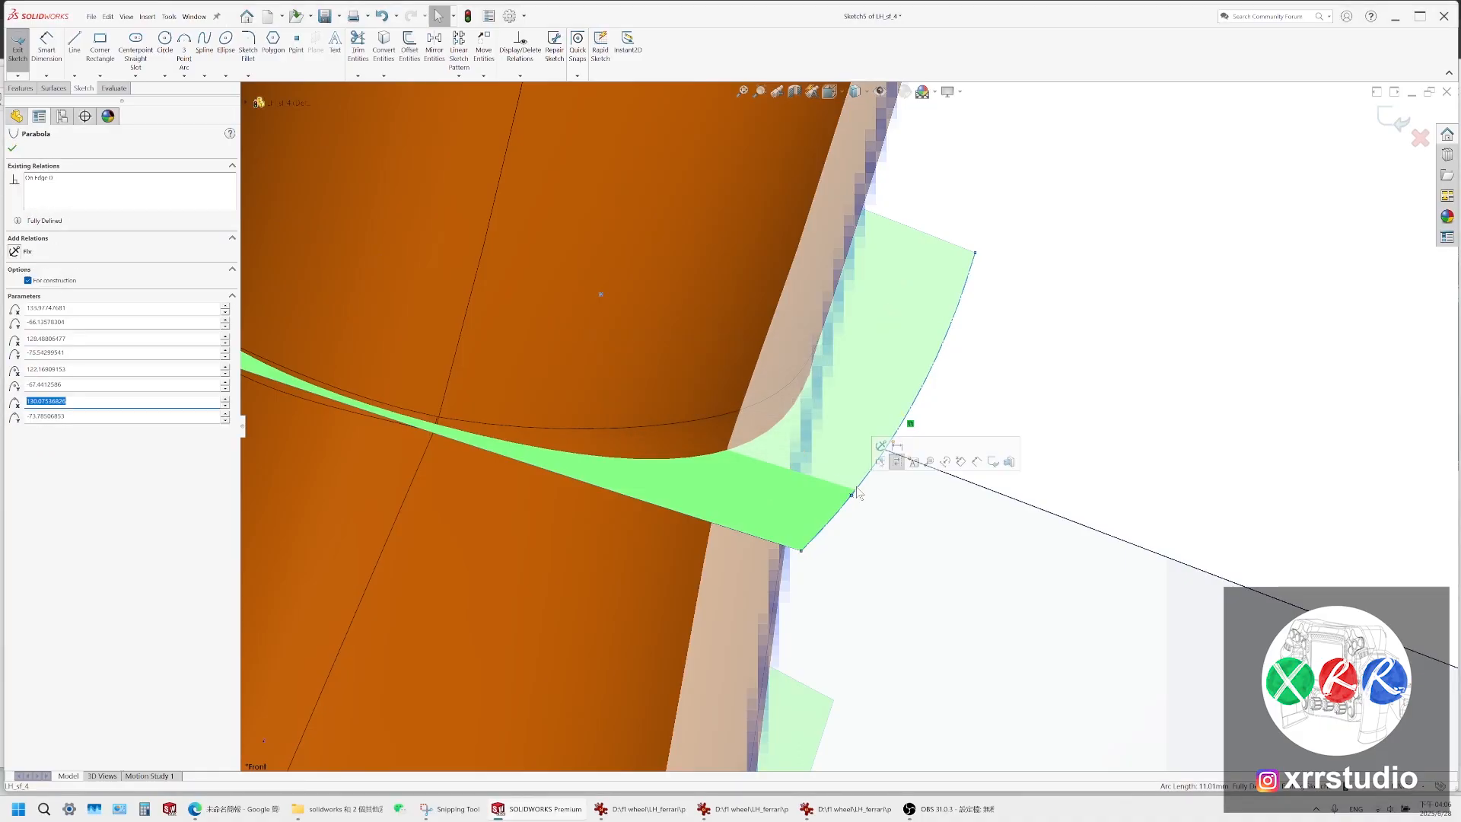
click(410, 50)
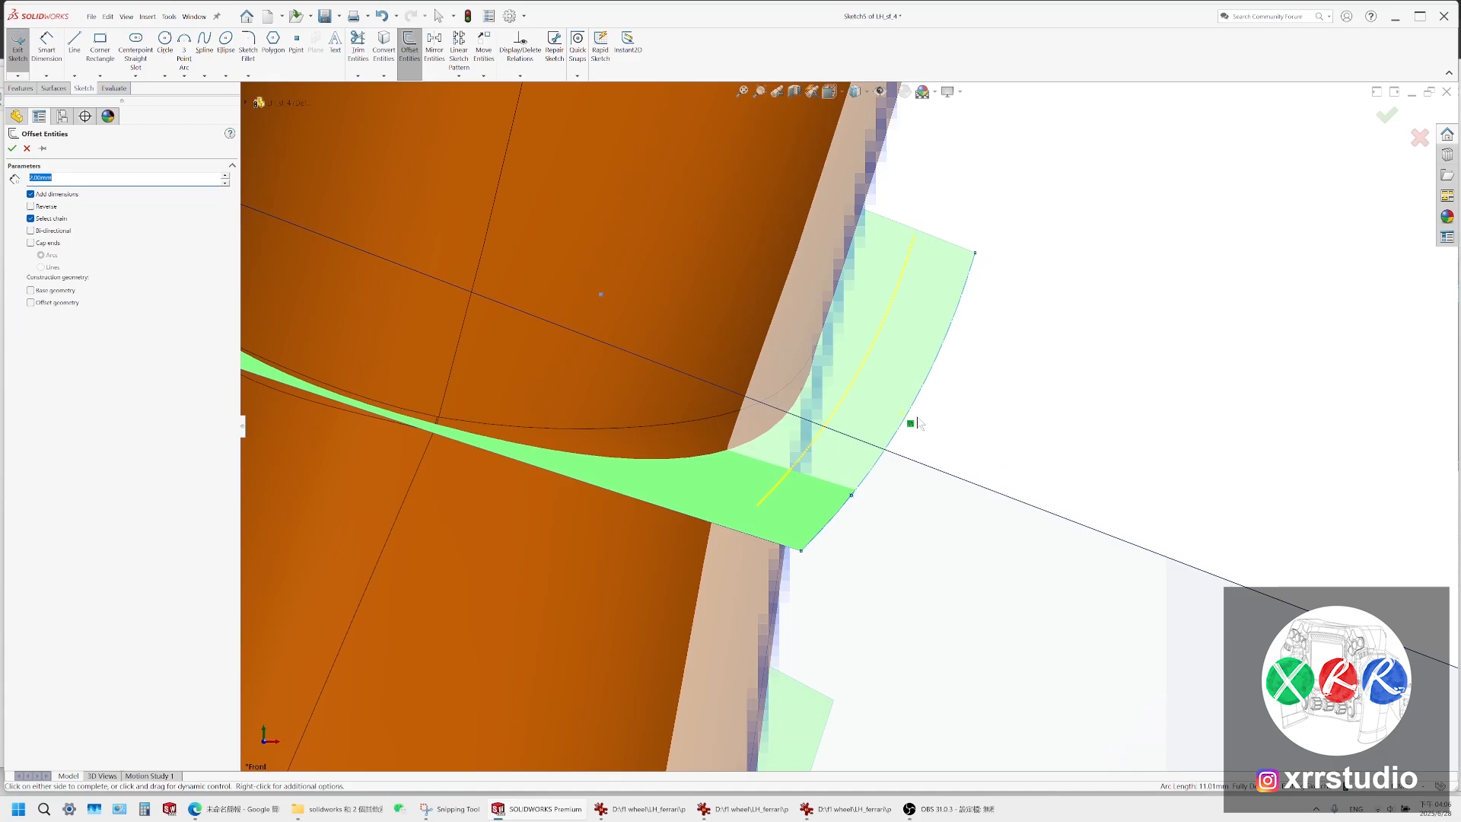
scroll(852, 436, up, 2)
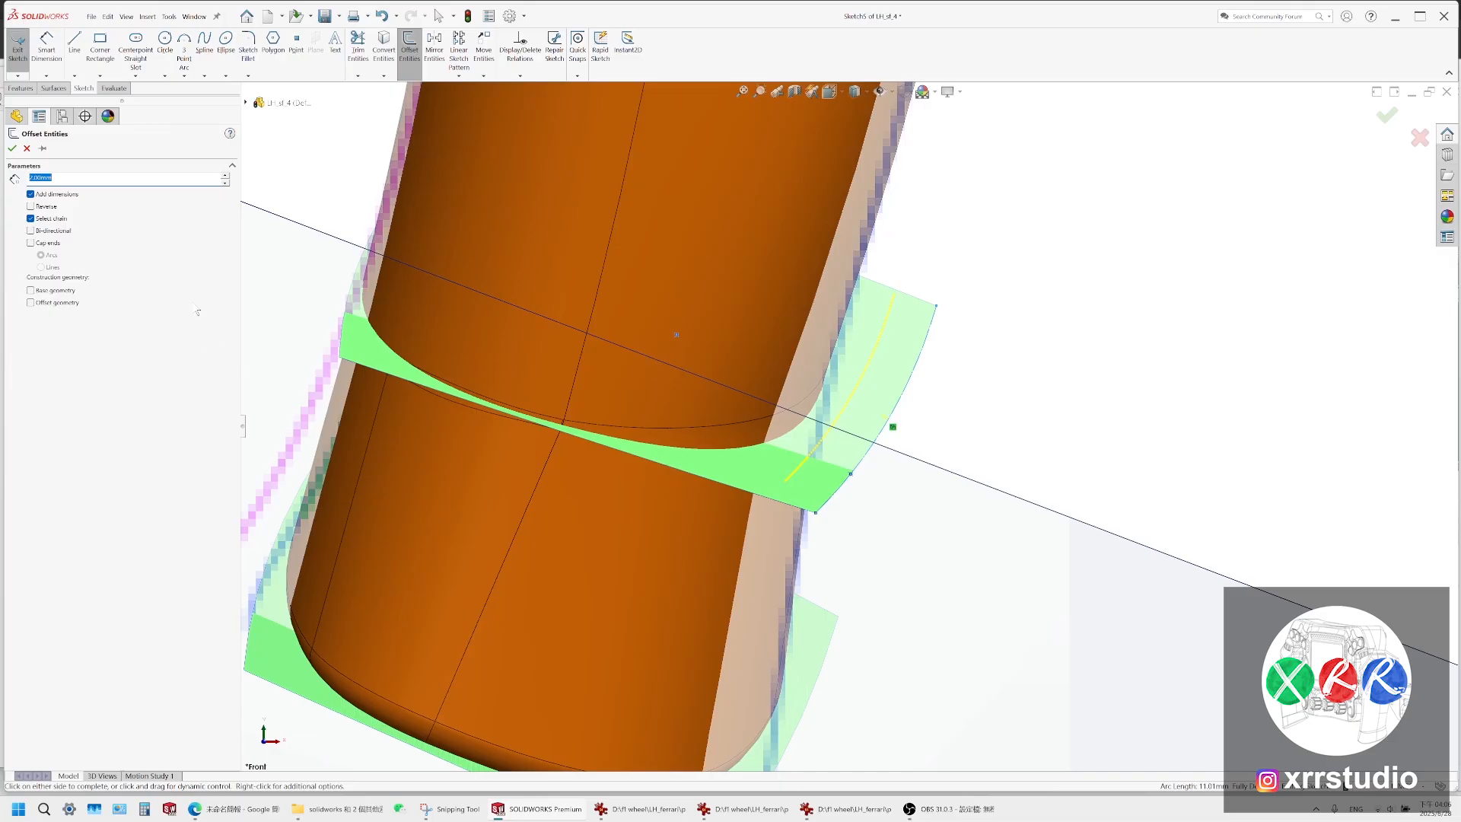
text(2.1)
key(Return)
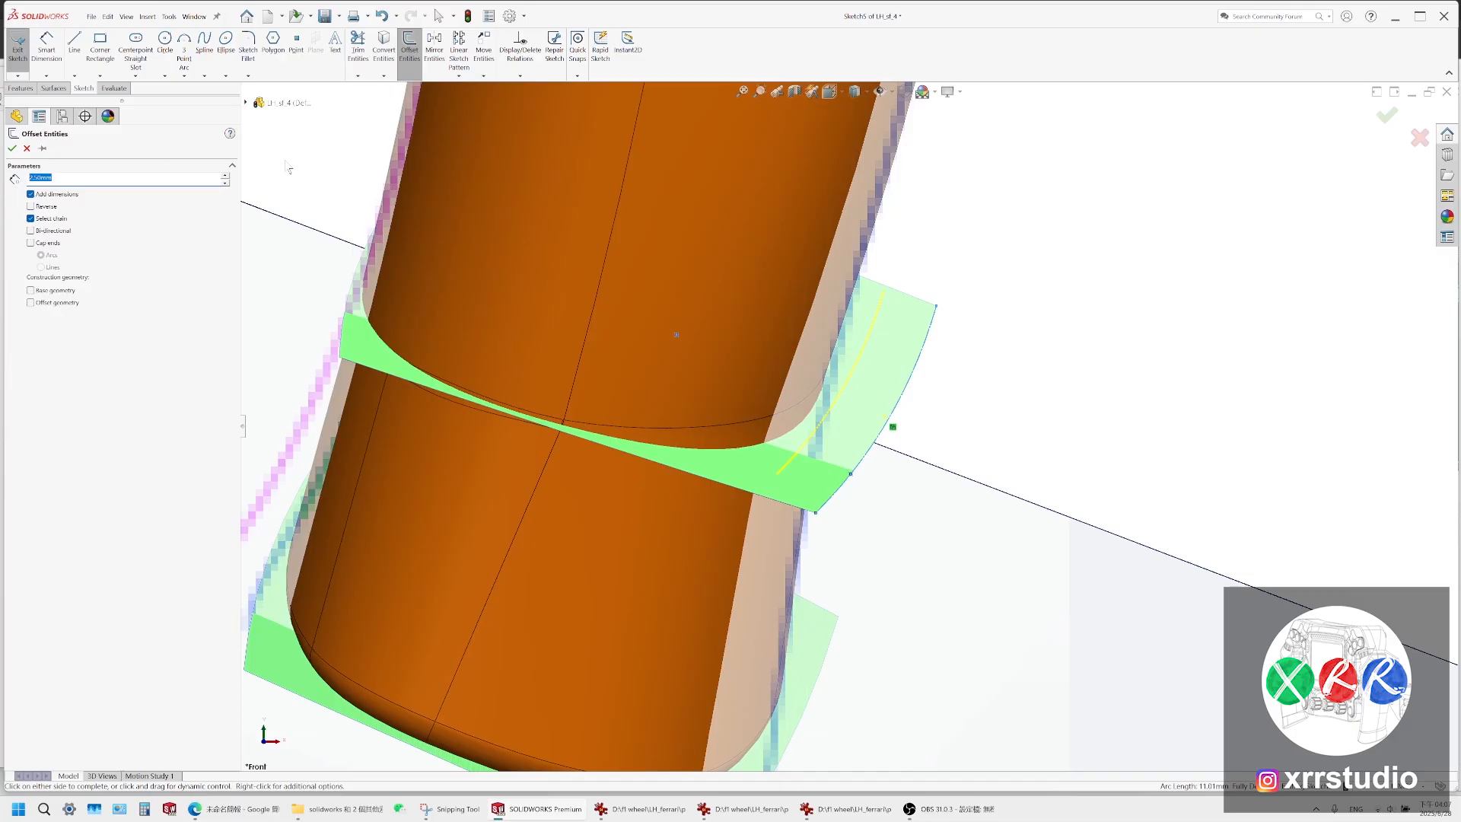
click(12, 148)
Try to lengthen the offset curve by pulling its upper and lower endpoints outward
drag(884, 291, 956, 330)
click(956, 330)
click(778, 474)
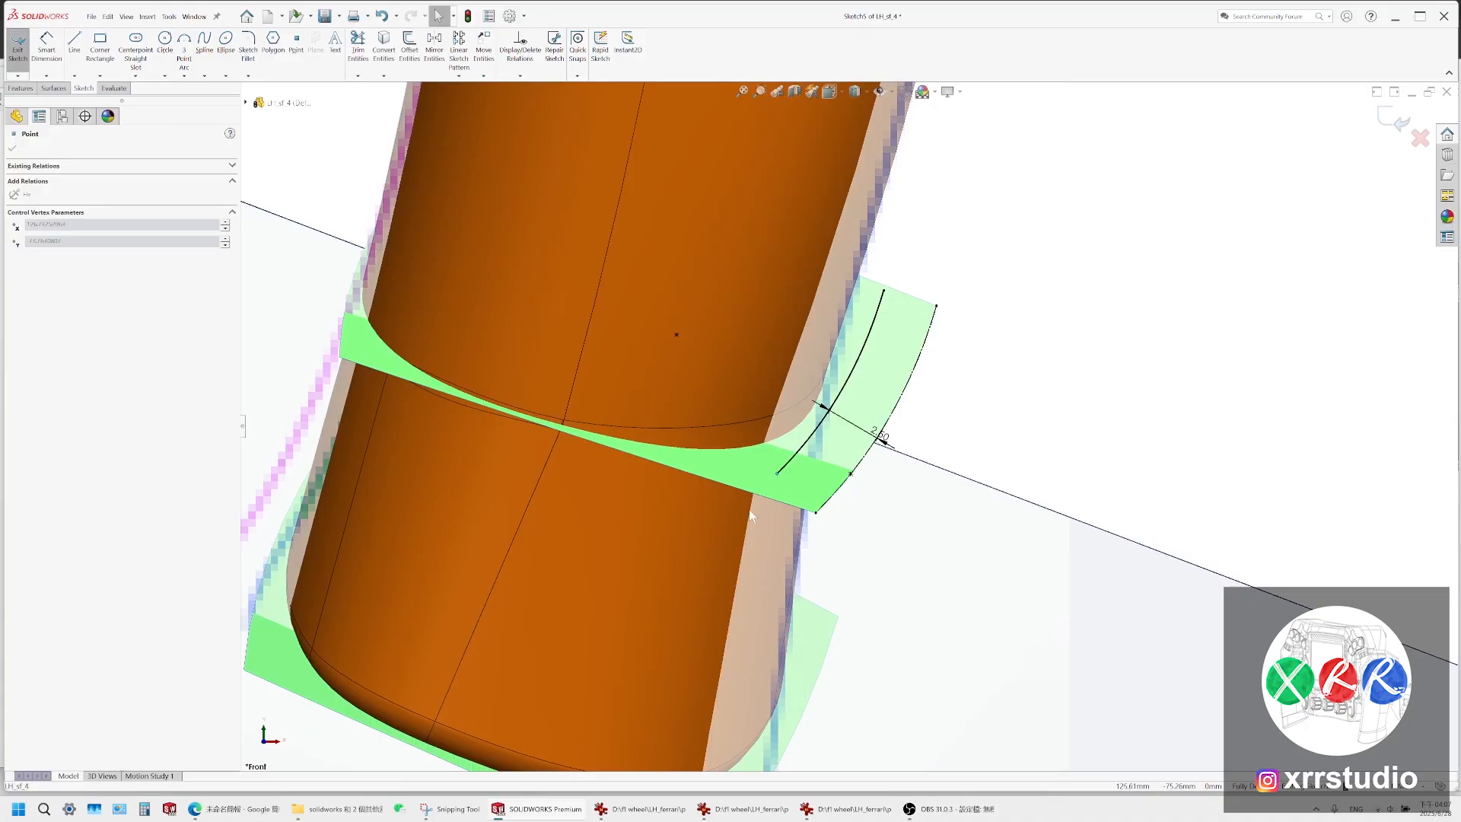
drag(659, 581, 1014, 438)
click(1015, 439)
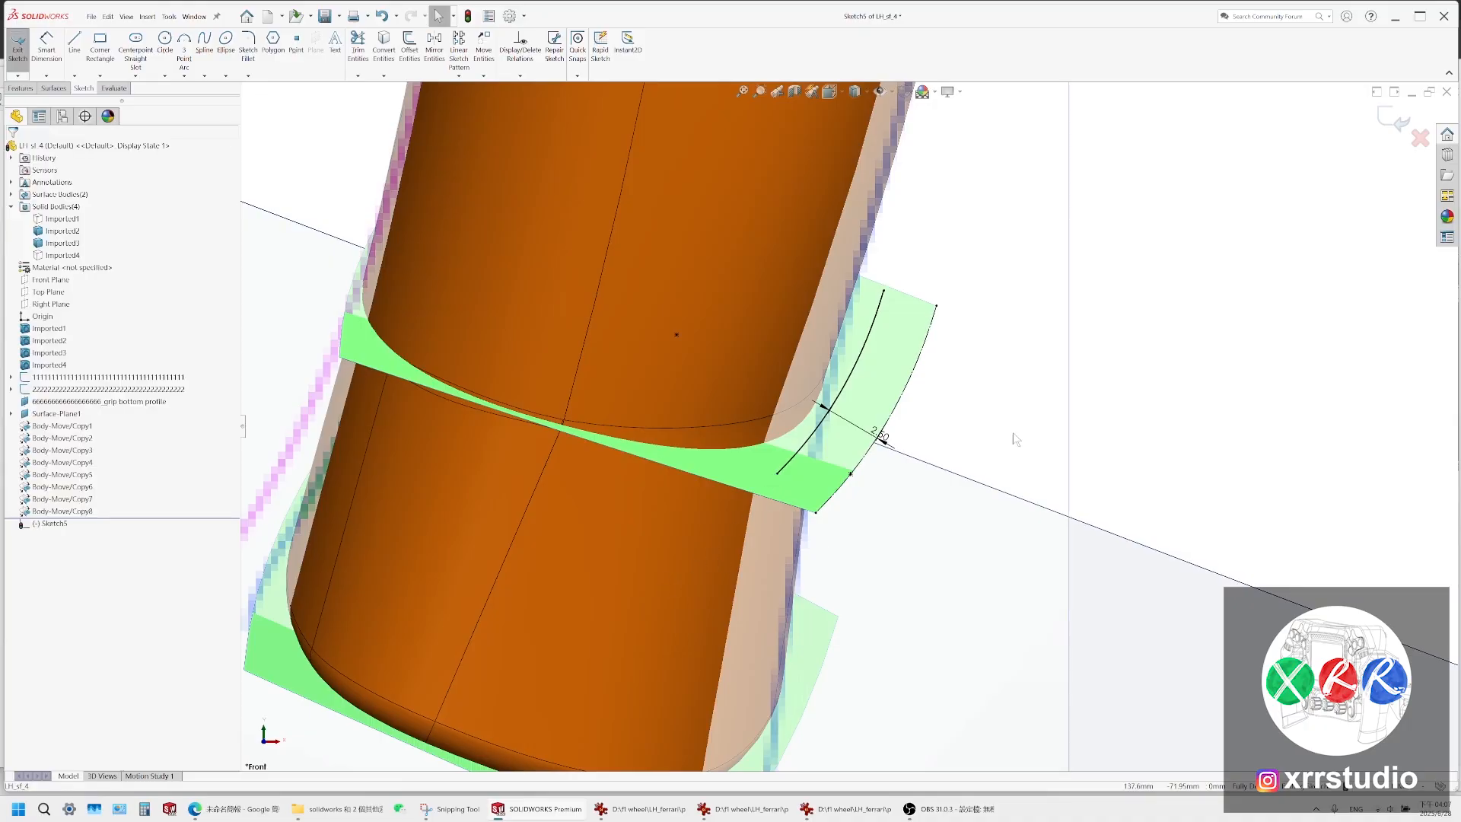
Make the inward offset curve construction geometry
click(872, 334)
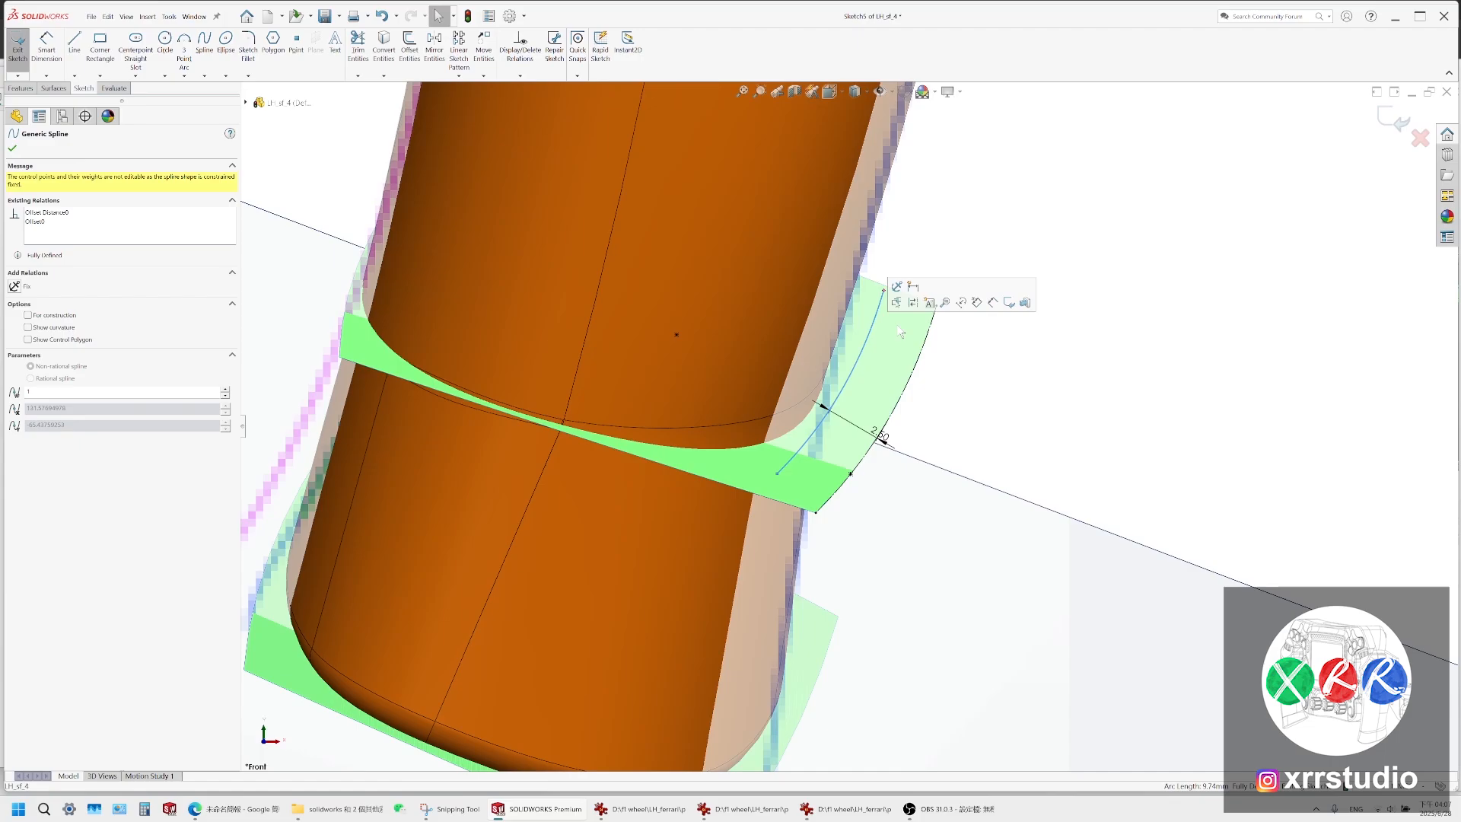
key(Escape)
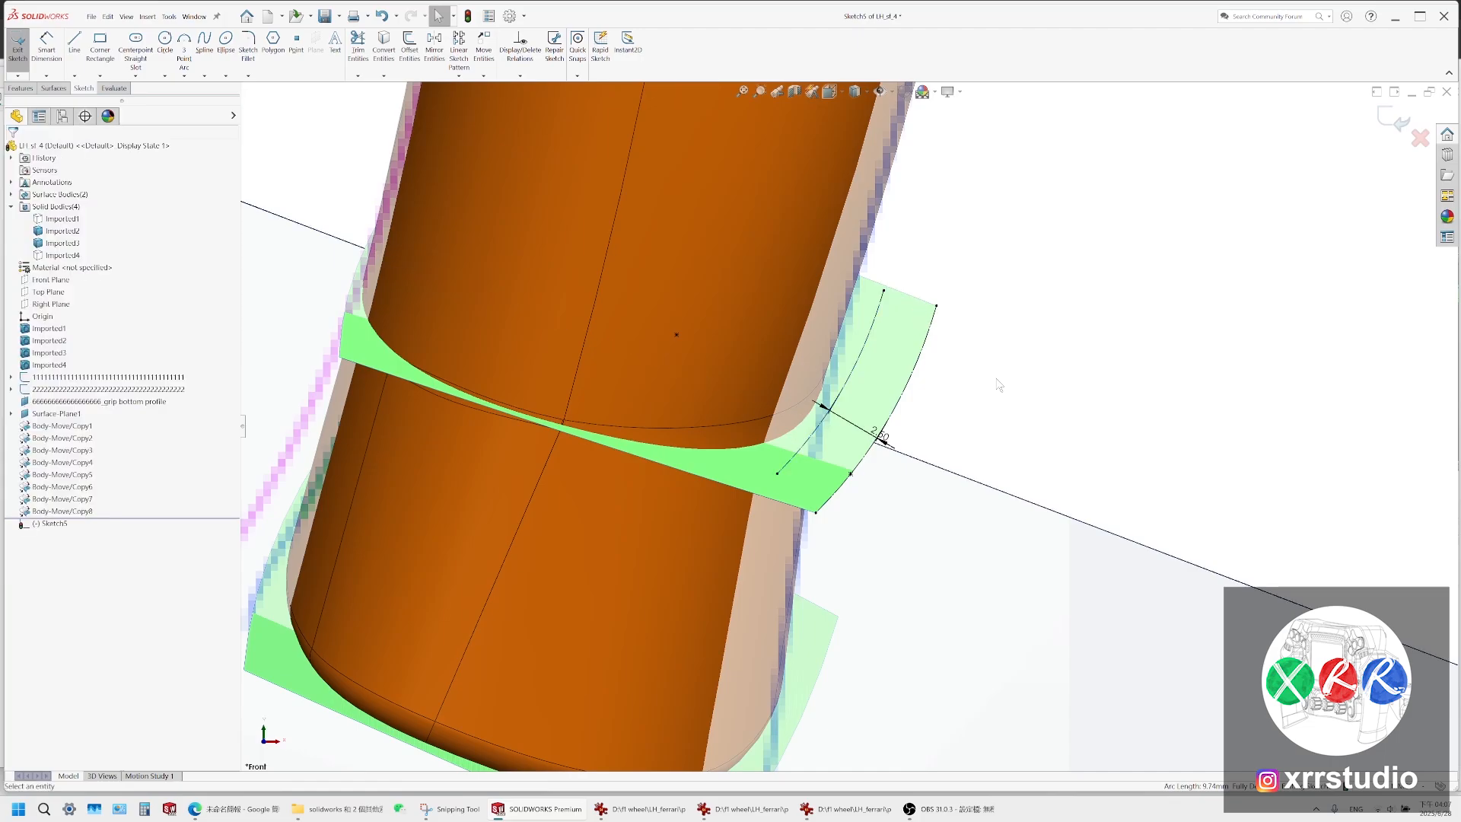
click(862, 347)
Draw a two-point spline about 18 mm long beside the offset curve, running past the upper surface's two straight edges
click(204, 43)
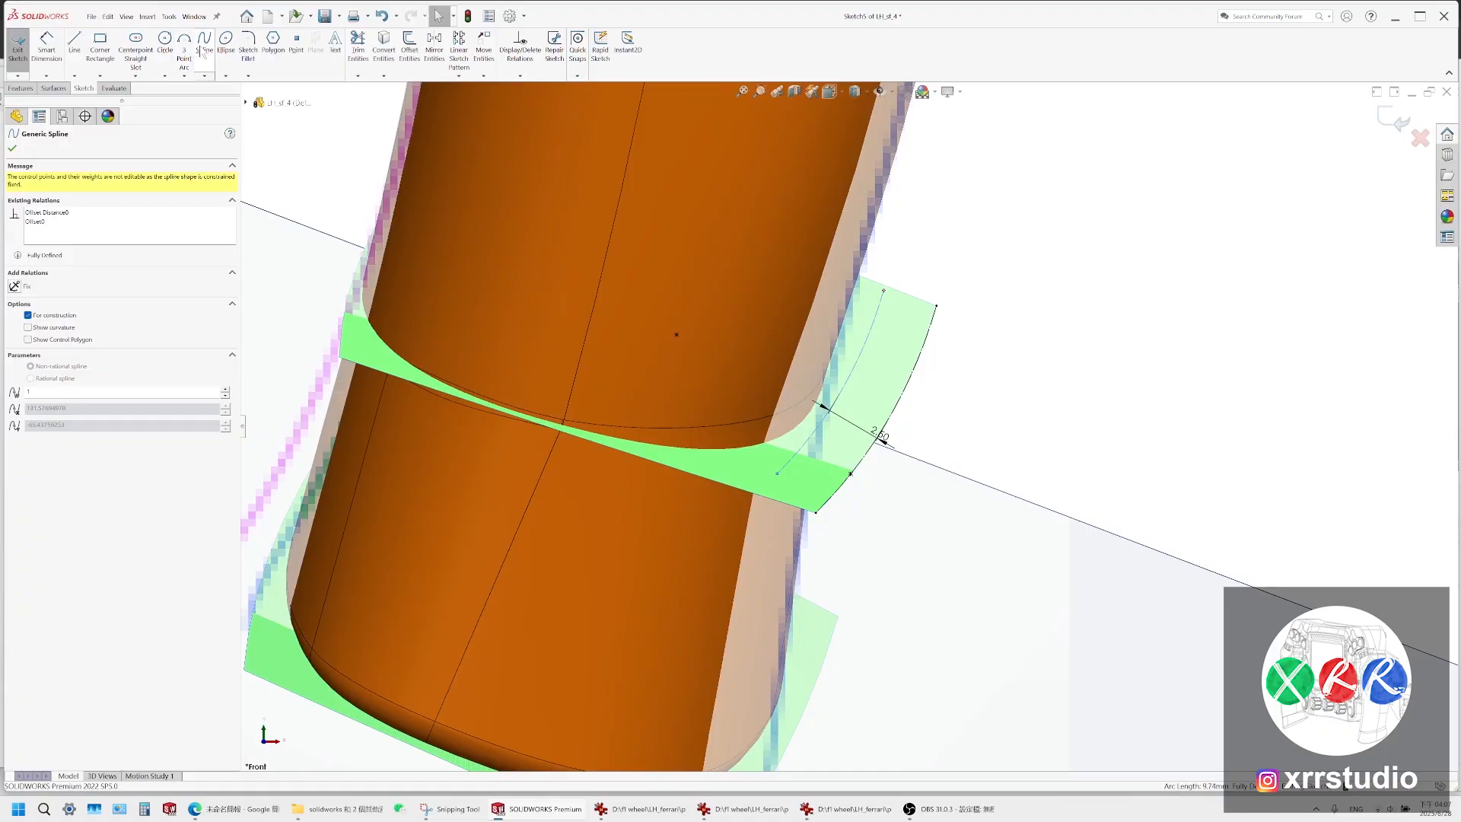
click(890, 258)
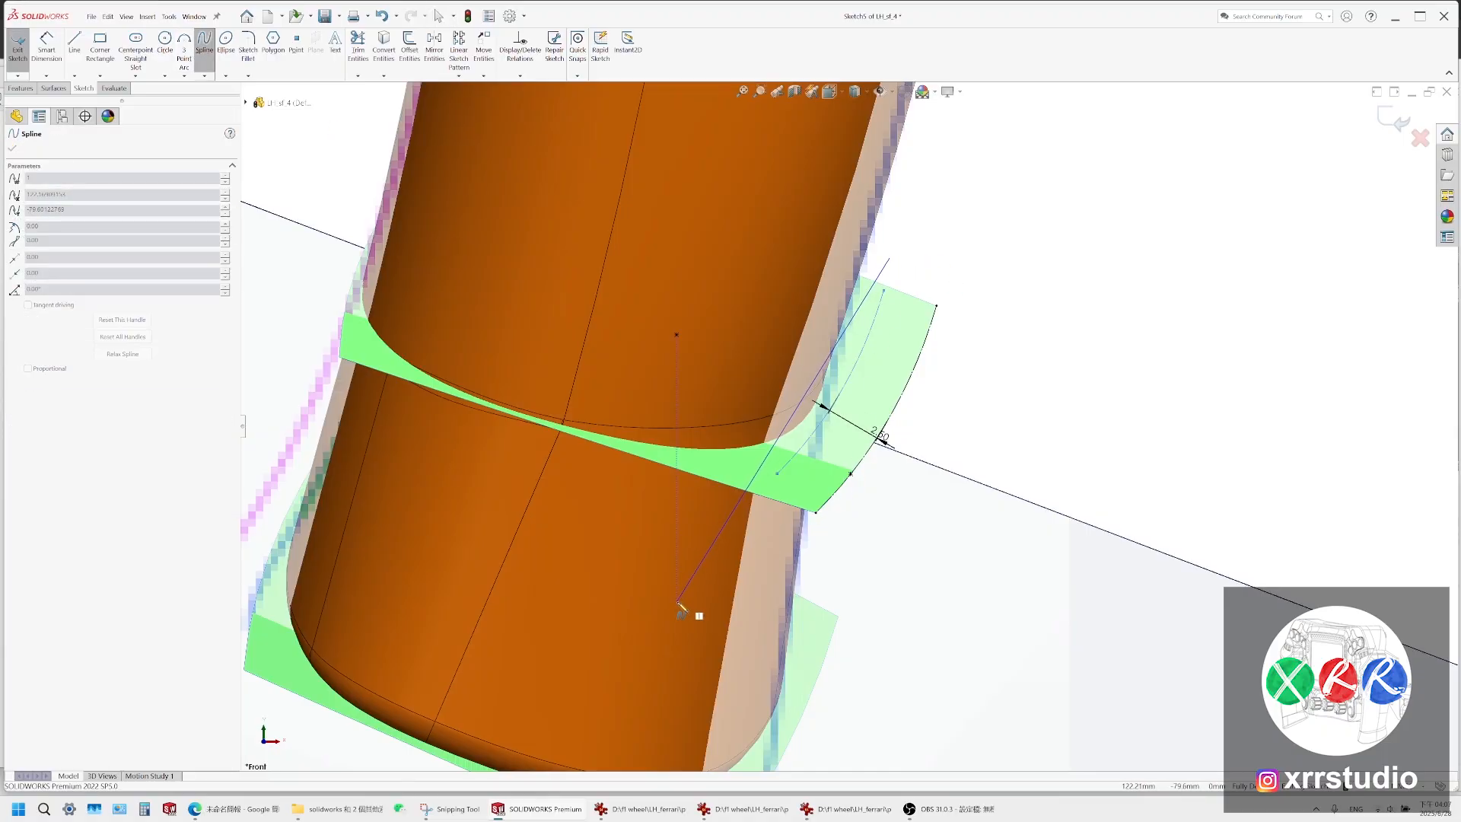
click(676, 583)
key(Escape)
double_click(674, 581)
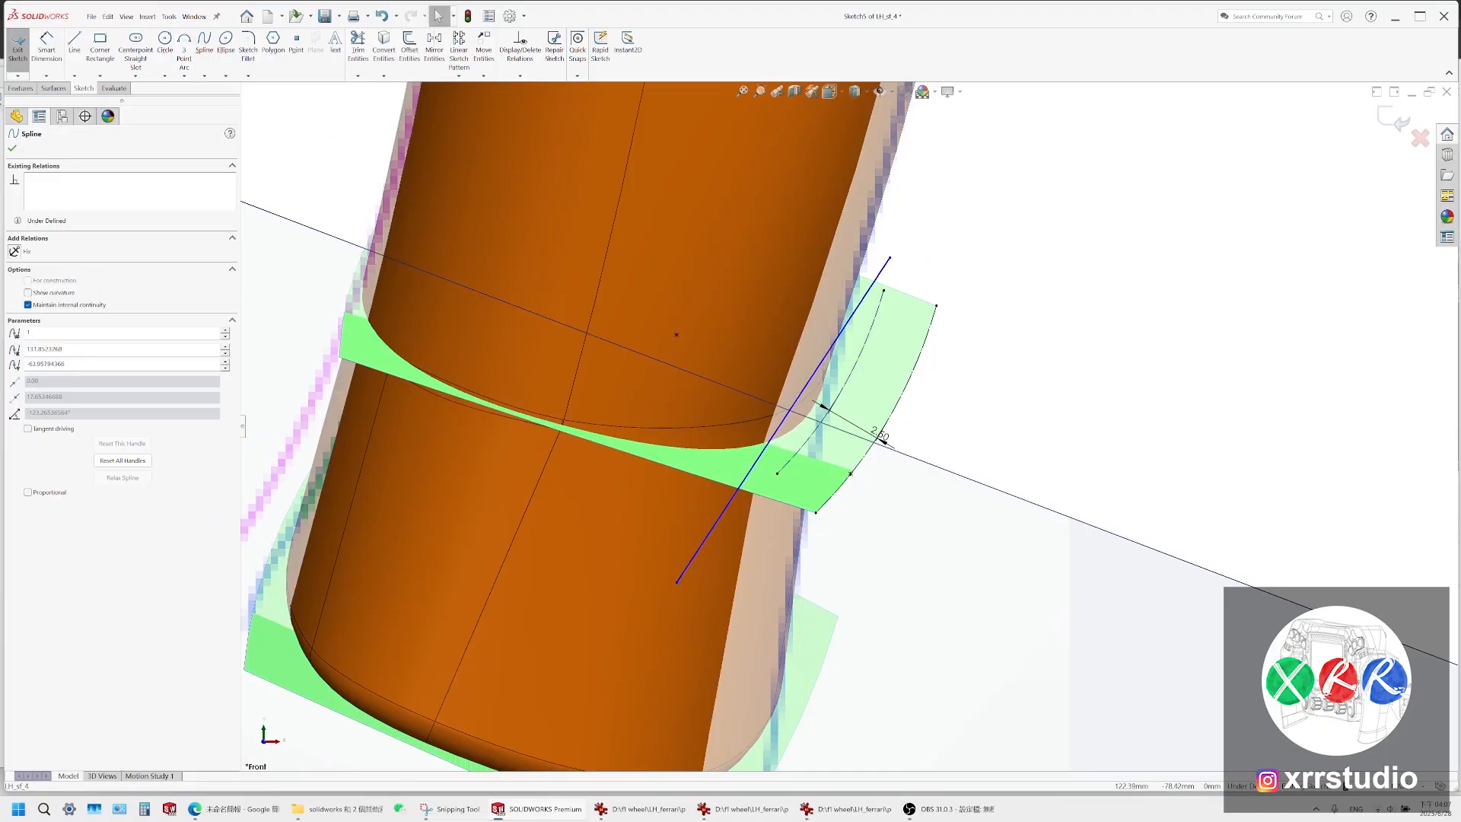
Bend the spline along the offset guide curve by adjusting both end tangents and its lower endpoint
click(764, 458)
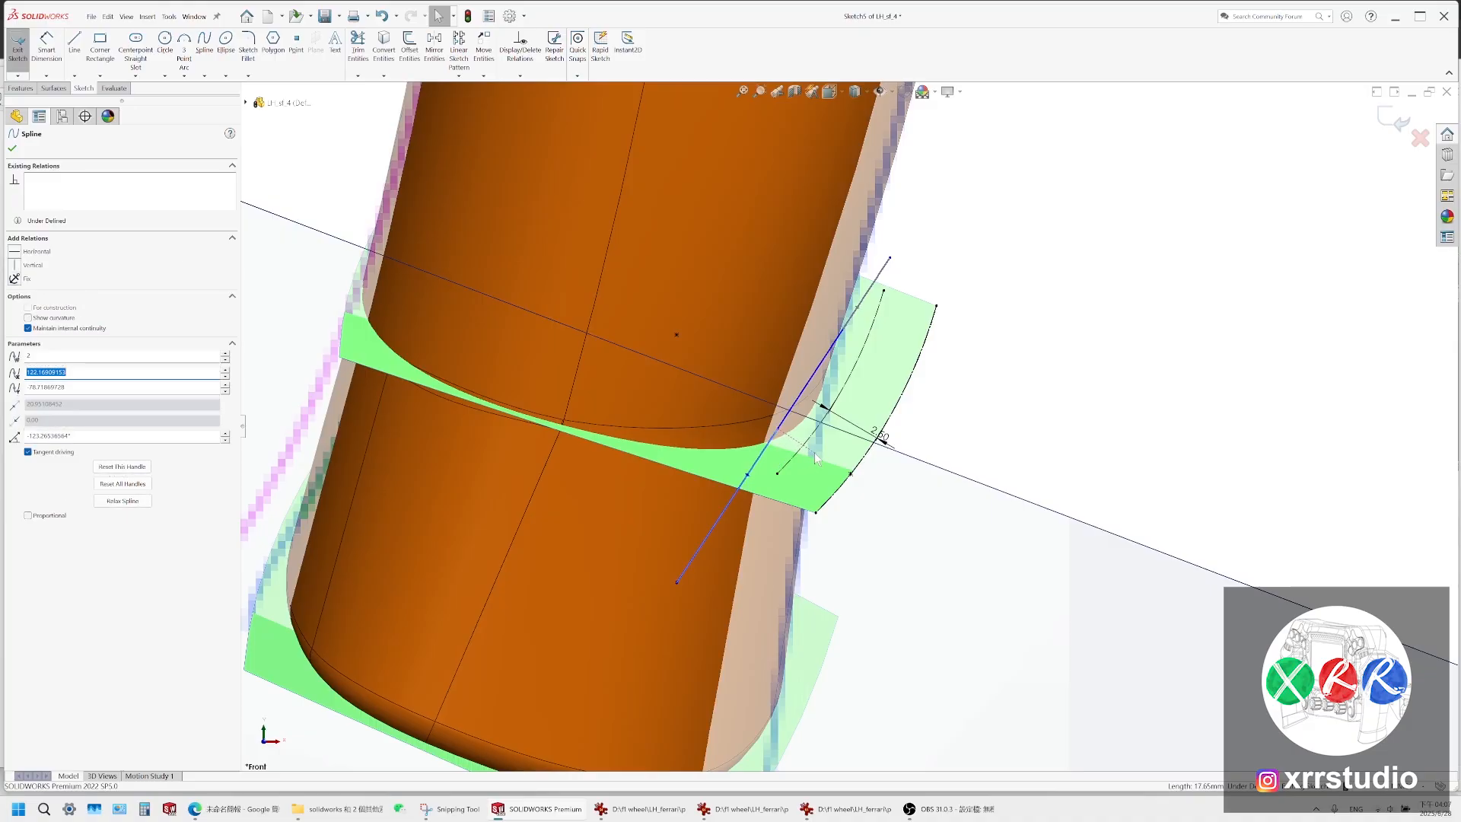
drag(797, 467, 837, 435)
mouse_move(673, 581)
mouse_down()
mouse_move(660, 549)
mouse_move(668, 571)
mouse_up()
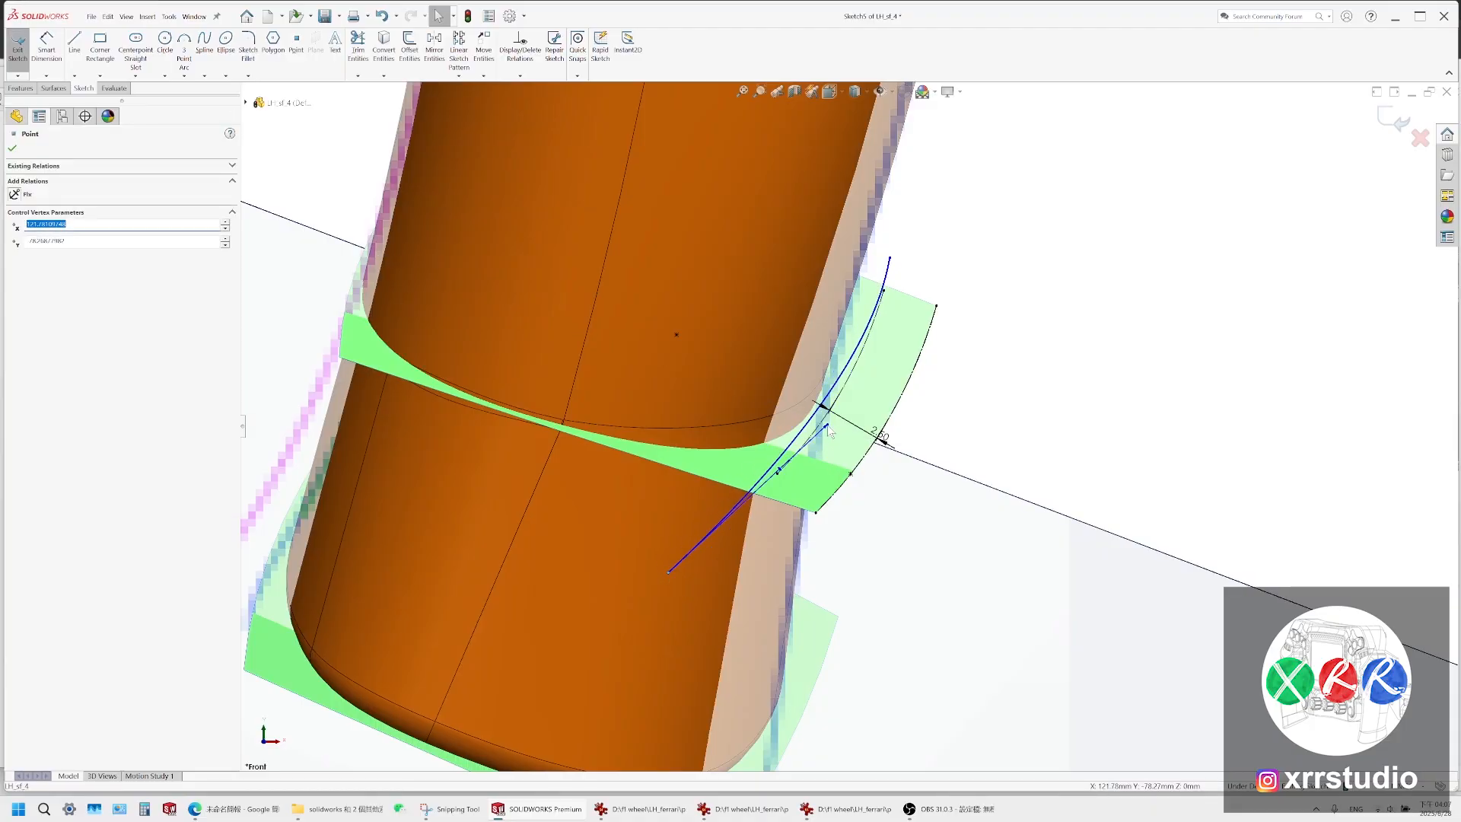
mouse_move(828, 425)
mouse_down()
mouse_move(821, 452)
mouse_move(830, 445)
mouse_up()
drag(879, 344, 873, 367)
click(978, 261)
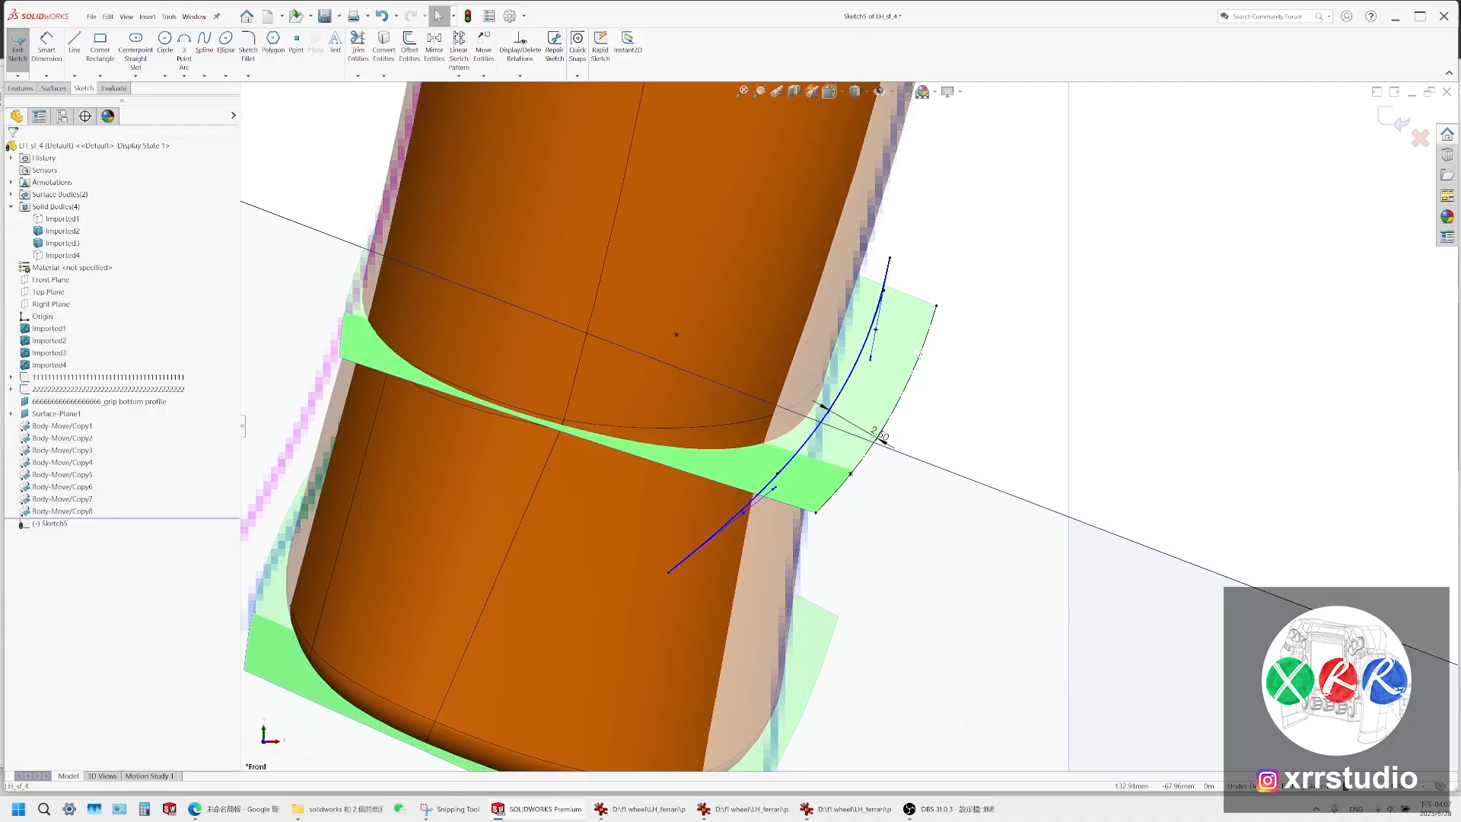
Fine-tune the spline's lower endpoint and both tangent handles to match the offset guide more closely
scroll(860, 381, down, 5)
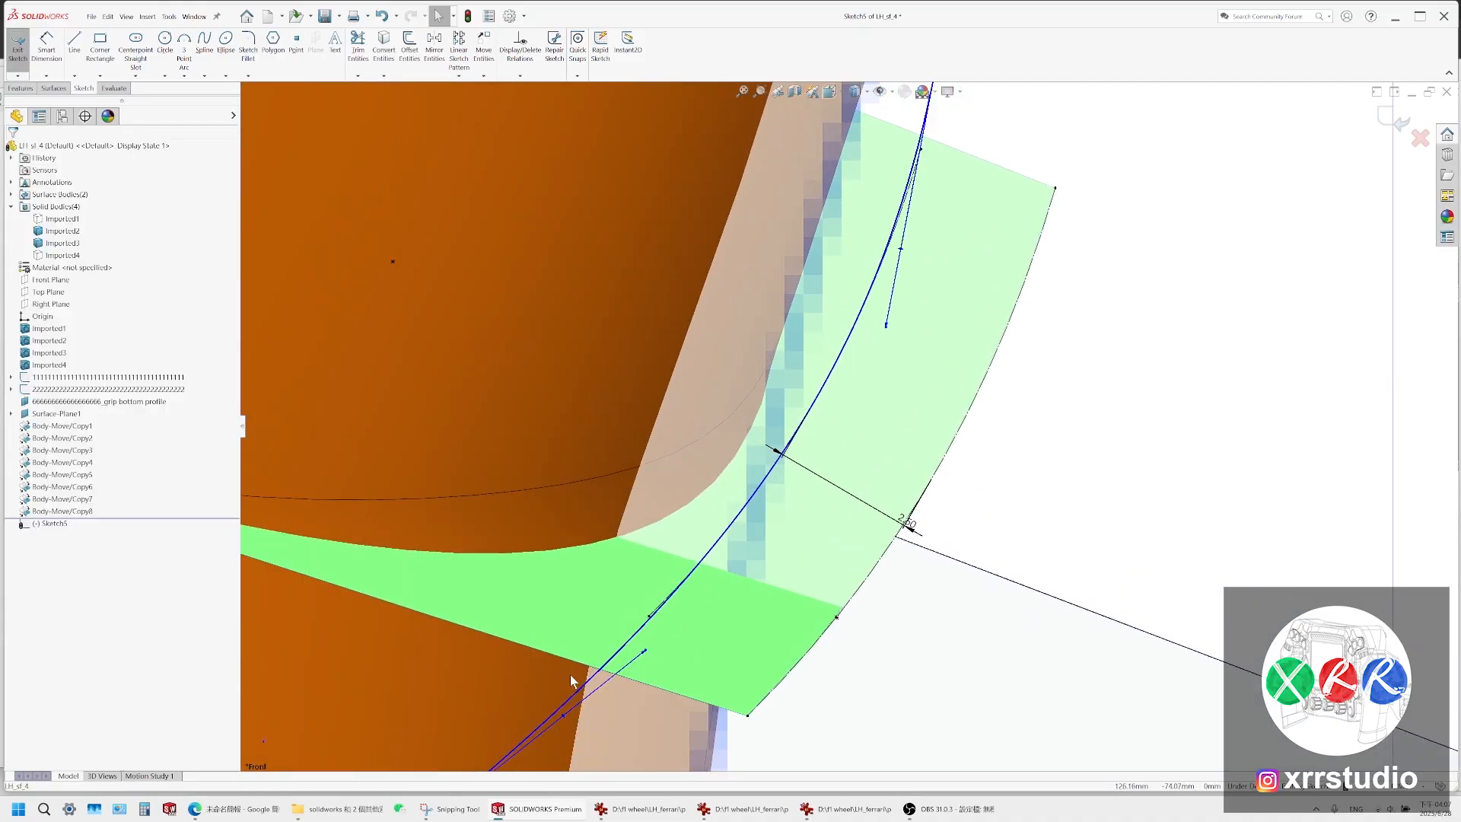
scroll(553, 703, up, 2)
drag(517, 733, 508, 726)
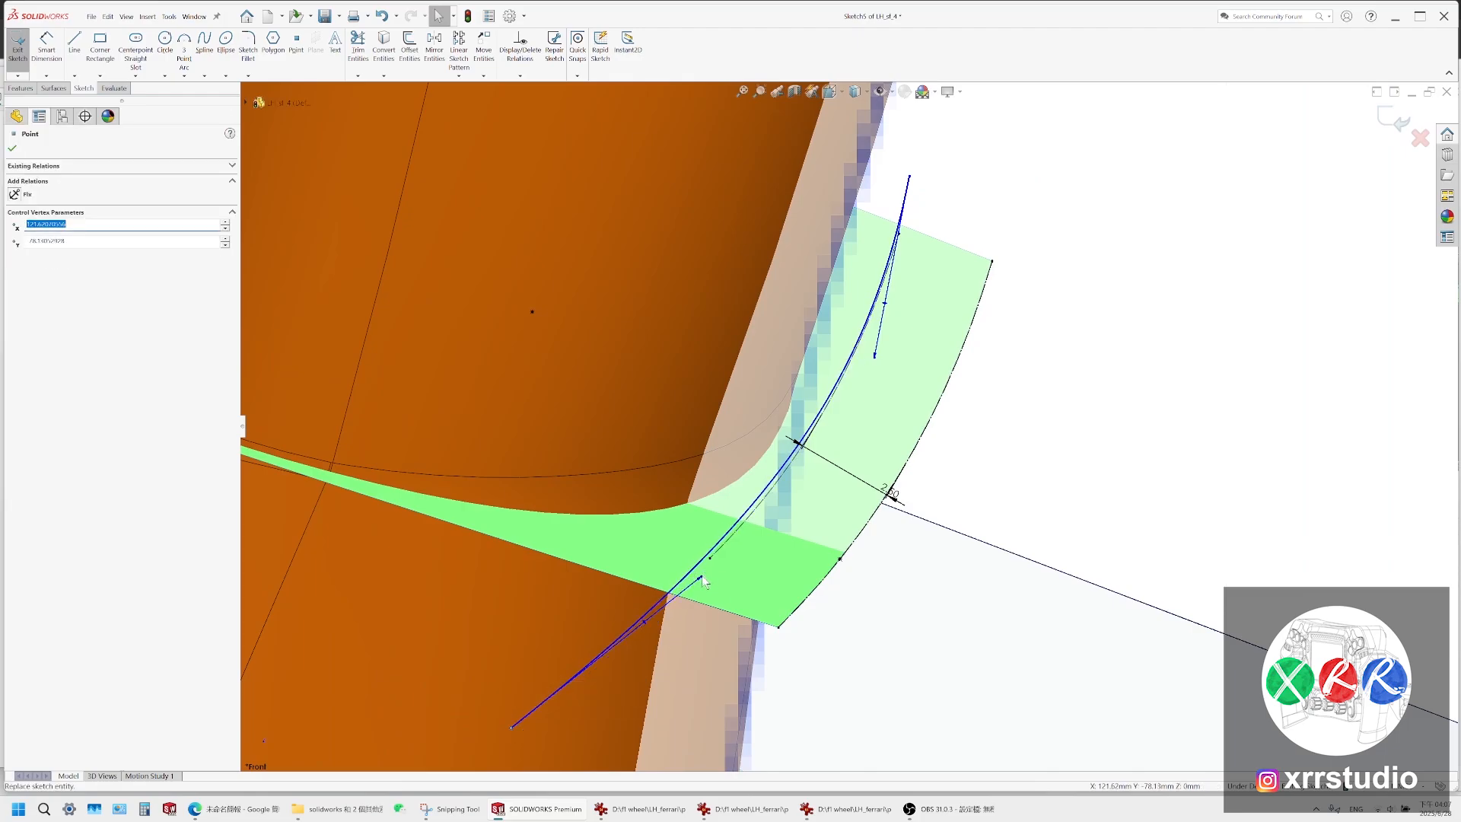
drag(701, 577, 720, 576)
drag(875, 363, 871, 359)
scroll(950, 351, up, 2)
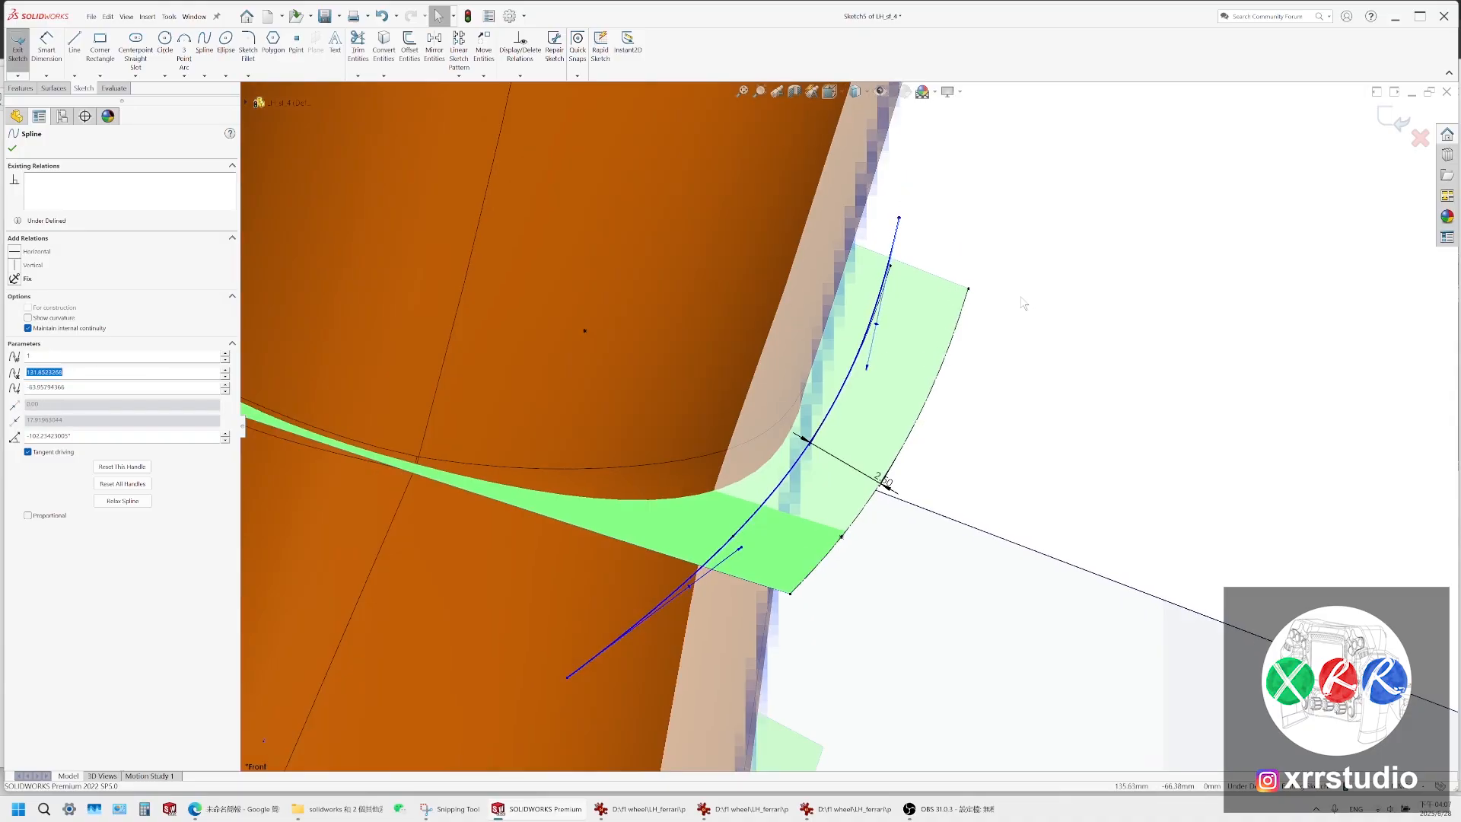
Extend the spline's upper end slightly and readjust its lower endpoint and tangent to the offset guide
drag(899, 218, 909, 204)
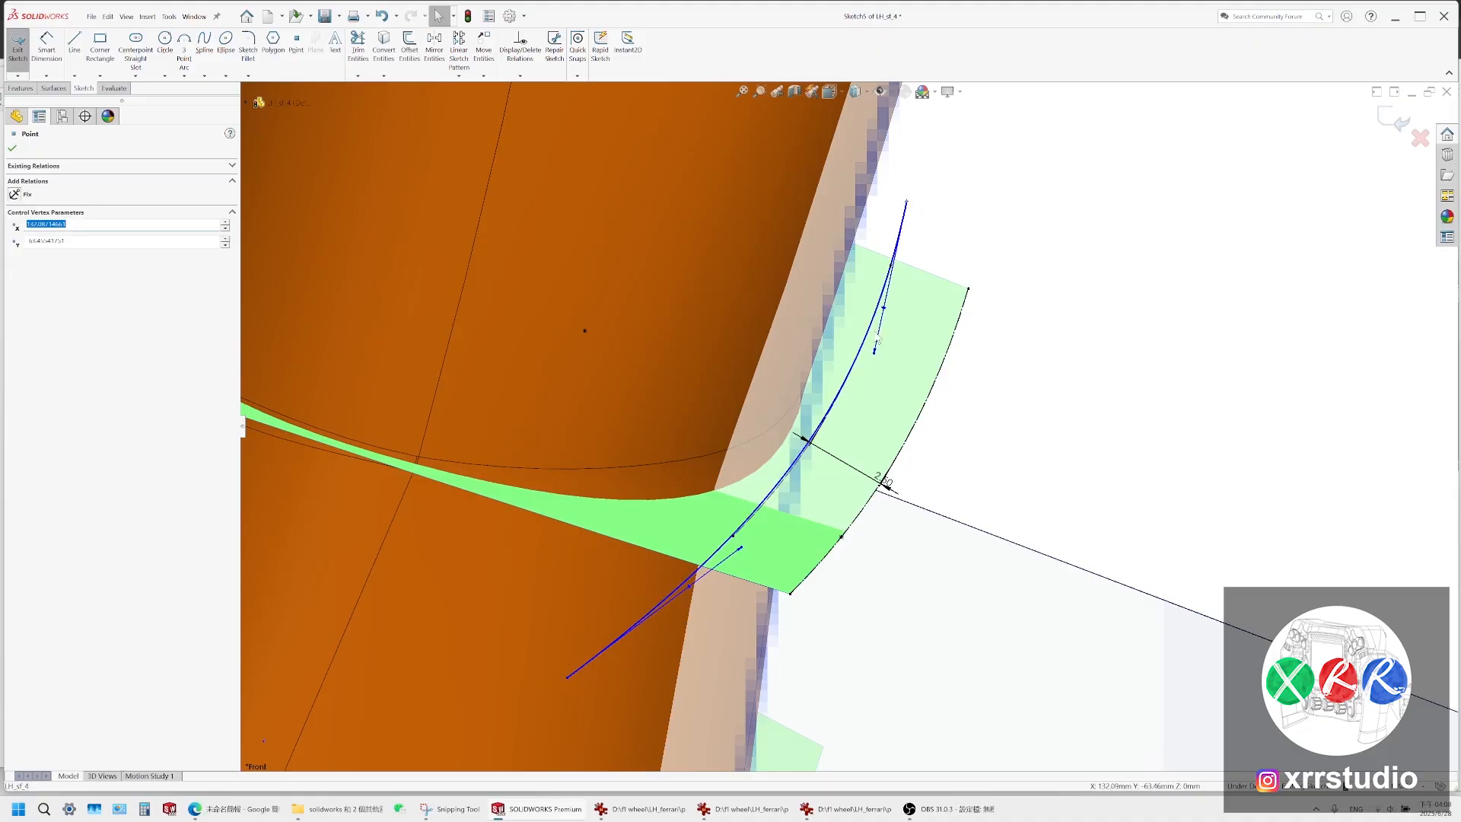
click(863, 373)
scroll(766, 512, down, 5)
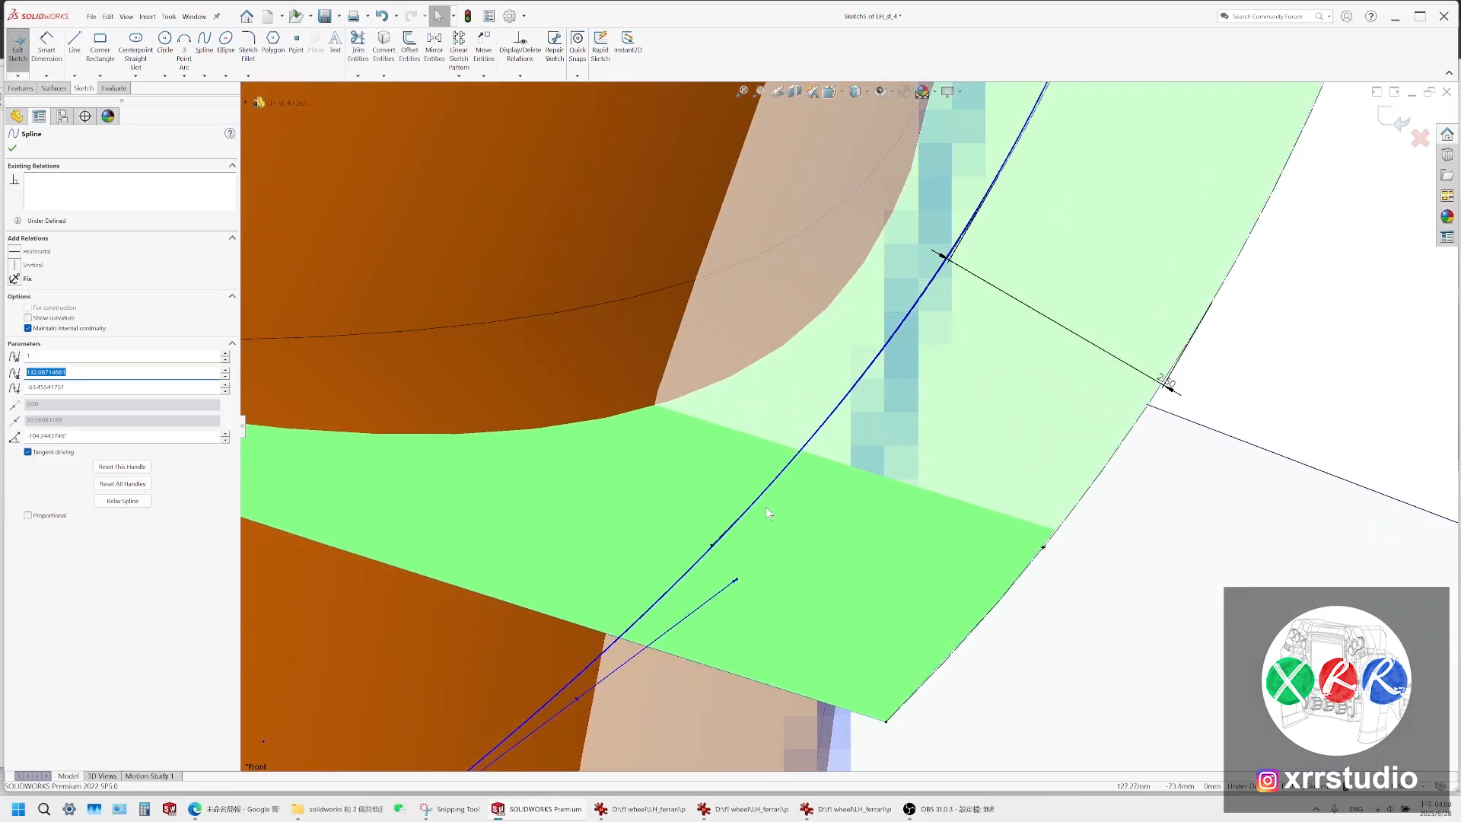
scroll(765, 506, up, 3)
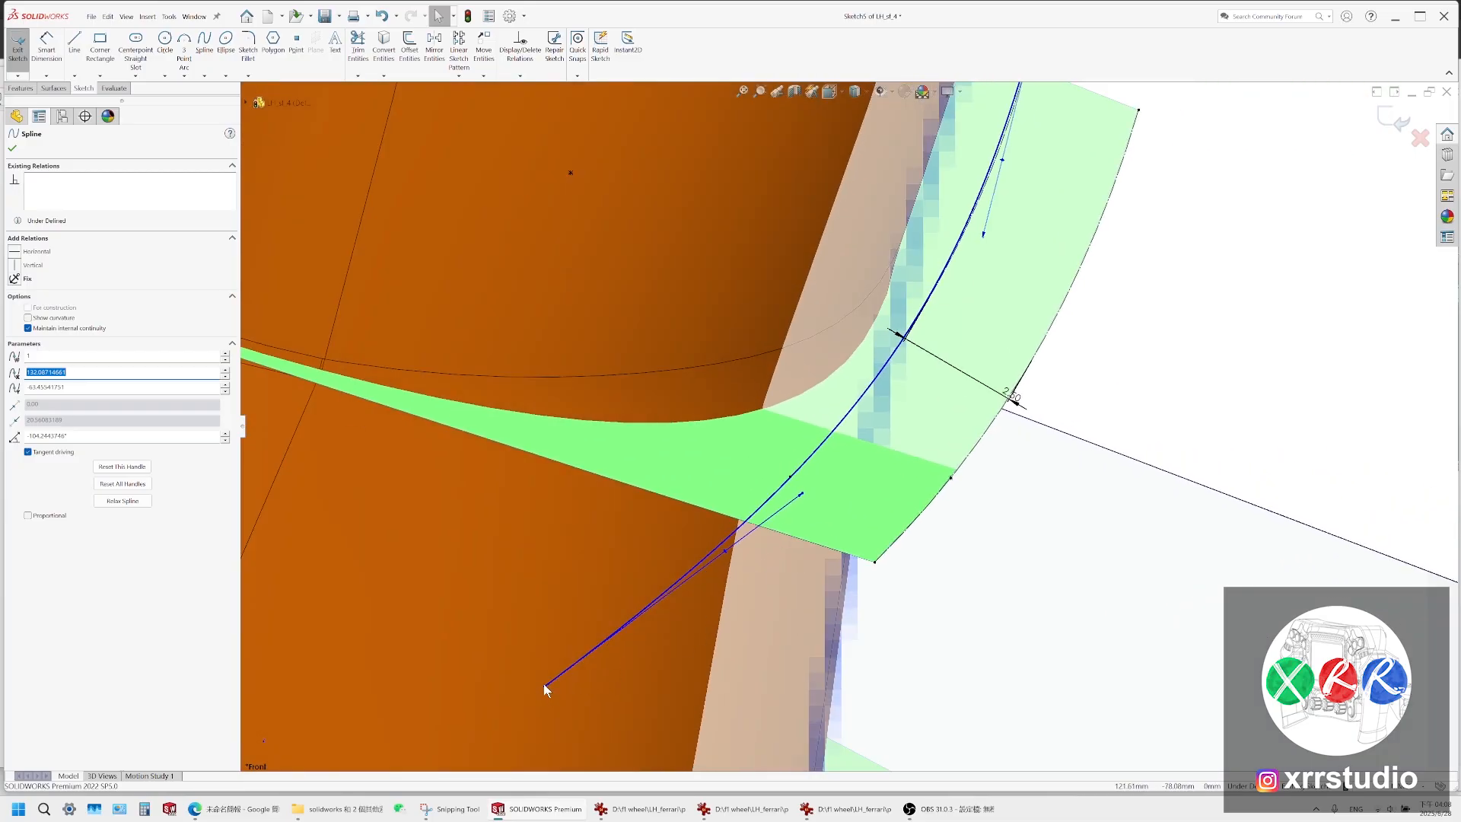
drag(544, 684, 541, 688)
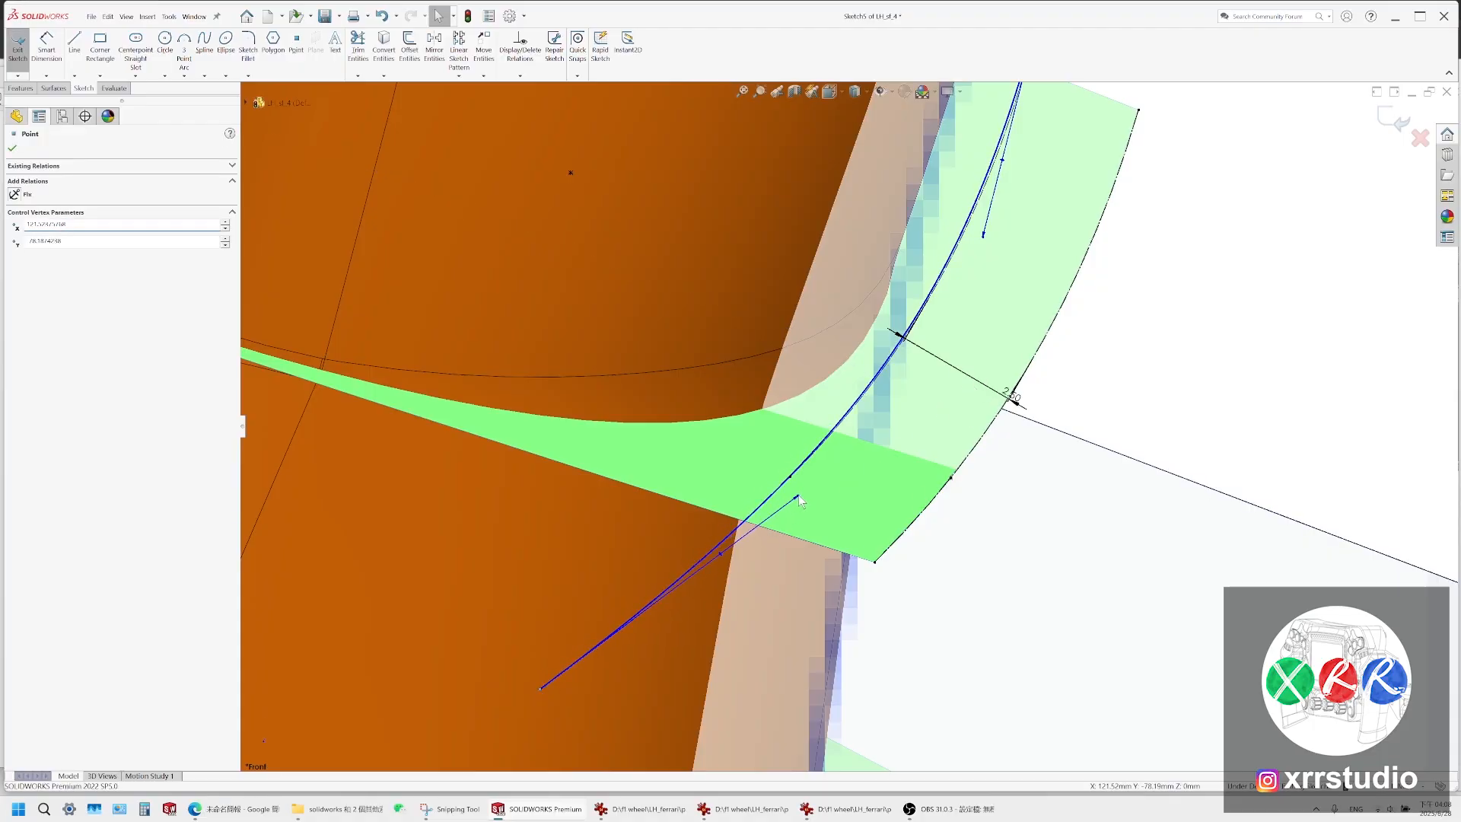
drag(799, 499, 809, 487)
Check the fitted spline against the whole grip and close the sketch
scroll(1016, 435, up, 5)
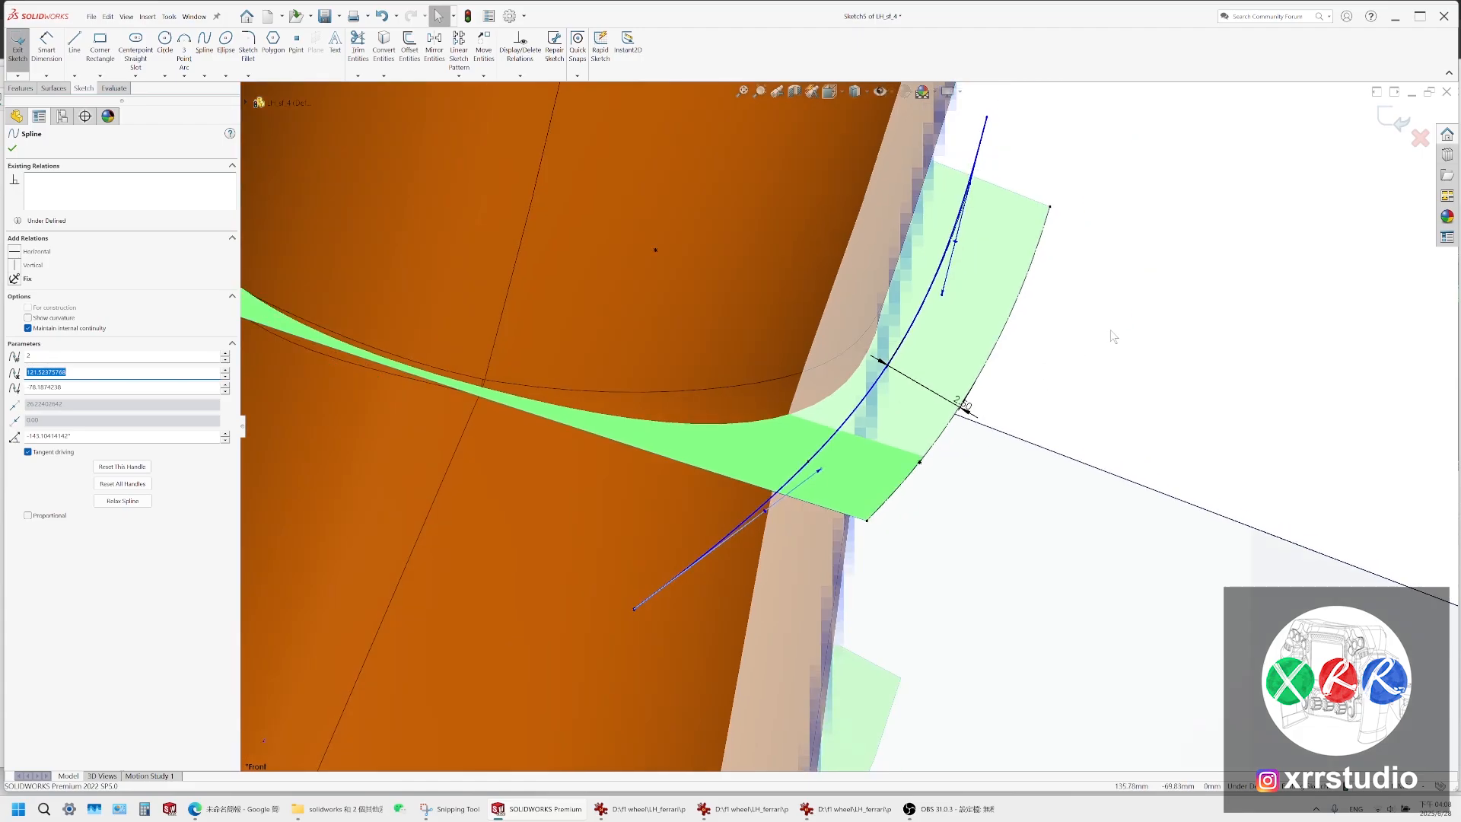
scroll(1191, 358, up, 6)
scroll(928, 405, down, 6)
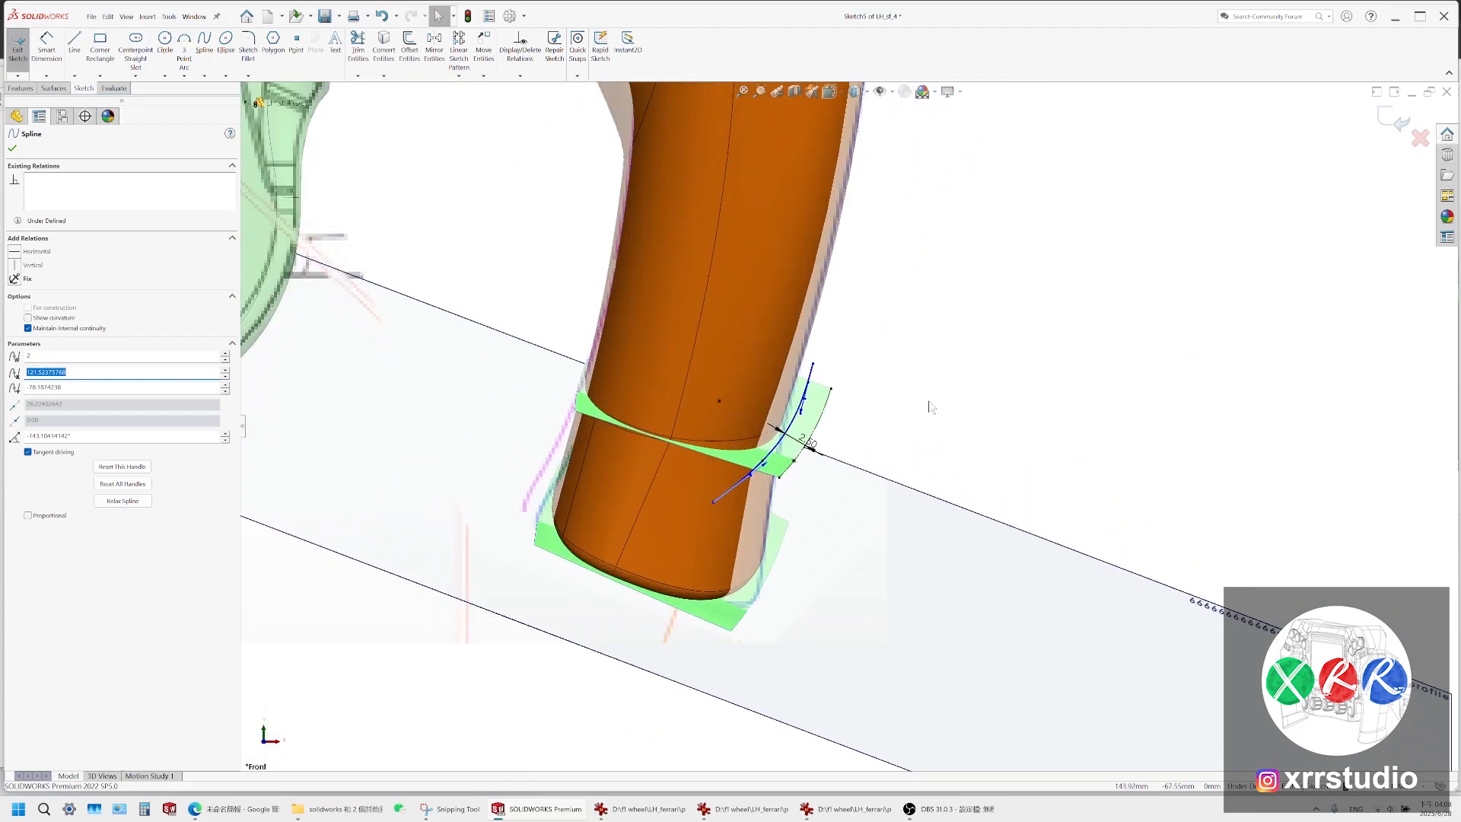
click(912, 401)
scroll(482, 386, down, 5)
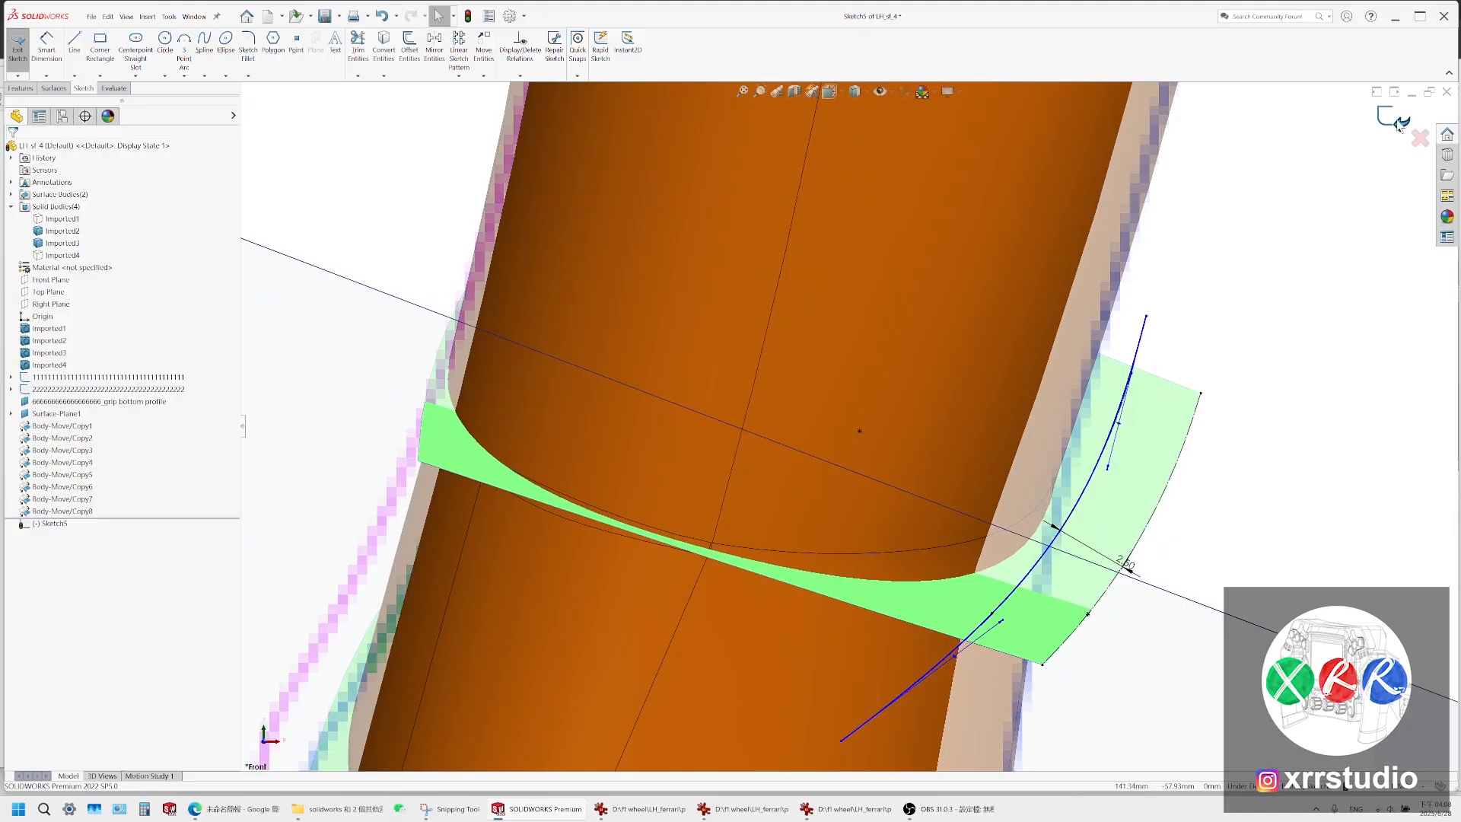
click(1396, 119)
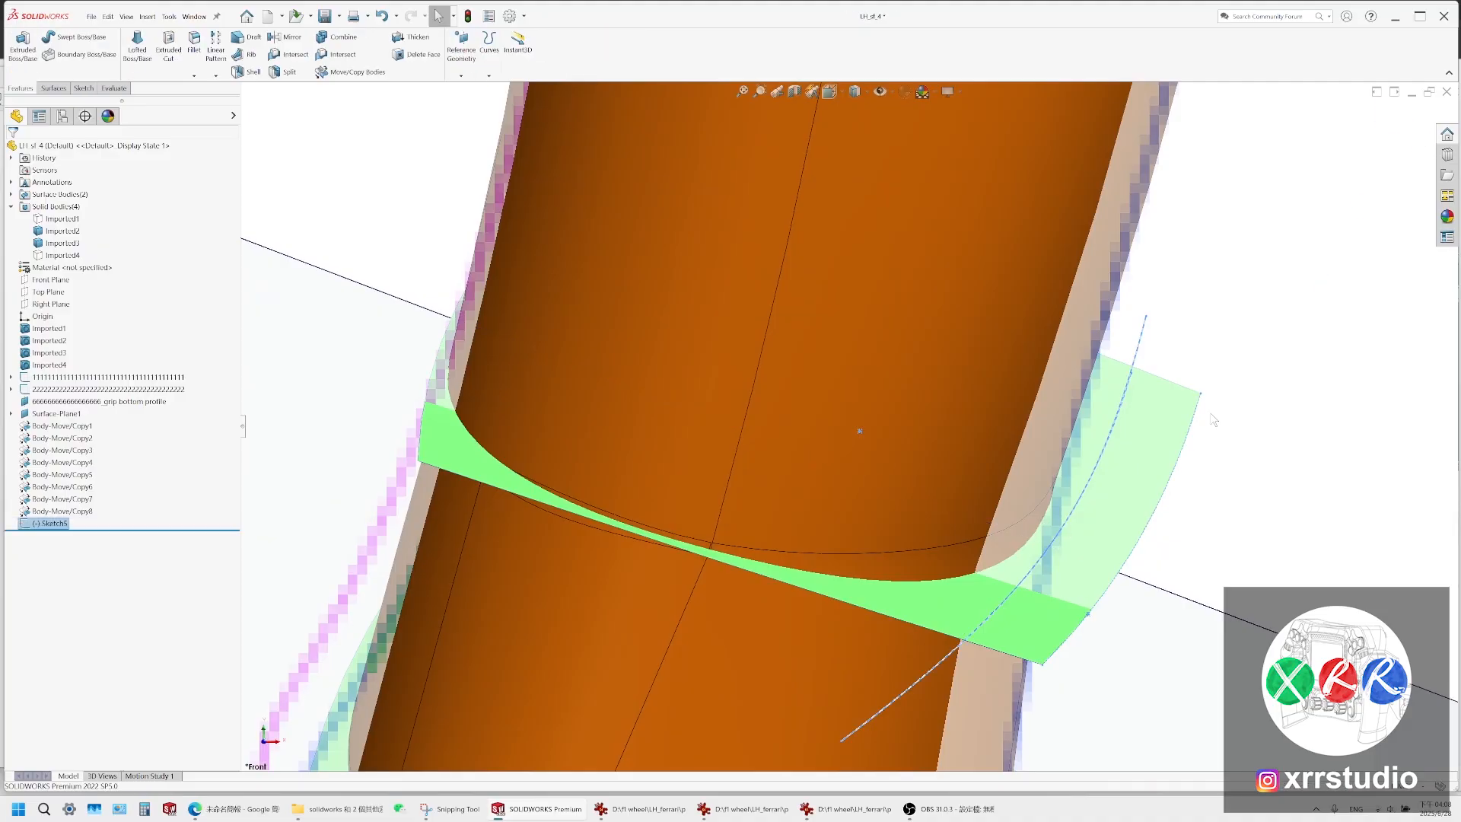
Reopen the sketch in a see-through line display and draw a second two-point spline about 16 mm long across the surface's opposite end
right_click(66, 525)
click(80, 506)
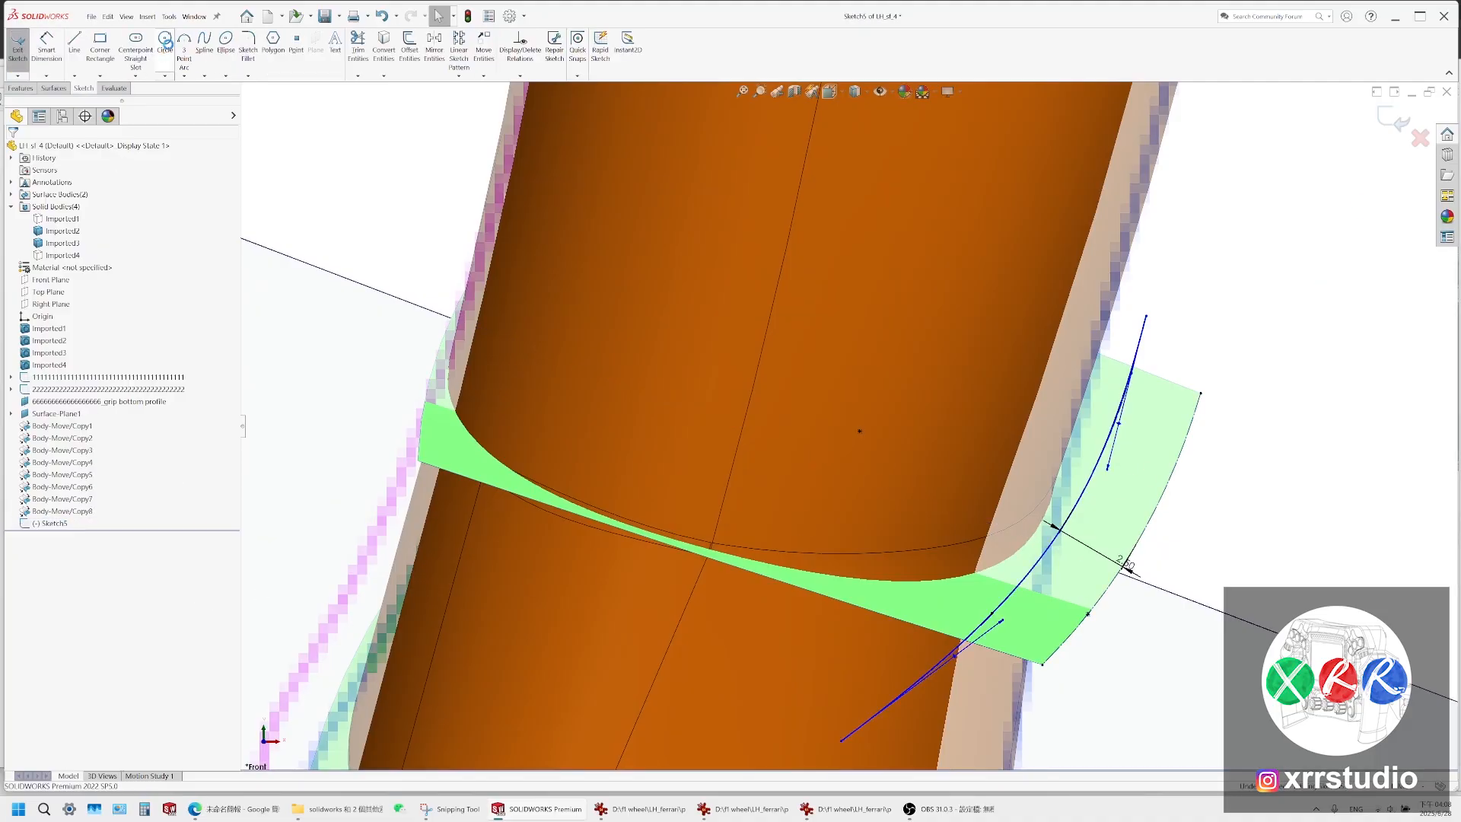
click(204, 44)
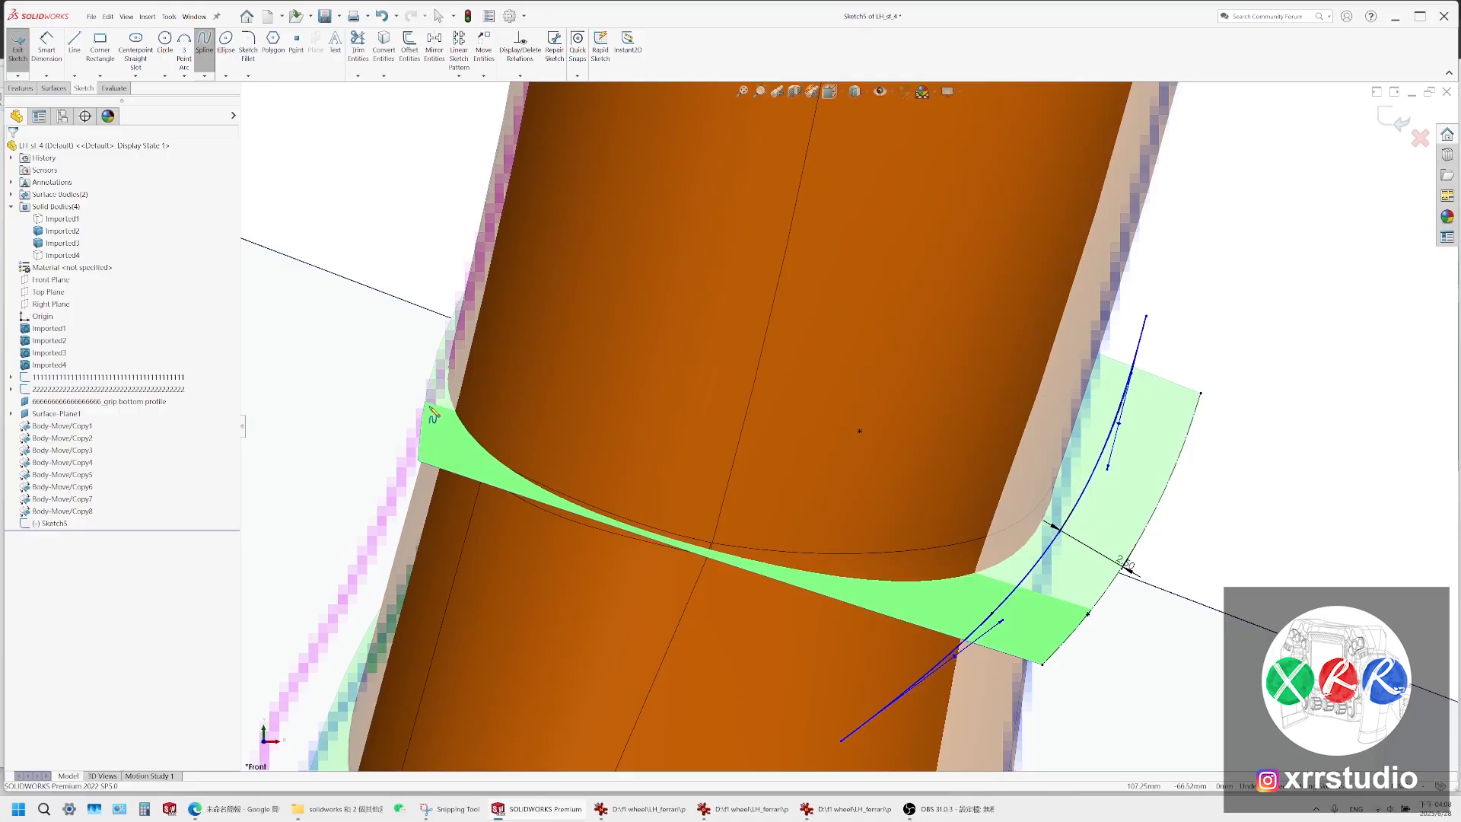
click(861, 93)
click(856, 183)
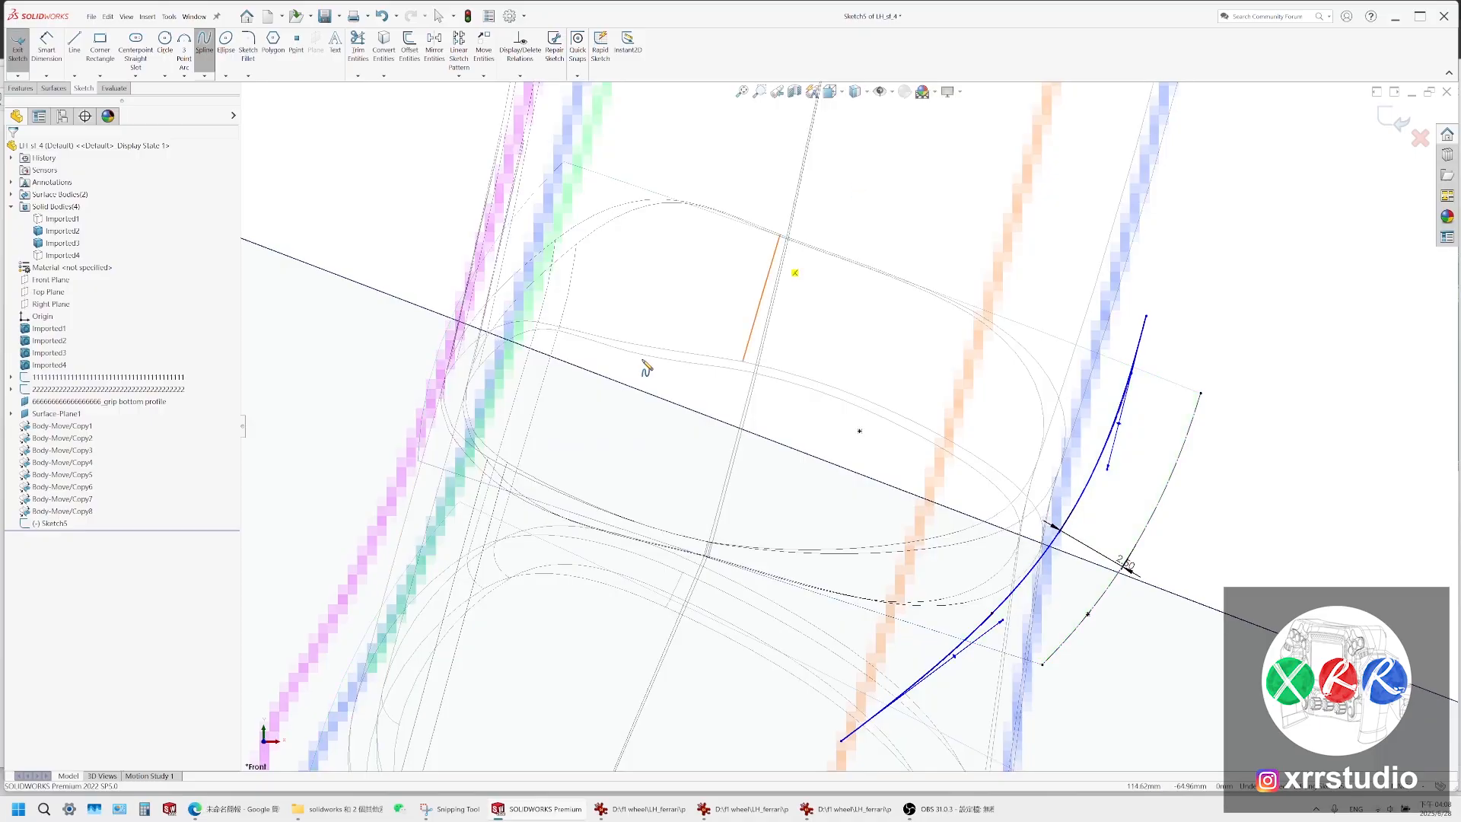
click(438, 544)
click(617, 115)
key(Escape)
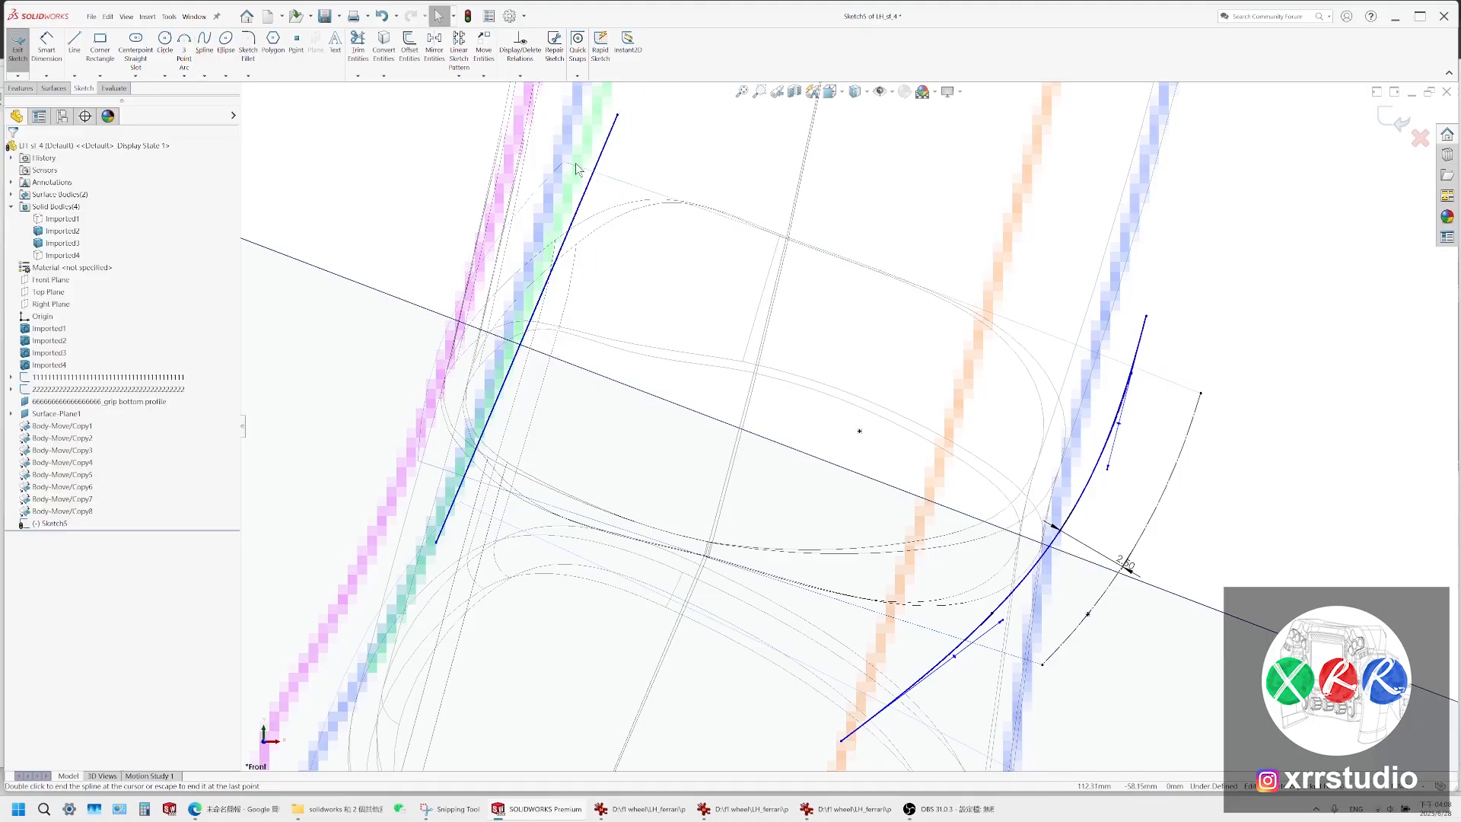
Highlight the planar surface's outline and inspect its far corners and curved edge relative to the second spline
scroll(576, 169, down, 2)
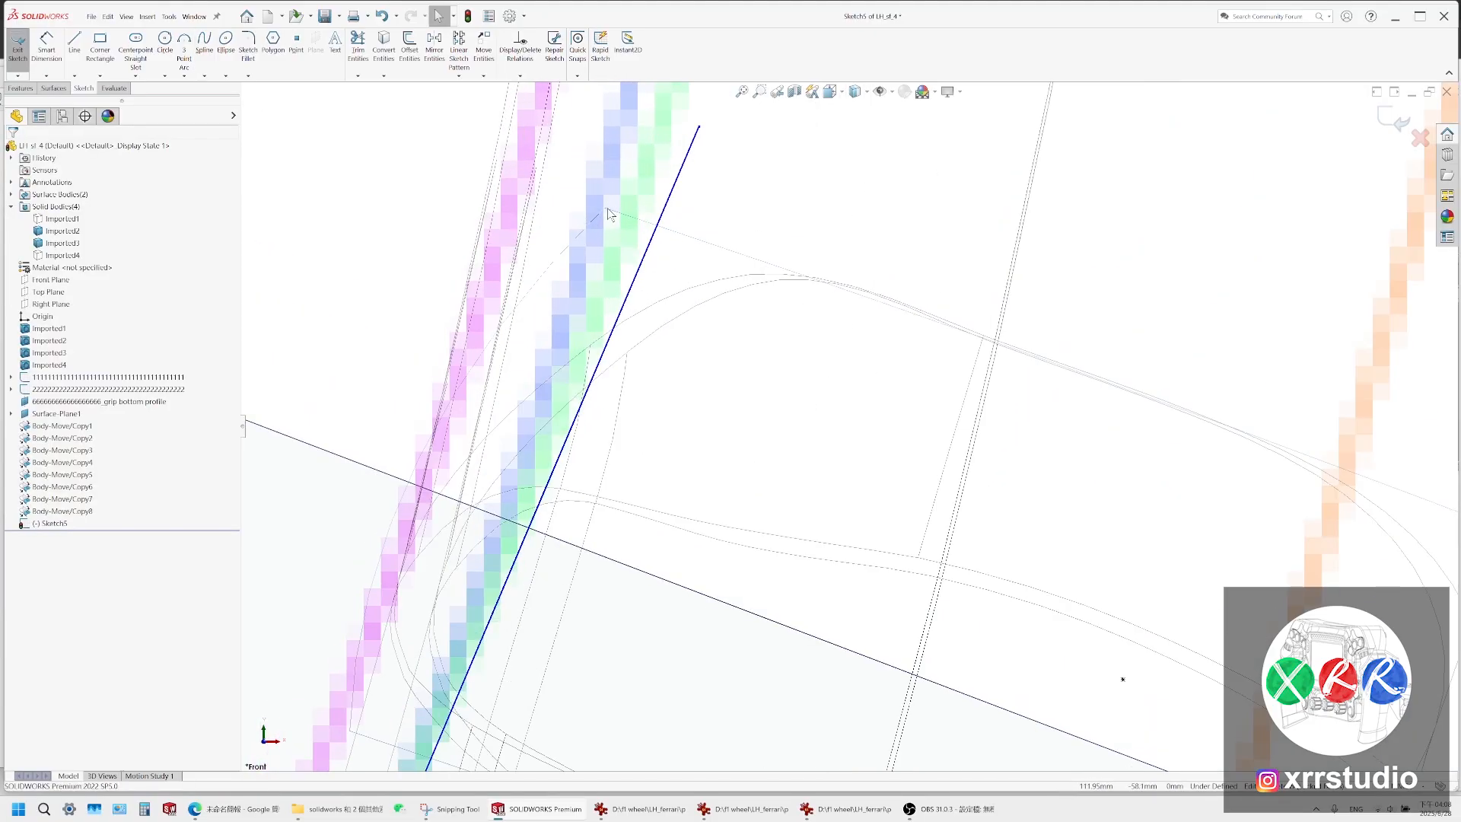
click(613, 217)
ctrl+click(612, 211)
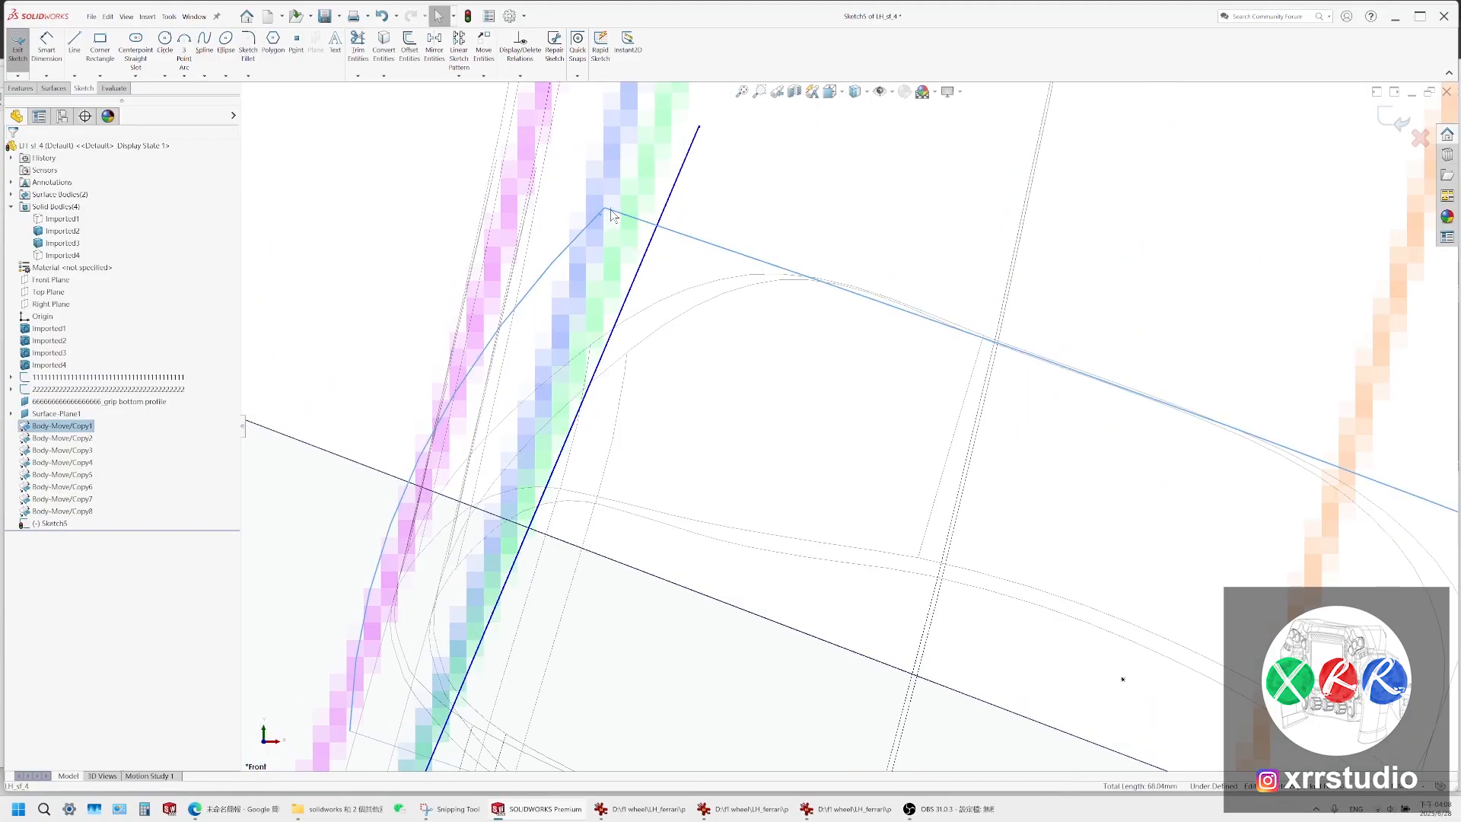
scroll(536, 500, up, 3)
ctrl+click(582, 612)
scroll(575, 493, down, 2)
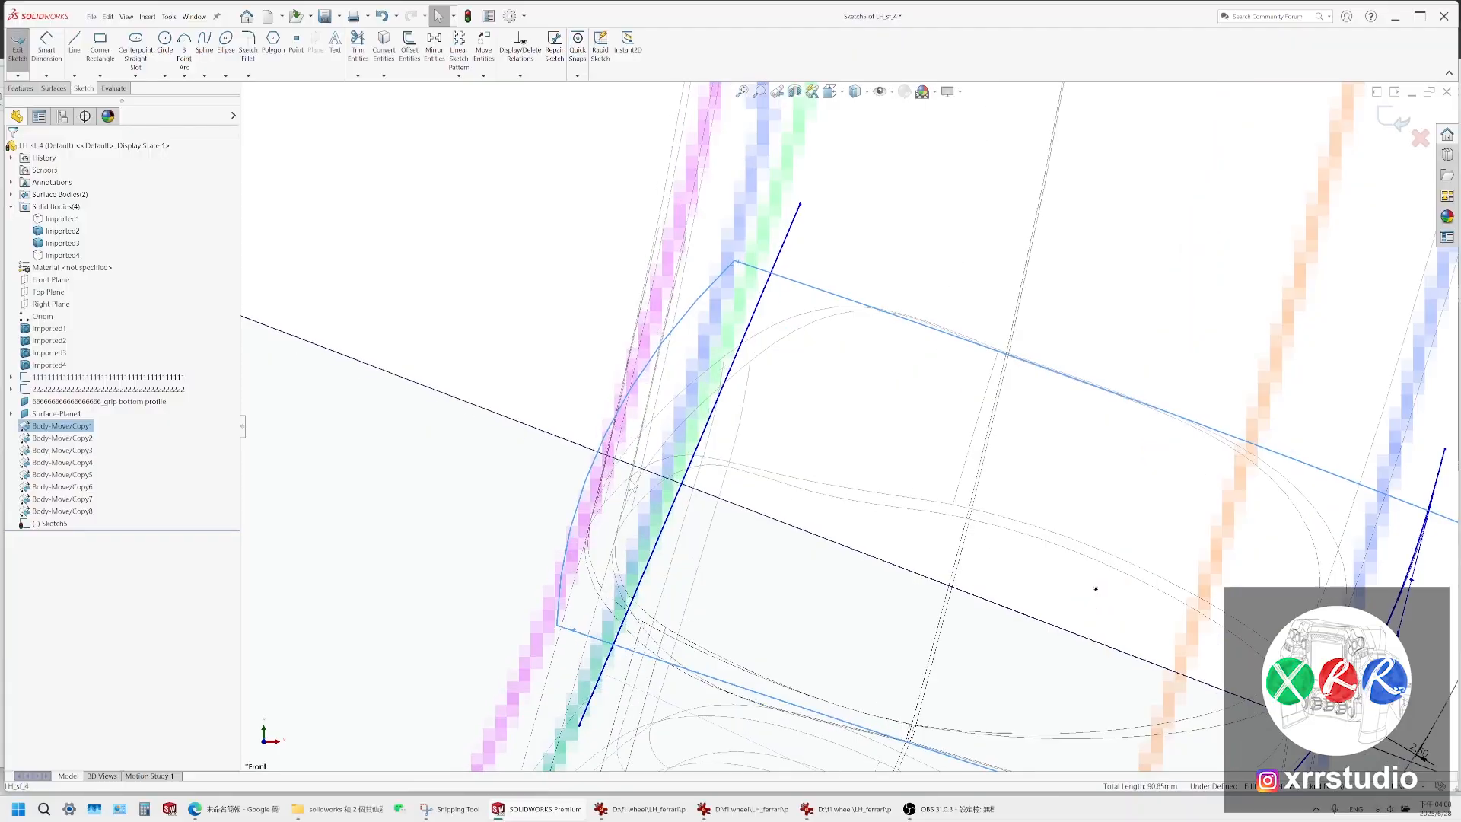
Bend the second spline into a curve by its upper tangent handle, shift its lower endpoint outward and readjust the lower tangent
click(801, 255)
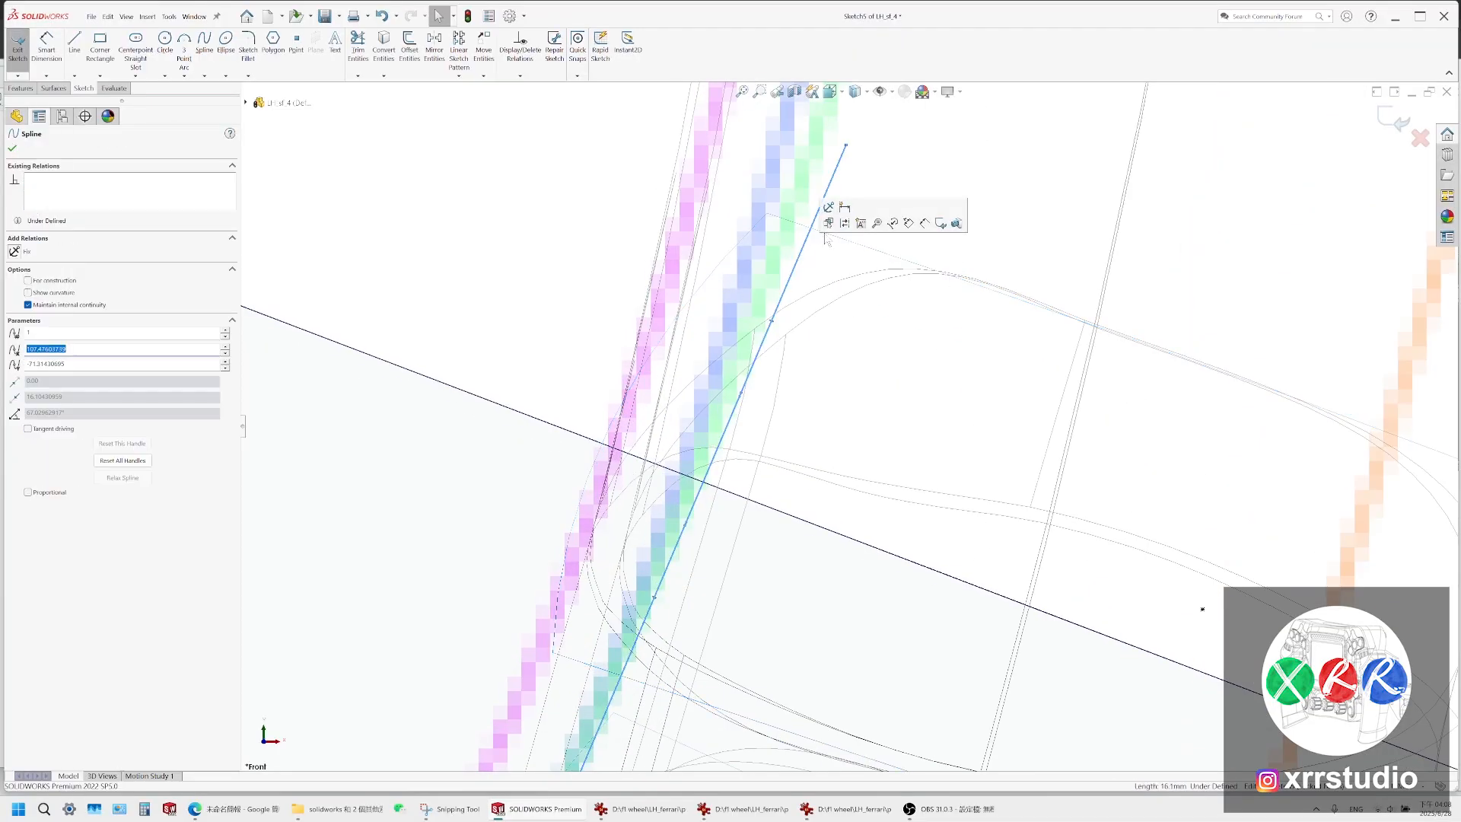
mouse_move(743, 398)
mouse_down()
mouse_move(689, 358)
mouse_move(640, 372)
mouse_up()
scroll(852, 435, up, 1)
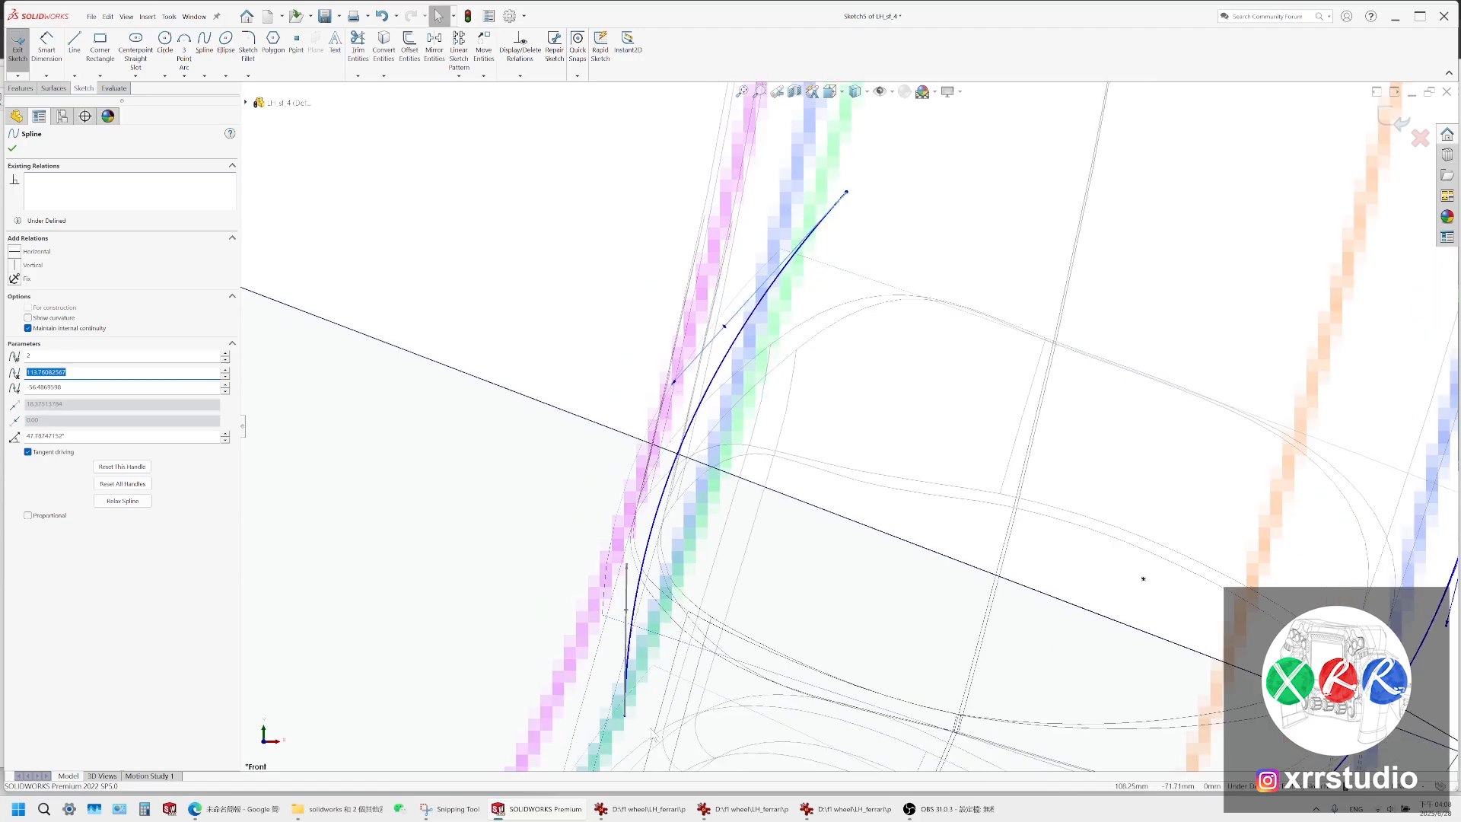
drag(627, 722, 599, 720)
drag(620, 577, 630, 480)
Compare the curved second spline with the grip surfaces in shaded display and return to the see-through line display
scroll(647, 508, down, 4)
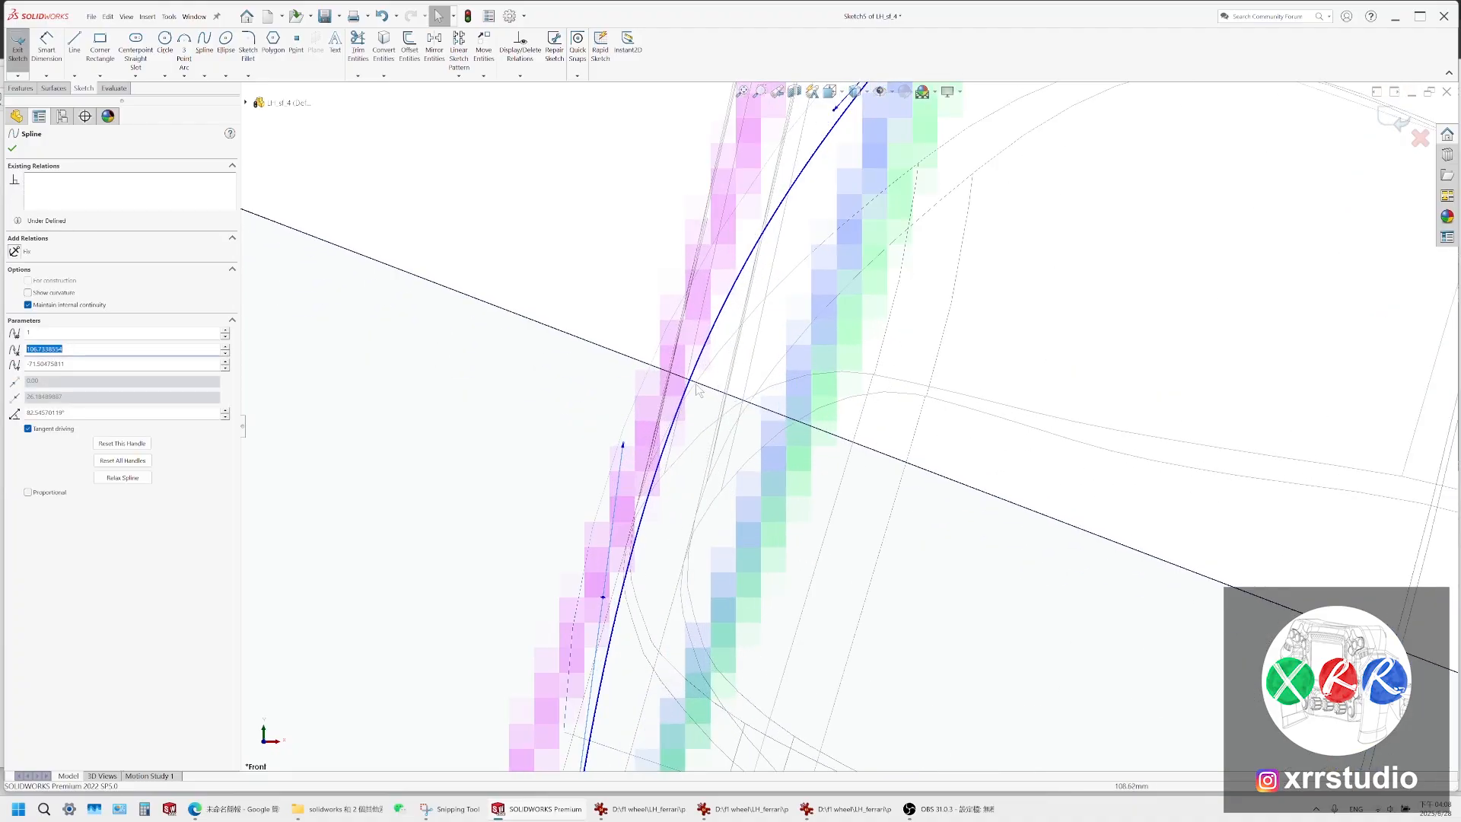
click(854, 91)
click(856, 184)
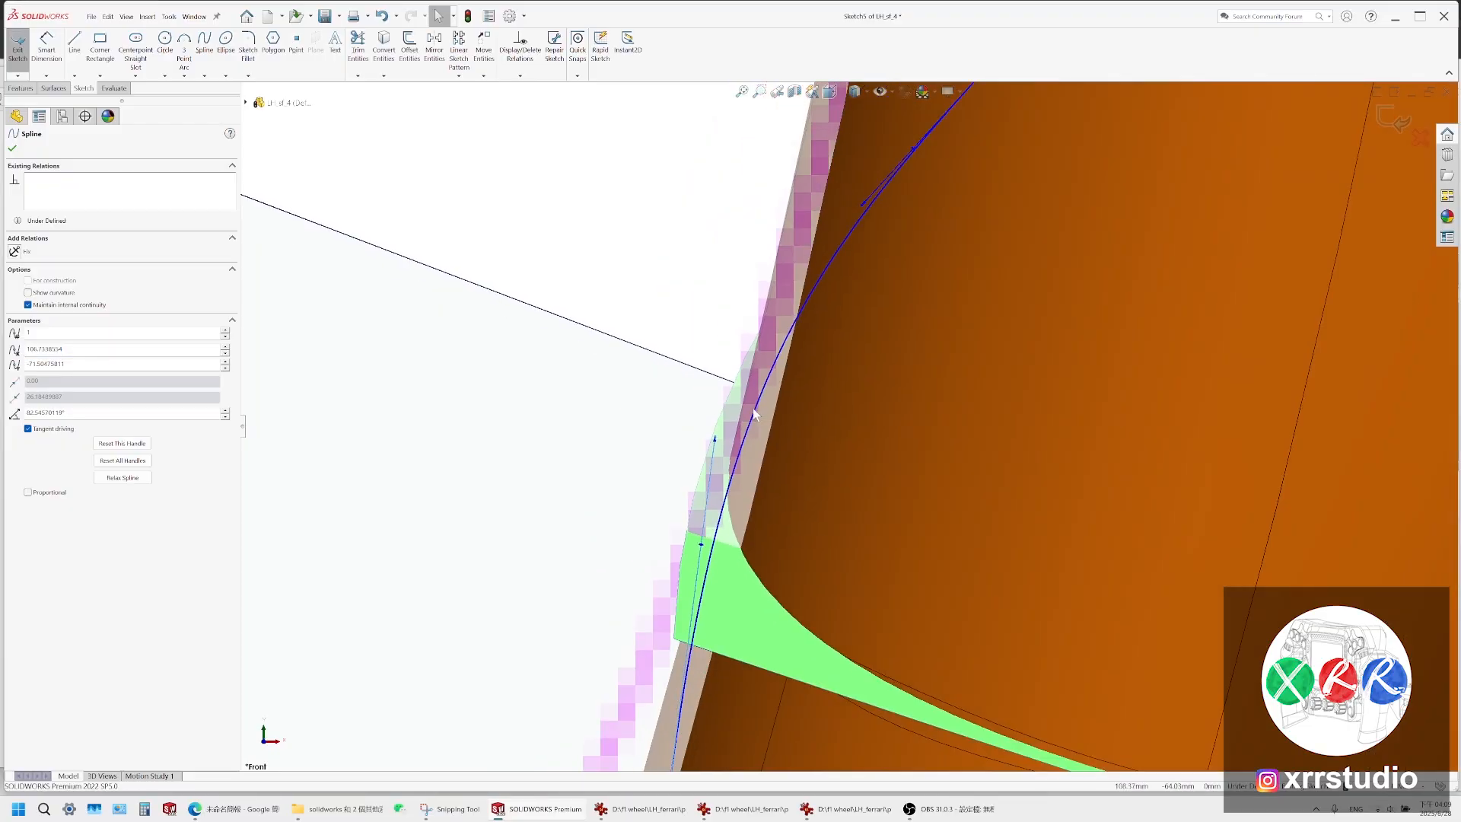
click(716, 450)
scroll(720, 439, up, 7)
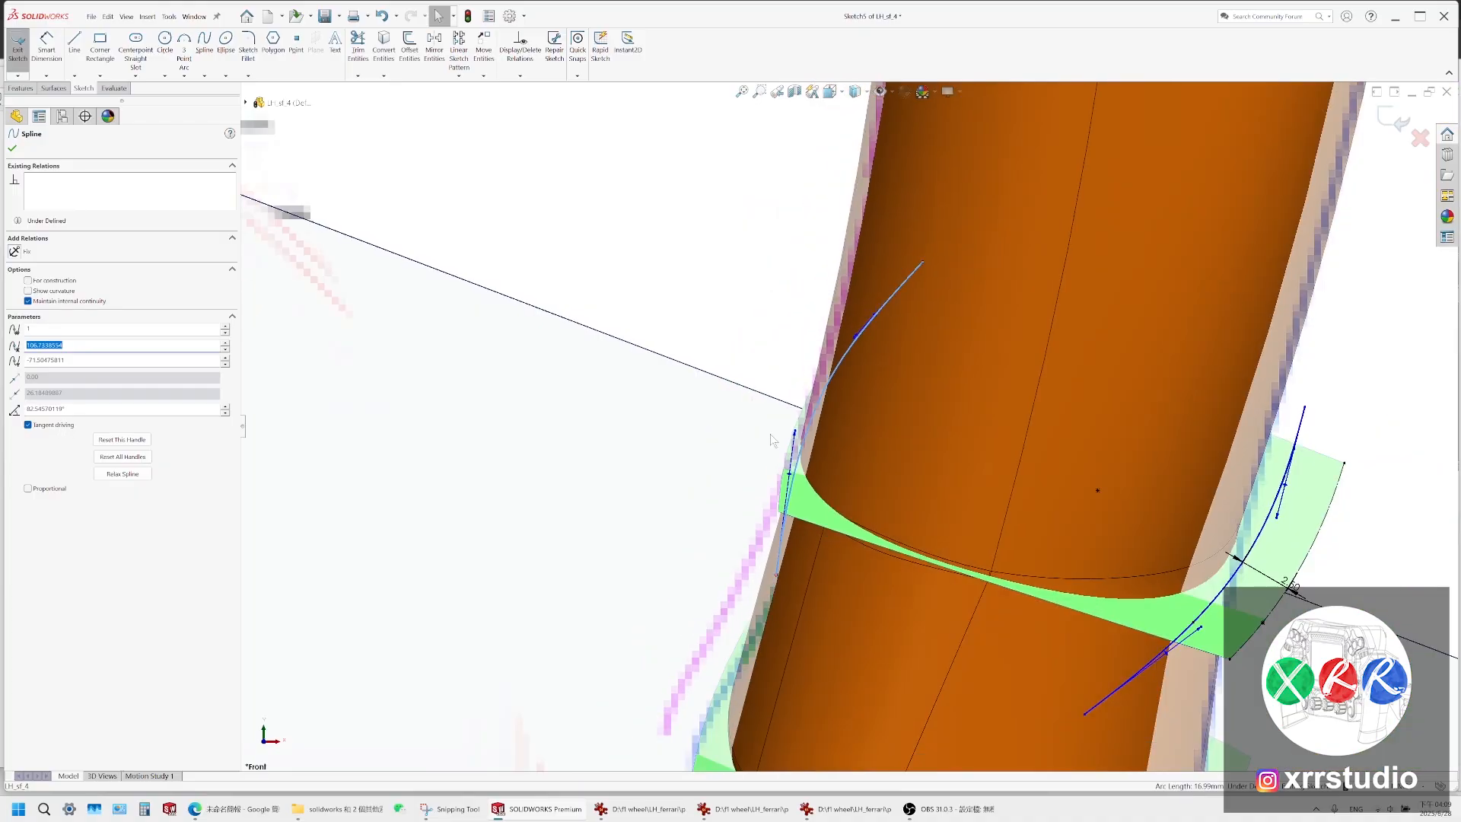
scroll(833, 429, down, 2)
scroll(838, 432, up, 2)
scroll(840, 432, down, 2)
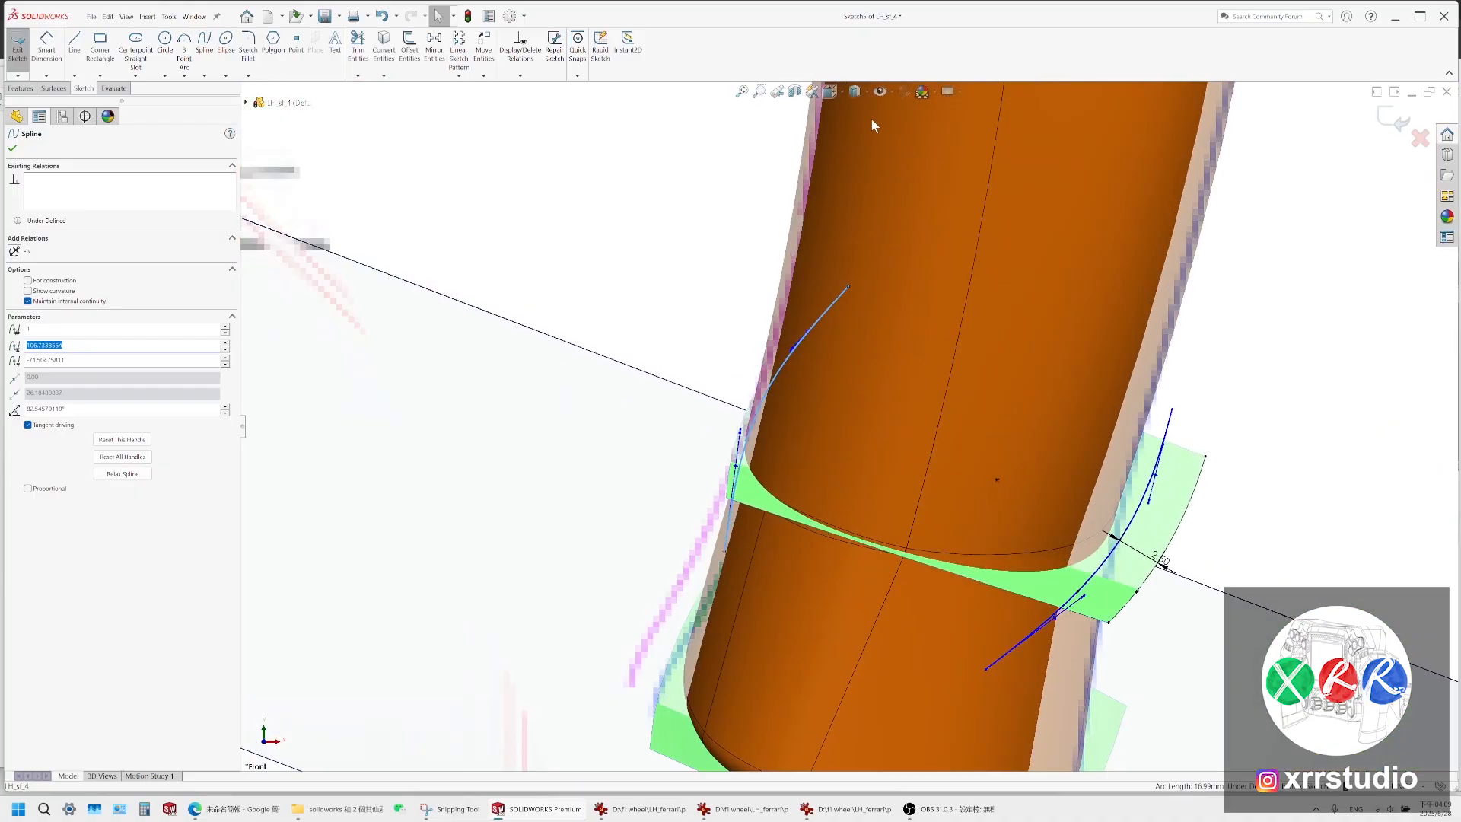
click(854, 92)
click(855, 151)
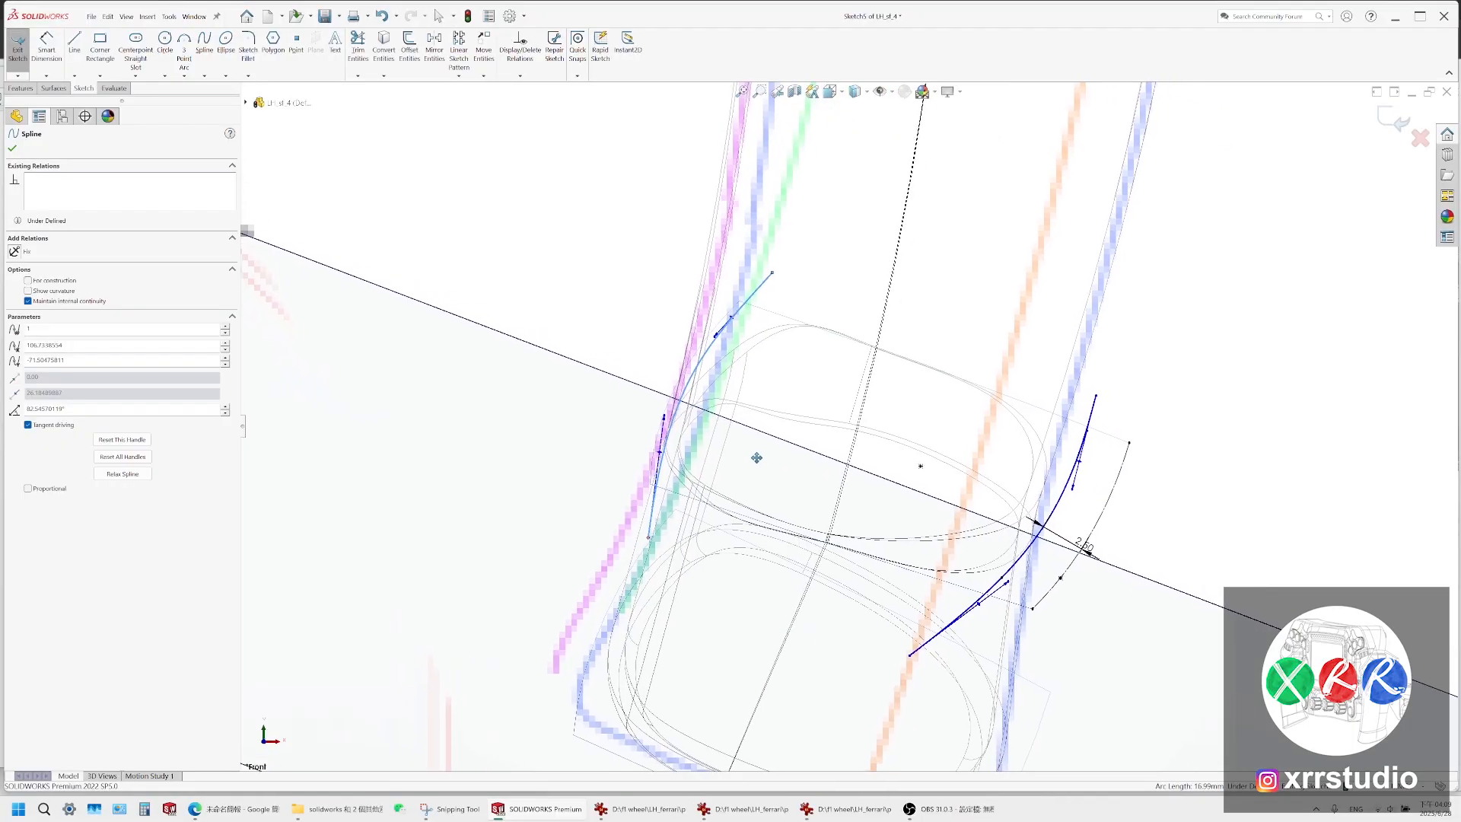
Move the whole second spline slightly inward toward the grip's centre
scroll(750, 449, down, 1)
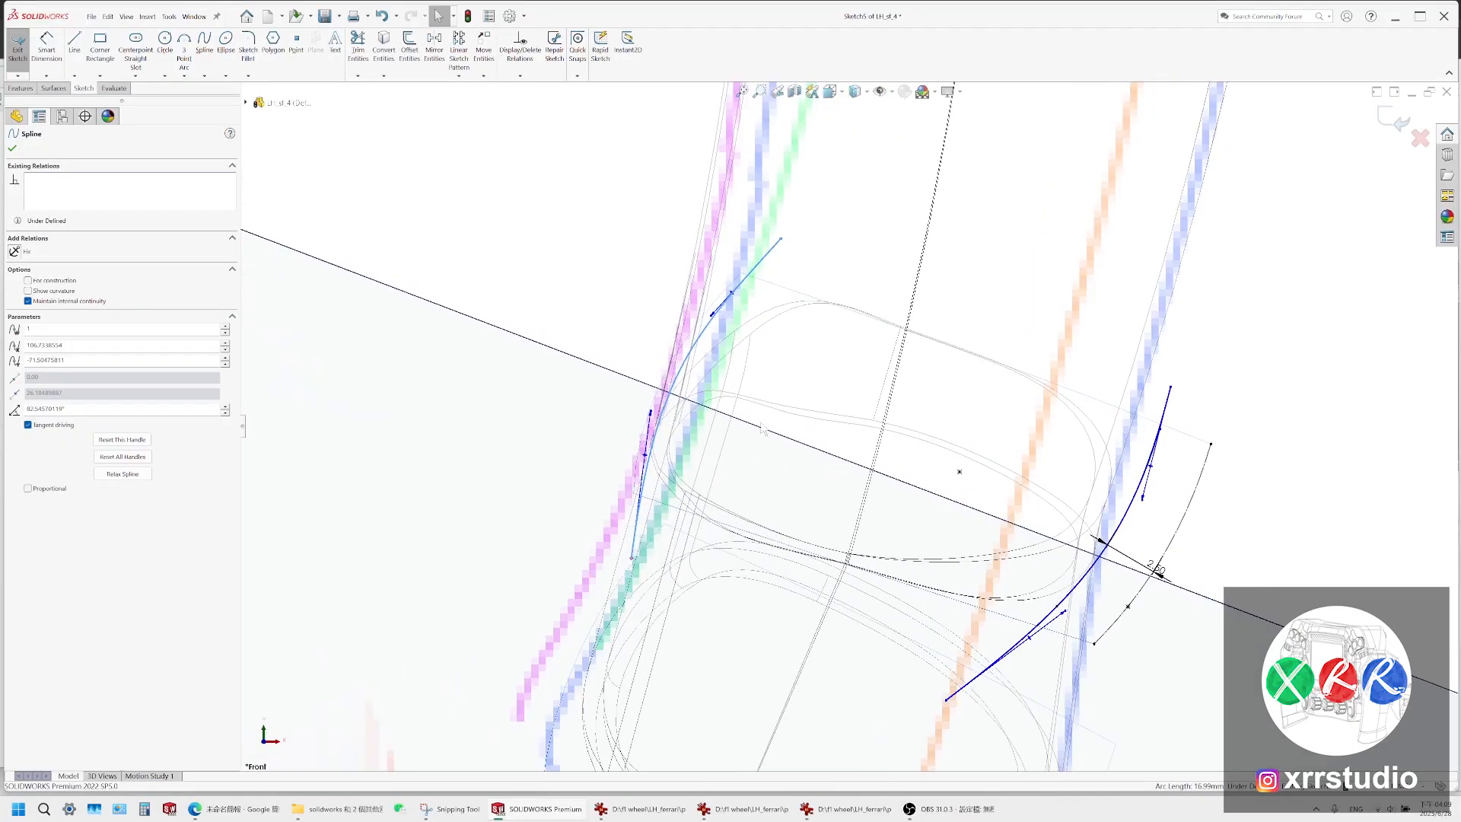
scroll(764, 429, down, 2)
drag(656, 391, 699, 406)
scroll(754, 304, up, 3)
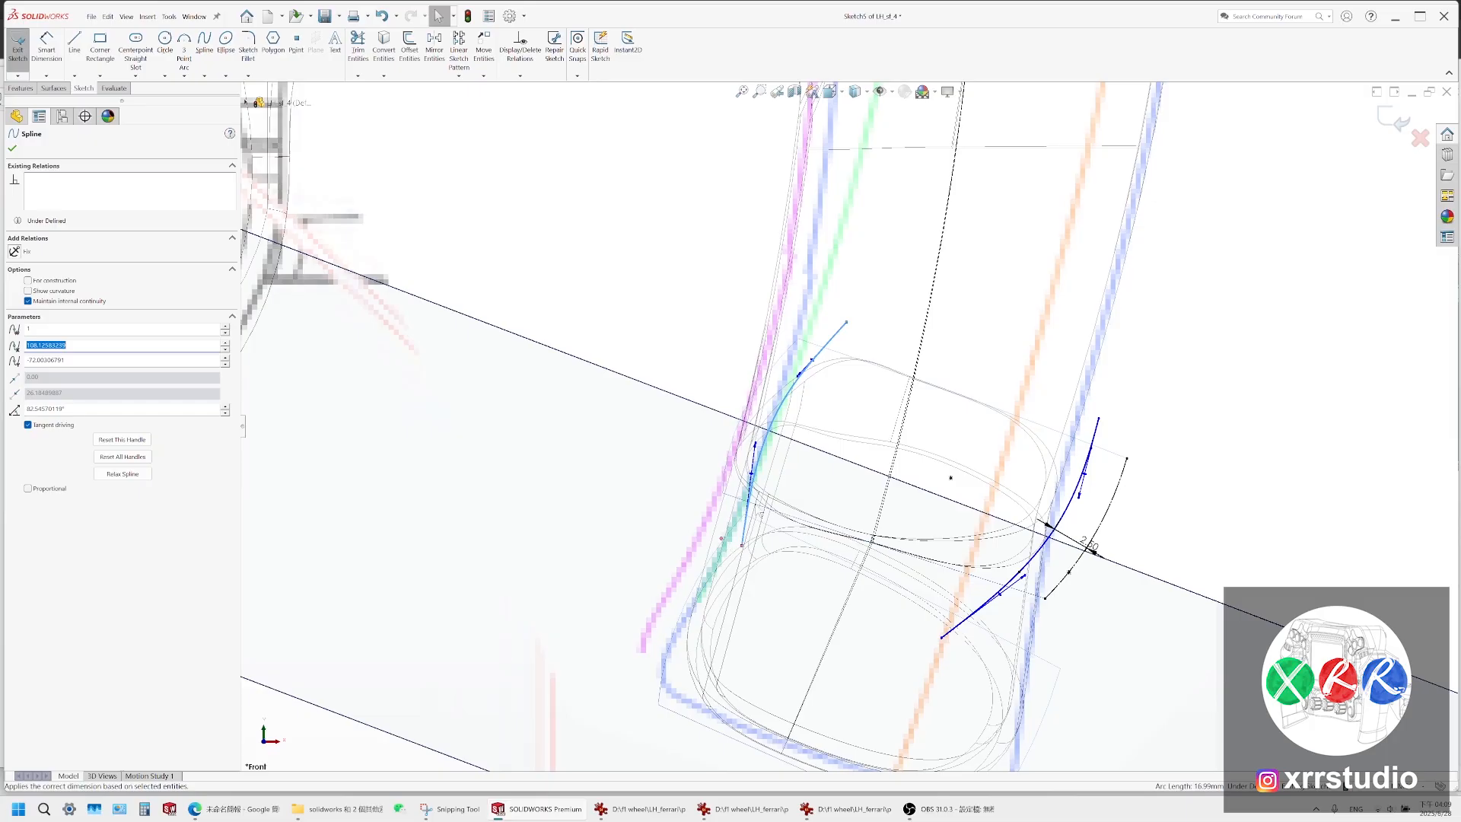
Make the second spline's bend rounder by adjusting both end tangents and shifting its lower endpoint slightly outward
scroll(837, 406, up, 4)
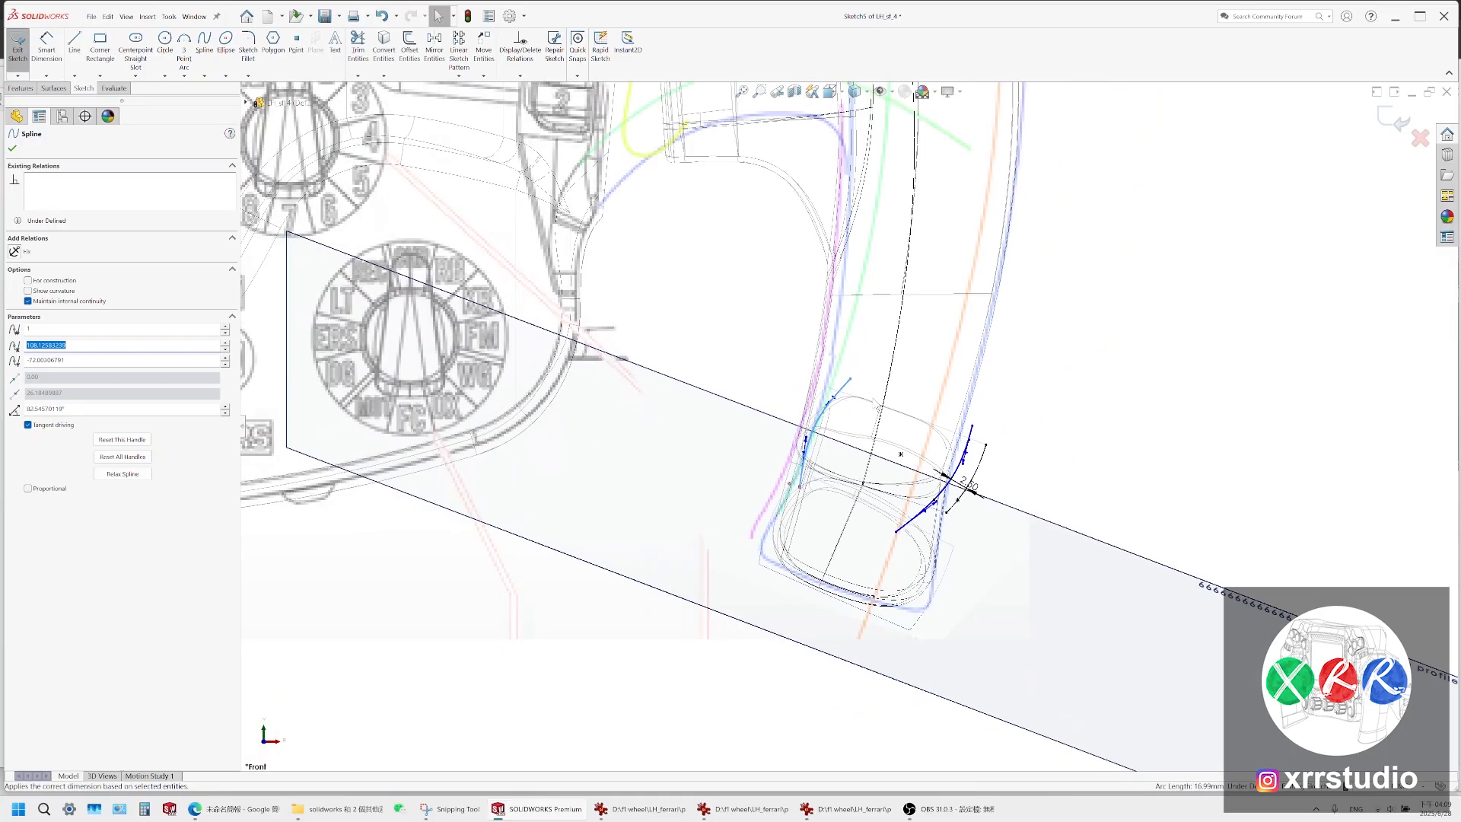
scroll(883, 408, down, 3)
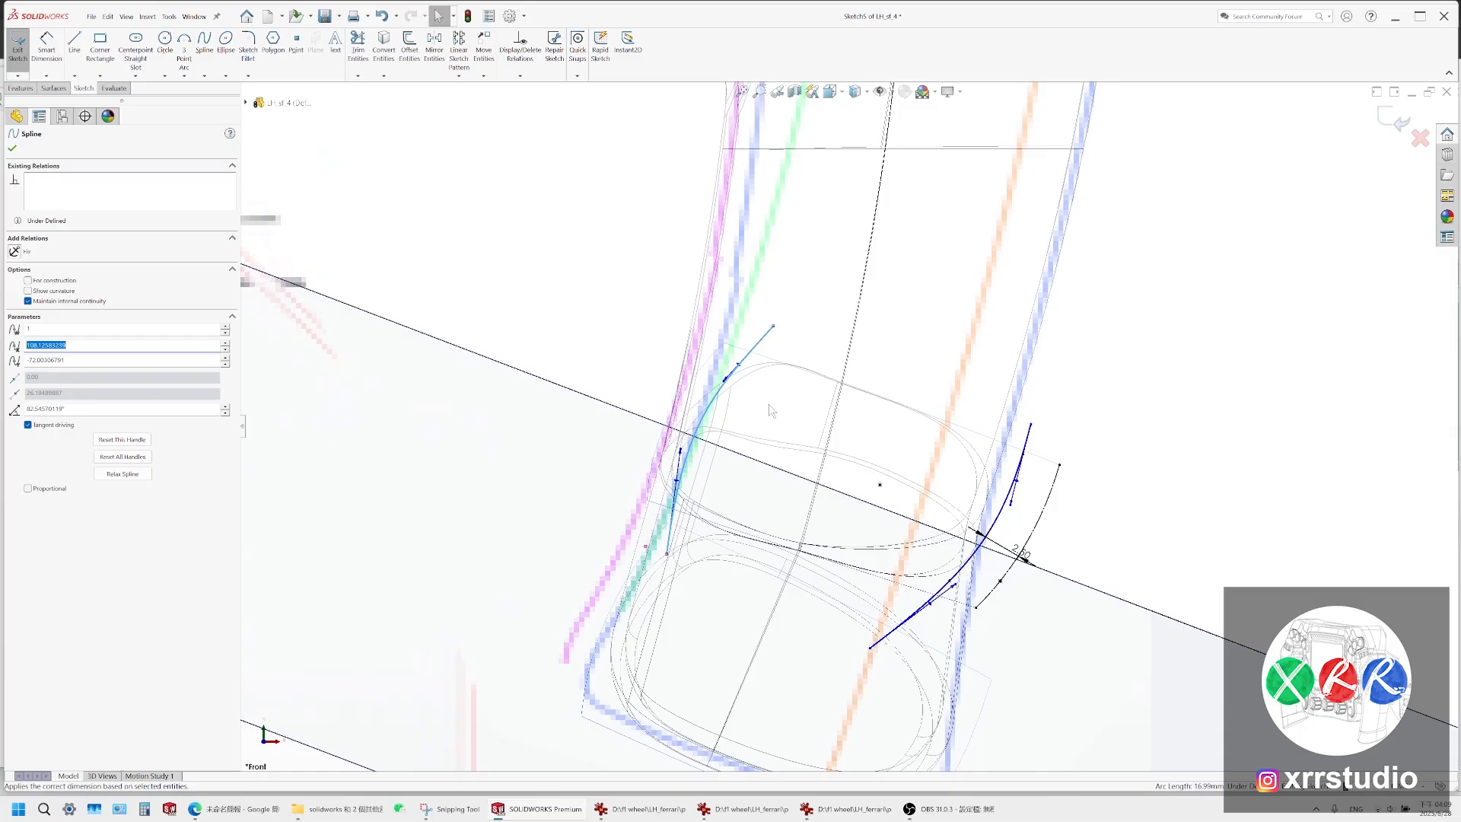
scroll(769, 404, down, 2)
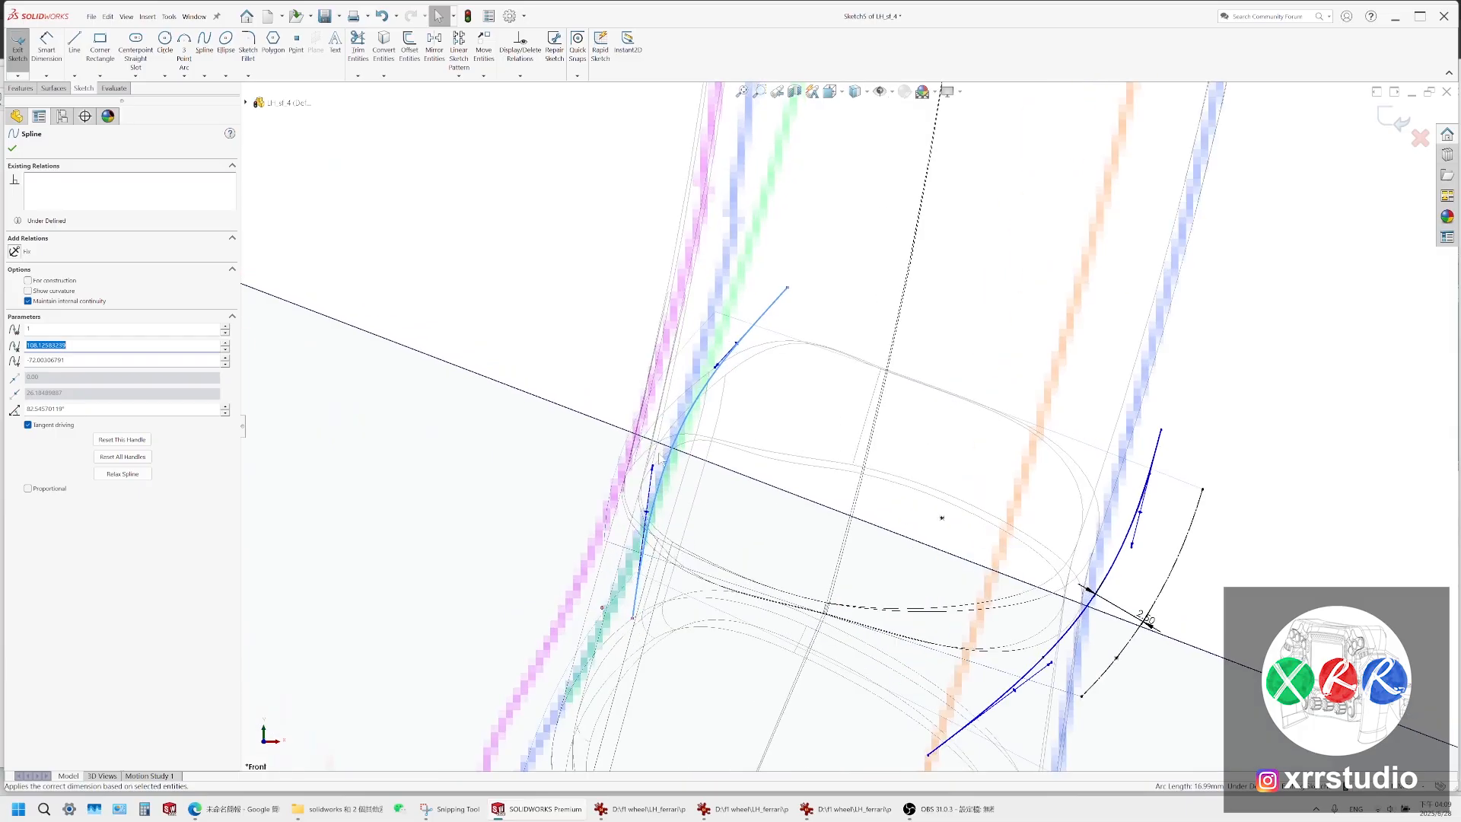
drag(652, 466, 631, 458)
mouse_move(718, 372)
mouse_down()
mouse_move(692, 336)
mouse_move(662, 371)
mouse_up()
scroll(662, 369, down, 1)
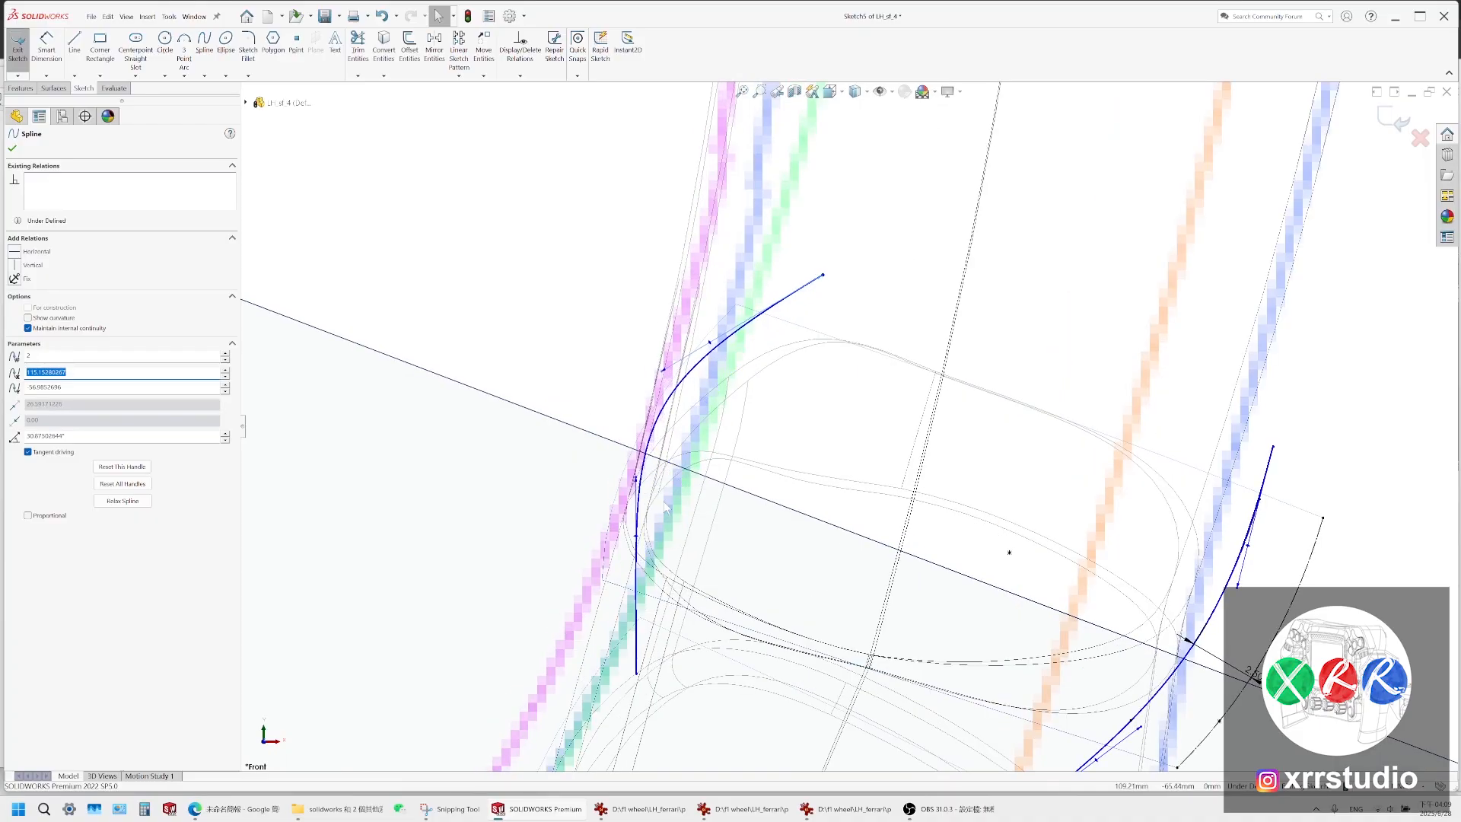
drag(638, 676, 622, 672)
drag(623, 478, 631, 500)
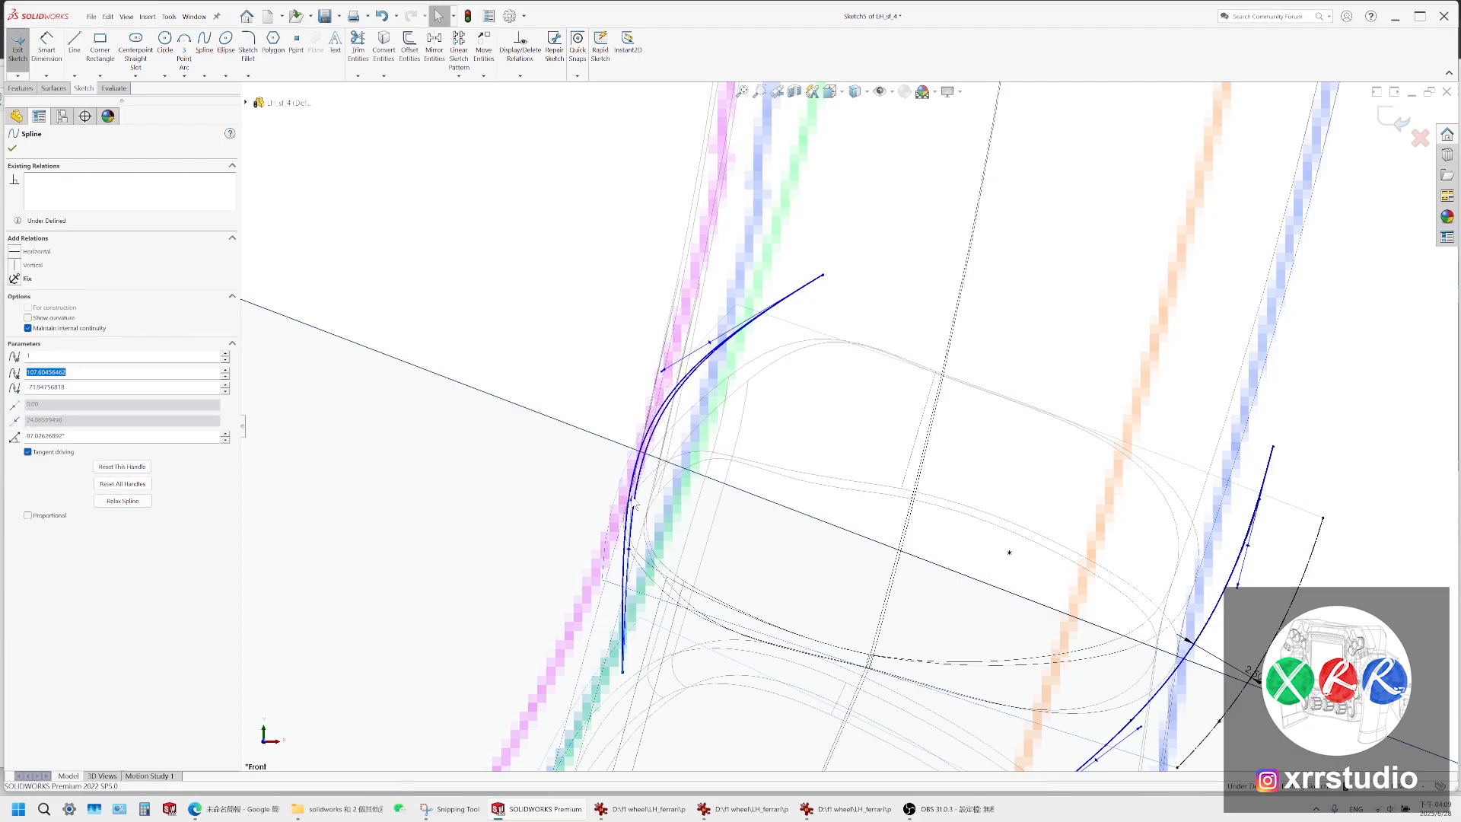
Examine the reshaped second spline against the guide lines and the whole grip outline
scroll(824, 359, up, 4)
scroll(793, 345, down, 3)
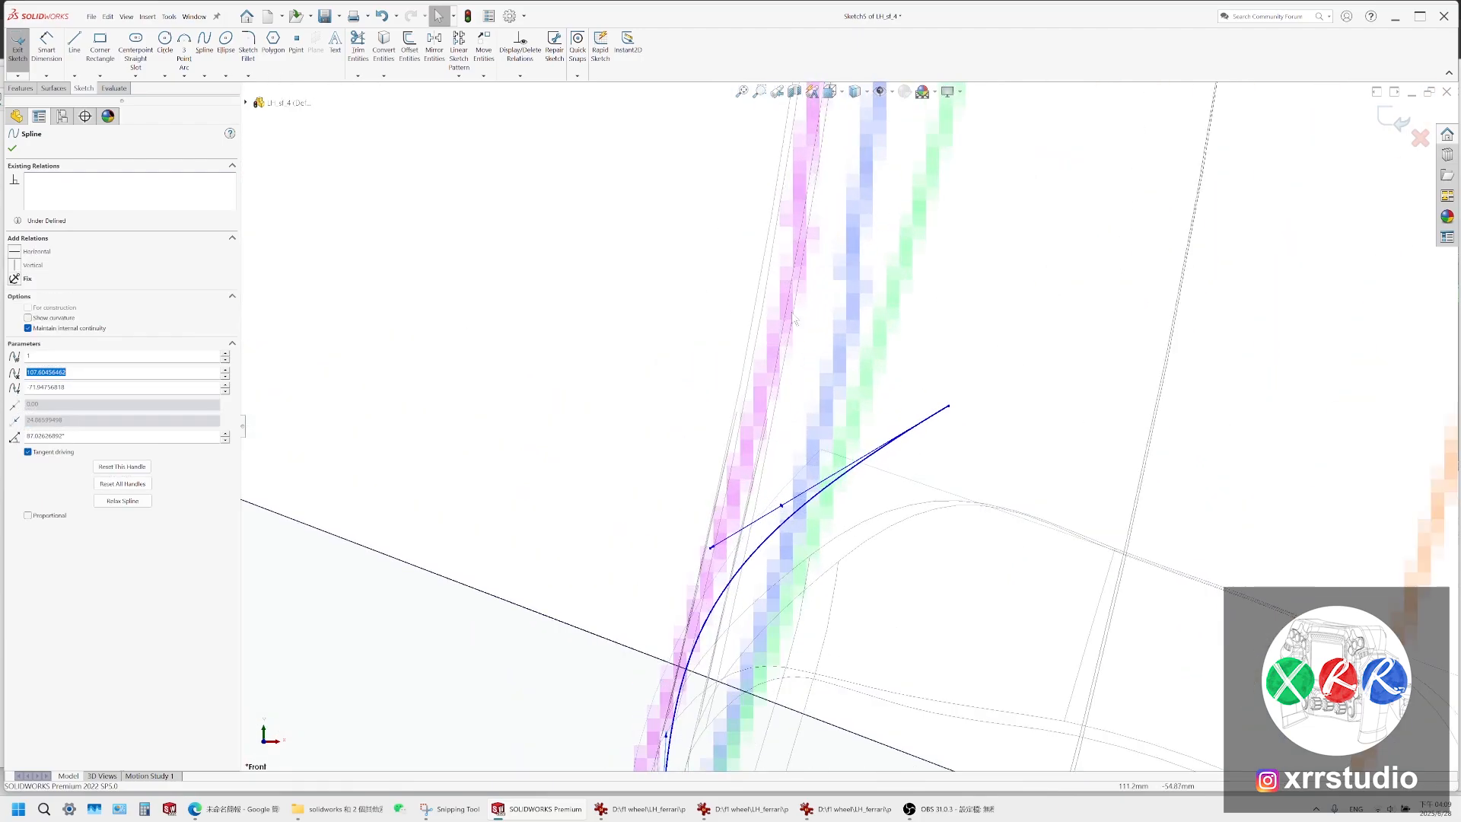
scroll(760, 428, down, 2)
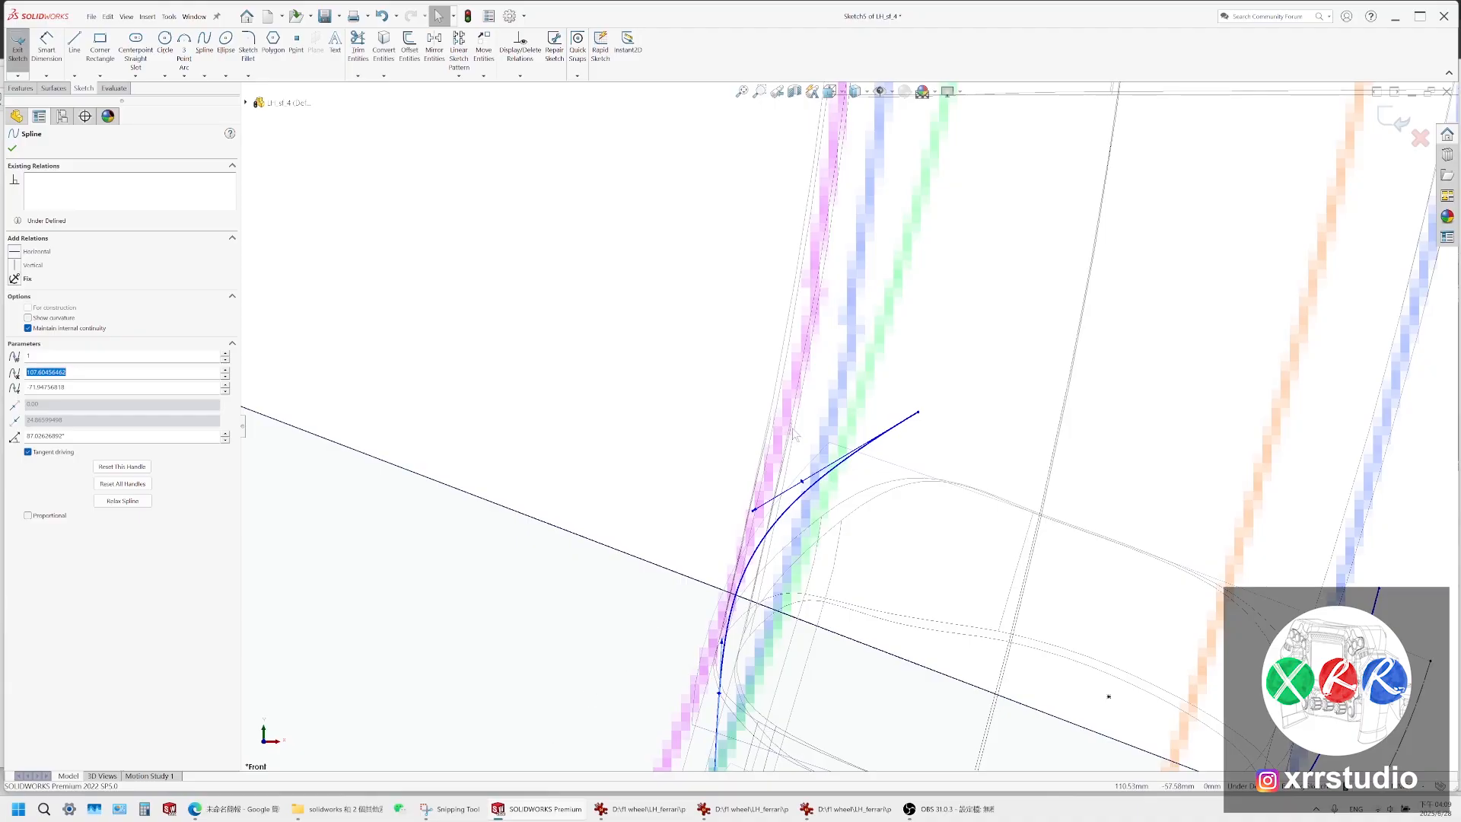
scroll(850, 426, up, 5)
ctrl+middle_drag(793, 525, 645, 605)
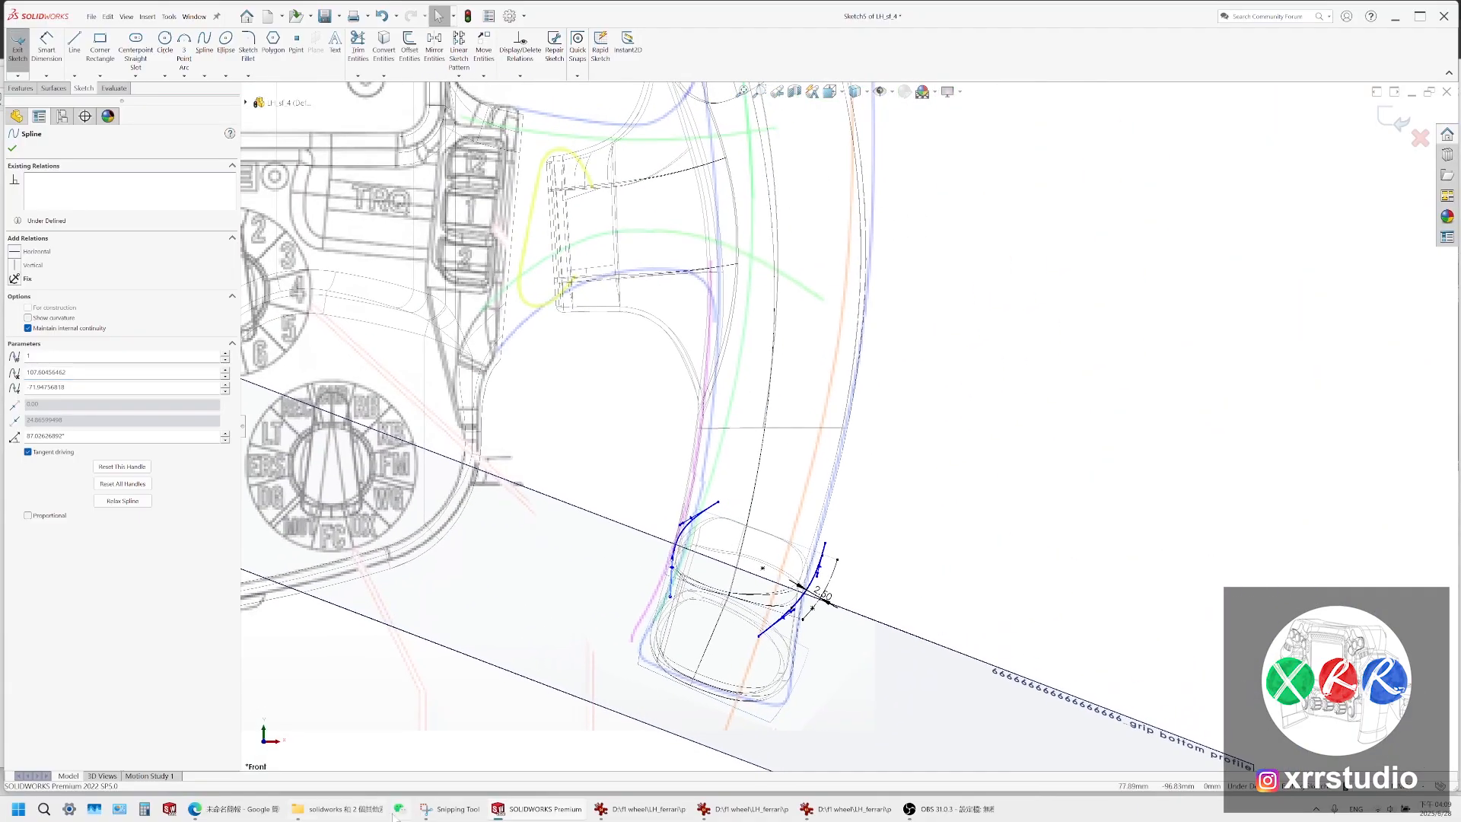
Capture a new snip of the reference photo's grip end and mark it with a blue arrow and a short stroke at the lower edge
click(875, 811)
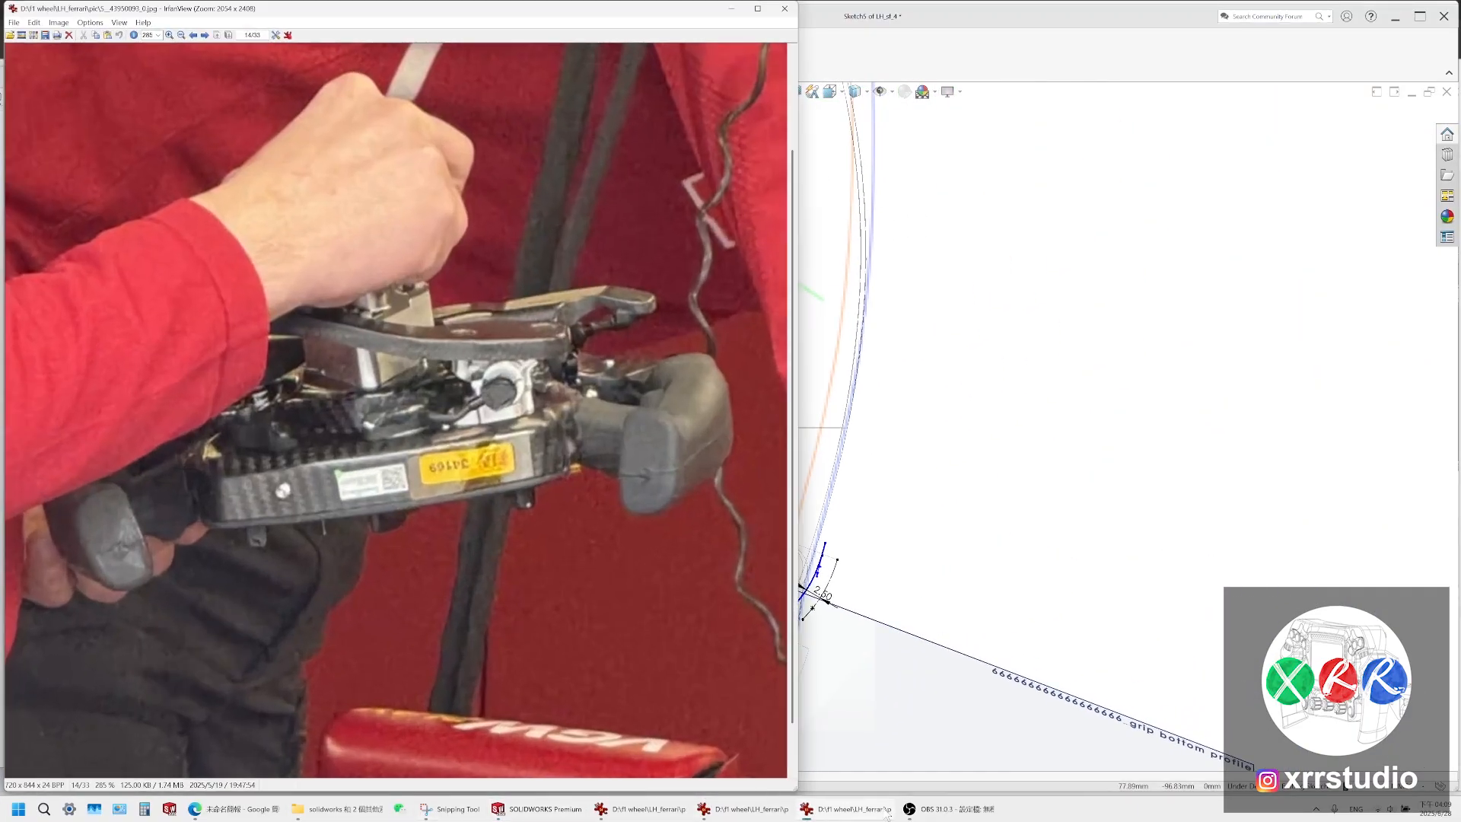
ctrl+scroll(735, 525, up, 4)
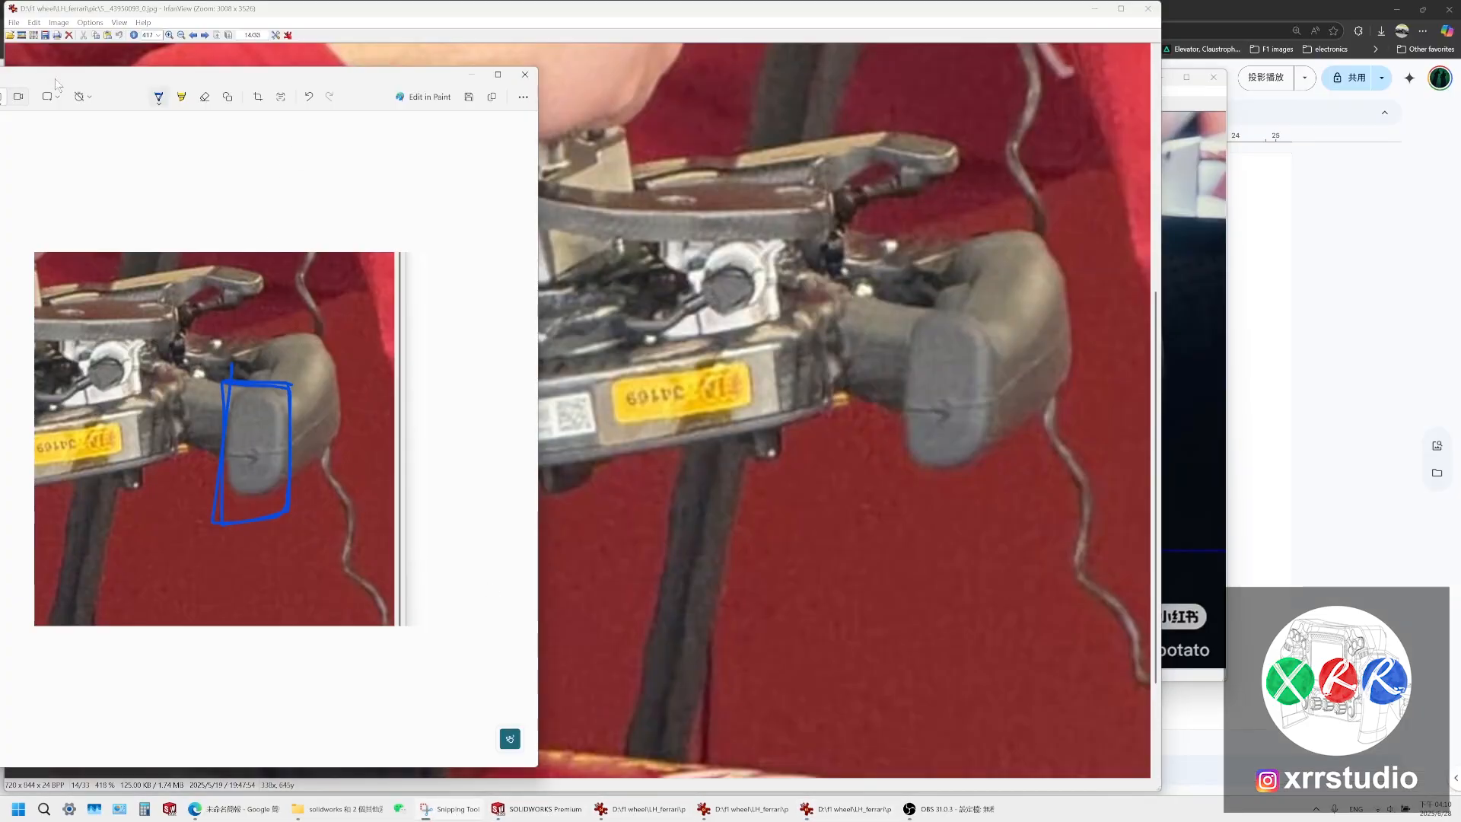
key(ctrl+n)
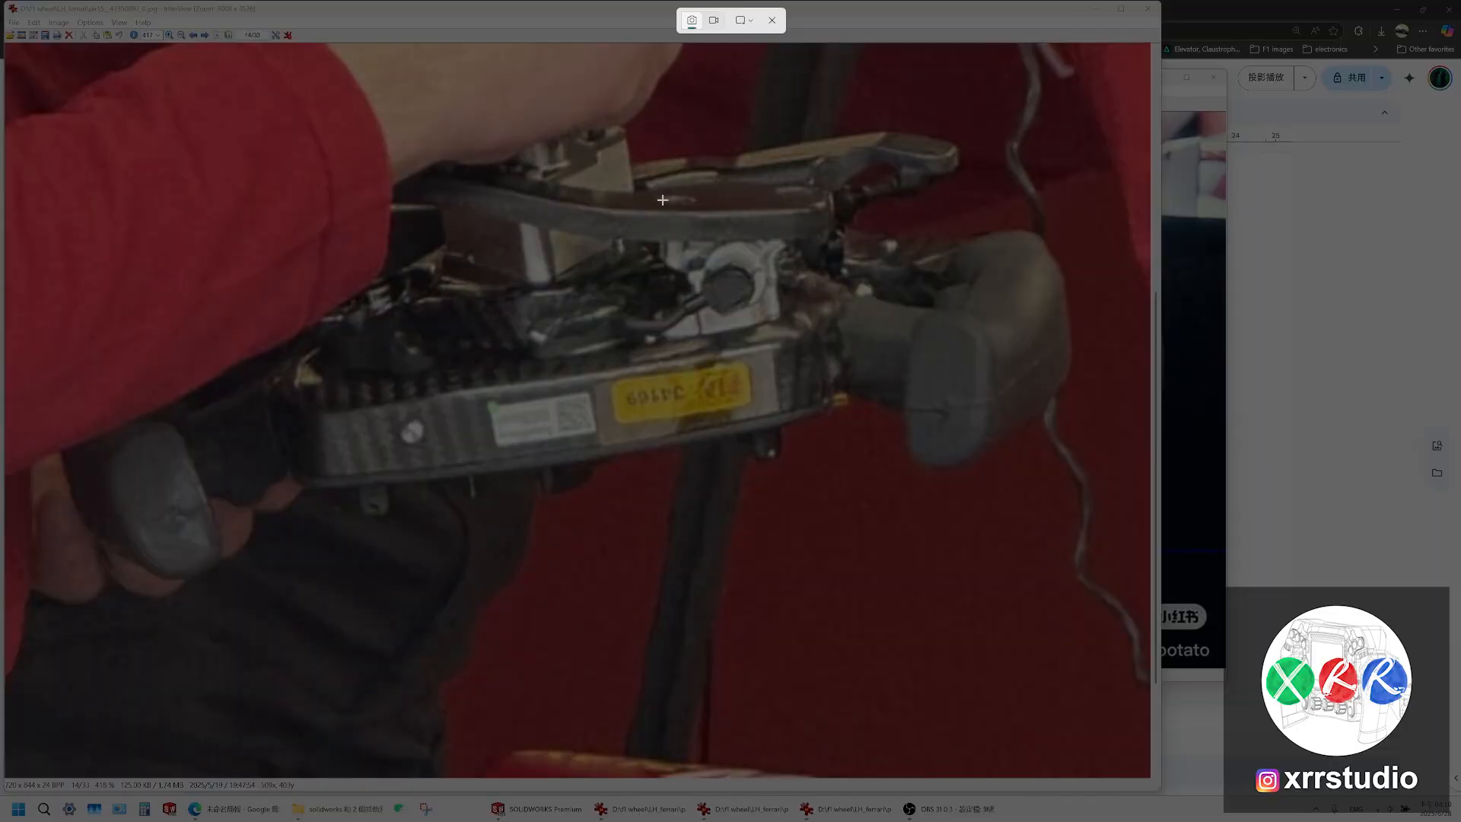
drag(662, 200, 1160, 638)
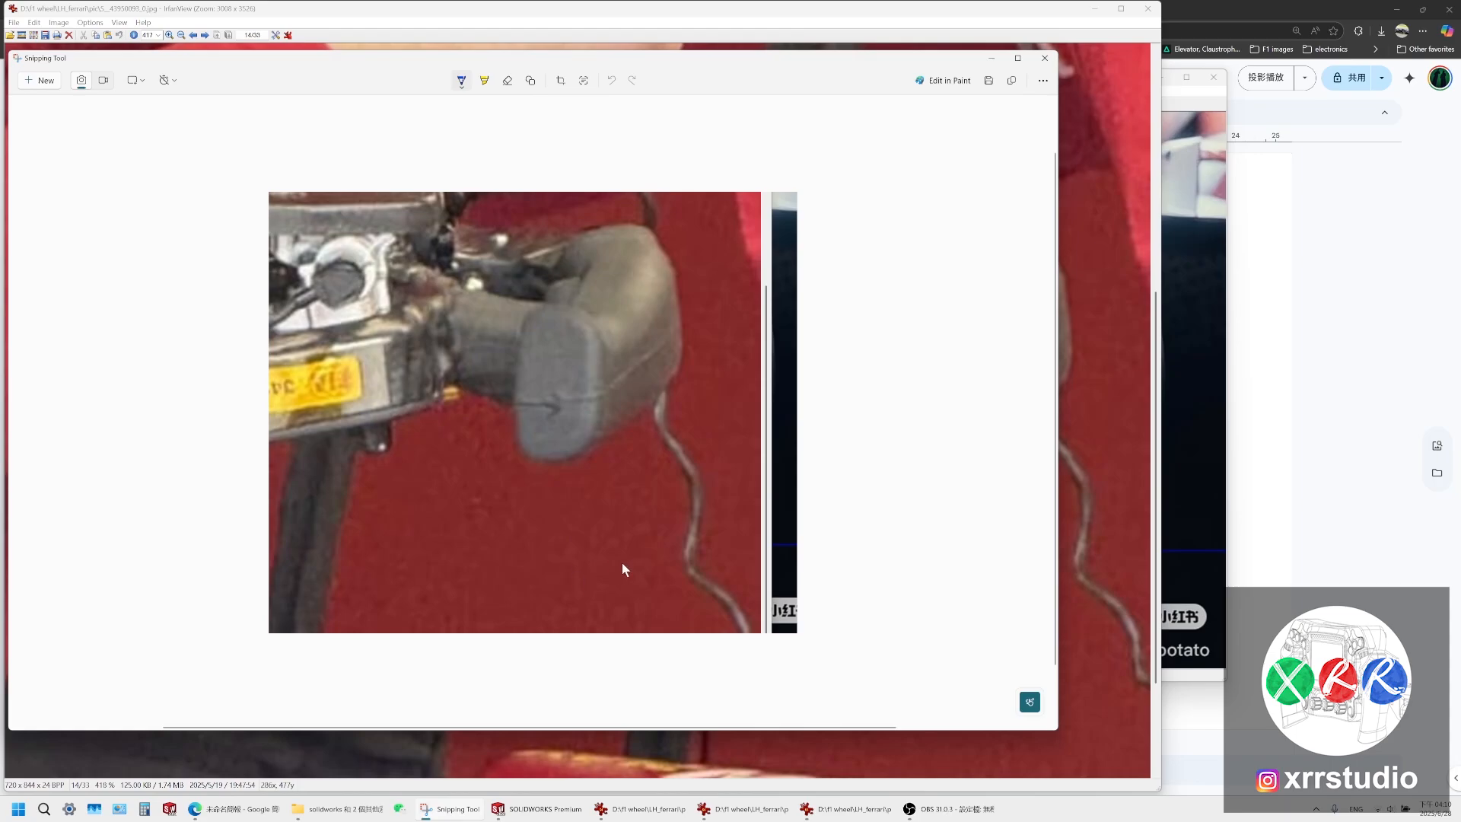
mouse_move(615, 611)
mouse_down()
mouse_move(592, 513)
mouse_move(573, 550)
mouse_move(632, 548)
mouse_up()
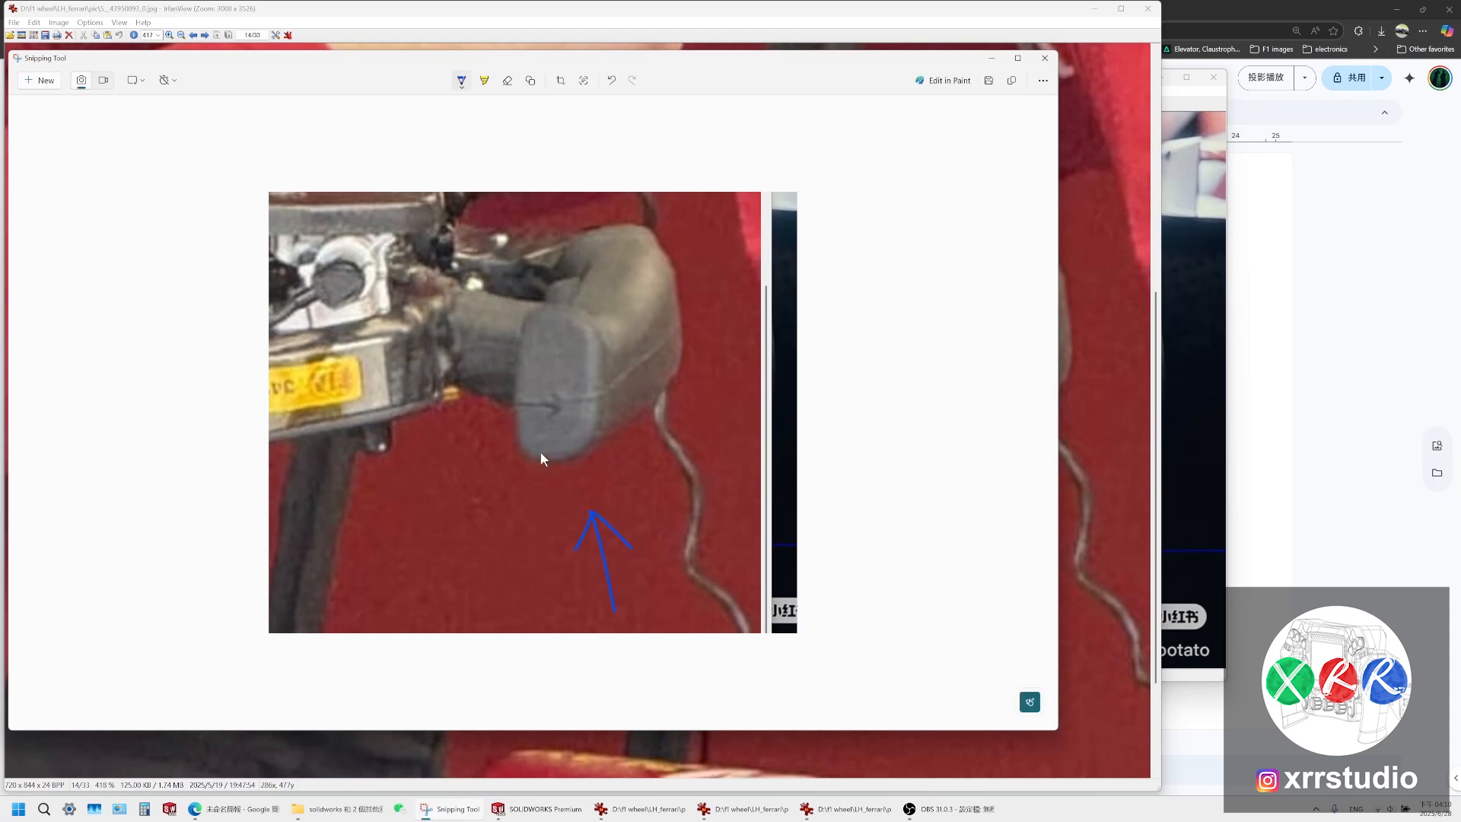
drag(529, 441, 532, 454)
Switch back to SOLIDWORKS and examine both trim splines at the grip's end
click(539, 809)
scroll(677, 587, down, 3)
scroll(754, 577, up, 2)
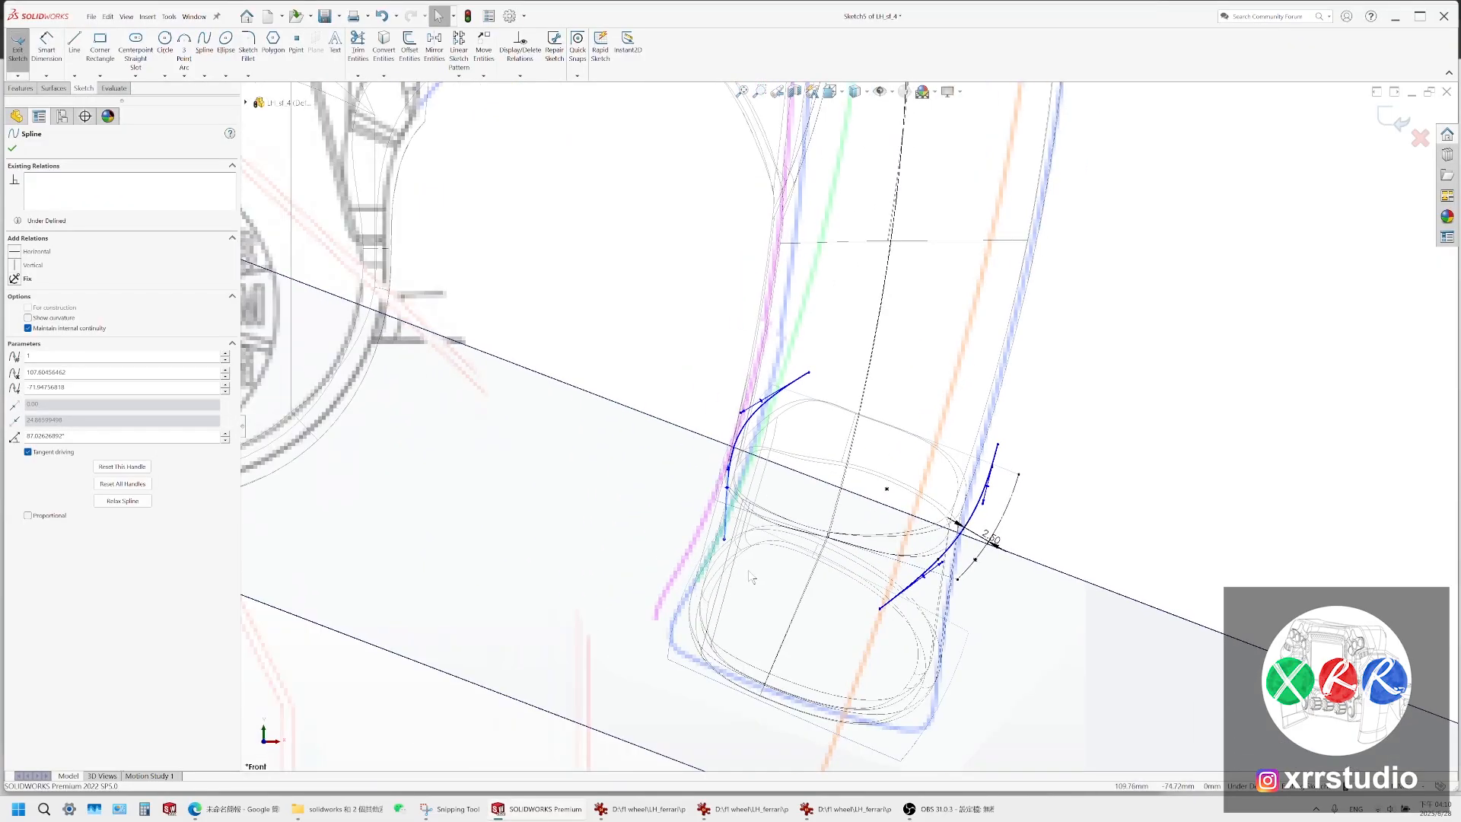
ctrl+middle_drag(755, 567, 690, 638)
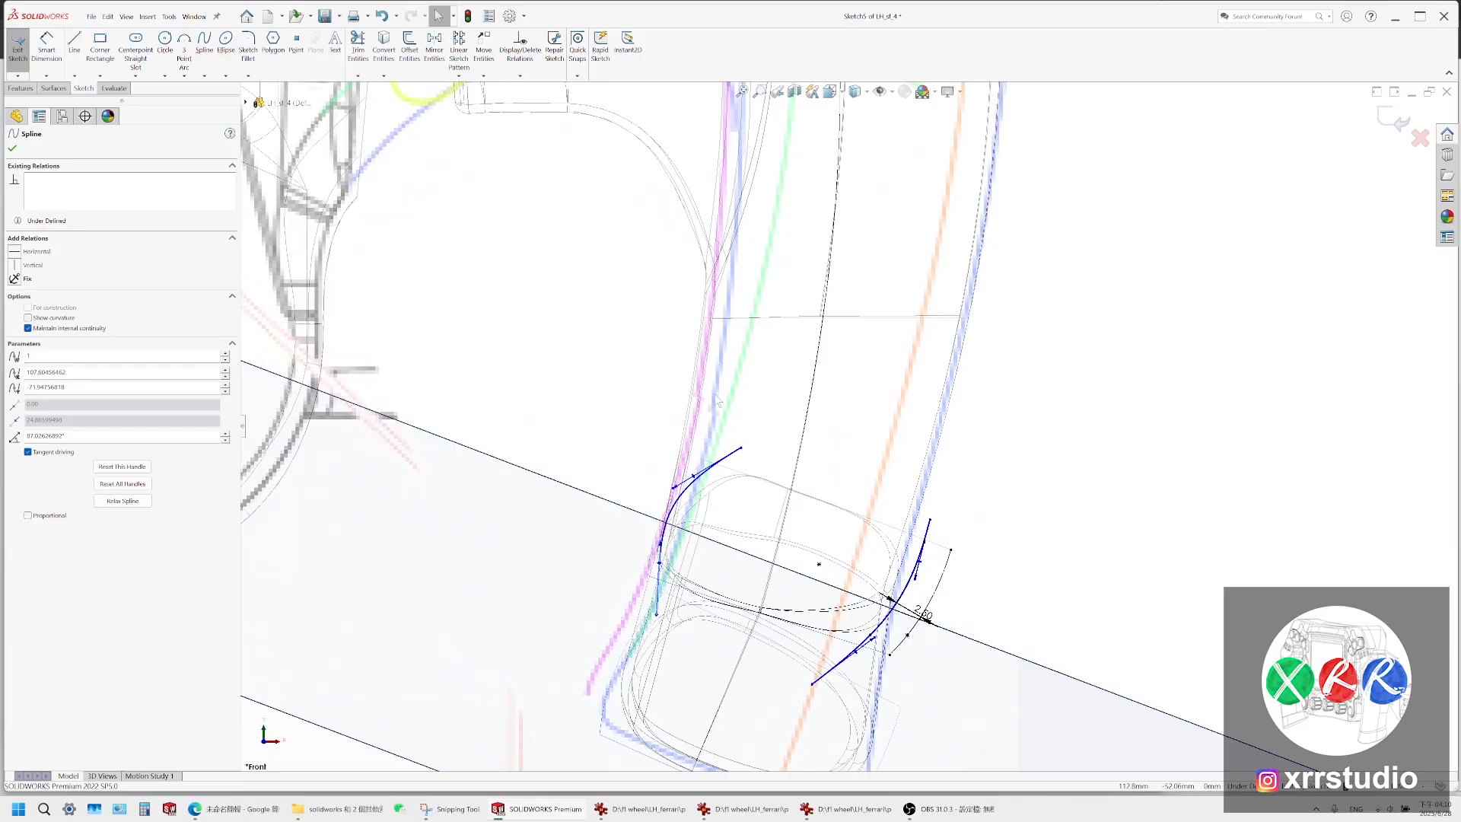
mouse_move(949, 809)
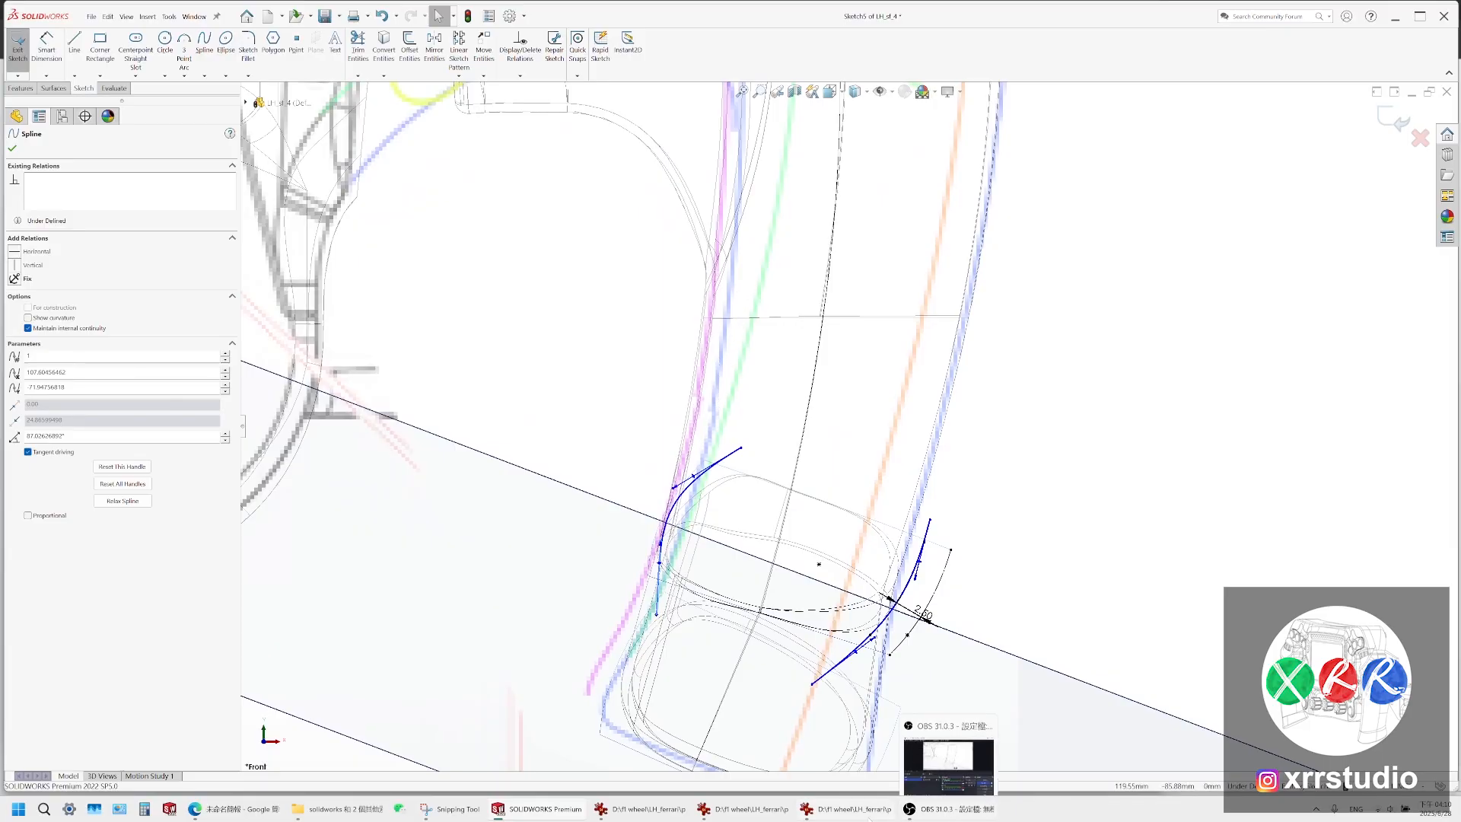
In Snipping Tool, set the pen to yellow and trace the curved inner edge of the grip's end face
click(450, 809)
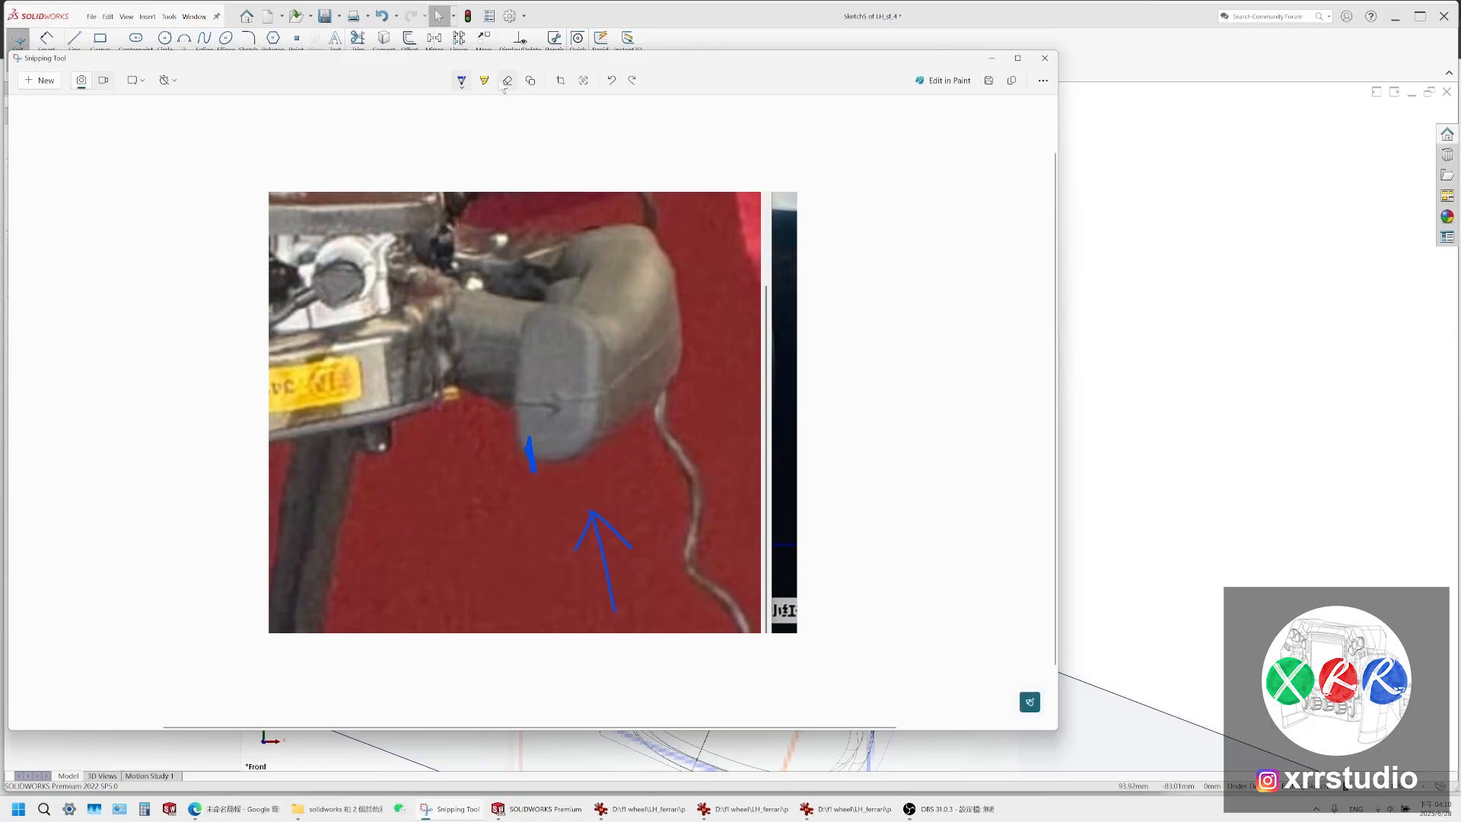
click(462, 81)
click(537, 163)
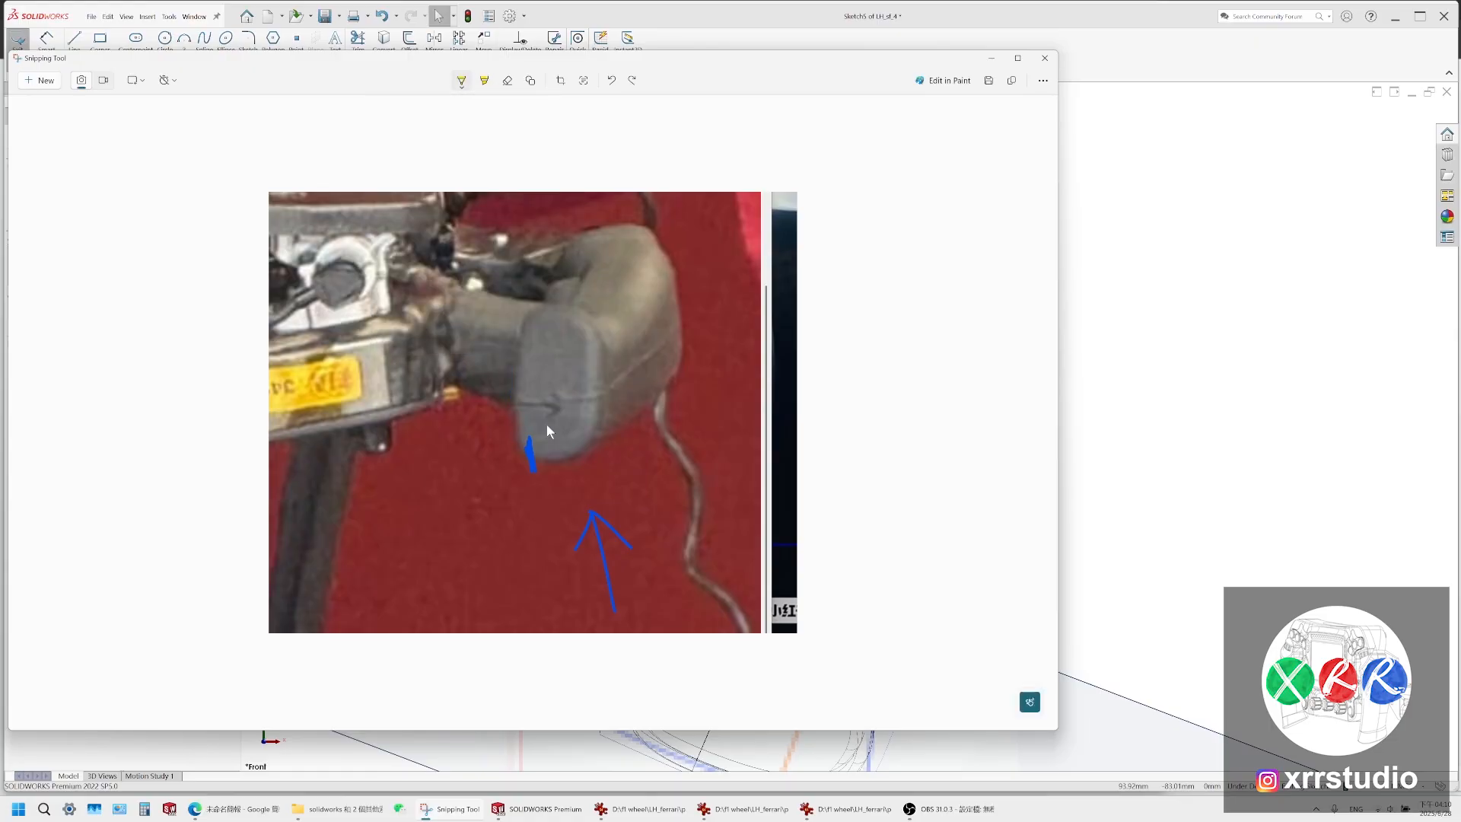
drag(524, 329, 512, 395)
key(ctrl+z)
key(ctrl+z)
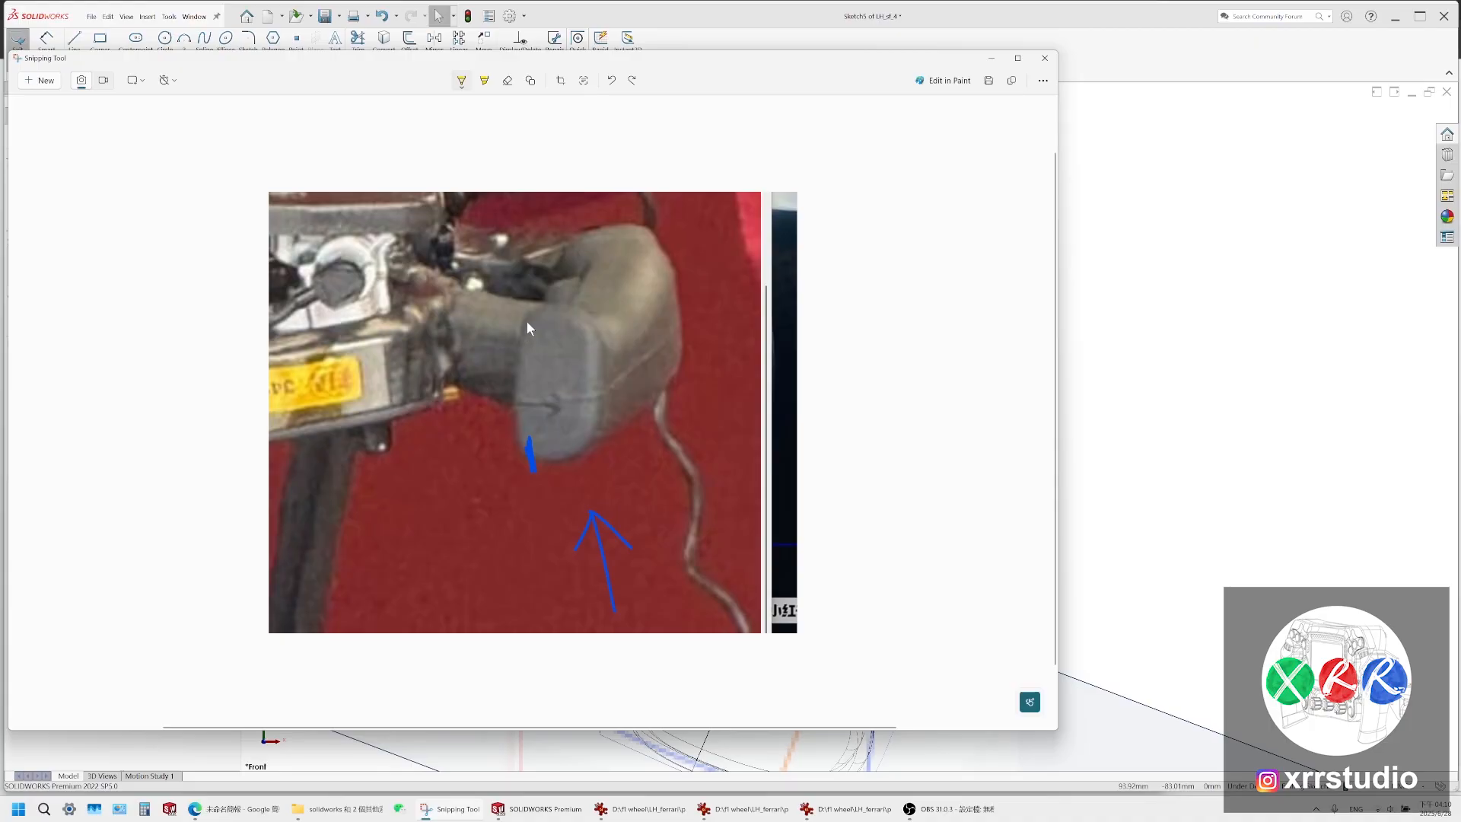
click(526, 324)
drag(514, 379, 513, 431)
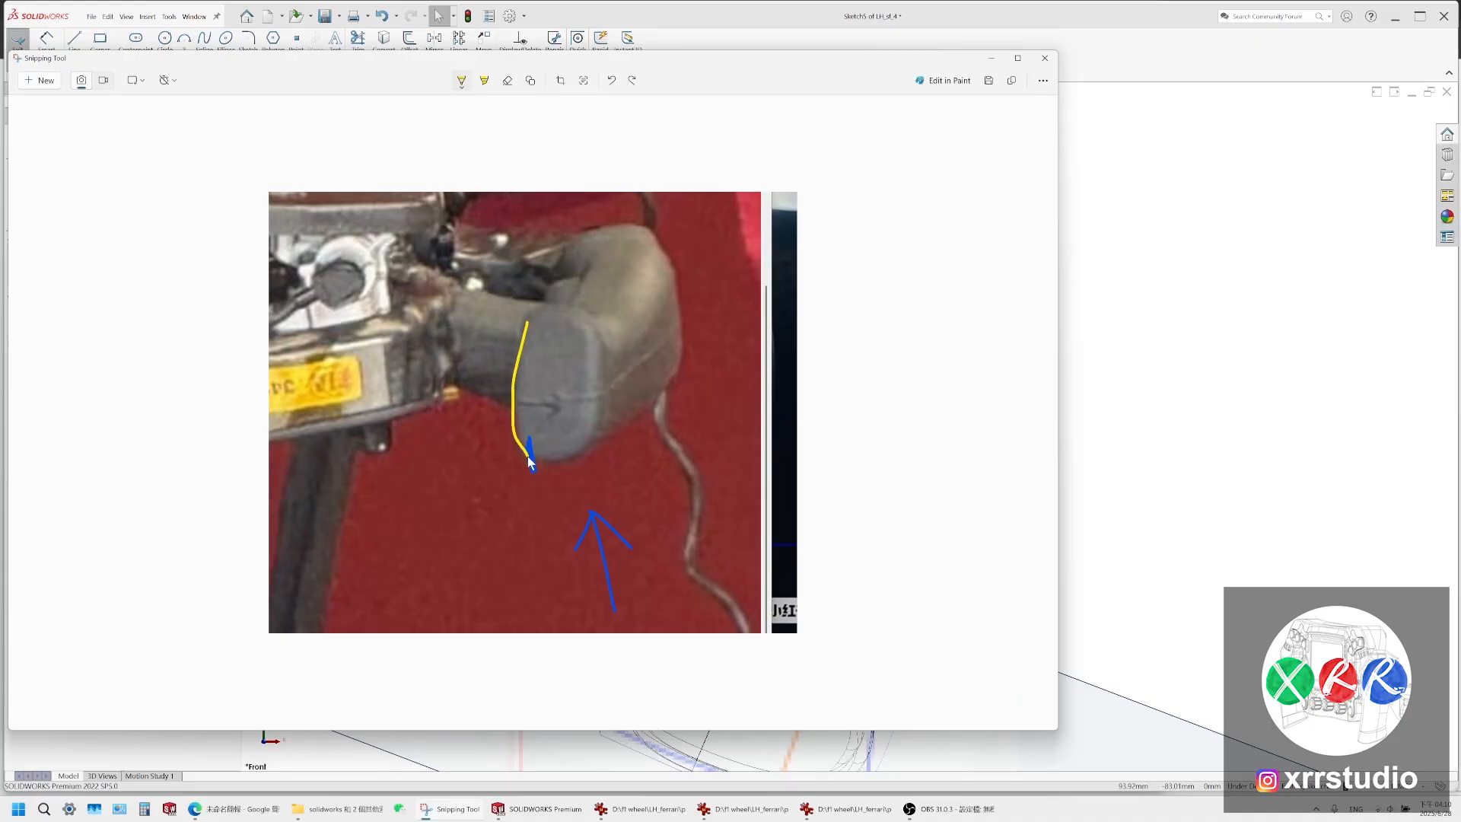
click(461, 80)
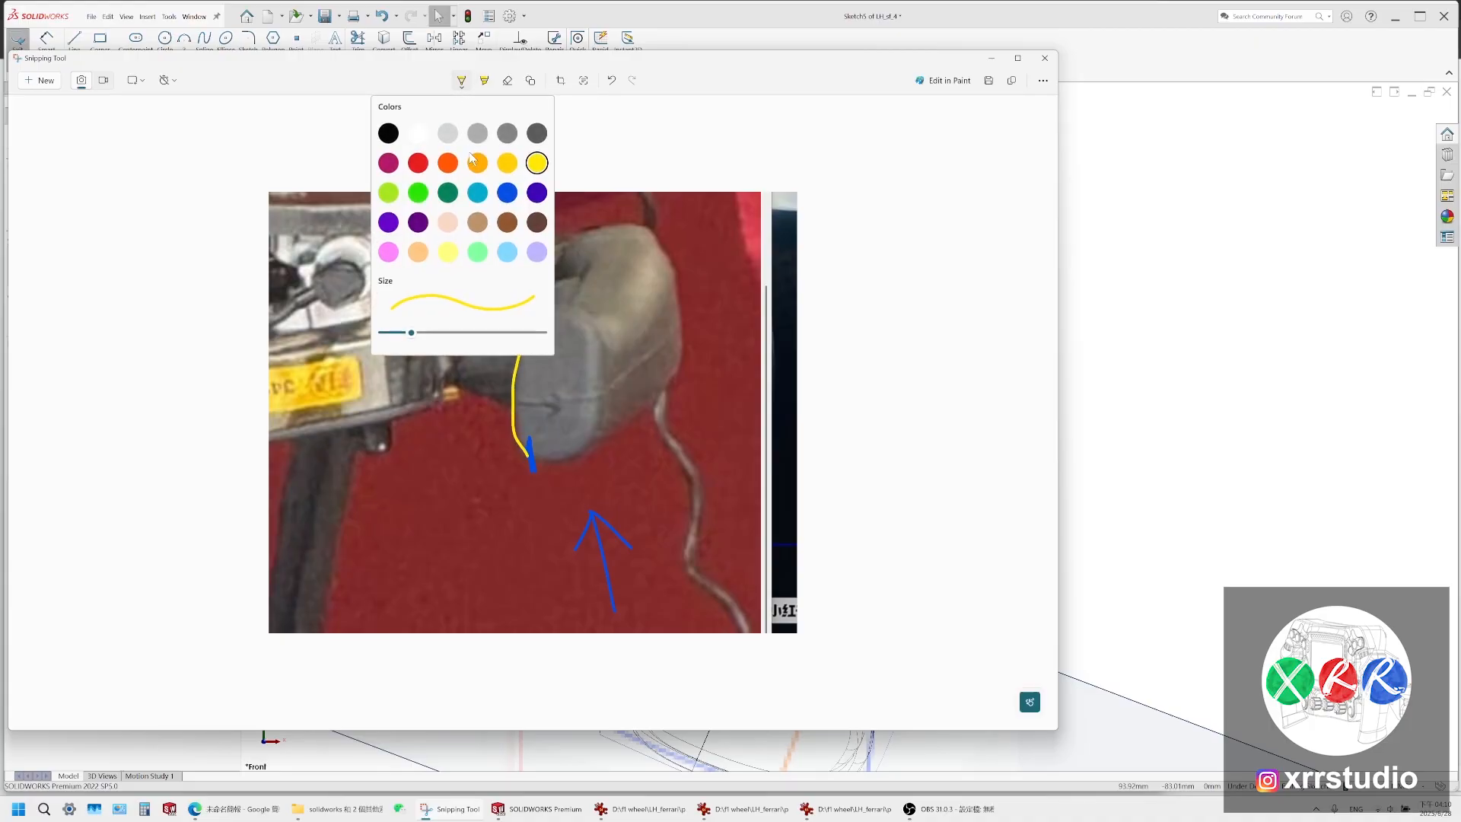
click(390, 161)
drag(508, 323, 510, 371)
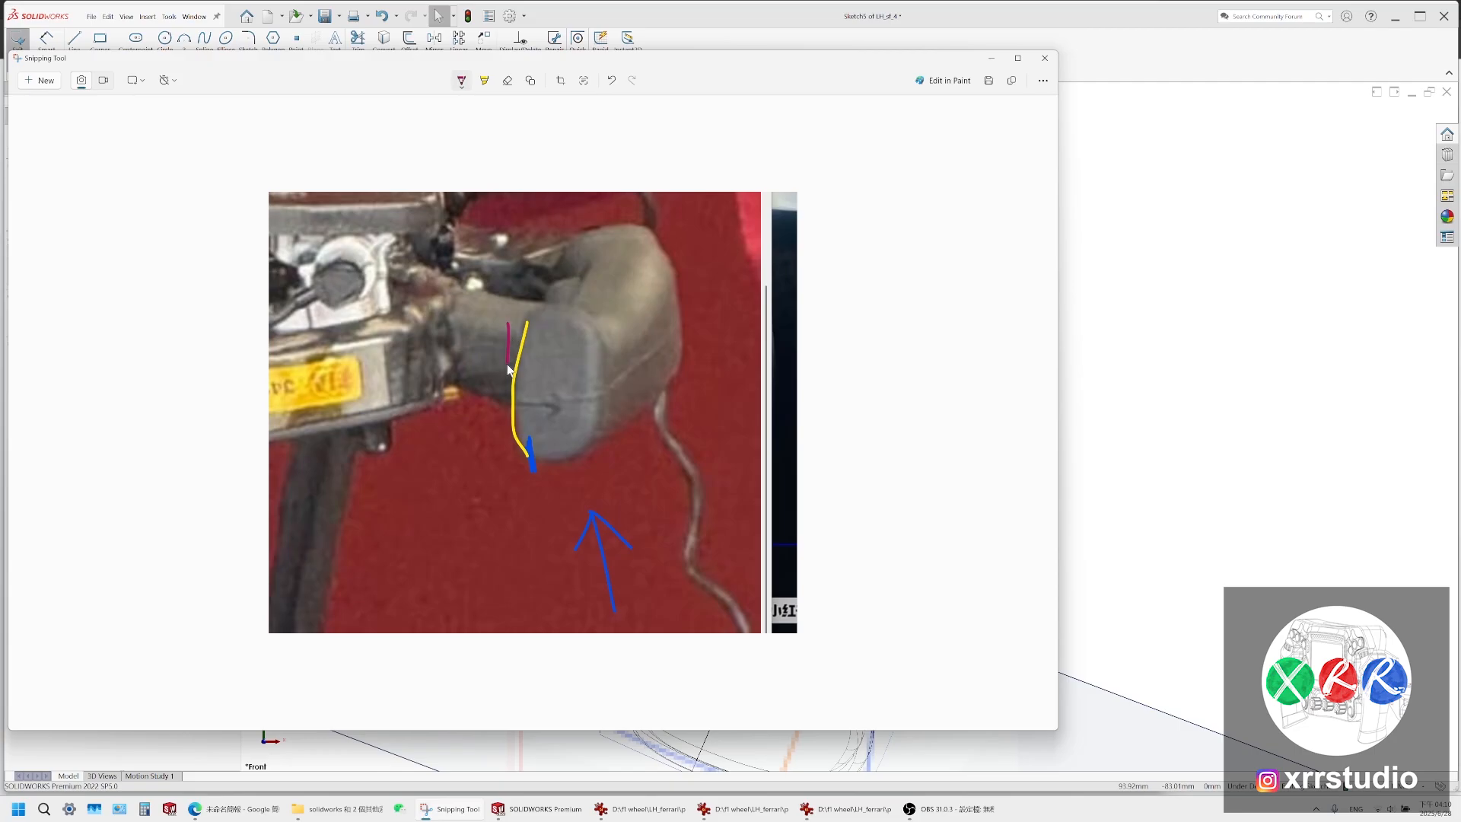
key(ctrl+z)
Set the pen to purple, draw a straight line beside the yellow edge curve and retrace the arrow below the grip
click(462, 81)
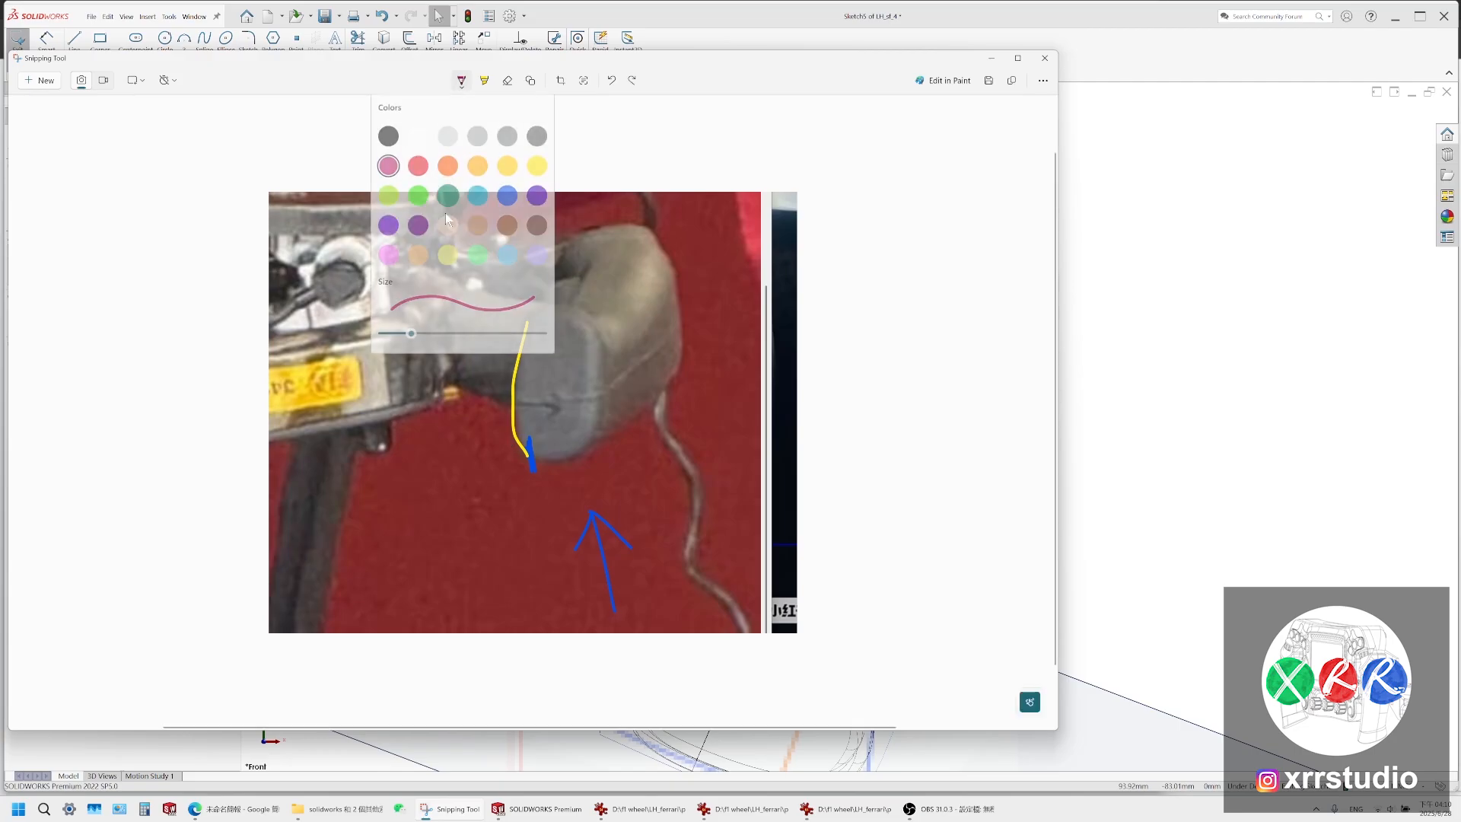
click(391, 225)
mouse_move(508, 336)
mouse_down()
mouse_move(512, 467)
mouse_move(508, 333)
mouse_up()
mouse_move(617, 618)
mouse_down()
mouse_move(592, 506)
mouse_move(573, 570)
mouse_up()
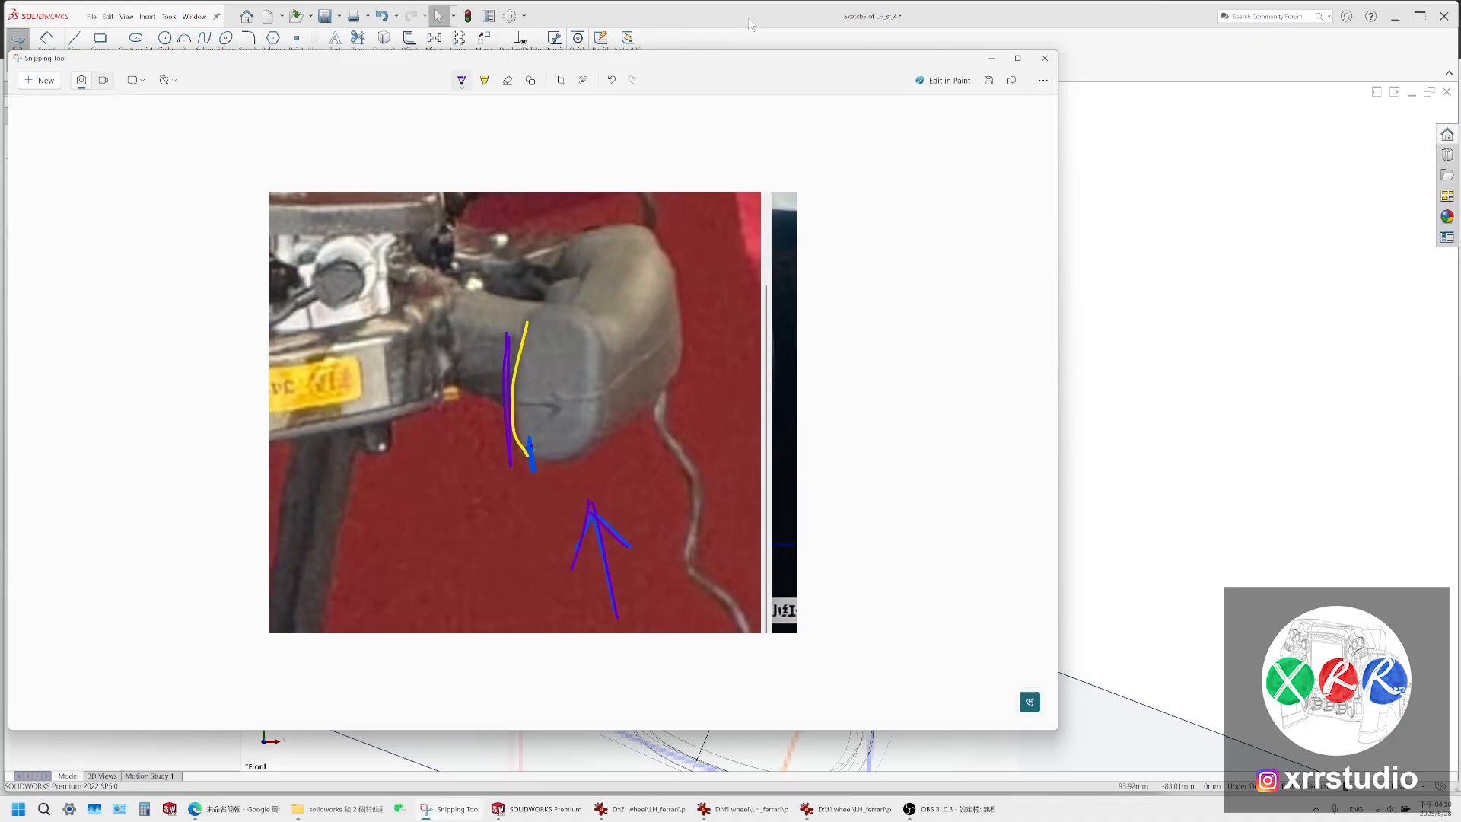
Switch back to SOLIDWORKS and tilt the lower tangent handle of the trim spline on the grip's inner side slightly outward
click(773, 13)
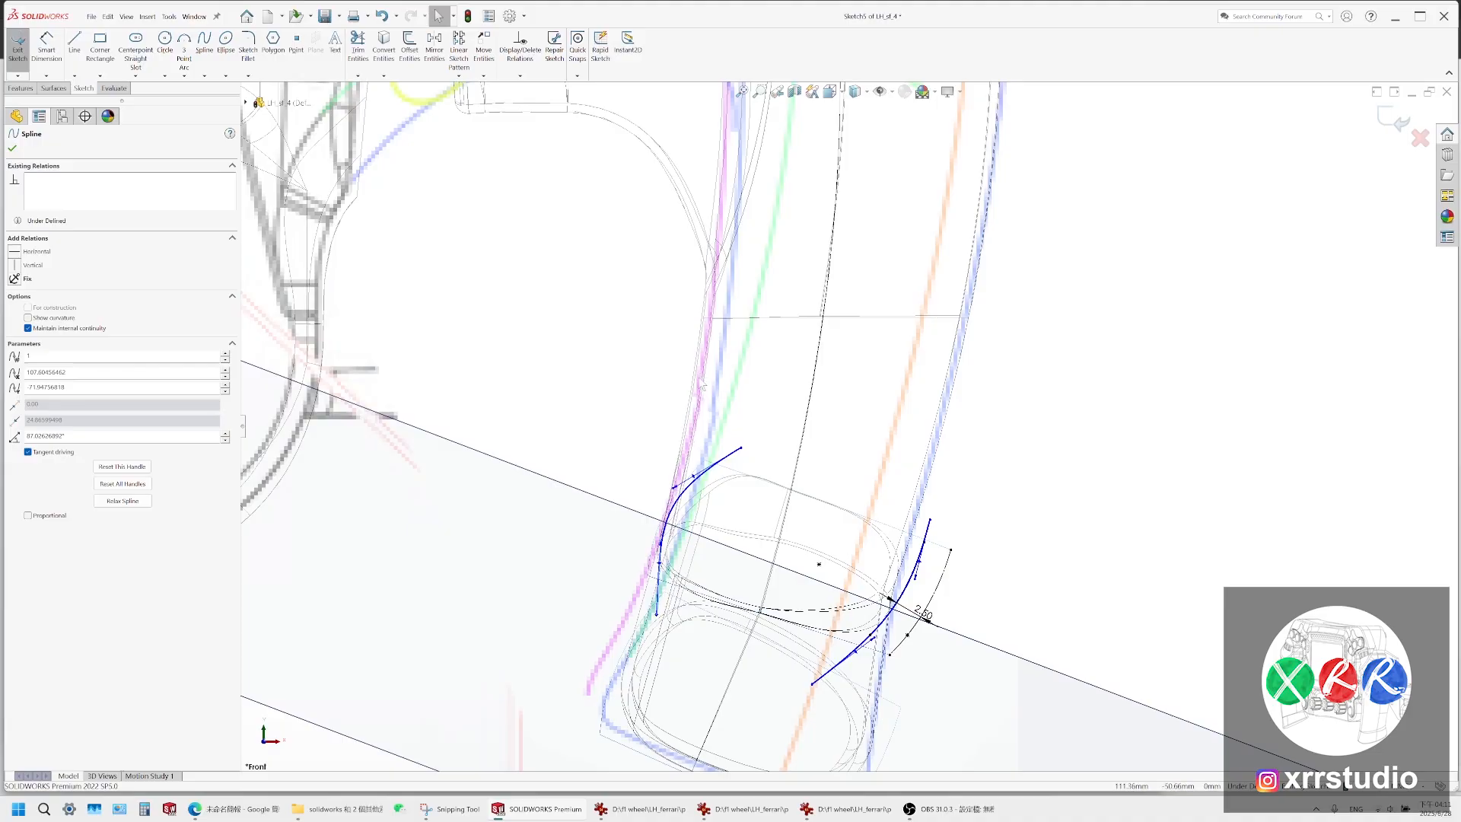
scroll(694, 431, down, 7)
scroll(775, 448, up, 6)
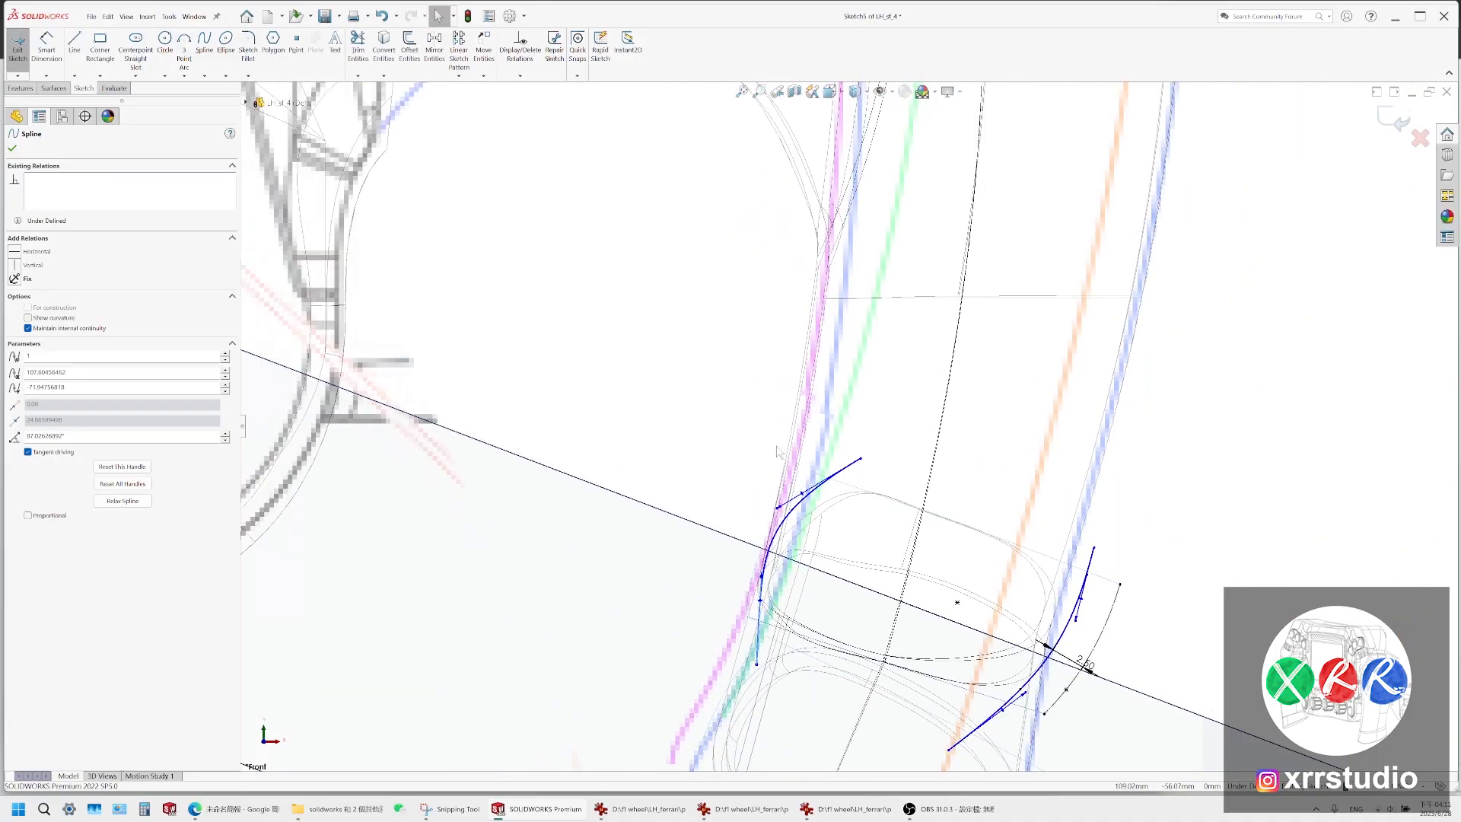
scroll(778, 452, down, 2)
scroll(813, 481, up, 2)
mouse_move(818, 536)
ctrl+middle_down()
mouse_move(783, 514)
mouse_move(707, 506)
ctrl+middle_up()
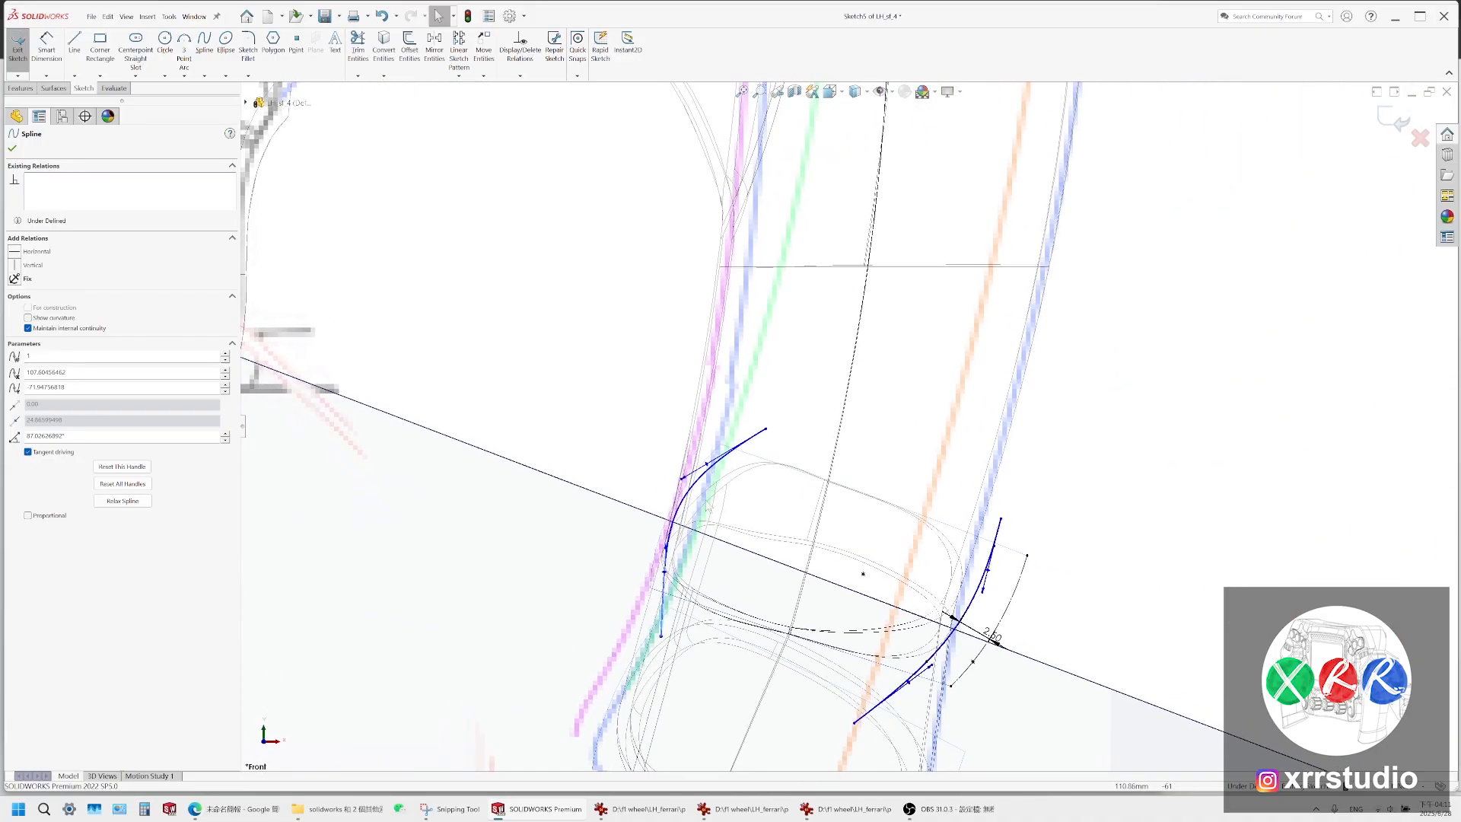
scroll(727, 562, up, 1)
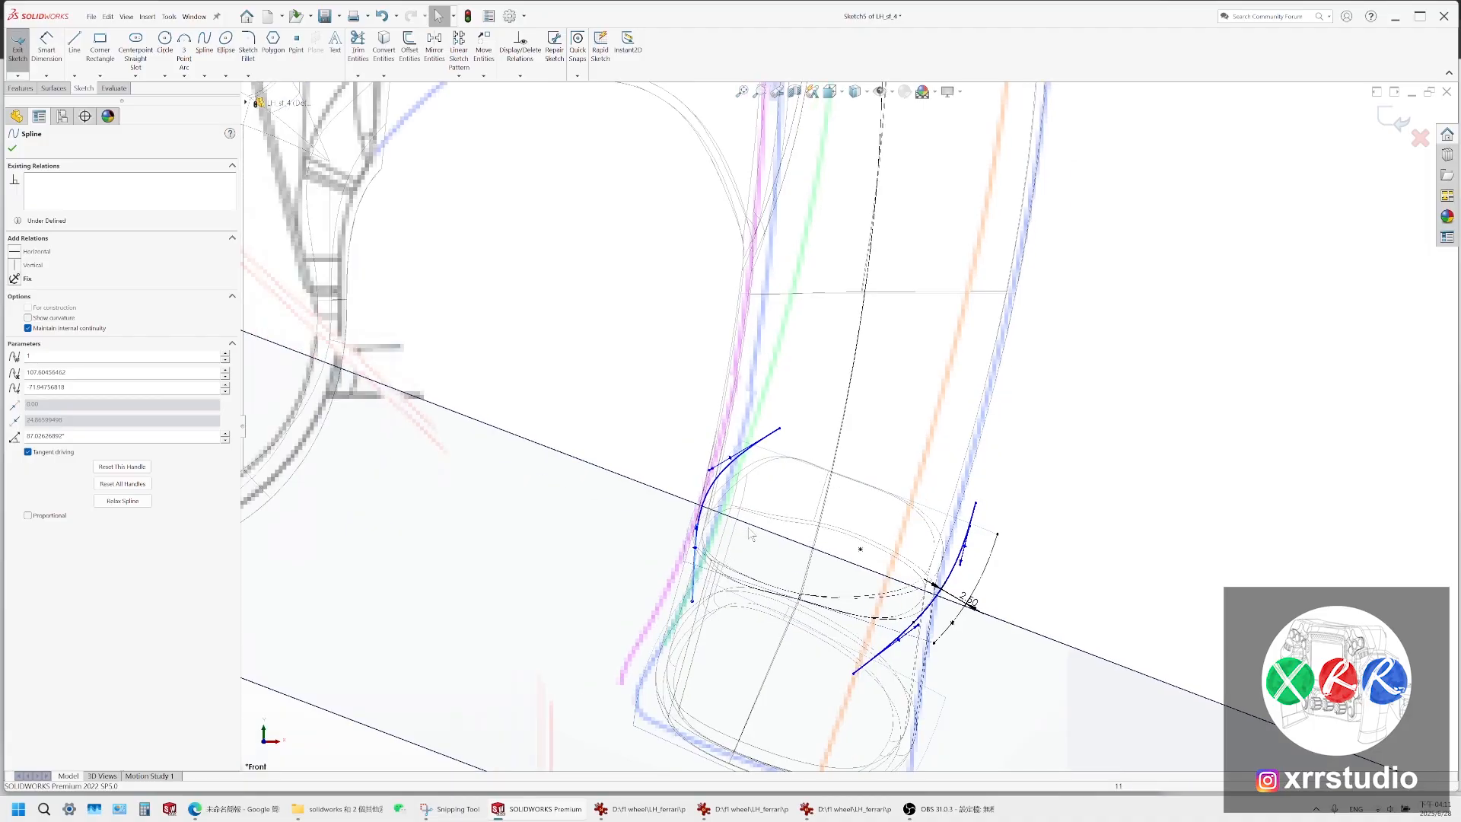
scroll(716, 526, down, 4)
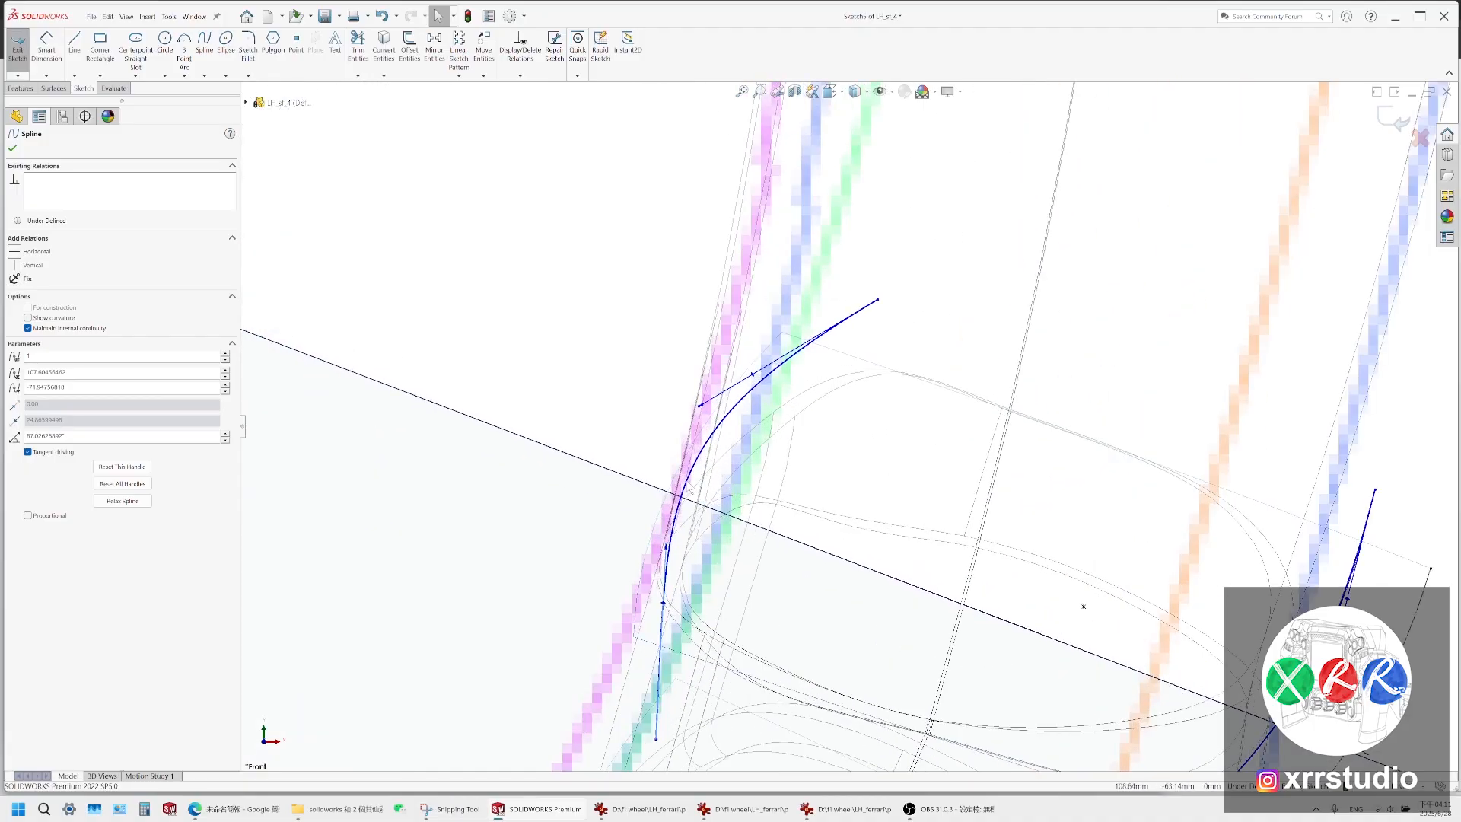
click(666, 546)
drag(666, 546, 660, 544)
Display the model shaded with edges and refine the inner spline's lower tangent handle against the planar surface
click(863, 92)
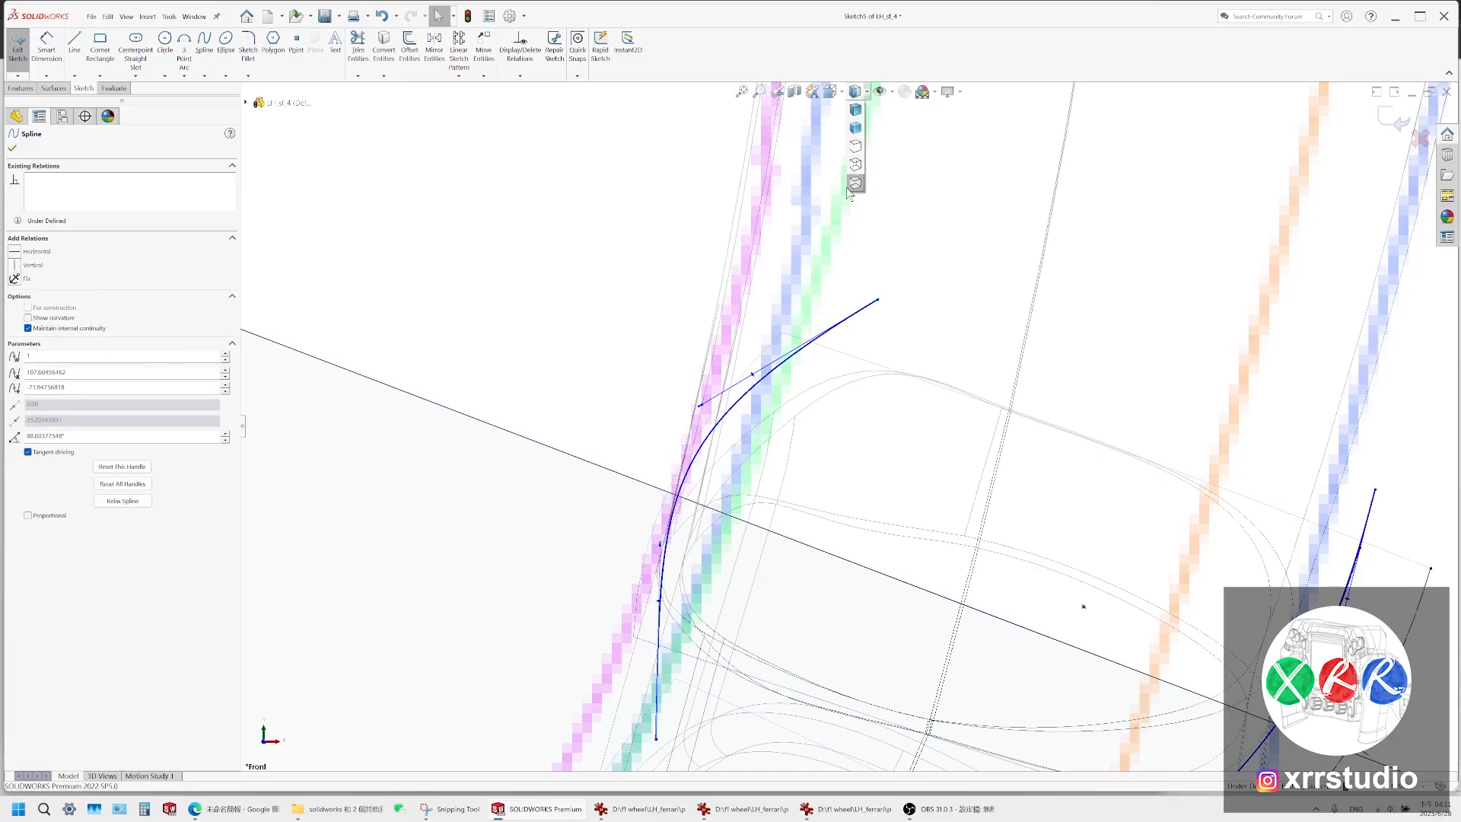
click(855, 110)
scroll(691, 528, down, 5)
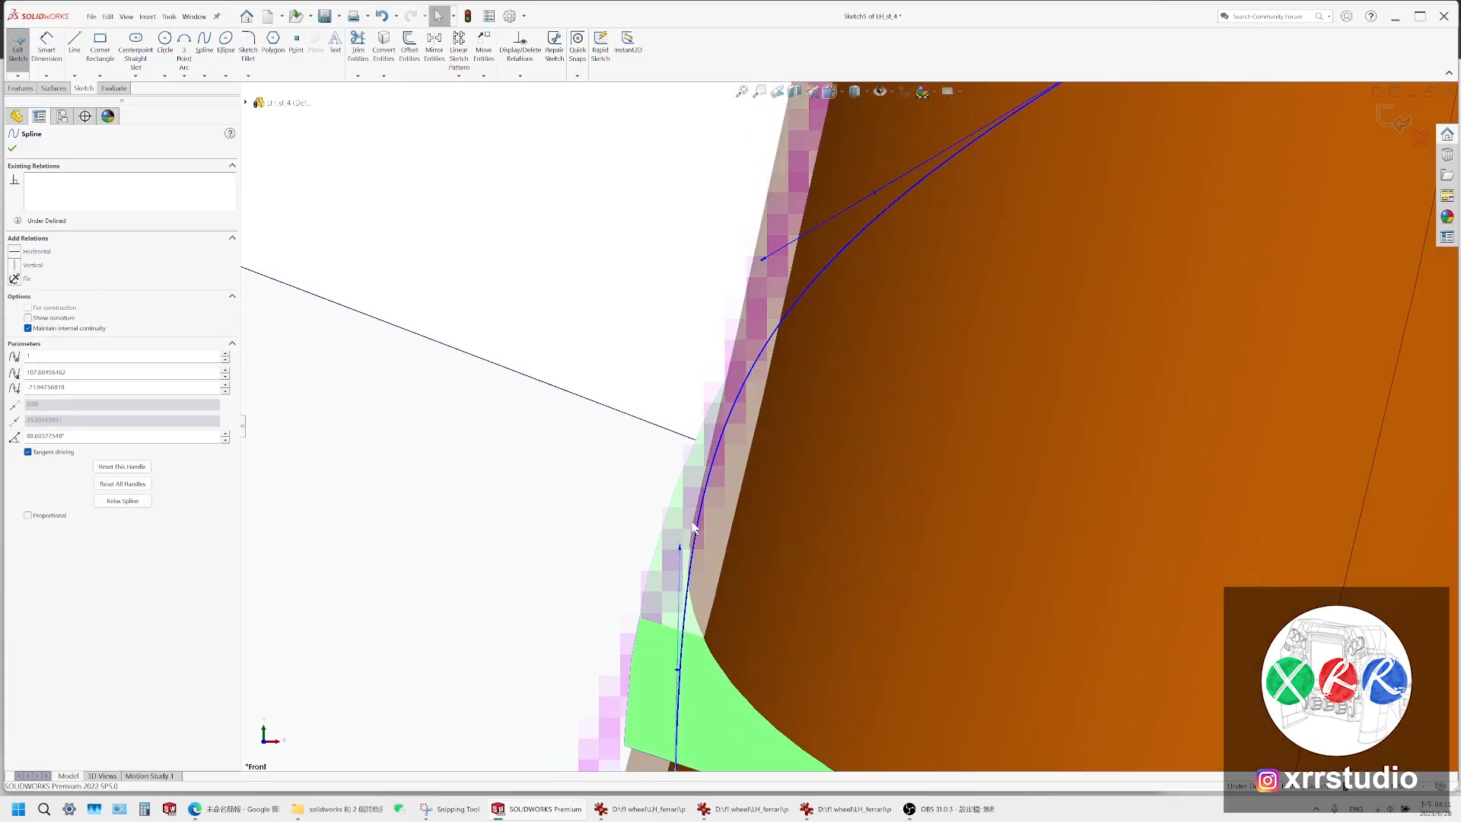
scroll(733, 518, up, 3)
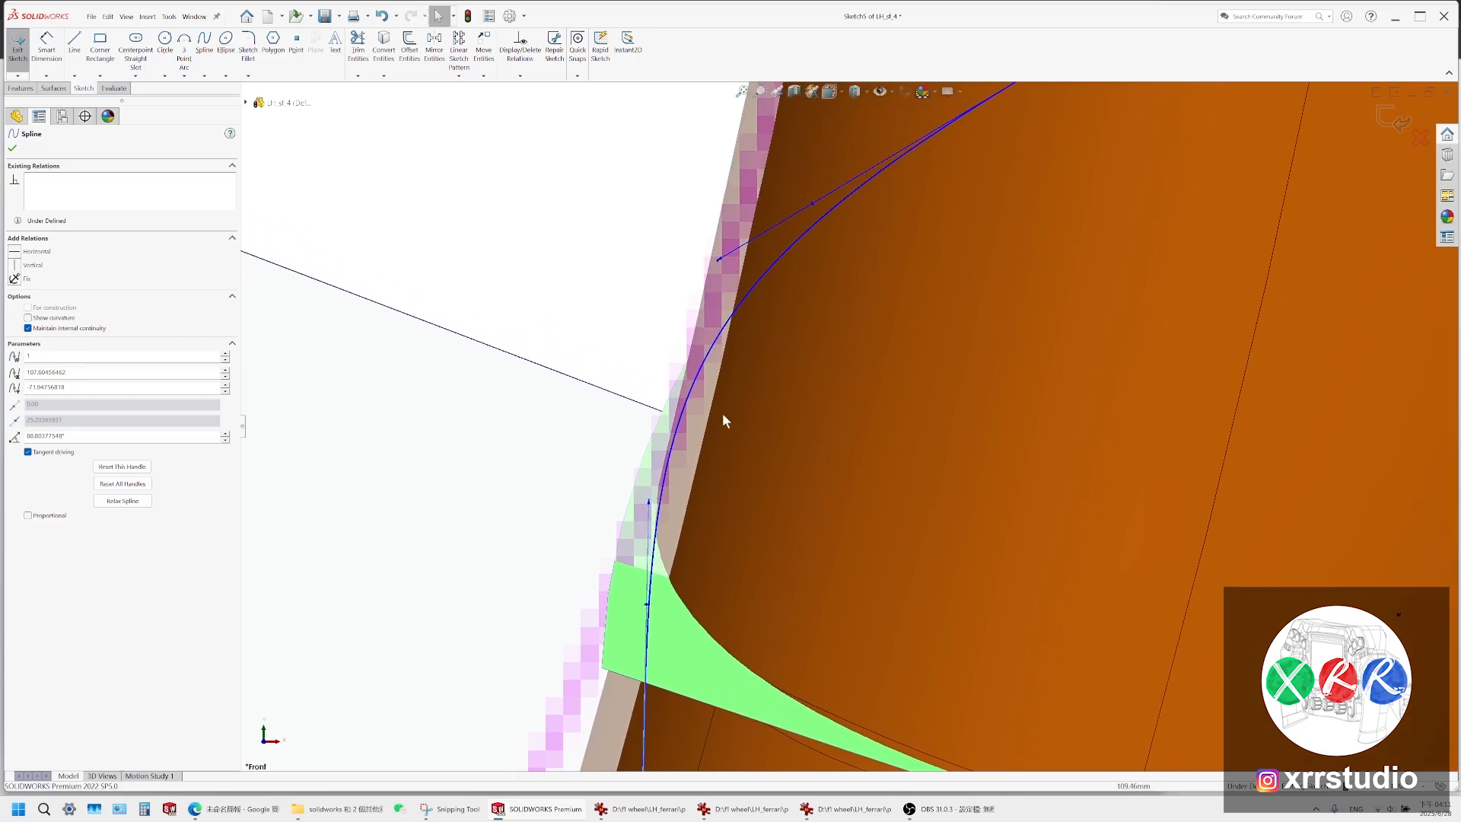
drag(649, 501, 645, 494)
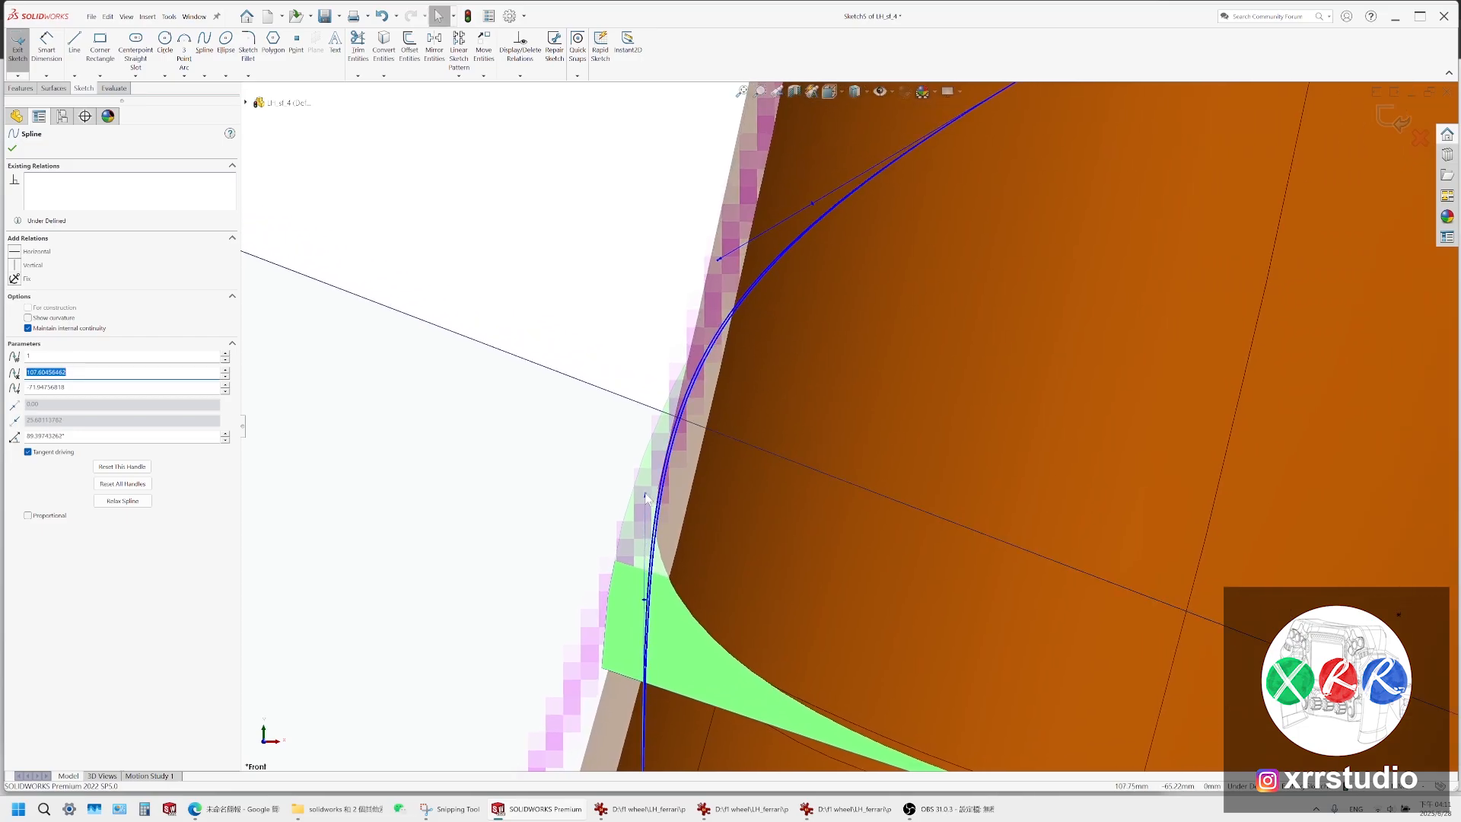
scroll(774, 321, up, 3)
scroll(844, 396, up, 1)
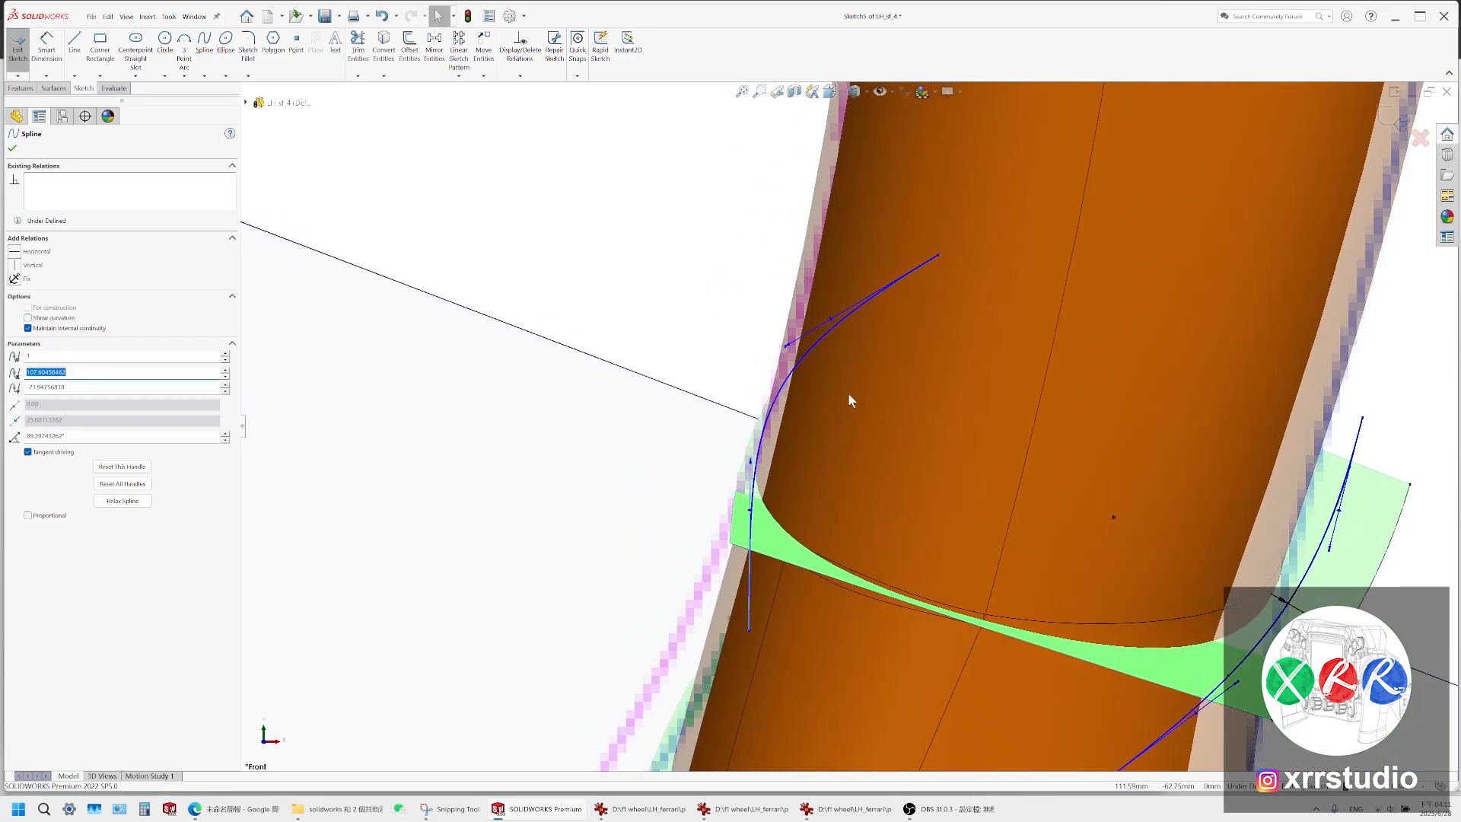
ctrl+middle_drag(998, 411, 670, 374)
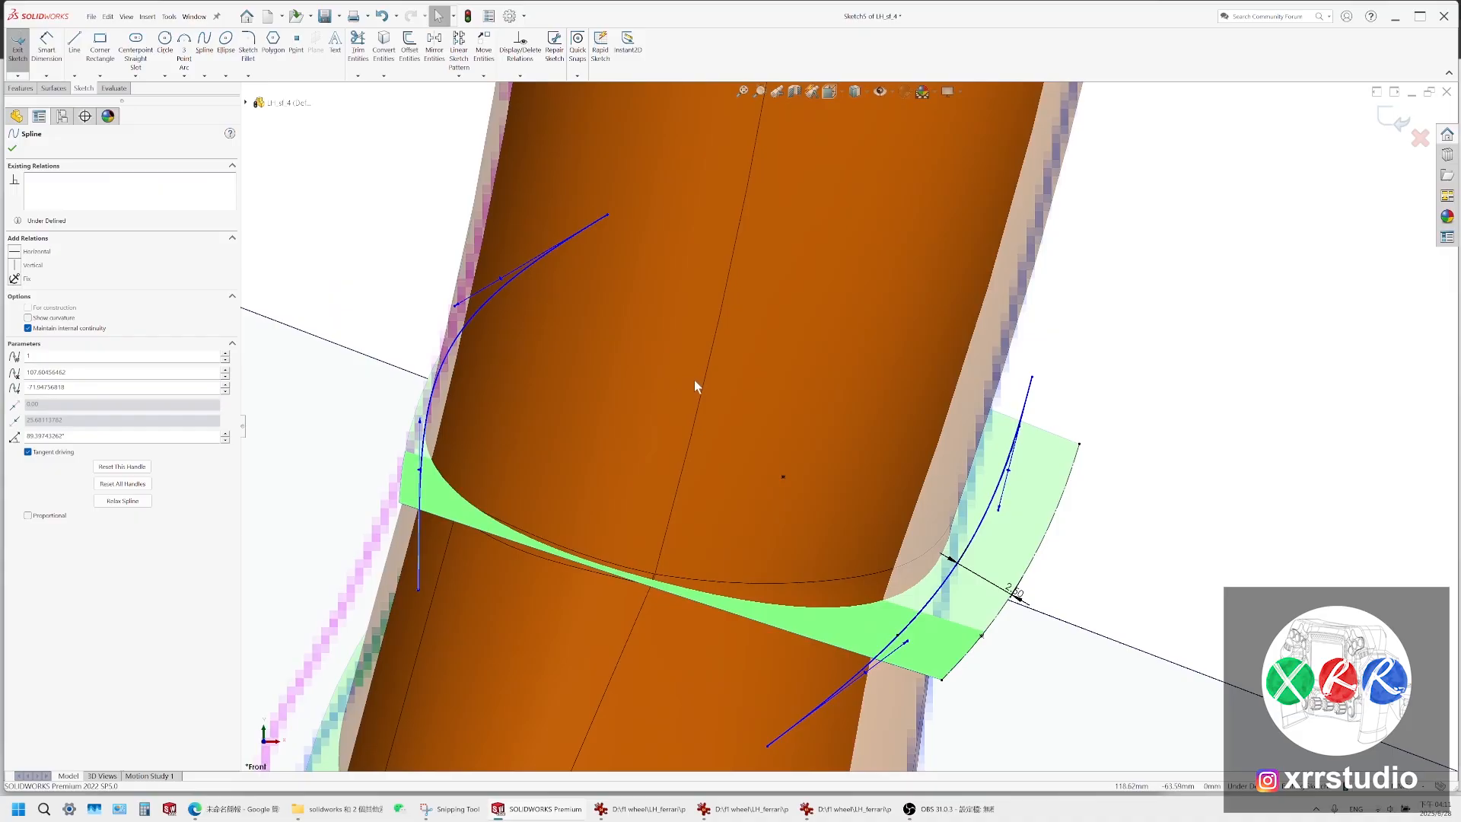
Show the model in wireframe, steepen the inner spline's upper tangent handle and tilt the lower one further outward
click(840, 92)
click(862, 187)
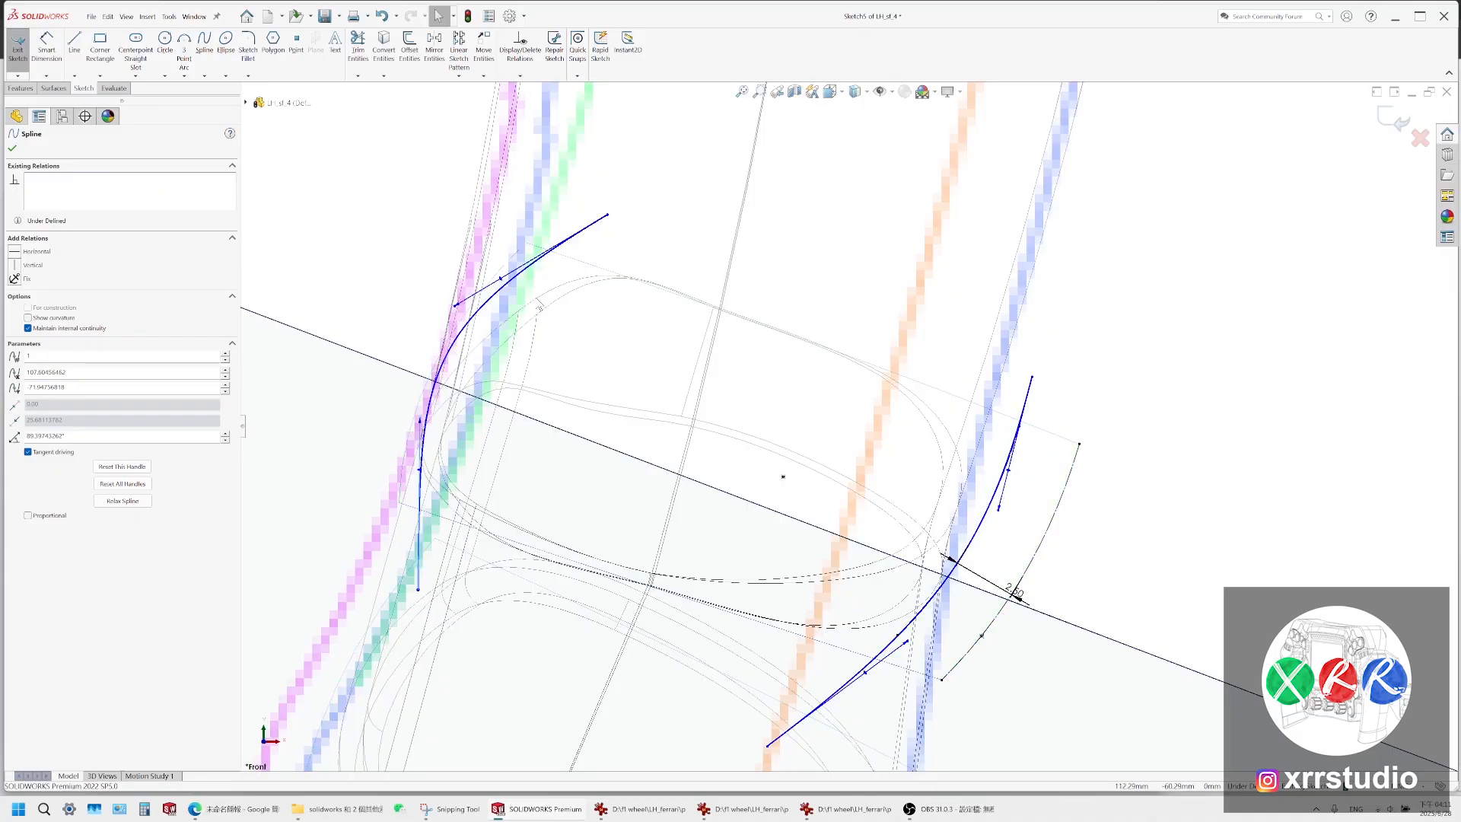
scroll(540, 307, down, 2)
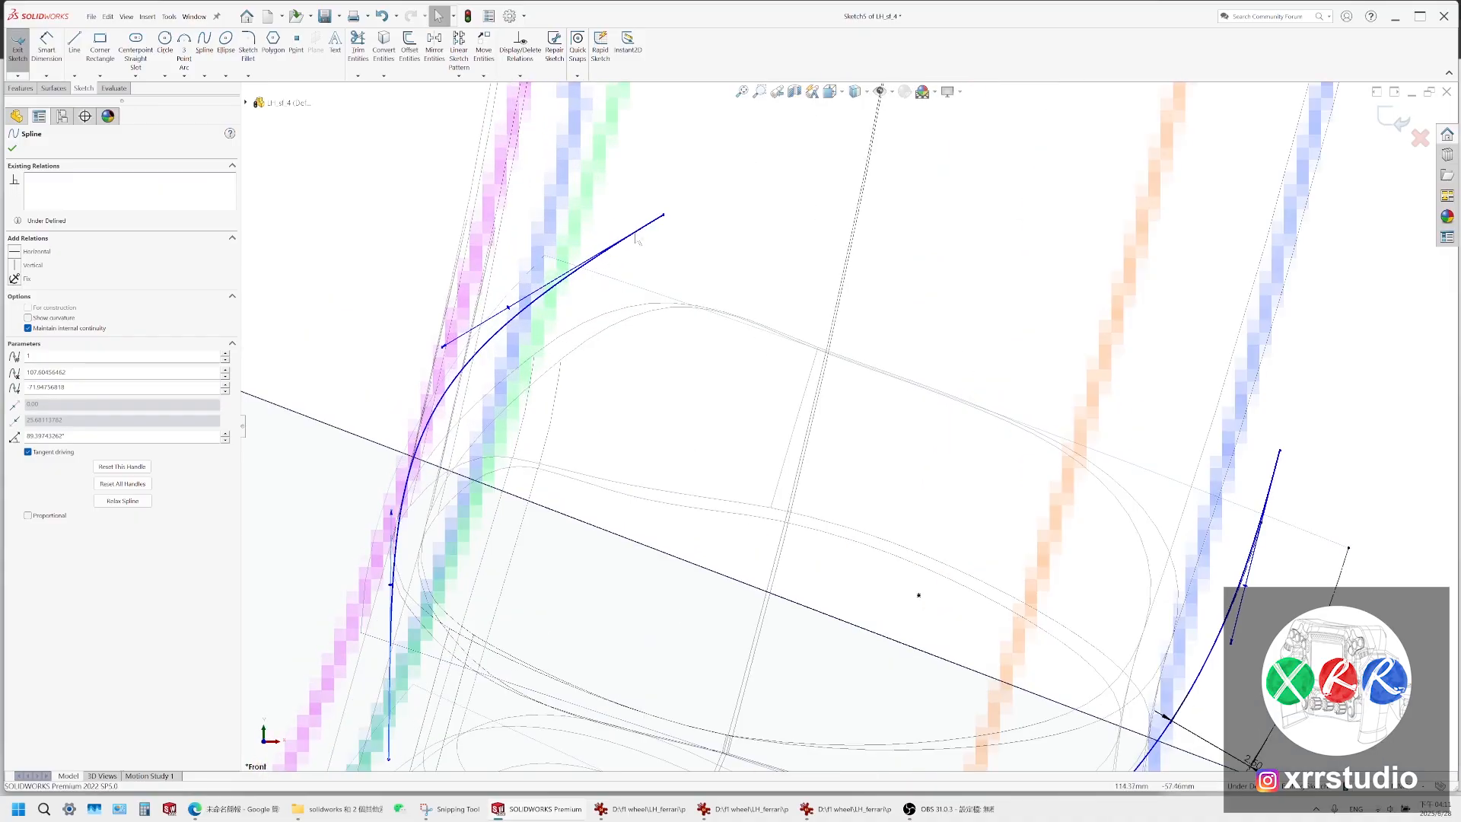
mouse_move(443, 346)
mouse_down()
mouse_move(419, 316)
mouse_move(469, 350)
mouse_move(459, 353)
mouse_up()
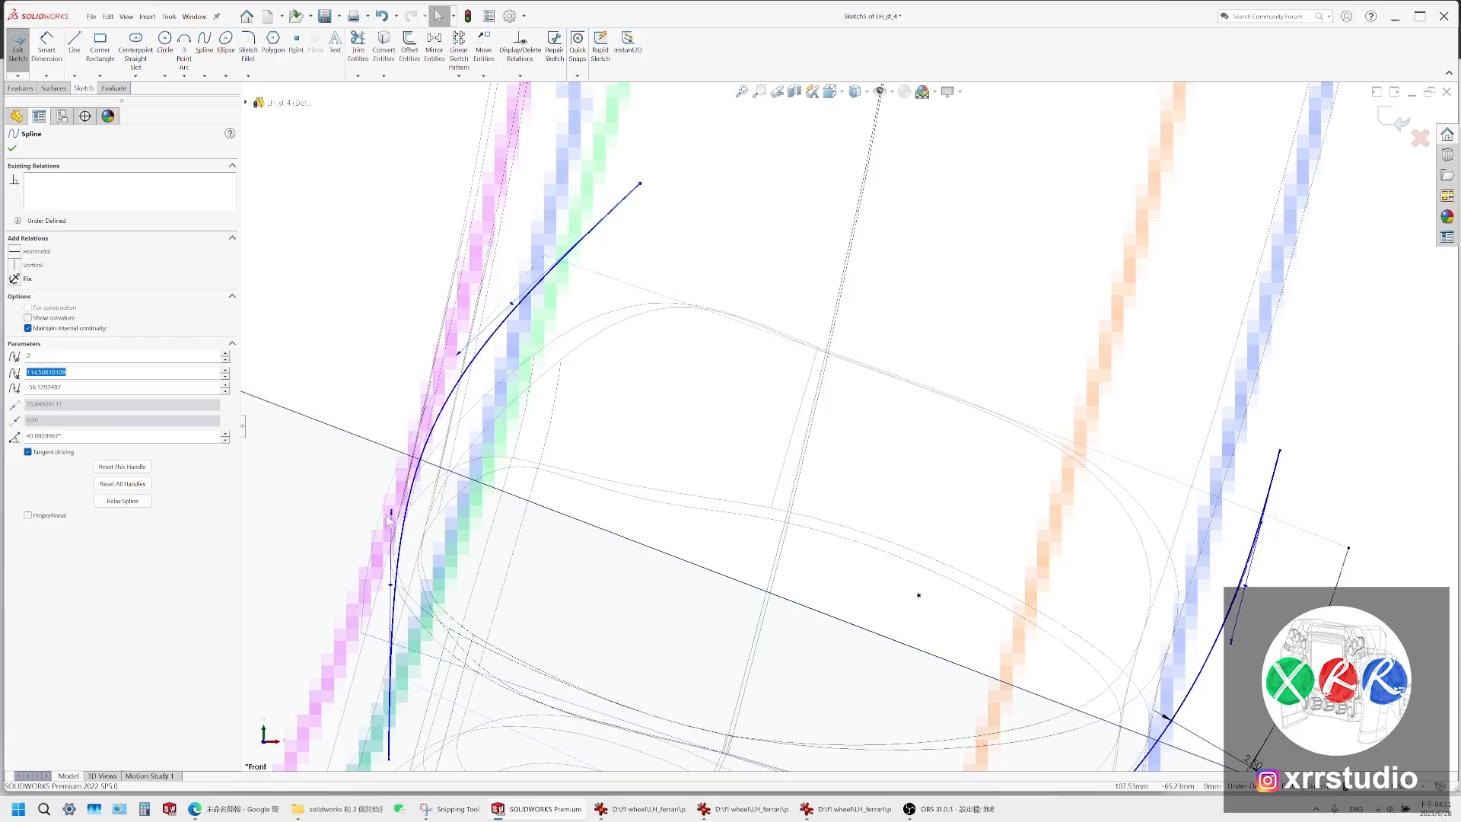
drag(392, 512, 385, 516)
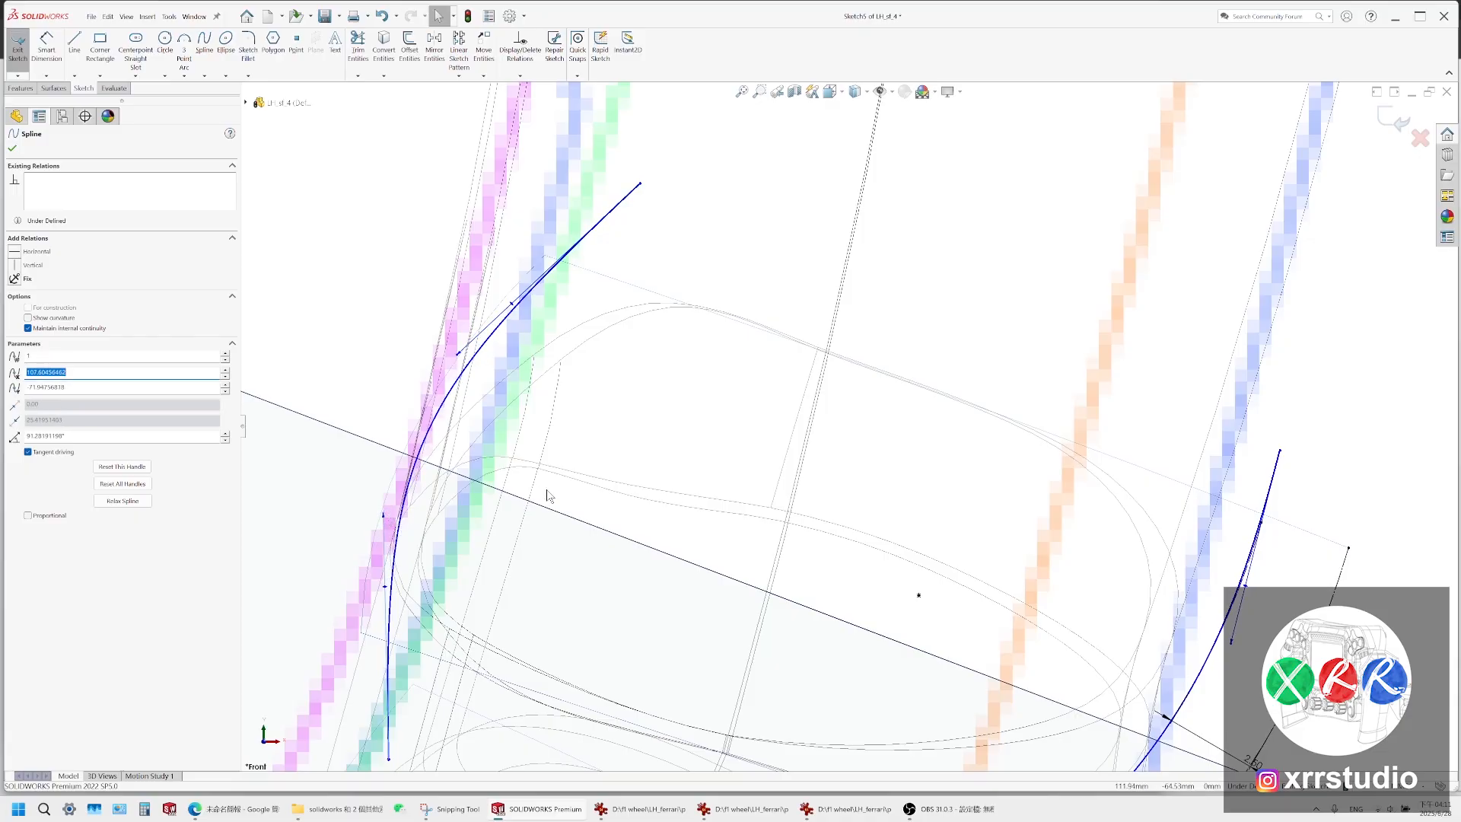
Shift the inner spline's lower endpoint slightly outward and readjust its tangent handle to follow the grip's edge
scroll(544, 478, up, 2)
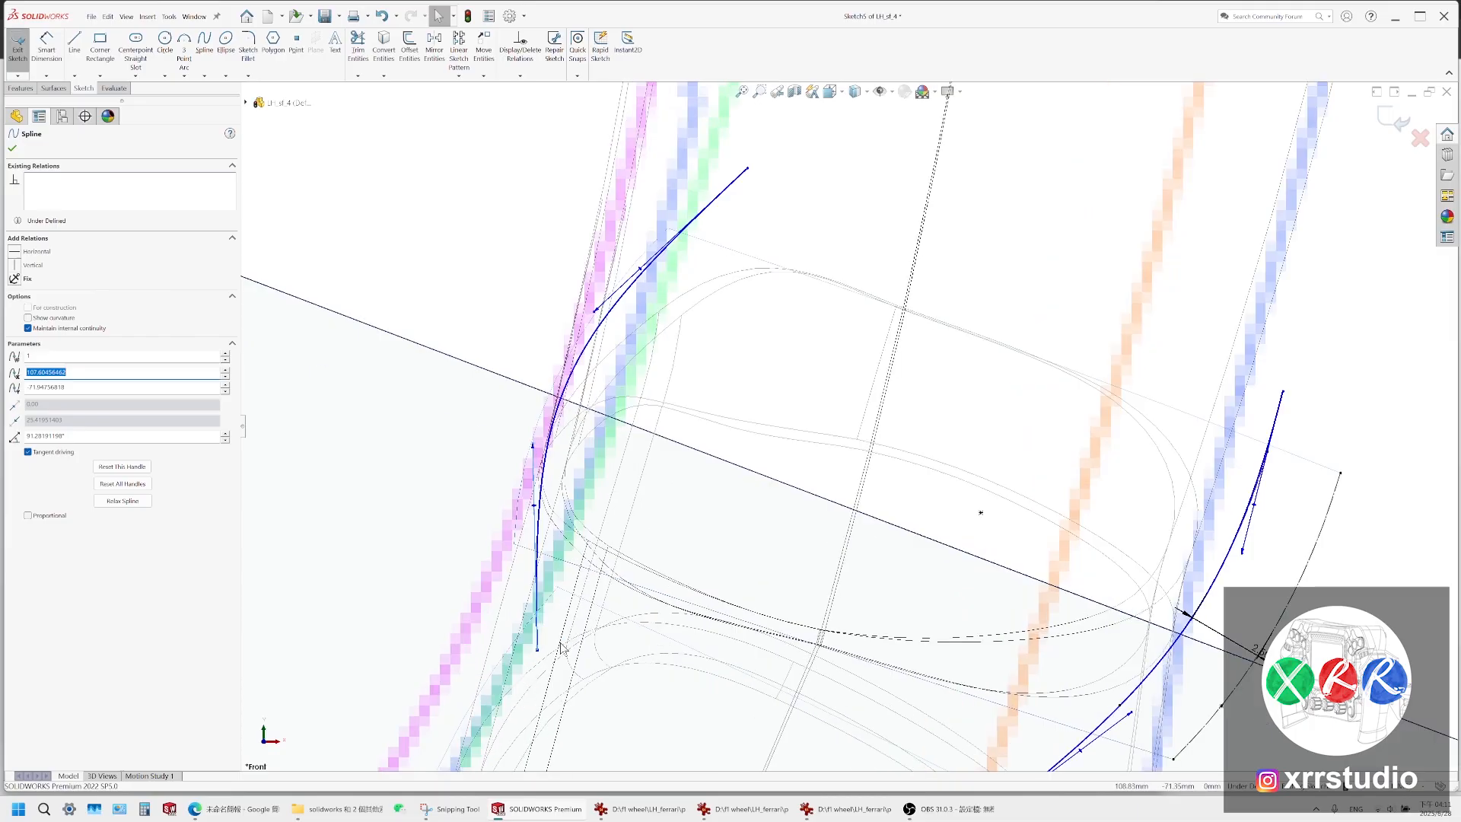
scroll(545, 656, down, 1)
scroll(640, 289, down, 5)
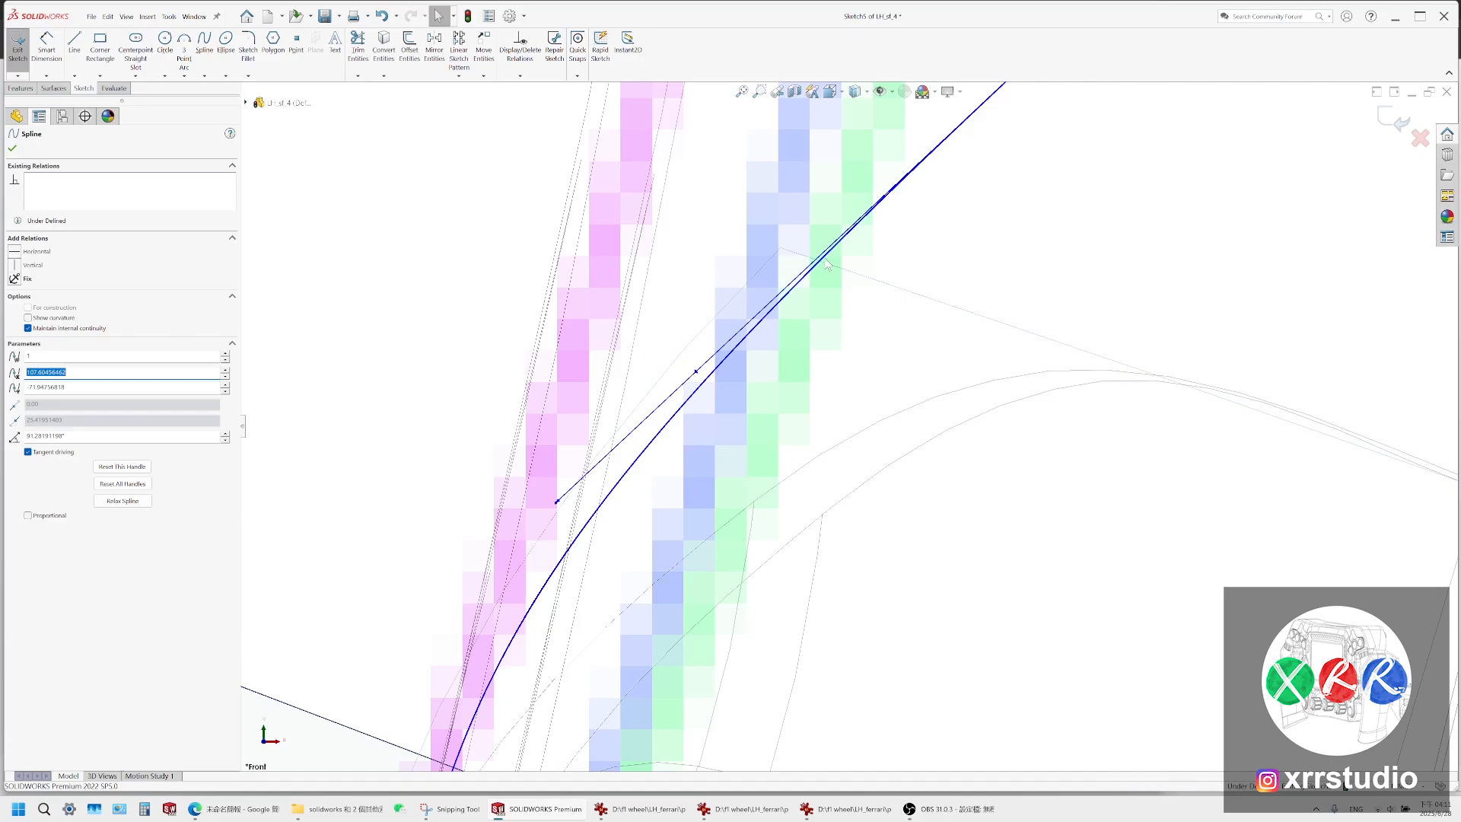
scroll(716, 365, down, 4)
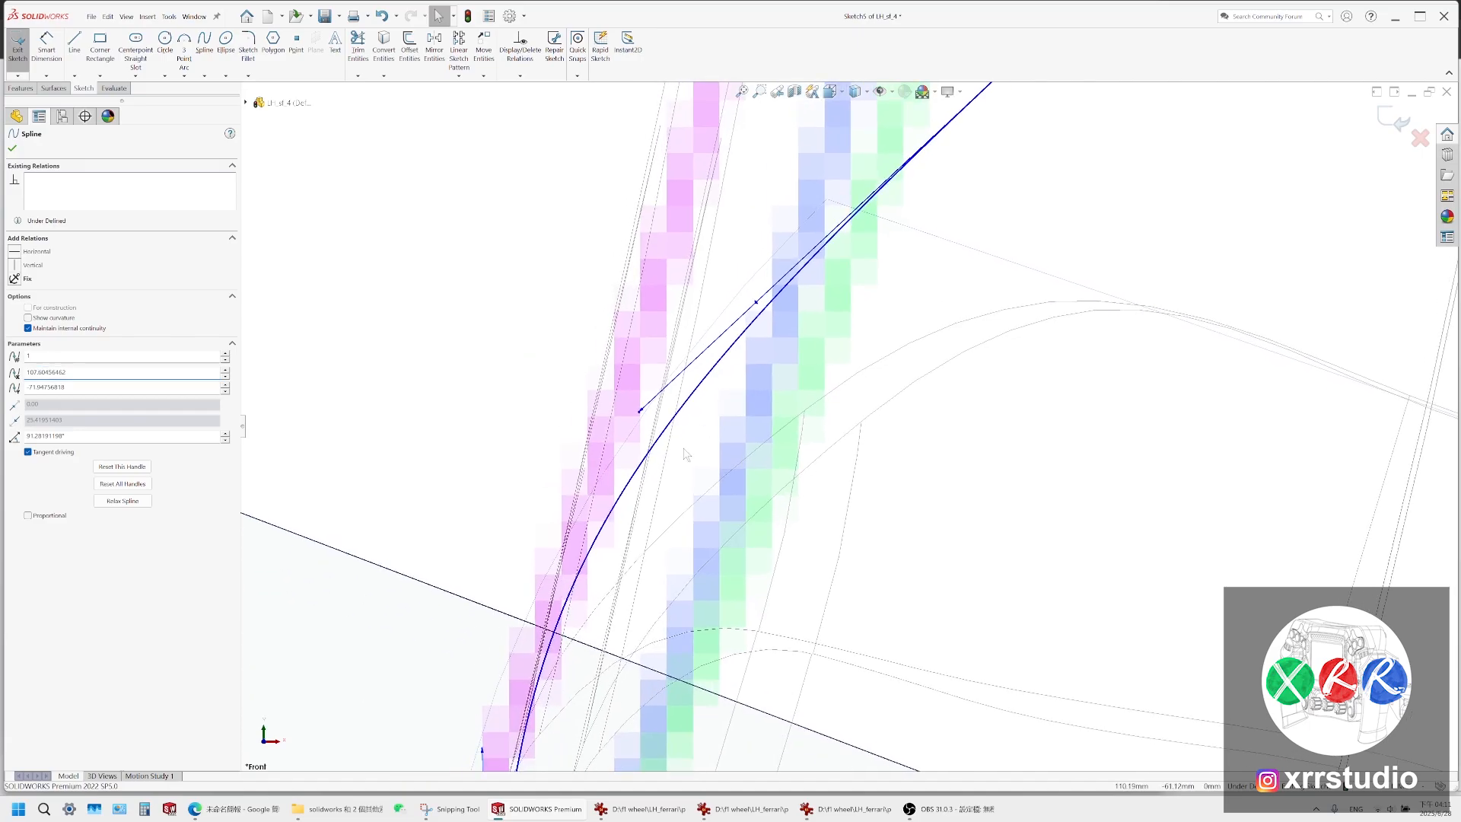
ctrl+middle_drag(794, 295, 647, 621)
mouse_move(855, 364)
ctrl+middle_down()
mouse_move(770, 473)
mouse_move(889, 238)
ctrl+middle_up()
ctrl+middle_drag(685, 460, 788, 263)
mouse_move(618, 506)
ctrl+middle_down()
mouse_move(752, 233)
mouse_move(718, 241)
ctrl+middle_up()
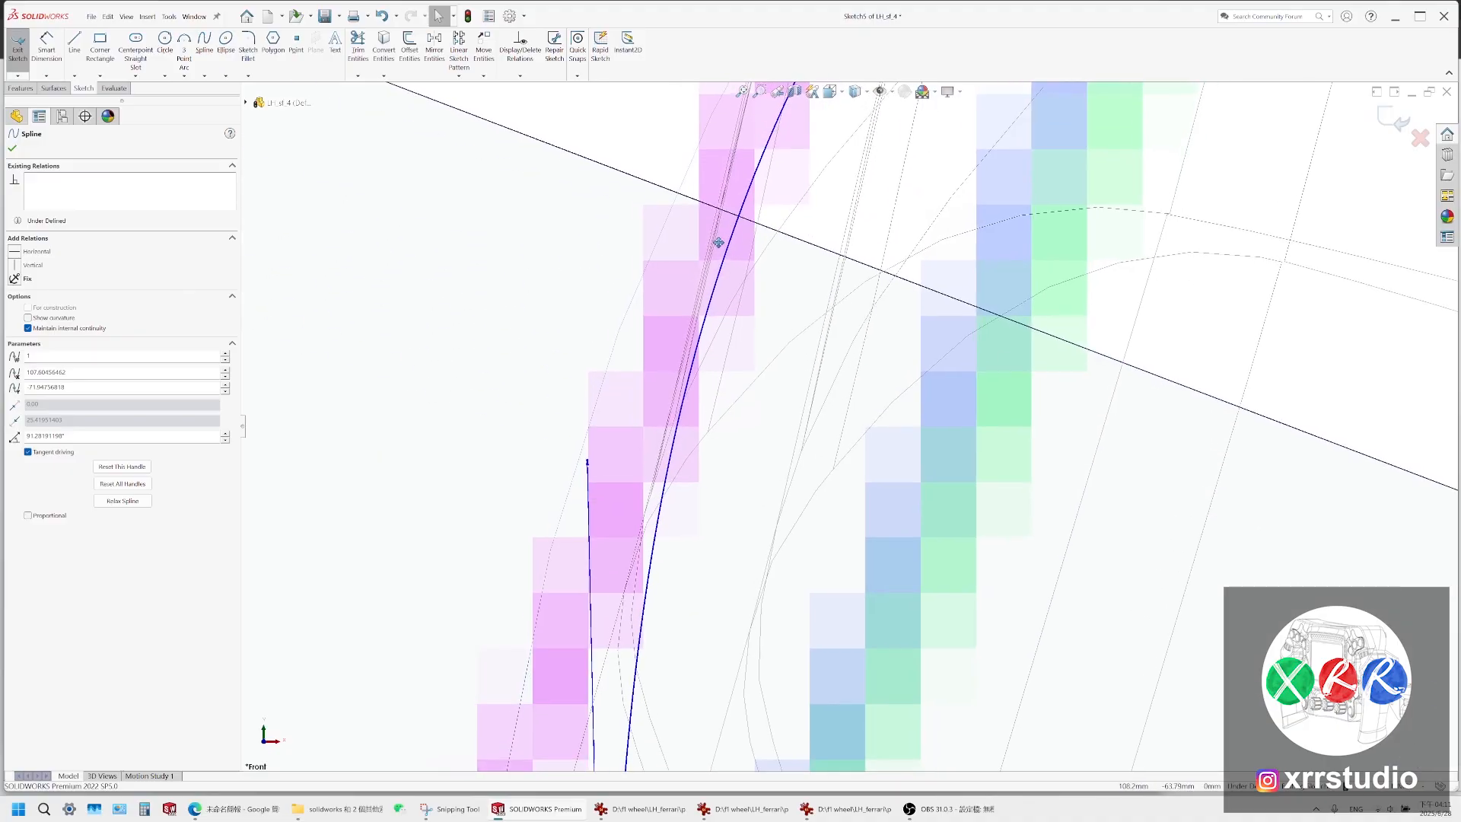
scroll(662, 464, up, 3)
ctrl+middle_drag(697, 537, 702, 343)
scroll(719, 524, up, 4)
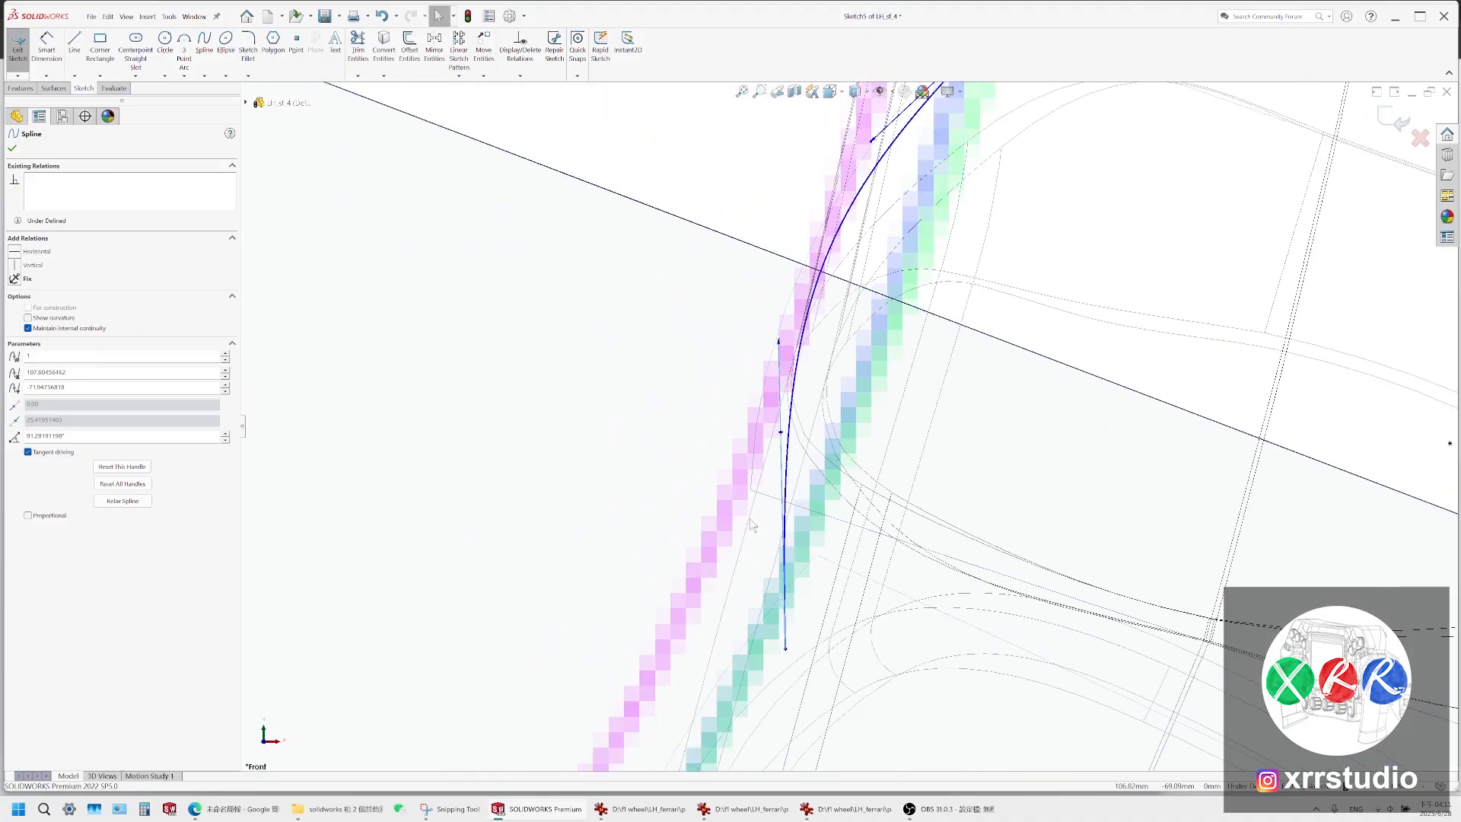
ctrl+middle_drag(750, 518, 698, 520)
drag(734, 652, 720, 653)
click(714, 346)
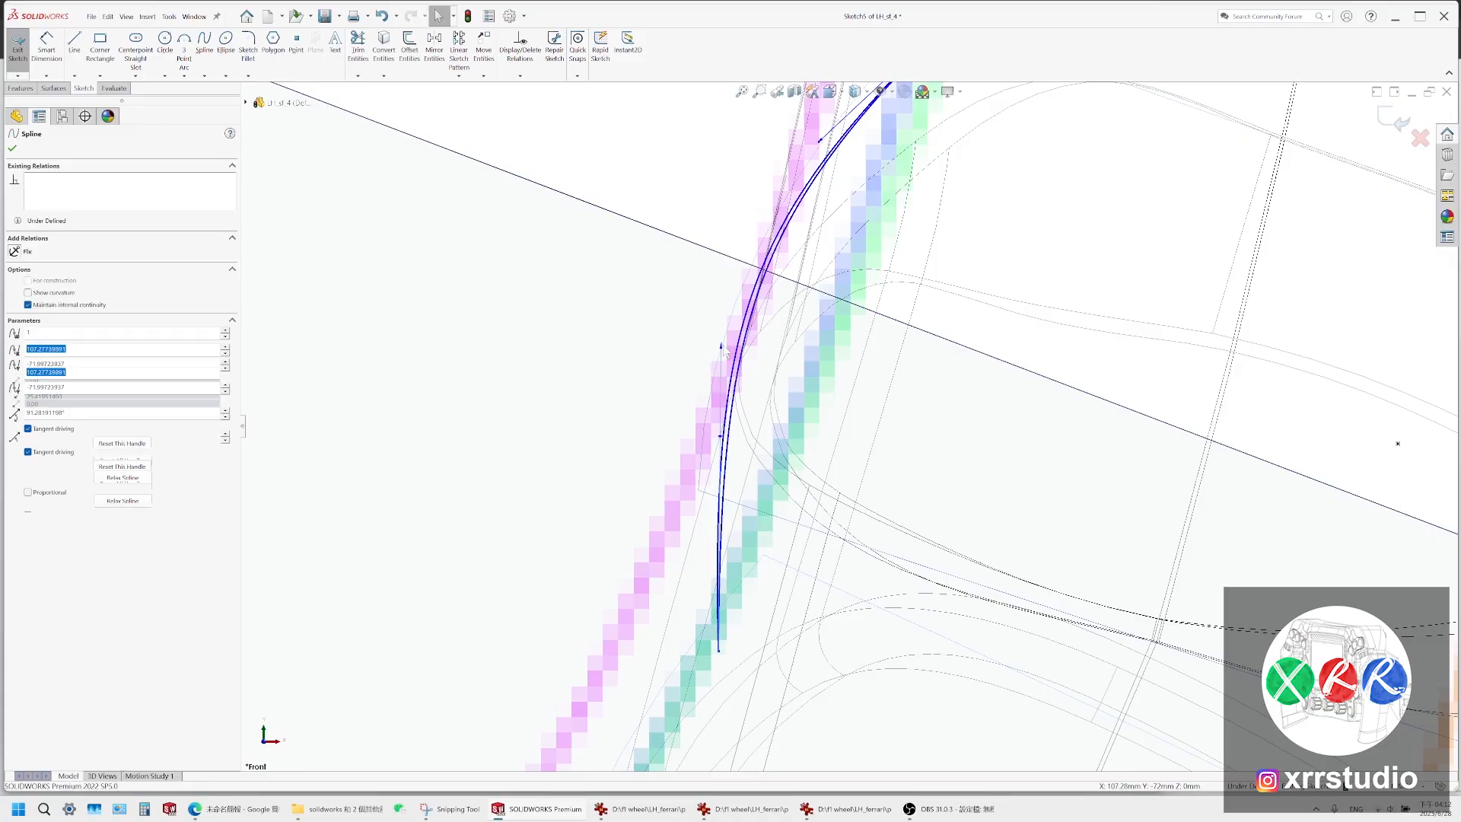
Pull the inner spline's lower endpoint up and inward to shorten the curve below the crease
scroll(836, 319, up, 2)
scroll(837, 319, up, 3)
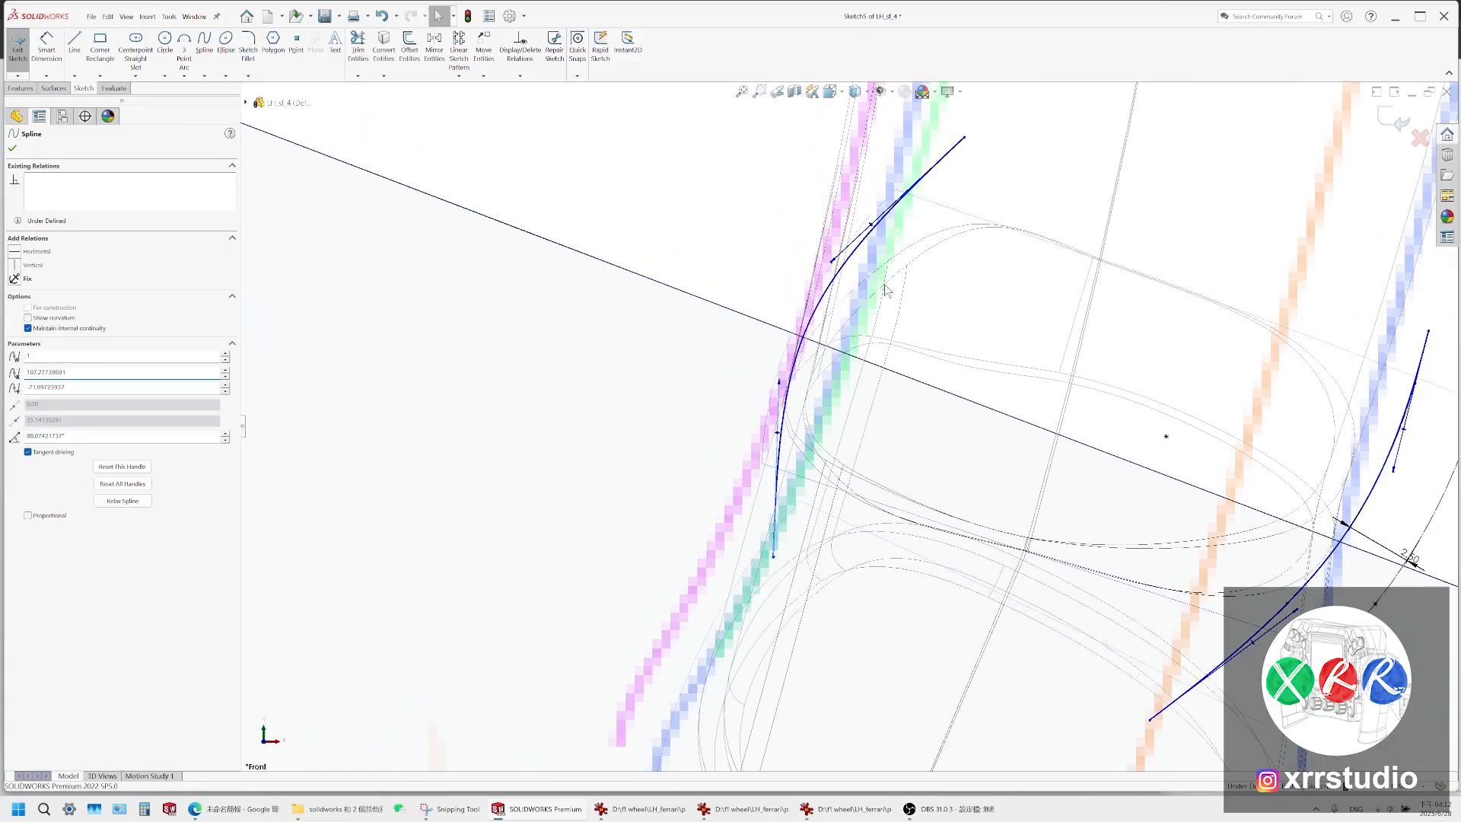
scroll(836, 322, down, 3)
scroll(863, 340, up, 1)
ctrl+middle_drag(953, 371, 729, 339)
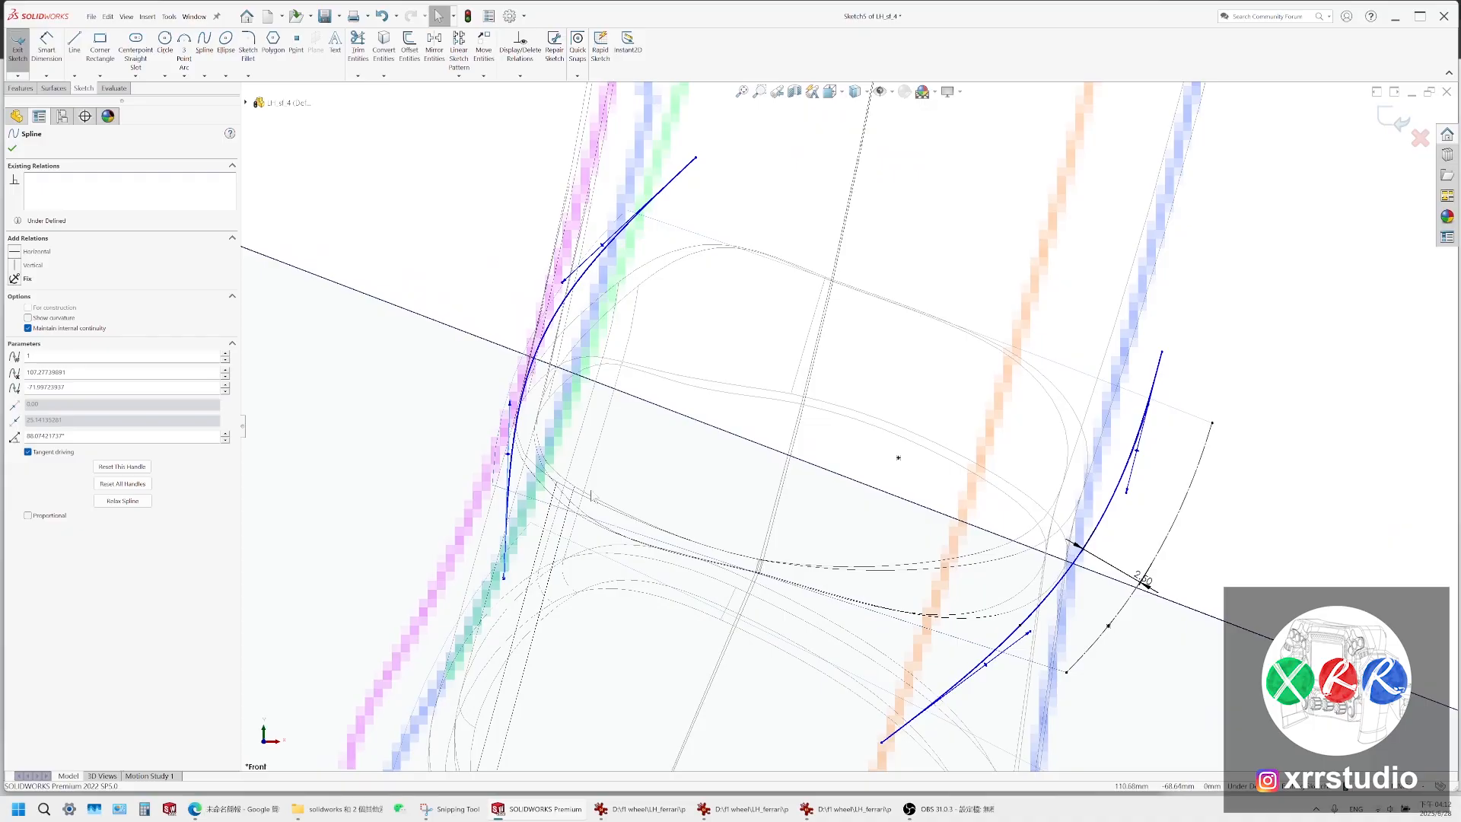
key(z)
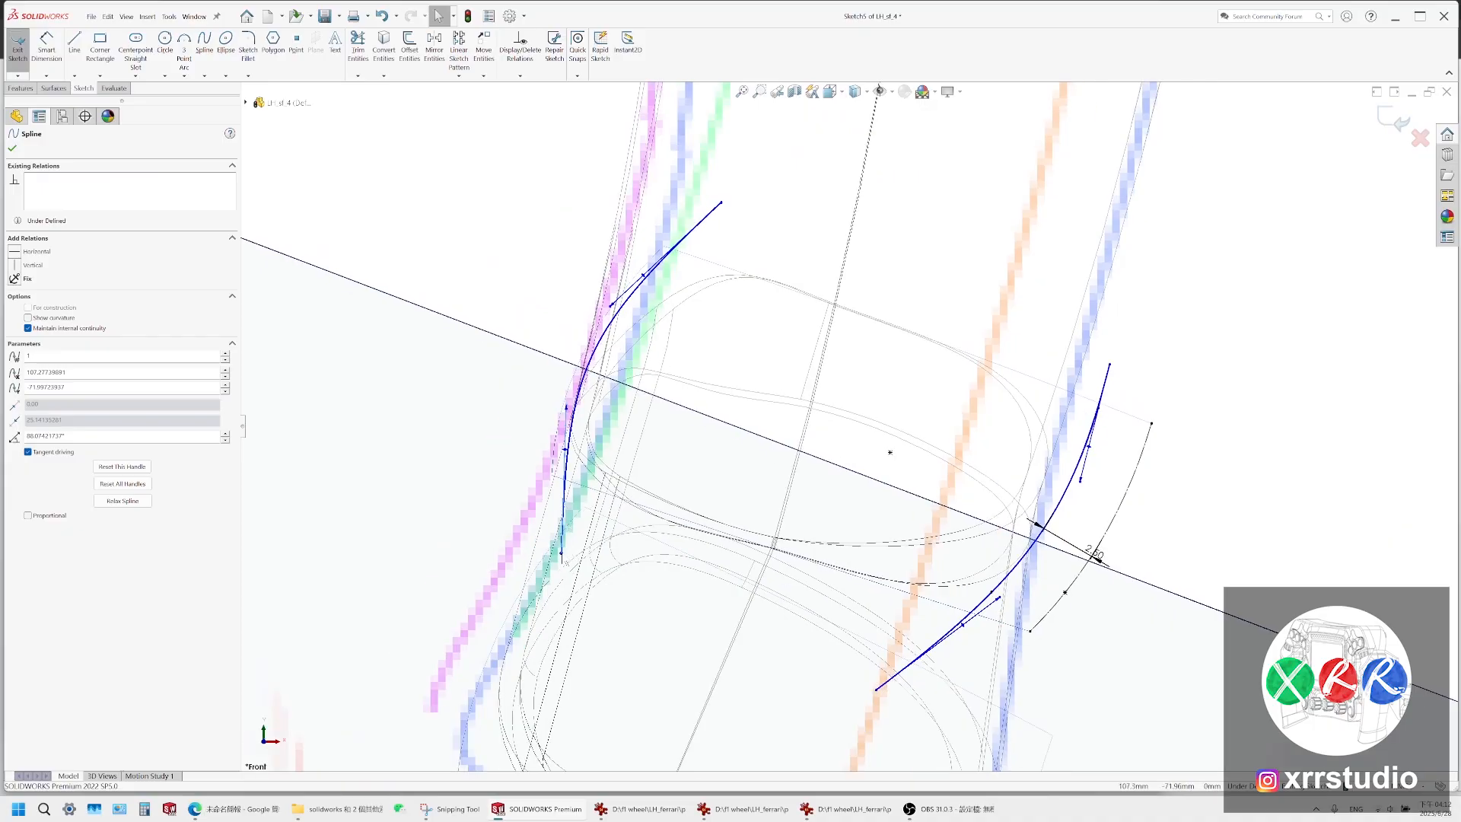
mouse_move(564, 556)
mouse_down()
mouse_move(591, 613)
mouse_move(577, 538)
mouse_up()
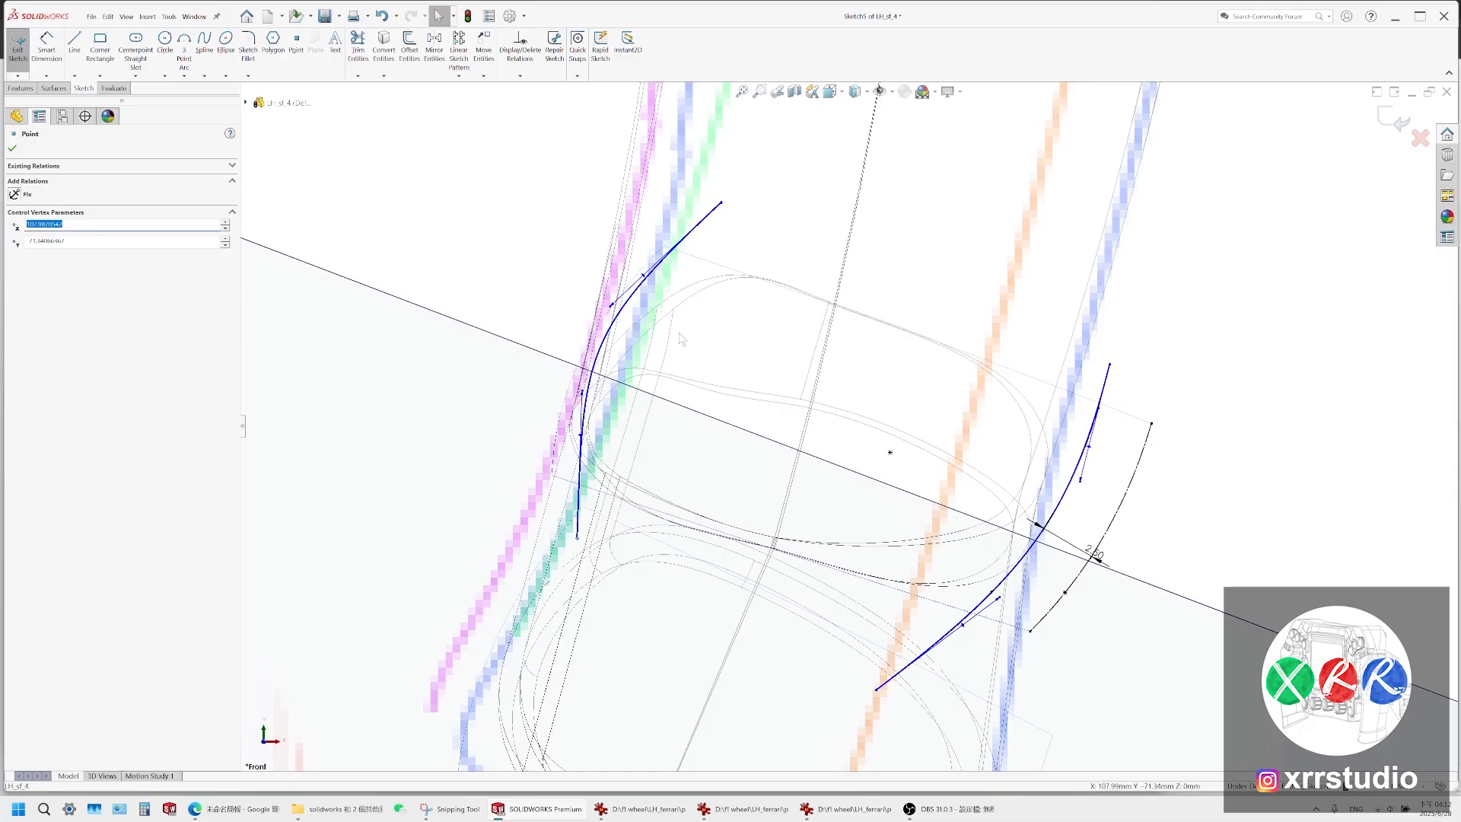
Compare both trim splines at the grip's end and exit the sketch
scroll(606, 498, down, 2)
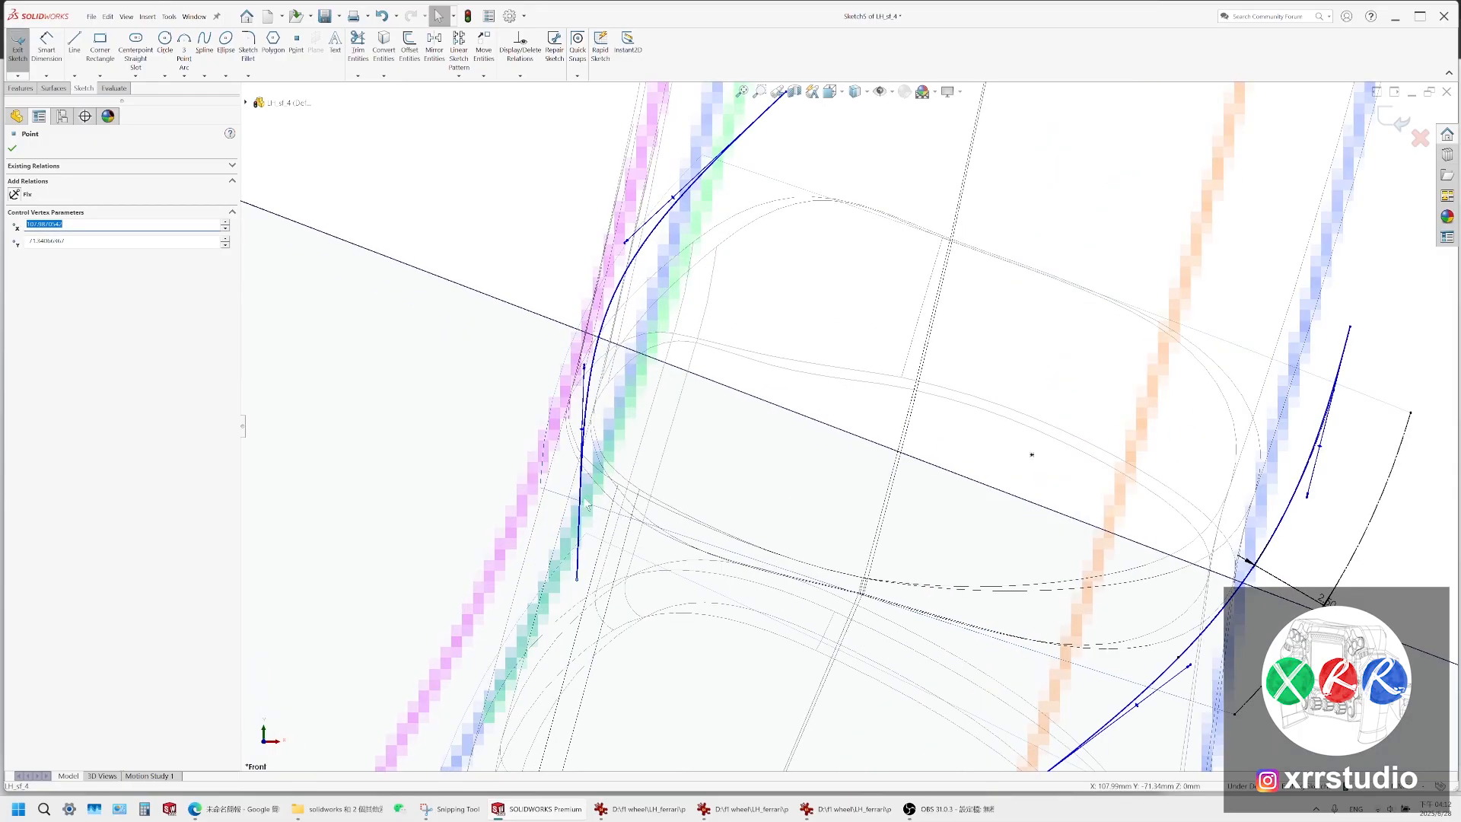
scroll(632, 438, up, 2)
scroll(813, 261, down, 2)
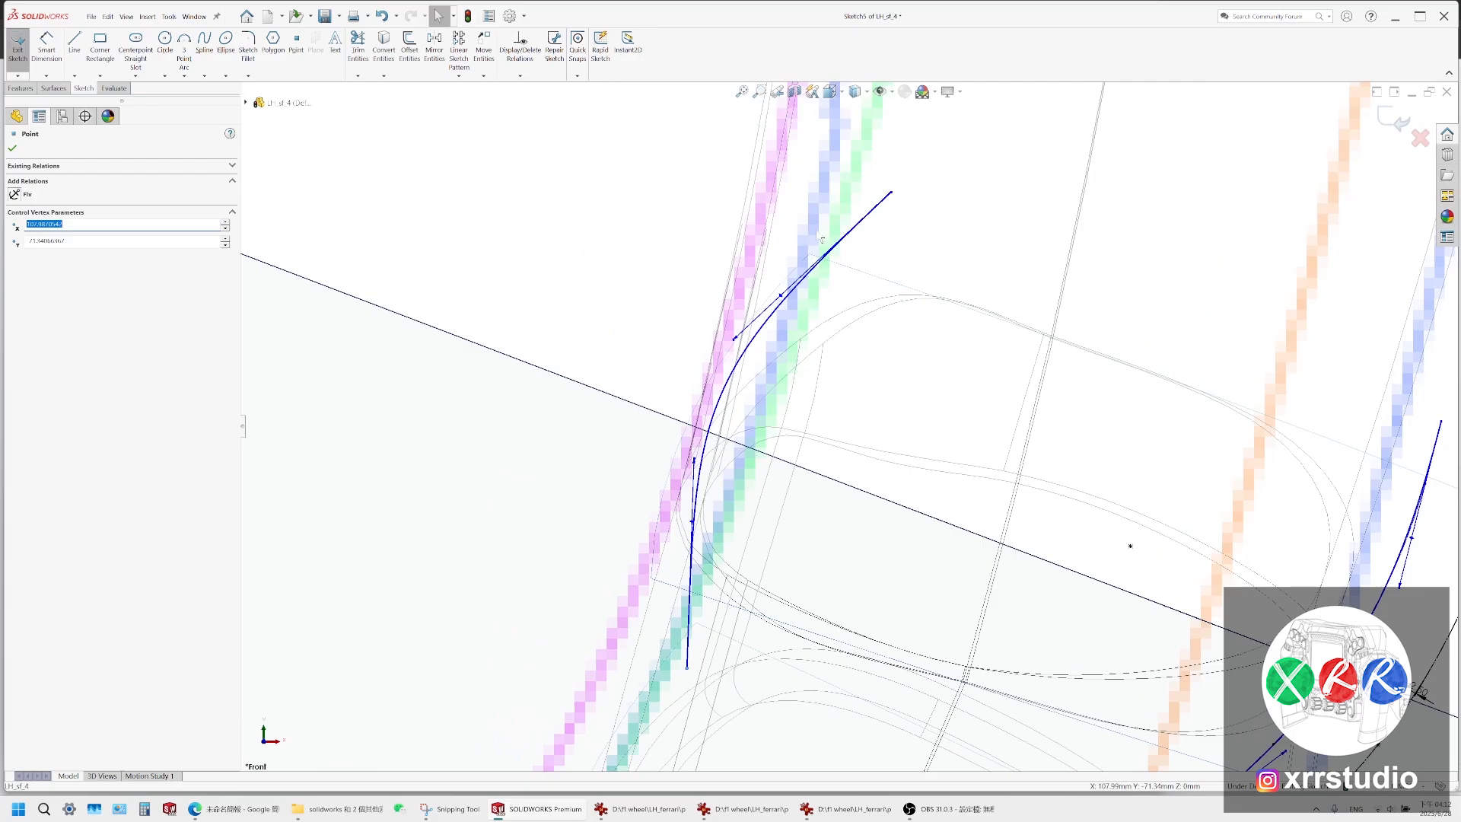
scroll(822, 240, up, 5)
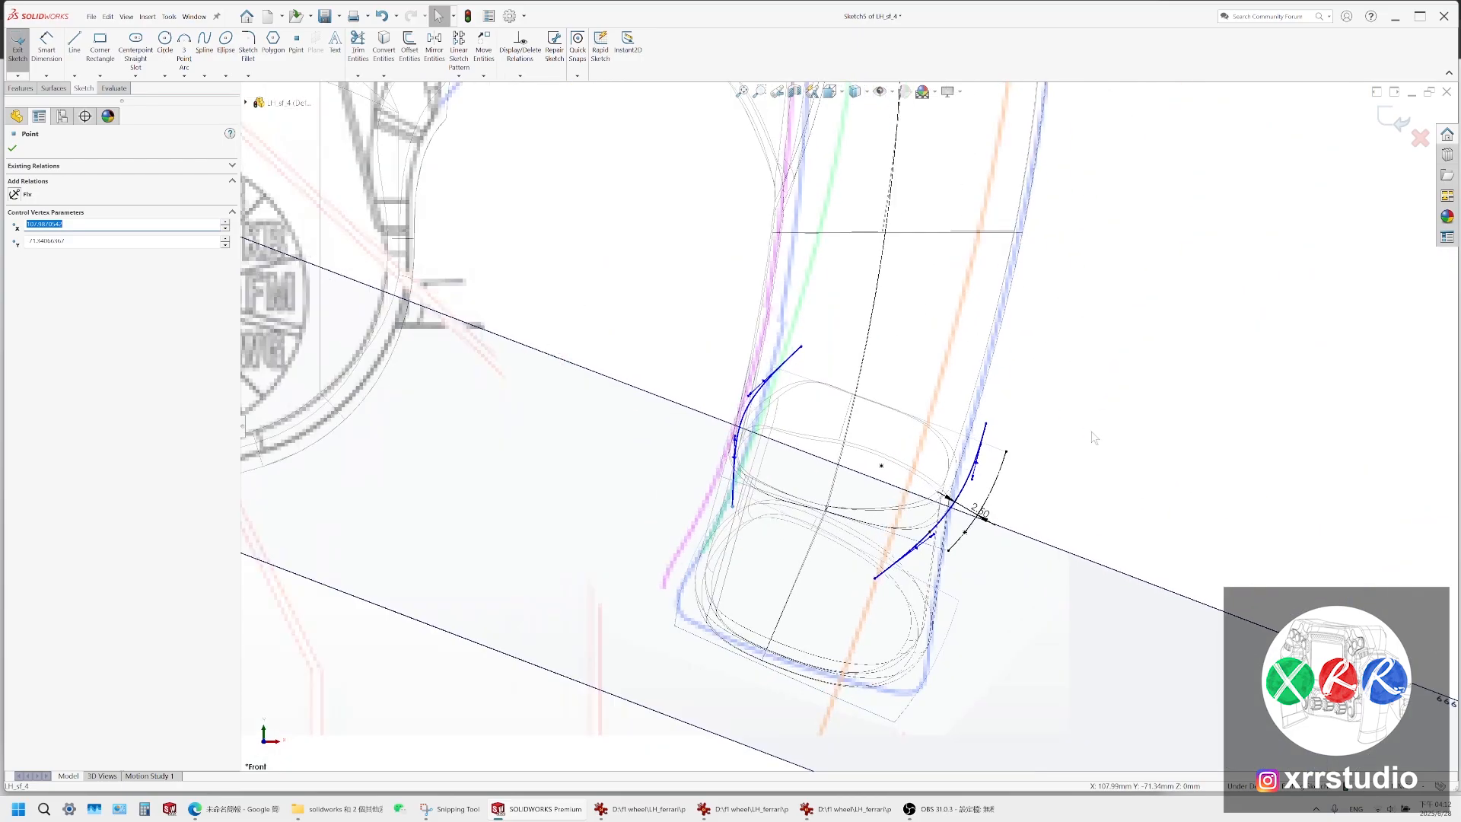
scroll(1094, 437, down, 1)
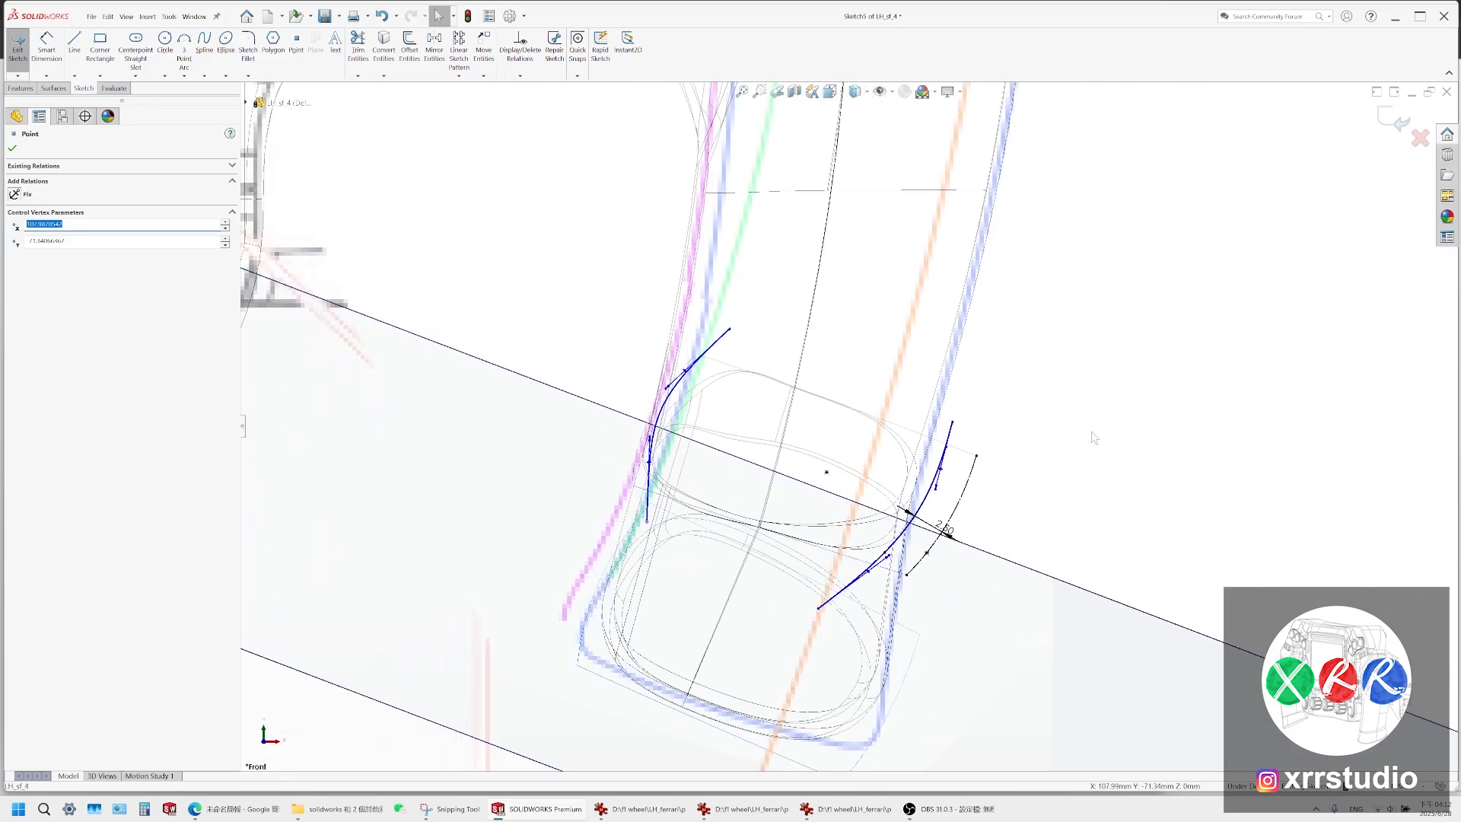
scroll(1094, 437, down, 1)
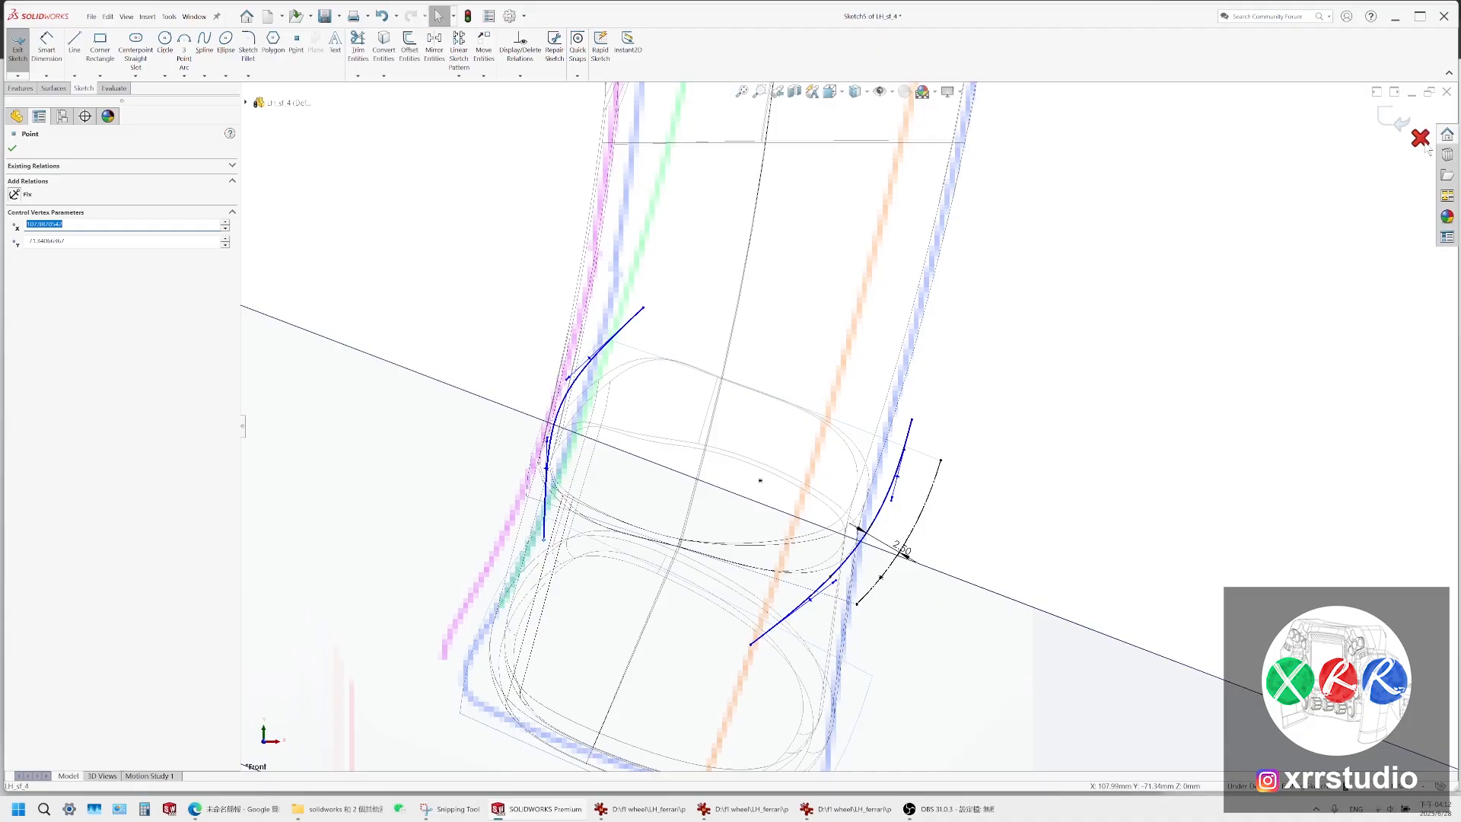
click(1403, 122)
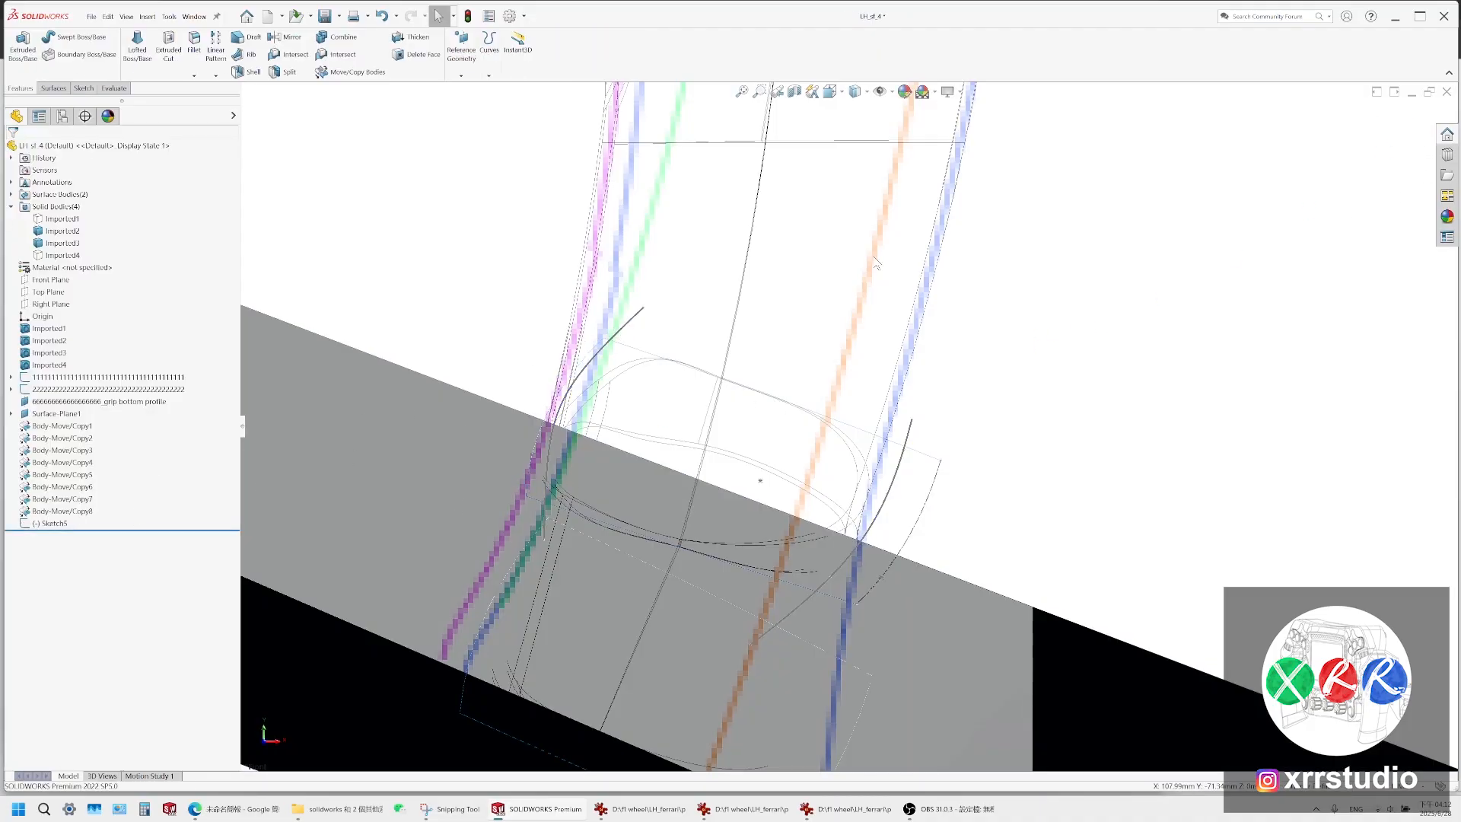
Hide the sketches and reference images, select Sketch5 and display the grip shaded with edges
click(881, 92)
scroll(1064, 386, up, 3)
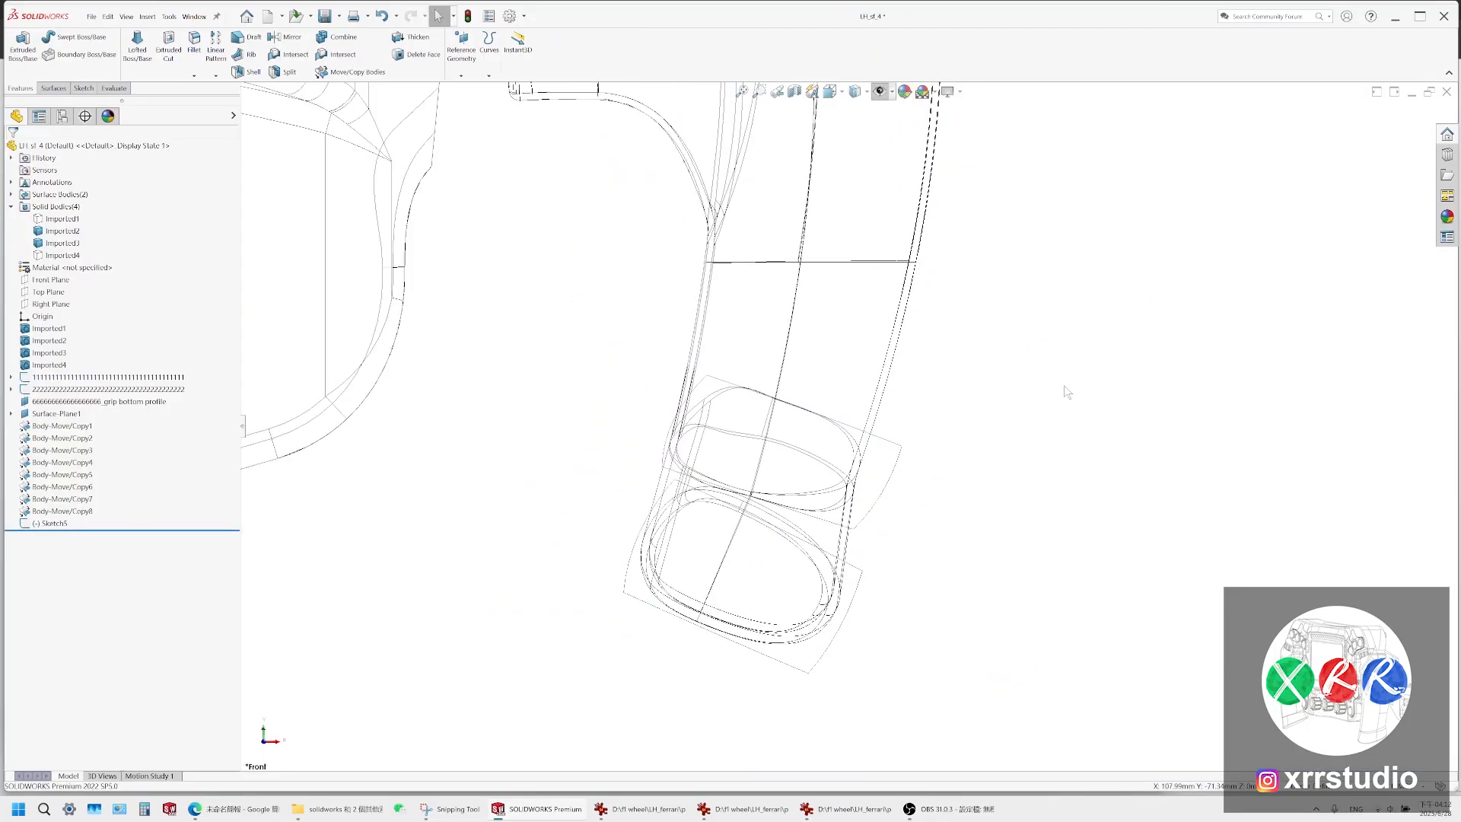
click(60, 526)
scroll(739, 636, down, 2)
click(855, 92)
click(858, 117)
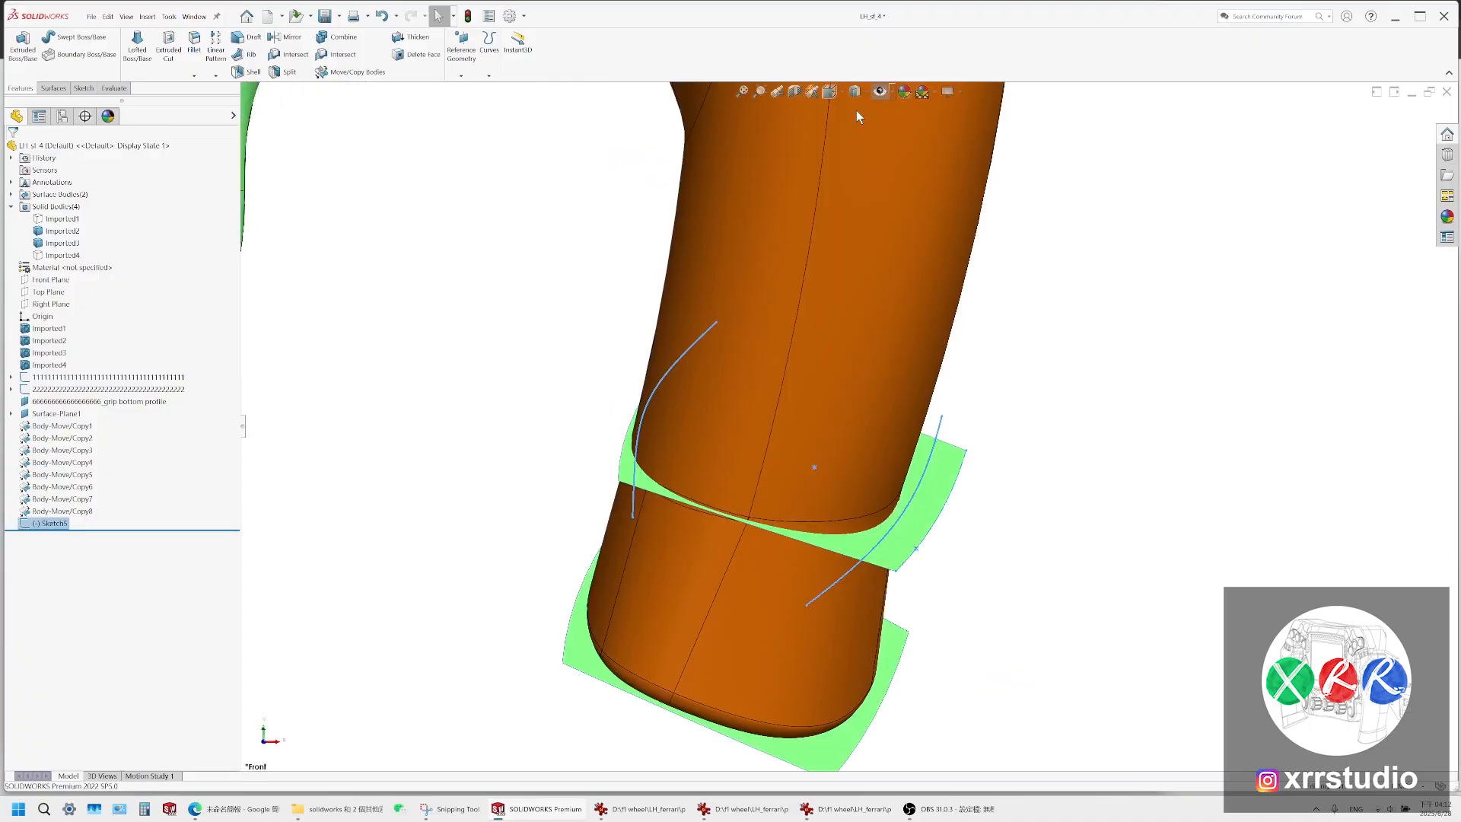
Split the planar surface at the grip's crease with the two spline curves of Sketch5, cutting the bodies
scroll(934, 487, down, 2)
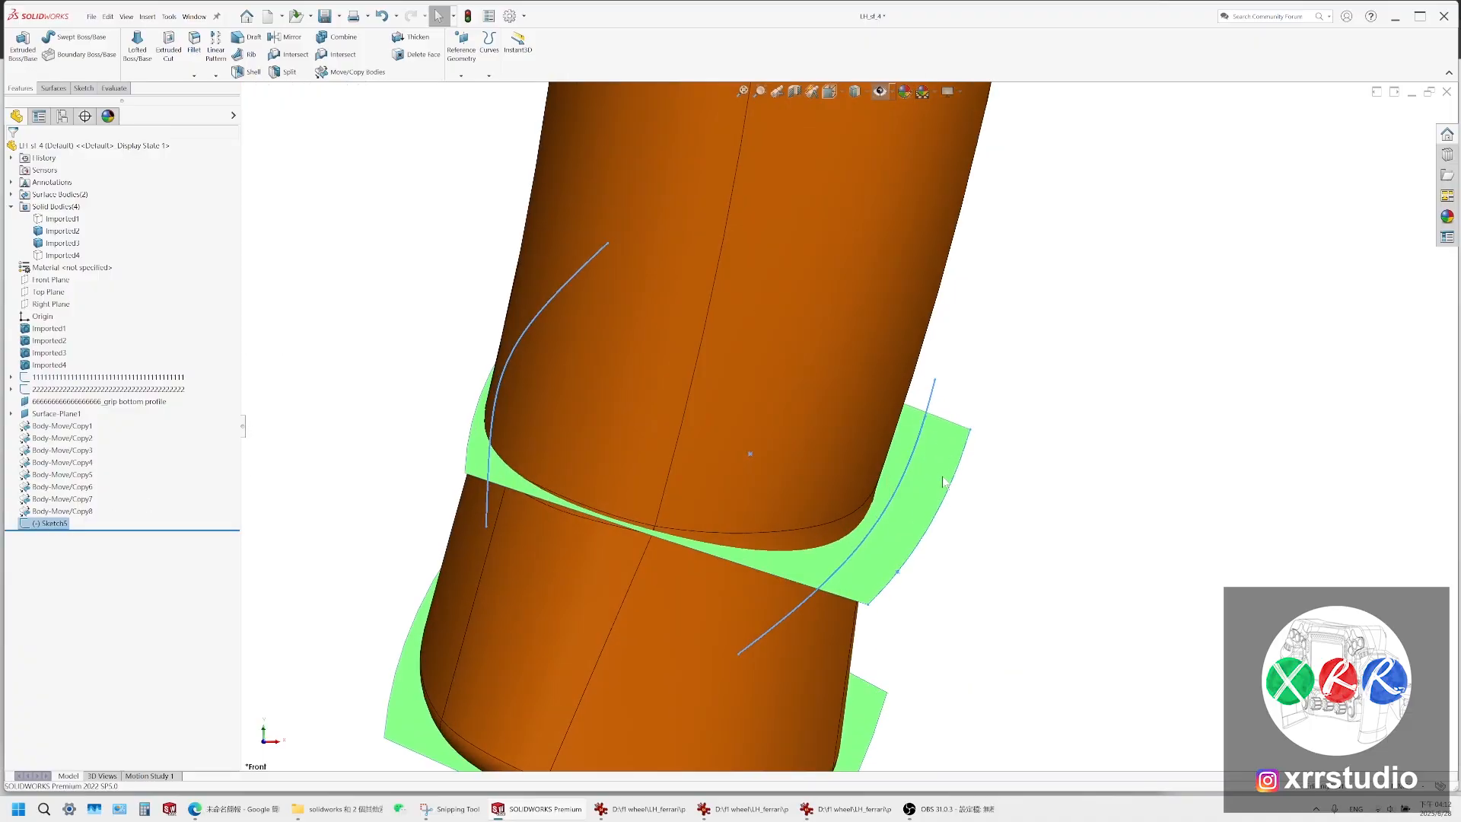
click(282, 72)
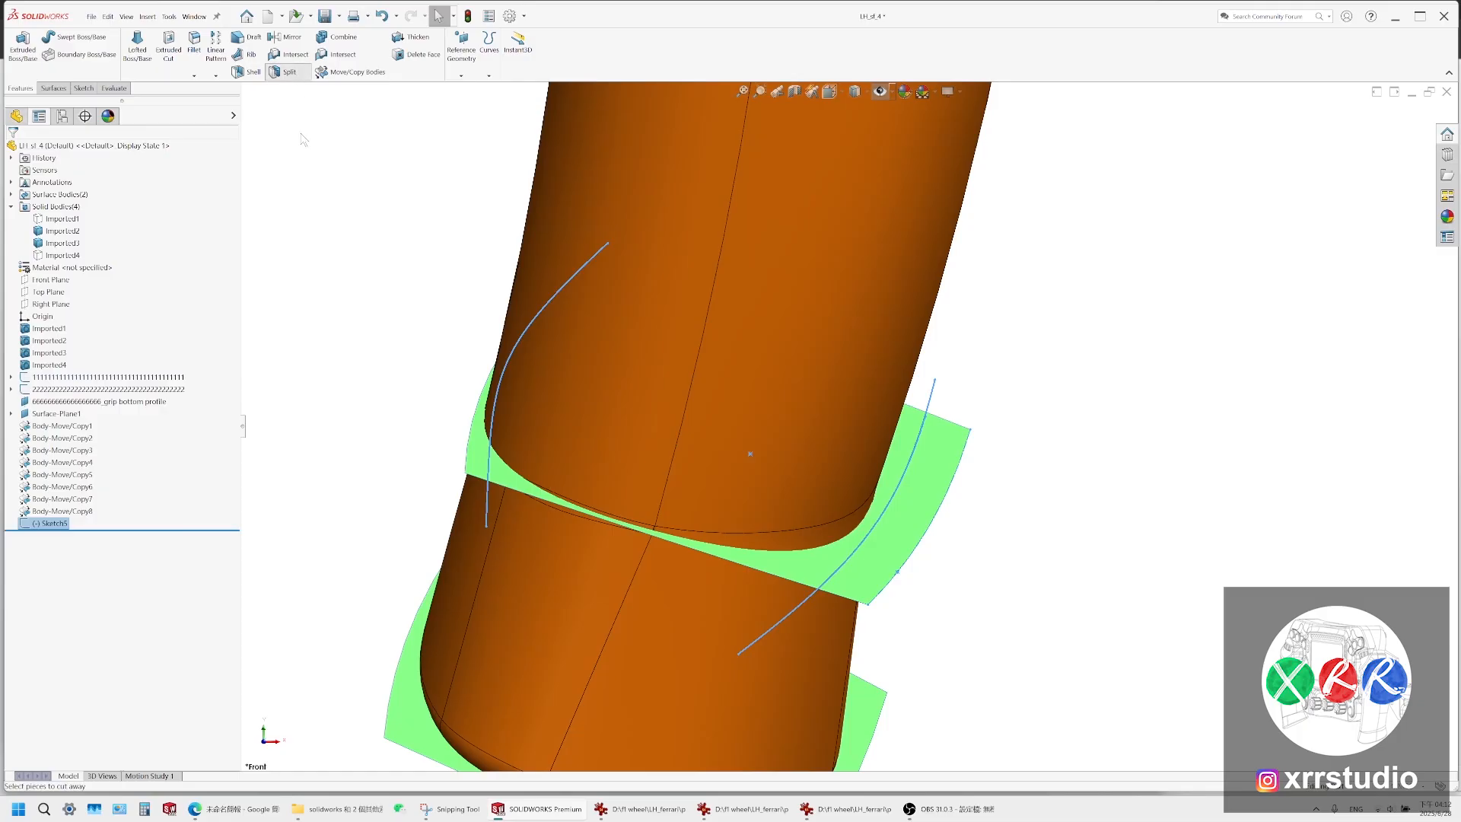
click(147, 338)
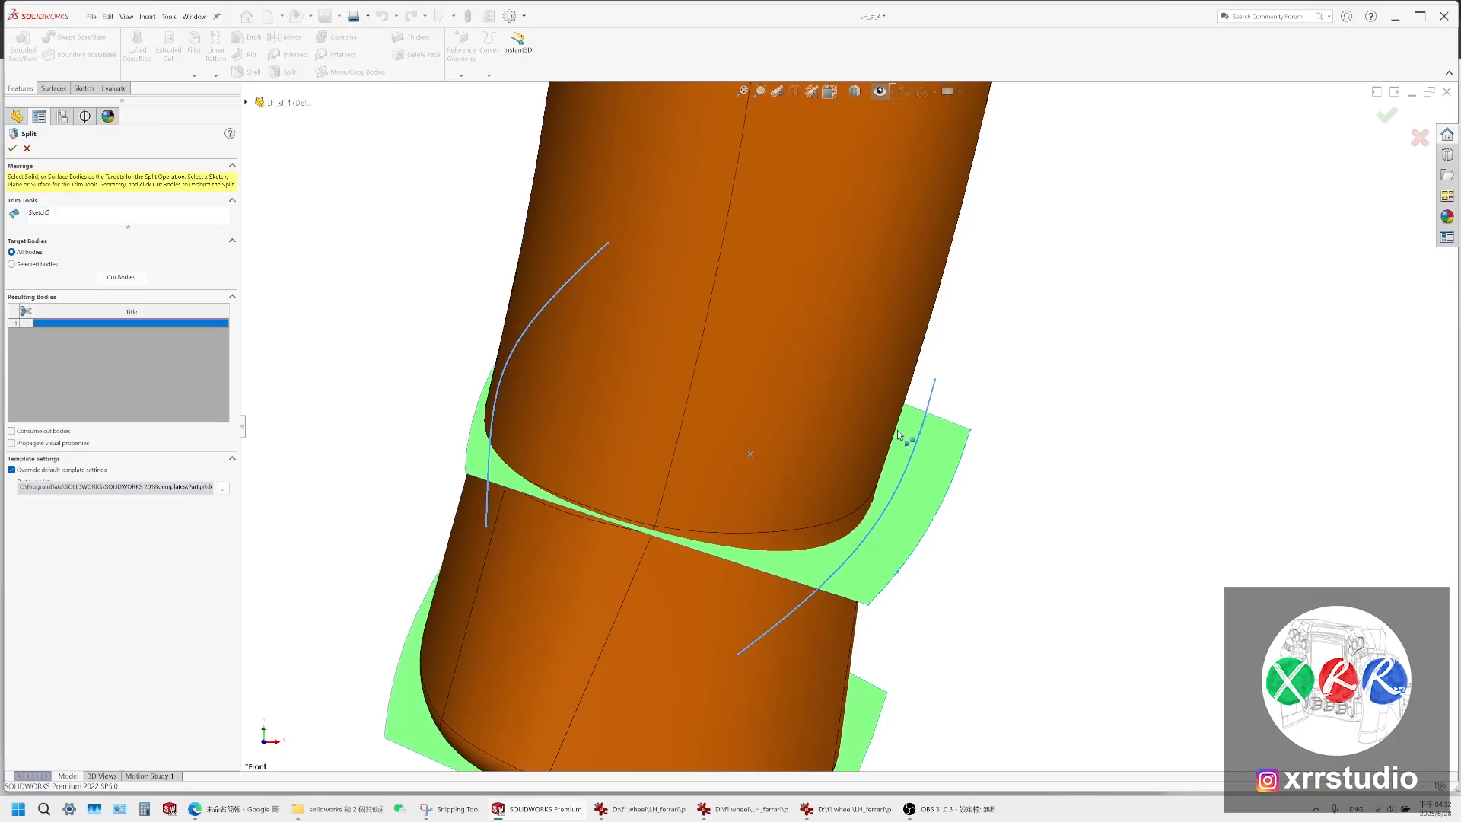
click(120, 277)
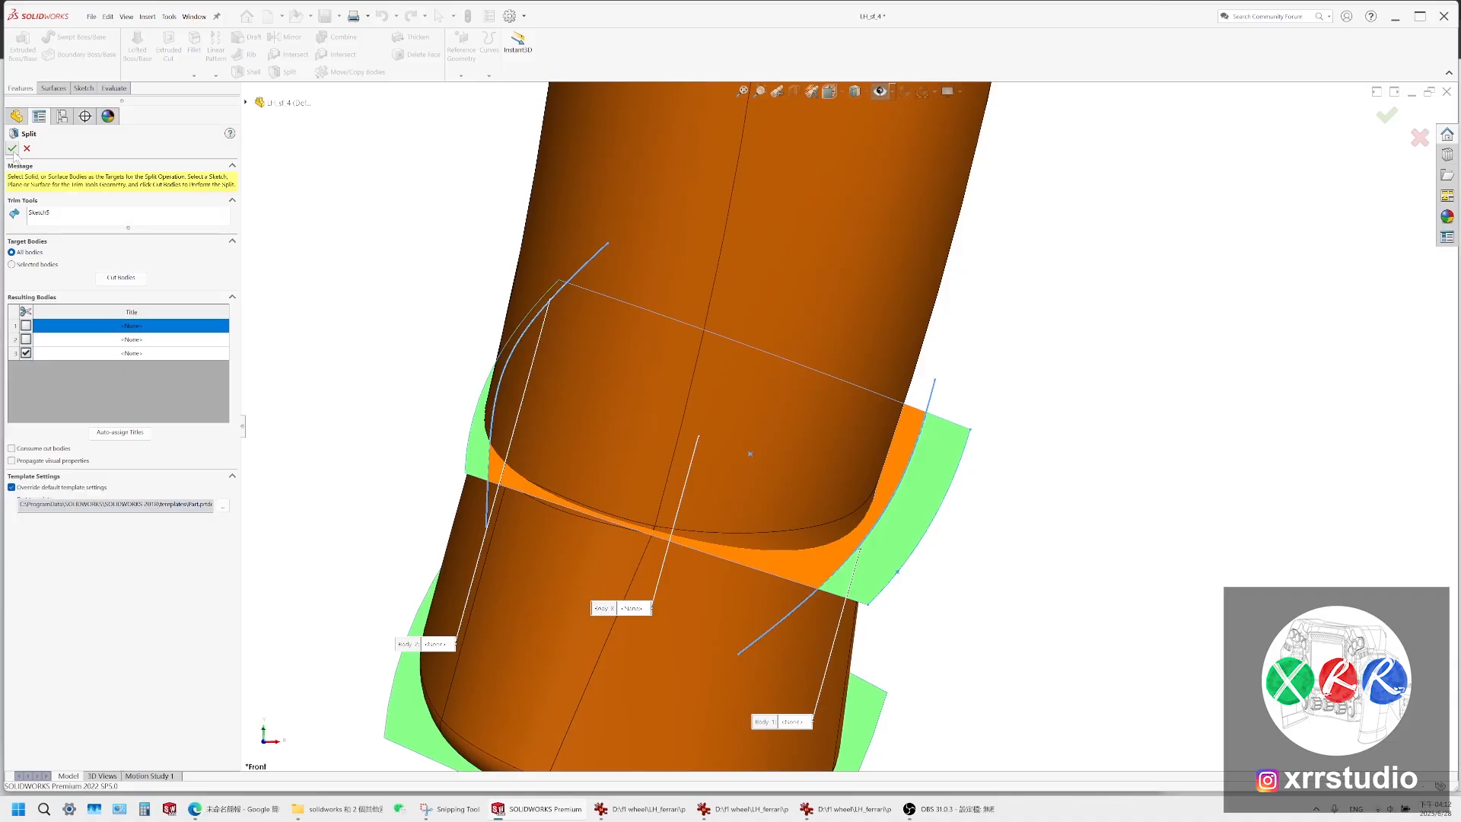
click(12, 149)
Hide the two offcut pieces at the outer and inner ends of the split planar surface
click(947, 440)
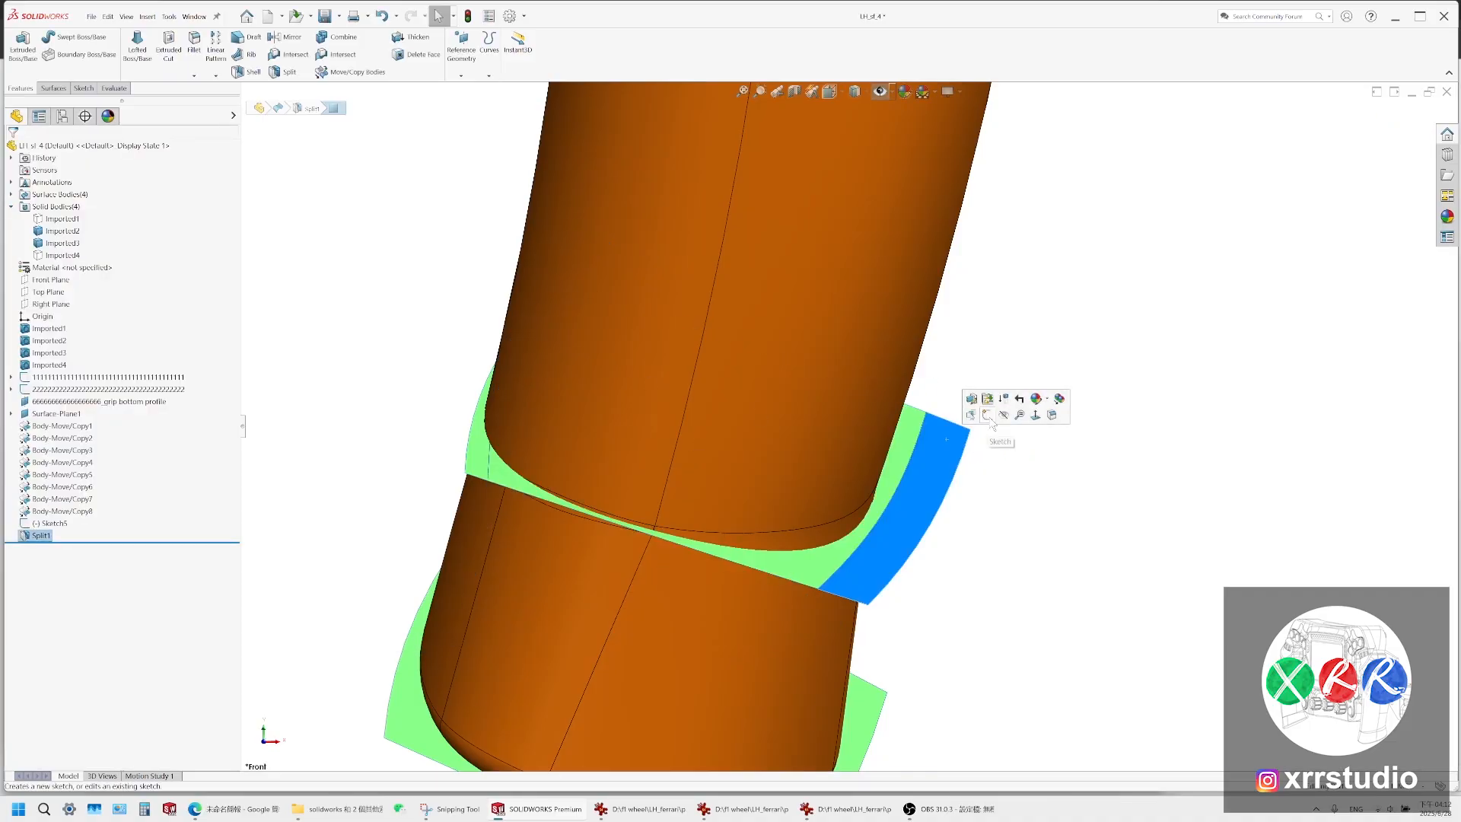
click(1004, 415)
click(481, 455)
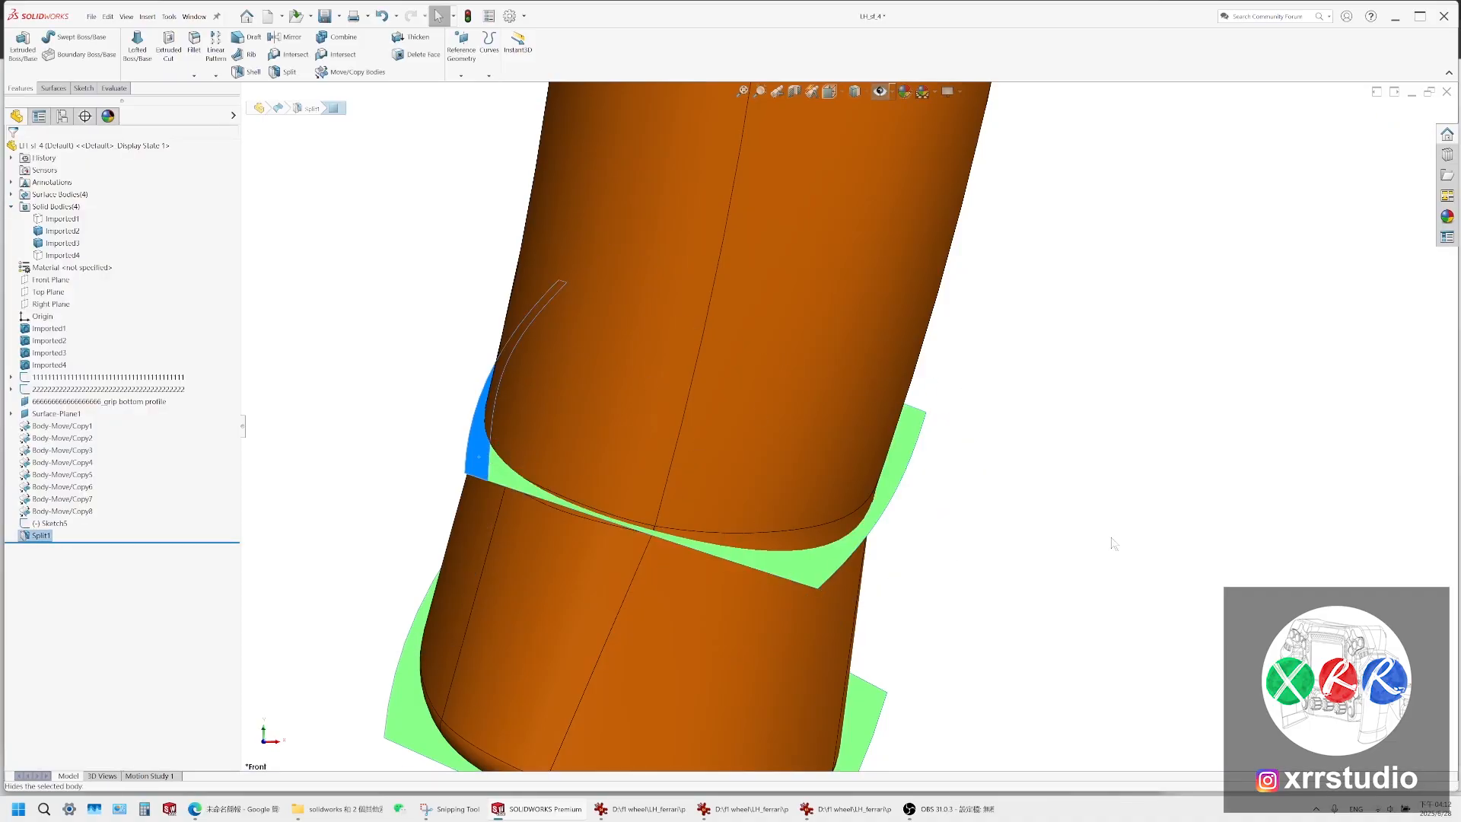
Select the remaining crease surface, show the sketches and reference images again and display the model with hidden lines visible
scroll(845, 450, up, 4)
scroll(715, 419, down, 4)
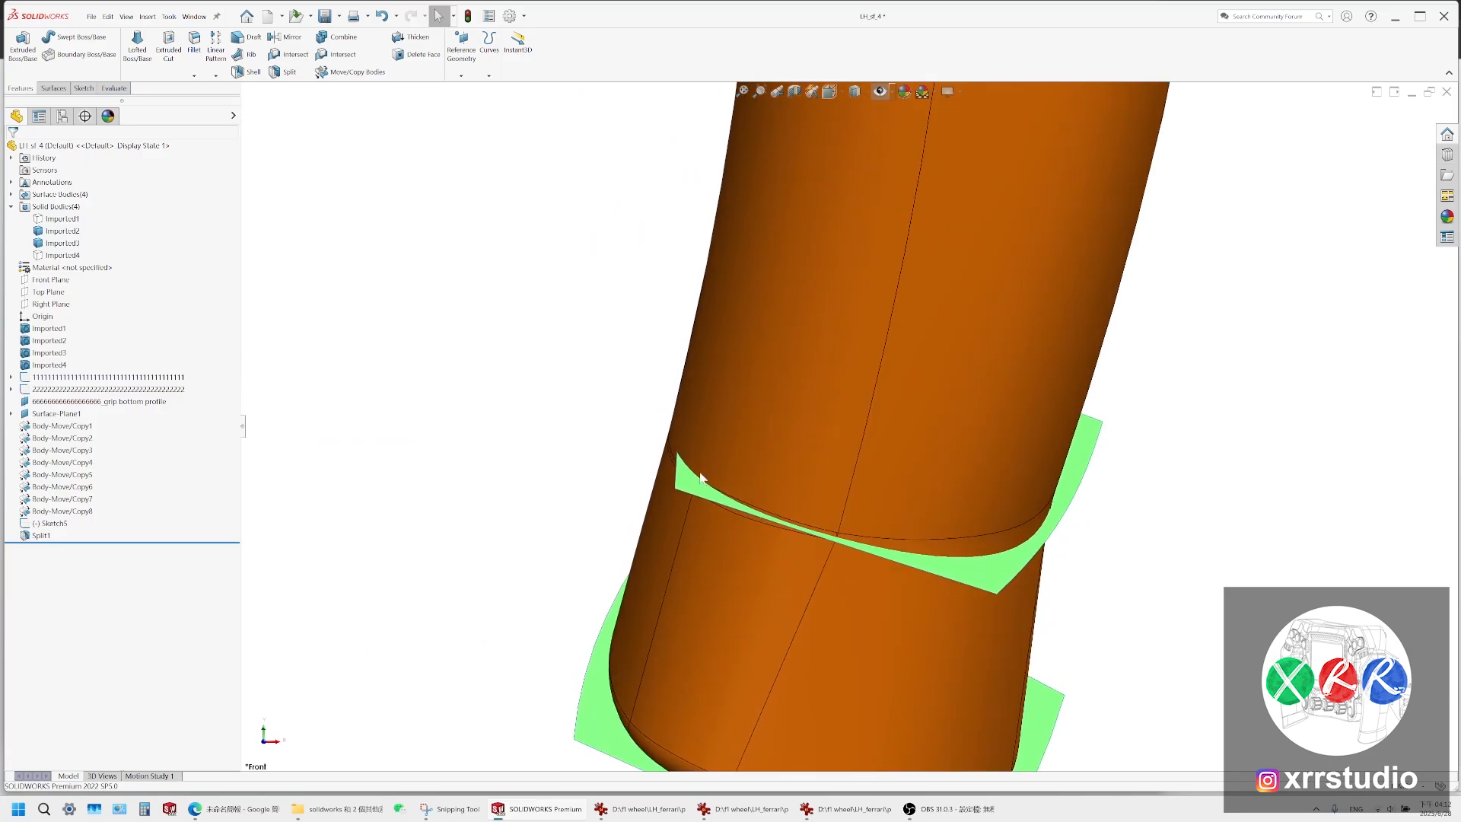
click(689, 479)
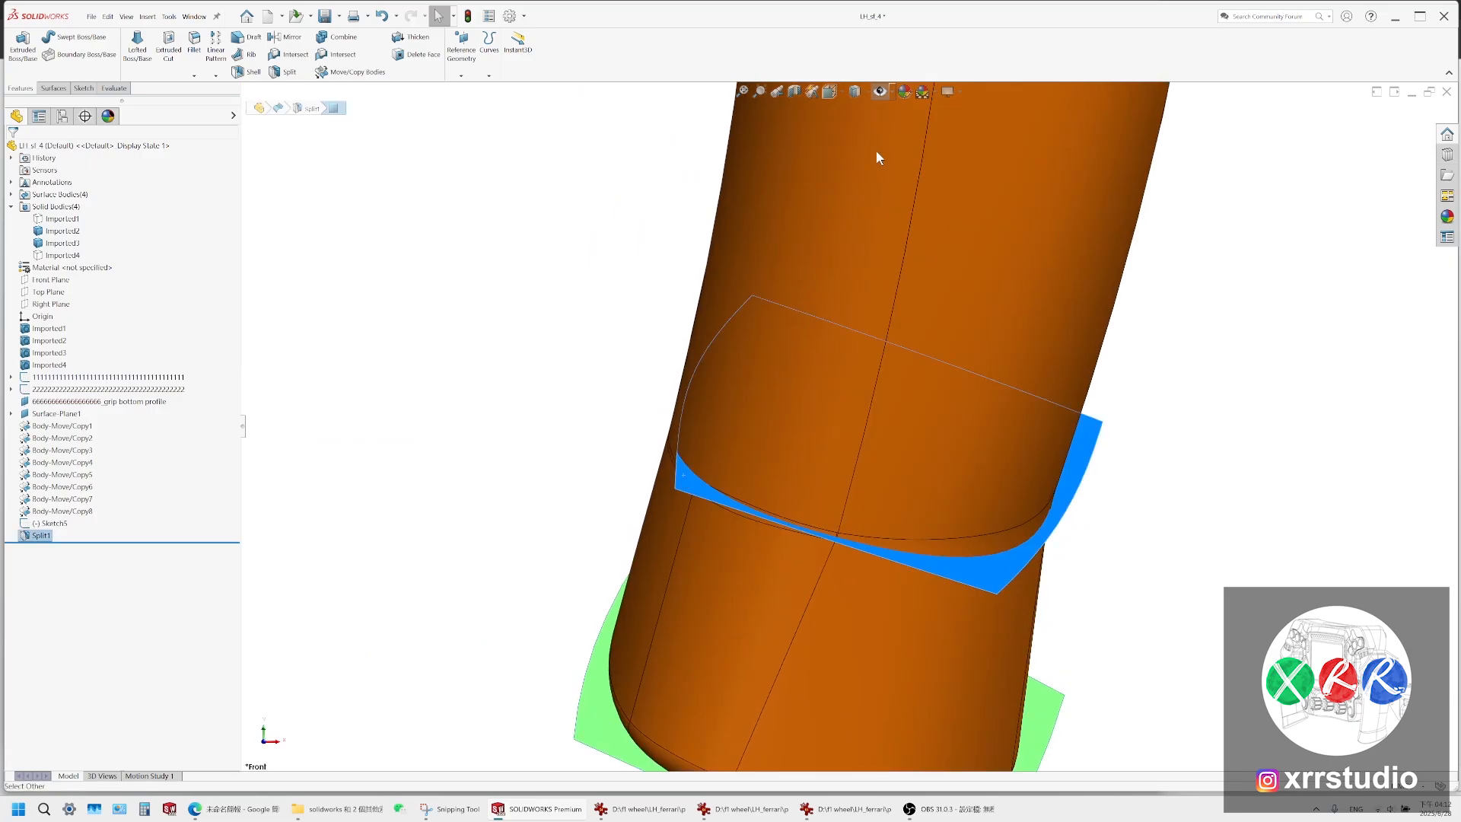
click(883, 90)
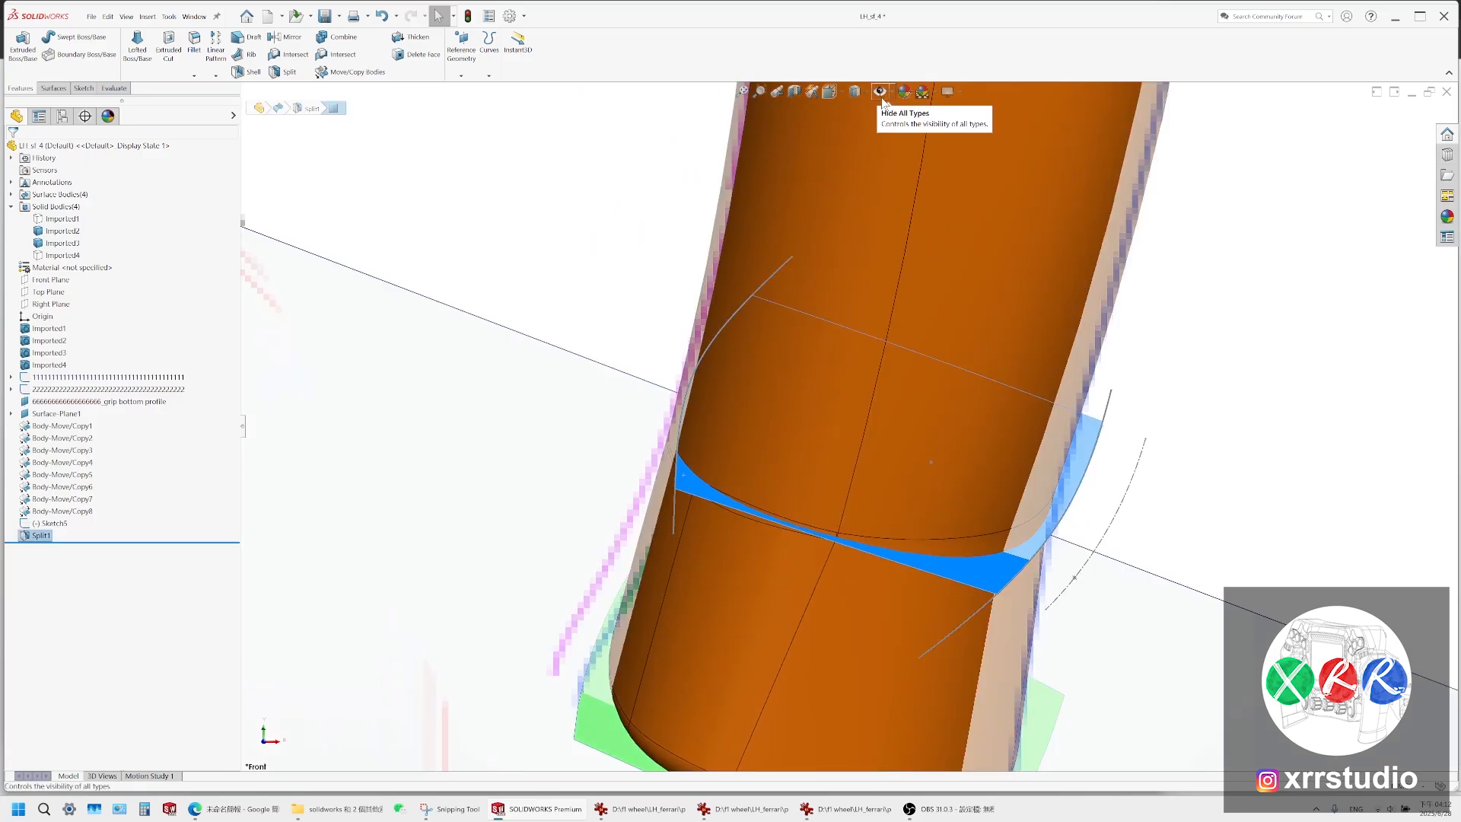
click(862, 97)
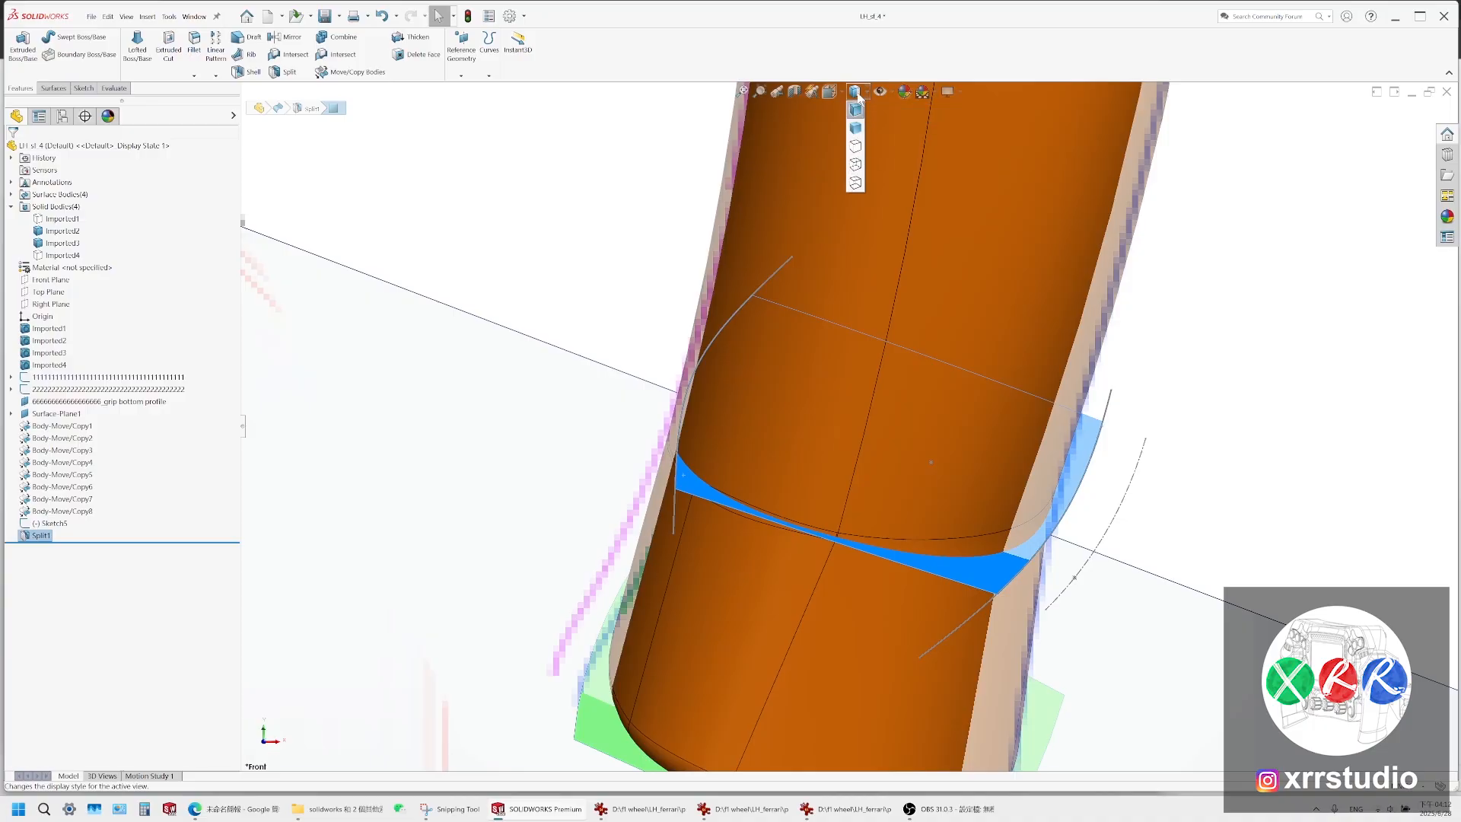
click(854, 167)
scroll(716, 421, down, 1)
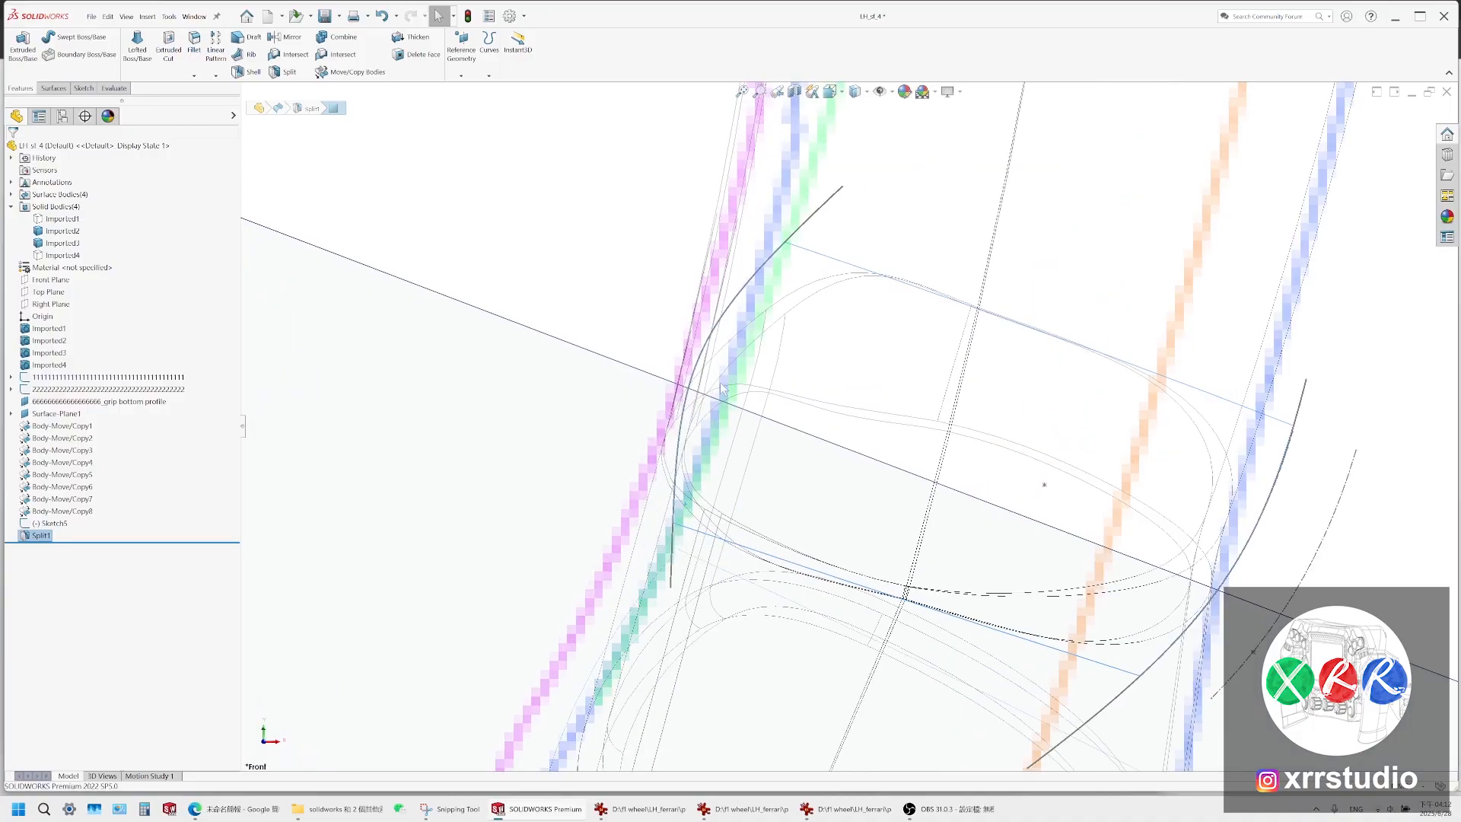
Switch to Snipping Tool to check the annotated photo of the grip's crease, then return to SOLIDWORKS
click(481, 812)
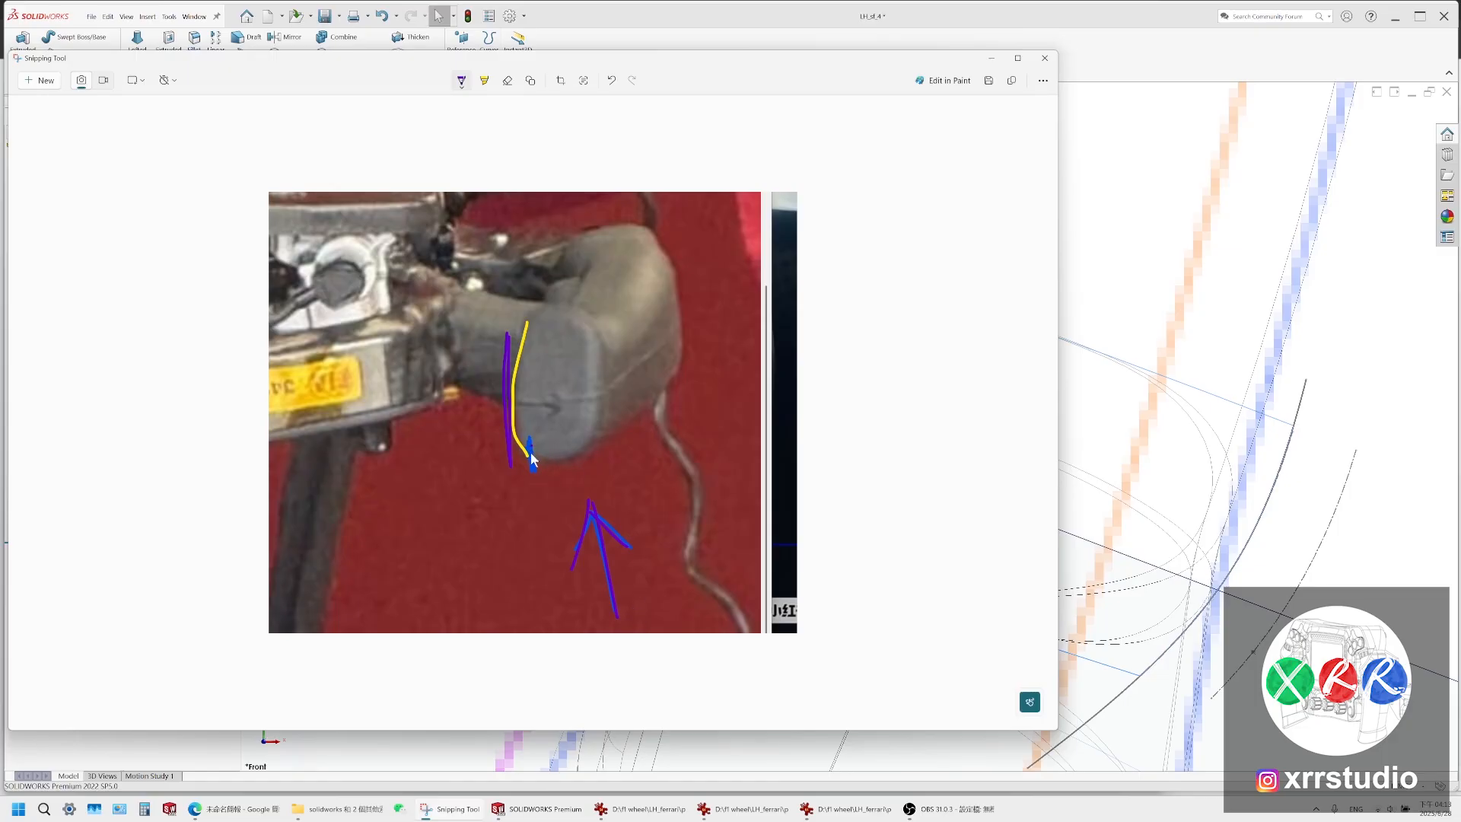
drag(788, 67, 856, 83)
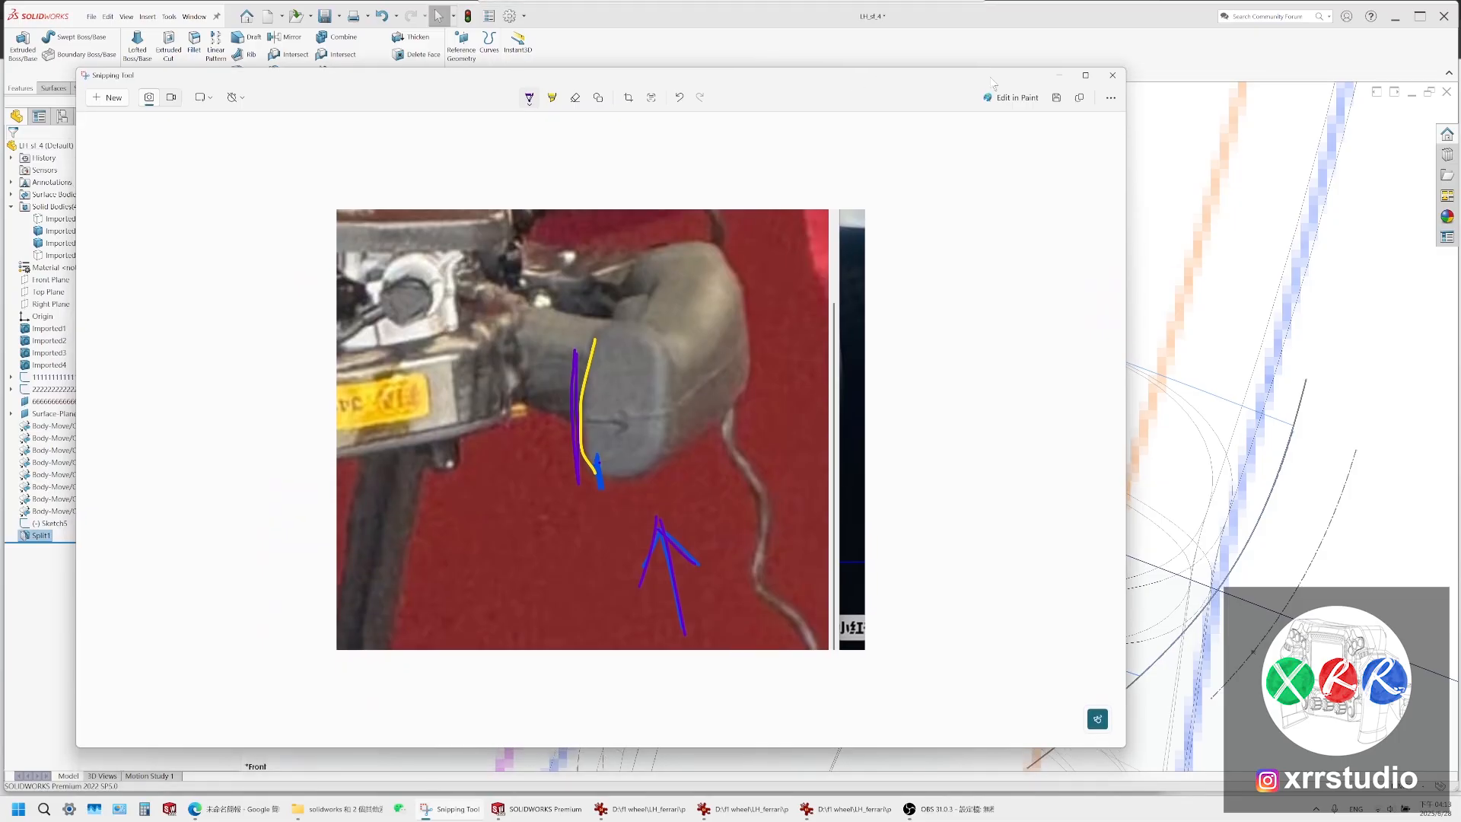
click(1061, 75)
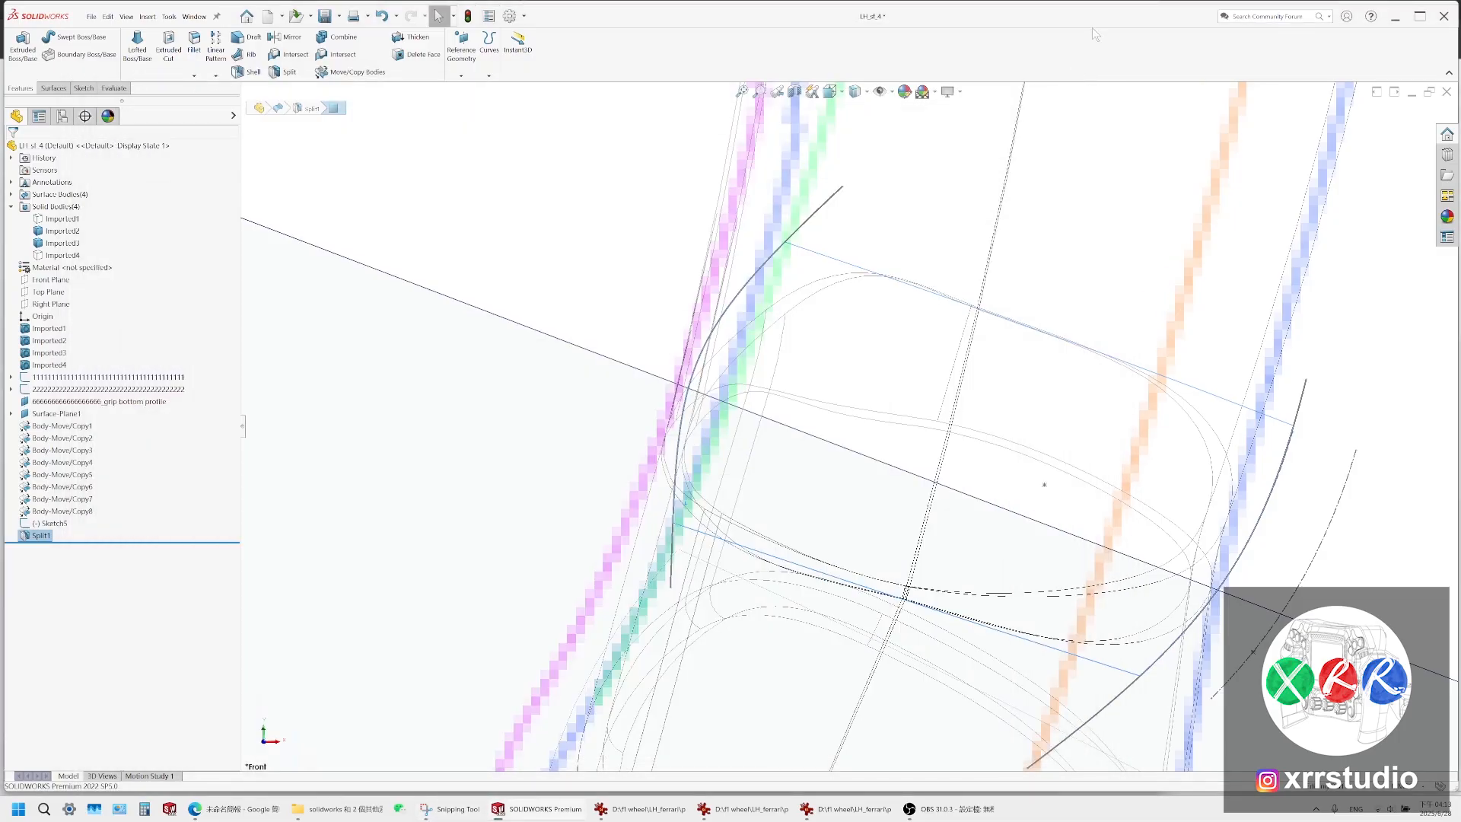
Restore the shaded-with-edges display of the grip model
scroll(886, 411, up, 2)
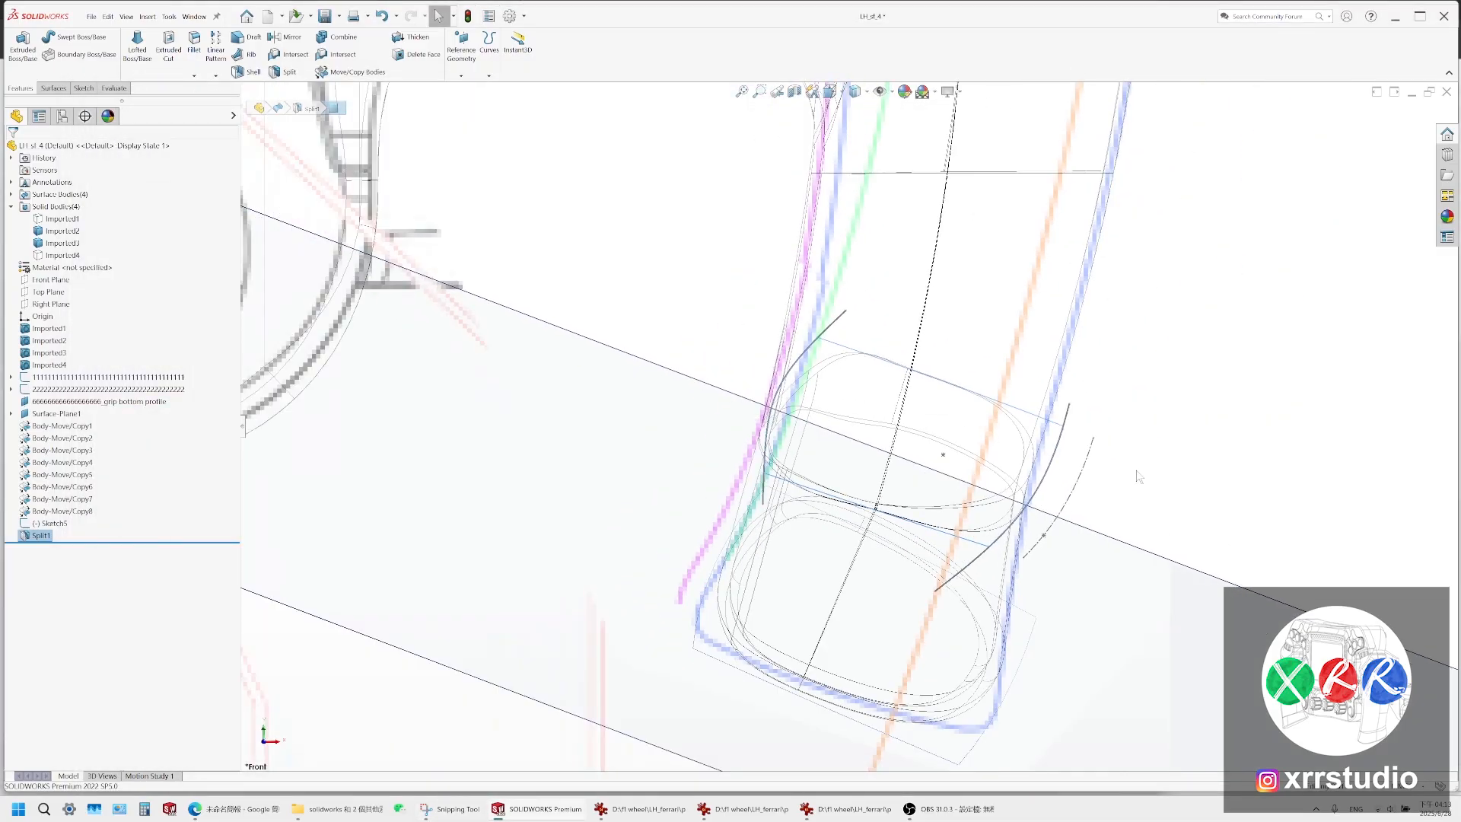
scroll(1140, 477, up, 1)
scroll(1139, 477, up, 1)
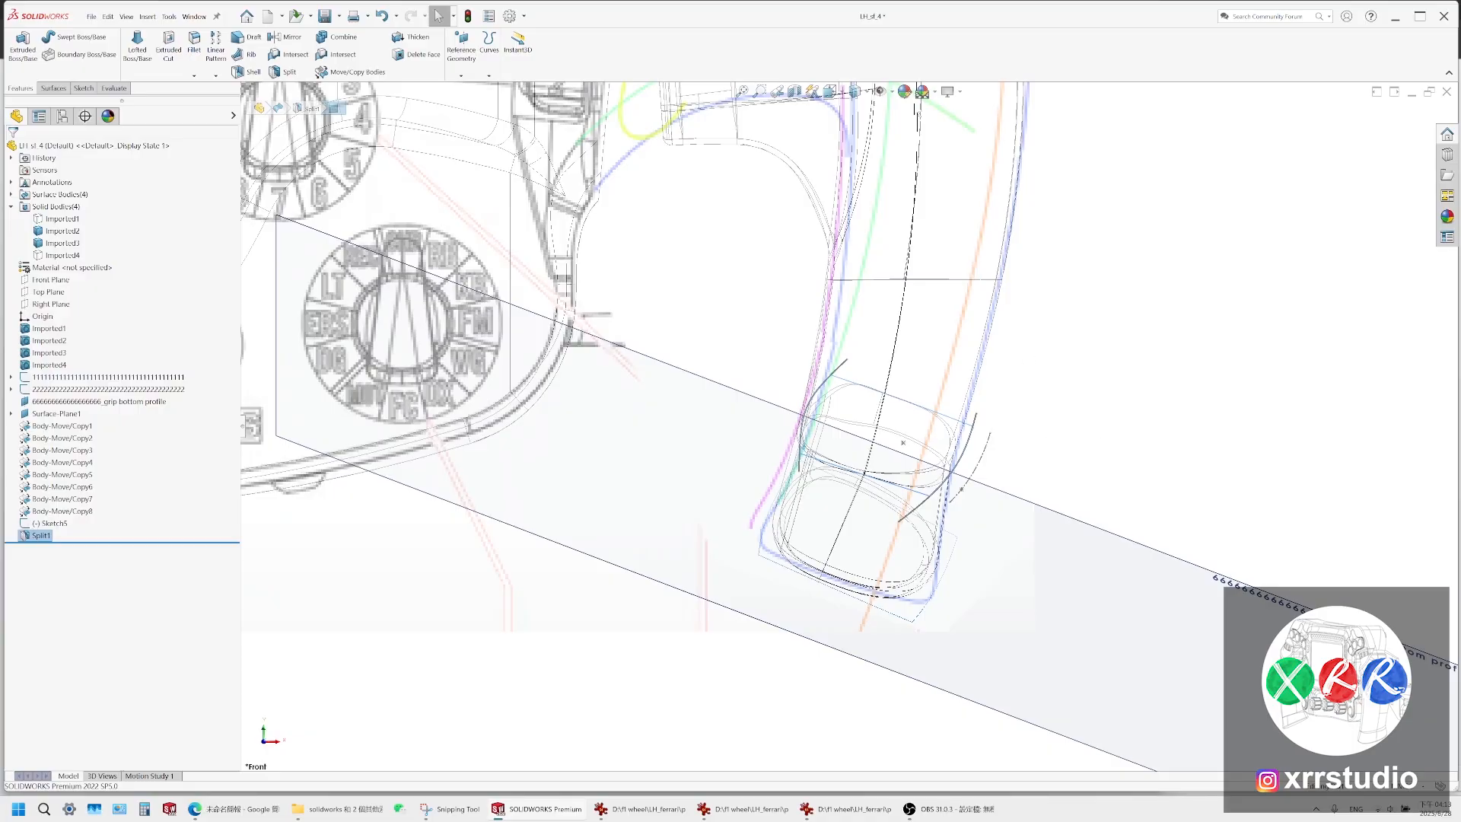
click(855, 109)
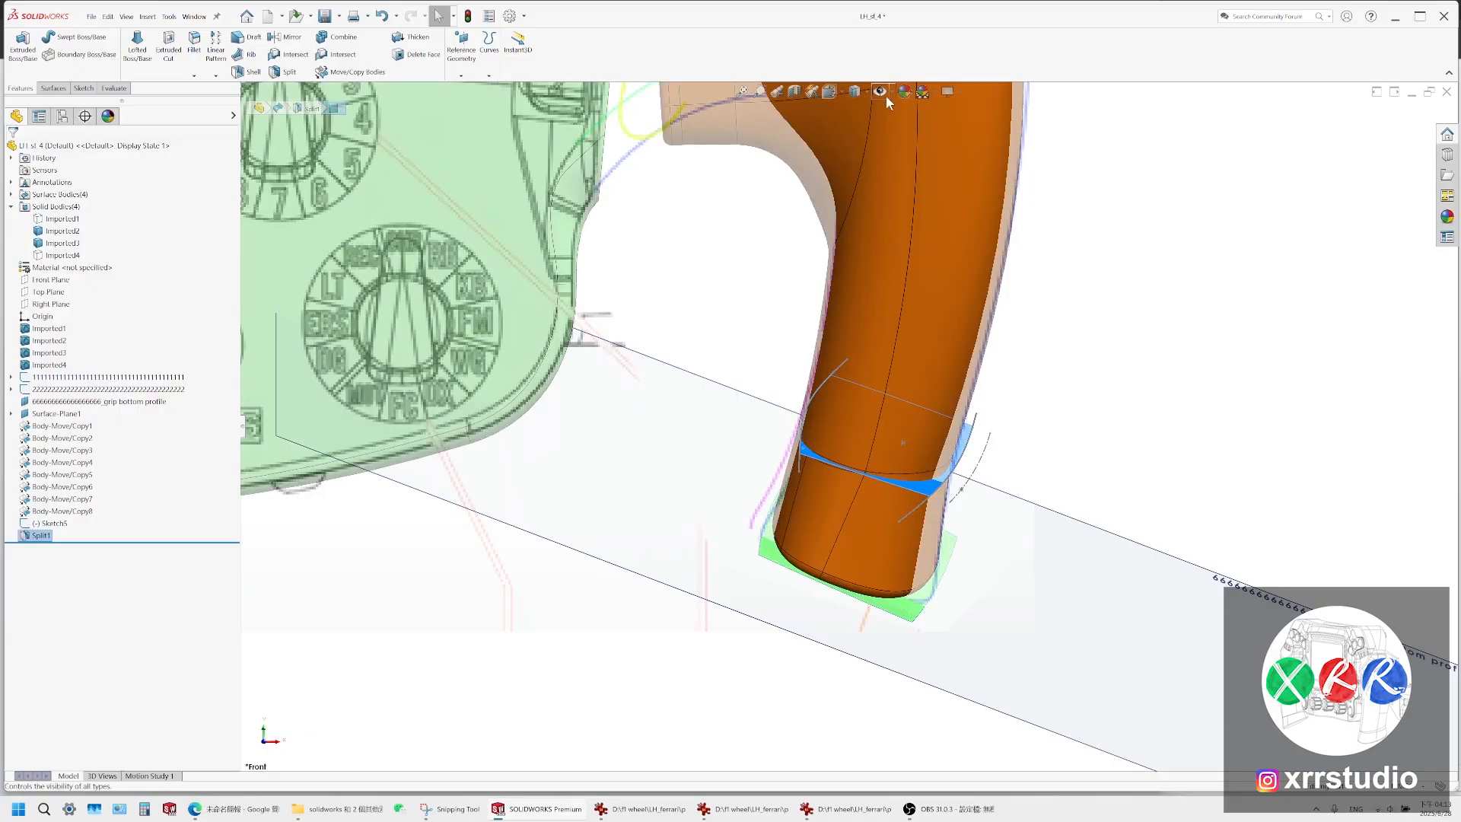
Examine from several sides how the trimmed crease surface and the bottom surface extend beyond the grip
scroll(994, 446, down, 5)
click(1073, 389)
scroll(998, 443, up, 4)
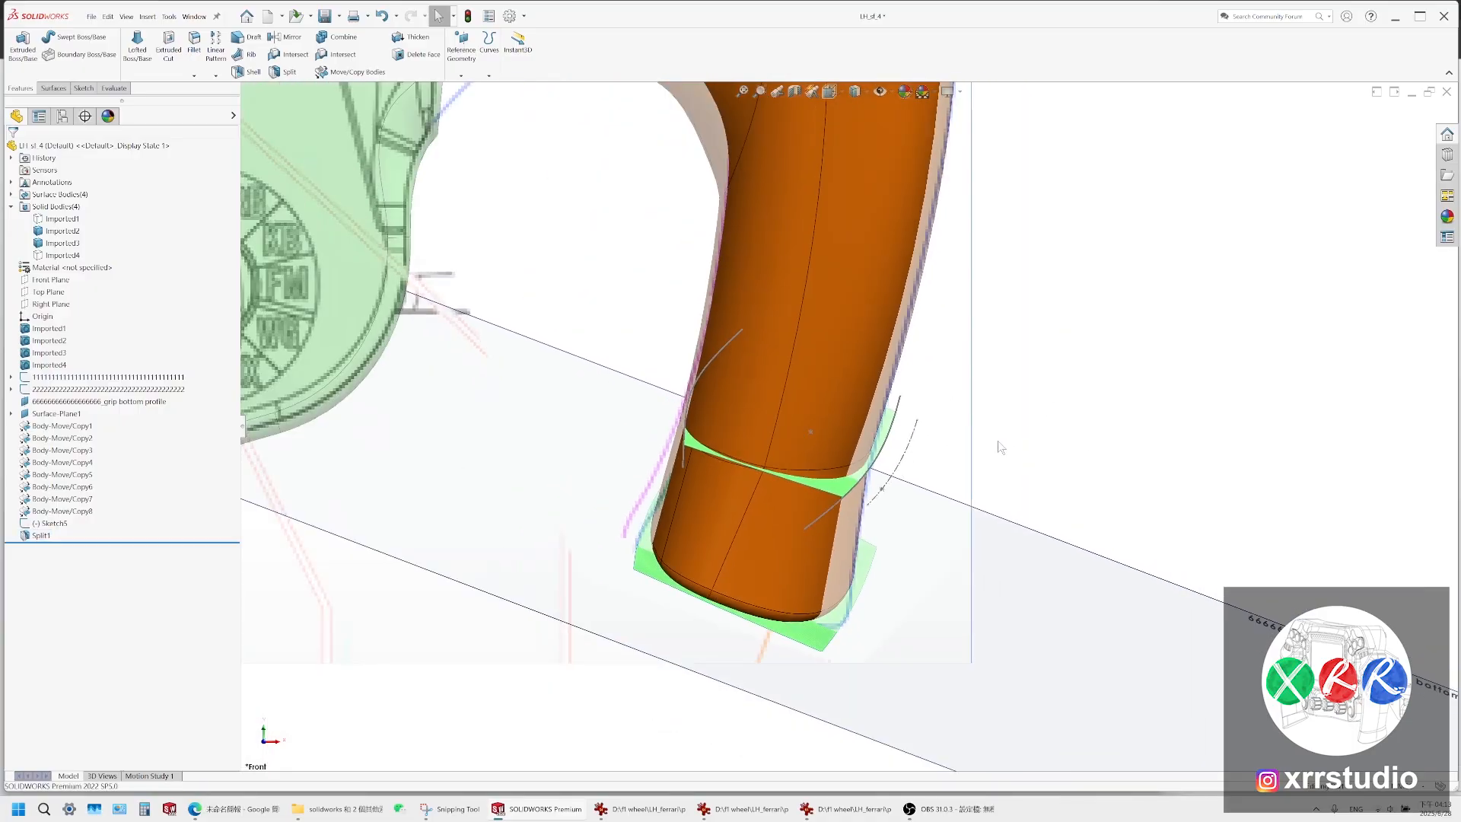
scroll(856, 485, down, 6)
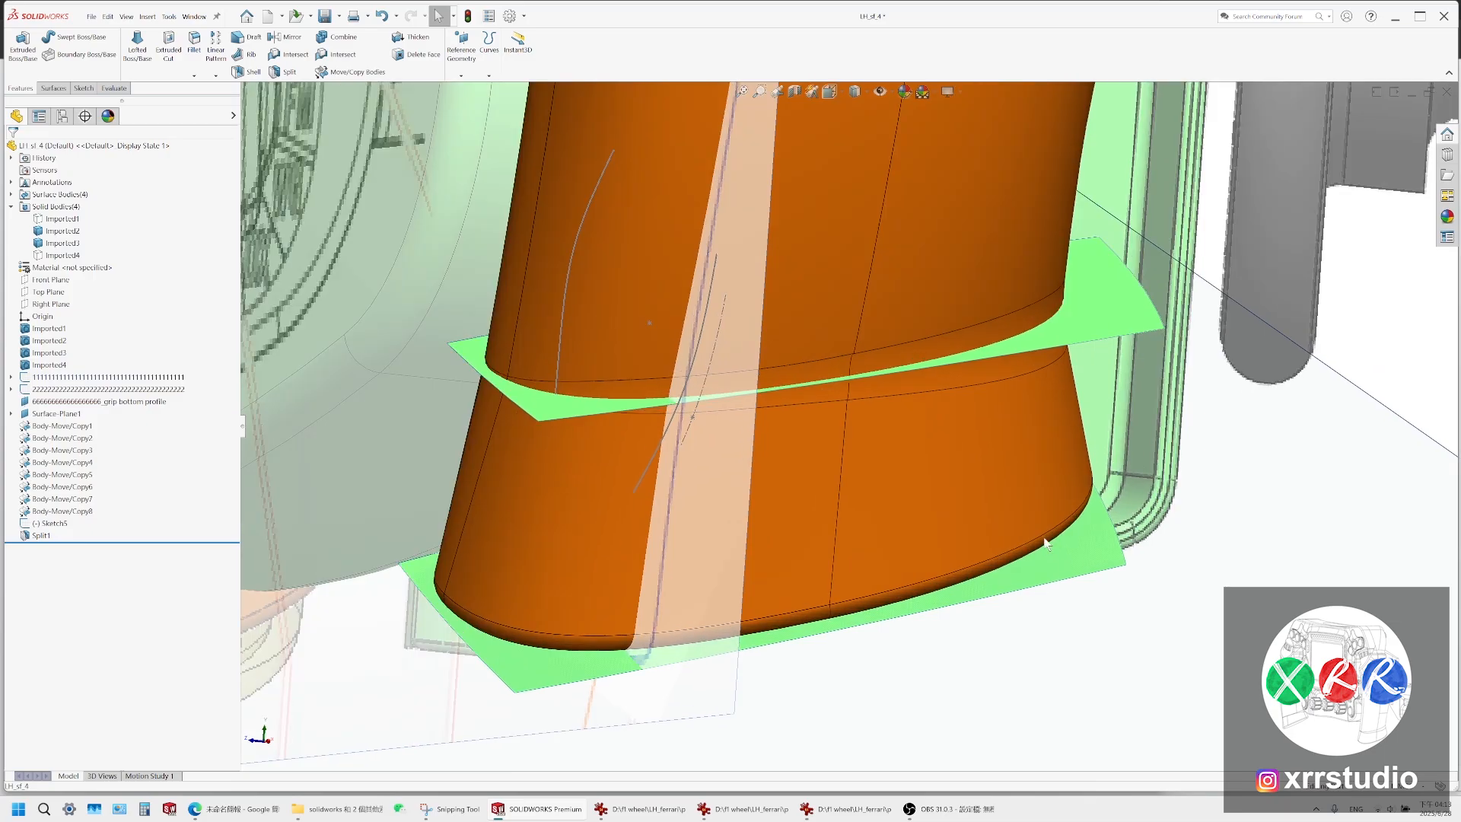
scroll(1101, 306, down, 2)
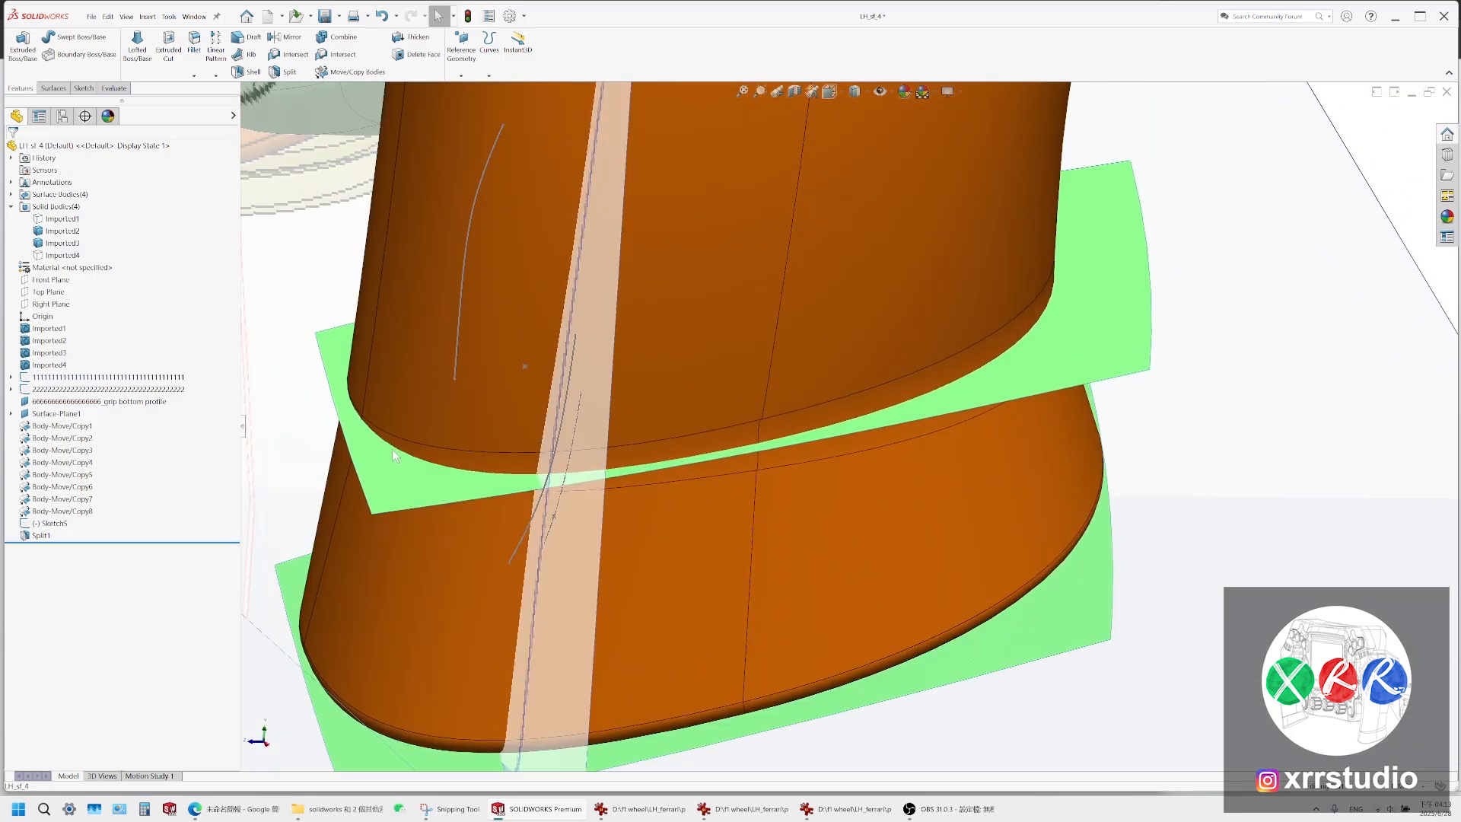
middle_drag(392, 457, 545, 415)
scroll(545, 415, up, 3)
middle_drag(423, 368, 473, 538)
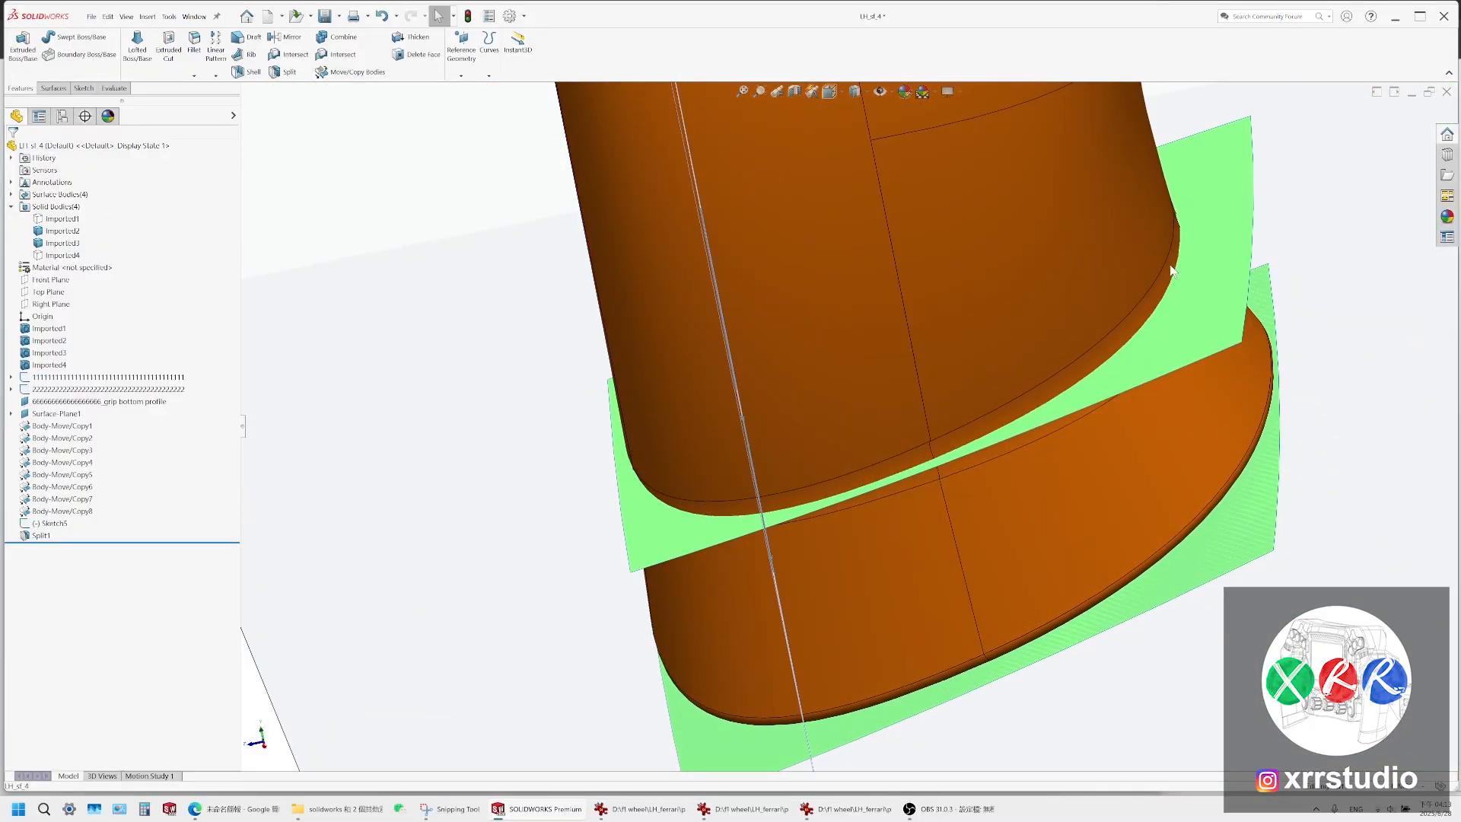
middle_drag(1182, 236, 1186, 241)
scroll(1186, 240, up, 1)
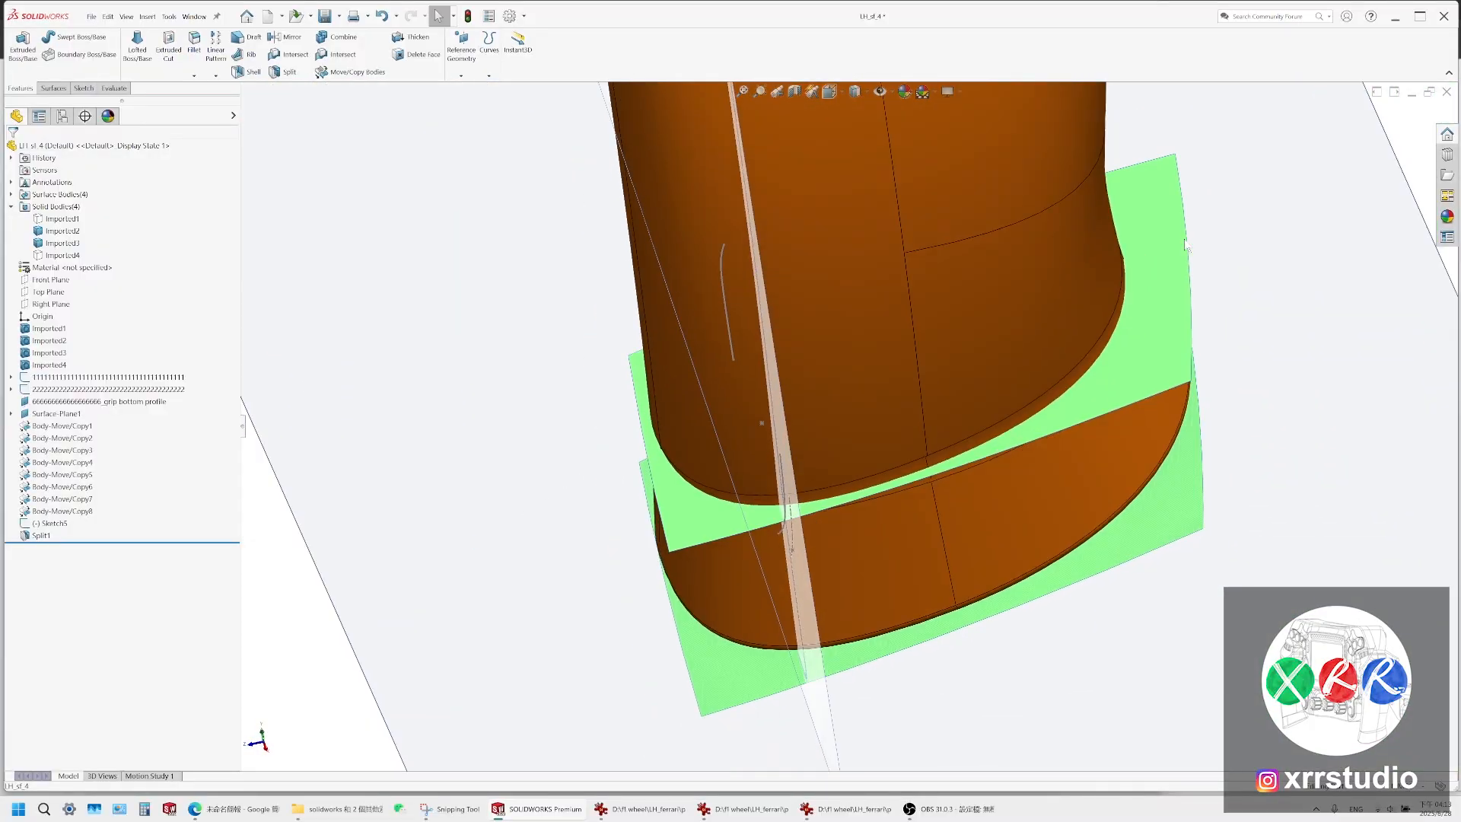
click(1135, 284)
middle_drag(851, 455, 751, 541)
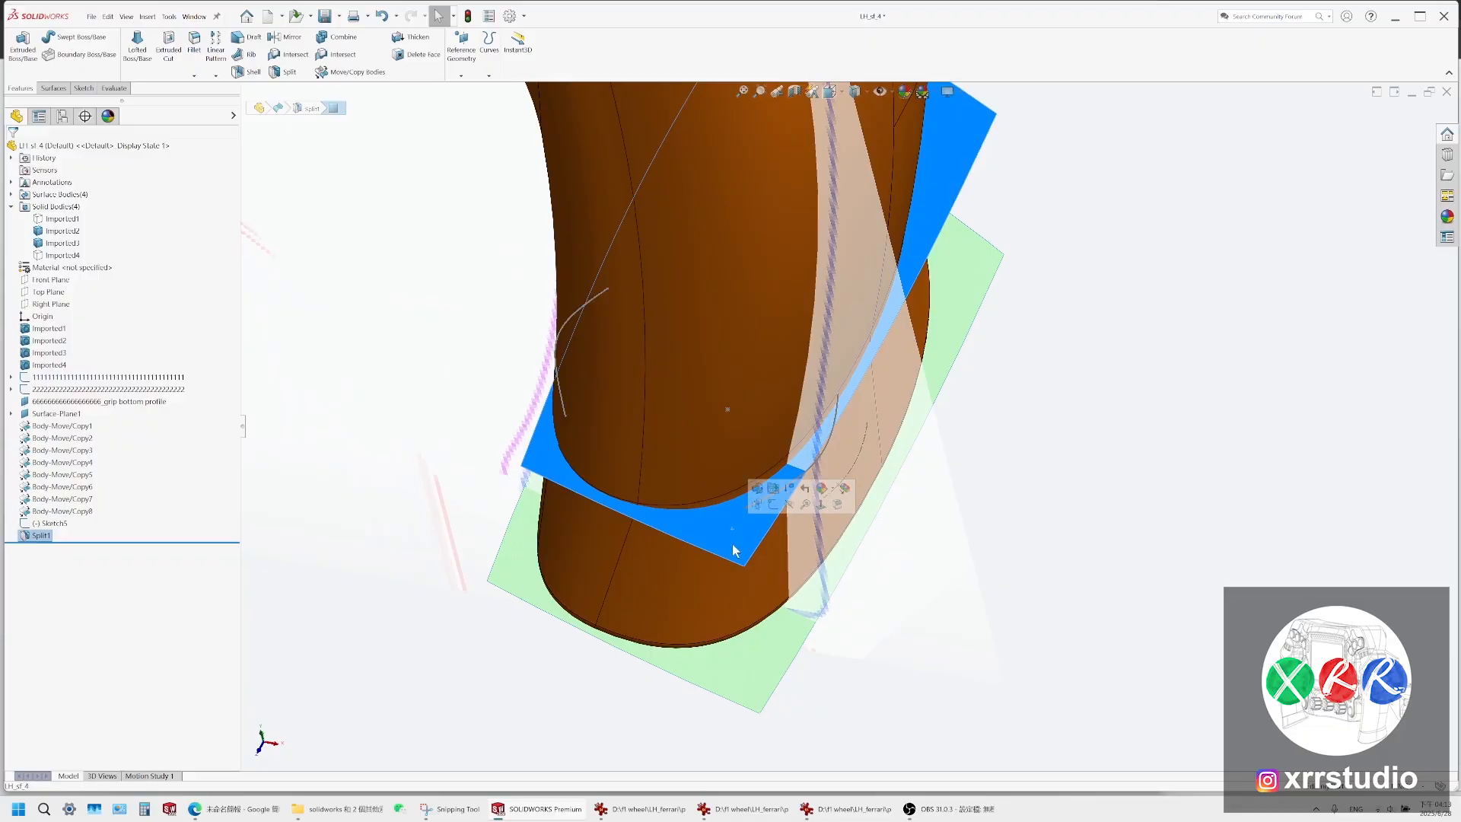
right_click(755, 521)
click(778, 509)
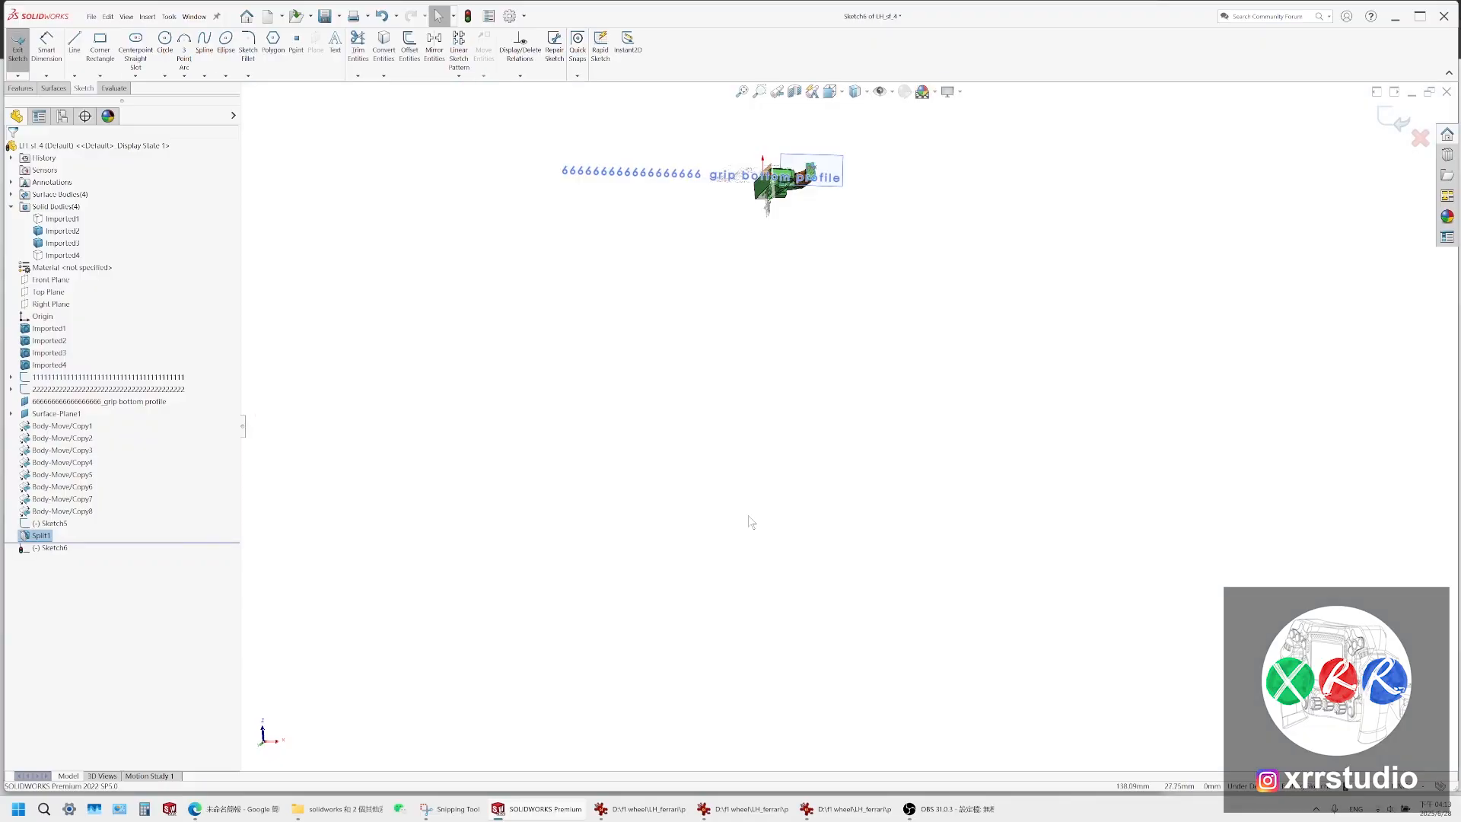
scroll(822, 225, down, 10)
scroll(770, 237, down, 4)
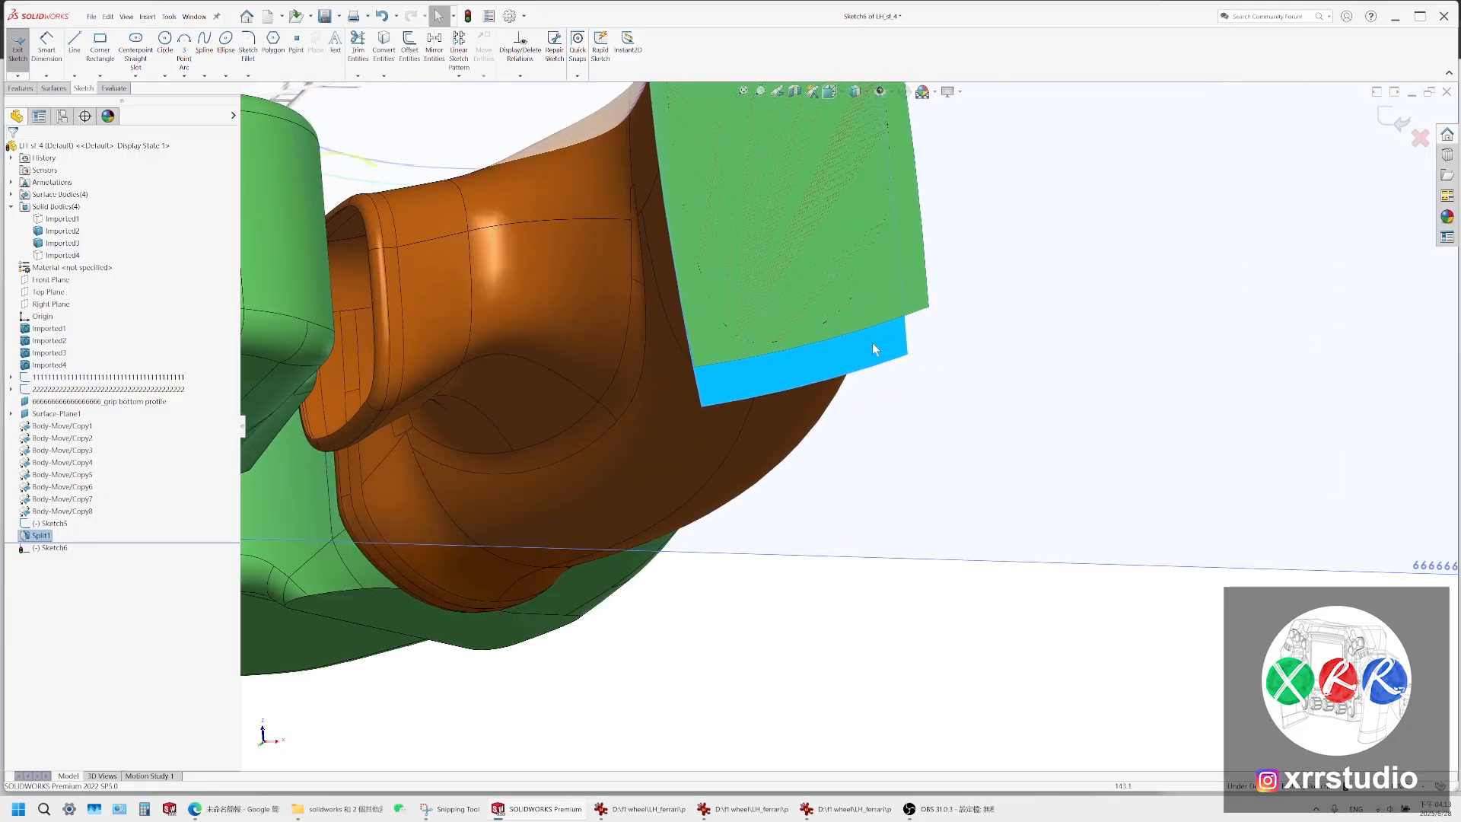
middle_drag(872, 343, 796, 294)
scroll(796, 288, down, 3)
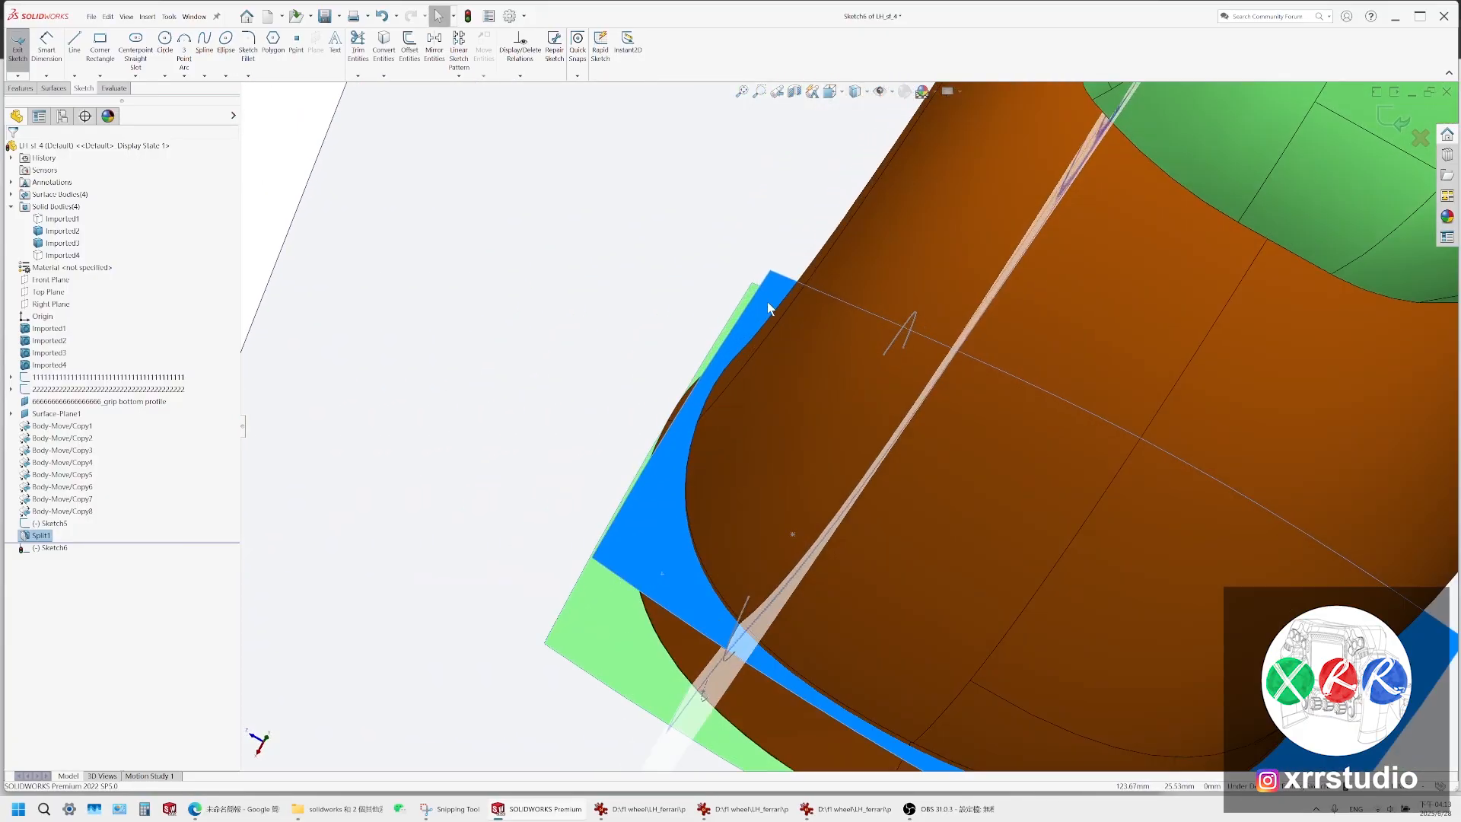
click(754, 299)
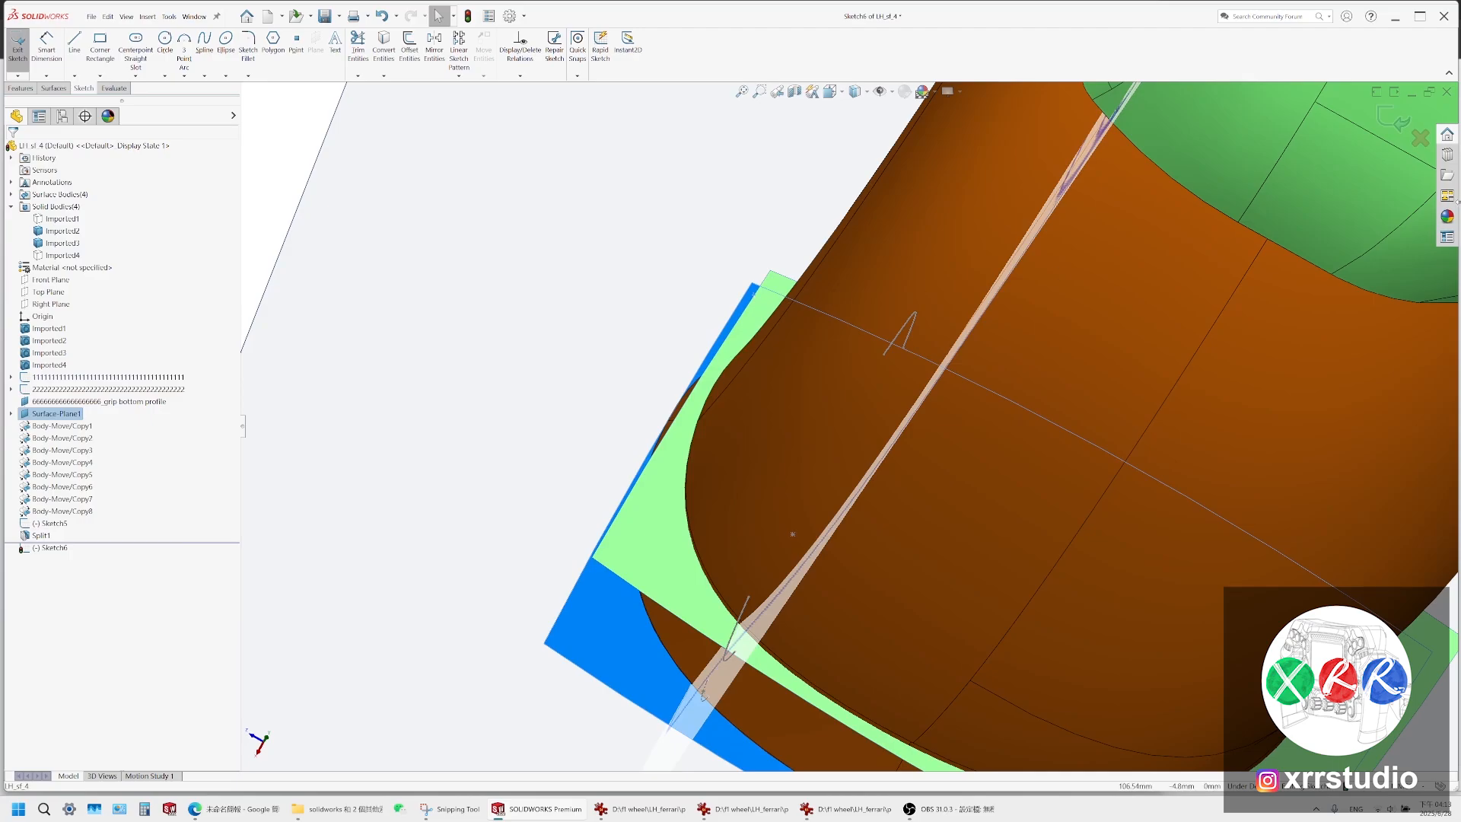
click(1419, 139)
Select the trimmed surface at the crease and view the model from the Top orientation
click(762, 310)
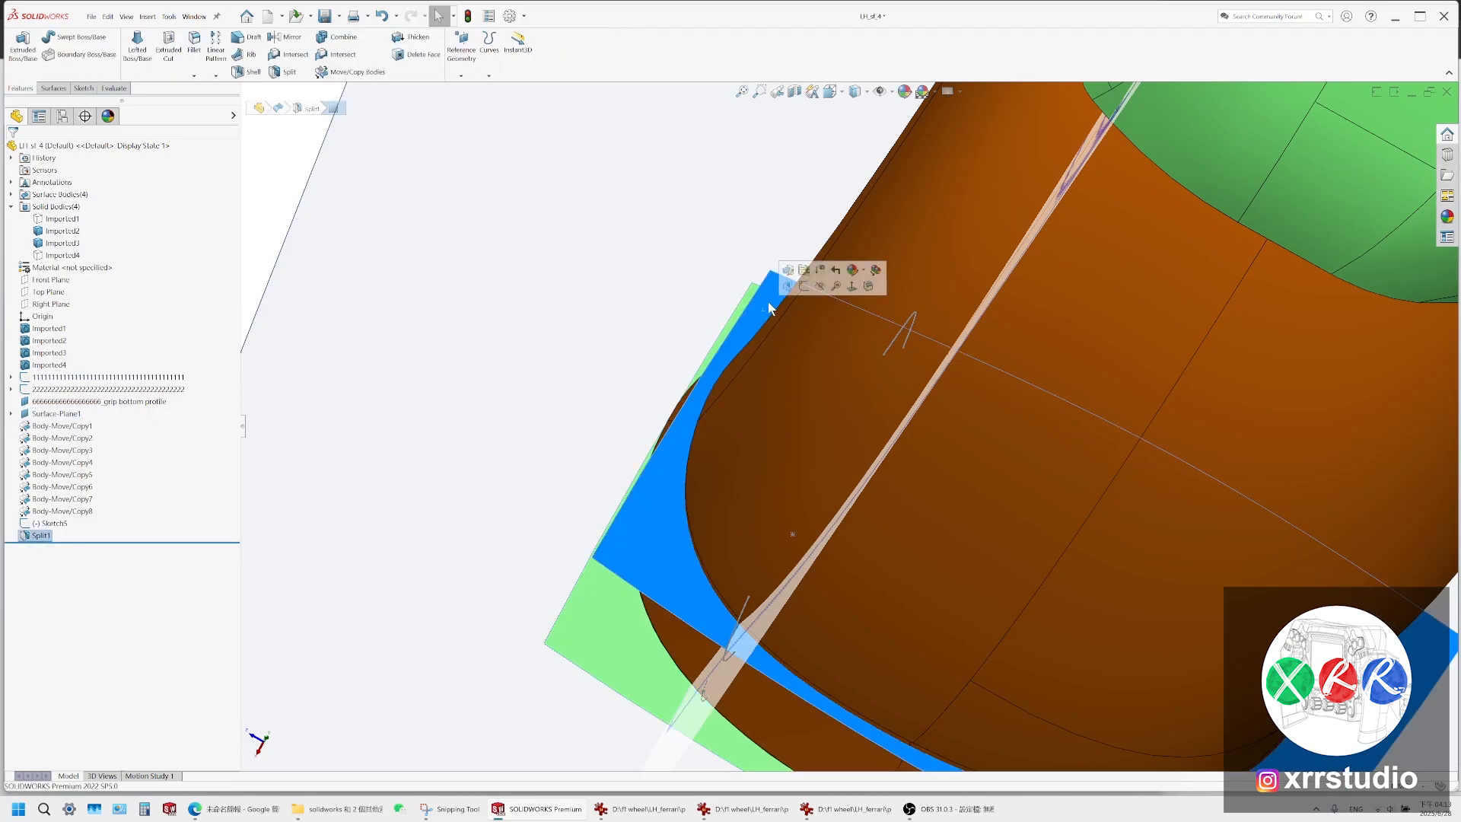
right_click(761, 304)
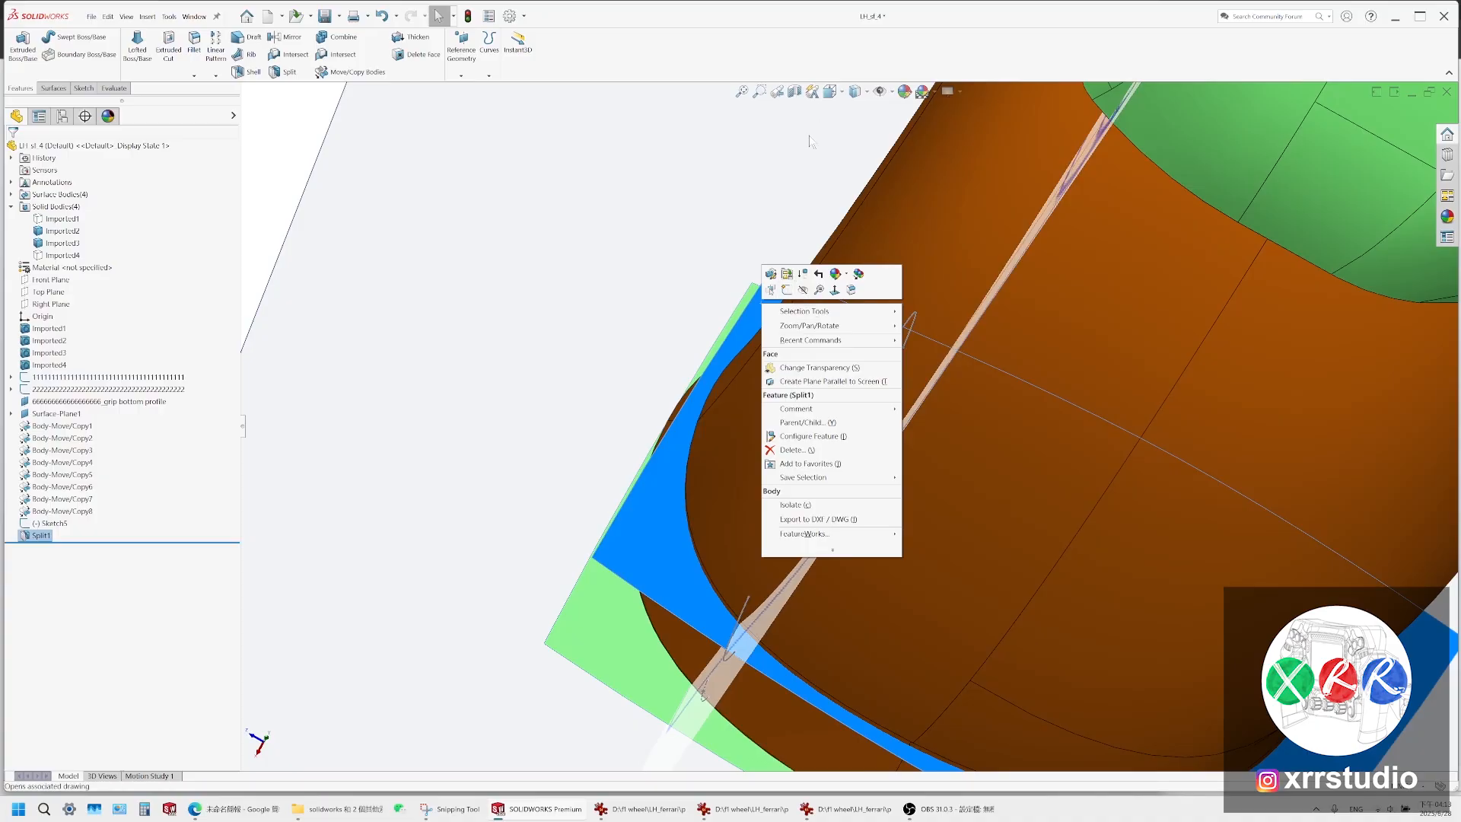
click(834, 92)
click(853, 129)
scroll(817, 662, down, 12)
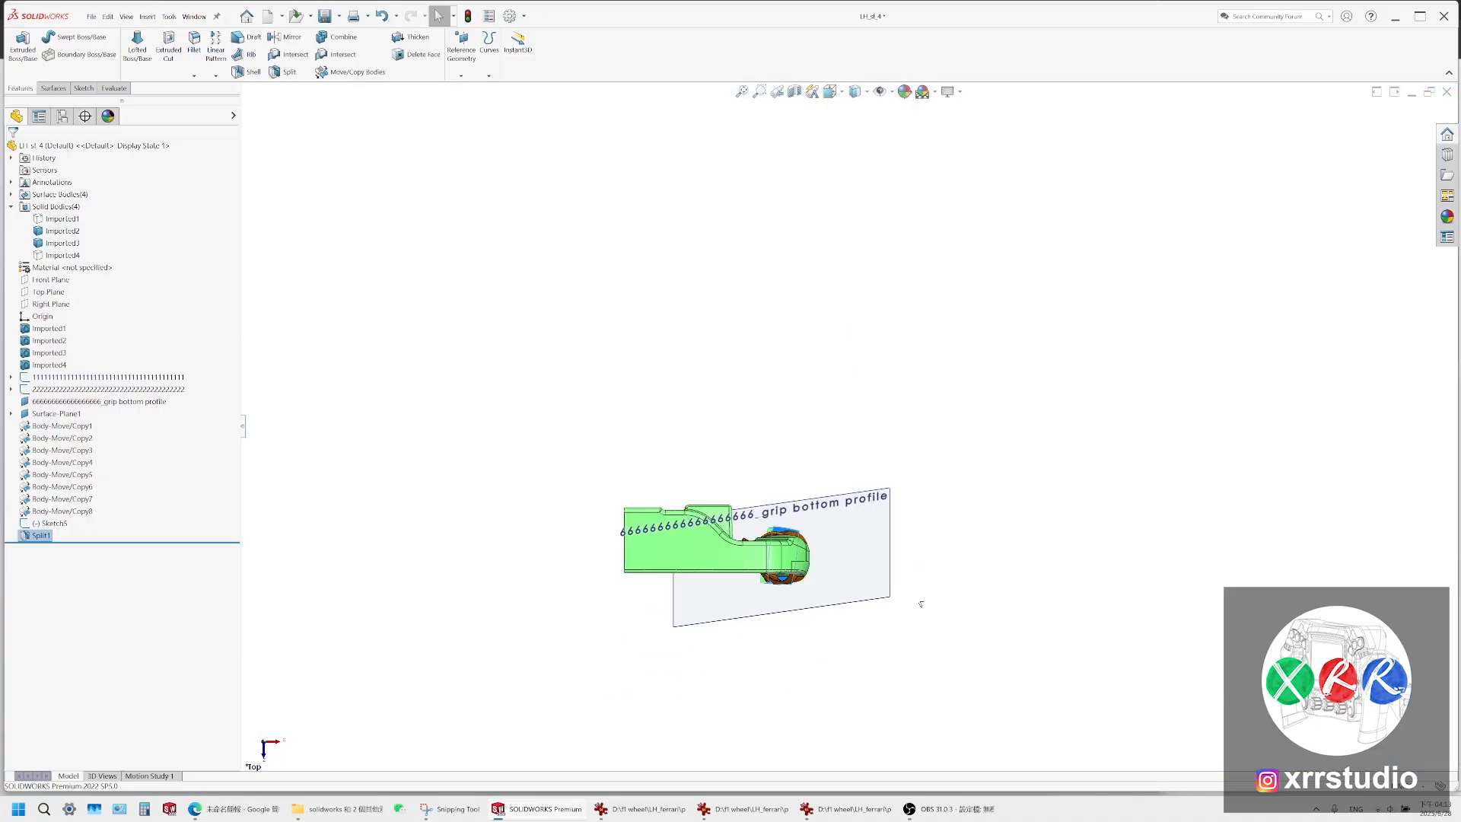
Start a sketch on the trimmed planar surface at the grip's crease
middle_drag(809, 561, 825, 446)
scroll(532, 649, down, 4)
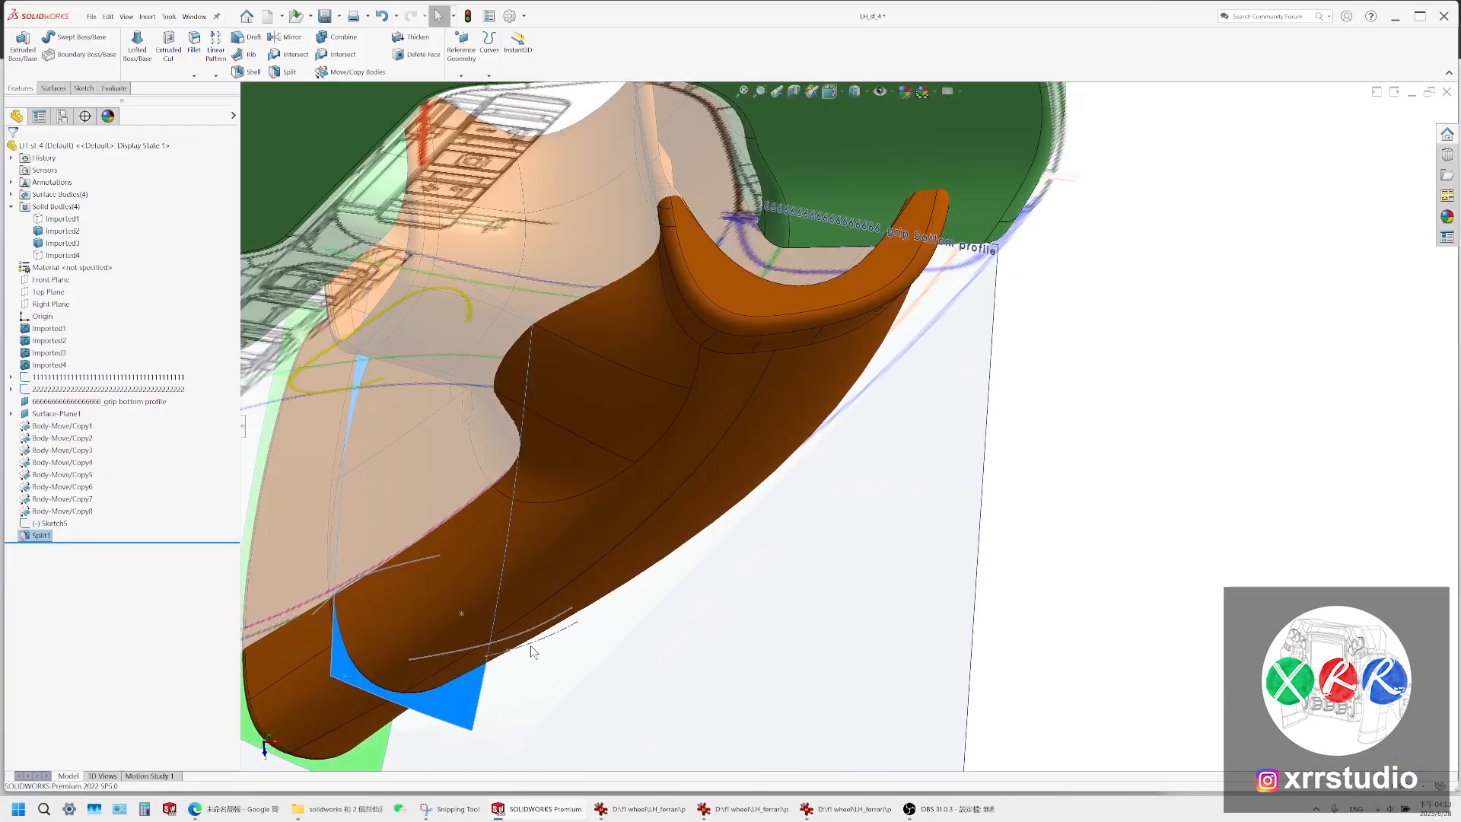
middle_drag(532, 650, 462, 688)
scroll(461, 688, up, 2)
ctrl+middle_drag(518, 738, 707, 647)
scroll(708, 646, down, 5)
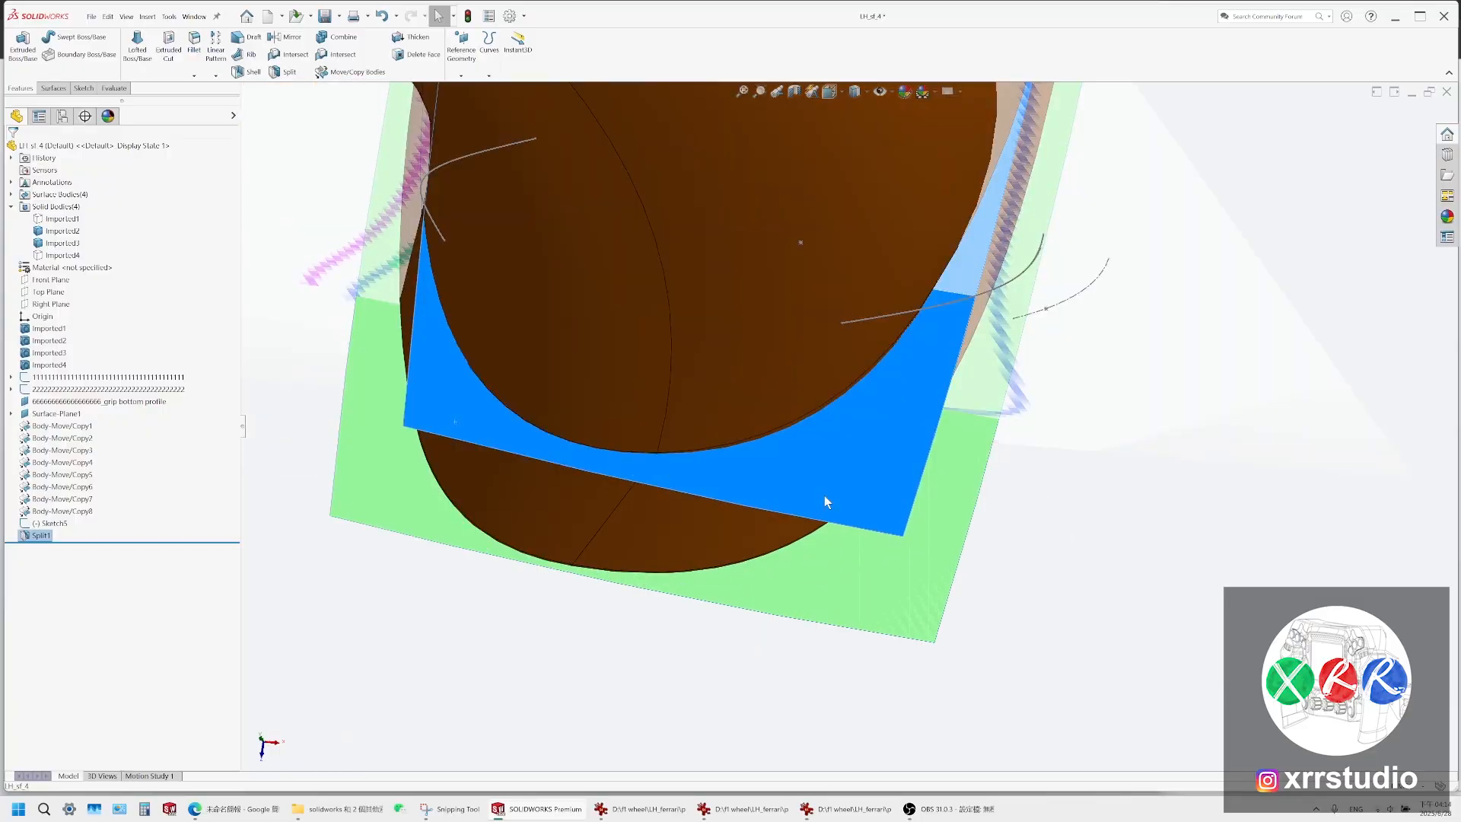
right_click(823, 458)
click(848, 472)
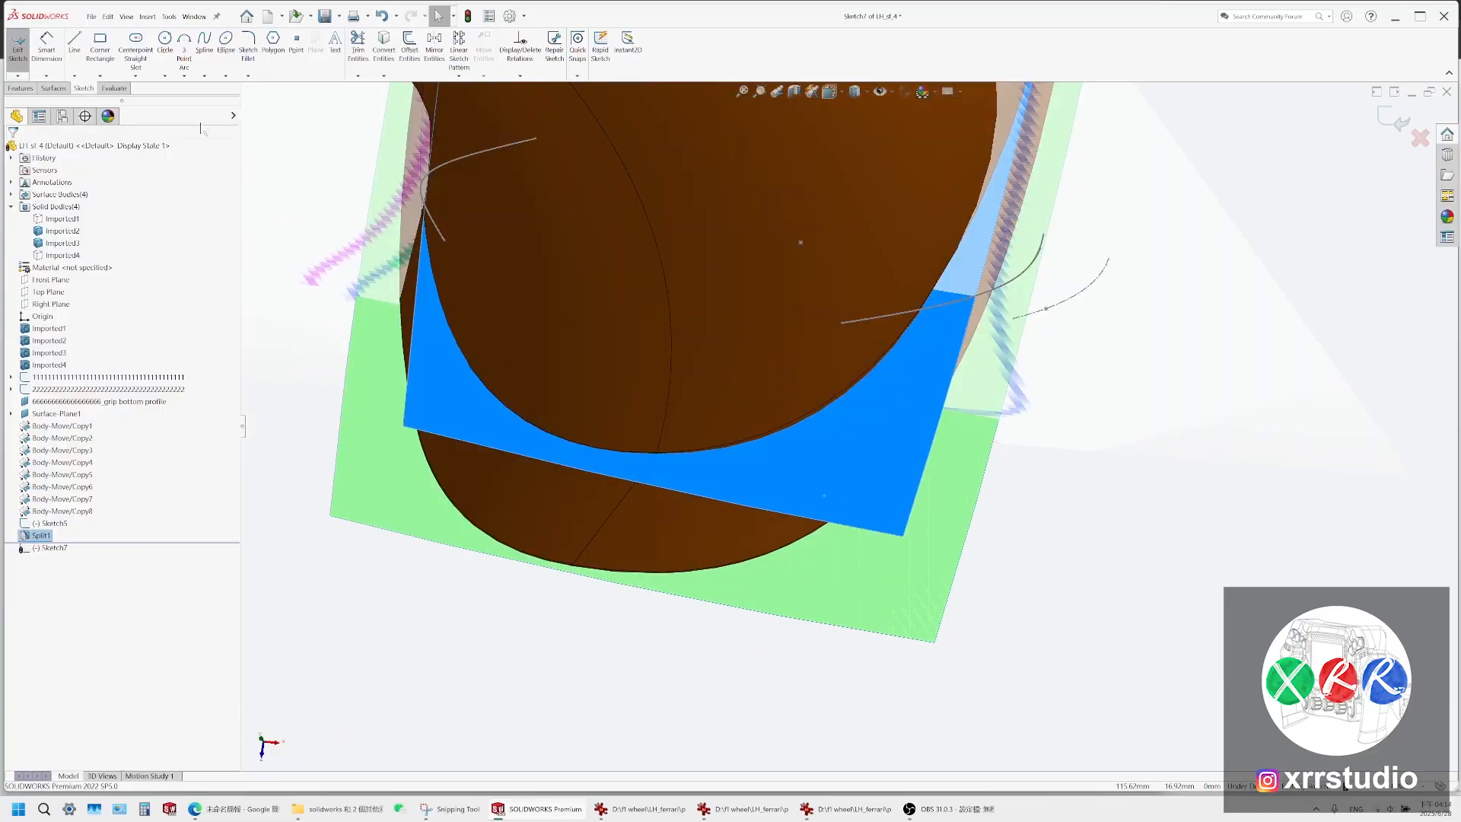
click(82, 46)
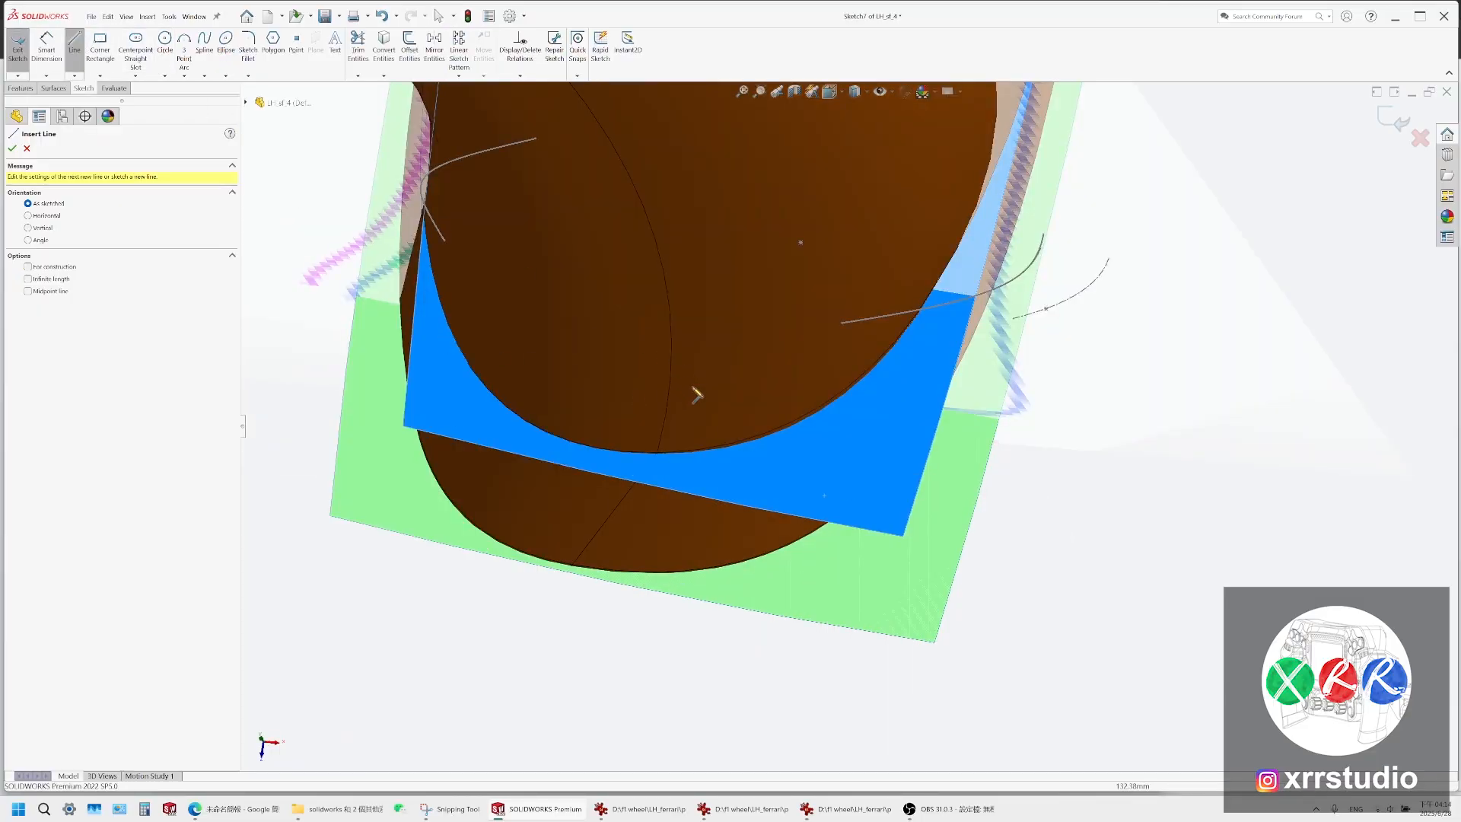
middle_drag(626, 335, 770, 434)
key(Escape)
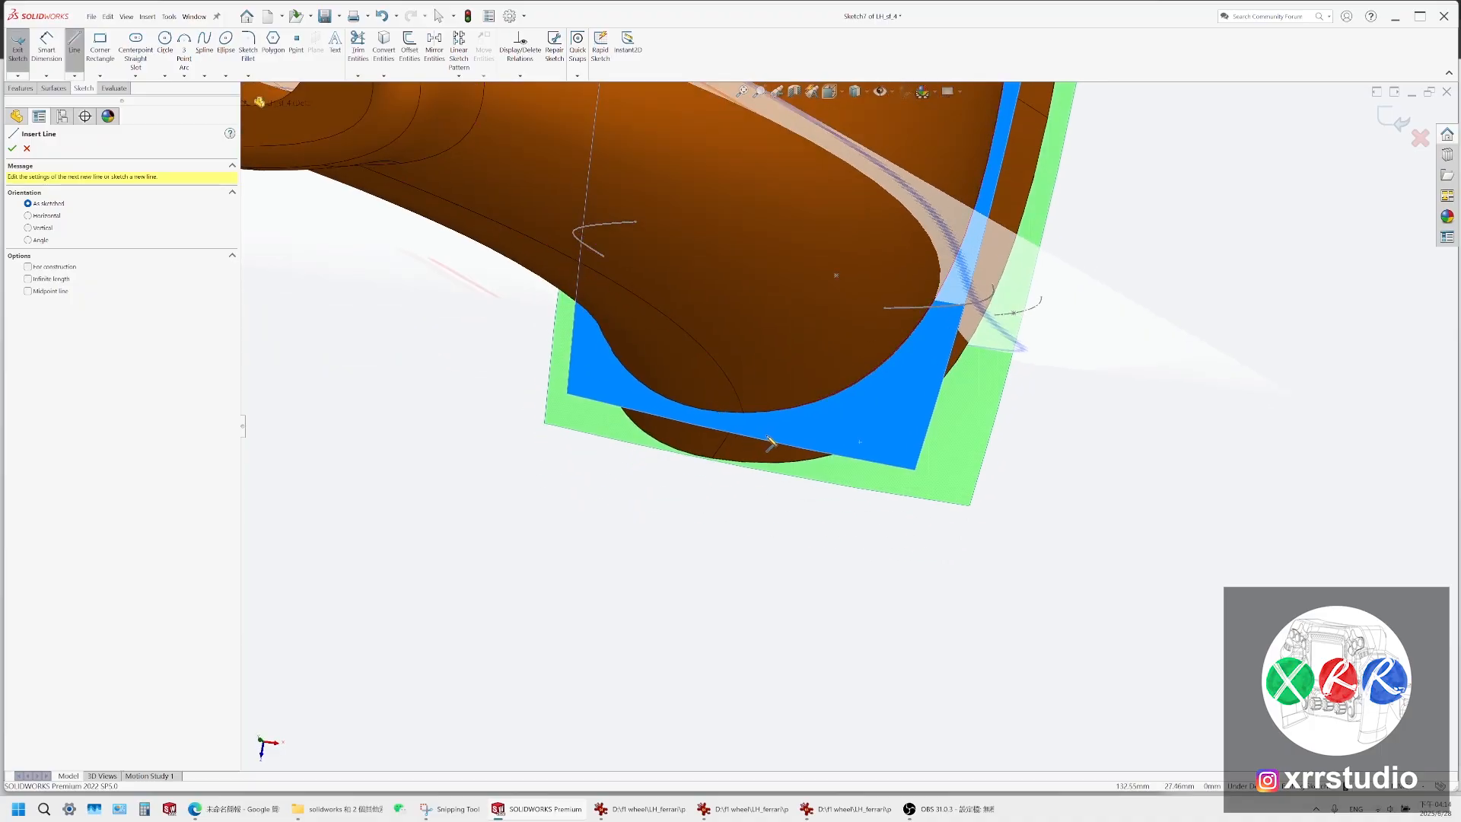
Offset the lower edge of the trimmed crease surface inward toward the grip as a sketch curve
click(757, 437)
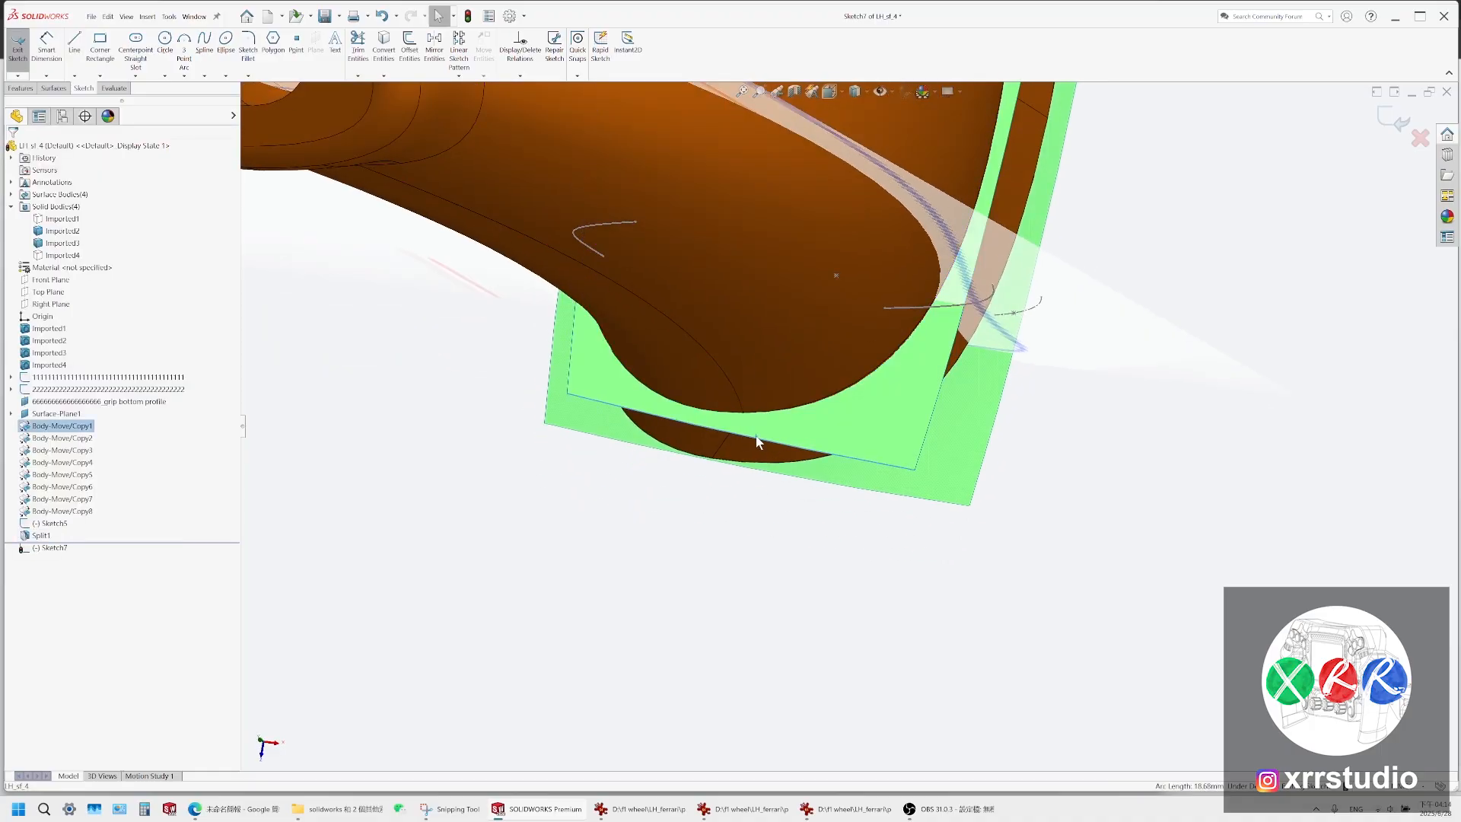
click(410, 45)
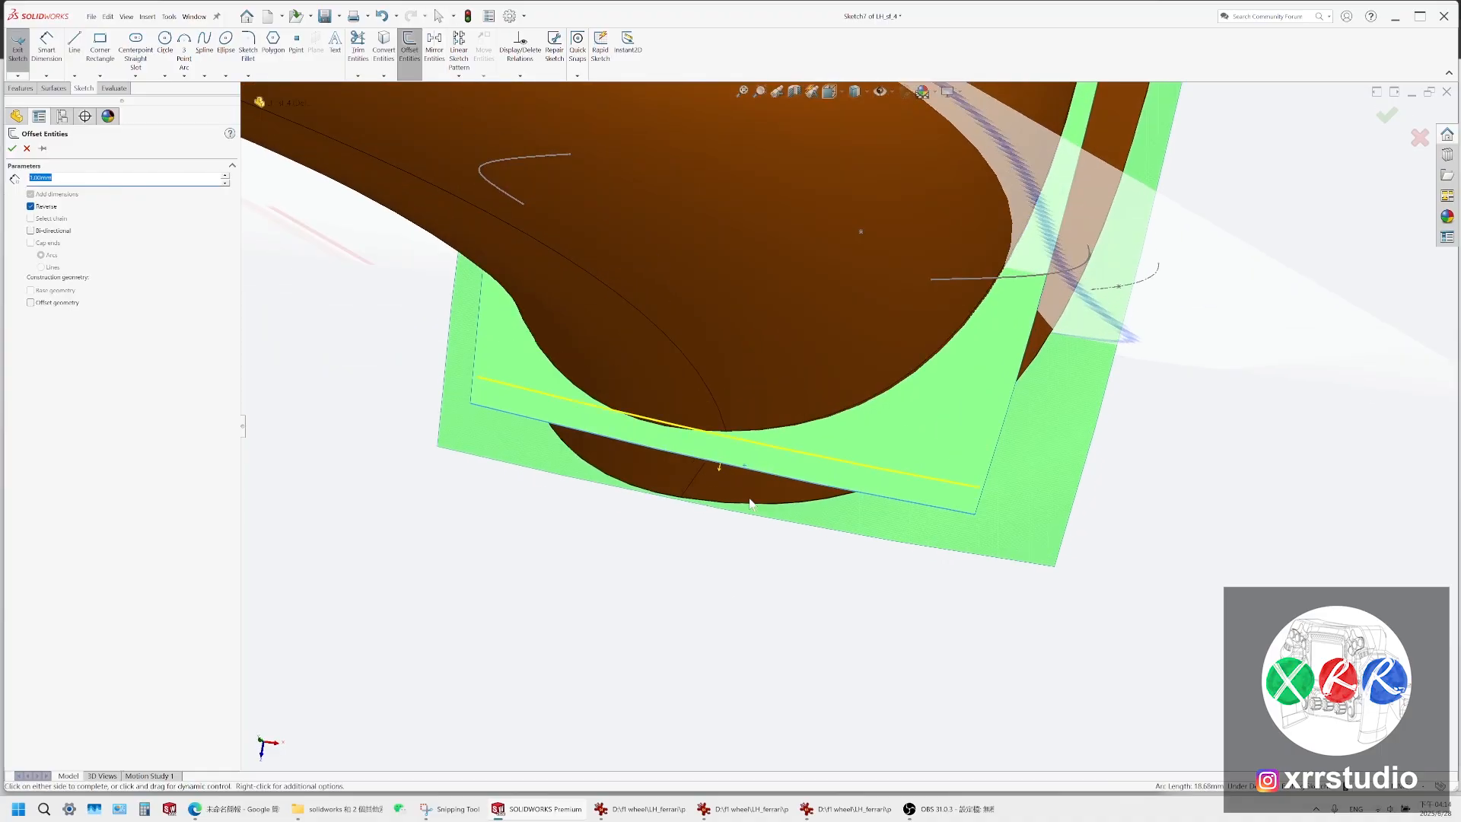
scroll(717, 405, down, 5)
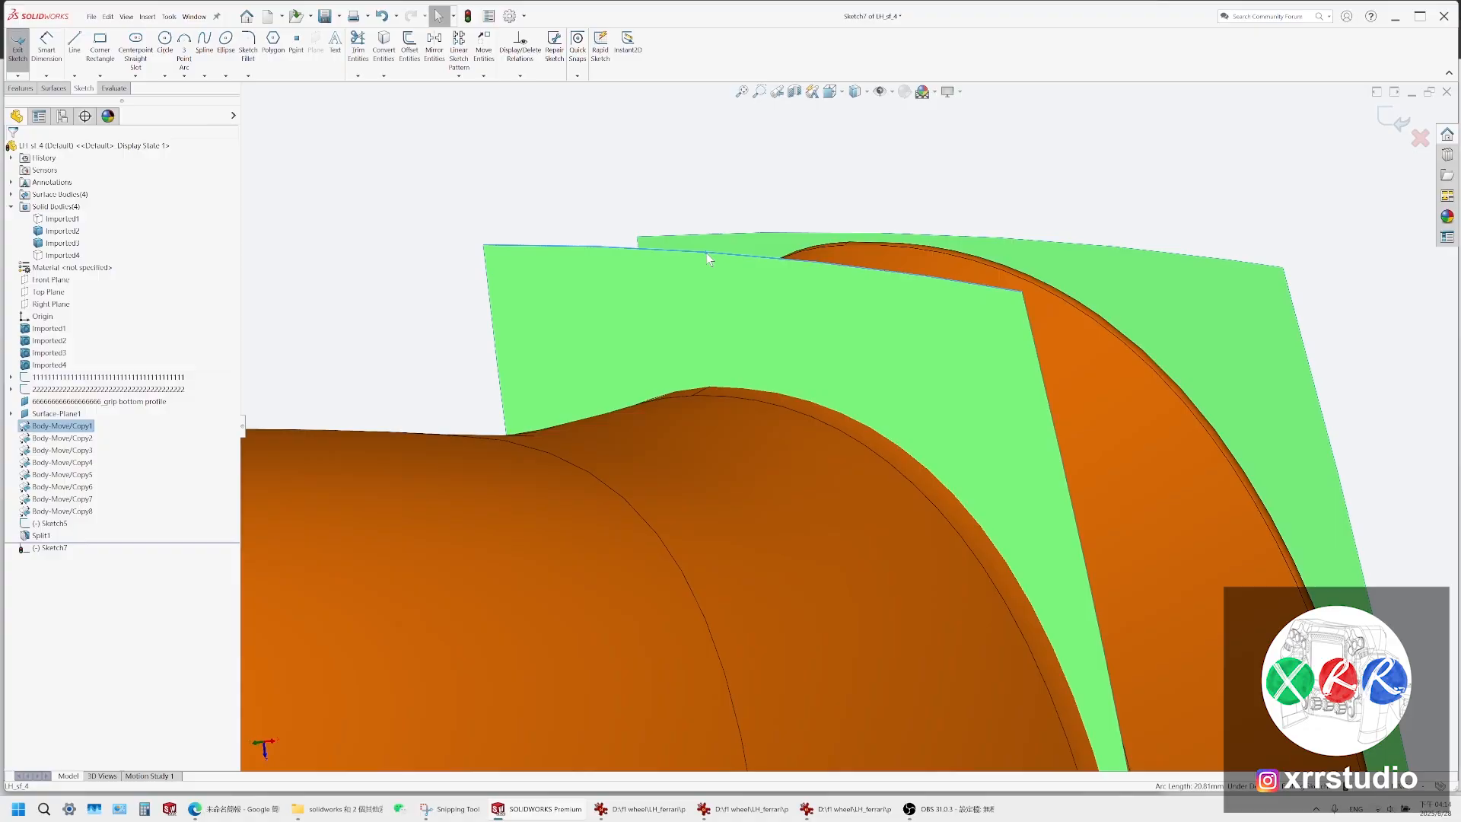
Offset the opposite outer edge of the crease surface inward in the same sketch, using the reversed direction
click(409, 46)
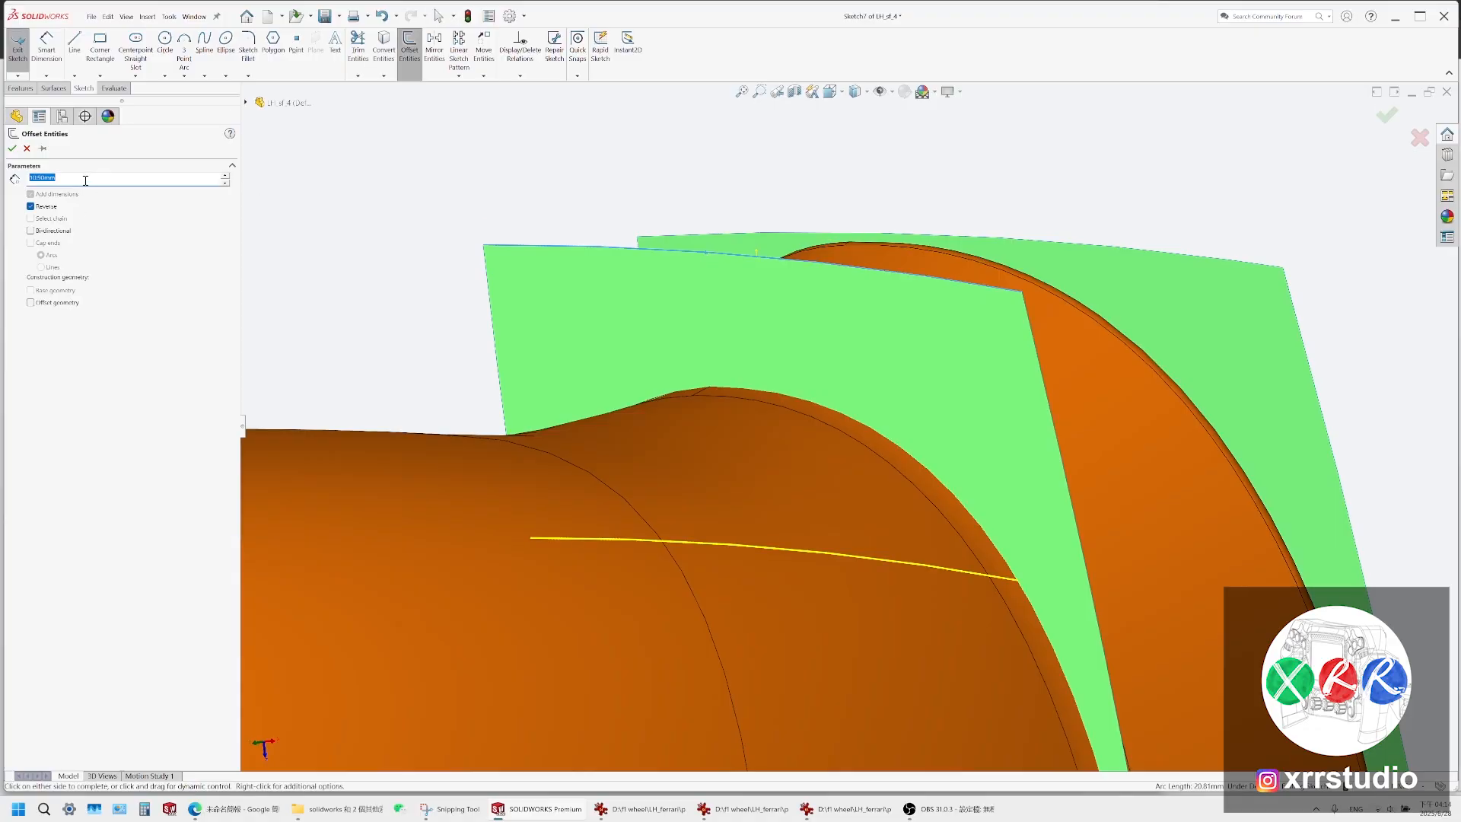
middle_drag(670, 365, 841, 434)
key(Up)
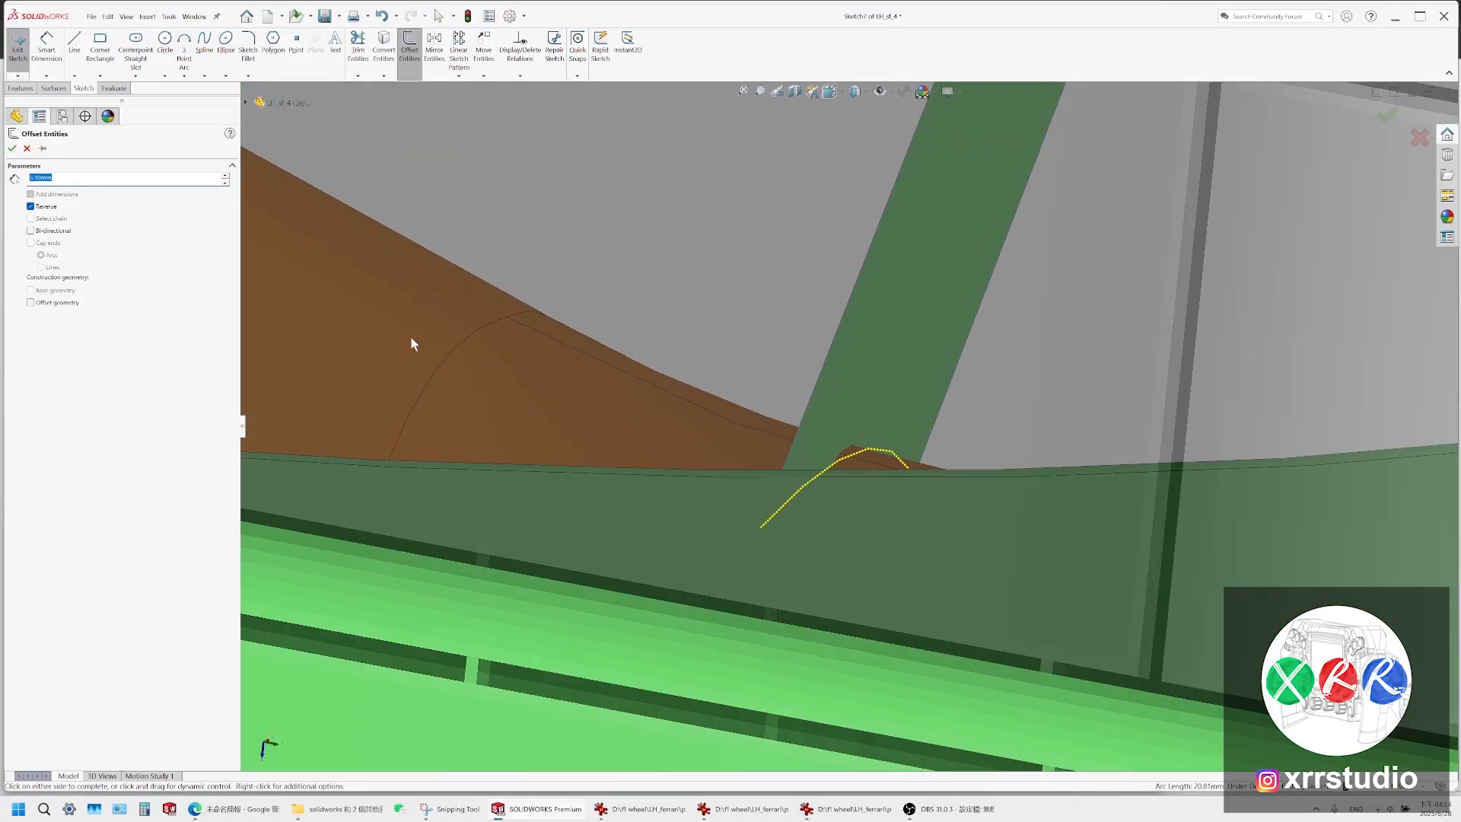
middle_drag(411, 344, 567, 344)
scroll(567, 344, down, 2)
scroll(137, 180, down, 2)
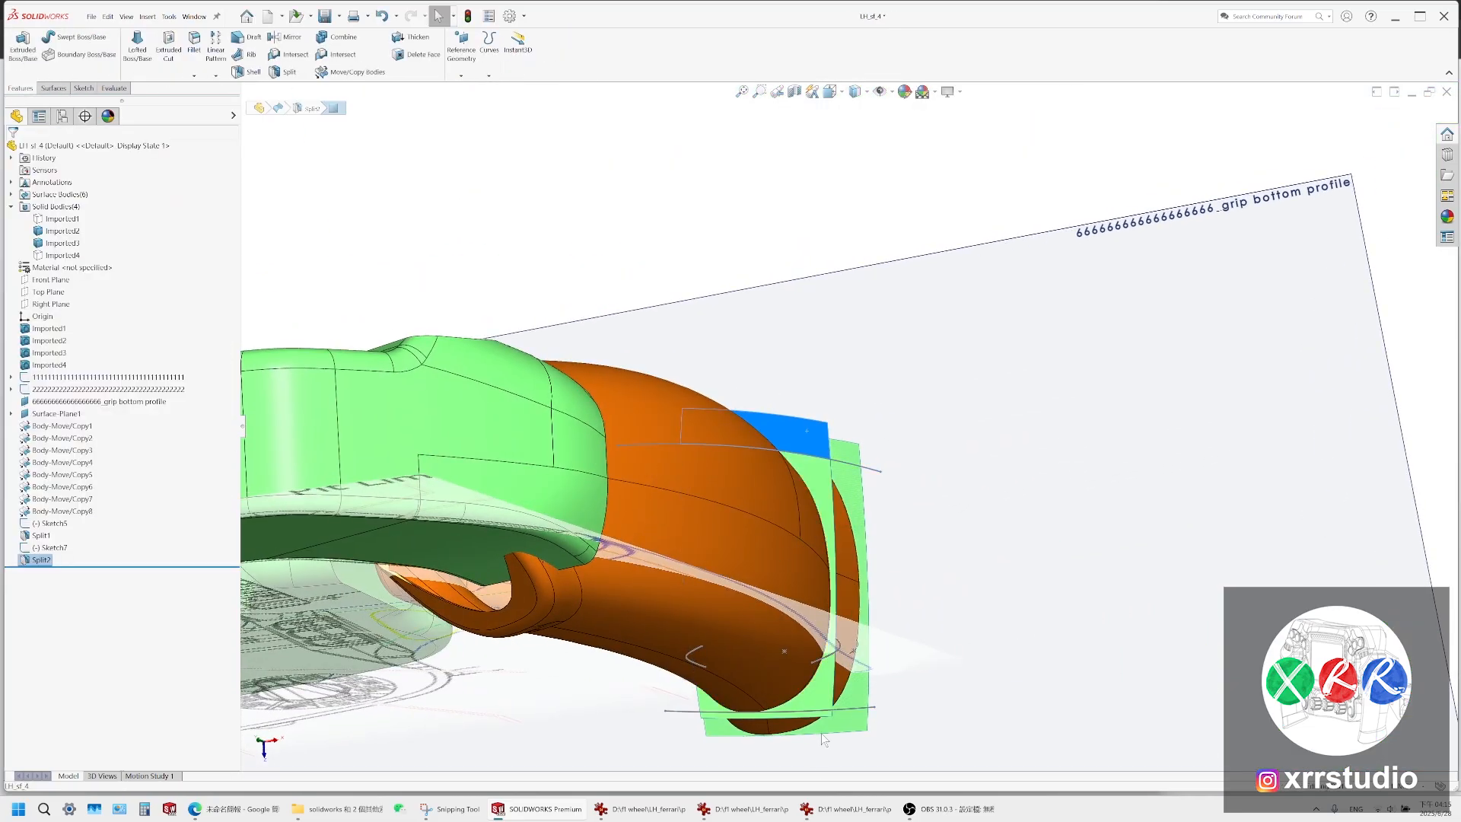
Examine from several sides how the split crease surface and the sketch curves sit around the grip's lower end
mouse_move(820, 733)
middle_down()
mouse_move(907, 577)
mouse_move(804, 429)
mouse_move(639, 445)
middle_up()
scroll(940, 445, down, 4)
mouse_move(1013, 388)
middle_down()
mouse_move(1084, 532)
mouse_move(1108, 489)
mouse_move(1053, 476)
mouse_move(1139, 286)
mouse_move(1039, 377)
middle_up()
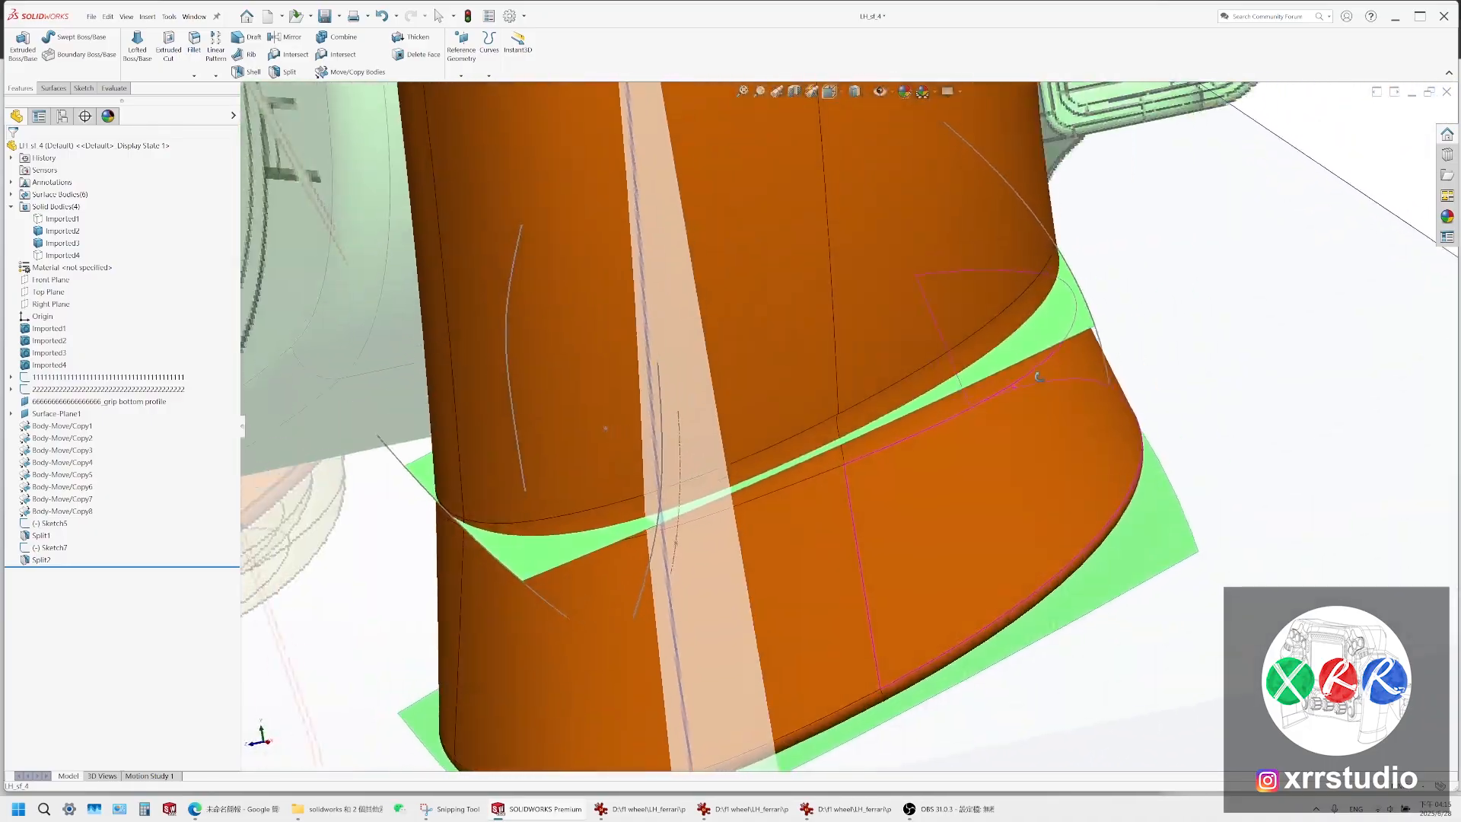
scroll(828, 462, up, 5)
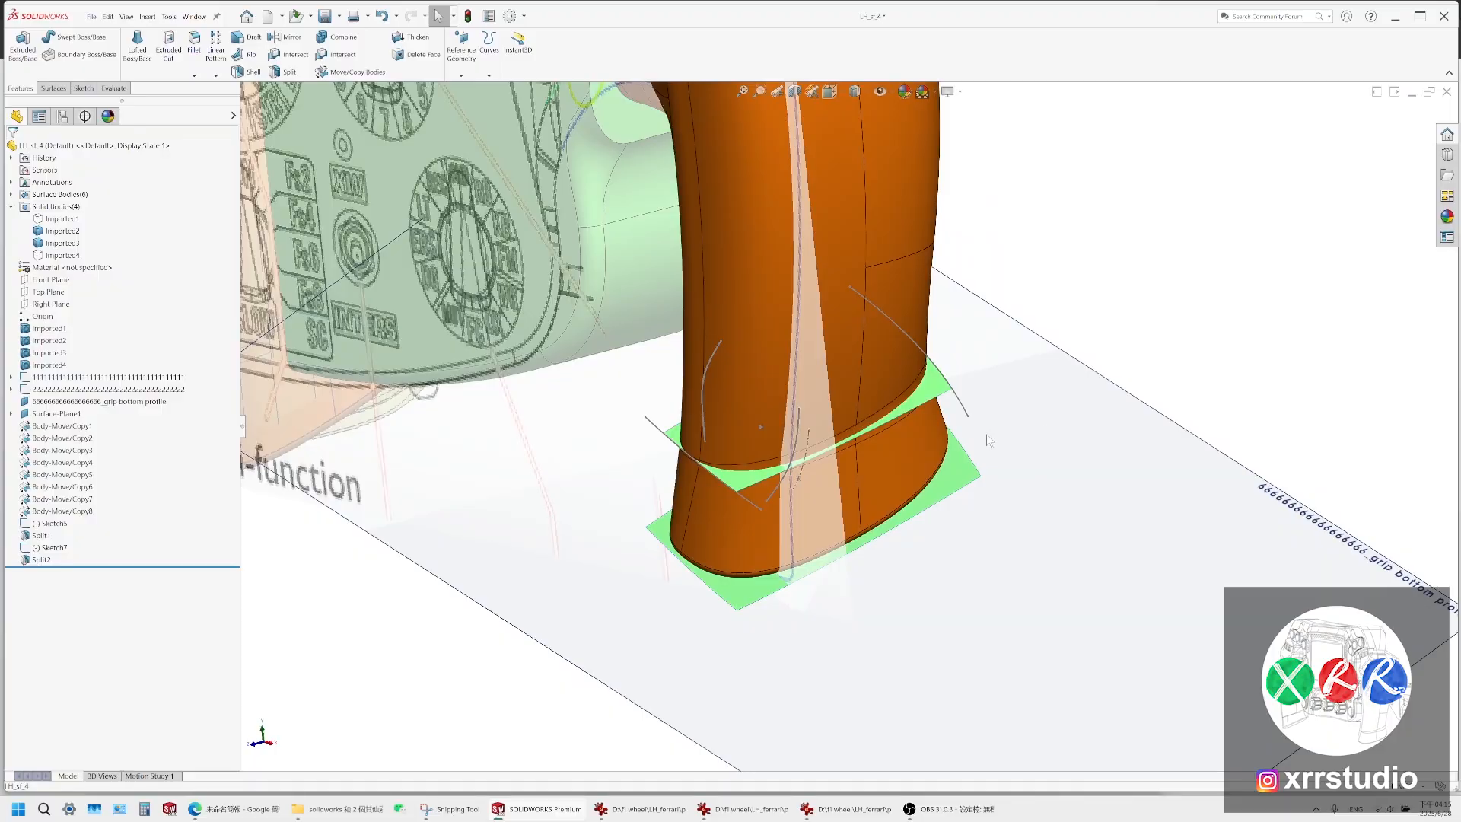
mouse_move(896, 476)
middle_down()
mouse_move(951, 456)
mouse_move(1018, 349)
mouse_move(1034, 503)
mouse_move(995, 489)
middle_up()
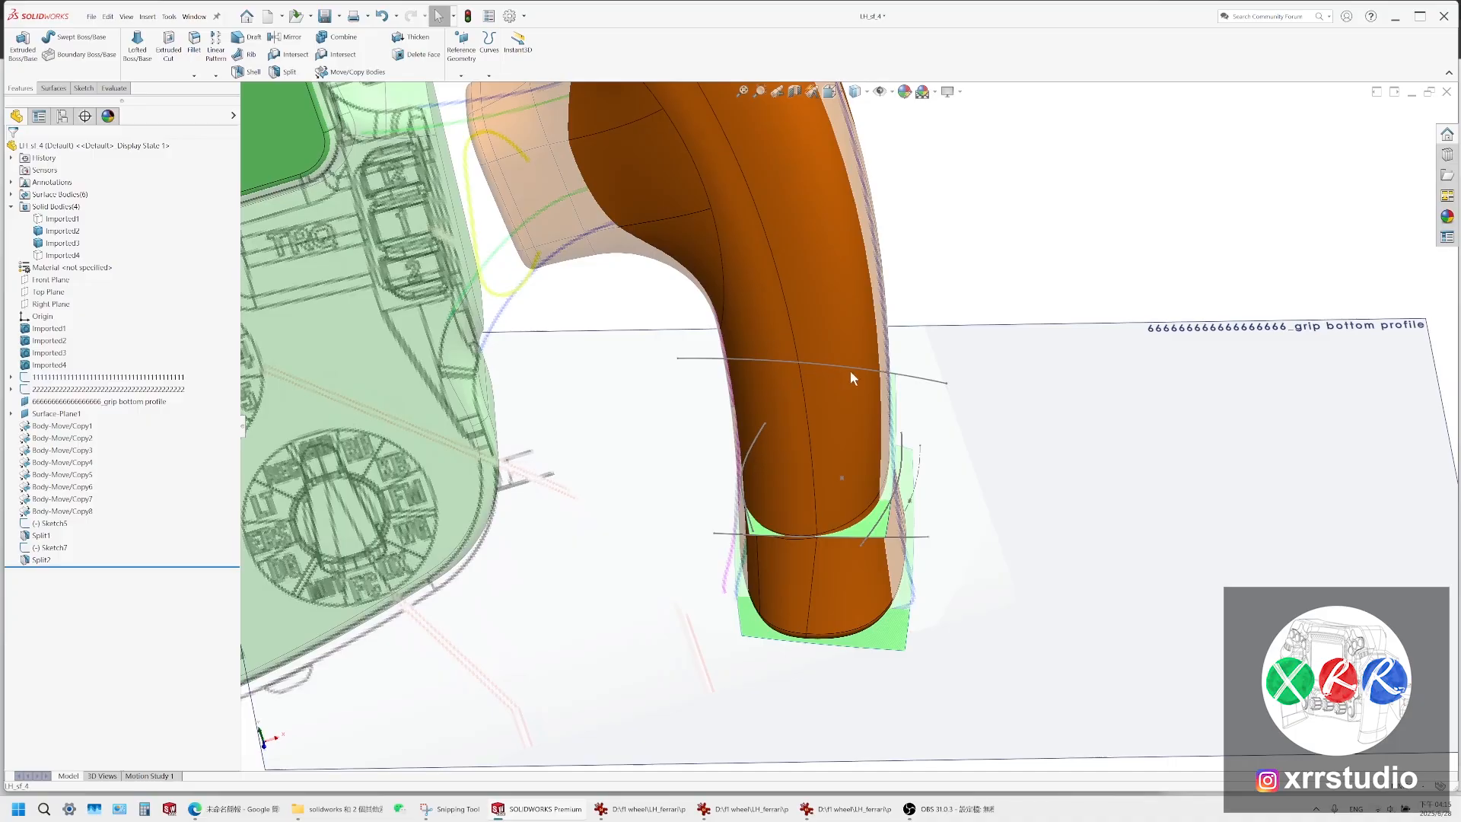
Switch to OBS to check the recording, then return to SOLIDWORKS and view the grip's lower end from the side
click(936, 809)
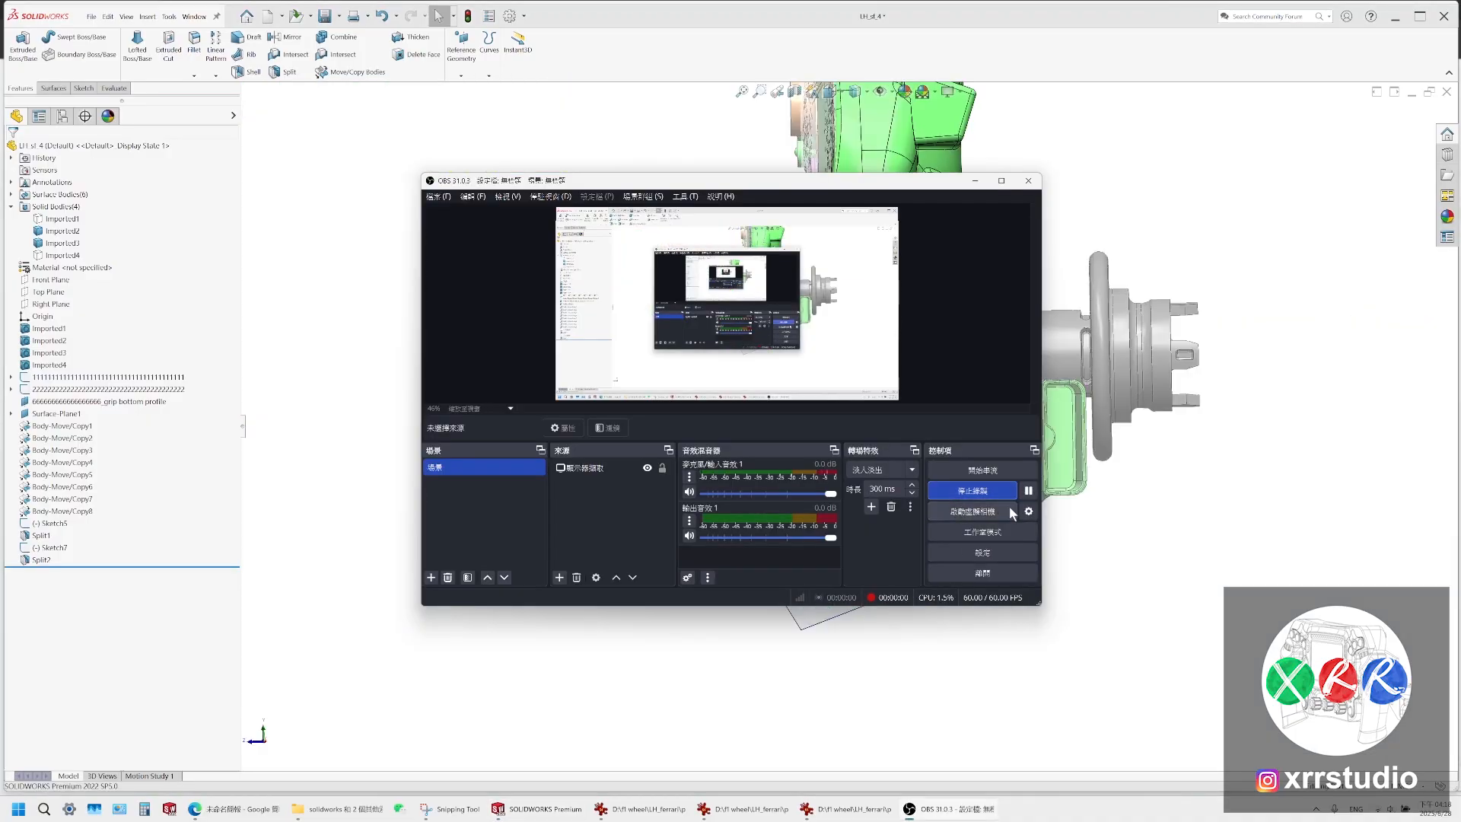
click(1132, 551)
middle_drag(938, 472, 949, 538)
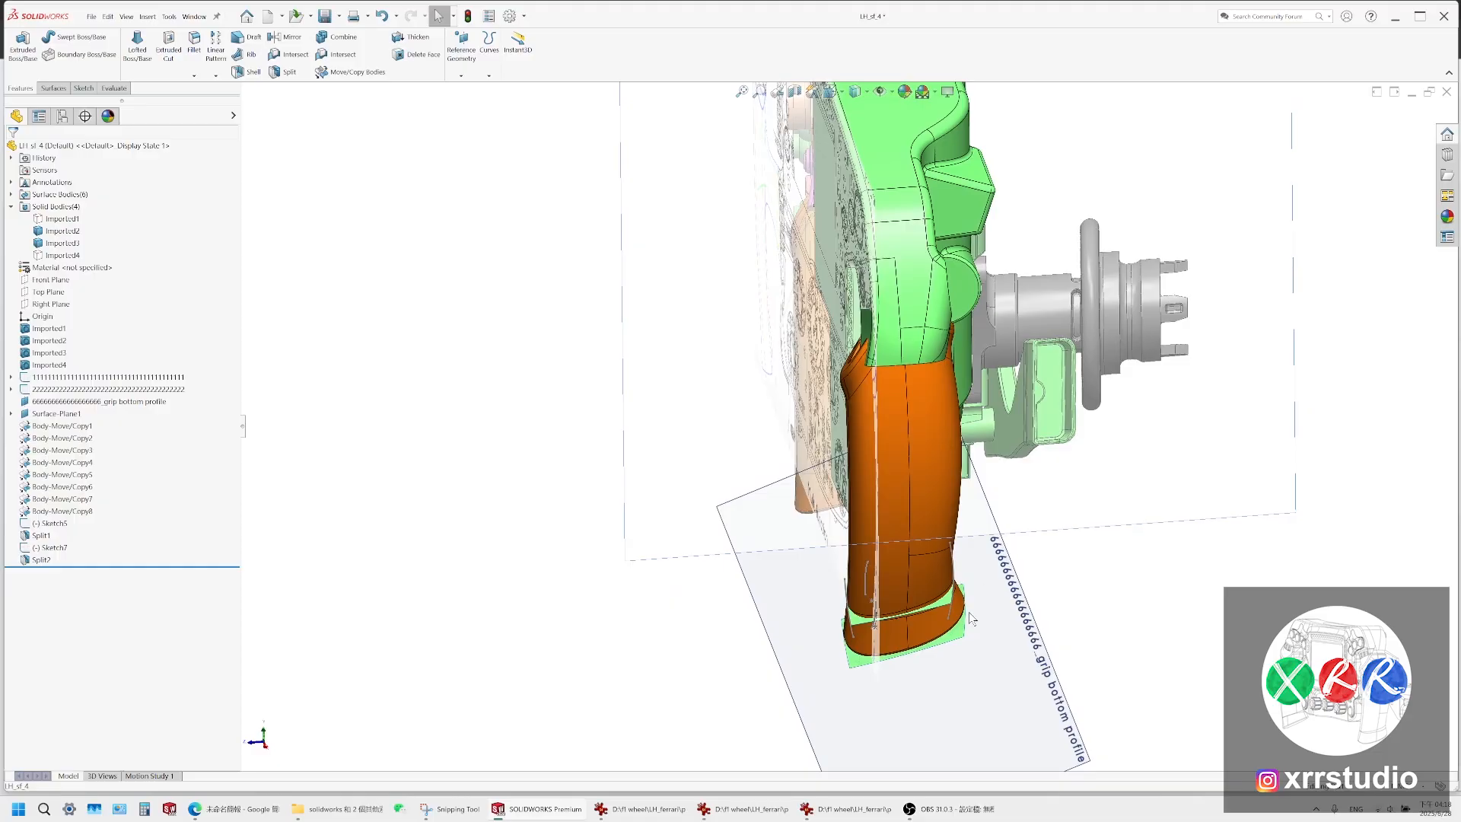
Examine the orange grip body, its split bottom end, the planar surface below it and the joint with the green housing
scroll(971, 618, down, 3)
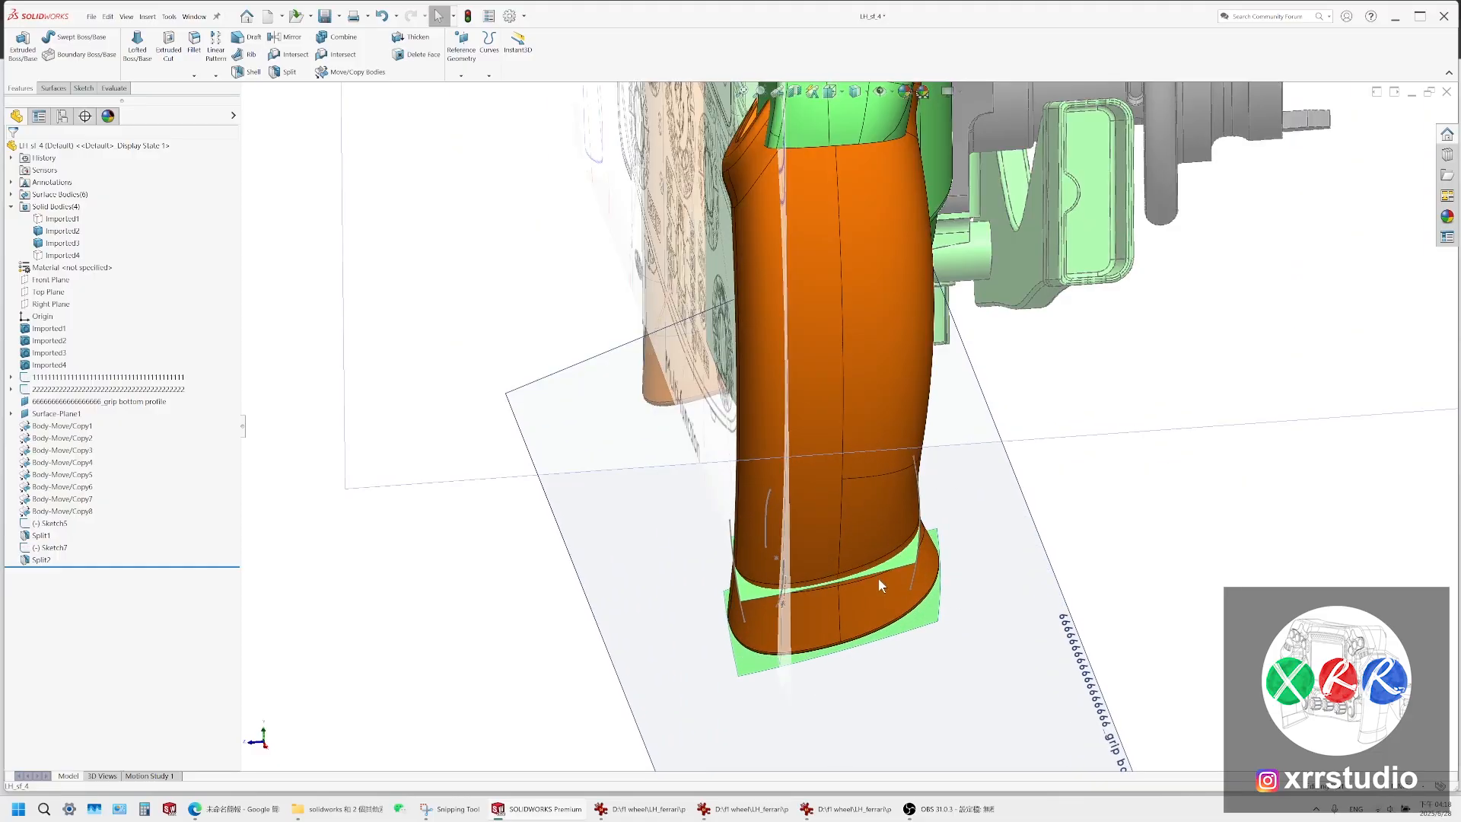
middle_drag(887, 557, 894, 570)
scroll(892, 572, down, 4)
click(902, 556)
scroll(906, 567, up, 2)
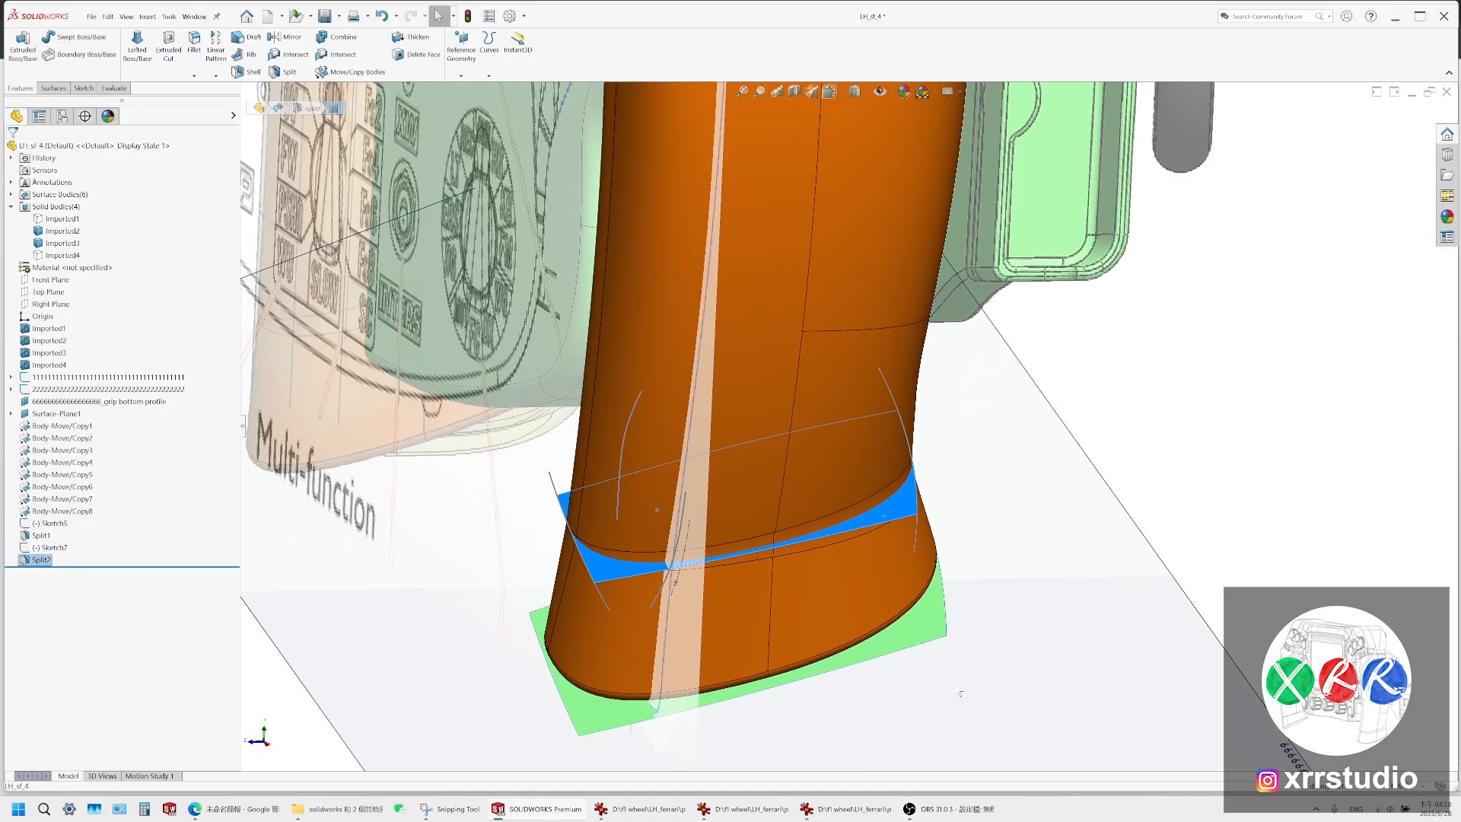
click(911, 613)
scroll(1083, 553, up, 5)
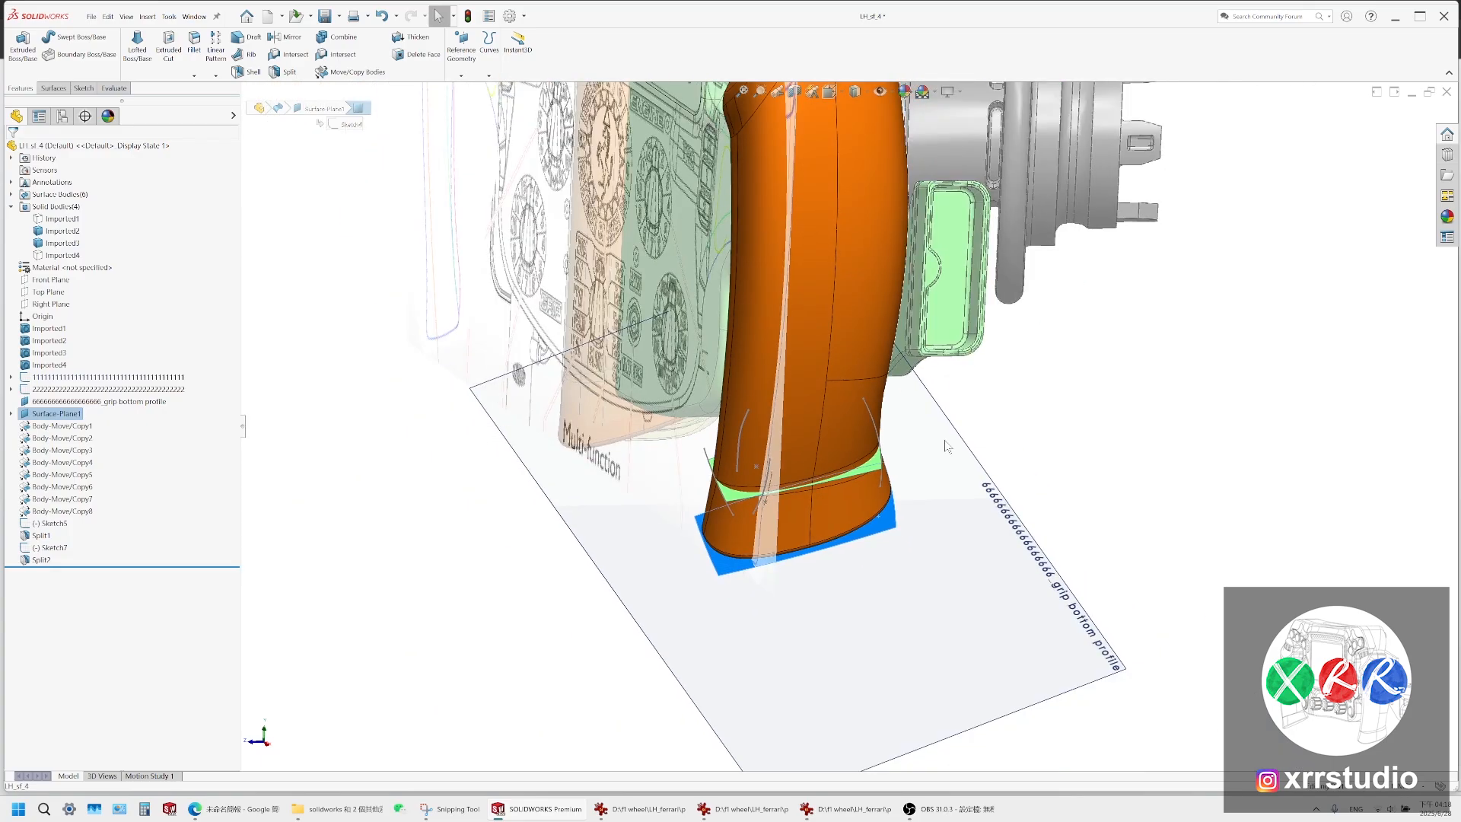
scroll(843, 216, down, 10)
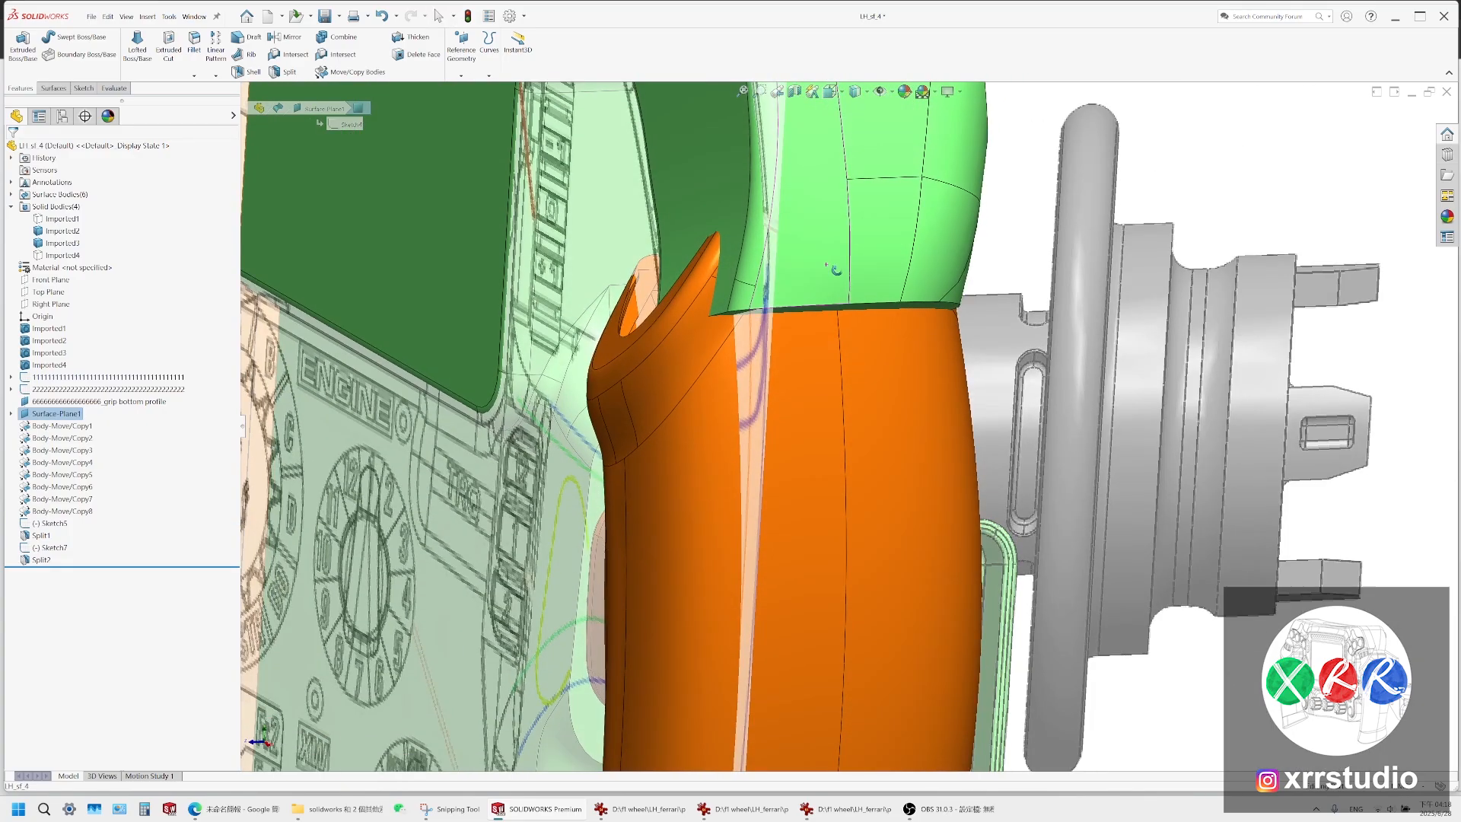
middle_drag(838, 303, 919, 389)
click(810, 329)
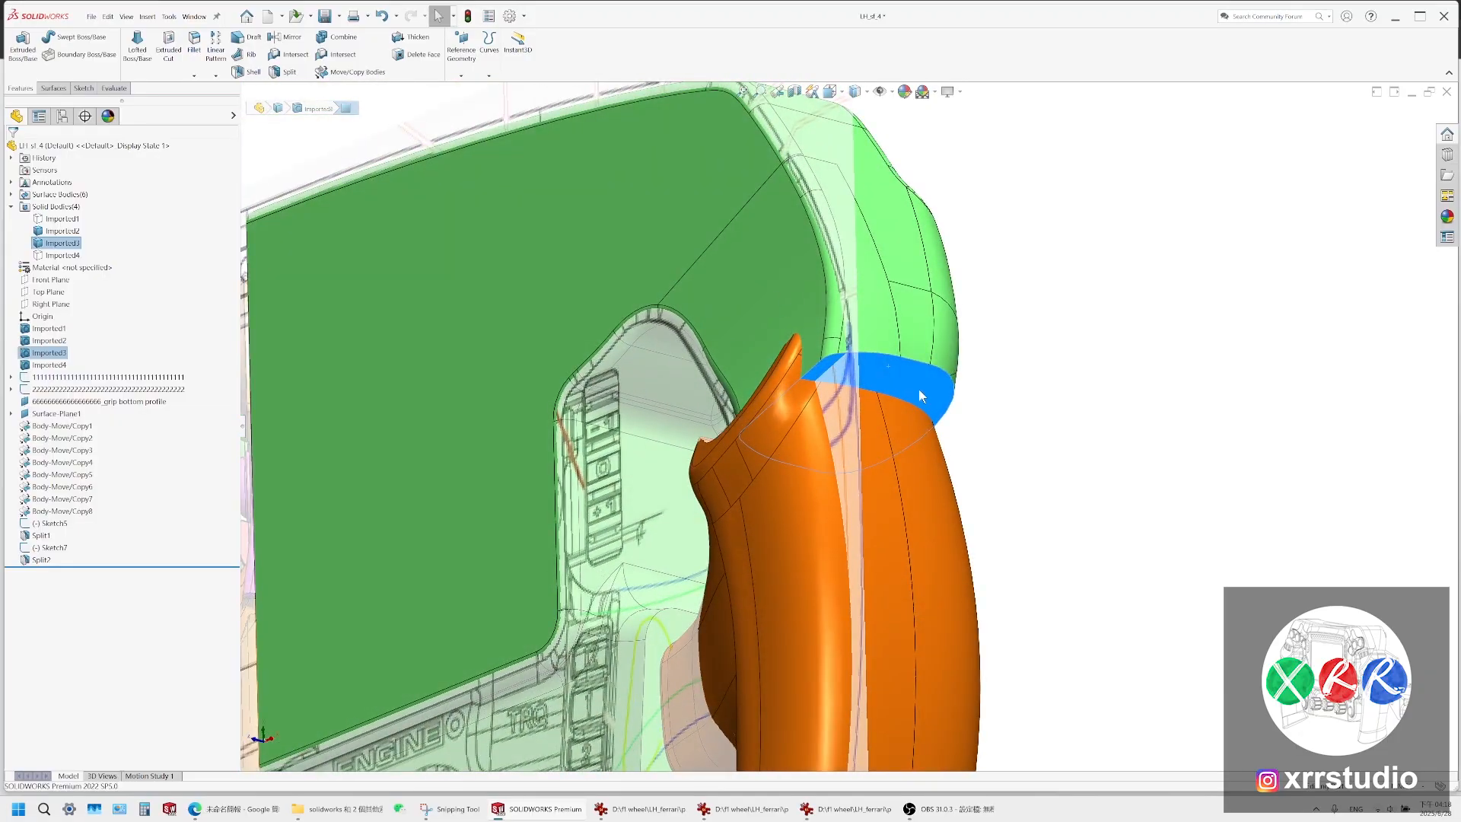
scroll(921, 457, up, 8)
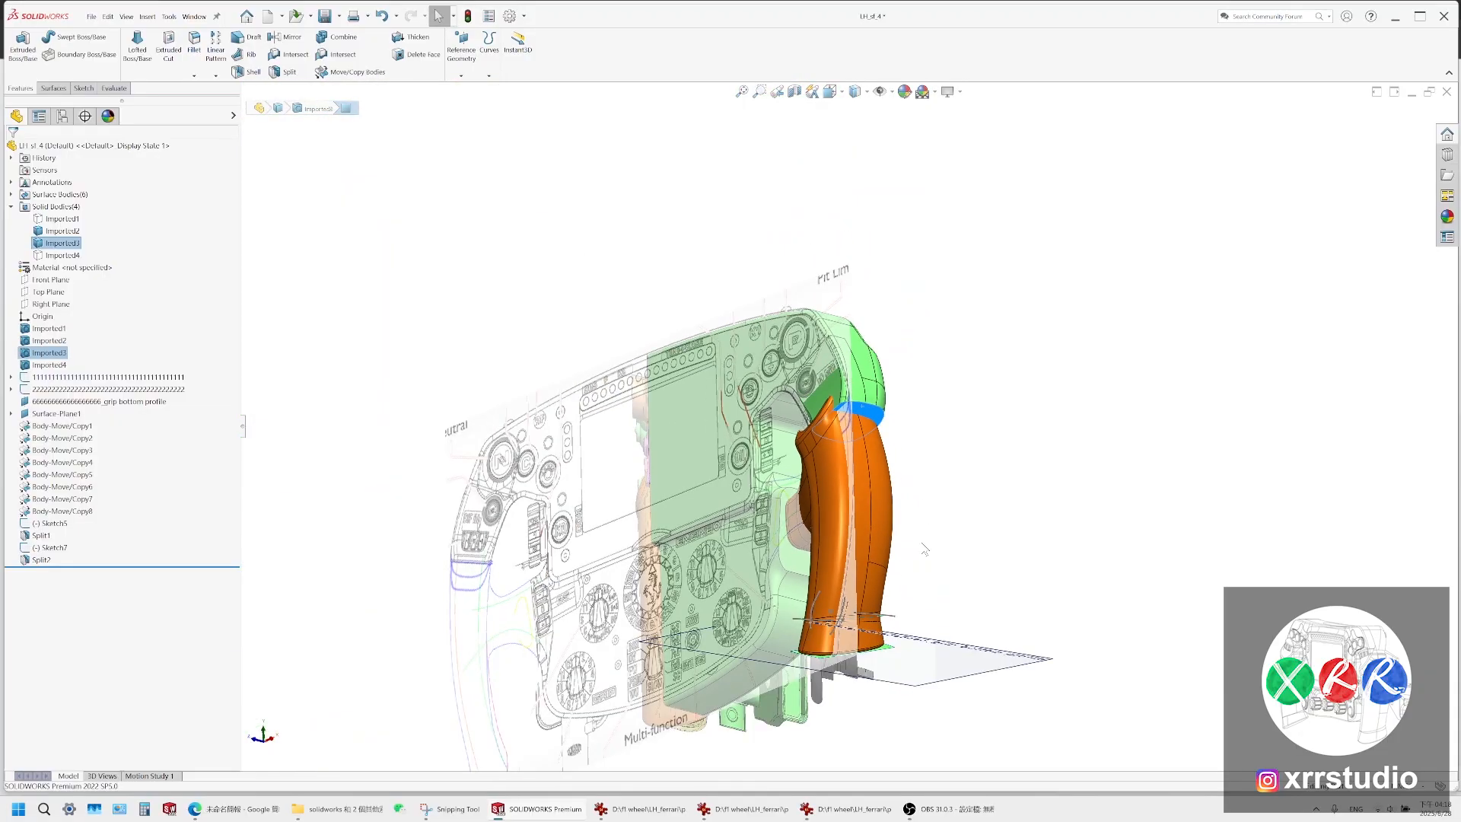
mouse_move(924, 587)
middle_down()
mouse_move(978, 547)
mouse_move(906, 590)
middle_up()
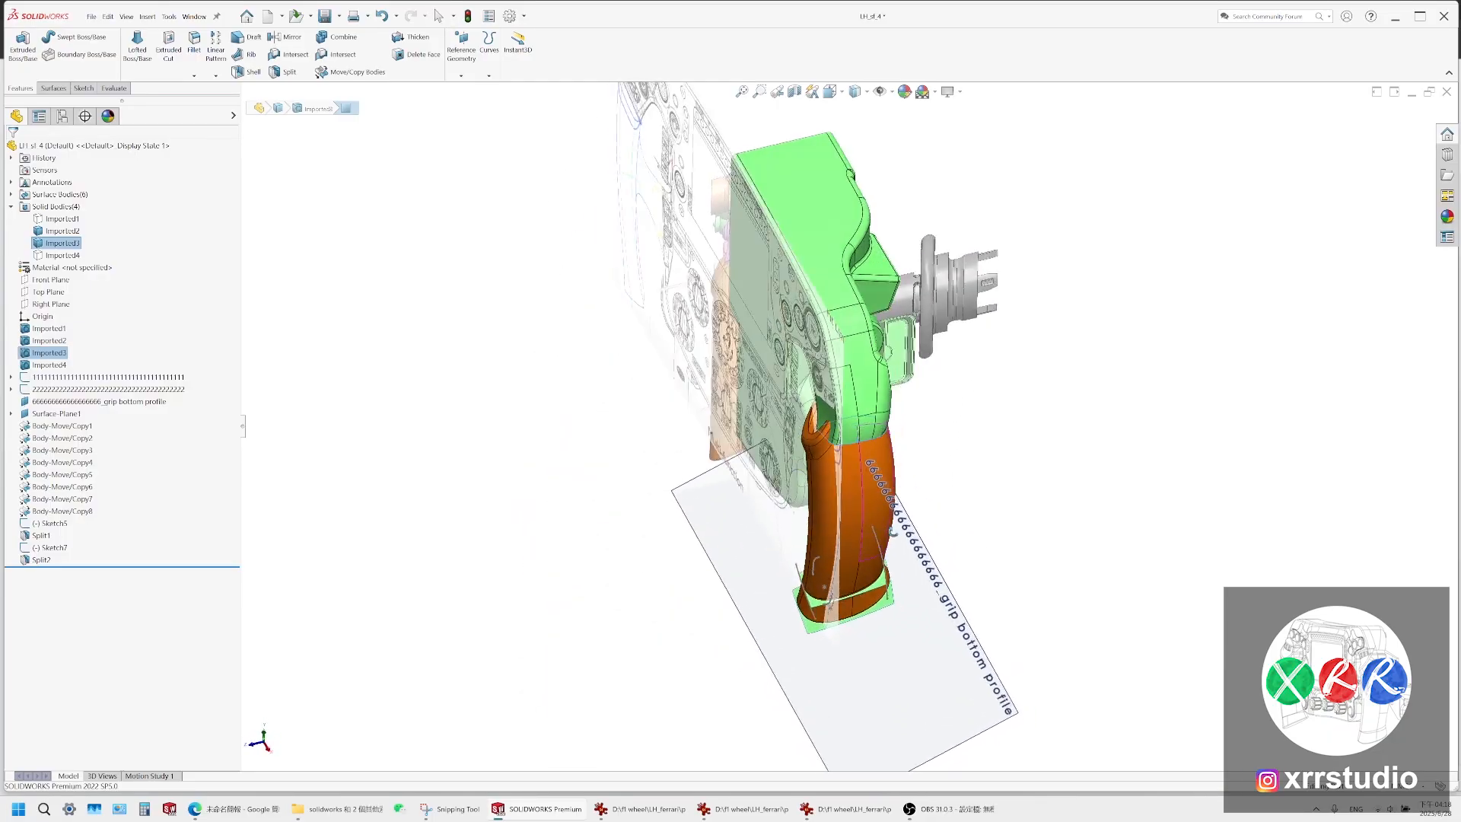
scroll(894, 548, down, 4)
Switch to IrfanView and compare the underside grip photo with the SF-25 steering wheel front photo
key(alt+Tab)
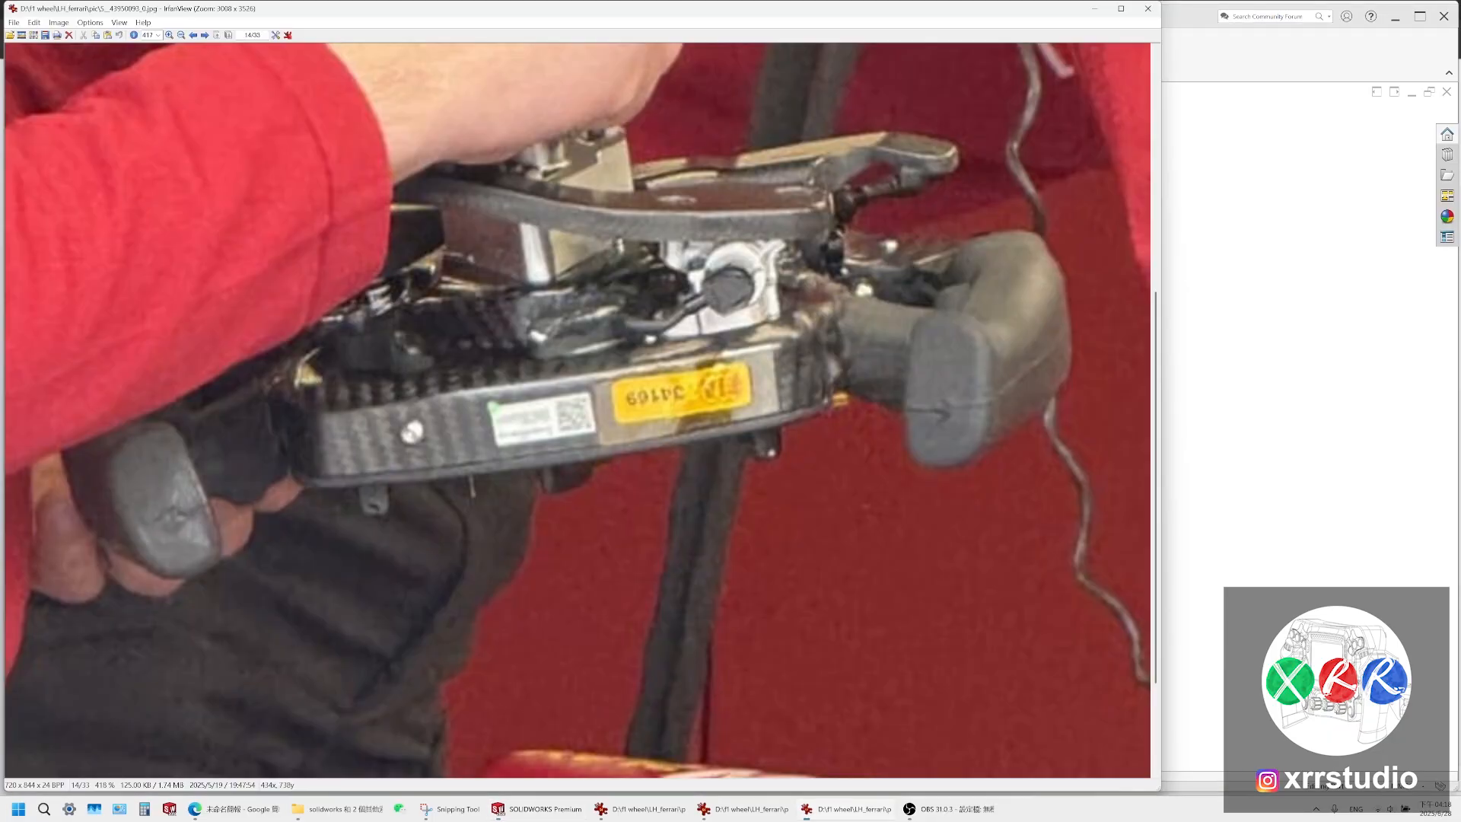
click(836, 816)
click(770, 818)
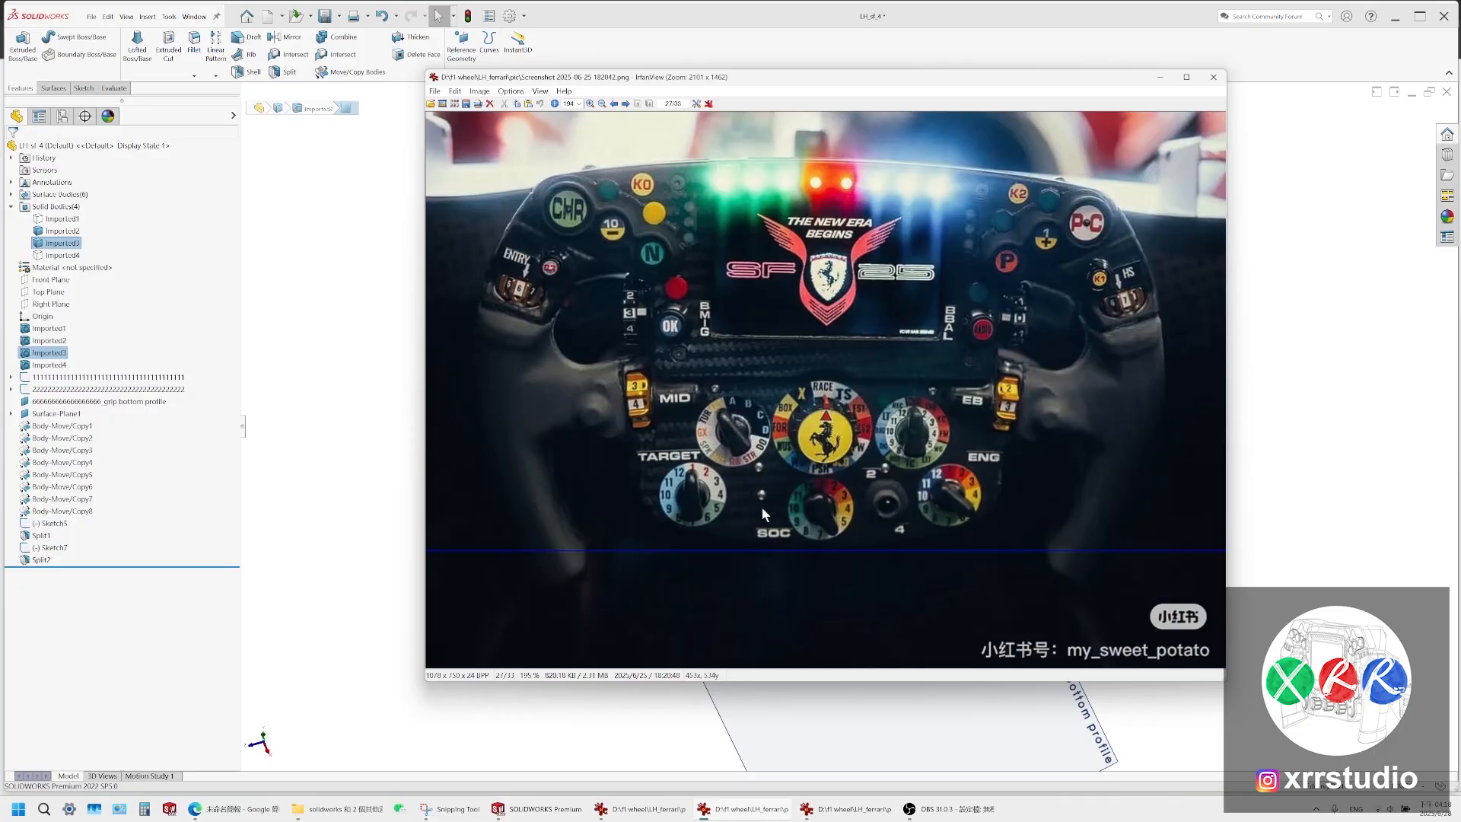
Browse the pics folder in W09_Remake and open the 2025-03-23 front photo of the steering wheel, enlarged on the grip
click(365, 813)
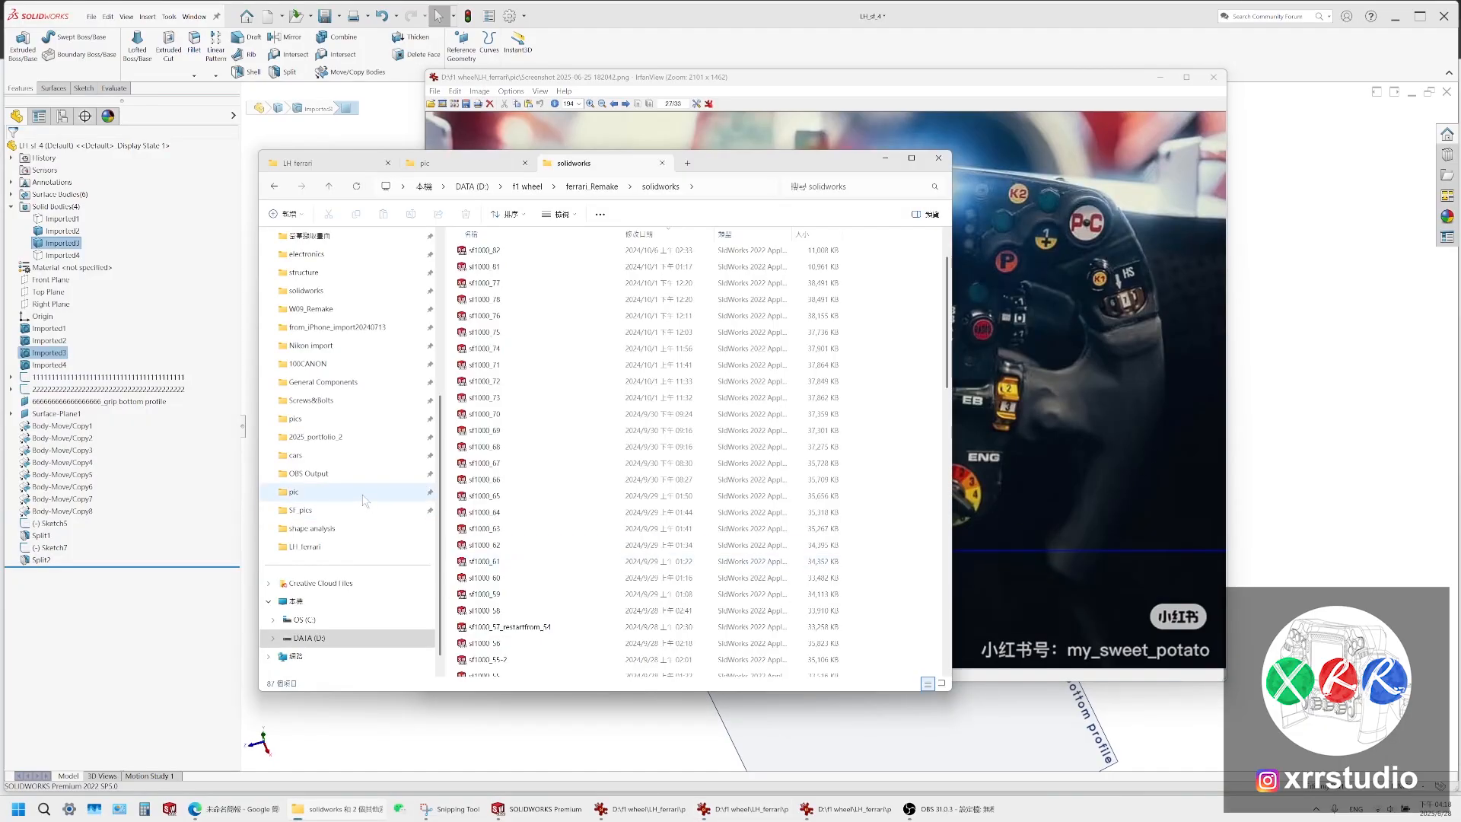
click(356, 421)
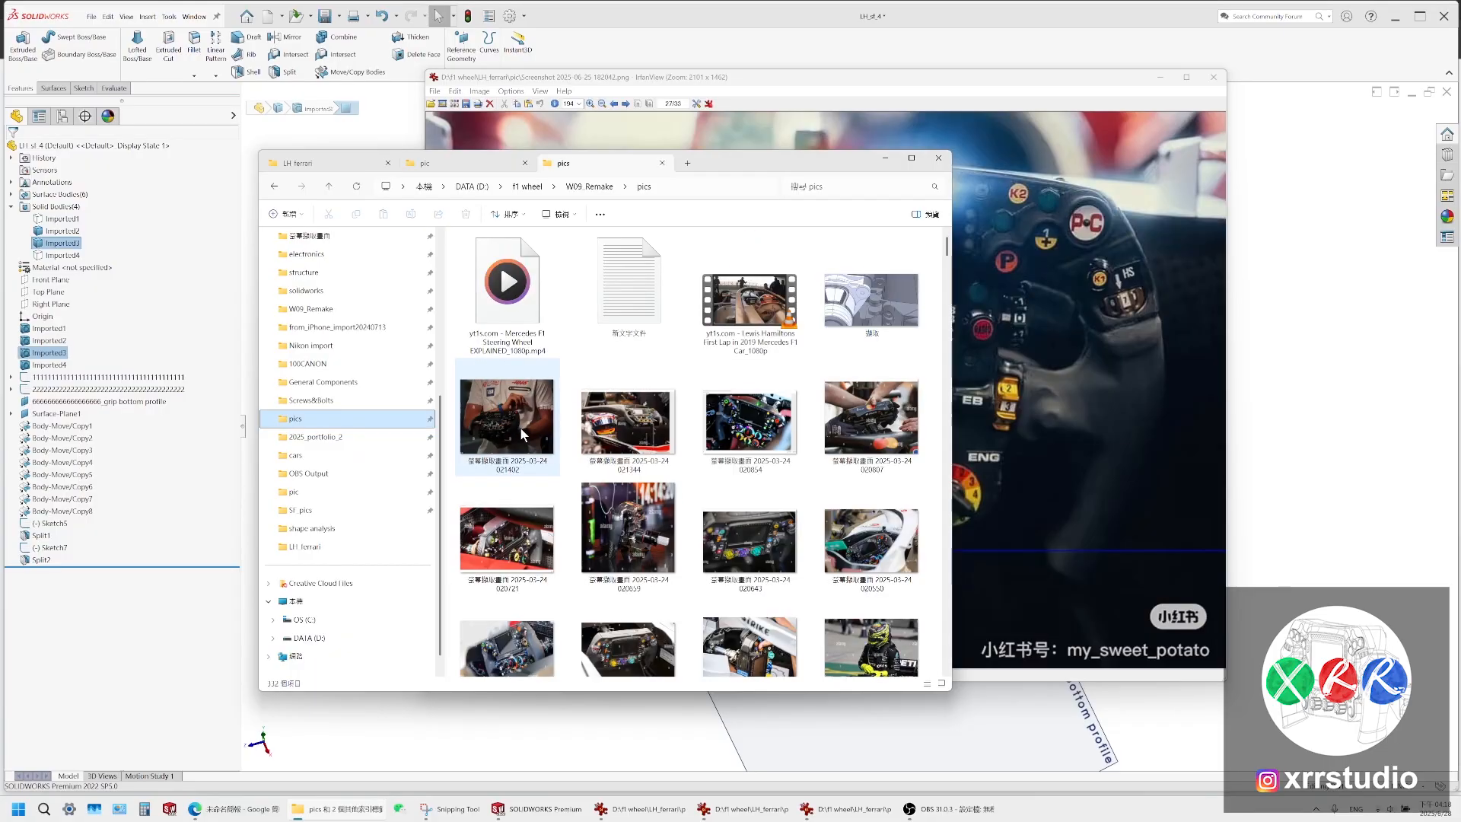
scroll(523, 435, down, 5)
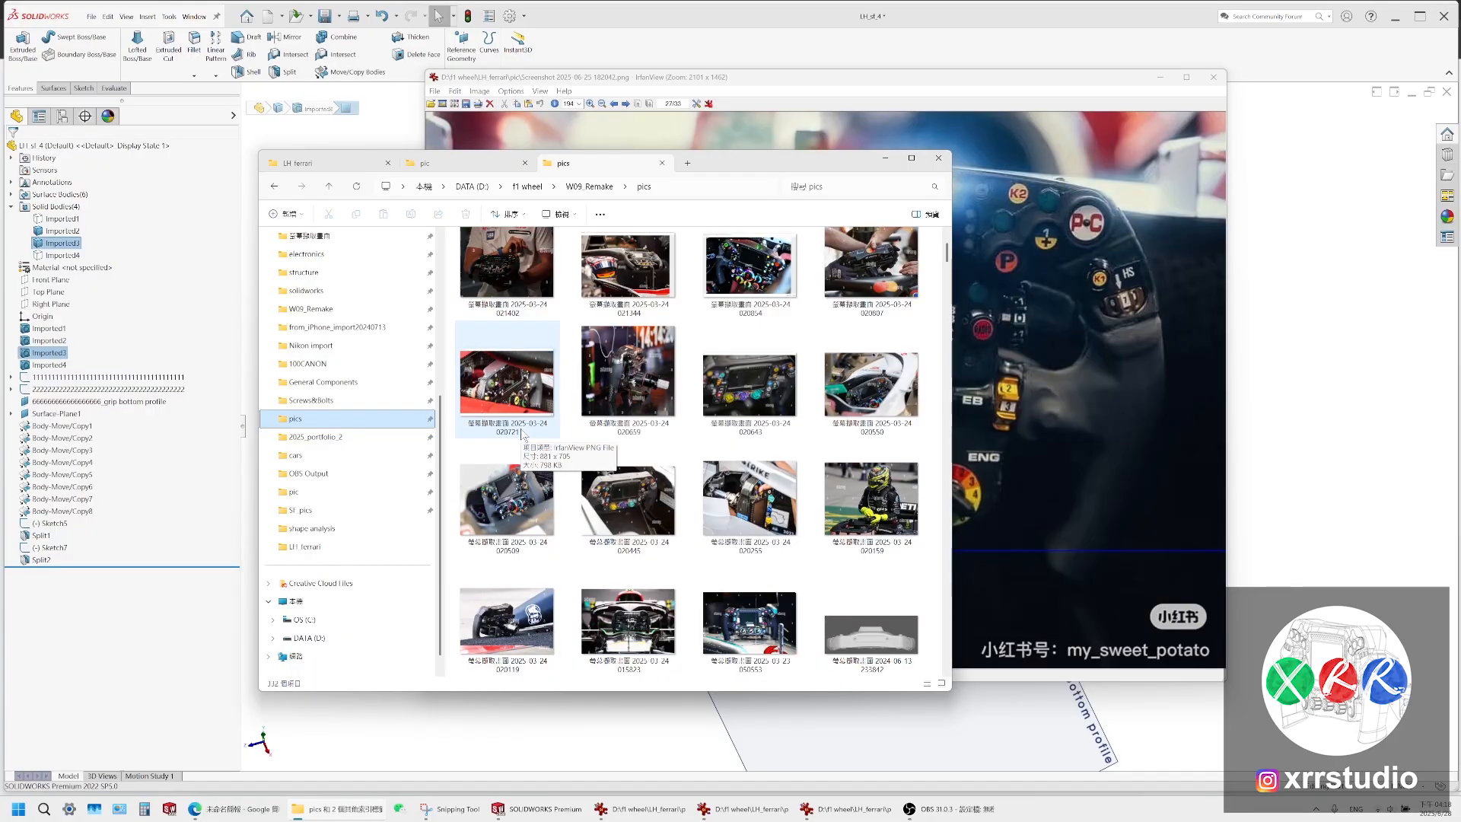
key(Right)
key(Right)
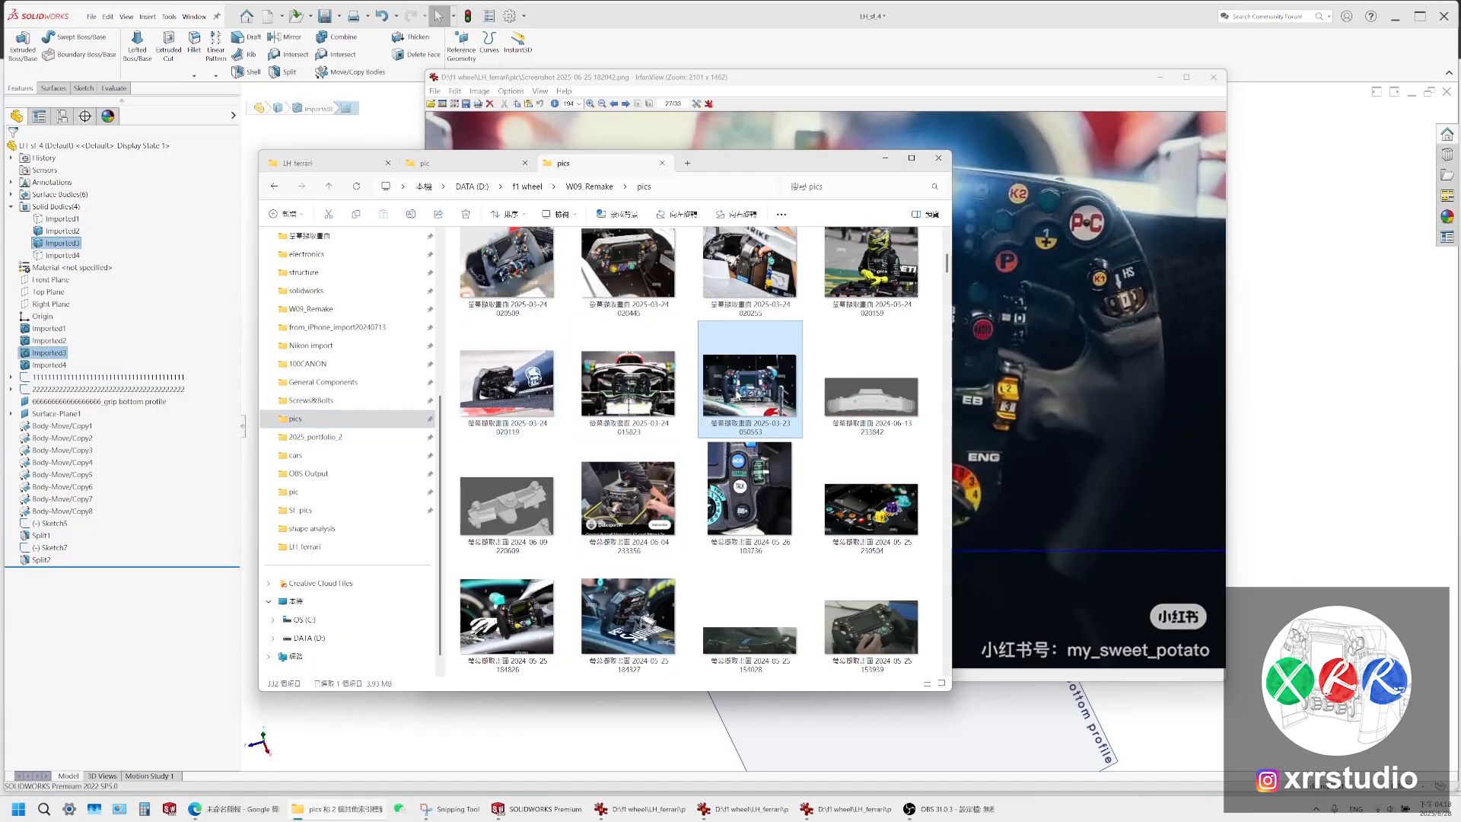
key(Return)
ctrl+scroll(225, 429, up, 5)
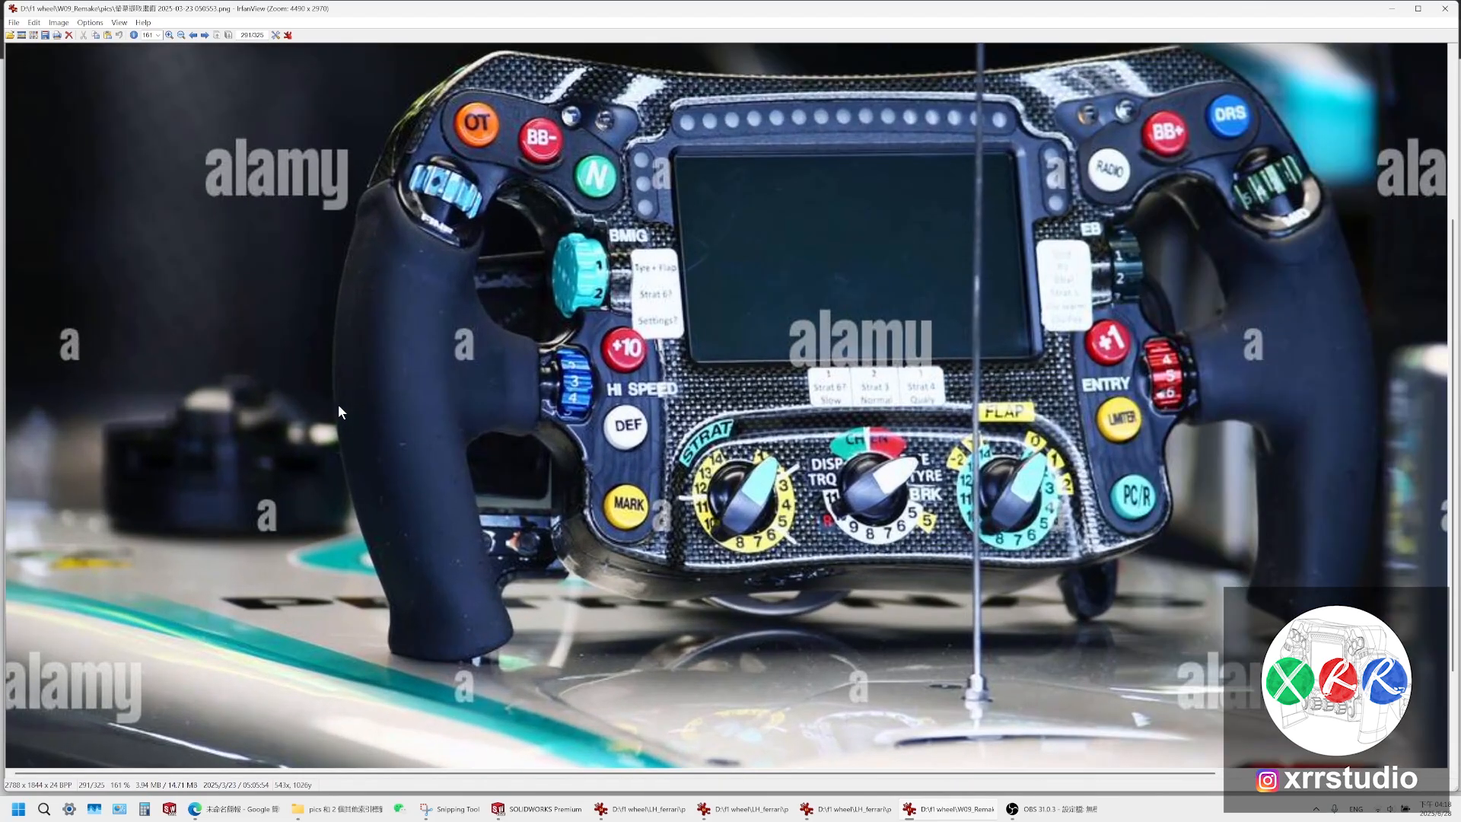
Capture a Snipping Tool snip of the photo's grip area and enlarge the snip window for annotation
click(451, 809)
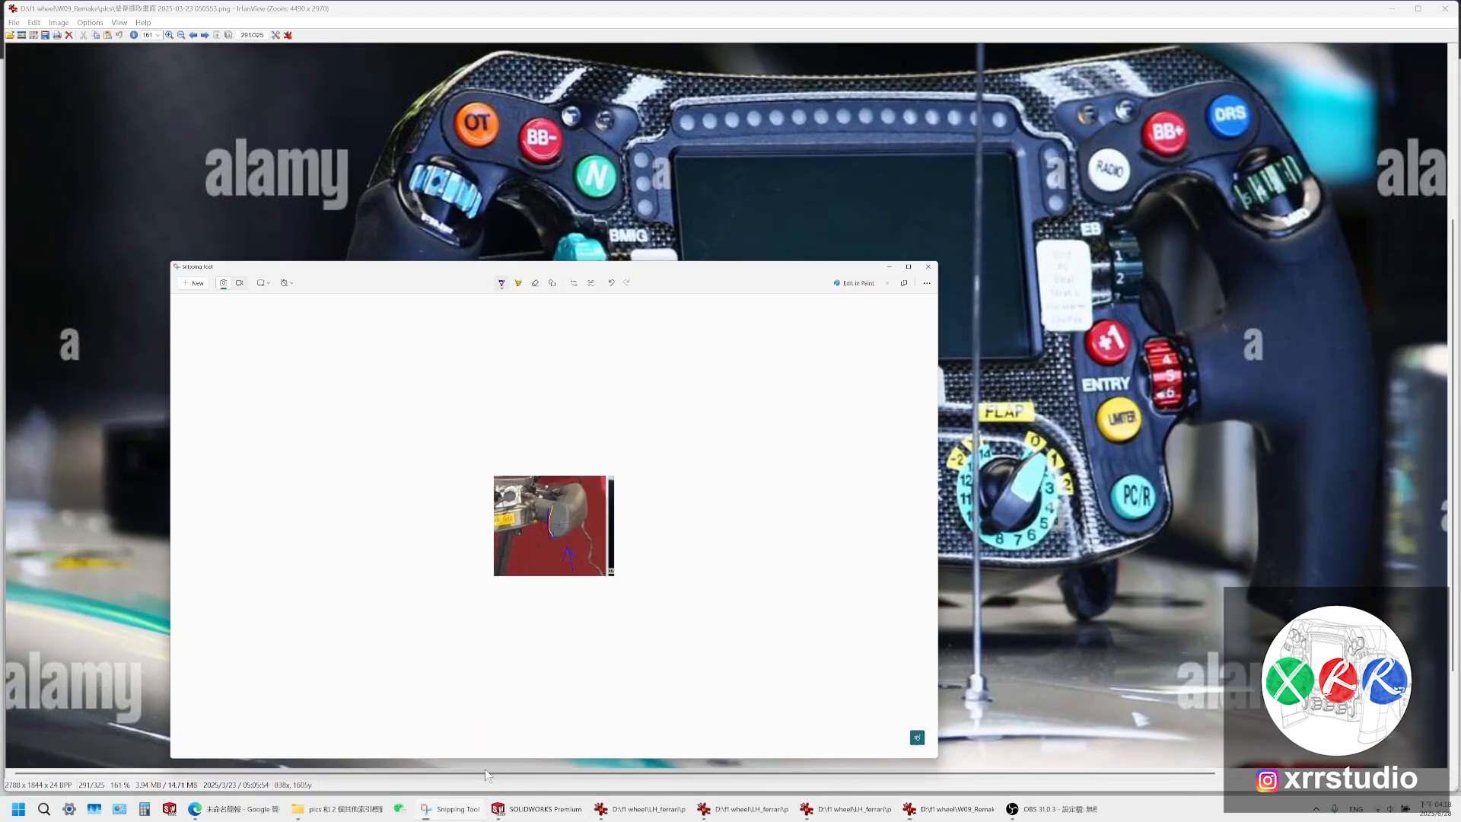
click(101, 97)
drag(221, 108, 834, 755)
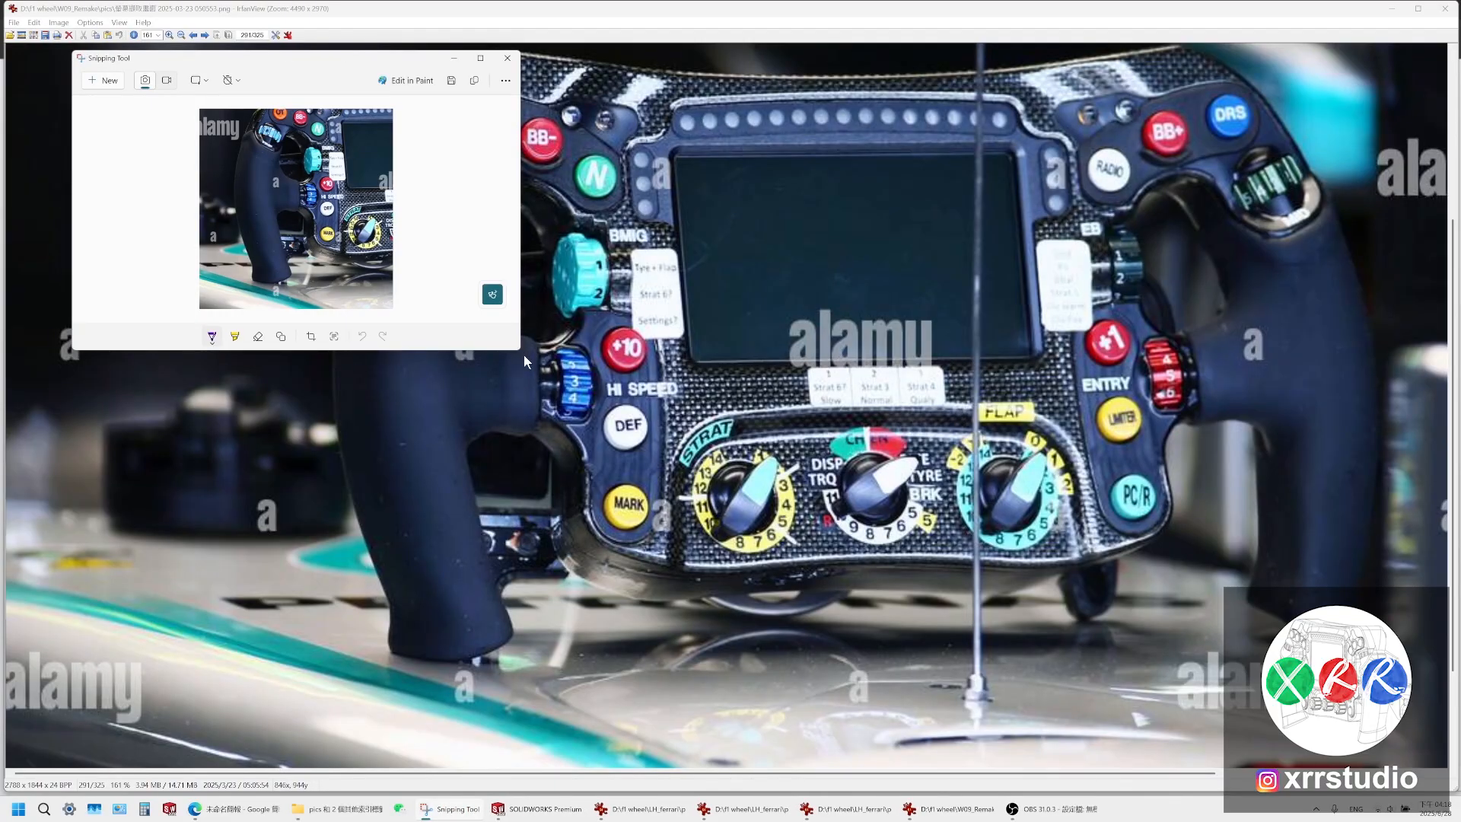
drag(524, 354, 1236, 759)
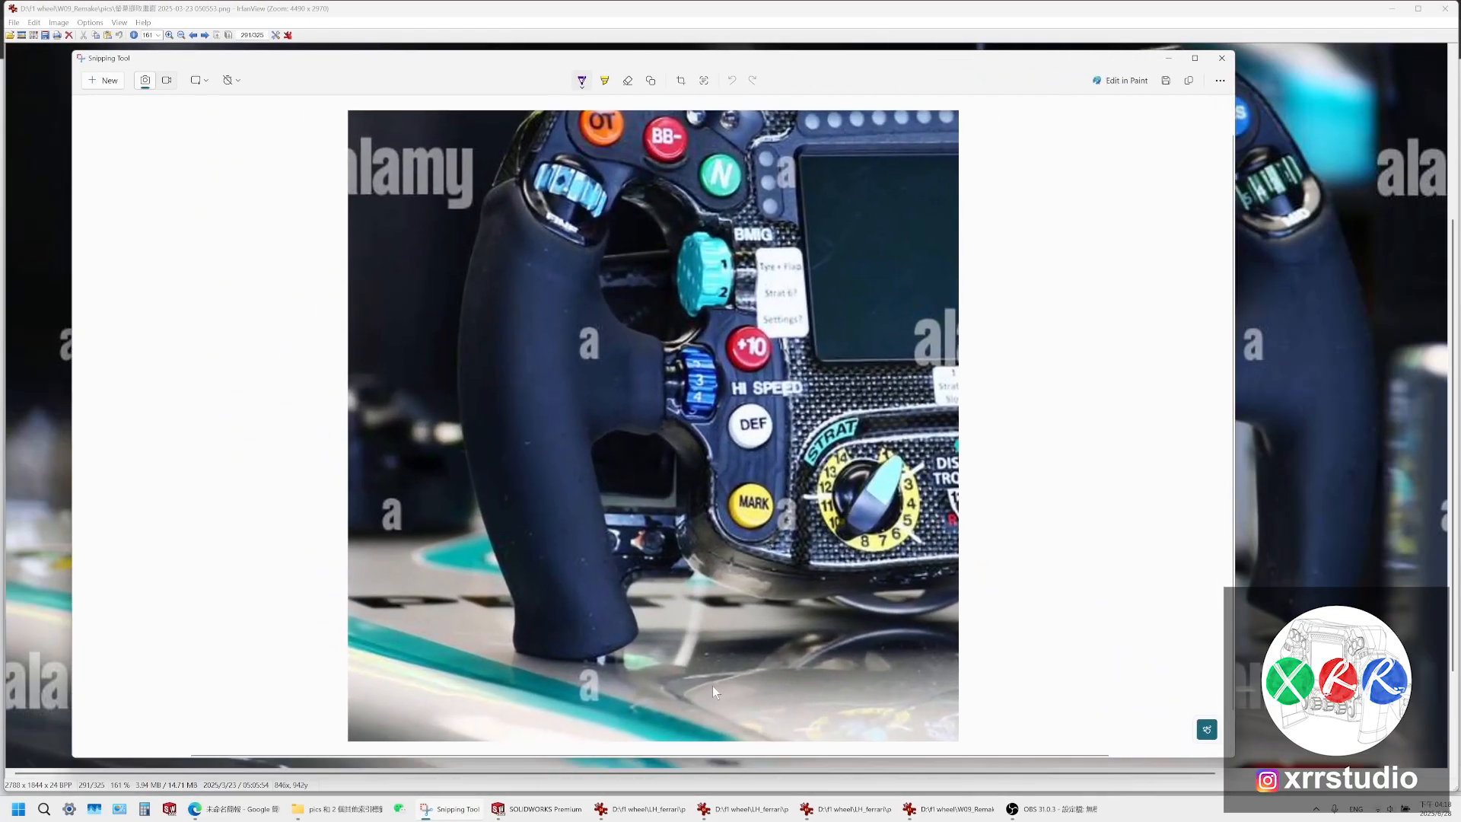
Change the pen colour from the palette to yellow and outline the grip's bottom end face with a closed oval
drag(584, 659, 641, 617)
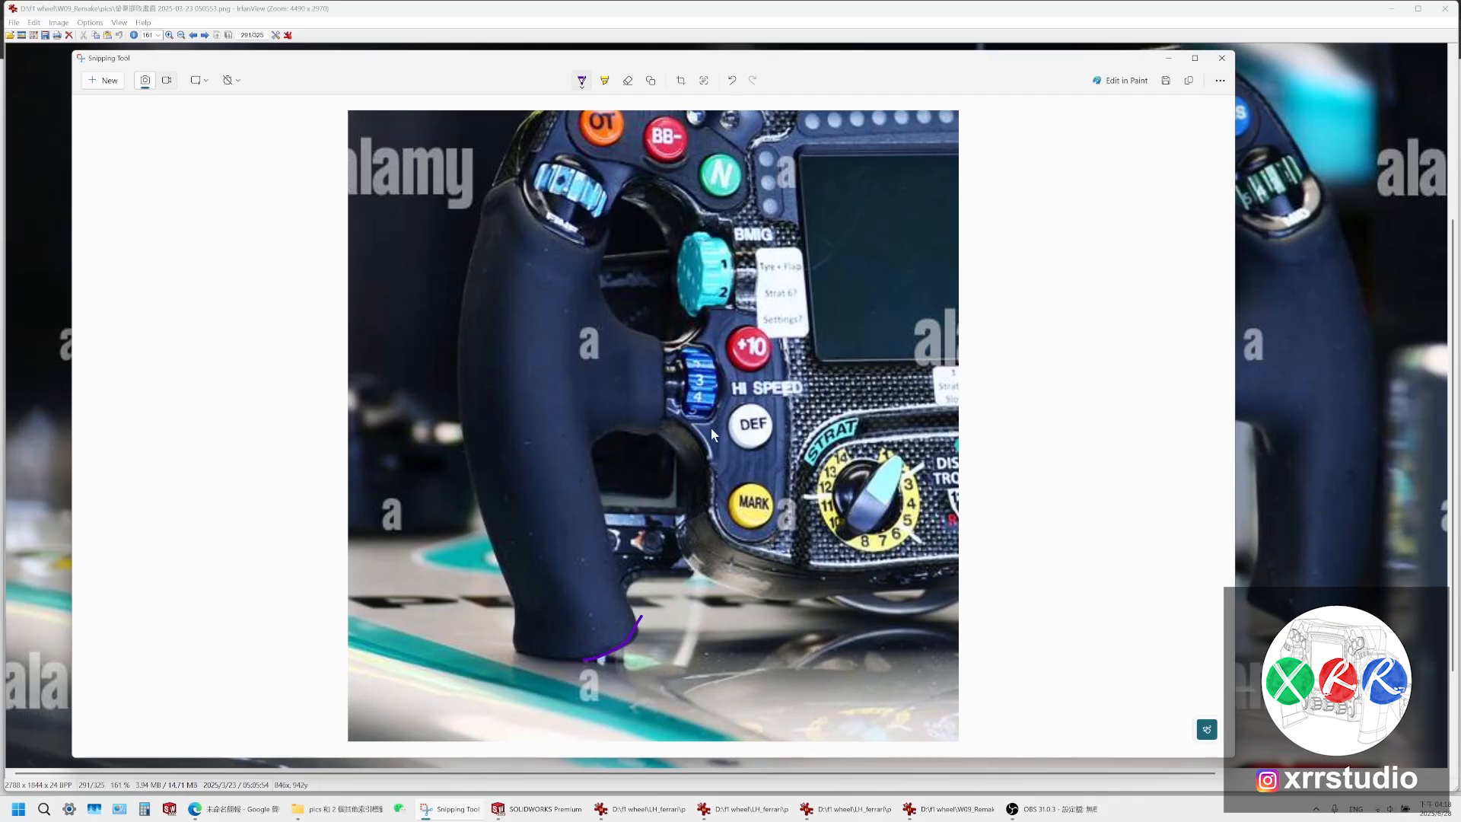
key(ctrl+z)
click(582, 80)
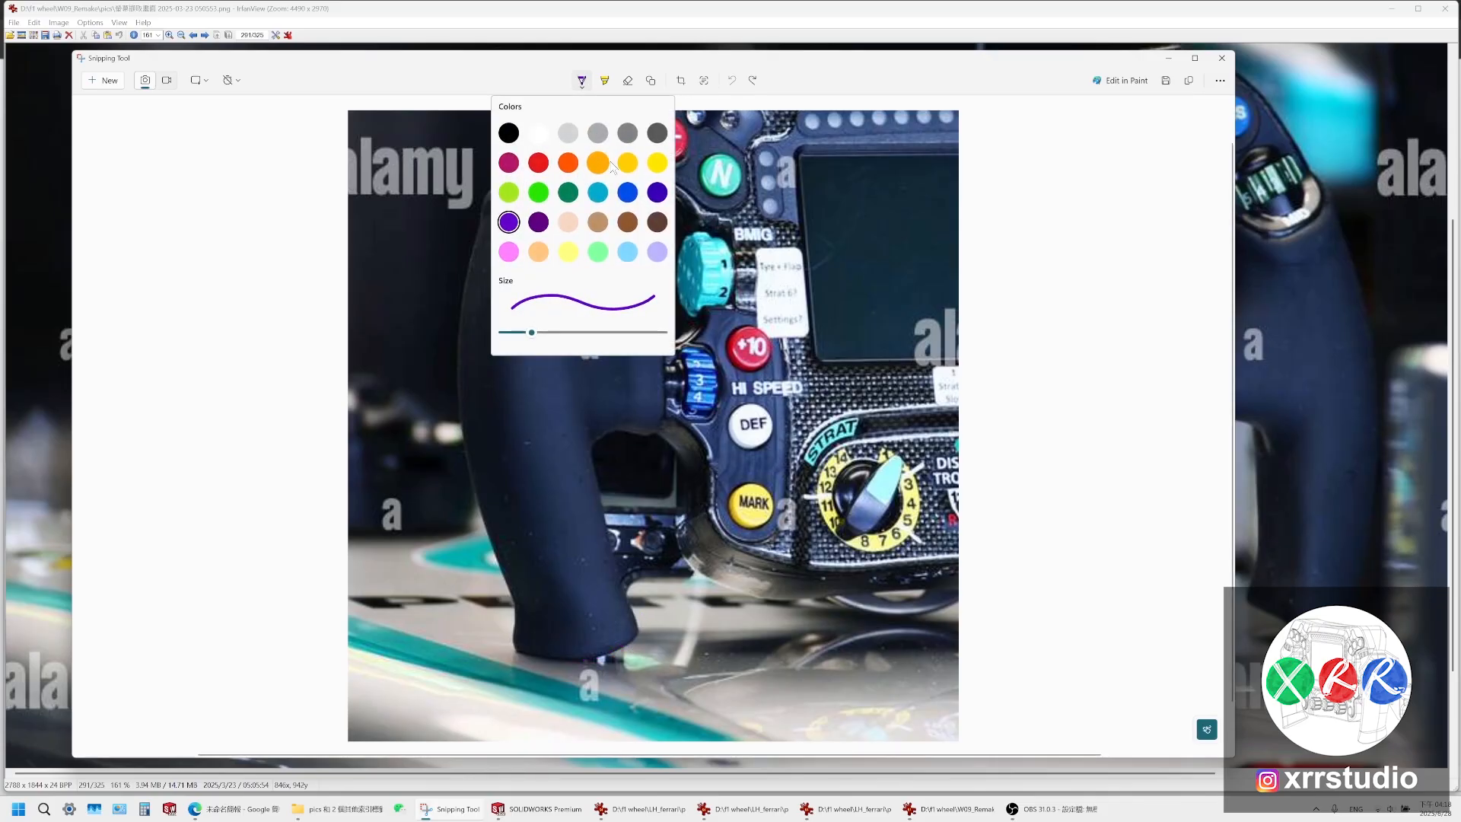
click(603, 163)
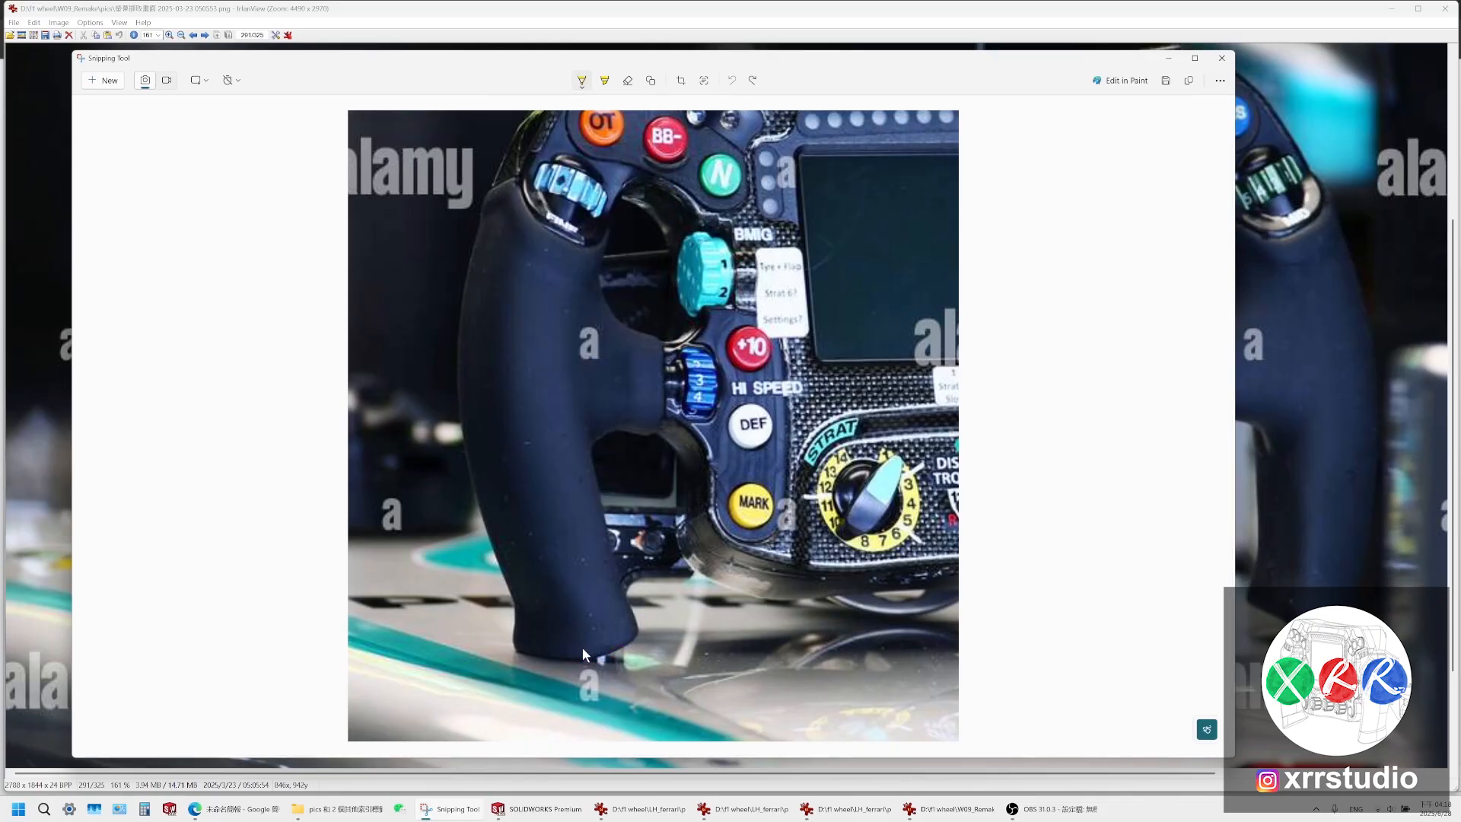
drag(576, 660, 631, 644)
key(ctrl+z)
drag(512, 650, 522, 656)
mouse_move(617, 662)
mouse_down()
mouse_move(640, 632)
mouse_move(609, 619)
mouse_move(548, 626)
mouse_move(521, 658)
mouse_up()
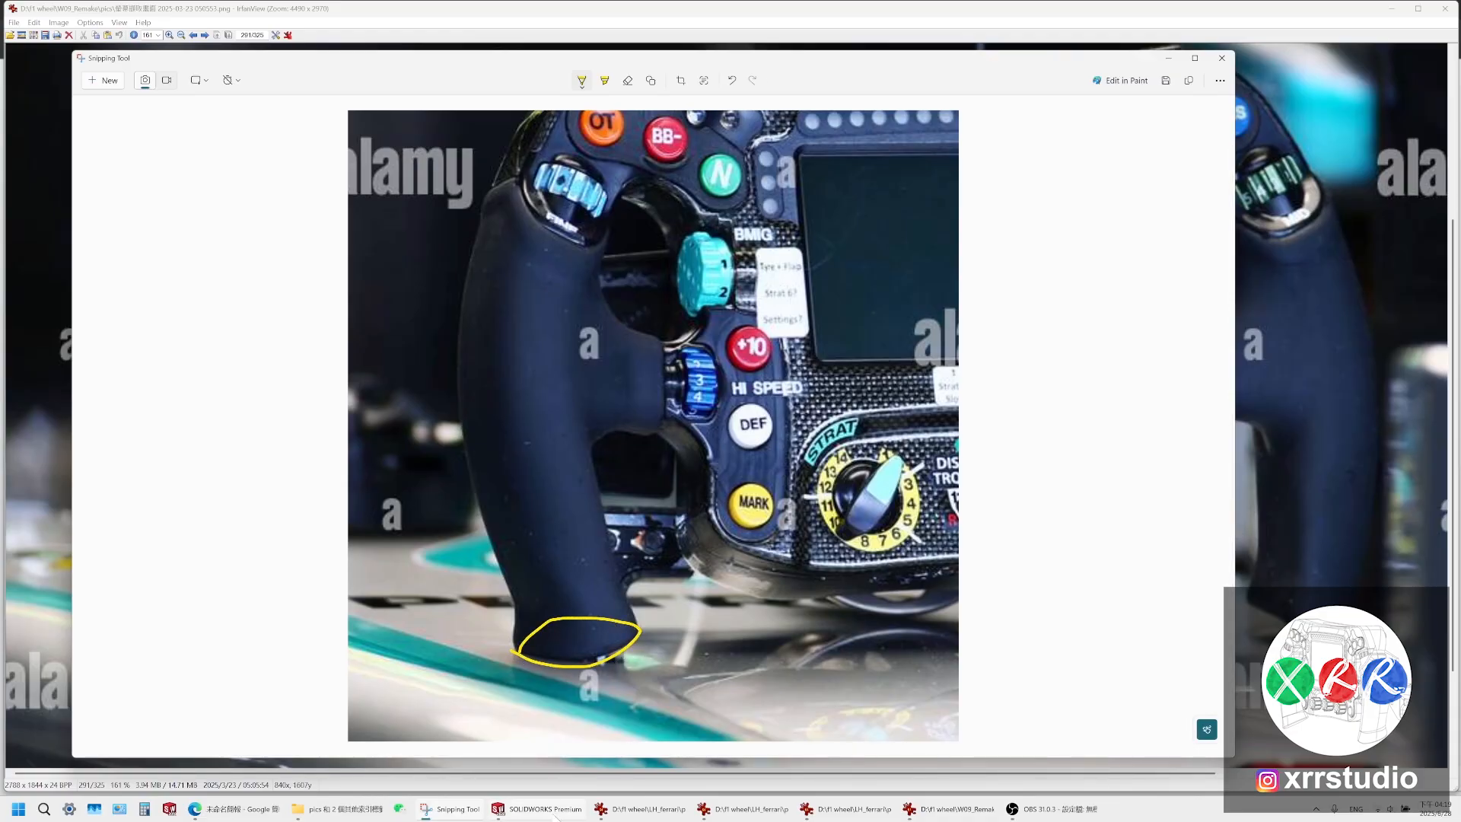
Check the underside grip photo and the unannotated wheel photo, and return to the annotated snip
click(830, 813)
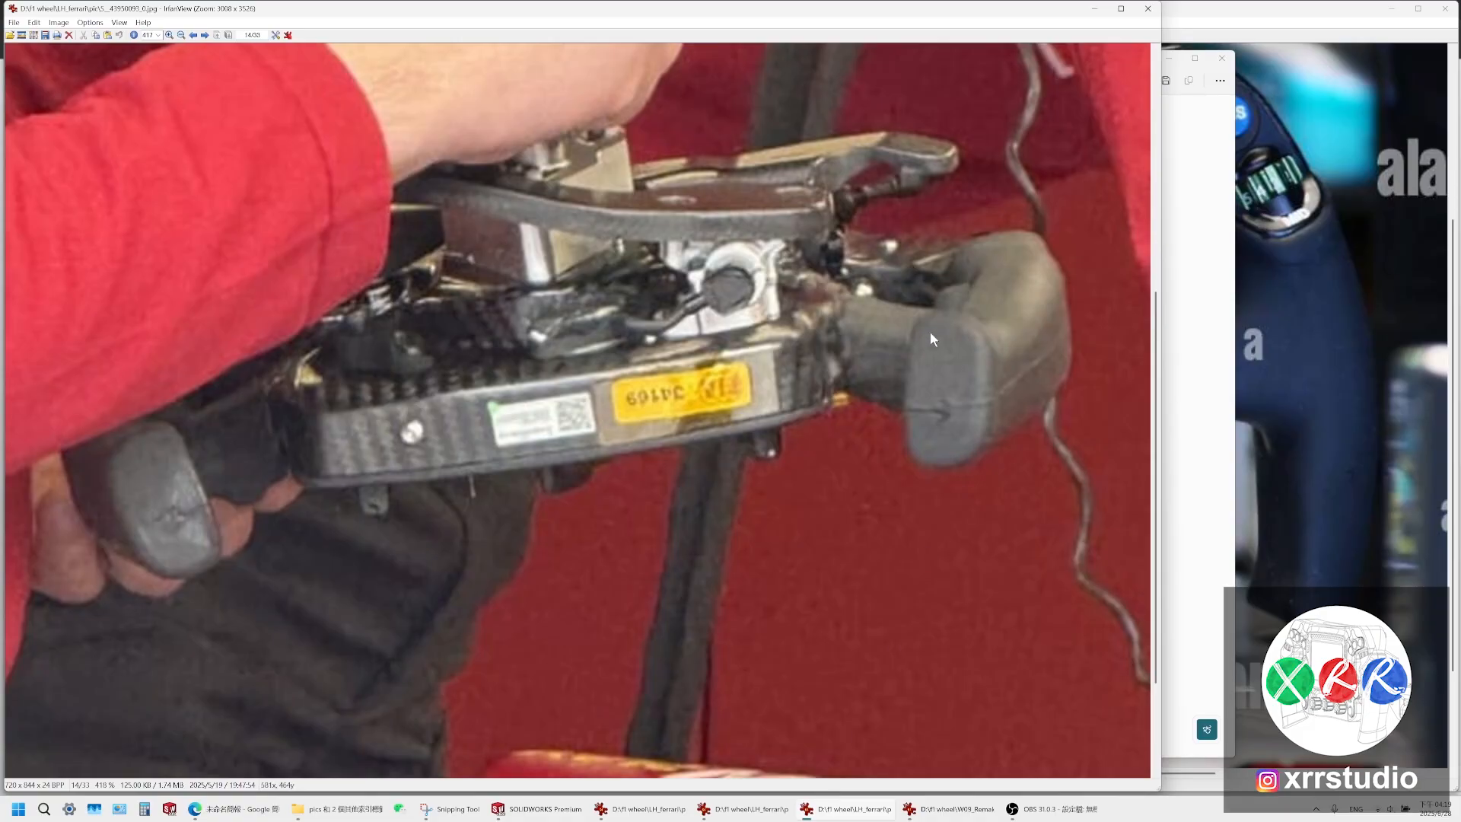
click(951, 809)
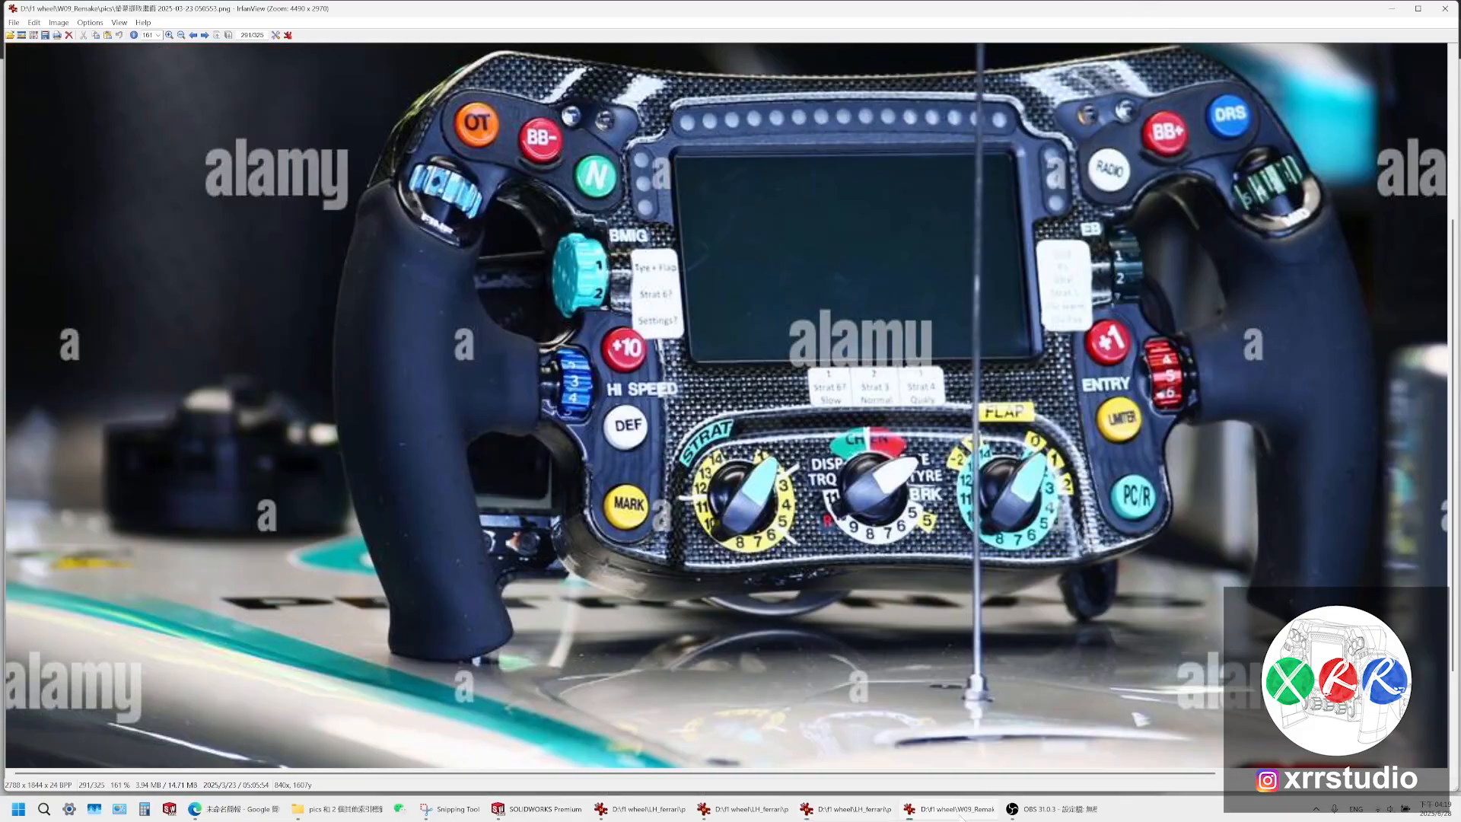
click(426, 808)
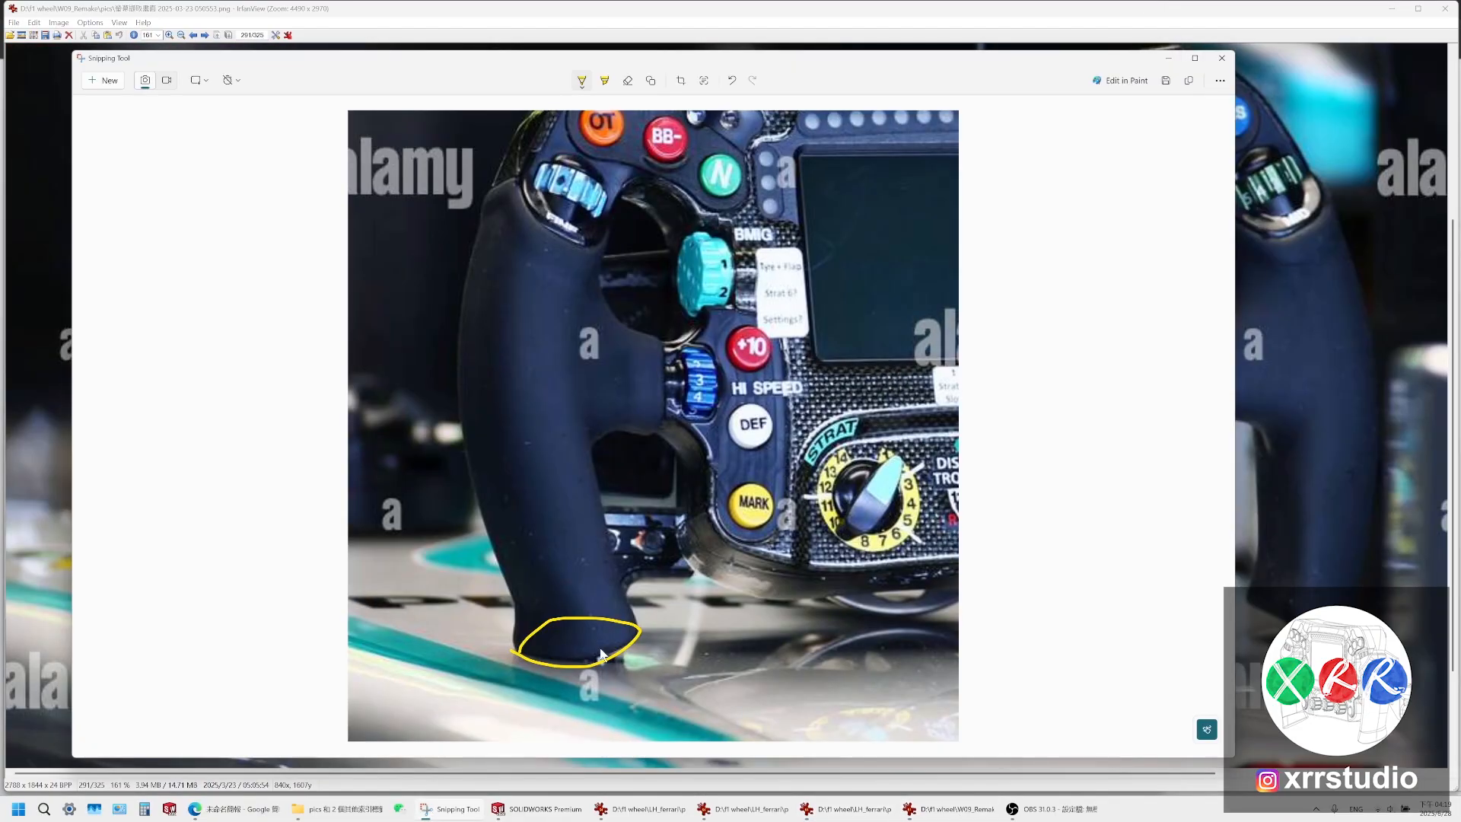
Draw a lengthwise yellow guide curve up the grip's face from its bottom end, and trace the grip's outer edge
drag(586, 662, 565, 601)
mouse_move(520, 517)
mouse_down()
mouse_move(500, 358)
mouse_move(511, 208)
mouse_up()
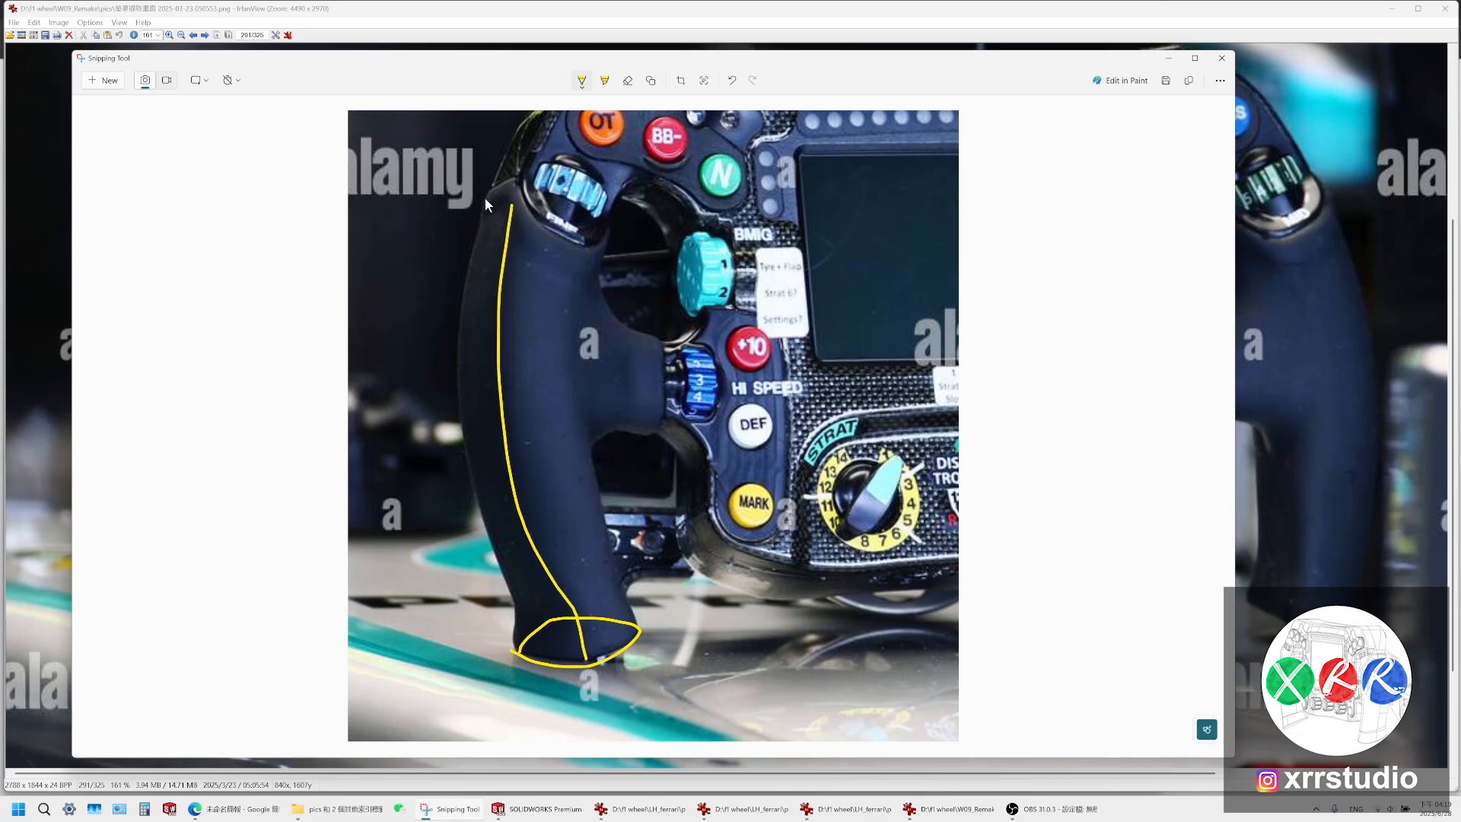
drag(484, 189, 484, 210)
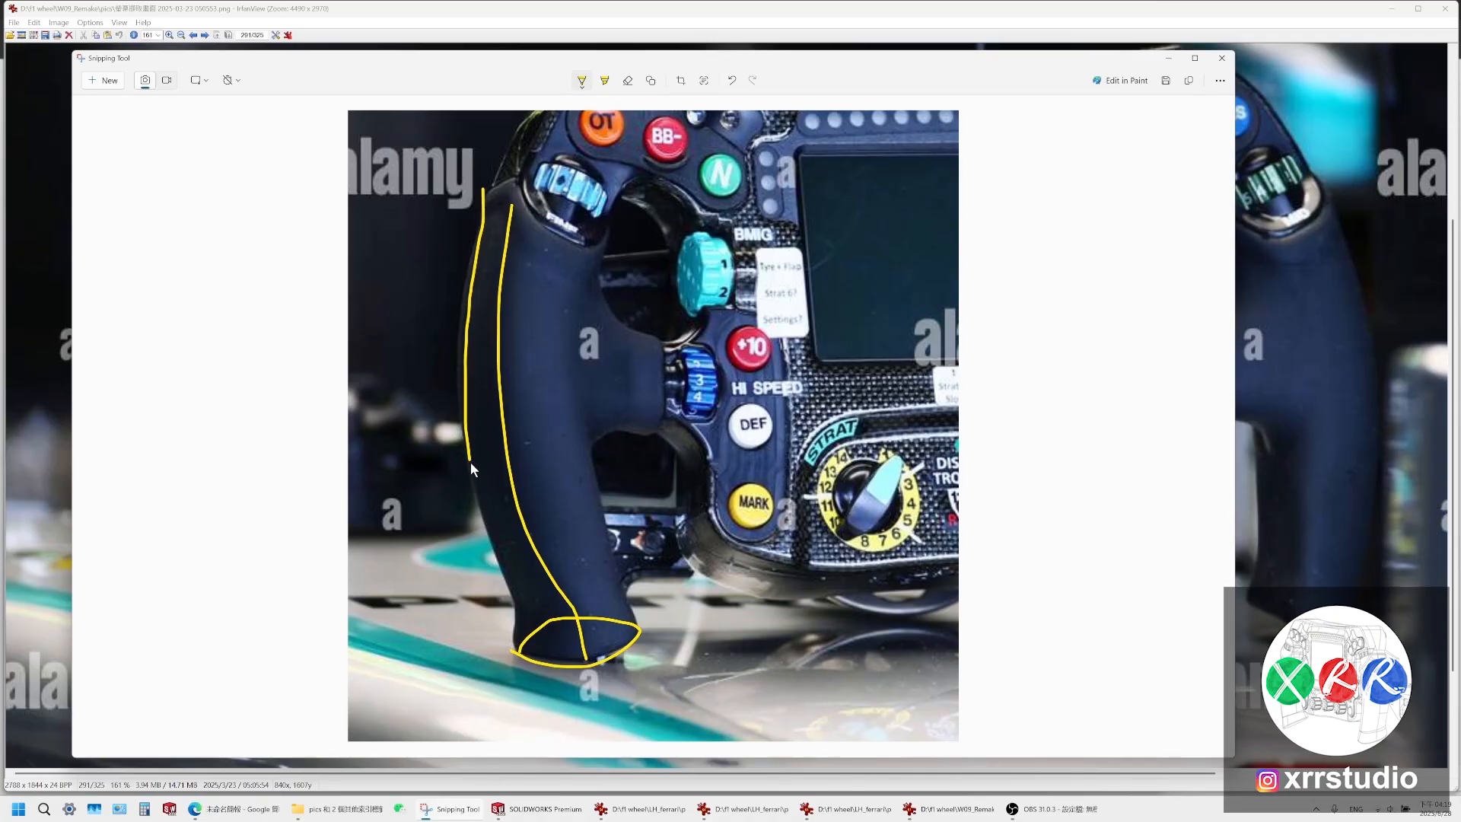
key(ctrl+z)
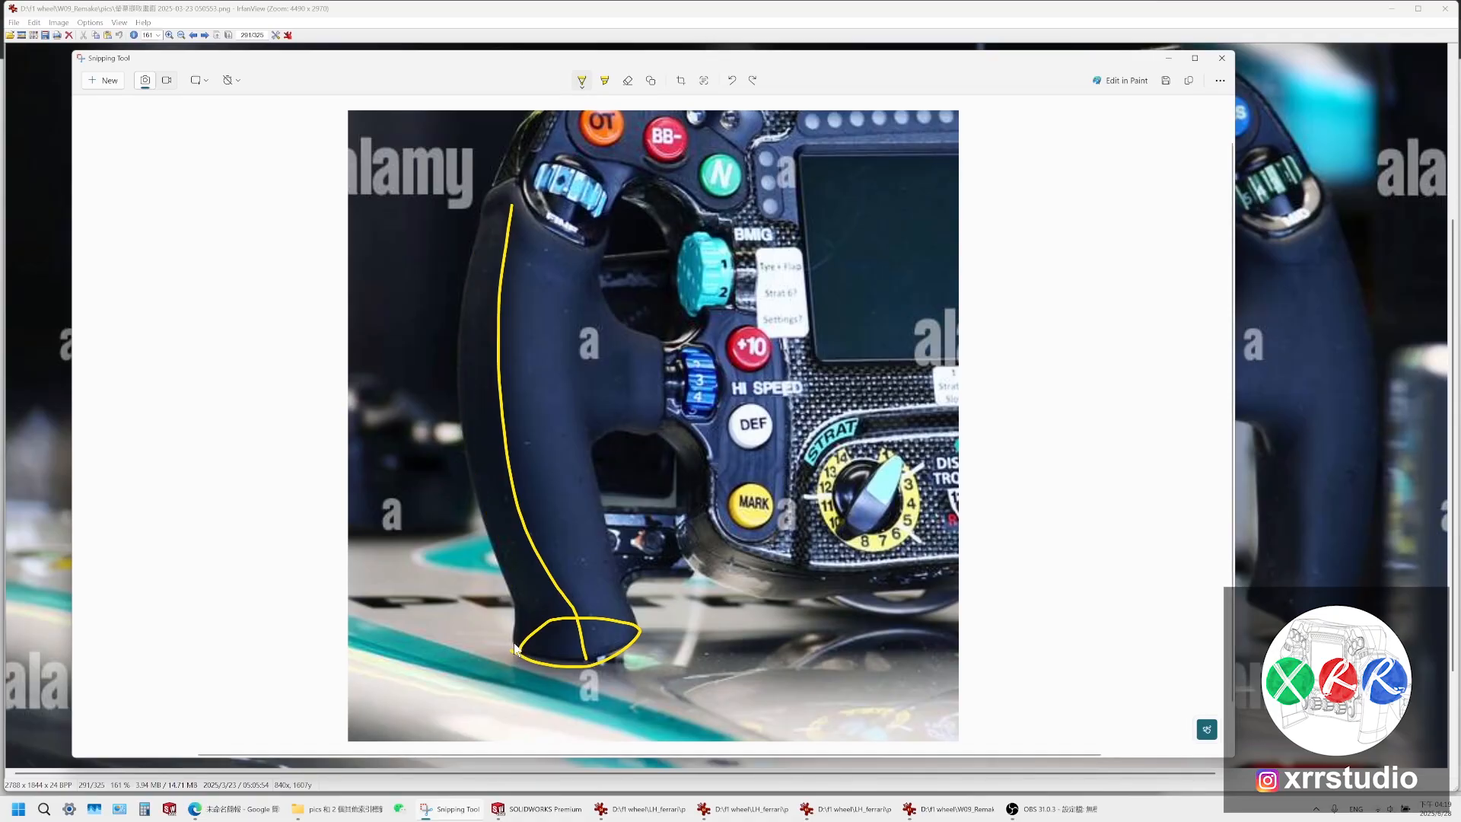
mouse_move(493, 546)
mouse_down()
mouse_move(457, 366)
mouse_move(477, 177)
mouse_up()
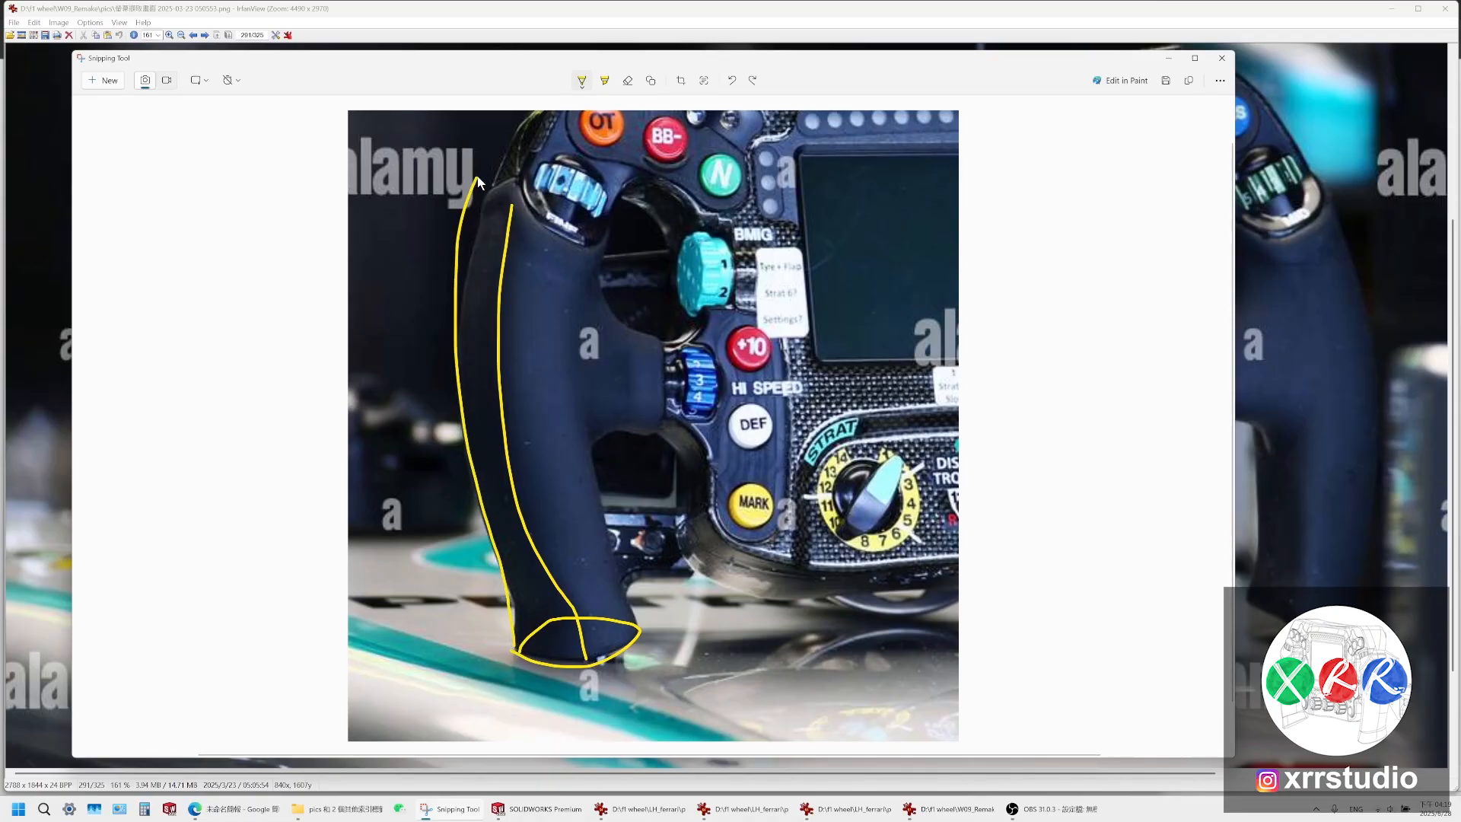
Try to trace the grip's inner edge on the snip, undoing each stroke
mouse_move(627, 195)
mouse_down()
mouse_move(595, 290)
mouse_move(602, 570)
mouse_up()
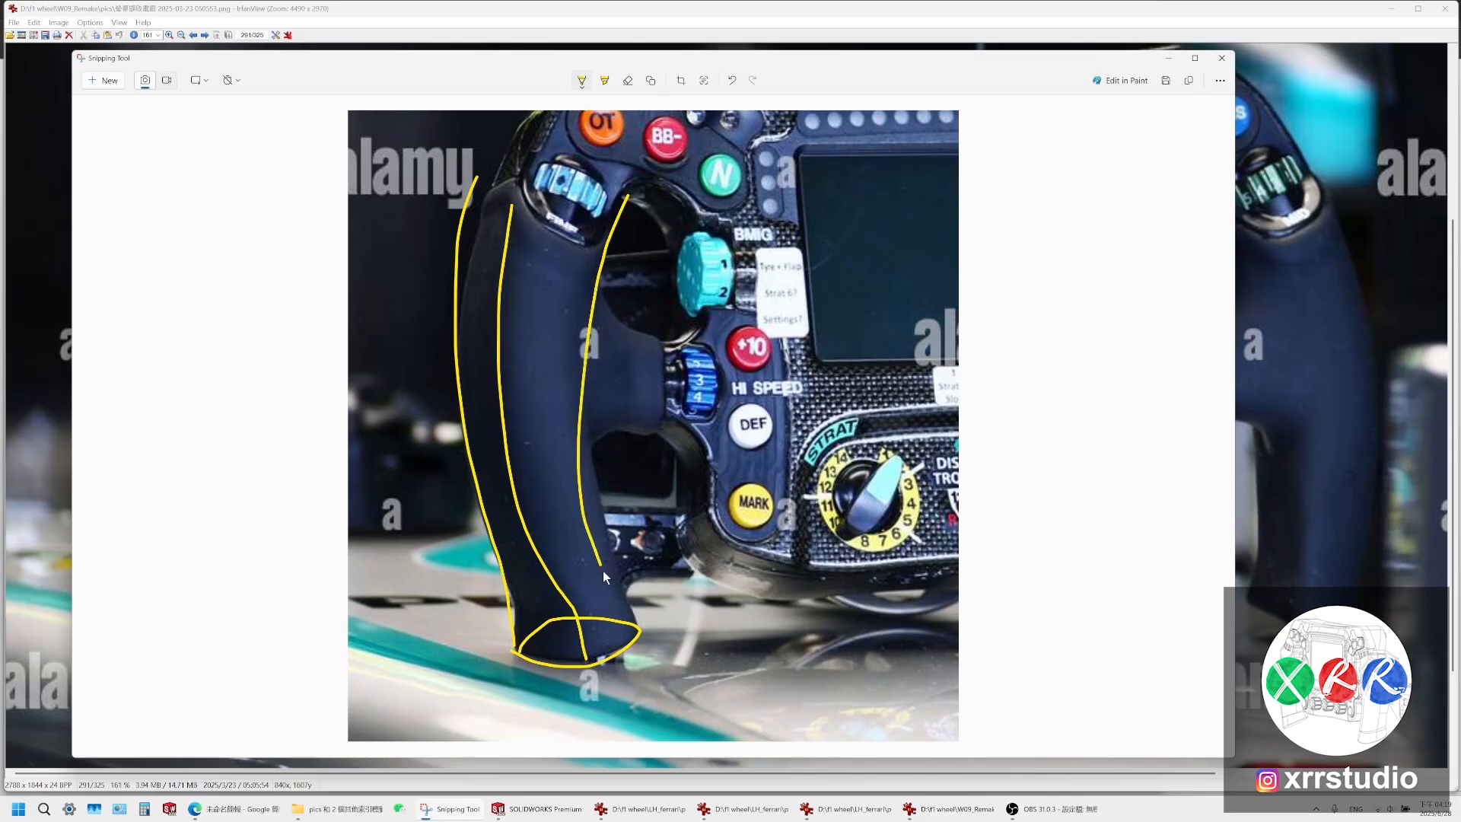
key(ctrl+z)
mouse_move(616, 194)
mouse_down()
mouse_move(597, 370)
mouse_move(653, 610)
mouse_up()
key(ctrl+z)
Check the SF-25 front photo, switch to SOLIDWORKS and compare the grip profile curves with the grip body in Front view
click(748, 811)
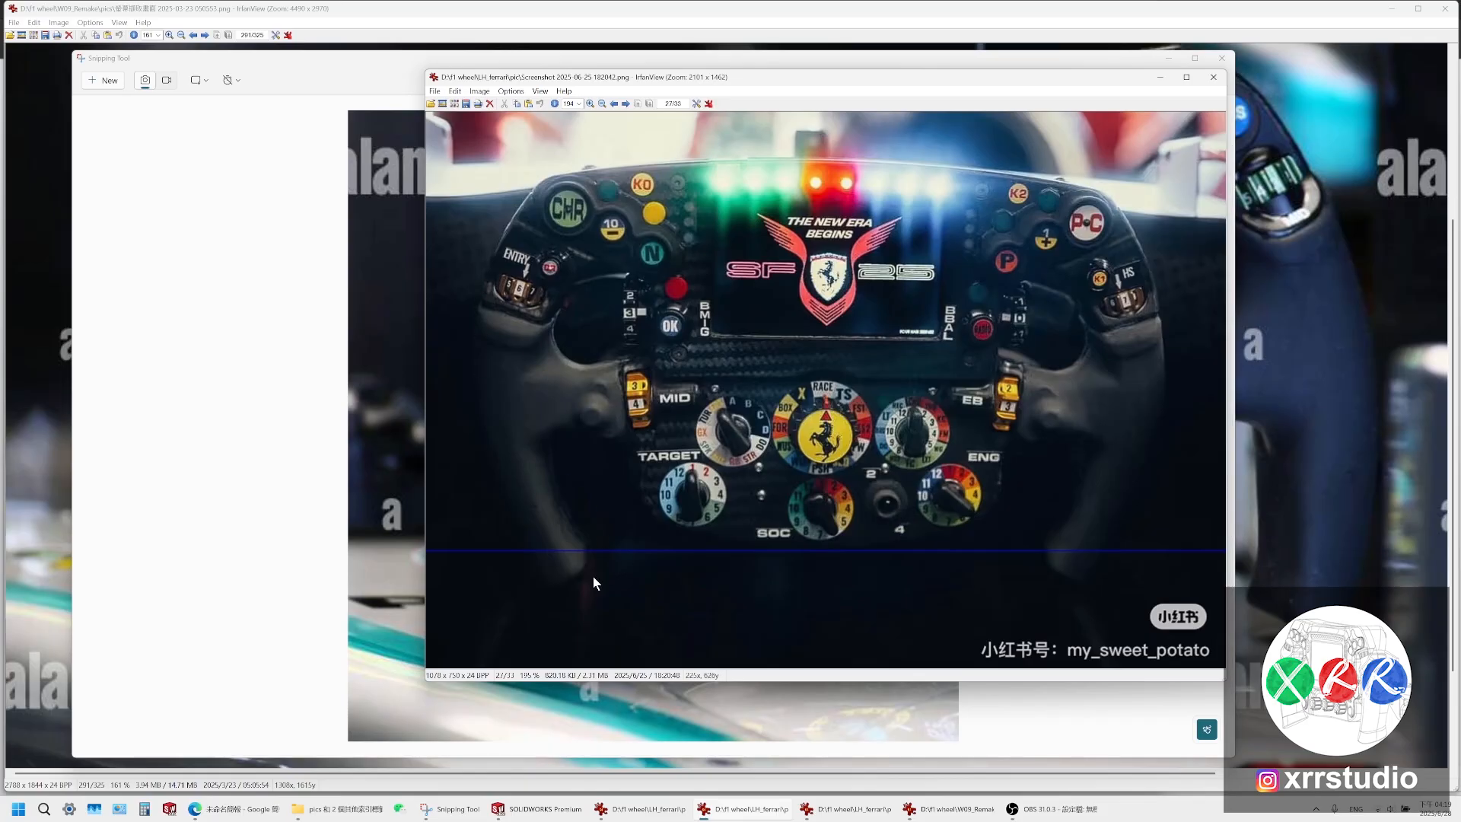
mouse_move(438, 804)
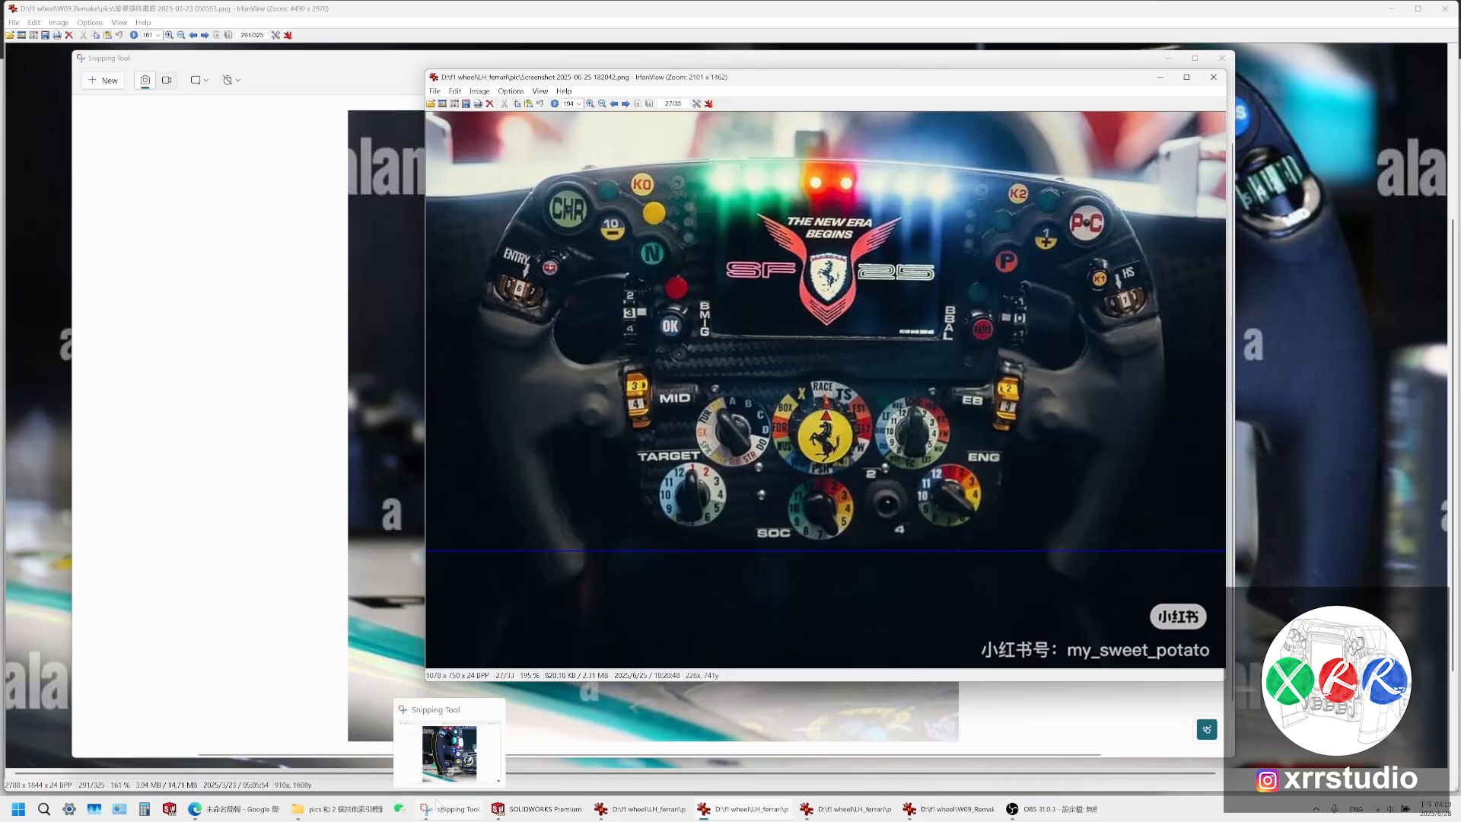
click(537, 809)
click(831, 92)
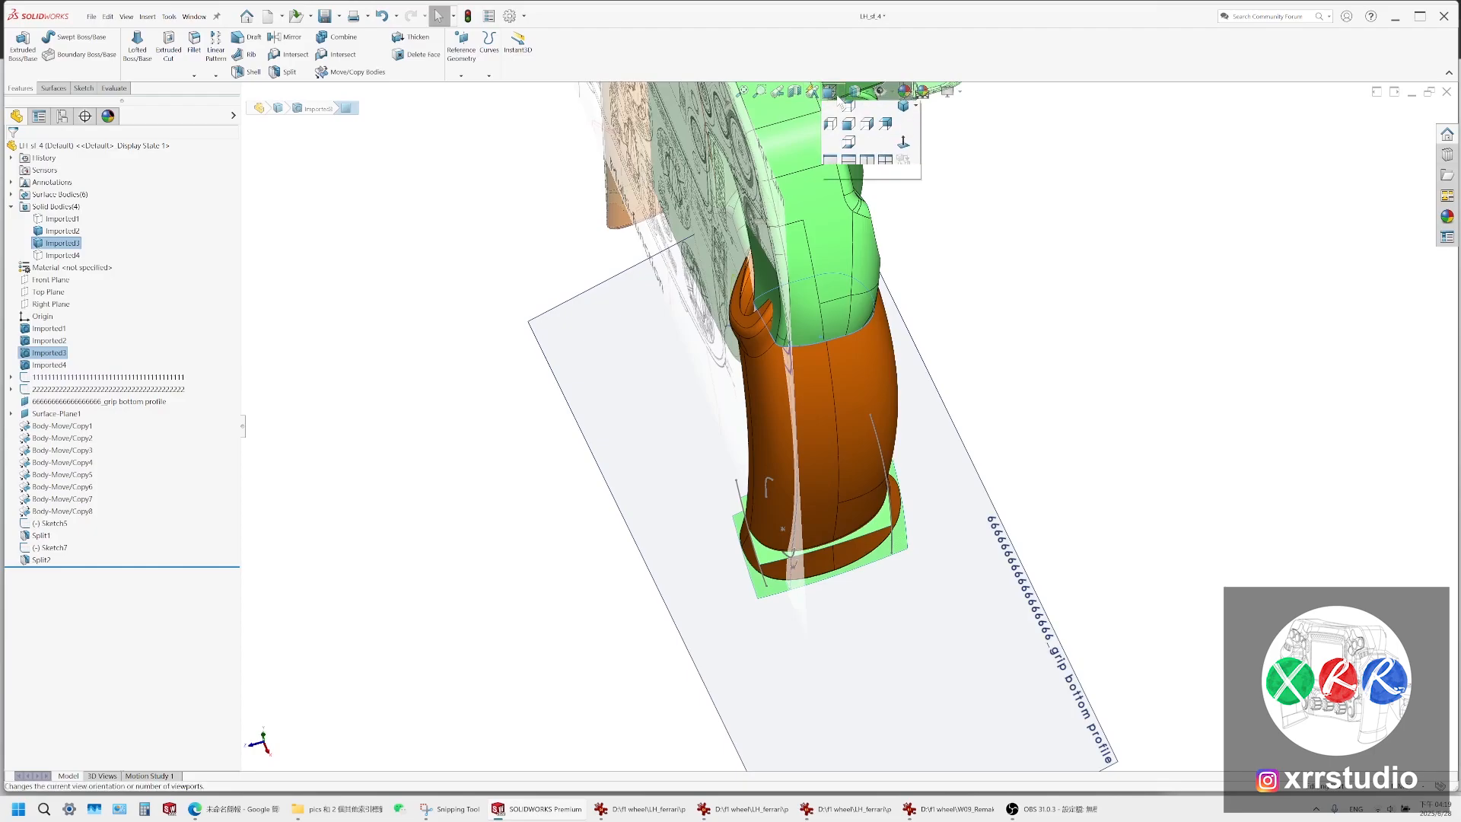
click(851, 124)
scroll(484, 537, down, 8)
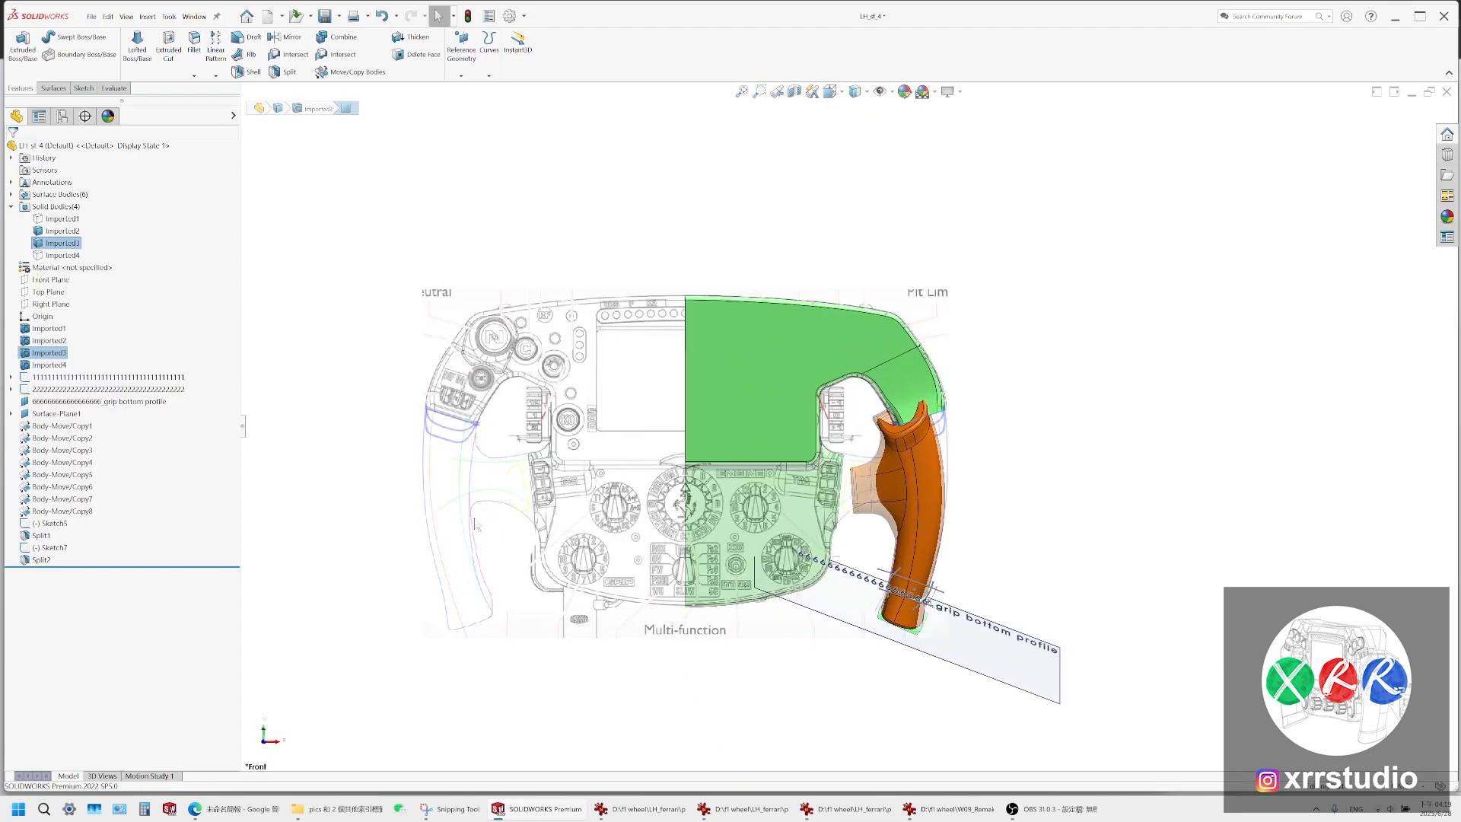
scroll(585, 684, up, 2)
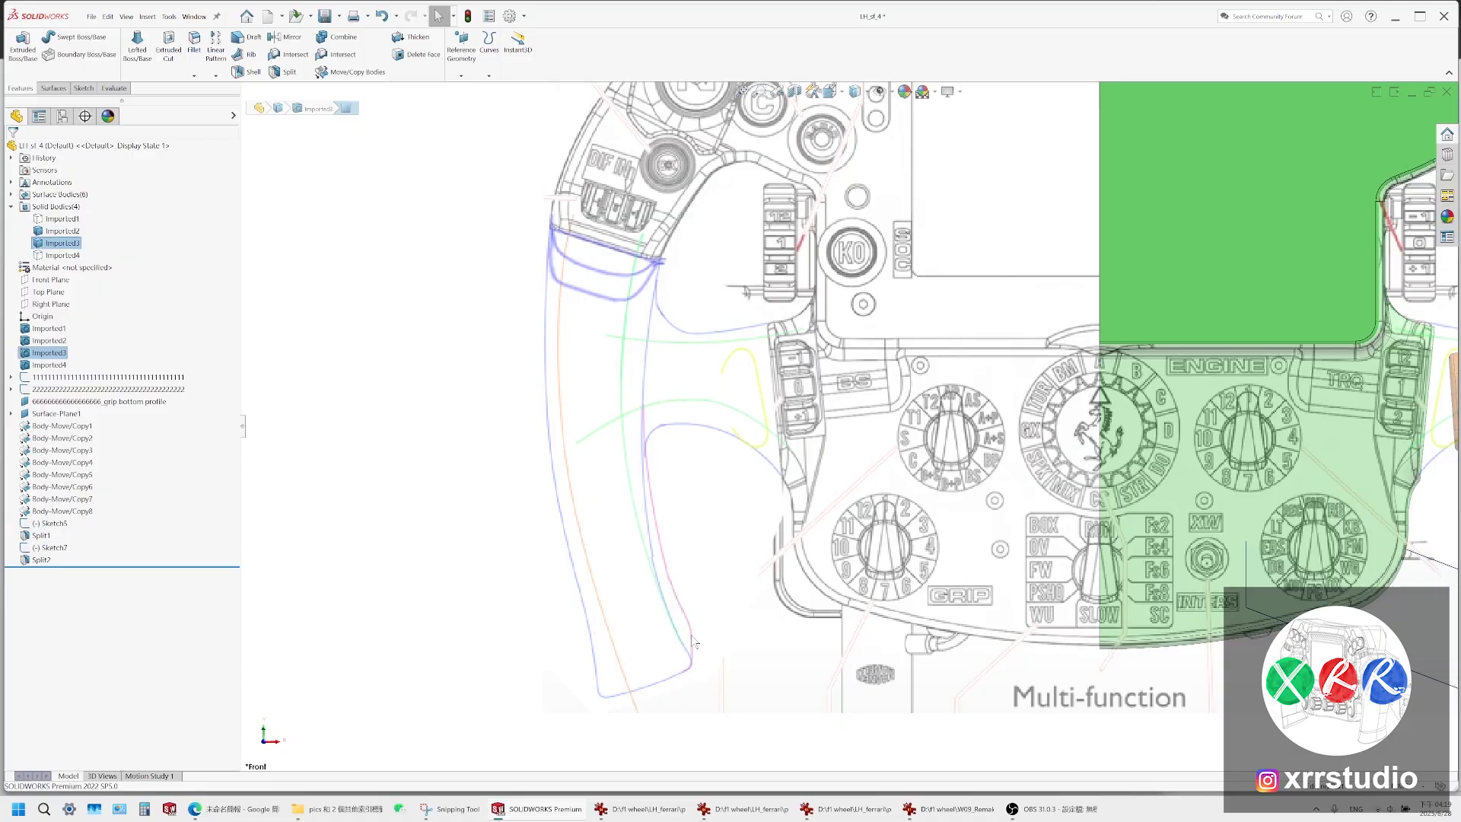
scroll(694, 641, up, 4)
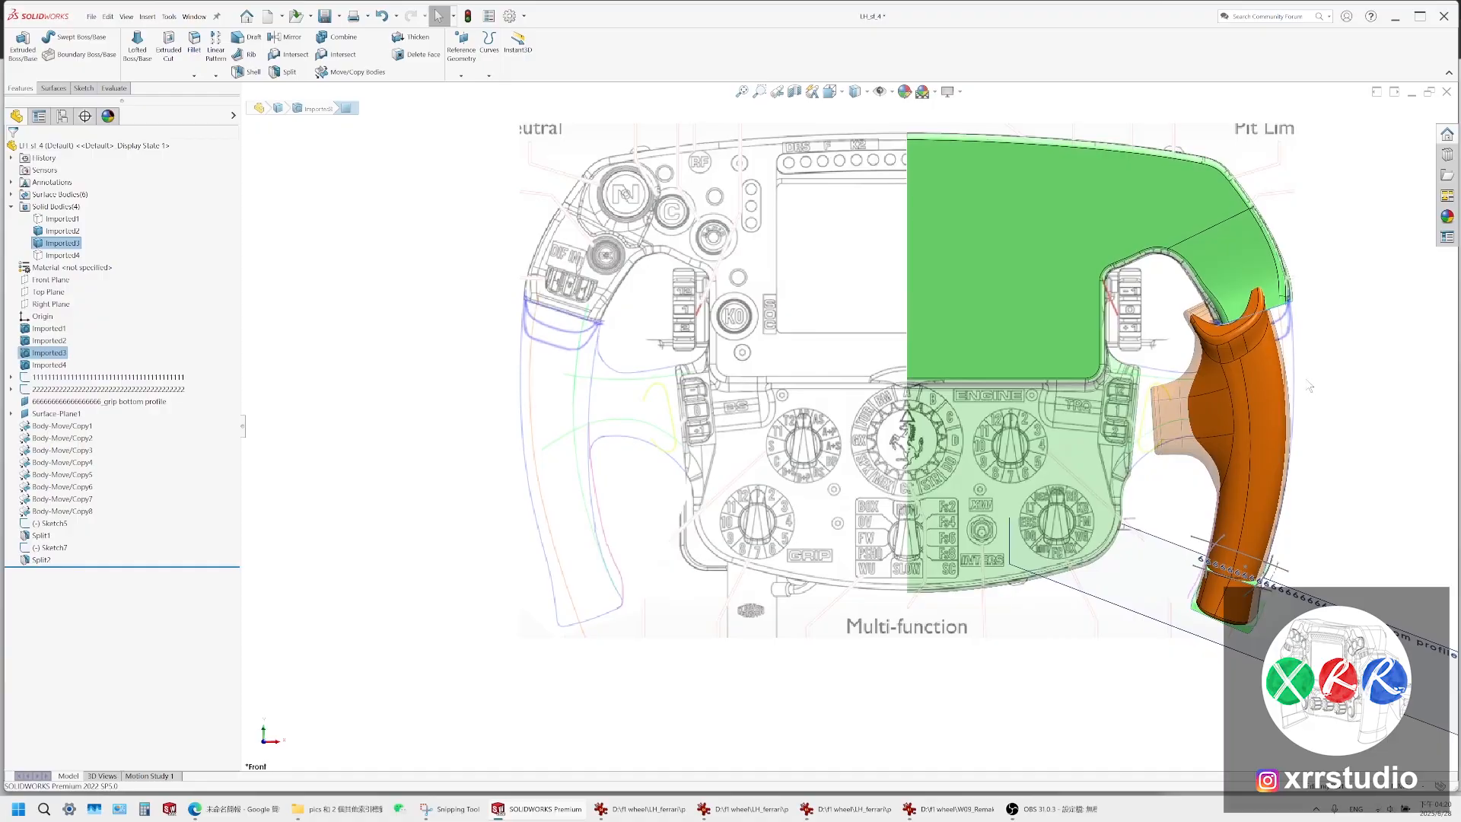
Examine the orange grip body and its bottom profile plane from the front, the side and an angle
middle_drag(1248, 354, 1229, 339)
scroll(1231, 339, up, 2)
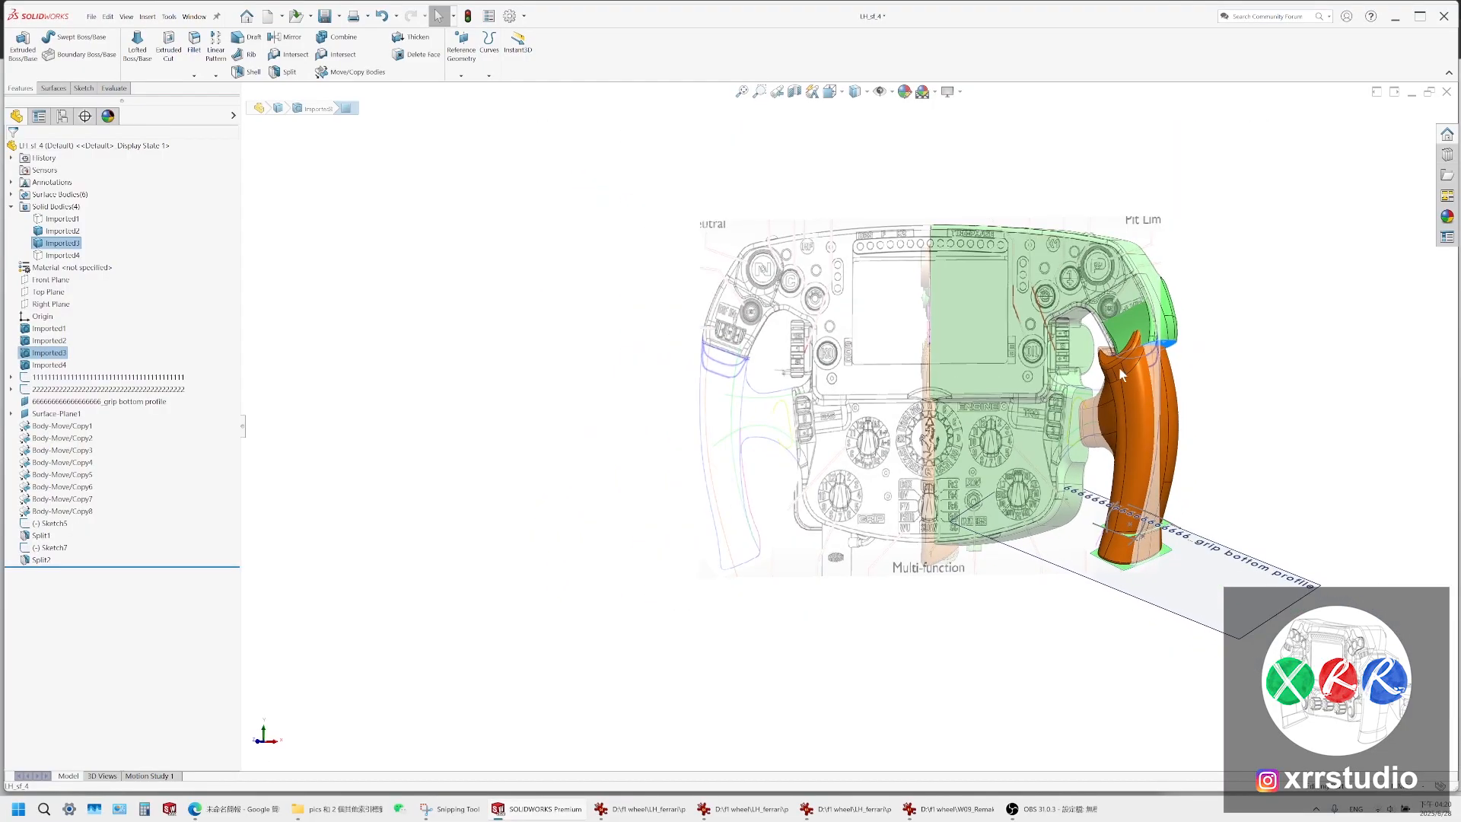
middle_drag(1119, 367, 1061, 376)
scroll(1200, 421, down, 2)
scroll(1119, 328, down, 4)
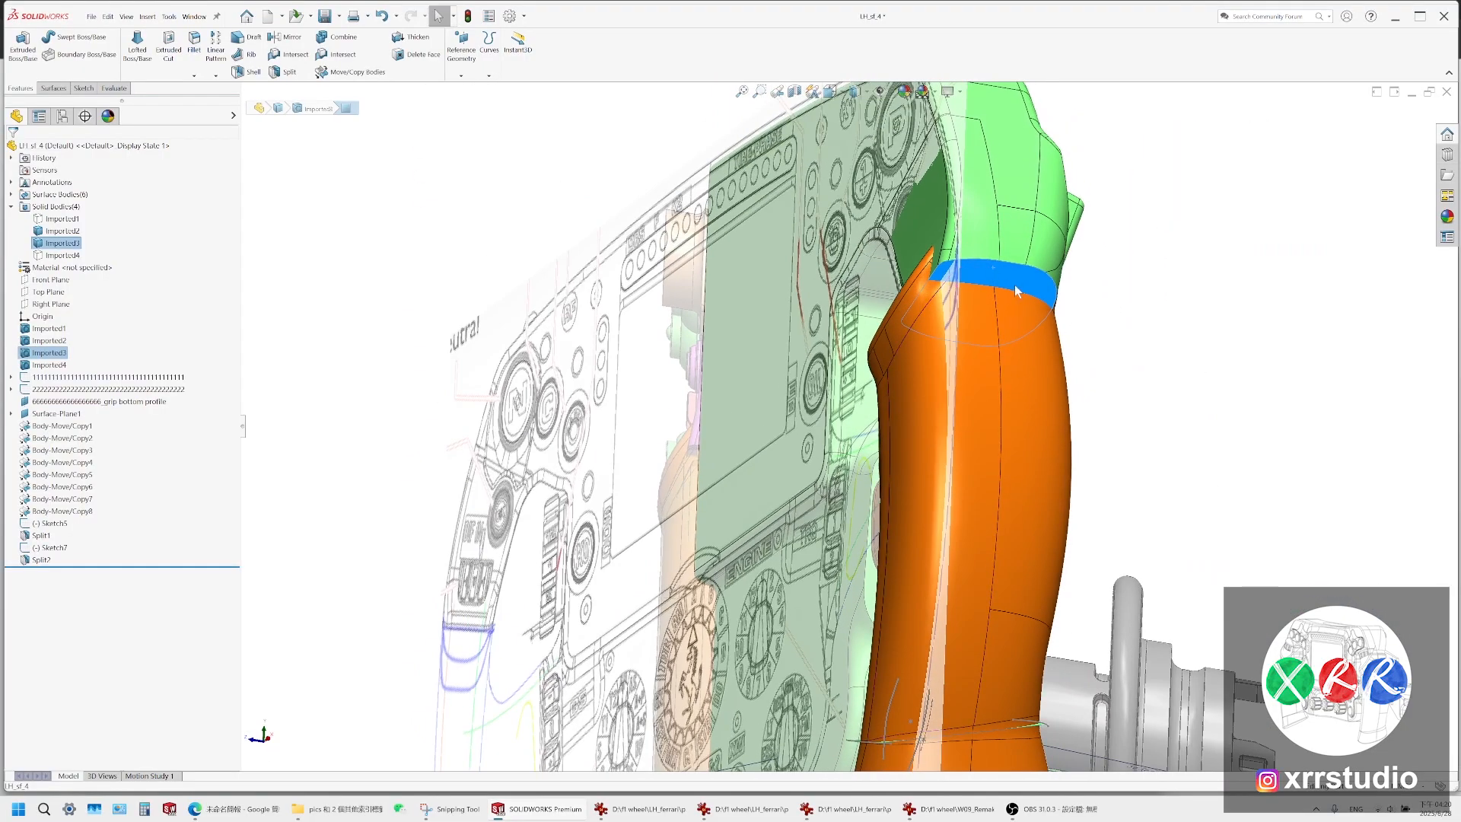
scroll(1174, 391, up, 5)
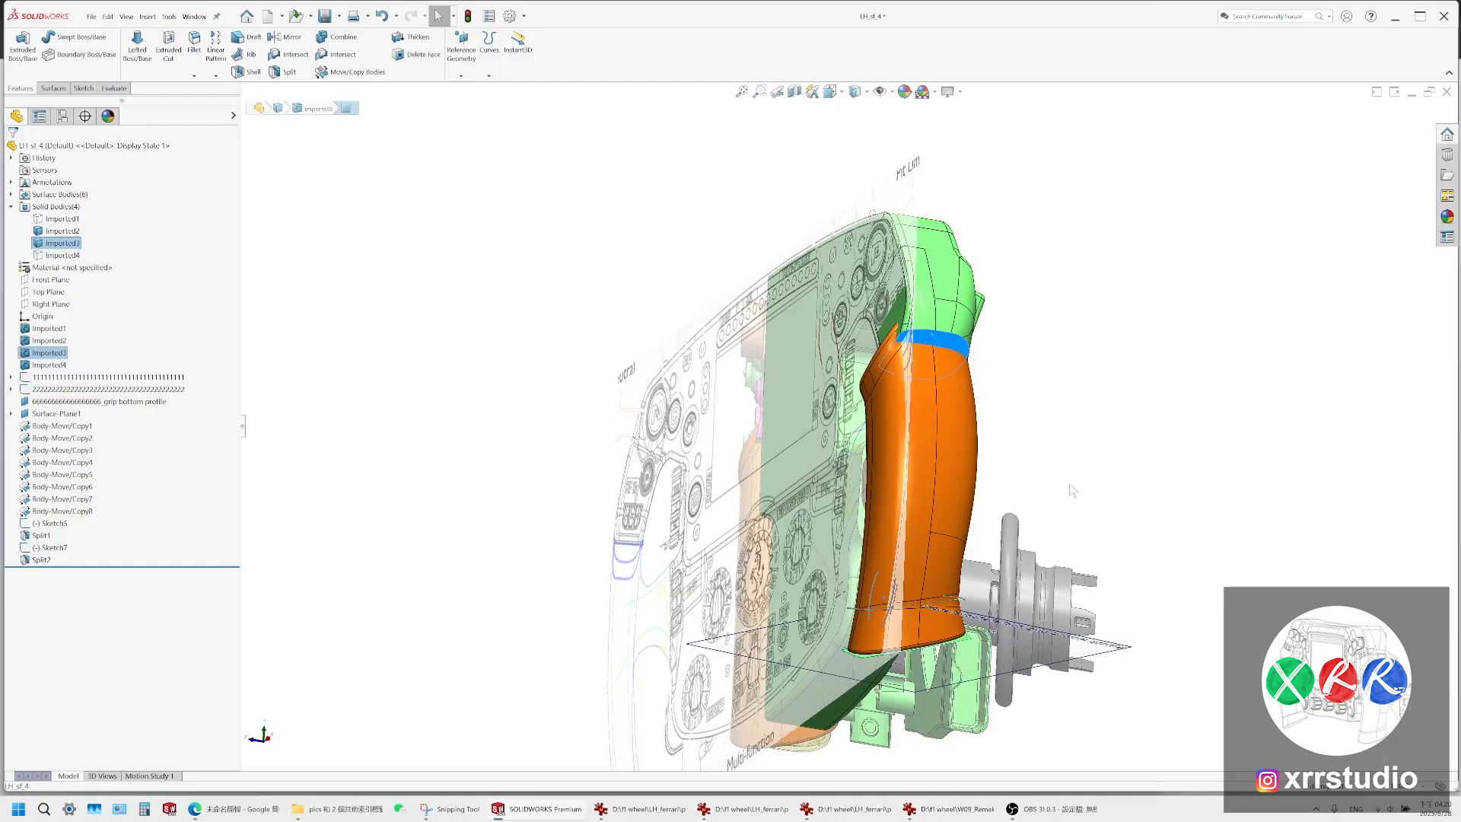
middle_drag(1070, 482, 1096, 578)
scroll(1101, 618, up, 2)
scroll(916, 639, down, 3)
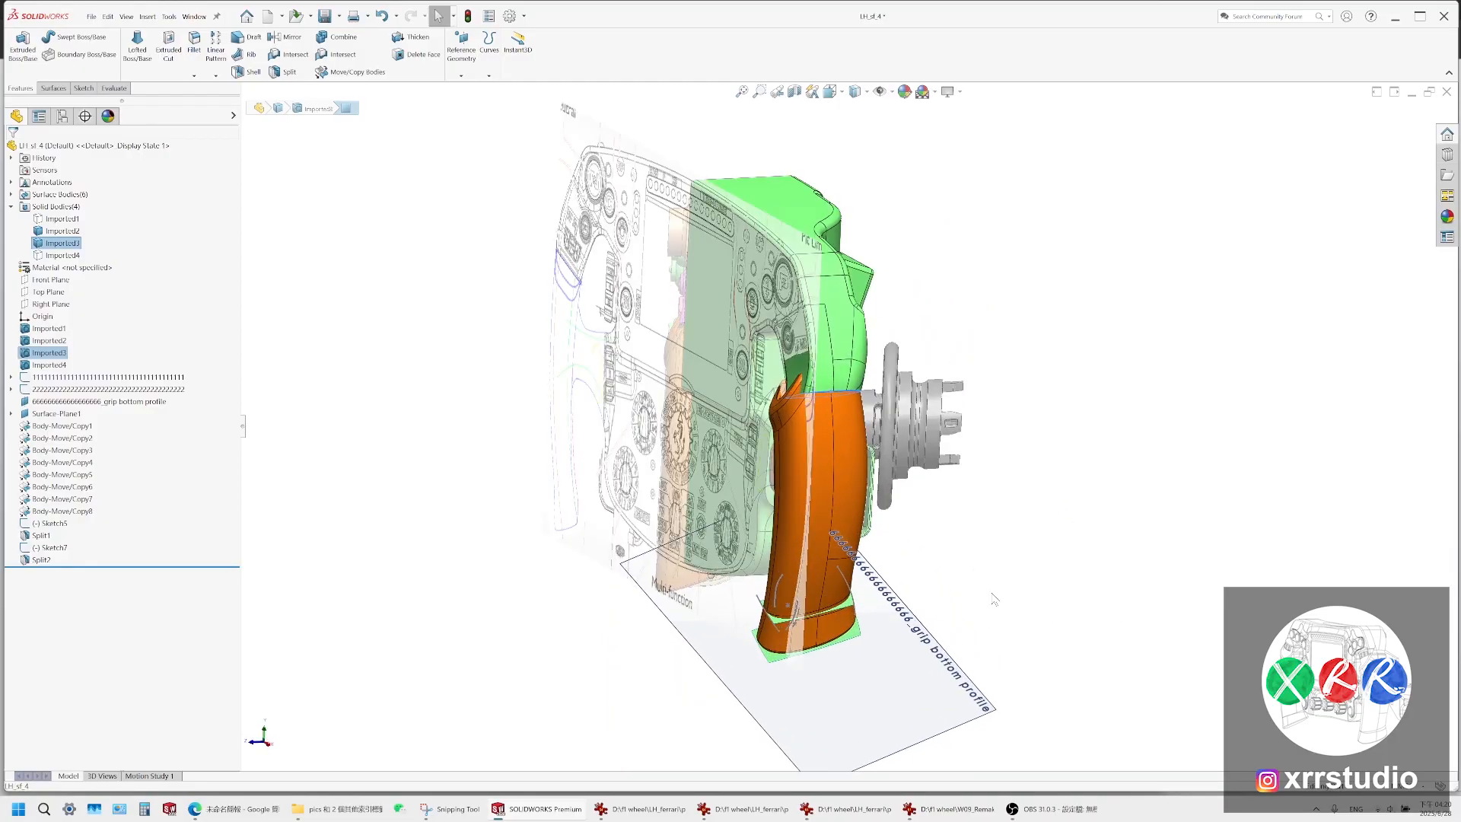
scroll(842, 618, down, 3)
Make one copy of the planar surface at the grip's bottom end, moved about 108 mm along Z
click(922, 607)
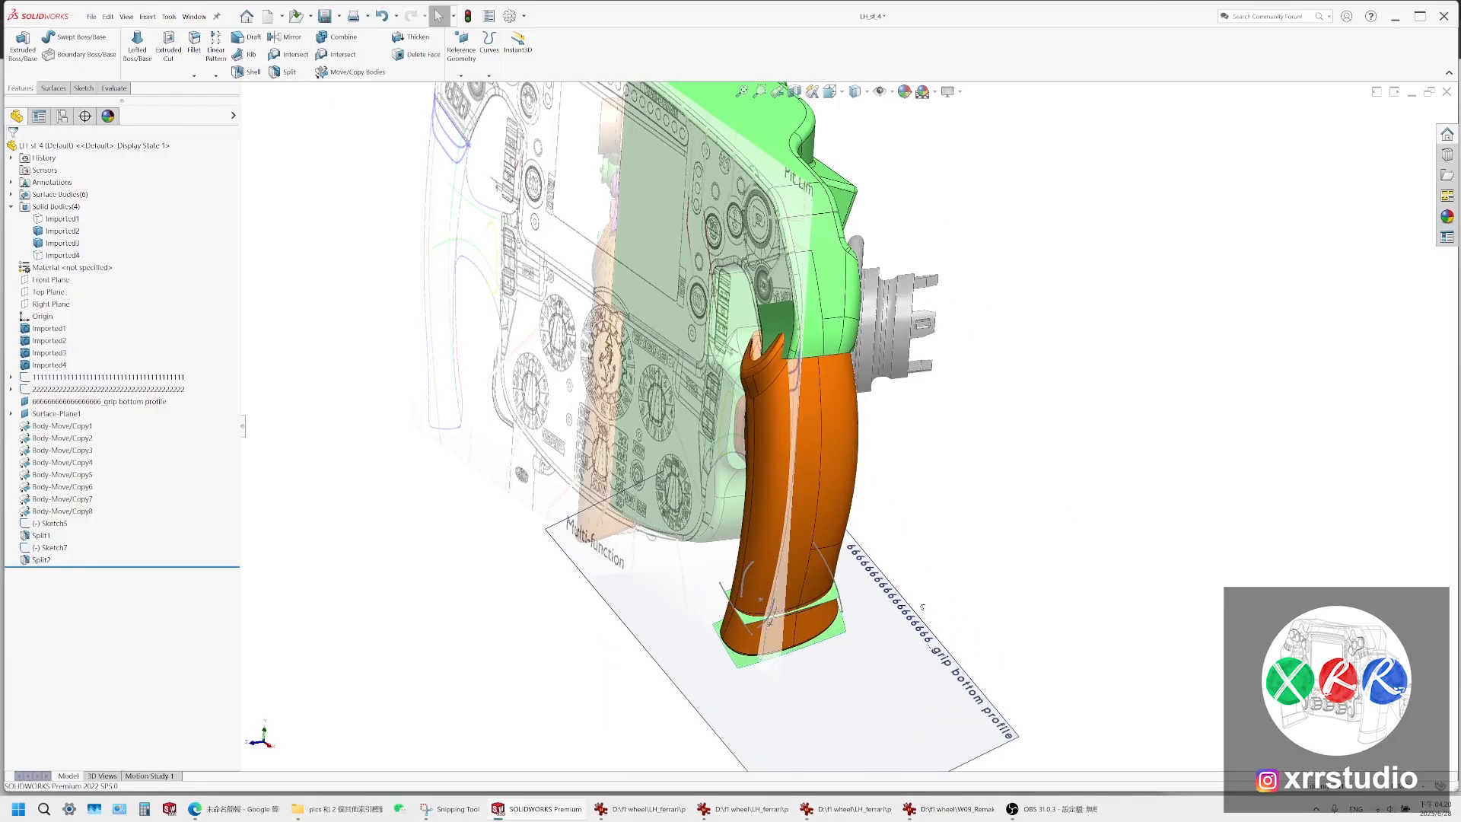
scroll(840, 632, down, 5)
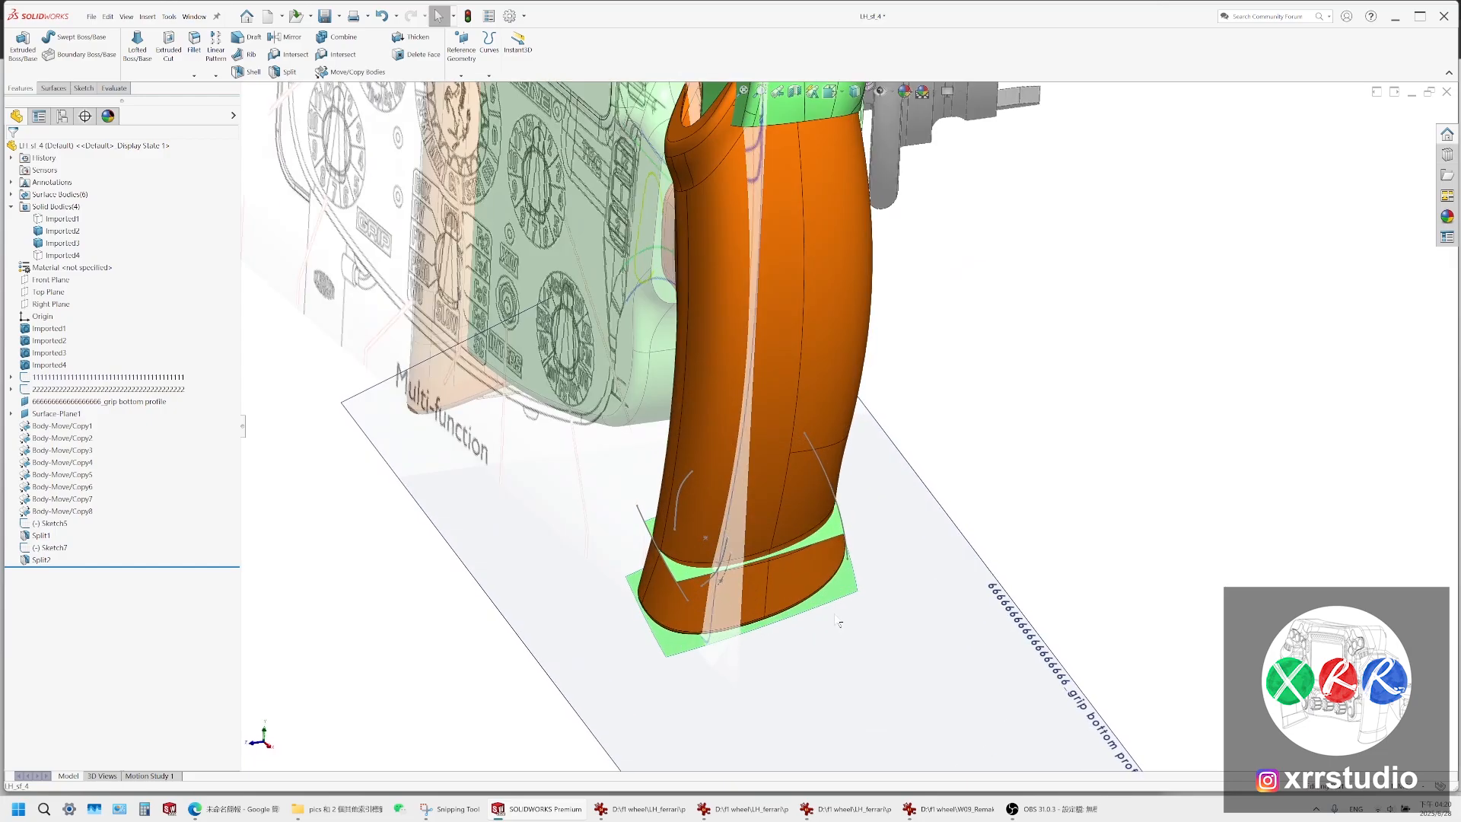
click(829, 569)
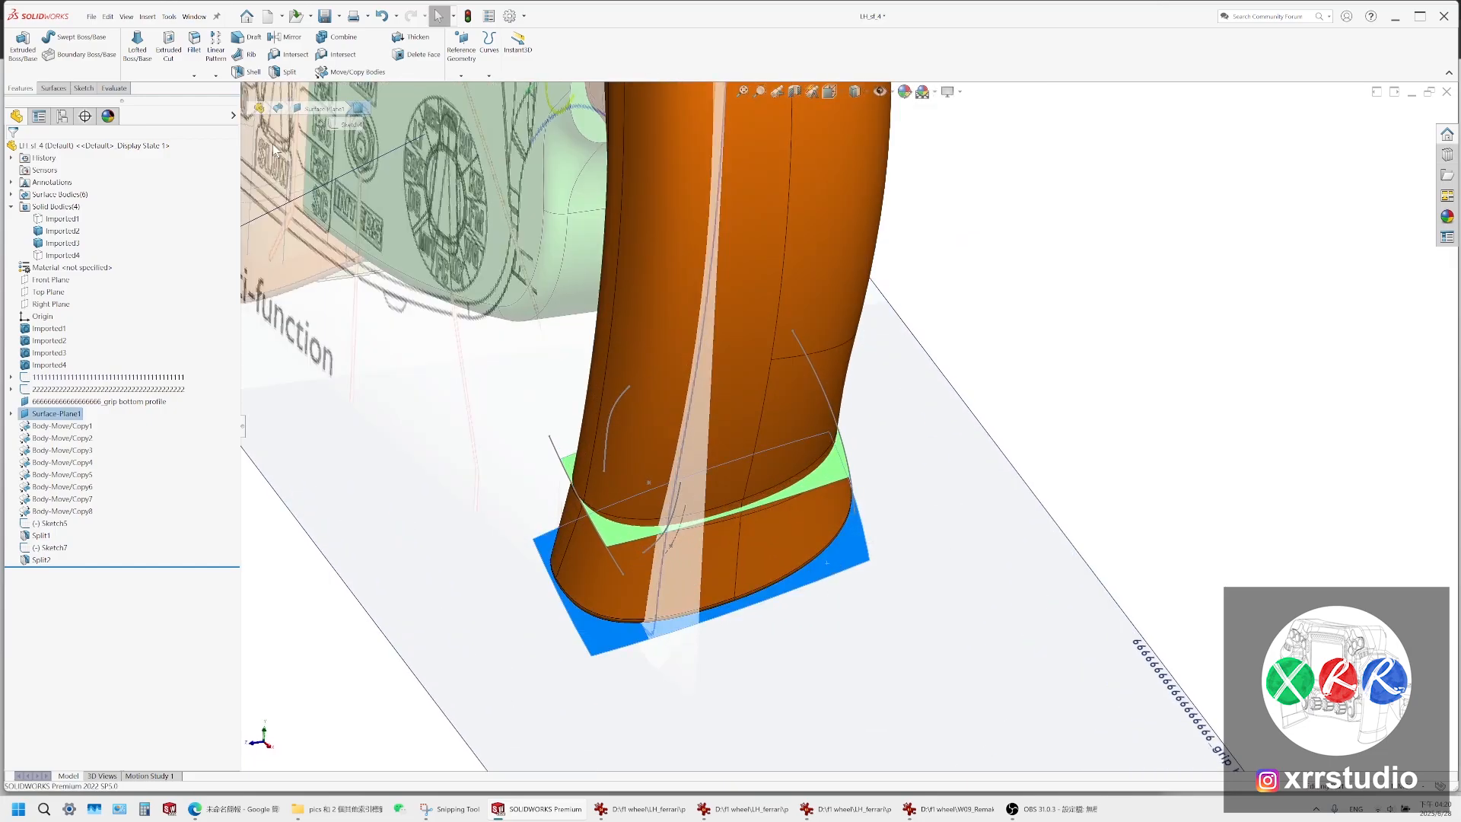
click(357, 71)
scroll(701, 358, up, 4)
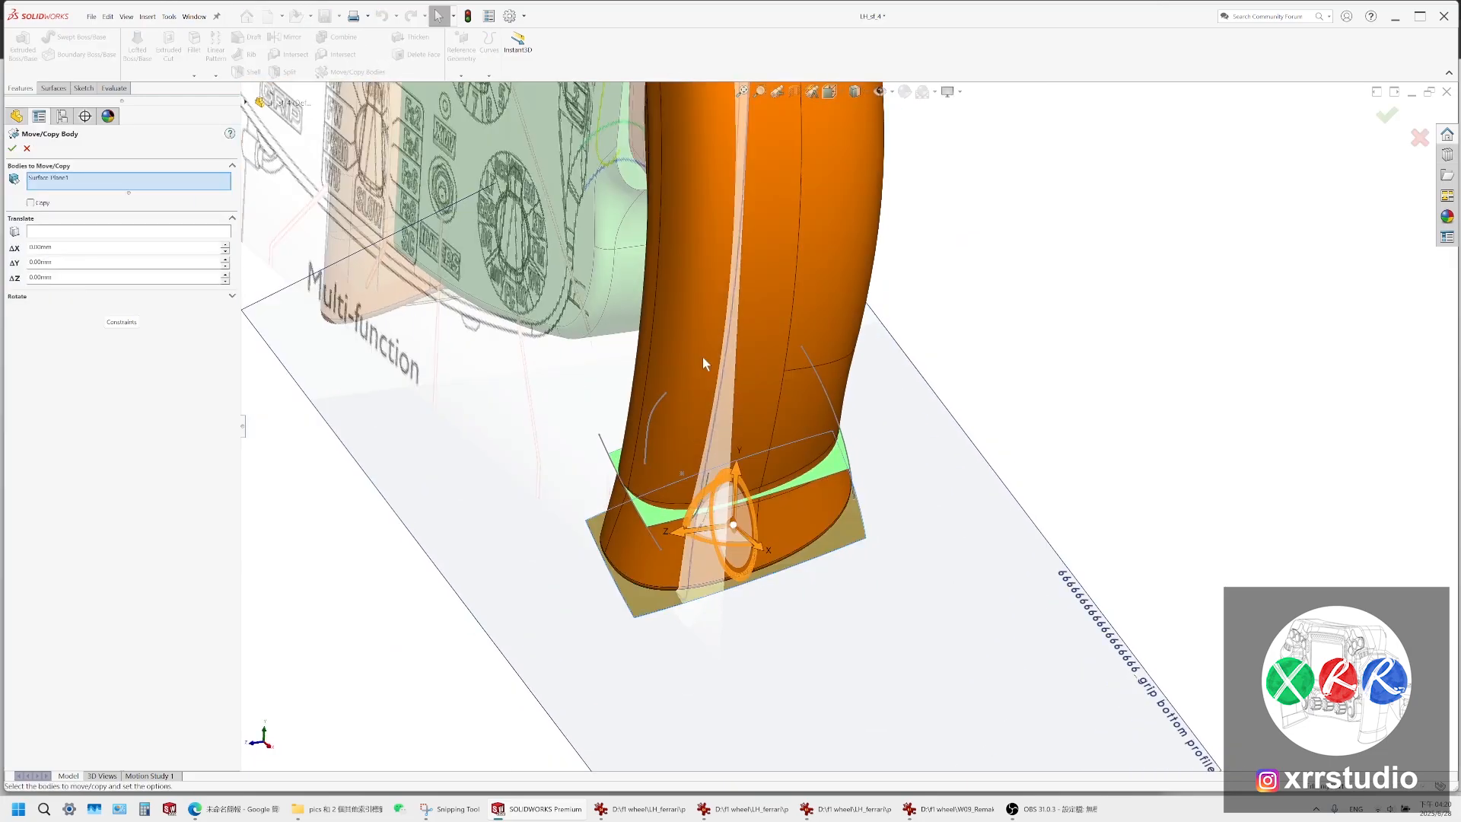
click(31, 203)
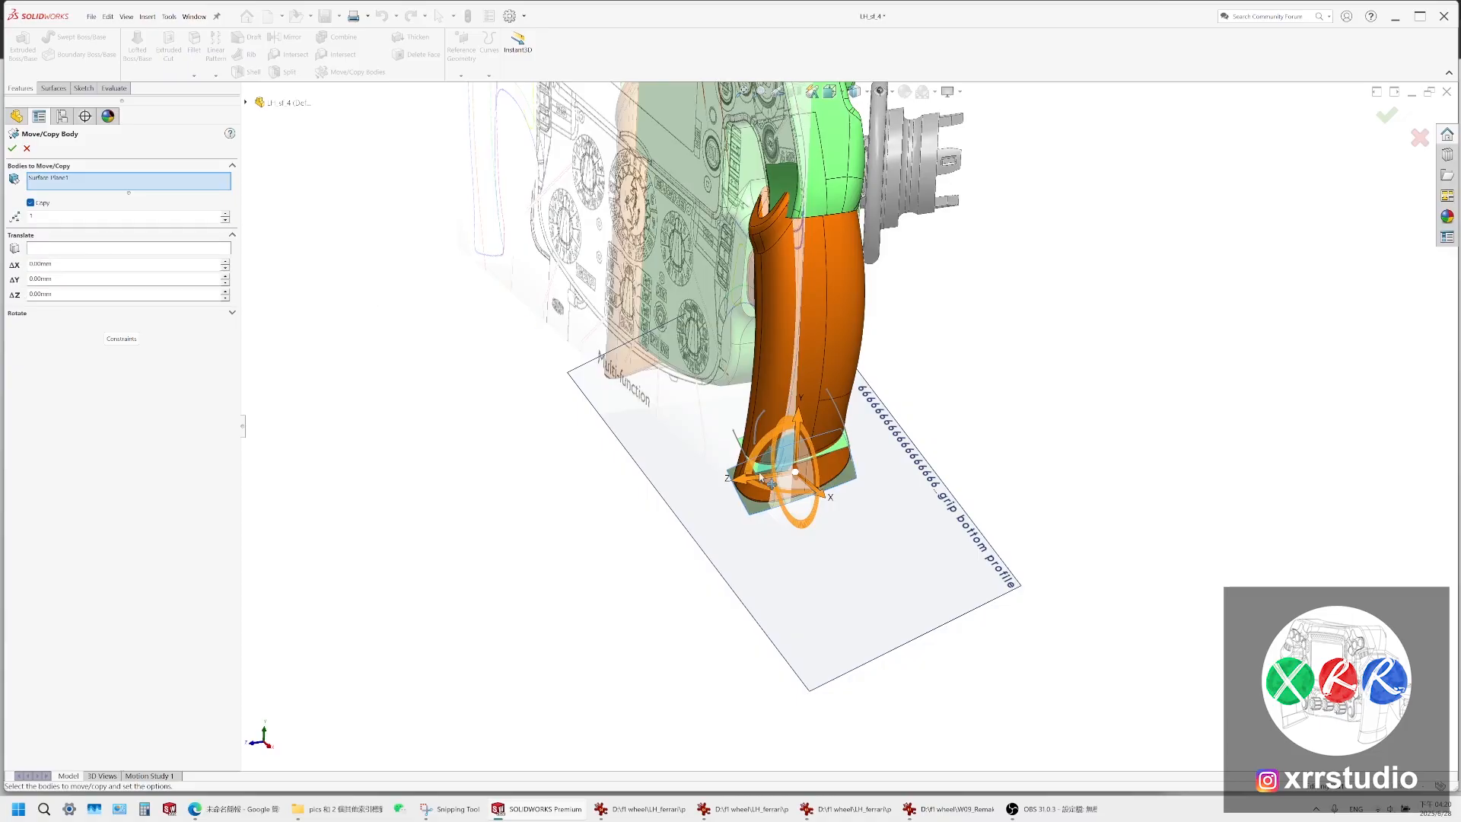
drag(737, 477, 446, 512)
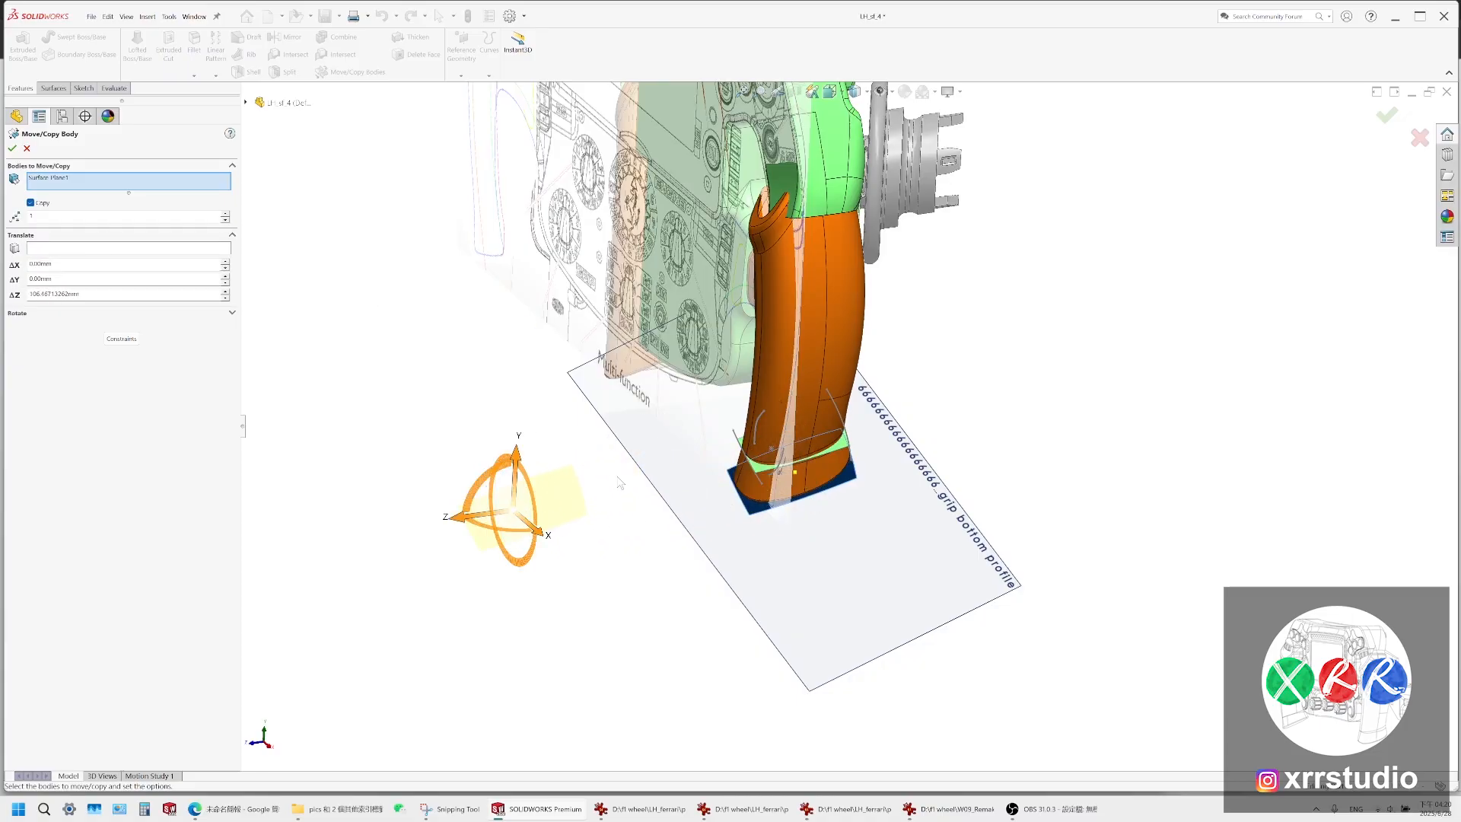
click(12, 149)
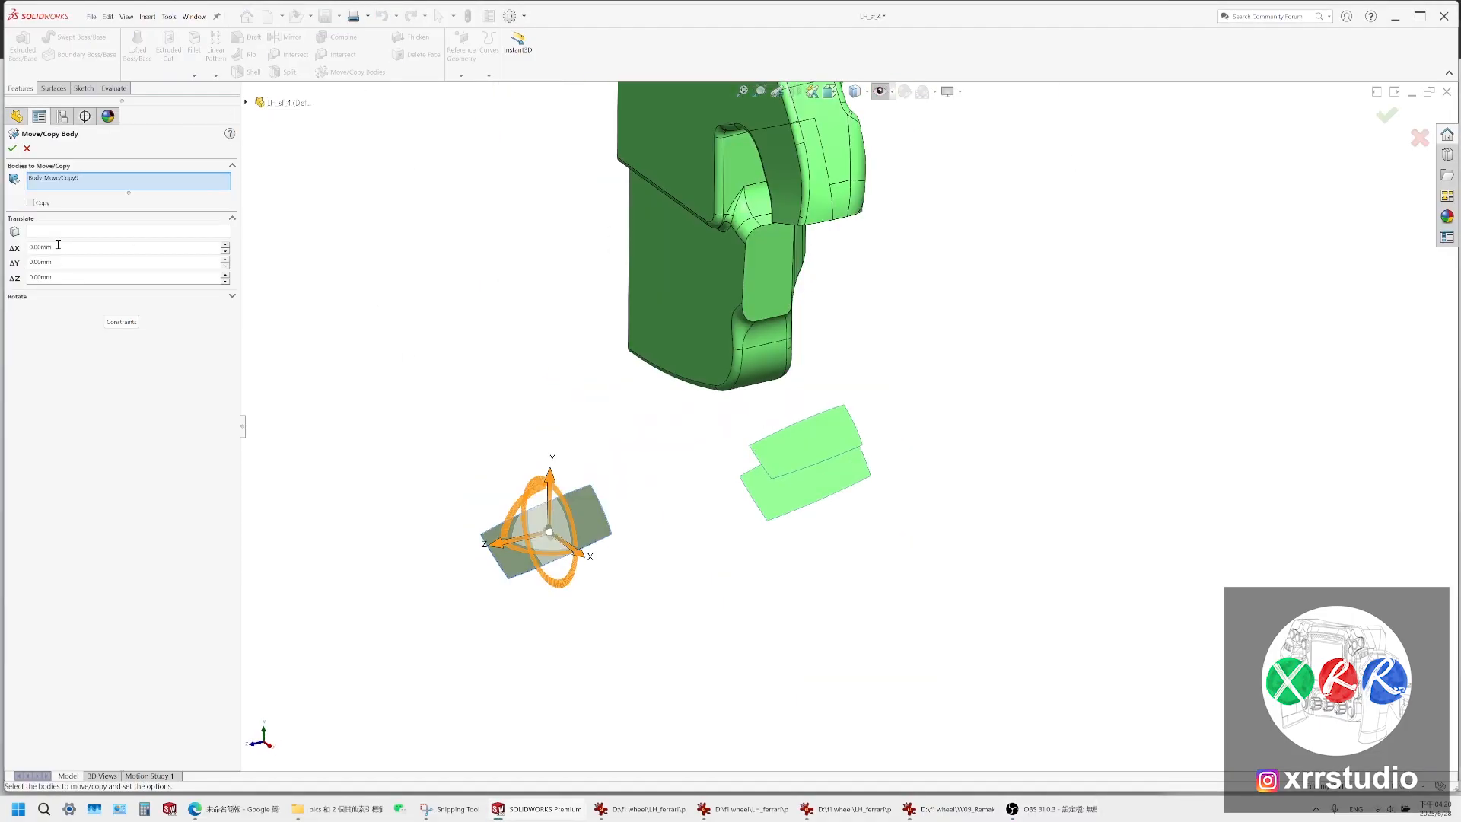
Position the copied planar surface at the grip's upper end and inspect its placement there
click(122, 322)
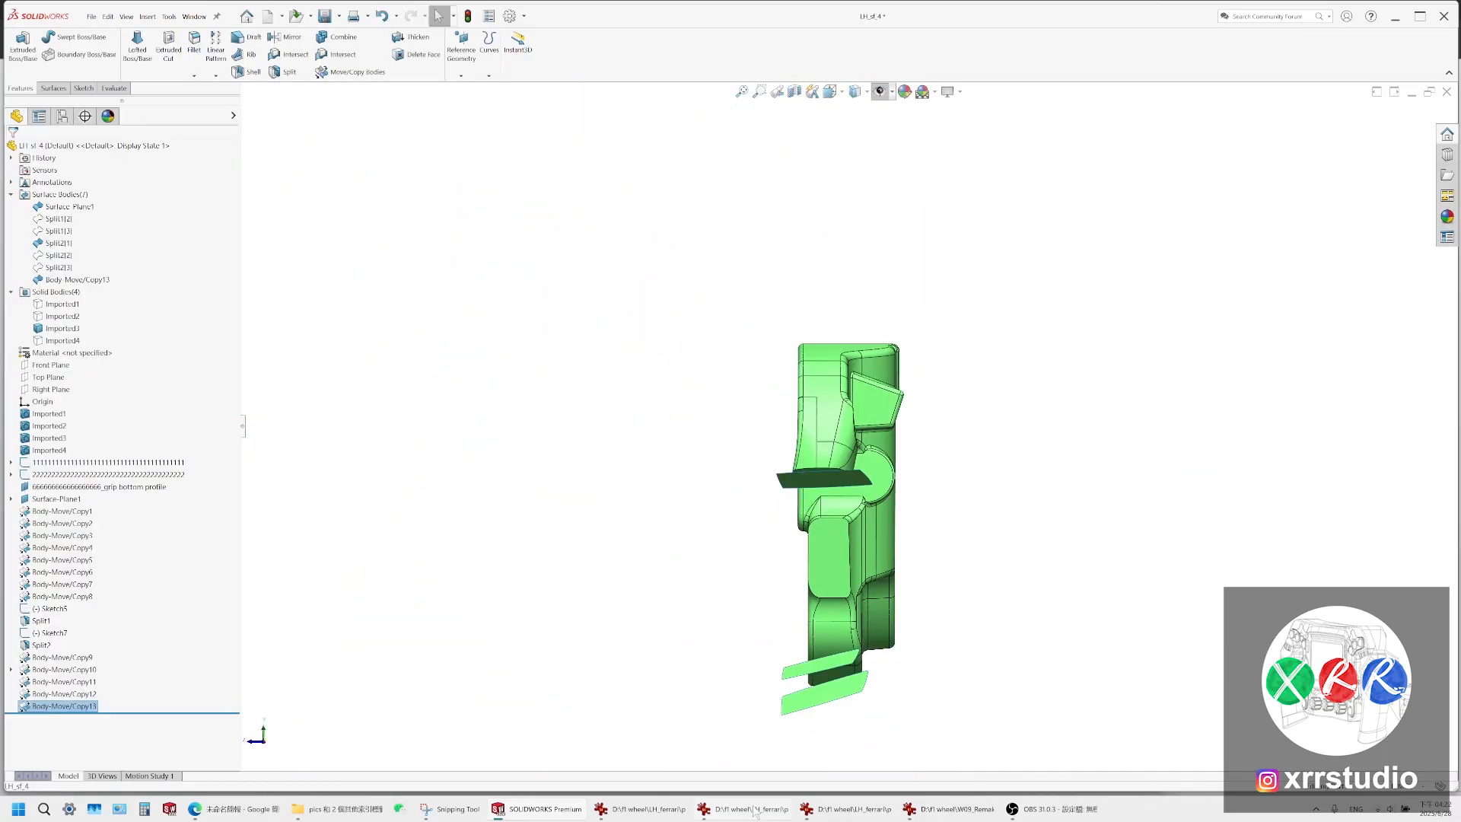
click(755, 811)
click(754, 811)
scroll(872, 507, down, 5)
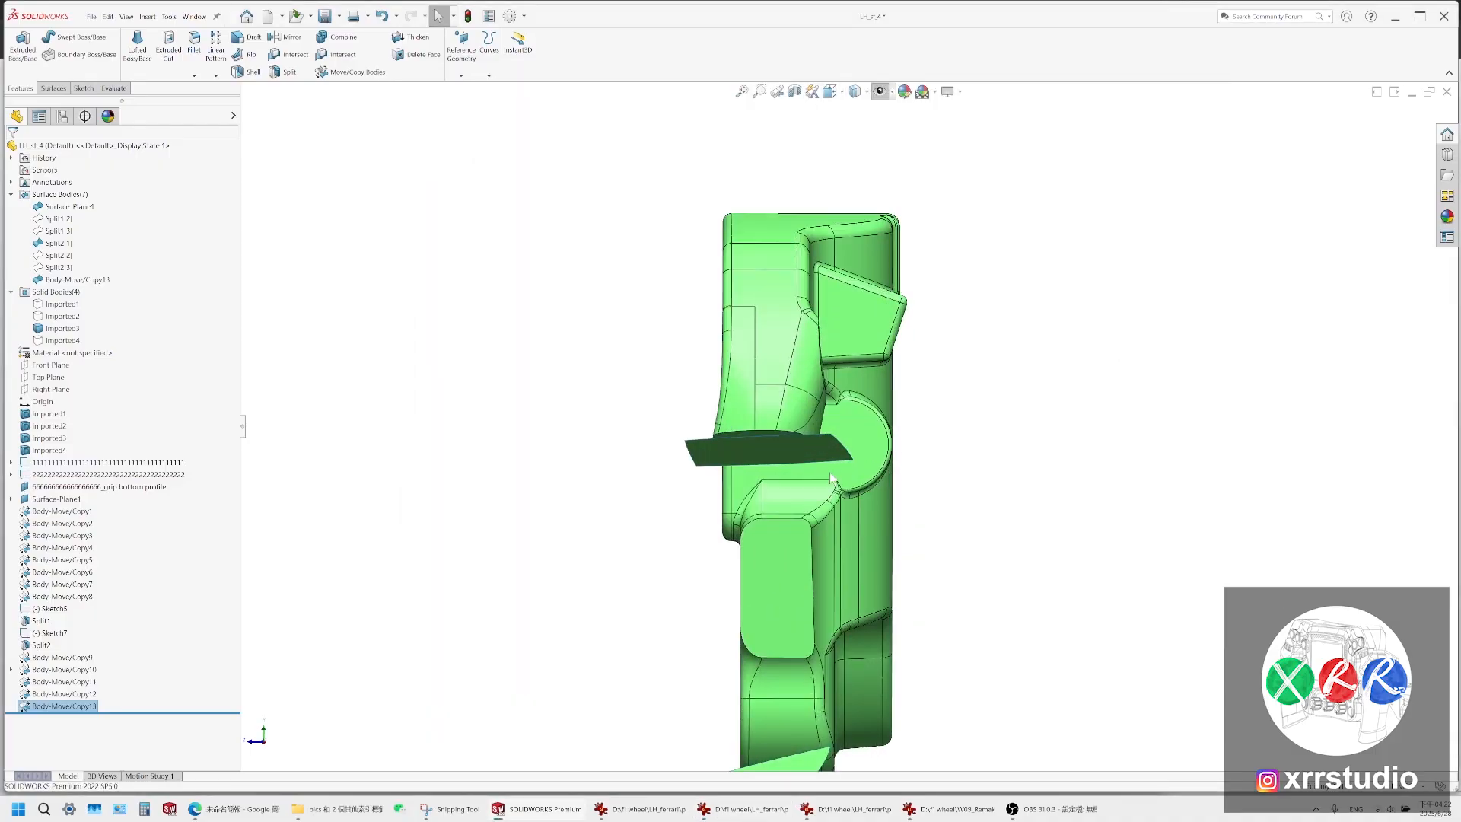
click(818, 458)
middle_drag(820, 461, 831, 407)
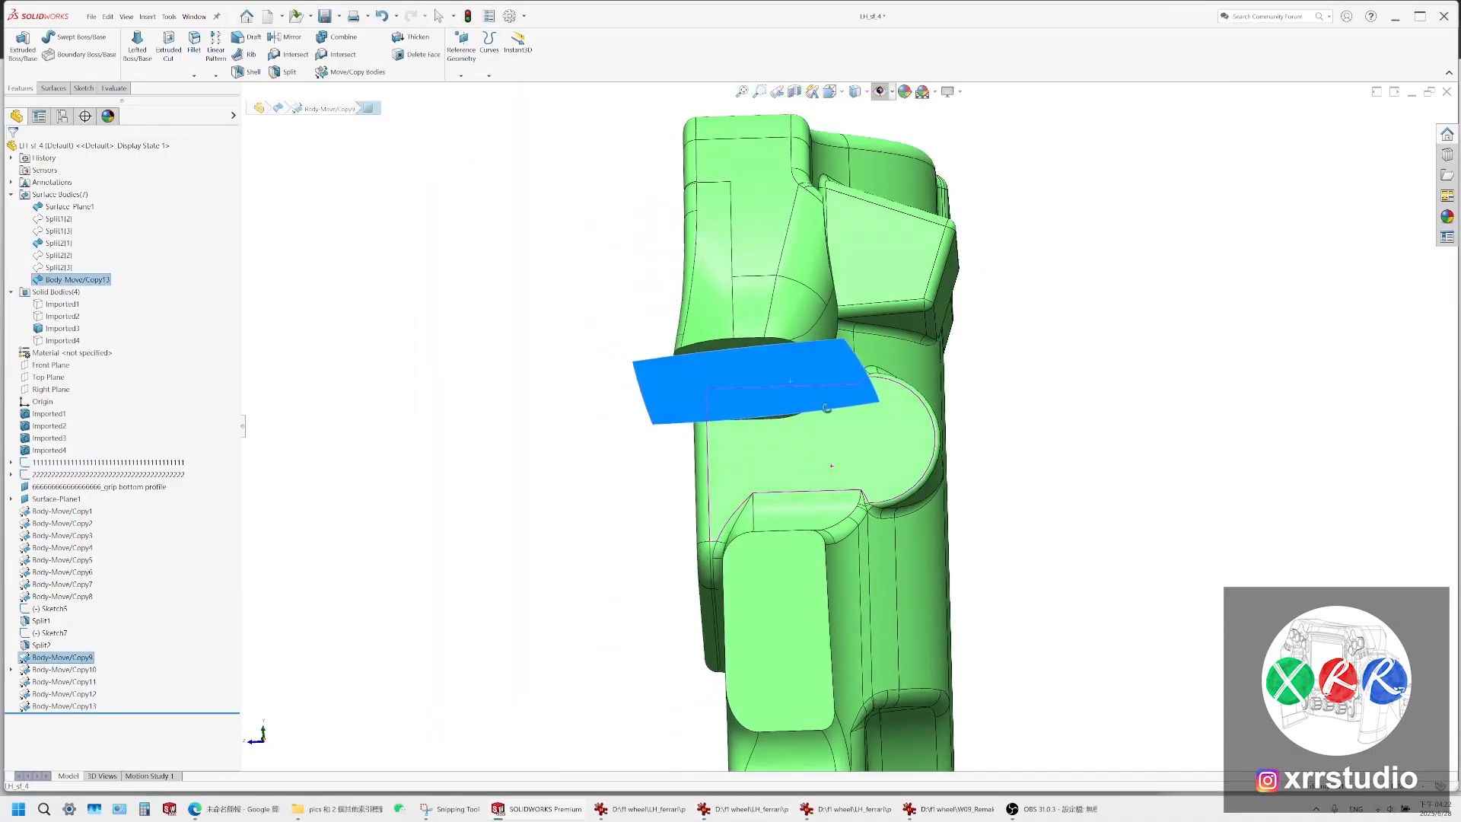
scroll(835, 409, up, 3)
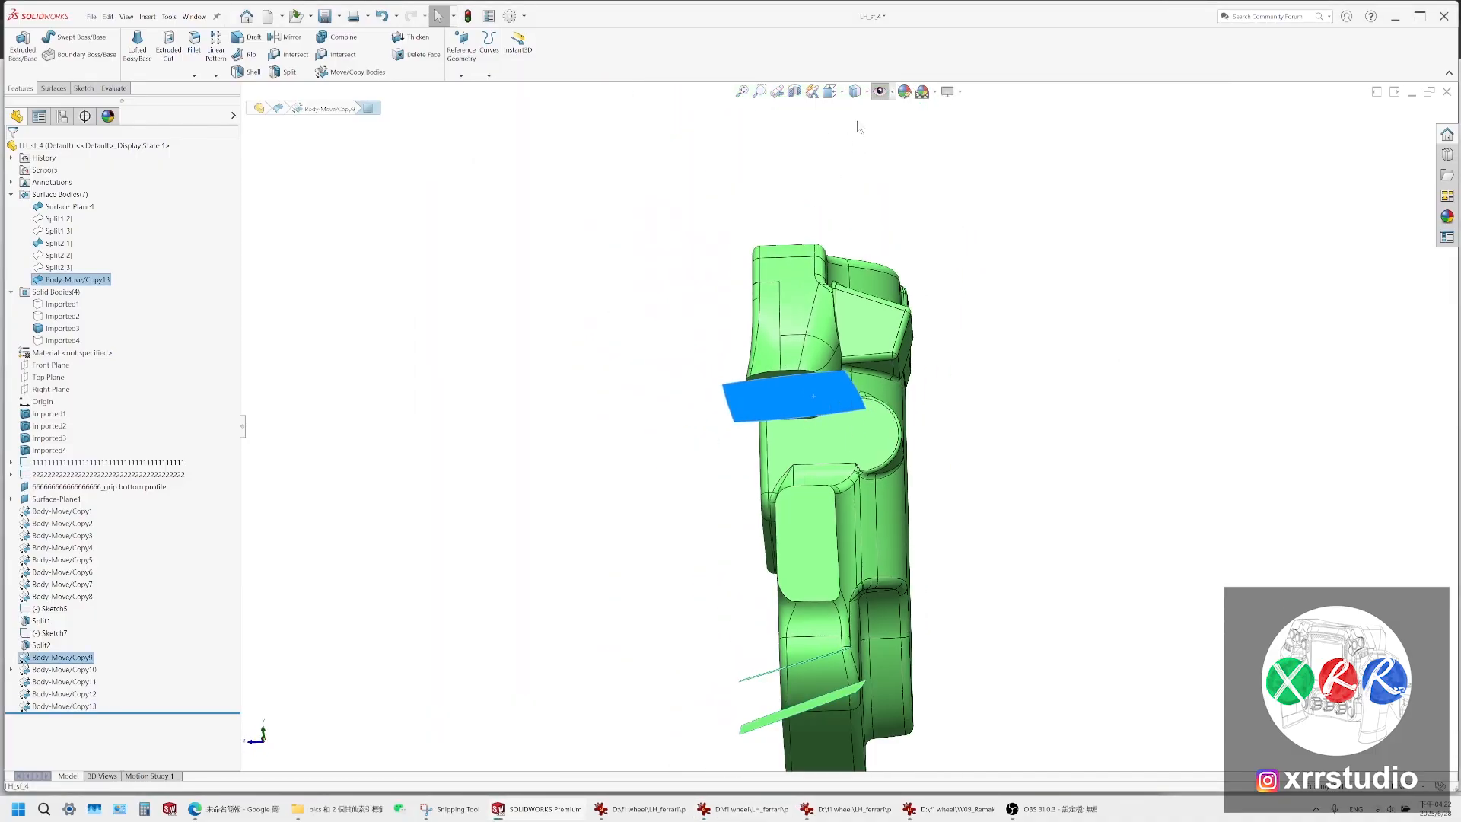
Set the model to Right view and capture the grip and hub with the Snipping Tool in an enlarged window
click(831, 92)
click(866, 154)
scroll(586, 392, down, 10)
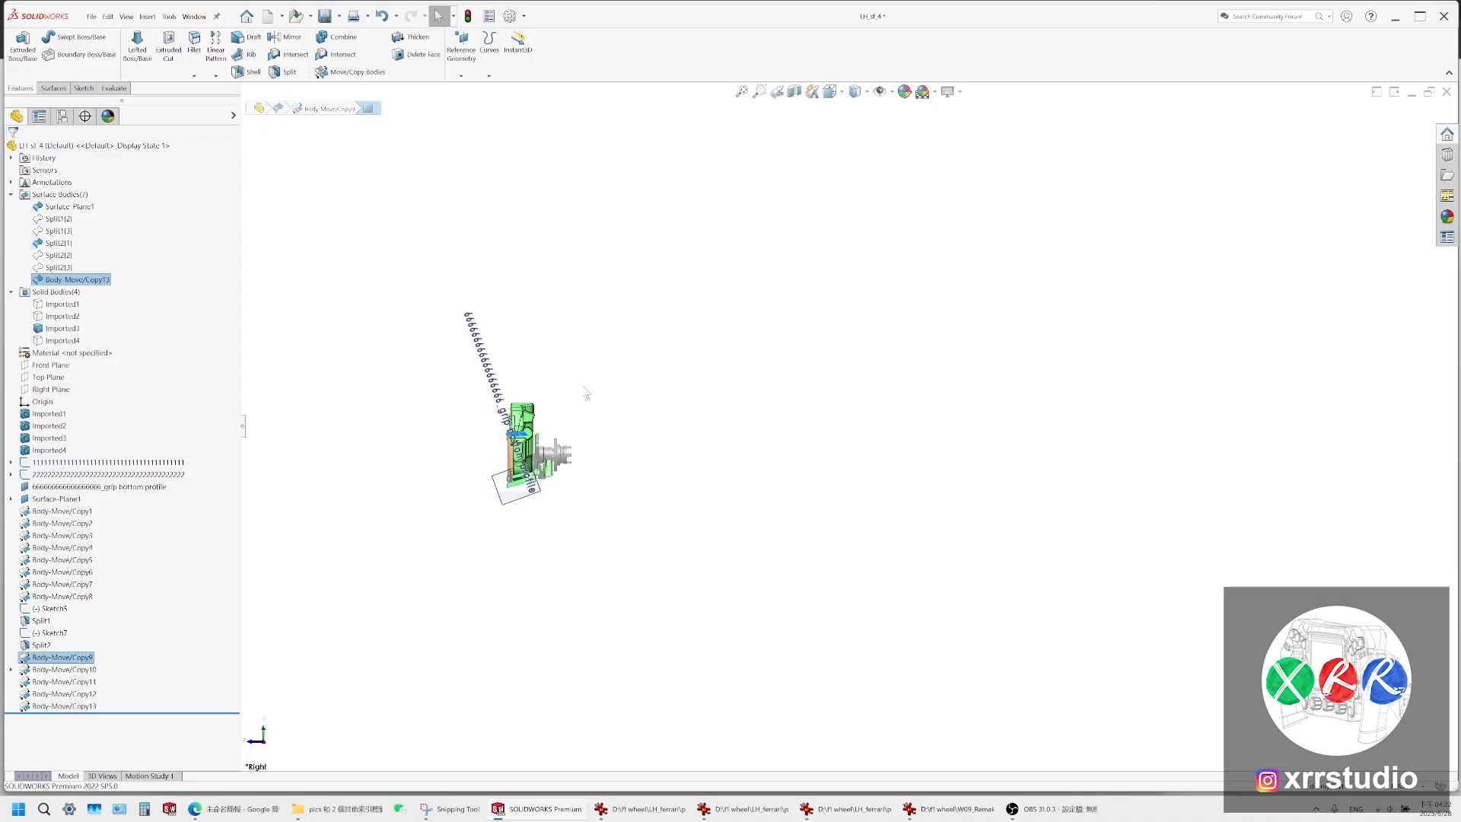
scroll(586, 466, down, 1)
scroll(655, 478, up, 2)
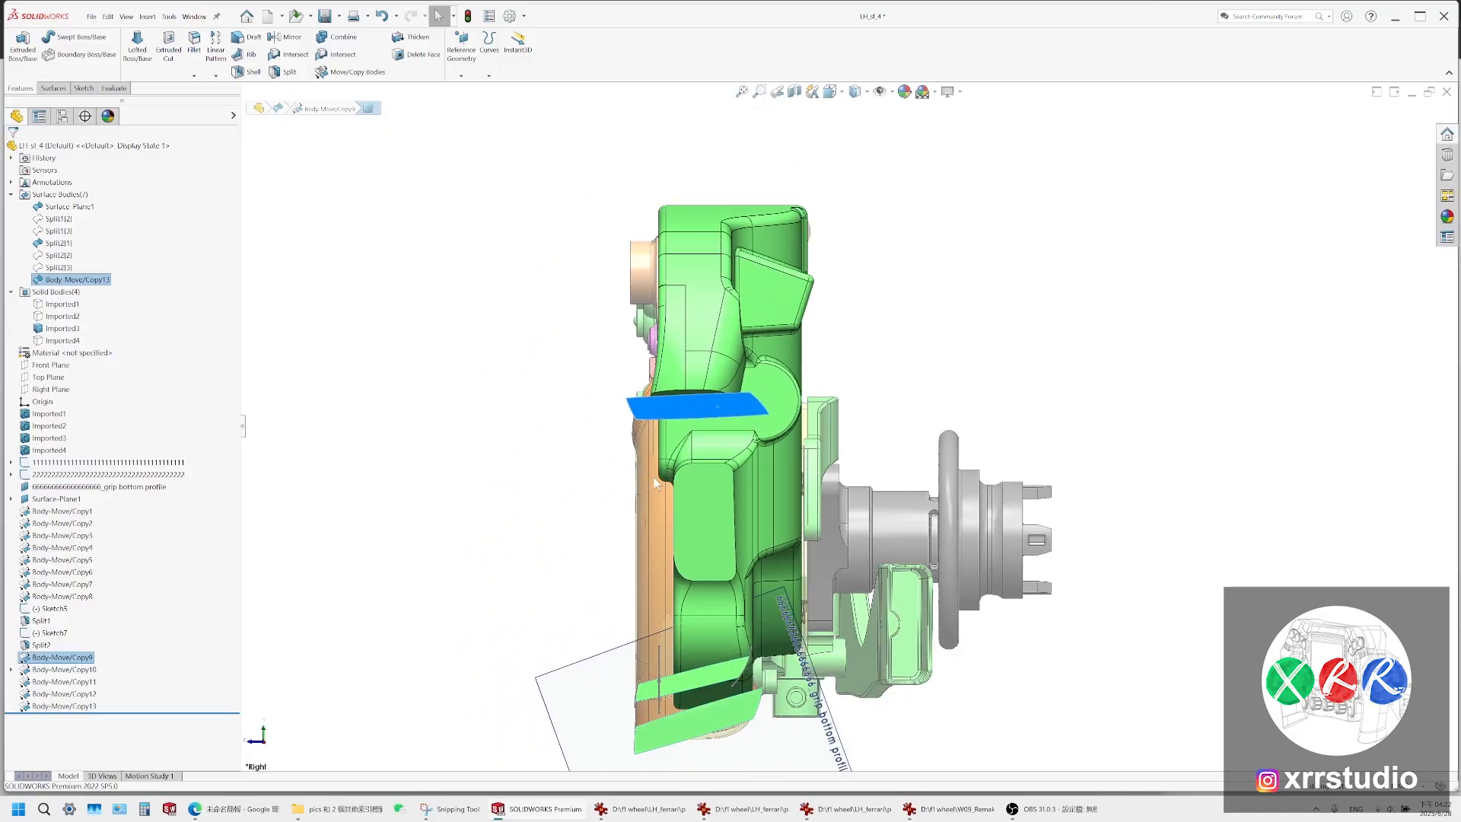
scroll(796, 543, down, 2)
scroll(761, 548, up, 1)
click(451, 809)
click(102, 84)
drag(478, 121, 1170, 771)
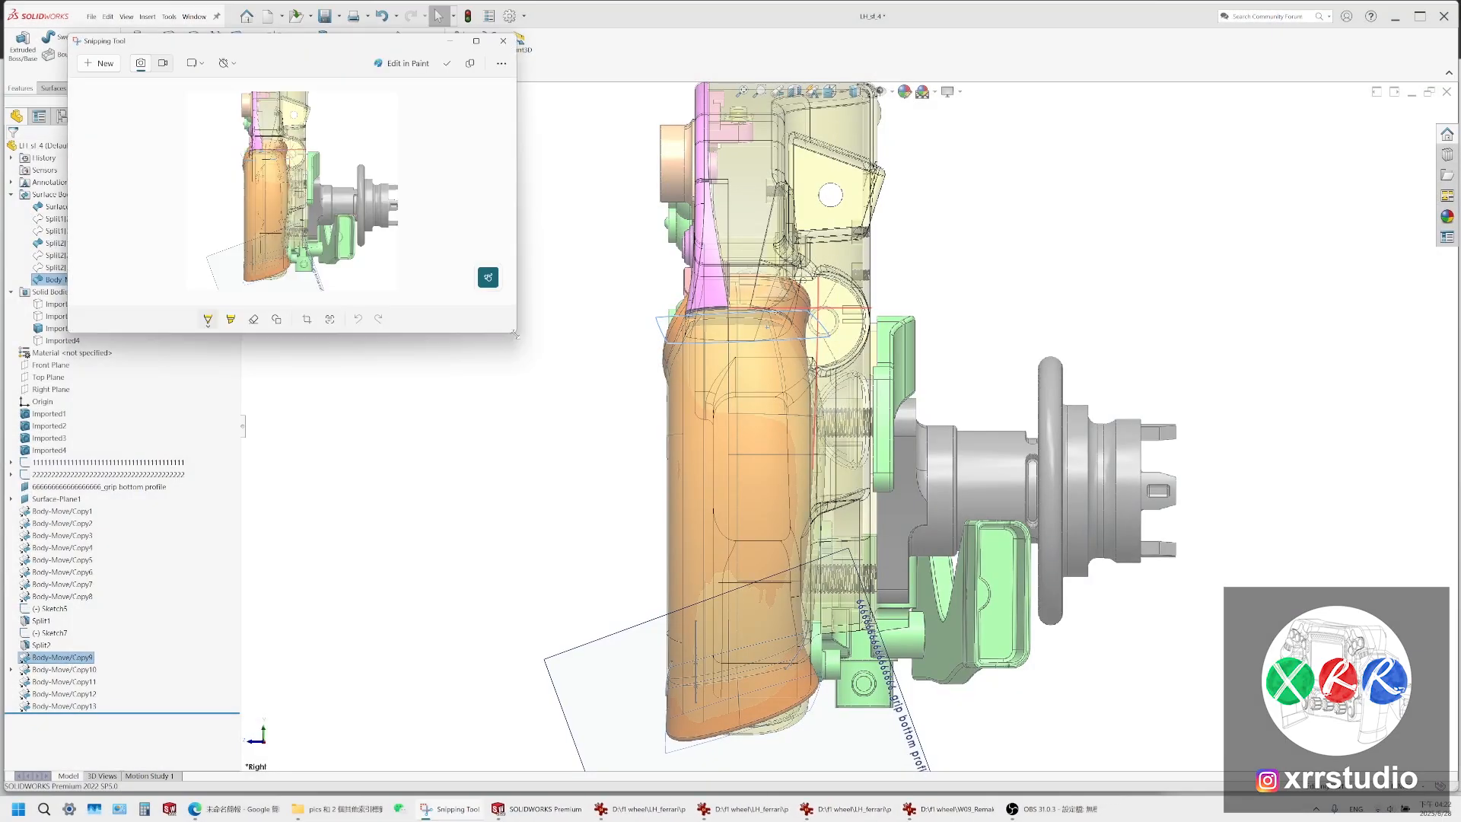
drag(515, 333, 1257, 736)
Try to mark the front and rear edges of the grip's lower end on the snip, and undo the strokes
drag(513, 618, 512, 691)
mouse_move(513, 632)
mouse_down()
mouse_move(510, 685)
mouse_move(509, 613)
mouse_move(519, 623)
mouse_up()
mouse_move(647, 584)
mouse_down()
mouse_move(667, 635)
mouse_move(643, 572)
mouse_up()
ctrl+scroll(643, 652, up, 5)
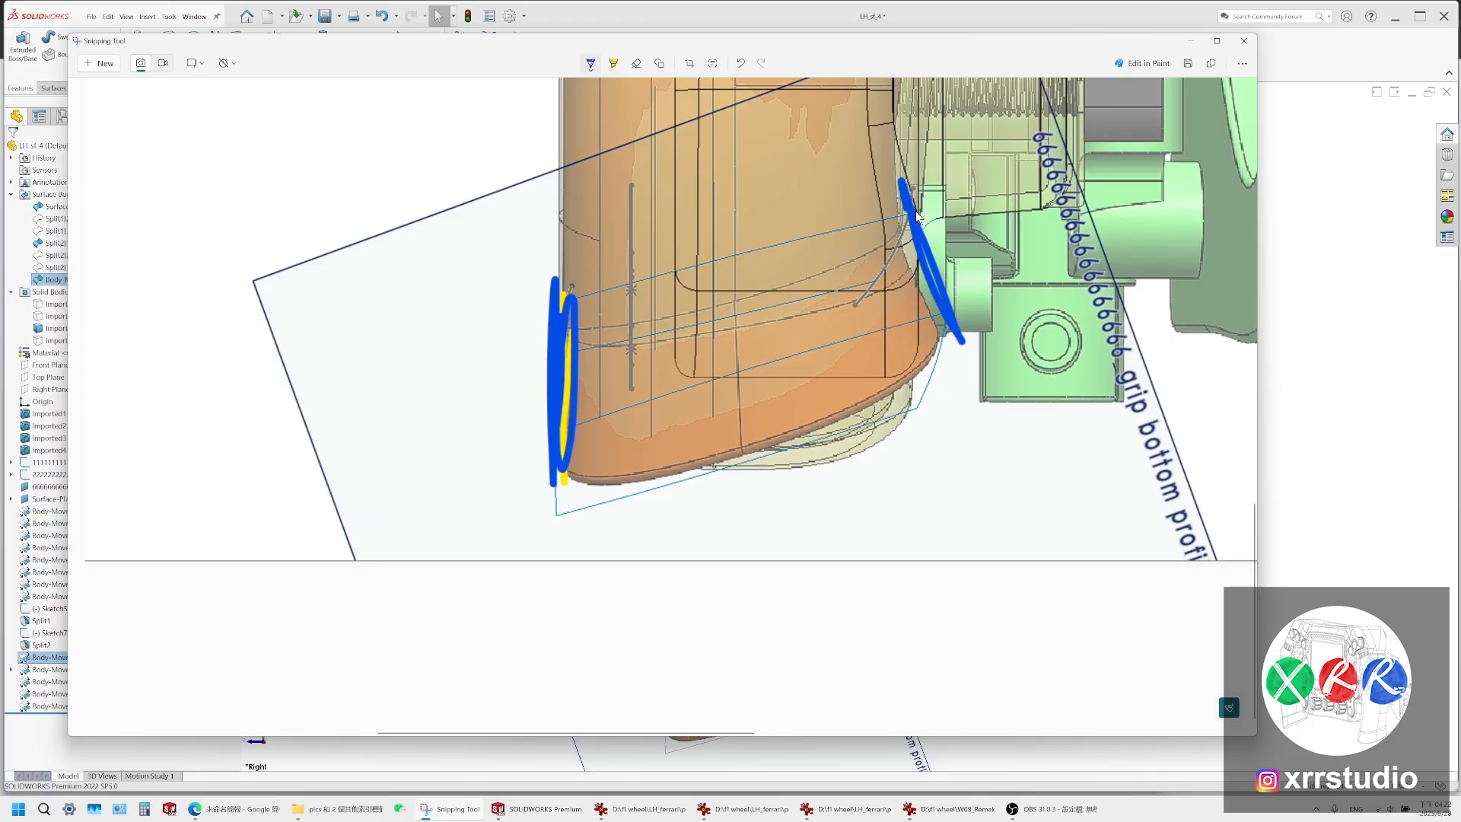
key(ctrl+z)
key(ctrl+z)
key(ctrl+z)
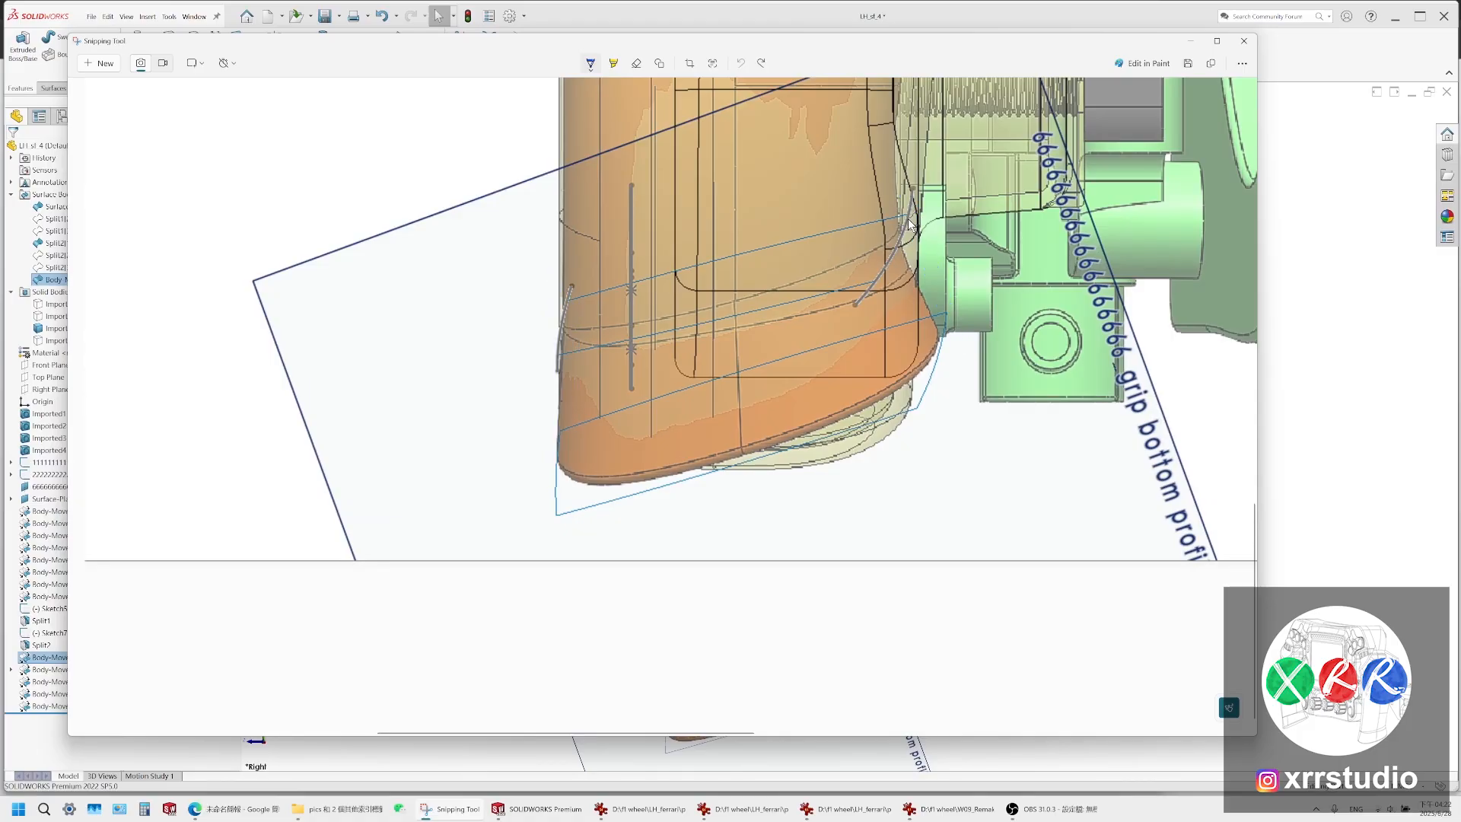
Trace the grip's front edge and lower rear edge in blue, and circle the profile surface at its upper end
drag(909, 219, 955, 315)
drag(559, 307, 558, 474)
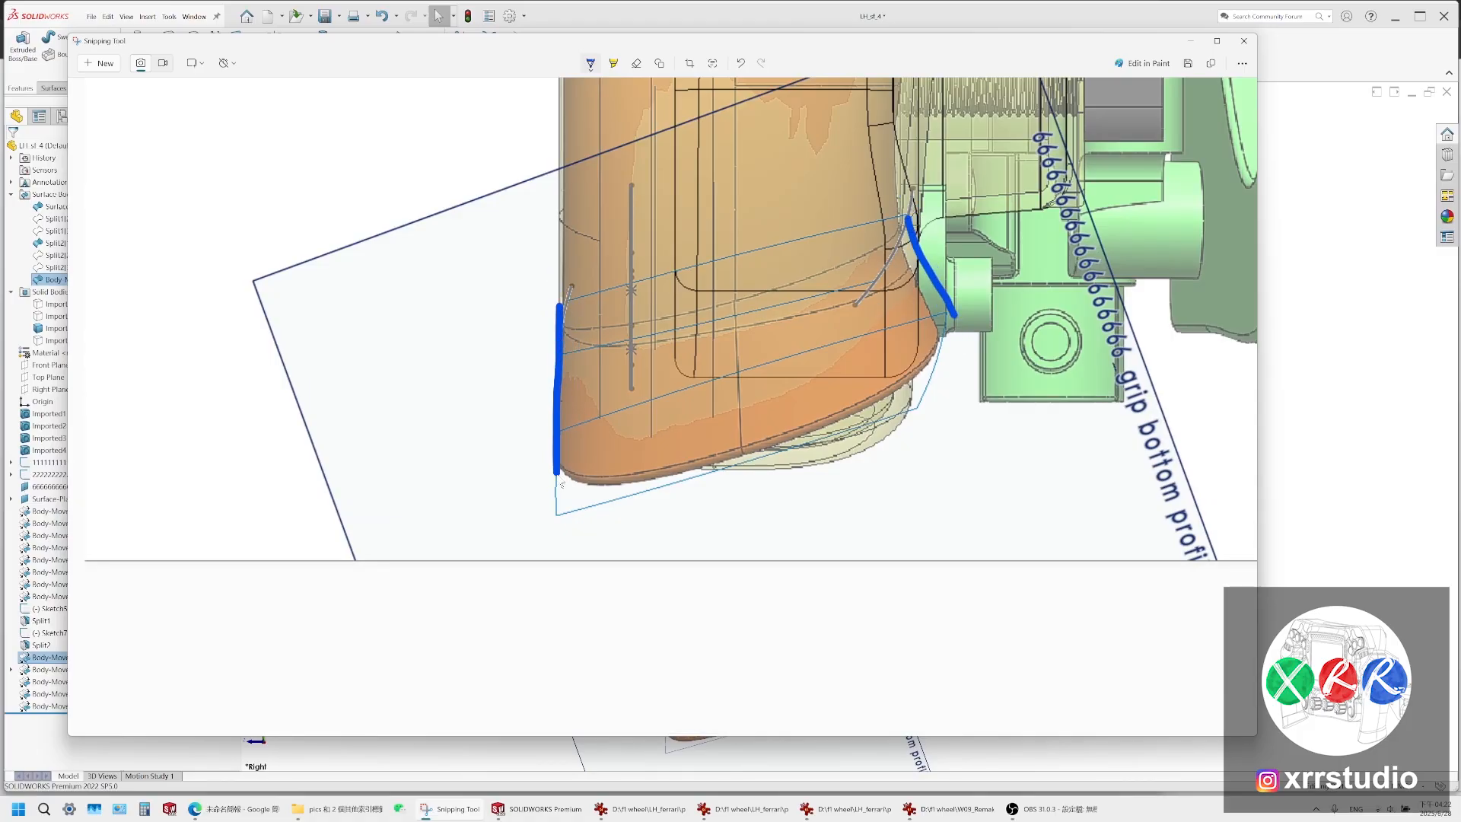
ctrl+scroll(682, 380, down, 5)
scroll(653, 336, up, 6)
scroll(654, 336, down, 5)
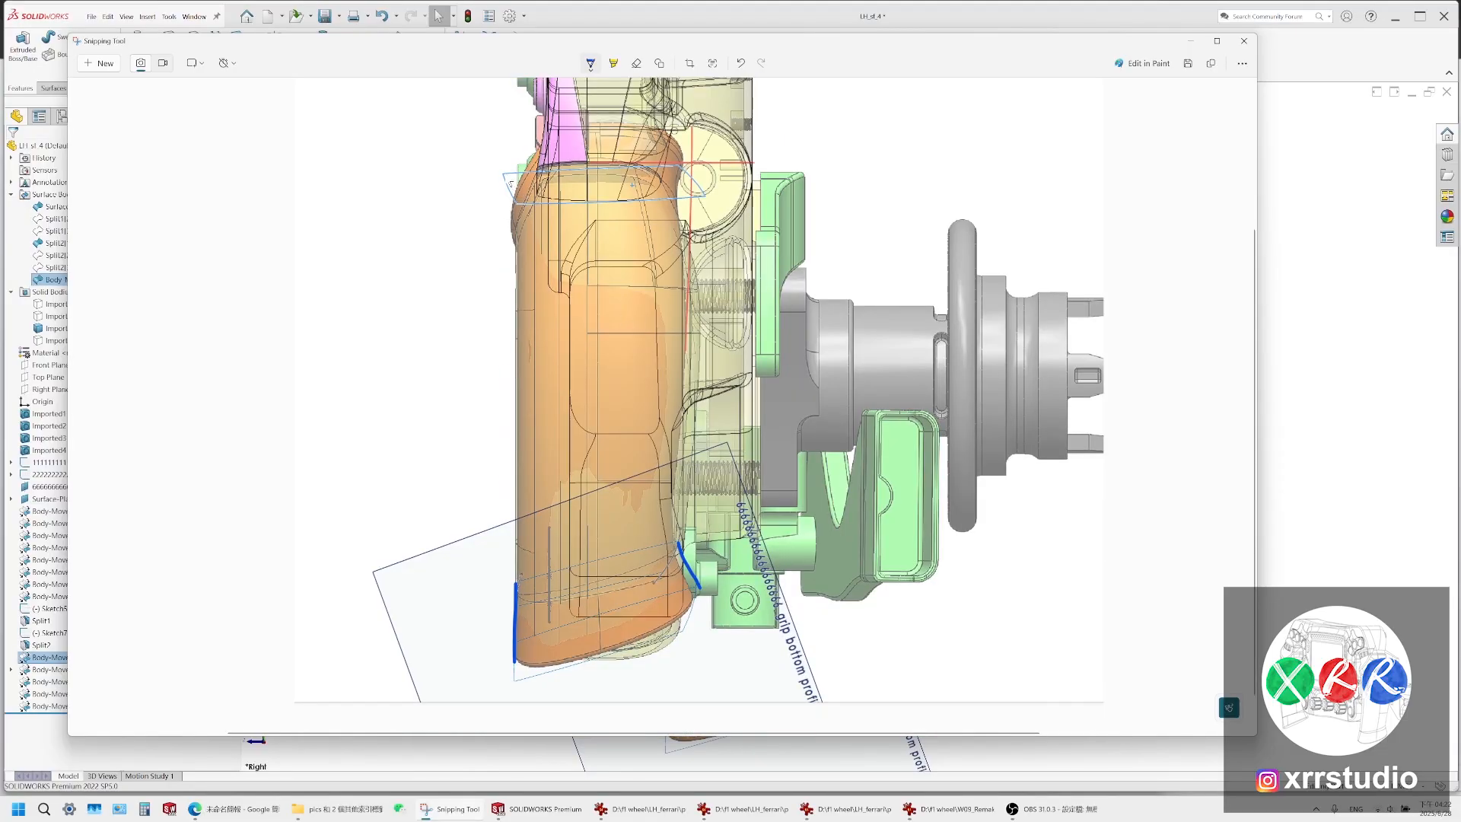
mouse_move(470, 162)
mouse_down()
mouse_move(799, 220)
mouse_move(475, 158)
mouse_move(503, 187)
mouse_move(521, 327)
mouse_move(517, 579)
mouse_up()
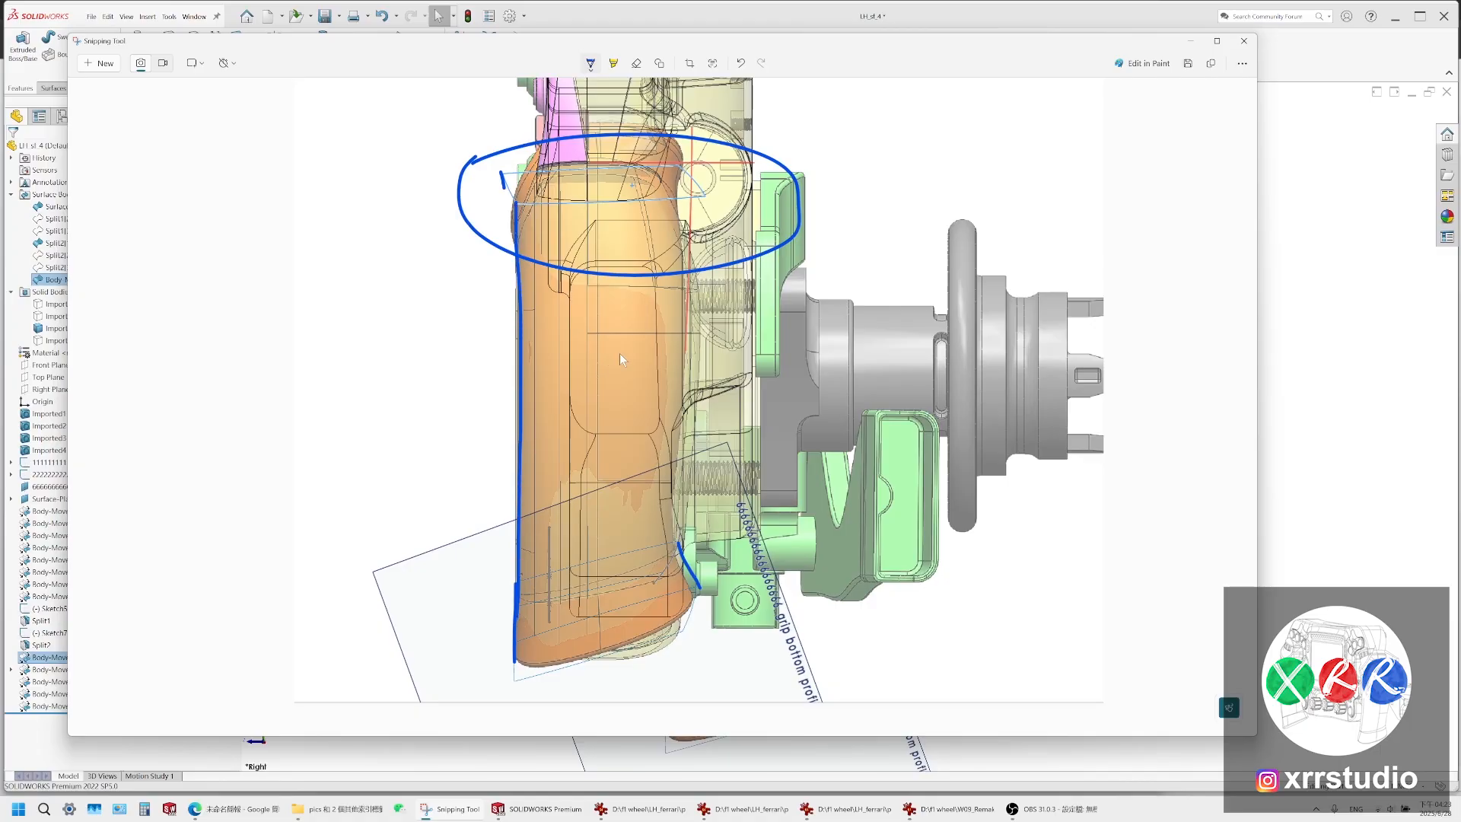
Outline the rear and lower edges of the upper profile surface in blue on the snip
ctrl+scroll(708, 200, up, 3)
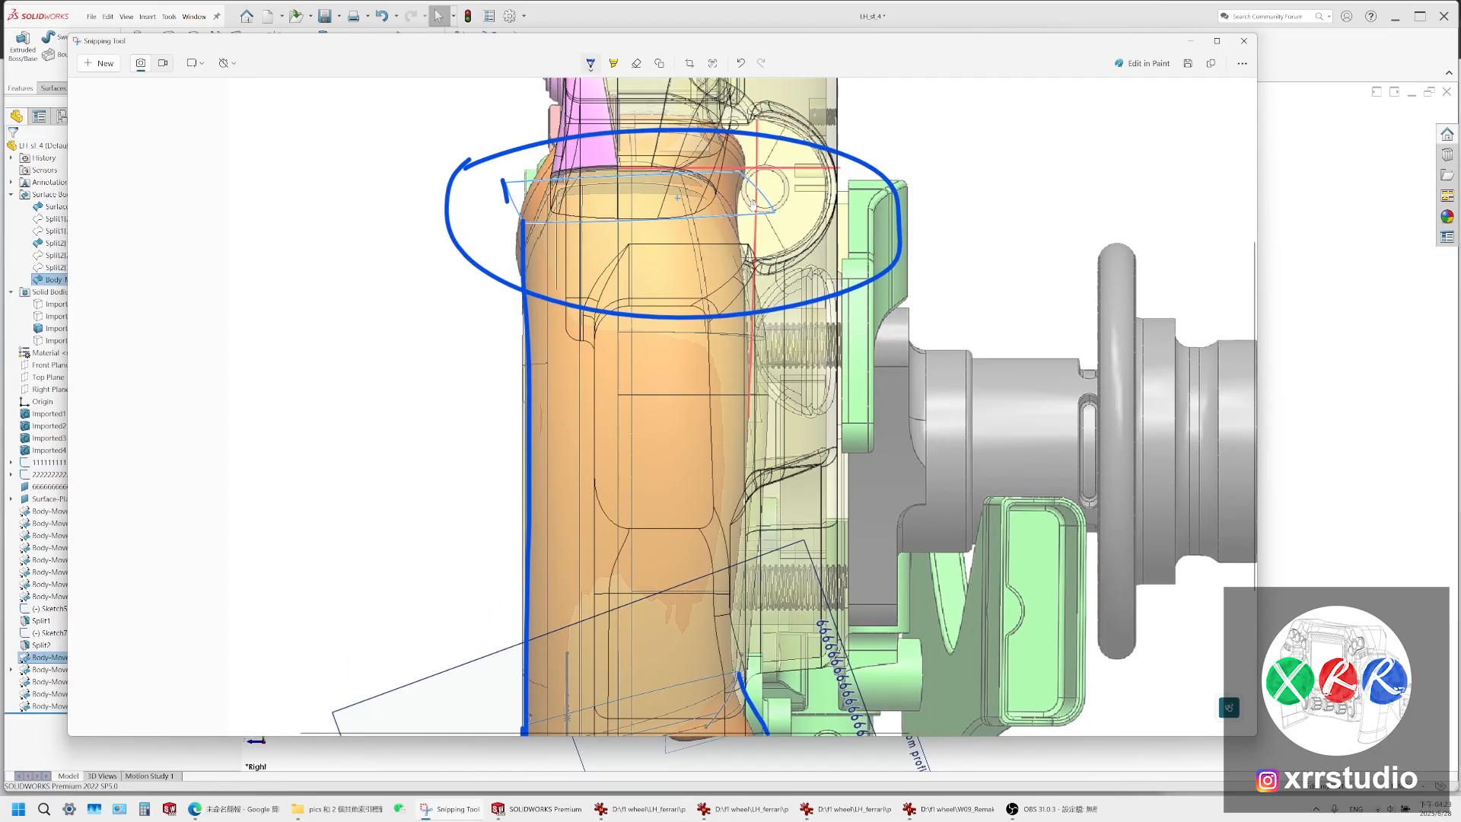
scroll(811, 182, up, 3)
scroll(813, 356, down, 3)
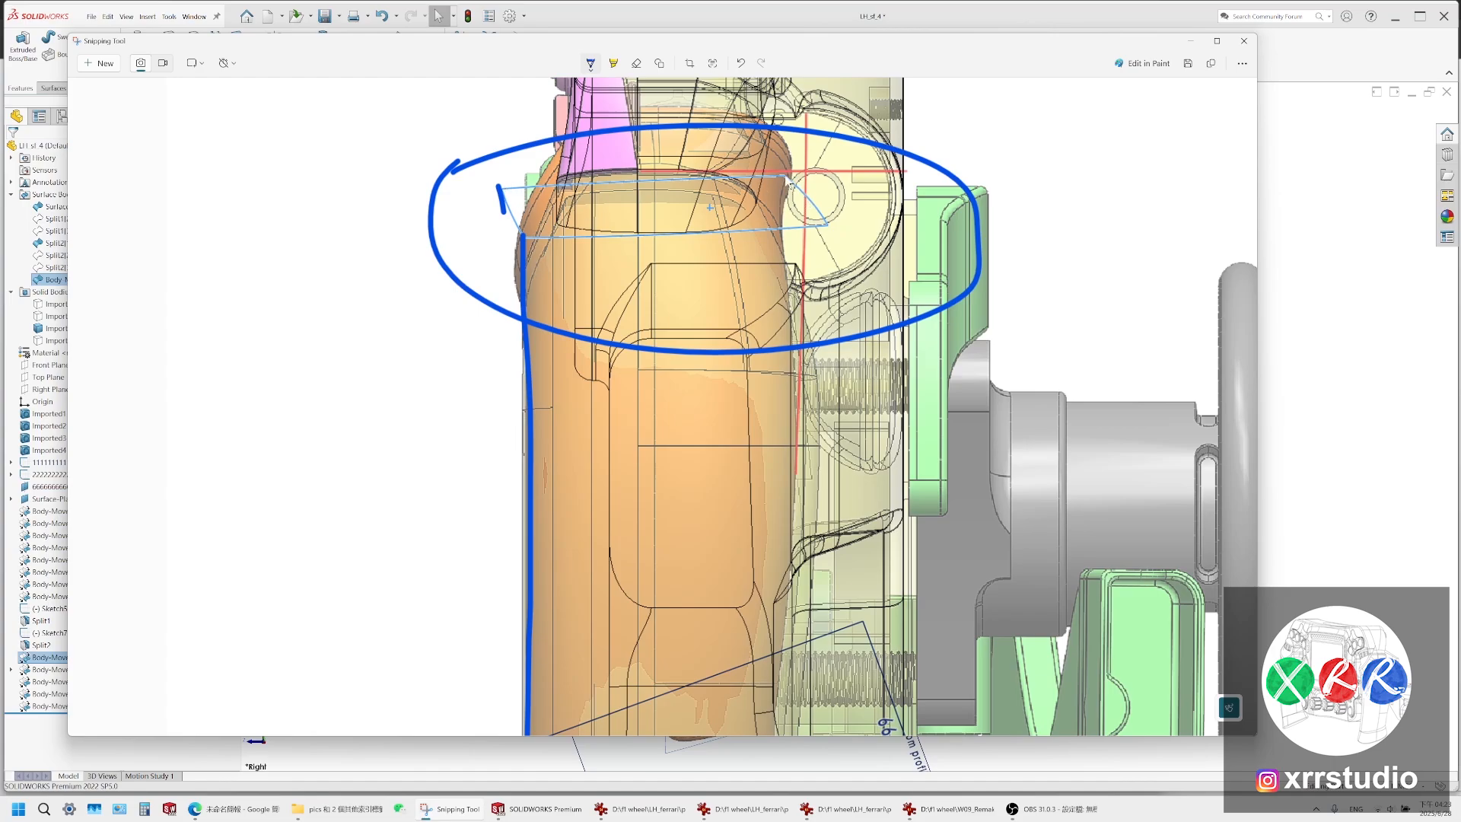
mouse_move(784, 175)
mouse_down()
mouse_move(809, 225)
mouse_move(527, 239)
mouse_up()
Trace the grip's rear edge in blue from the upper profile surface down to the lower rear mark
scroll(806, 224, down, 5)
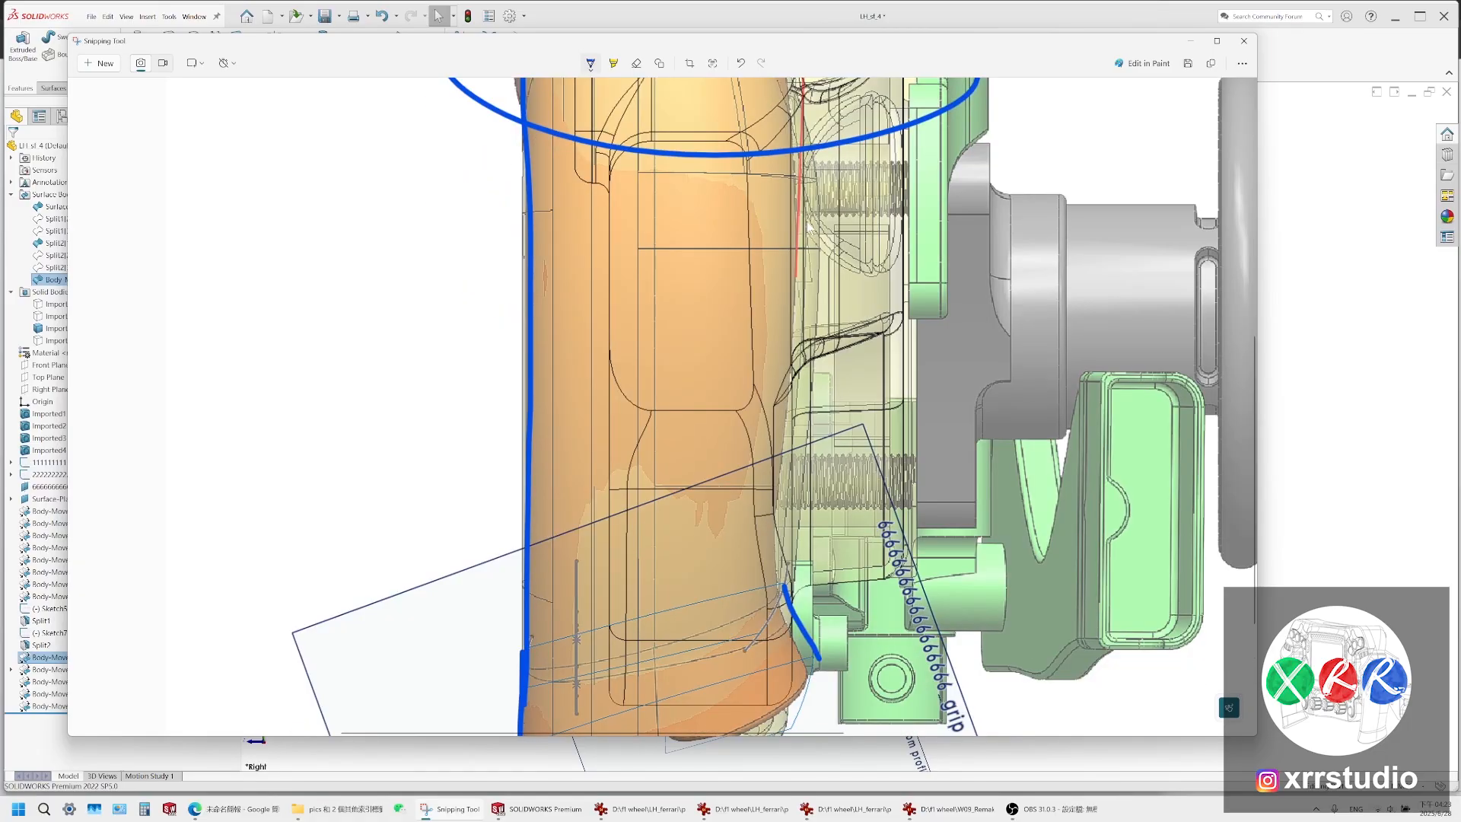
scroll(807, 225, up, 4)
ctrl+scroll(808, 226, down, 4)
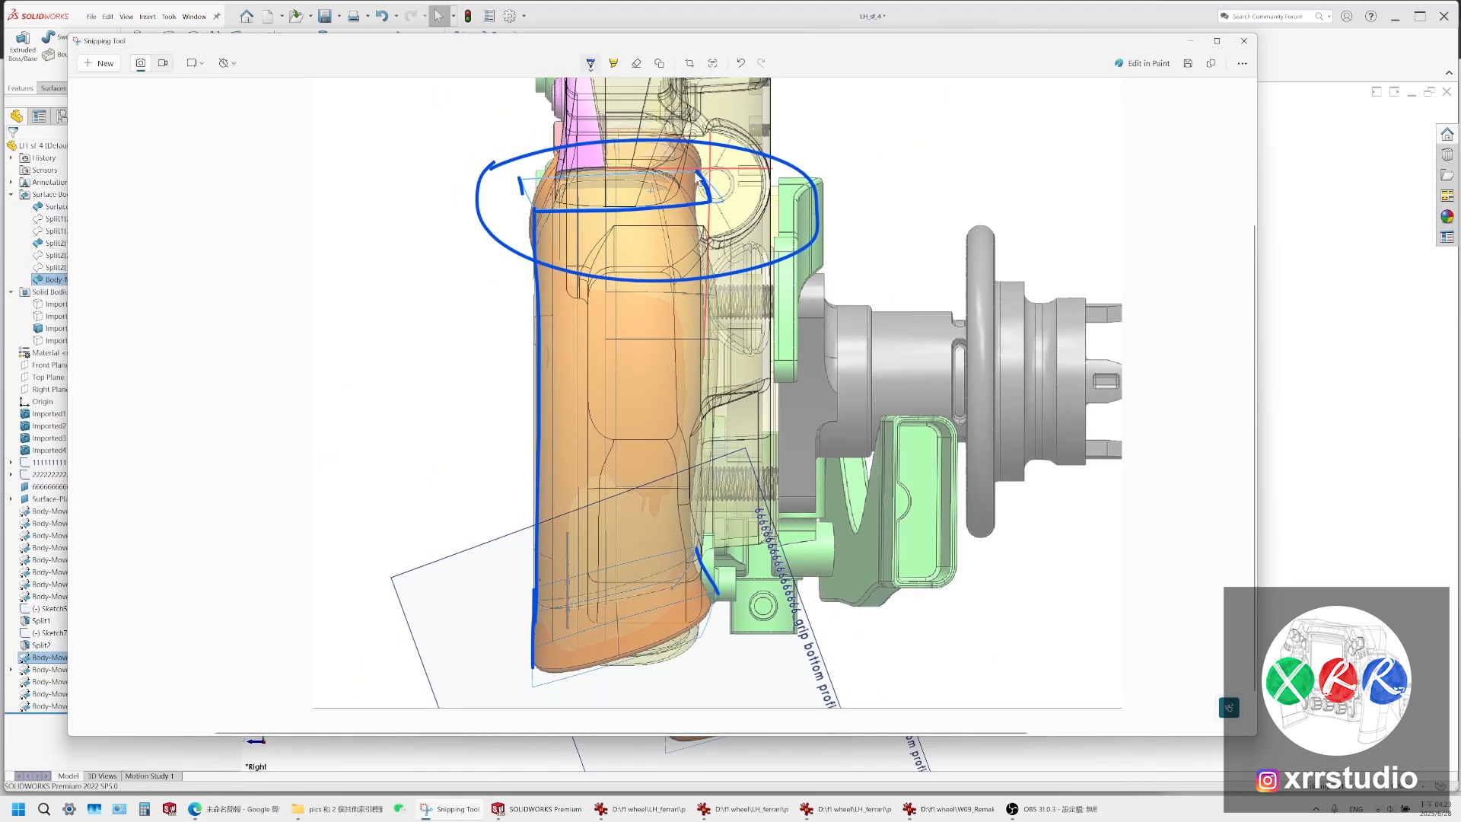
drag(696, 172, 699, 355)
key(ctrl+z)
mouse_move(697, 174)
mouse_down()
mouse_move(713, 339)
mouse_move(708, 527)
mouse_move(689, 582)
mouse_up()
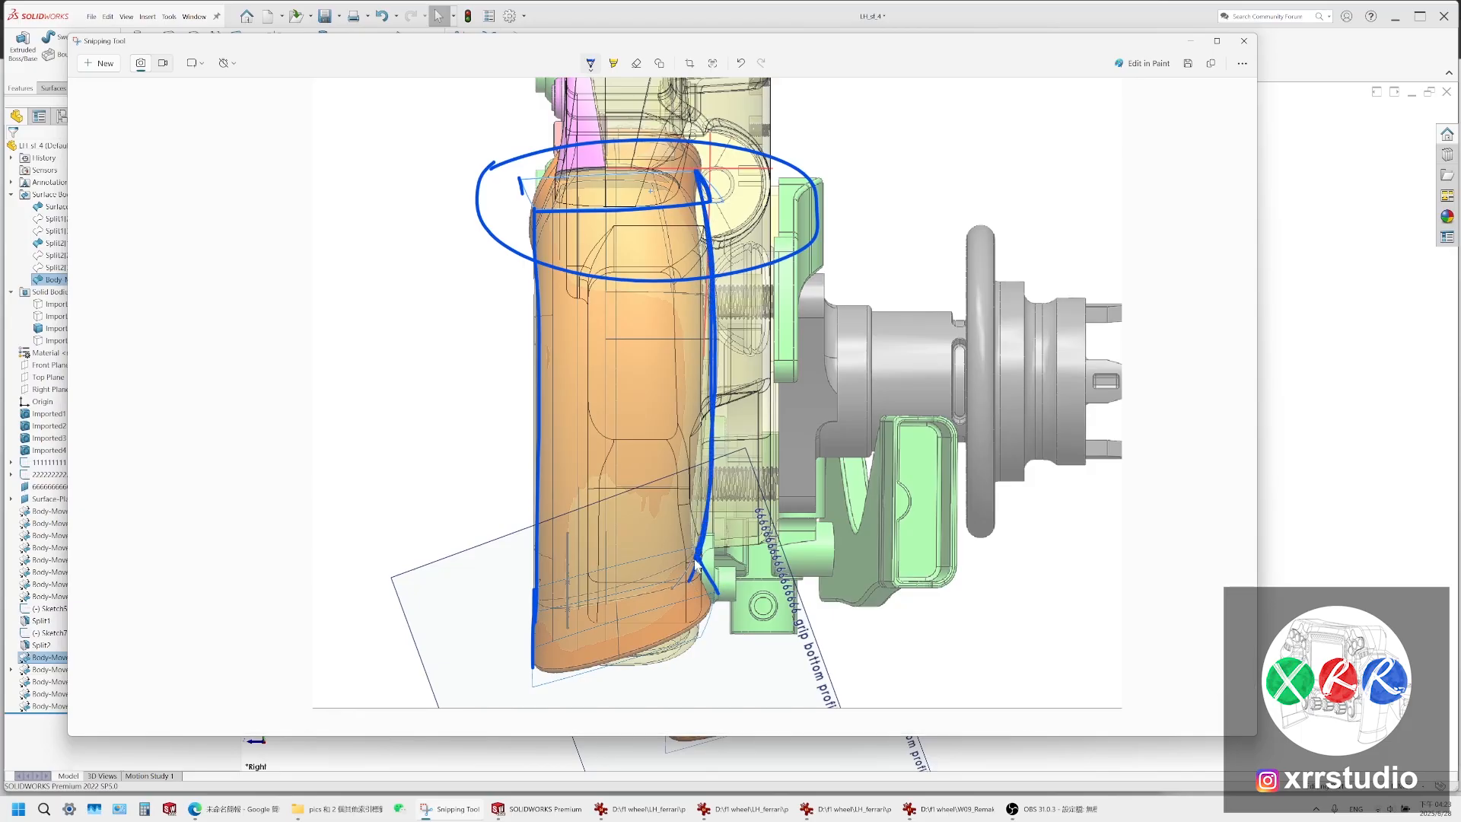
Draw green lines along the three profile planes and number them 1, 2 and 3 from the grip's bottom upward
drag(504, 613, 777, 553)
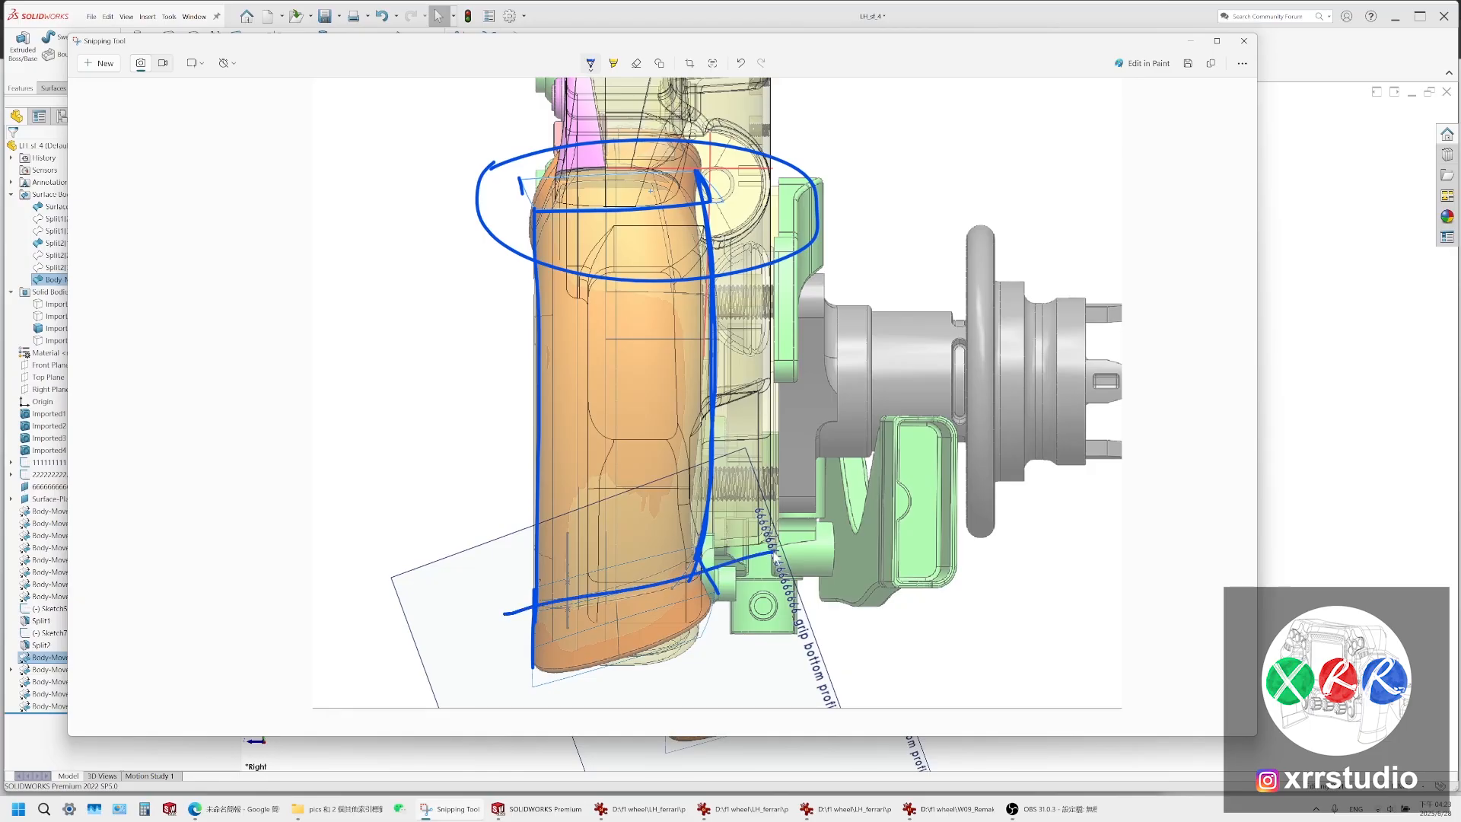
key(ctrl+z)
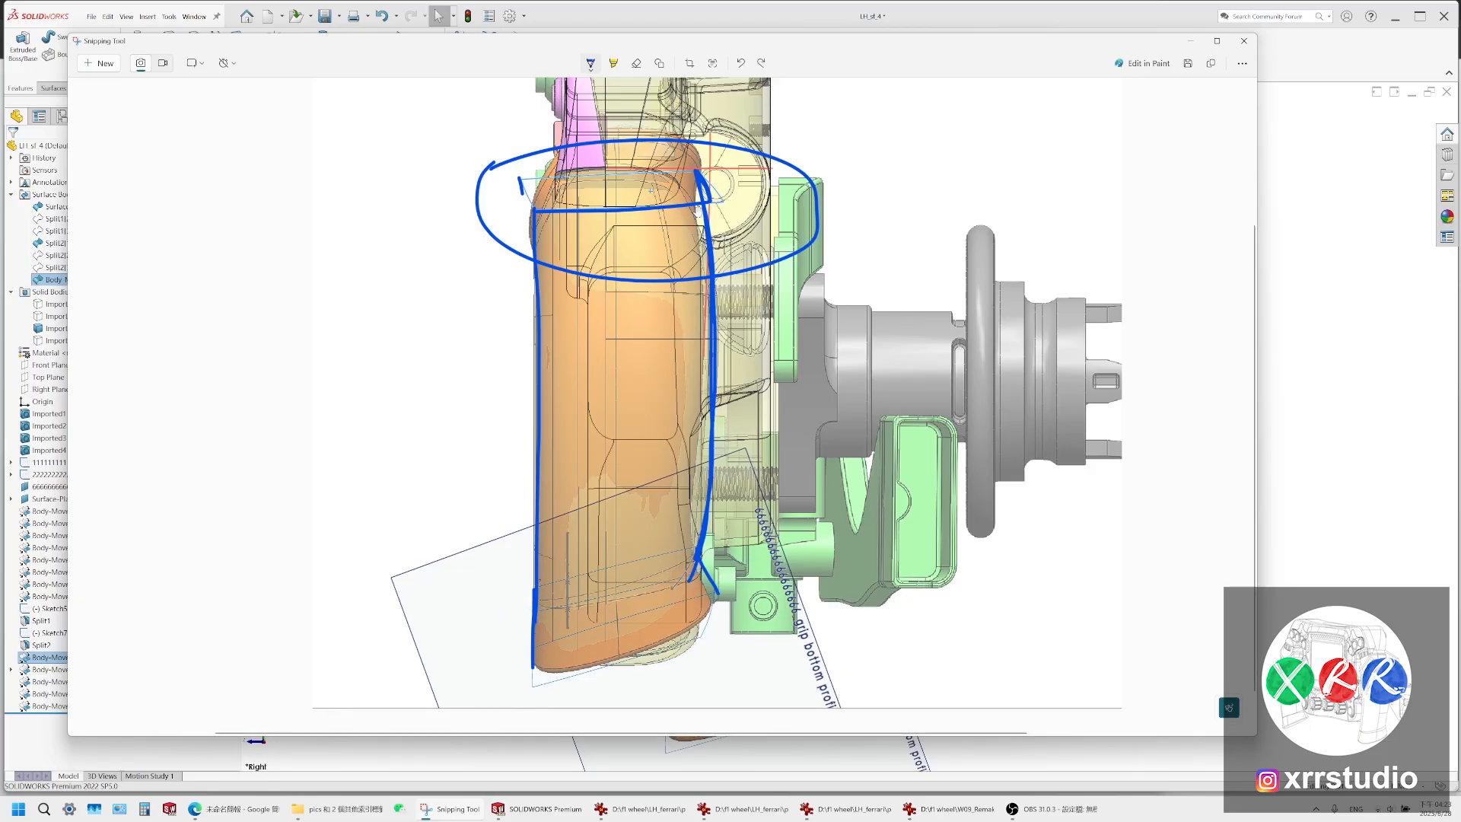
click(596, 68)
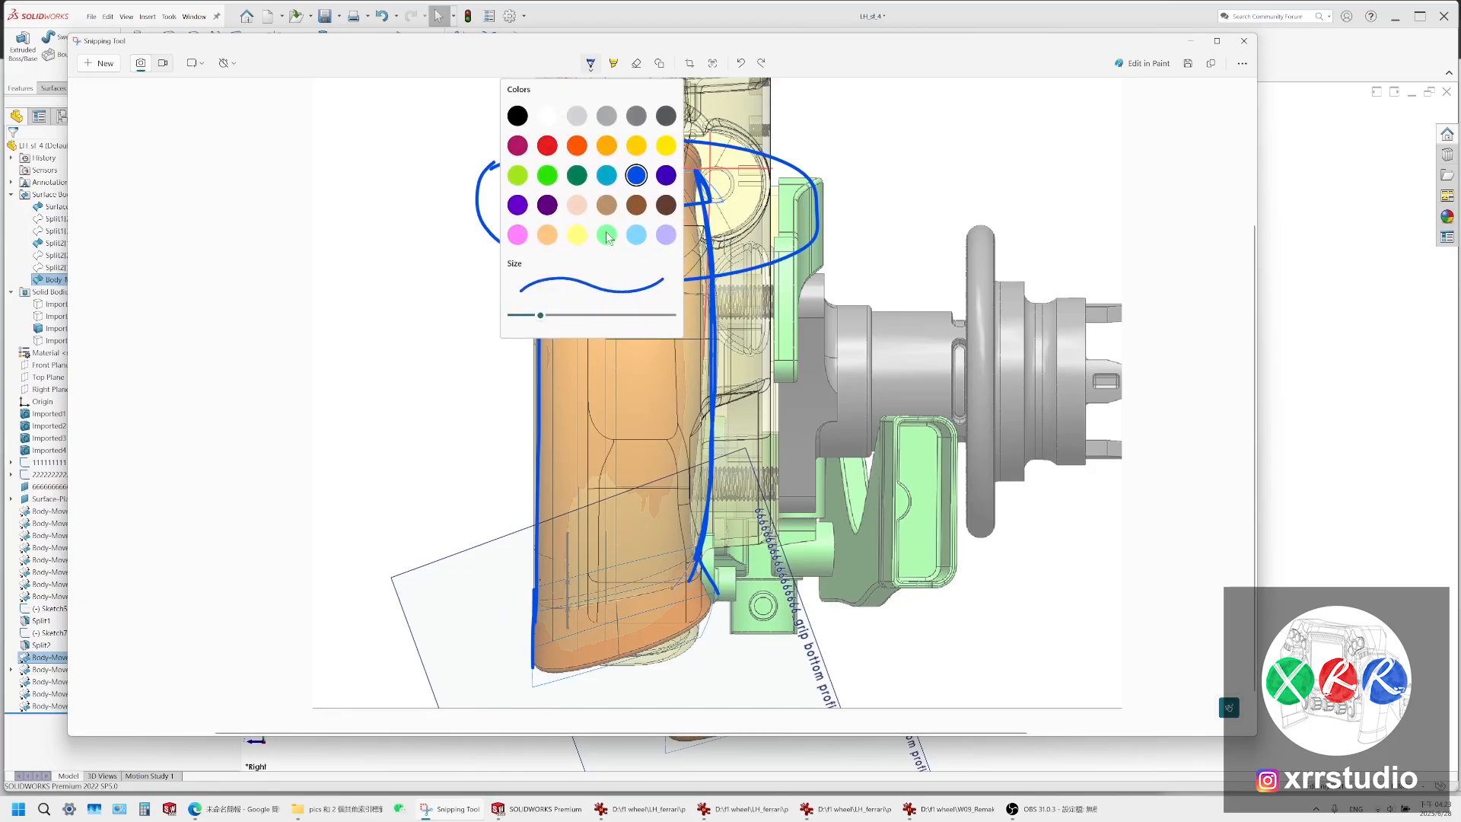
click(548, 176)
drag(481, 607, 775, 546)
mouse_move(472, 694)
mouse_down()
mouse_move(776, 589)
mouse_move(478, 708)
mouse_move(424, 669)
mouse_move(424, 651)
mouse_up()
drag(503, 600, 780, 541)
drag(444, 589, 480, 603)
drag(465, 183, 795, 176)
mouse_move(441, 162)
mouse_down()
mouse_move(449, 172)
mouse_move(421, 192)
mouse_up()
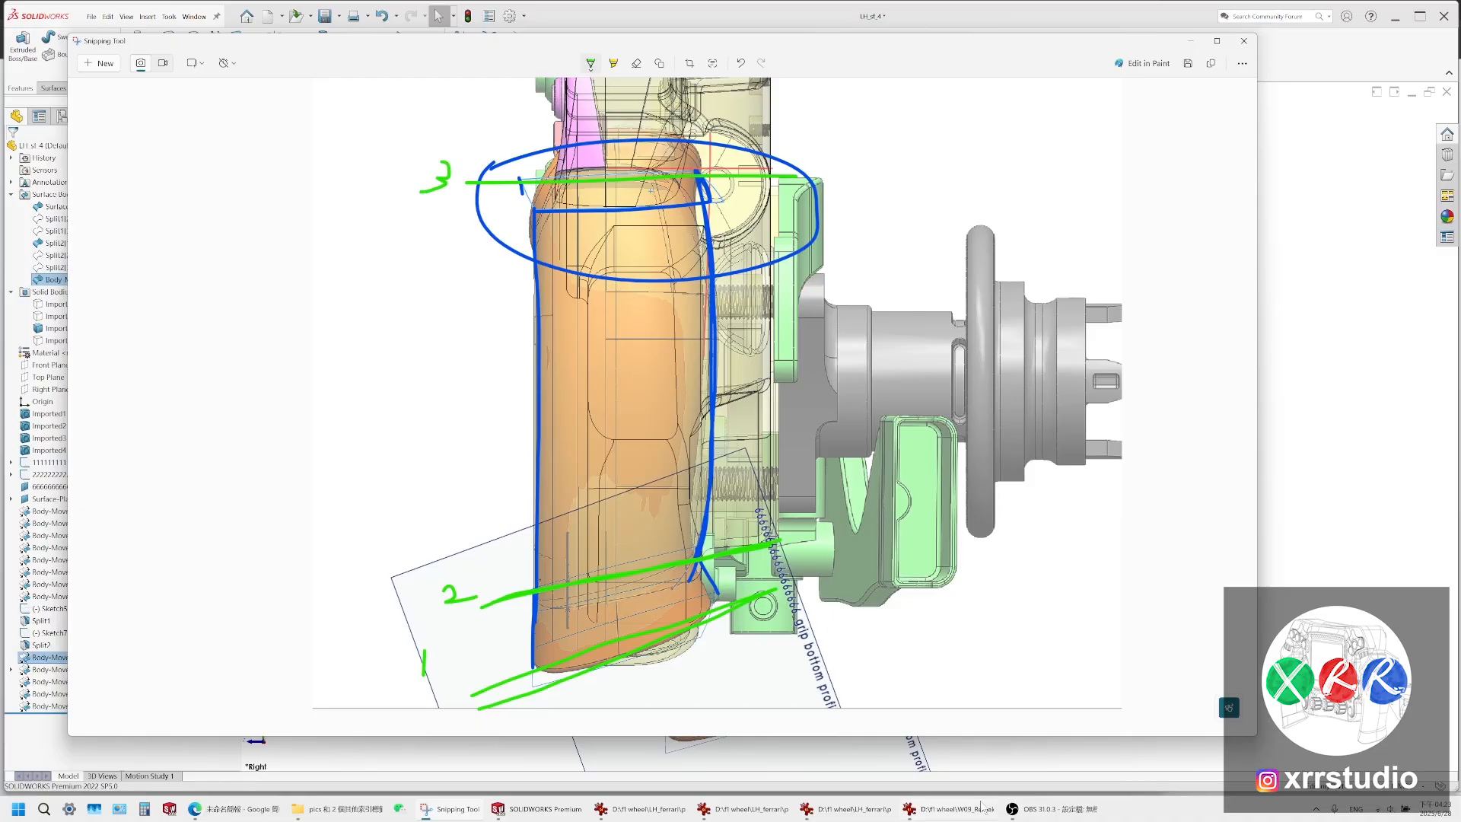
Switch to SOLIDWORKS, hide the planes and sketches, and display the model shaded with edges
click(554, 809)
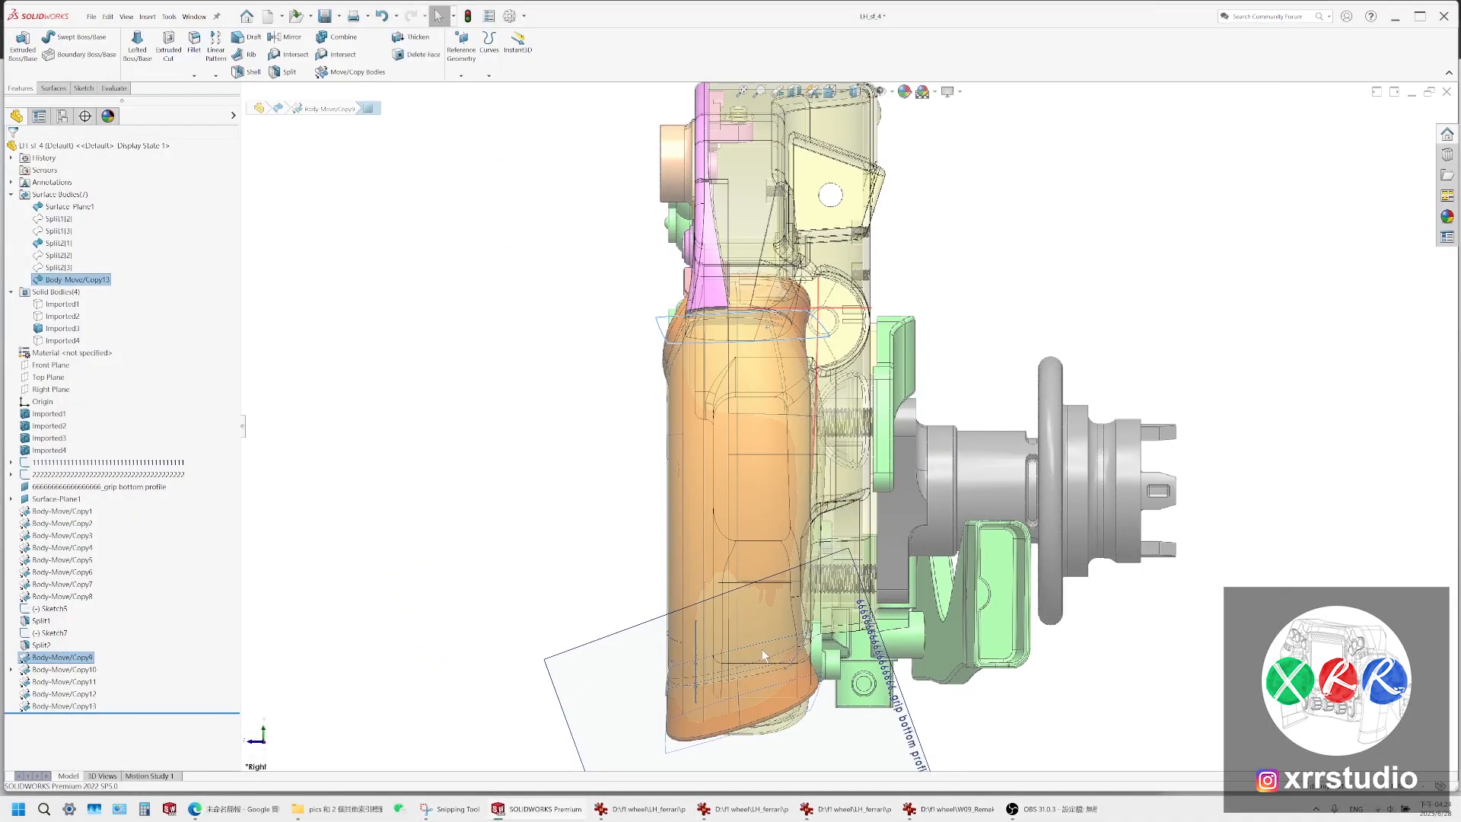
middle_drag(761, 650, 783, 611)
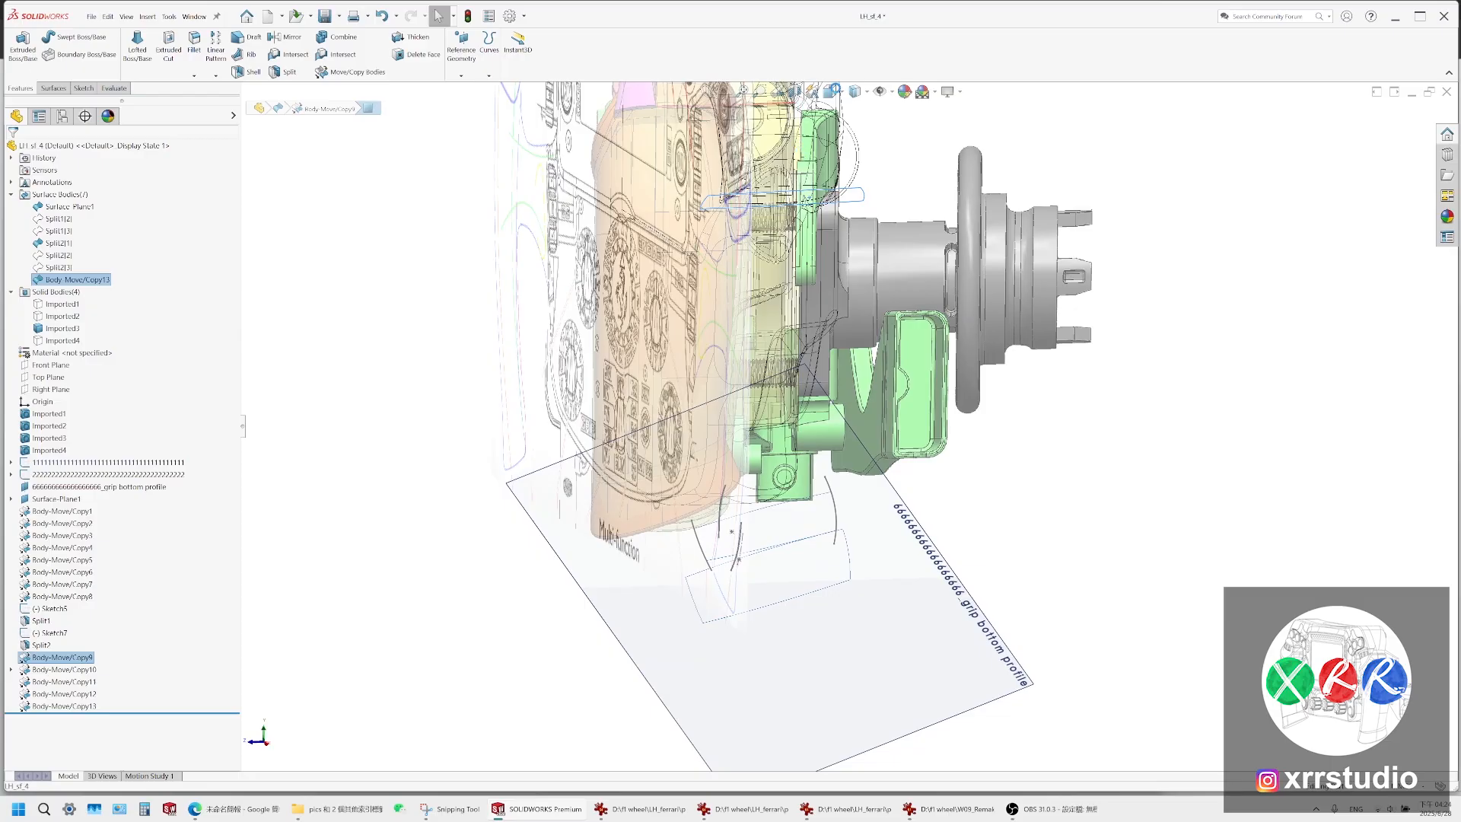
click(878, 91)
click(857, 93)
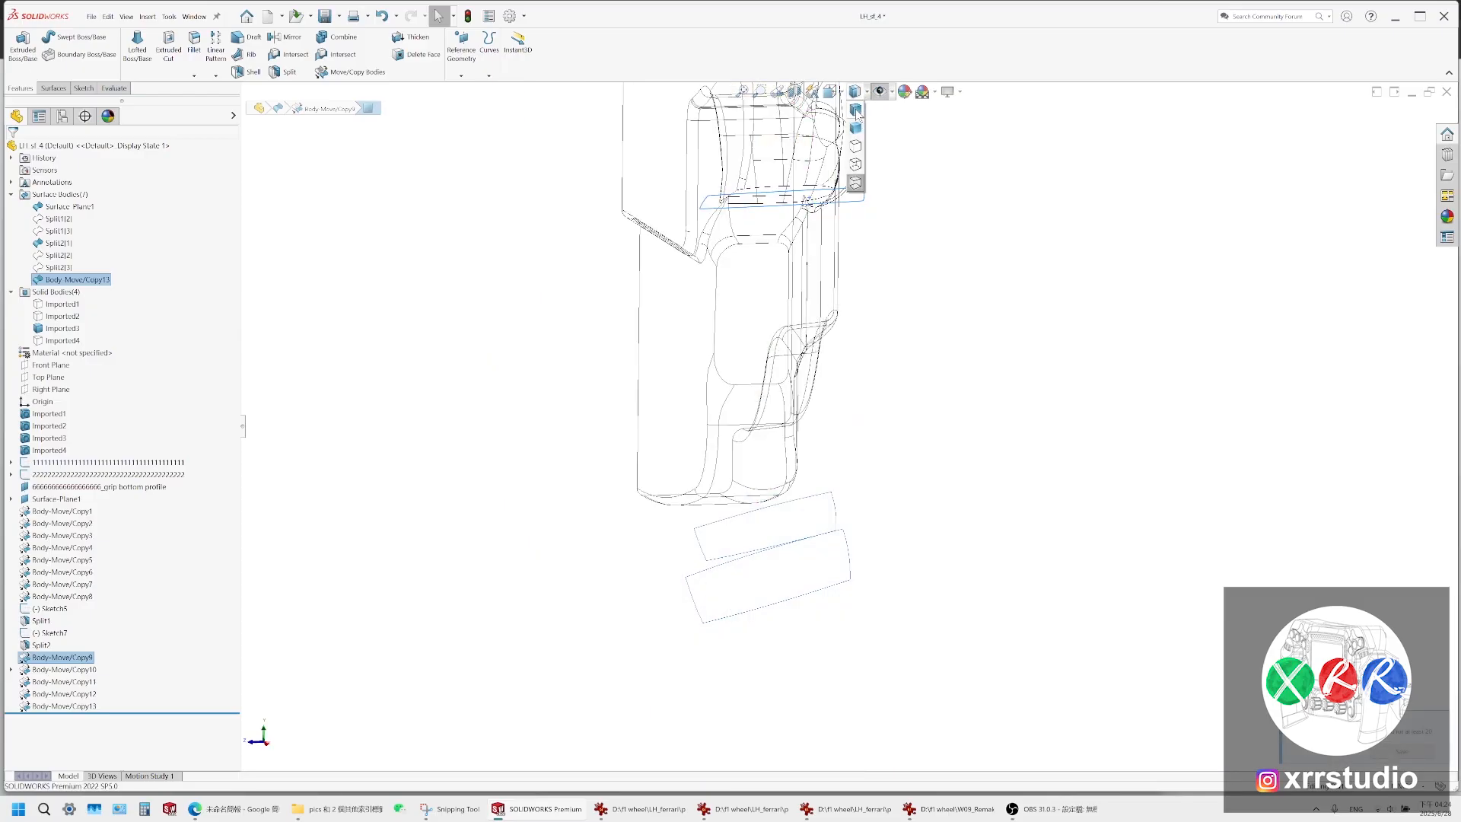
click(856, 111)
scroll(782, 443, down, 2)
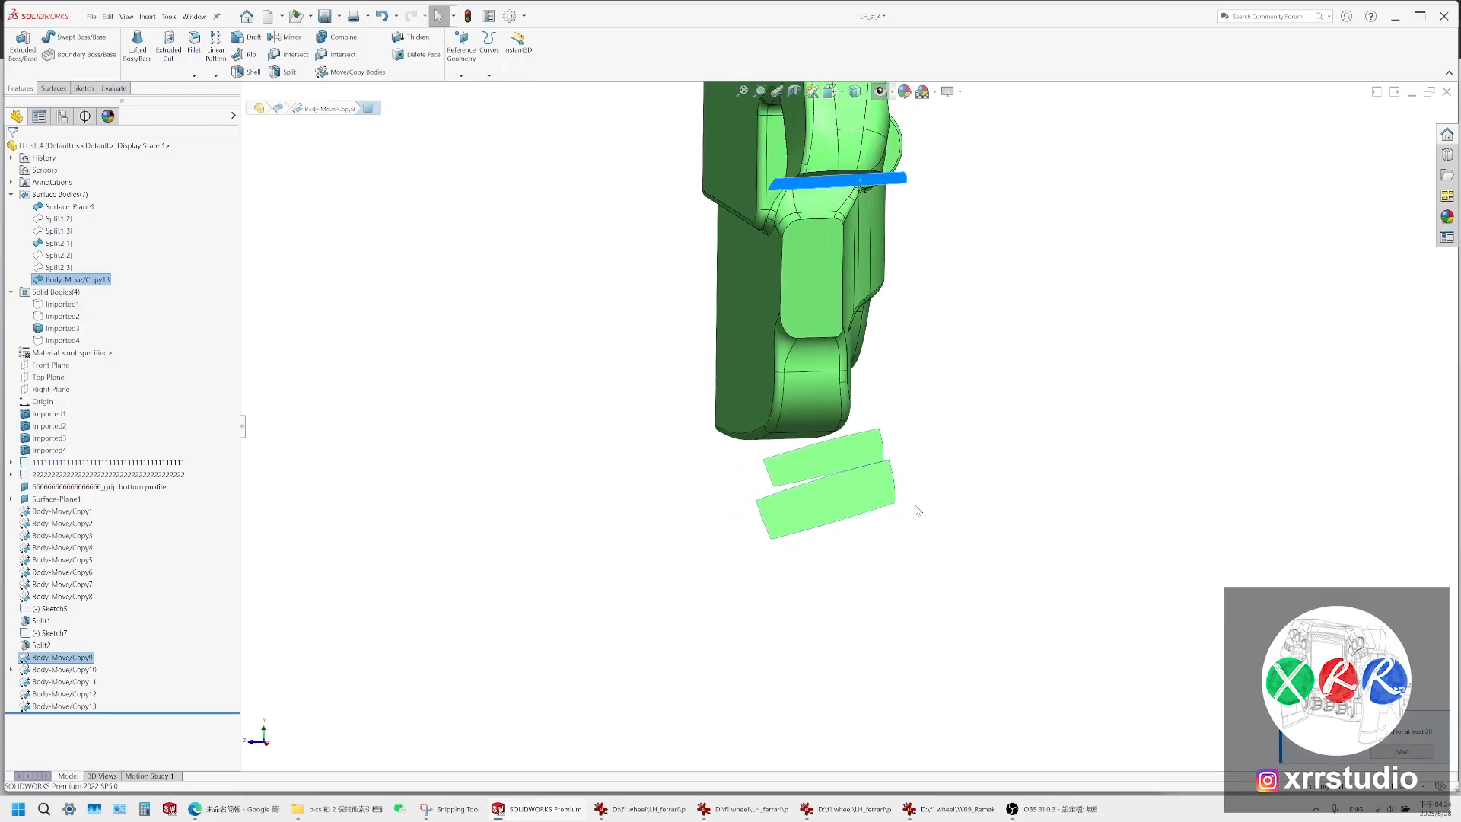
Examine the two lower profile surfaces and the upper one, comparing their positions with the annotated snip
click(858, 484)
click(850, 448)
middle_drag(854, 187, 837, 221)
click(774, 181)
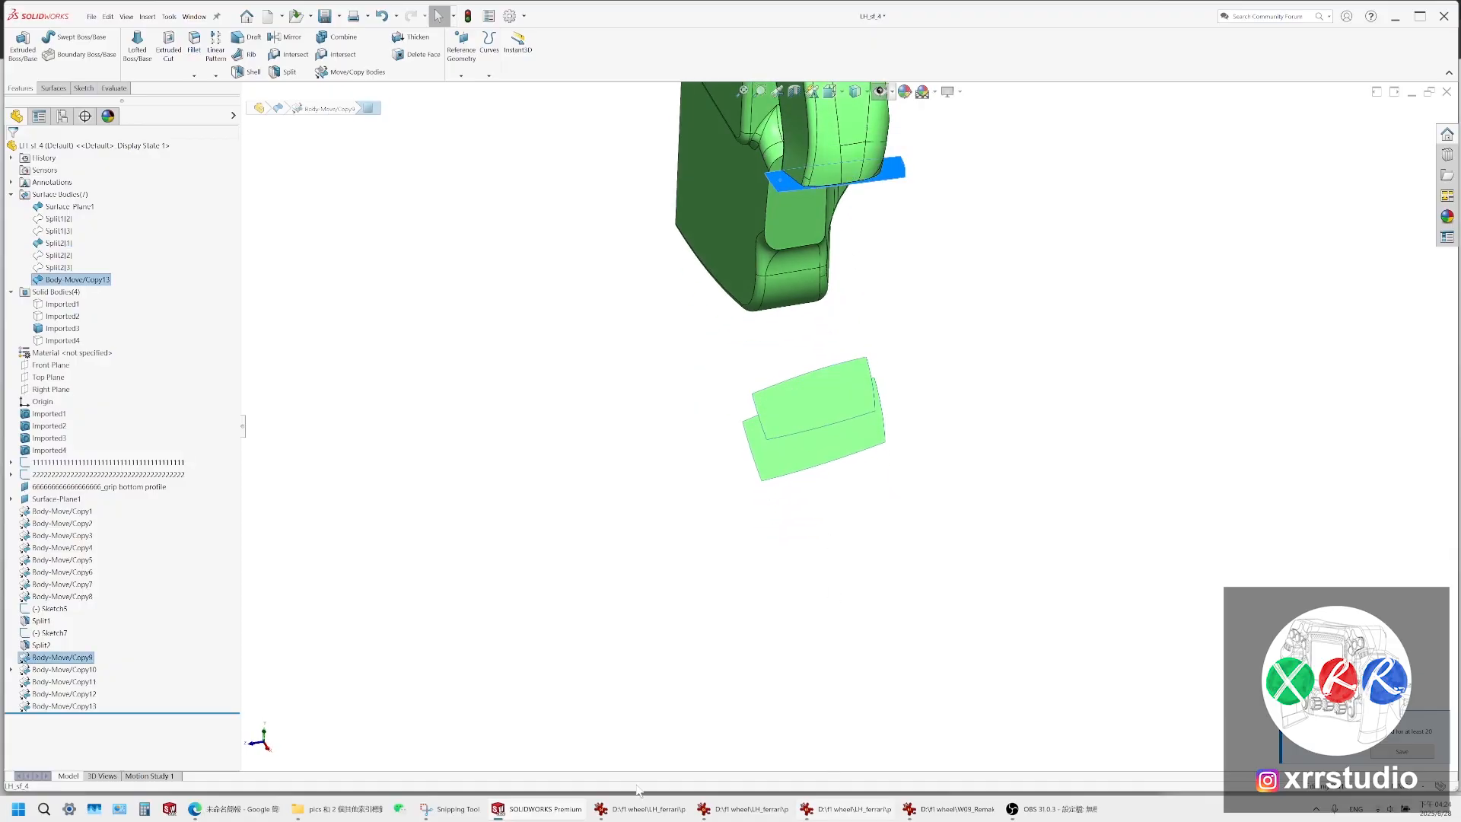
click(449, 809)
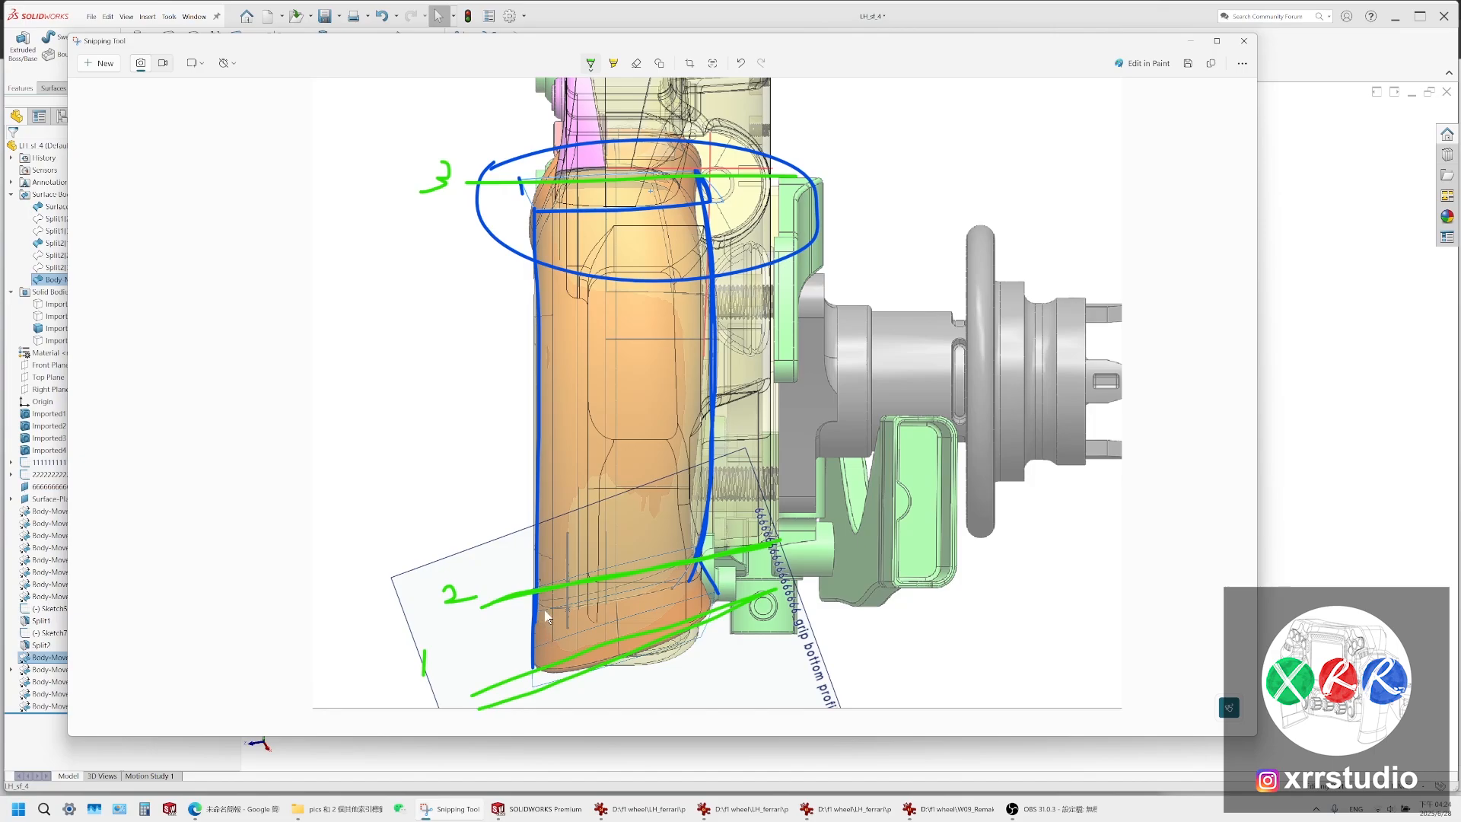
click(1262, 539)
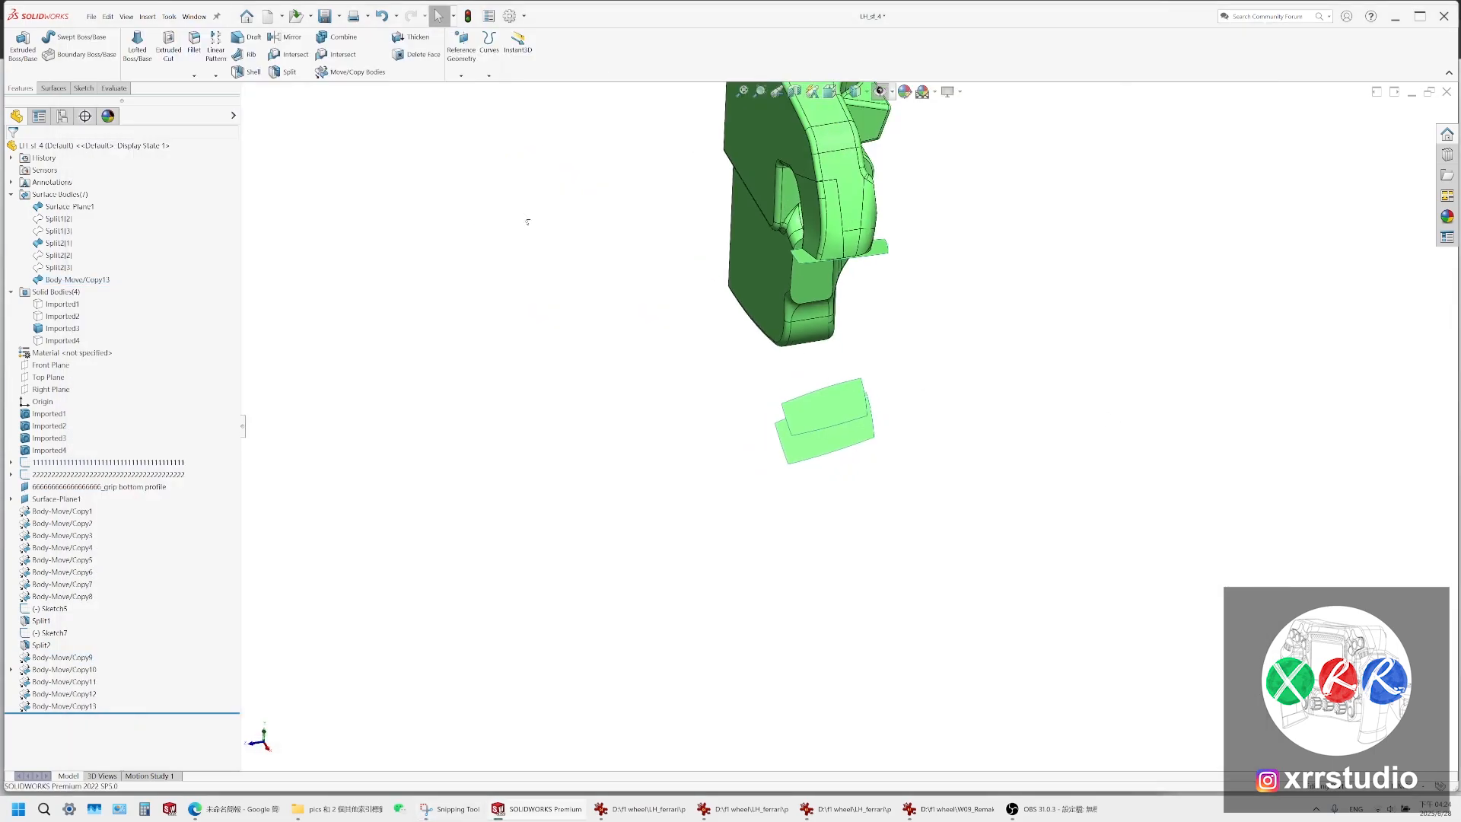
click(84, 89)
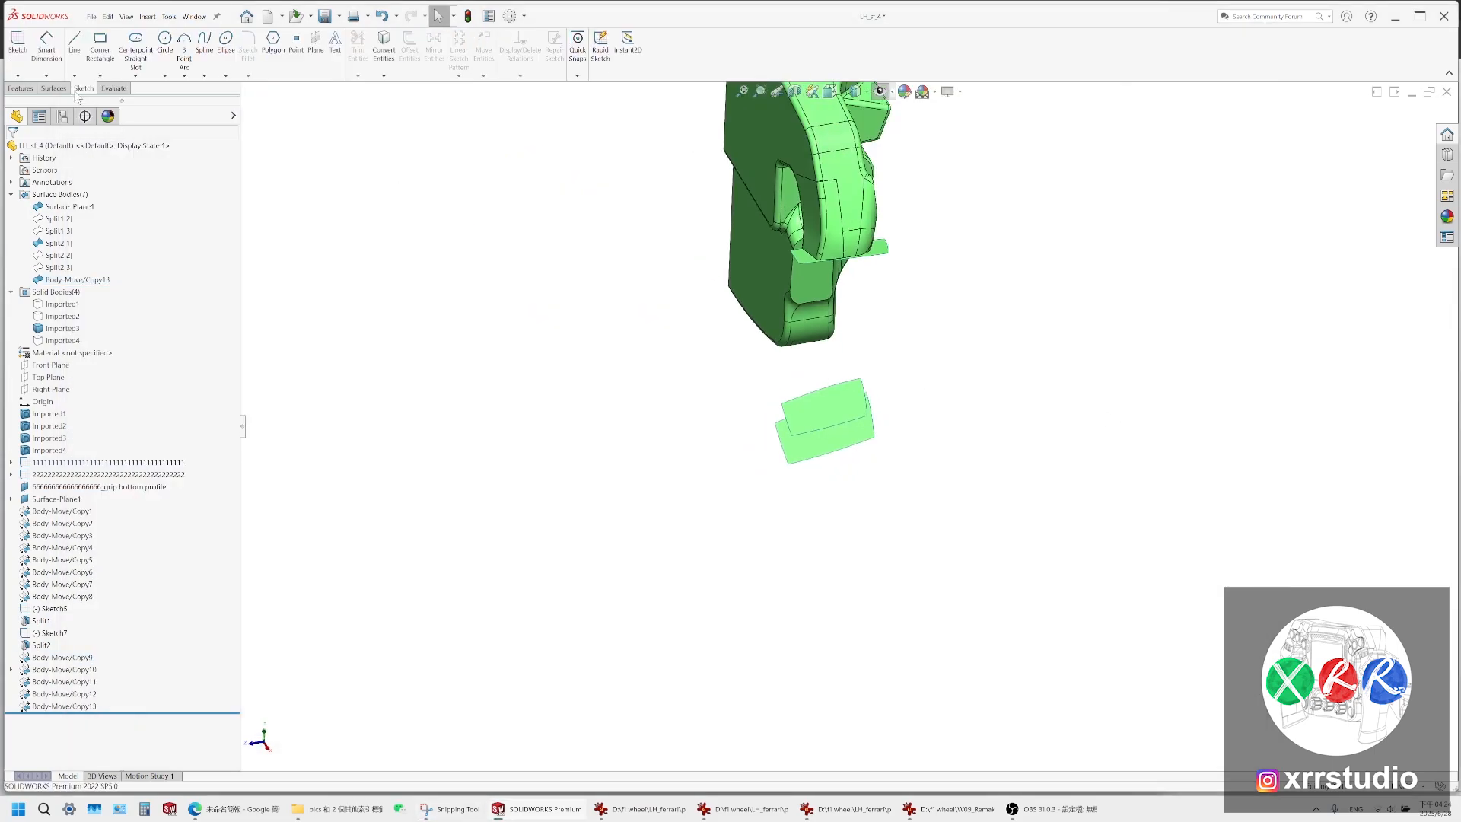
click(23, 76)
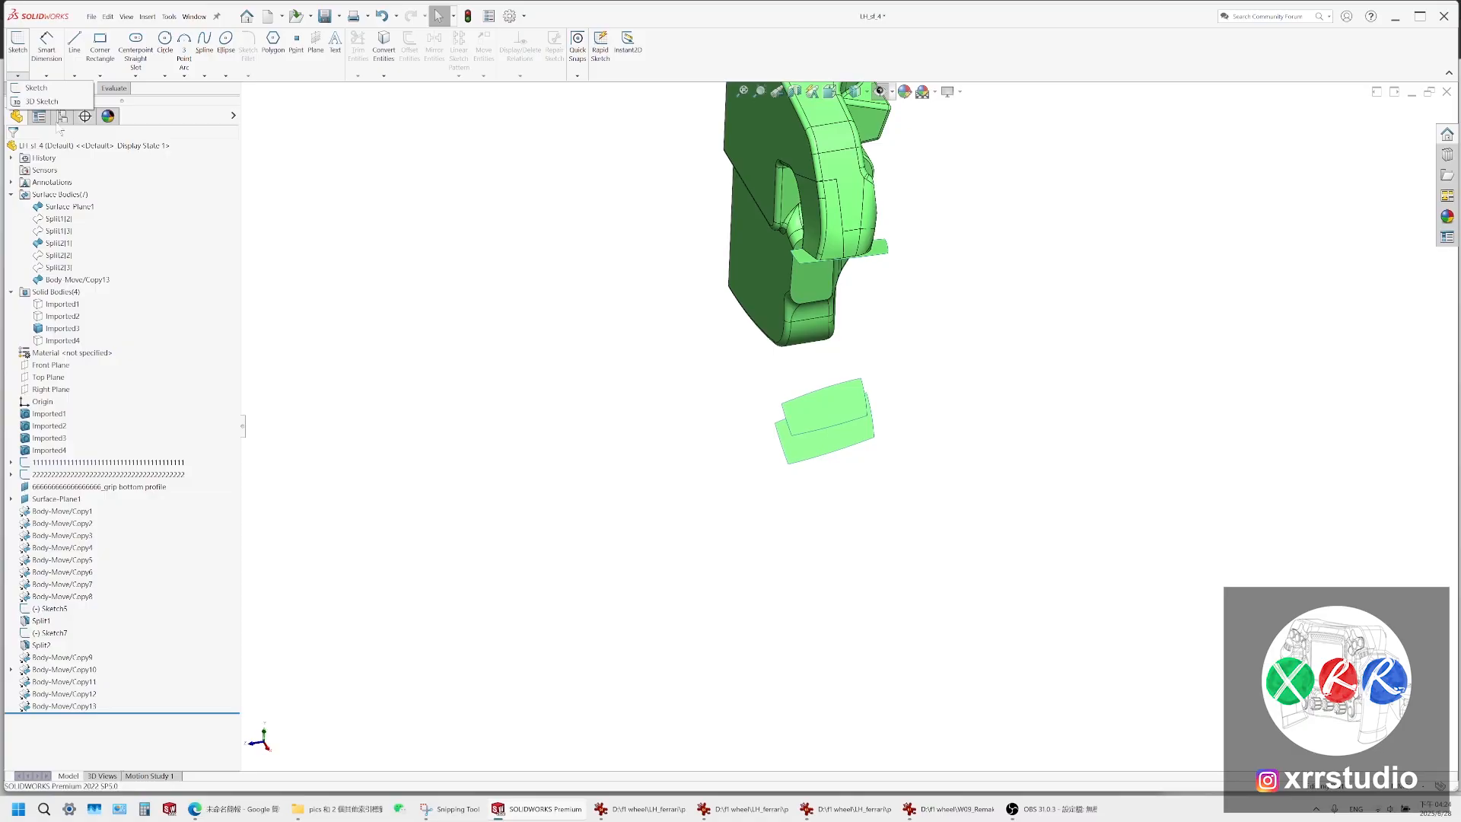
click(245, 219)
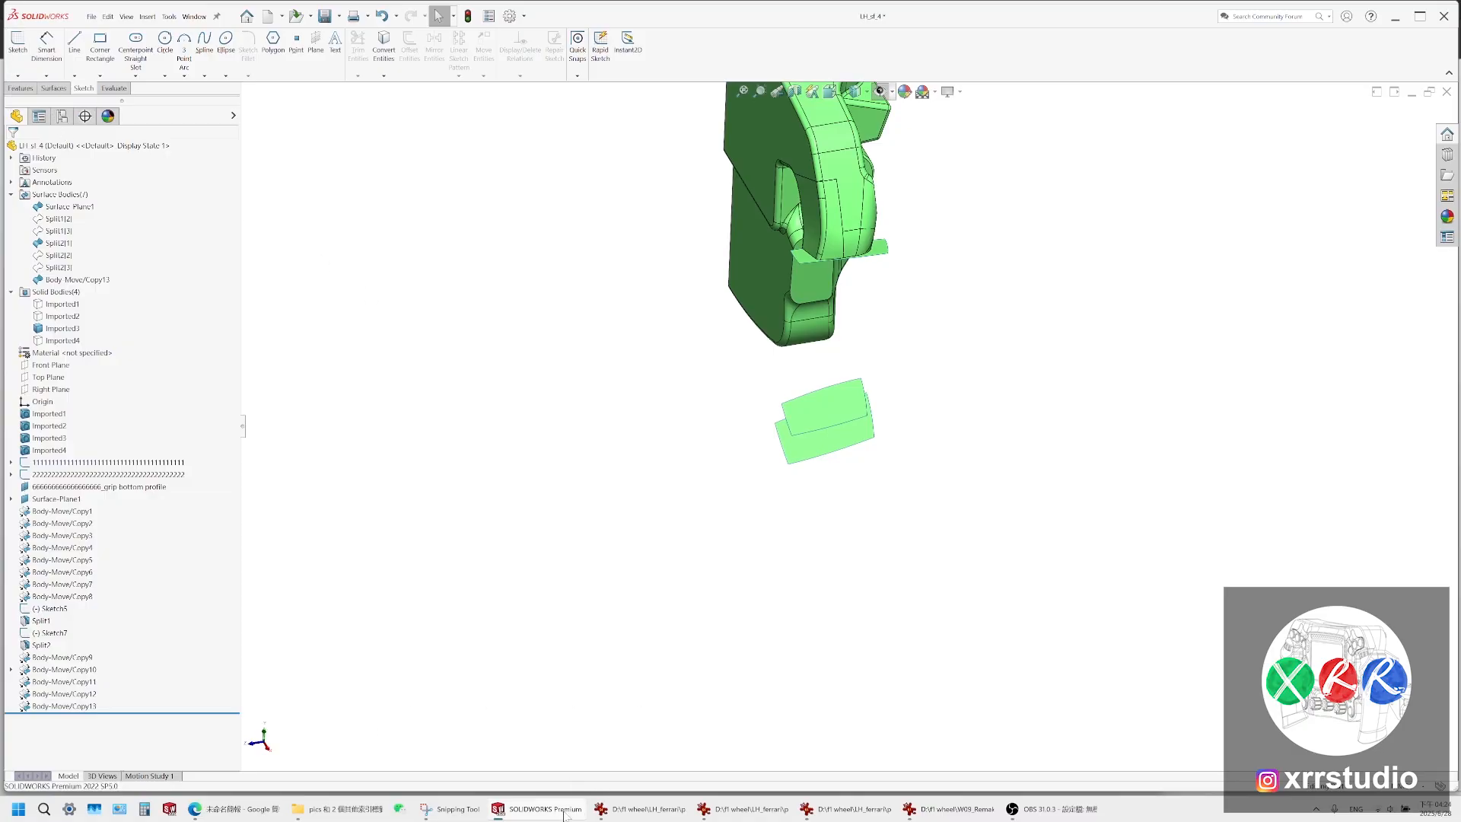
Return to the annotated snip and trace the grip's front edge from profile 3 down to profile 2
mouse_move(460, 817)
click(451, 809)
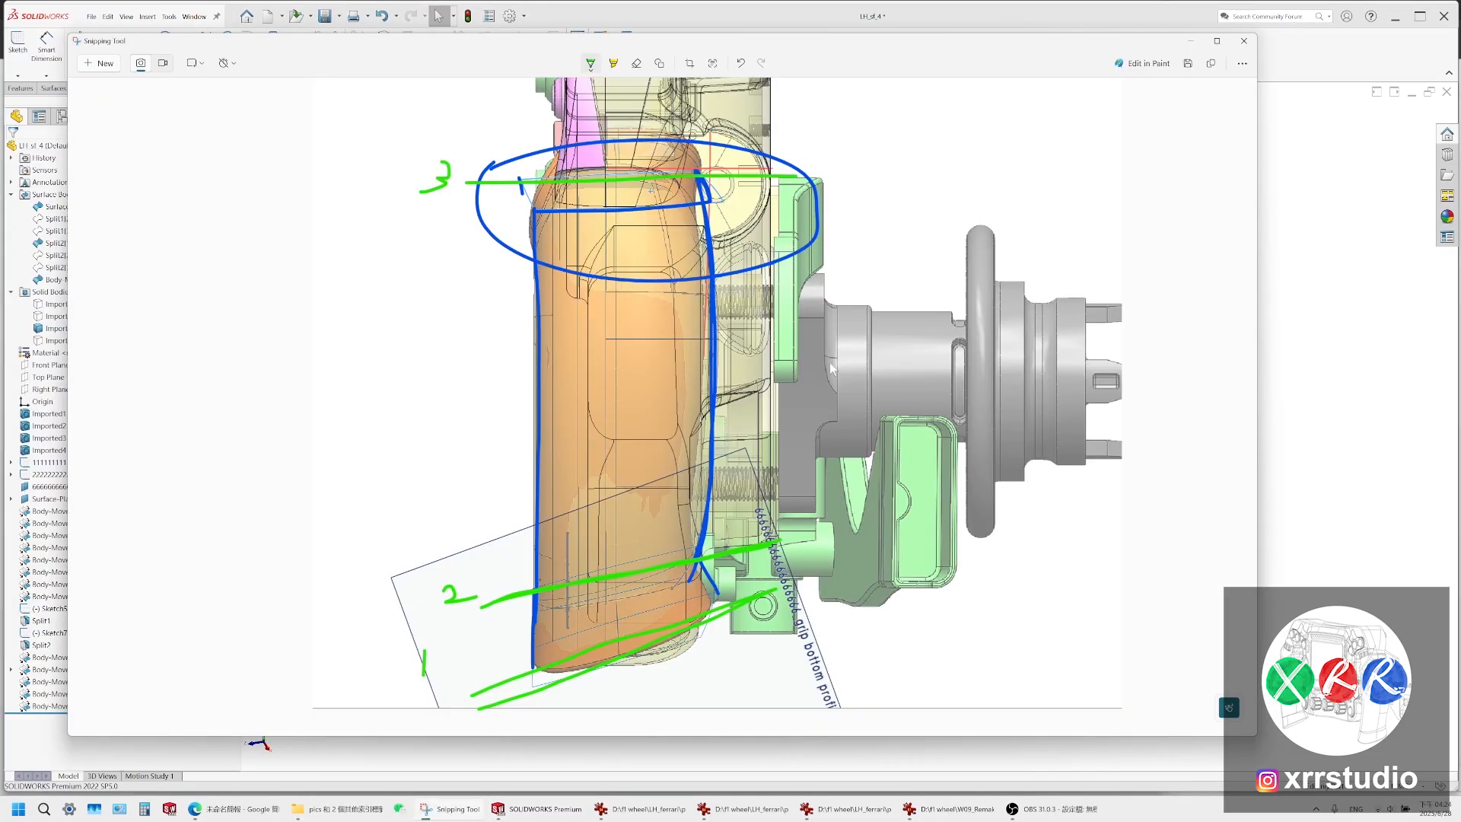
drag(524, 177, 537, 601)
mouse_move(451, 137)
mouse_down()
mouse_move(420, 148)
mouse_move(466, 166)
mouse_move(428, 133)
mouse_up()
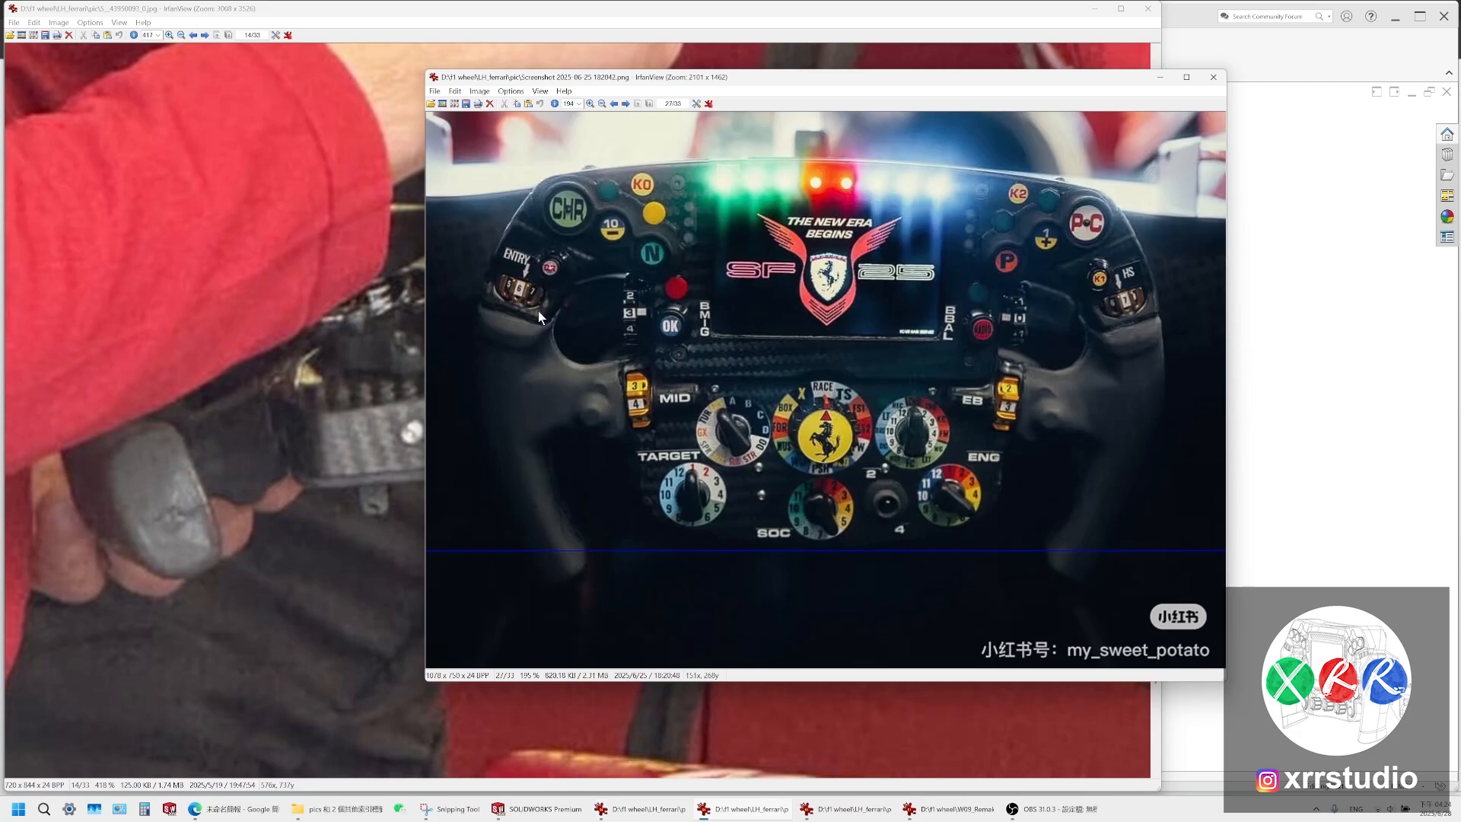
Compare the steering wheel photo with presentation slides 12 and 13, studying where the grip meets the wheel body
drag(572, 77, 498, 131)
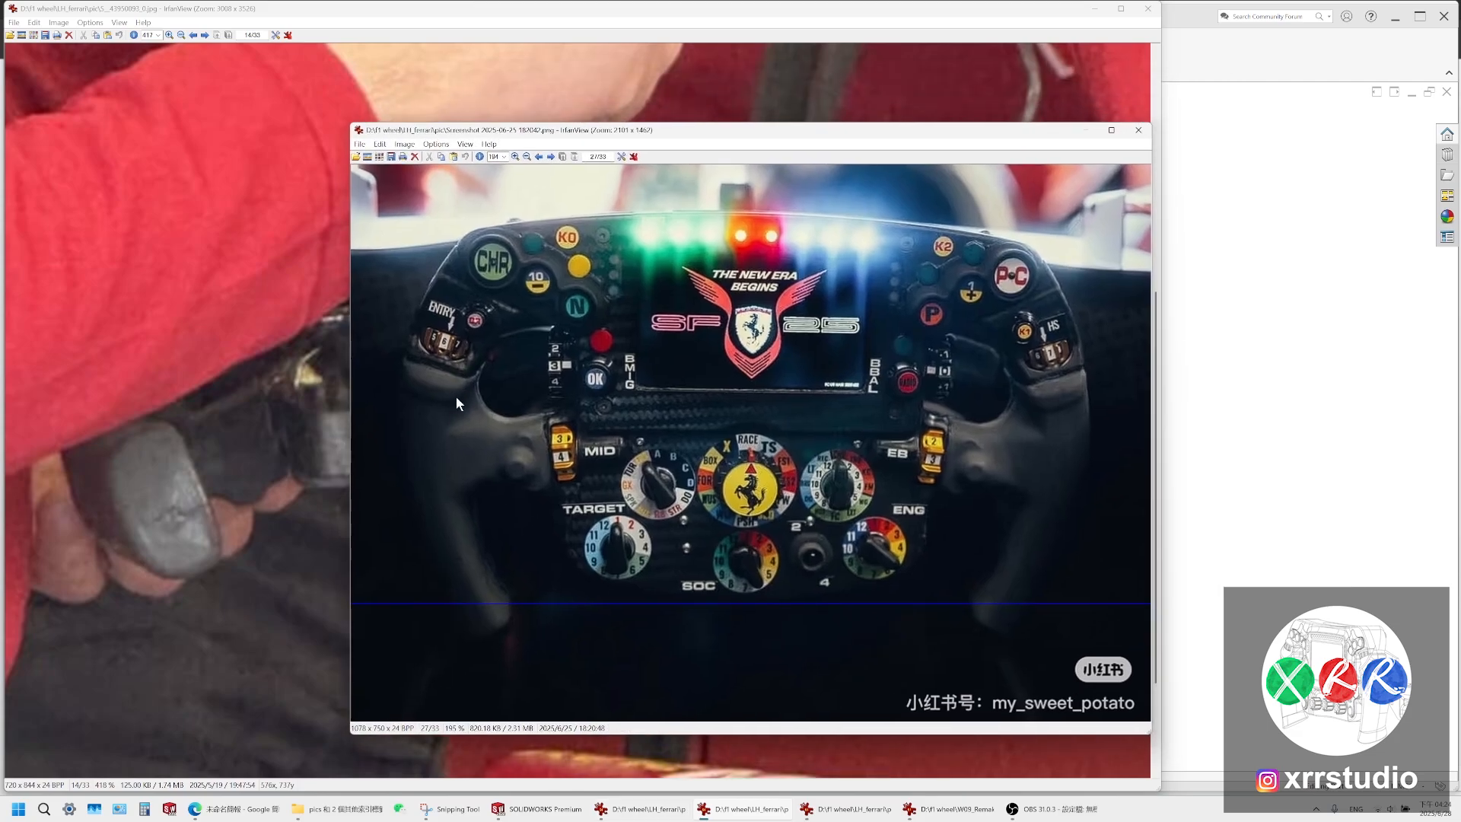
click(265, 812)
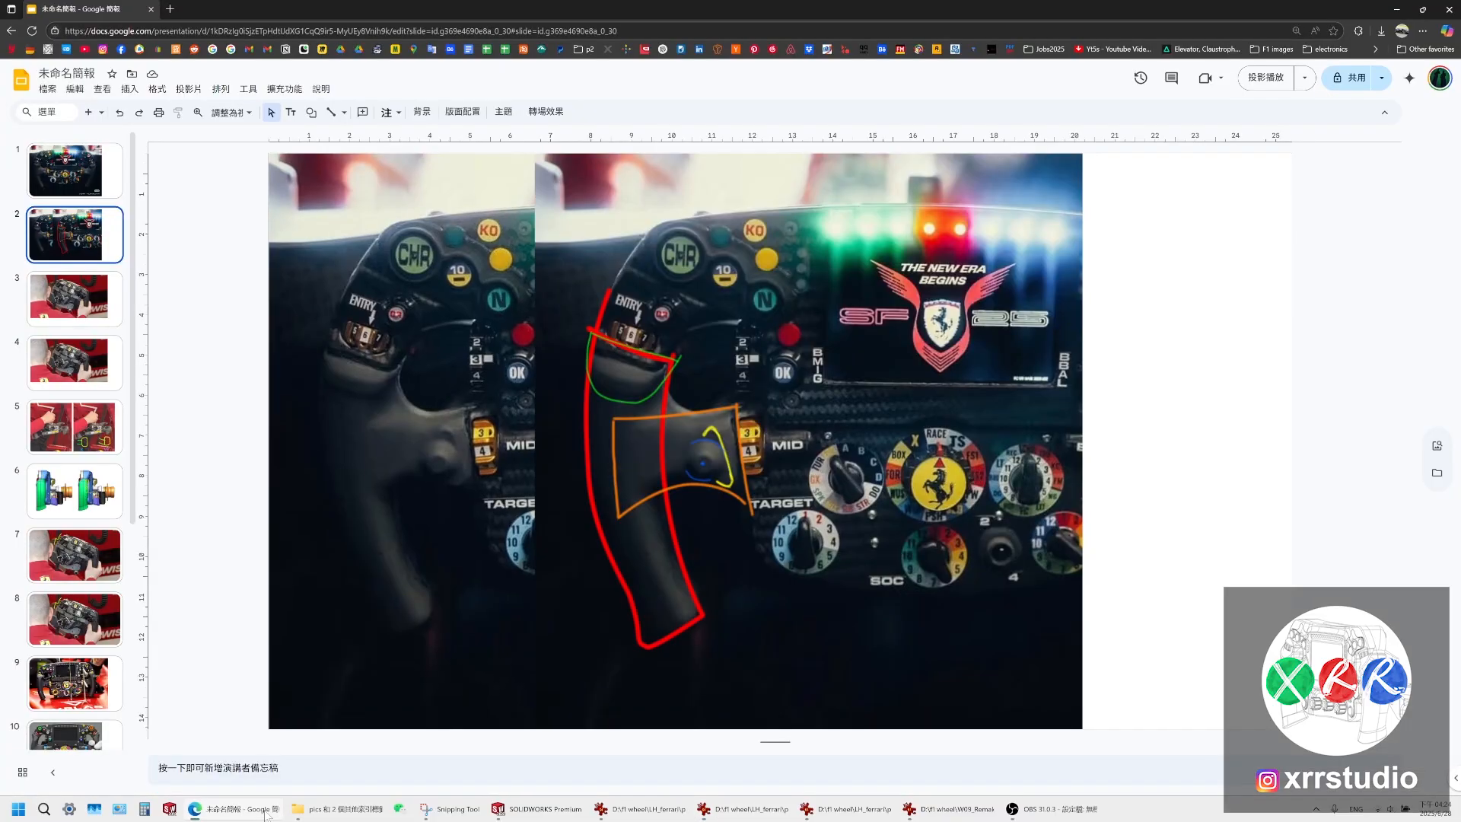
scroll(61, 548, down, 5)
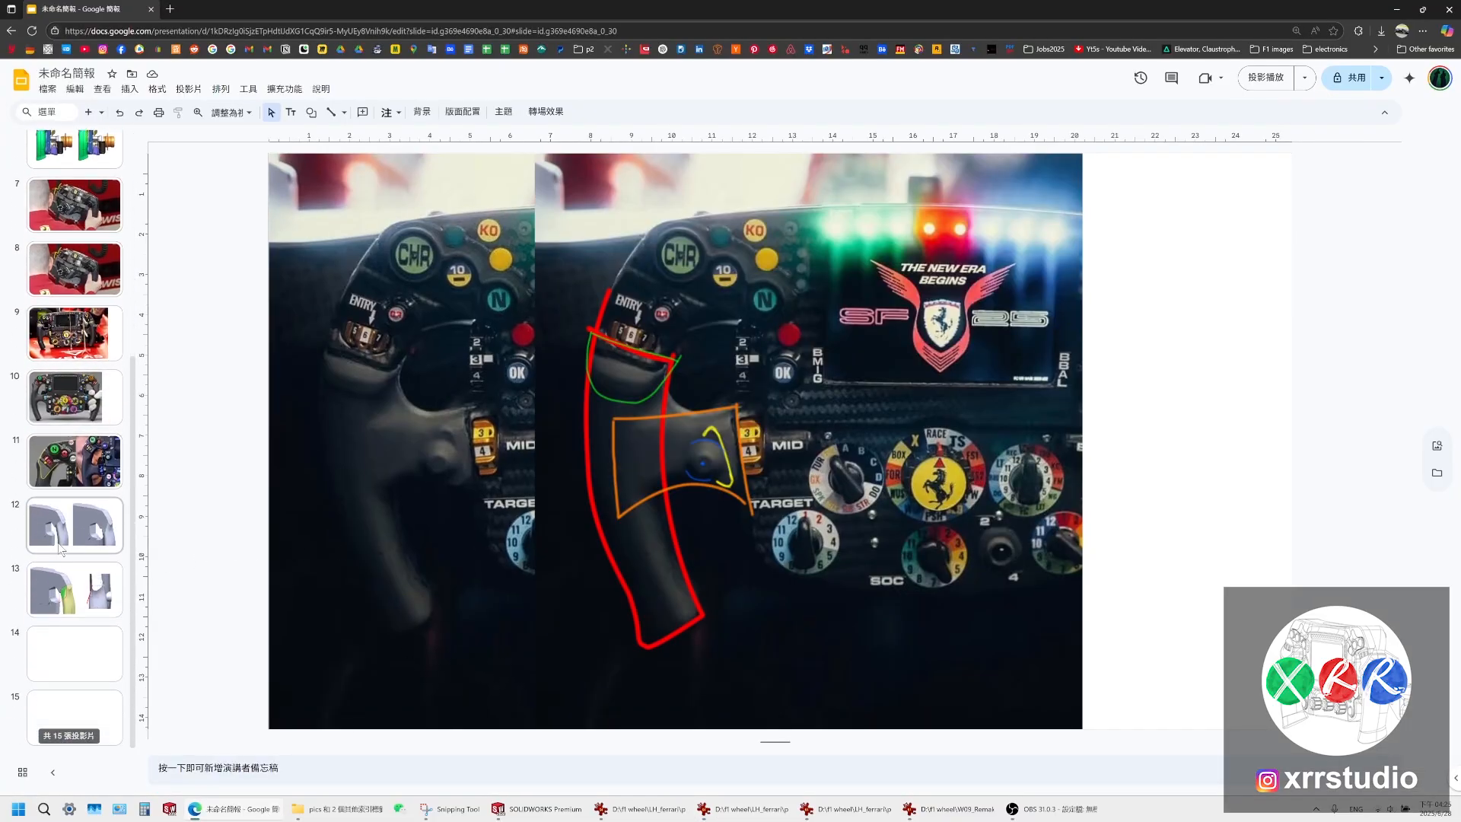
click(61, 547)
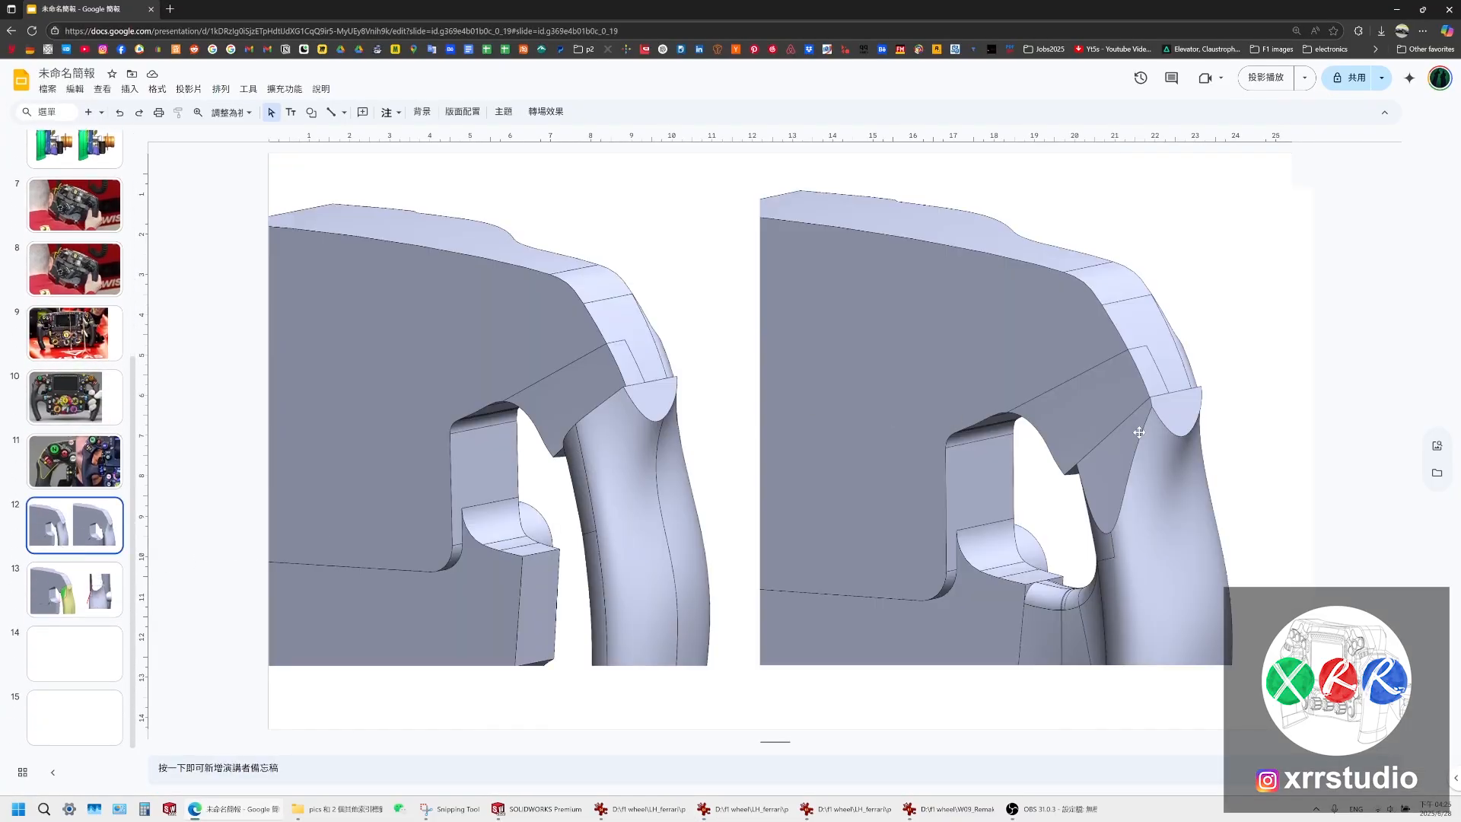
mouse_move(670, 814)
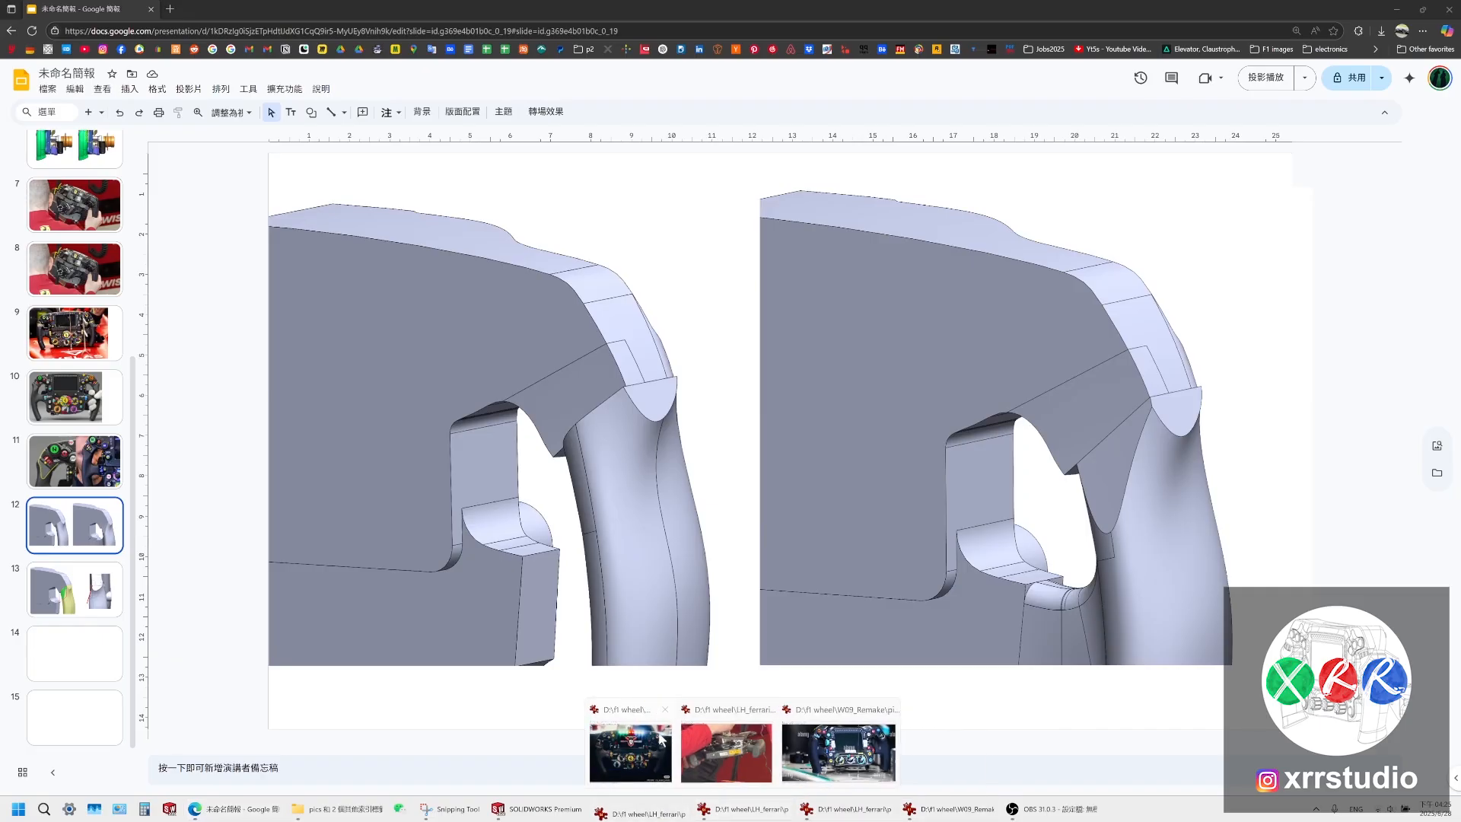
click(712, 754)
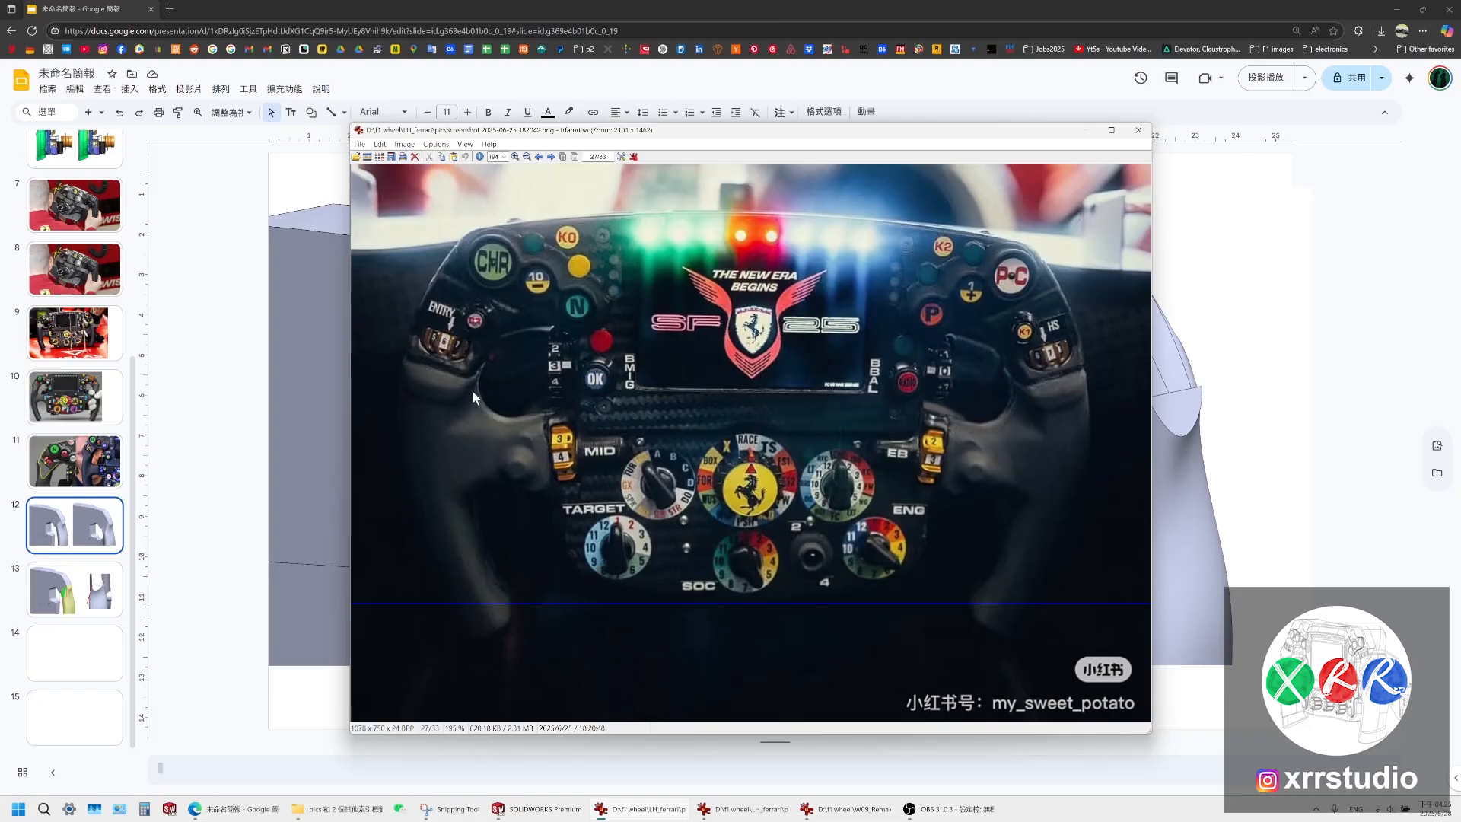
click(1350, 389)
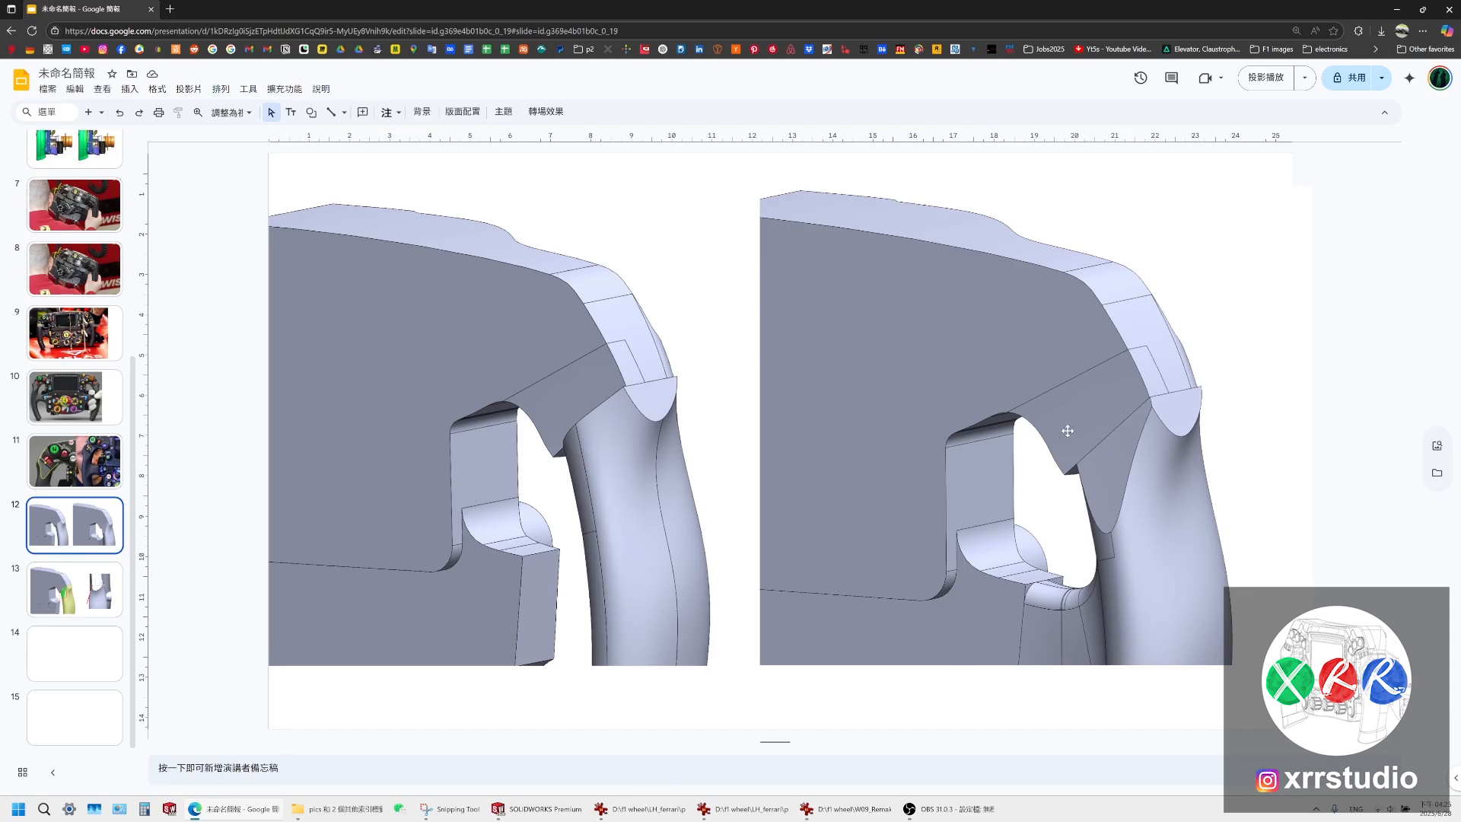
click(122, 578)
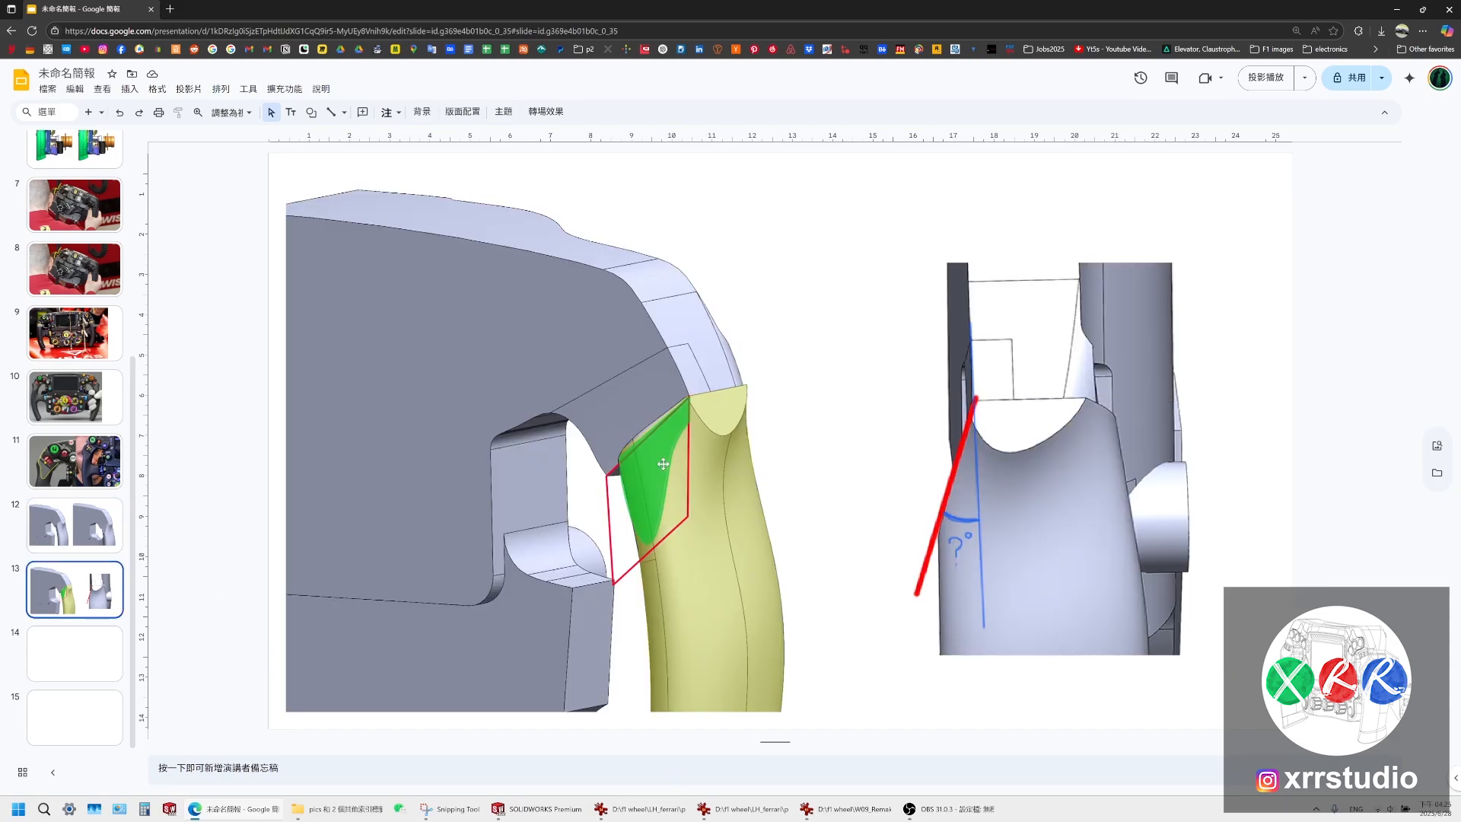
Switch back to SOLIDWORKS and inspect the upper profile surface against the body's end, checking it against the wheel photo
click(537, 809)
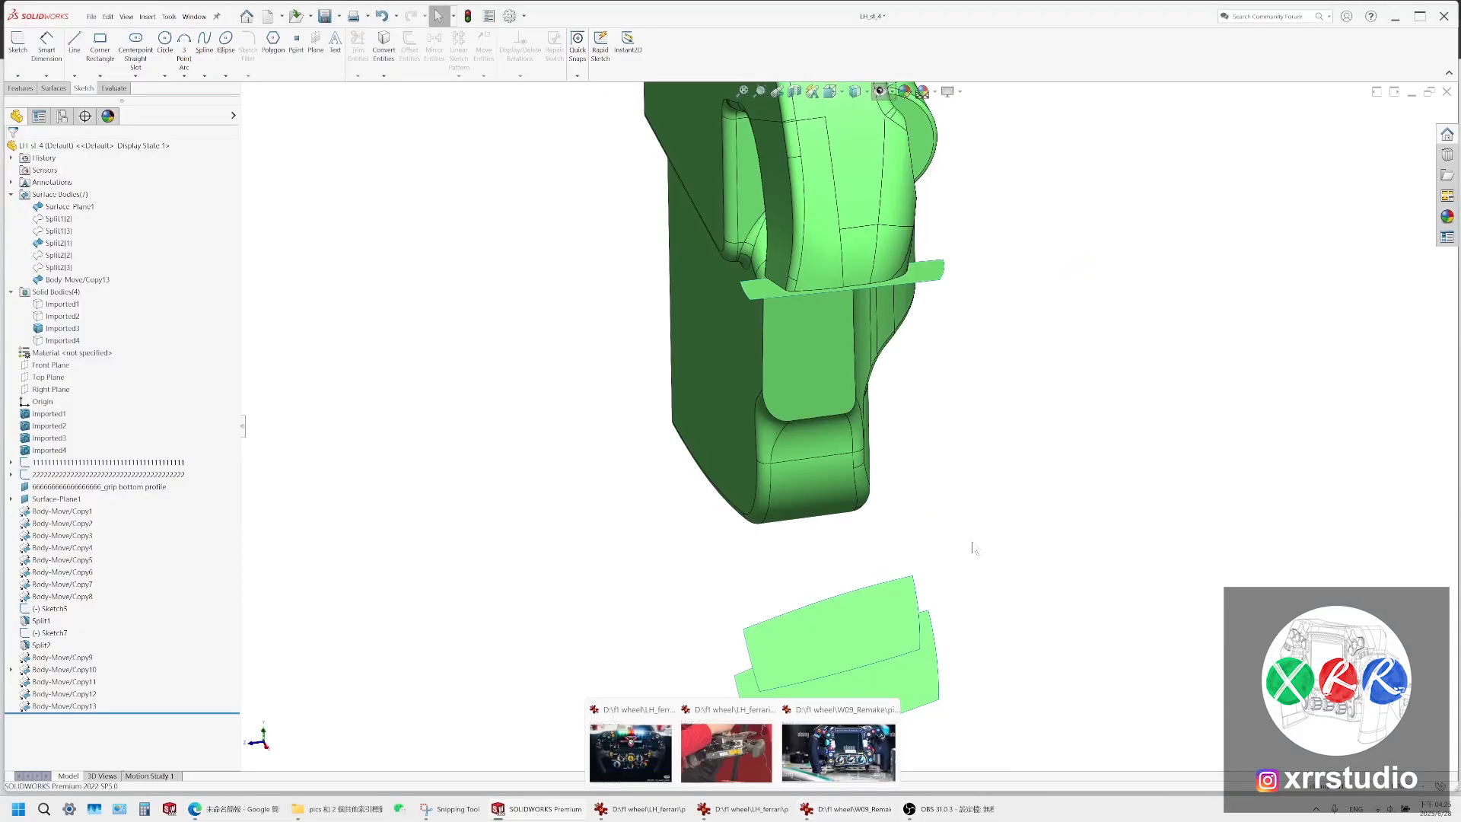
middle_drag(971, 539, 772, 407)
scroll(806, 401, down, 5)
click(733, 355)
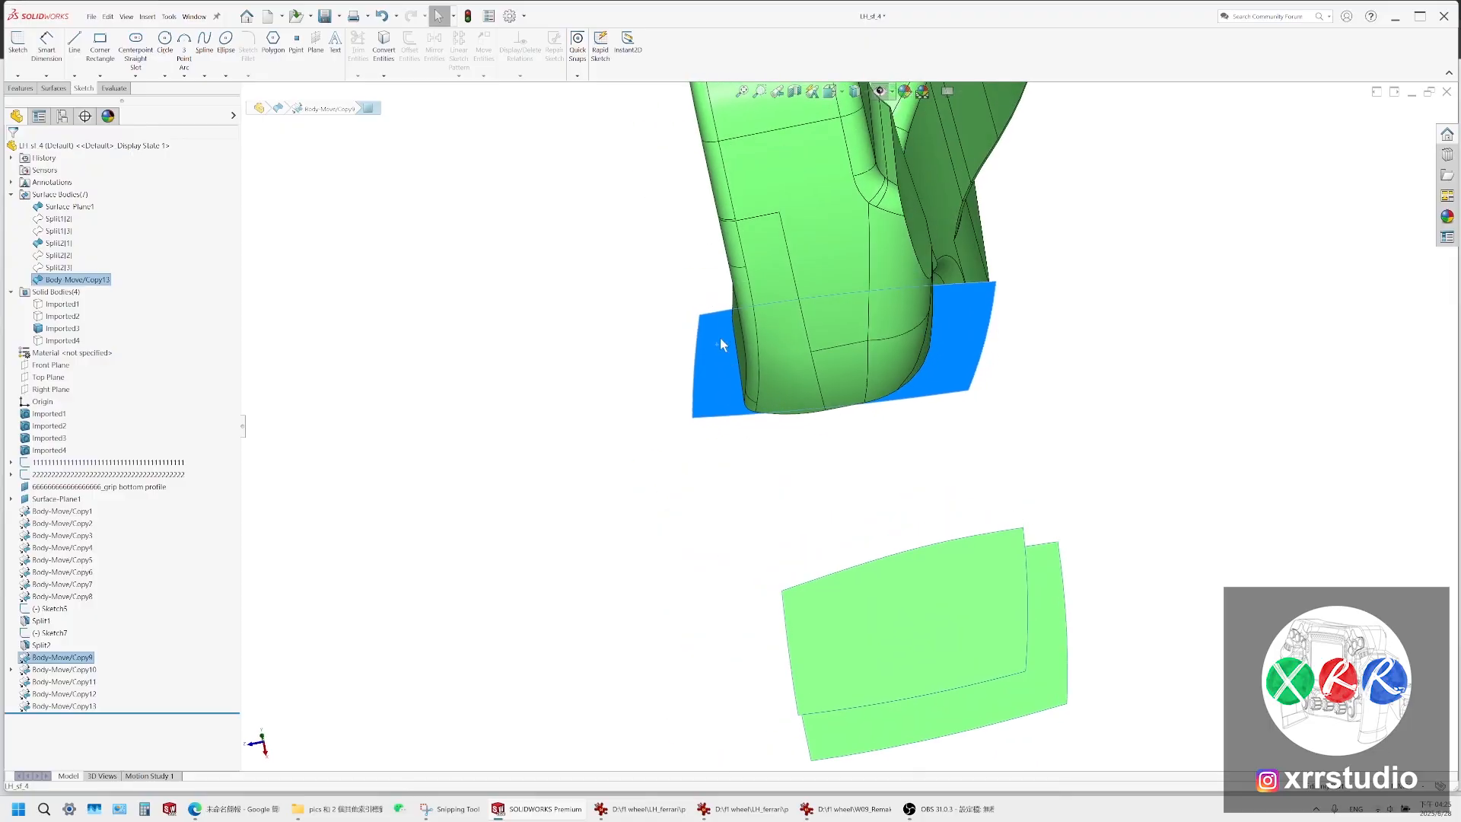
middle_drag(722, 344, 767, 367)
click(752, 353)
click(747, 399)
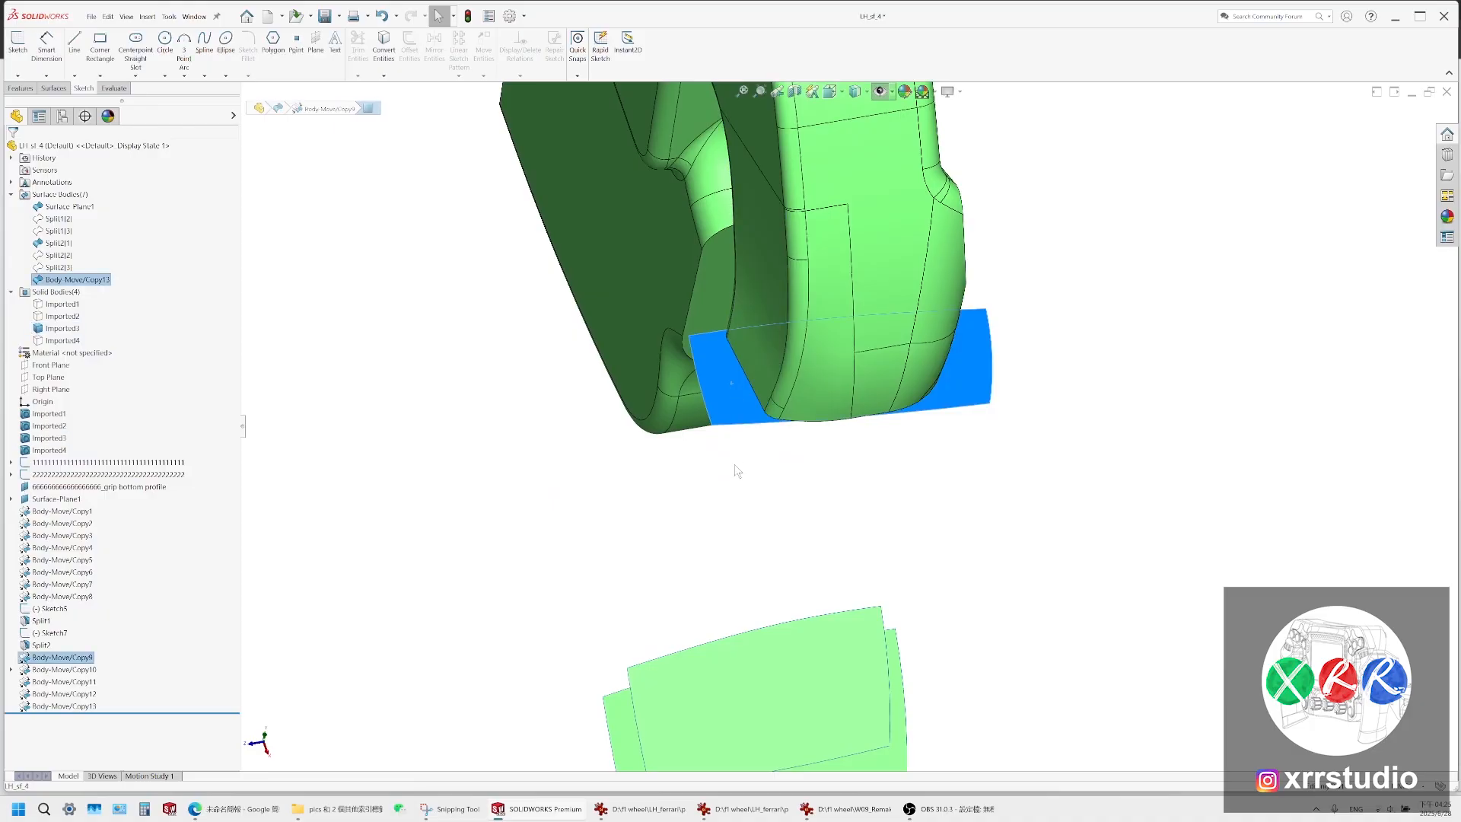
middle_drag(734, 465, 755, 341)
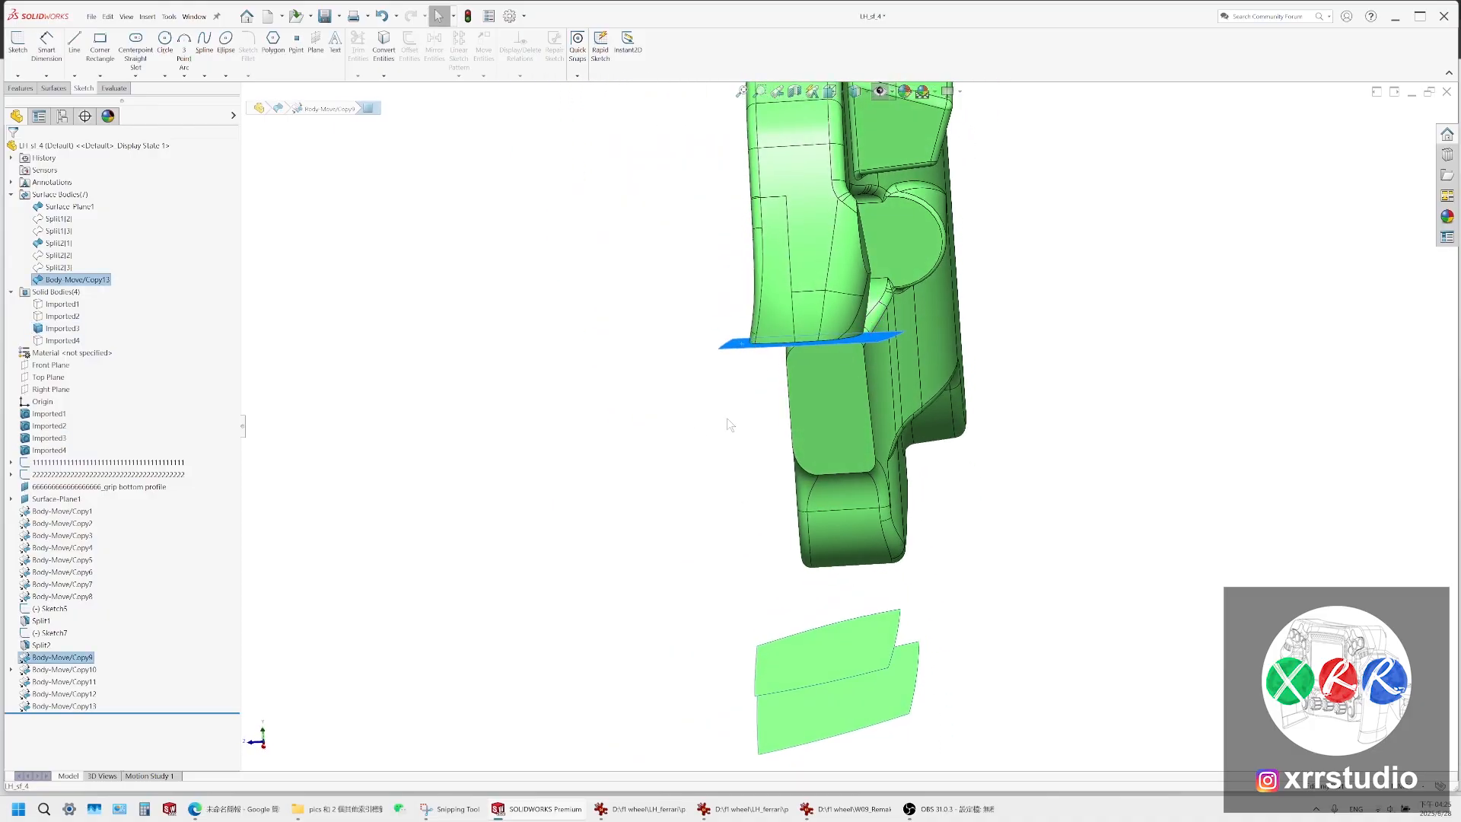
click(605, 809)
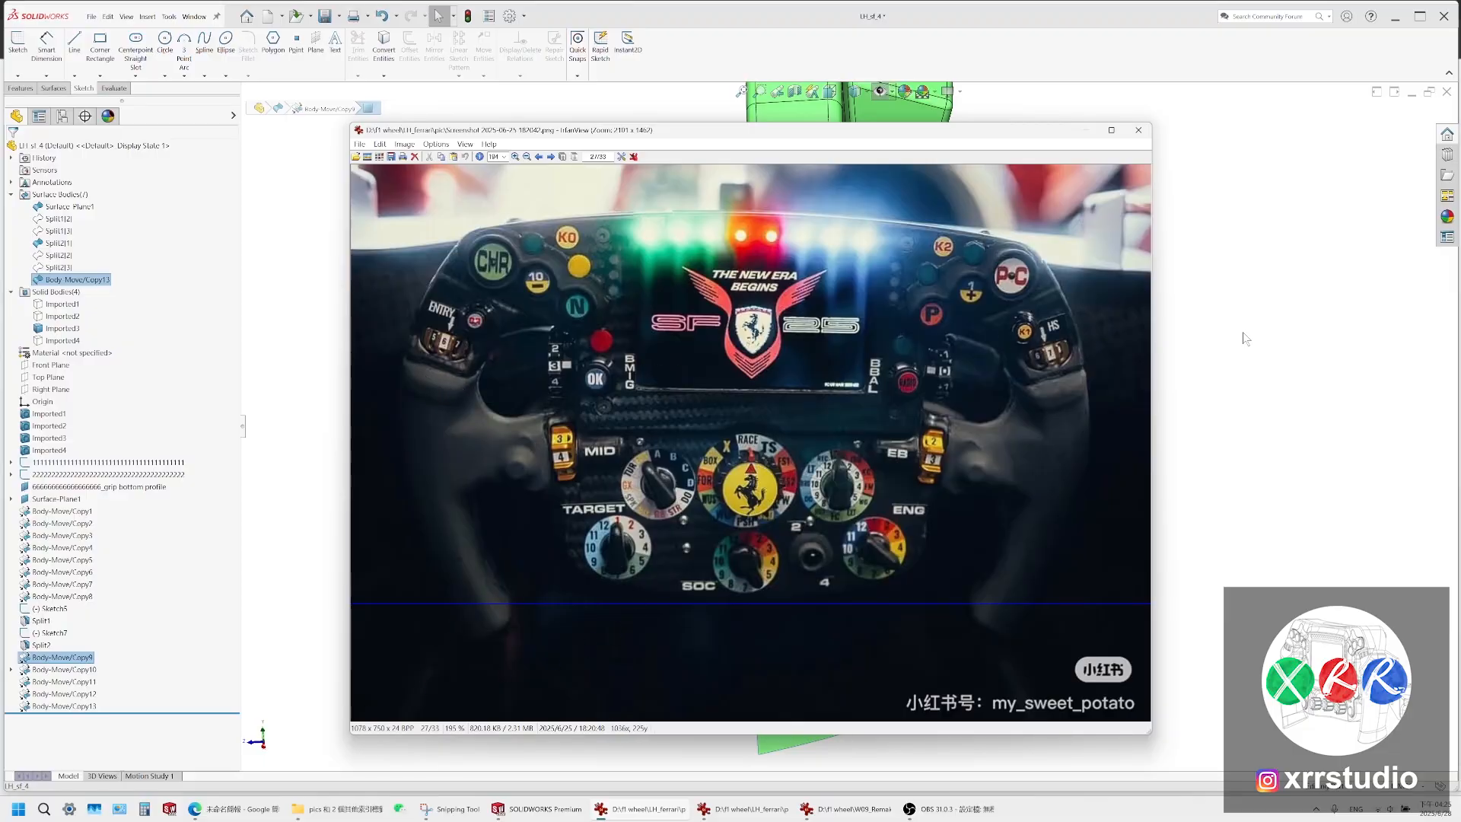
key(alt+Tab)
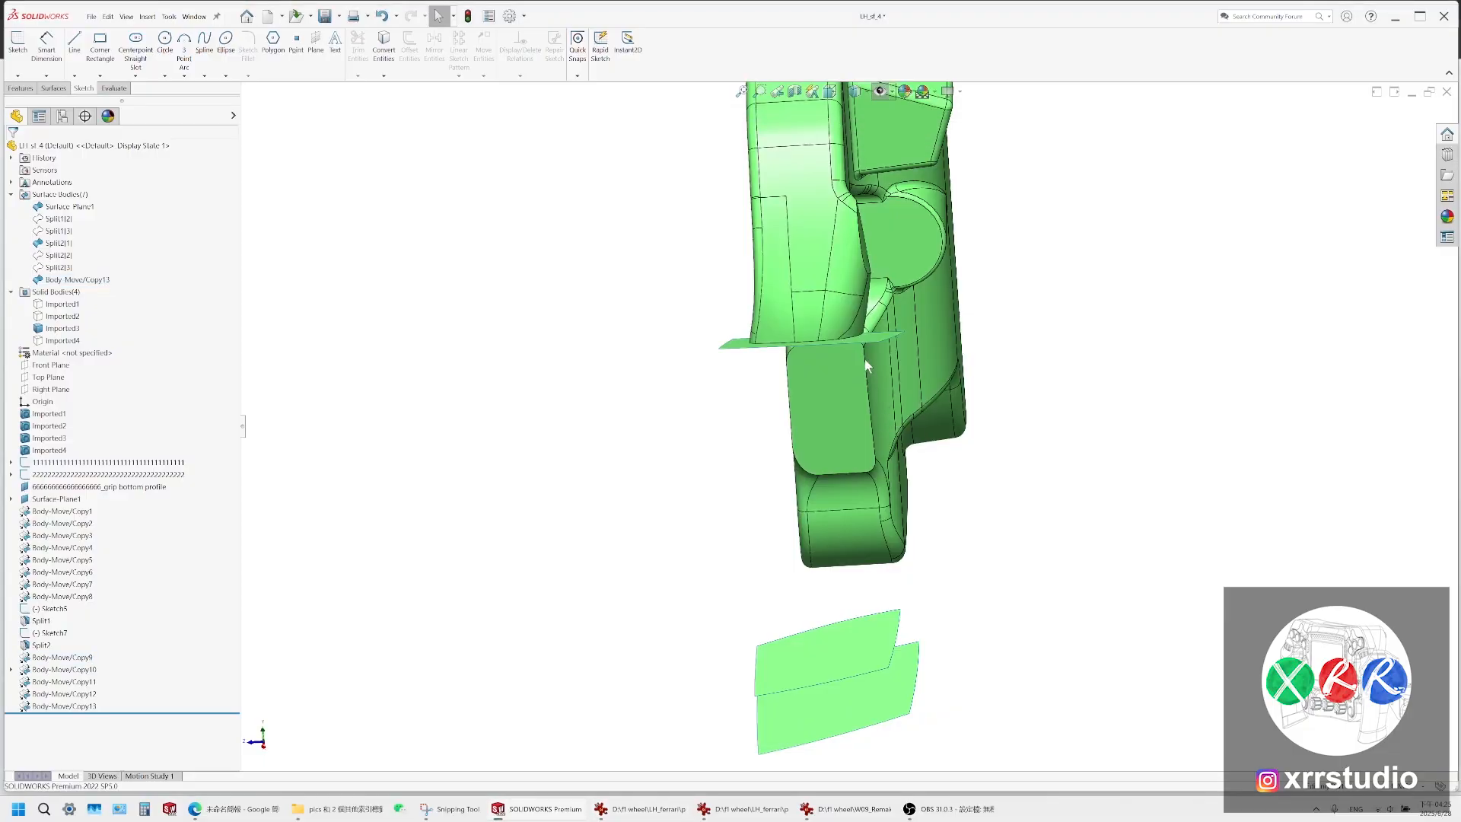
Move the upper profile surface with a Coincident mate onto the wheel body's end face above the grip
middle_drag(868, 366, 578, 630)
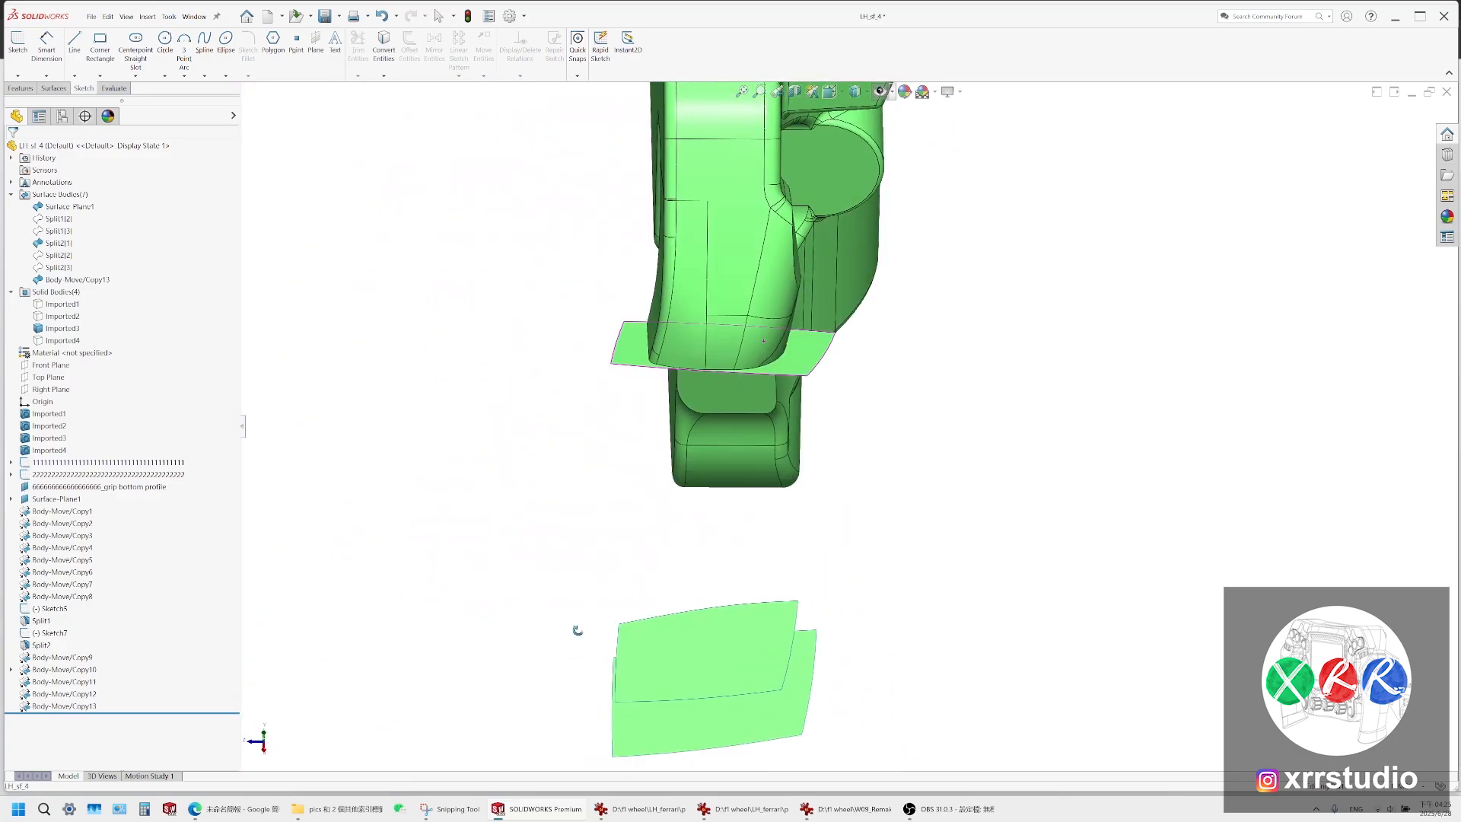
key(ctrl+4)
scroll(536, 394, down, 6)
click(697, 297)
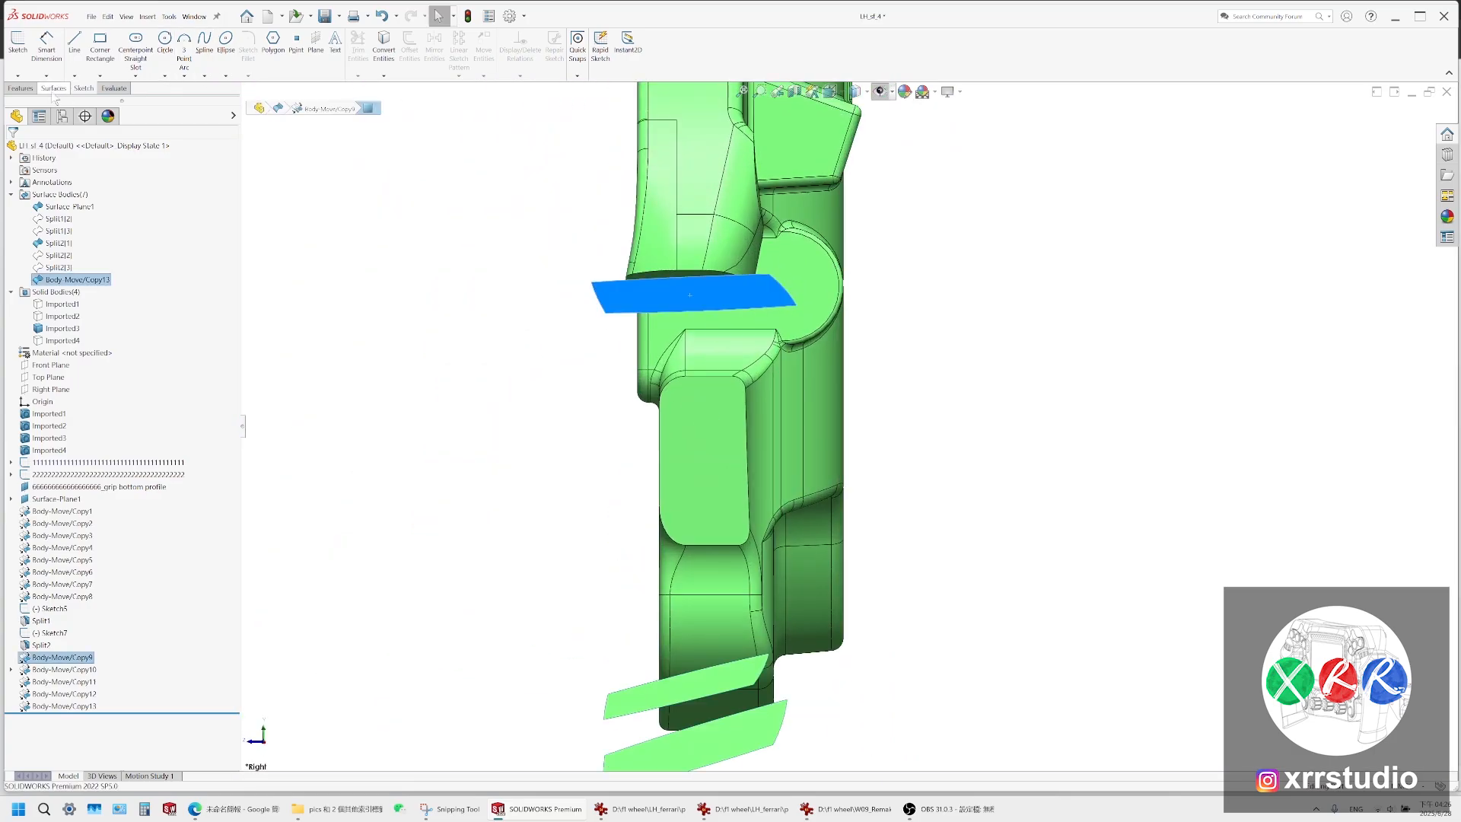
click(20, 88)
click(356, 71)
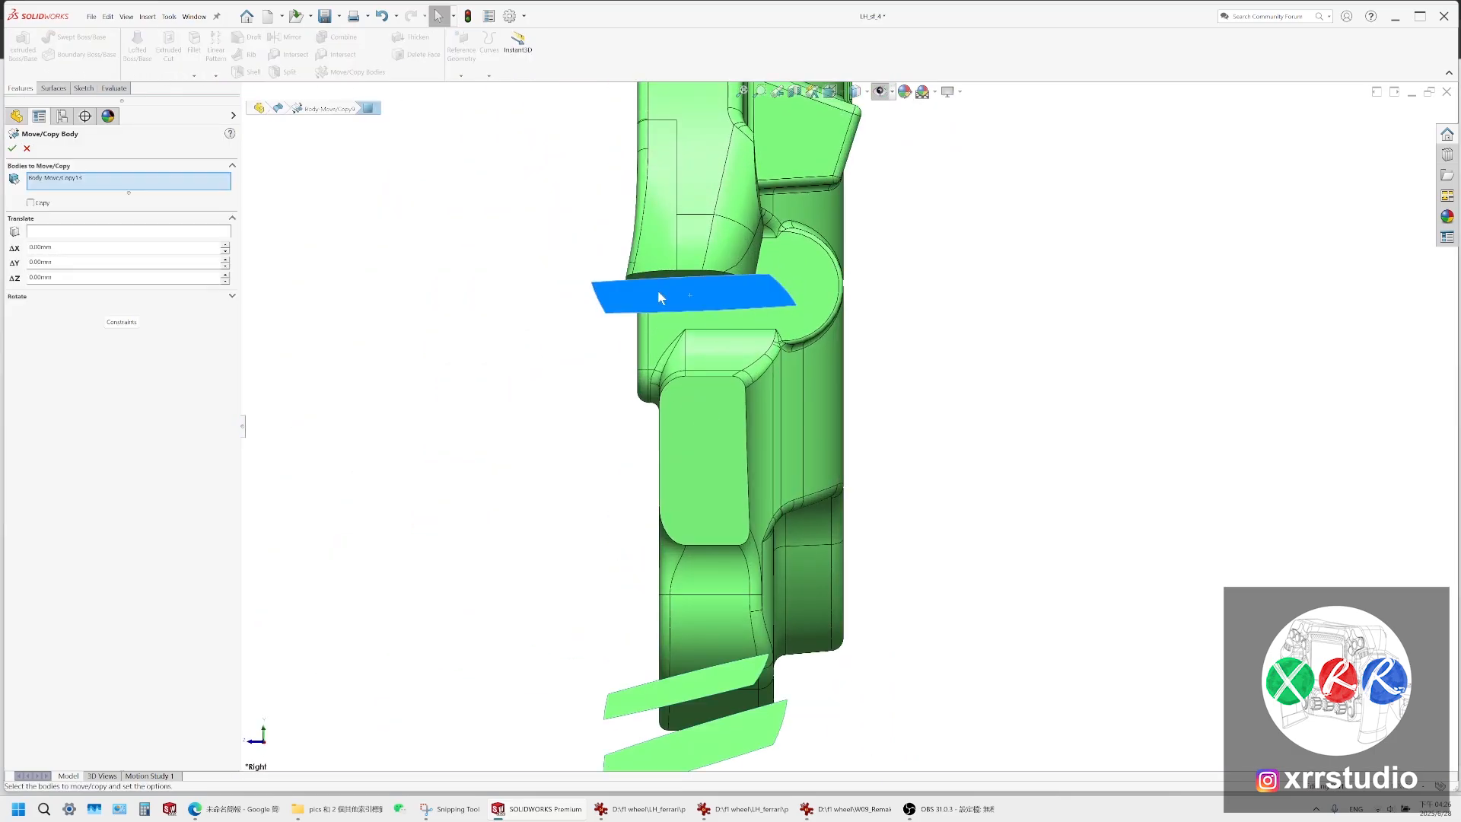
click(131, 322)
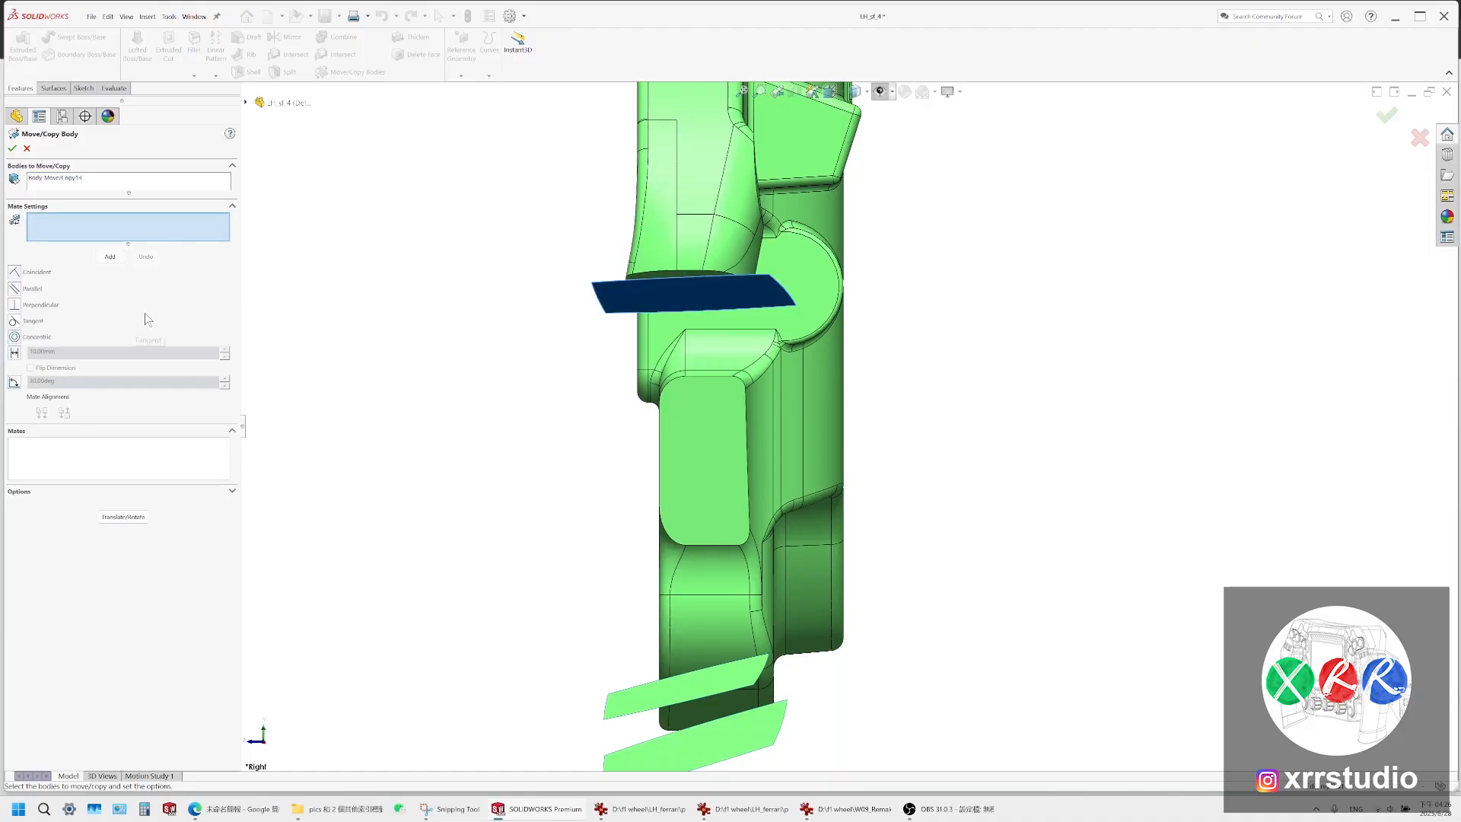
click(668, 311)
scroll(683, 273, down, 5)
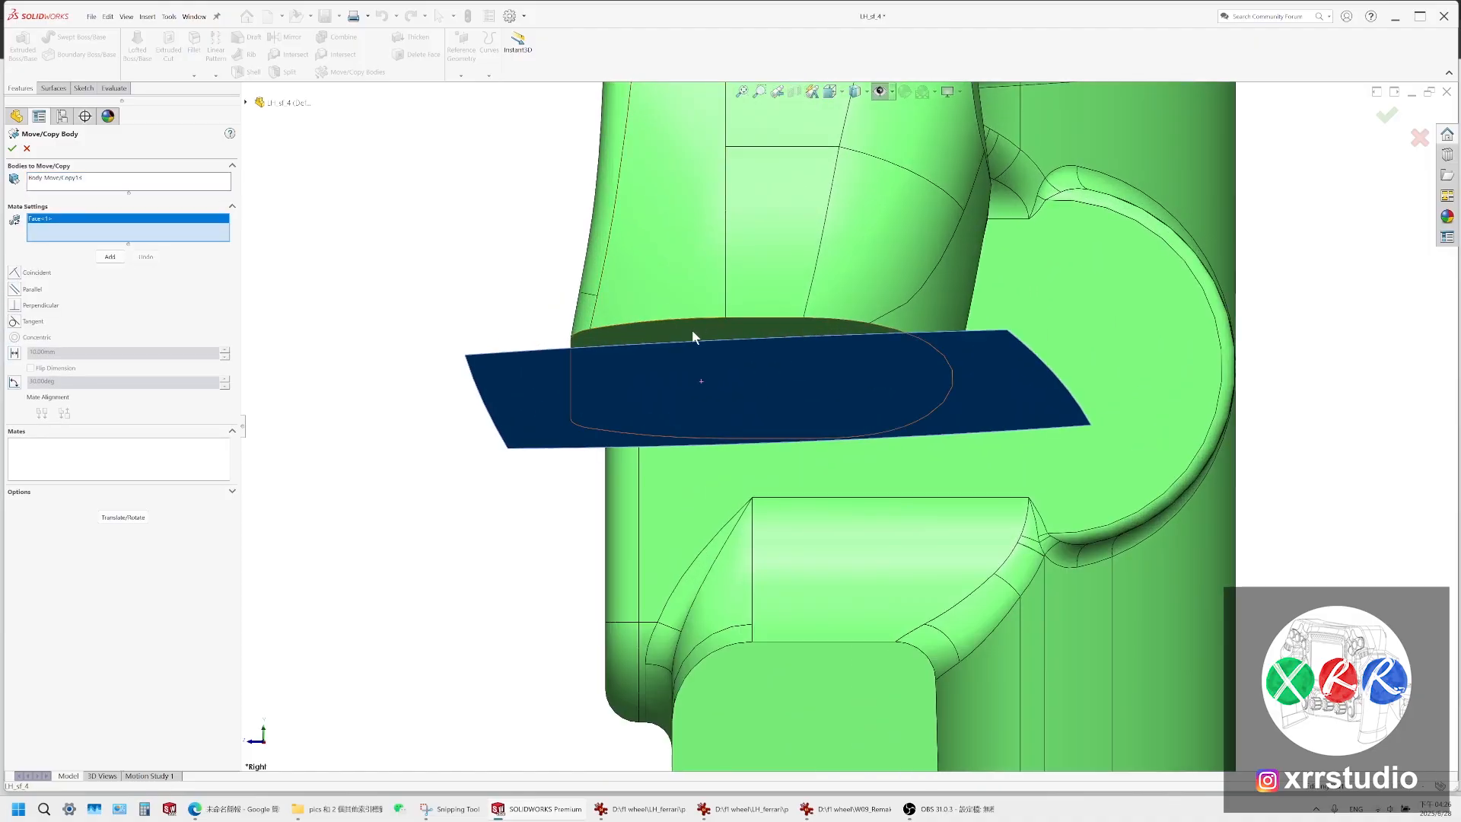
click(692, 330)
click(13, 148)
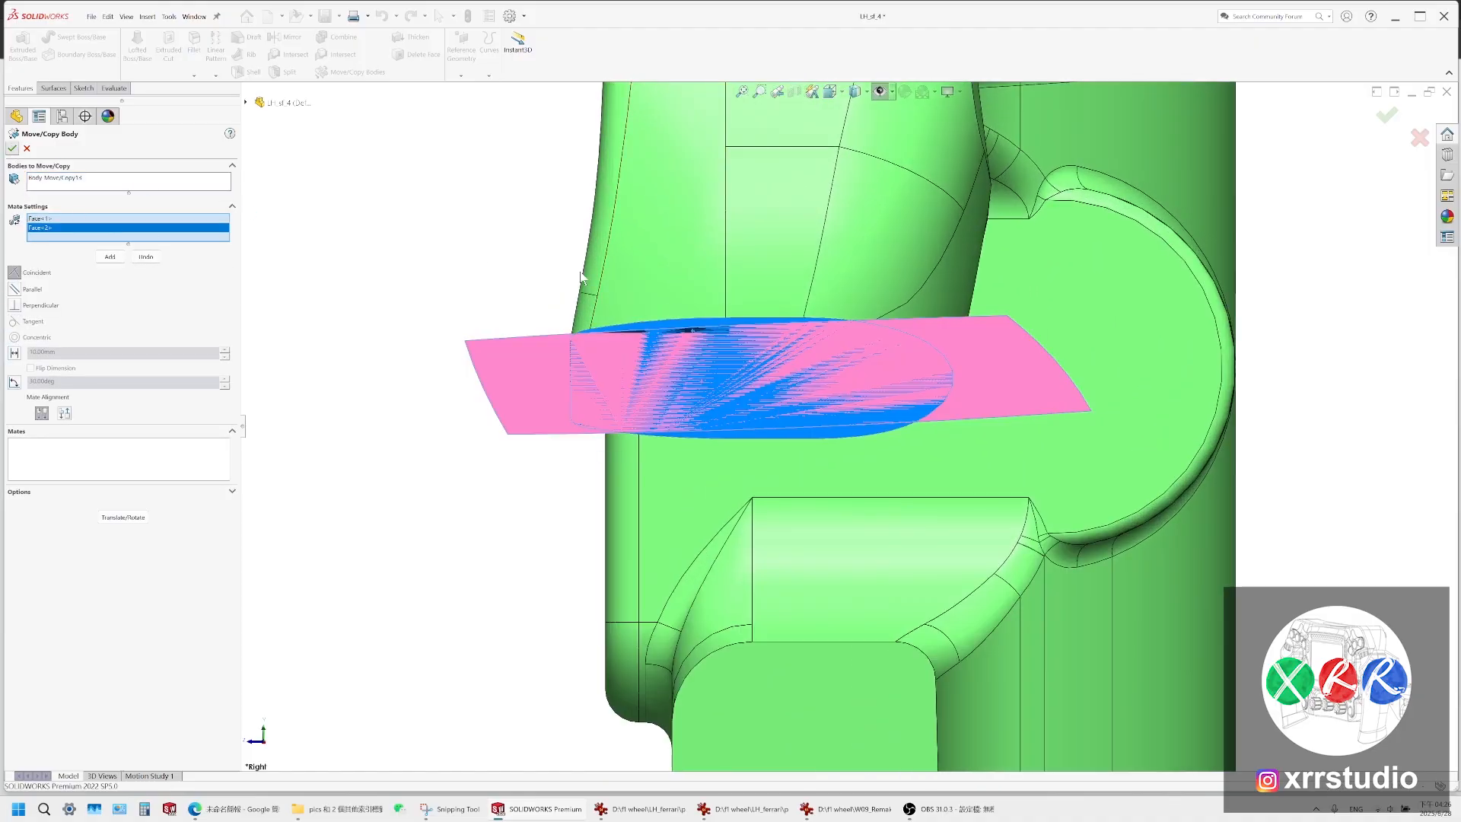
Select the upper profile surface and a lower profile surface and examine their relative angle from the top view
middle_drag(840, 350, 828, 464)
click(833, 92)
click(849, 134)
scroll(820, 700, down, 12)
click(799, 472)
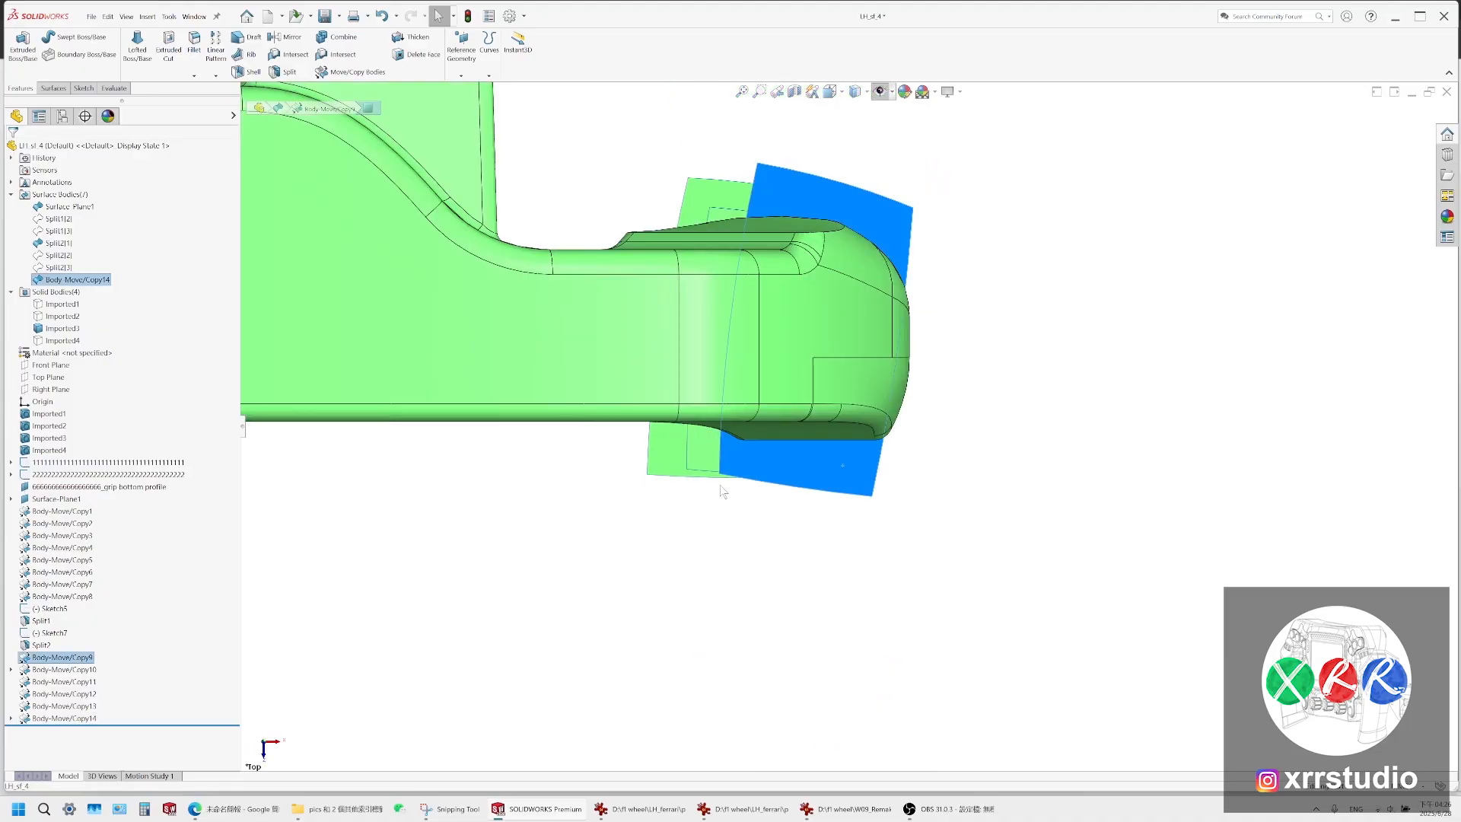
ctrl+click(689, 458)
middle_drag(736, 522, 495, 470)
click(834, 92)
click(849, 134)
scroll(784, 478, down, 10)
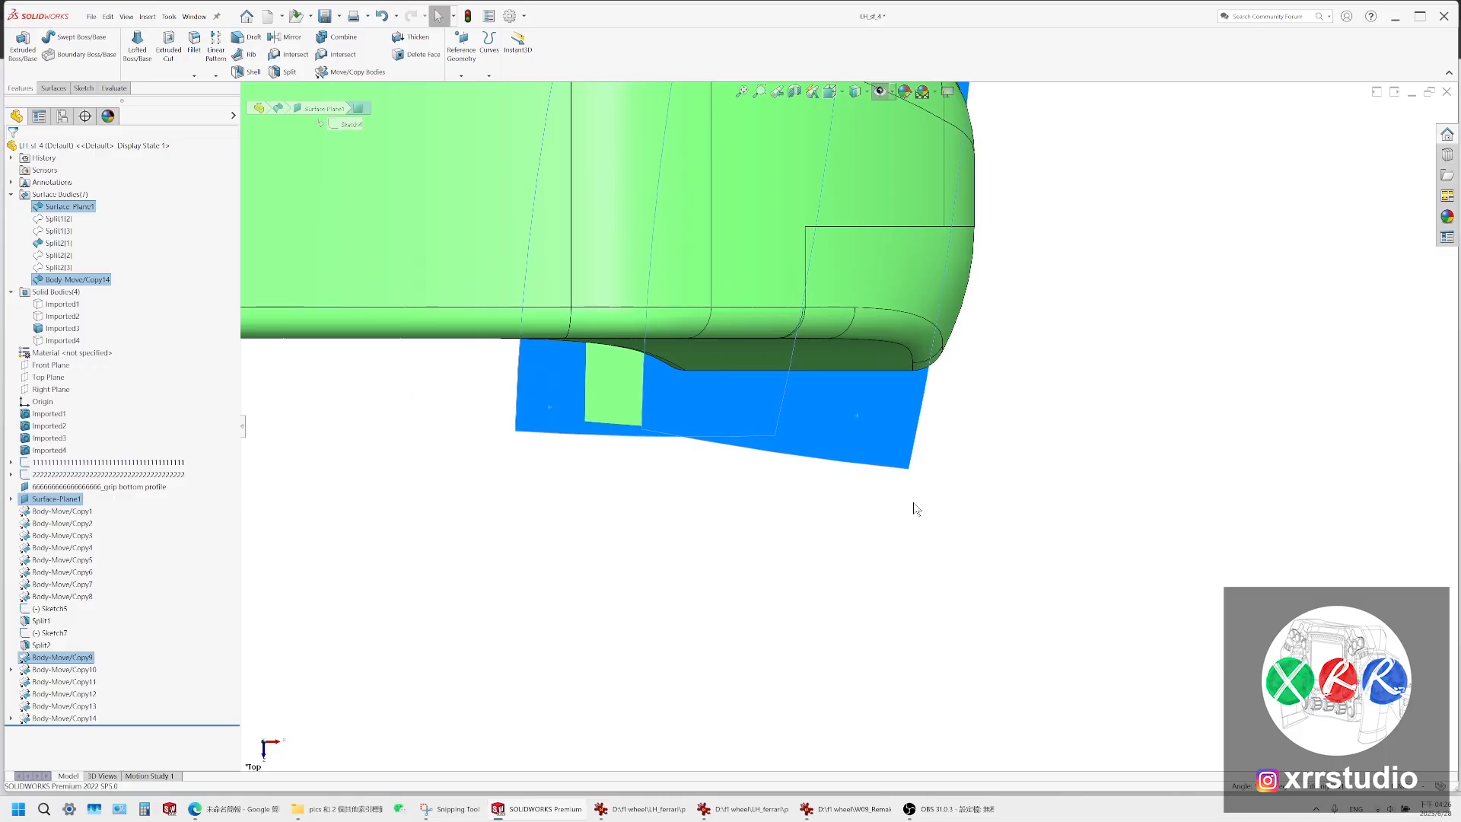
scroll(912, 495, up, 4)
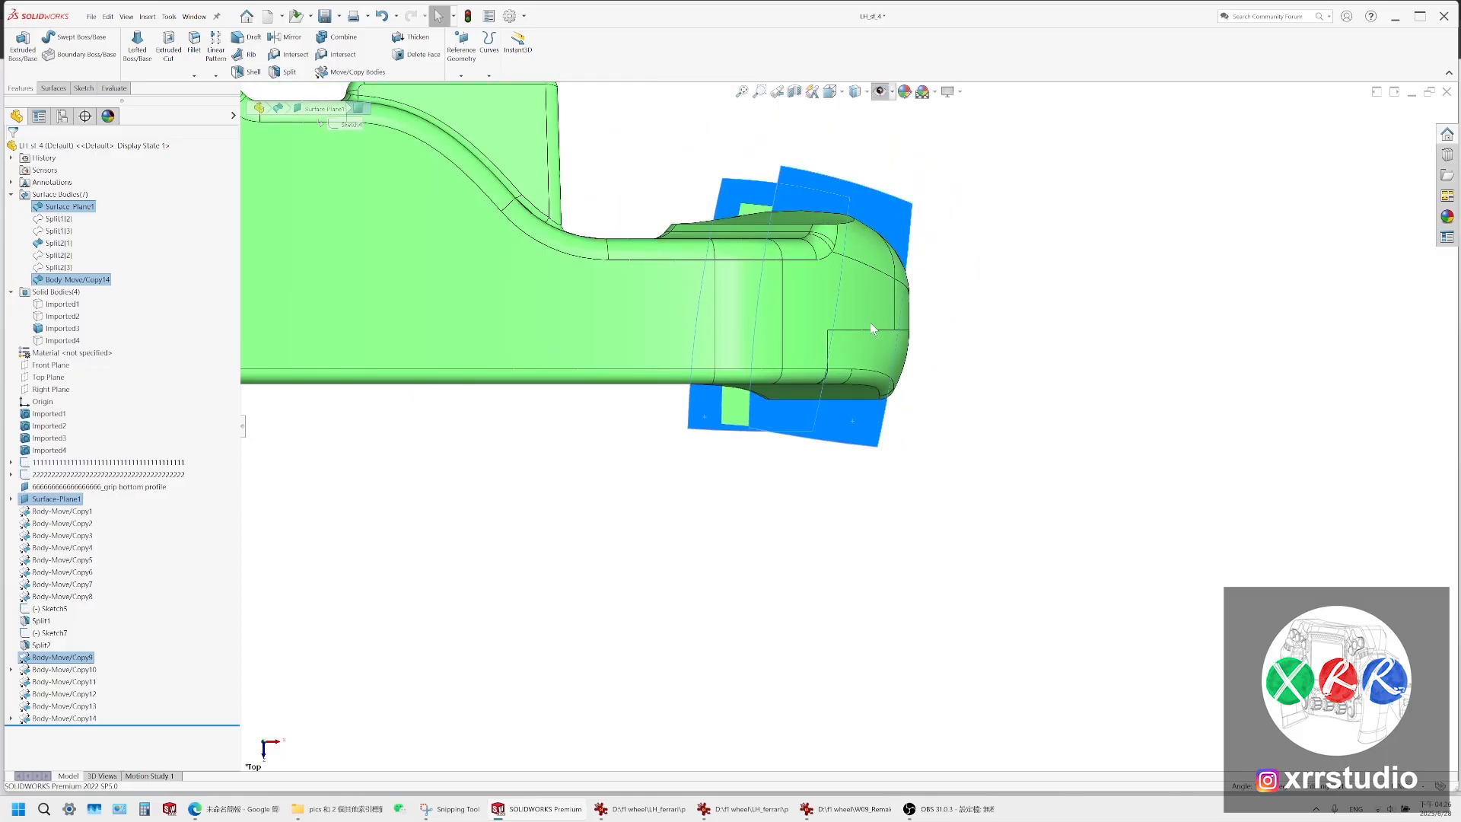
Move the upper profile surface about 0.53 mm along Z with Move/Copy Body
scroll(872, 316, down, 2)
click(955, 479)
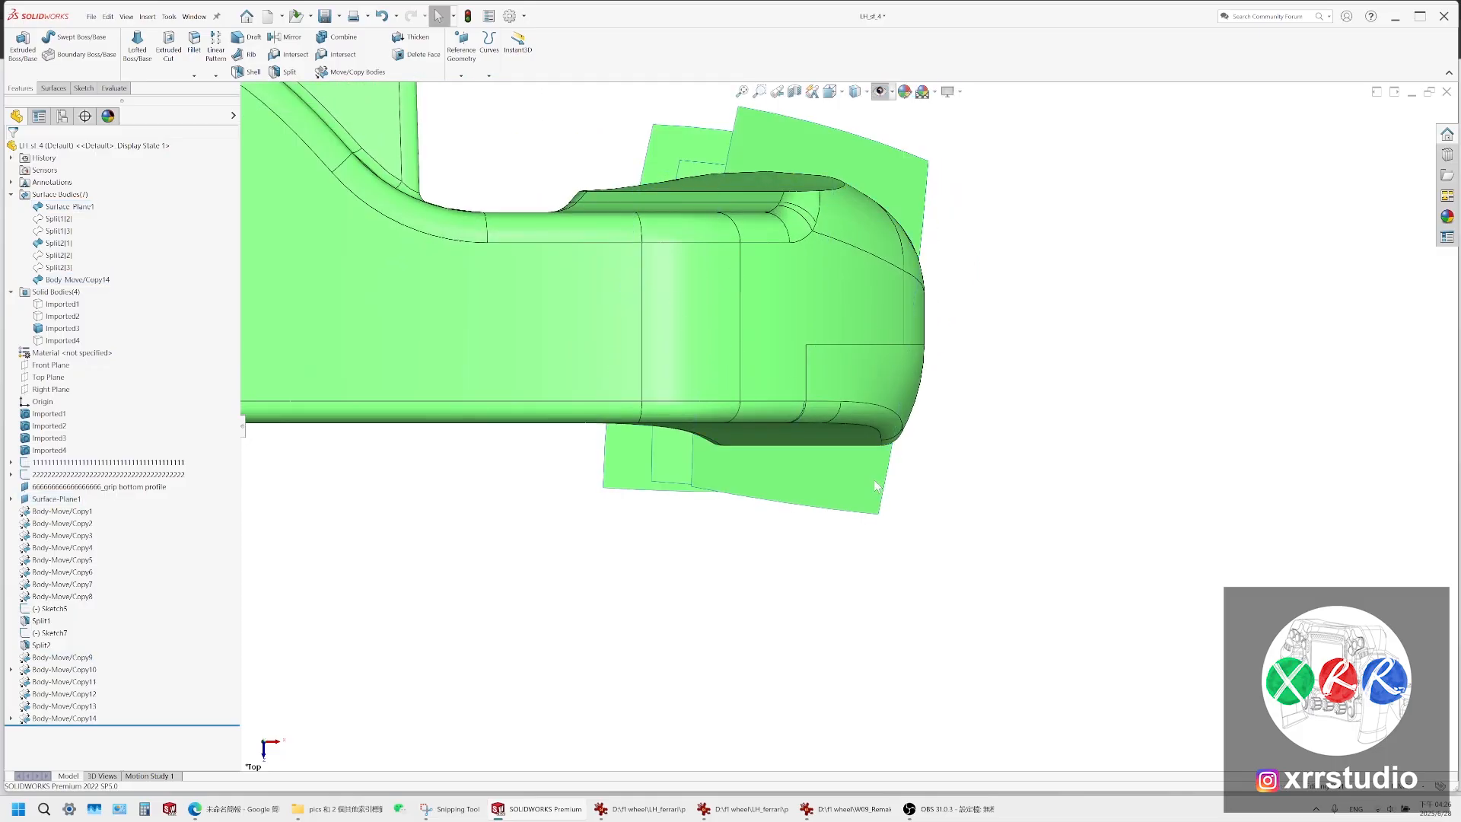
click(876, 485)
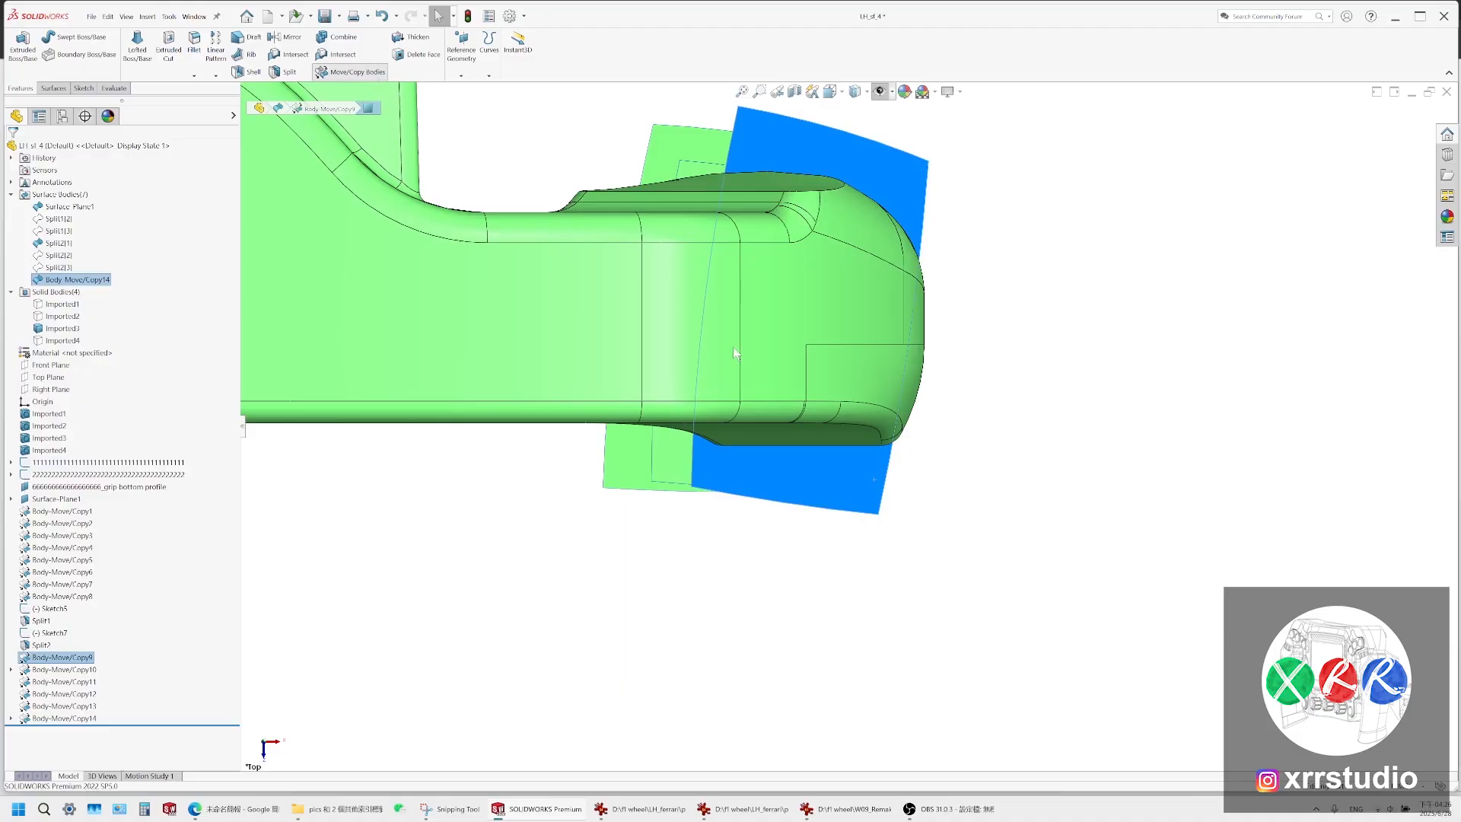
click(111, 517)
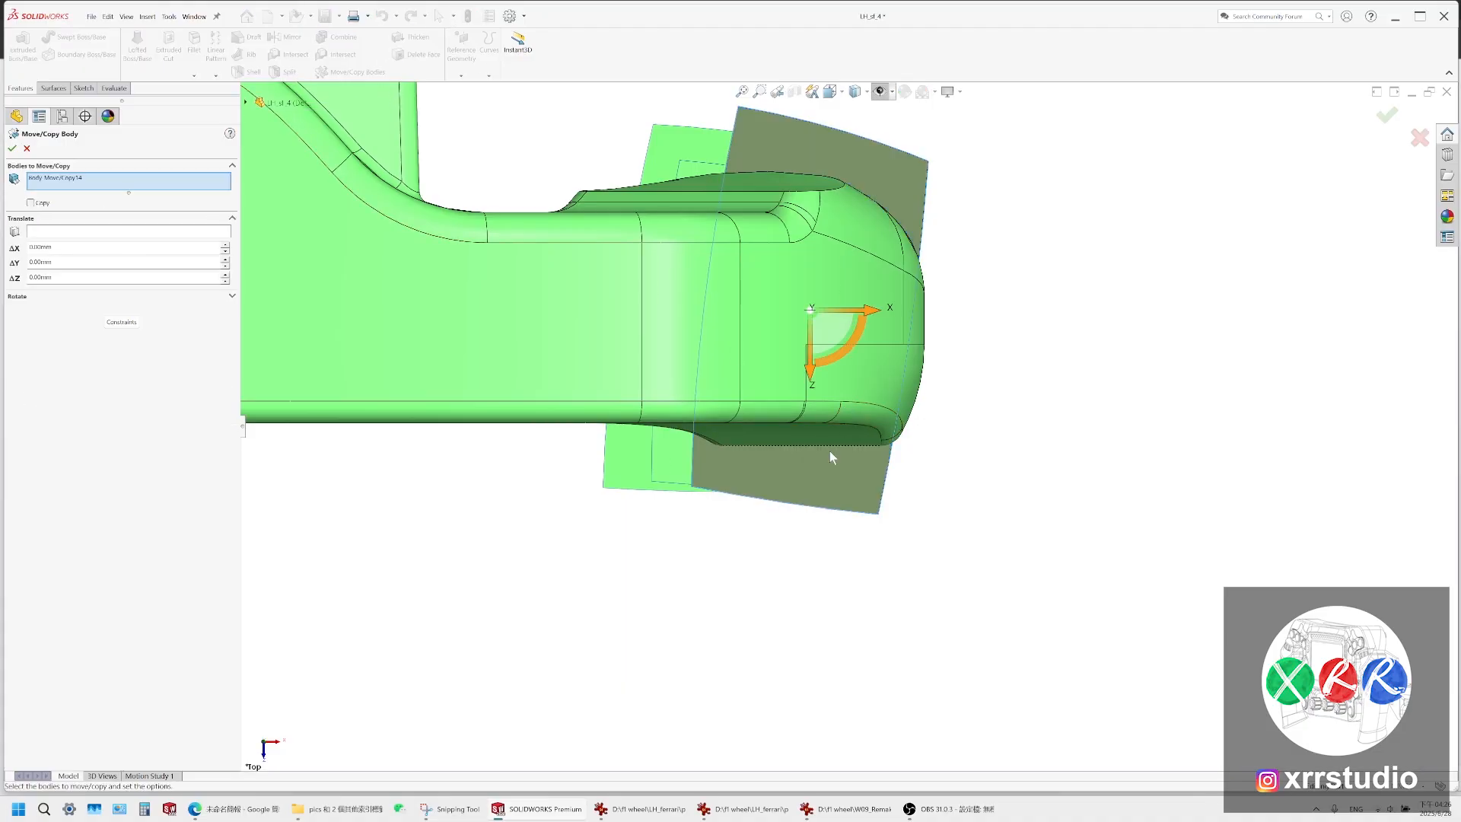
scroll(837, 409, down, 4)
drag(790, 295, 793, 305)
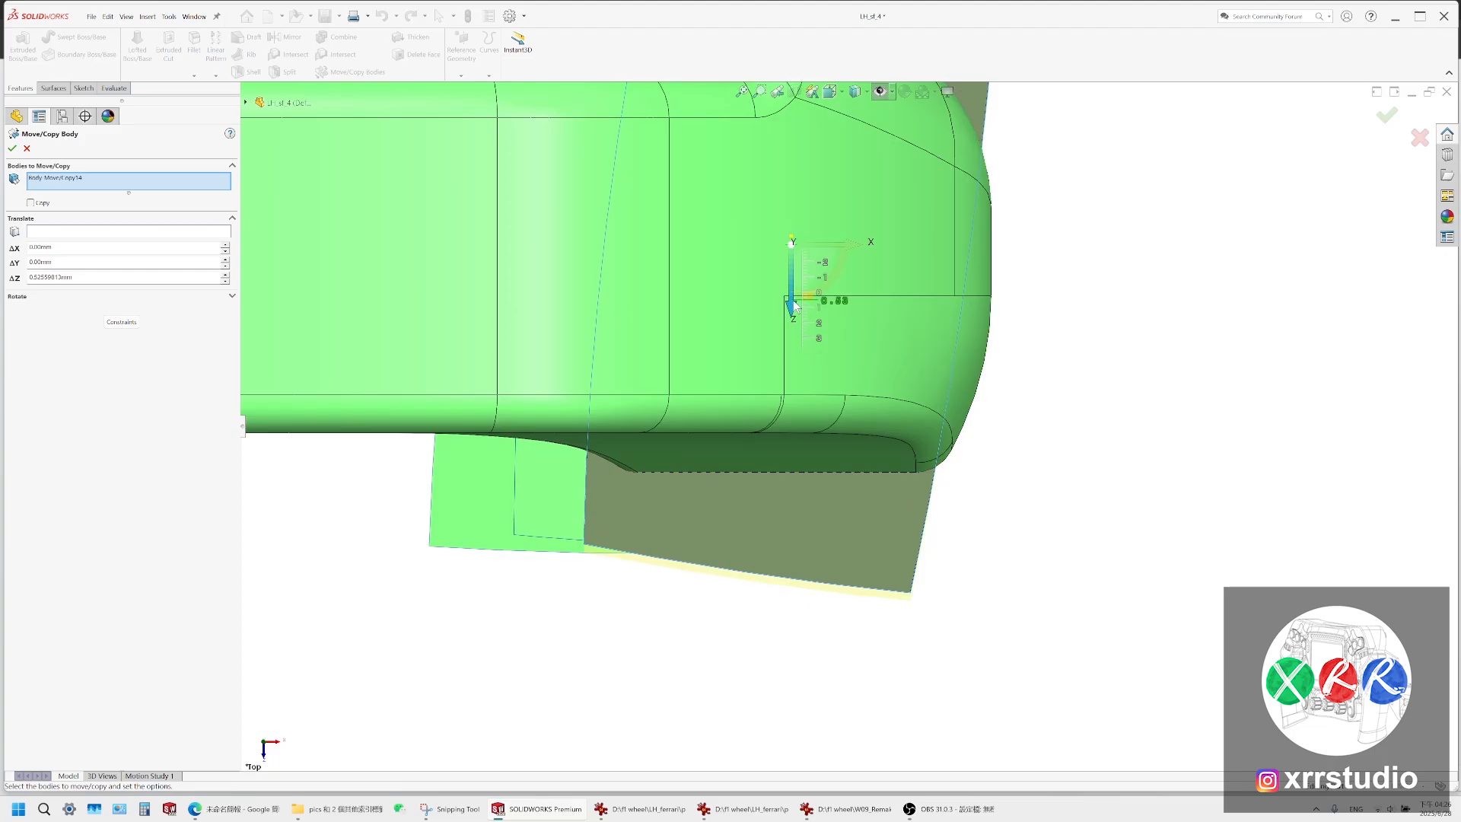
key(Return)
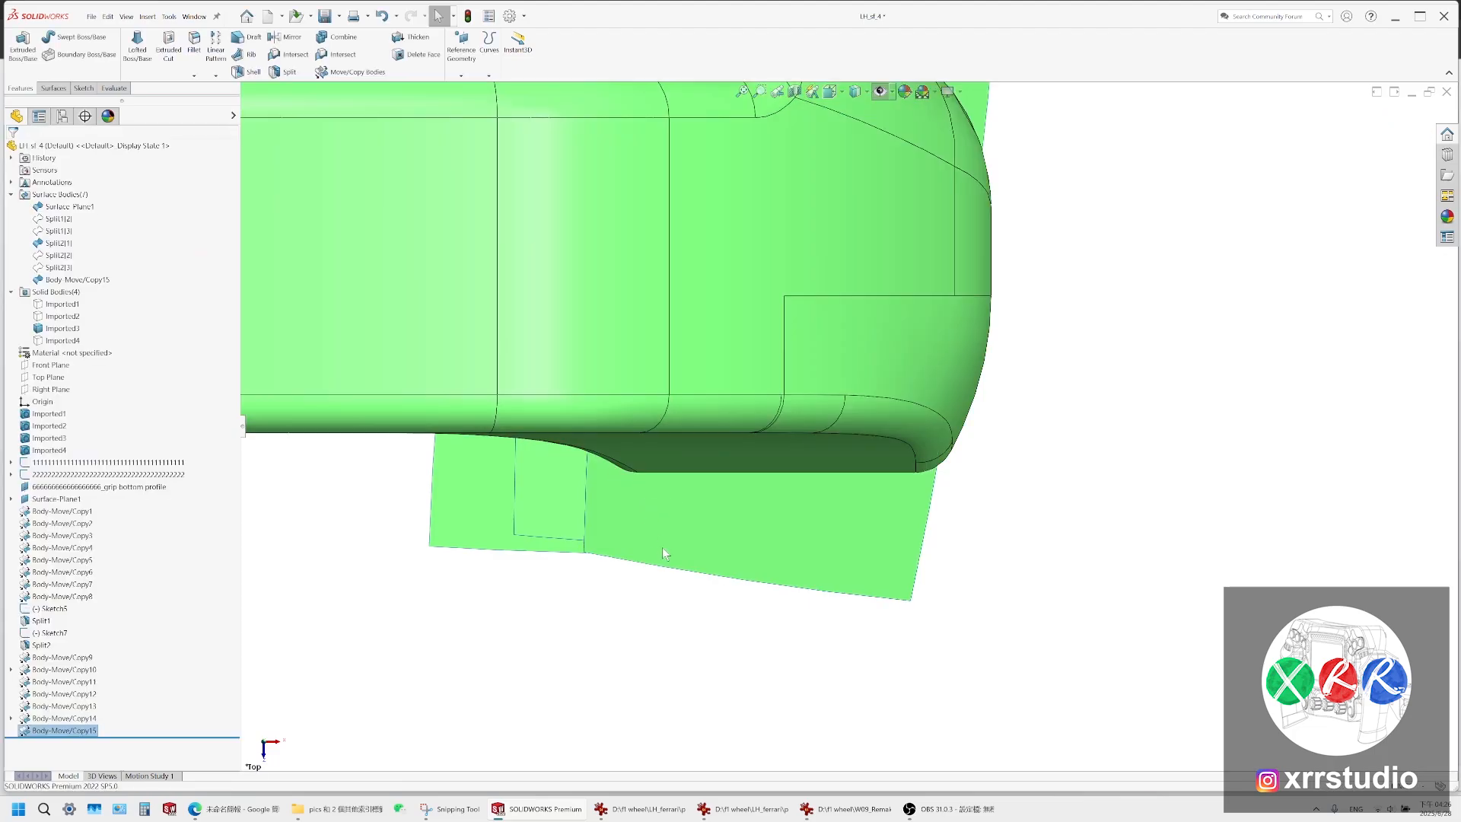
Sketch a two-point spline on the Top Plane from the lower profile's outer corner to beyond the upper profile surface's outer edge
click(731, 569)
click(417, 593)
click(50, 379)
click(60, 366)
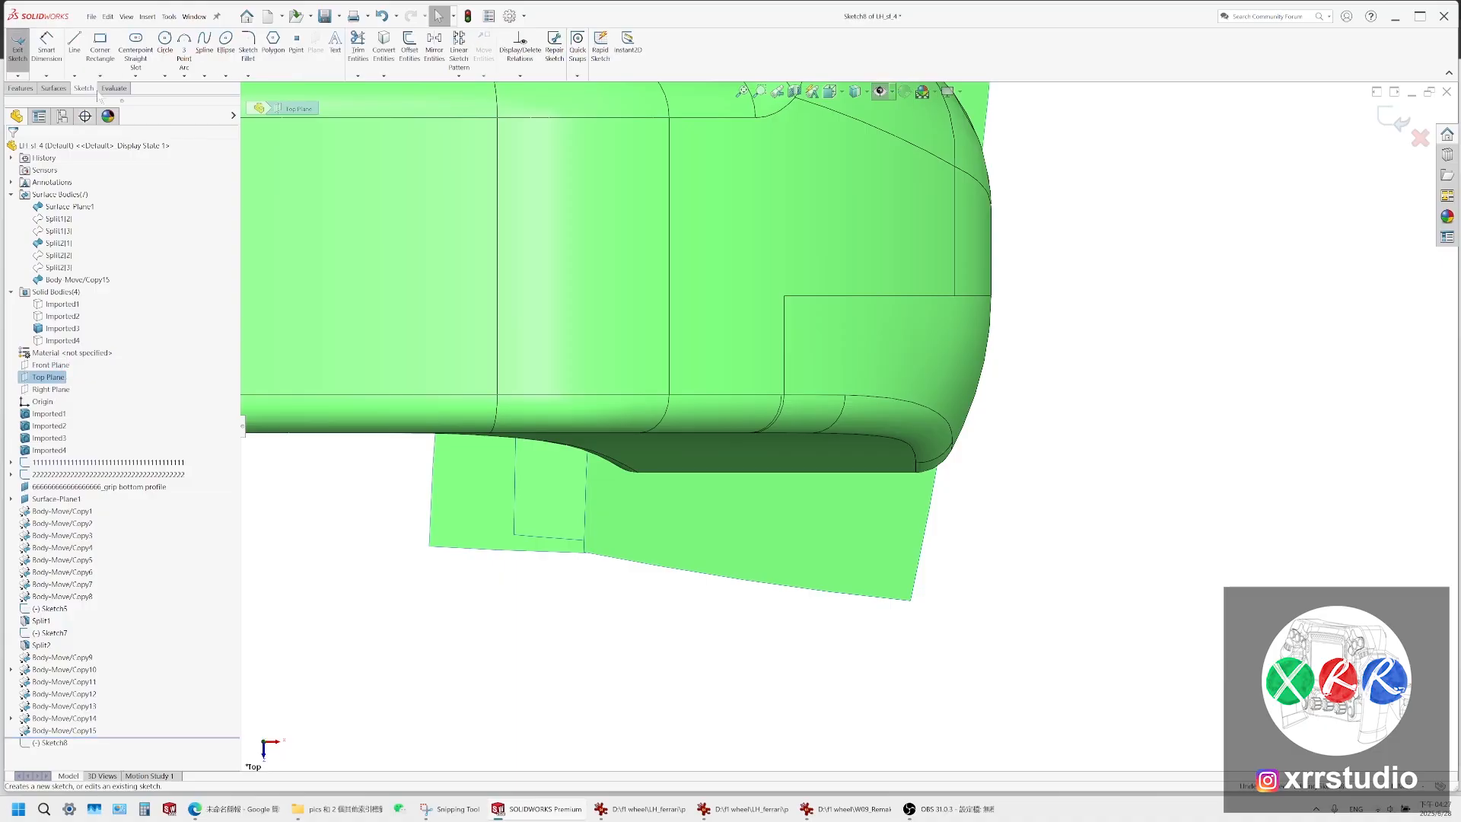
click(200, 44)
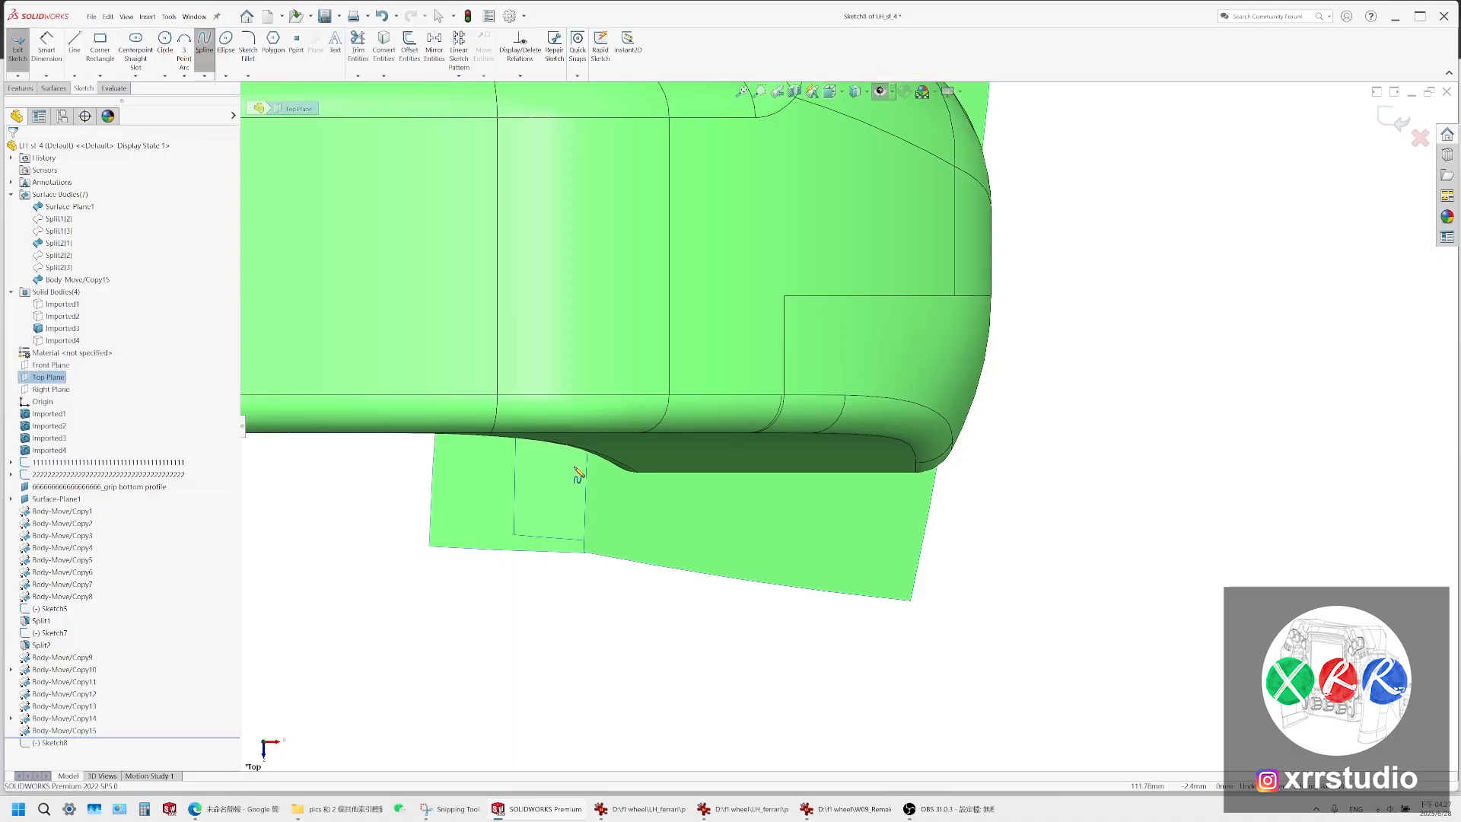
click(585, 553)
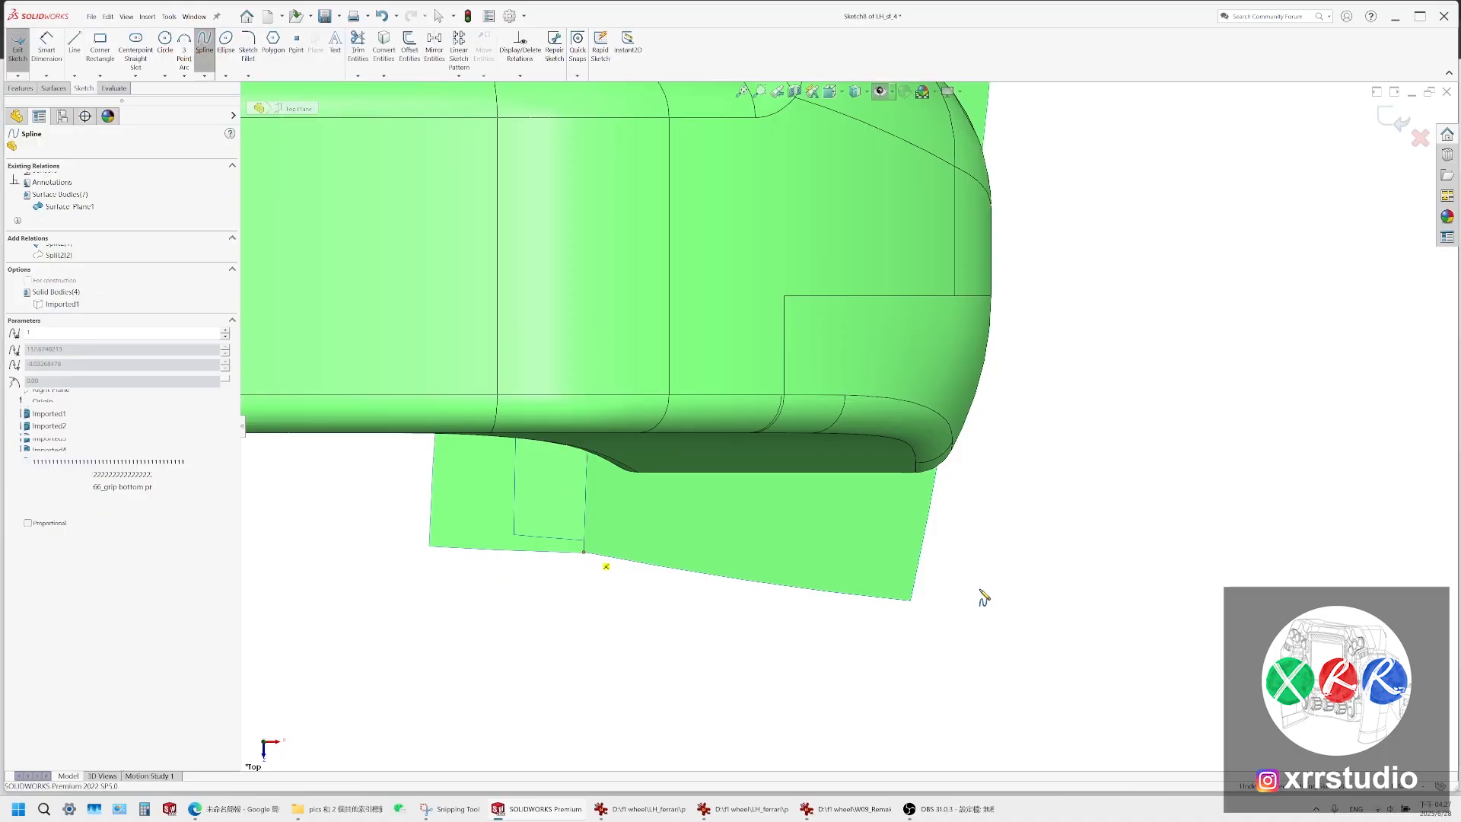
double_click(1032, 562)
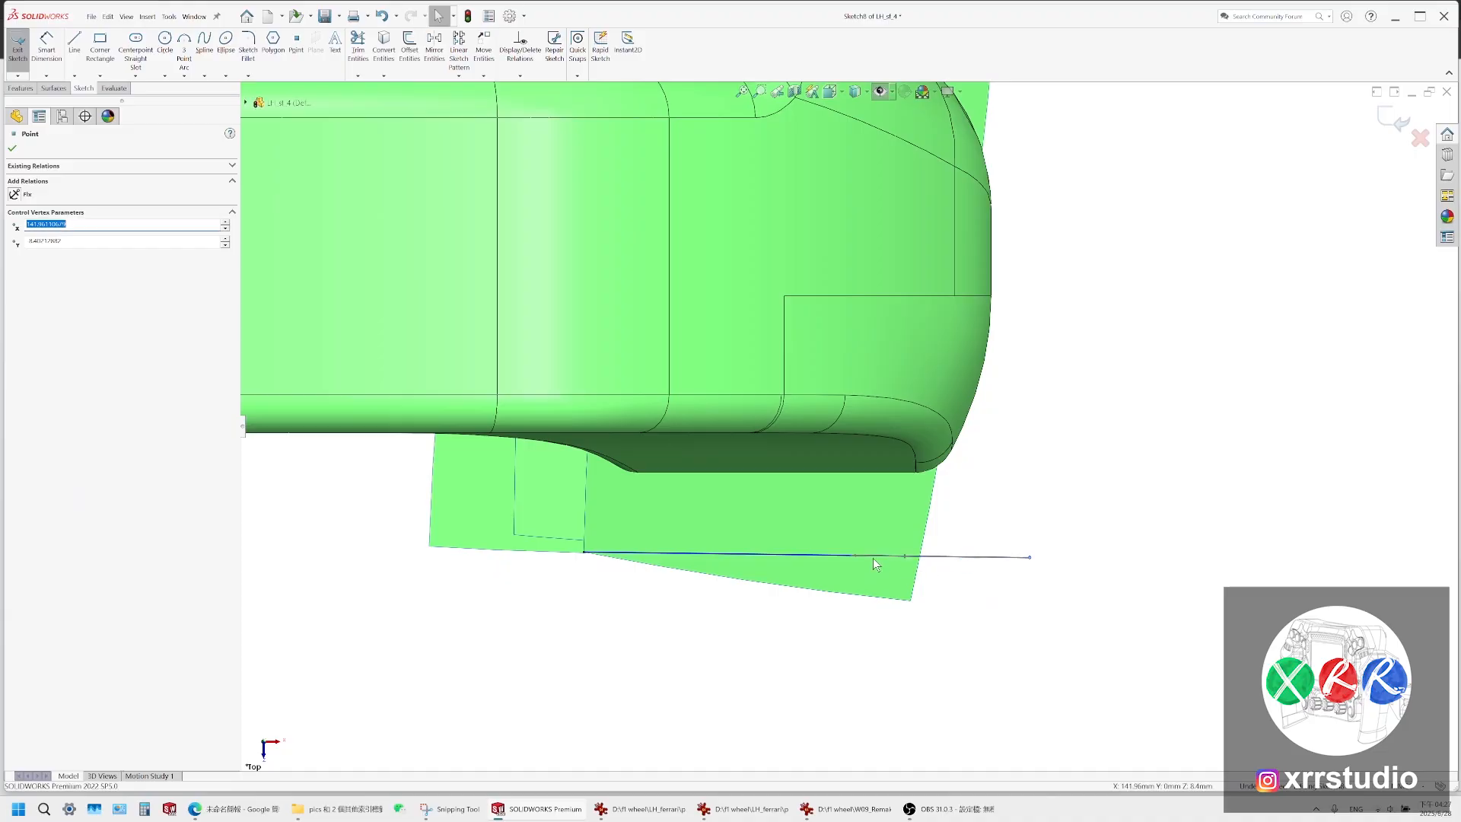
Bend the spline with its end handle into a shallow curve continuing the lower profile's edge, checking it with hidden lines visible
drag(857, 557, 854, 574)
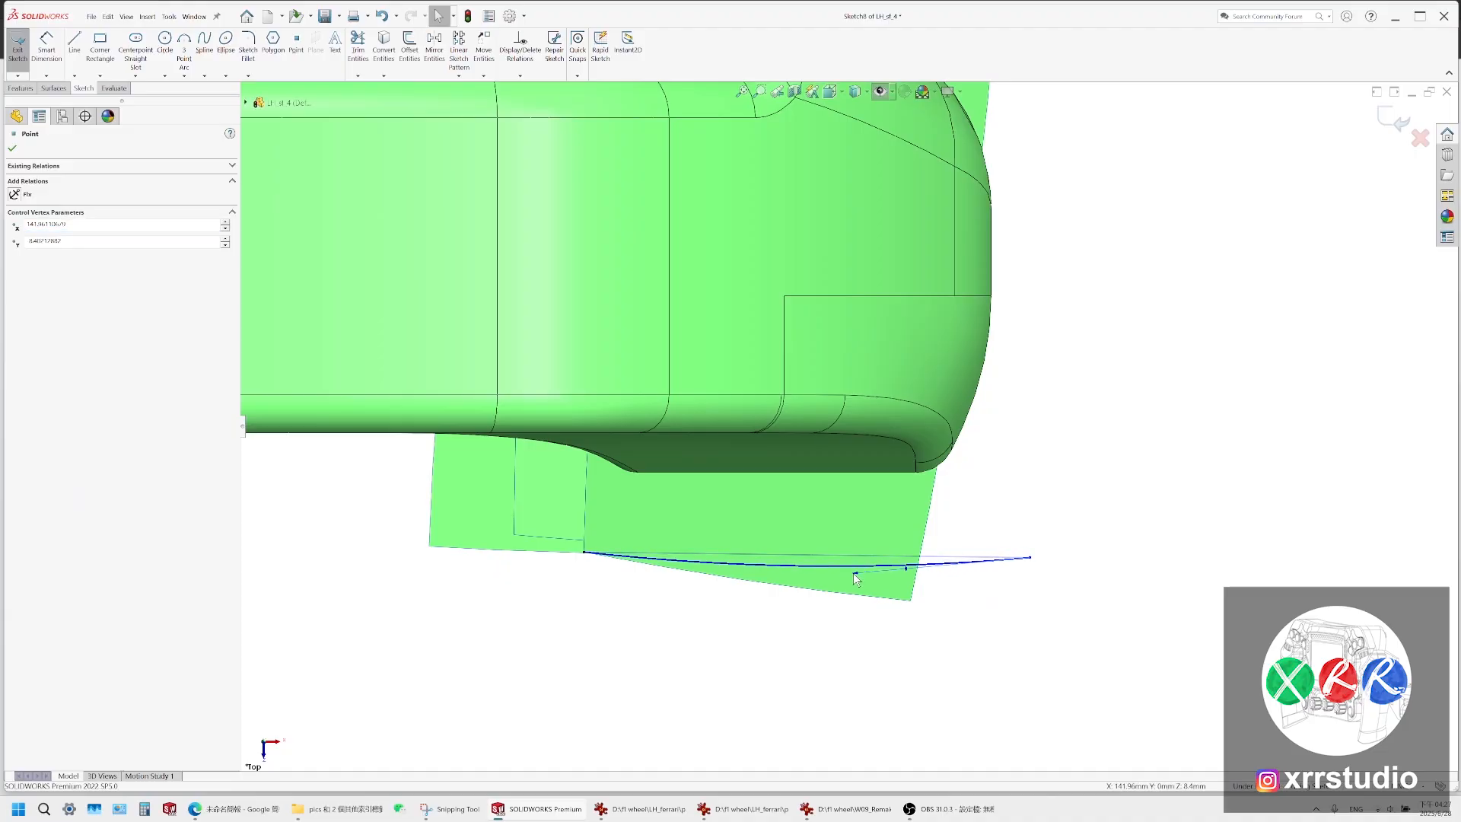
click(855, 91)
click(858, 194)
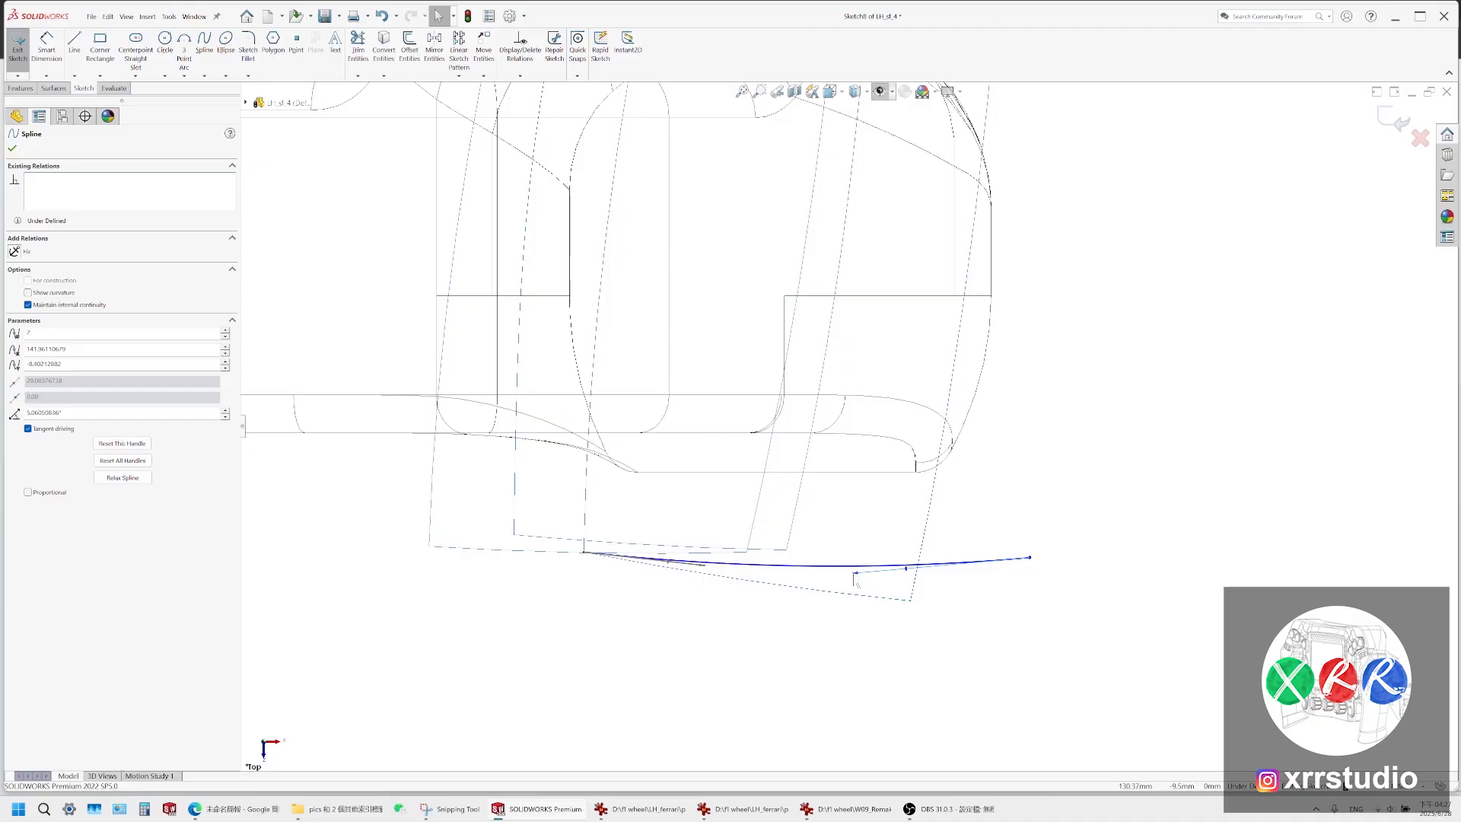
drag(854, 576, 854, 574)
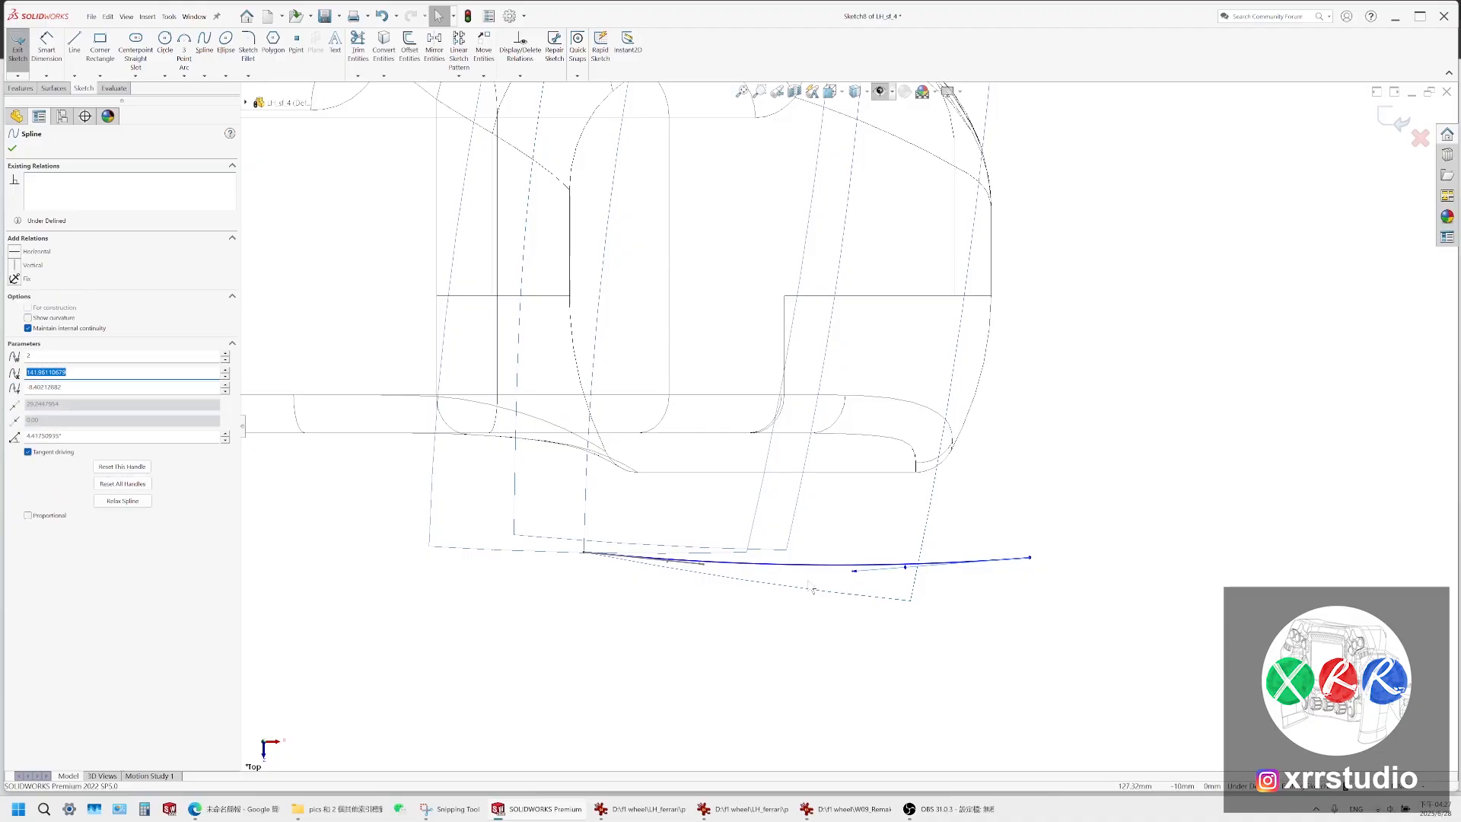
scroll(806, 559, down, 3)
ctrl+middle_drag(609, 526, 732, 532)
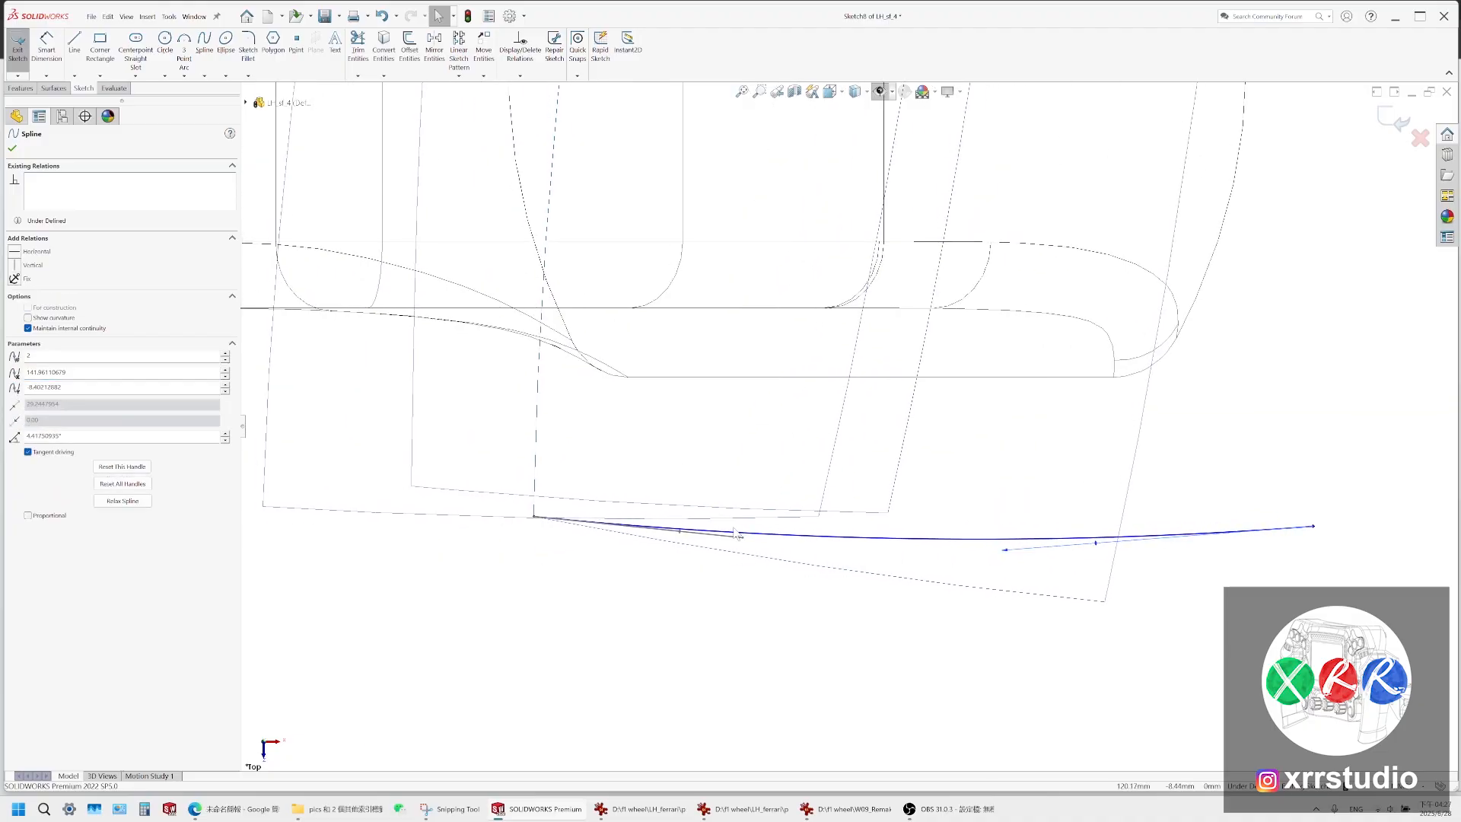
scroll(585, 519, up, 2)
scroll(997, 496, down, 1)
scroll(997, 496, down, 1)
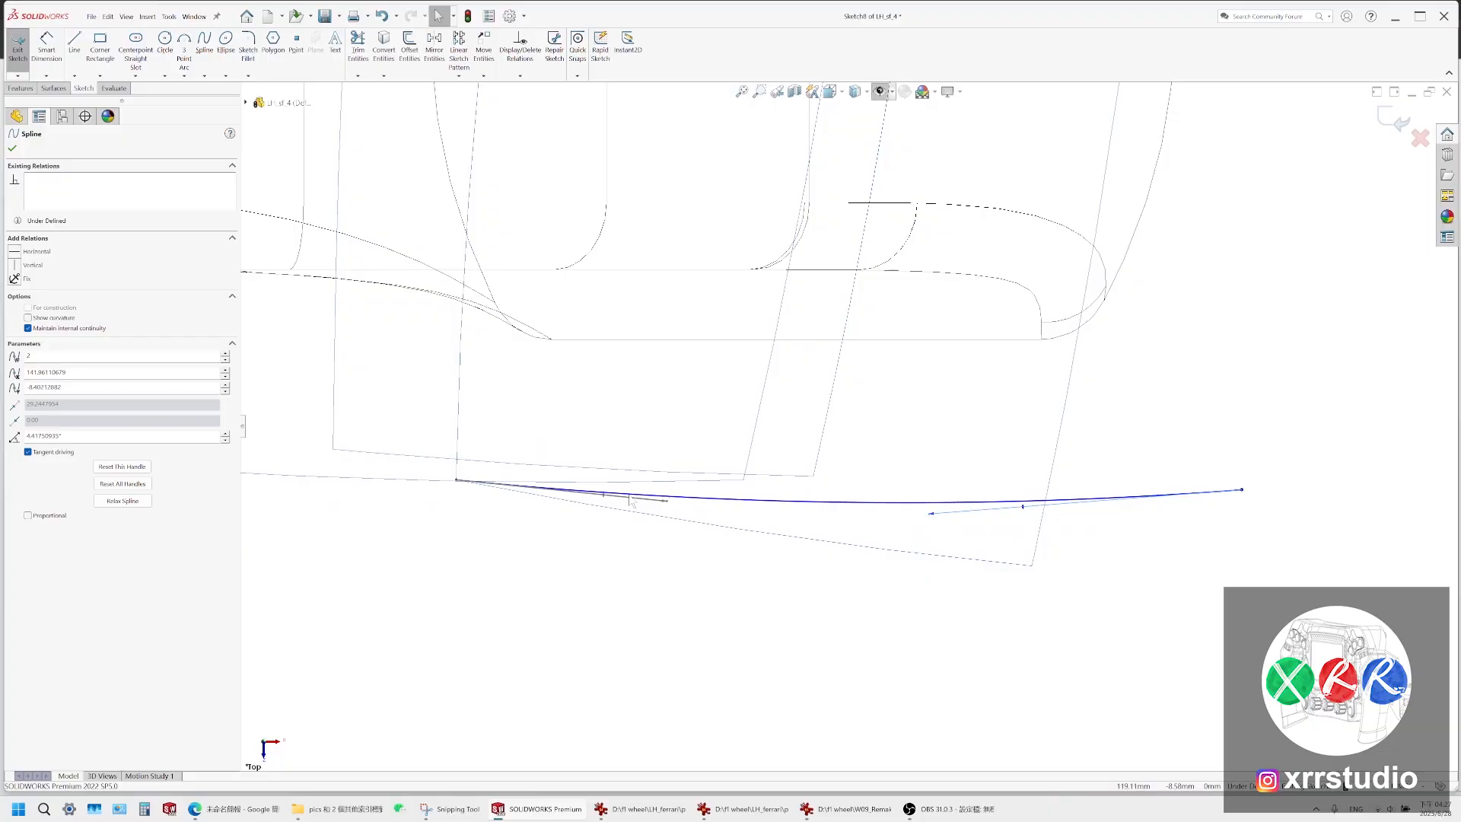
ctrl+middle_drag(632, 498, 716, 537)
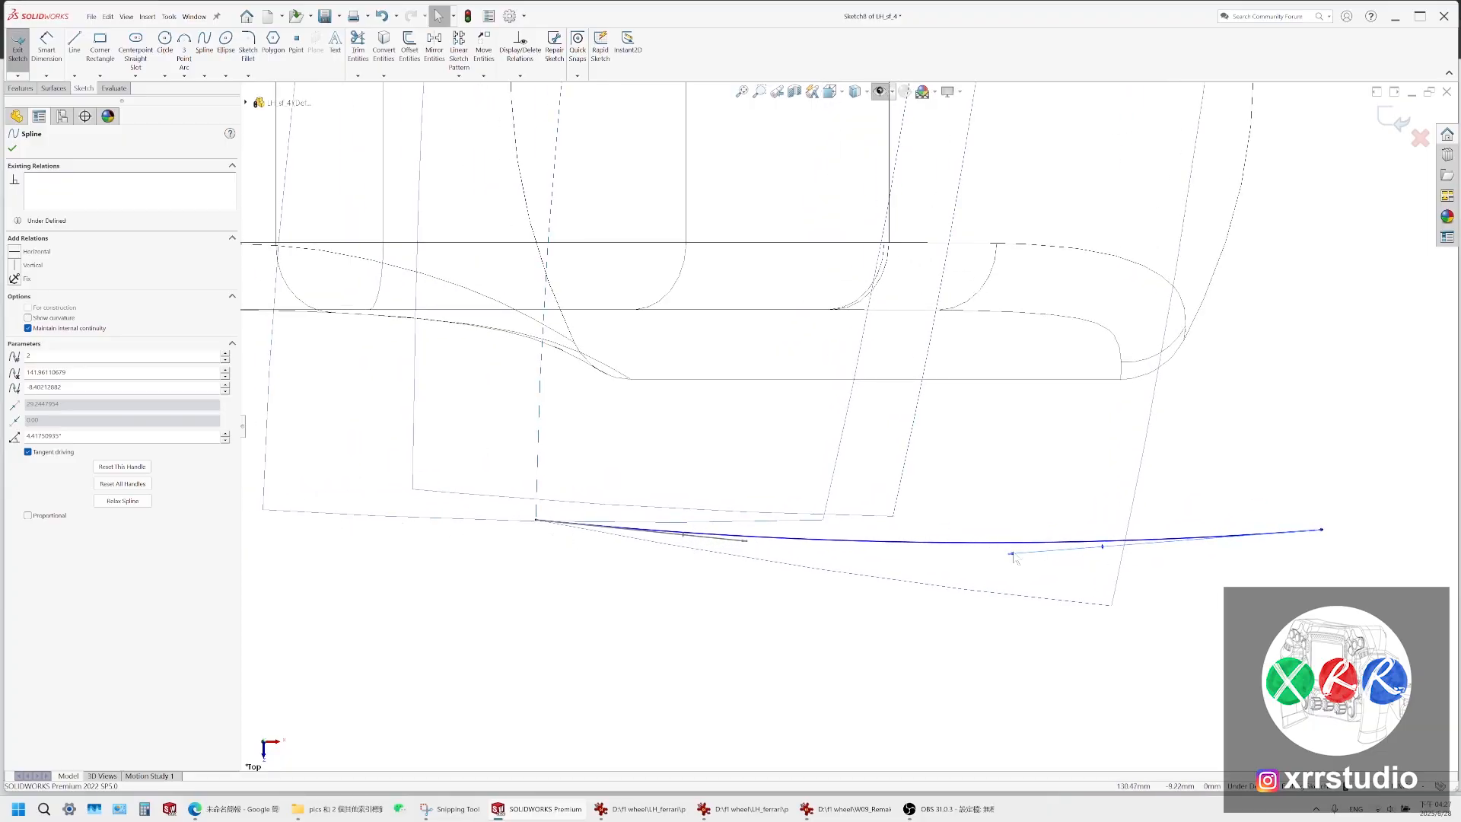
drag(1013, 554, 1013, 549)
scroll(1071, 471, up, 3)
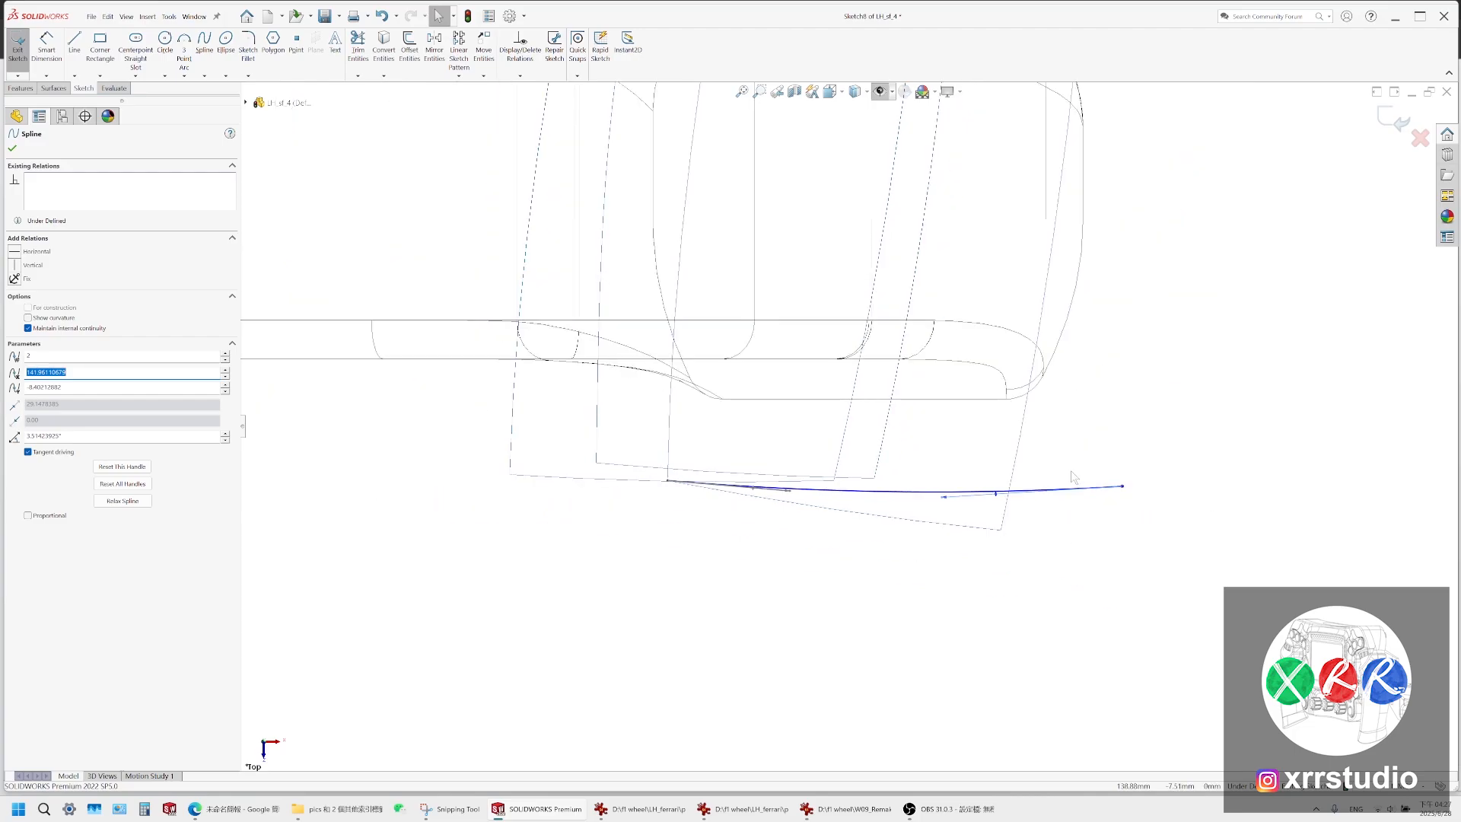
click(855, 92)
click(856, 108)
scroll(939, 407, up, 1)
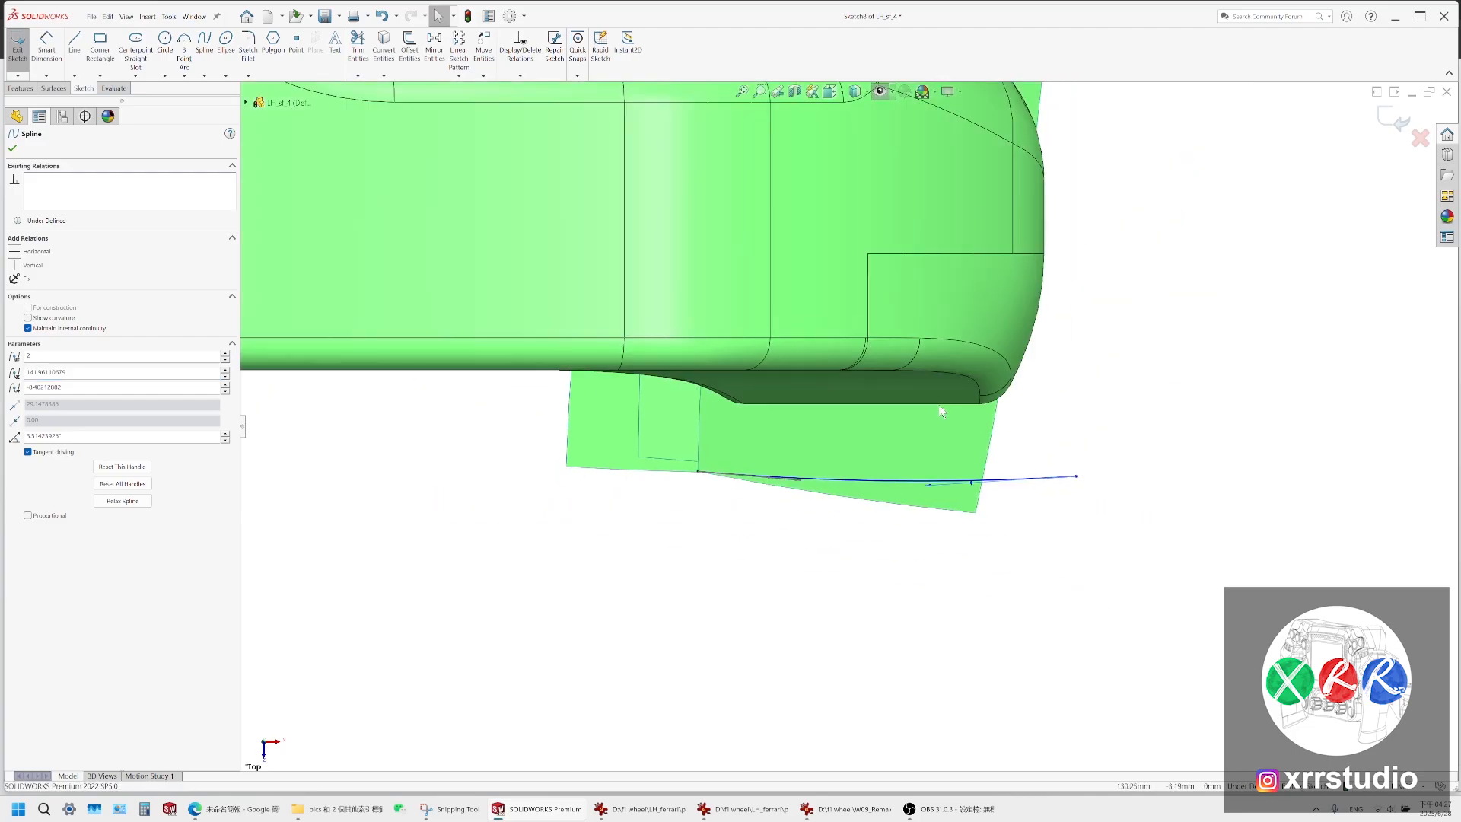
Split the upper profile surface with the spline sketch and hide the thin piece beyond the curve
click(53, 89)
click(84, 88)
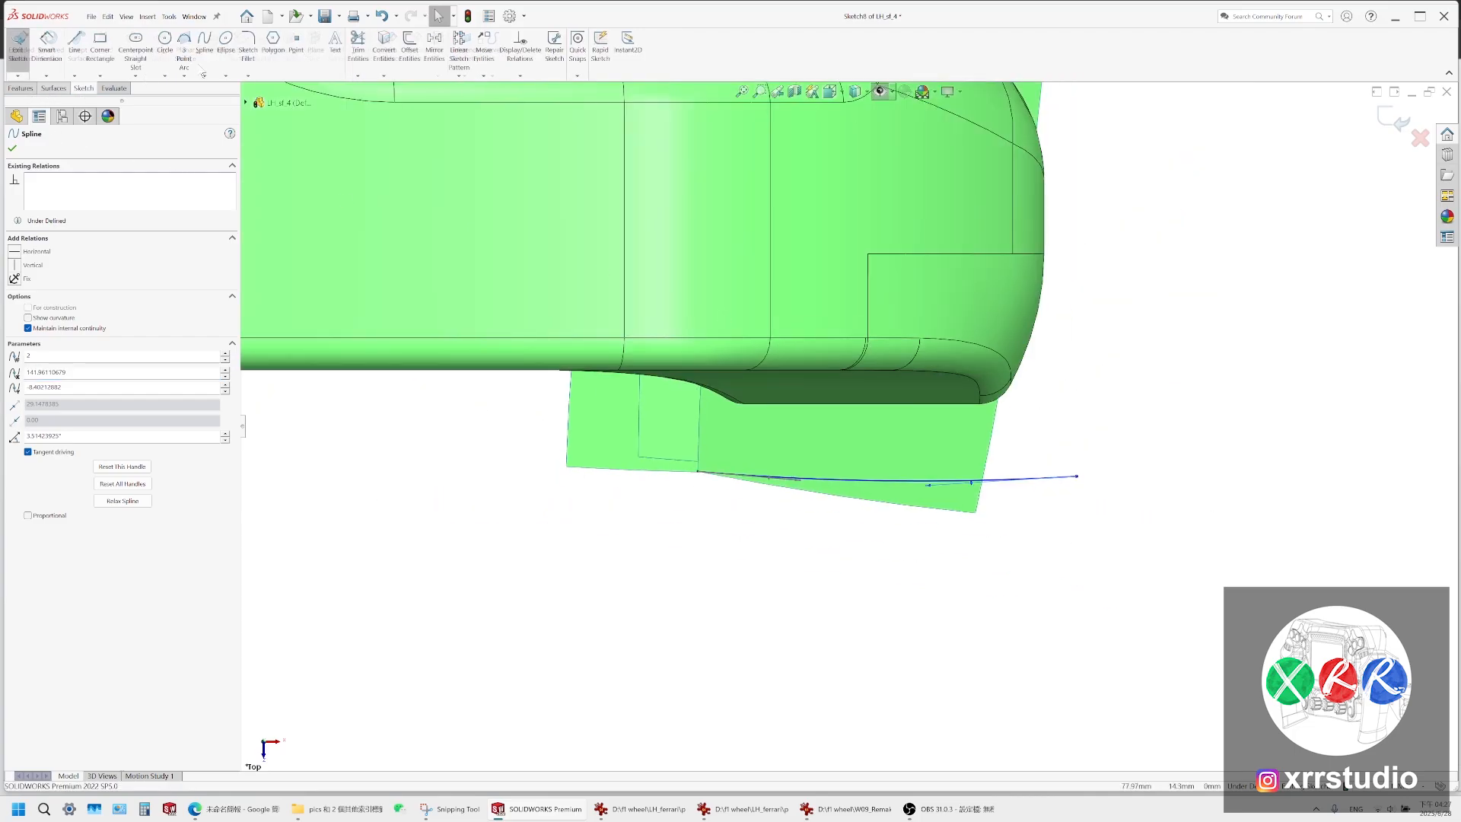
click(29, 89)
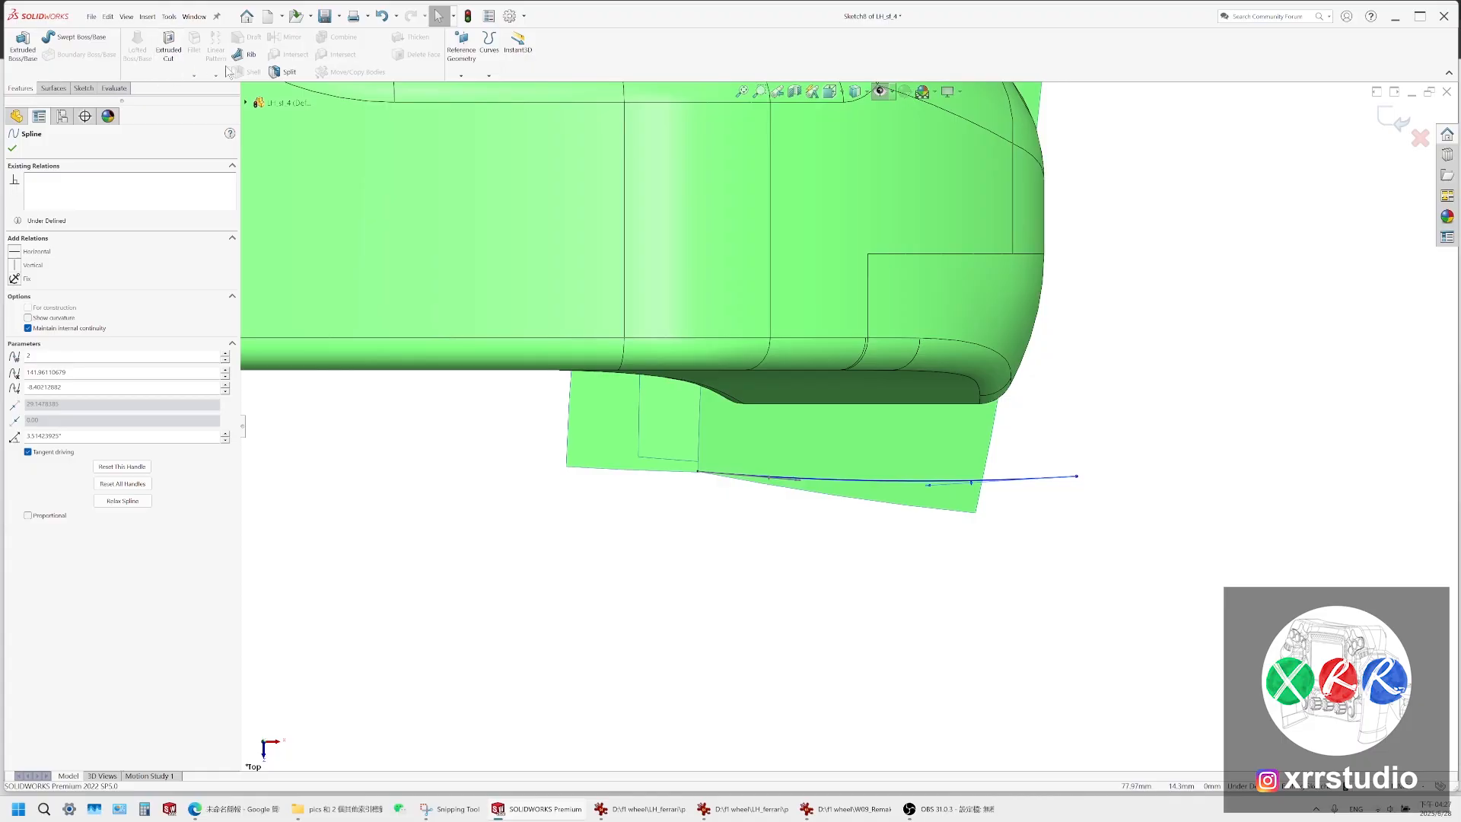
click(288, 72)
click(120, 277)
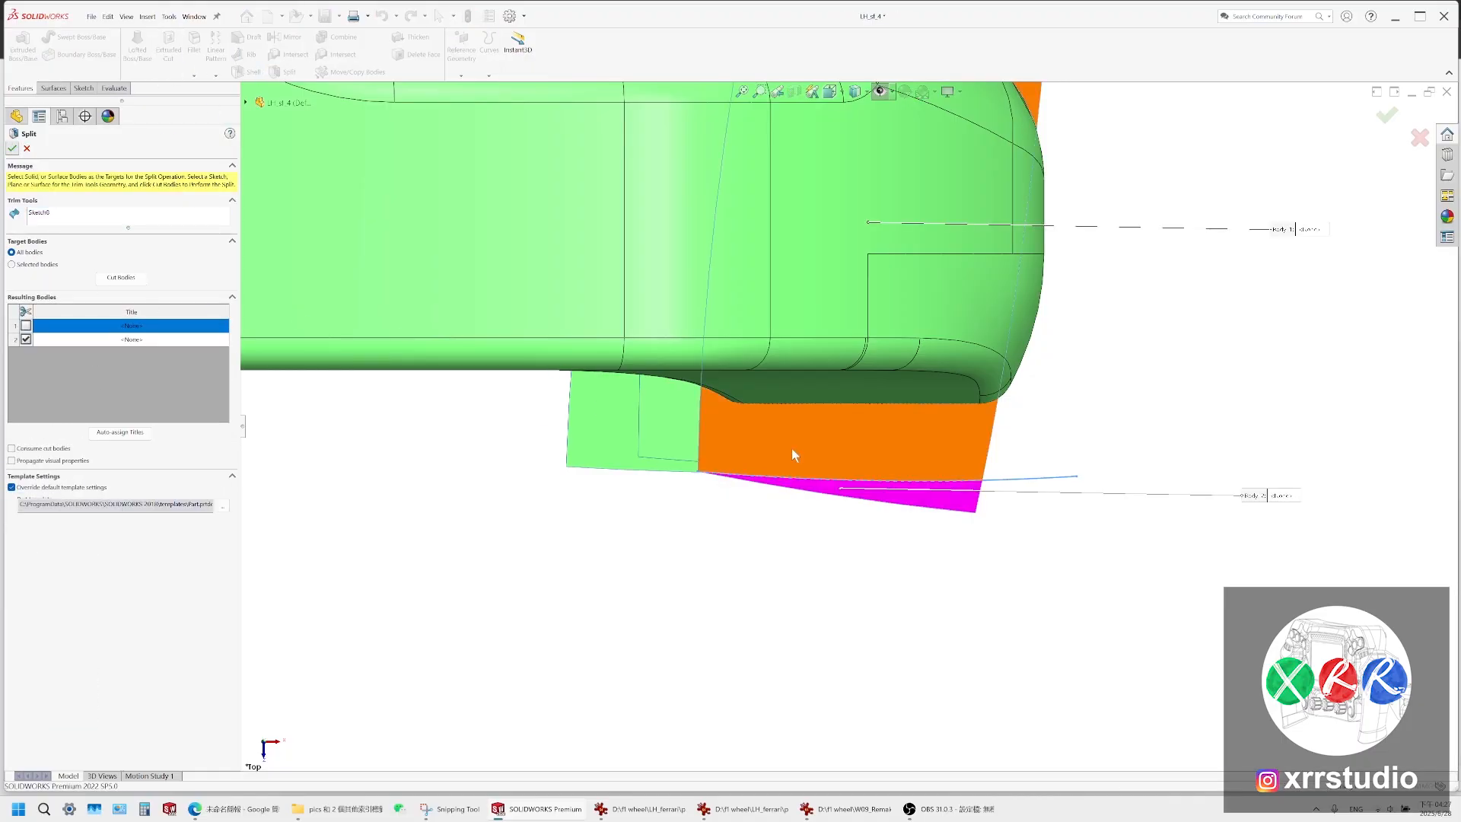
click(12, 149)
click(951, 493)
click(1006, 466)
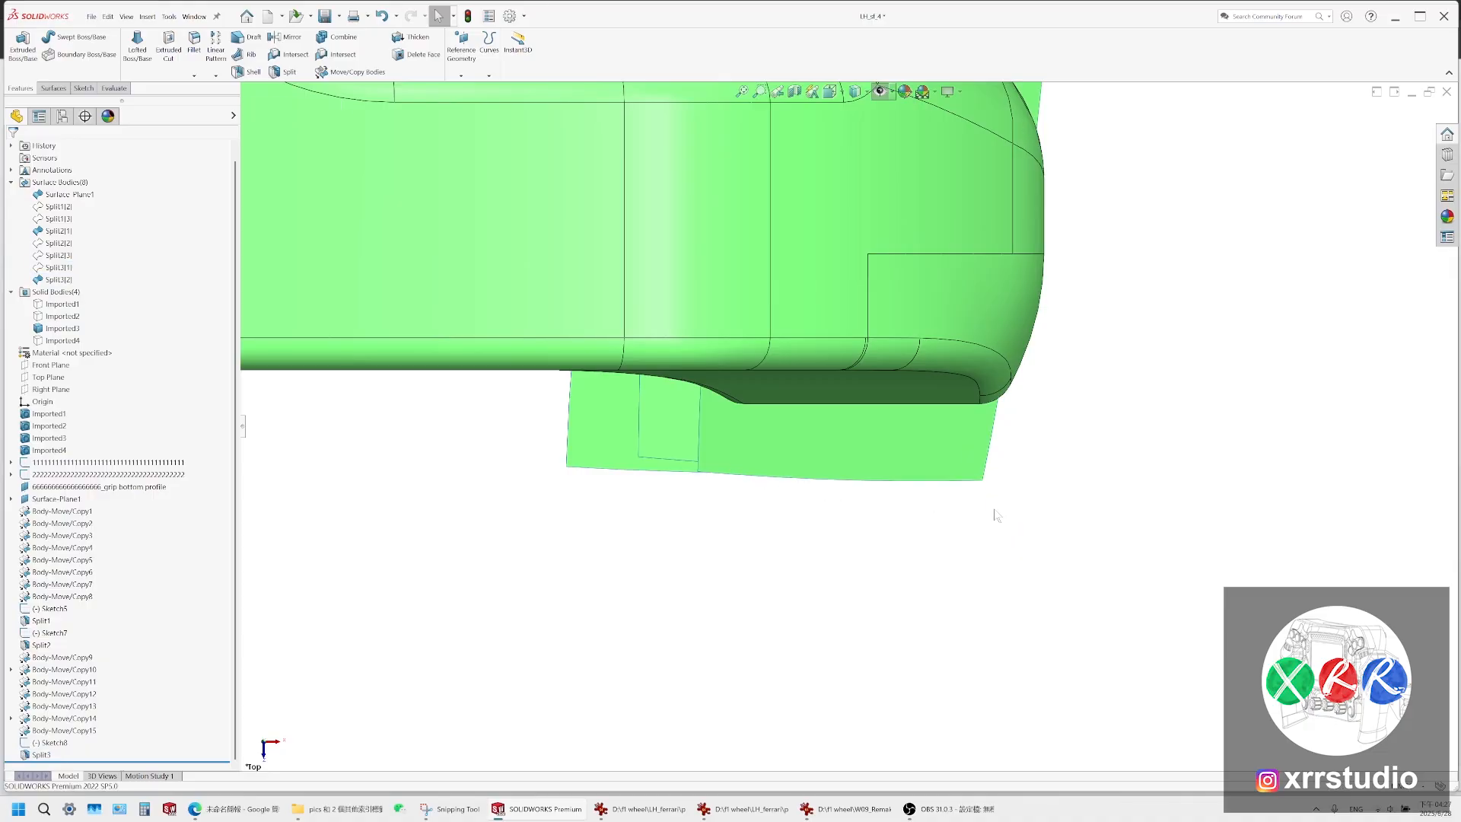
Examine the trimmed profile surface around the wheel body and the outer corner on its opposite side from the top view
middle_drag(994, 508, 1000, 592)
scroll(996, 548, down, 5)
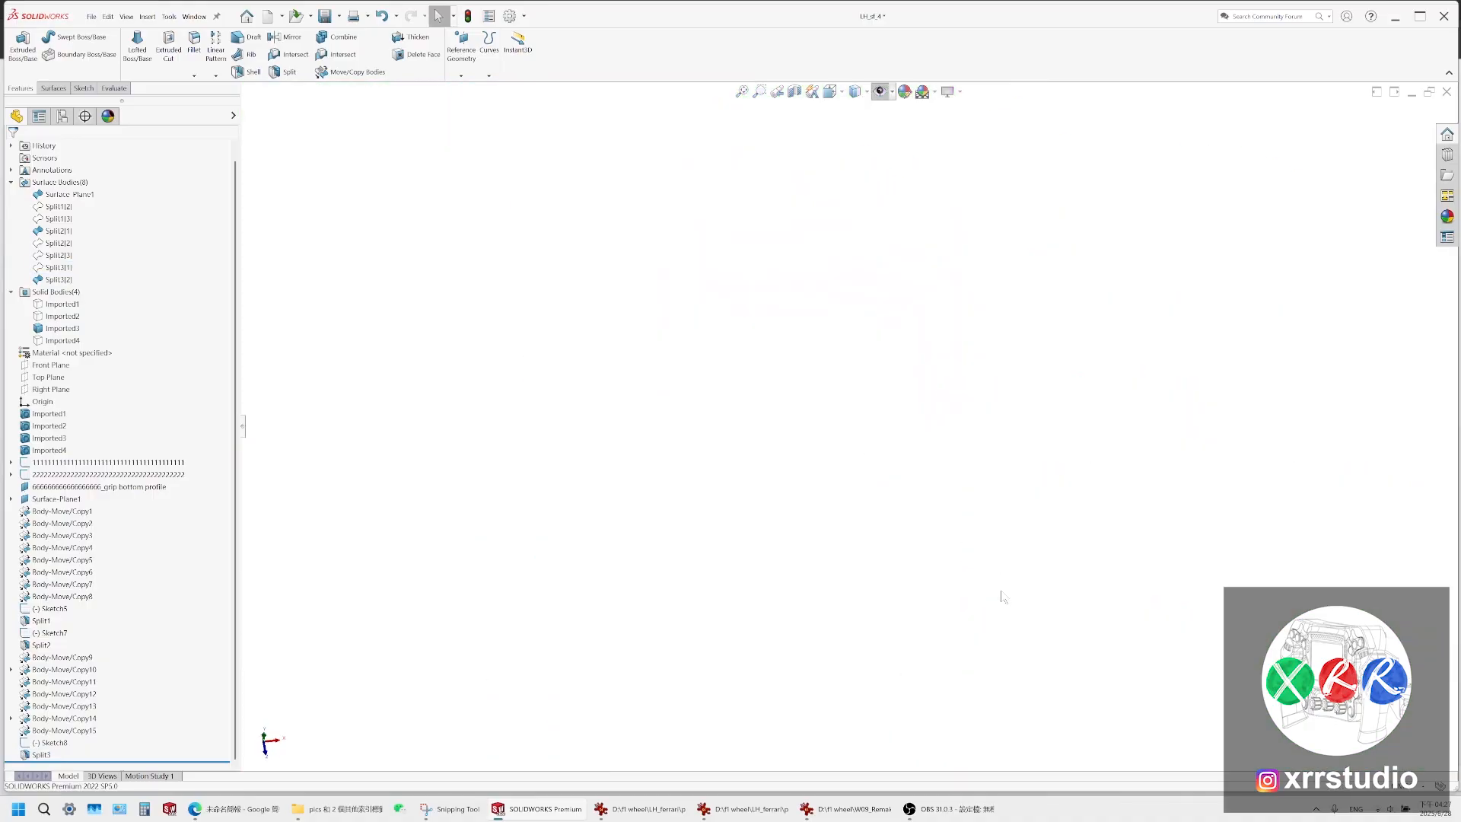
scroll(1003, 598, up, 8)
scroll(1041, 664, down, 6)
middle_drag(831, 454, 825, 587)
click(831, 91)
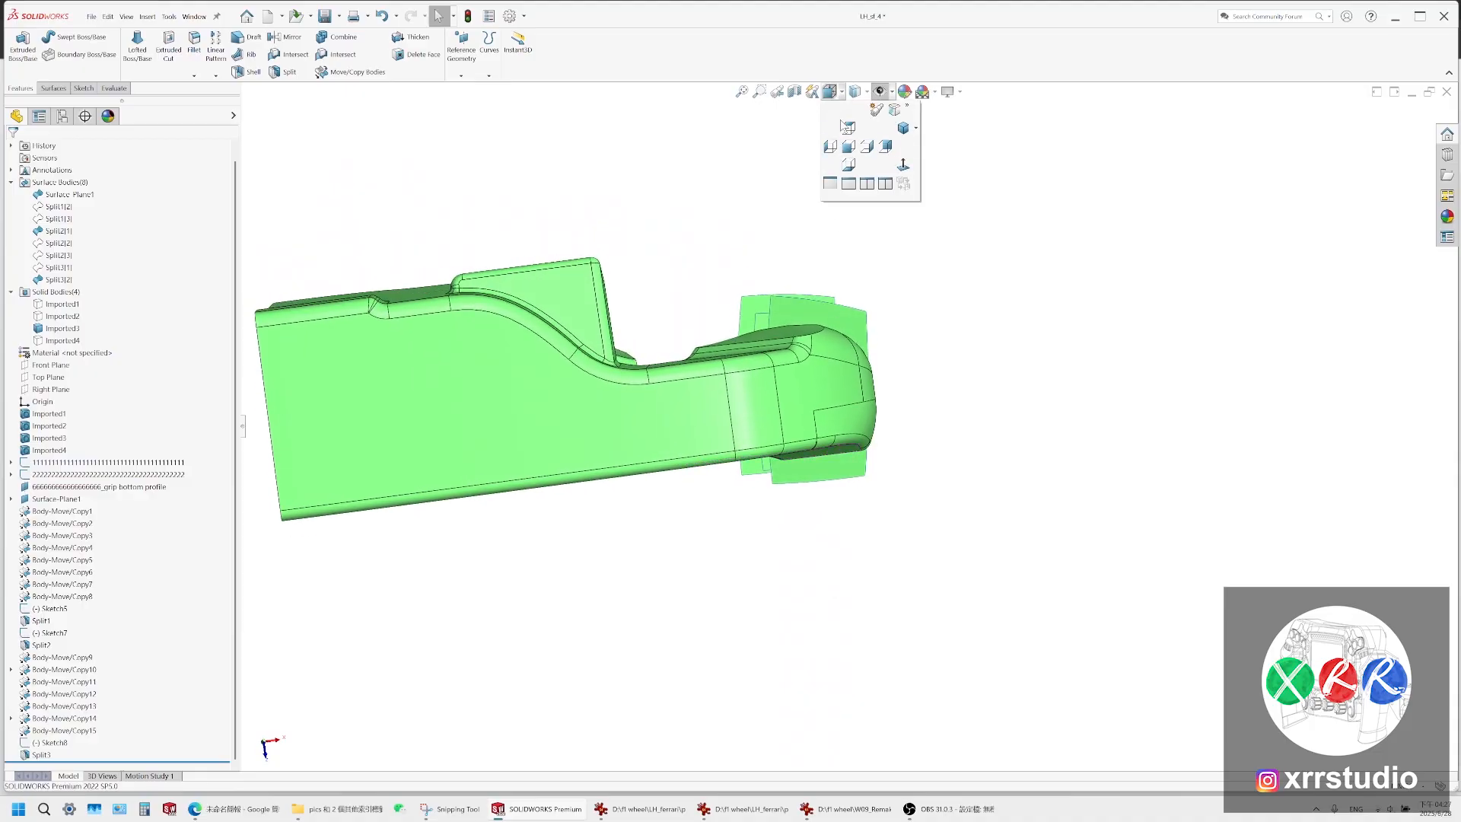
click(845, 129)
scroll(754, 526, down, 8)
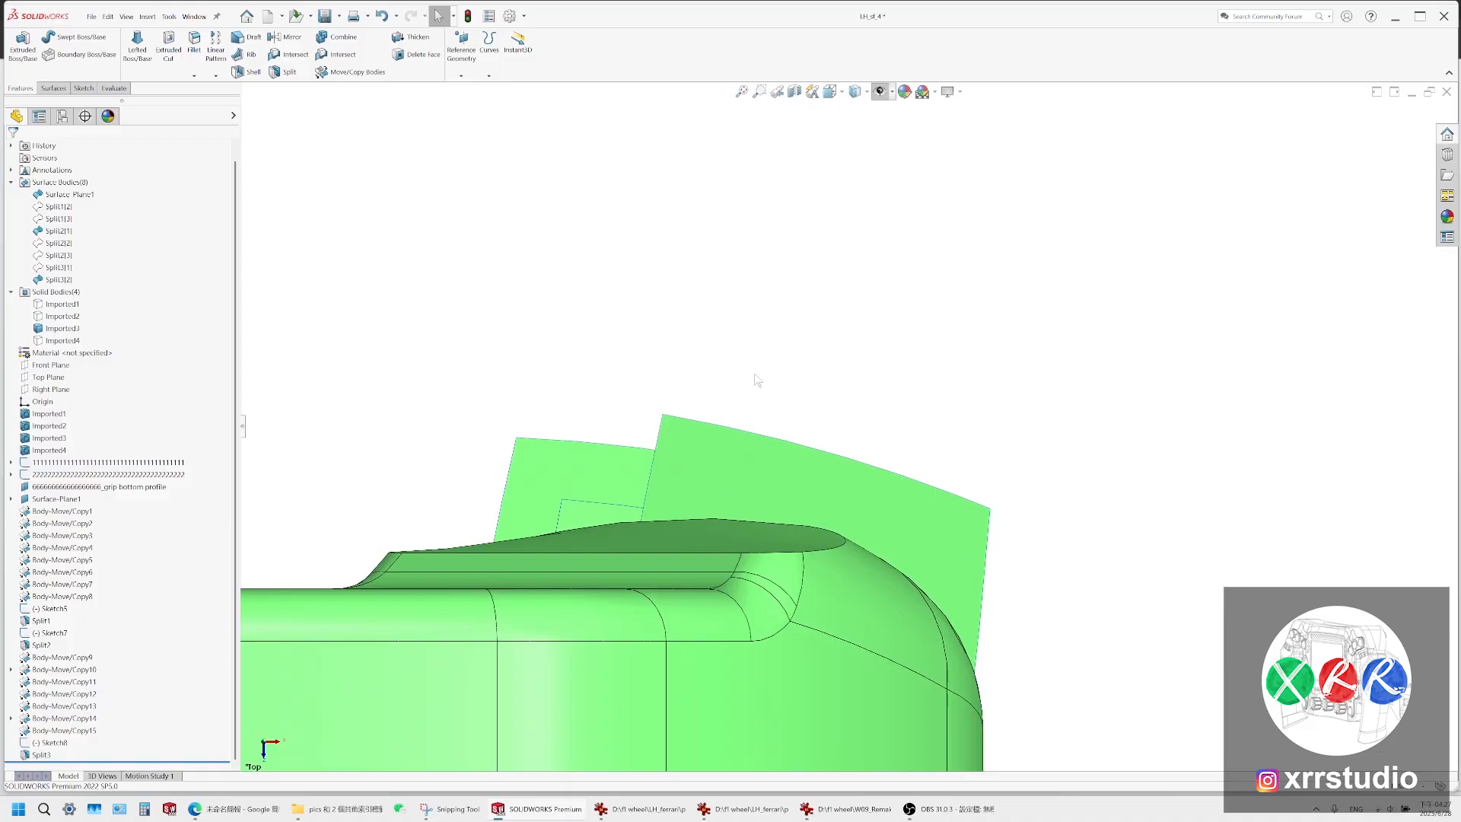
click(990, 510)
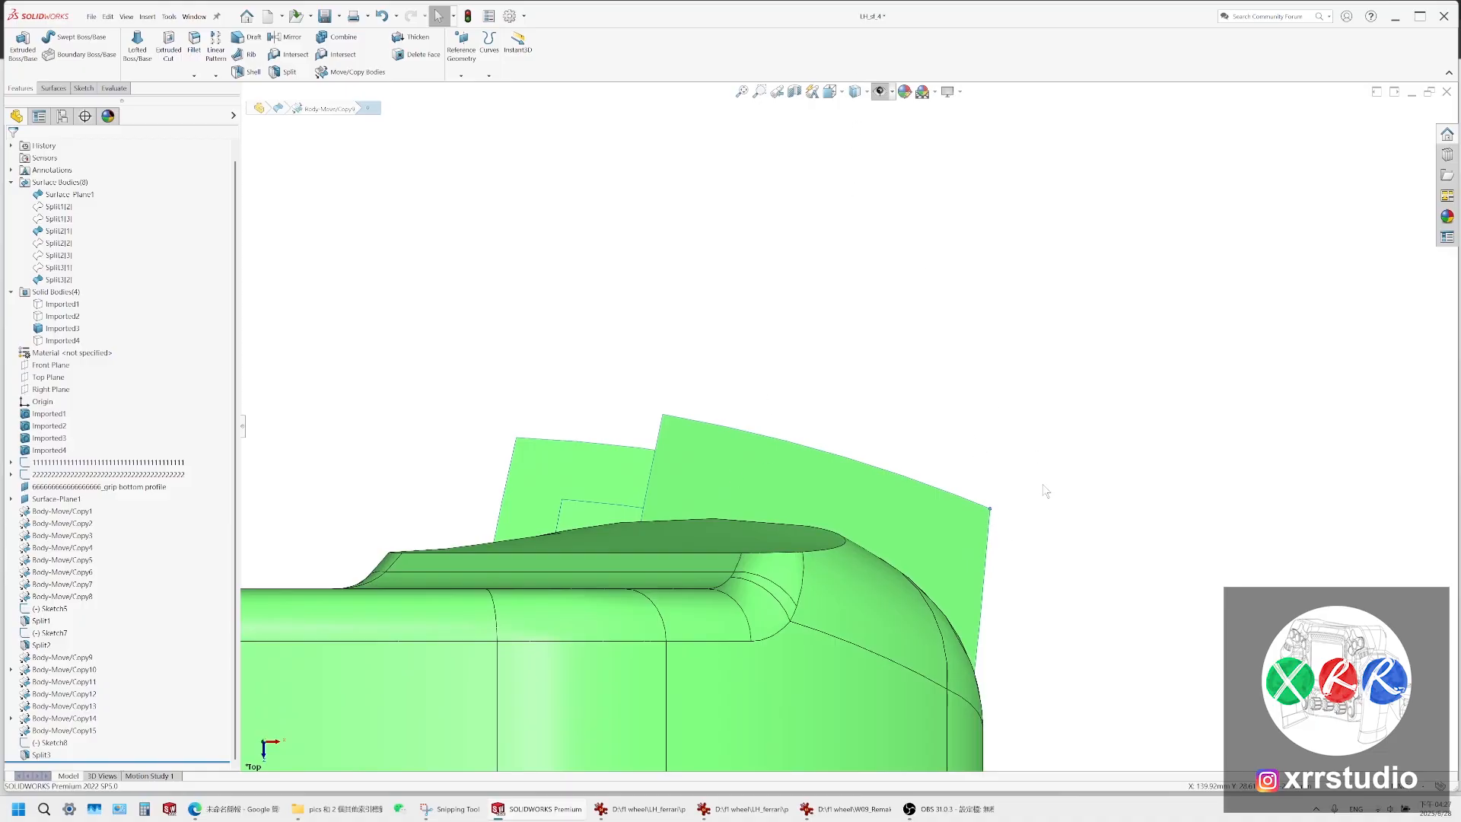
scroll(980, 487, down, 5)
scroll(977, 513, up, 5)
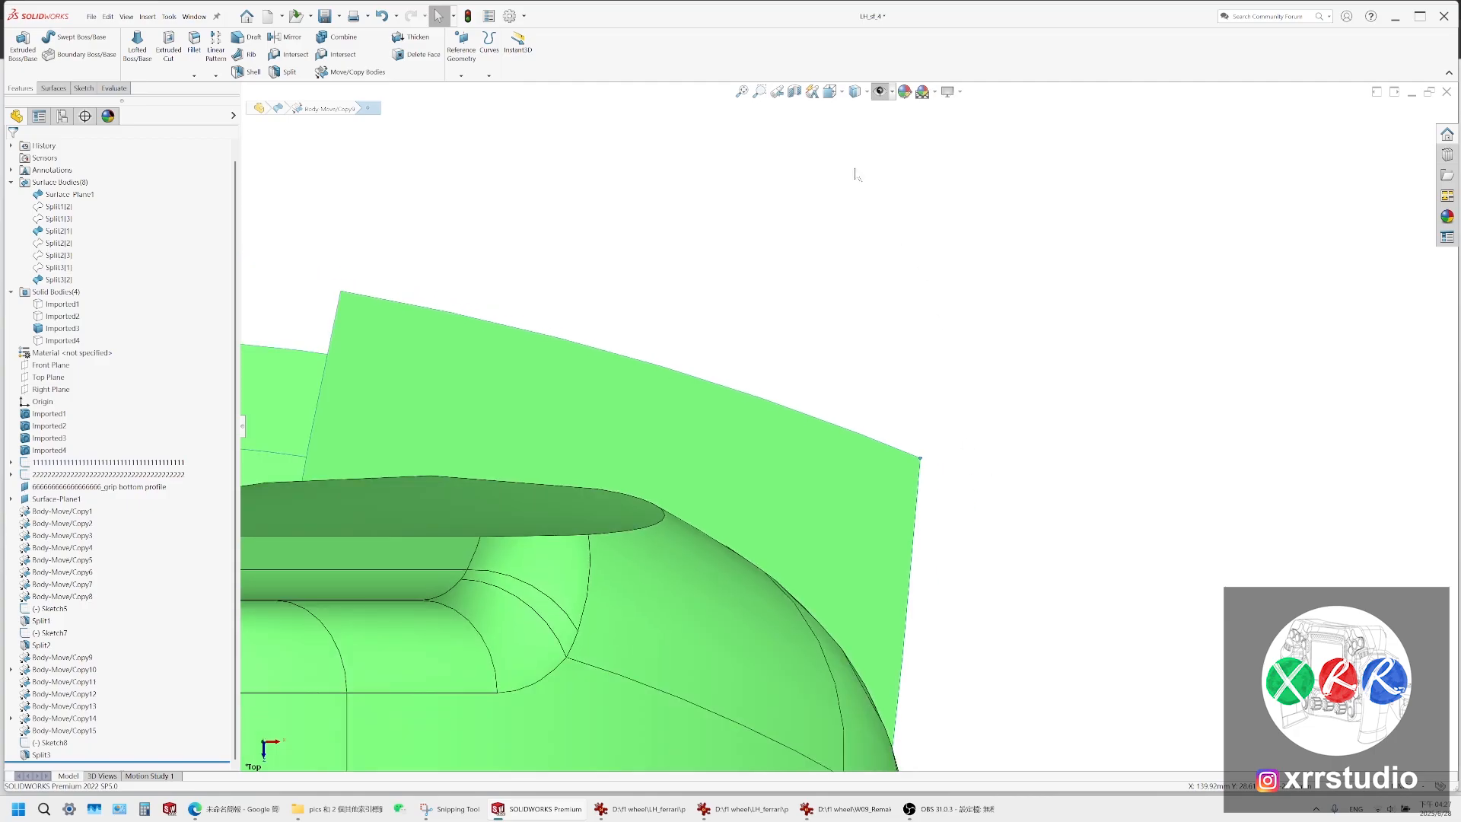
Compare the selected profile corner with the red reference lines and the grip reference in the right view
click(855, 91)
click(871, 131)
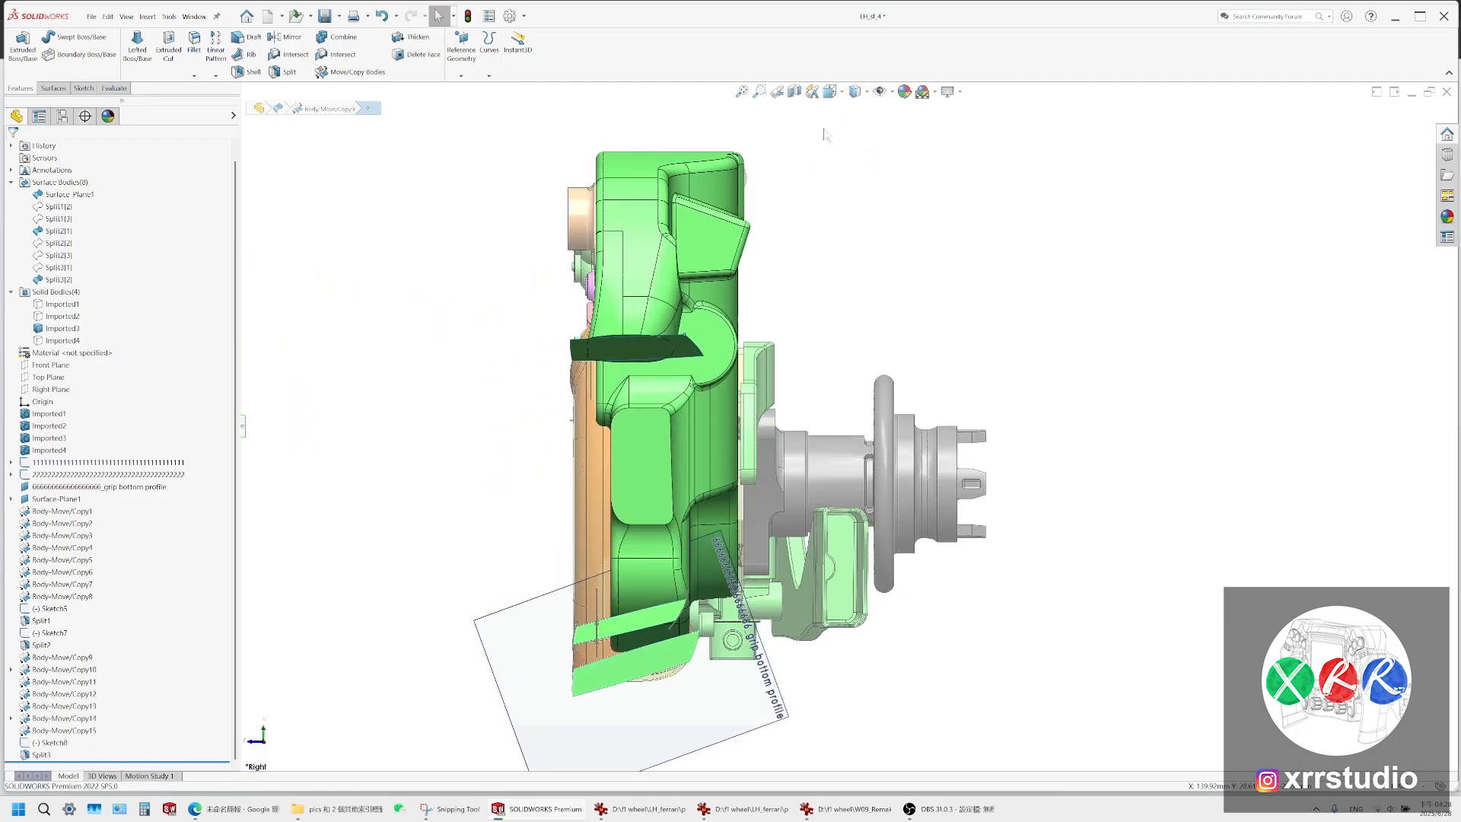
click(855, 91)
click(855, 175)
scroll(690, 373, down, 8)
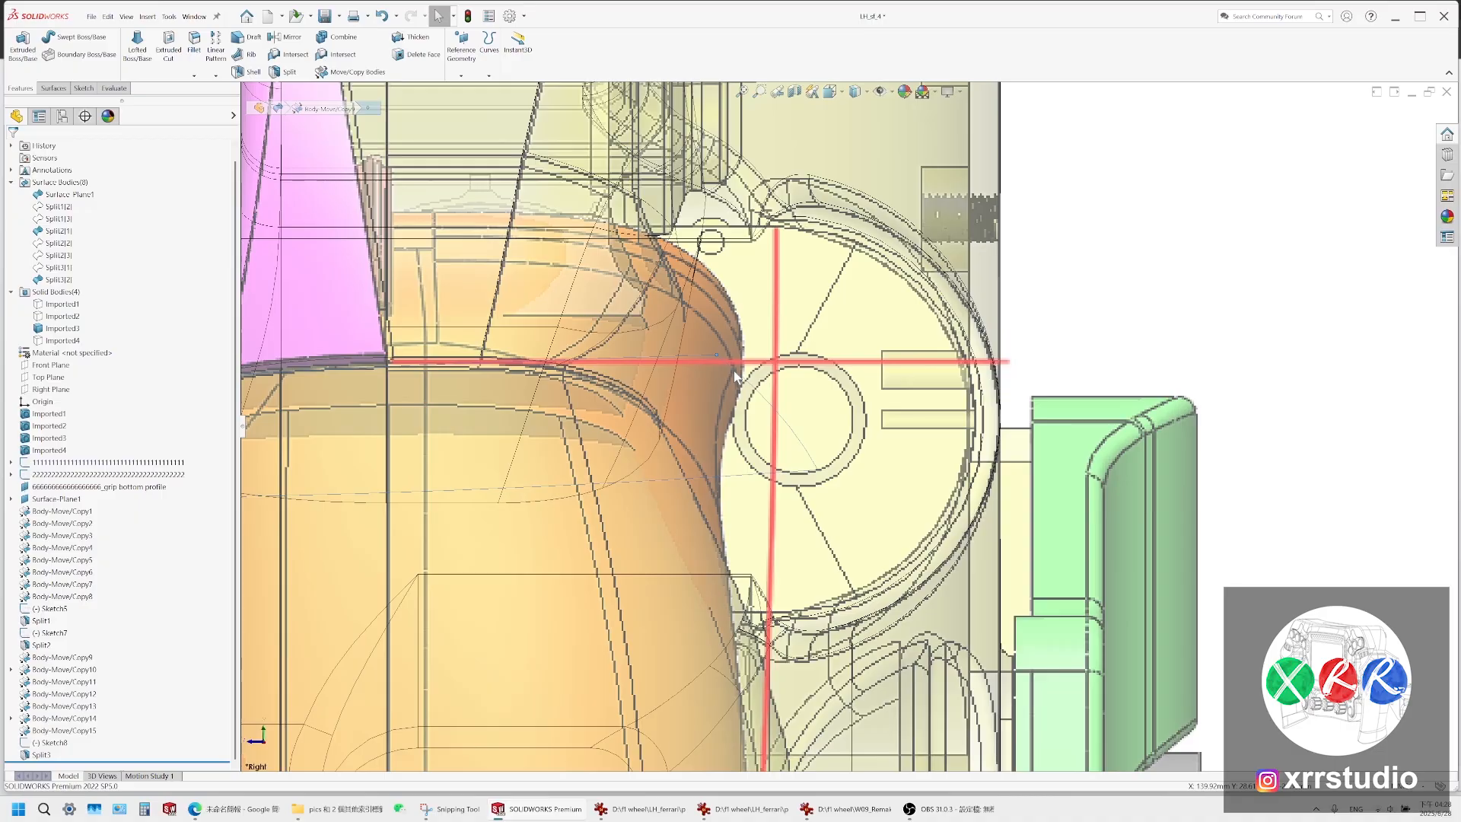
scroll(734, 372, up, 2)
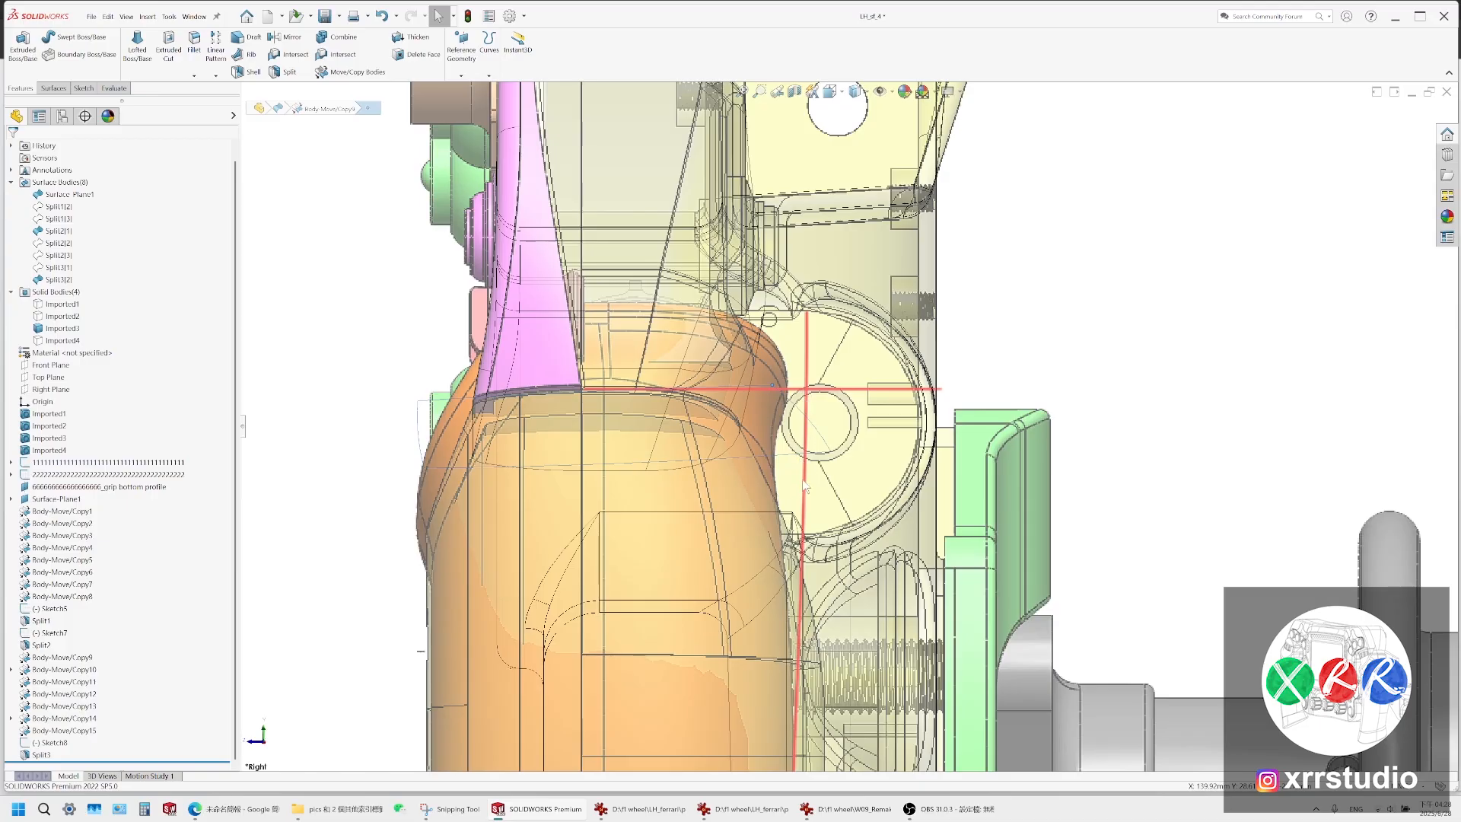
click(880, 91)
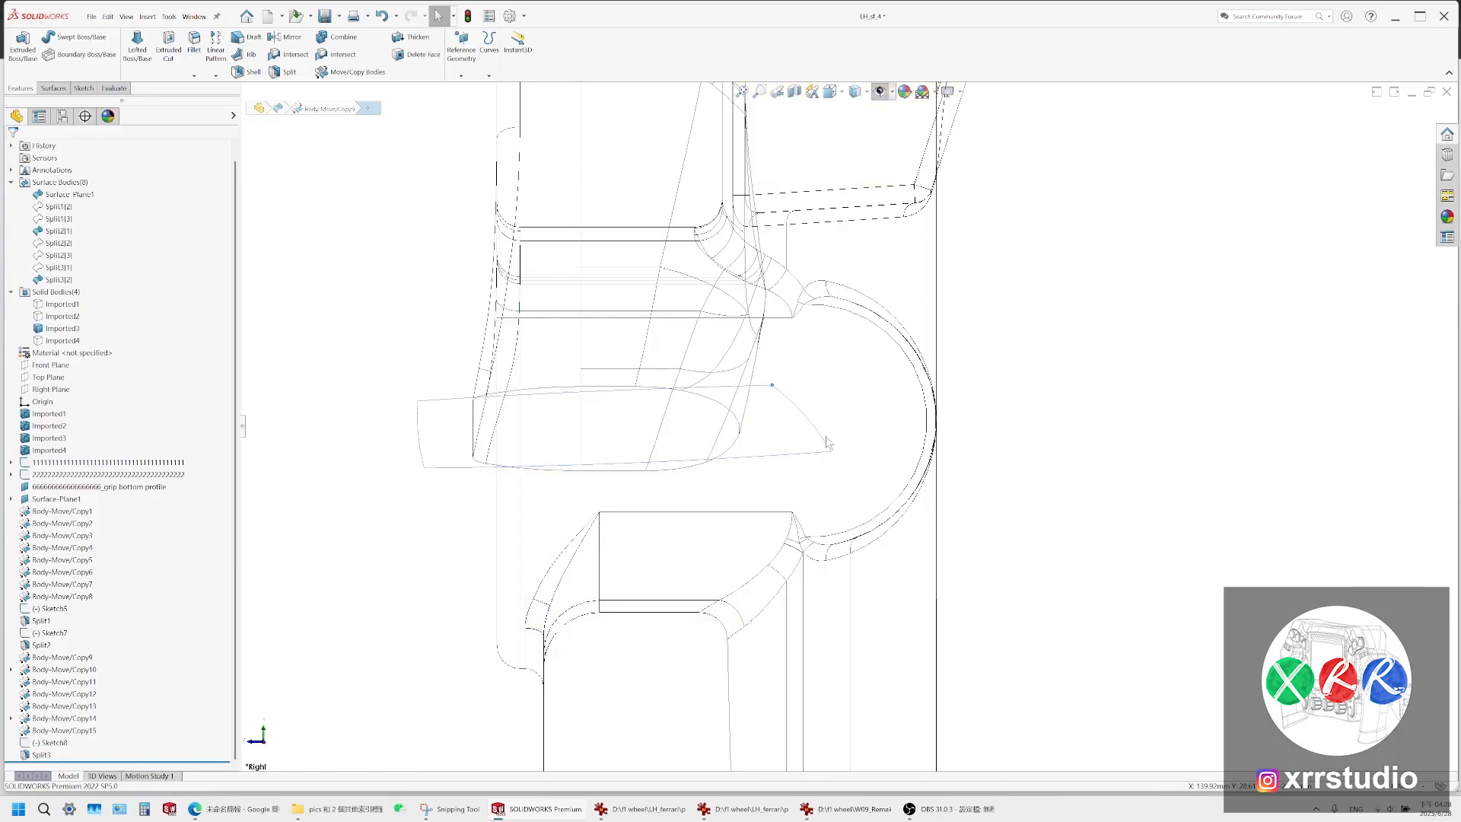
Extend the upper profile surface's outer curved edge by distance with the Same surface type, carrying it across the wheel body's side
middle_drag(778, 426, 788, 570)
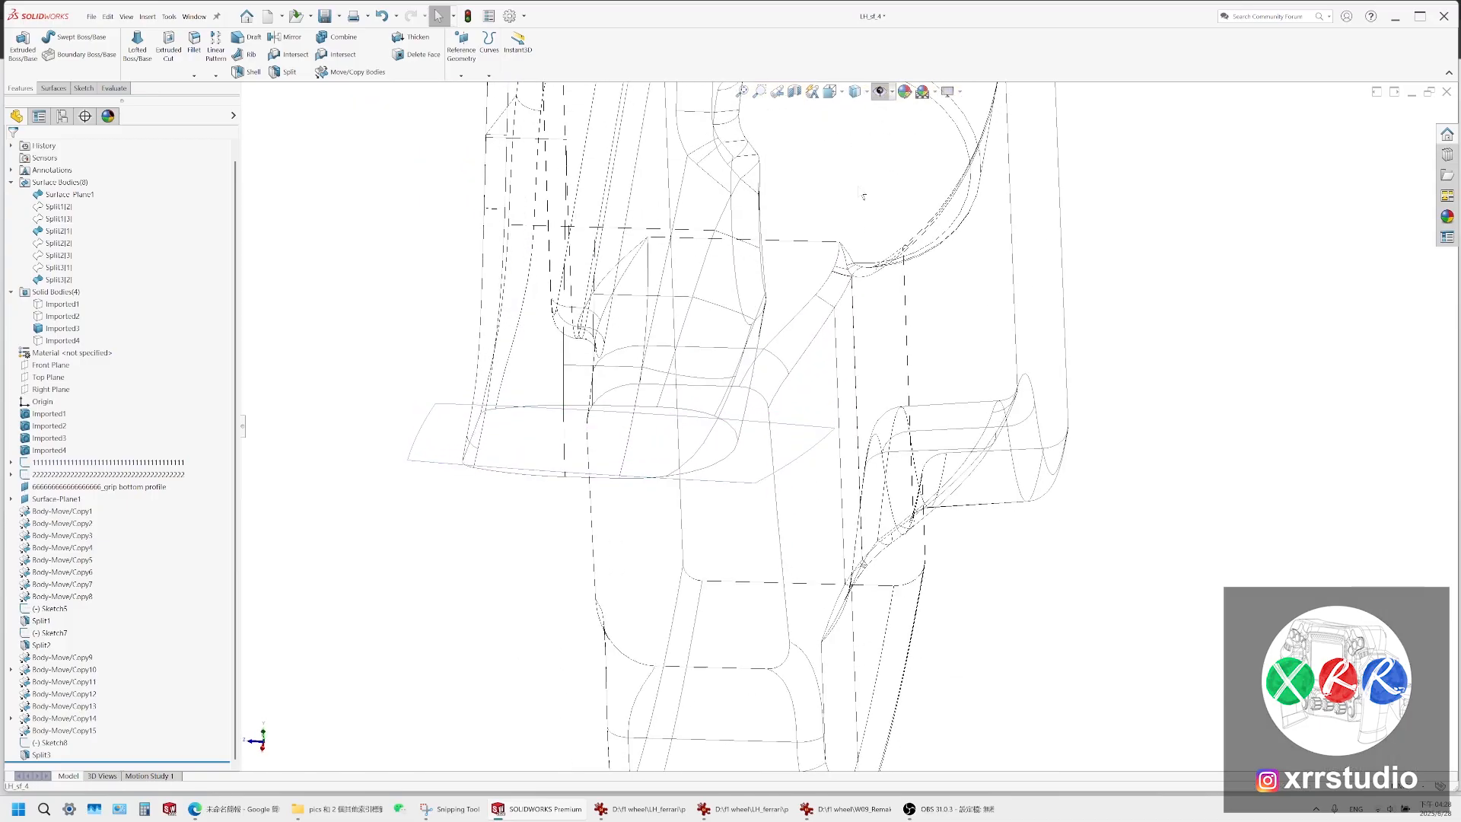
click(855, 92)
click(854, 106)
click(817, 442)
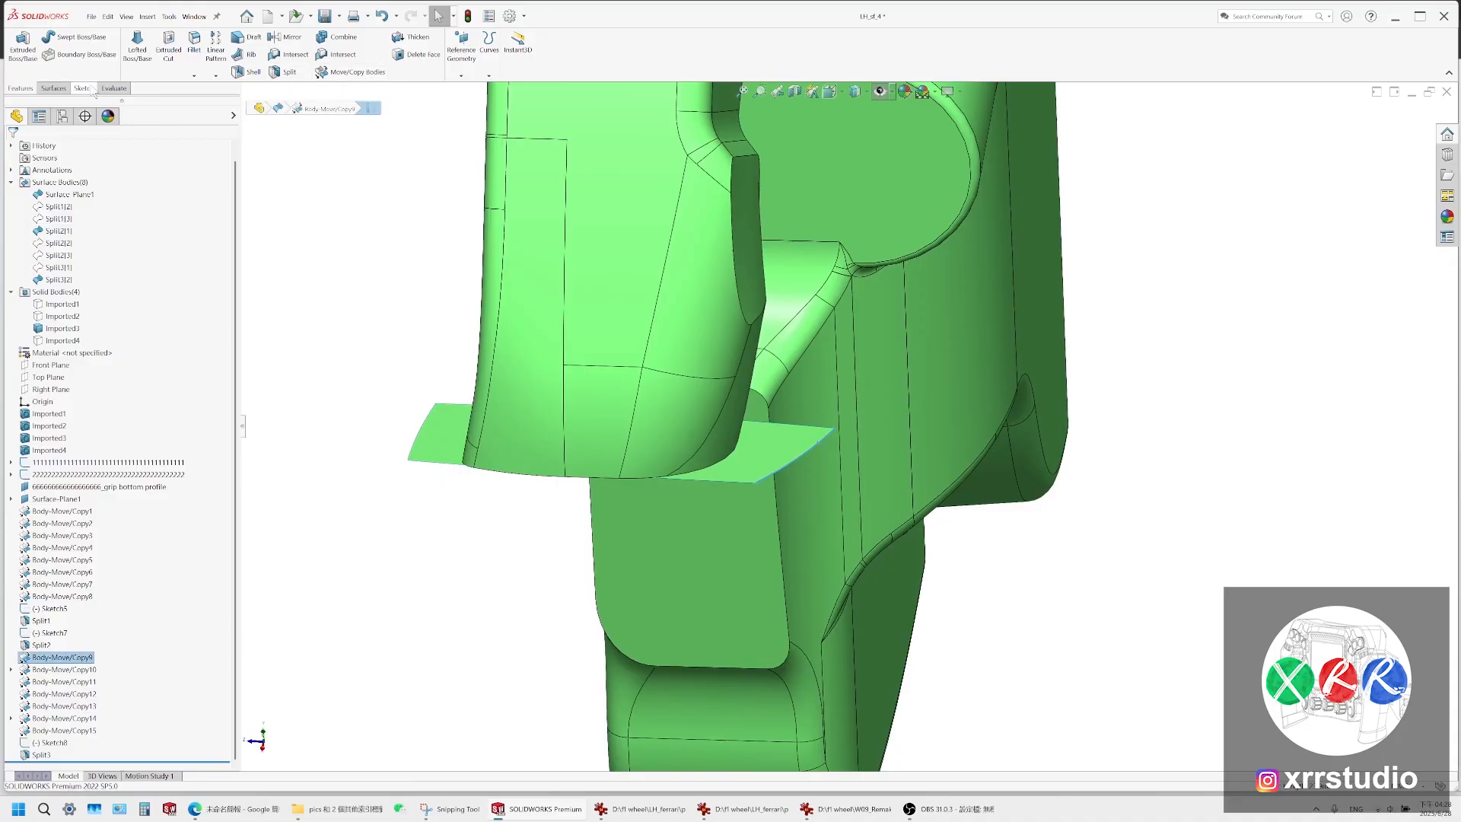
click(53, 88)
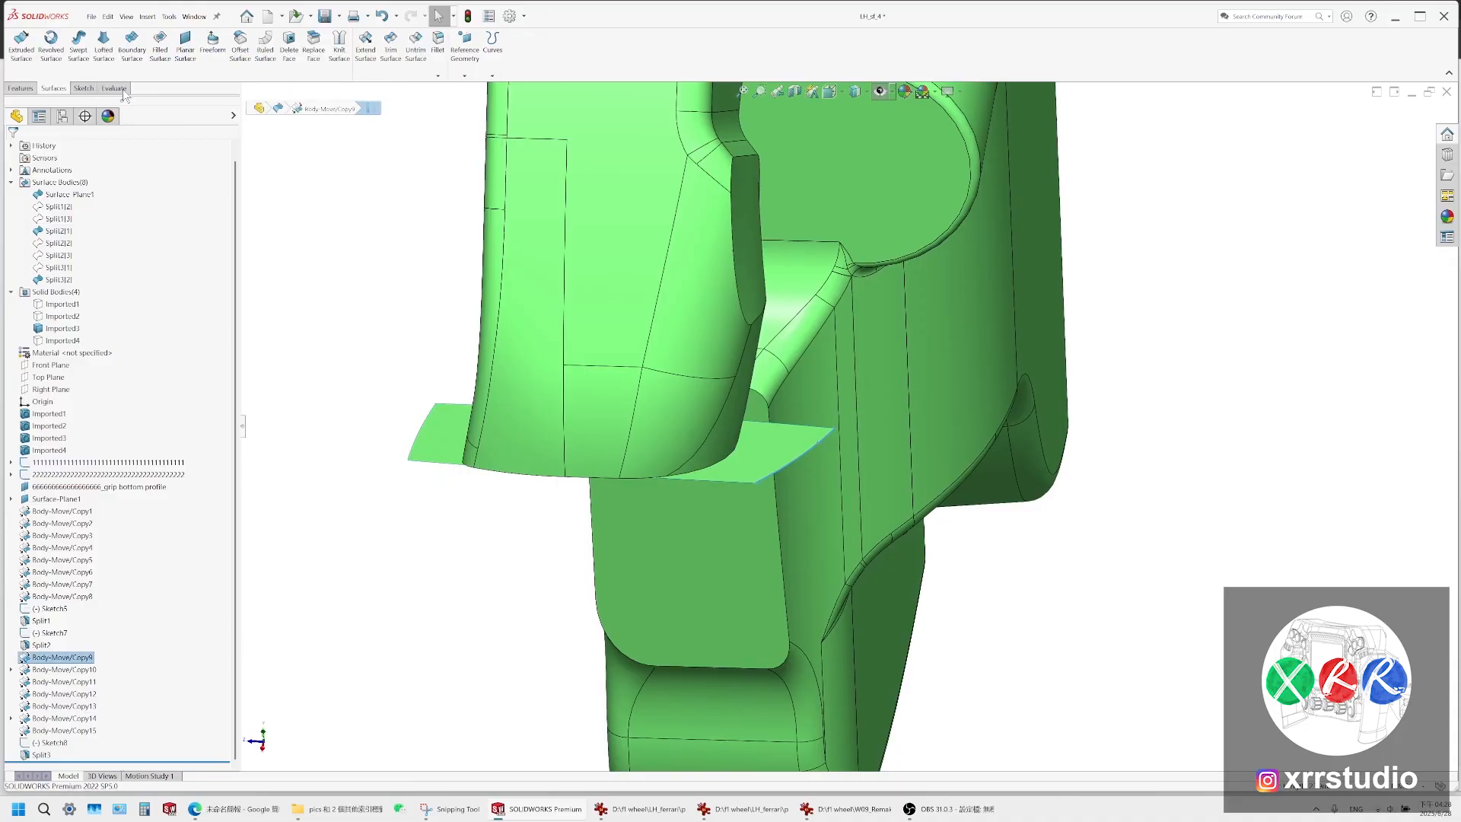
click(366, 48)
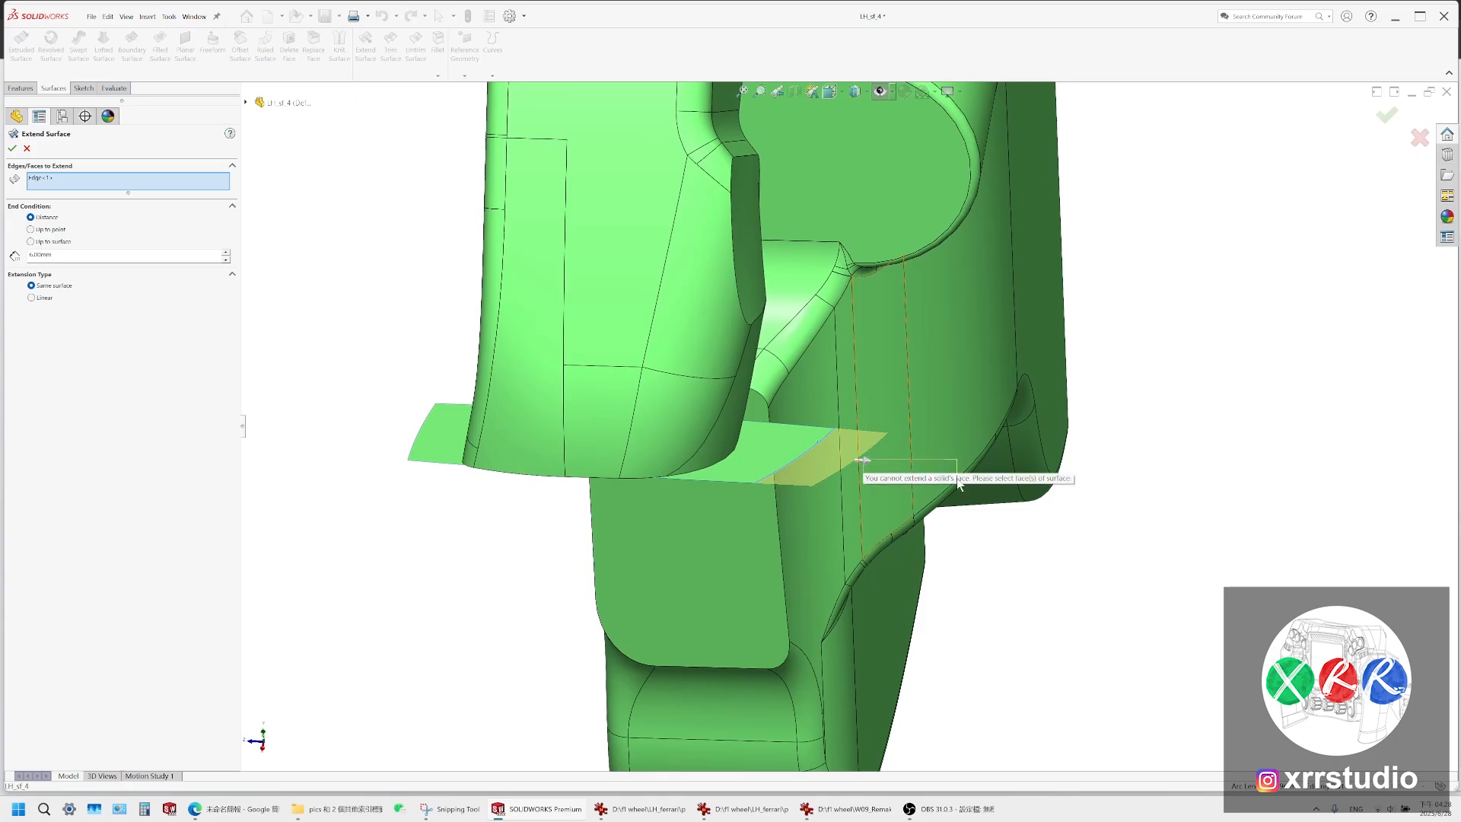
drag(867, 459, 987, 469)
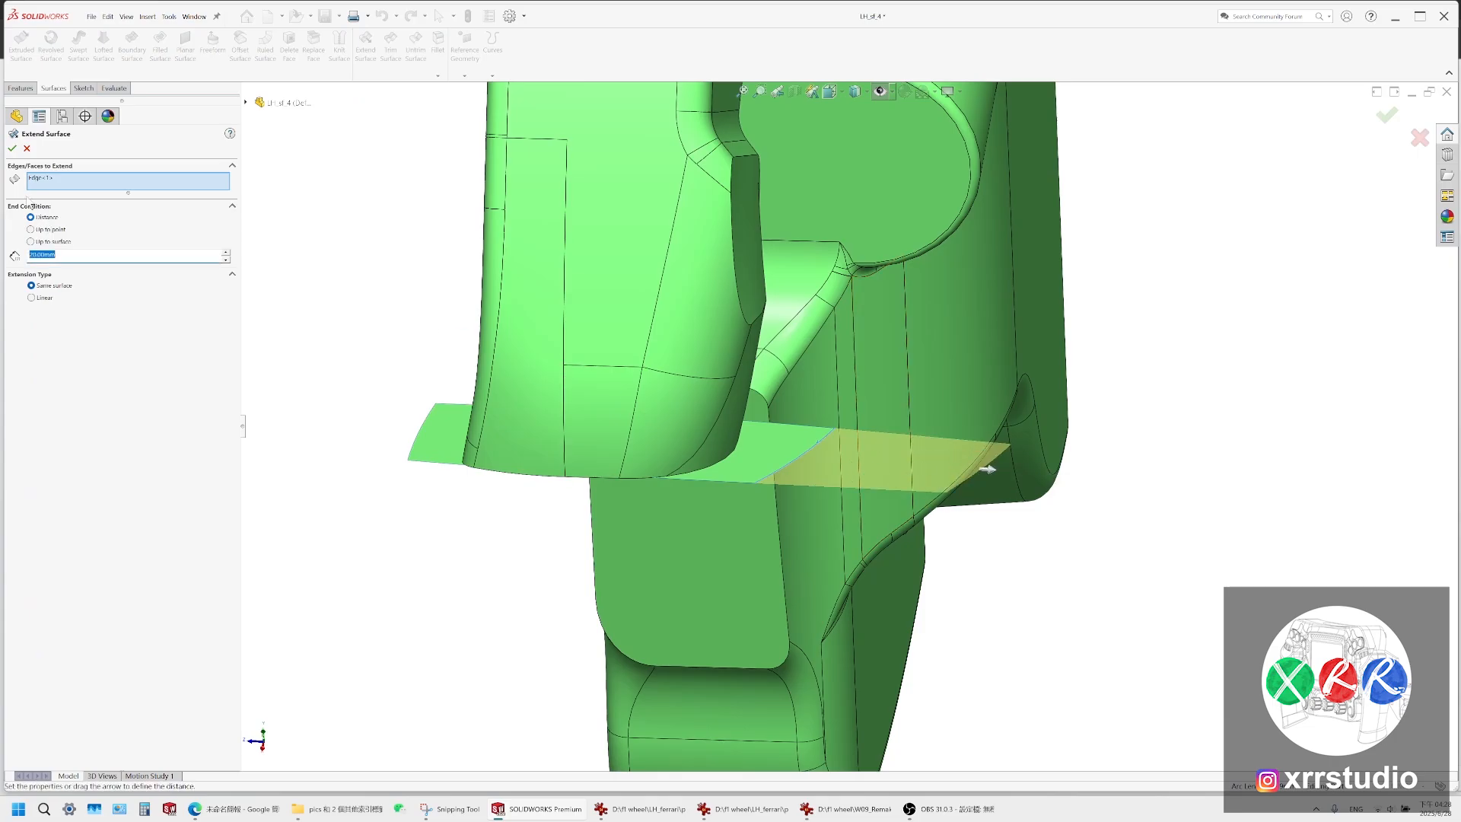
click(12, 150)
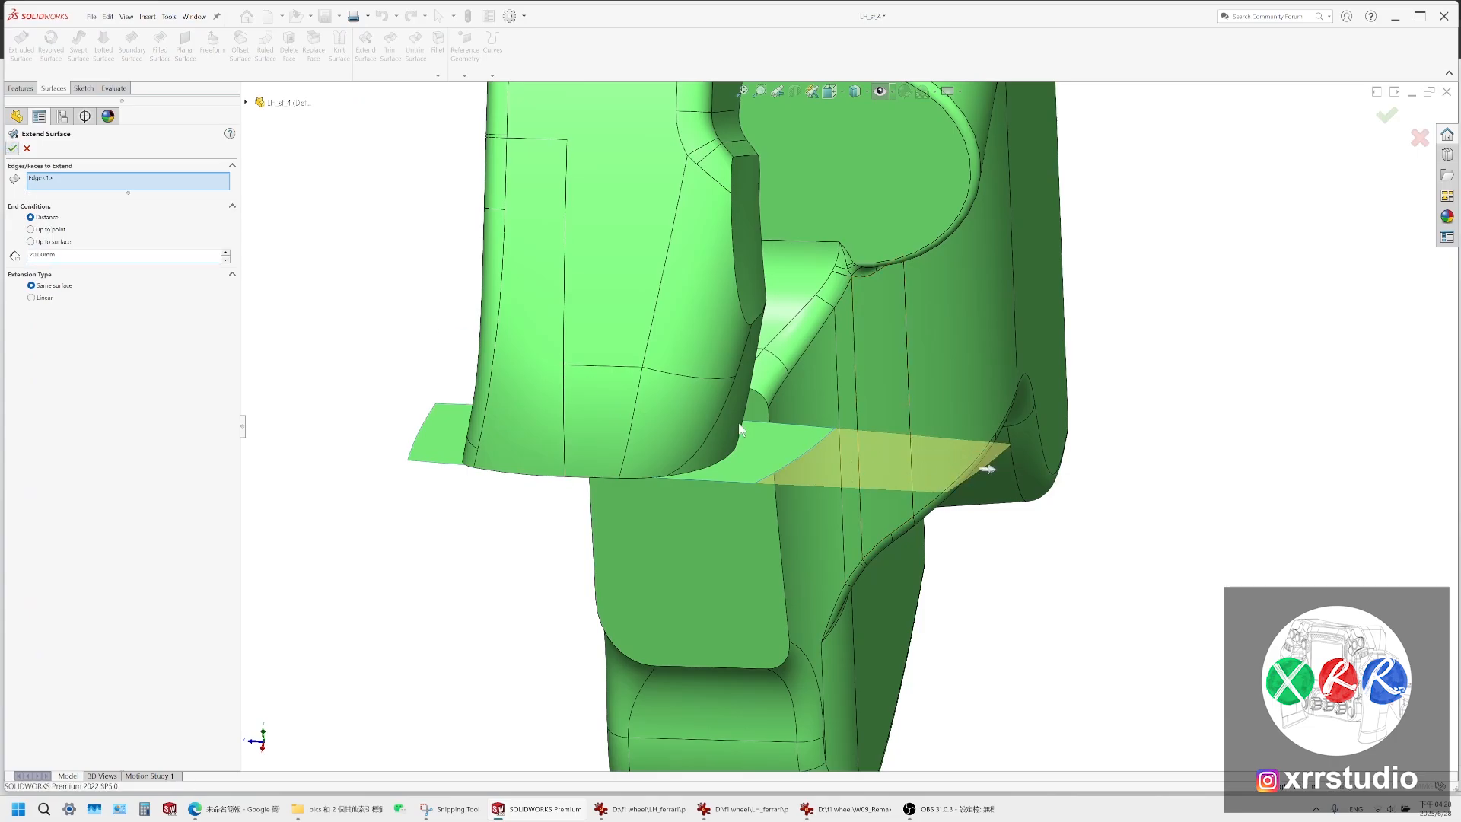
Start a sketch on the Right Plane in the right view, with the grip reference and red guide lines showing
click(833, 92)
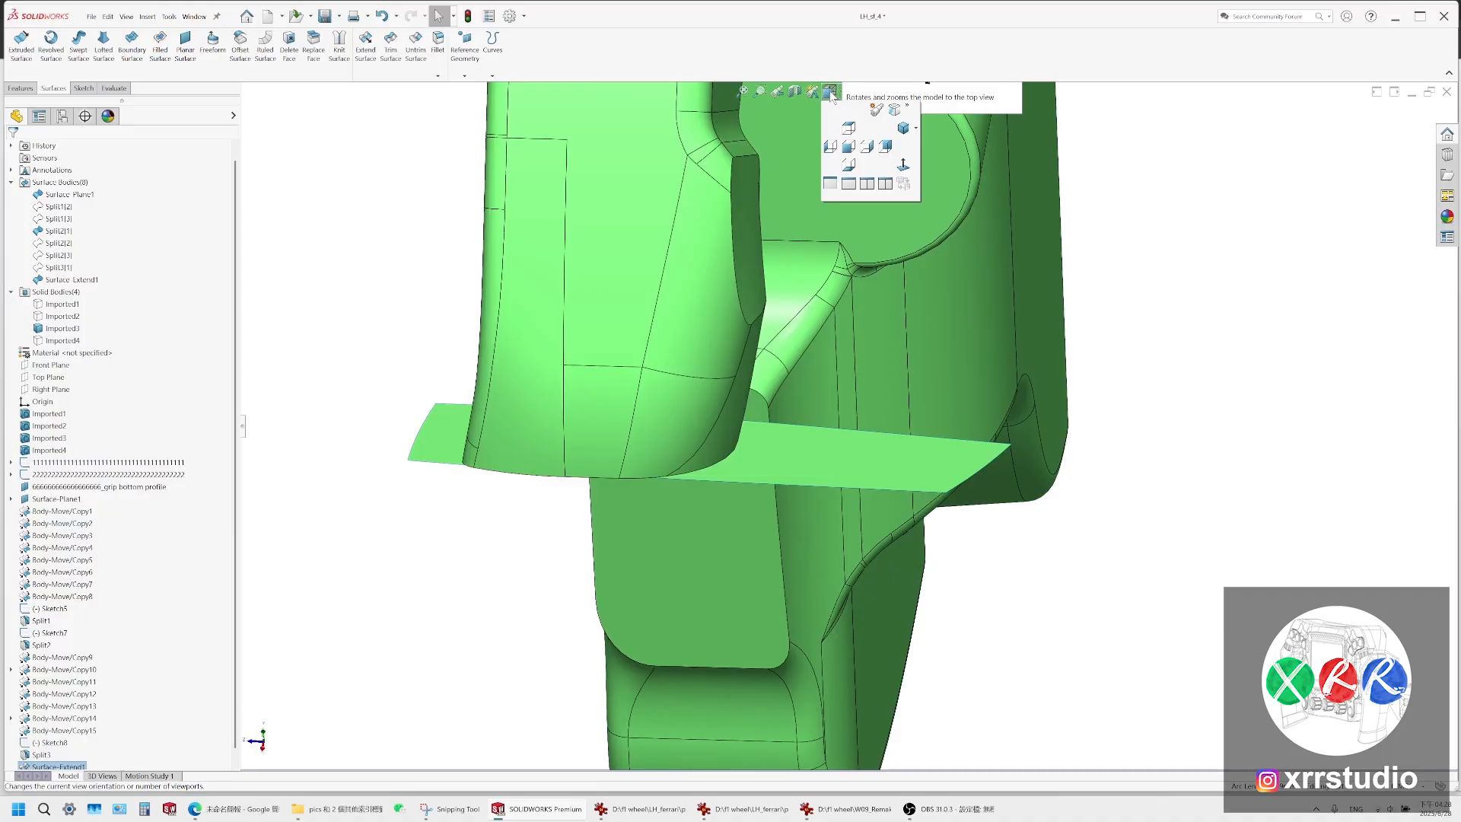
click(867, 146)
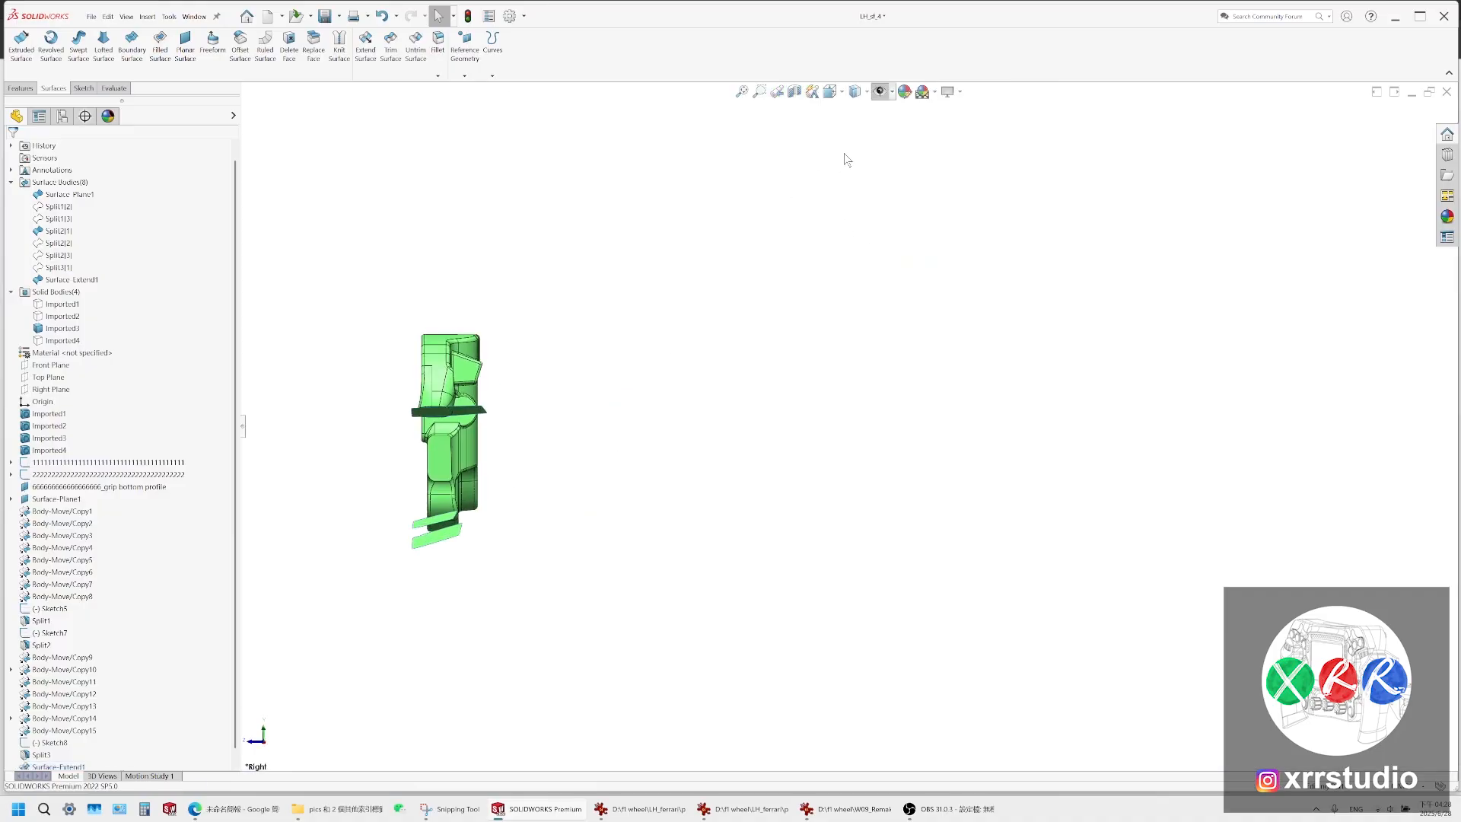
click(855, 91)
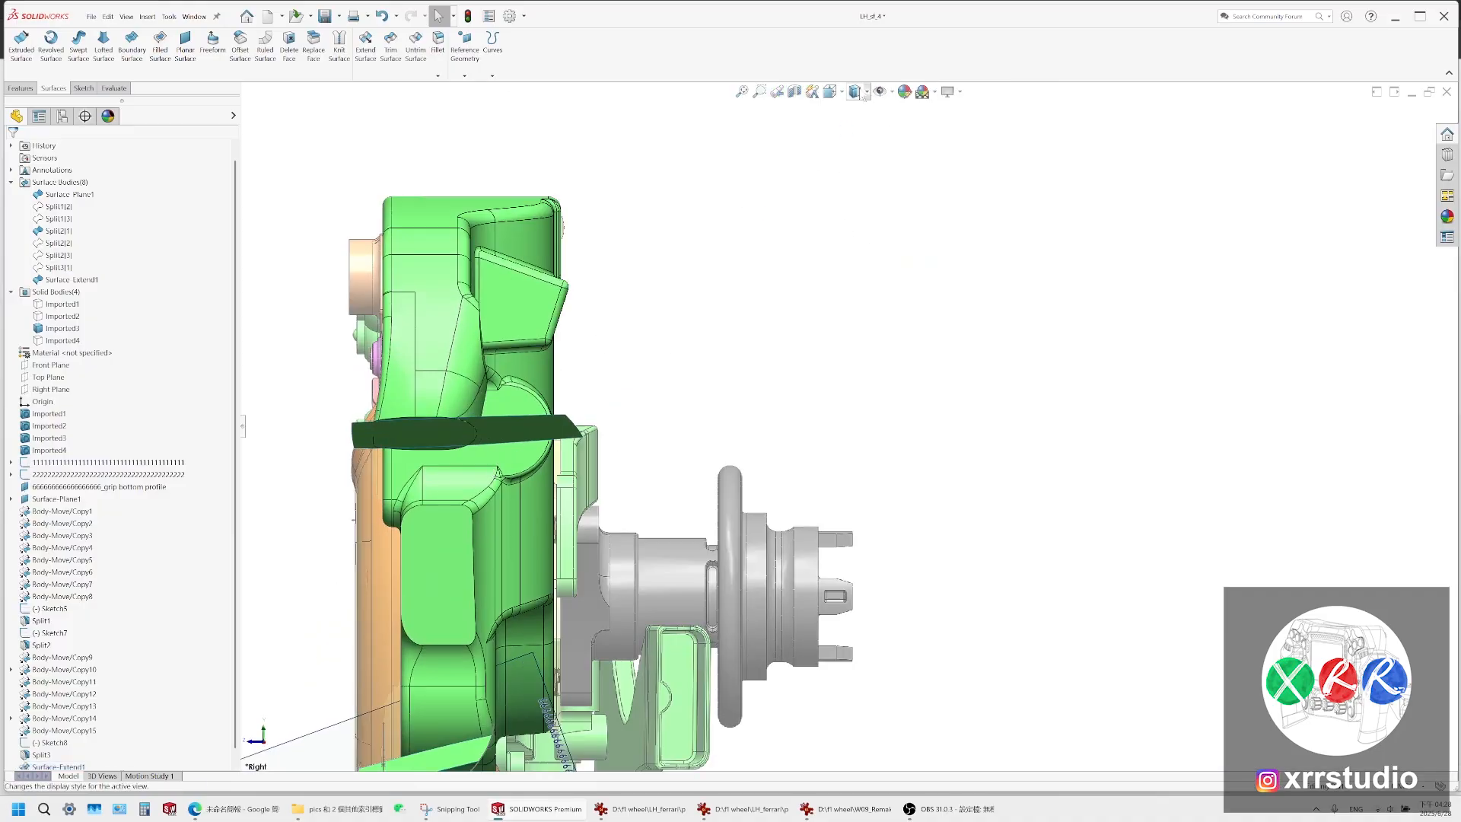
click(856, 184)
scroll(541, 472, down, 10)
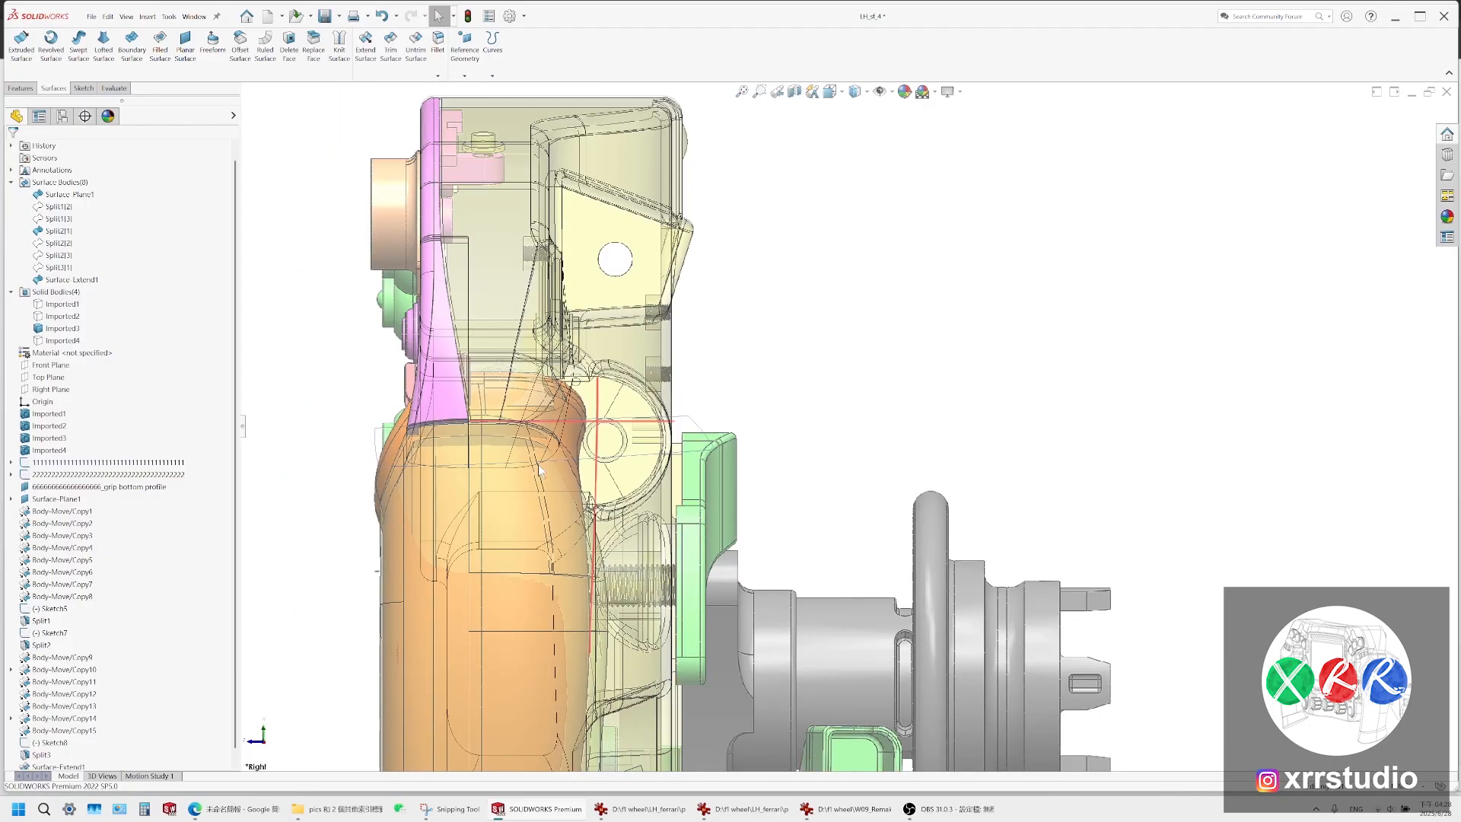
click(51, 369)
click(53, 388)
click(80, 378)
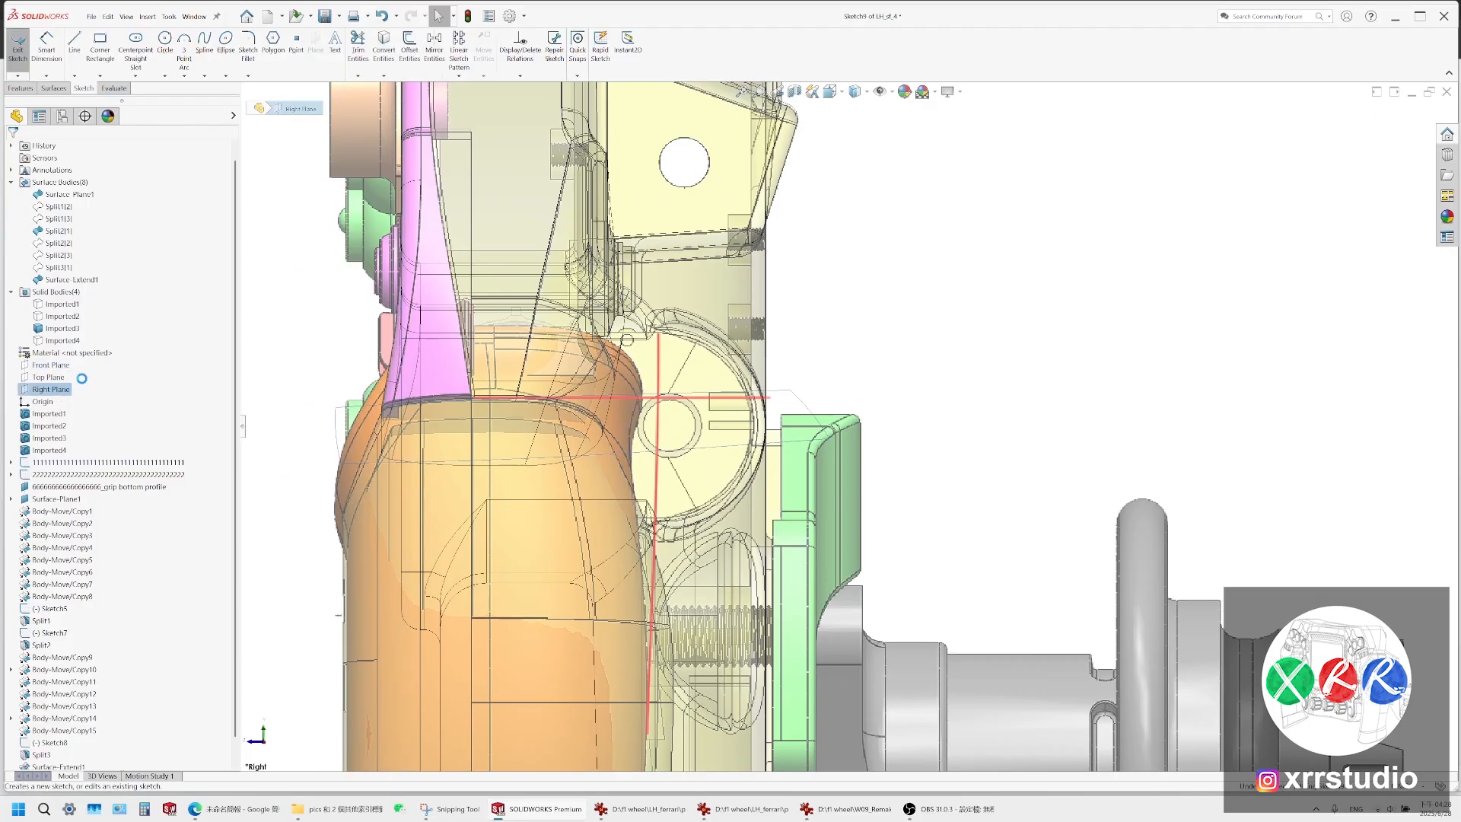
Sketch a near-vertical two-point spline about 15 mm long beside the vertical red guide line, crossing the extended surface
scroll(632, 451, up, 2)
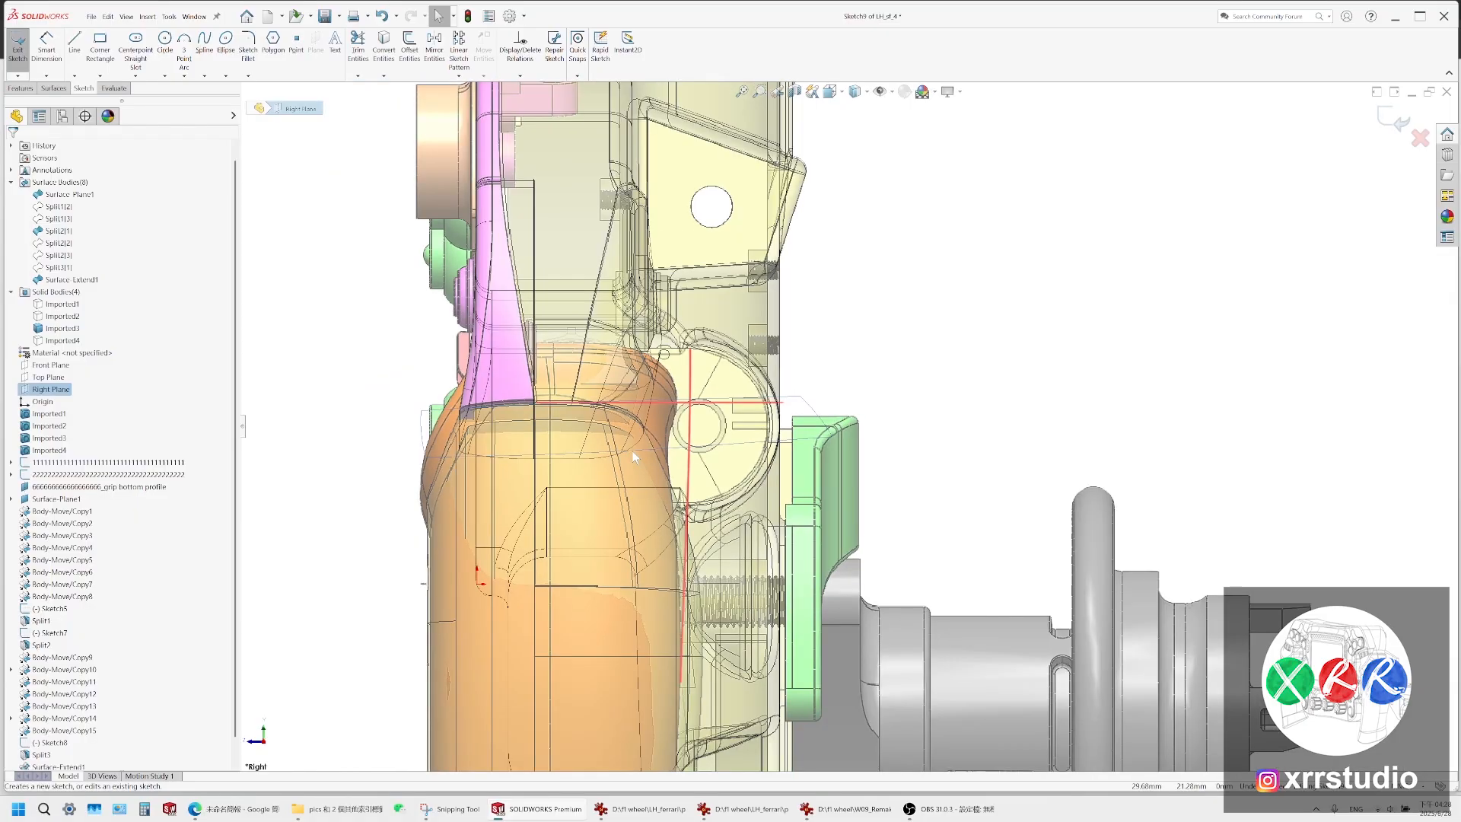
scroll(685, 453, down, 2)
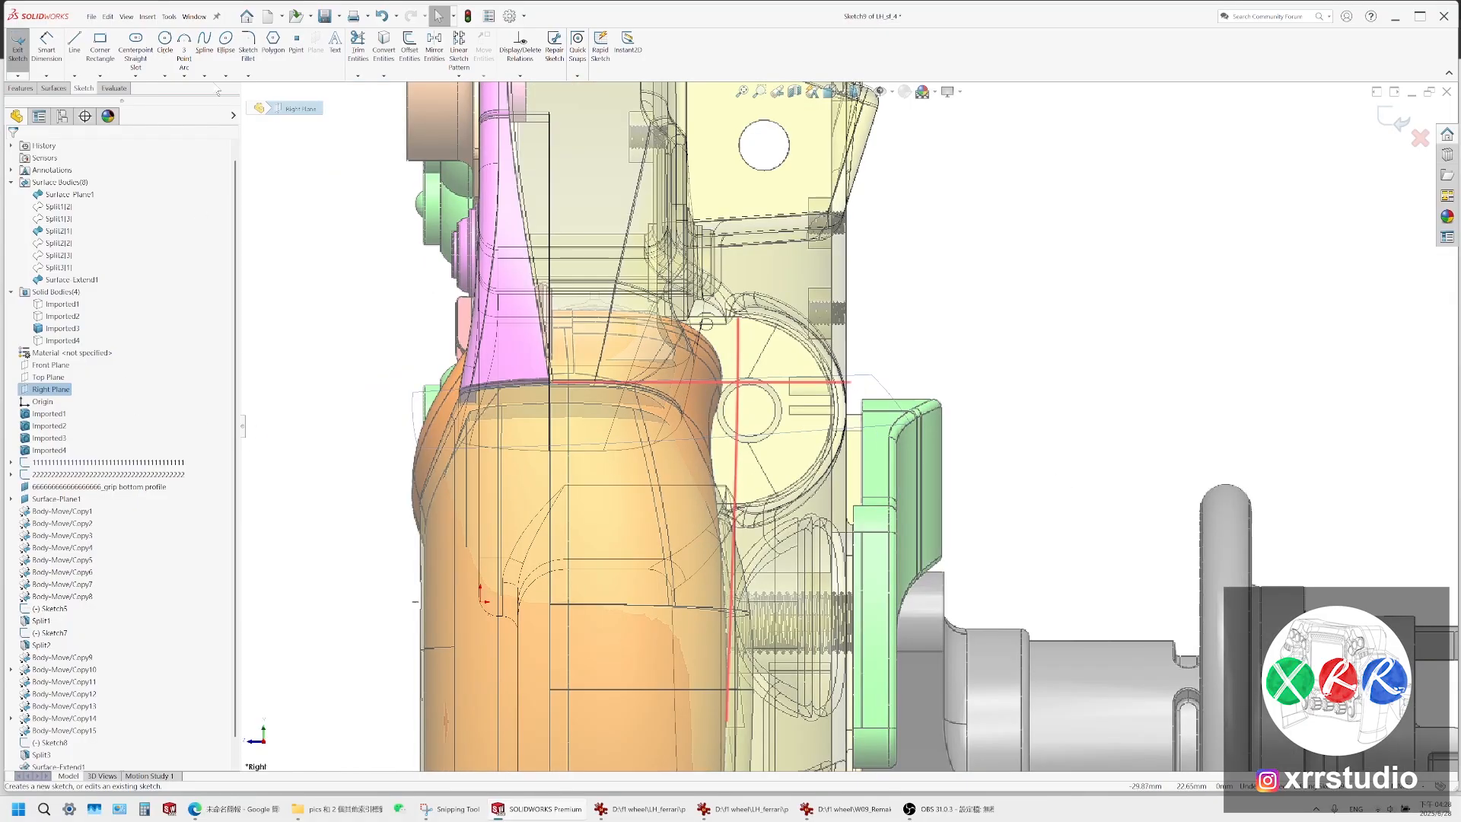
click(205, 54)
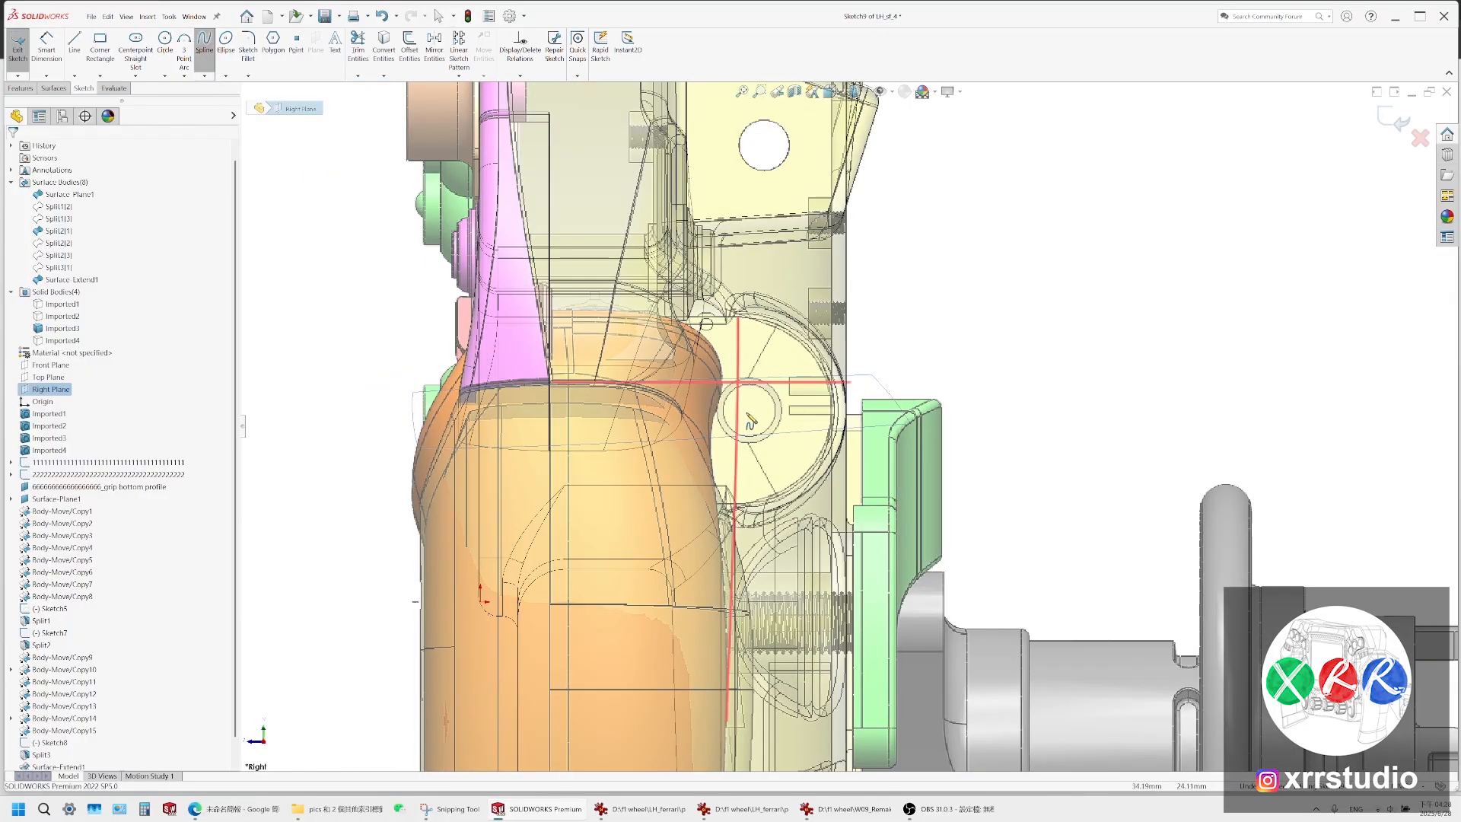
scroll(745, 438, down, 2)
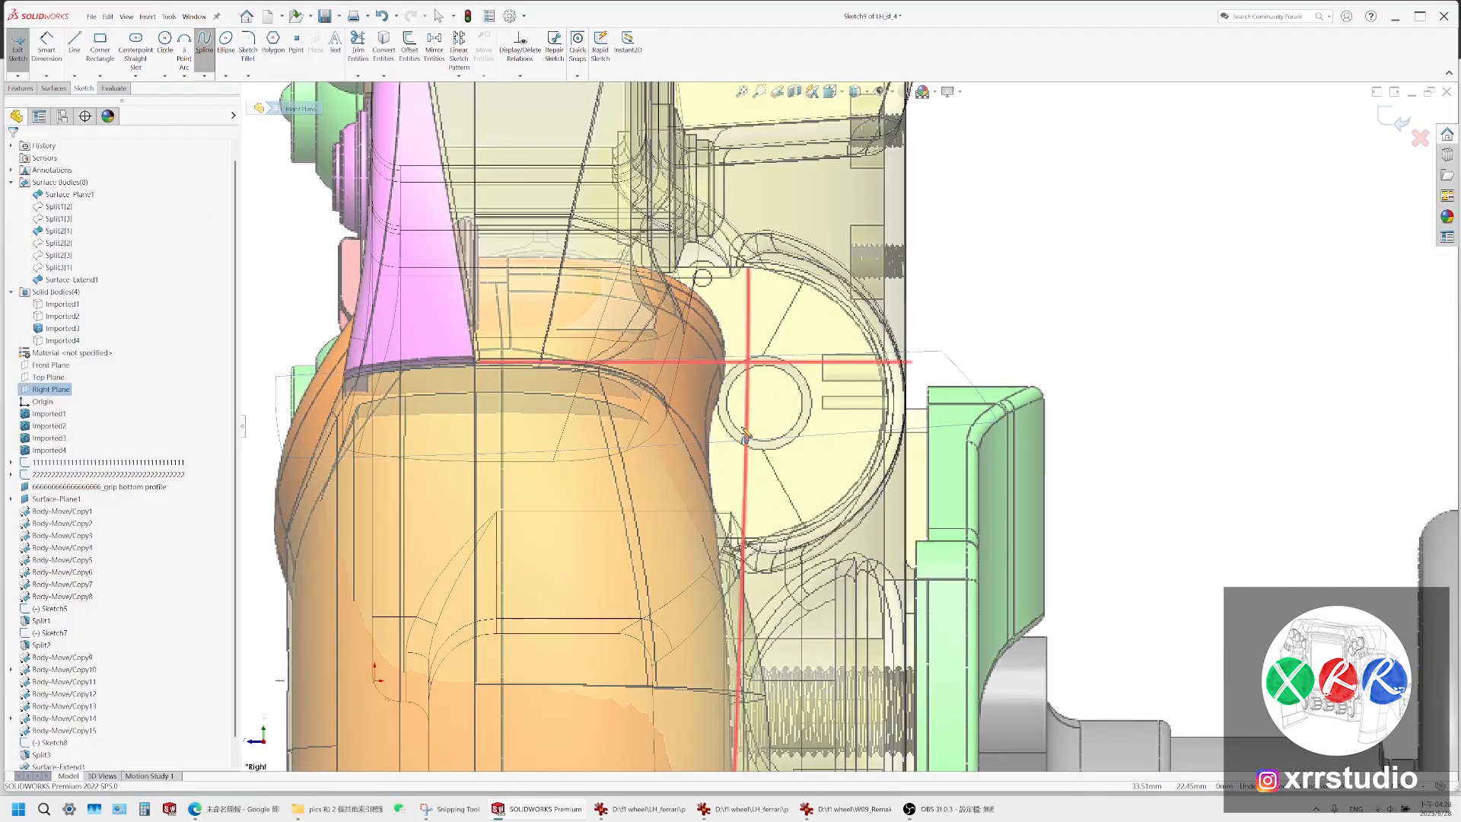
click(739, 326)
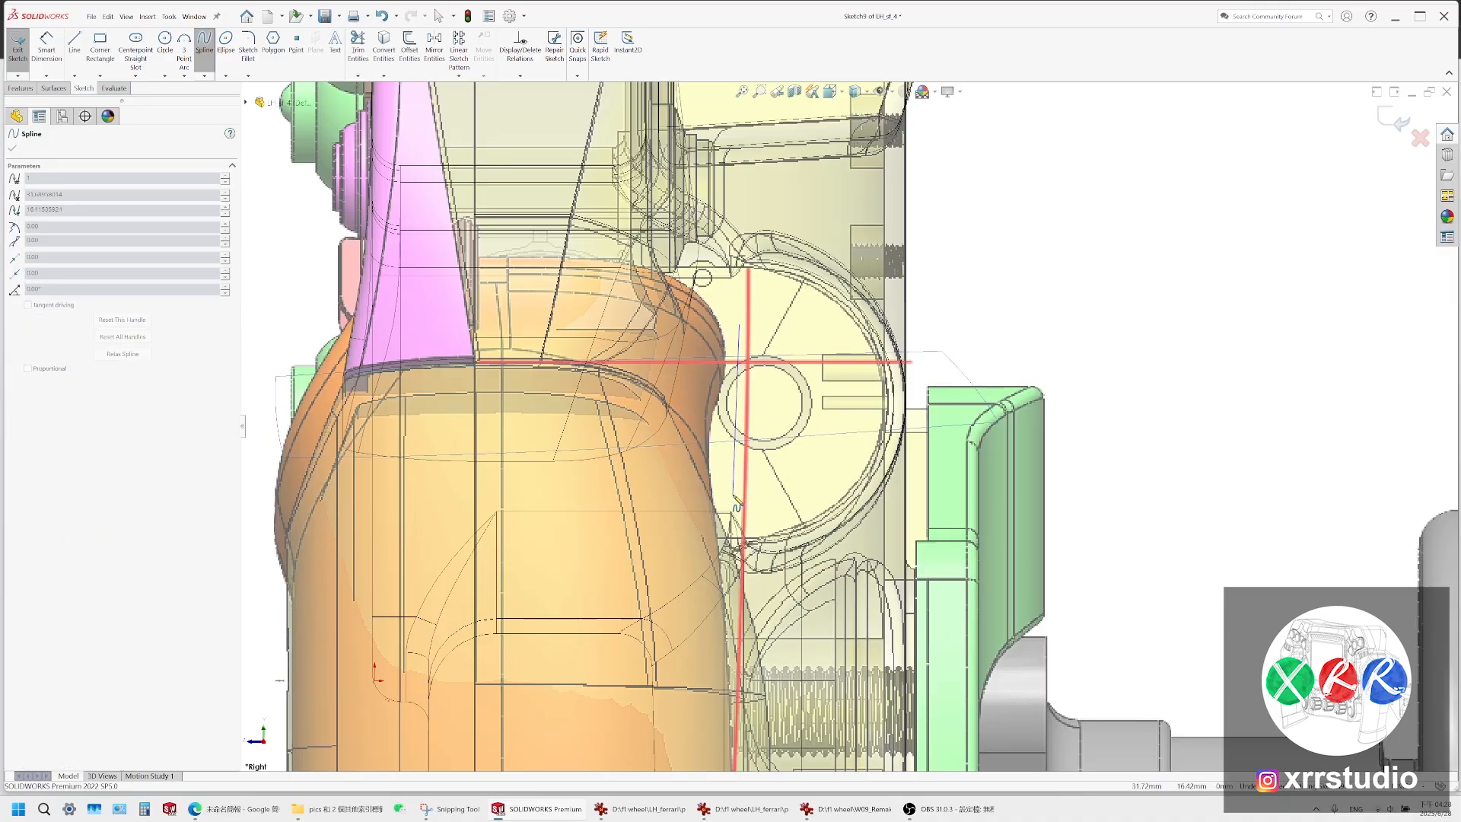
key(Escape)
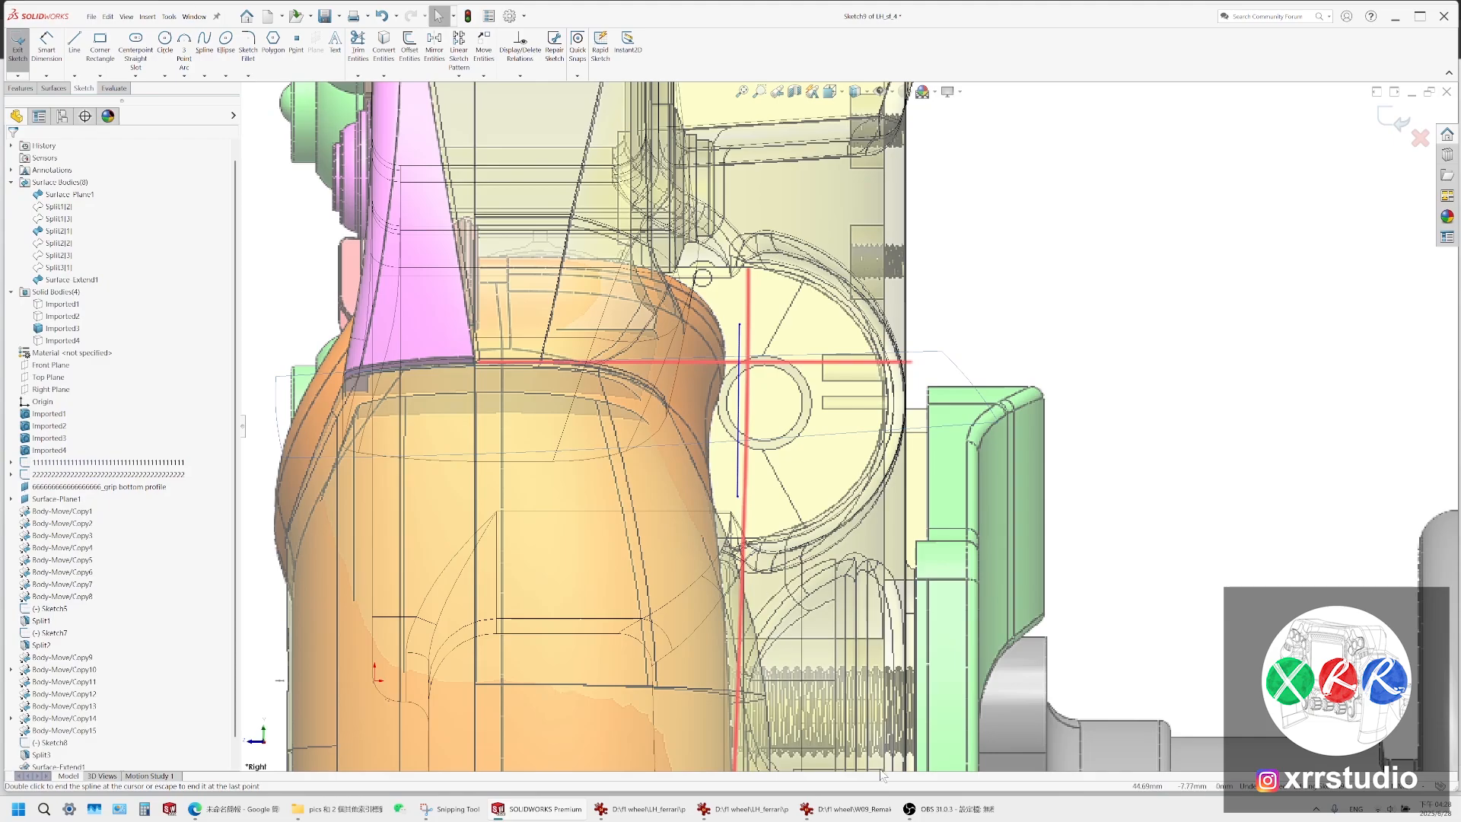
Open the photo S__43950092_0 from the LH_ferrari pic folder and enlarge the rear view of the steering wheel
click(868, 809)
click(742, 809)
click(542, 809)
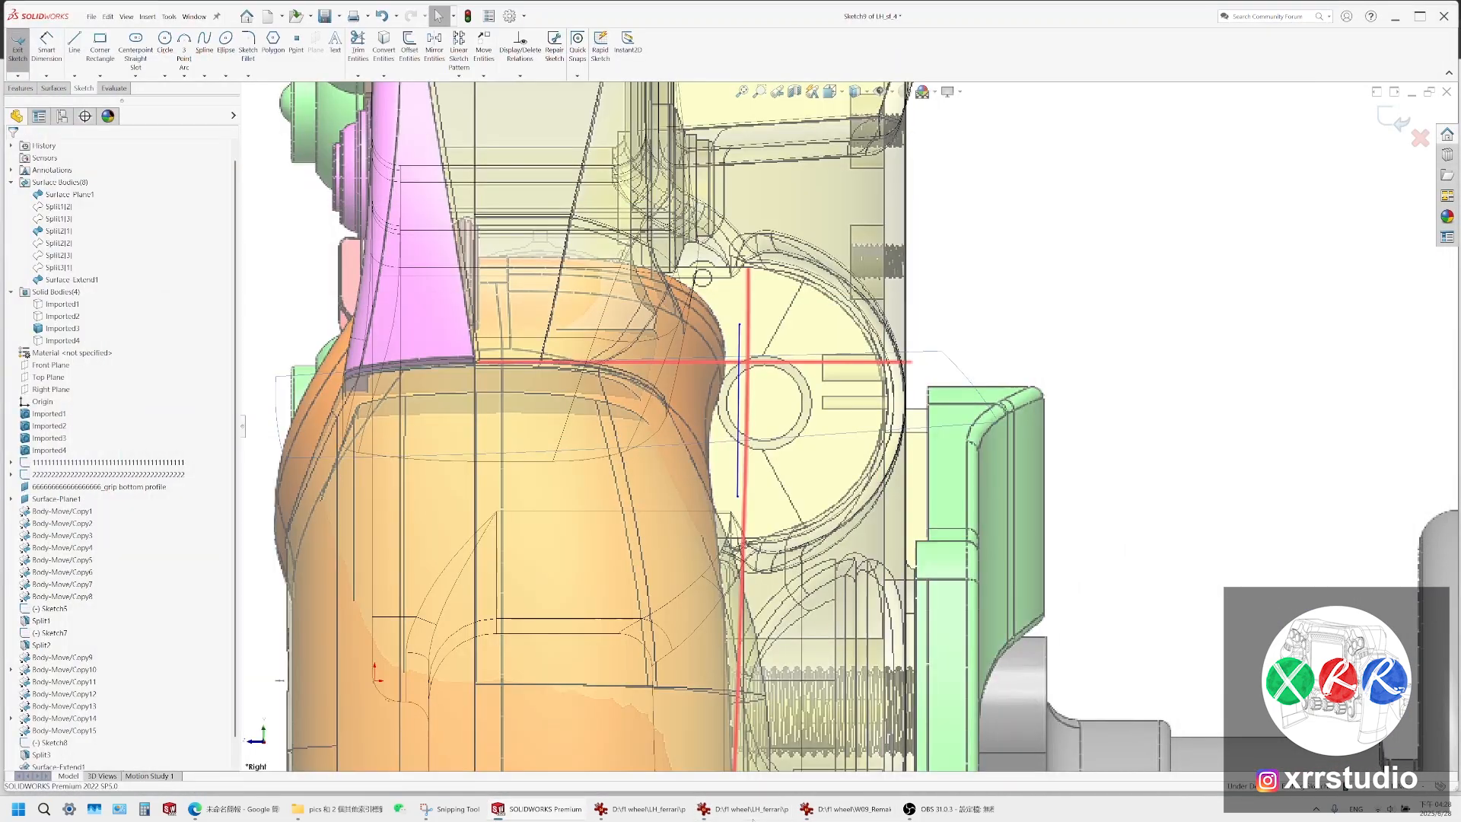
click(643, 809)
click(643, 809)
click(334, 809)
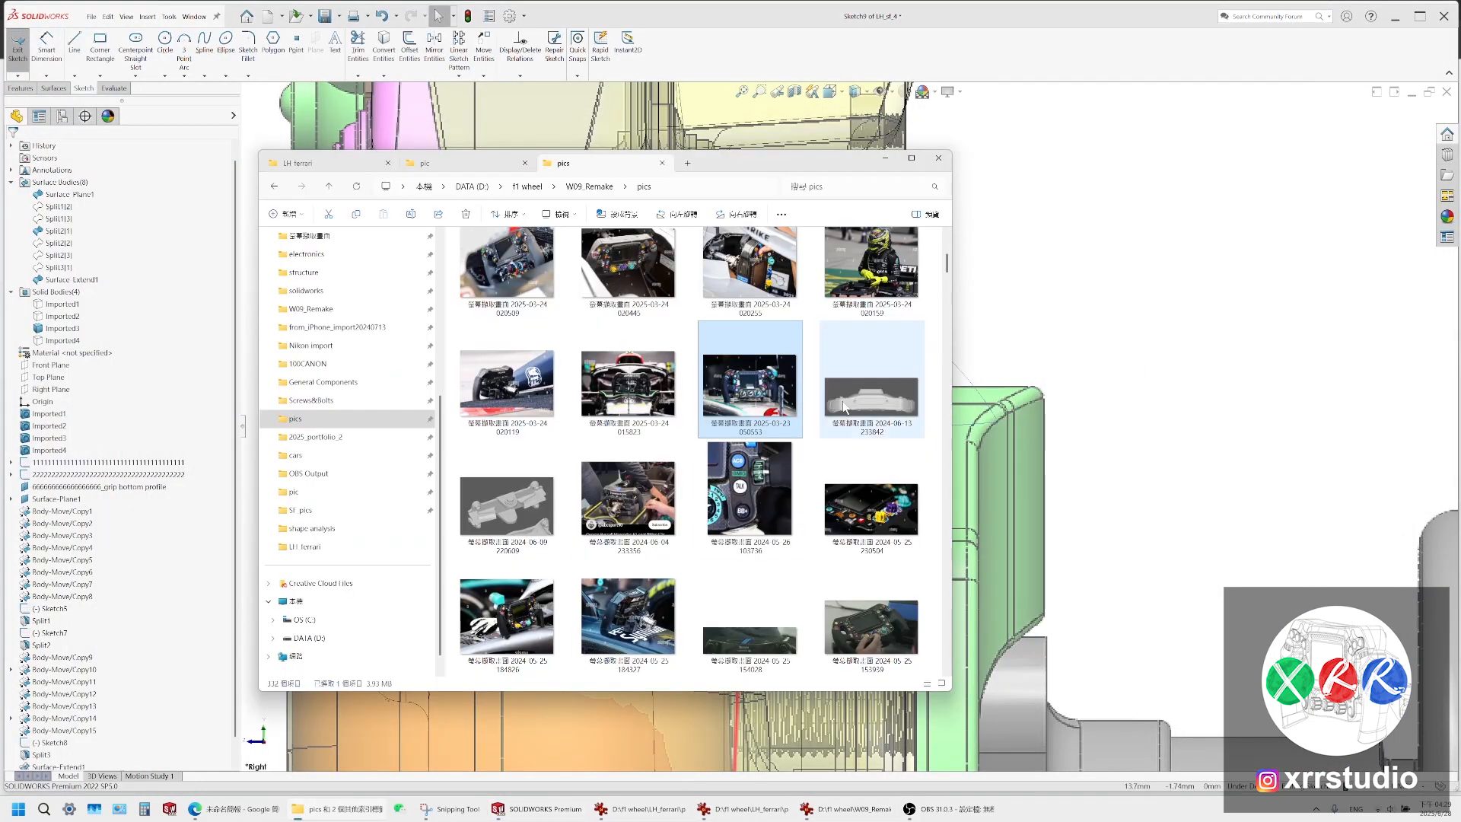
click(441, 162)
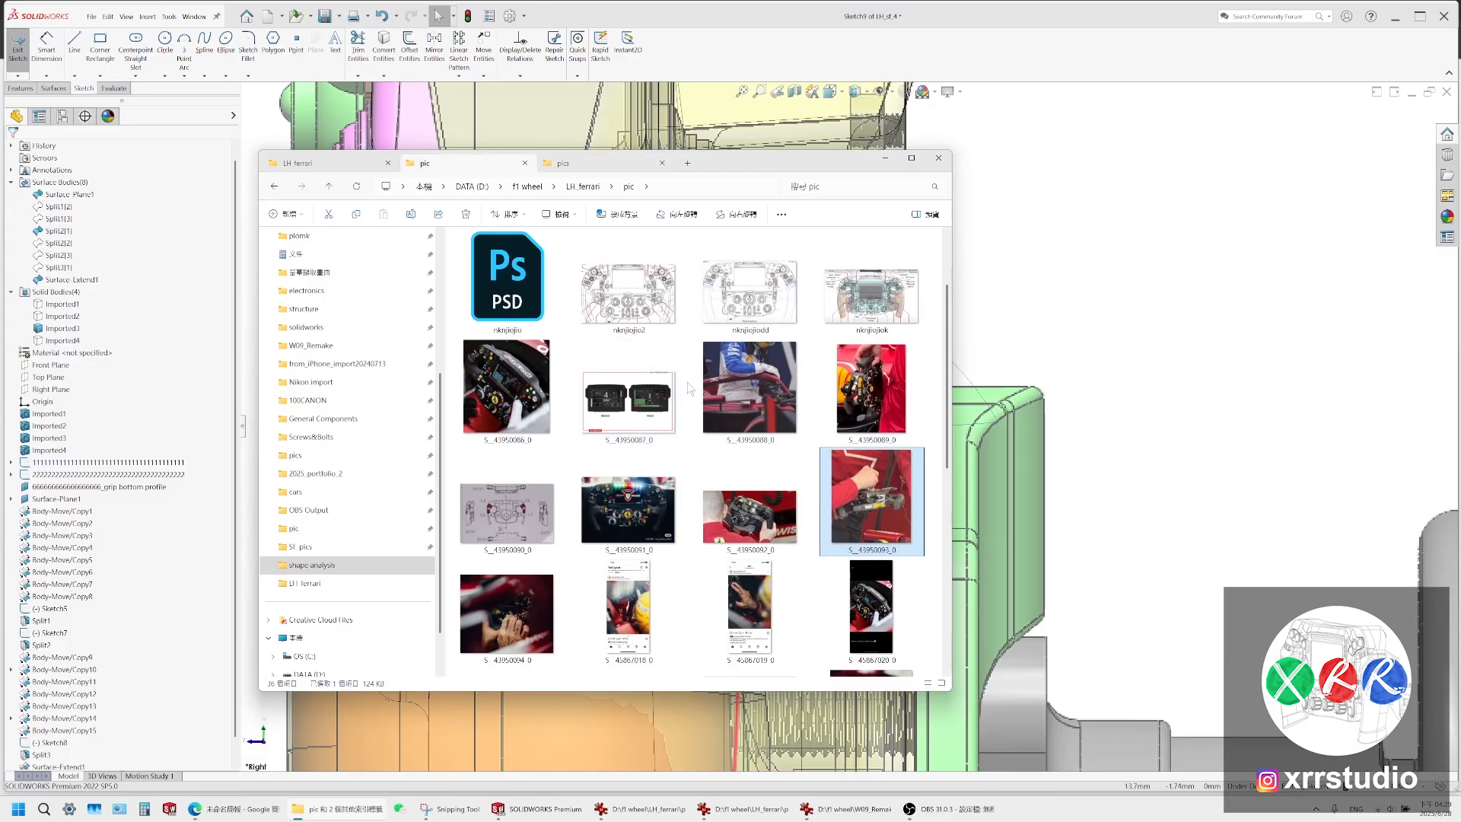
double_click(750, 516)
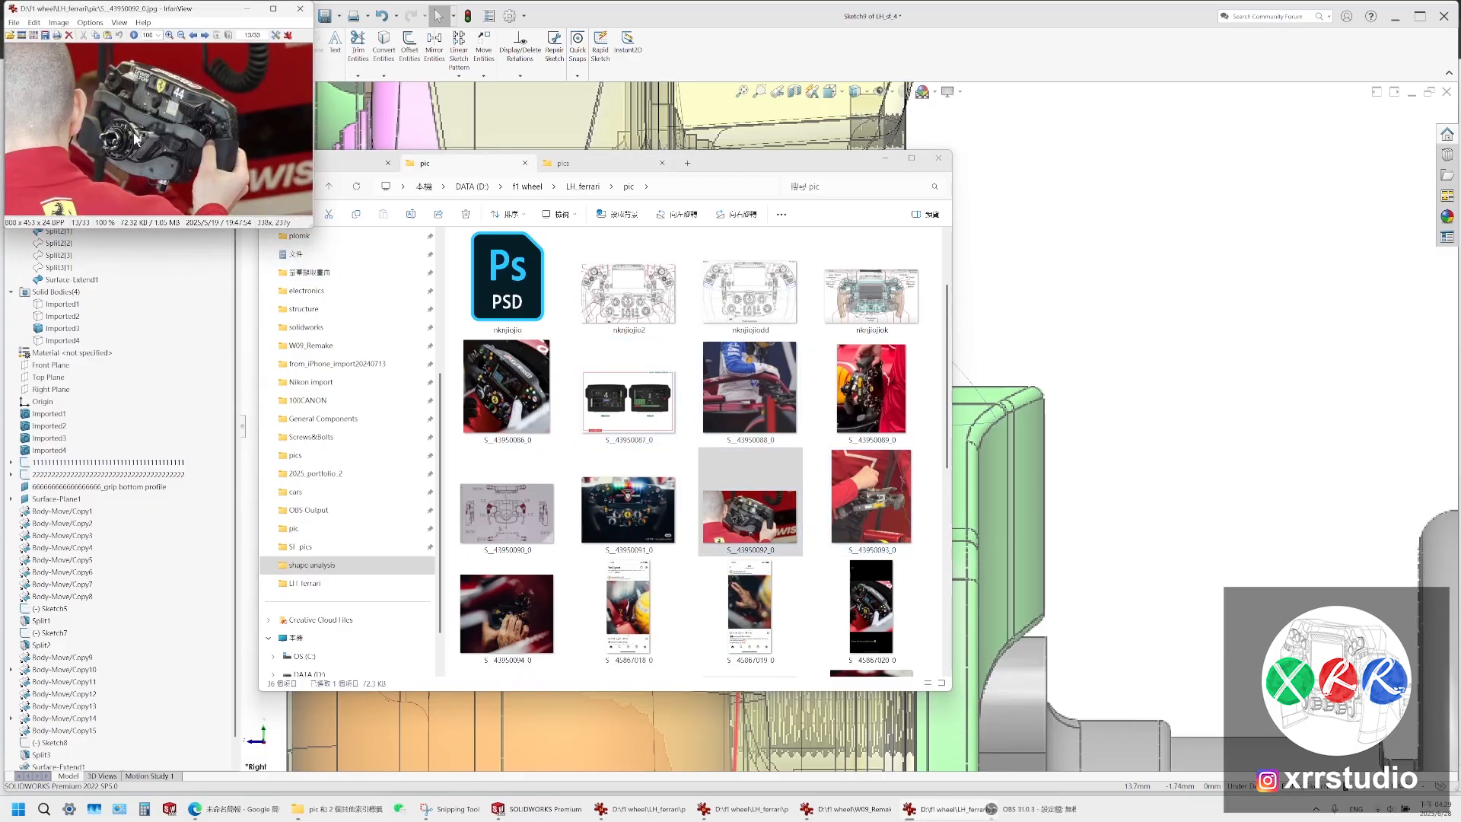
ctrl+scroll(178, 184, up, 7)
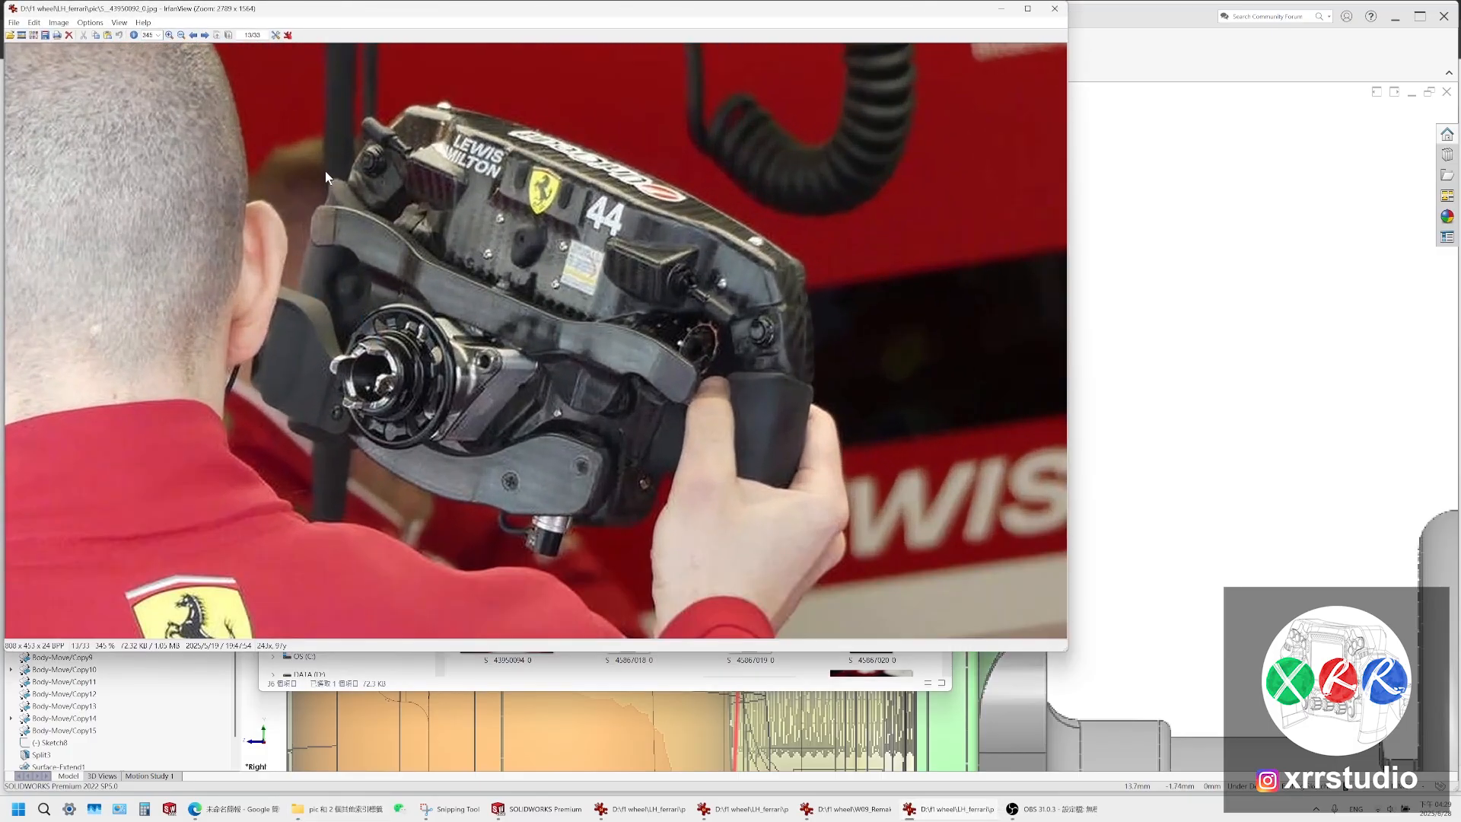
Capture the photo's gripped corner of the wheel as a new snip in Snipping Tool and enlarge it
click(457, 809)
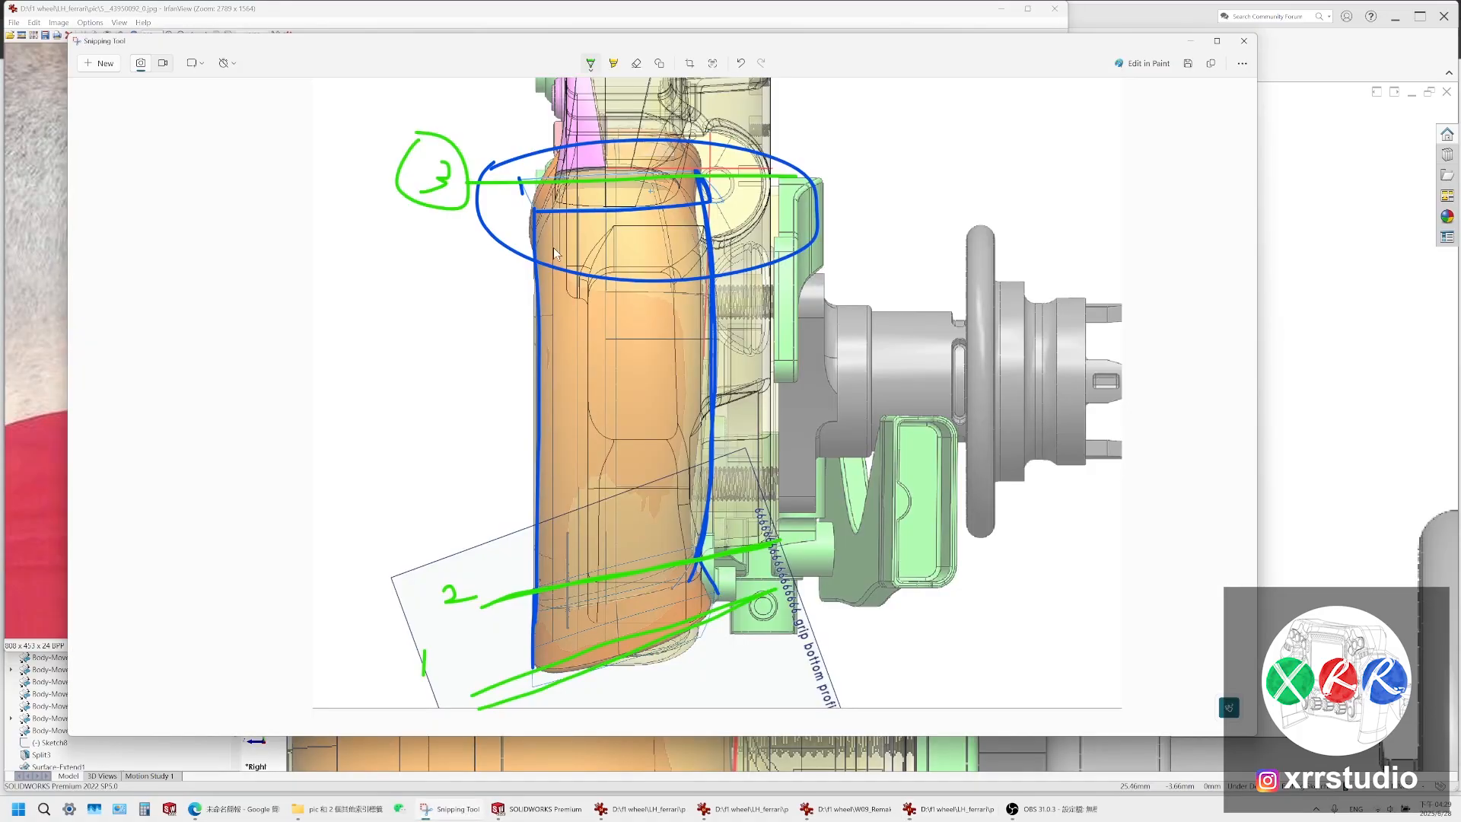
click(103, 63)
drag(895, 253, 603, 520)
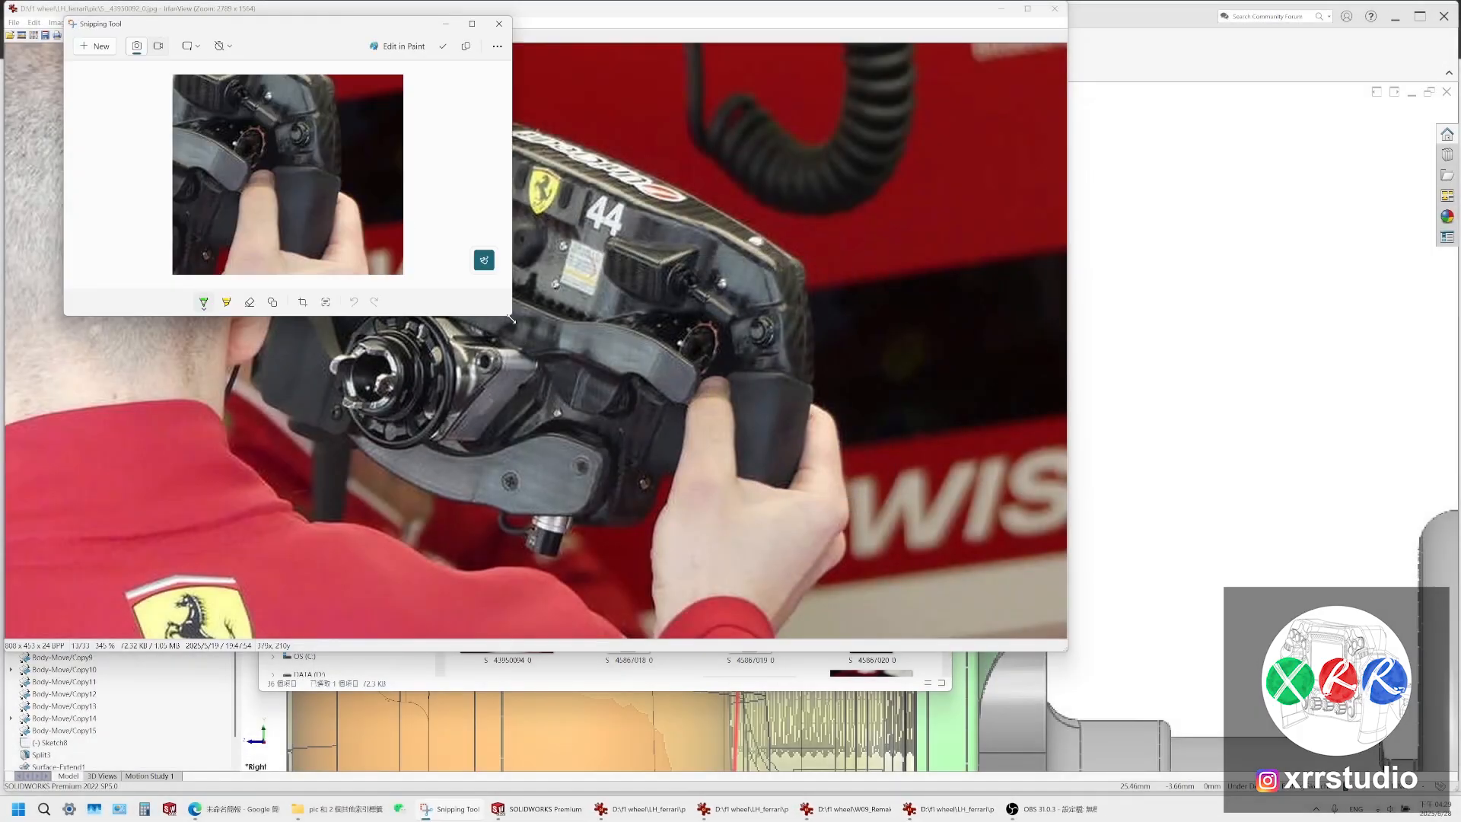
drag(510, 316, 1045, 619)
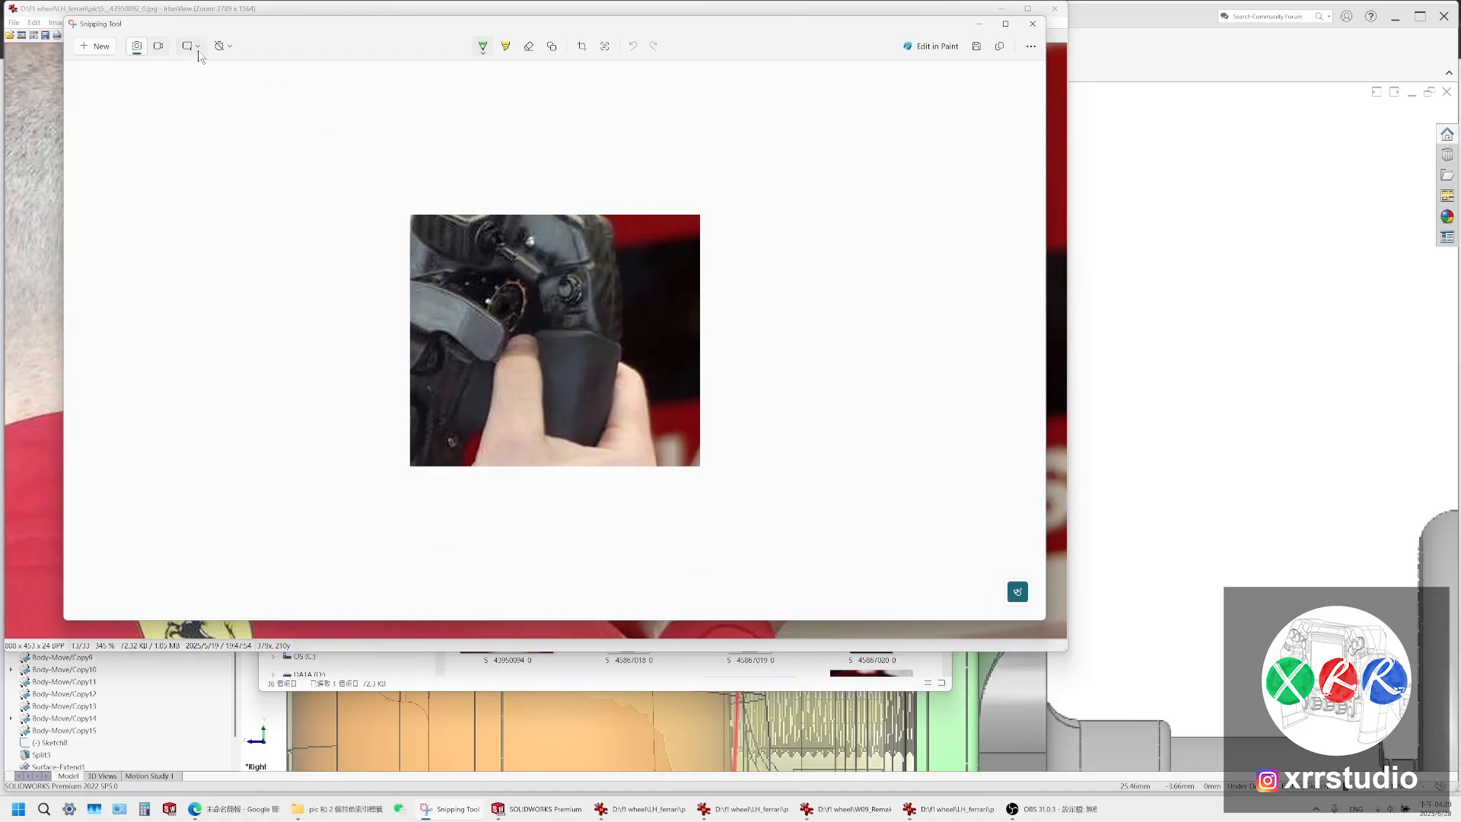
ctrl+scroll(662, 414, up, 3)
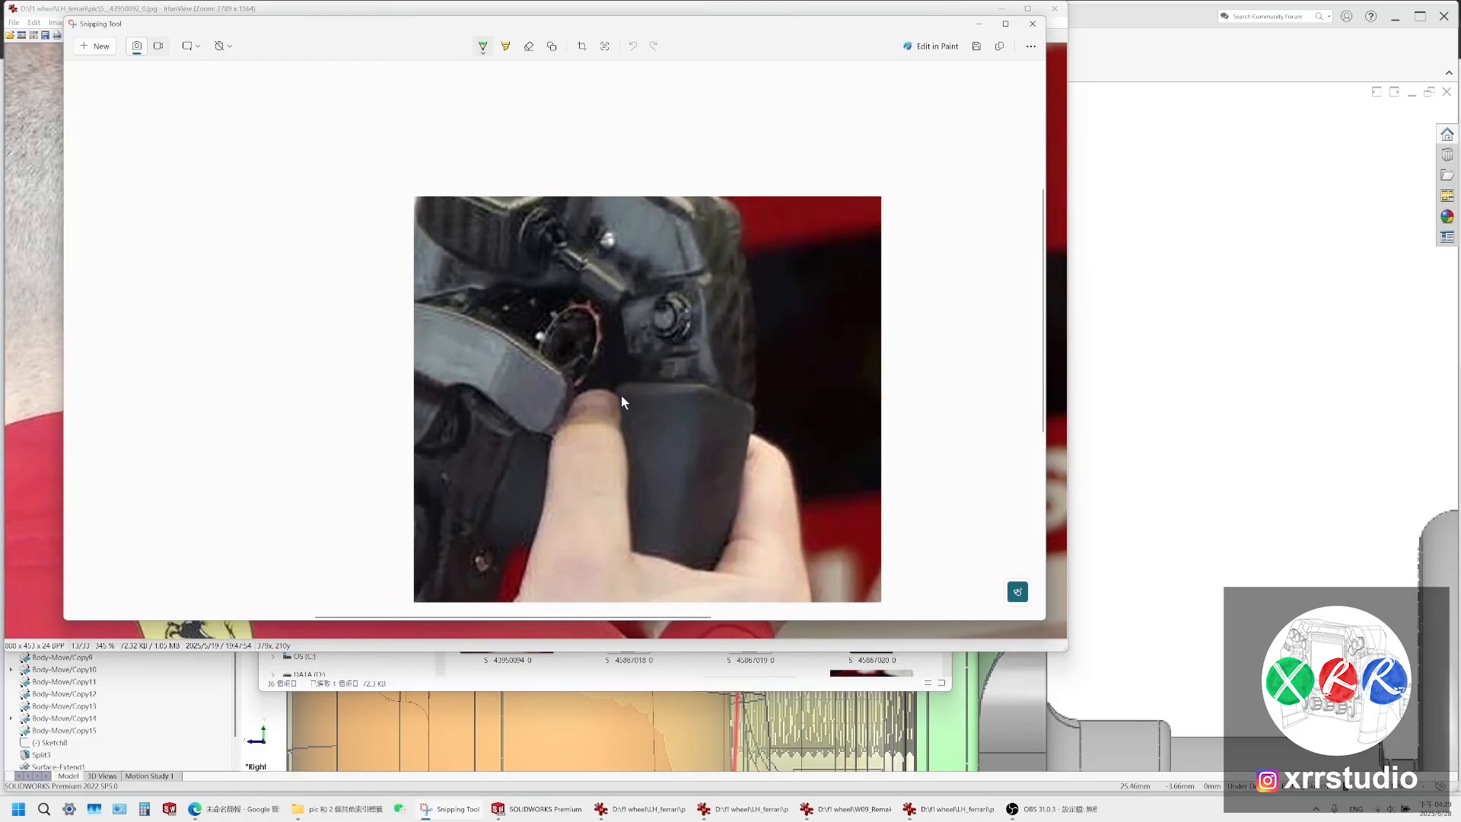
Try tracing the grip's upper edge on the snip with the pen, and undo the strokes
drag(621, 395, 734, 386)
key(ctrl+z)
mouse_move(612, 389)
mouse_down()
mouse_move(690, 394)
mouse_move(651, 383)
mouse_up()
key(ctrl+z)
key(ctrl+z)
Switch to SOLIDWORKS and bend the spline into a shallow curve along the vertical red guide line, checking the wheel photo
click(1128, 26)
scroll(761, 364, down, 3)
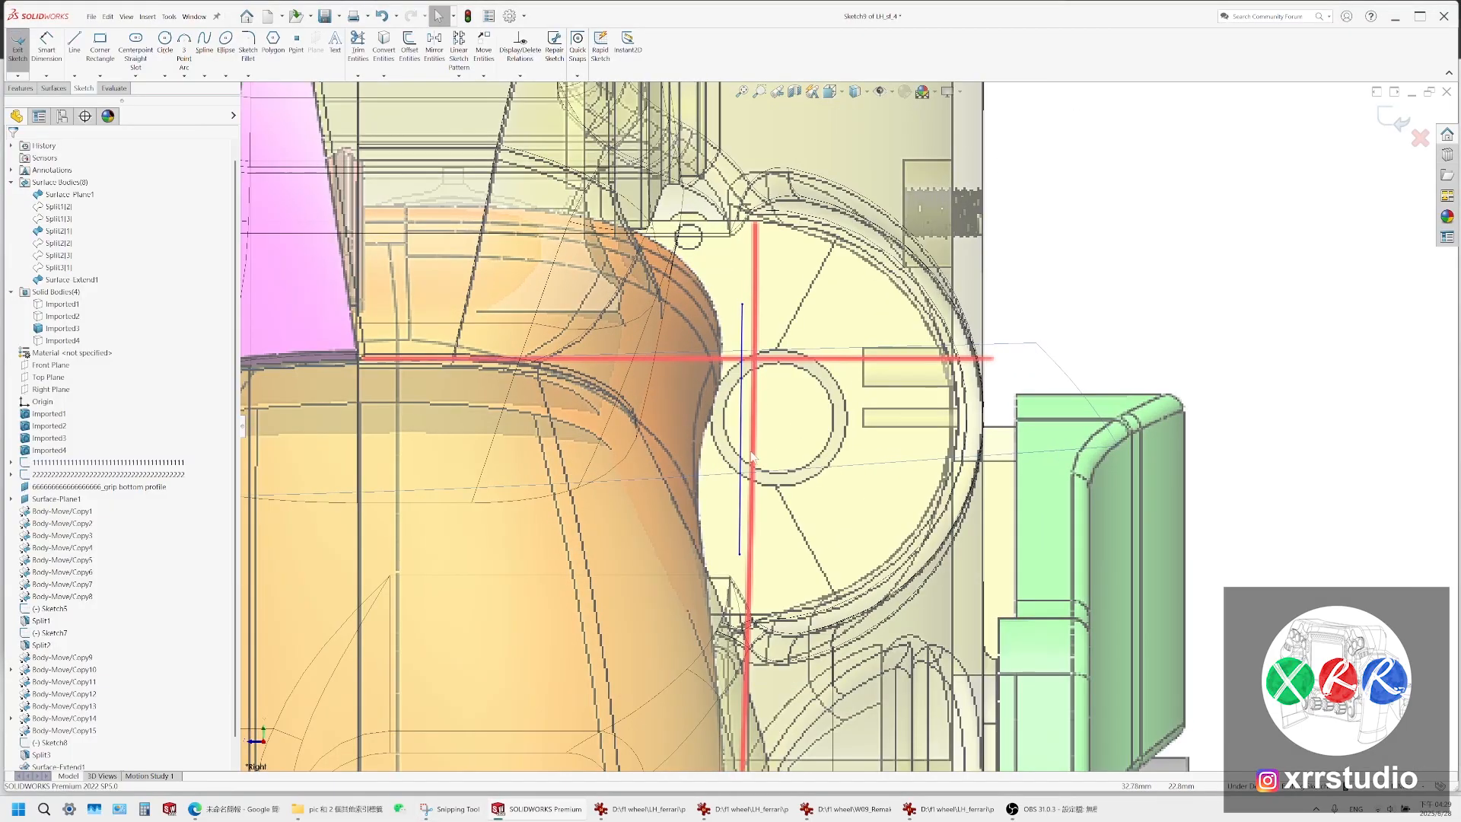
click(743, 504)
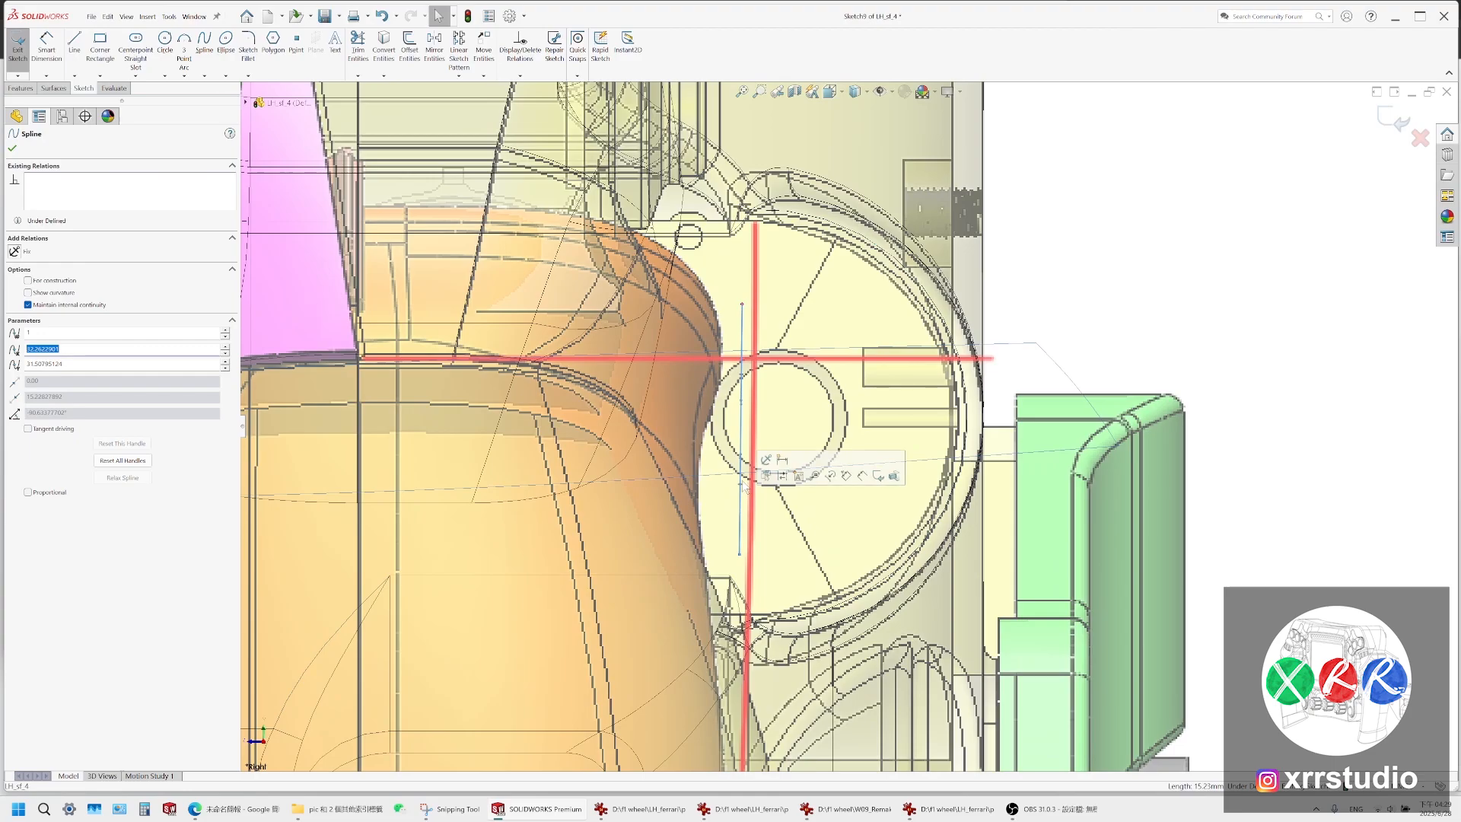
drag(741, 459, 757, 383)
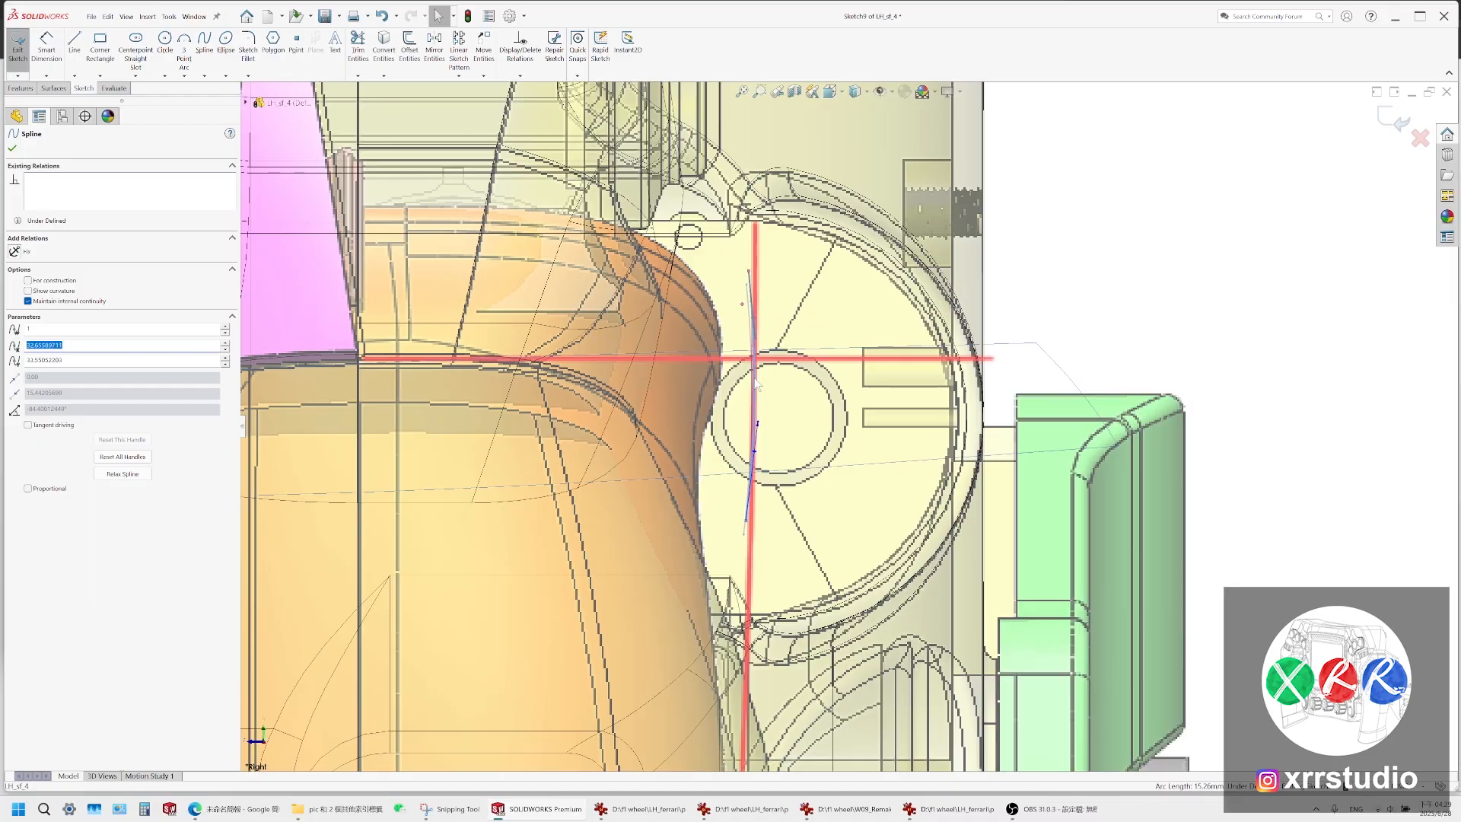
scroll(816, 467, up, 2)
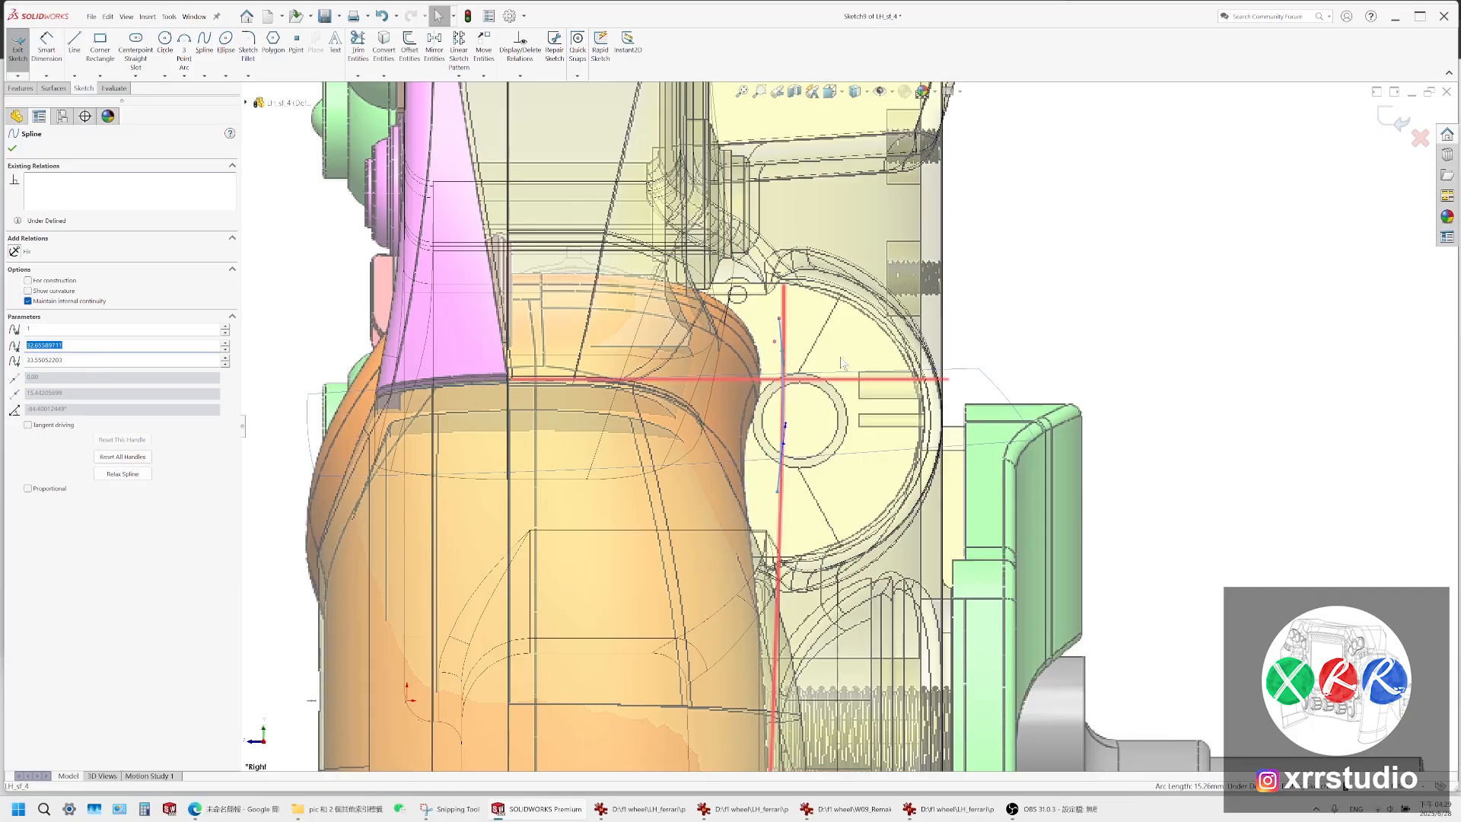
click(948, 811)
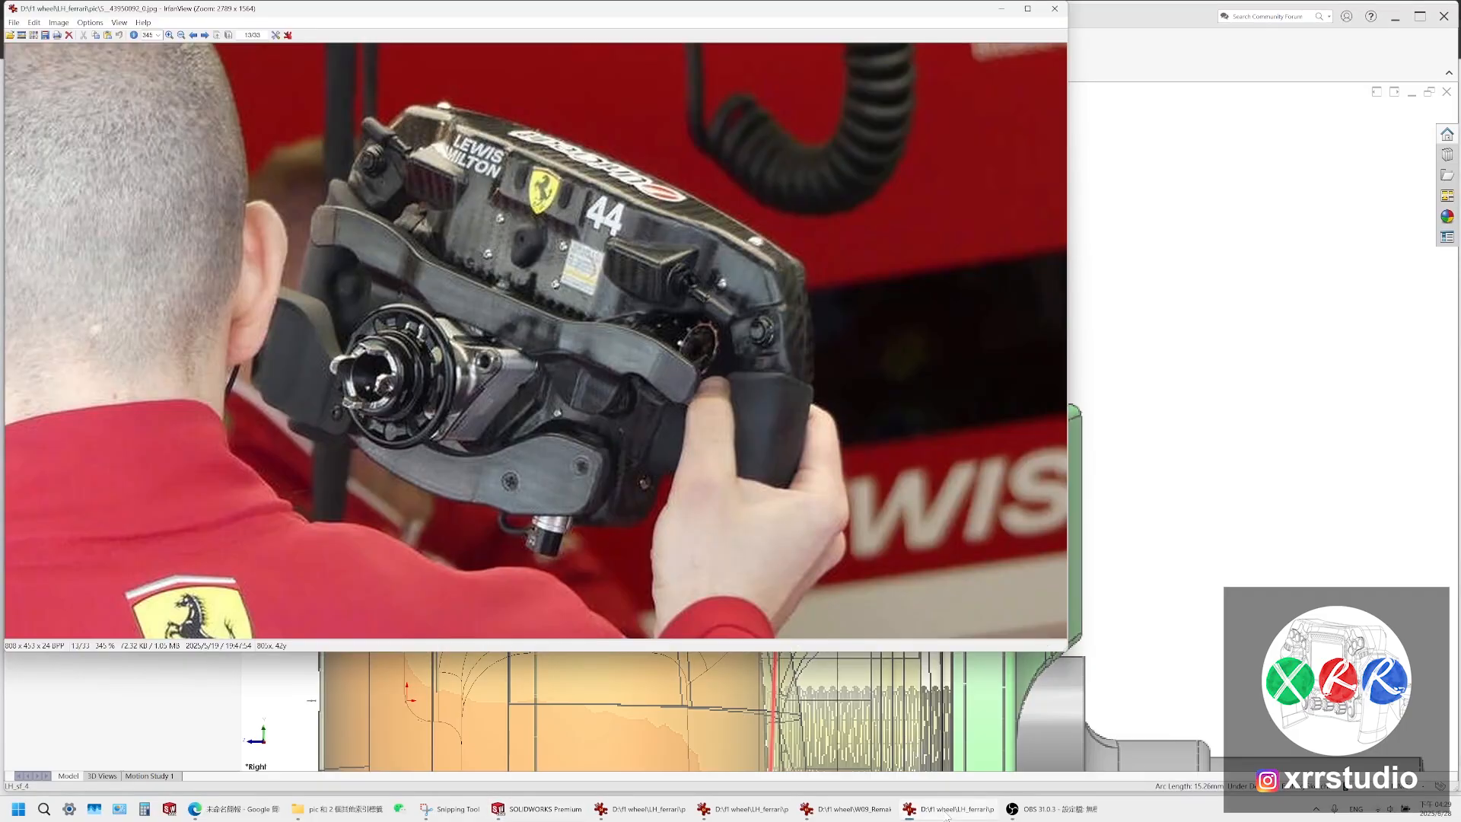
click(948, 811)
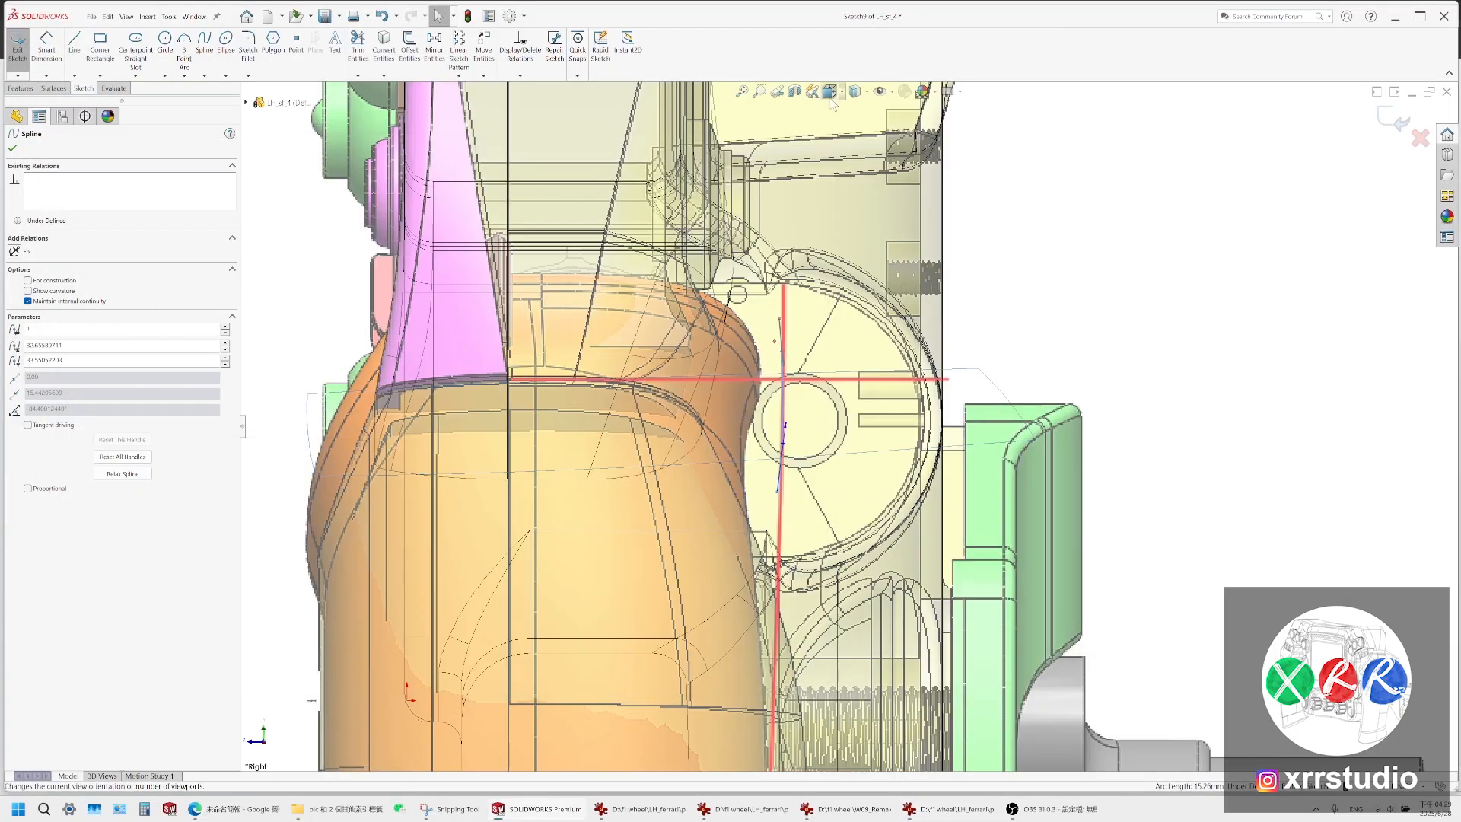
Finish the spline and split the profile surface along it, cutting all bodies
scroll(1034, 289, up, 1)
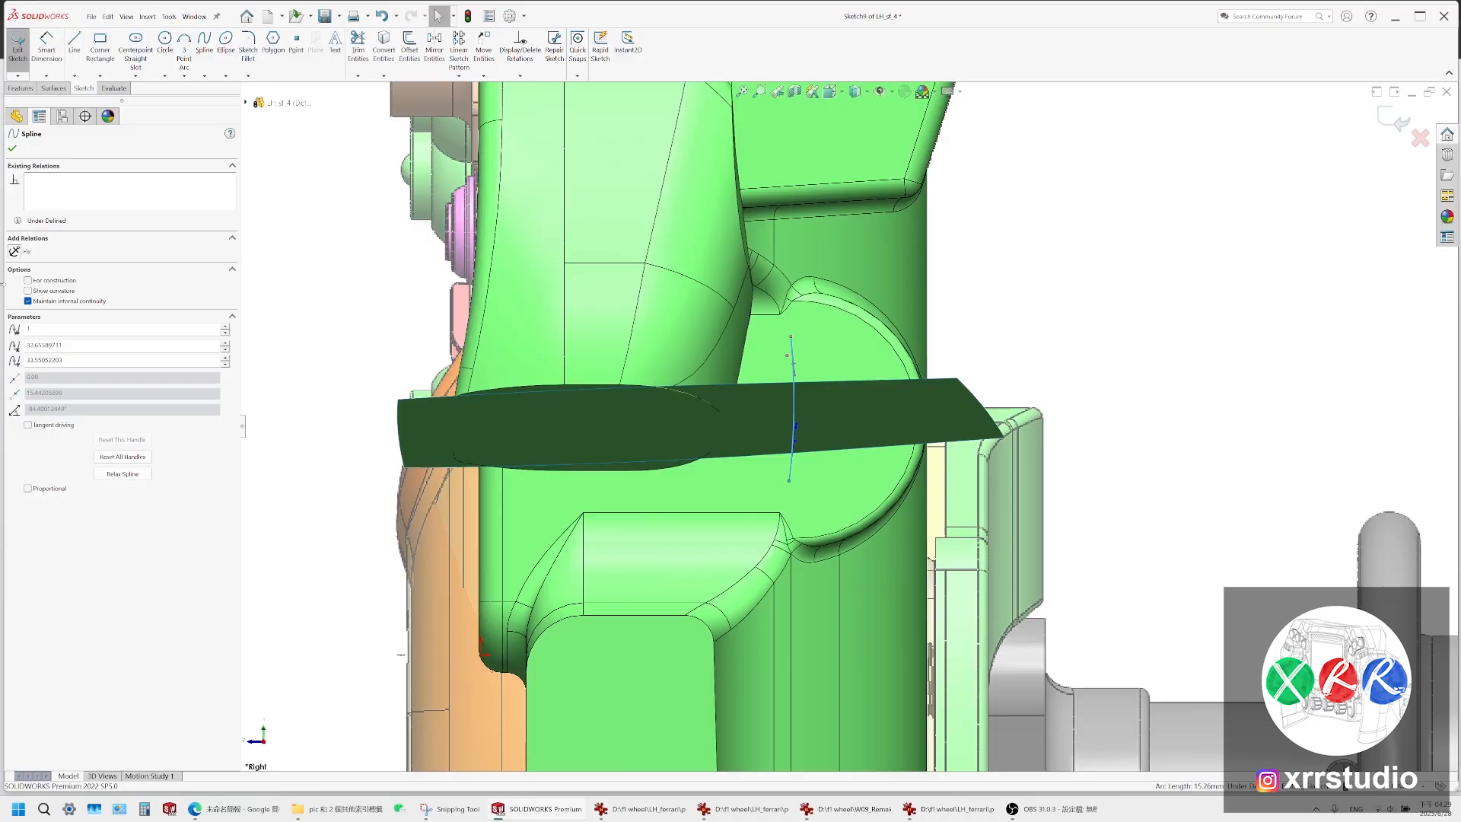
click(12, 149)
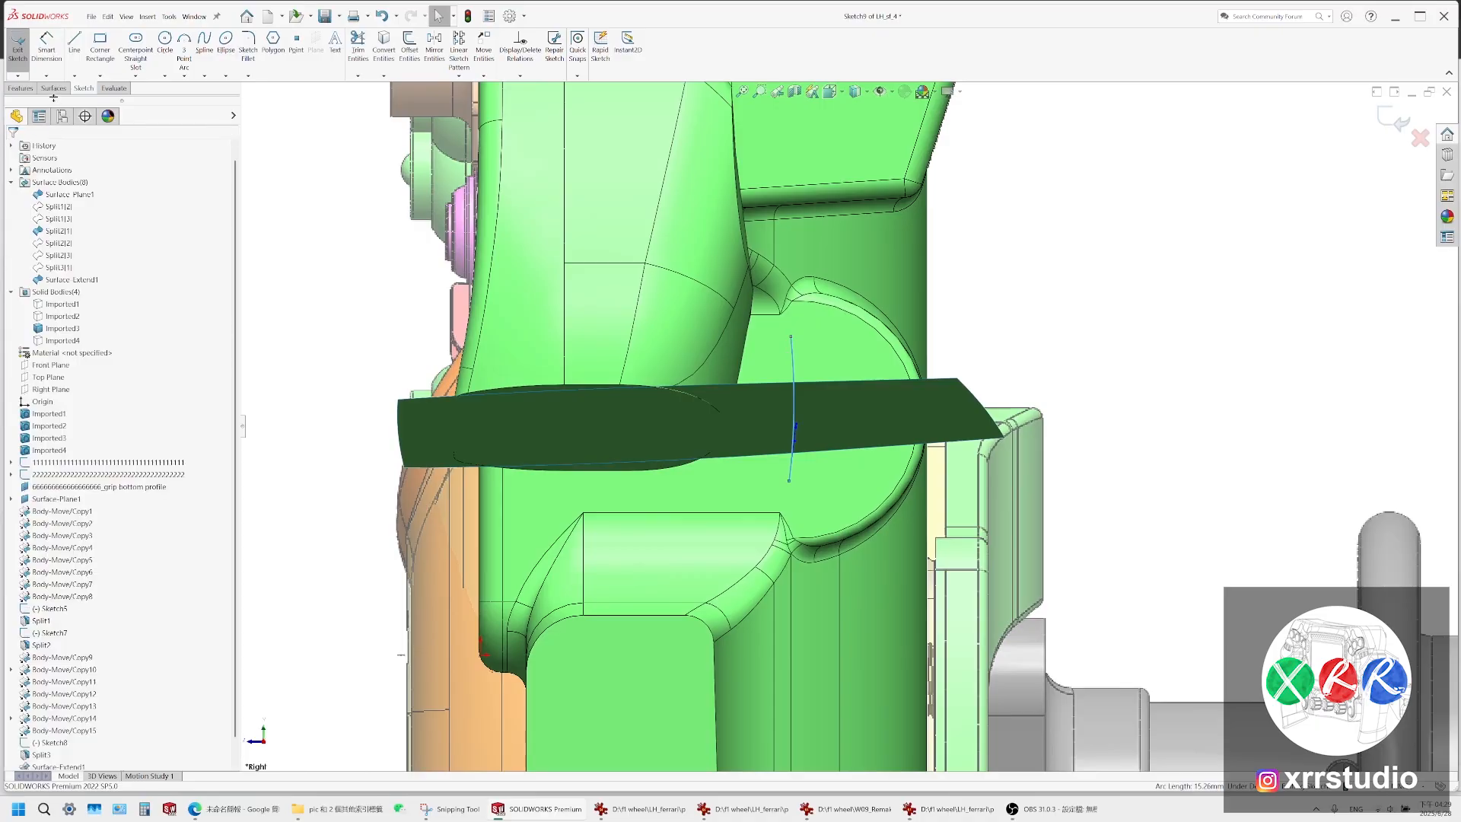
click(20, 88)
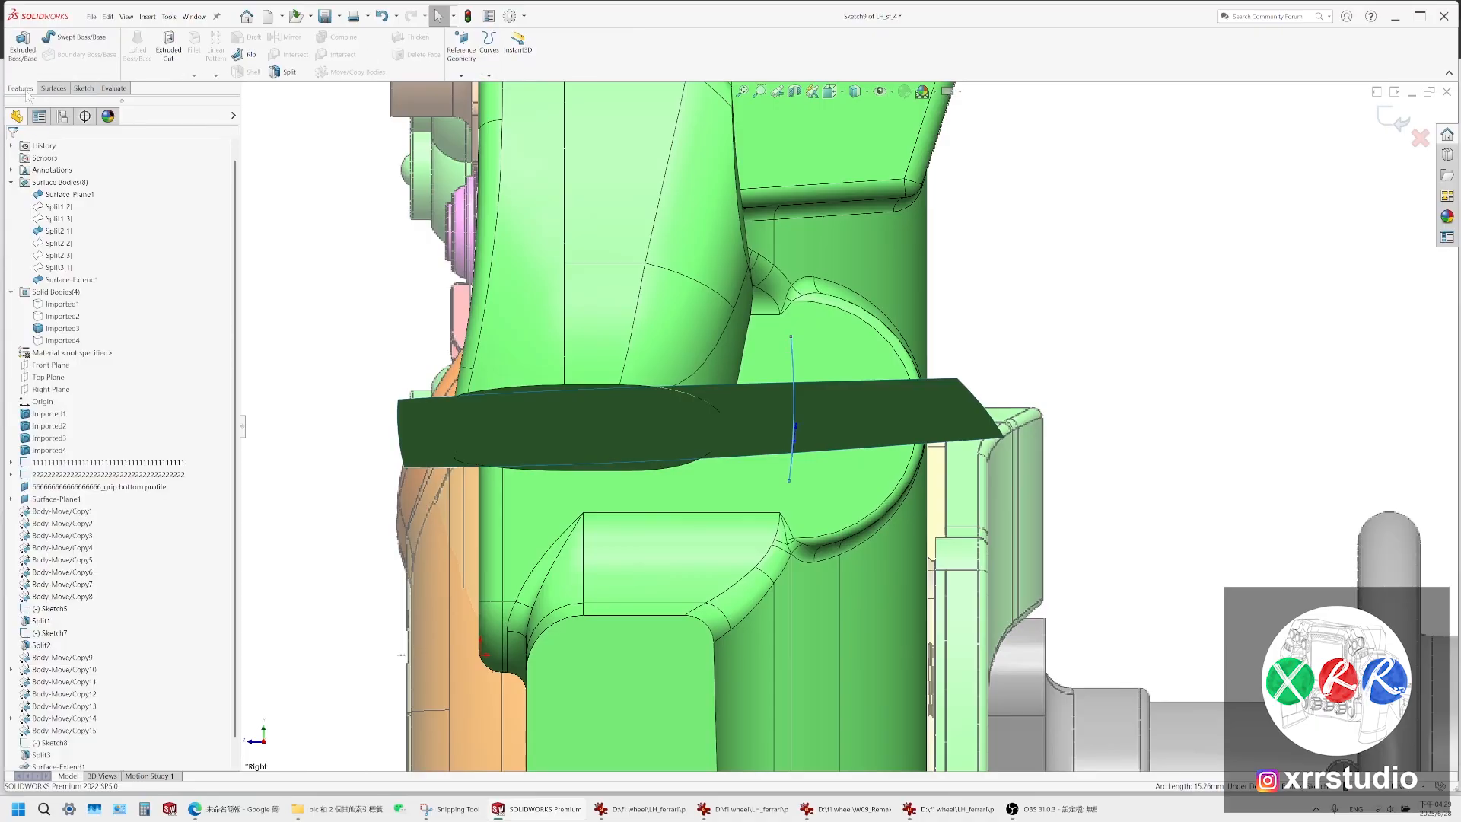
click(289, 73)
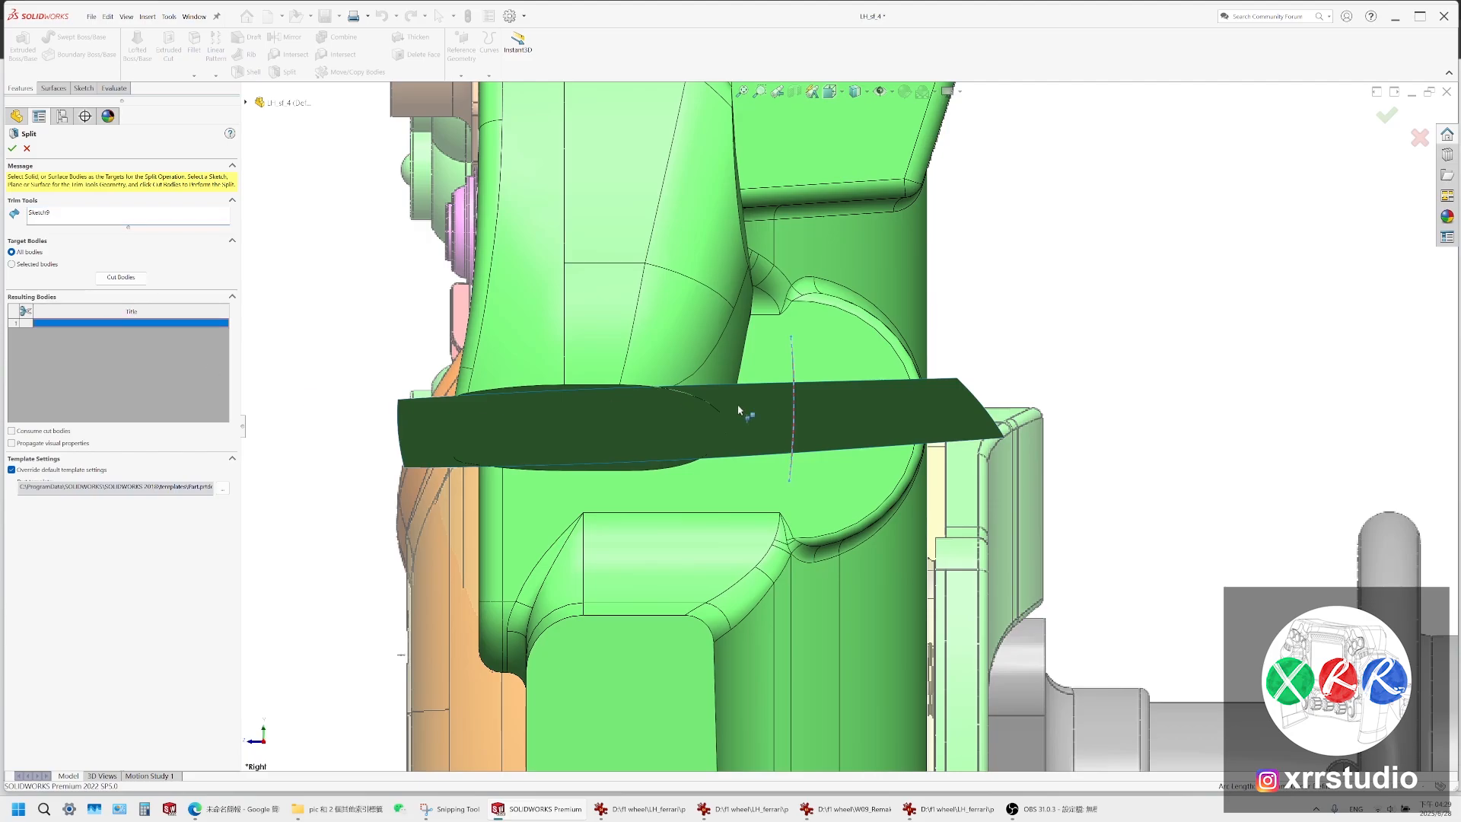
click(121, 277)
click(12, 149)
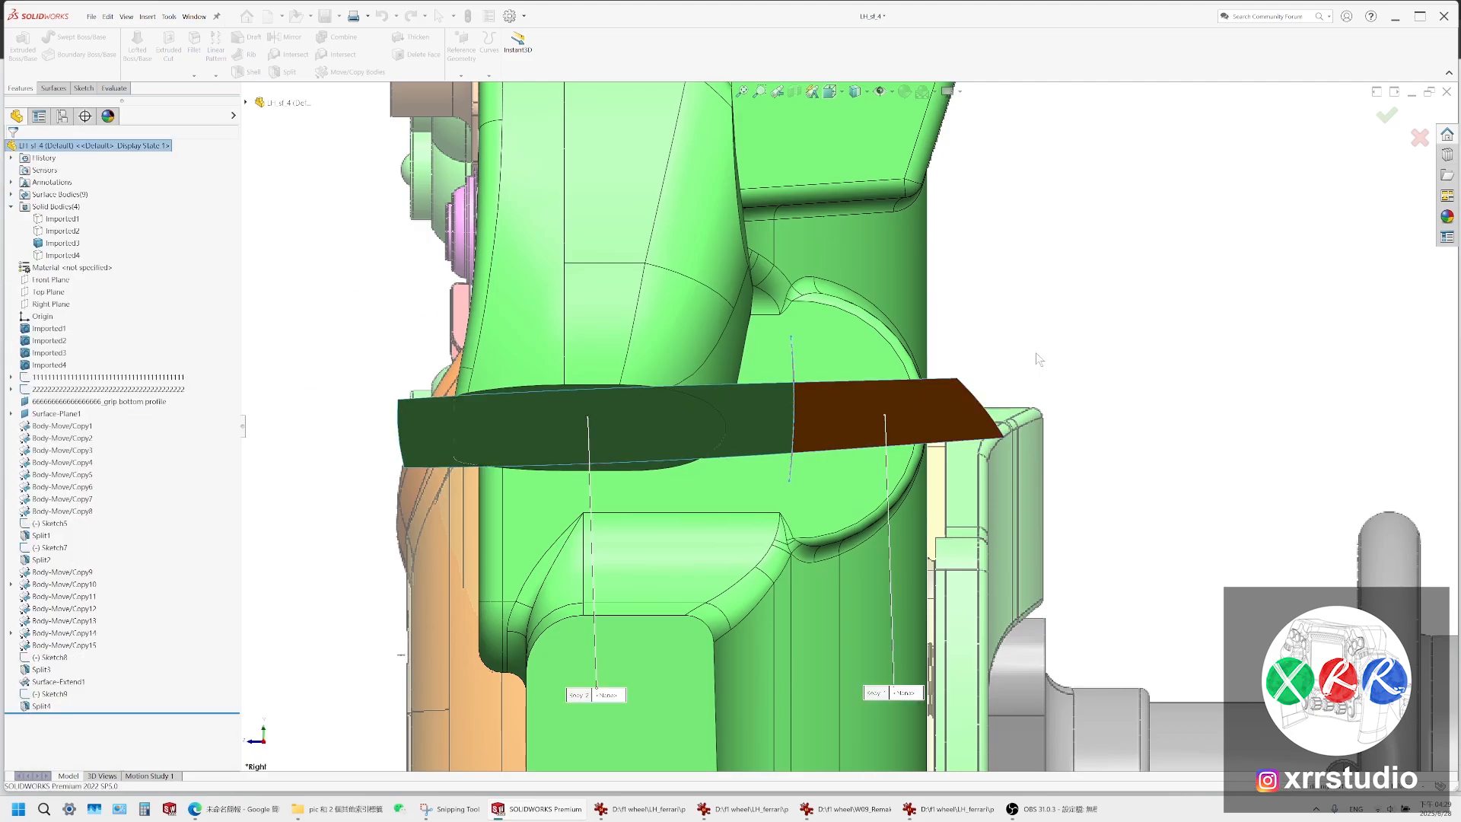
Hide the cut-off piece of the profile surface beyond the spline
click(914, 420)
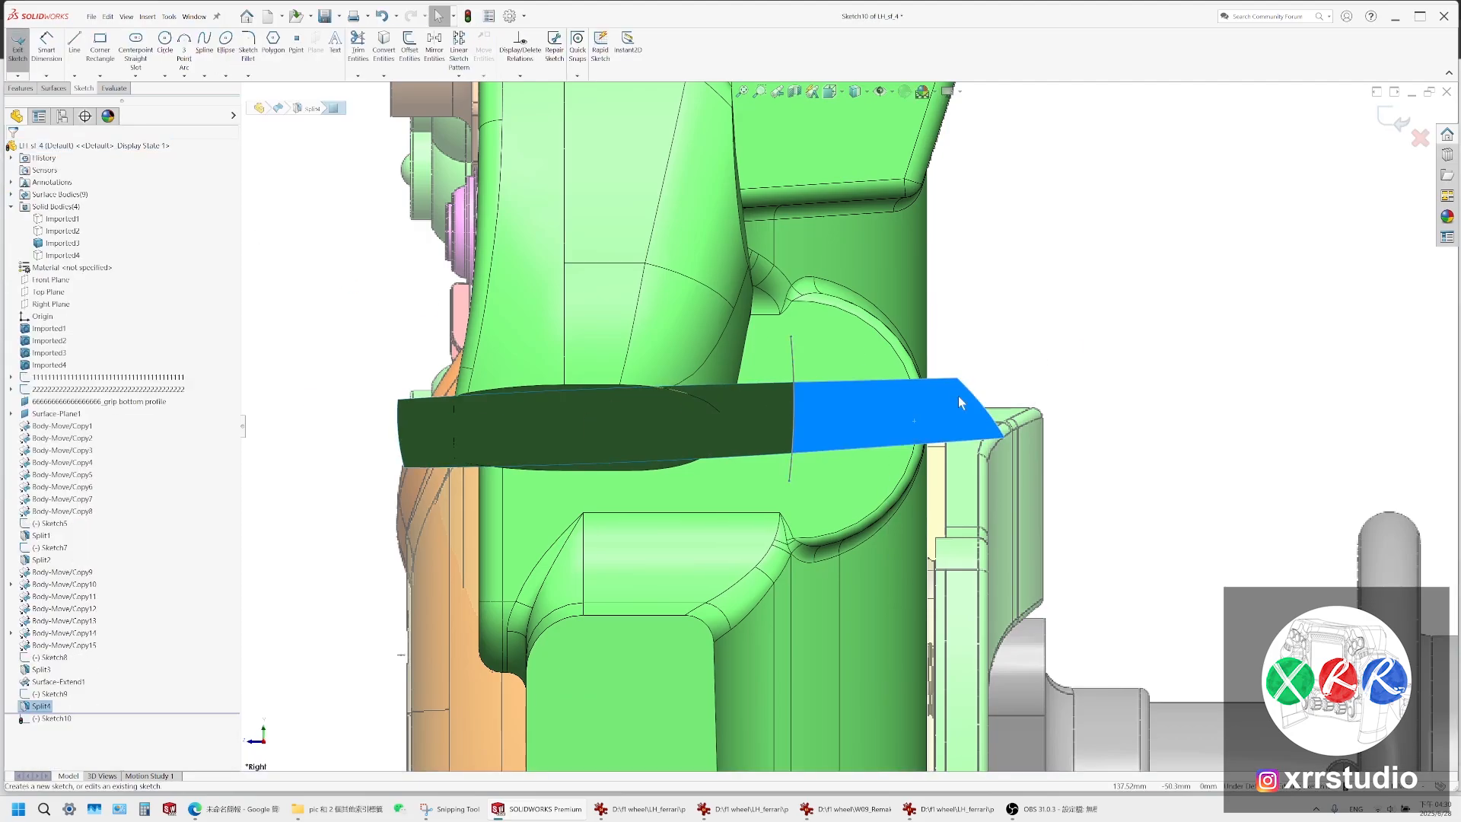
right_click(948, 406)
click(988, 393)
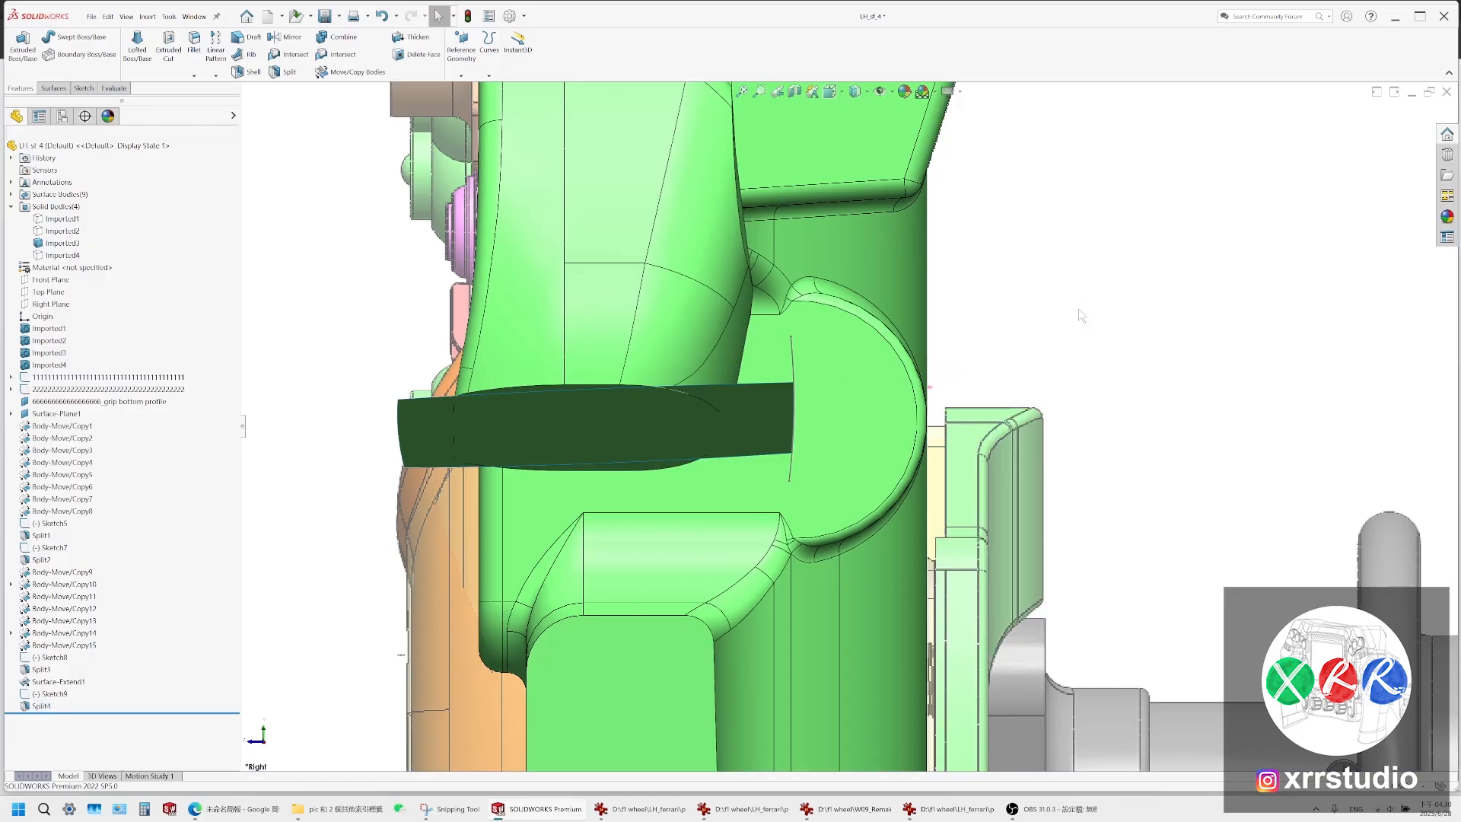
Turn off the display of all item types and examine the trimmed surface around the grip's end from below
scroll(1079, 308, up, 3)
mouse_move(1080, 308)
middle_down()
mouse_move(907, 580)
mouse_move(789, 698)
mouse_move(893, 421)
mouse_move(963, 469)
middle_up()
scroll(906, 582, up, 3)
click(880, 92)
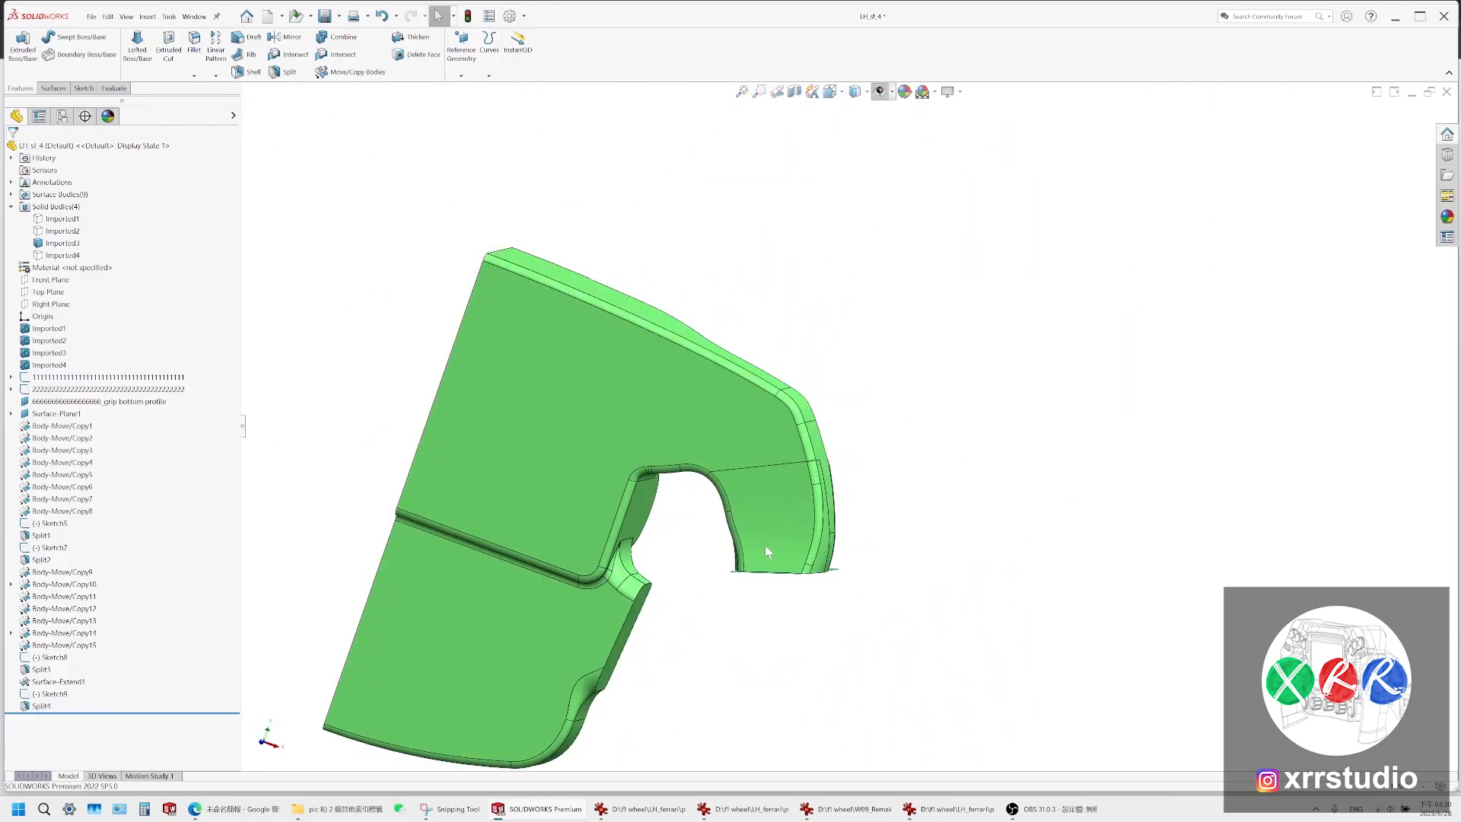
scroll(708, 590, down, 5)
middle_drag(765, 547, 728, 541)
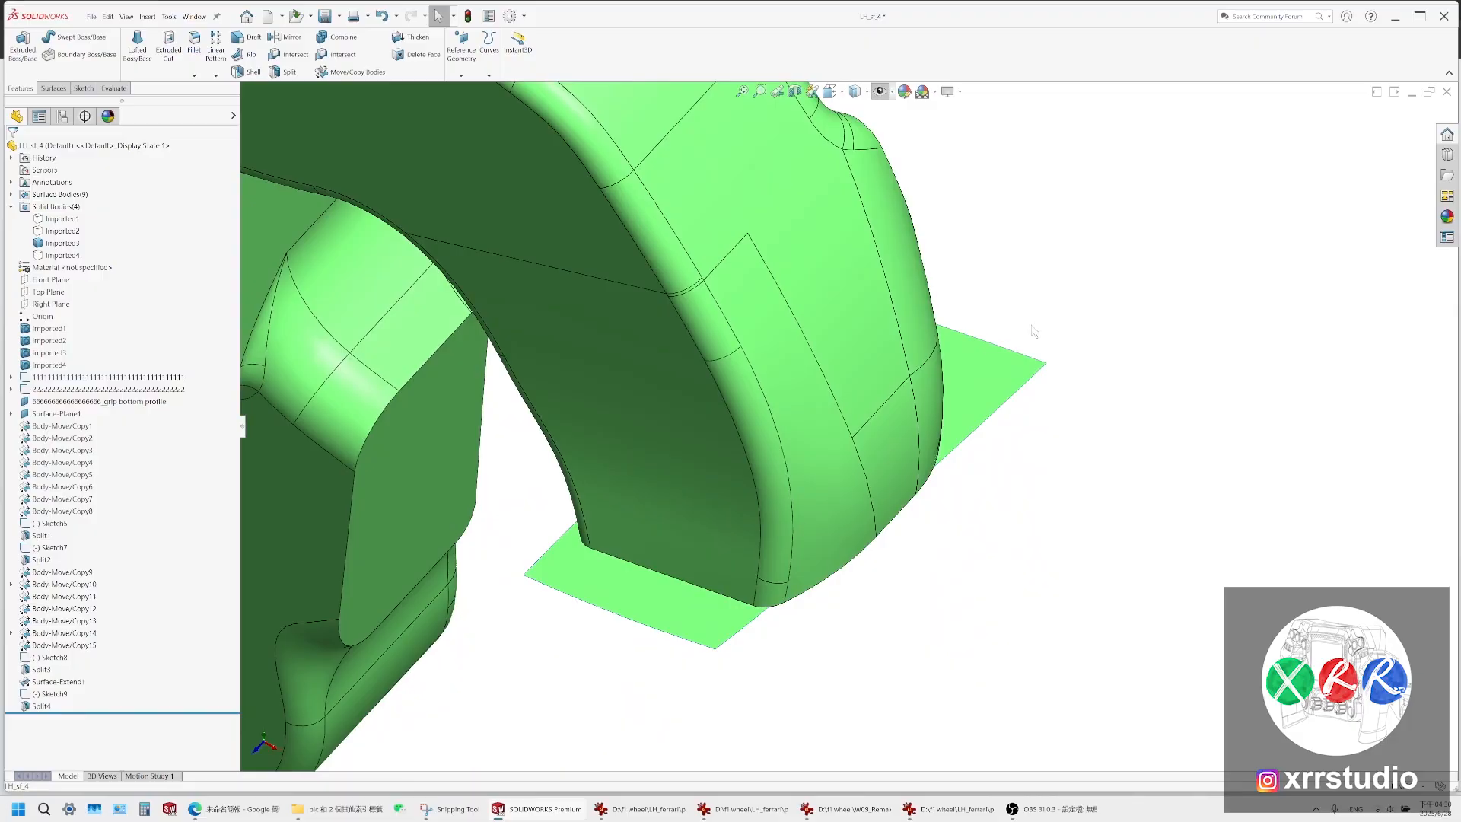
click(1026, 393)
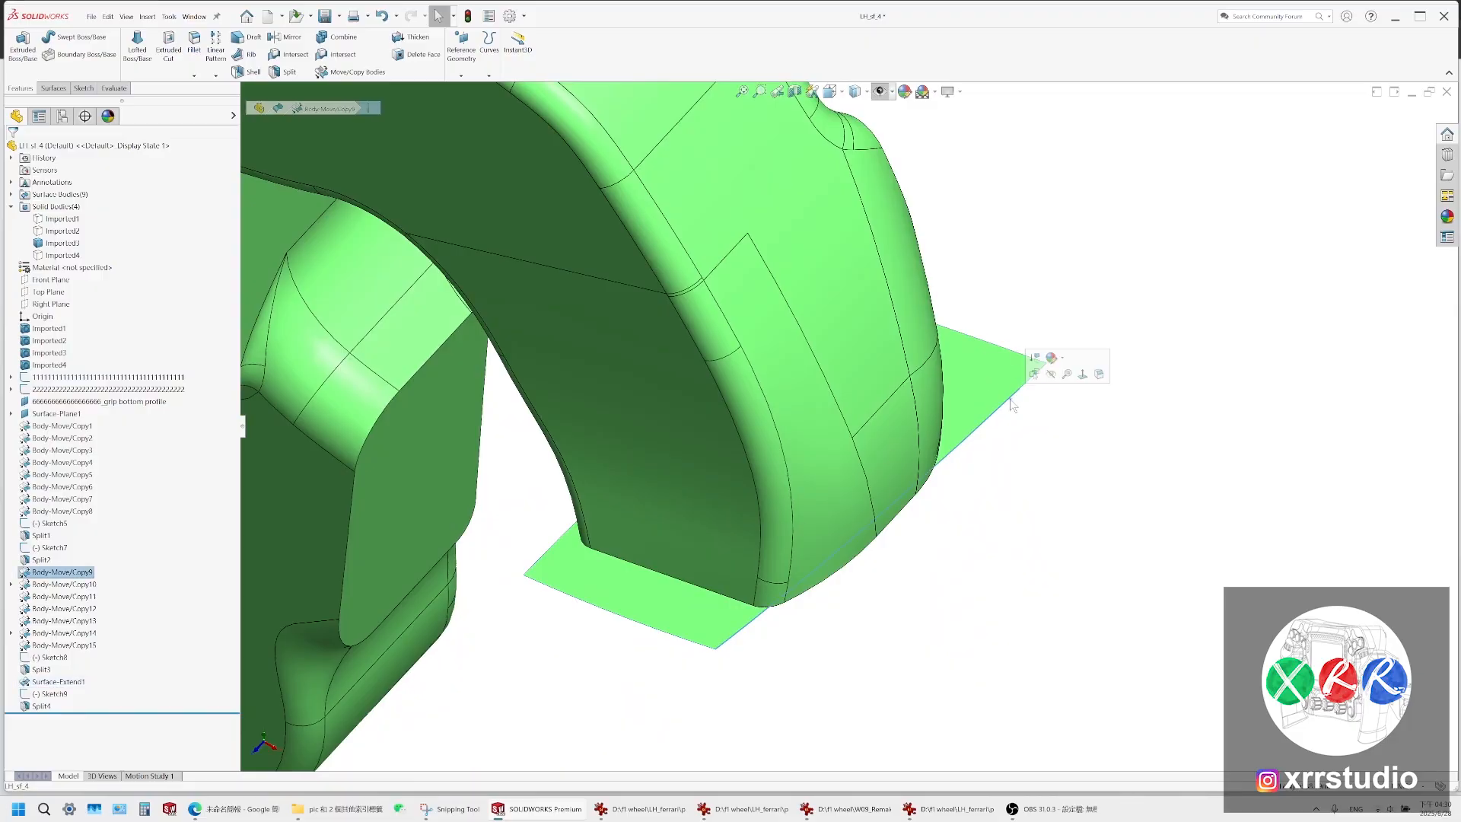
middle_drag(1025, 393, 941, 457)
mouse_move(770, 491)
middle_down()
mouse_move(783, 574)
mouse_move(824, 459)
mouse_move(801, 577)
mouse_move(820, 459)
middle_up()
click(819, 459)
click(857, 432)
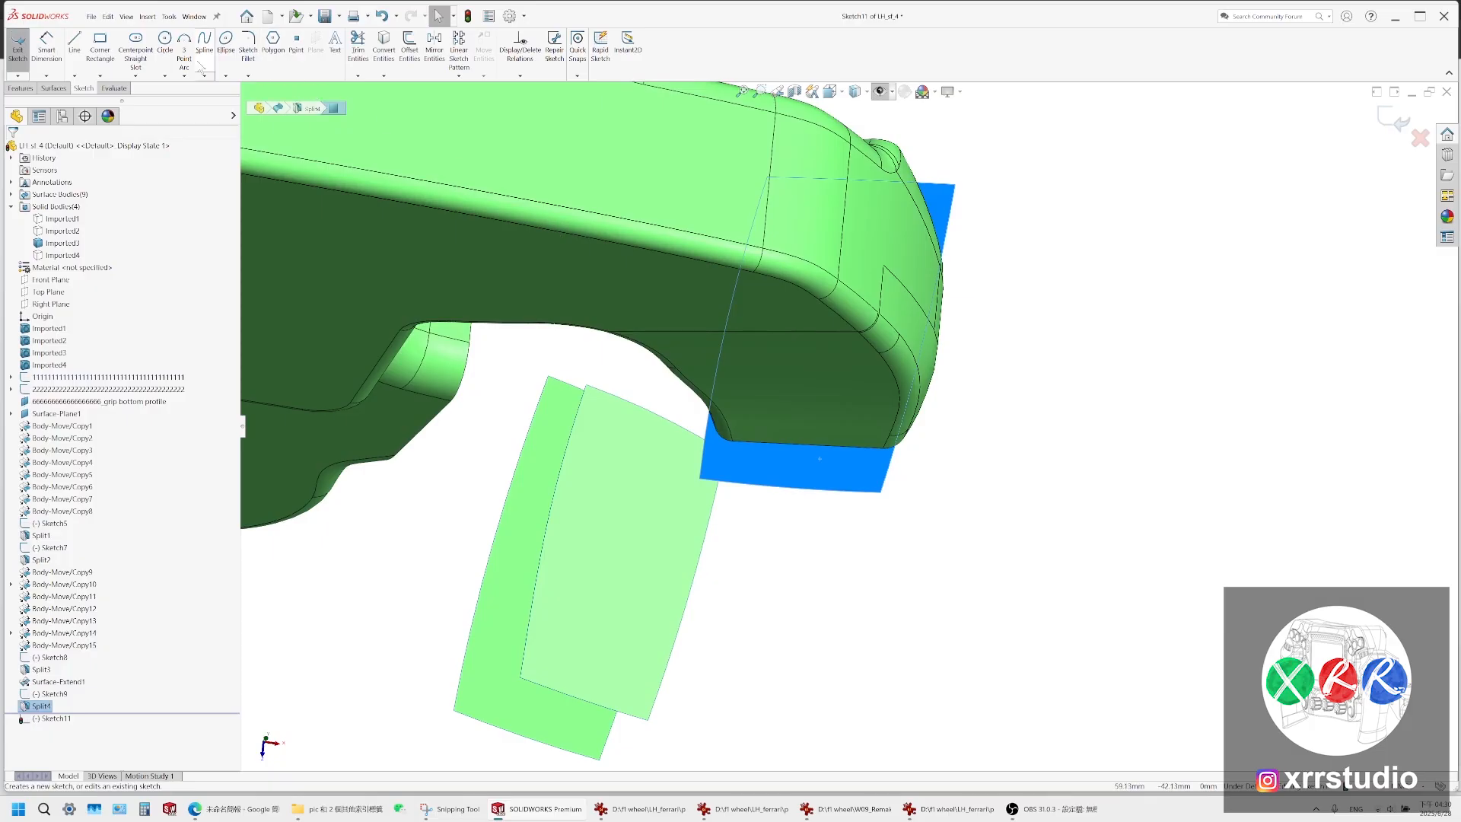
click(100, 45)
key(ctrl+8)
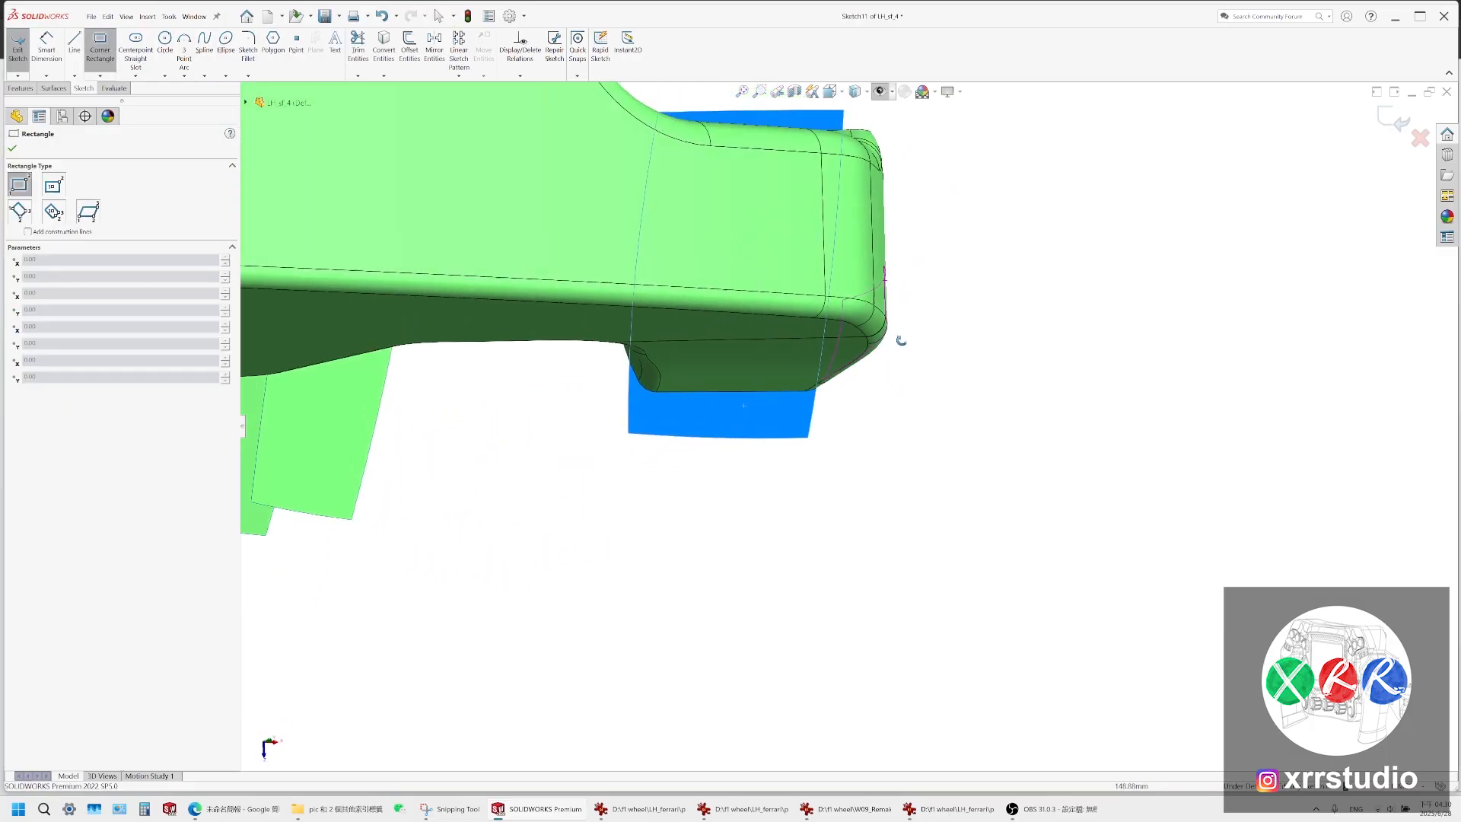
click(669, 144)
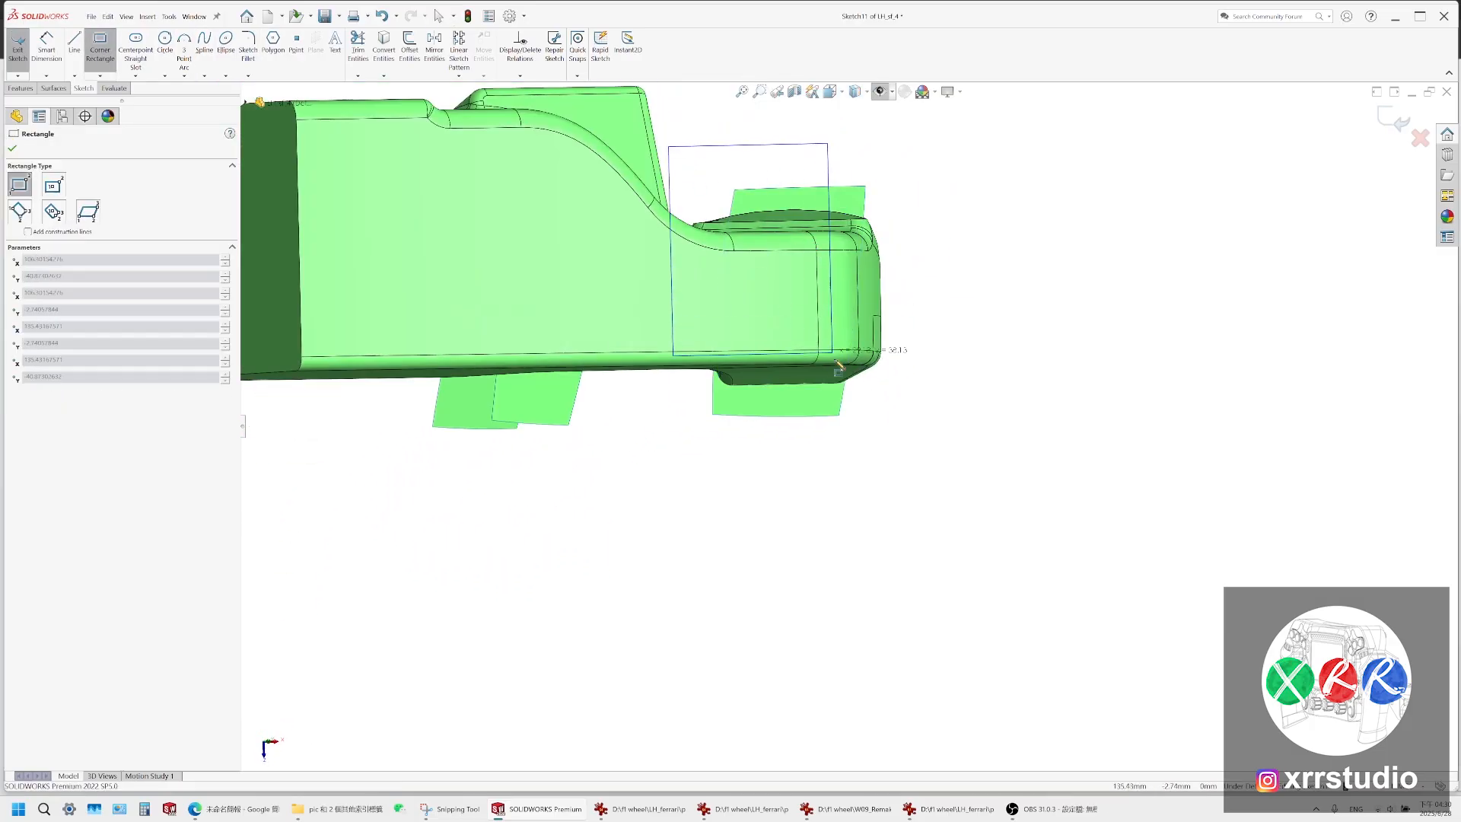
click(915, 484)
key(Escape)
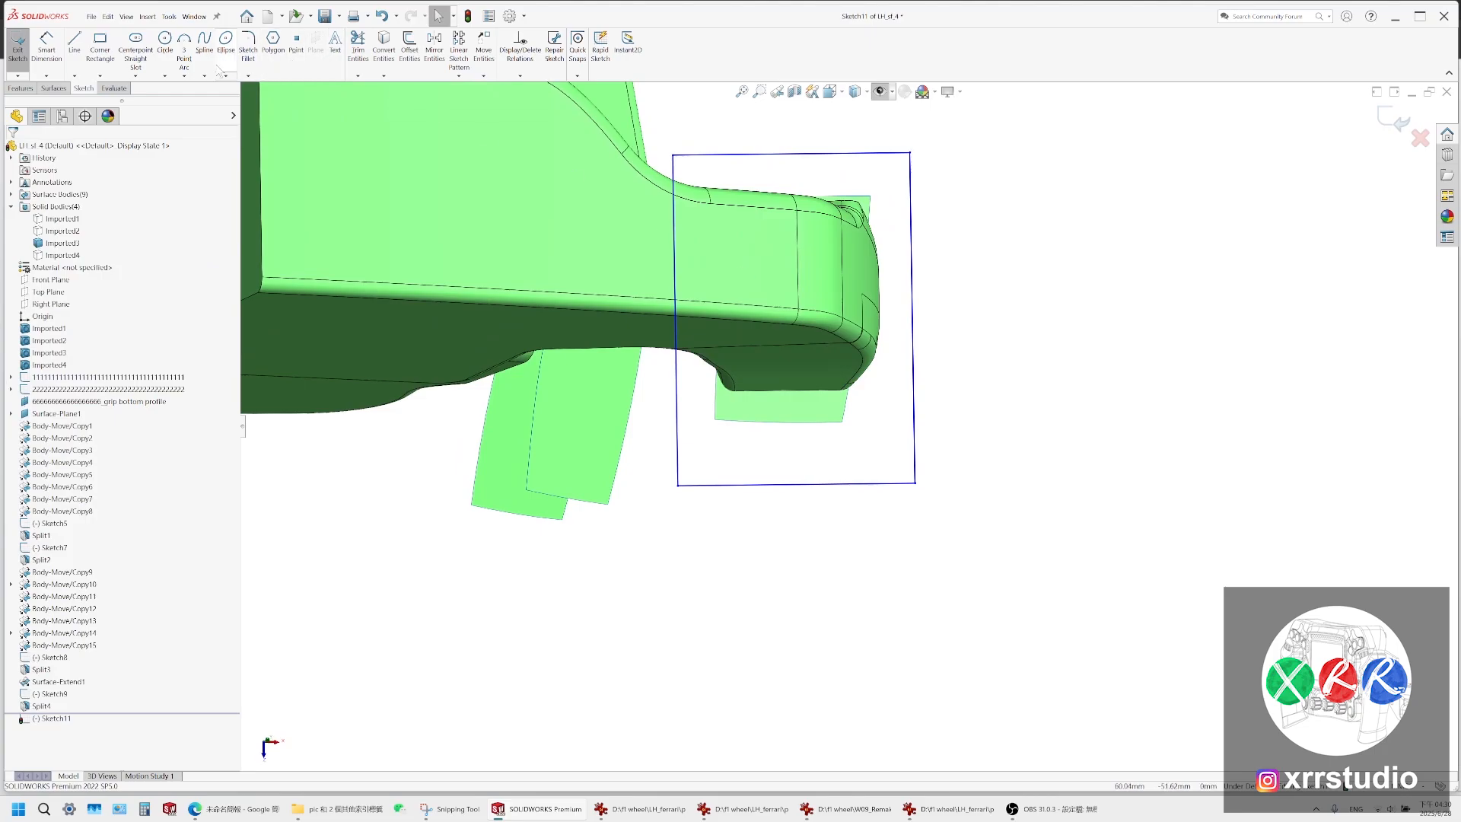
click(1421, 138)
right_click(784, 409)
click(740, 475)
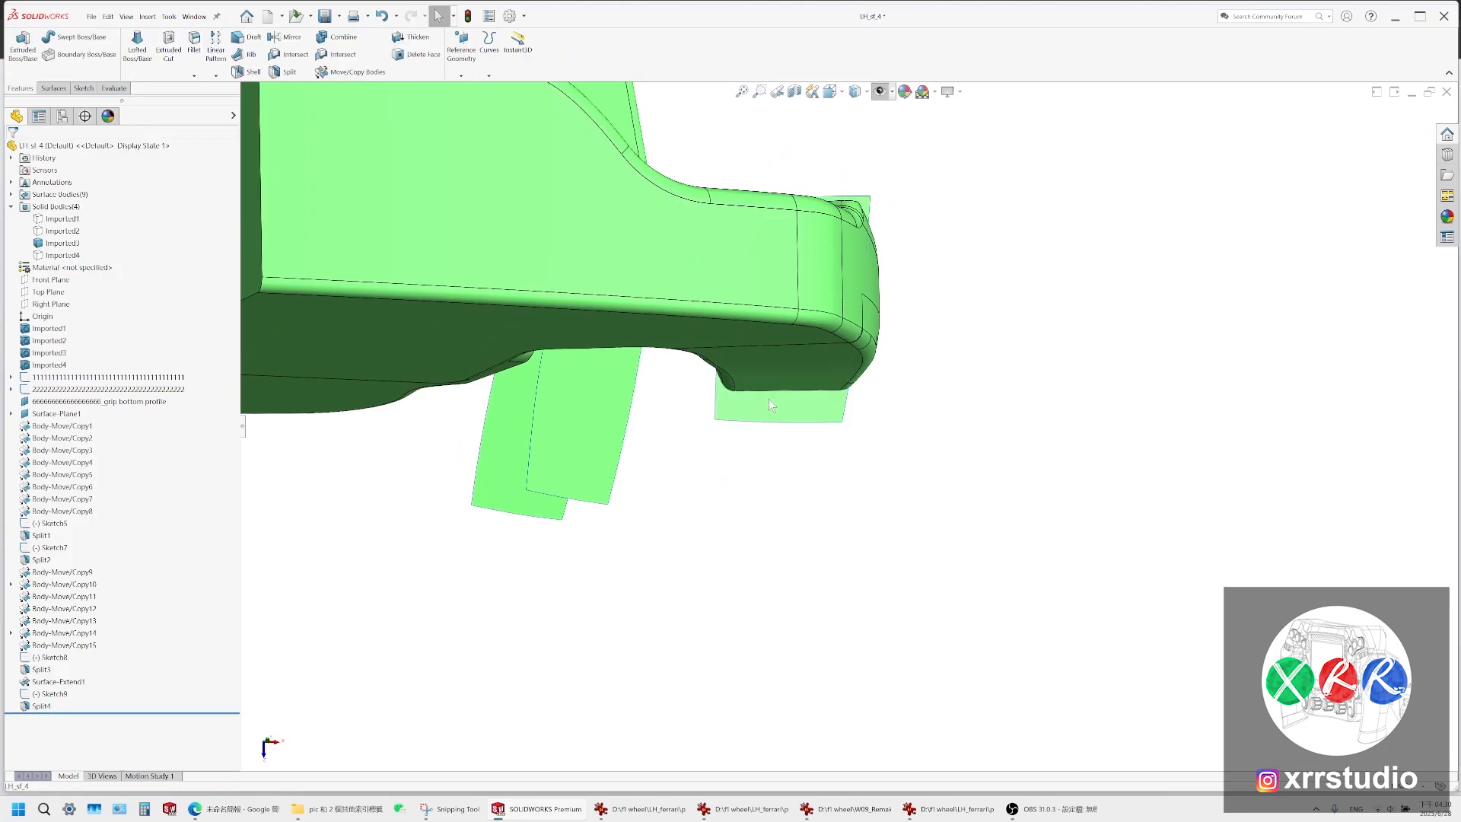
Start a sketch on the trimmed profile surface and draw a corner rectangle enclosing the whole surface
click(768, 399)
click(806, 374)
click(100, 46)
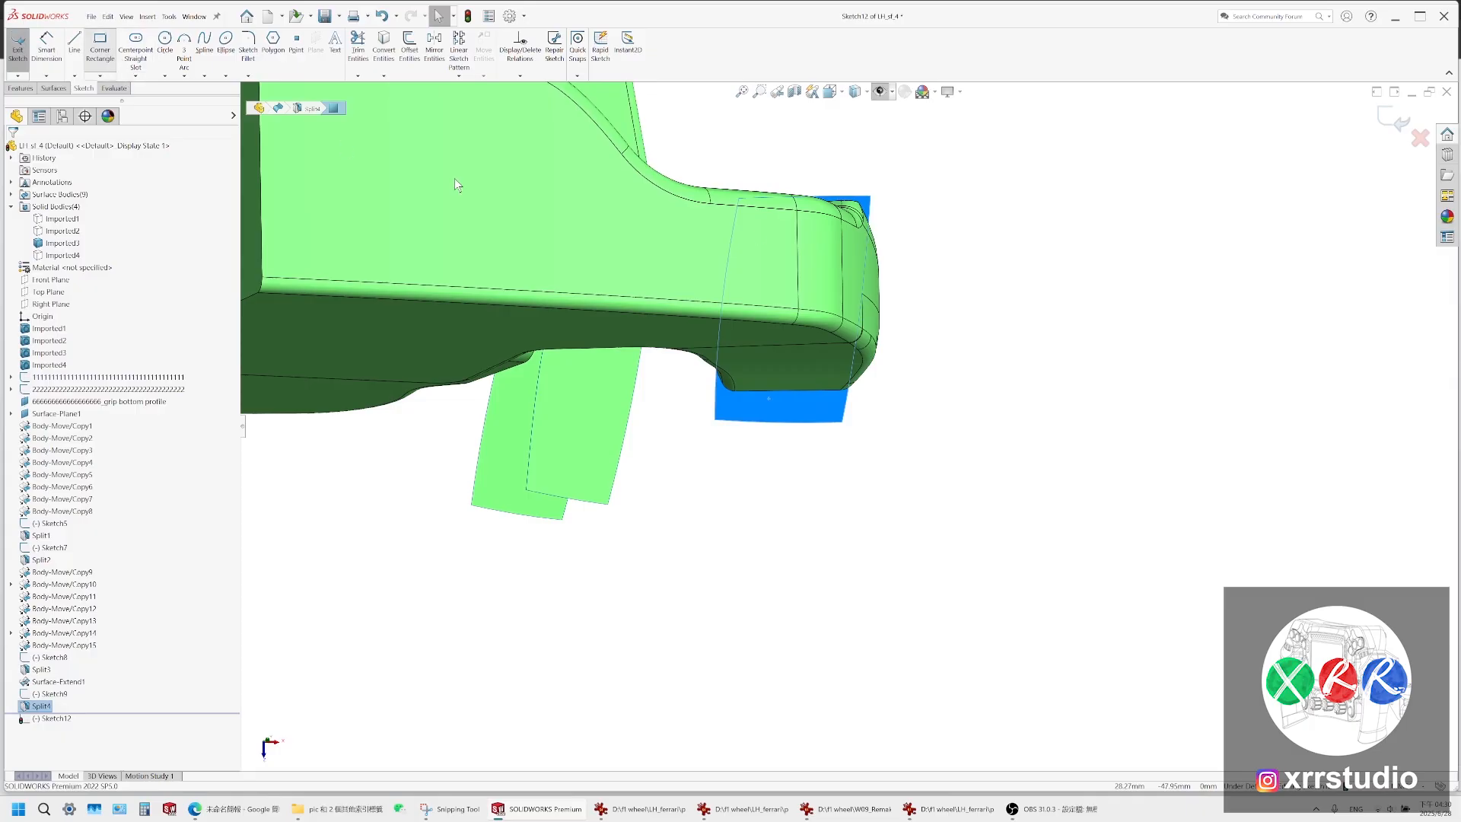
click(652, 139)
click(920, 491)
key(Escape)
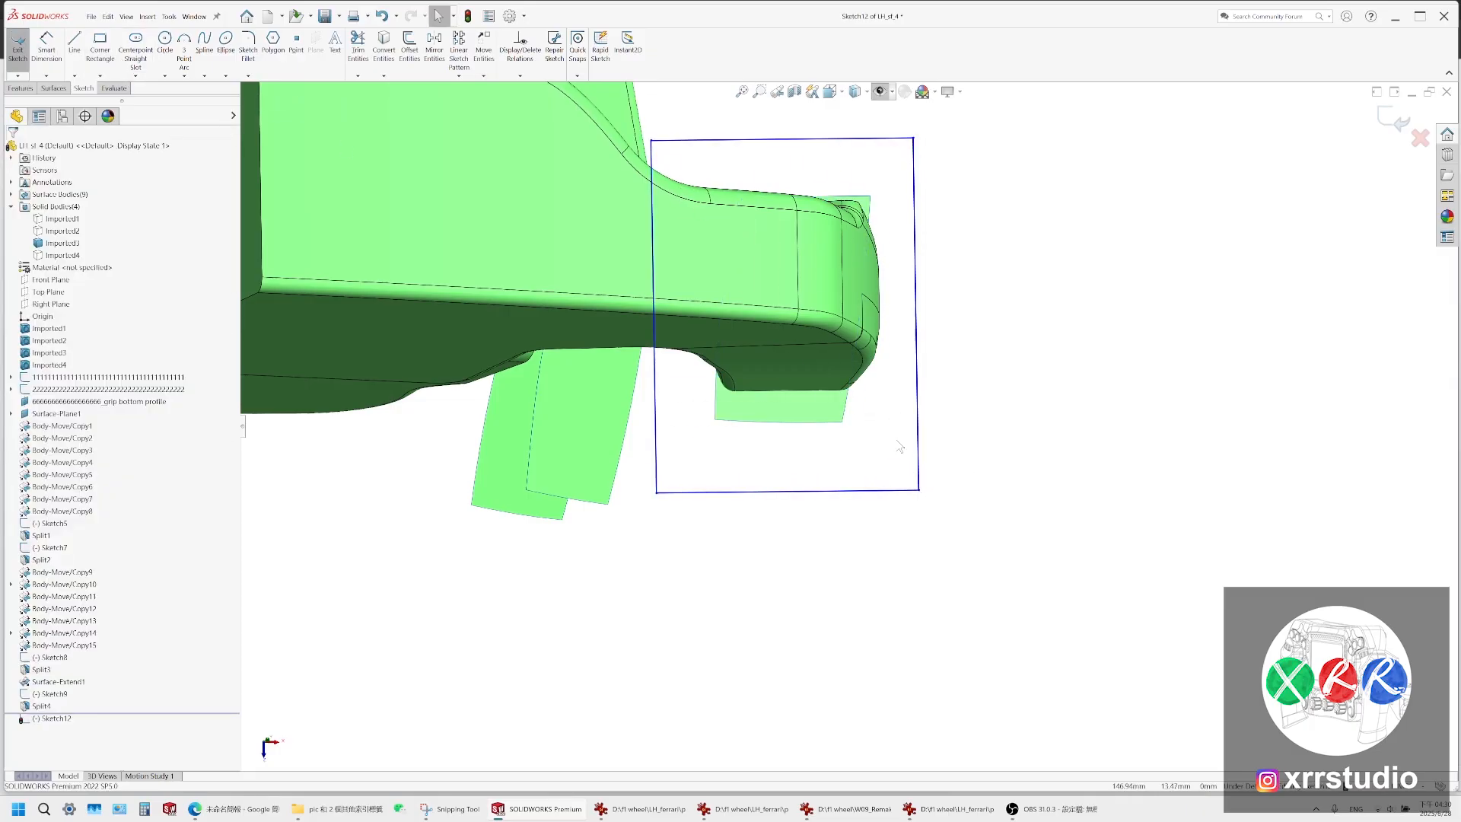
Convert the profile surface's lower curved edge into the sketch and extend both ends past the rectangle's sides
scroll(866, 376, down, 3)
scroll(864, 371, up, 2)
ctrl+middle_drag(750, 249, 758, 320)
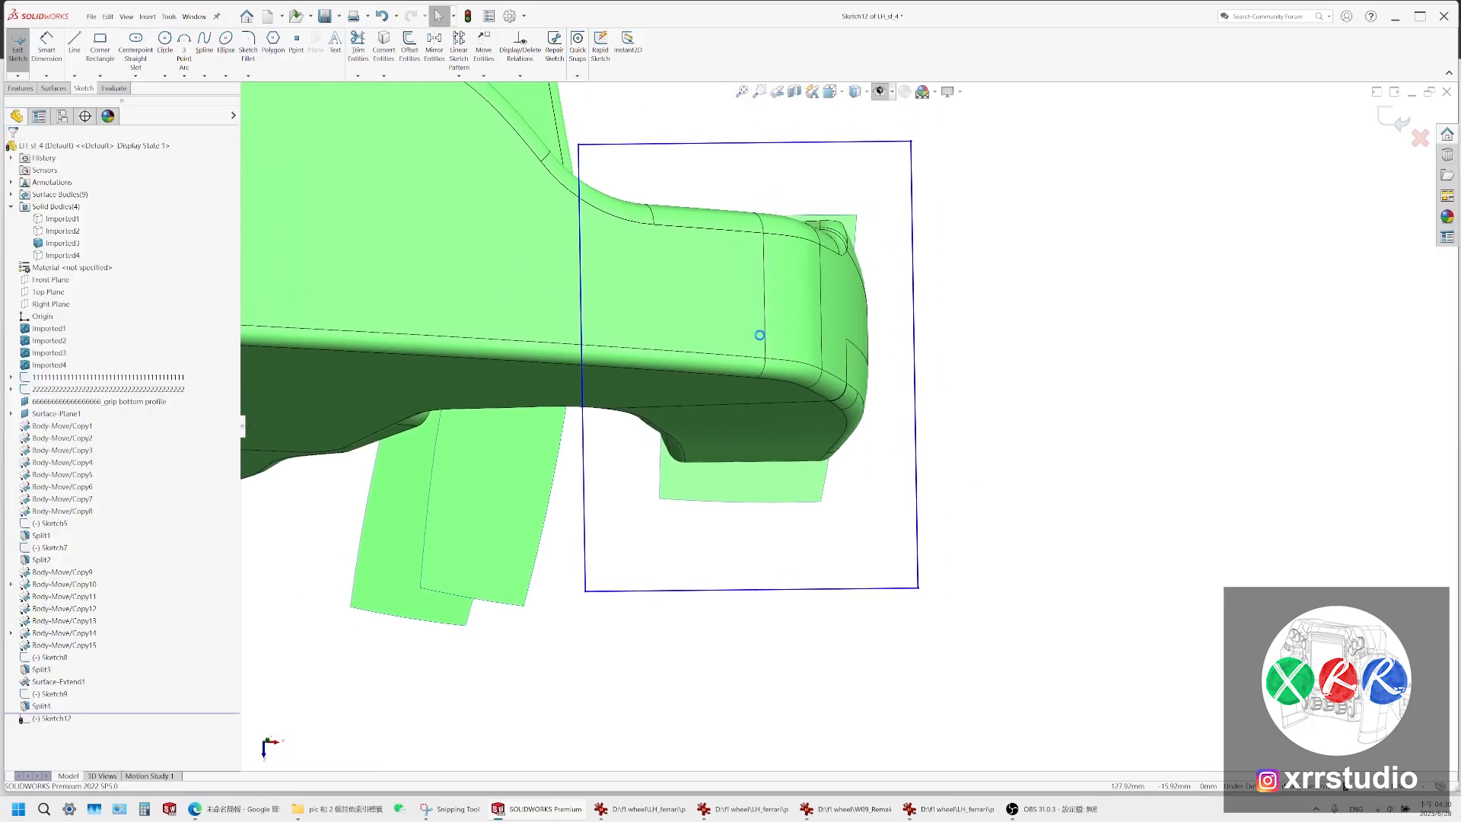
click(777, 502)
click(384, 49)
drag(822, 502, 1002, 485)
drag(659, 499, 502, 480)
Convert the profile surface's upper curved edge into the sketch and stretch both ends beyond the rectangle's sides
click(811, 287)
ctrl+middle_drag(812, 217, 811, 314)
click(384, 50)
drag(856, 286, 995, 284)
drag(689, 289, 530, 299)
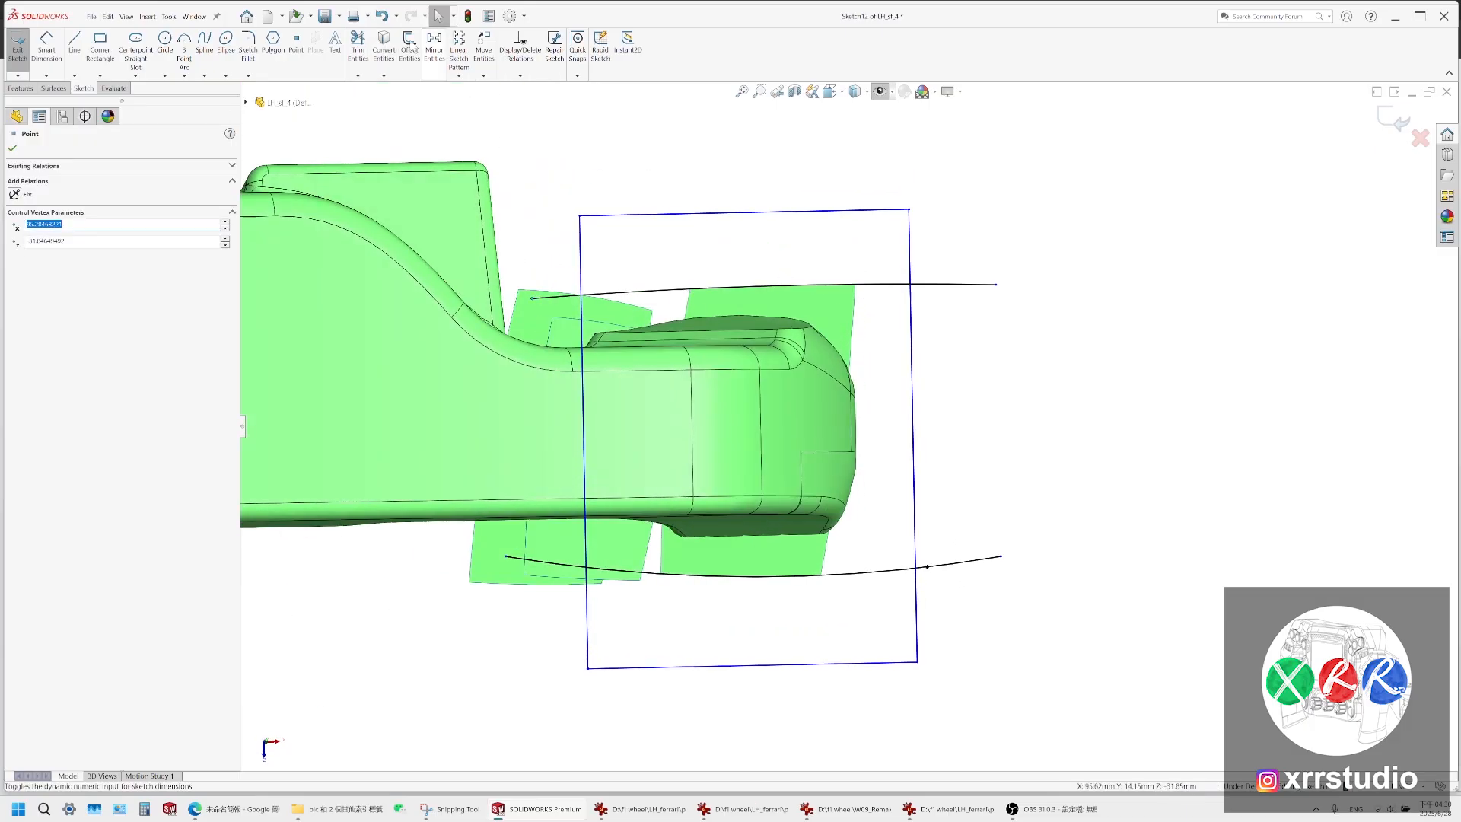
Trim the excess lines to a closed outline bounded by both curves and create a planar surface from it
click(358, 49)
mouse_move(616, 194)
mouse_down()
mouse_move(550, 314)
mouse_move(892, 245)
mouse_up()
click(54, 89)
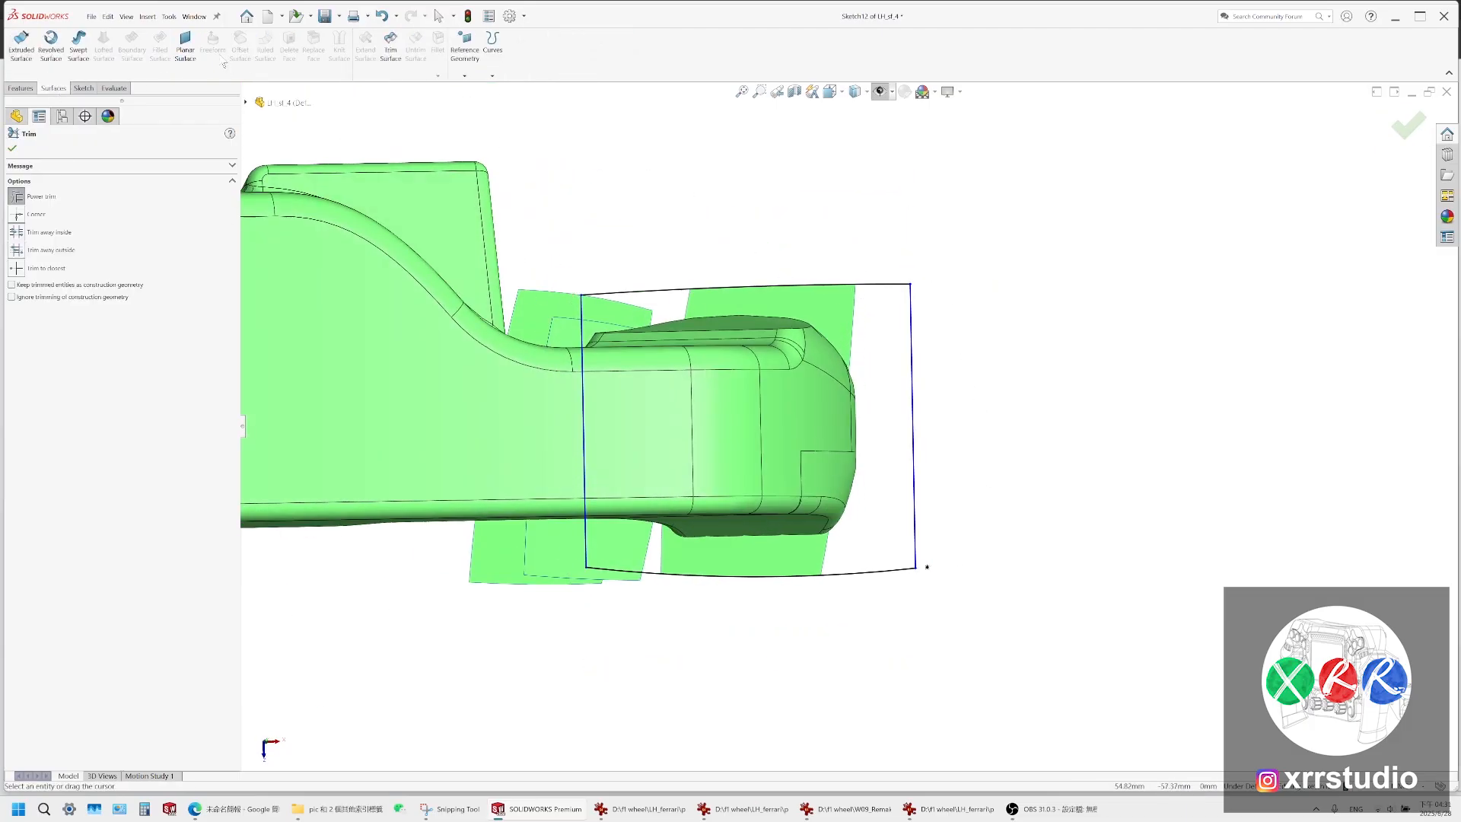
click(185, 44)
click(13, 149)
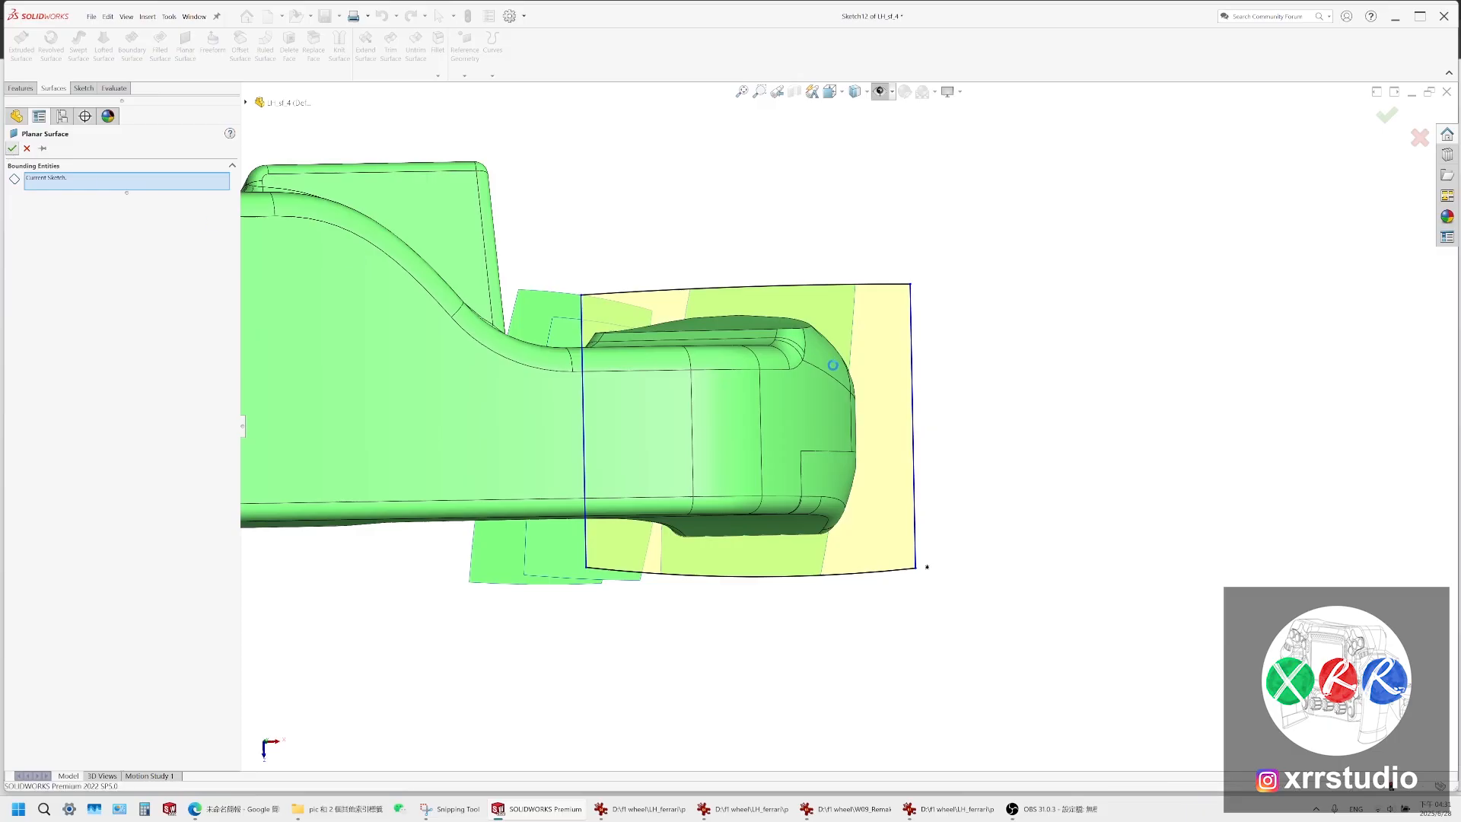
Hide the old split surface body overlapping the new planar surface
click(869, 334)
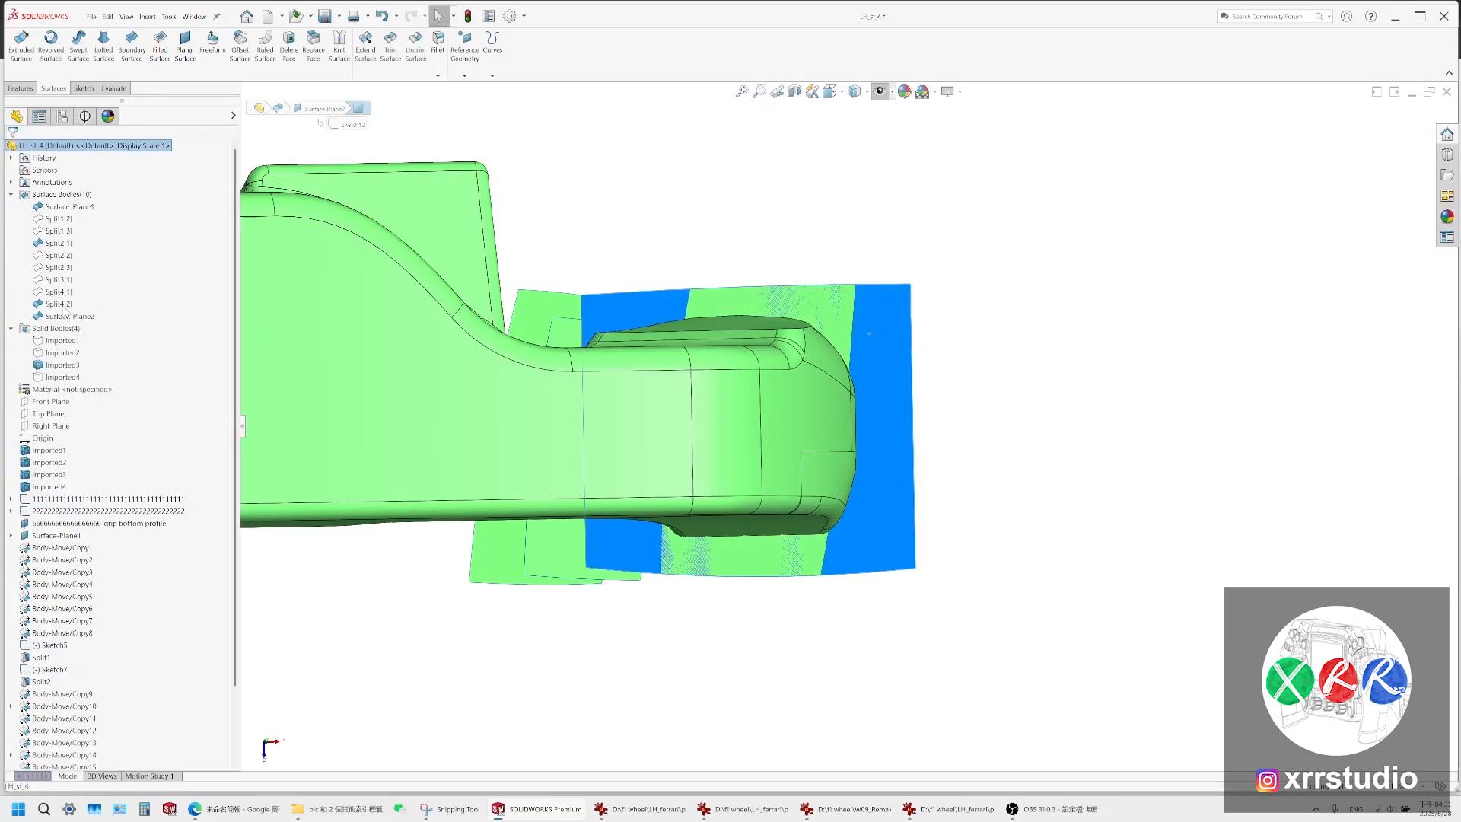
click(64, 306)
click(71, 277)
Inspect the new planar surface at the grip's end, and show it in the Right view with all item types displayed
middle_drag(903, 386, 897, 500)
click(871, 447)
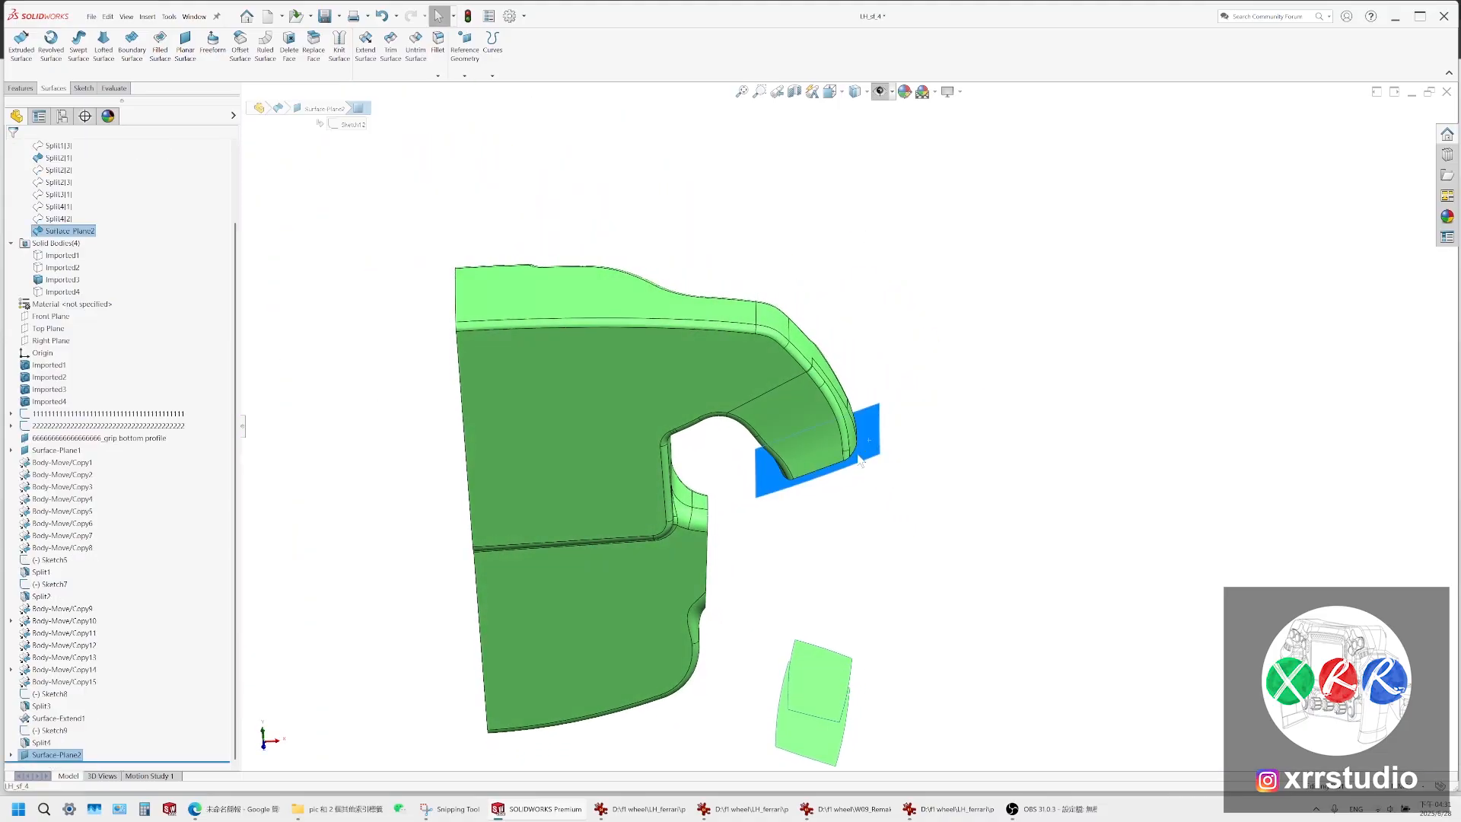
scroll(868, 389, down, 3)
middle_drag(868, 437, 844, 532)
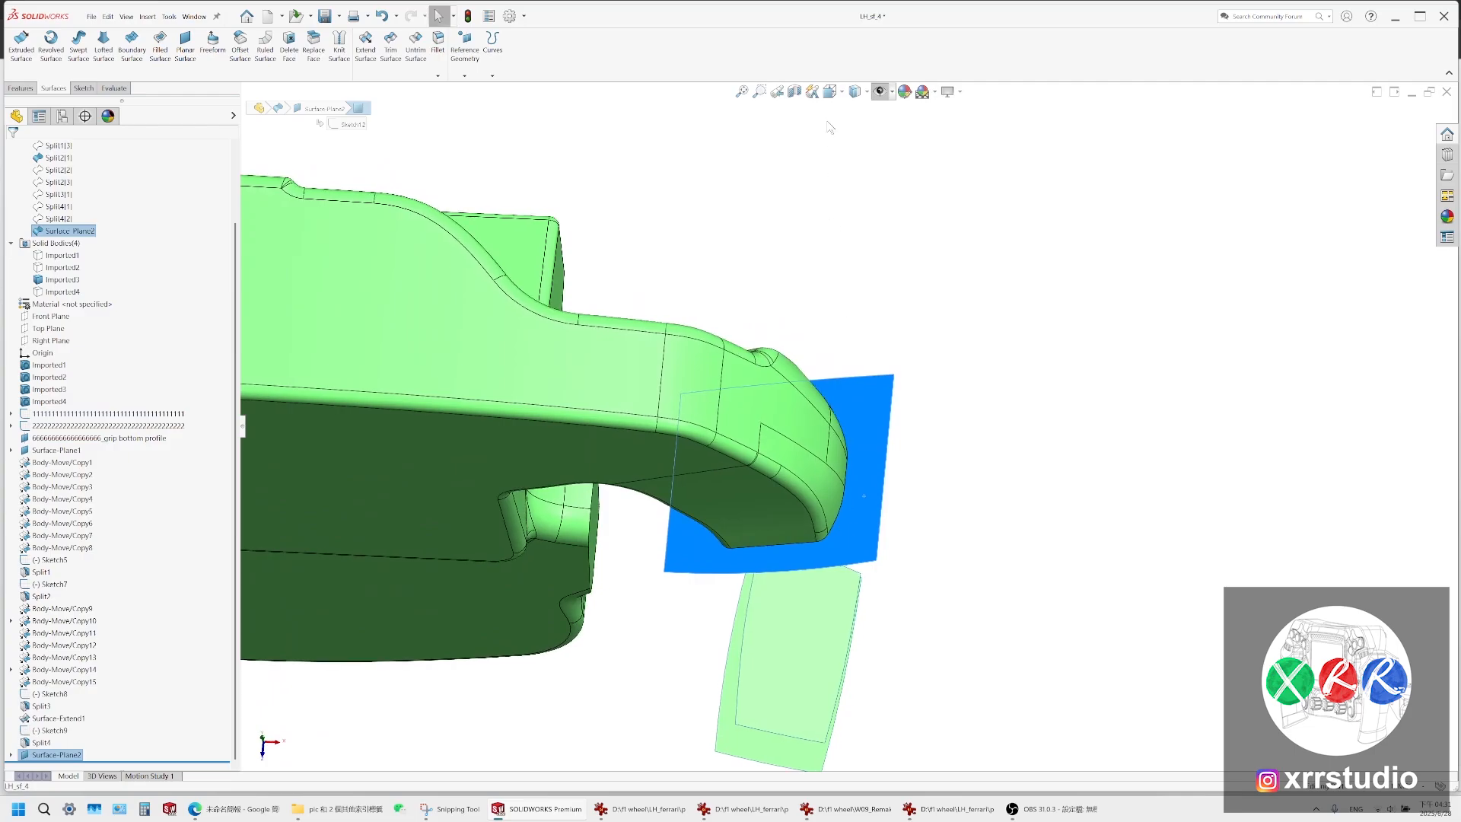
click(831, 91)
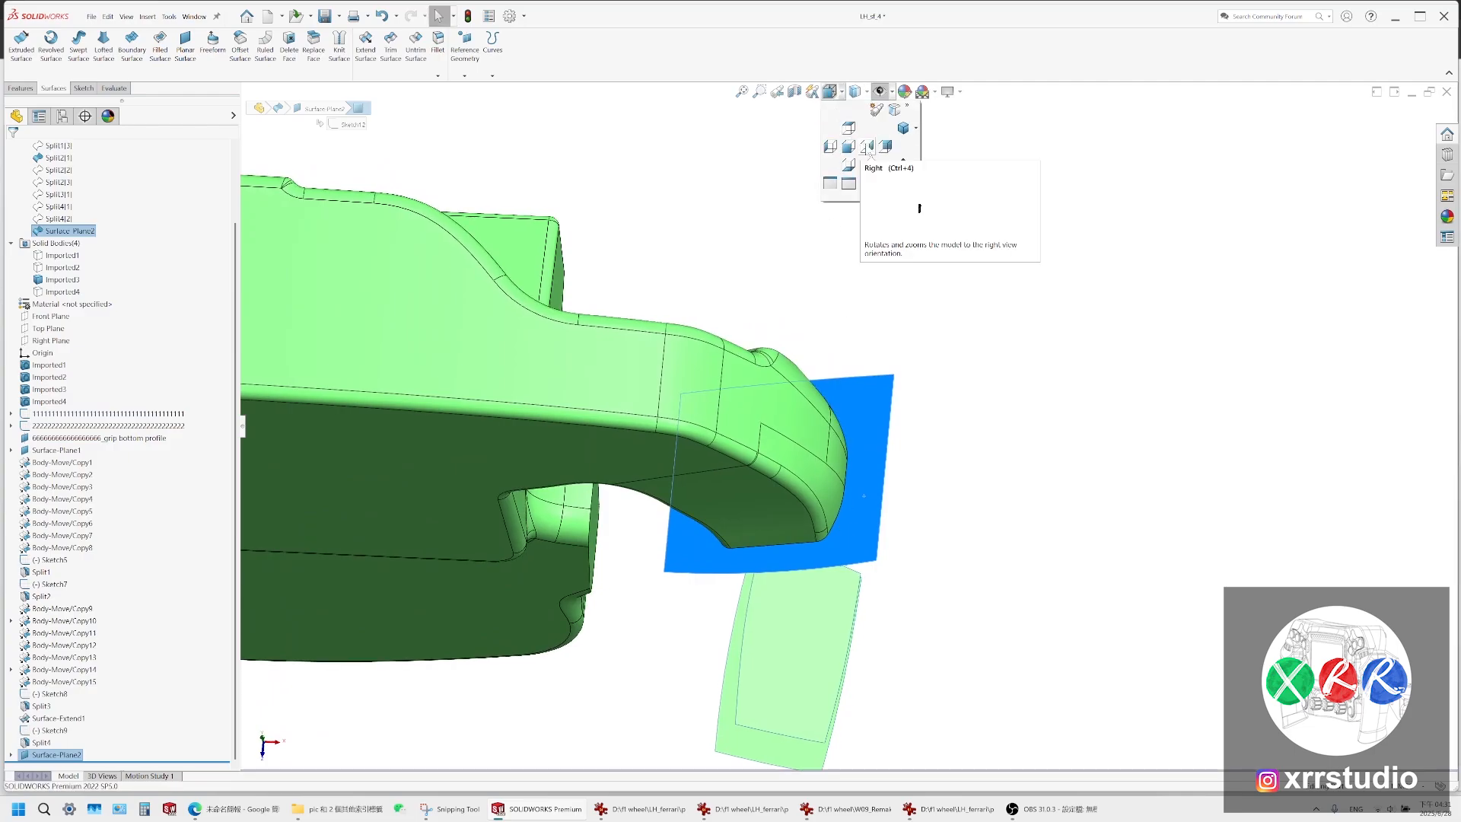
click(868, 147)
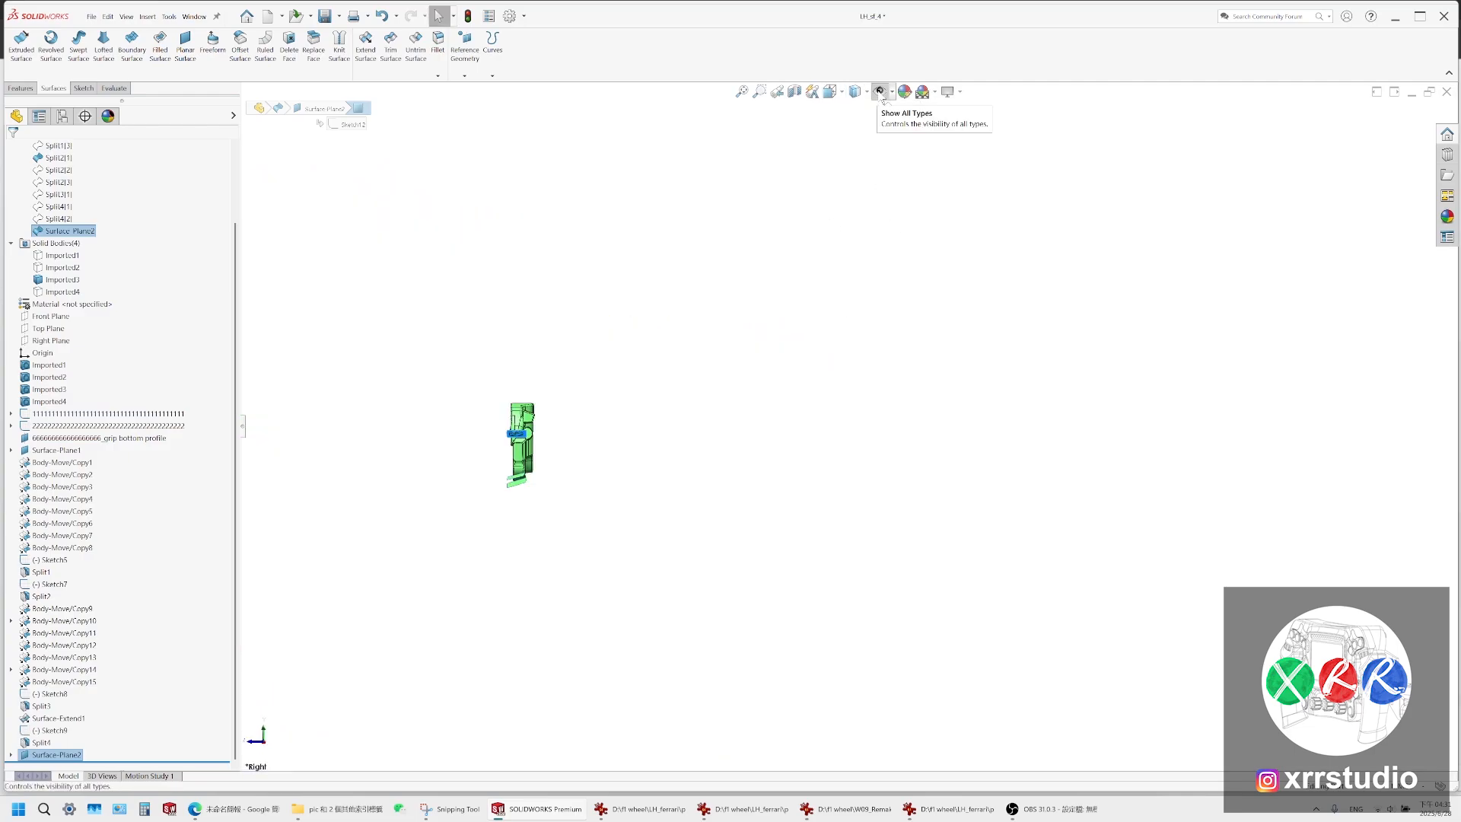
click(881, 92)
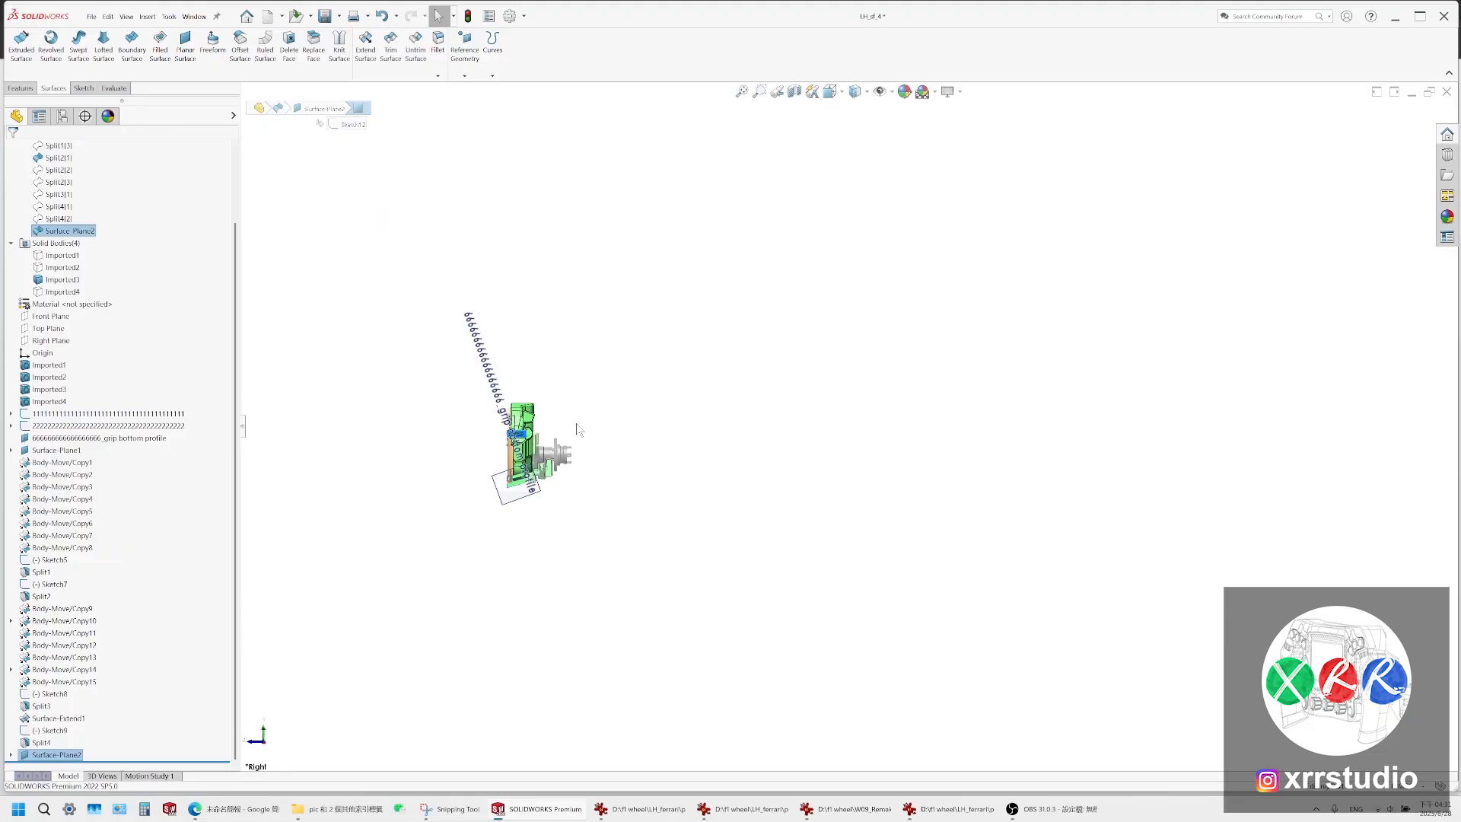
scroll(517, 440, down, 7)
scroll(778, 373, down, 2)
click(669, 400)
scroll(563, 409, down, 3)
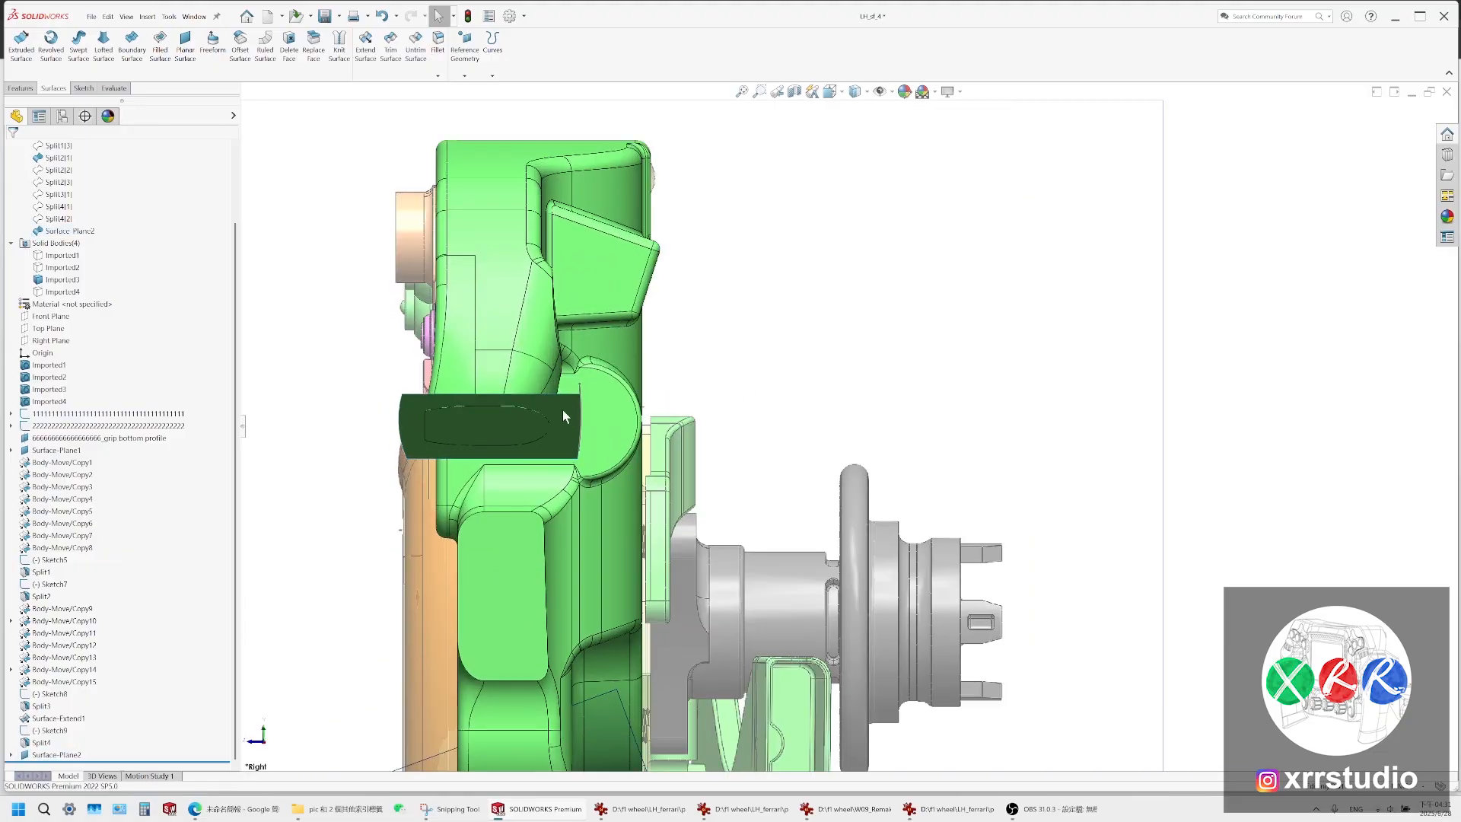
Switch the model to a see-through display style and compare the planar surface's edge with the red guide lines
click(563, 410)
scroll(687, 404, down, 5)
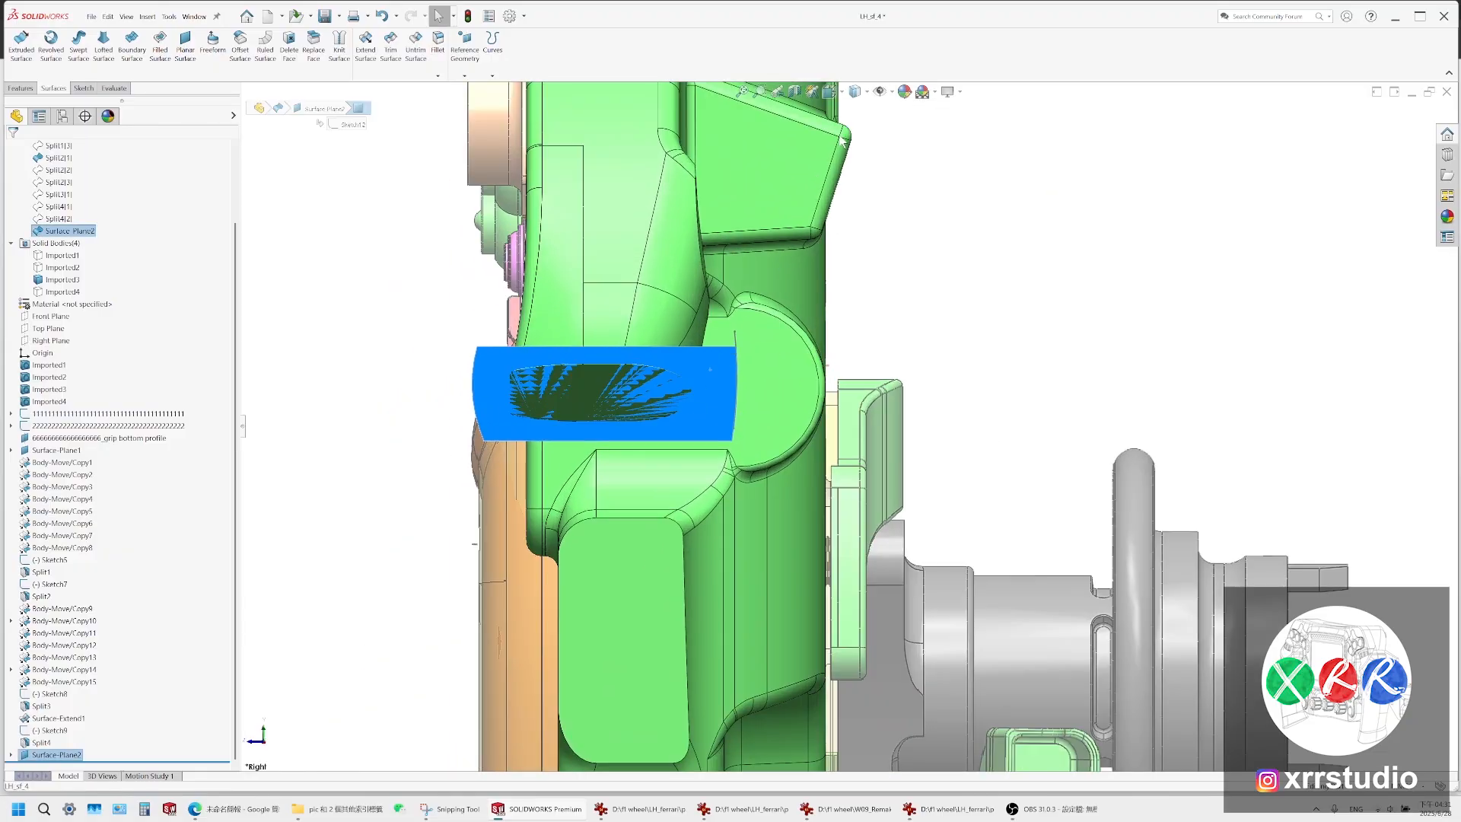
click(857, 93)
click(857, 185)
scroll(701, 428, down, 4)
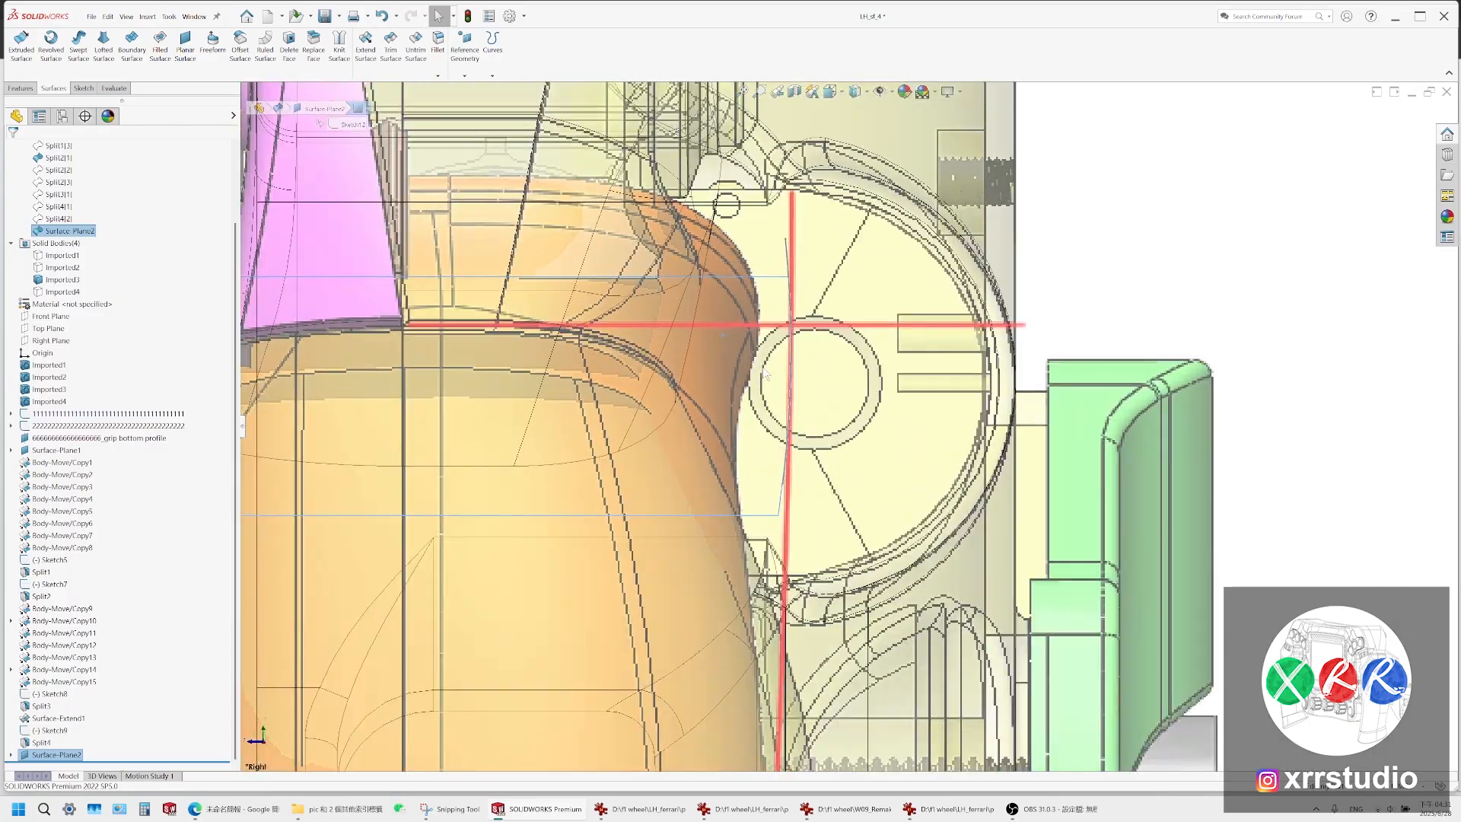
scroll(794, 295, down, 3)
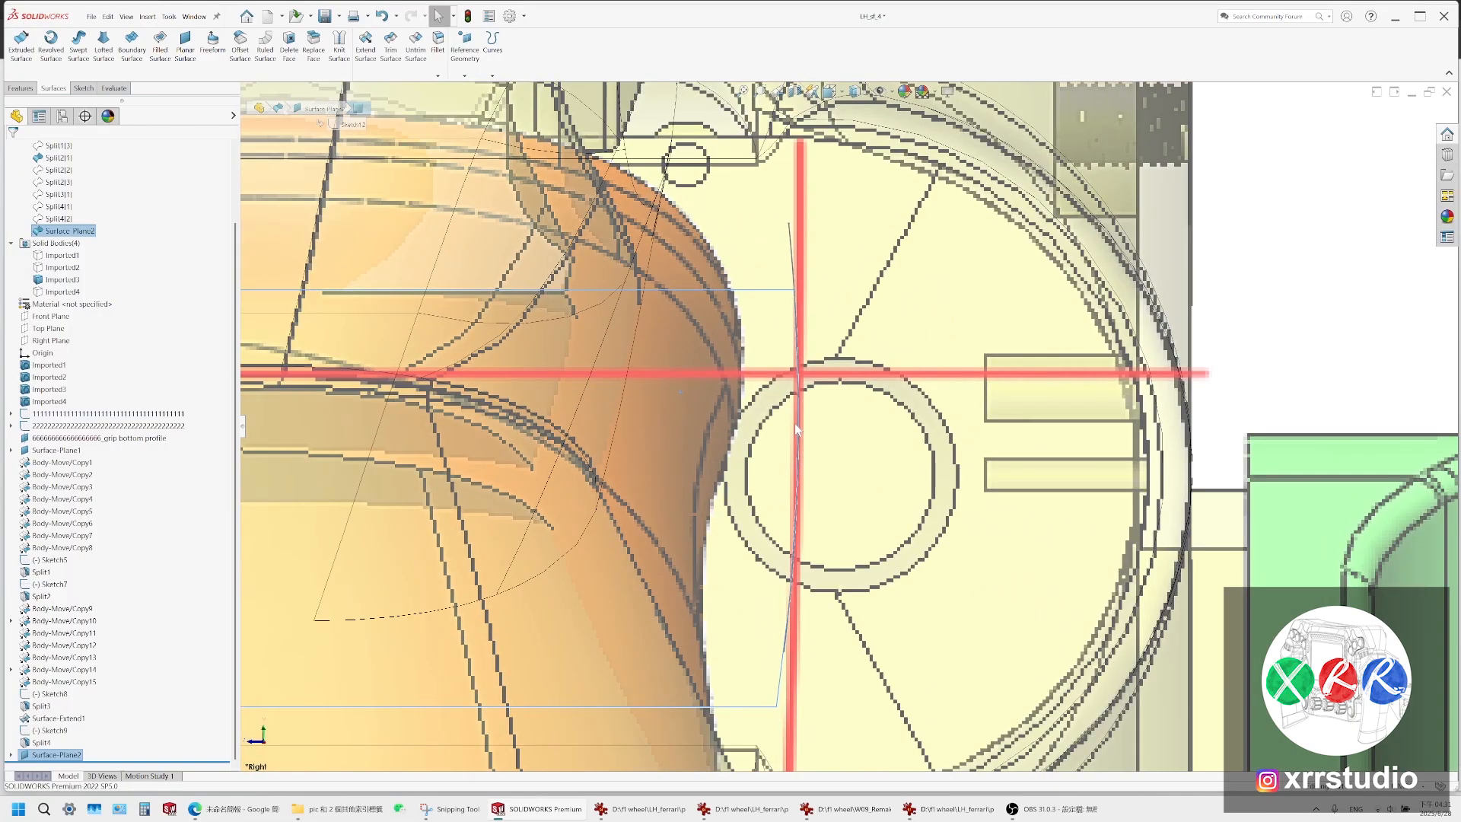
scroll(794, 423, up, 3)
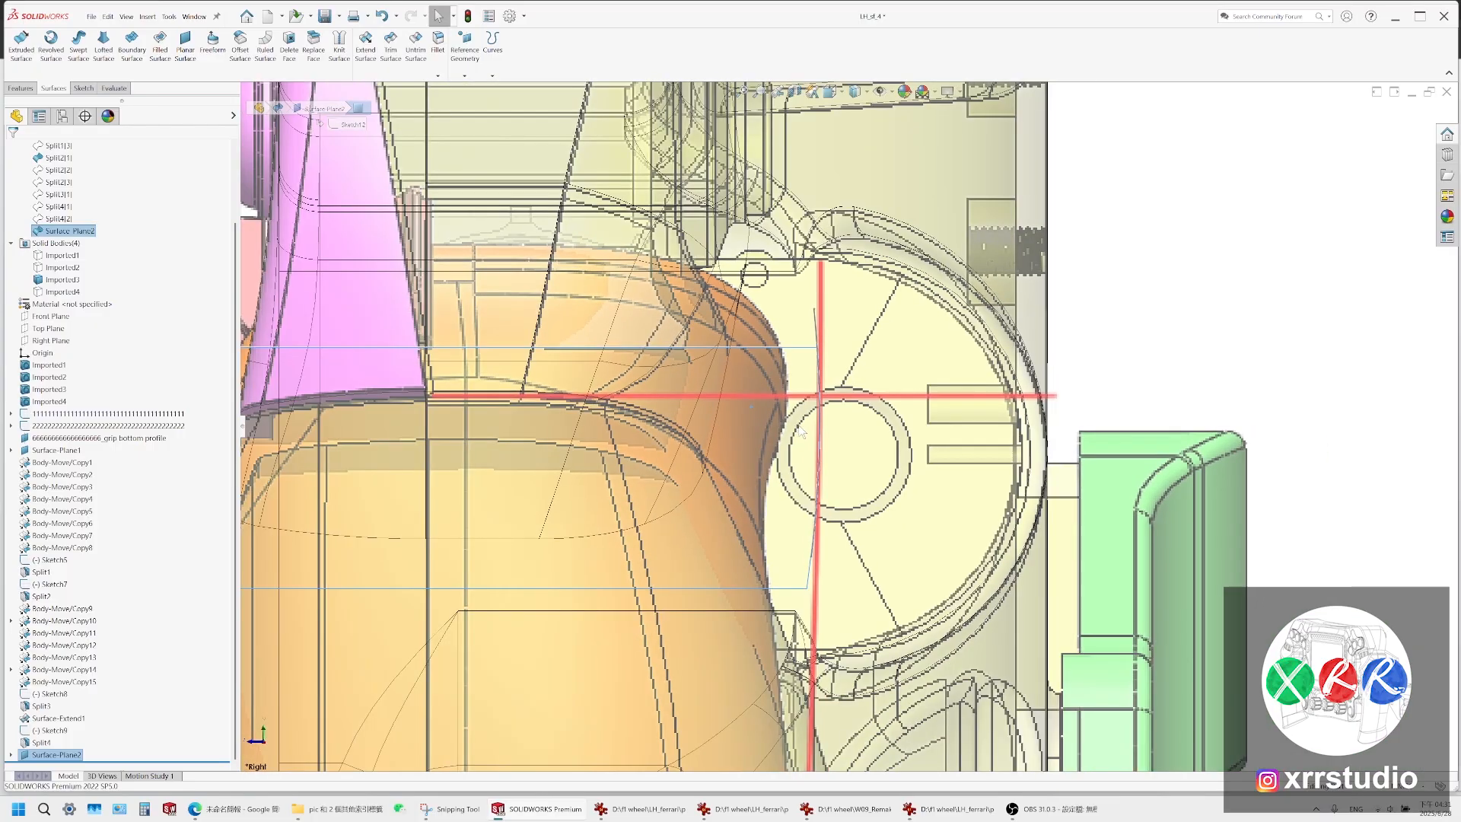
Check the reference photo of the wheel's rear, and compare it with the planar surface in the Right view
click(951, 809)
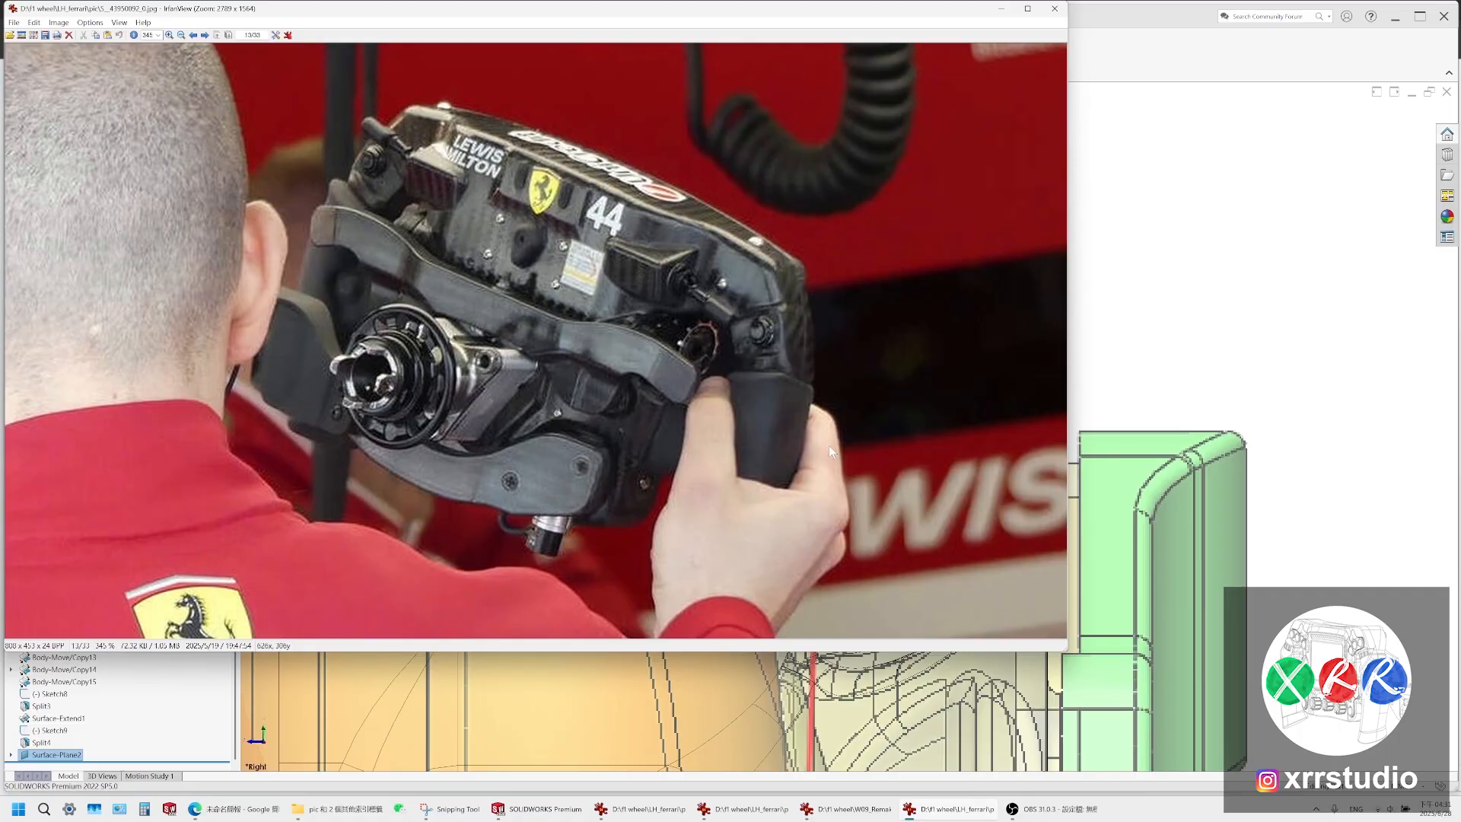
click(1276, 338)
scroll(1111, 361, up, 3)
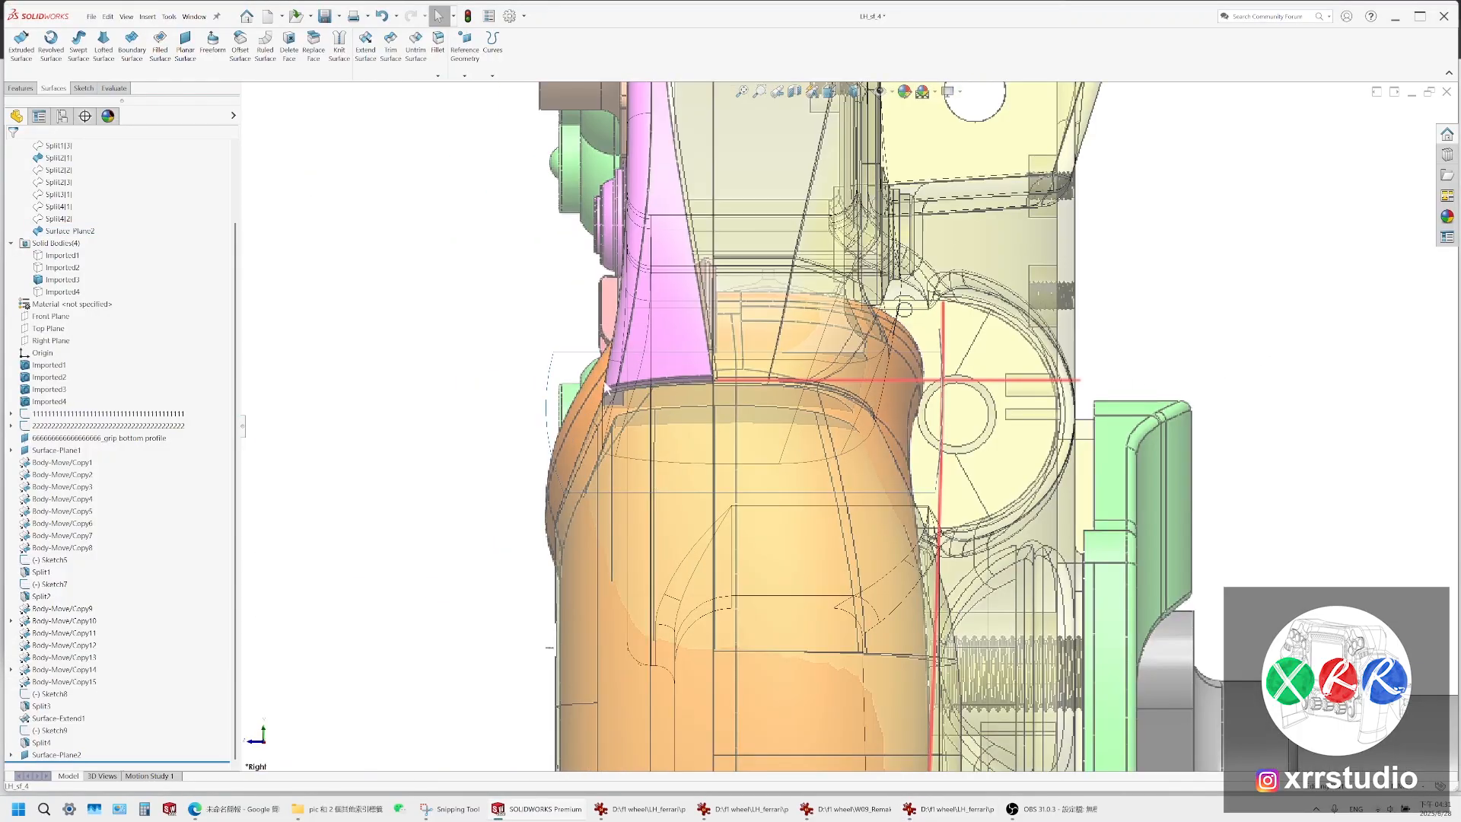
click(69, 230)
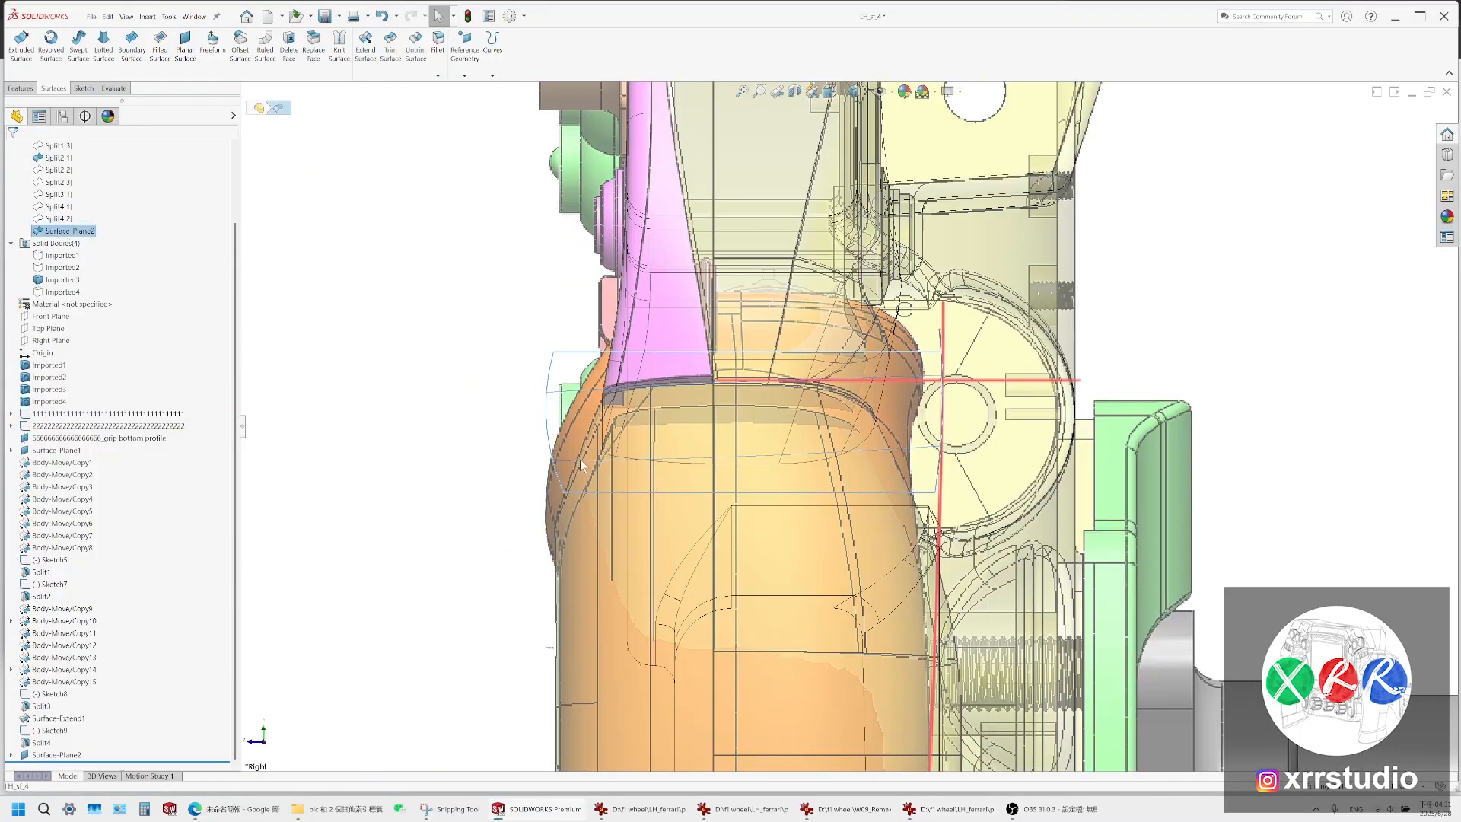
scroll(677, 449, down, 3)
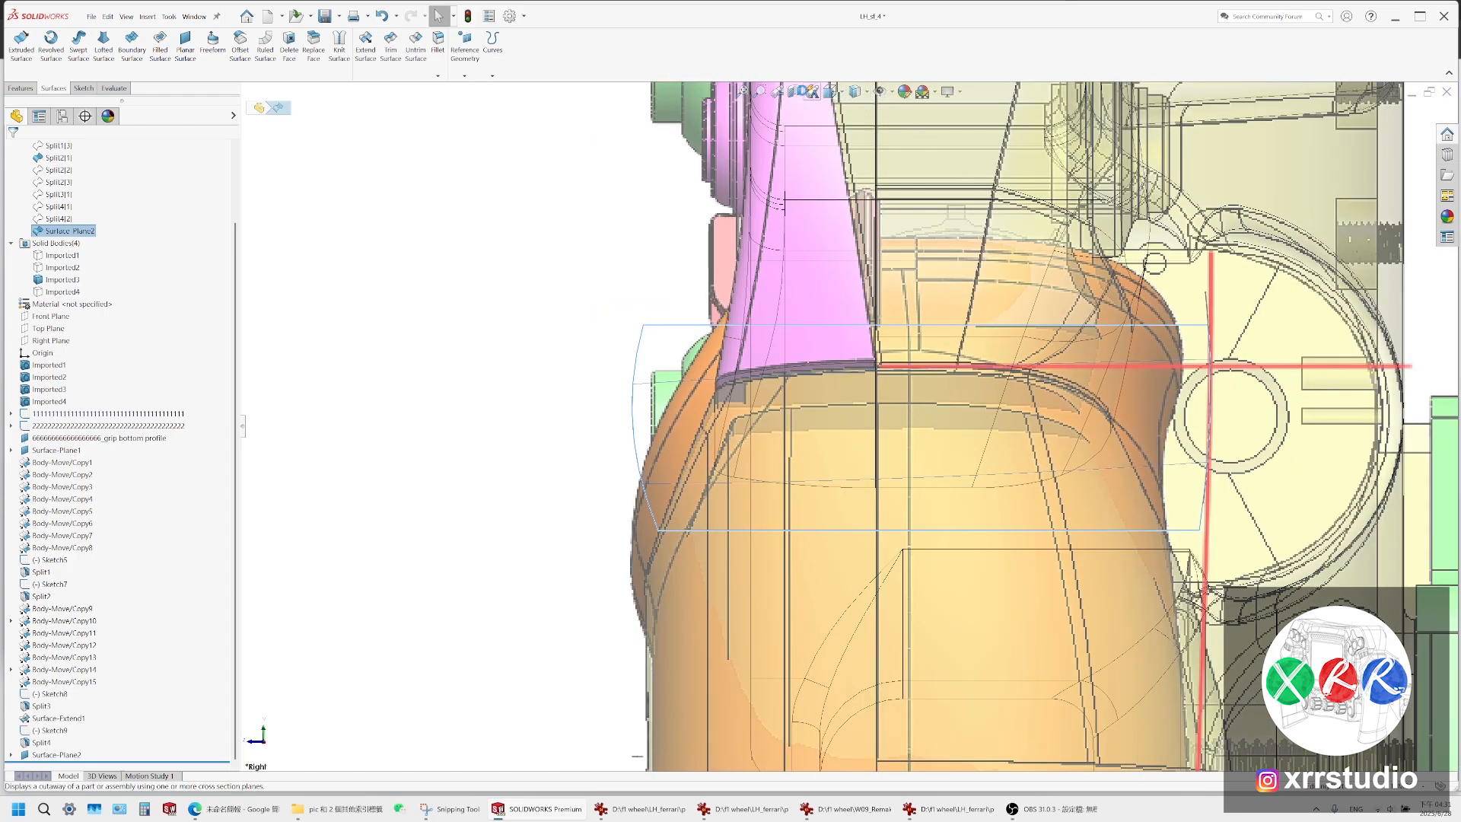
Examine the planar surface's slanted edge in the Front view against the grip's coloured guide curves
click(838, 93)
click(850, 145)
scroll(791, 464, down, 5)
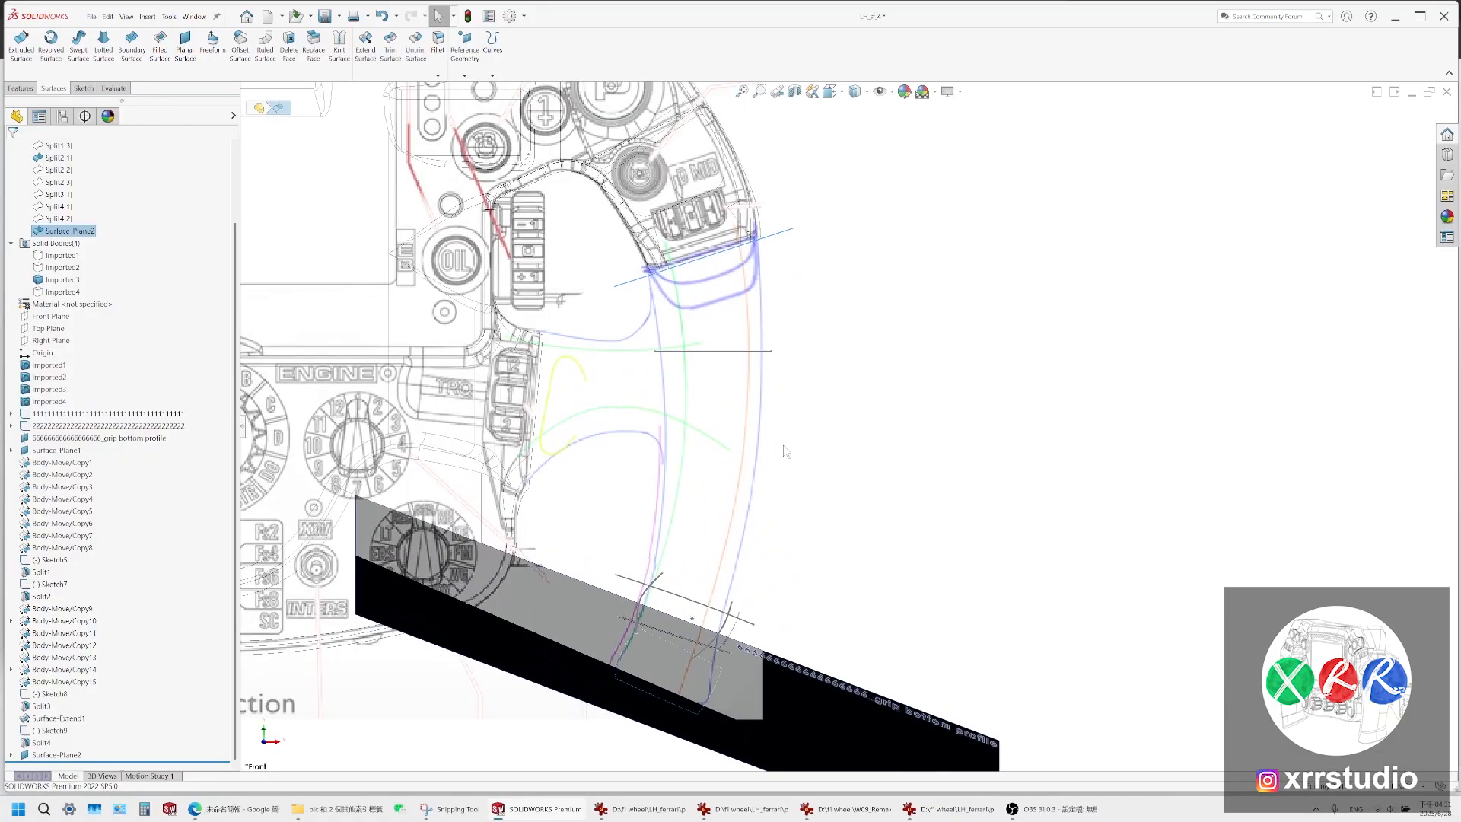
scroll(707, 327, down, 2)
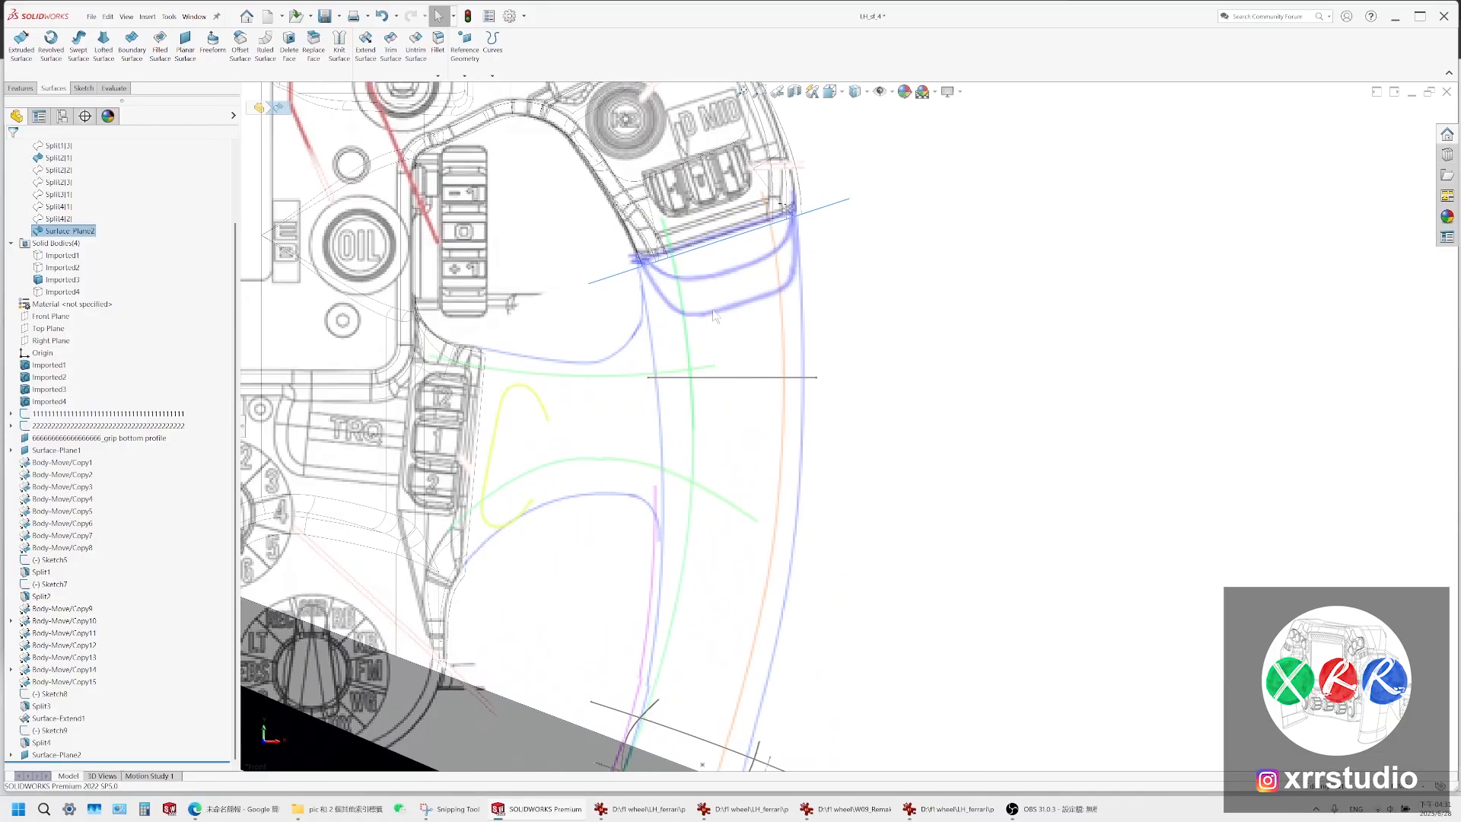
scroll(708, 301, down, 1)
scroll(704, 327, down, 1)
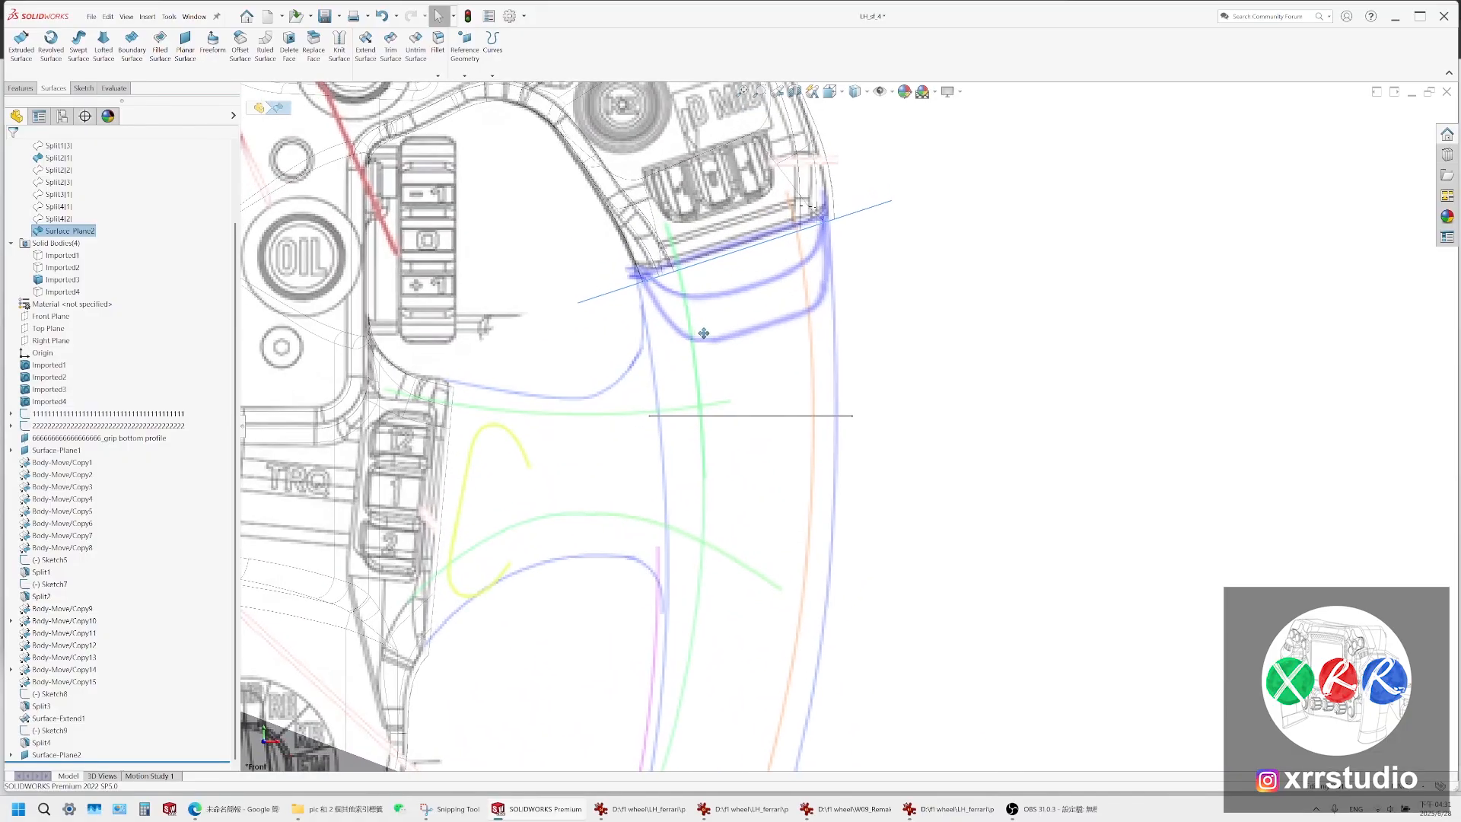
scroll(704, 333, down, 2)
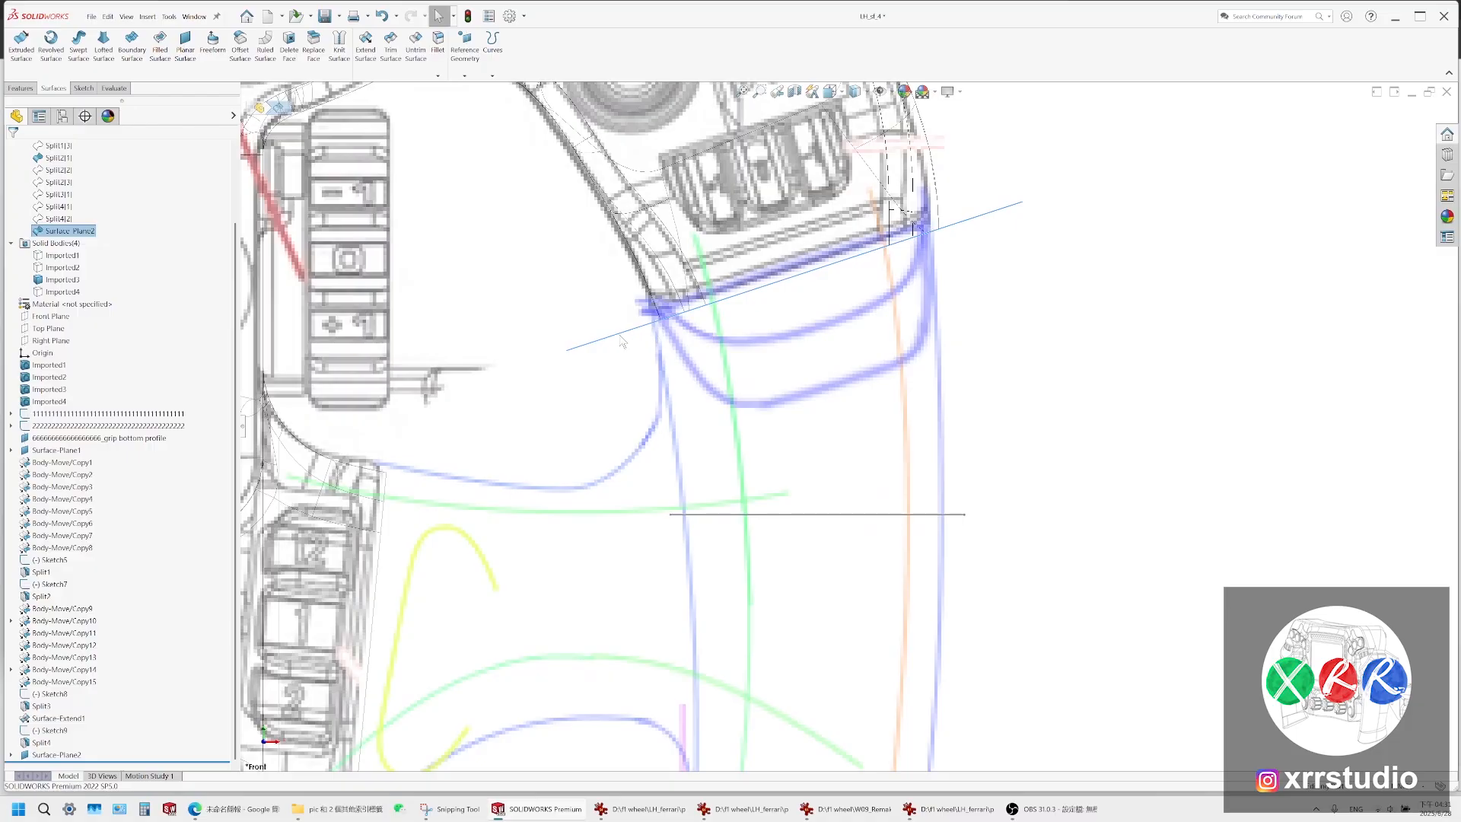
click(620, 335)
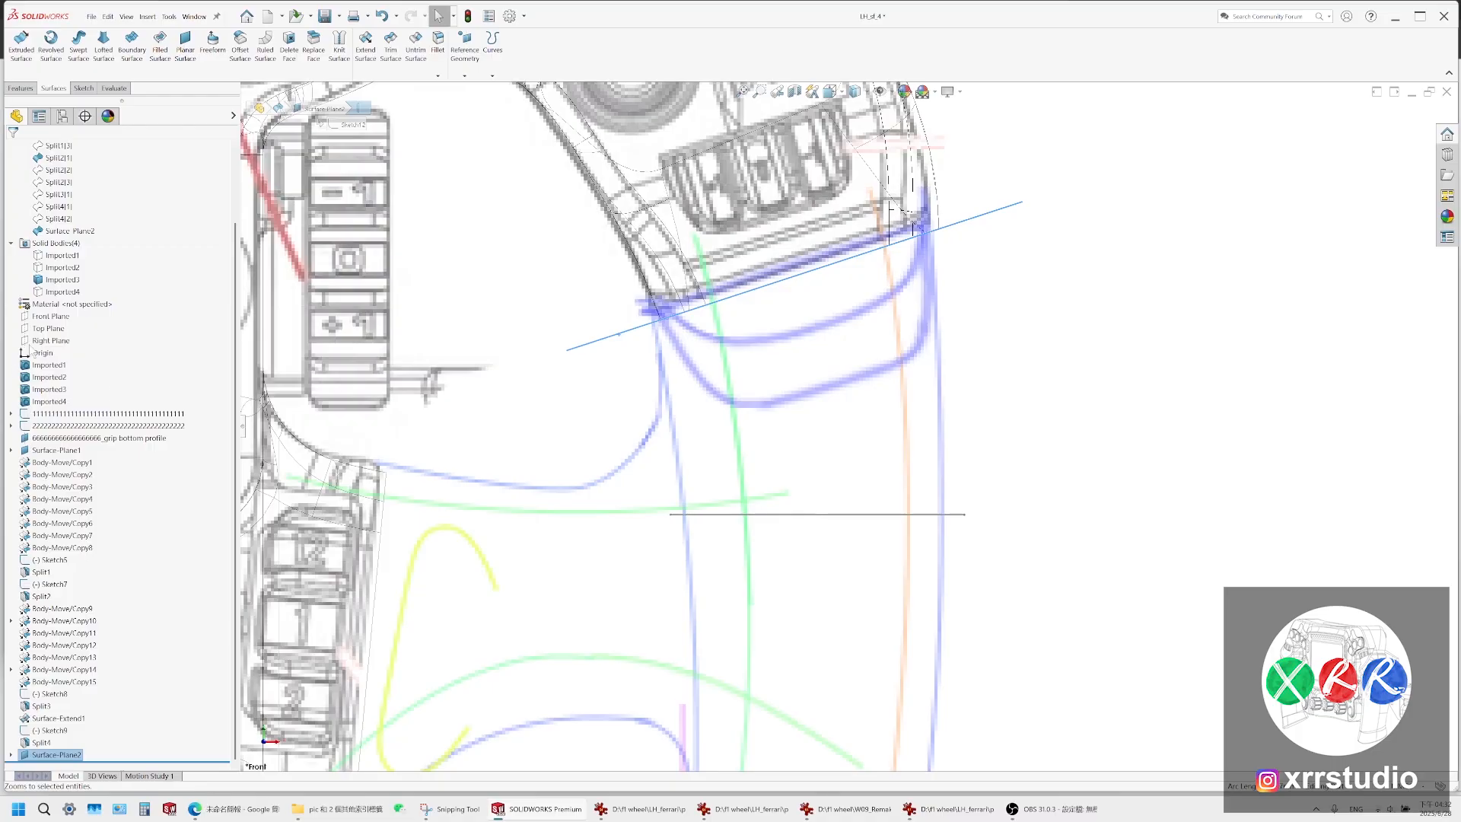
scroll(852, 457, up, 5)
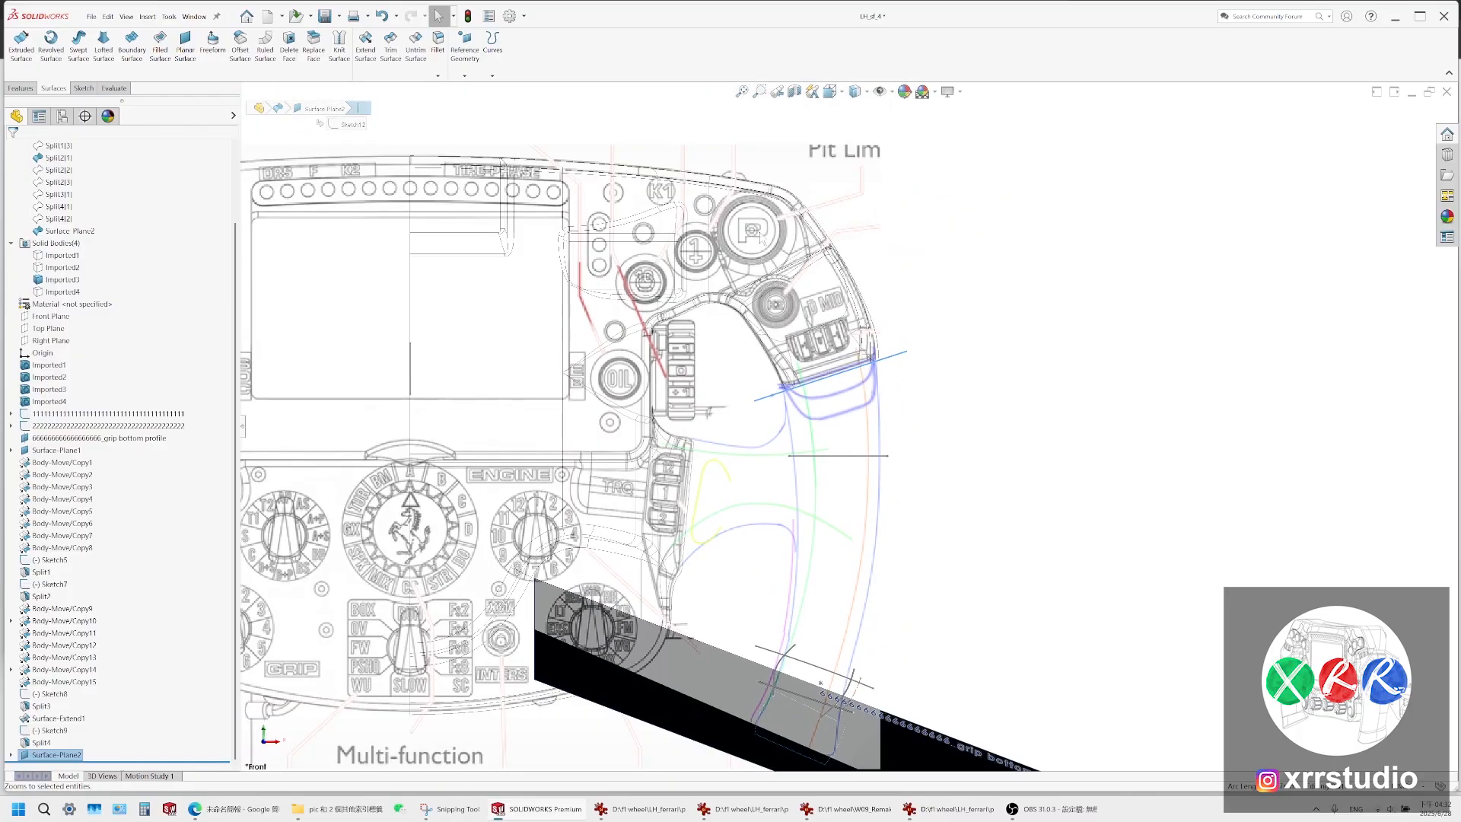
middle_drag(821, 373, 819, 459)
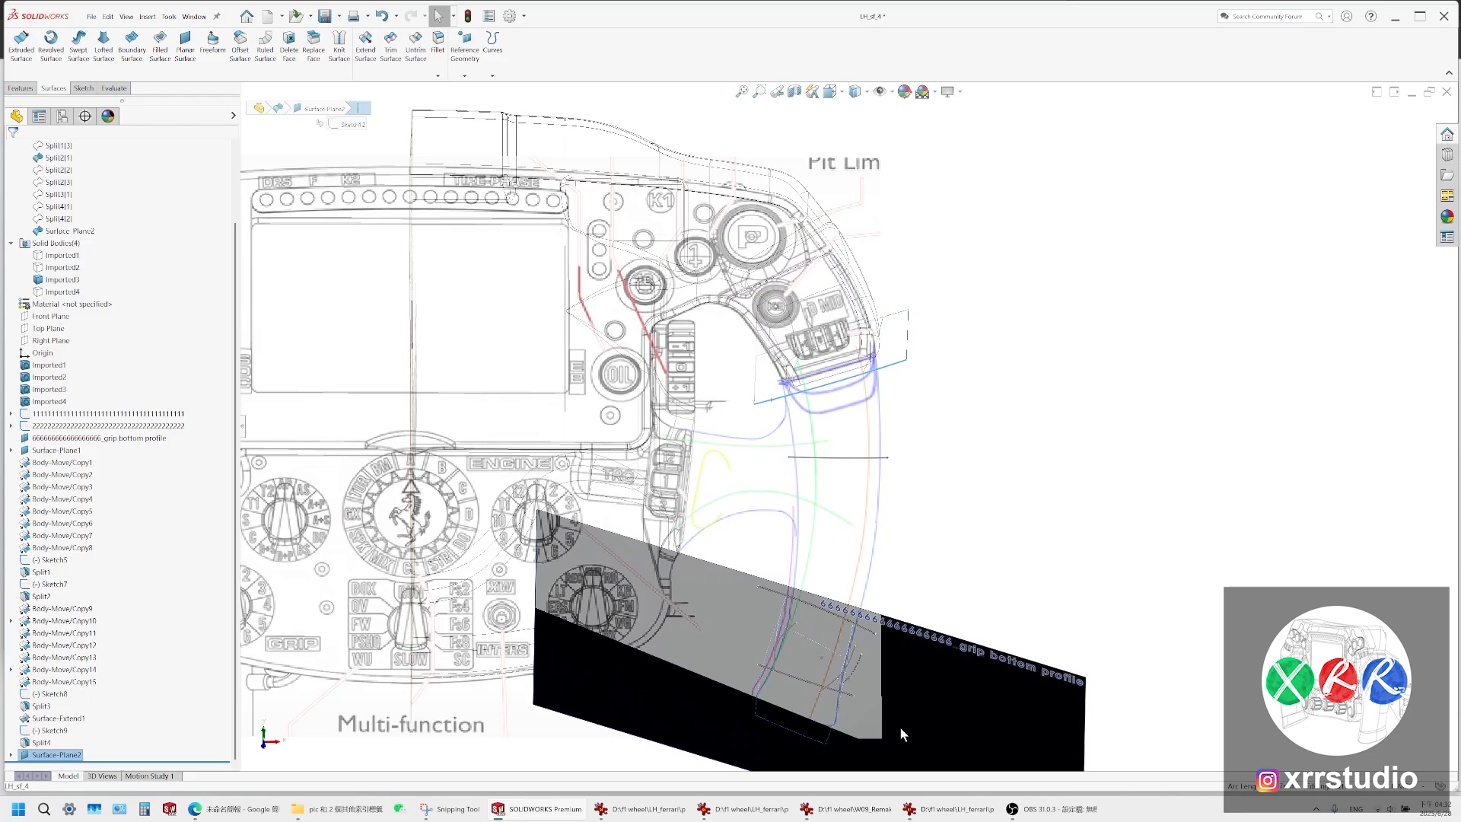
Study the grip's end in the rear and underside reference photos, and return the model to the Front view
click(908, 813)
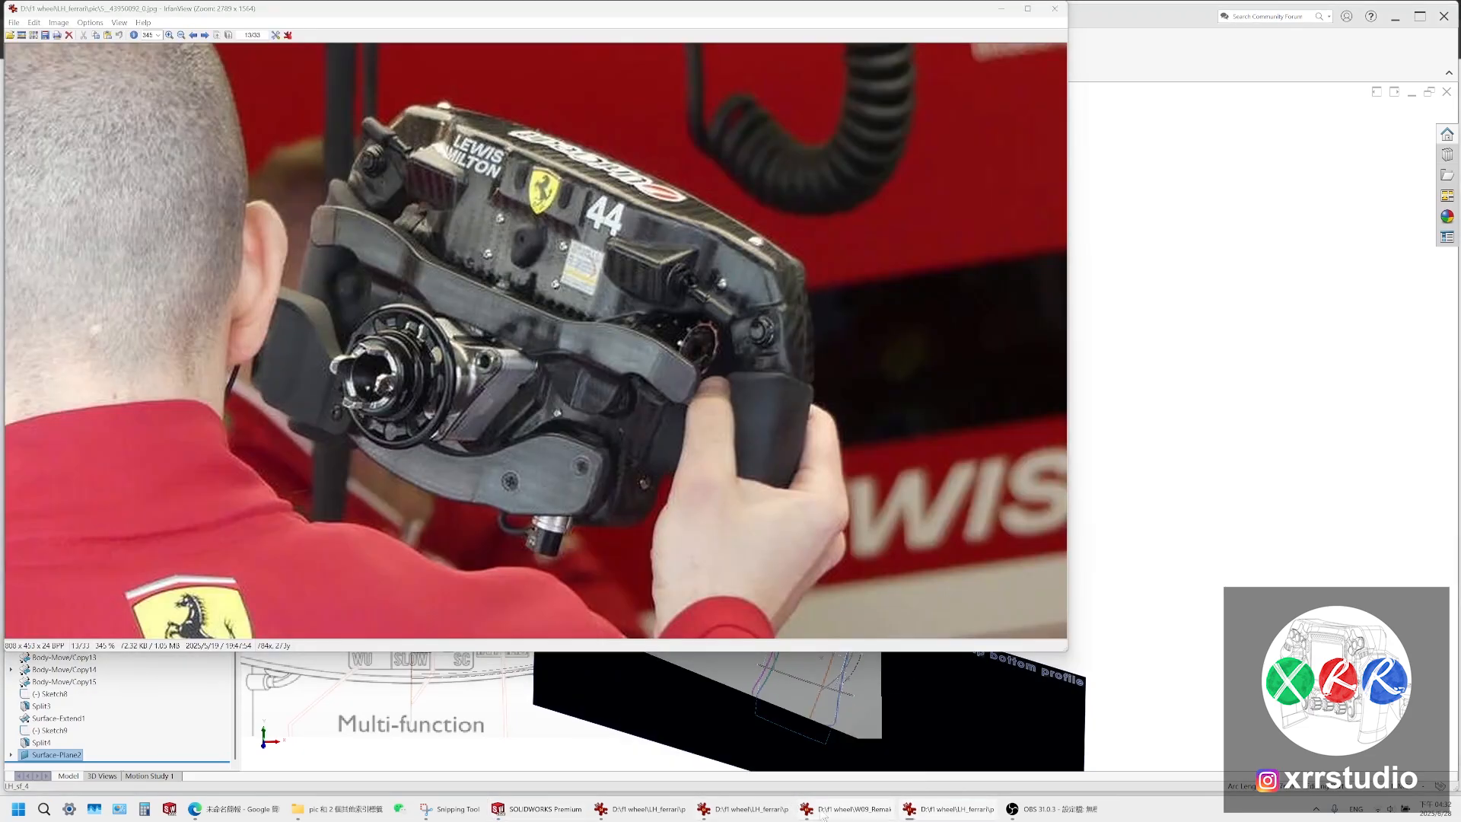
click(752, 811)
click(752, 813)
key(space)
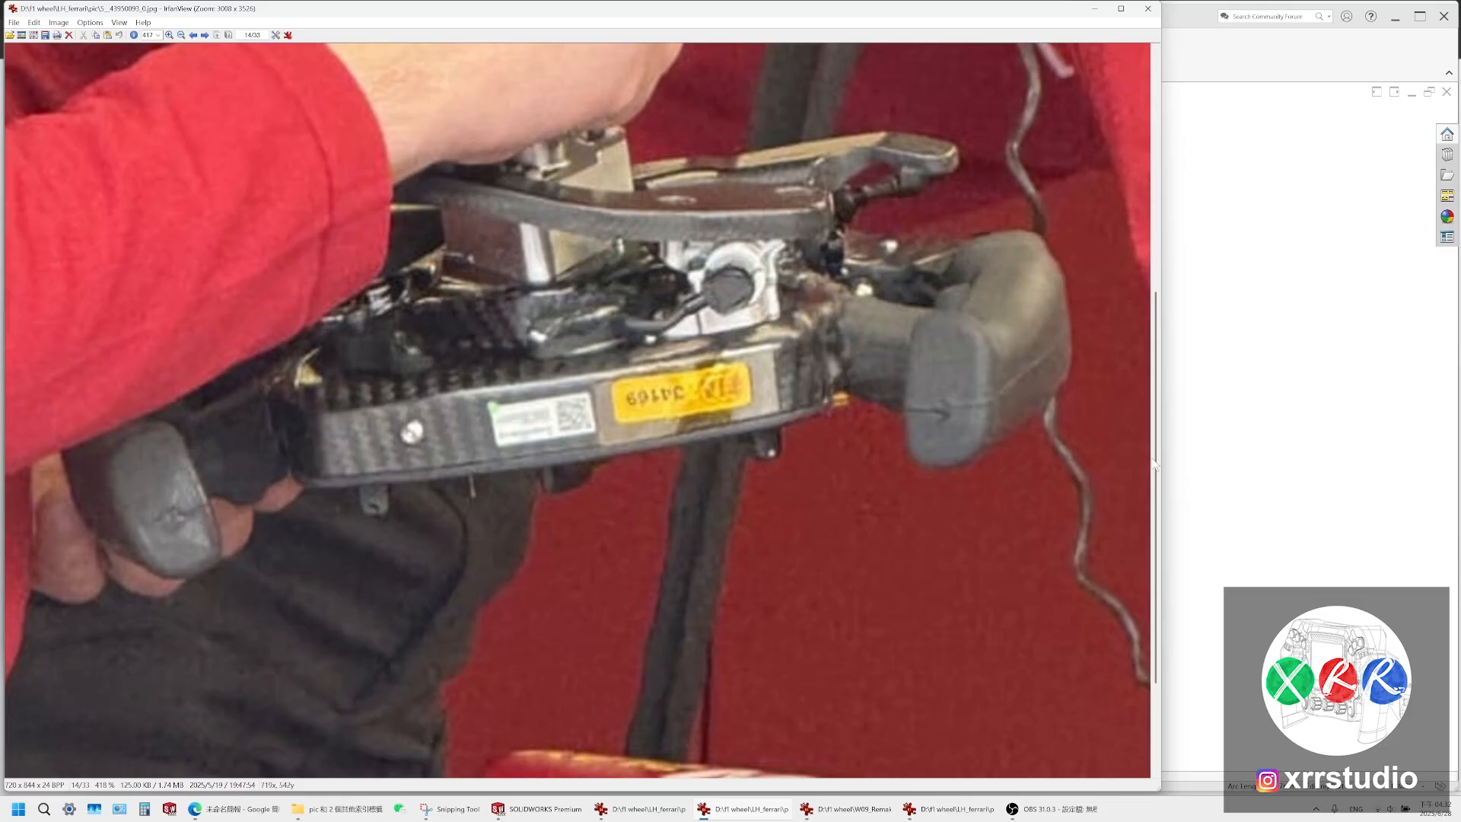
click(1195, 474)
scroll(822, 351, down, 1)
click(837, 92)
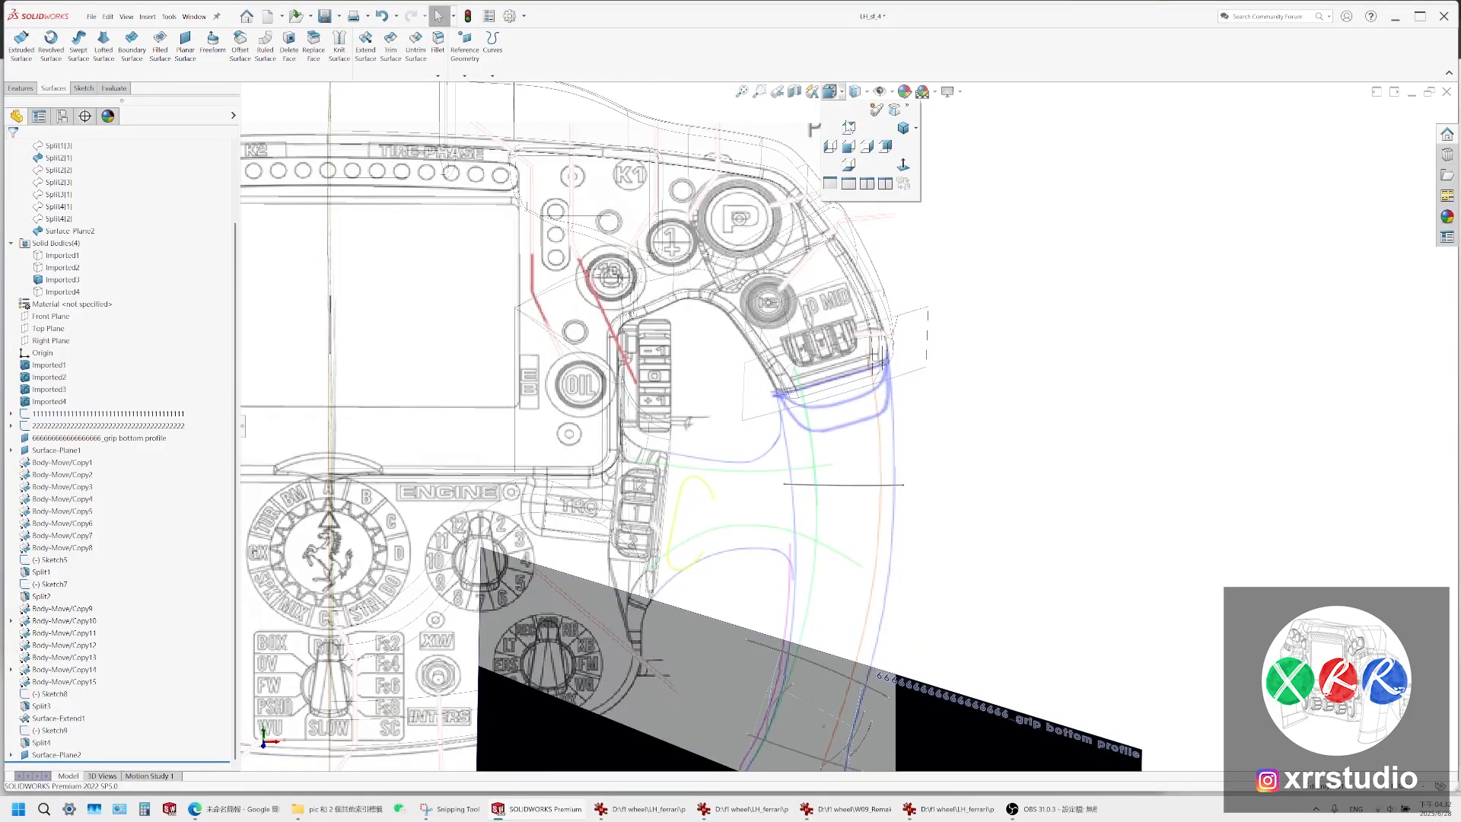
click(849, 146)
scroll(824, 456, down, 8)
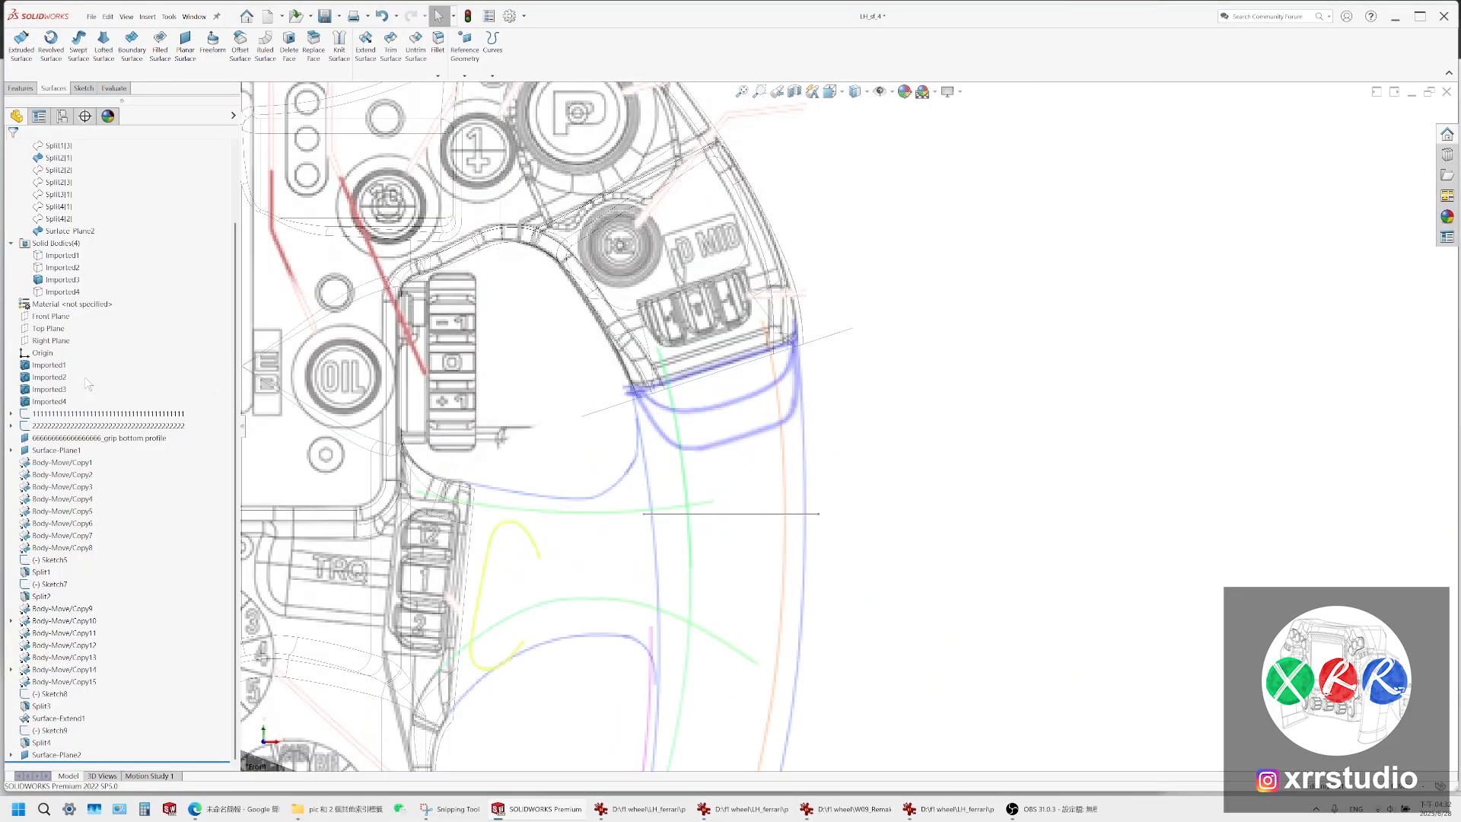
Save the part, and save it under the new file name LH_sf_5
click(324, 15)
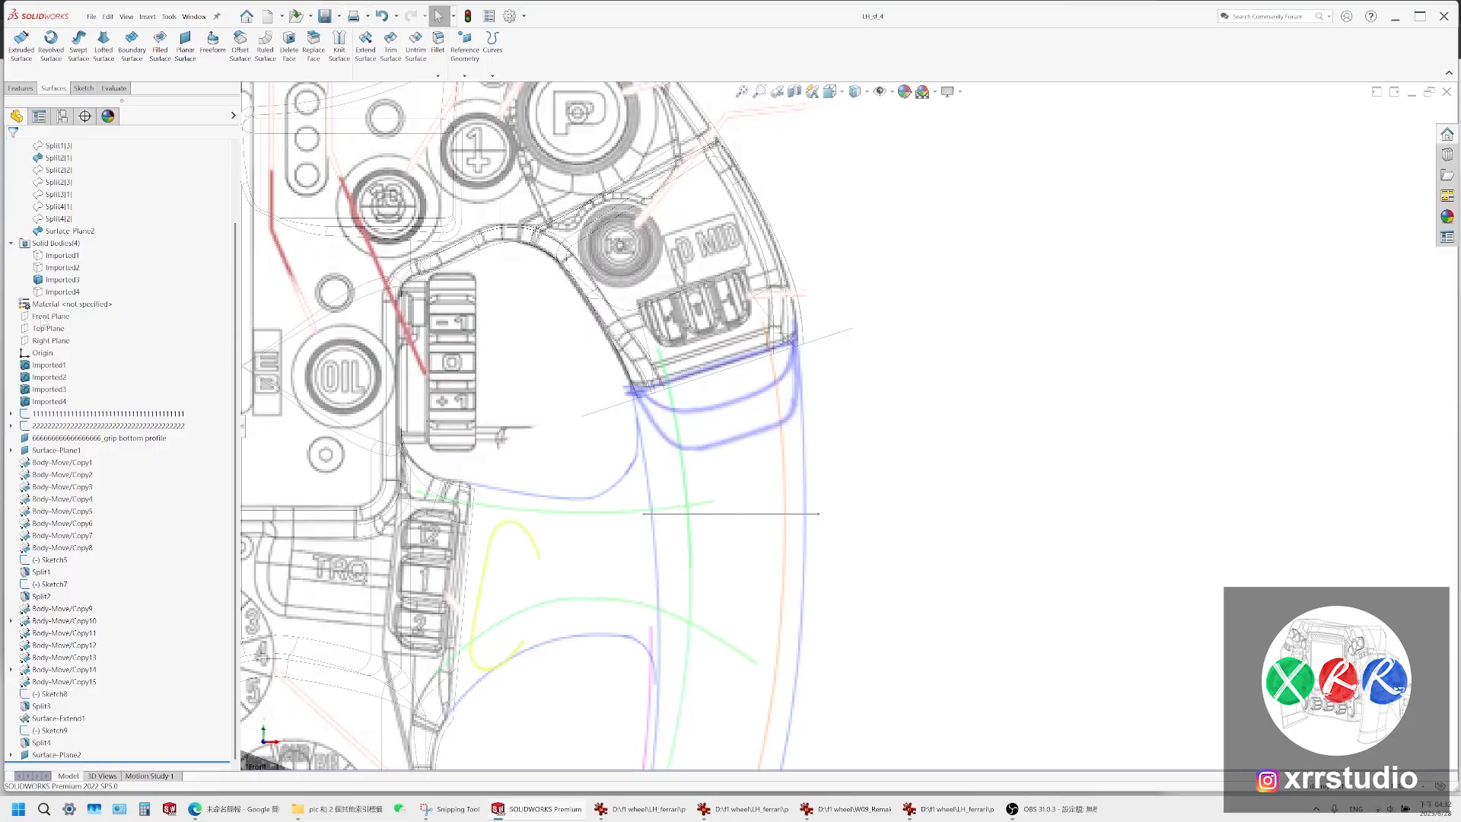
click(101, 46)
key(Escape)
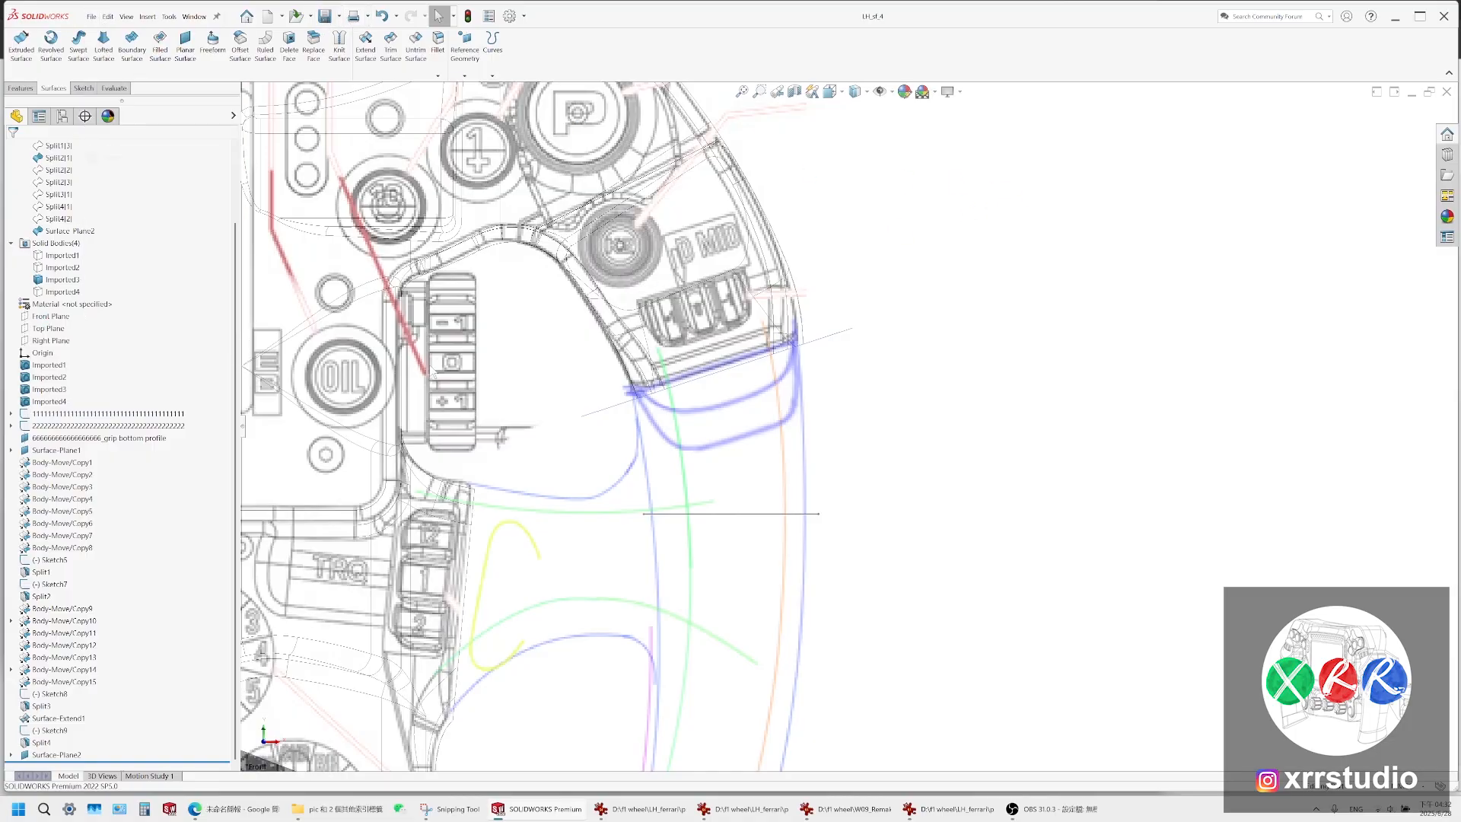
key(ctrl+shift+s)
click(352, 338)
double_click(379, 338)
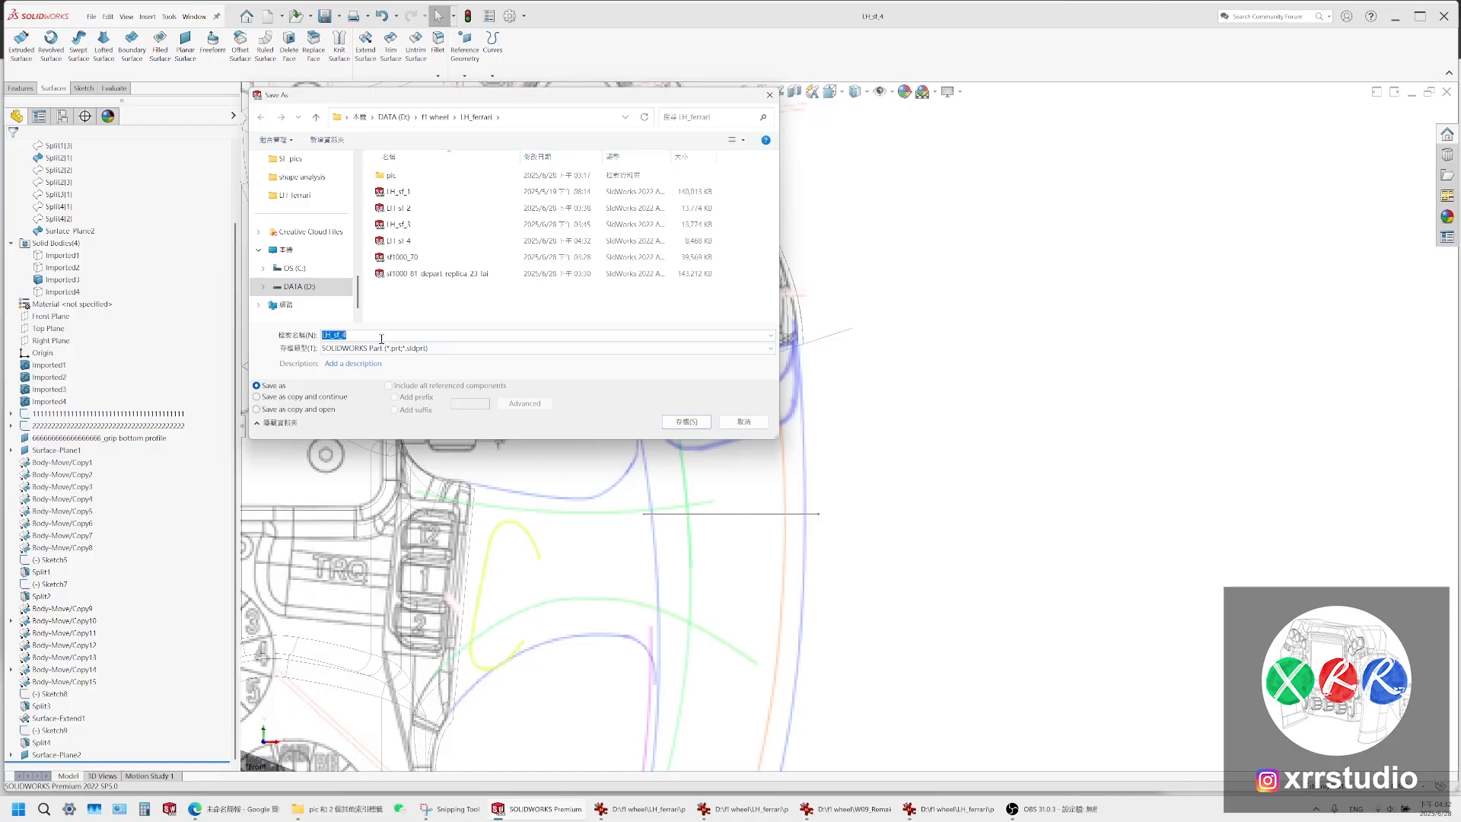
click(378, 339)
key(BackSpace)
text(5)
key(Return)
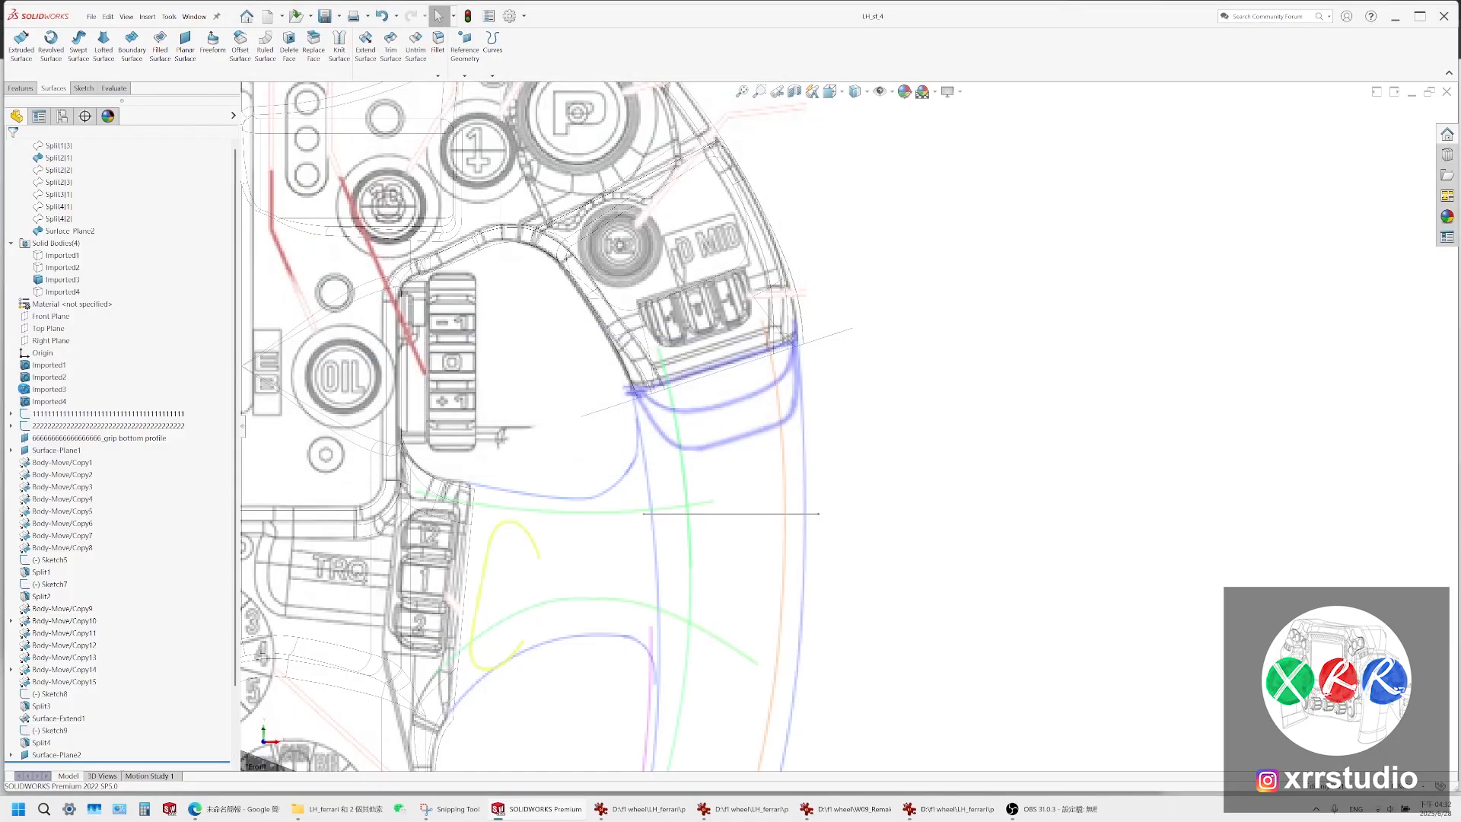
Sketch two short slanted lines on the Front Plane, crossing the planar surface at the grip's inner and outer edges
click(48, 317)
click(57, 300)
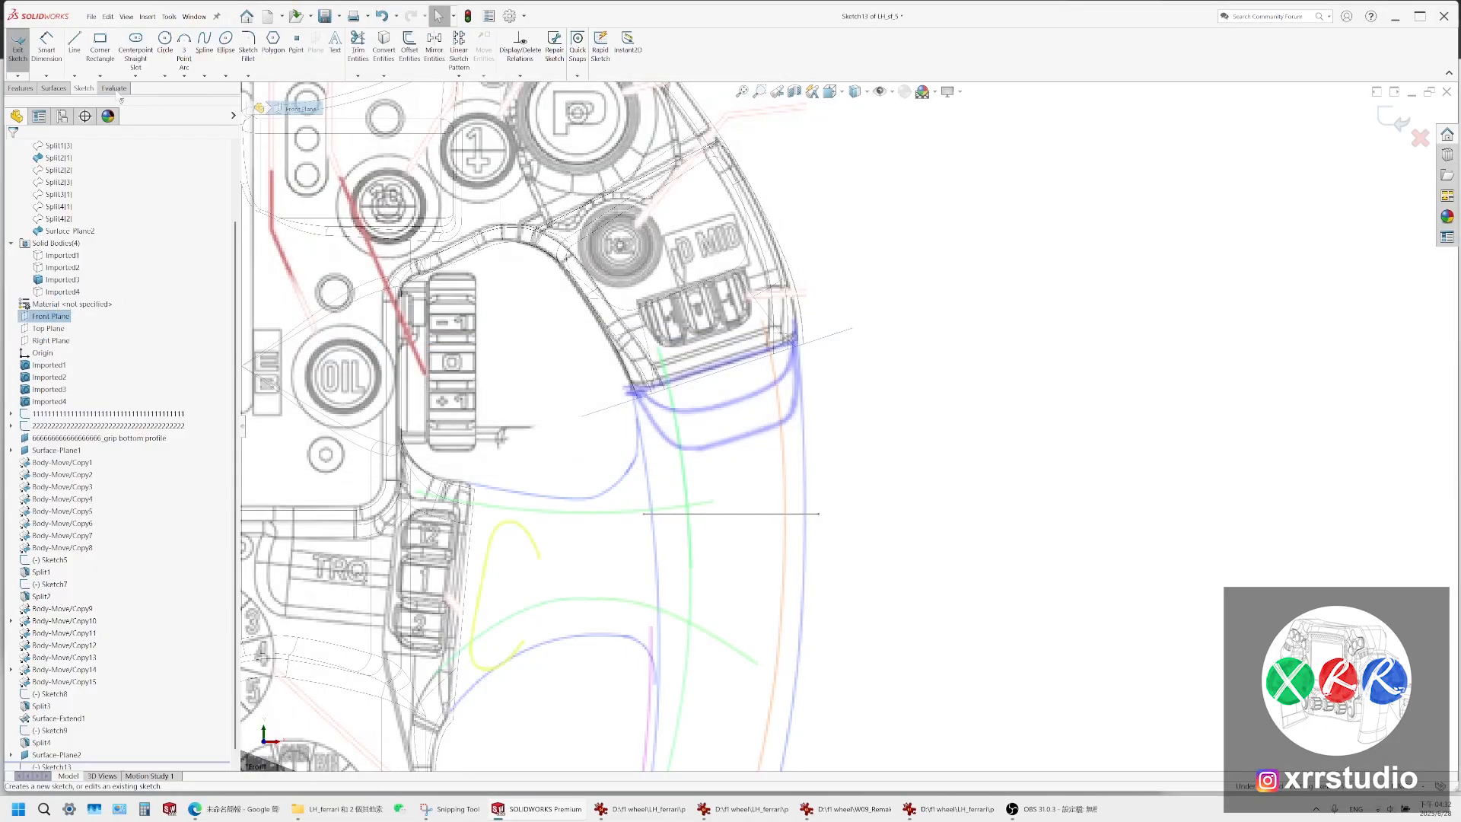
click(75, 45)
scroll(605, 394, down, 2)
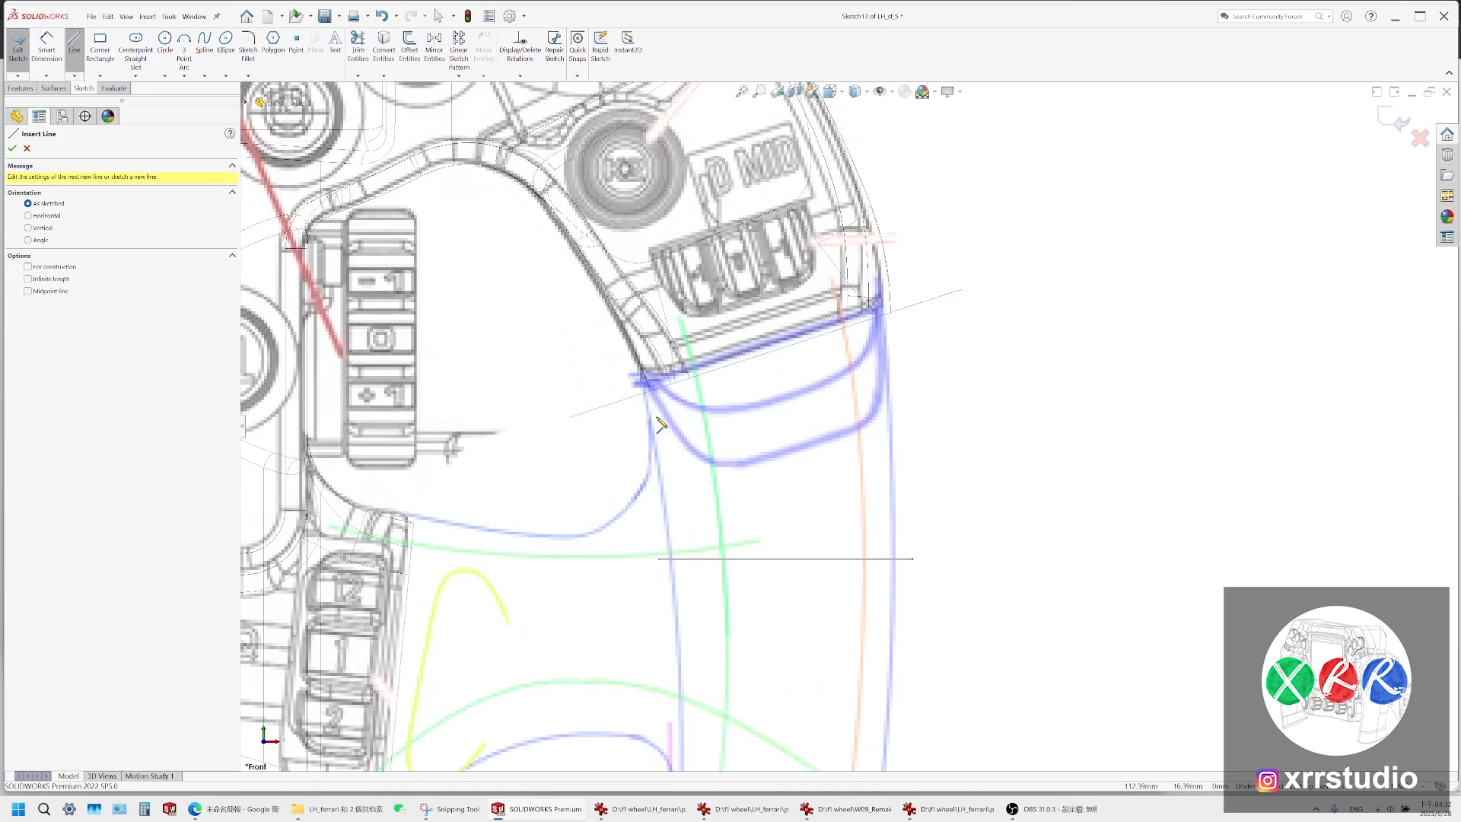
click(652, 427)
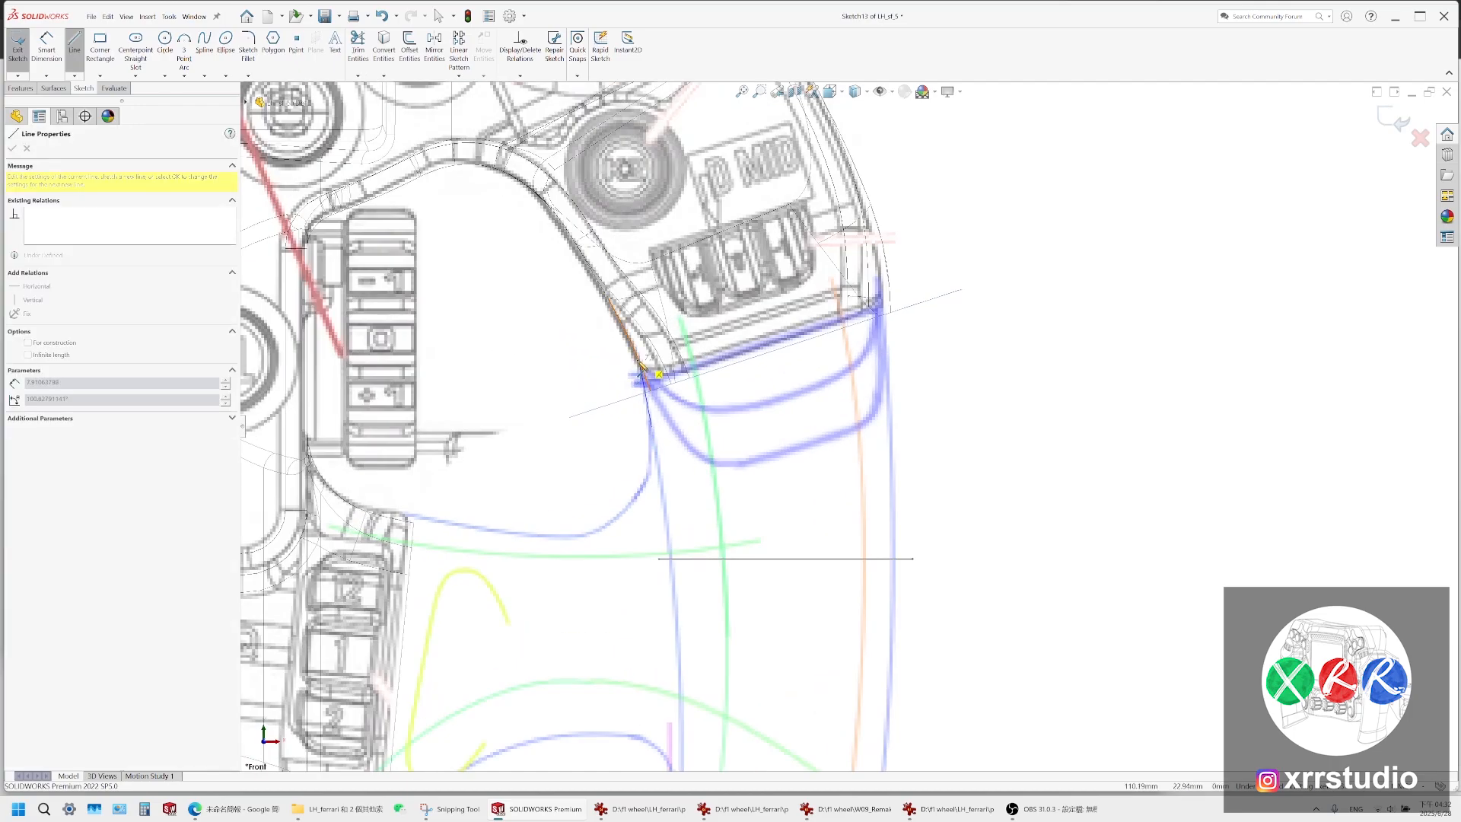
double_click(637, 360)
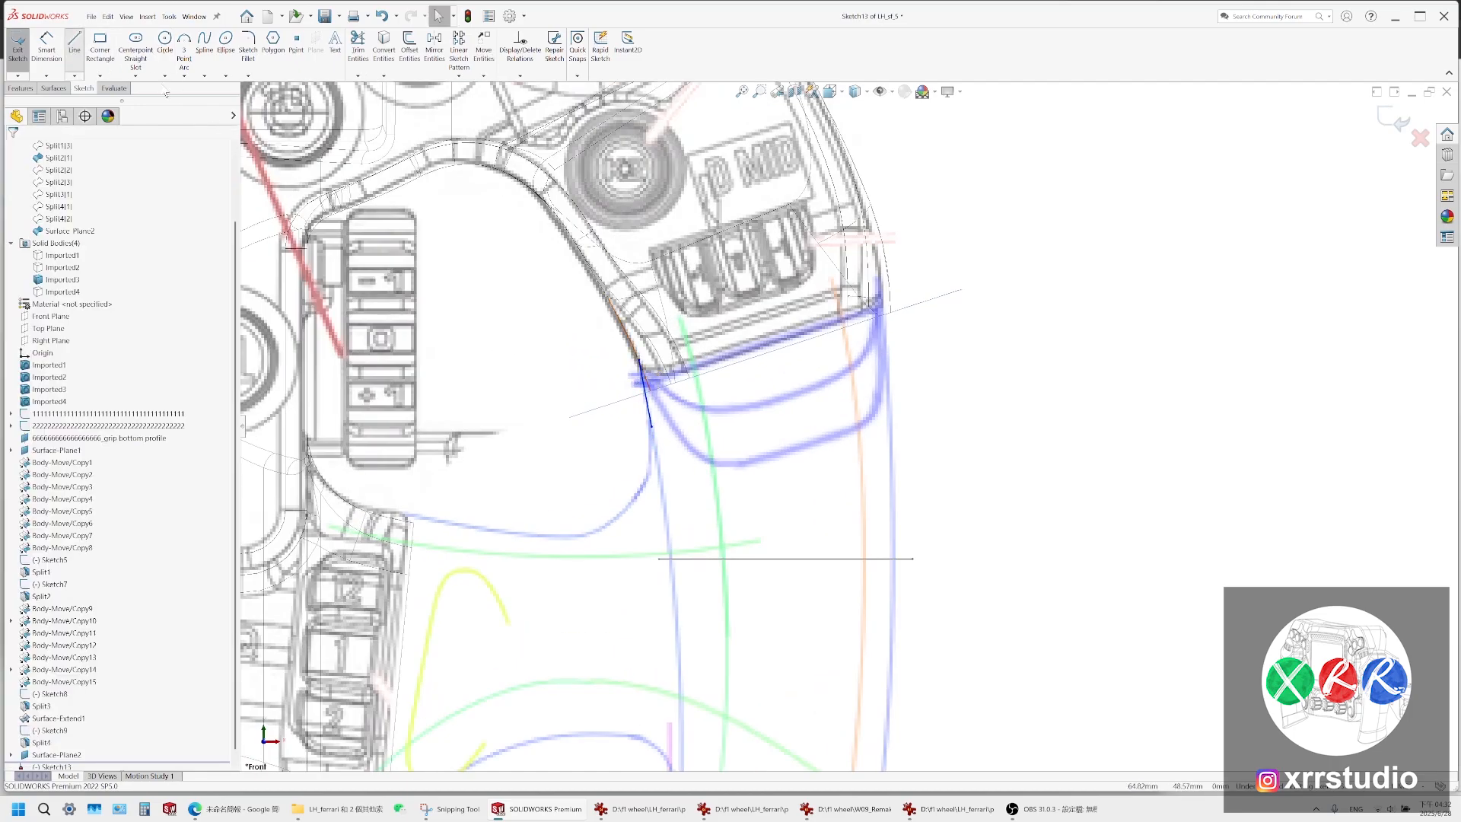
click(904, 368)
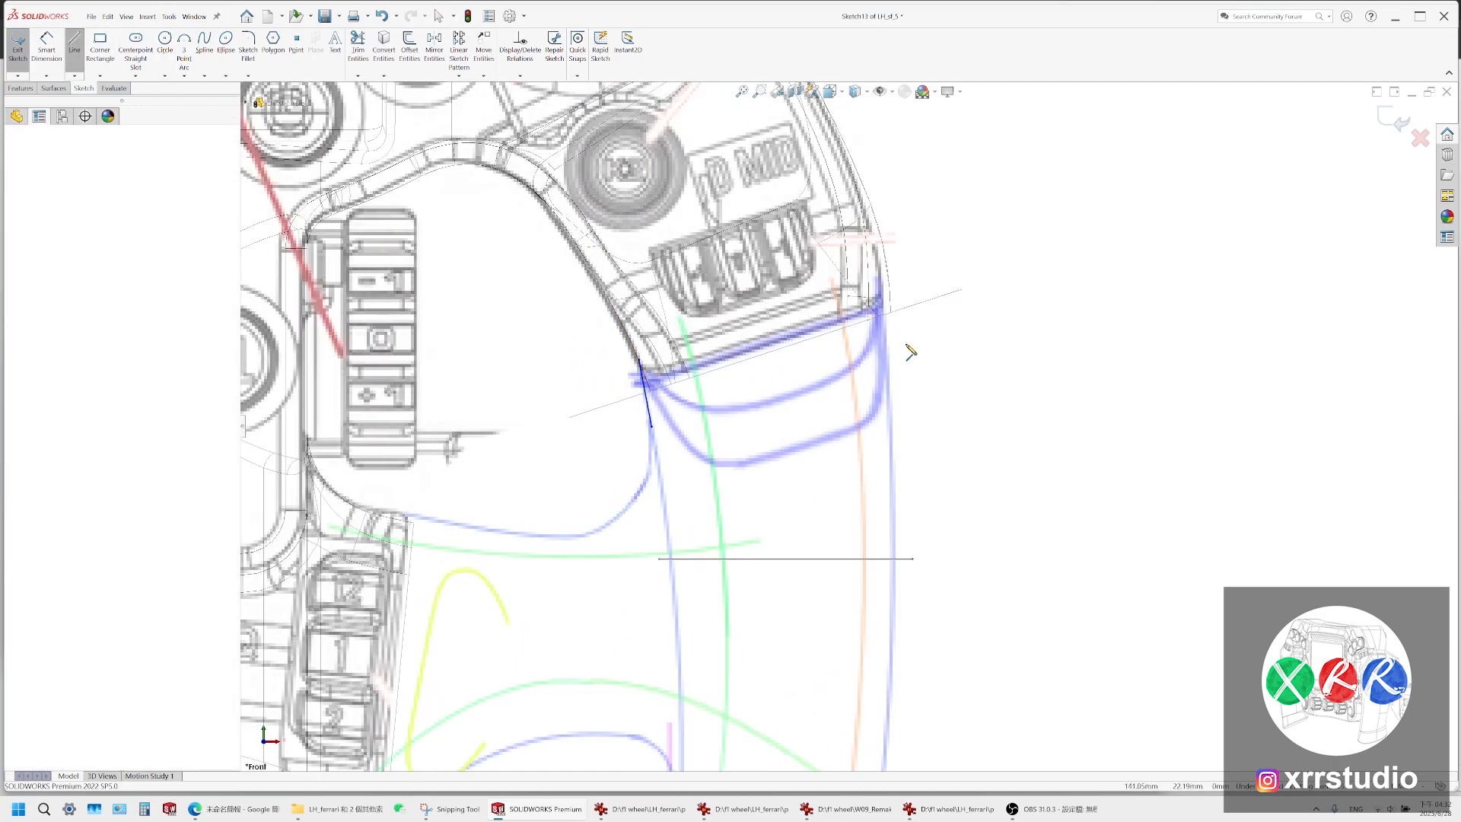
double_click(881, 271)
key(Escape)
scroll(900, 300, down, 2)
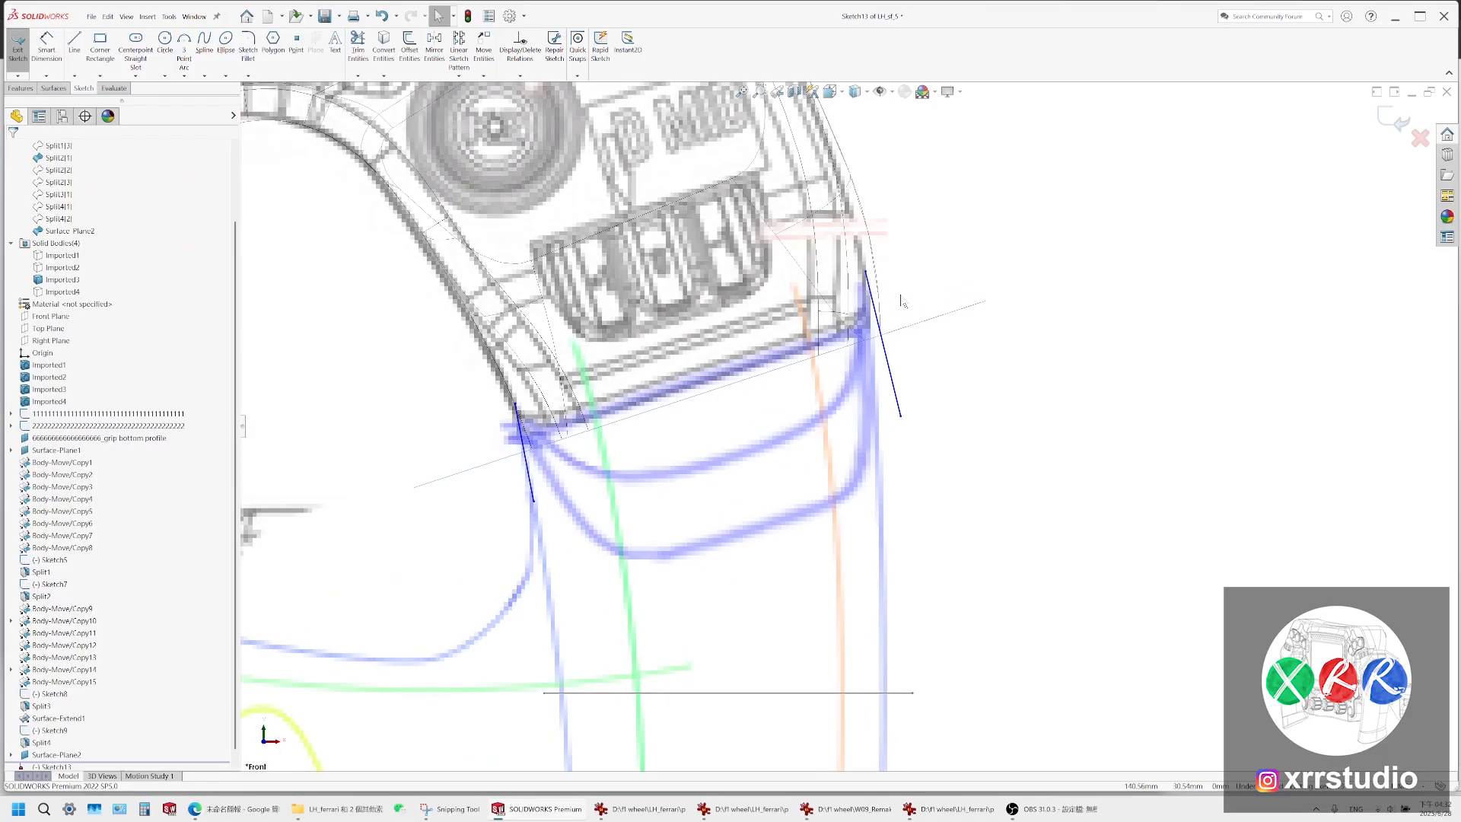
click(1399, 120)
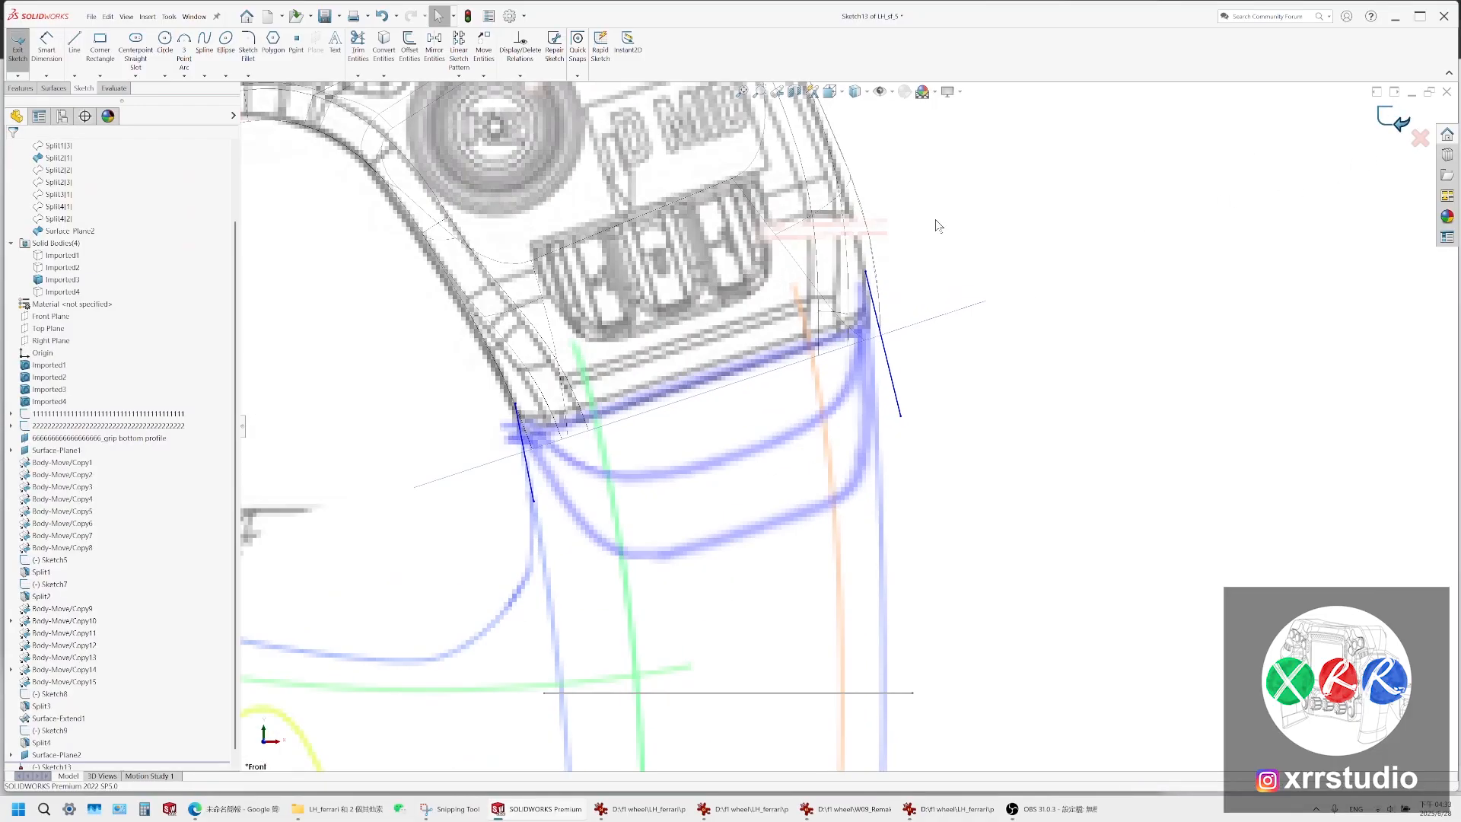
Split the planar surface with the two-line sketch into an inner, a middle and an outer piece
click(23, 89)
click(287, 72)
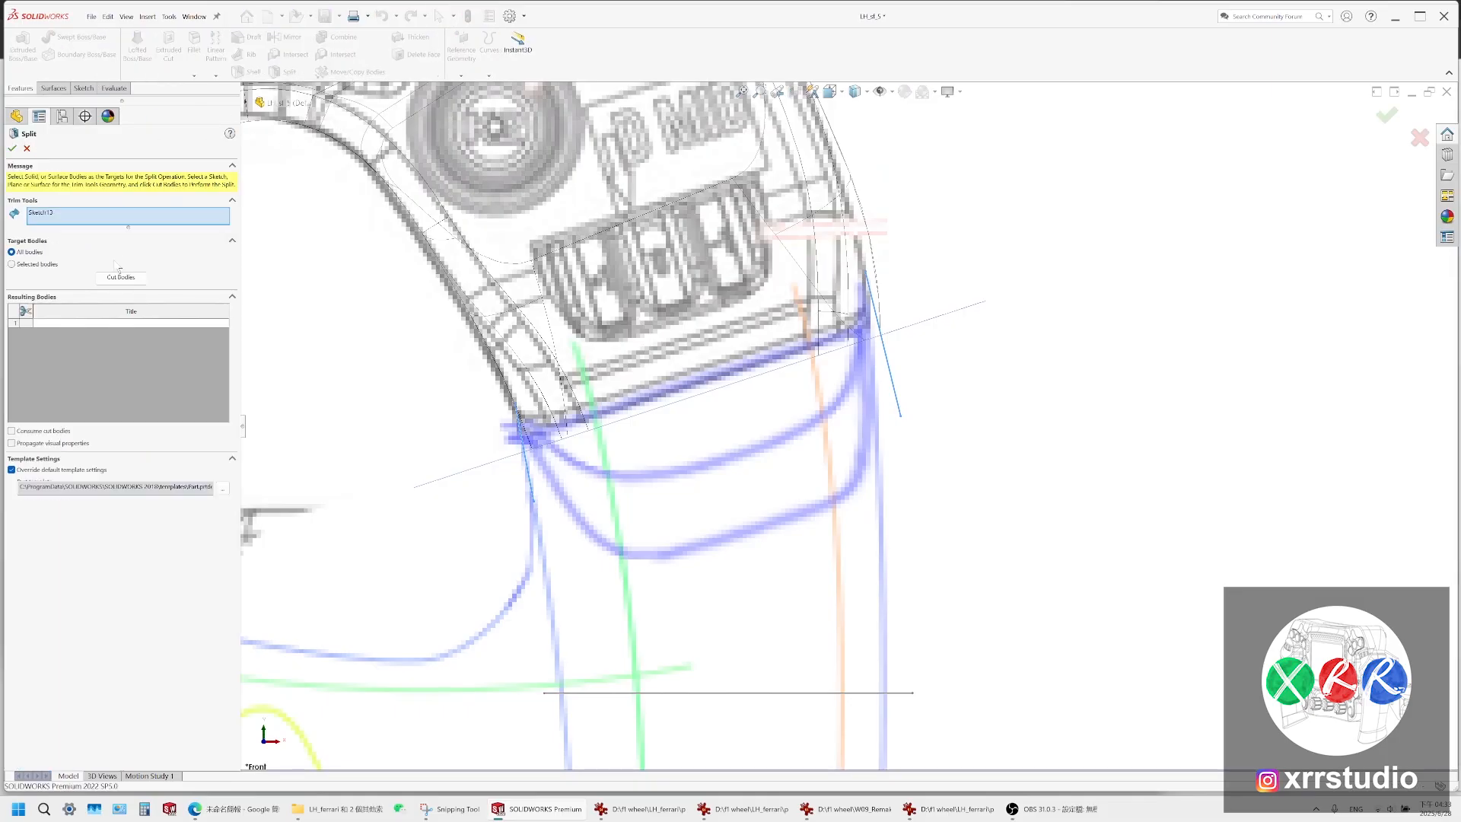
click(121, 277)
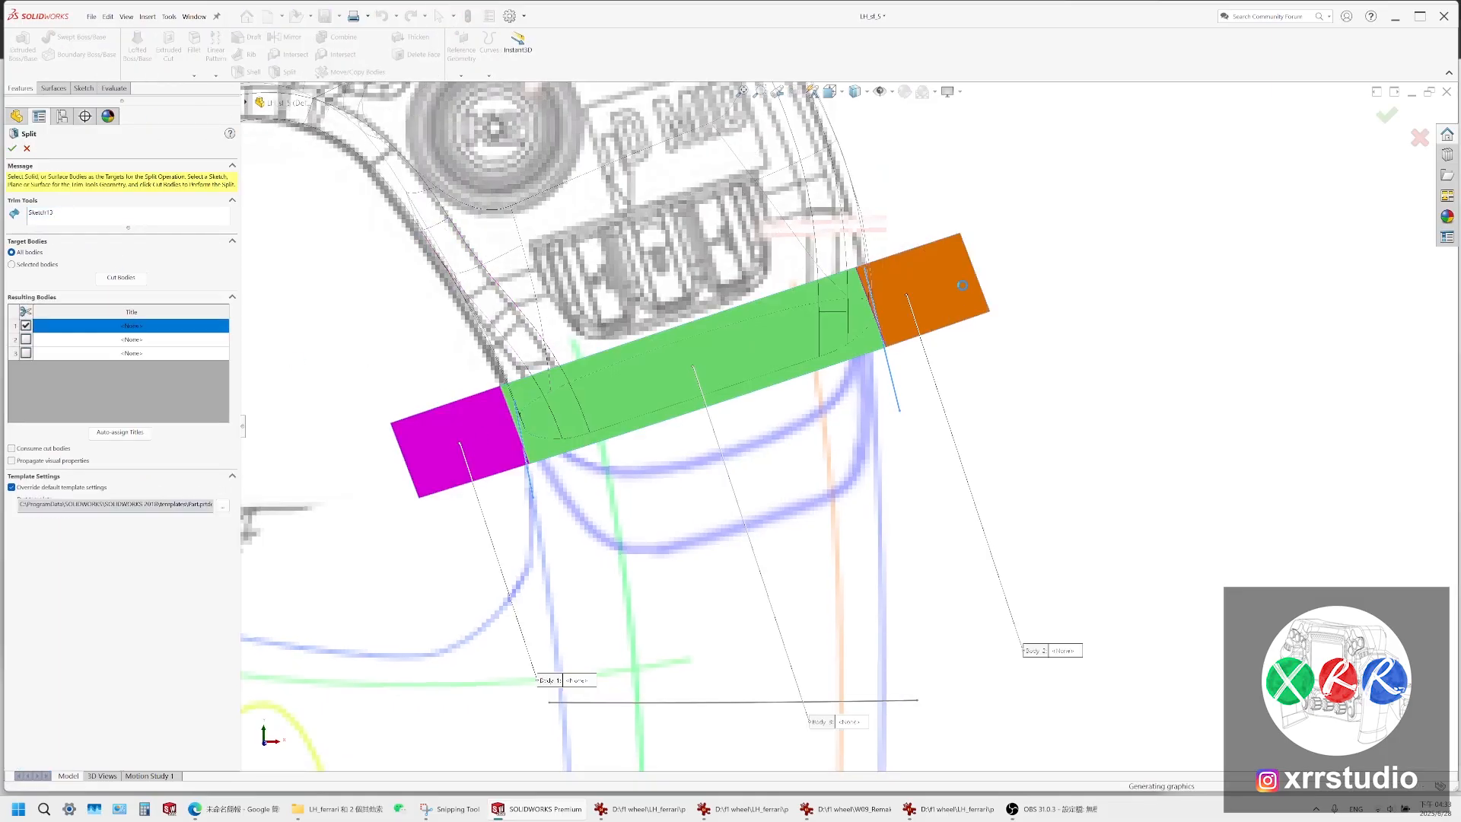
click(963, 285)
click(12, 149)
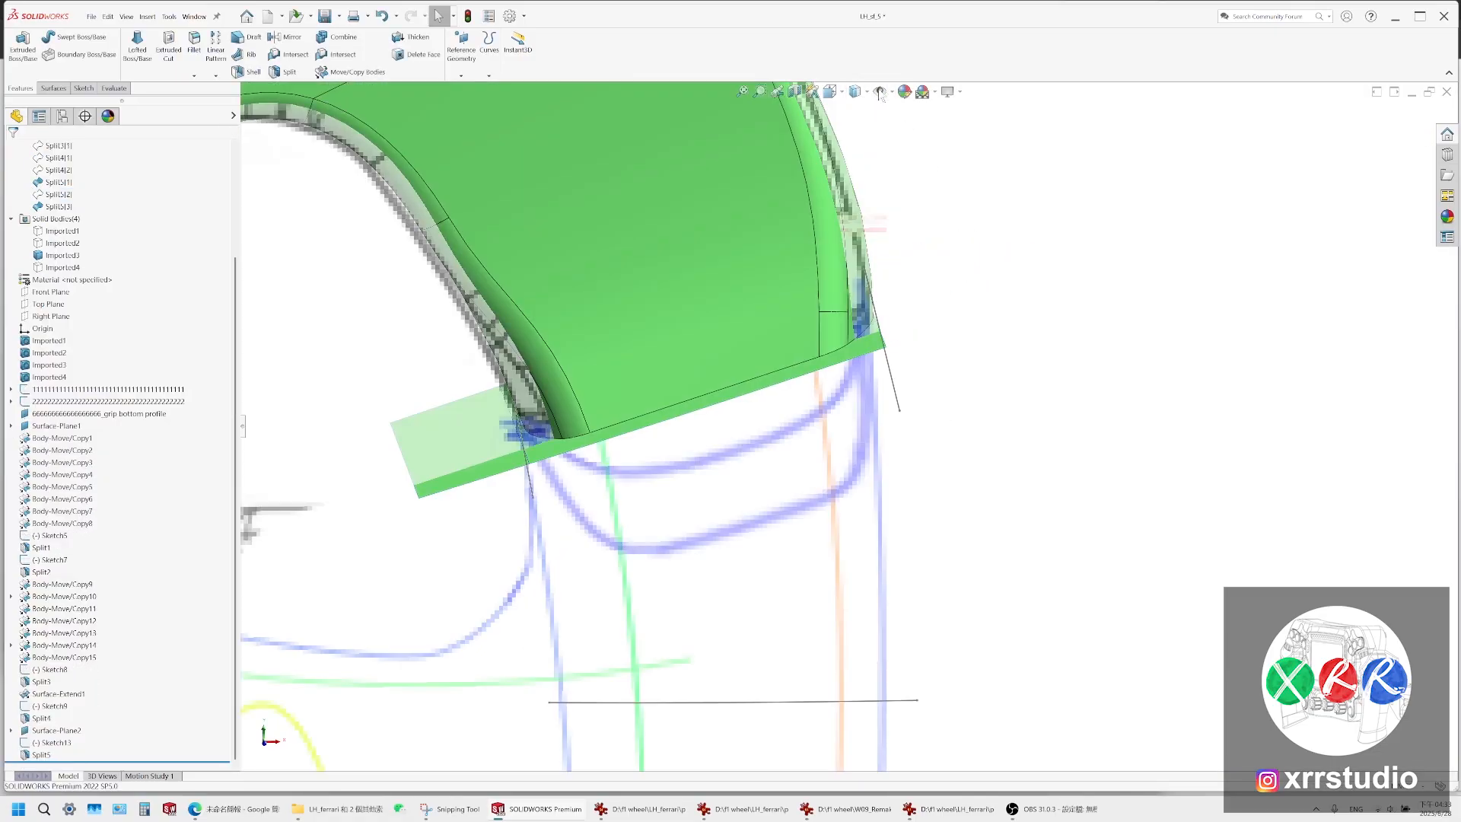
Hide the split surface's inner leftover piece, and hide all item types in the view
click(518, 449)
click(525, 444)
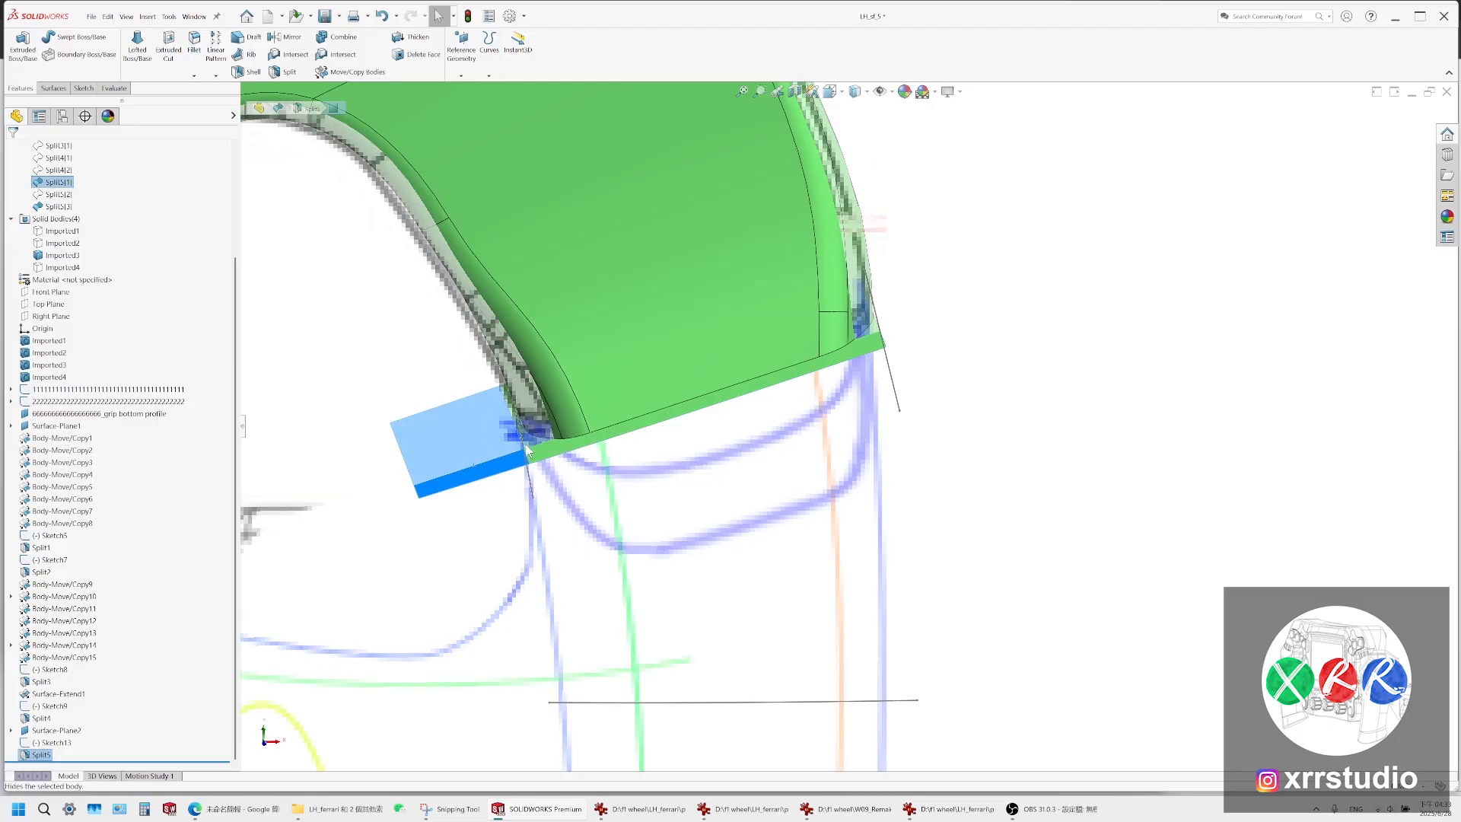
scroll(906, 351, up, 1)
middle_drag(907, 335, 900, 446)
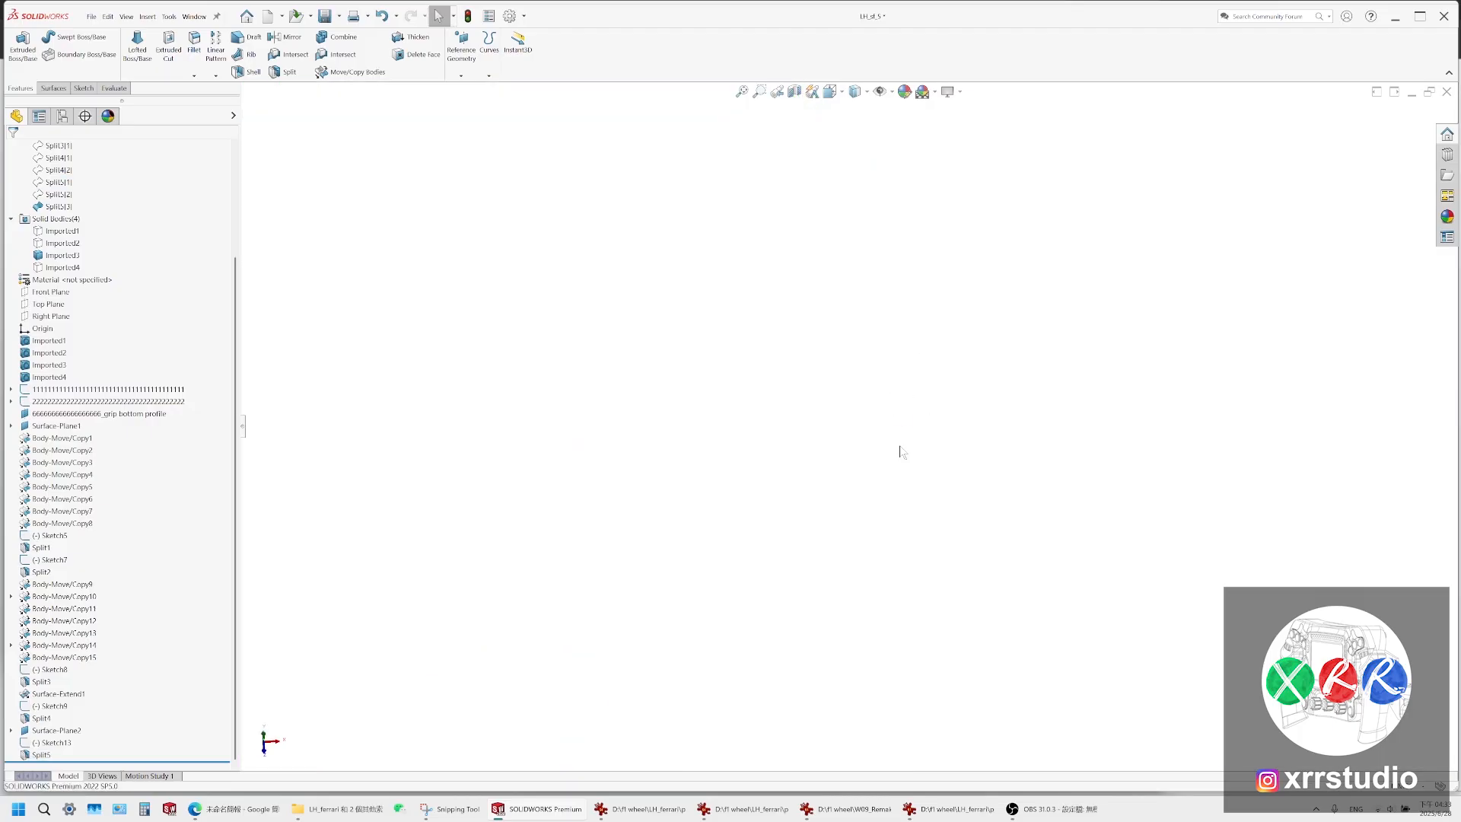
click(880, 92)
Inspect the remaining middle surface against the grip's end face from the front and from below
scroll(831, 286, up, 10)
scroll(854, 577, down, 11)
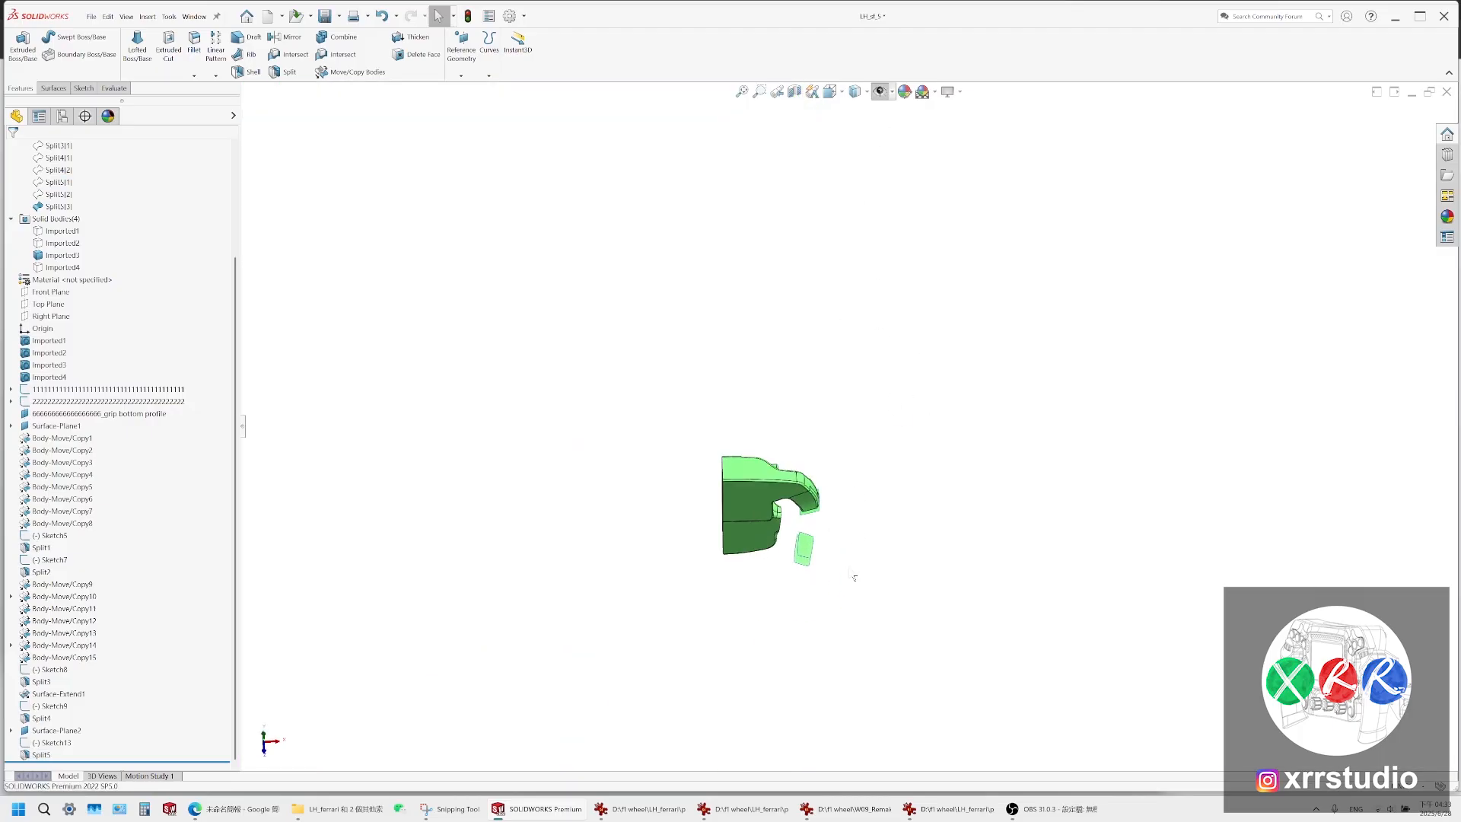
scroll(830, 397, down, 2)
click(876, 335)
scroll(864, 229, down, 4)
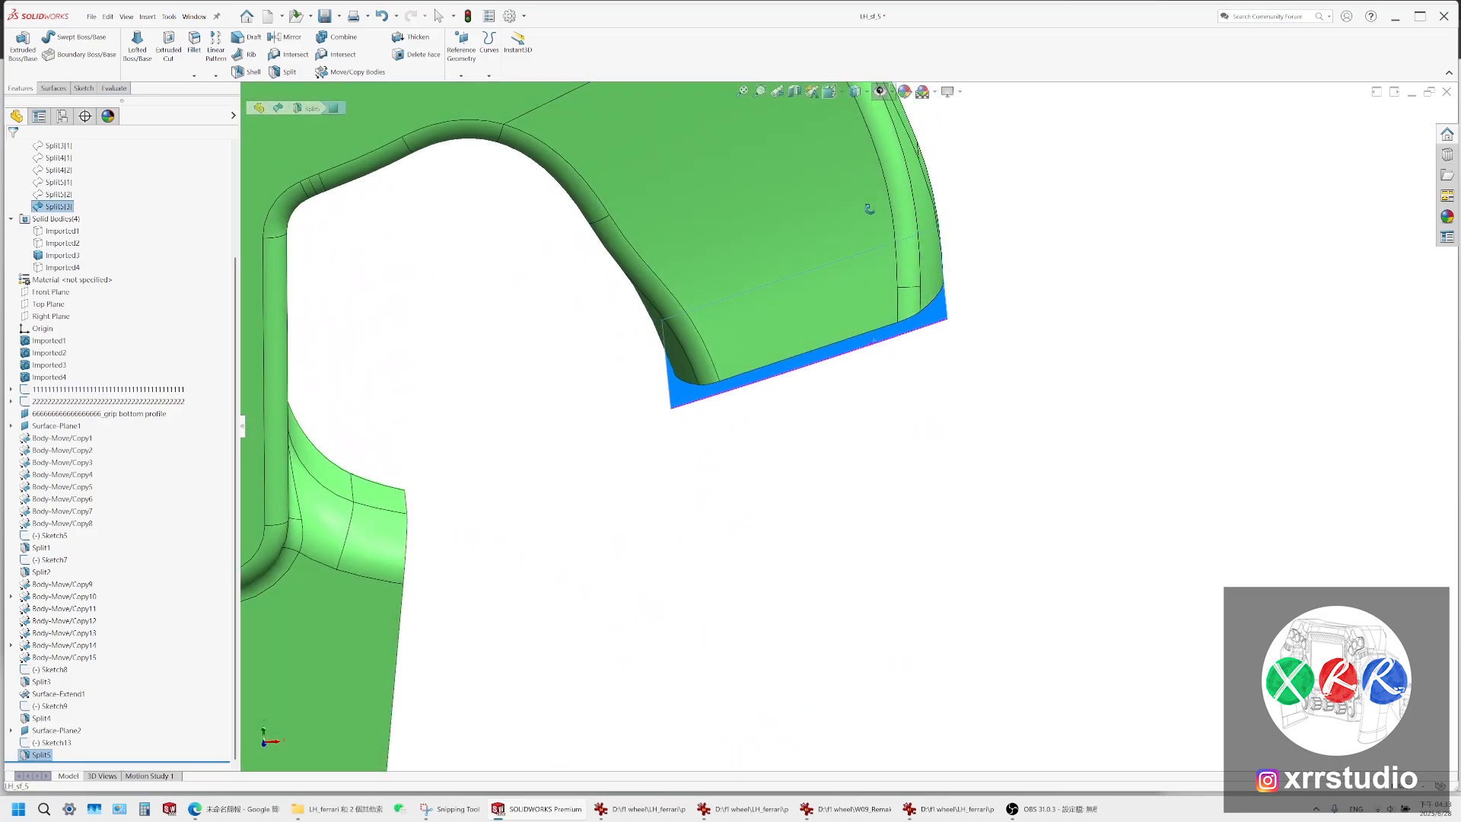
middle_drag(854, 230, 632, 133)
scroll(944, 303, up, 3)
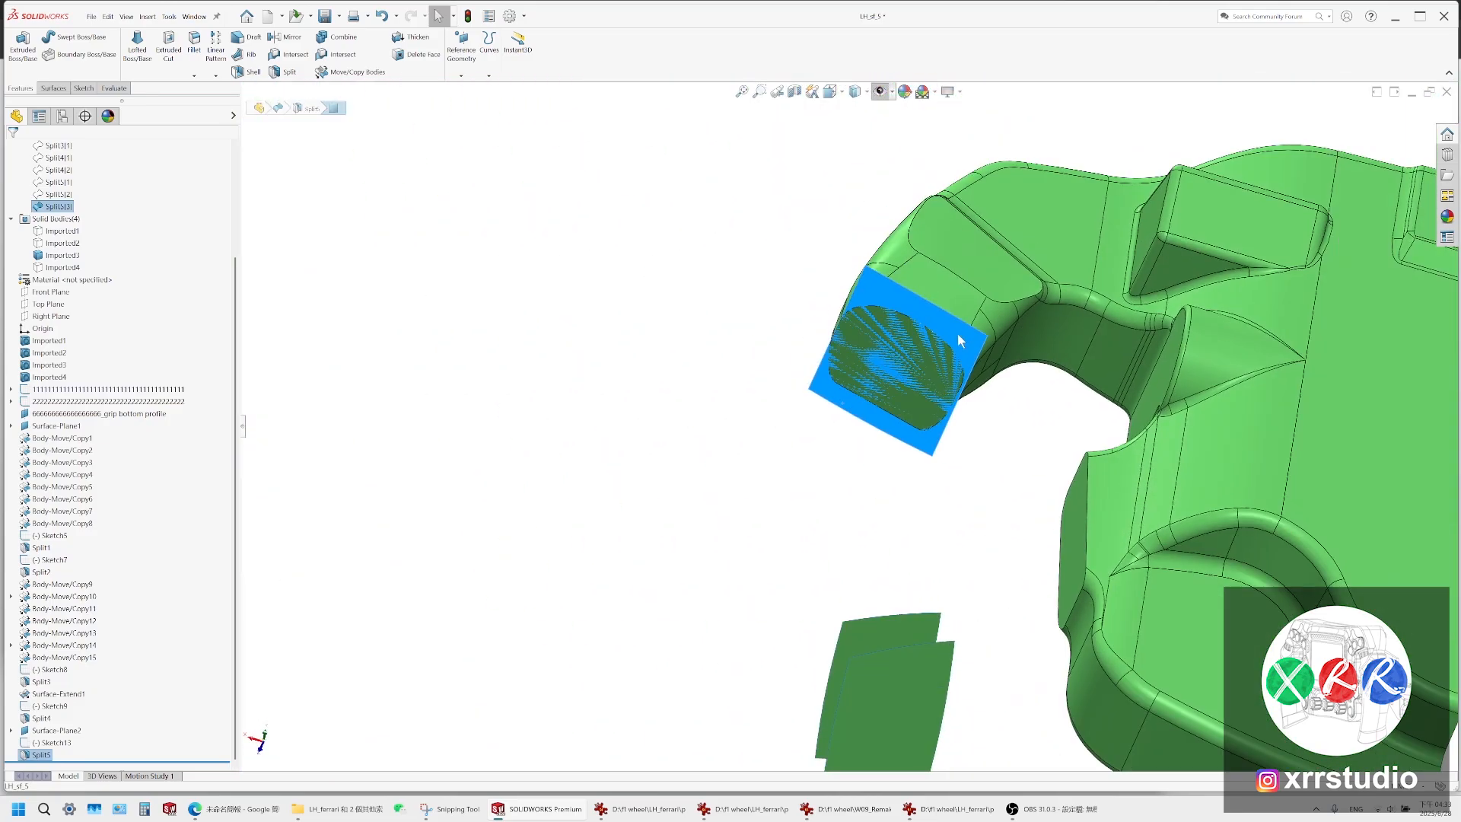
middle_drag(962, 336, 988, 271)
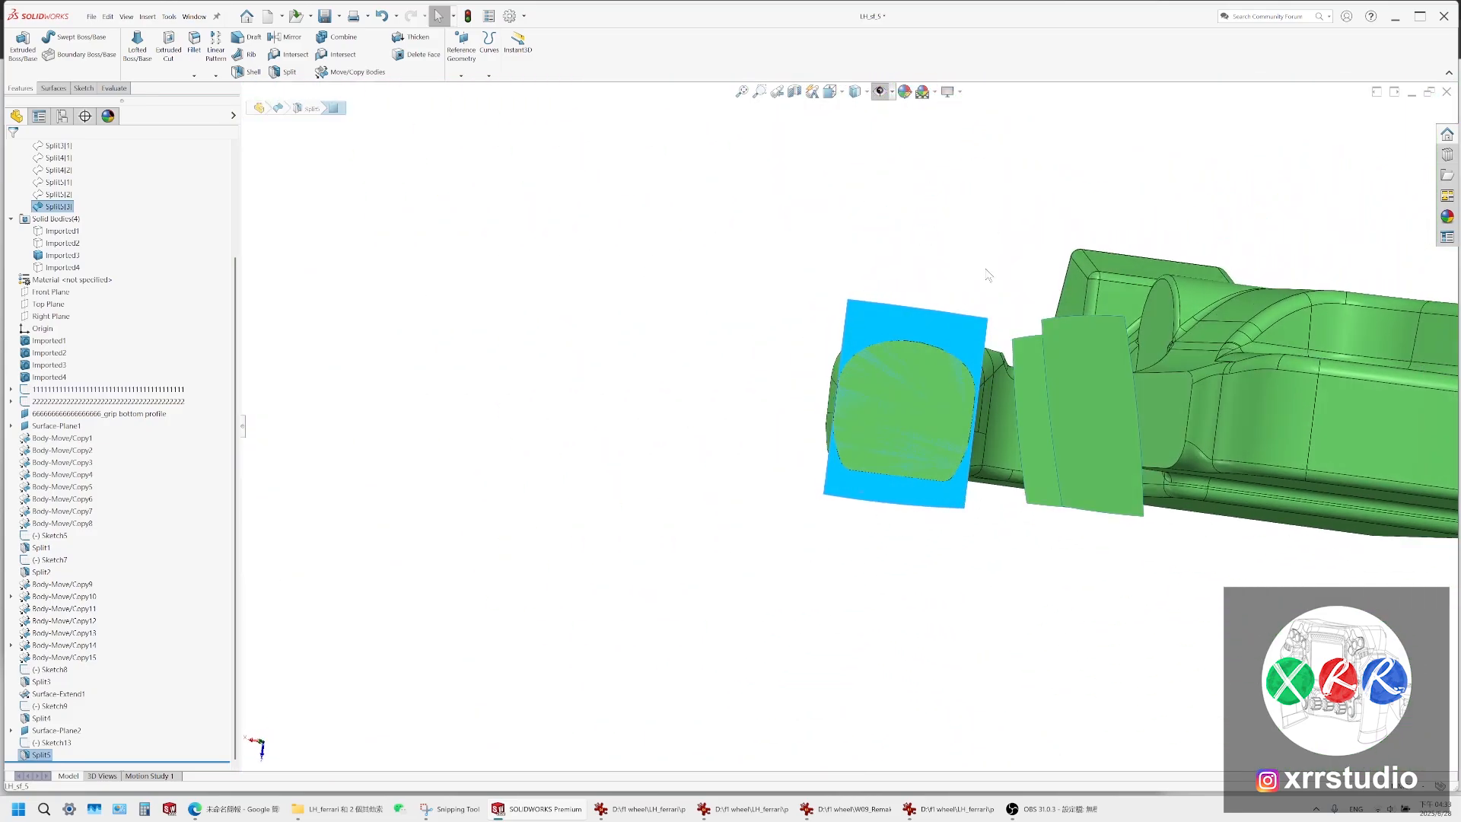
Snip the grip area from the rear-view wheel photo and mark a short green line across the grip's lower part
scroll(968, 376, down, 3)
click(978, 324)
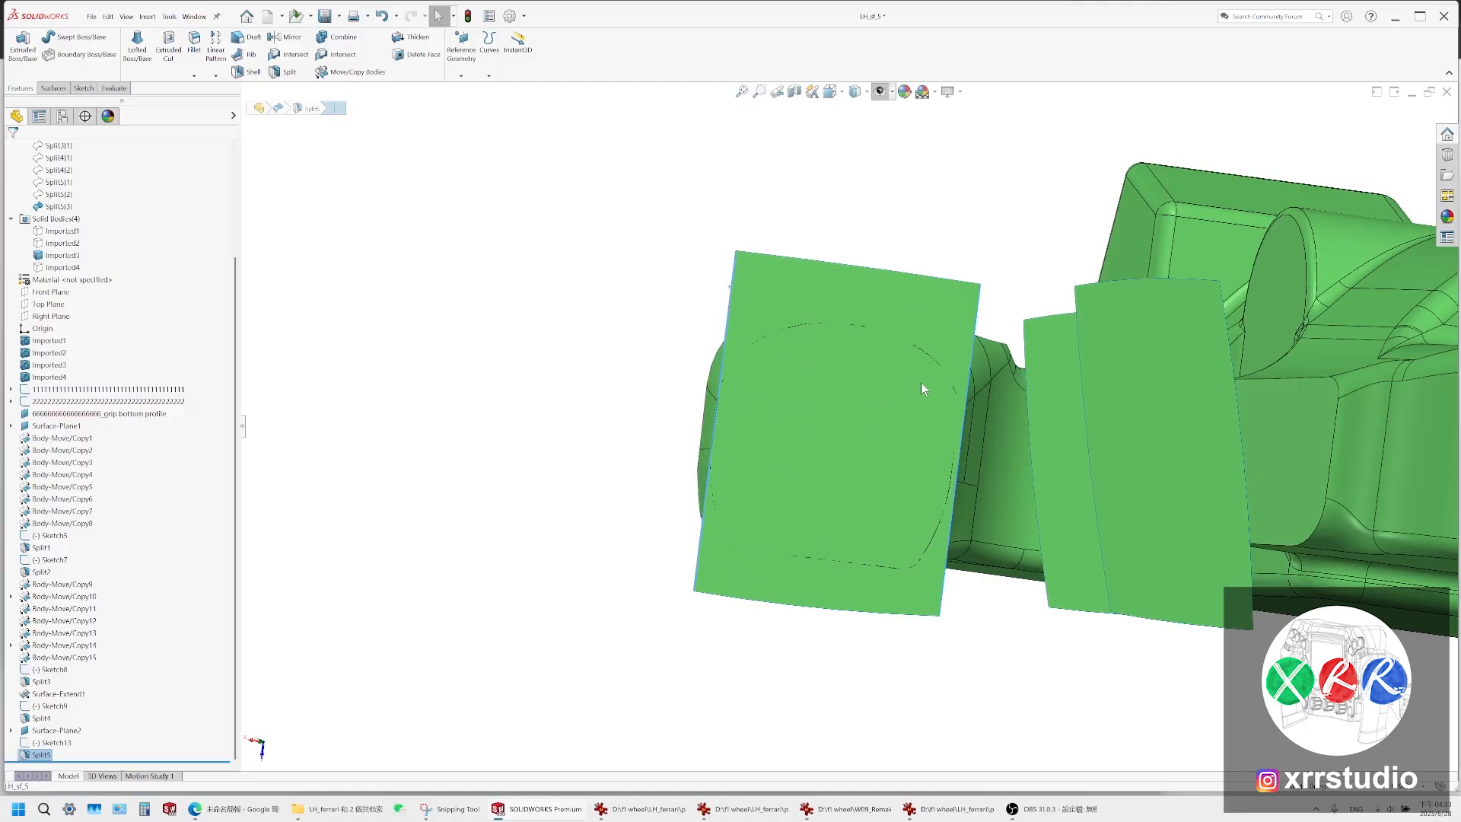
middle_drag(929, 364, 913, 561)
click(951, 809)
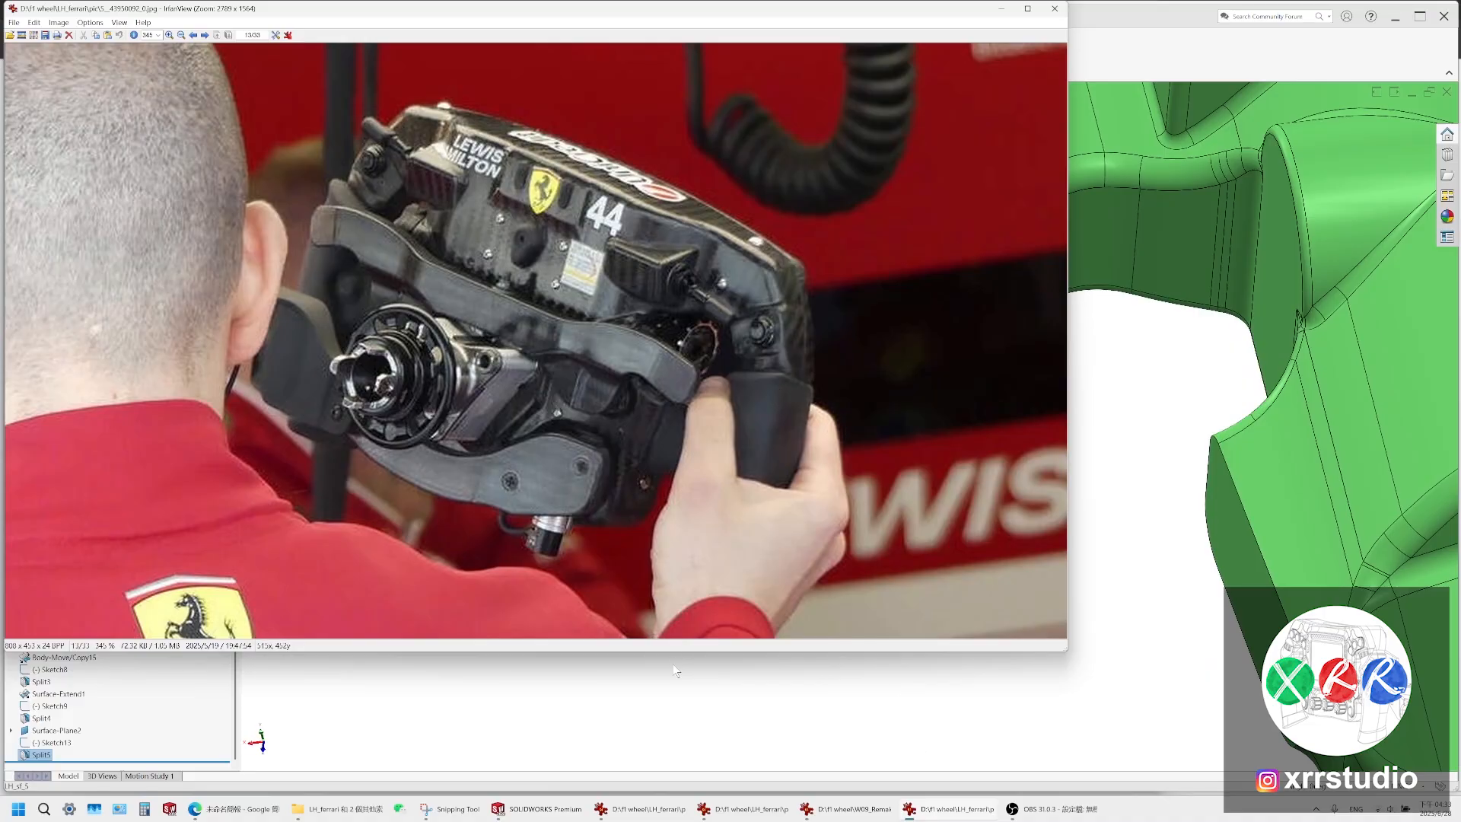
click(439, 810)
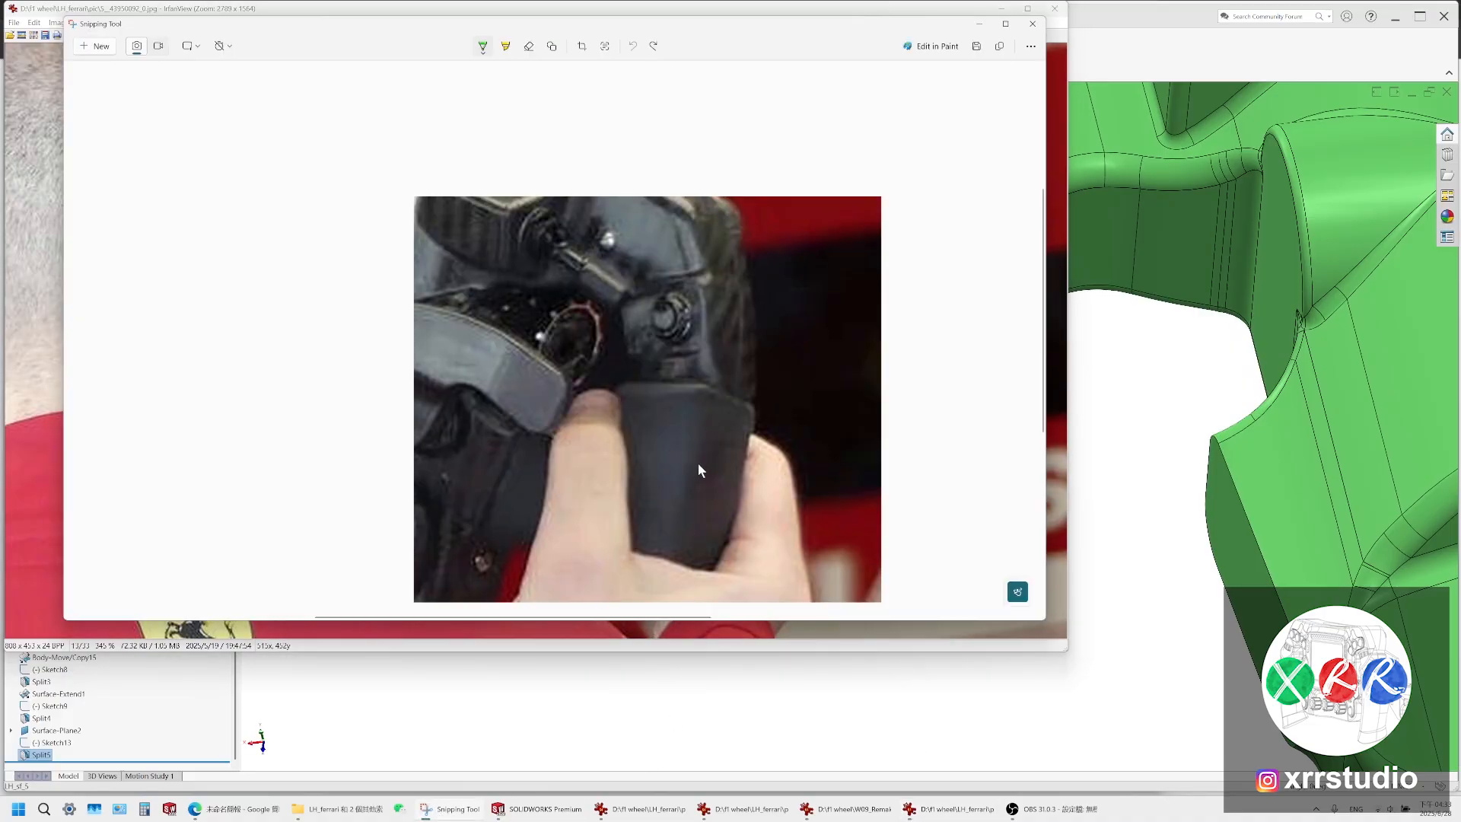
mouse_move(697, 464)
mouse_down()
mouse_move(752, 466)
mouse_move(734, 473)
mouse_move(734, 498)
mouse_up()
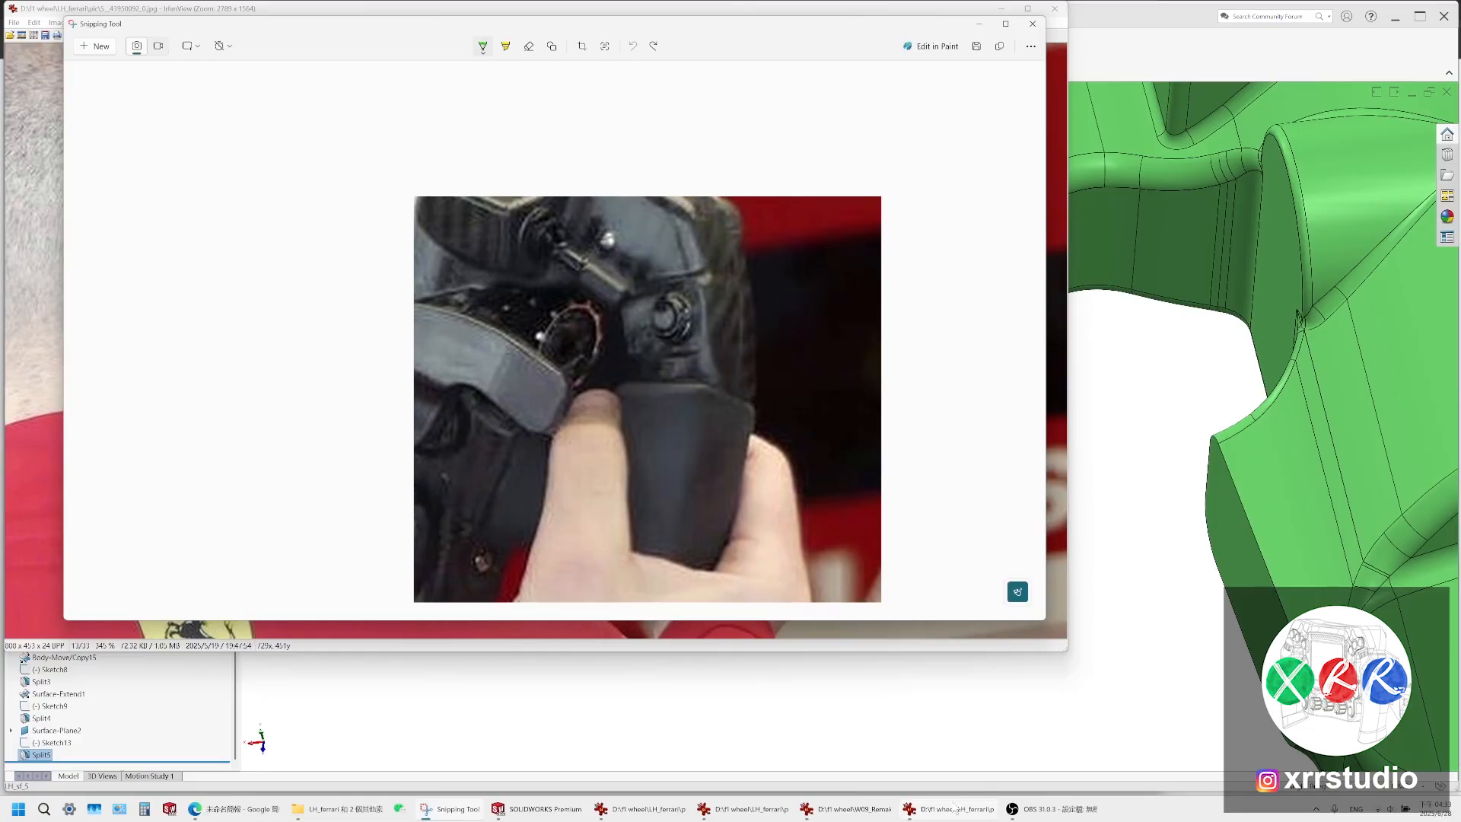
drag(679, 513, 734, 529)
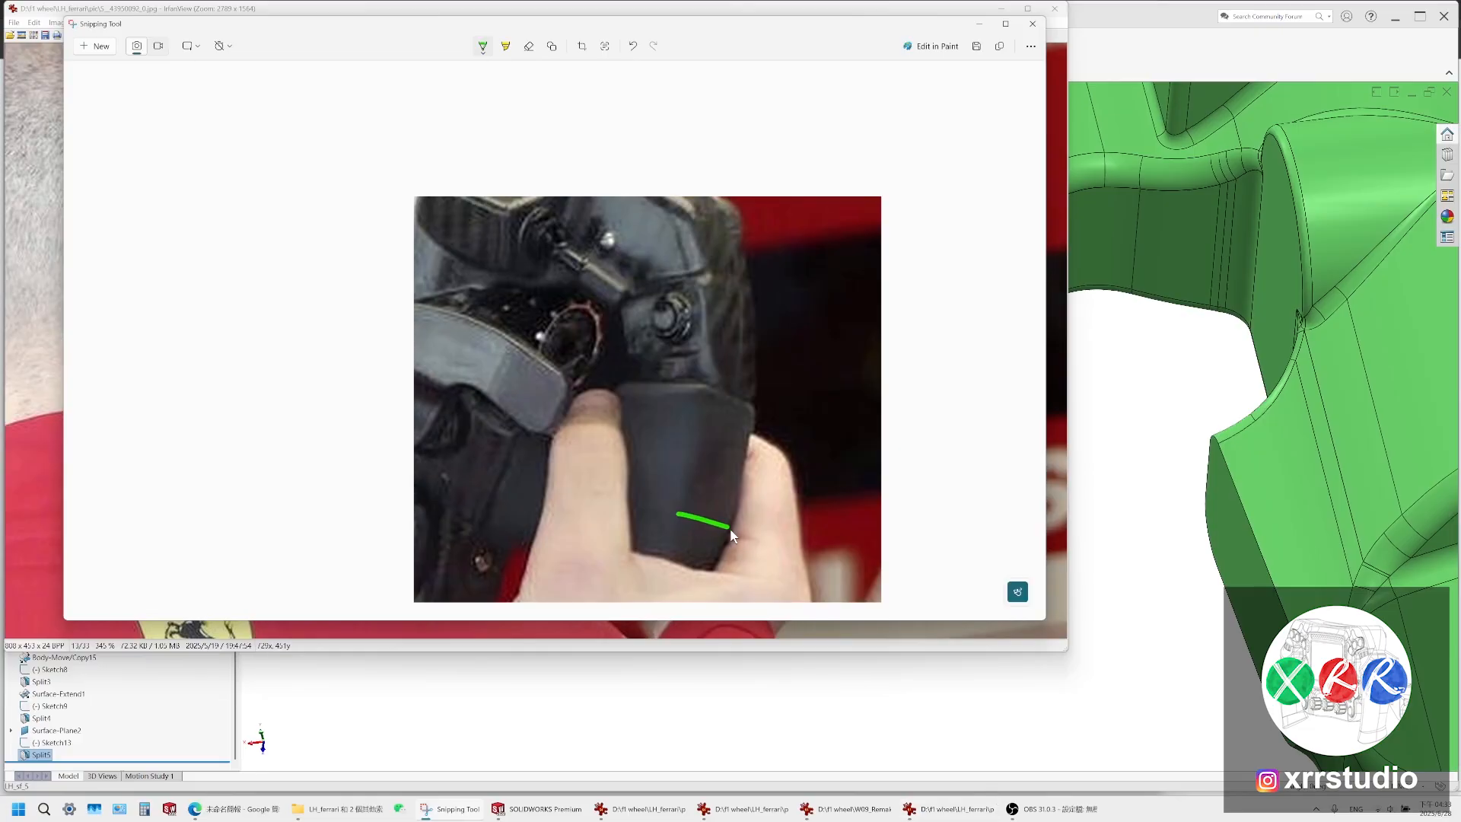
Compare the grip's shape in the rear, underside and front reference photos of the wheel, and return to the model
click(835, 809)
click(833, 810)
click(914, 810)
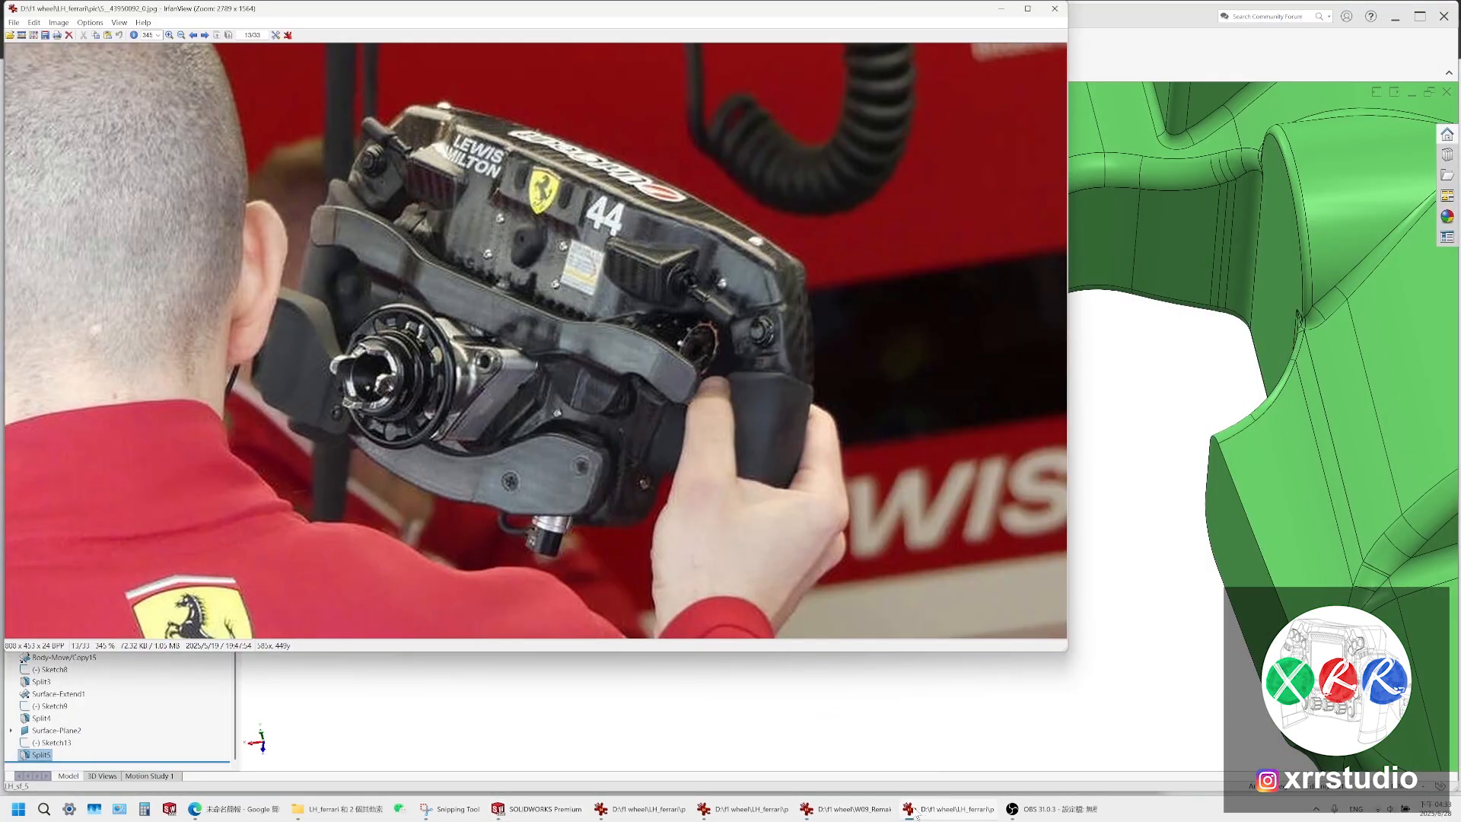
click(913, 810)
click(746, 806)
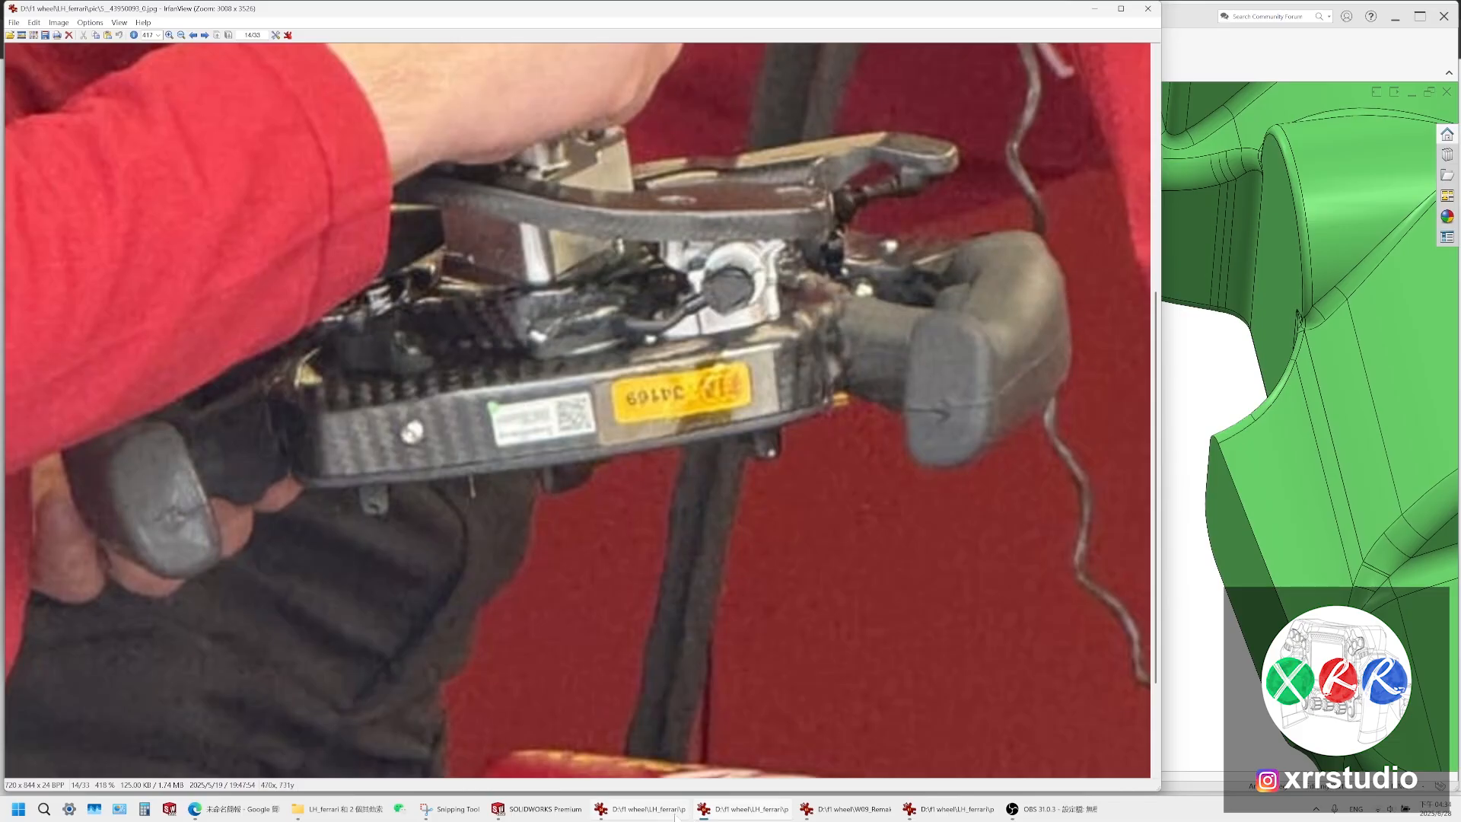
click(643, 809)
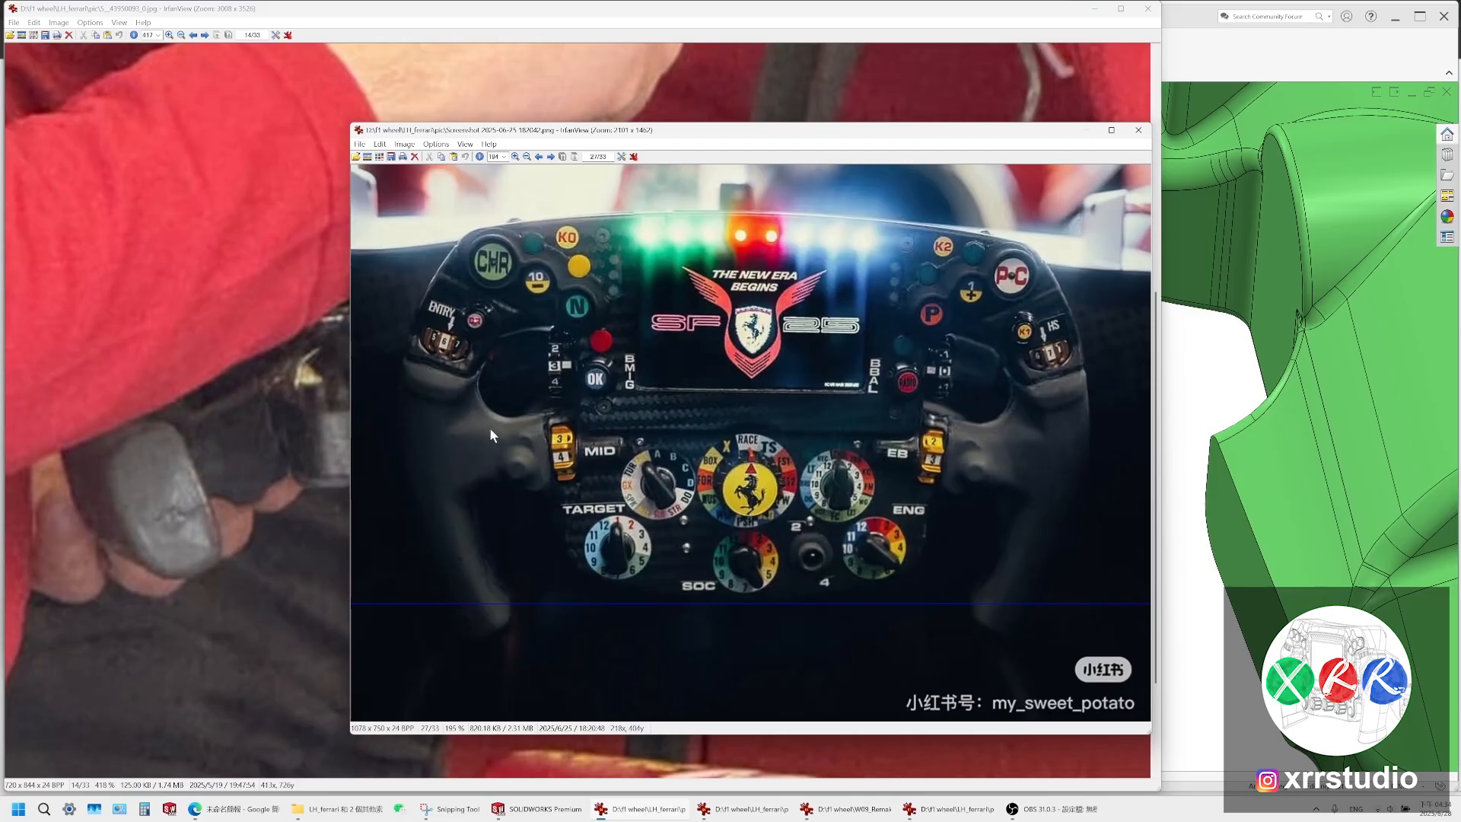
click(537, 809)
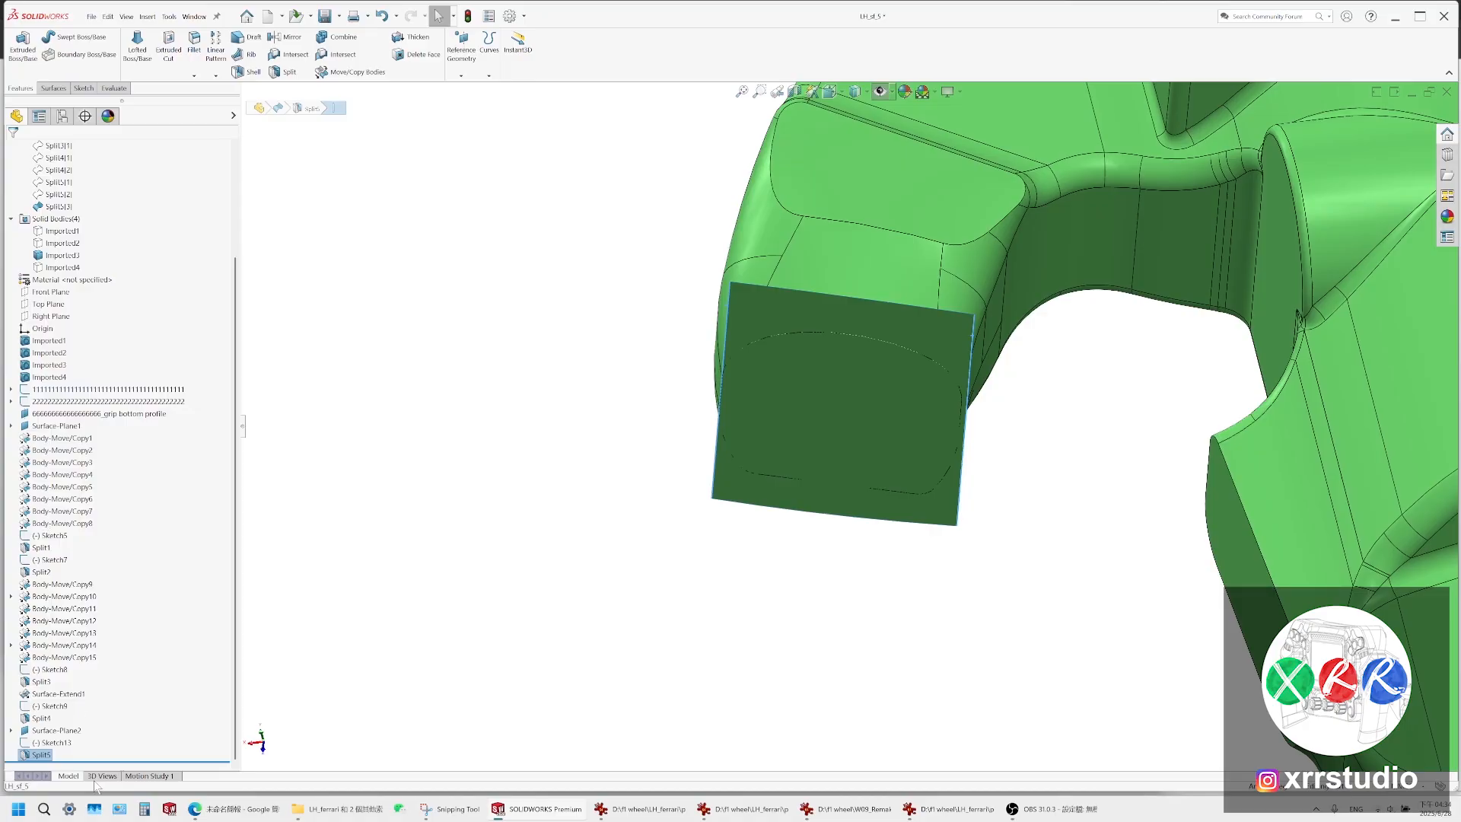
Roll the model back to before the two-line sketch and its split, and start a sketch on the planar surface at the grip's end
drag(93, 762, 91, 738)
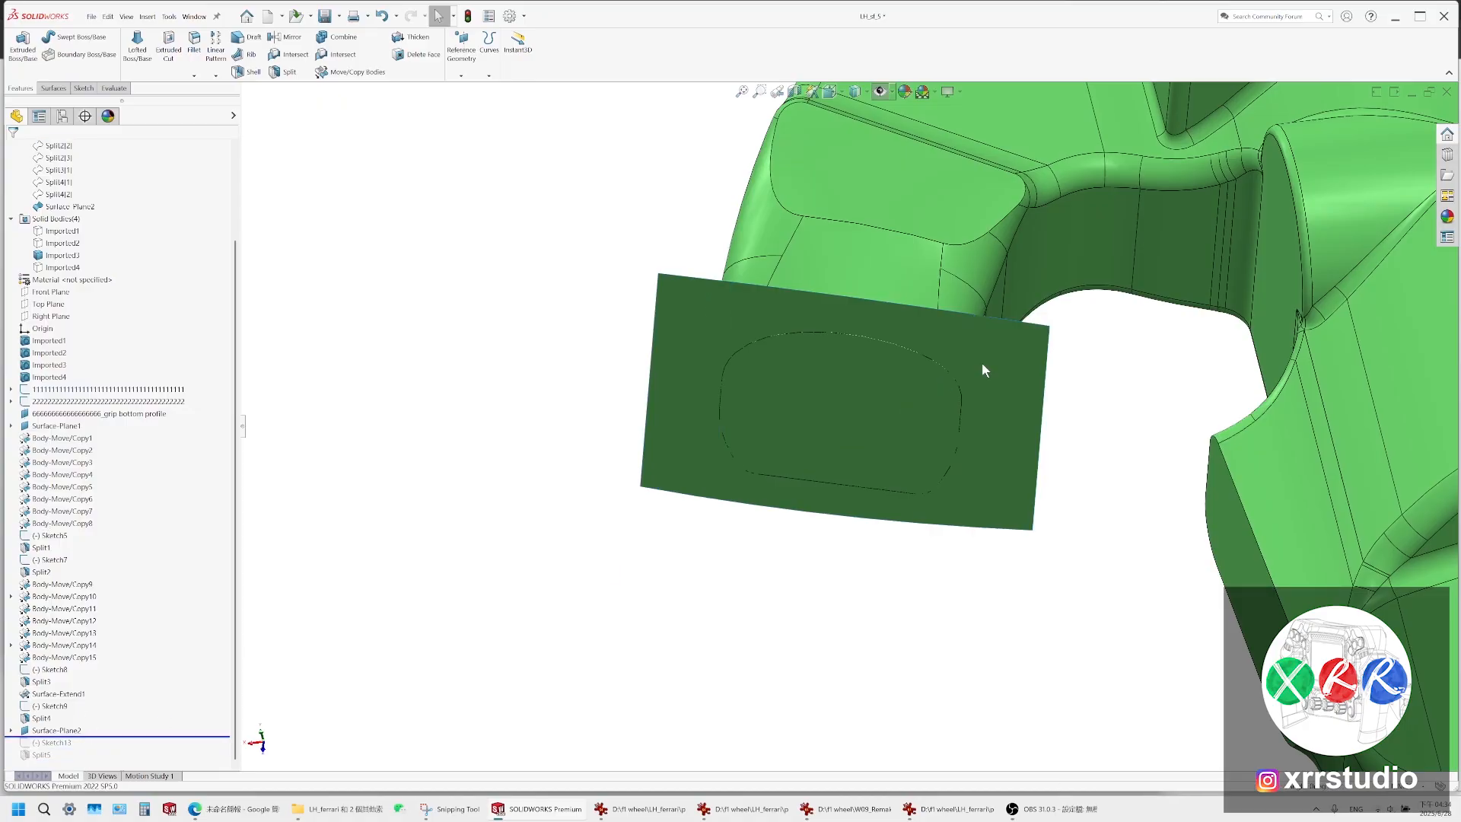
click(963, 347)
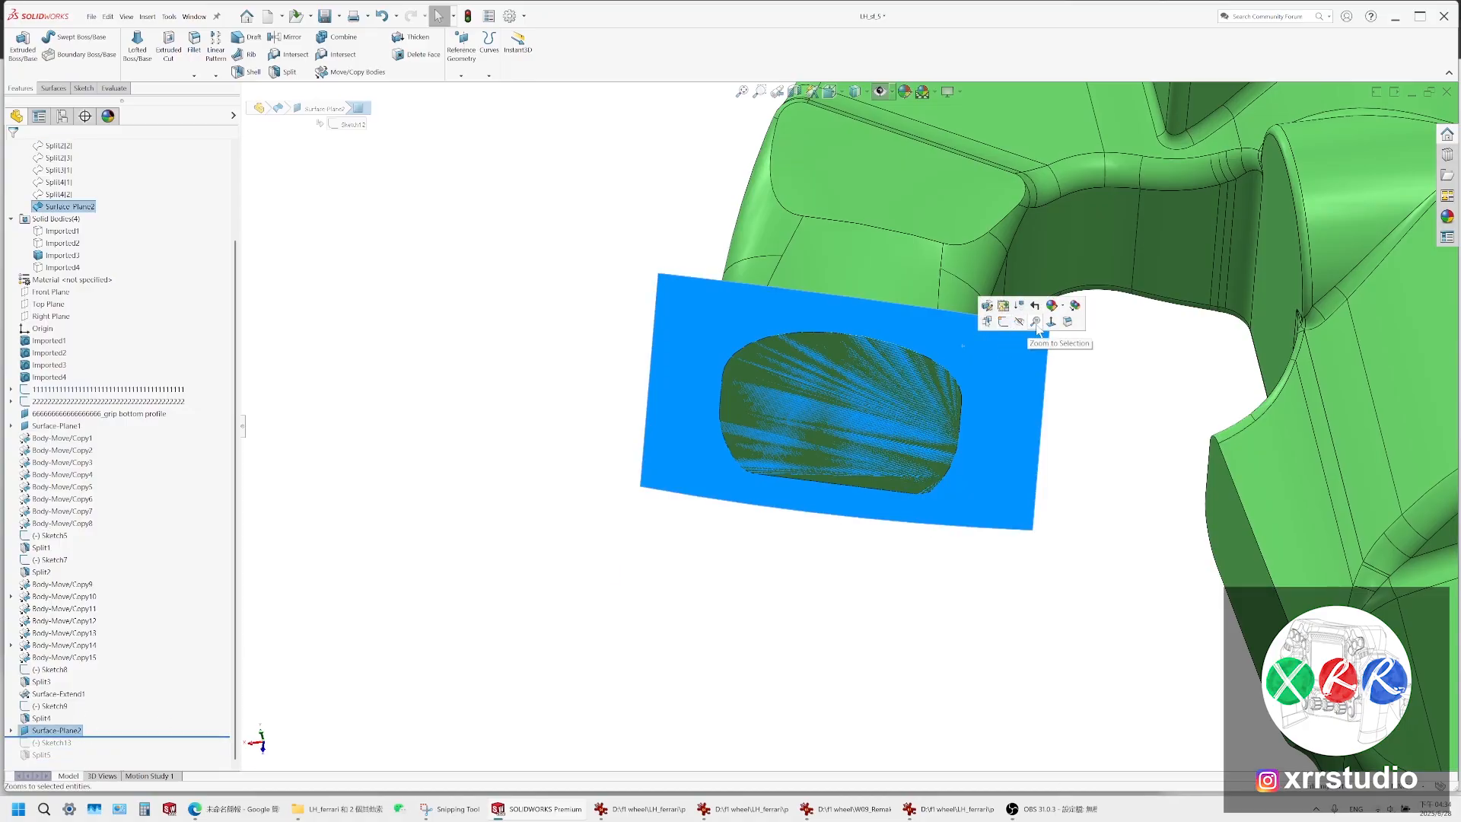
click(1093, 352)
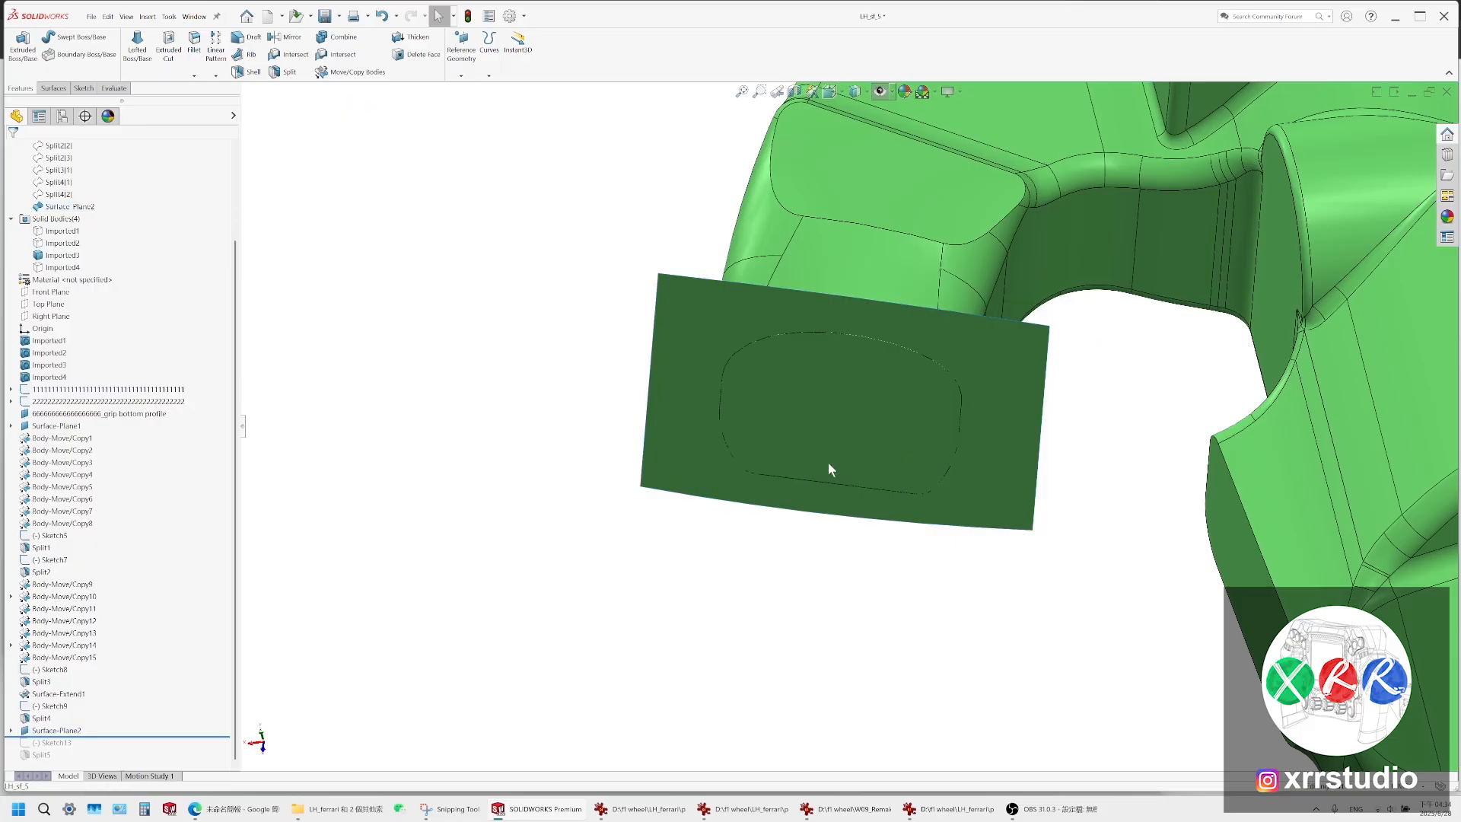
middle_drag(825, 467, 984, 404)
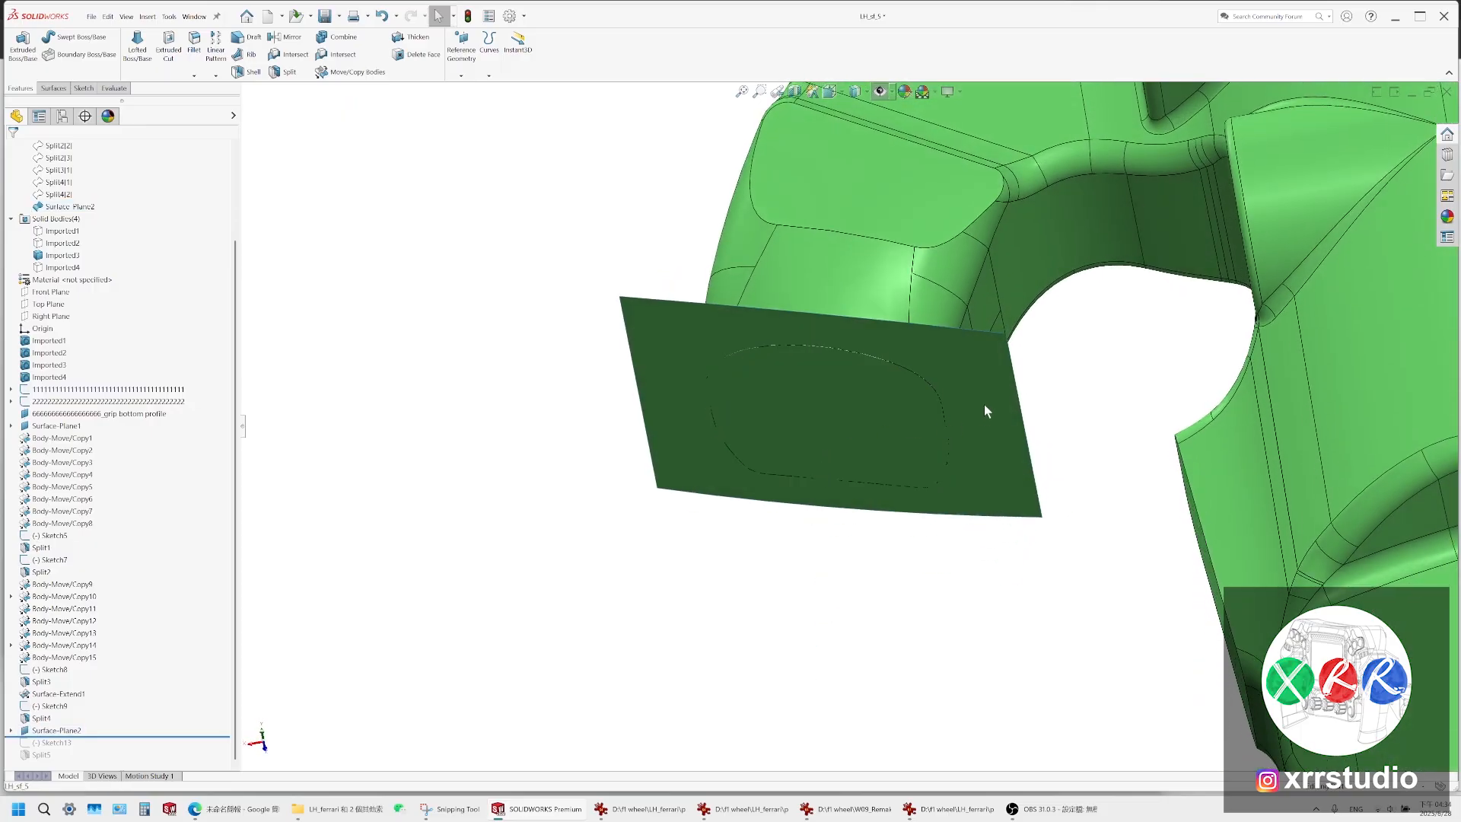
click(985, 404)
click(1073, 381)
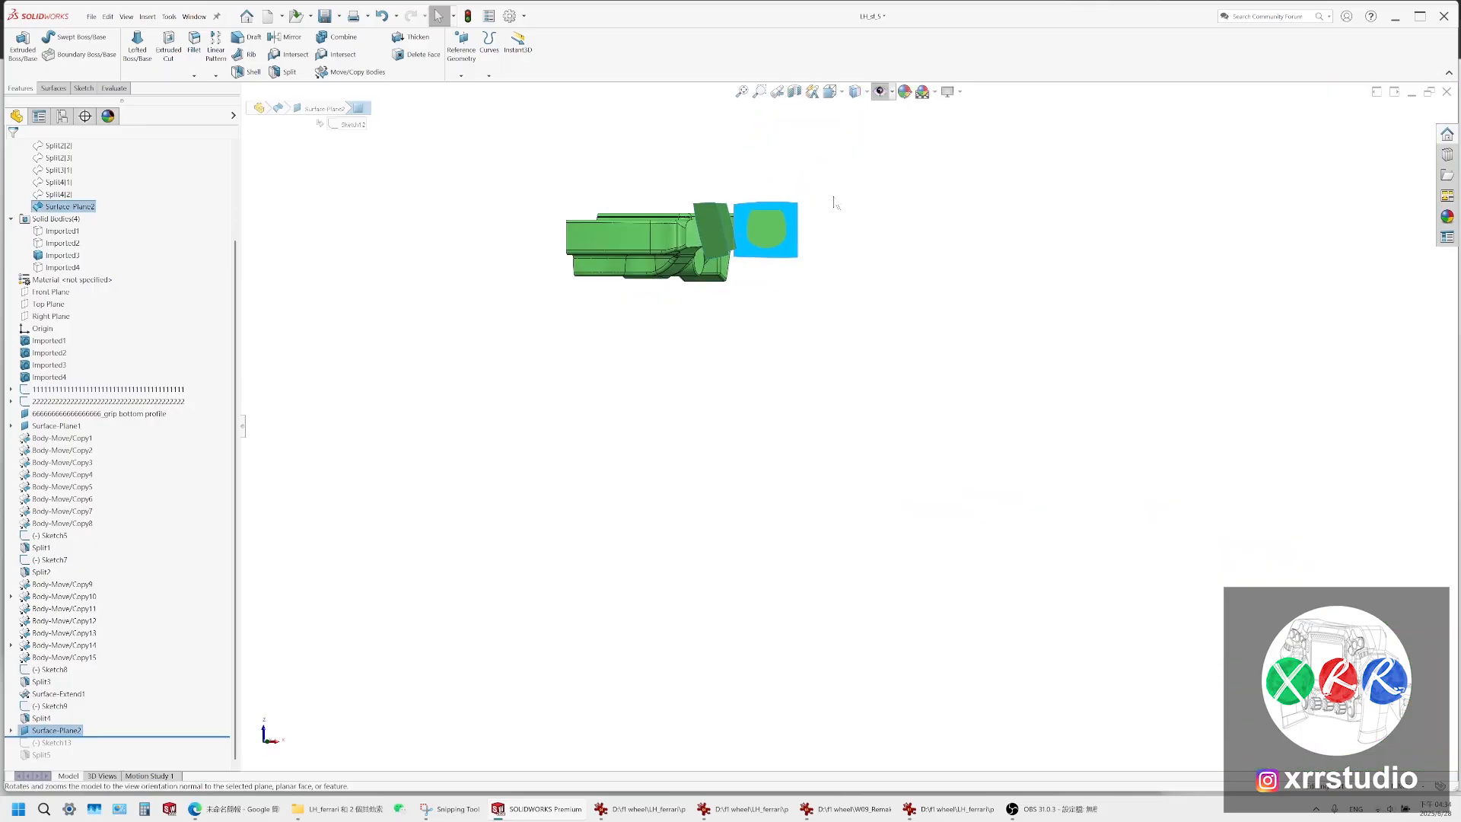
right_click(765, 359)
click(782, 344)
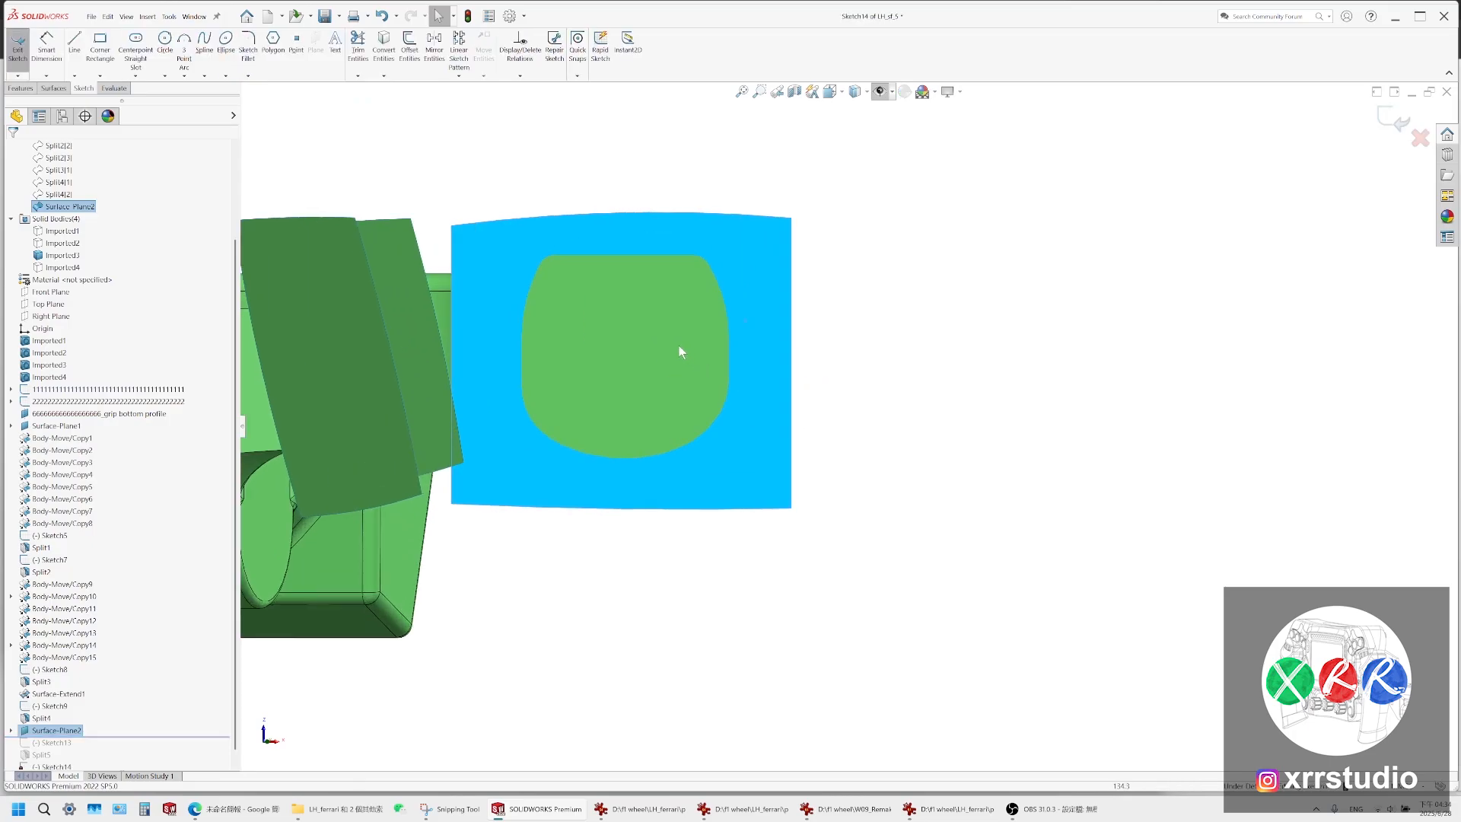
In wireframe display, sketch a near-vertical two-point spline about 57 mm long across the surface at the grip's outer edge, and shift both ends inward
click(854, 91)
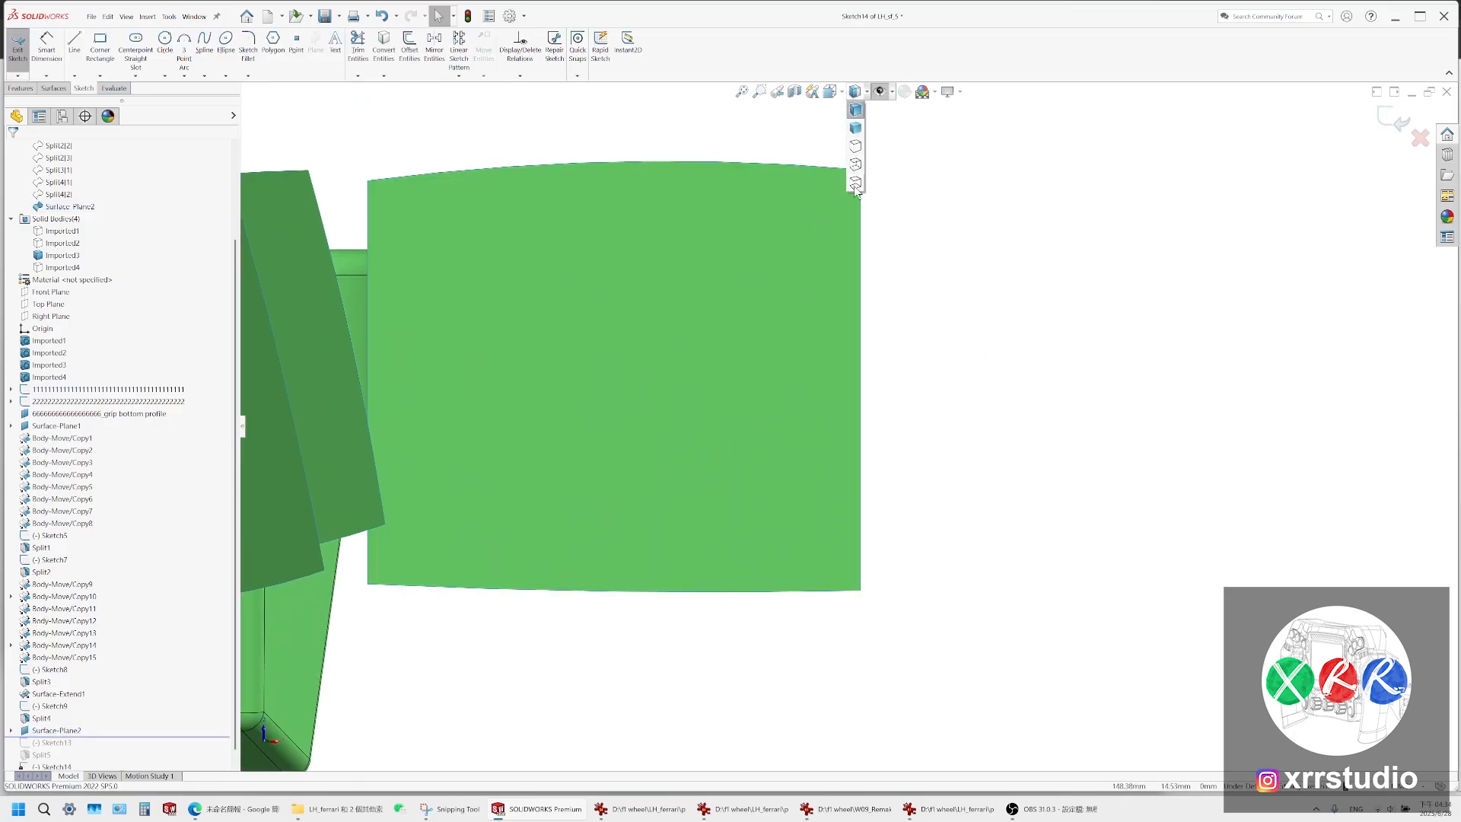
click(854, 186)
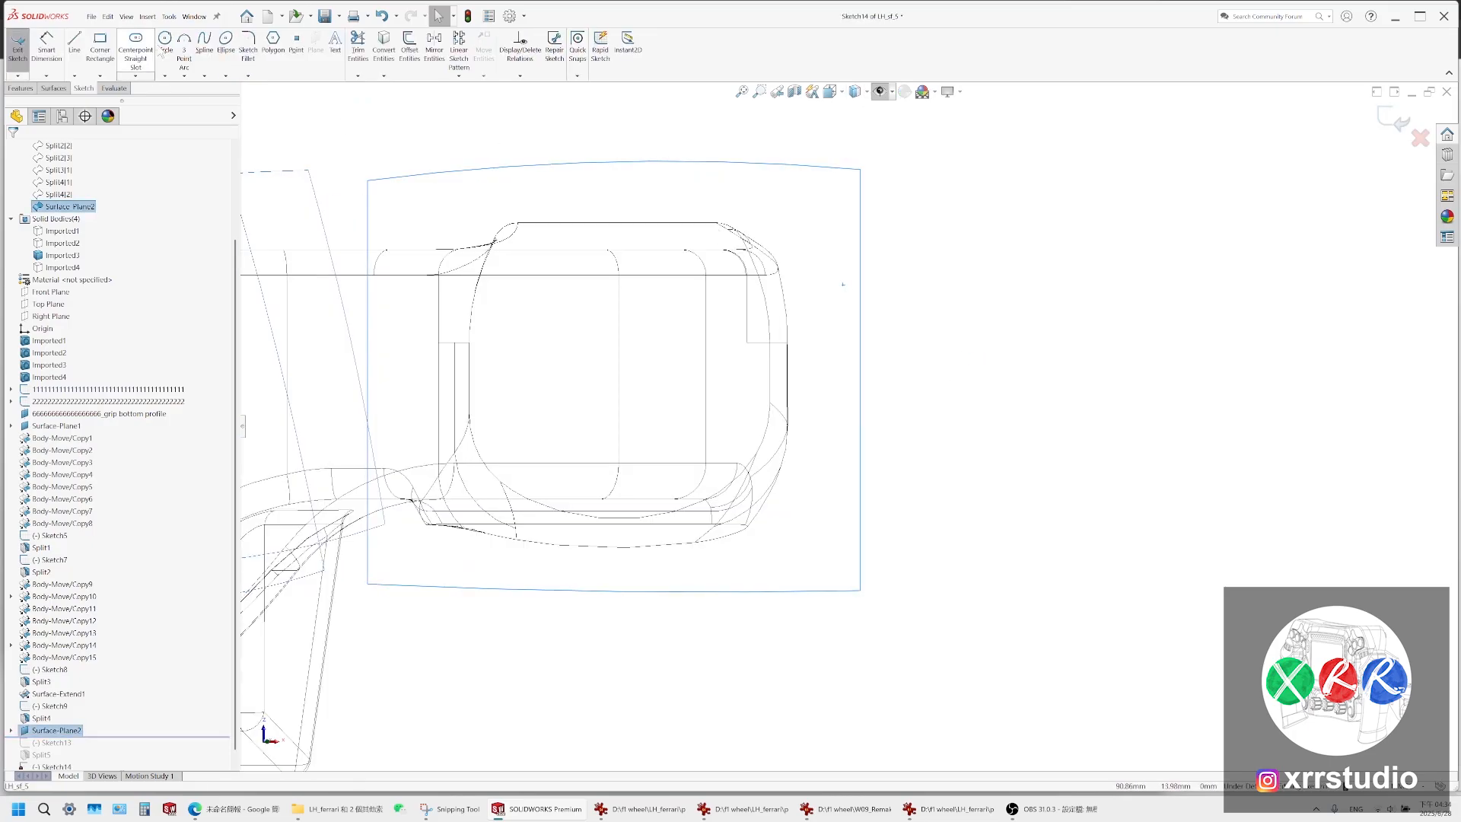
click(204, 42)
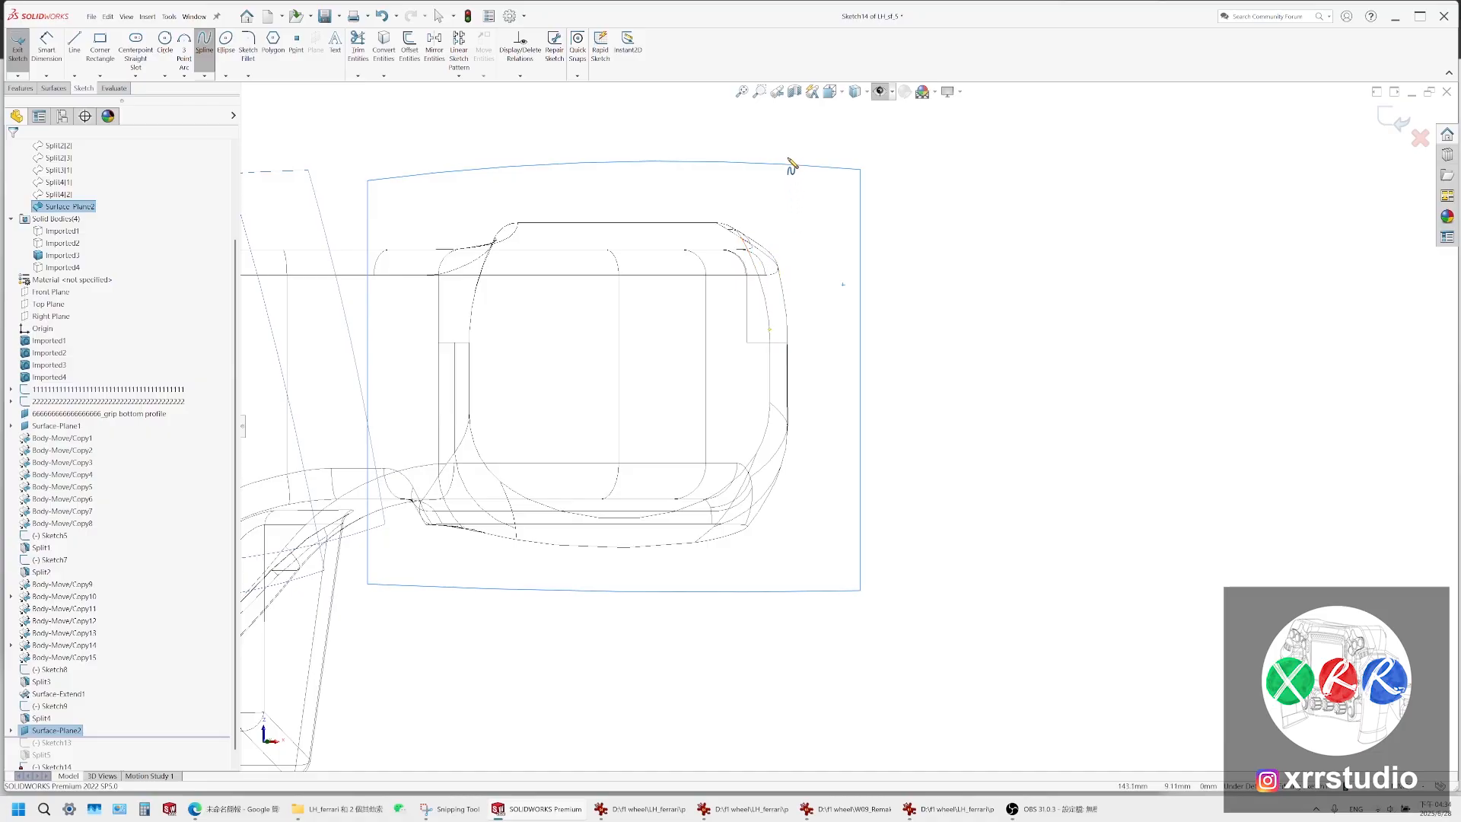
click(783, 117)
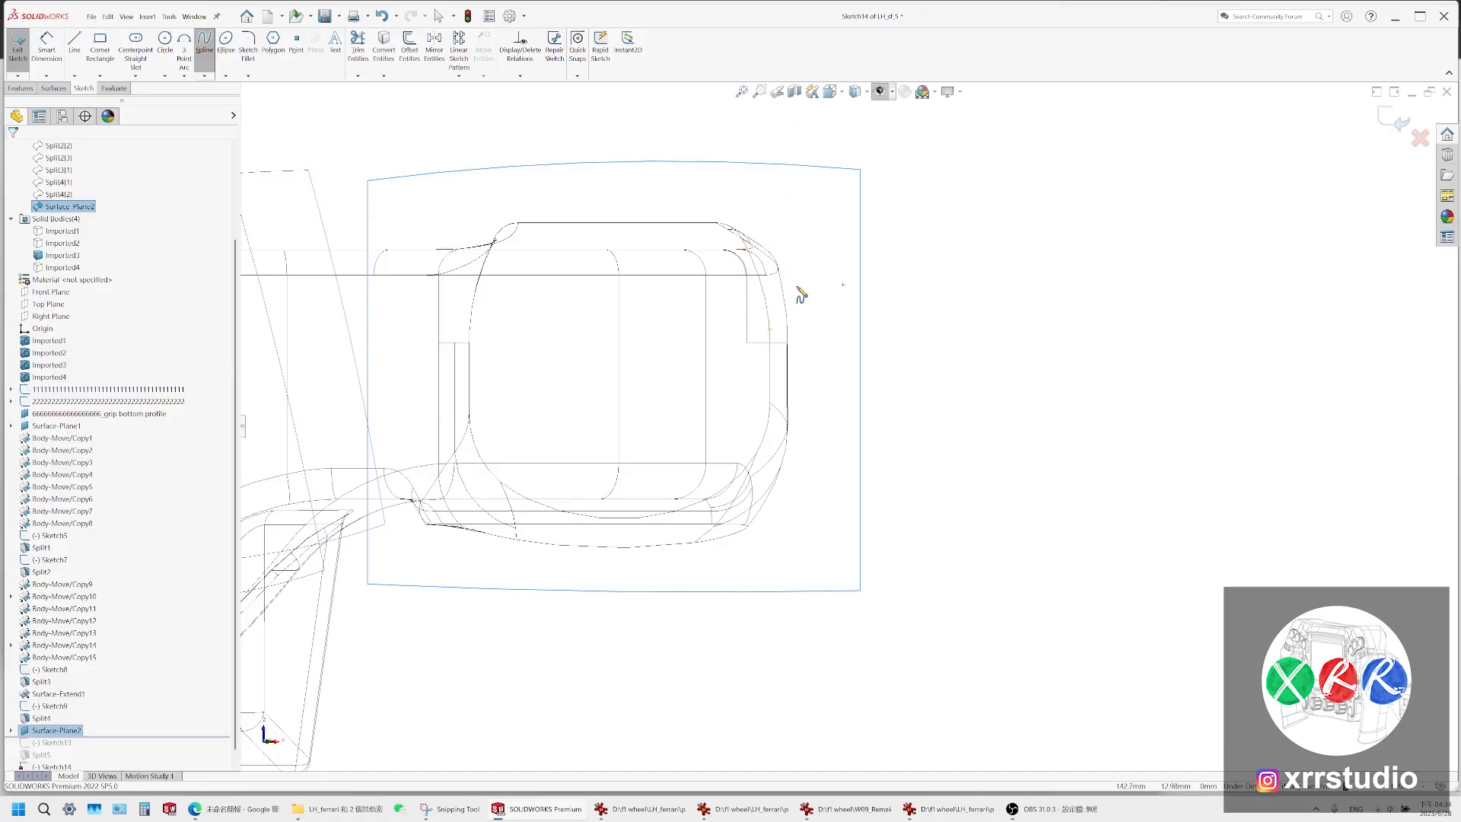
double_click(775, 695)
key(Escape)
drag(775, 696, 761, 696)
drag(785, 119, 767, 114)
Check the spline's position against the grip's outer side from several angles and against the rear-view wheel photo
mouse_move(809, 326)
middle_down()
mouse_move(799, 368)
mouse_move(763, 392)
mouse_move(767, 655)
middle_up()
click(772, 358)
scroll(775, 356, down, 6)
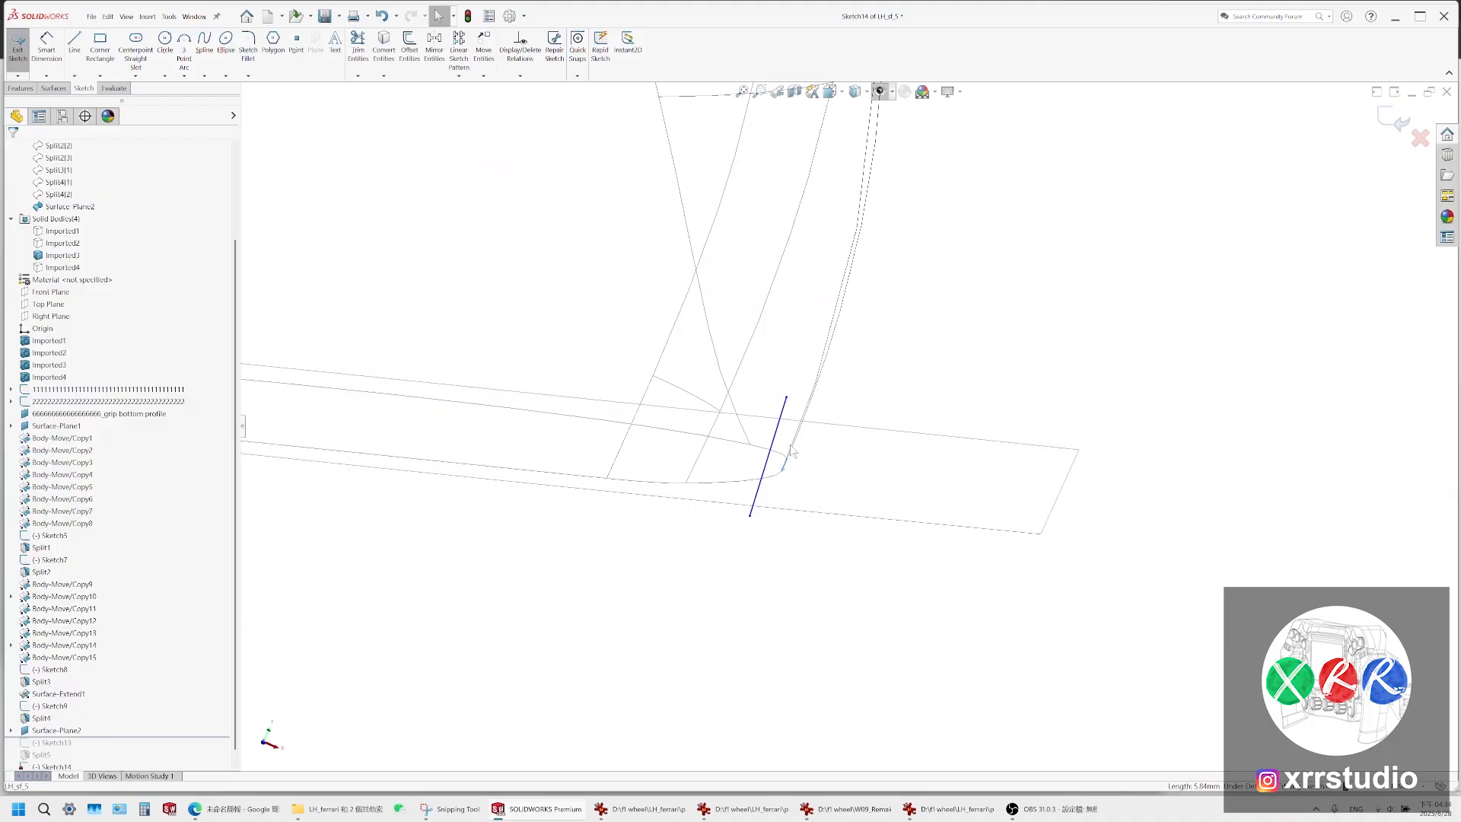
mouse_move(791, 450)
middle_down()
mouse_move(732, 462)
mouse_move(767, 457)
mouse_move(799, 359)
mouse_move(774, 440)
mouse_move(786, 349)
mouse_move(797, 364)
middle_up()
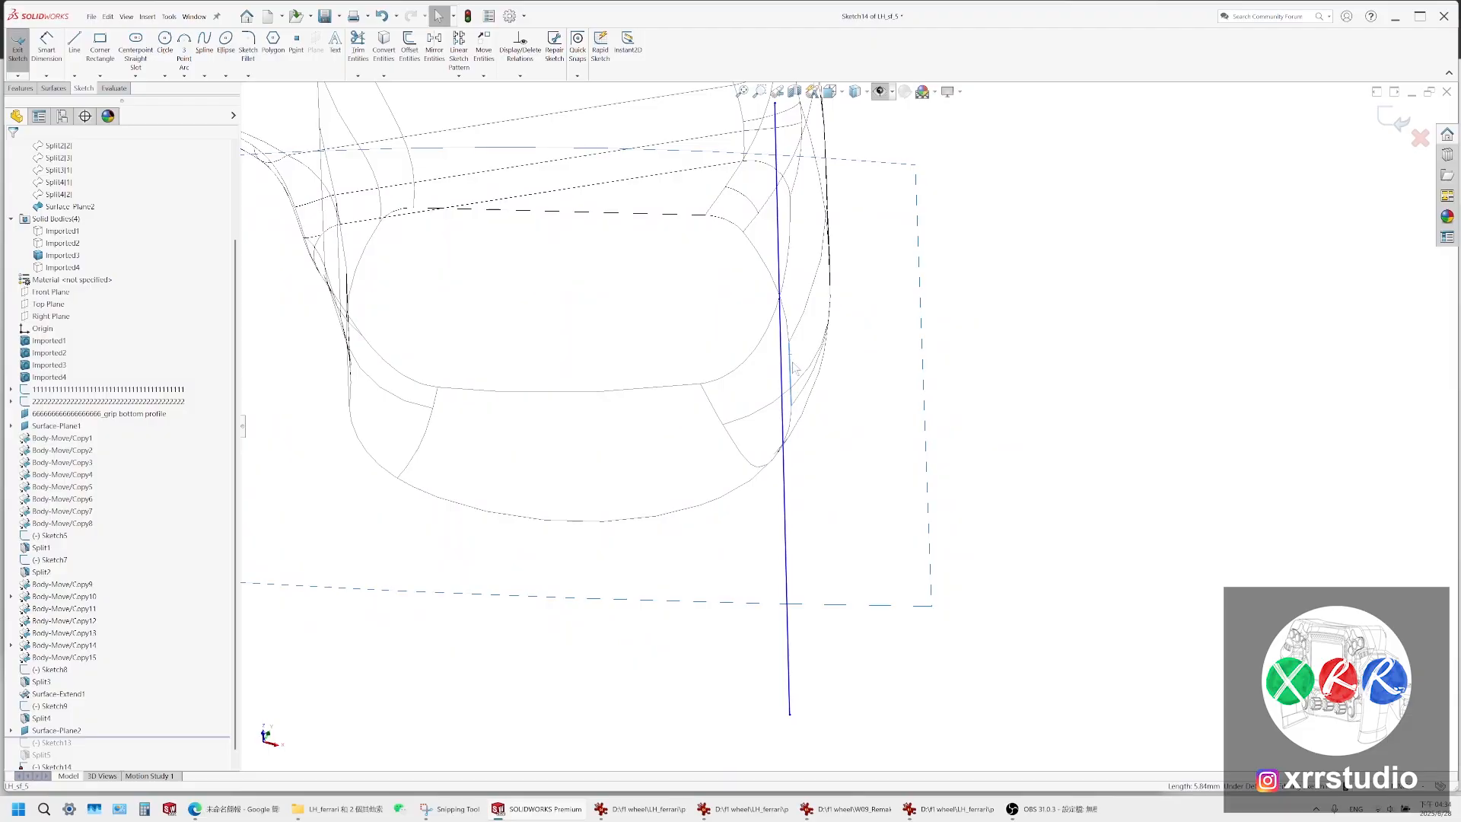
click(944, 811)
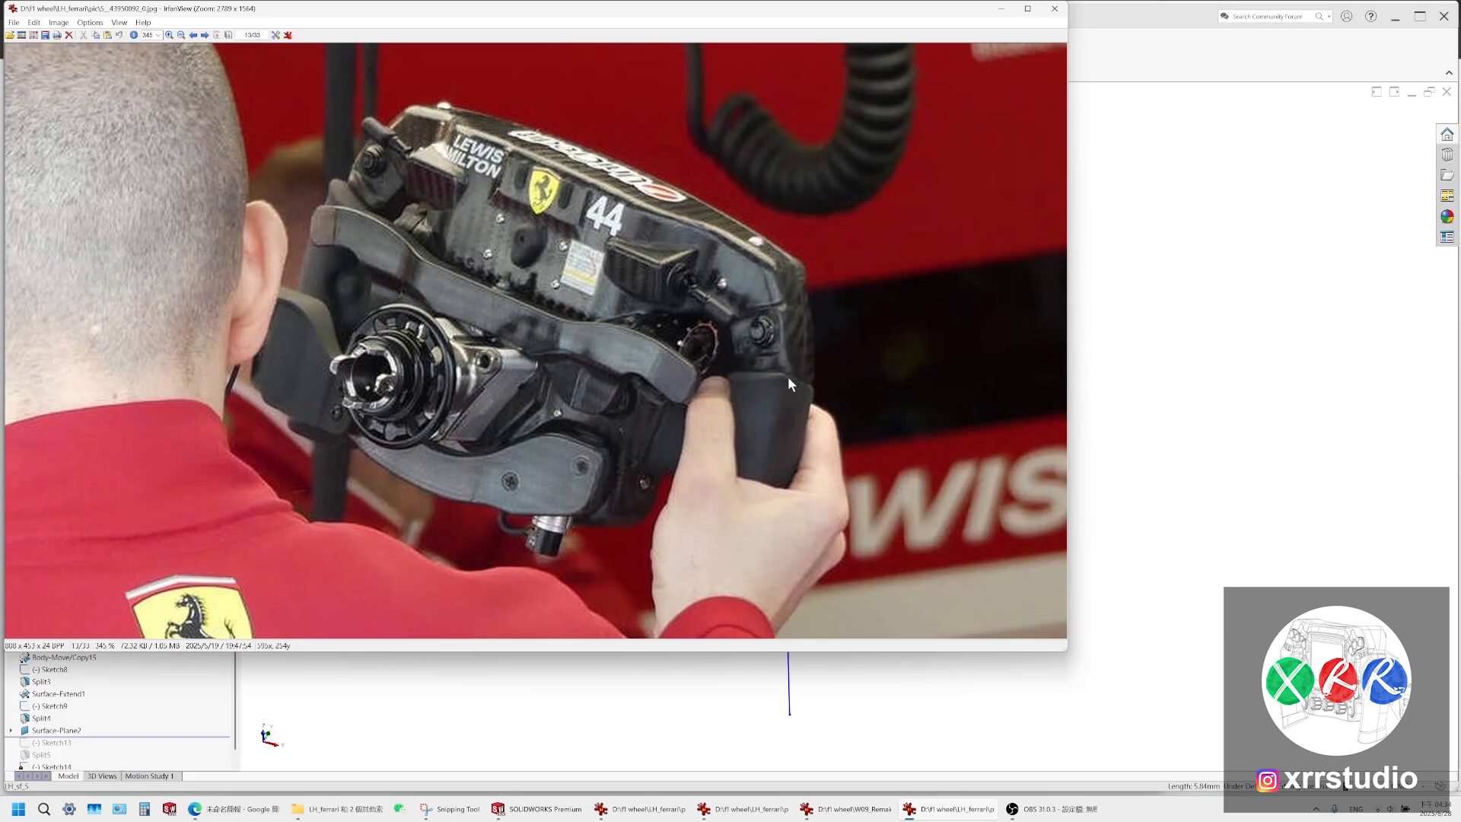
drag(838, 14, 943, 56)
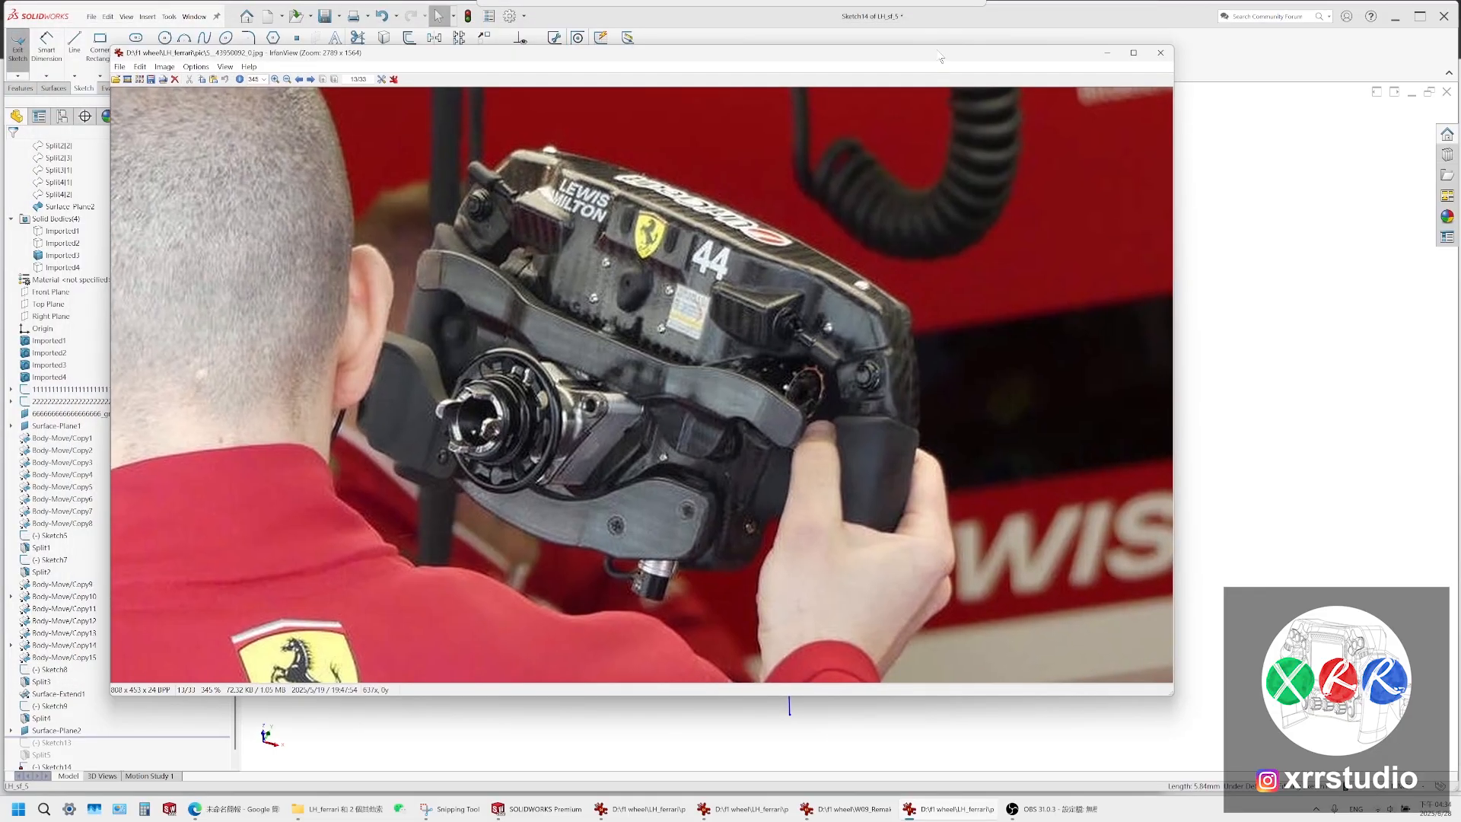
click(919, 11)
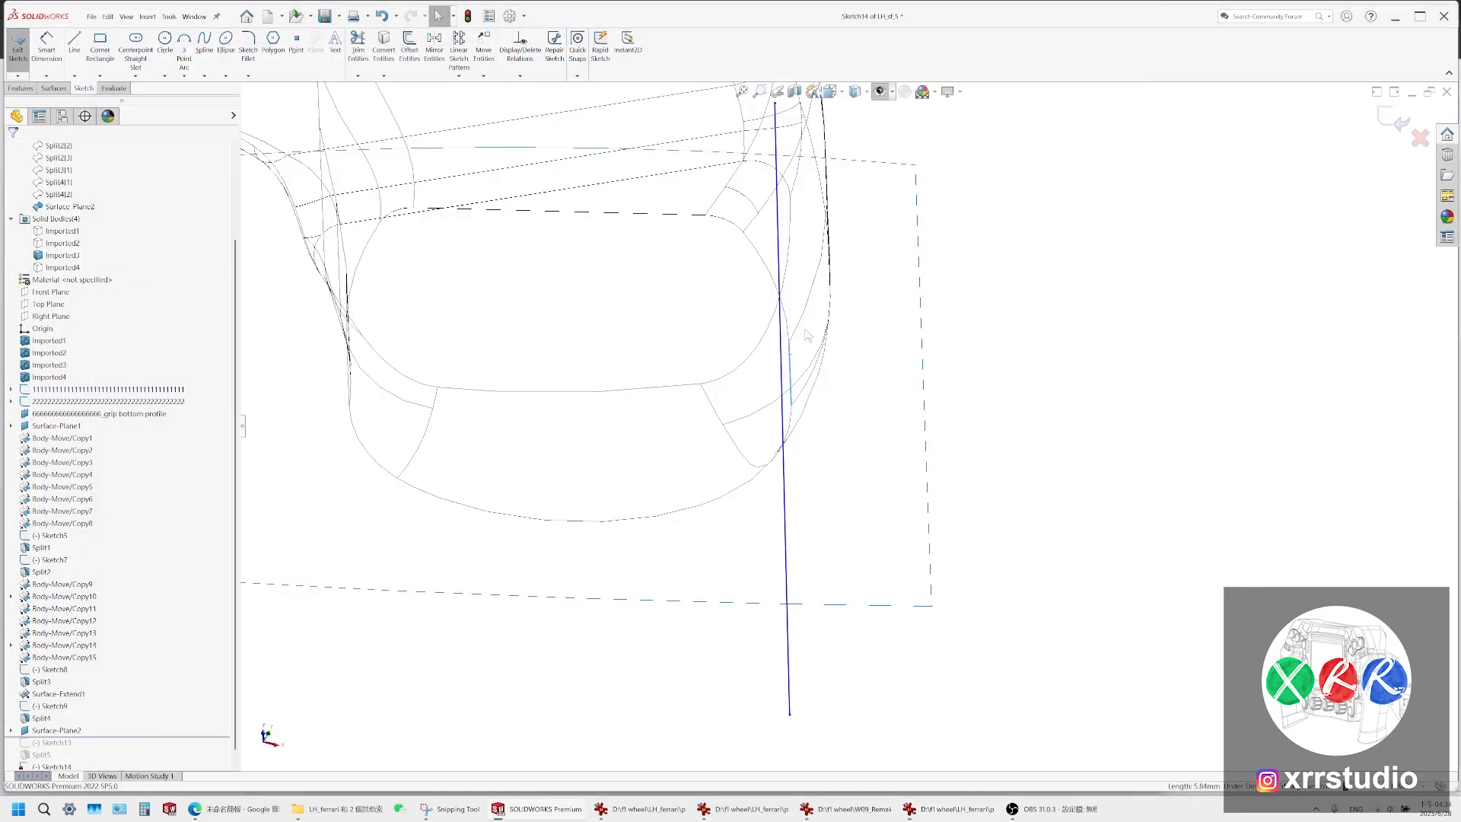
scroll(851, 198, up, 1)
middle_drag(856, 362, 854, 293)
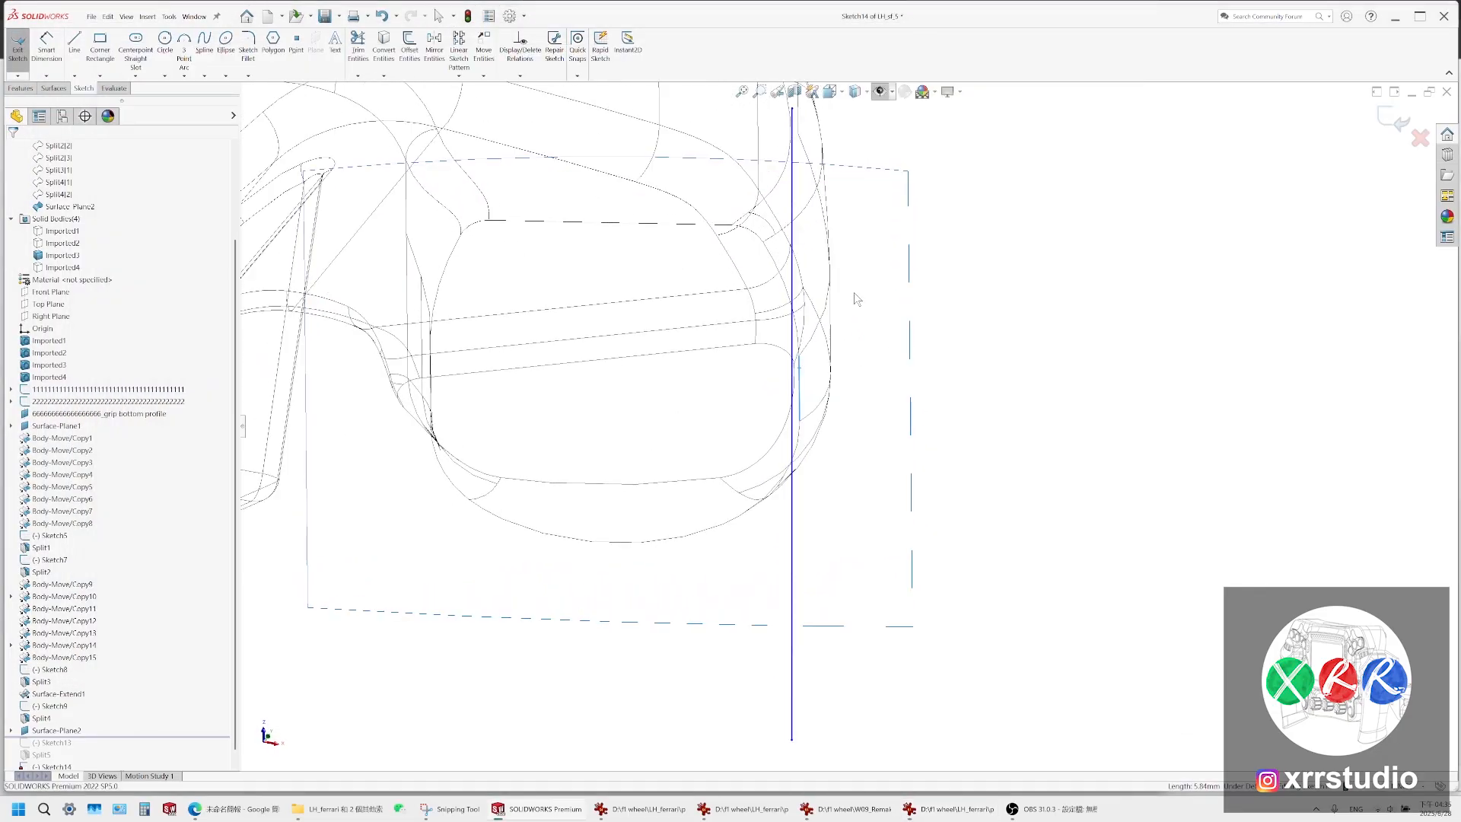
Viewed normal to the sketch, bend the spline slightly outward with its lower end's tangent handle to follow the grip's outer edge
click(791, 287)
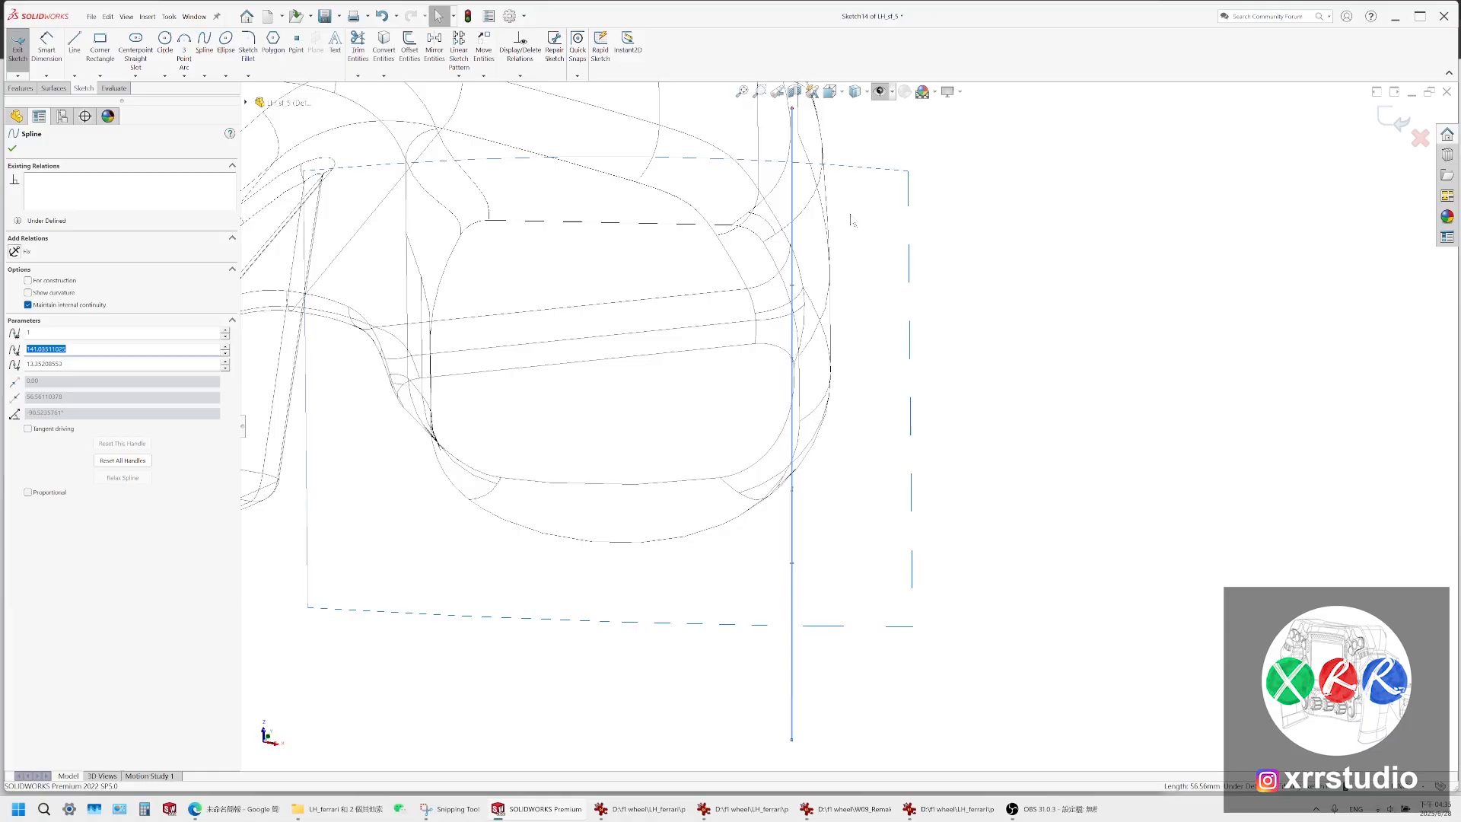
scroll(846, 408, up, 8)
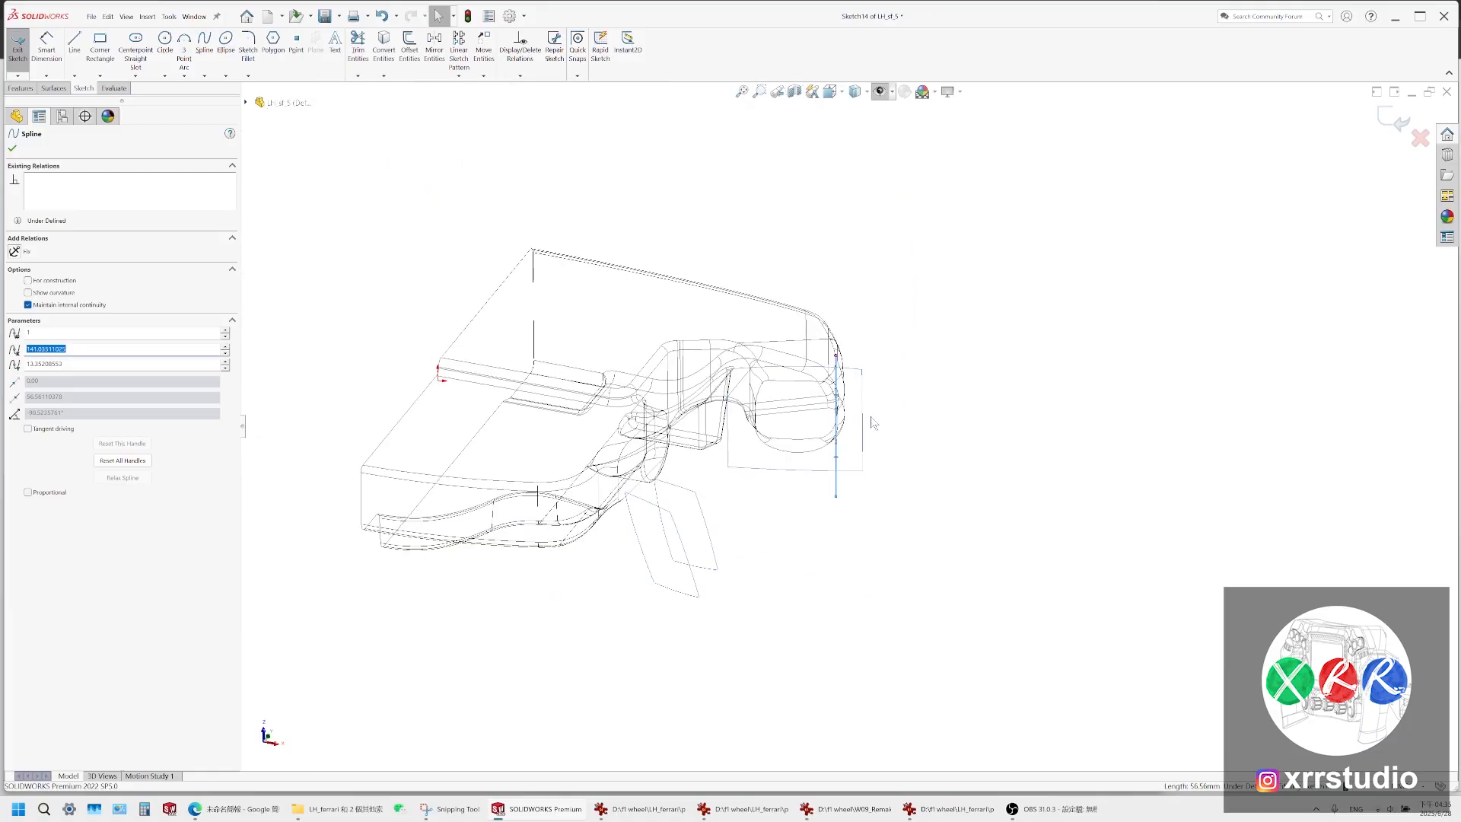
click(933, 424)
key(ctrl+8)
scroll(1142, 468, down, 6)
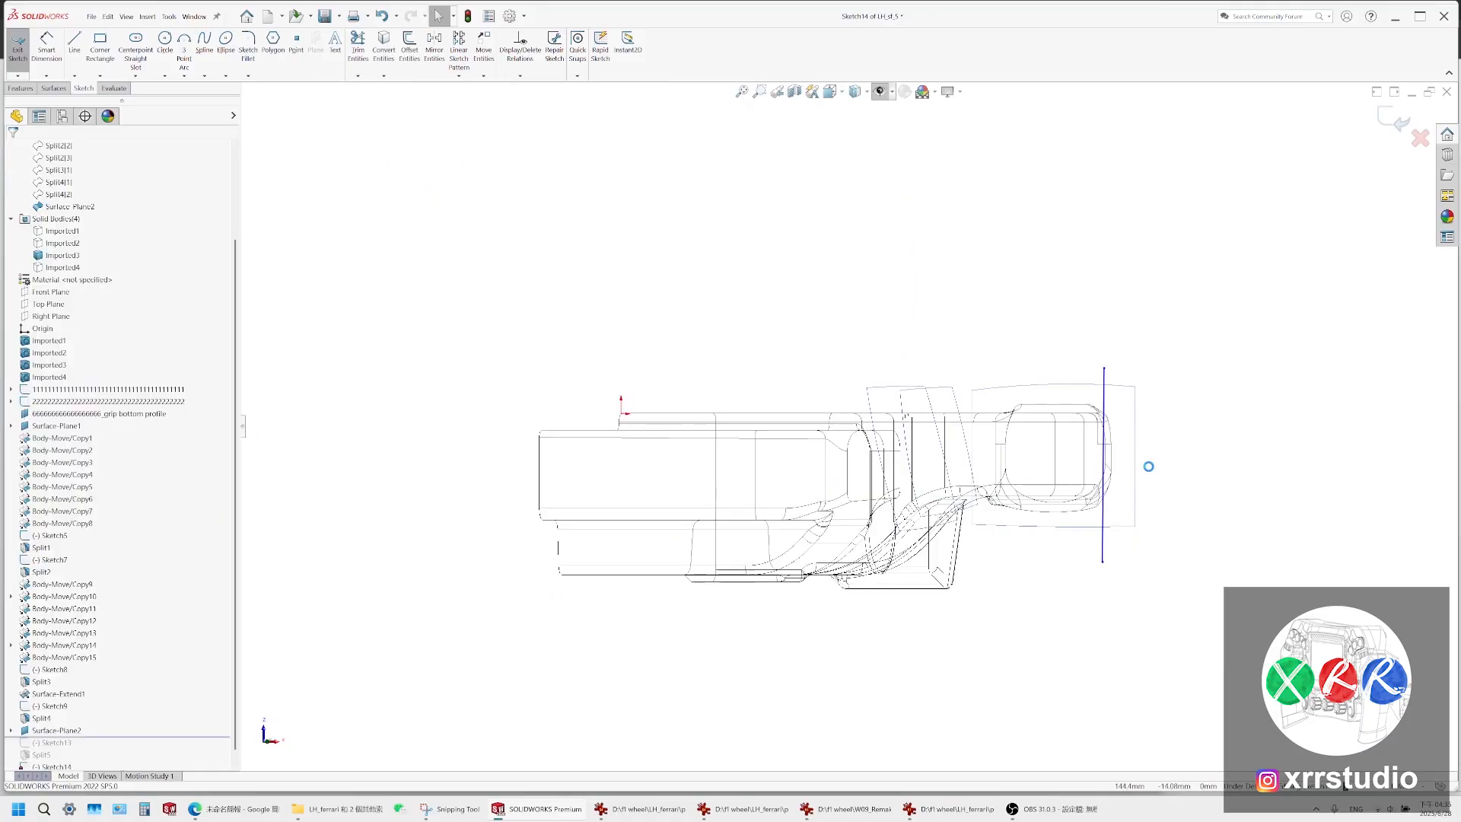
click(921, 434)
scroll(940, 462, down, 3)
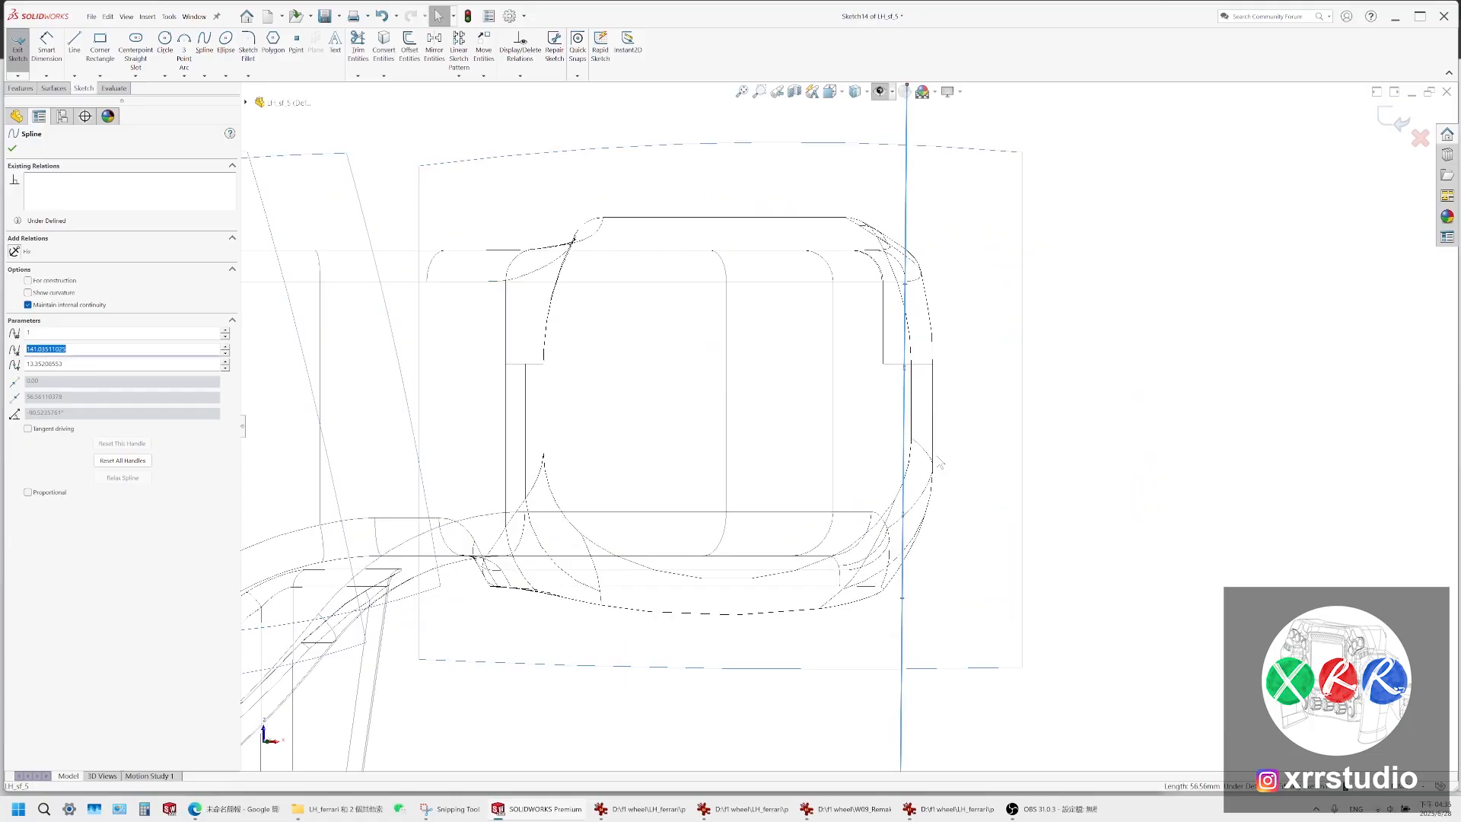
scroll(916, 584, down, 2)
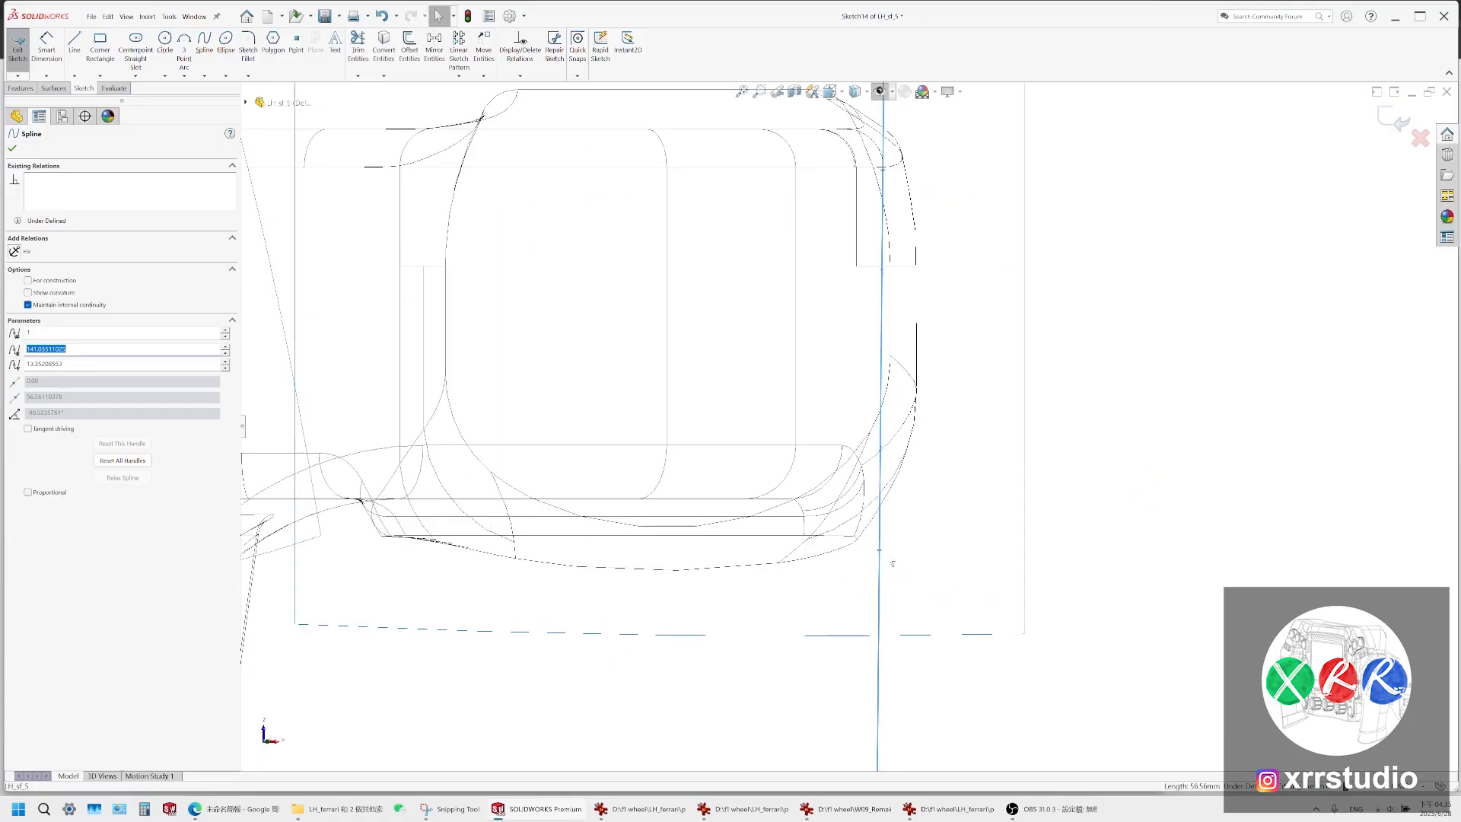
drag(884, 450, 895, 450)
scroll(889, 291, down, 4)
scroll(898, 316, down, 1)
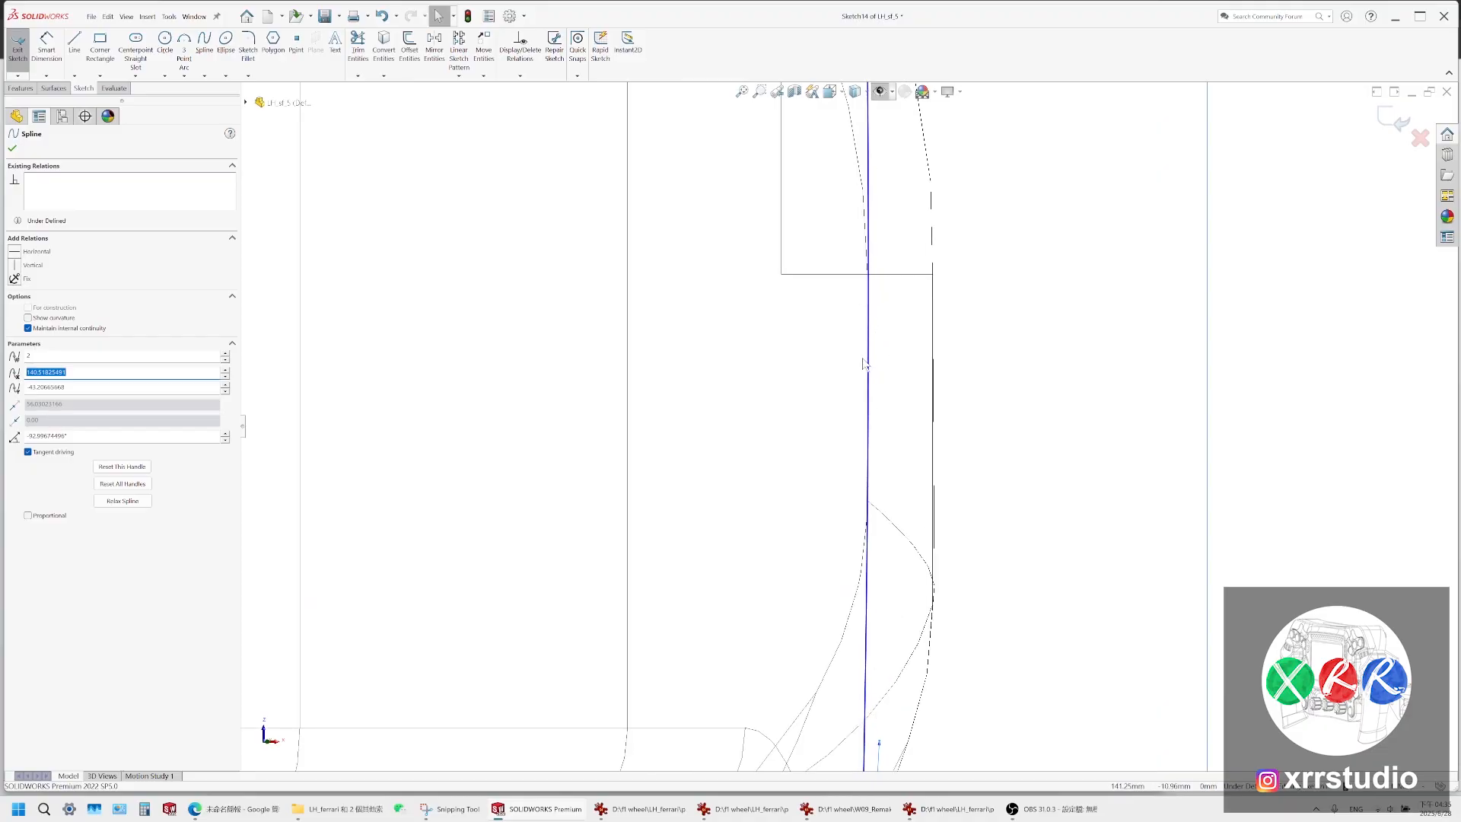
Inspect the bent spline against the grip's outer faces in shaded display, and return to the view normal to the sketch
scroll(849, 411, up, 4)
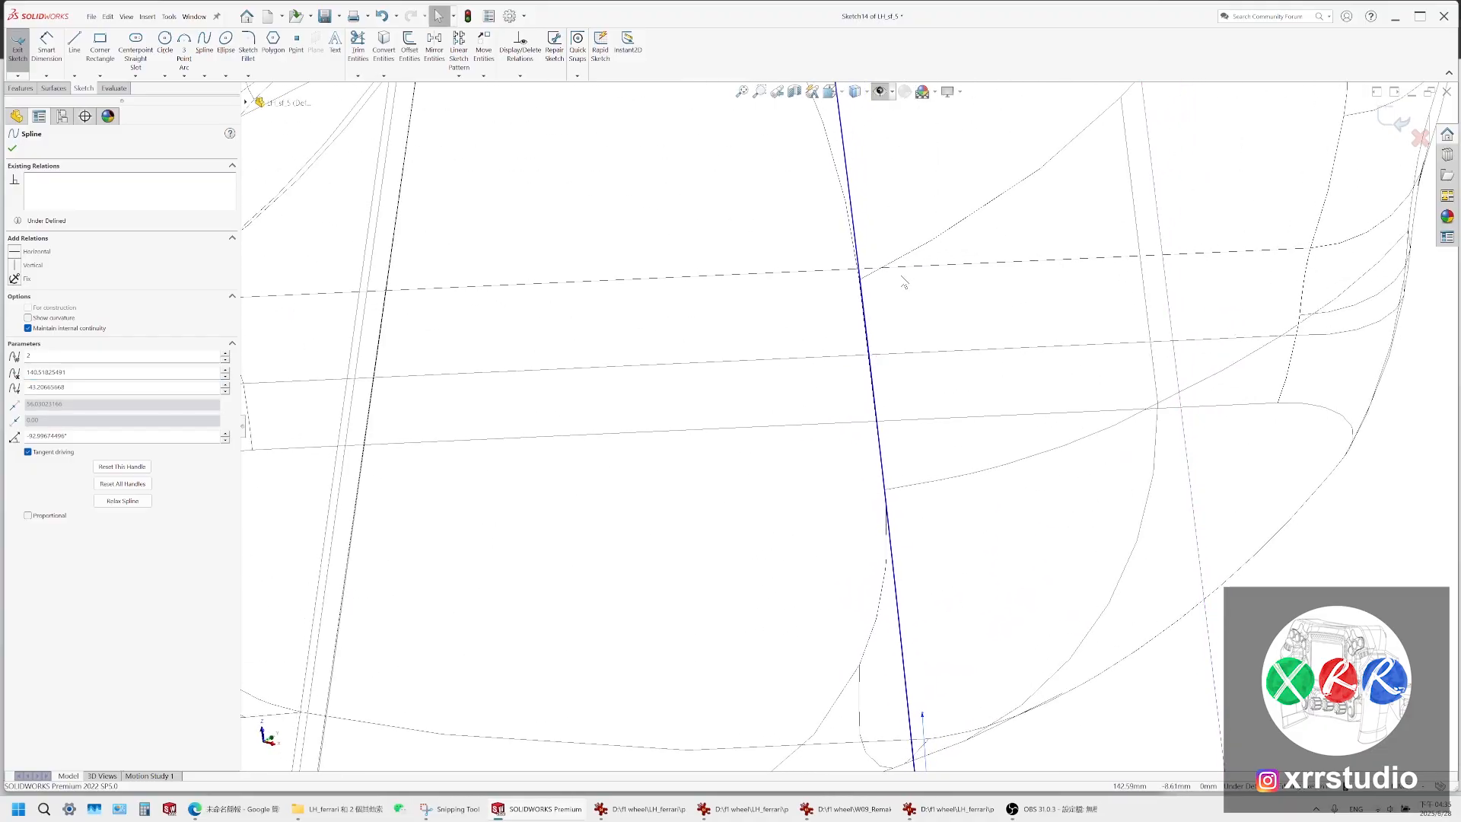
mouse_move(904, 282)
middle_down()
mouse_move(896, 355)
mouse_move(781, 386)
mouse_move(842, 377)
middle_up()
click(939, 396)
middle_drag(939, 396, 877, 339)
scroll(927, 405, down, 2)
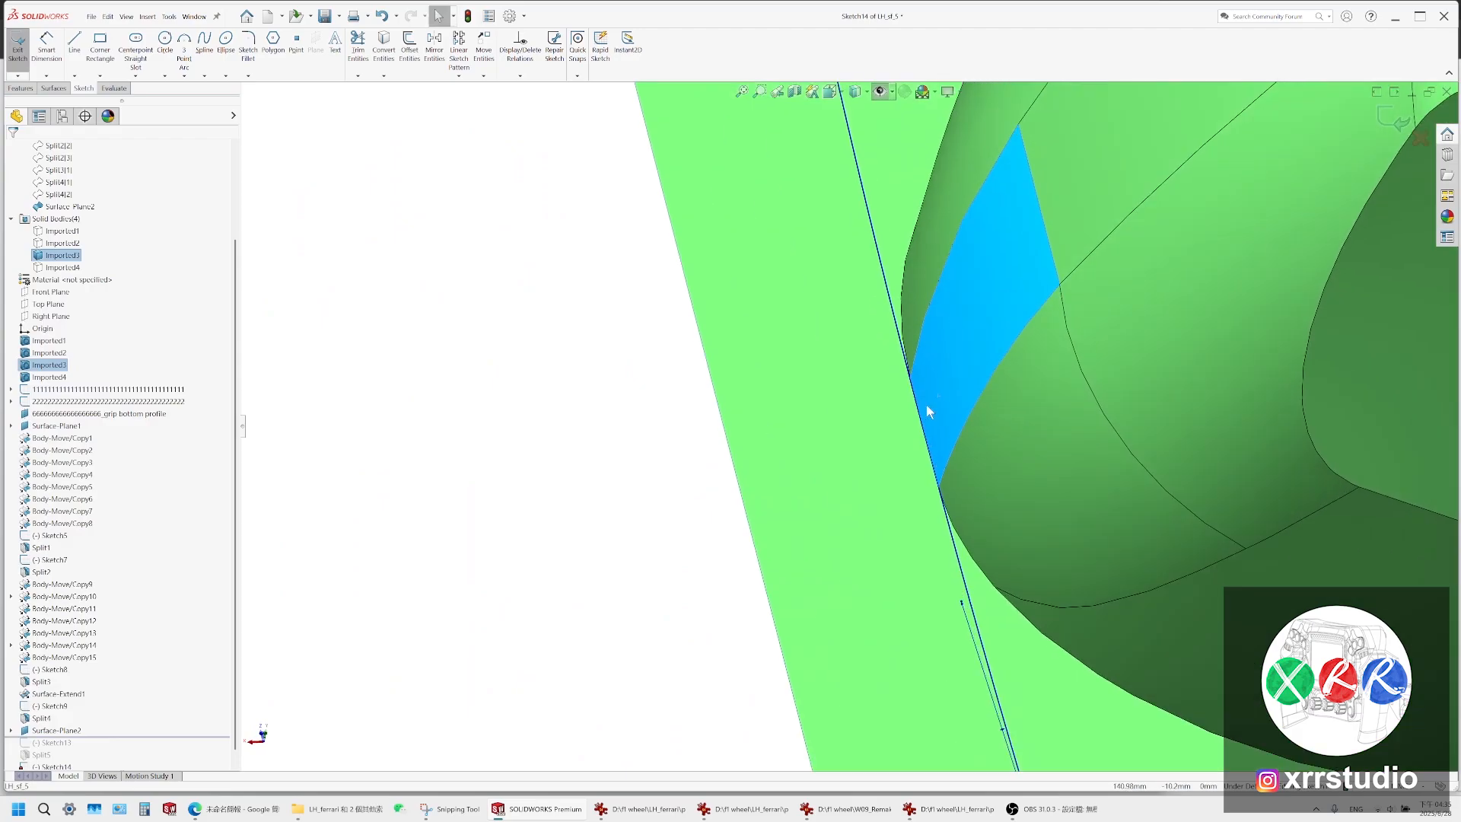
key(ctrl+8)
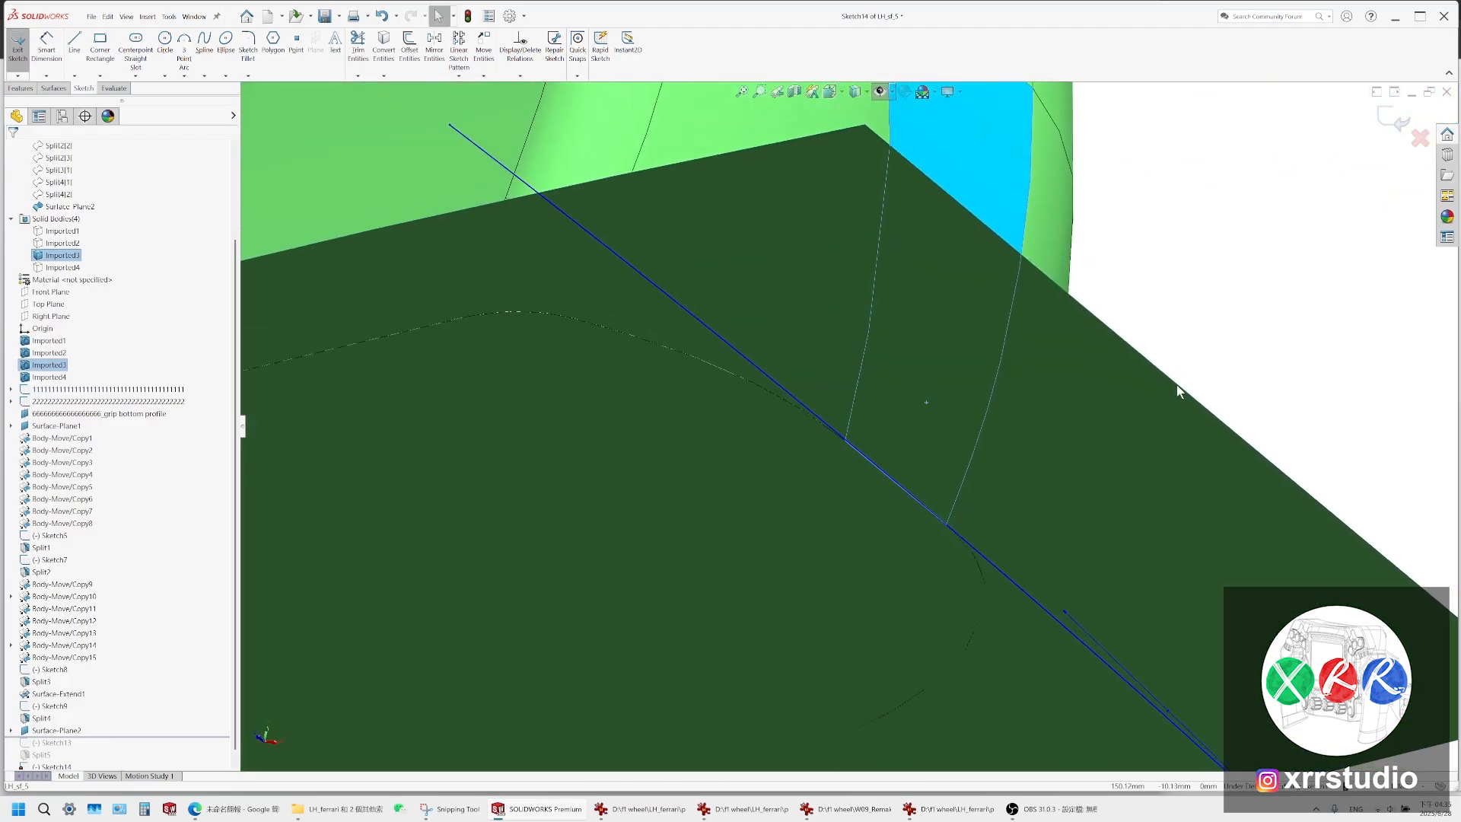
mouse_move(884, 189)
middle_down()
mouse_move(842, 284)
mouse_move(848, 414)
mouse_move(917, 323)
mouse_move(894, 321)
mouse_move(894, 230)
mouse_move(888, 307)
mouse_move(846, 329)
mouse_move(875, 335)
mouse_move(965, 417)
mouse_move(821, 407)
middle_up()
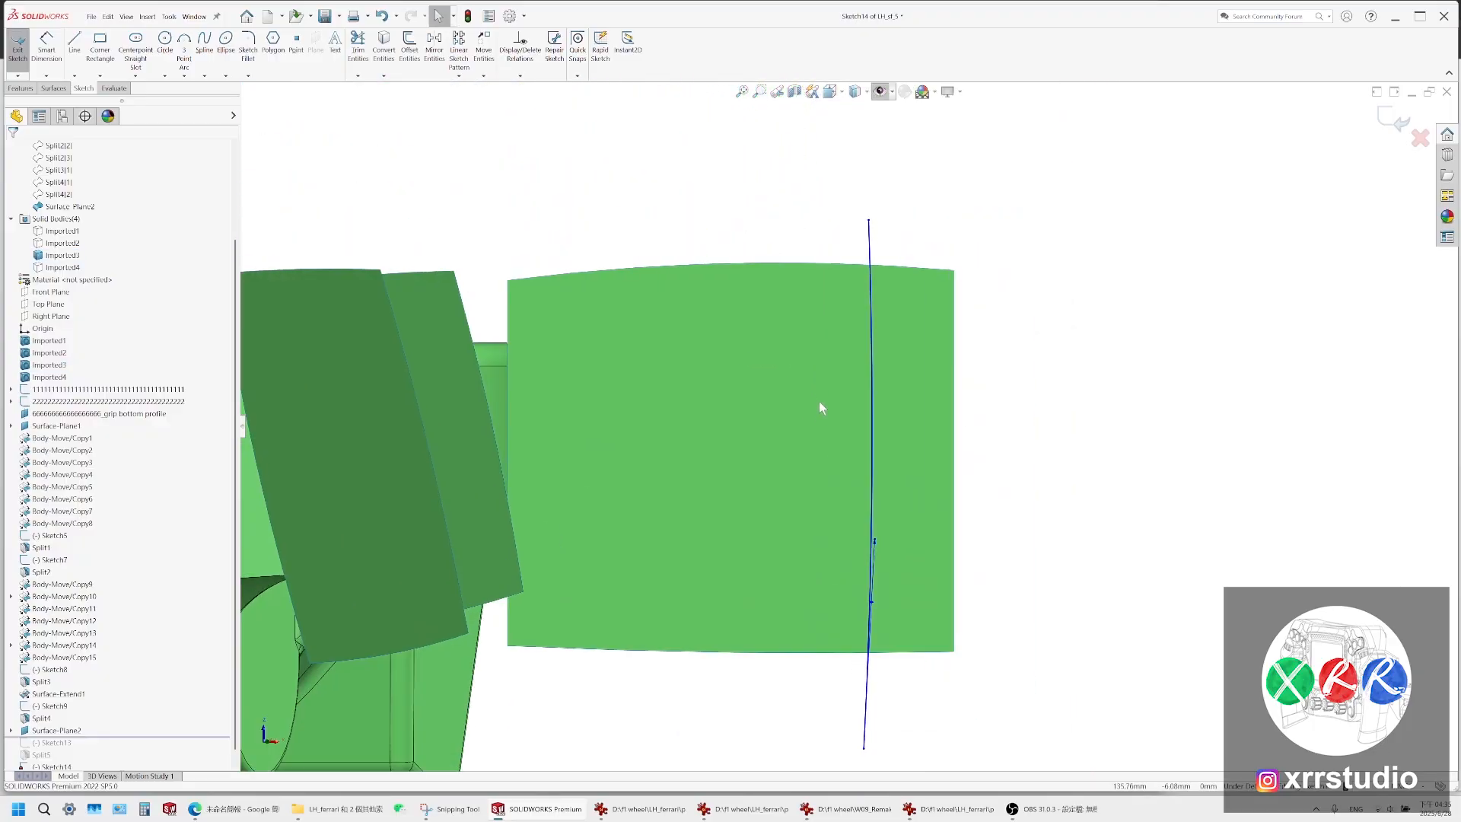
Bend the upper end of the grip's outer-edge spline with its tangent handle, and switch the model to wireframe display
click(870, 225)
scroll(889, 400, down, 3)
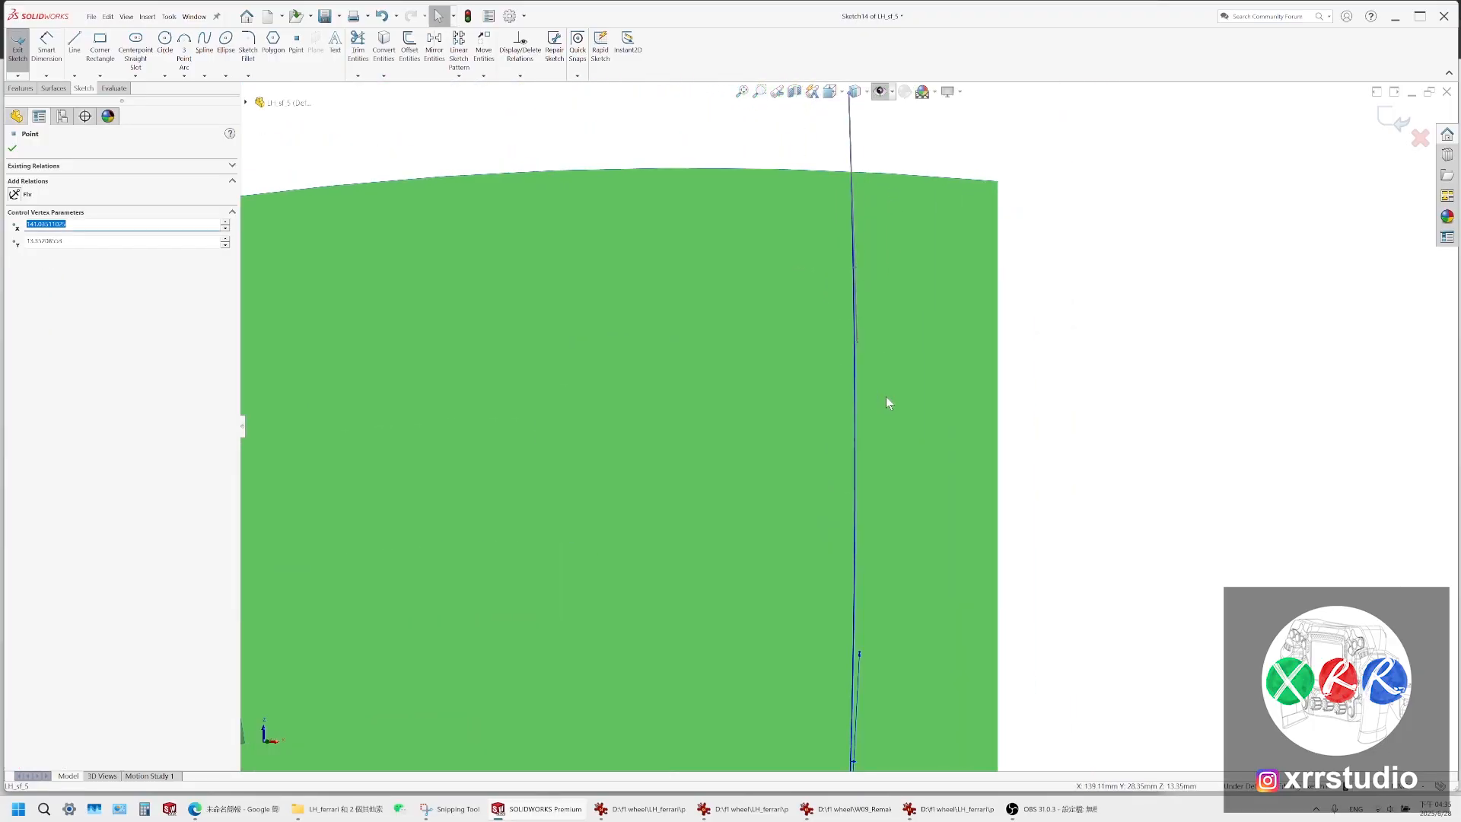
click(857, 347)
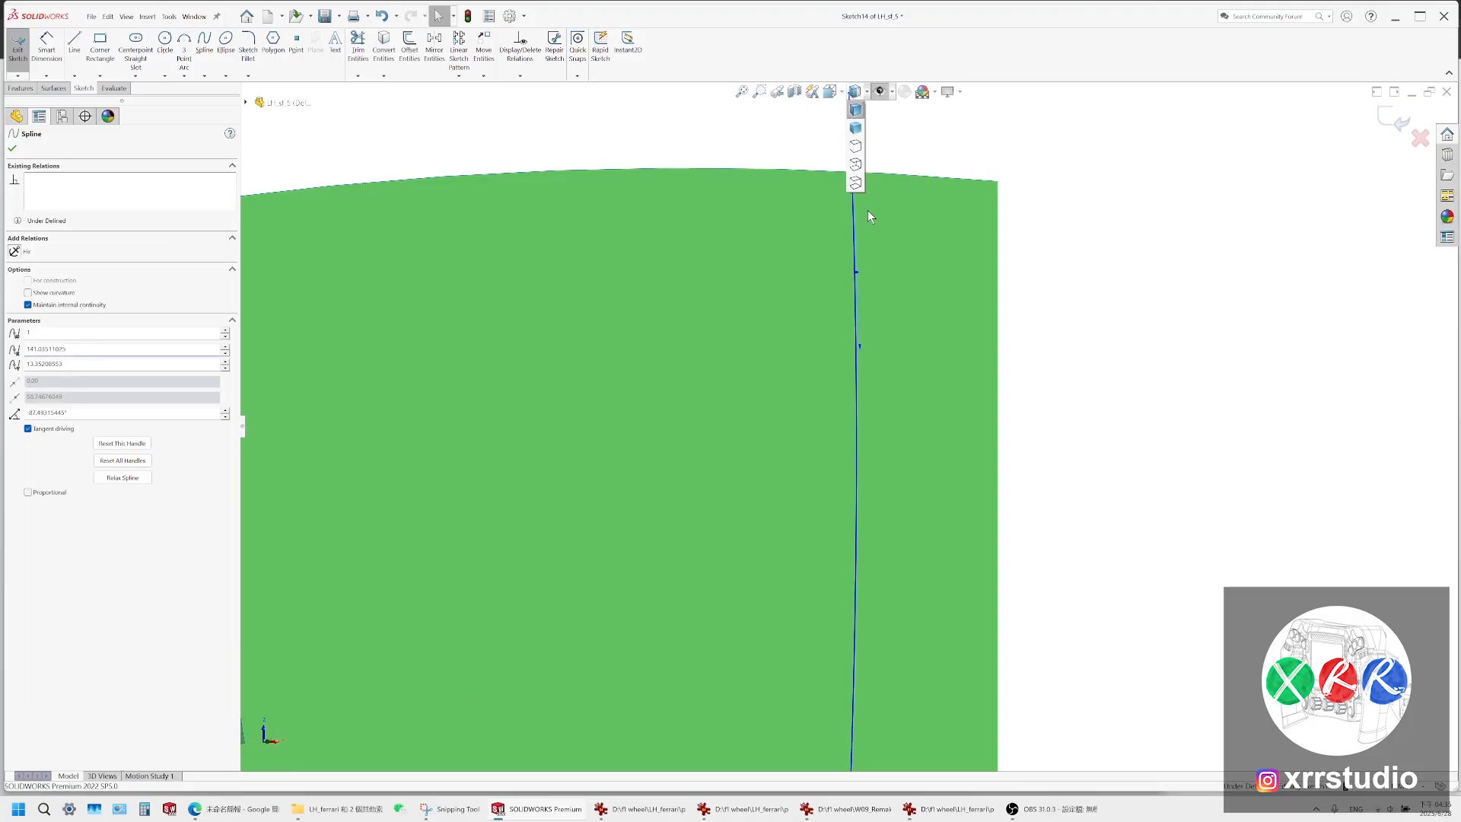
click(856, 184)
scroll(878, 545, down, 3)
click(838, 503)
Look through the open steering wheel reference photos and capture the front-view SF-25 wheel photo in Snipping Tool for marking up
click(746, 810)
click(644, 811)
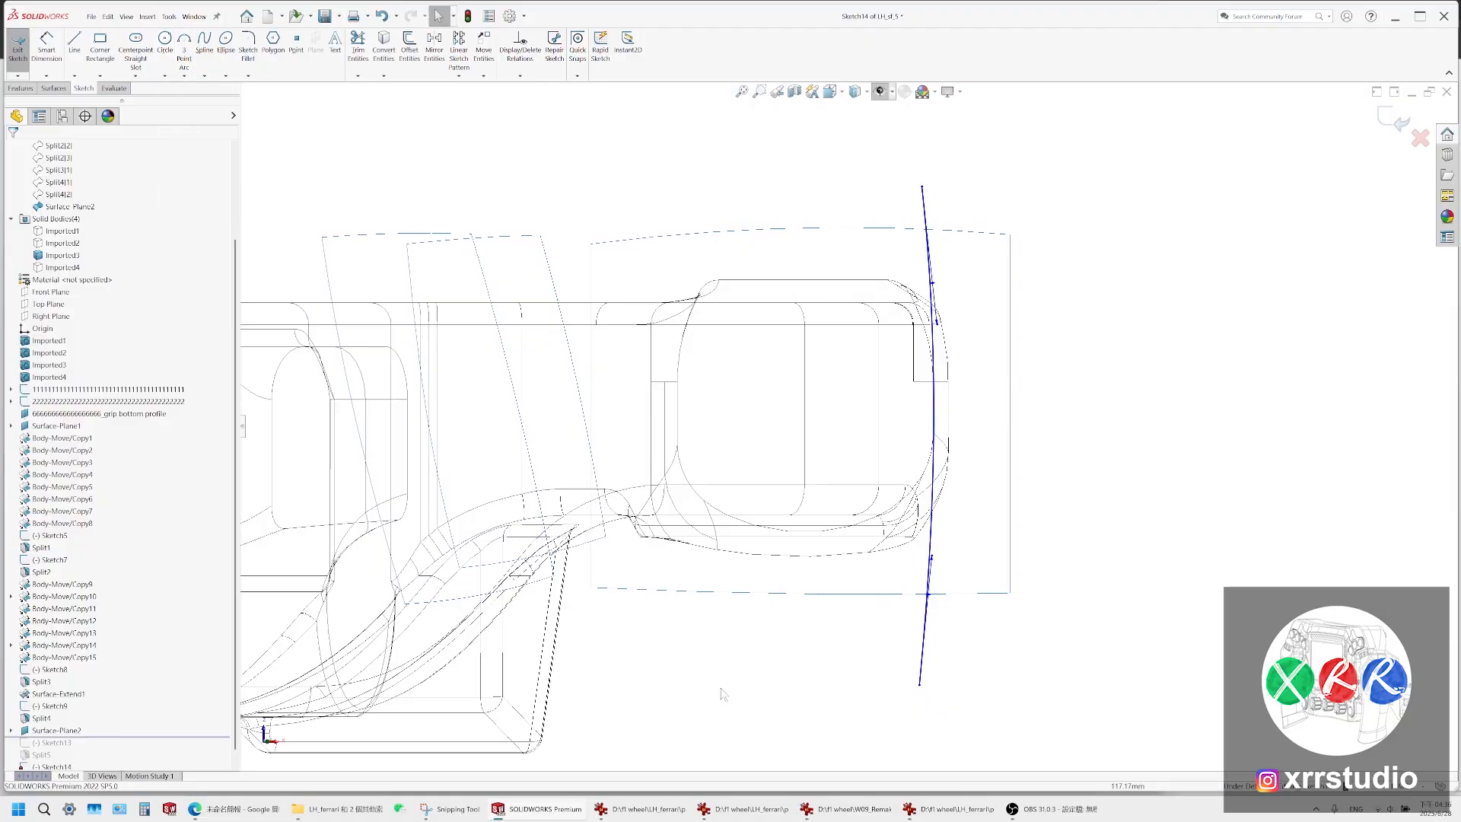
click(844, 809)
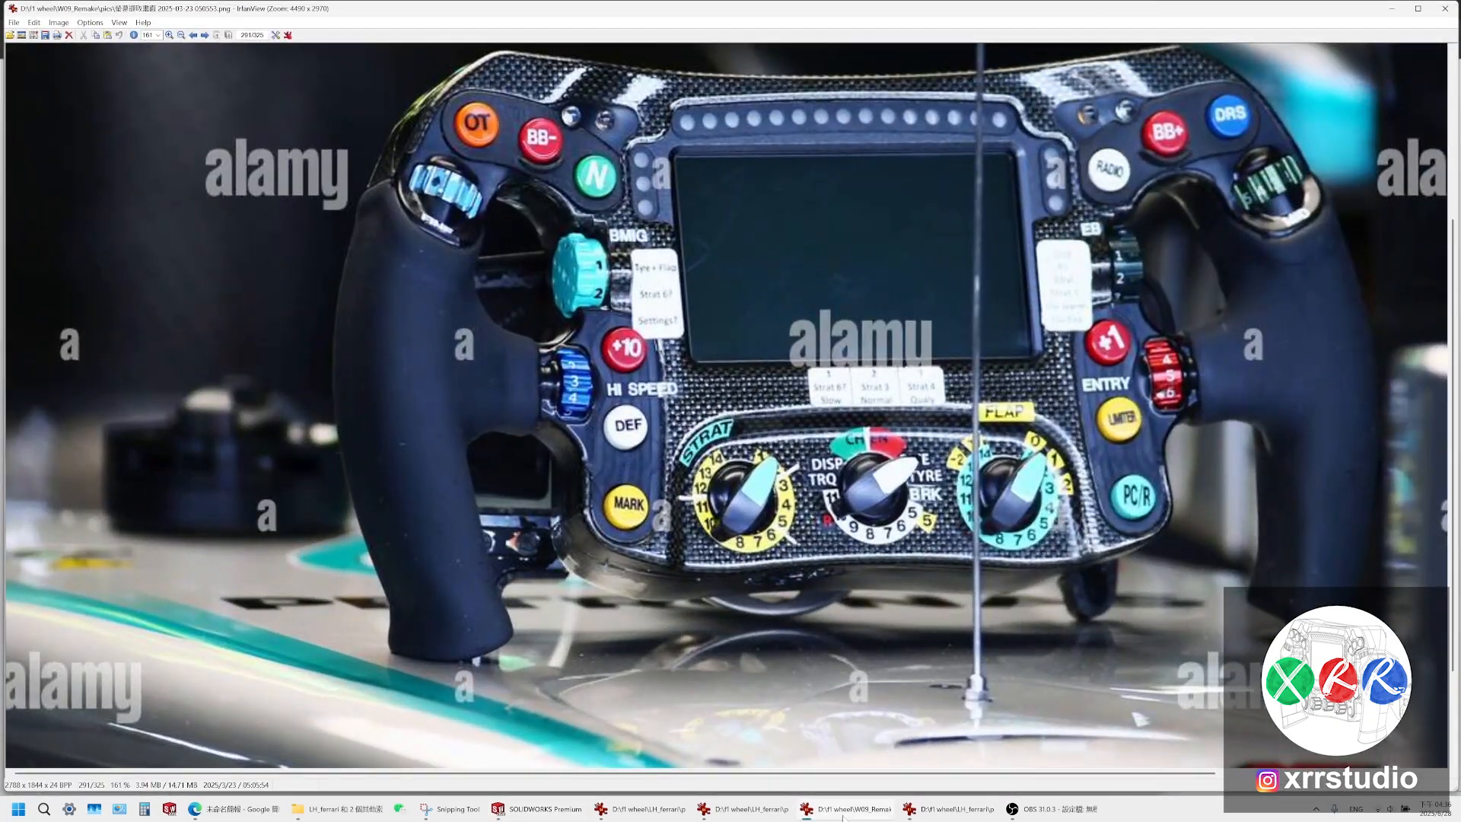
key(Escape)
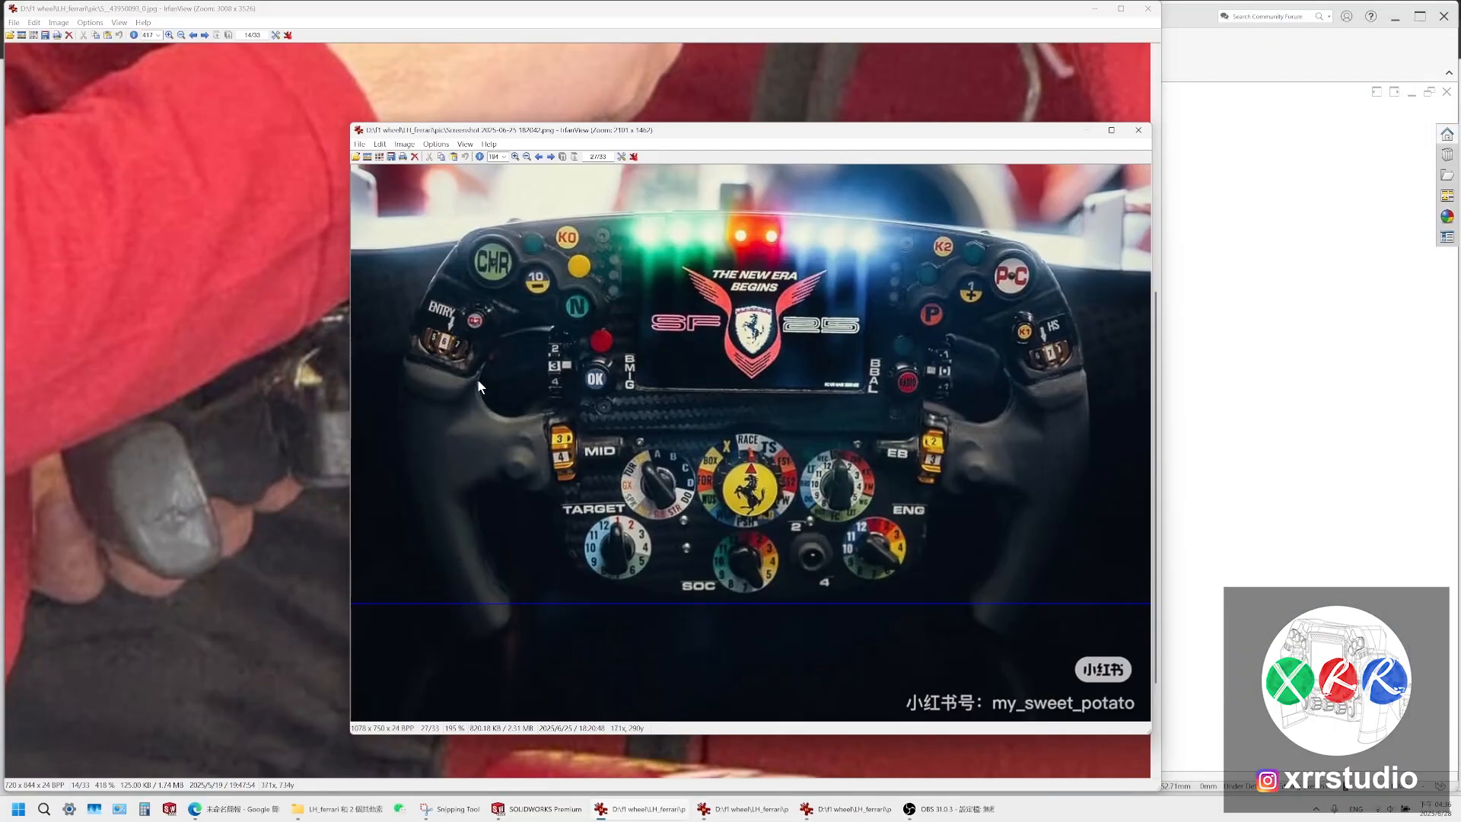
key(super+shift+s)
click(504, 331)
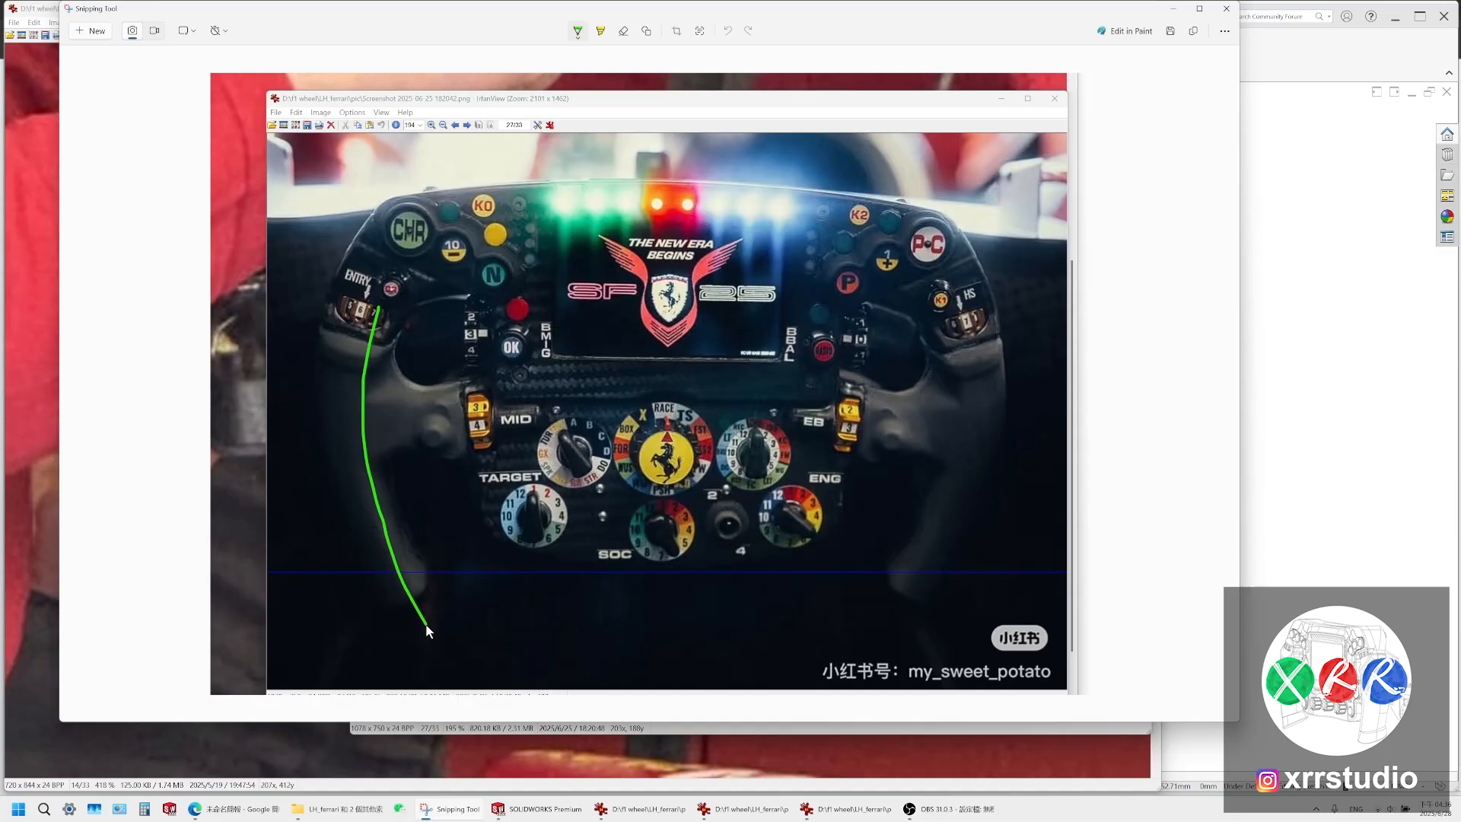
Try tracing the left grip's dividing line from the thumb rotary to the grip's lower end, undoing the strokes
key(ctrl+z)
drag(390, 305, 379, 336)
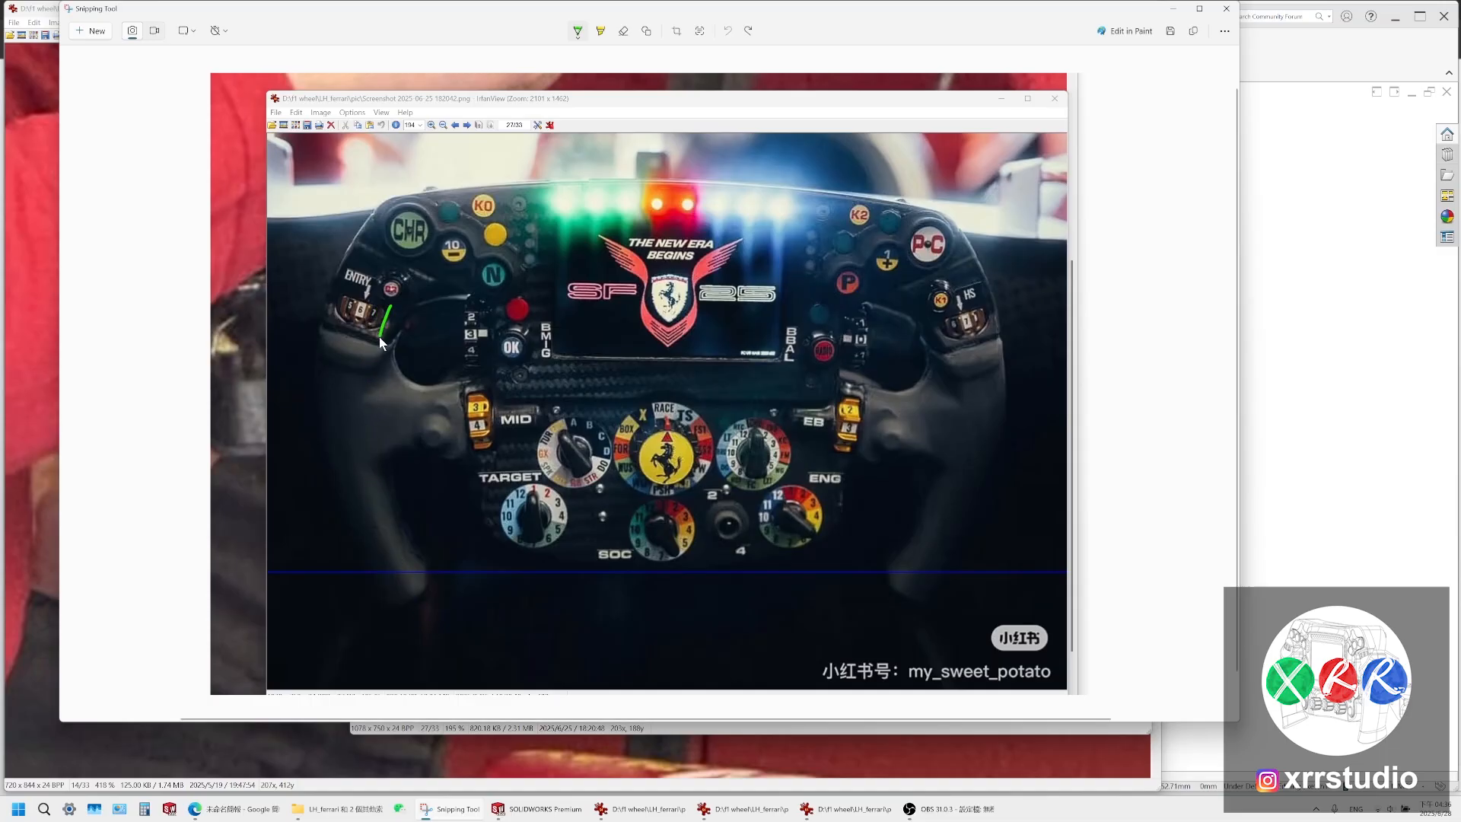
drag(370, 429, 385, 519)
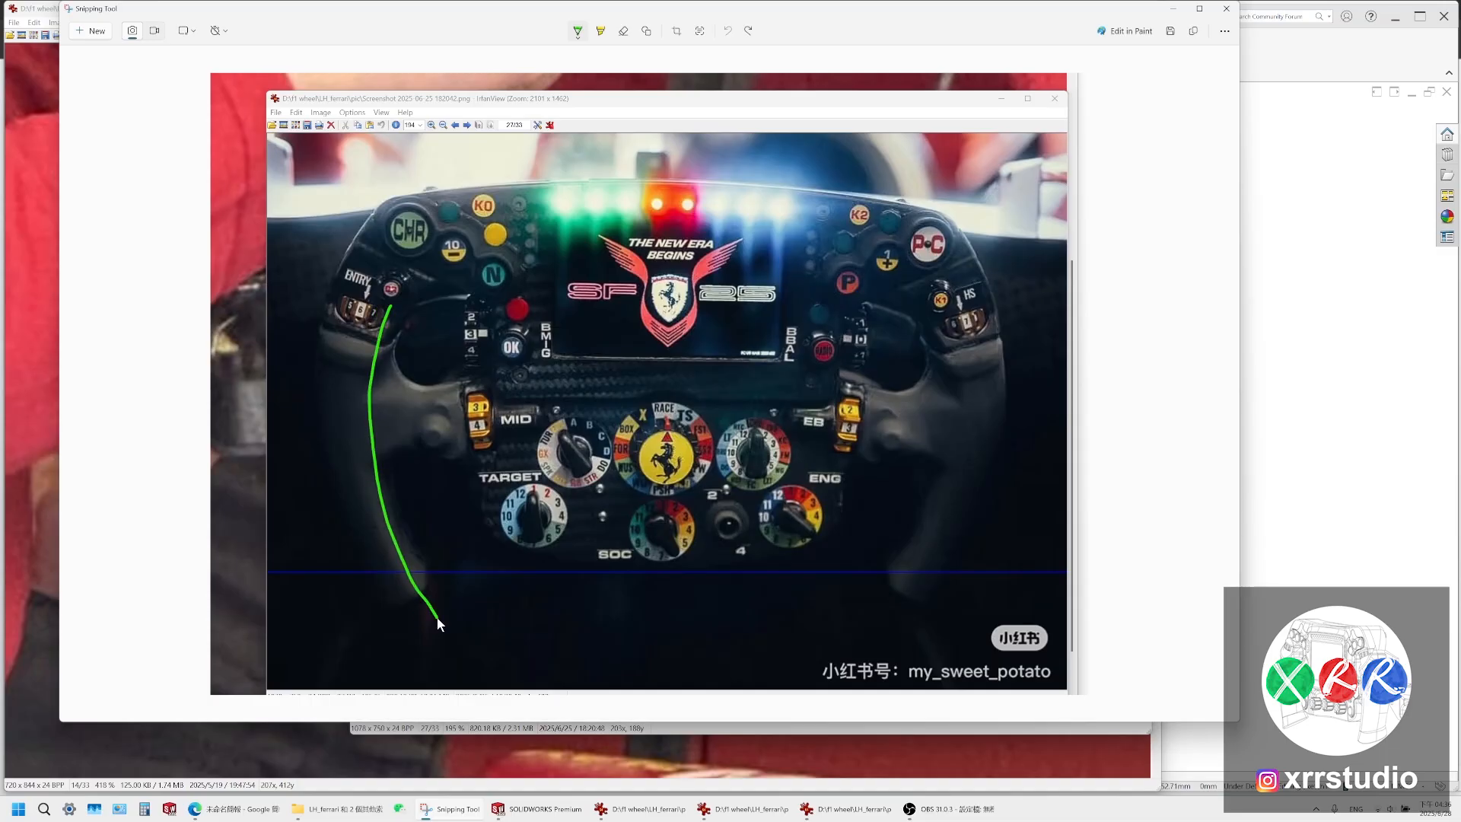
key(ctrl+z)
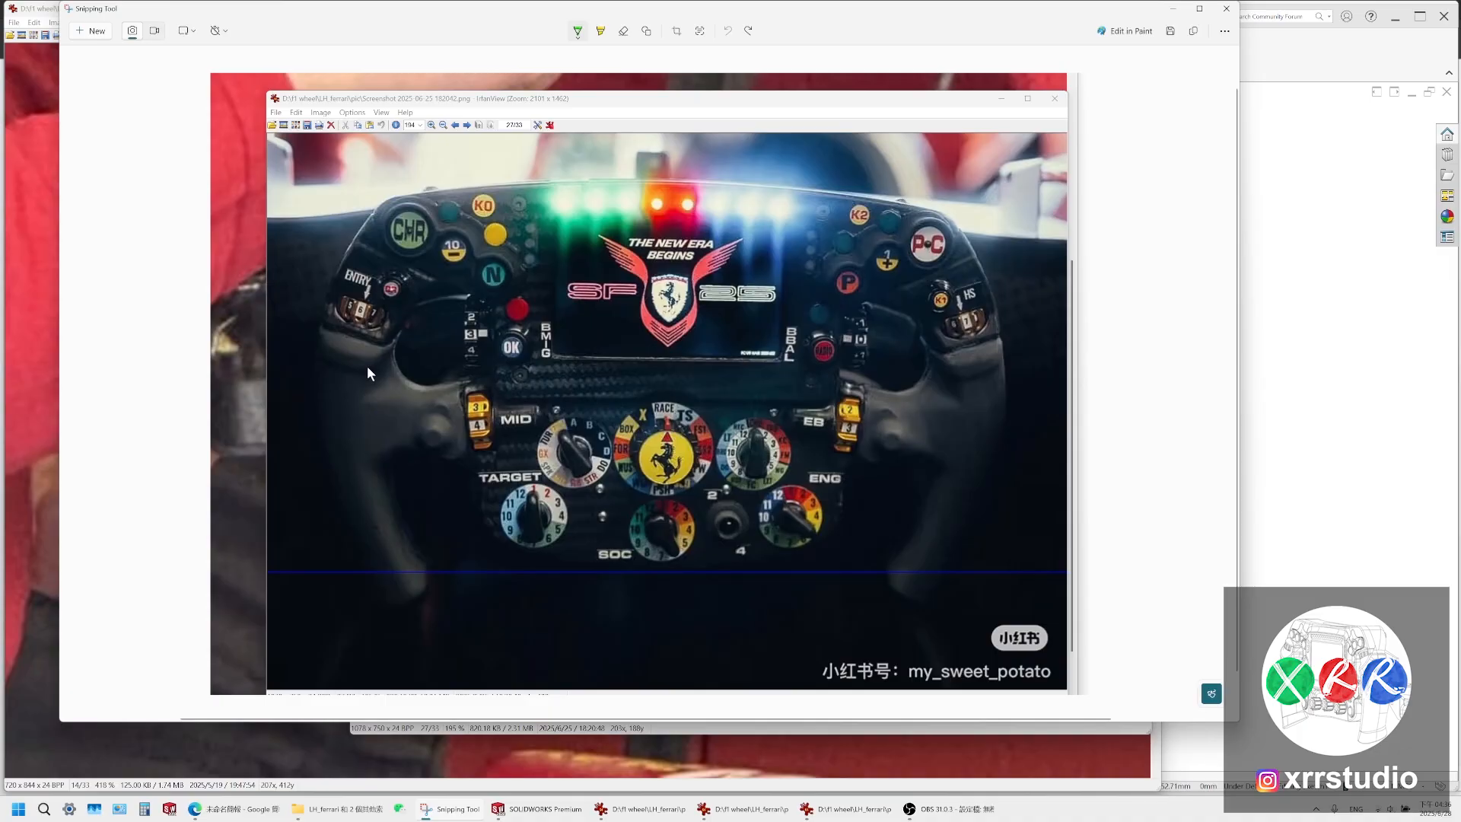
Try outlining the left grip's top section as a box with a sloped inner line, and undo the trial strokes
mouse_move(367, 368)
mouse_down()
mouse_move(390, 327)
mouse_move(343, 309)
mouse_up()
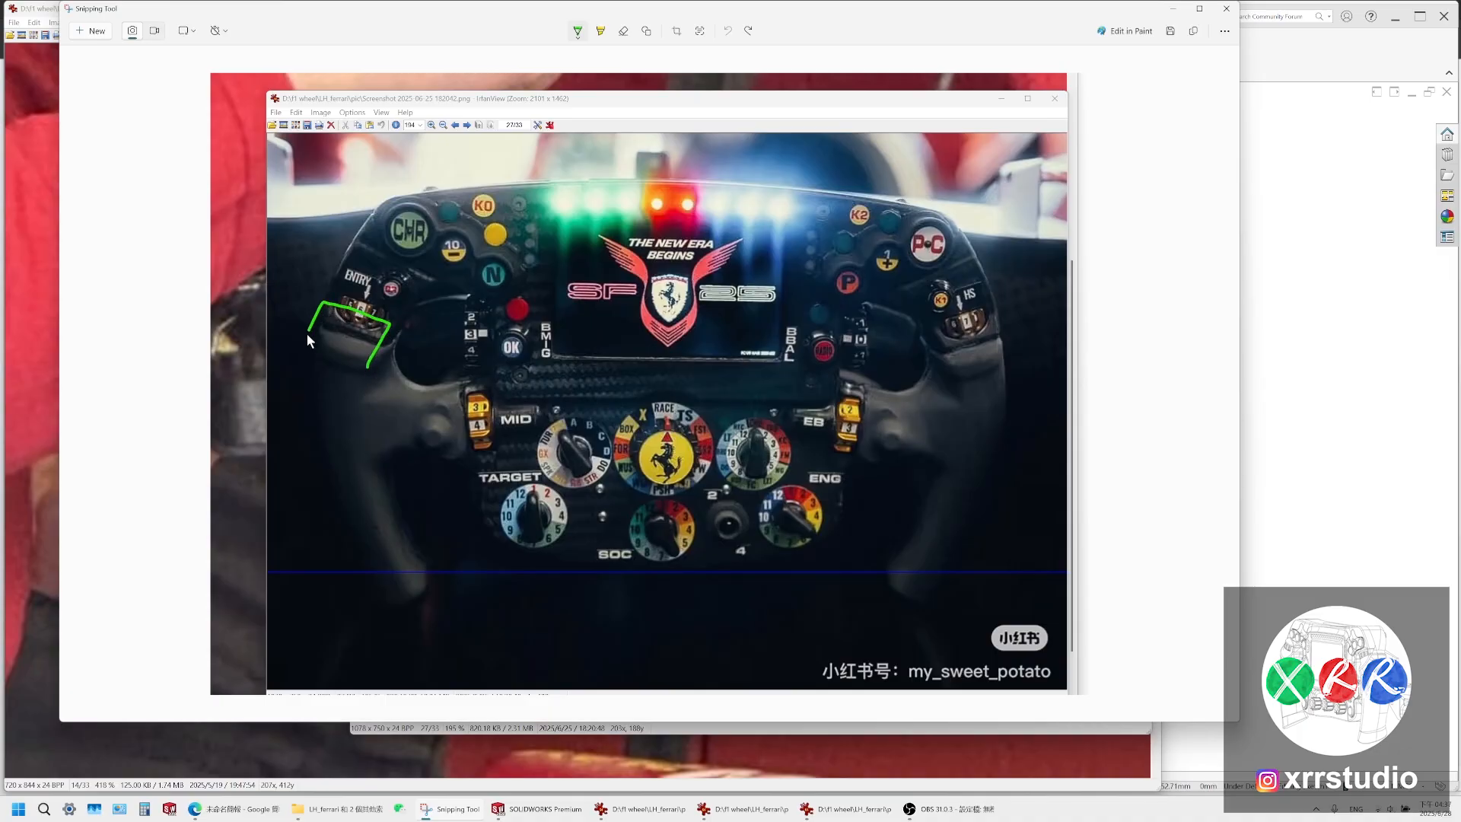
drag(362, 368, 392, 353)
key(ctrl+z)
mouse_move(388, 356)
mouse_down()
mouse_move(409, 400)
mouse_move(391, 352)
mouse_up()
key(ctrl+z)
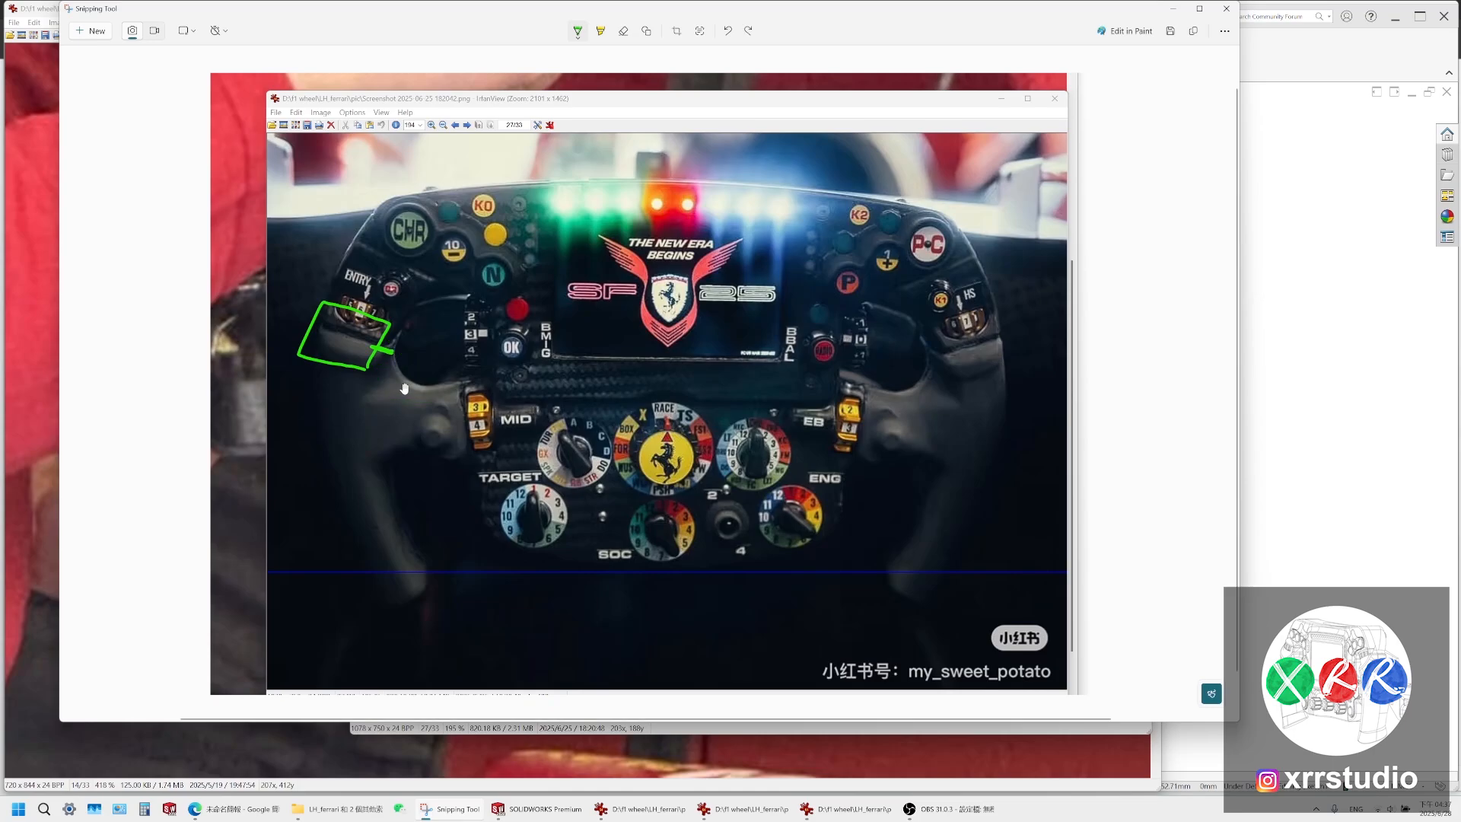
key(ctrl+z)
mouse_move(397, 313)
mouse_down()
mouse_move(370, 378)
mouse_move(311, 364)
mouse_move(352, 297)
mouse_move(393, 330)
mouse_move(394, 372)
mouse_up()
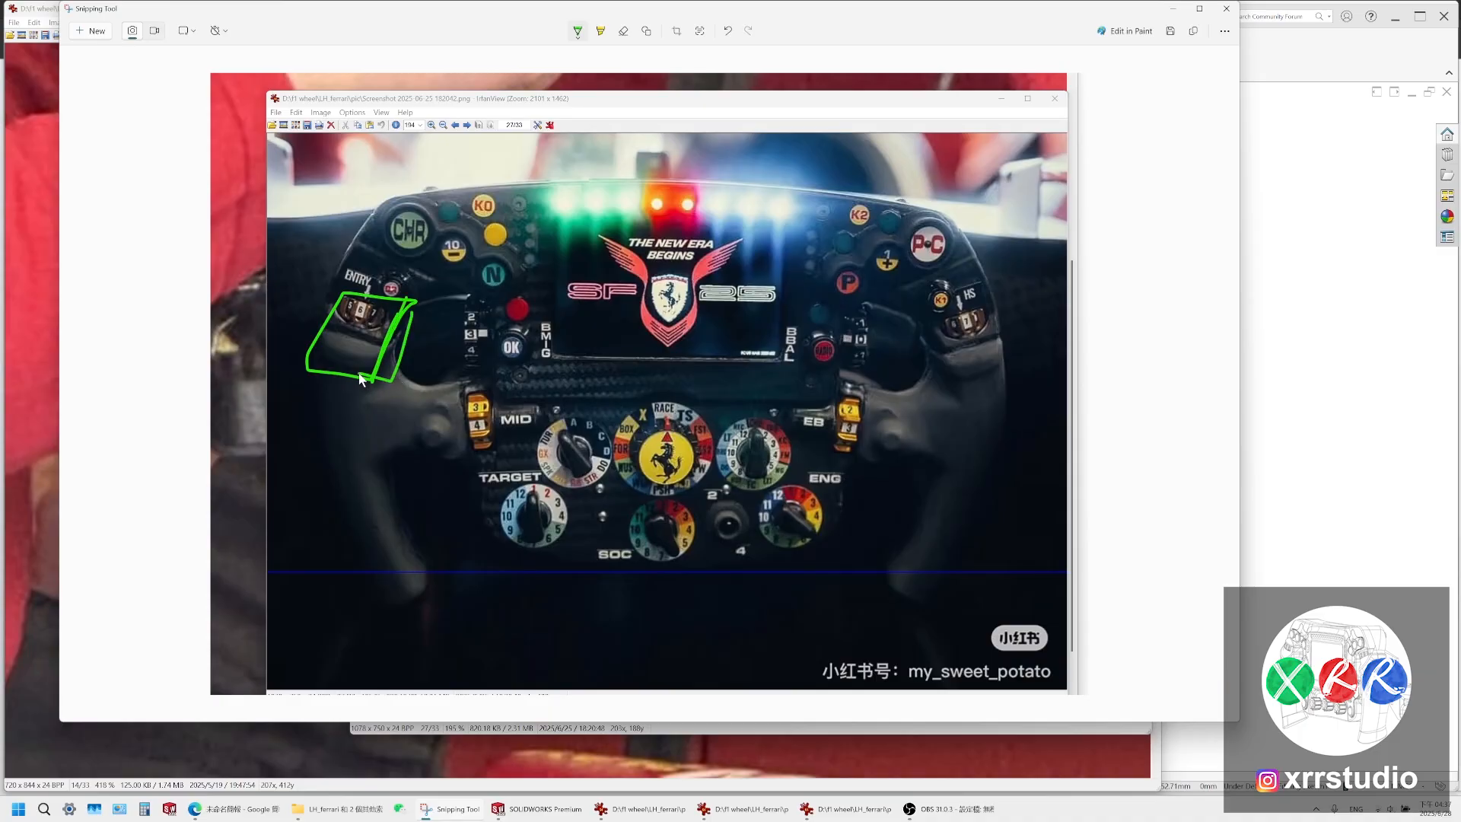
mouse_move(420, 280)
mouse_down()
mouse_move(397, 333)
mouse_move(424, 263)
mouse_up()
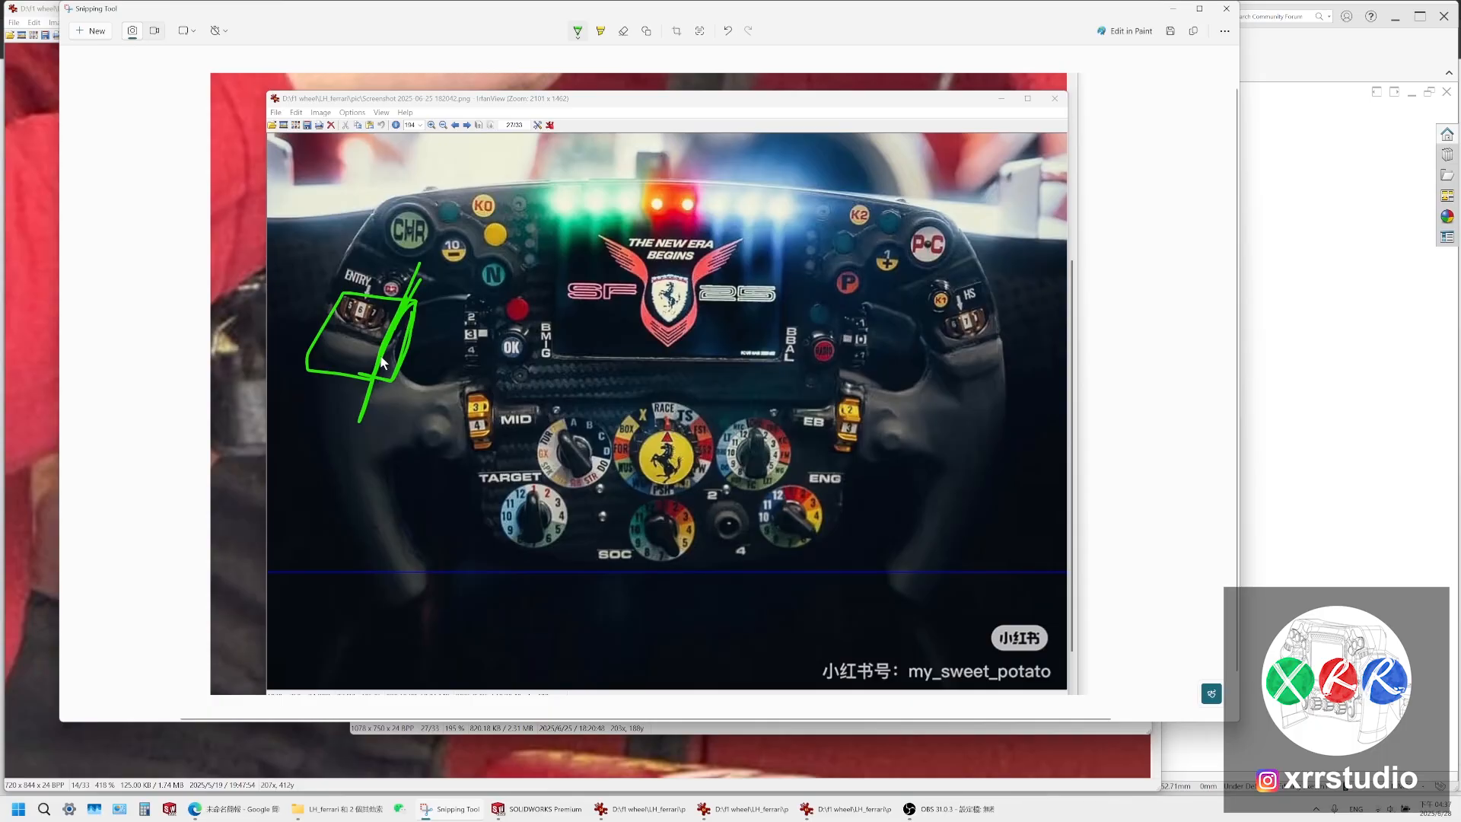
key(ctrl+z)
key(ctrl+z)
key(ctrl+z)
key(ctrl+z)
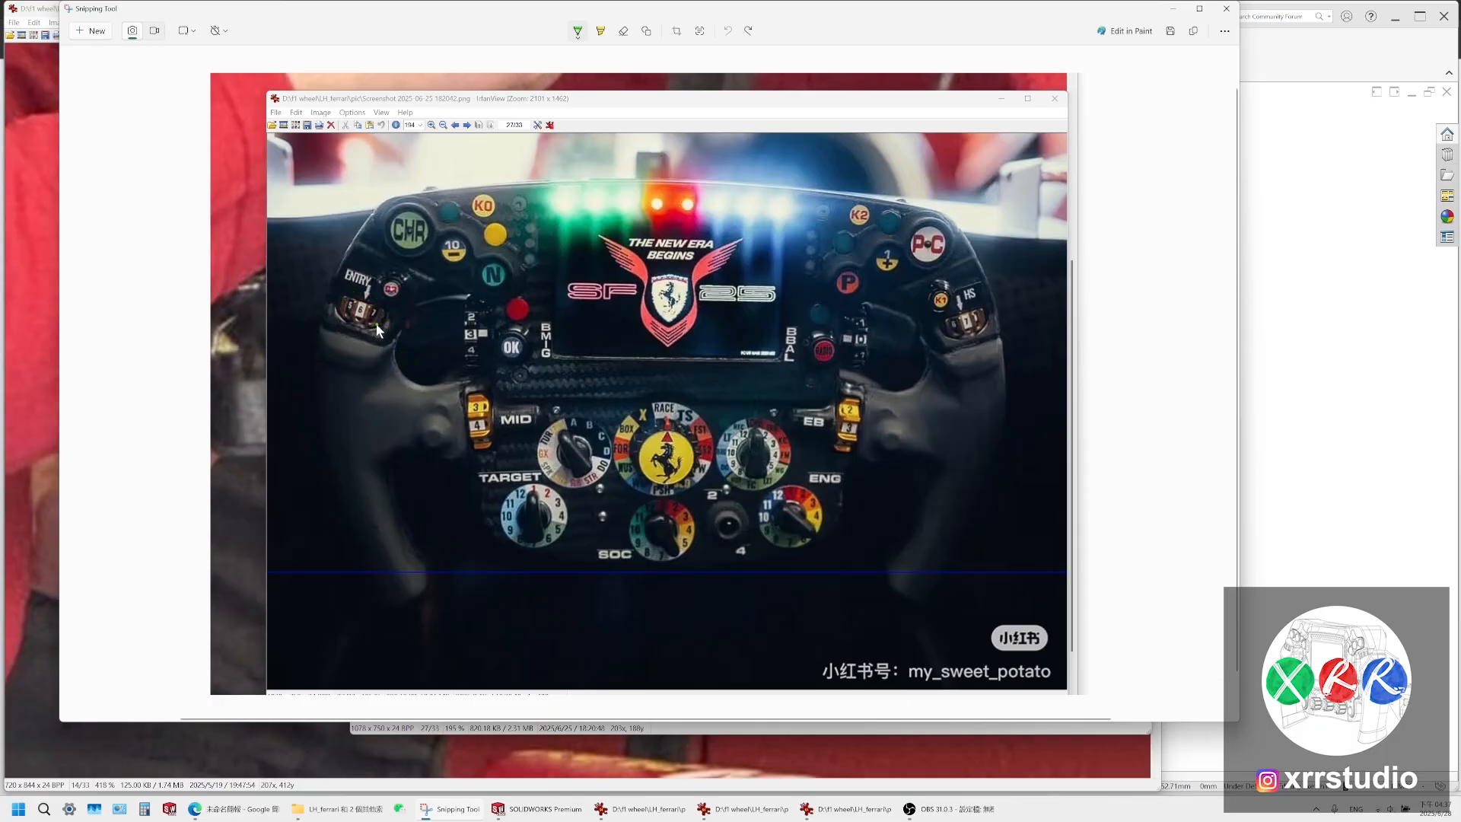
mouse_move(443, 628)
mouse_down()
mouse_move(359, 444)
mouse_move(387, 278)
mouse_up()
key(ctrl+z)
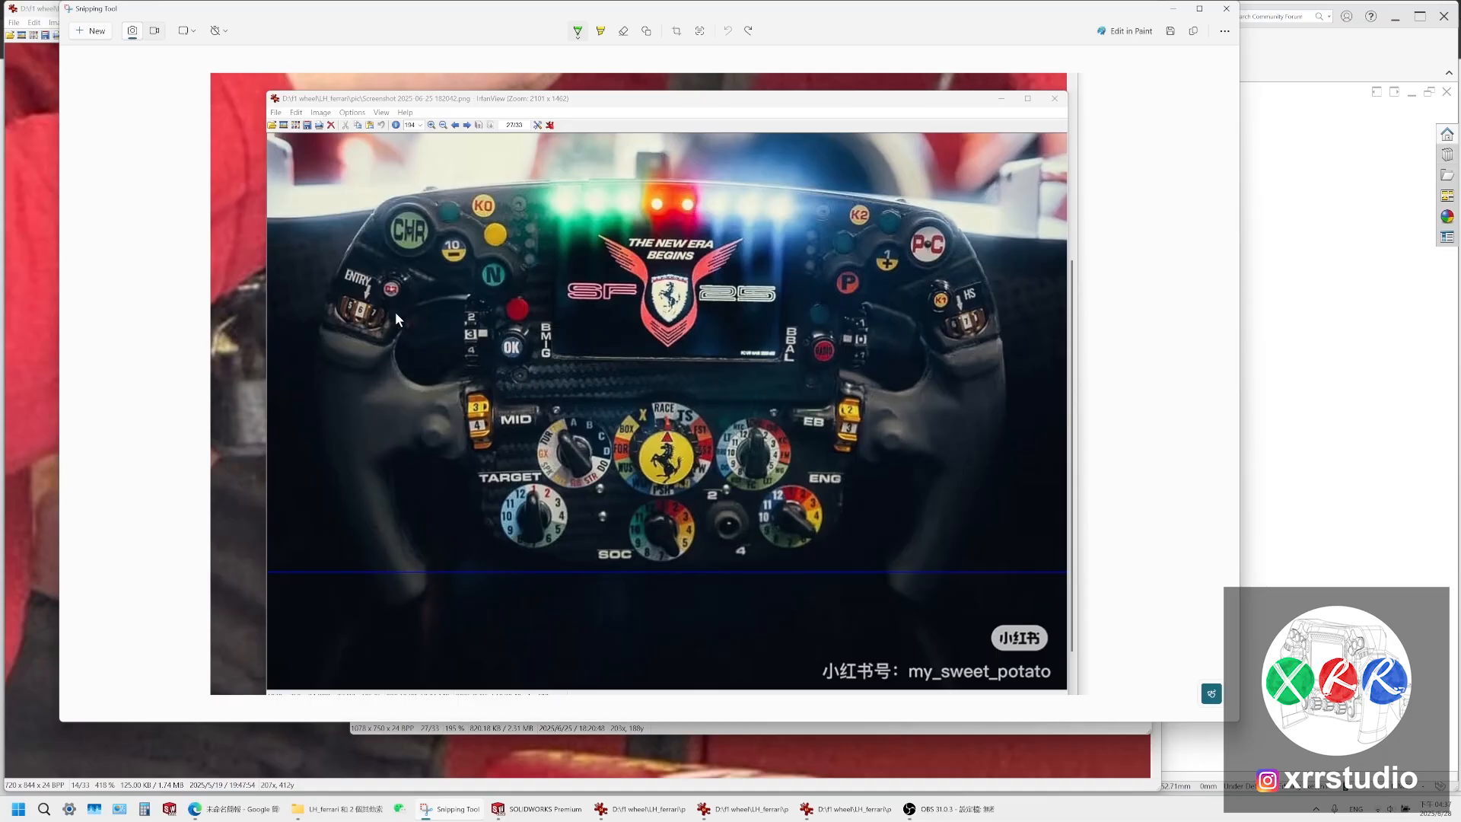
Mark the area below the left thumb rotary and trace the dividing line down the left grip on the captured photo
mouse_move(375, 333)
mouse_down()
mouse_move(367, 396)
mouse_move(380, 340)
mouse_up()
click(1286, 126)
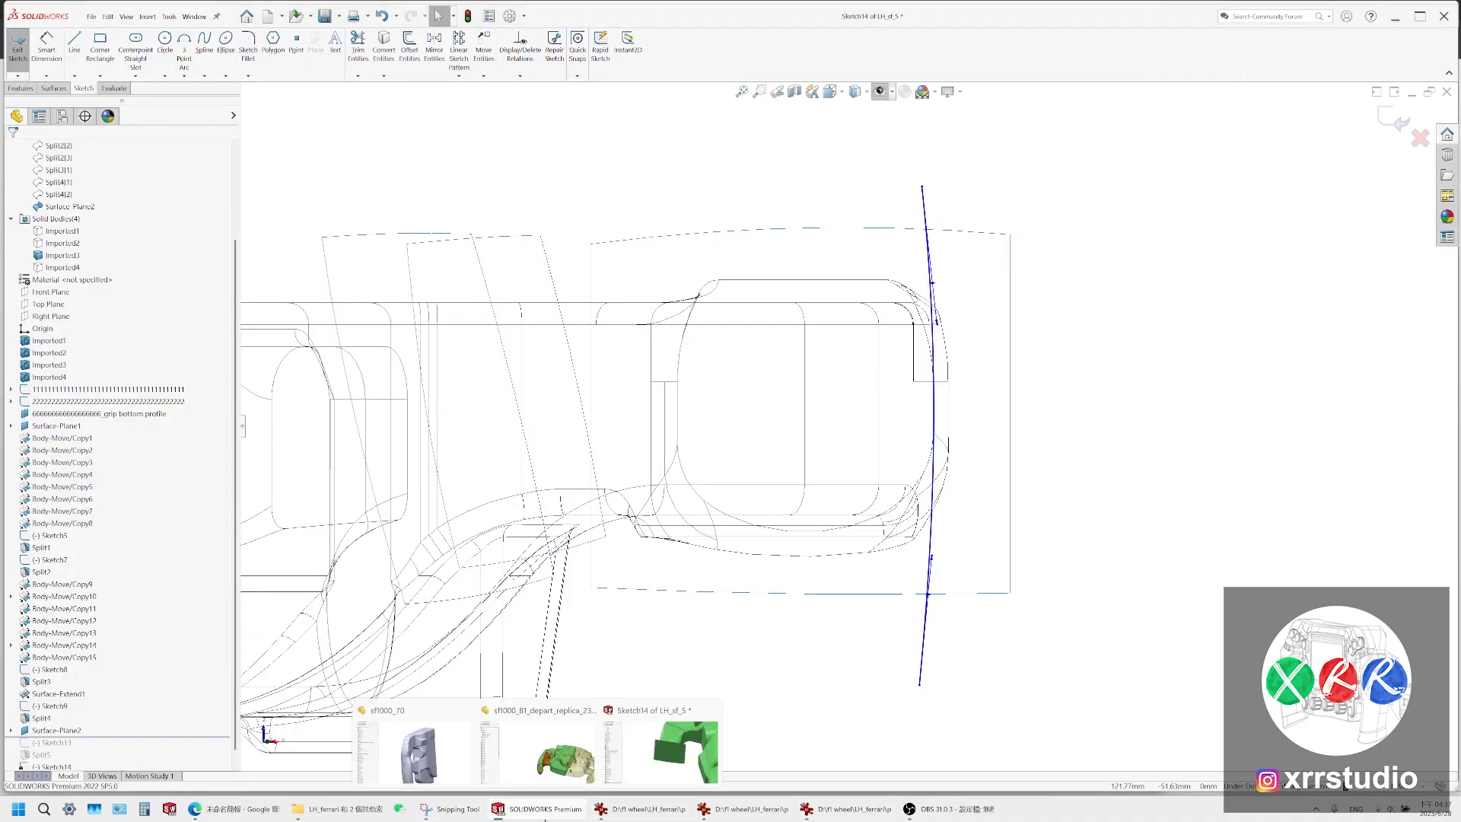
click(457, 809)
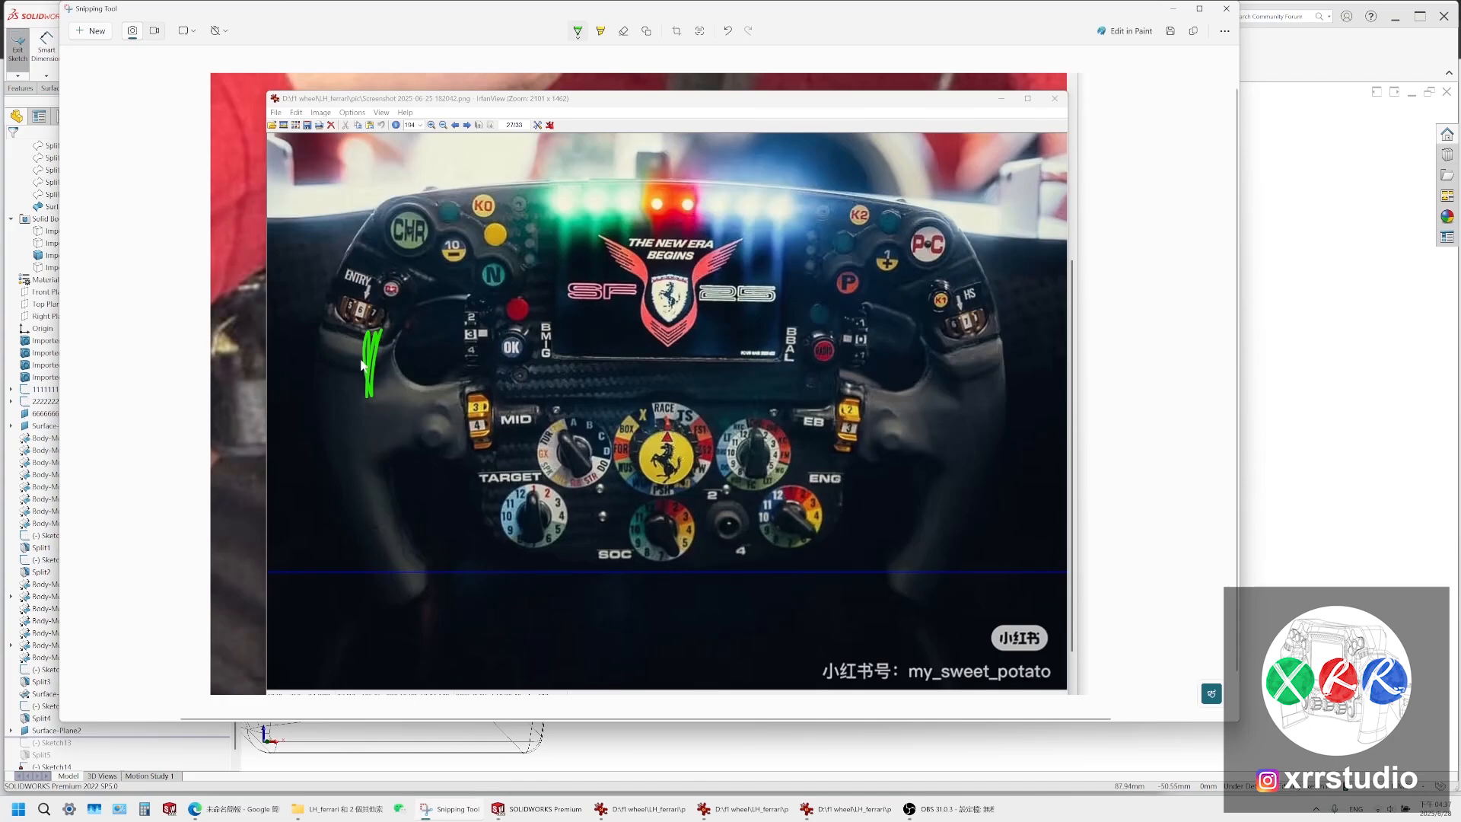
drag(363, 366, 374, 343)
mouse_move(377, 523)
mouse_down()
mouse_move(427, 609)
mouse_move(390, 542)
mouse_move(366, 415)
mouse_up()
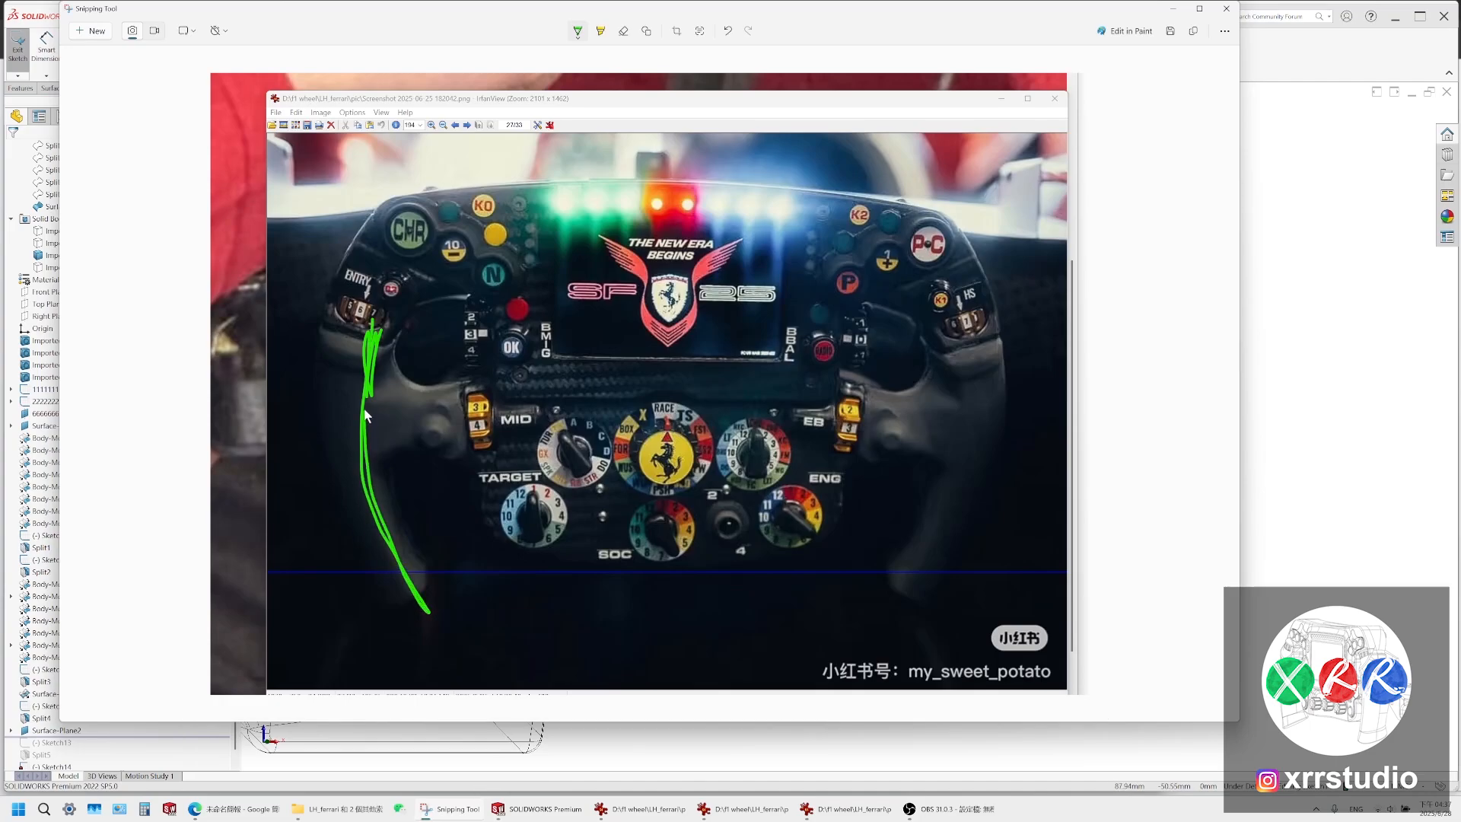
Back in SolidWorks, sketch a second near-vertical two-point spline across the surface near the grip's inner edge
click(1273, 65)
click(594, 340)
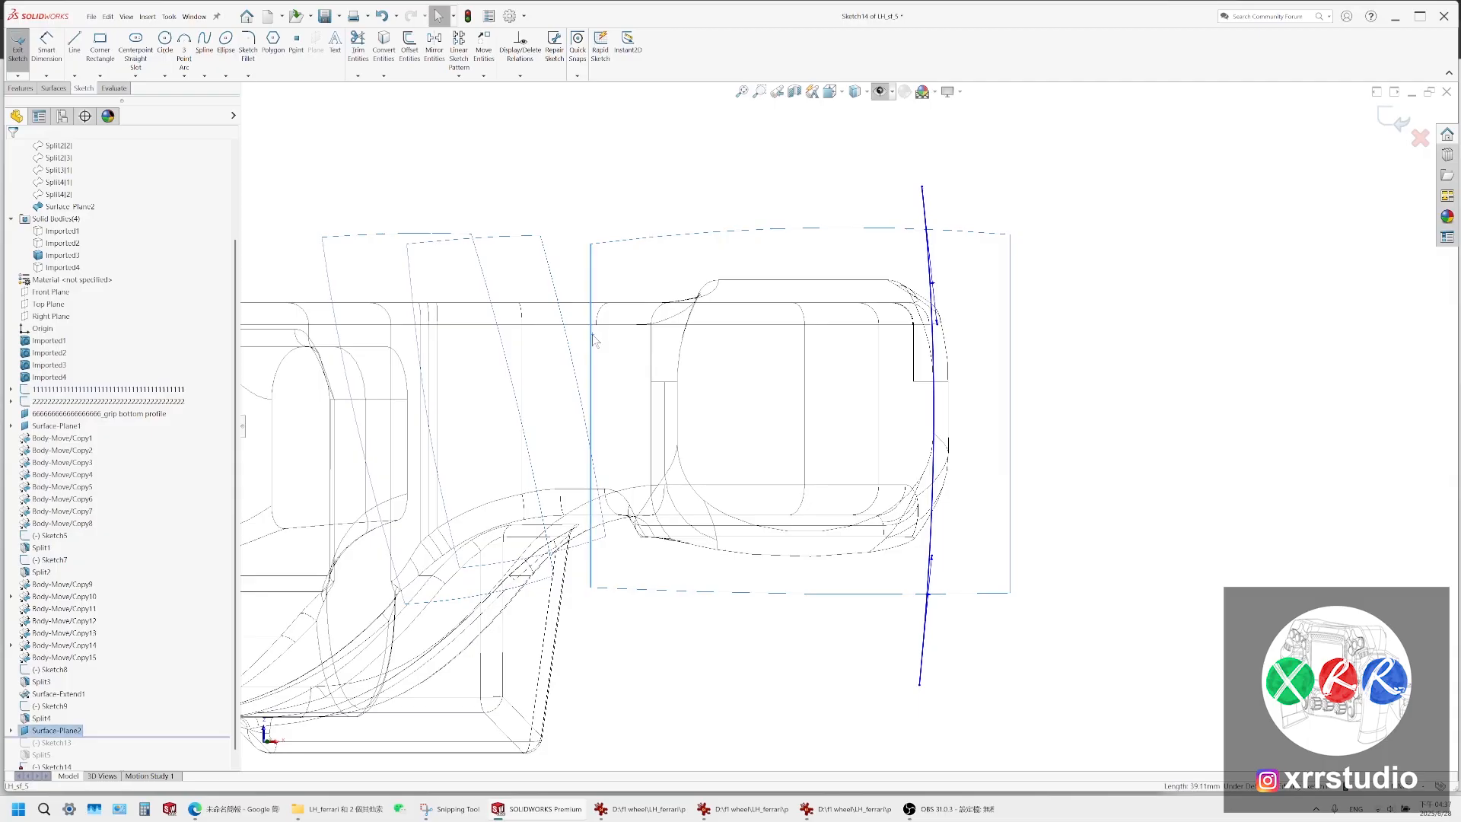
click(204, 41)
scroll(693, 387, up, 1)
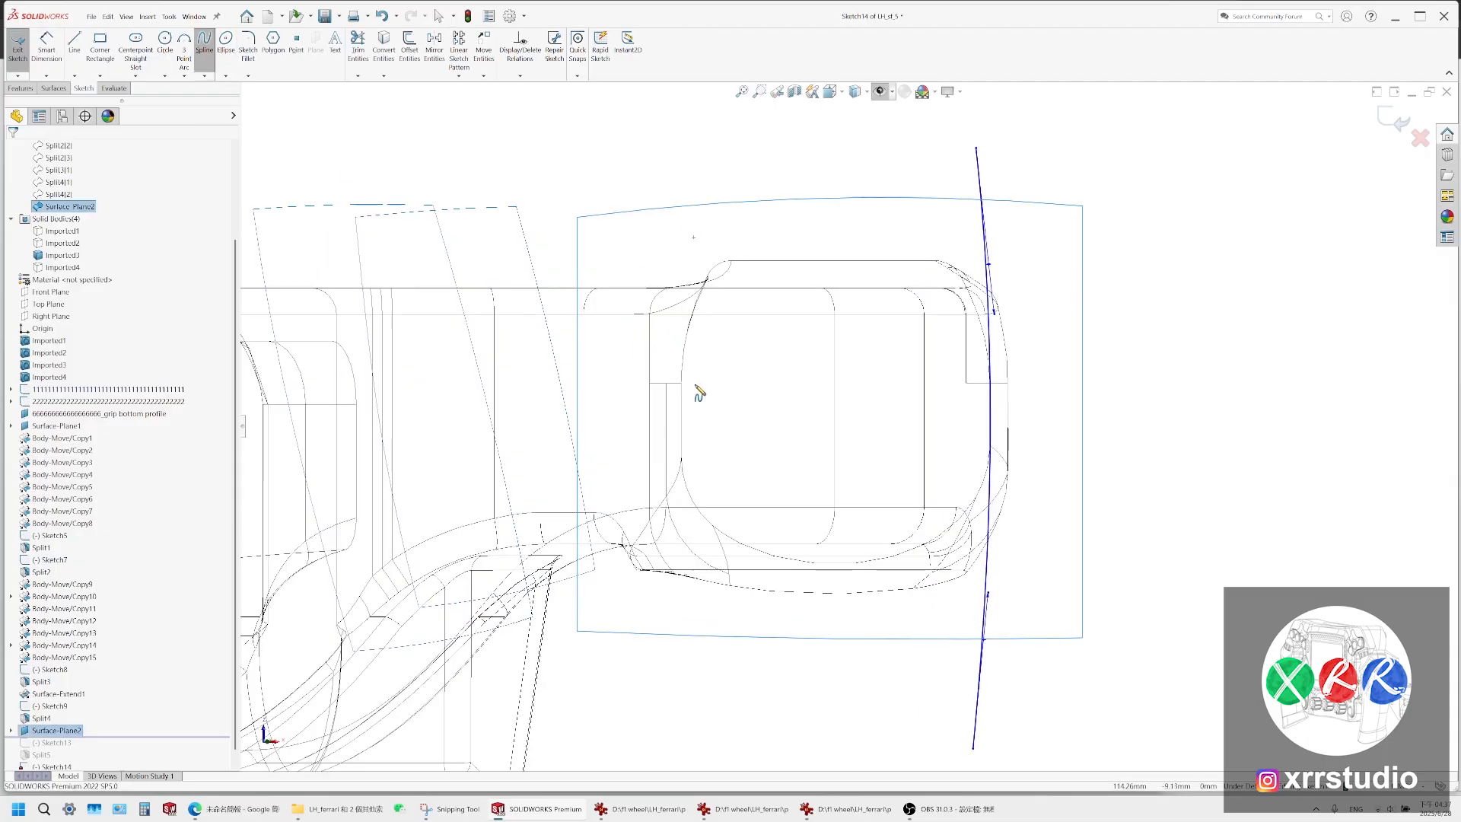
click(761, 137)
double_click(730, 753)
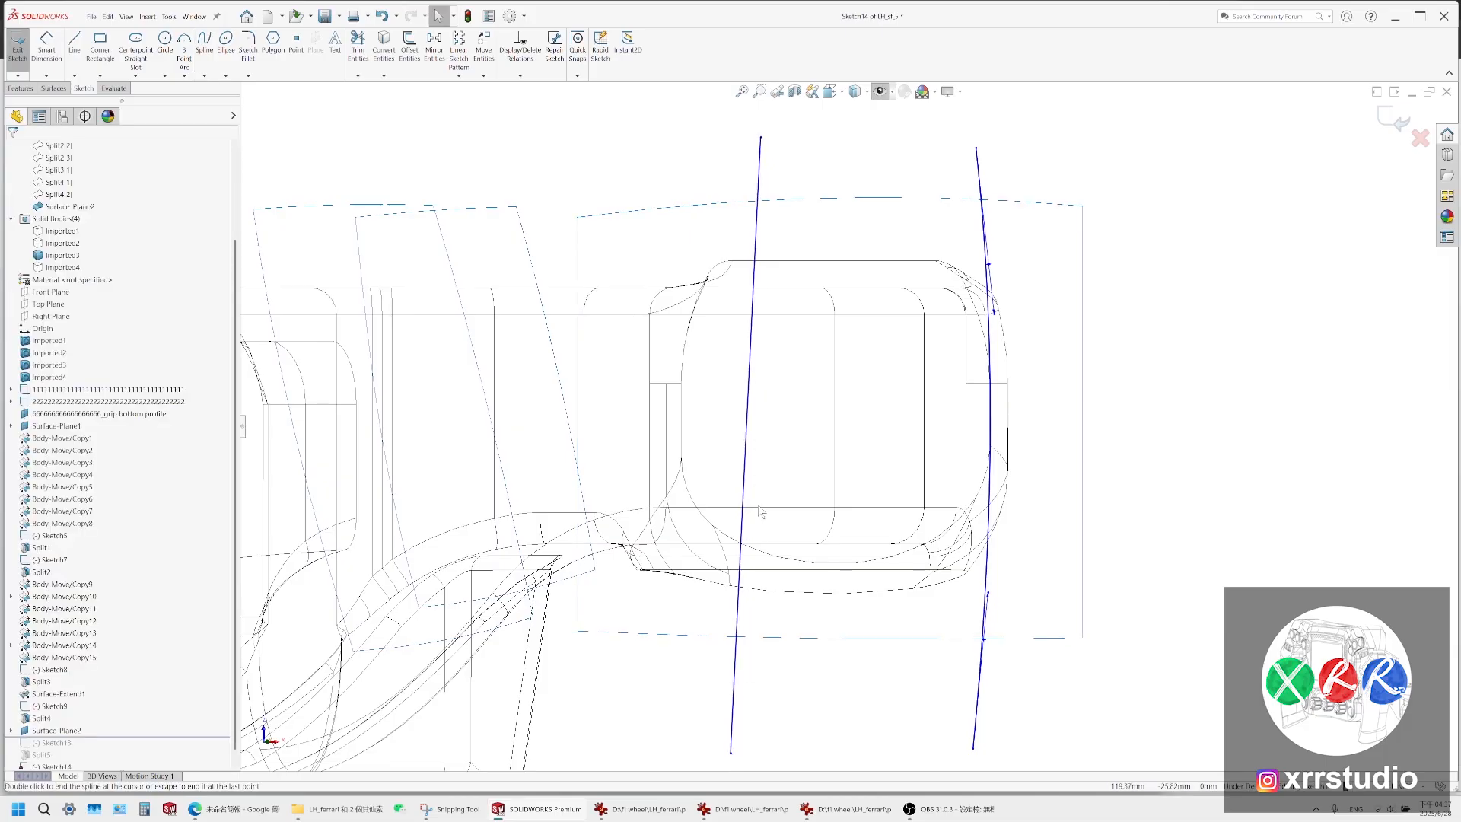
Inspect the second spline against the grip's inner face in shaded display from several angles
middle_drag(685, 398, 691, 550)
click(856, 92)
click(858, 112)
middle_drag(681, 296, 679, 480)
mouse_move(582, 268)
middle_down()
mouse_move(675, 265)
mouse_move(683, 631)
middle_up()
click(660, 259)
scroll(787, 253, up, 5)
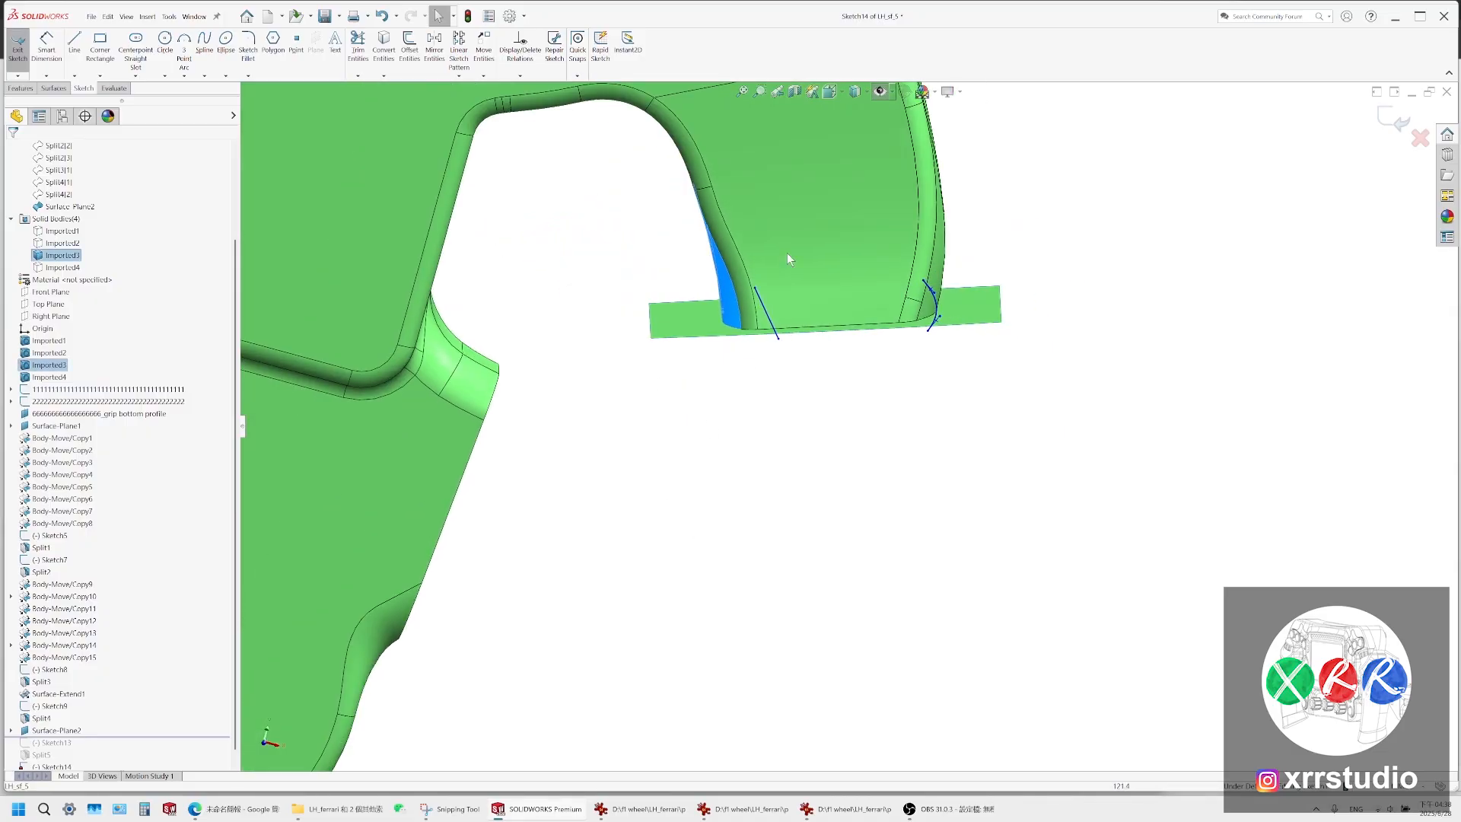
On the captured photo in Snipping Tool, mark the left grip's inner edge and outline its top section as a box
click(452, 809)
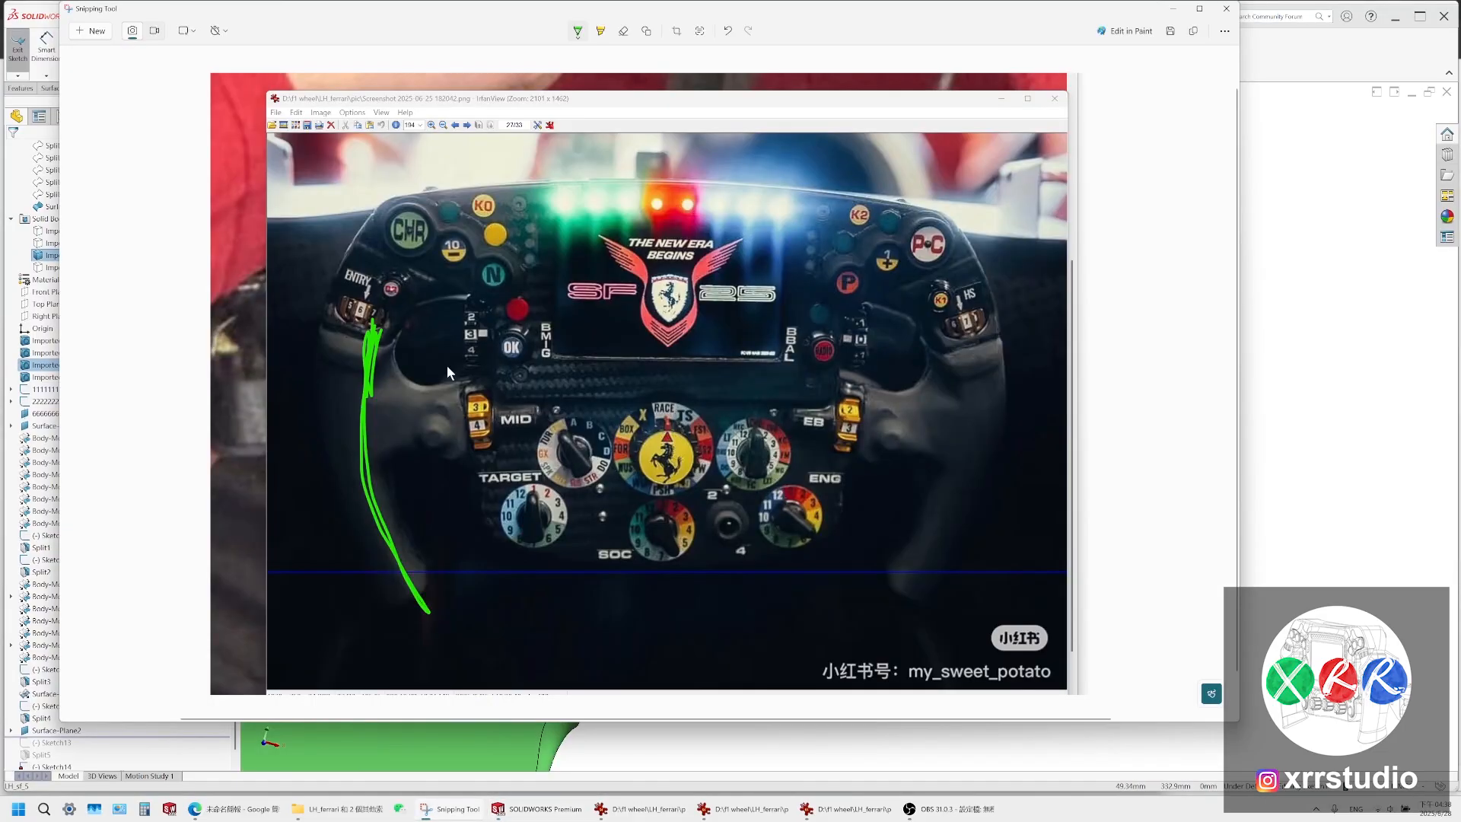
drag(407, 322, 401, 353)
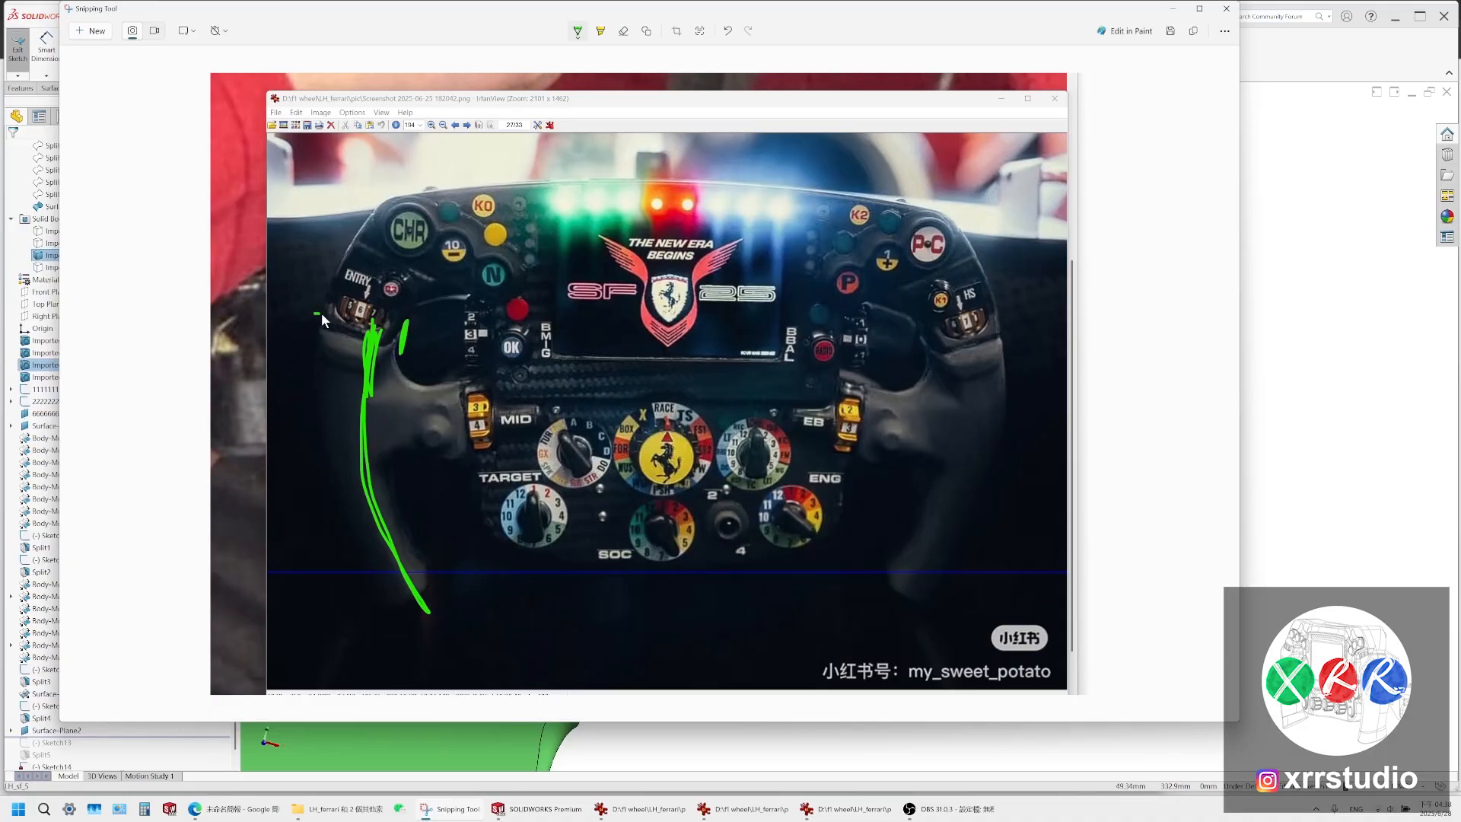
mouse_move(315, 312)
mouse_down()
mouse_move(383, 337)
mouse_move(339, 357)
mouse_move(396, 307)
mouse_up()
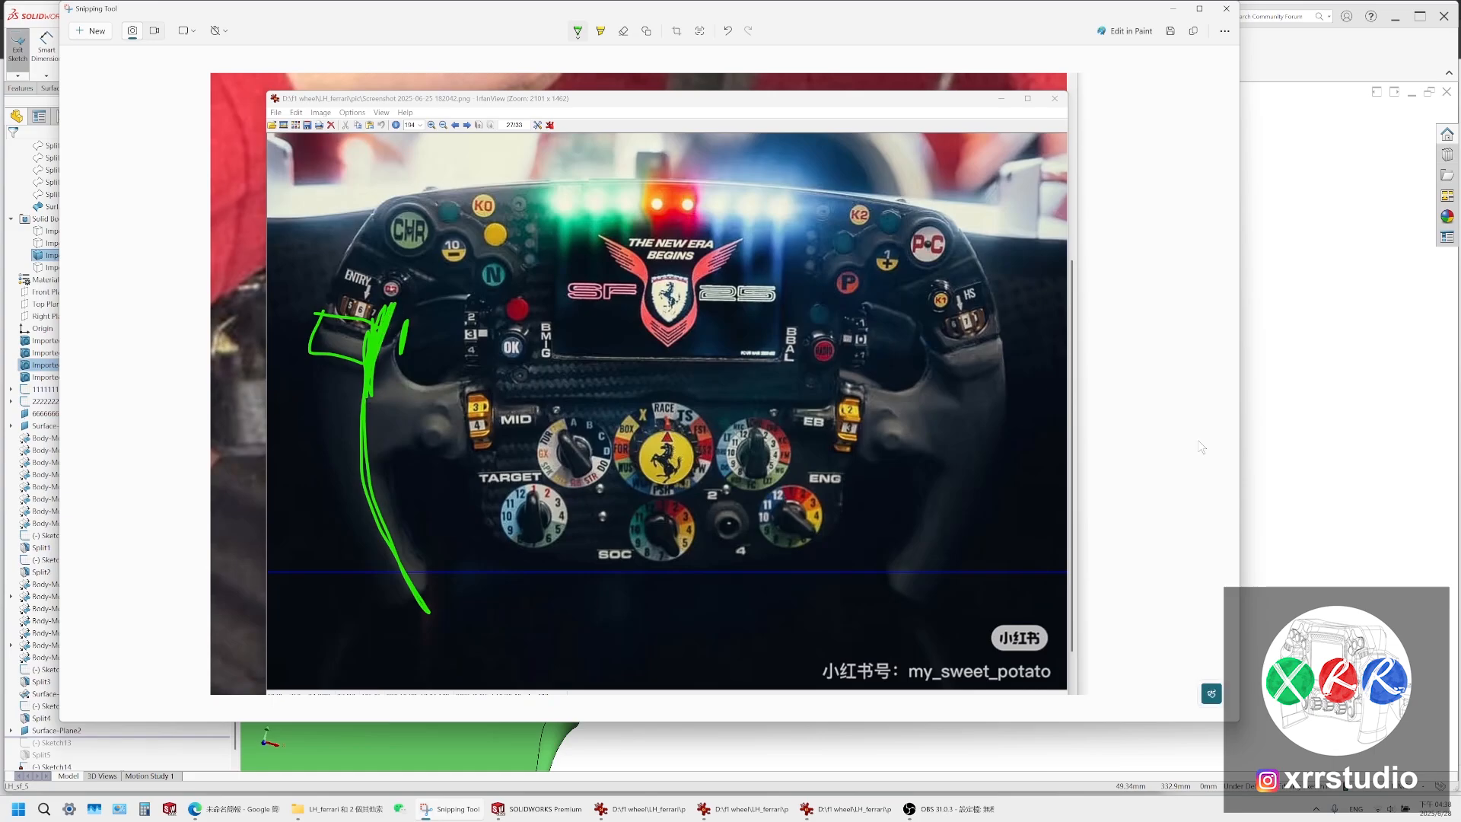
In SolidWorks, view the profile surface straight on and shift the second spline's upper end slightly toward the wheel's centre
click(1256, 432)
mouse_move(879, 472)
middle_down()
mouse_move(861, 555)
mouse_move(842, 359)
mouse_move(871, 491)
middle_up()
click(870, 491)
key(ctrl+8)
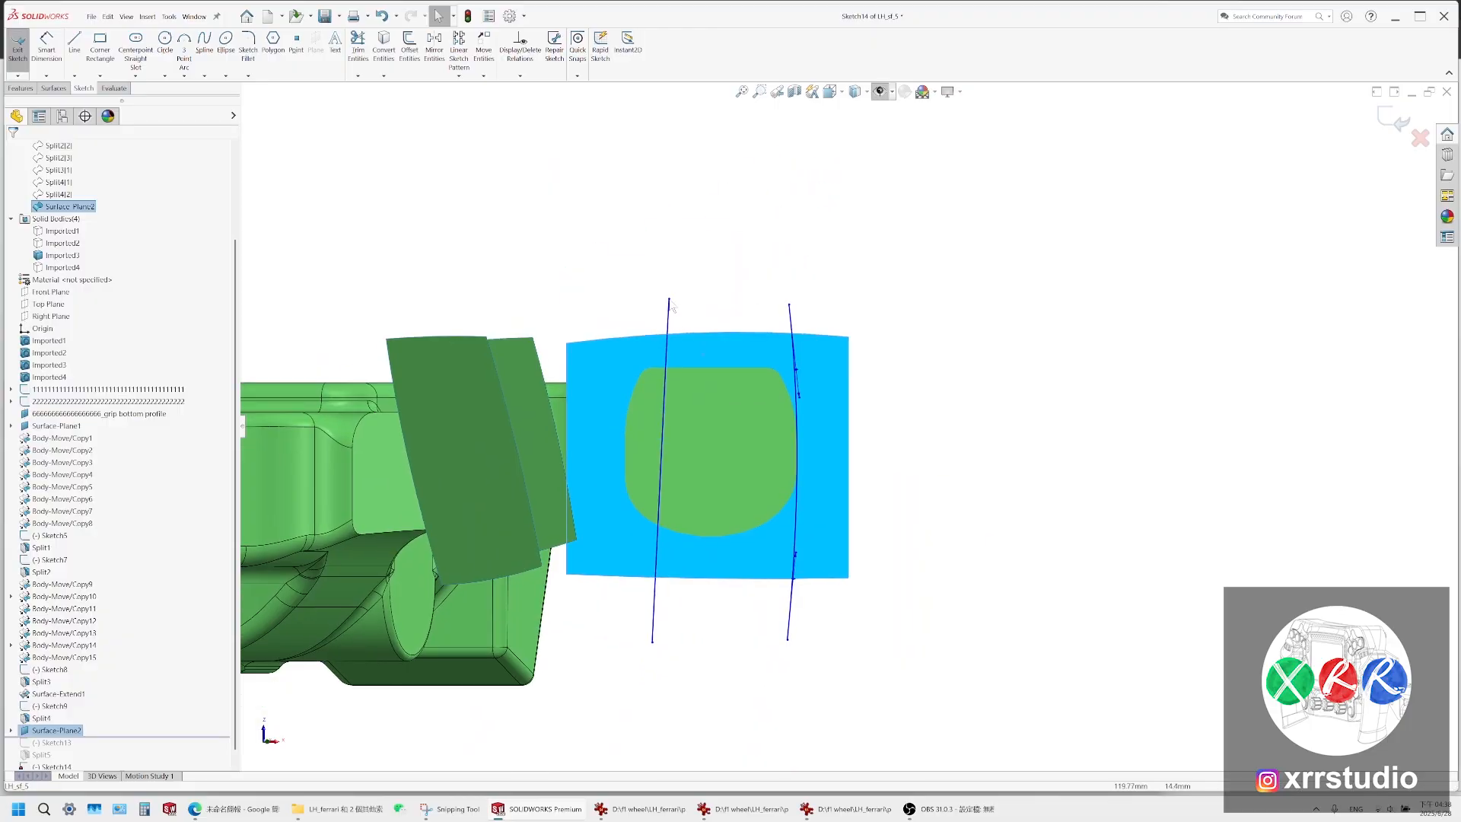
drag(671, 300, 663, 298)
click(867, 92)
right_click(830, 369)
click(904, 546)
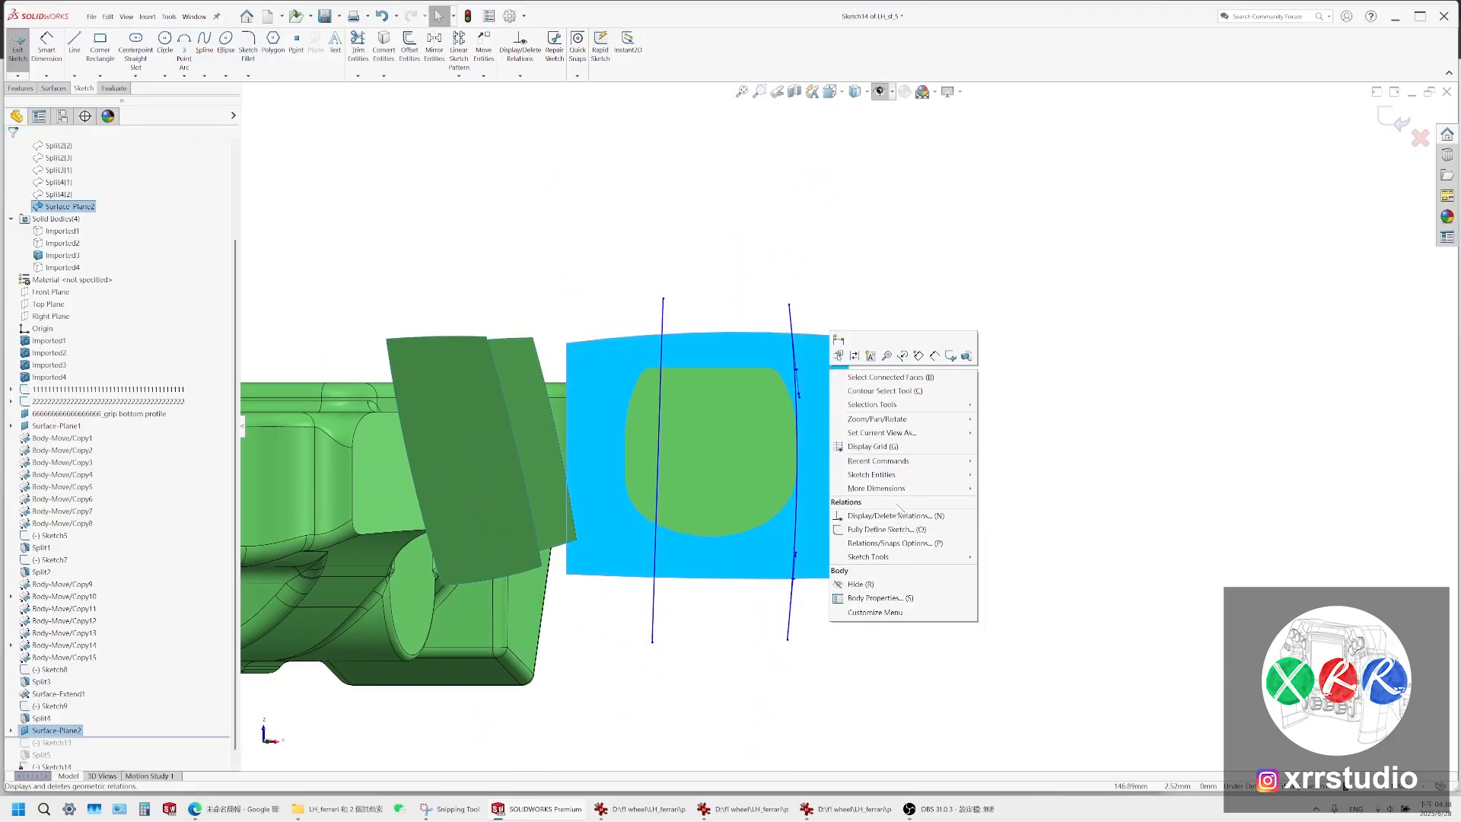
In wireframe display, shift the second spline's lower end outward and bow the curve toward the wheel's centre with both tangent handles
click(866, 92)
click(857, 184)
scroll(631, 534, down, 2)
drag(663, 692, 674, 692)
drag(675, 567, 655, 566)
drag(660, 337, 647, 337)
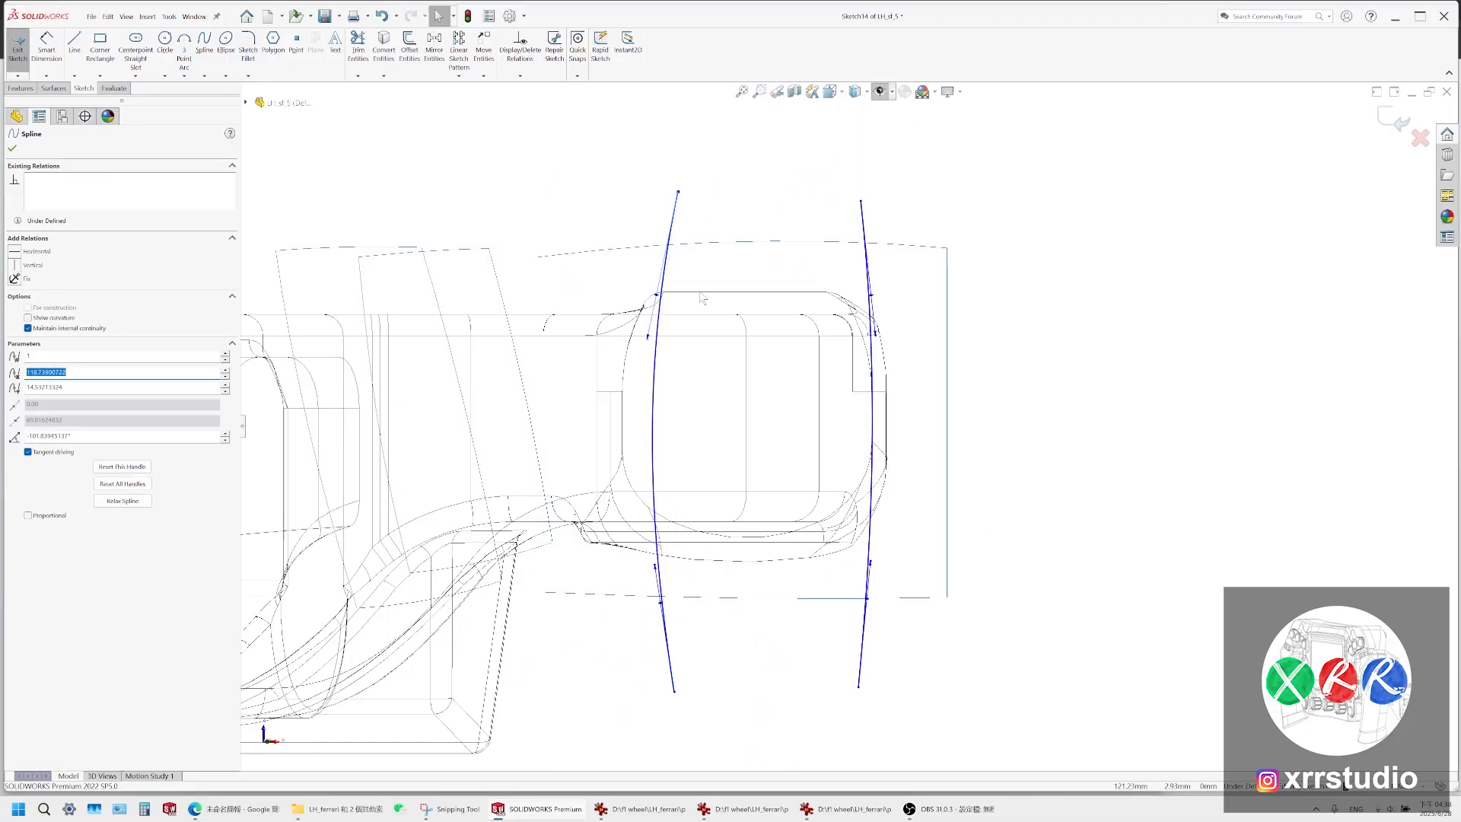
Show the shaded model in front view with the steering wheel reference picture overlaid
click(831, 91)
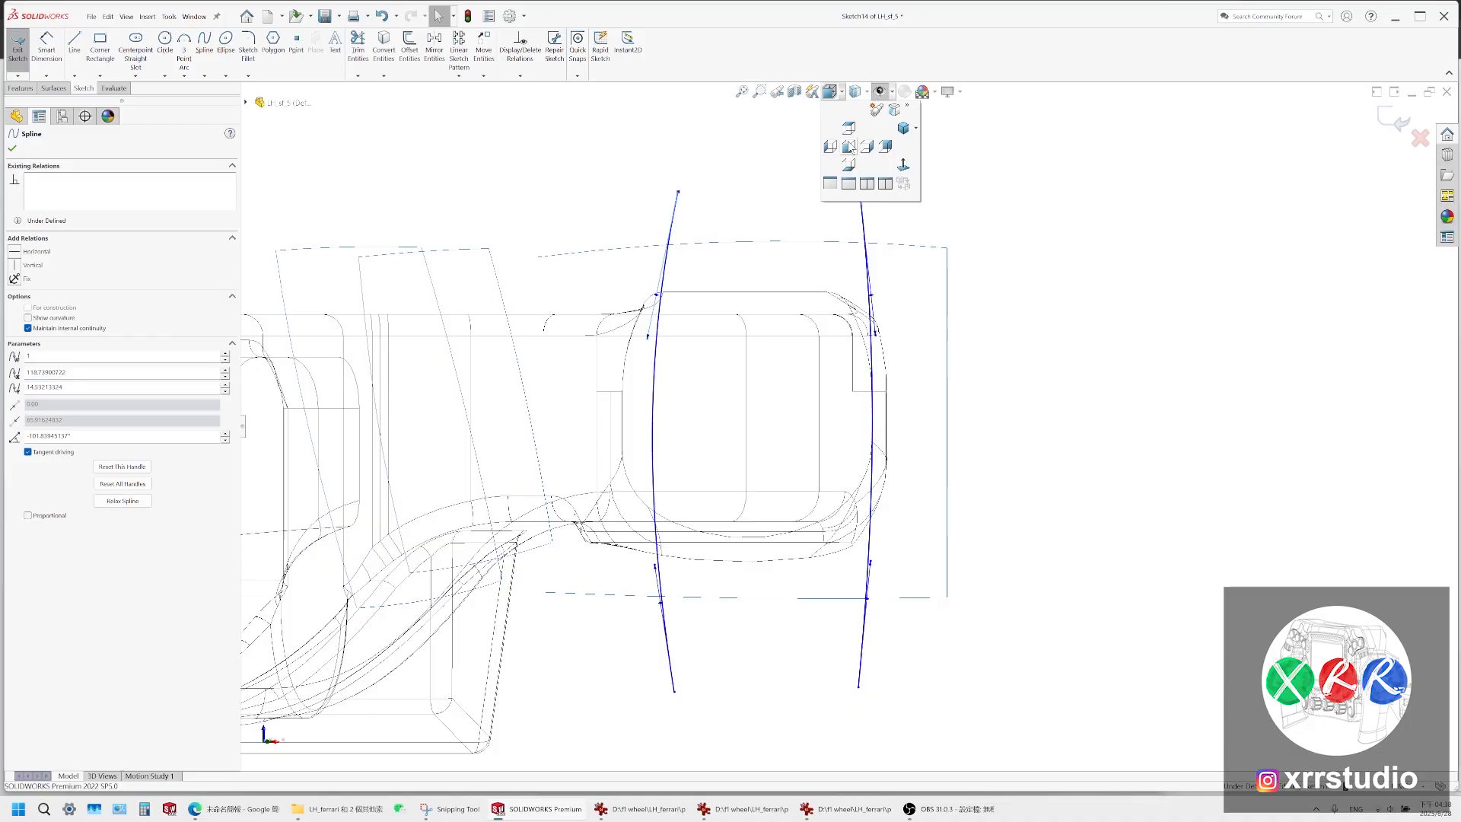
click(848, 146)
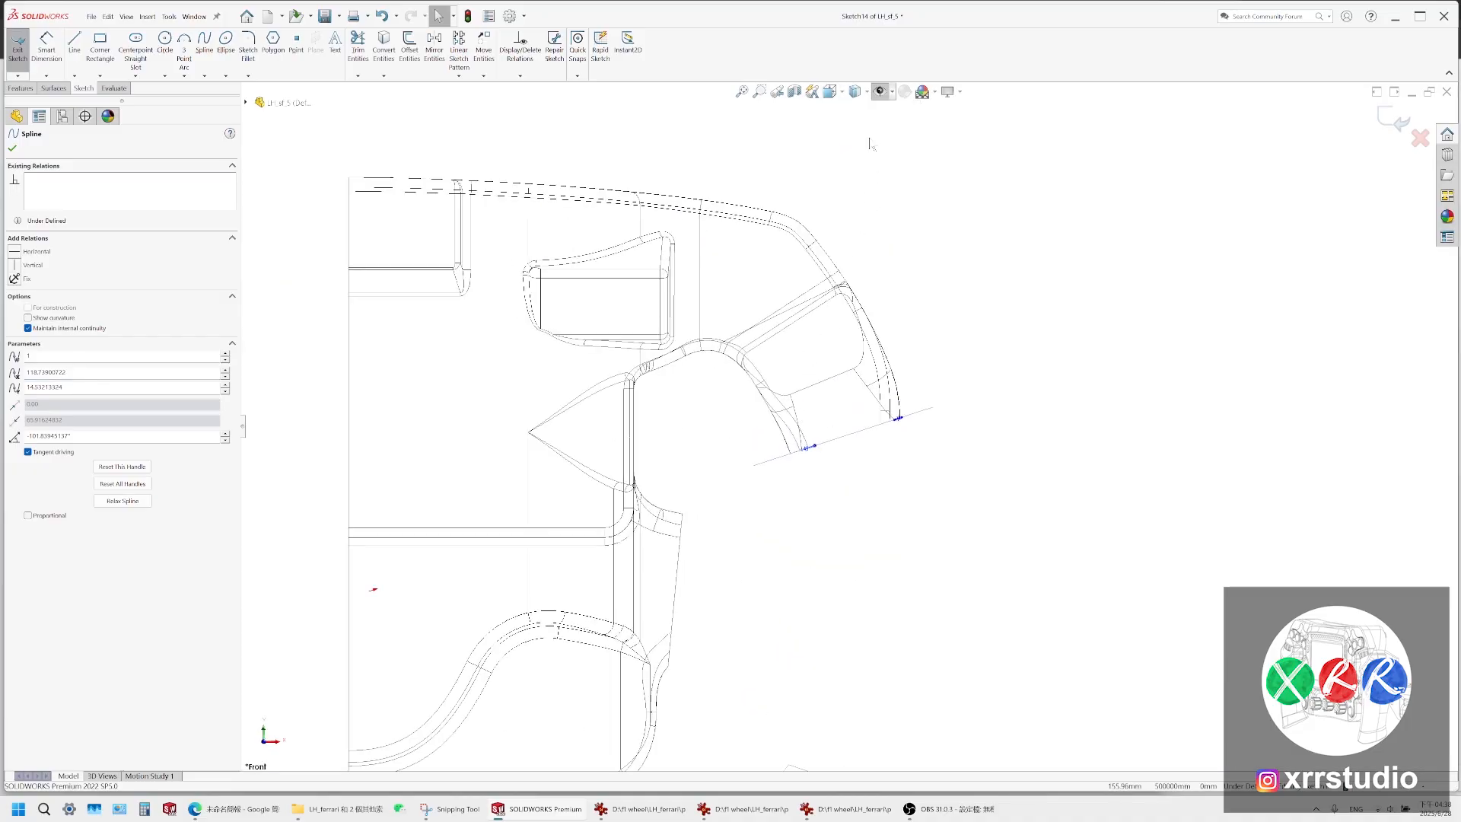
click(859, 92)
click(856, 110)
scroll(800, 475, down, 2)
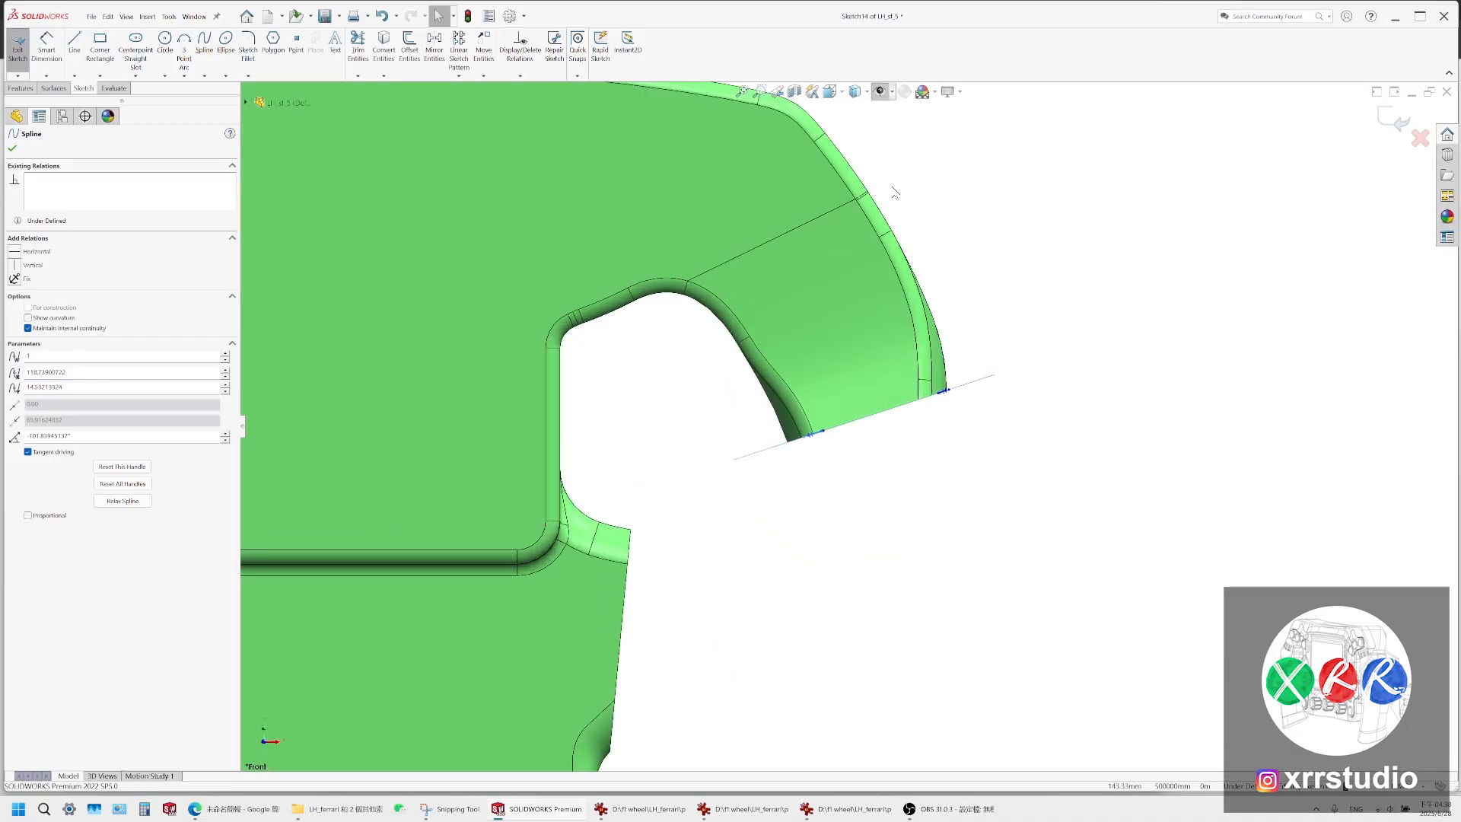
click(880, 92)
scroll(852, 407, down, 3)
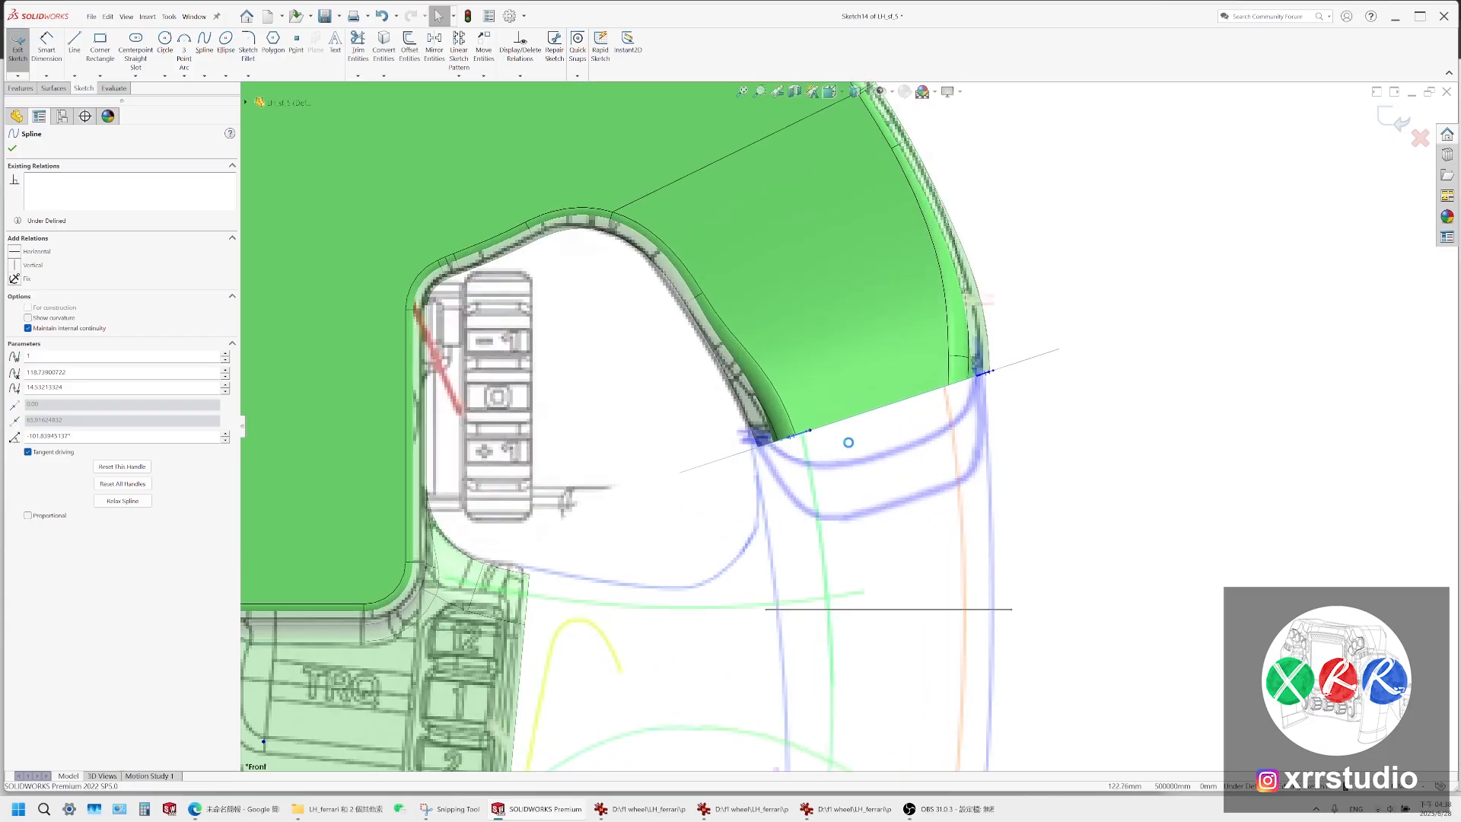
scroll(849, 443, down, 3)
scroll(809, 453, up, 4)
scroll(845, 426, down, 1)
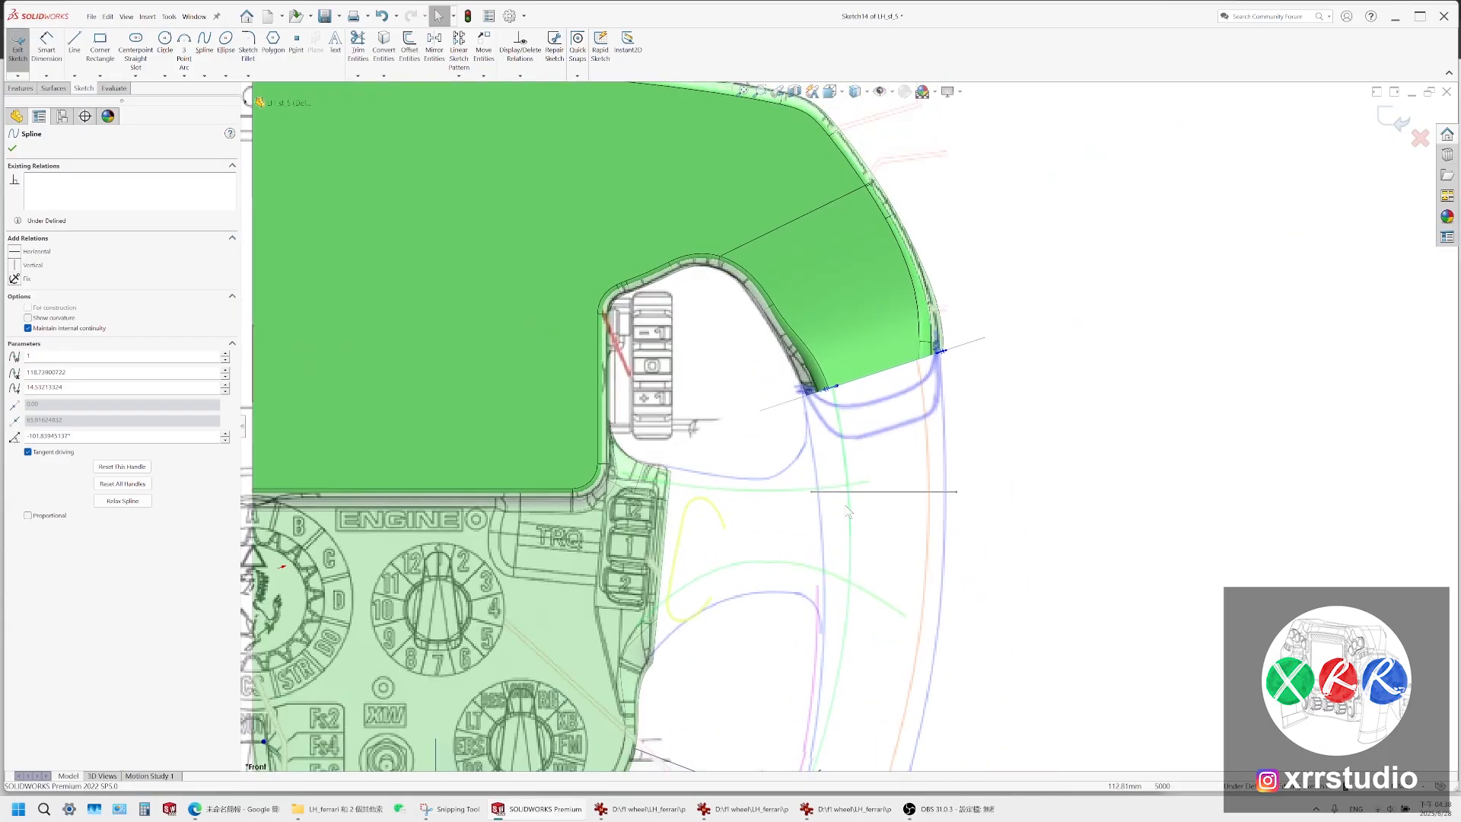
scroll(848, 425, down, 2)
scroll(848, 434, up, 1)
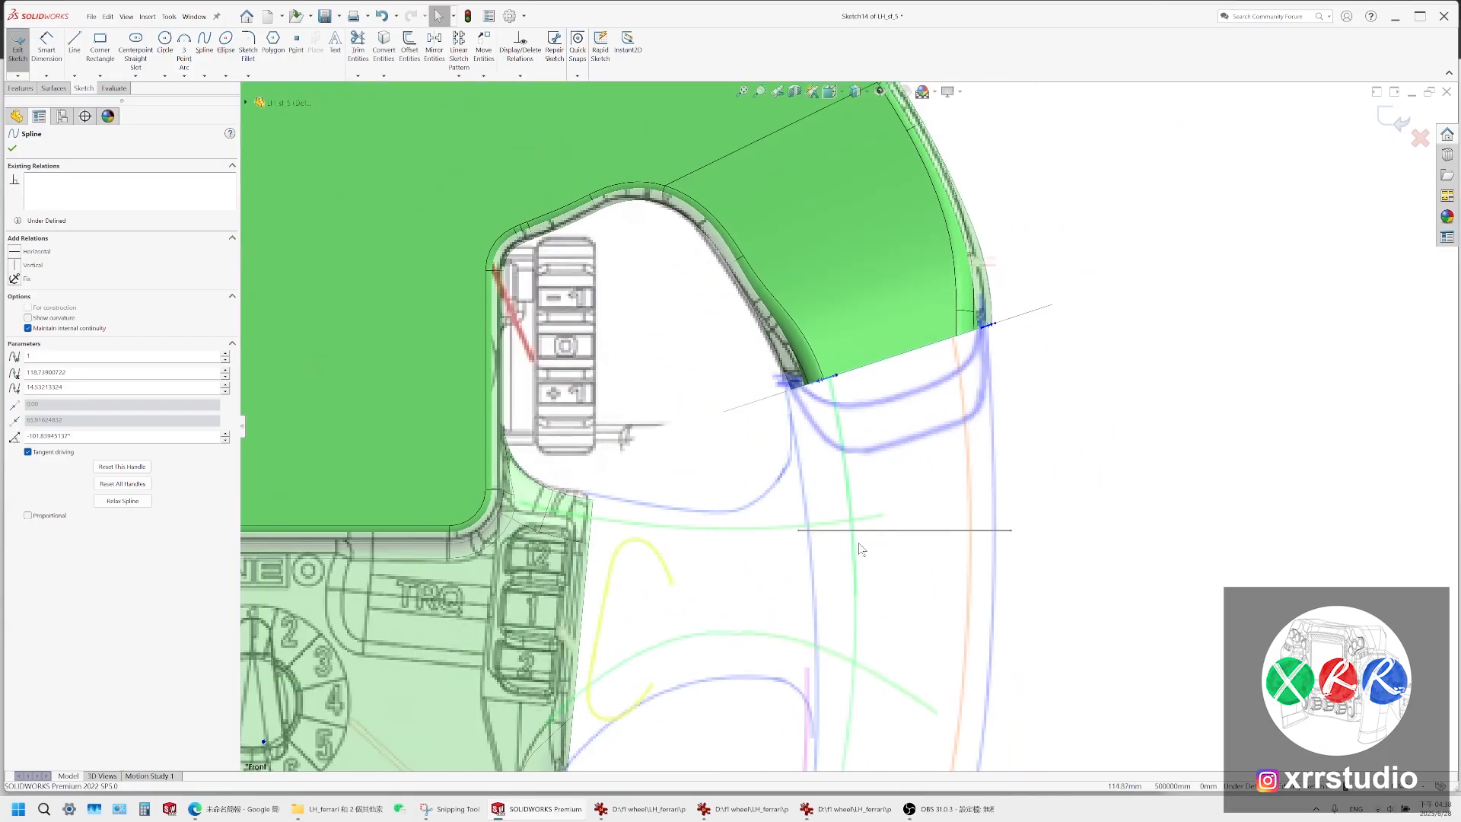
In Snipping Tool, undo the earlier green markings and enlarge the left grip on the steering wheel photo
click(449, 809)
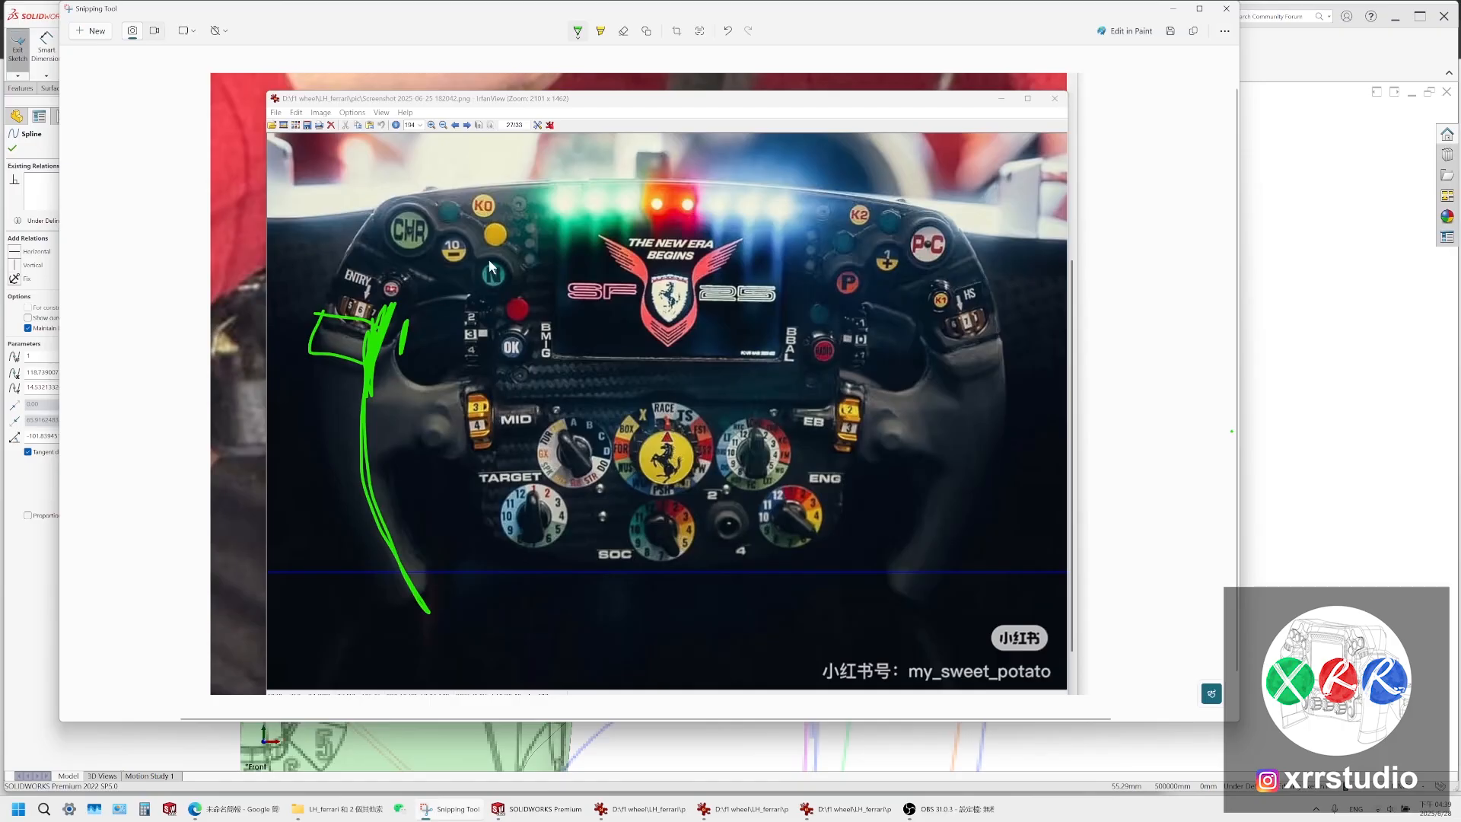
click(729, 32)
click(729, 31)
click(728, 31)
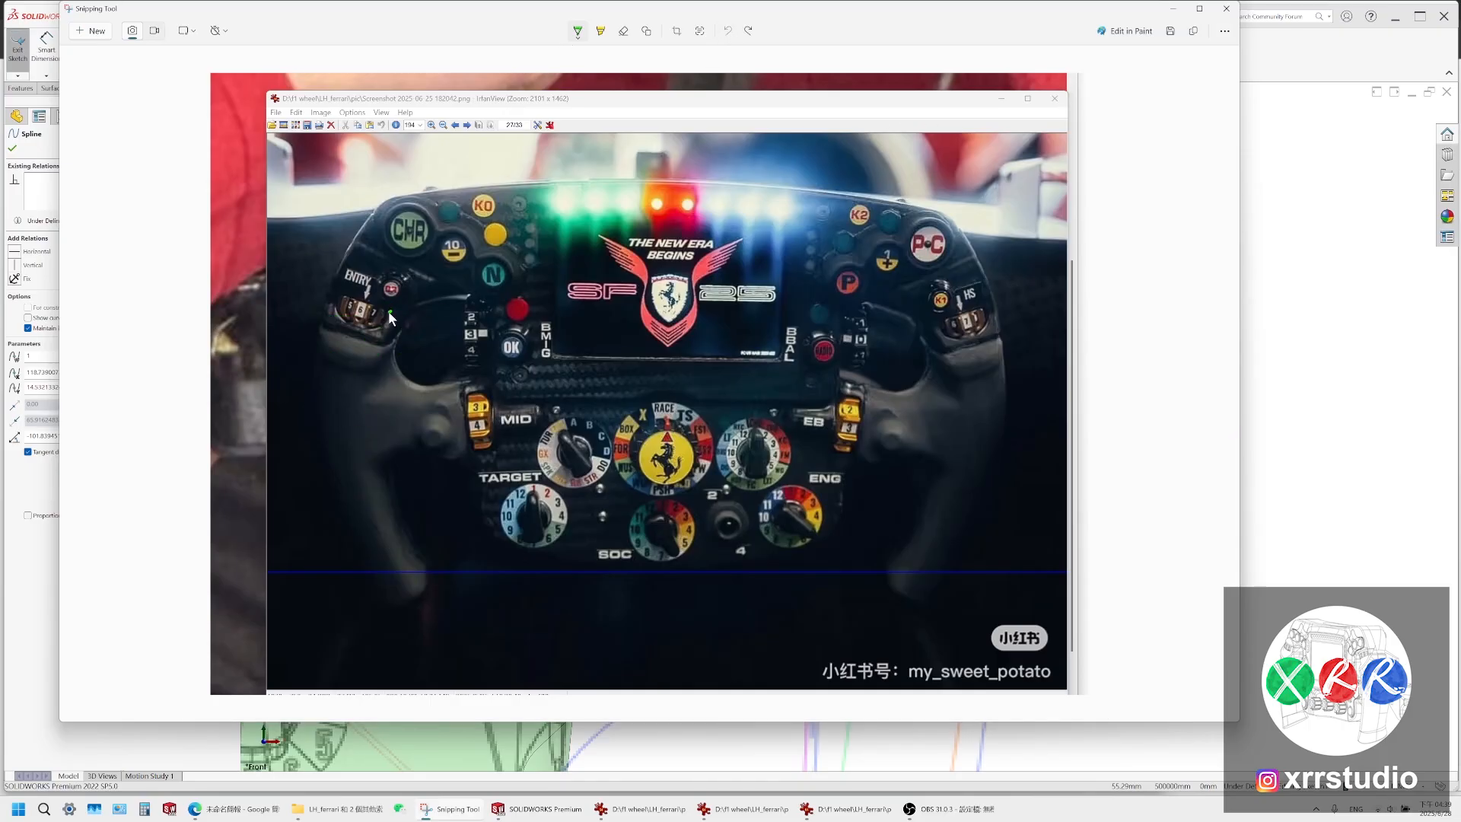
drag(392, 311, 365, 405)
key(ctrl+z)
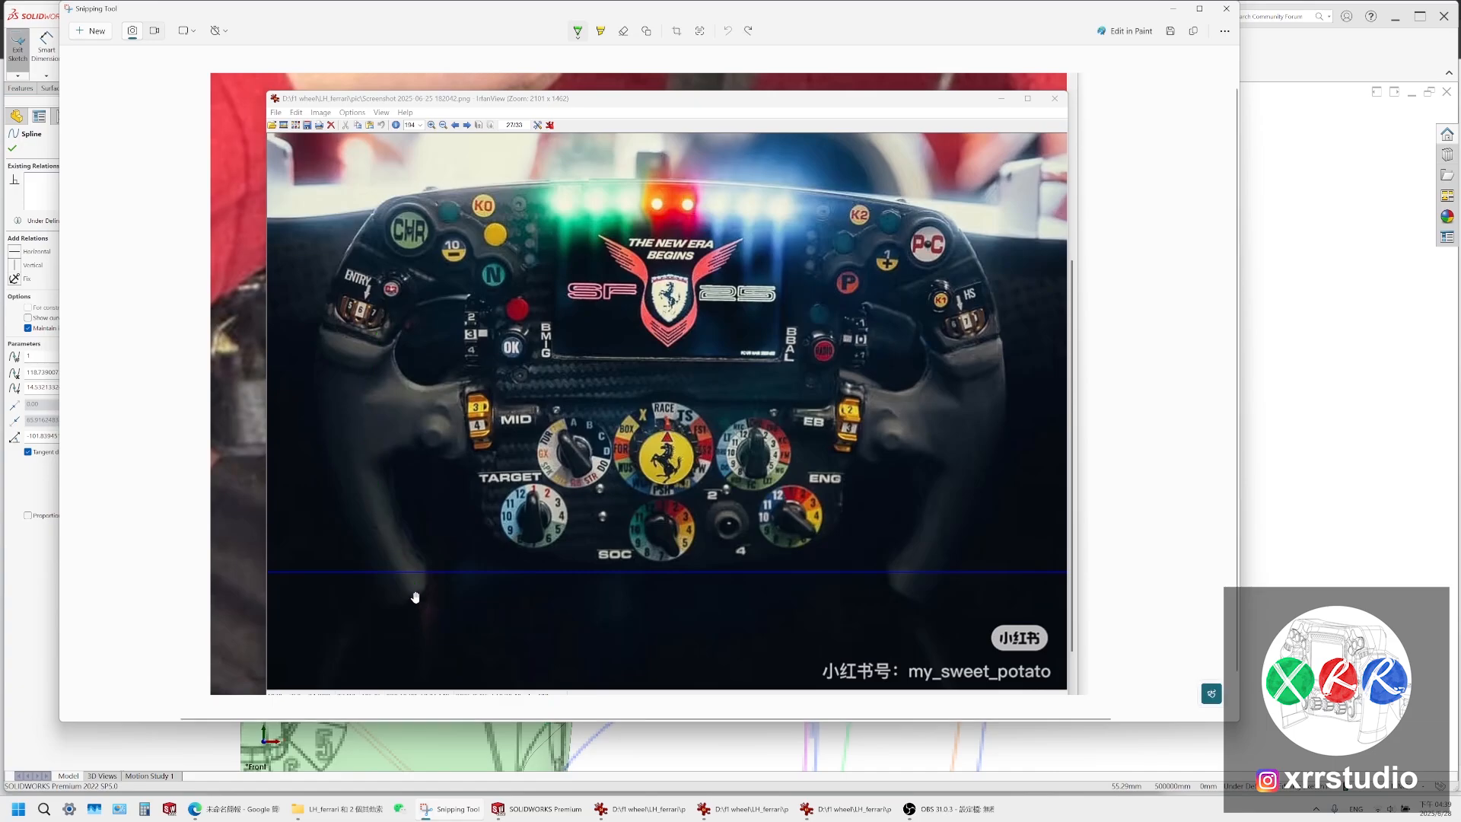
scroll(354, 522, up, 1)
ctrl+scroll(381, 662, up, 5)
scroll(483, 614, down, 5)
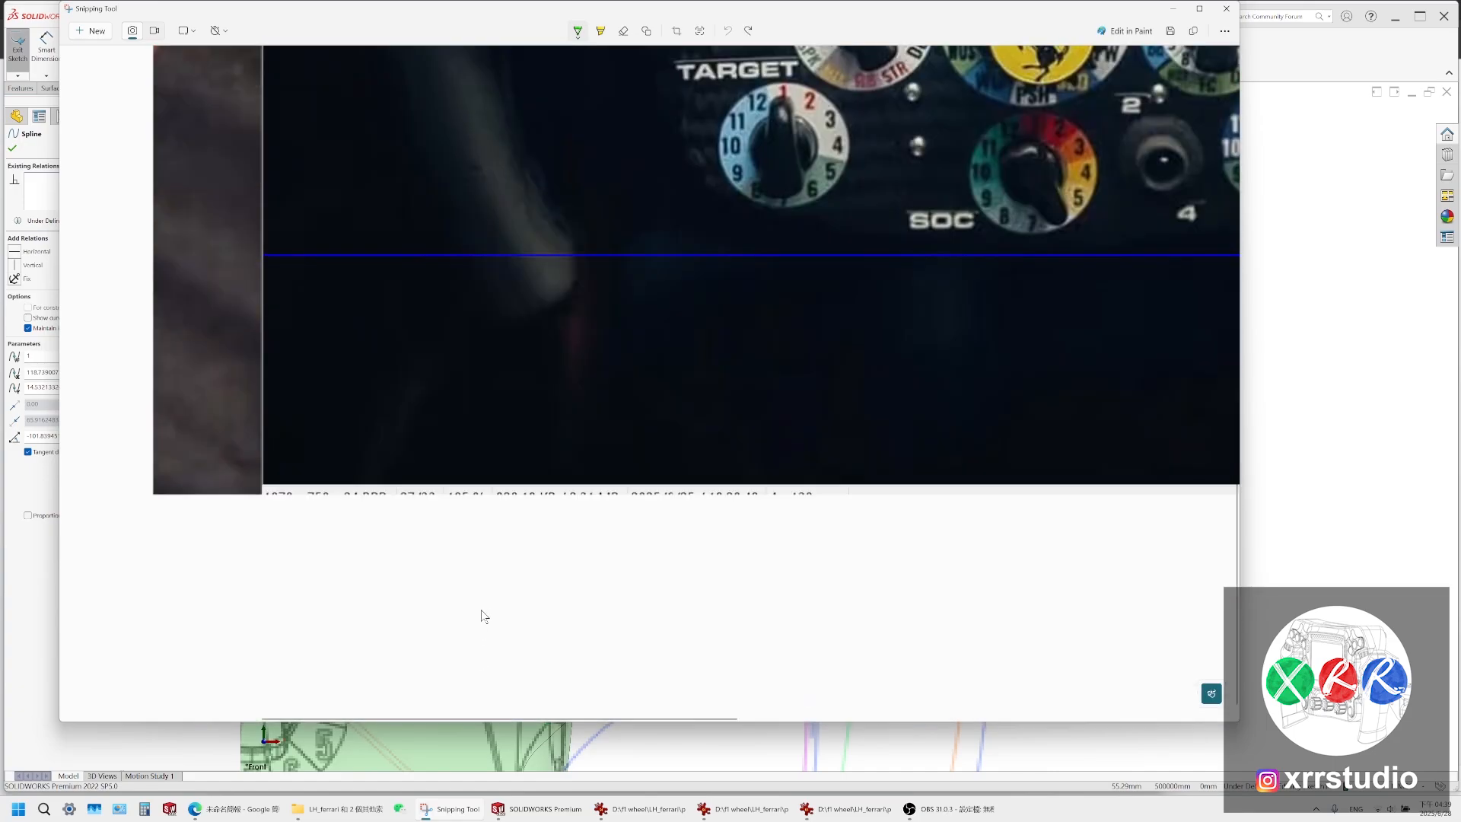
scroll(486, 604, up, 4)
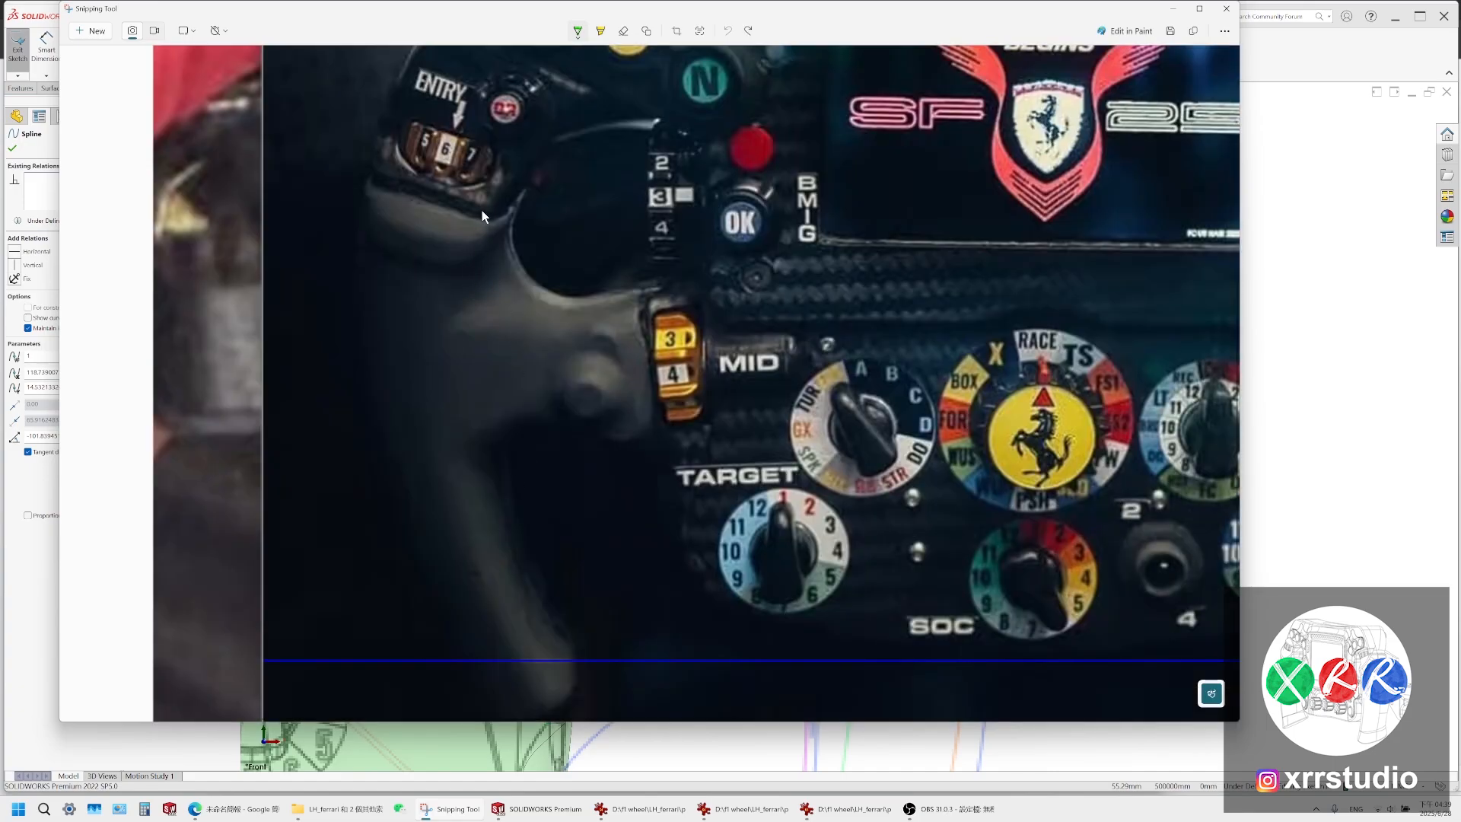
drag(484, 196, 478, 215)
key(ctrl+z)
drag(461, 286, 458, 327)
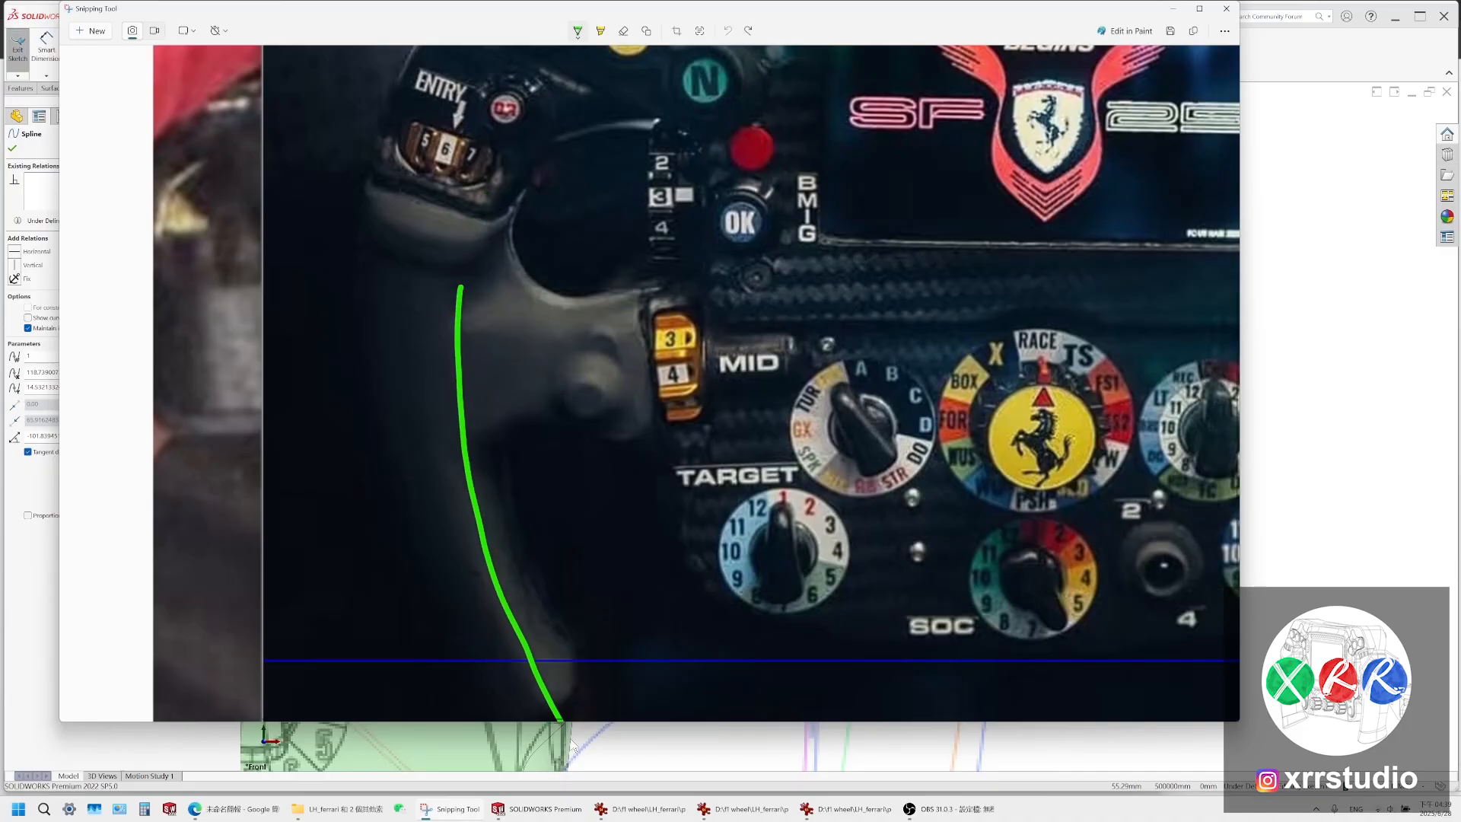
key(ctrl+z)
Trace a green line along the left grip from below the ENTRY dial down to a hooked end at the grip's tip
scroll(540, 592, down, 3)
mouse_move(568, 455)
mouse_down()
mouse_move(554, 505)
mouse_move(472, 284)
mouse_move(456, 172)
mouse_up()
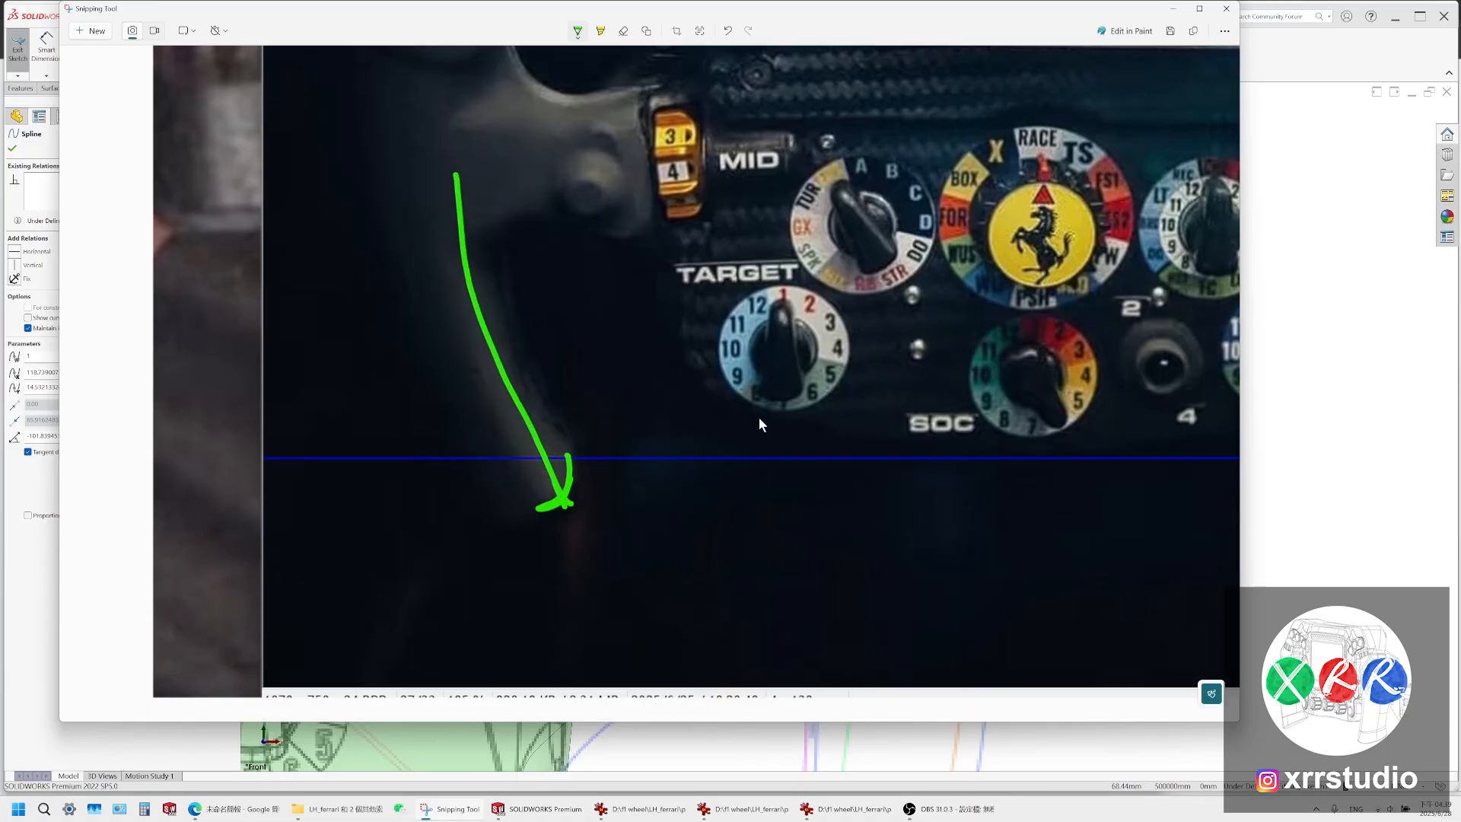
scroll(761, 419, up, 6)
scroll(762, 423, down, 3)
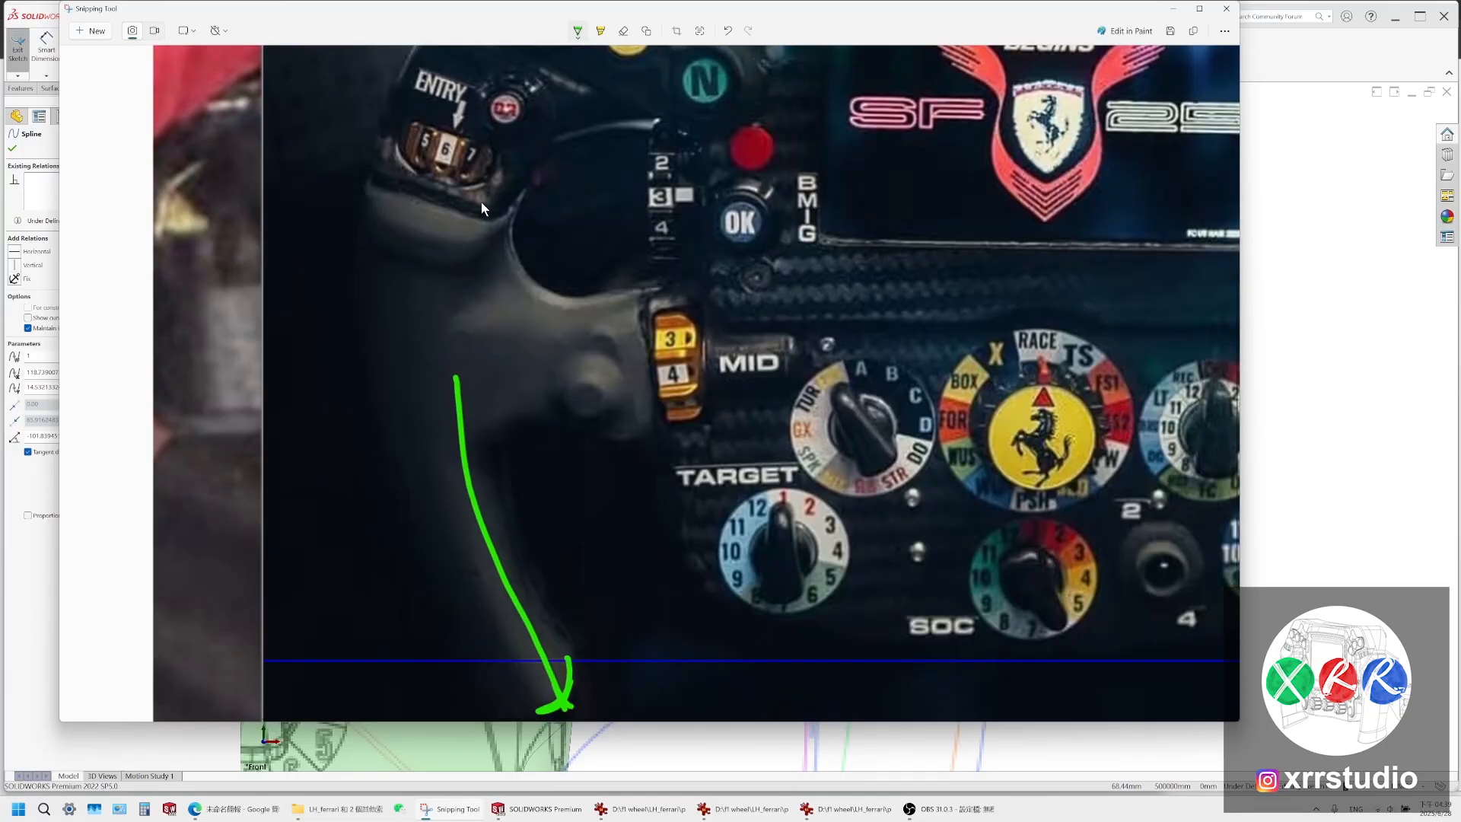
drag(463, 294, 456, 378)
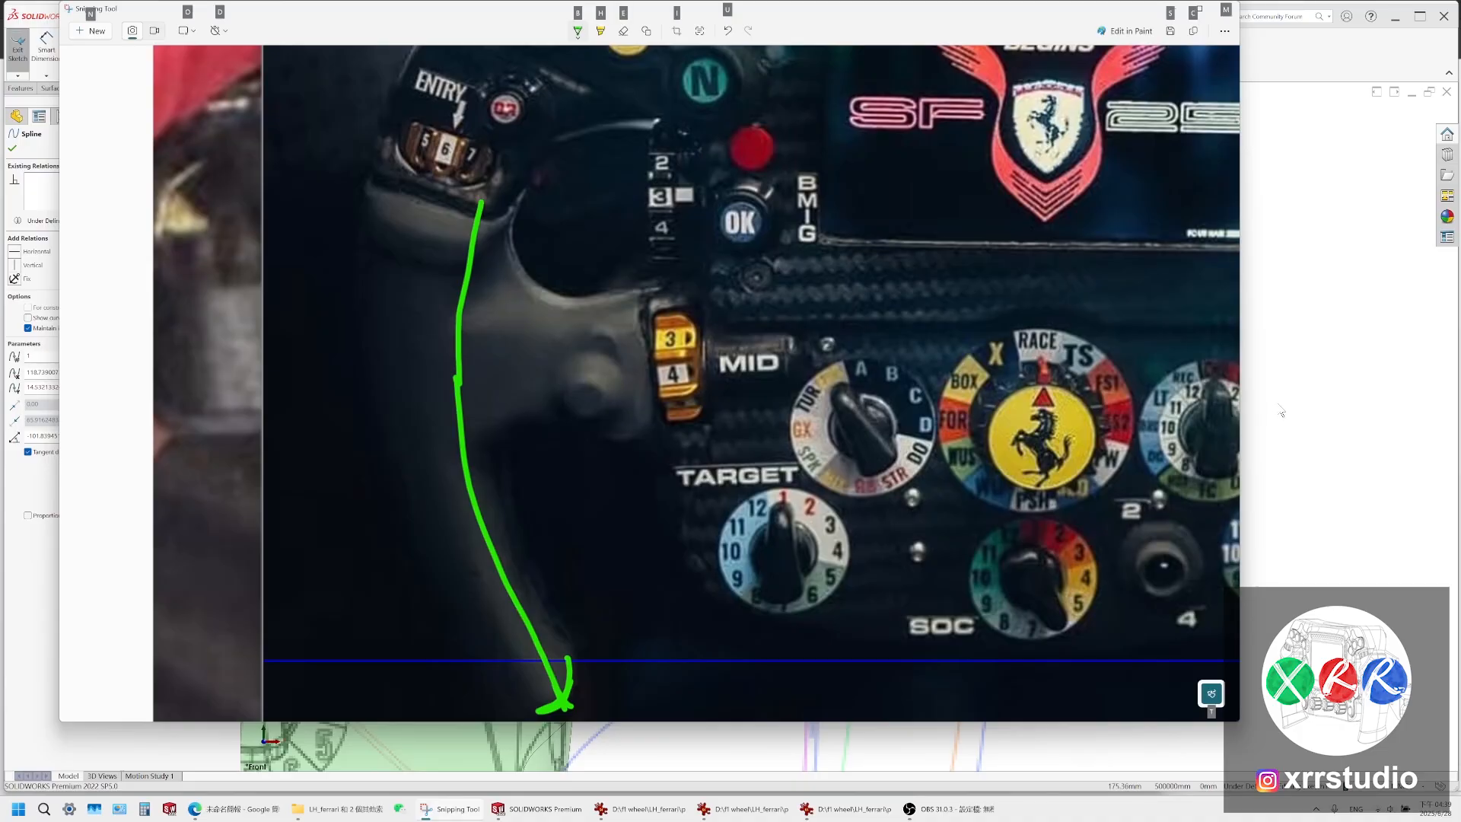
In SolidWorks, compare the grip profile's location with the overlaid reference picture and inspect the inner spline's upper end straight on
click(1303, 400)
scroll(852, 392, down, 5)
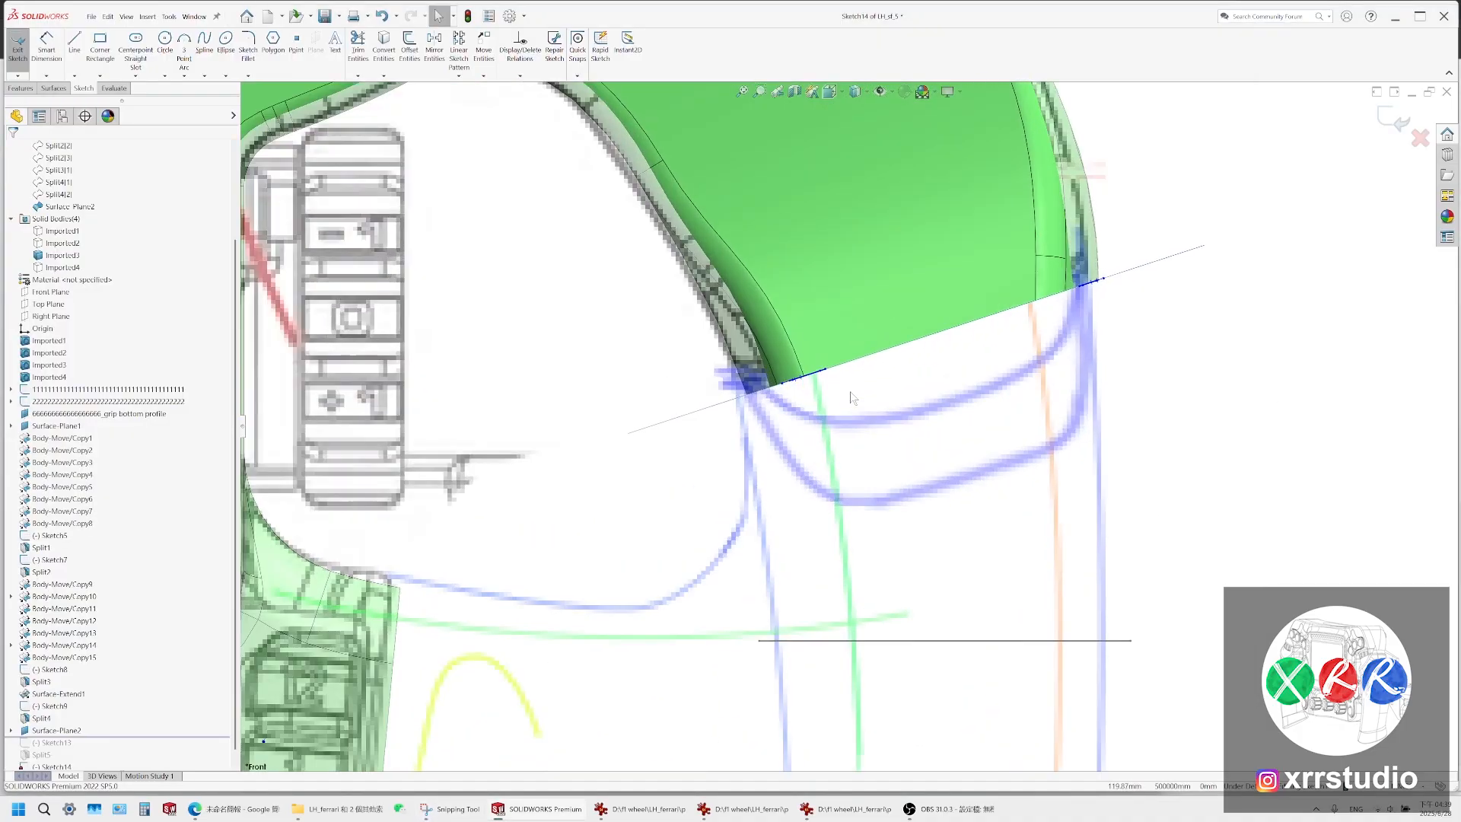
scroll(808, 402, up, 6)
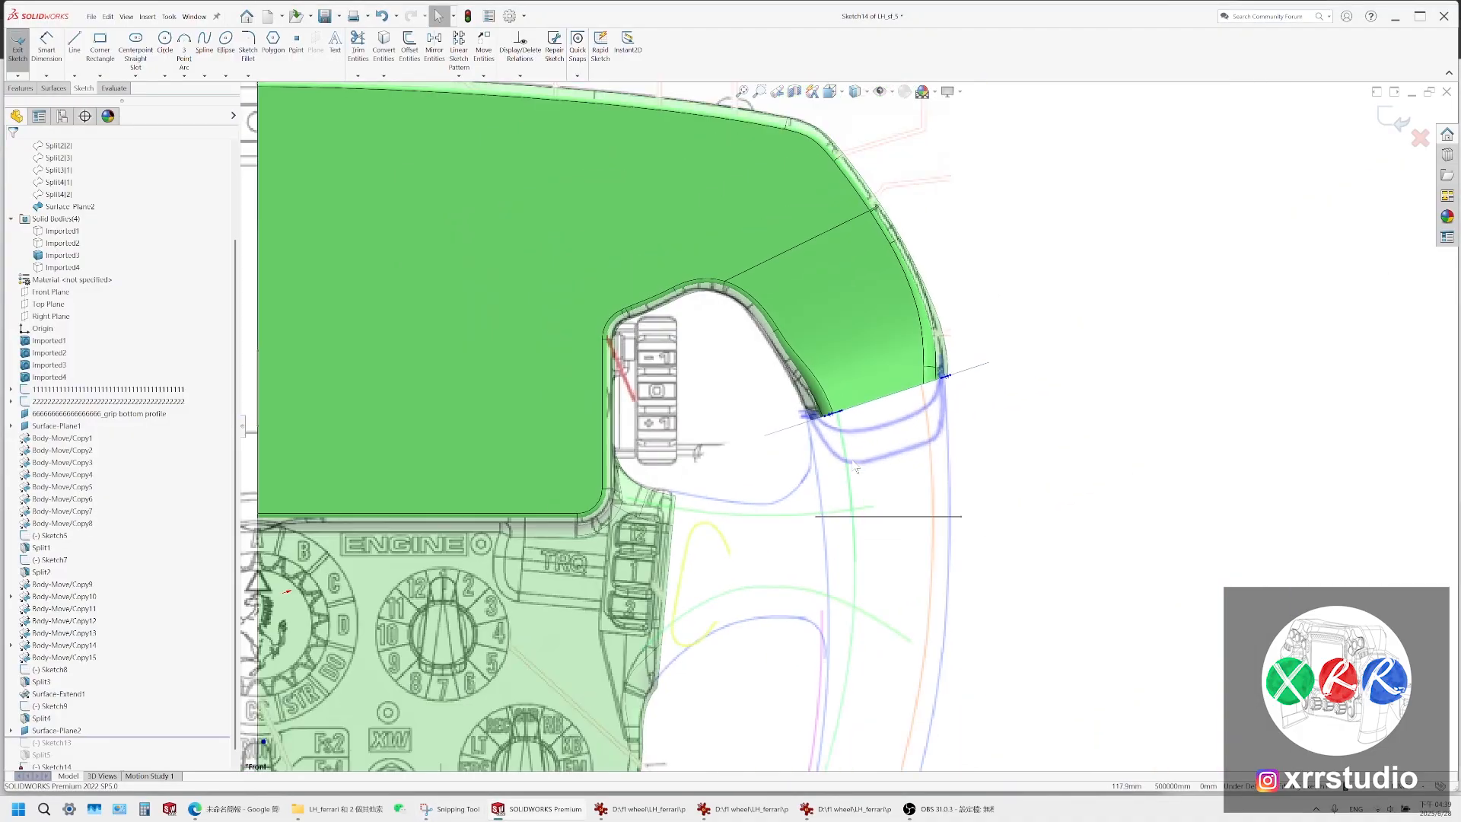
click(444, 812)
click(444, 812)
scroll(833, 443, down, 6)
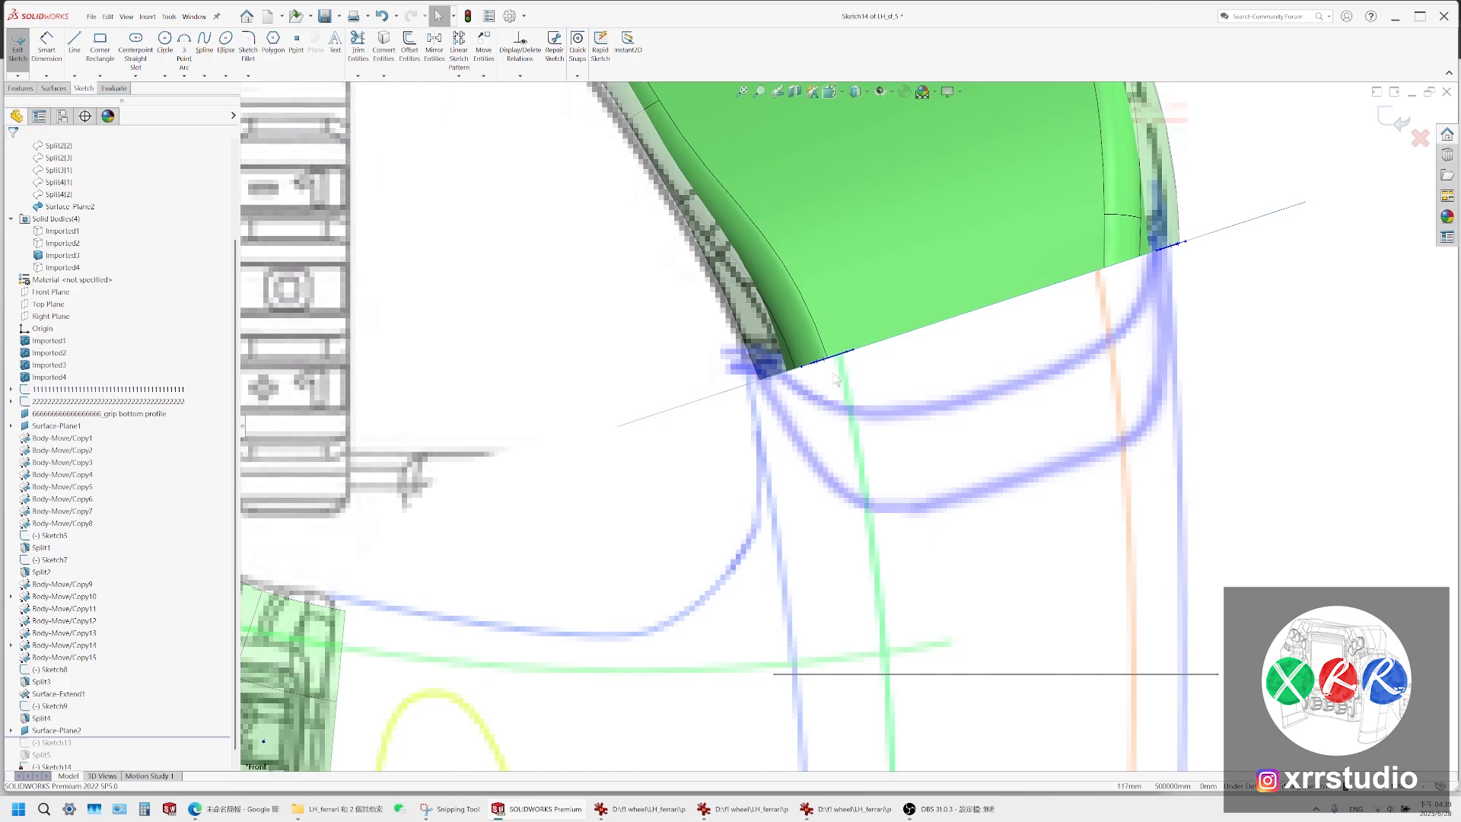
middle_drag(834, 374, 843, 324)
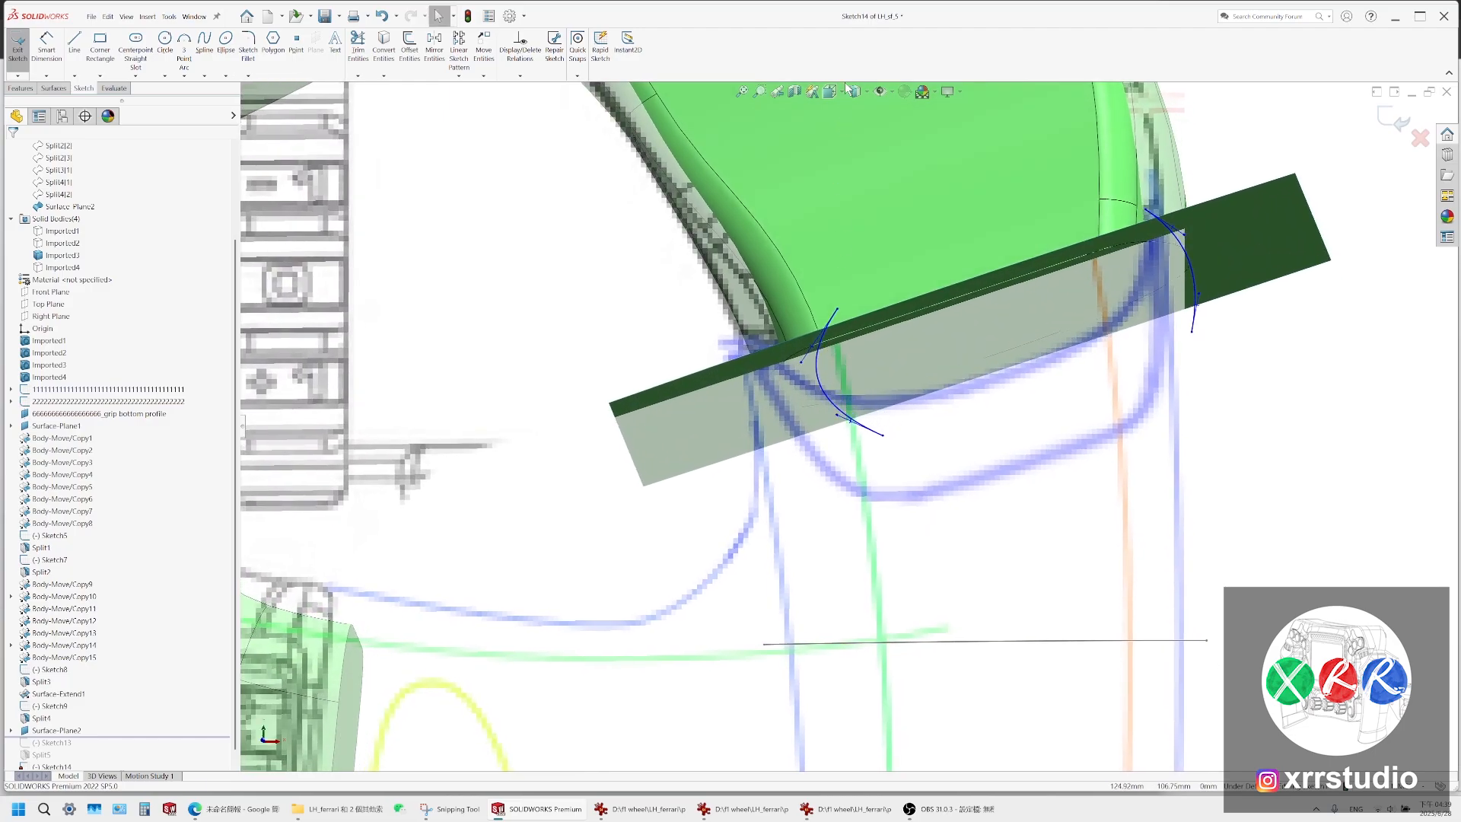
scroll(1162, 373, down, 3)
key(ctrl+8)
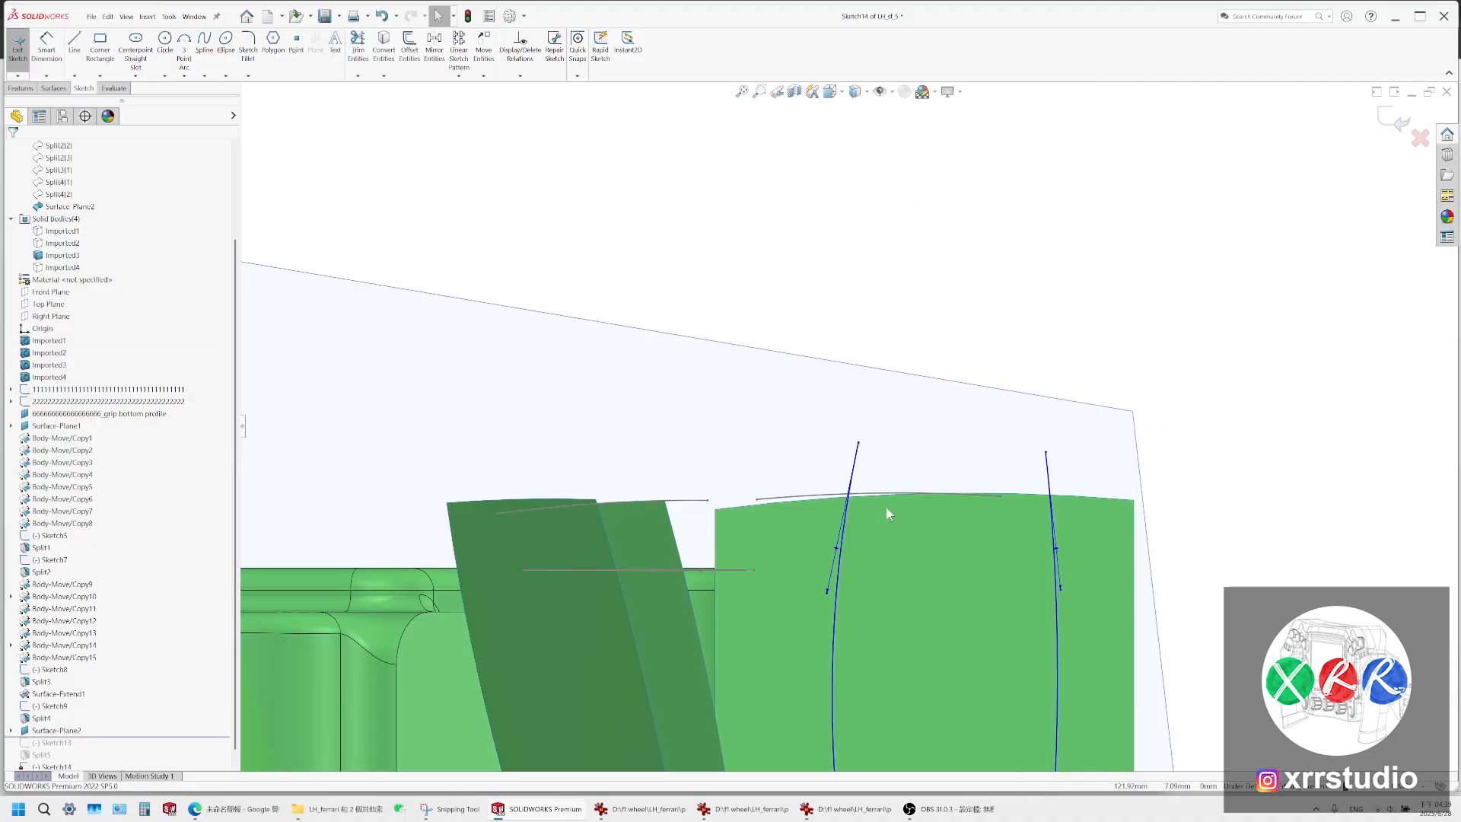
scroll(886, 507, down, 3)
scroll(848, 549, up, 2)
click(852, 322)
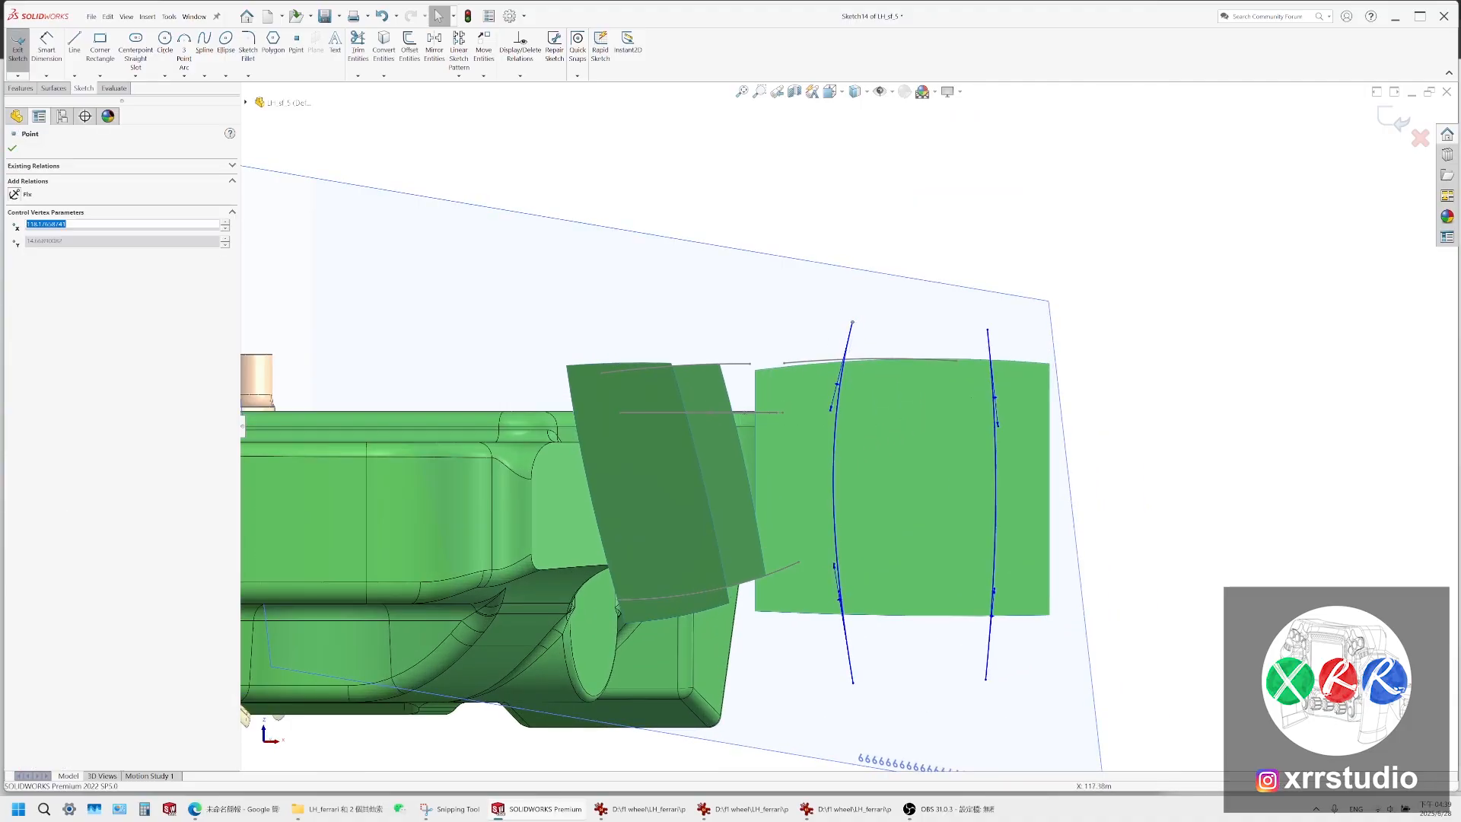
key(Escape)
Check in front view where the two profile splines sit relative to the grip outlines of the reference picture
key(ctrl+1)
scroll(838, 398, up, 4)
middle_drag(838, 398, 836, 417)
click(800, 413)
key(ctrl+1)
scroll(685, 479, down, 4)
click(995, 464)
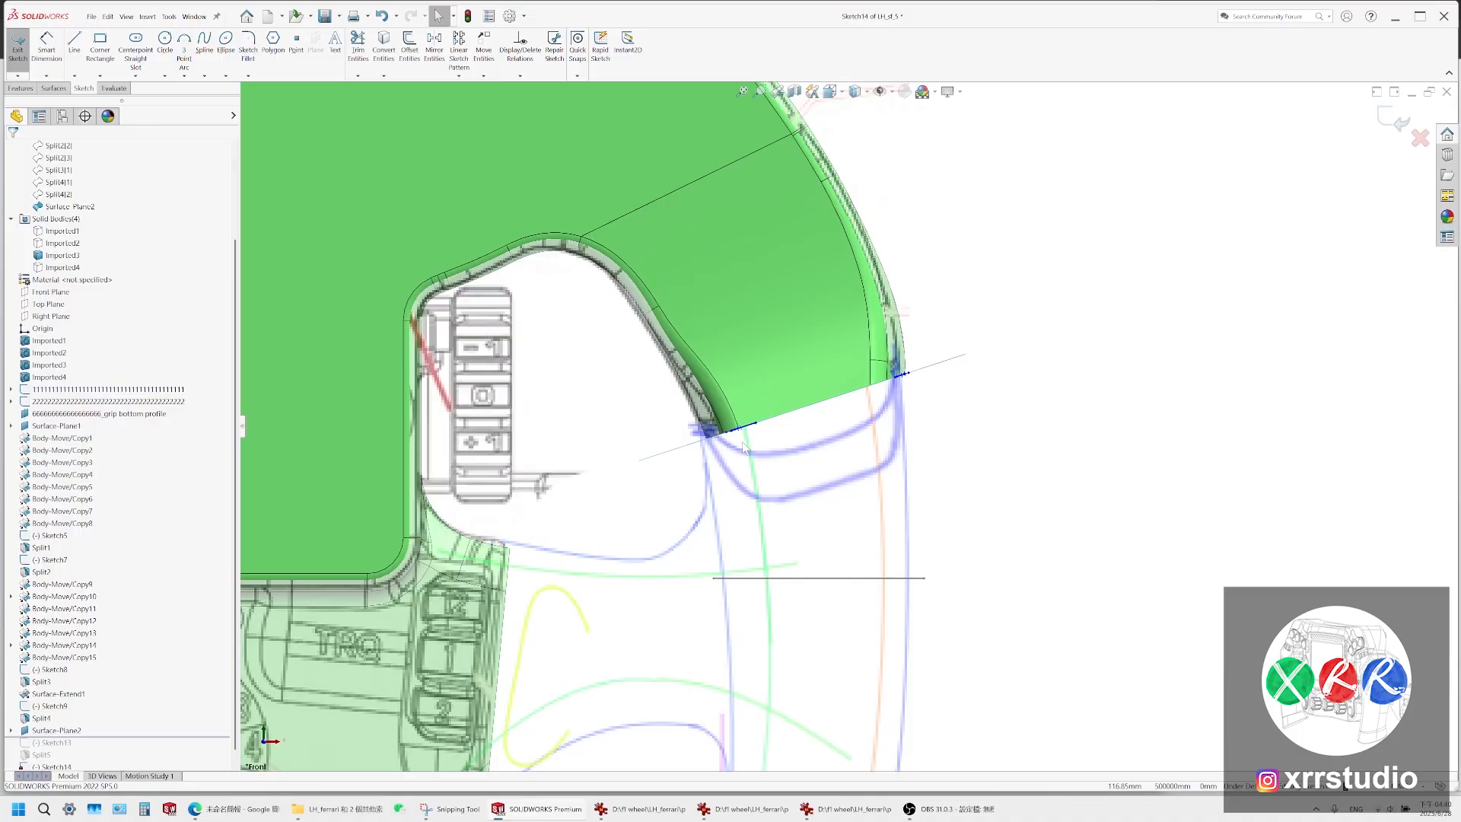
Show the profile surface and its two splines straight on in wireframe display
middle_drag(743, 443, 743, 323)
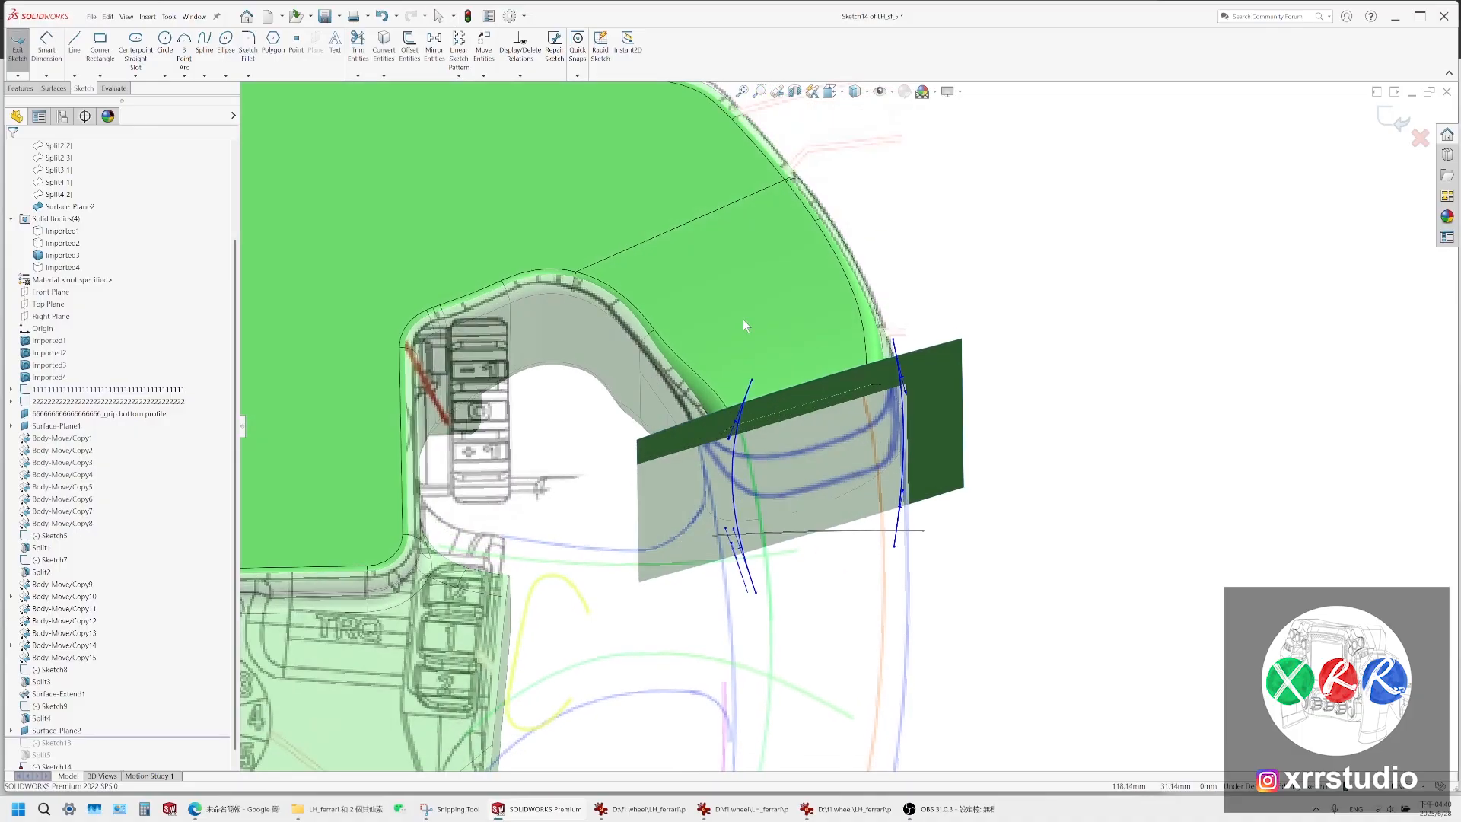
scroll(764, 519, down, 1)
key(ctrl+8)
scroll(796, 569, up, 4)
scroll(812, 491, down, 5)
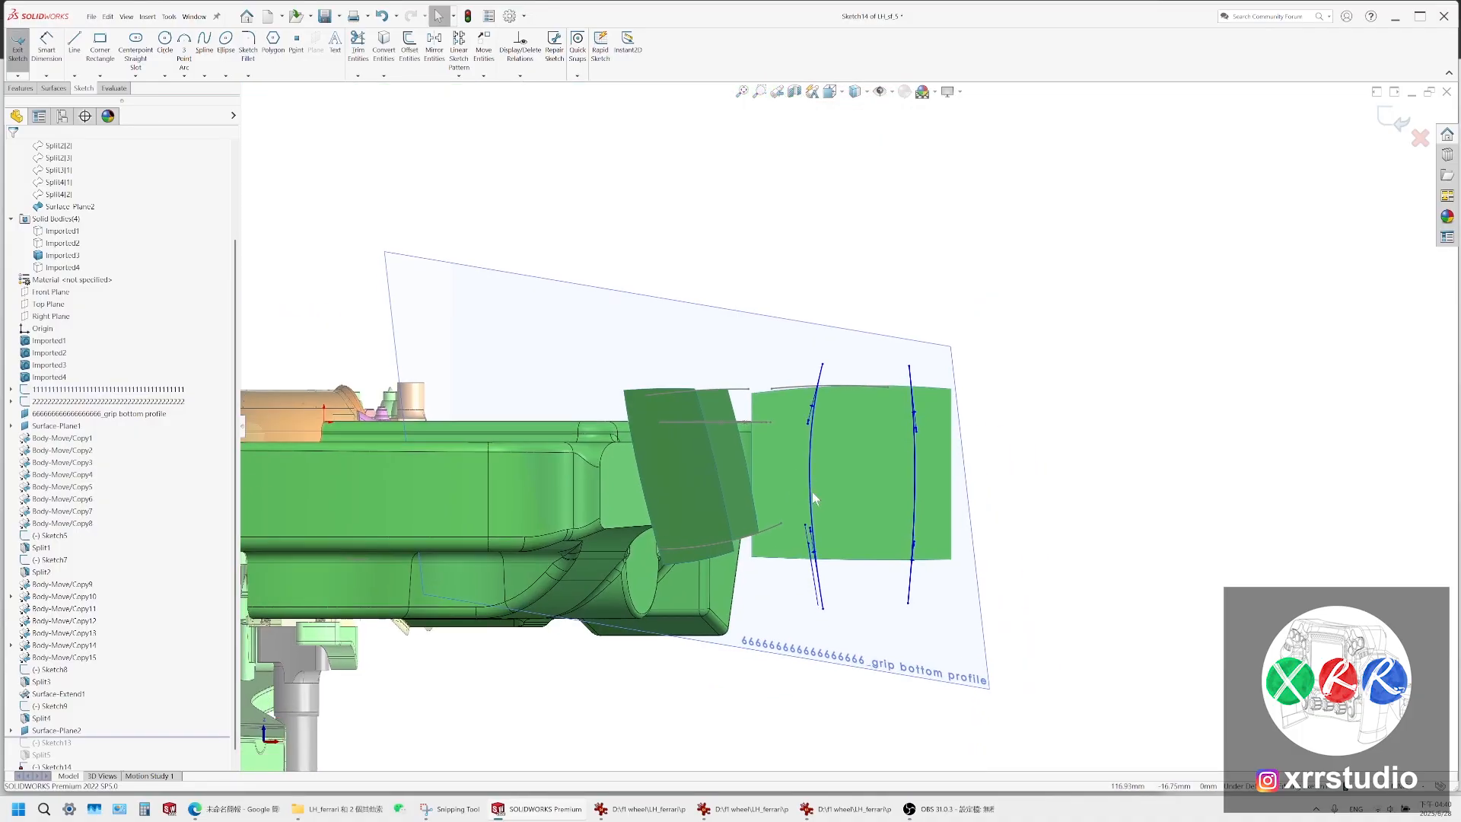
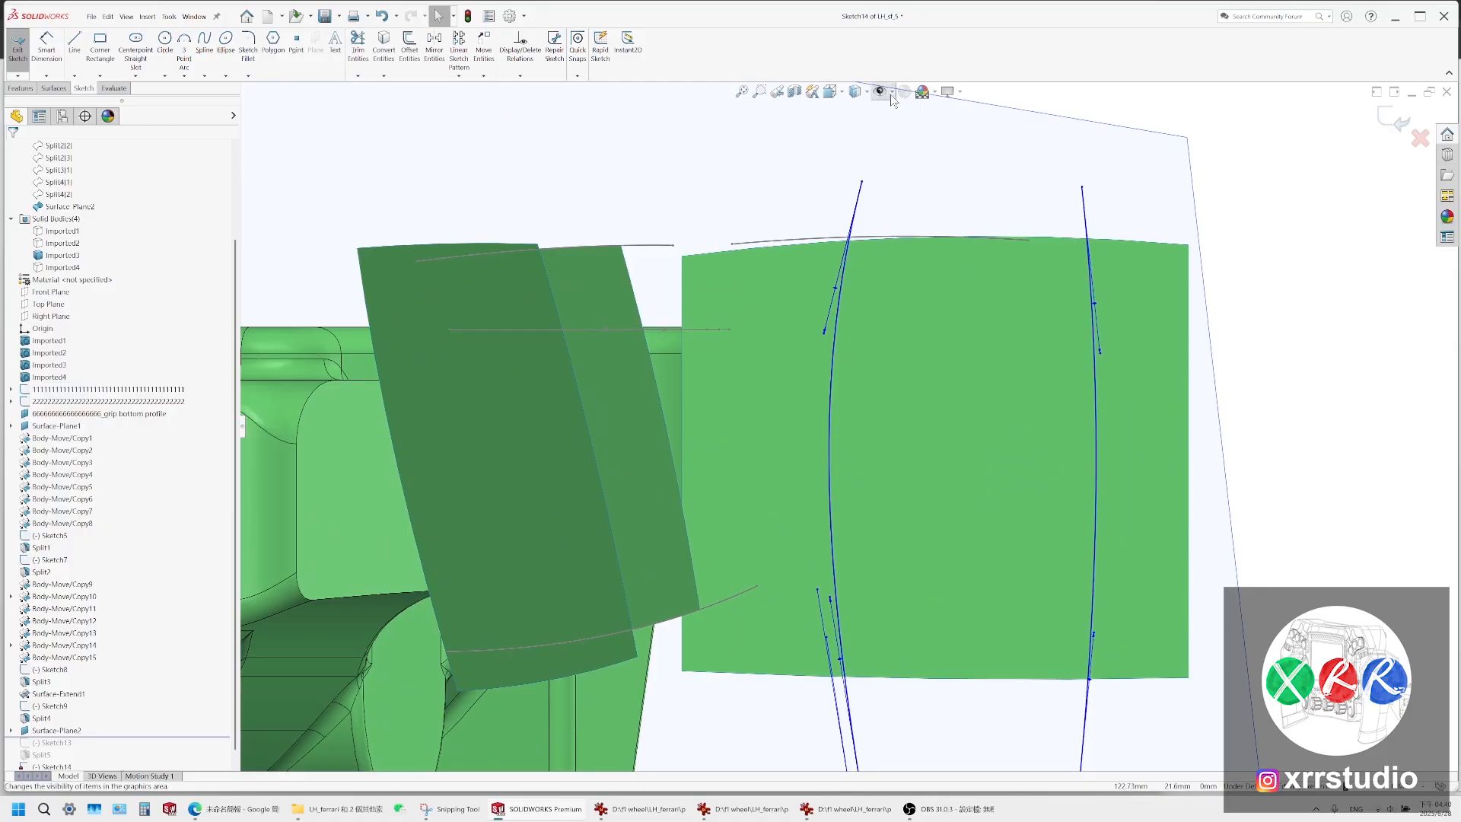
click(856, 160)
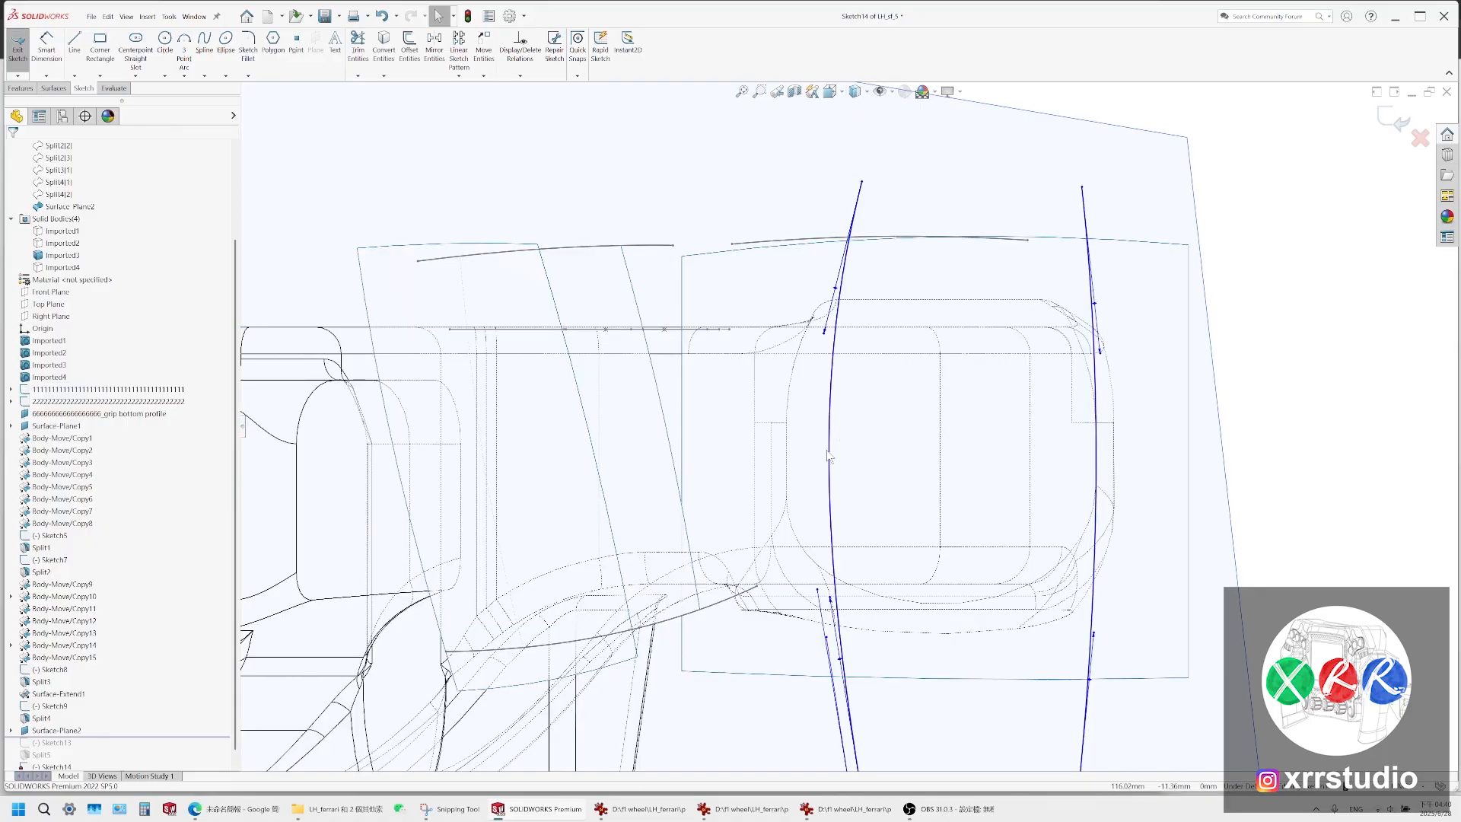
Try to shift the inner spline's upper tangent handle slightly toward the wheel's centre and check the marked photo
click(830, 456)
click(830, 455)
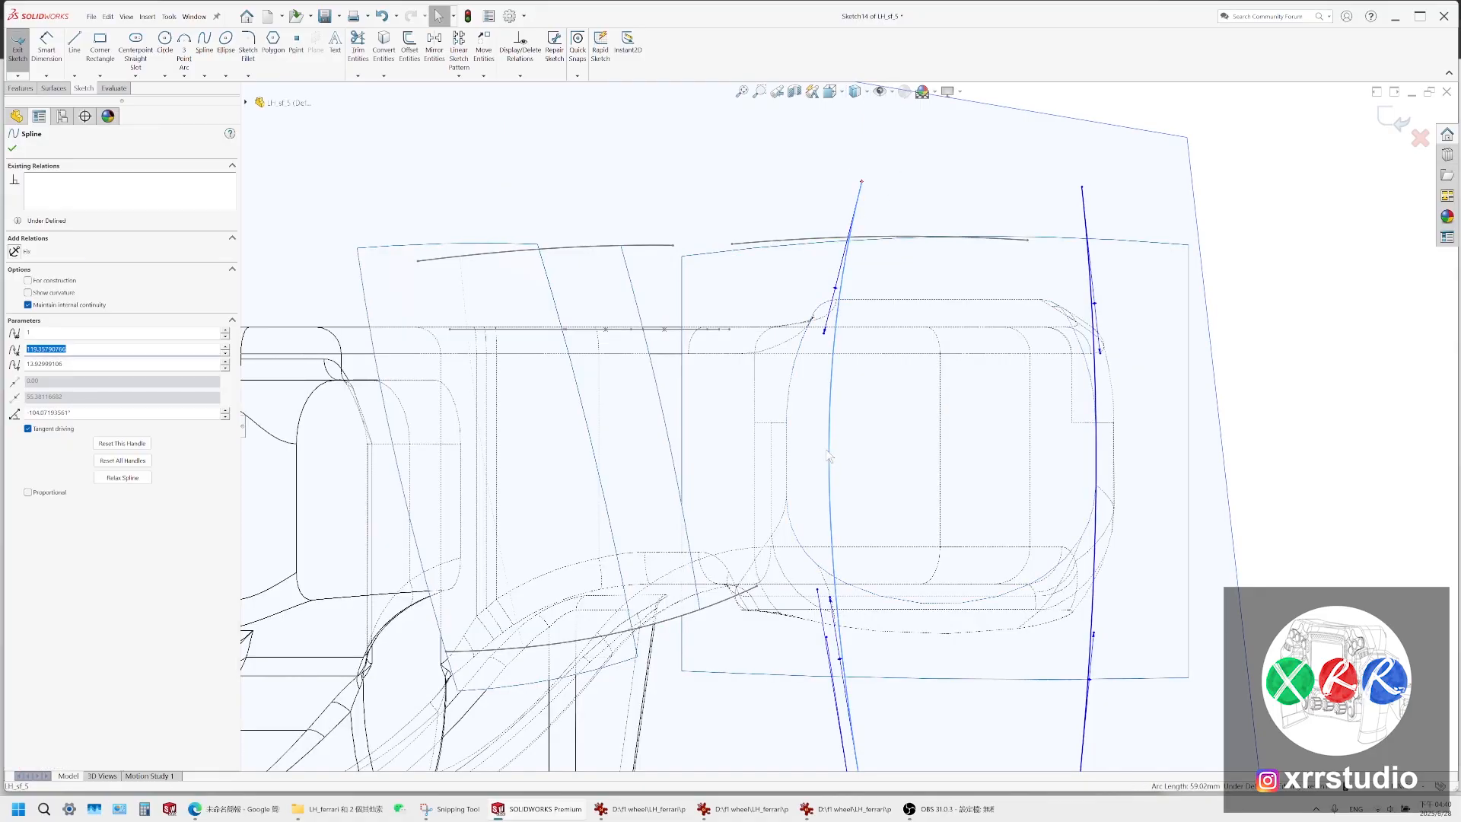
click(823, 395)
click(828, 347)
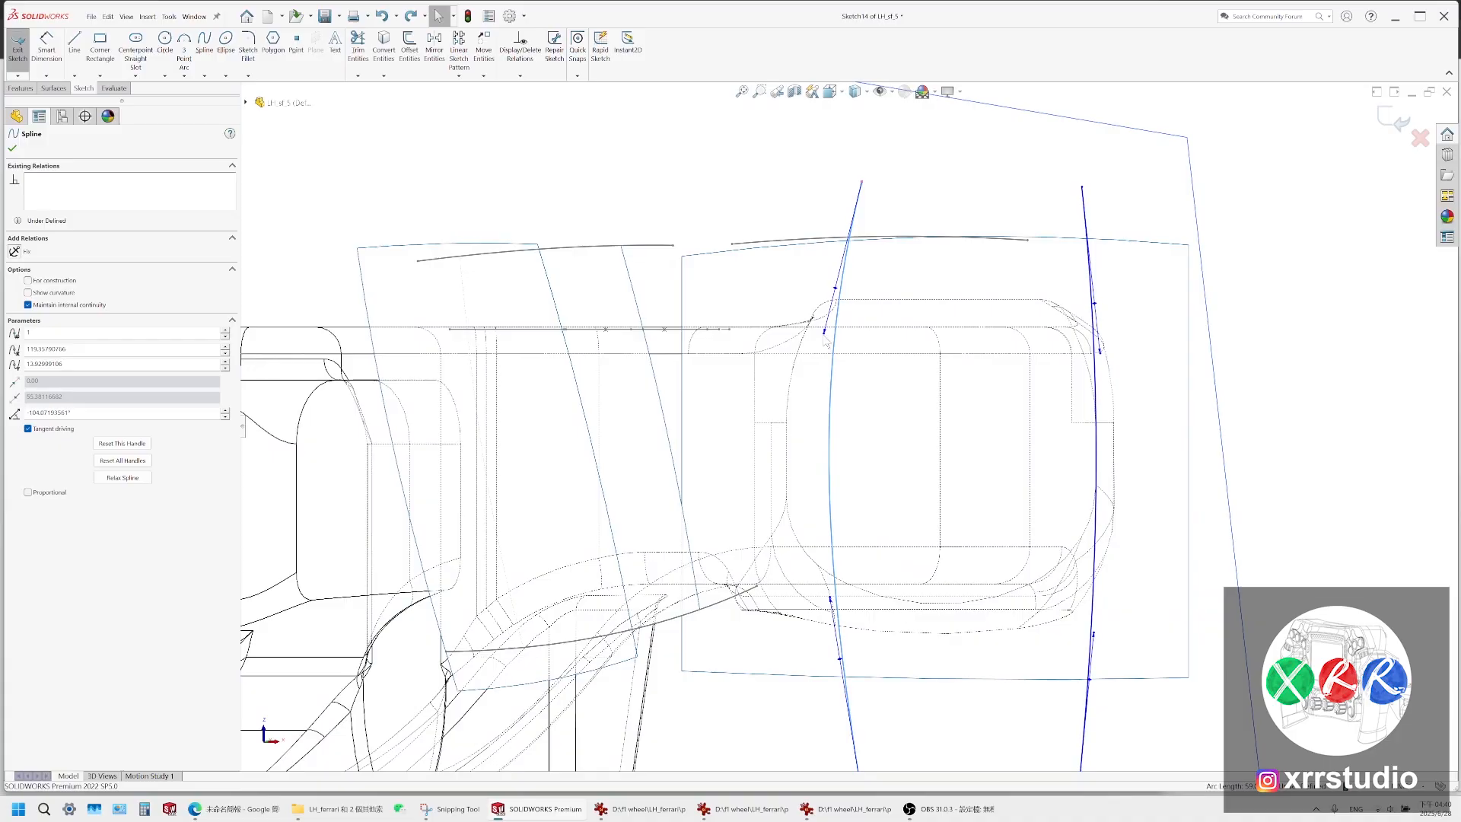
drag(825, 333, 813, 331)
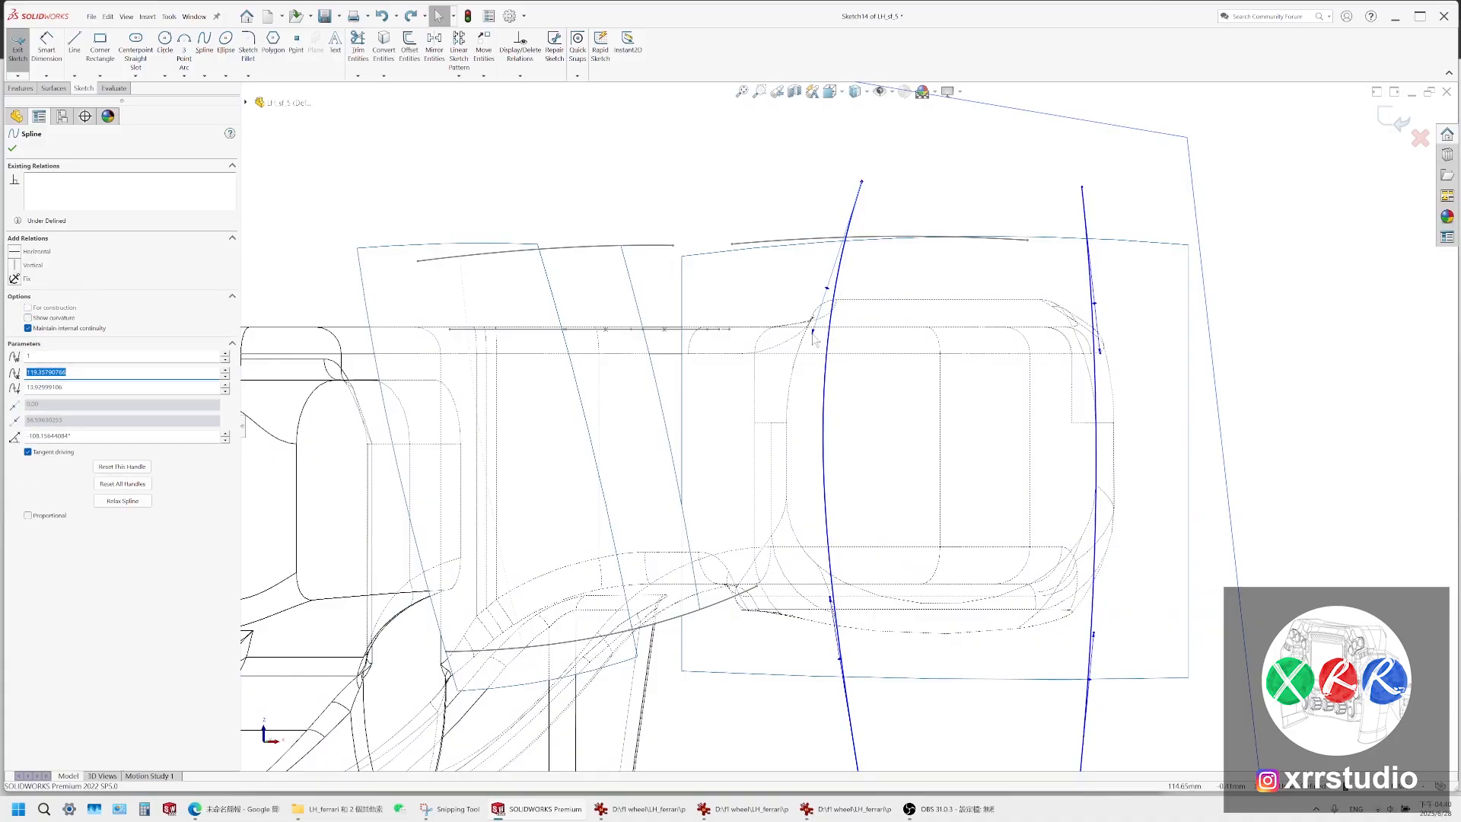
click(450, 809)
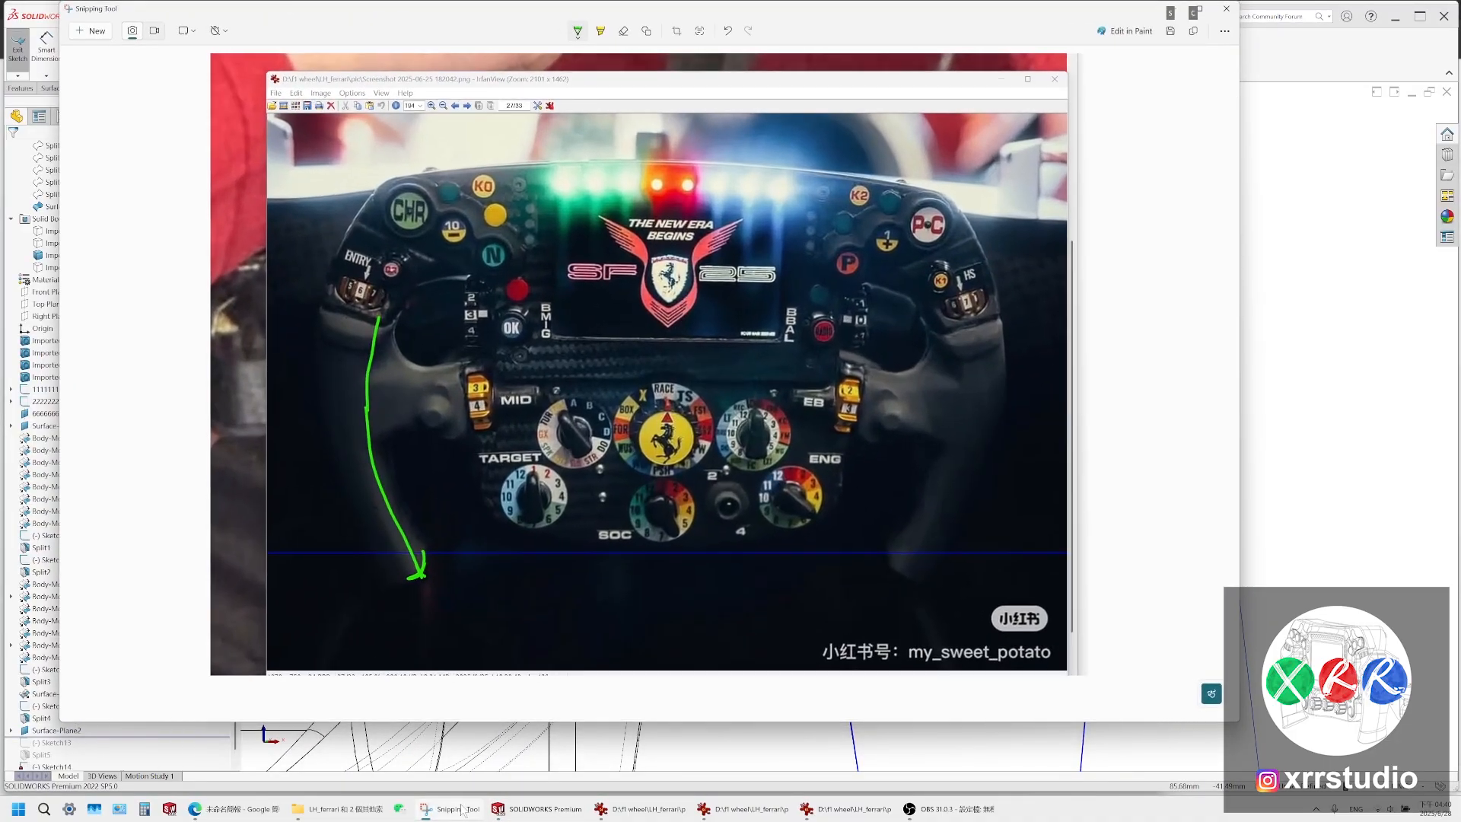
click(455, 809)
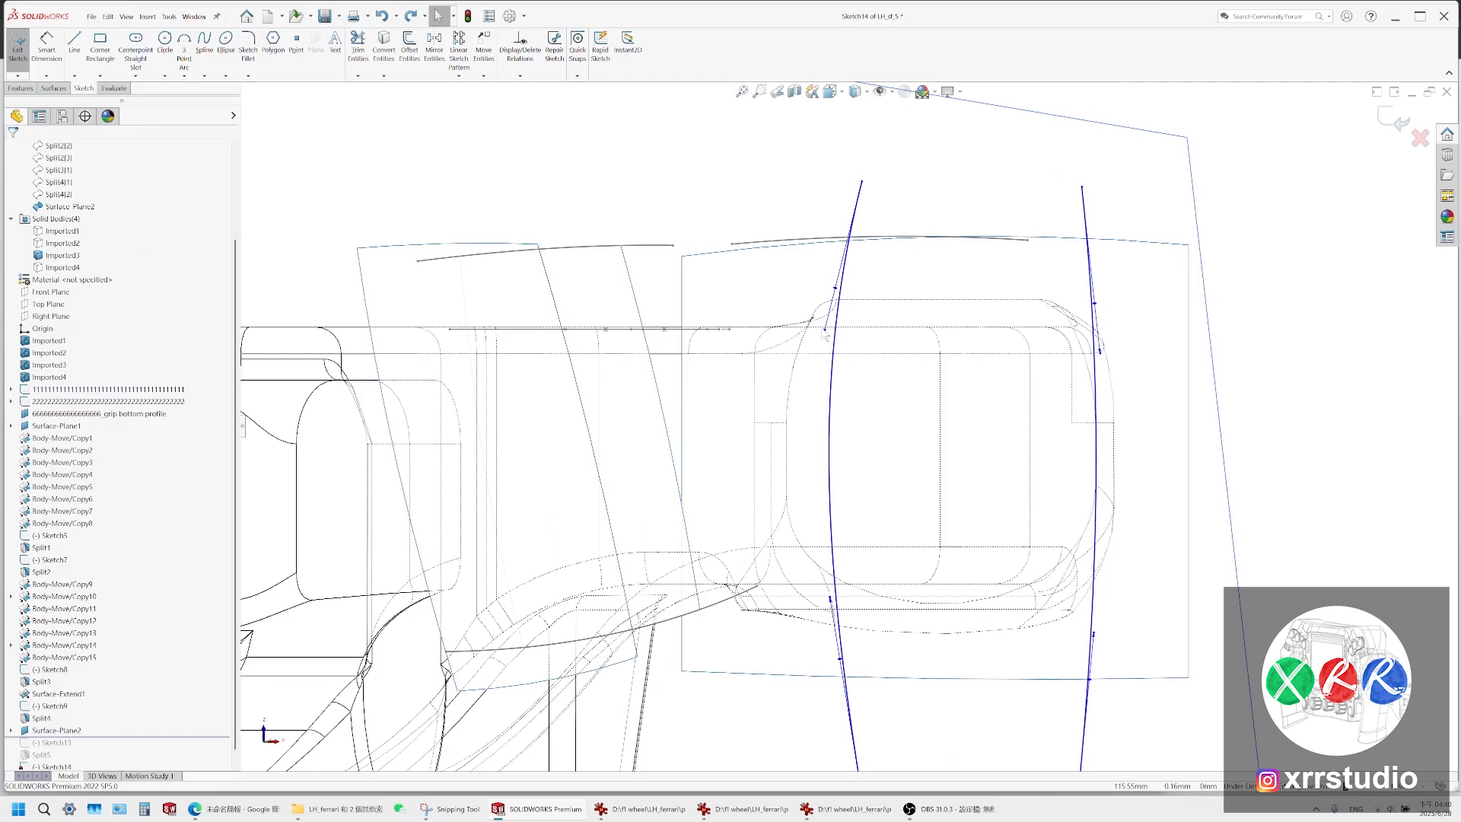
Bow the inner spline toward the wheel's centre with both tangent handles so it follows the inner side of the grip's cross-section
drag(824, 333, 773, 333)
drag(830, 598, 793, 608)
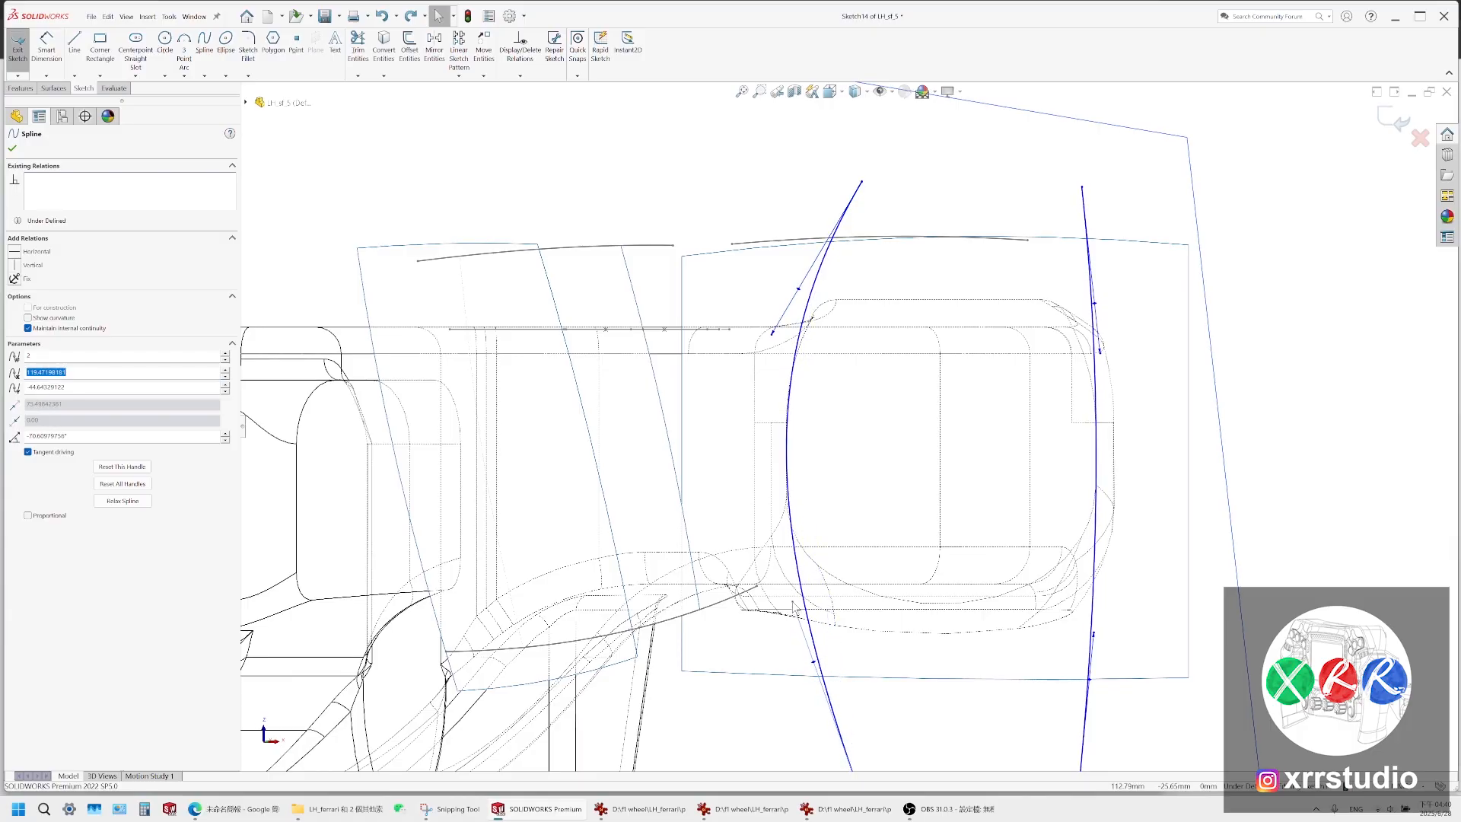
drag(774, 338, 777, 339)
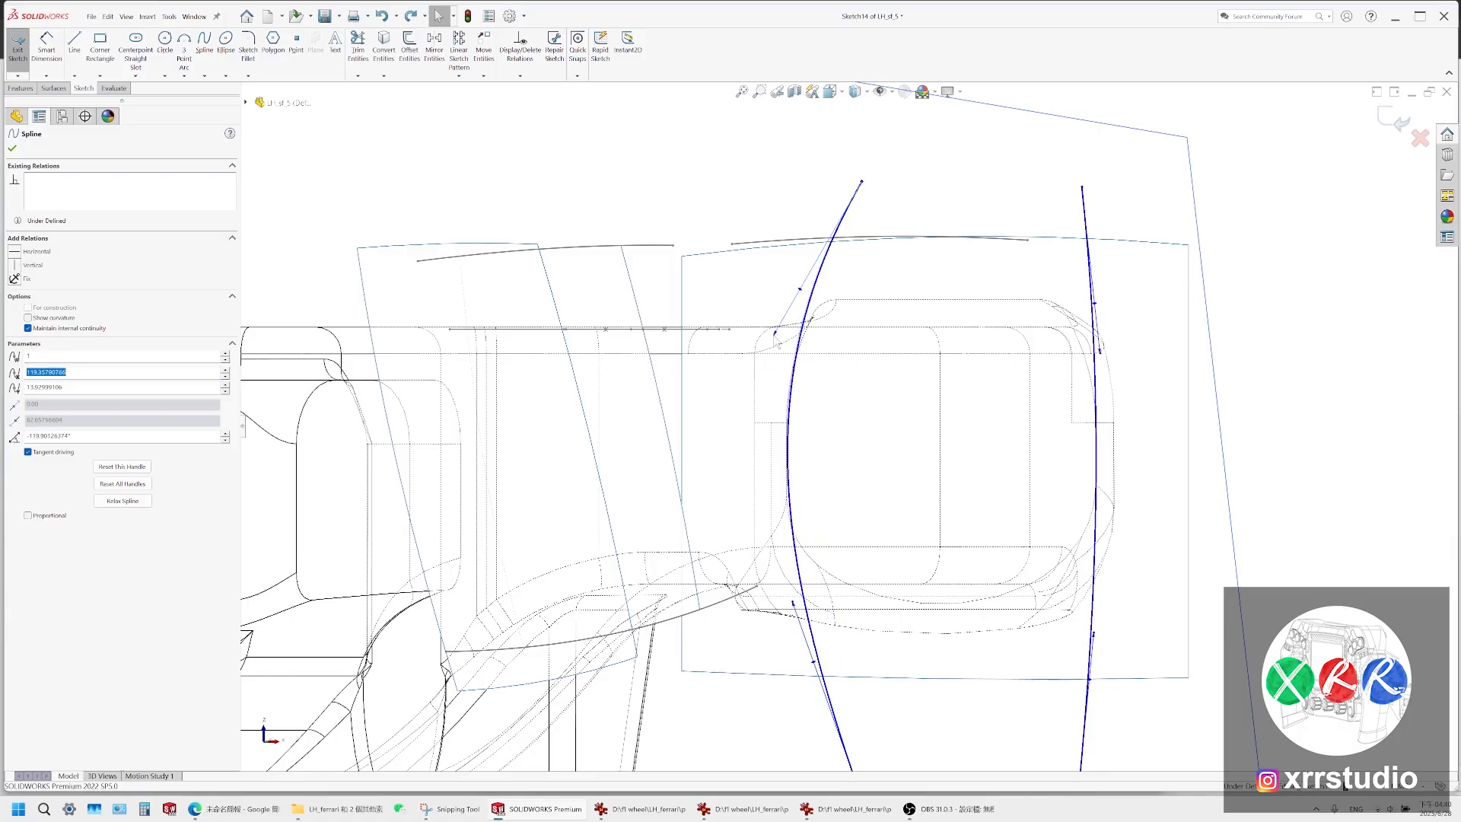
scroll(776, 343, down, 5)
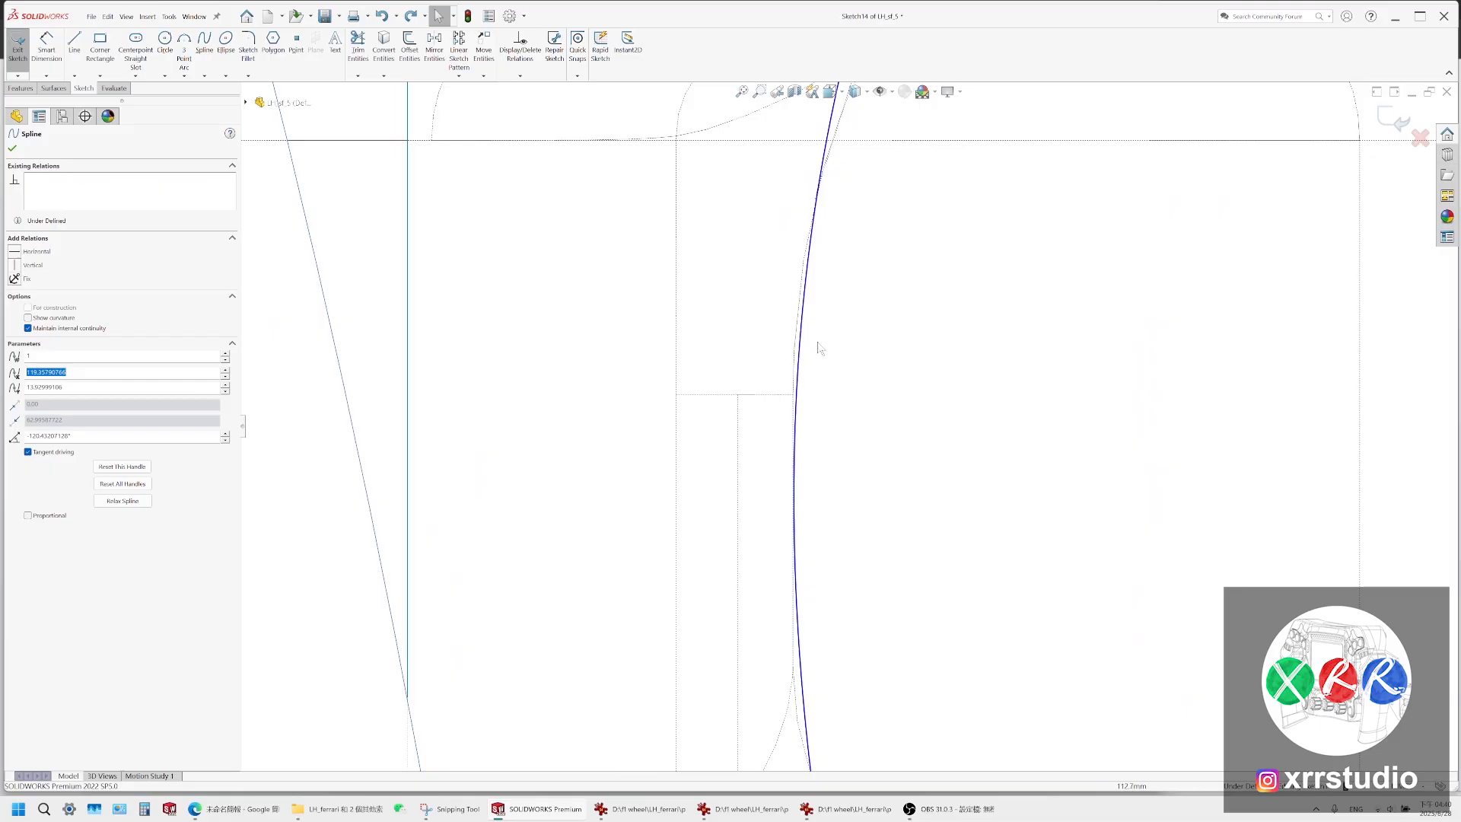
scroll(820, 347, up, 3)
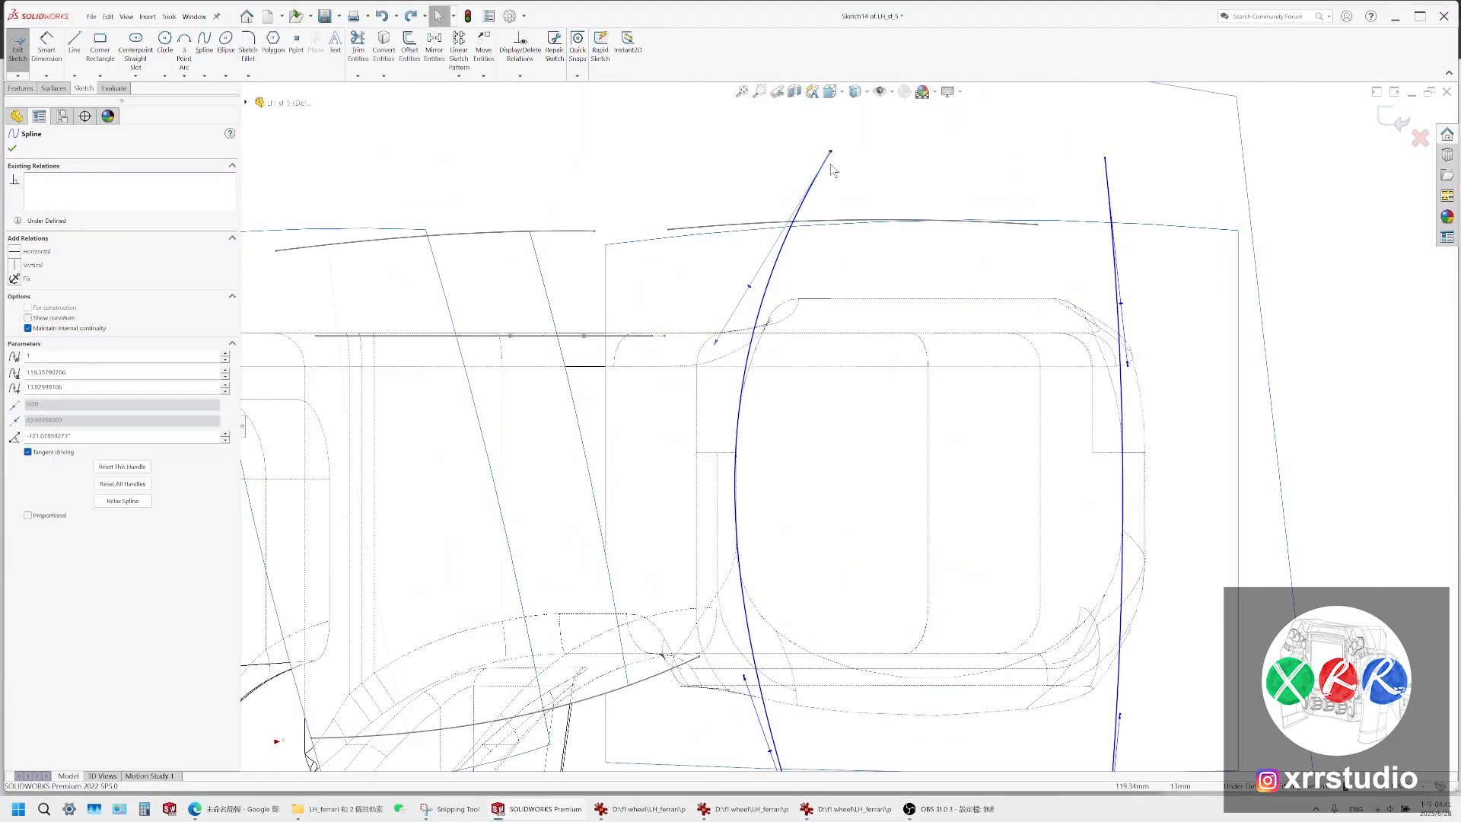
Lower the inner spline's upper end and swing its upper tangent handle further toward the wheel's centre
drag(760, 404, 784, 300)
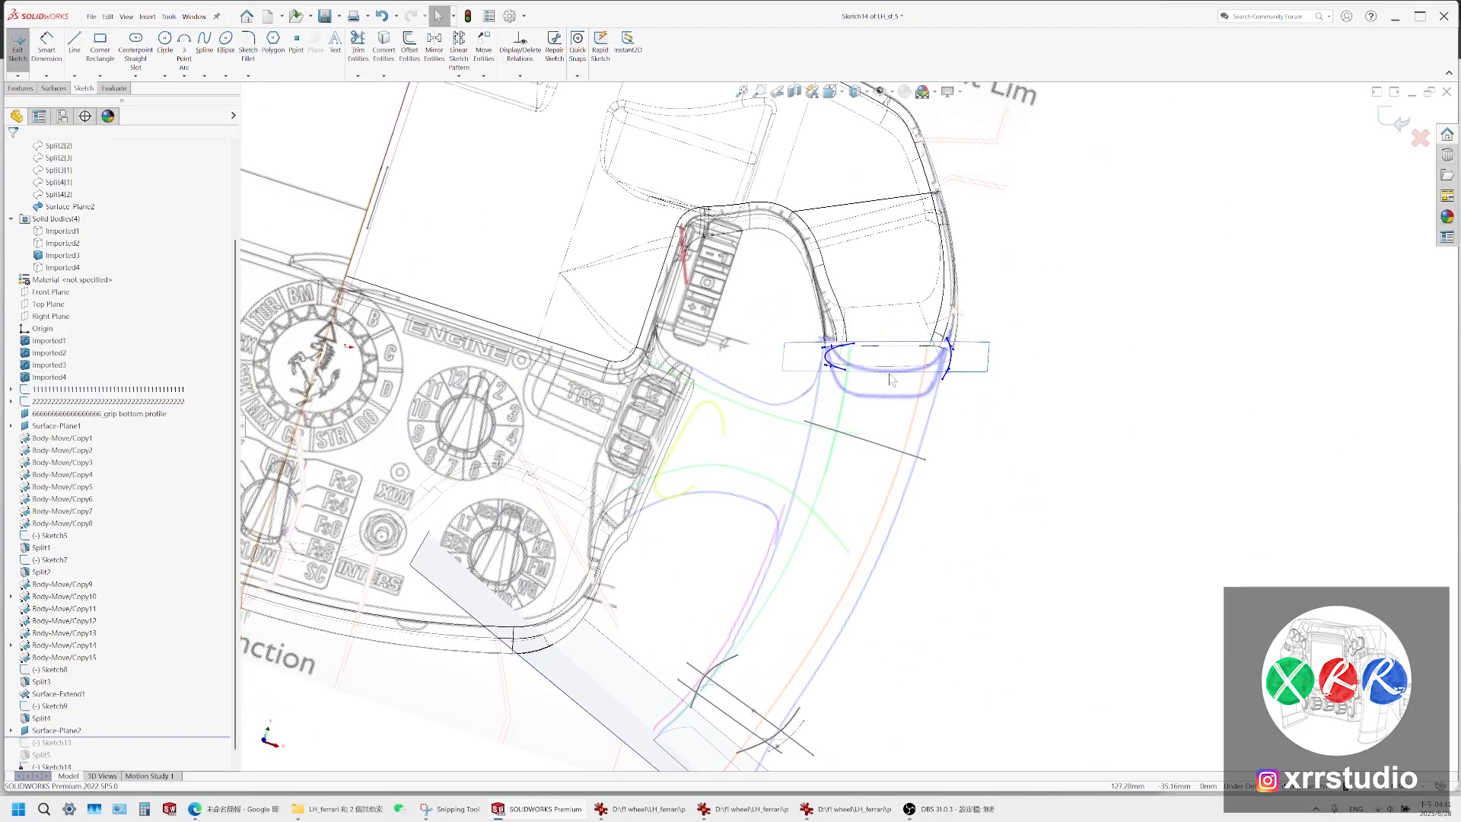
scroll(869, 339, down, 5)
mouse_move(871, 395)
middle_down()
mouse_move(870, 339)
mouse_move(868, 522)
mouse_move(880, 396)
middle_up()
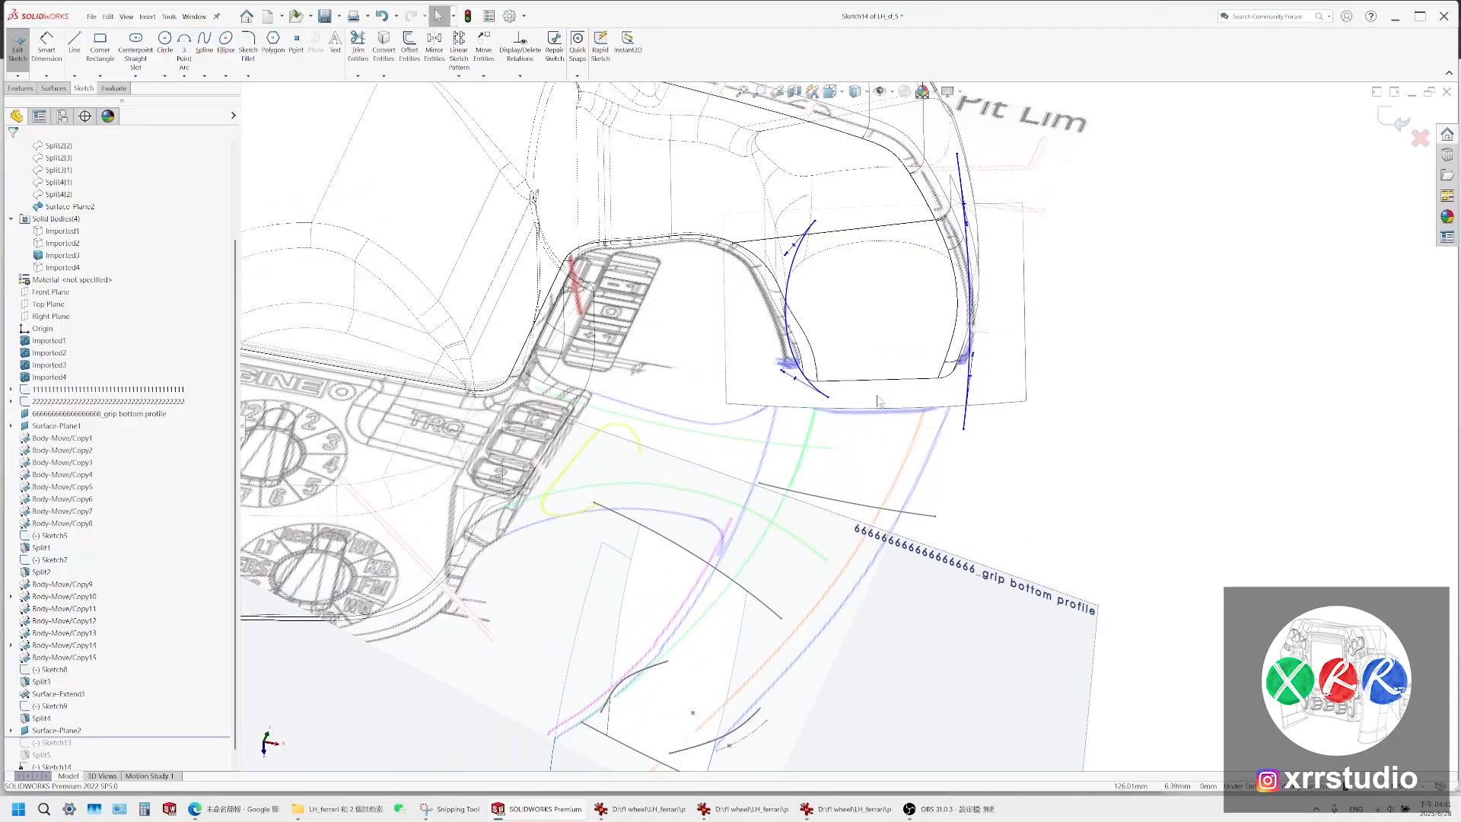
scroll(880, 394, down, 3)
drag(802, 408, 745, 388)
mouse_move(822, 275)
middle_down()
mouse_move(811, 342)
mouse_move(807, 292)
mouse_move(782, 257)
mouse_move(801, 396)
middle_up()
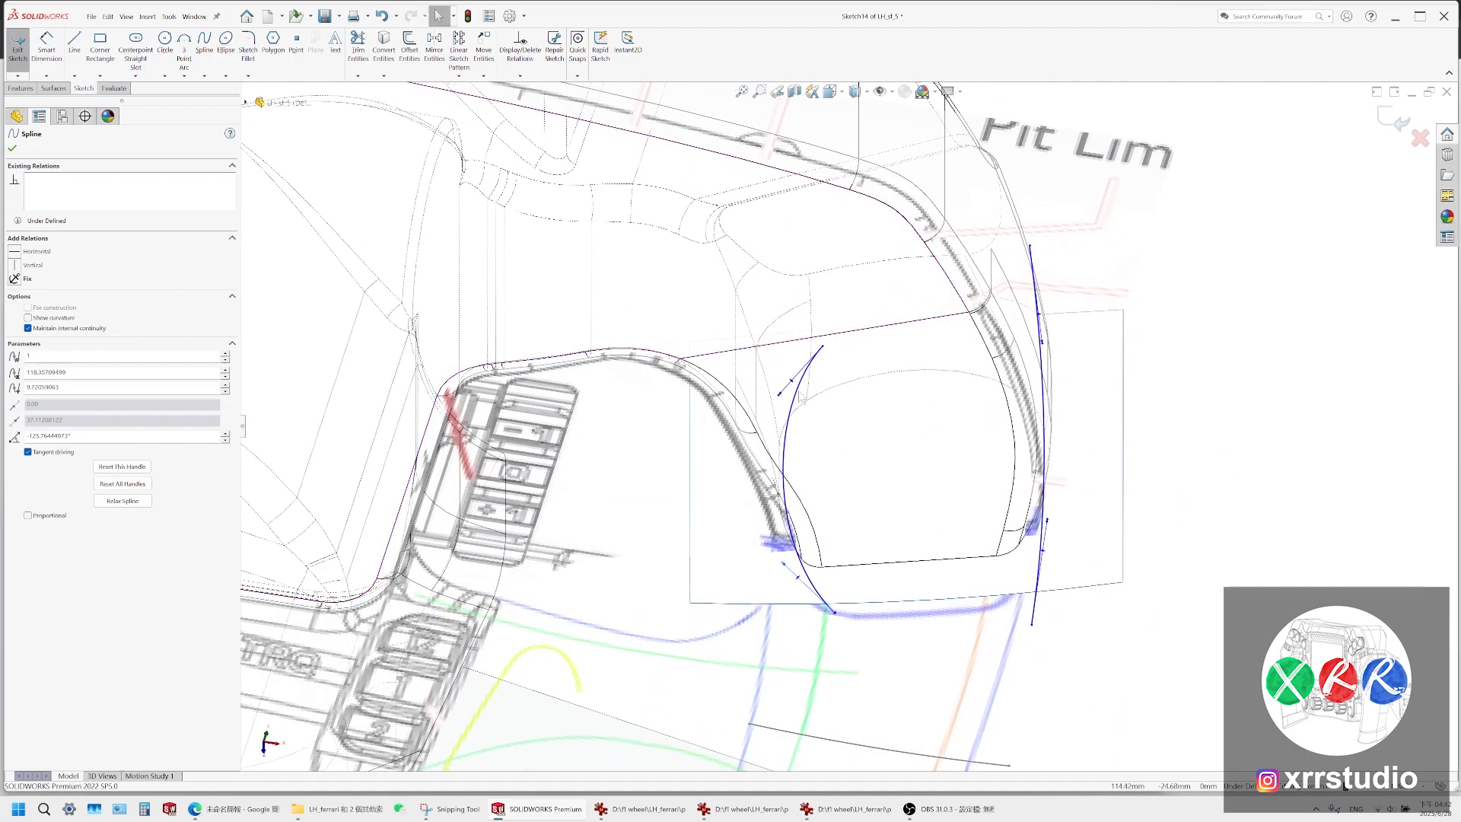
Bow the inner spline slightly further toward the wheel's centre with its upper and lower tangent handles
drag(780, 394, 773, 396)
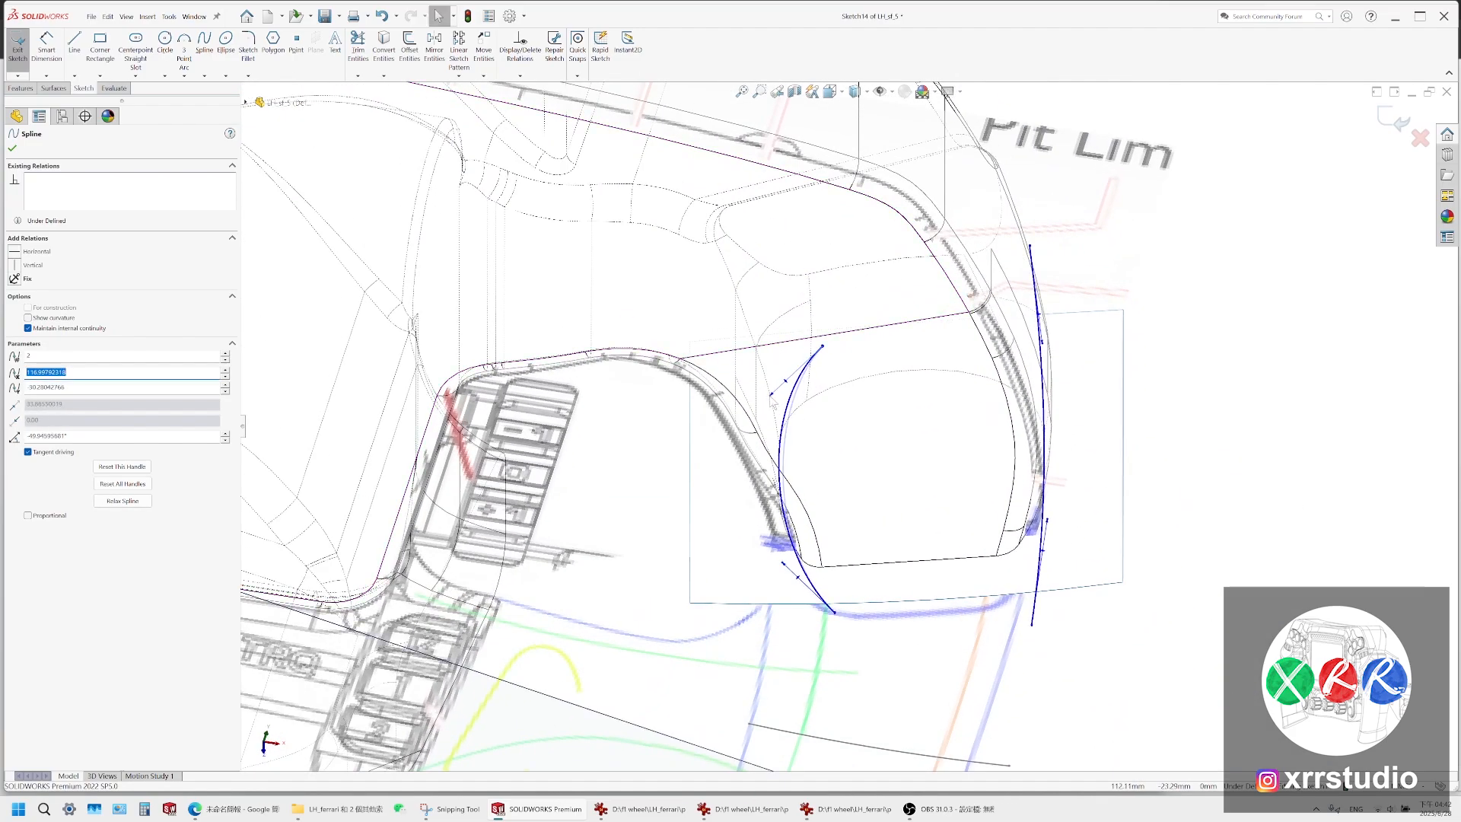
mouse_move(801, 490)
middle_down()
mouse_move(803, 418)
mouse_move(815, 454)
middle_up()
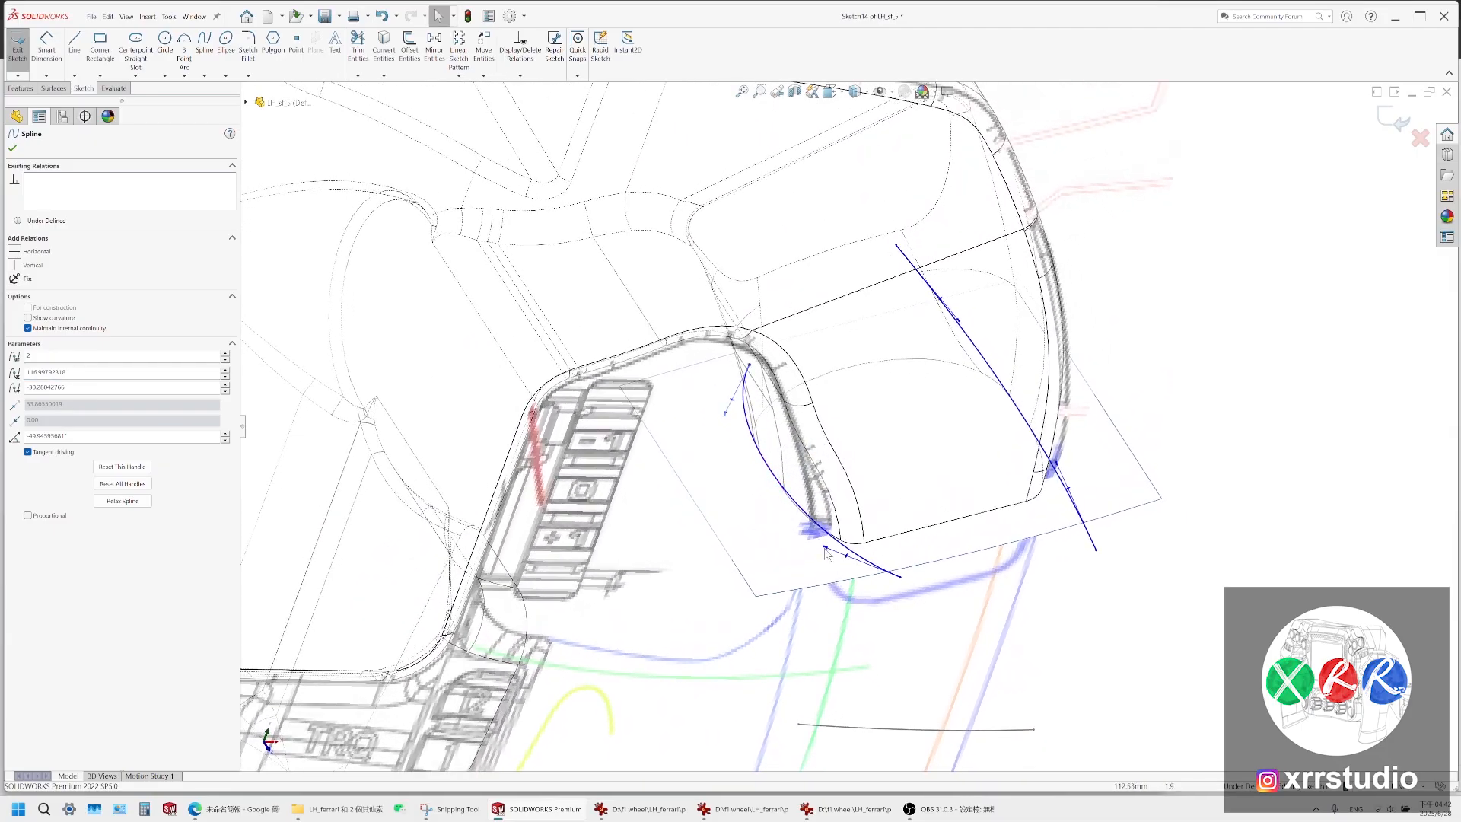
drag(825, 547, 820, 549)
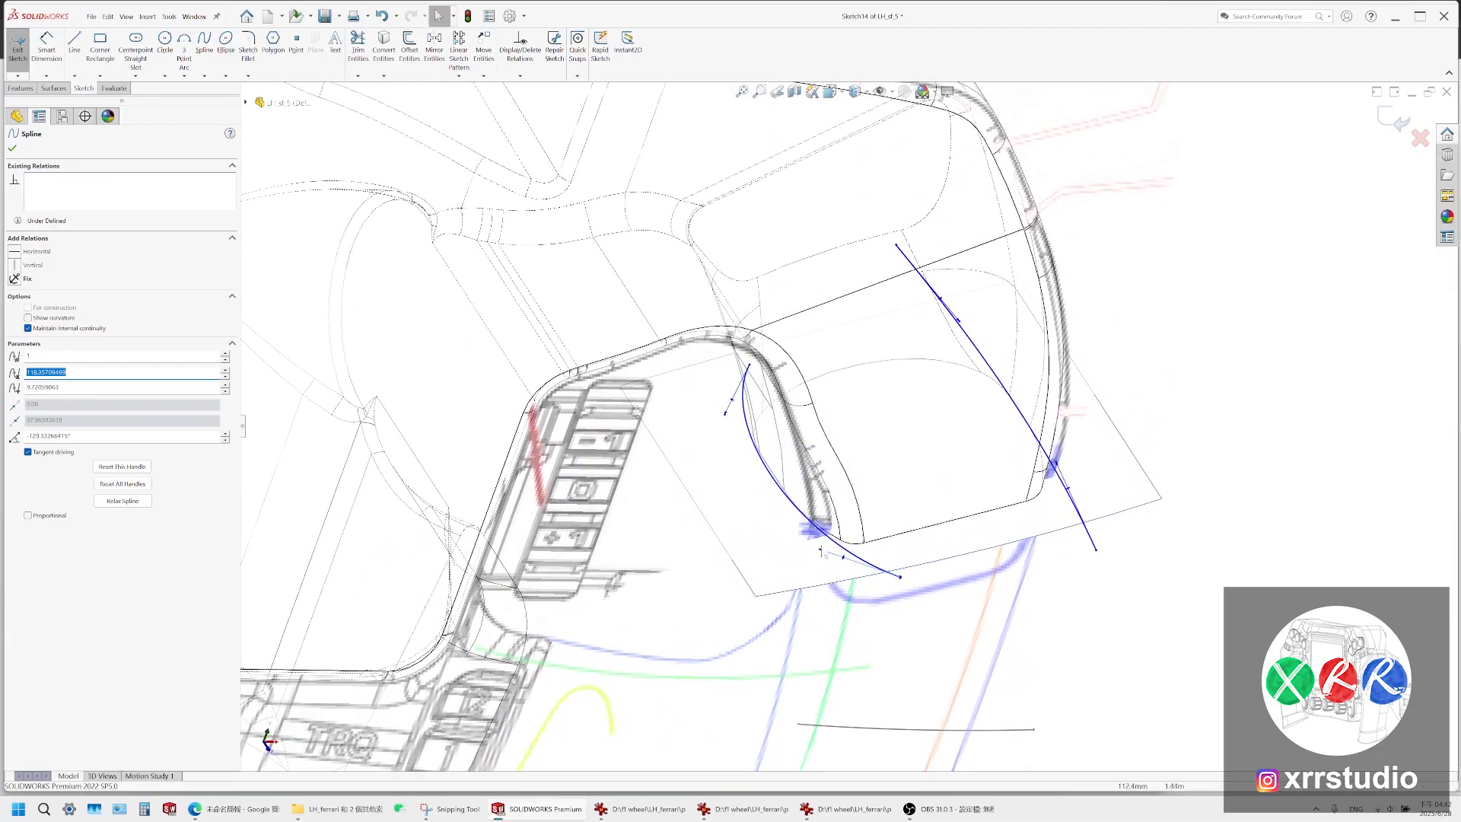
Refine the inner spline's upper tangent handle from the opposite side so the curve bulges less beyond the grip's cross-section
scroll(822, 439, up, 1)
mouse_move(822, 440)
middle_down()
mouse_move(801, 442)
mouse_move(1063, 321)
mouse_move(748, 251)
middle_up()
drag(723, 234, 732, 192)
middle_drag(732, 191, 742, 287)
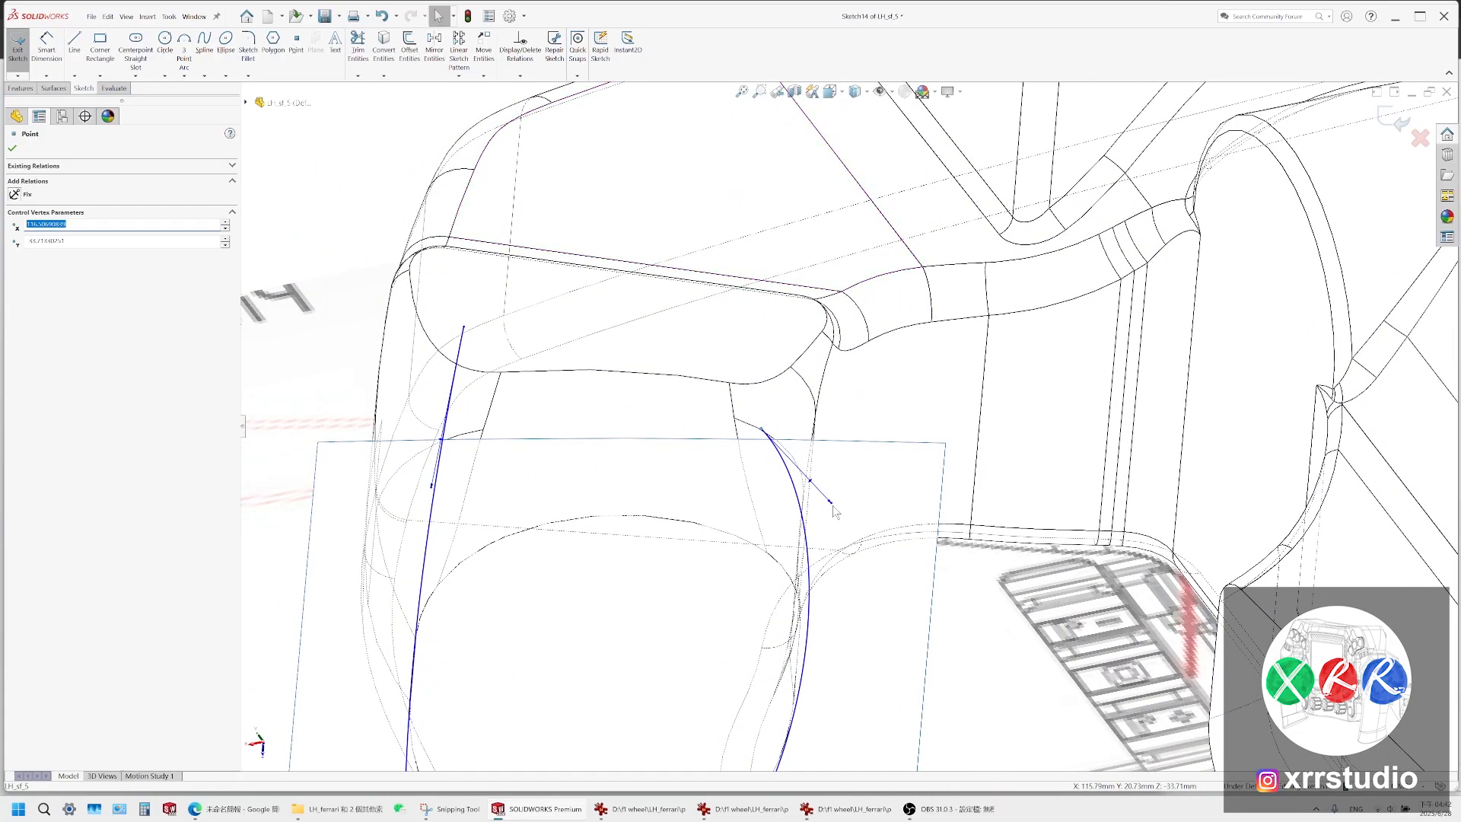
click(850, 483)
drag(833, 504, 823, 506)
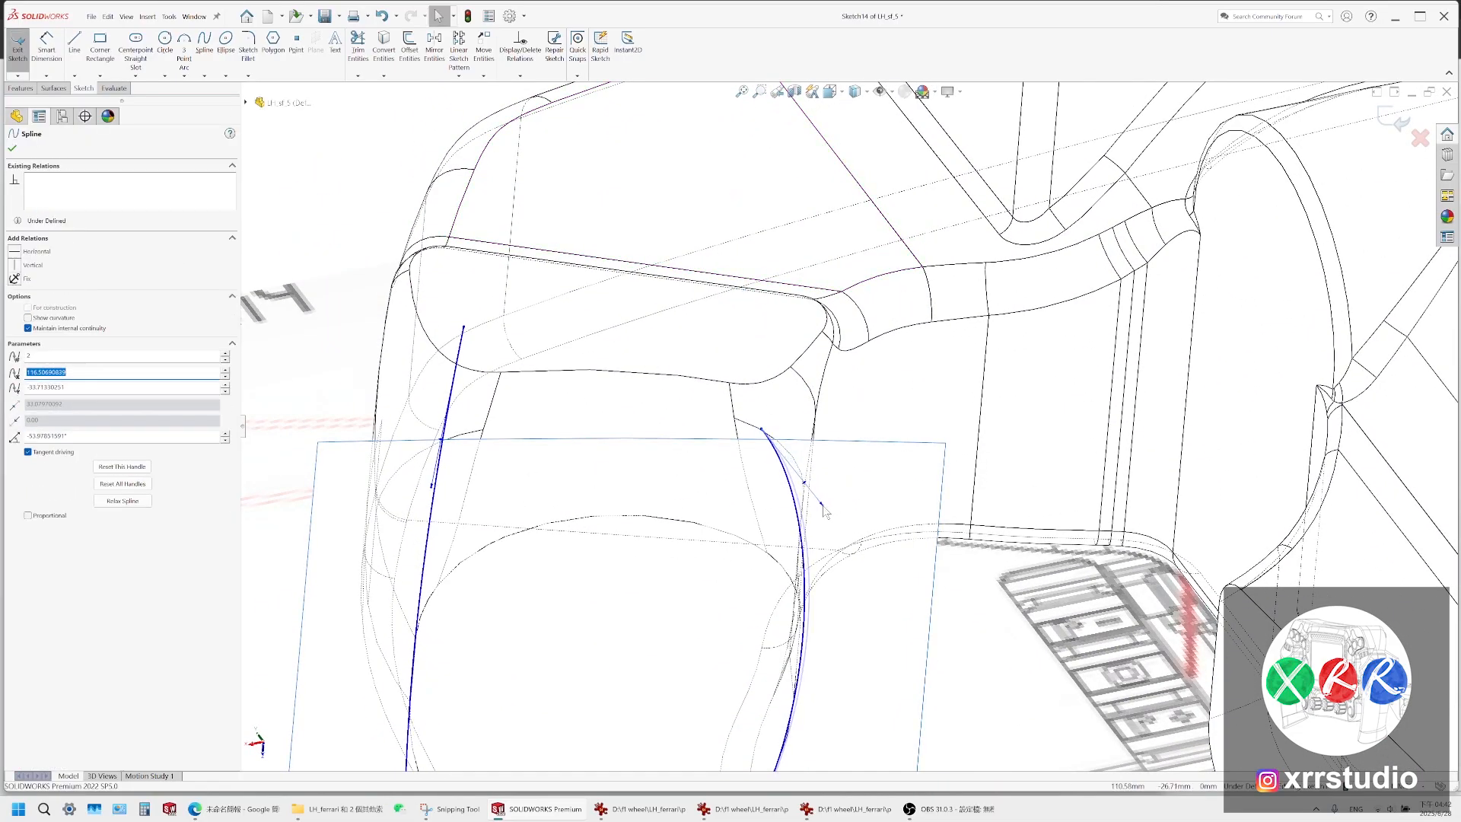
middle_drag(824, 525, 795, 259)
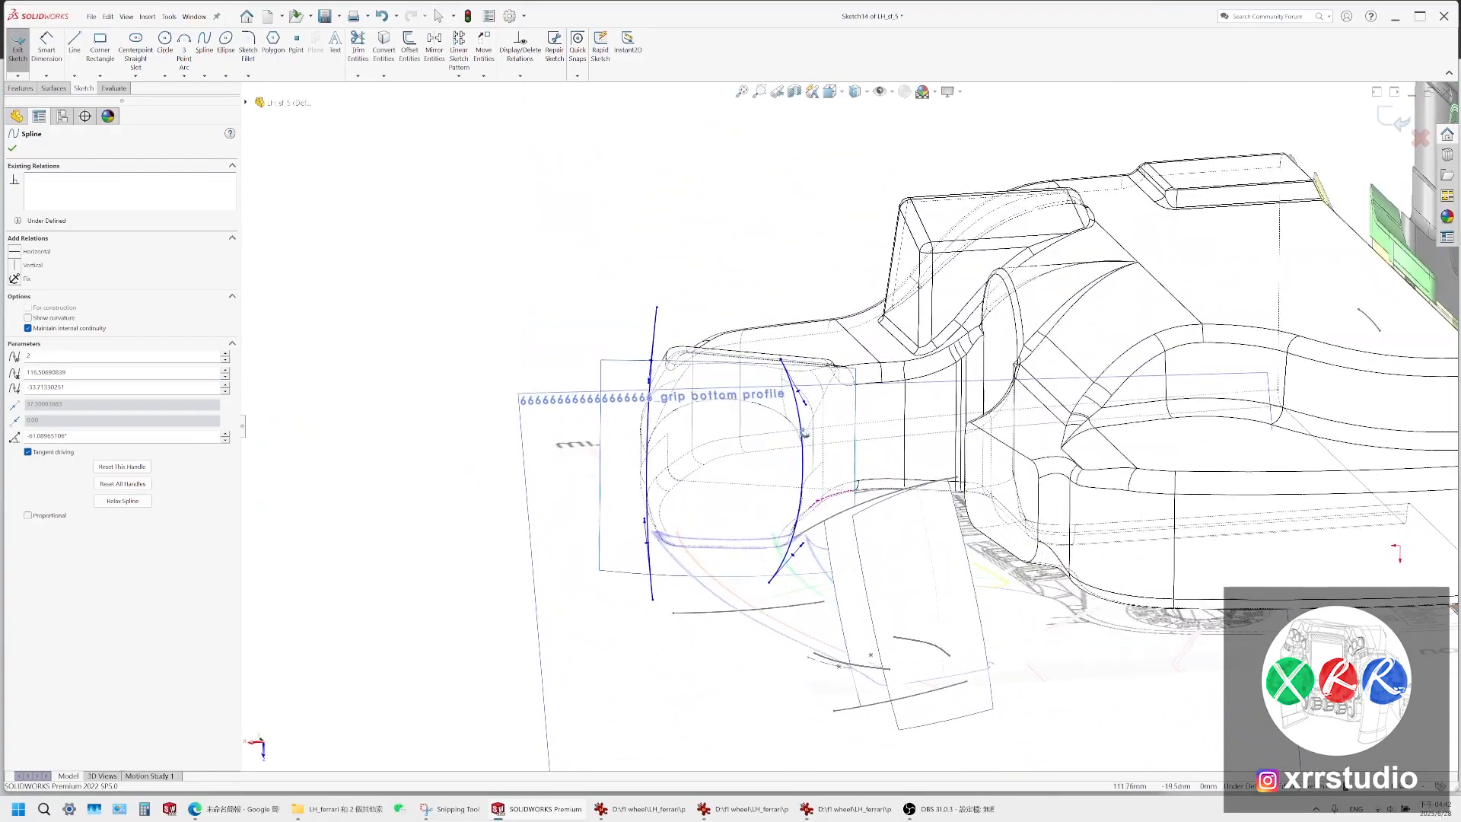
Check the grip's shape in the reference photo and view the splines against the front reference drawing
click(822, 813)
click(759, 811)
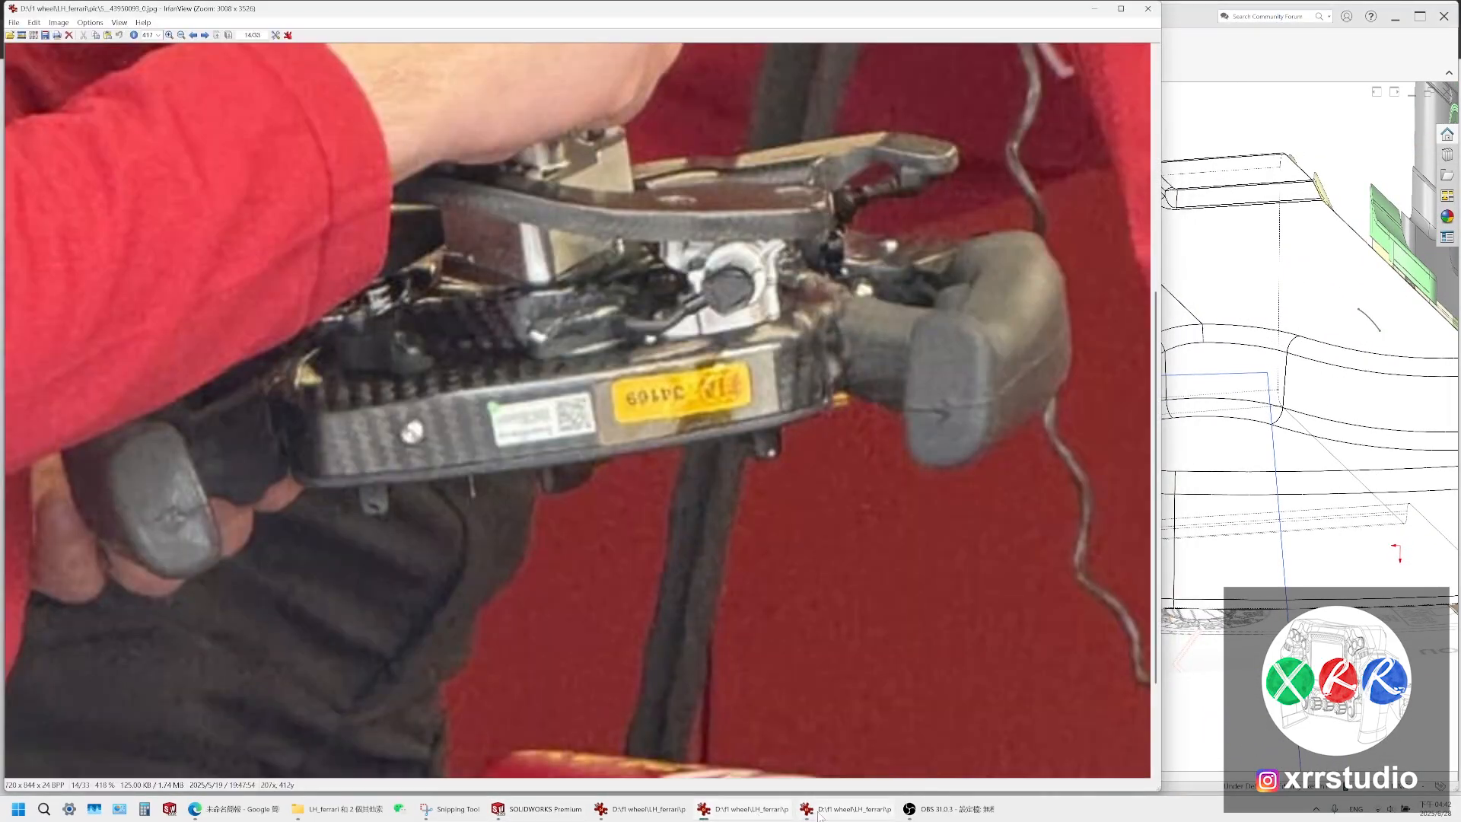
click(936, 809)
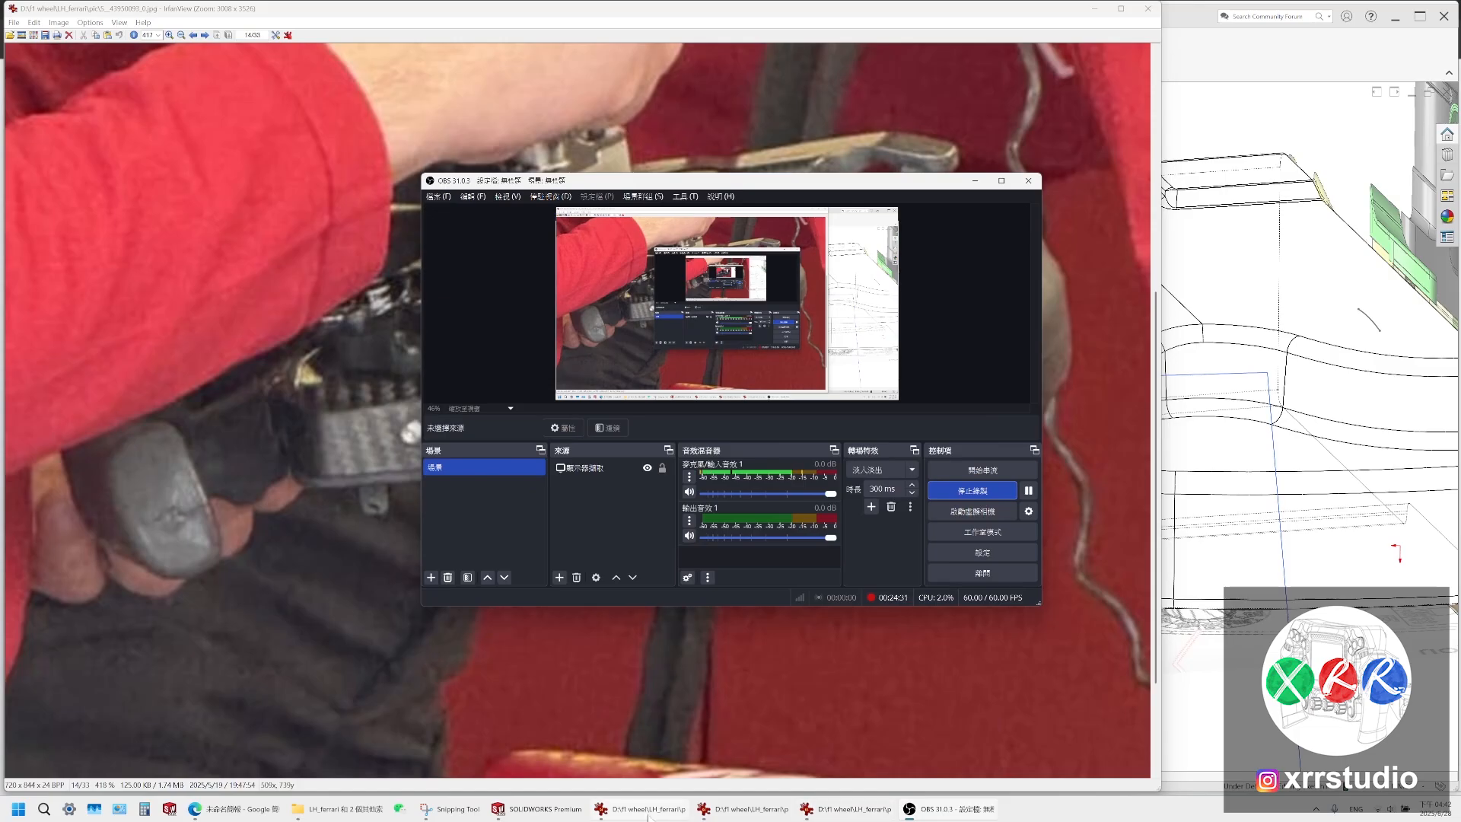
click(584, 816)
middle_drag(791, 403, 1073, 389)
click(854, 91)
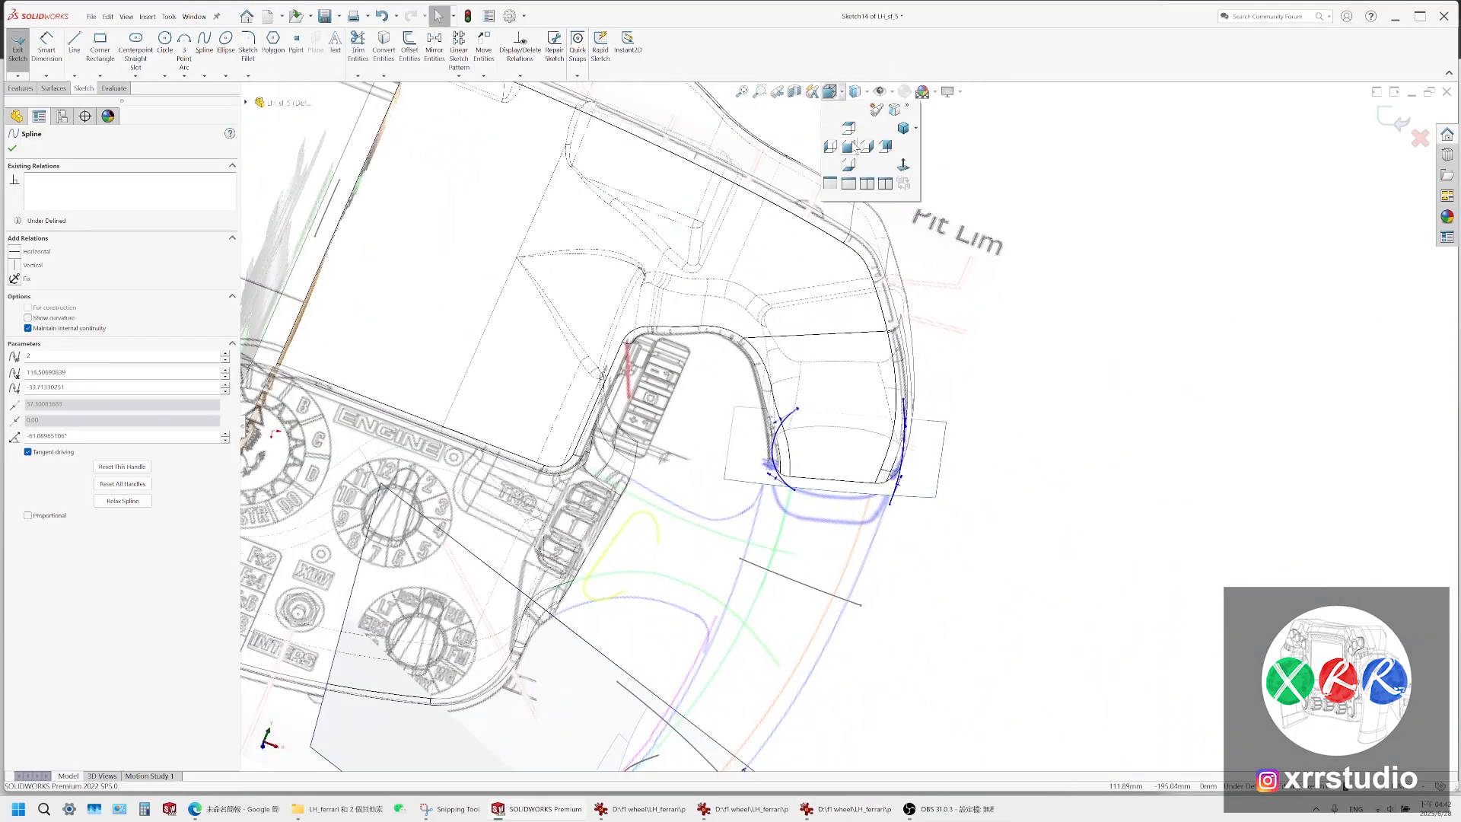
click(857, 151)
scroll(782, 414, down, 10)
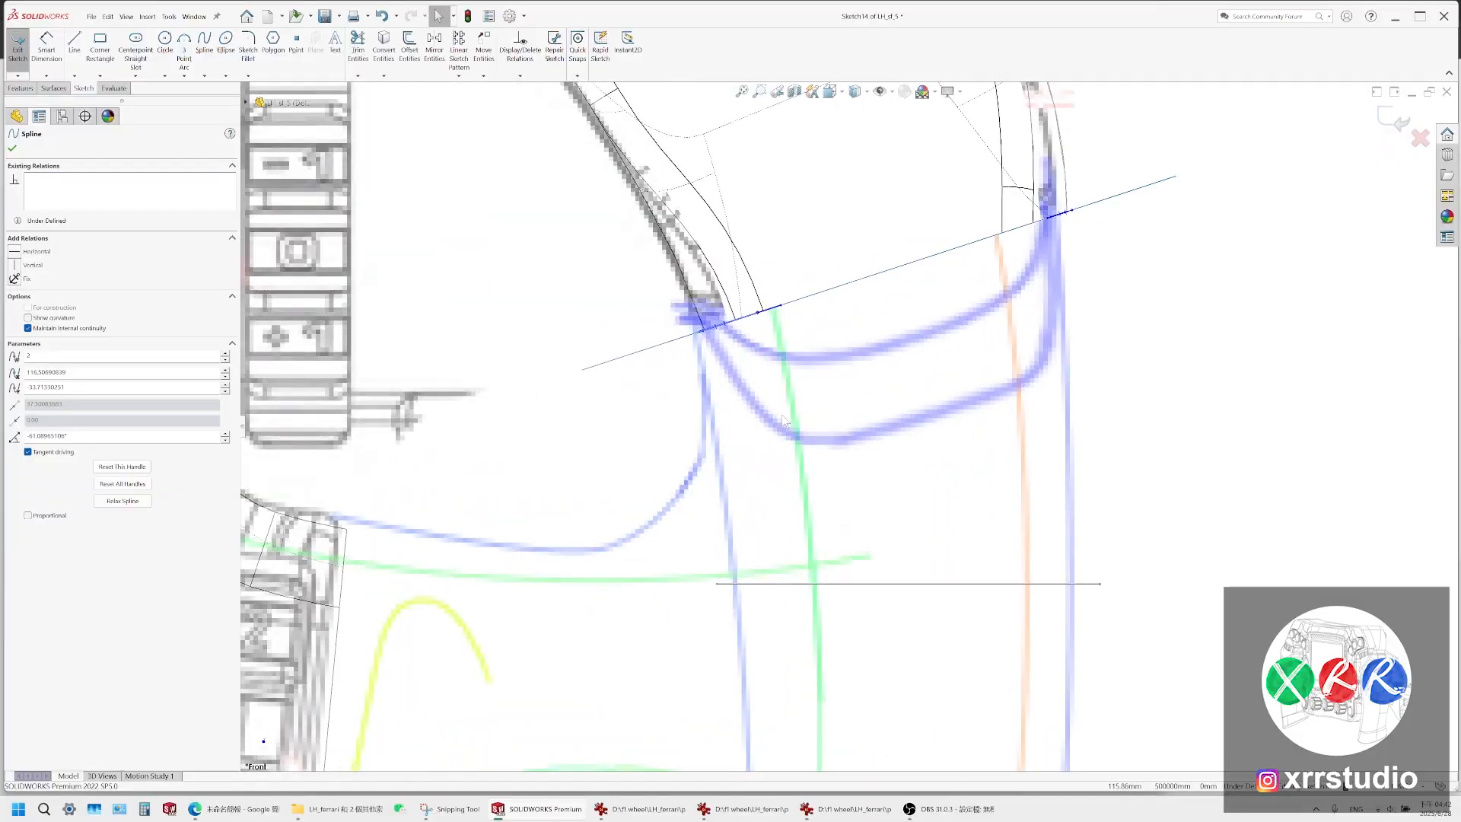
mouse_move(797, 236)
middle_down()
mouse_move(793, 287)
mouse_move(923, 294)
mouse_move(734, 213)
mouse_move(788, 326)
mouse_move(879, 698)
middle_up()
Hide the reference items, finish the spline sketch and return the model to shaded display with edges
click(880, 92)
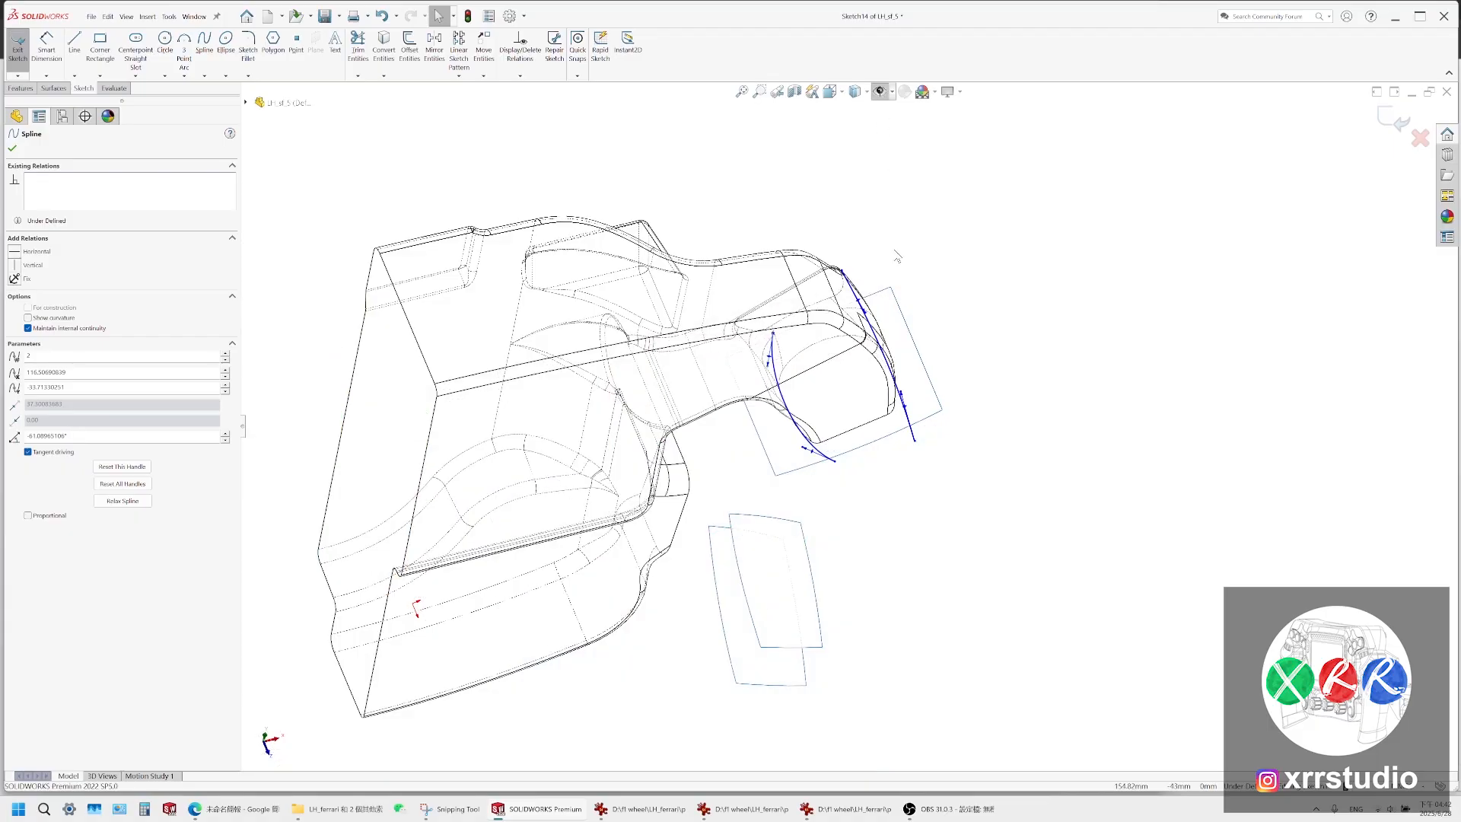
click(1396, 122)
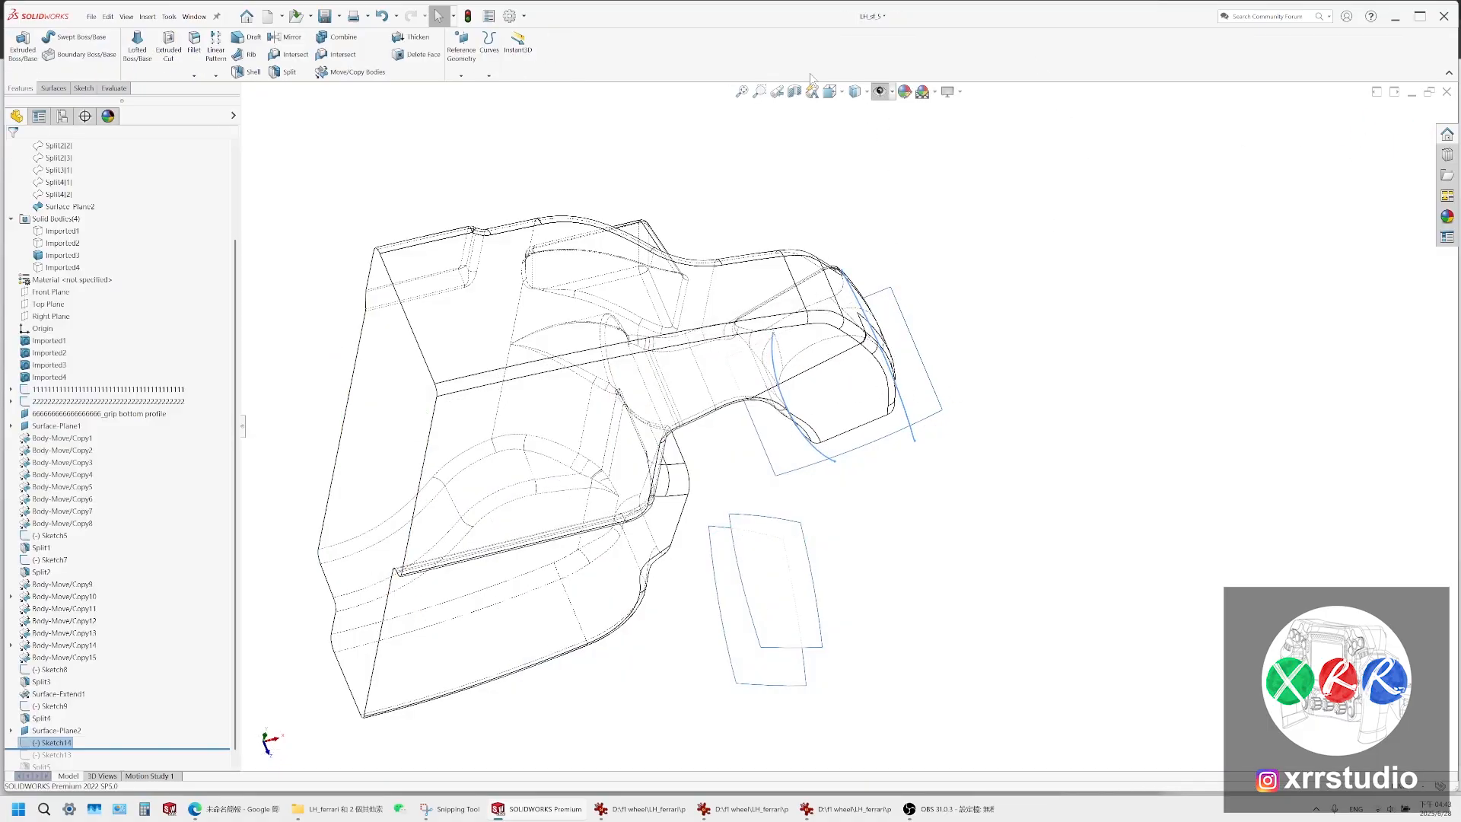
click(857, 92)
click(855, 111)
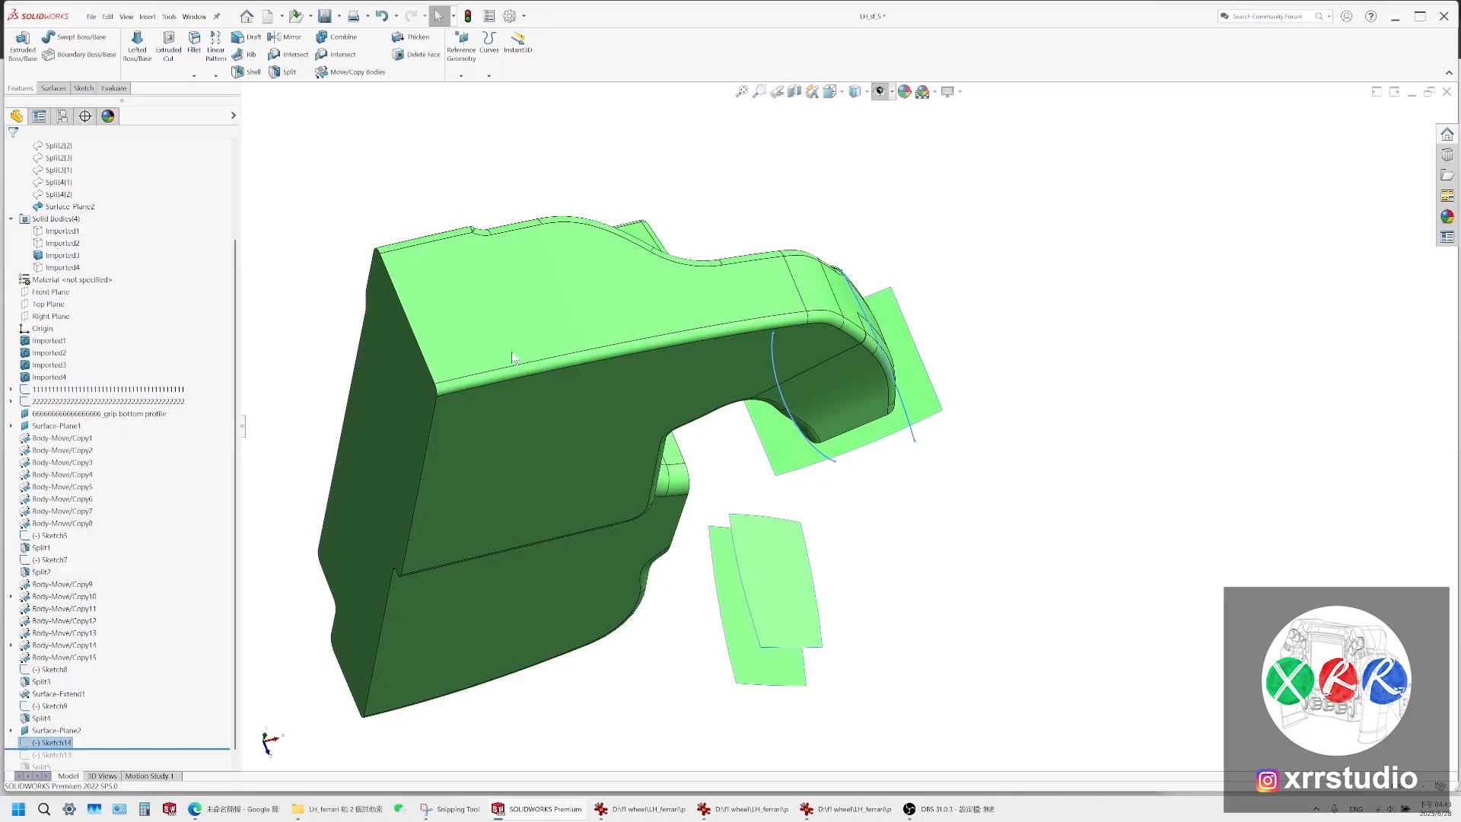
Split the upper grip profile surface along its two splines, marking both outer pieces as resulting bodies
click(61, 89)
click(23, 89)
click(289, 72)
click(66, 326)
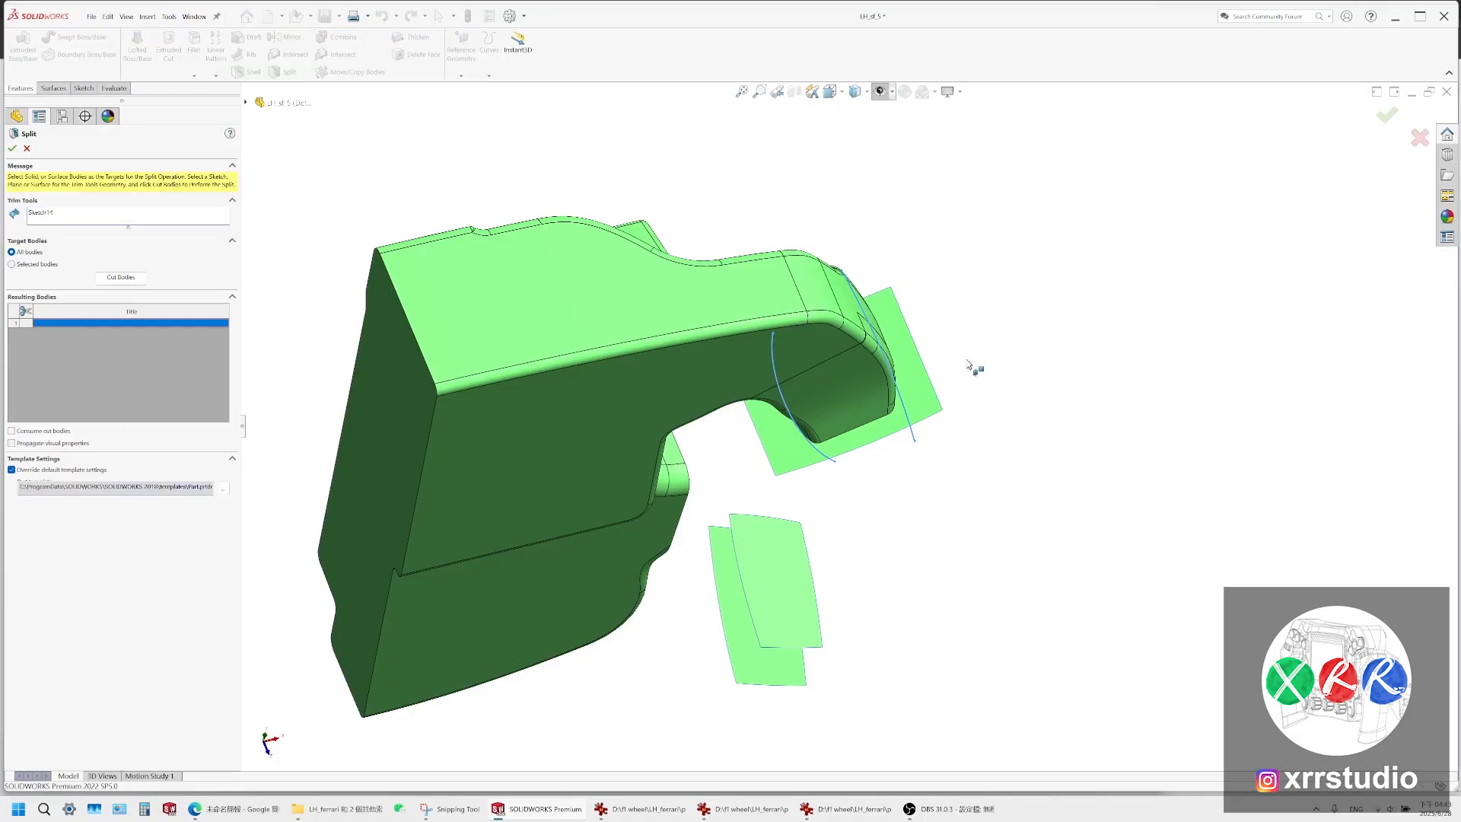
click(924, 391)
click(783, 443)
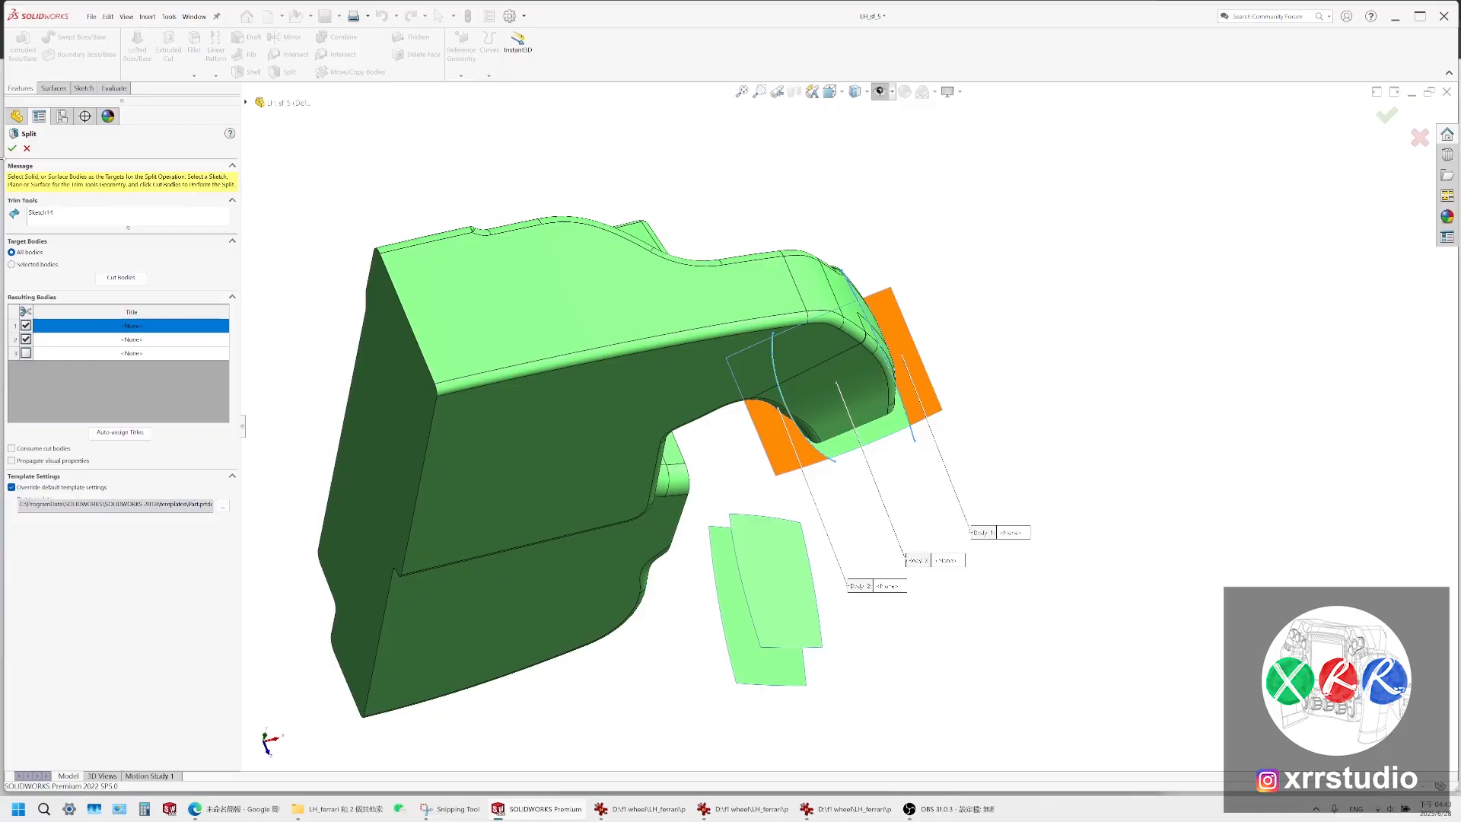
click(12, 149)
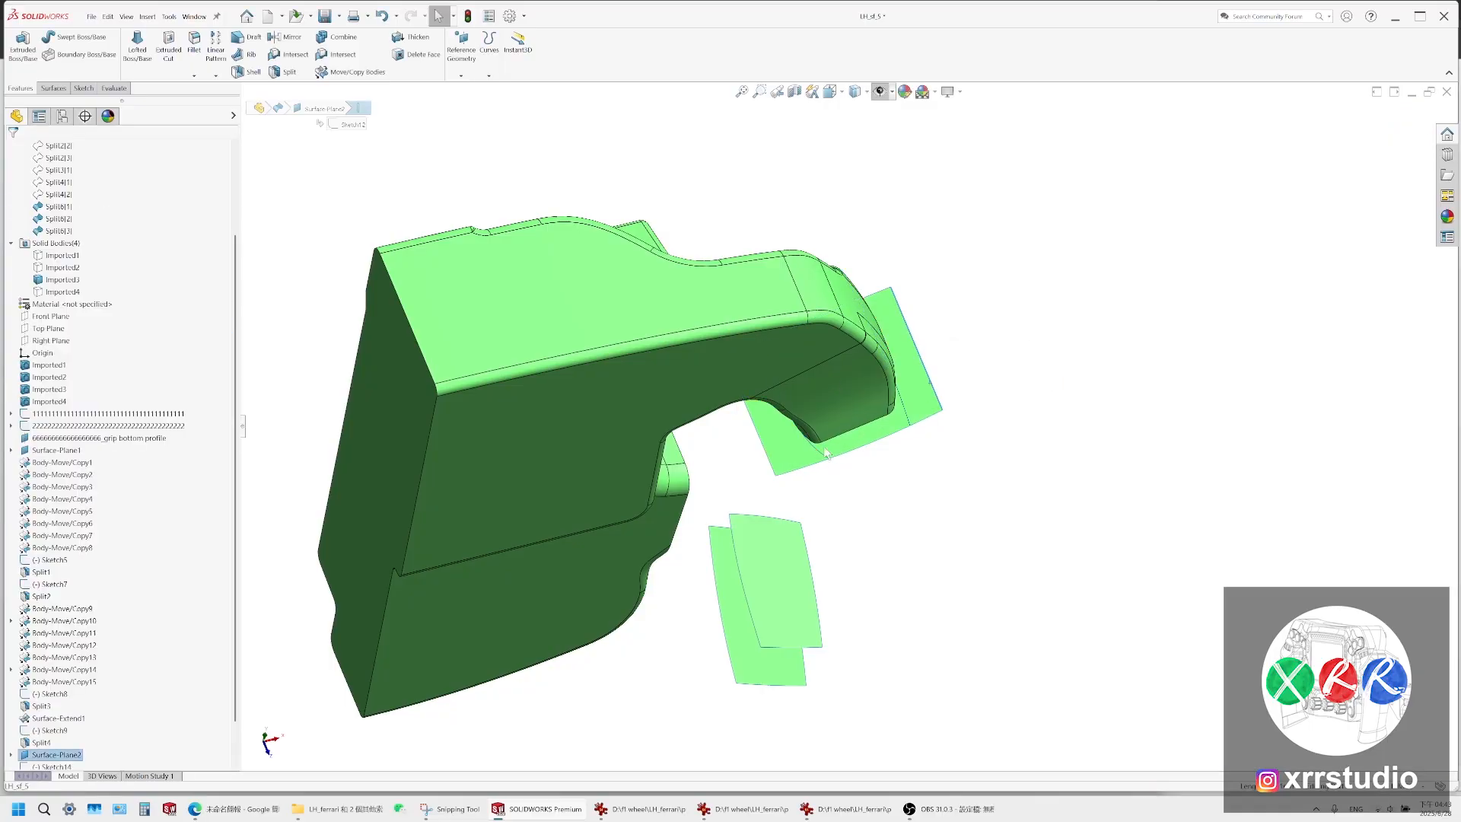
Hide the two cut-off outer pieces of the upper grip profile surface
click(803, 455)
ctrl+click(927, 403)
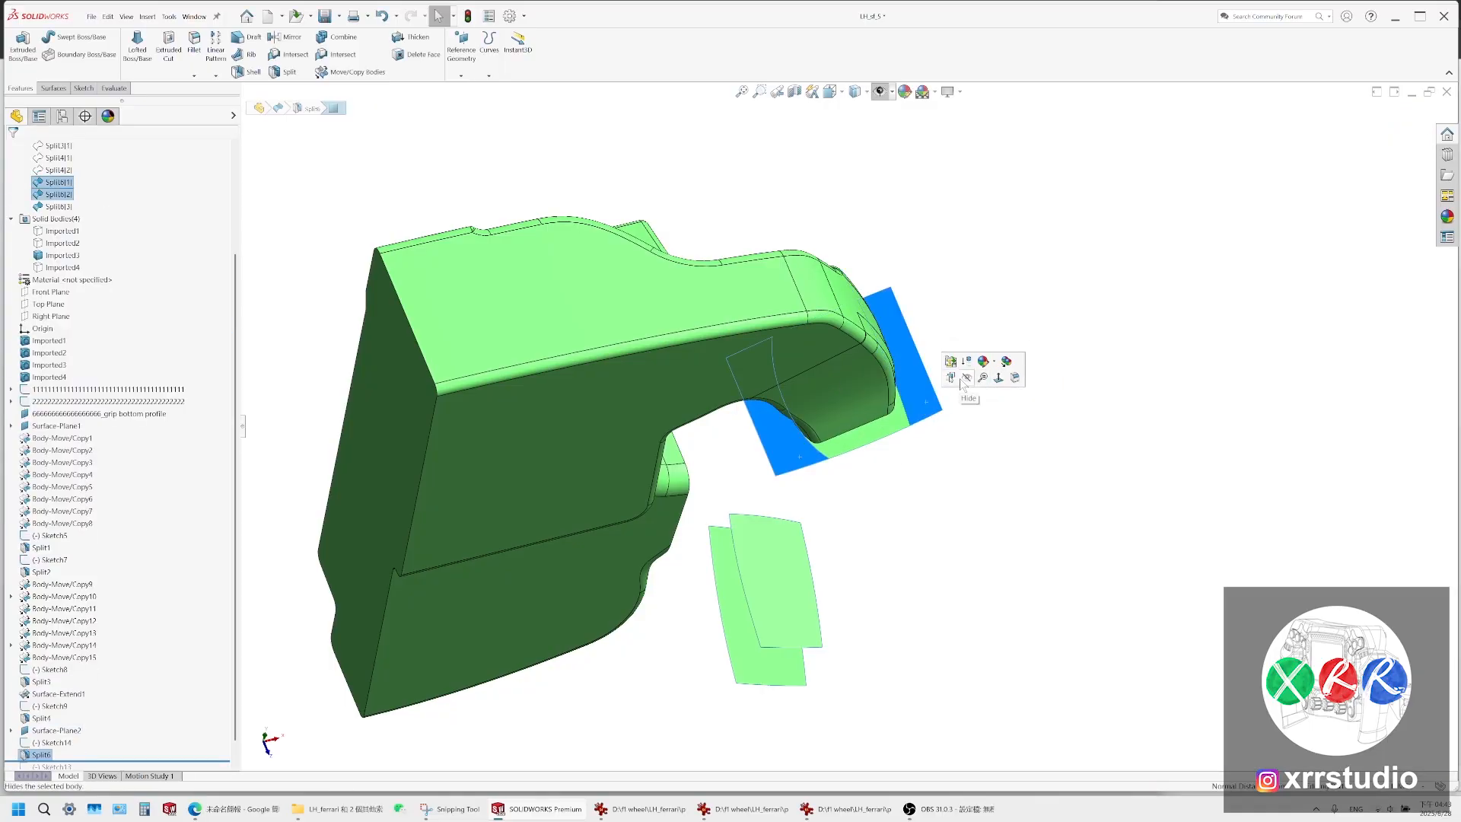
click(965, 379)
Examine the trimmed upper profile surface against the two lower profile surfaces from several angles
scroll(891, 415, down, 4)
middle_drag(867, 459, 825, 233)
scroll(851, 368, up, 2)
scroll(817, 311, up, 6)
scroll(690, 309, down, 6)
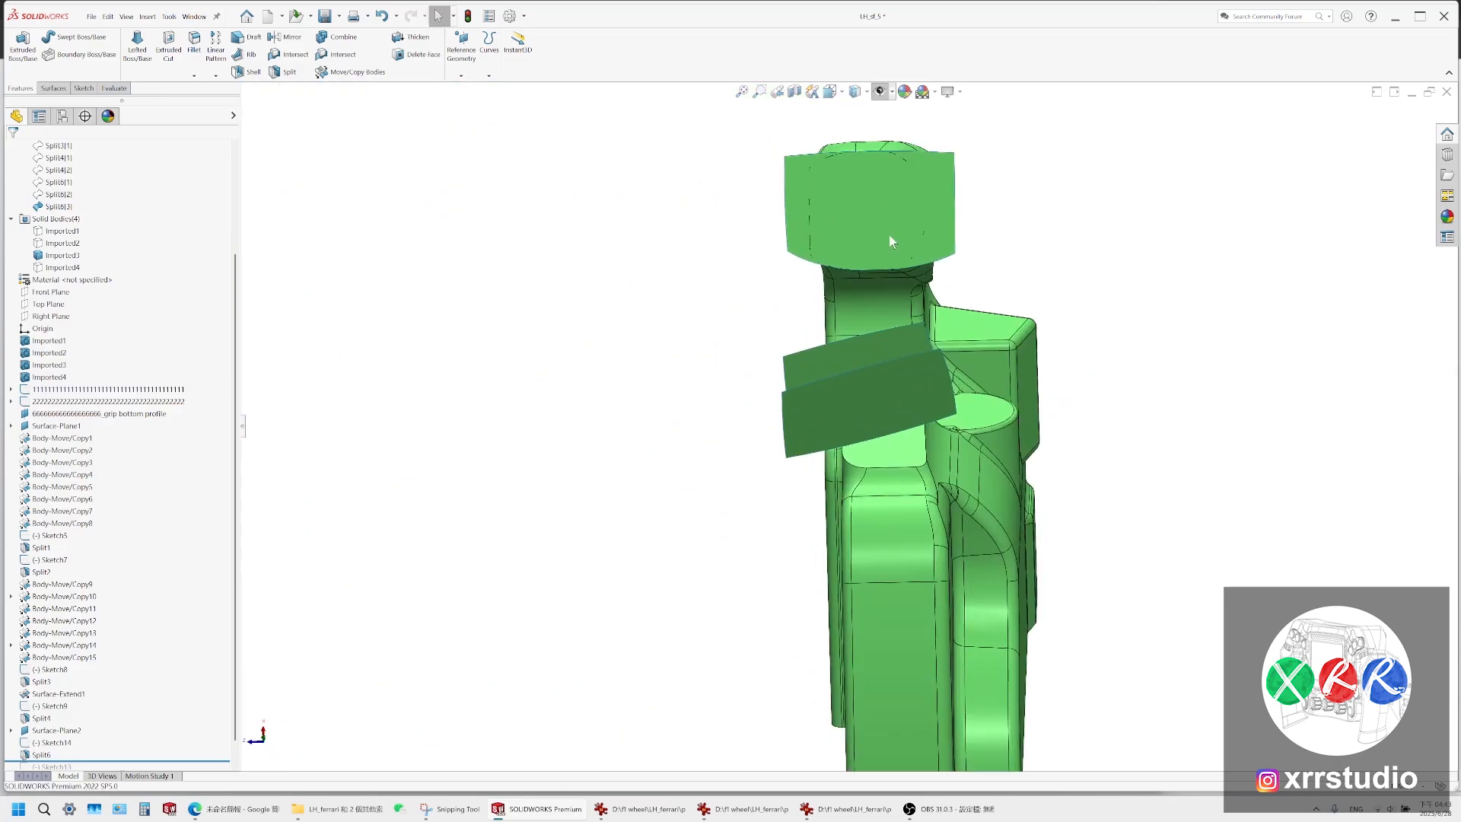
scroll(892, 241, down, 2)
click(931, 239)
middle_drag(932, 239, 1072, 580)
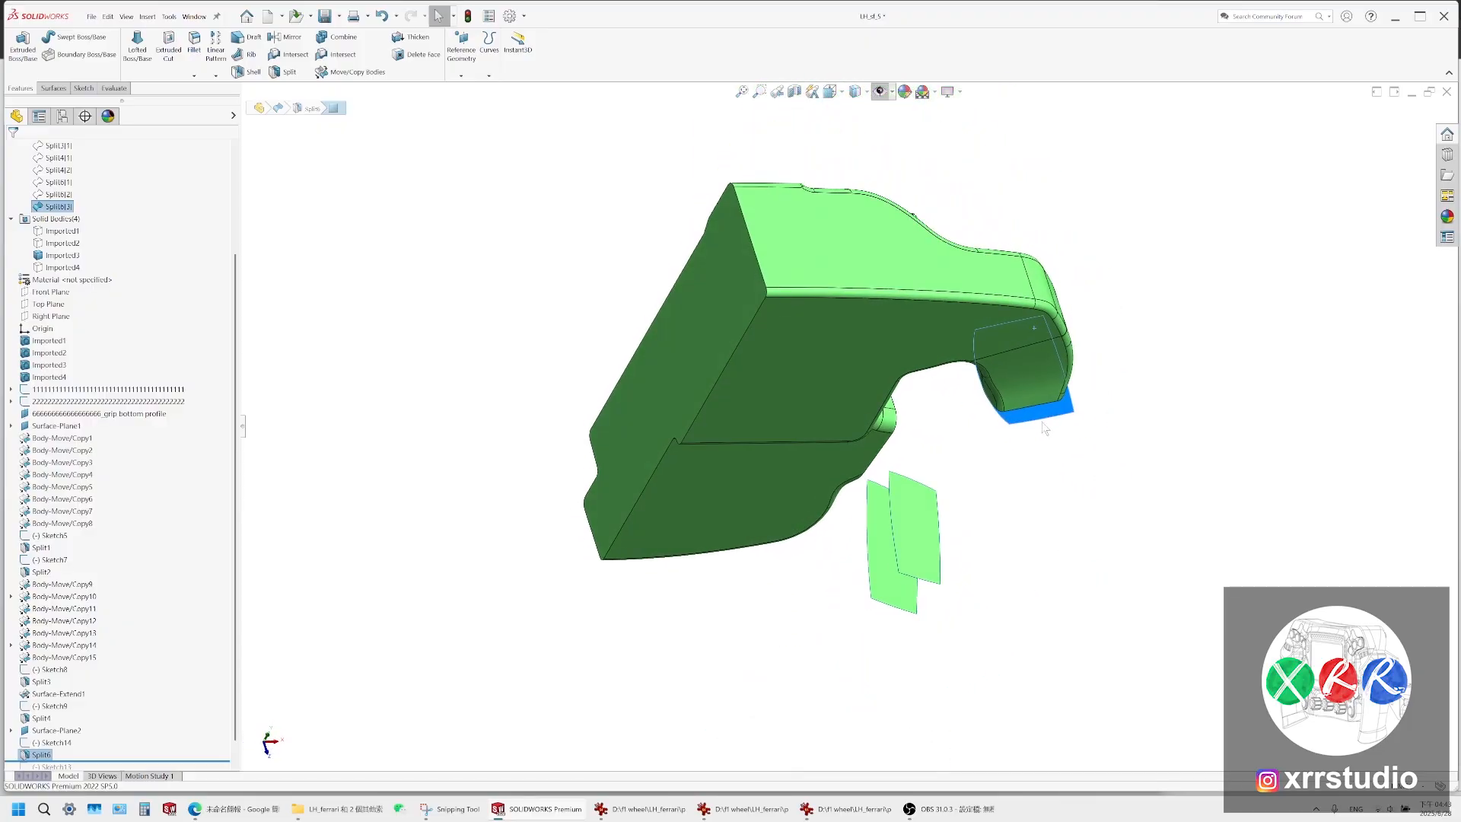
Compare the front edges of the upper and lower profile surfaces in the right side view with the whole wheel shown
click(948, 809)
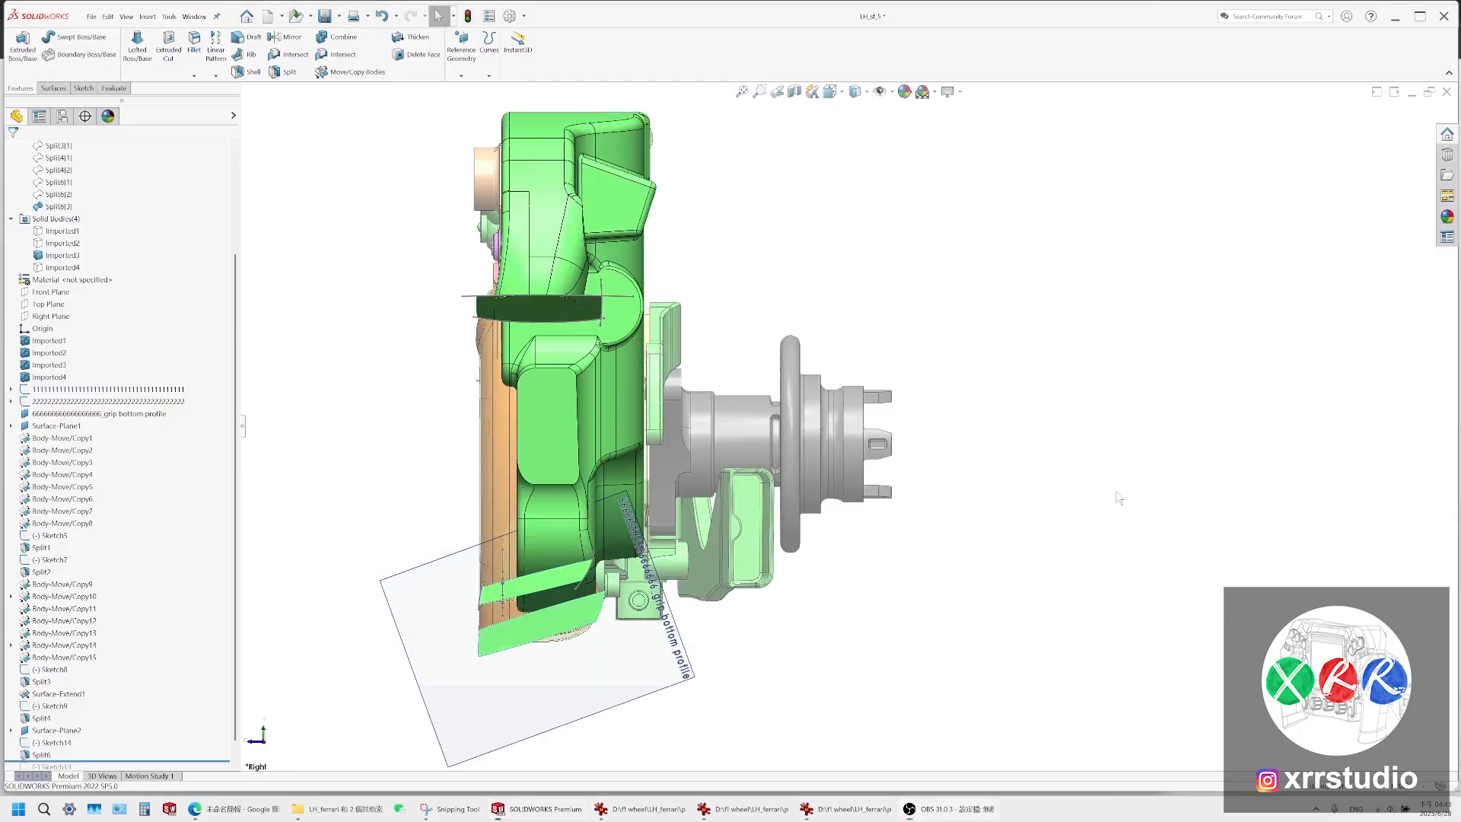
middle_drag(544, 446, 703, 434)
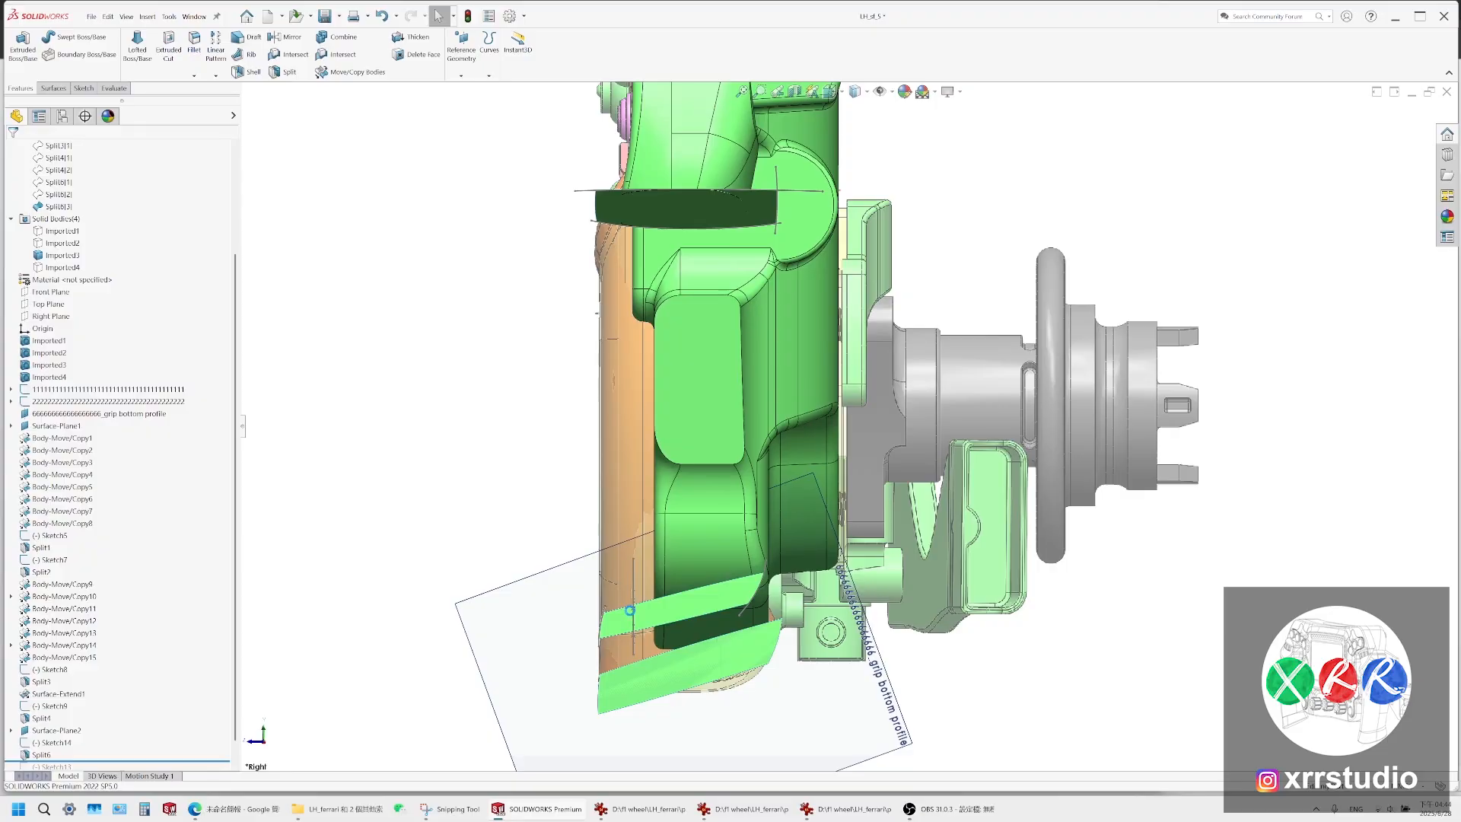
click(615, 217)
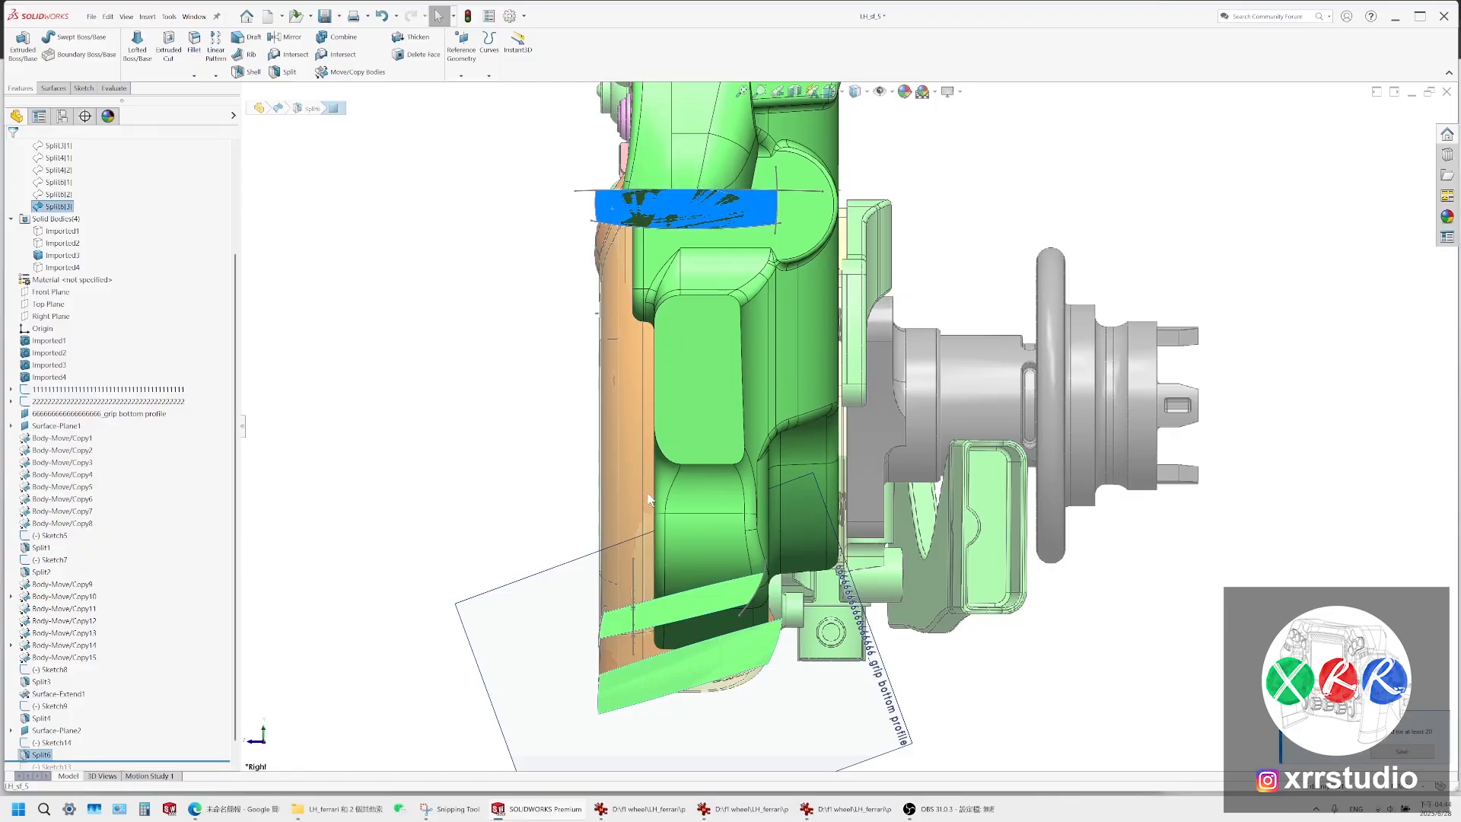
ctrl+middle_drag(607, 621, 564, 615)
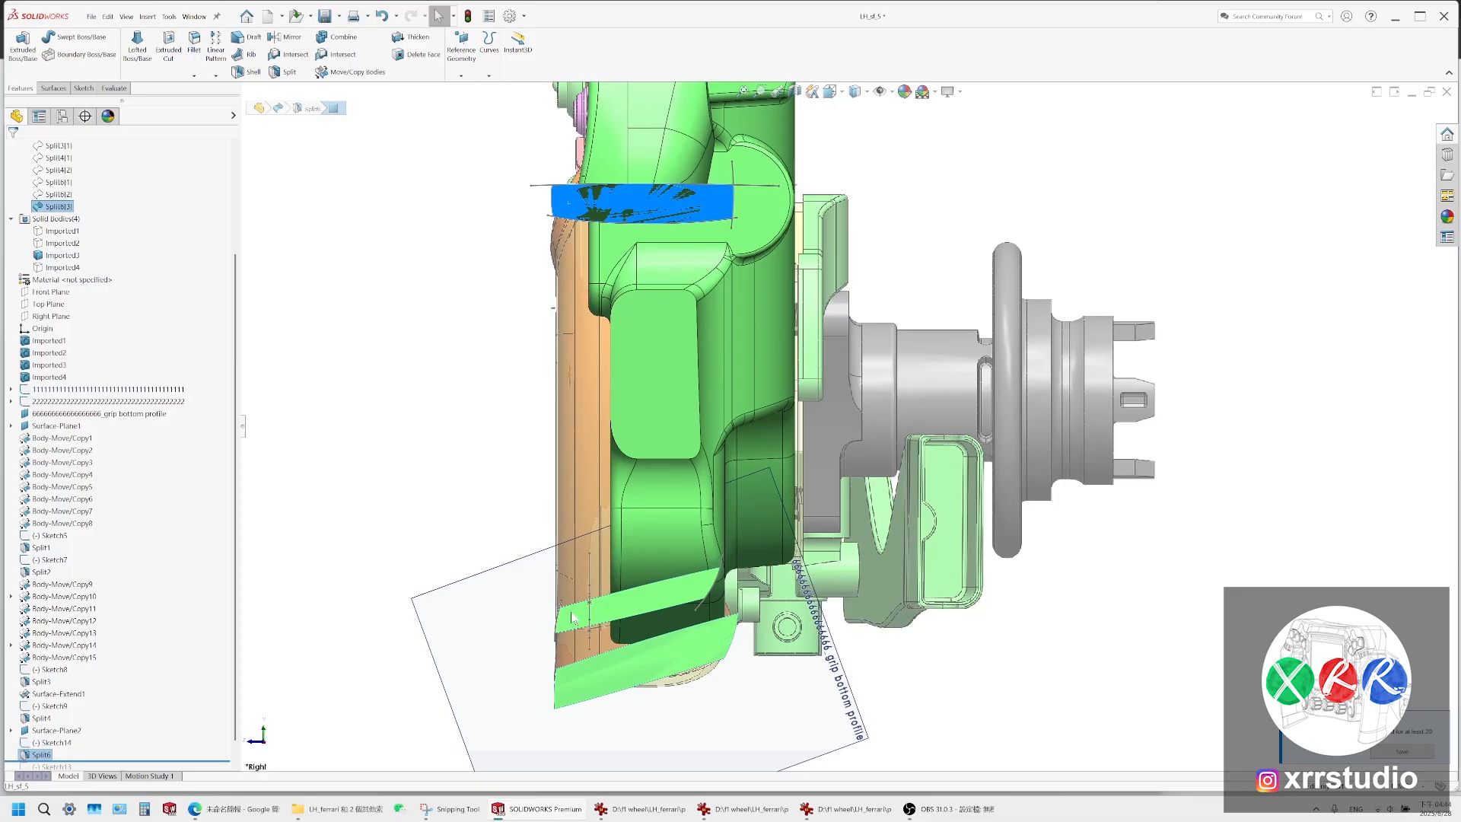
click(573, 618)
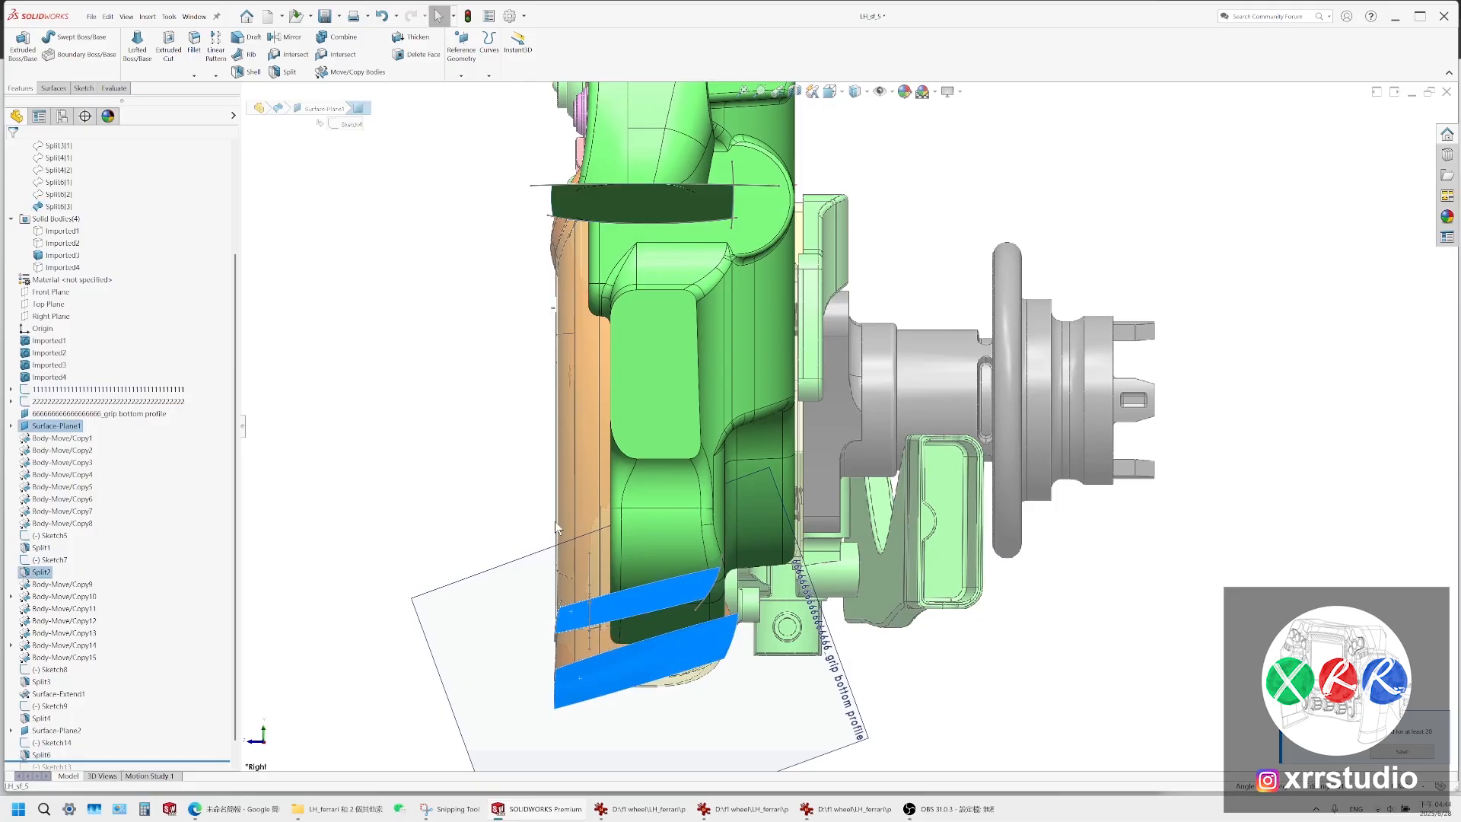
ctrl+middle_drag(572, 340, 558, 346)
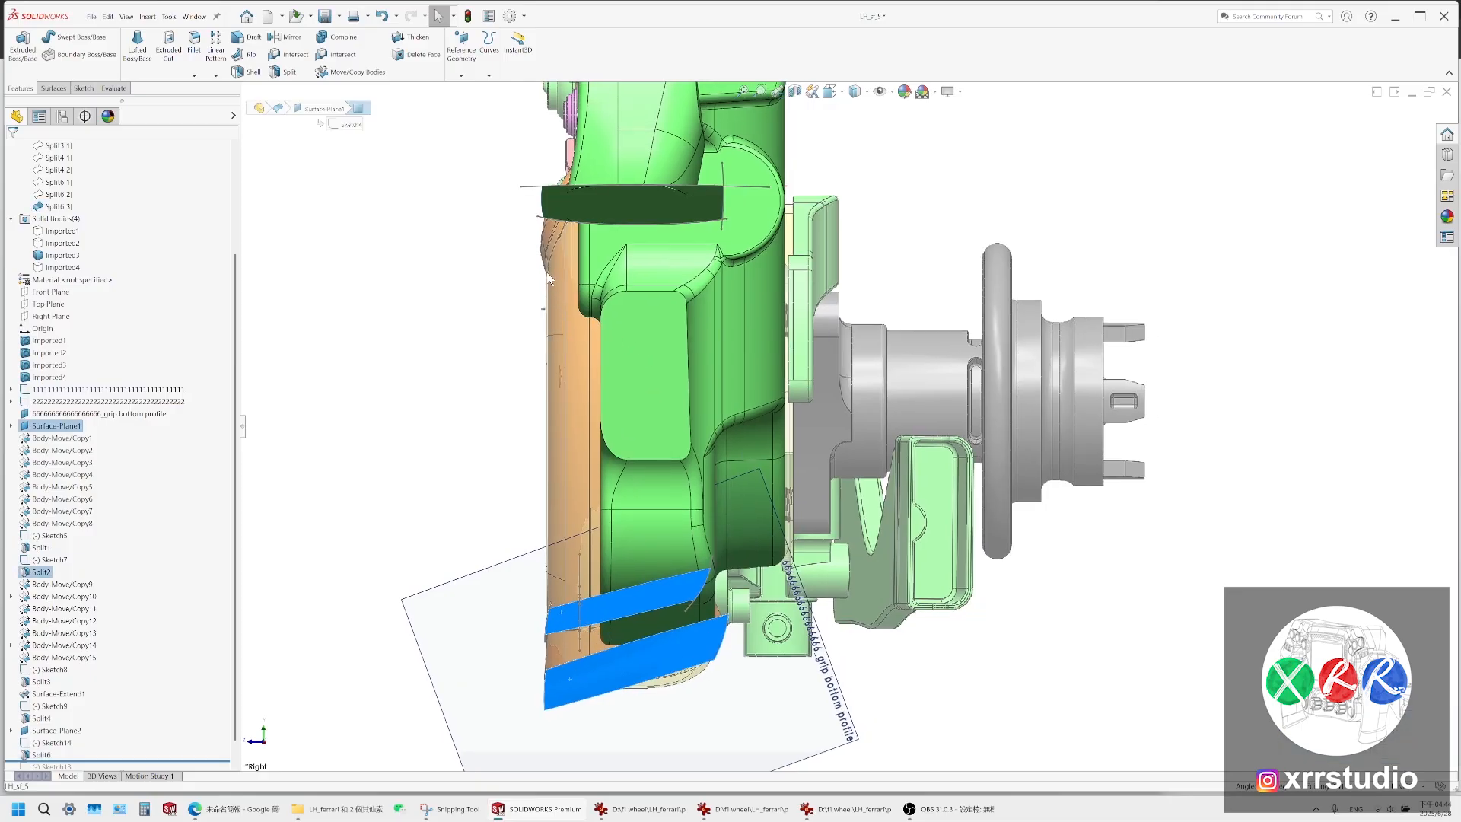
scroll(593, 277, down, 3)
scroll(596, 276, up, 4)
ctrl+middle_drag(713, 353, 452, 327)
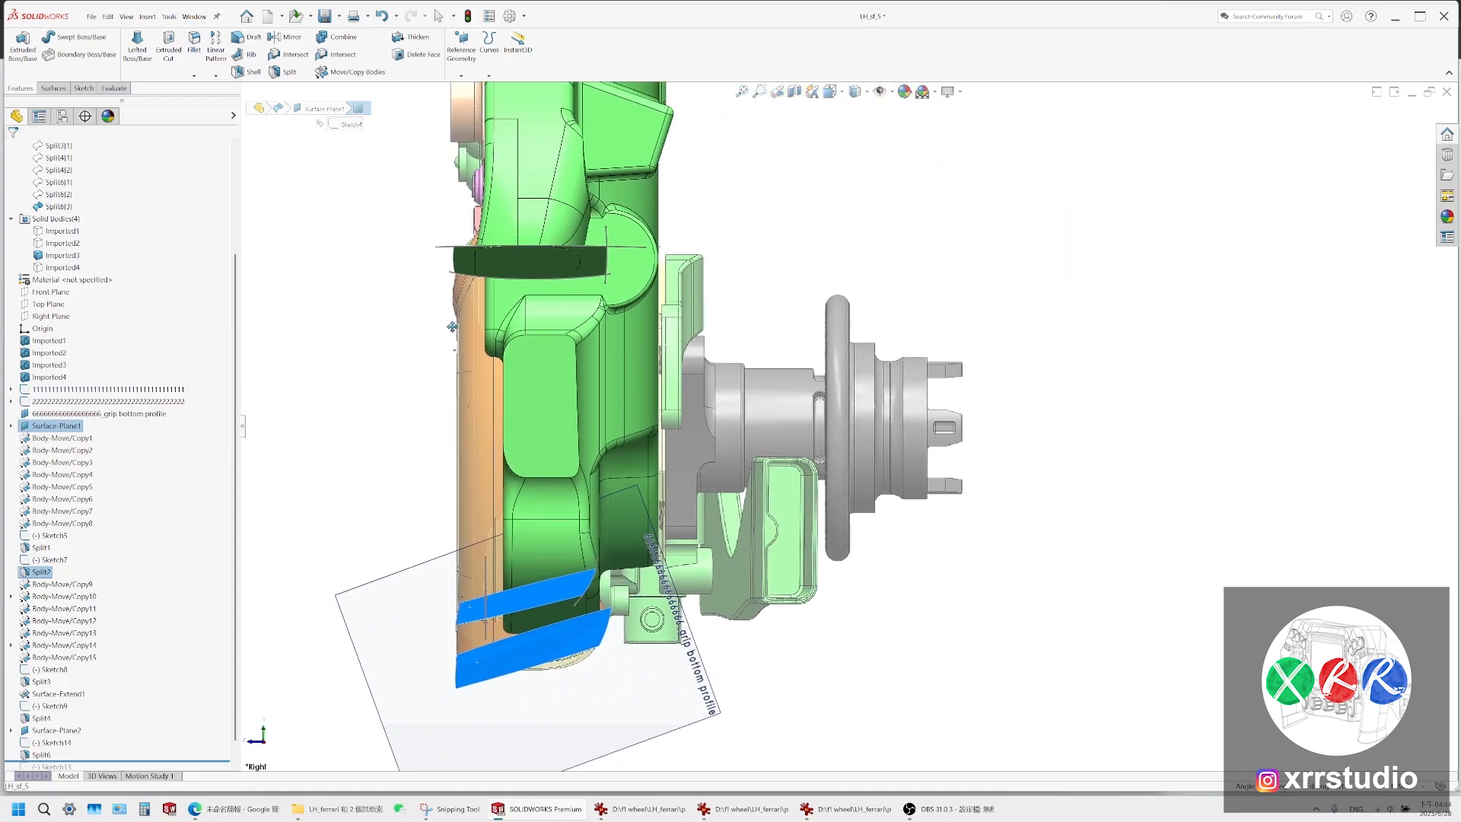
scroll(472, 472, down, 3)
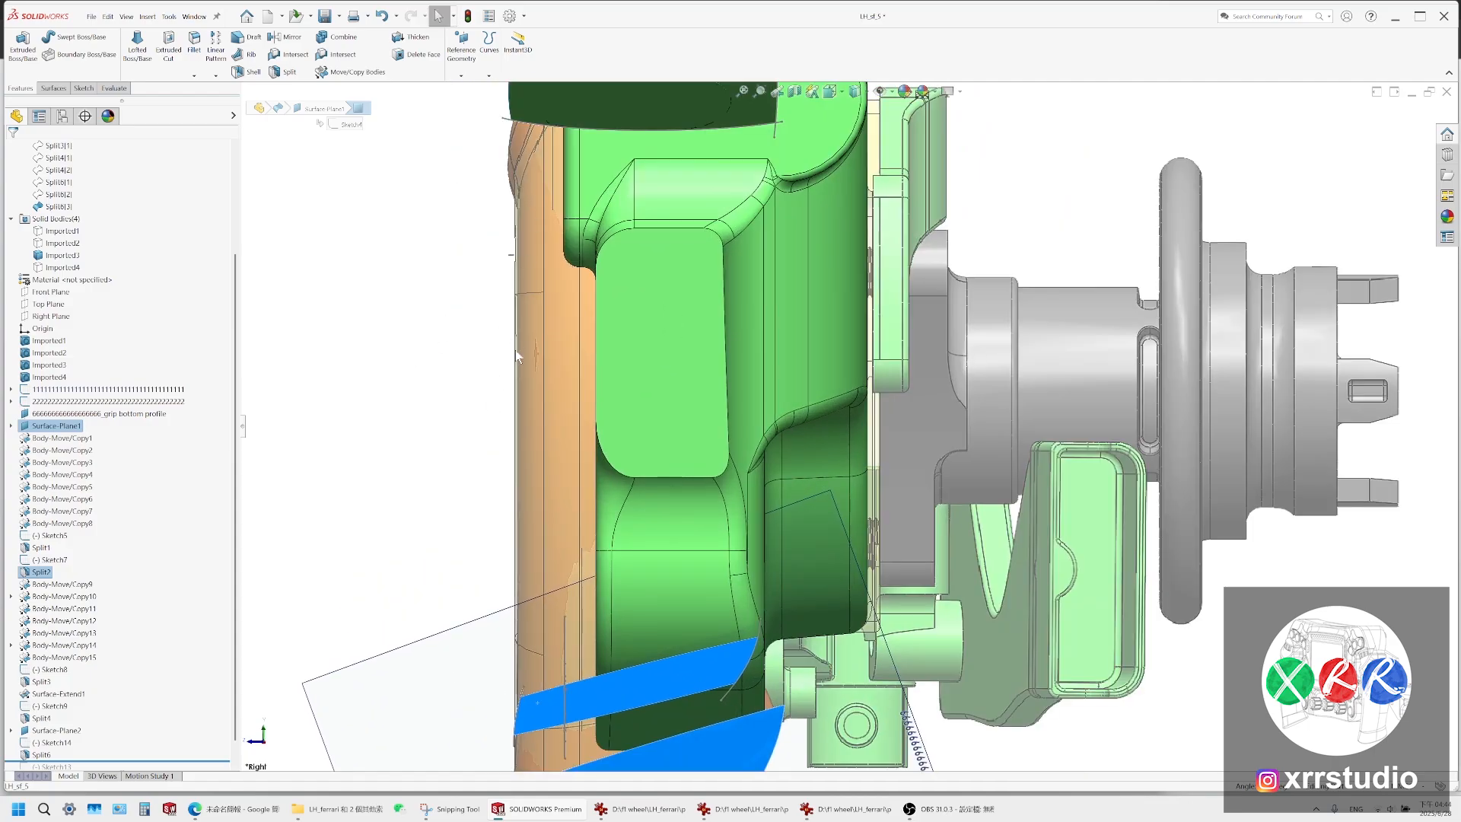
mouse_move(628, 301)
ctrl+middle_down()
mouse_move(368, 296)
mouse_move(643, 286)
ctrl+middle_up()
scroll(633, 277, up, 2)
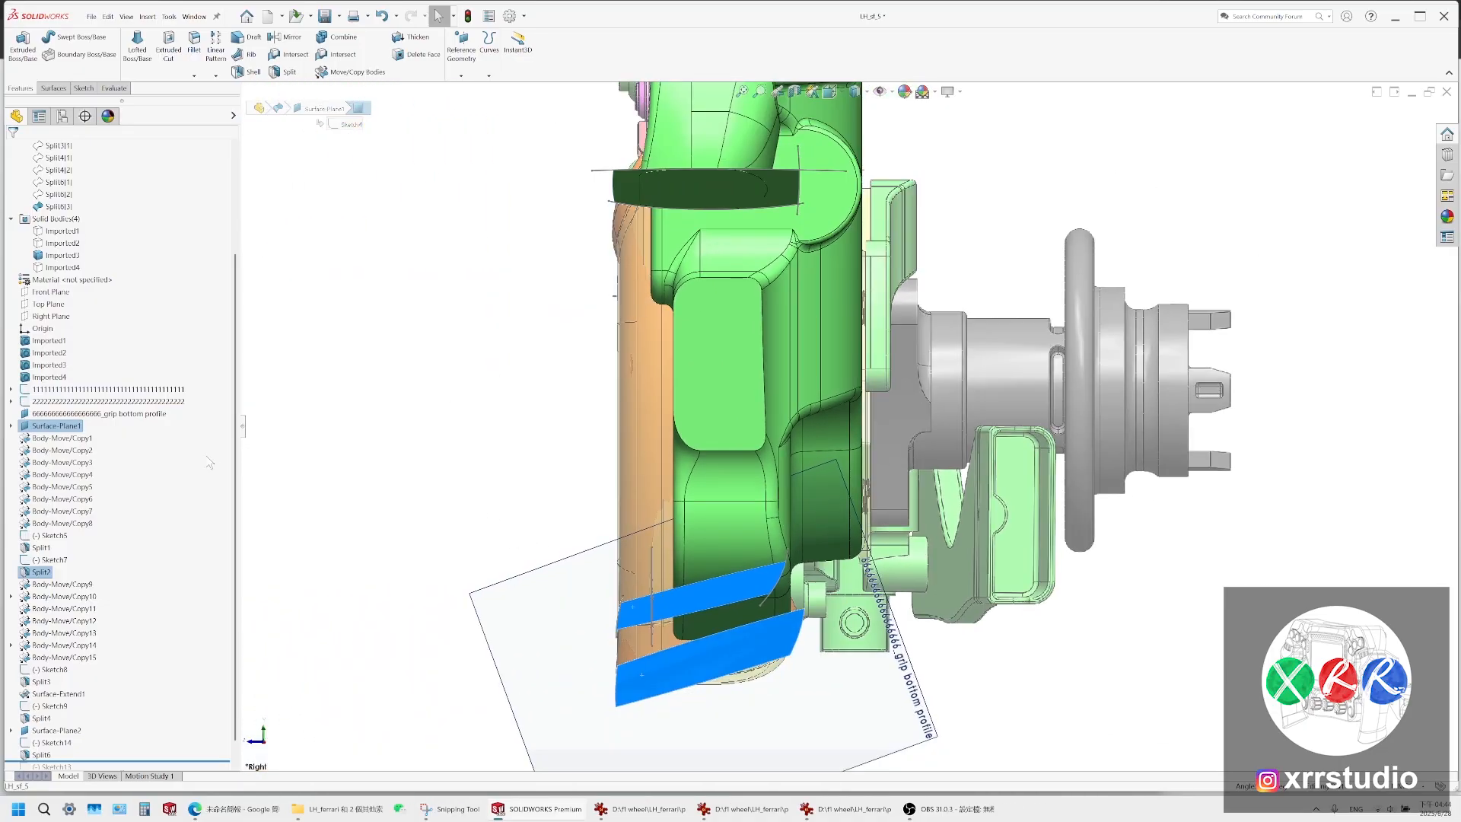
click(536, 539)
click(628, 197)
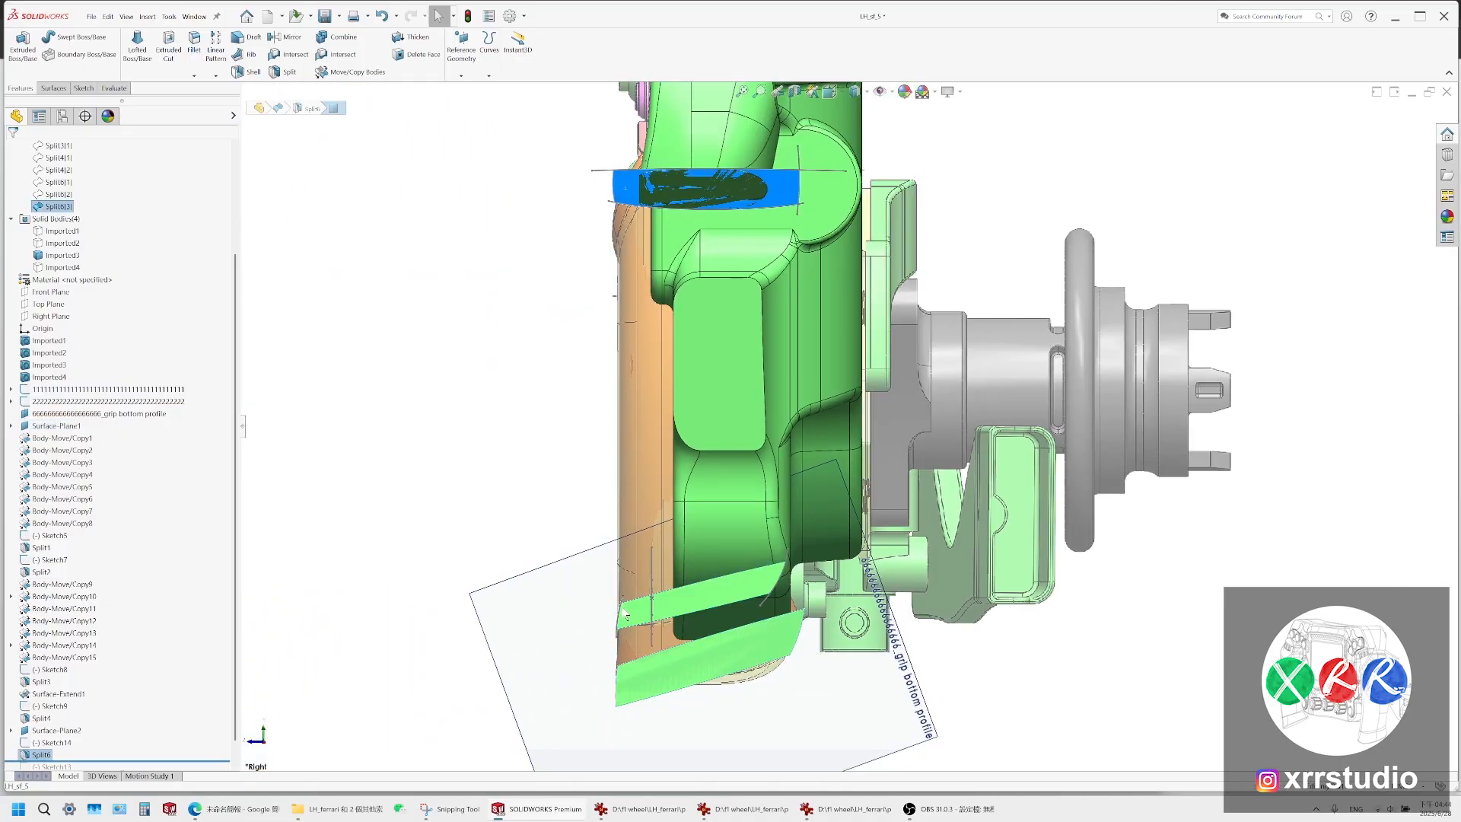
ctrl+middle_drag(670, 499, 473, 523)
key(Escape)
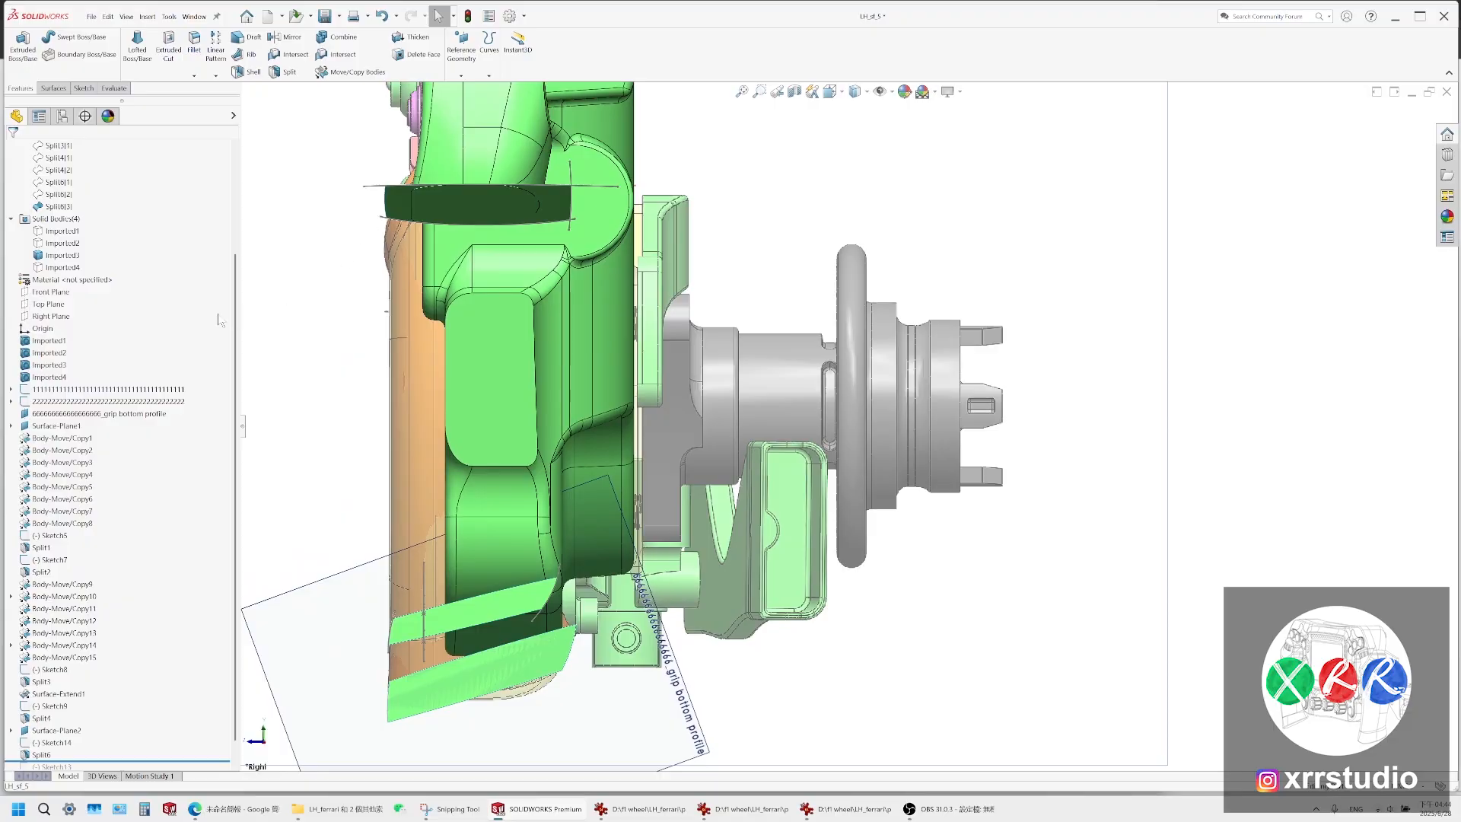
Sketch a vertical line on the Right Plane from the lower profile's front corner up past the upper profile to compare their front edges
click(59, 316)
click(61, 303)
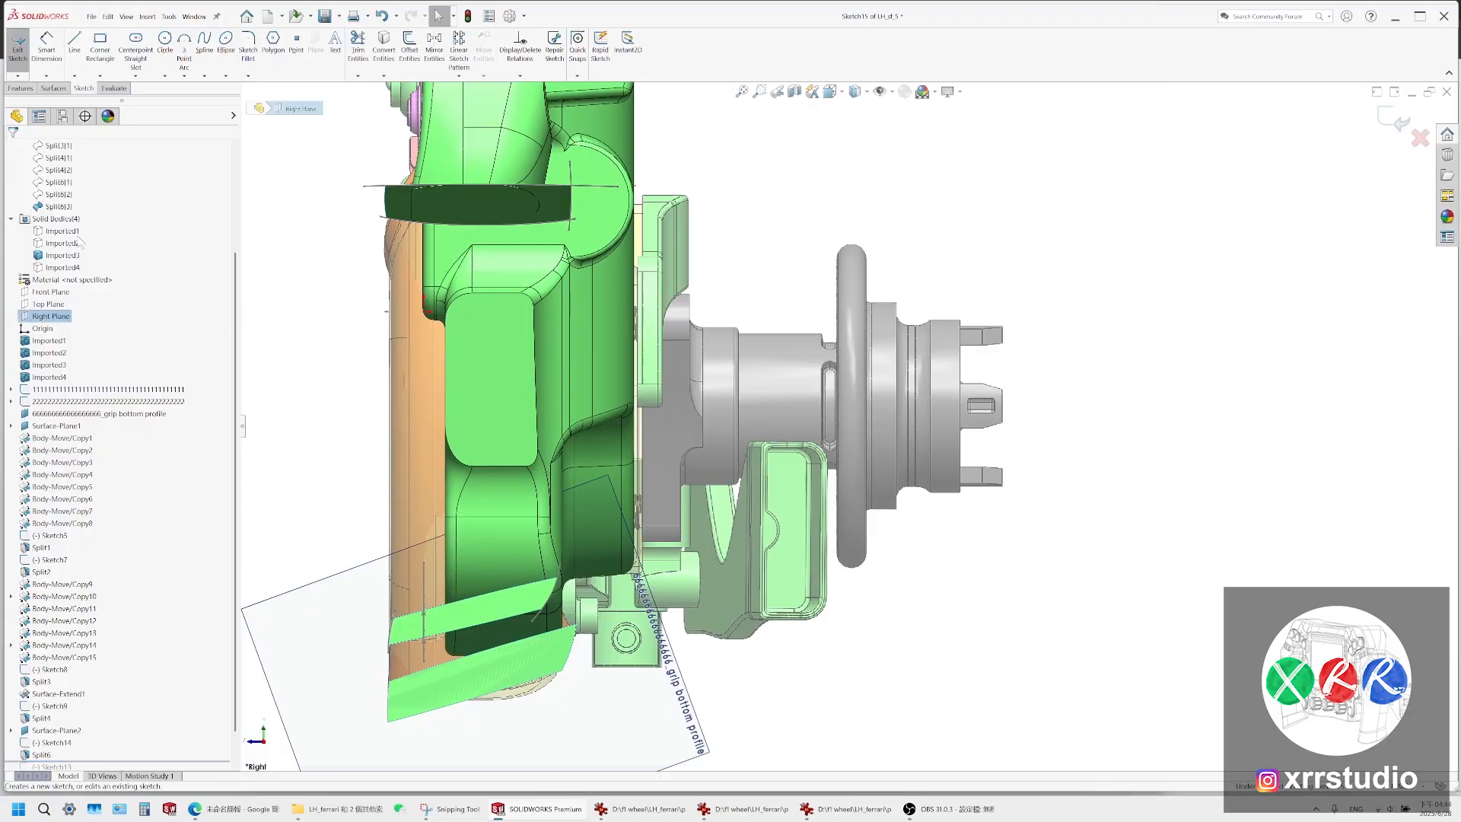
click(85, 56)
scroll(244, 472, down, 2)
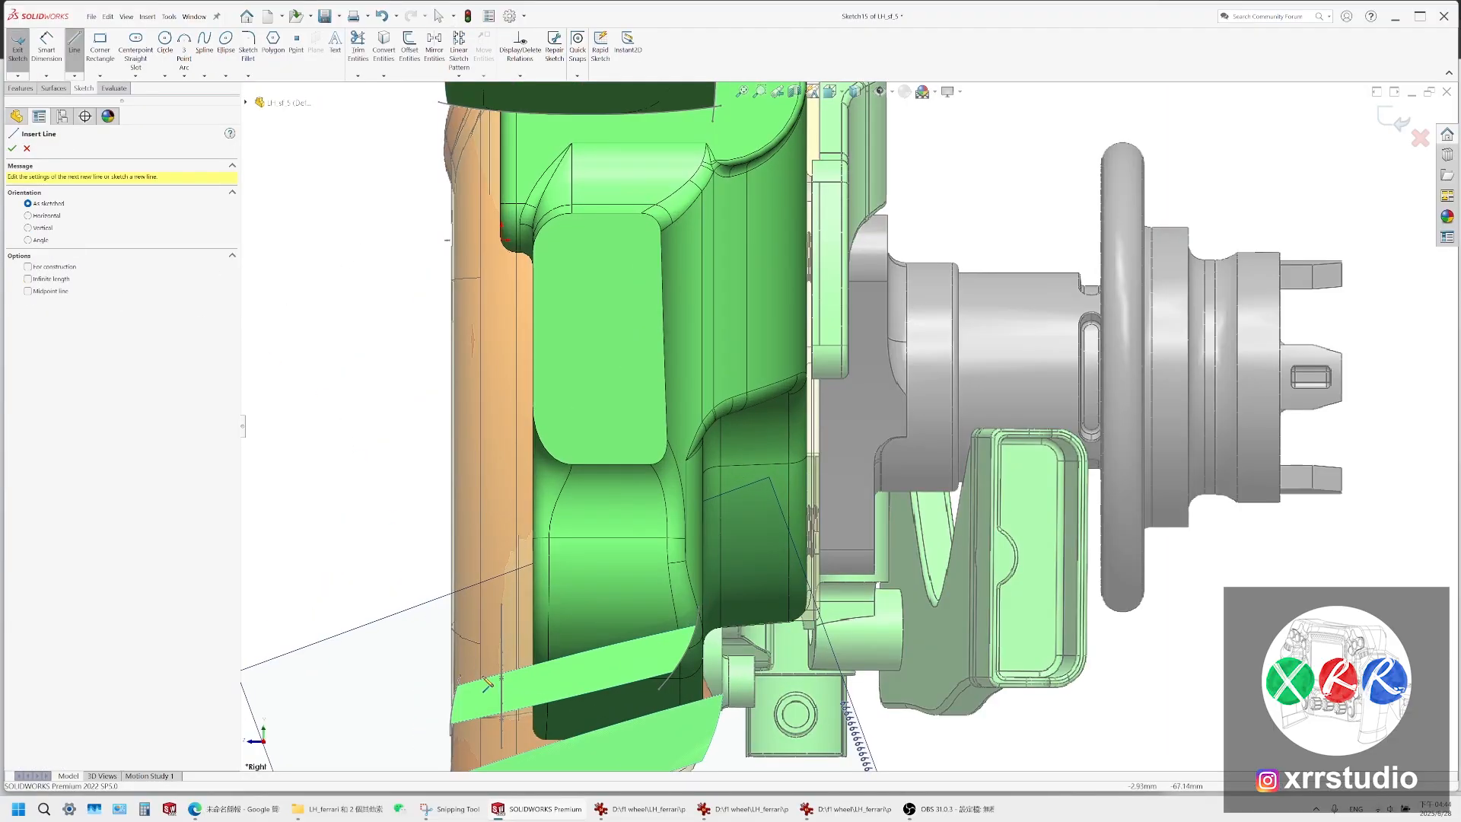
click(458, 685)
scroll(494, 350, down, 3)
scroll(510, 304, up, 5)
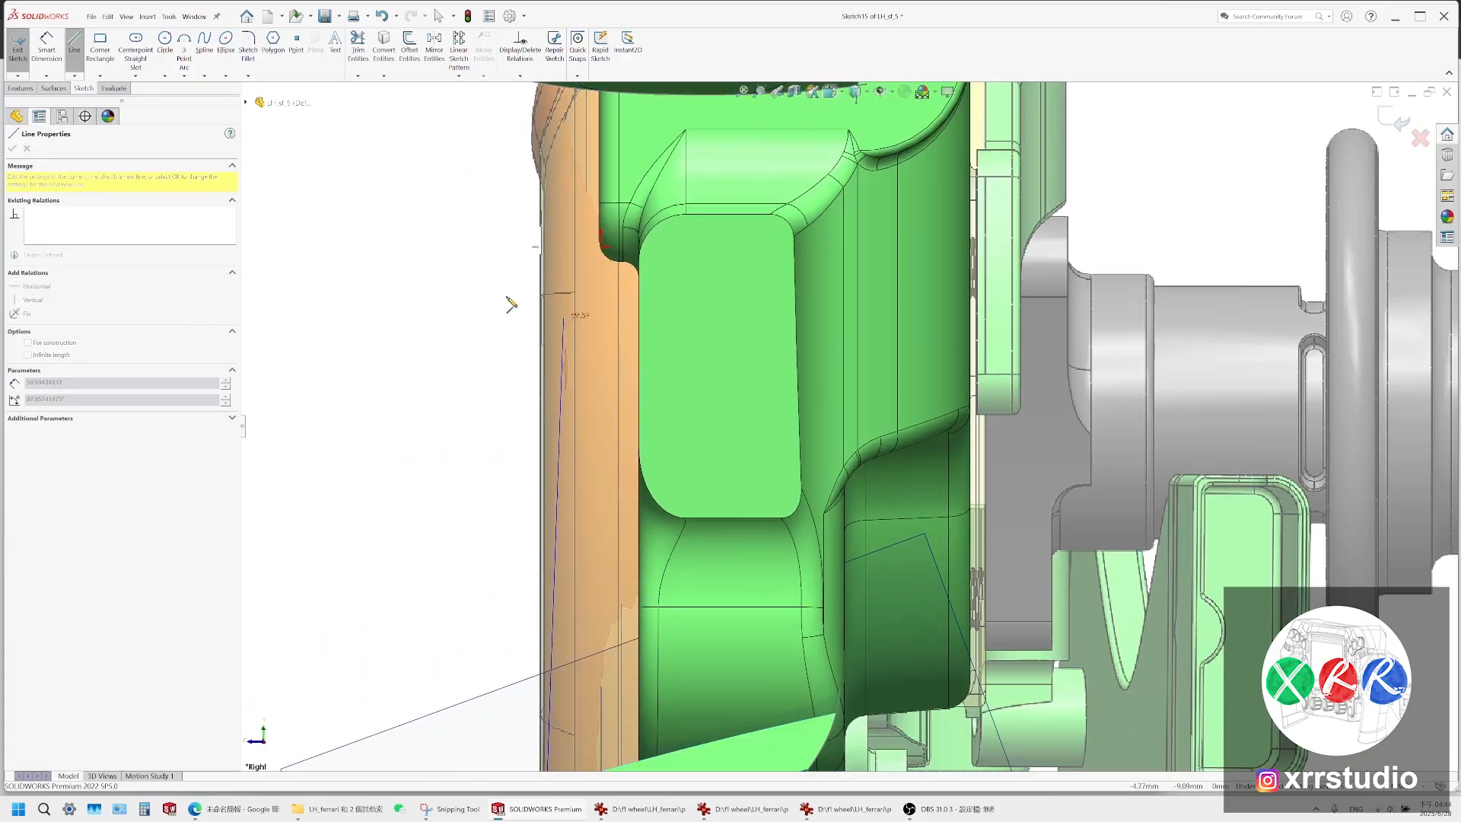
click(676, 147)
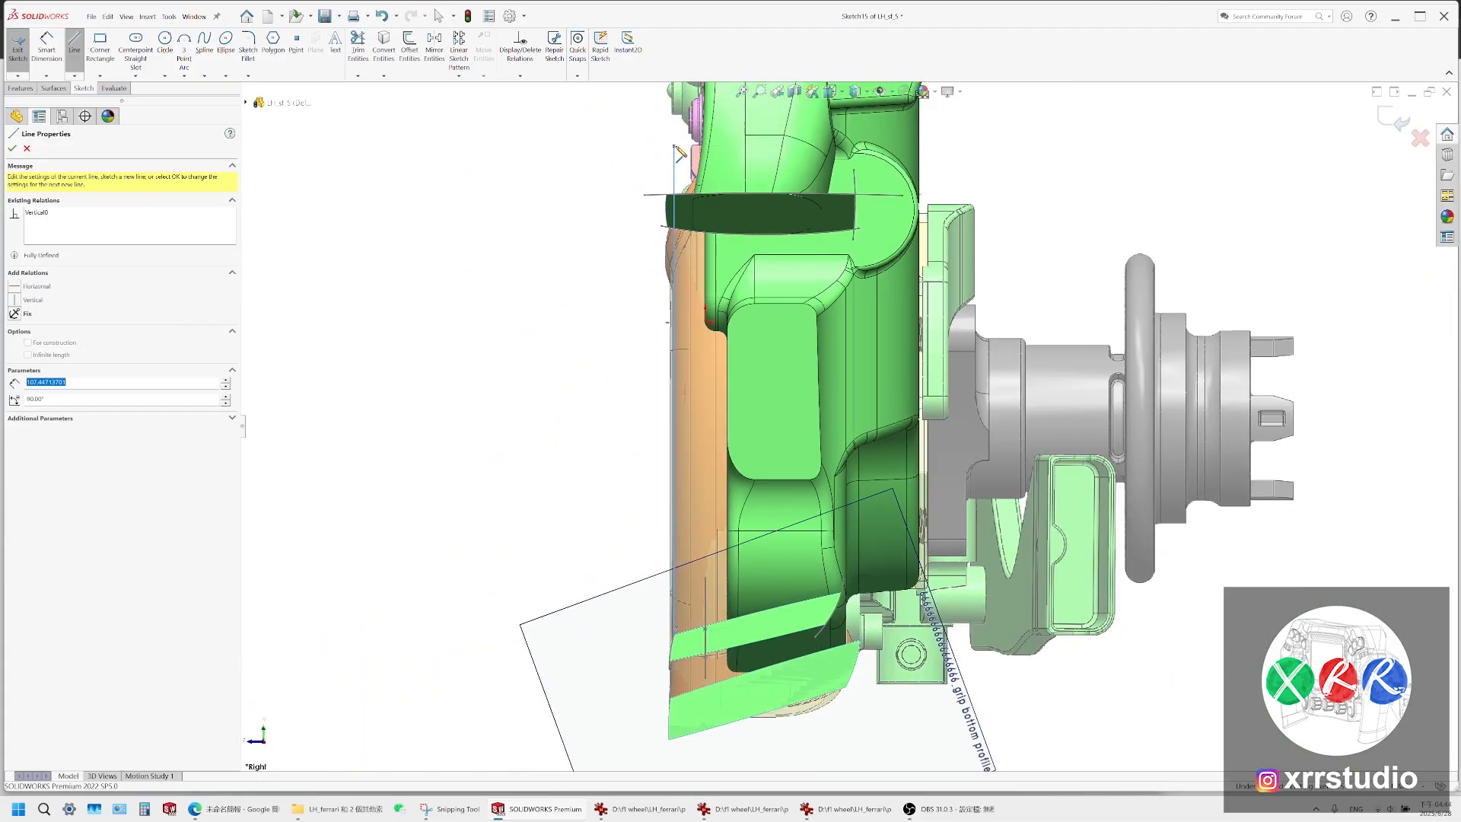
key(Escape)
scroll(668, 146, down, 5)
scroll(737, 304, down, 6)
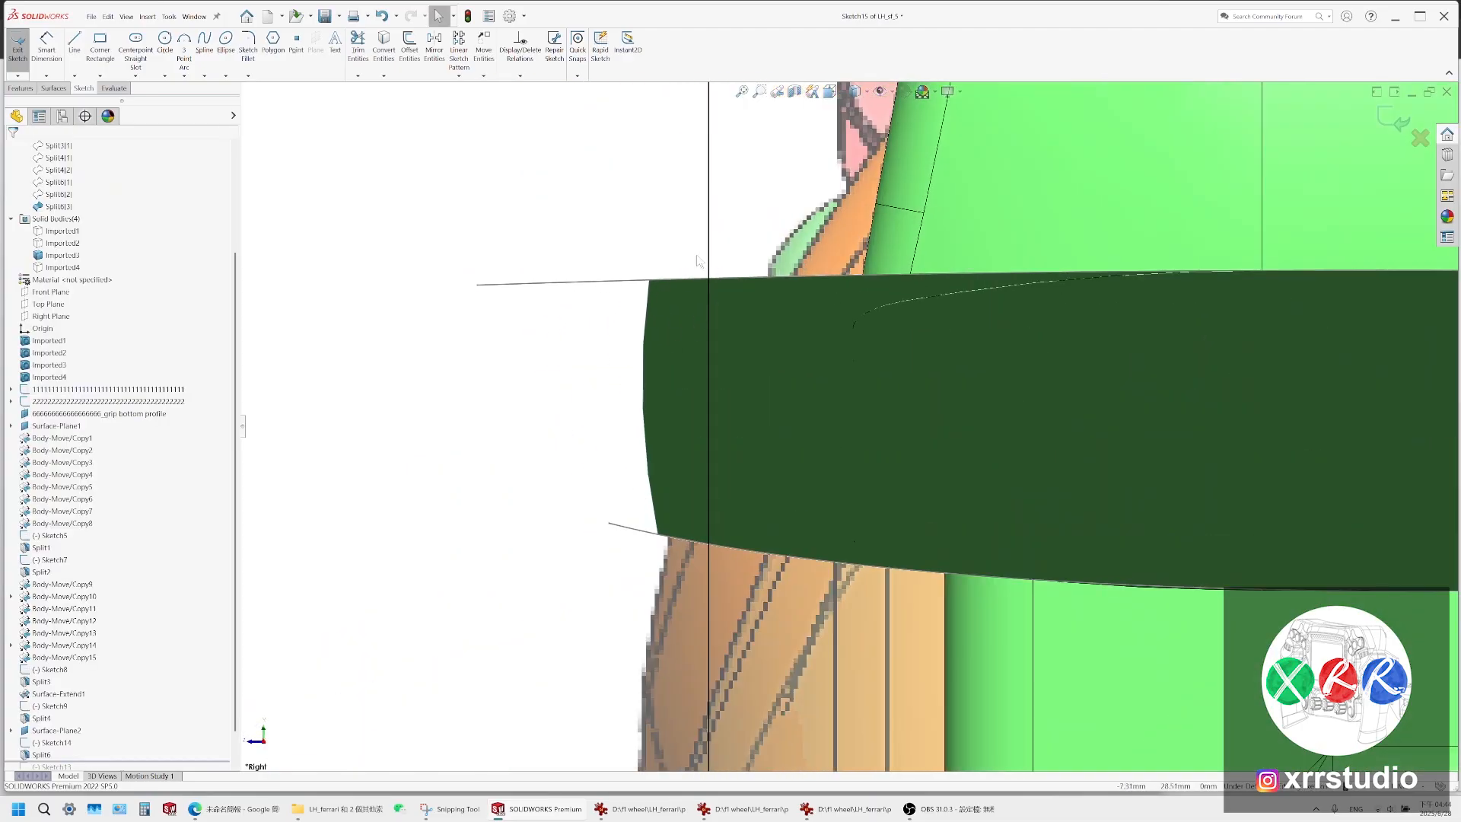
Turn the vertical reference line into construction geometry and offset the upper profile's front edge 1.8 mm inward
click(707, 254)
click(732, 237)
click(643, 371)
ctrl+middle_drag(736, 376, 561, 372)
scroll(562, 377, up, 6)
scroll(705, 223, down, 3)
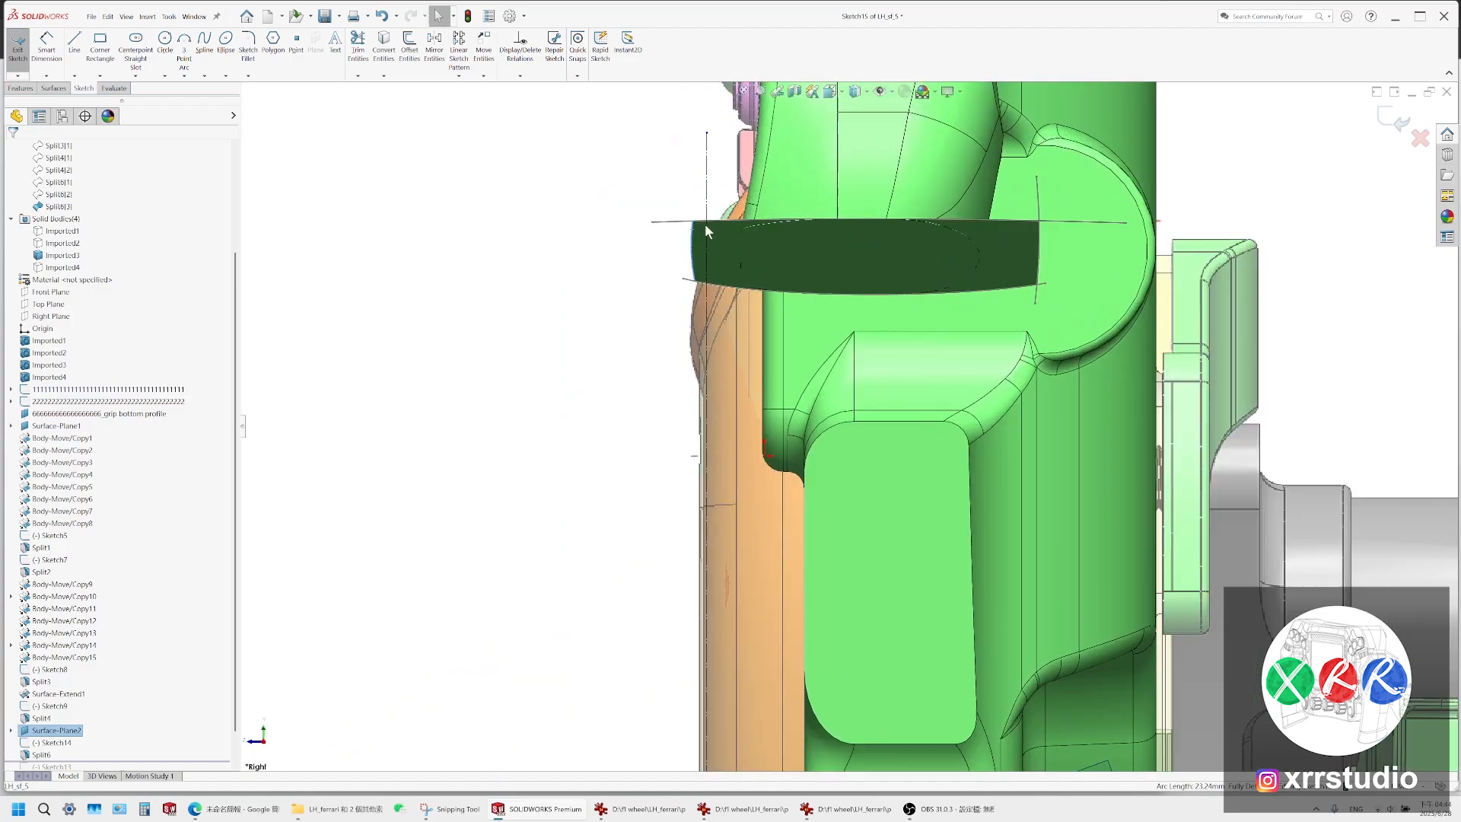
scroll(799, 343, up, 2)
scroll(843, 415, down, 5)
scroll(782, 461, down, 5)
ctrl+middle_drag(622, 378, 530, 290)
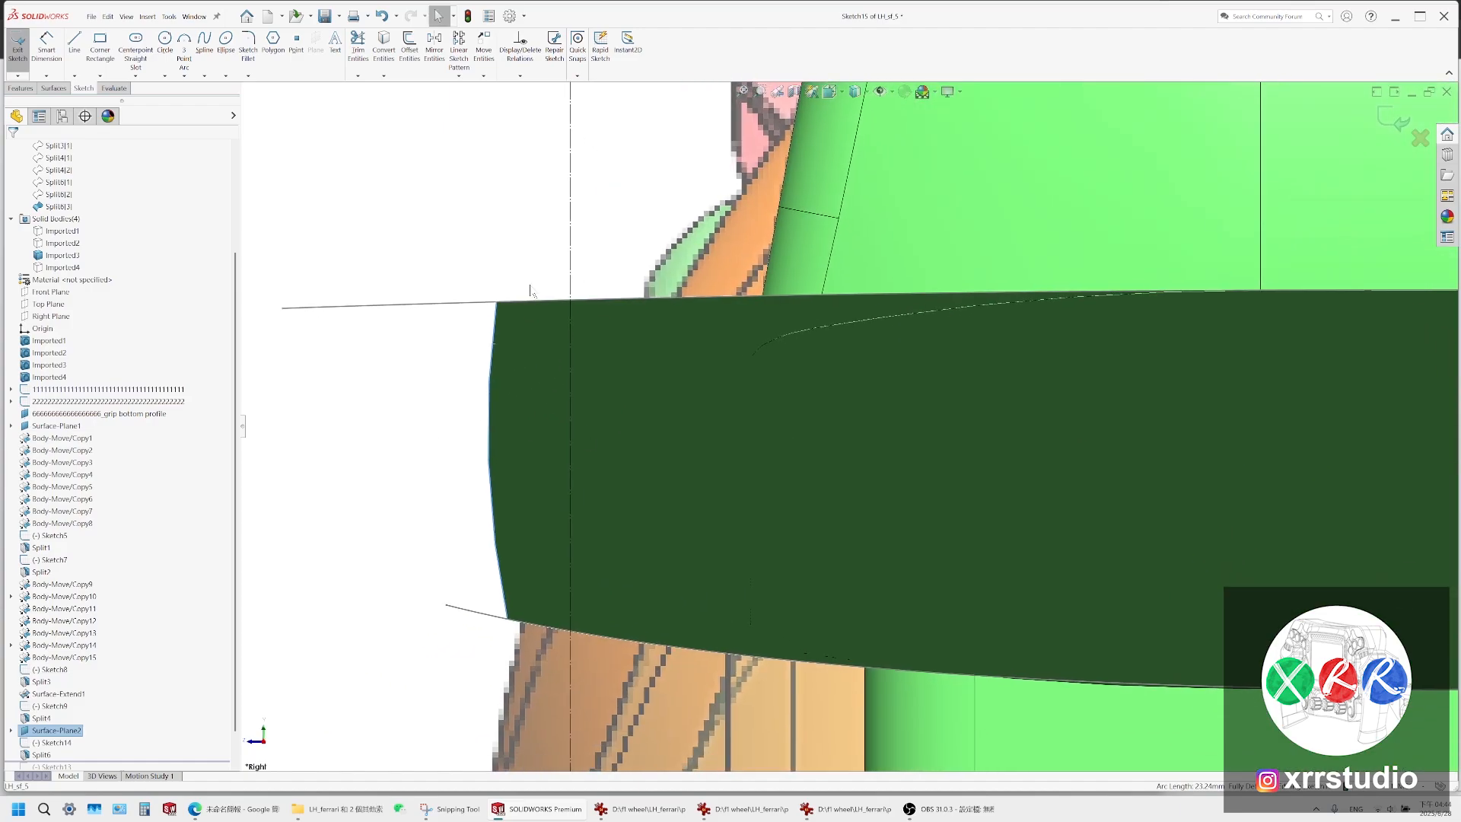
click(409, 46)
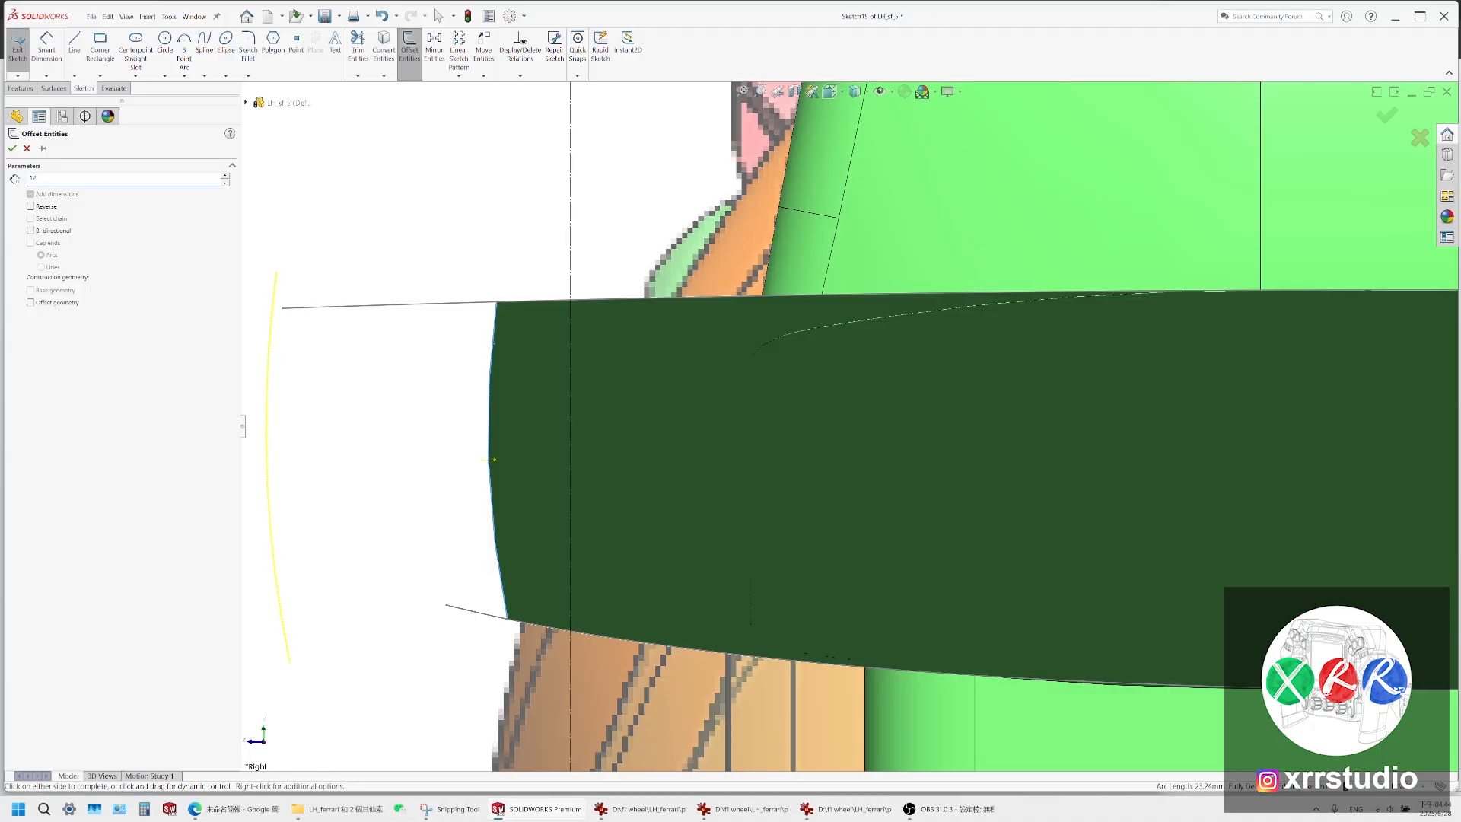
click(46, 207)
text(2)
key(Return)
key(Return)
key(Return)
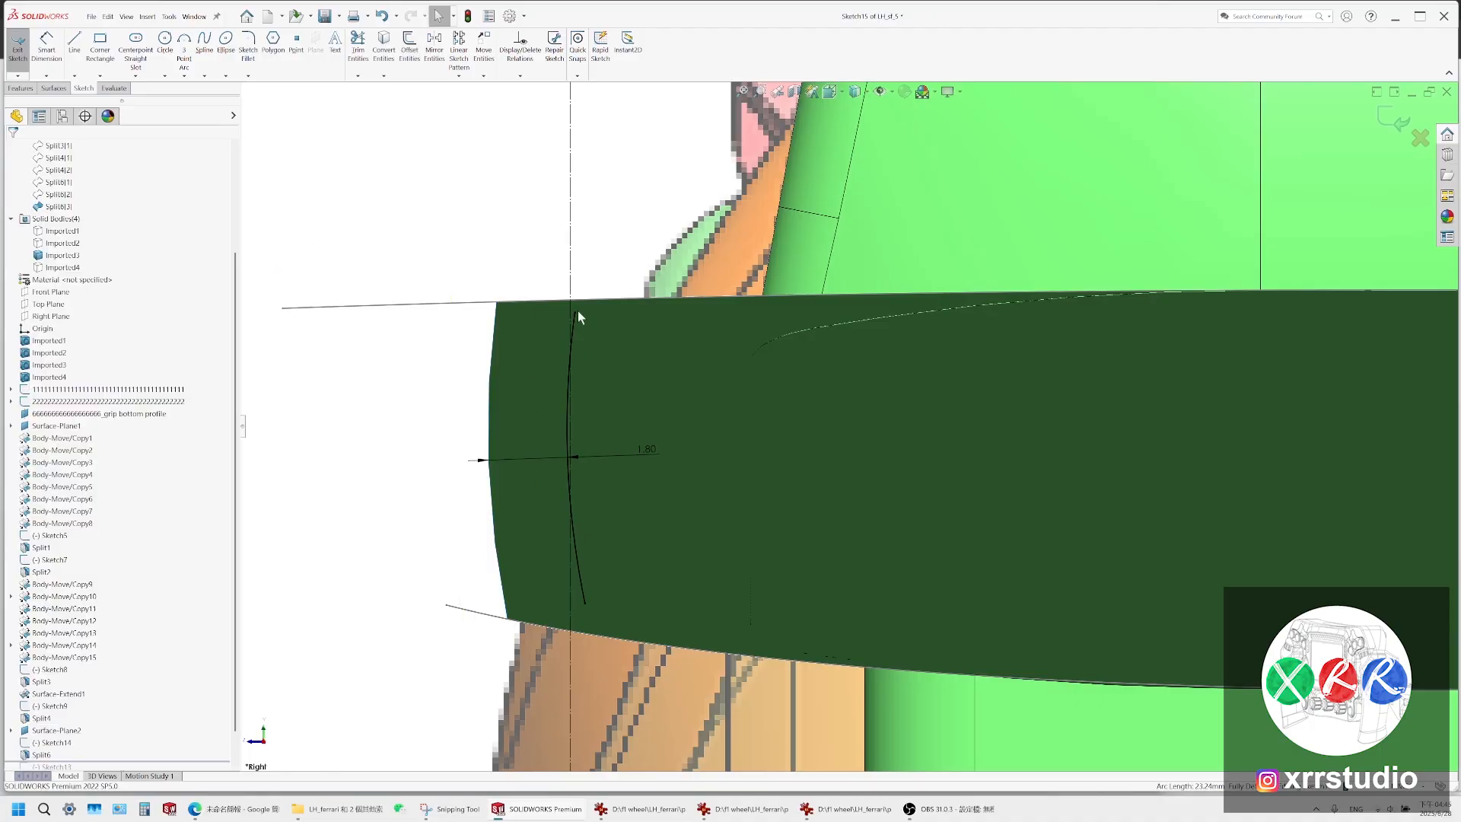
Split the upper profile surface with the offset curve stretched past both of its edges, and hide the cut-off front strip
drag(576, 313, 591, 223)
drag(585, 602, 608, 694)
click(20, 88)
click(289, 72)
click(121, 278)
click(533, 350)
right_click(683, 180)
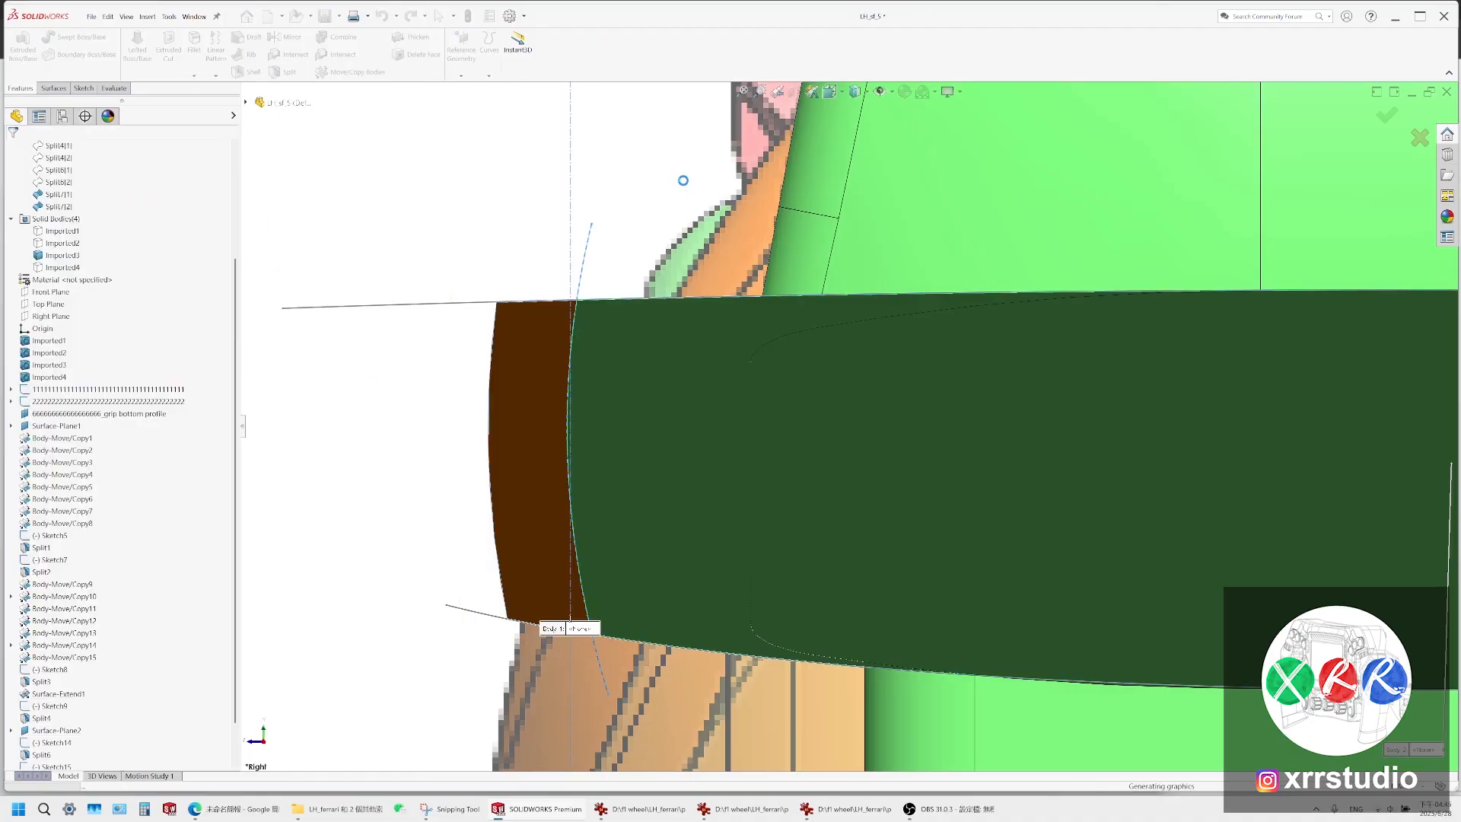
click(532, 348)
Examine the trimmed profile surfaces from the side and against the grip curves of the reference drawing in the front view
scroll(718, 424, up, 10)
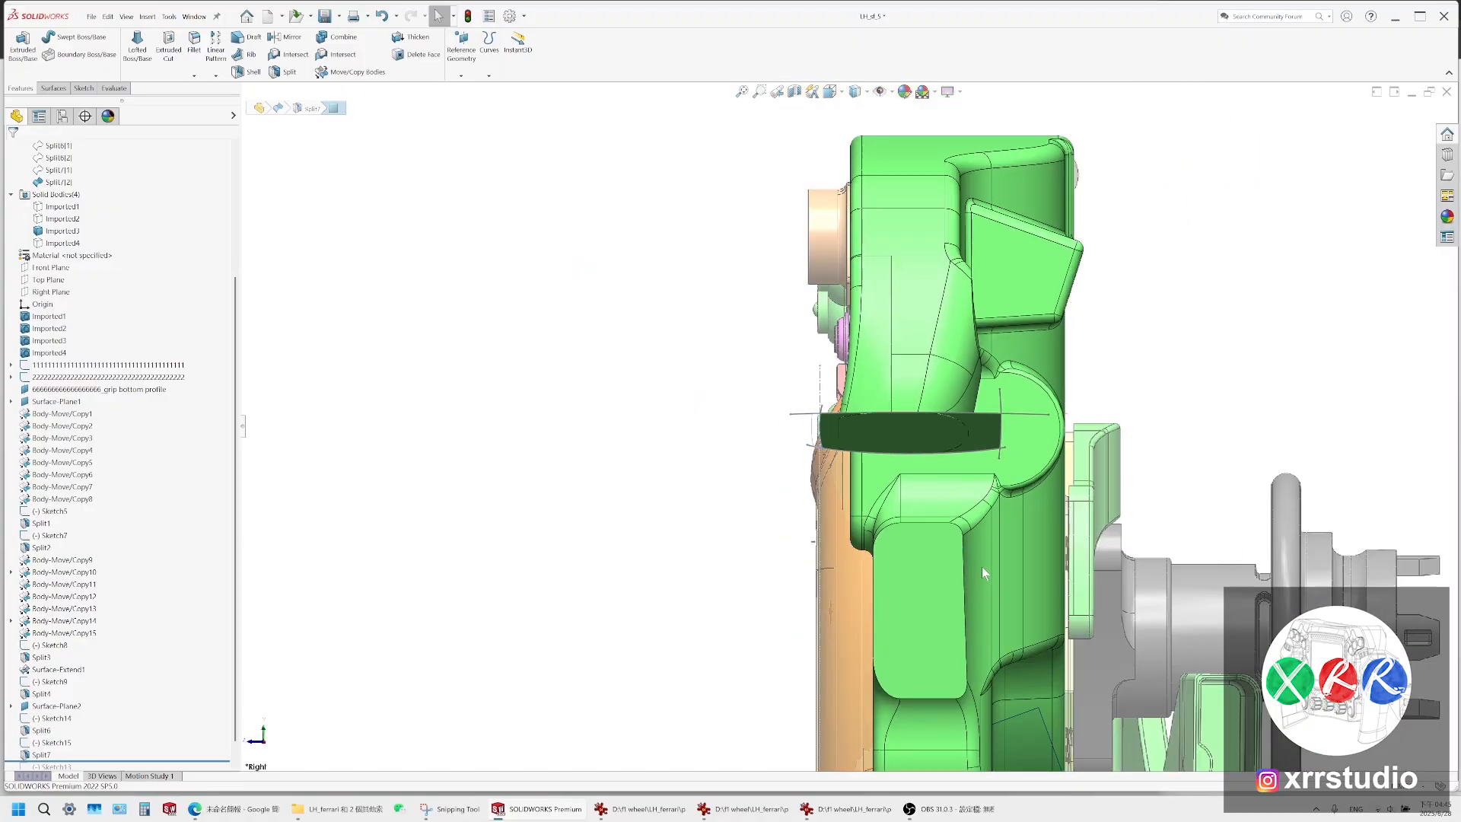
scroll(636, 528, down, 5)
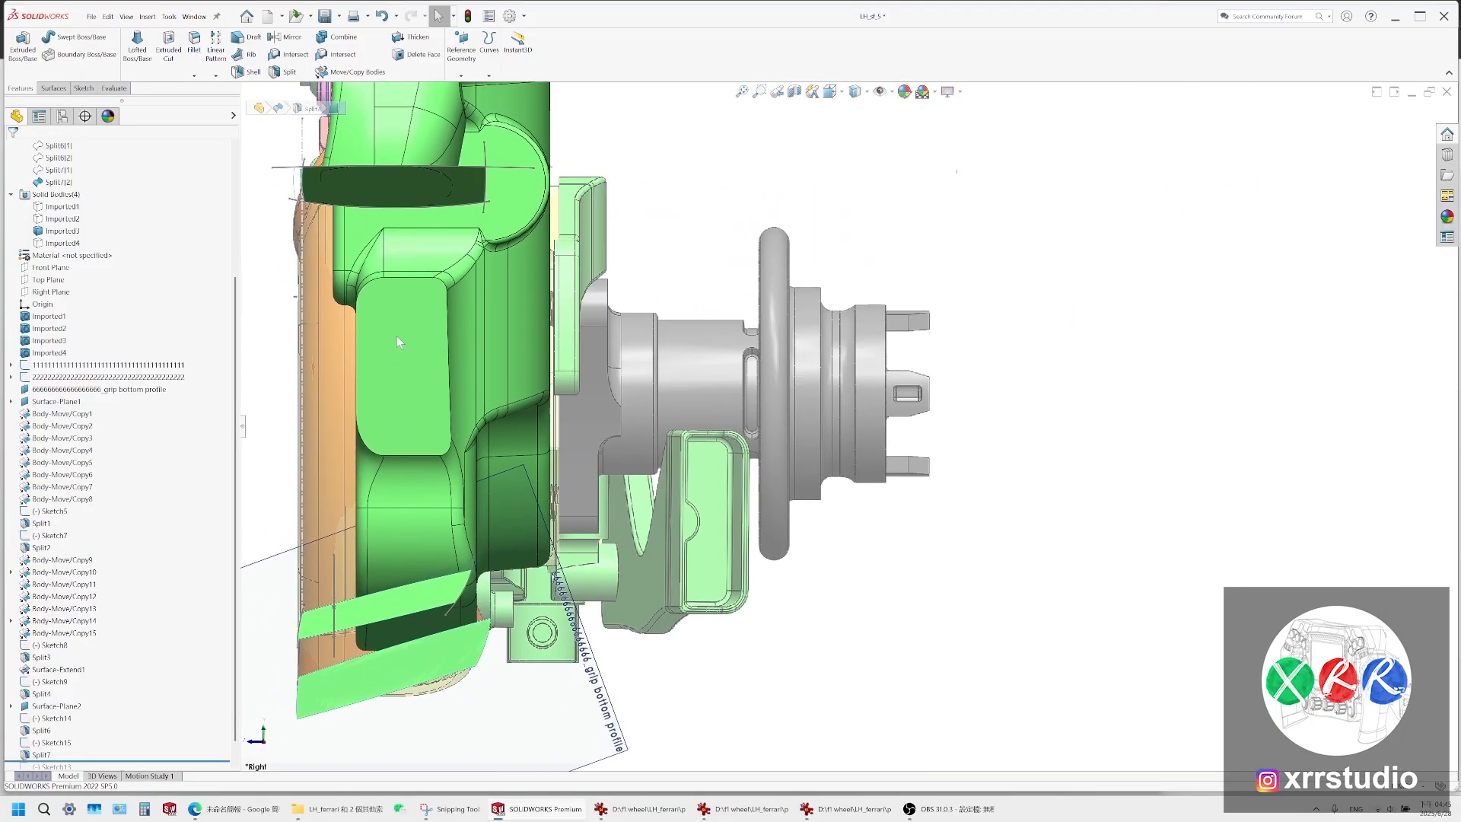
middle_drag(399, 343, 738, 440)
click(832, 92)
click(848, 144)
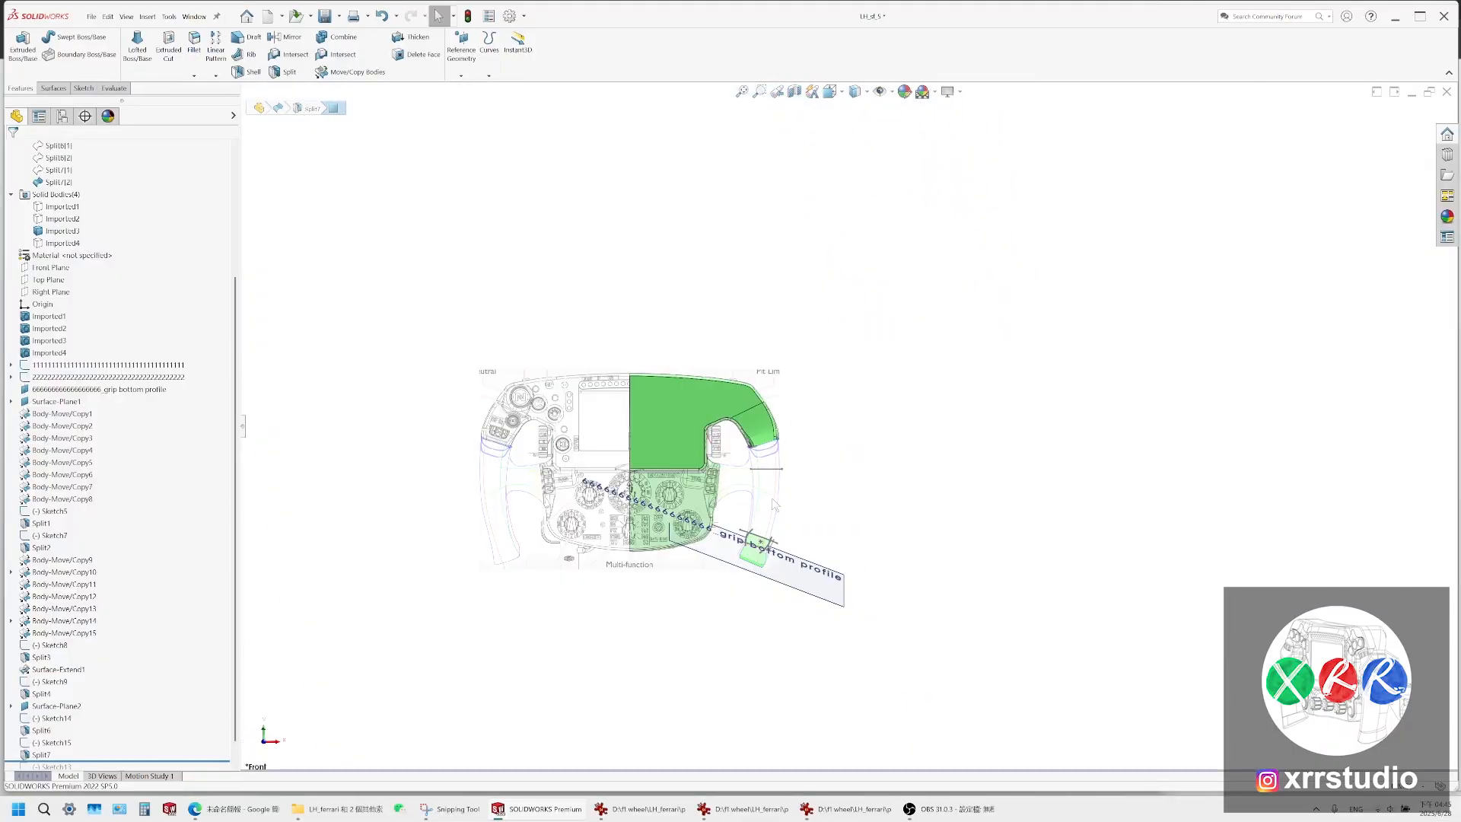
scroll(776, 498, down, 5)
scroll(852, 373, down, 8)
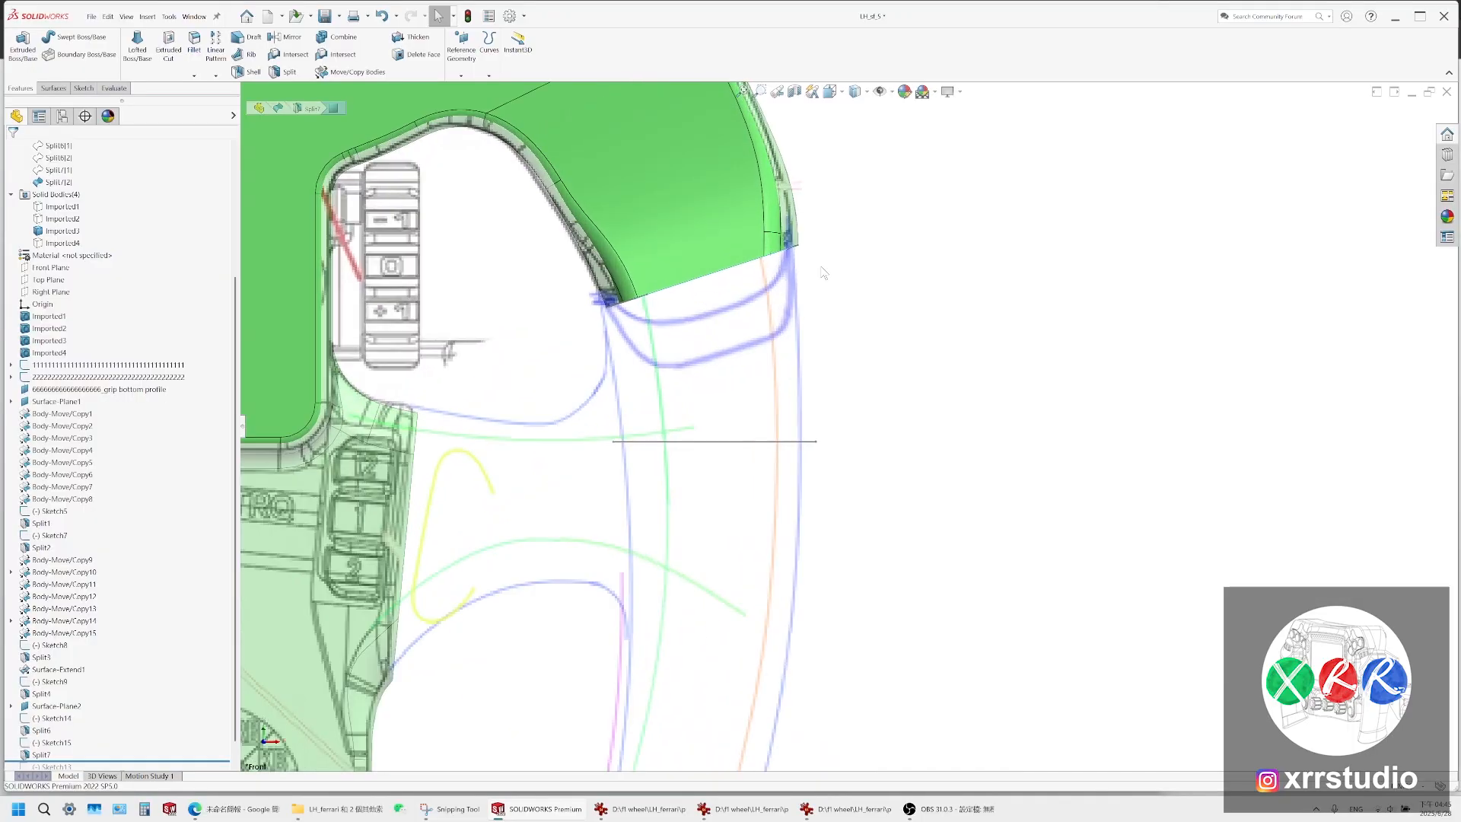
scroll(787, 291, up, 8)
scroll(837, 487, down, 10)
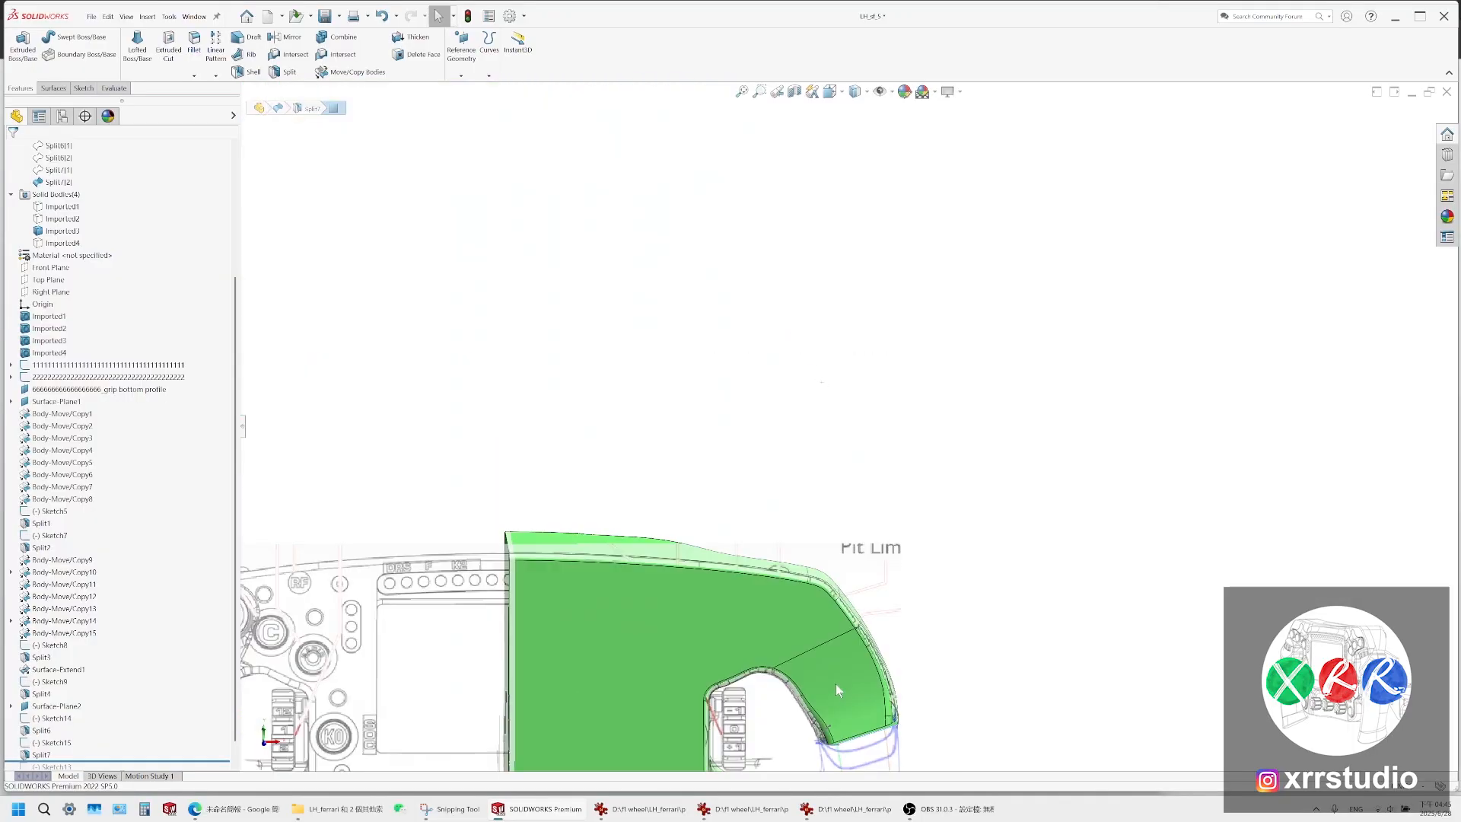
middle_drag(837, 487, 915, 491)
scroll(847, 567, up, 9)
scroll(915, 491, up, 1)
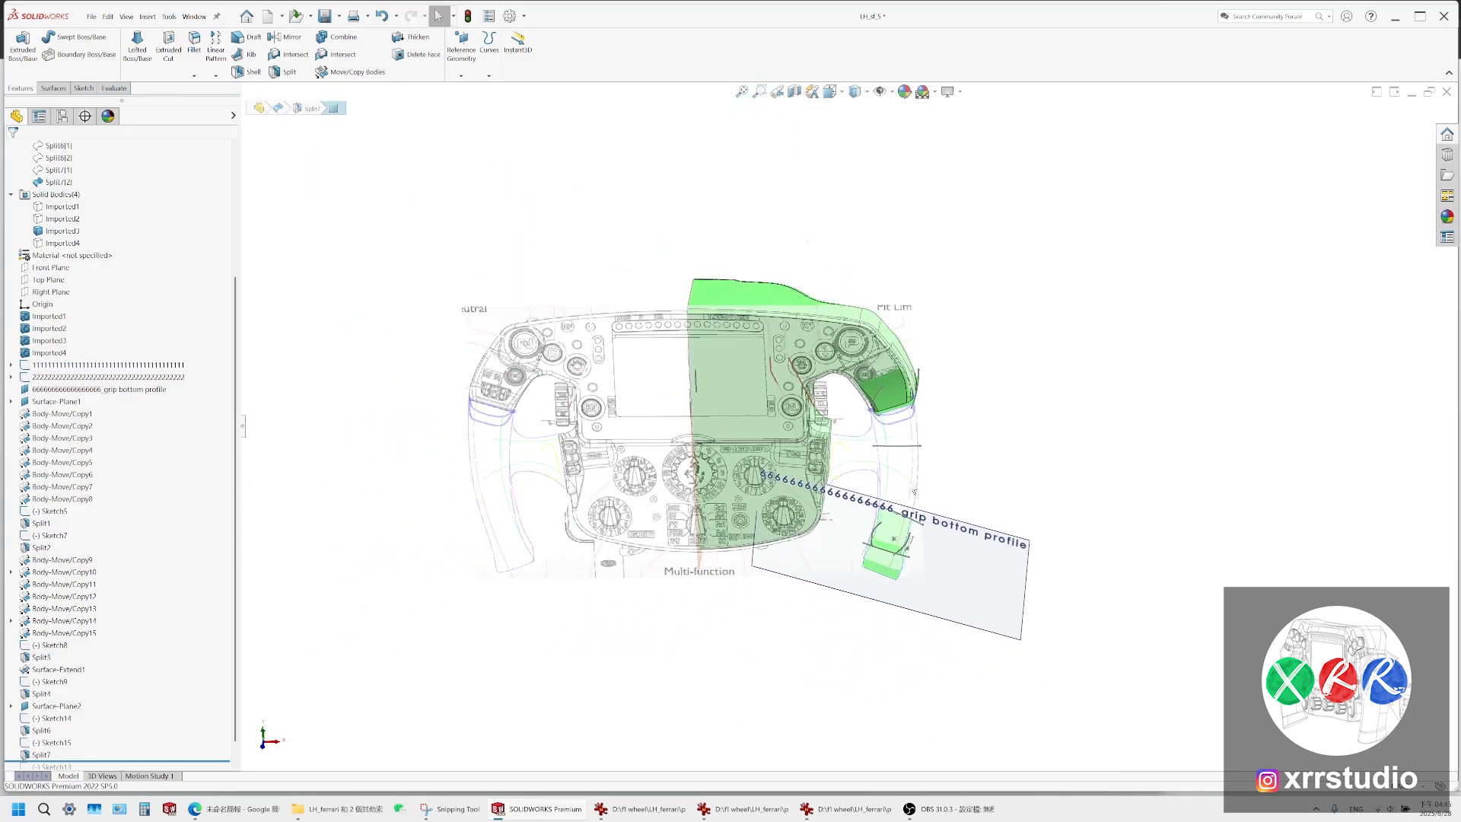
Hide all reference images, sketches and planes so only the wheel body and the grip profile surfaces are displayed
click(880, 92)
middle_drag(944, 360, 781, 300)
scroll(701, 274, up, 8)
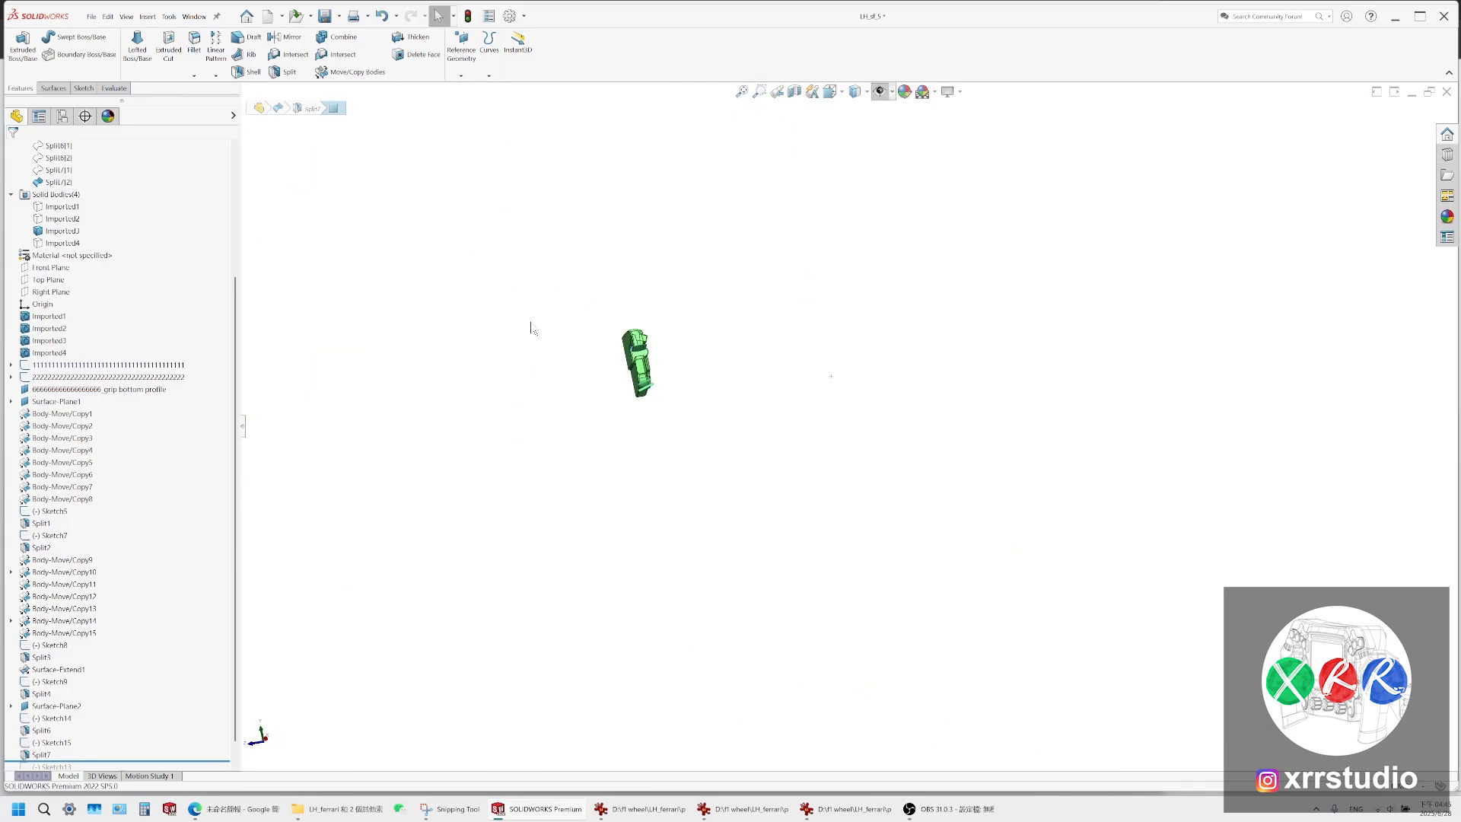
scroll(906, 424, down, 10)
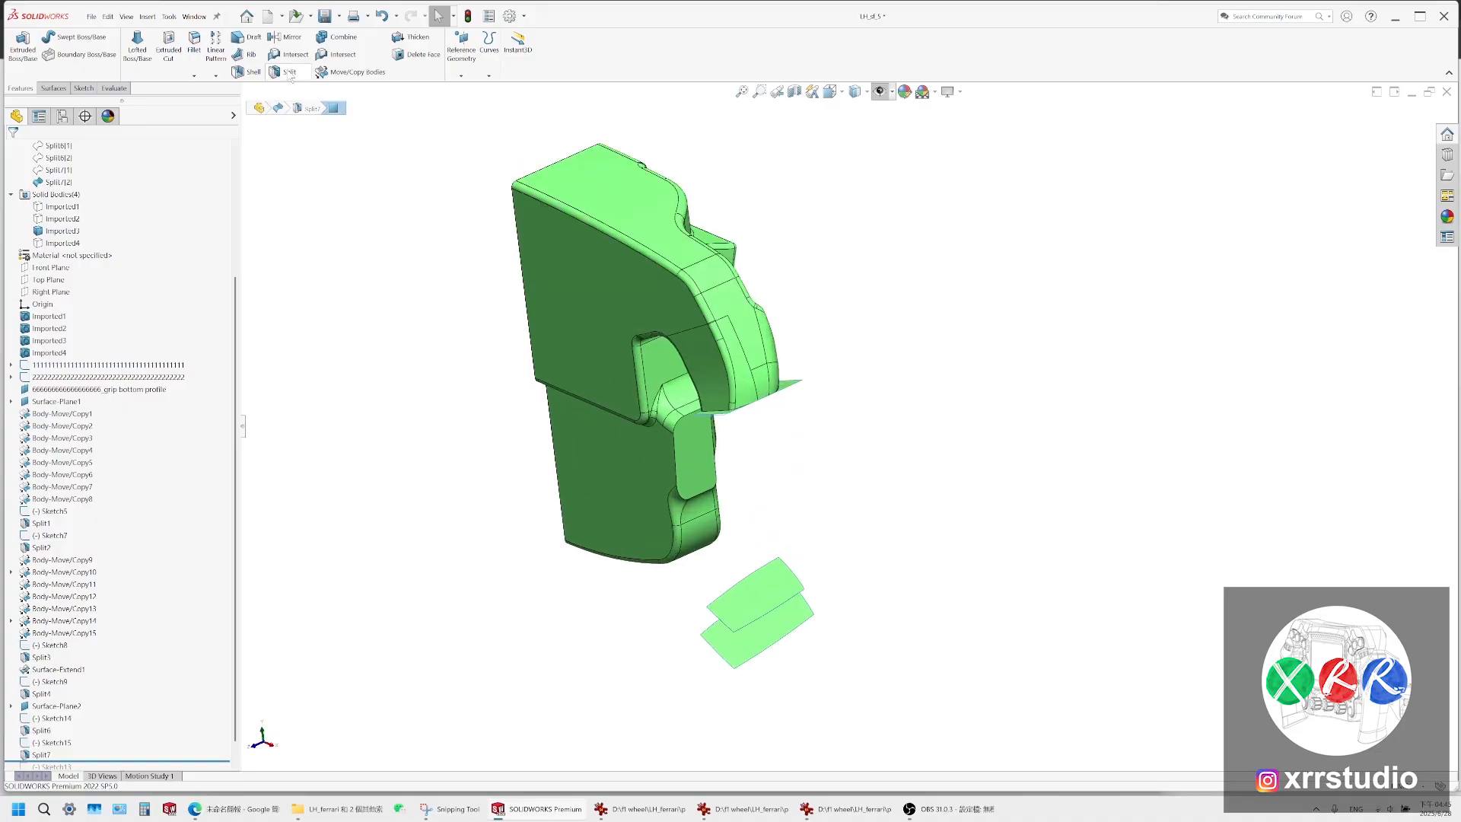
Save the part, and save it again under the new file name LH_sf_6
click(325, 16)
click(91, 16)
click(114, 157)
key(Right)
key(BackSpace)
text(6)
key(Return)
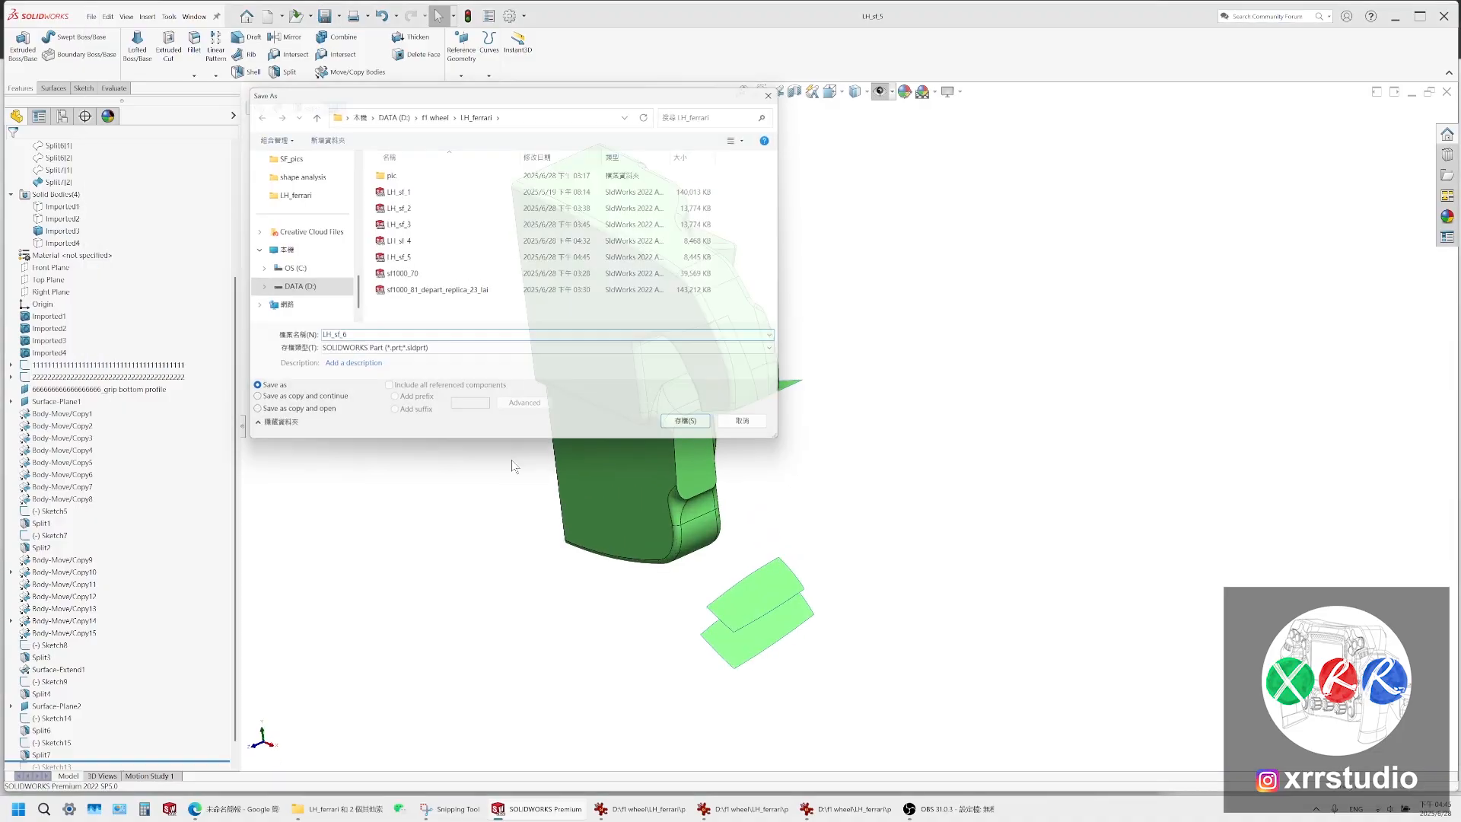
Switch to Snipping Tool and capture the angled view of the wheel body with the two lower grip profiles
scroll(822, 426, down, 10)
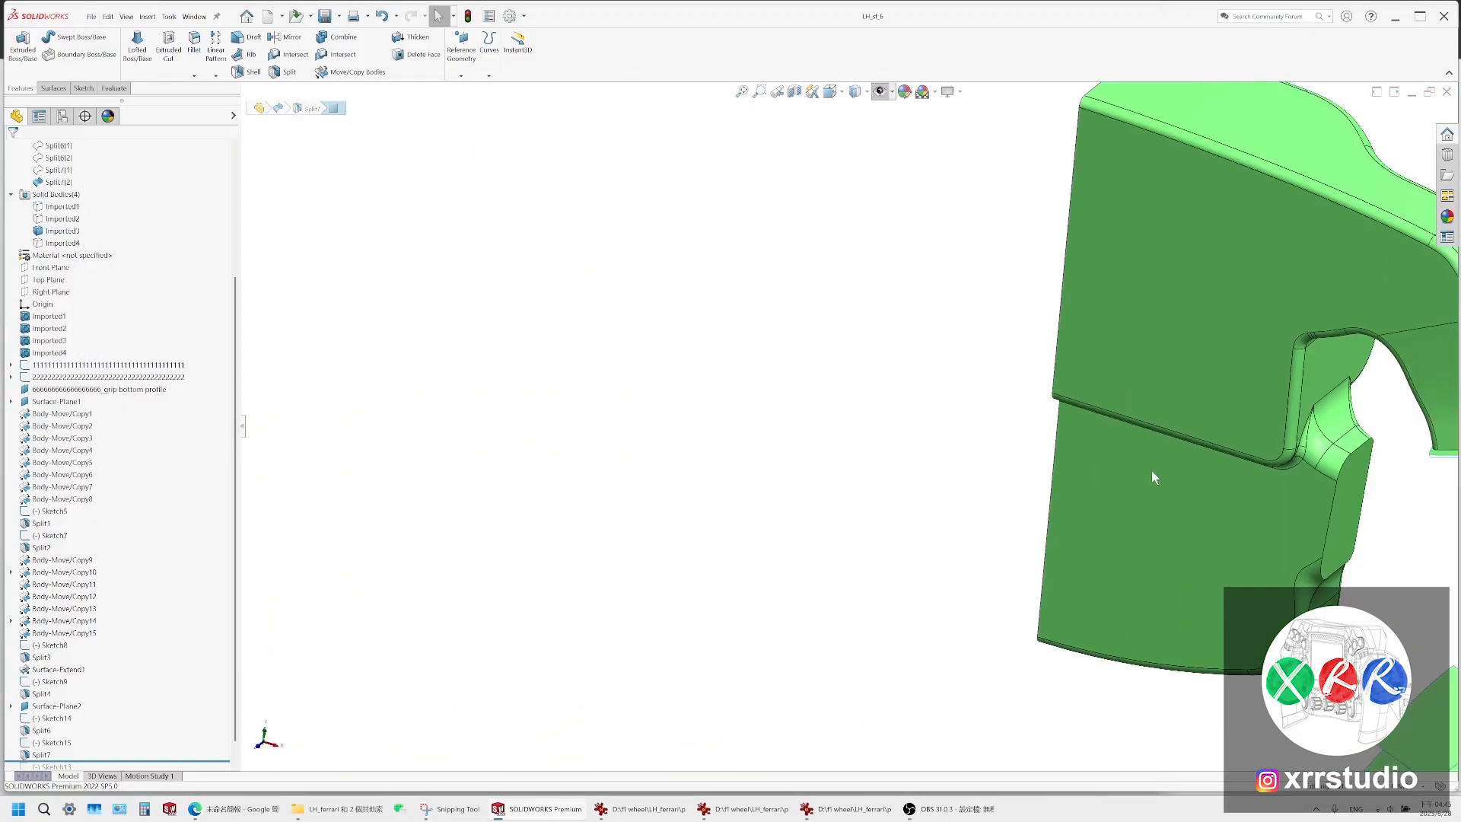
ctrl+middle_drag(1153, 472, 1005, 343)
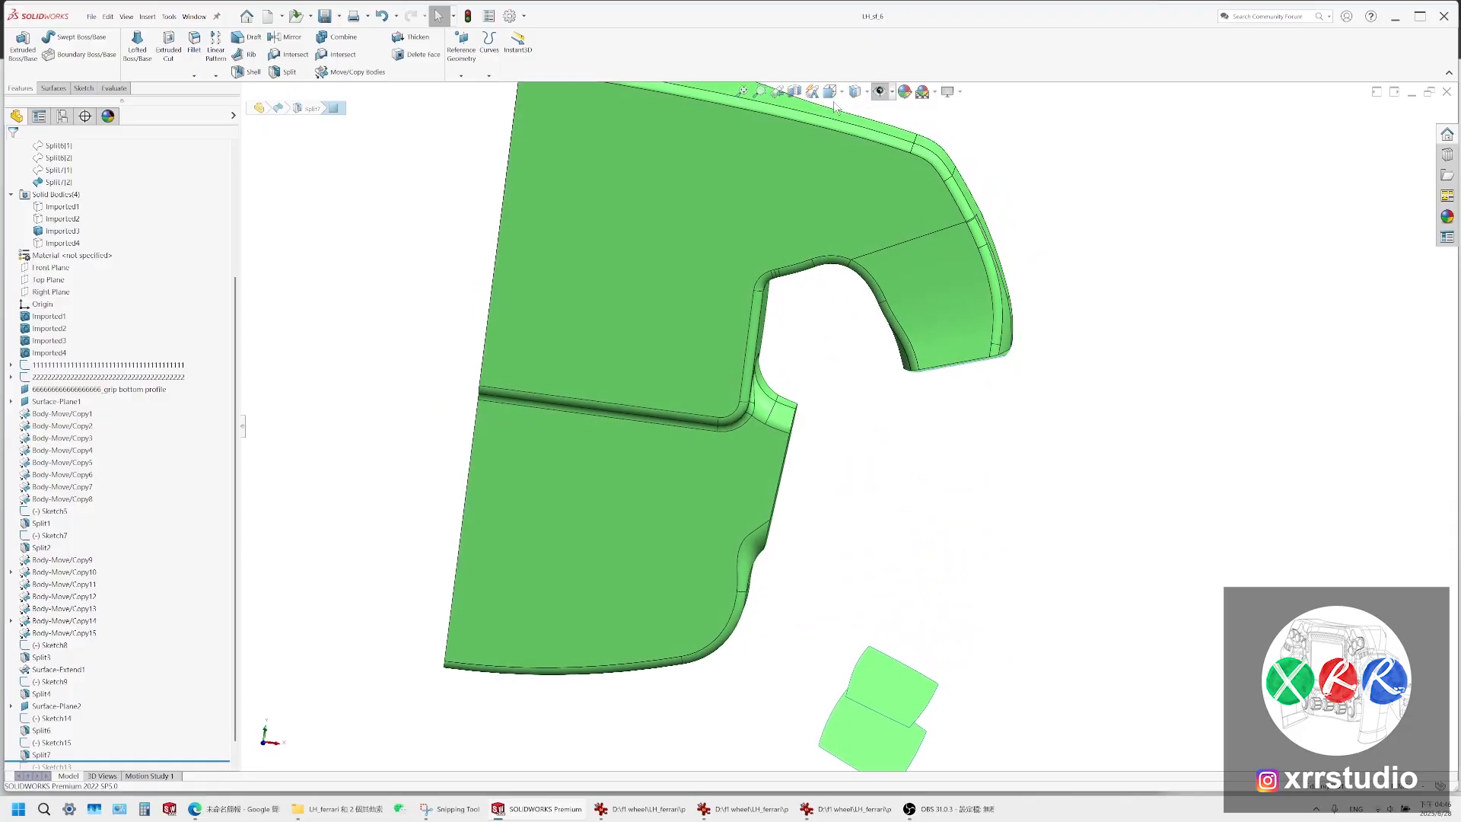
middle_drag(947, 409, 876, 478)
ctrl+middle_drag(1007, 500, 681, 478)
scroll(682, 478, up, 1)
click(475, 806)
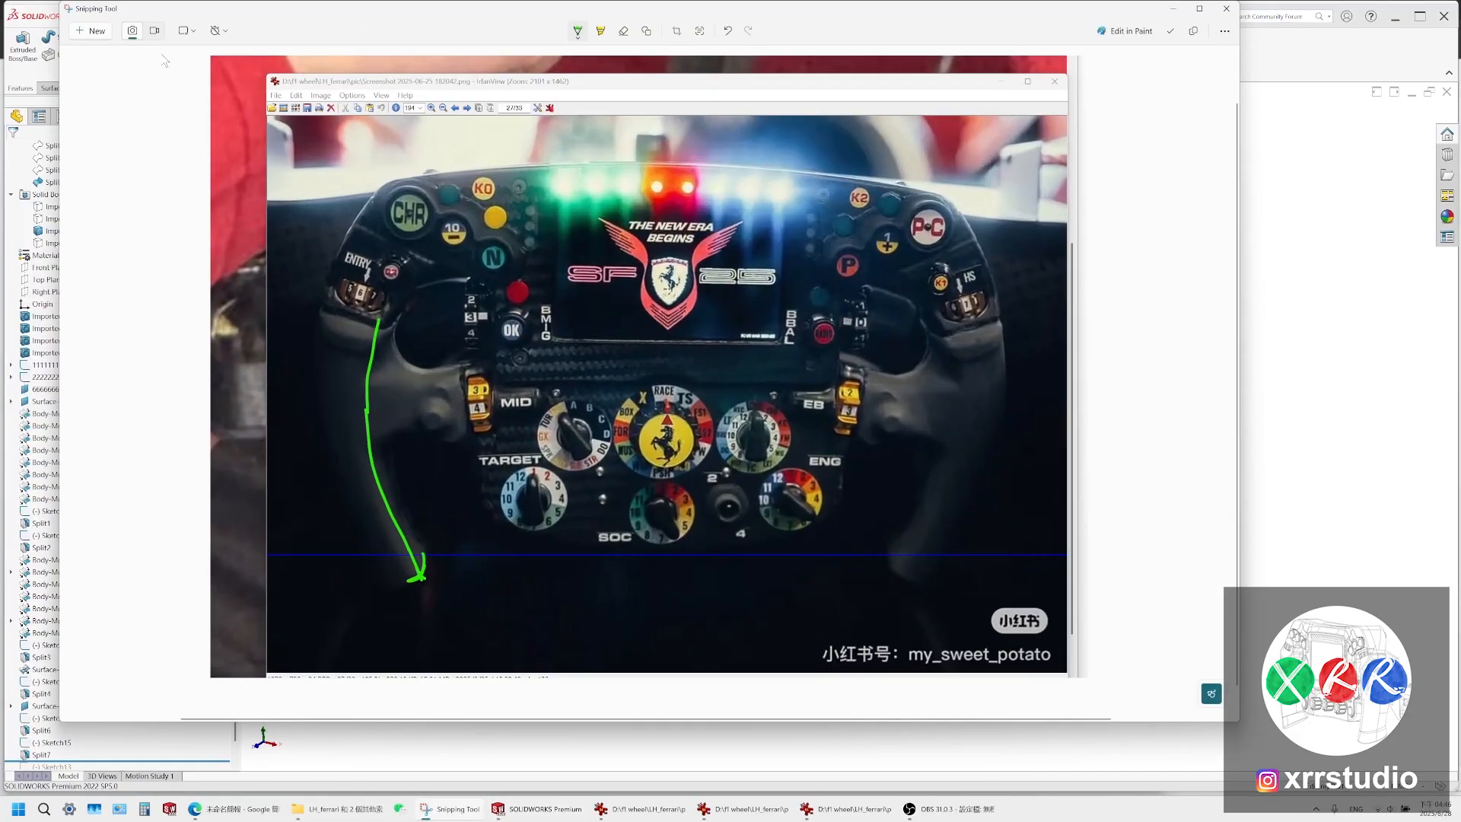
click(91, 31)
drag(904, 142, 333, 746)
drag(504, 301, 1068, 725)
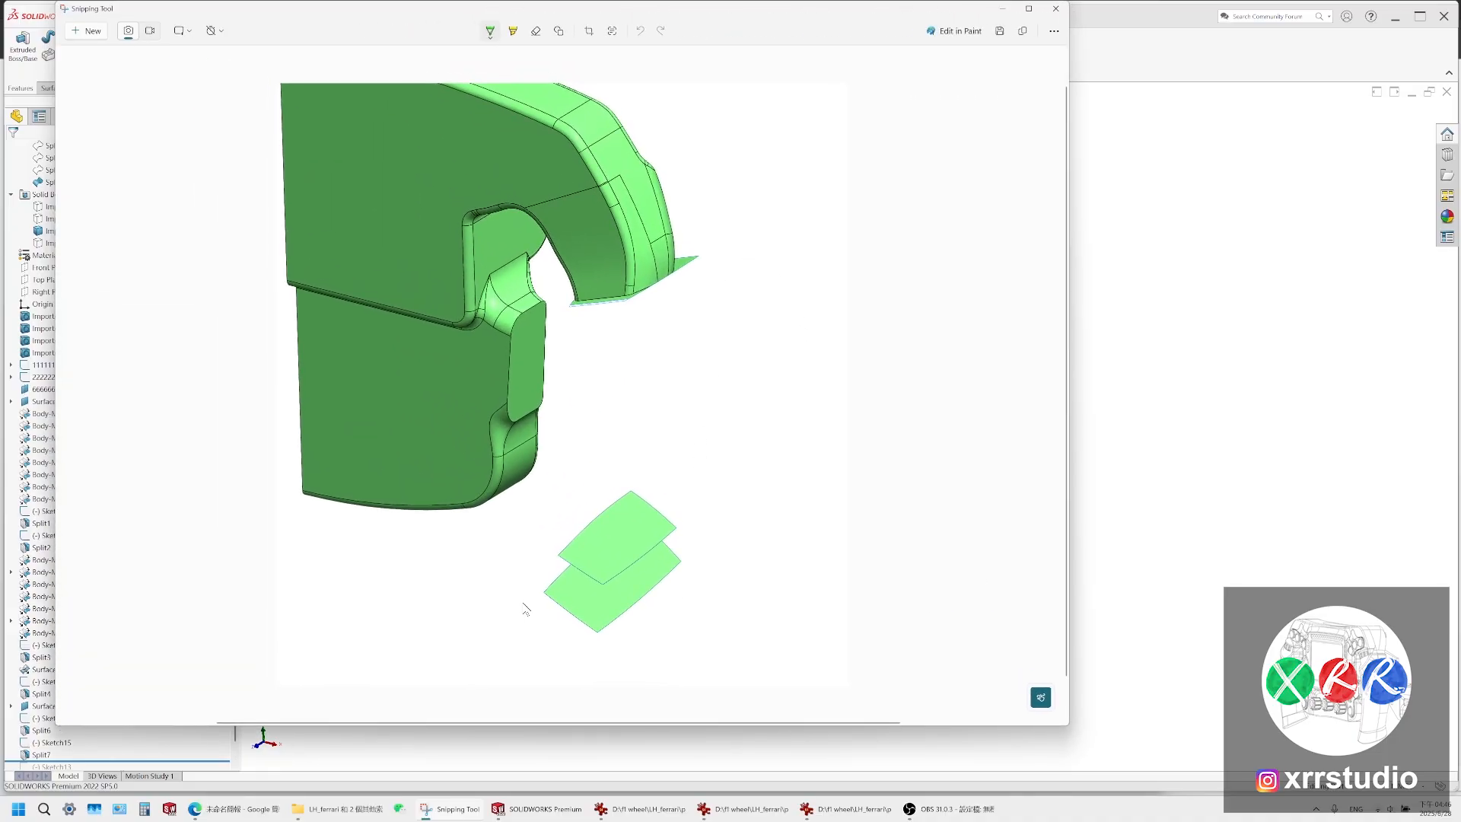
Number the lowest grip profile 1, the one above it 2 and the end profile beneath the wheel body 3 in green ink
drag(531, 592, 526, 611)
drag(520, 524, 540, 542)
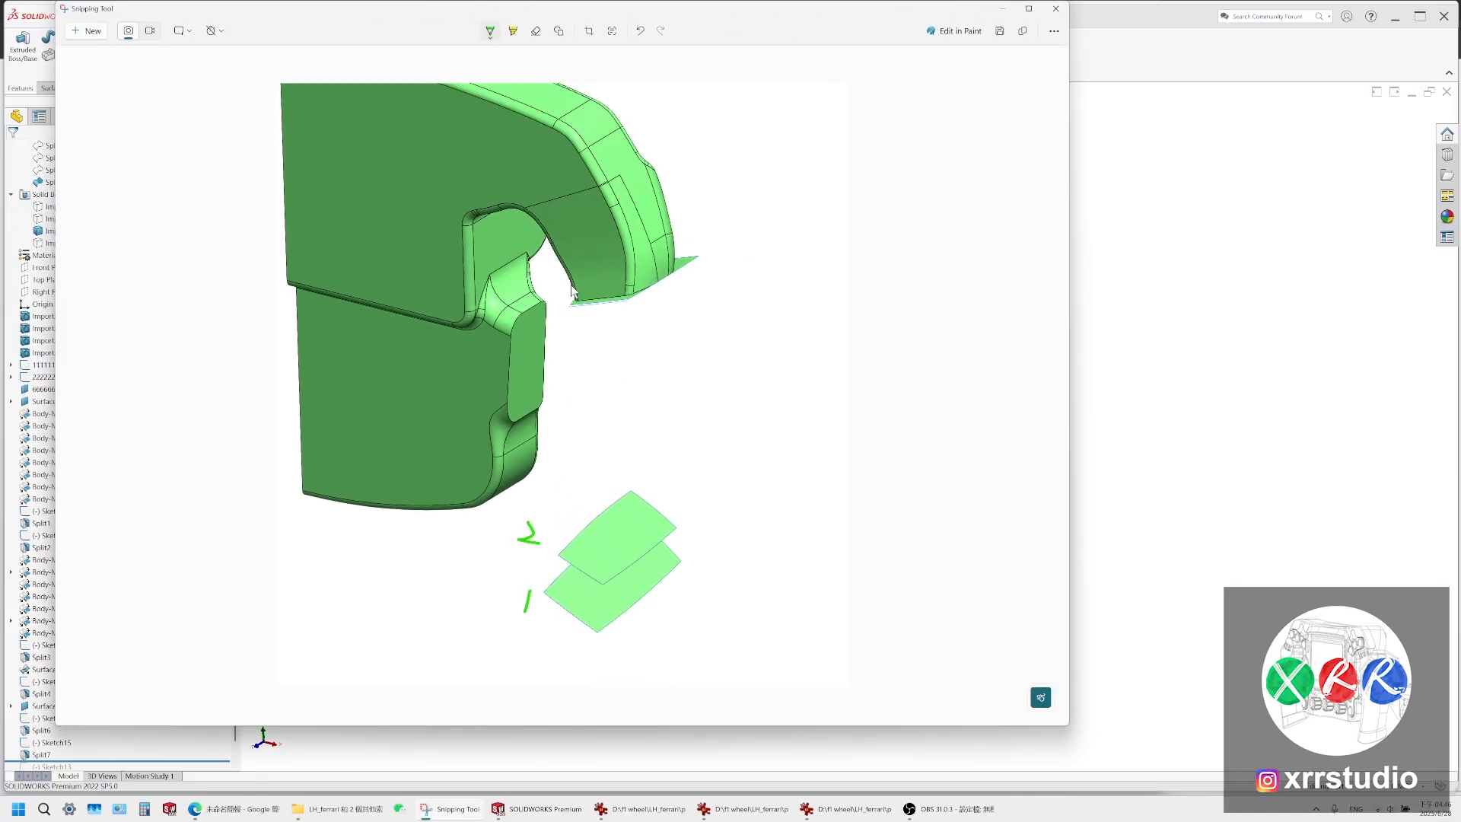
drag(549, 280, 554, 296)
ctrl+scroll(552, 313, up, 5)
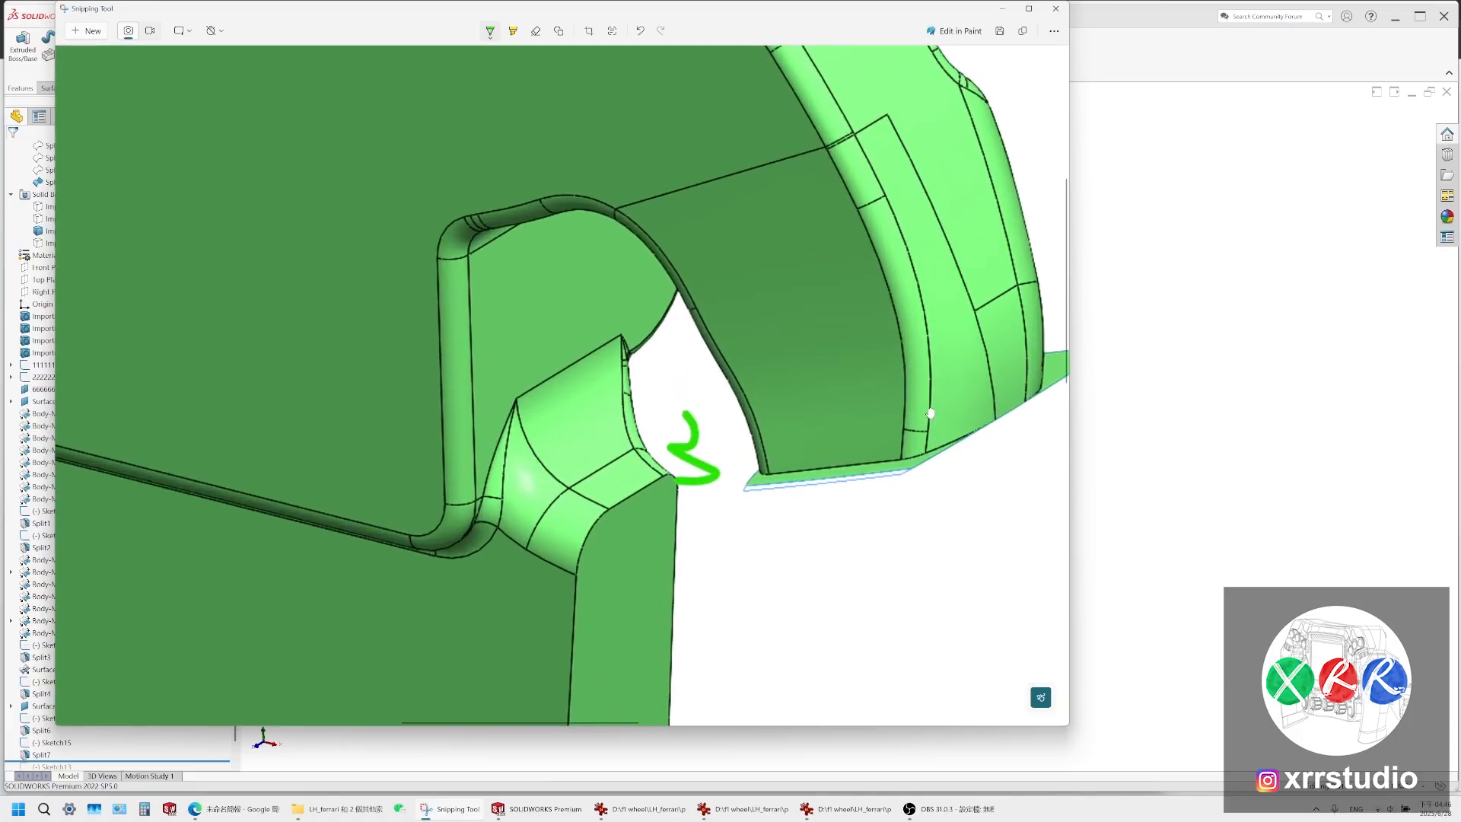
ctrl+scroll(799, 490, down, 2)
ctrl+scroll(848, 468, down, 3)
scroll(750, 511, down, 3)
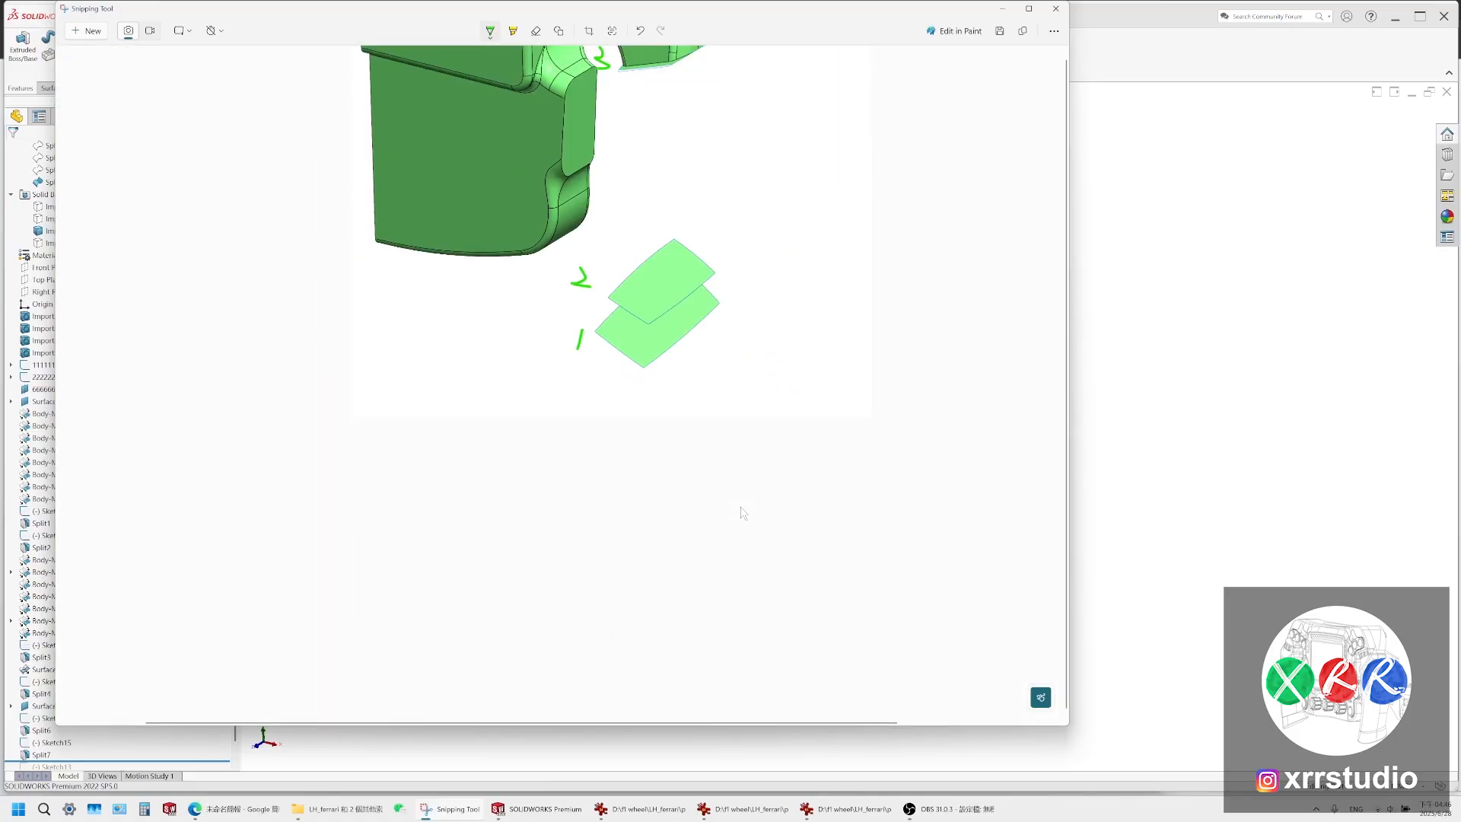
scroll(750, 506, up, 3)
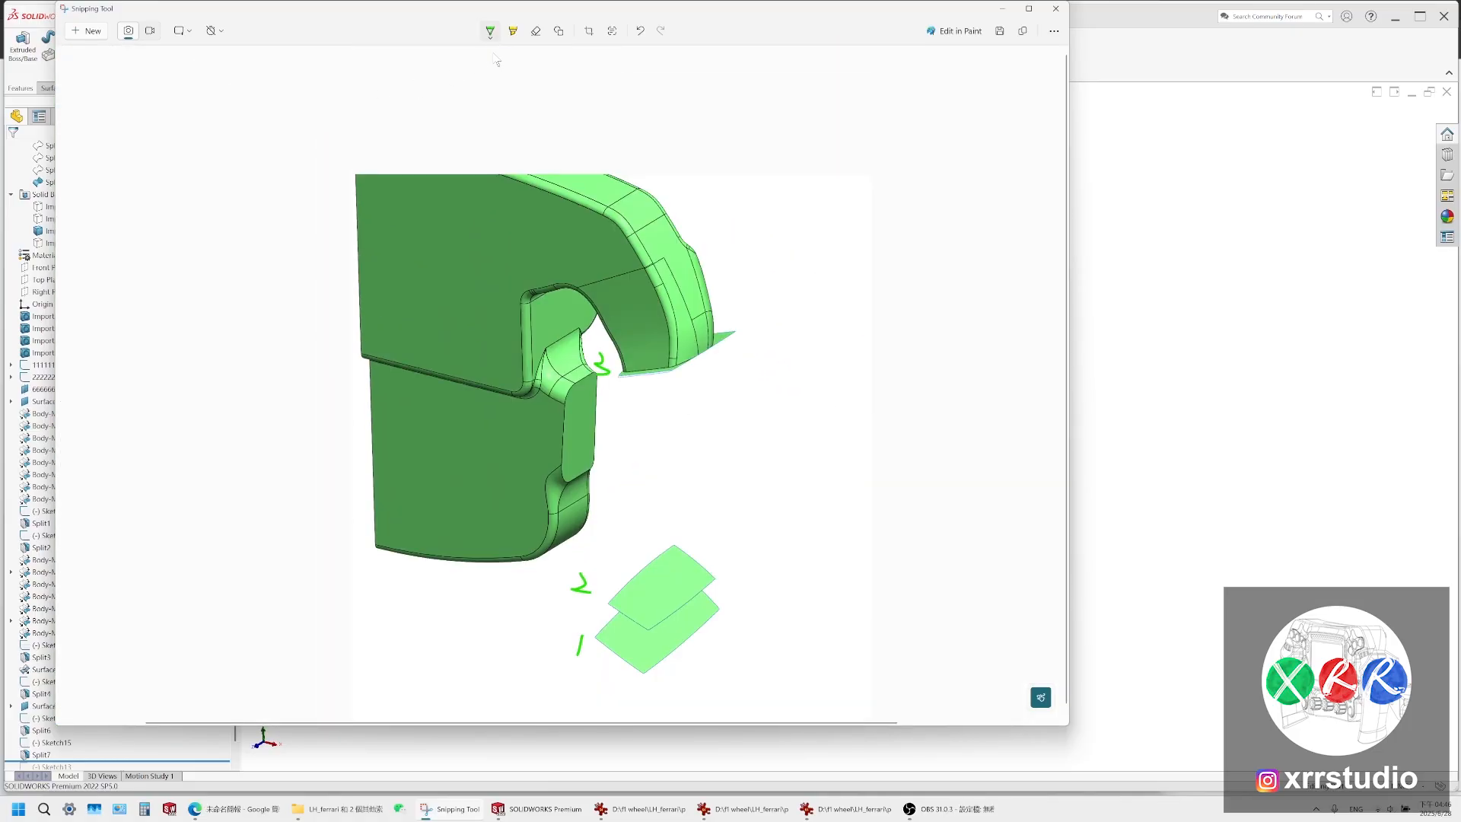
Draw four blue pen lines on the snip joining the corners of profile 3 to profile 2
click(490, 31)
click(537, 146)
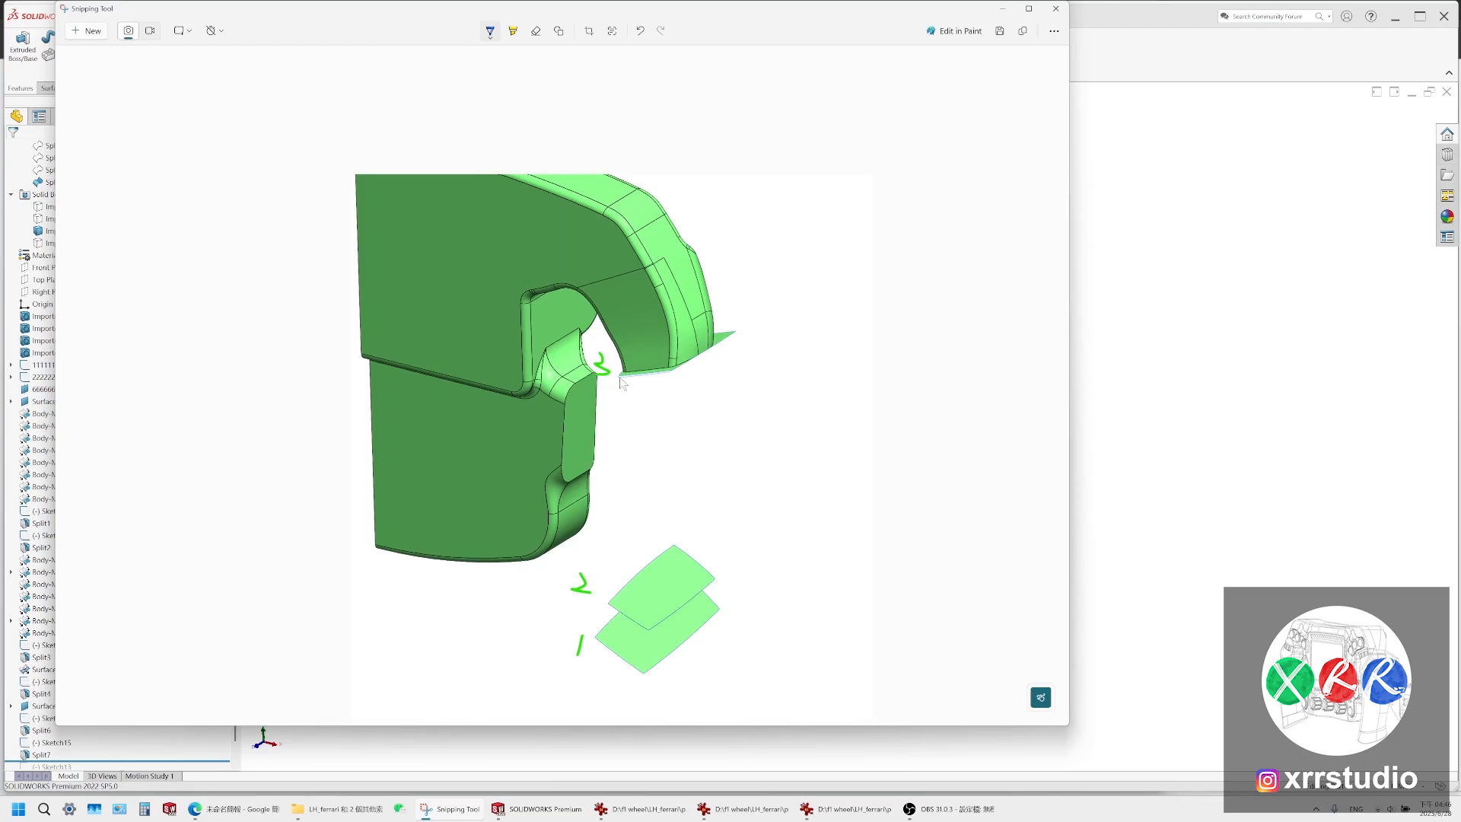
drag(620, 377, 606, 596)
drag(670, 371, 649, 628)
drag(737, 329, 713, 586)
drag(679, 344, 683, 545)
click(1144, 14)
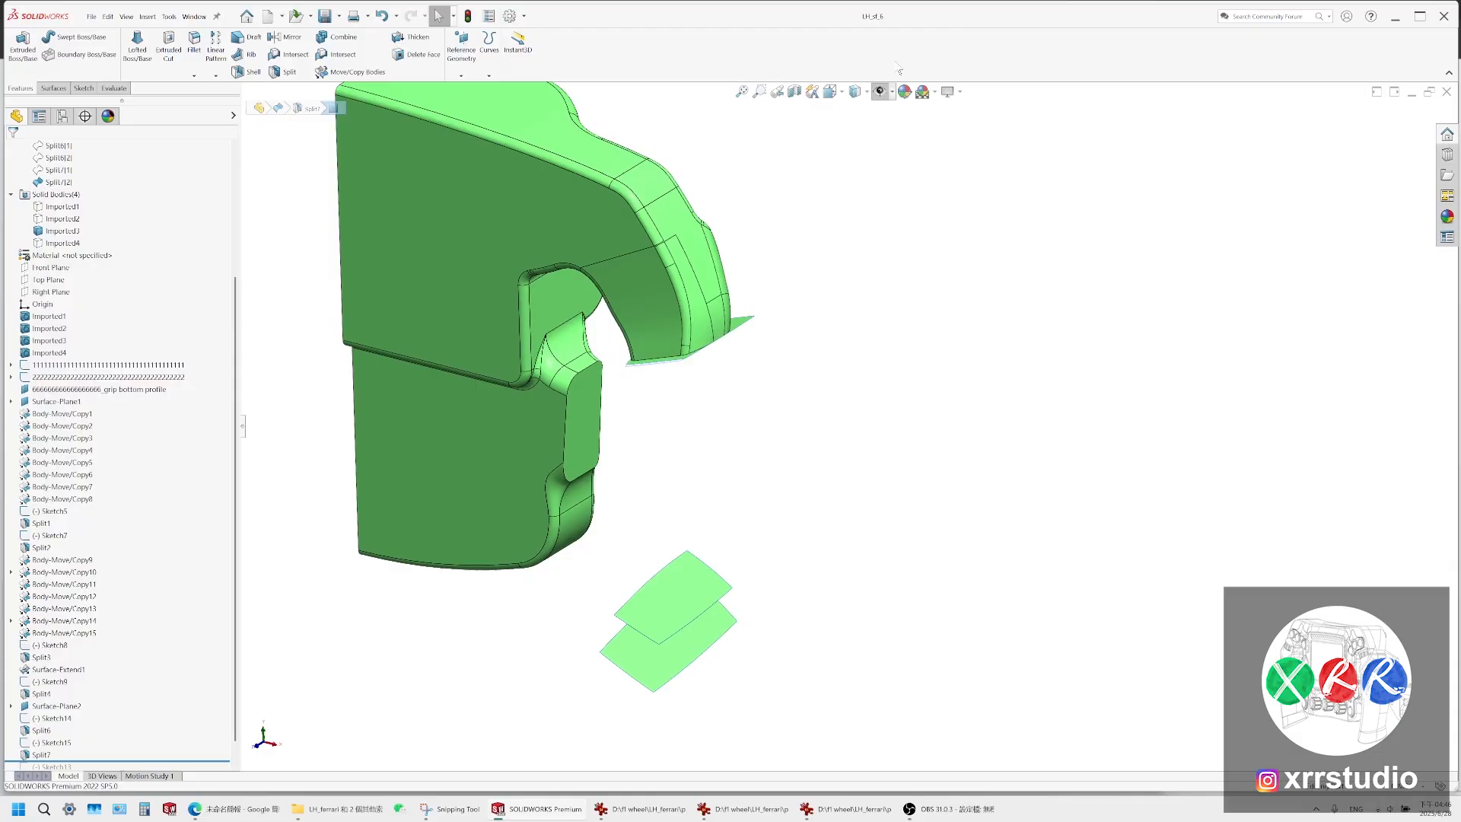
View the model from the front with the reference sketches shown and examine the grip area
click(832, 92)
click(849, 147)
scroll(820, 589, down, 5)
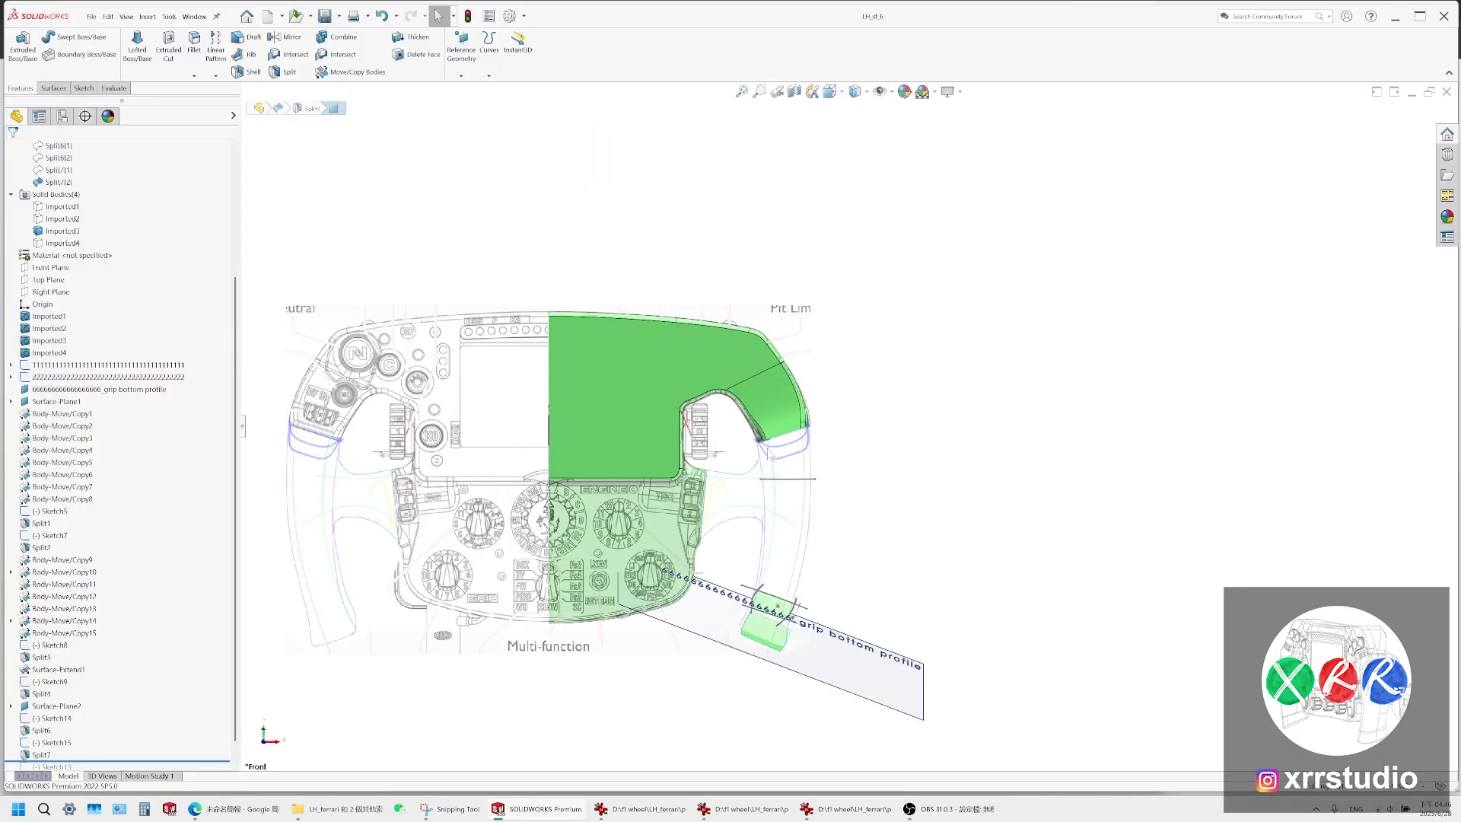
scroll(820, 588, down, 3)
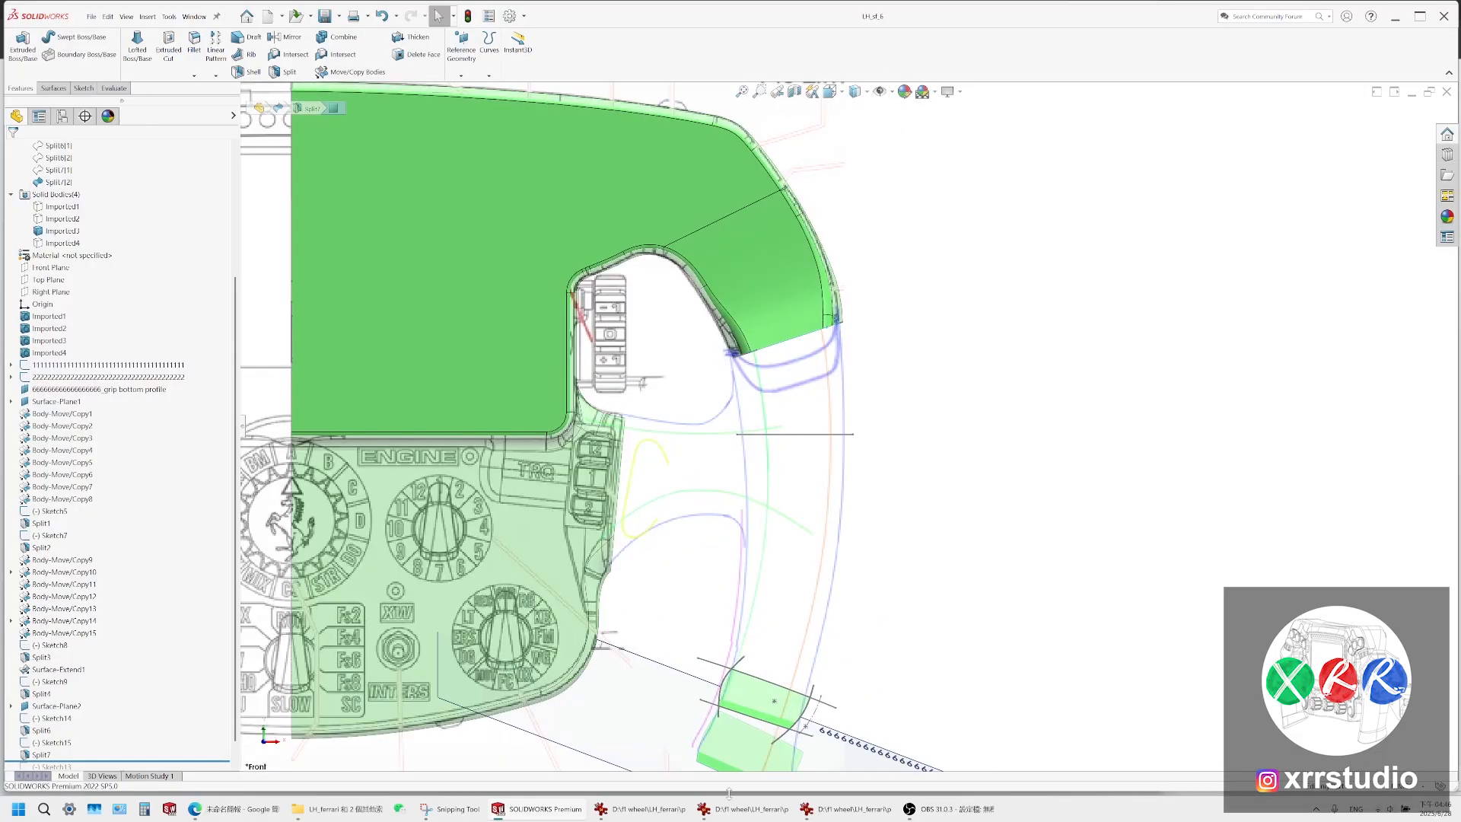
On the snip, label the upper span circled 1 and the lower span circled 2, joining profiles 2 and 1 with short lines
click(449, 810)
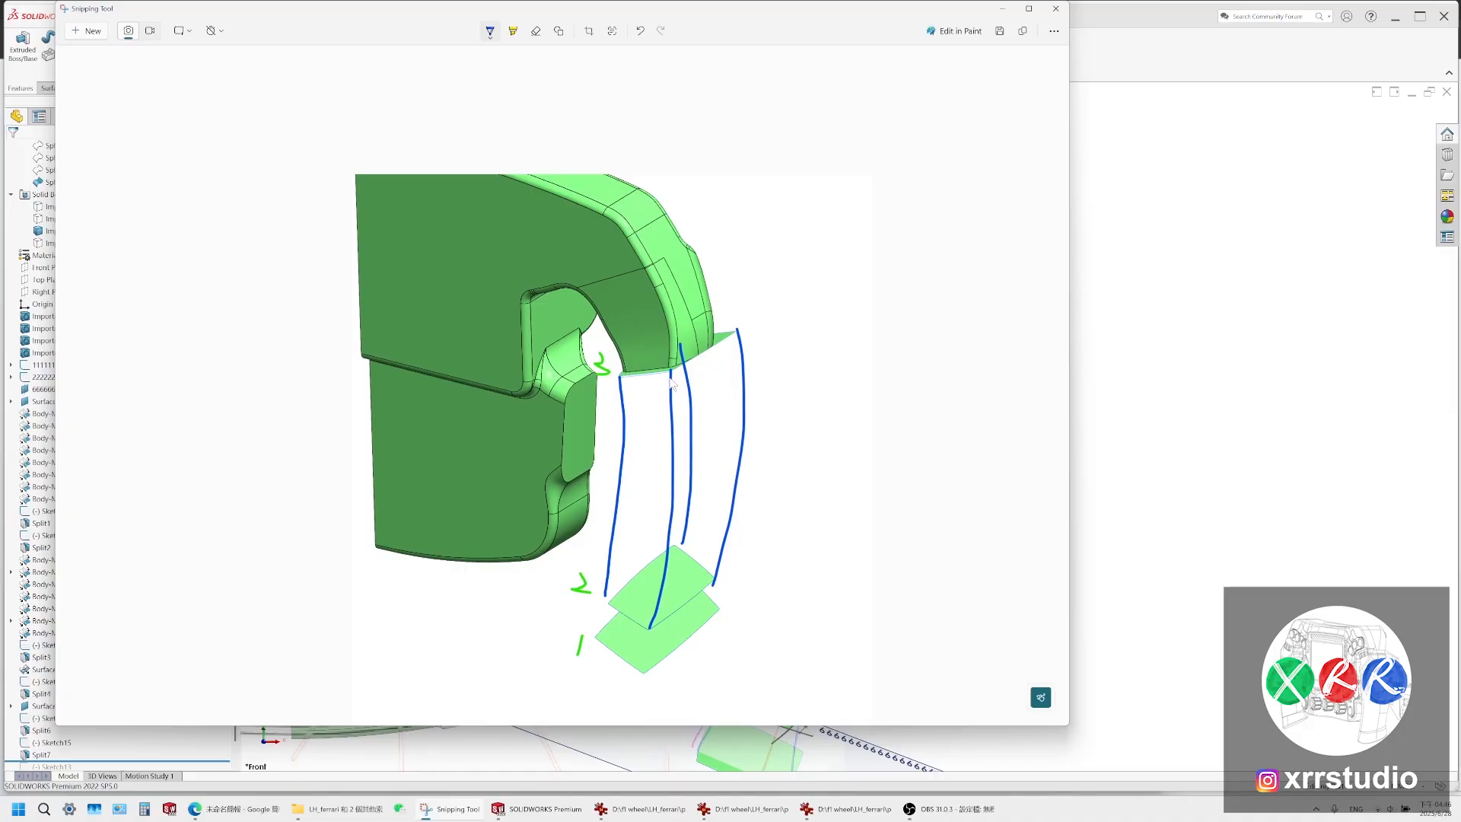
mouse_move(759, 382)
mouse_down()
mouse_move(779, 402)
mouse_move(747, 359)
mouse_up()
mouse_move(729, 580)
mouse_down()
mouse_move(749, 601)
mouse_move(731, 609)
mouse_move(724, 567)
mouse_move(716, 614)
mouse_move(637, 663)
mouse_up()
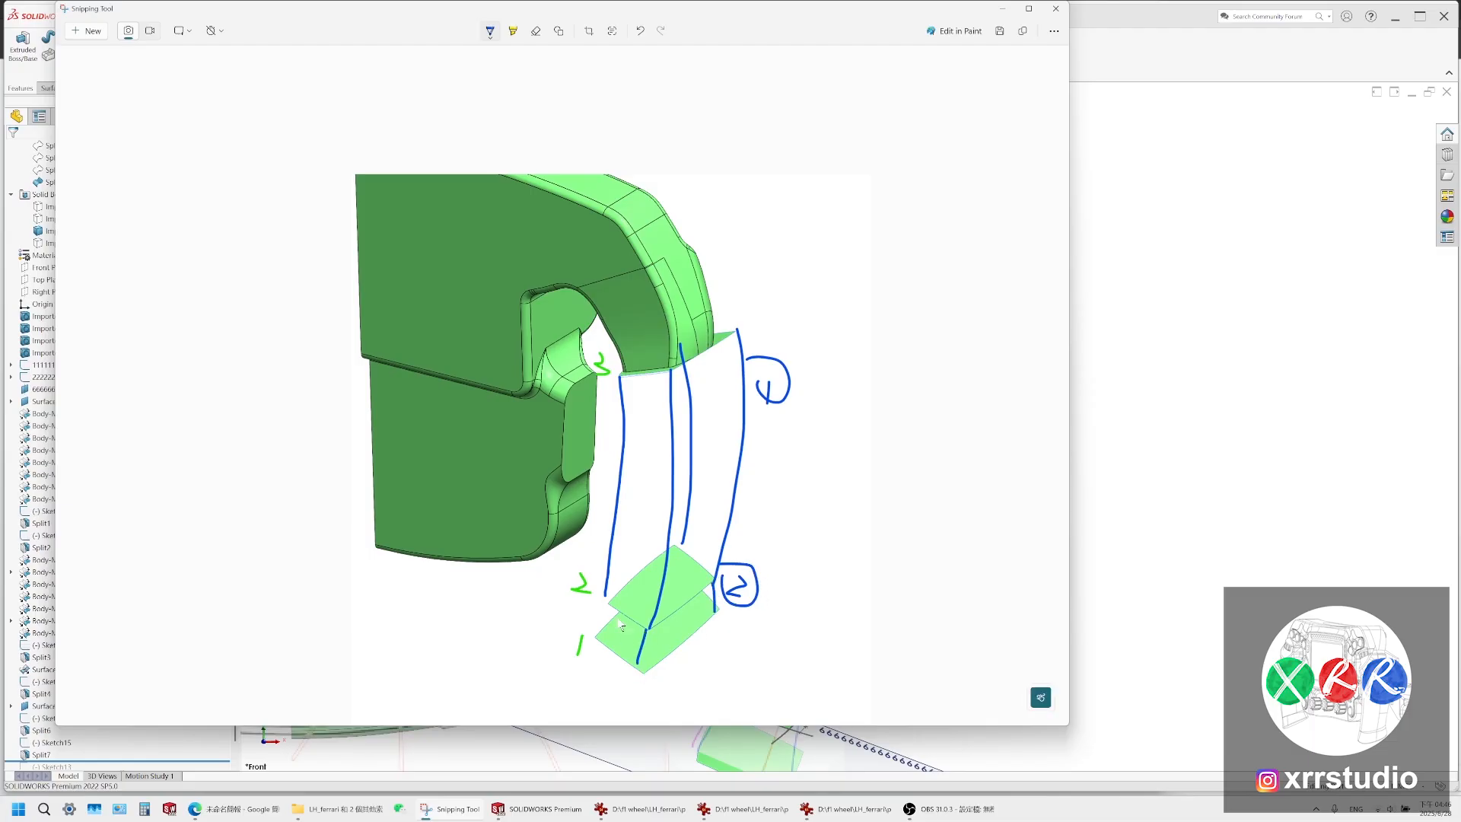
drag(610, 598, 595, 637)
Switch to the Google Slides presentation and examine the photo with the outlined grip on slide 2
click(217, 808)
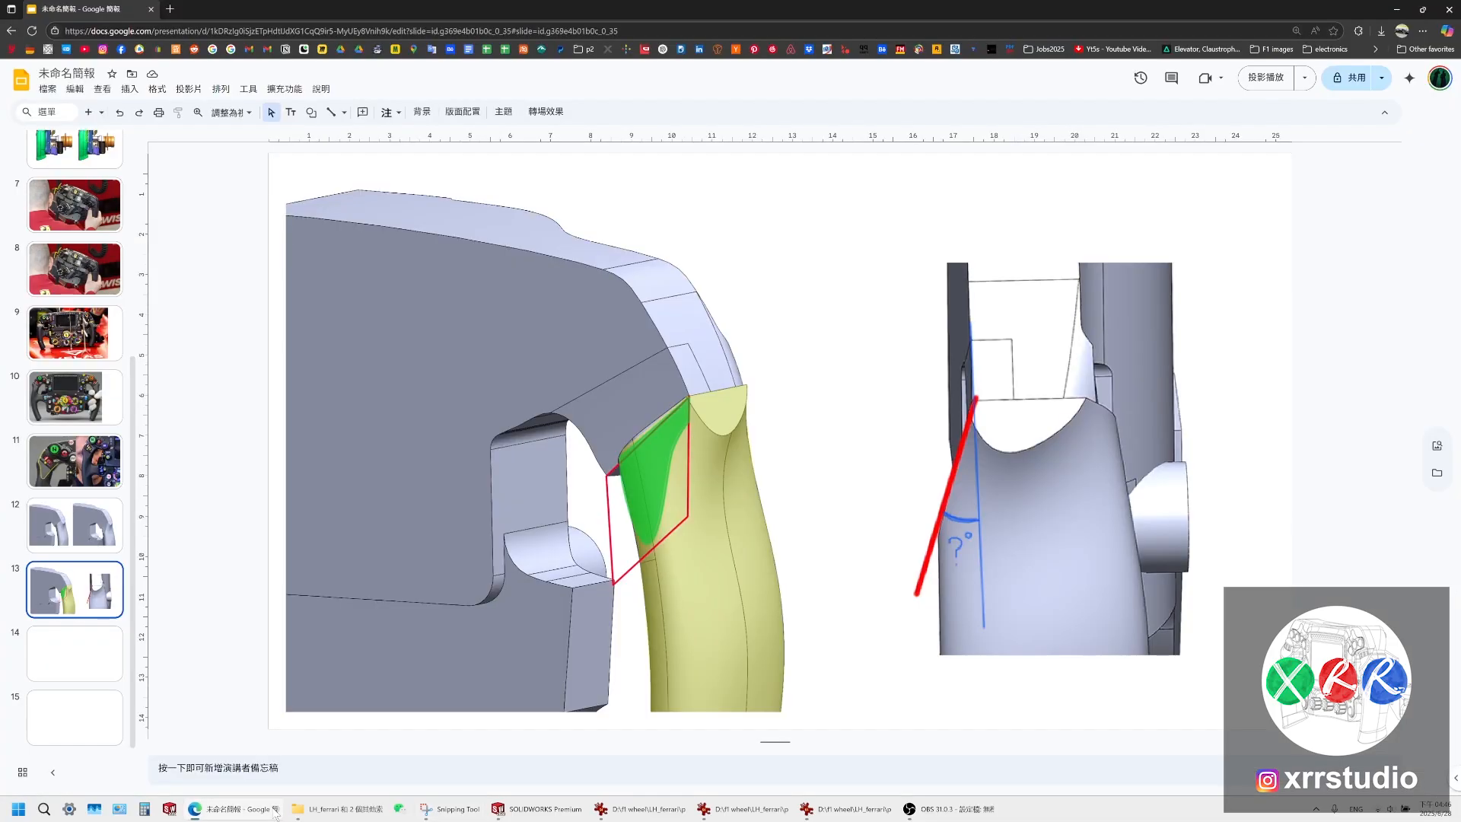
scroll(87, 529, up, 5)
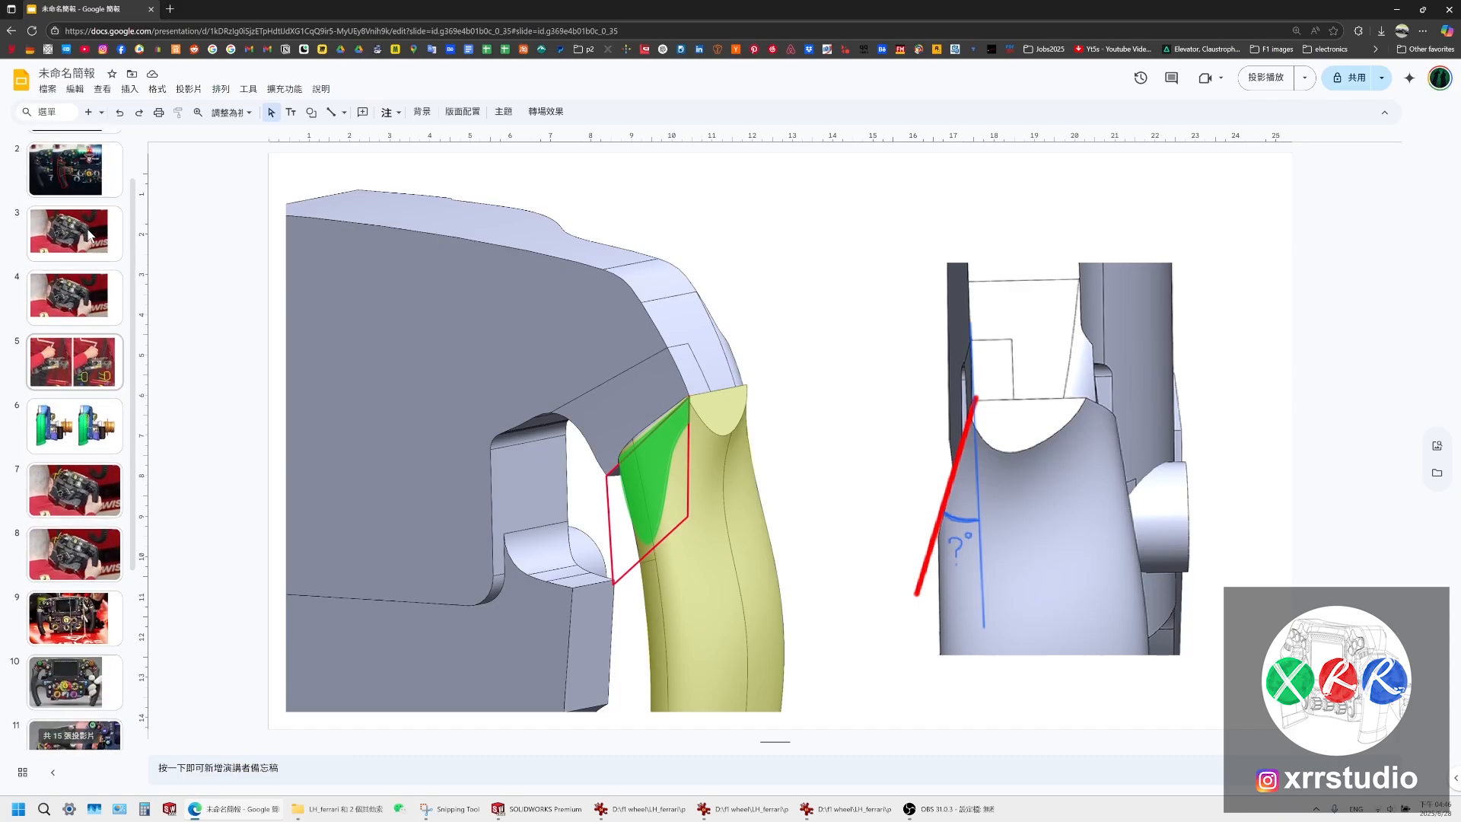
click(85, 227)
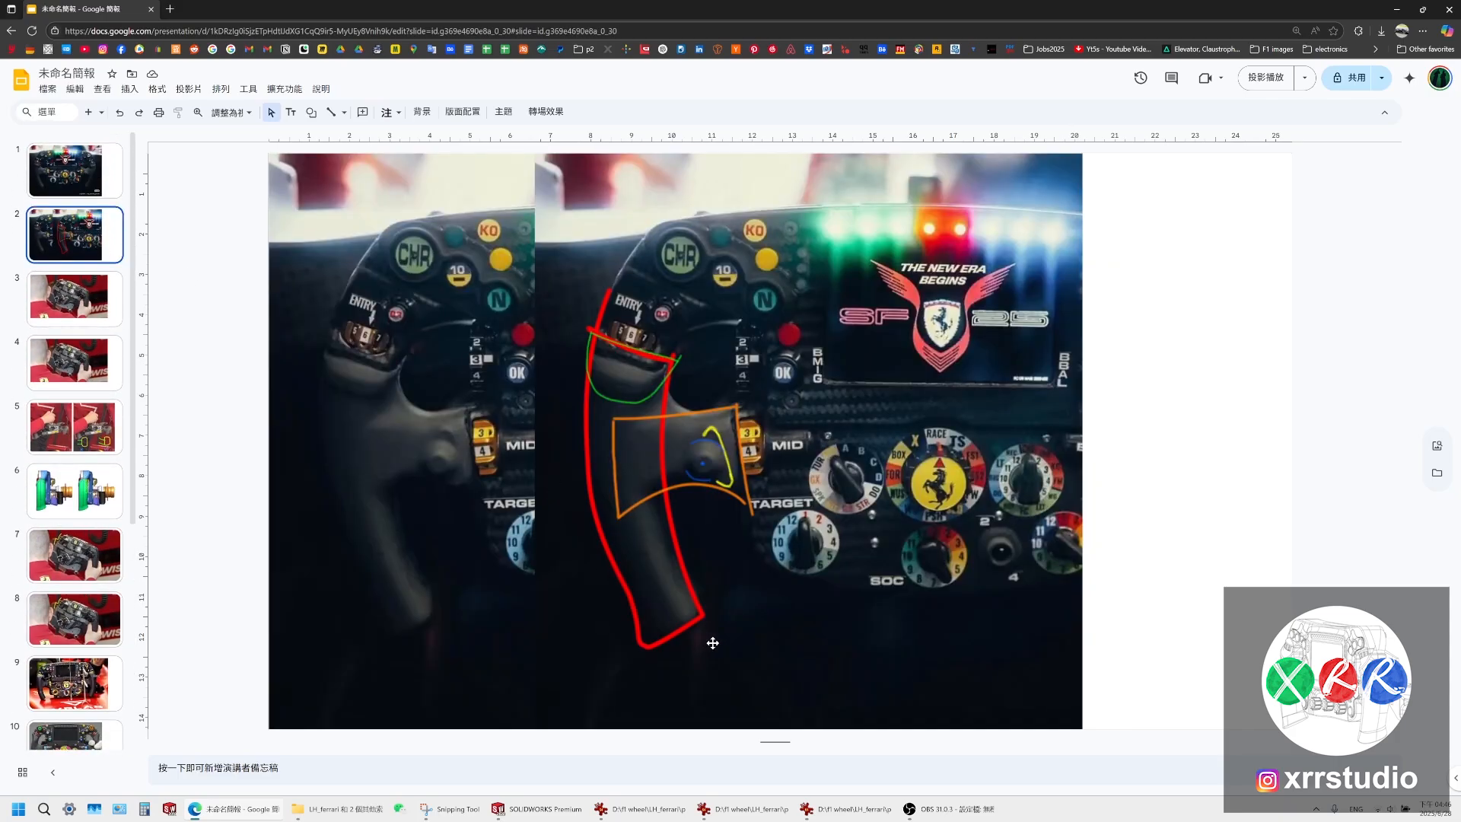
Return to SOLIDWORKS, examine the grip curves beside the wheel body, and hide the reference sketches
click(577, 807)
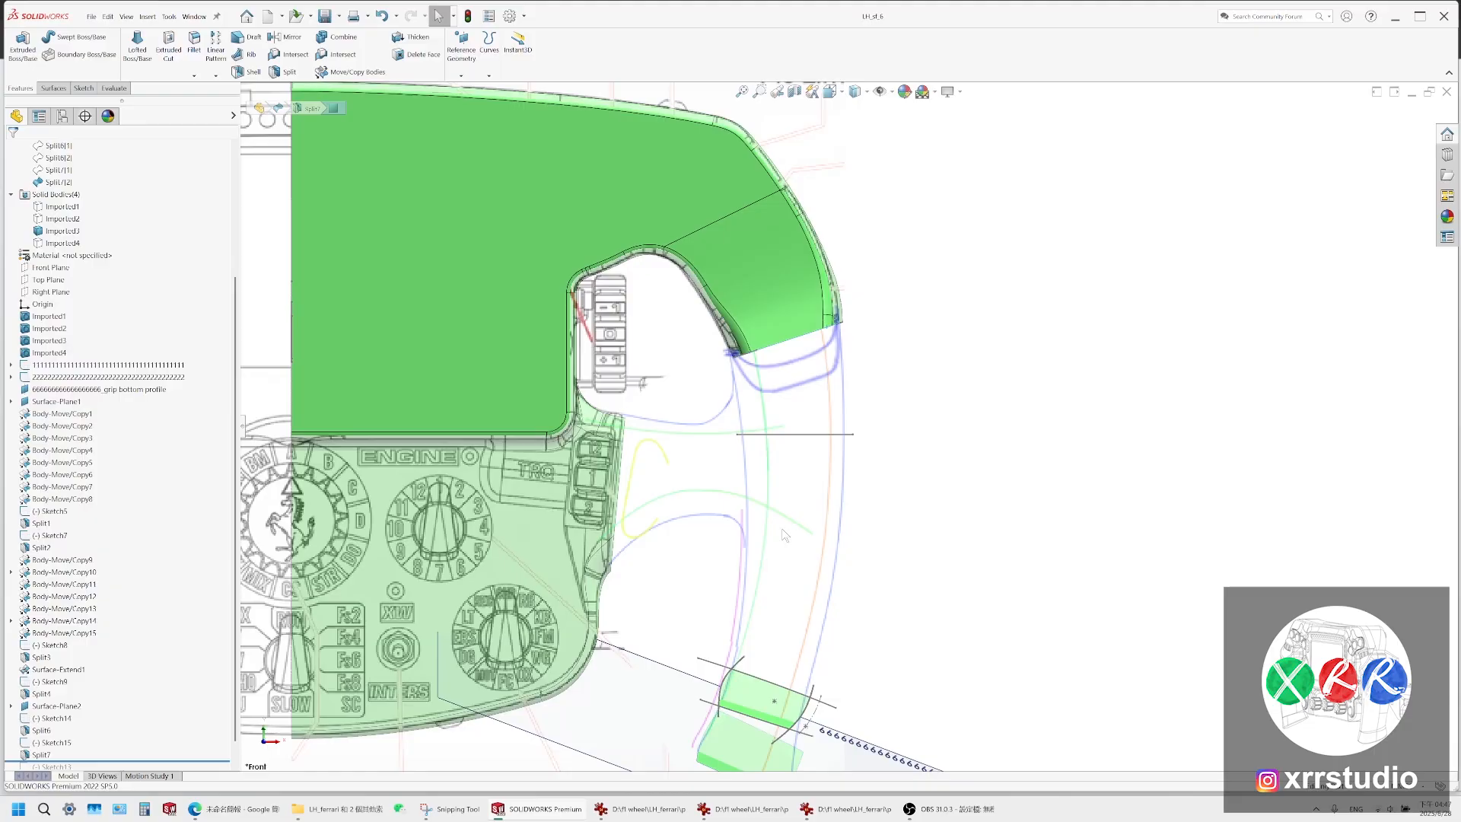
scroll(783, 529, up, 1)
scroll(806, 684, down, 2)
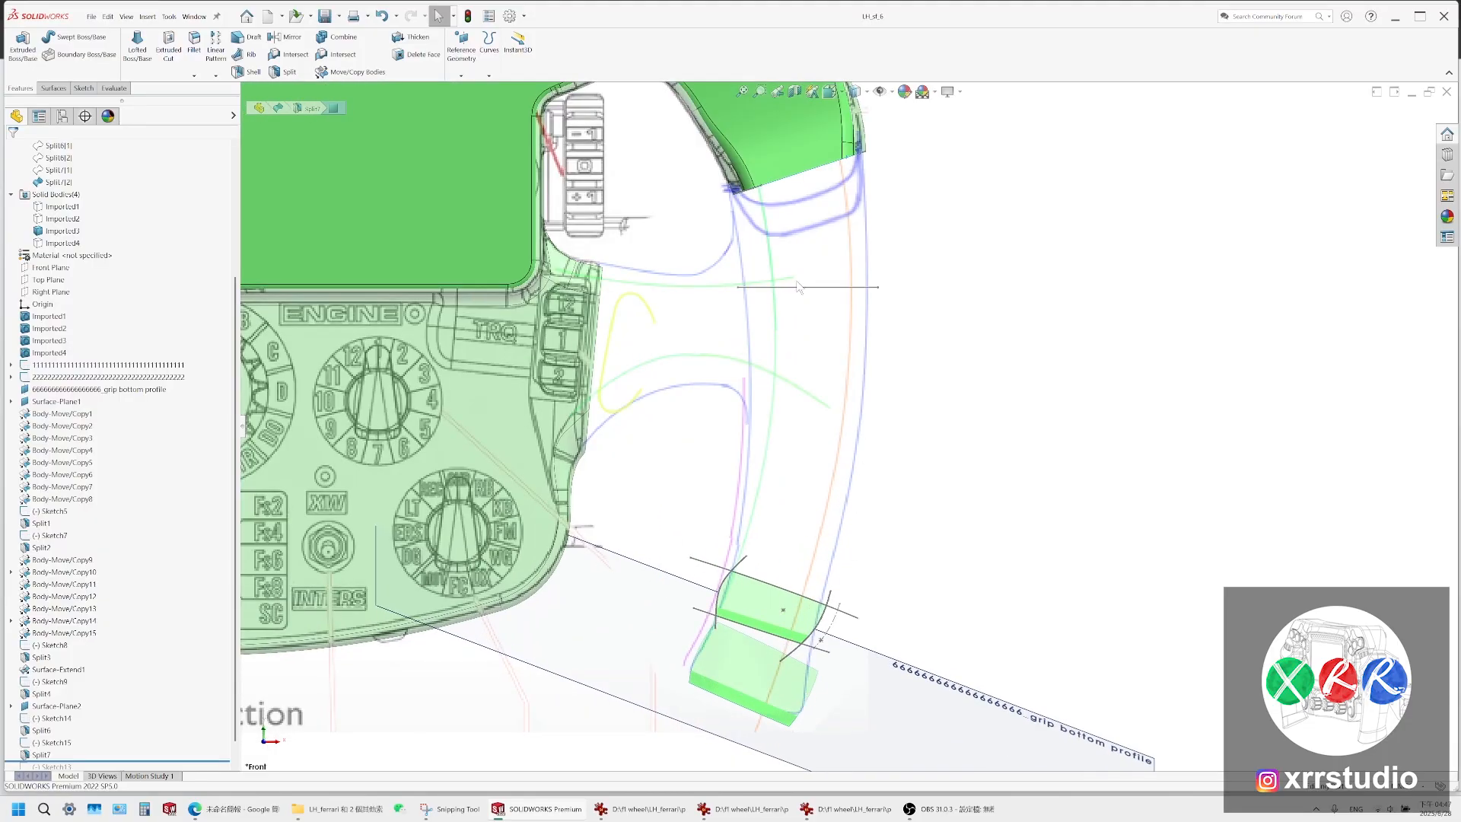
click(880, 91)
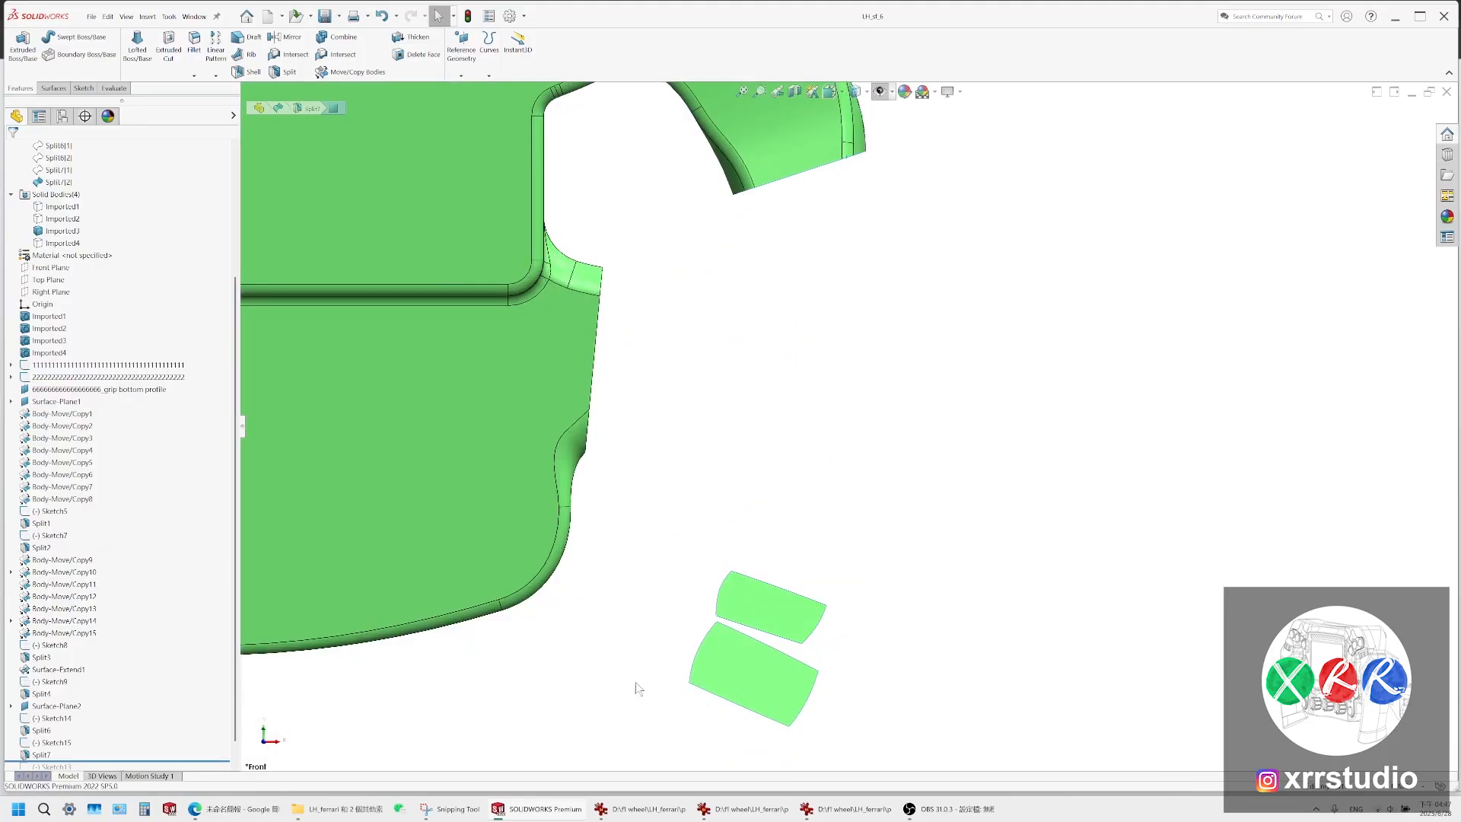
Add a short pen stroke near the connecting lines above profile 2 on the snip
click(479, 807)
mouse_move(714, 537)
mouse_down()
mouse_move(770, 542)
mouse_move(746, 526)
mouse_up()
click(1112, 20)
Compare the two lower grip profiles with the reference curves by briefly showing the hidden sketches
scroll(793, 668, down, 4)
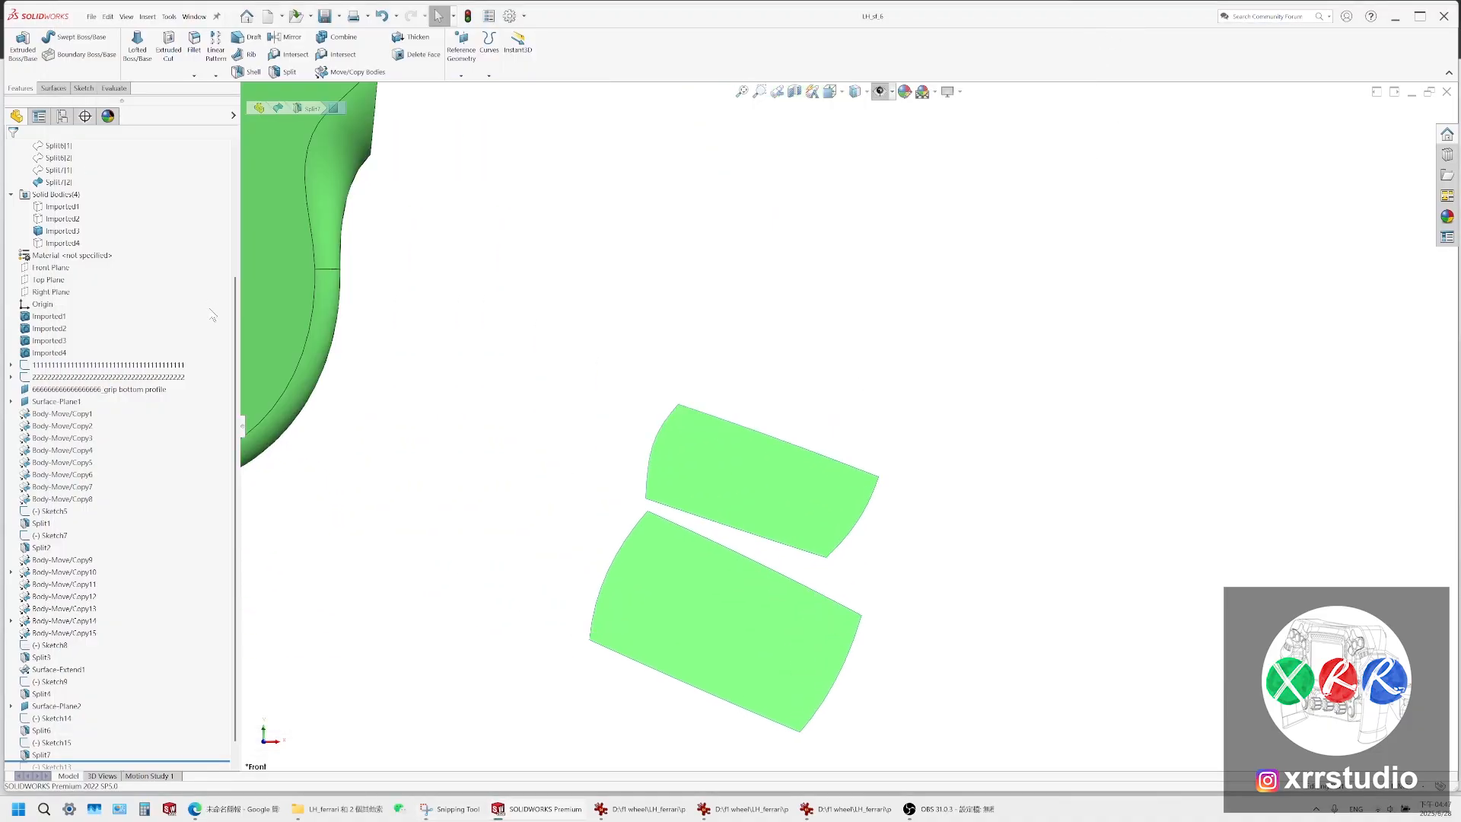
click(880, 92)
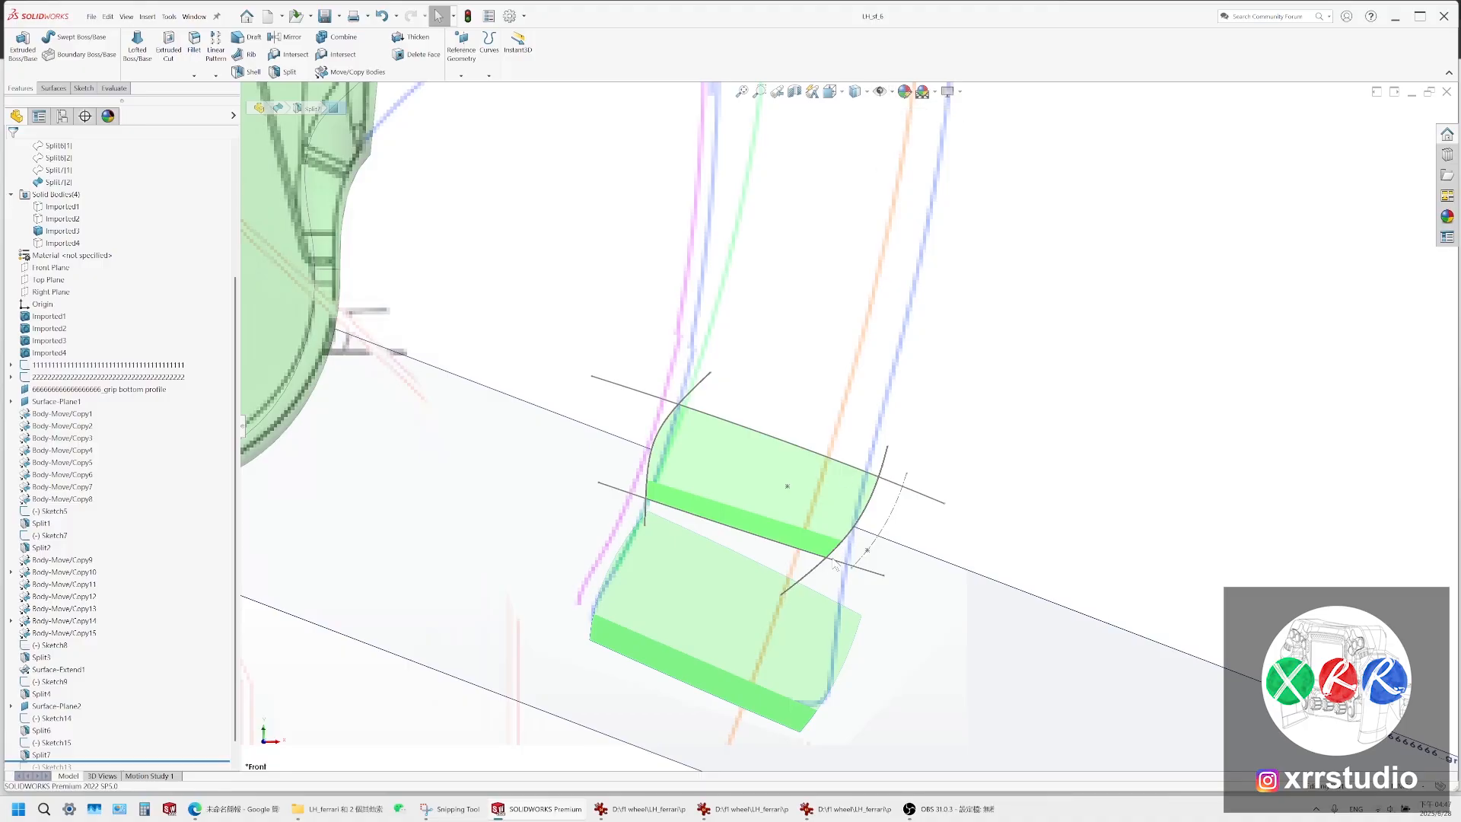
click(881, 92)
Loft a surface between the outer curved edges of the two lower grip profiles
middle_drag(830, 396, 745, 542)
click(749, 505)
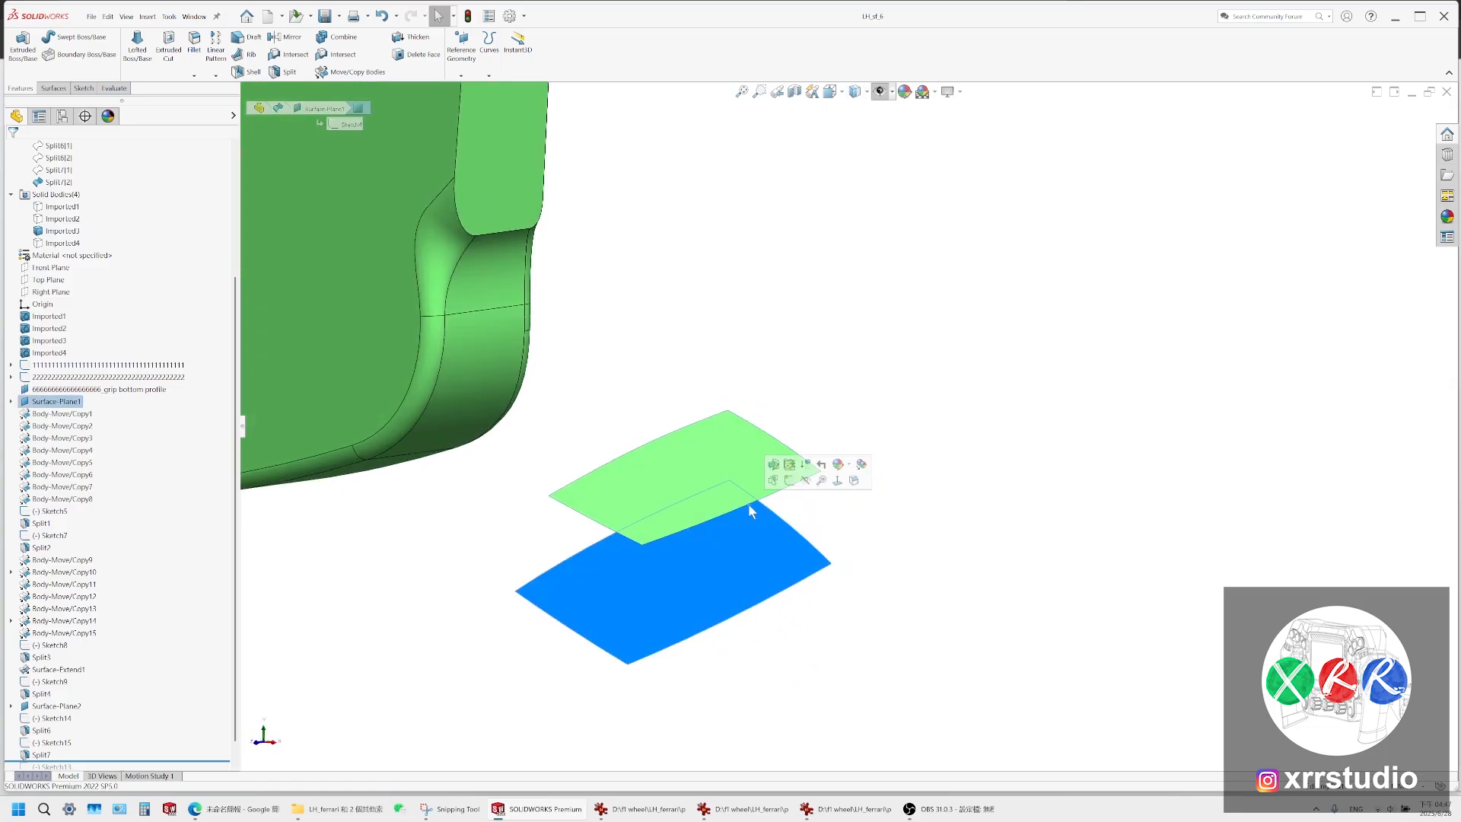
click(748, 501)
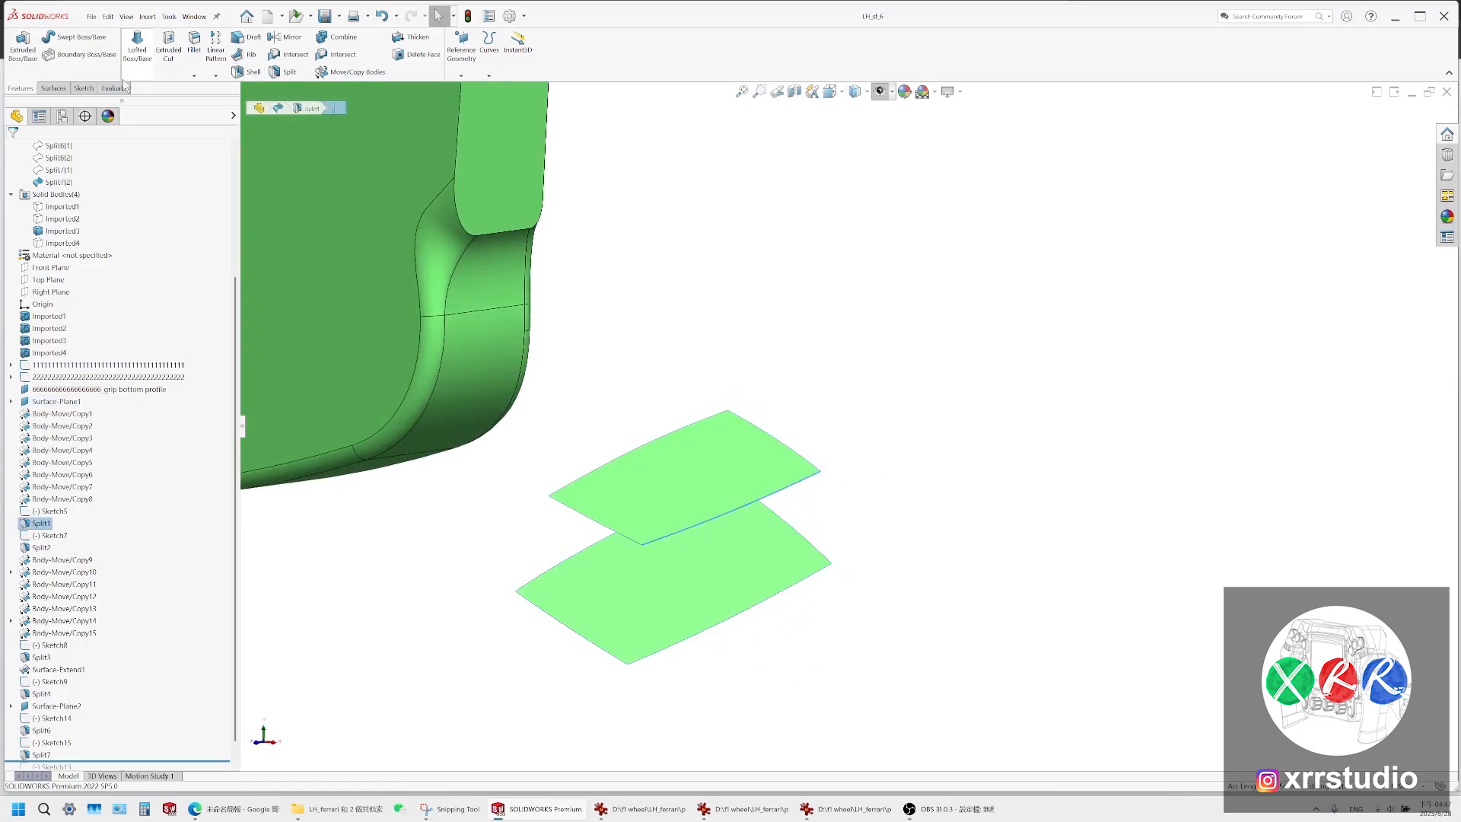
click(53, 89)
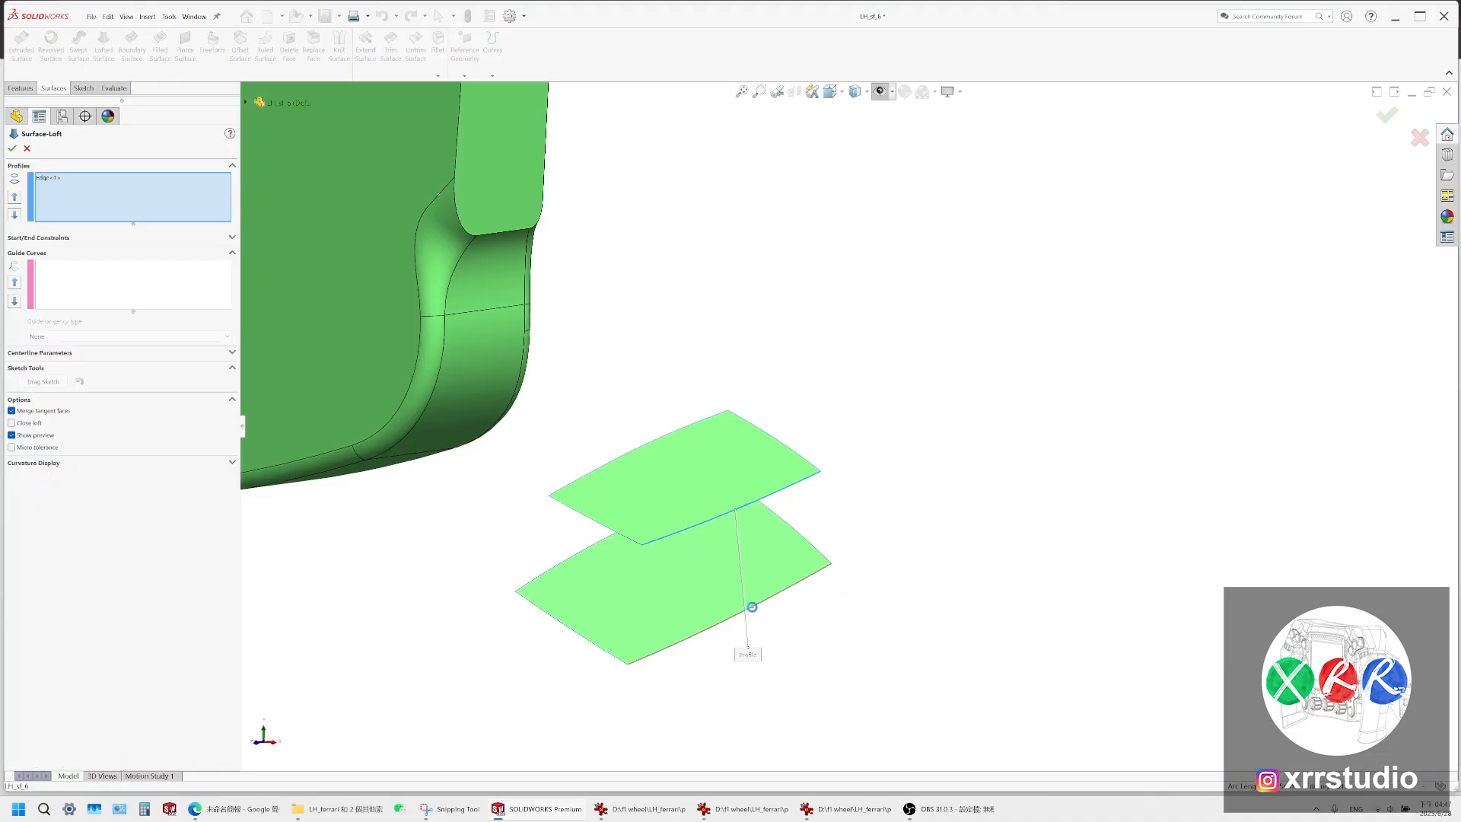
click(749, 605)
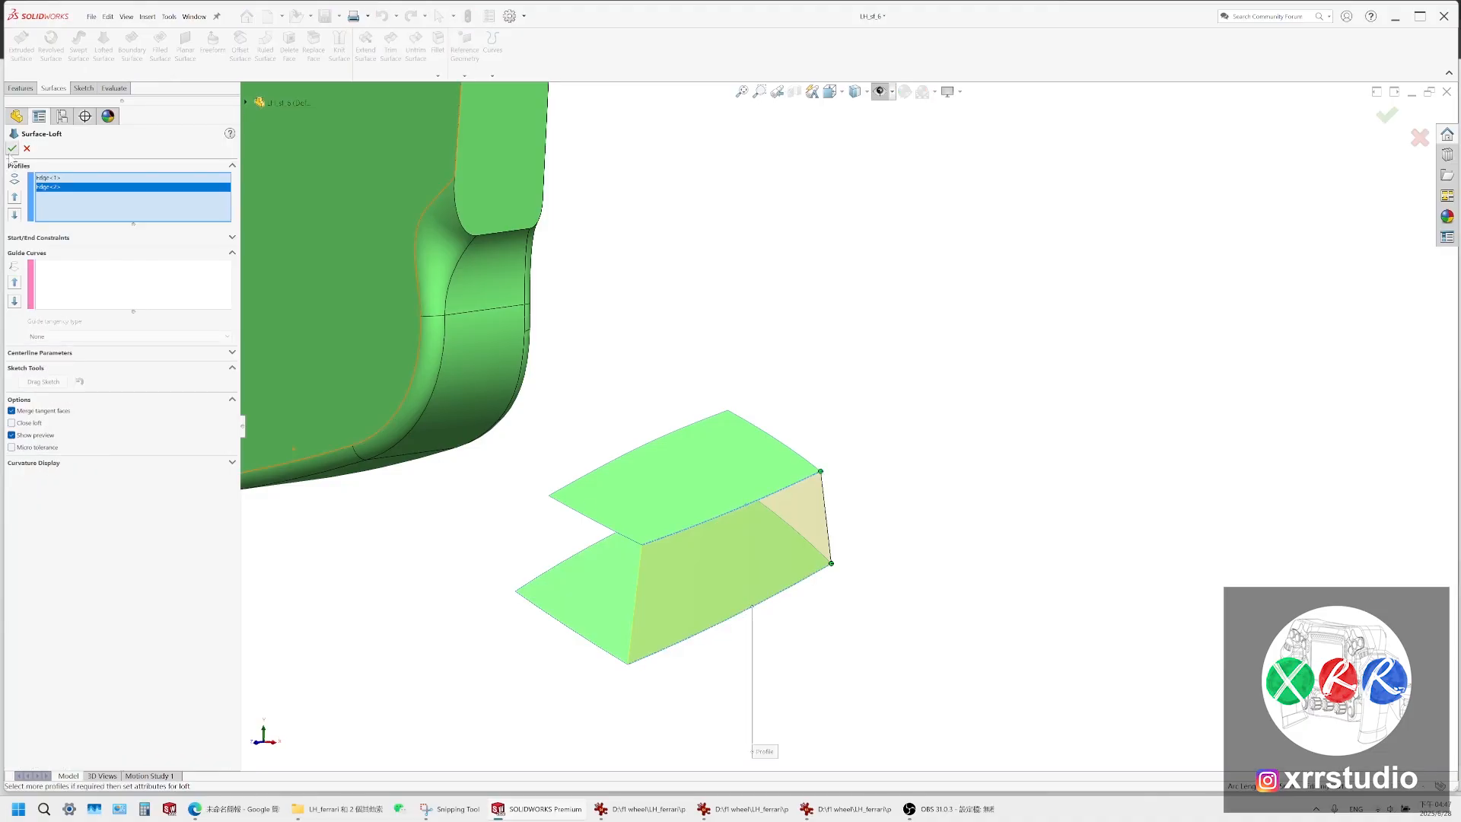
click(12, 148)
Loft a surface between the inner curved edges of the two lower grip profiles, aligning the connector points to remove the twist
middle_drag(654, 487, 729, 570)
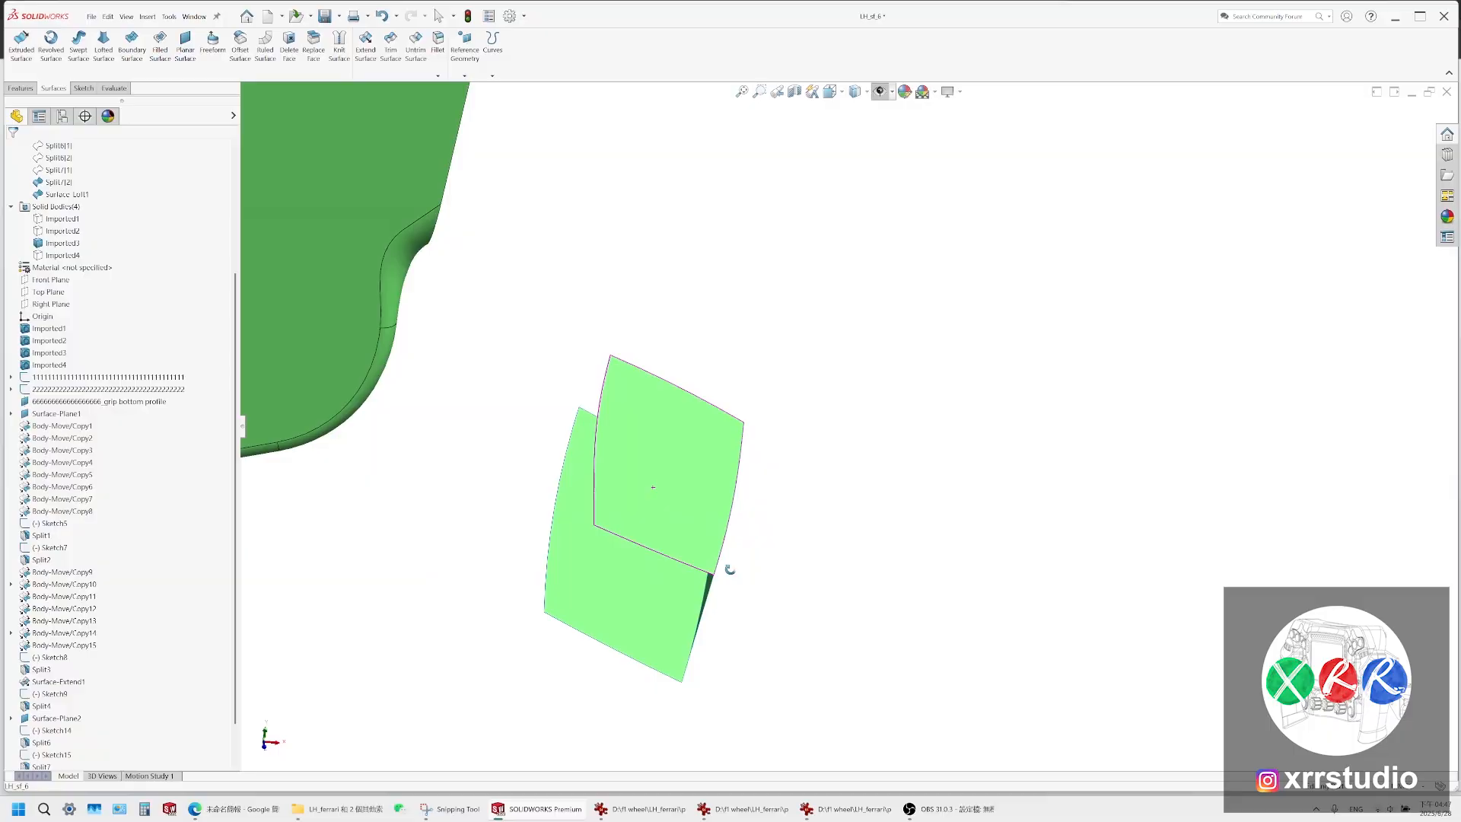
click(601, 468)
click(574, 463)
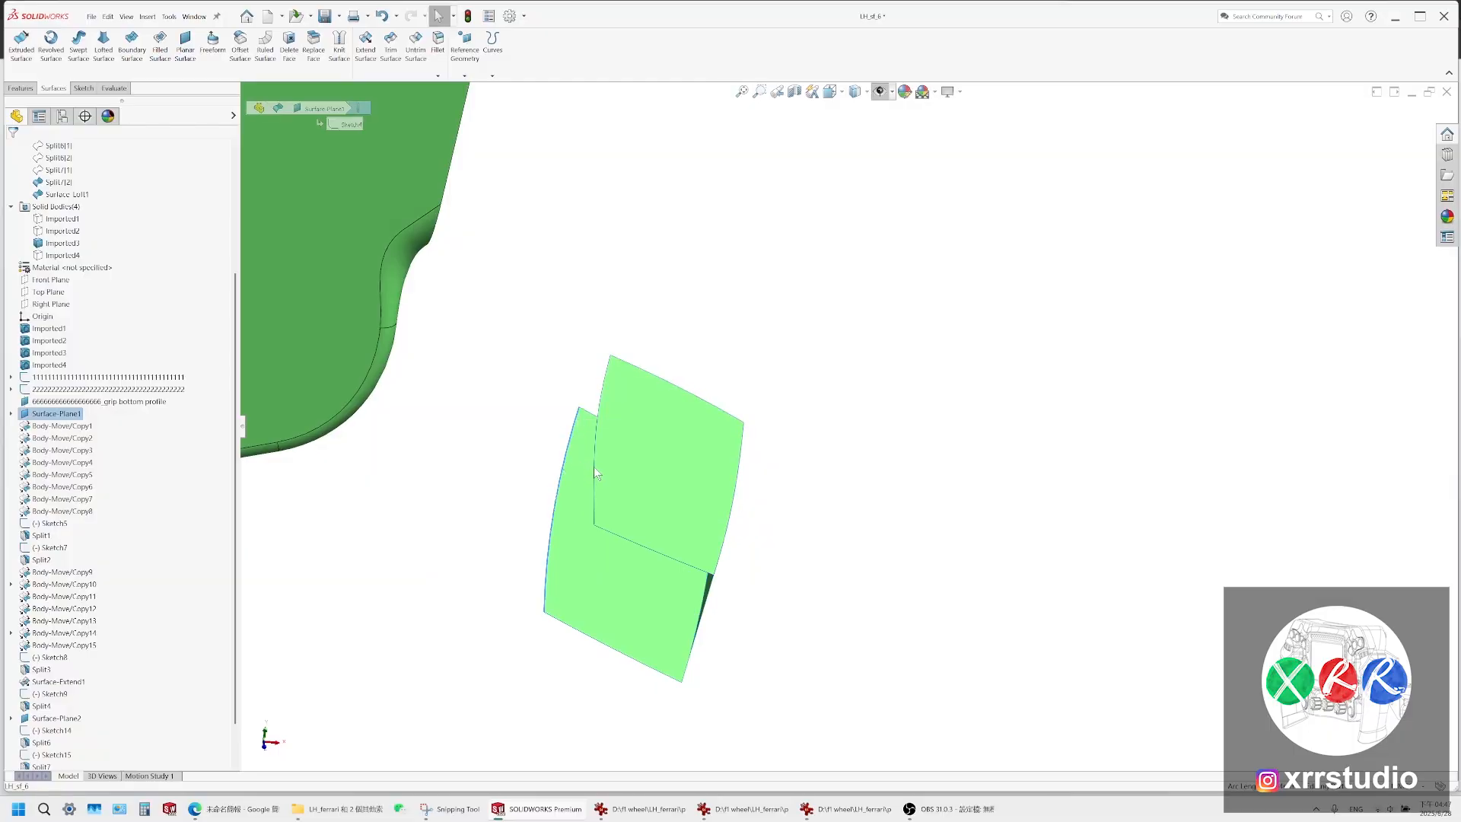
click(594, 468)
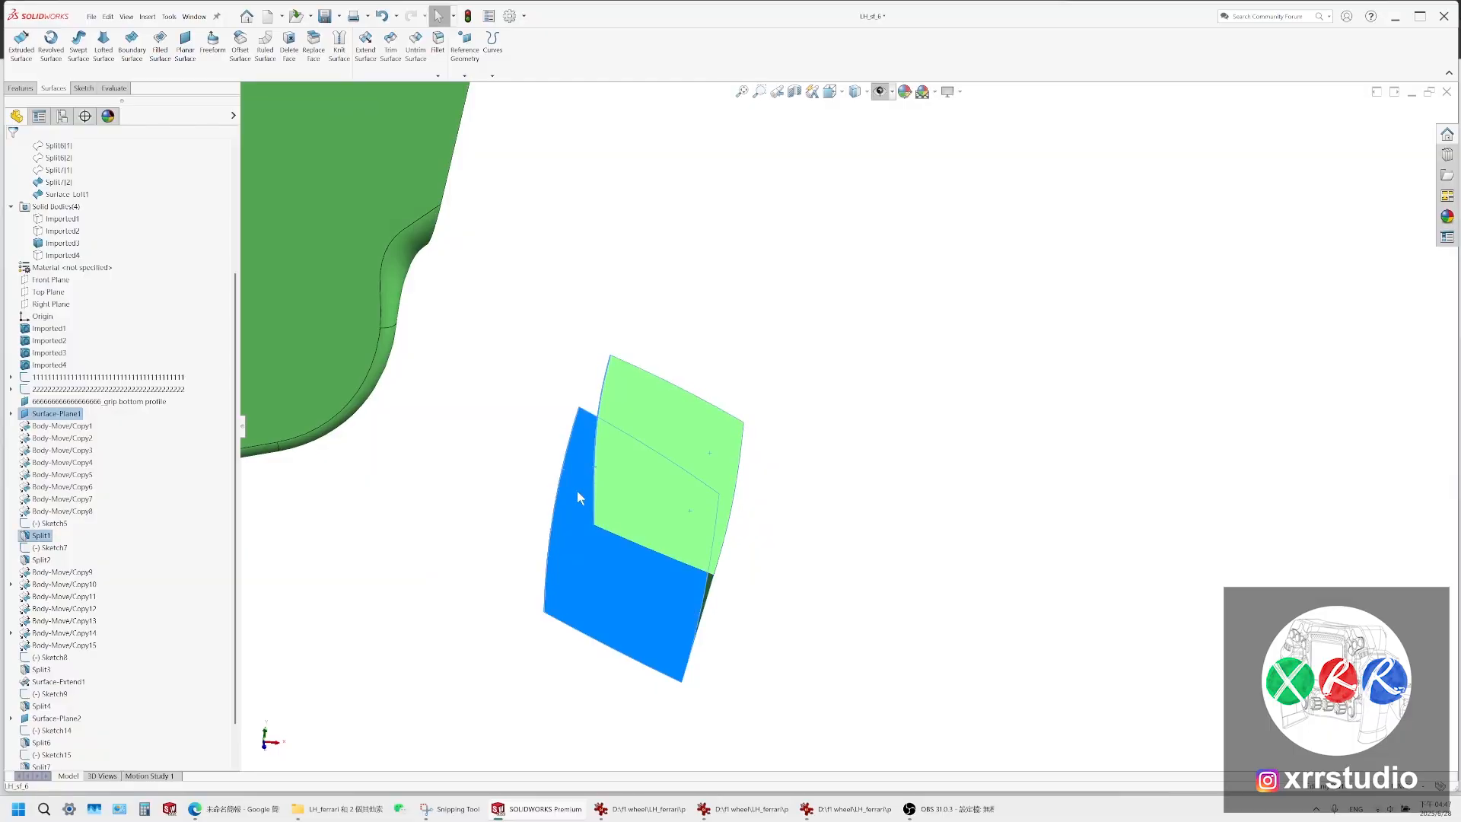
click(102, 52)
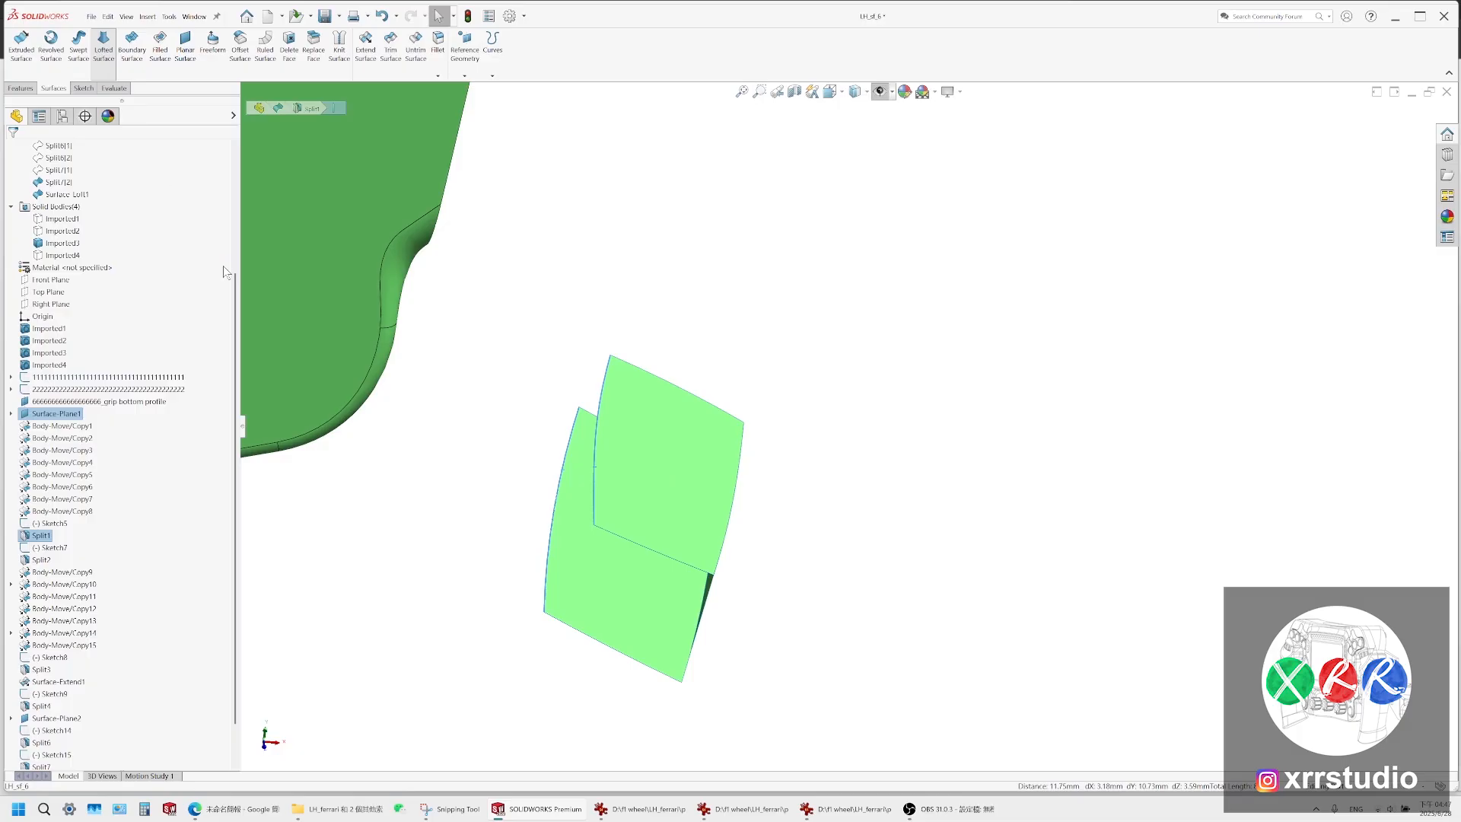
middle_drag(634, 553, 661, 567)
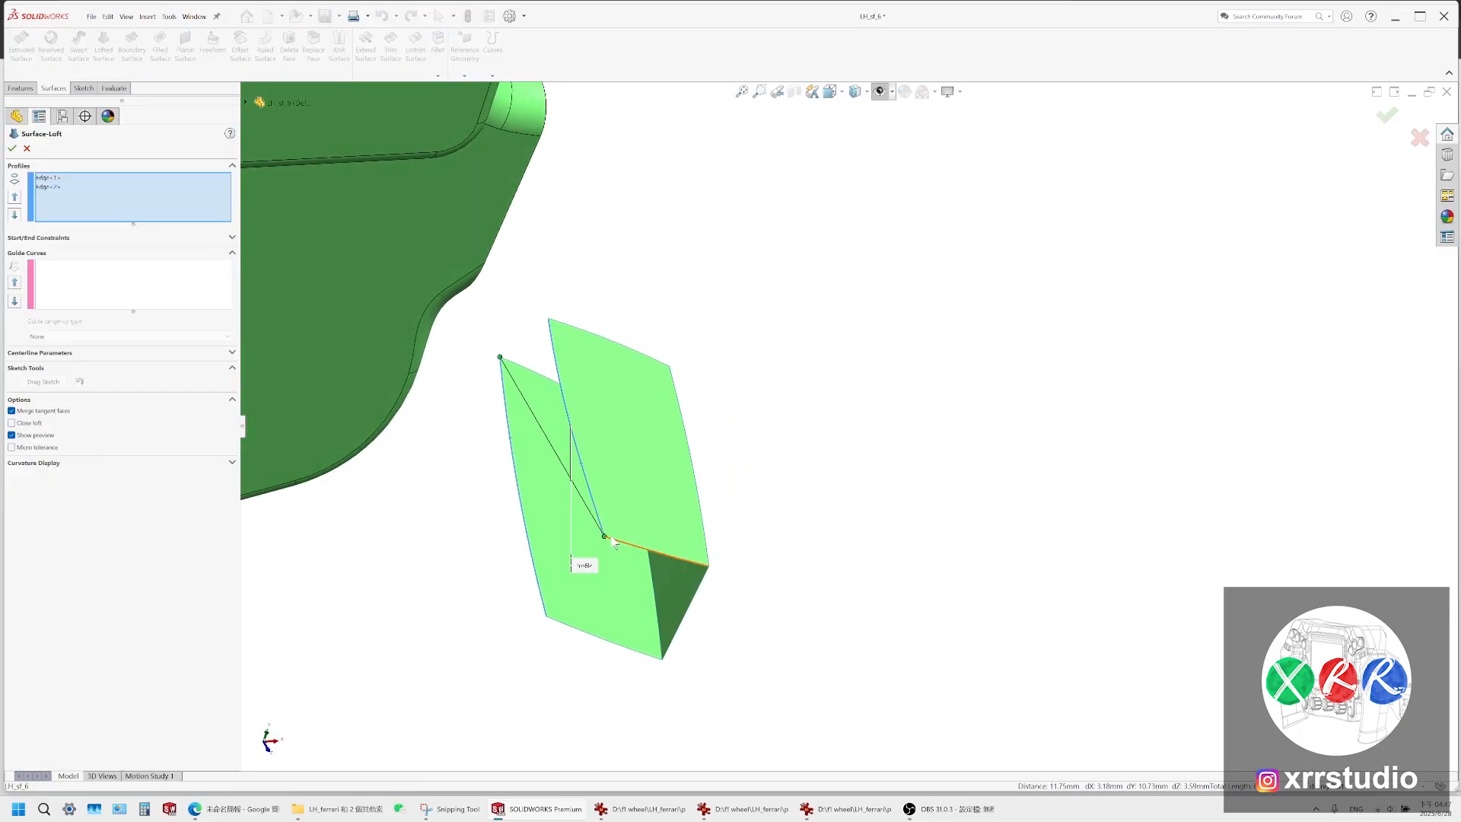
drag(605, 537, 576, 448)
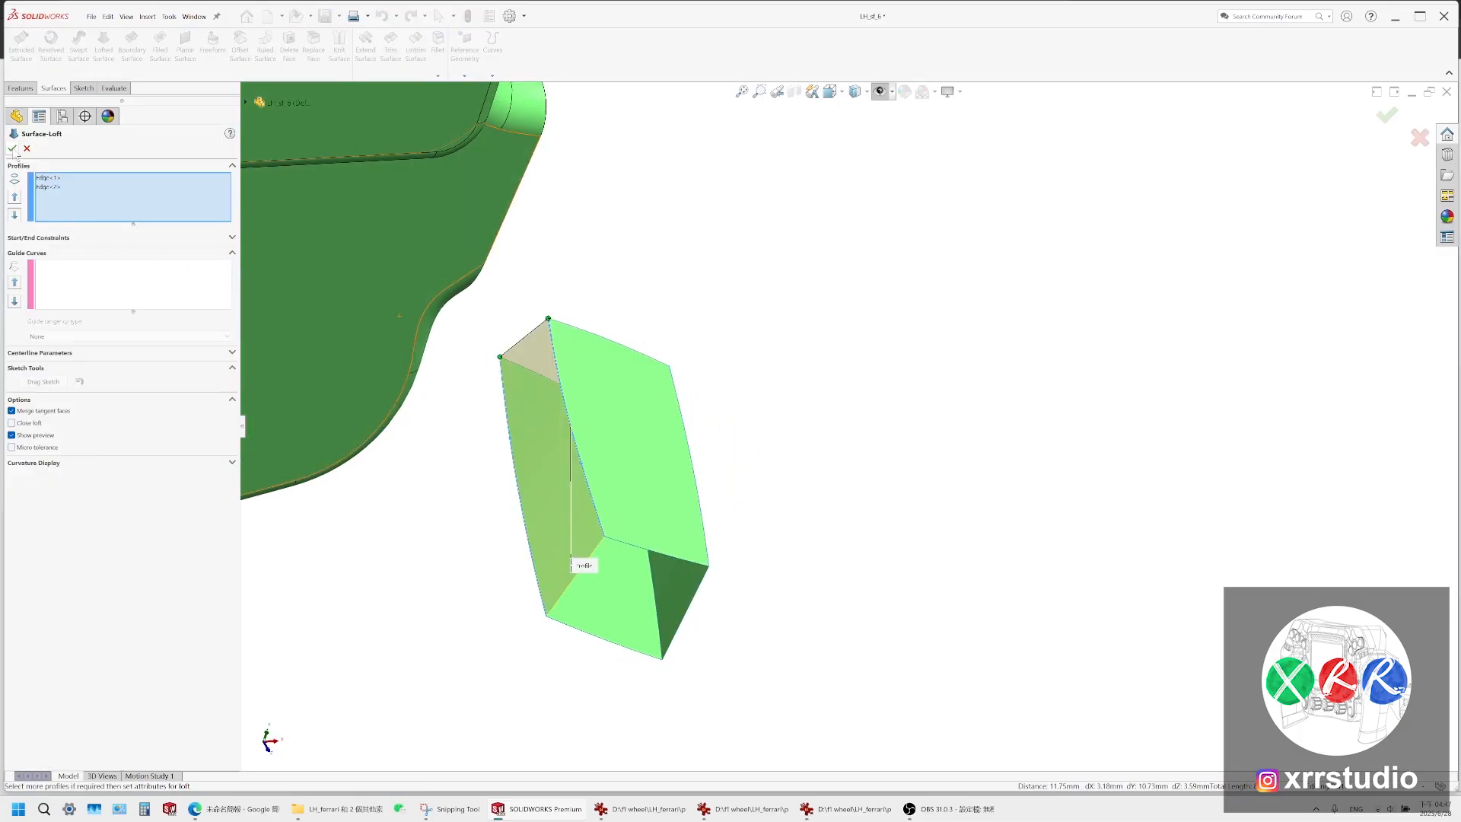
click(13, 149)
click(103, 51)
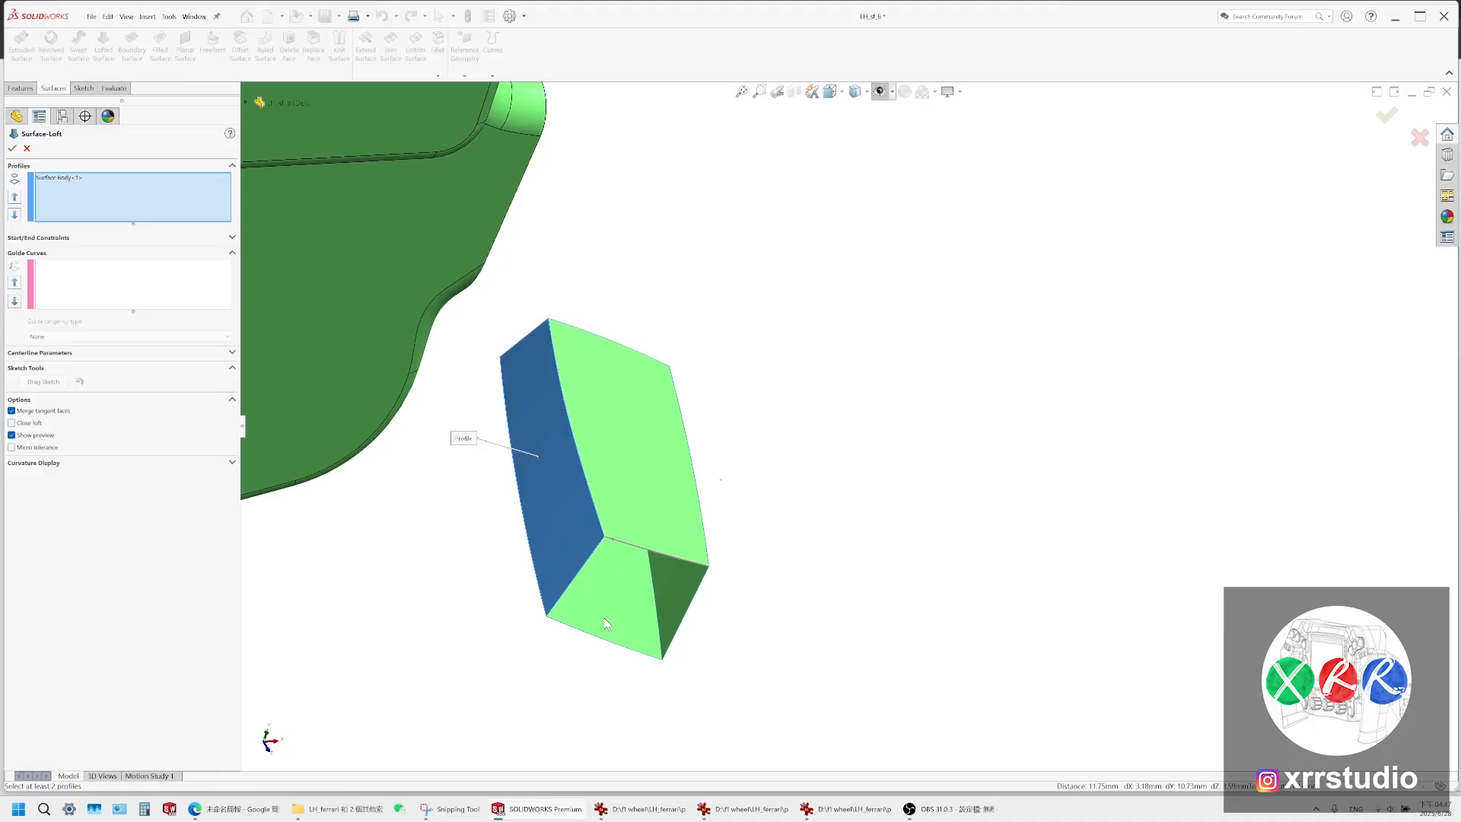
click(599, 638)
click(554, 488)
click(27, 148)
click(103, 50)
click(631, 544)
click(570, 486)
click(612, 644)
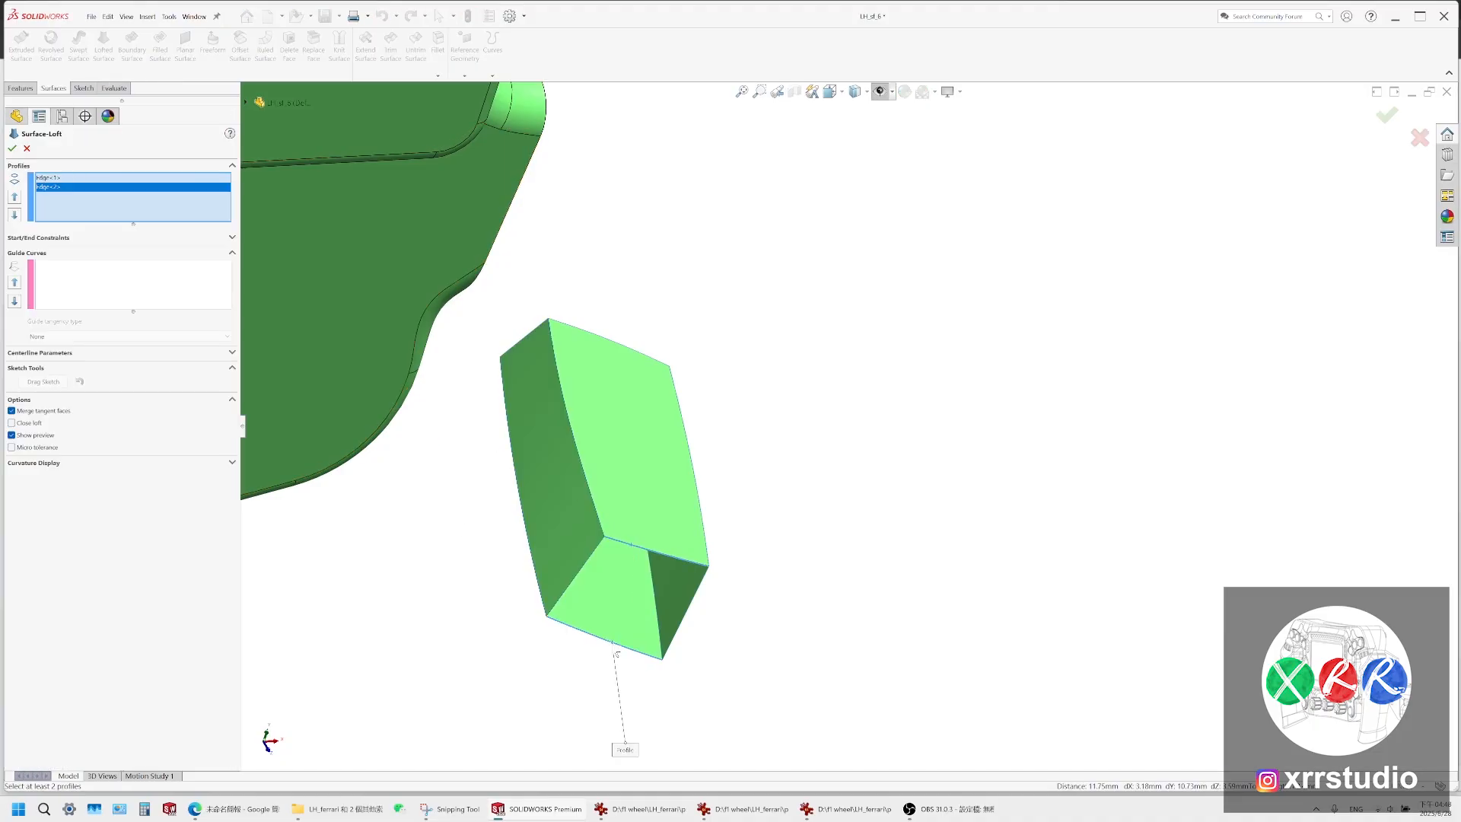
middle_drag(613, 645, 613, 359)
click(27, 148)
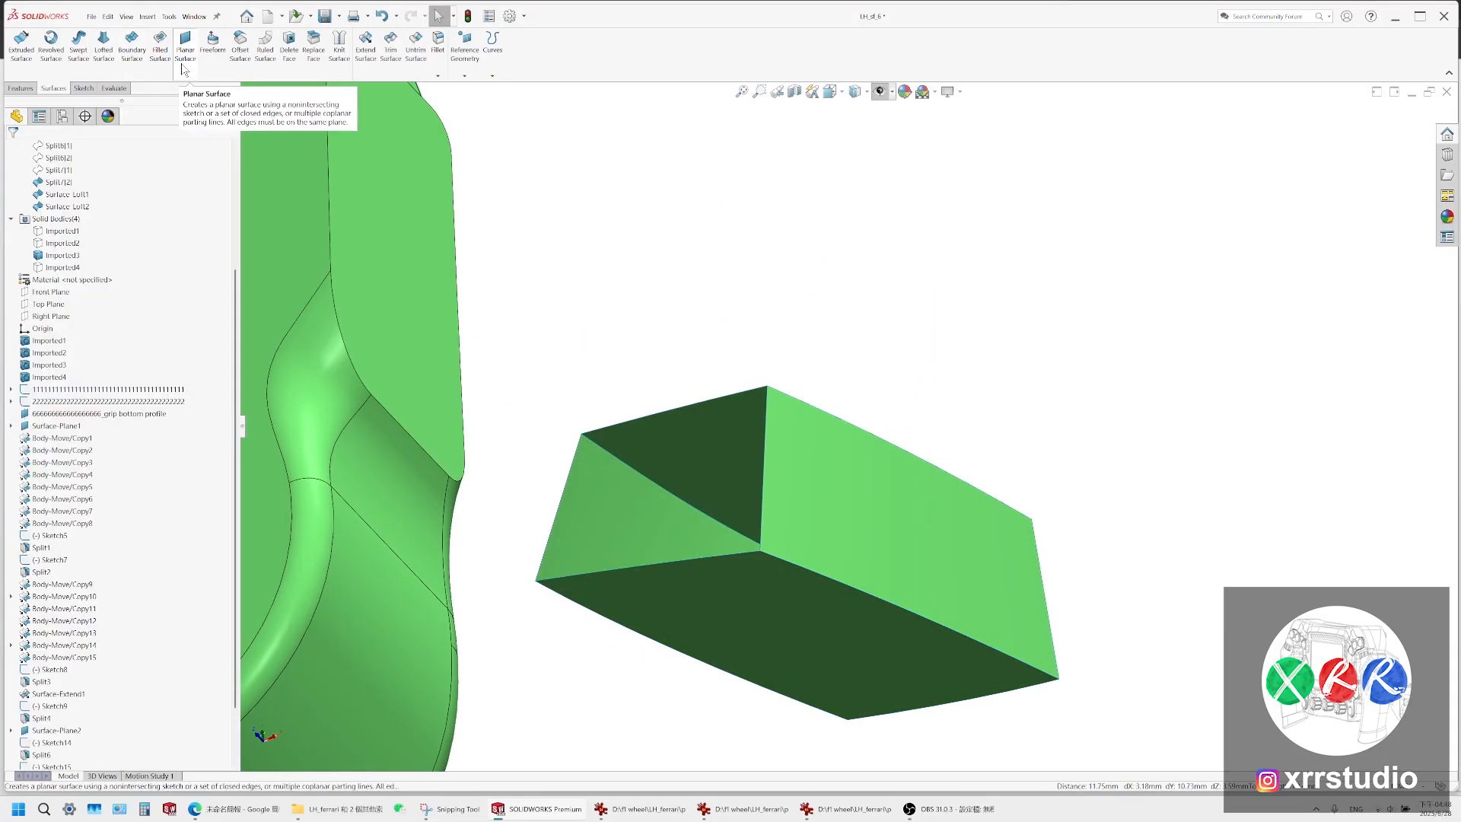
Loft a surface between the two short edges at one open end of the lower grip profiles
click(103, 50)
click(655, 414)
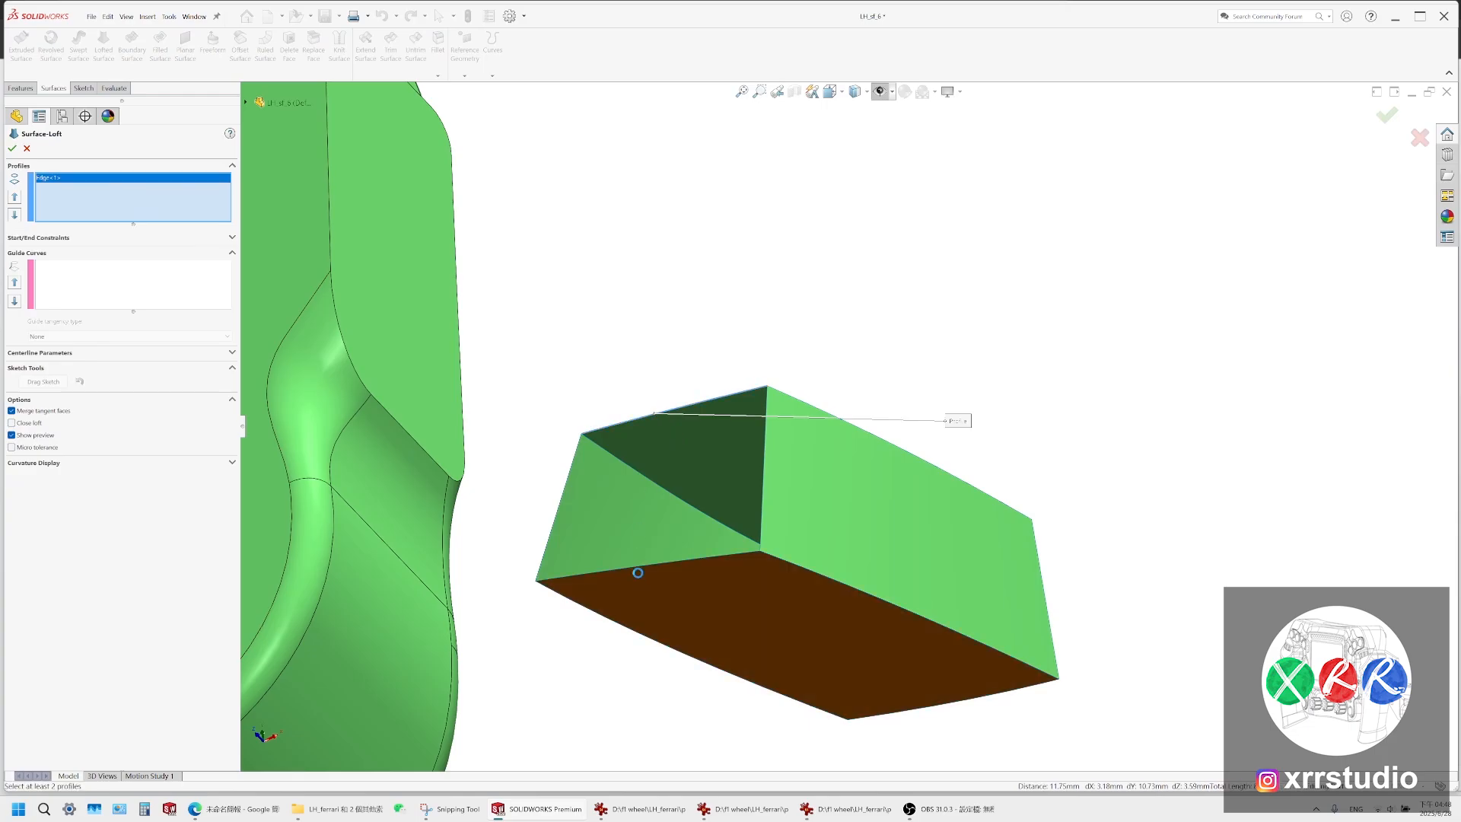
click(640, 569)
middle_drag(762, 464, 754, 552)
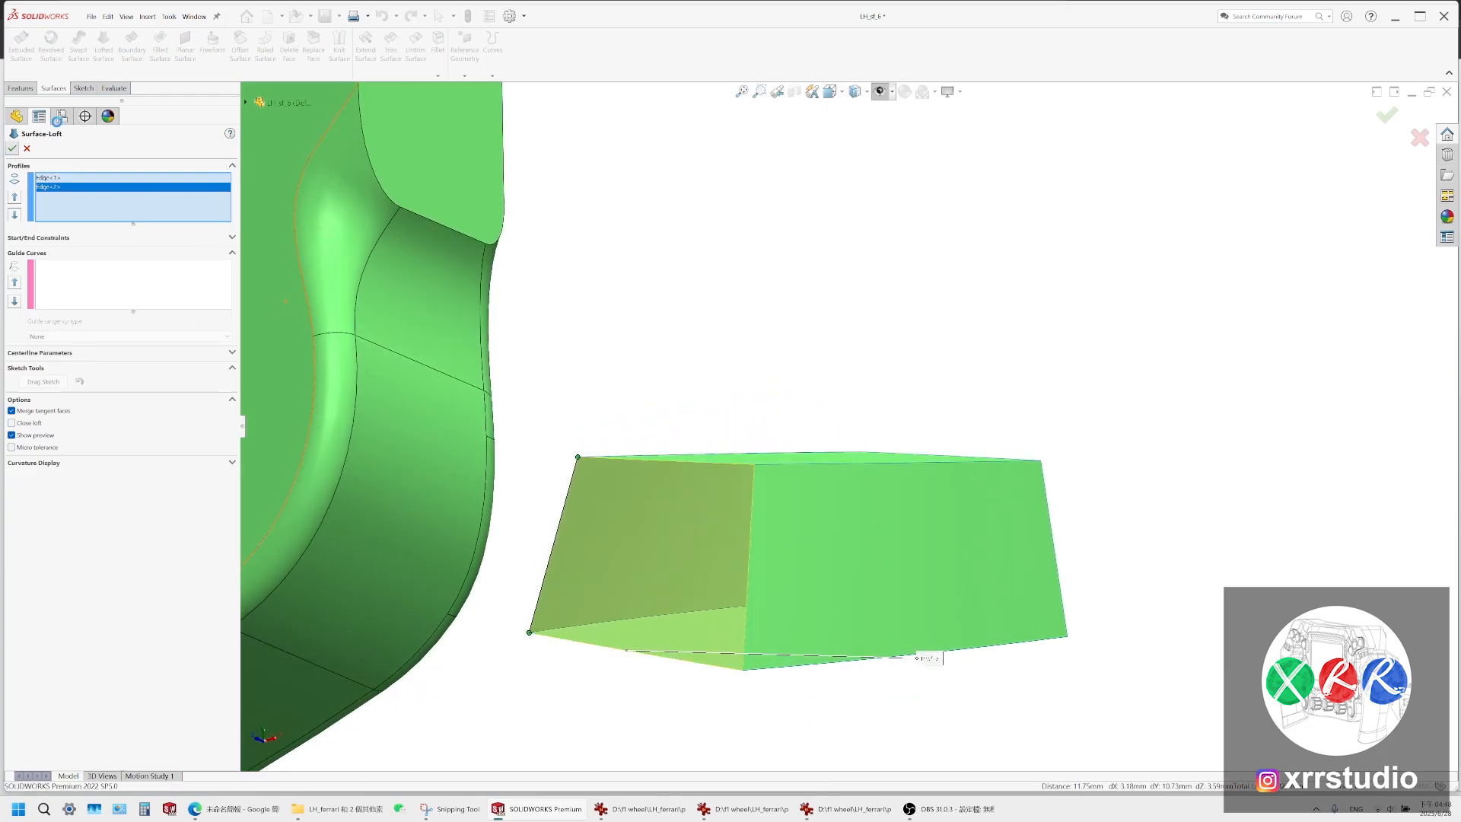
click(12, 149)
Clear the wrongly selected loft profile and loft a surface between the short edges at the remaining open end of the block
scroll(829, 523, up, 3)
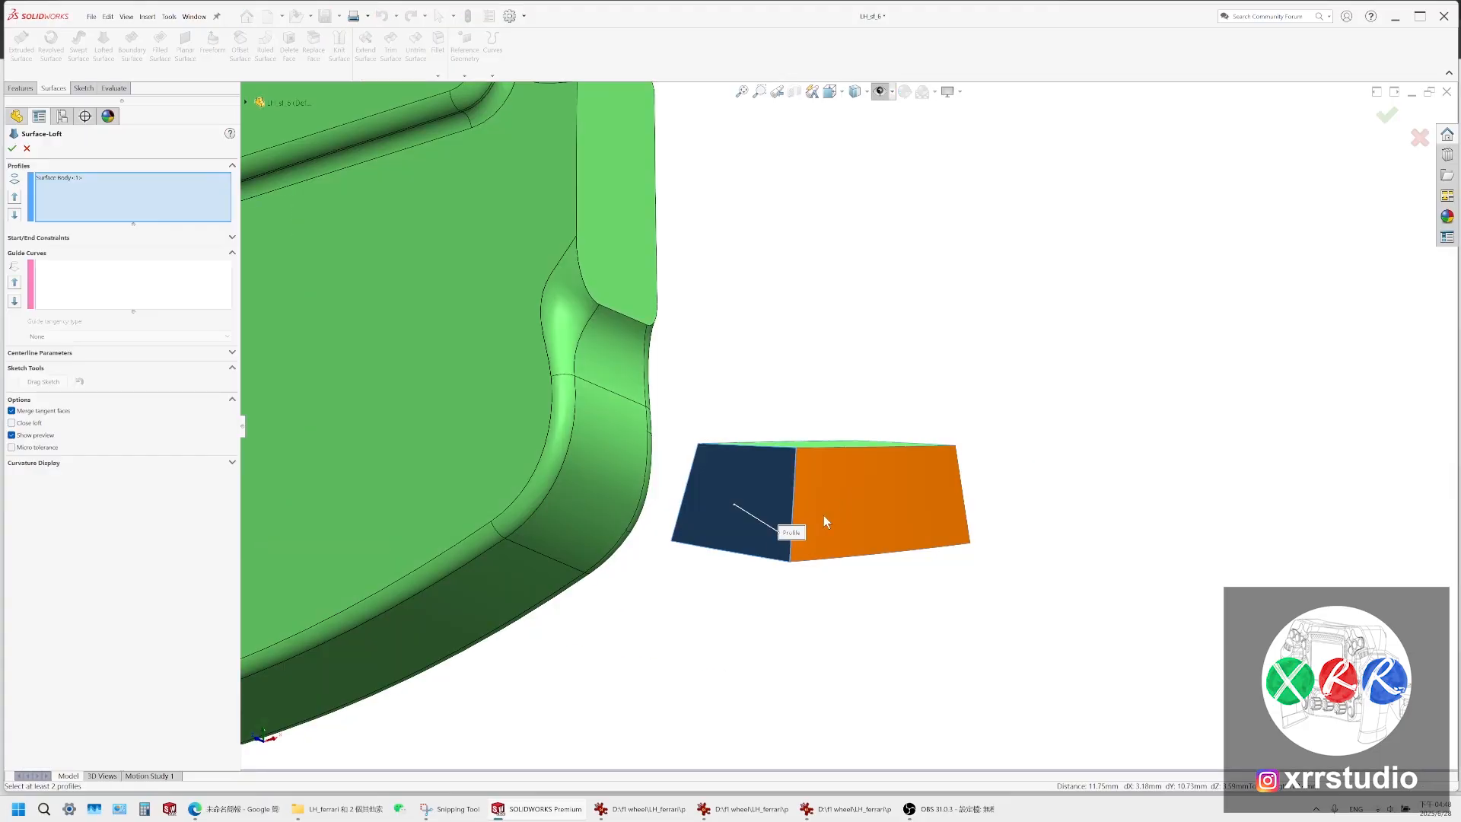
middle_drag(828, 522, 678, 578)
scroll(1041, 444, down, 3)
scroll(1001, 472, up, 2)
ctrl+middle_drag(999, 472, 875, 466)
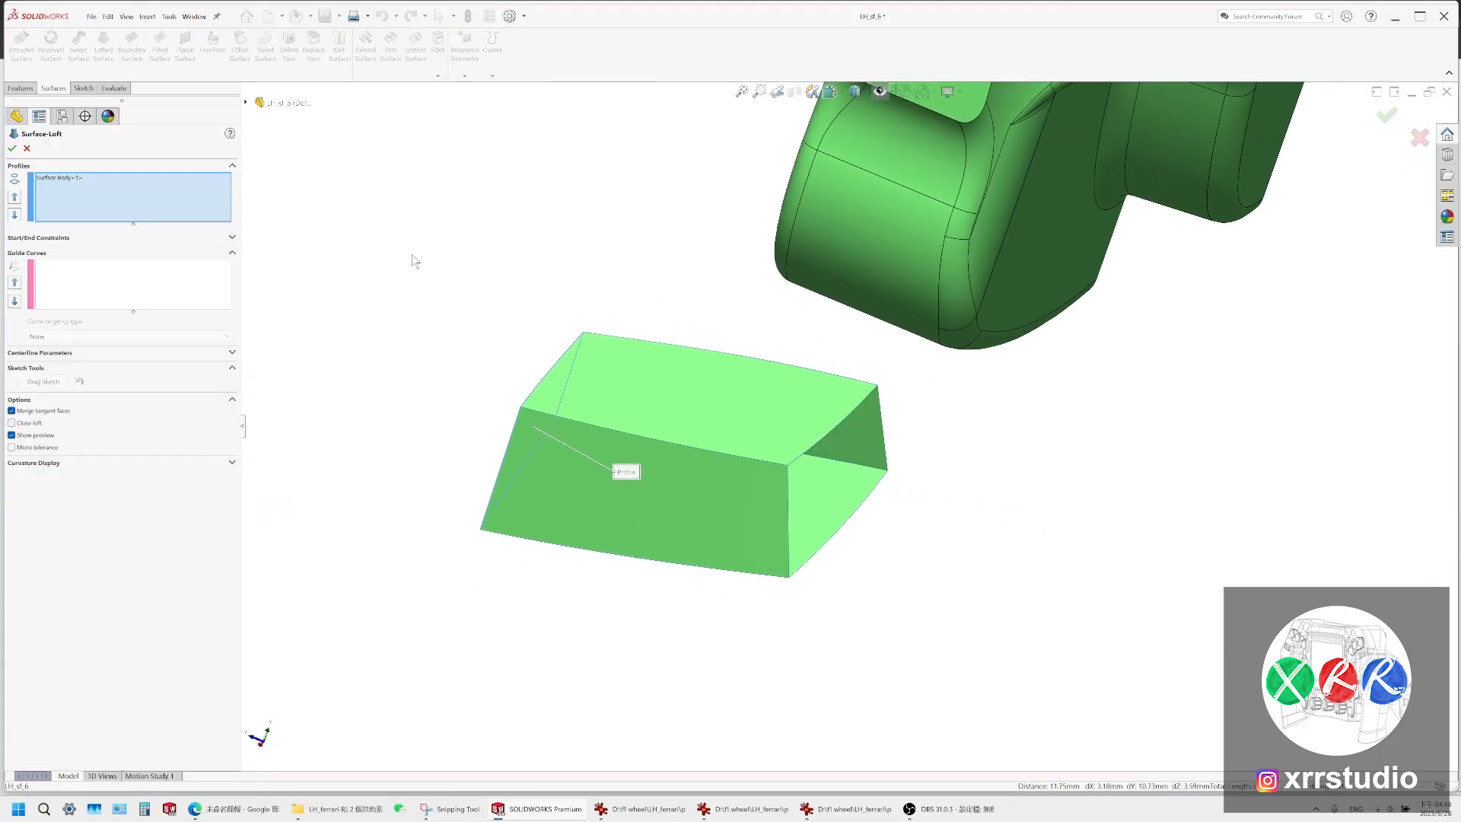
right_click(150, 202)
click(195, 212)
click(851, 412)
click(875, 487)
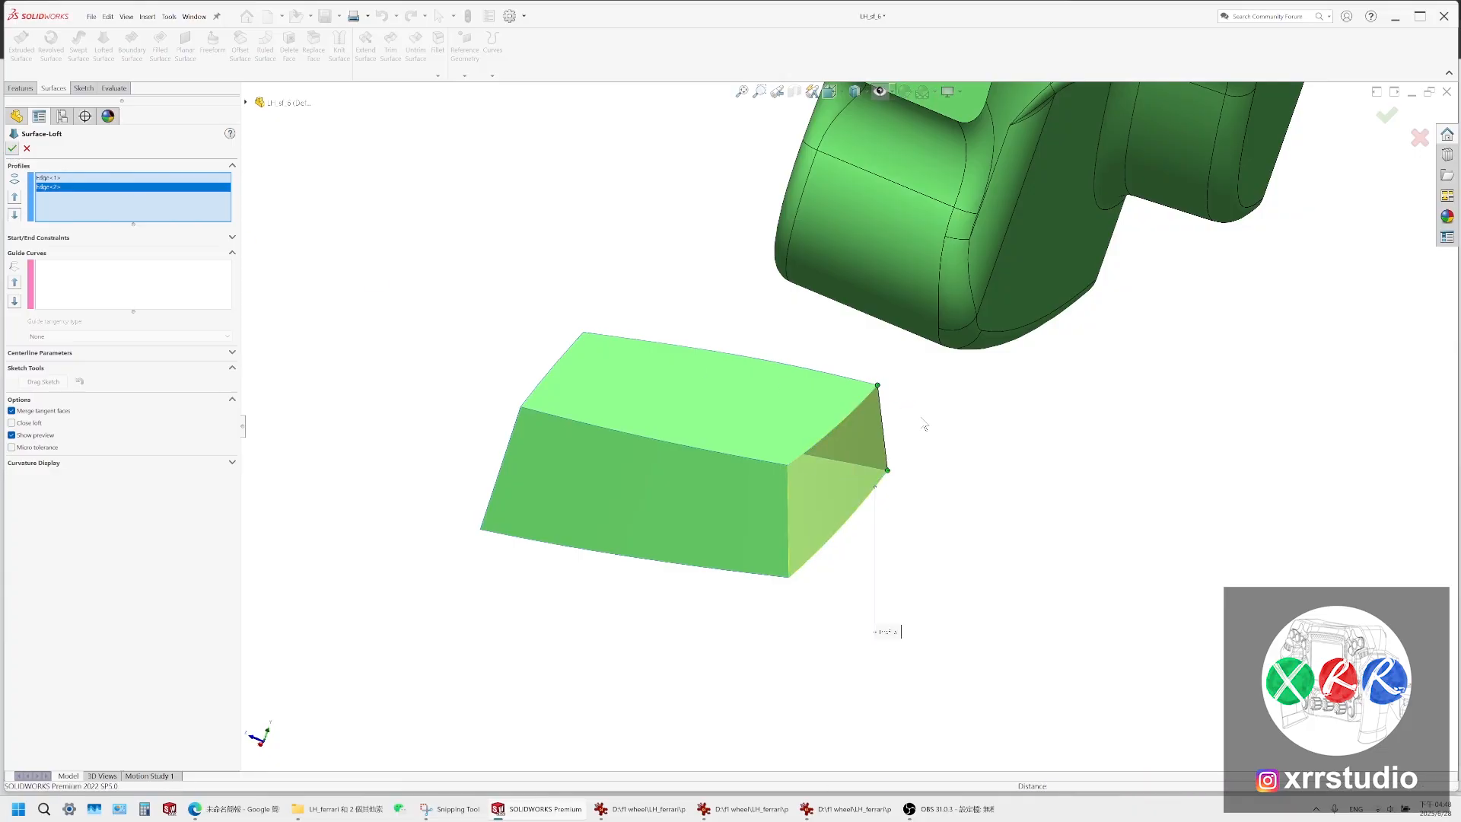
key(Return)
Hide the Split2[1] surface body that caps the top of the lofted block
middle_drag(708, 489, 886, 487)
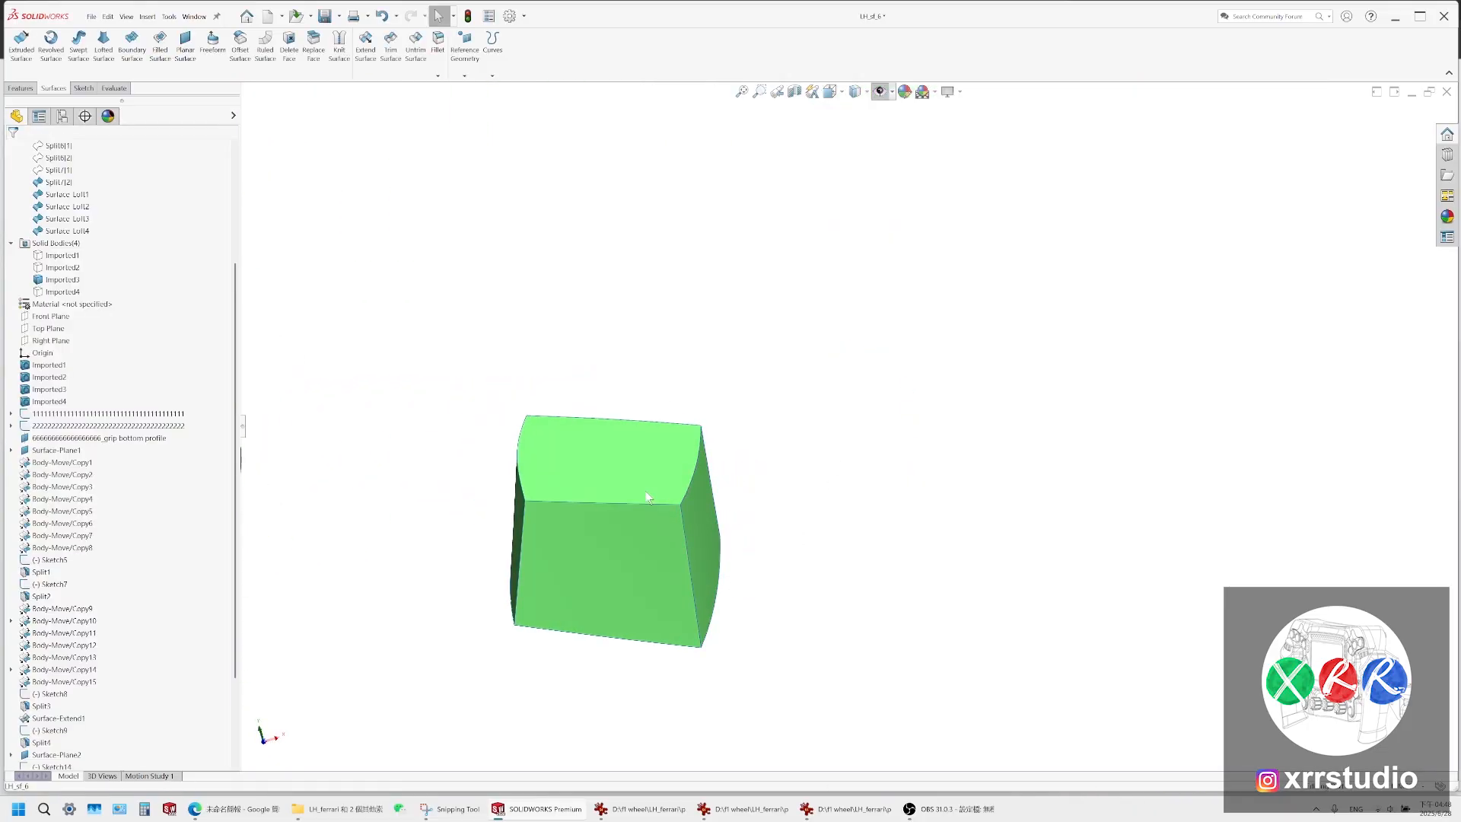
middle_drag(647, 497, 695, 470)
scroll(691, 454, down, 5)
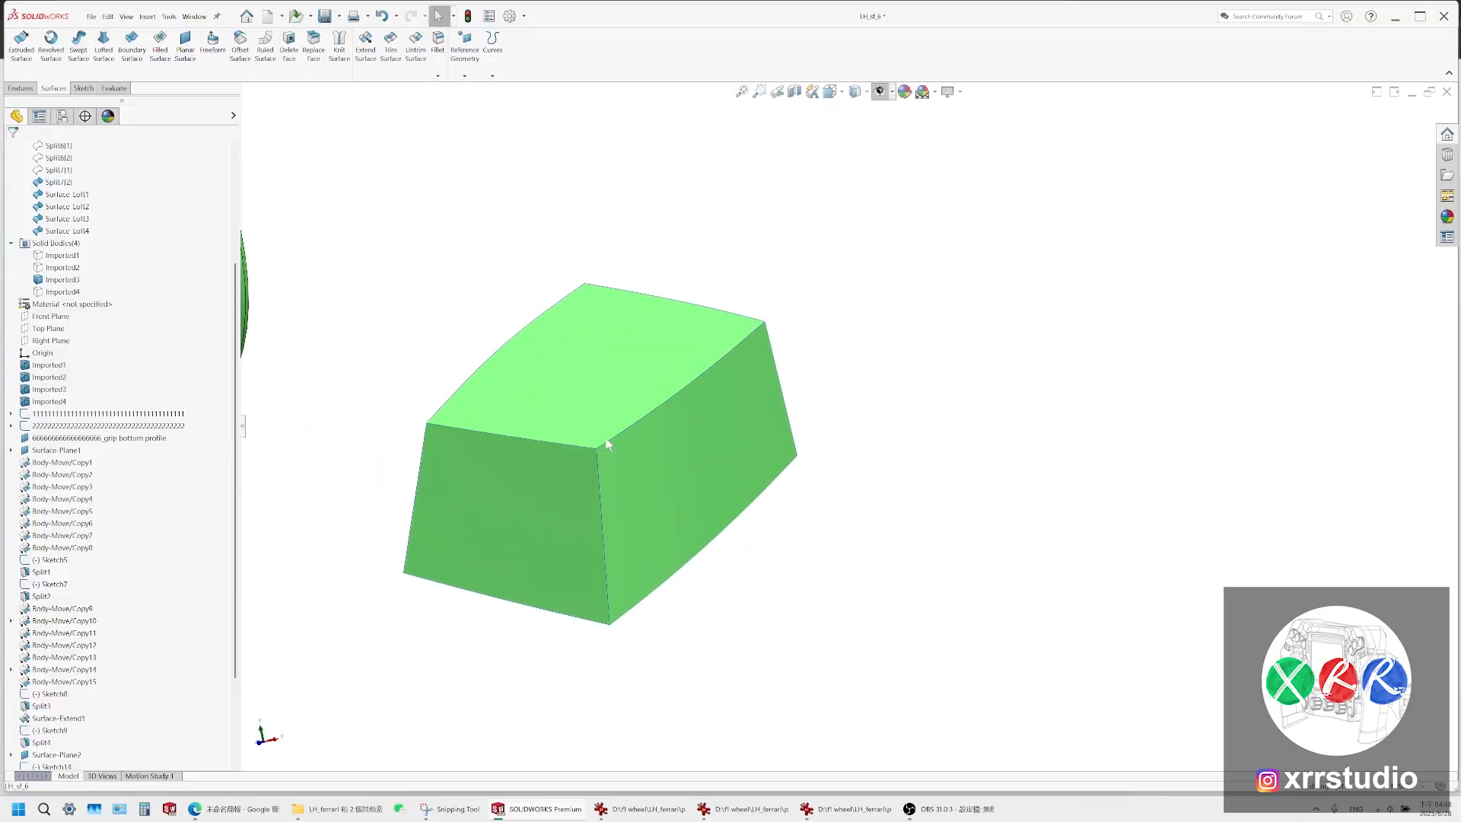
scroll(60, 265, up, 4)
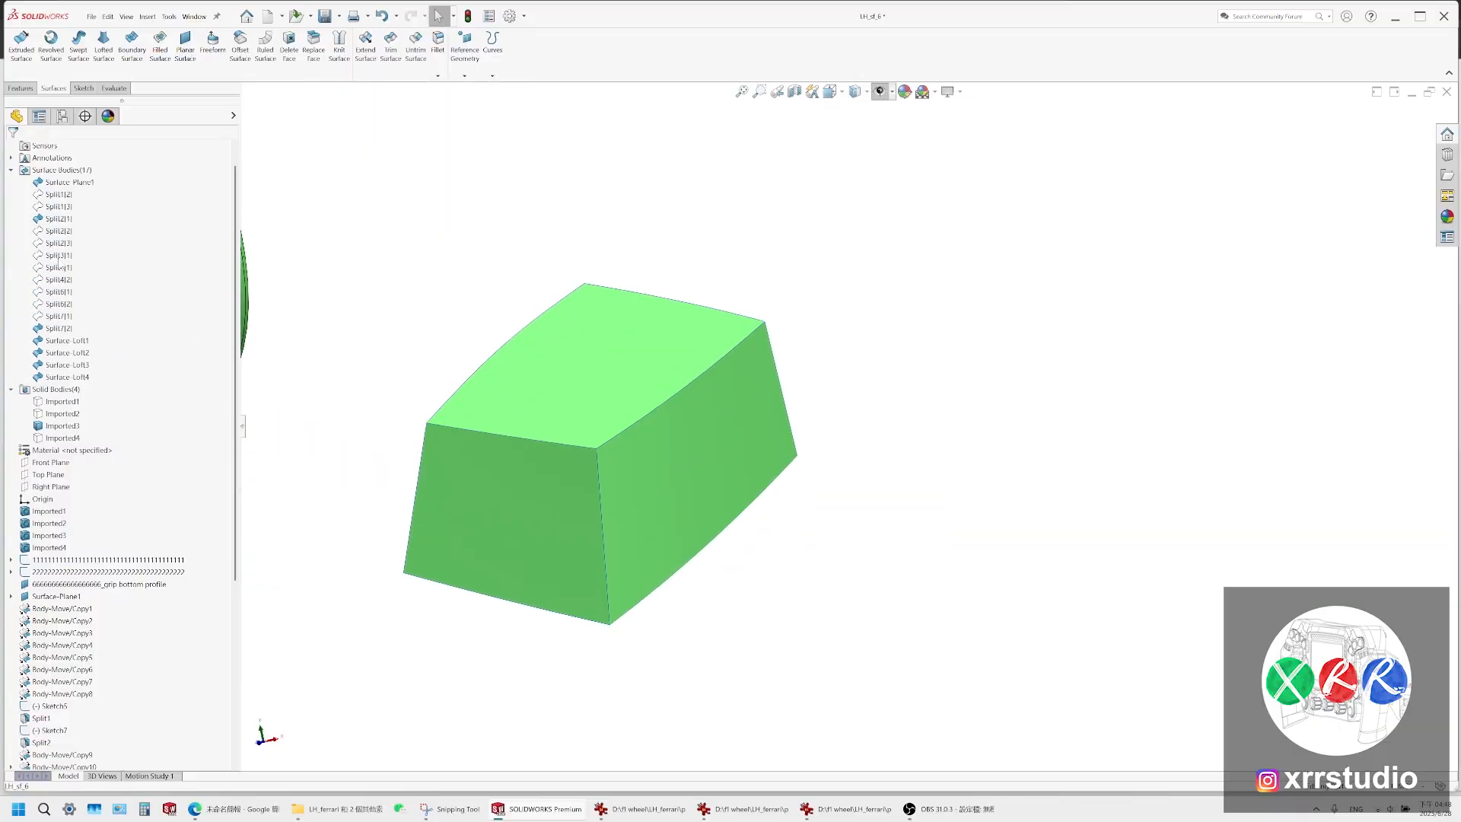
click(75, 181)
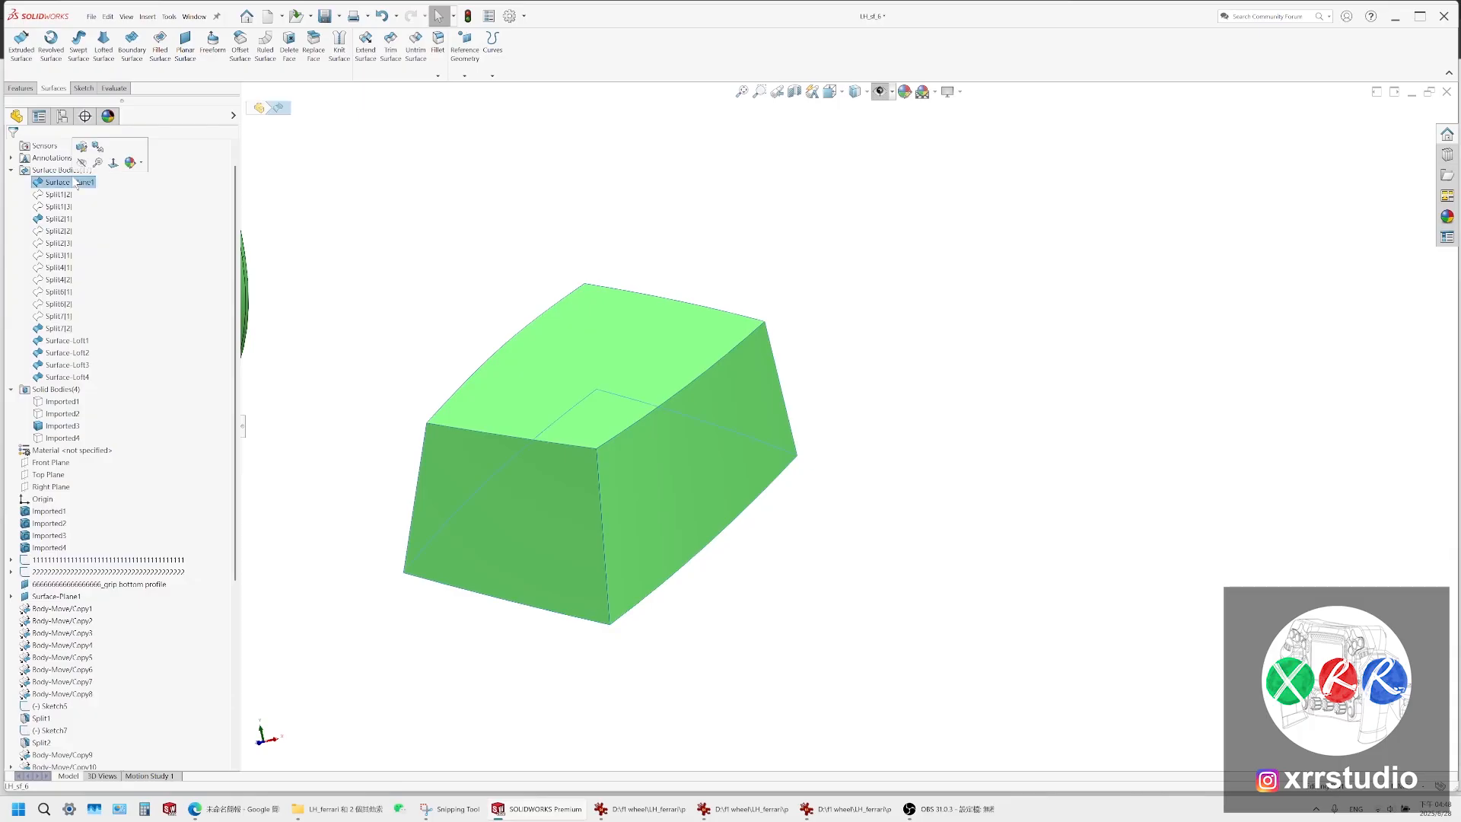
click(851, 428)
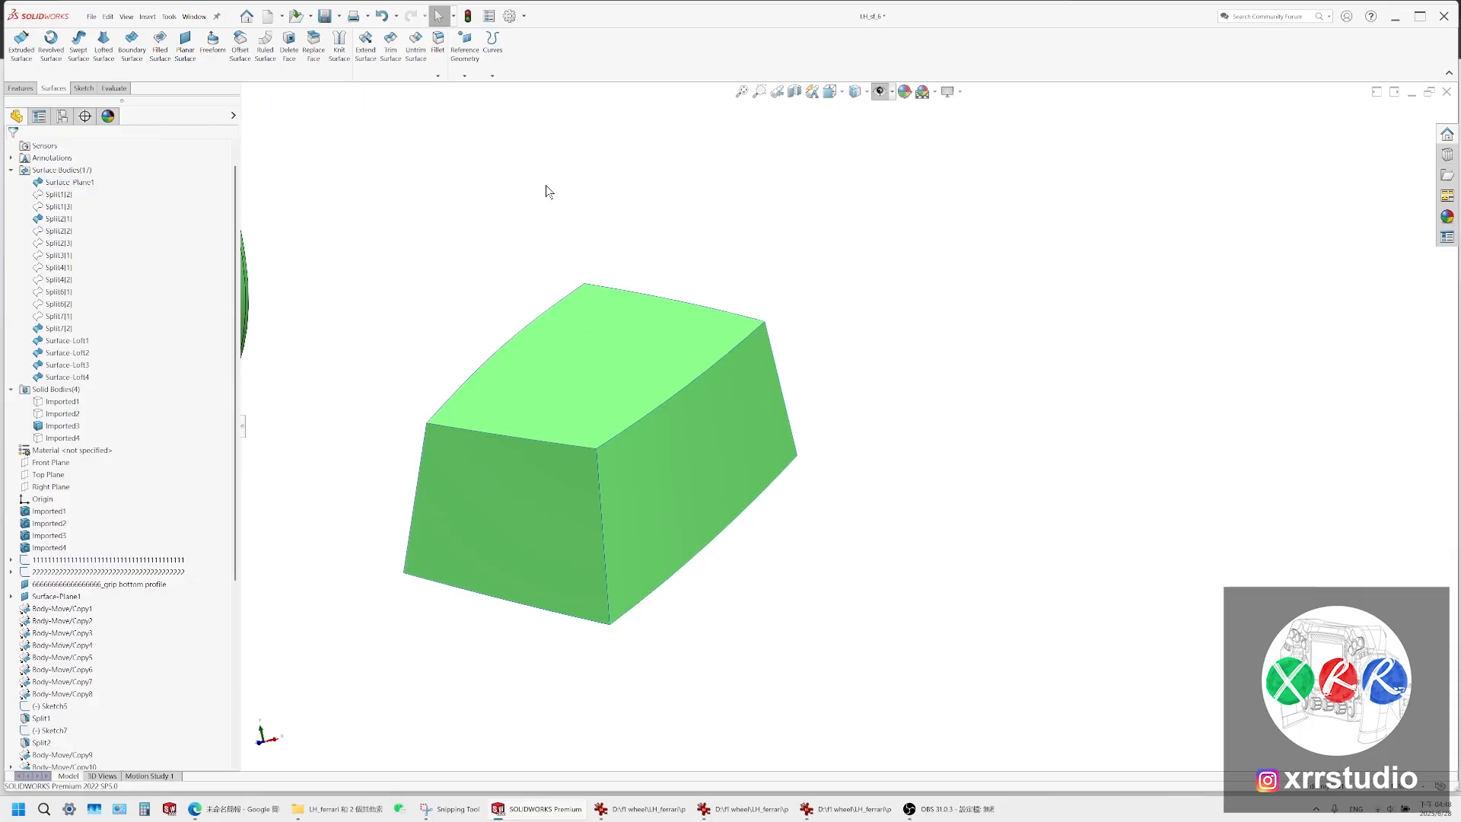
scroll(670, 418, up, 3)
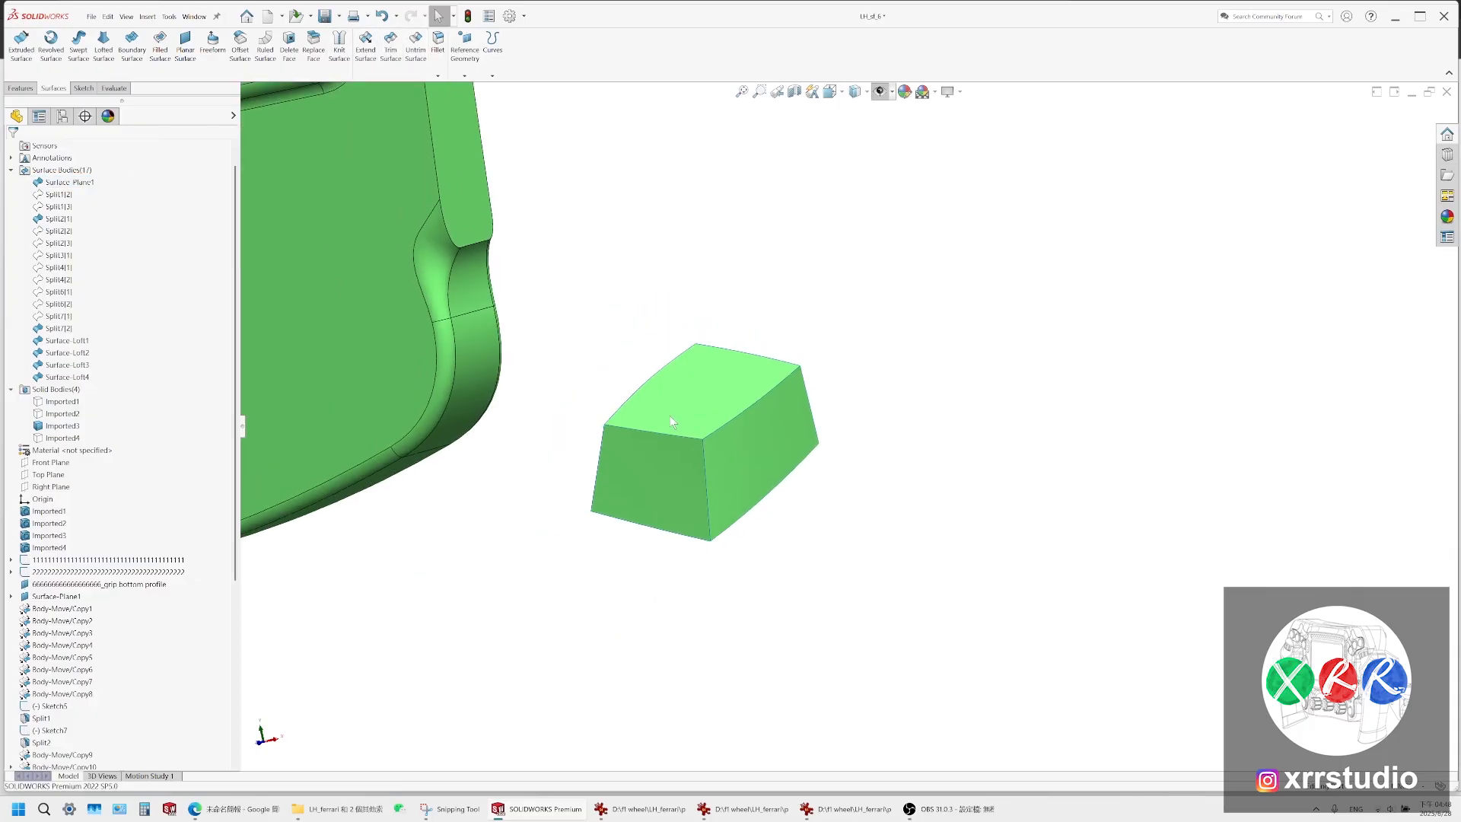
scroll(669, 417, up, 2)
click(729, 415)
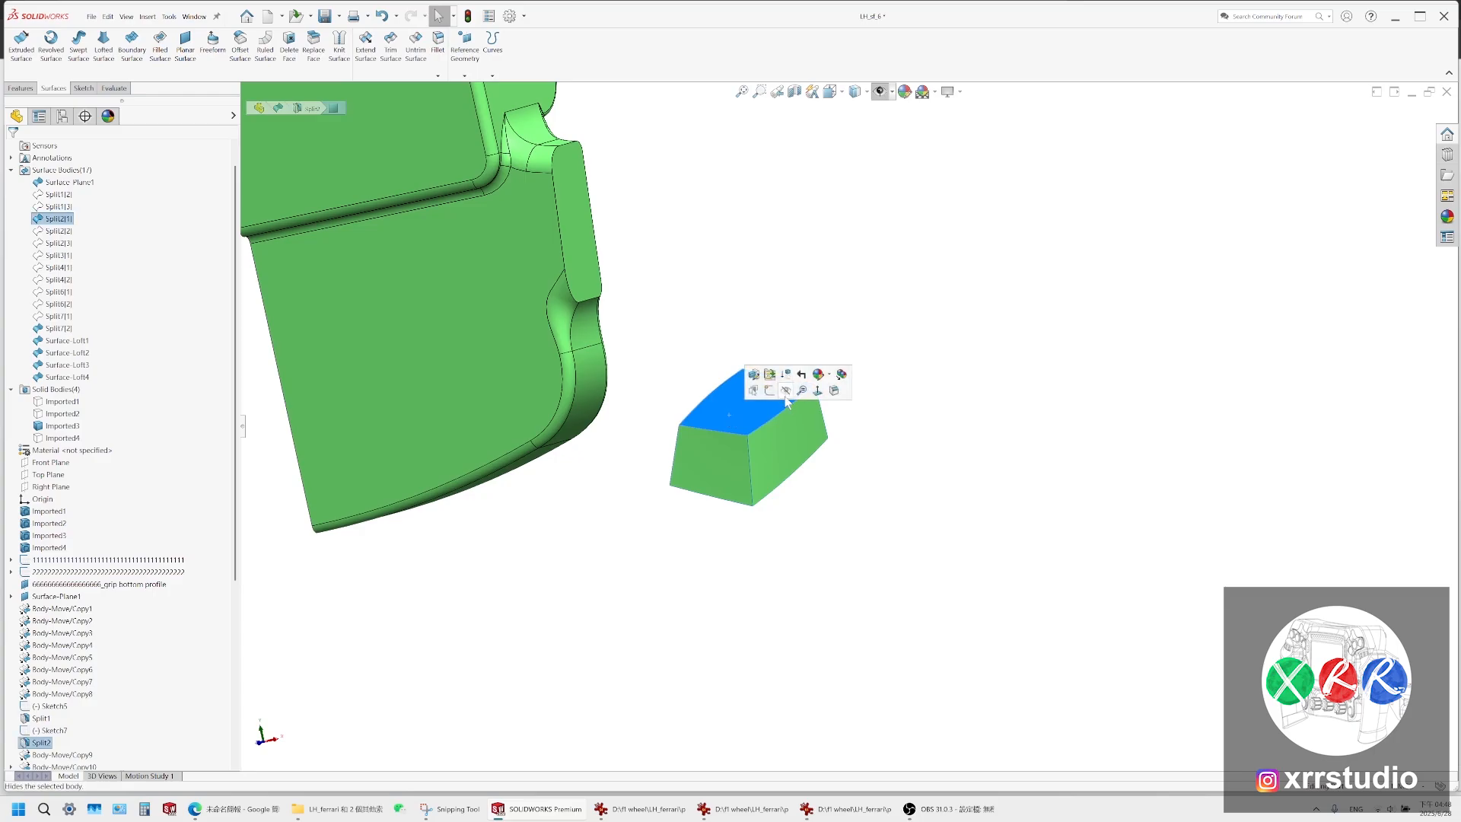
click(785, 391)
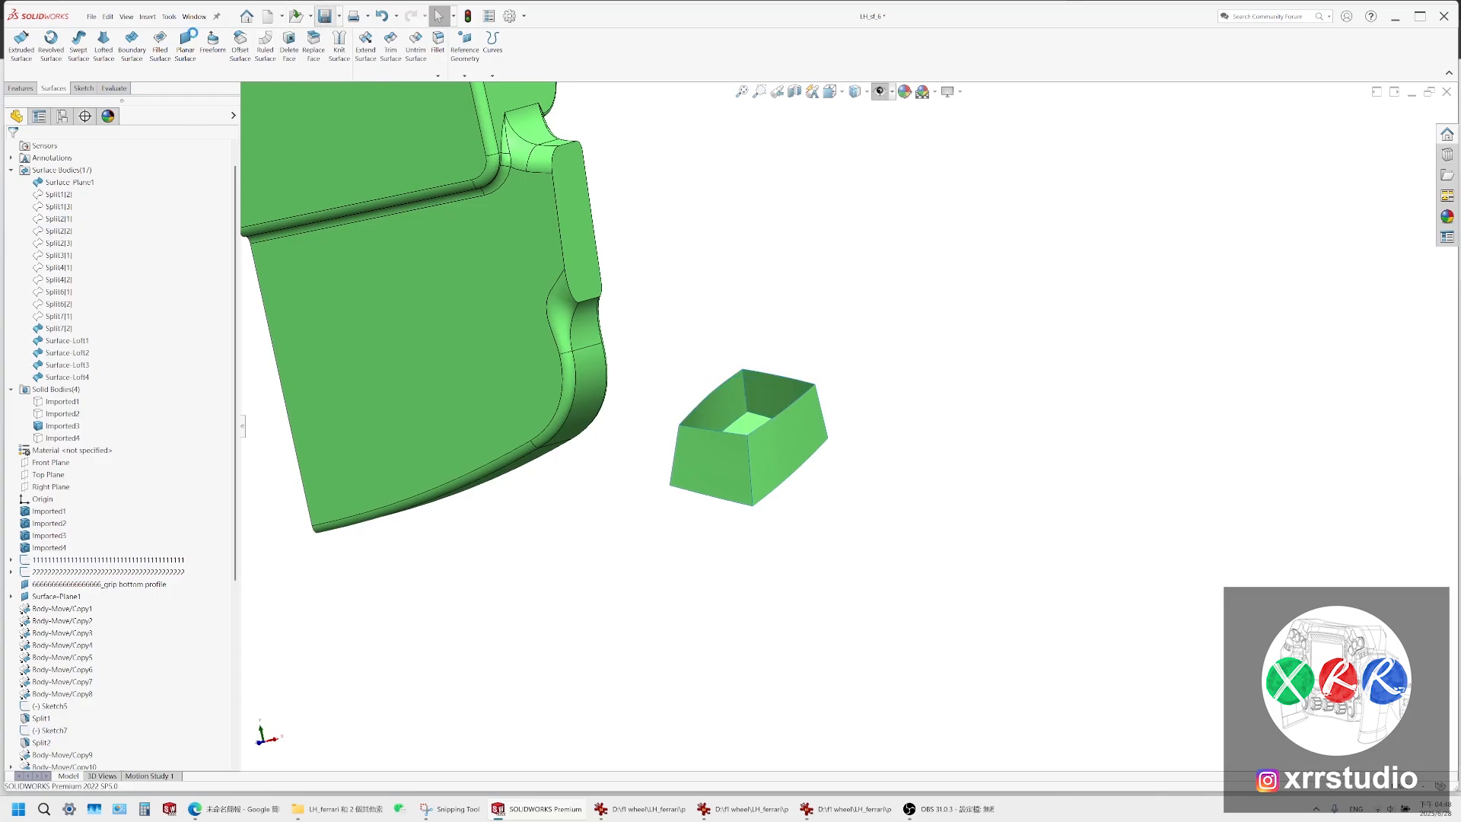
Save the part as a new file named LH_sf_7
click(107, 17)
mouse_move(92, 16)
click(204, 159)
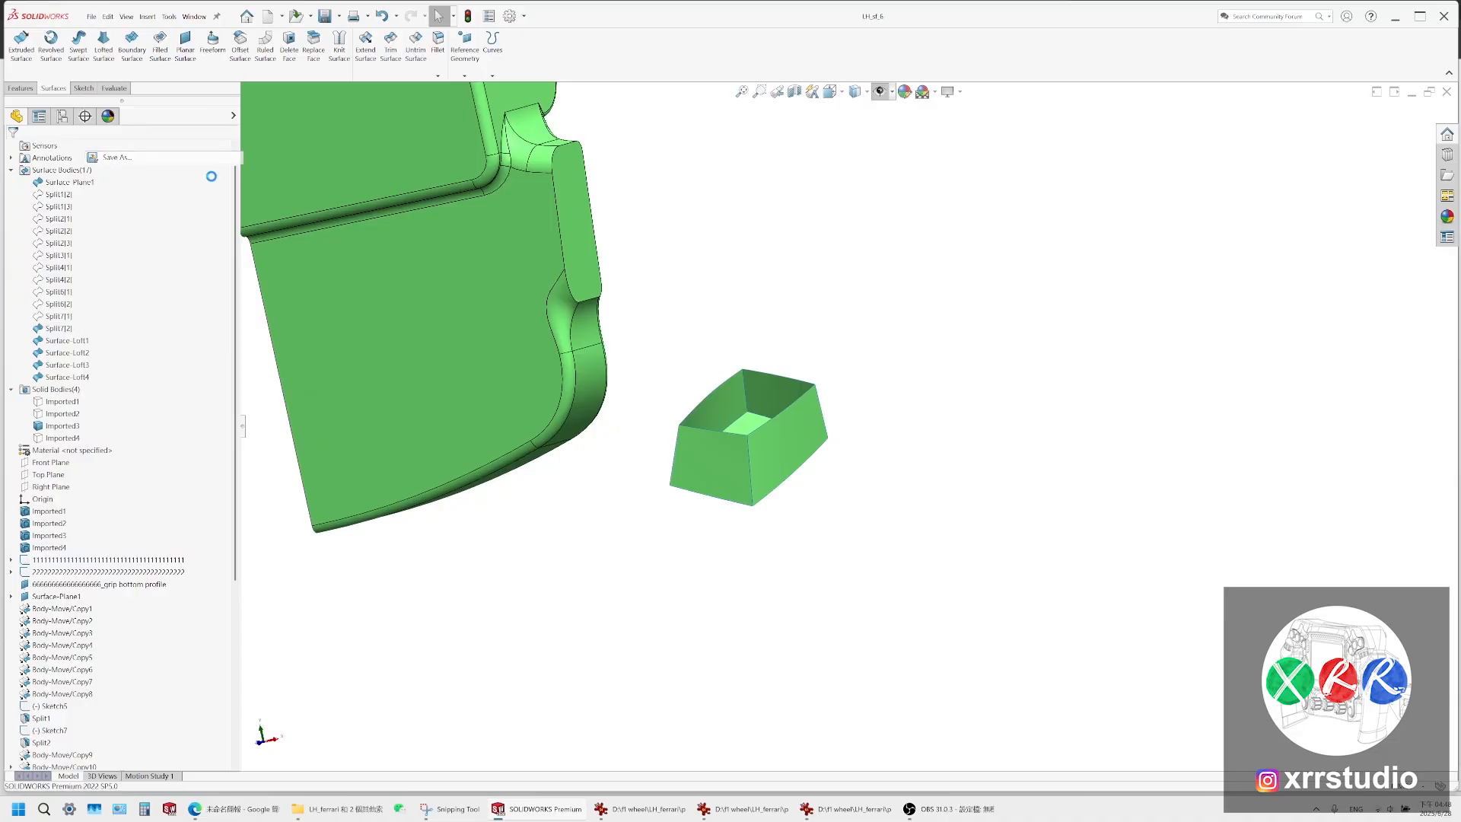
click(358, 335)
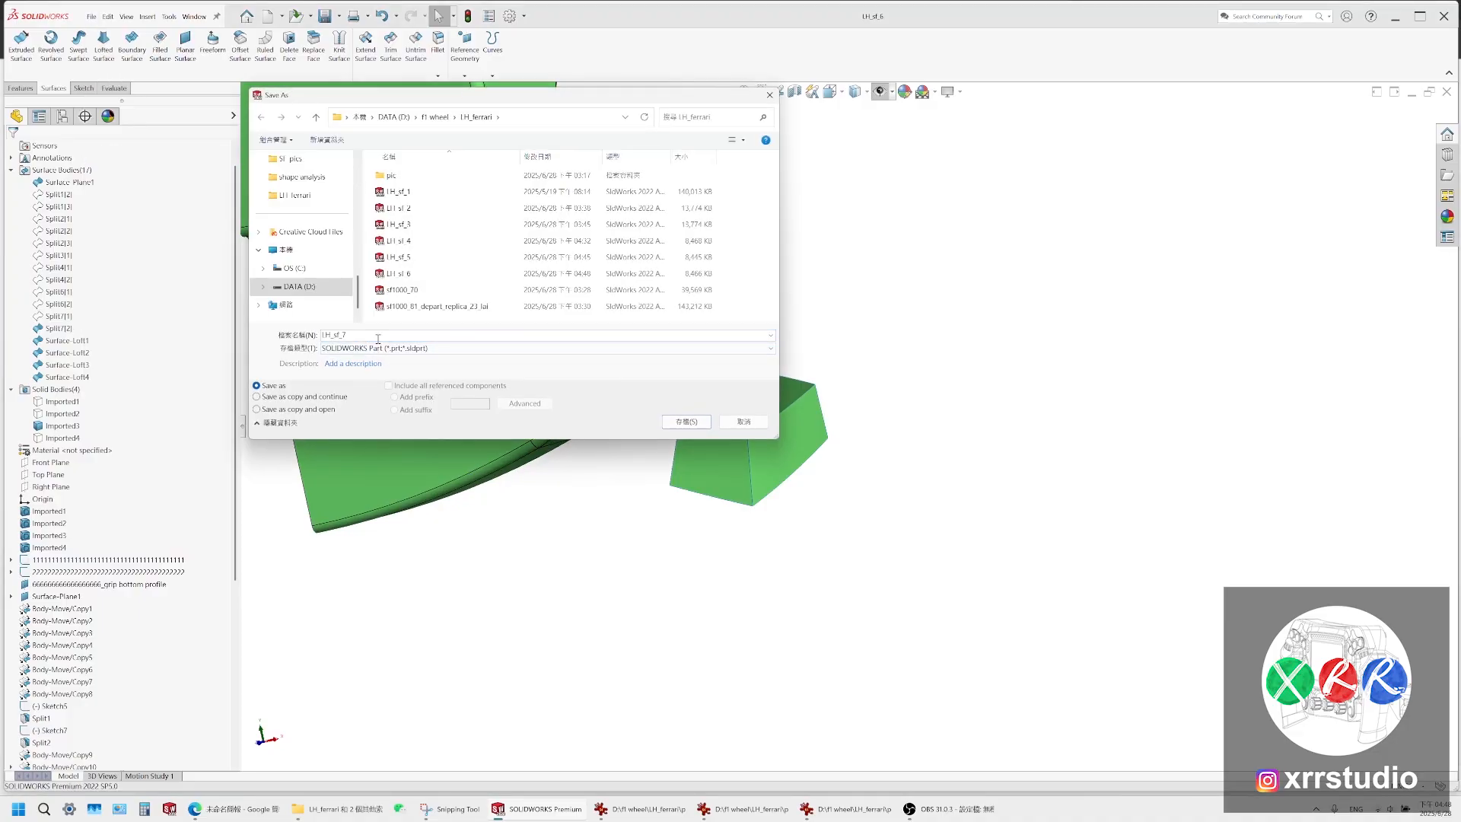
text(7)
key(Return)
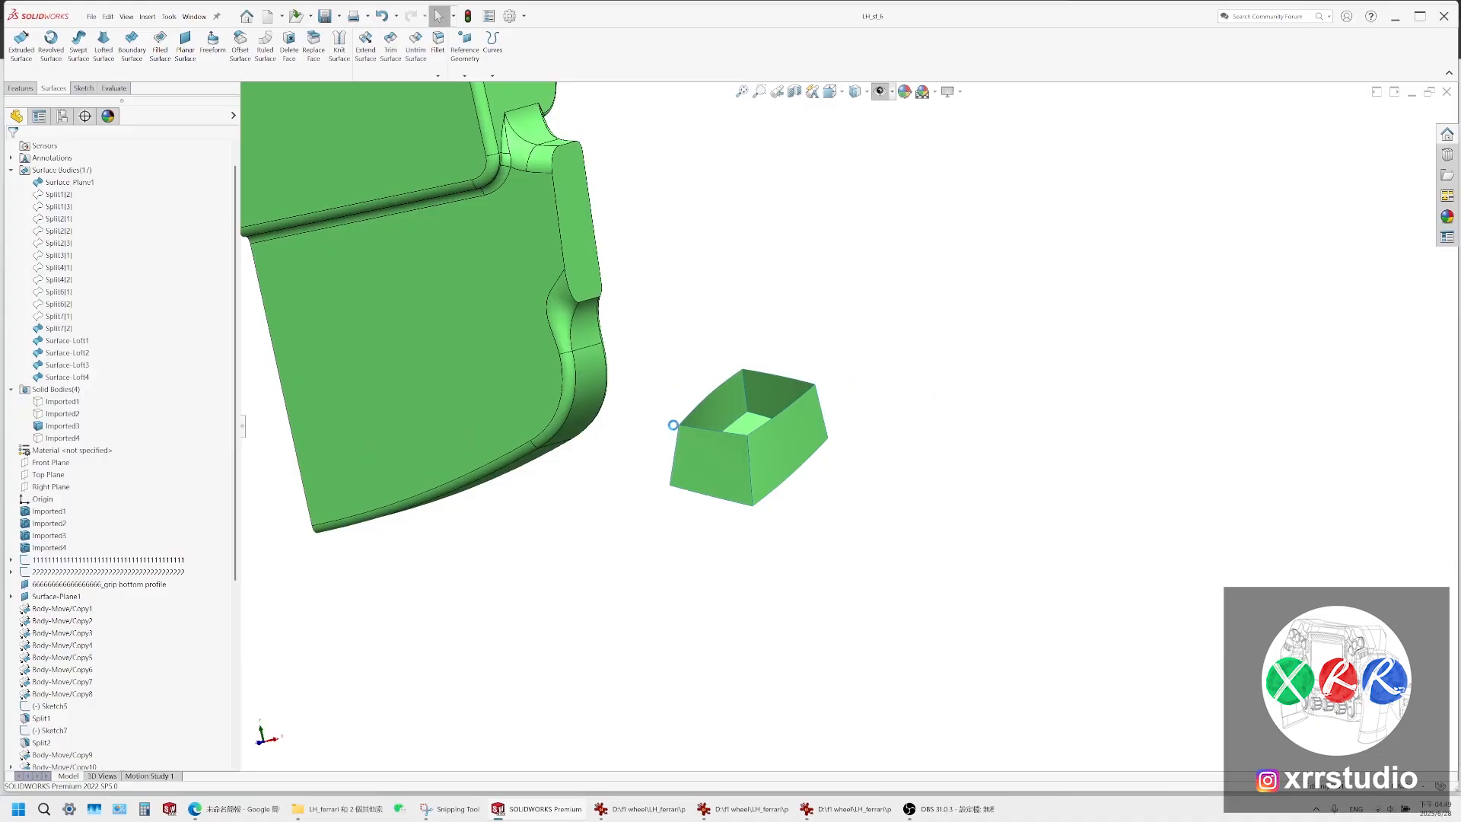
Knit the four lofted side surfaces and the bottom profile surface into one surface body
scroll(752, 384, down, 5)
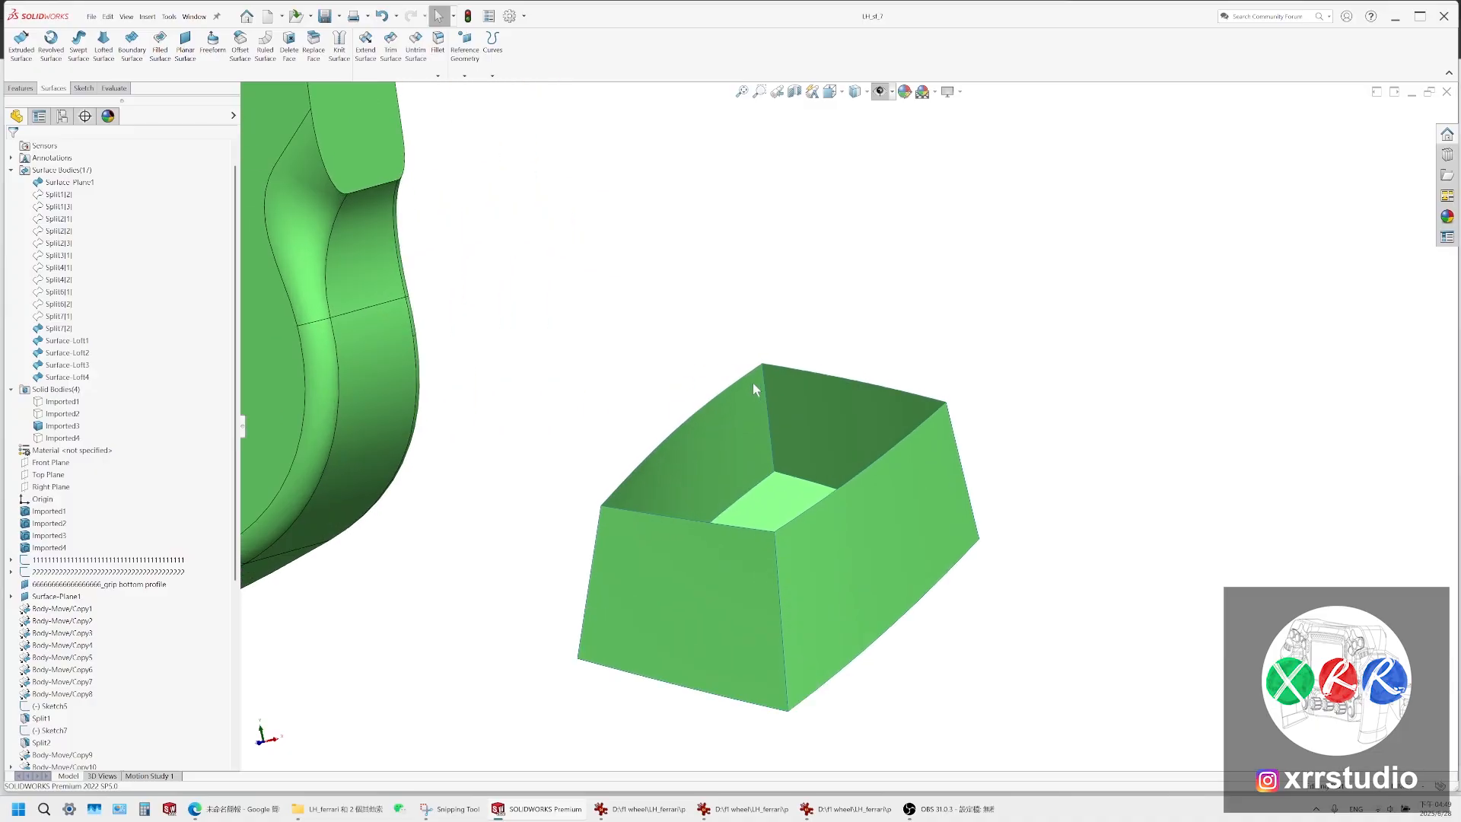
click(337, 64)
click(737, 462)
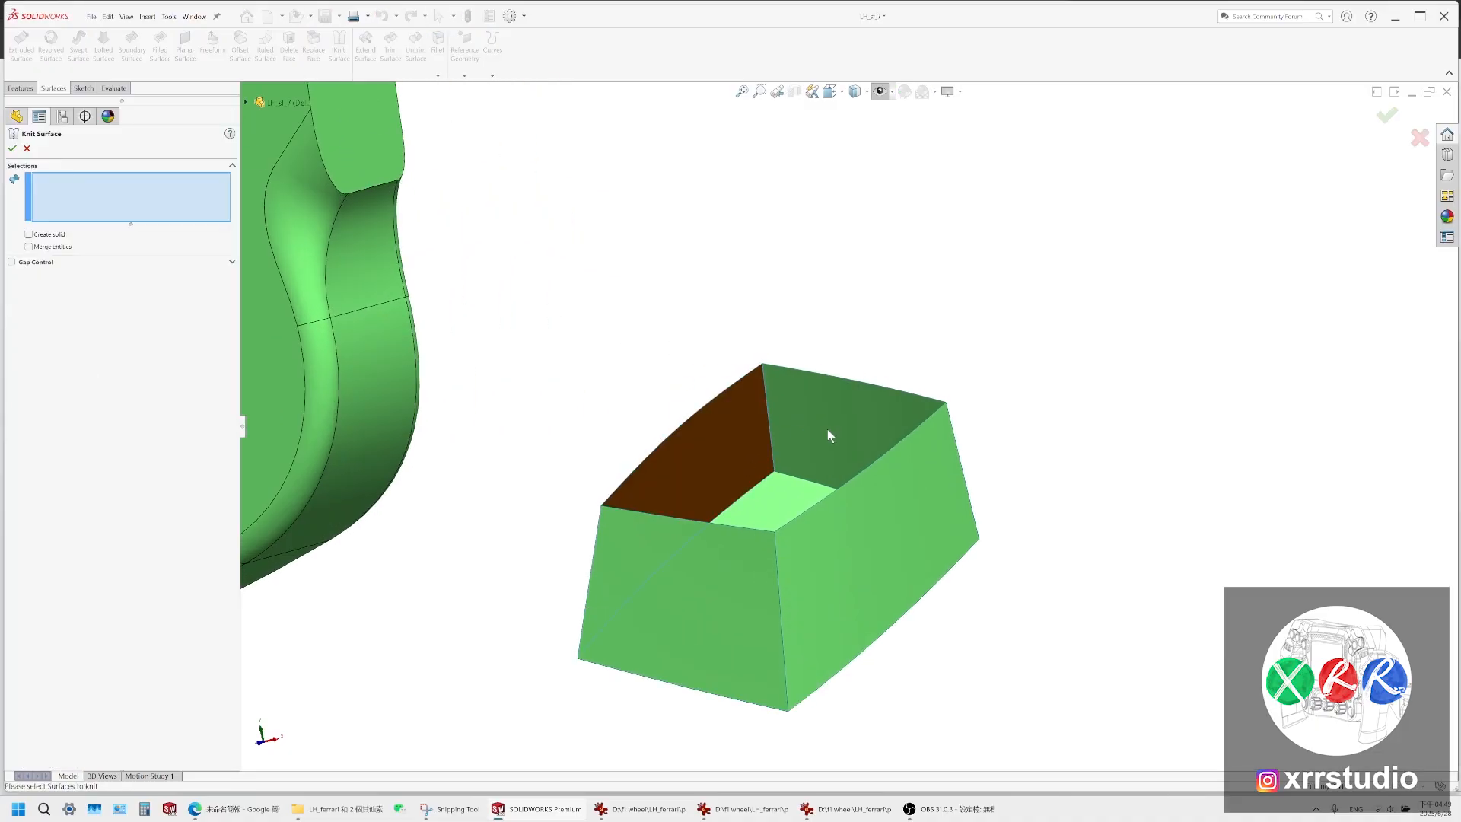
click(828, 430)
click(867, 541)
click(775, 489)
click(670, 593)
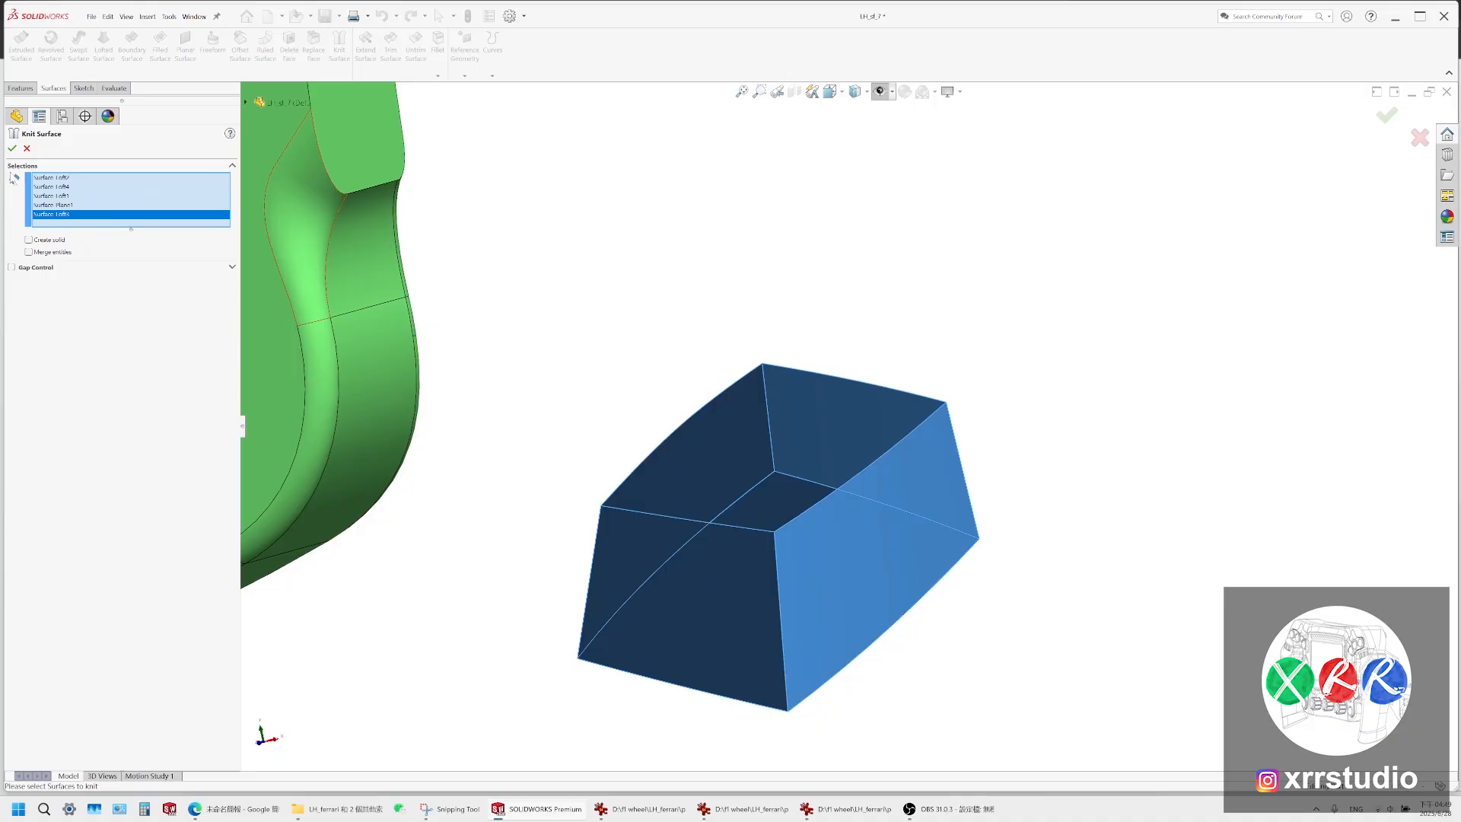
click(12, 150)
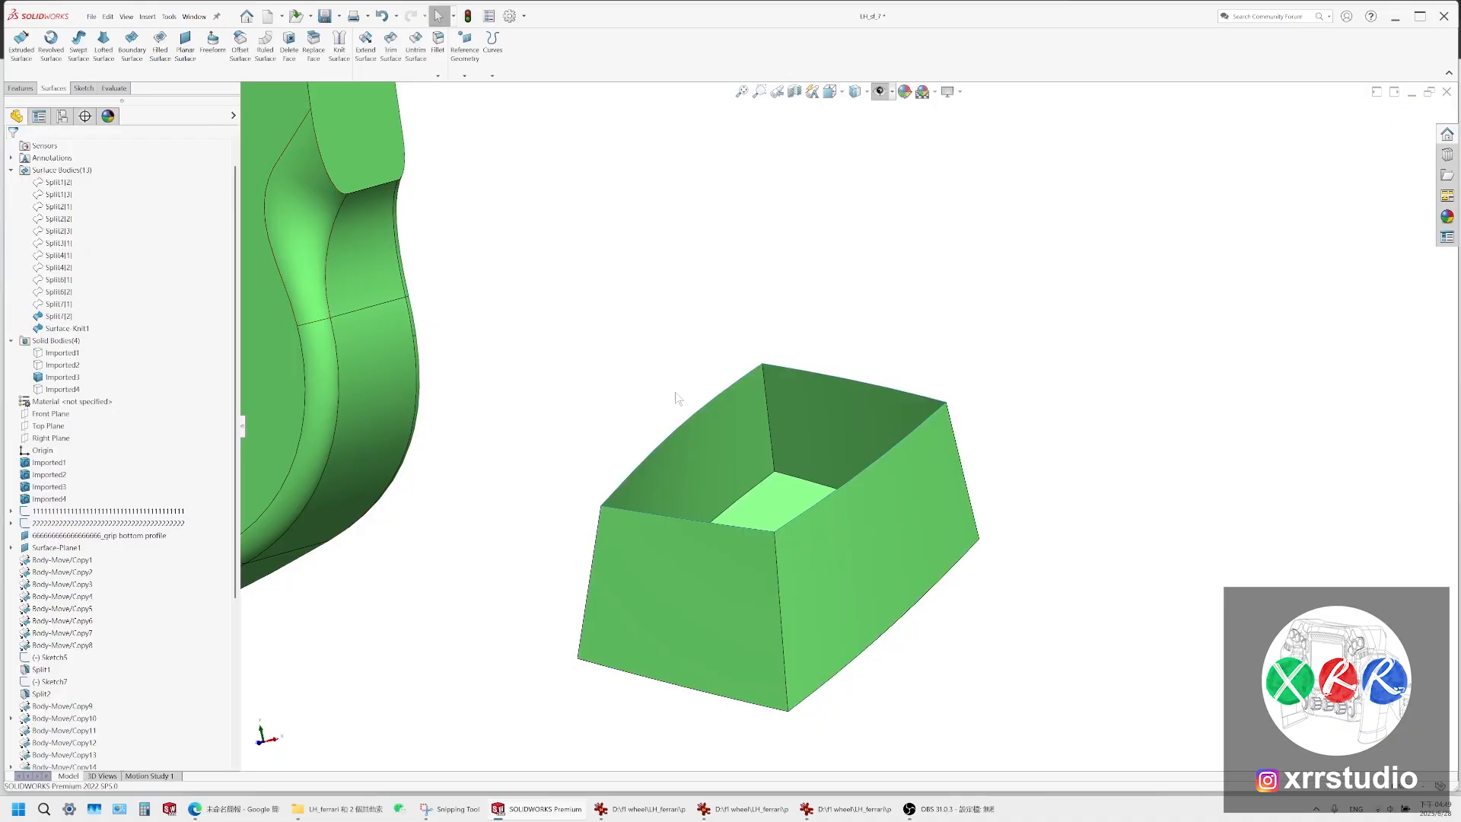
Switch to Snipping Tool and circle the number 1 on the snip, adding pen lines across profiles 3 and 2
scroll(697, 391, up, 7)
middle_drag(832, 300, 788, 319)
scroll(460, 533, down, 4)
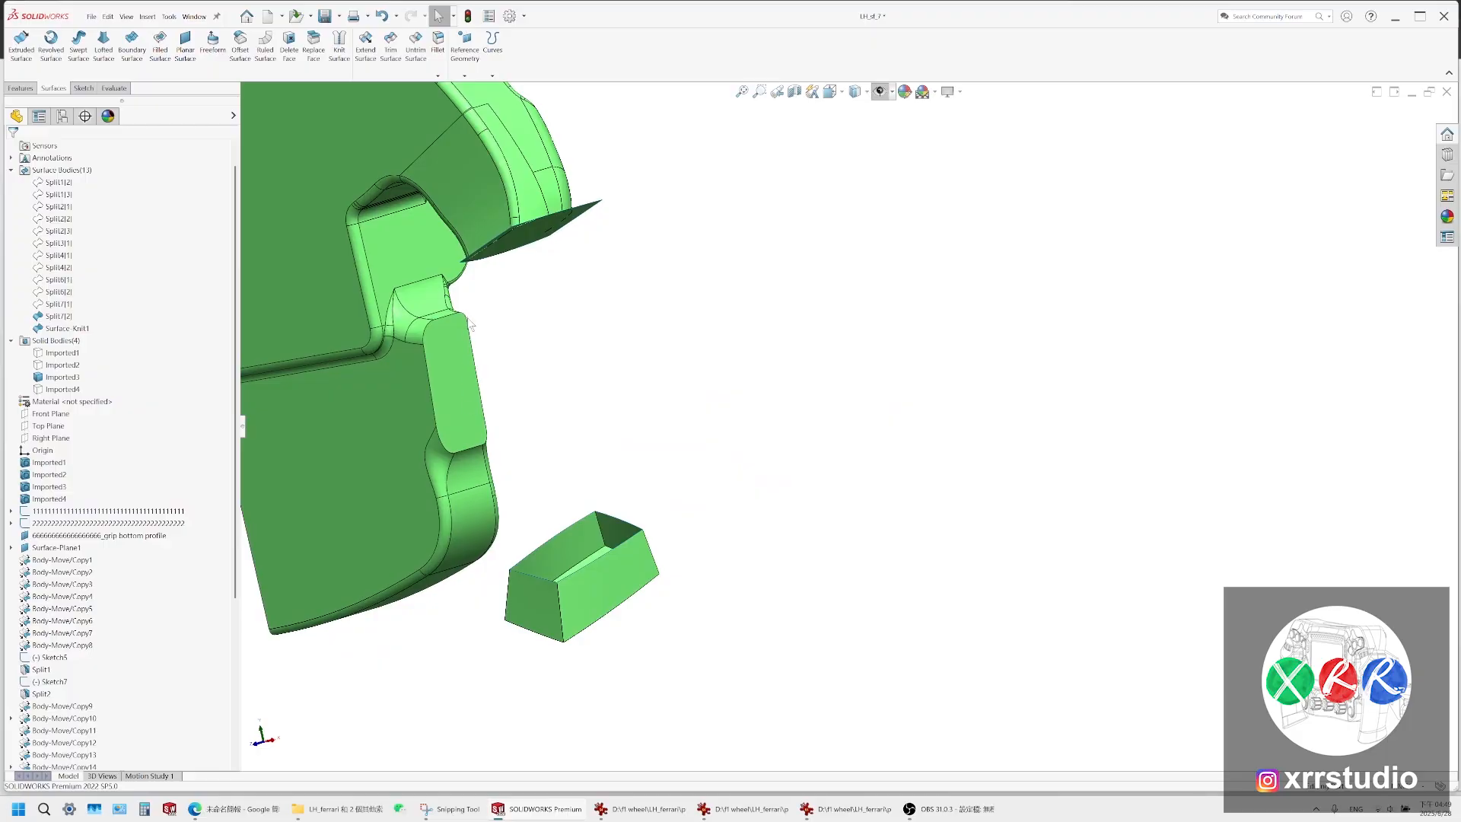
scroll(470, 323, down, 2)
click(482, 812)
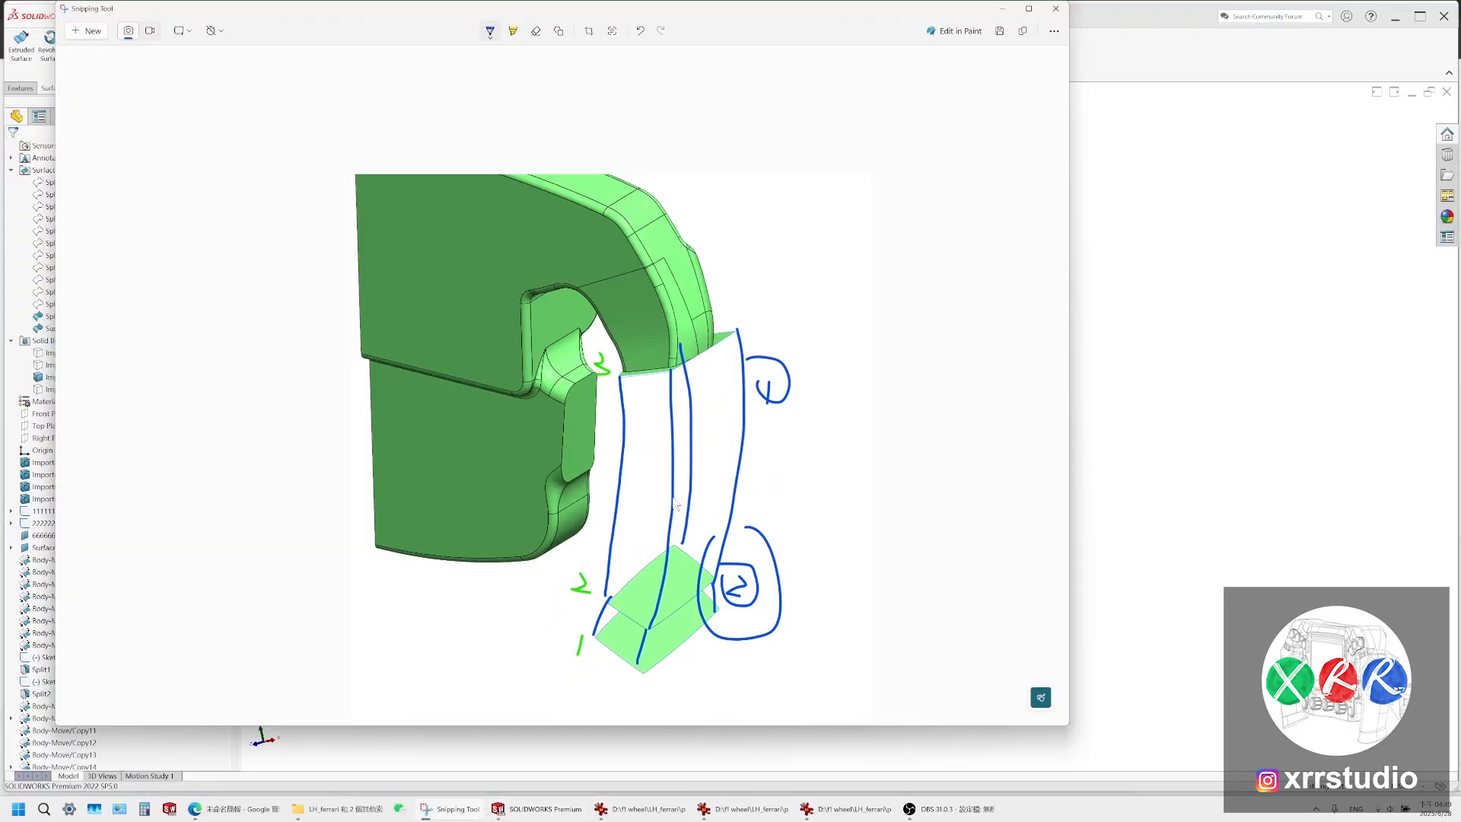
click(1170, 75)
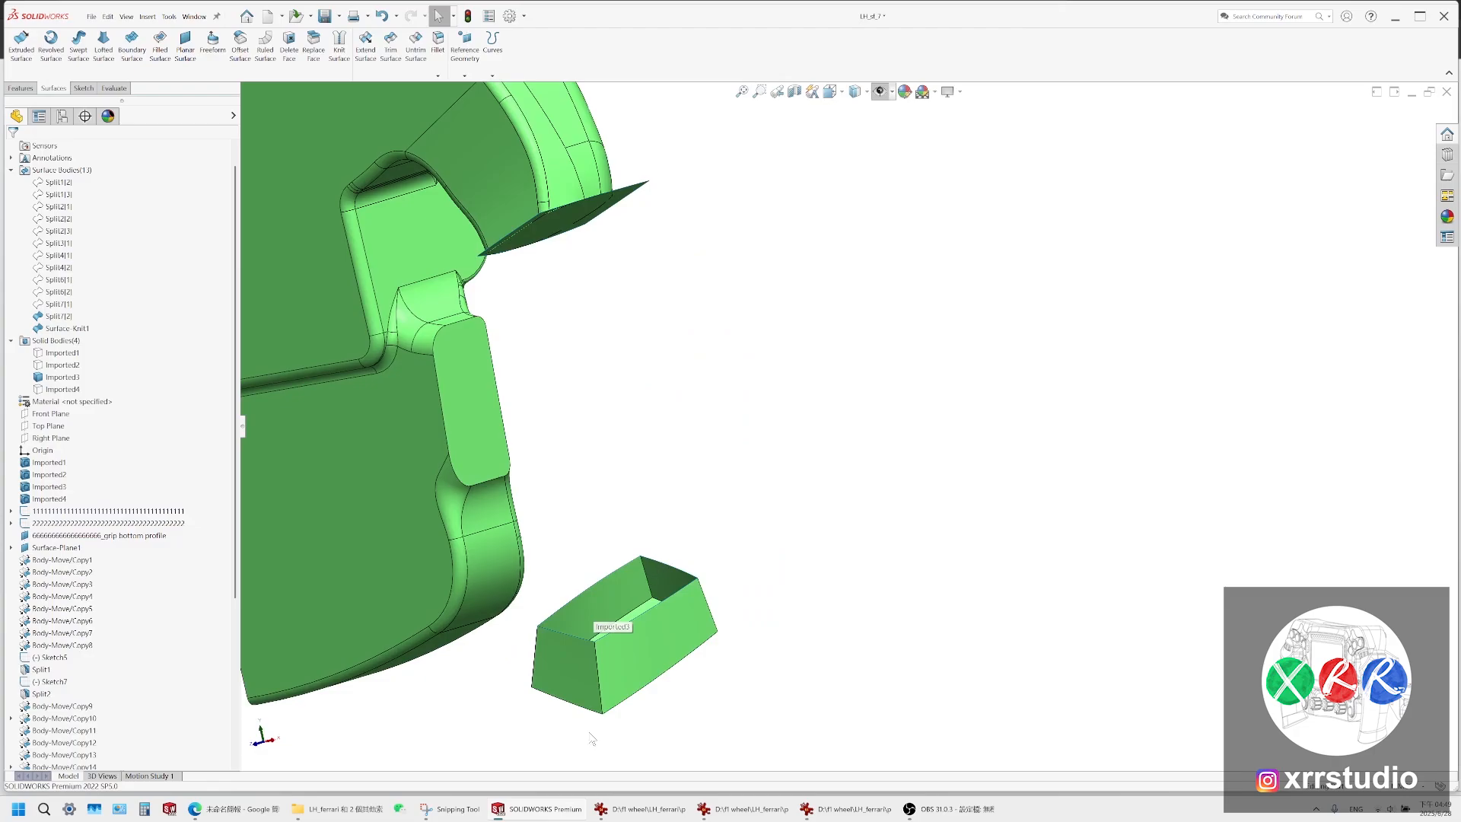
click(561, 810)
mouse_move(765, 326)
mouse_down()
mouse_move(818, 415)
mouse_move(803, 368)
mouse_up()
drag(578, 357, 788, 333)
mouse_move(581, 571)
mouse_down()
mouse_move(632, 620)
mouse_move(784, 534)
mouse_up()
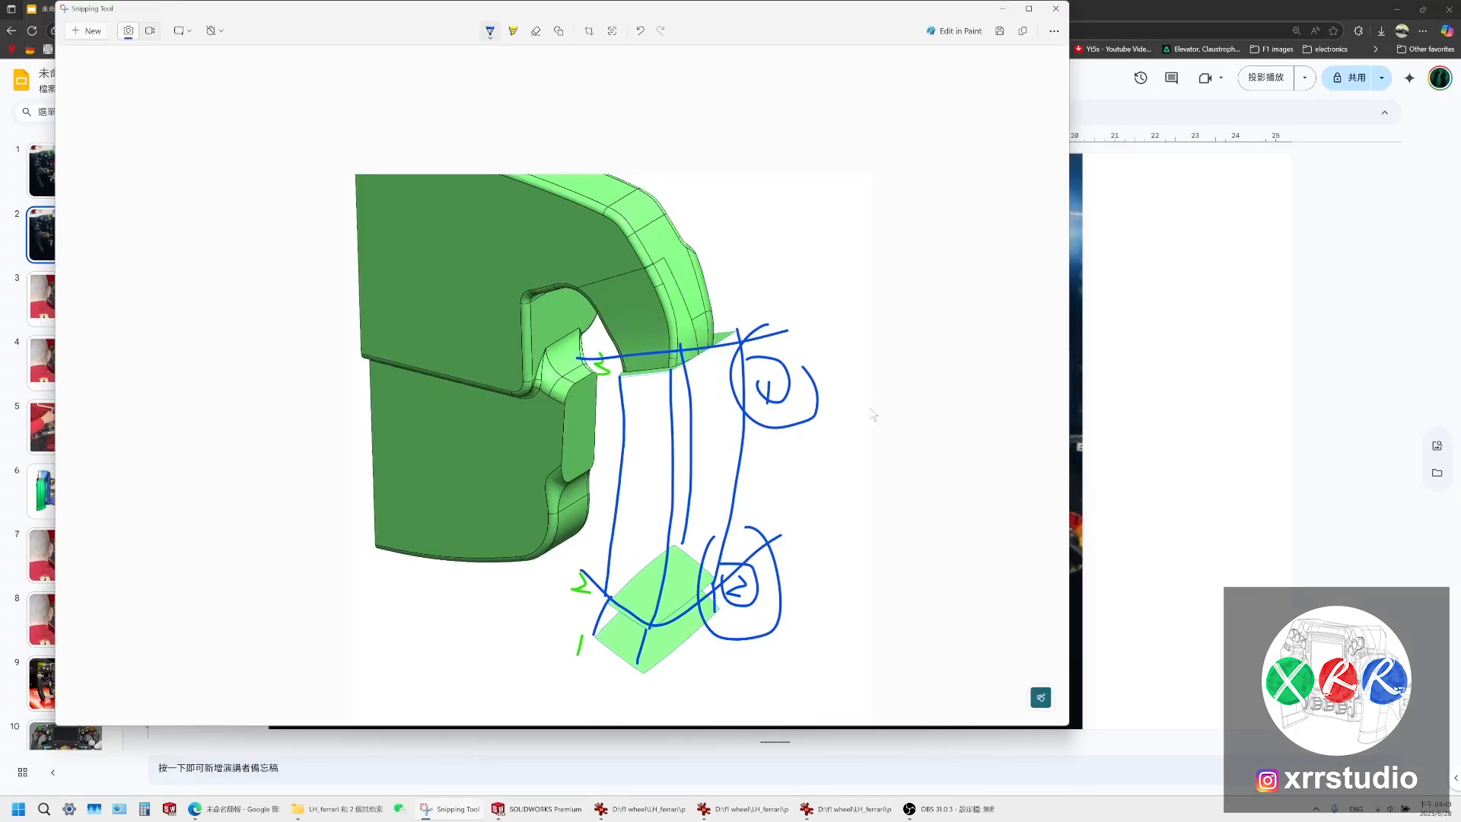
click(1131, 97)
Return to SOLIDWORKS and start a new 3D sketch for the grip between the knitted base and upper profile
click(581, 812)
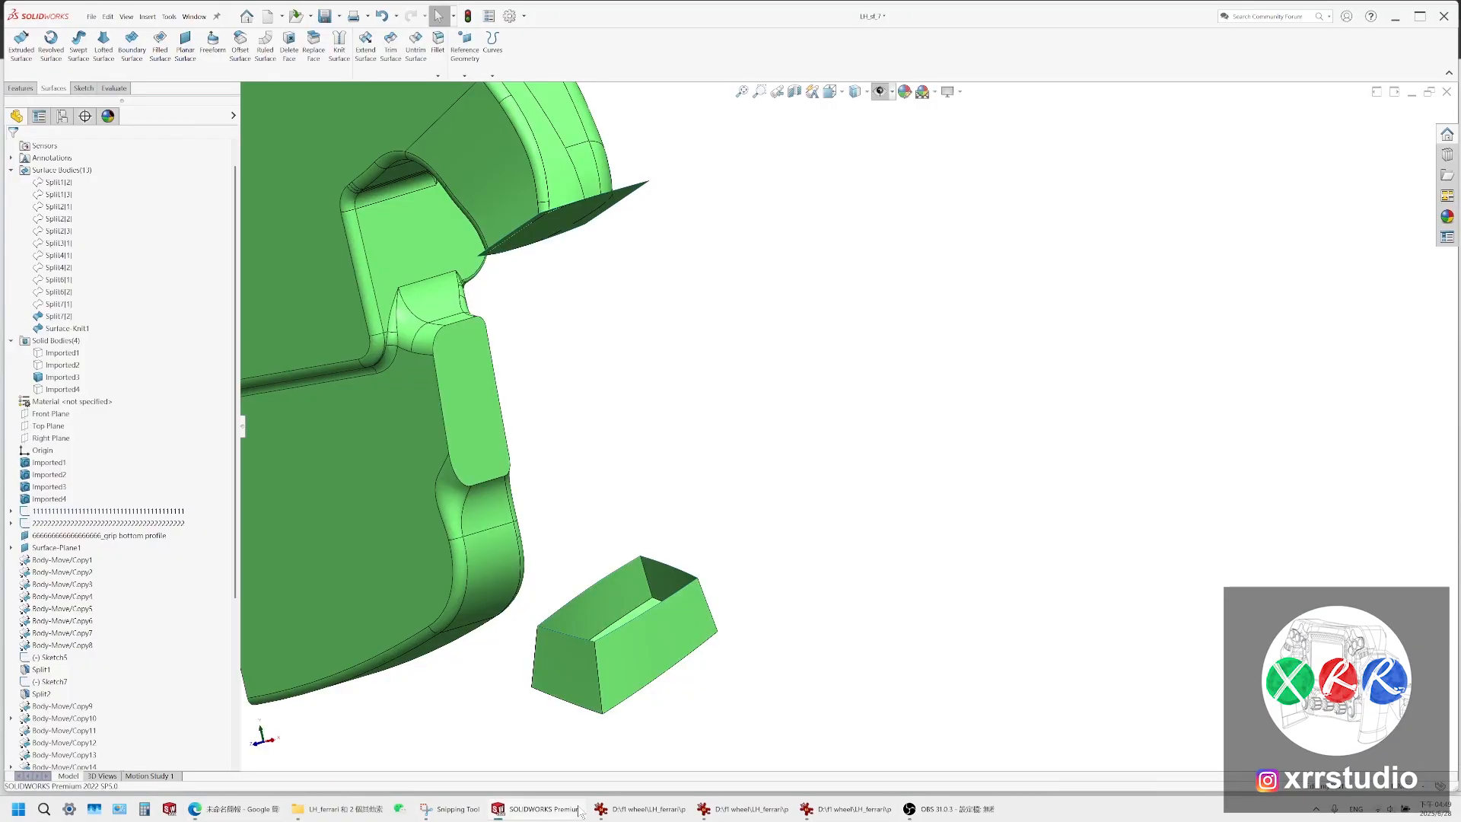
click(78, 91)
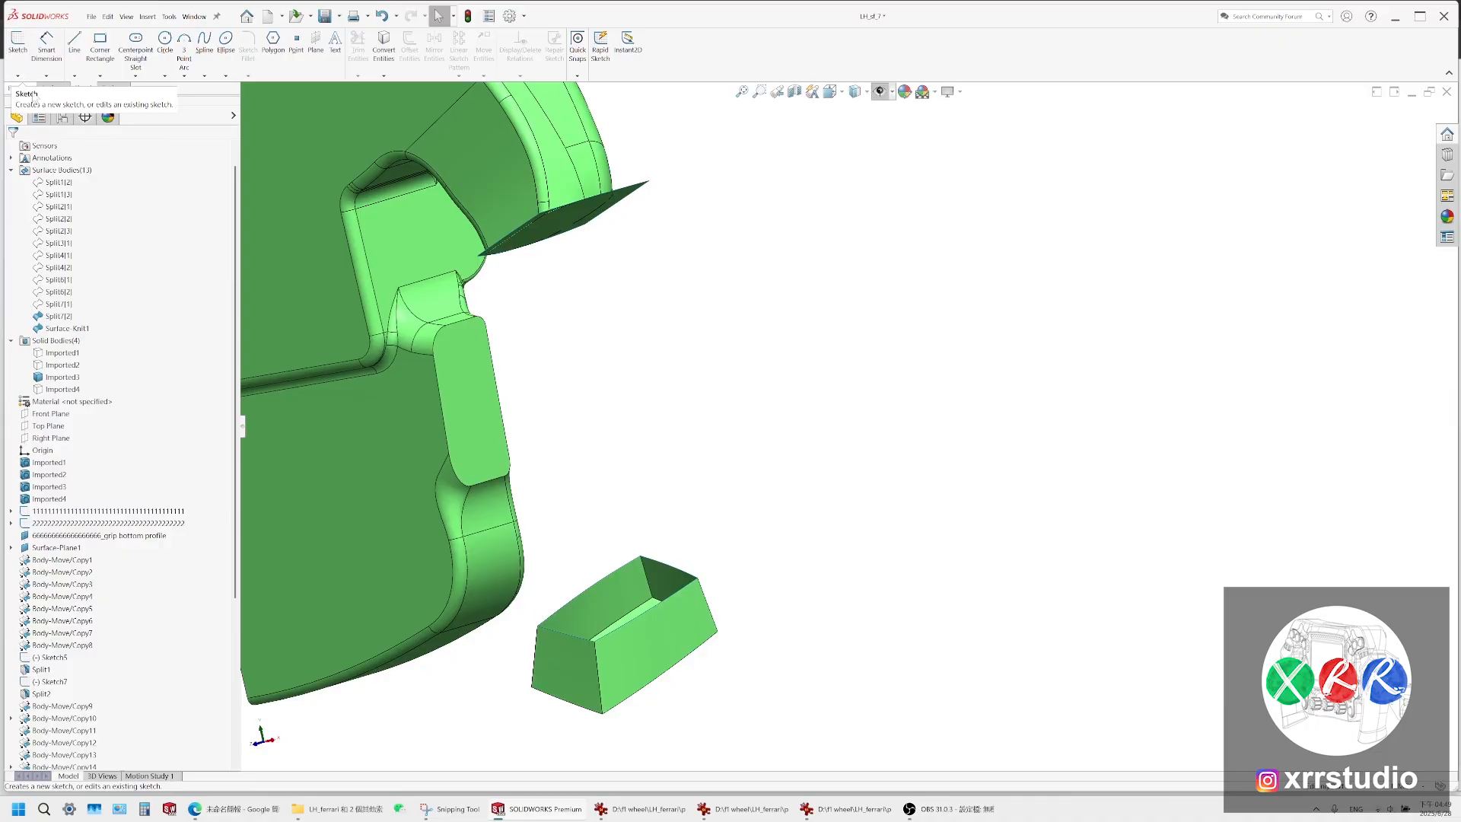
click(19, 76)
click(69, 99)
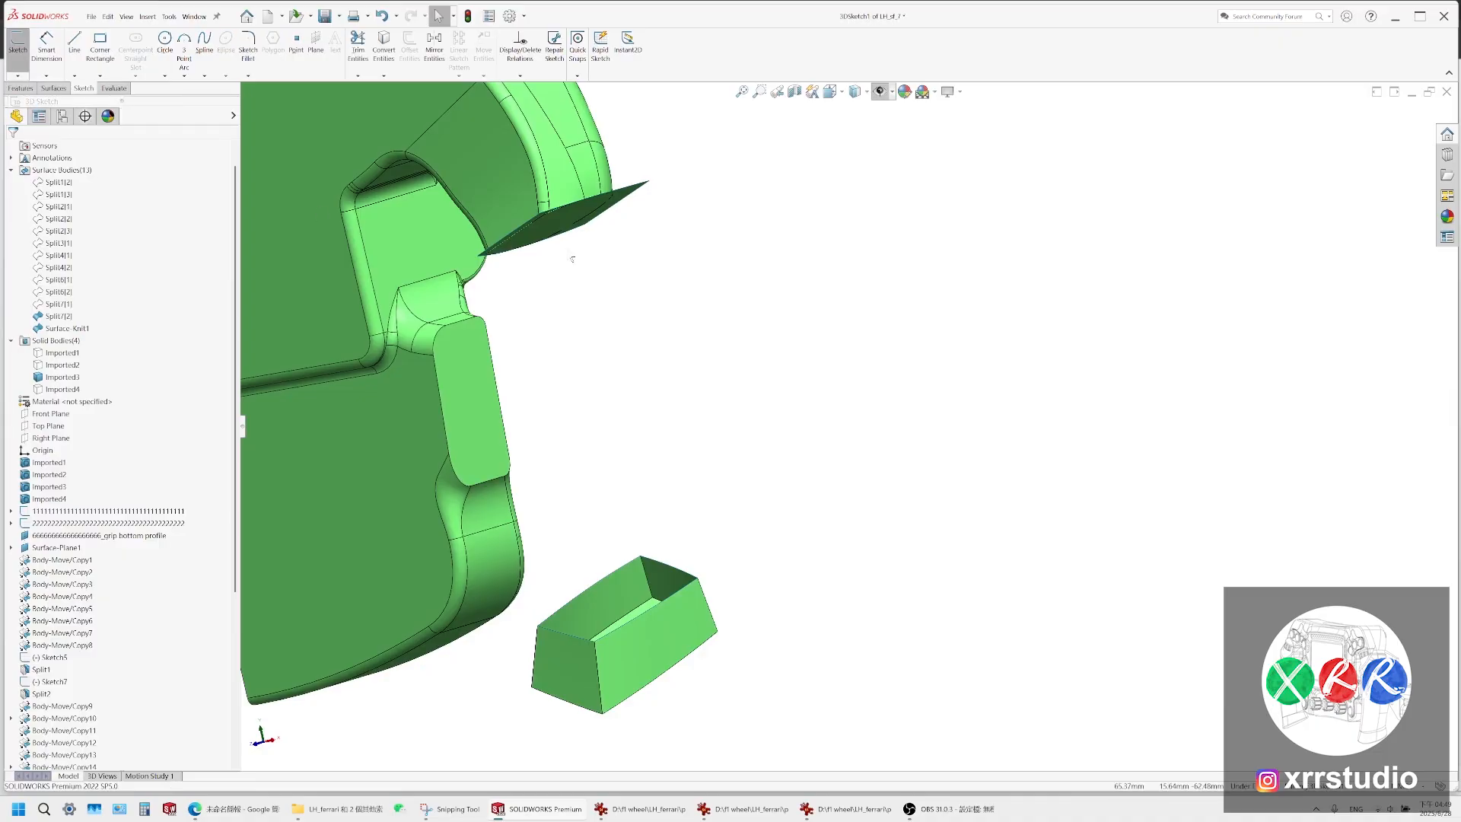
middle_drag(572, 255, 549, 327)
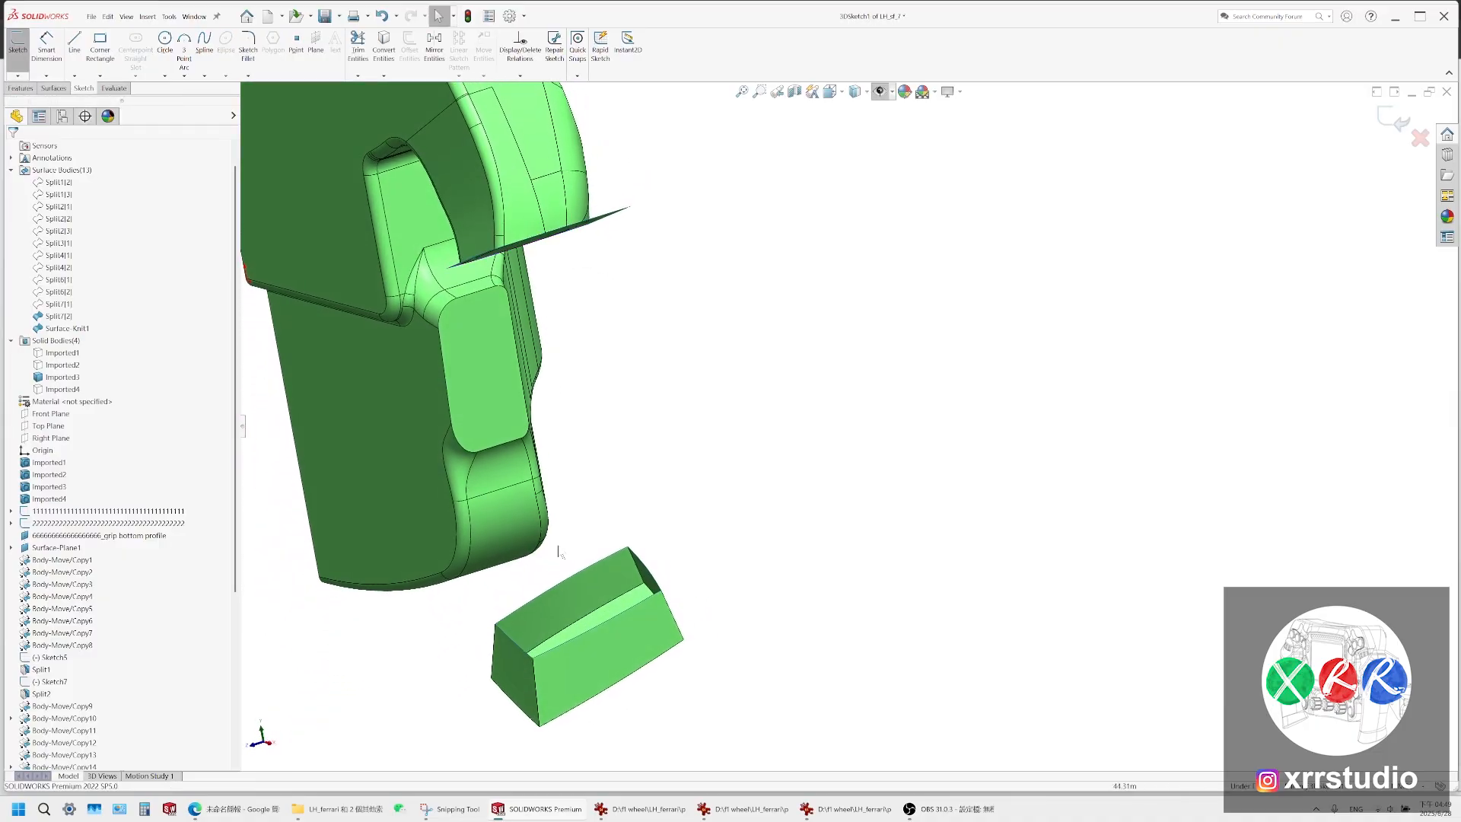
Switch to Snipping Tool, set the pen color to red and mark the corner points of profile 3 with dots
click(458, 812)
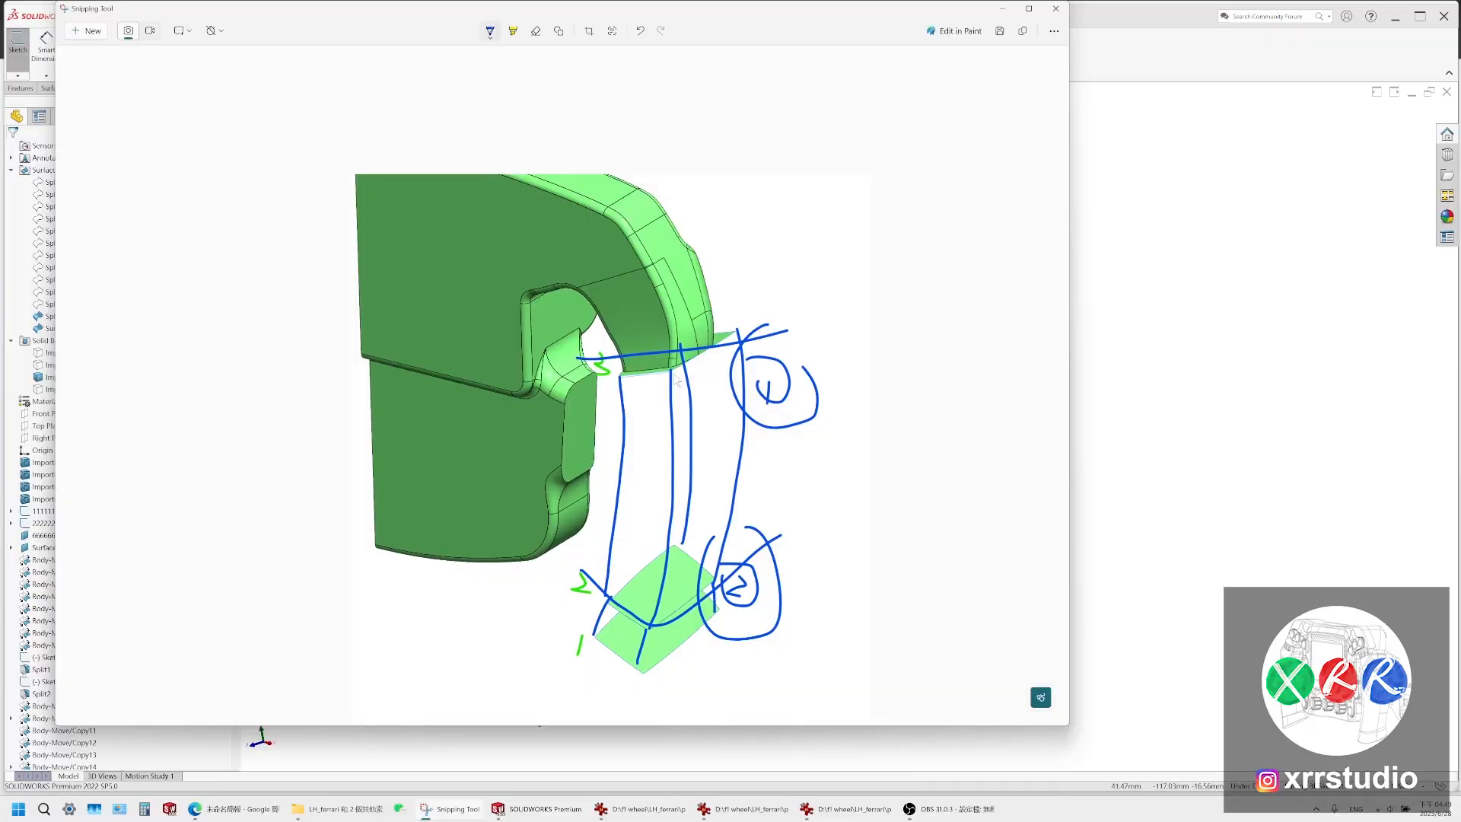
ctrl+scroll(684, 411, up, 5)
scroll(1006, 494, down, 1)
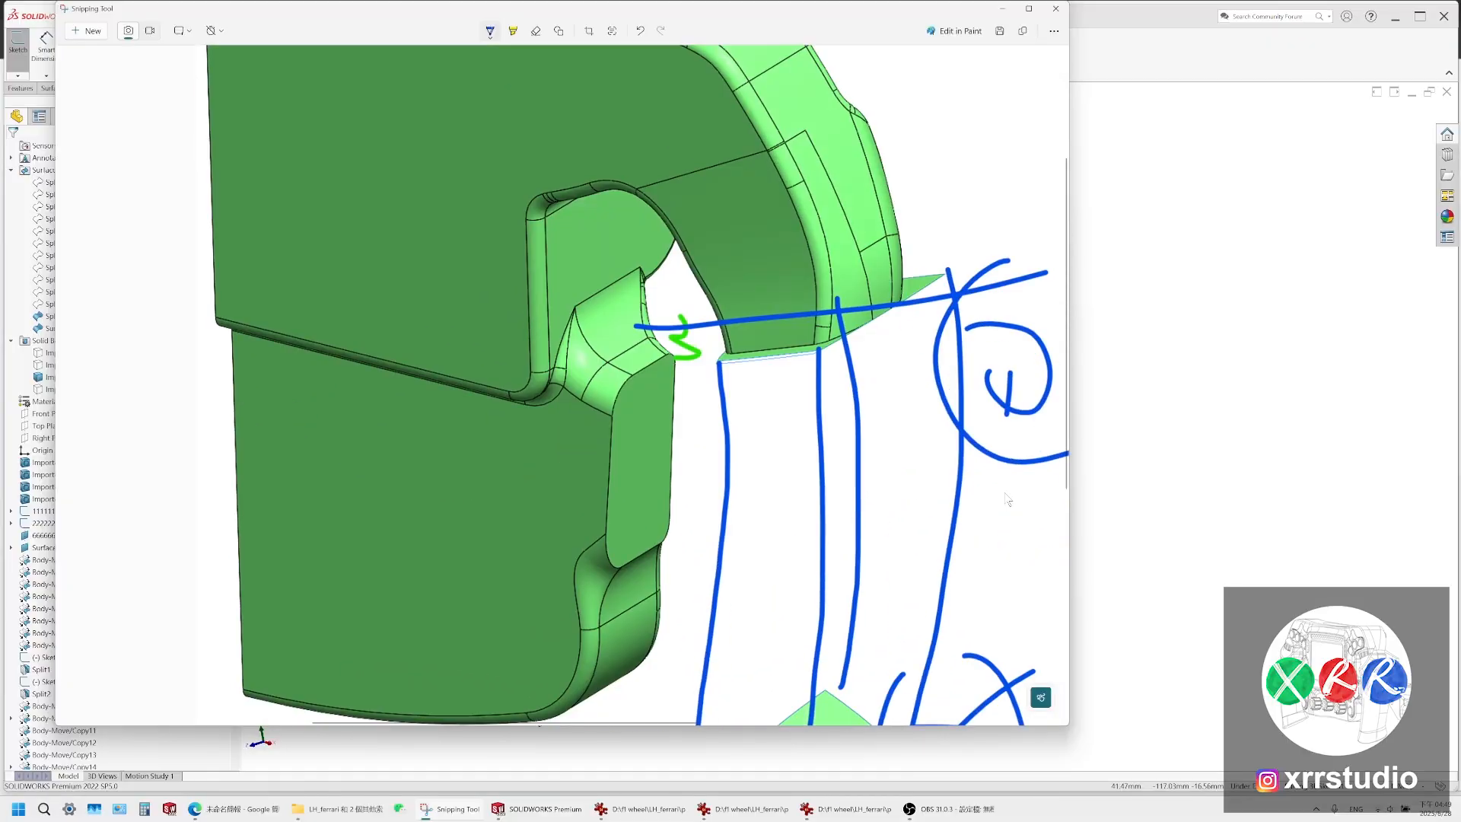
click(491, 31)
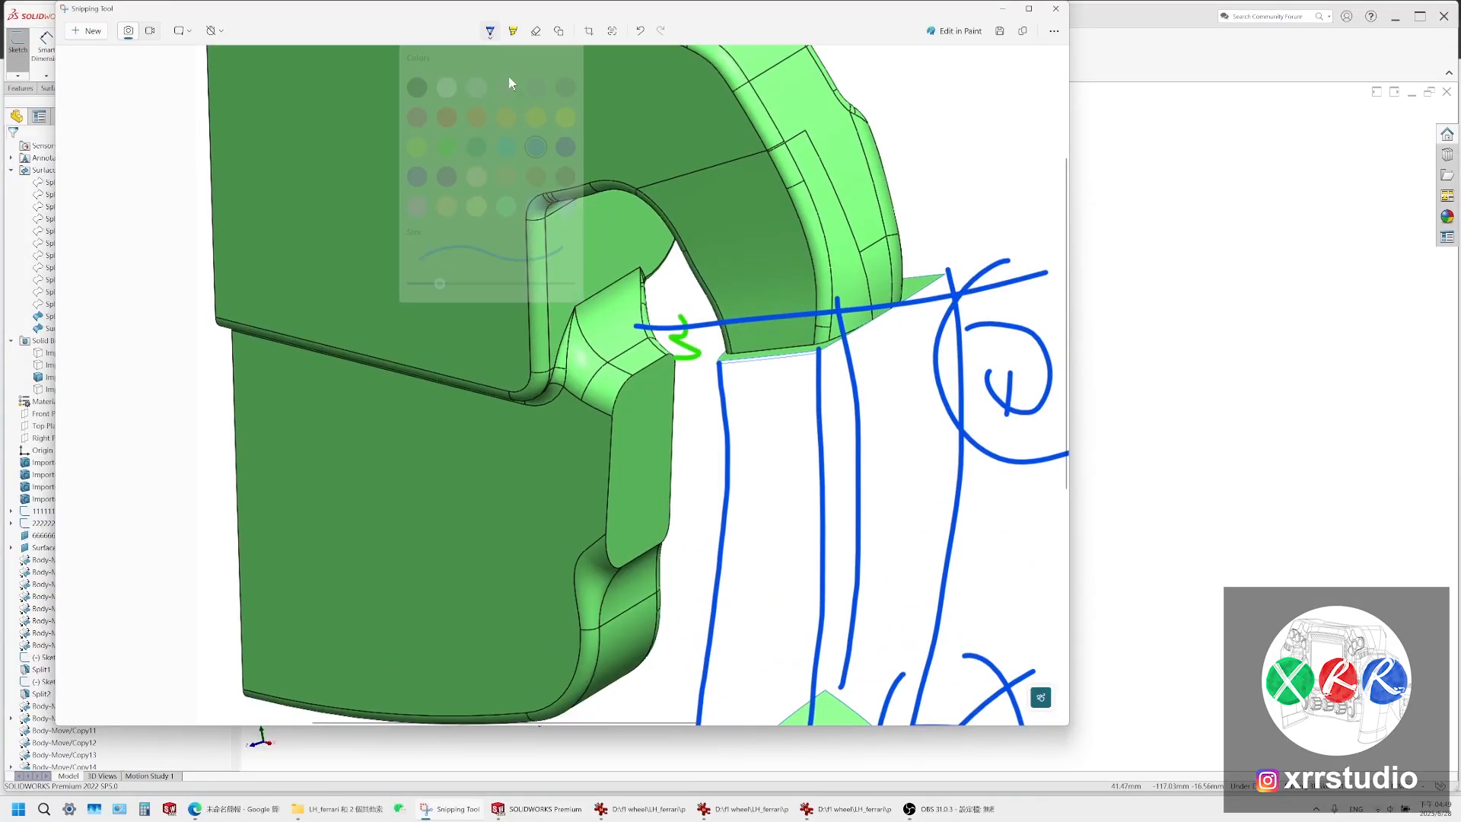
click(444, 123)
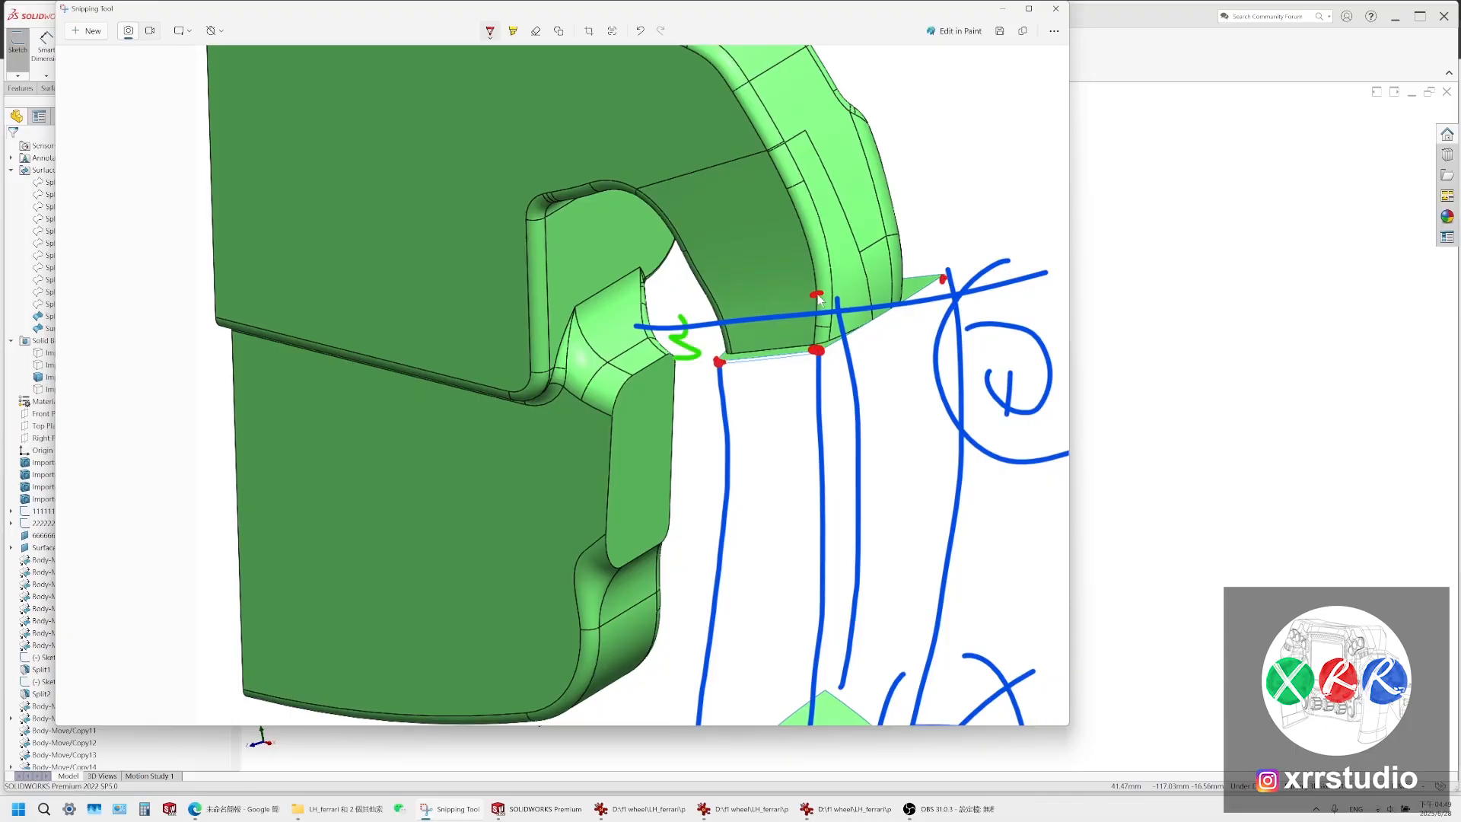
Circle the four corners of profile 2 on the snip in red
scroll(847, 373, down, 8)
scroll(832, 398, up, 3)
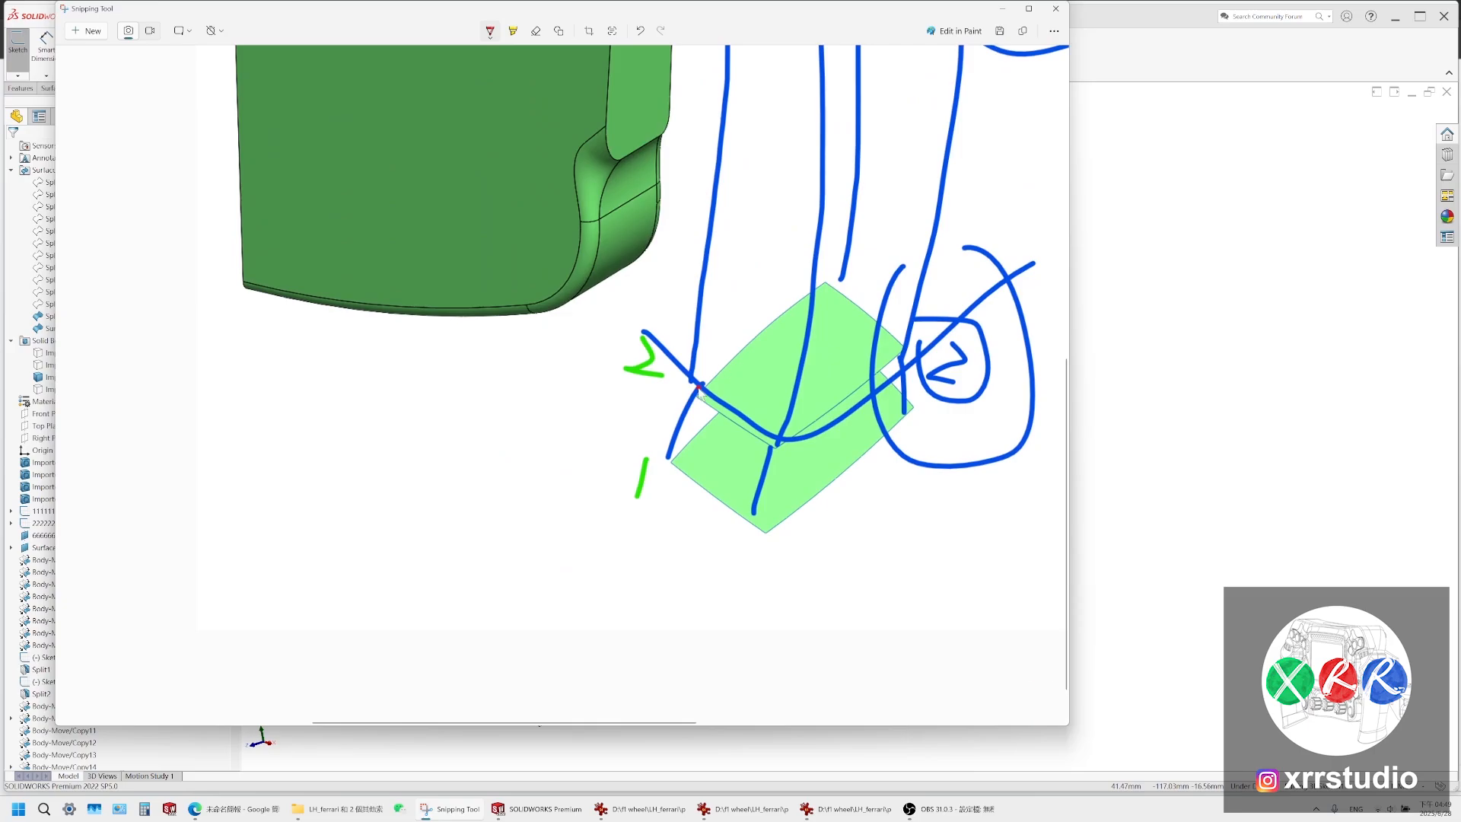
drag(715, 396, 696, 377)
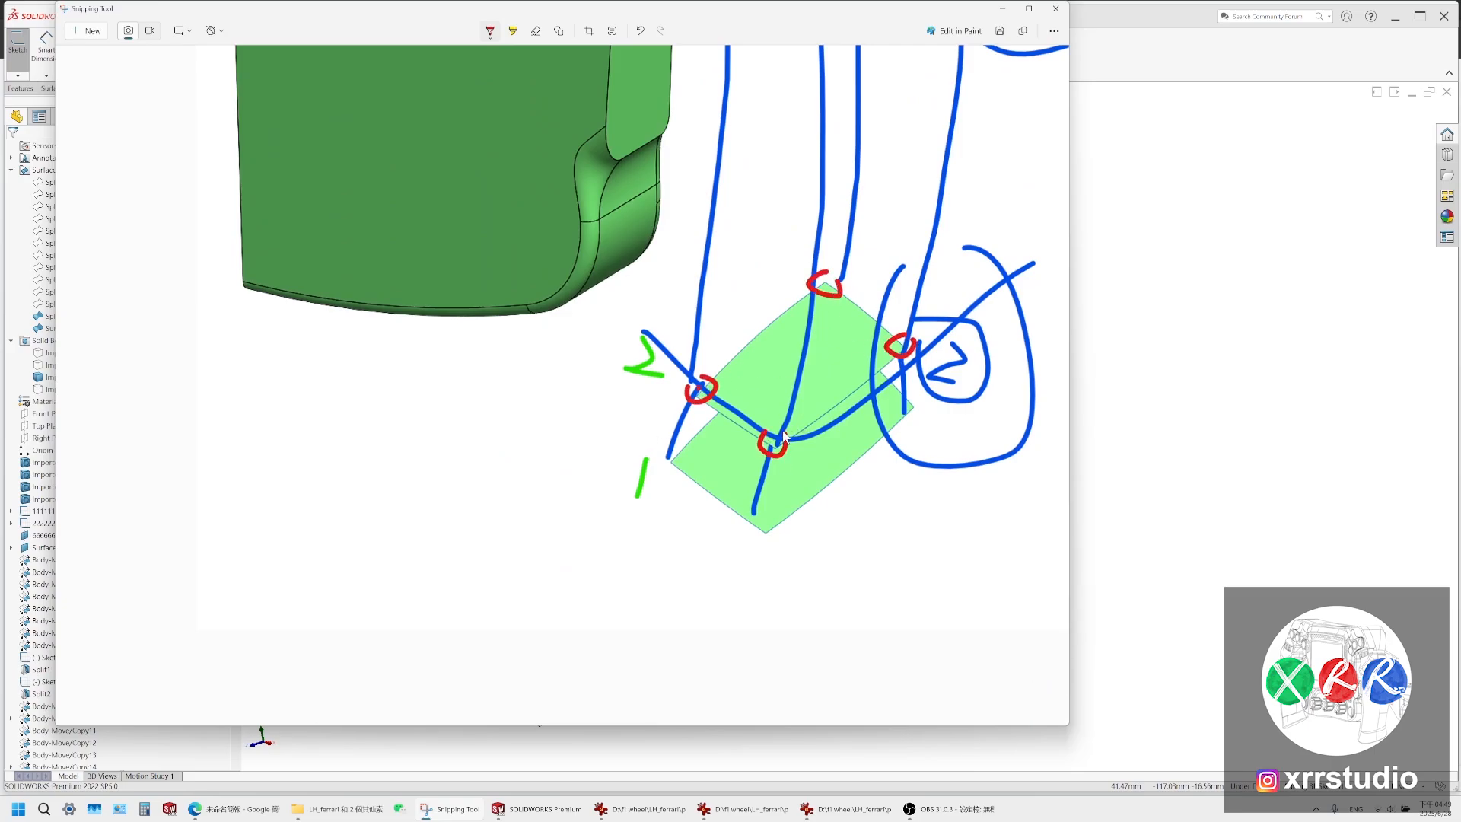
mouse_move(673, 811)
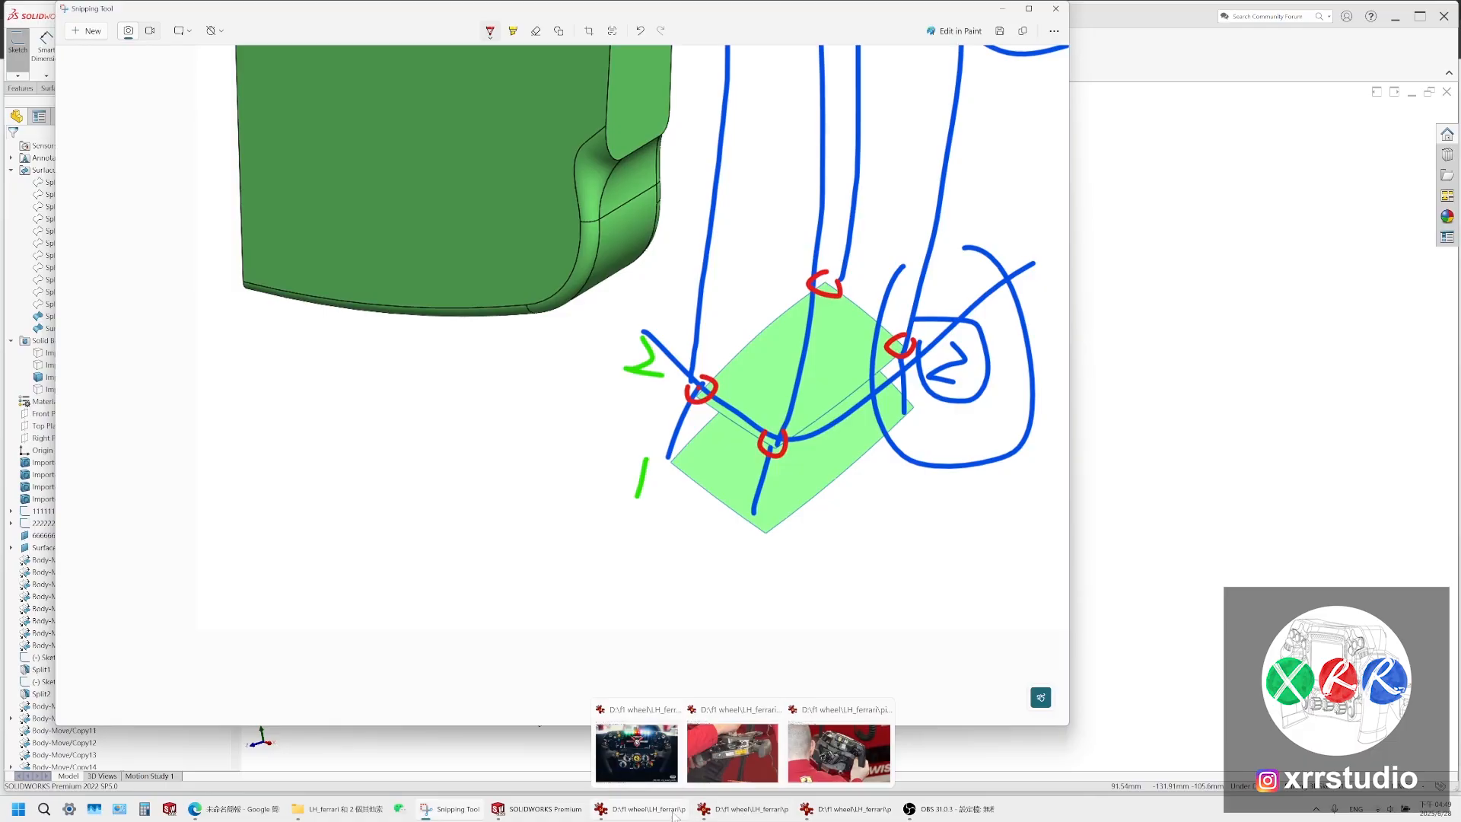
Switch back to SOLIDWORKS with the grip's knitted base and upper profile in view
mouse_move(572, 812)
click(648, 754)
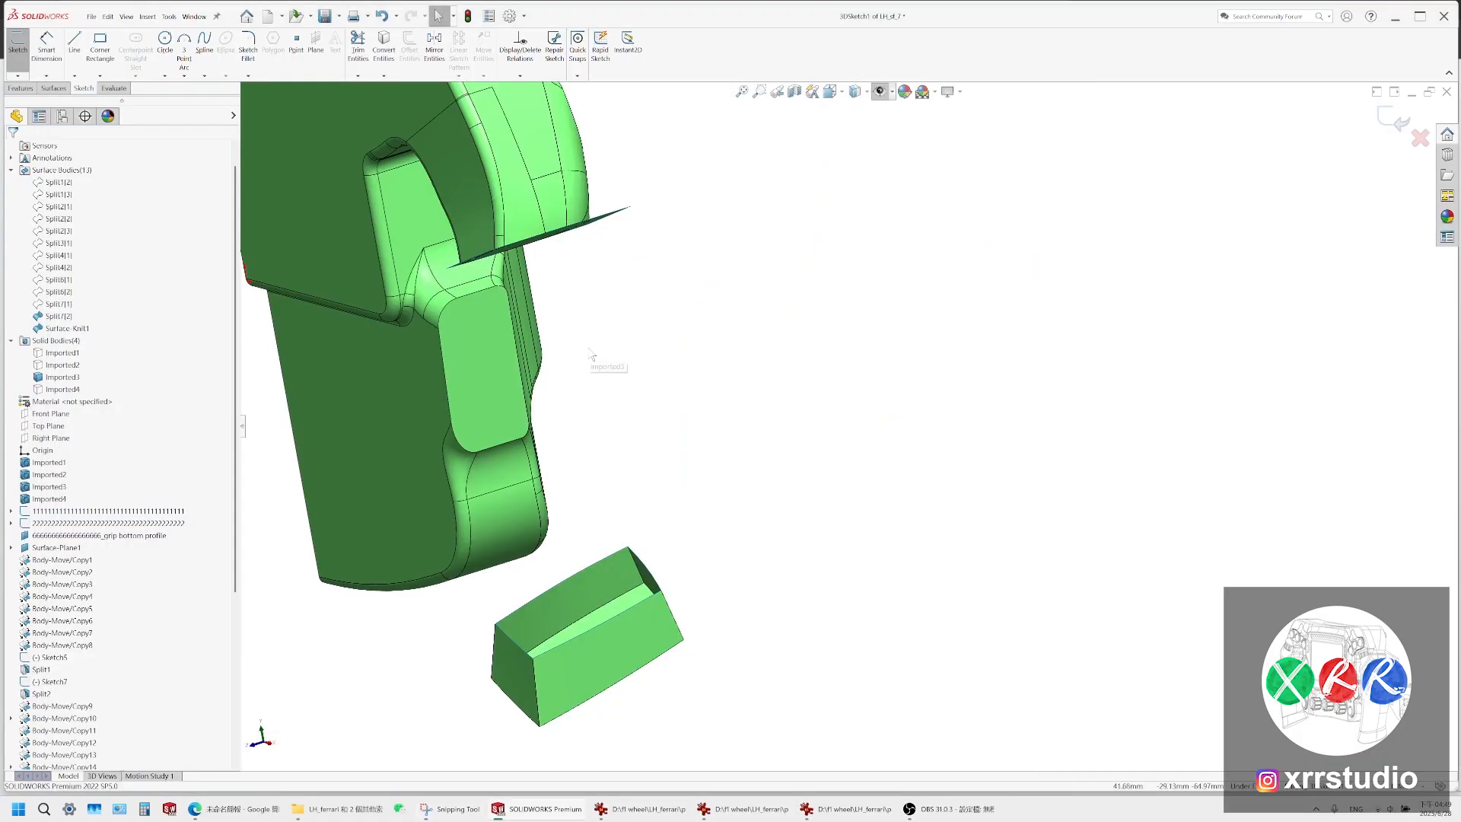
middle_drag(591, 354, 752, 476)
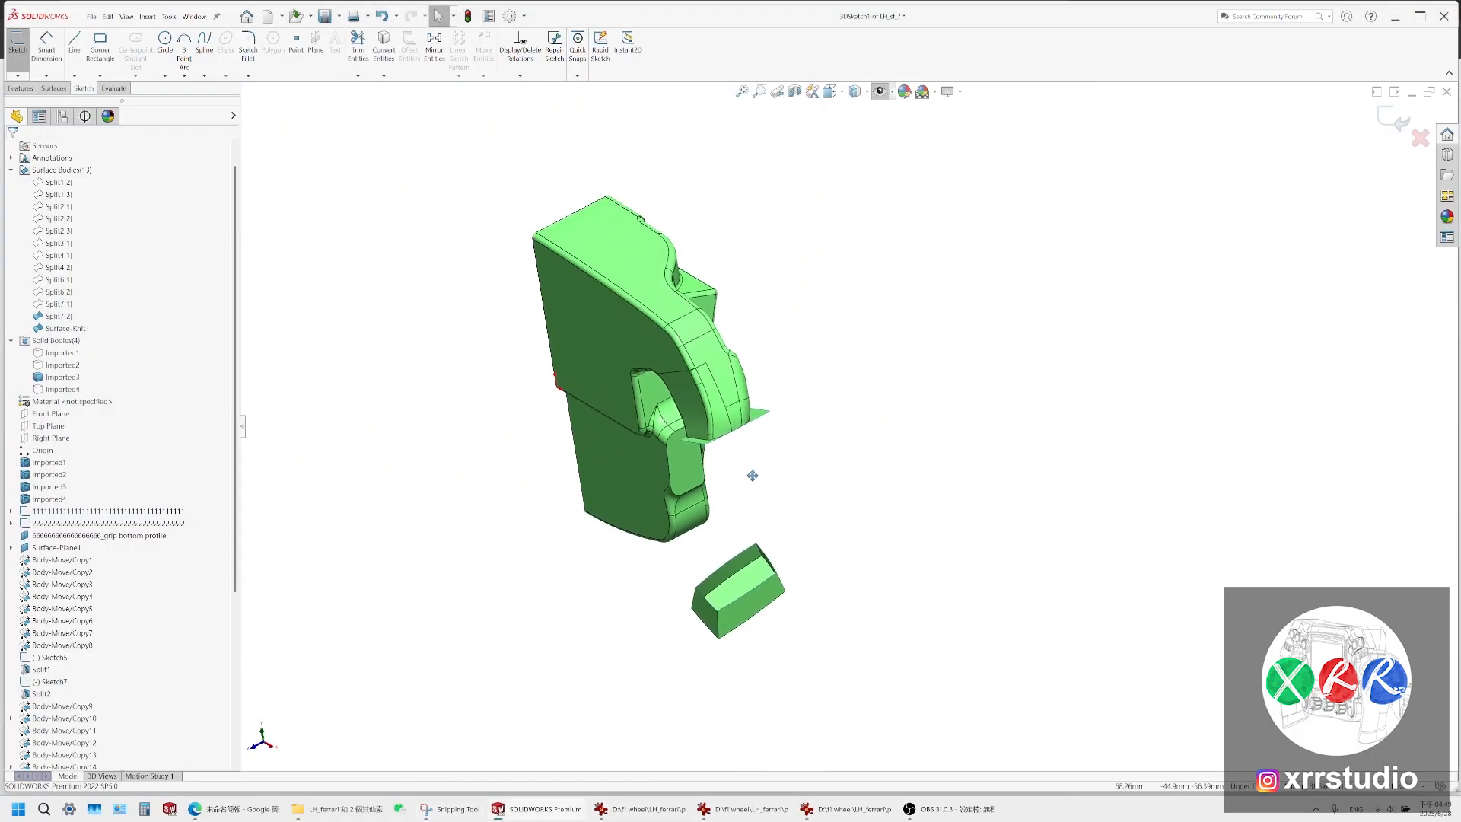
scroll(753, 480, down, 4)
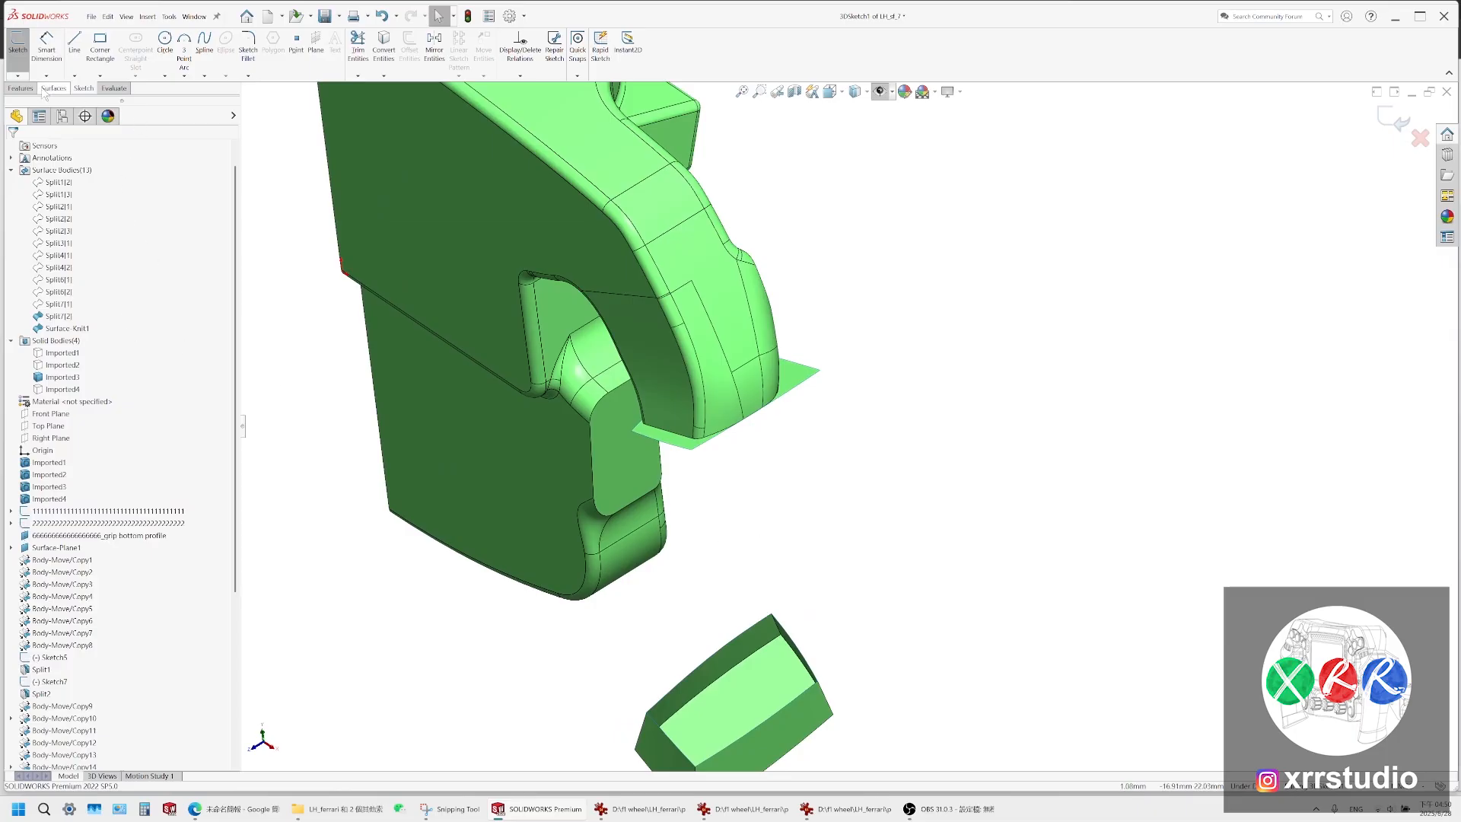
click(212, 52)
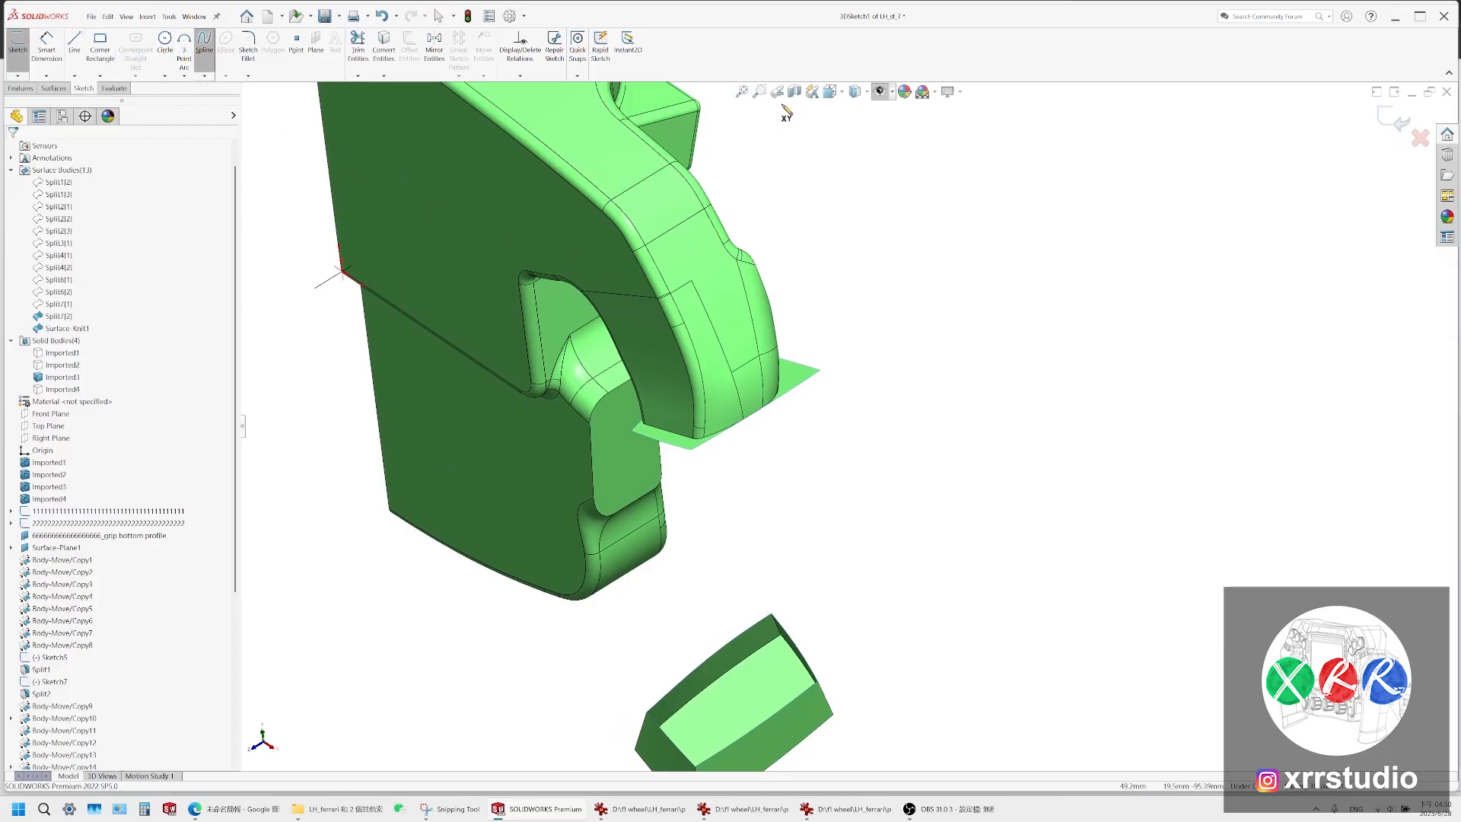
click(693, 452)
middle_drag(757, 531, 746, 651)
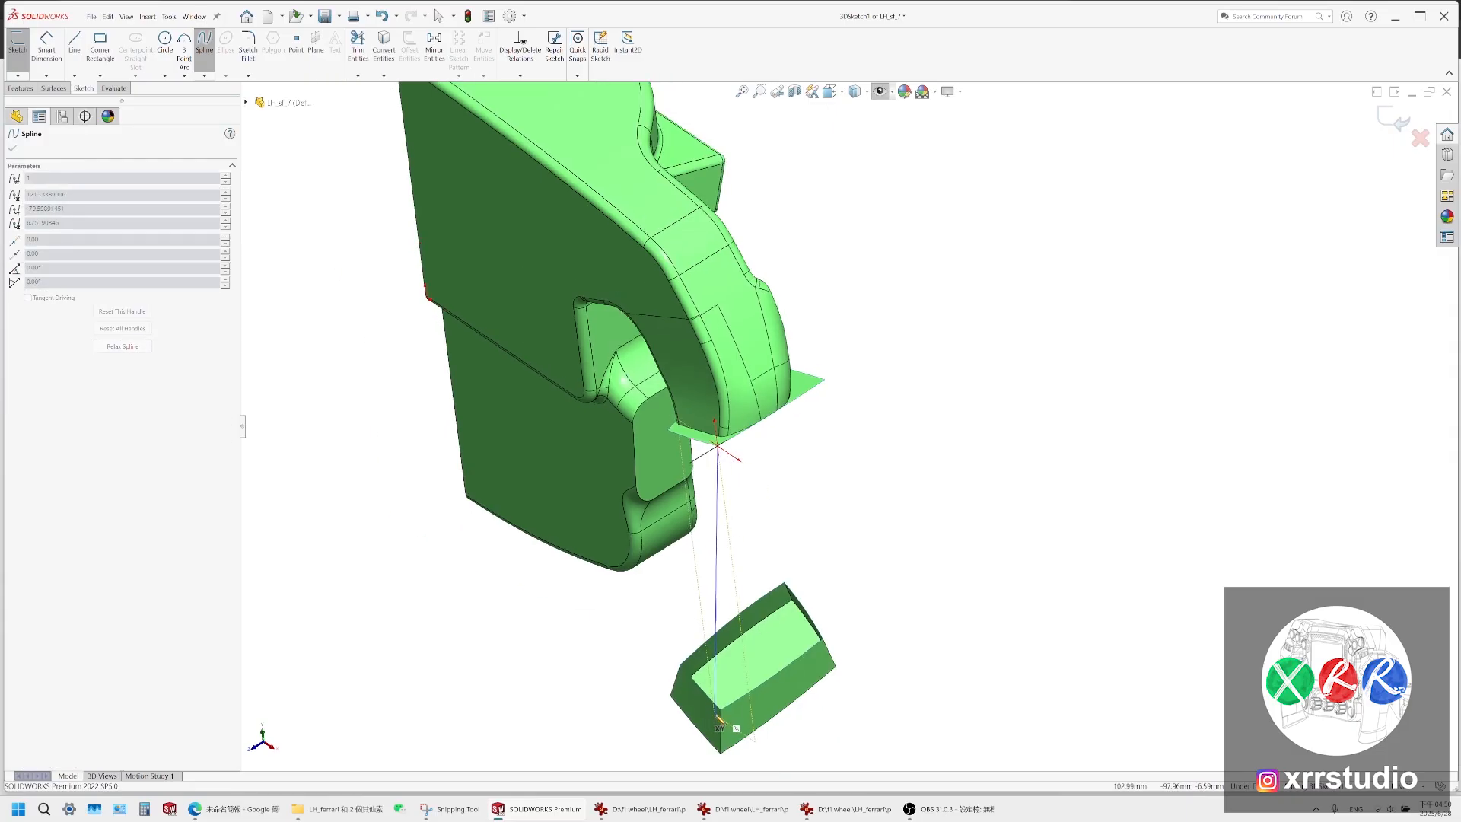
key(Escape)
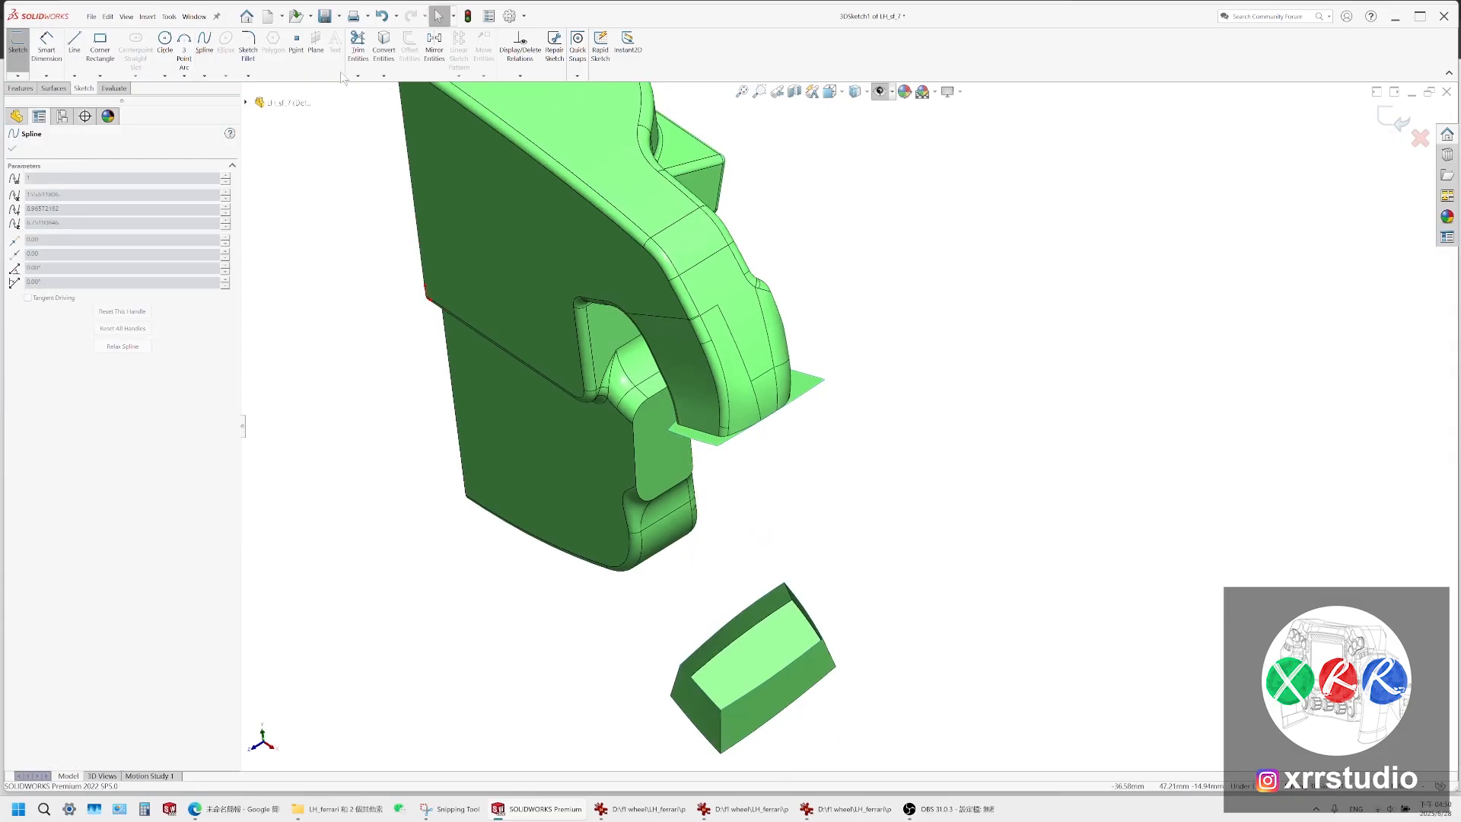
Draw a two-point spline from the upper profile's outer front corner to the matching top corner of the knitted base
click(204, 45)
scroll(765, 415, down, 5)
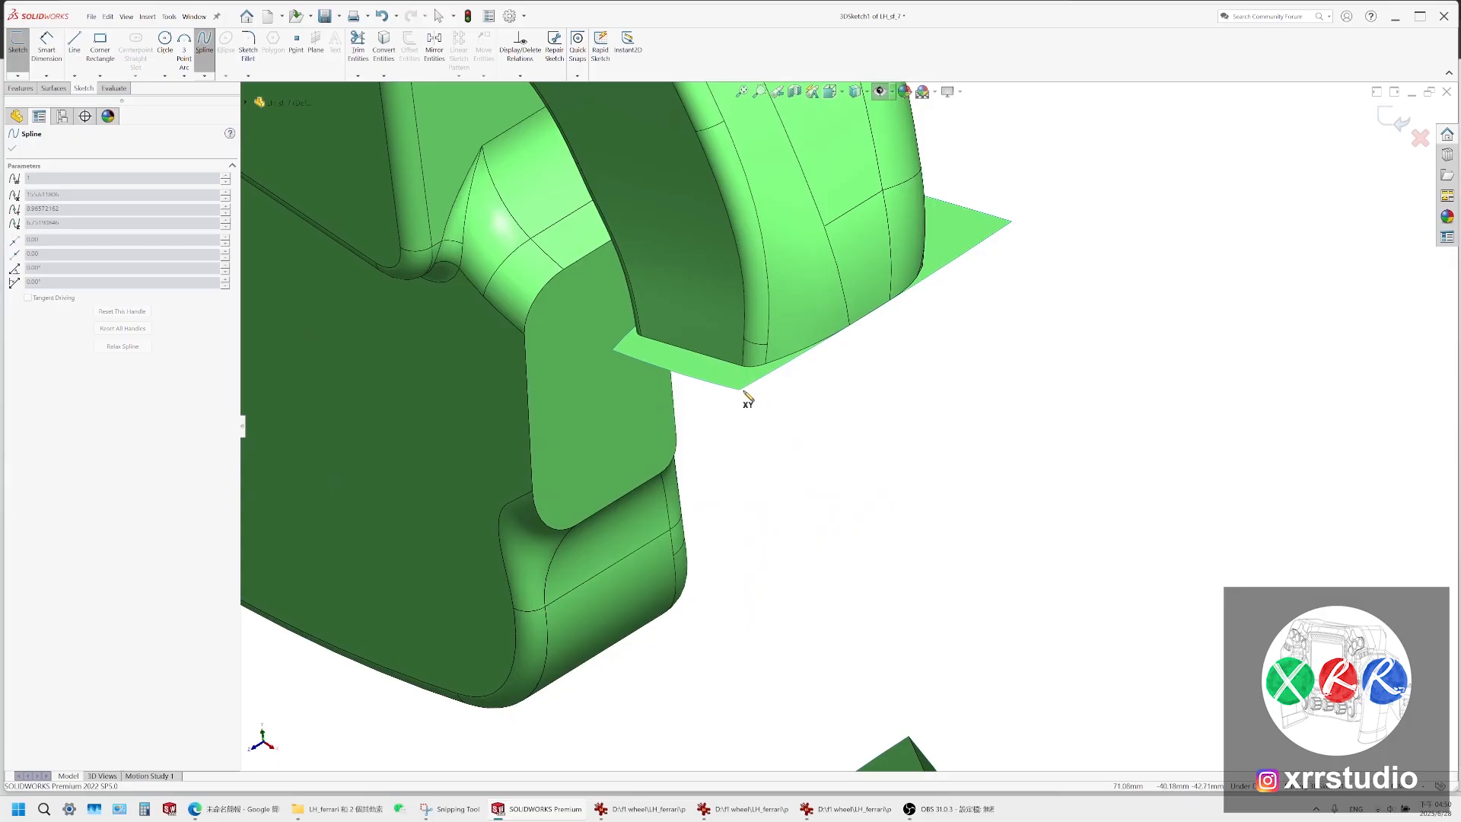
click(742, 393)
scroll(765, 400, up, 6)
scroll(792, 682, down, 6)
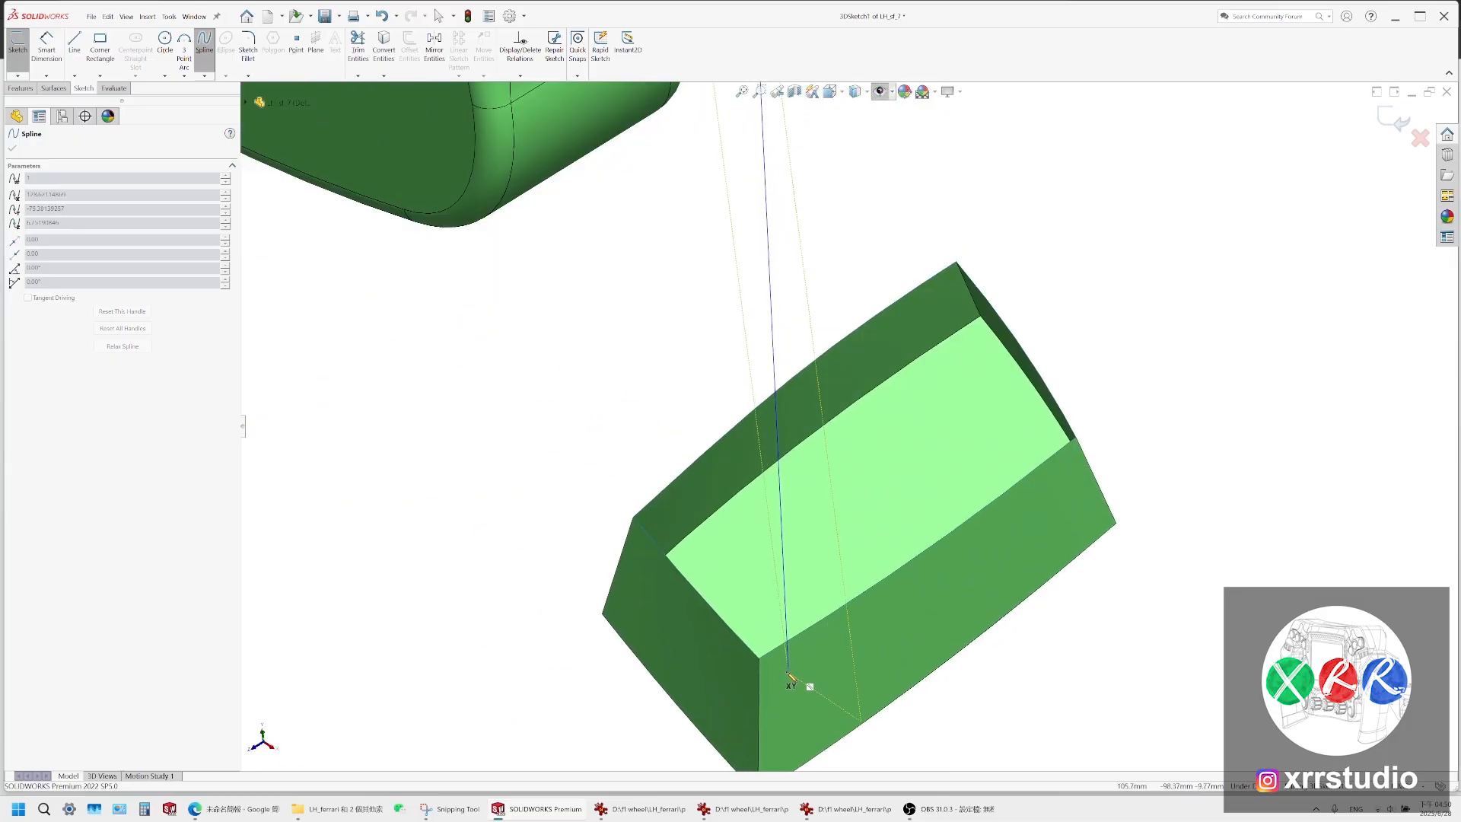
double_click(759, 658)
key(Escape)
scroll(806, 343, up, 1)
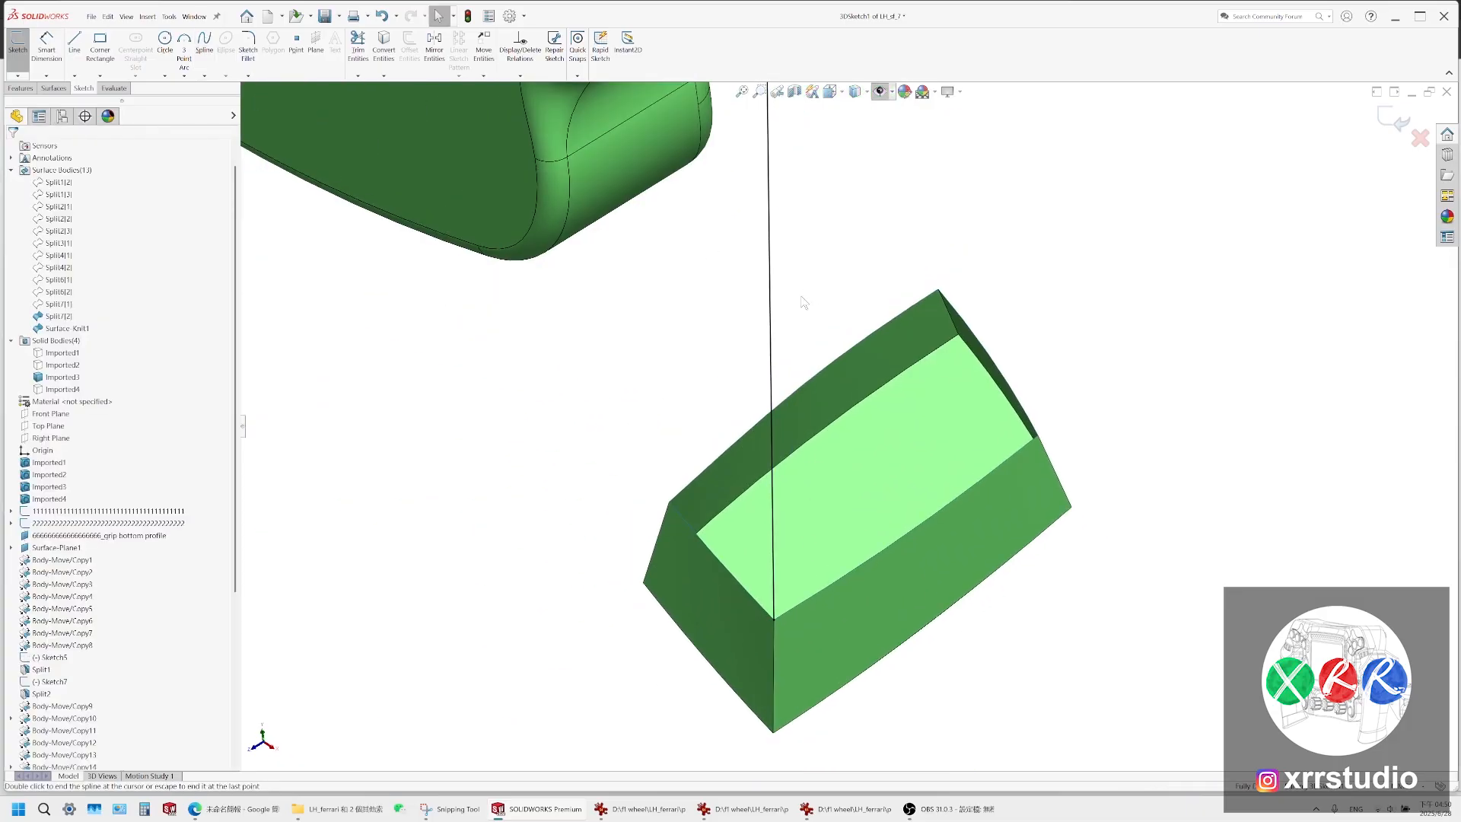
Bend the spline through its end tangent handles to follow the blue outer grip outline on the front reference image
click(769, 268)
click(831, 91)
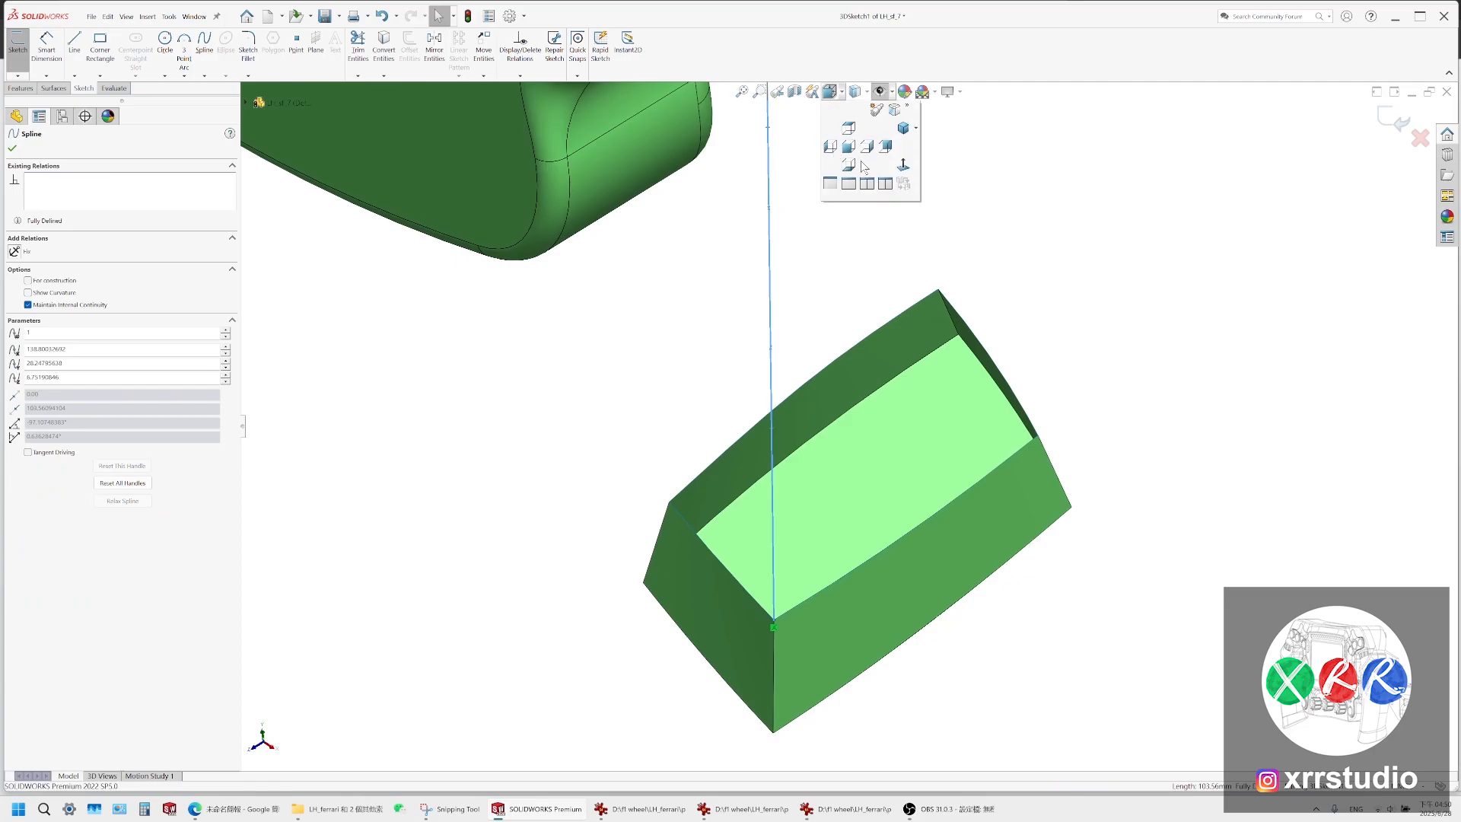
click(855, 156)
scroll(765, 510, down, 9)
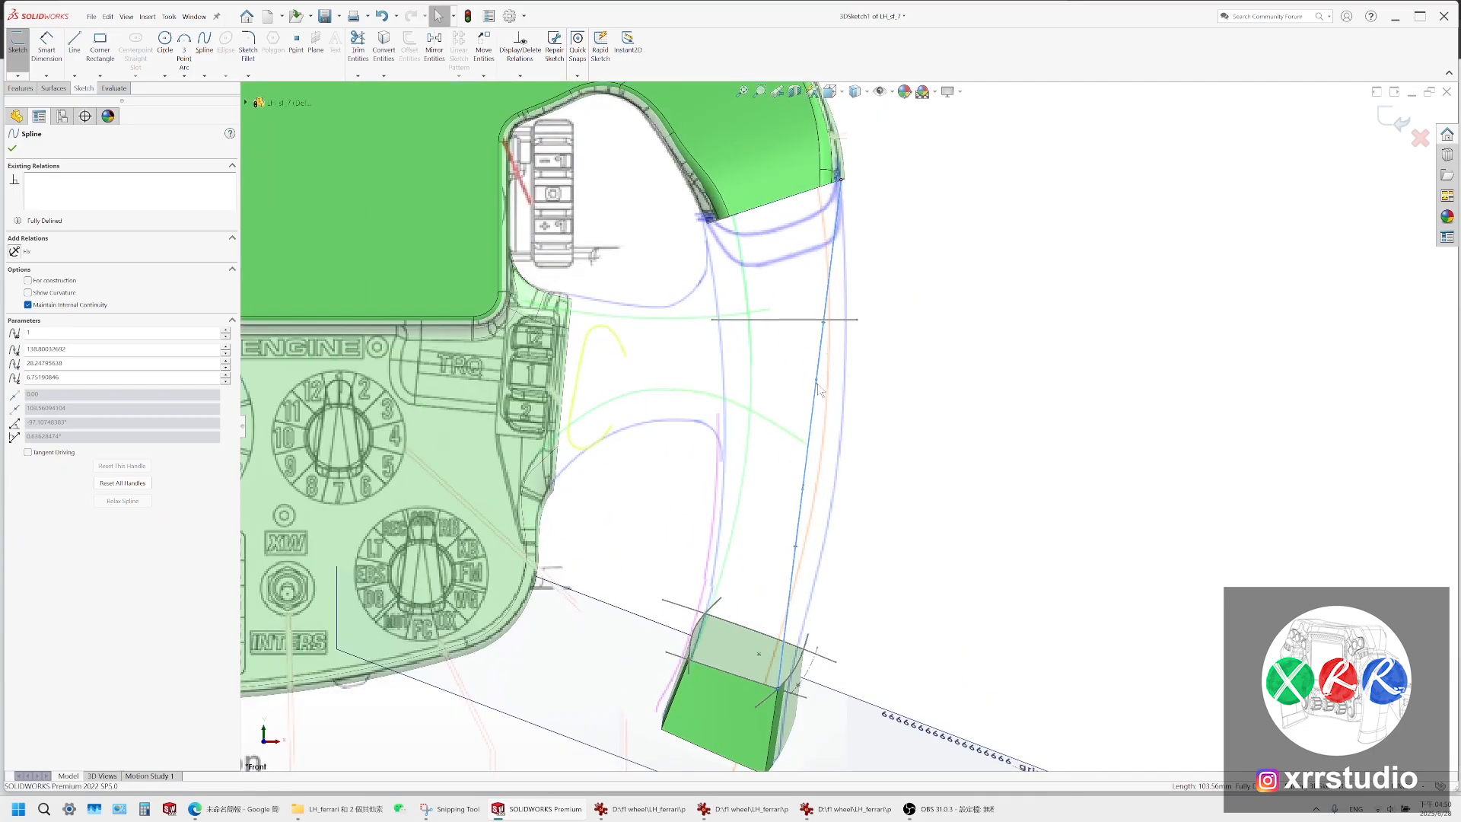
drag(817, 382, 861, 476)
scroll(827, 655, down, 2)
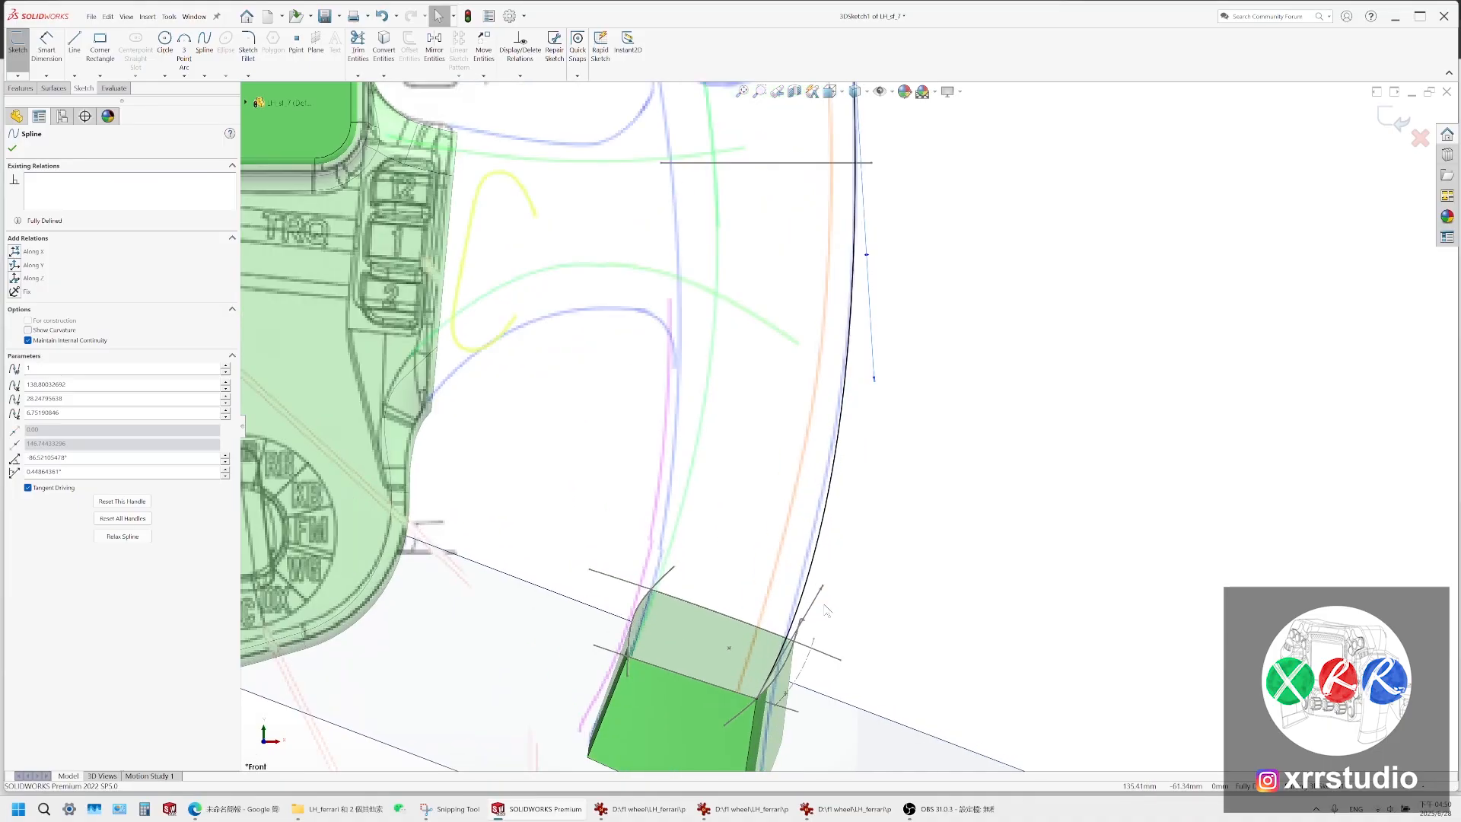
drag(824, 589, 809, 581)
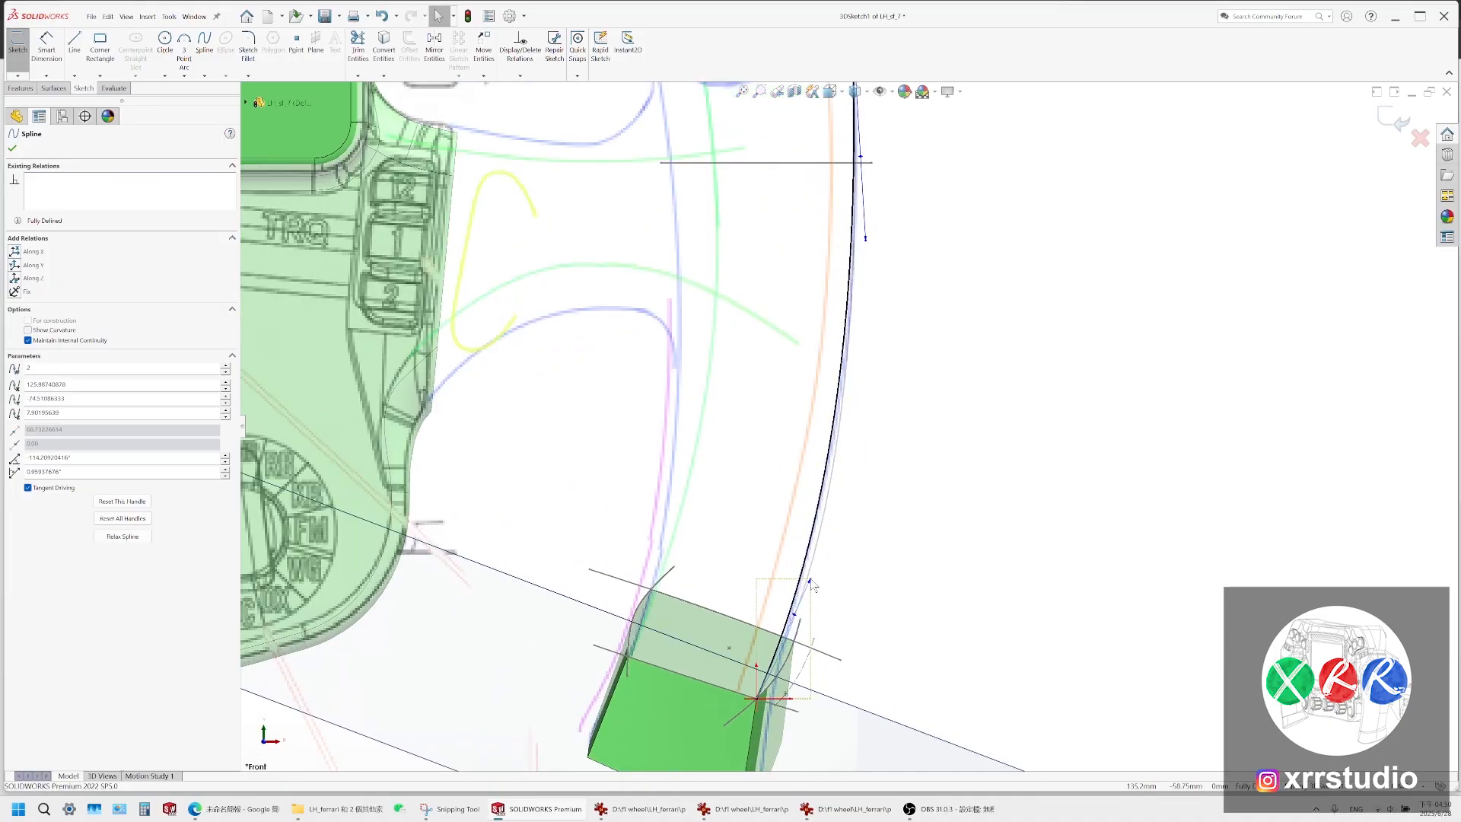
scroll(928, 520, up, 3)
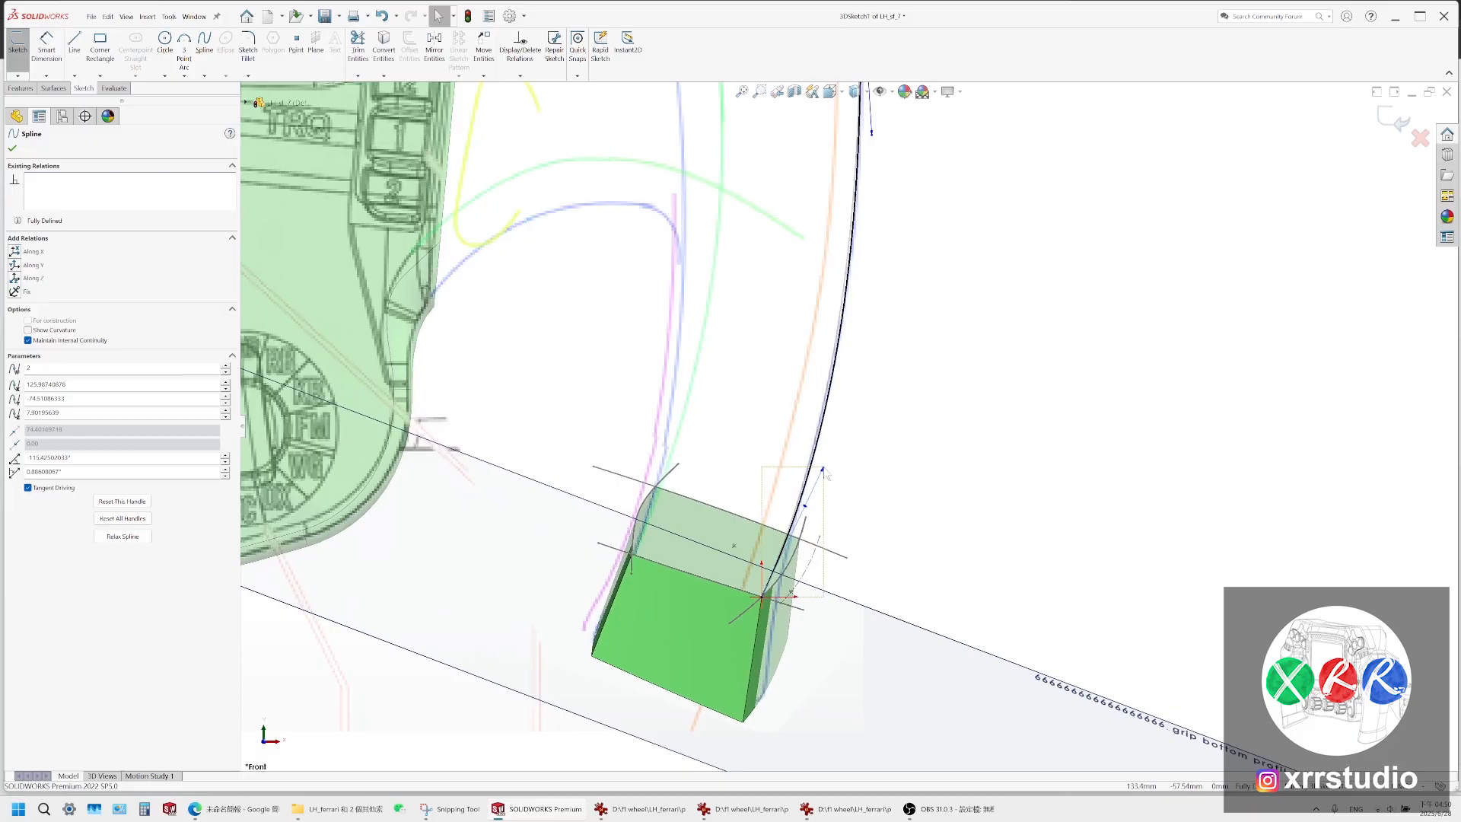
scroll(883, 366, down, 2)
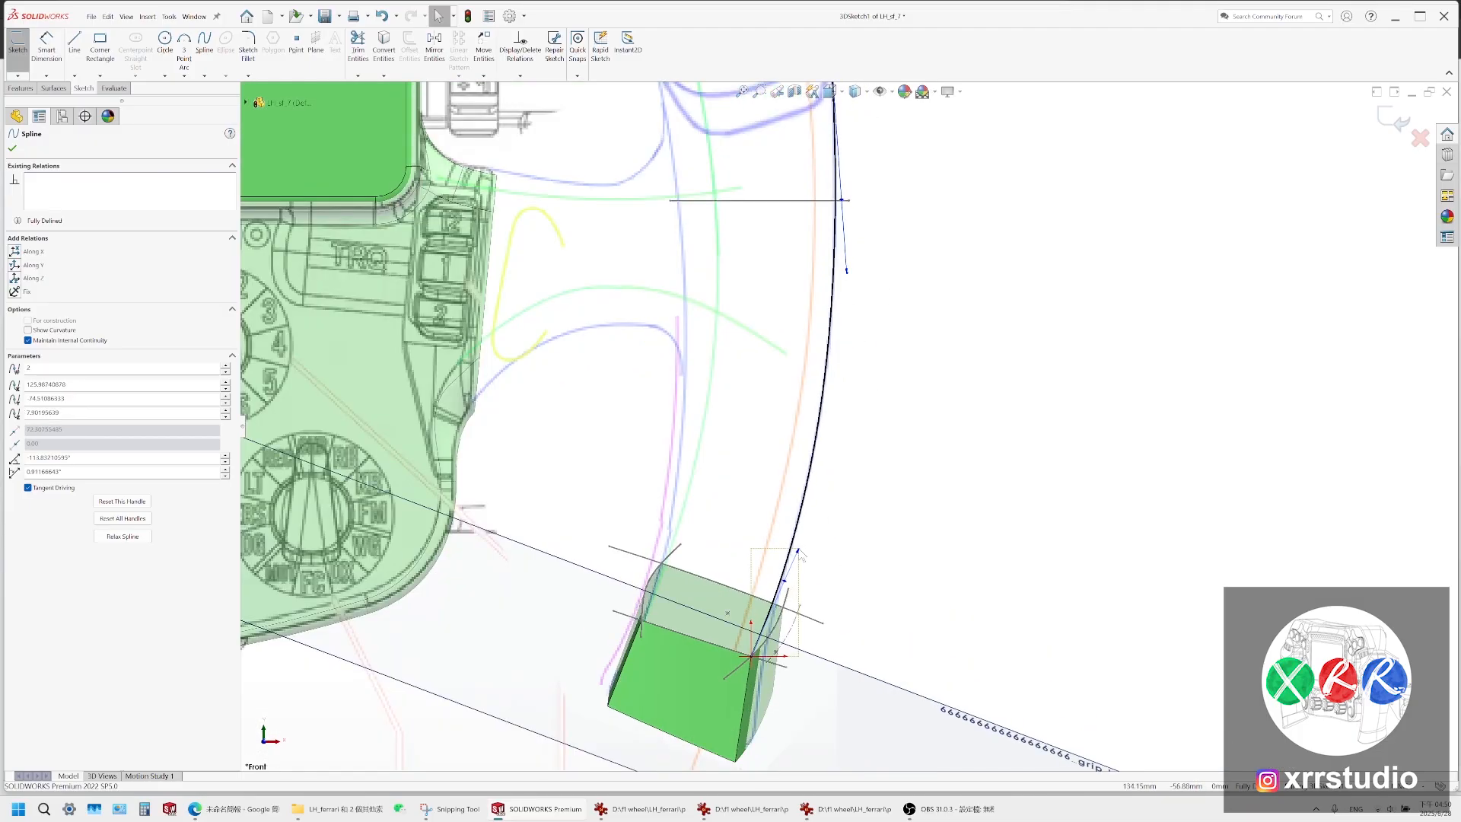
scroll(895, 346, up, 1)
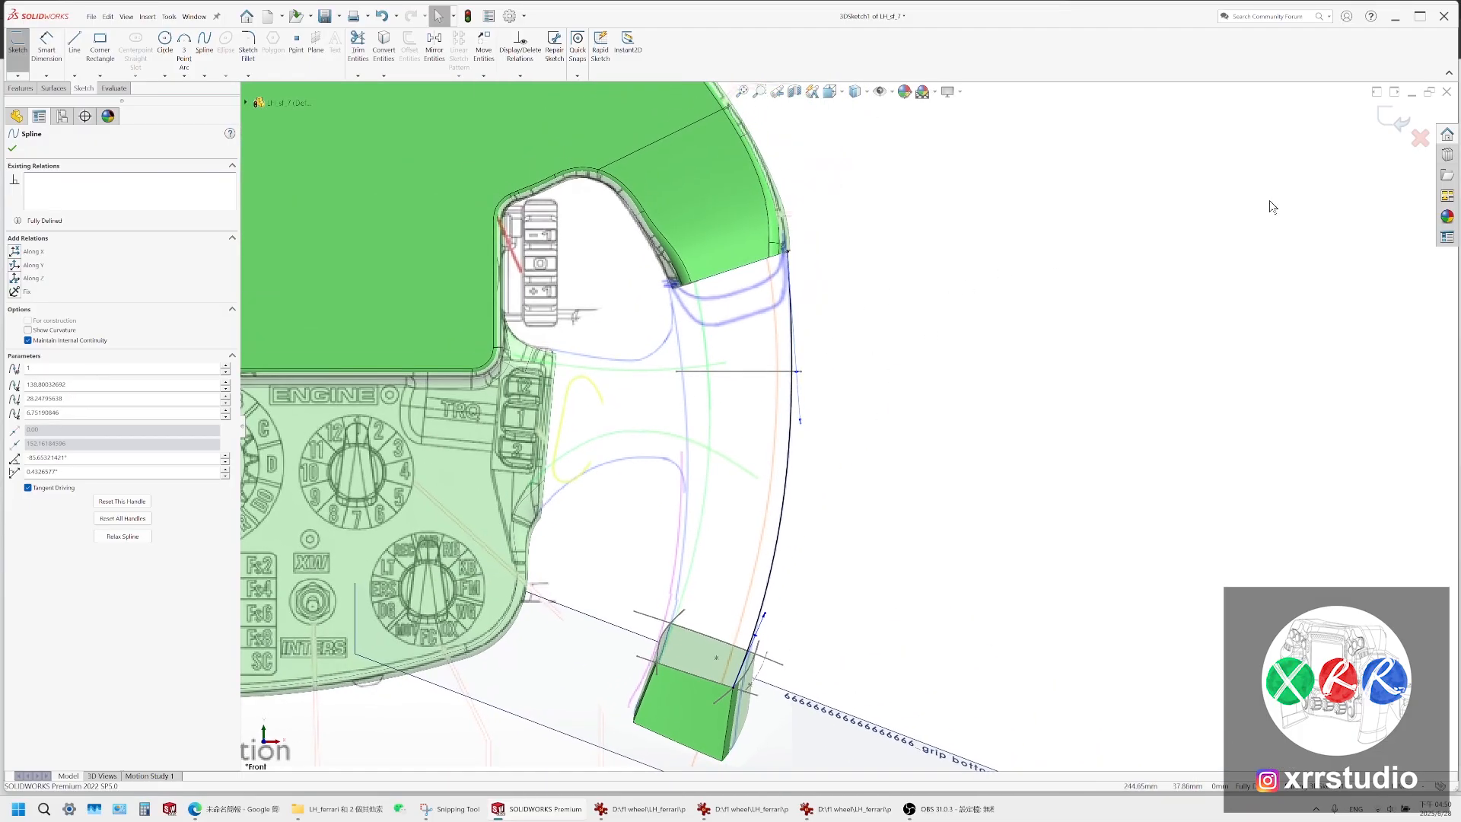
Check the outer spline from the side and close the 3D sketch
middle_drag(733, 341, 633, 353)
scroll(643, 366, up, 7)
scroll(522, 418, down, 5)
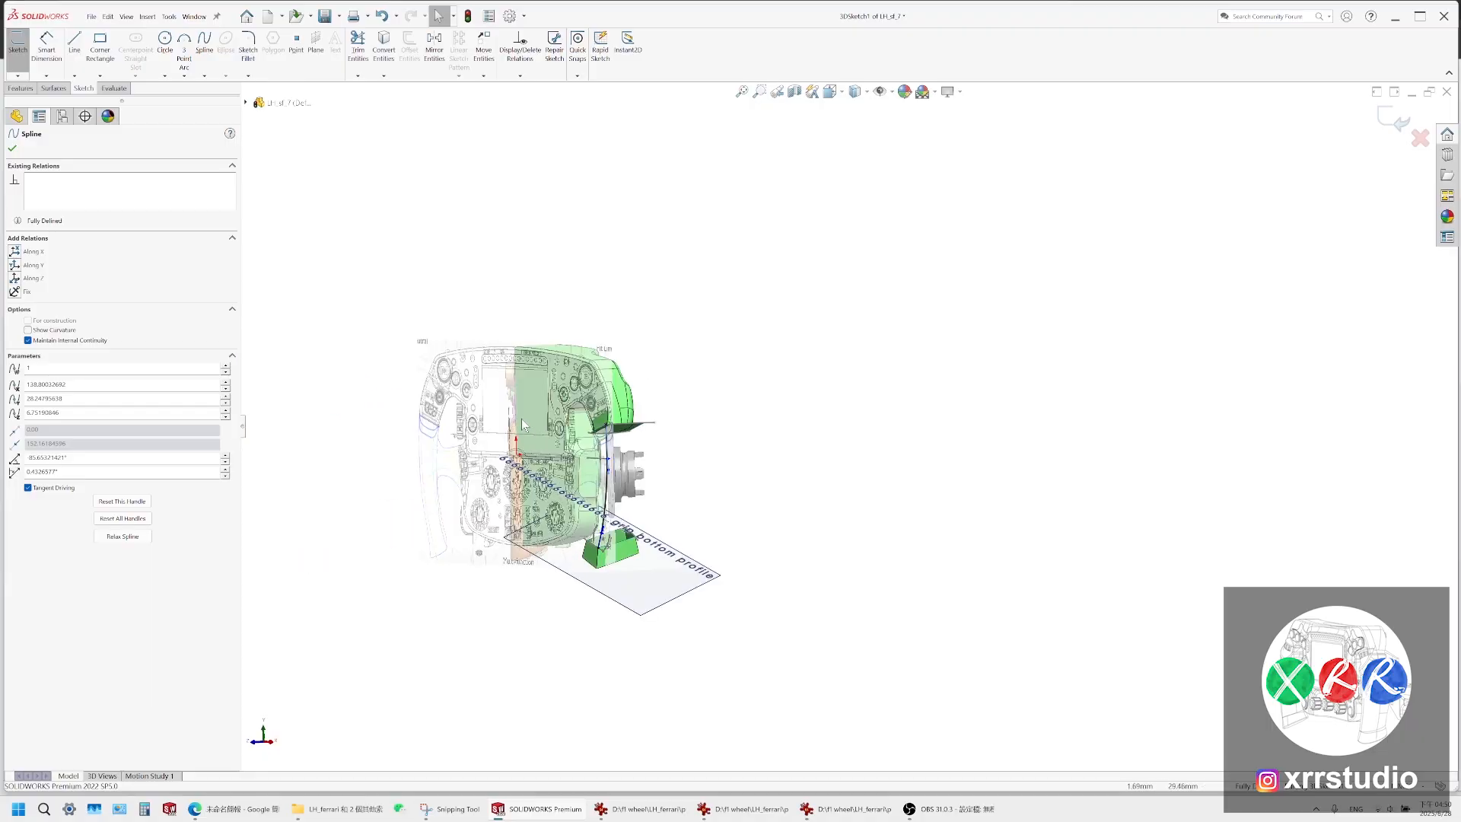
middle_drag(707, 468, 658, 573)
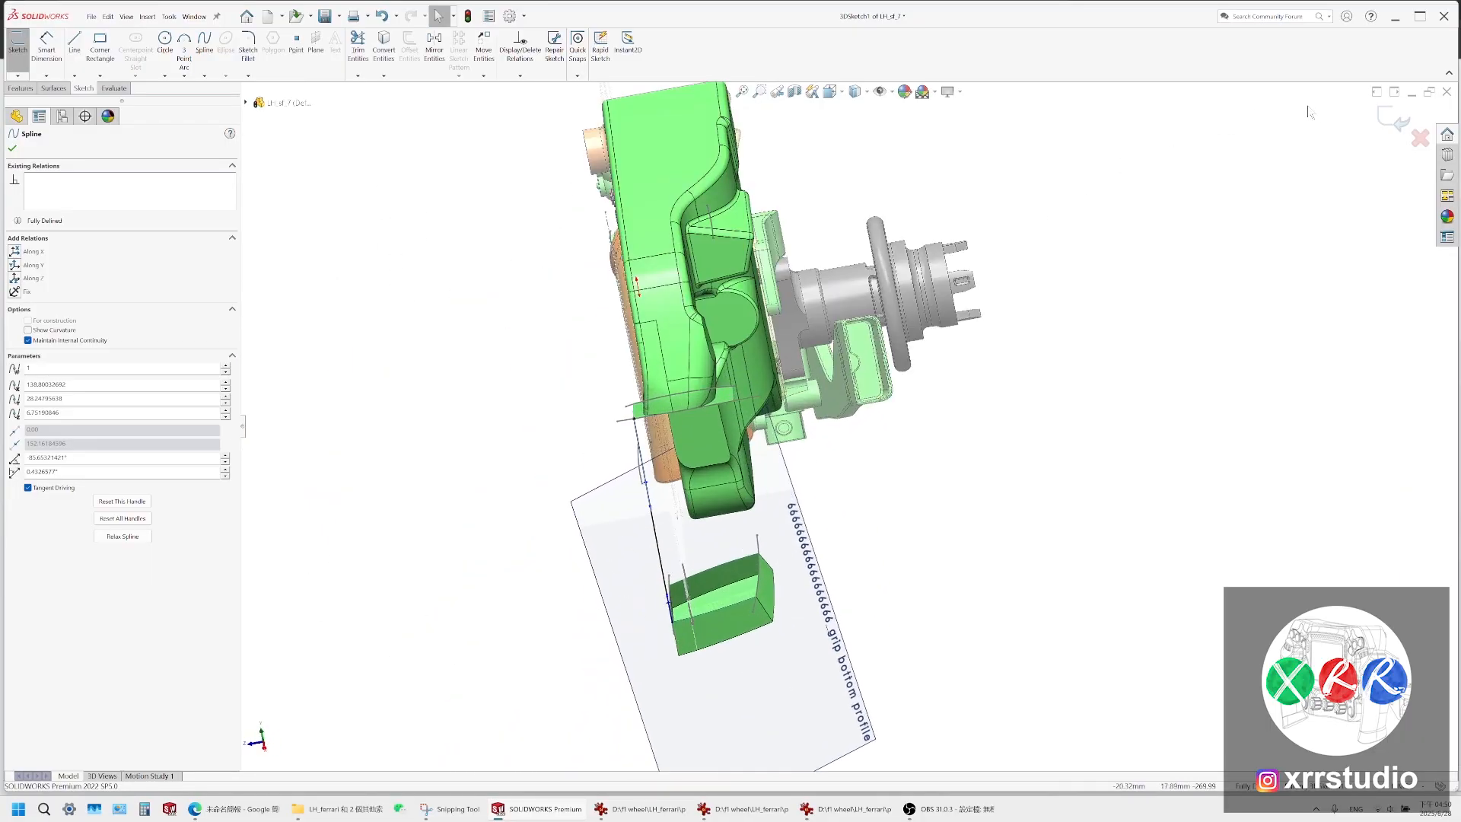
click(1392, 126)
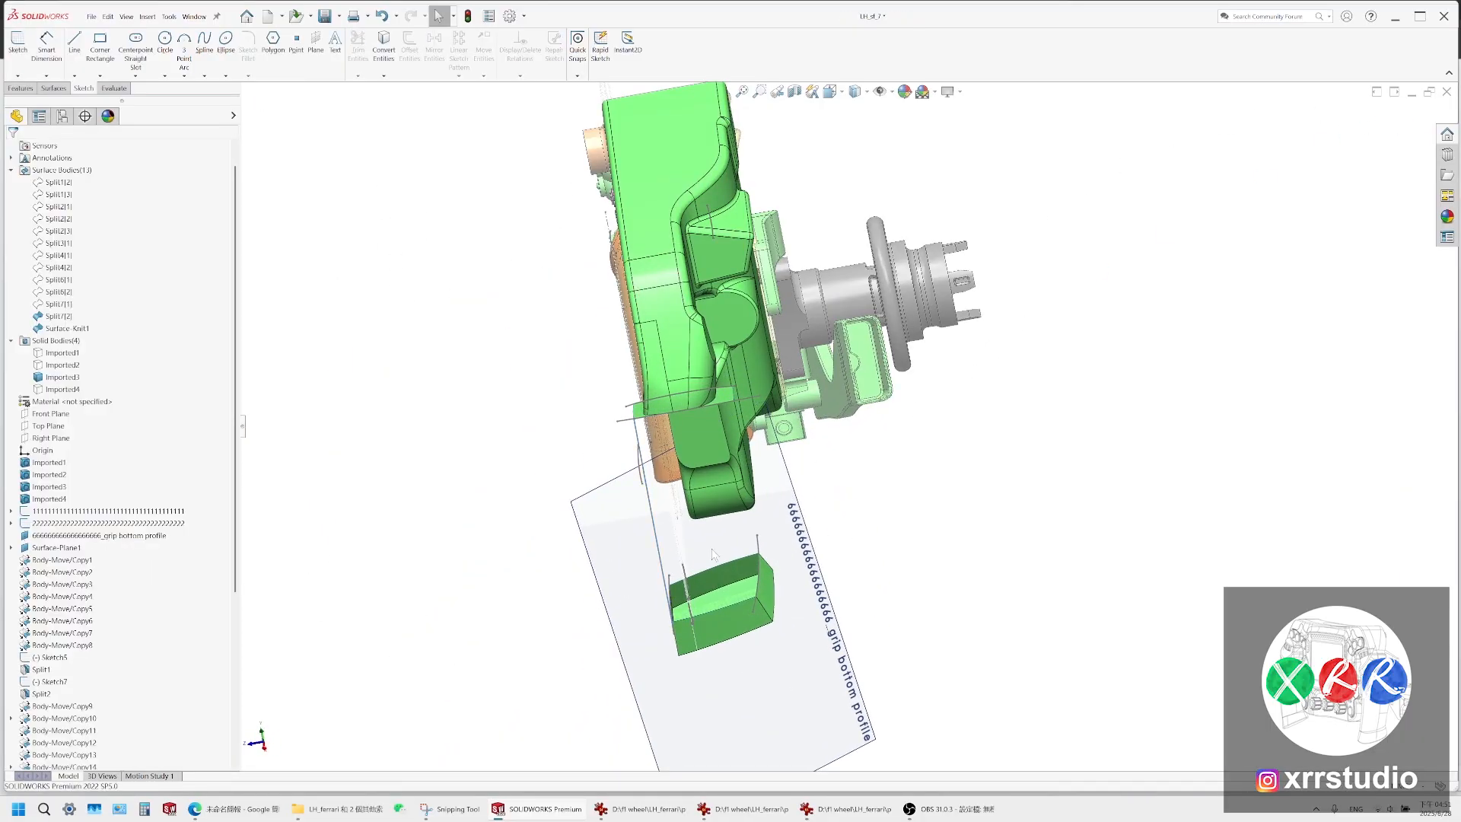
Start another 3D sketch for the grip's inner guide curve
middle_drag(716, 554, 754, 553)
scroll(670, 533, down, 4)
click(726, 484)
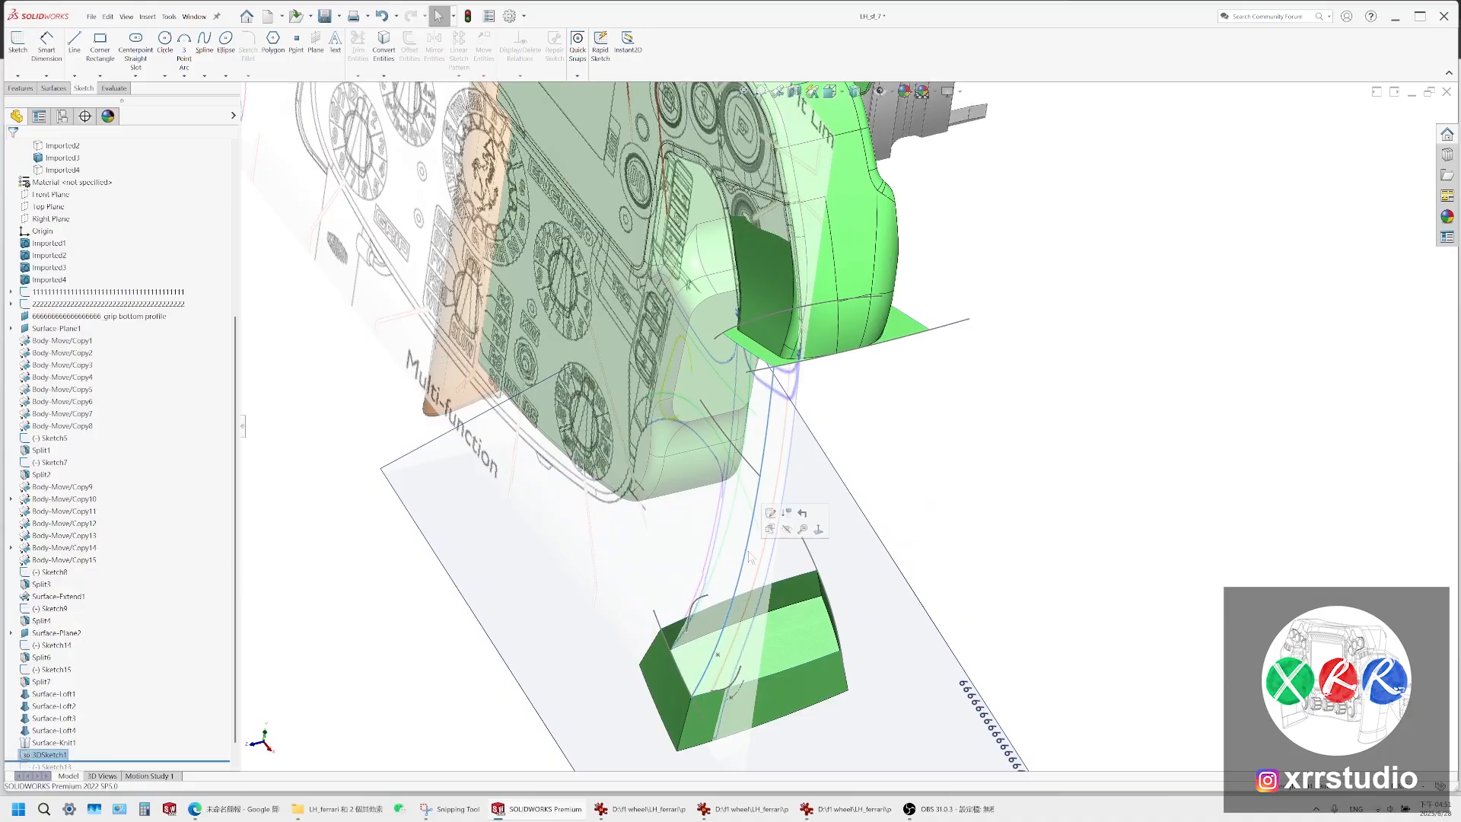
middle_drag(726, 486, 796, 399)
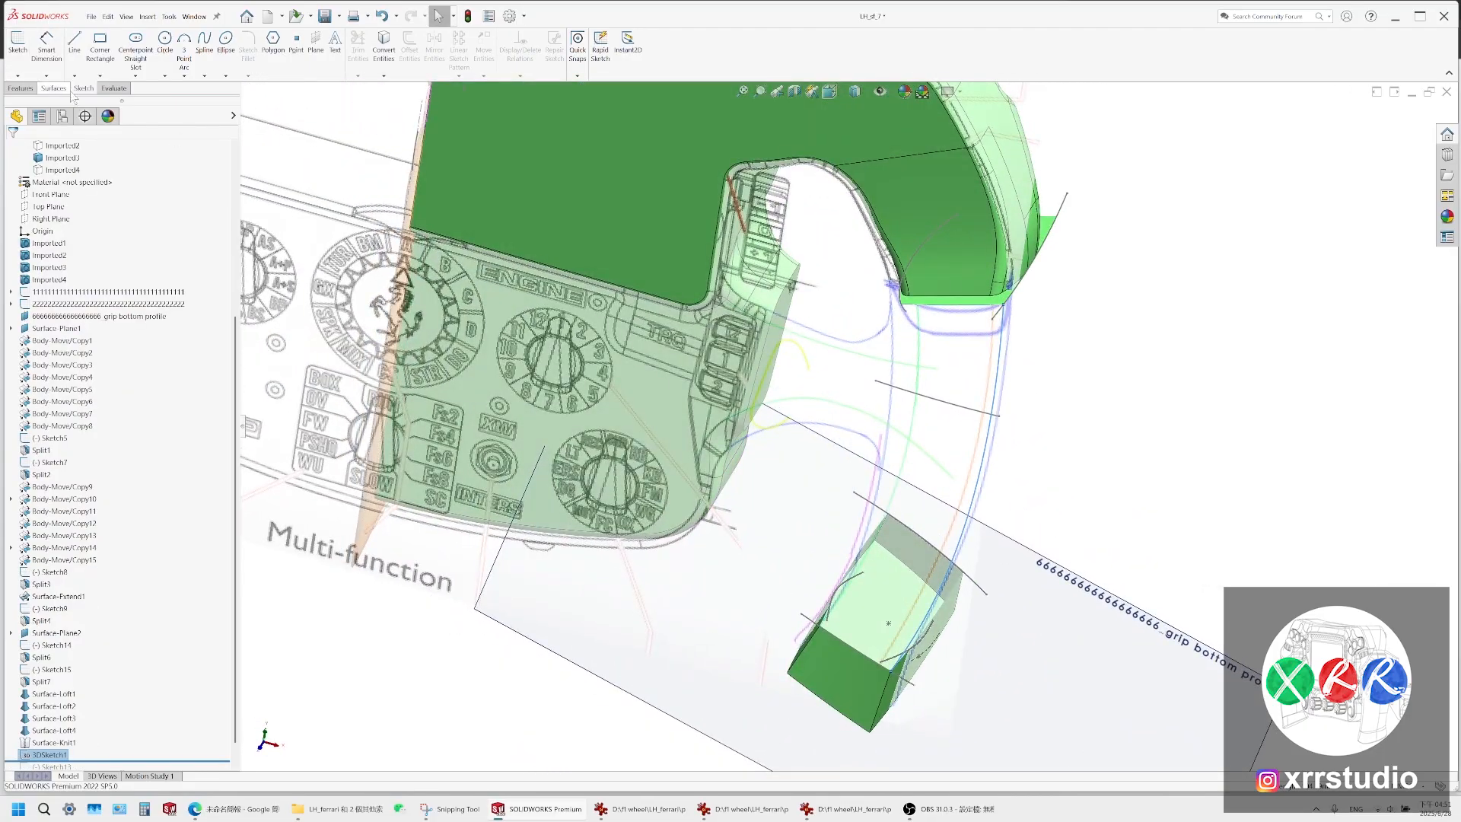
scroll(122, 457, up, 6)
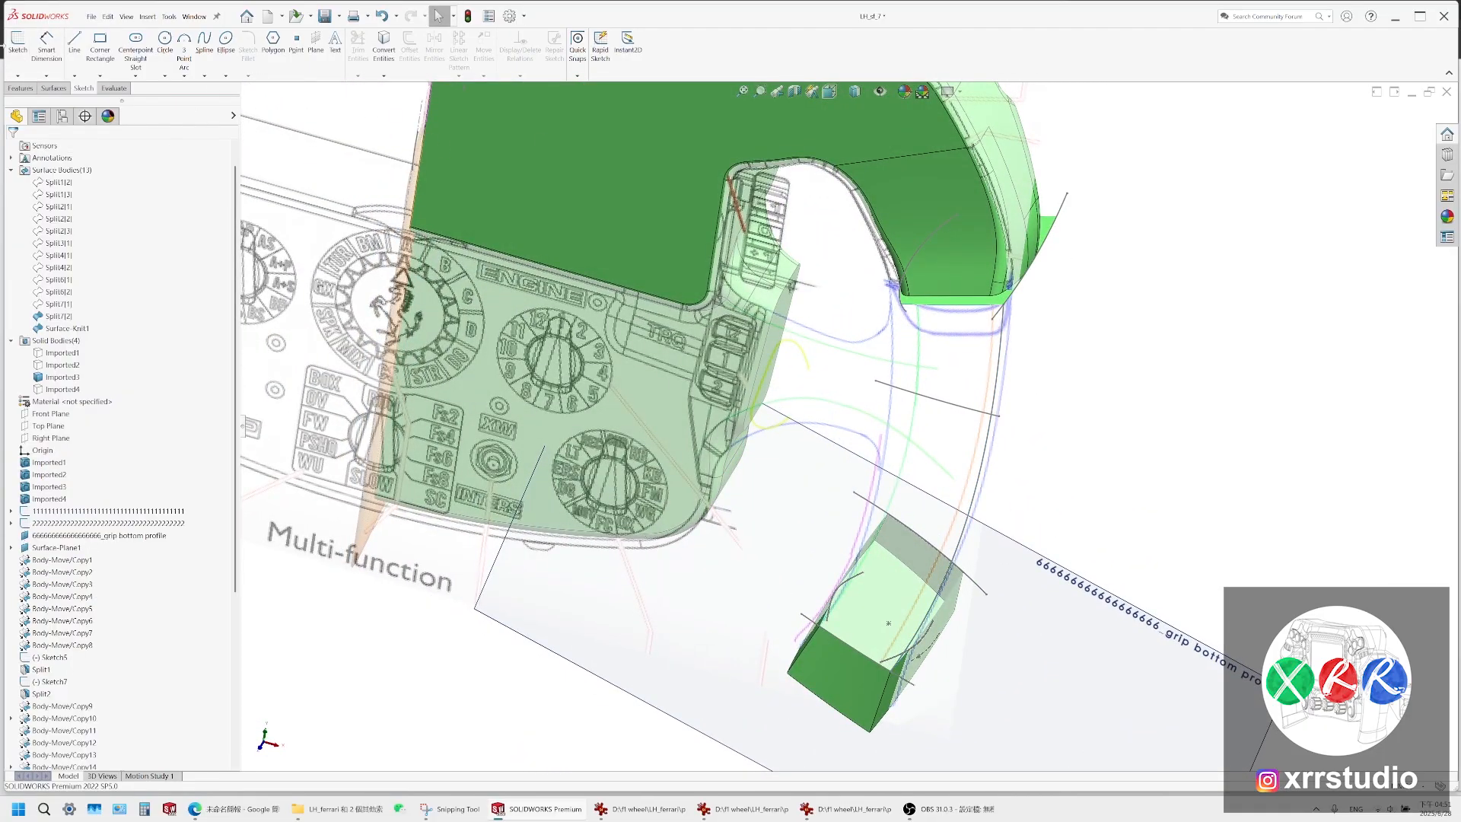
click(25, 75)
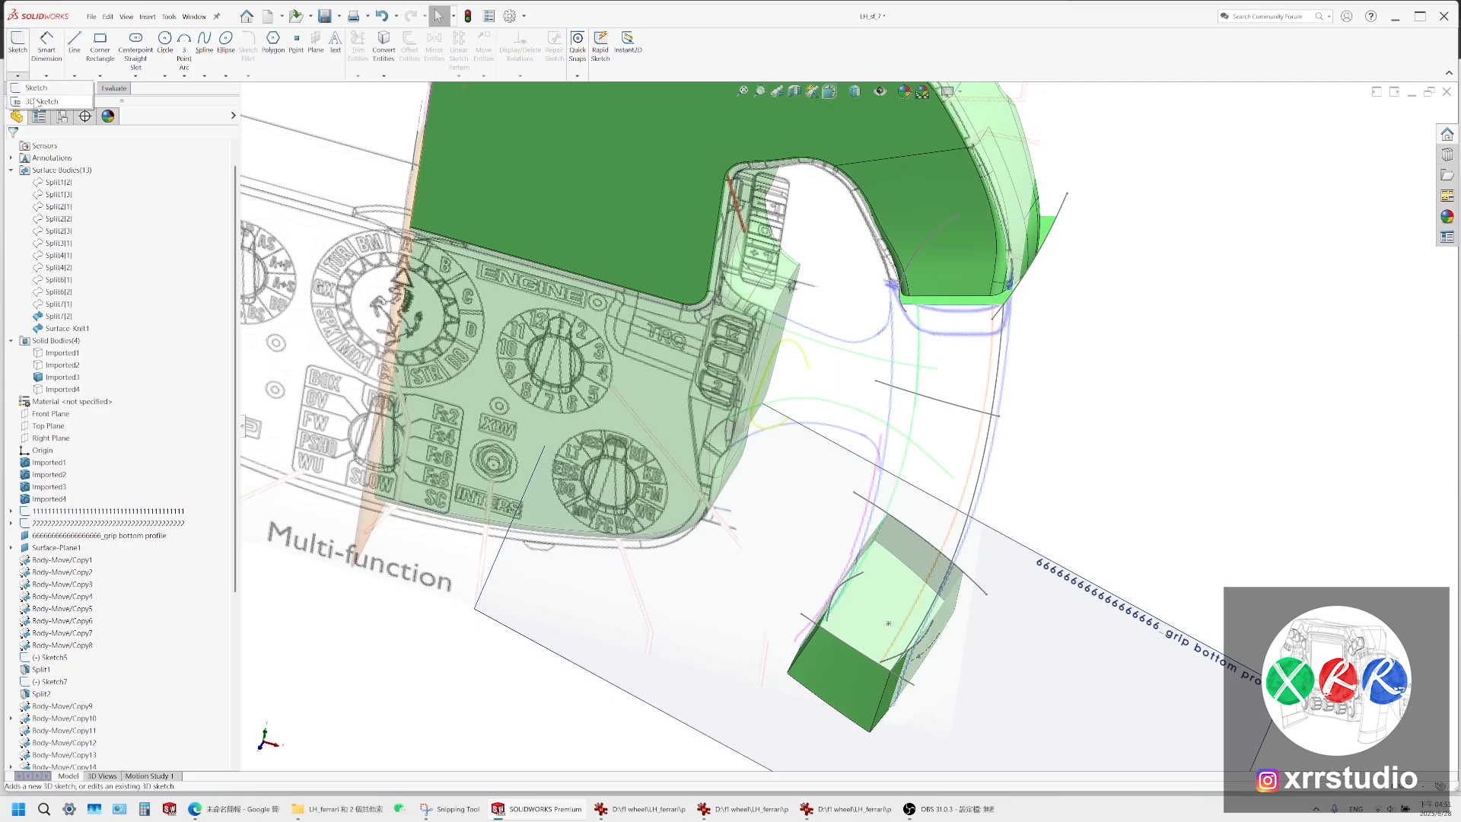
click(35, 102)
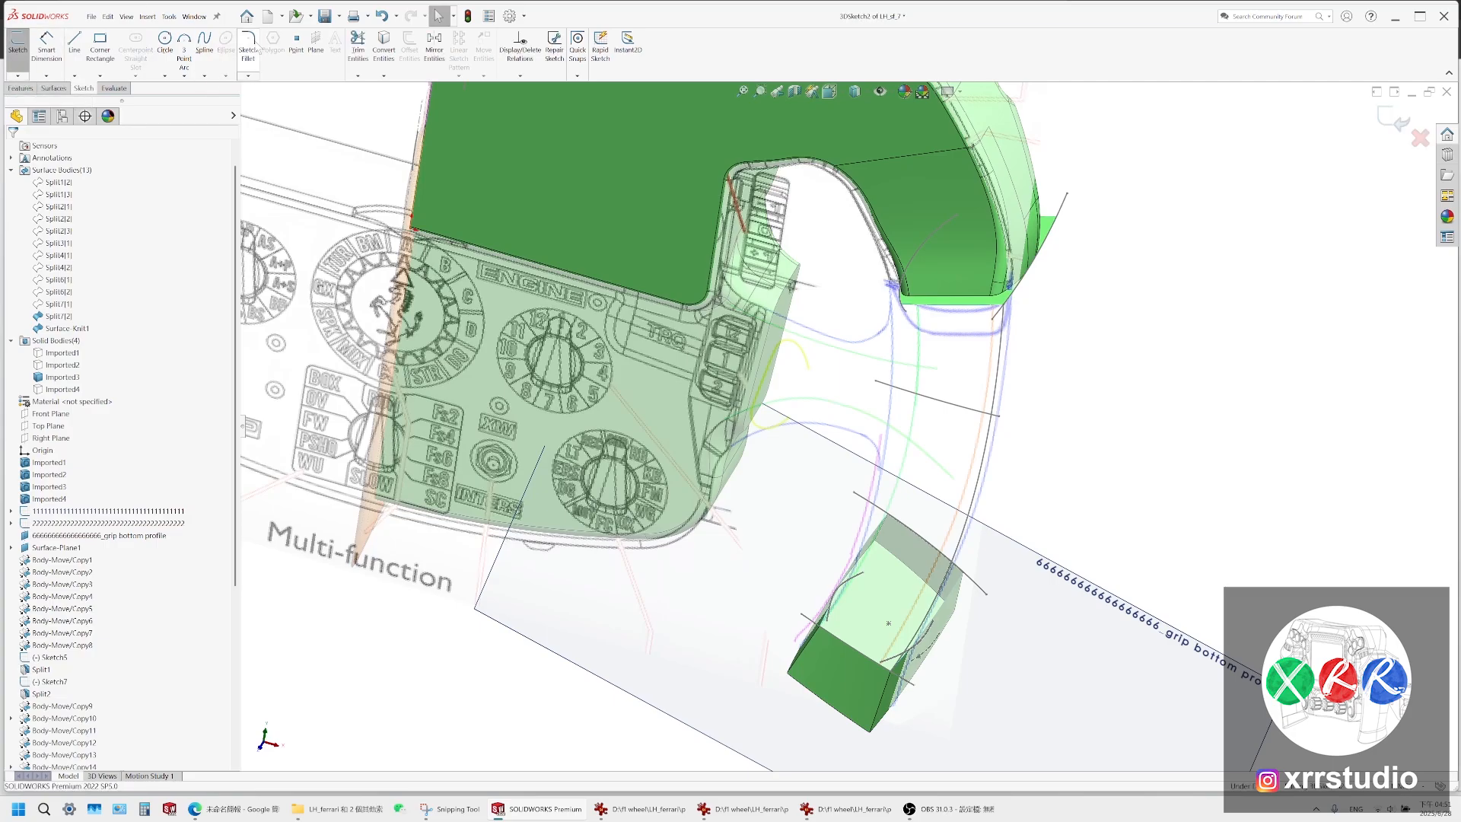
With the reference items hidden, draw a spline from the upper profile's inner front corner to the matching top corner of the knitted base
click(202, 44)
scroll(918, 338, down, 3)
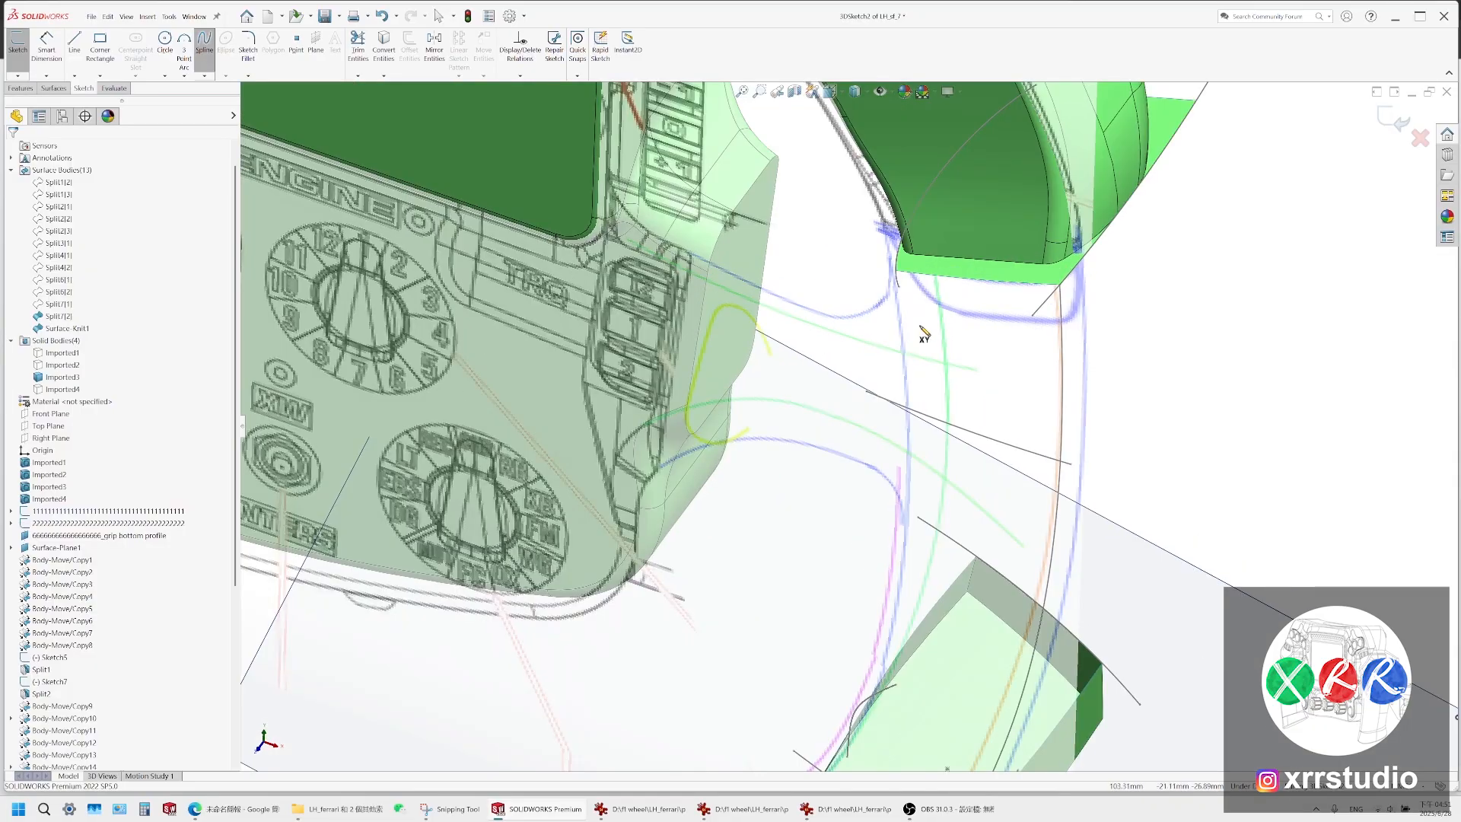
click(881, 92)
scroll(949, 289, down, 2)
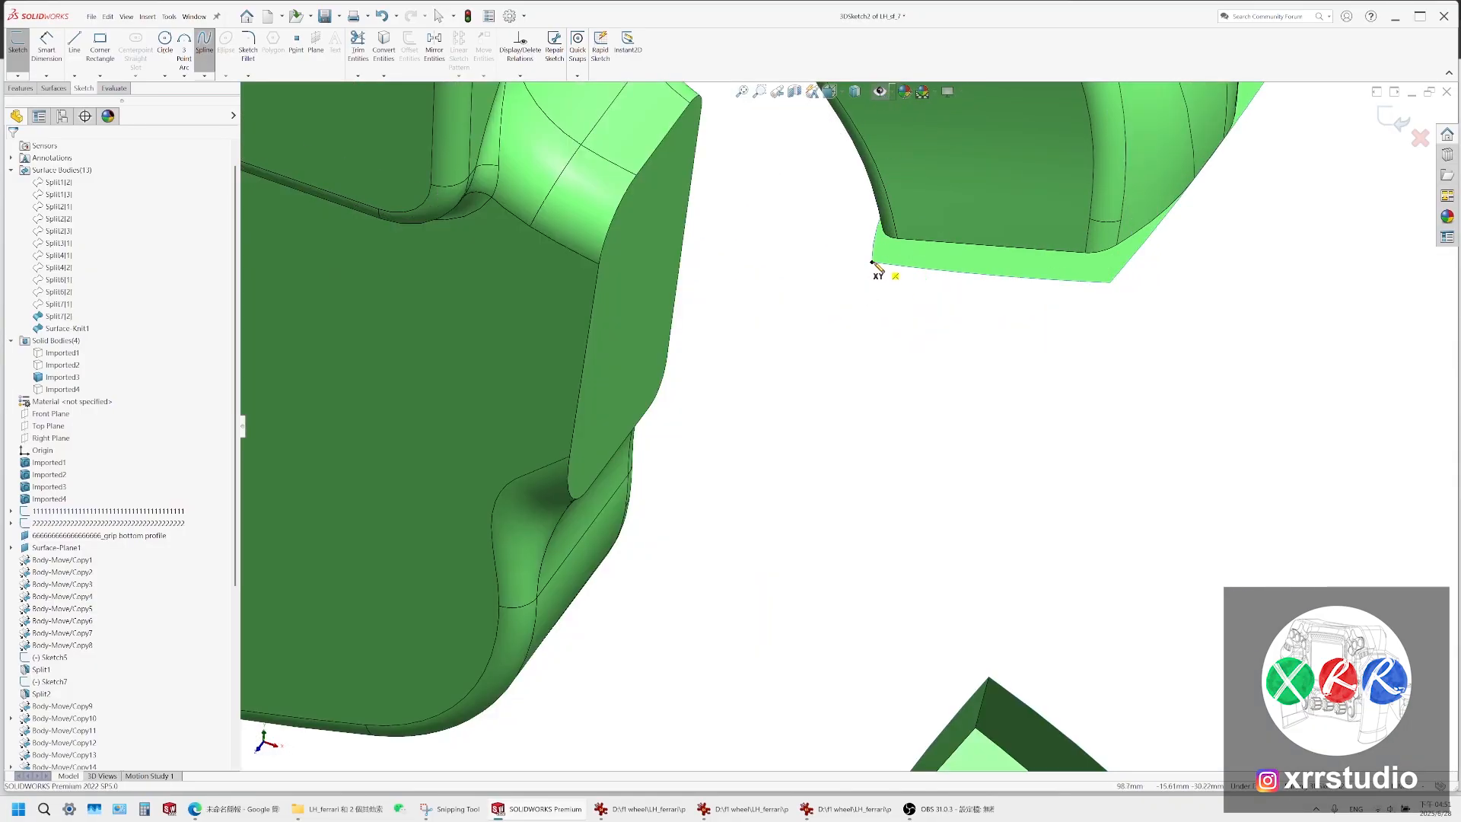
scroll(881, 414, up, 5)
middle_drag(820, 656, 689, 552)
scroll(806, 616, down, 2)
click(820, 616)
key(Escape)
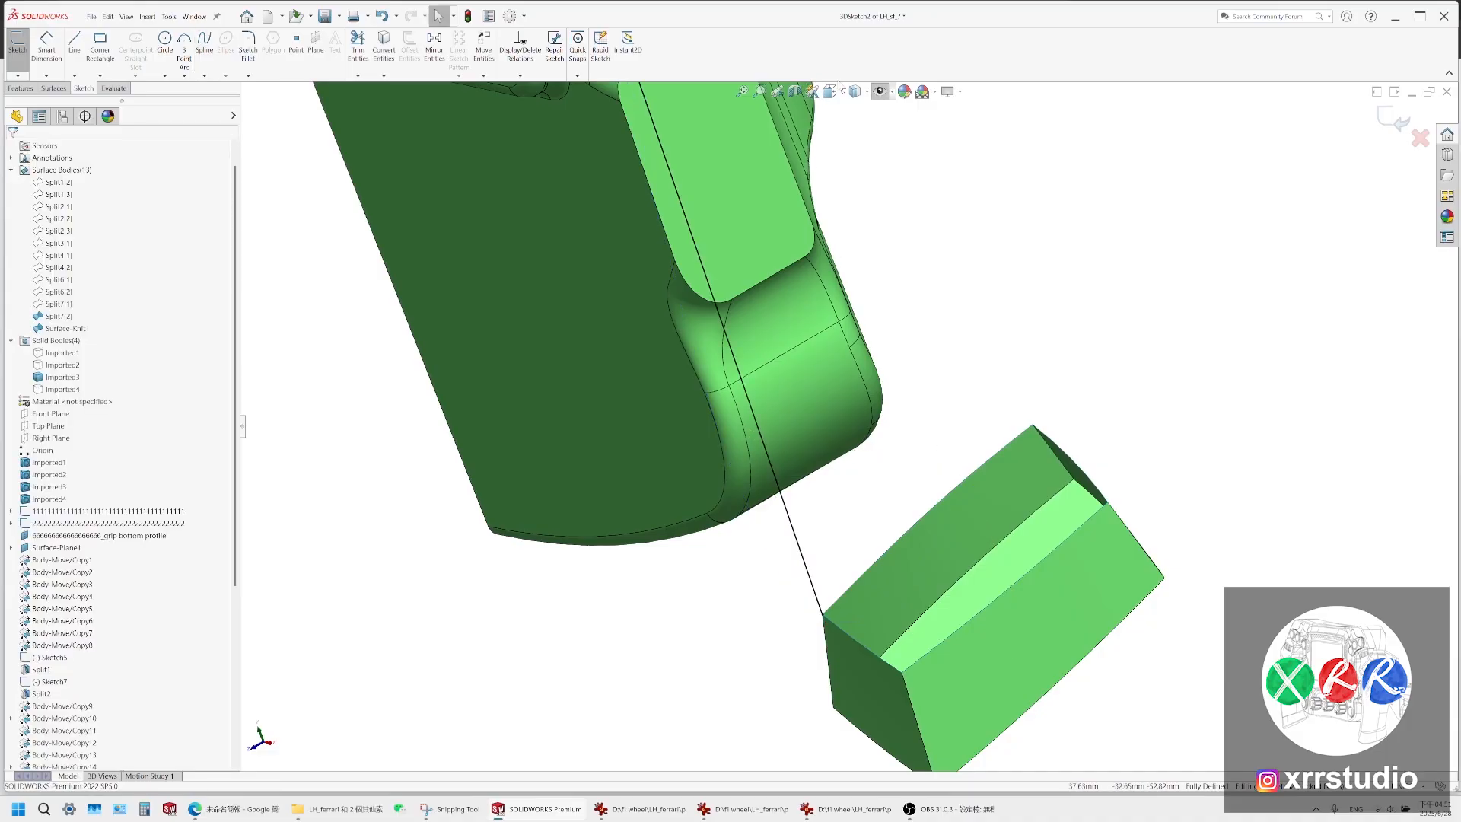
Show the reference items again and bend the inner spline to follow the inner grip outline down to the base
click(878, 93)
click(842, 92)
click(850, 149)
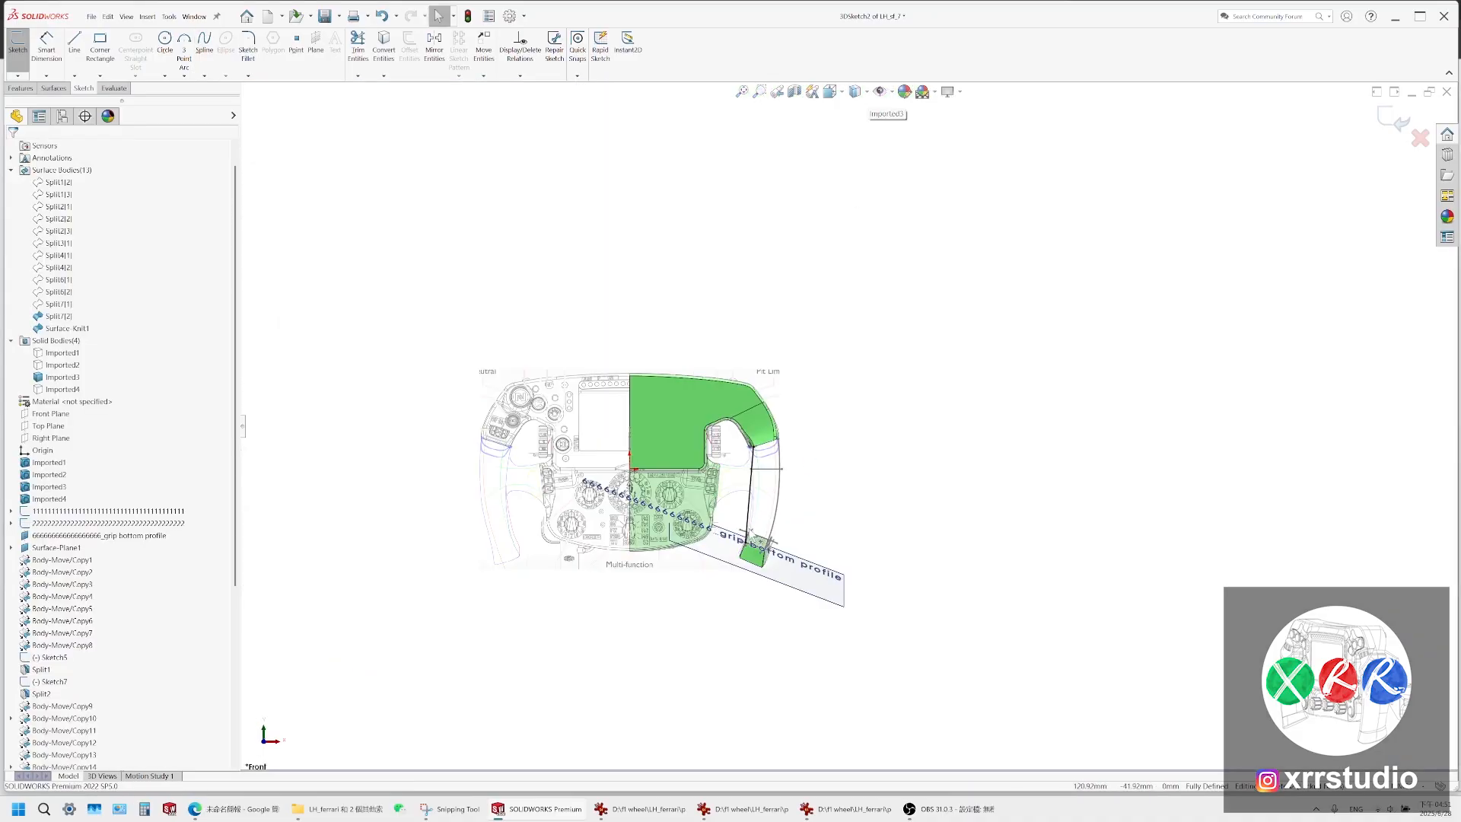
scroll(796, 411, down, 6)
click(770, 386)
scroll(789, 483, down, 3)
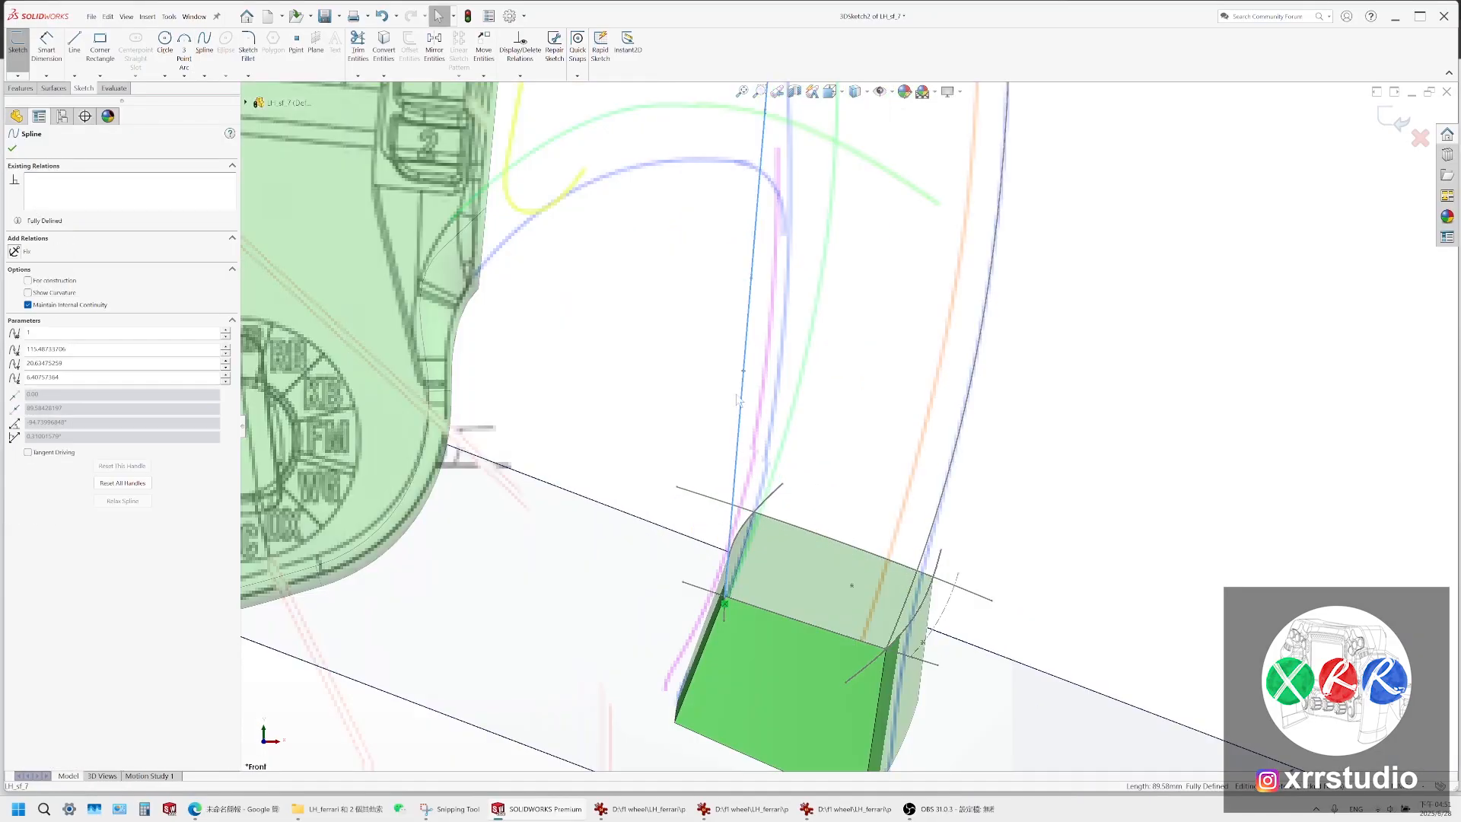
drag(752, 282, 789, 490)
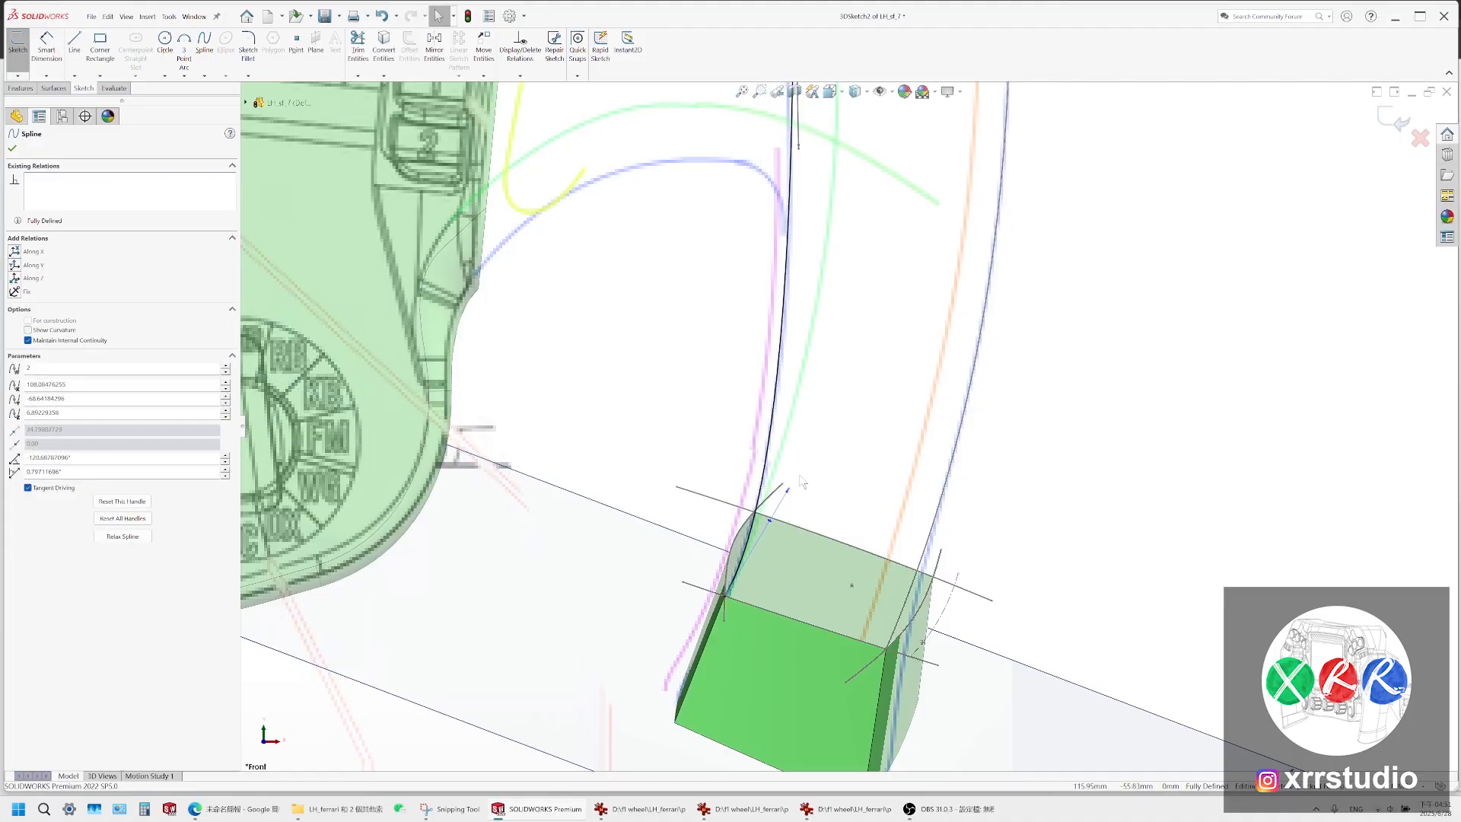
Adjust the inner spline's upper tangent handle so the curve bows outward toward the green reference line below the upper profile
ctrl+middle_drag(826, 351, 807, 558)
scroll(789, 364, up, 1)
ctrl+middle_drag(790, 312, 736, 469)
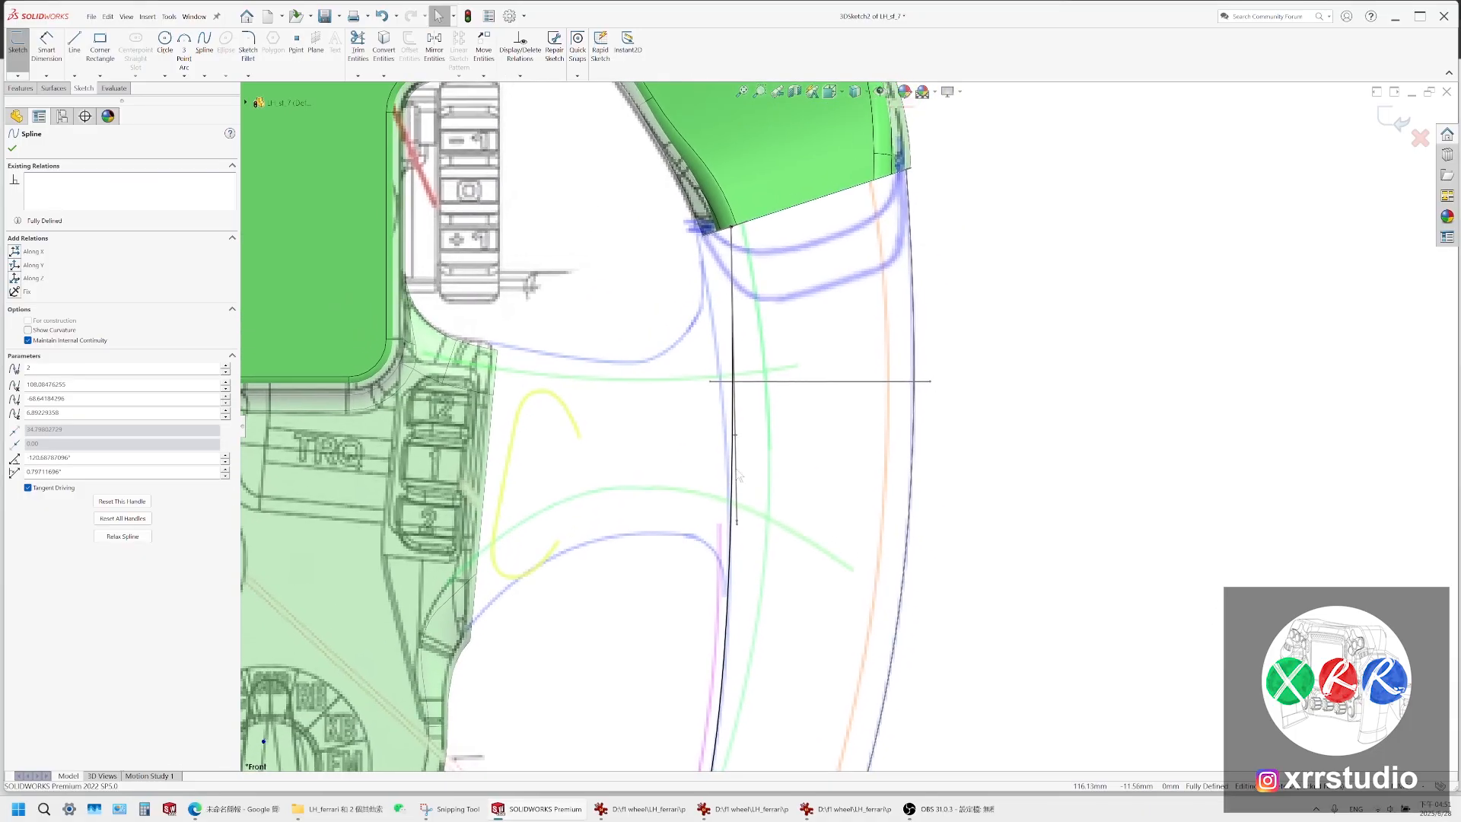
drag(737, 523, 775, 472)
scroll(846, 411, up, 2)
click(841, 426)
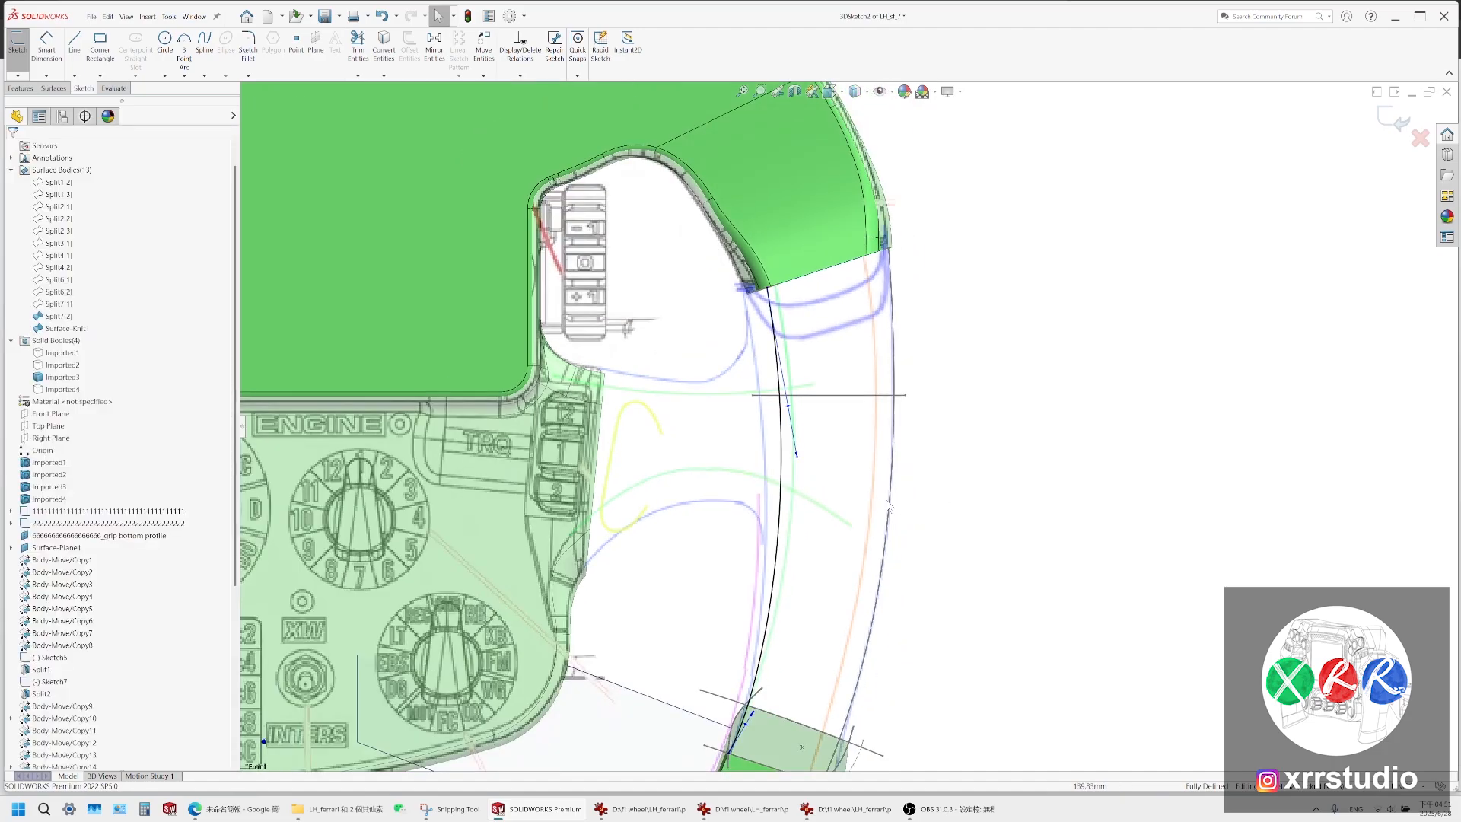
scroll(811, 471, down, 2)
drag(824, 449, 826, 449)
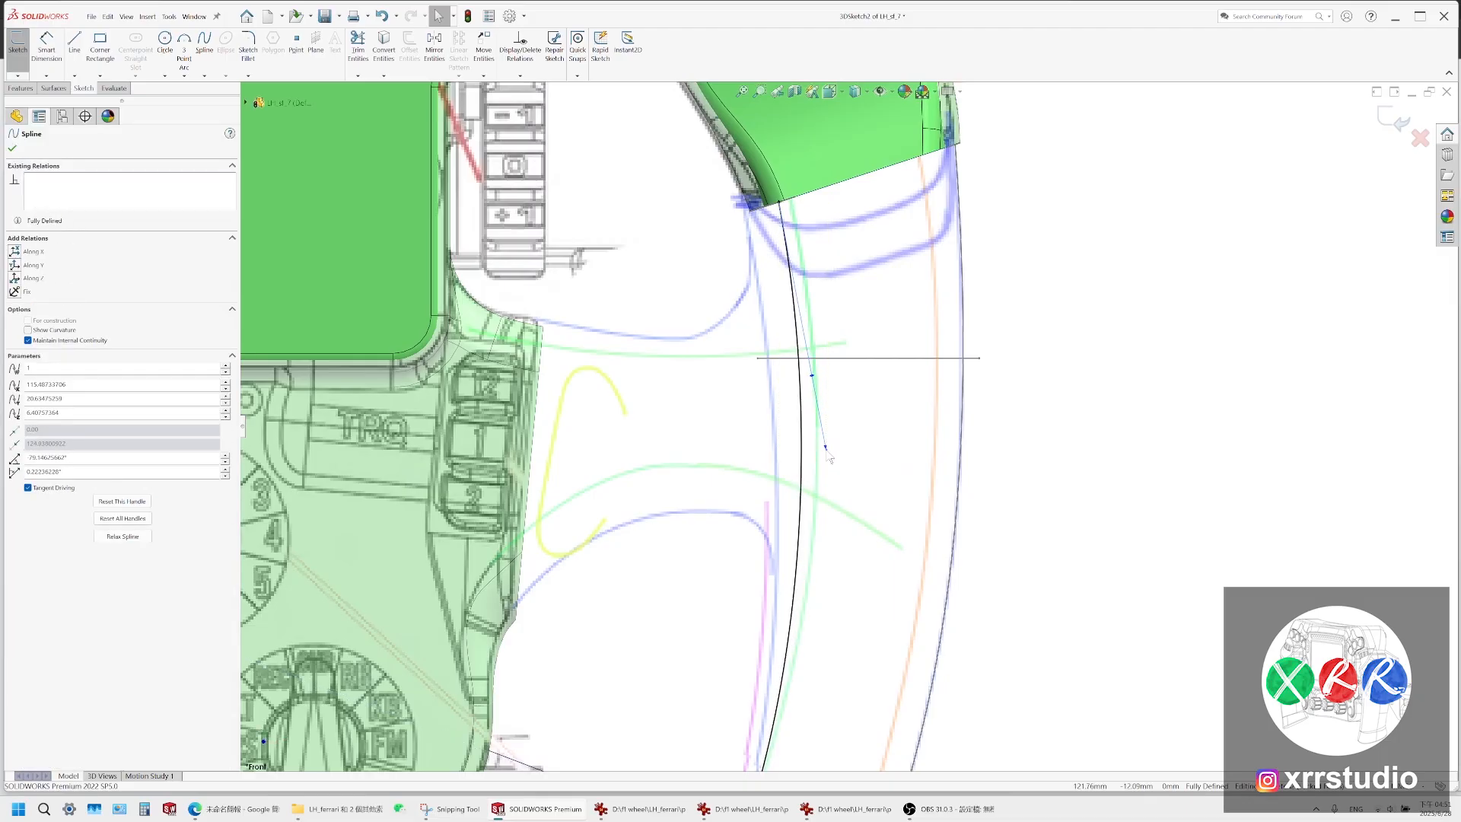
scroll(829, 457, up, 1)
ctrl+middle_drag(850, 449, 763, 426)
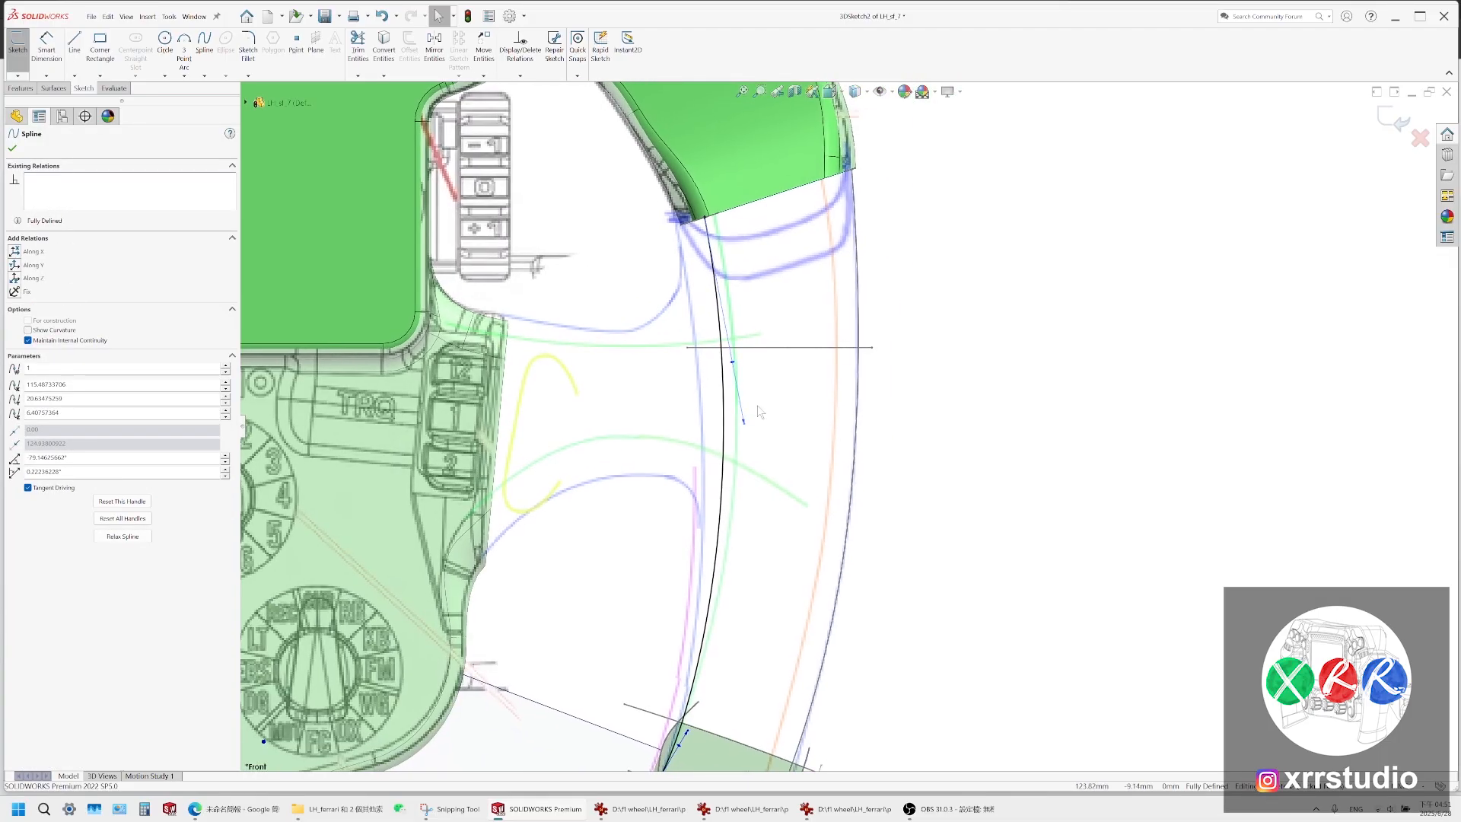
scroll(738, 274, up, 5)
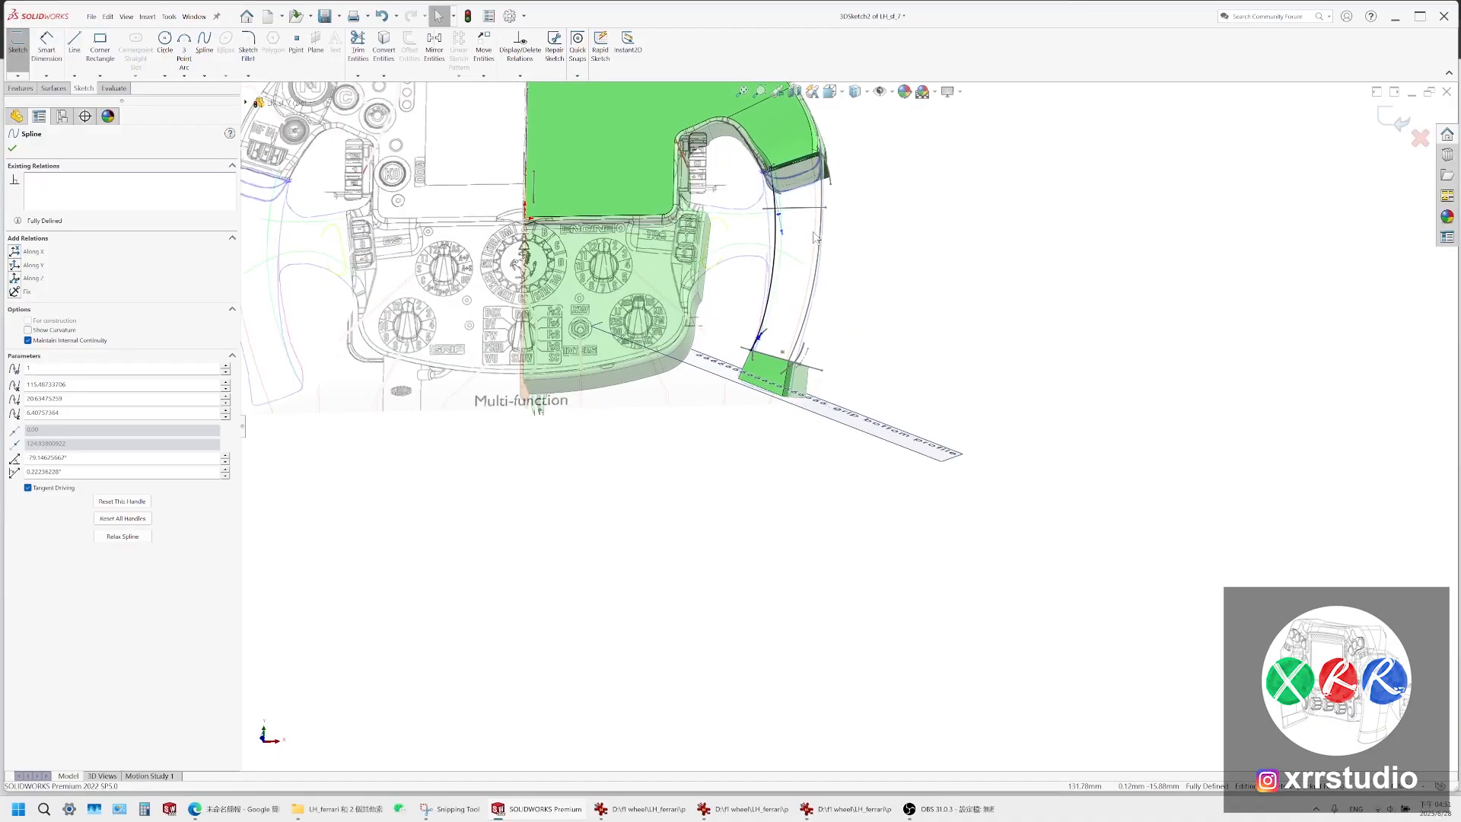
Fine-tune the inner spline's upper tangent handle in the front view and finish the 3D sketch
click(831, 92)
click(854, 159)
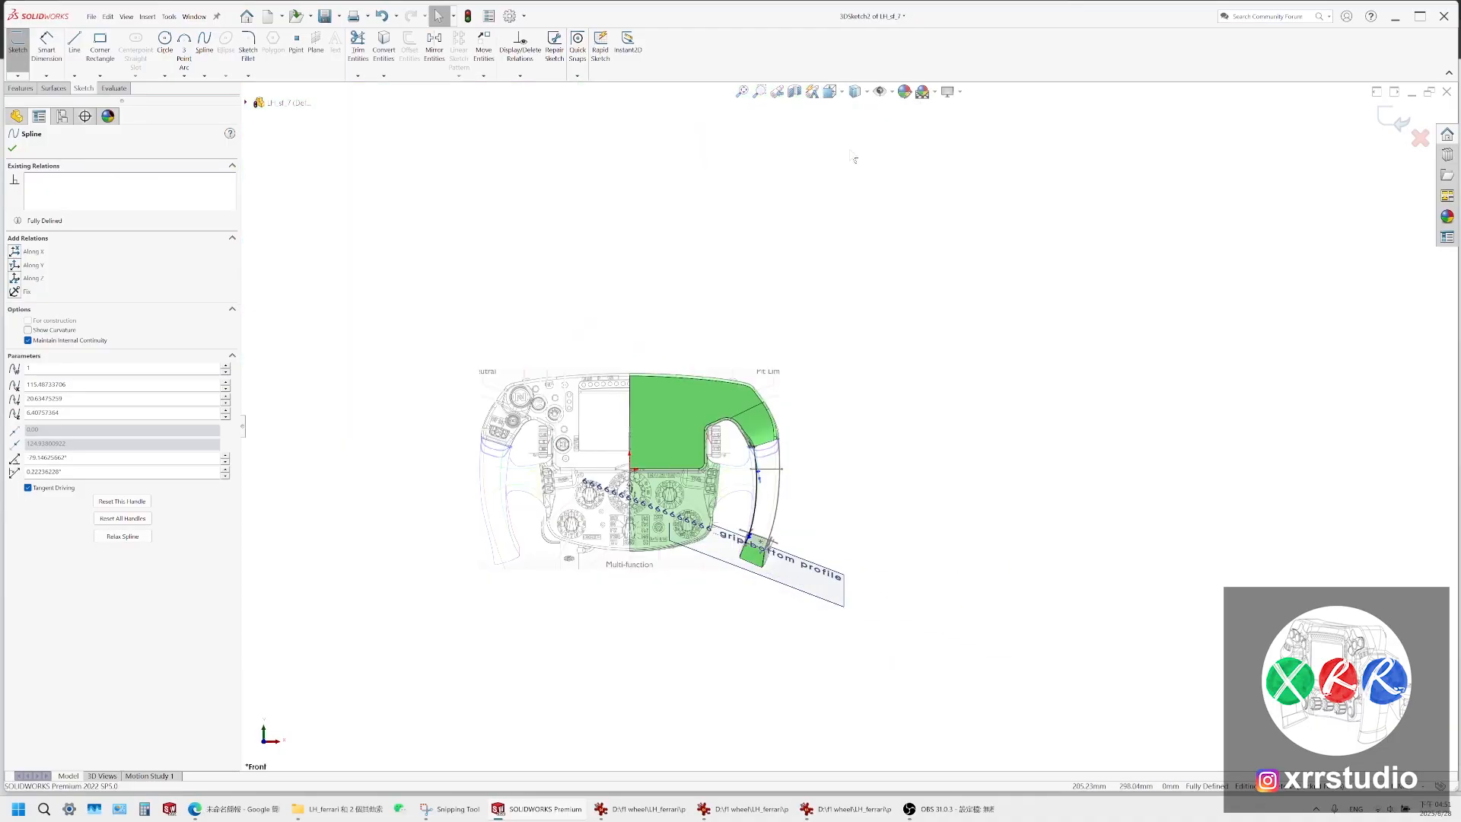
scroll(772, 457, down, 5)
scroll(766, 449, down, 2)
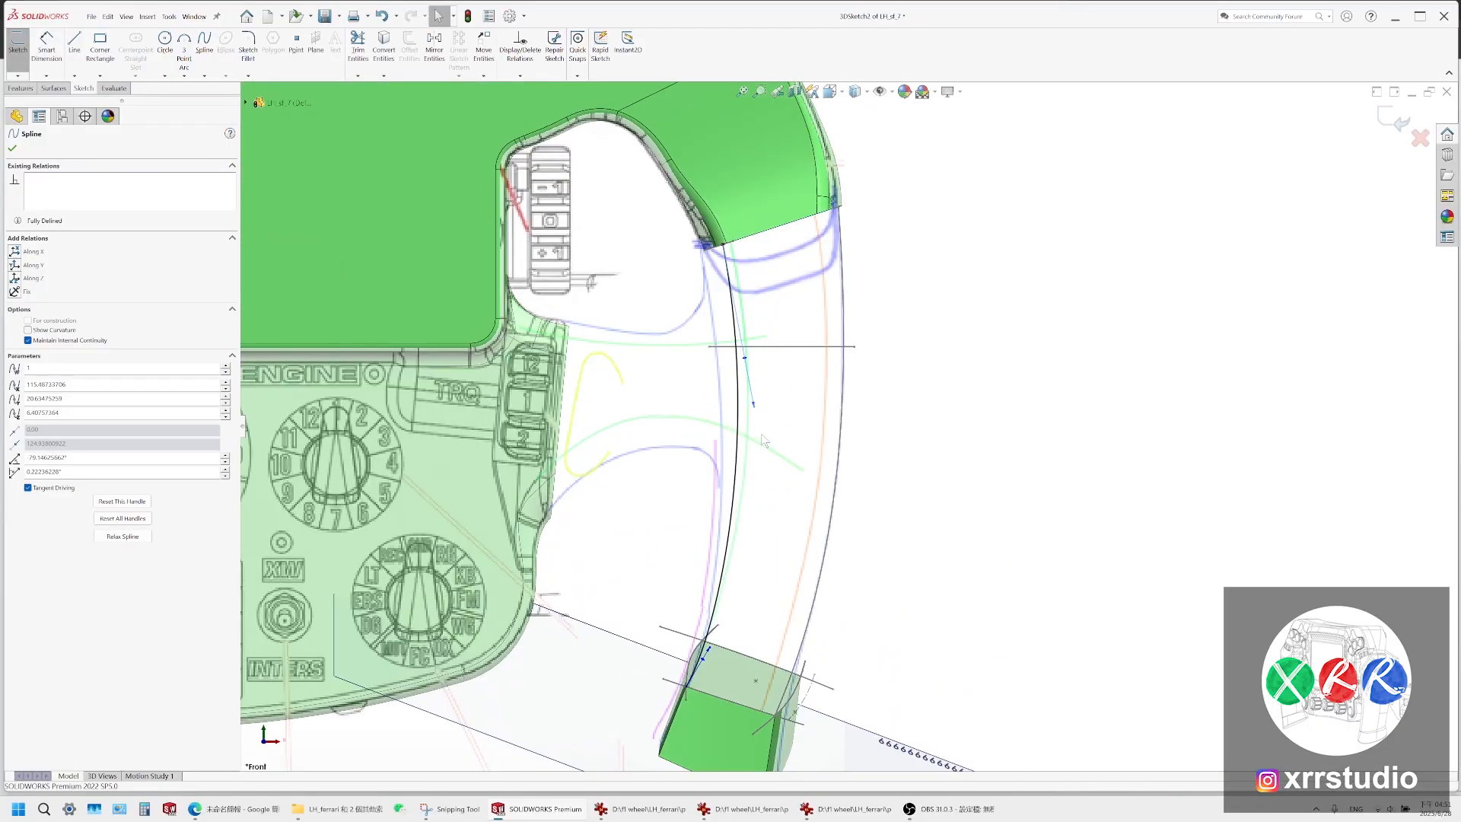
drag(755, 407, 756, 405)
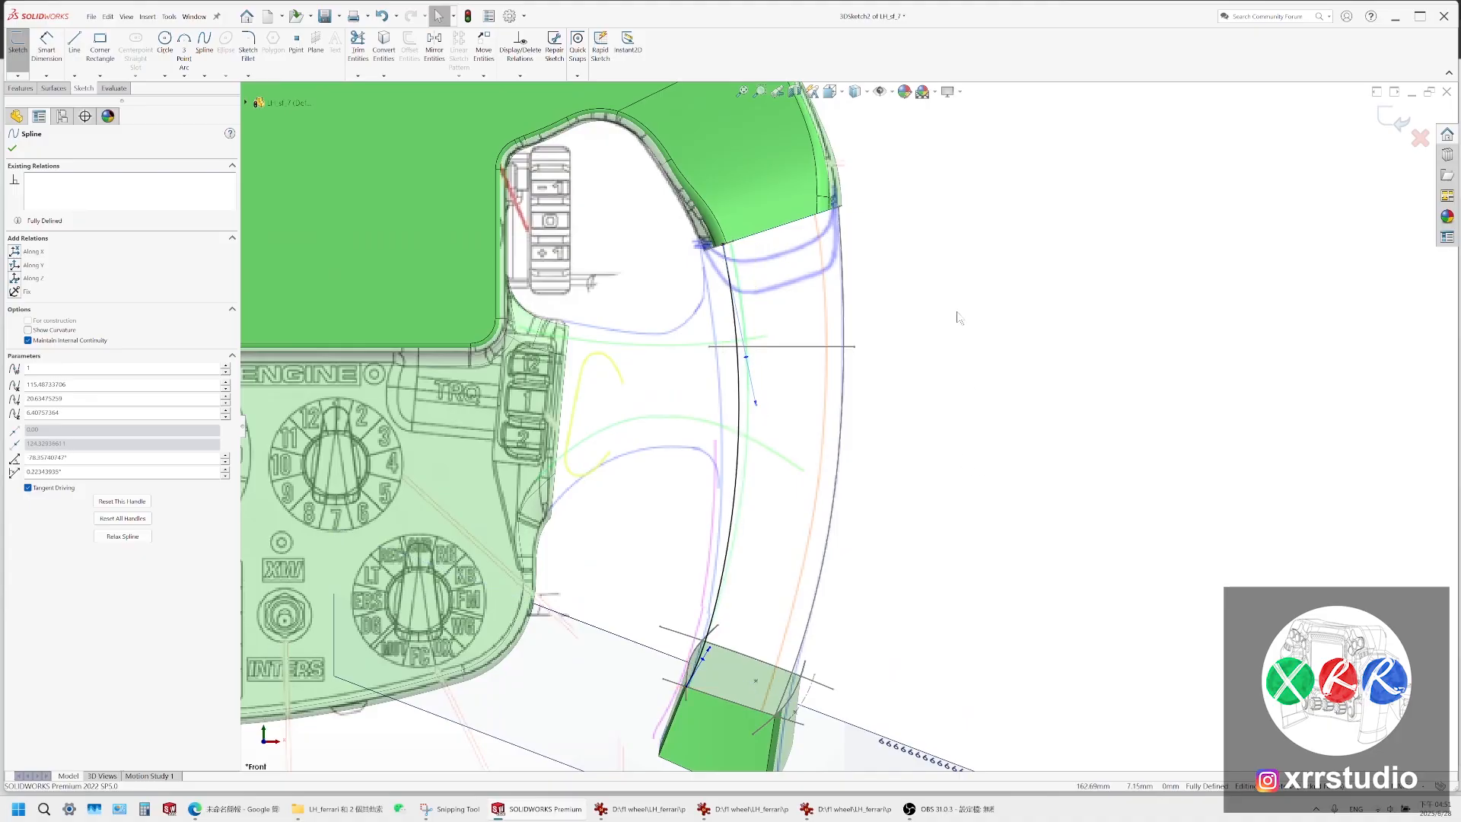
click(1394, 119)
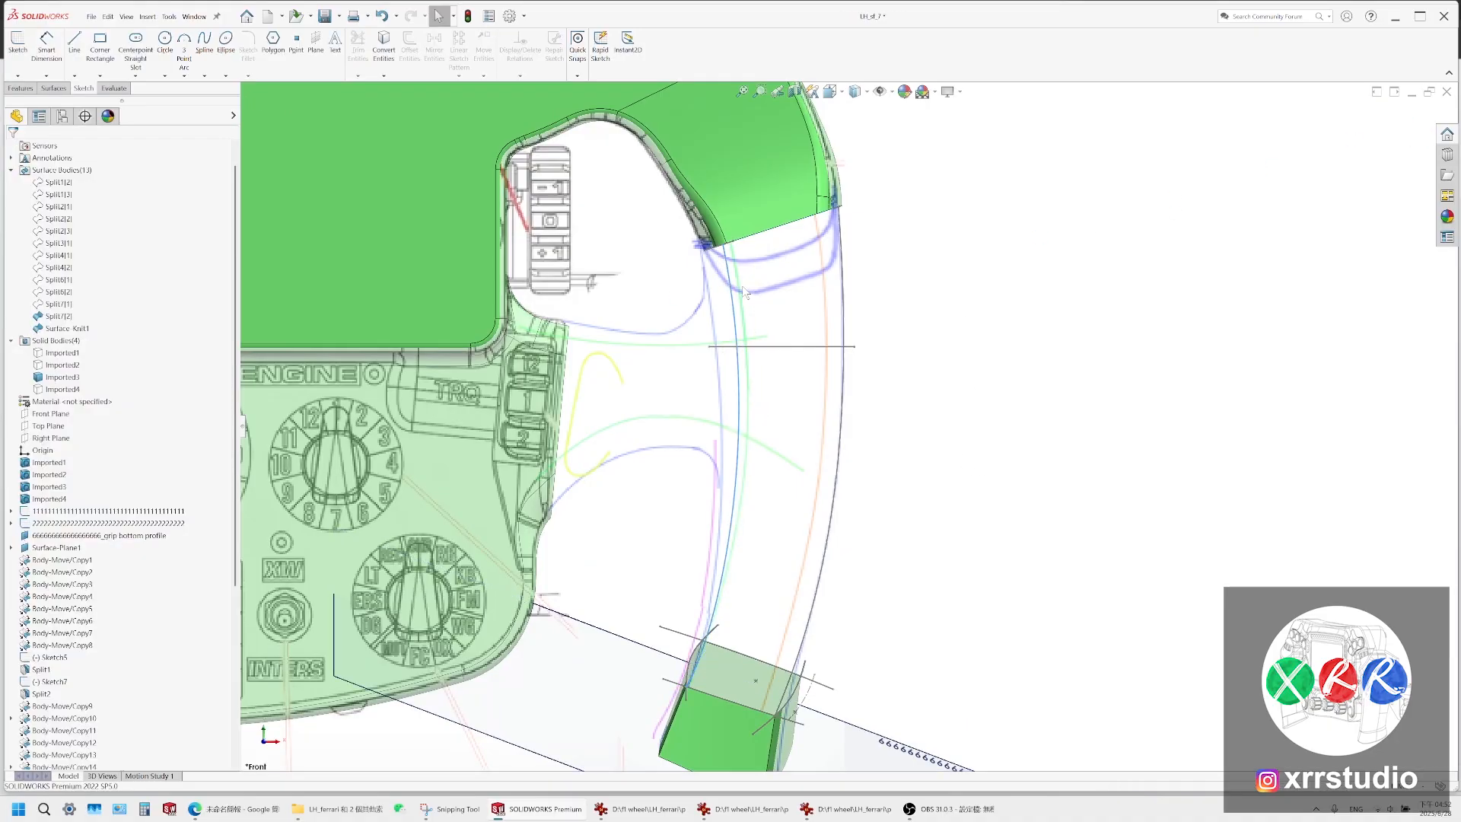
In a new 3D sketch with the reference items hidden, draw a spline from the upper profile's rear outer corner to the matching base corner
middle_drag(745, 292, 701, 288)
scroll(701, 287, up, 6)
scroll(537, 424, down, 3)
middle_drag(537, 424, 418, 404)
scroll(418, 404, down, 3)
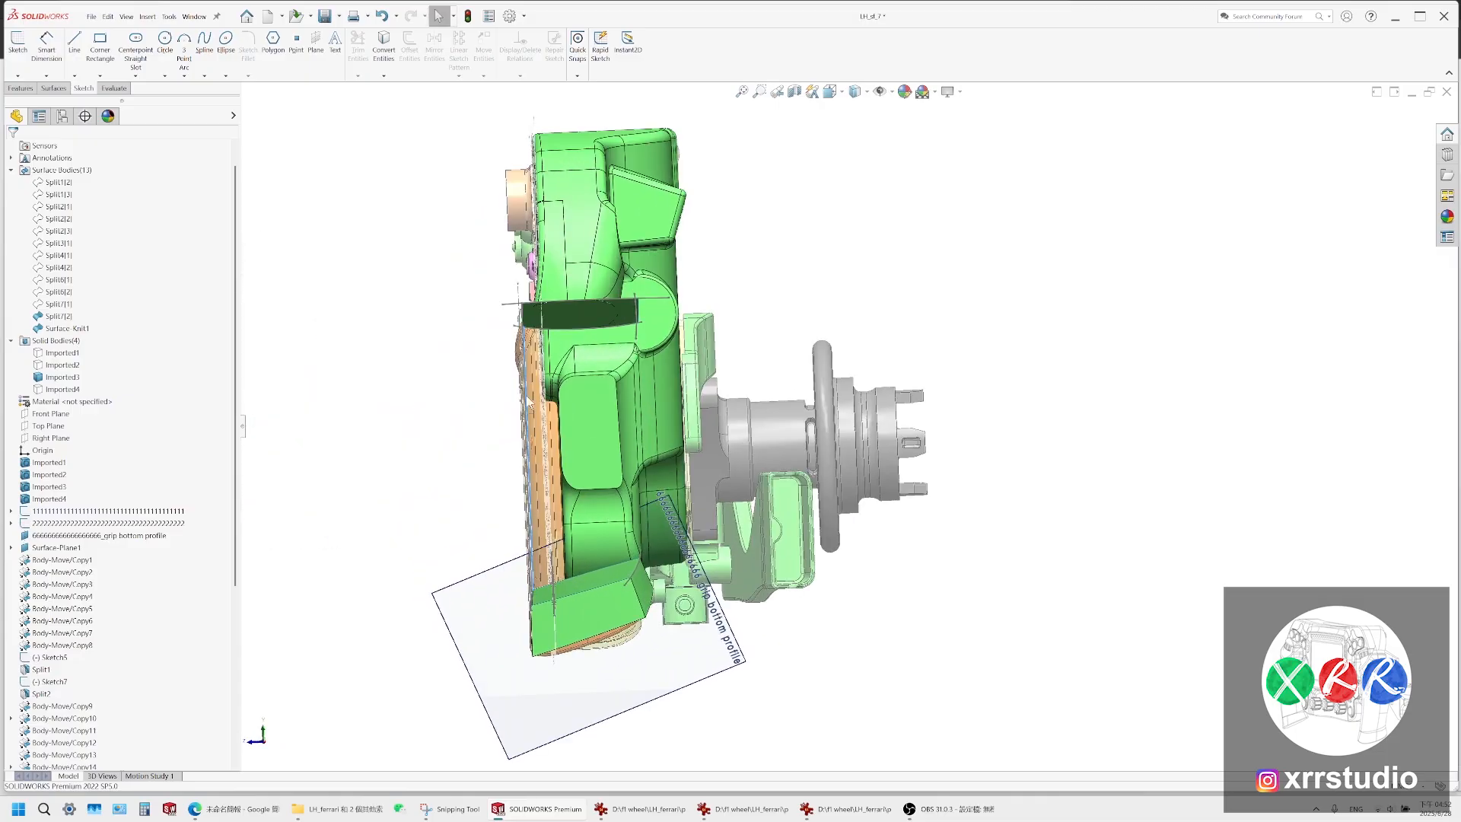
scroll(403, 294, down, 3)
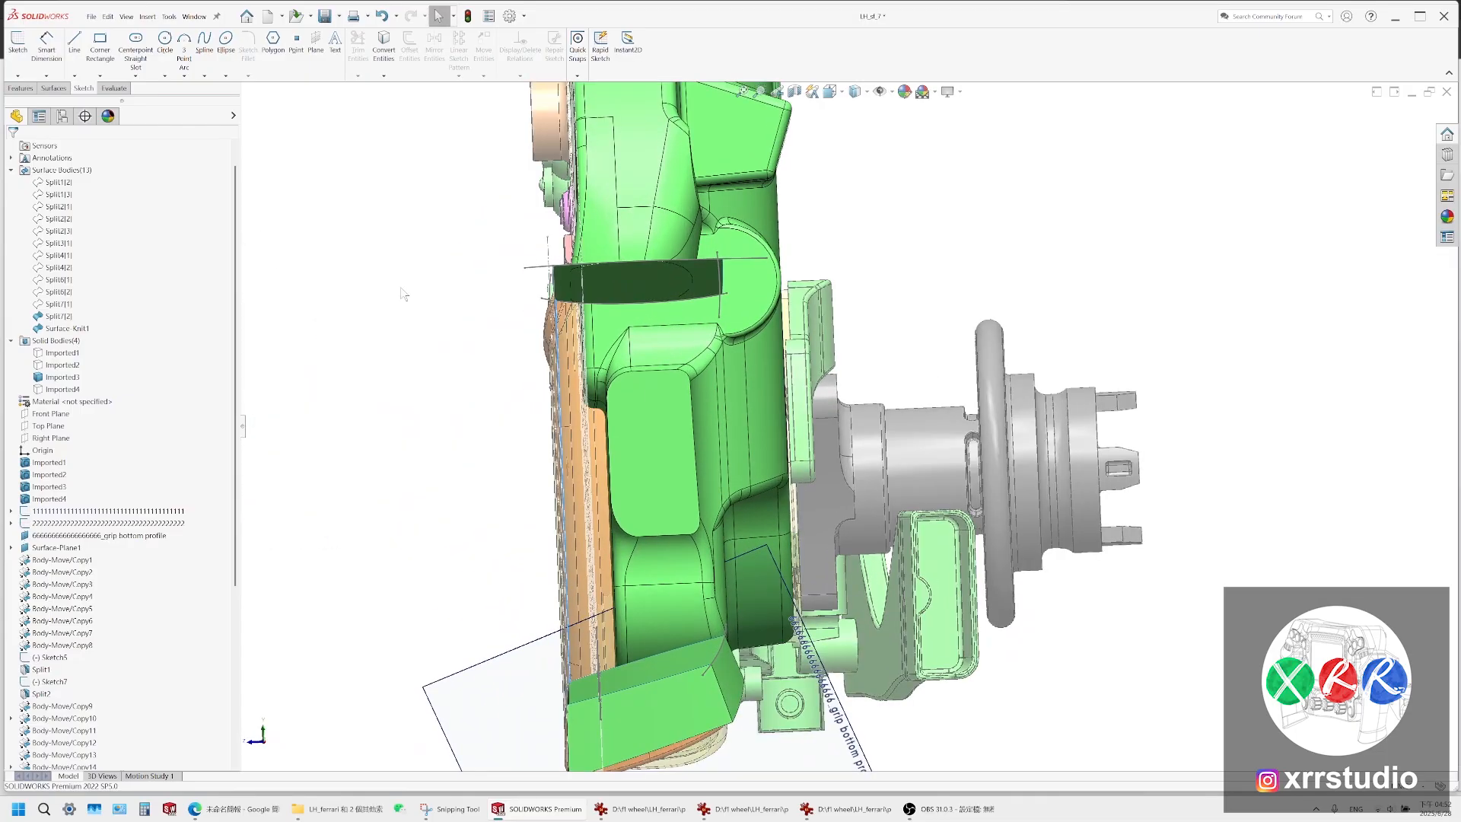
click(19, 76)
click(69, 101)
click(204, 47)
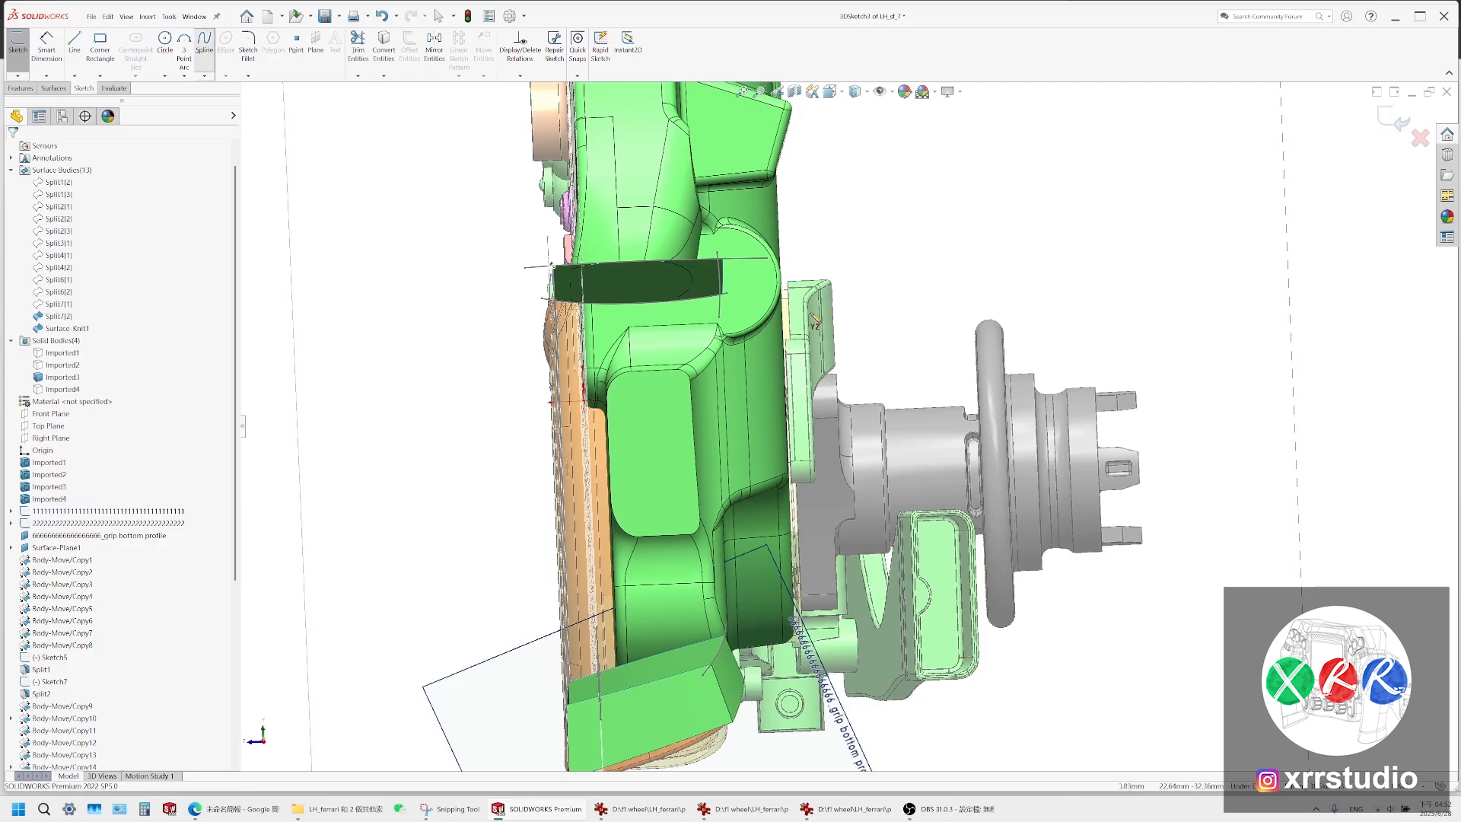
middle_drag(698, 284, 689, 445)
scroll(740, 385, down, 2)
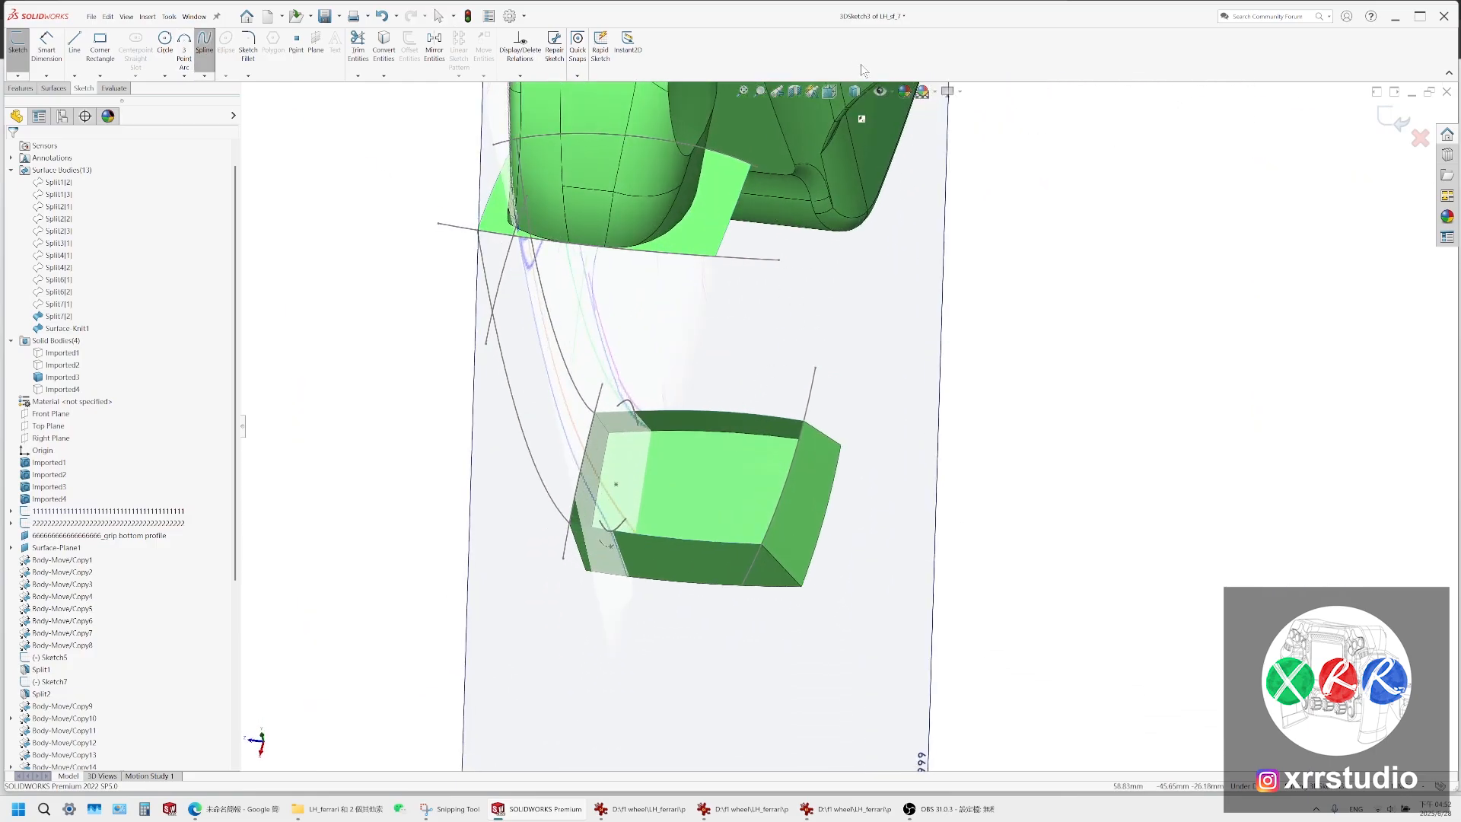
click(879, 92)
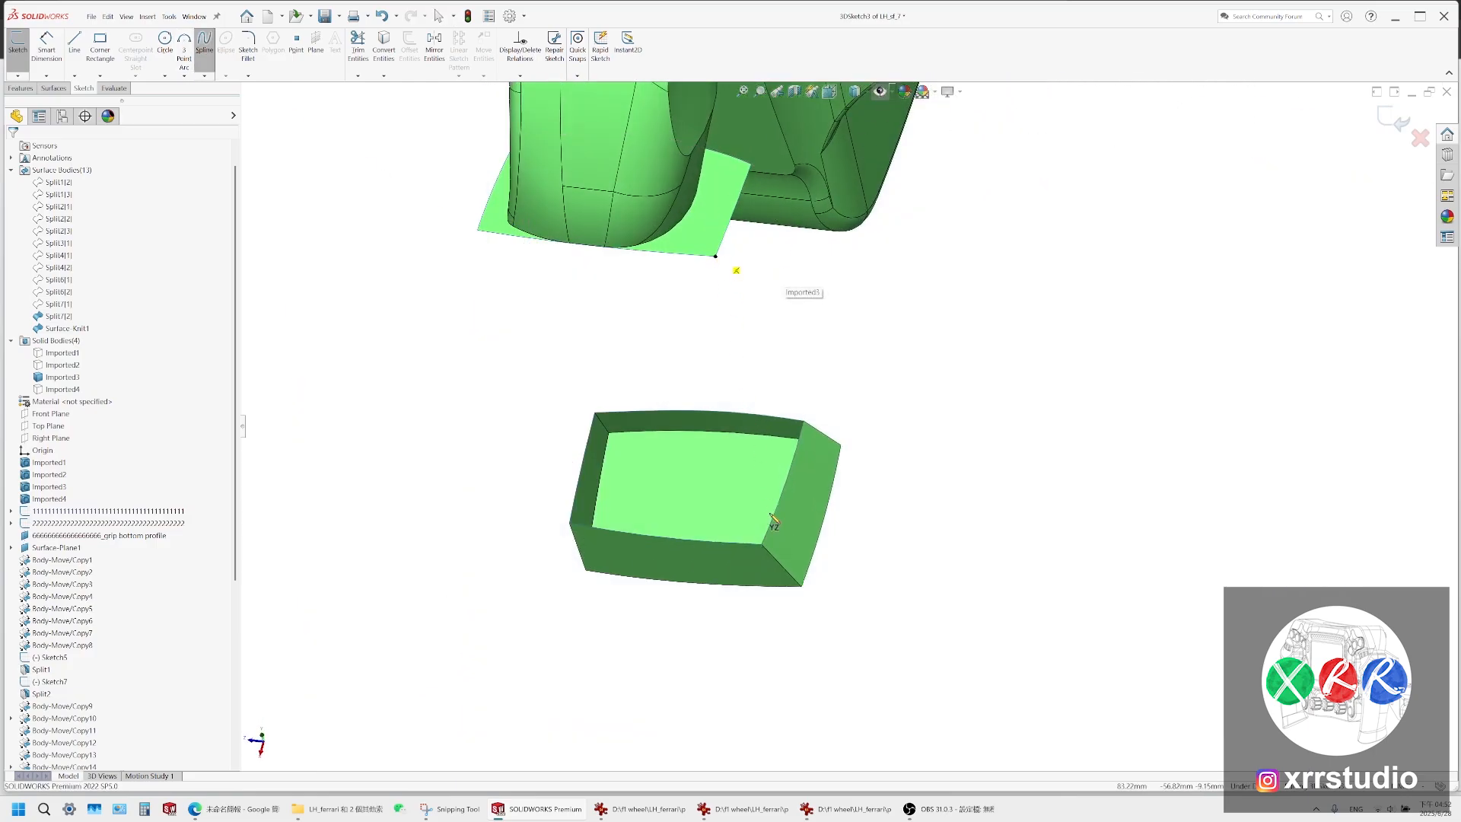
click(715, 256)
double_click(762, 545)
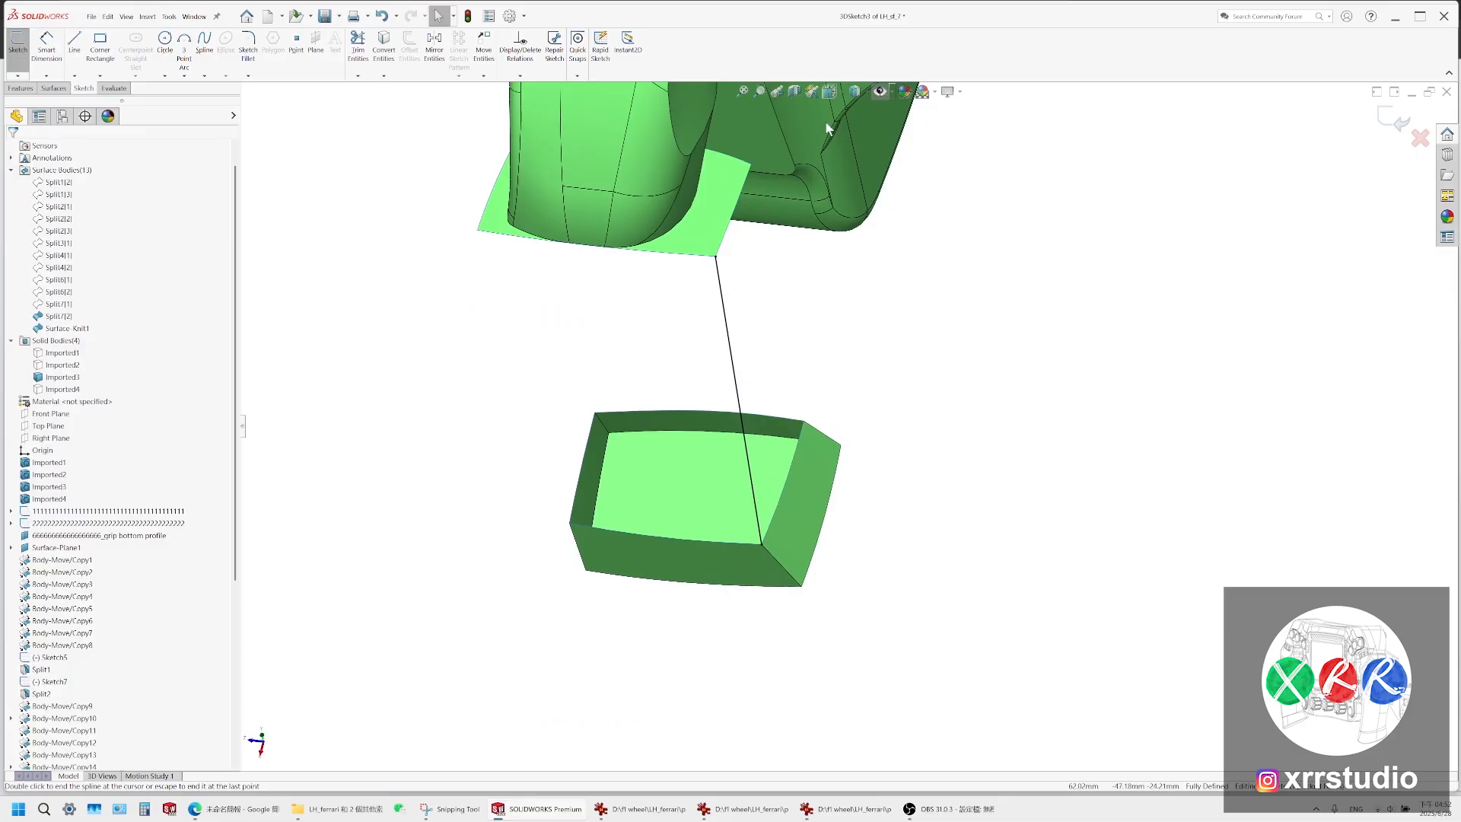
Show the reference items again and bend the rear outer spline with both tangent handles to follow the outer grip outline in the front view
click(793, 91)
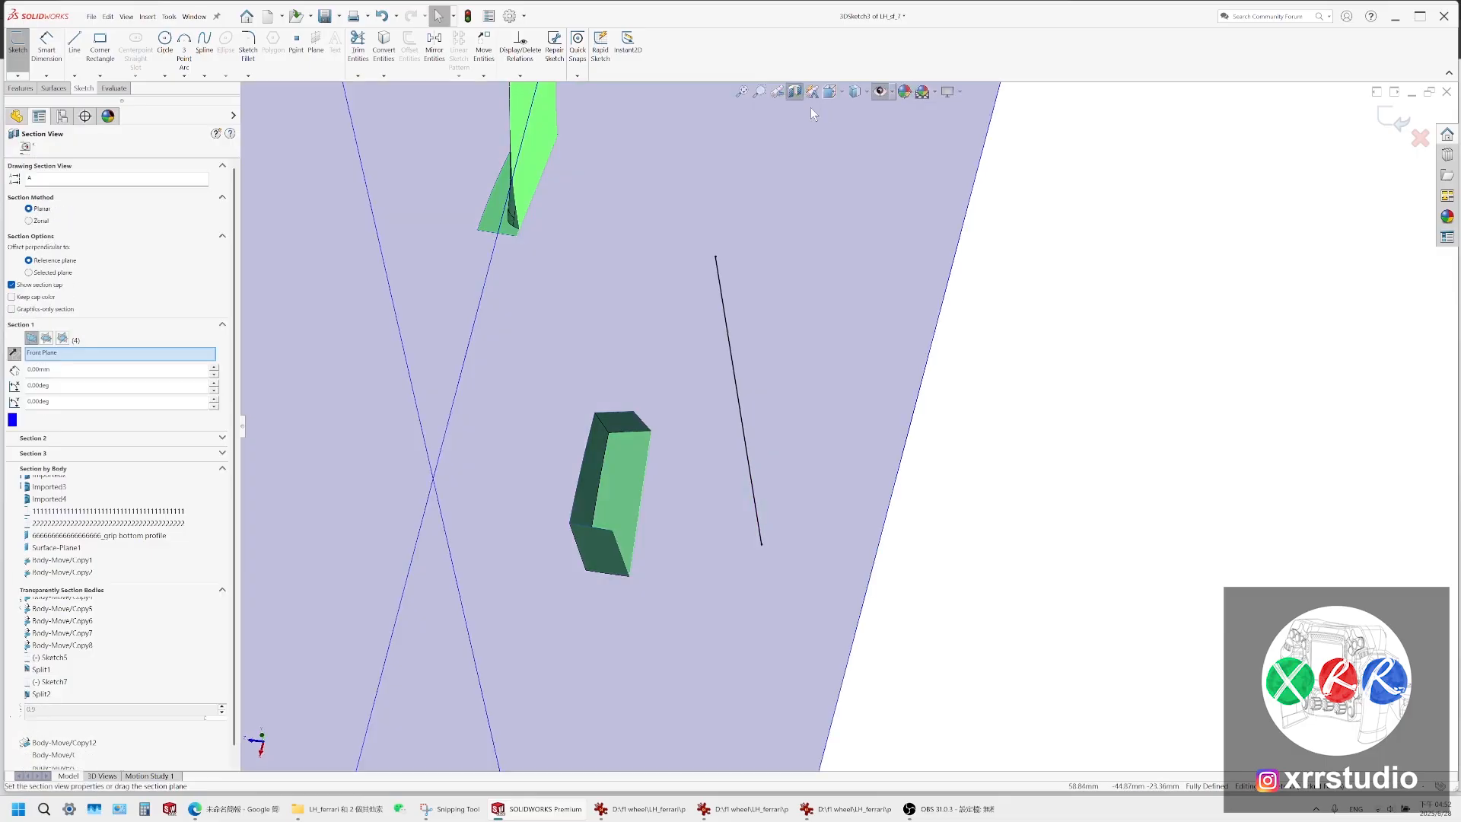
click(793, 91)
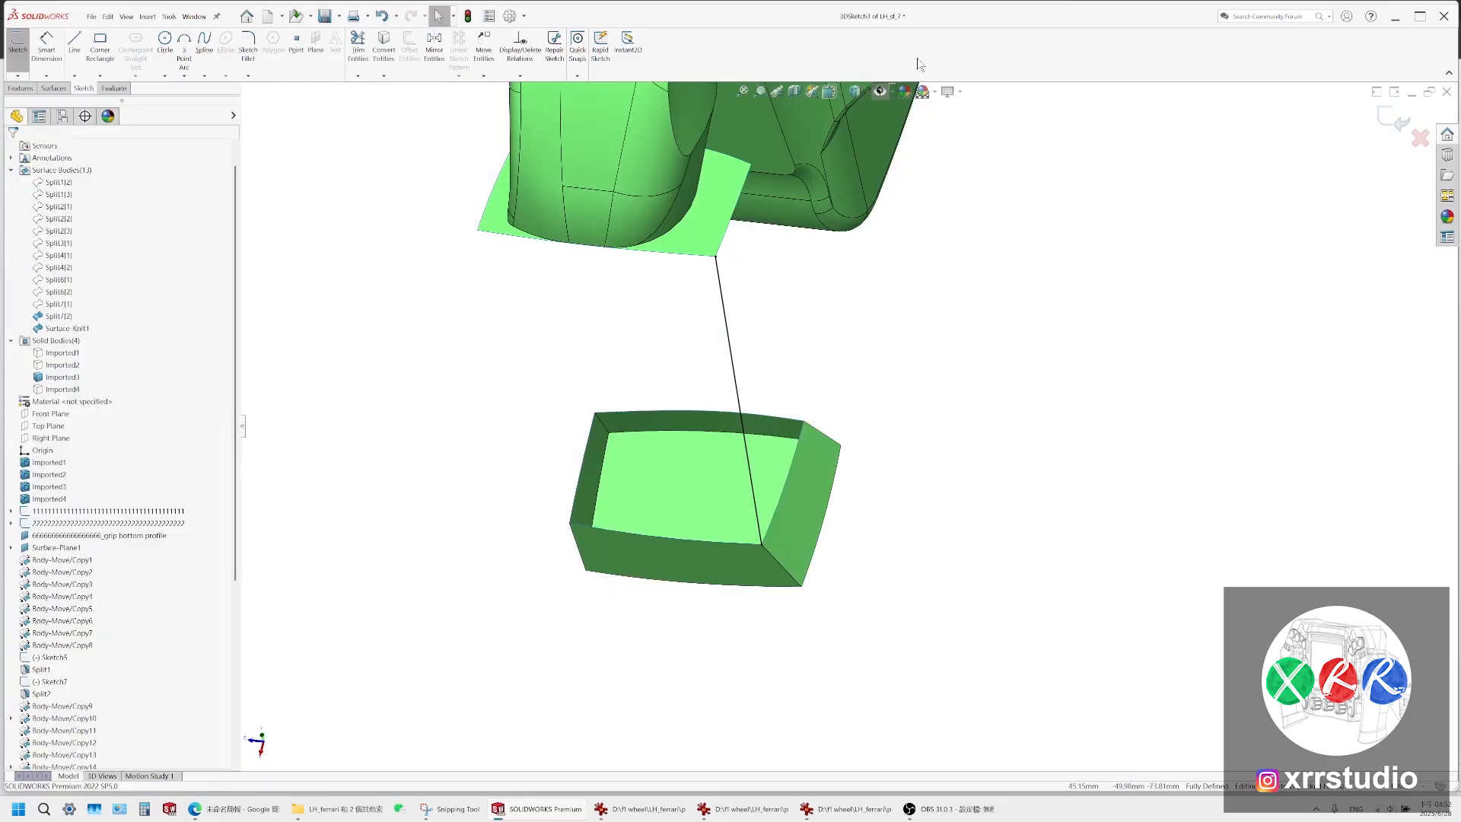
click(854, 91)
click(850, 145)
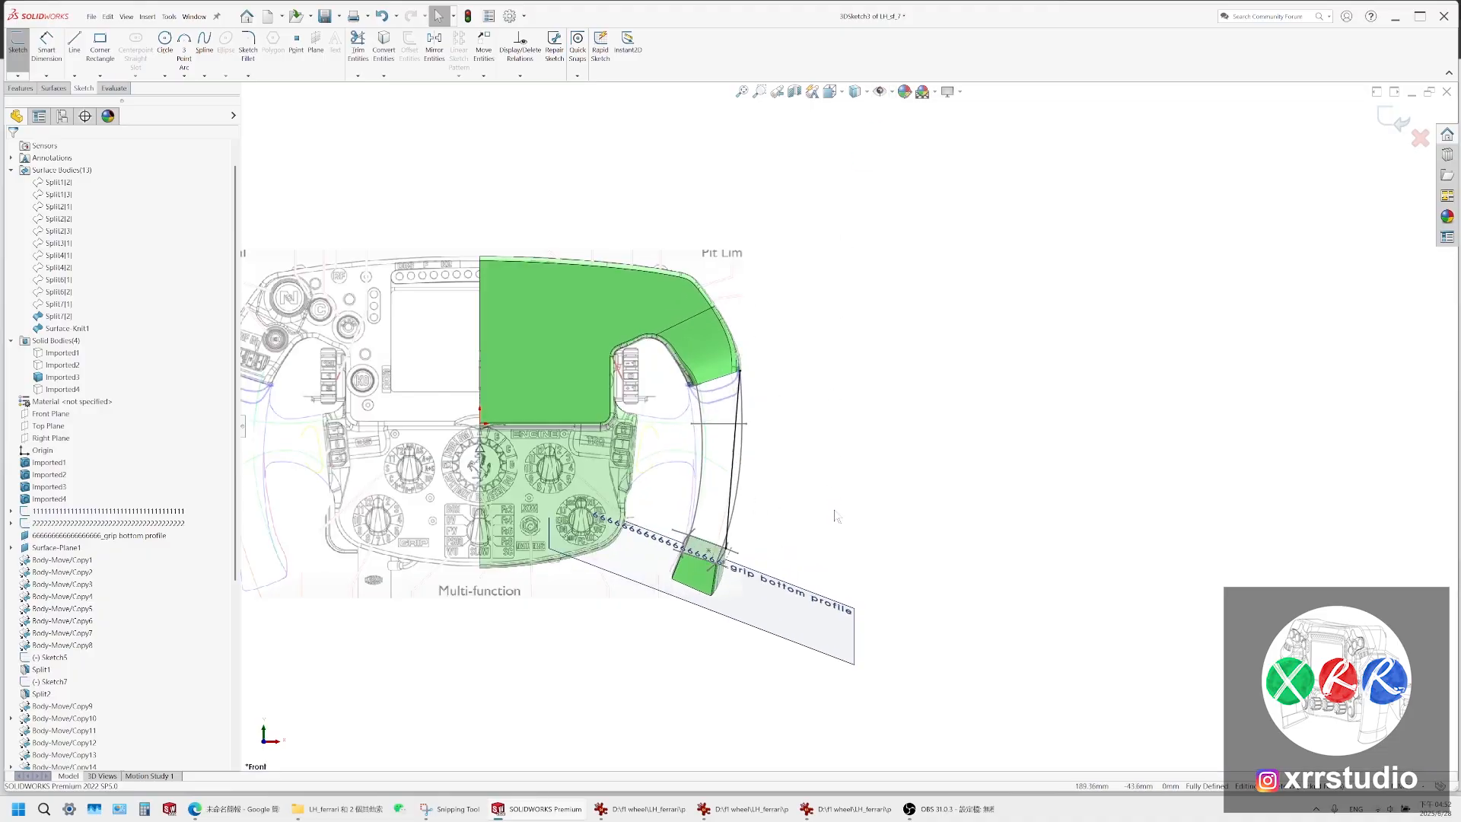
scroll(776, 487, down, 3)
click(708, 436)
scroll(729, 469, down, 4)
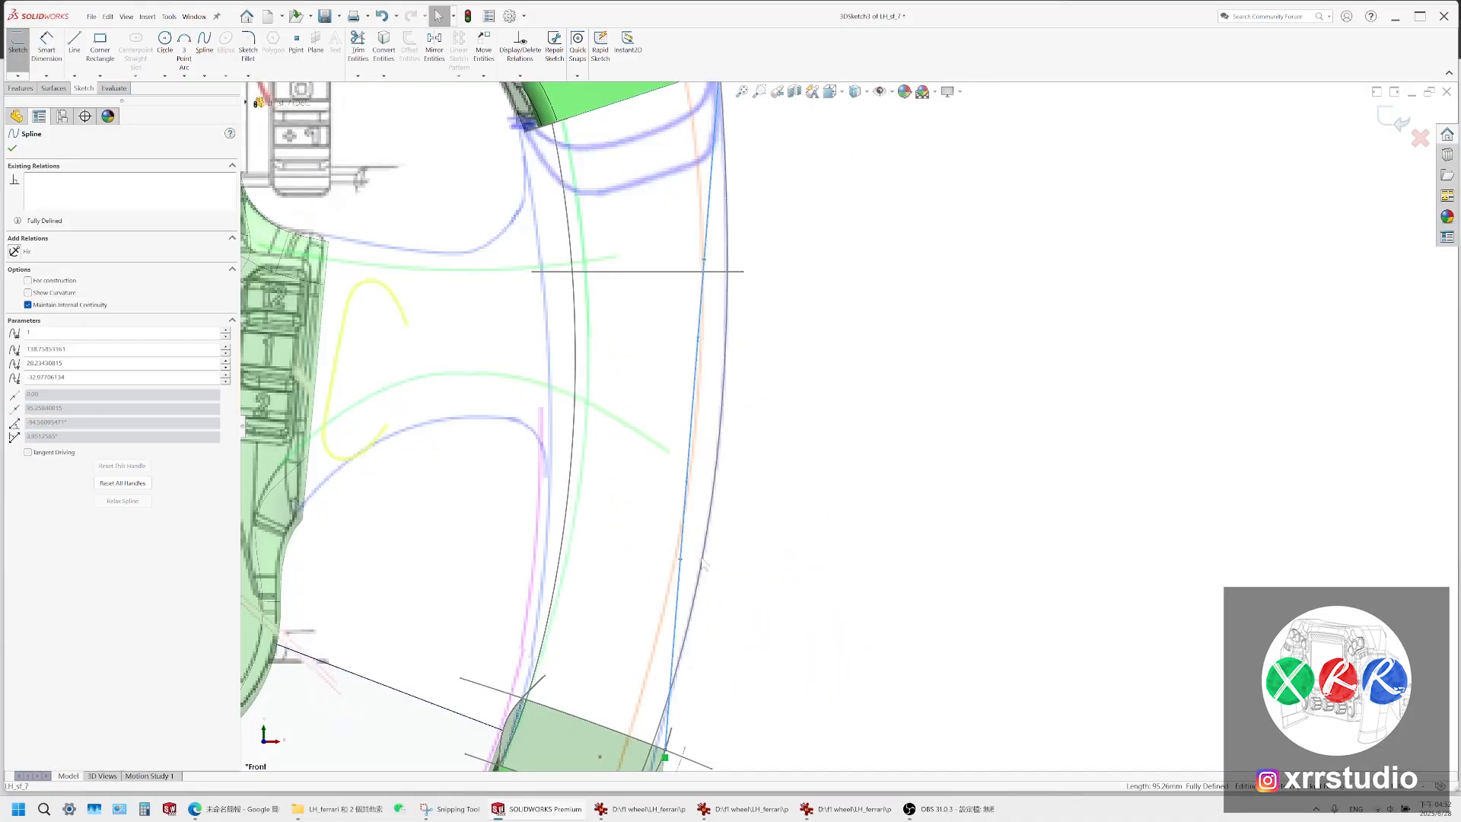
click(689, 481)
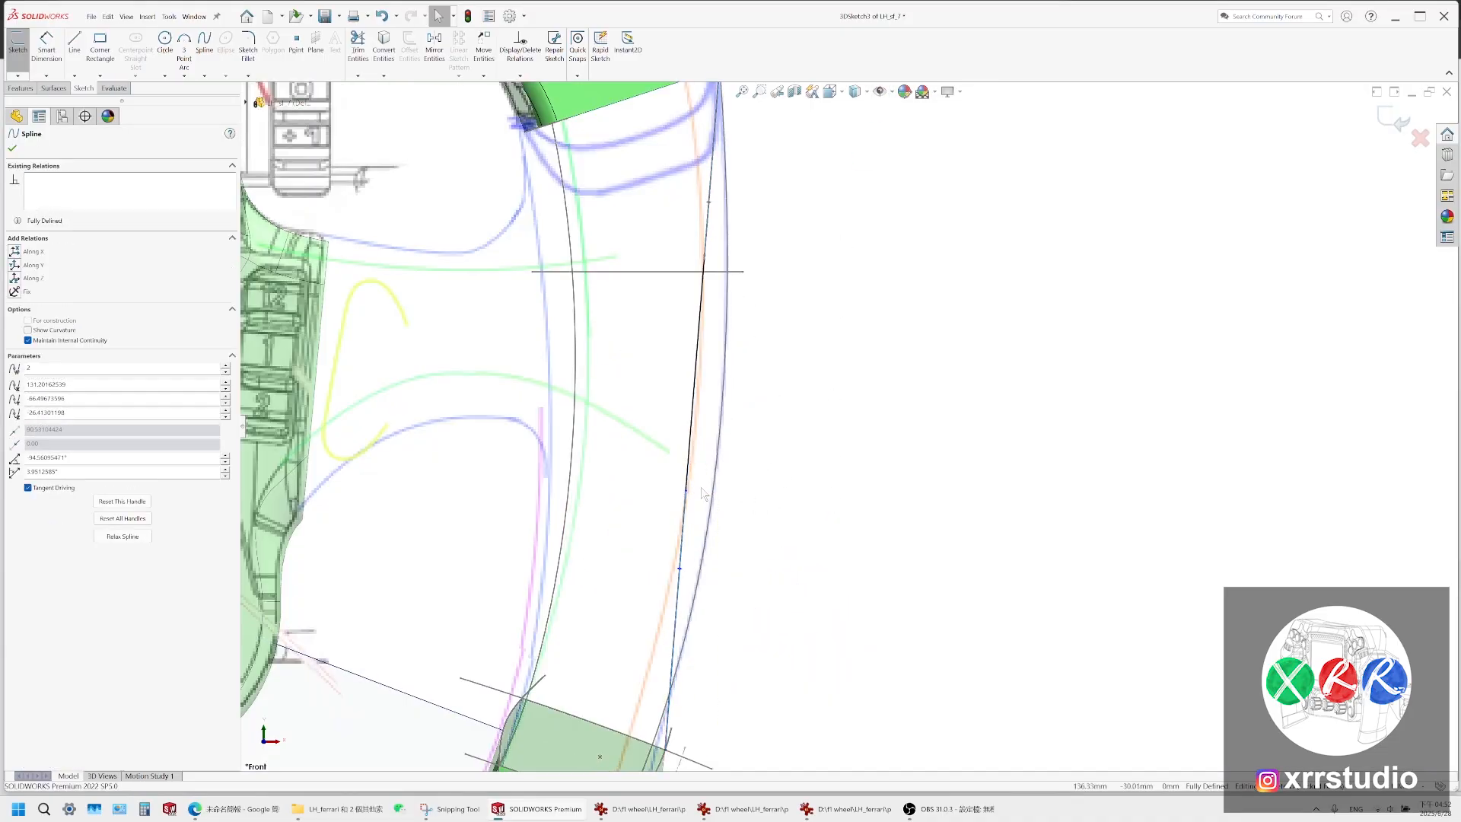
drag(689, 497, 729, 516)
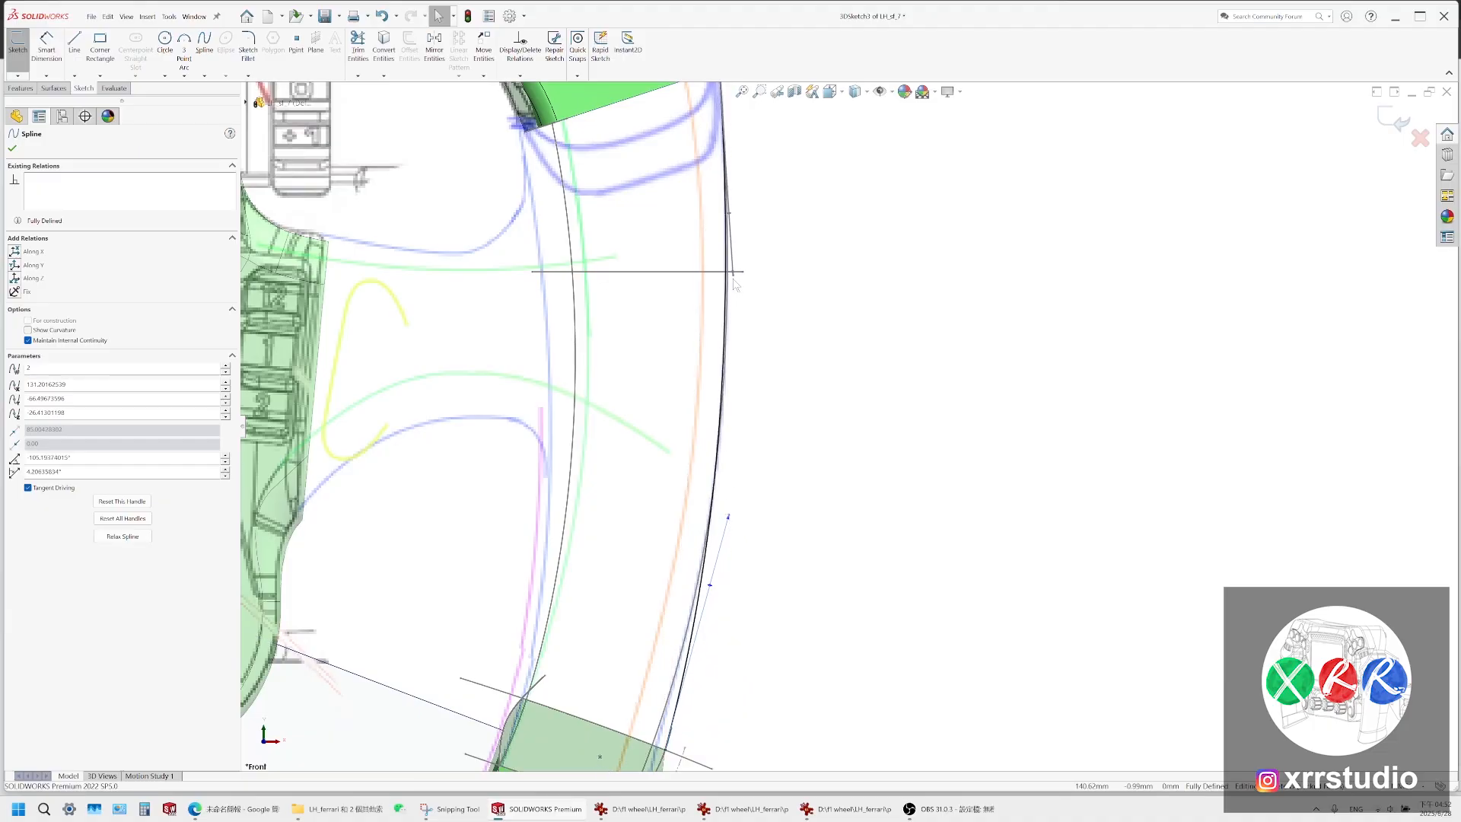
drag(733, 275, 735, 262)
key(Escape)
scroll(796, 433, up, 2)
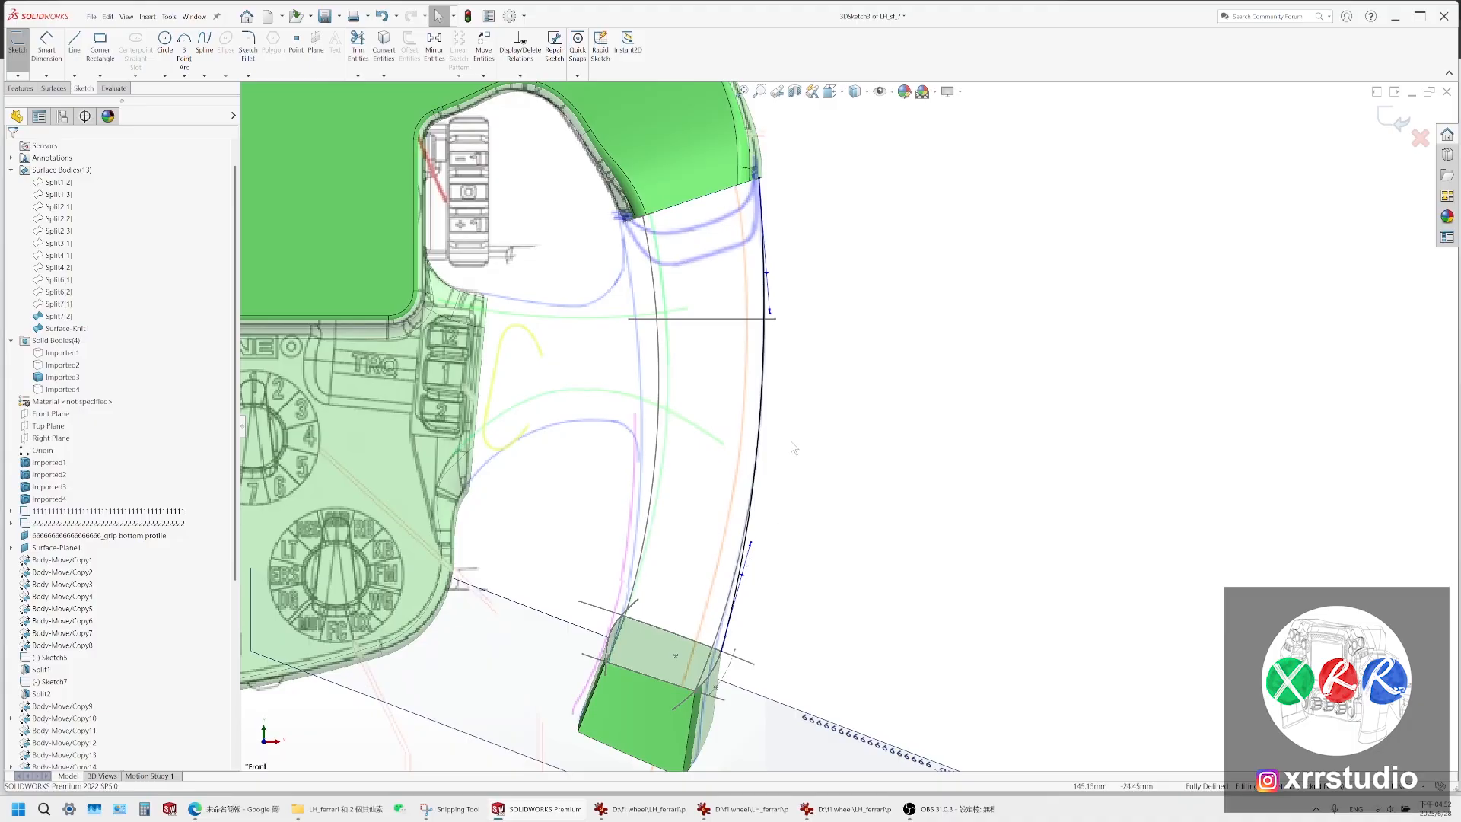
scroll(755, 280, down, 1)
scroll(809, 340, up, 2)
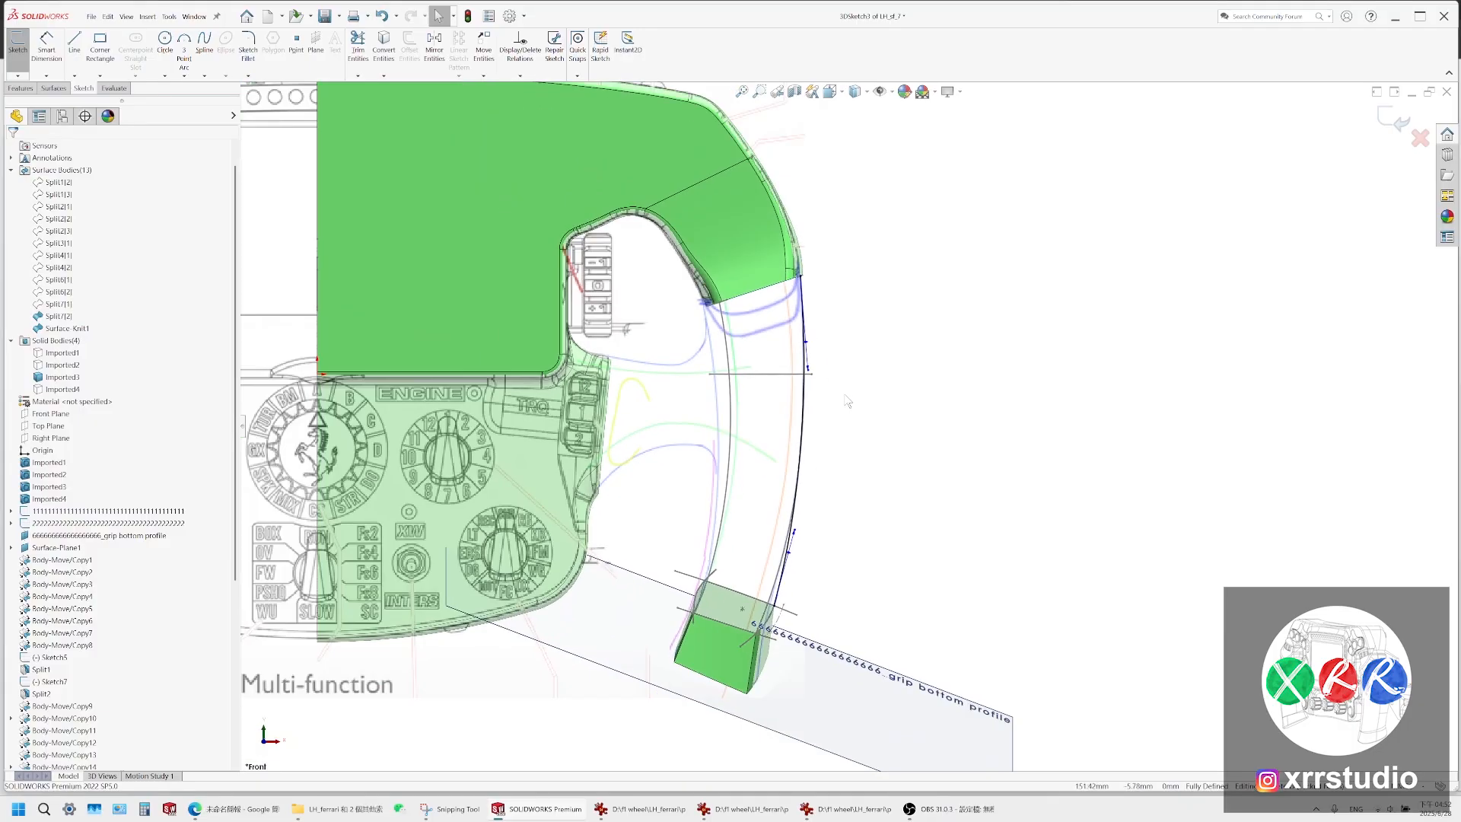
Display the model in wireframe from the right side, keeping the reference items shown around the rear outer spline
click(855, 91)
click(868, 146)
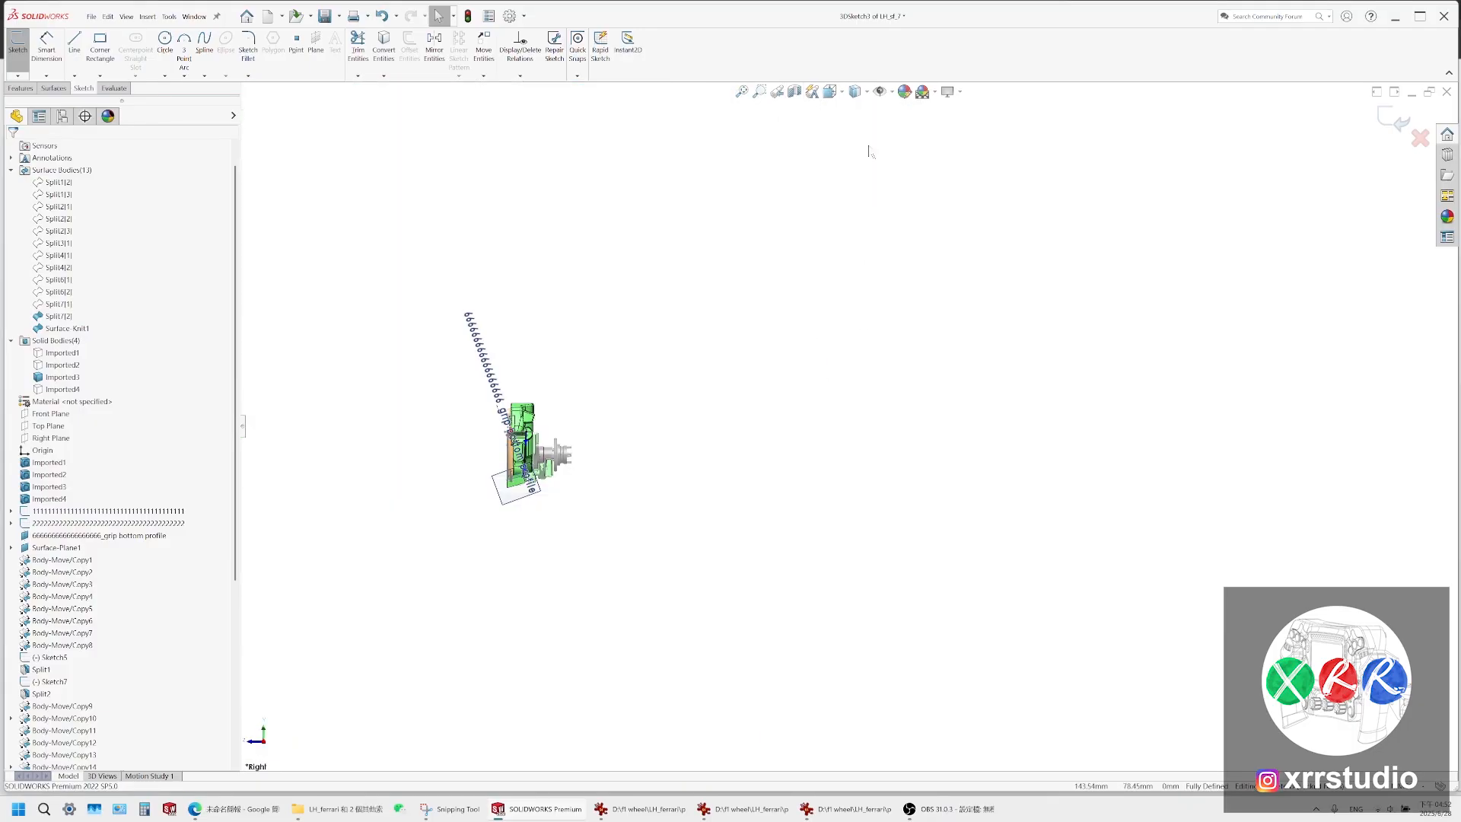
scroll(548, 523, down, 6)
ctrl+middle_drag(594, 324, 599, 379)
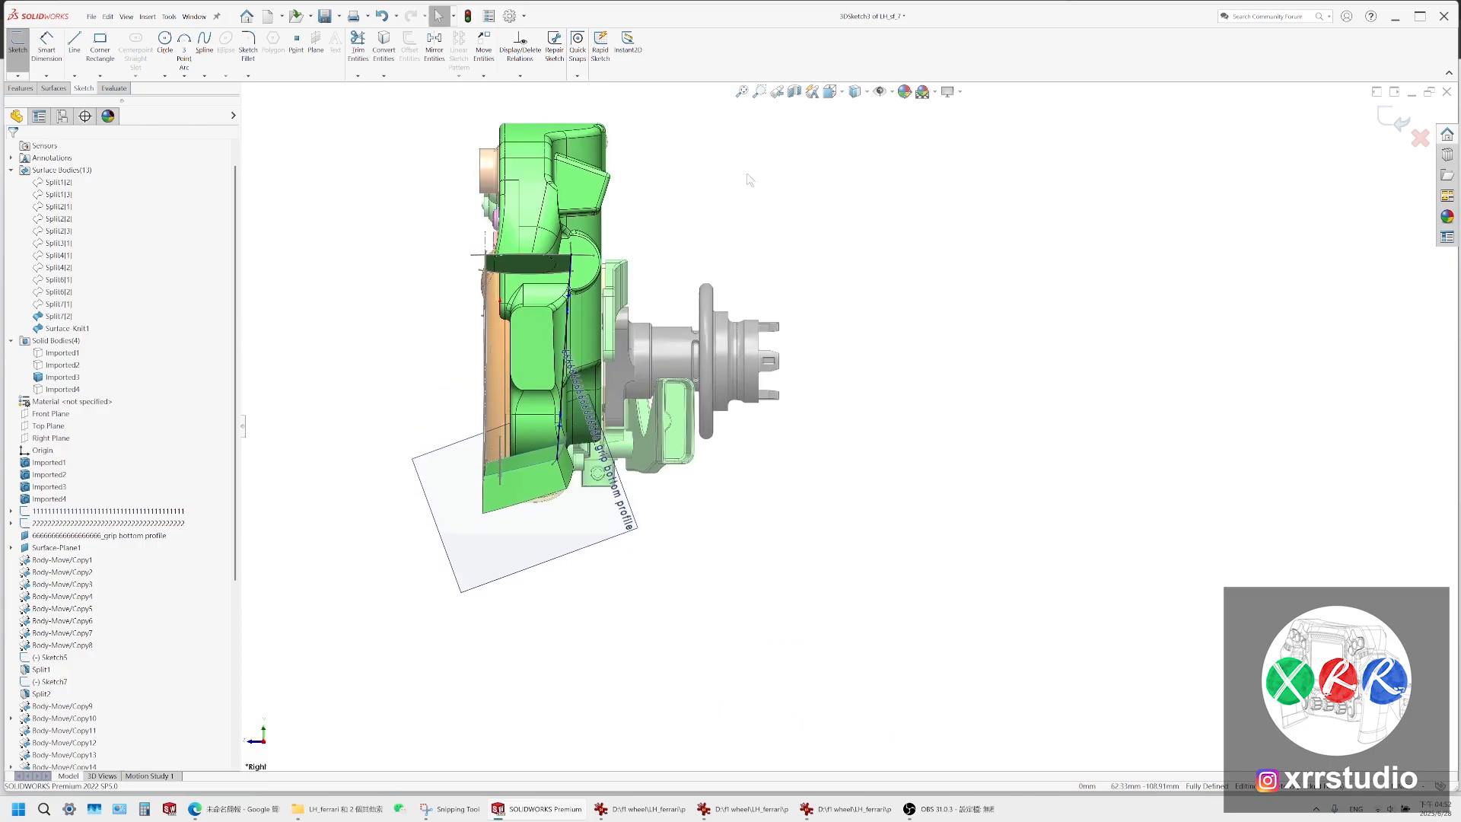
click(856, 92)
click(857, 184)
click(880, 92)
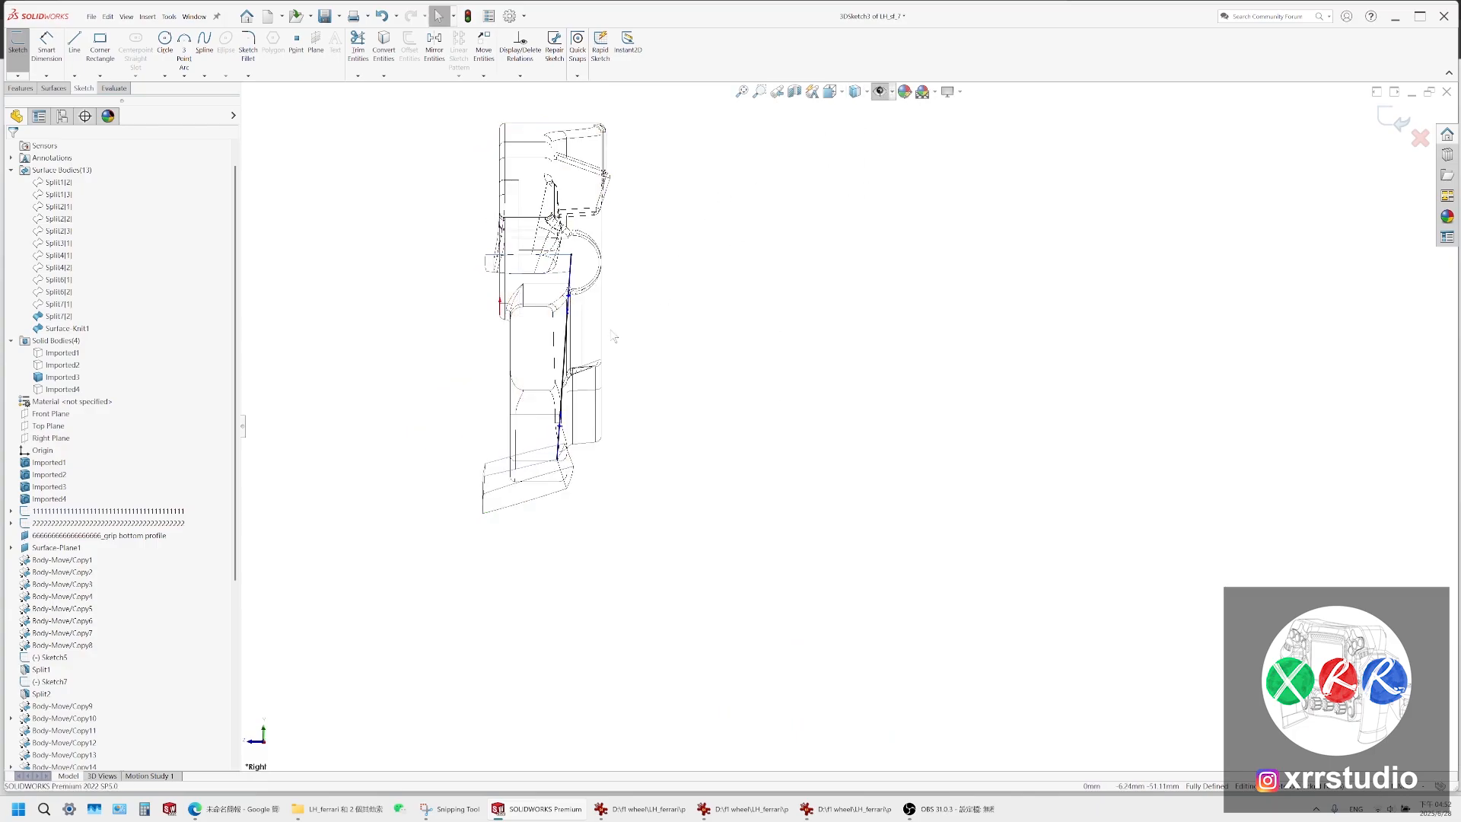
scroll(554, 307, down, 2)
click(880, 92)
scroll(615, 437, down, 2)
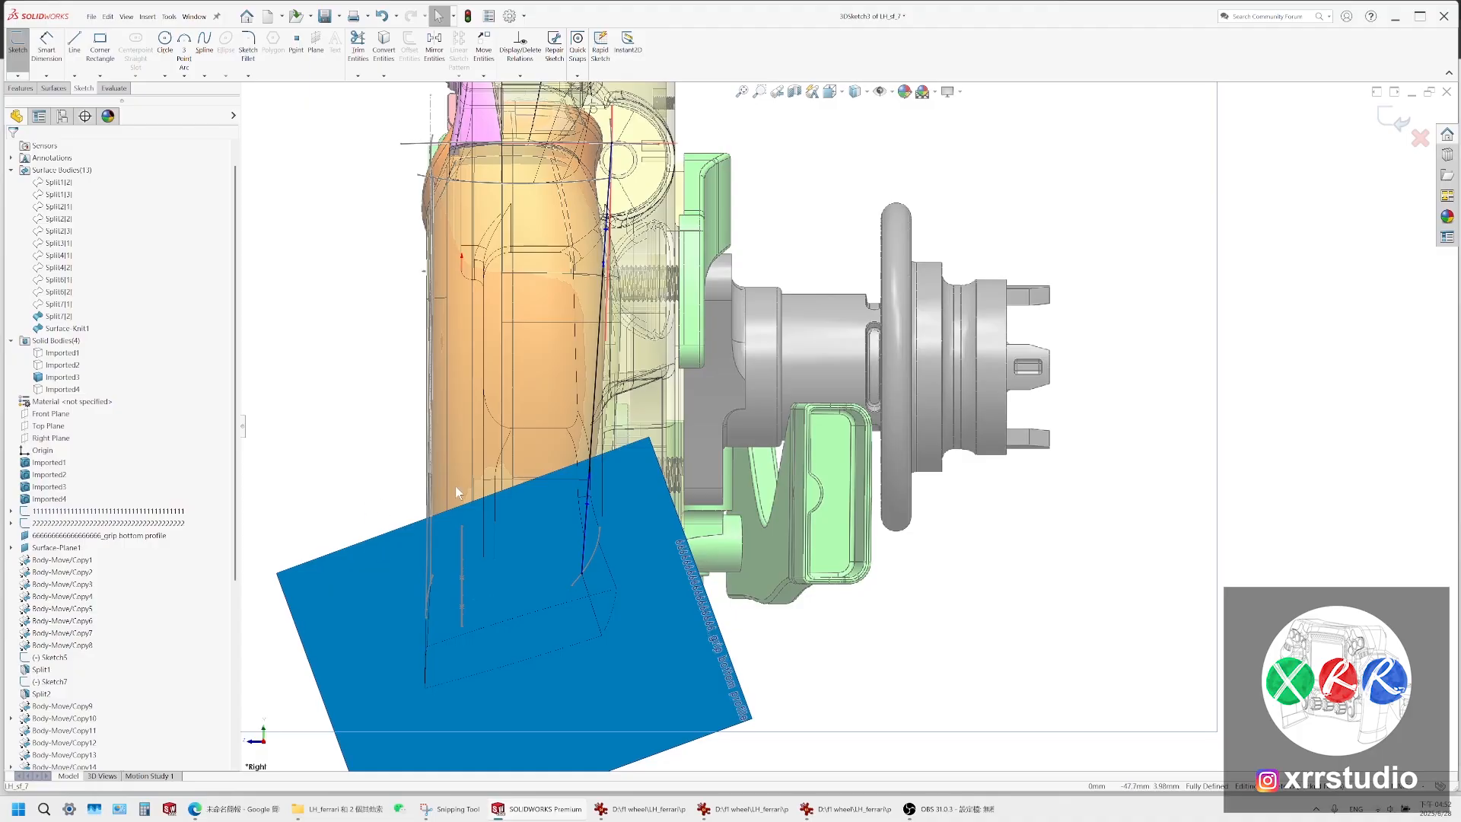
scroll(597, 480, down, 1)
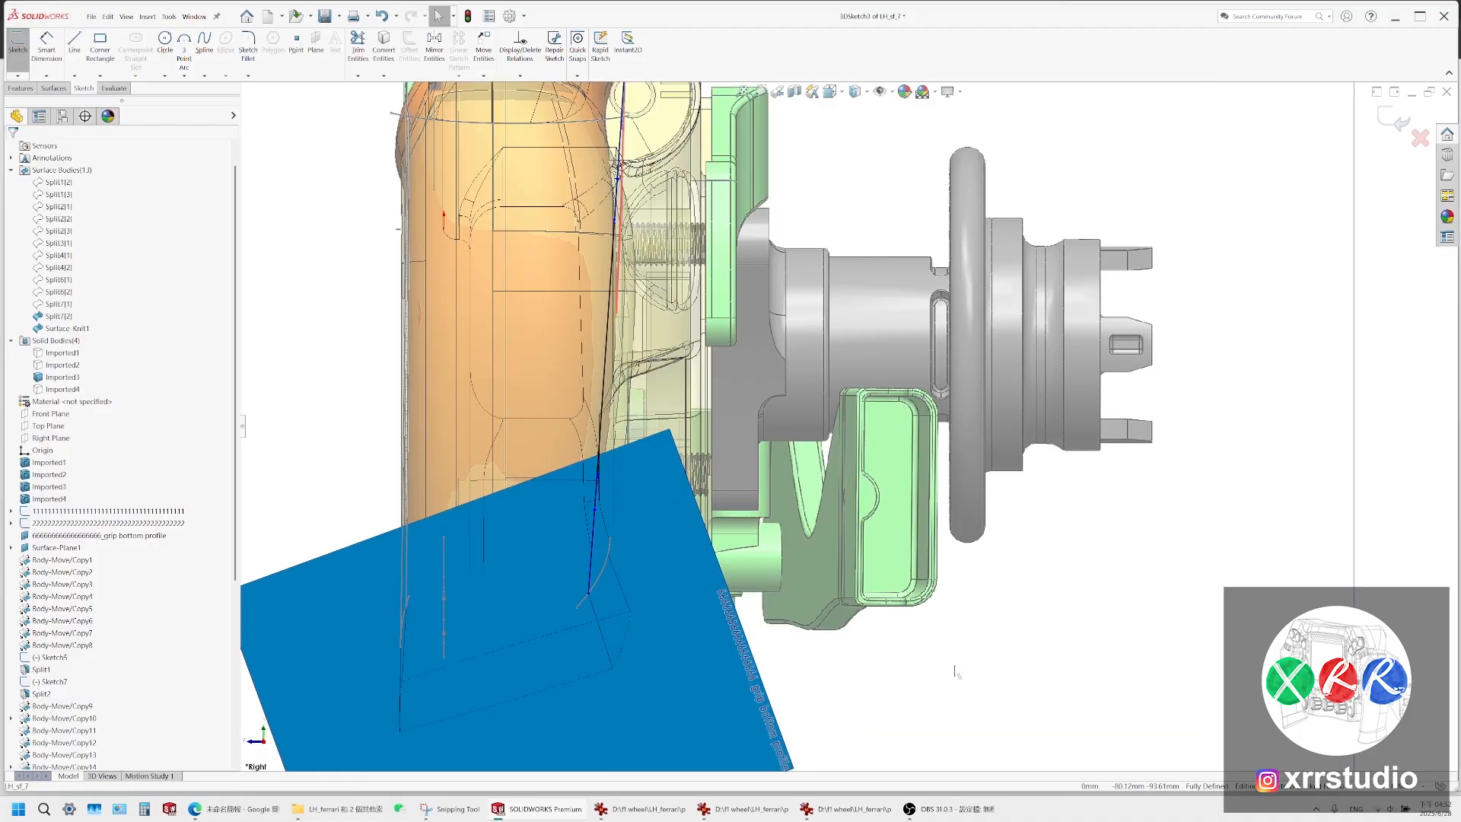
Hide the grip bottom profile plane
middle_drag(955, 672, 732, 498)
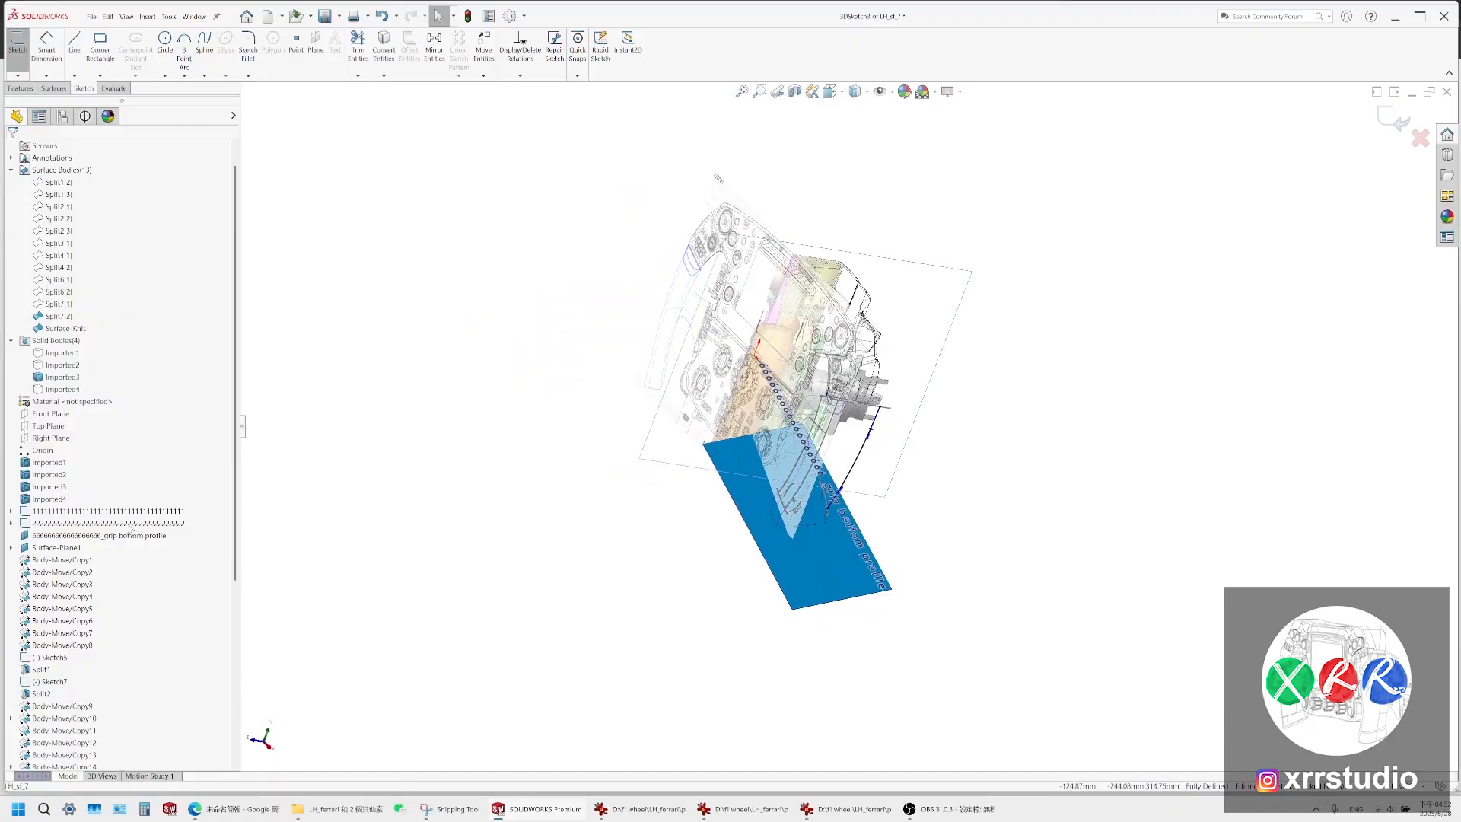
right_click(82, 536)
click(95, 546)
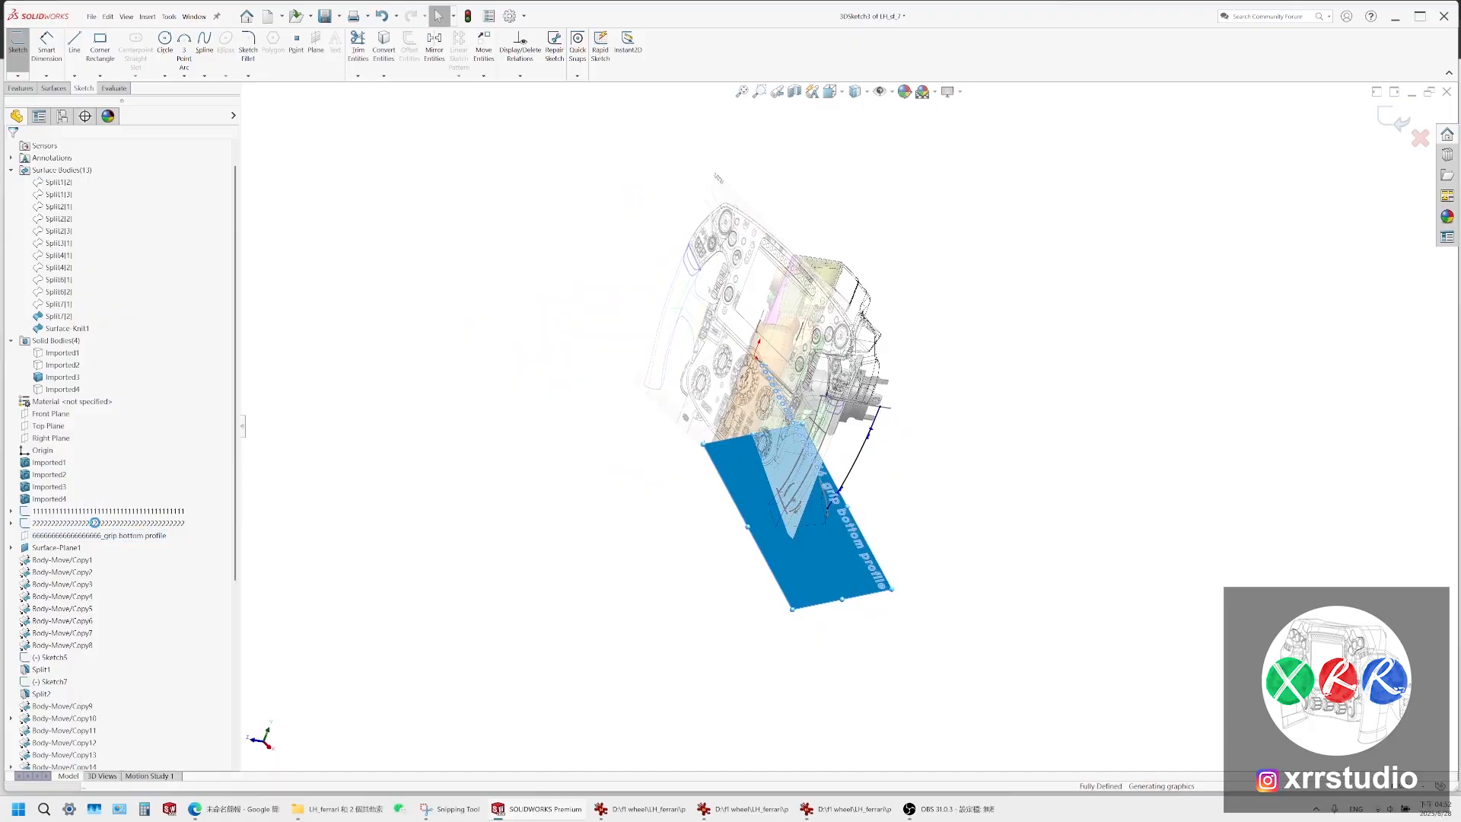
Adjust the rear outer spline's lower tangent handle in the right view so the curve bows toward the back of the reference grip
click(832, 92)
click(870, 144)
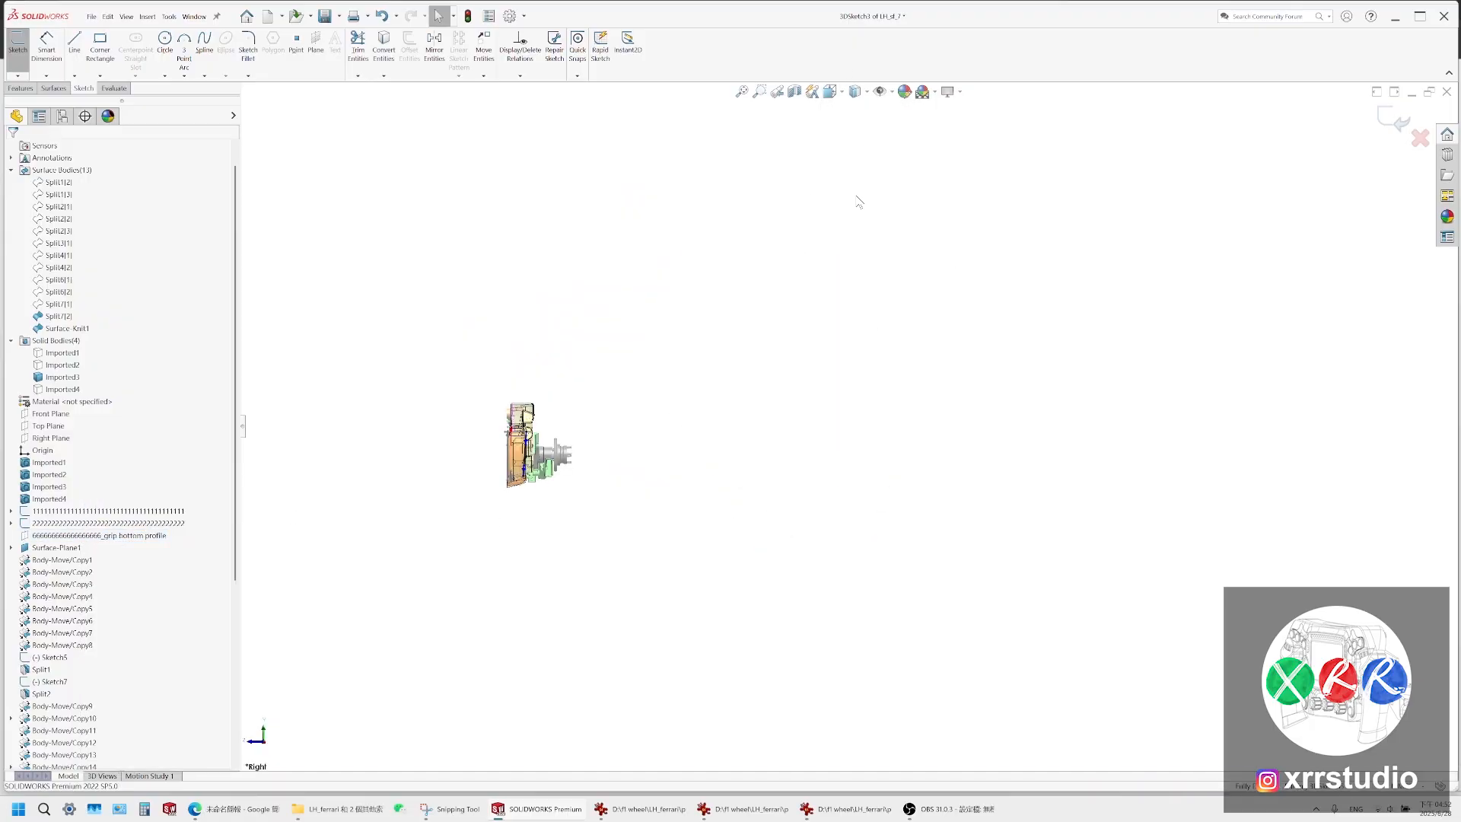
scroll(521, 491, down, 11)
ctrl+middle_drag(610, 266, 592, 455)
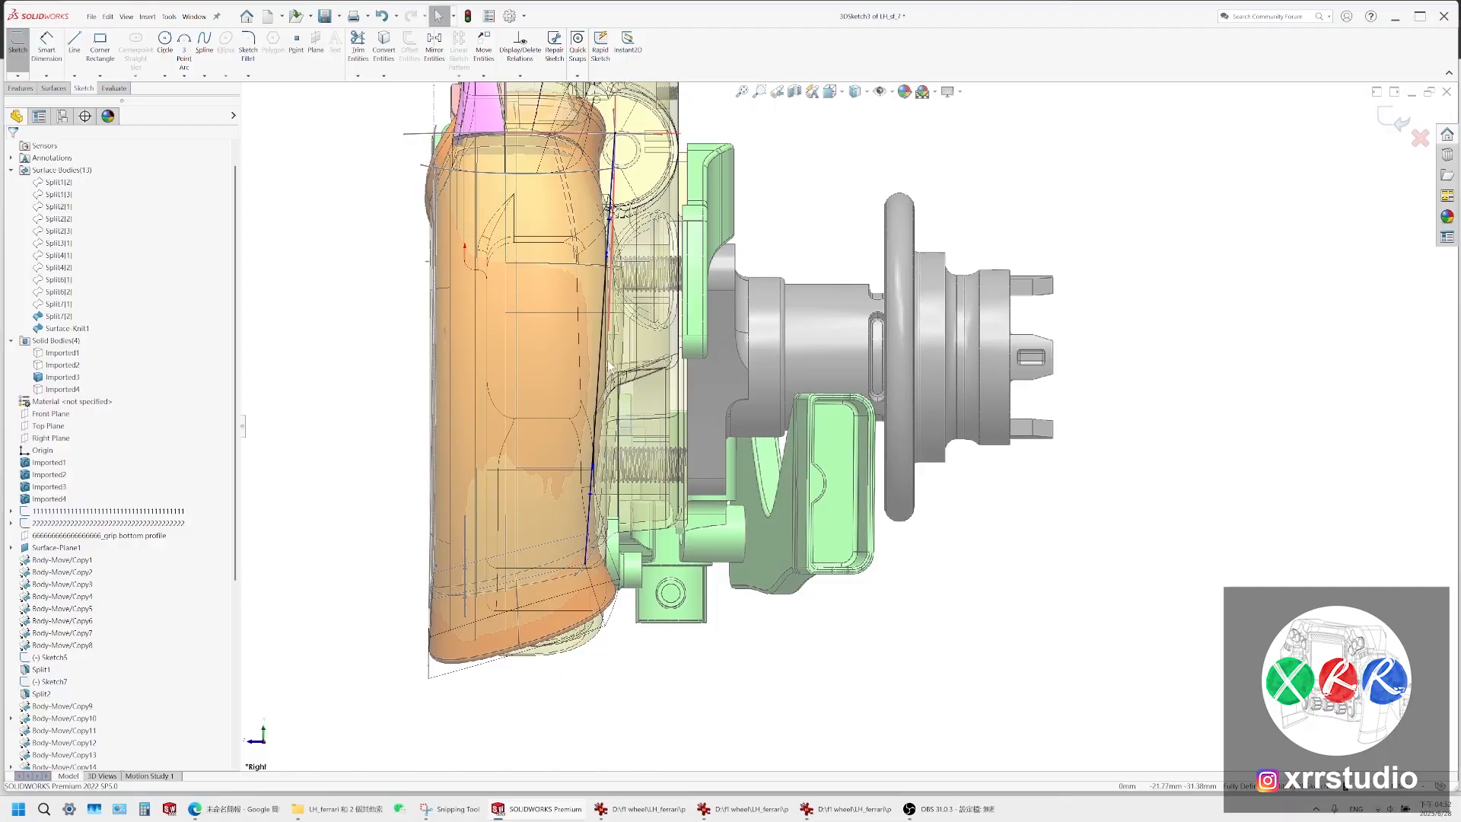
scroll(603, 461, down, 3)
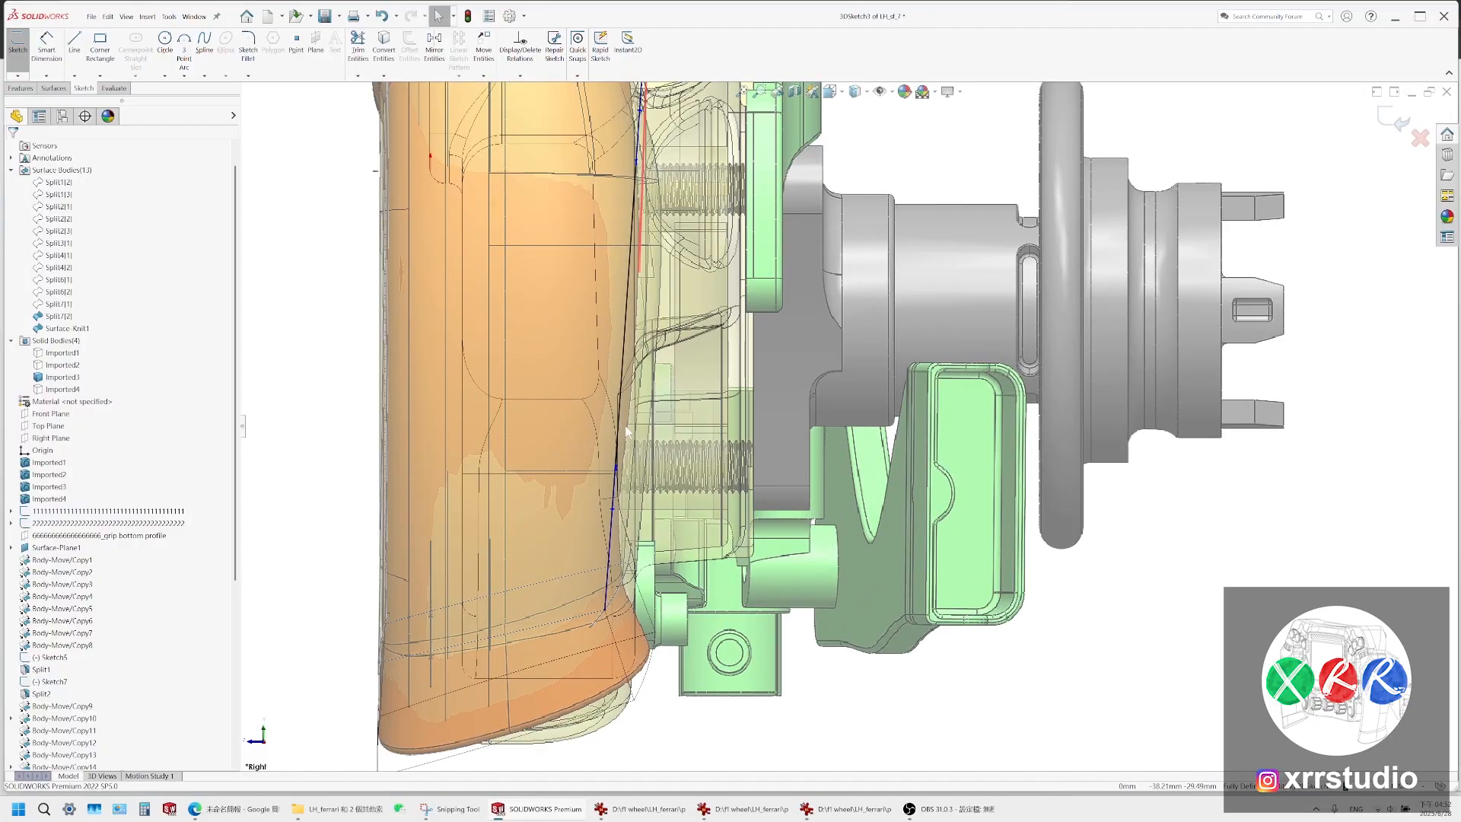
click(617, 468)
mouse_move(617, 468)
mouse_down()
mouse_move(711, 431)
mouse_move(713, 411)
mouse_up()
scroll(633, 454, down, 6)
scroll(816, 309, up, 3)
scroll(816, 310, up, 3)
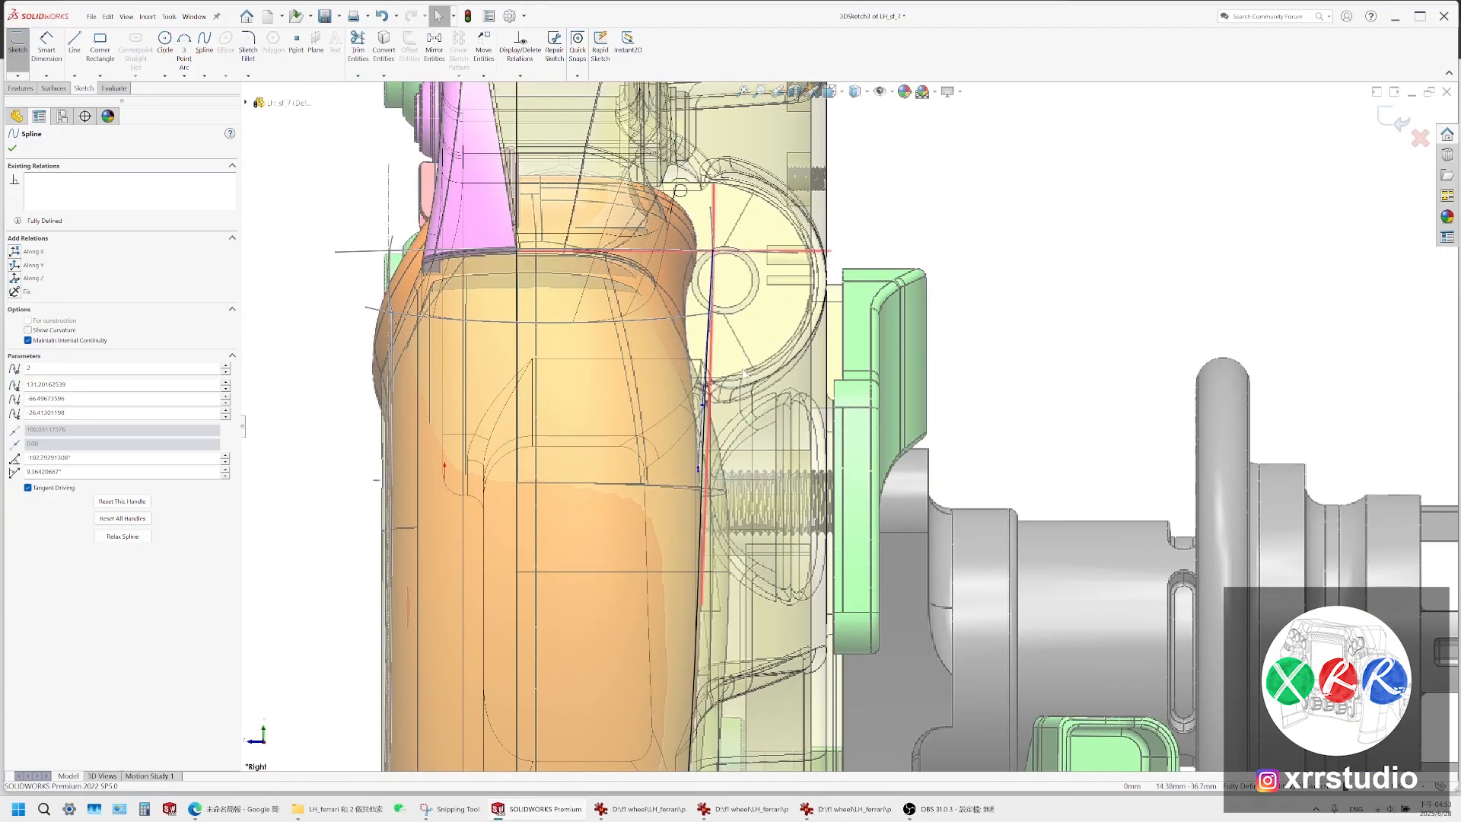
Pull the spline's upper tangent handle rearward to follow the reference grip's back edge, and fine-tune the lower handle to match
drag(698, 472, 713, 455)
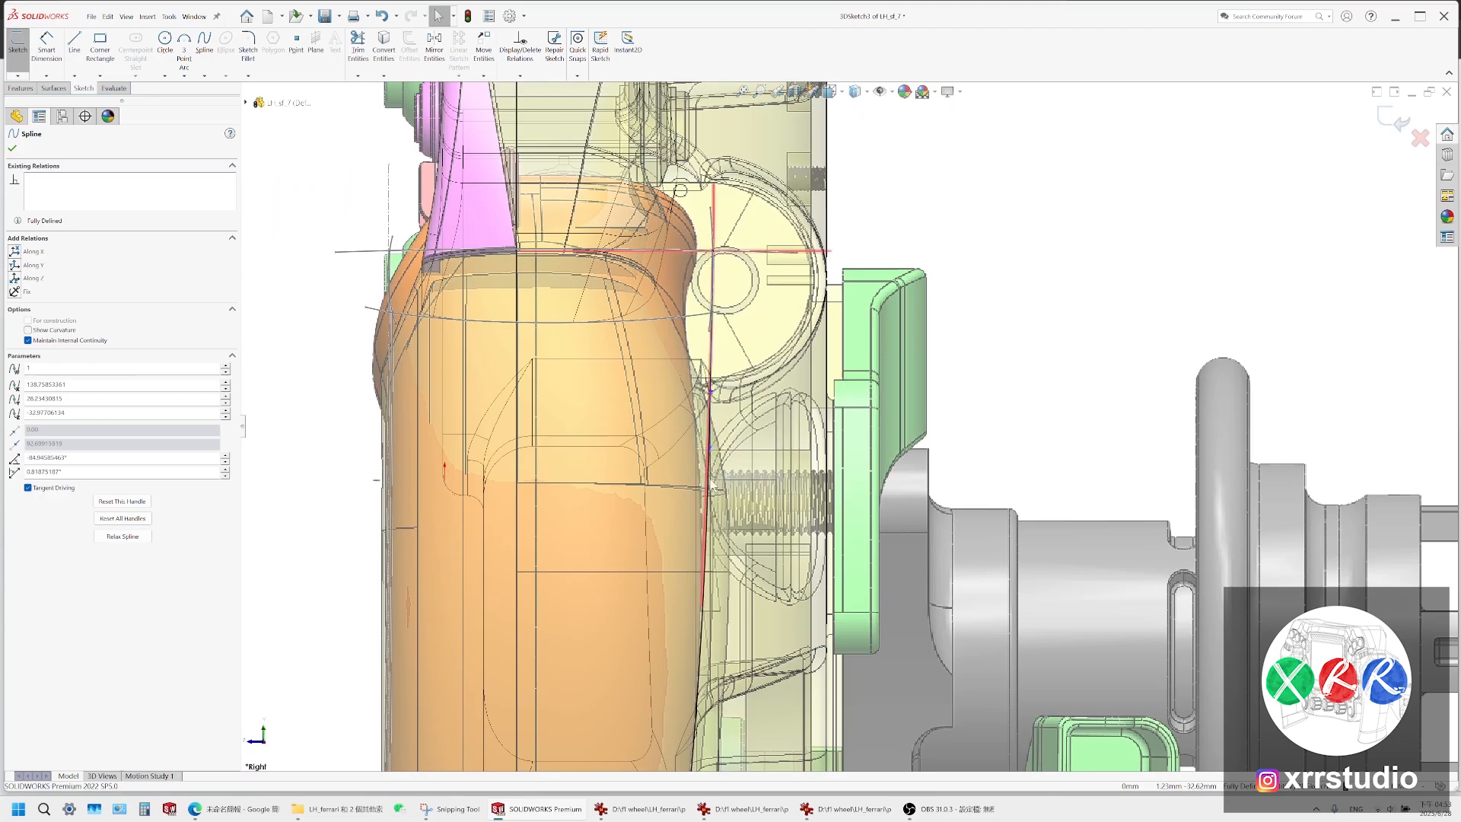
ctrl+middle_drag(729, 565, 716, 361)
drag(682, 612, 683, 616)
scroll(822, 511, up, 5)
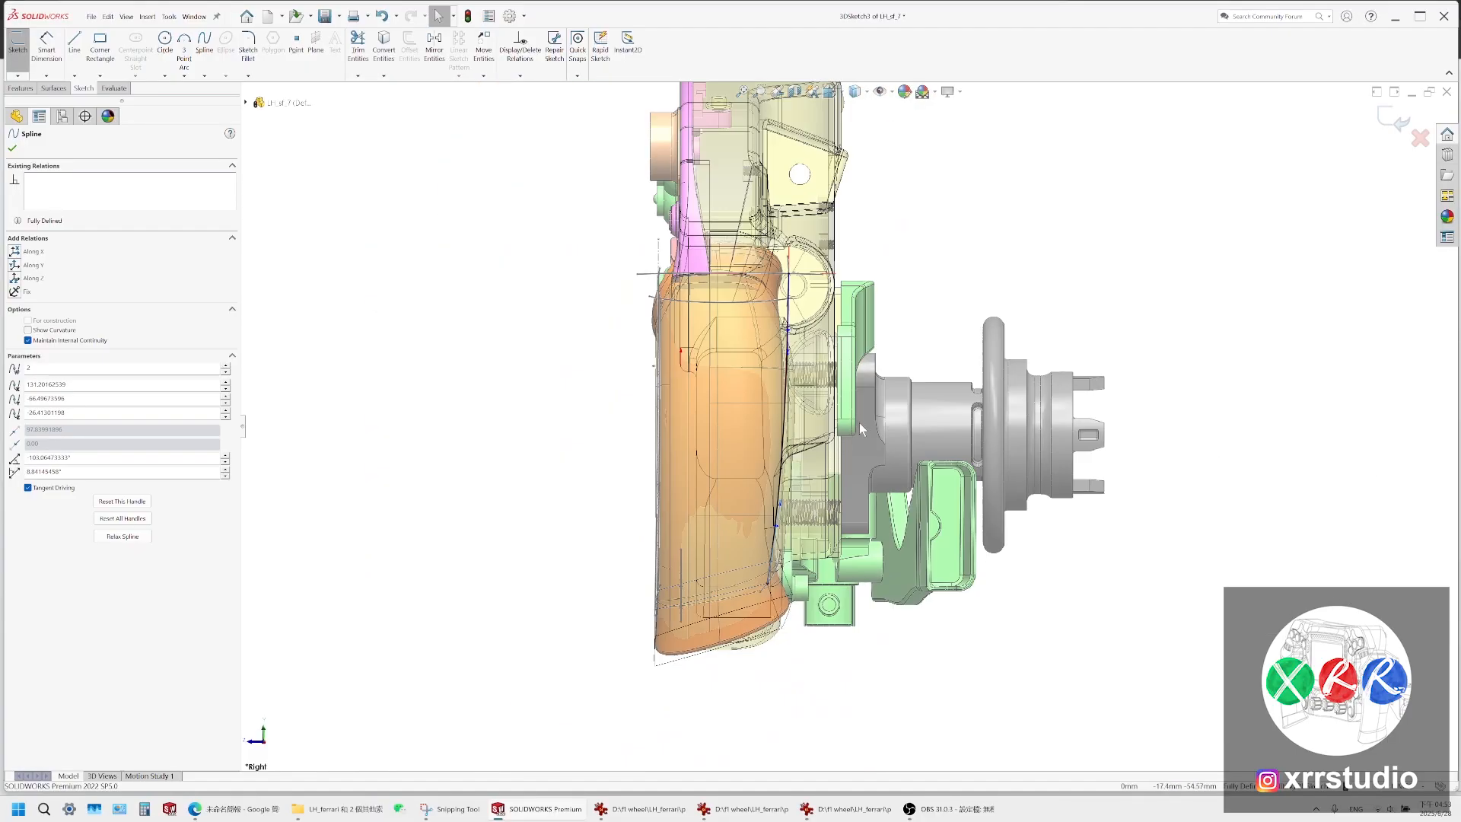
scroll(862, 430, down, 6)
scroll(816, 348, up, 4)
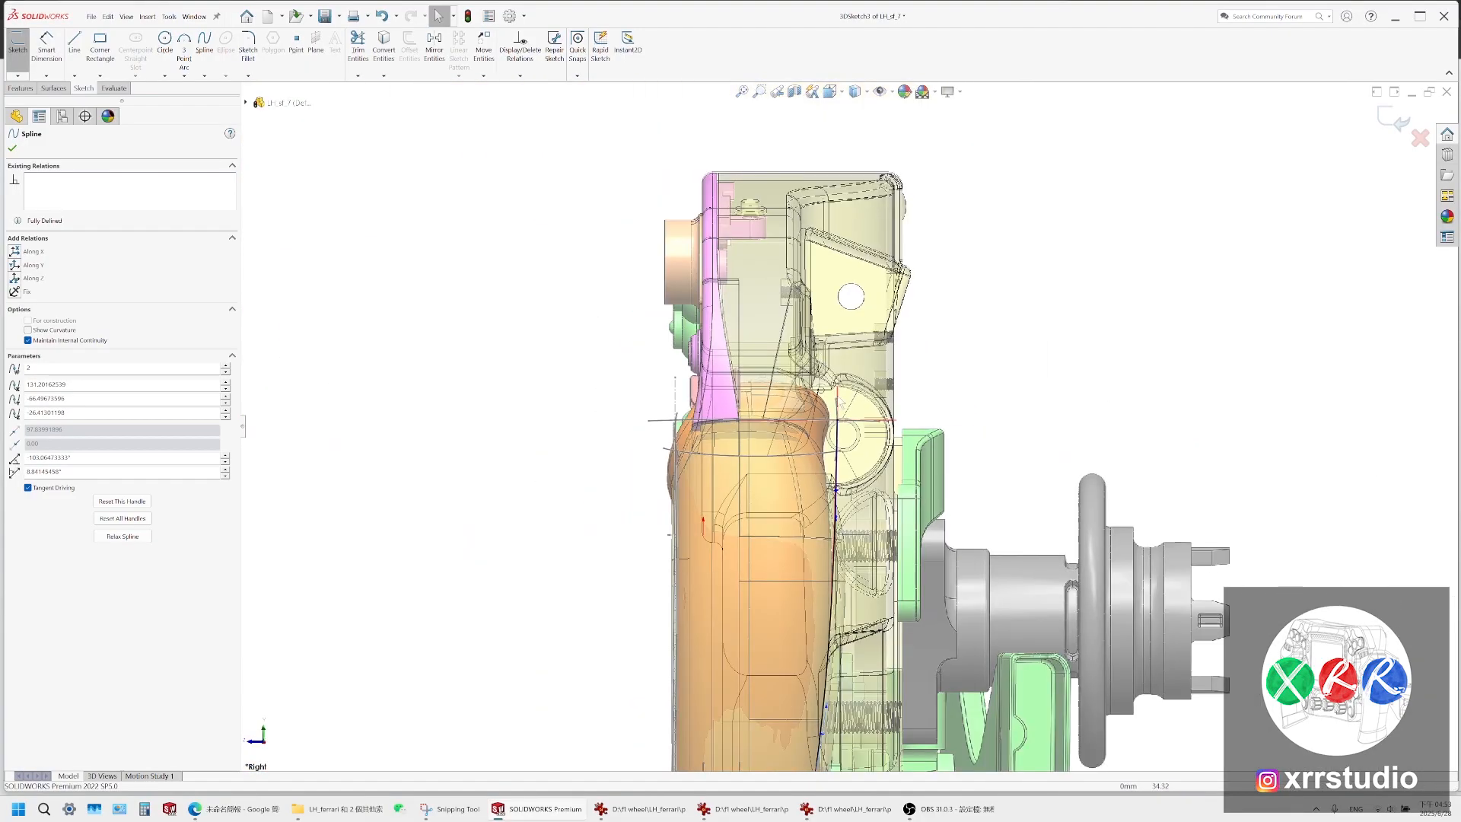
scroll(840, 401, up, 3)
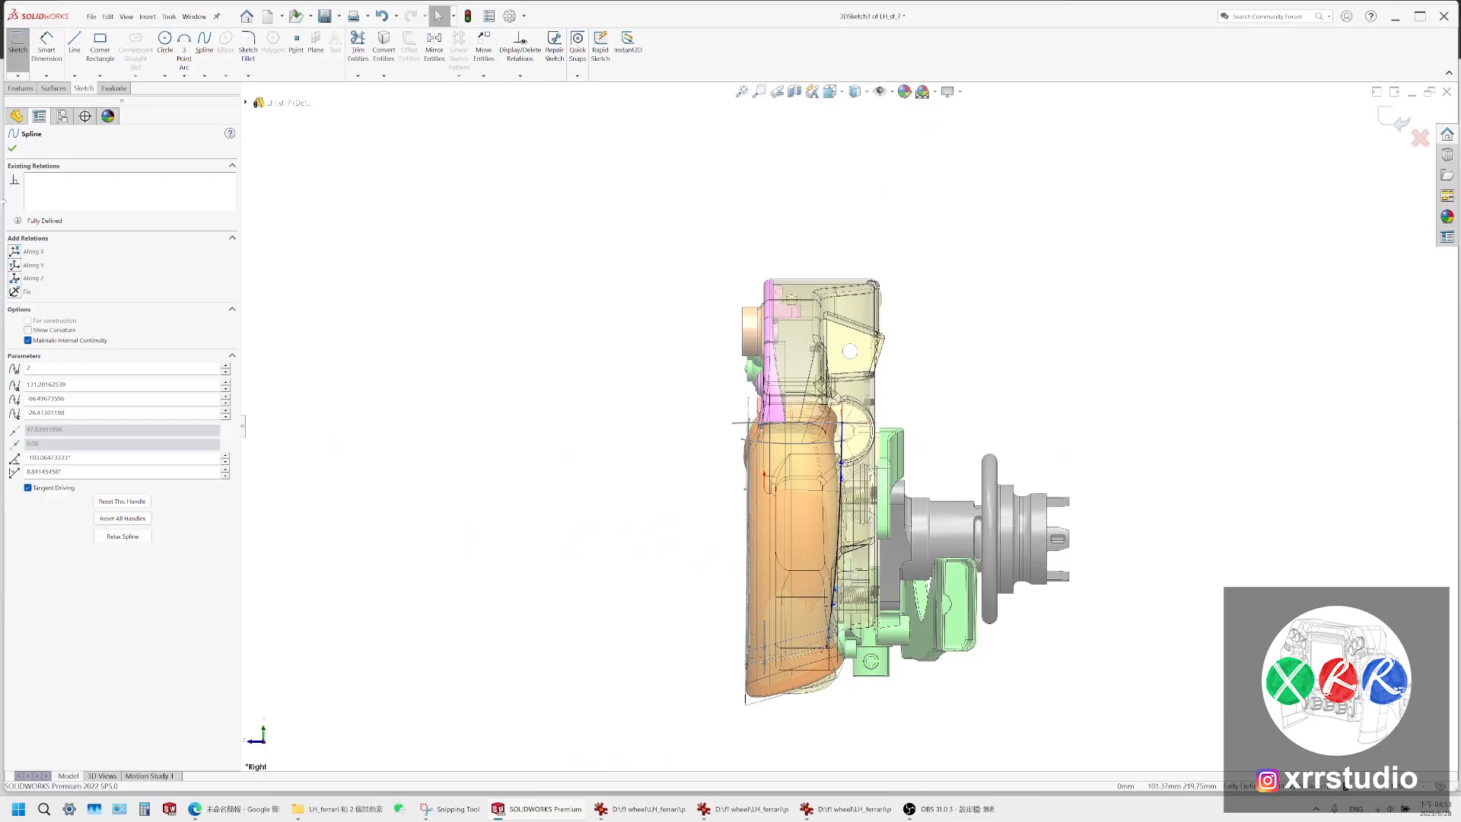
Finish the rear outer guide curve's 3D sketch and hide the reference items
click(12, 149)
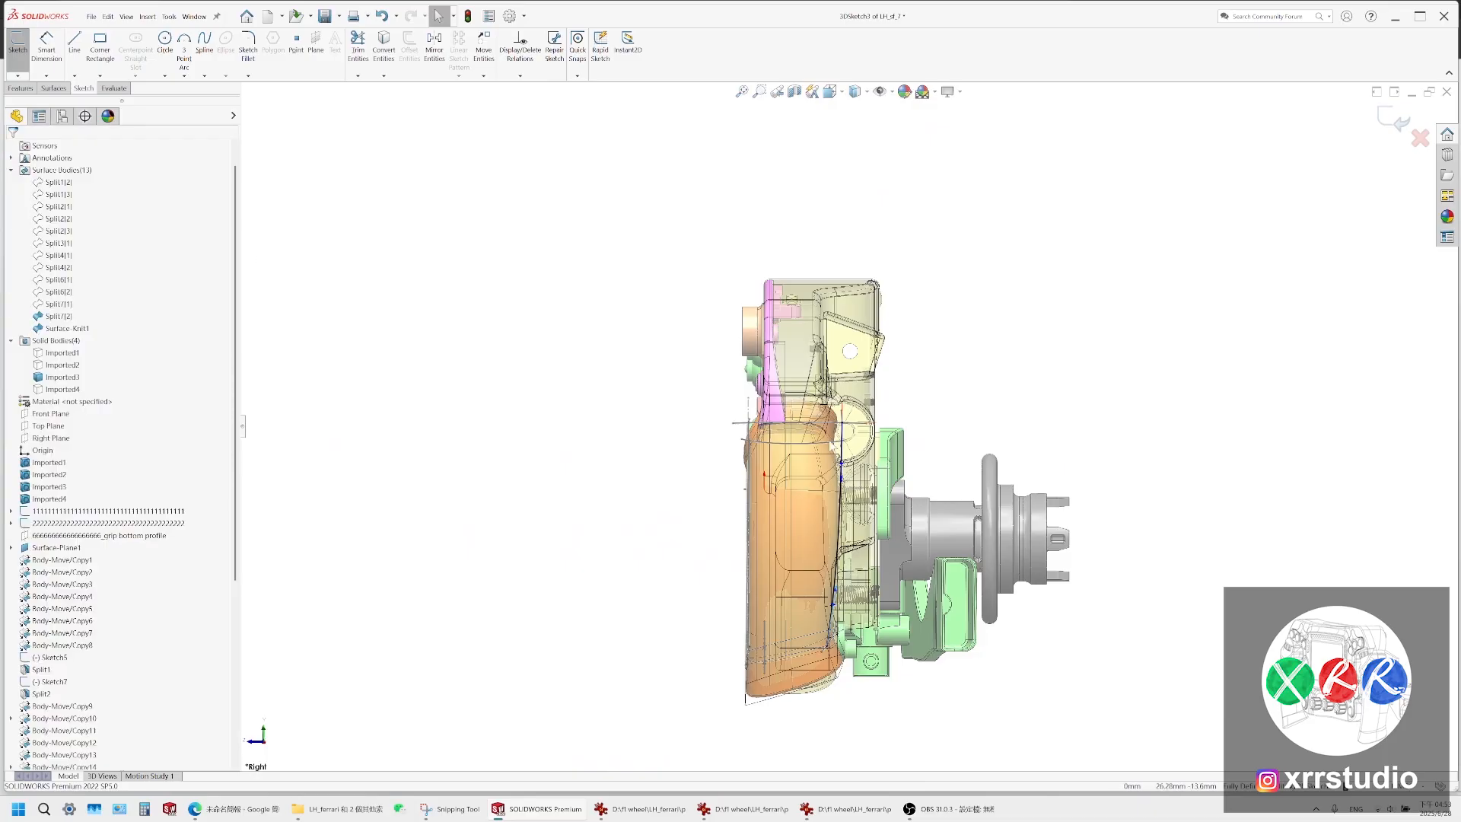
click(1404, 121)
click(881, 91)
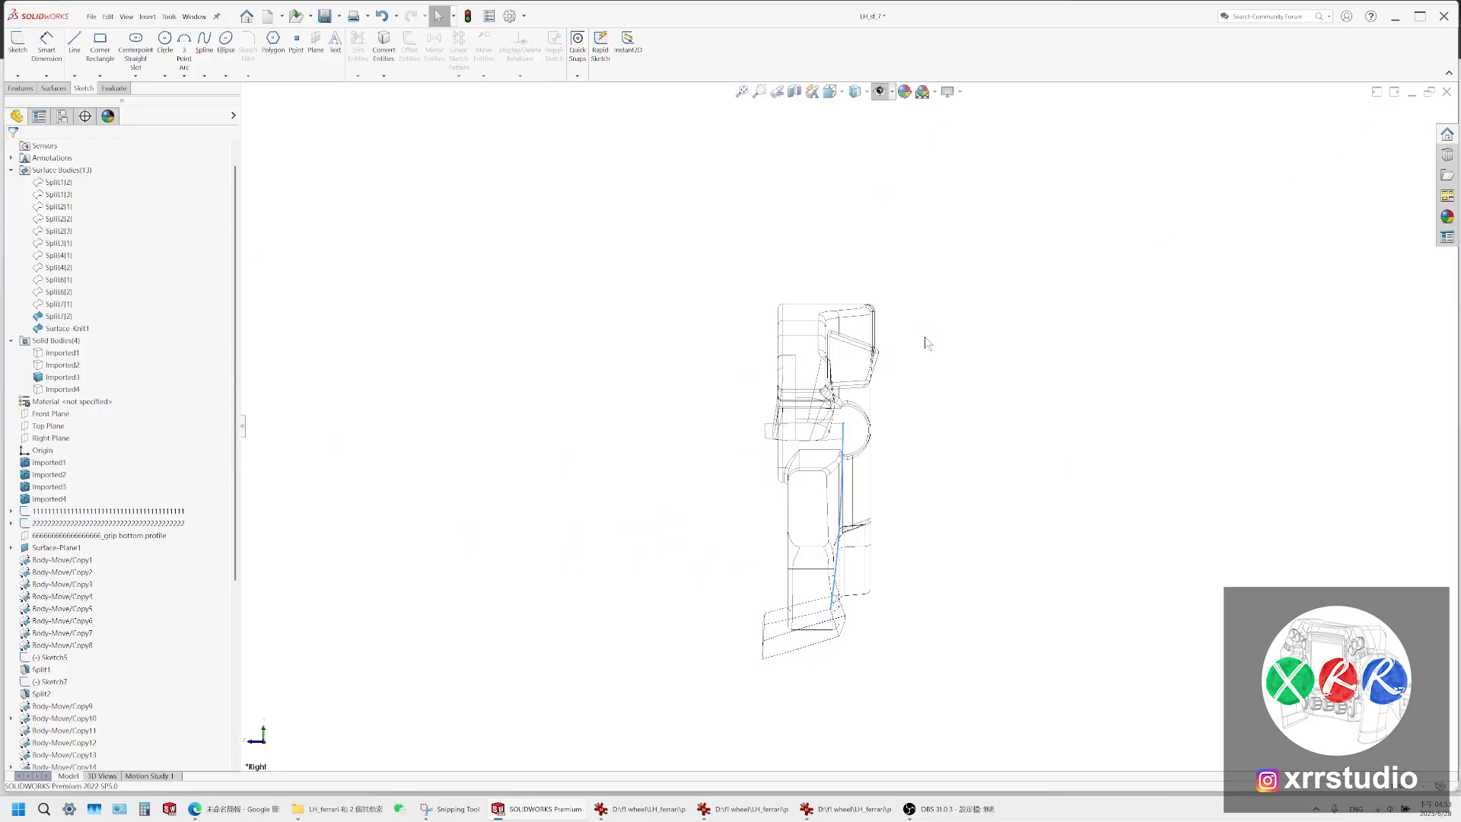
Review the three existing guide-curve 3D sketches together from an isometric angle and in the front view
middle_drag(927, 342, 715, 457)
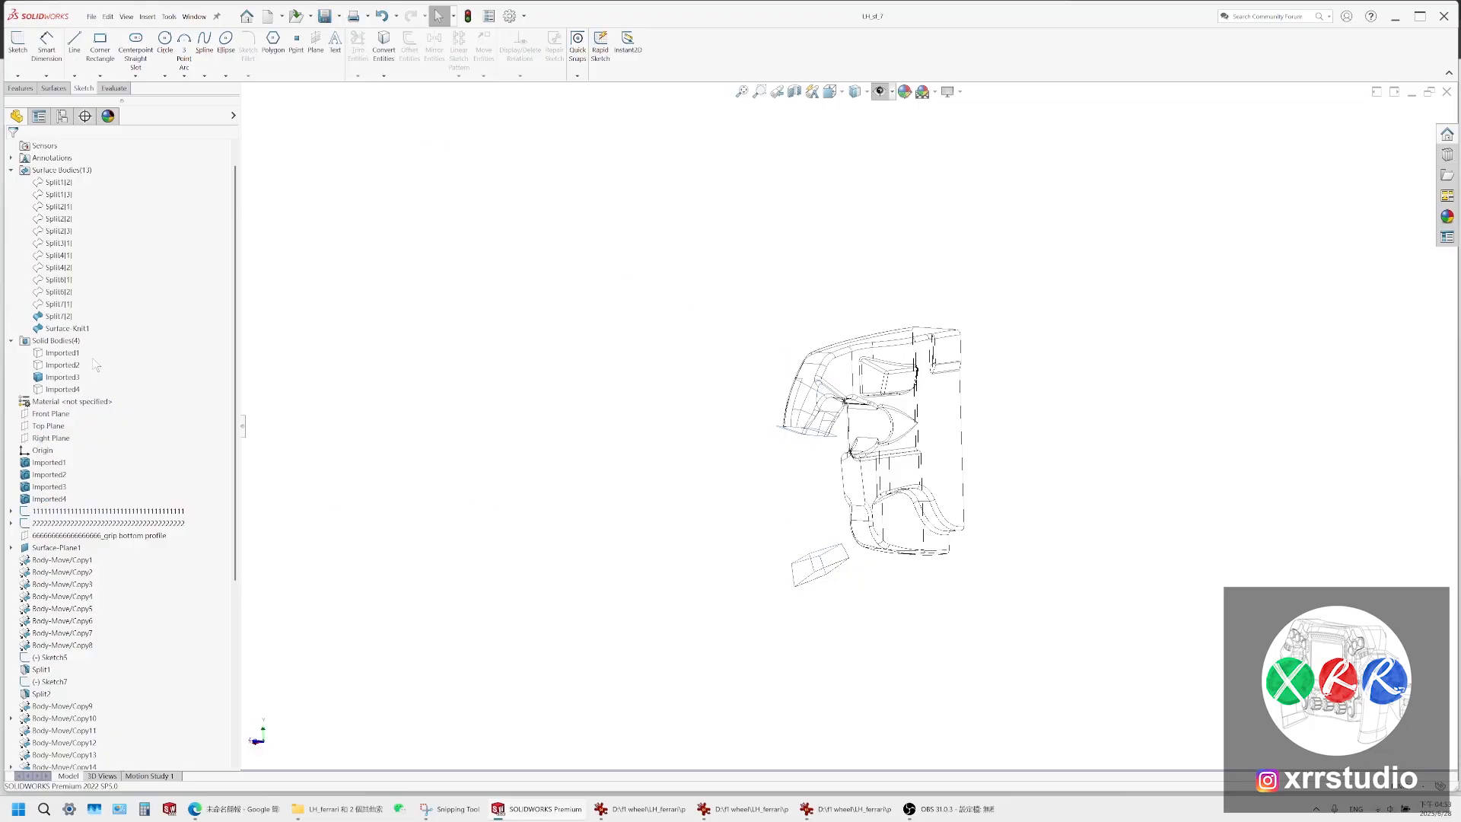
scroll(53, 570, down, 7)
click(62, 707)
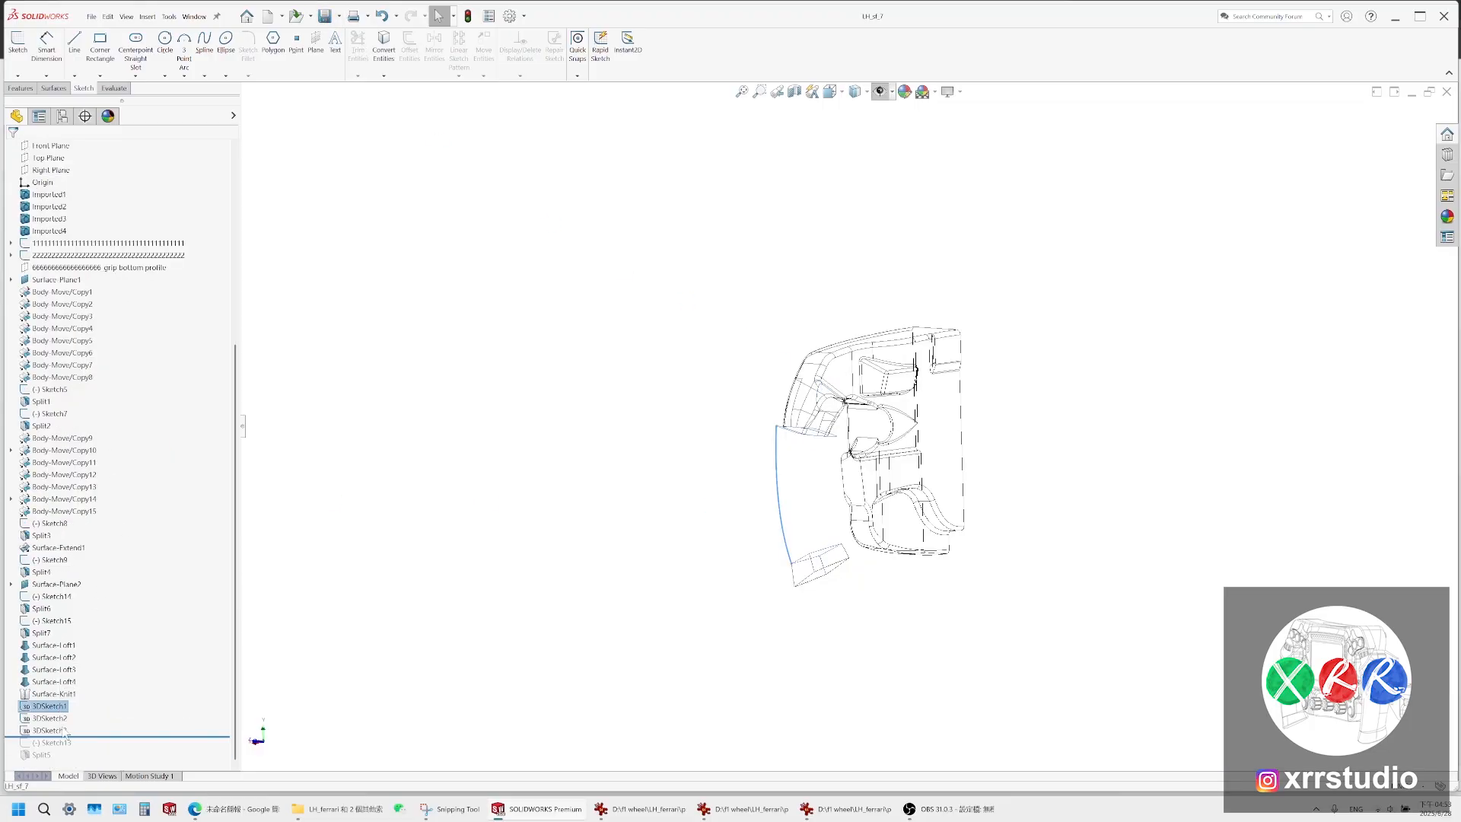
shift+click(51, 730)
middle_drag(875, 494, 804, 510)
key(ctrl+1)
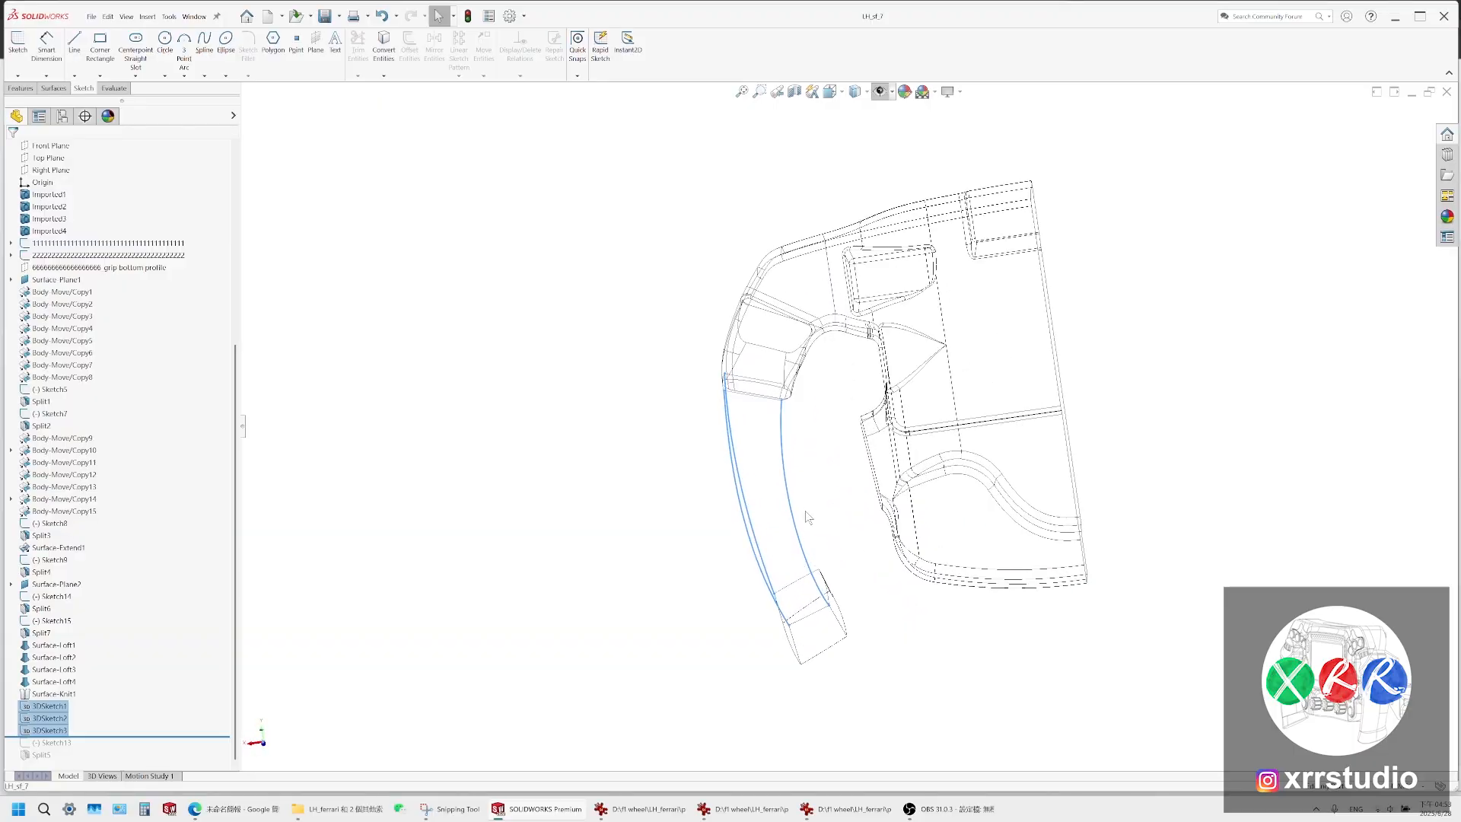
scroll(889, 335, down, 5)
click(890, 337)
scroll(890, 337, up, 8)
middle_drag(890, 337, 548, 411)
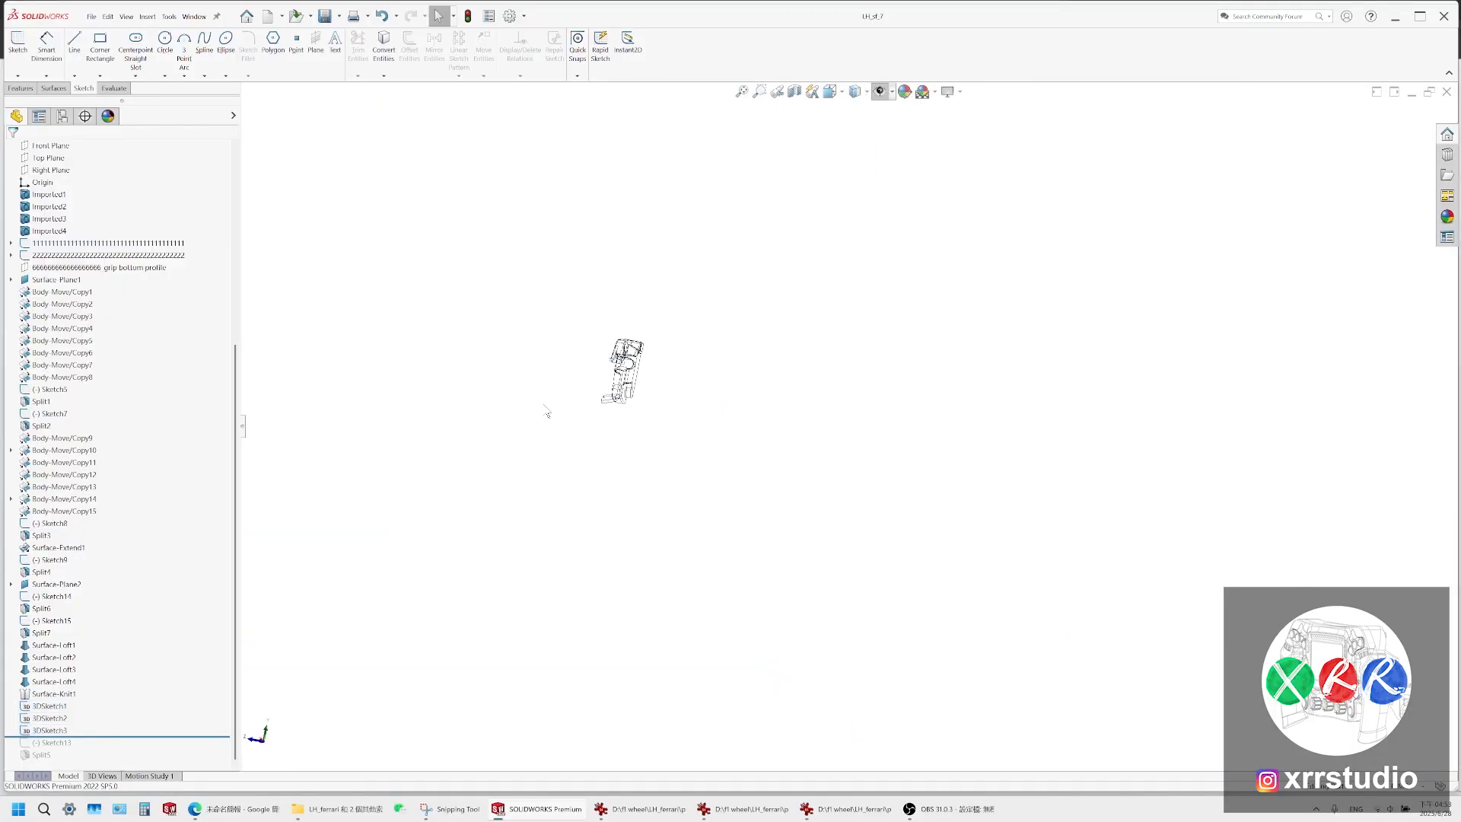
Draw a spline in a new 3D sketch from the upper profile's rear inner corner to the matching corner of the knitted lower base
scroll(548, 411, down, 8)
click(18, 76)
click(40, 103)
click(204, 44)
mouse_move(754, 316)
middle_down()
mouse_move(821, 289)
mouse_move(792, 319)
middle_up()
click(832, 261)
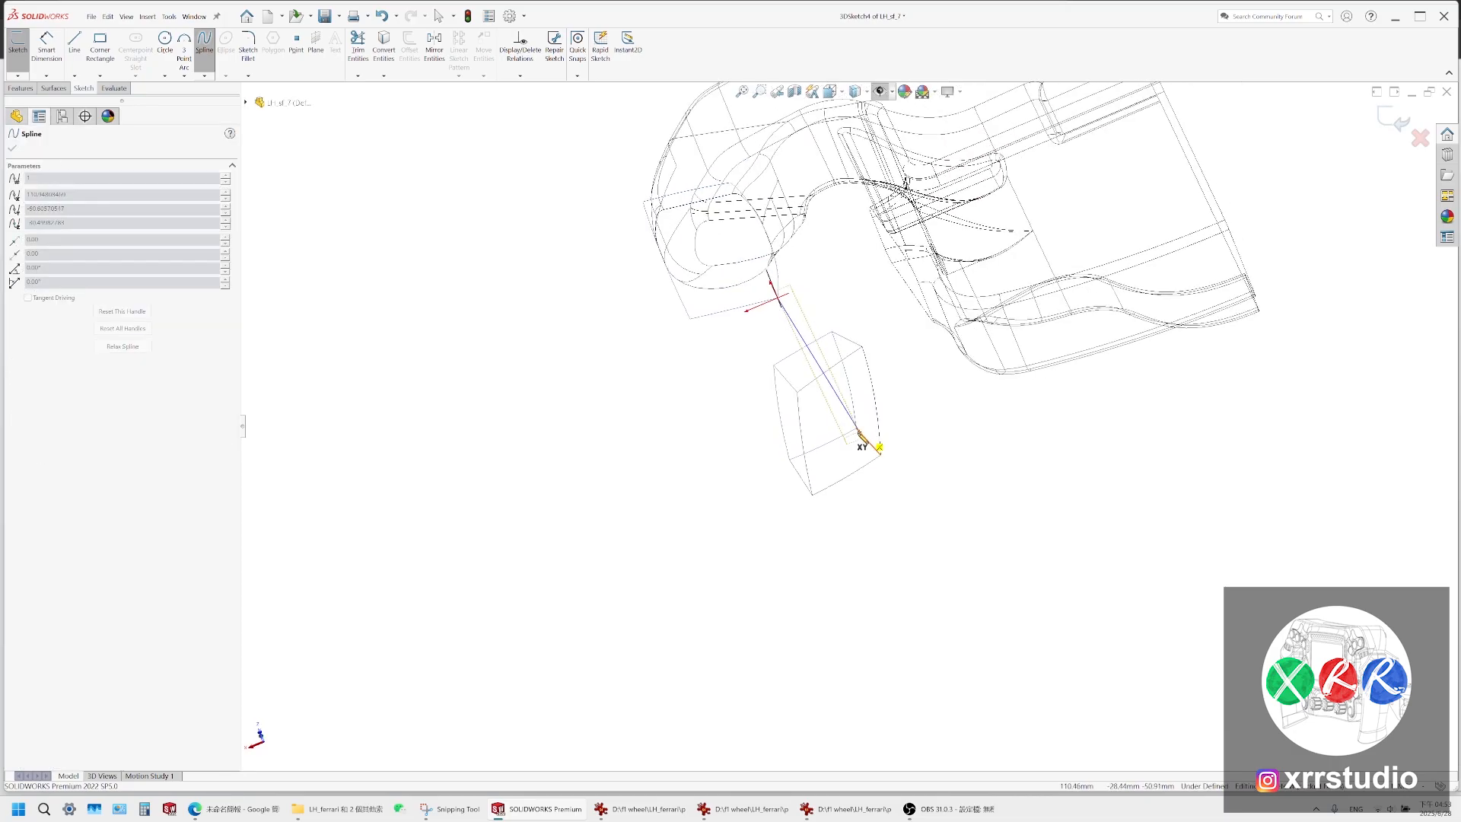
click(859, 429)
key(Escape)
Shape the rear inner spline with its tangent handles against the reference grip in the front view, and finish the 3D sketch
key(ctrl+1)
click(881, 91)
scroll(750, 510, down, 8)
click(727, 518)
drag(741, 653, 790, 496)
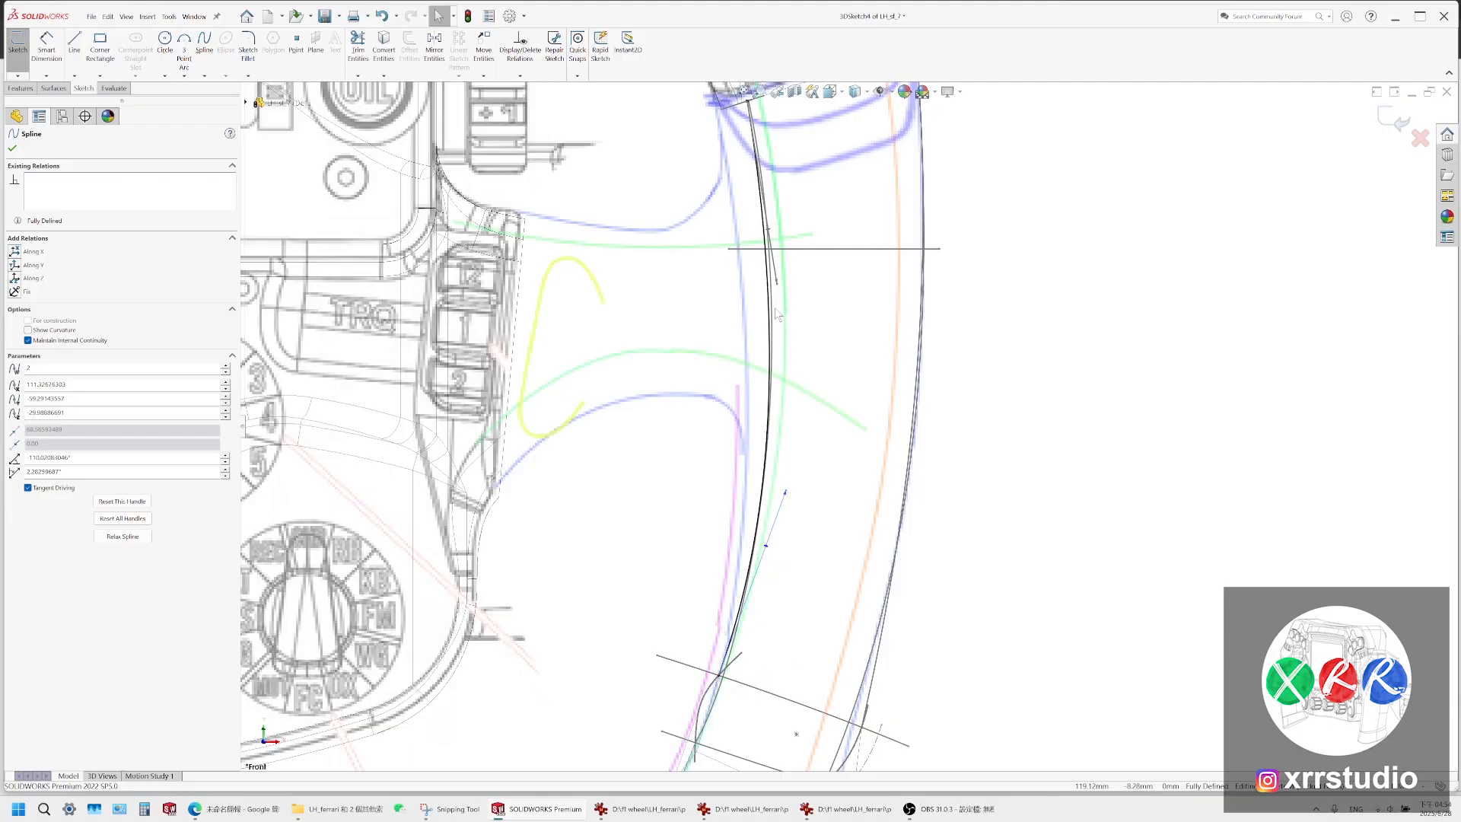
drag(777, 283, 782, 263)
scroll(848, 426, up, 3)
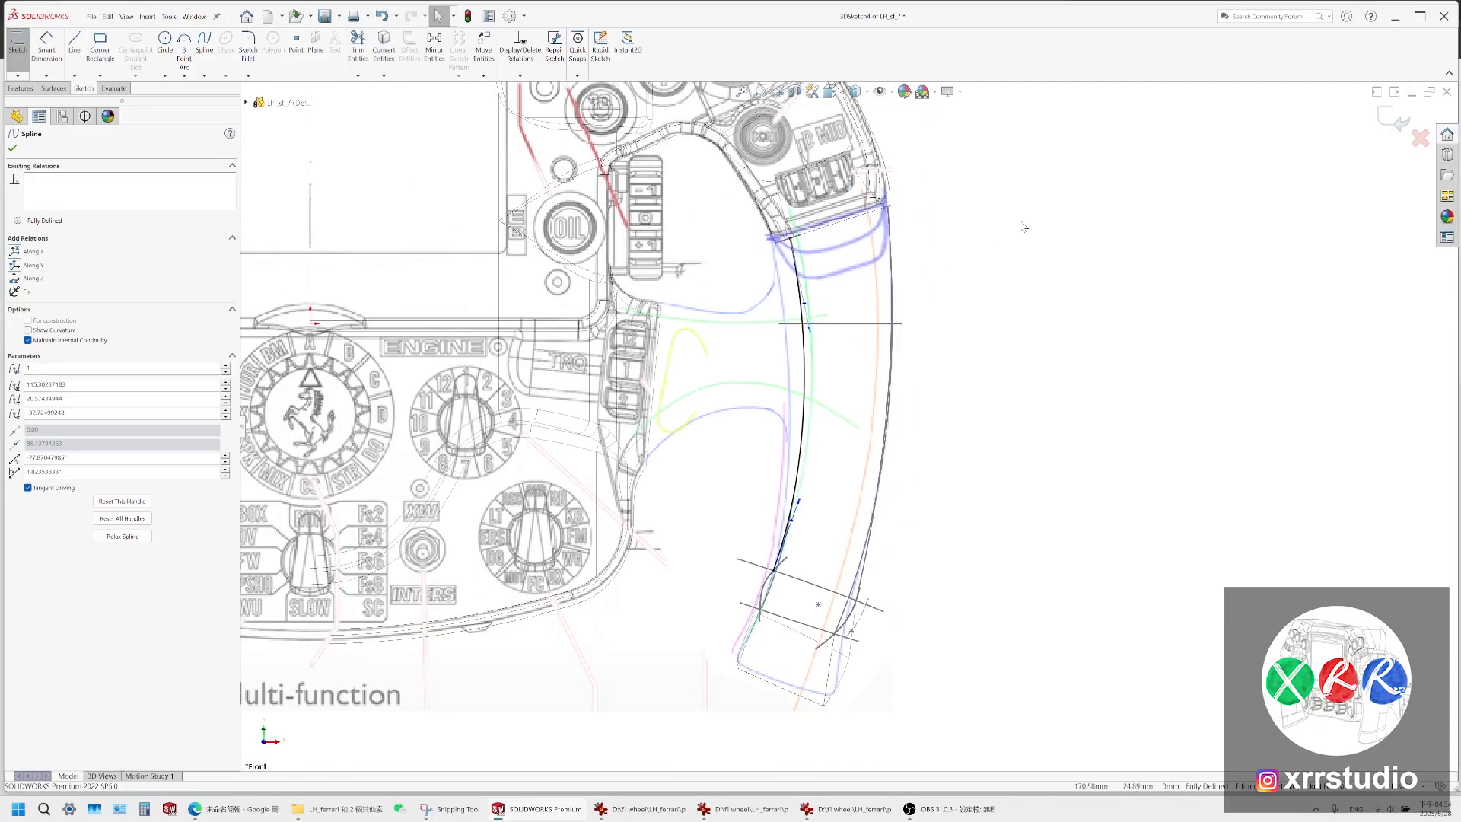
ctrl+middle_drag(850, 355, 828, 465)
scroll(828, 465, up, 6)
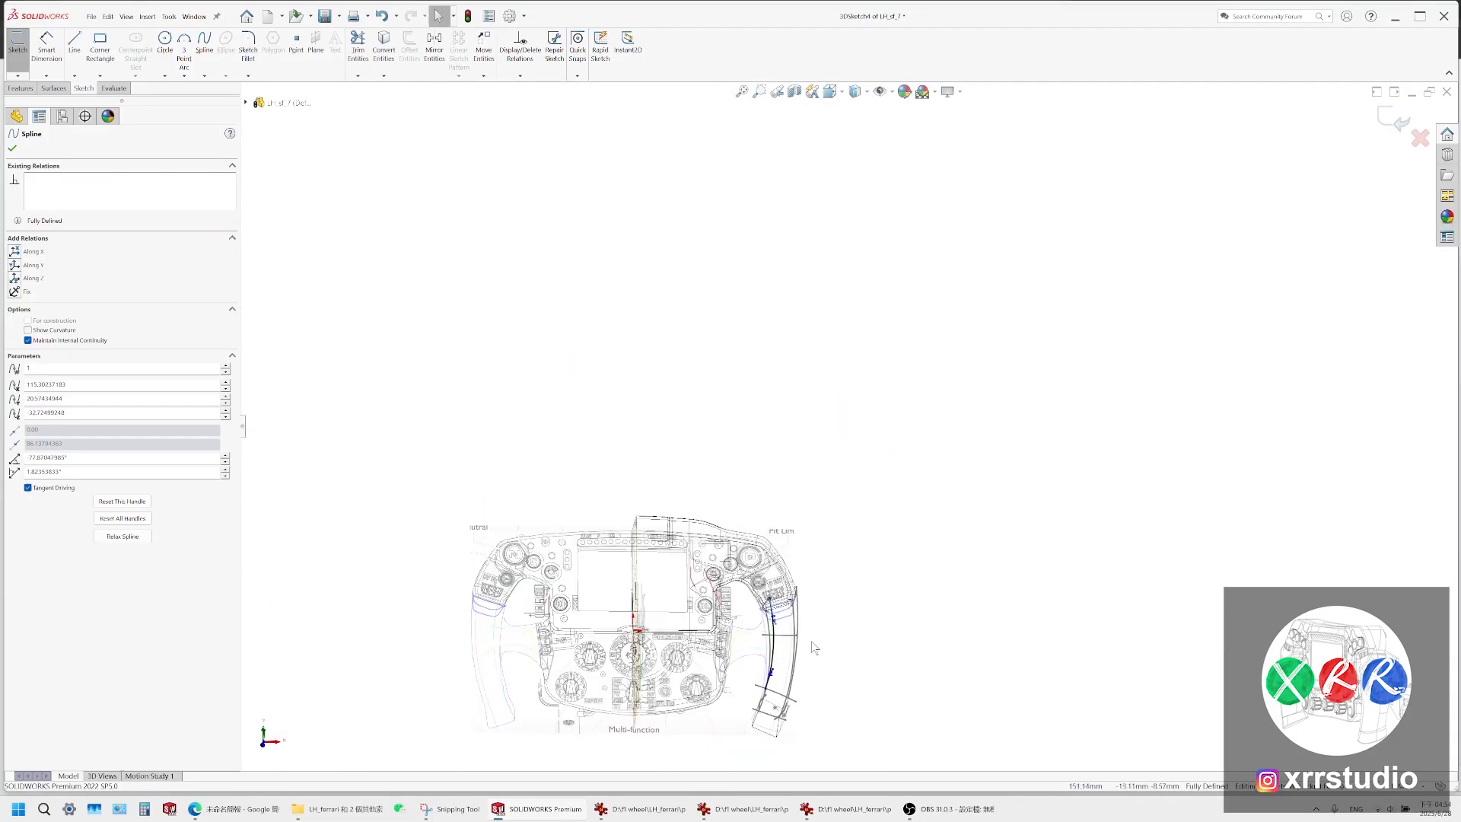
click(1395, 92)
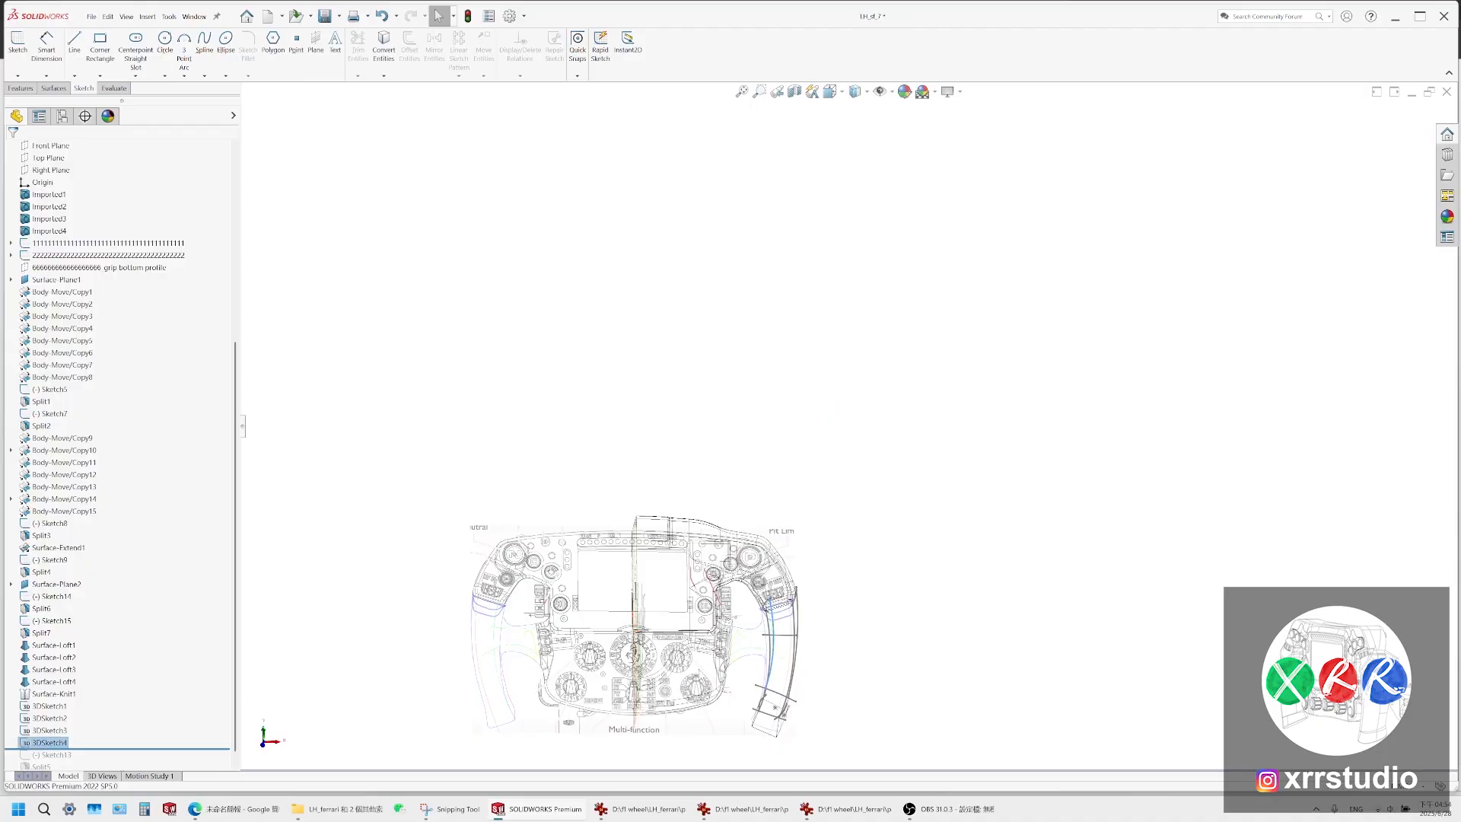
scroll(697, 696, down, 5)
middle_drag(885, 592, 807, 550)
scroll(662, 401, up, 3)
middle_drag(604, 364, 909, 573)
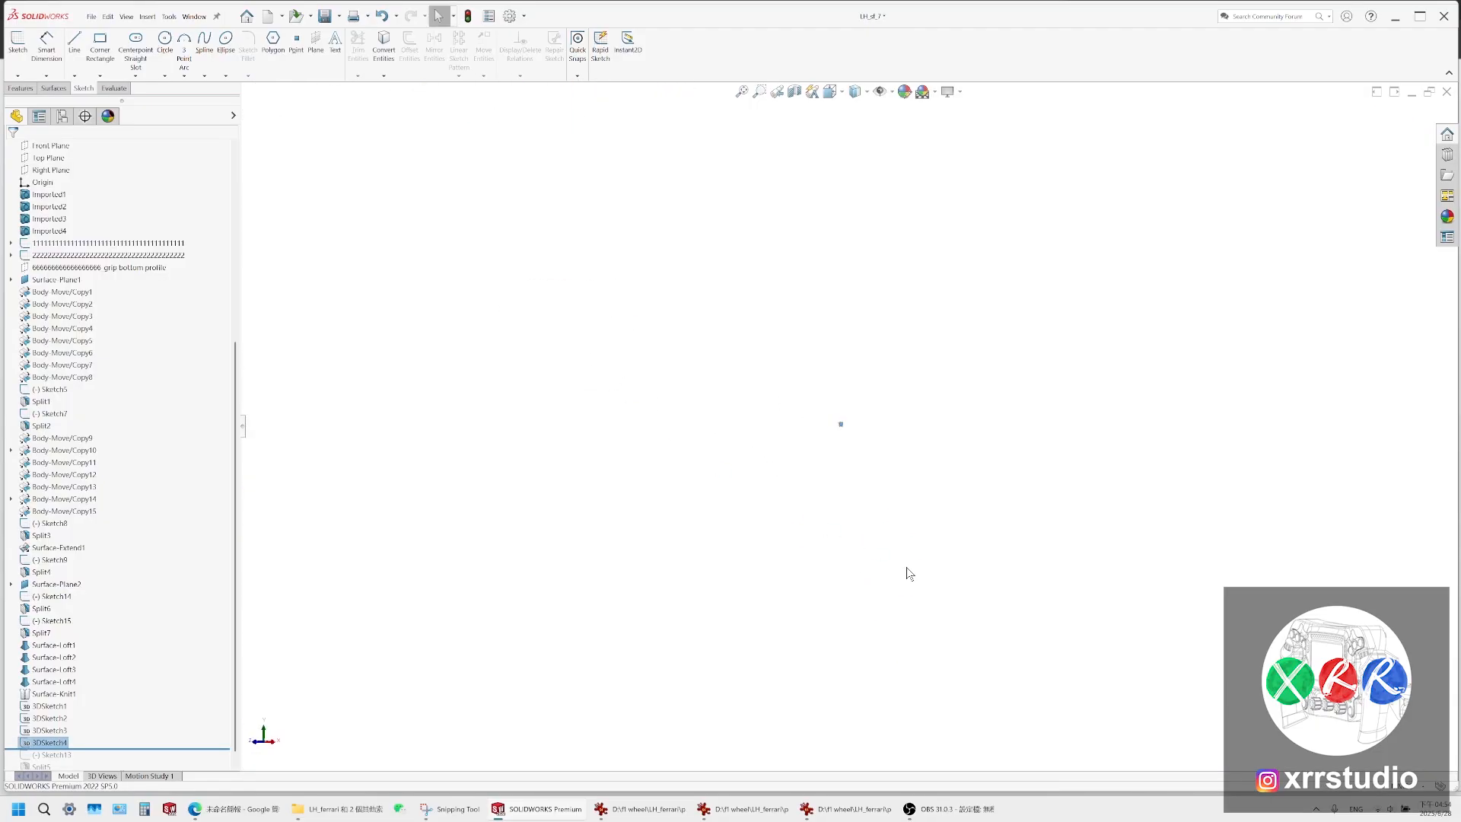
scroll(822, 423, down, 10)
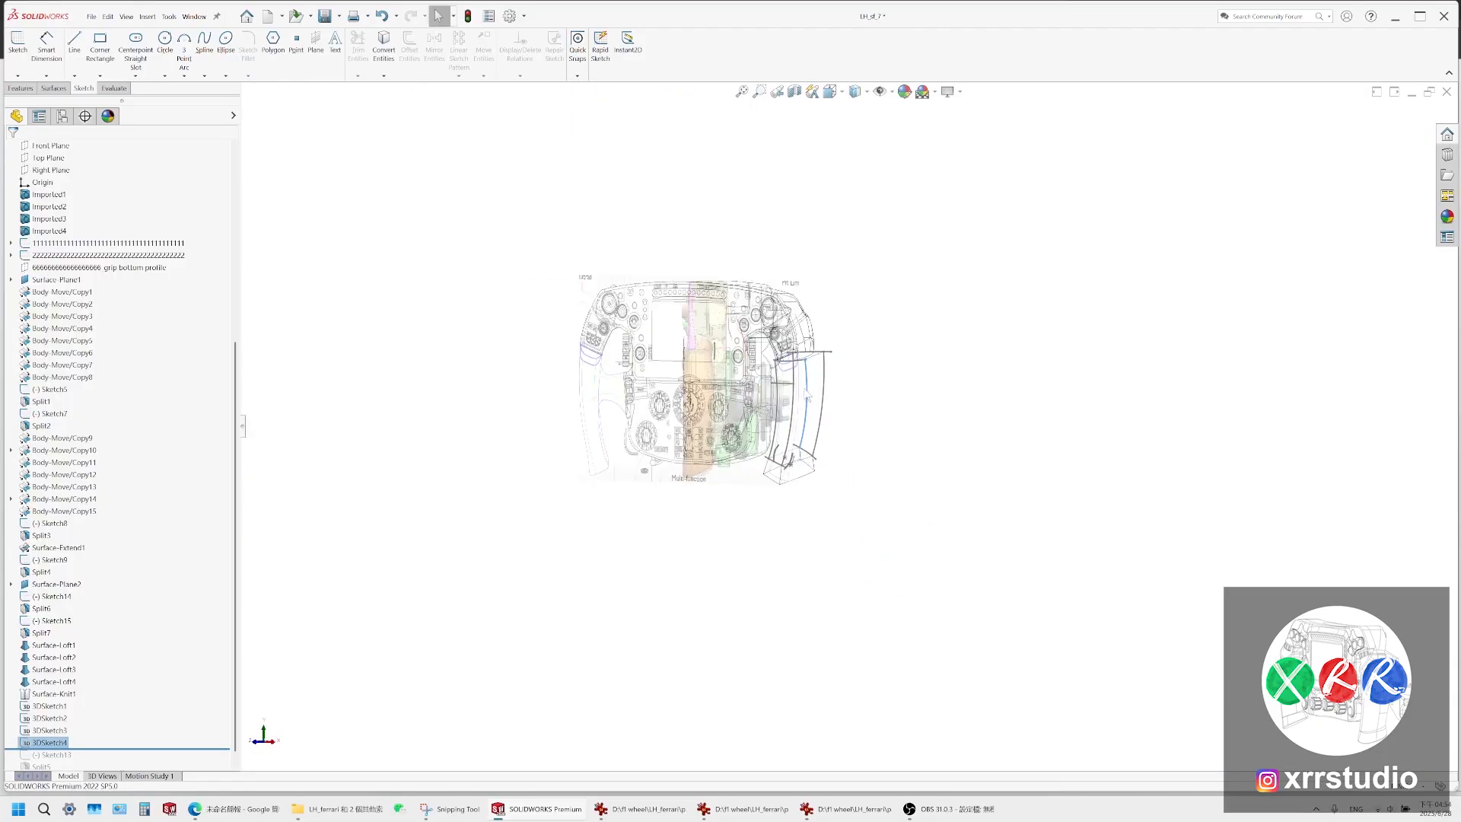
Switch to the Snipping Tool and mark each of the four guide curves in red on the annotated grip diagram
click(467, 816)
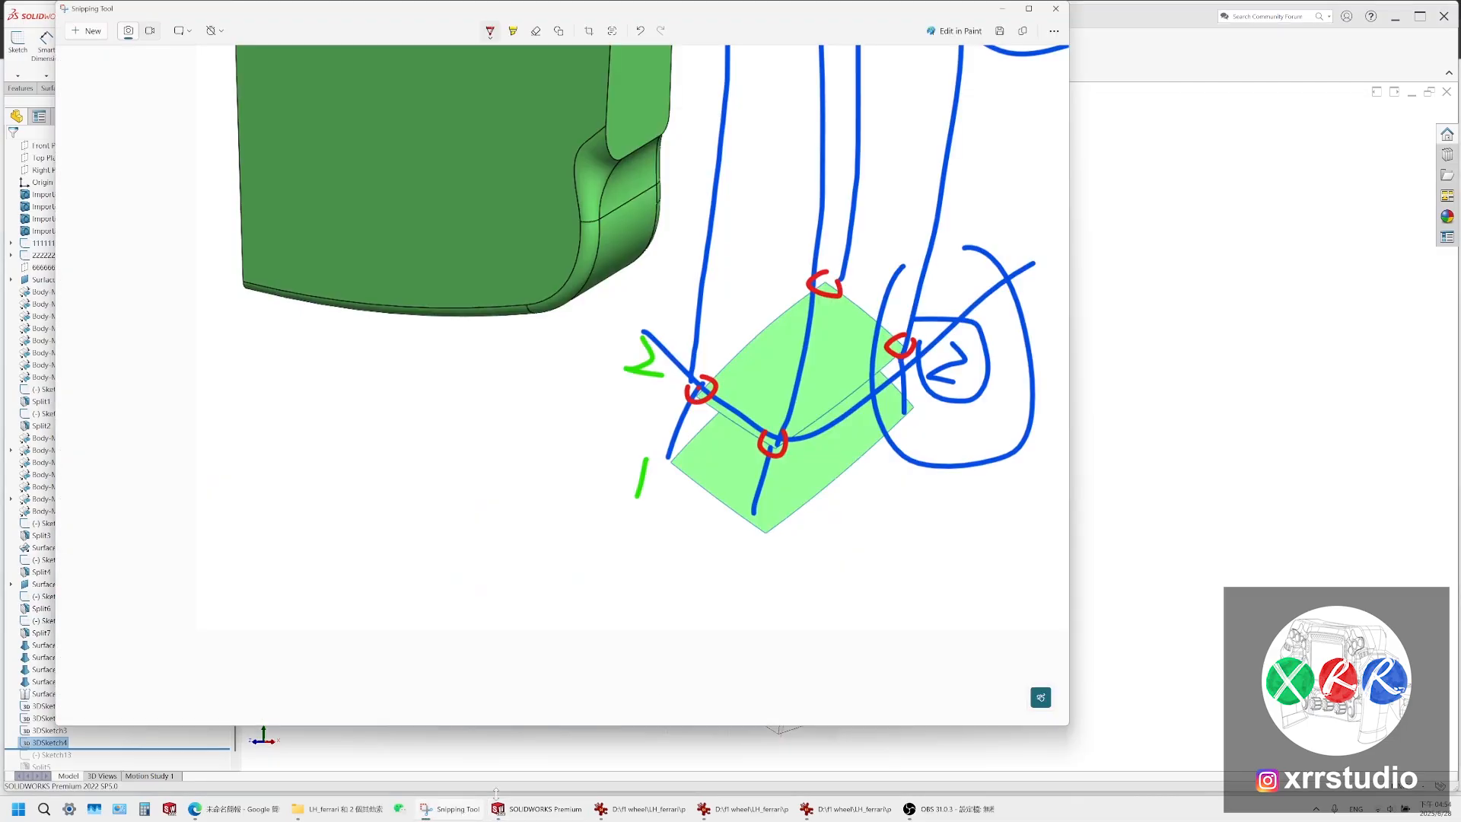
ctrl+scroll(857, 381, up, 3)
scroll(862, 373, down, 5)
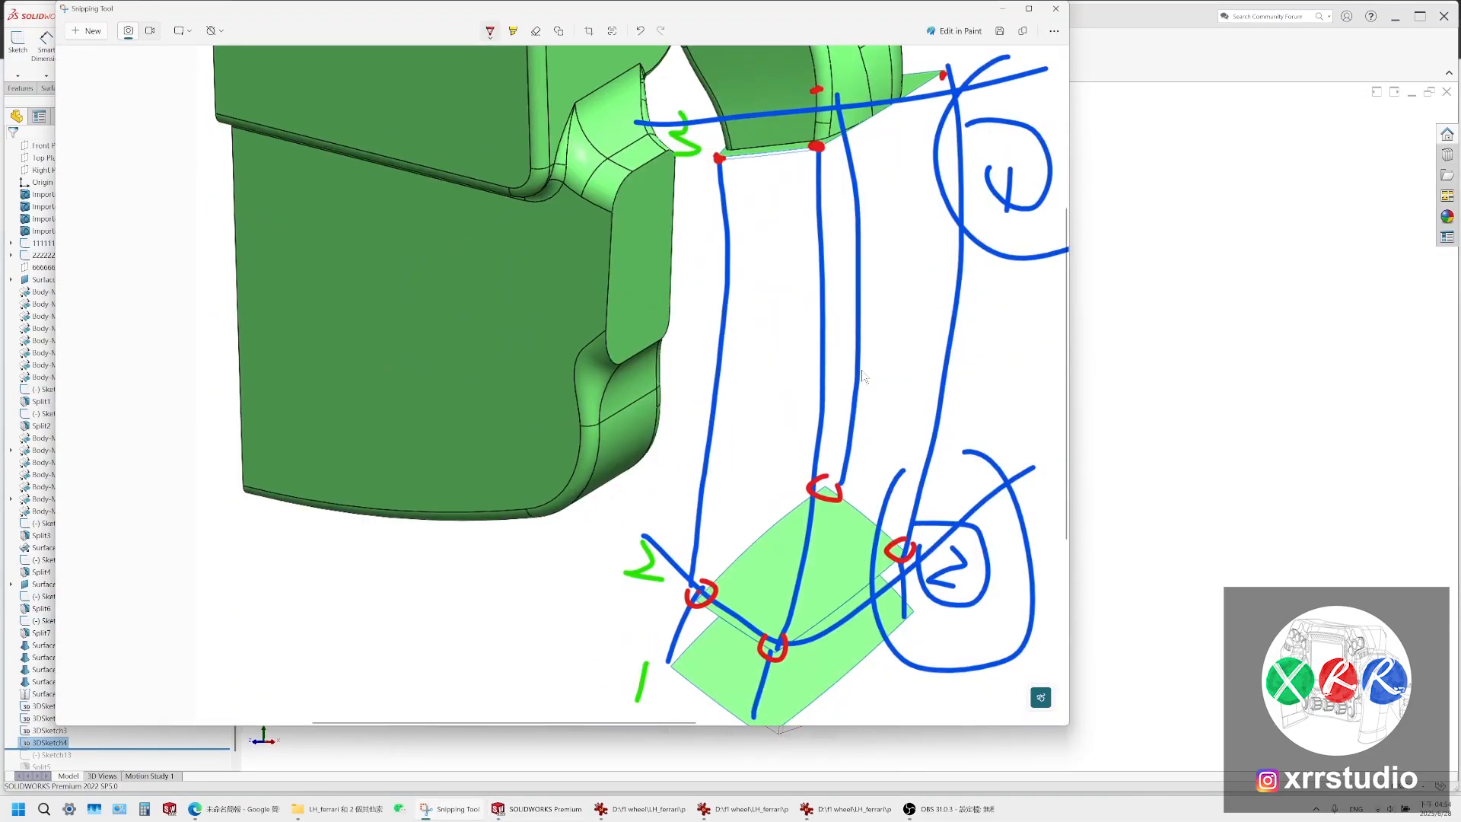
ctrl+scroll(692, 331, down, 2)
drag(693, 325, 685, 318)
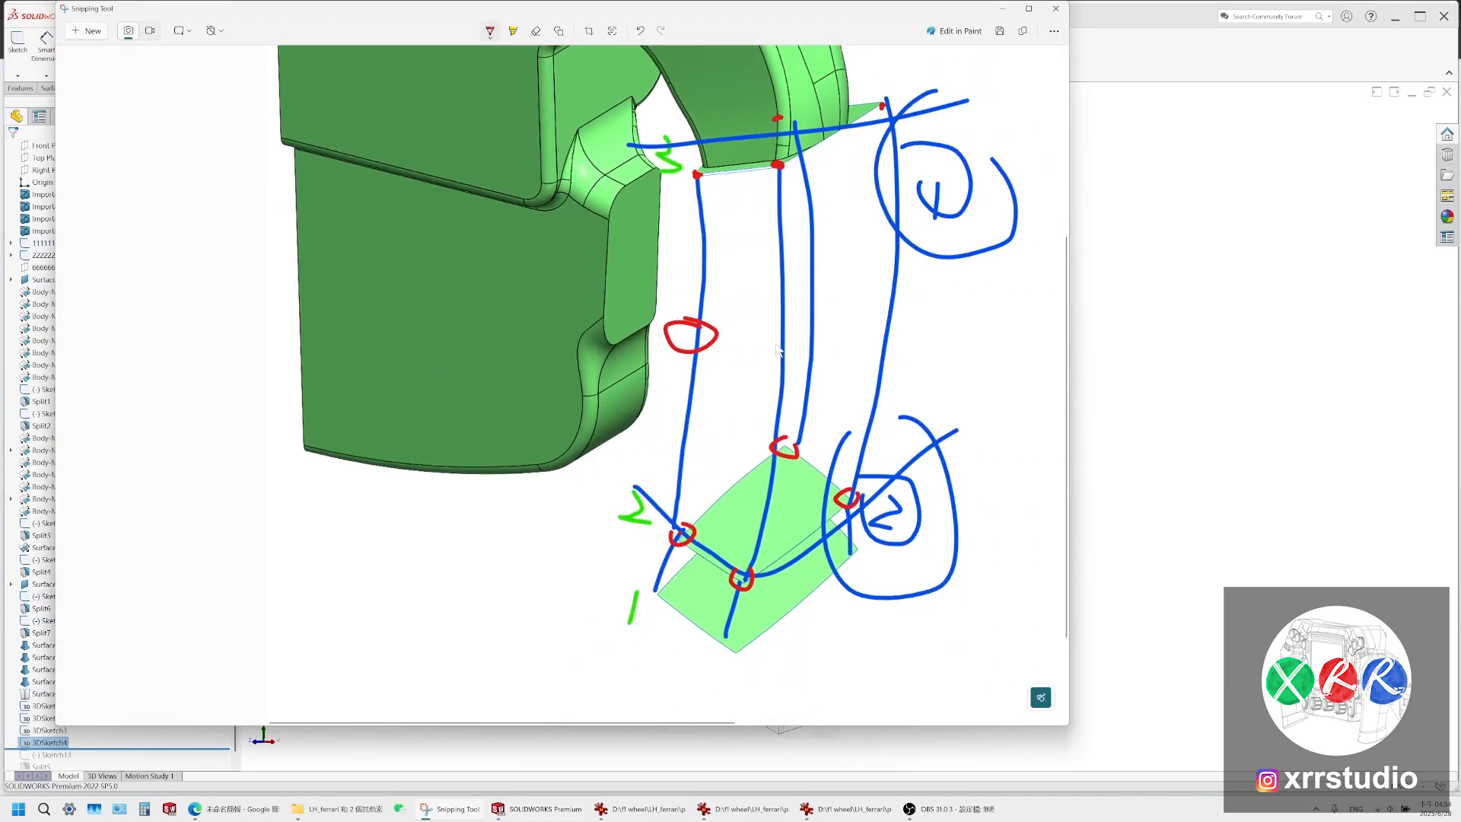
mouse_move(768, 337)
mouse_down()
mouse_move(781, 348)
mouse_move(798, 289)
mouse_up()
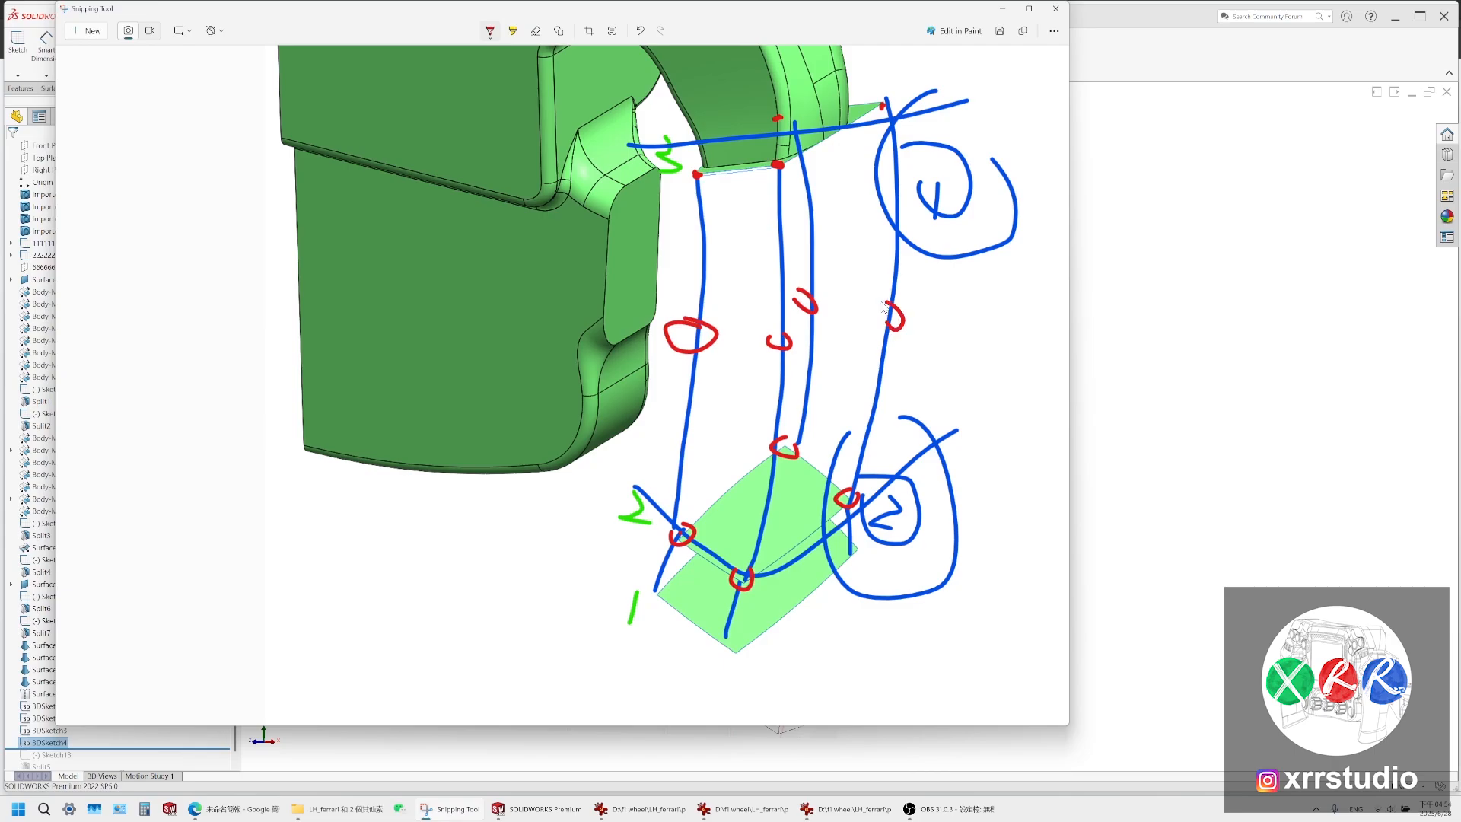
Return to SOLIDWORKS and display the model shaded with edges, keeping the reference items and guide curves shown
key(alt+Tab)
middle_drag(848, 457, 891, 689)
scroll(895, 640, up, 4)
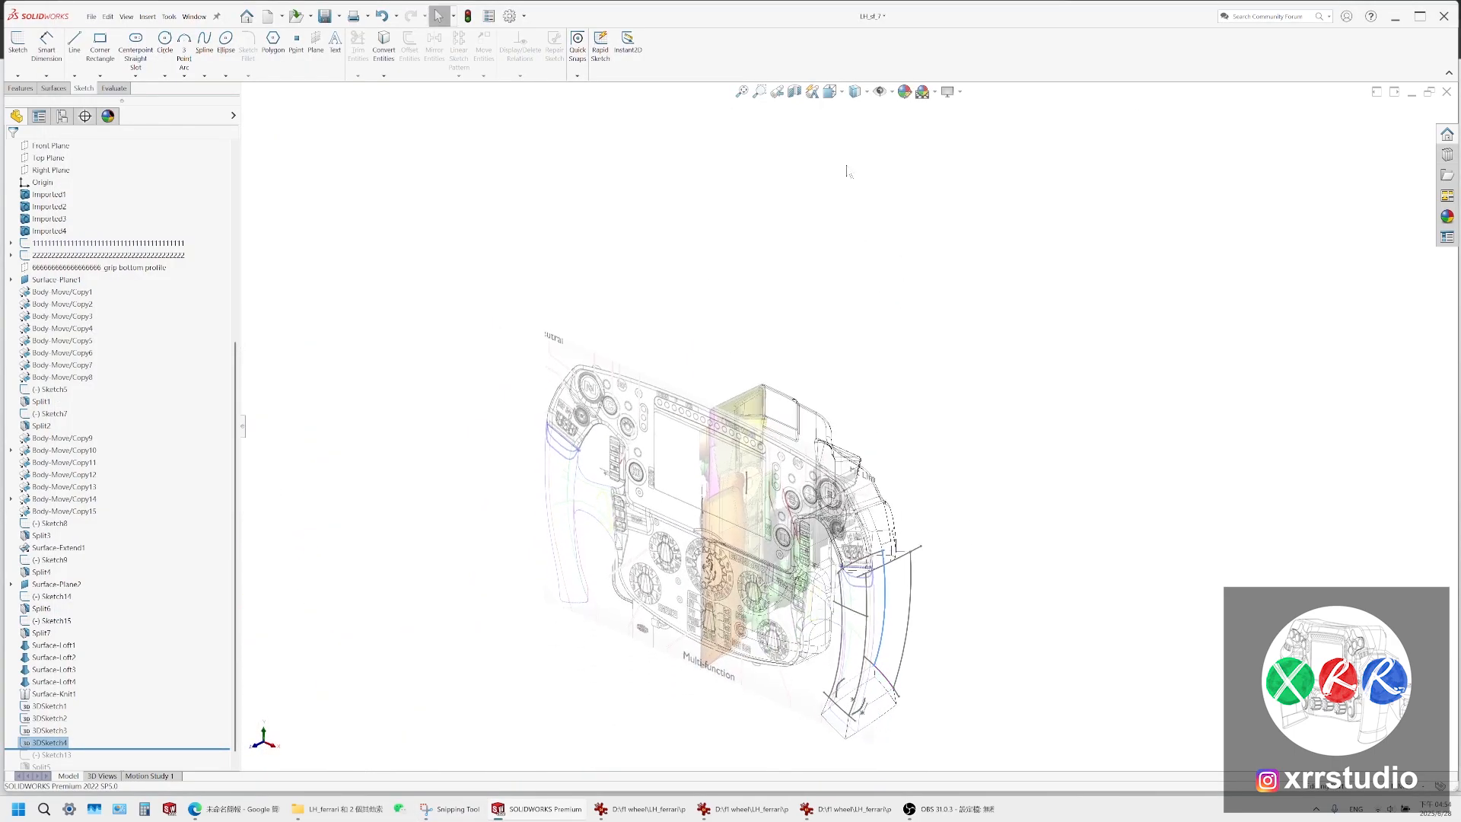
click(859, 97)
click(857, 110)
click(880, 92)
scroll(904, 607, down, 6)
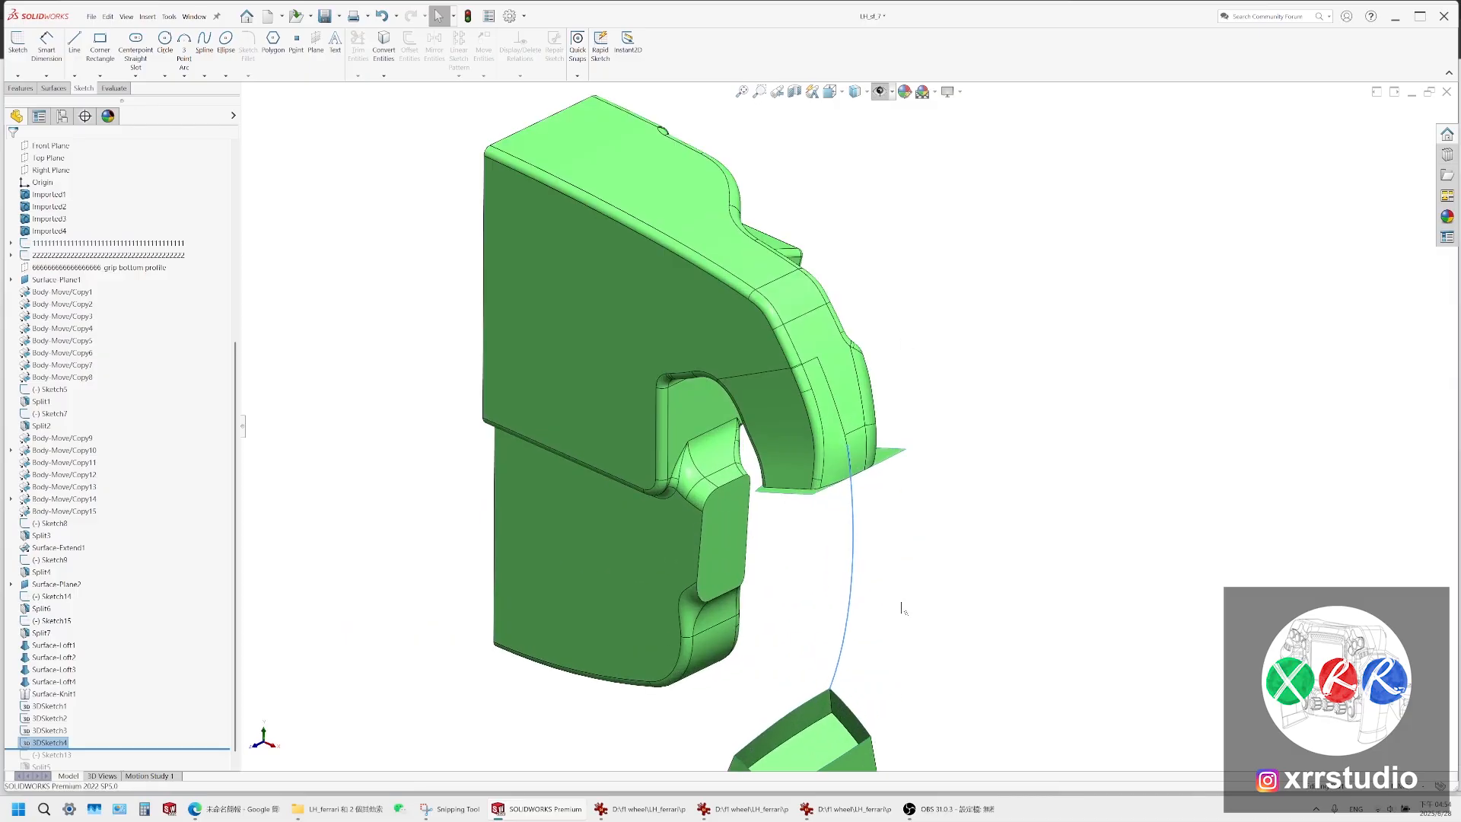
scroll(860, 618, up, 2)
click(459, 353)
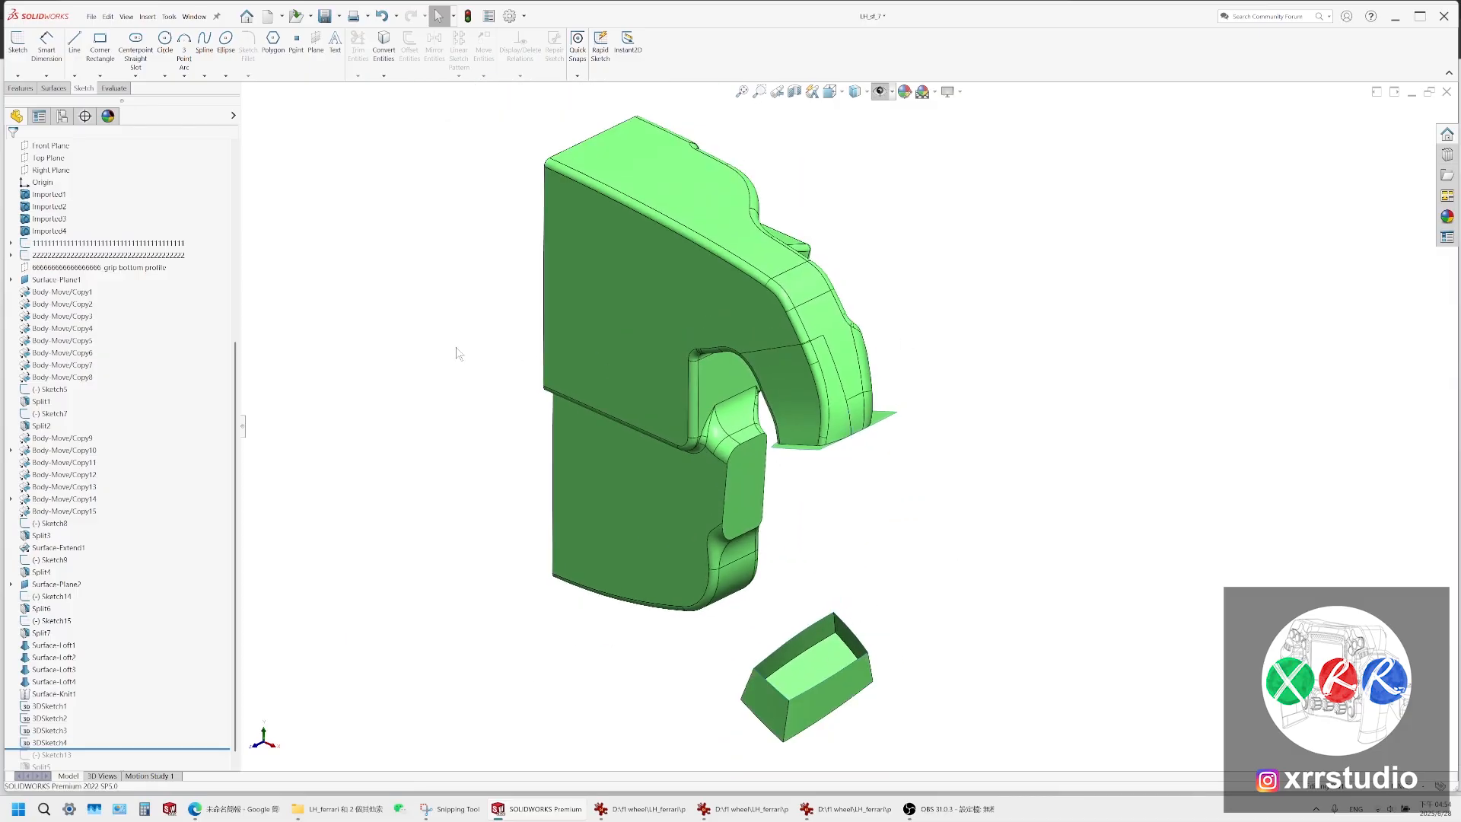
click(880, 92)
scroll(882, 591, down, 3)
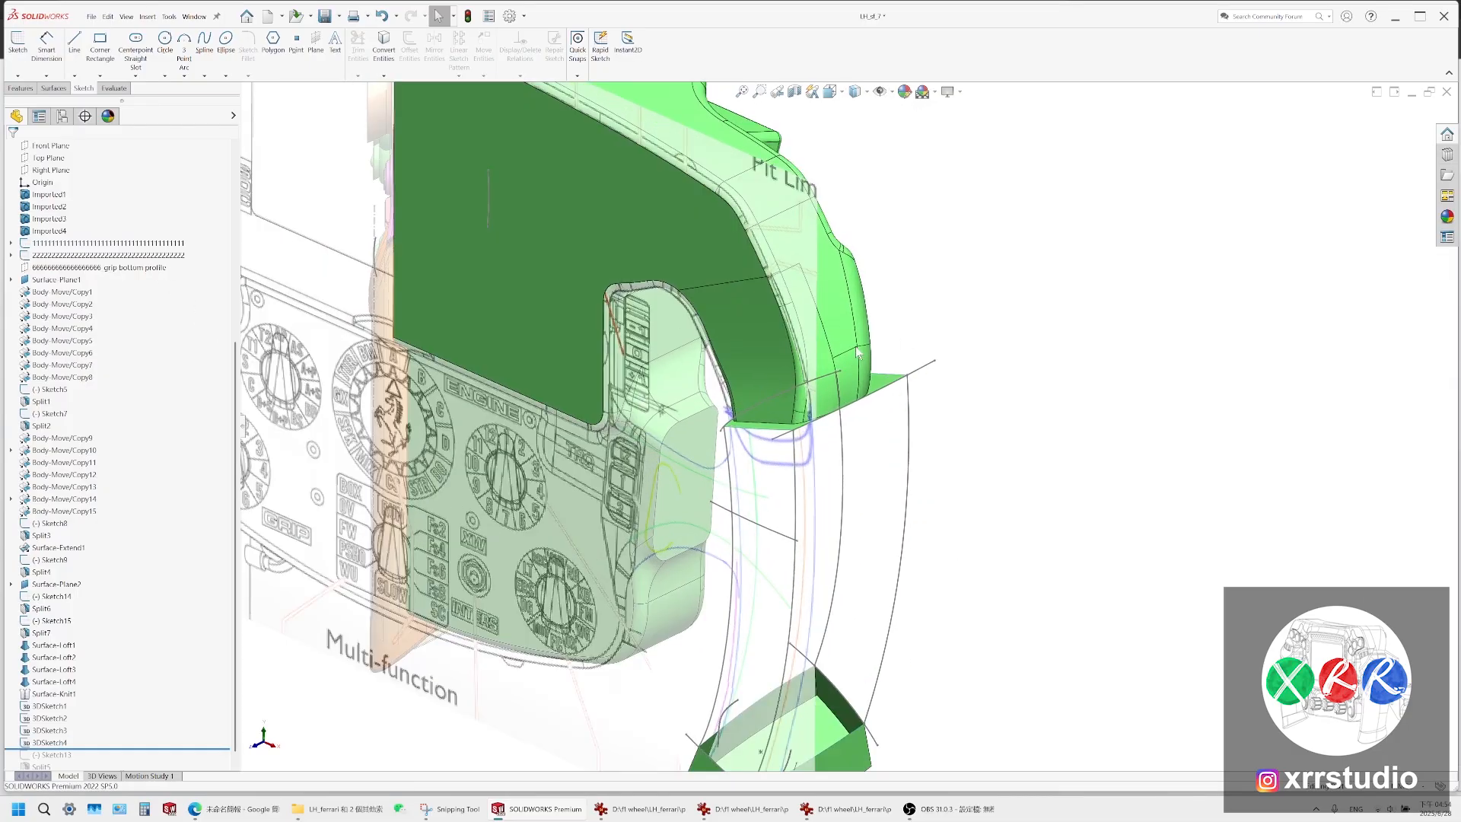
Examine the upper profile surface, the lower base's side faces and the rear outer guide curve that connects them
scroll(843, 448, down, 1)
scroll(843, 449, up, 1)
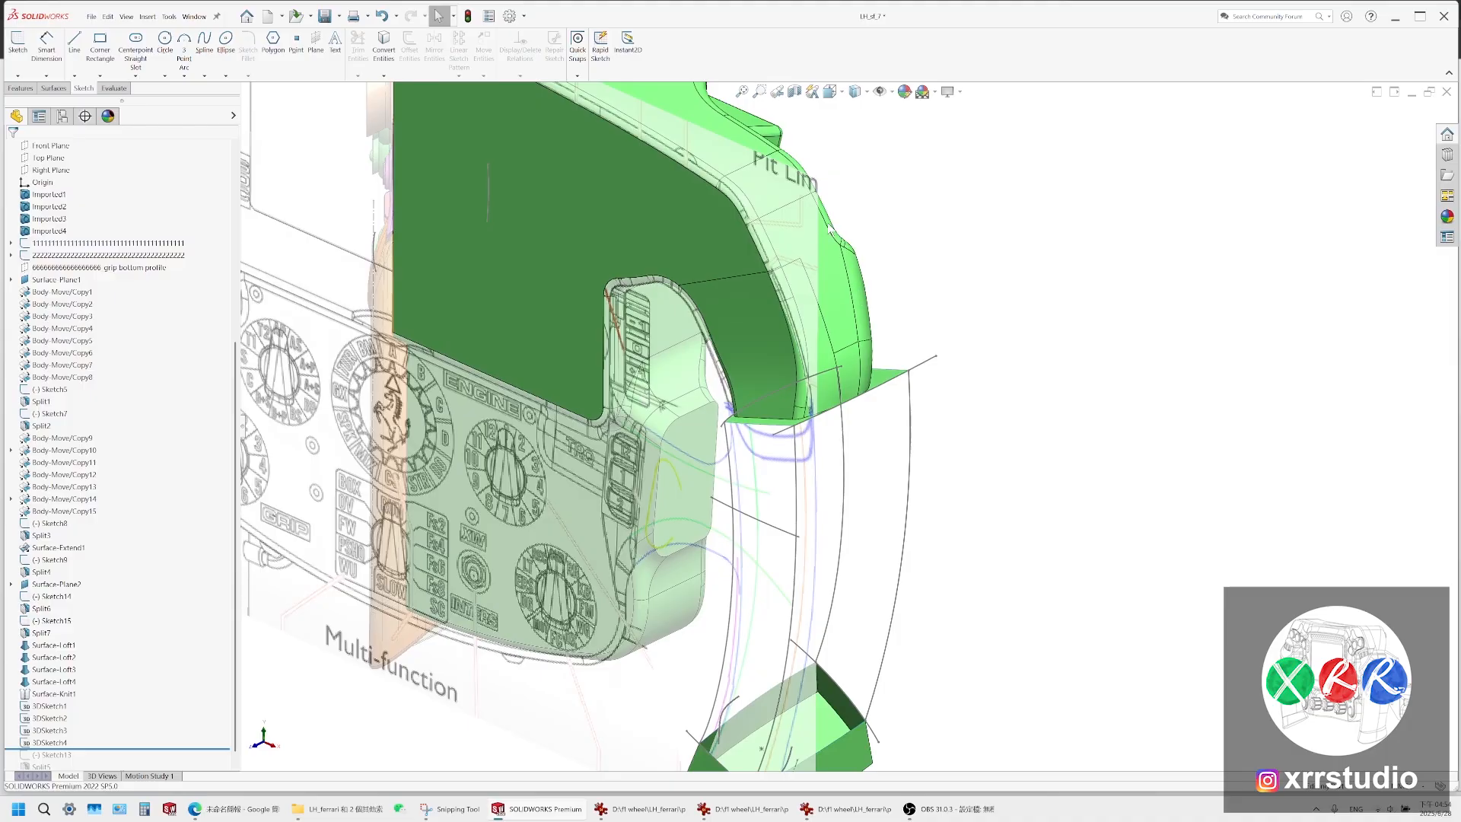
click(882, 385)
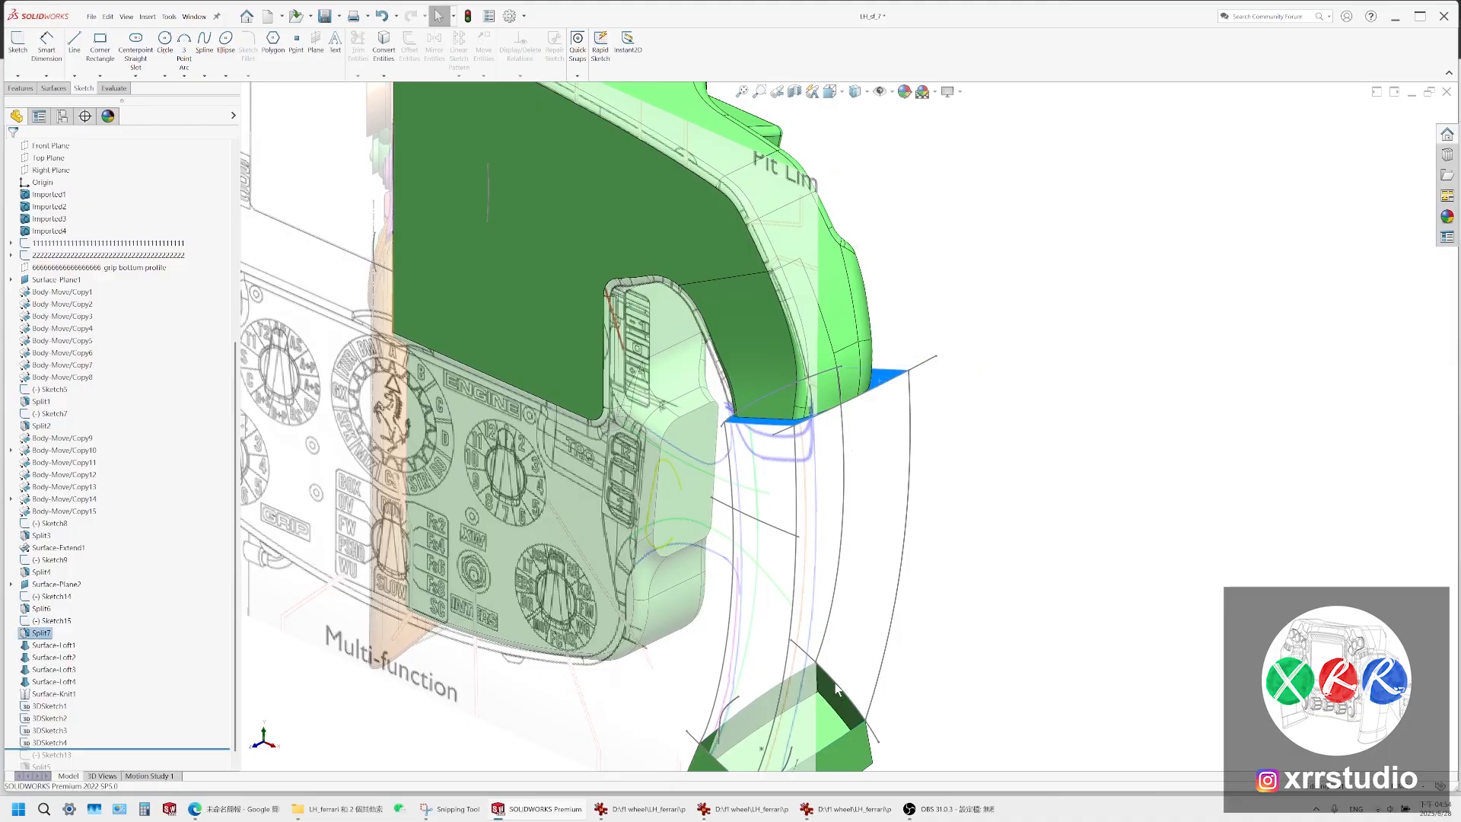
click(870, 699)
scroll(847, 692, down, 5)
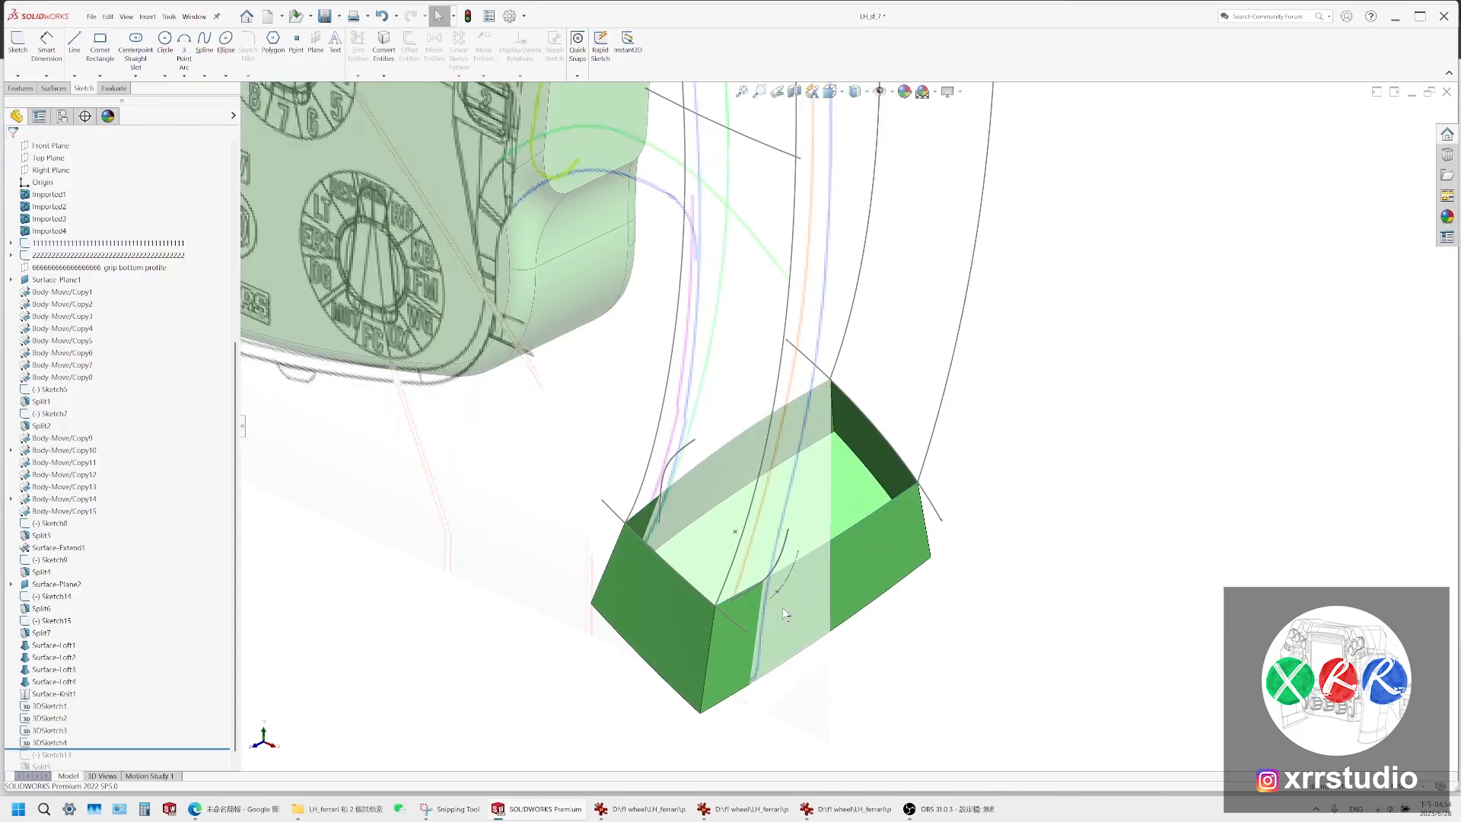
click(865, 575)
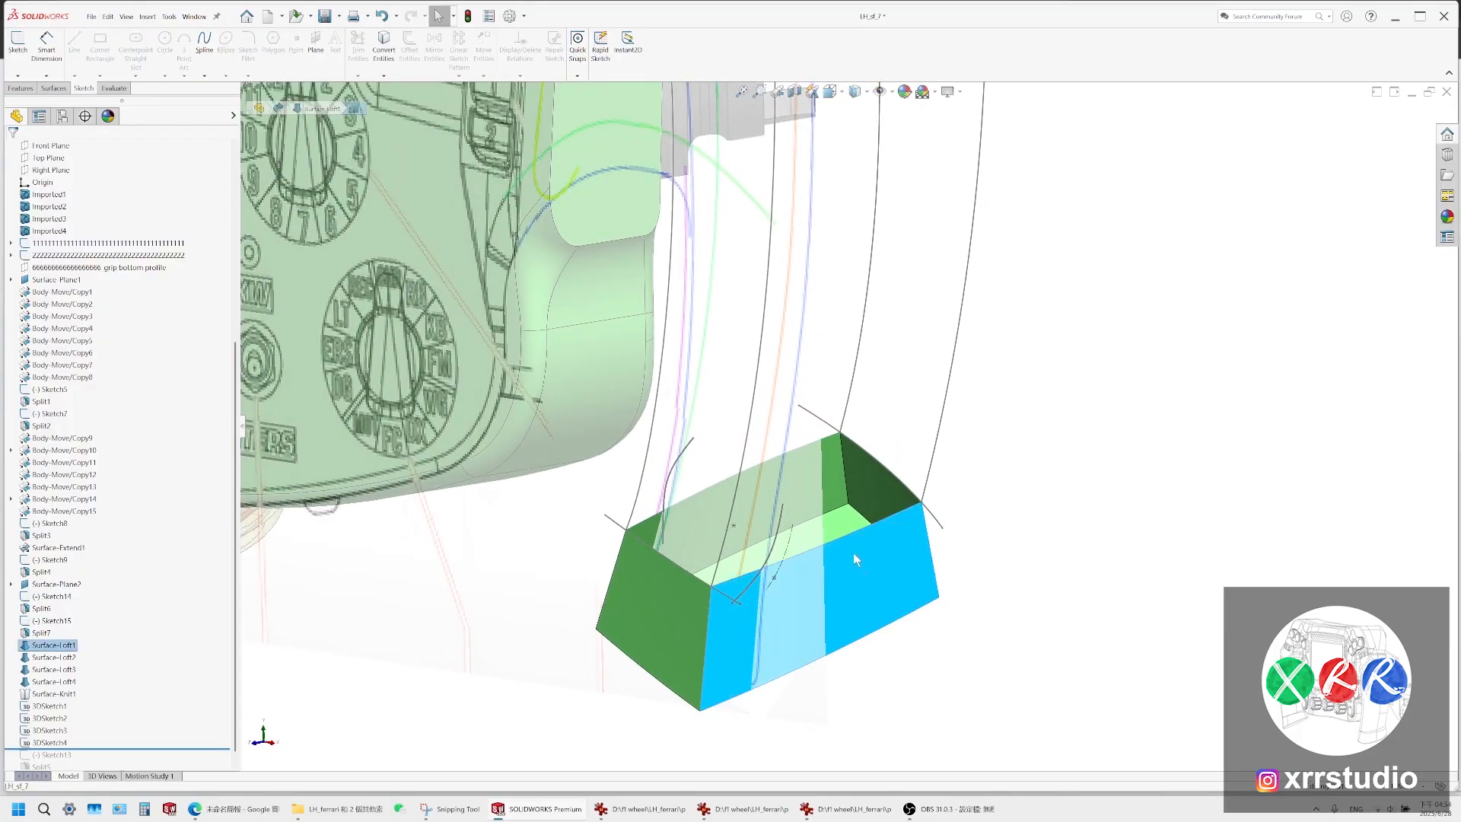
click(930, 470)
scroll(972, 297, up, 3)
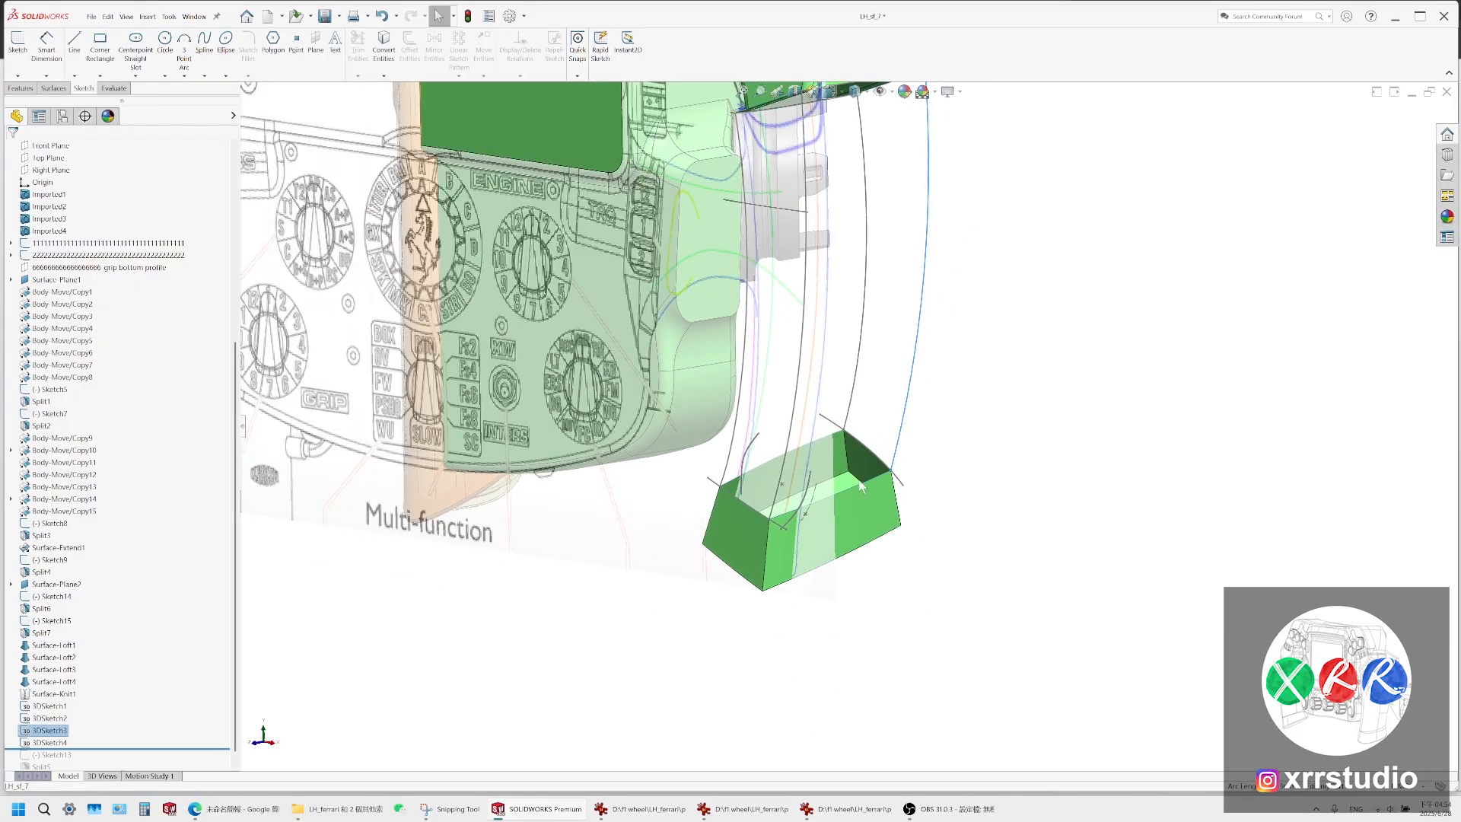
ctrl+middle_drag(972, 291, 965, 427)
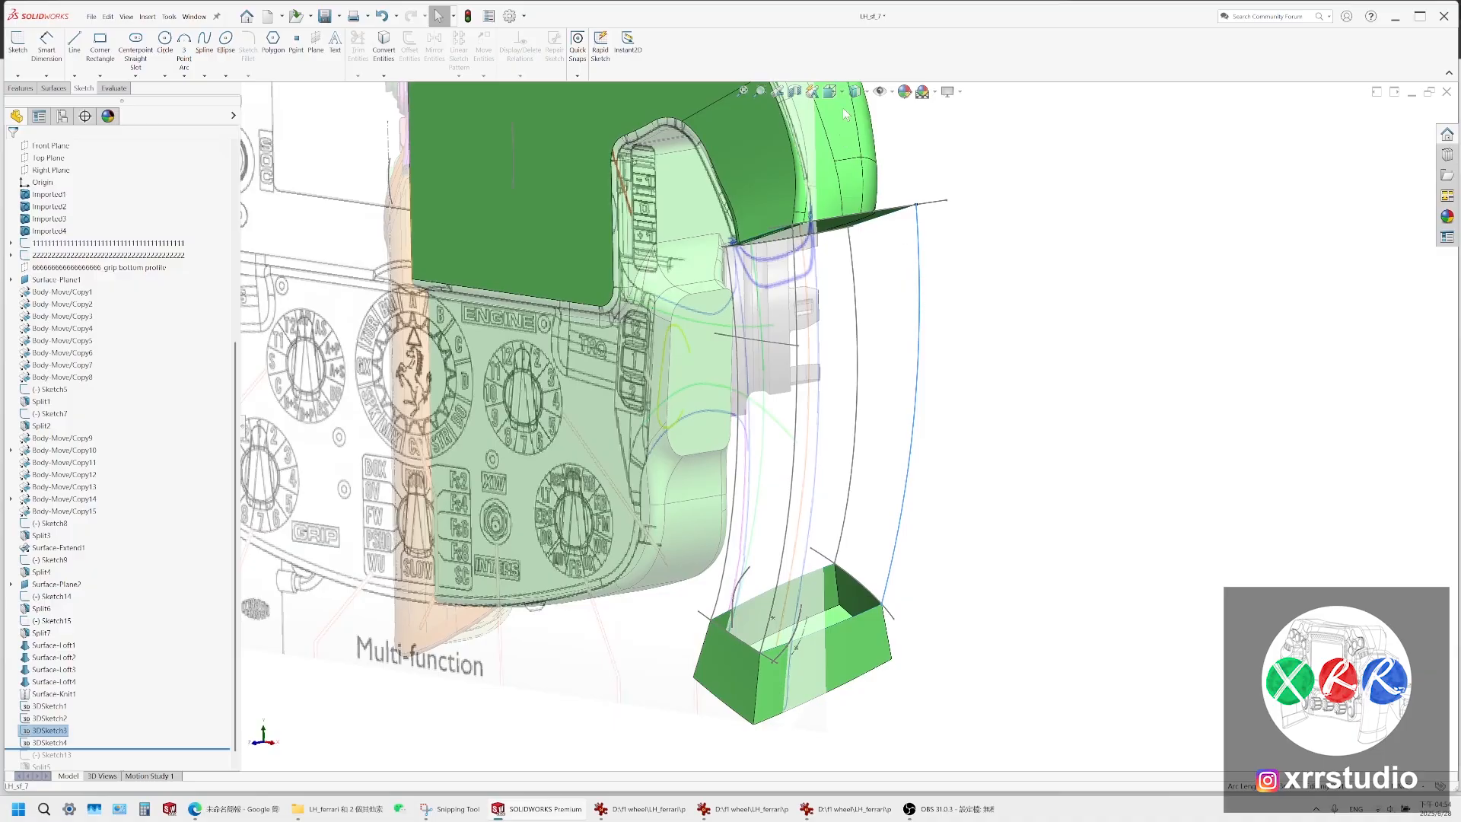
Hide the steering wheel reference sketch with its picture, leaving the bodies and guide curves displayed
click(880, 92)
click(880, 92)
scroll(160, 351, up, 3)
click(99, 354)
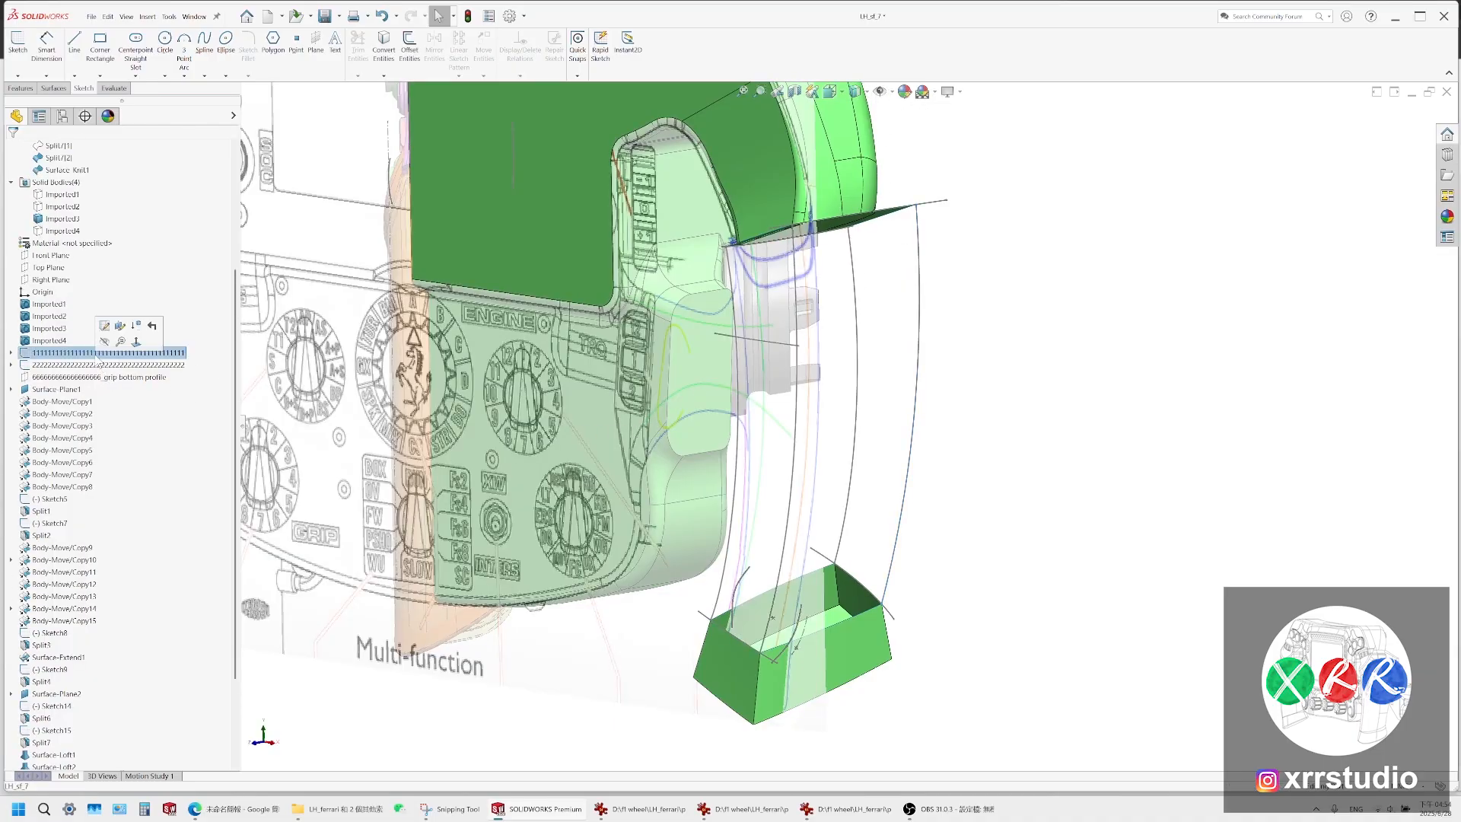
click(105, 342)
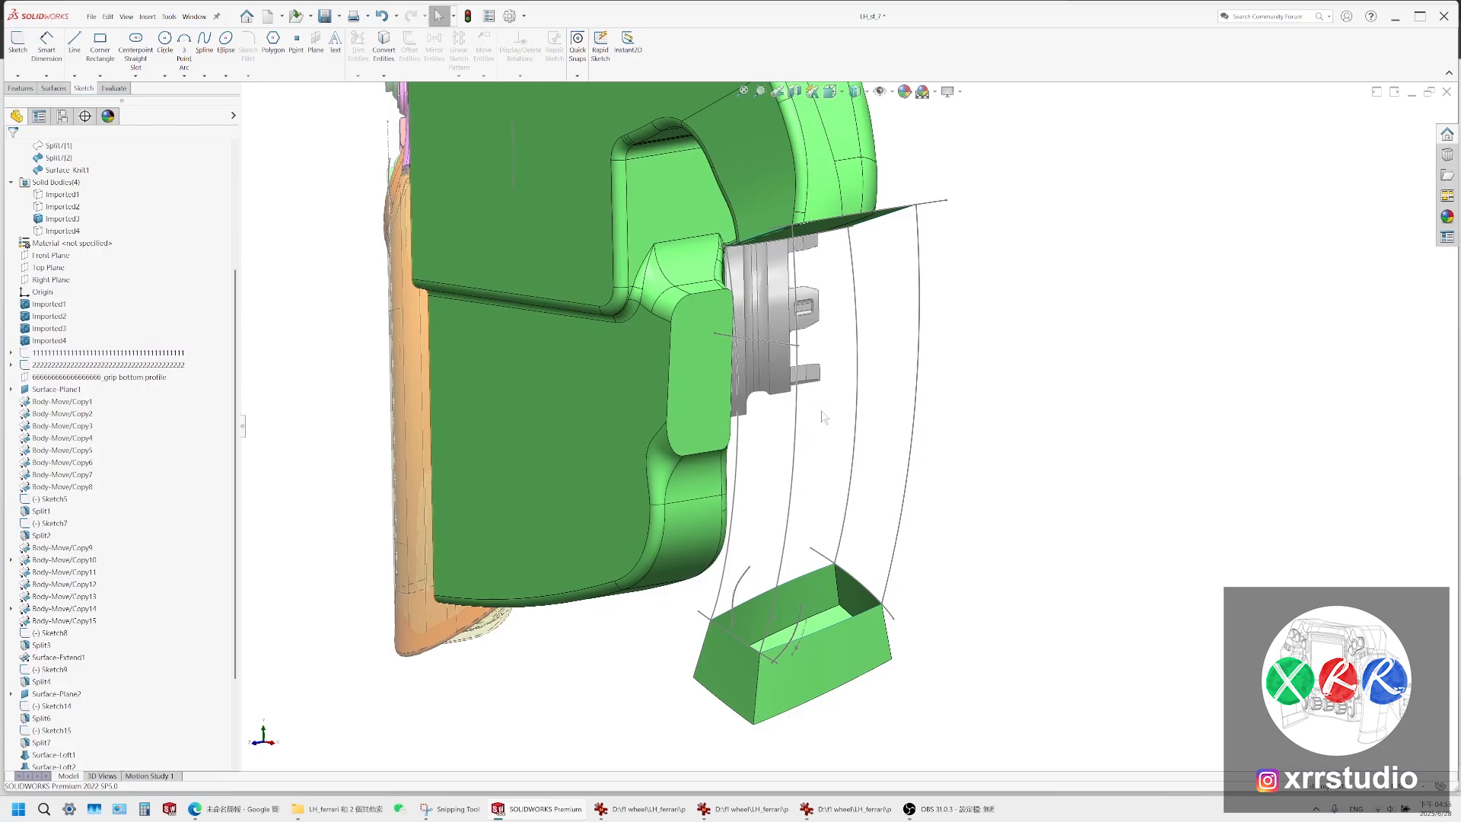
scroll(837, 442, down, 3)
middle_drag(854, 469, 794, 388)
scroll(987, 621, down, 2)
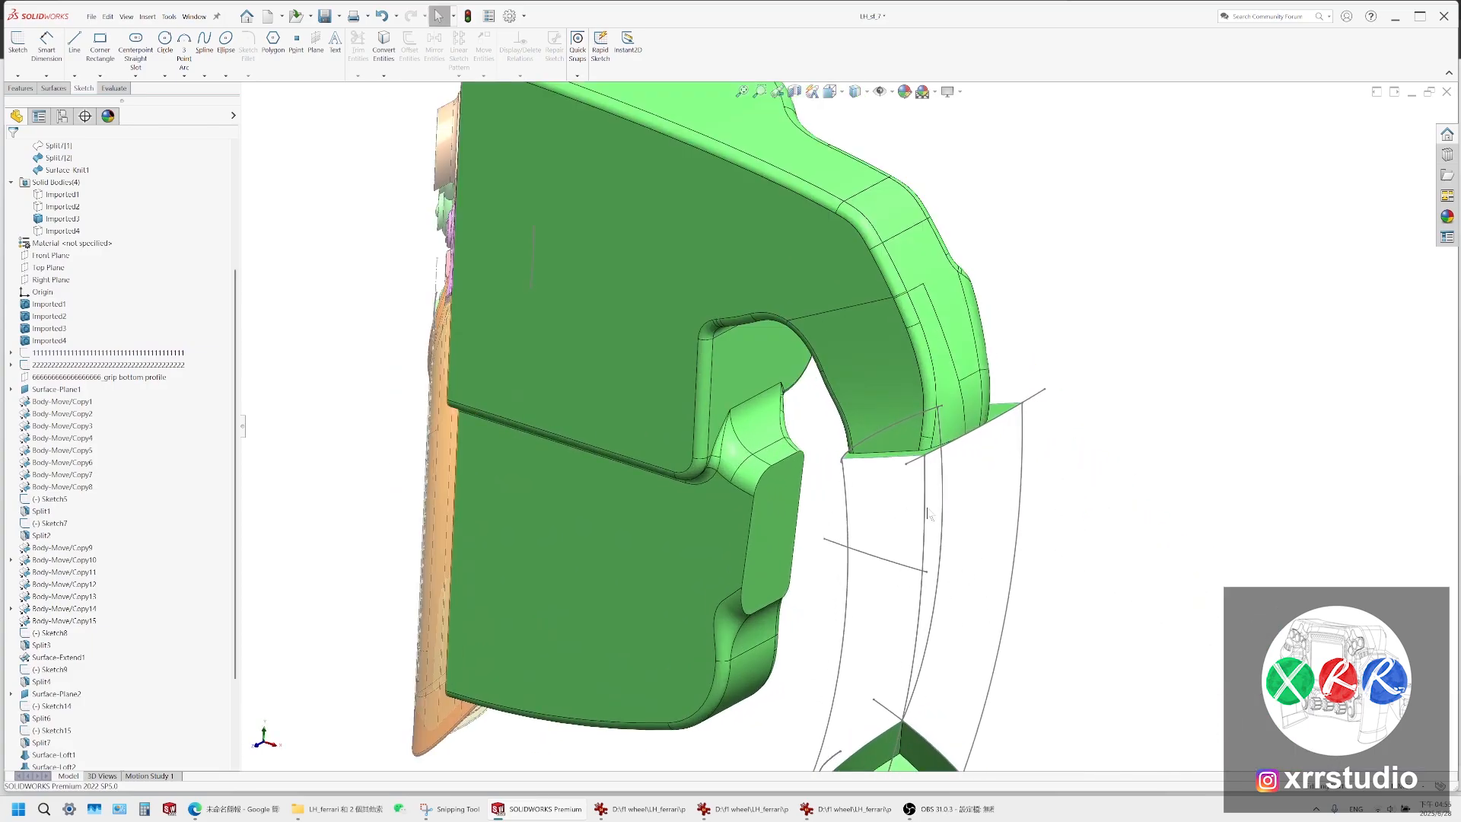
middle_drag(930, 512, 804, 416)
click(768, 364)
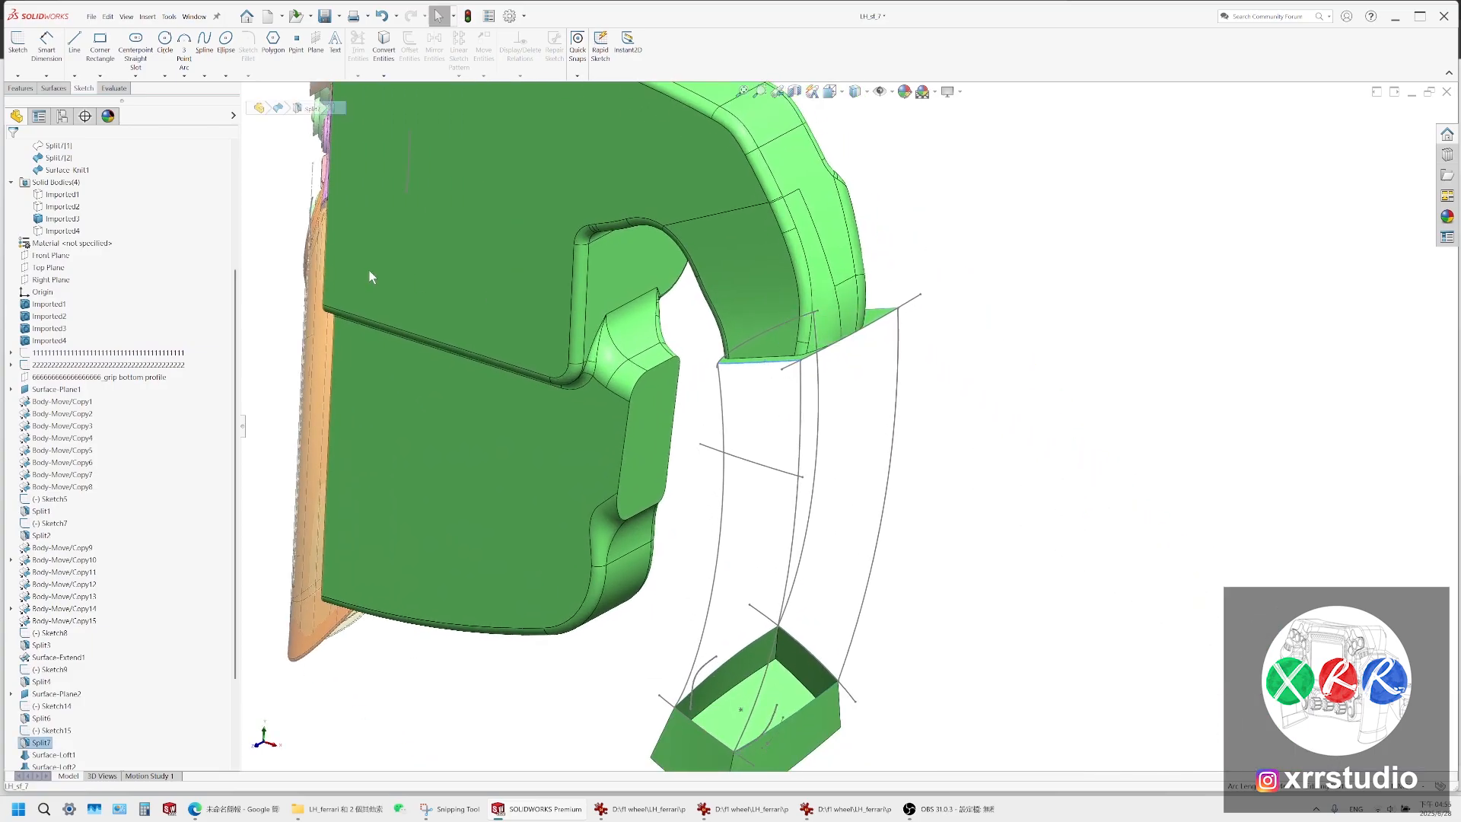
click(64, 90)
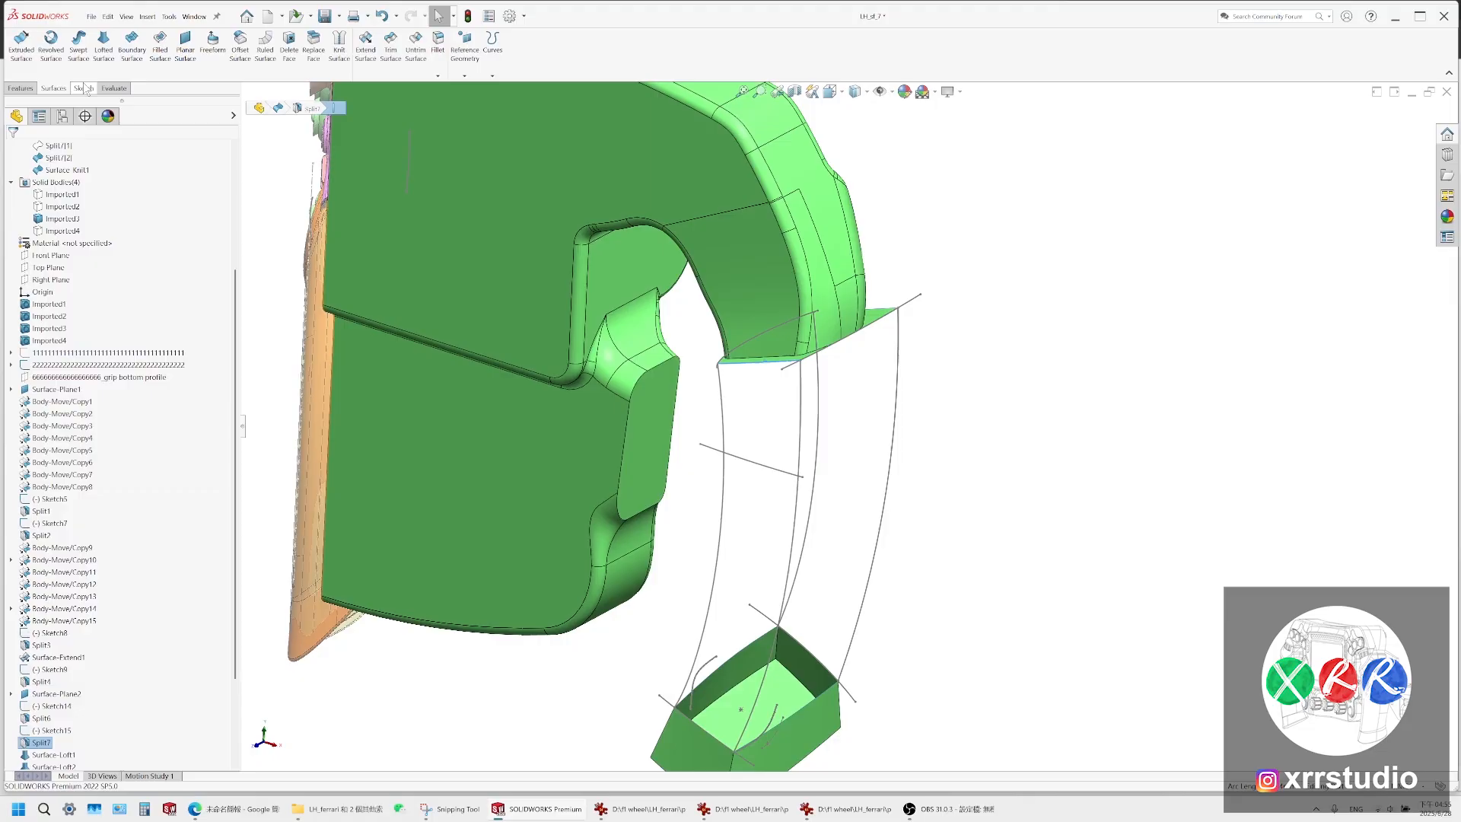
click(104, 45)
scroll(711, 717, down, 1)
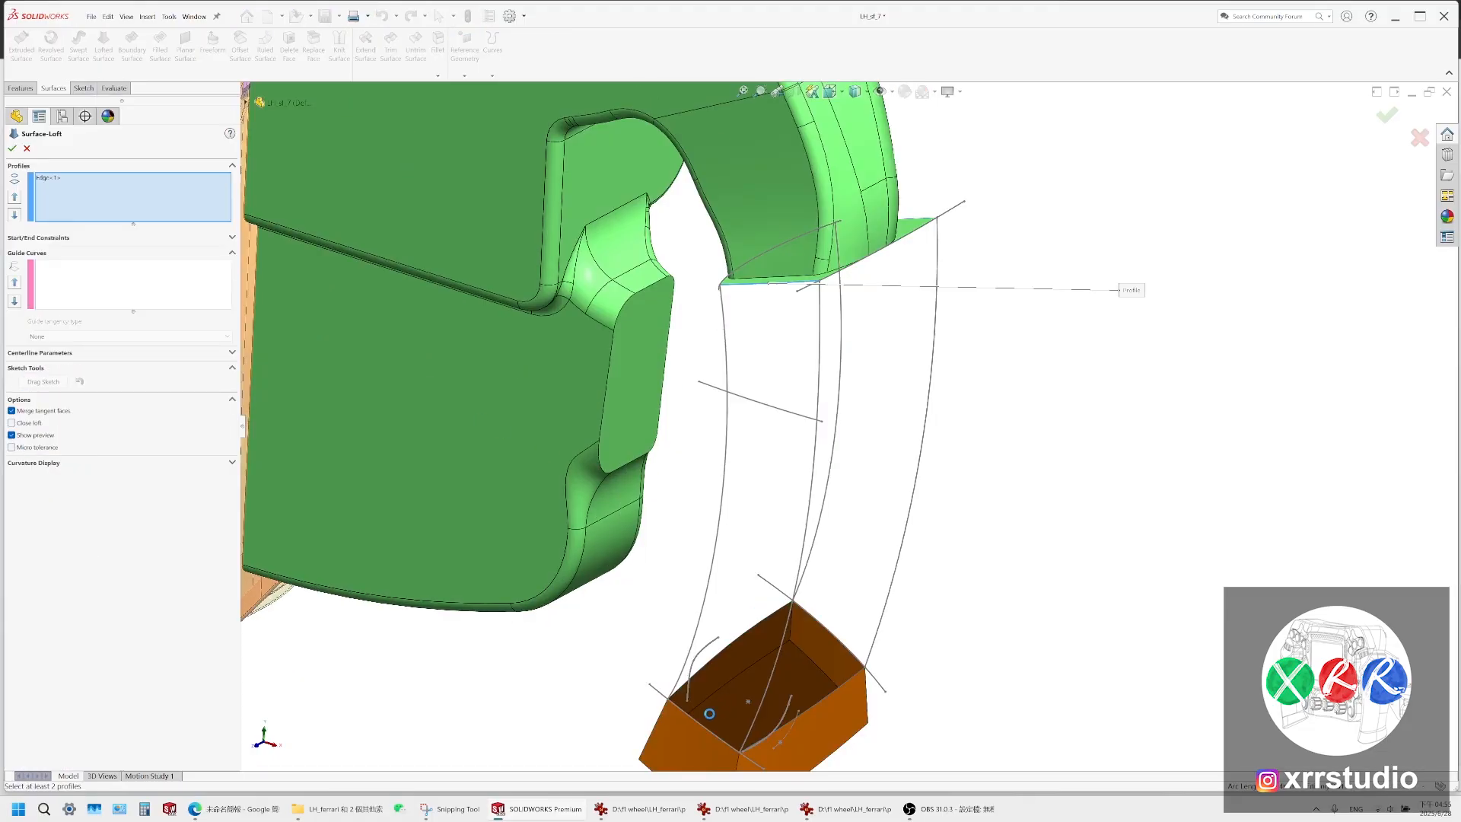
scroll(695, 408, up, 2)
click(26, 148)
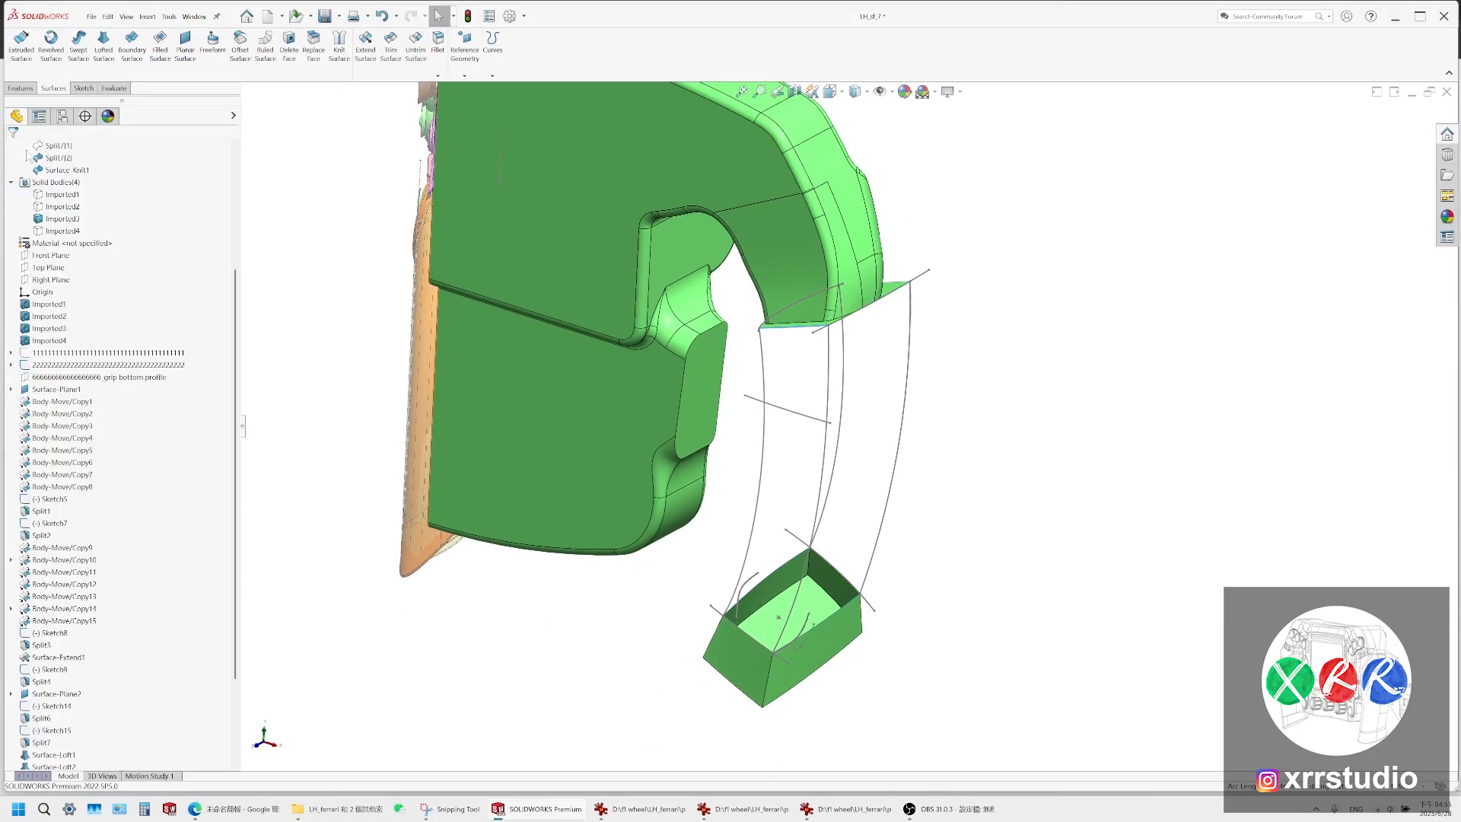
Select the two front guide-curve 3D sketches and inspect how they line up in the right view
middle_drag(731, 236, 641, 539)
click(640, 535)
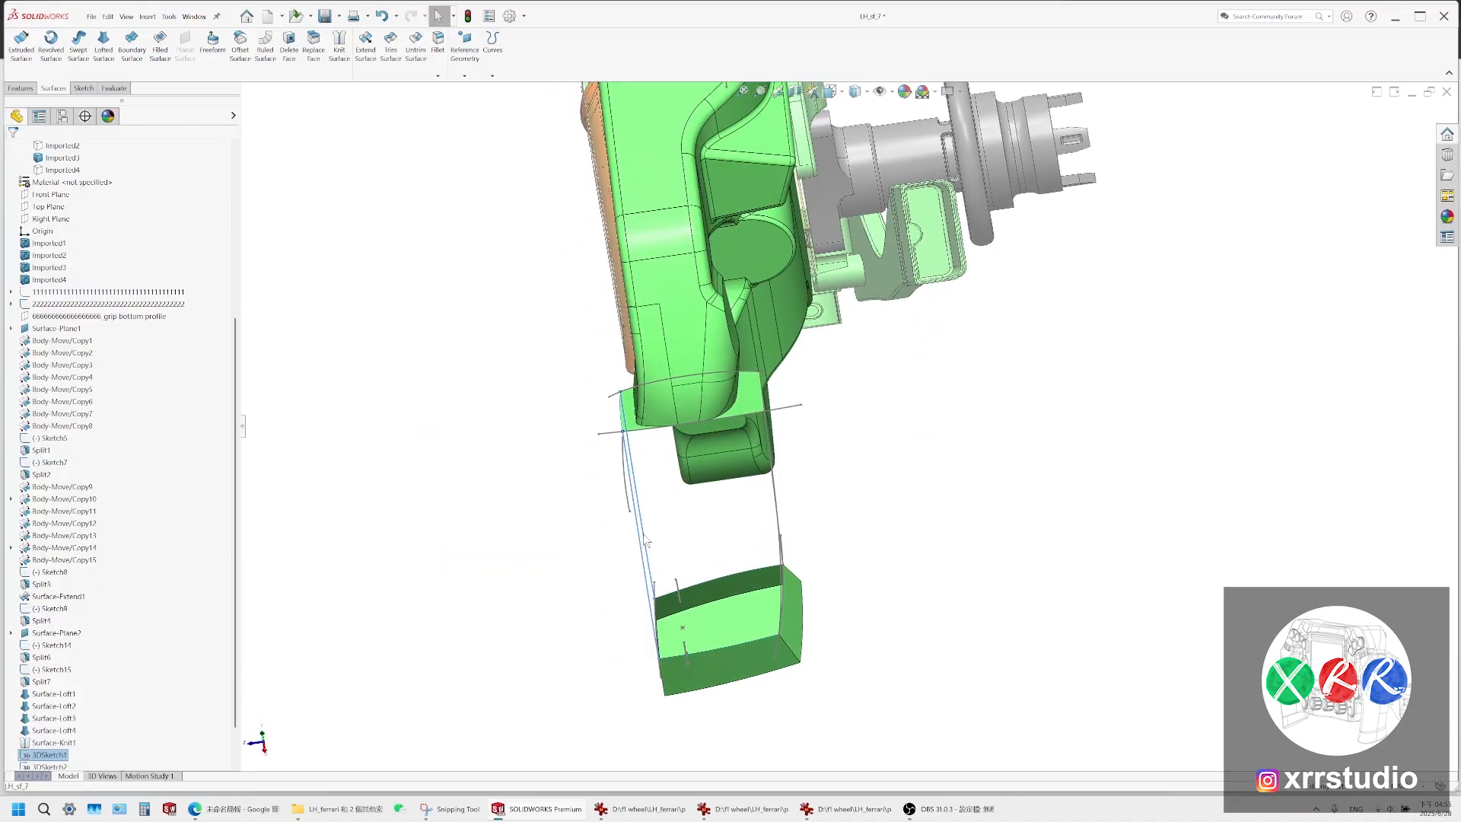
ctrl+click(644, 535)
click(837, 91)
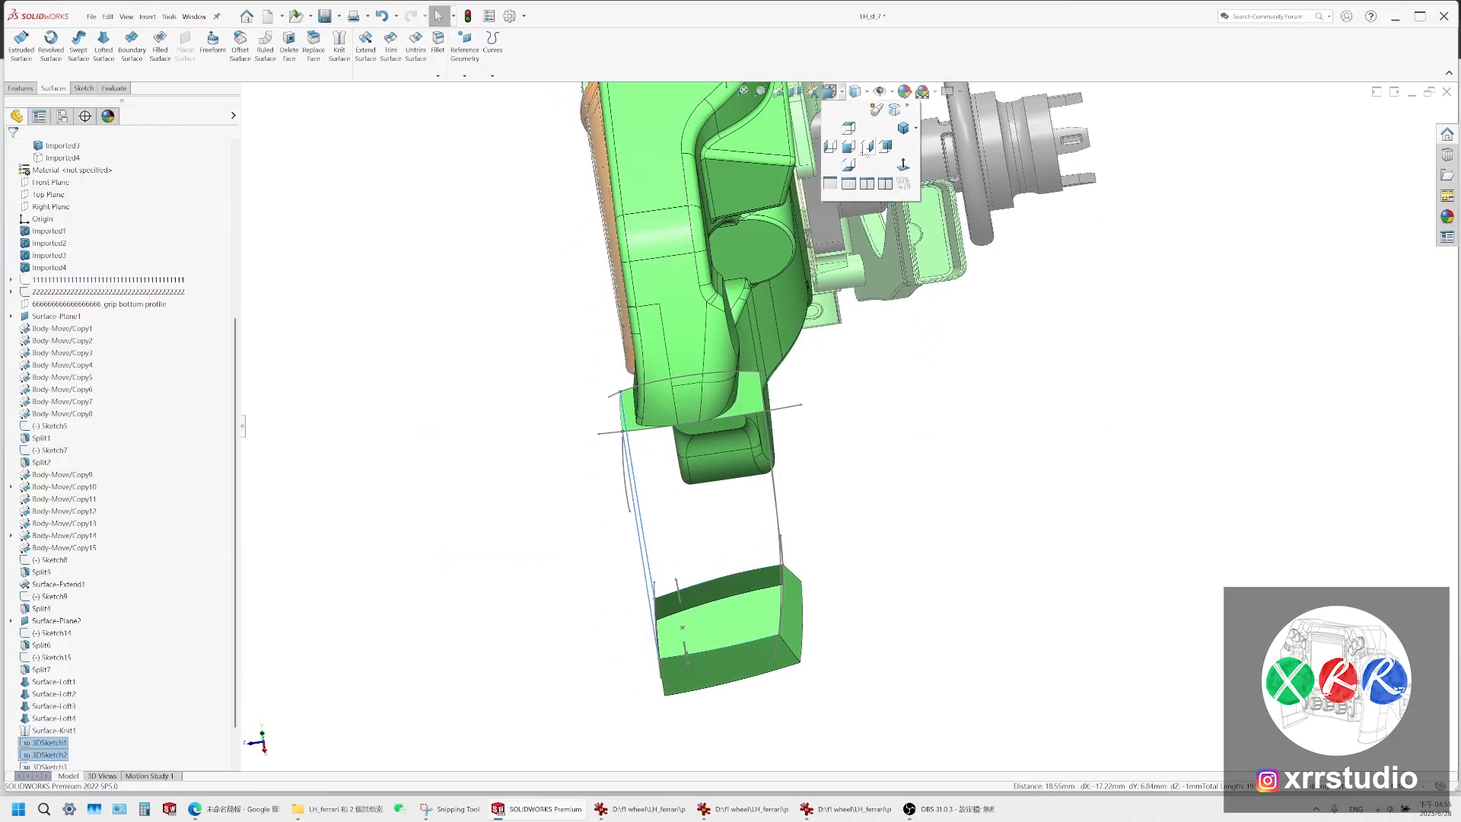
click(867, 149)
scroll(791, 437, down, 6)
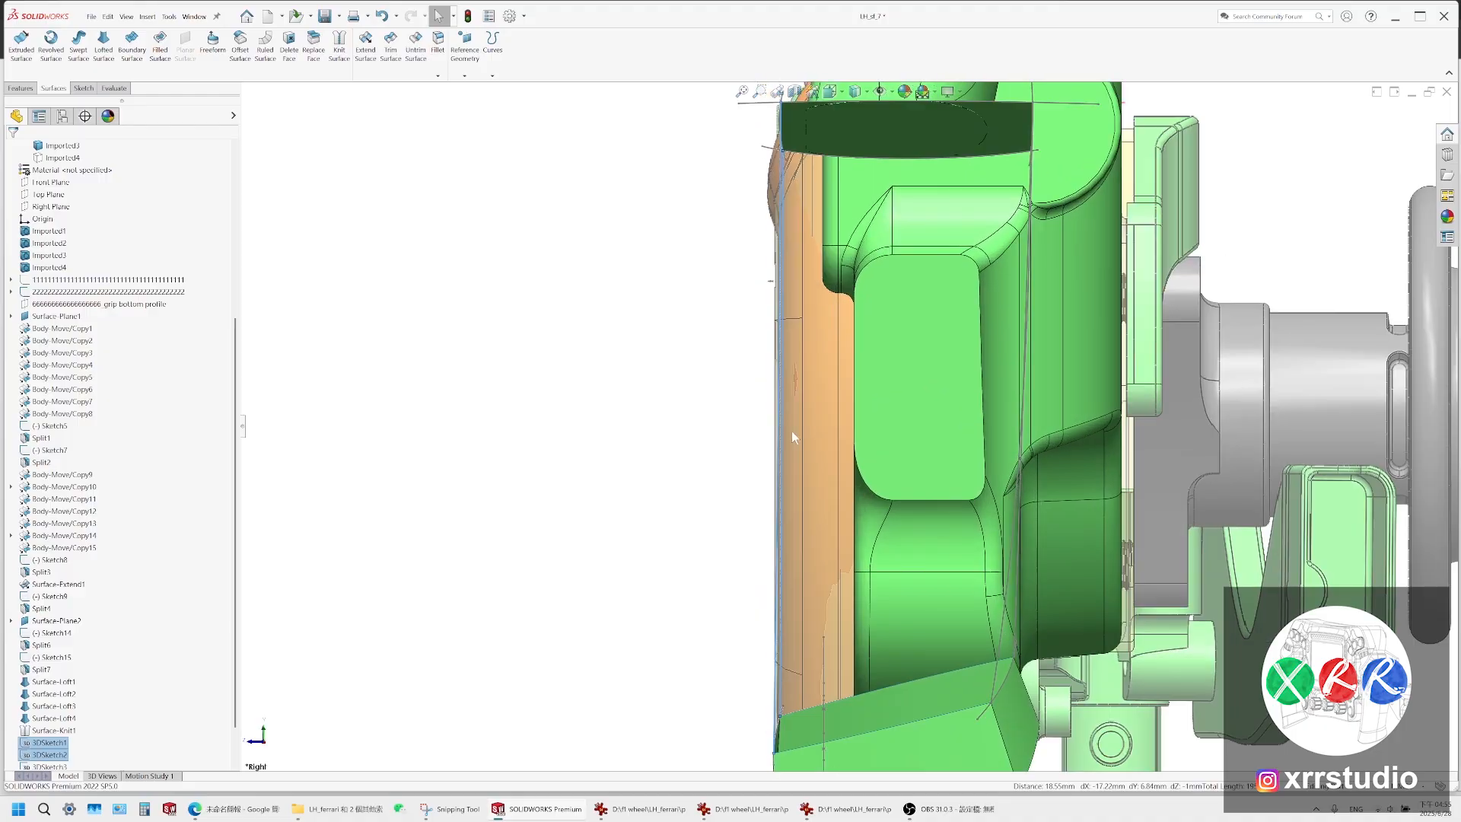
Check the grip shape in the steering wheel reference photos and return to the SOLIDWORKS model
scroll(792, 435, down, 3)
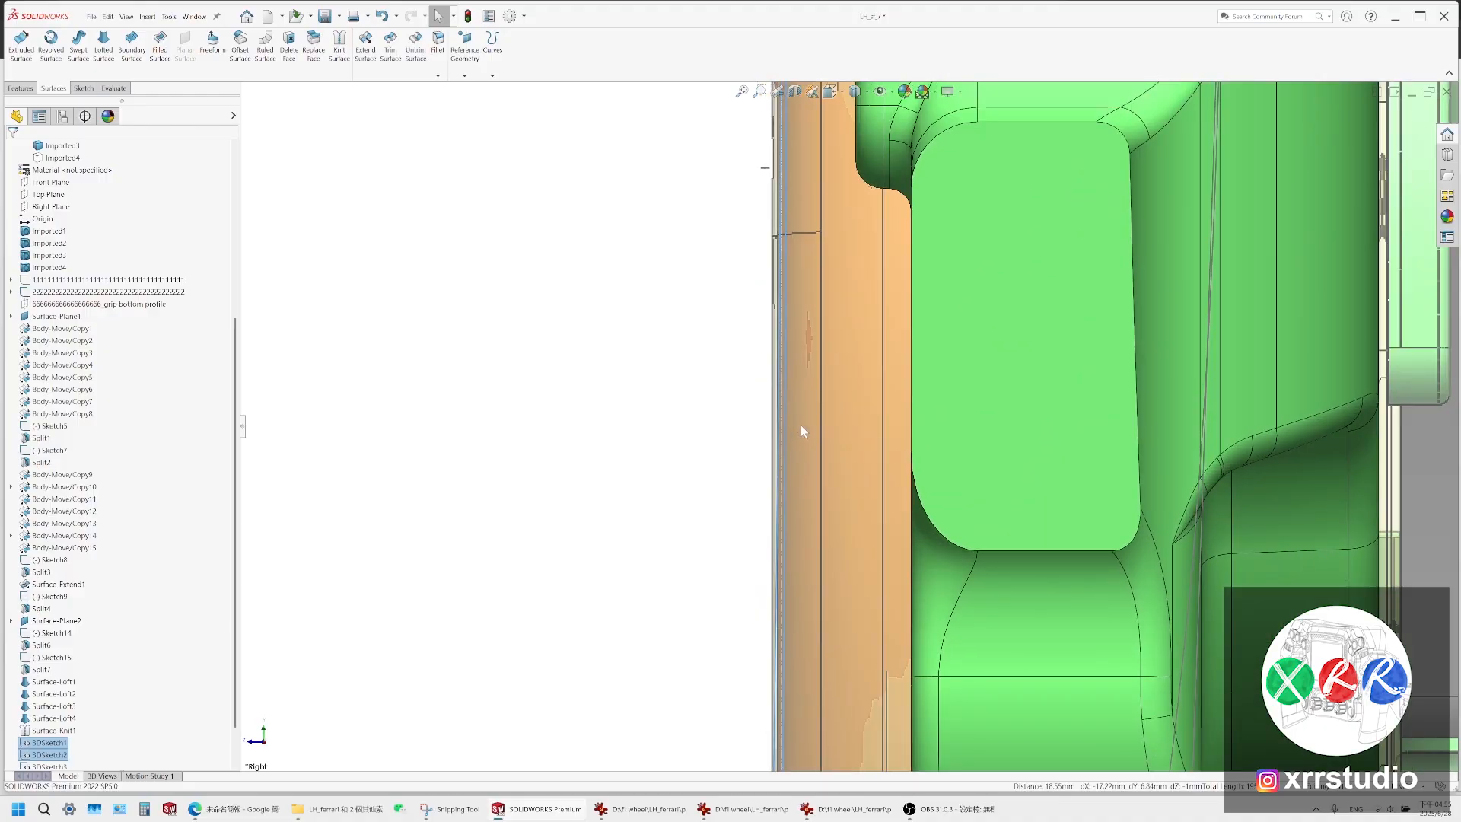
click(828, 812)
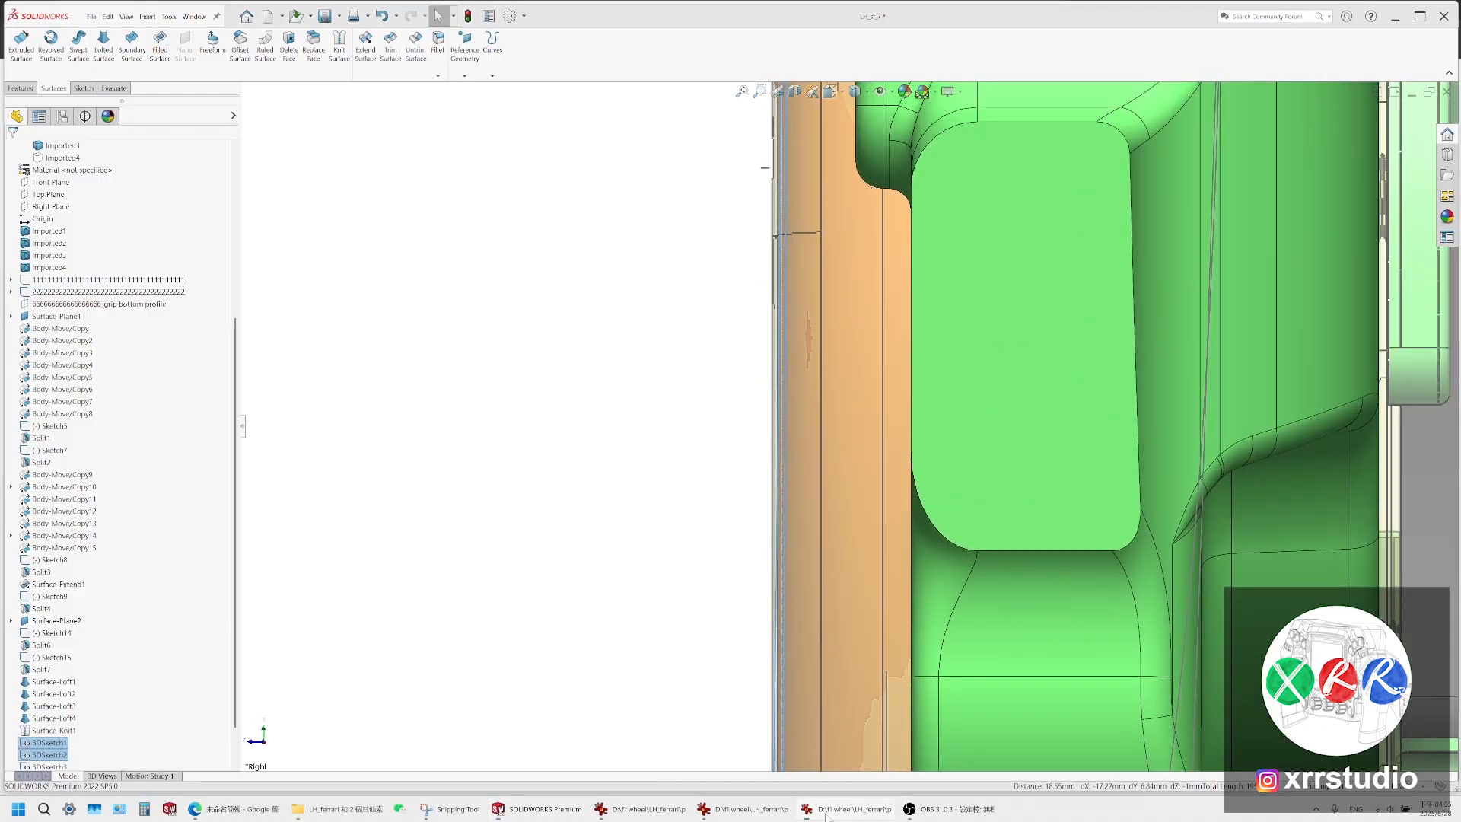
click(764, 813)
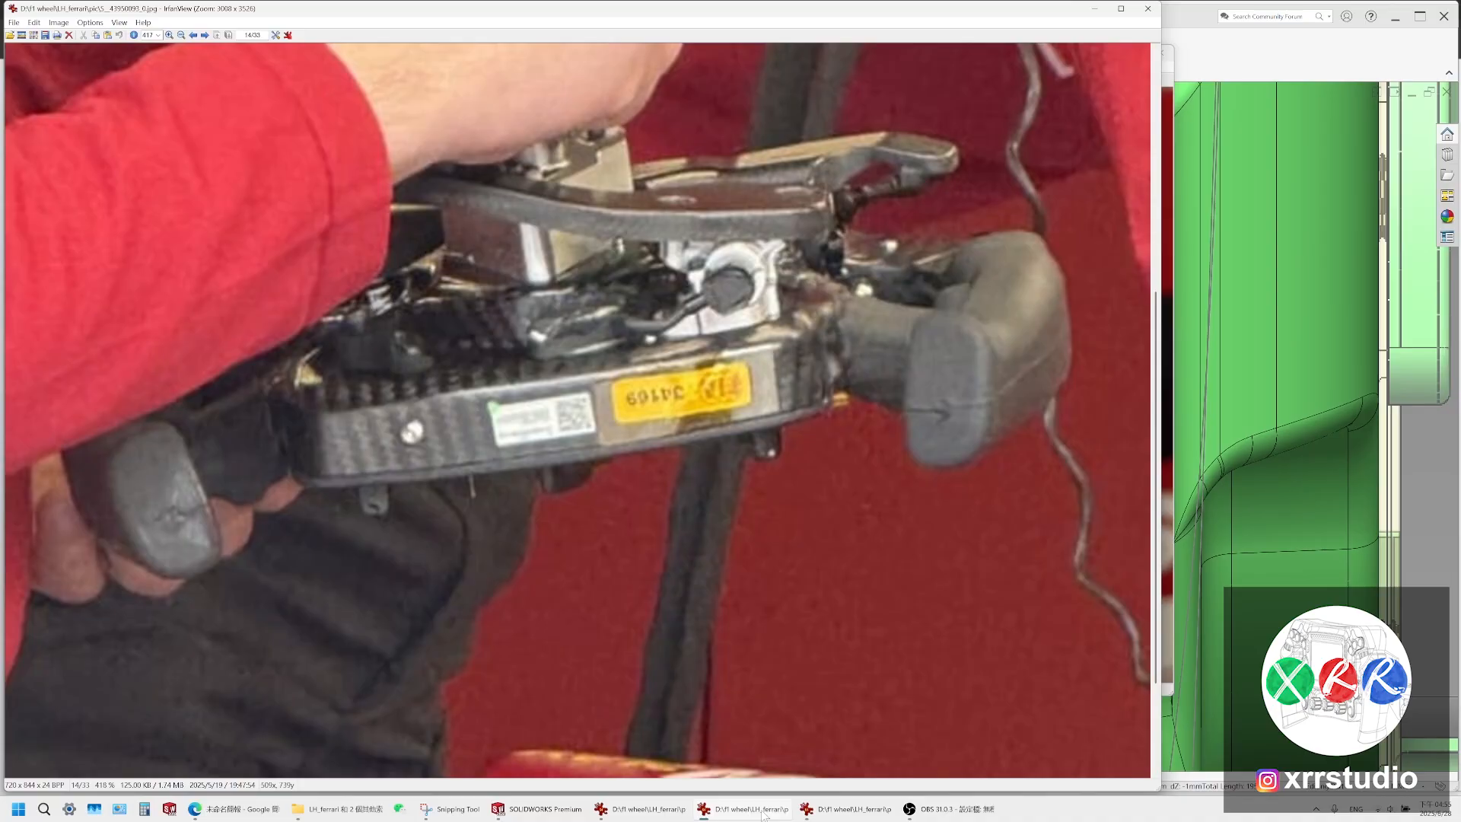
click(669, 814)
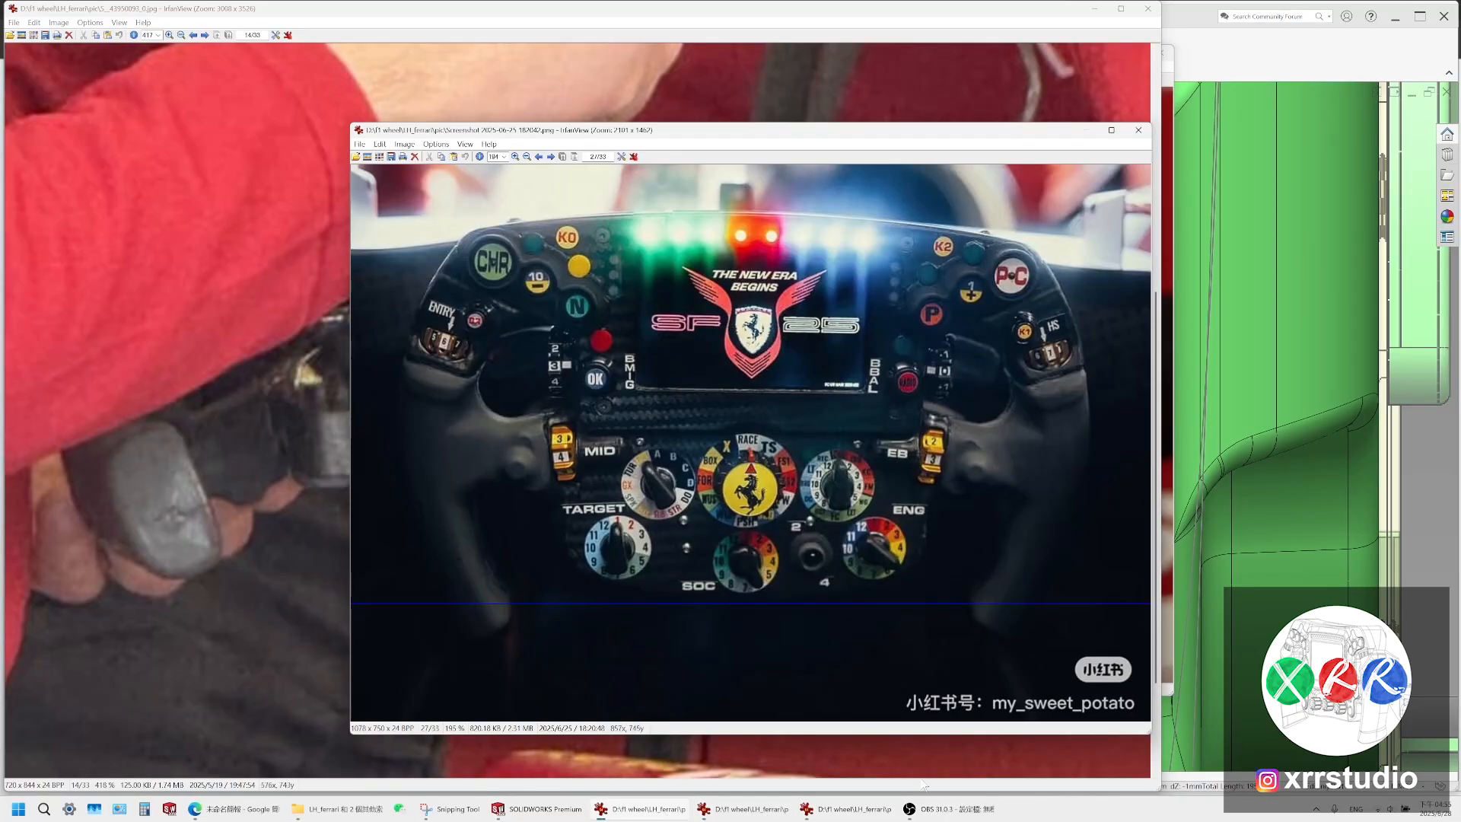
click(537, 809)
scroll(867, 508, up, 8)
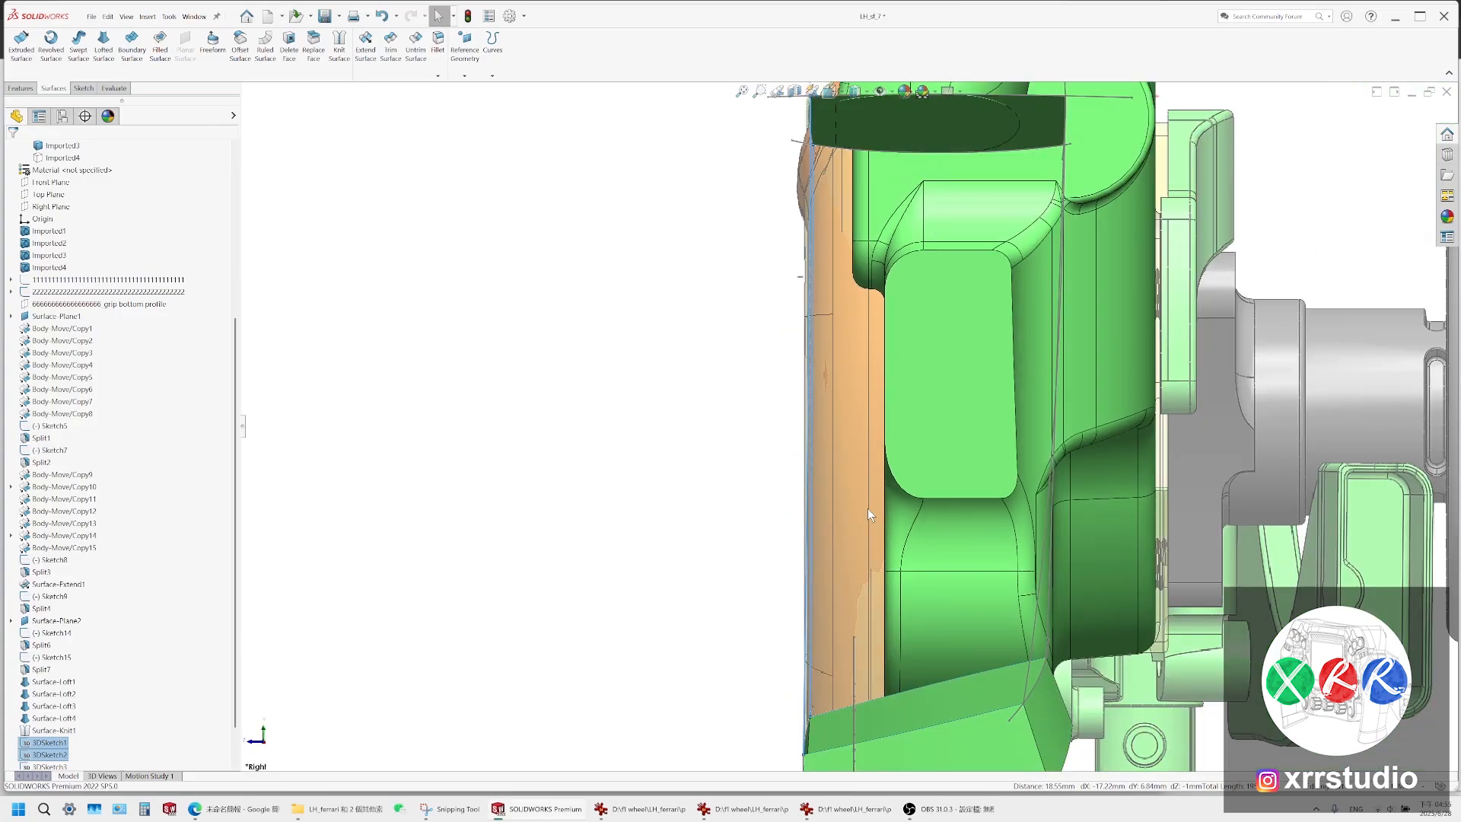
Start a lofted surface between the front edge of the upper profile and the matching front edge of the lower base
middle_drag(898, 466, 986, 522)
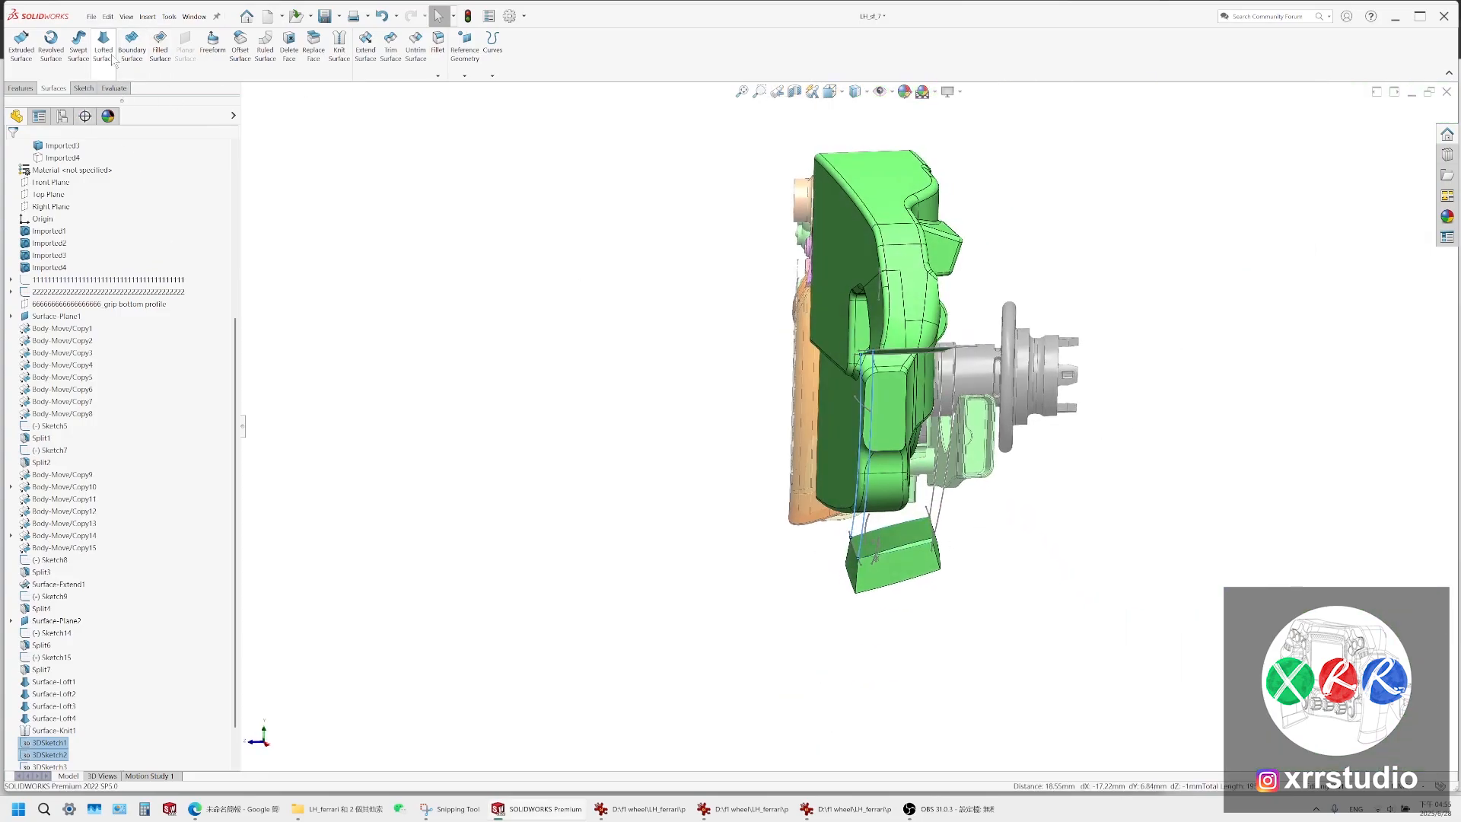
key(Escape)
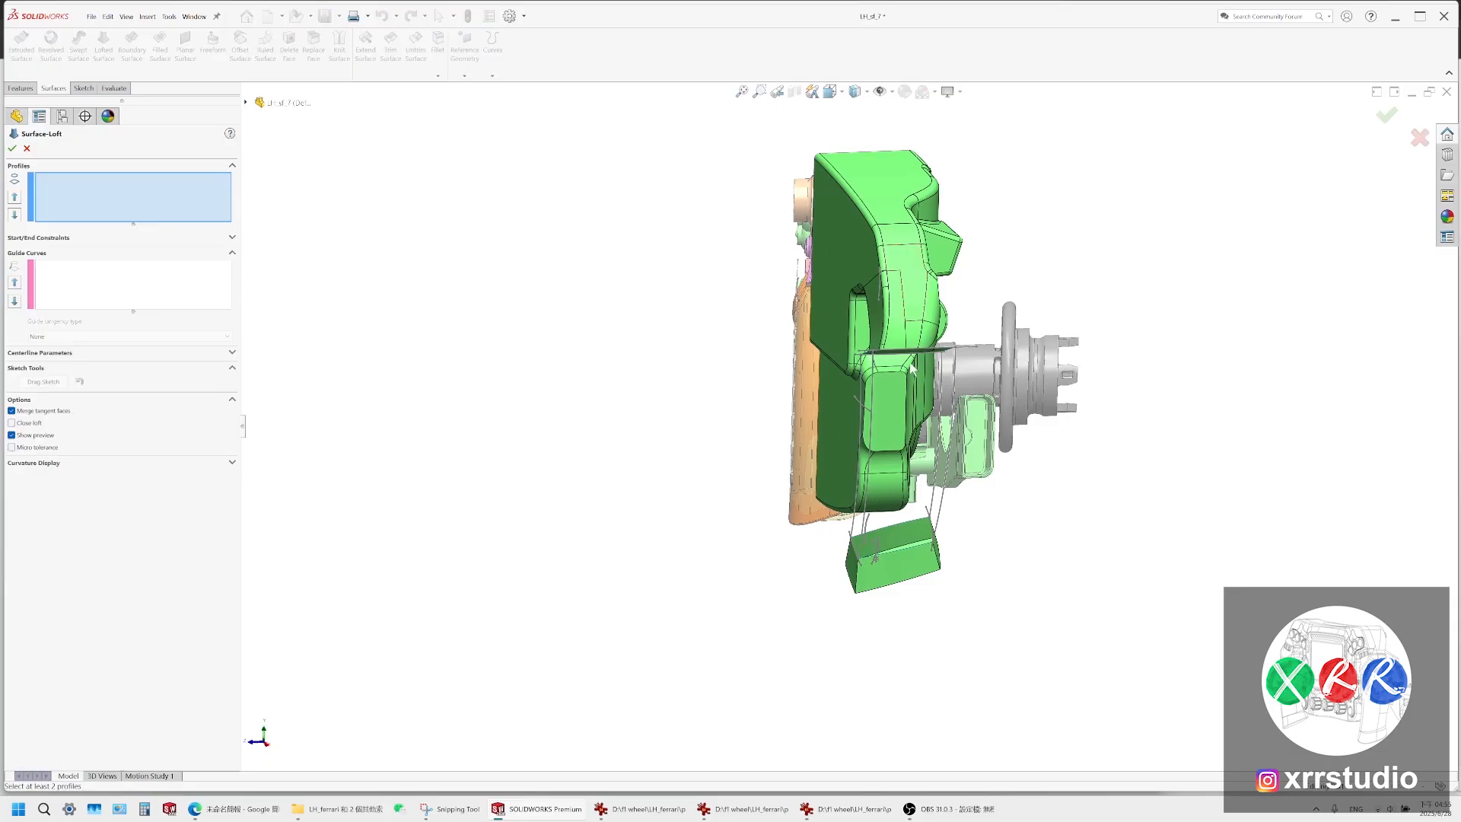
click(880, 92)
scroll(928, 304, up, 1)
middle_drag(913, 503, 833, 424)
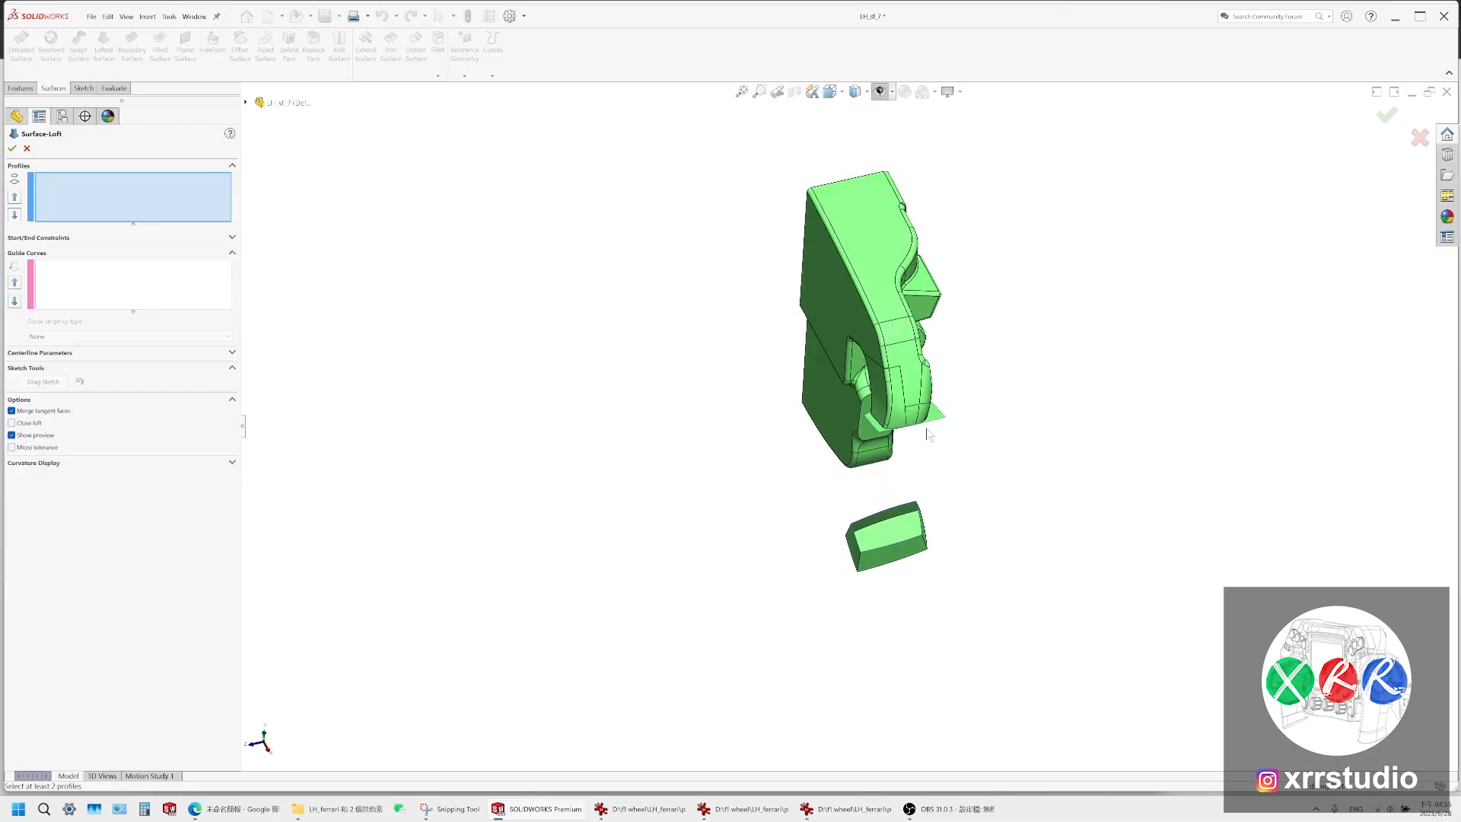
scroll(834, 424, down, 4)
click(798, 435)
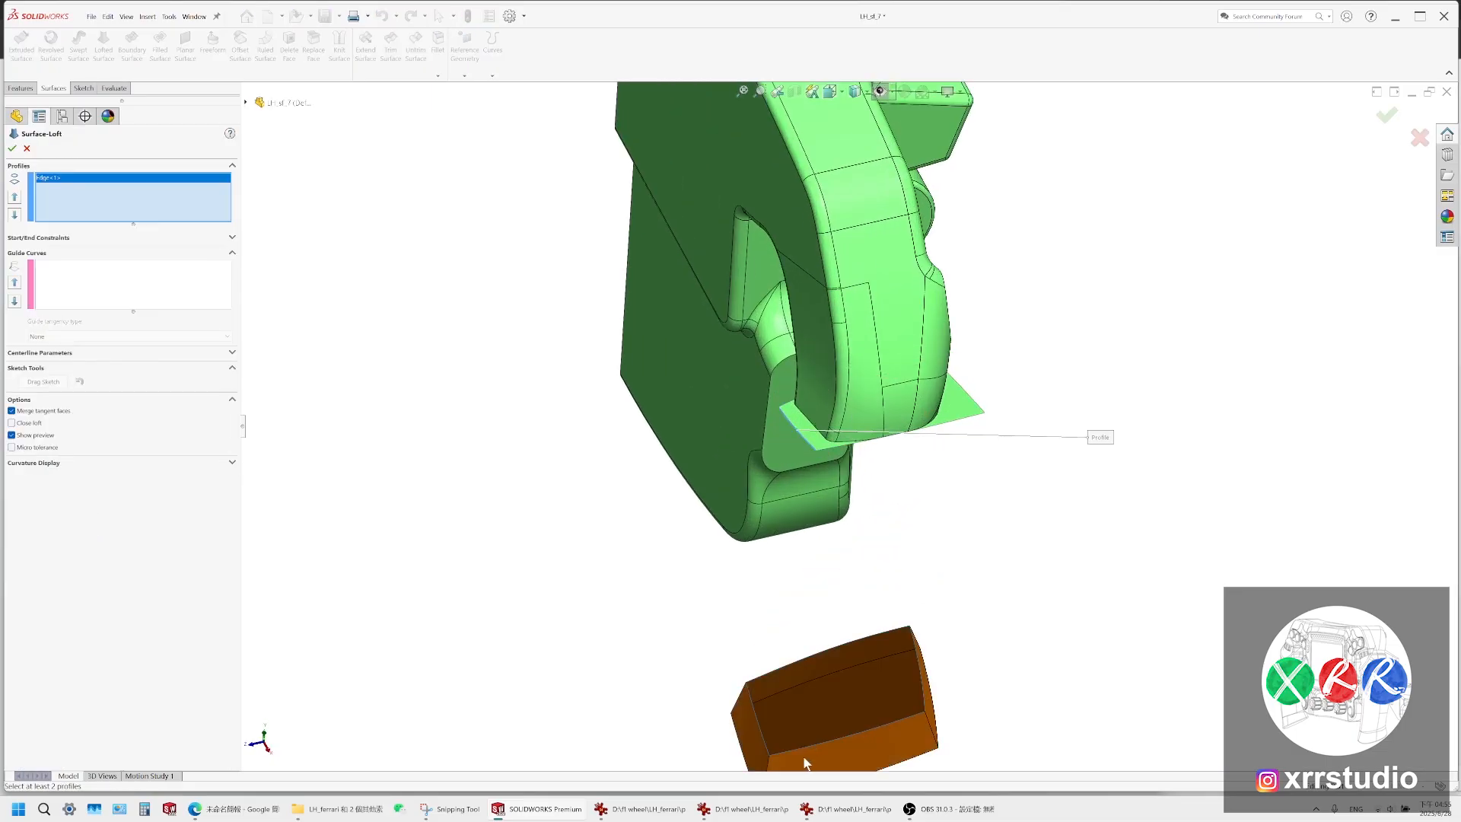
click(753, 712)
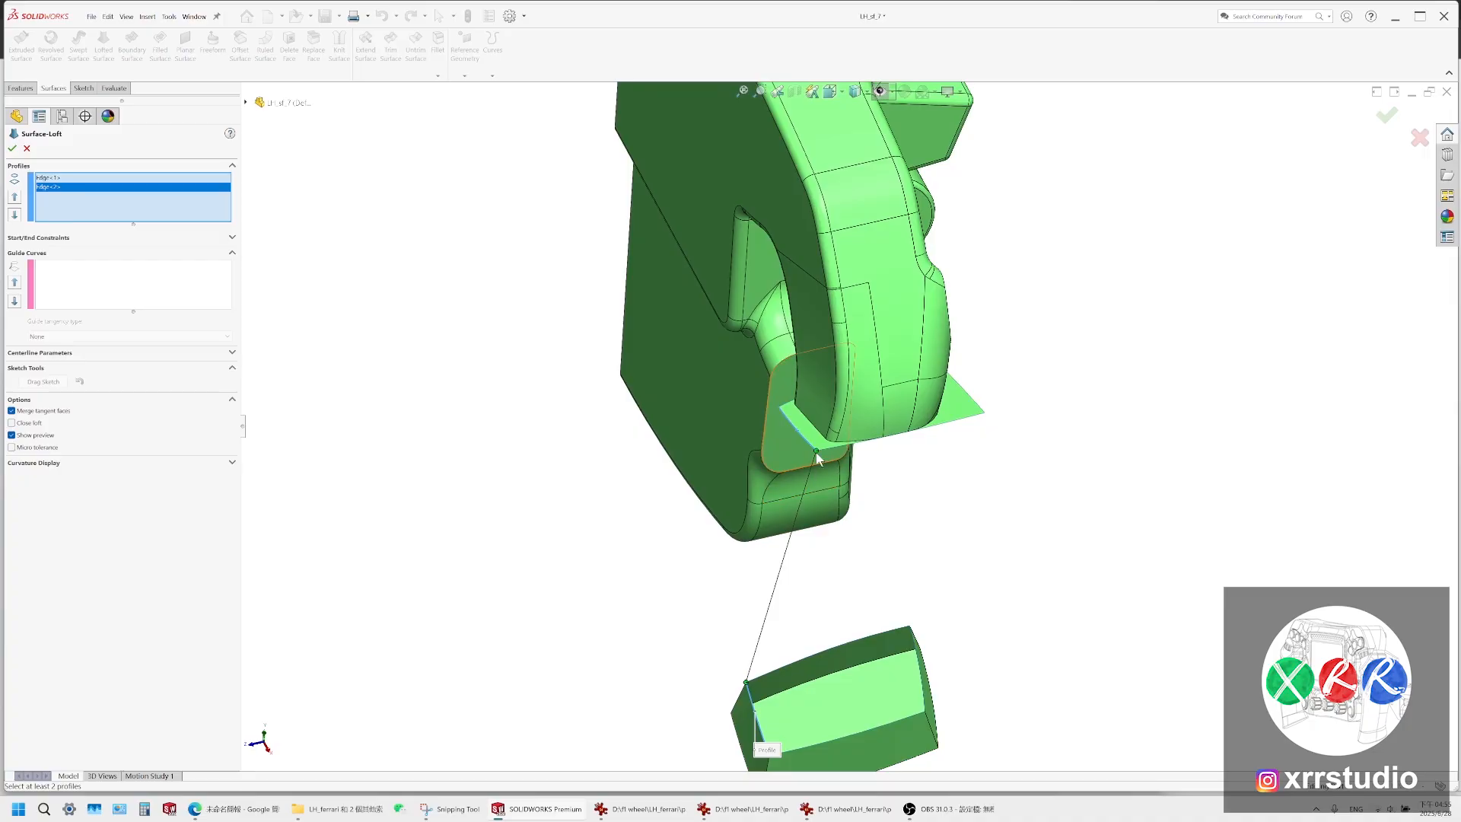
middle_drag(828, 532, 963, 558)
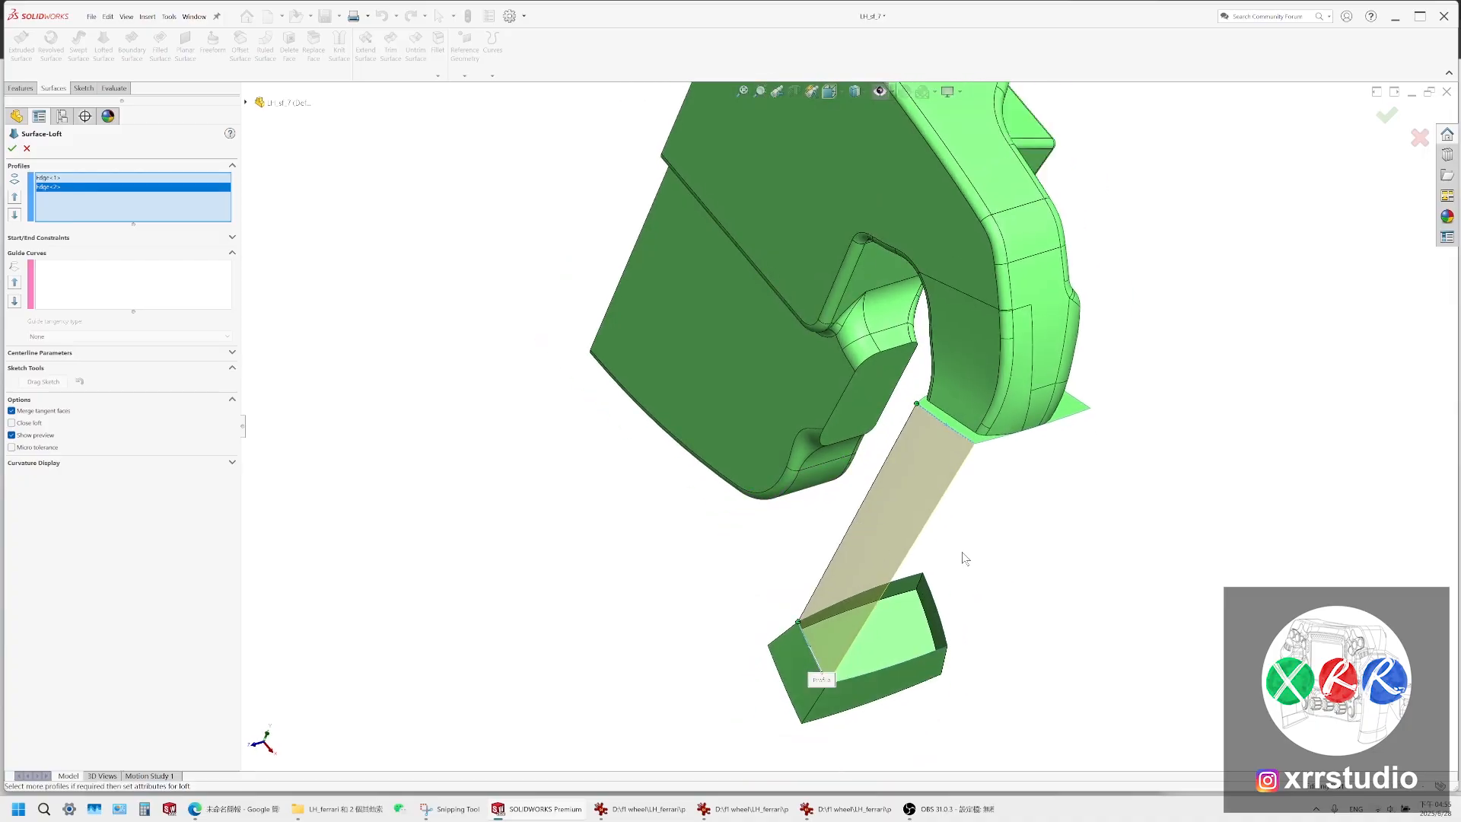
scroll(965, 558, down, 3)
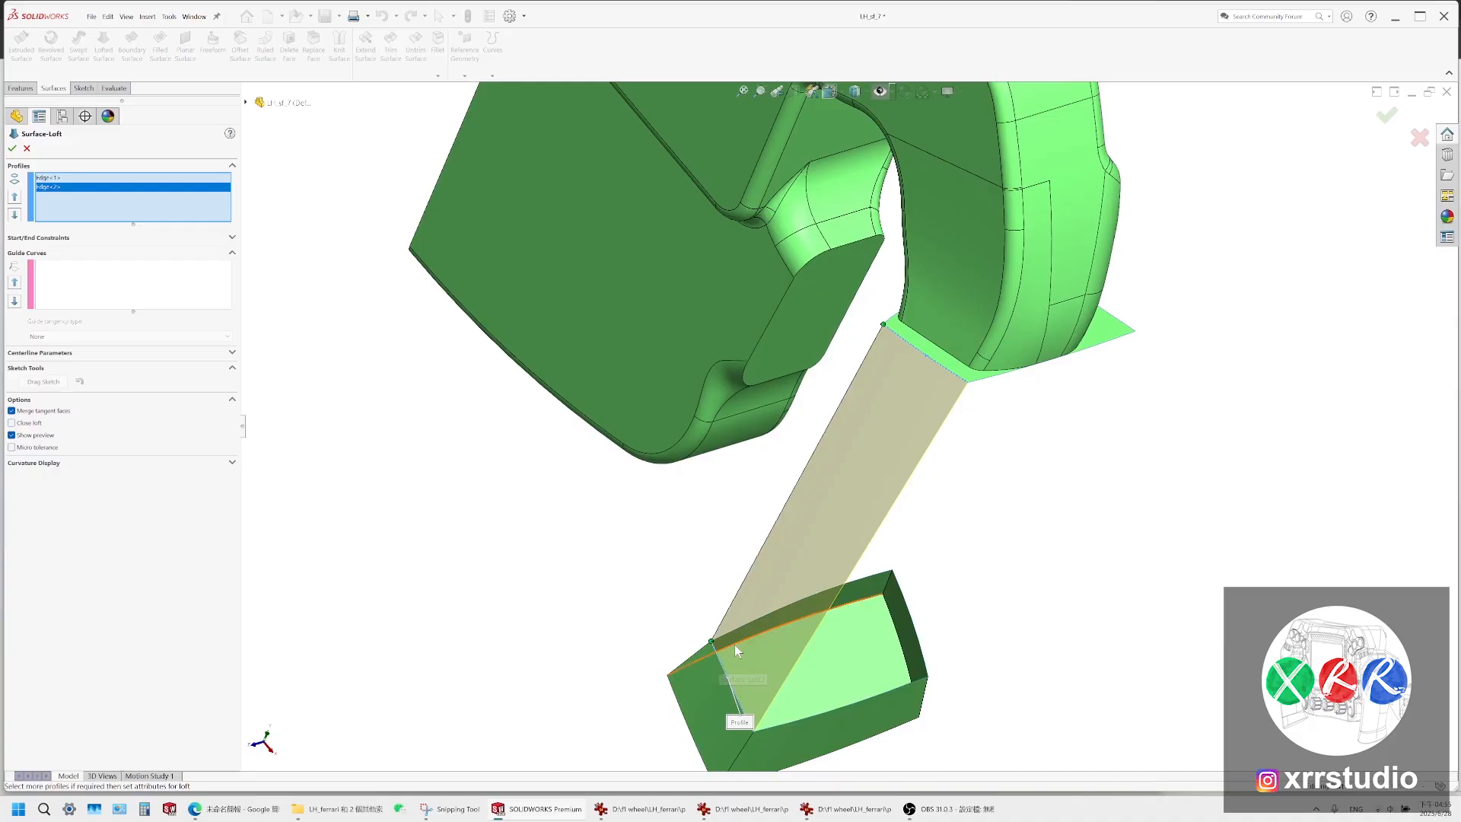
middle_drag(846, 539, 887, 551)
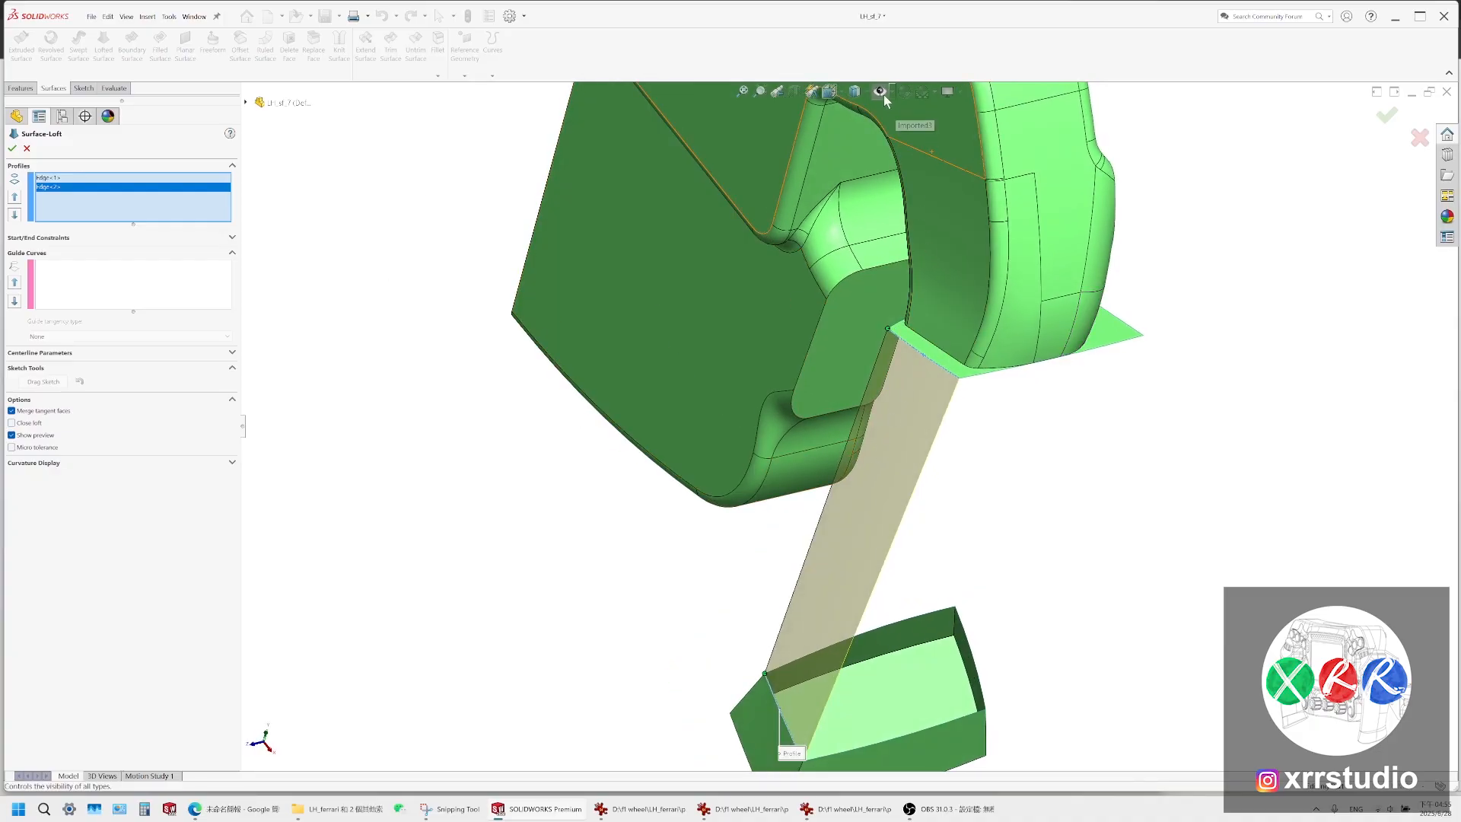
Display the guide curves, assign the two front 3D sketches as loft guides, and create the front lofted surface
click(175, 287)
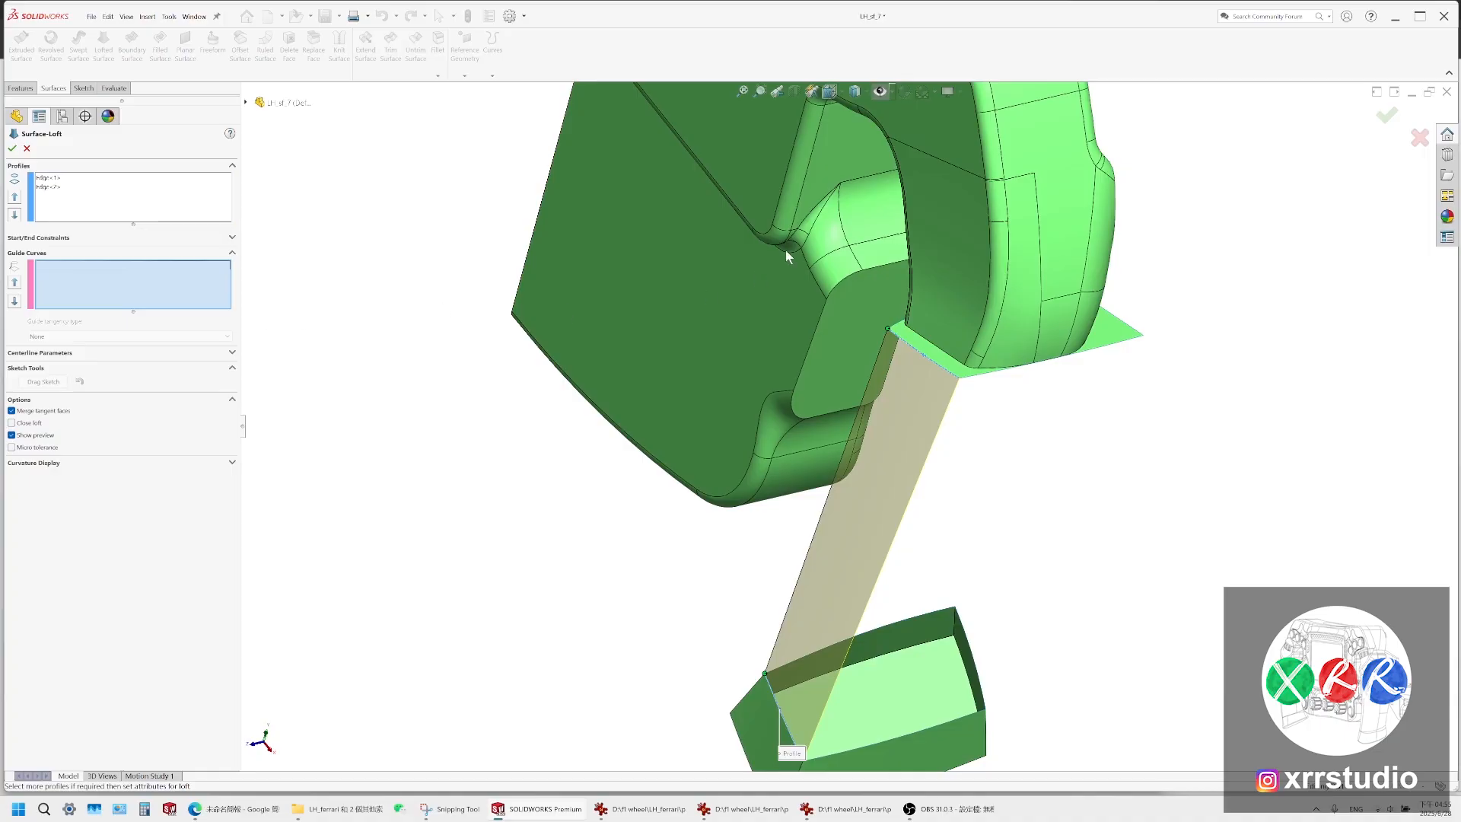
click(880, 92)
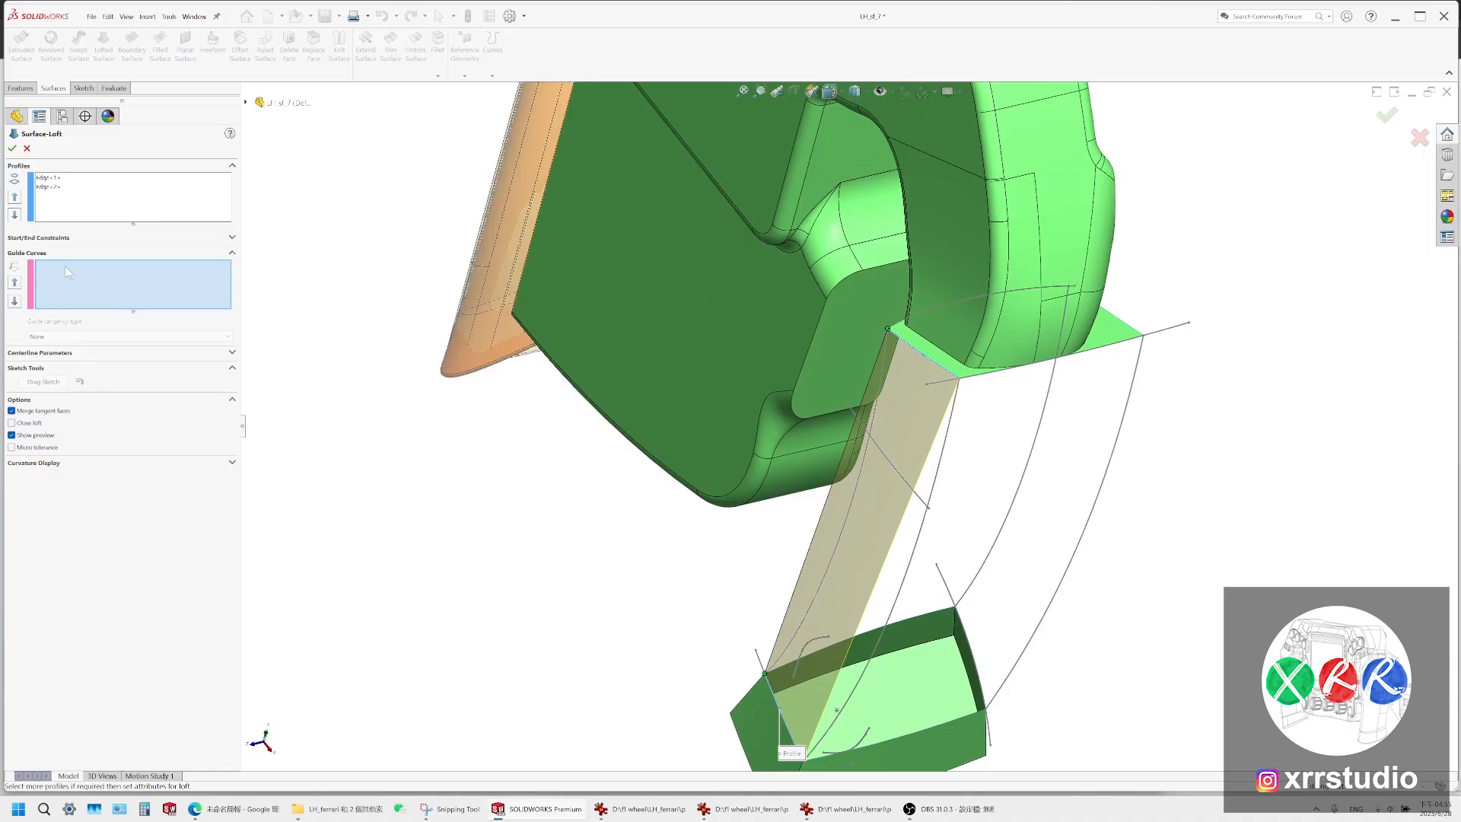
click(835, 561)
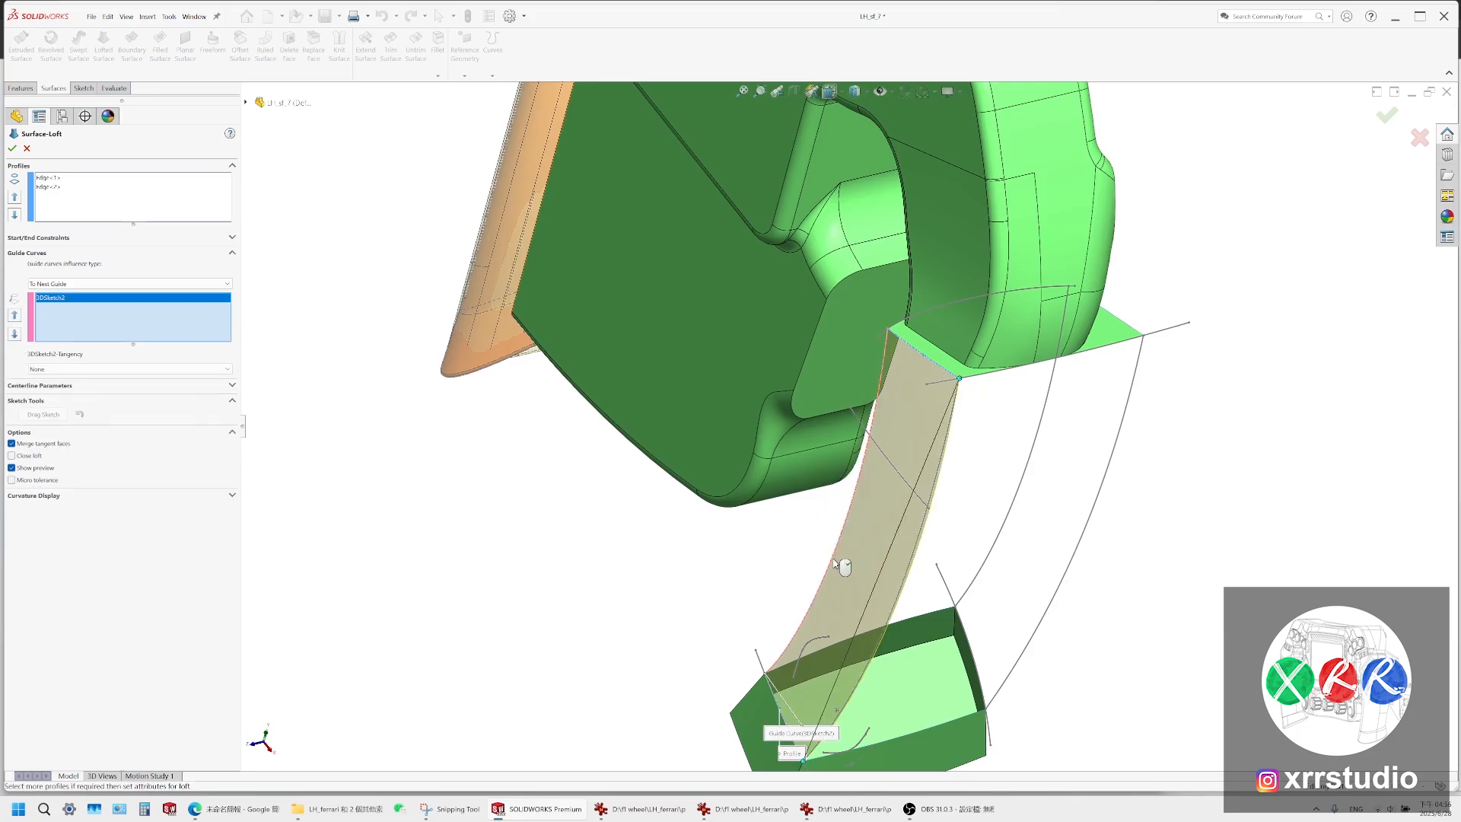
click(910, 583)
scroll(881, 585, up, 5)
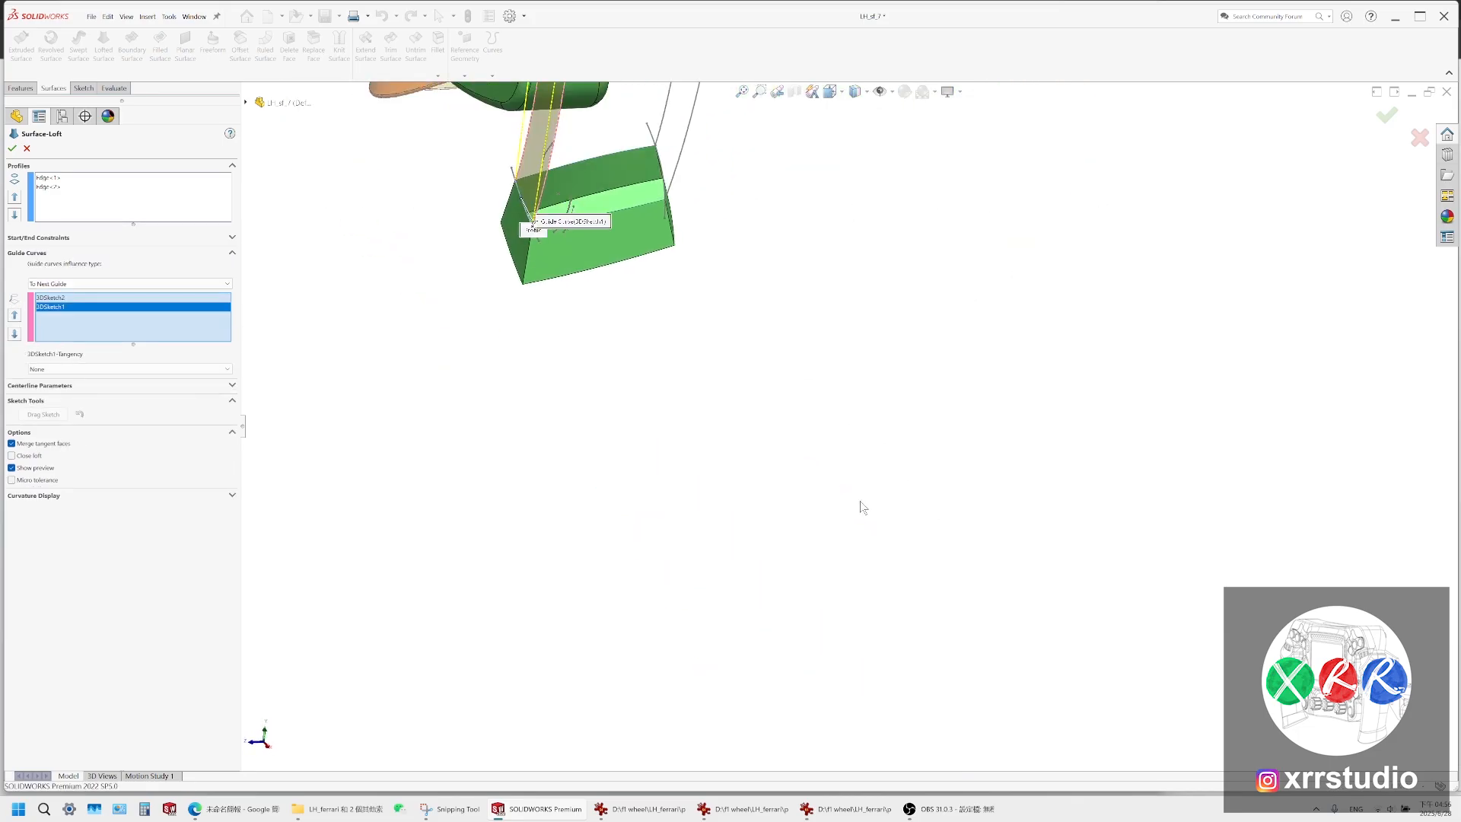
scroll(751, 274, down, 8)
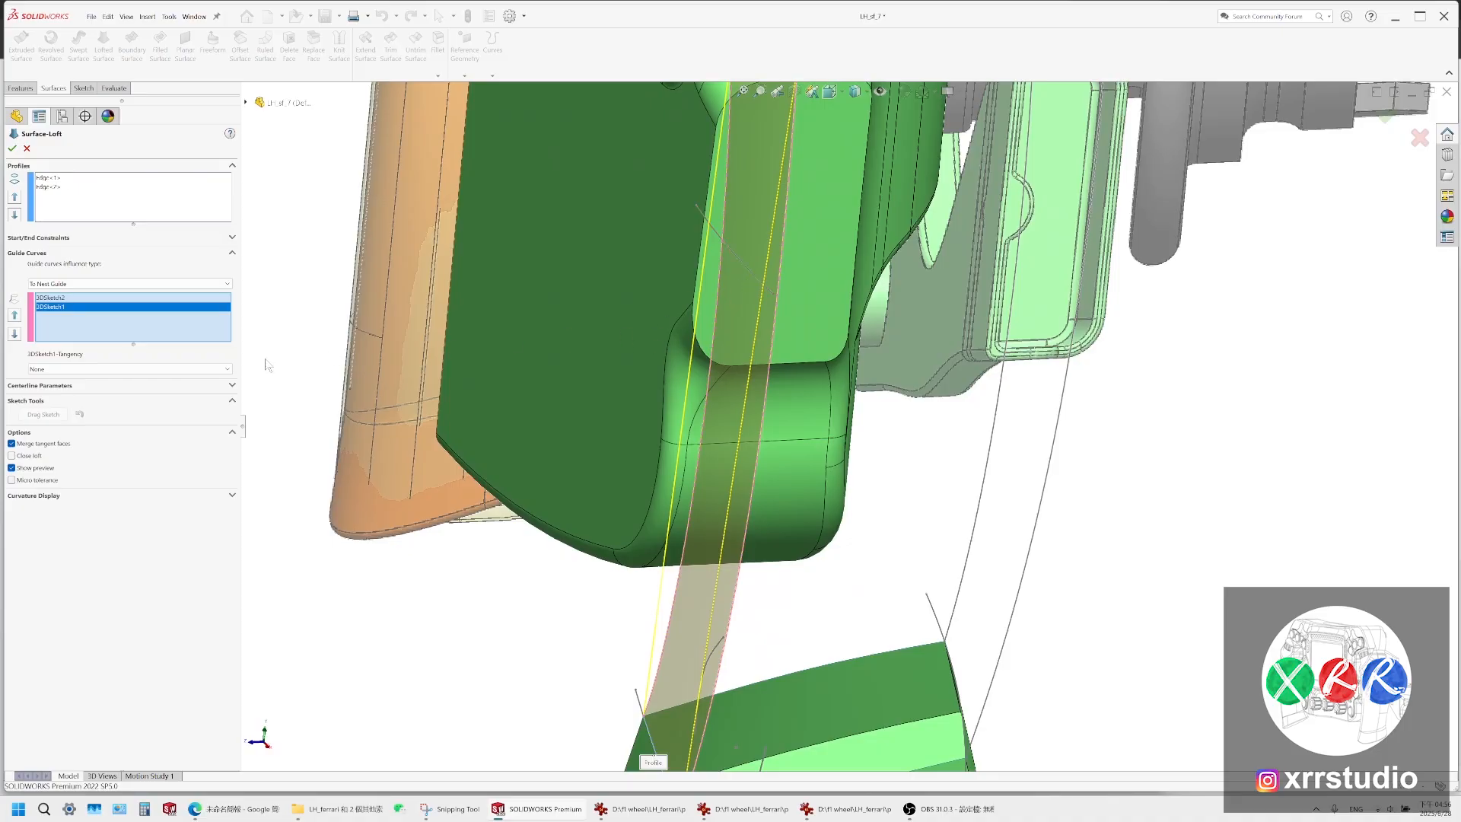
click(13, 149)
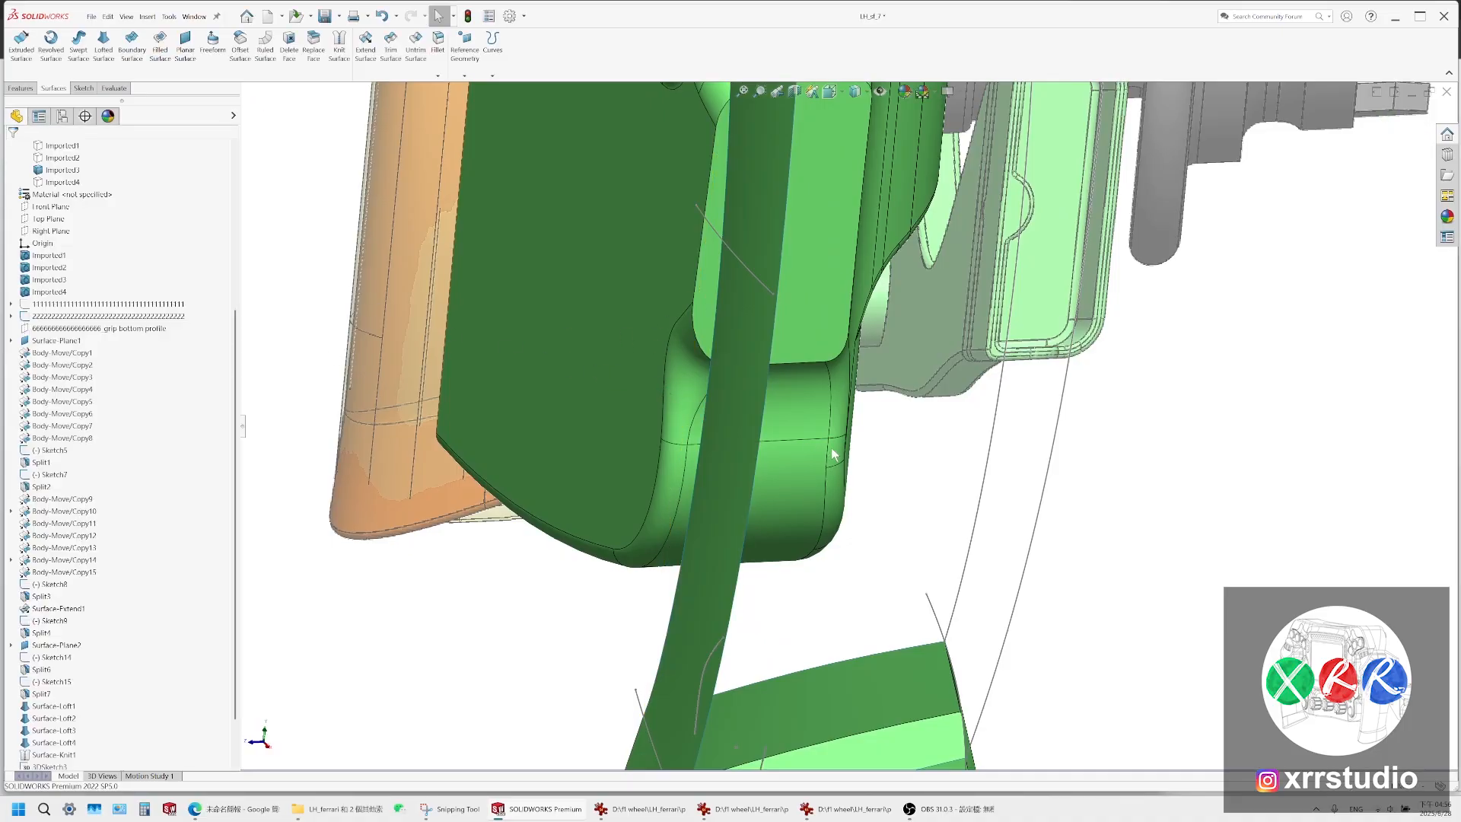
Select the guide sketches inside the new front loft and examine the surface and the remaining guide curves from behind
scroll(807, 472, up, 3)
scroll(76, 493, down, 2)
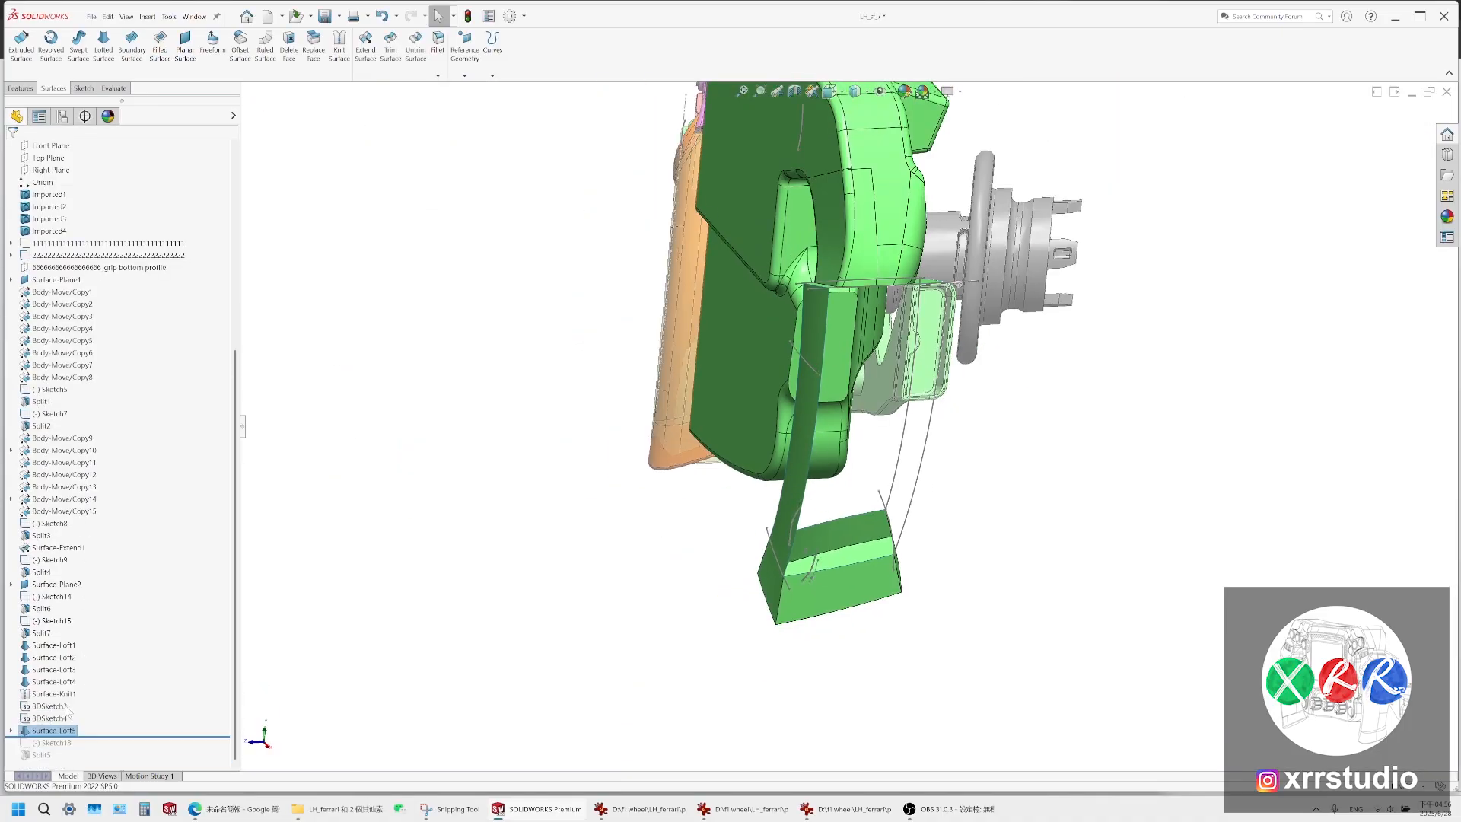
click(11, 731)
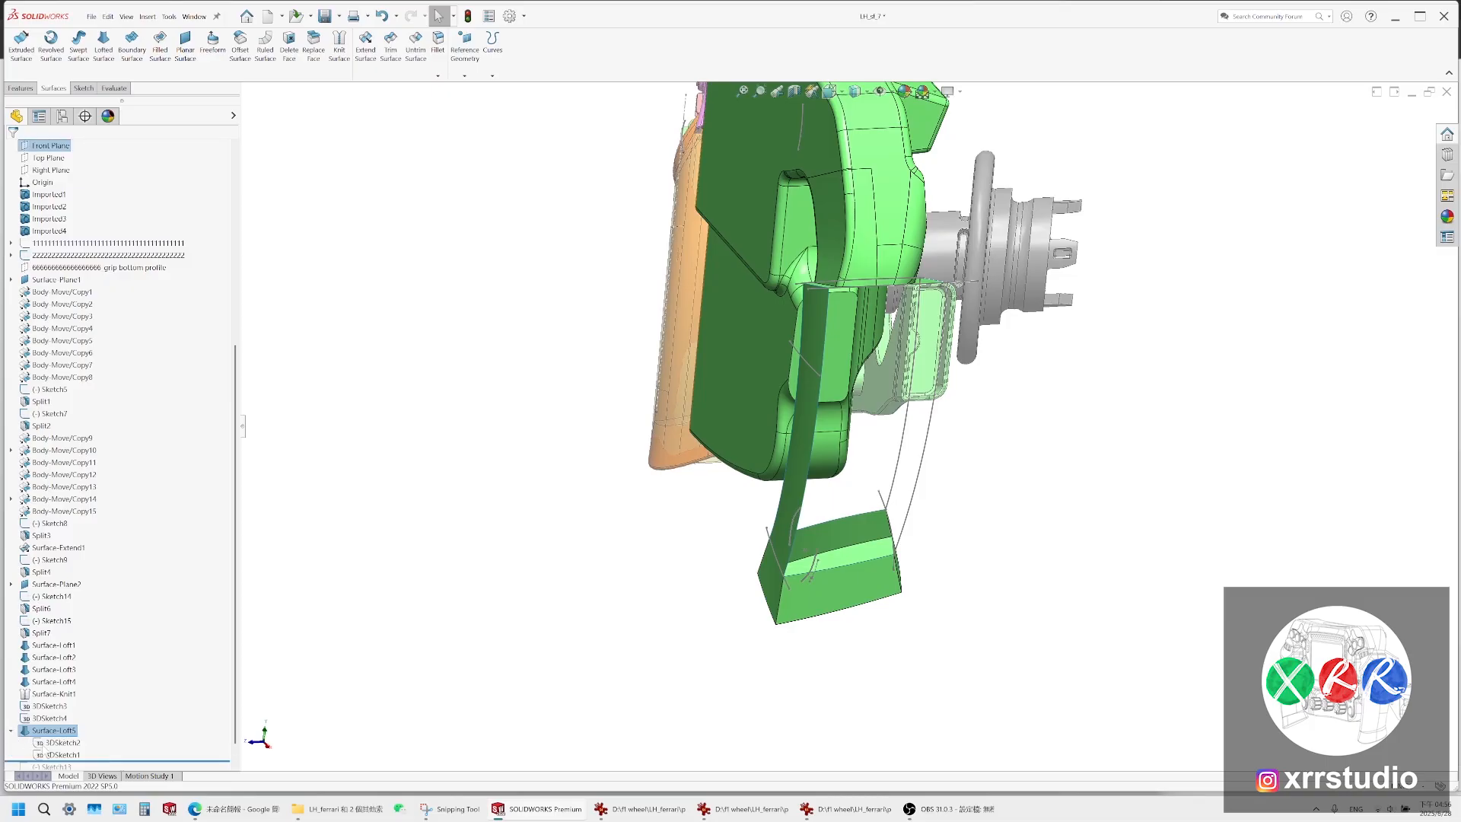
click(61, 743)
ctrl+click(61, 755)
scroll(852, 359, down, 3)
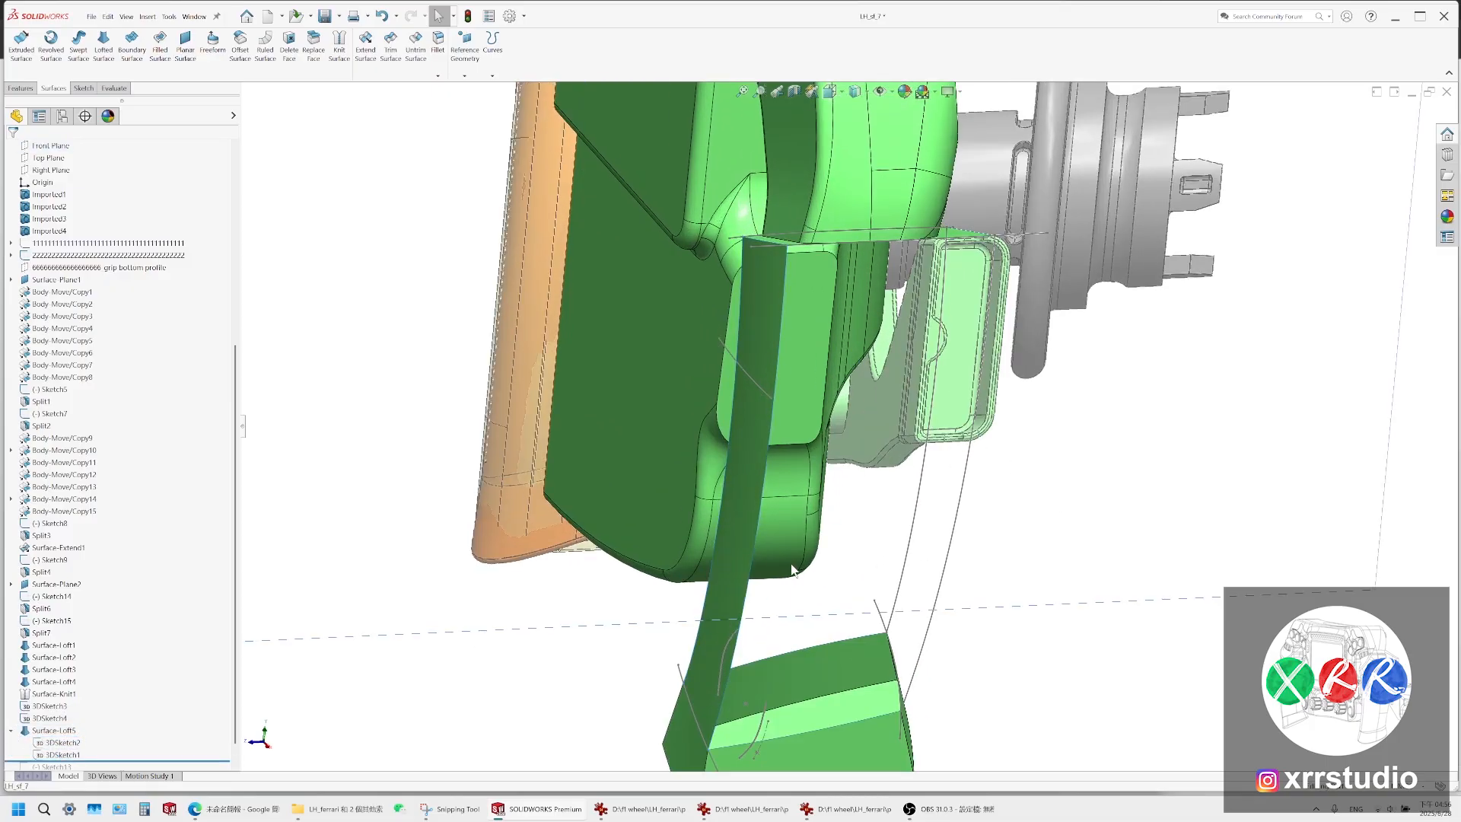
middle_drag(851, 358, 815, 433)
click(916, 530)
scroll(949, 473, up, 2)
ctrl+middle_drag(948, 474, 791, 382)
click(866, 685)
scroll(793, 381, up, 3)
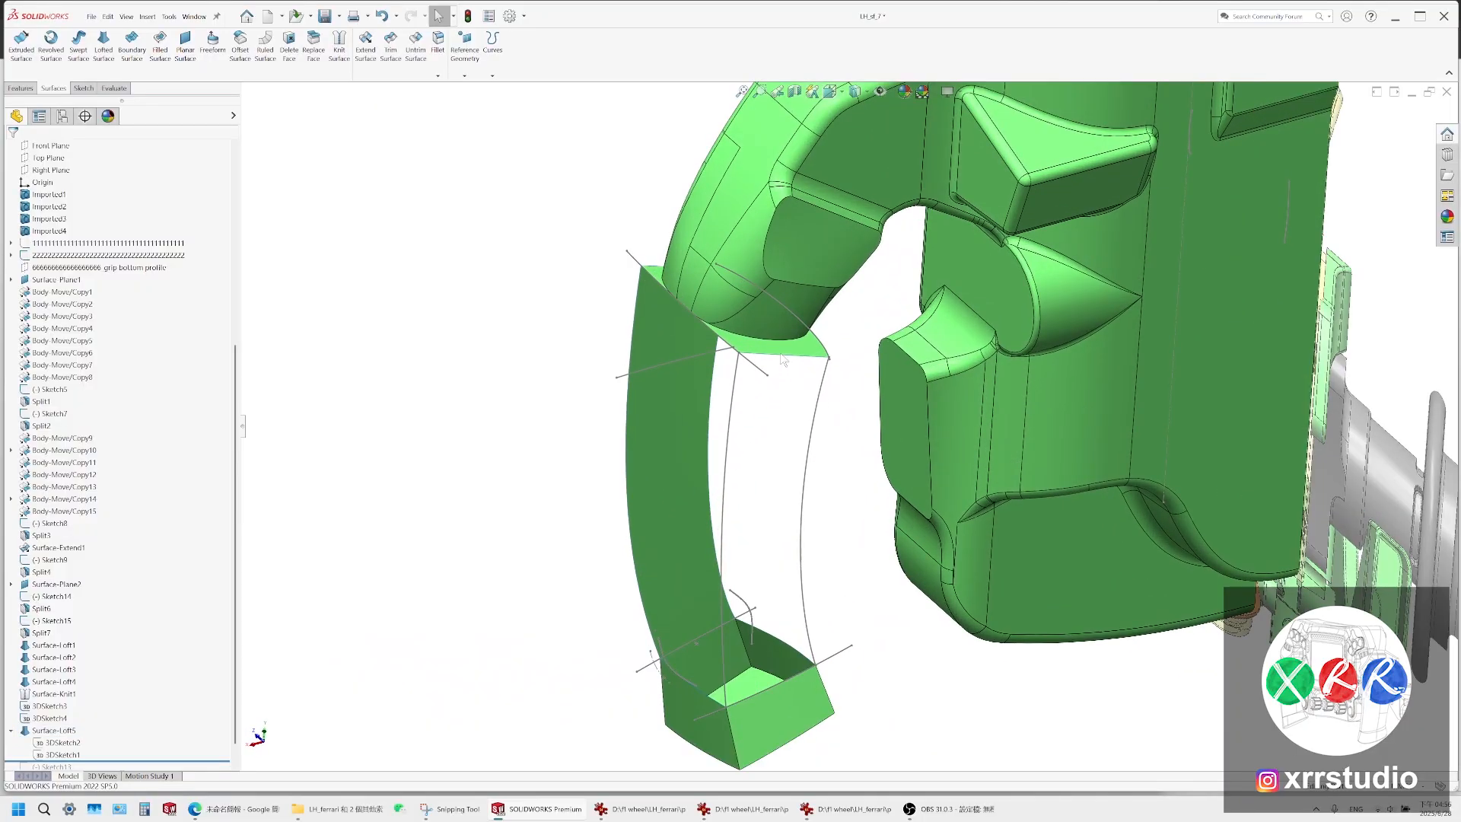
Start a lofted surface between the rear edge of the upper profile and the matching rear edge of the lower base
click(783, 354)
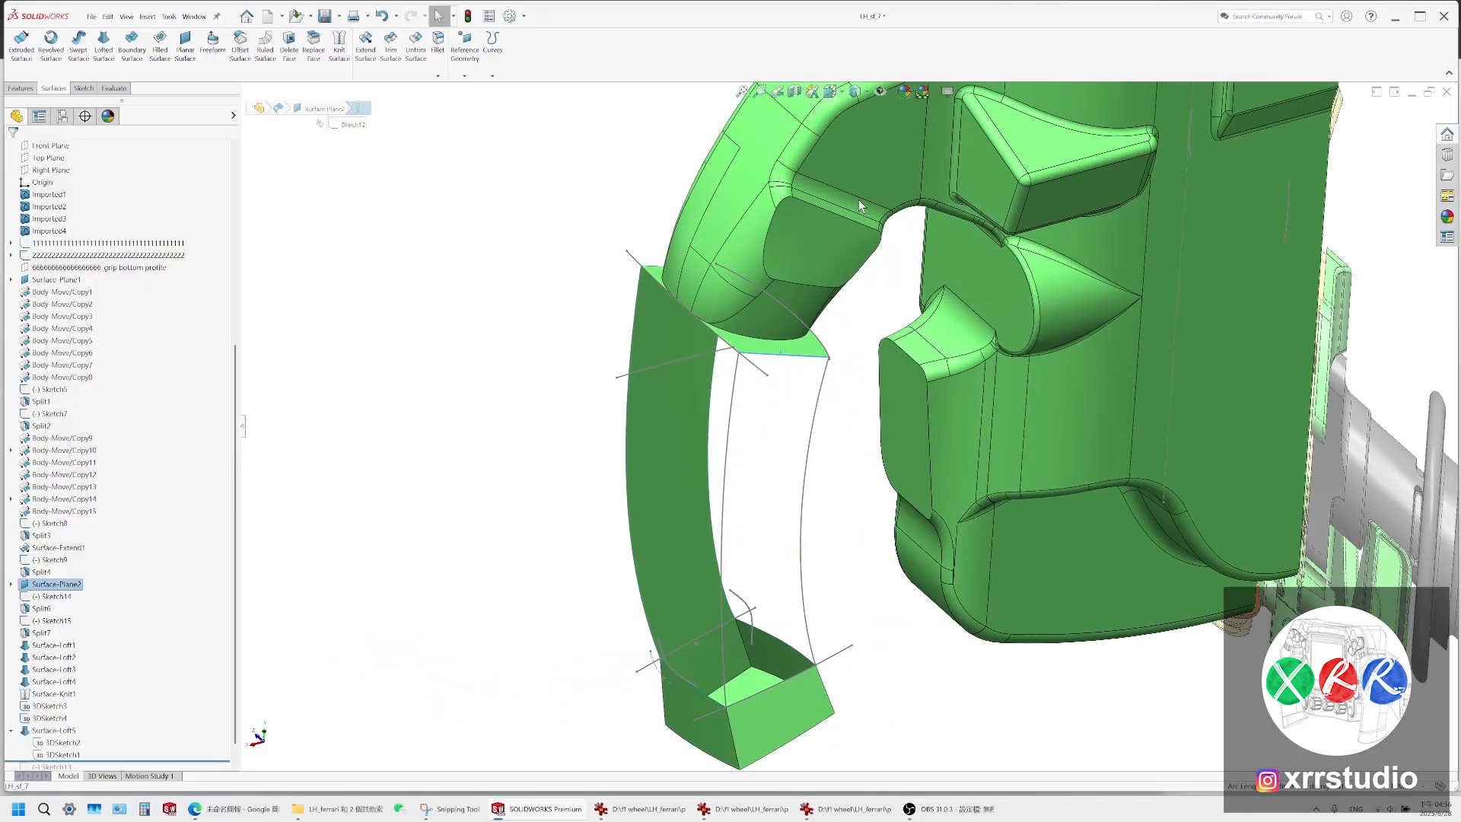
click(879, 92)
click(105, 50)
click(788, 354)
click(948, 810)
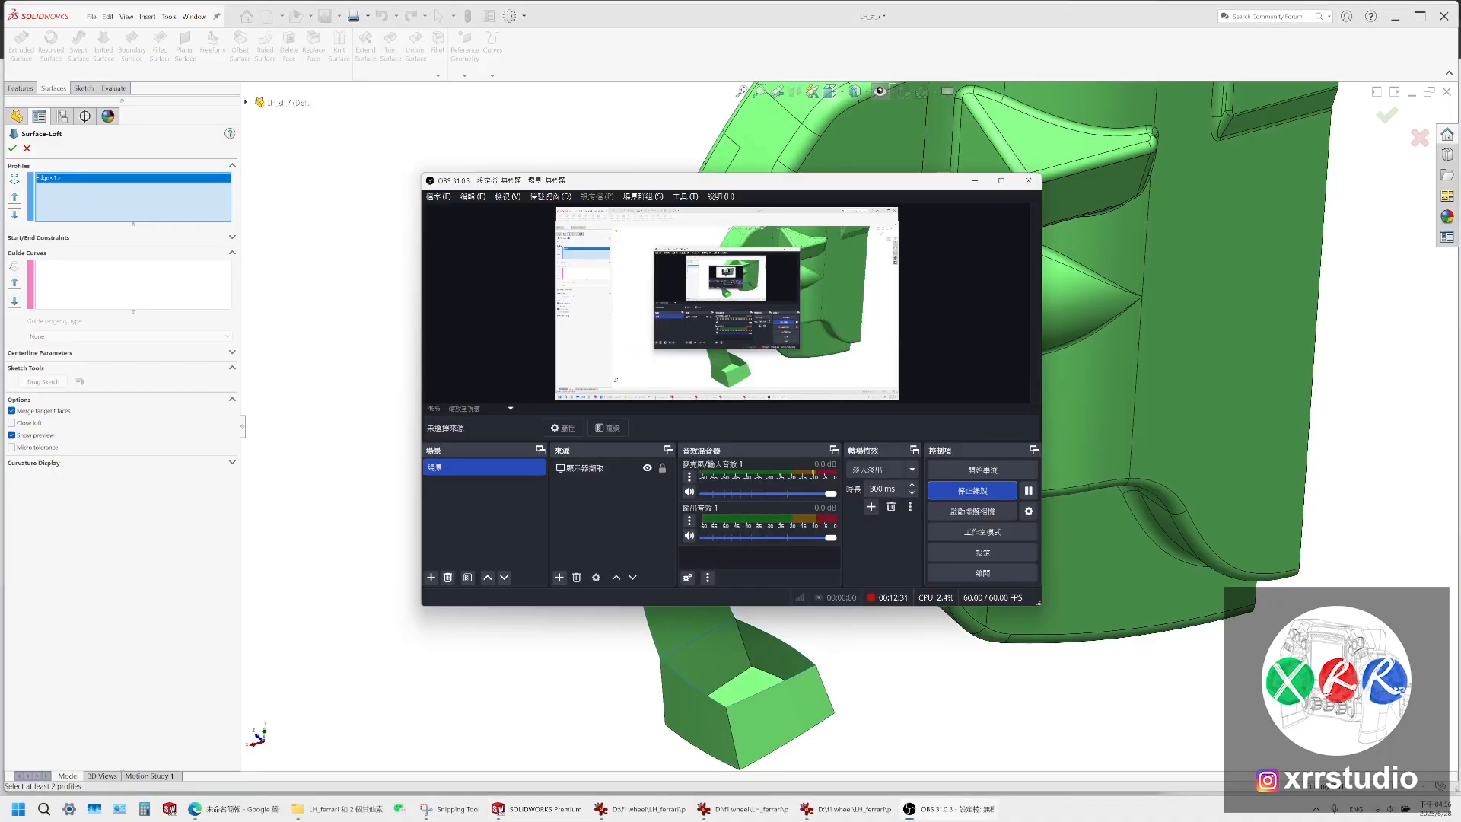
click(948, 809)
click(780, 683)
click(52, 290)
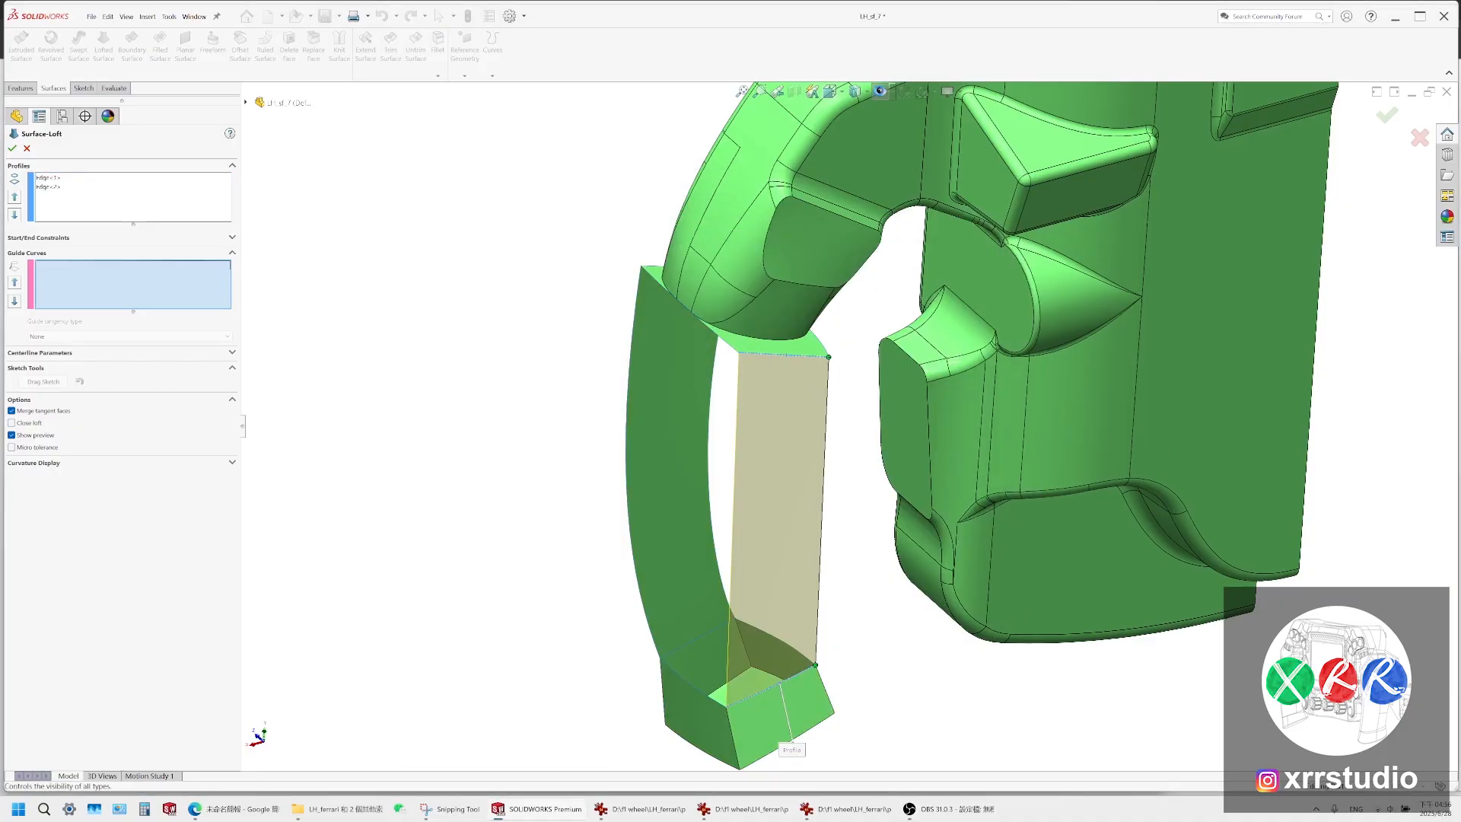
Display the guide curves, assign the two rear 3D sketches as loft guides, and create the rear lofted surface
click(879, 91)
click(732, 419)
click(814, 437)
click(12, 148)
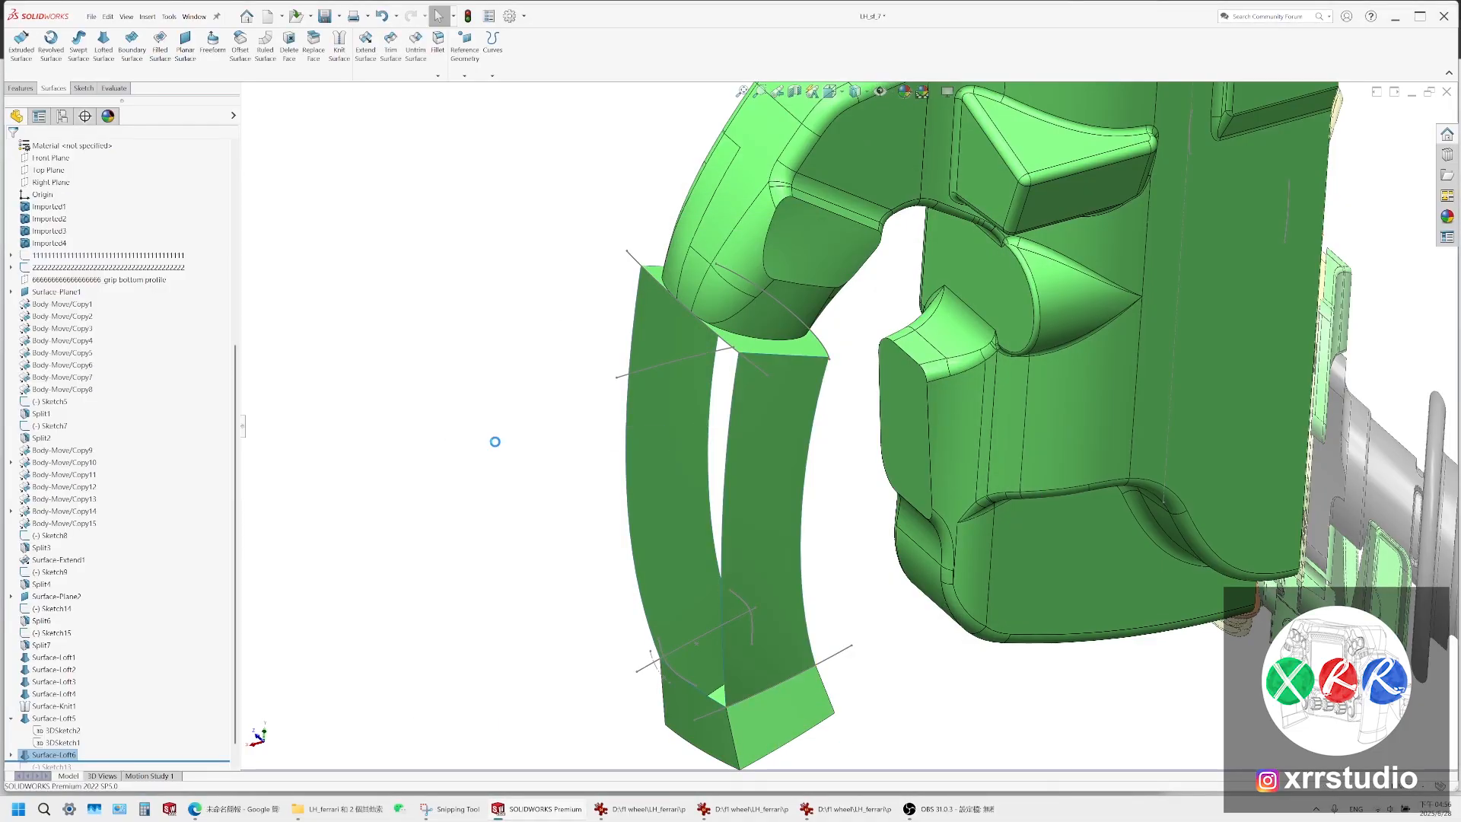
Hide the reference items and start a lofted surface between the upper profile's and lower base's edges on the grip's open outer side
middle_drag(493, 440, 660, 413)
click(605, 656)
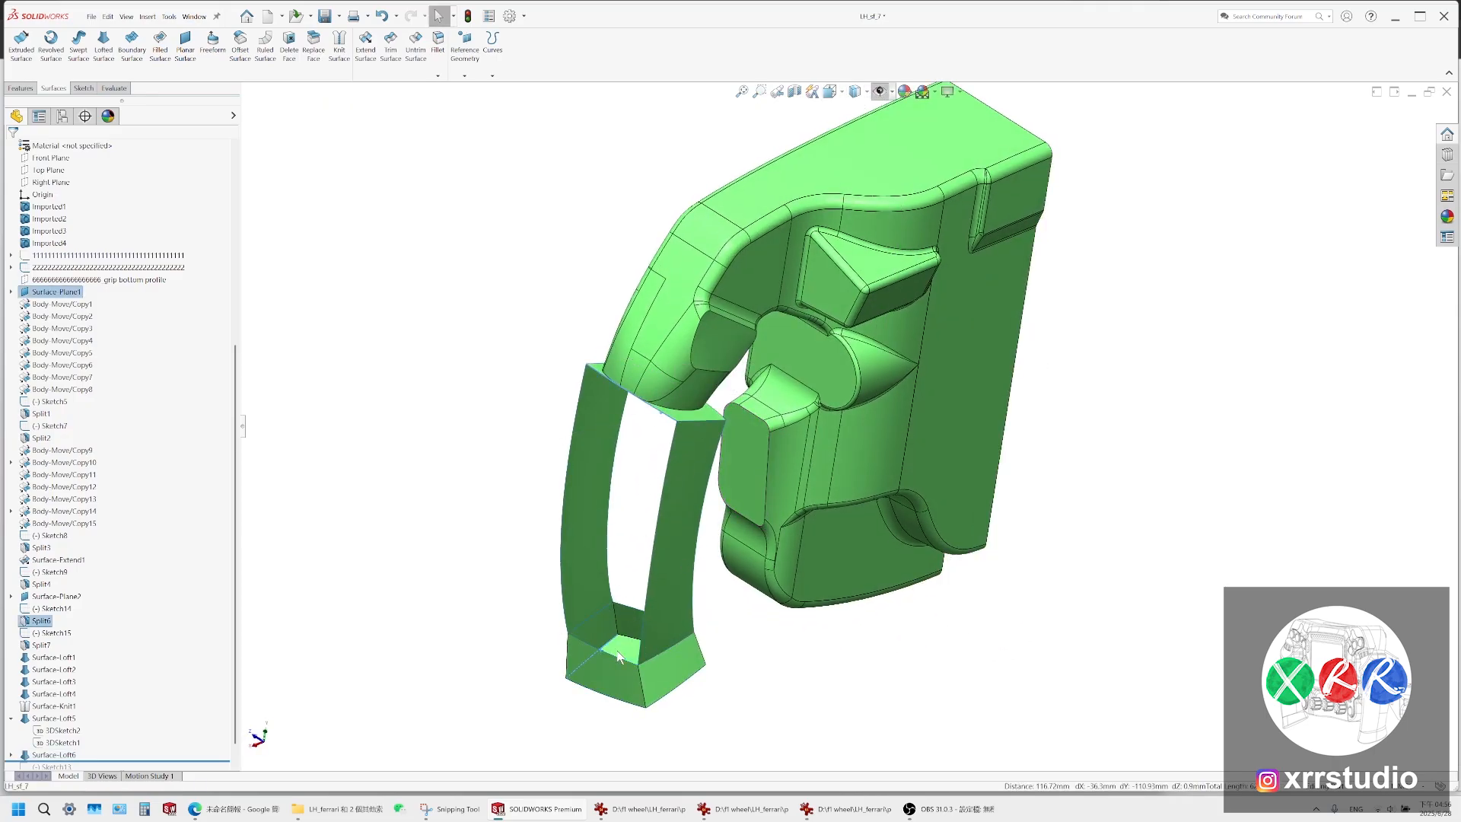
click(596, 710)
scroll(596, 710, down, 2)
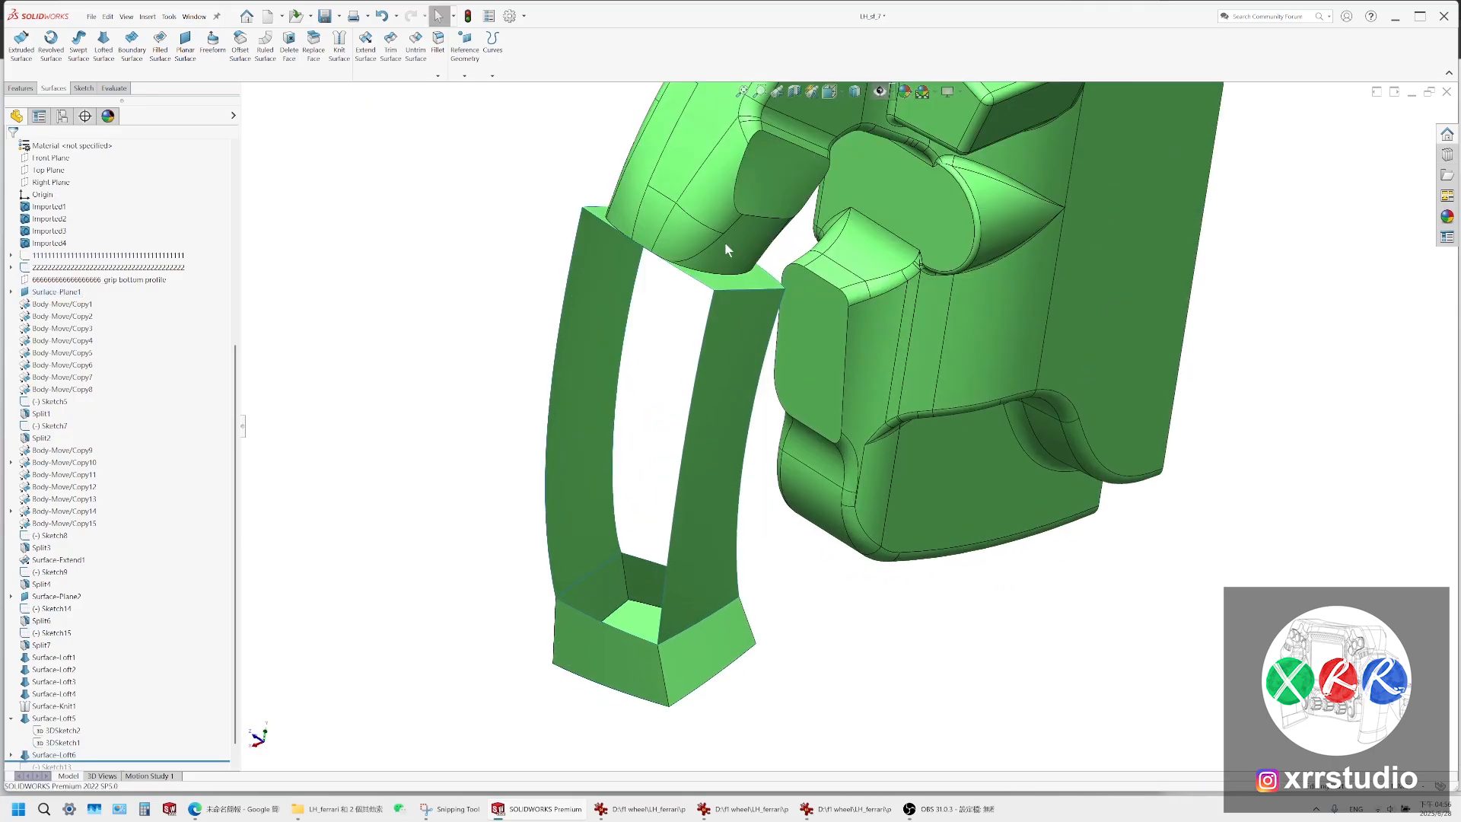
click(690, 278)
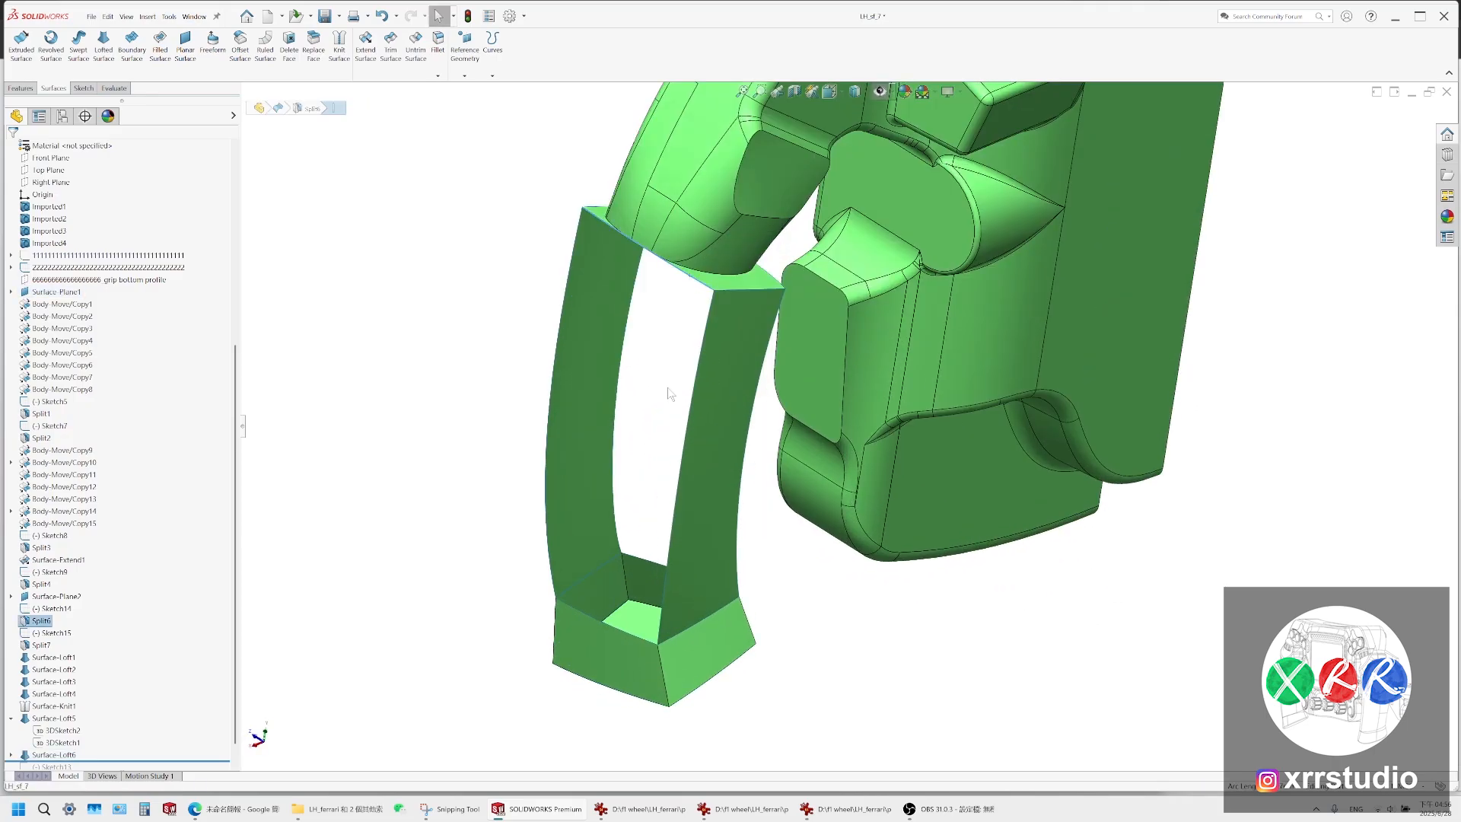
ctrl+click(614, 627)
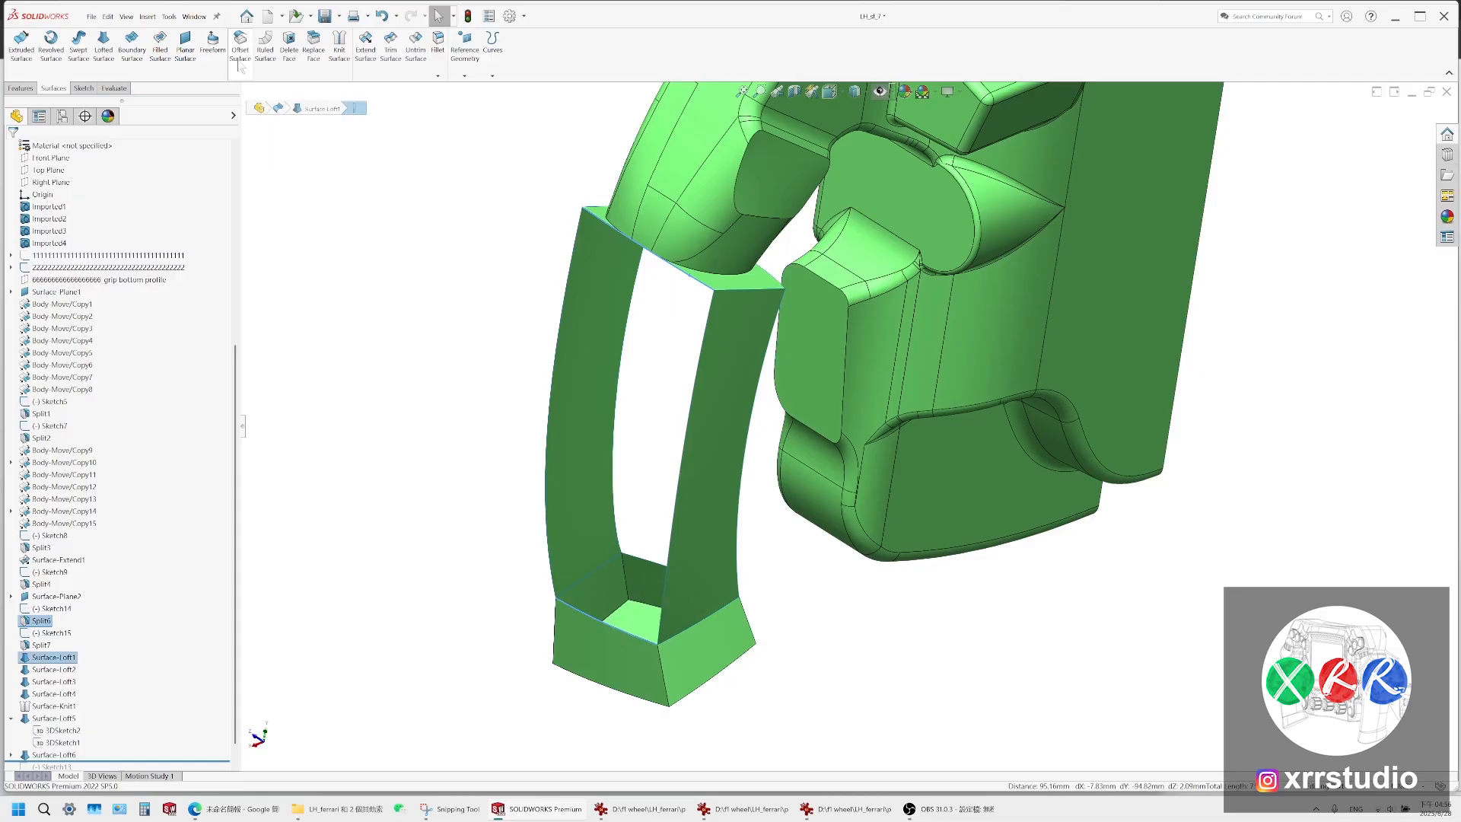
click(103, 45)
Use the adjoining long edges of the front and rear lofts as guide curves and create the outer lofted surface
click(137, 284)
click(555, 355)
click(688, 413)
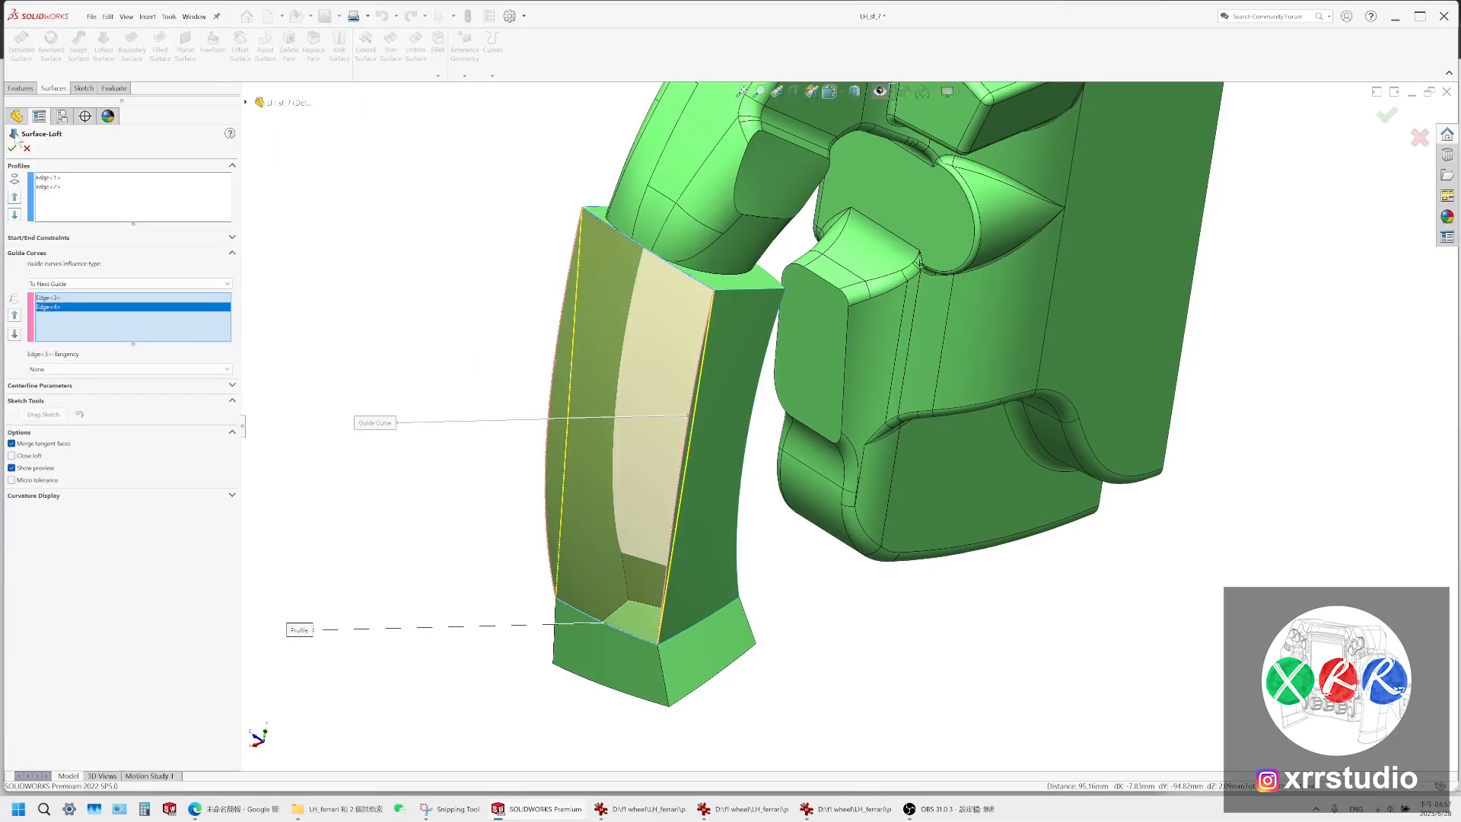
click(12, 147)
Start a lofted surface on the grip's inner side, adding the upper profile's inner edge and the matching lower base edge as profiles
click(105, 47)
middle_drag(761, 263, 647, 305)
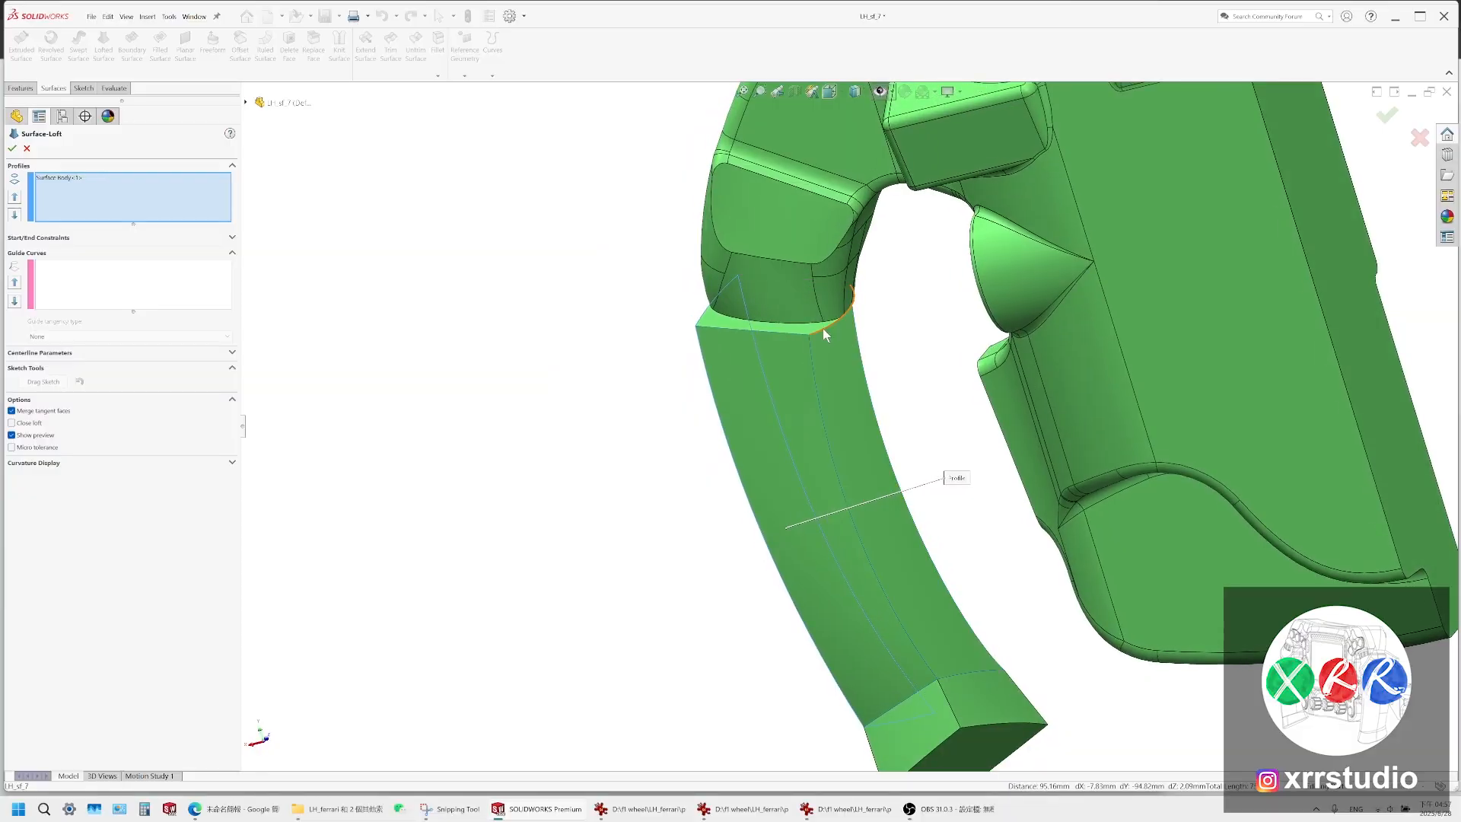
click(823, 327)
middle_drag(876, 487, 887, 418)
scroll(950, 652, down, 2)
click(935, 597)
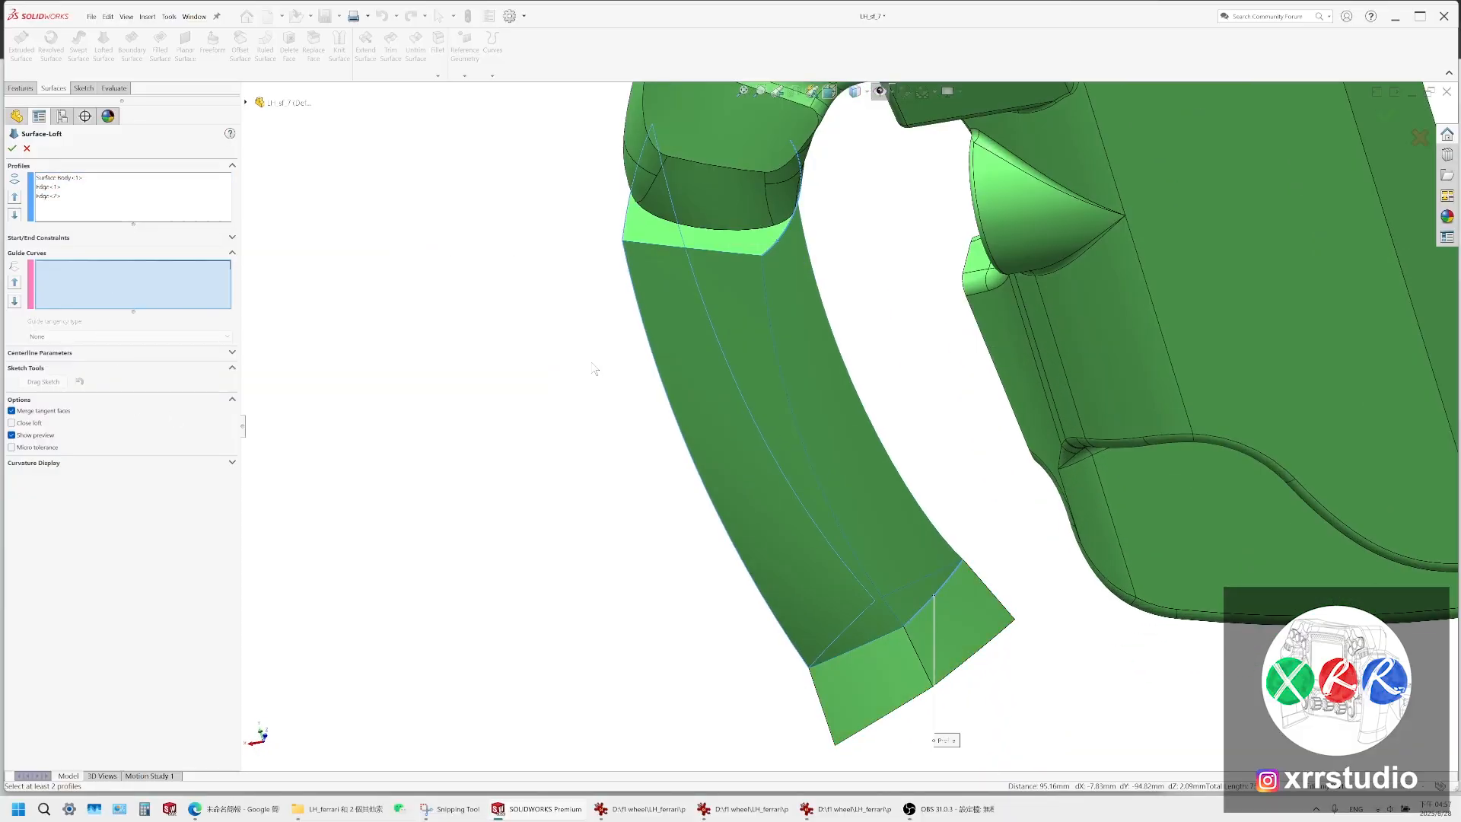
Use the adjoining long edges as guide curves, remove the surface body from the profiles, and create the inner lofted surface
click(769, 325)
click(813, 272)
middle_drag(752, 335, 426, 229)
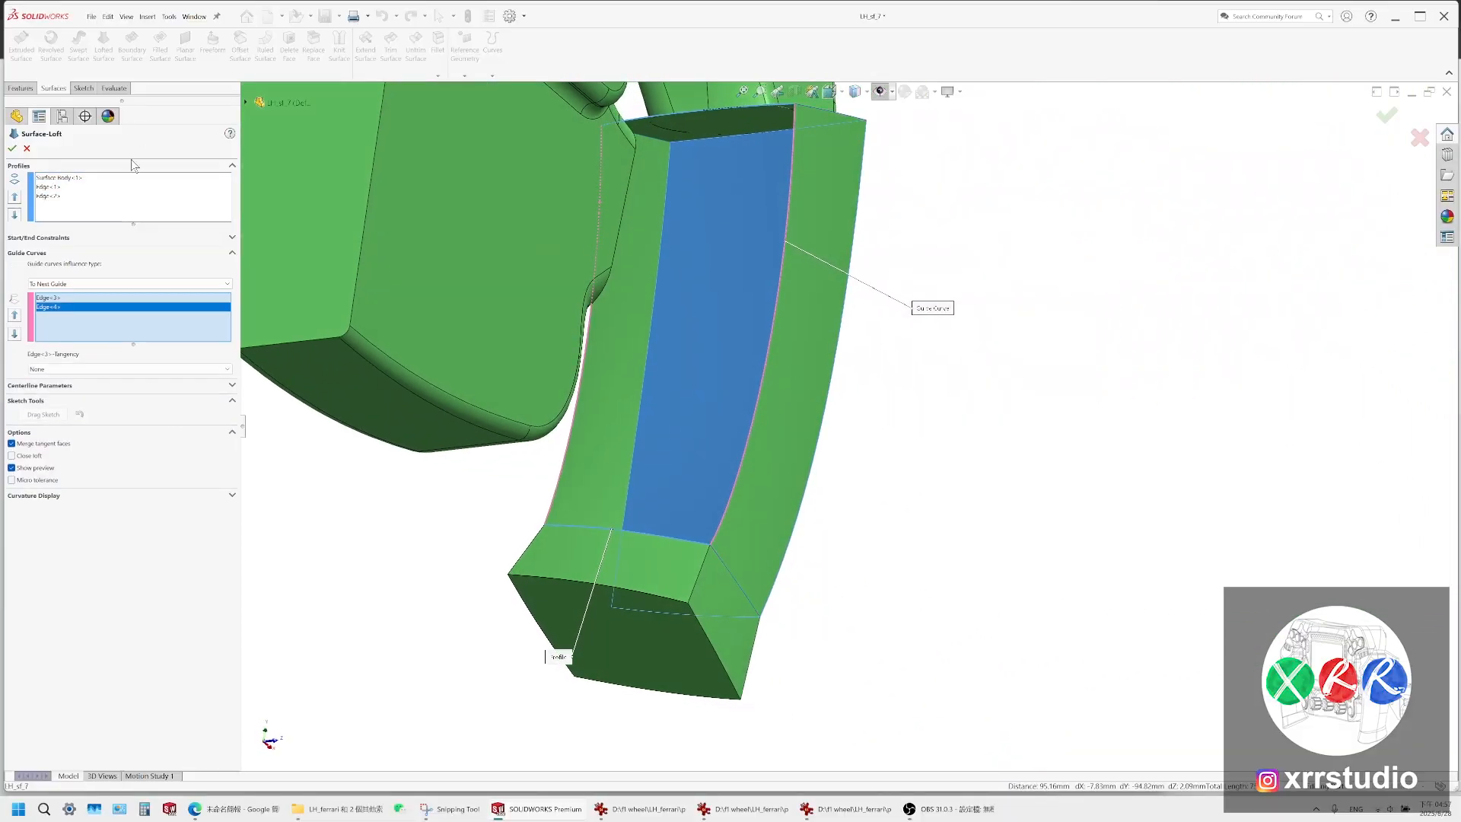
right_click(139, 177)
click(156, 197)
click(12, 148)
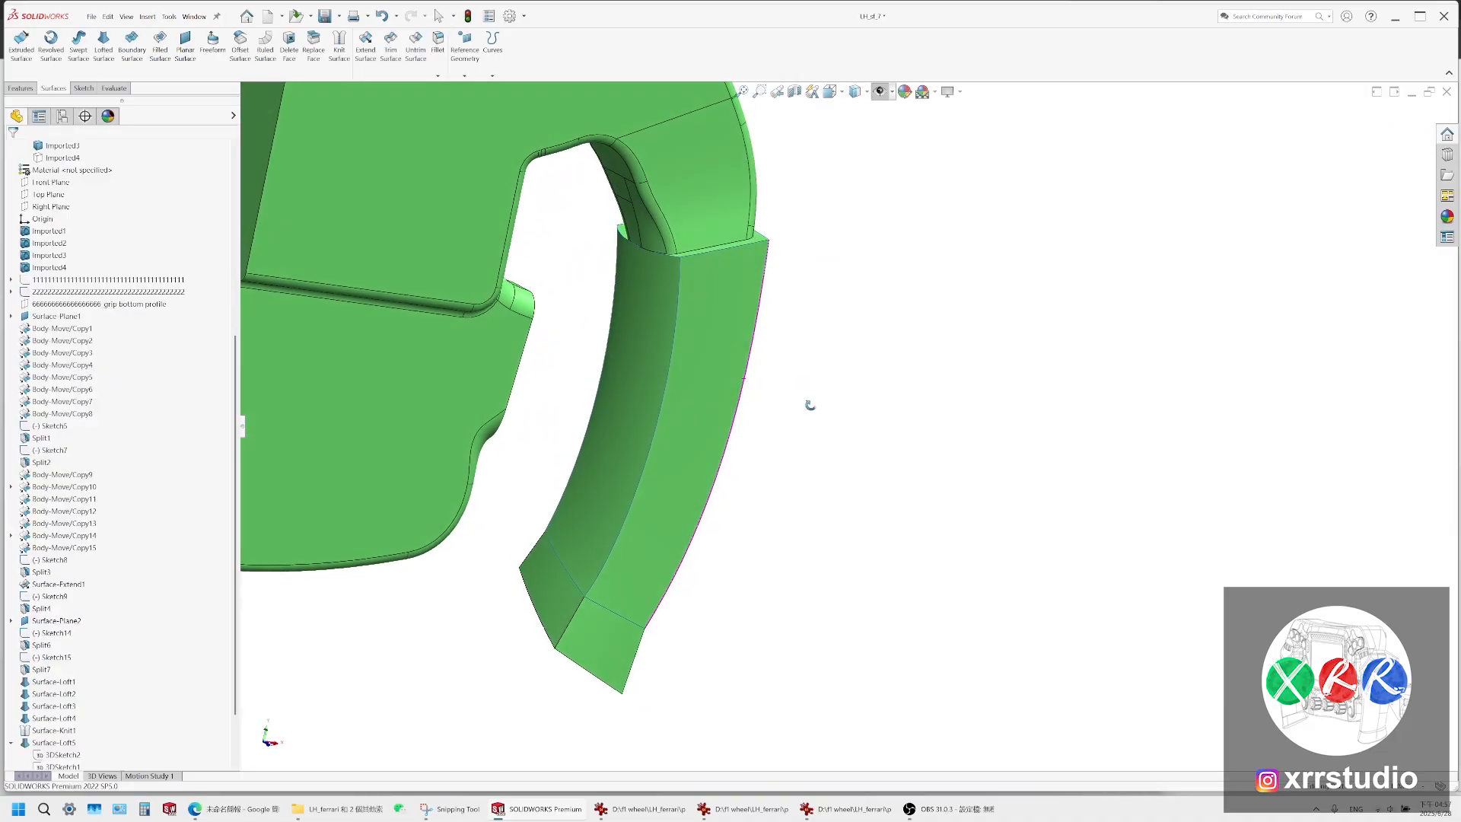
Show the front reference drawing over the grip in the Front view
click(842, 93)
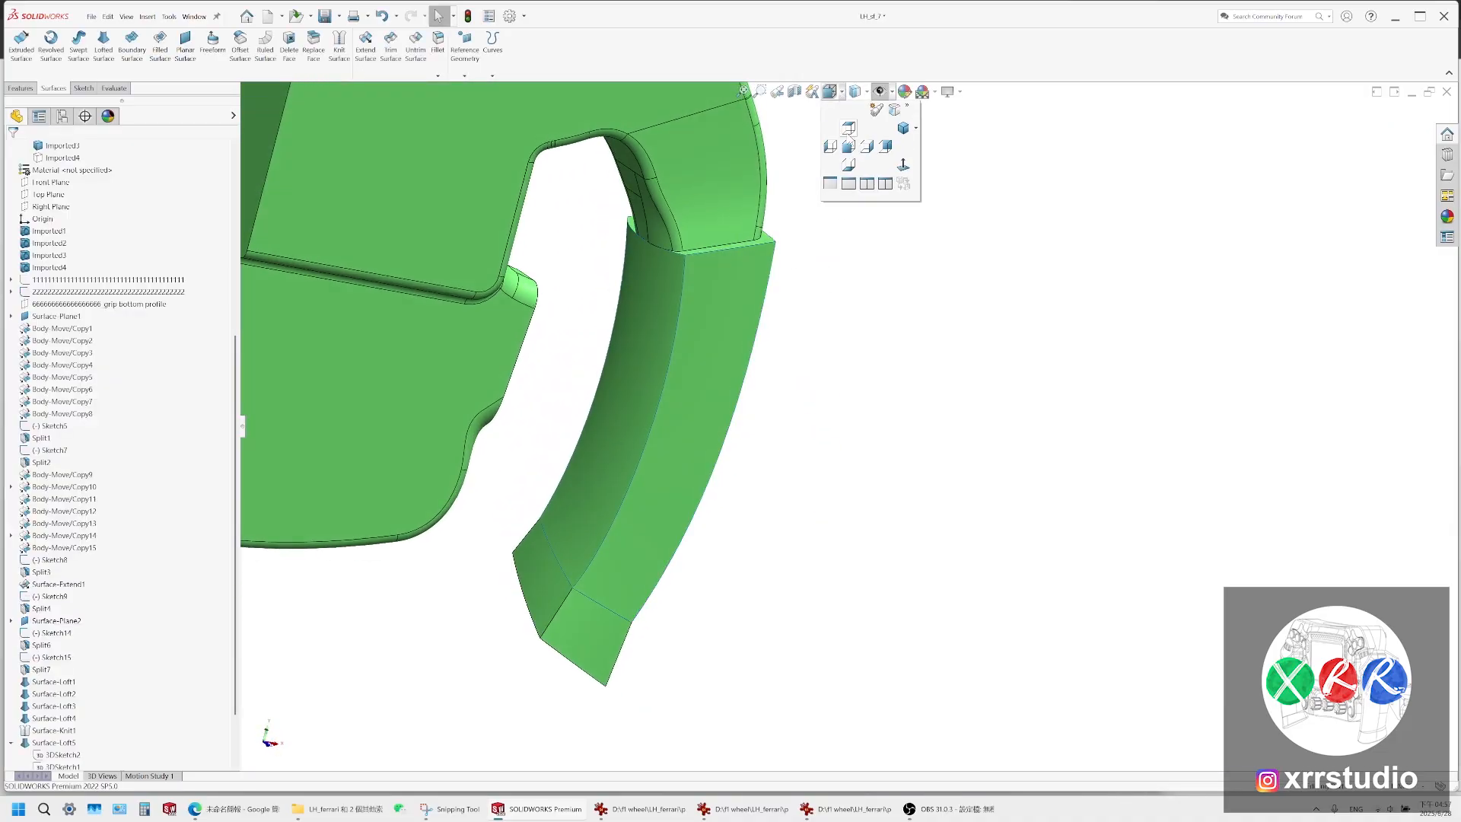
click(849, 146)
scroll(1033, 452, down, 3)
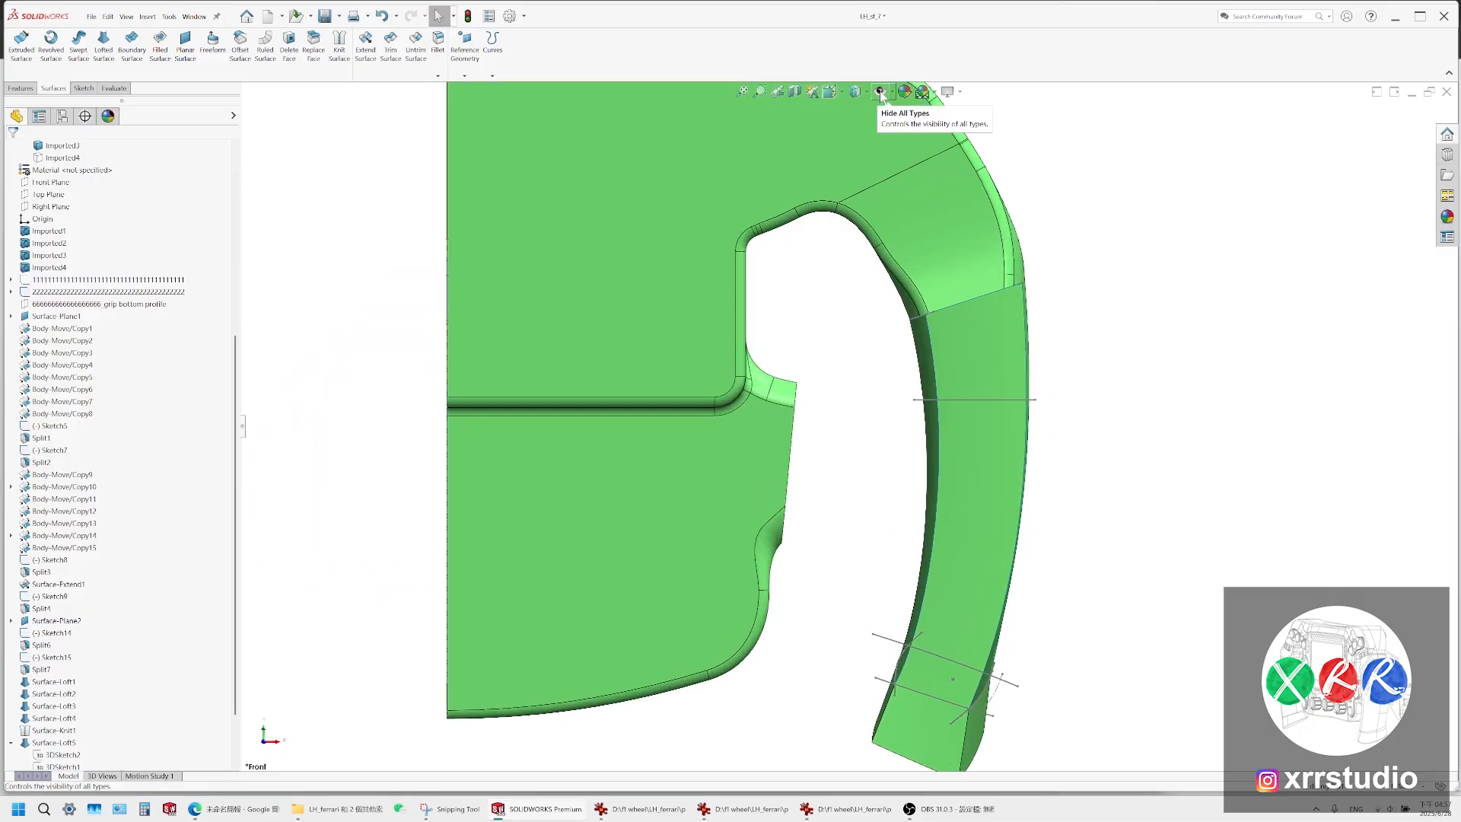
click(95, 281)
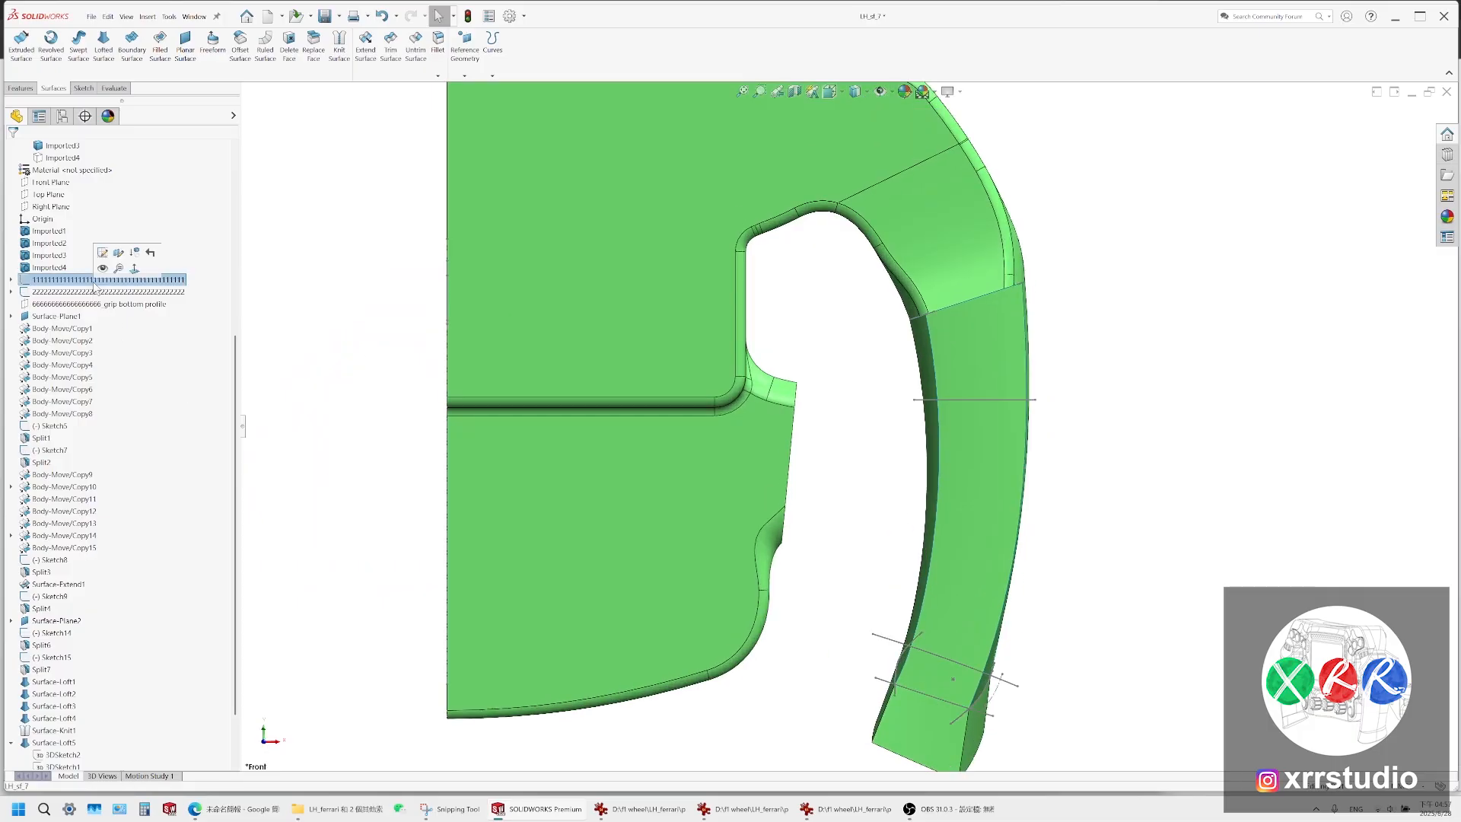
click(102, 268)
scroll(1008, 522, down, 1)
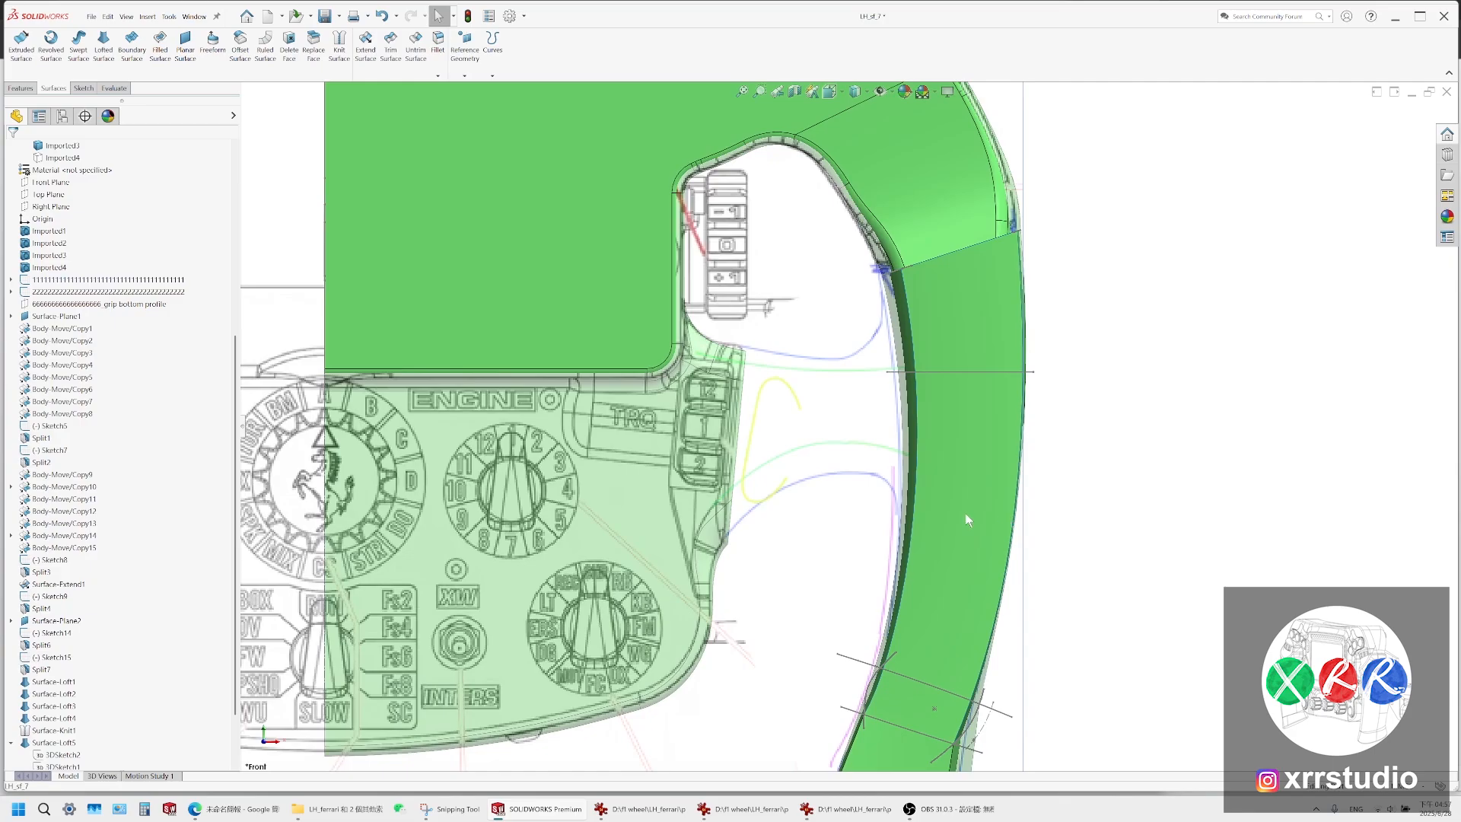
Switch the model to wireframe and compare the grip's long edges with the front reference drawing
click(856, 91)
click(856, 184)
scroll(1045, 275, down, 3)
scroll(73, 275, up, 5)
scroll(898, 378, up, 5)
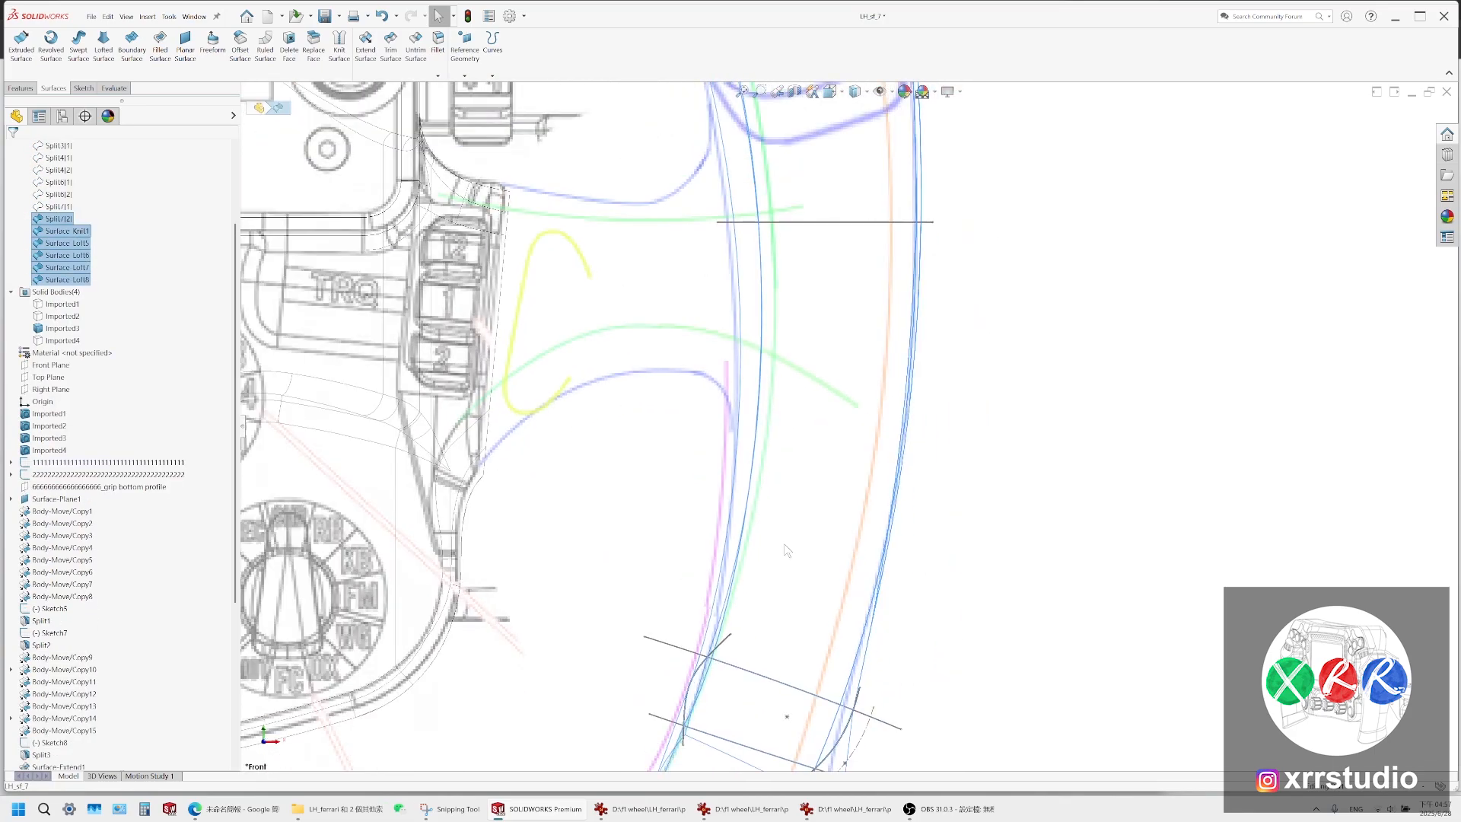
scroll(760, 373, down, 3)
scroll(806, 671, down, 2)
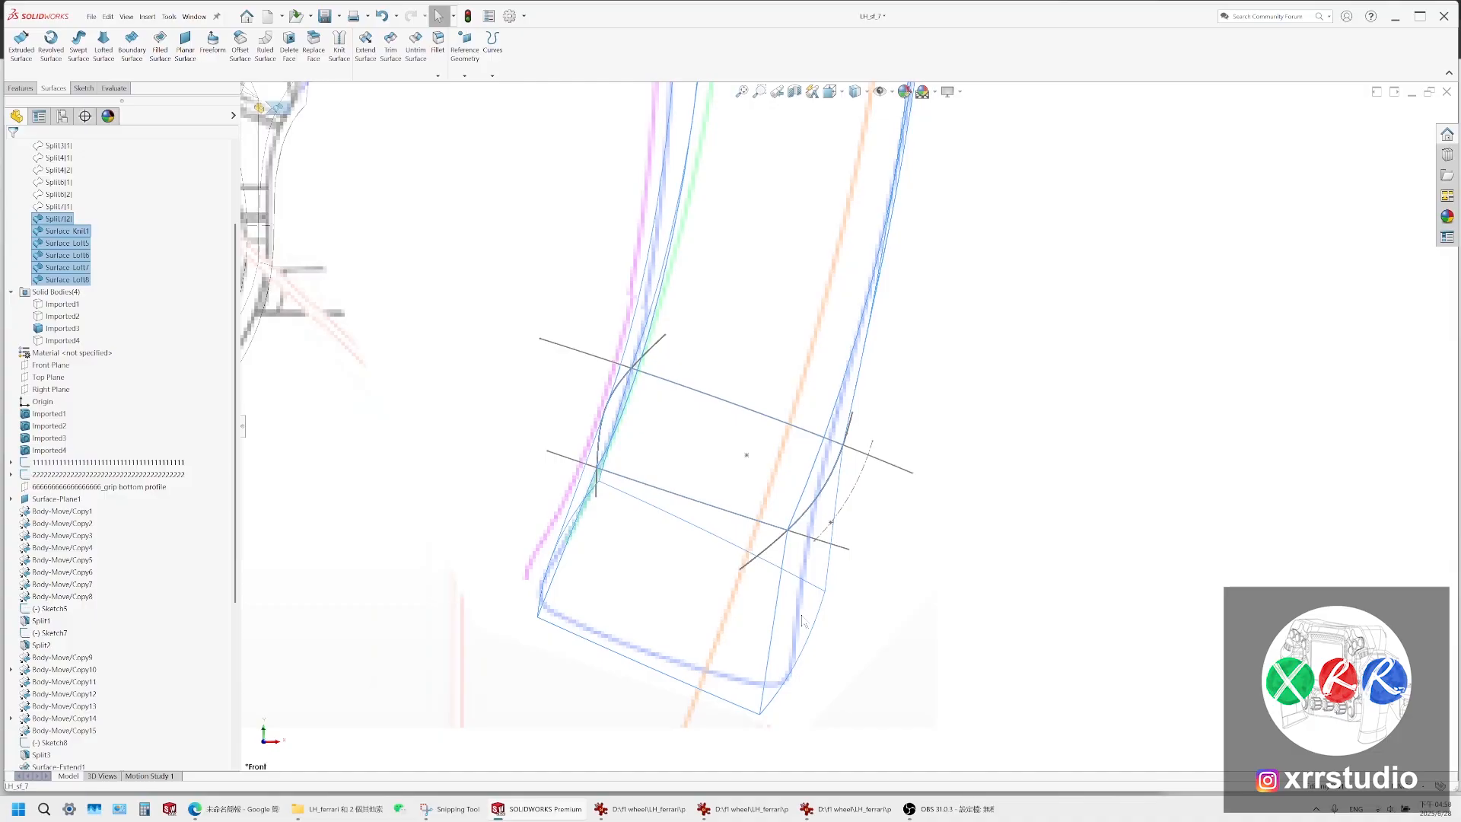
Compare the grip's lower end with the reference outline in shaded and wireframe display, picking the base's bottom edge
click(856, 92)
click(856, 110)
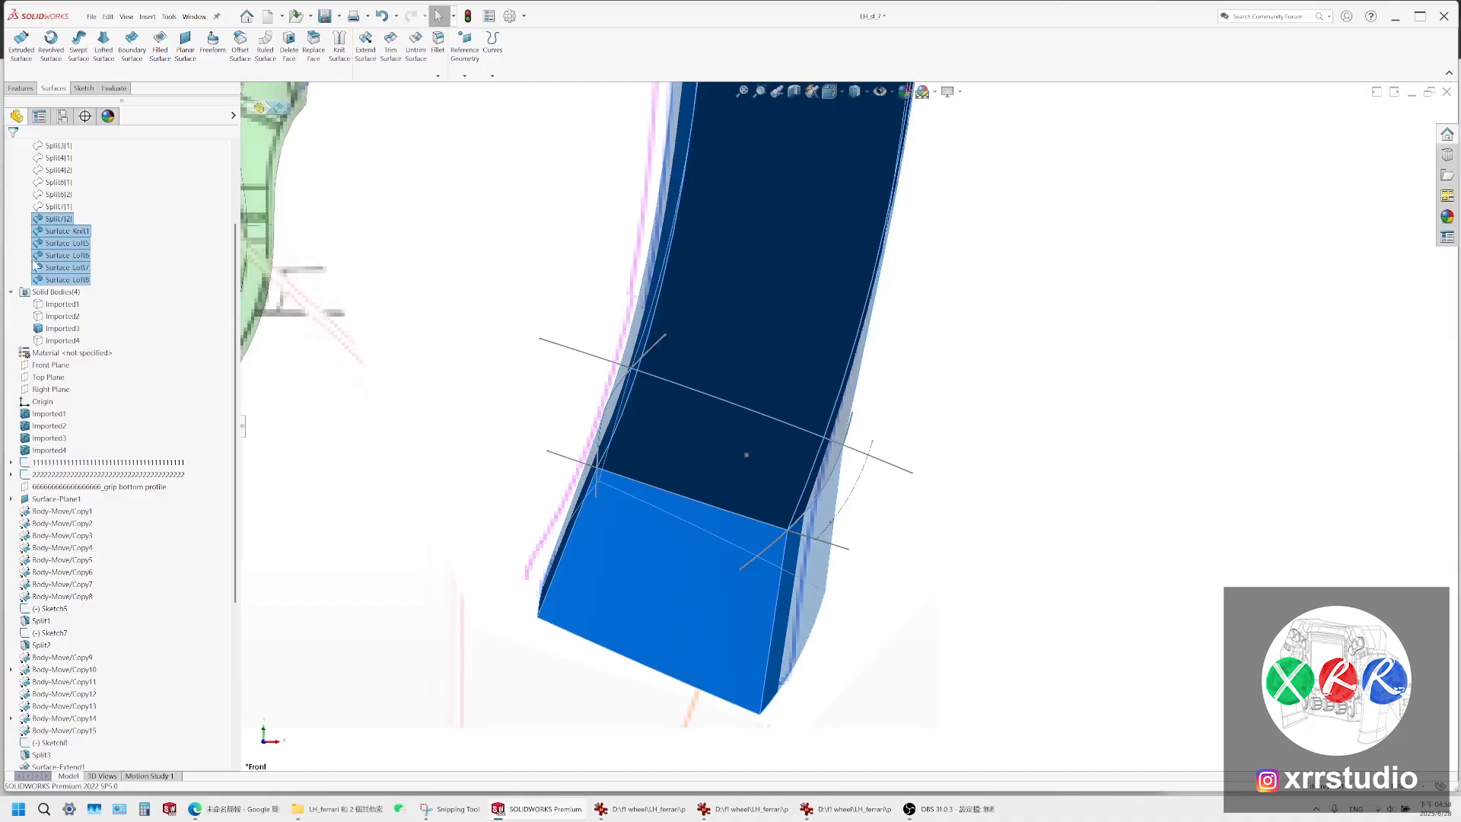
click(855, 91)
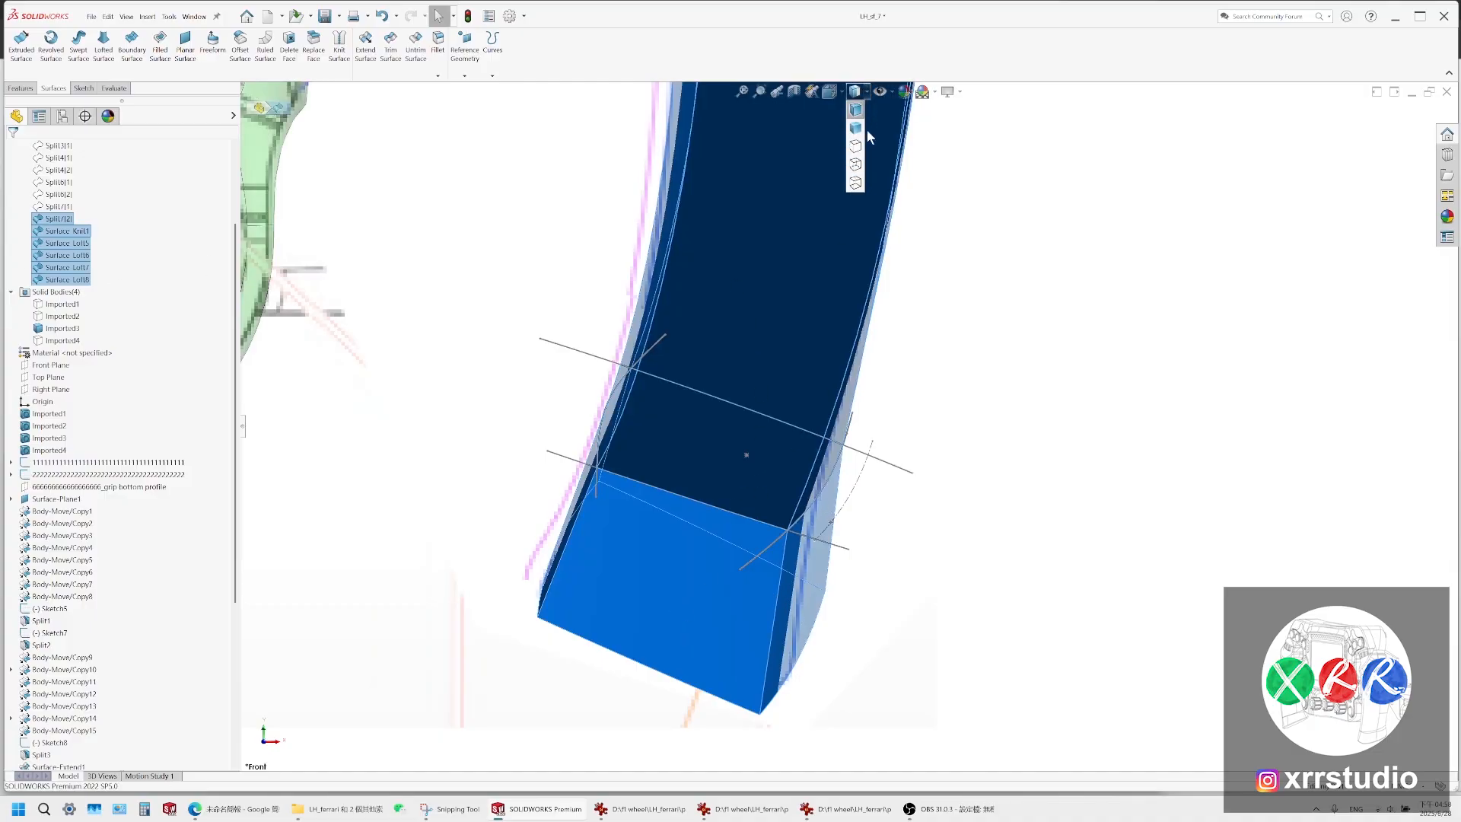
click(864, 186)
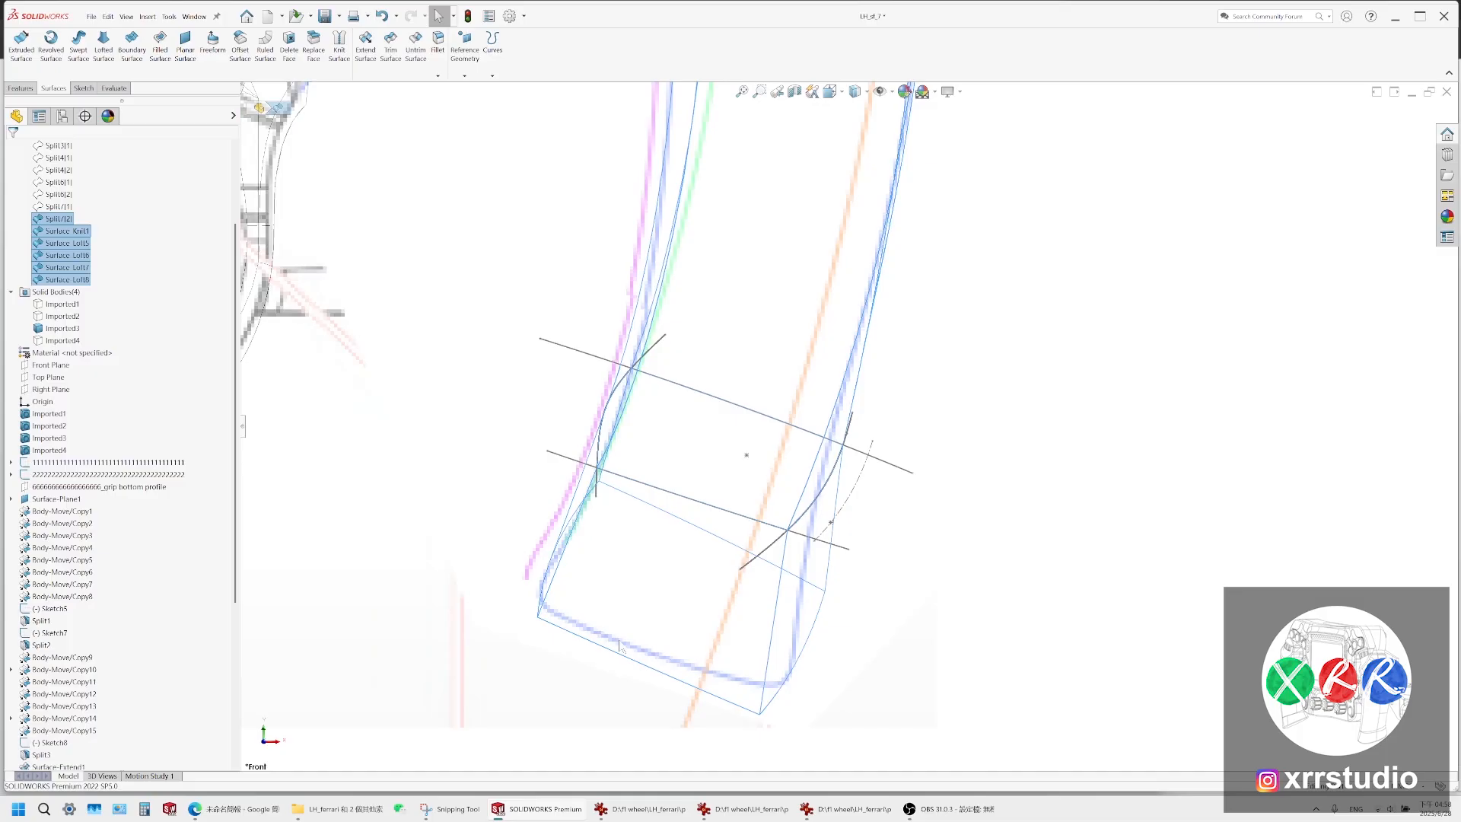
scroll(620, 646, down, 3)
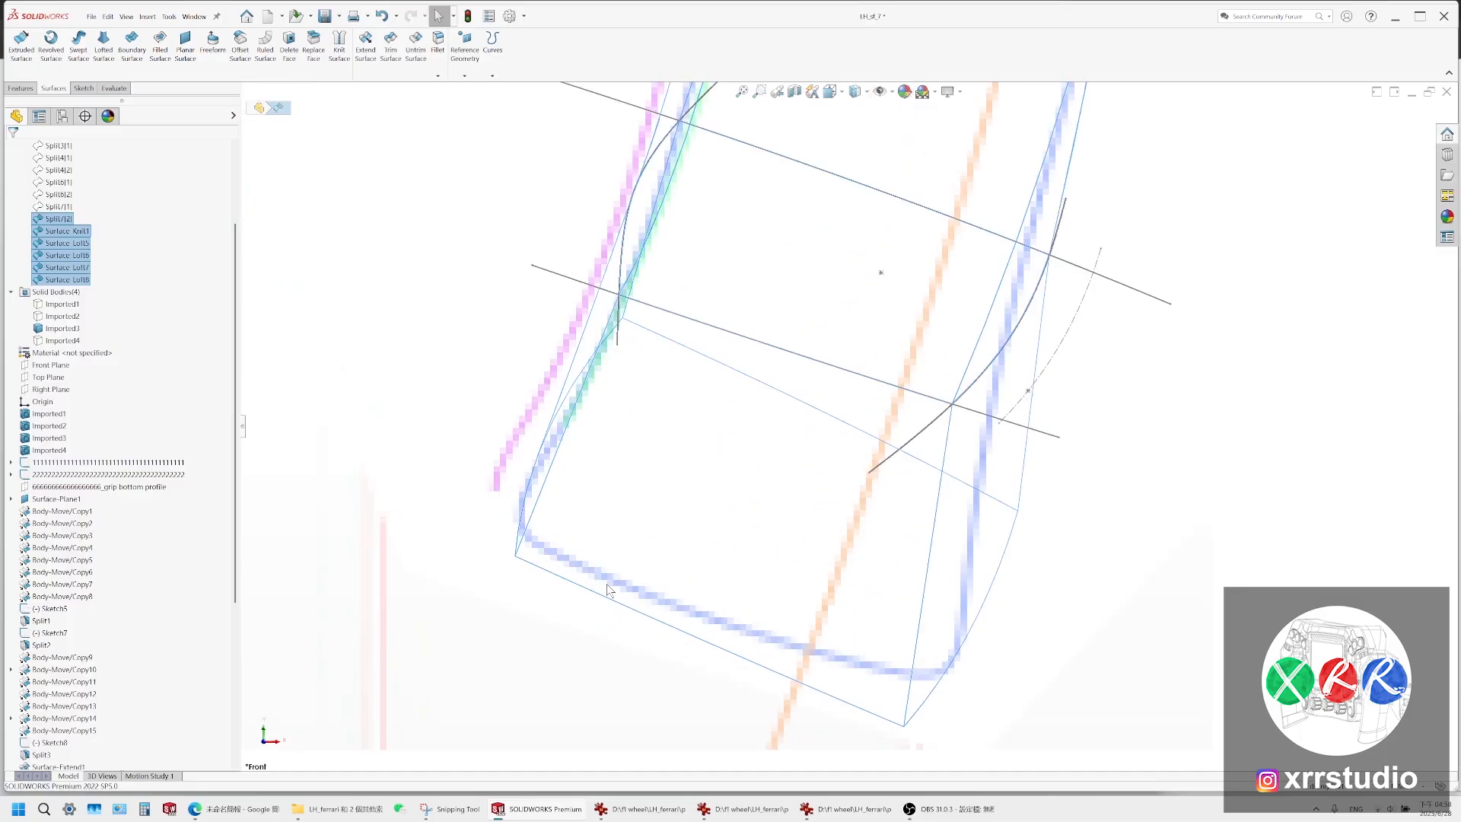
click(613, 607)
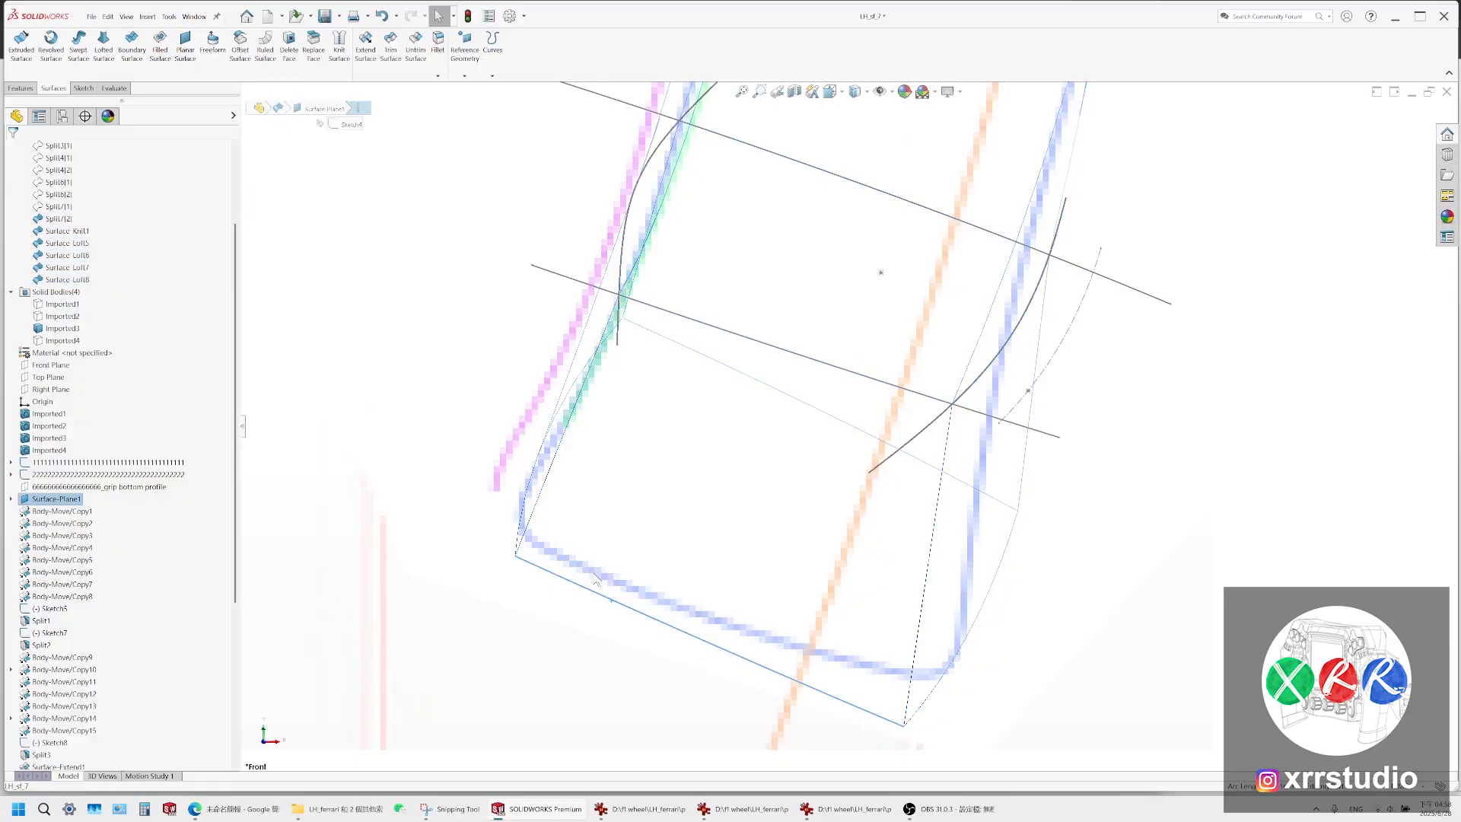
Return to shaded display with edges and inspect the faces of the grip's lower base section
click(856, 91)
click(856, 108)
scroll(797, 651, down, 5)
click(796, 653)
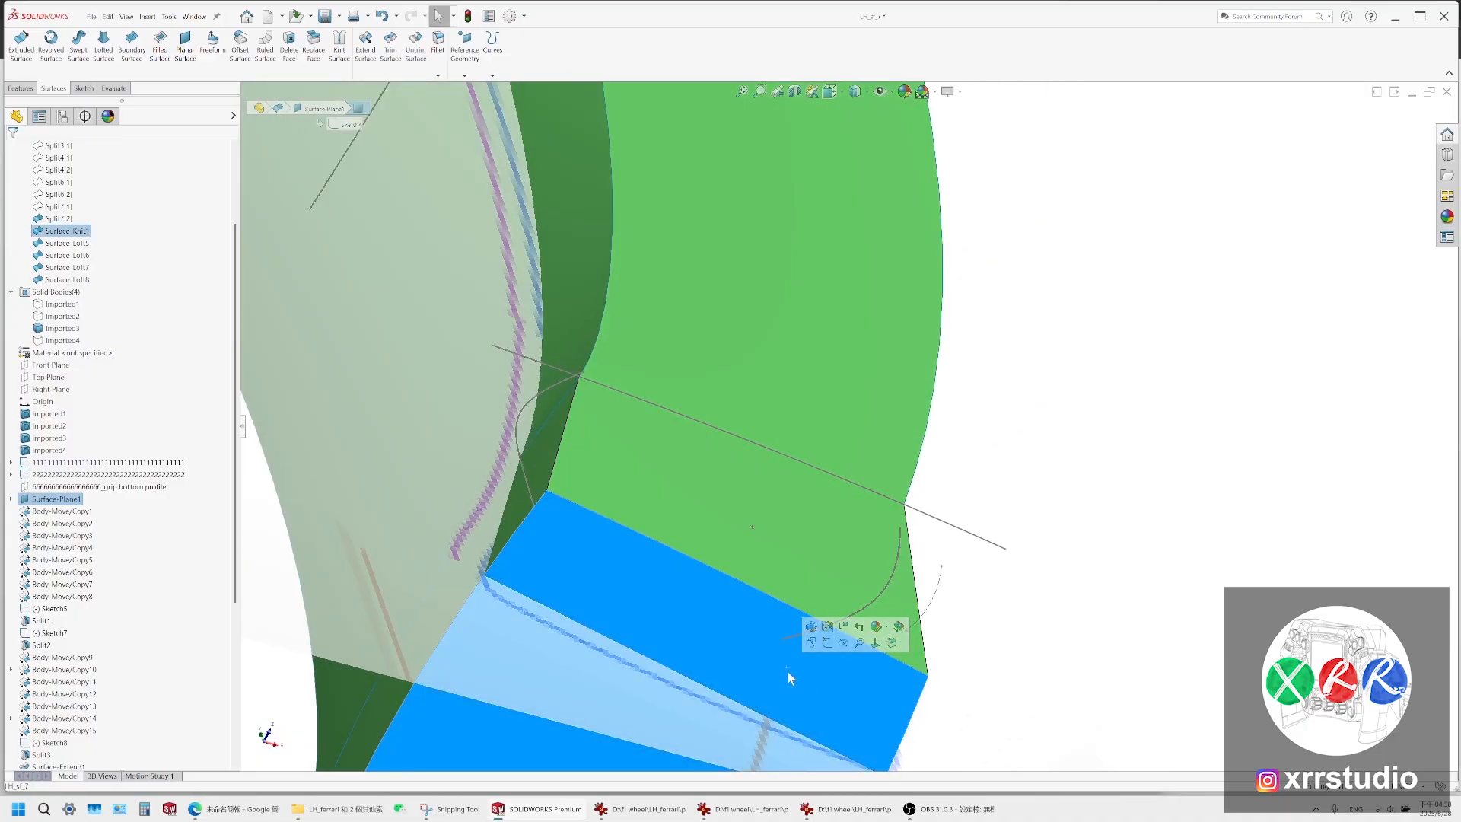
middle_drag(789, 675, 767, 542)
scroll(769, 465, up, 3)
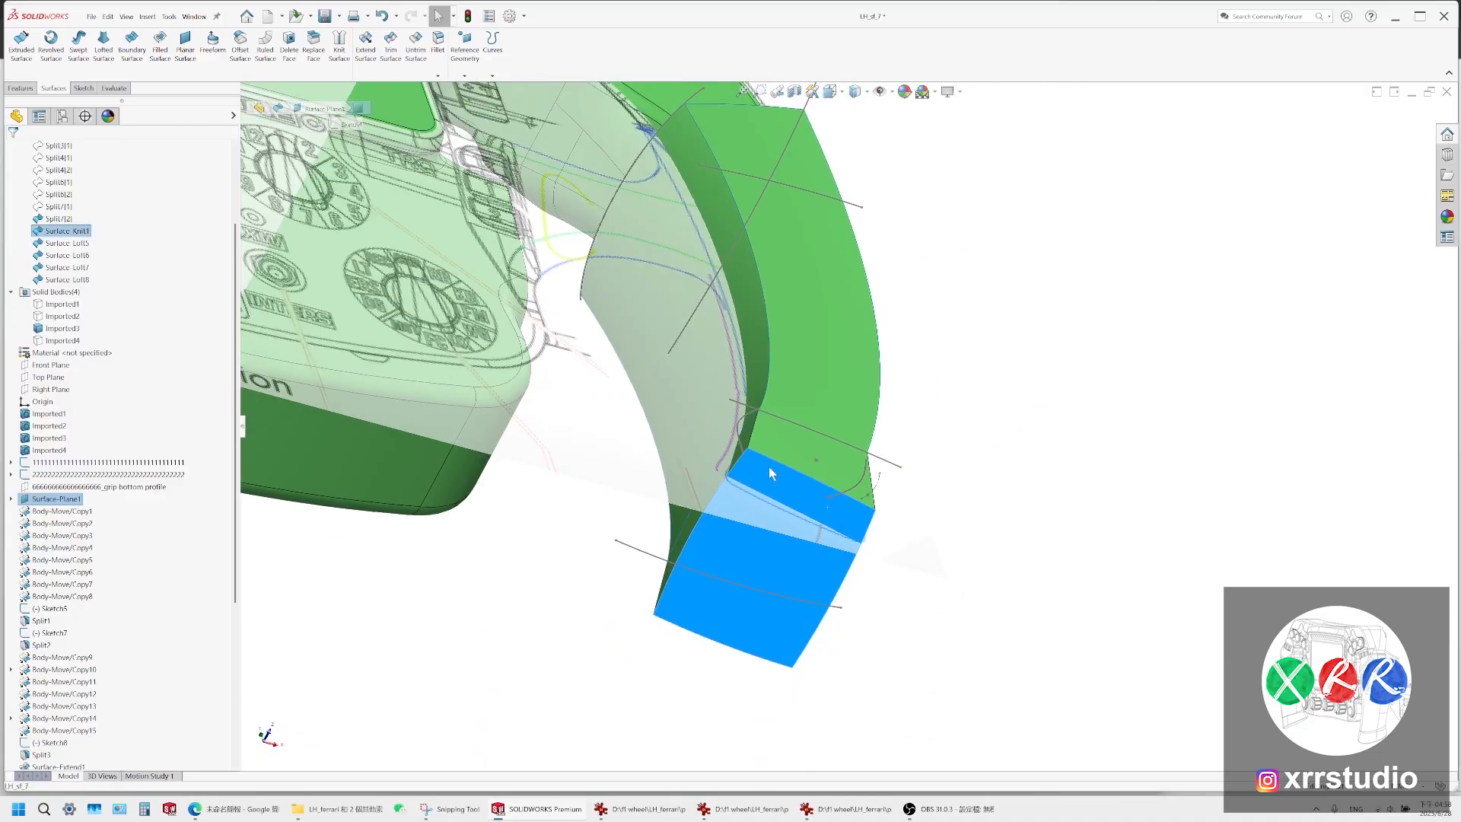
key(ctrl+1)
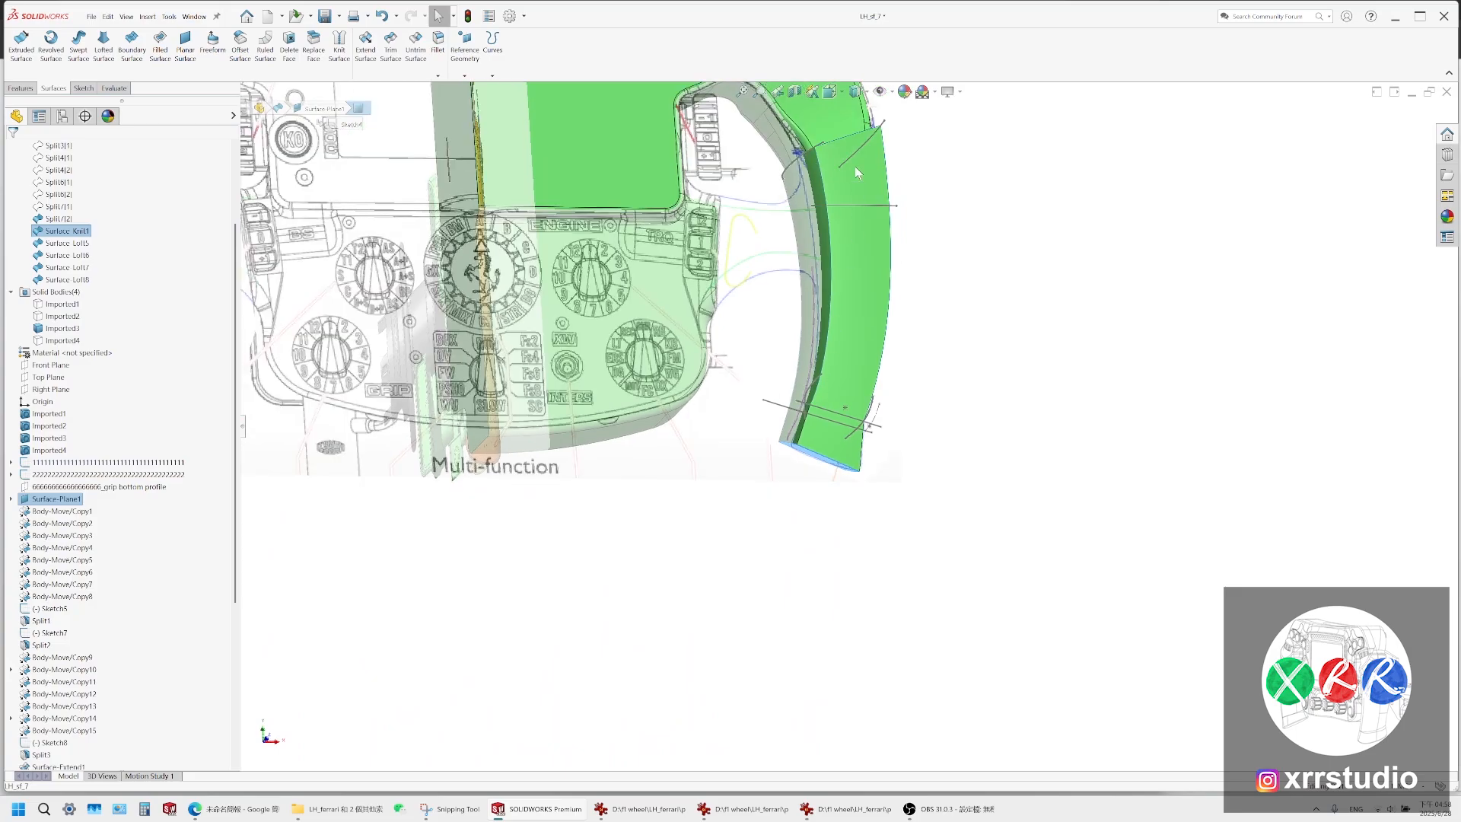
Check the grip against the reference drawing in front wireframe view, highlighting the surface bodies from Split7[2] to Surface-Loft8
click(831, 95)
click(850, 146)
click(856, 92)
click(855, 180)
scroll(780, 494, down, 8)
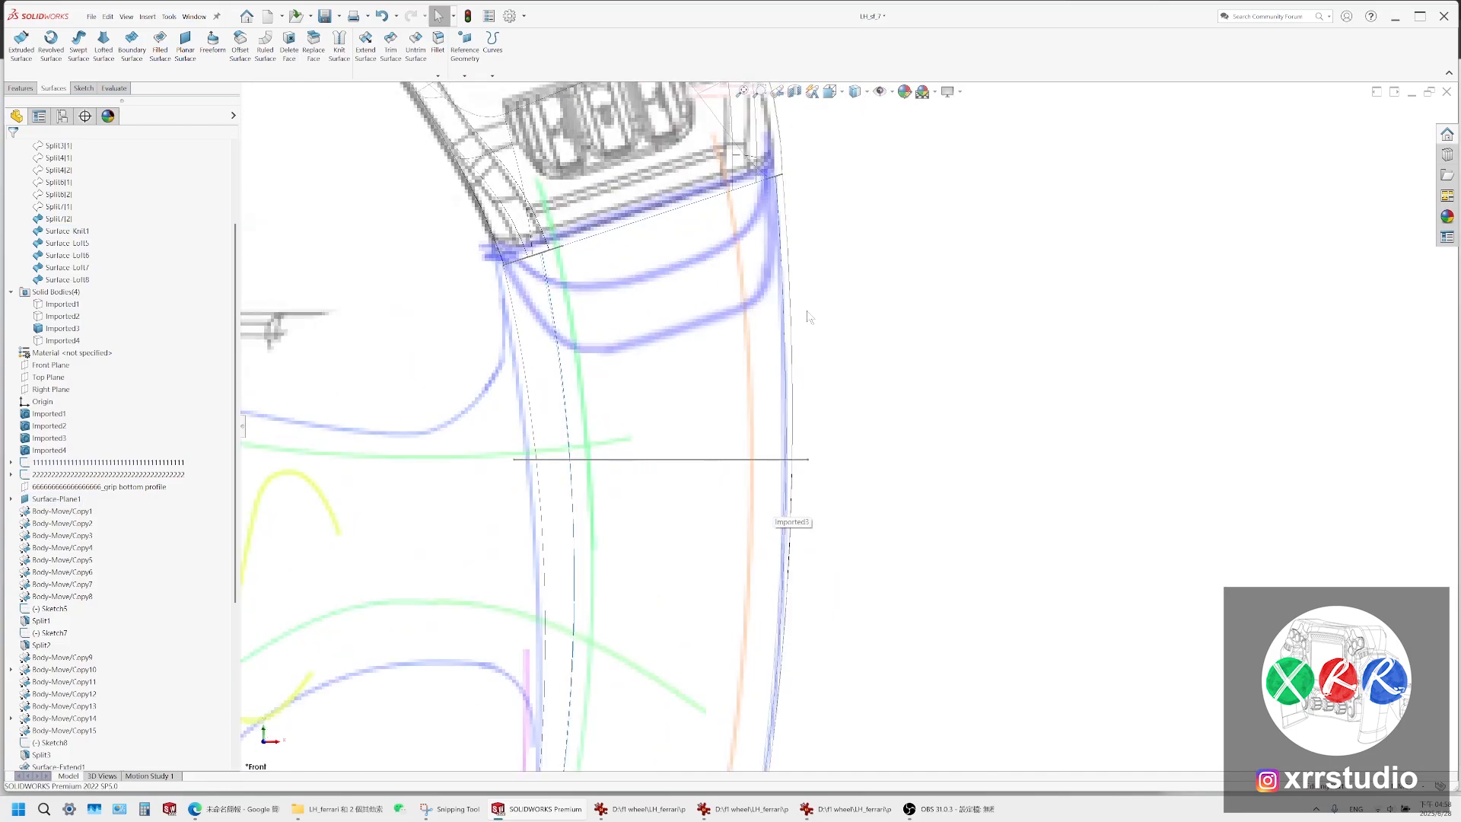
click(58, 219)
shift+click(67, 279)
scroll(787, 306, down, 2)
middle_drag(783, 300, 685, 537)
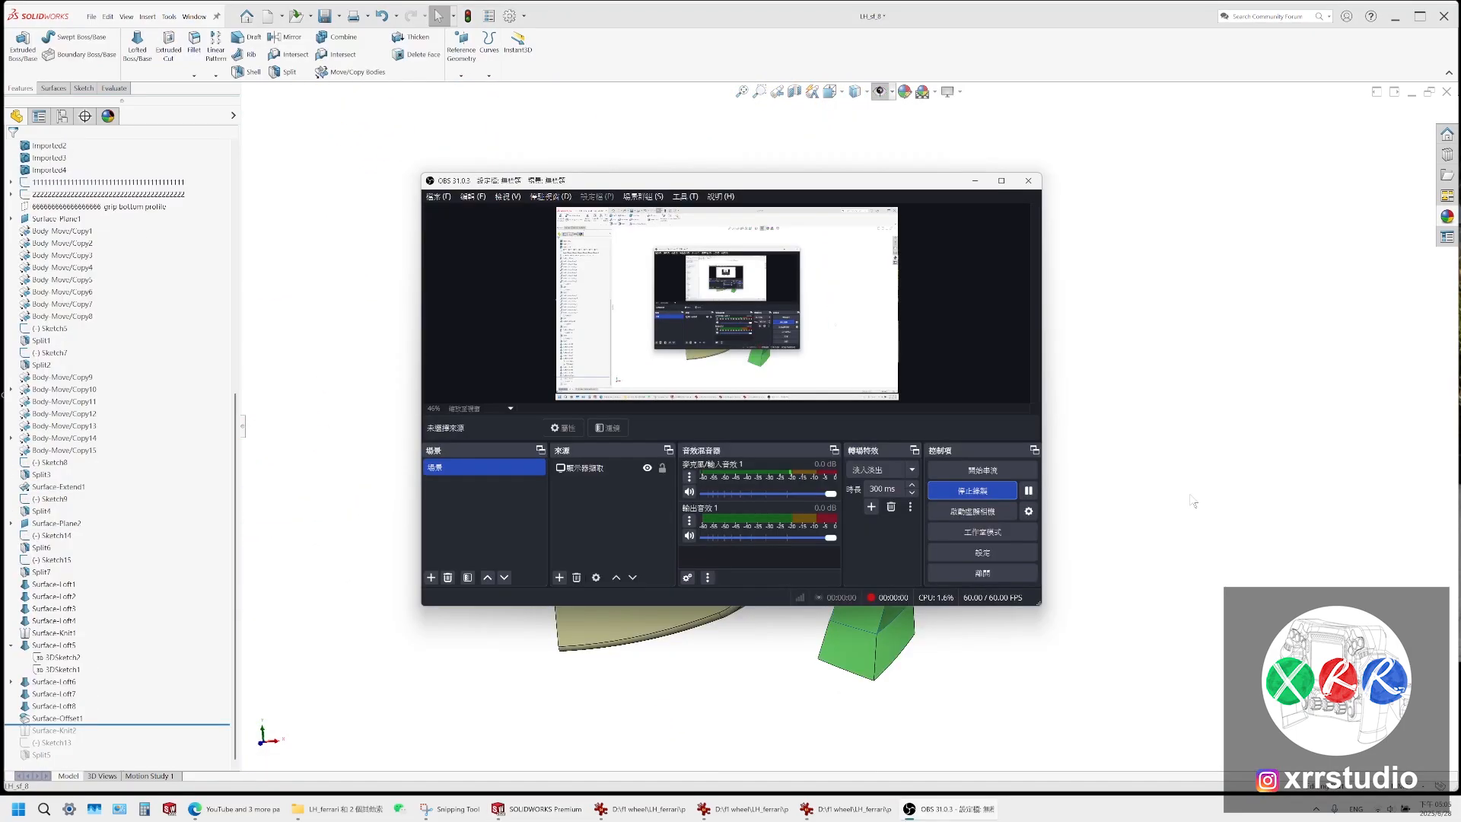
Return to the SOLIDWORKS model and examine the lofted grip and its junction with the wheel body from several angles
click(1193, 501)
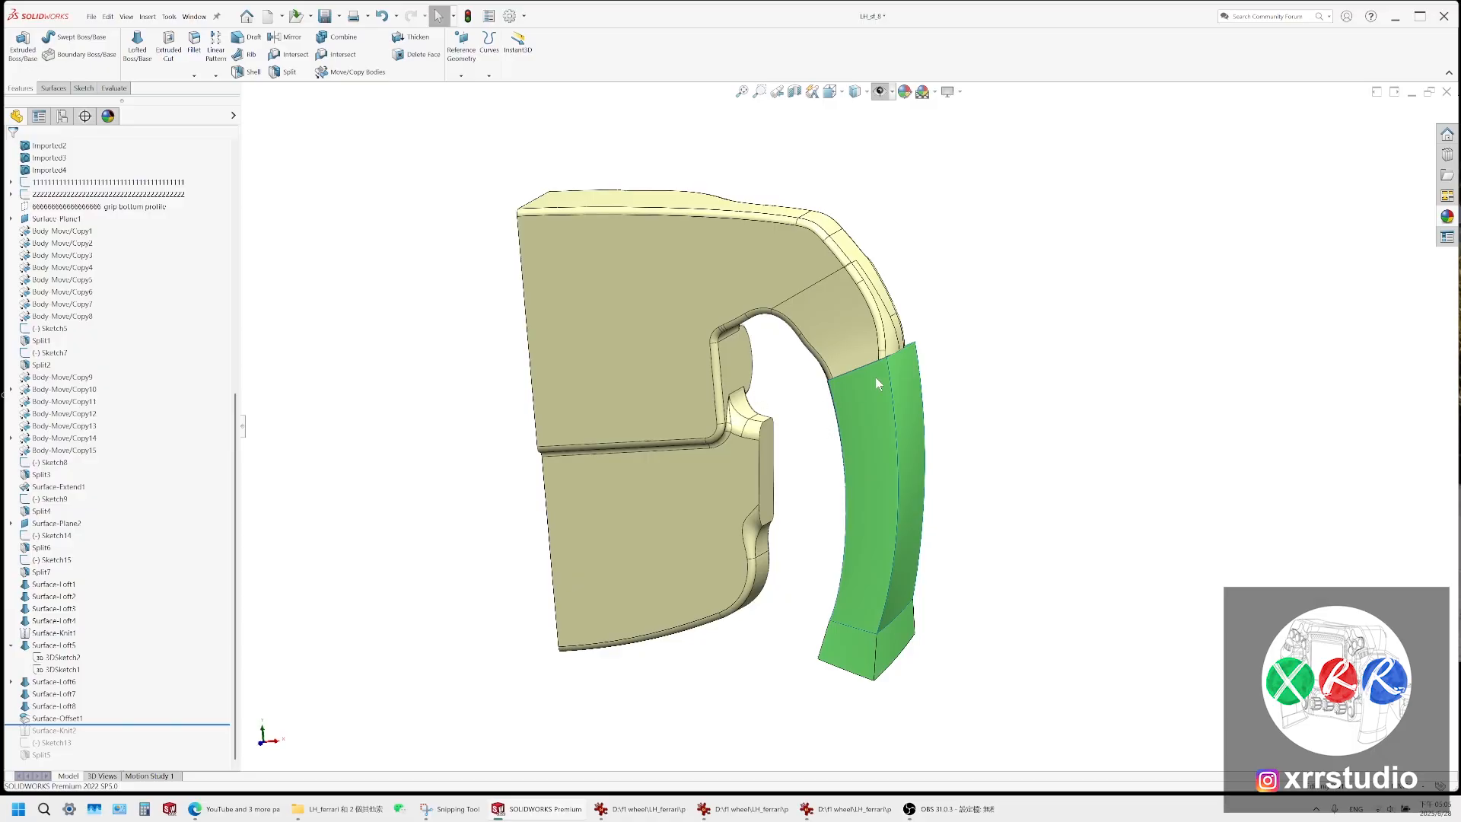
middle_drag(865, 396, 897, 359)
scroll(673, 378, down, 2)
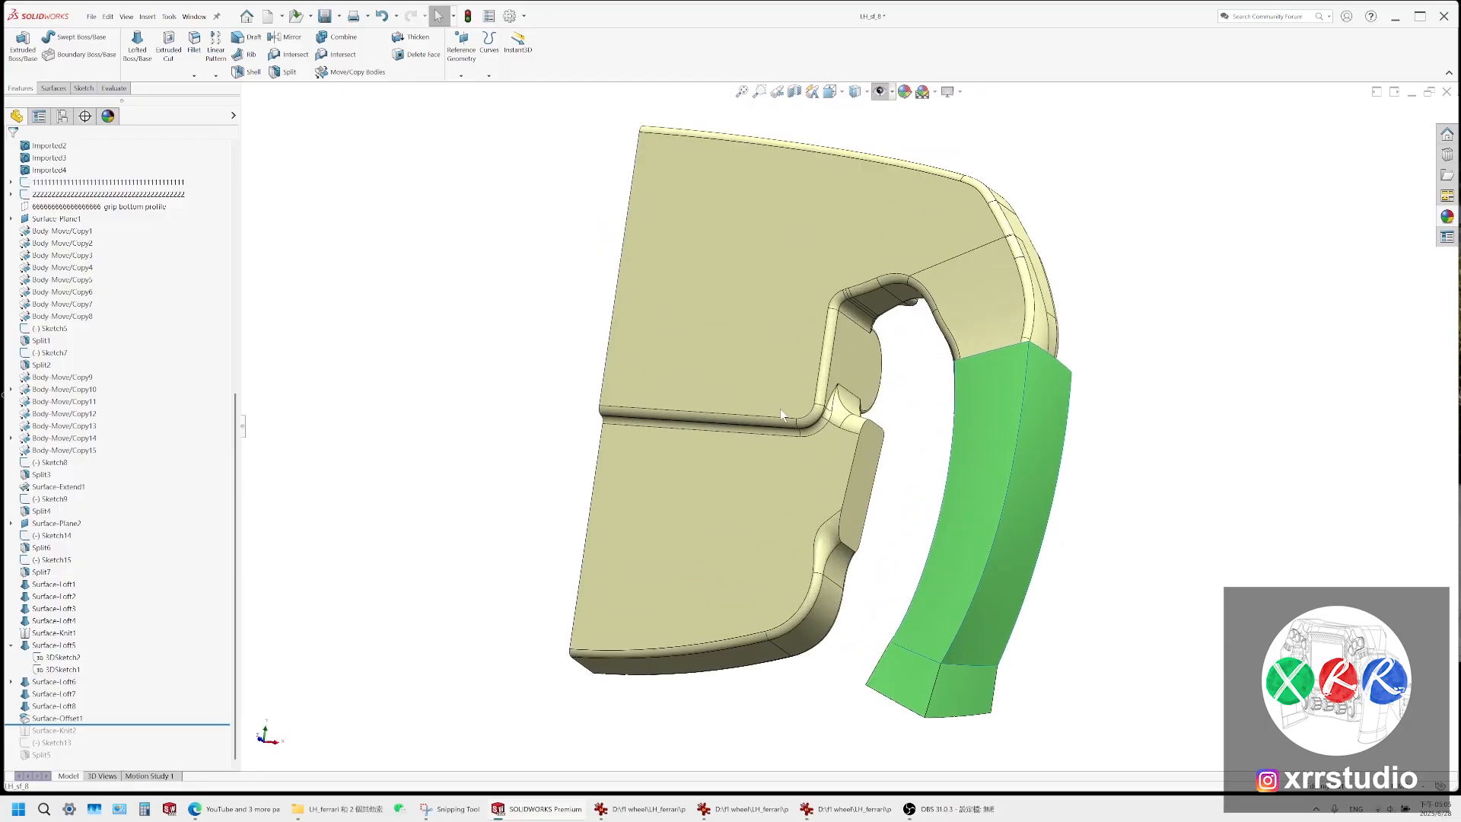
middle_drag(780, 409, 850, 384)
middle_drag(1000, 413, 1004, 387)
scroll(1004, 380, down, 3)
scroll(987, 323, up, 3)
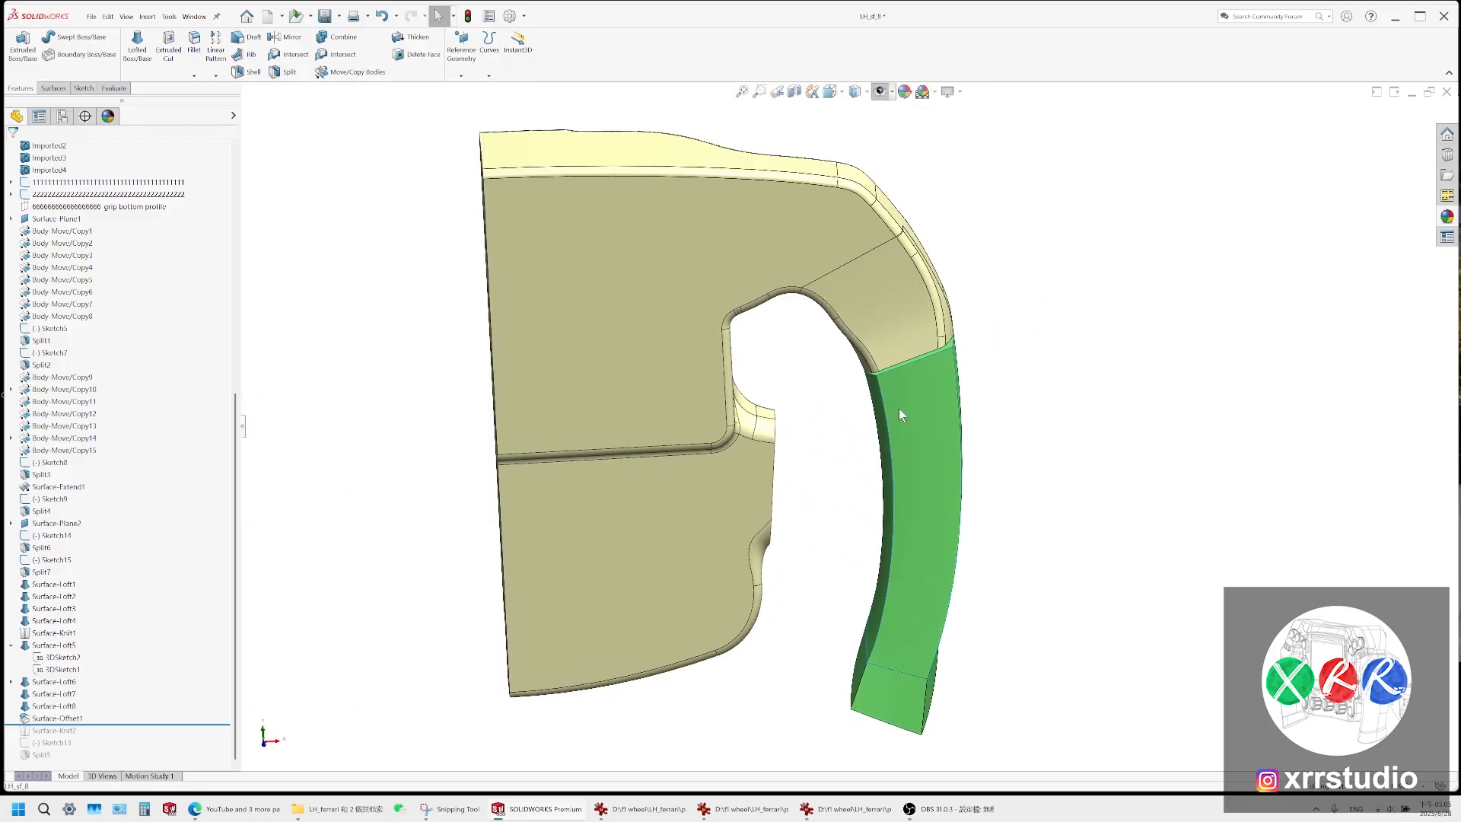
middle_drag(899, 411, 482, 613)
middle_drag(949, 430, 994, 433)
scroll(104, 376, up, 10)
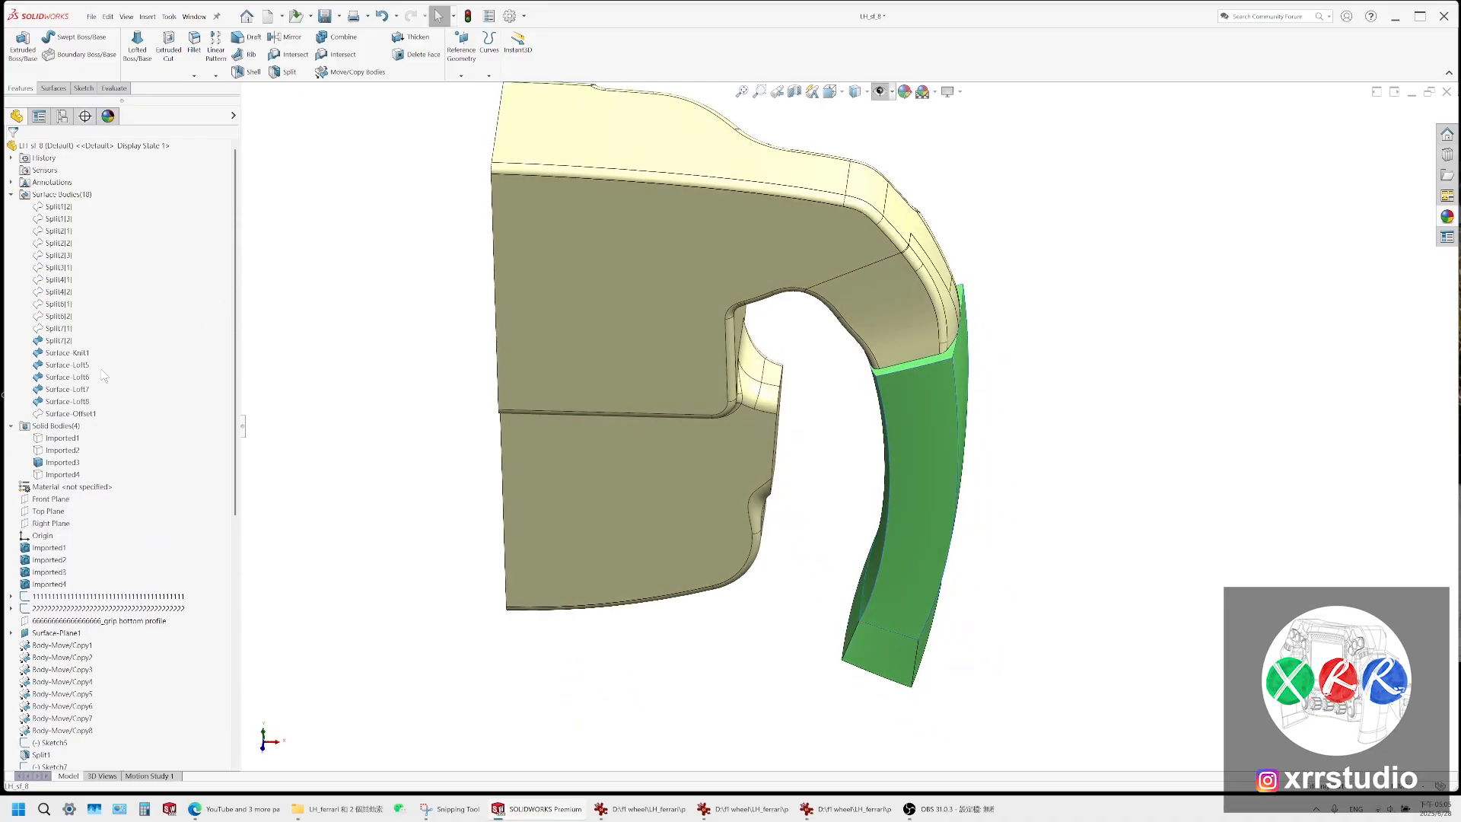
Highlight the surface bodies from Split7[2] to Surface-Loft8 to check which ones form the grip
click(64, 342)
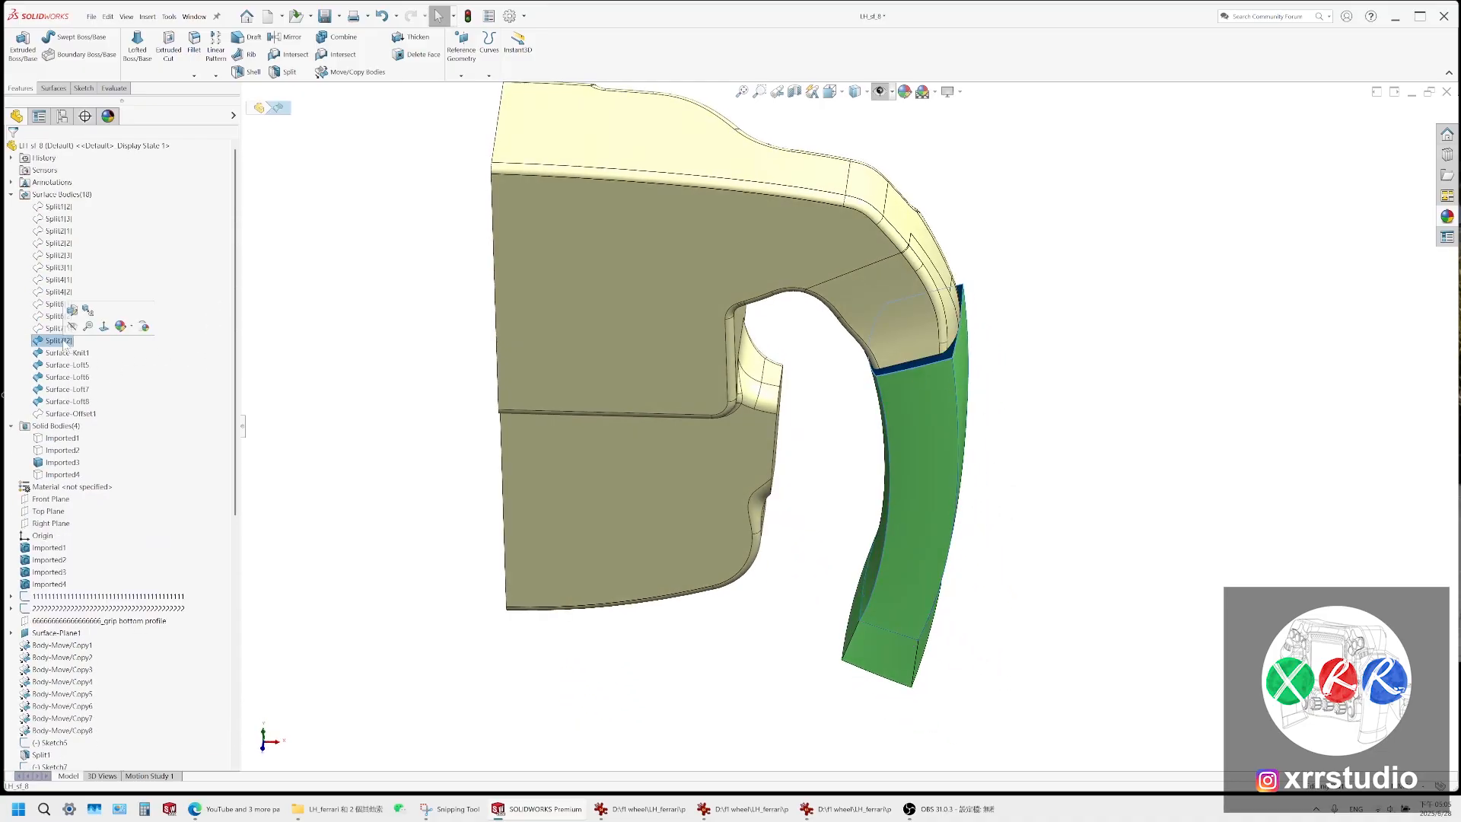
shift+click(78, 403)
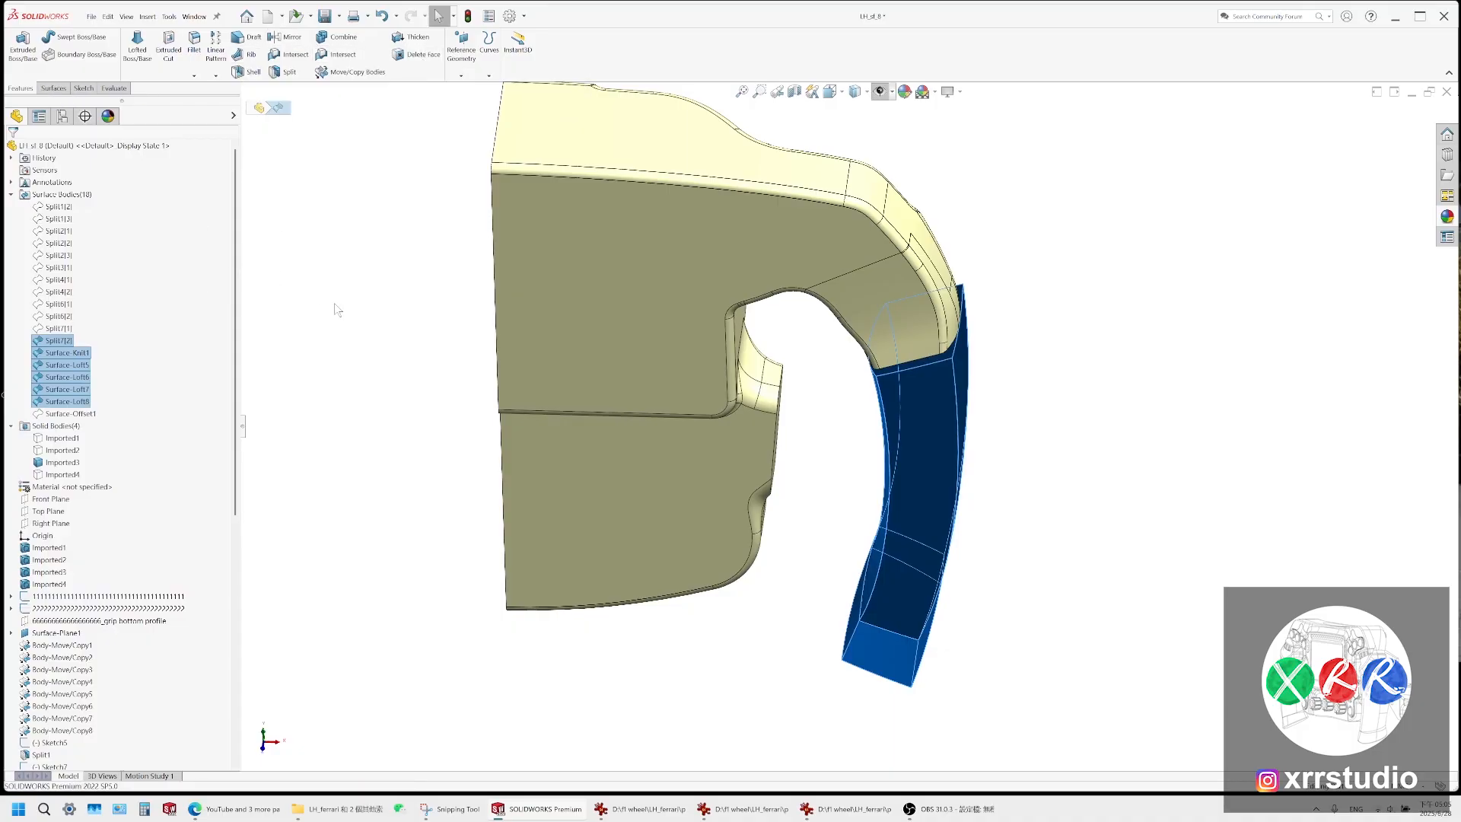
click(996, 609)
key(ctrl+1)
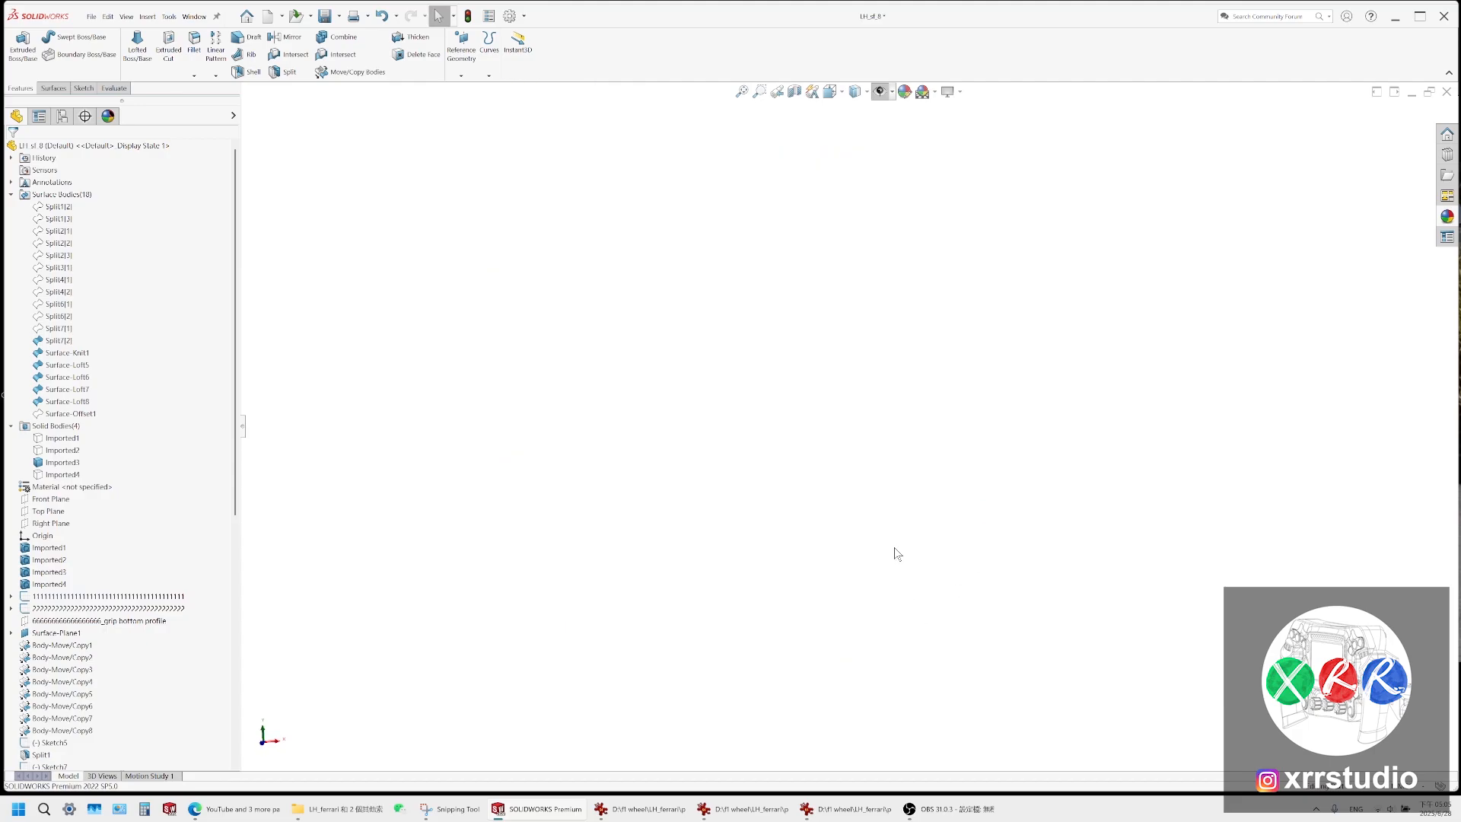
scroll(793, 442, down, 6)
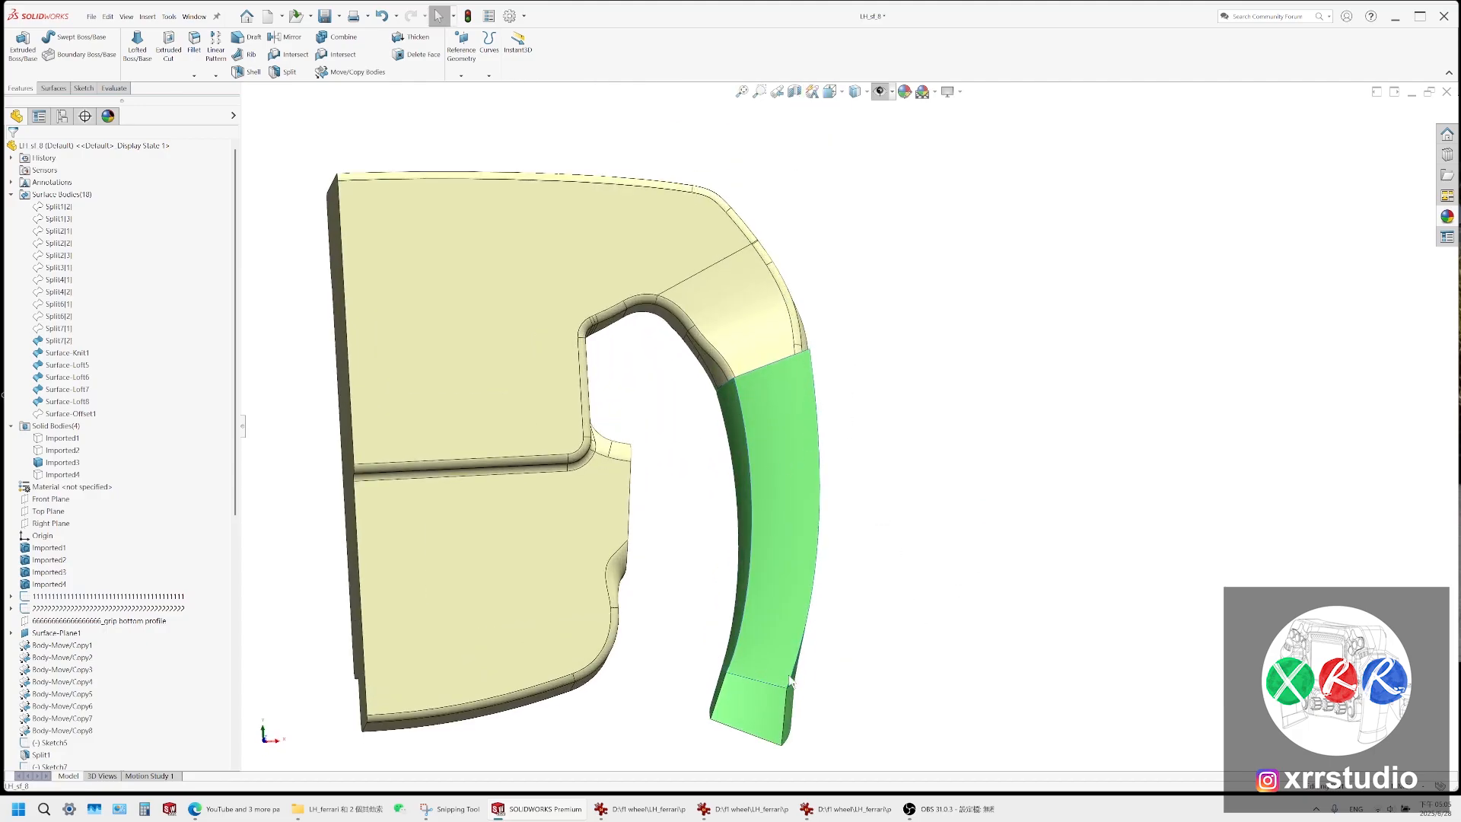
Hide the knitted lower base body beneath the grip's lofted surfaces
click(783, 730)
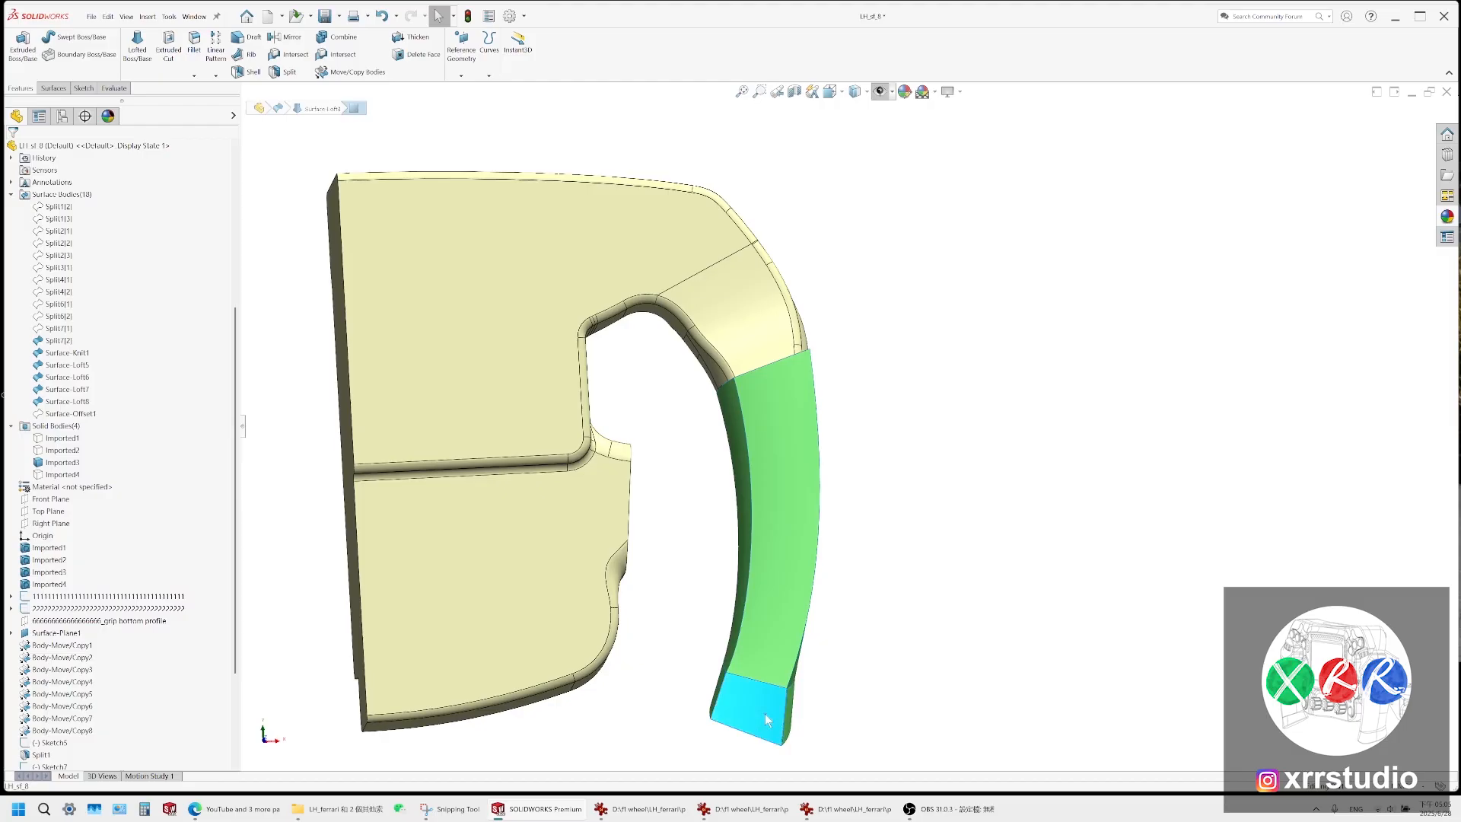
click(802, 691)
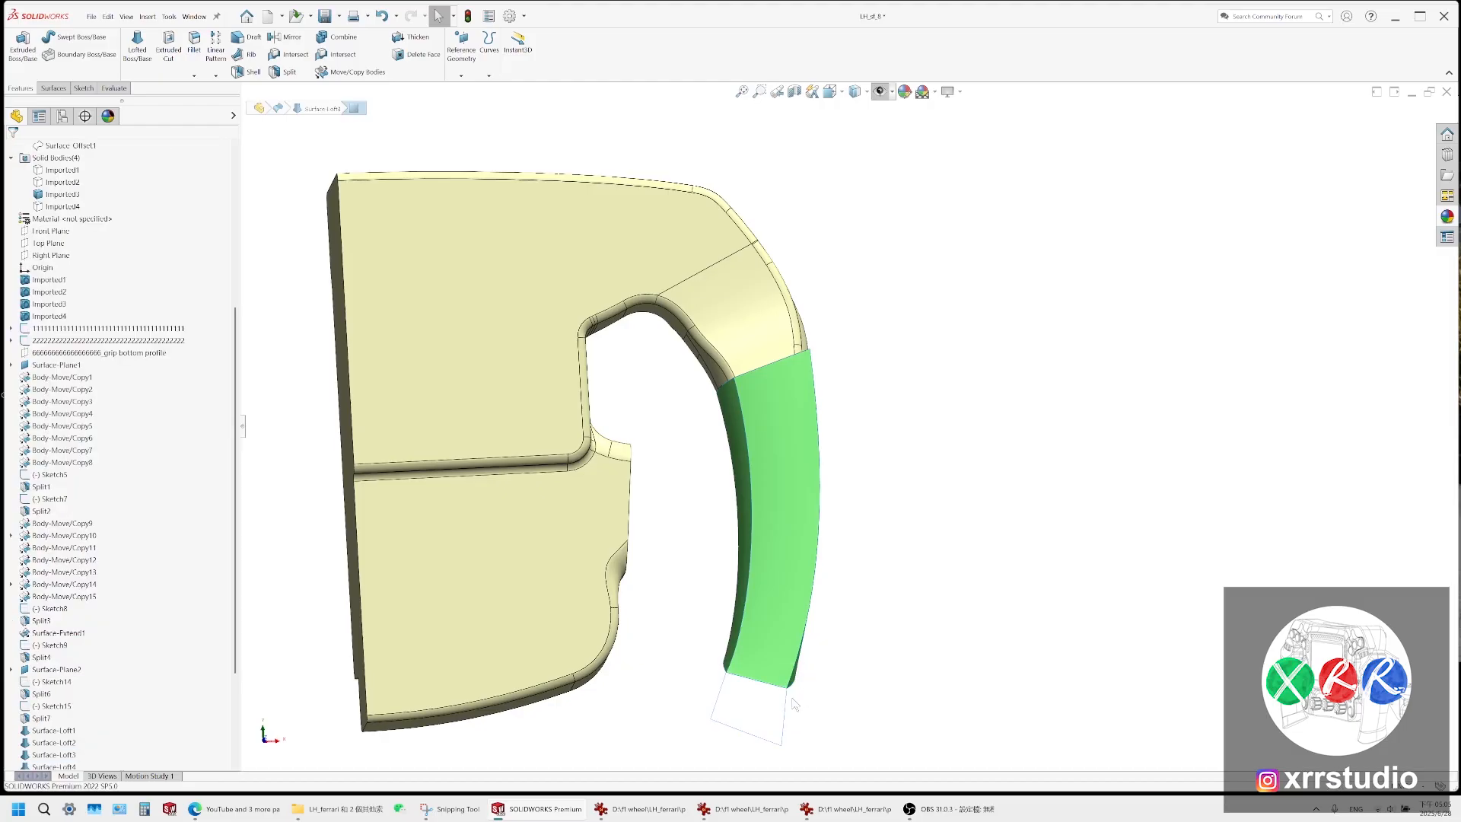
middle_drag(792, 697, 824, 560)
click(822, 696)
Cap the grip's open lower end with a planar surface bounded by its four bottom edges
scroll(773, 711, down, 4)
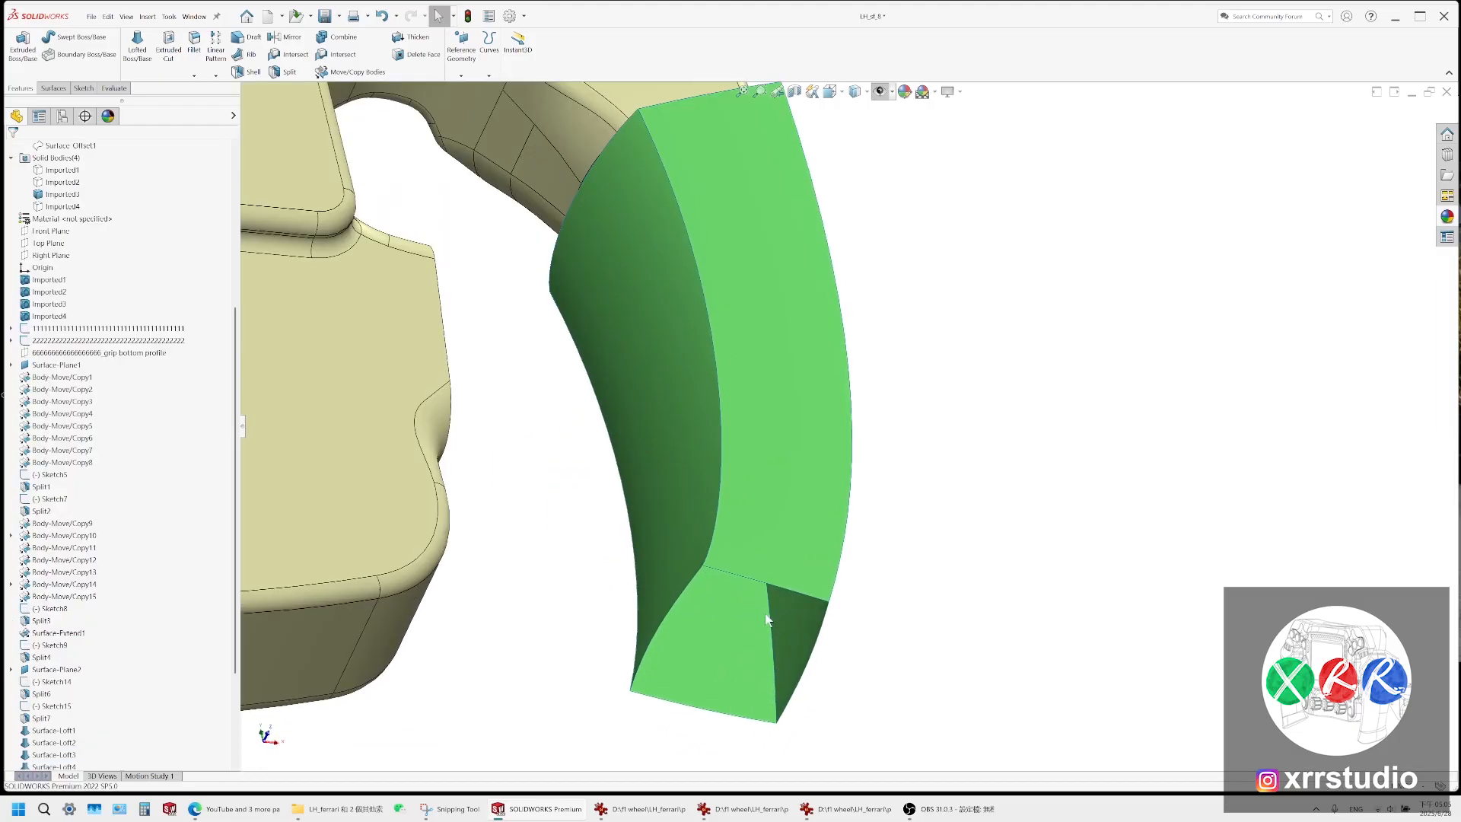
click(742, 574)
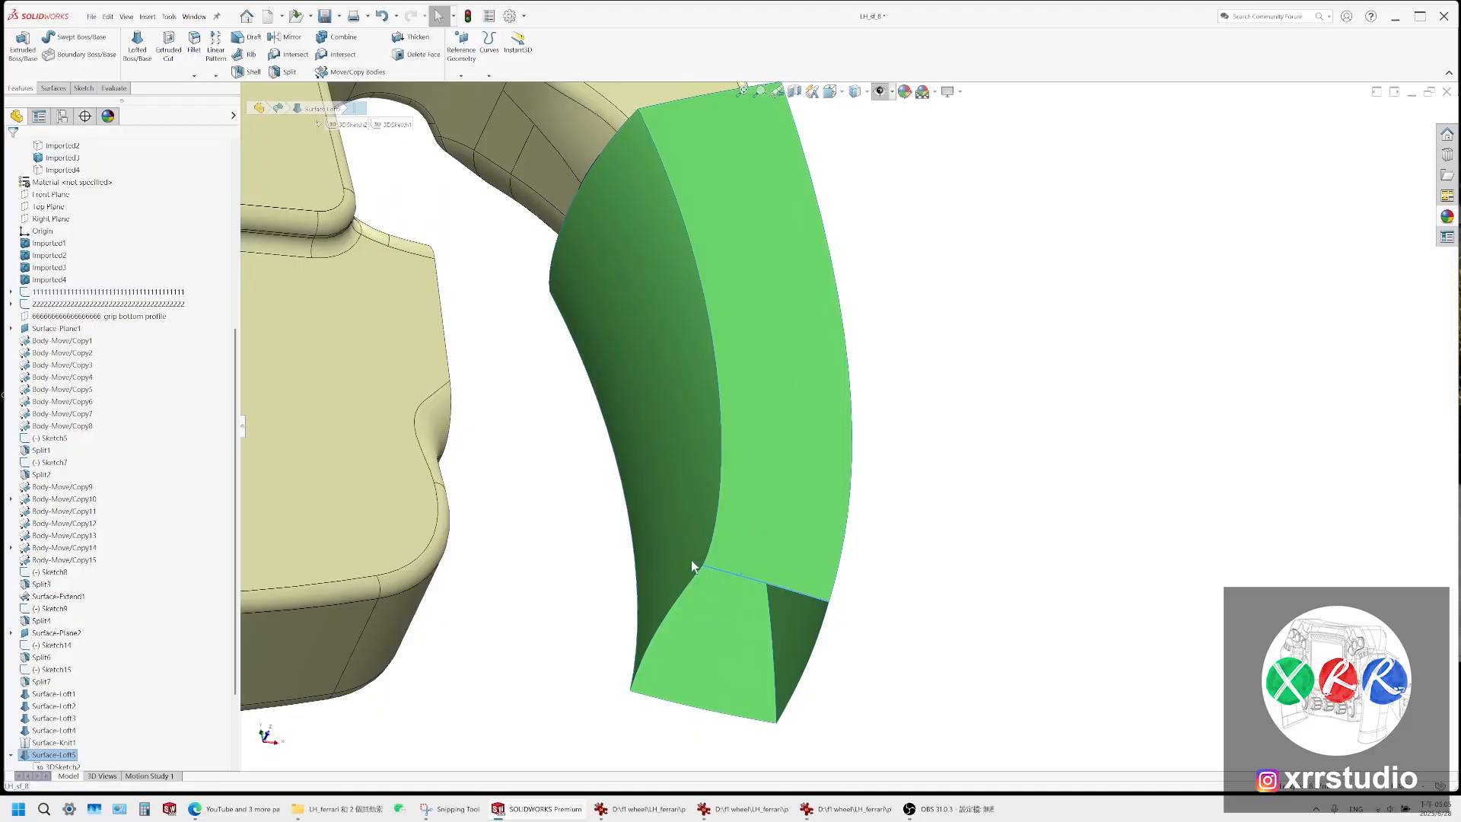
middle_drag(714, 578, 679, 560)
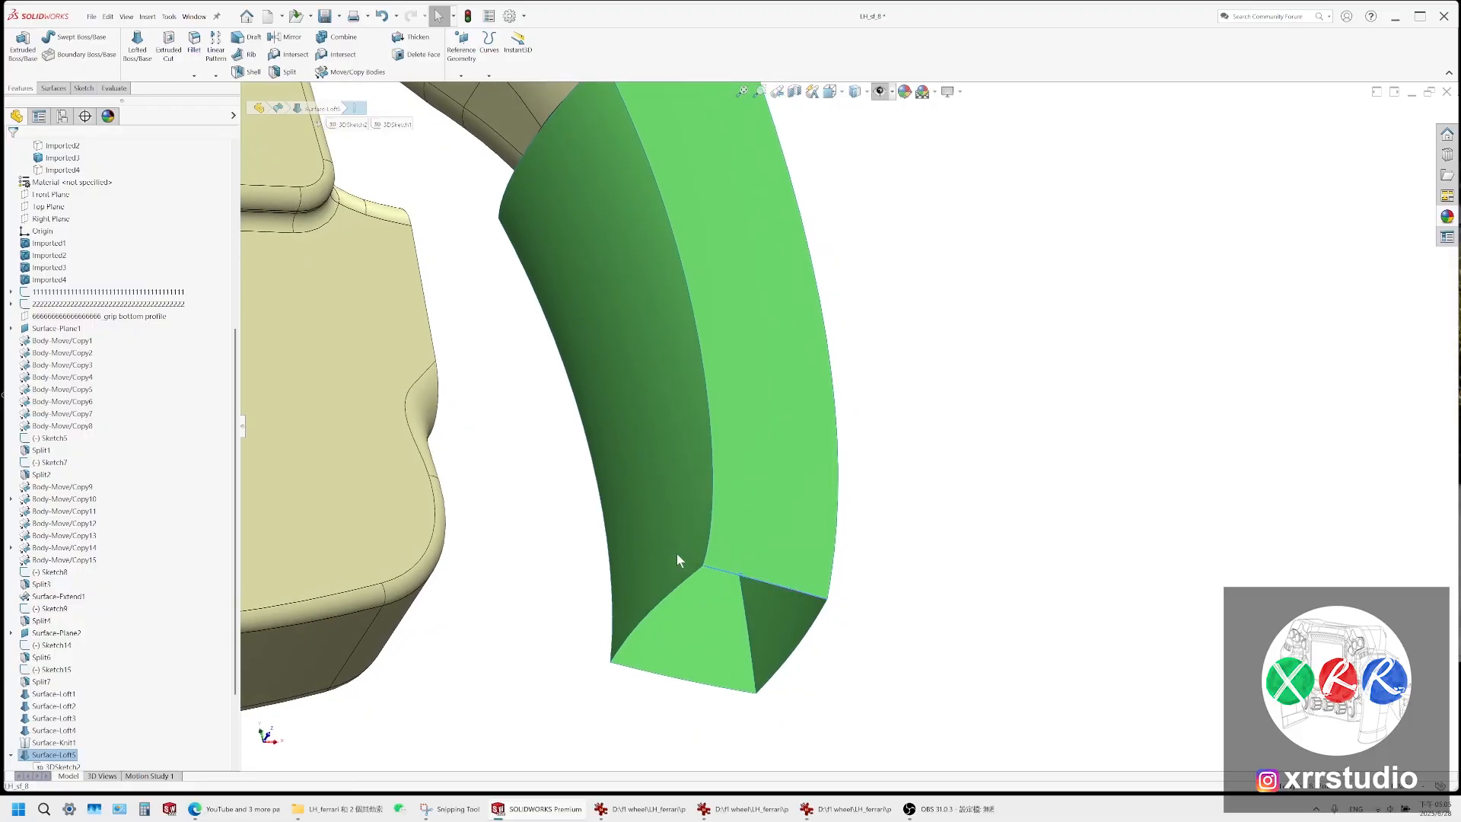
ctrl+click(696, 569)
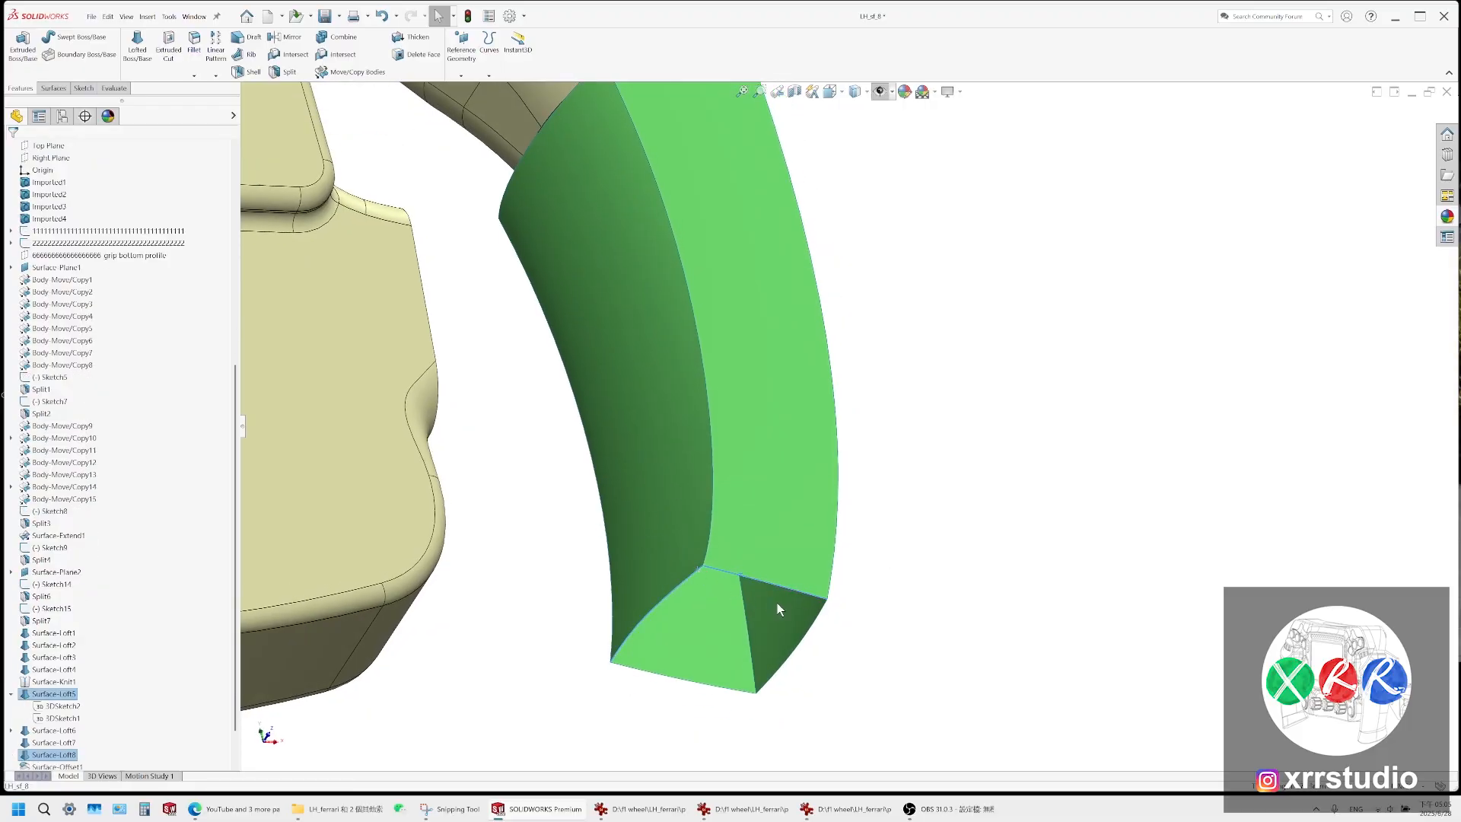
ctrl+click(812, 626)
ctrl+click(728, 691)
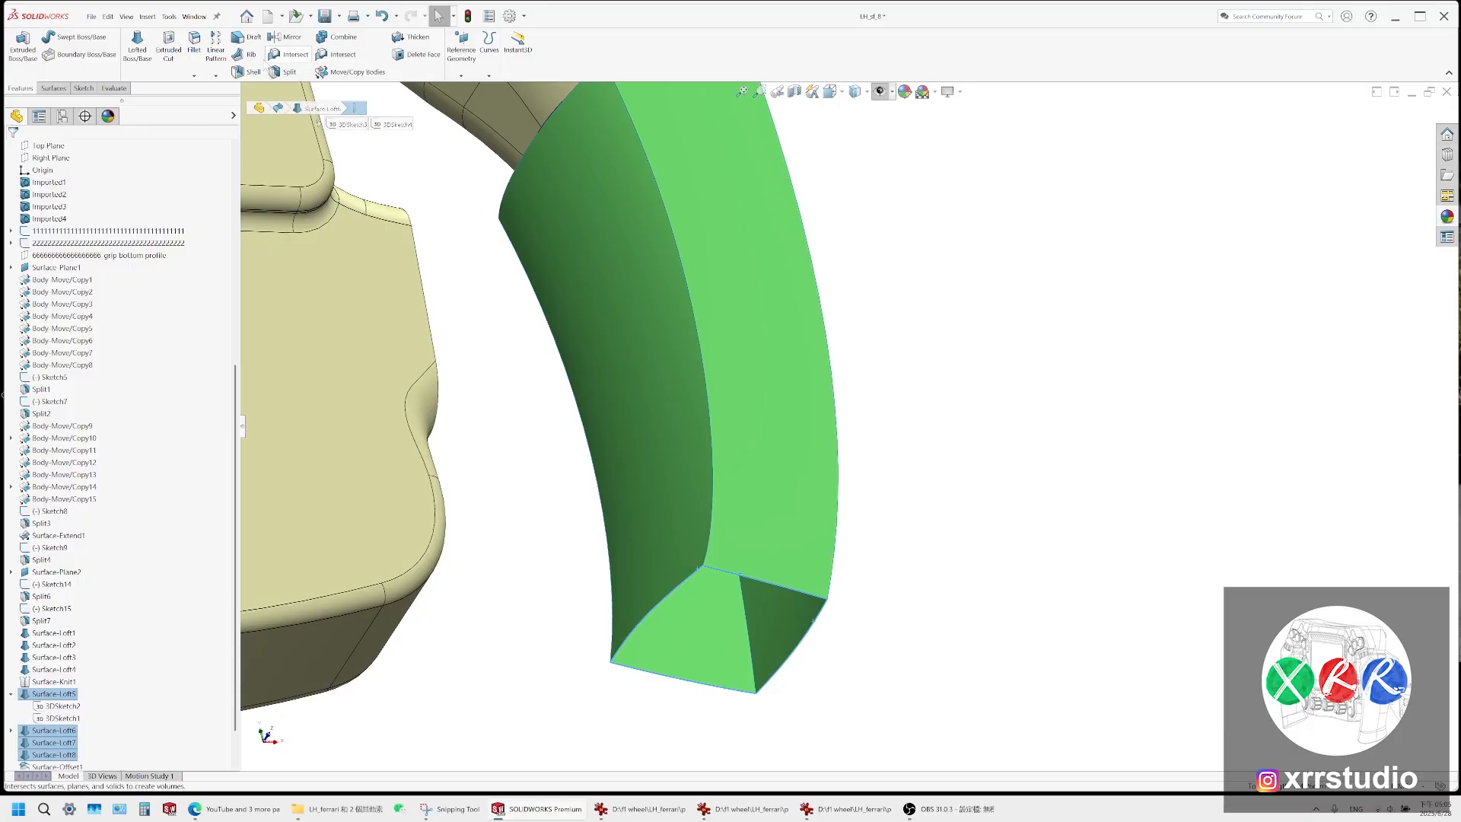
click(84, 89)
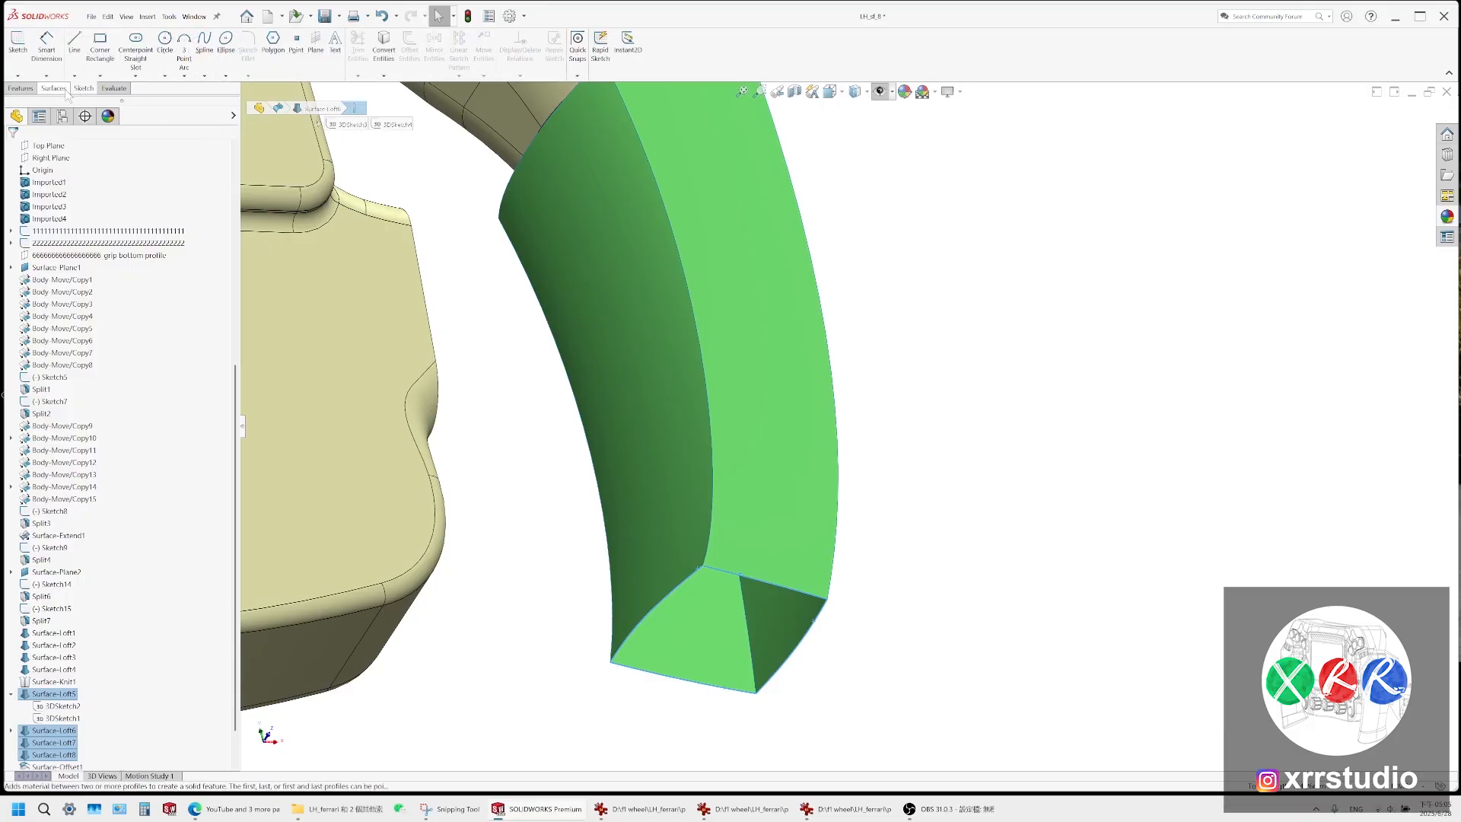
click(55, 89)
click(185, 47)
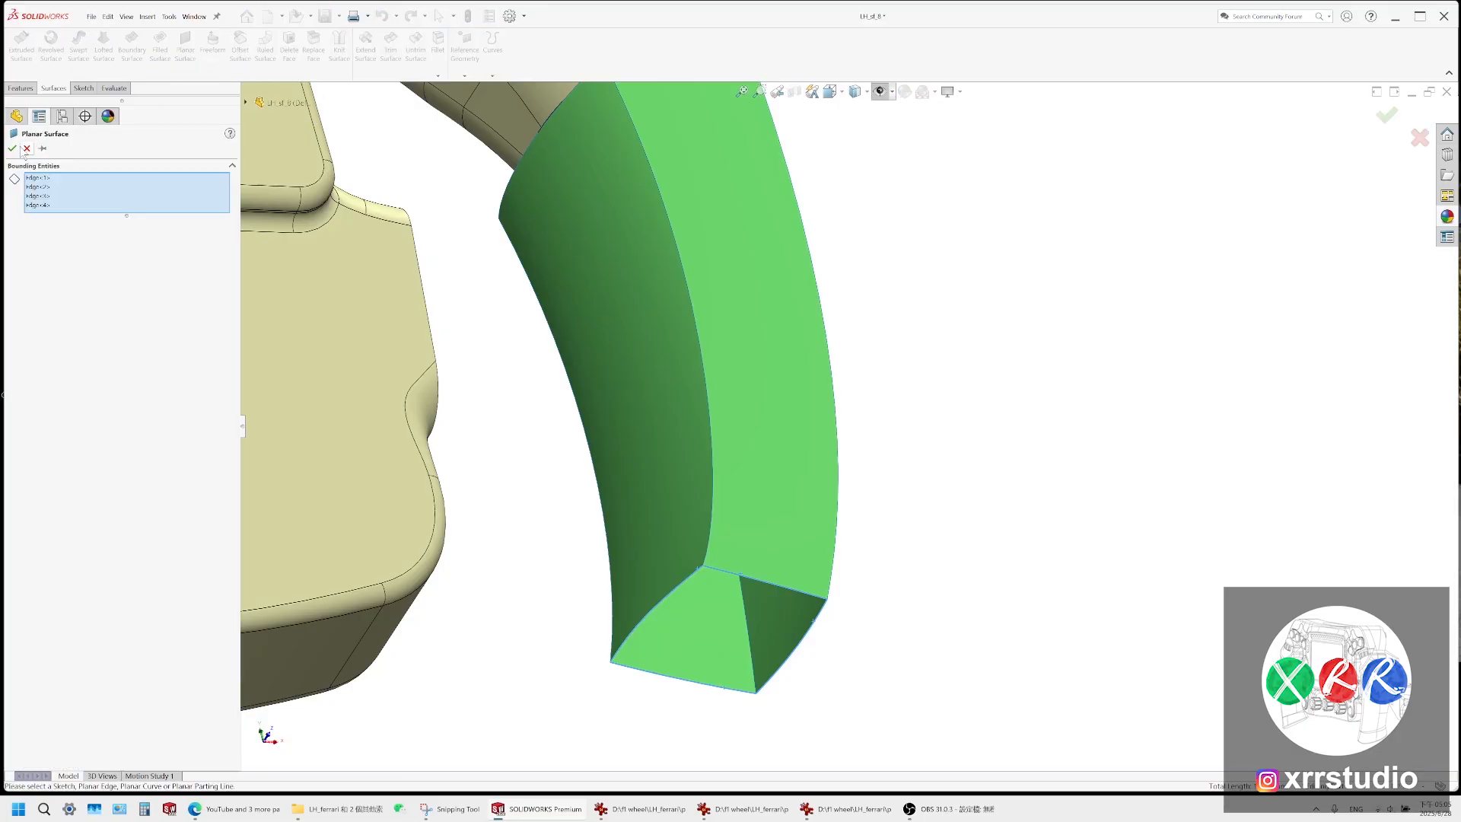
key(Return)
Knit the grip's four lofted sides, the planar bottom cap and the Split7[2] top surface into a solid body
scroll(100, 196, up, 4)
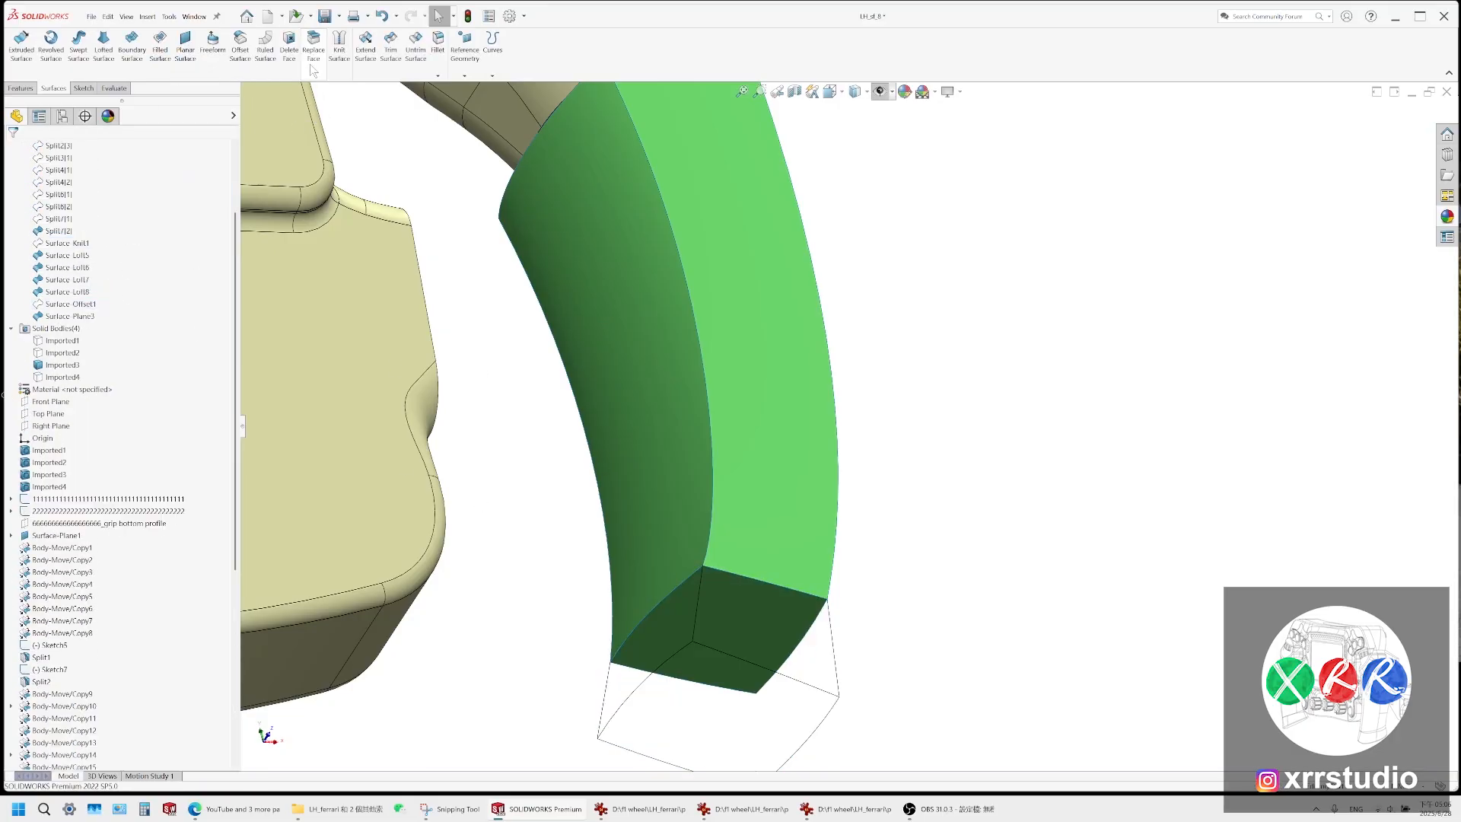
click(339, 51)
click(736, 567)
click(704, 620)
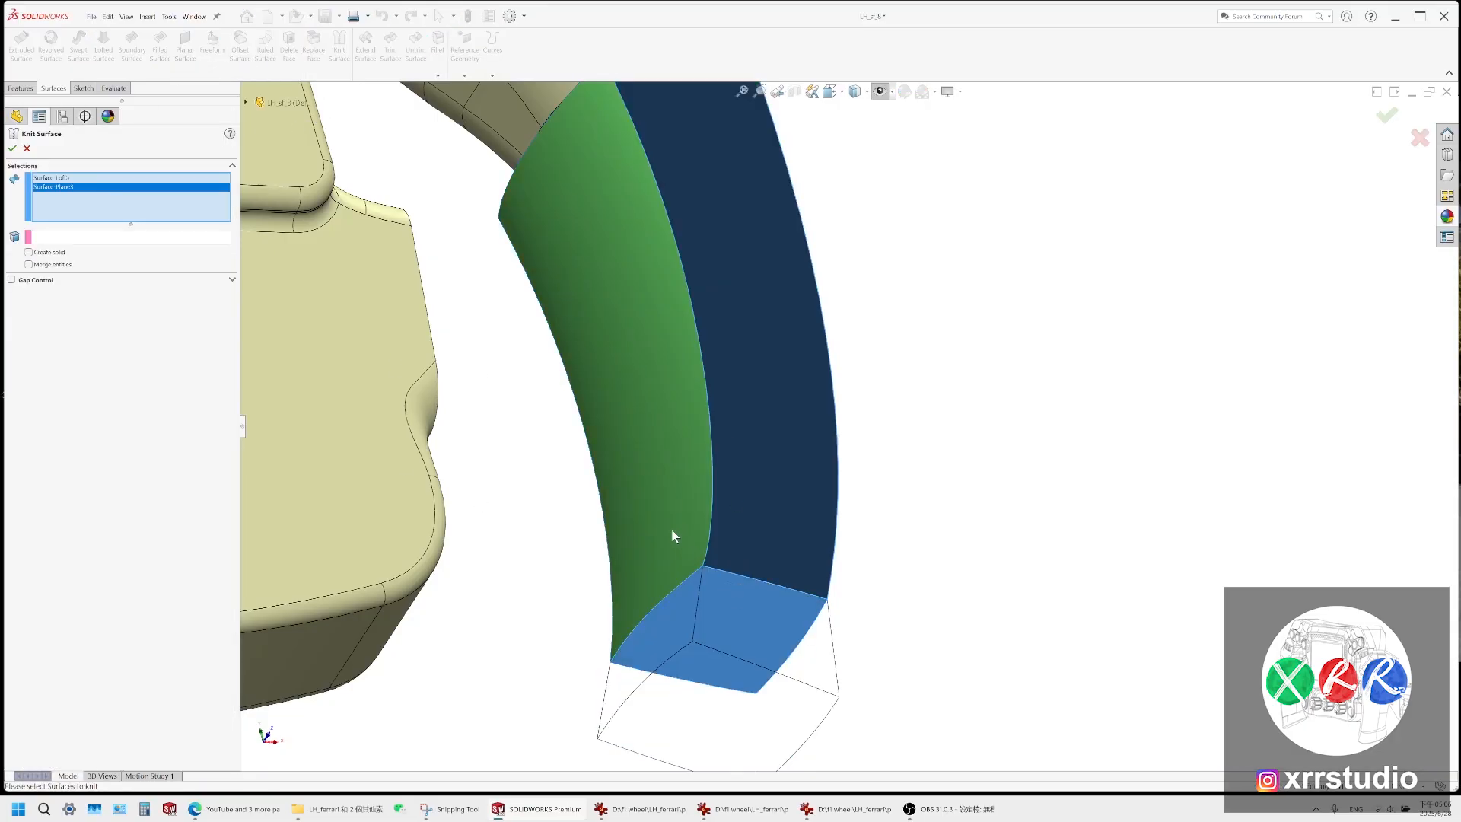
click(672, 531)
middle_drag(667, 526, 555, 510)
click(928, 480)
scroll(930, 449, up, 3)
middle_drag(934, 400, 806, 415)
scroll(1032, 290, down, 2)
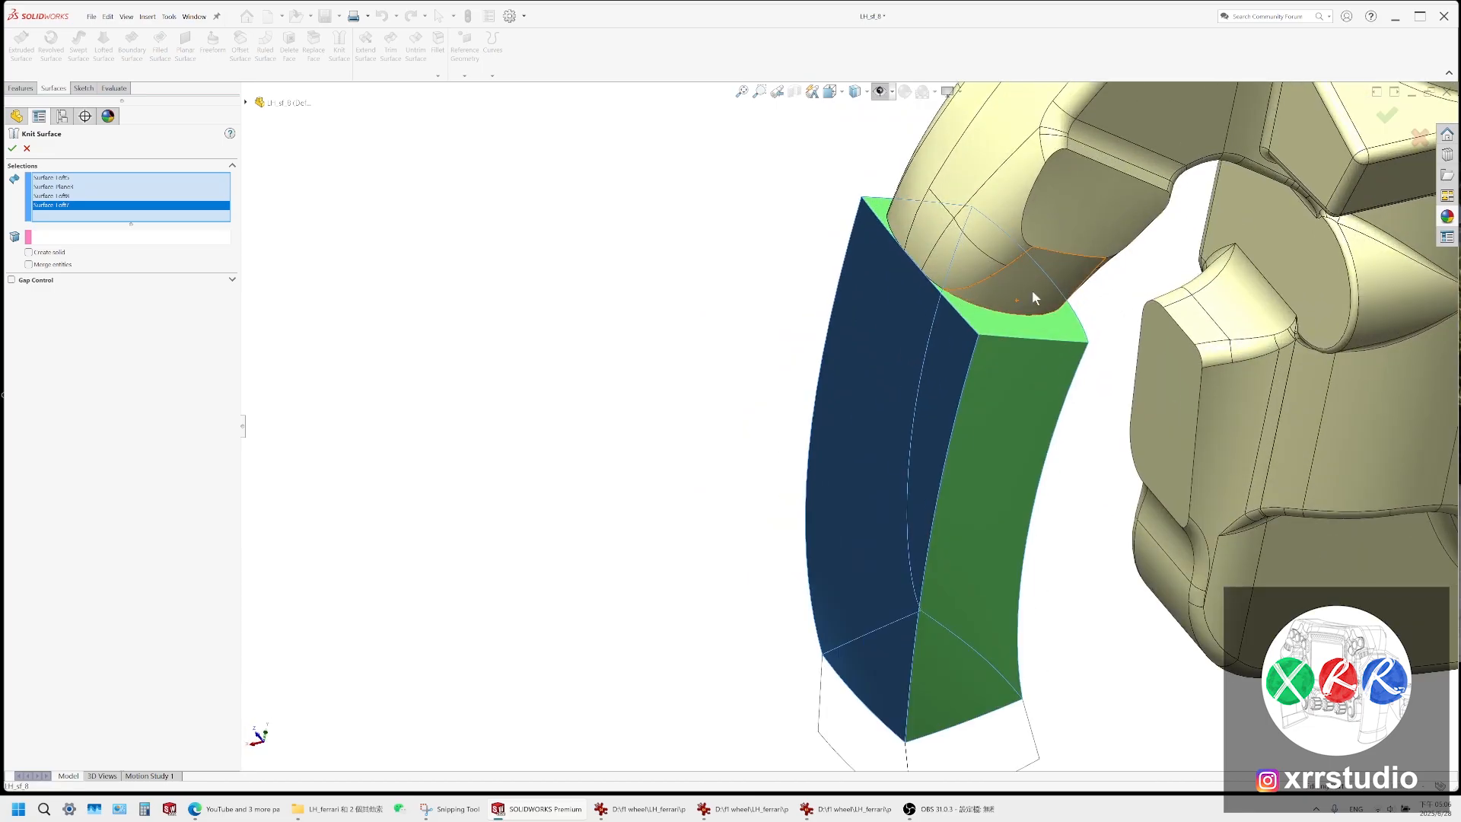
click(1009, 352)
click(1009, 351)
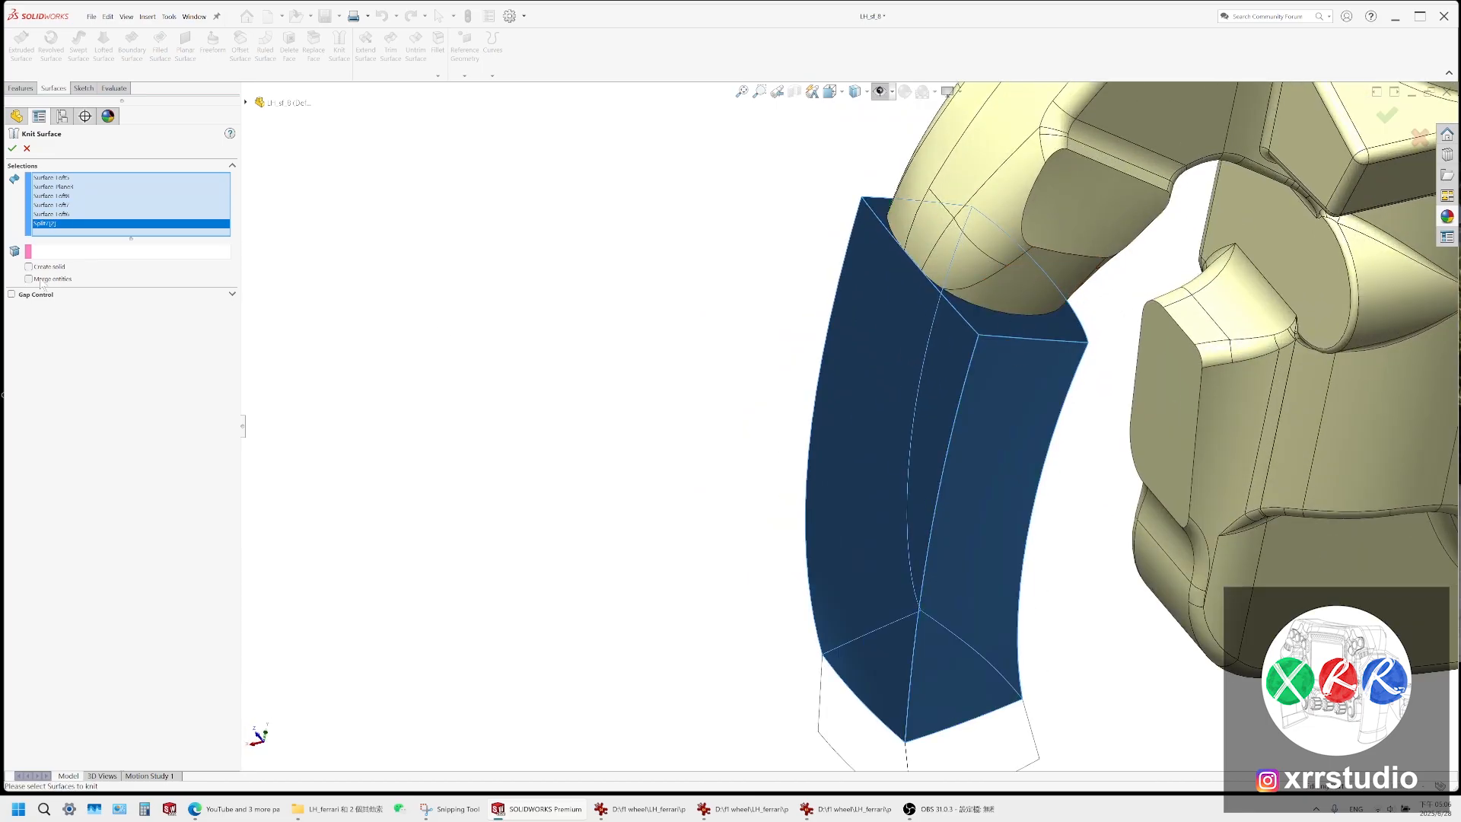
click(42, 268)
click(13, 148)
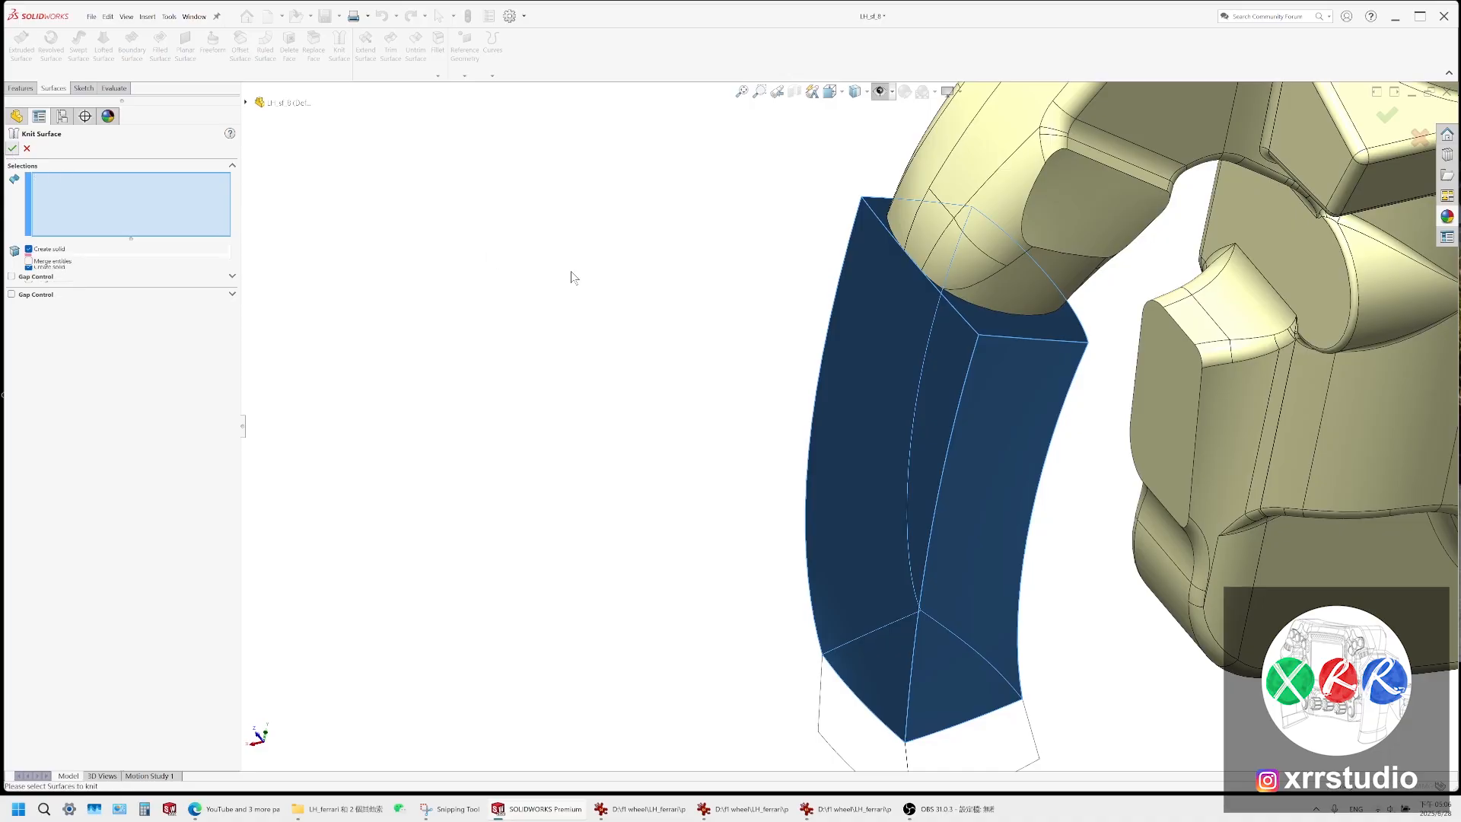
Create an offset surface from the bottom face of the solid grip
middle_drag(874, 412, 1085, 414)
scroll(923, 390, down, 5)
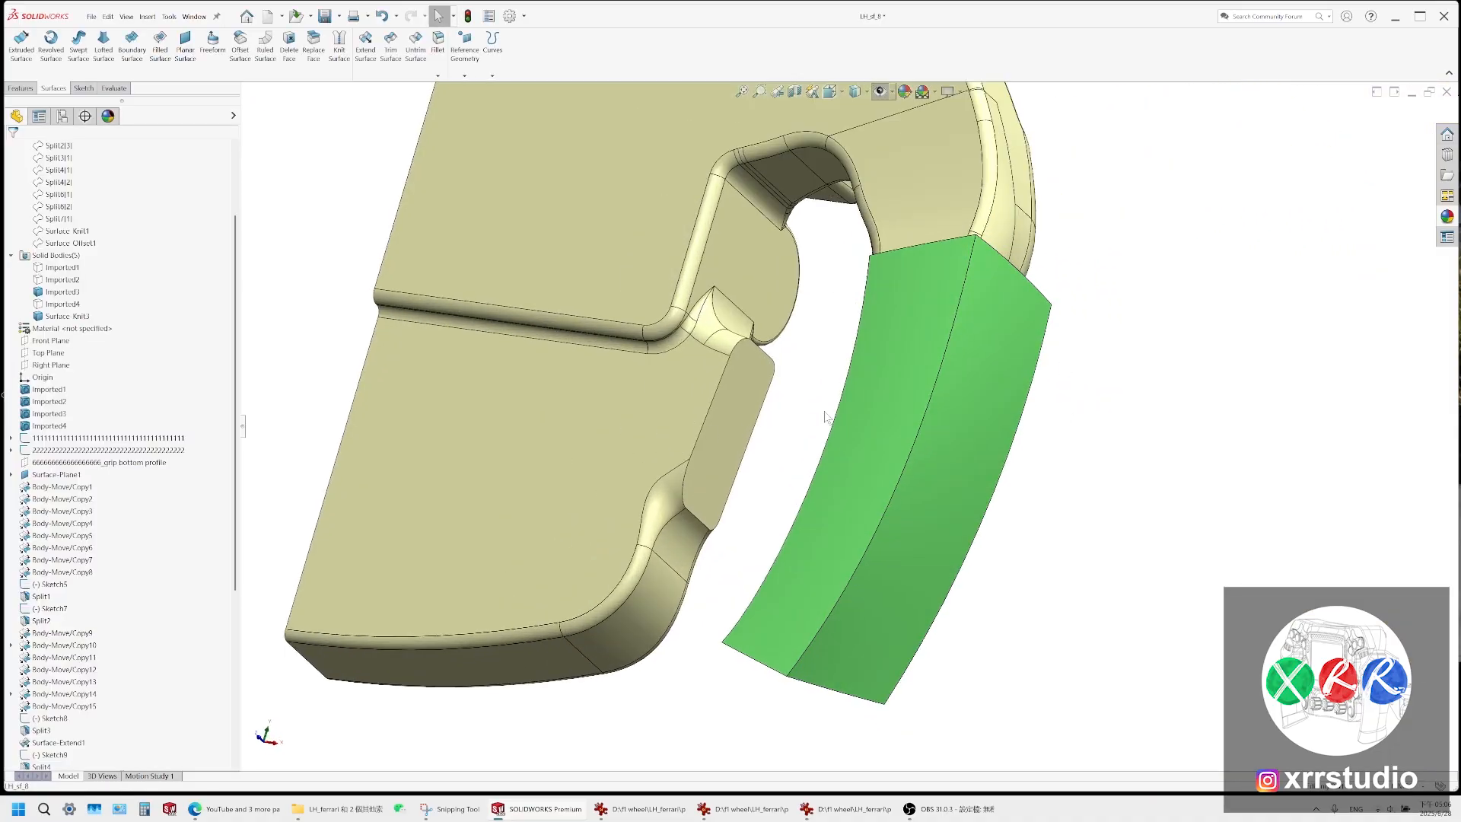
click(813, 665)
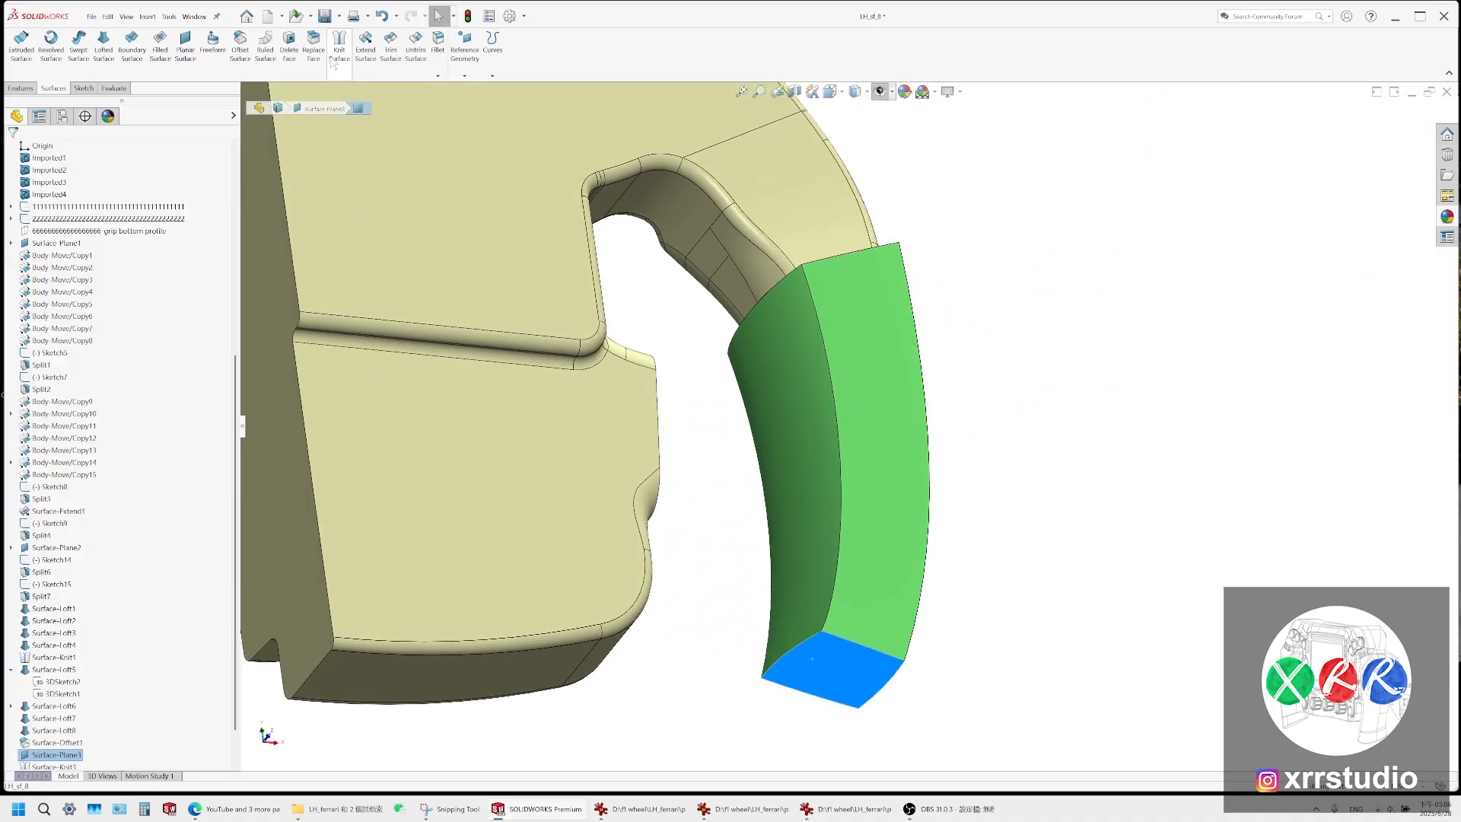
click(241, 46)
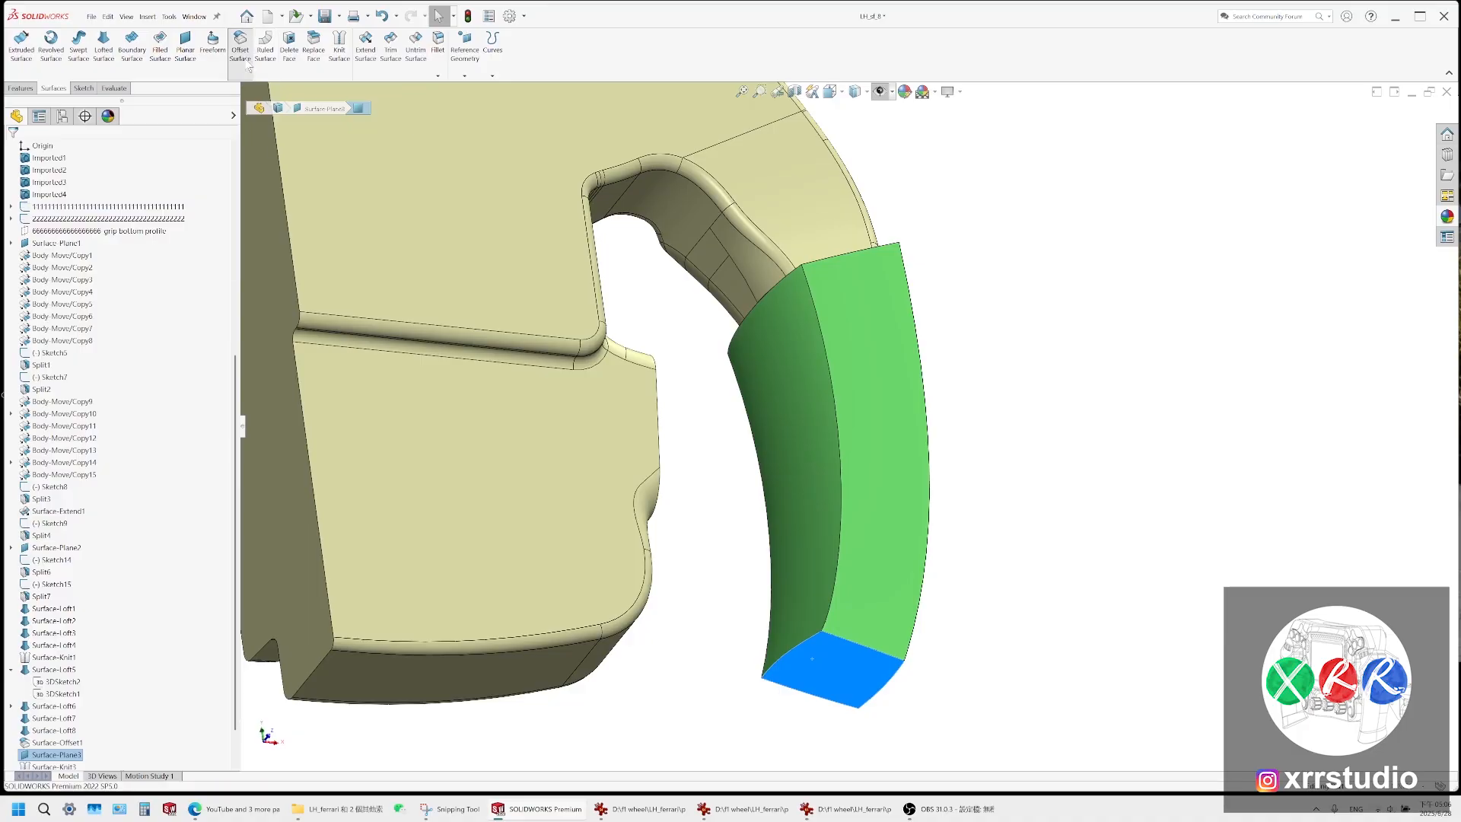
click(12, 148)
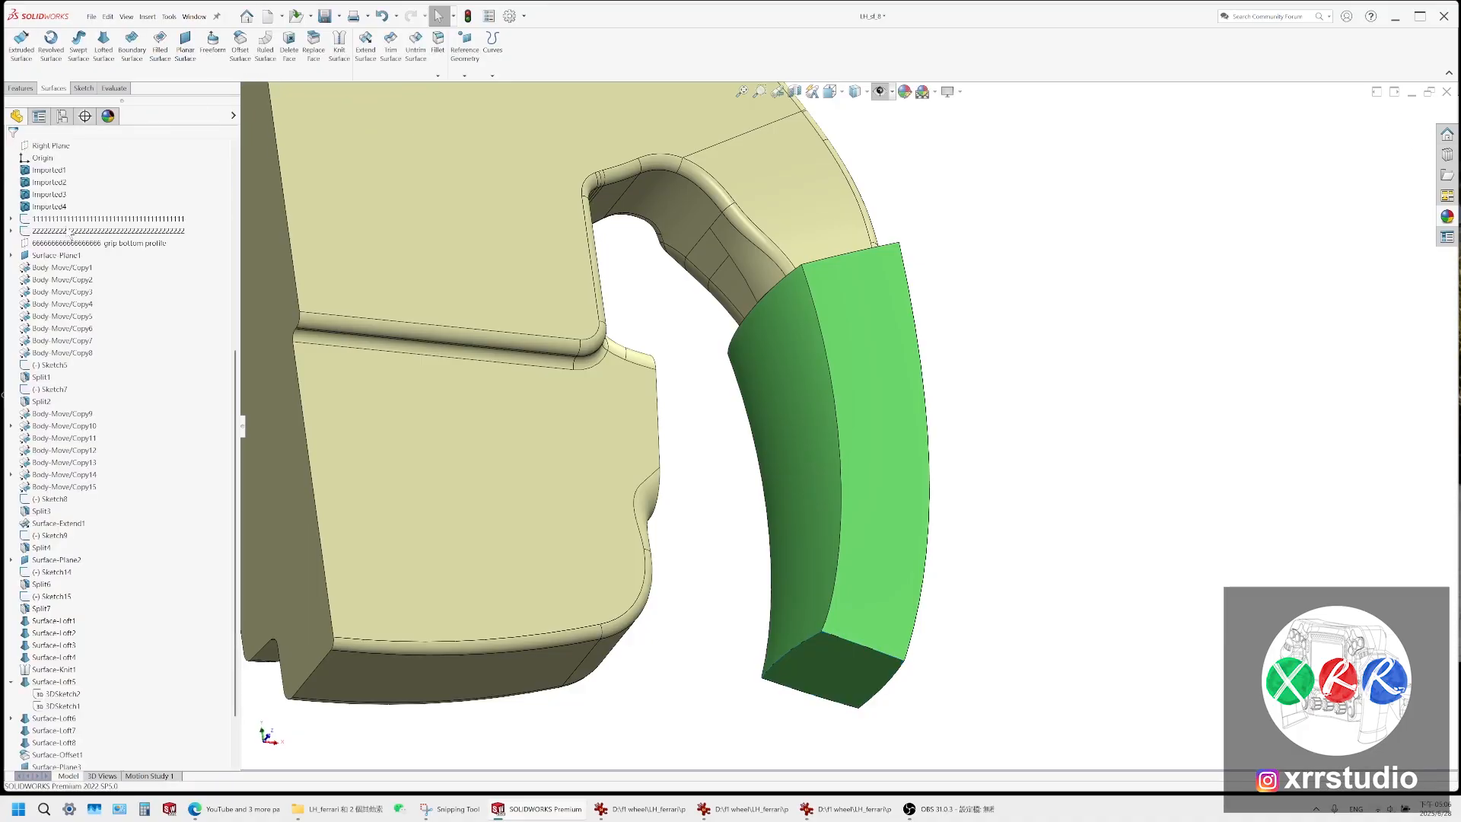
Show the Surface-Knit1 base body and knit it with the offset bottom surface into a separate solid
click(61, 341)
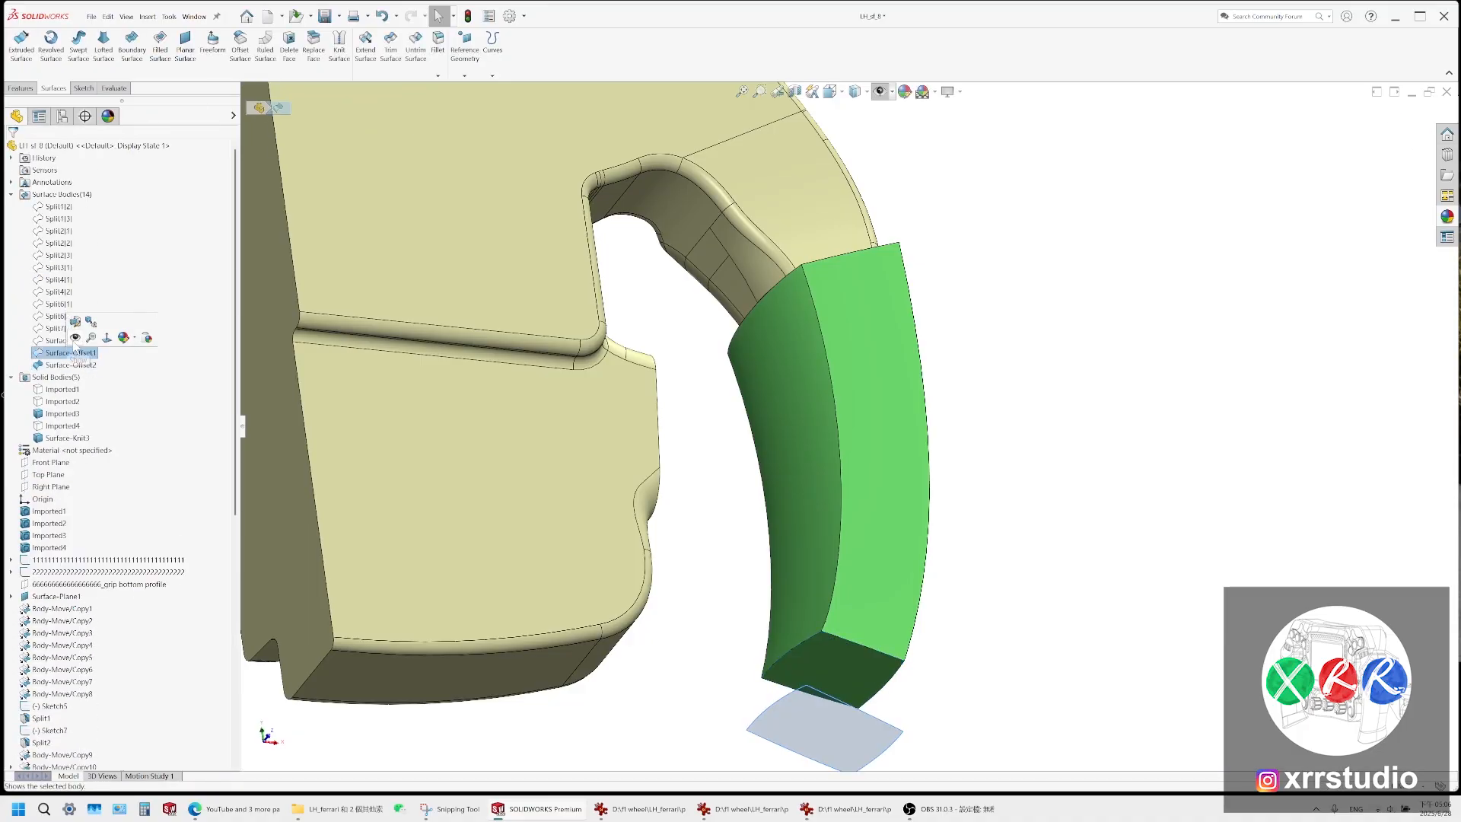
click(63, 322)
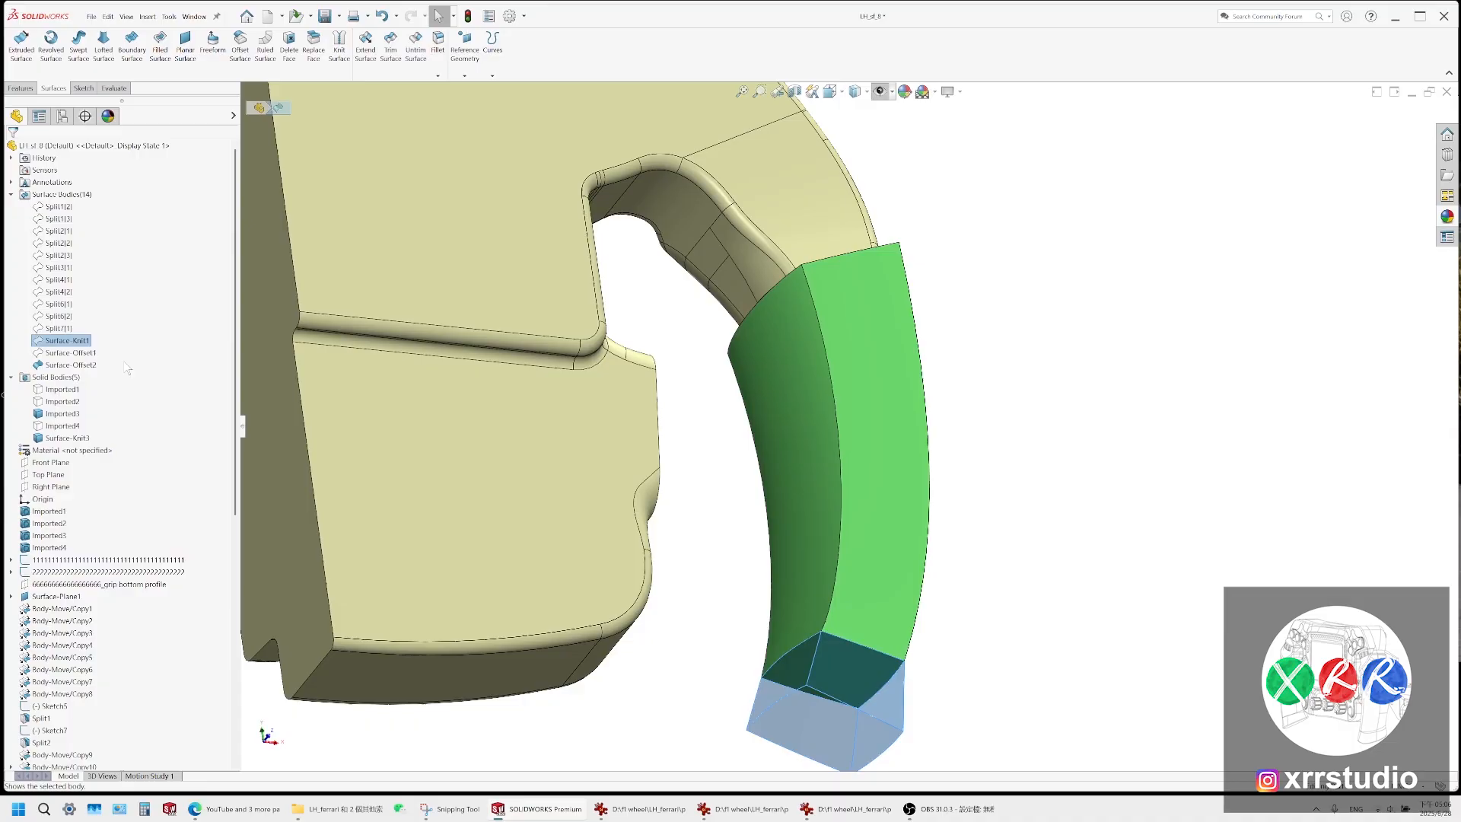
click(705, 409)
click(76, 341)
ctrl+click(70, 365)
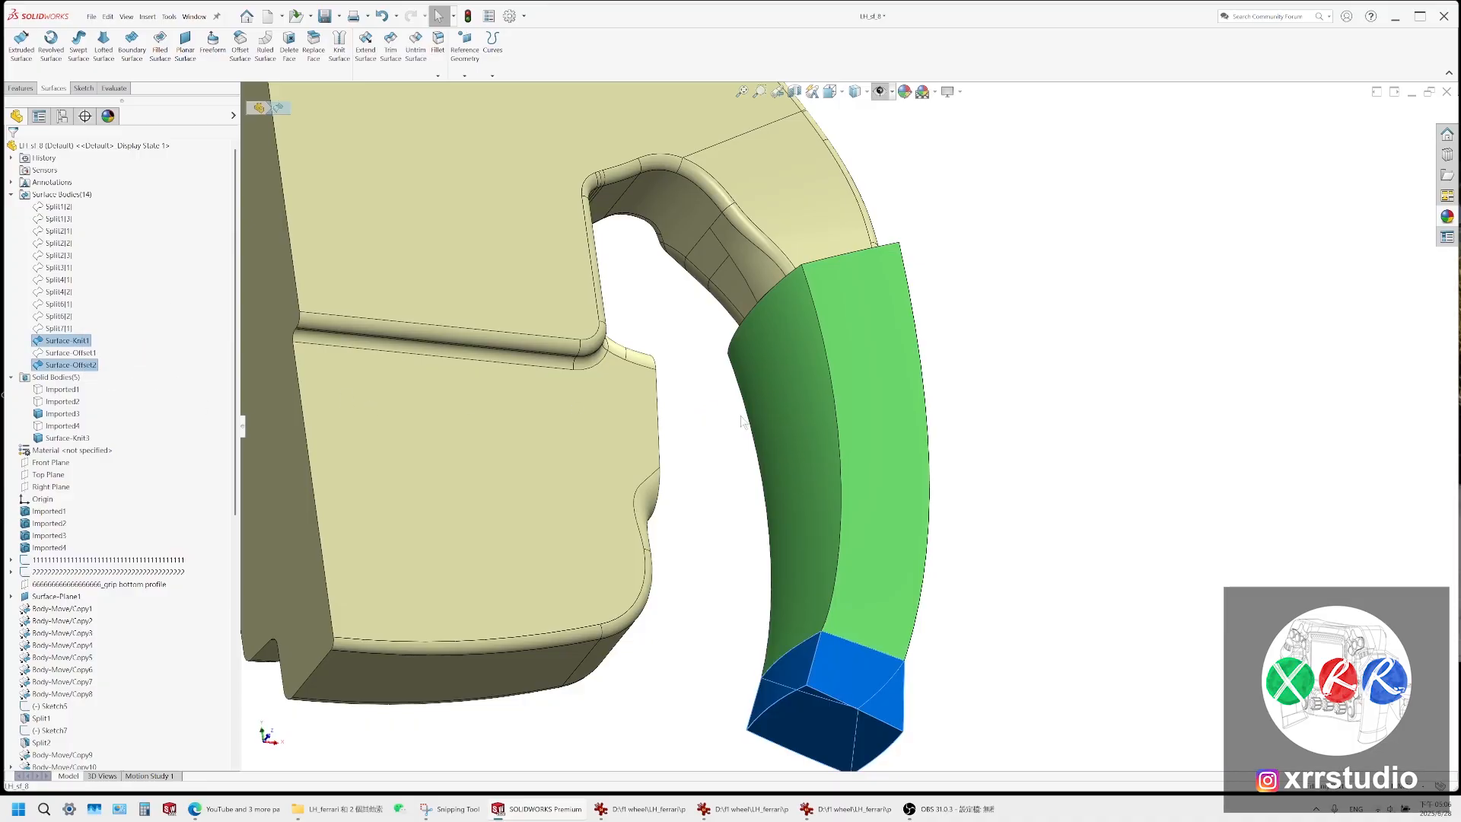
click(339, 47)
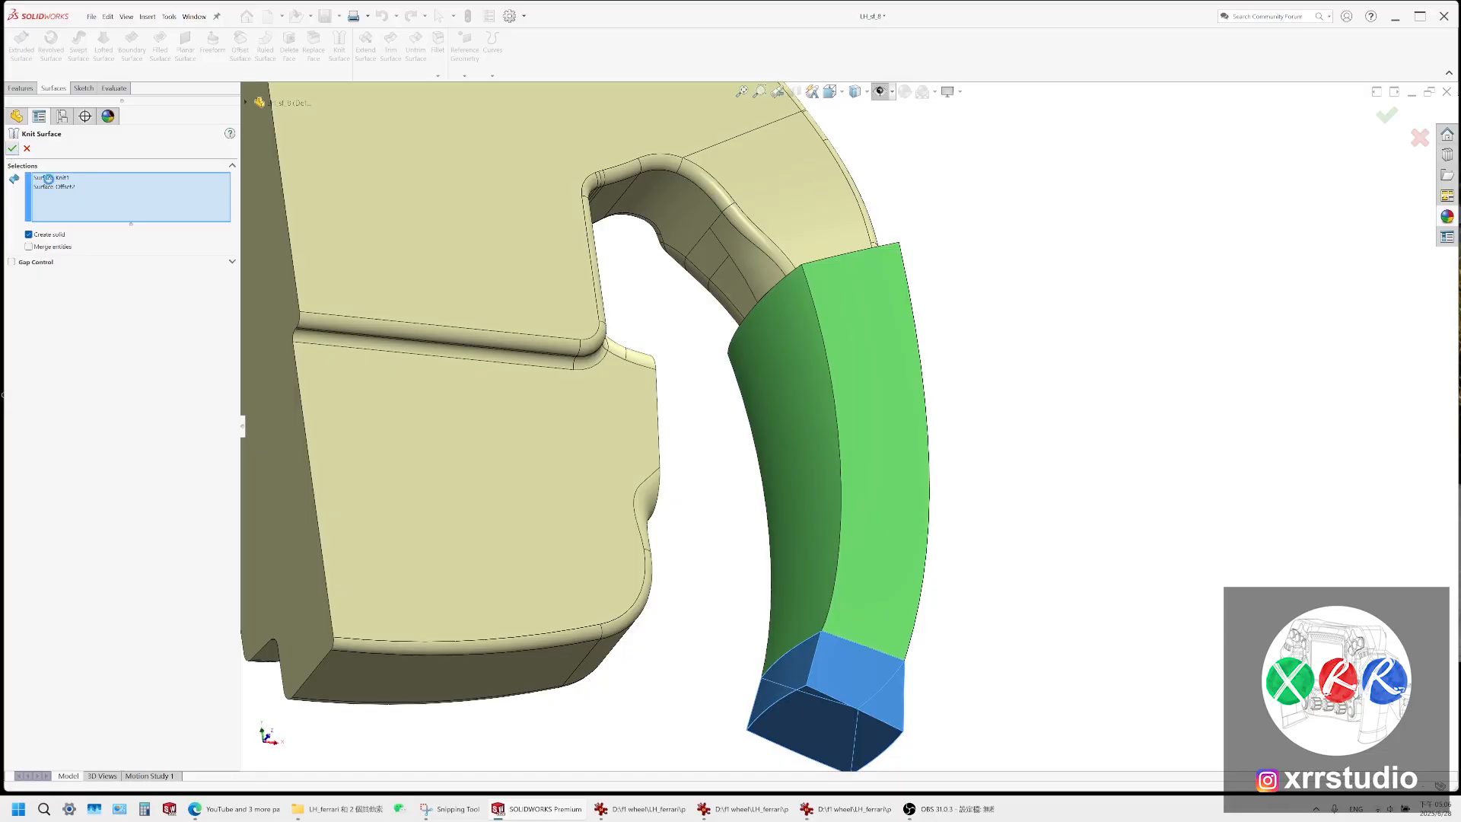
click(12, 149)
Hide the solid base body below the grip and inspect the remaining grip solid from the front and side
scroll(855, 632, down, 5)
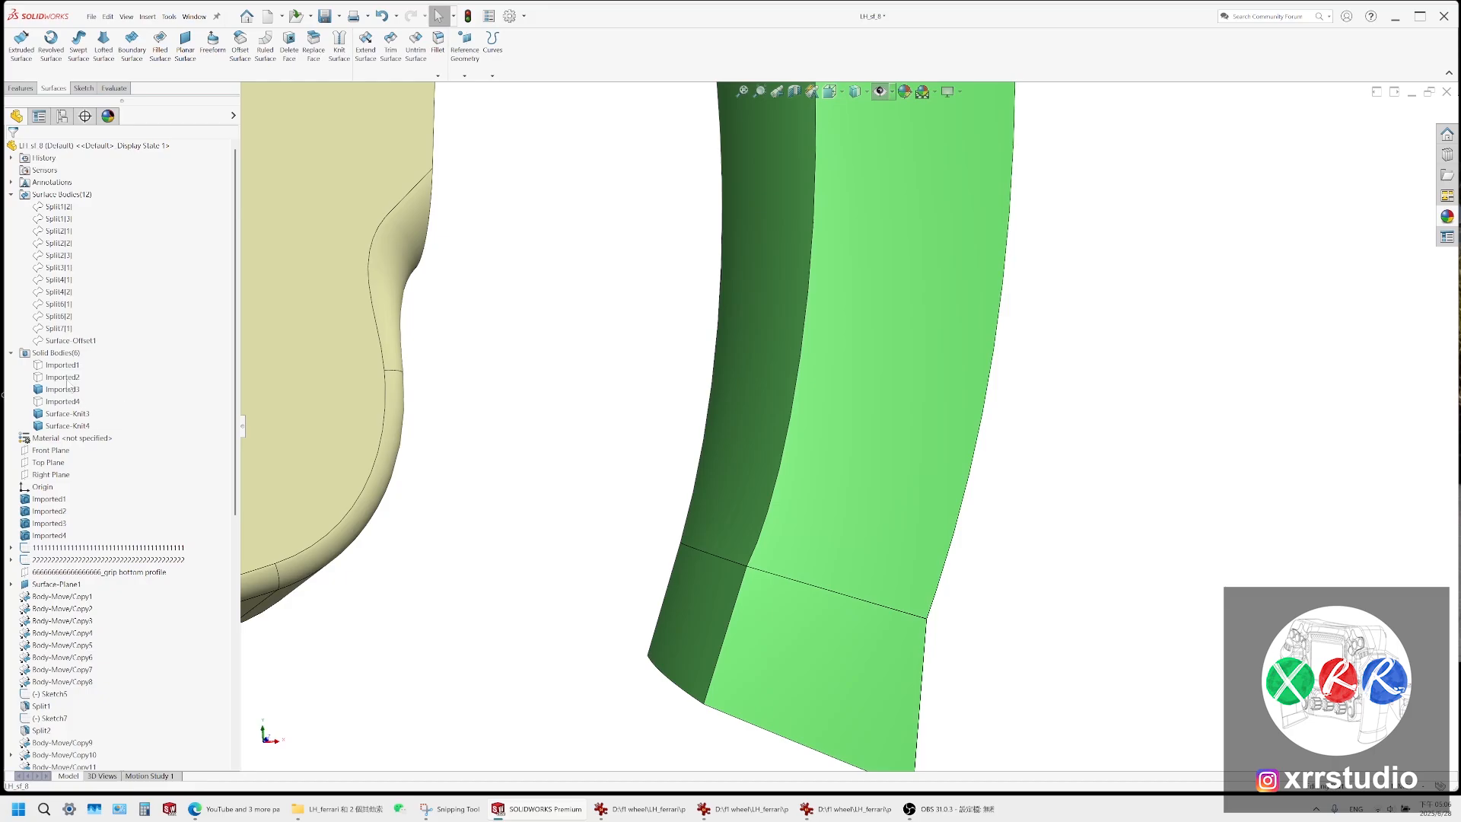
click(746, 659)
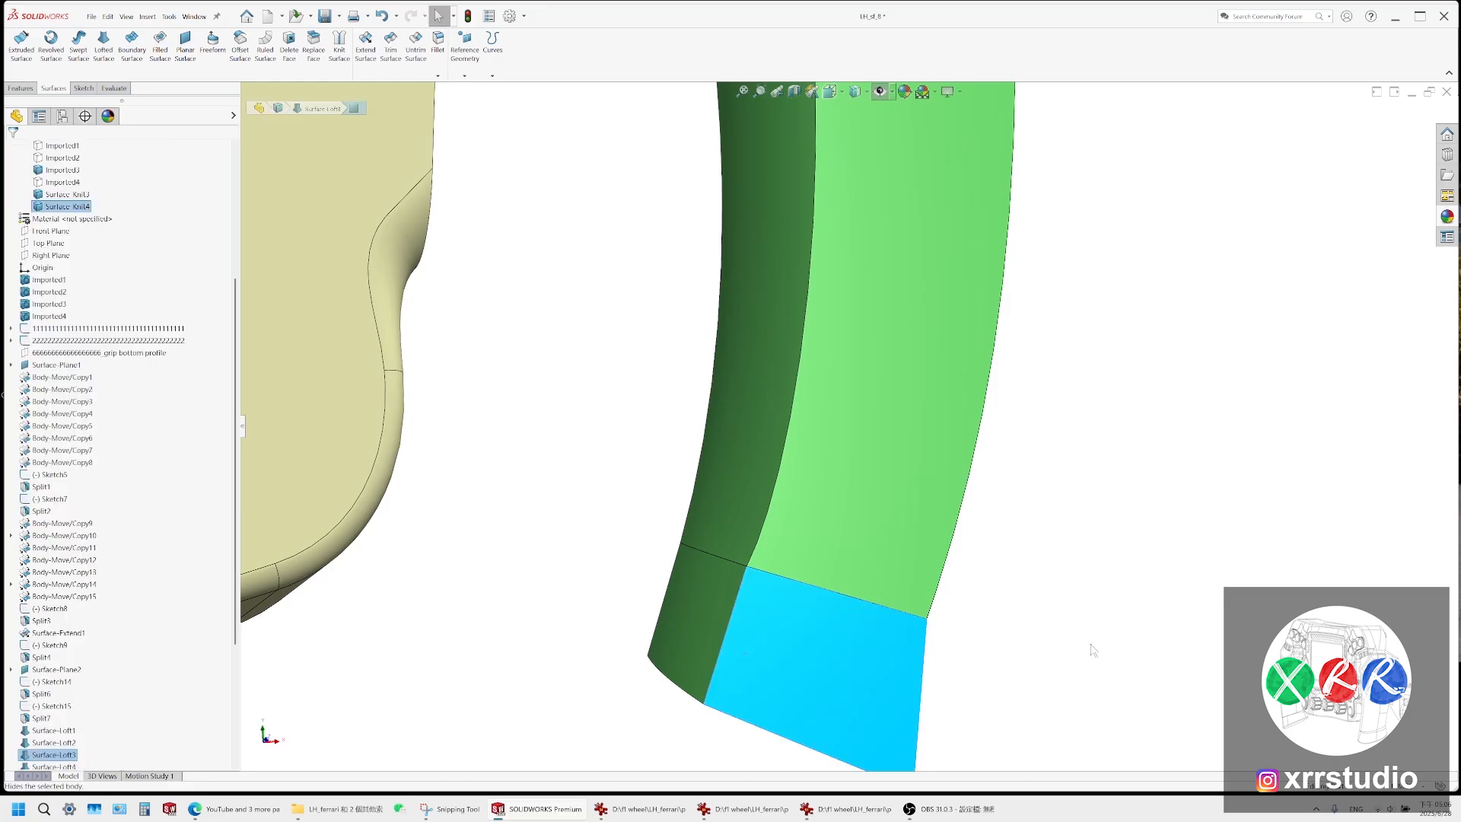
key(Delete)
scroll(887, 422, up, 5)
middle_drag(845, 350, 837, 292)
scroll(890, 290, down, 2)
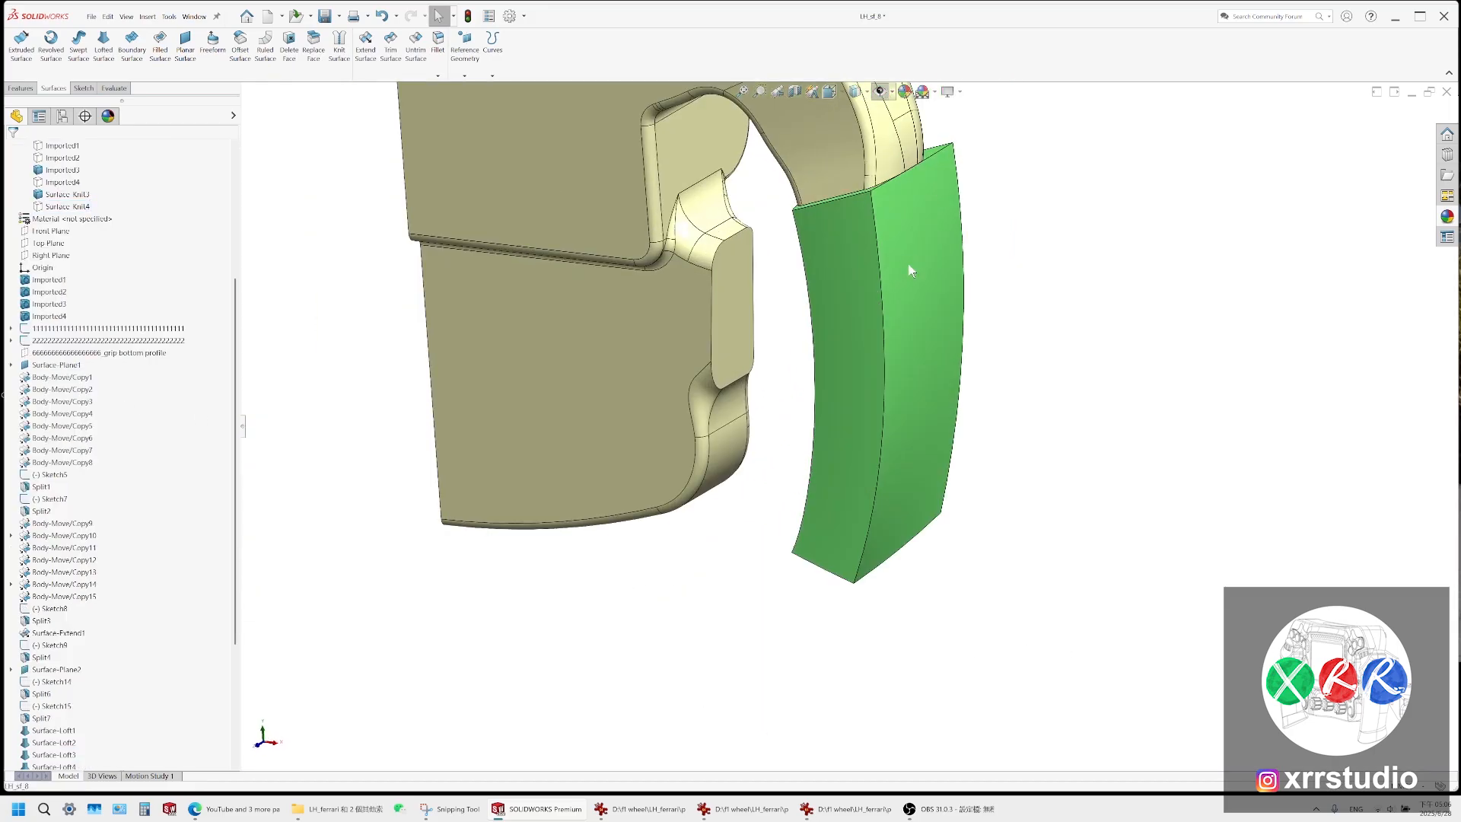
middle_drag(906, 261, 825, 250)
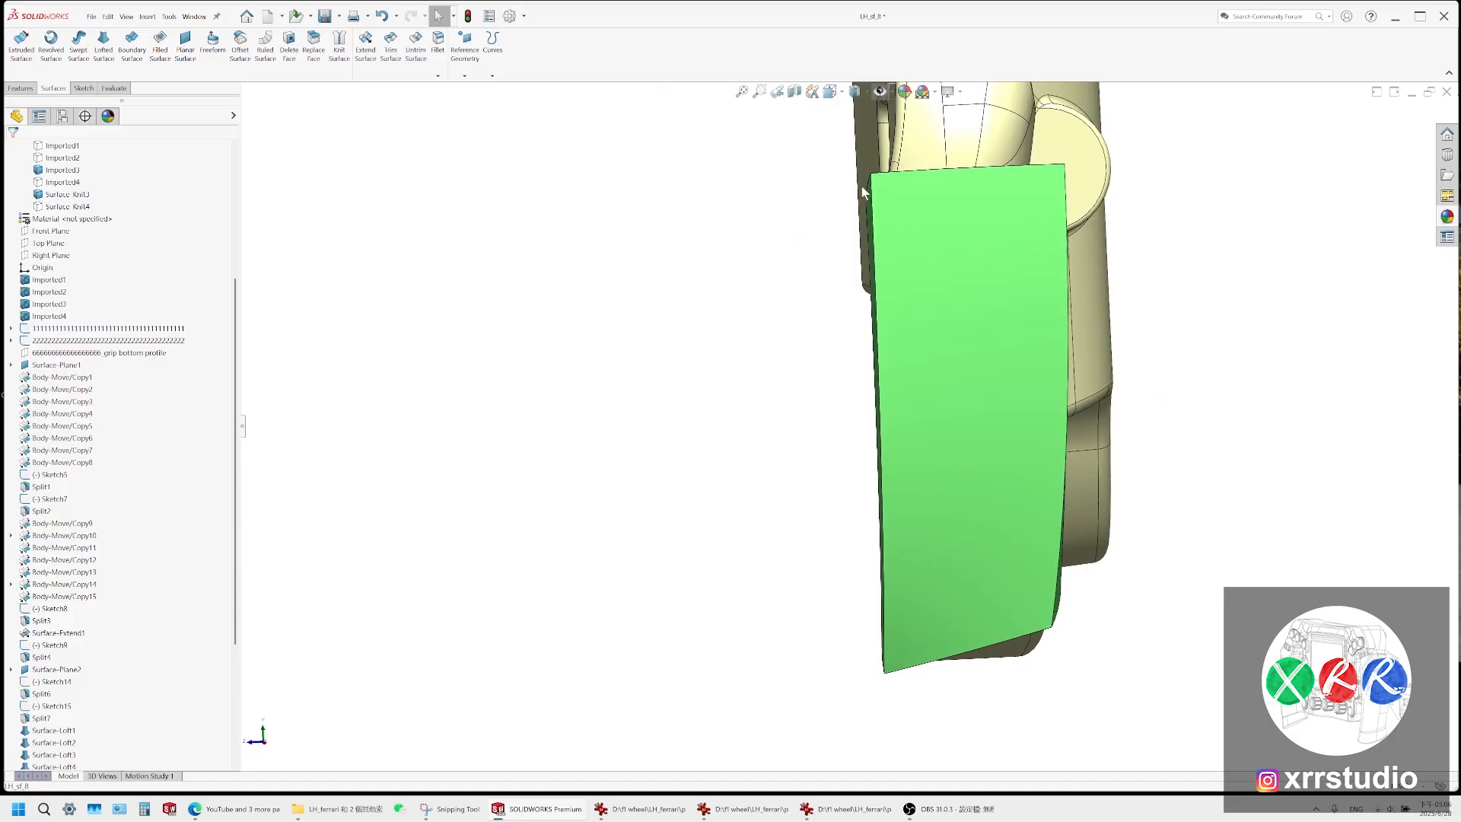
middle_drag(861, 186, 1139, 345)
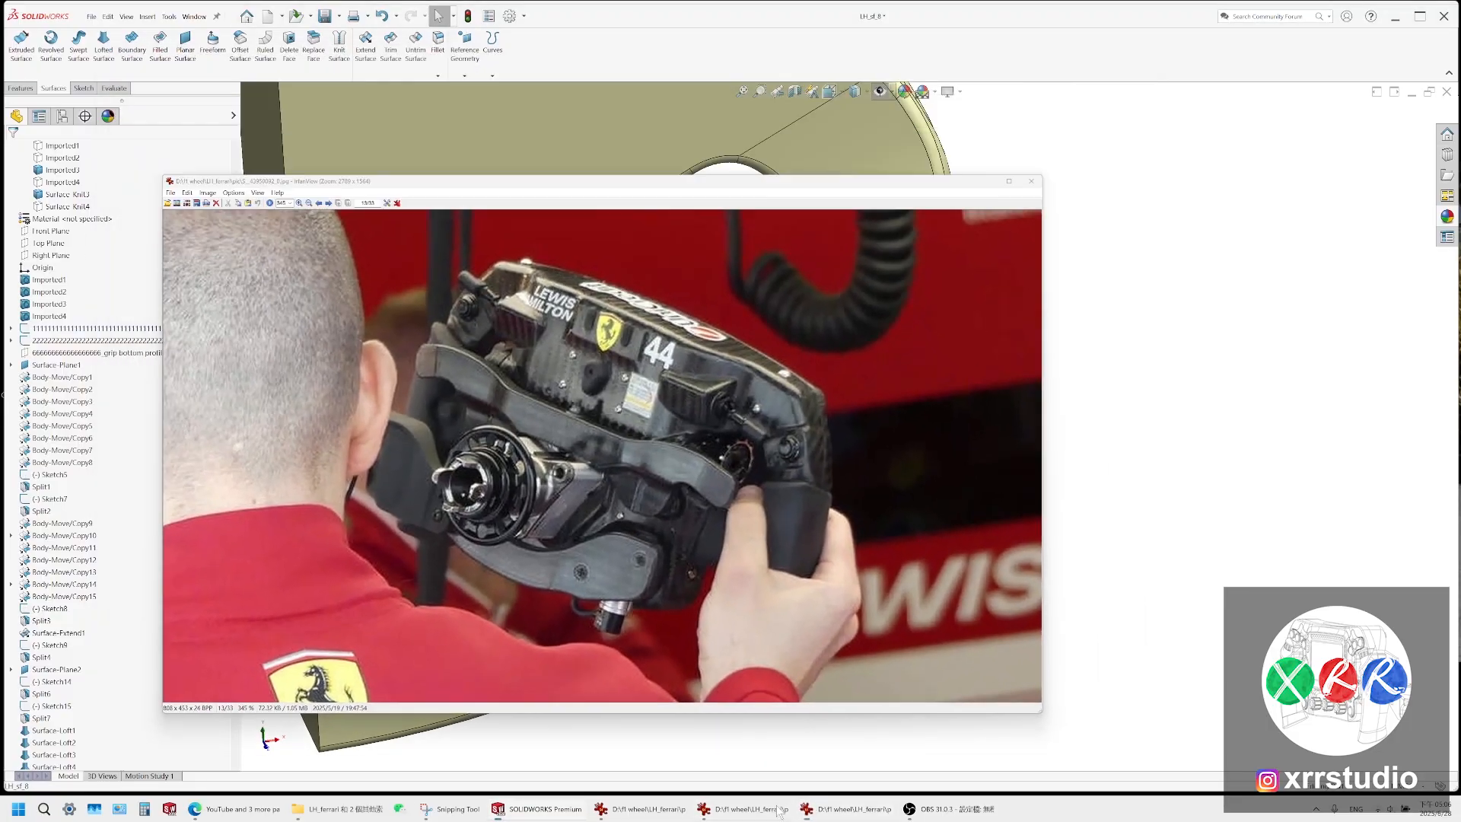
Switch to the reference photos and capture the left grip area of the front-view Ferrari wheel photo with Snipping Tool
click(756, 809)
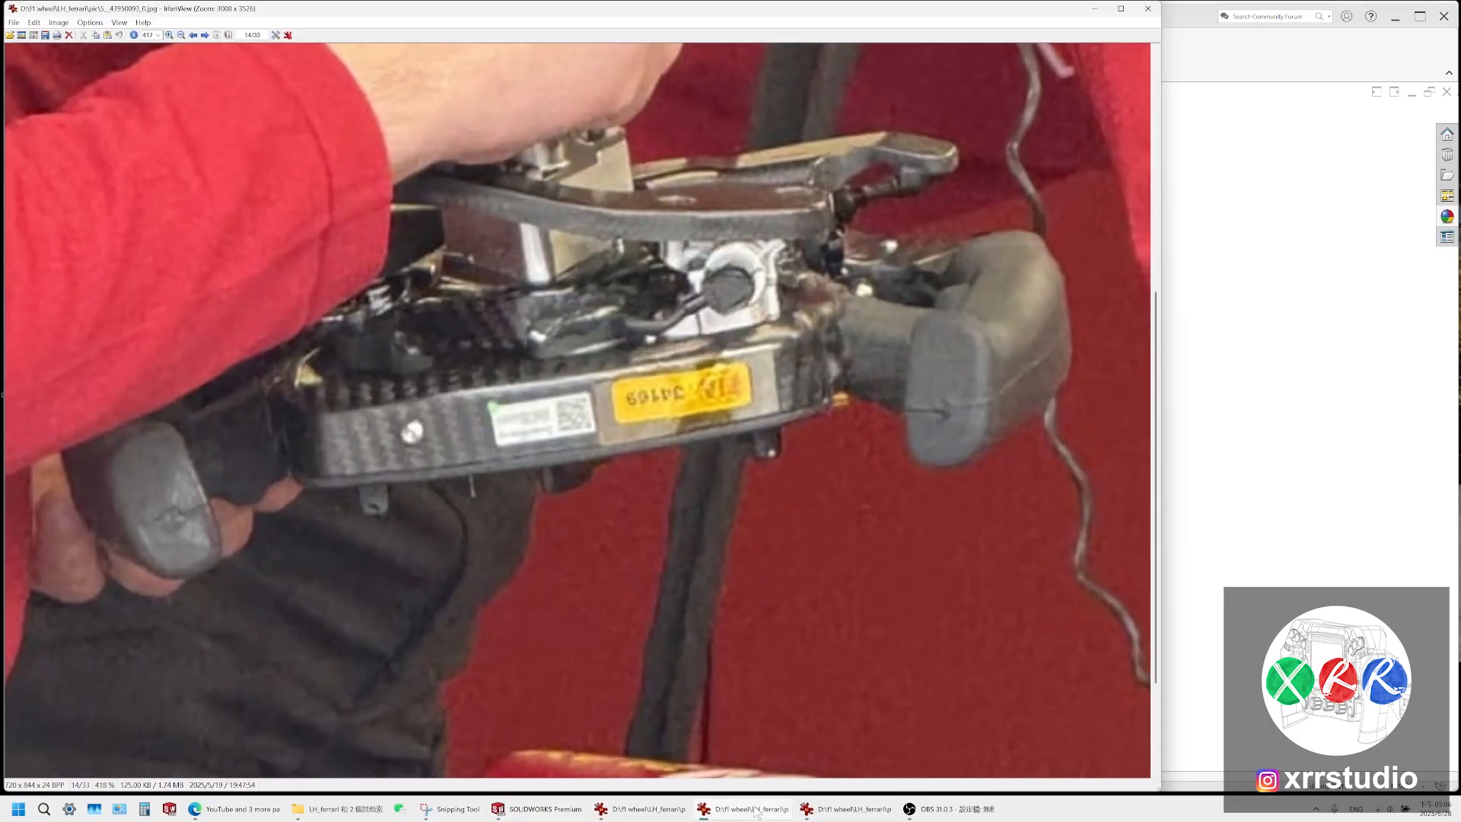
click(650, 812)
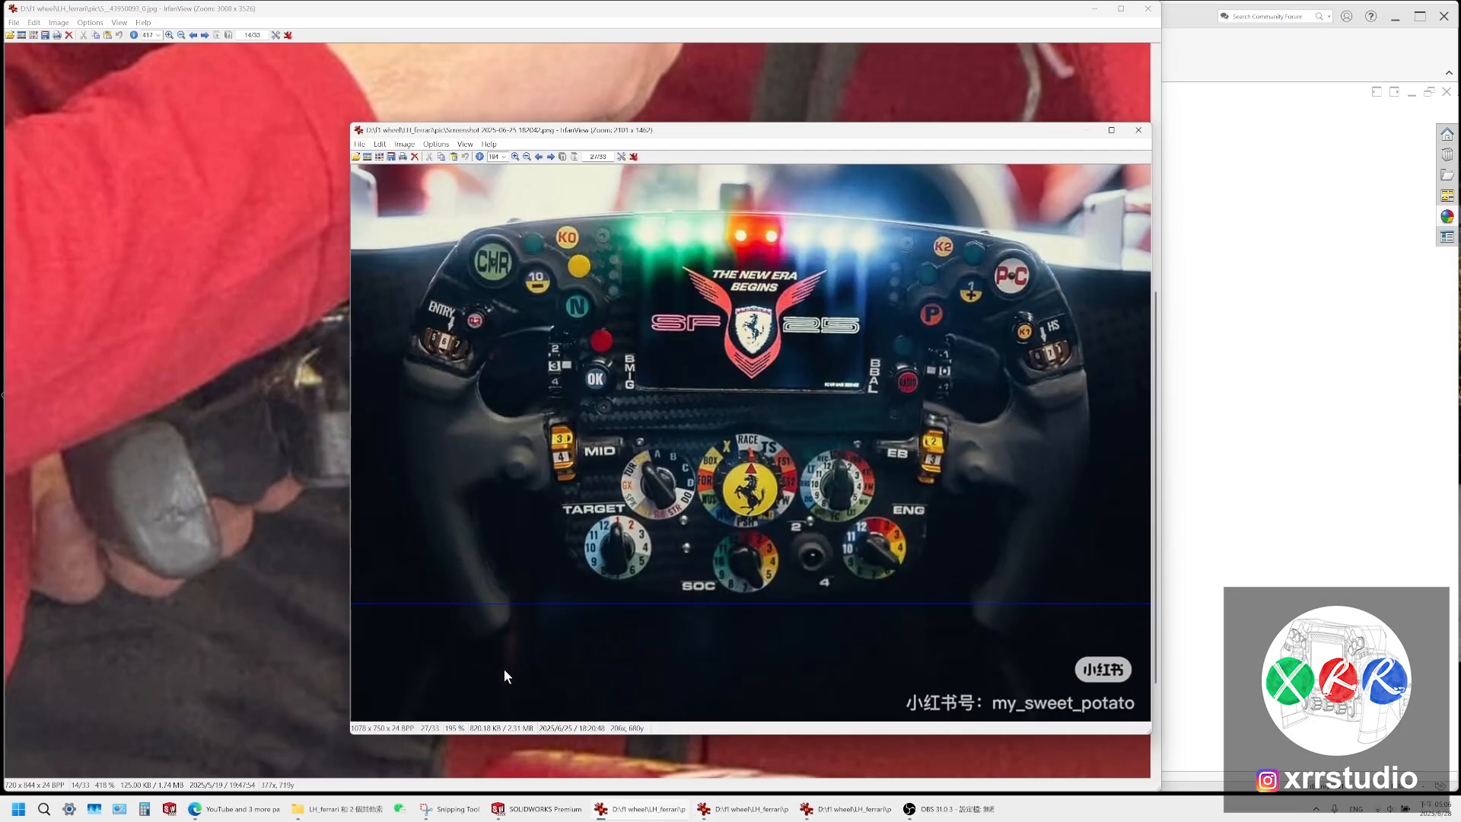
click(459, 807)
click(459, 807)
click(465, 809)
click(88, 32)
drag(385, 213, 637, 600)
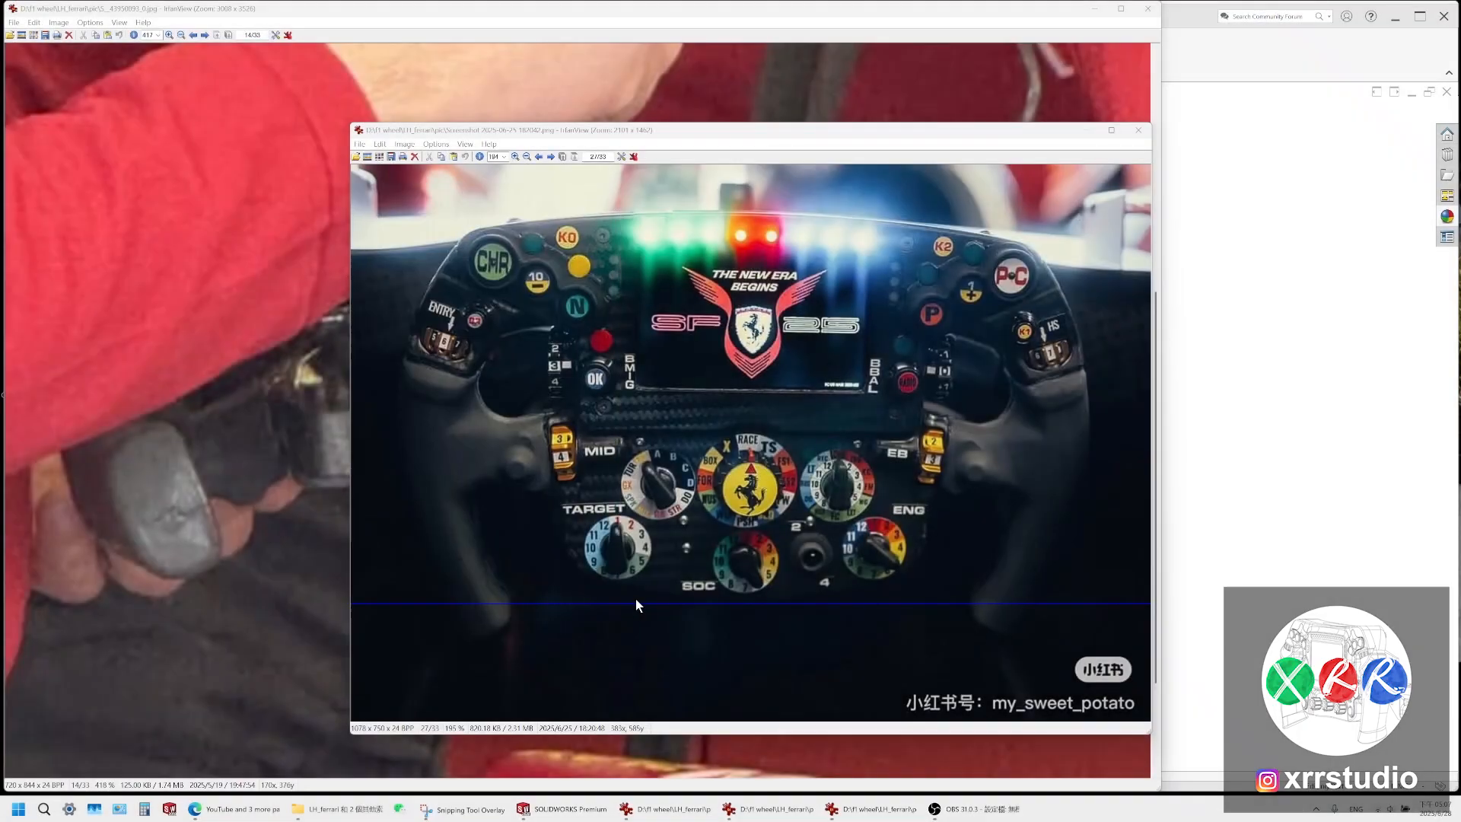
ctrl+scroll(575, 454, up, 2)
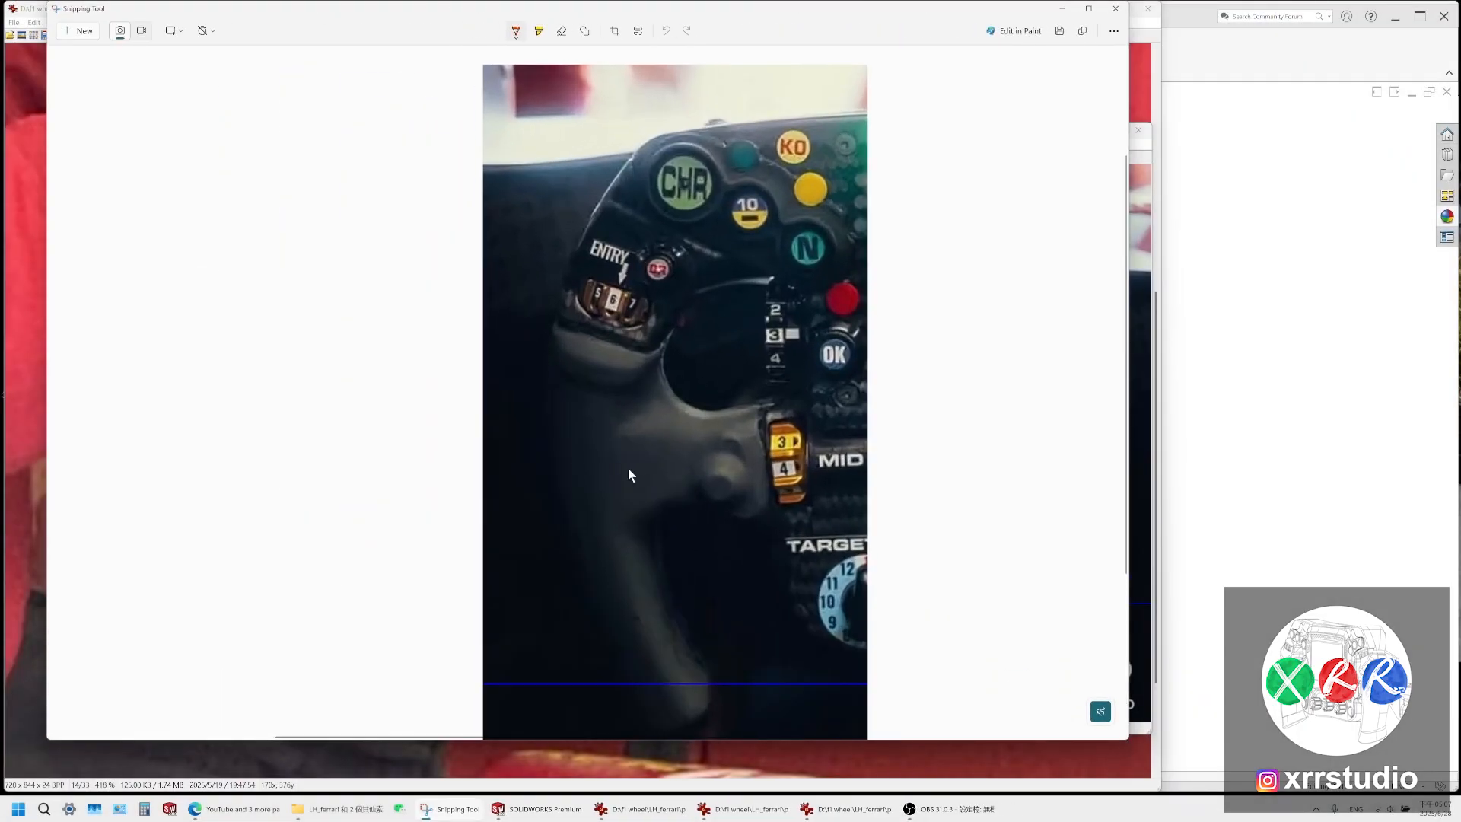
Mark the grip's long contour lines, curved lower end and cross-sections on the captured photo in orange, undoing unwanted strokes
scroll(591, 373, down, 2)
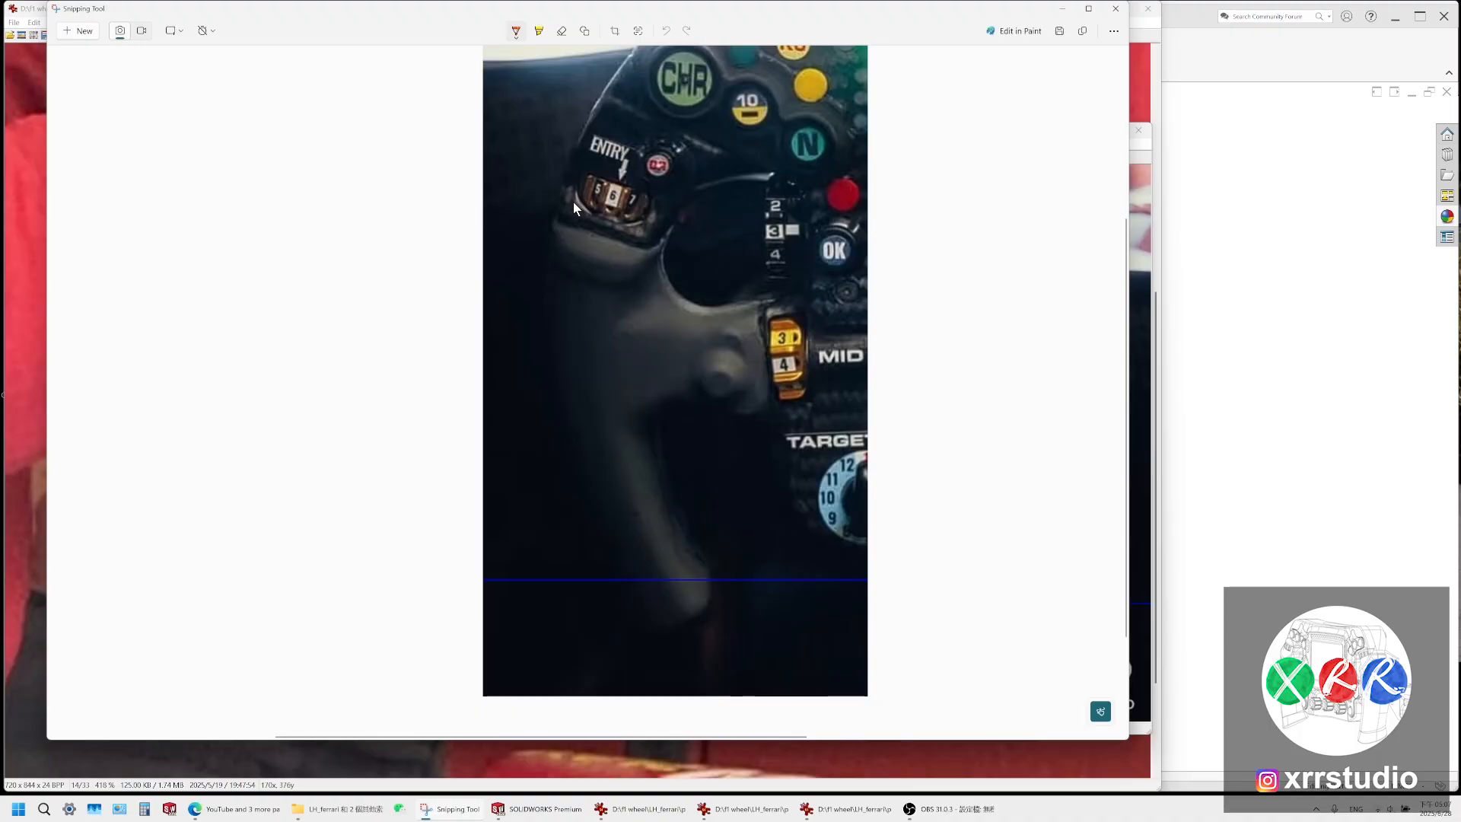
mouse_move(568, 202)
mouse_down()
mouse_move(558, 300)
mouse_move(655, 650)
mouse_move(704, 600)
mouse_move(601, 226)
mouse_move(632, 276)
mouse_move(687, 619)
mouse_move(707, 535)
mouse_move(710, 595)
mouse_move(671, 614)
mouse_up()
key(ctrl+z)
key(ctrl+z)
key(ctrl+z)
key(ctrl+z)
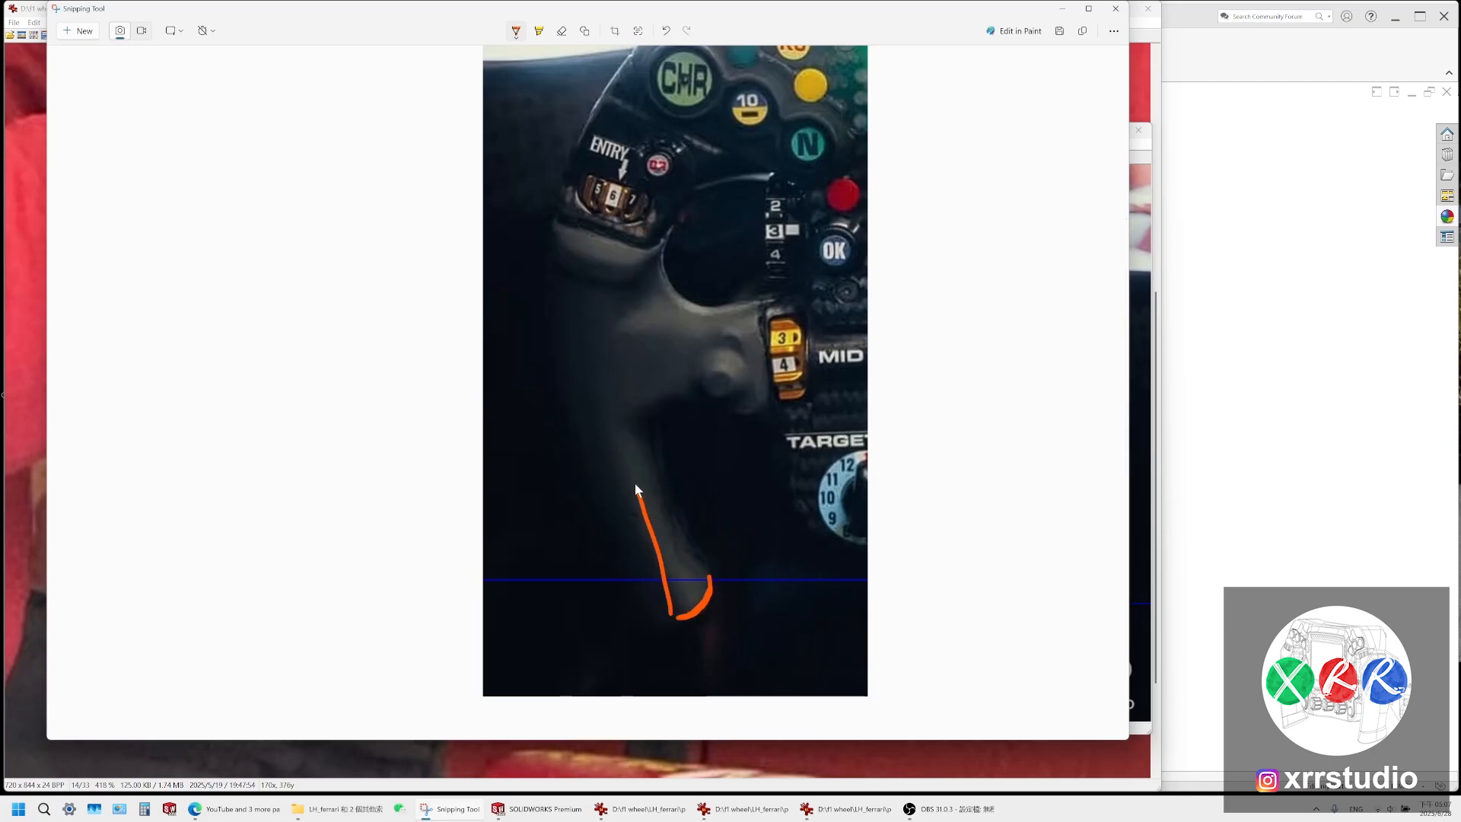
mouse_move(637, 488)
mouse_down()
mouse_move(606, 316)
mouse_move(621, 235)
mouse_move(724, 605)
mouse_up()
drag(686, 533, 654, 554)
drag(666, 472, 640, 493)
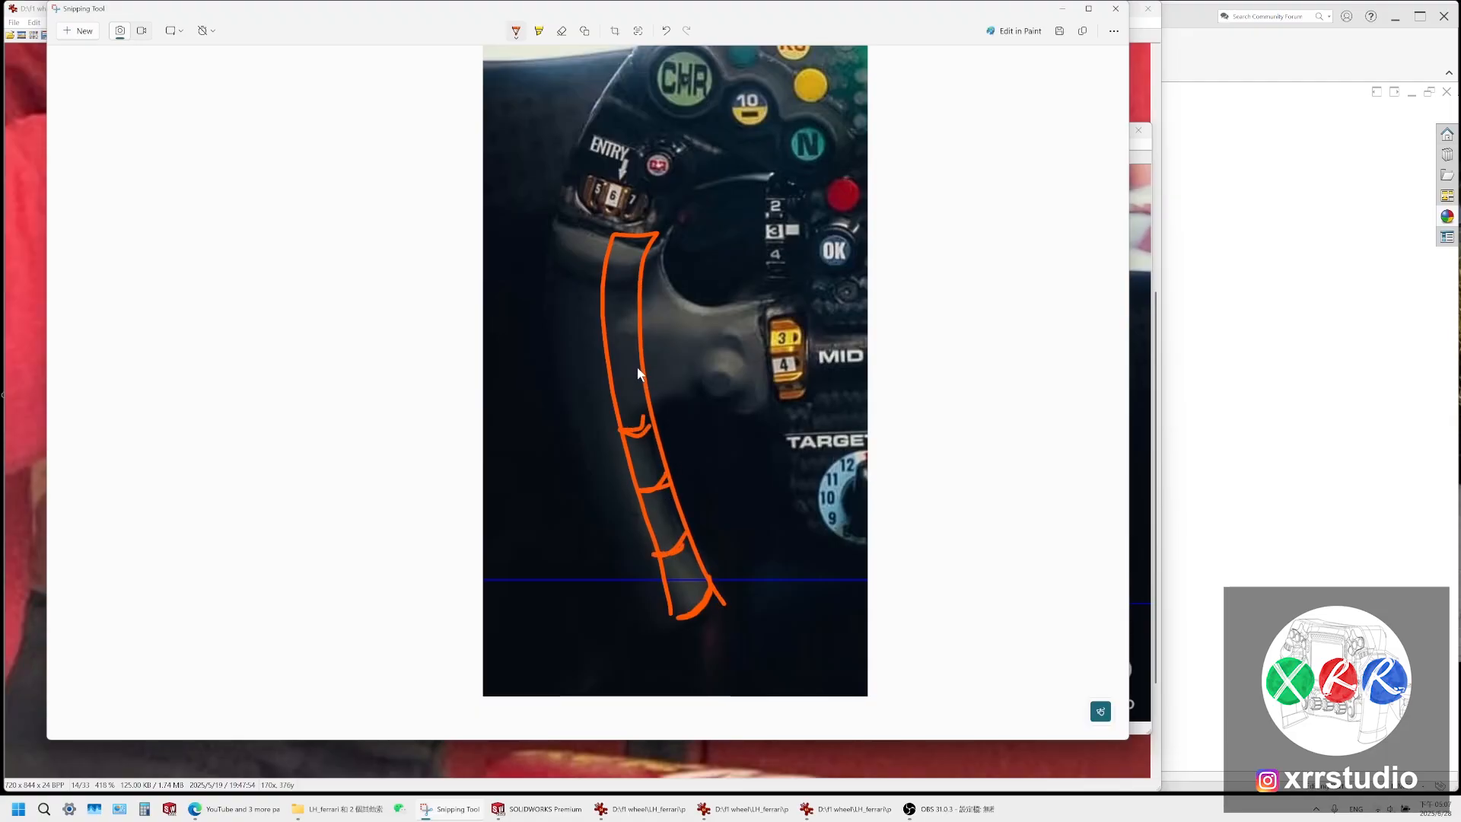
drag(638, 357, 599, 373)
drag(579, 231, 680, 634)
Switch to File Explorer and open the front-view photo of the Mercedes steering wheel from the pics folder
click(344, 809)
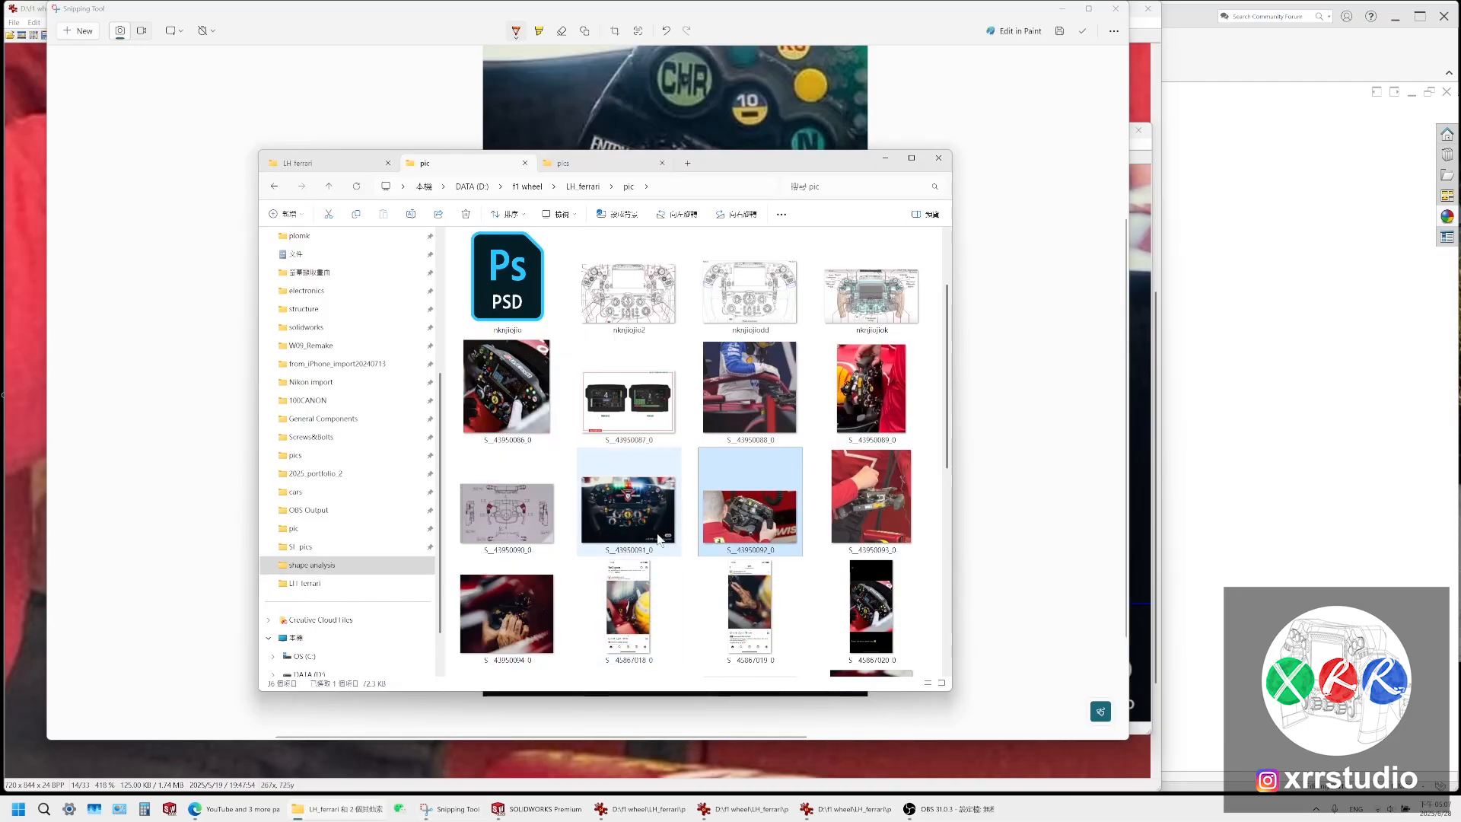
scroll(608, 533, down, 5)
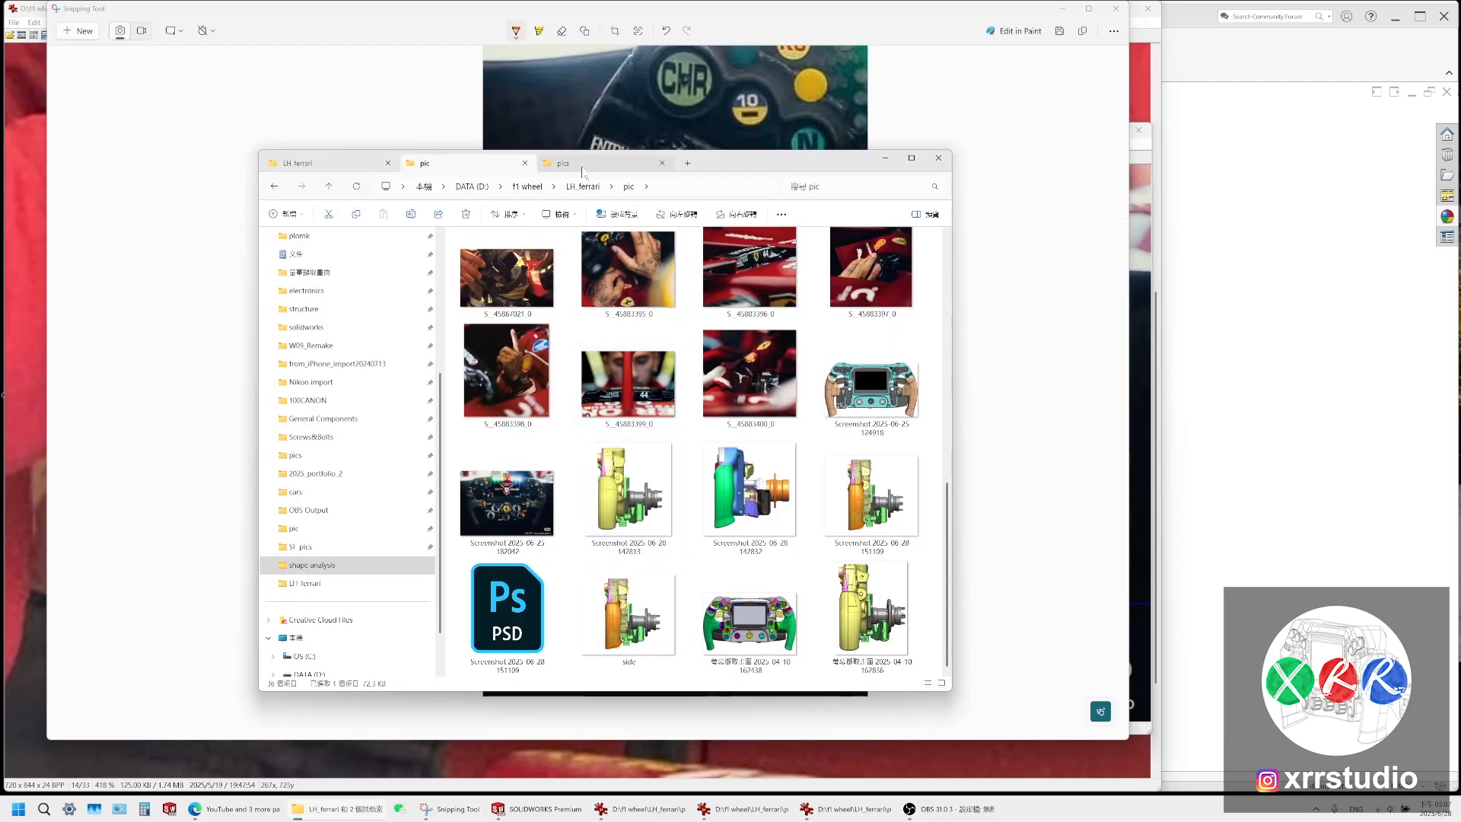
click(578, 163)
double_click(751, 397)
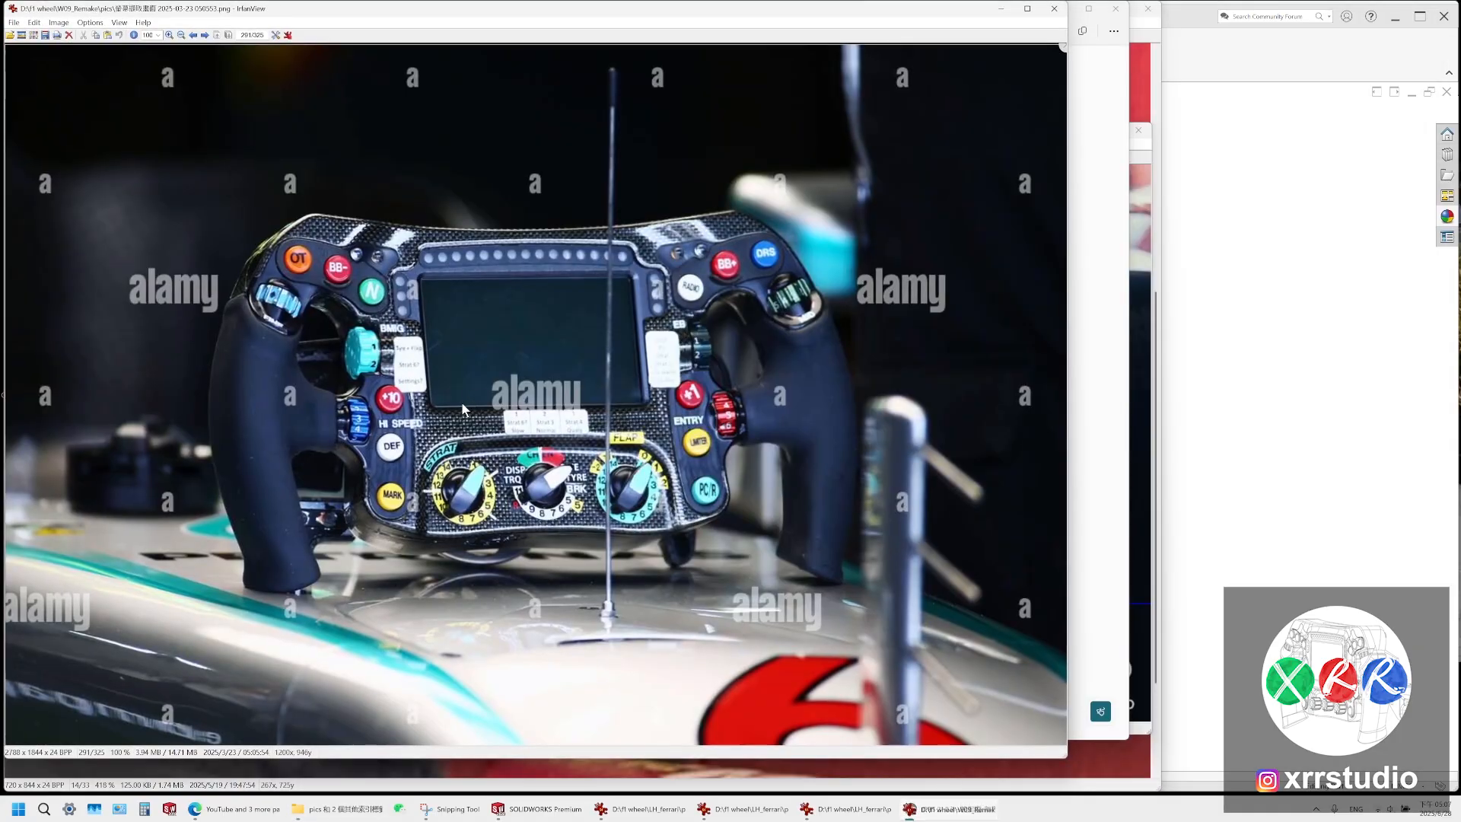
Examine the left grip in the Mercedes wheel photo up close, and switch back to SOLIDWORKS
scroll(471, 402, up, 6)
scroll(551, 286, up, 3)
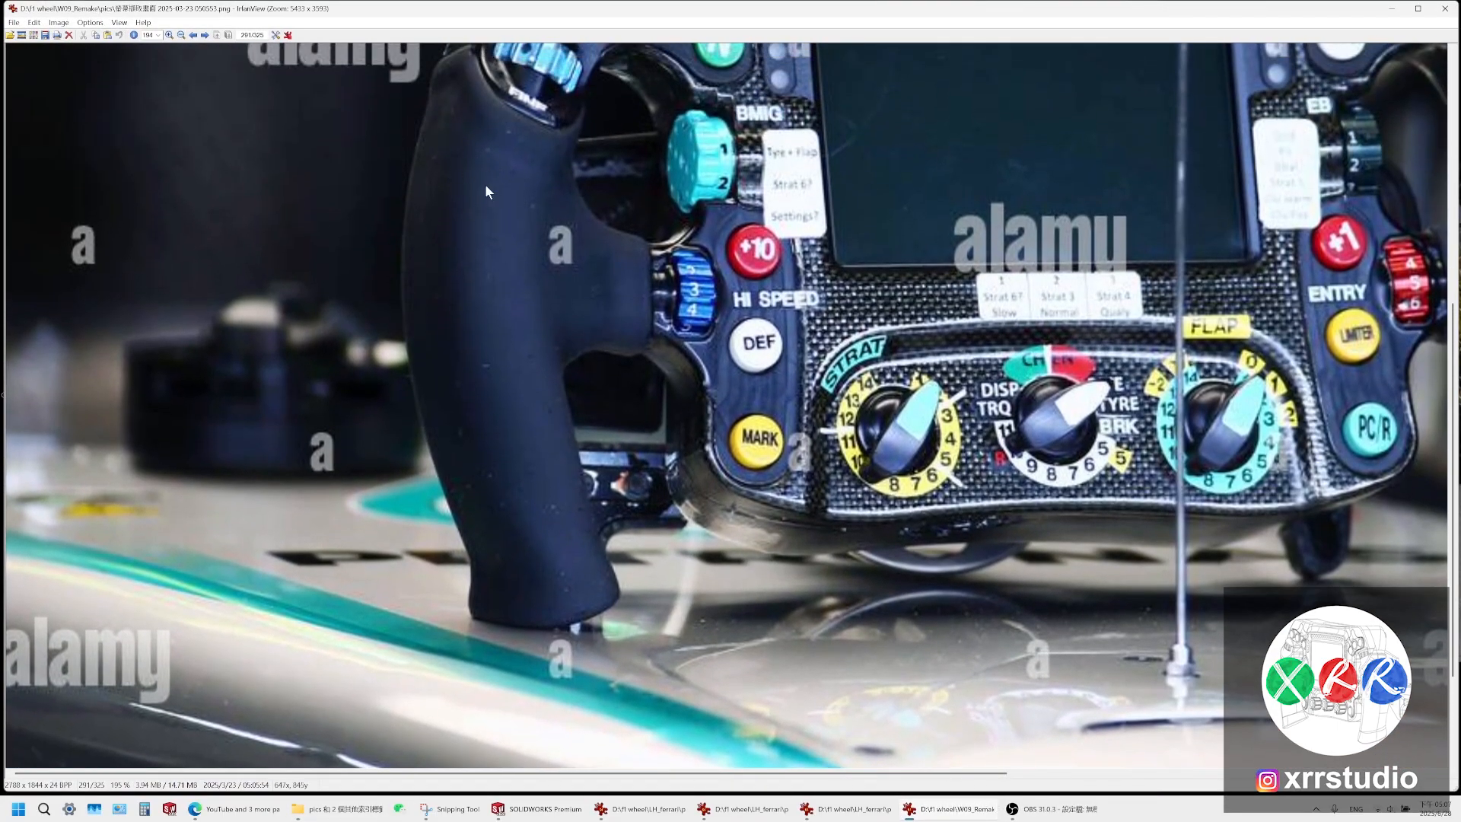
click(542, 809)
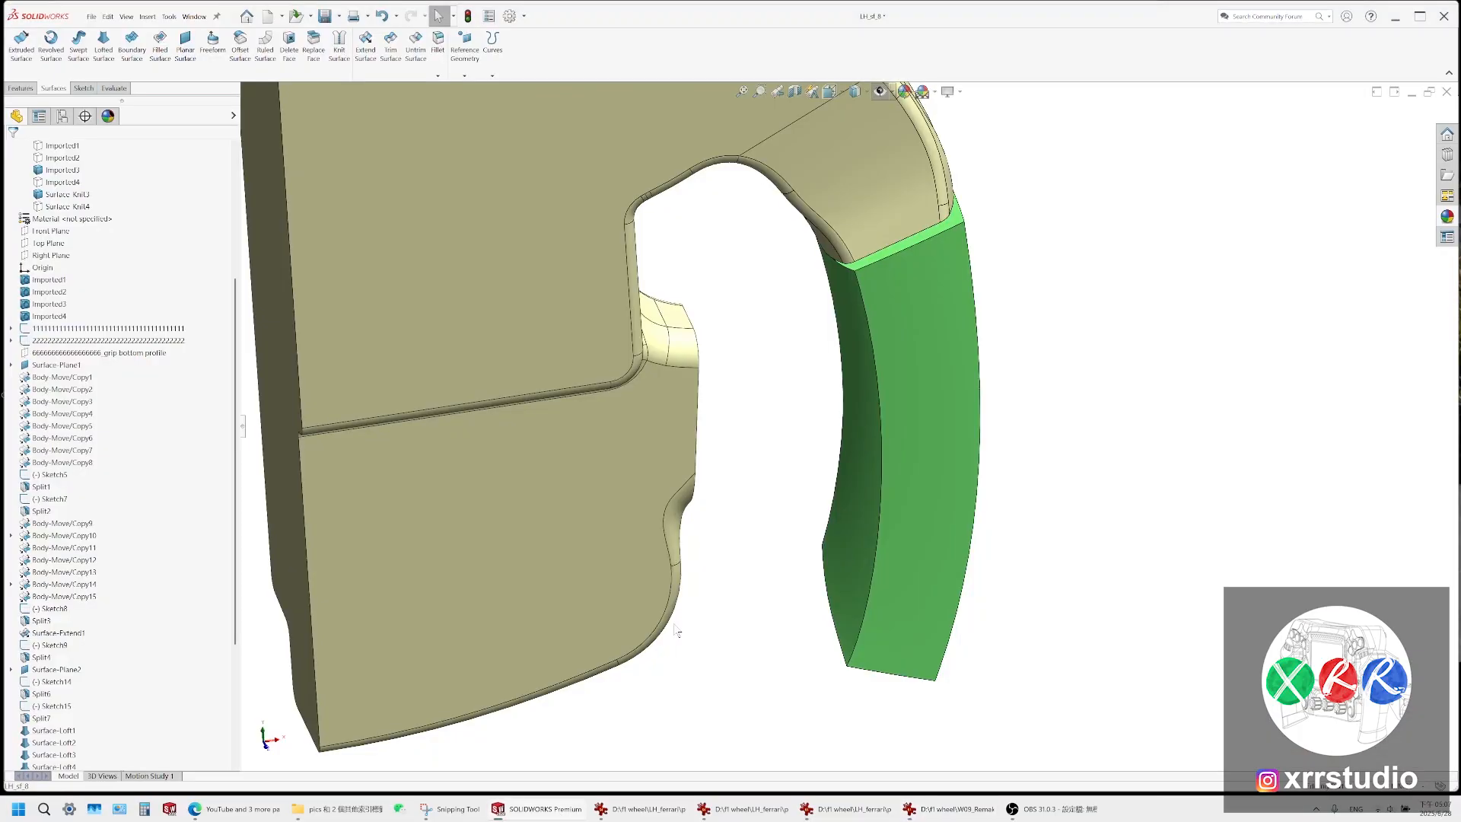
Fillet the four long edges of the green grip solid with a symmetric constant-radius fillet
middle_drag(861, 432, 898, 395)
click(898, 396)
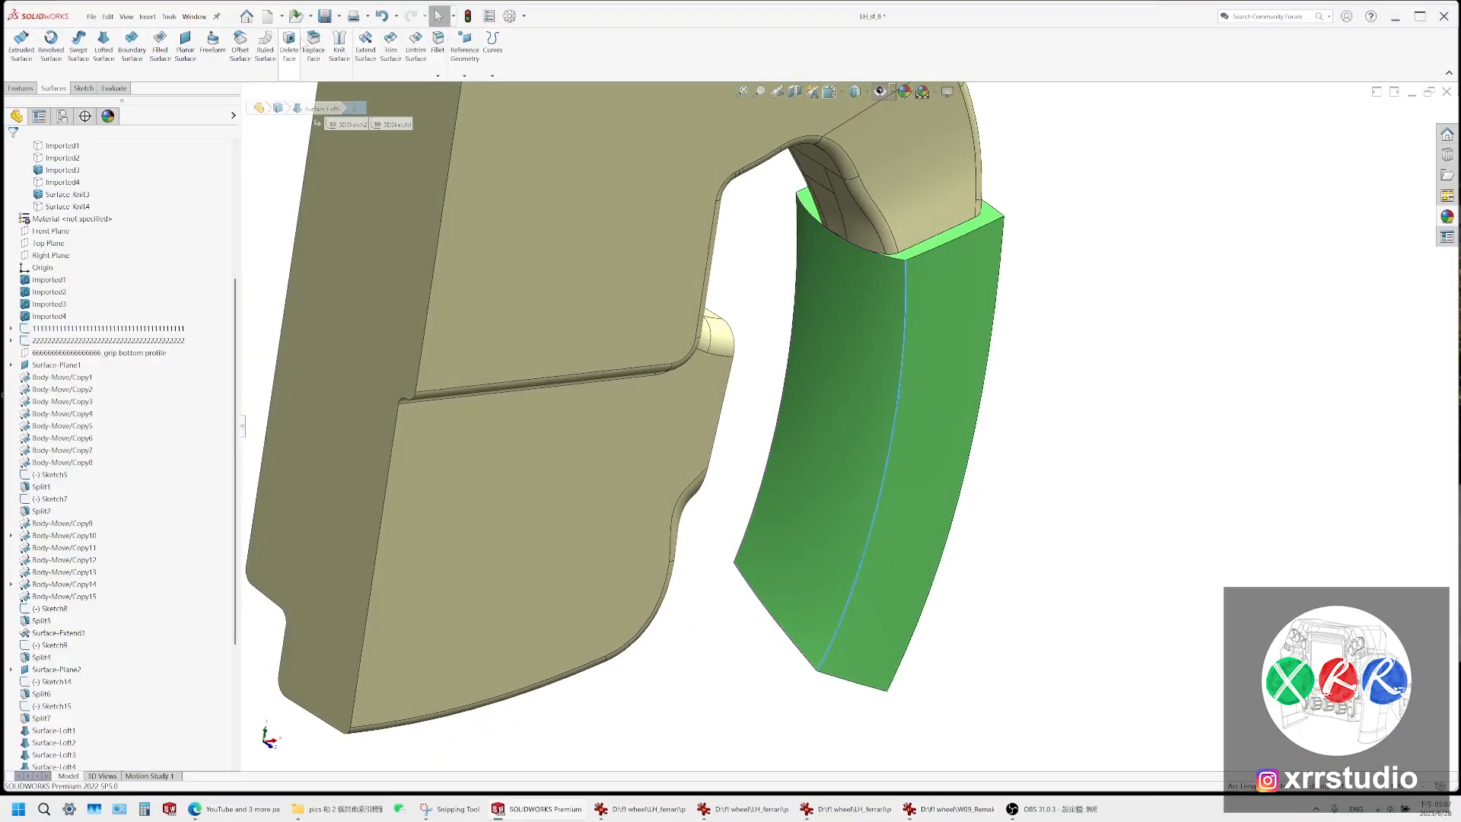
click(20, 88)
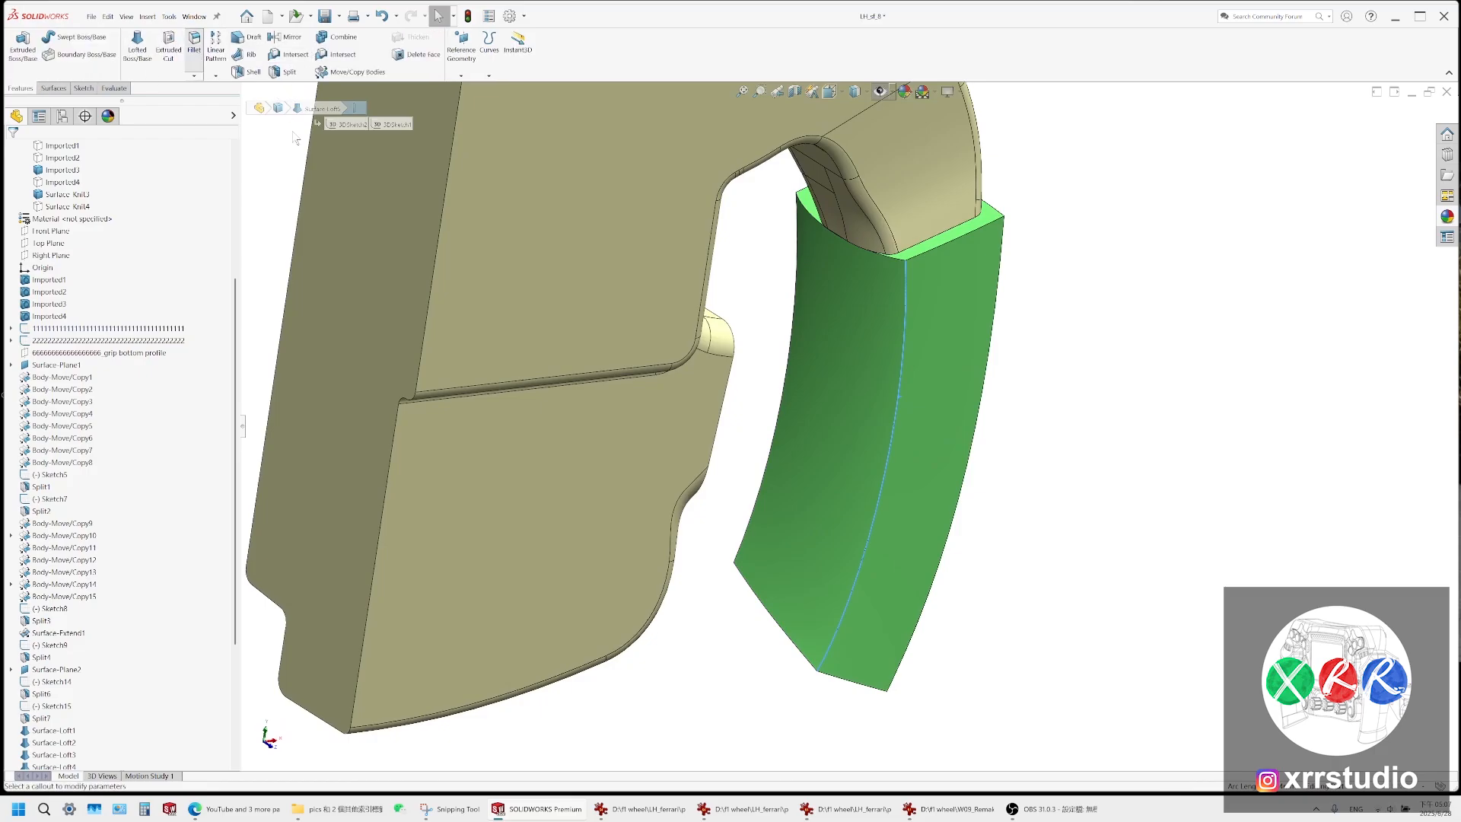
click(195, 44)
middle_drag(840, 359, 1106, 437)
click(987, 281)
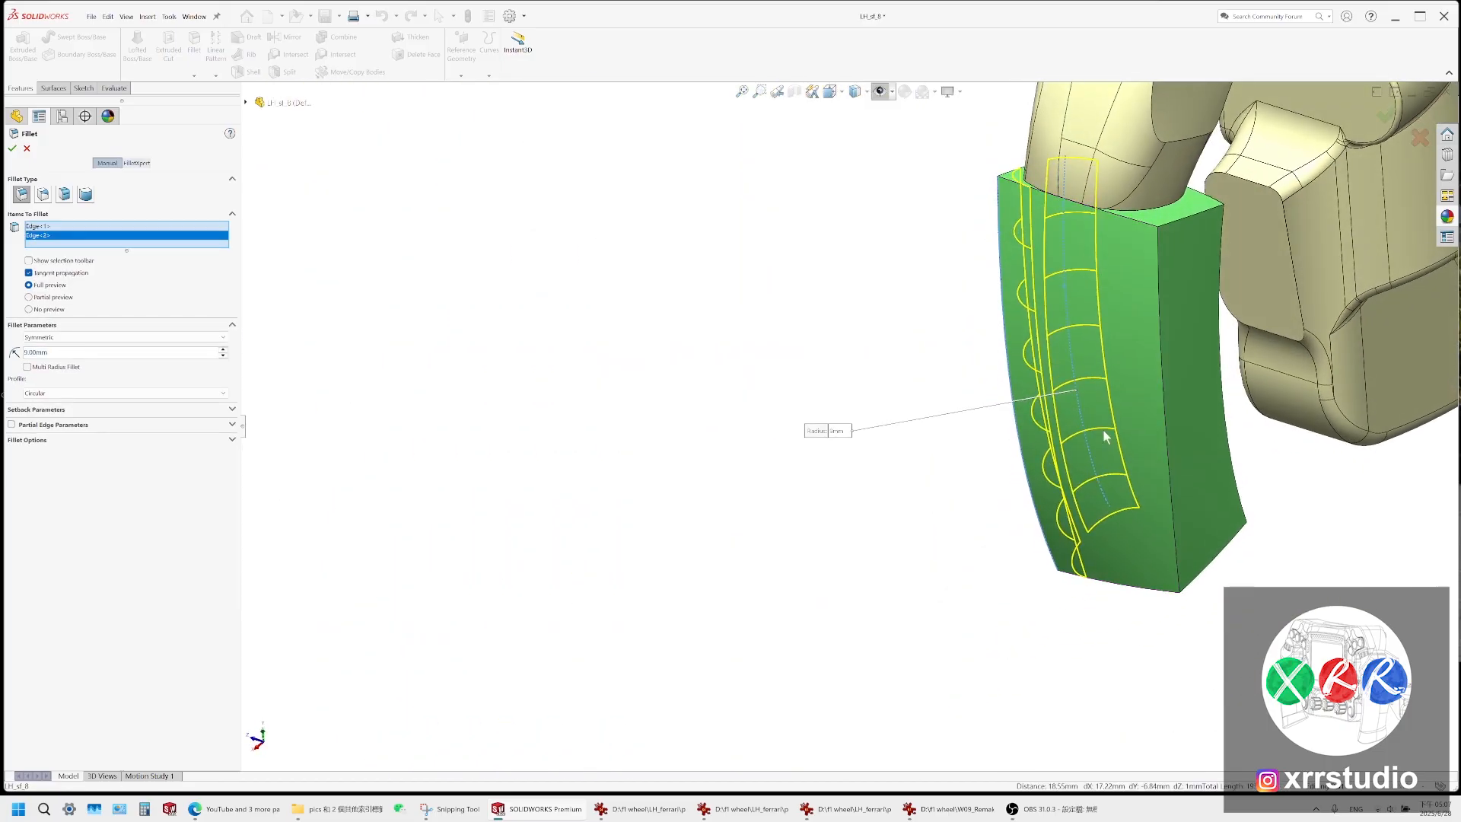
click(1157, 302)
middle_drag(1157, 303, 1117, 314)
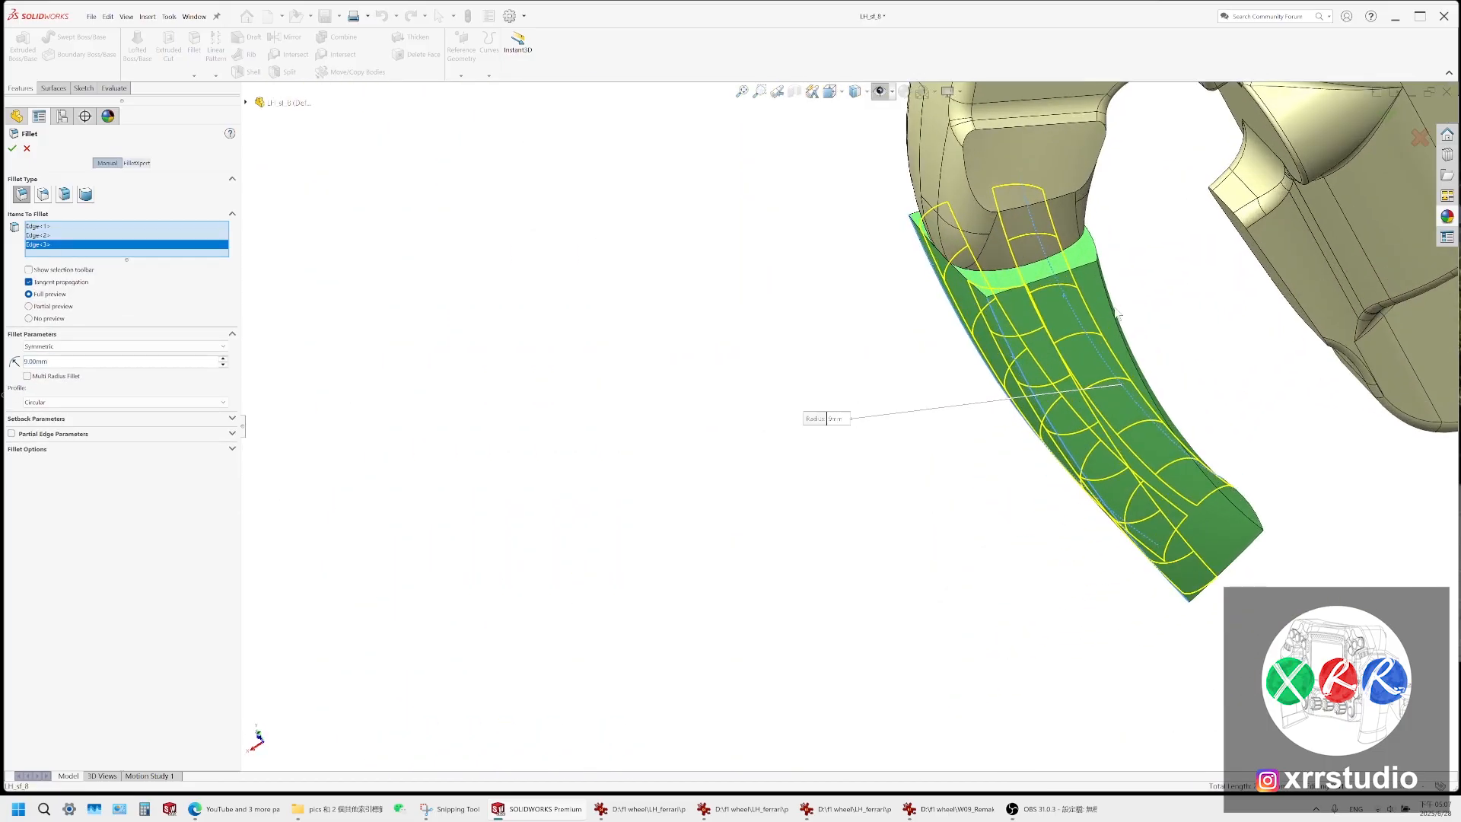
click(1108, 297)
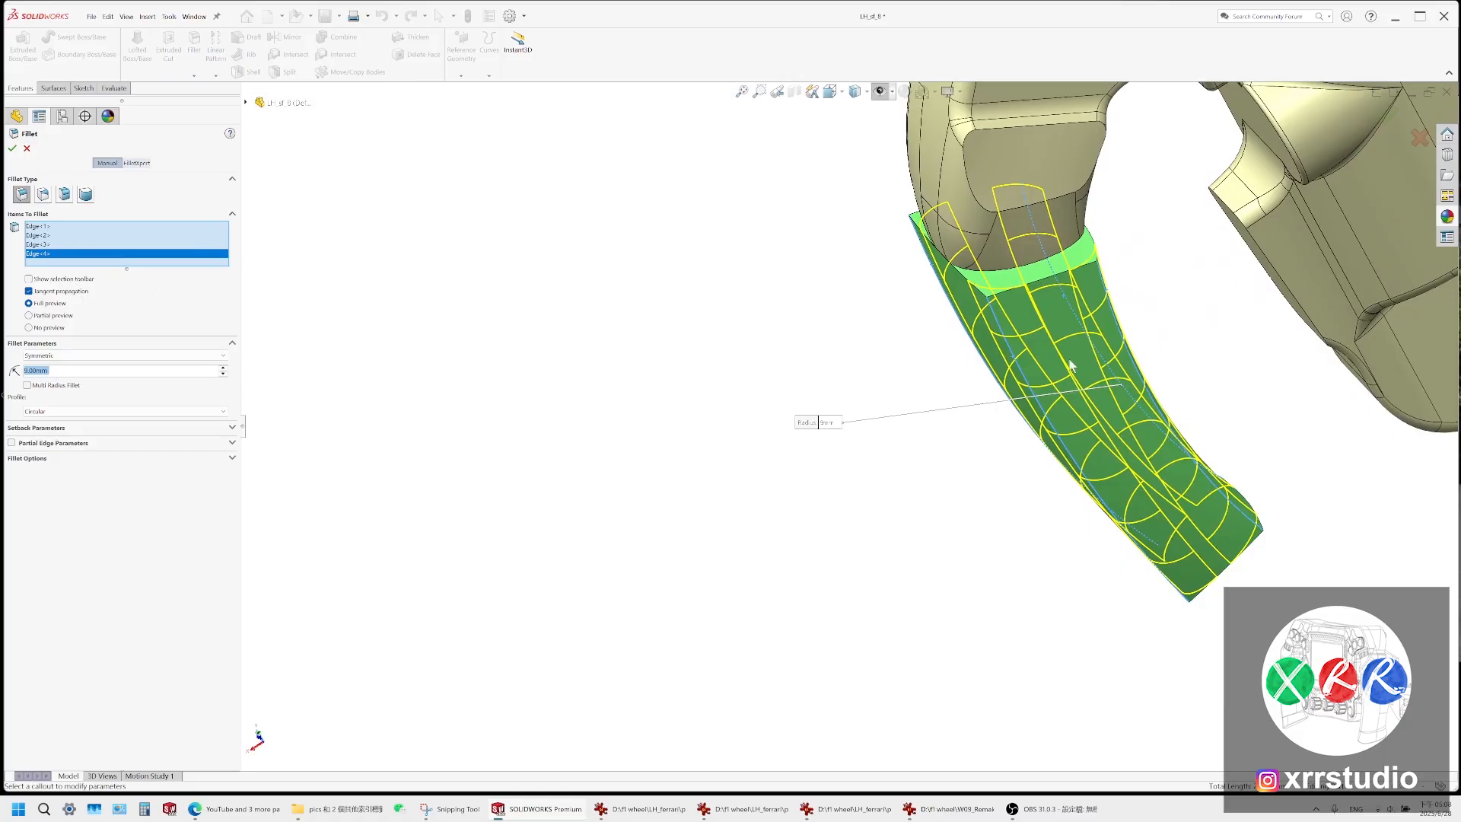
middle_drag(1071, 366, 1160, 266)
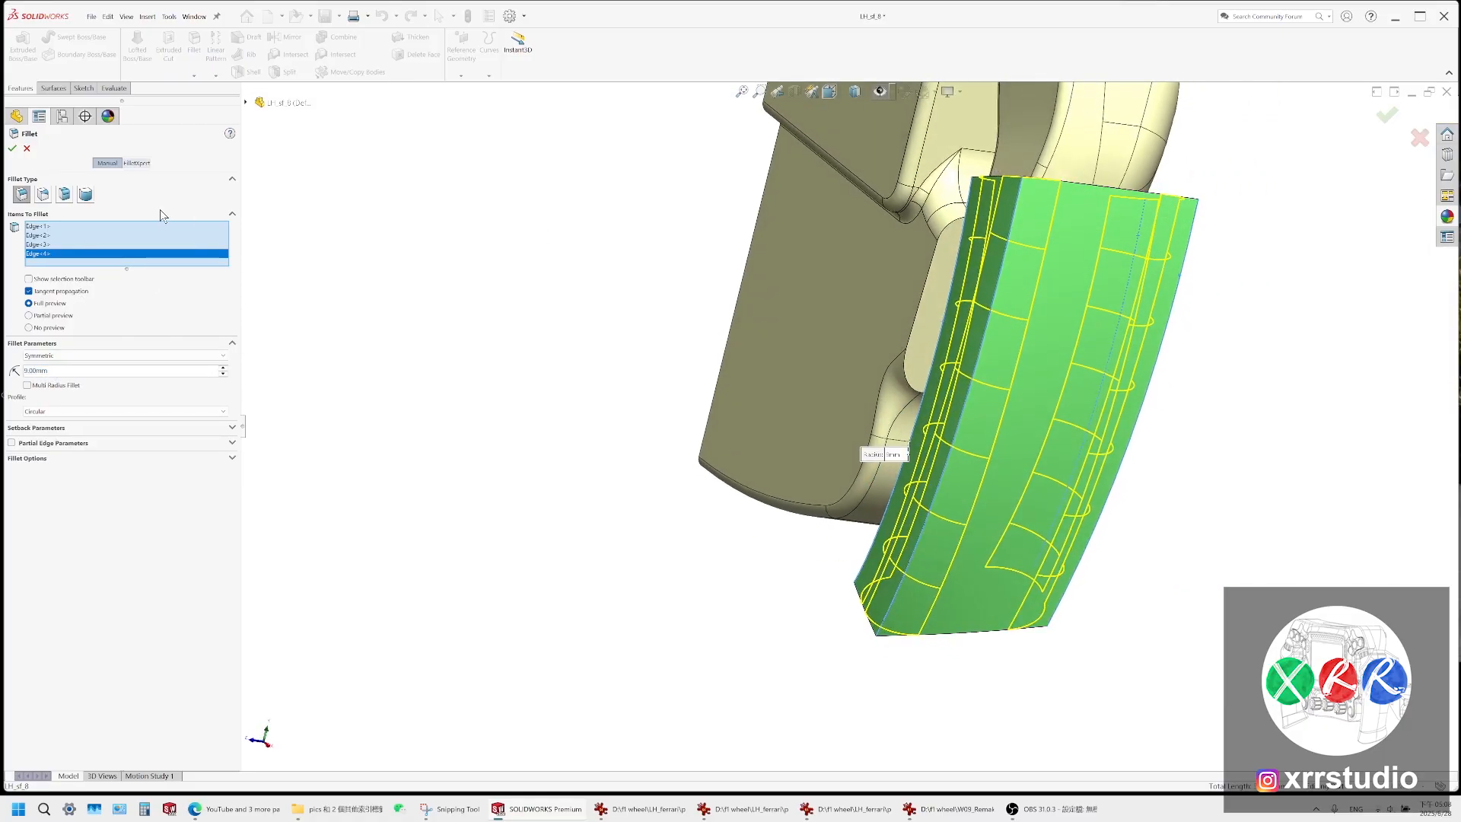
click(12, 149)
Inspect the rounded grip from several sides and roll the feature history back to before the fillet
middle_drag(1085, 350, 1049, 383)
scroll(1012, 437, down, 3)
middle_drag(938, 392, 1172, 447)
scroll(473, 395, up, 2)
scroll(129, 547, down, 1)
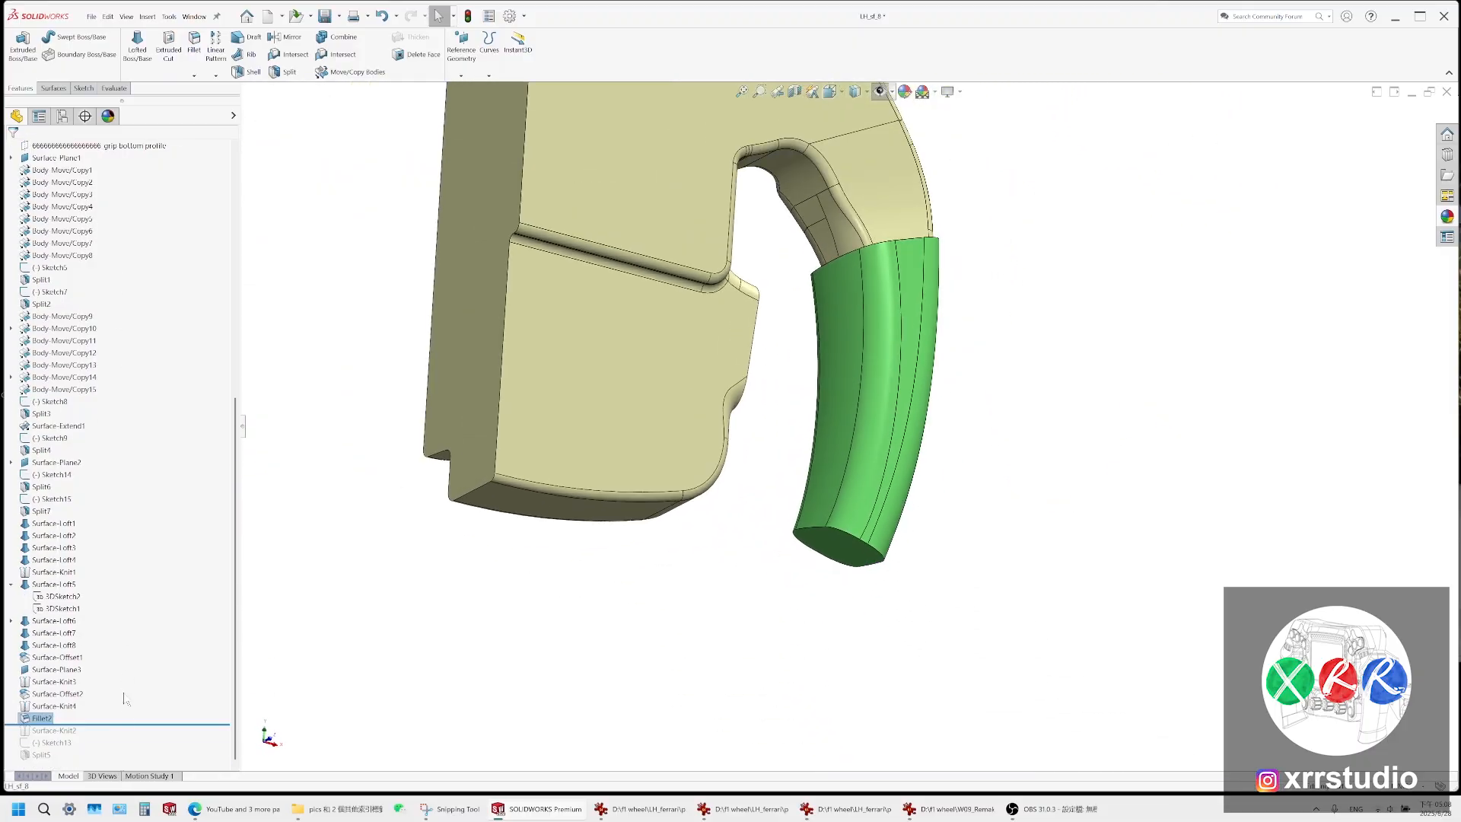
drag(126, 729, 118, 713)
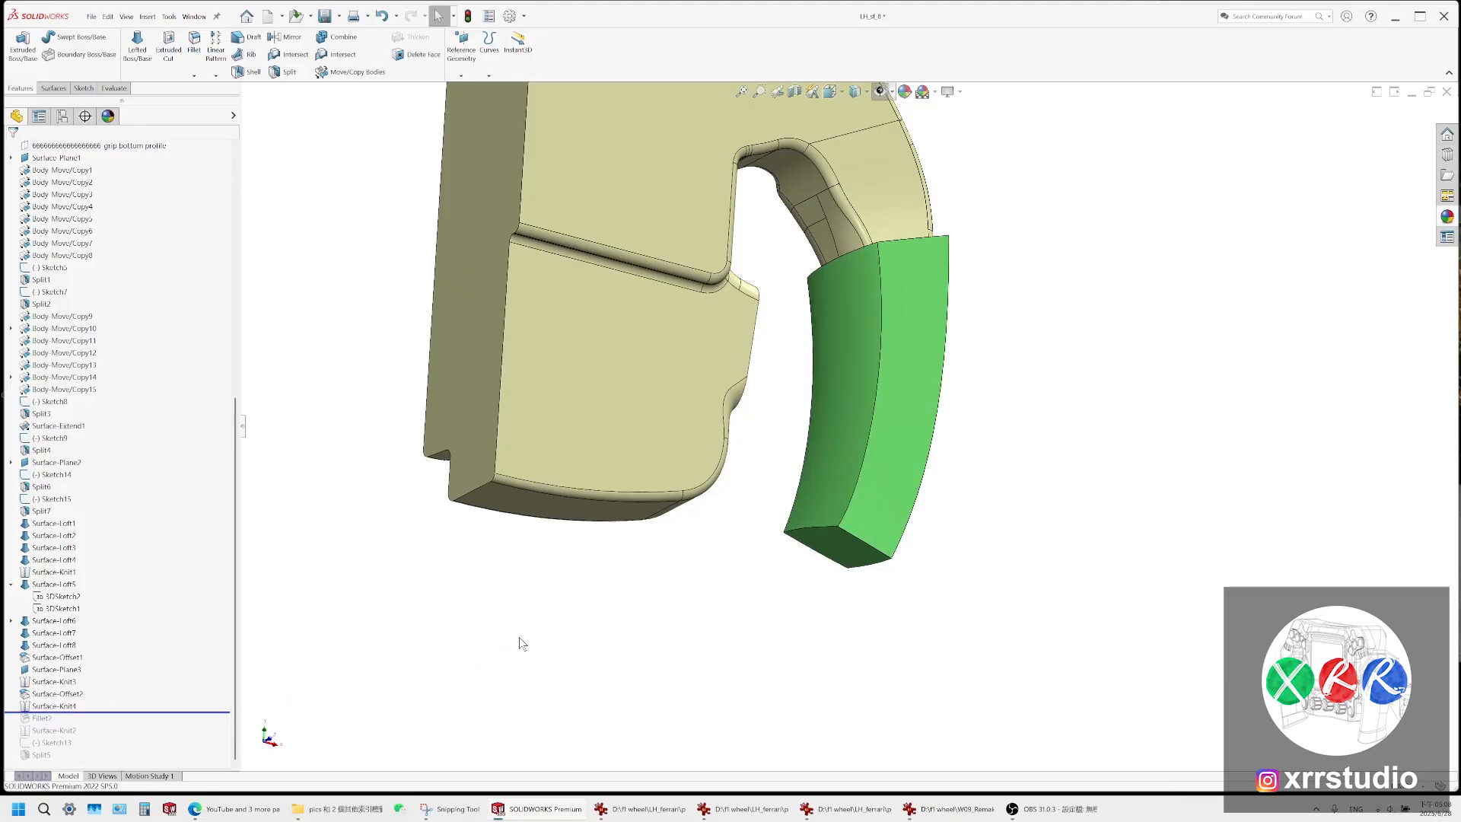
Compare the unfilleted grip's faces and long edges with the front-view and underside photos of the Ferrari wheel
click(641, 809)
mouse_move(946, 818)
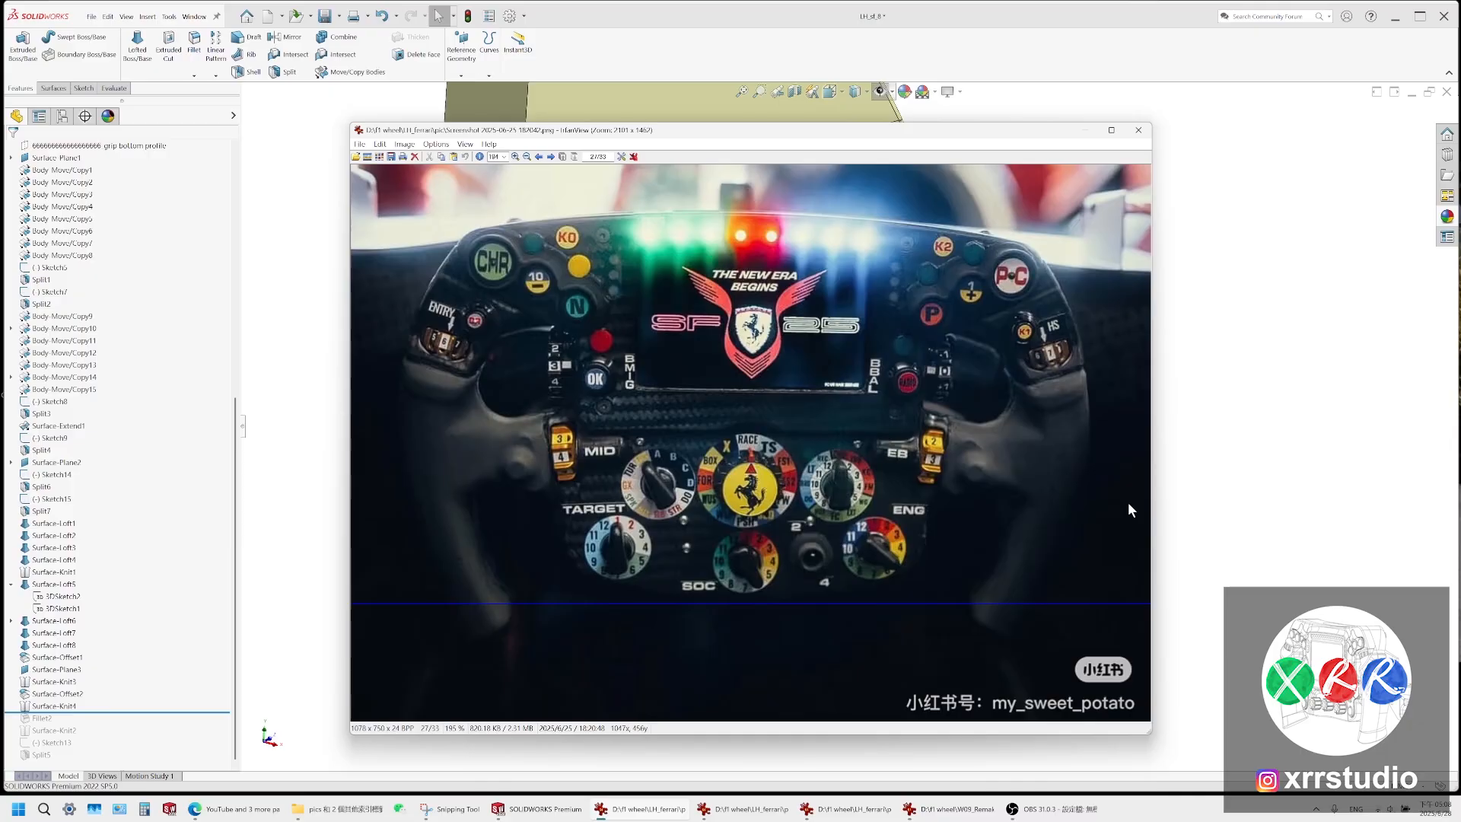
click(1230, 467)
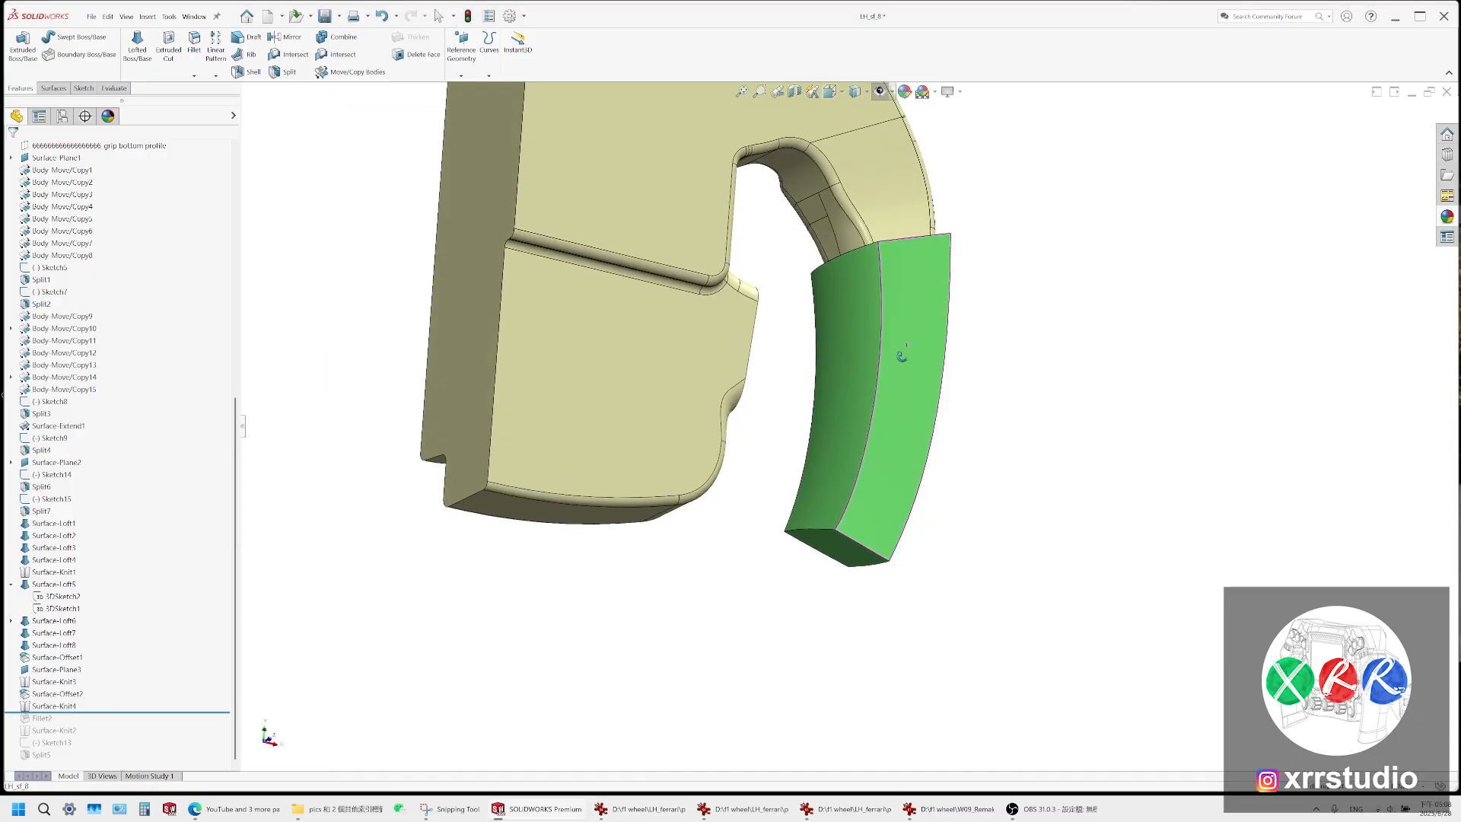
middle_drag(902, 356, 981, 176)
click(934, 308)
click(938, 306)
scroll(901, 483, down, 3)
middle_drag(902, 482, 968, 363)
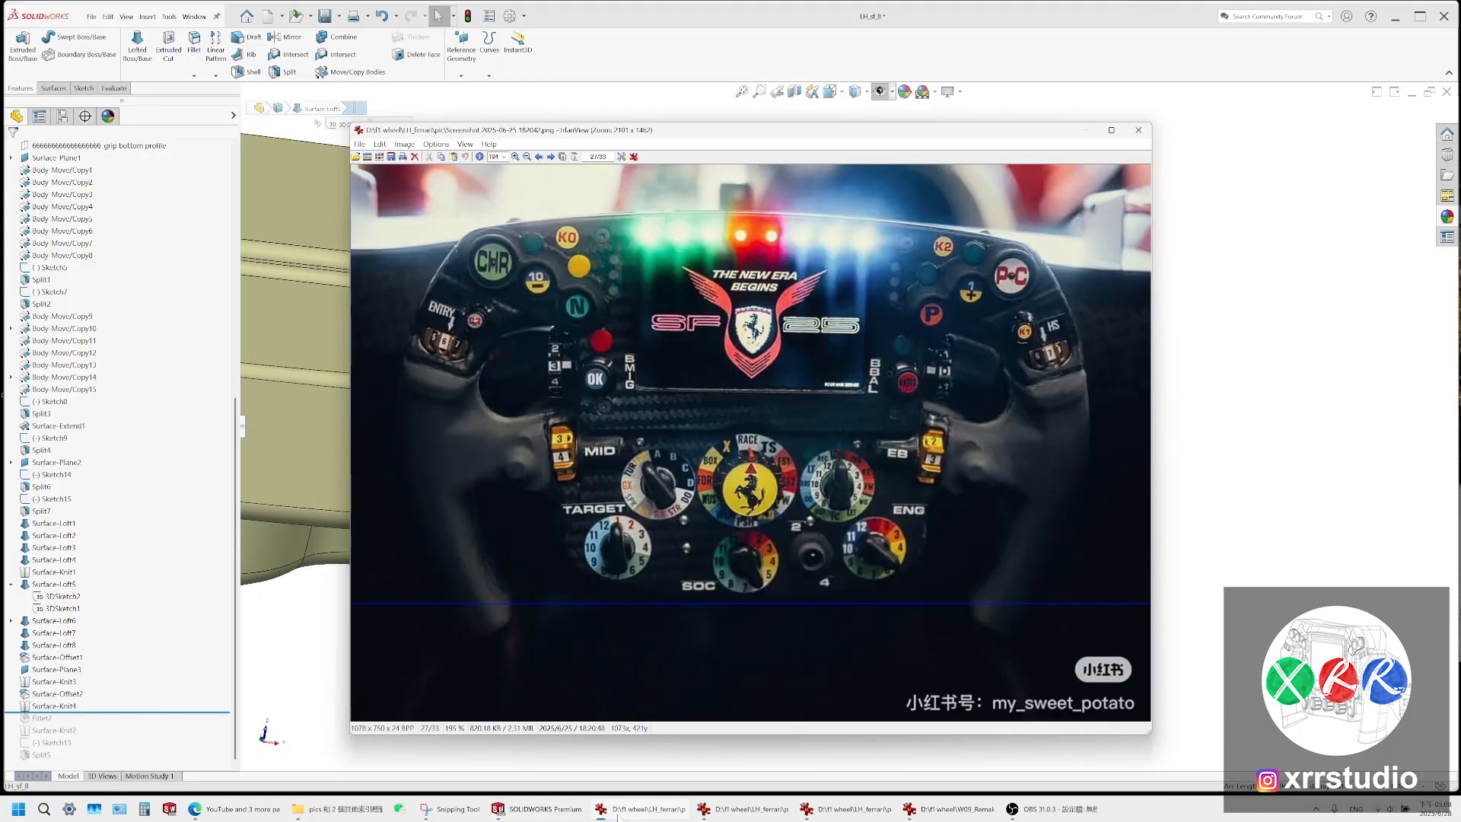
click(742, 810)
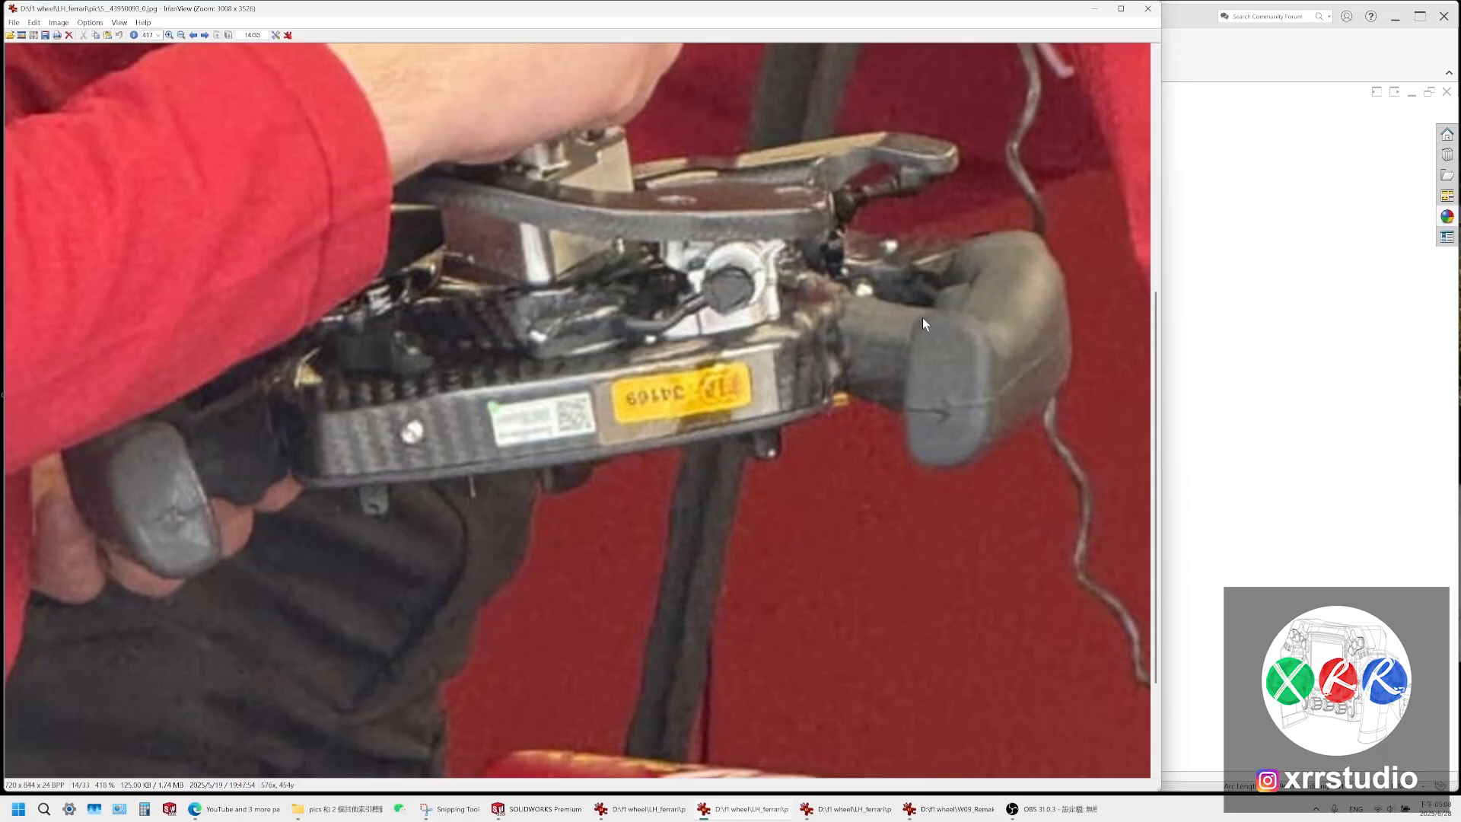
Capture the wheel and grip area of the side-view Ferrari cockpit photo with Snipping Tool and enlarge the capture window
click(1249, 499)
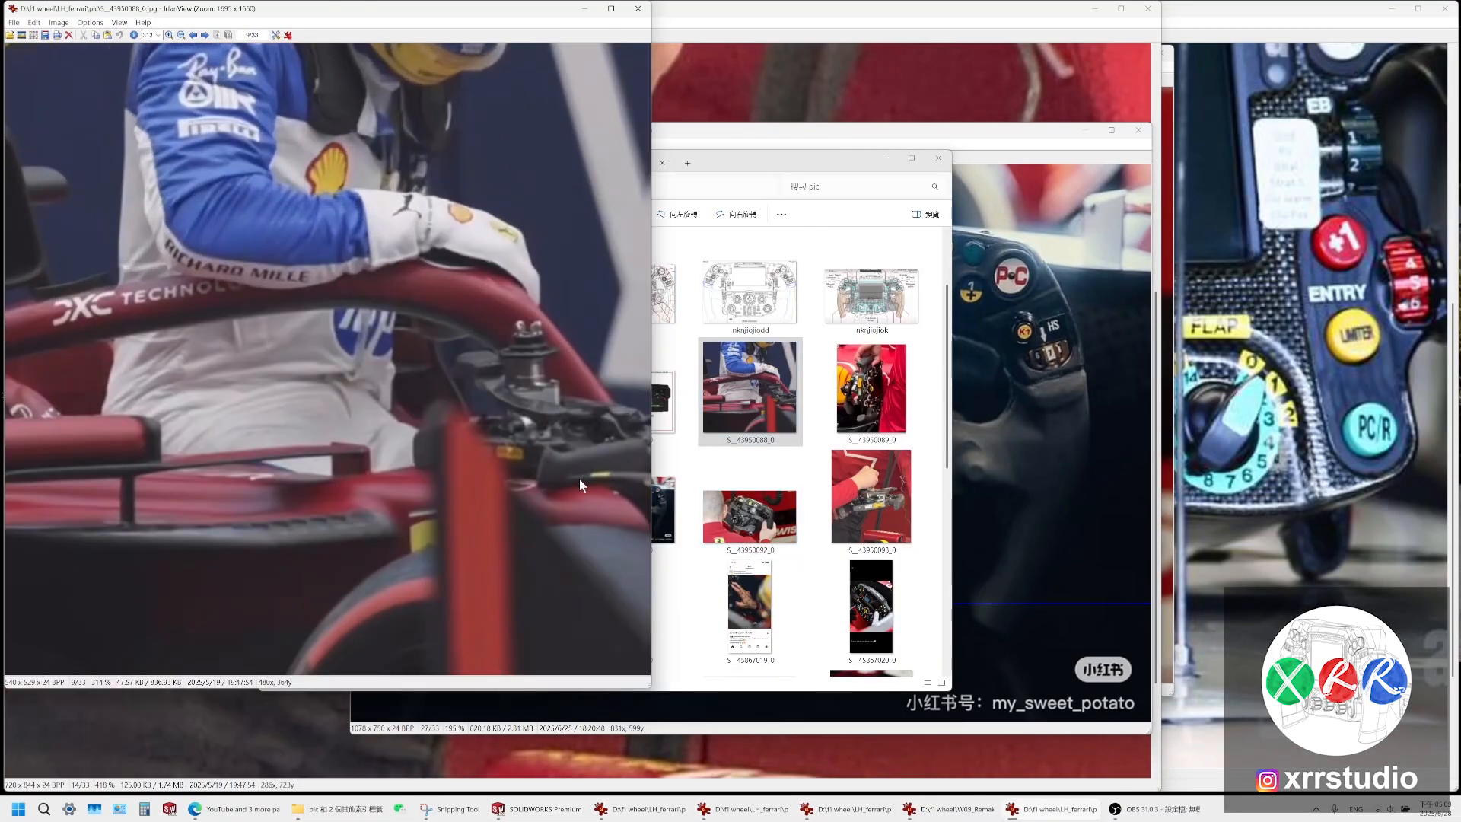
ctrl+scroll(580, 480, up, 2)
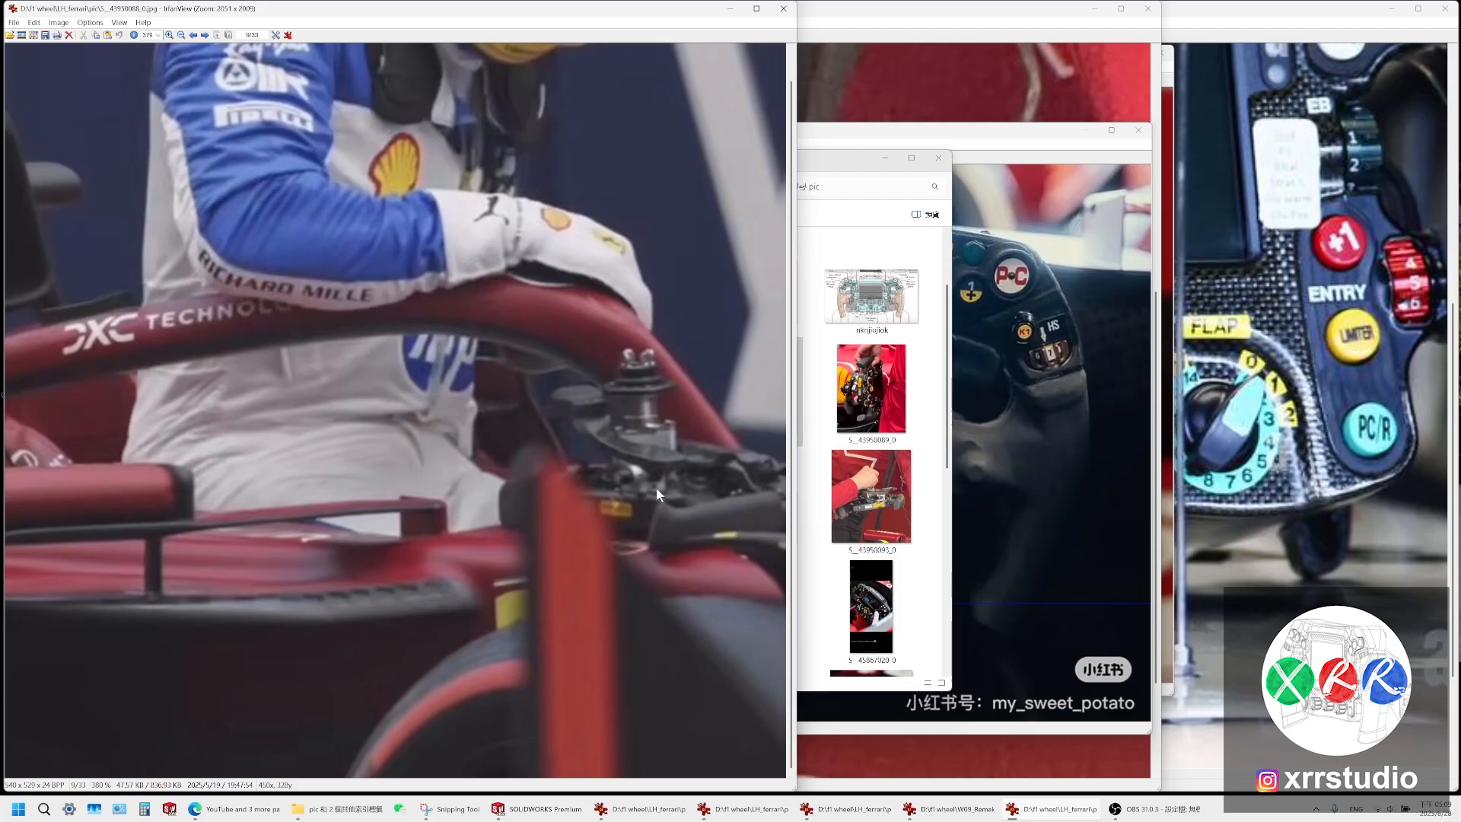
click(447, 810)
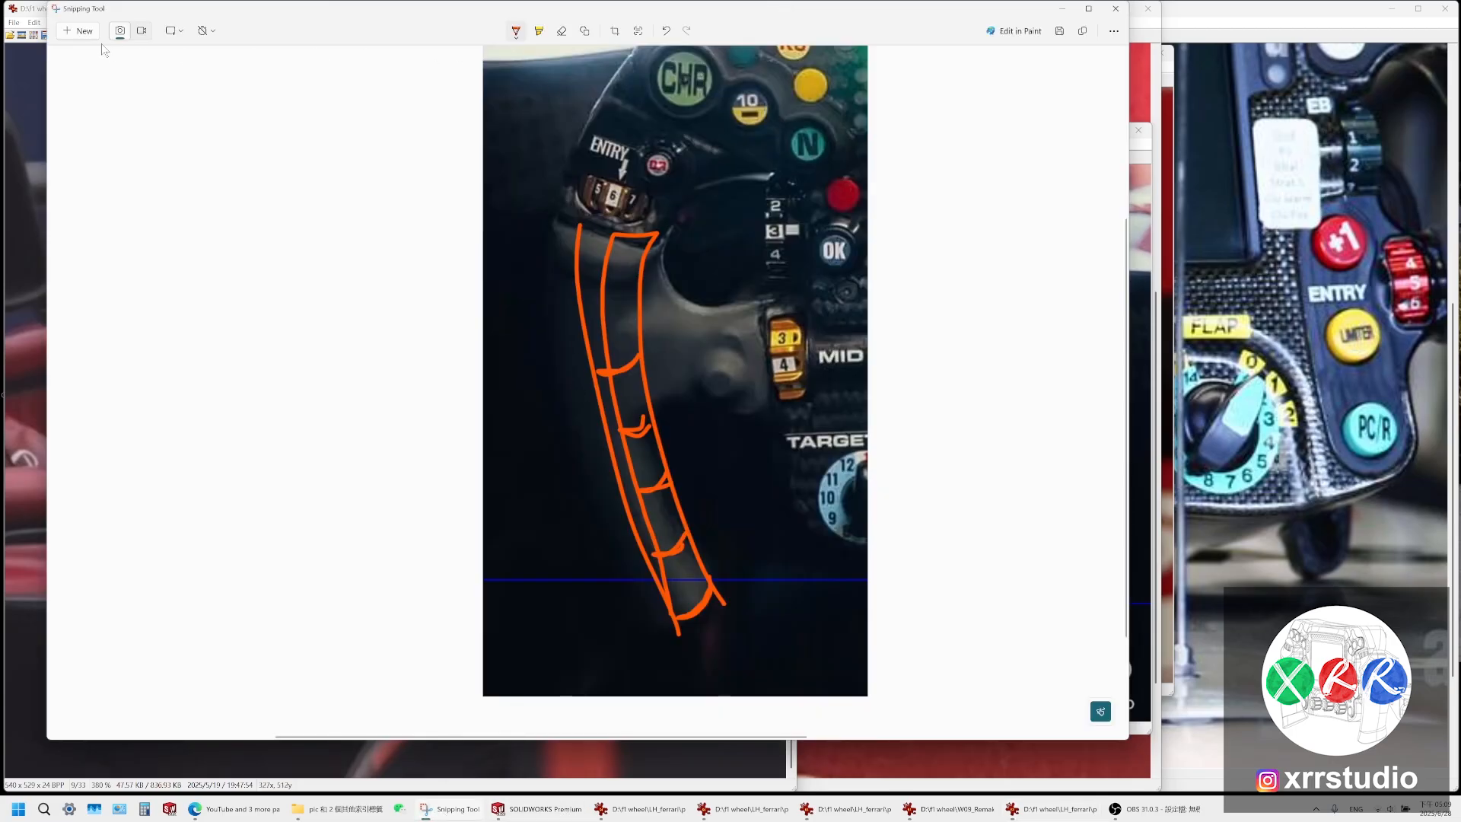
click(76, 32)
drag(538, 414, 784, 697)
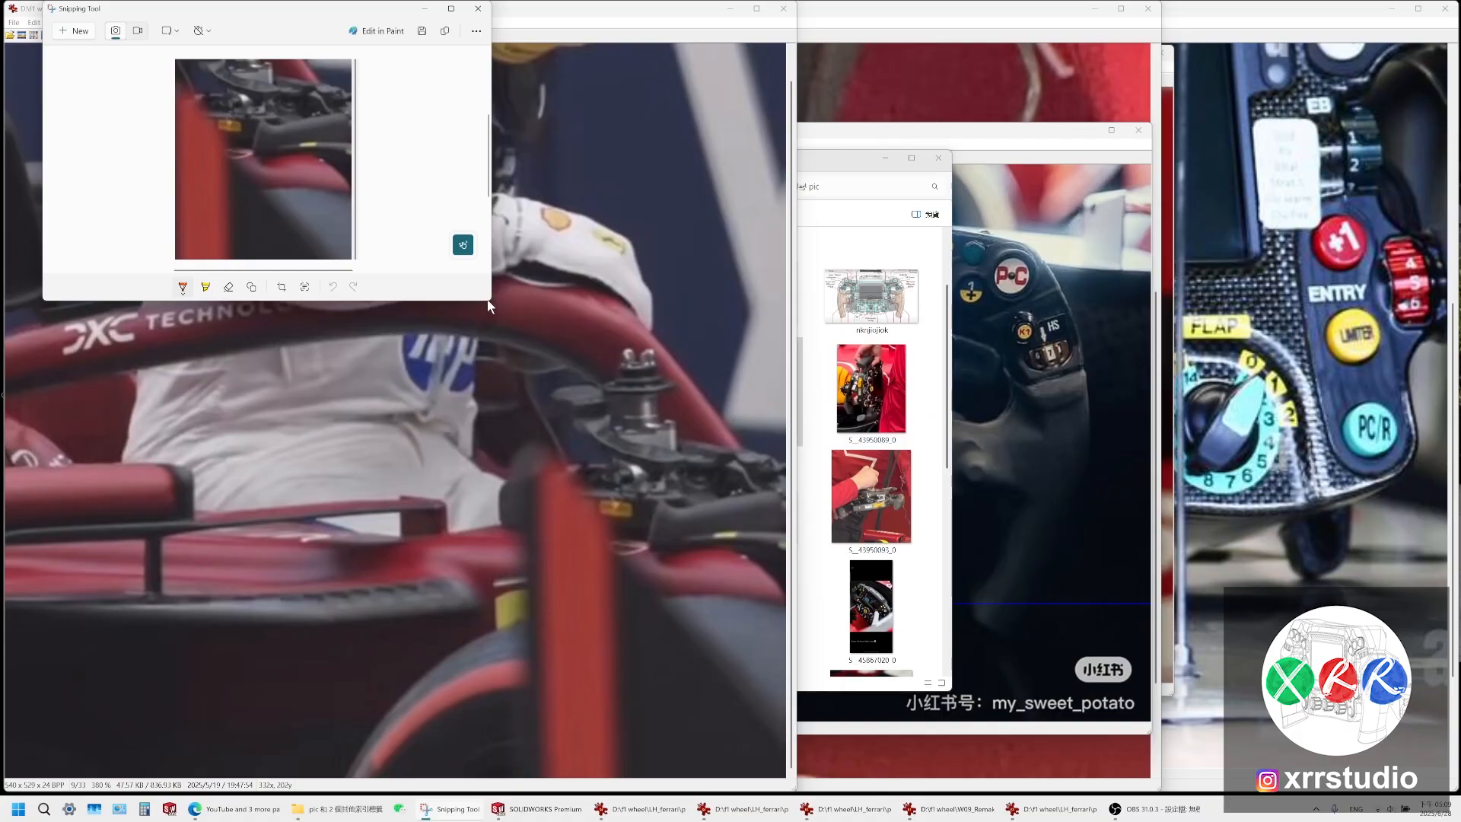
drag(489, 303, 1072, 754)
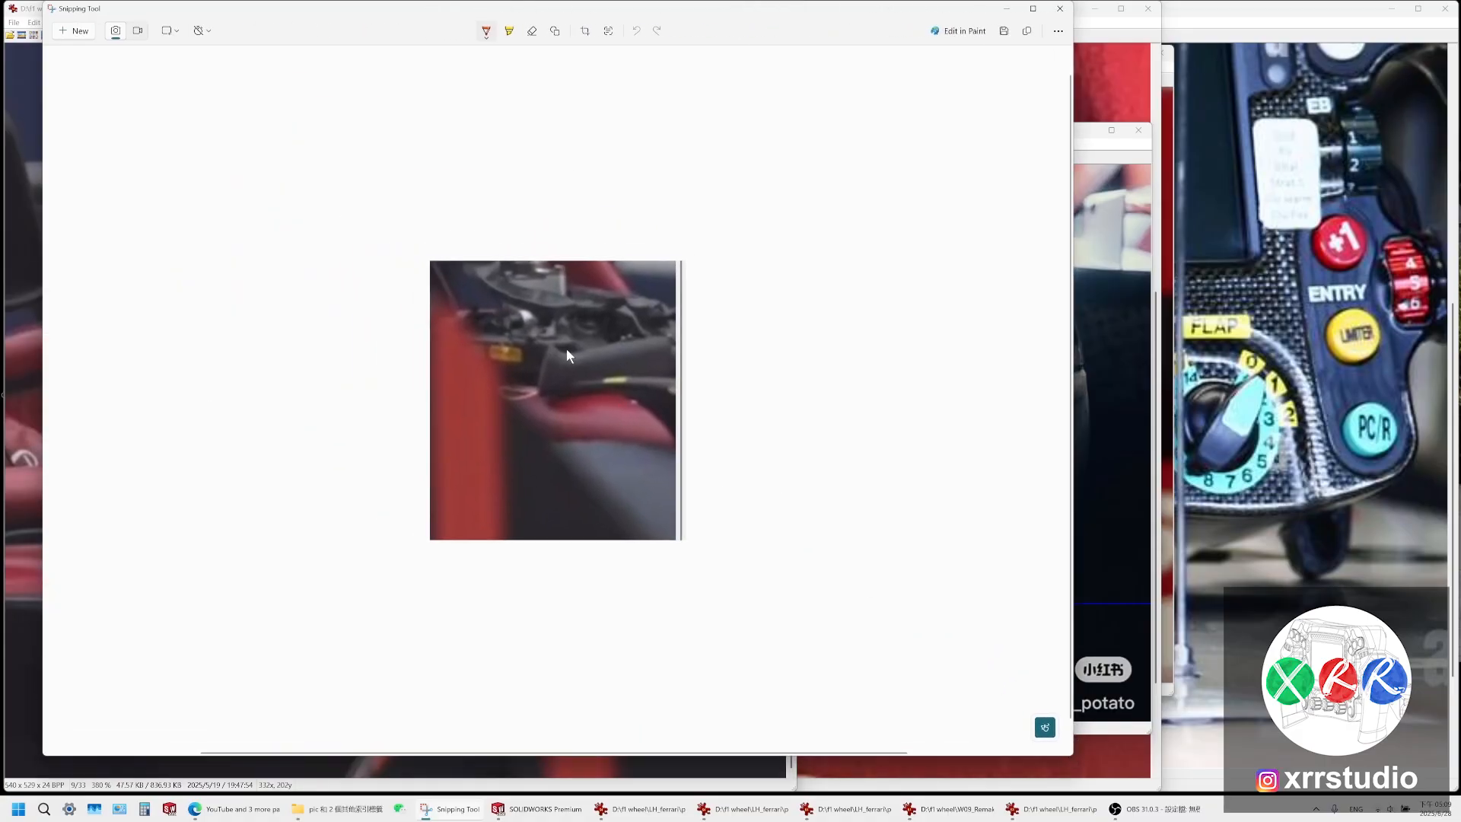
drag(567, 349, 527, 323)
ctrl+scroll(568, 352, up, 3)
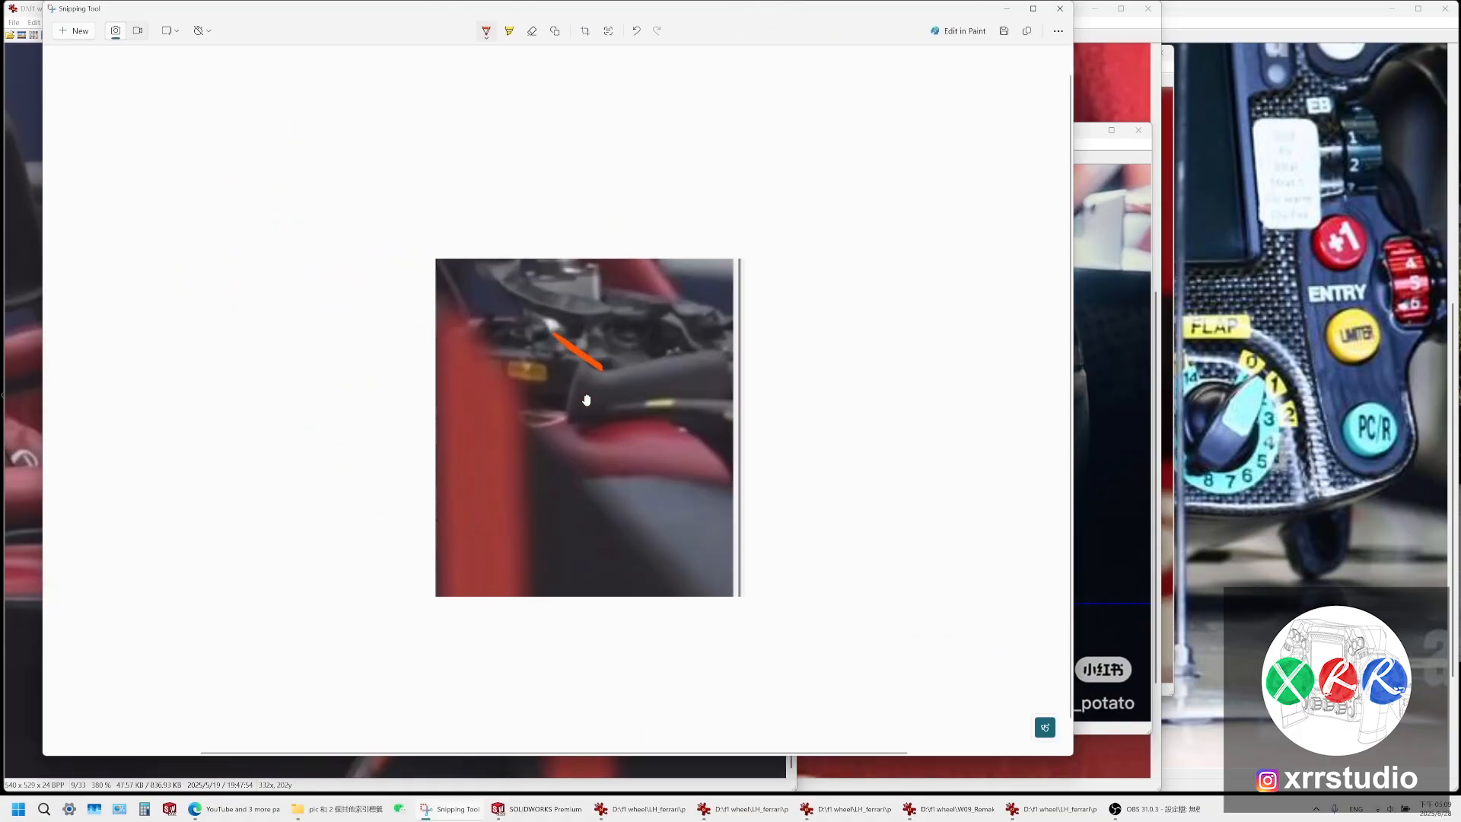
mouse_move(715, 437)
mouse_down()
mouse_move(647, 433)
mouse_move(673, 424)
mouse_move(646, 497)
mouse_up()
mouse_move(678, 392)
mouse_down()
mouse_move(618, 351)
mouse_move(696, 402)
mouse_up()
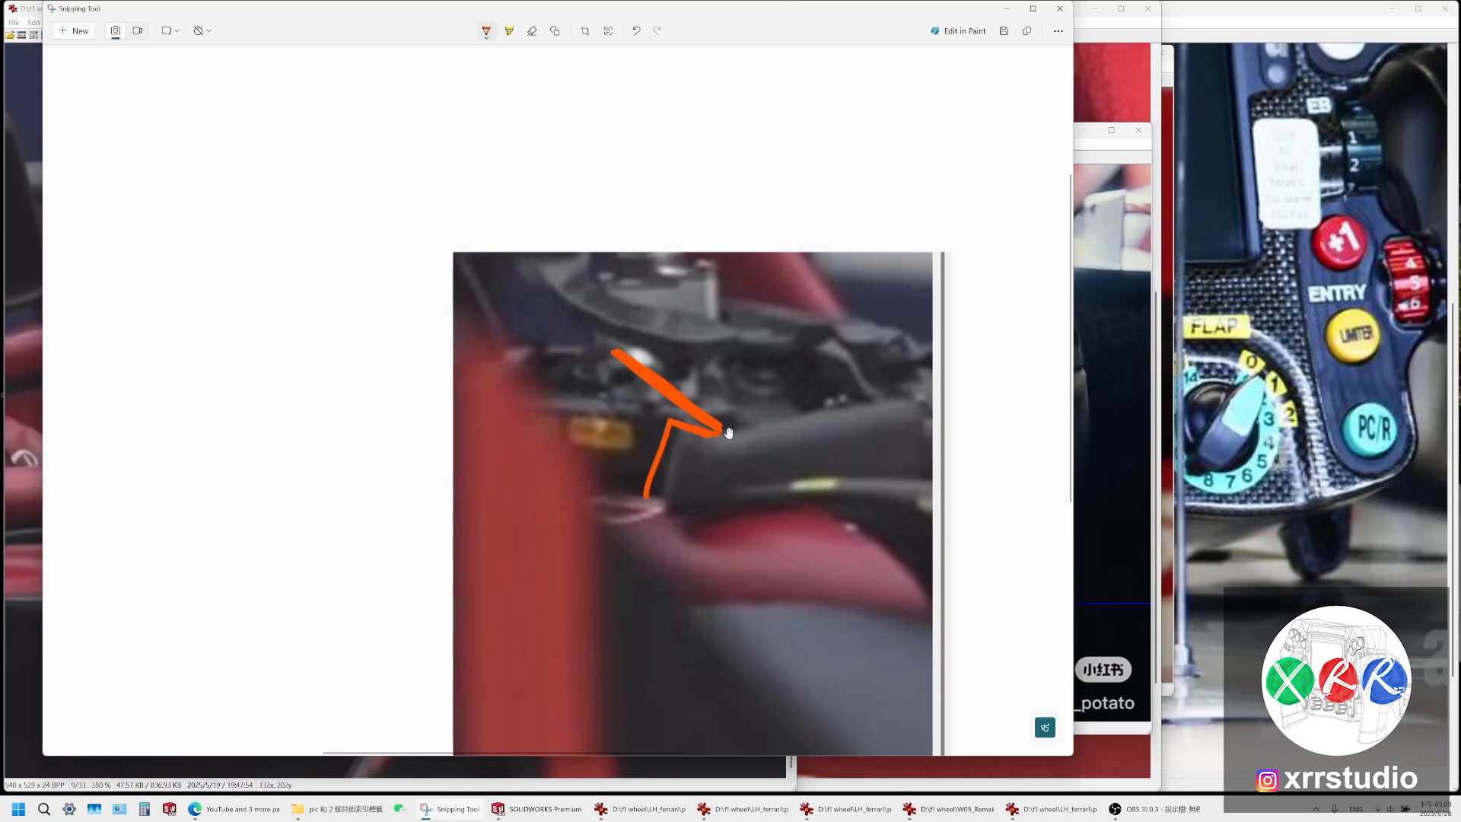
key(ctrl+z)
key(ctrl+z)
key(ctrl+z)
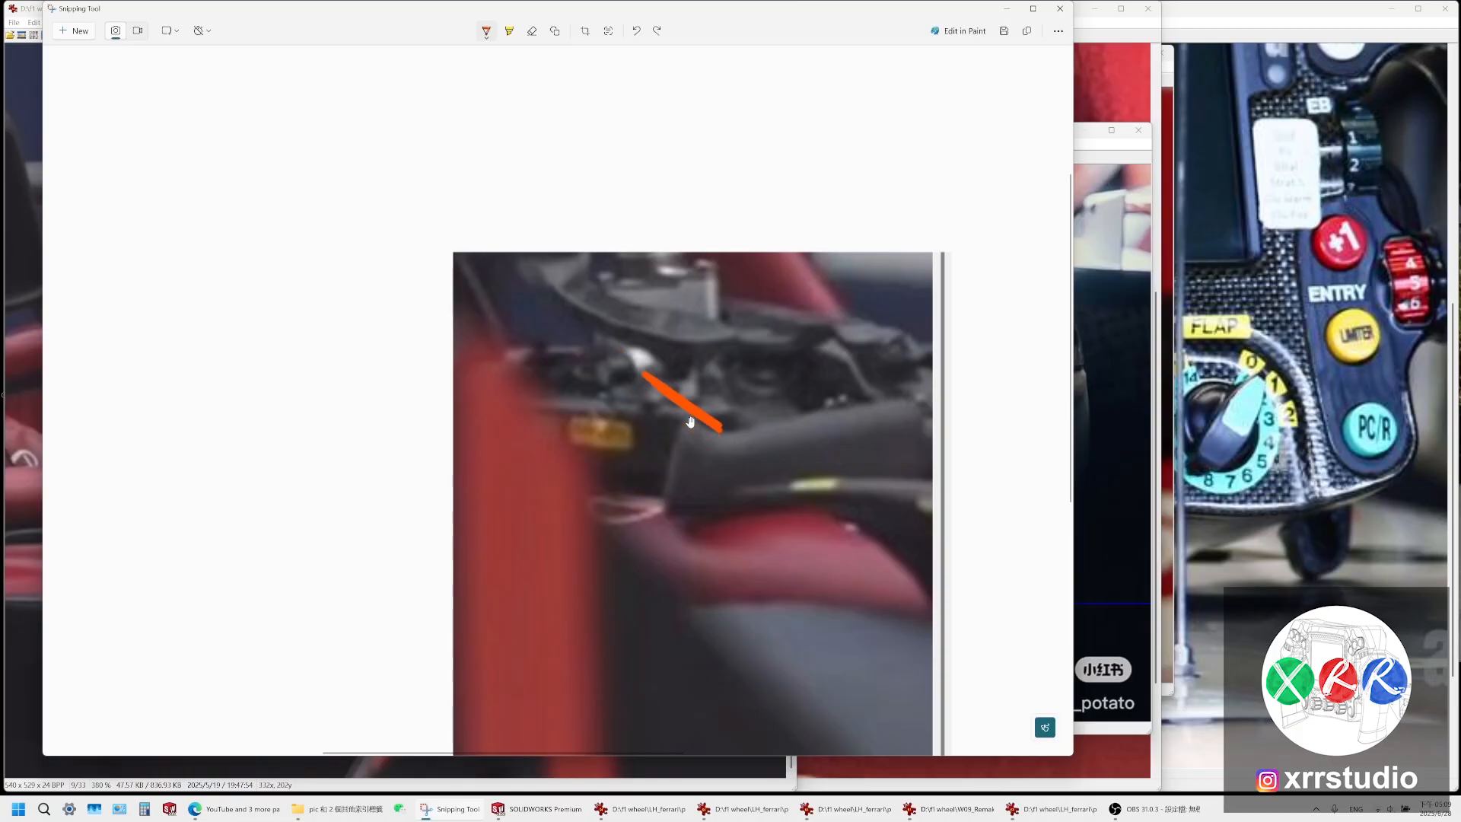
key(ctrl+z)
Mark the slanted lines meeting at the grip end on the captured cockpit photo in orange
mouse_move(618, 375)
mouse_down()
mouse_move(711, 434)
mouse_move(772, 431)
mouse_move(720, 430)
mouse_up()
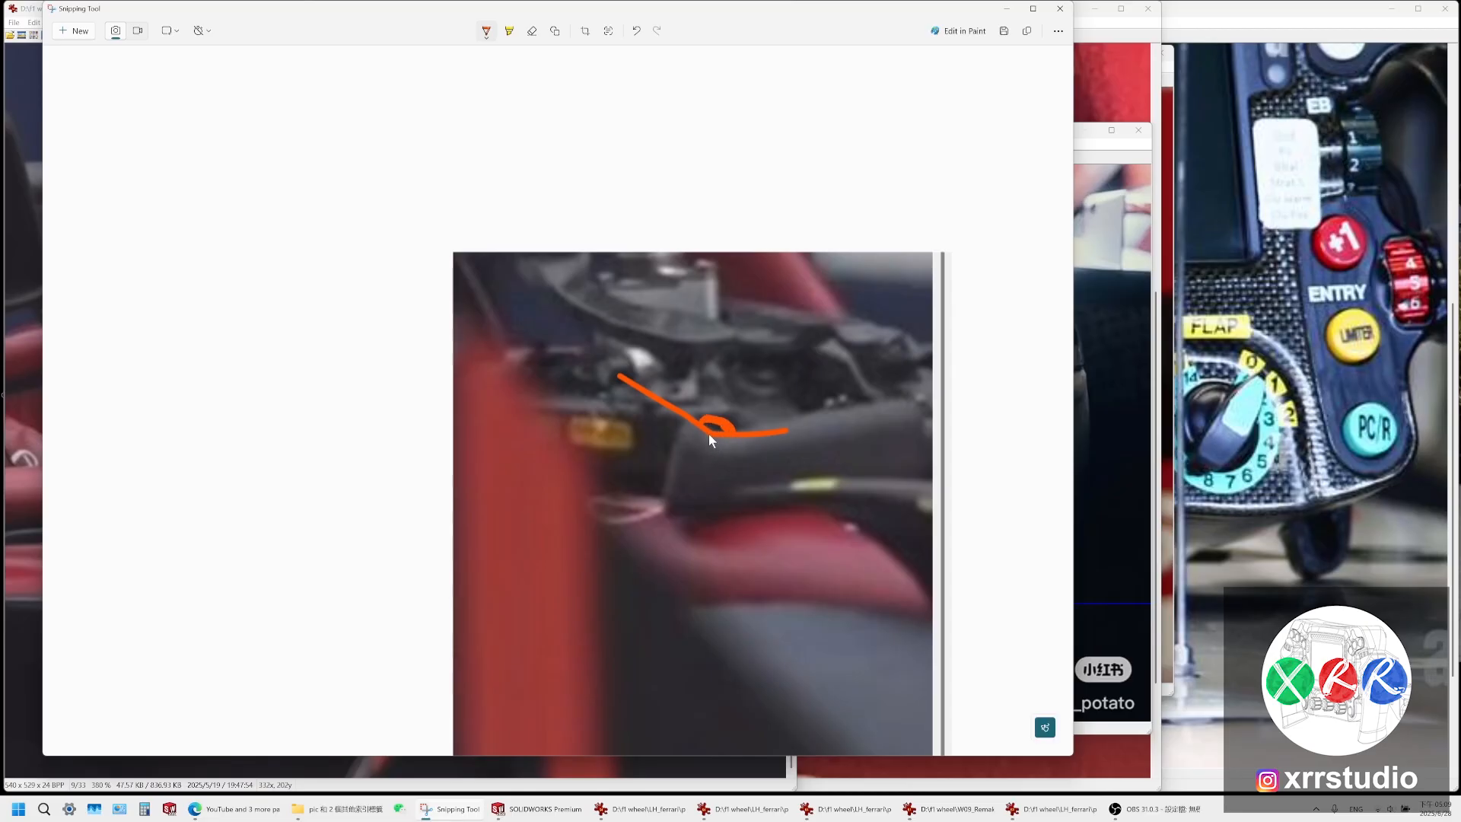
drag(710, 434, 617, 417)
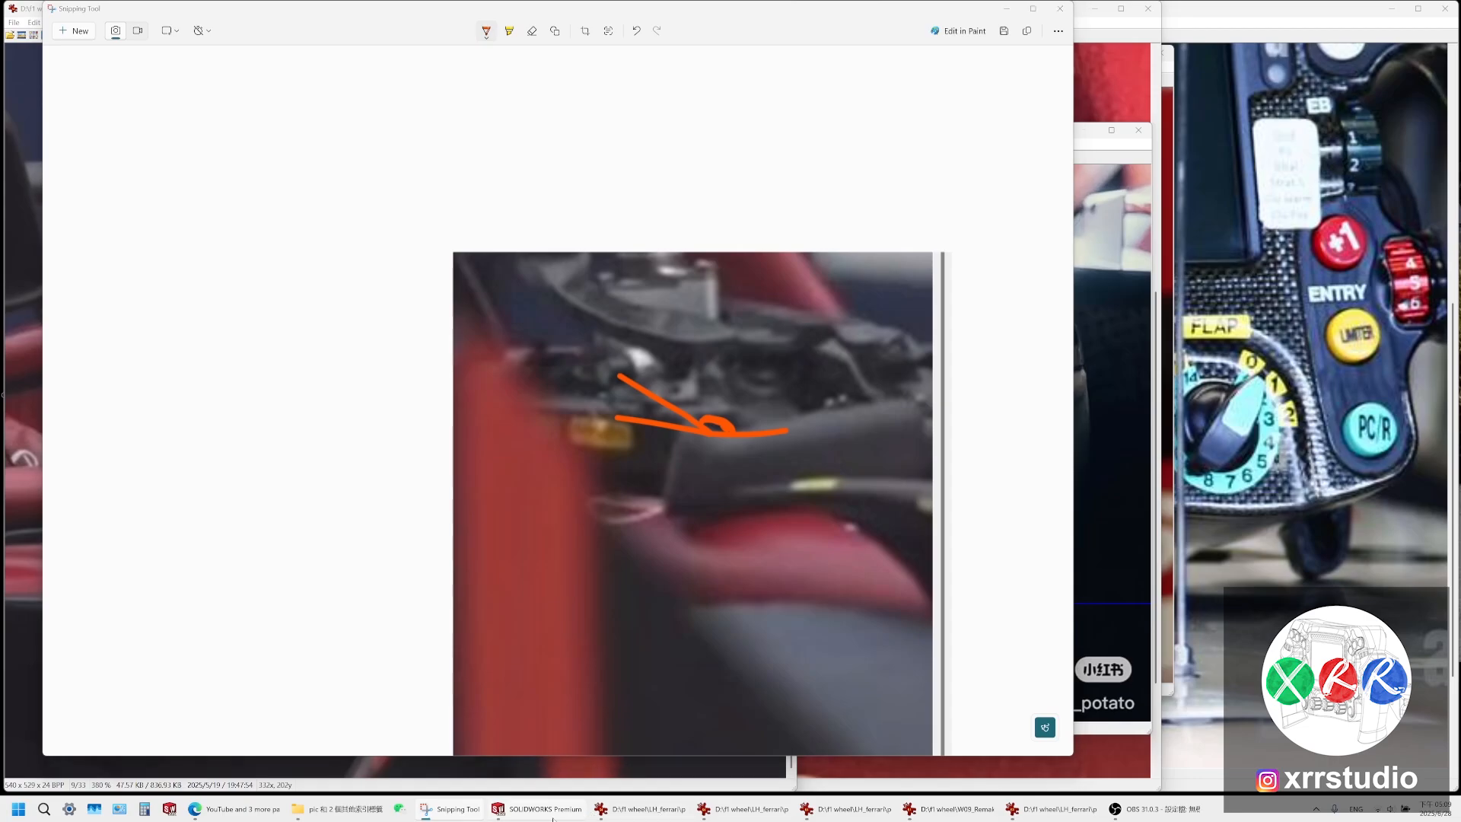
Switch to SOLIDWORKS, highlight the hidden Surface-Knit4 base body, and examine how it and the long edges shape the grip's lower end
click(554, 815)
scroll(101, 354, up, 10)
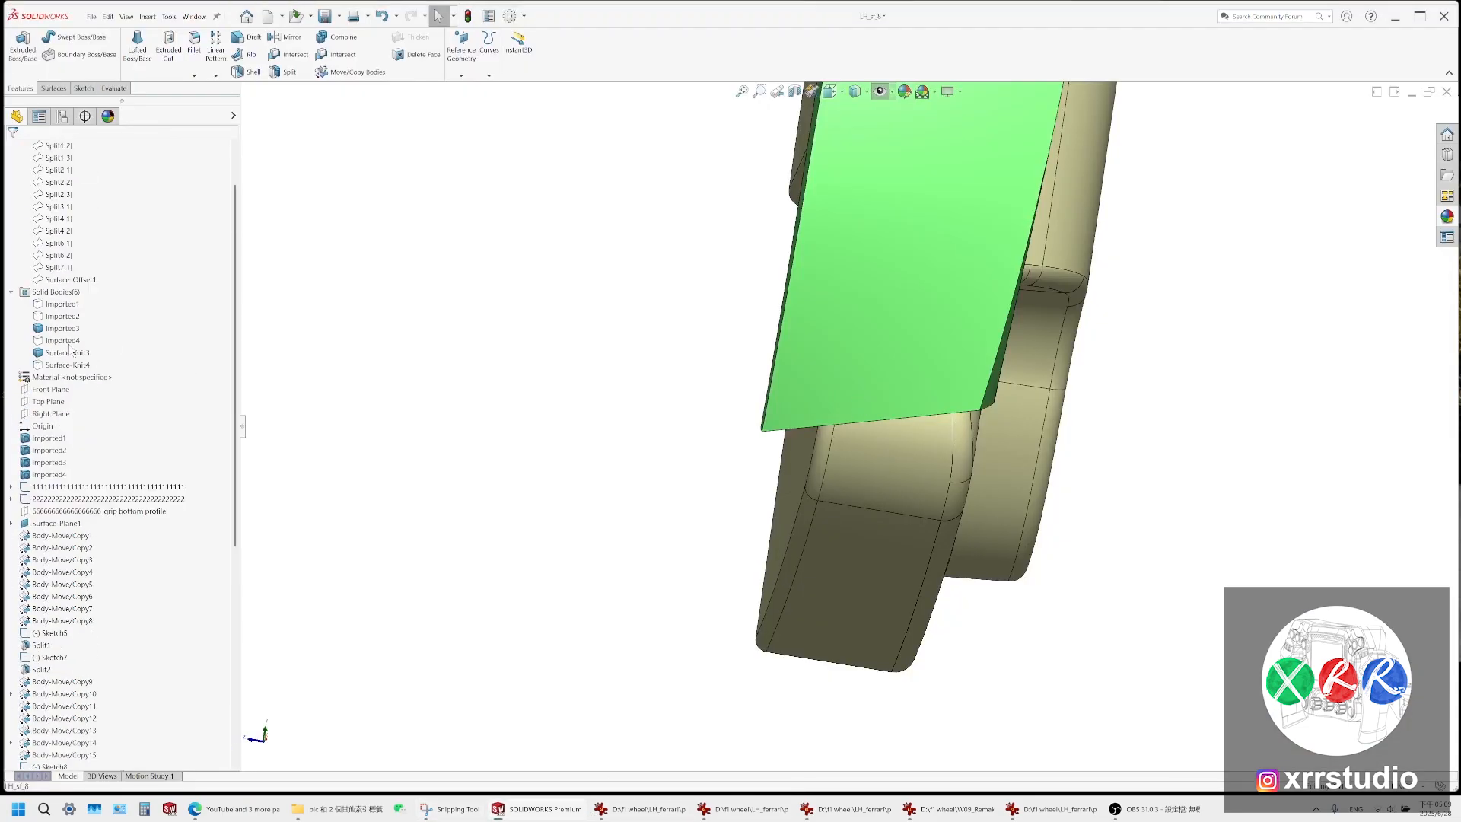
click(73, 365)
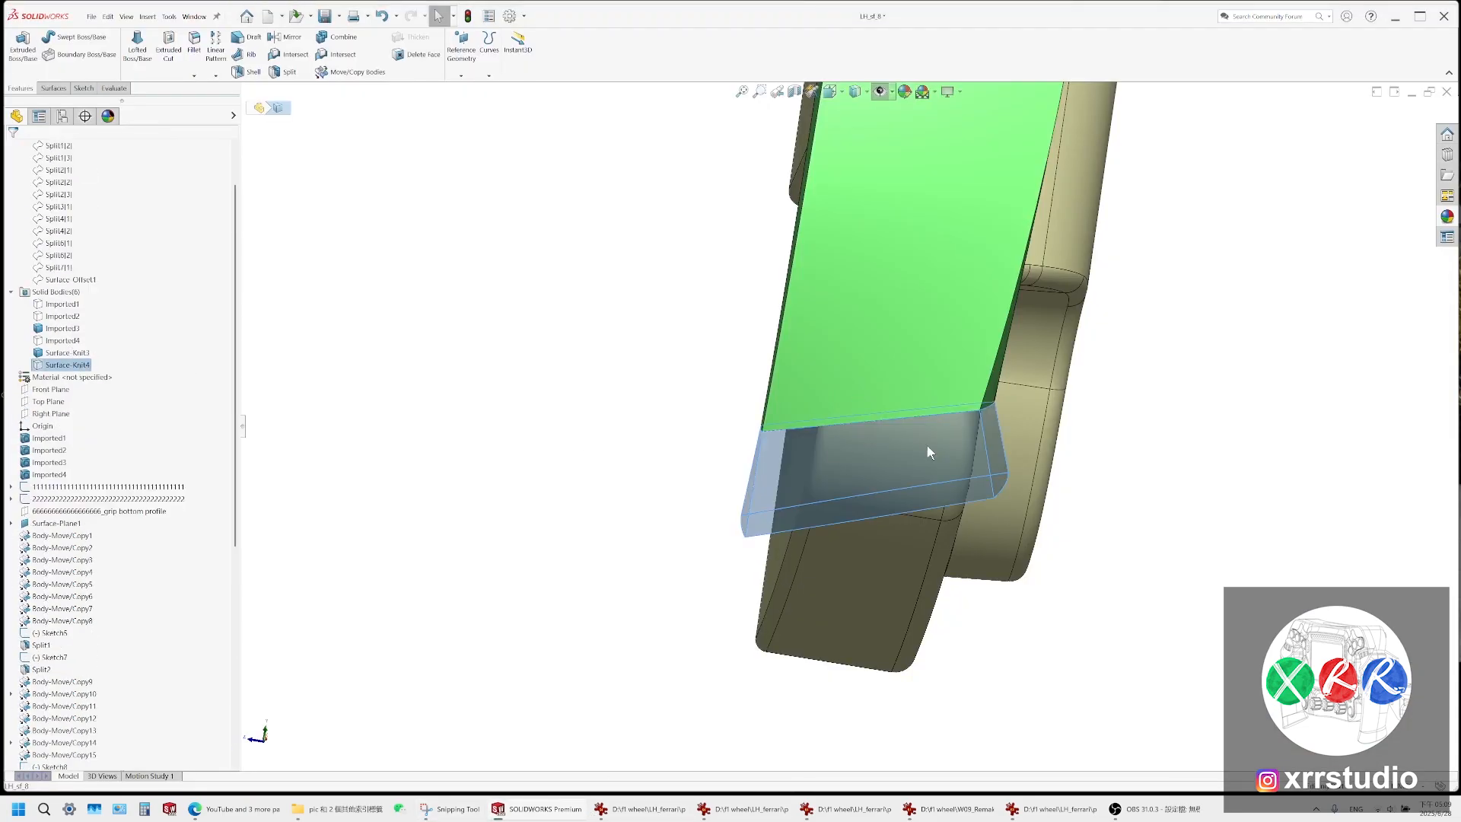
middle_drag(929, 452, 988, 308)
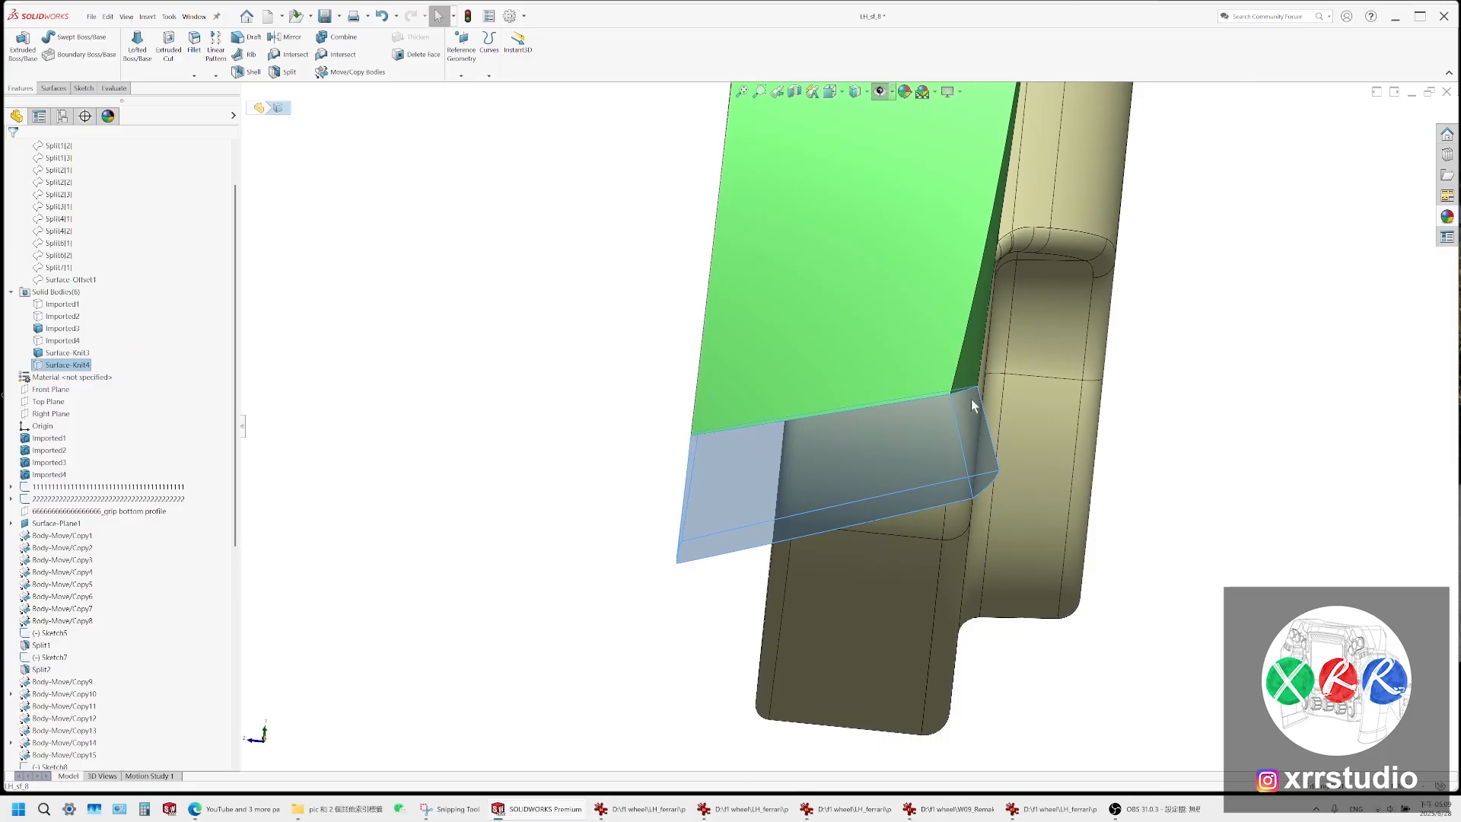
middle_drag(971, 399, 836, 336)
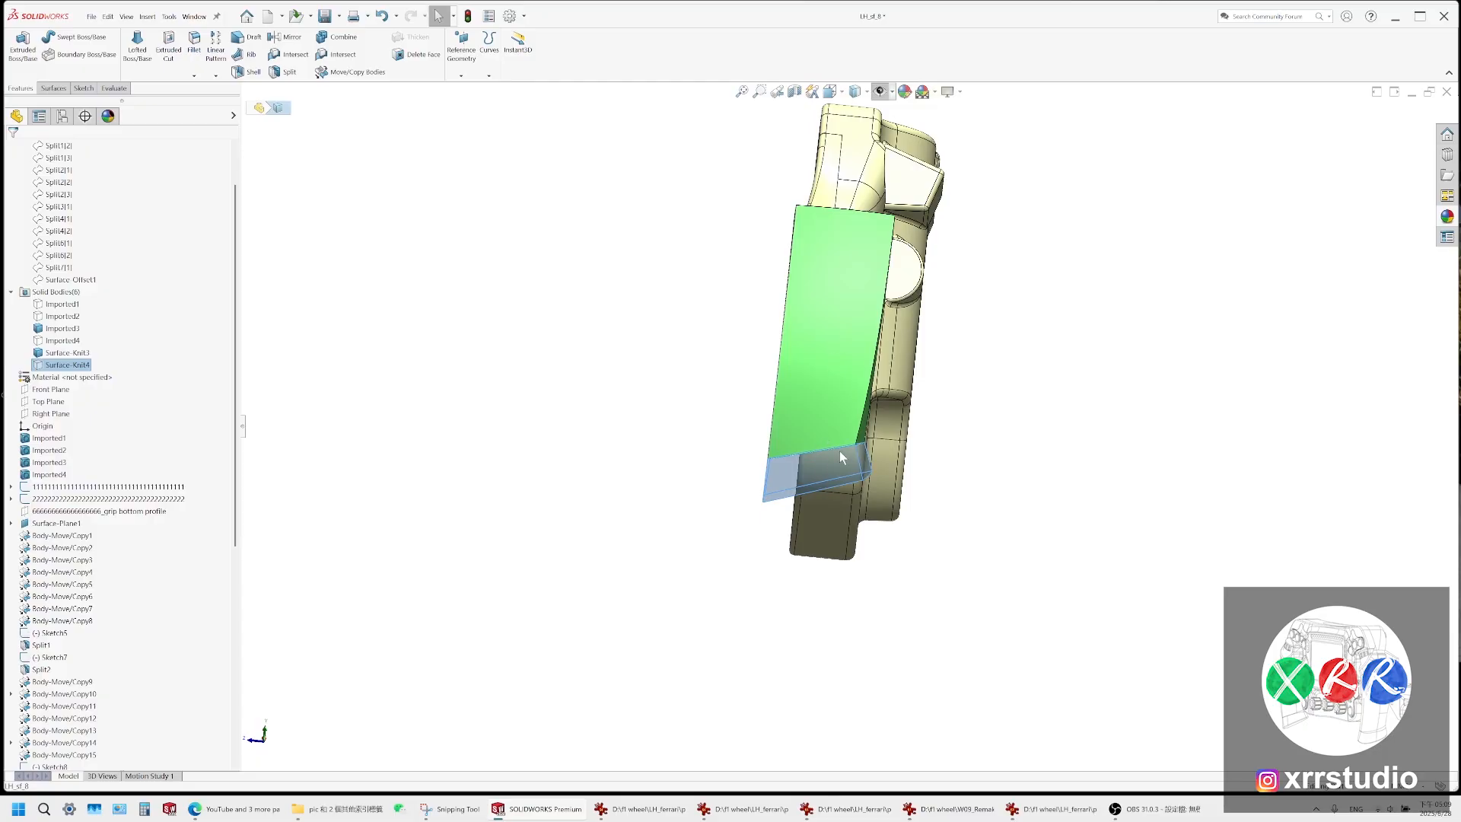
middle_drag(822, 438, 842, 414)
scroll(842, 414, down, 5)
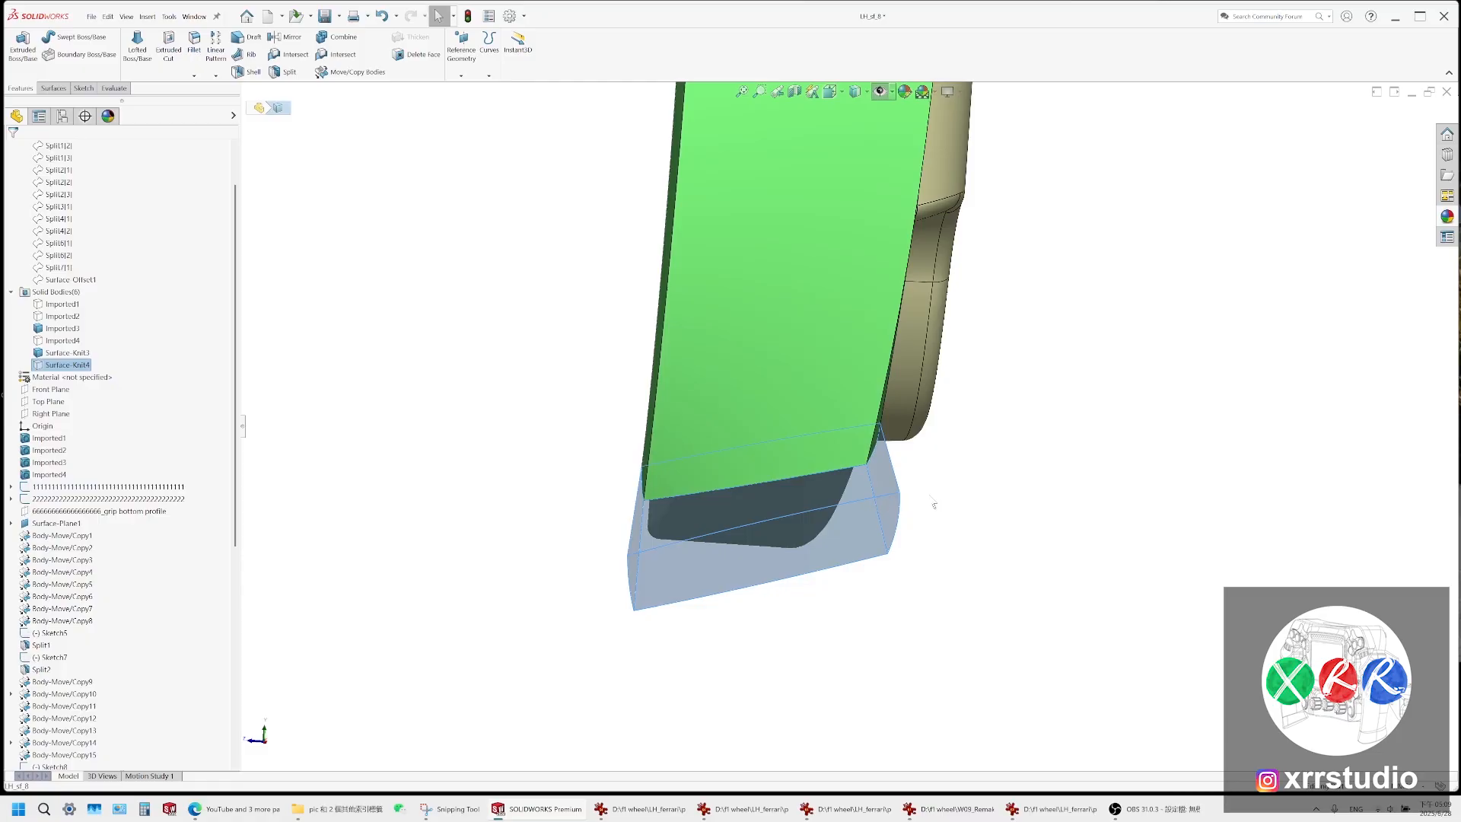
mouse_move(934, 503)
middle_down()
mouse_move(813, 434)
mouse_move(949, 437)
mouse_move(944, 481)
middle_up()
scroll(944, 481, up, 5)
click(949, 437)
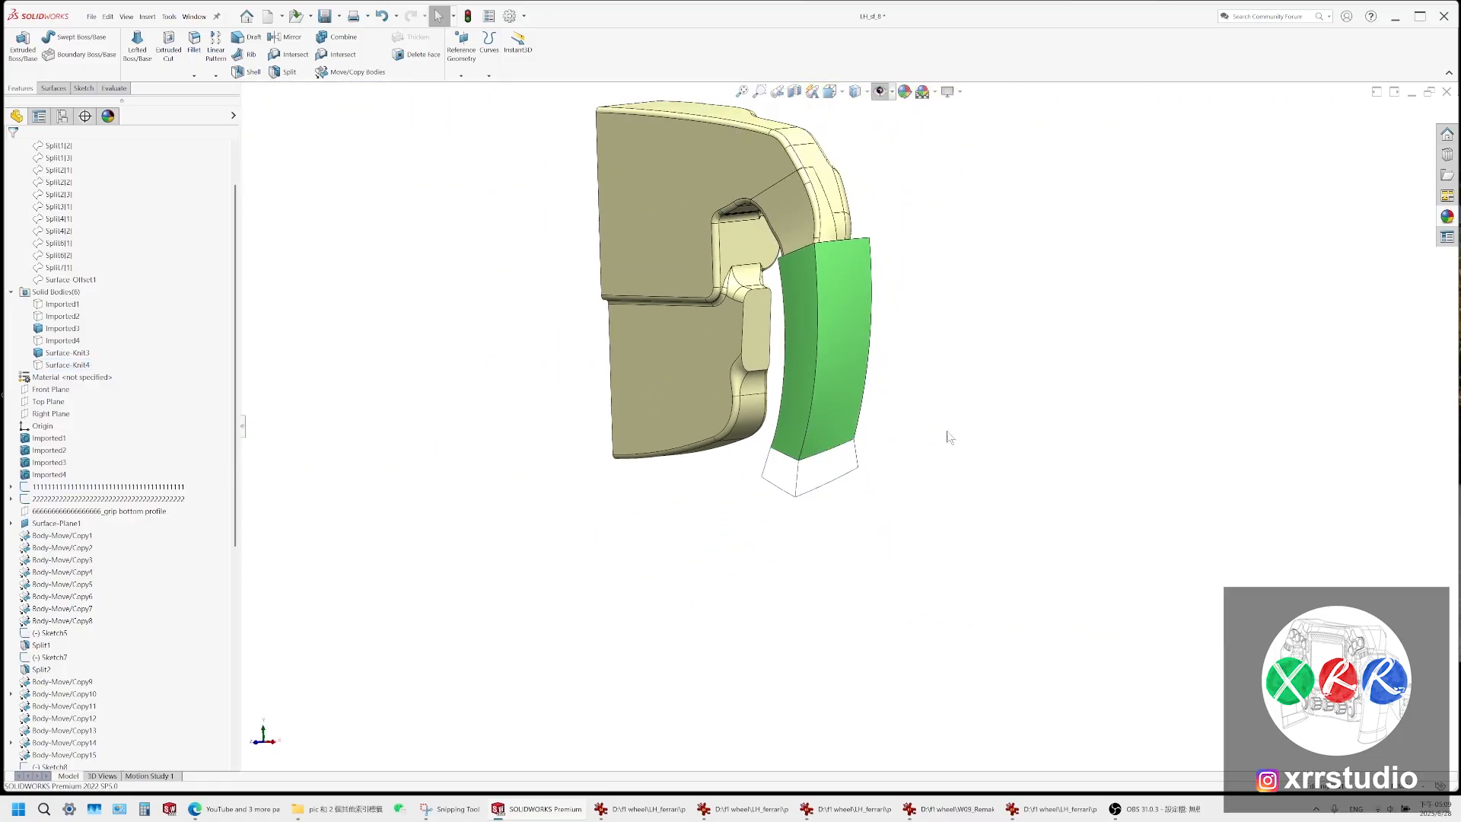
scroll(814, 288, down, 3)
click(822, 335)
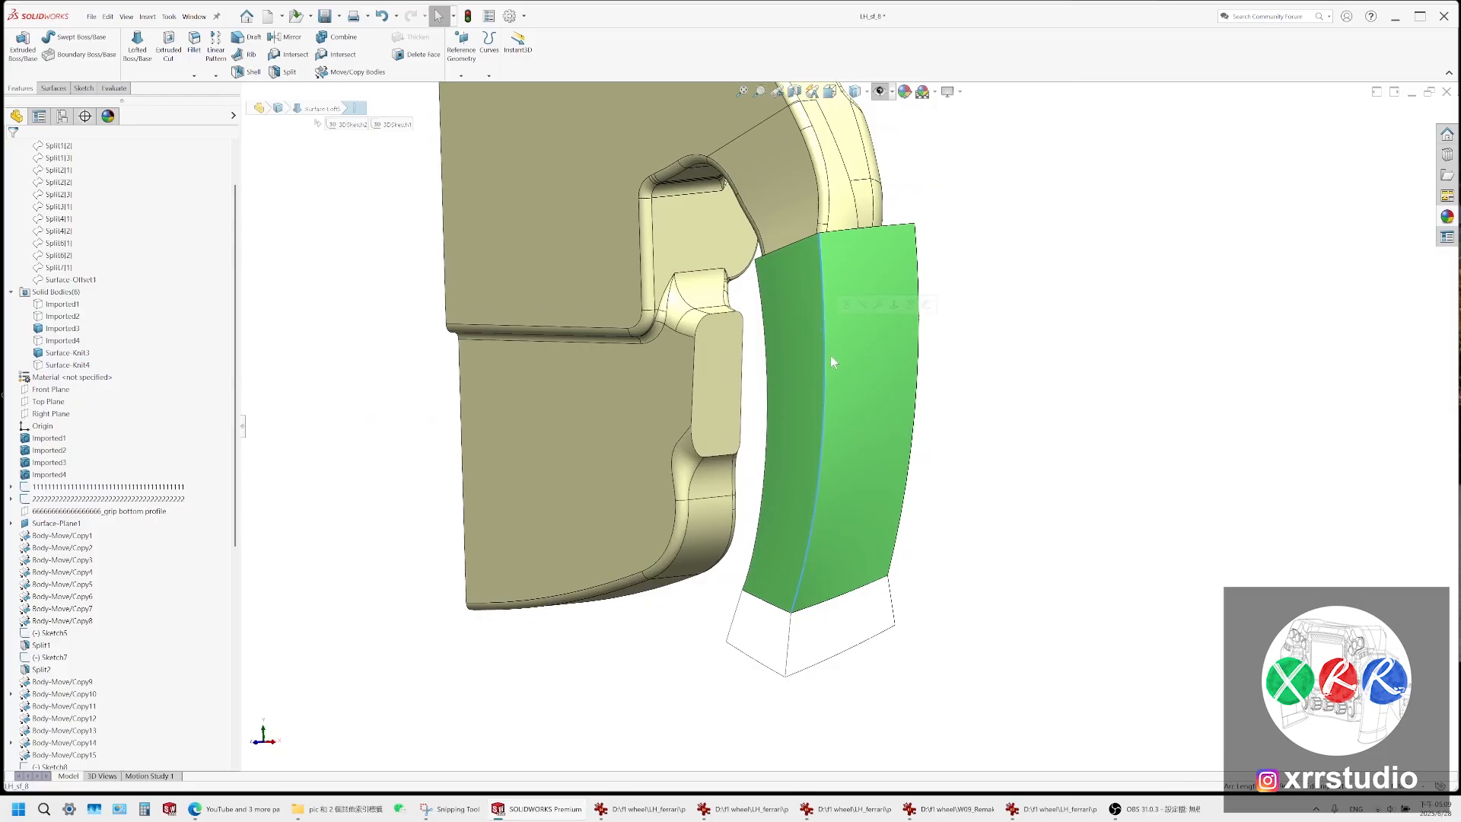
middle_drag(829, 355, 858, 490)
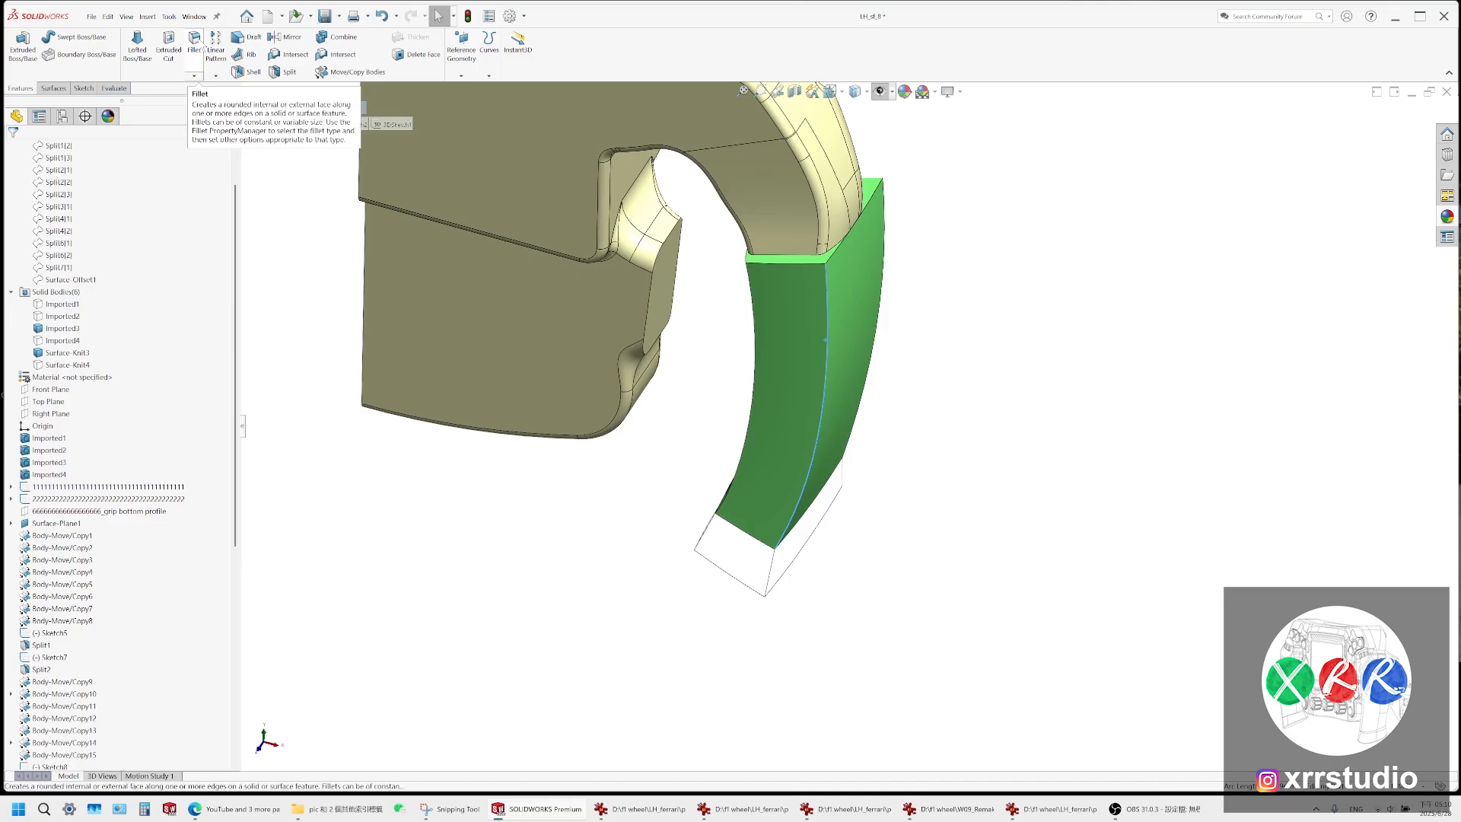
Save the part under the new file name LH_sf_9
click(90, 16)
click(138, 158)
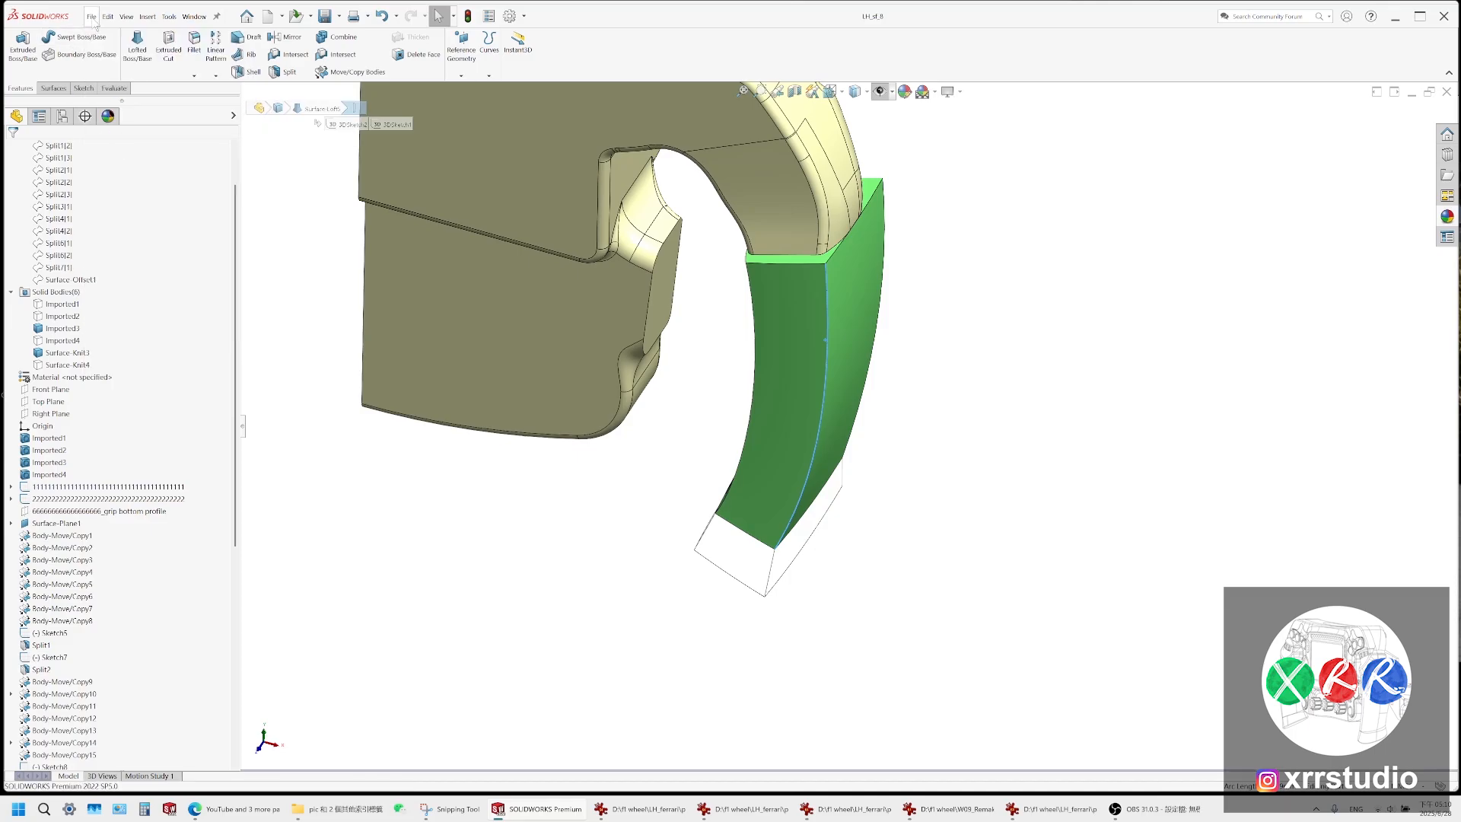
click(91, 16)
click(200, 158)
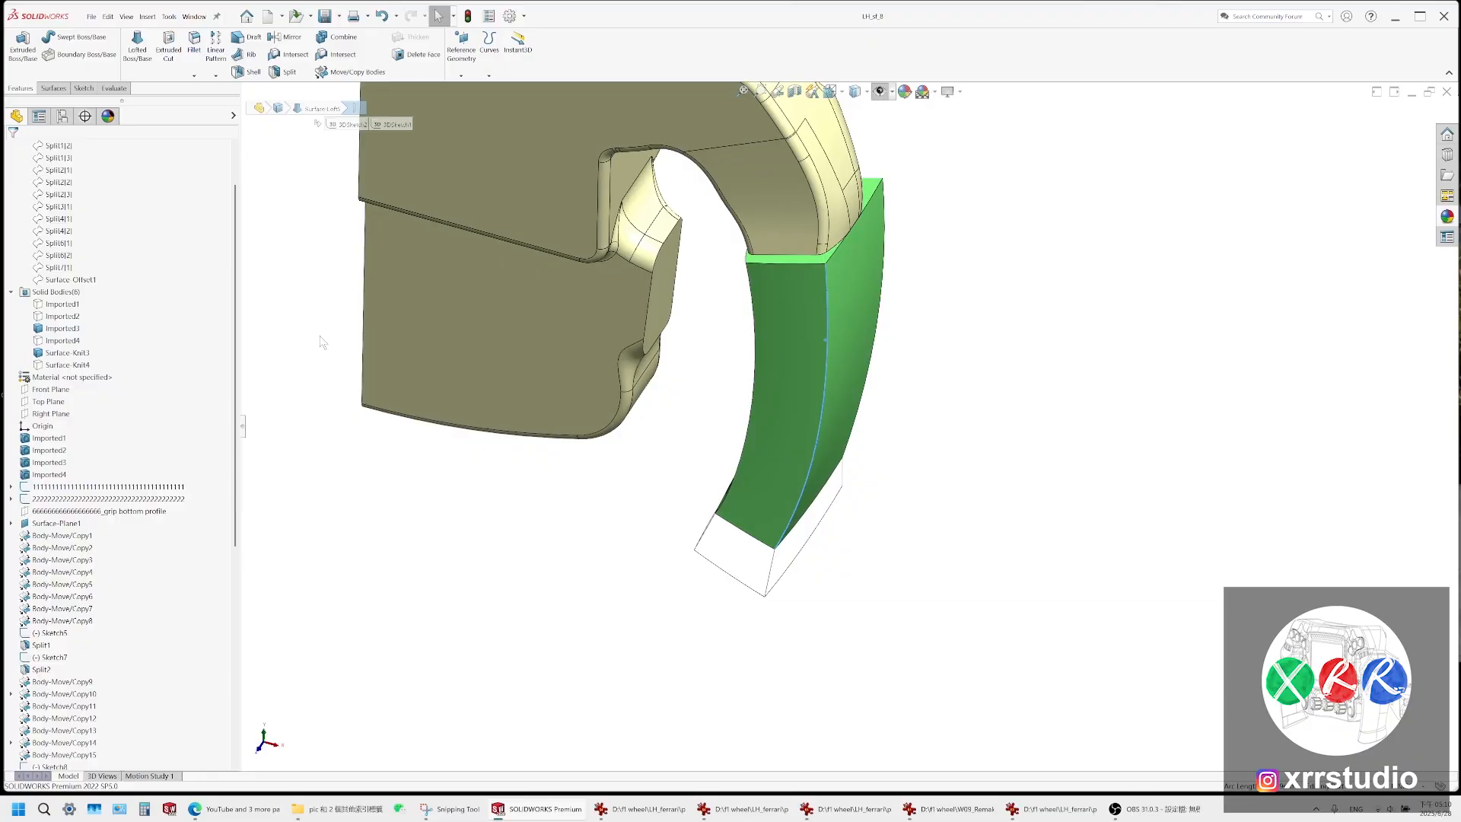
text(9)
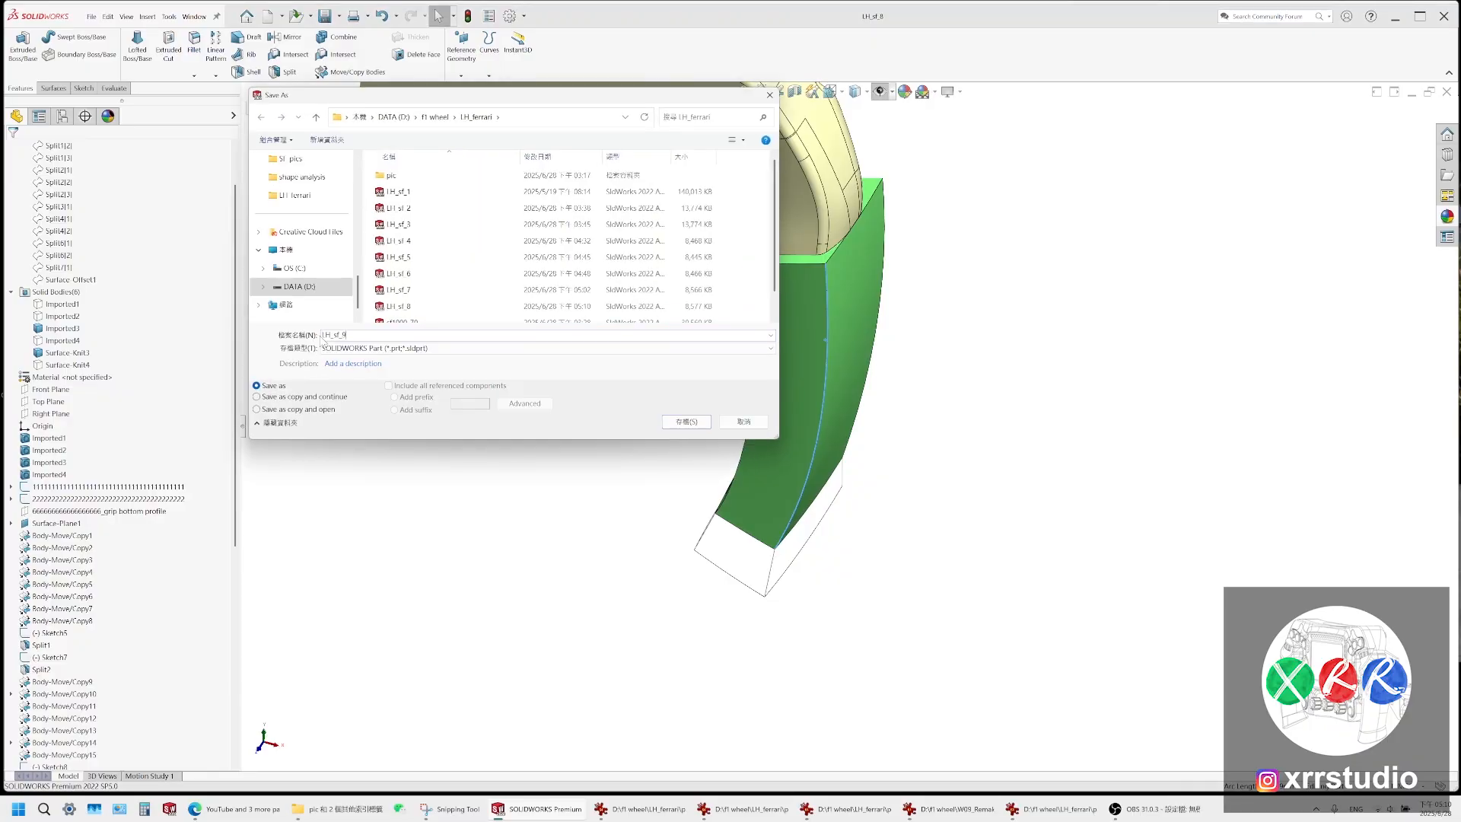
key(Return)
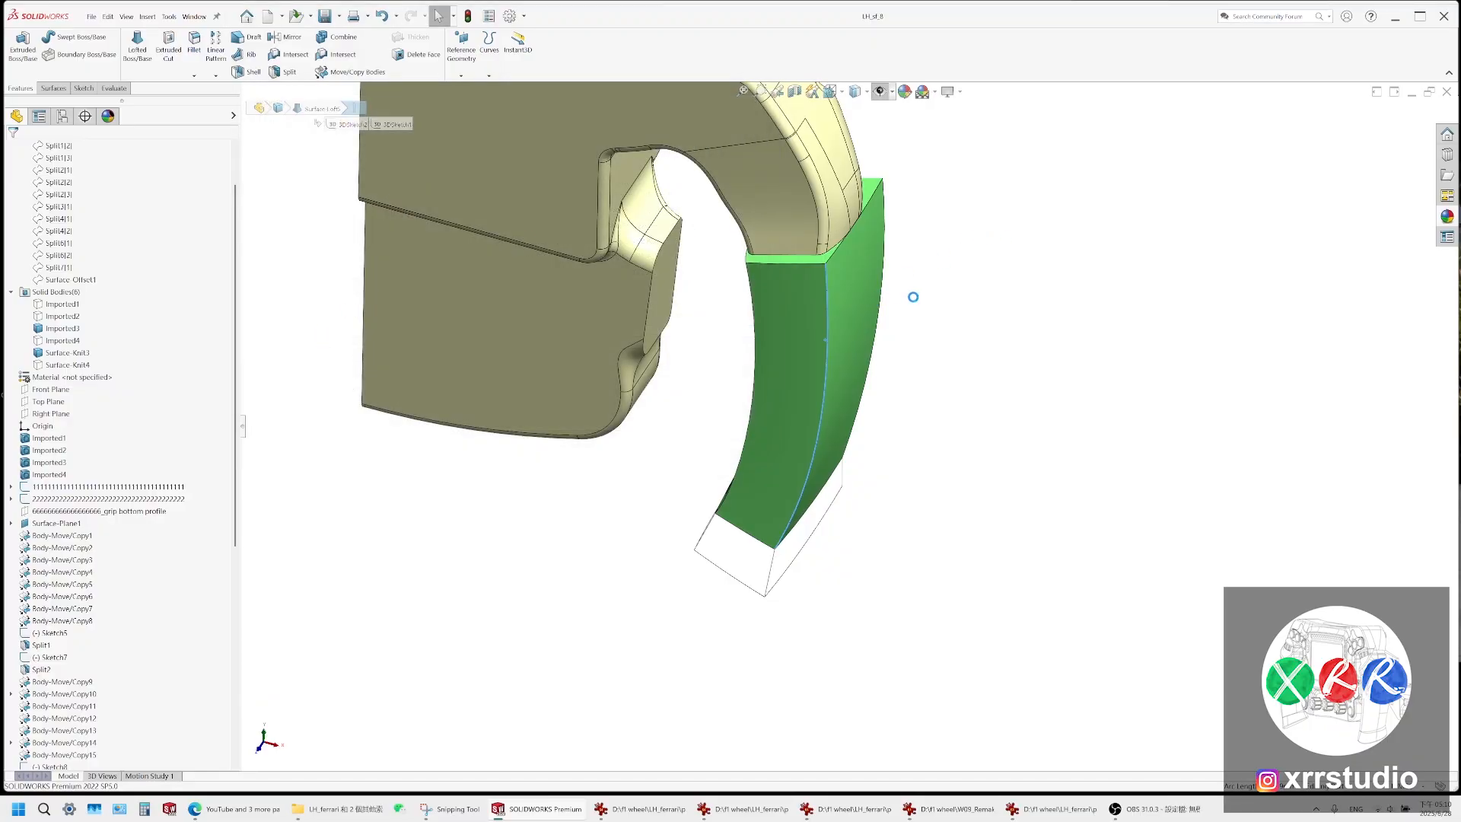
Examine the grip's edges and lower end in the rear-view and front-view Ferrari photos and the W09 wheel close-up
click(845, 809)
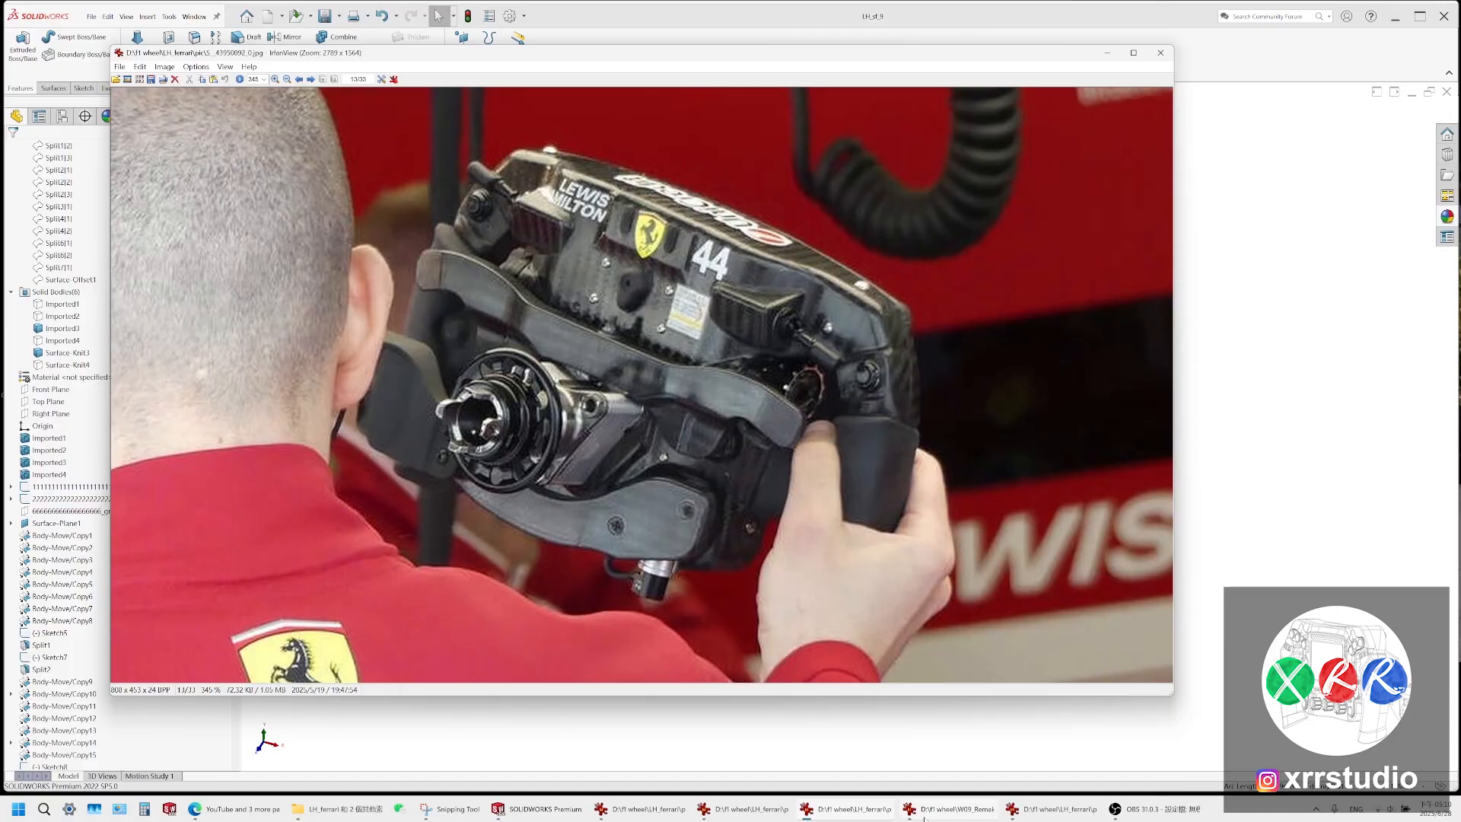
click(948, 809)
click(1045, 809)
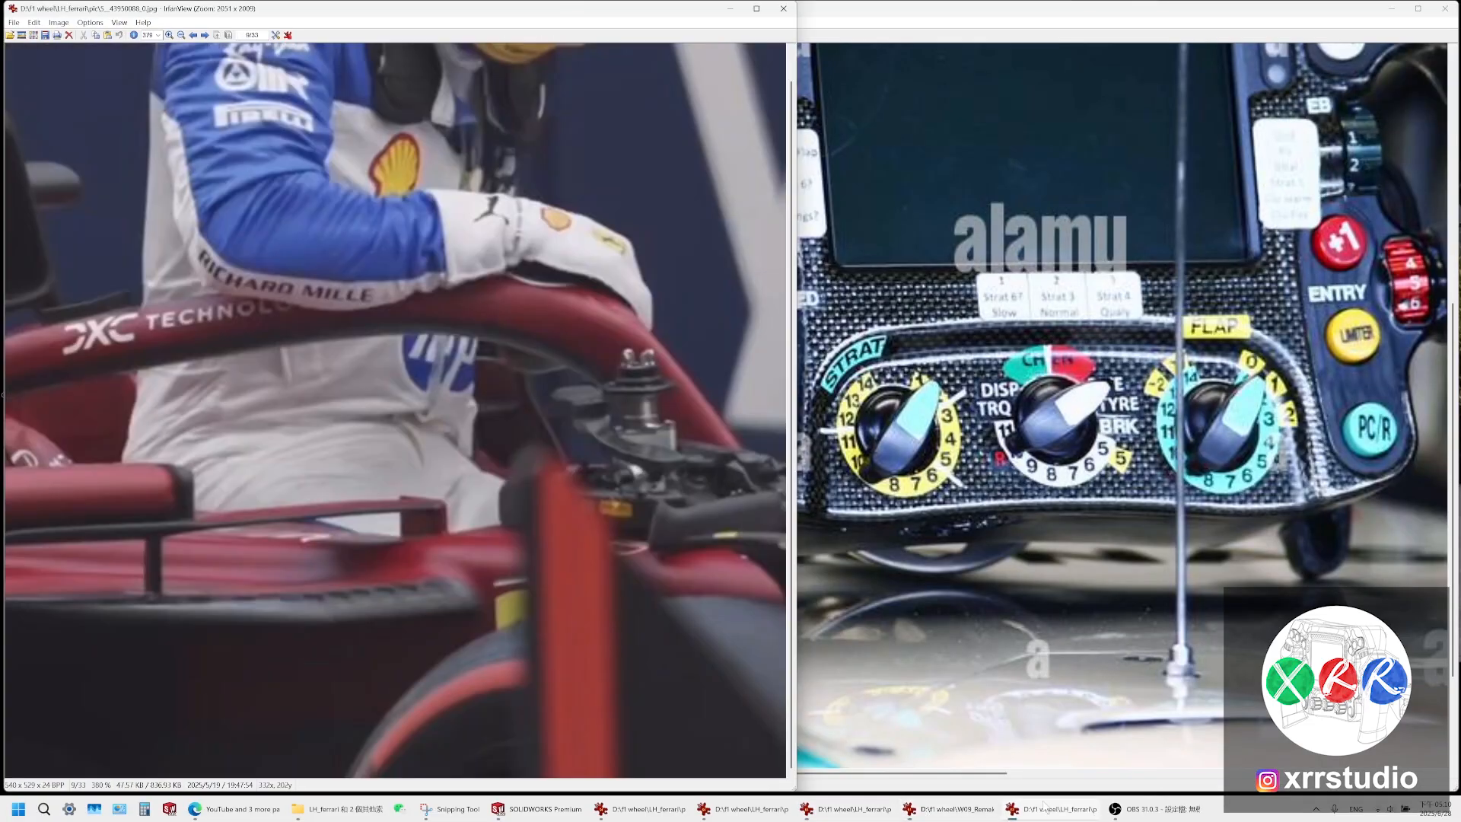
click(947, 809)
scroll(460, 209, up, 2)
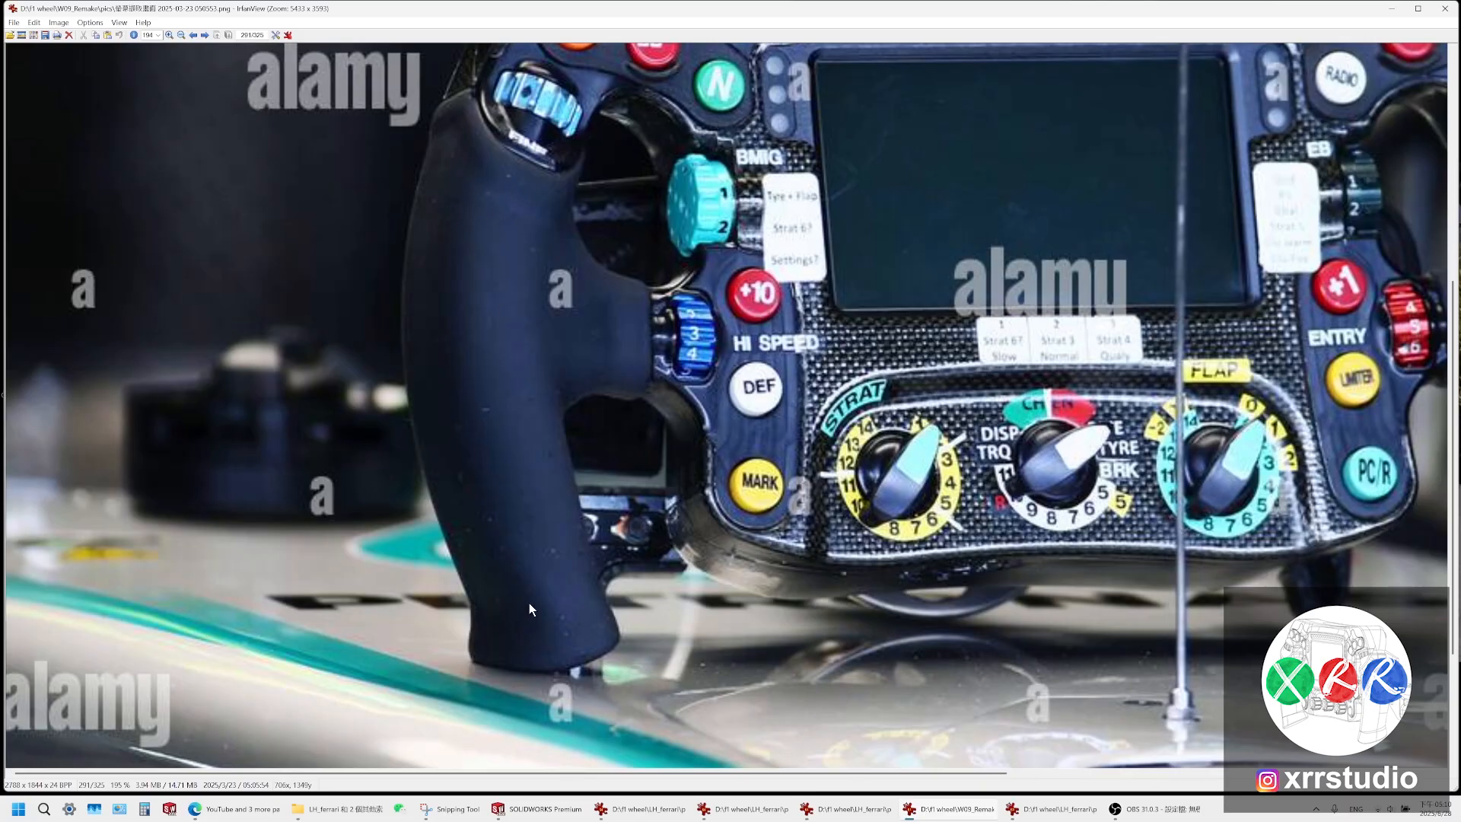
click(537, 809)
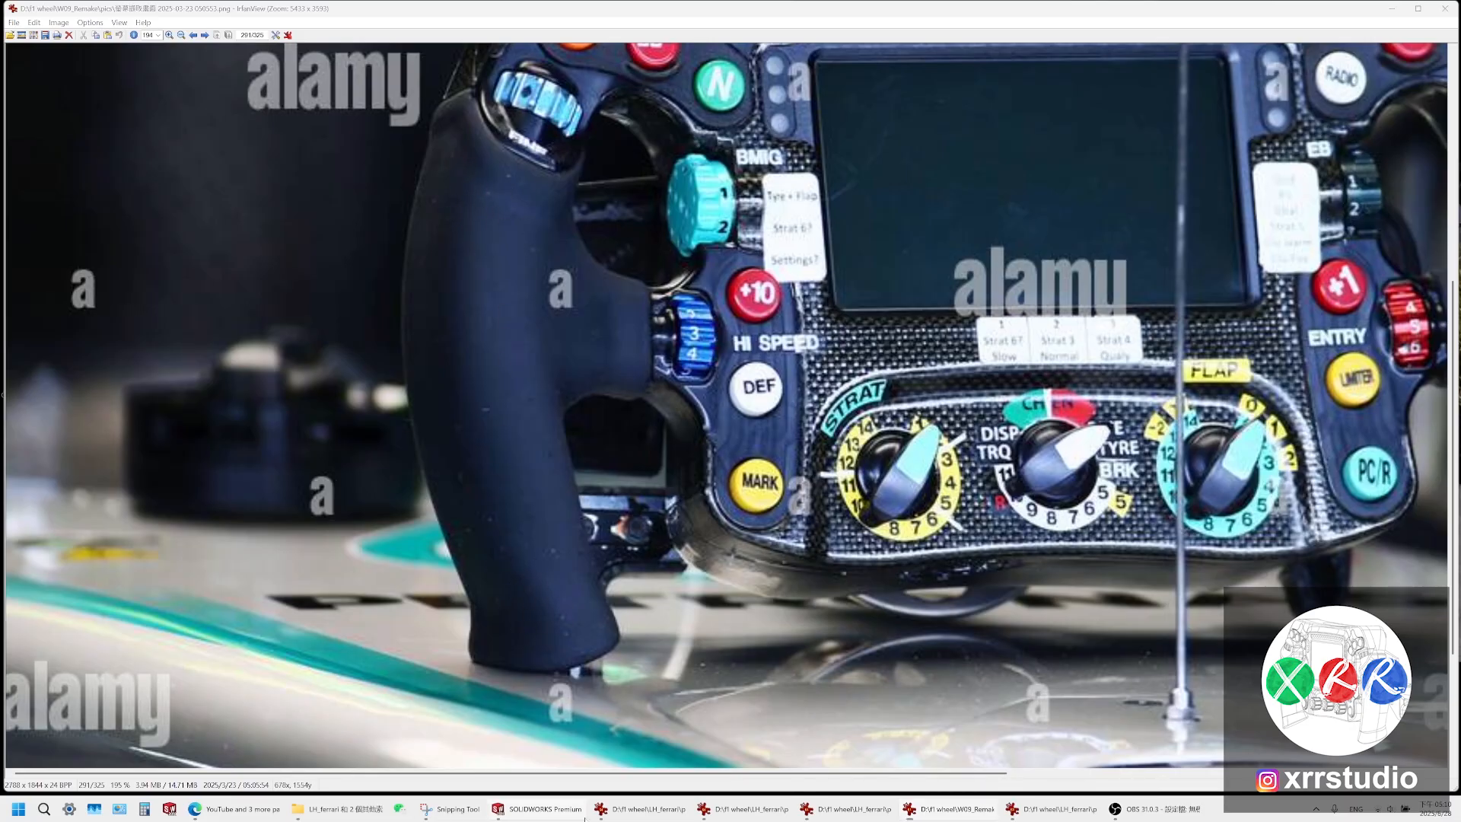
click(641, 809)
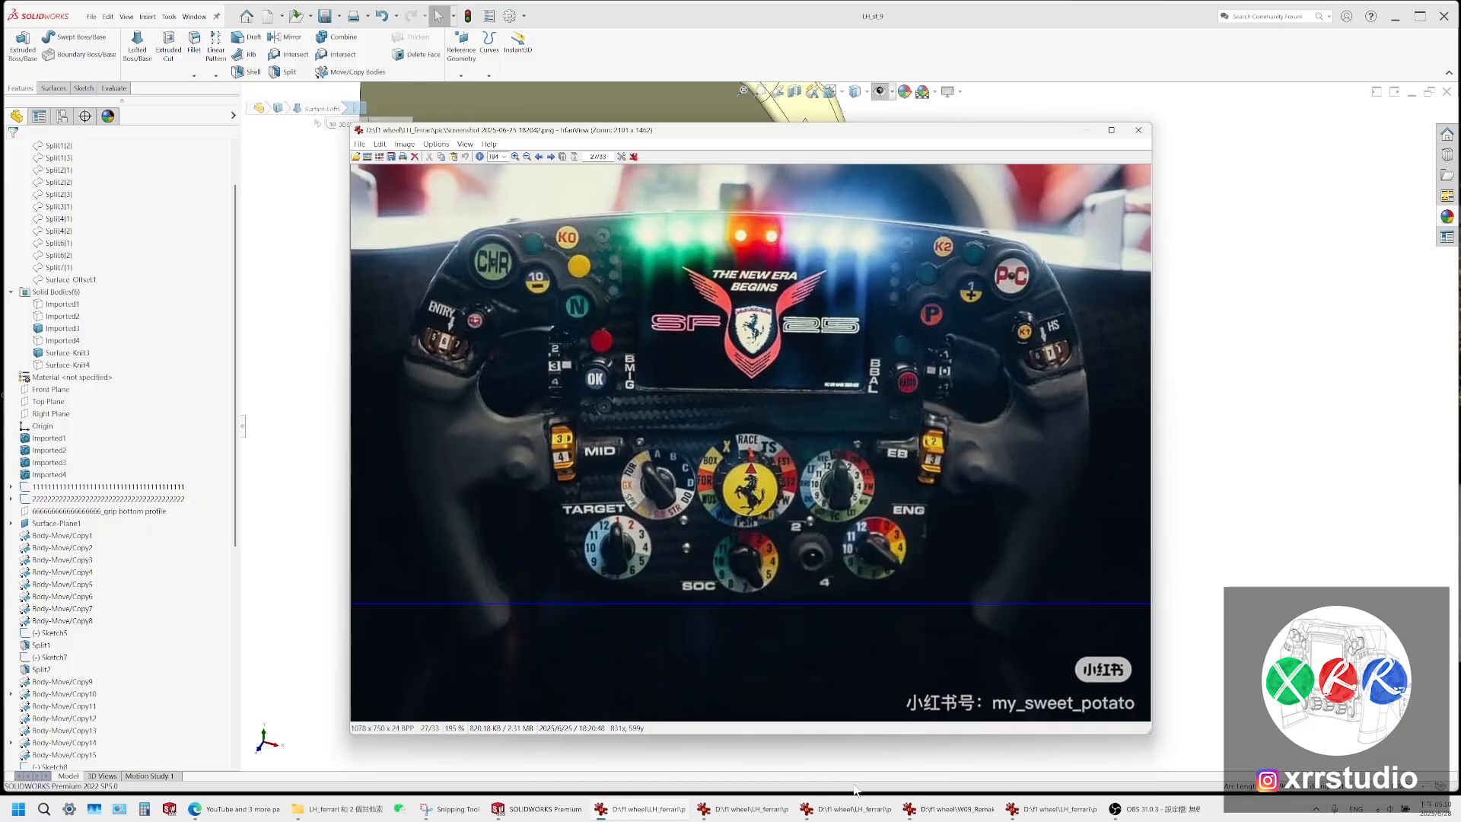
mouse_move(772, 815)
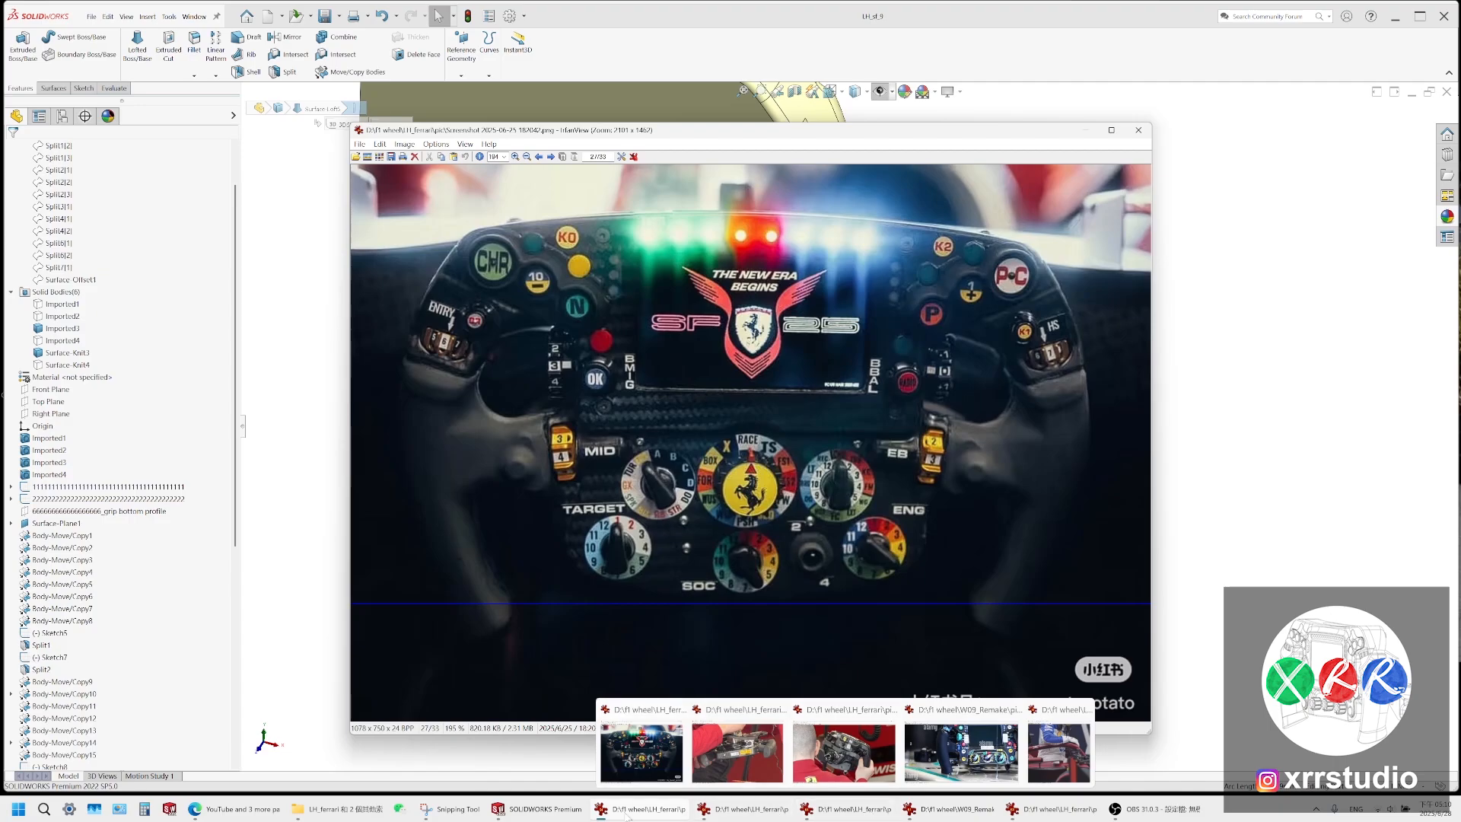
Switch to SOLIDWORKS and examine the grip's outline in the Front view with Wireframe display
click(557, 811)
click(831, 92)
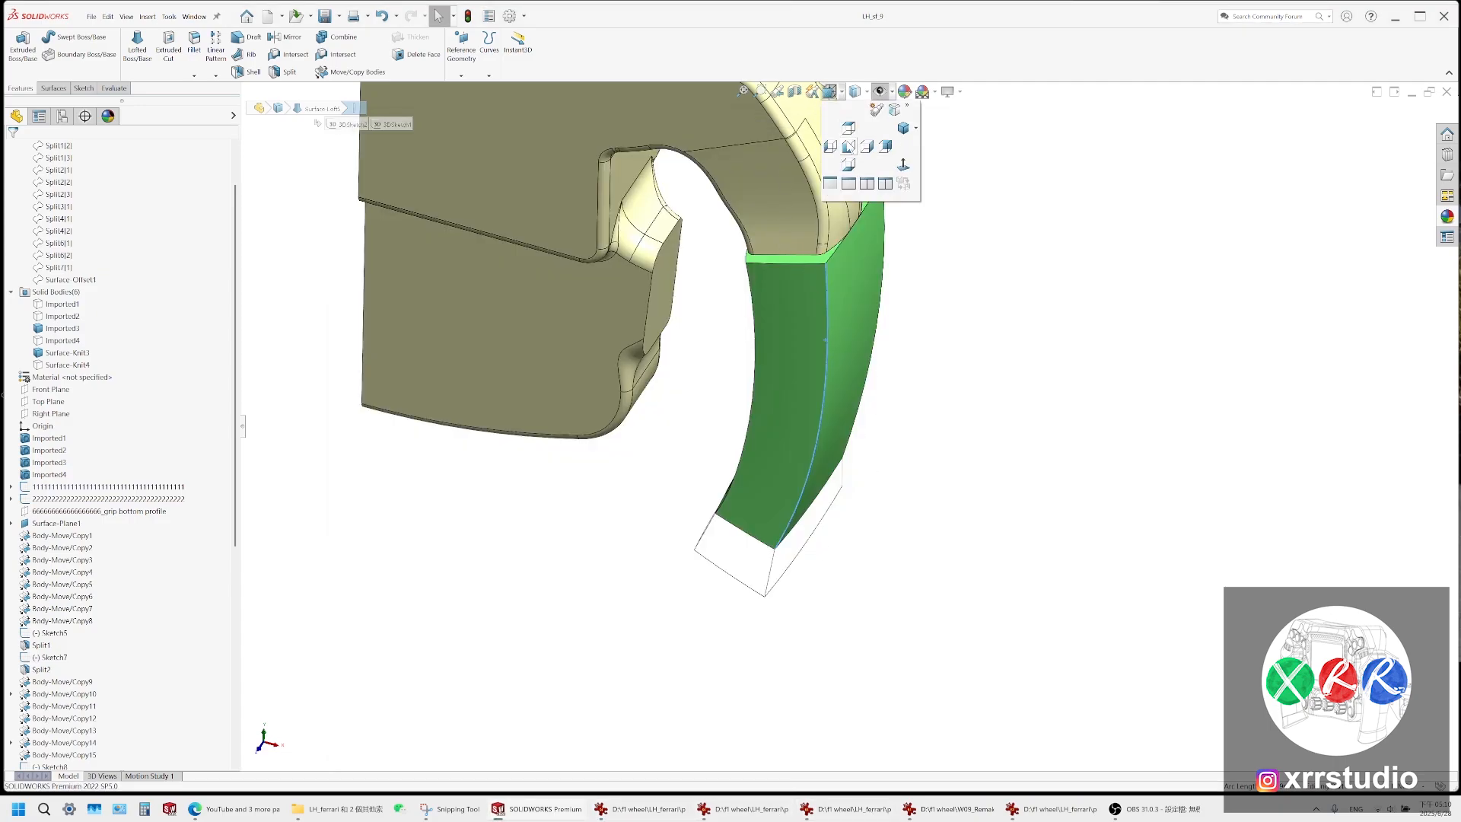
click(850, 147)
scroll(809, 487, down, 6)
click(866, 92)
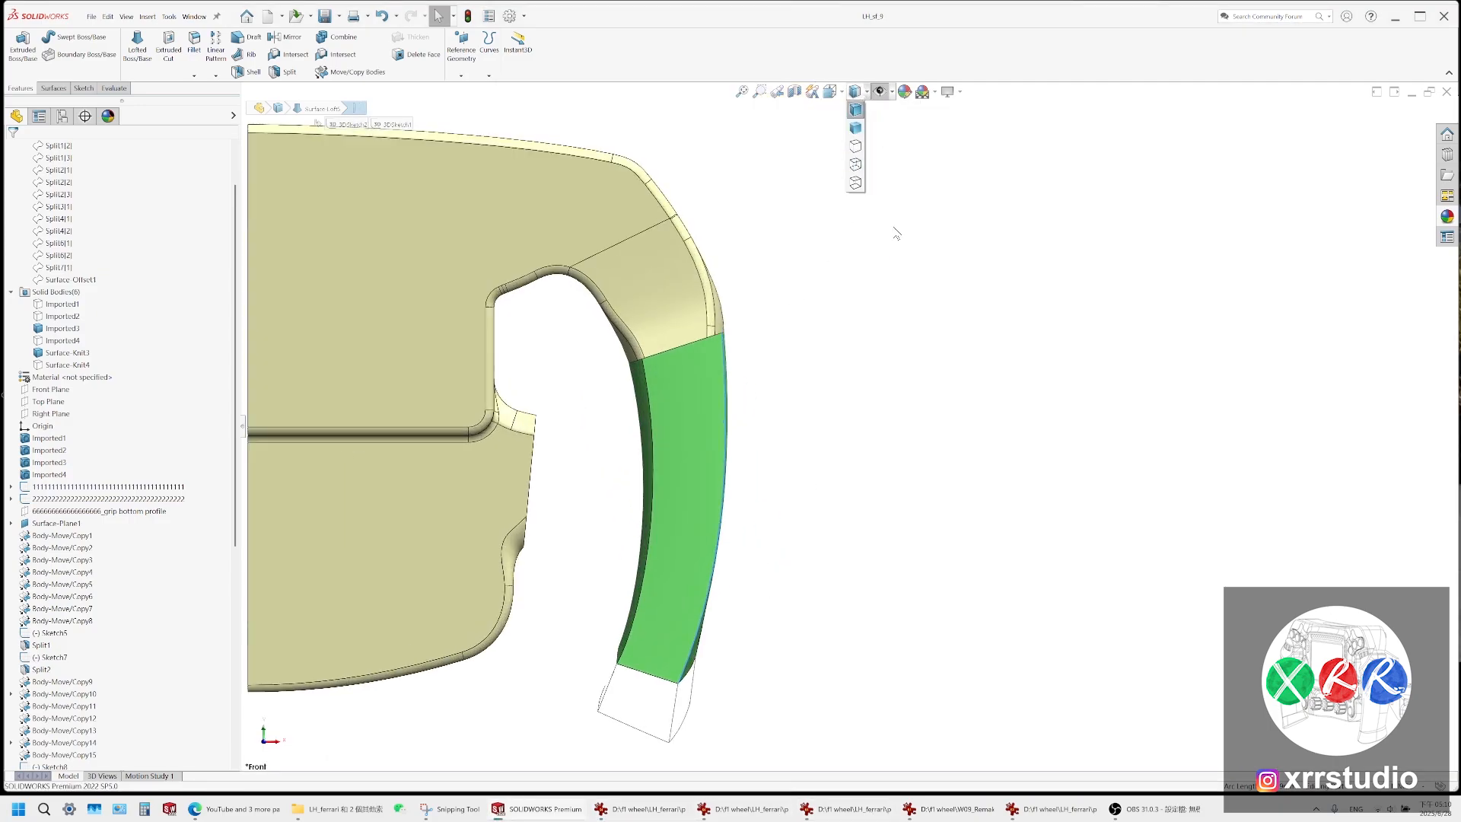
click(866, 184)
scroll(692, 380, down, 4)
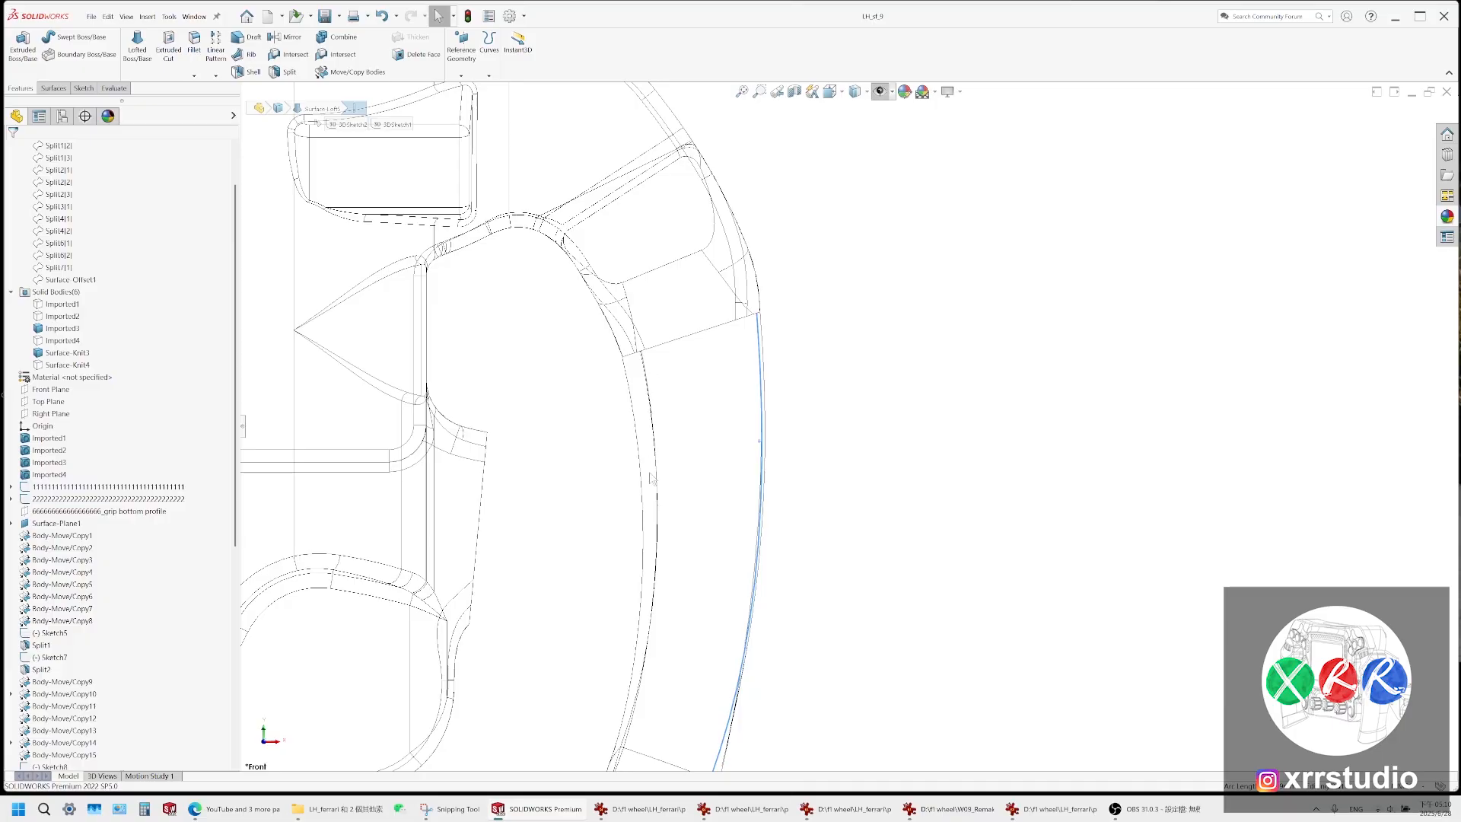
scroll(655, 466, up, 2)
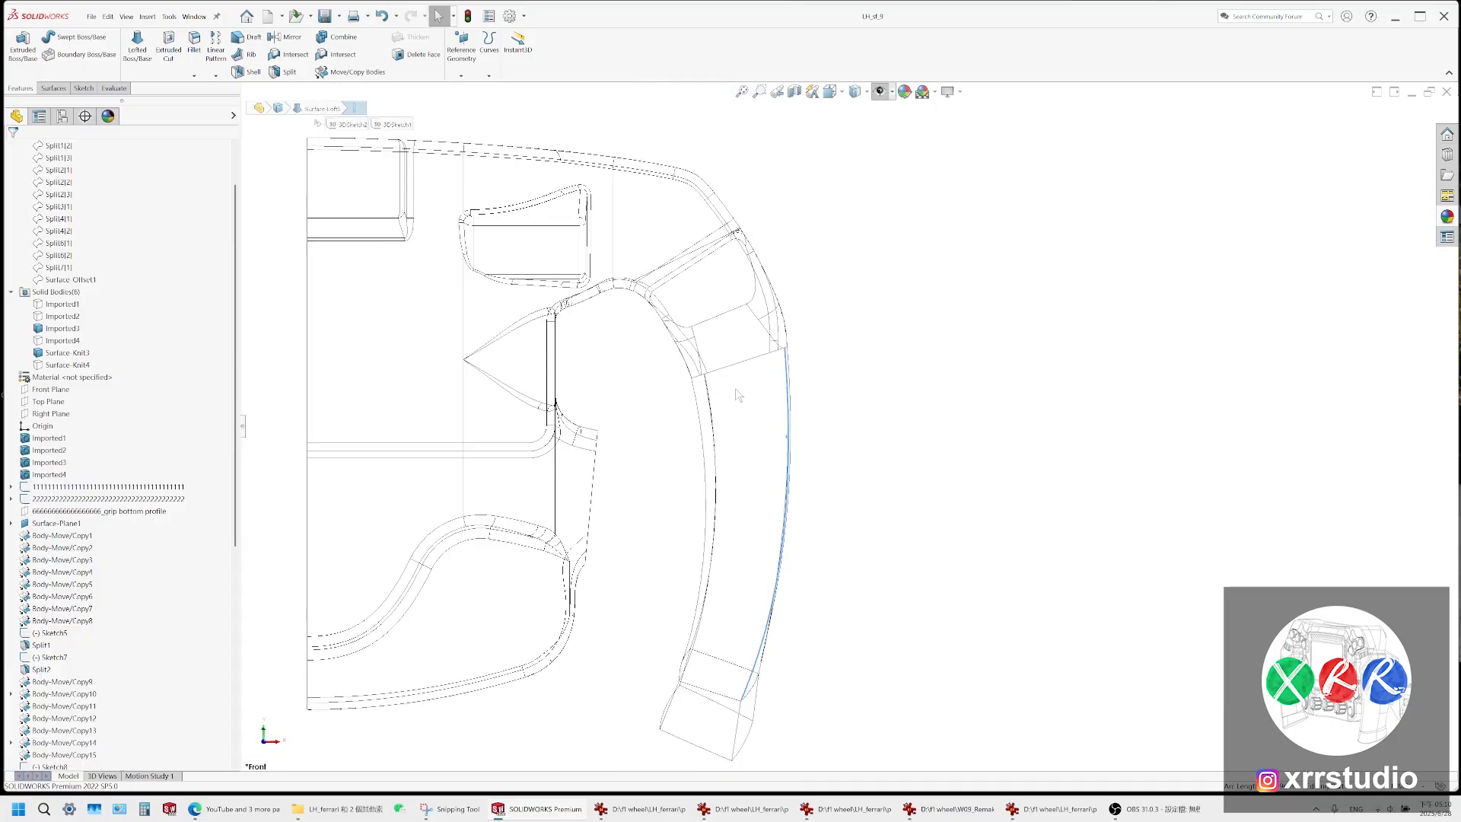
scroll(788, 379, down, 3)
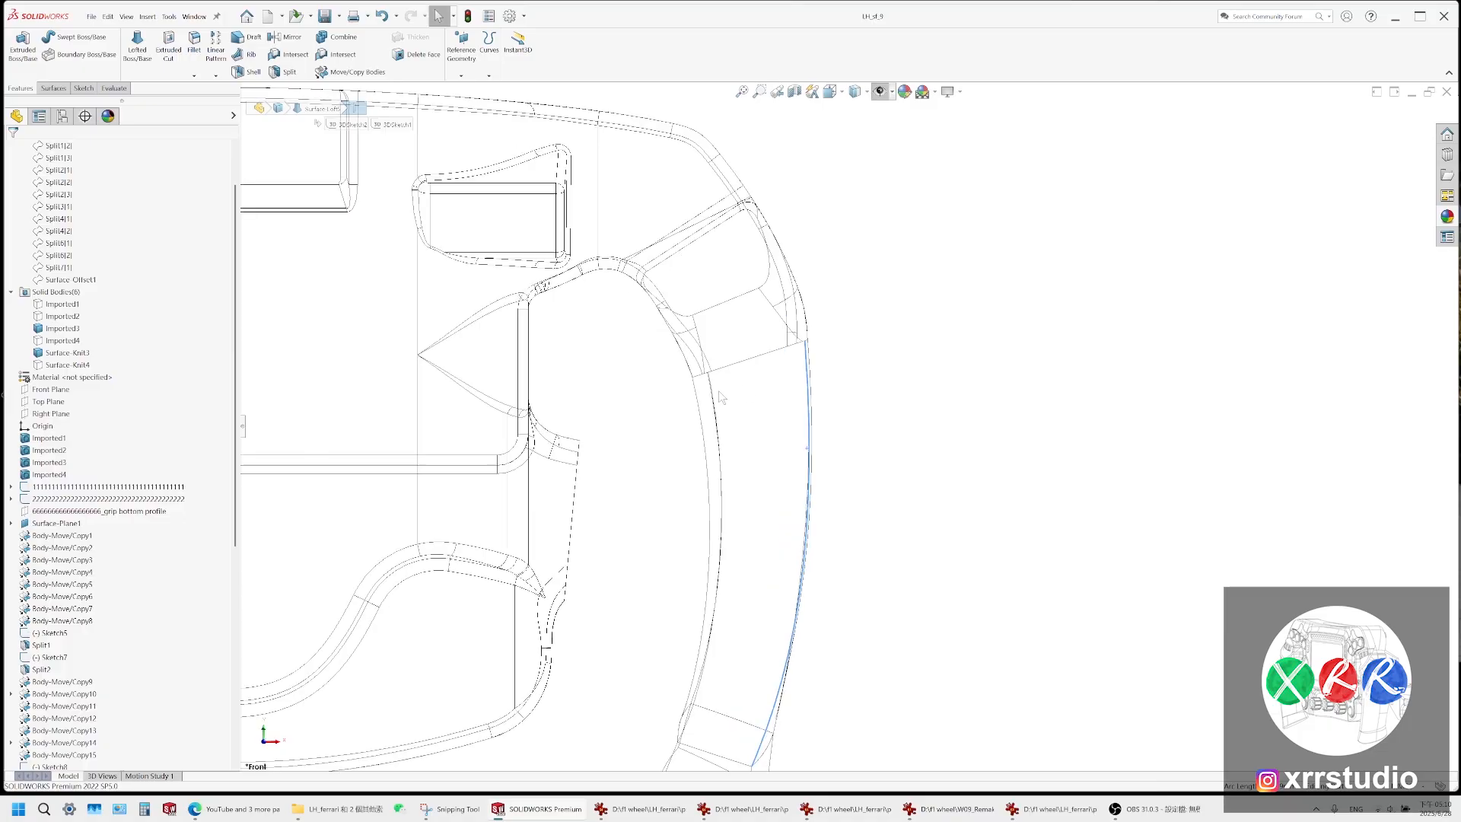
Show the reference drawing and traced curves over the wireframe, and compare the grip's outline with the front-view Ferrari photo
click(880, 92)
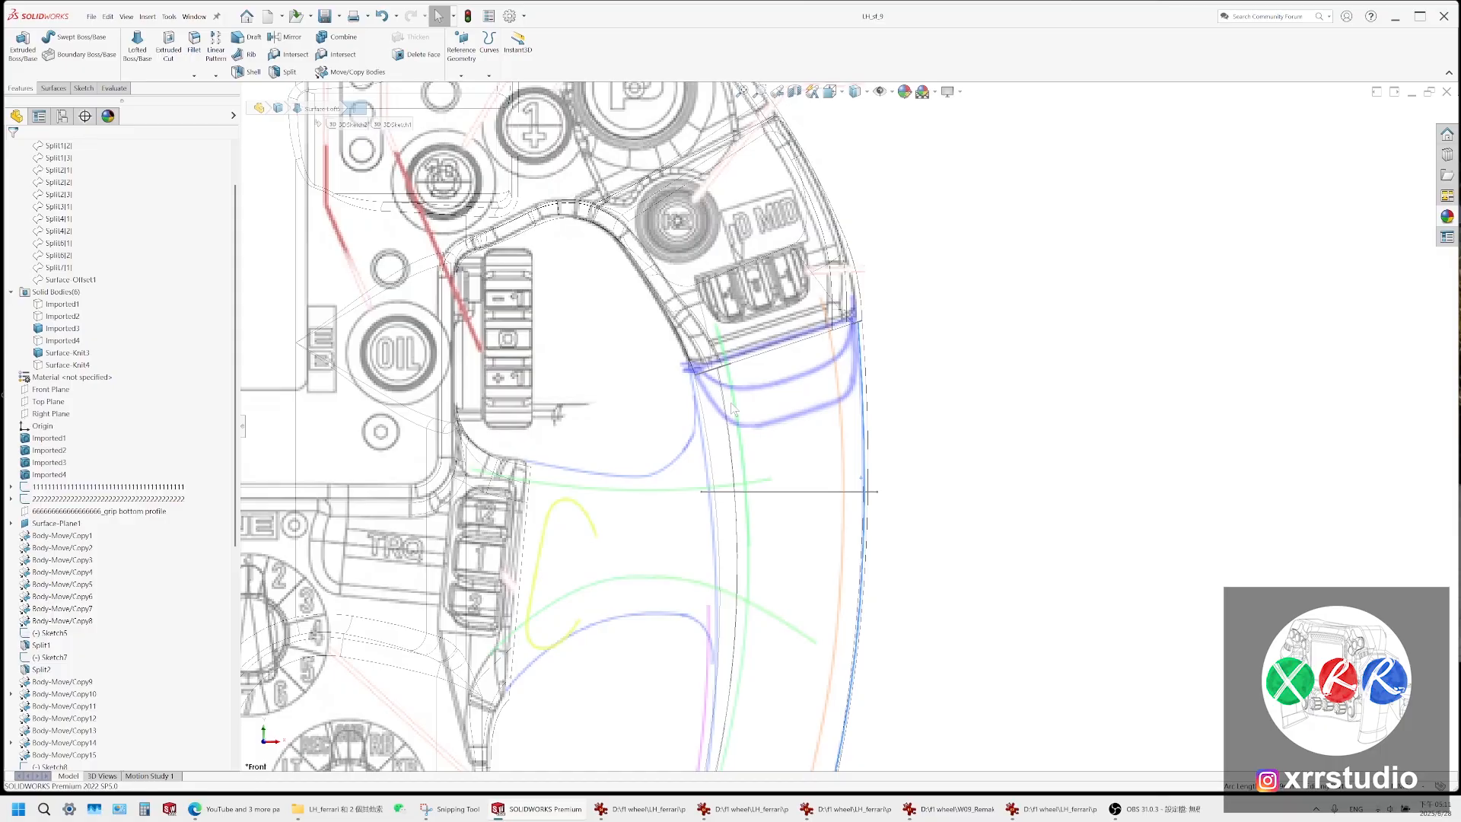
click(641, 812)
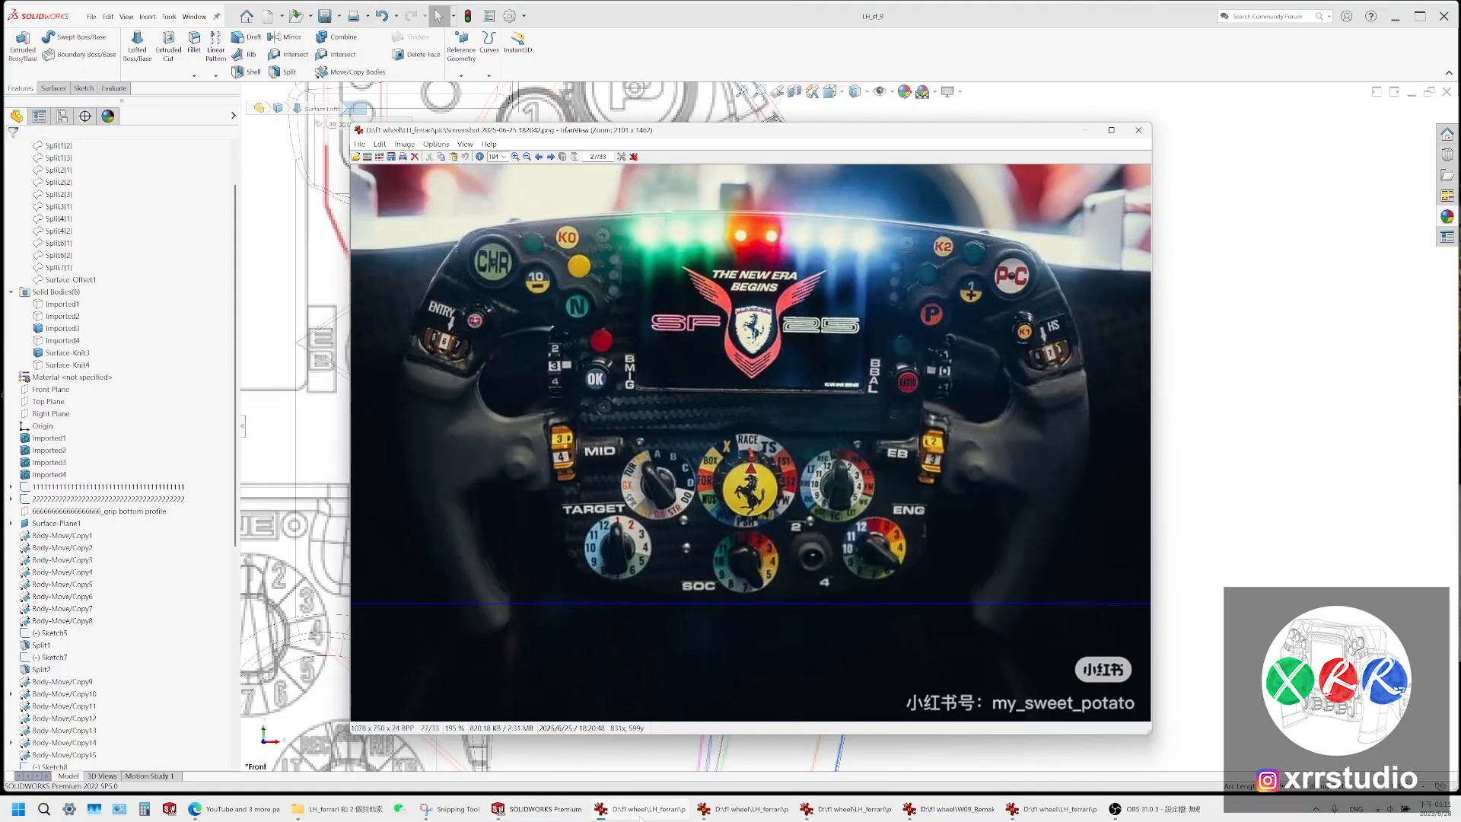
click(641, 811)
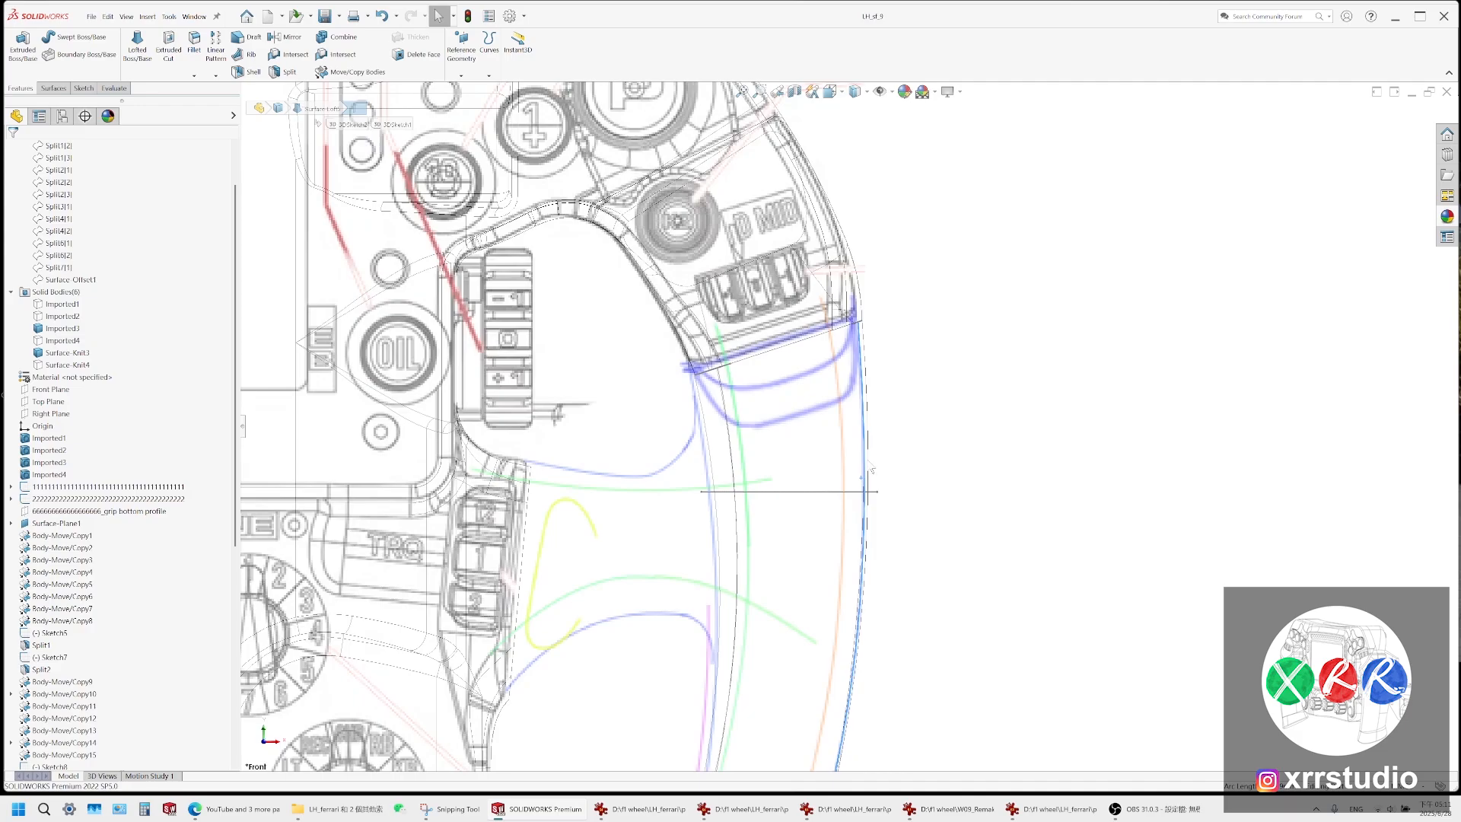
scroll(872, 470, up, 2)
Restore the Shaded With Edges display and hide the reference drawing and traced curves around the grip
click(858, 92)
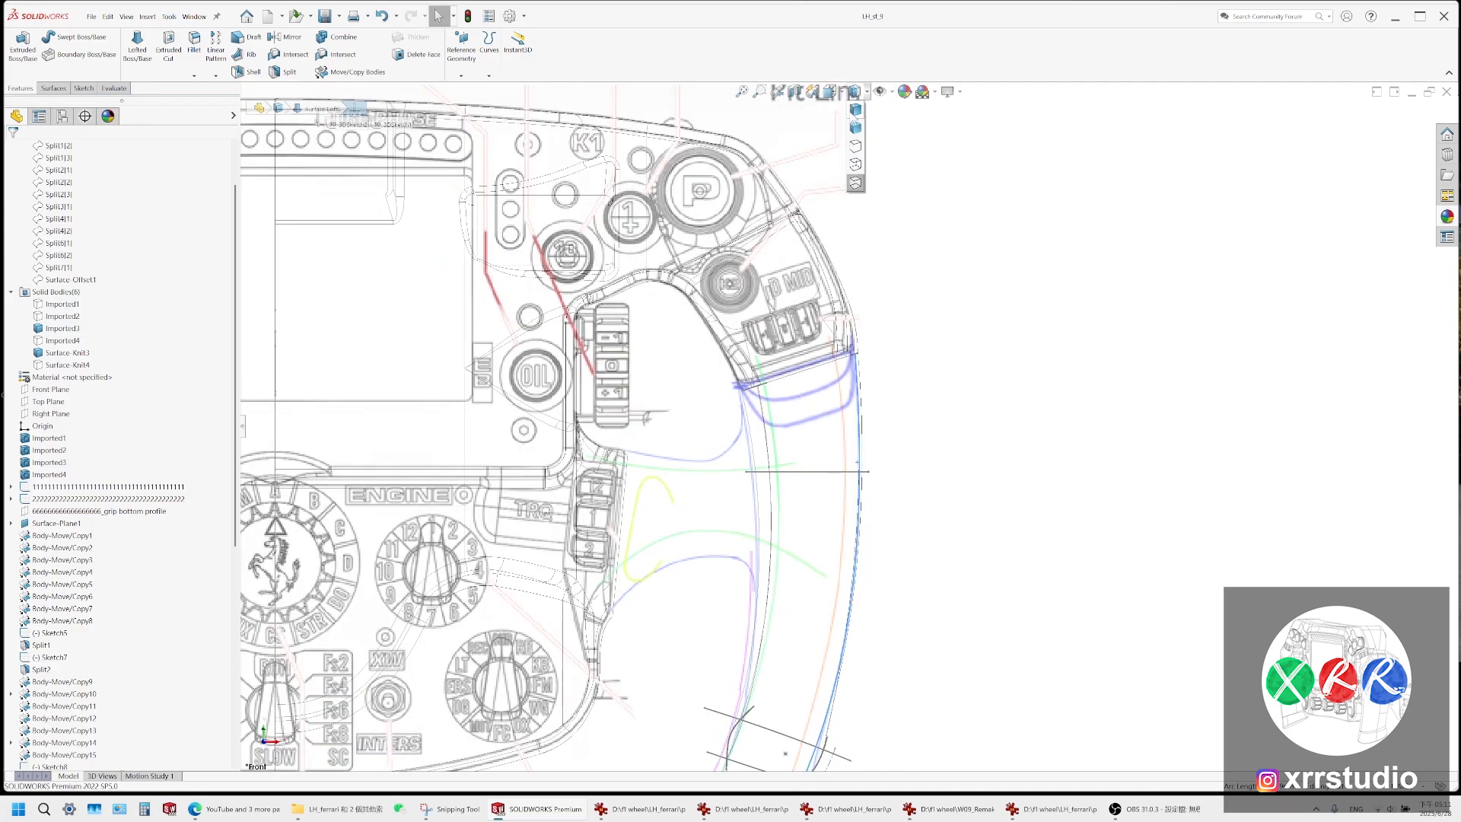
click(856, 110)
click(881, 92)
scroll(884, 394, up, 2)
middle_drag(883, 394, 870, 561)
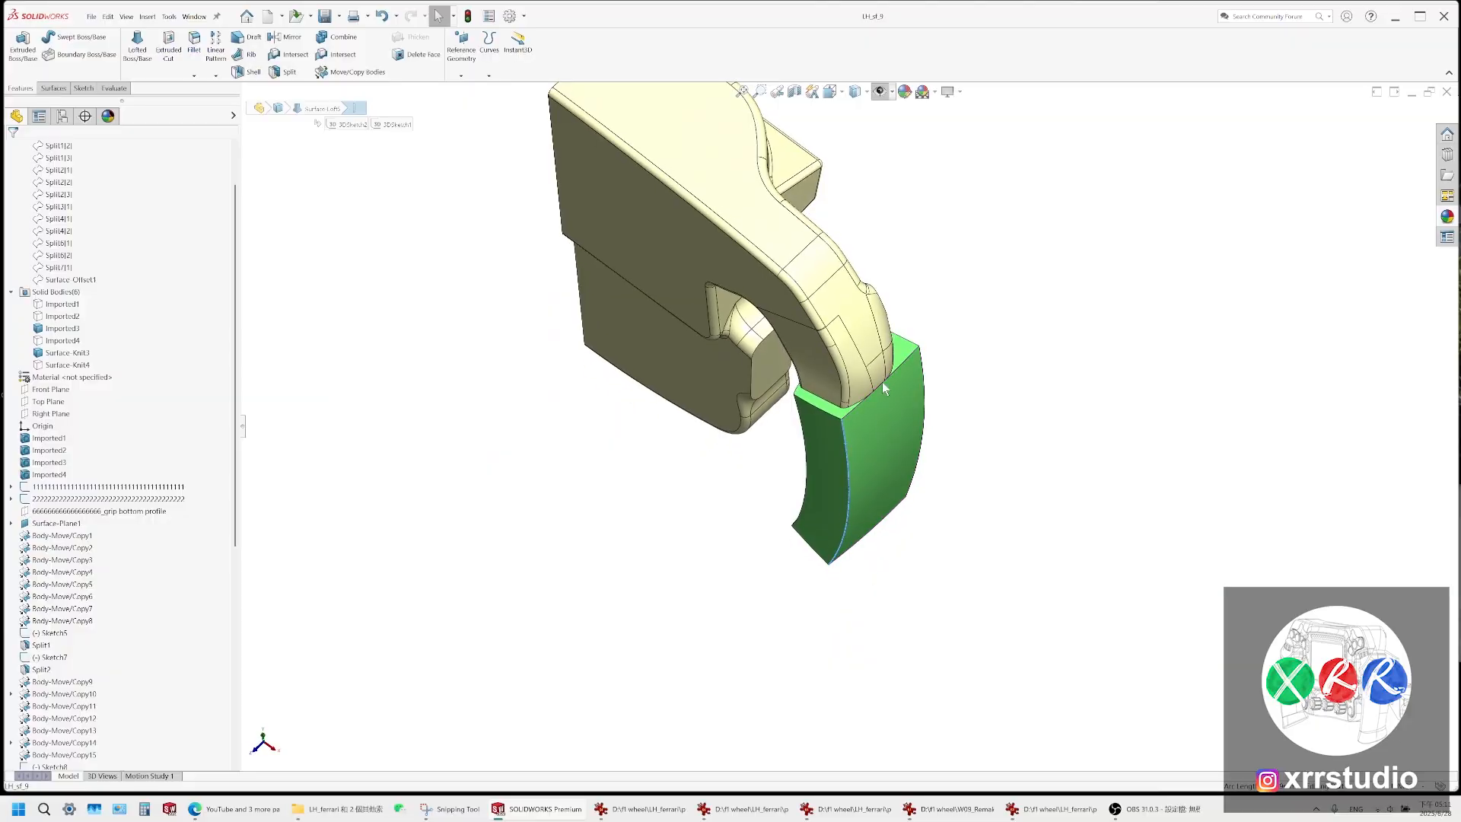
scroll(883, 383, down, 3)
click(194, 16)
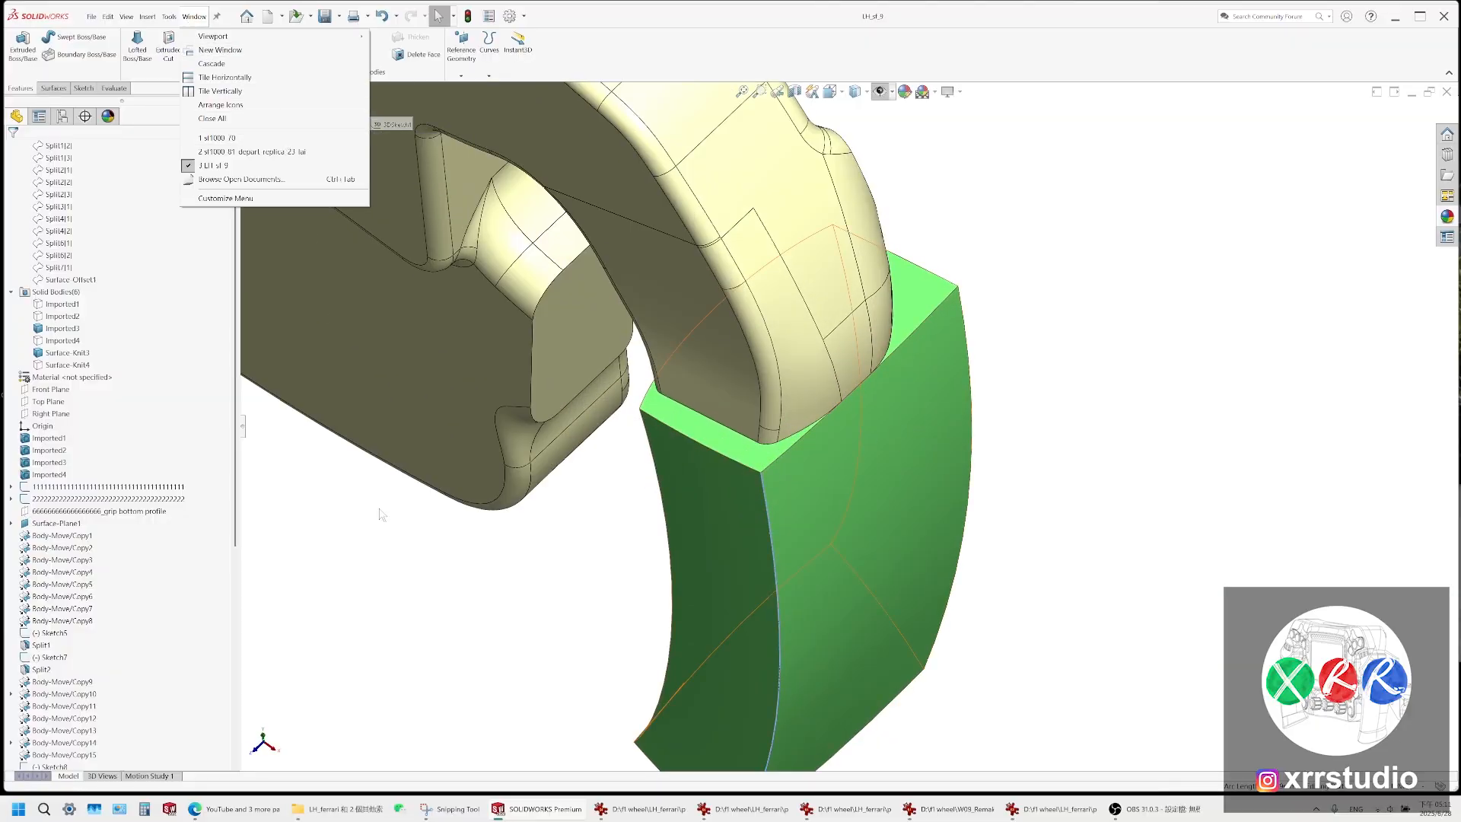
click(359, 808)
click(359, 808)
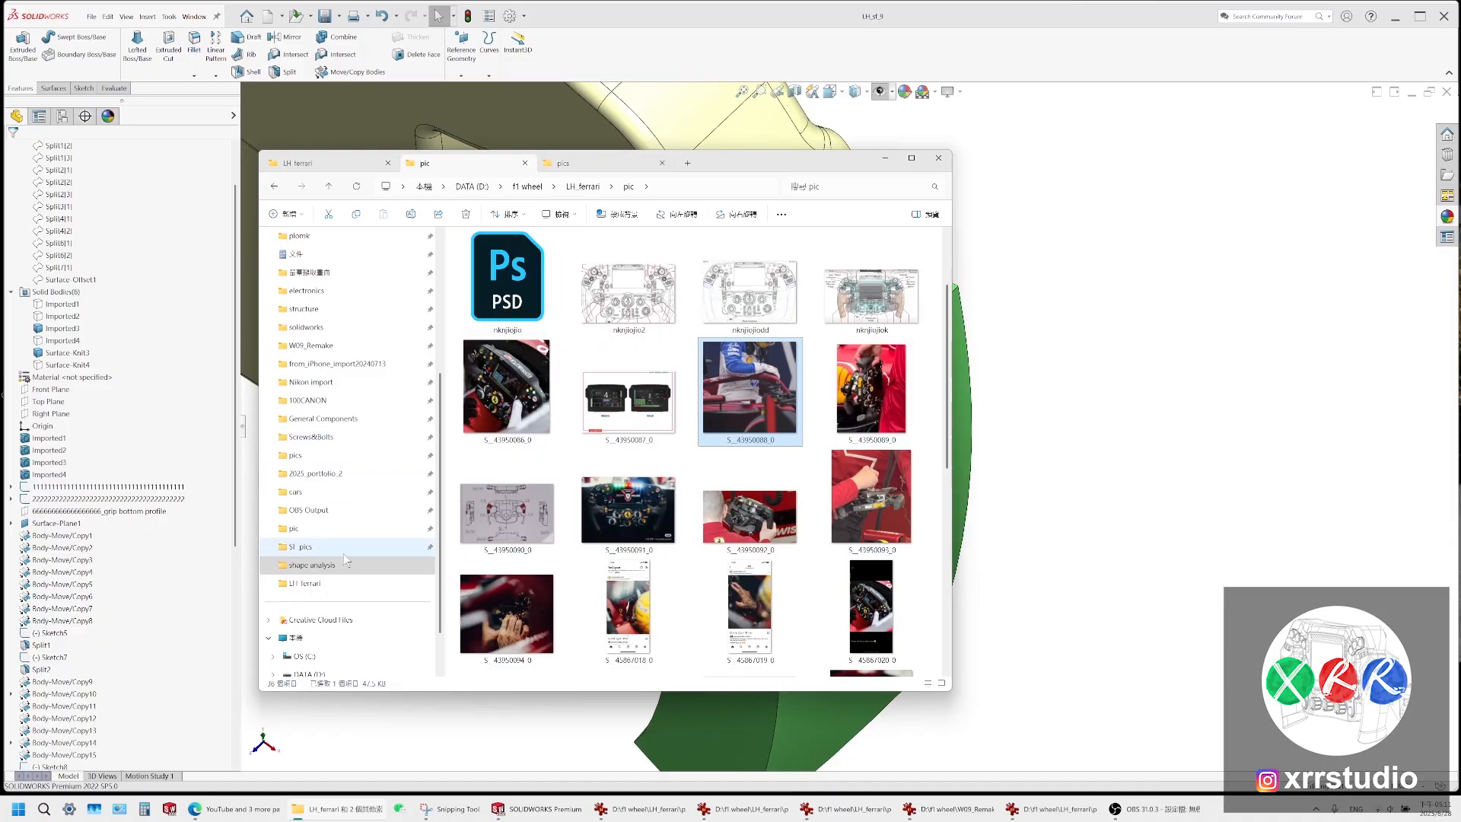
click(1166, 414)
Show the hidden Imported2 grip body and examine how it overlaps the new green grip along the long edges
scroll(198, 427, up, 2)
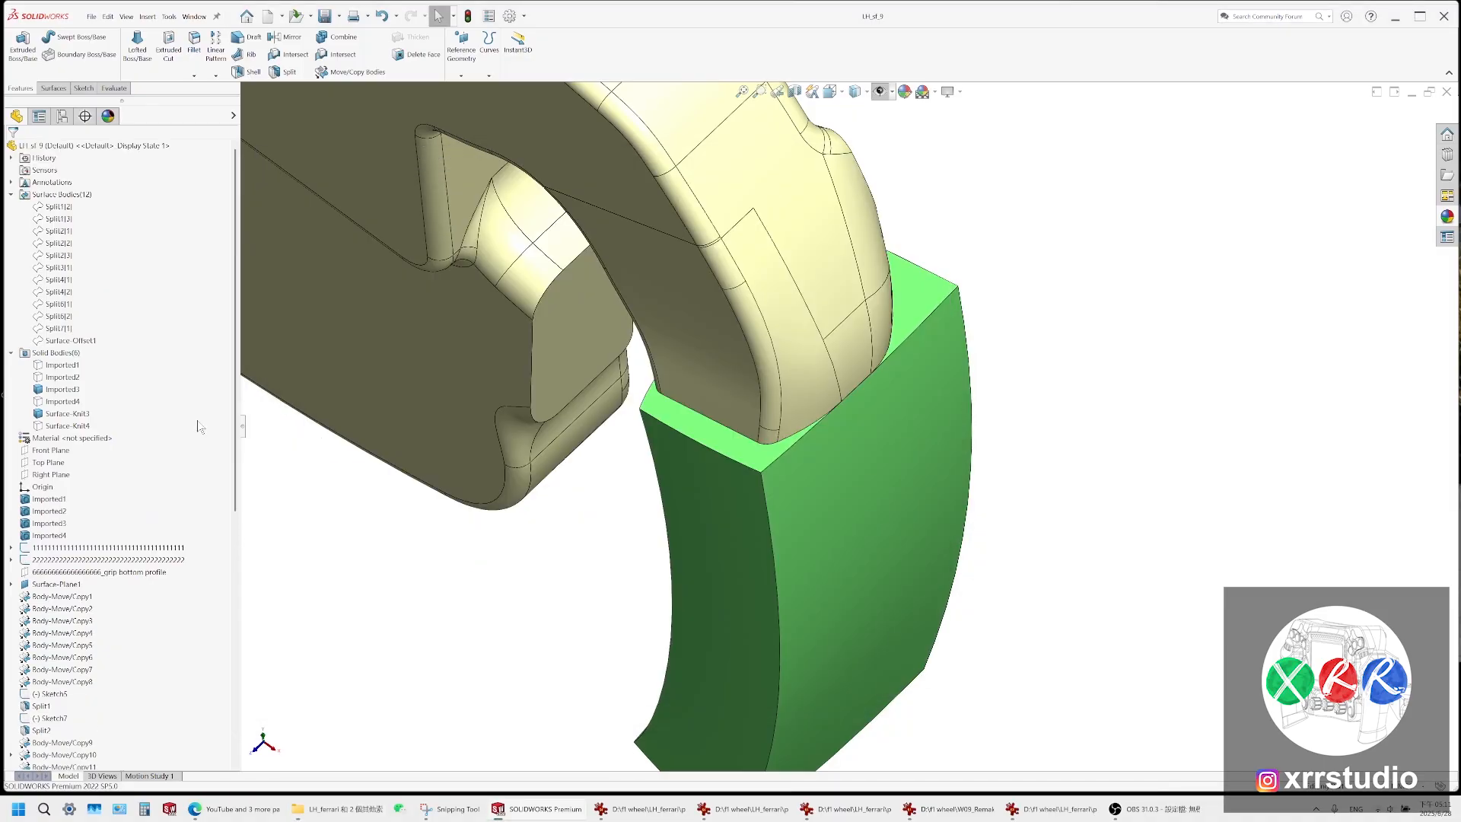
click(51, 207)
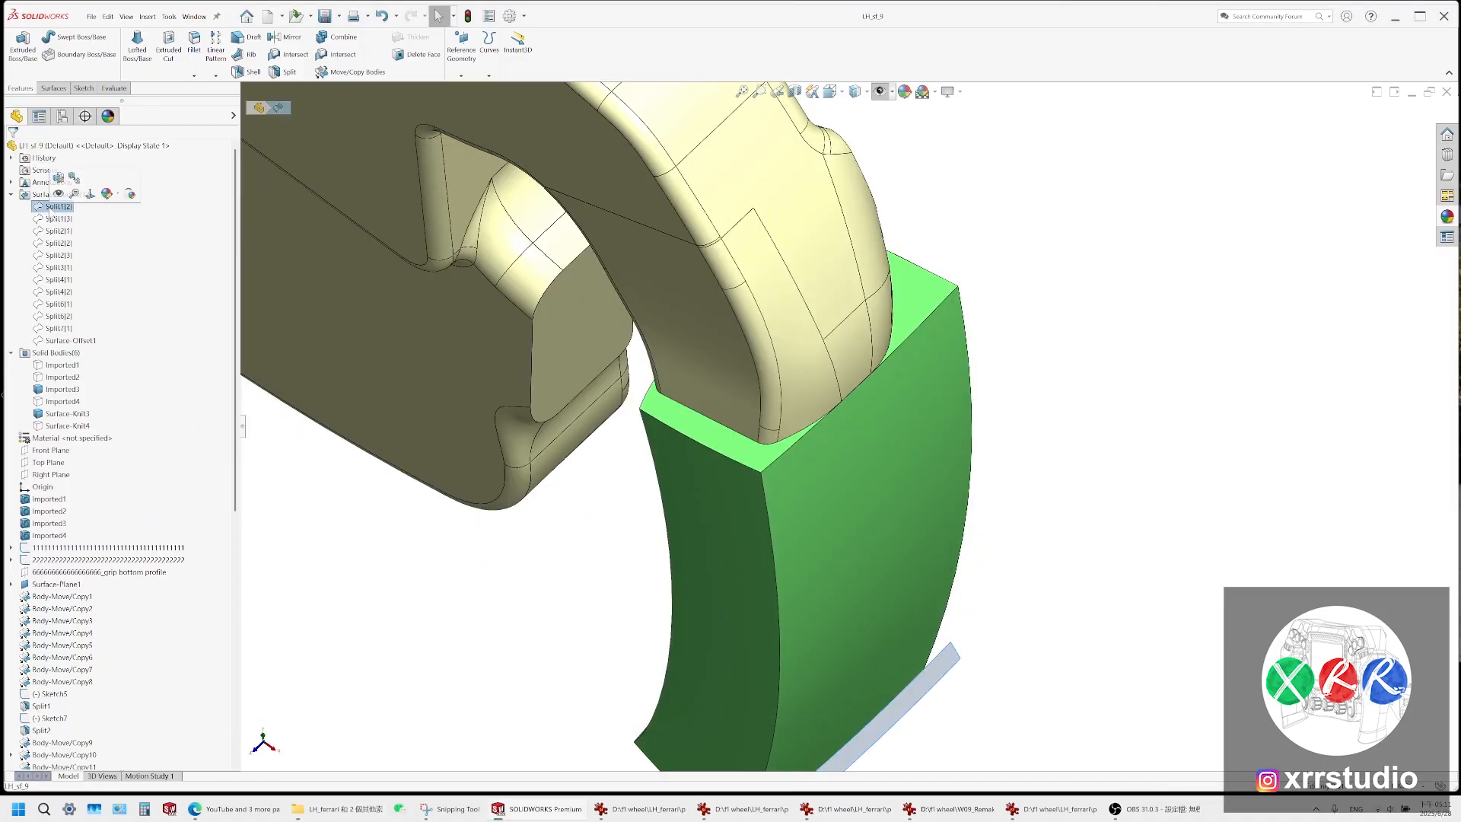
click(50, 365)
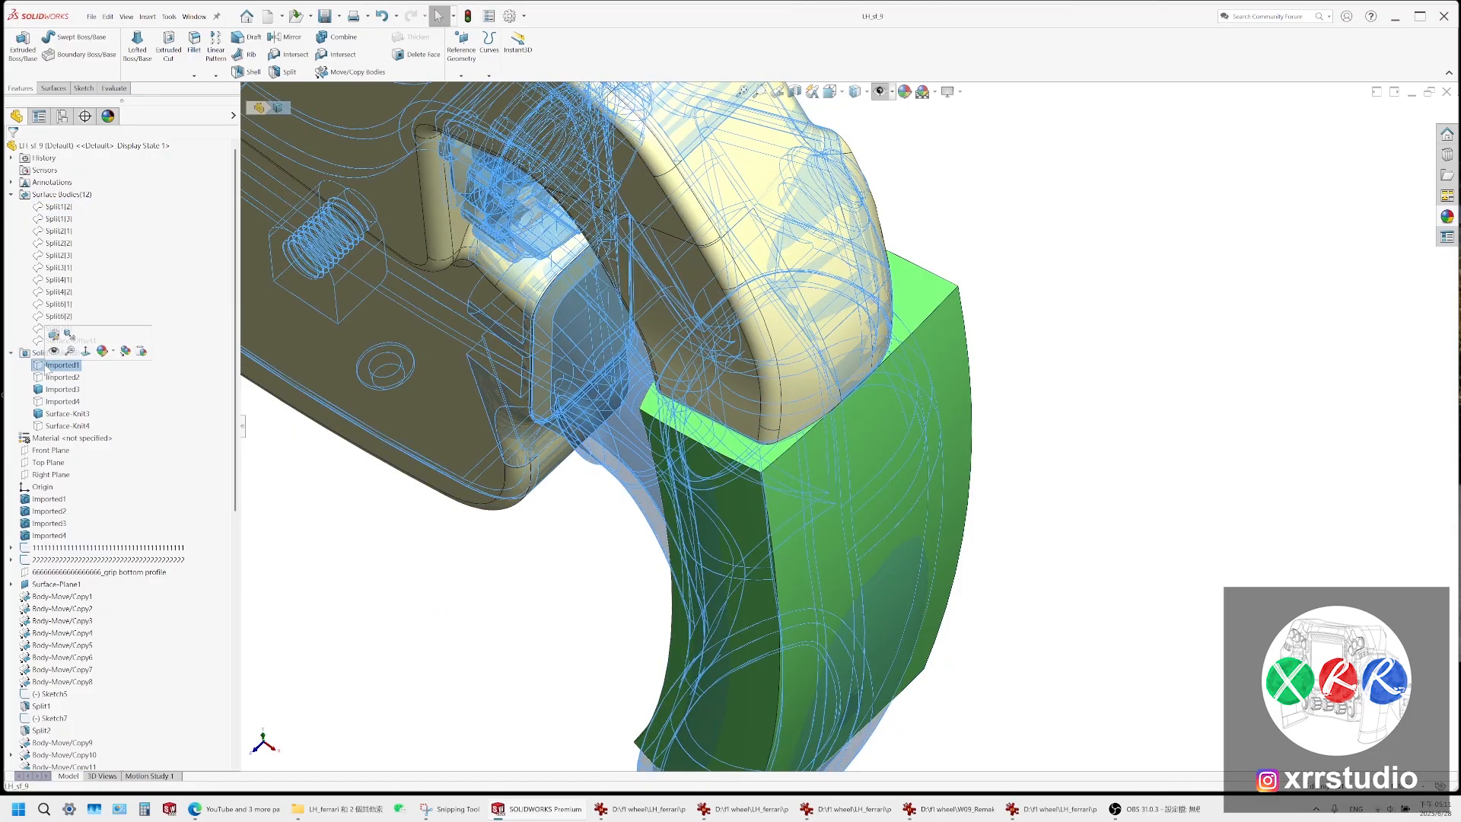
click(50, 379)
click(58, 366)
middle_drag(837, 612, 714, 426)
click(751, 378)
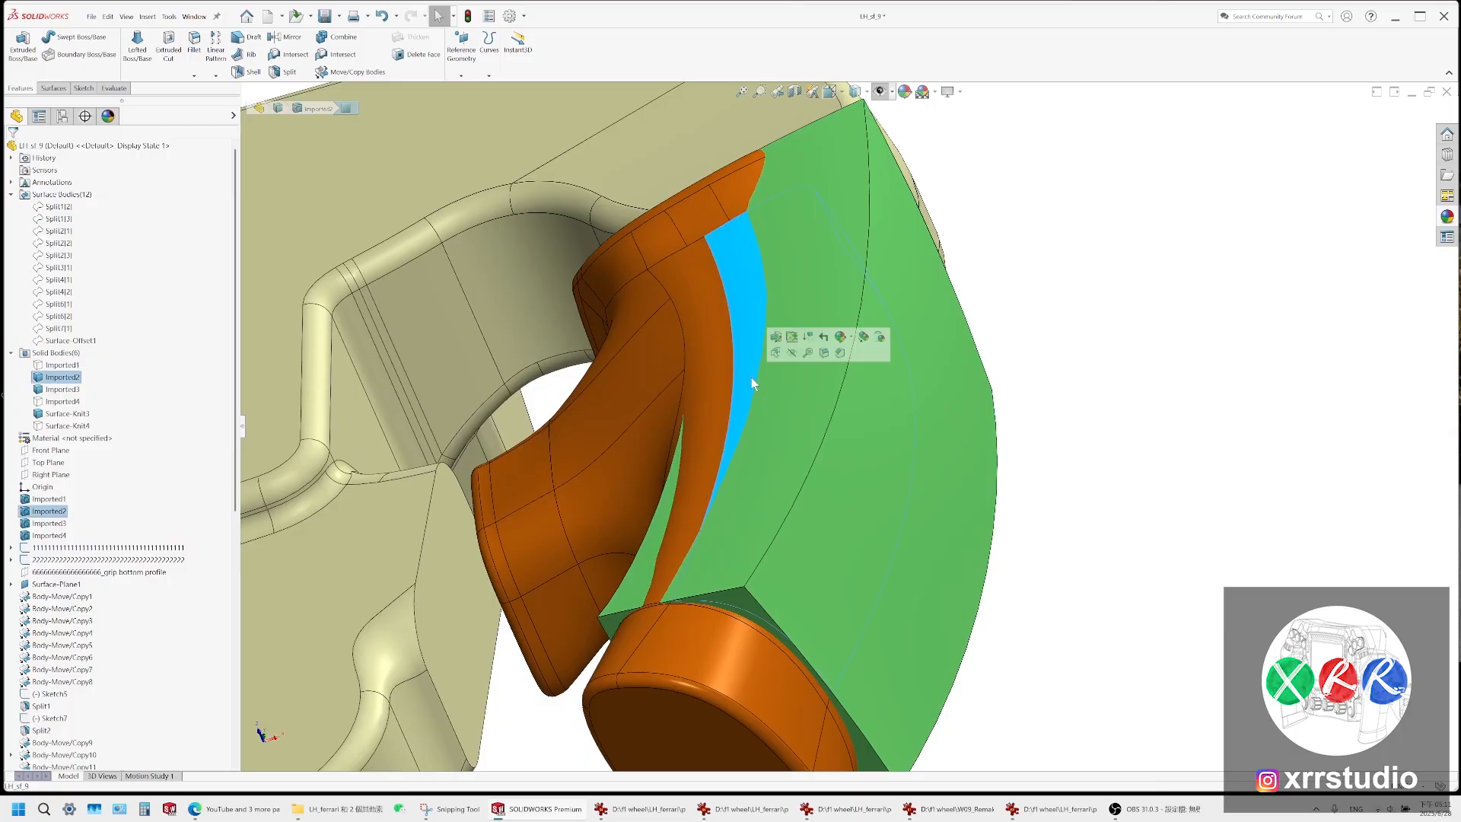
scroll(751, 378, up, 5)
middle_drag(751, 378, 815, 394)
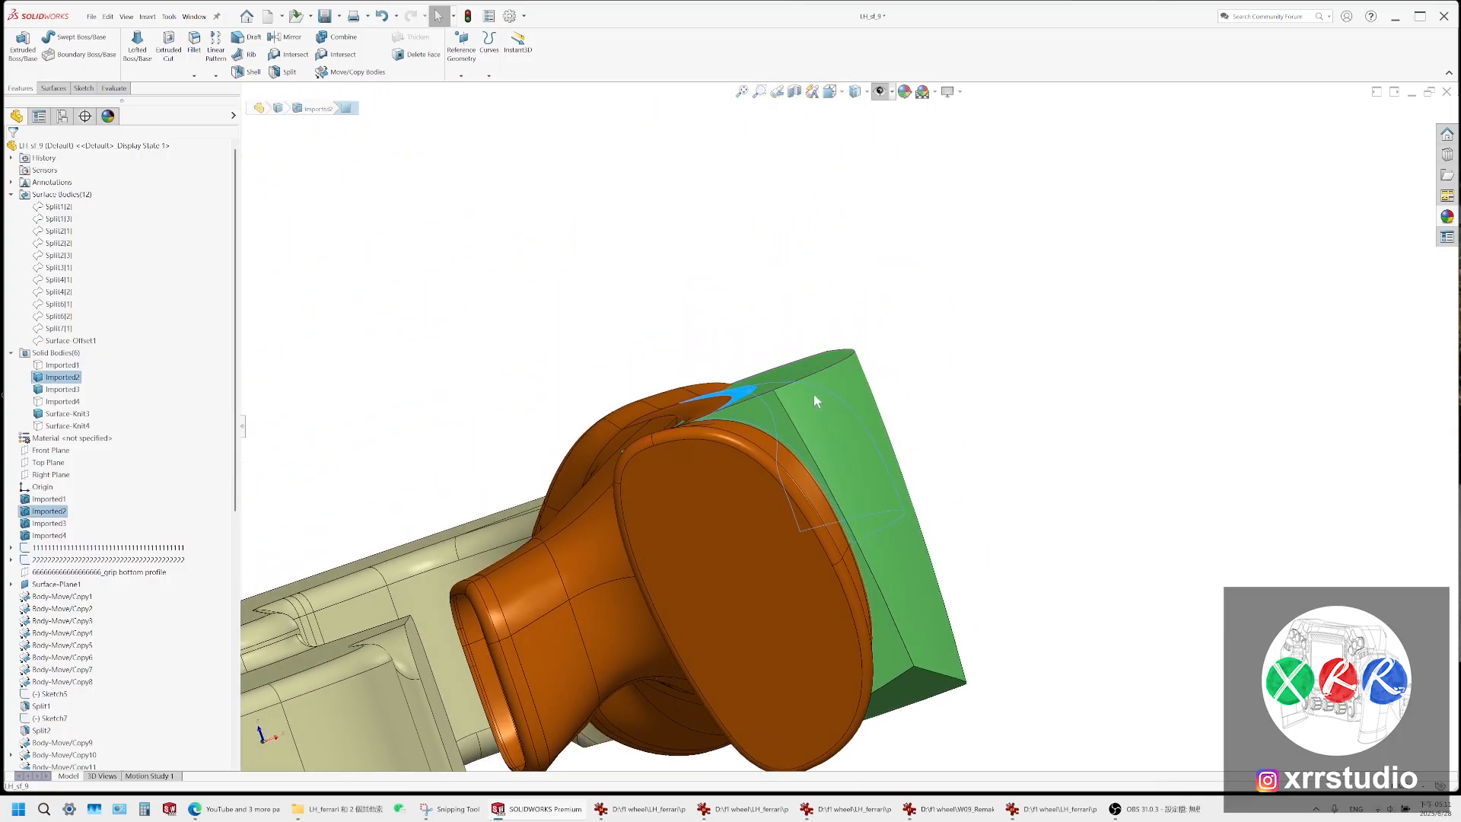
scroll(842, 426, down, 5)
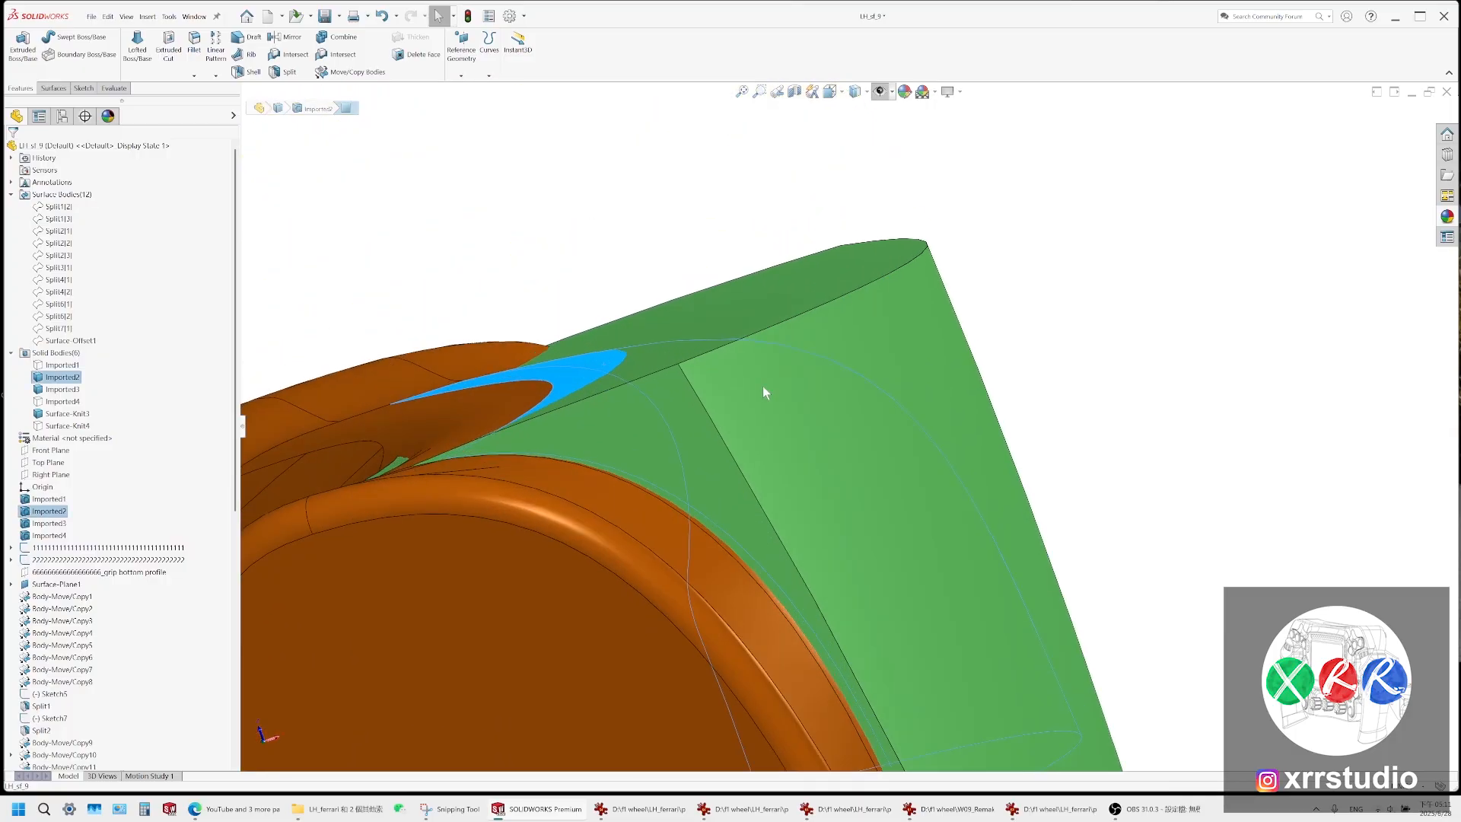
Make the green Surface-Knit3 grip body transparent so the imported grip can be compared through it
click(838, 349)
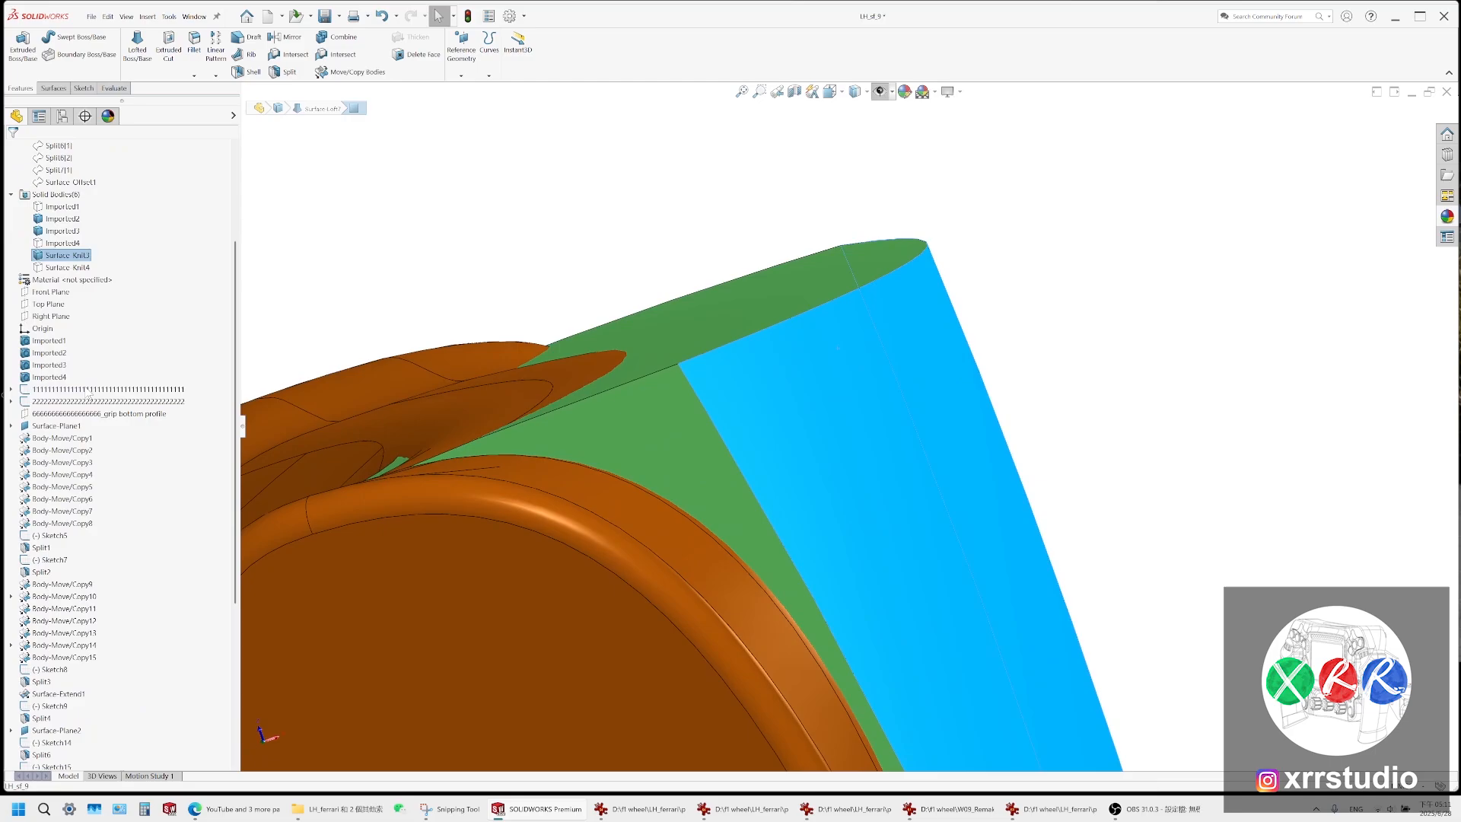
right_click(67, 256)
click(114, 356)
click(535, 315)
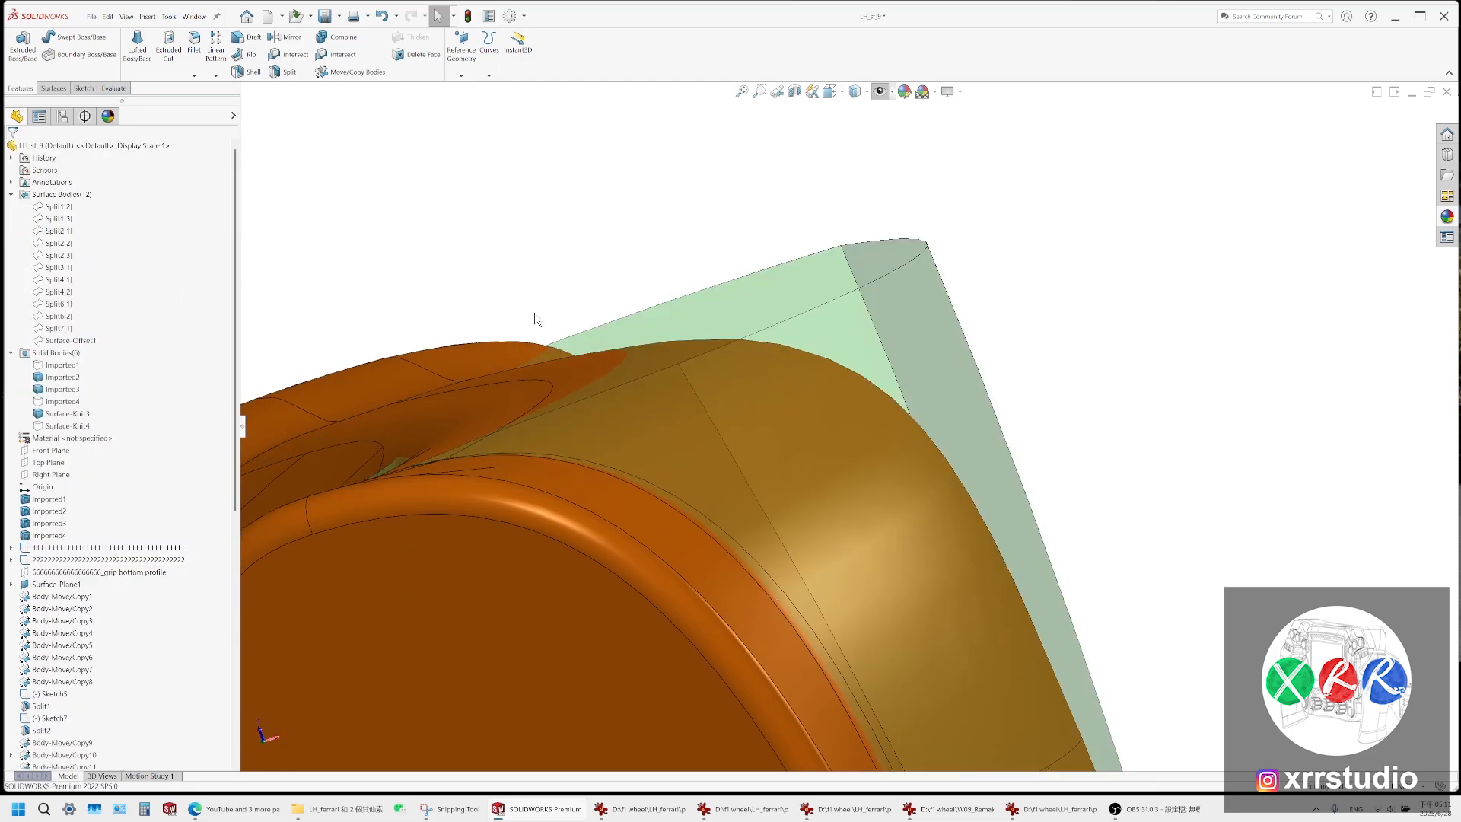
scroll(831, 364, up, 3)
Start a symmetric constant-size fillet on the transparent green grip's upper long edge, trying radii of 20 mm and 15 mm
click(855, 347)
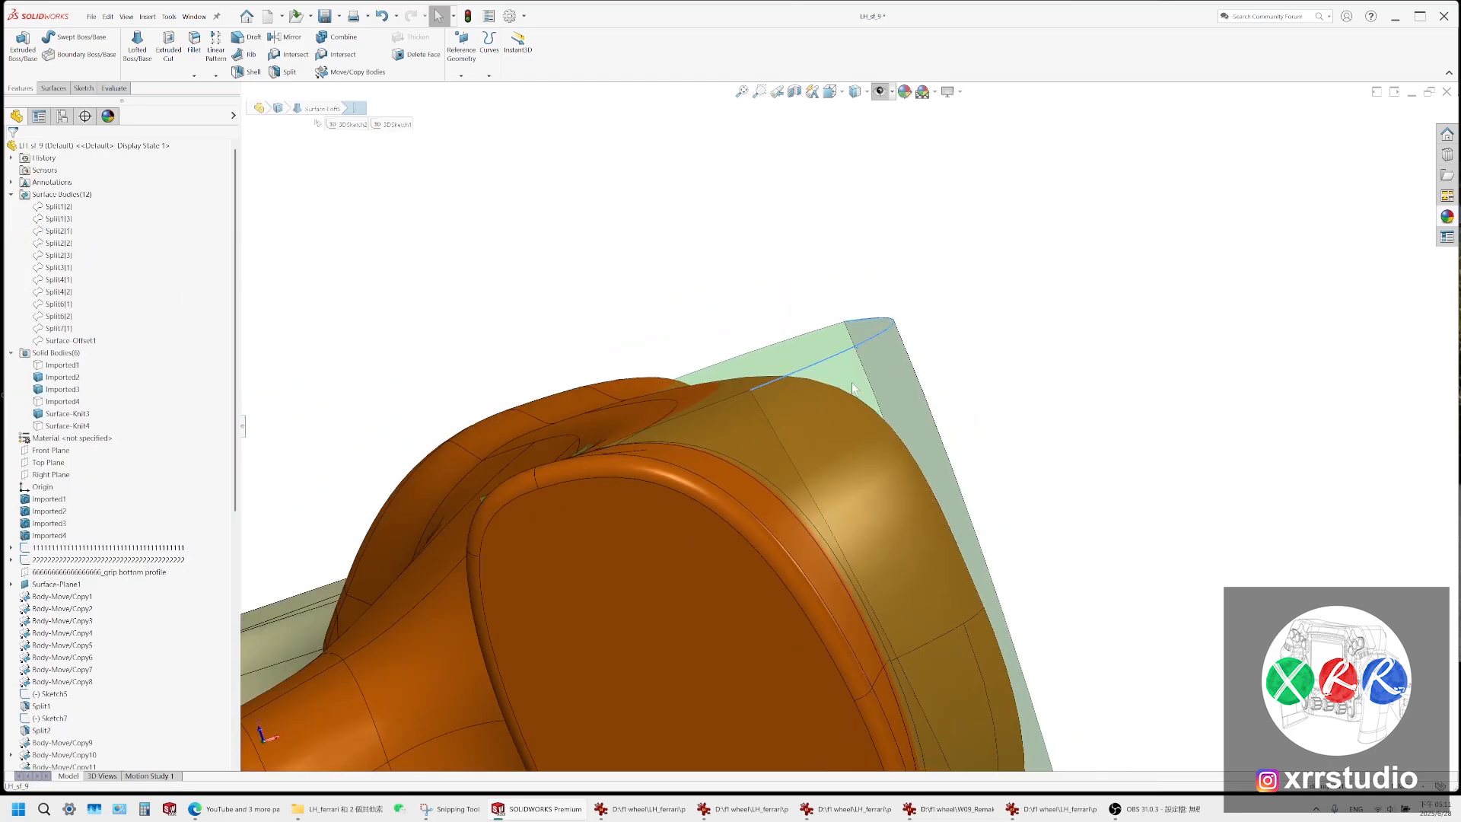
middle_drag(852, 382, 702, 326)
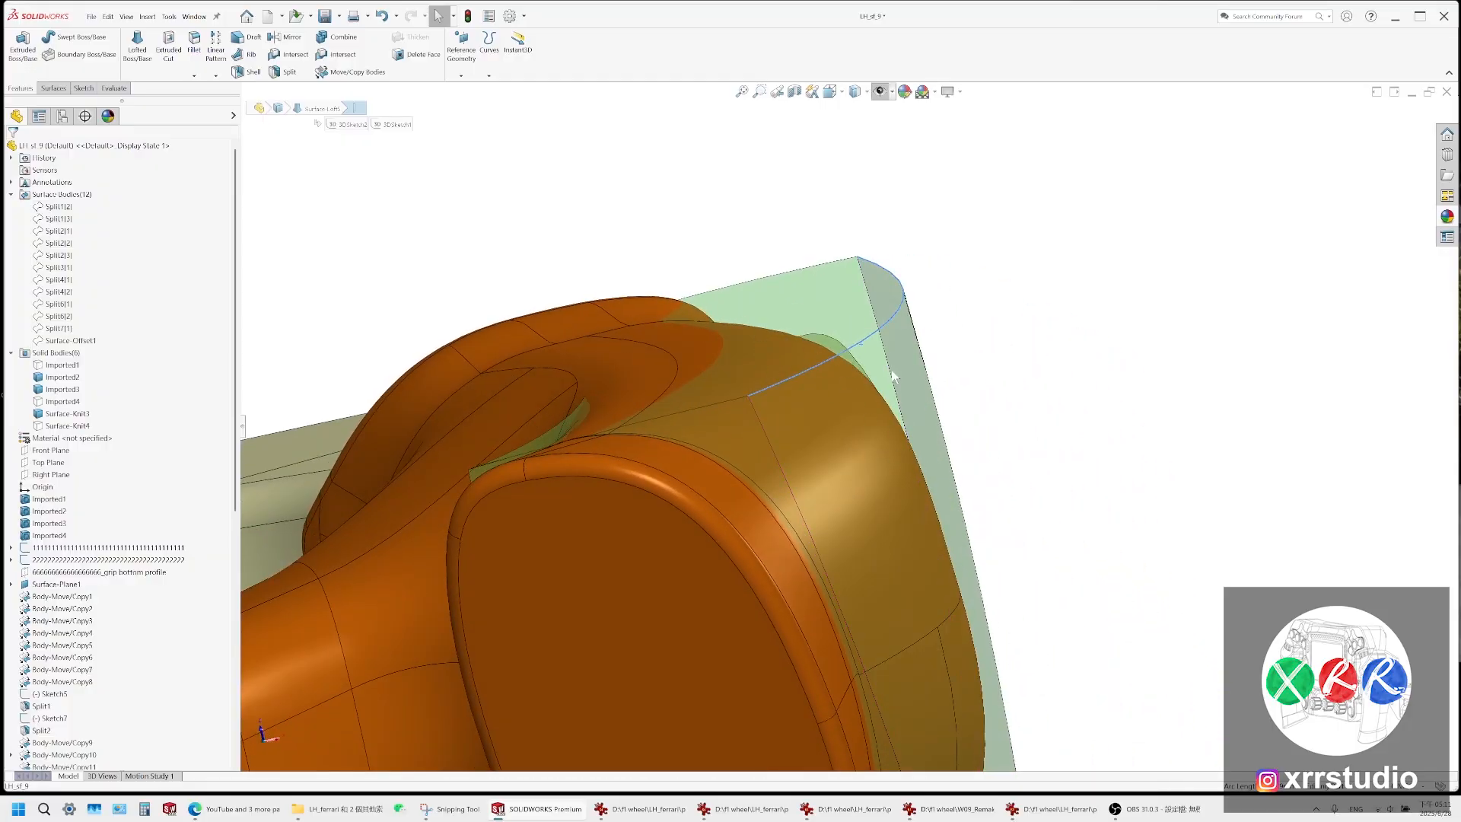
middle_drag(895, 446, 877, 391)
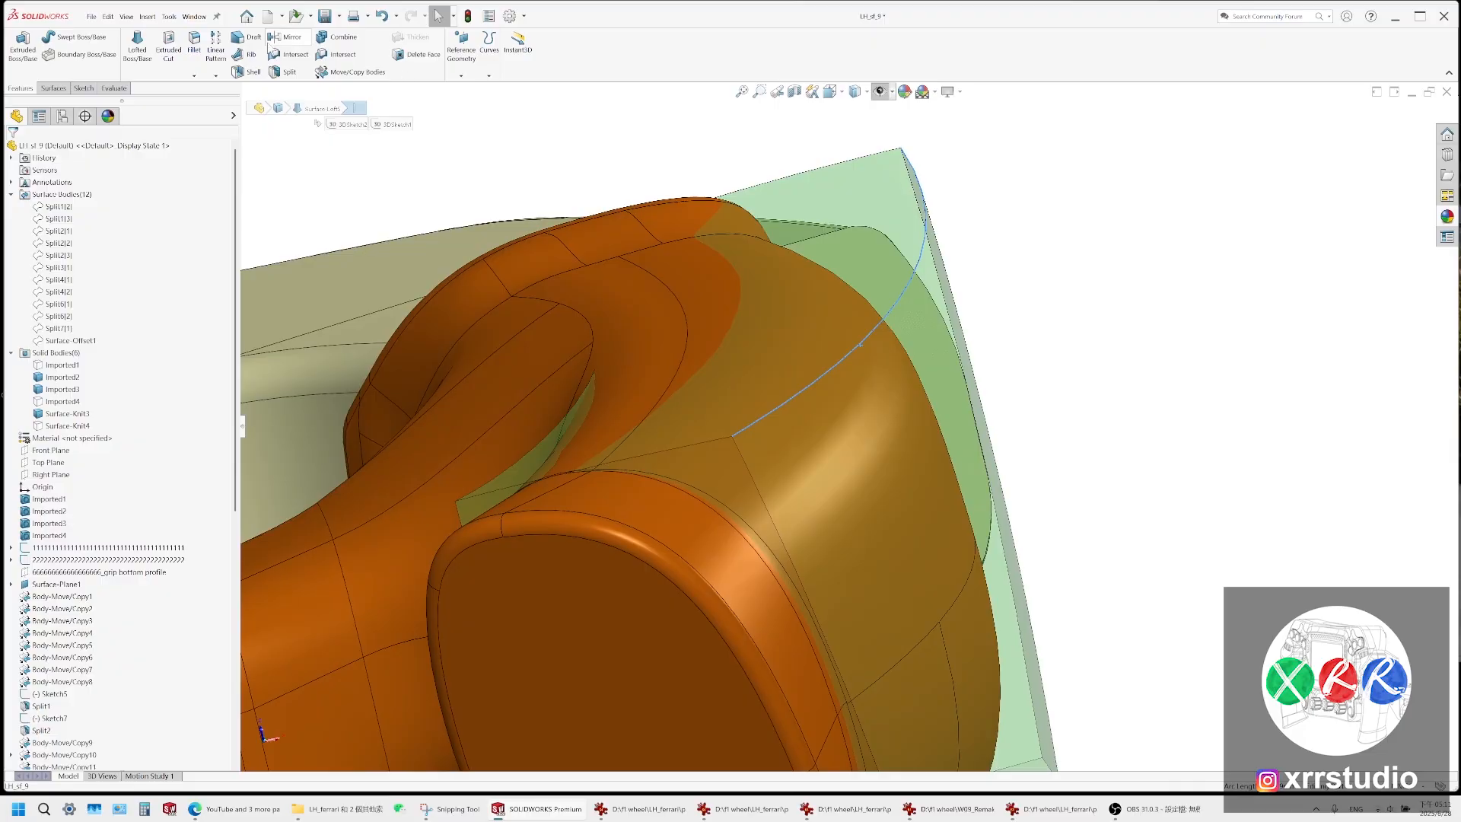
click(194, 43)
mouse_move(926, 277)
middle_down()
mouse_move(923, 236)
mouse_move(924, 254)
middle_up()
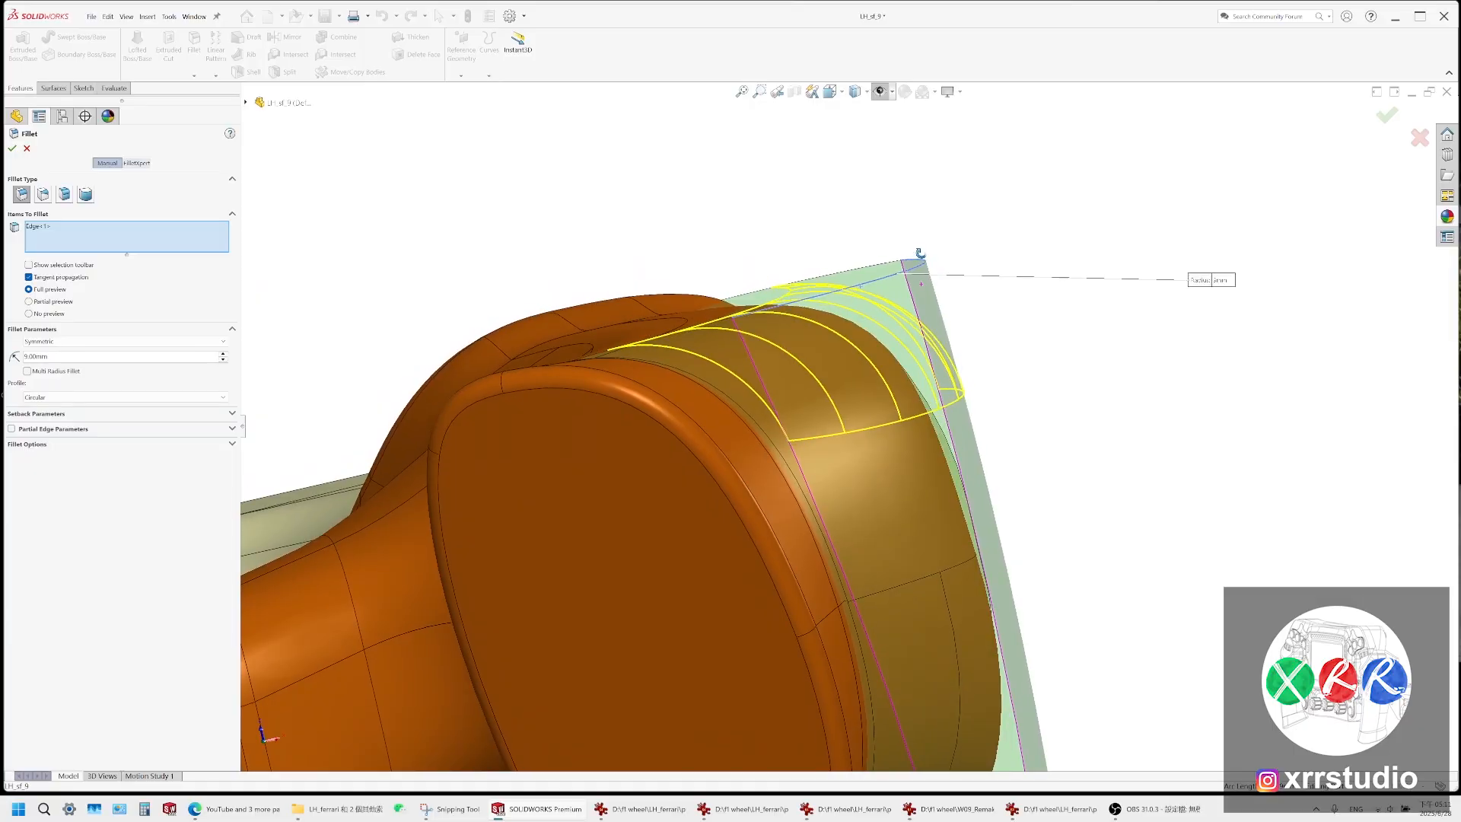
click(131, 357)
text(20)
key(Return)
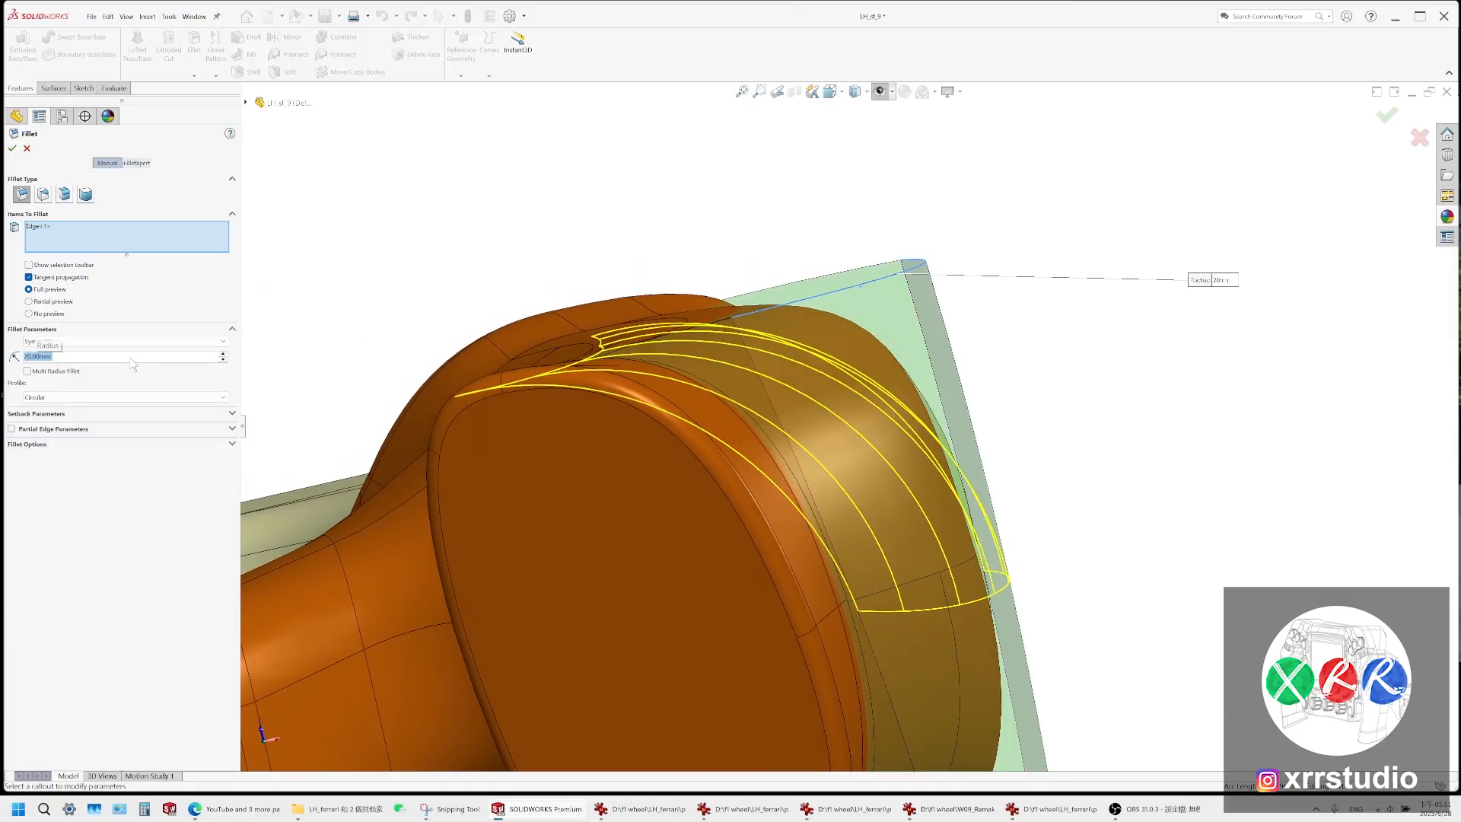
text(15)
key(Return)
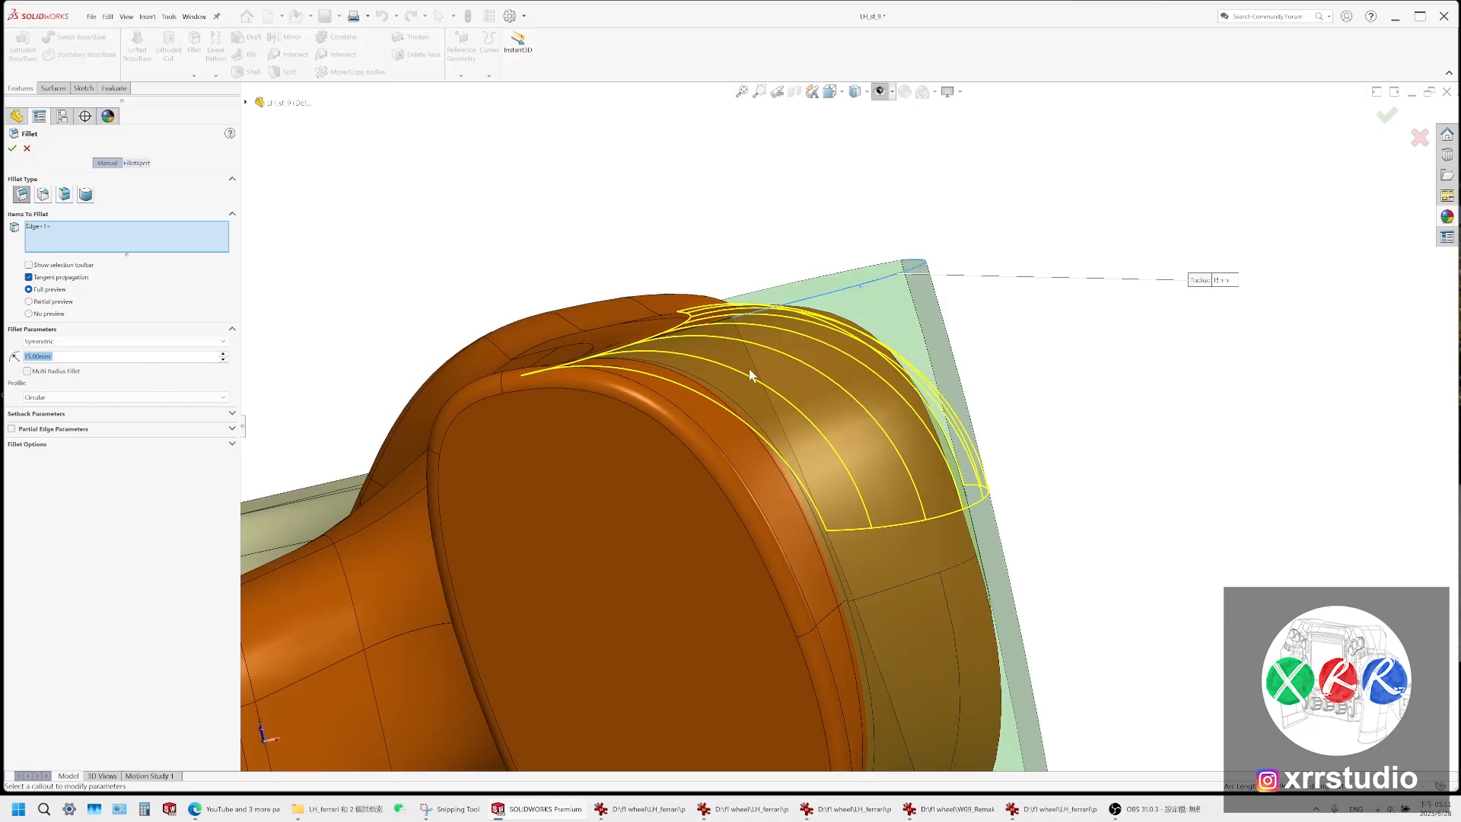
Try fillet radii of 13, 12.8 and 12.5 mm, comparing each preview with the imported grip's curvature
mouse_move(750, 374)
middle_down()
mouse_move(769, 341)
mouse_move(759, 350)
middle_up()
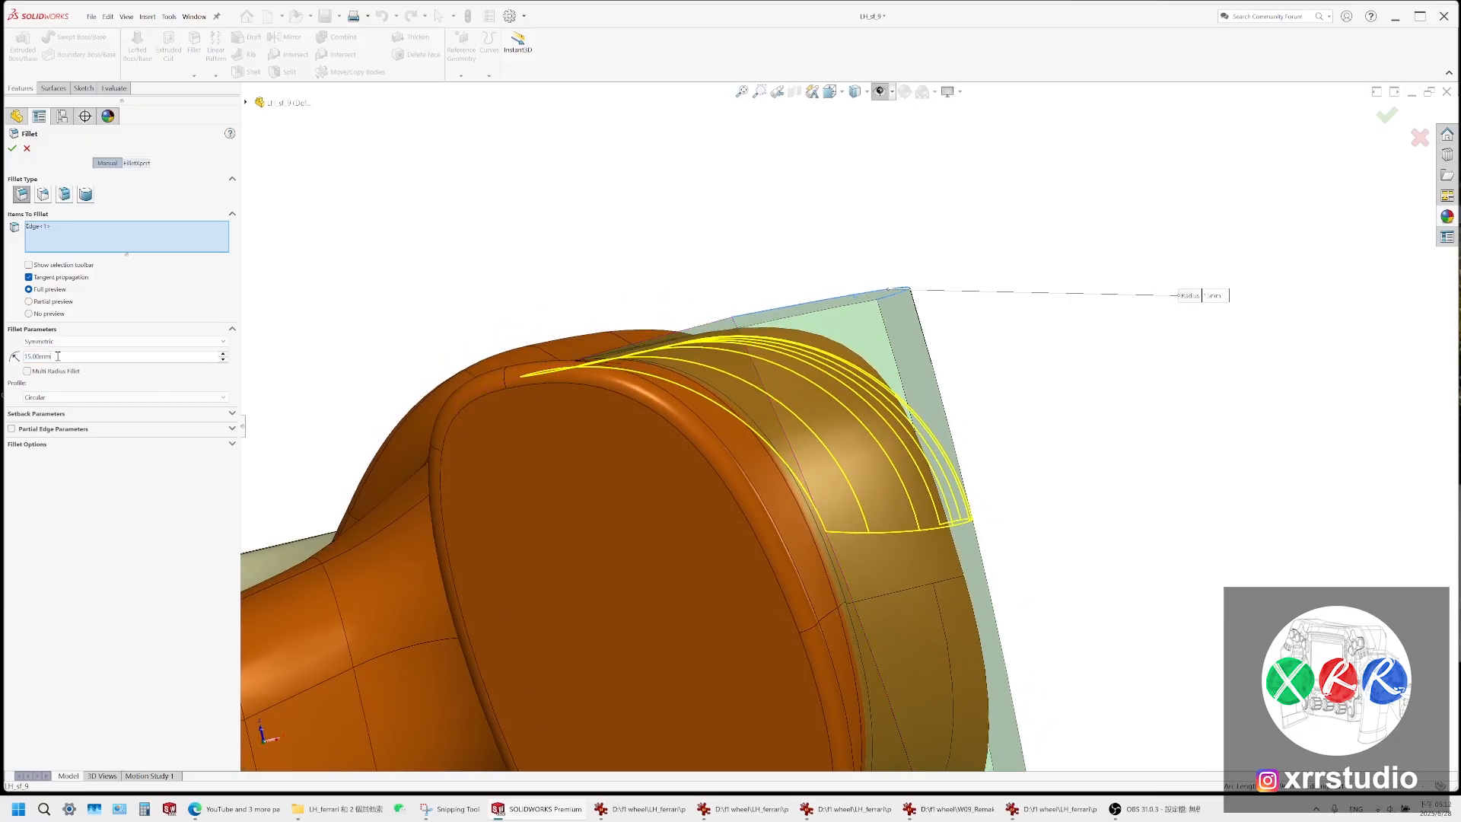
text(13)
key(Return)
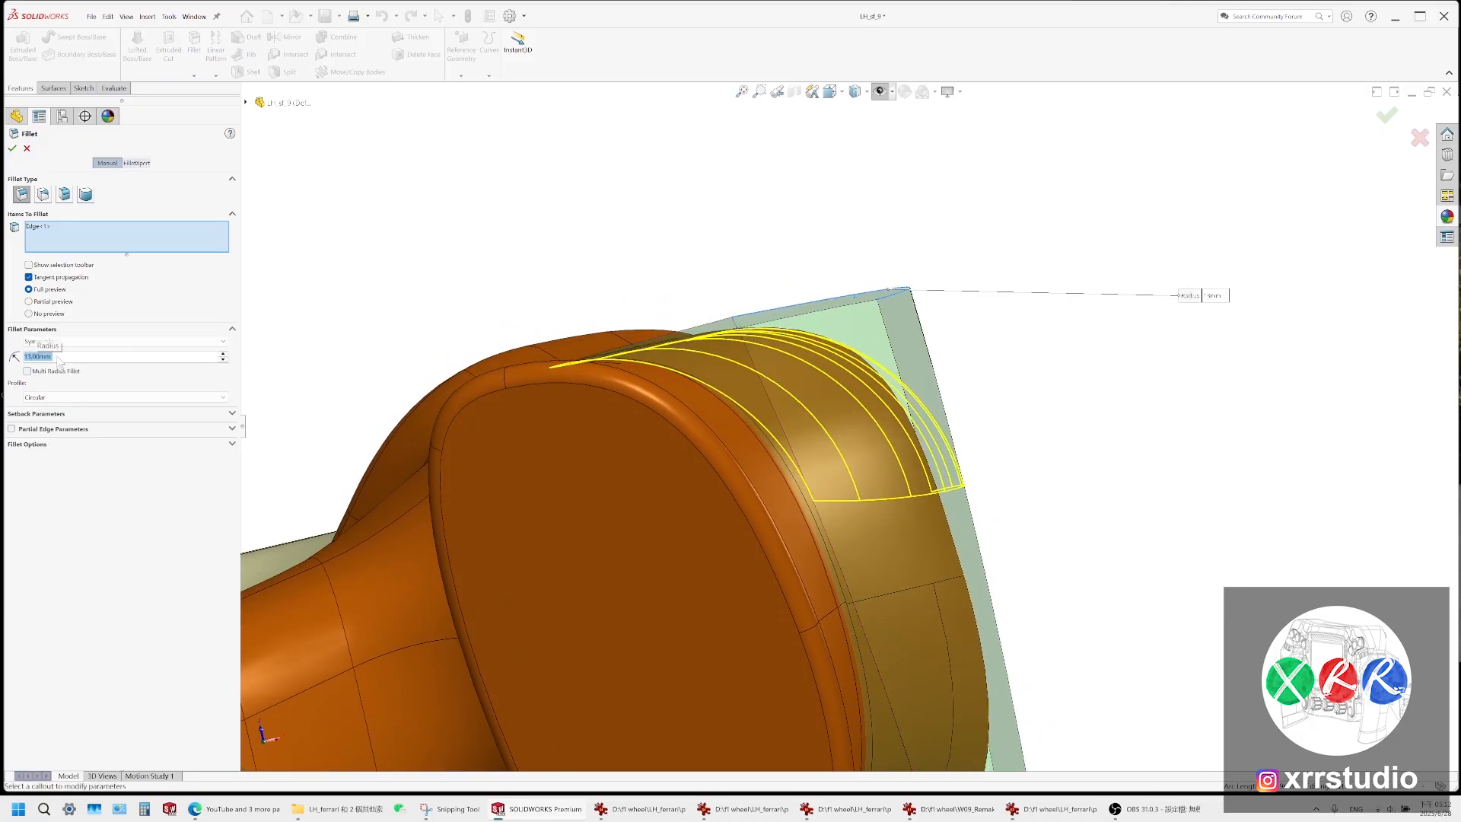
middle_drag(742, 352, 869, 363)
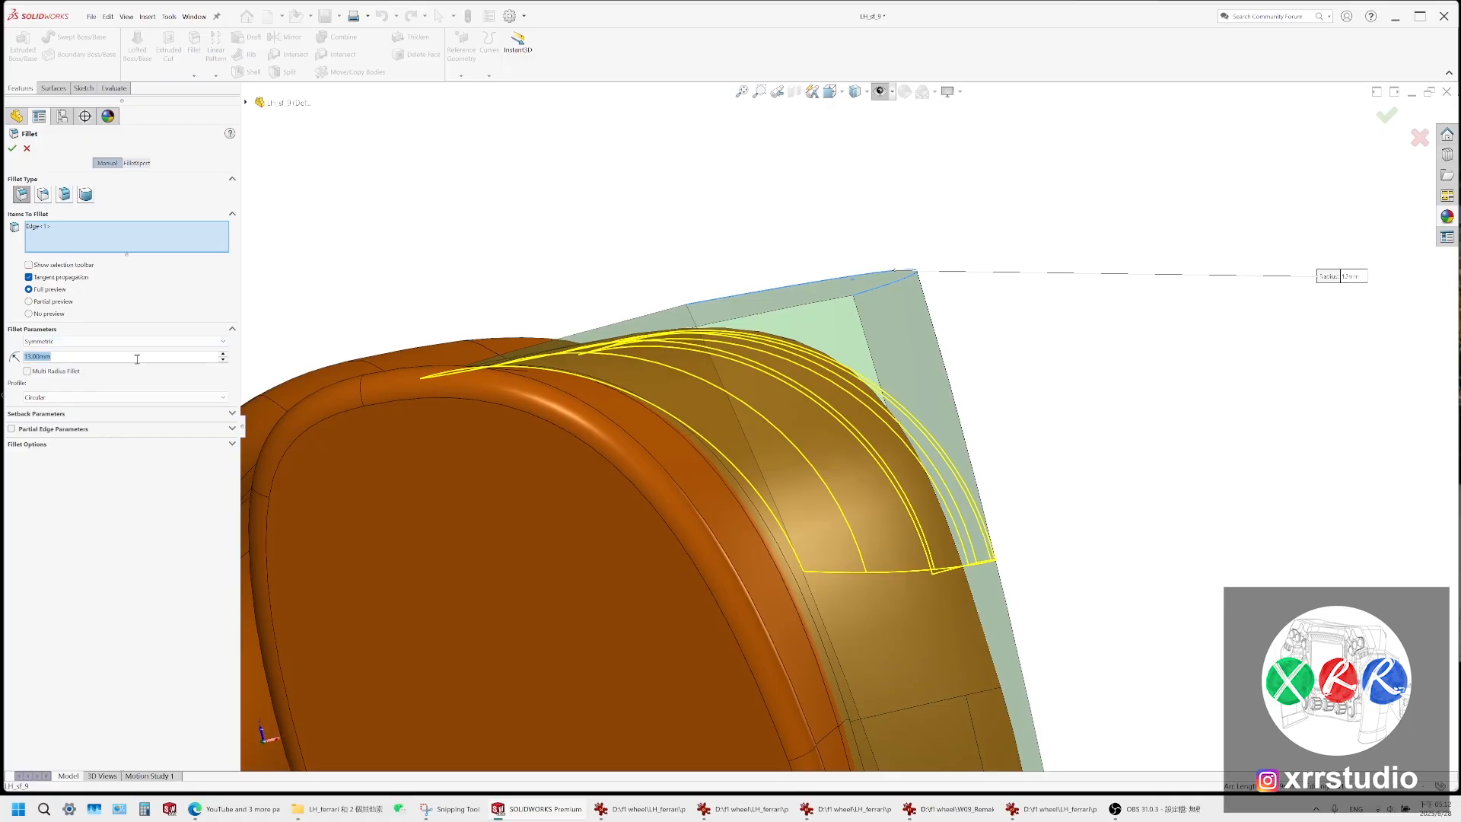
text(12.8)
key(Return)
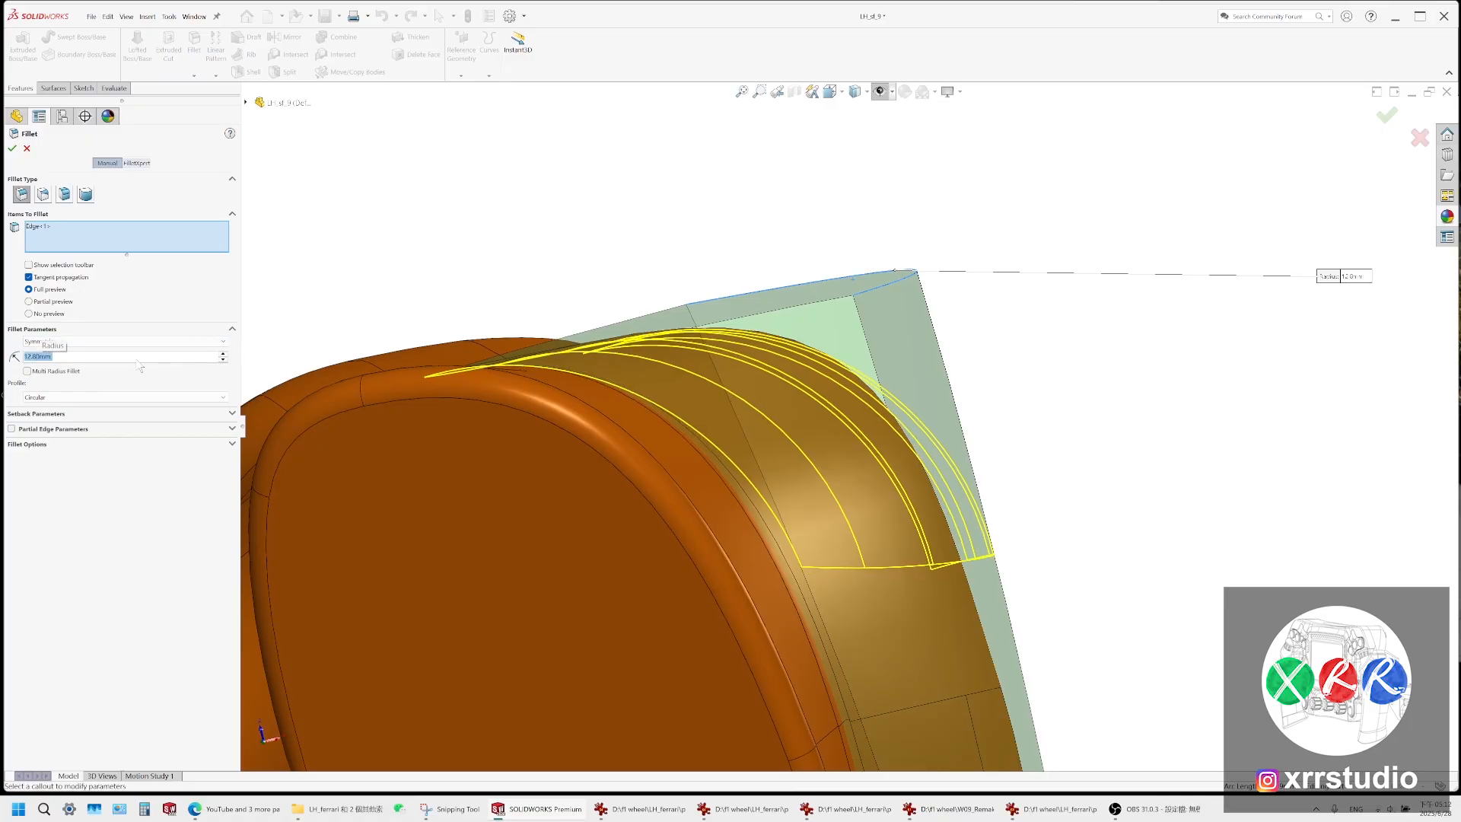
text(12.5)
key(Return)
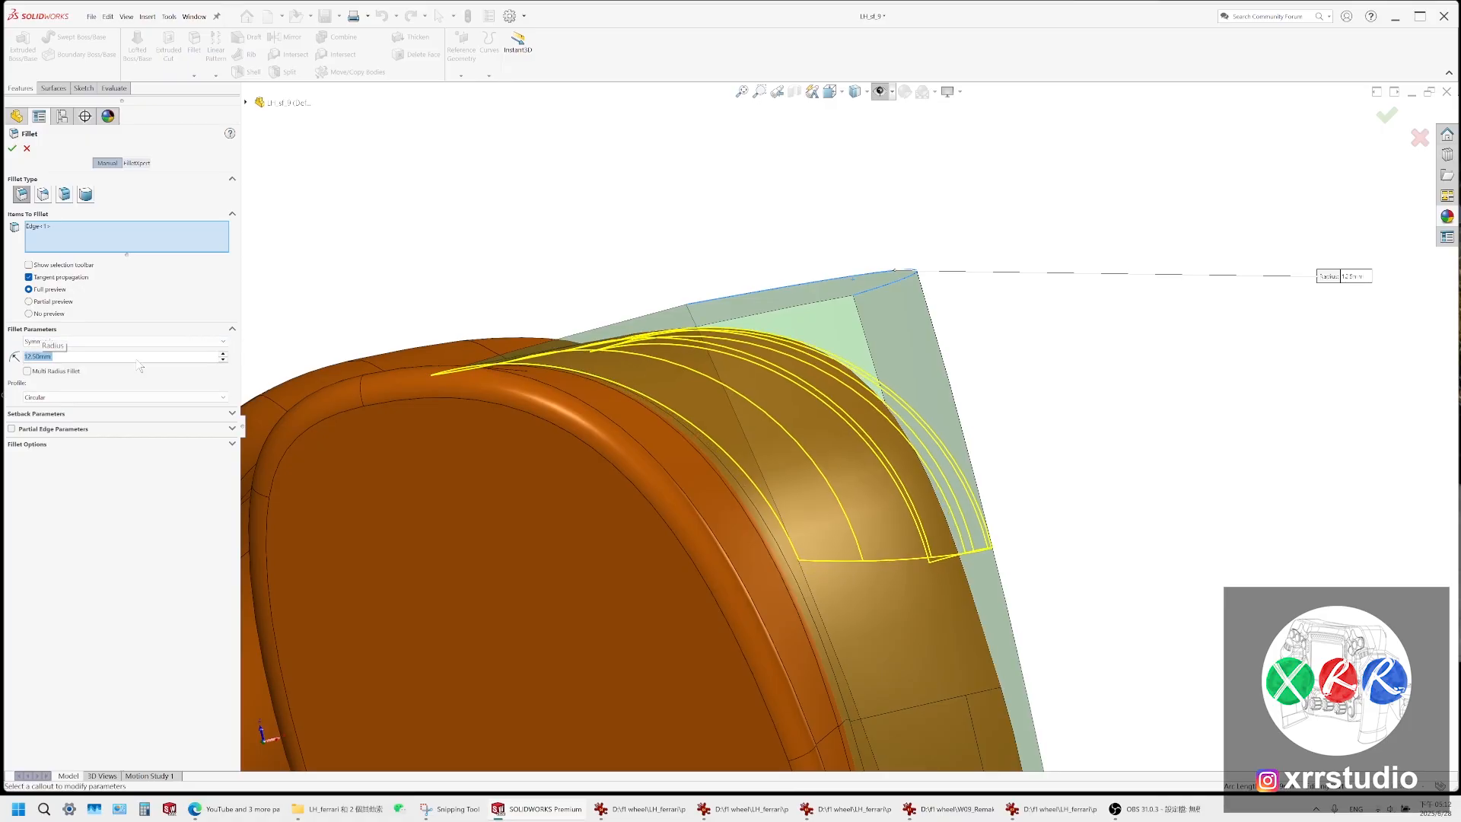
Set the long-edge fillet's radius to 12.6 mm and apply it
middle_drag(750, 373, 809, 358)
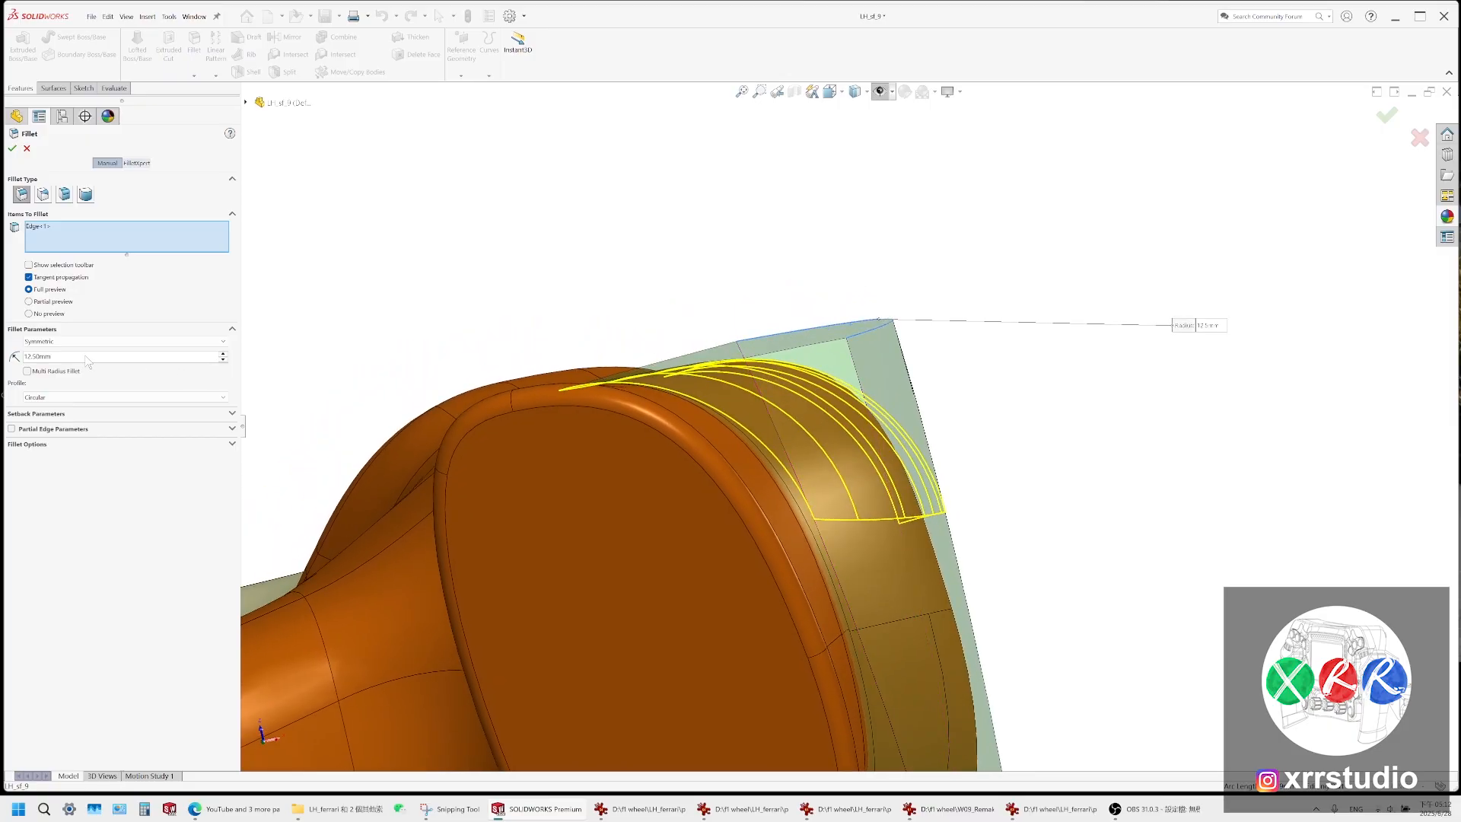
text(12.6)
key(Return)
key(Return)
Make the filleted green grip body opaque again and hide the Imported2 grip body
scroll(848, 392, down, 5)
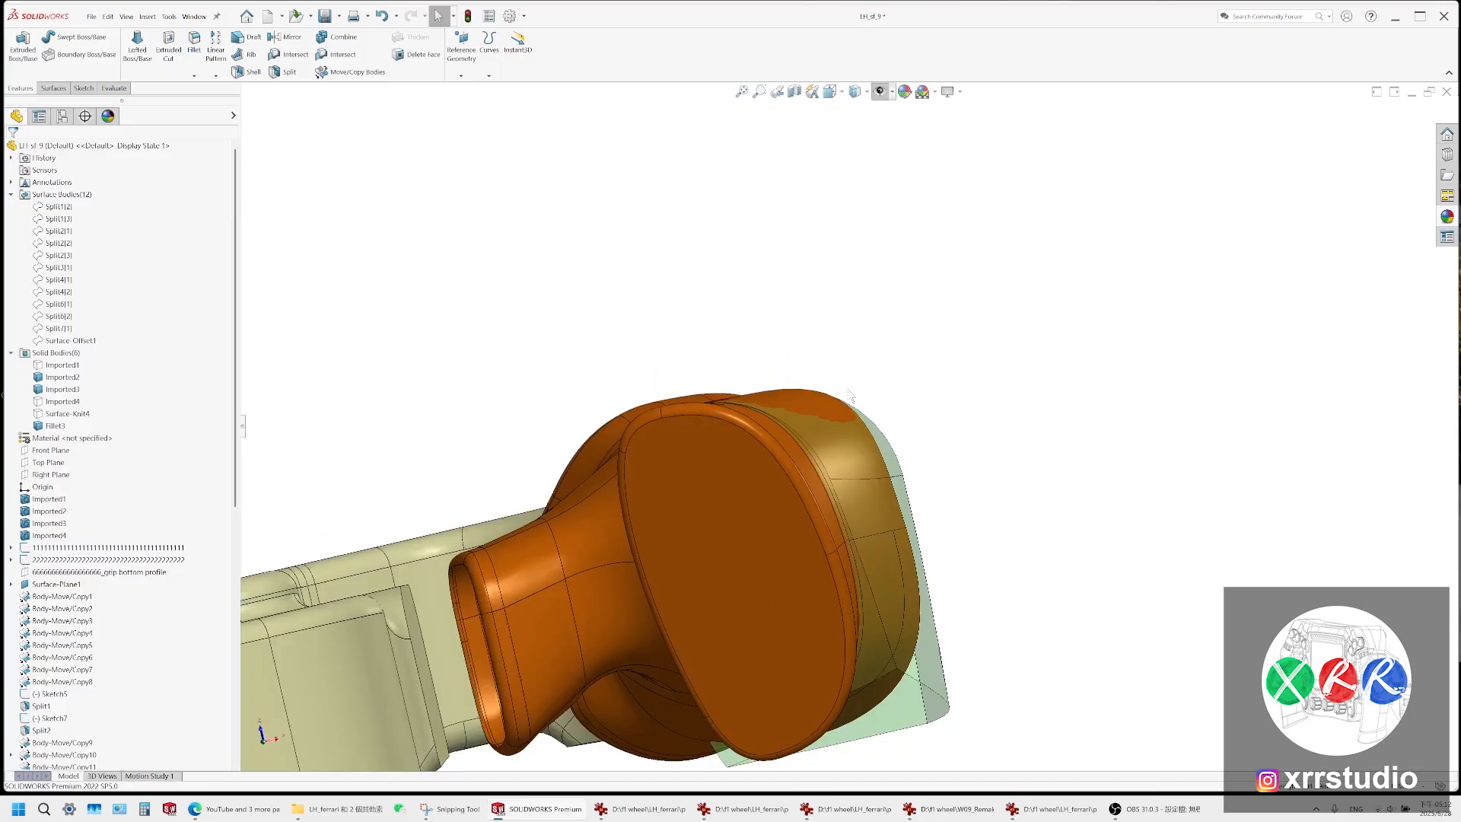
middle_drag(849, 392, 900, 261)
right_click(58, 429)
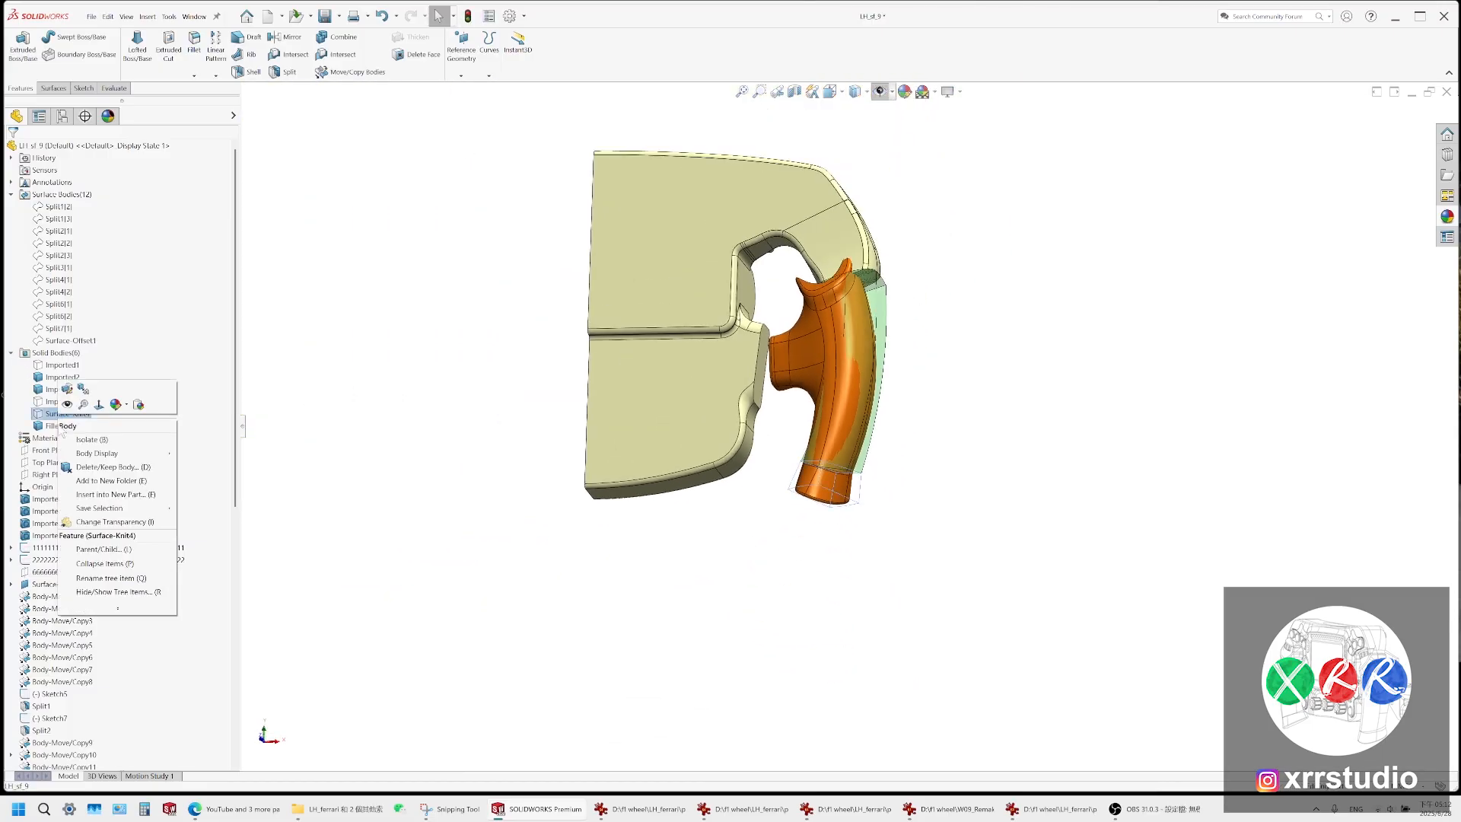
click(92, 535)
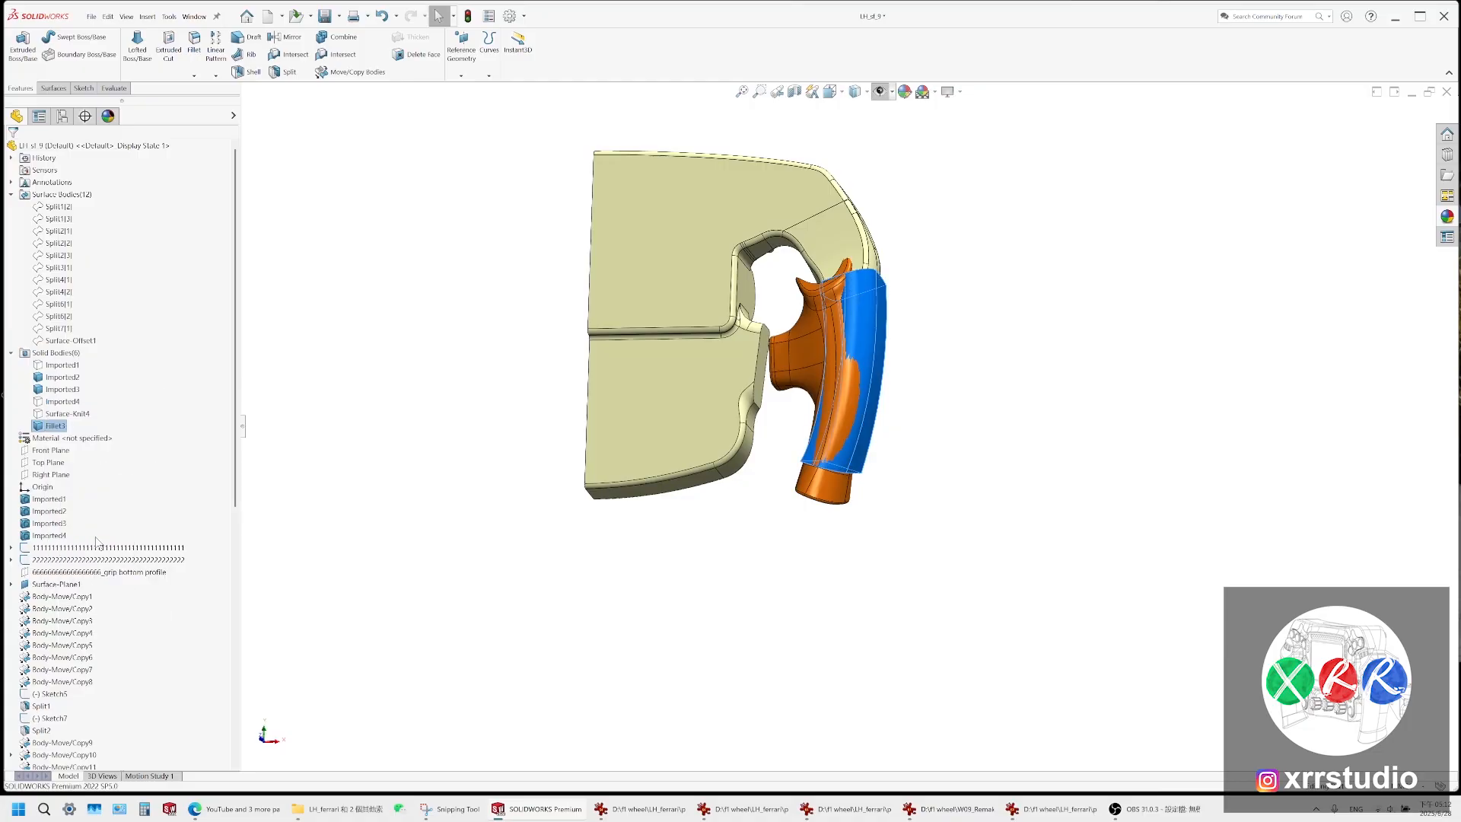
click(62, 377)
scroll(864, 375, up, 1)
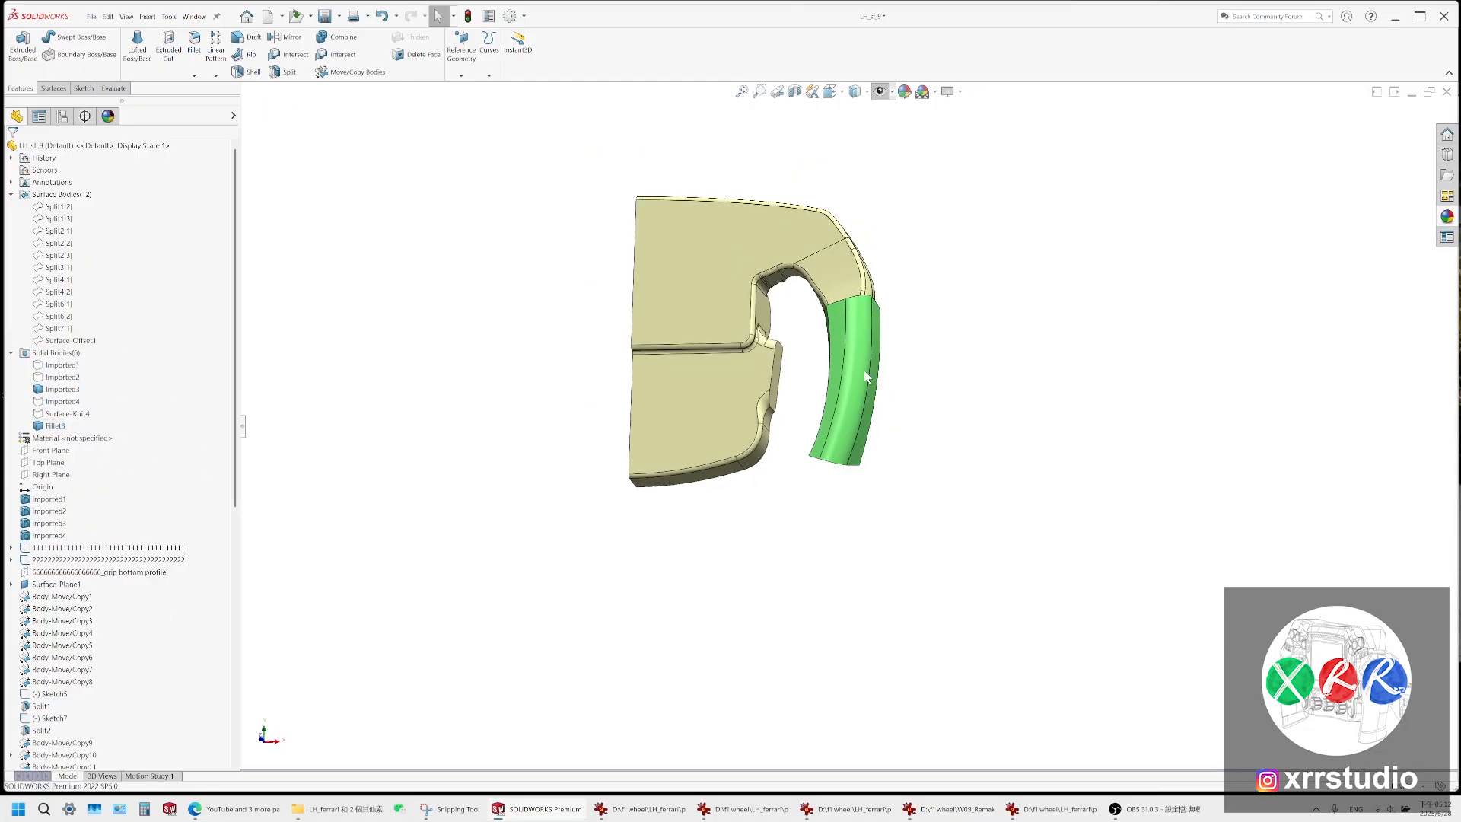
Examine the filleted green grip from several angles, checking how its rounded edge meets the wheel body
middle_drag(872, 405, 872, 445)
scroll(837, 390, down, 5)
middle_drag(837, 390, 720, 304)
scroll(720, 303, up, 3)
middle_drag(824, 499, 1021, 495)
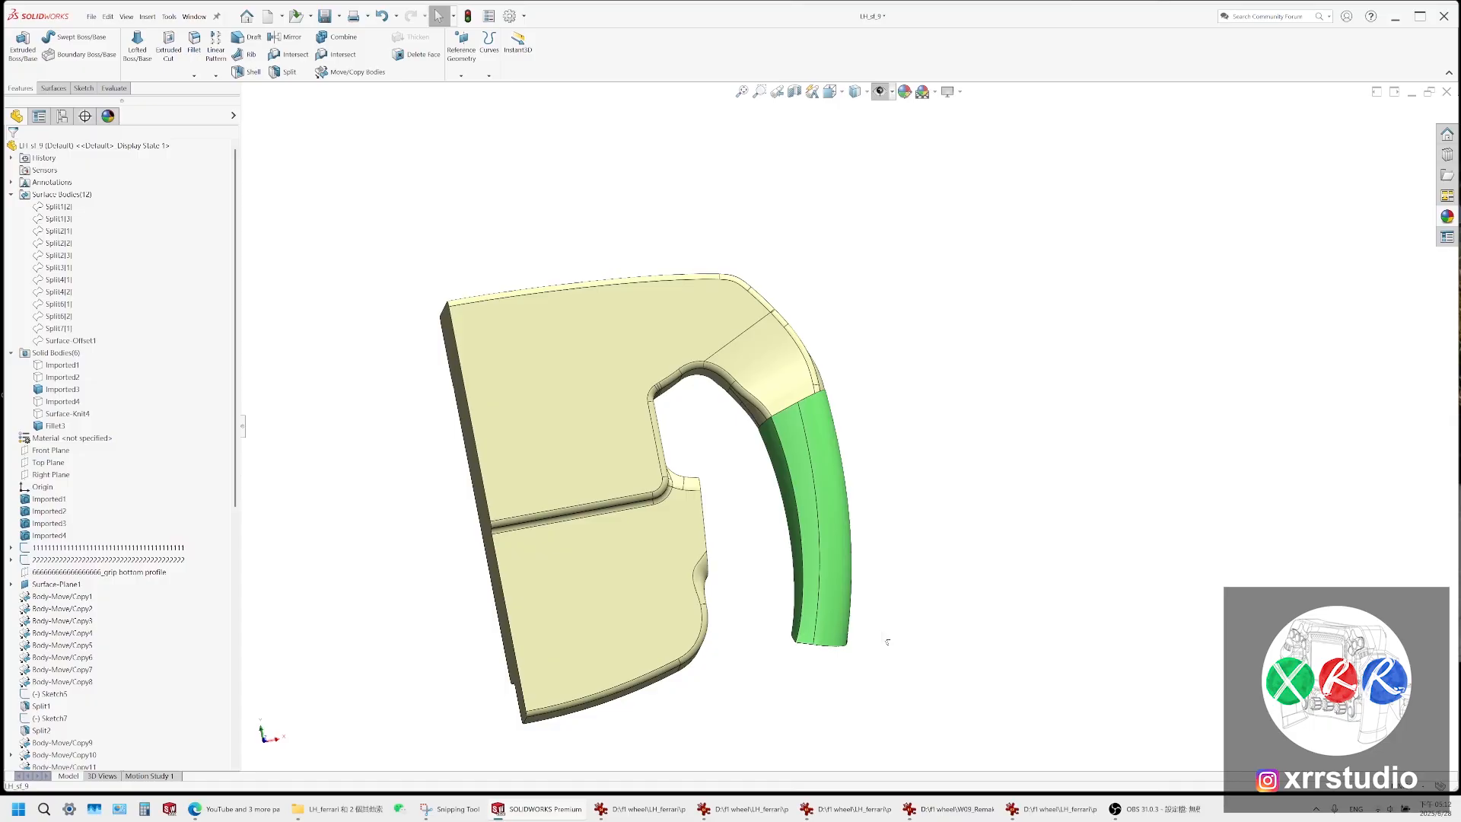
middle_drag(839, 474, 842, 566)
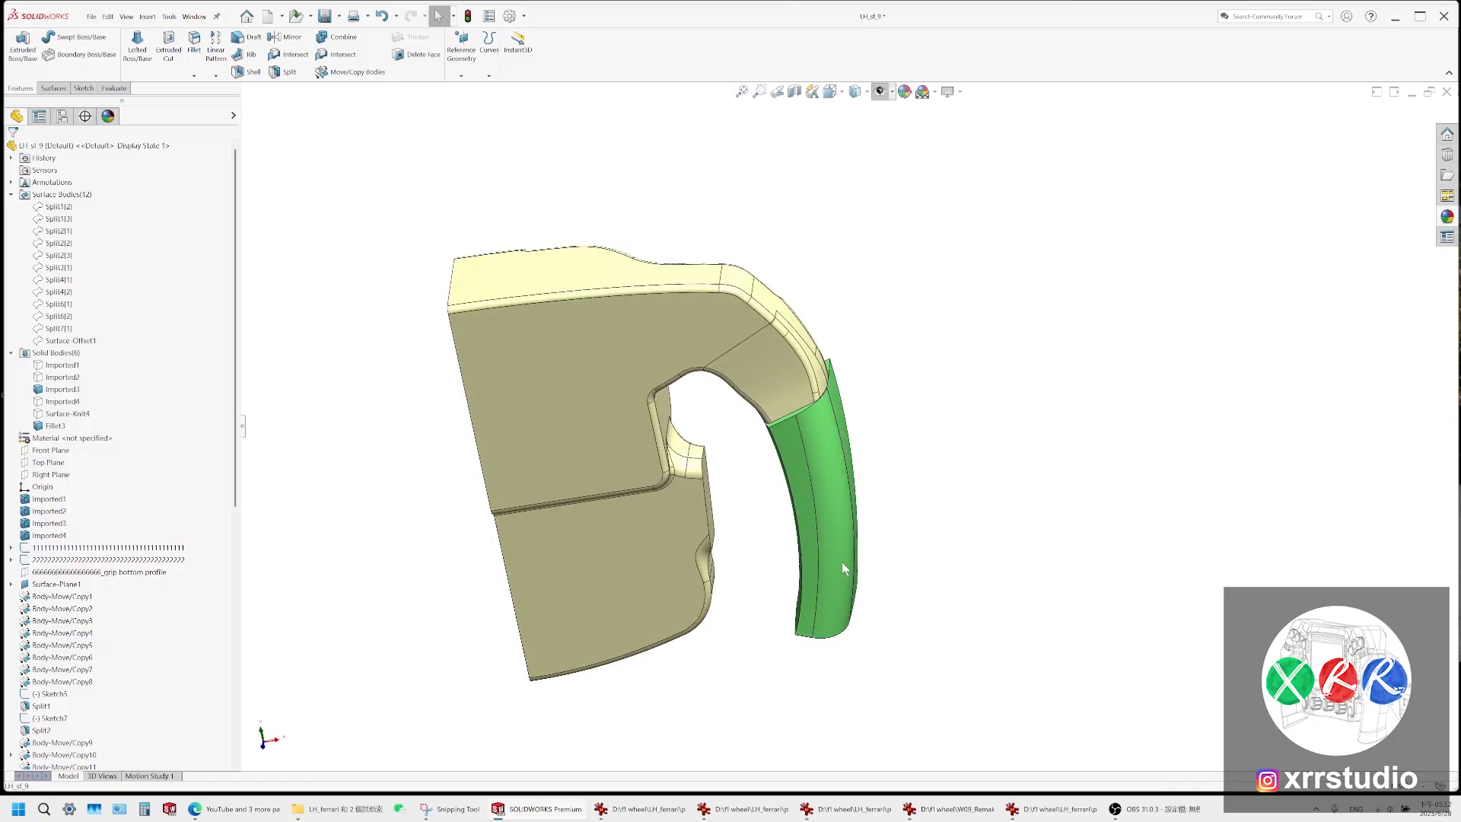
mouse_move(846, 449)
middle_down()
mouse_move(784, 427)
mouse_move(815, 454)
mouse_move(812, 365)
mouse_move(834, 723)
middle_up()
scroll(826, 454, down, 2)
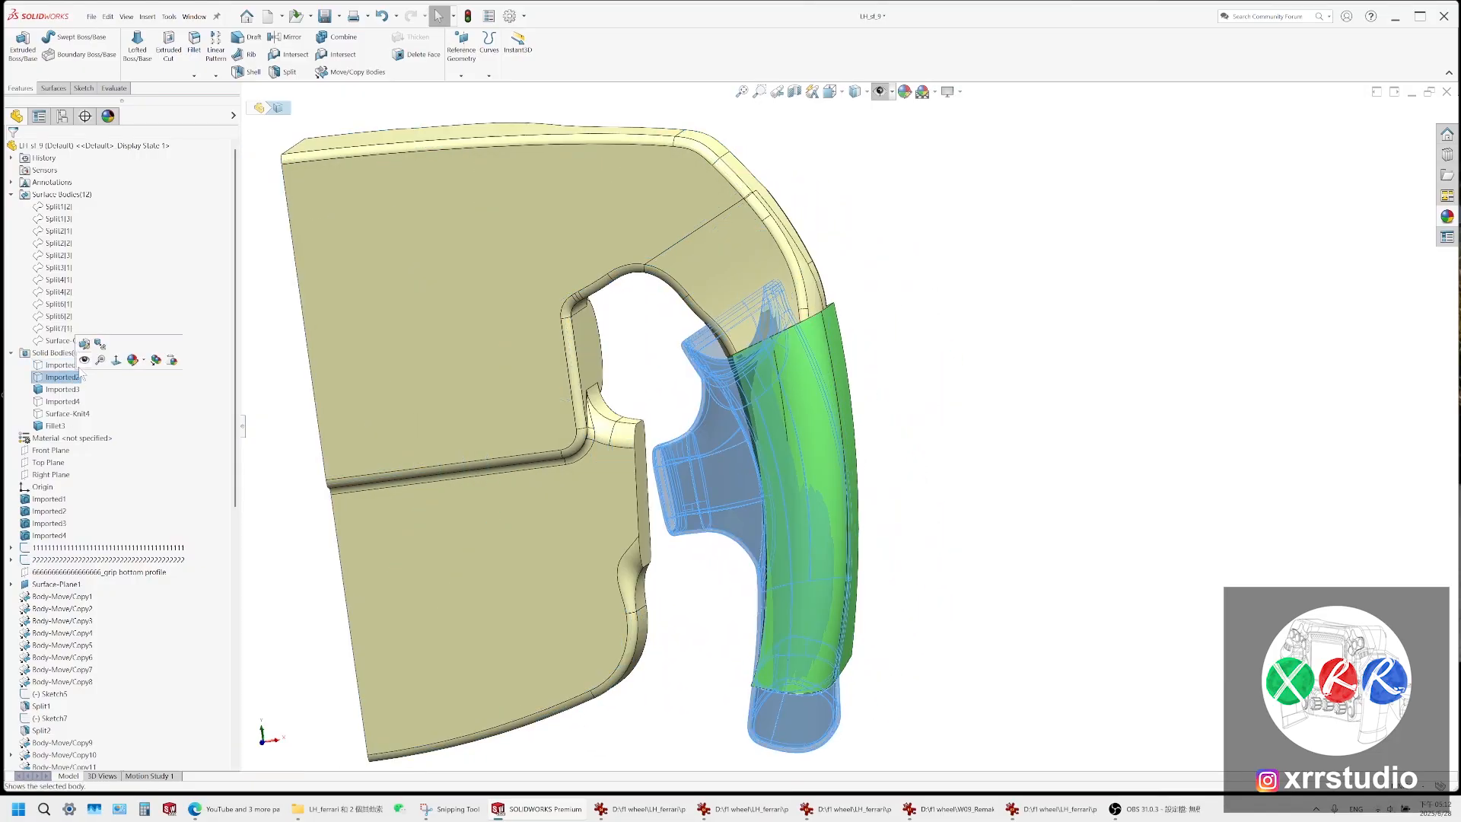
Show the Imported2 grip, place one copy of it beside the wheel along X with Move/Copy Body, and hide the original
click(62, 377)
click(777, 427)
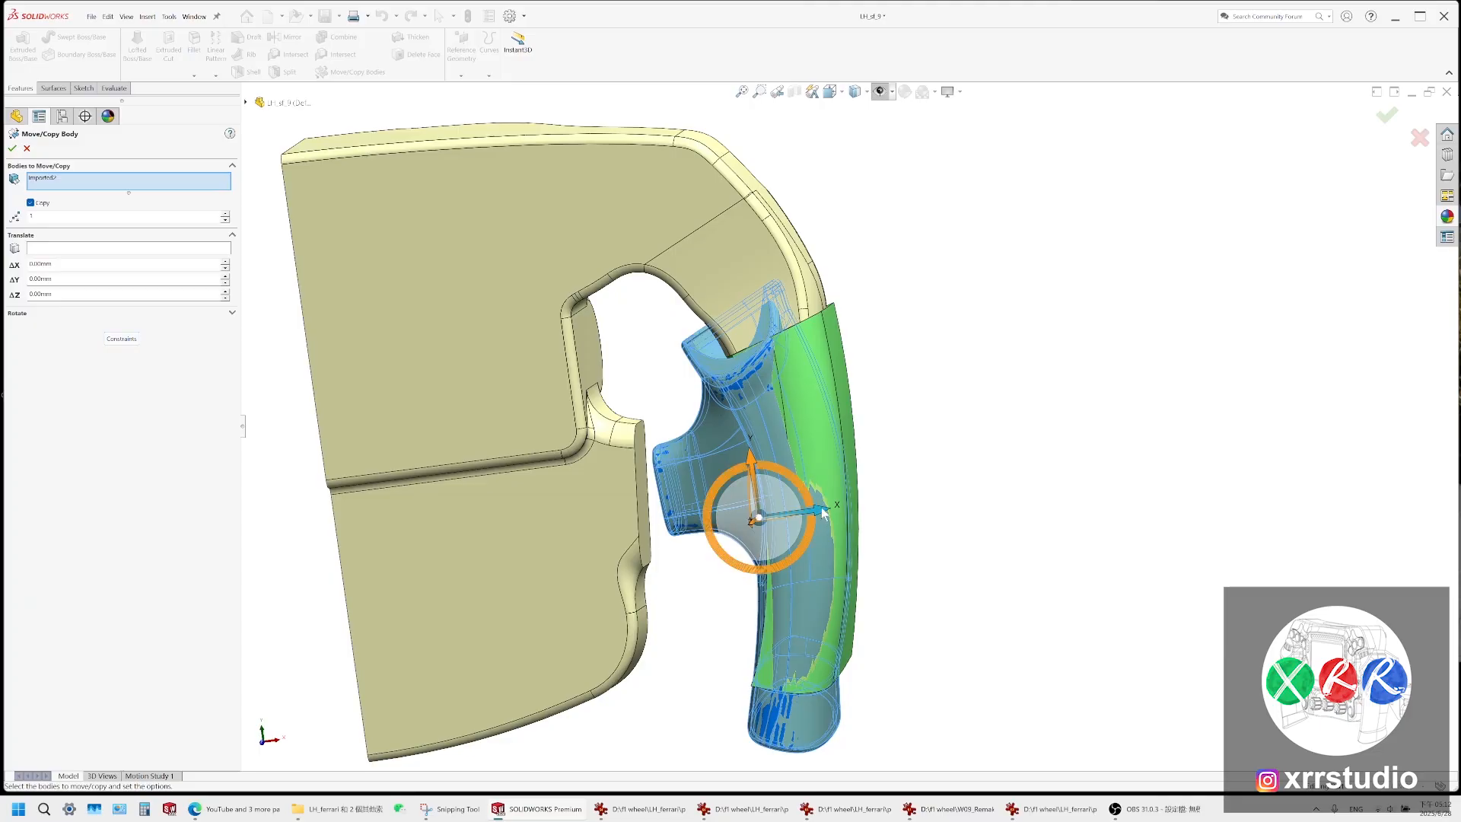
drag(816, 510, 1106, 500)
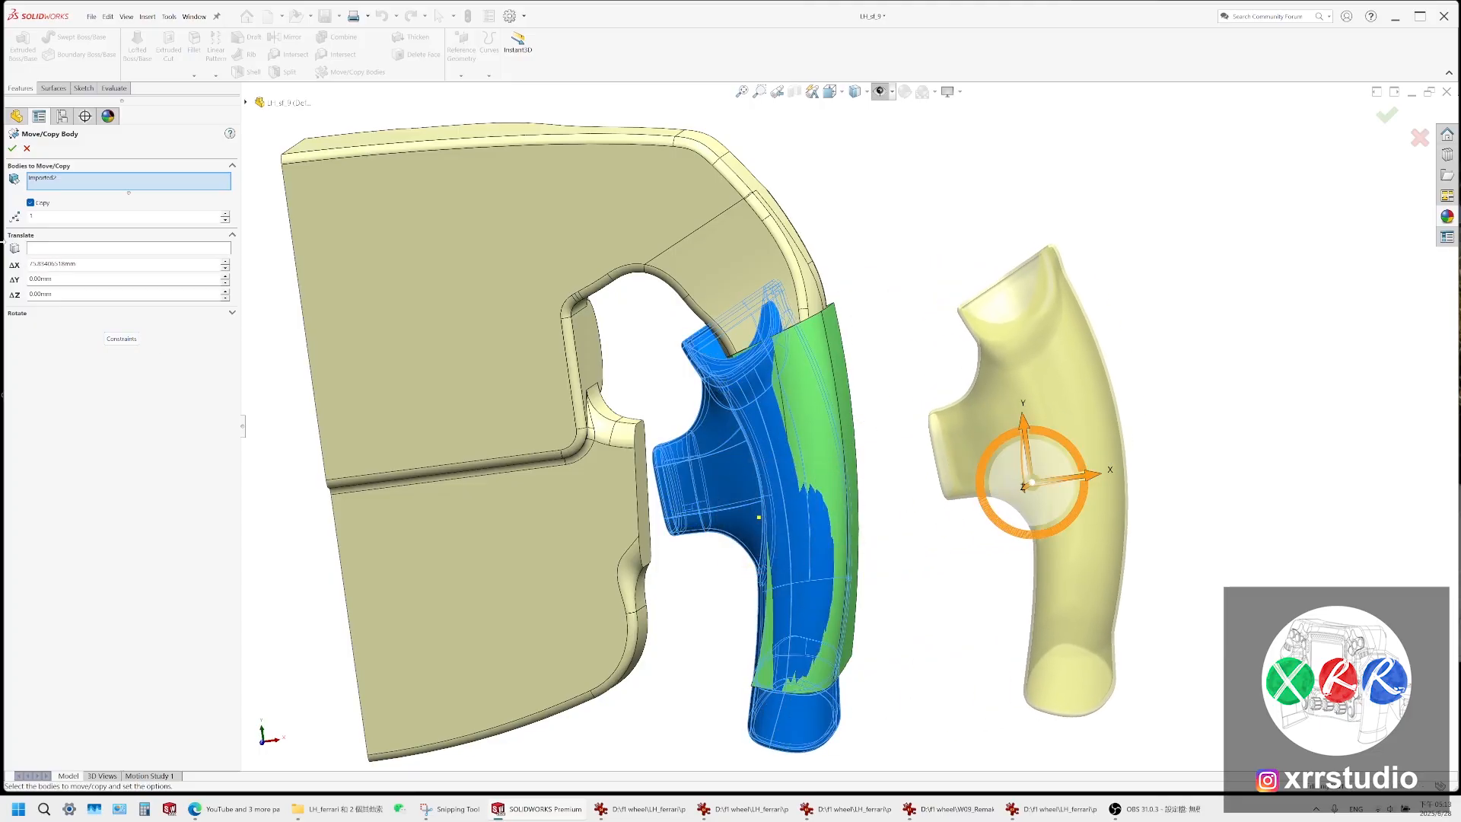
click(13, 149)
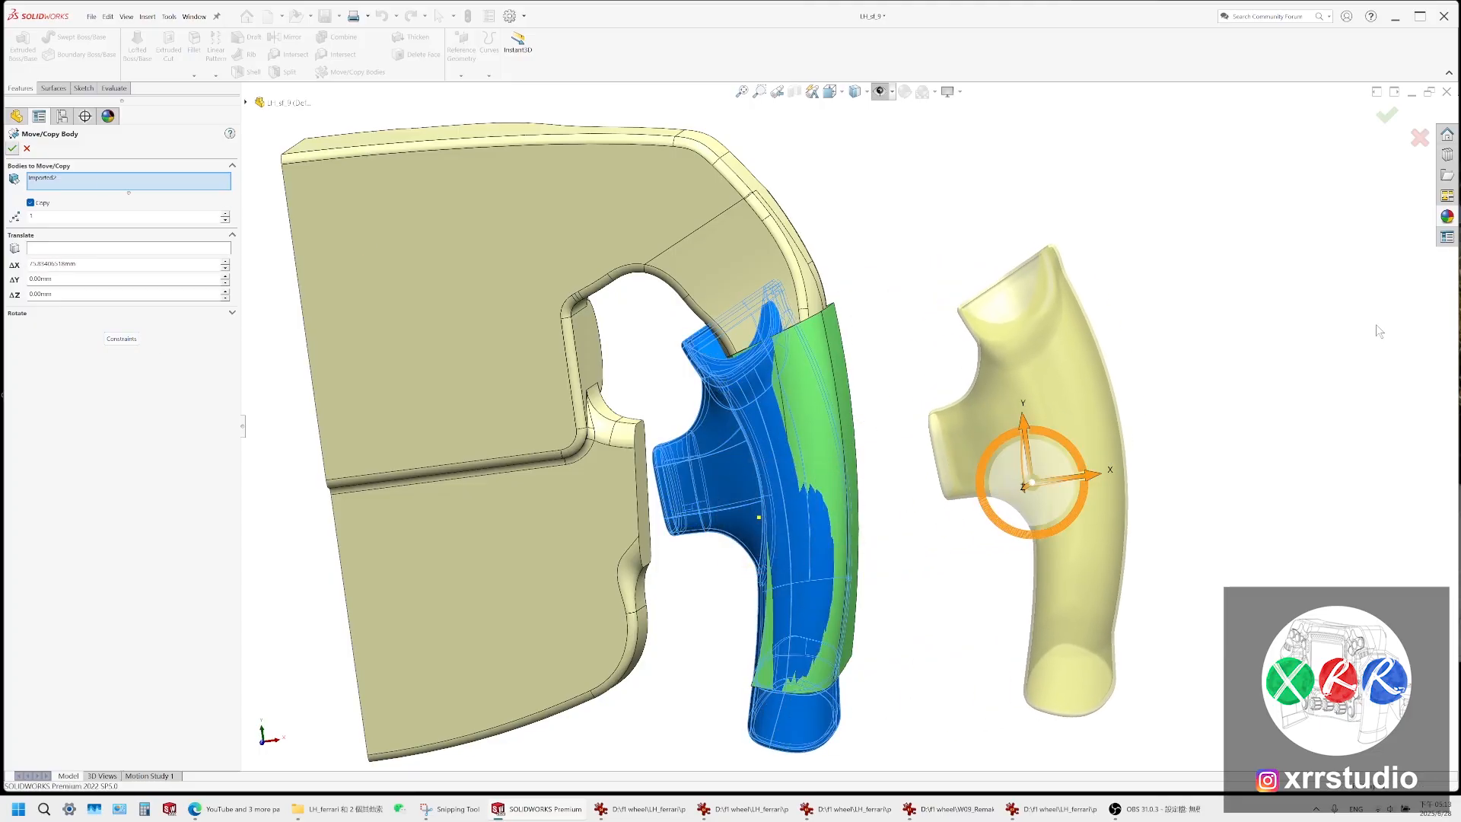
click(707, 464)
click(740, 439)
Compare the rounded outer edge of the copied imported grip with the filleted green grip from the lower end
middle_drag(960, 516, 933, 359)
scroll(968, 425, up, 2)
scroll(865, 472, down, 3)
middle_drag(865, 472, 898, 279)
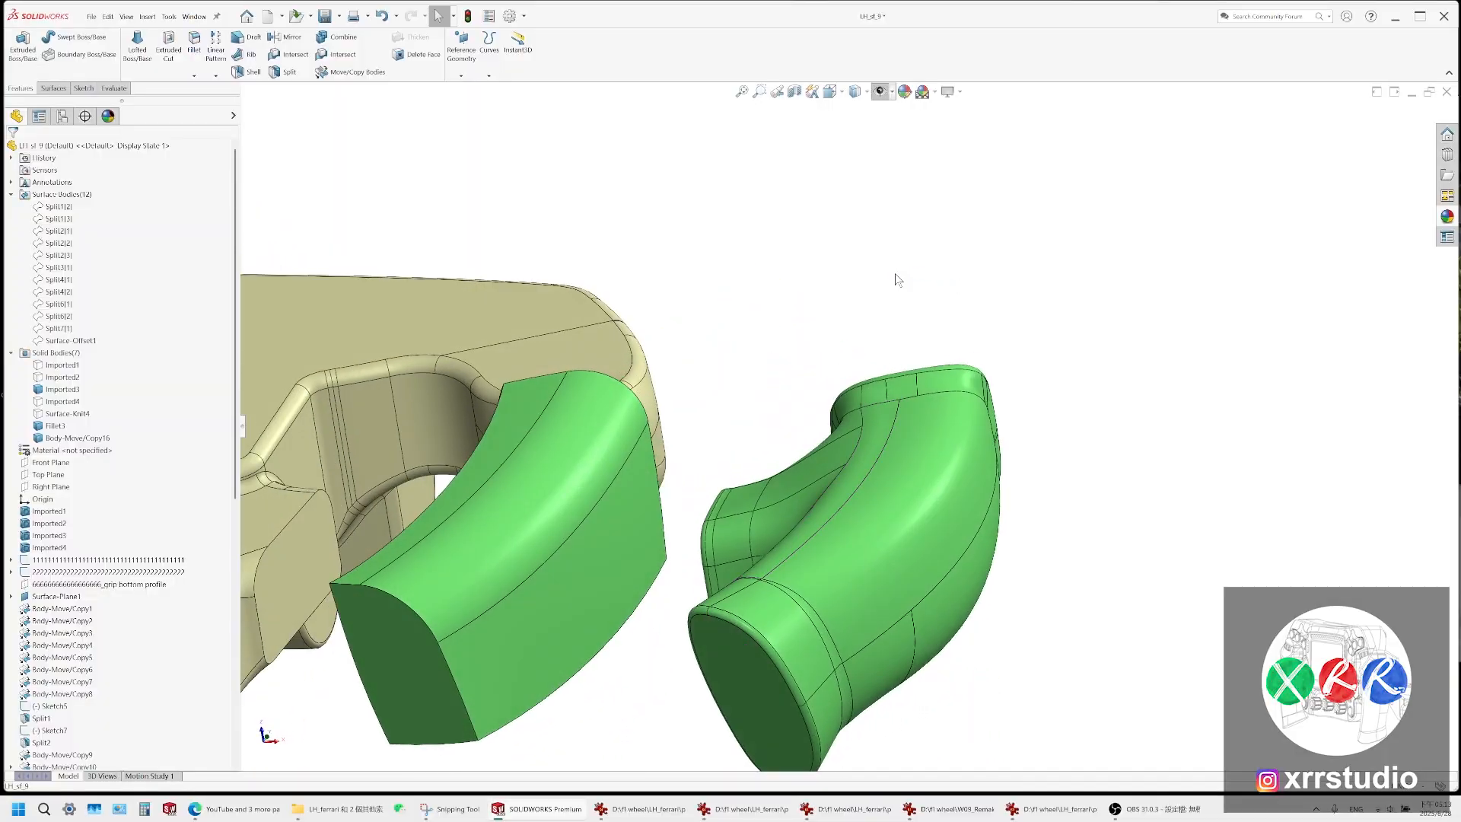
middle_drag(921, 534, 939, 453)
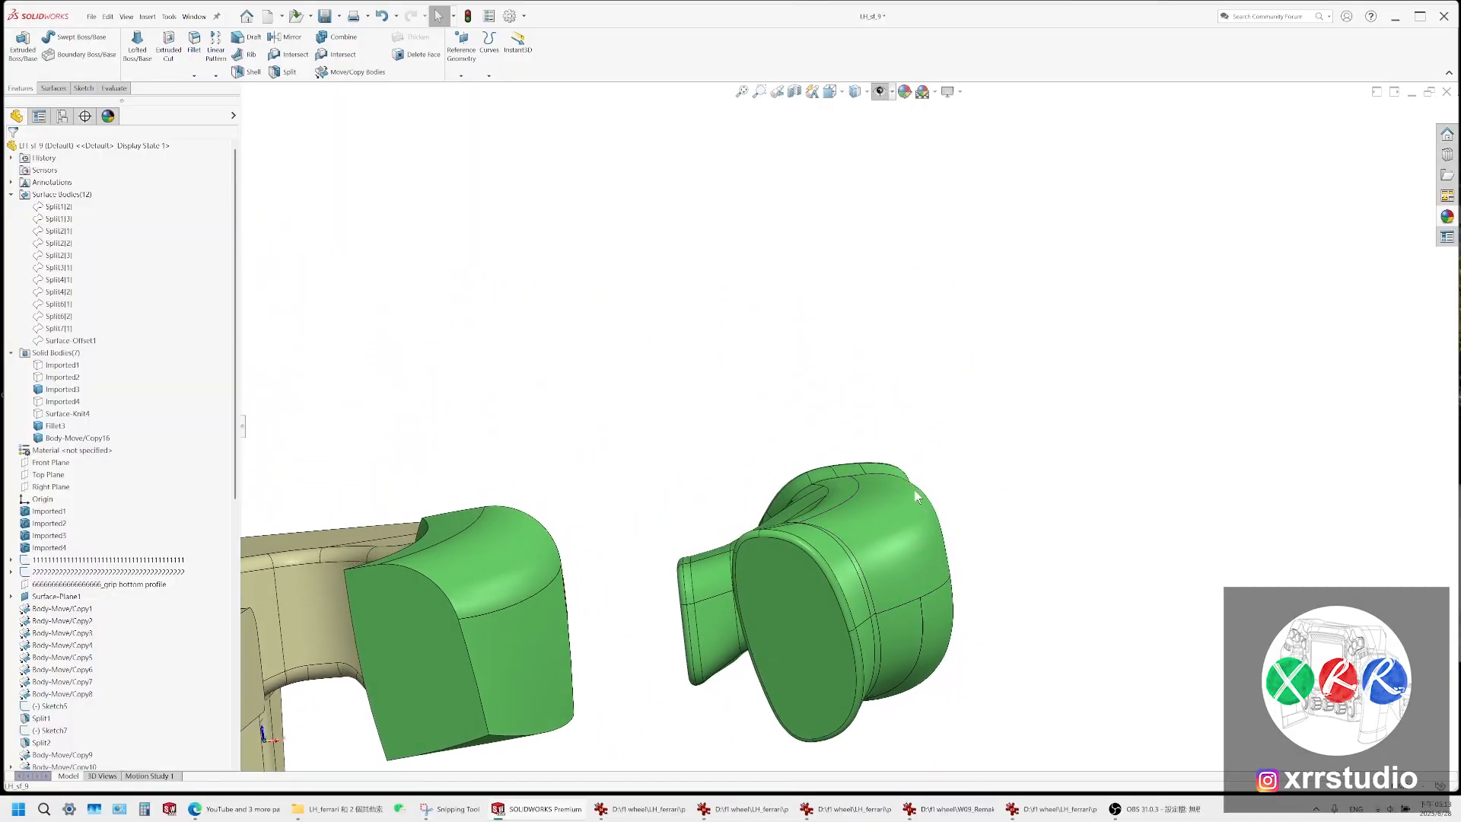
click(860, 487)
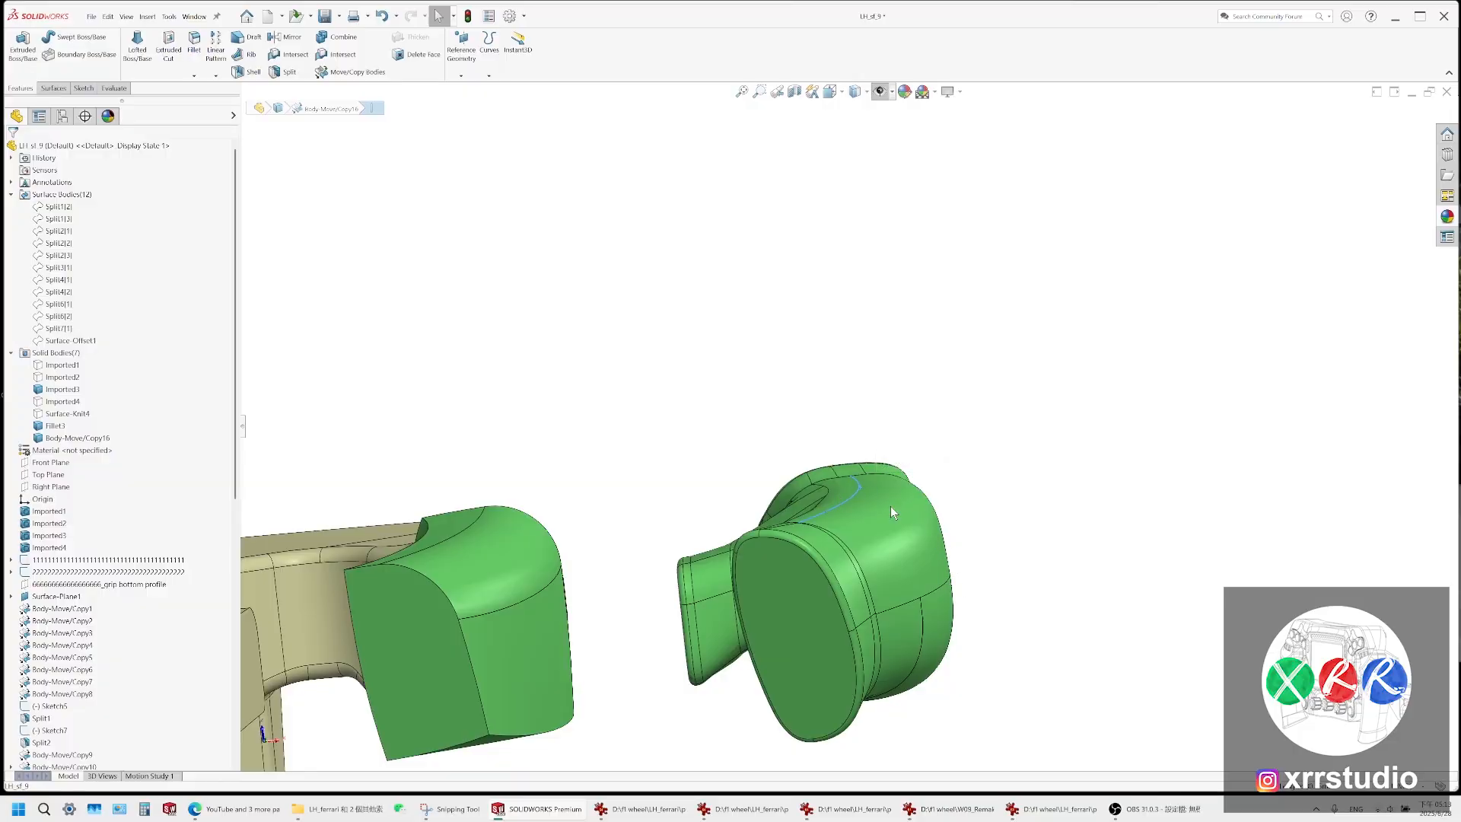
middle_drag(863, 501, 883, 508)
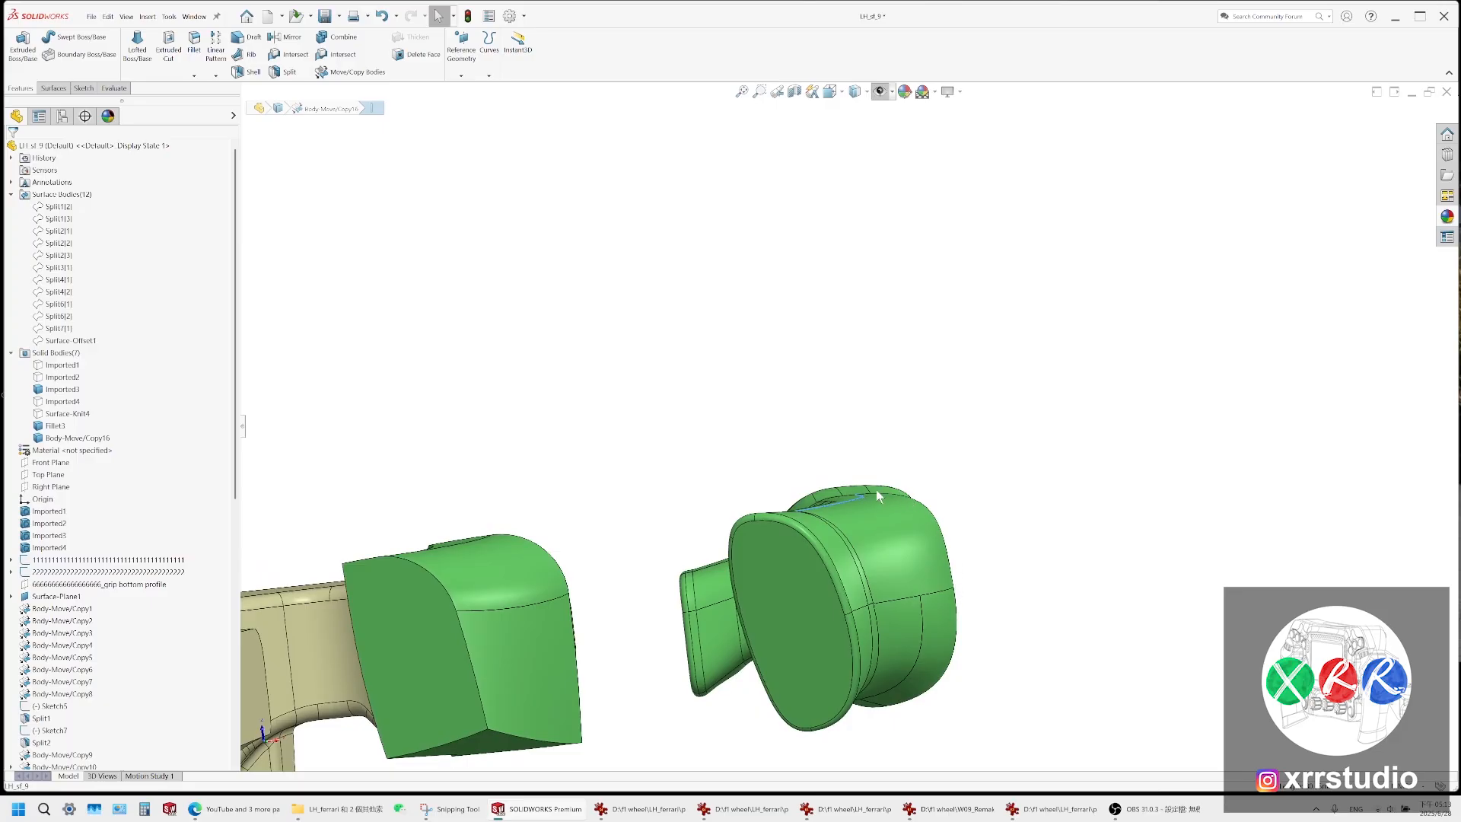
middle_drag(884, 521, 875, 499)
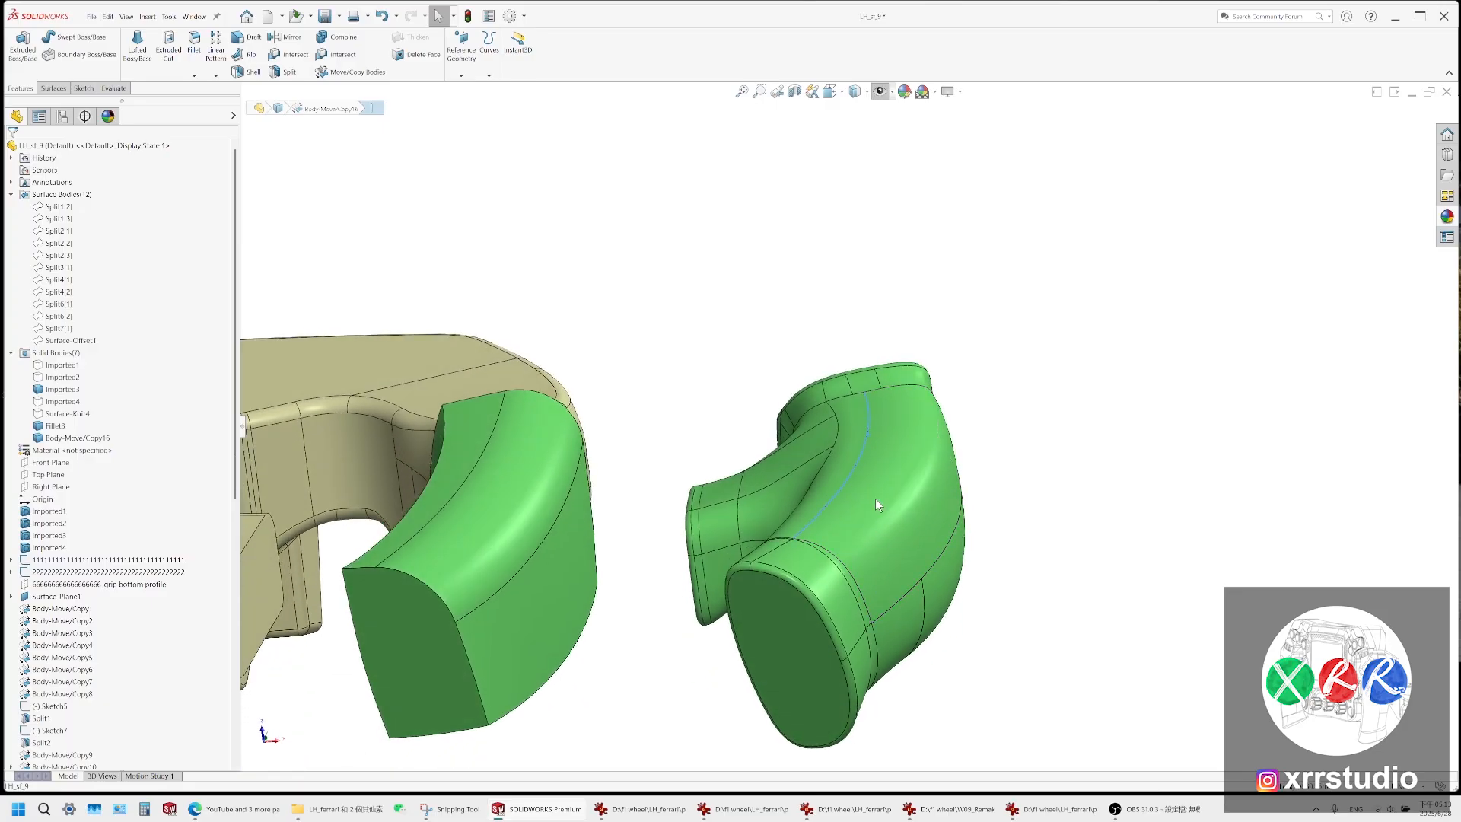
middle_drag(637, 506, 659, 315)
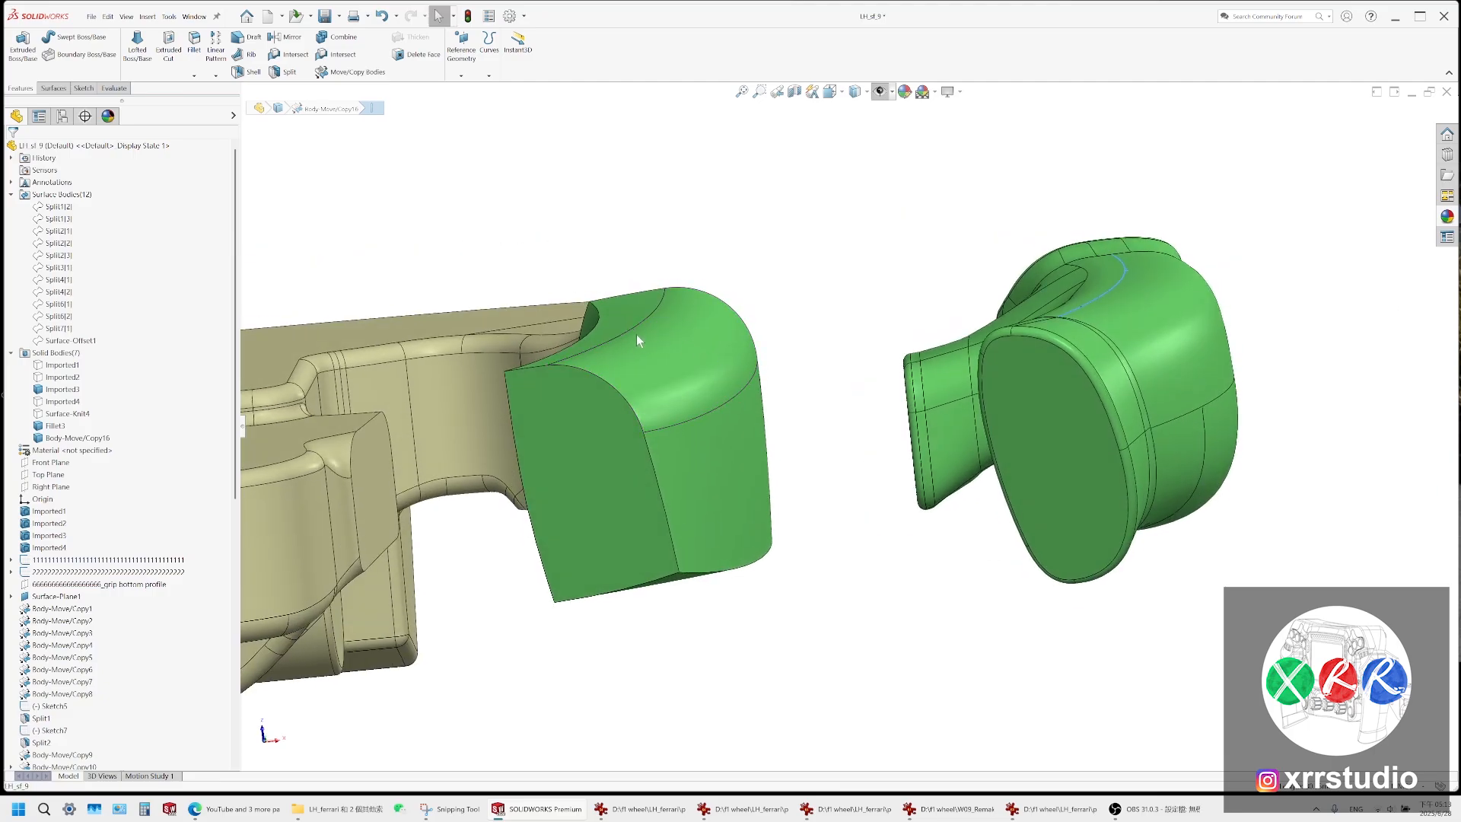
Switch to Snipping Tool and capture a new snip showing the filleted grip and the copied grip side by side
click(481, 810)
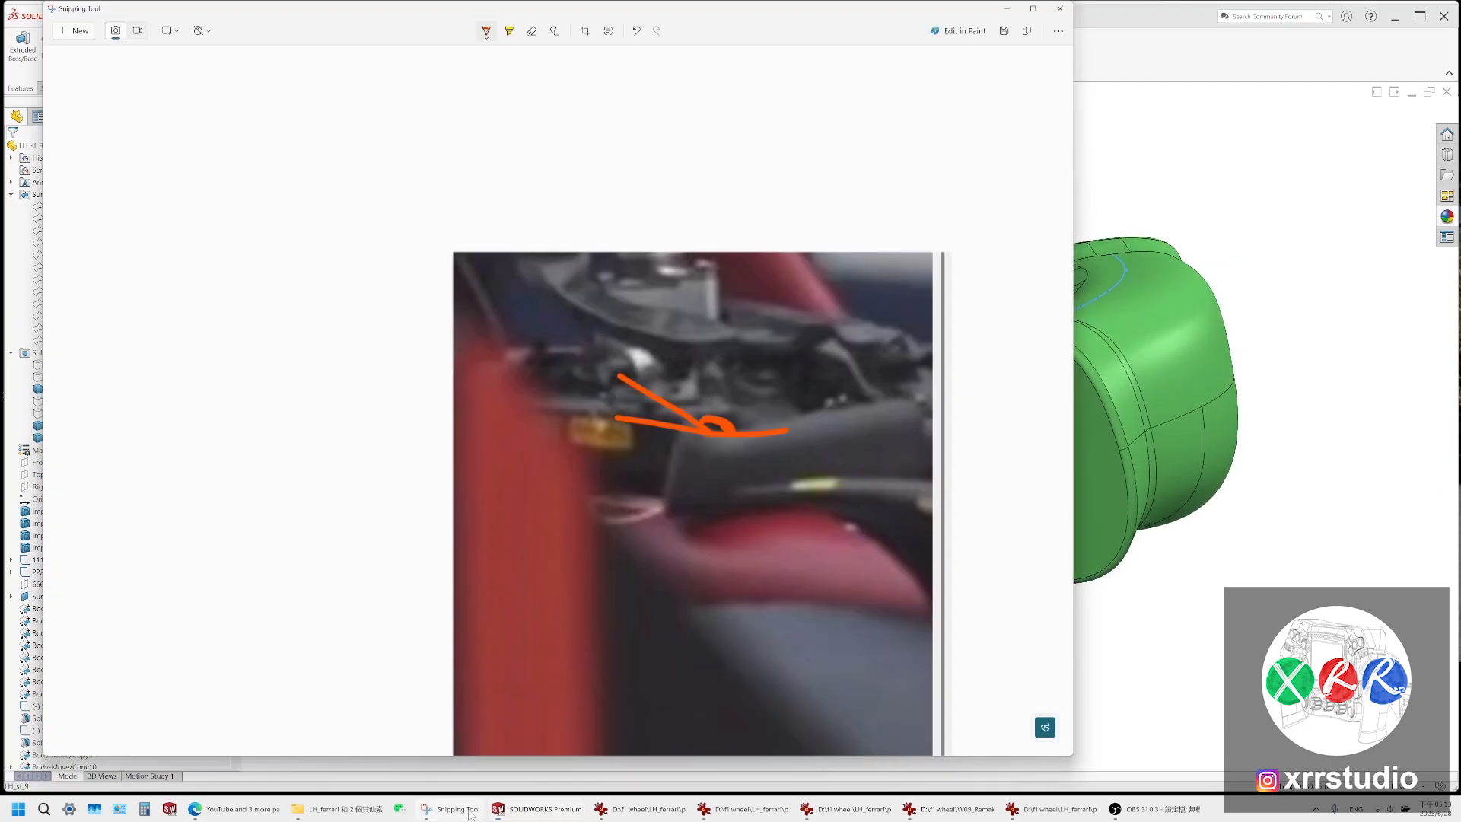
click(82, 34)
drag(329, 192, 1420, 783)
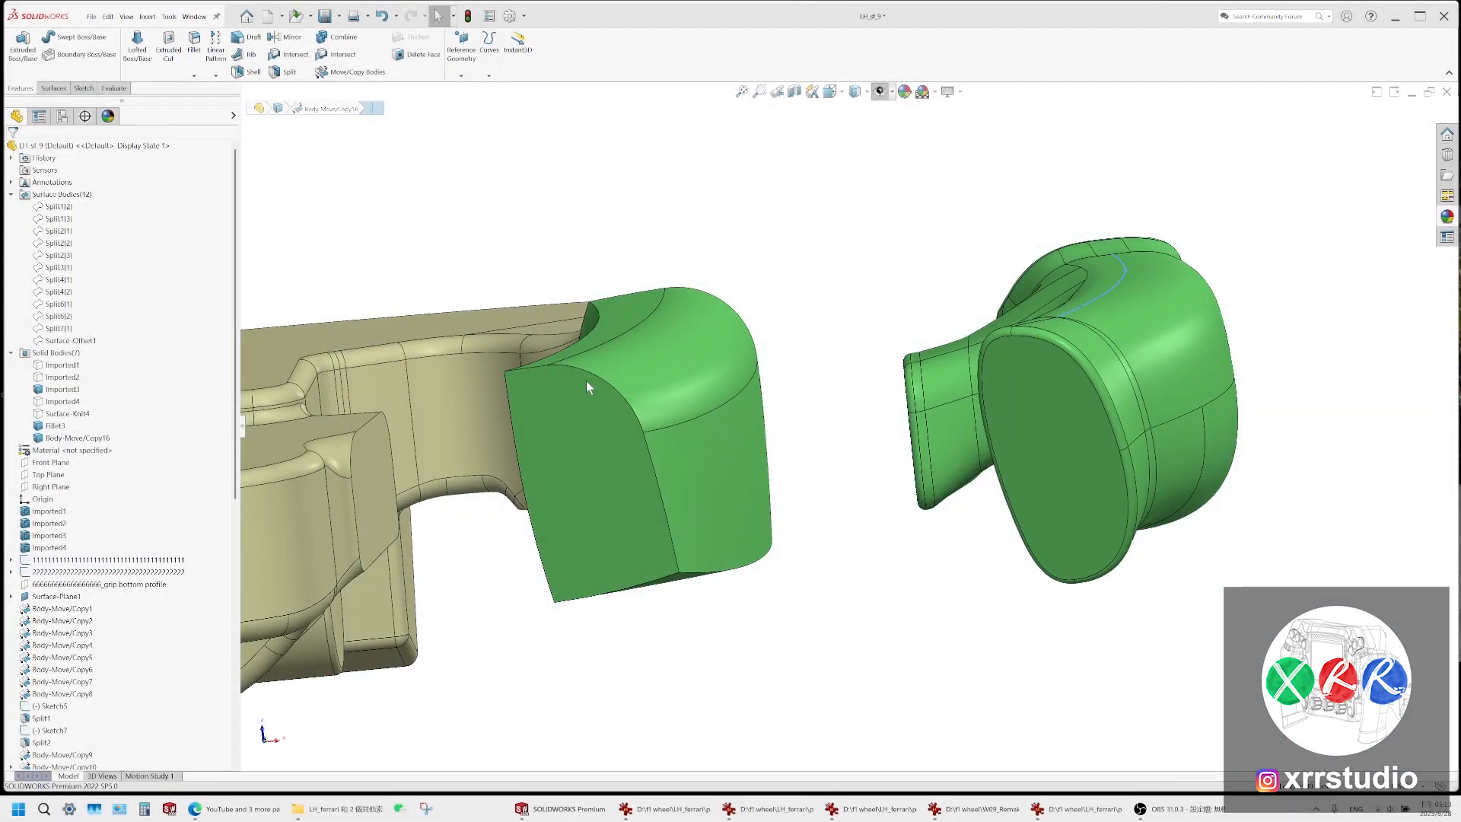
drag(486, 302, 1263, 749)
Mark up the copied grip in the snip with its corner arc, a rounded section outline and two crossing axis lines
mouse_move(897, 180)
mouse_down()
mouse_move(996, 259)
mouse_move(1000, 289)
mouse_move(922, 186)
mouse_move(1009, 223)
mouse_up()
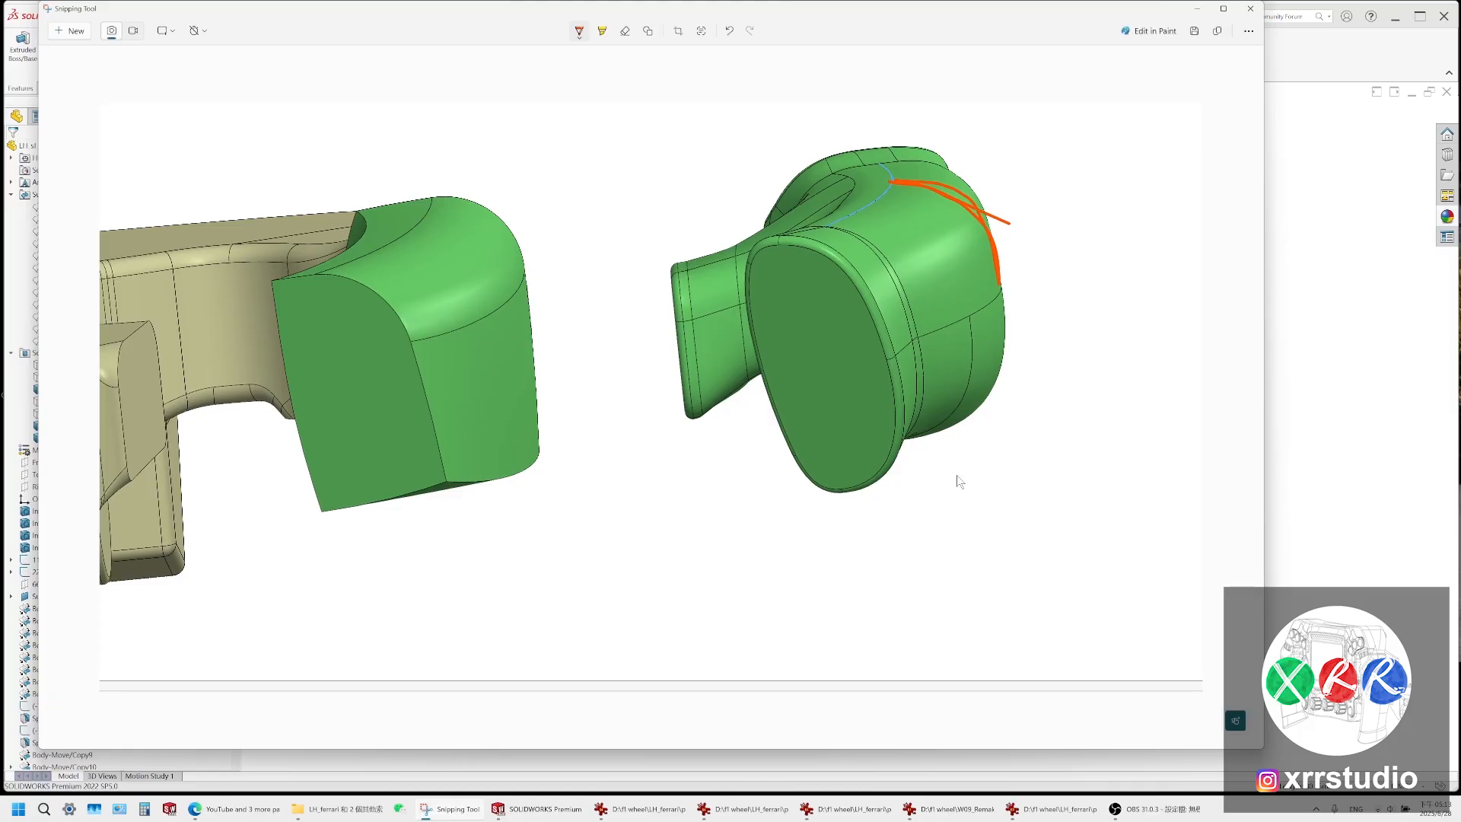
mouse_move(862, 202)
mouse_down()
mouse_move(787, 232)
mouse_move(986, 431)
mouse_move(838, 195)
mouse_up()
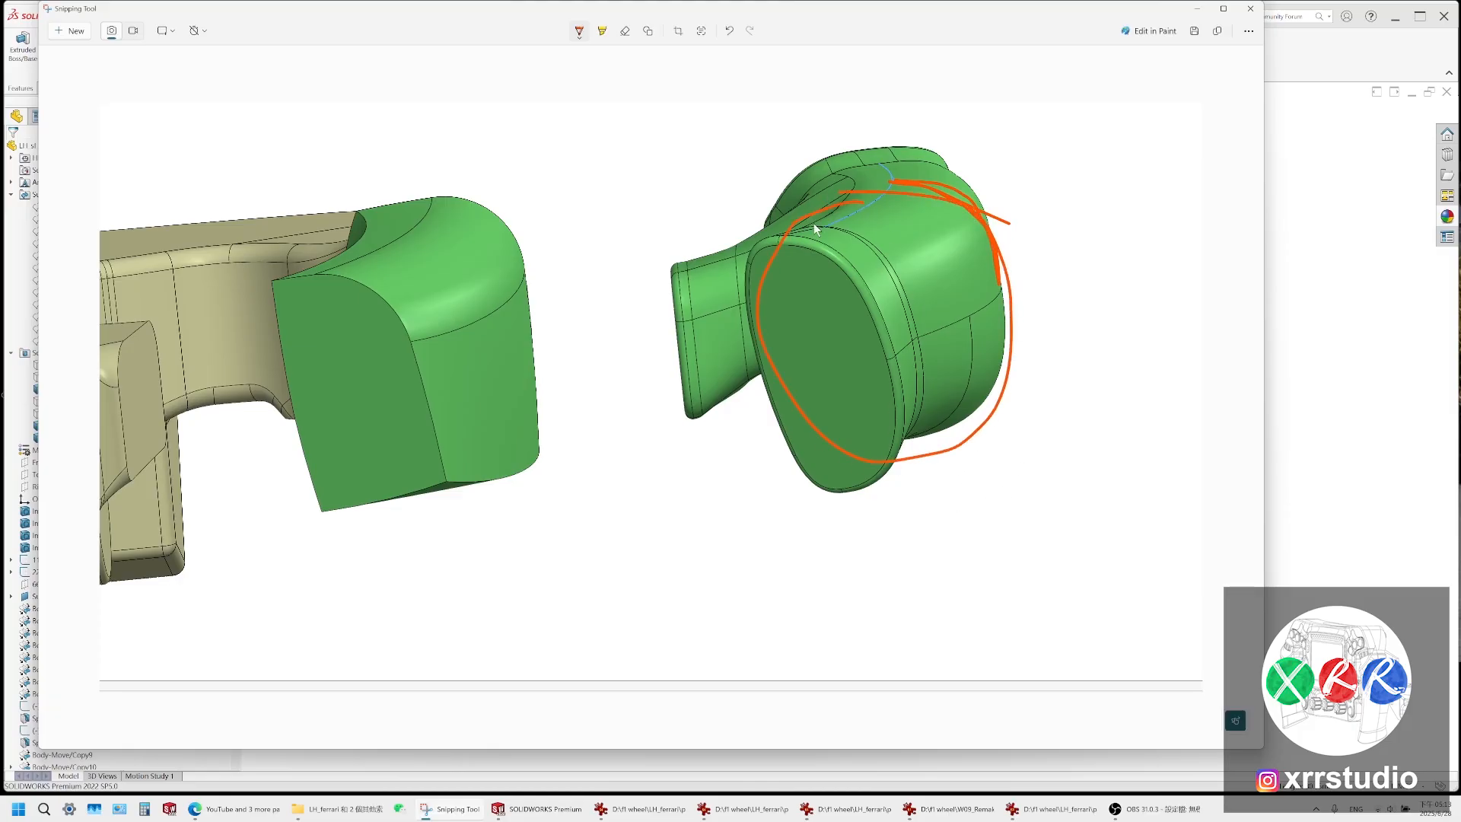
drag(737, 349, 1125, 284)
drag(851, 157, 932, 464)
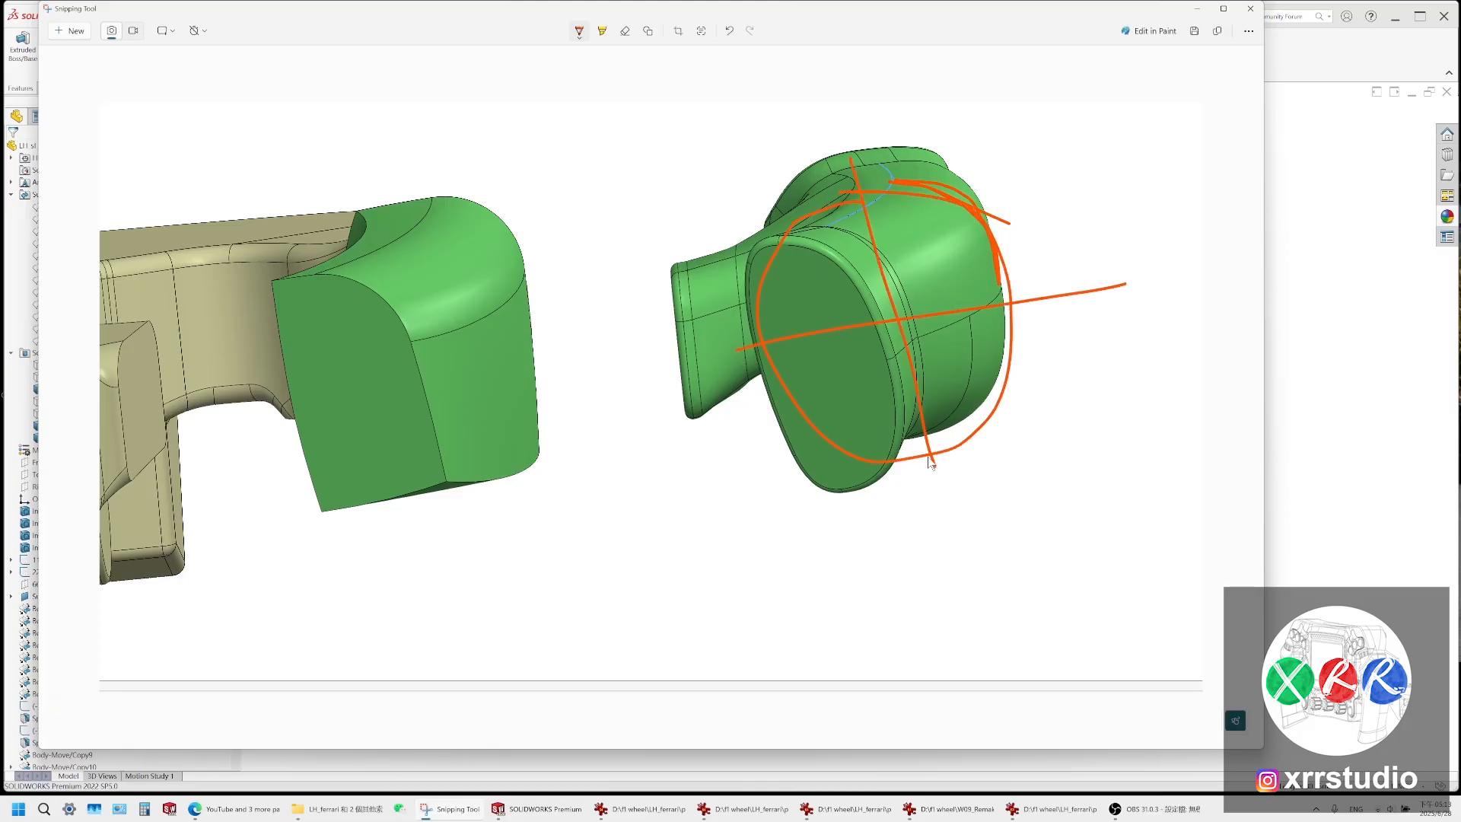
mouse_move(886, 194)
mouse_down()
mouse_move(1025, 321)
mouse_move(1020, 290)
mouse_up()
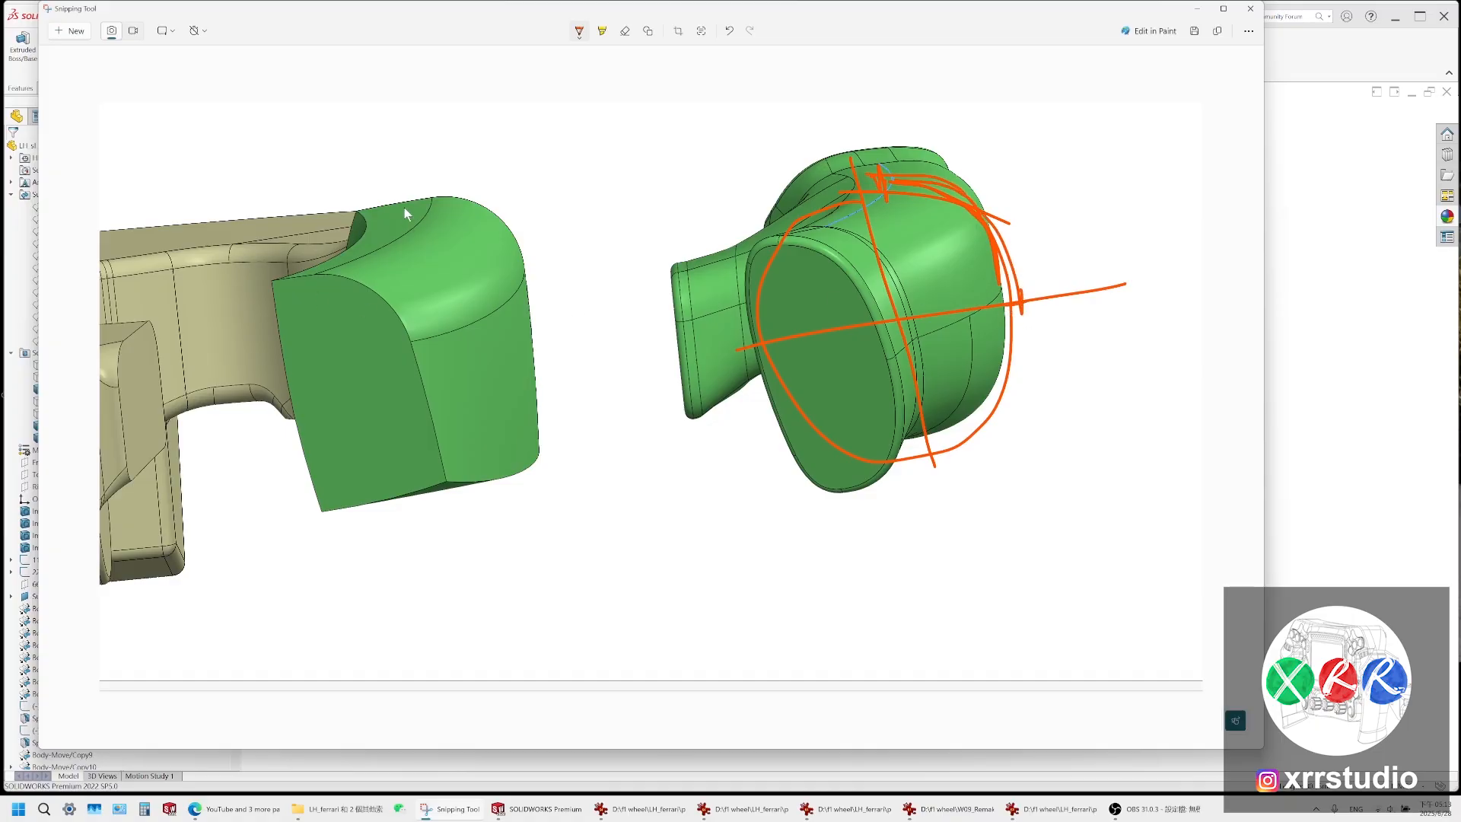
Mark up the filleted grip in the snip with an arc over its rounded corner and two crossing axis lines
mouse_move(417, 225)
mouse_down()
mouse_move(457, 229)
mouse_move(506, 294)
mouse_up()
drag(409, 158, 489, 609)
drag(234, 384, 657, 306)
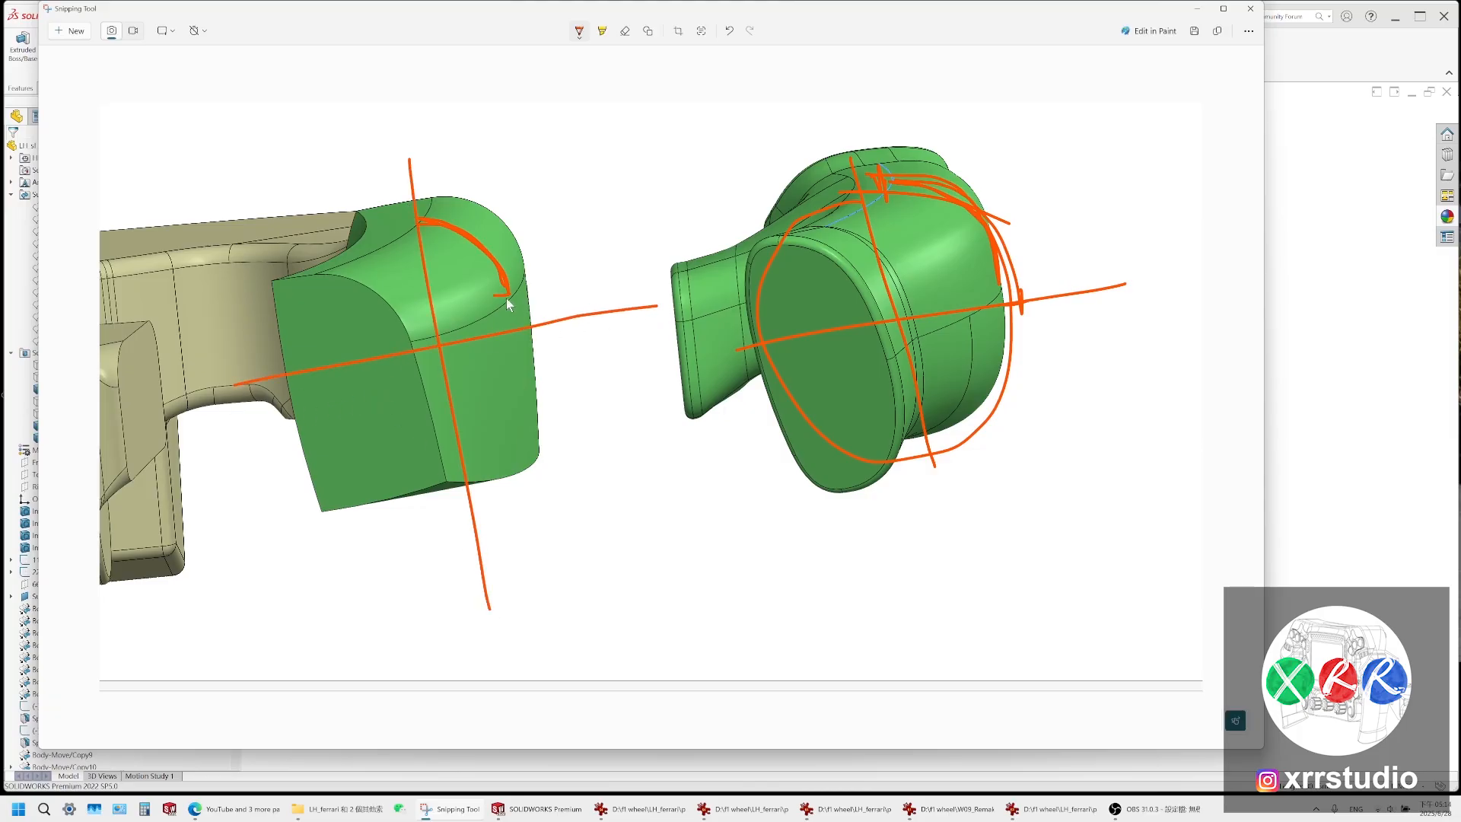
Mark up the filleted grip in the snip with two lines radiating from the axis crossing, a thickened outer edge and lower corner arcs
drag(443, 339, 625, 223)
drag(524, 327, 512, 293)
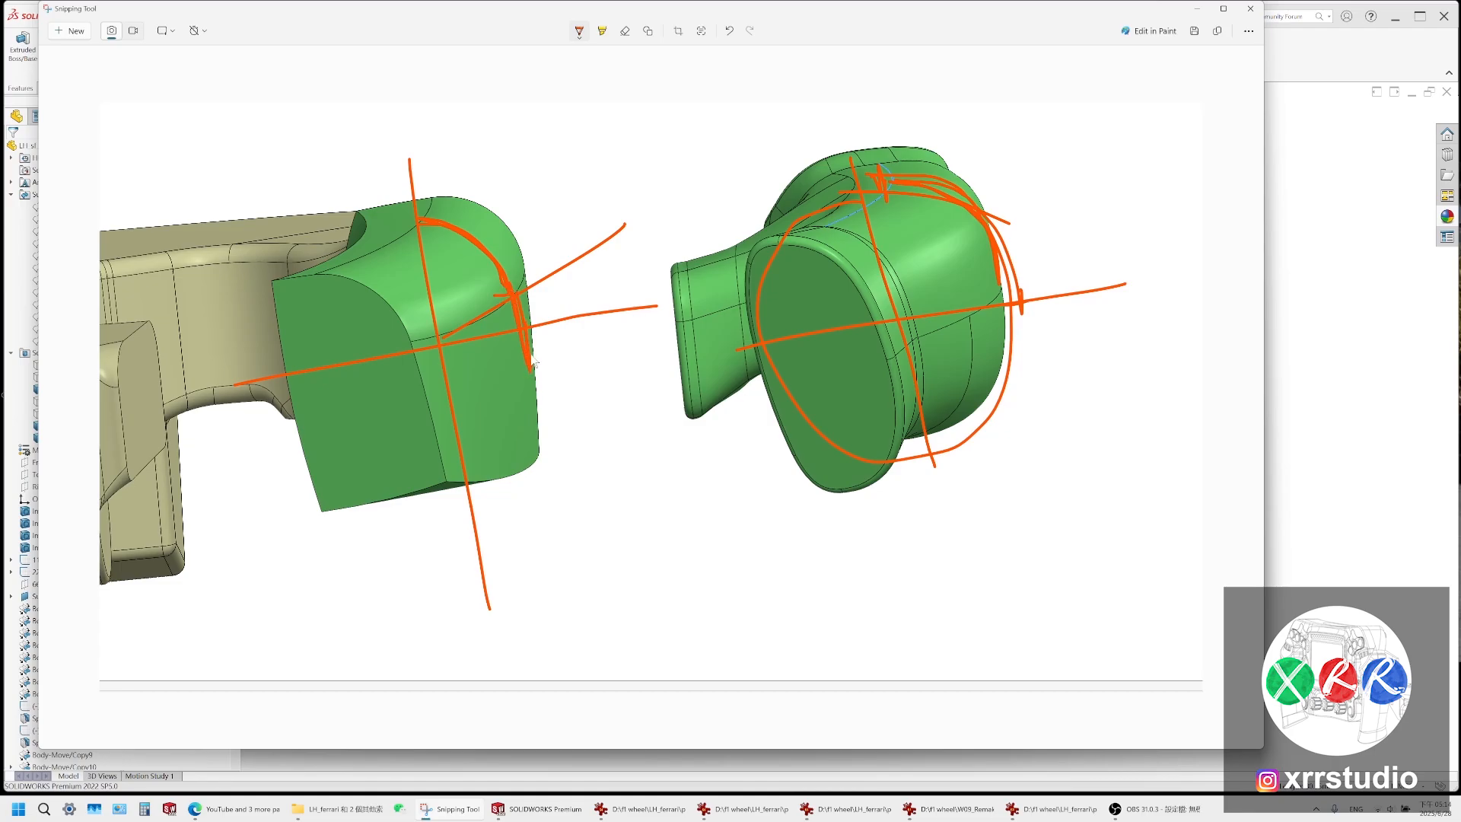
drag(531, 356, 531, 370)
drag(450, 344, 613, 417)
drag(537, 371, 521, 419)
drag(467, 480, 551, 385)
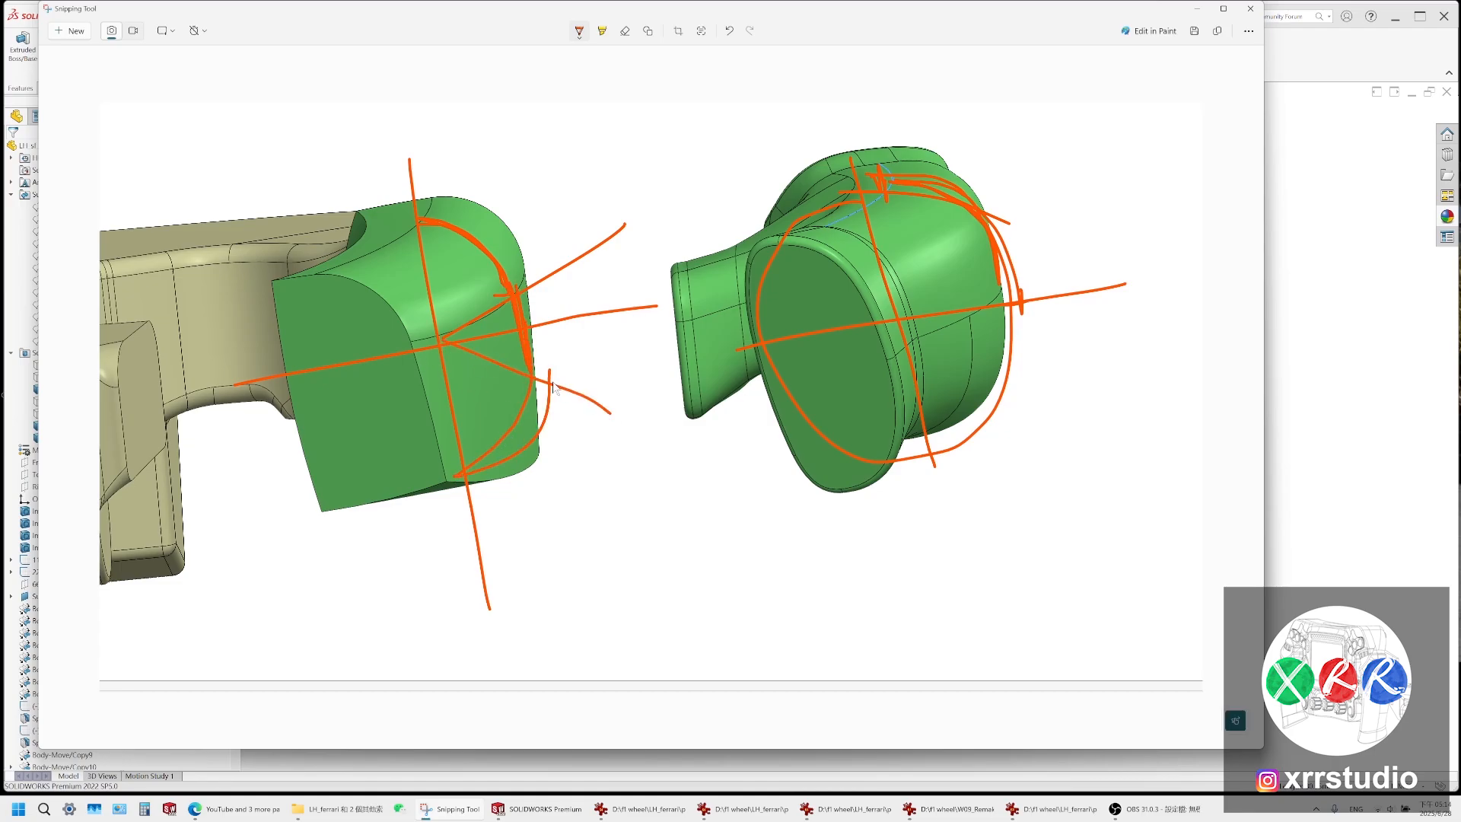
Change the pen colour to yellow and highlight the outer edge between the two radiating lines on the filleted grip
click(581, 36)
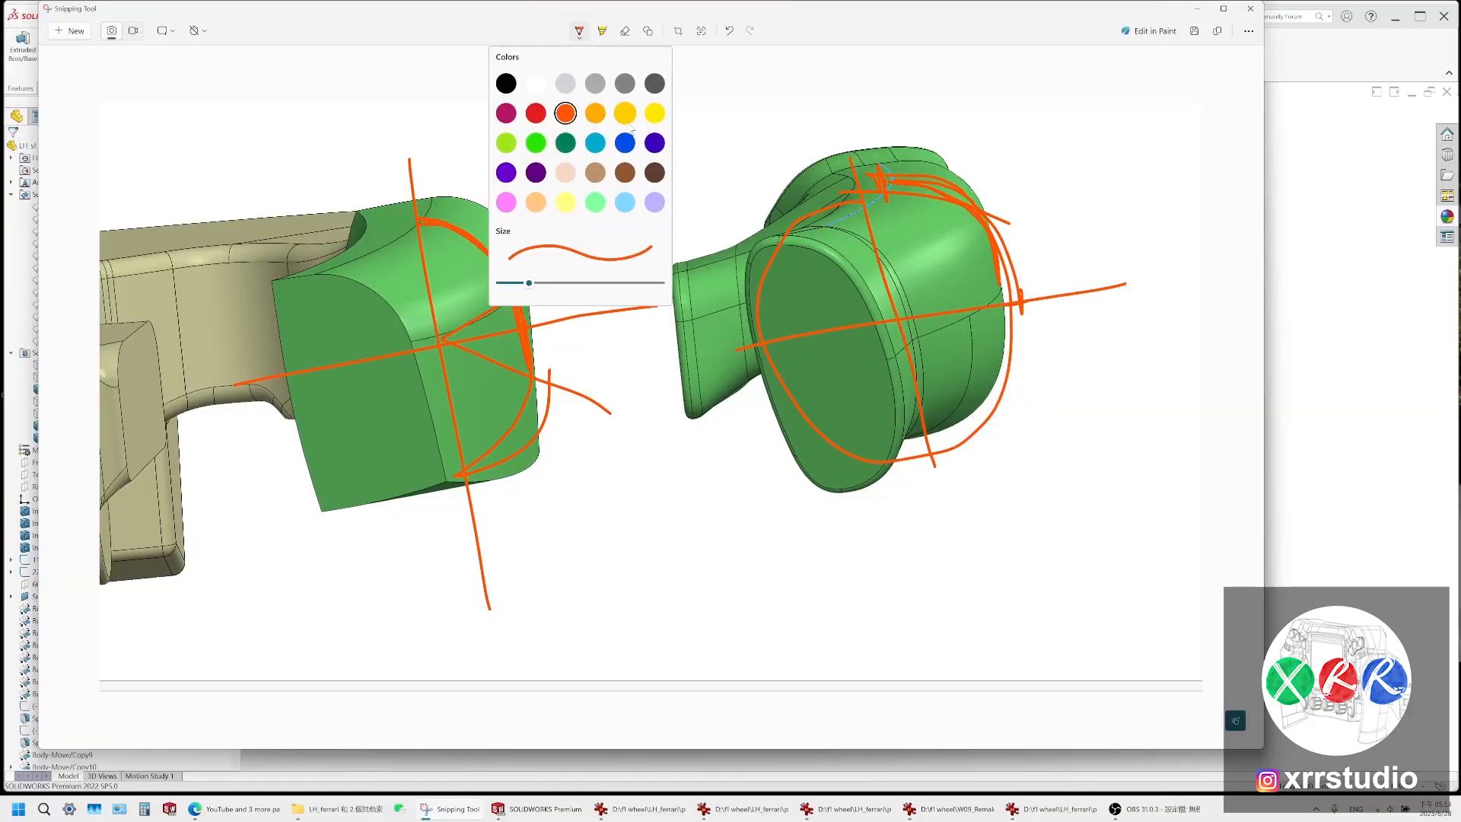
click(655, 113)
mouse_move(522, 306)
mouse_down()
mouse_move(531, 370)
mouse_move(525, 324)
mouse_move(525, 358)
mouse_up()
Switch to SOLIDWORKS and examine the filleted grip's outer side face below the rounded corner
click(567, 819)
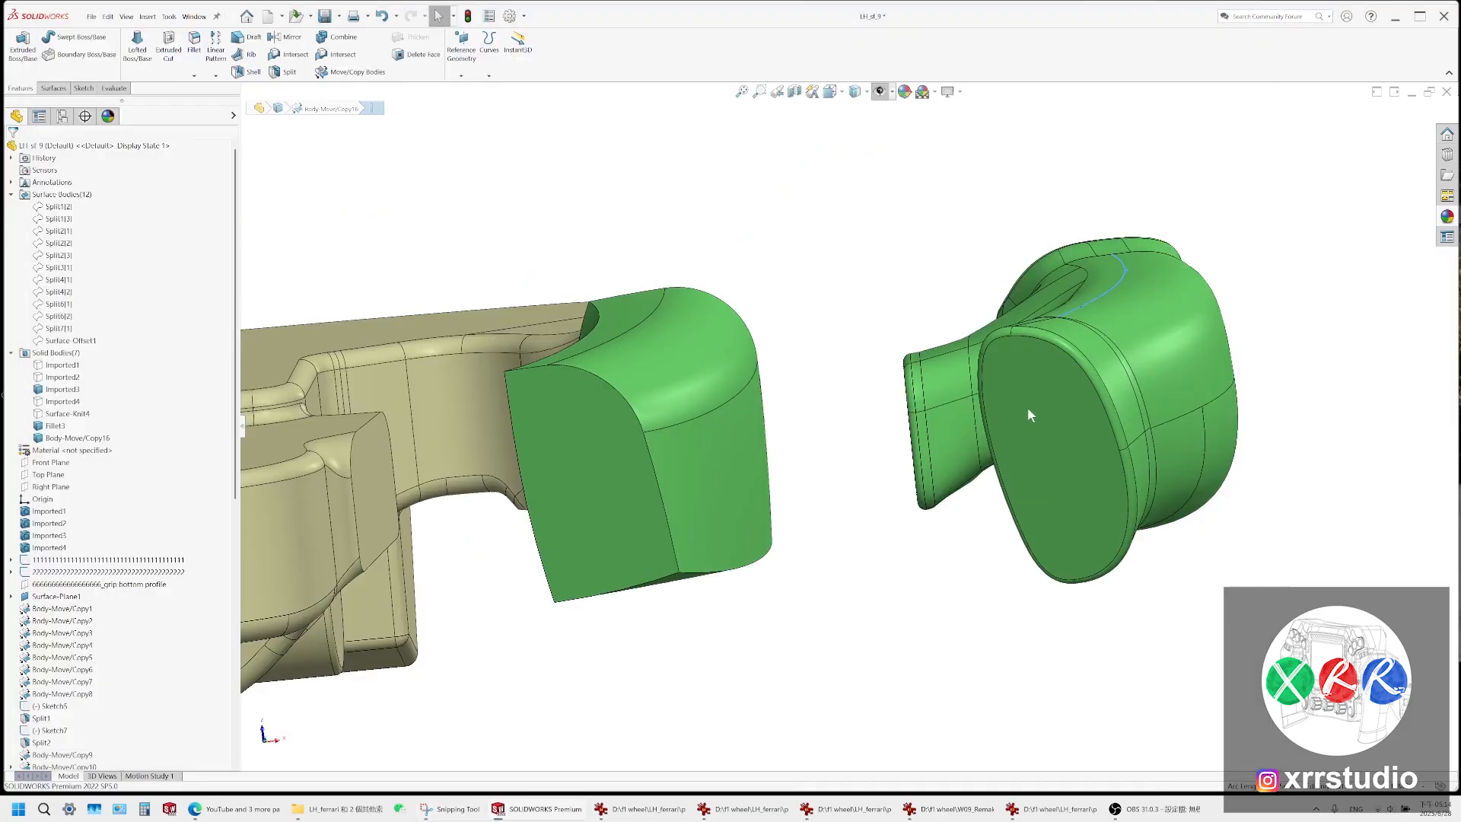
click(763, 441)
middle_drag(765, 473, 780, 445)
scroll(780, 446, down, 5)
scroll(773, 443, up, 3)
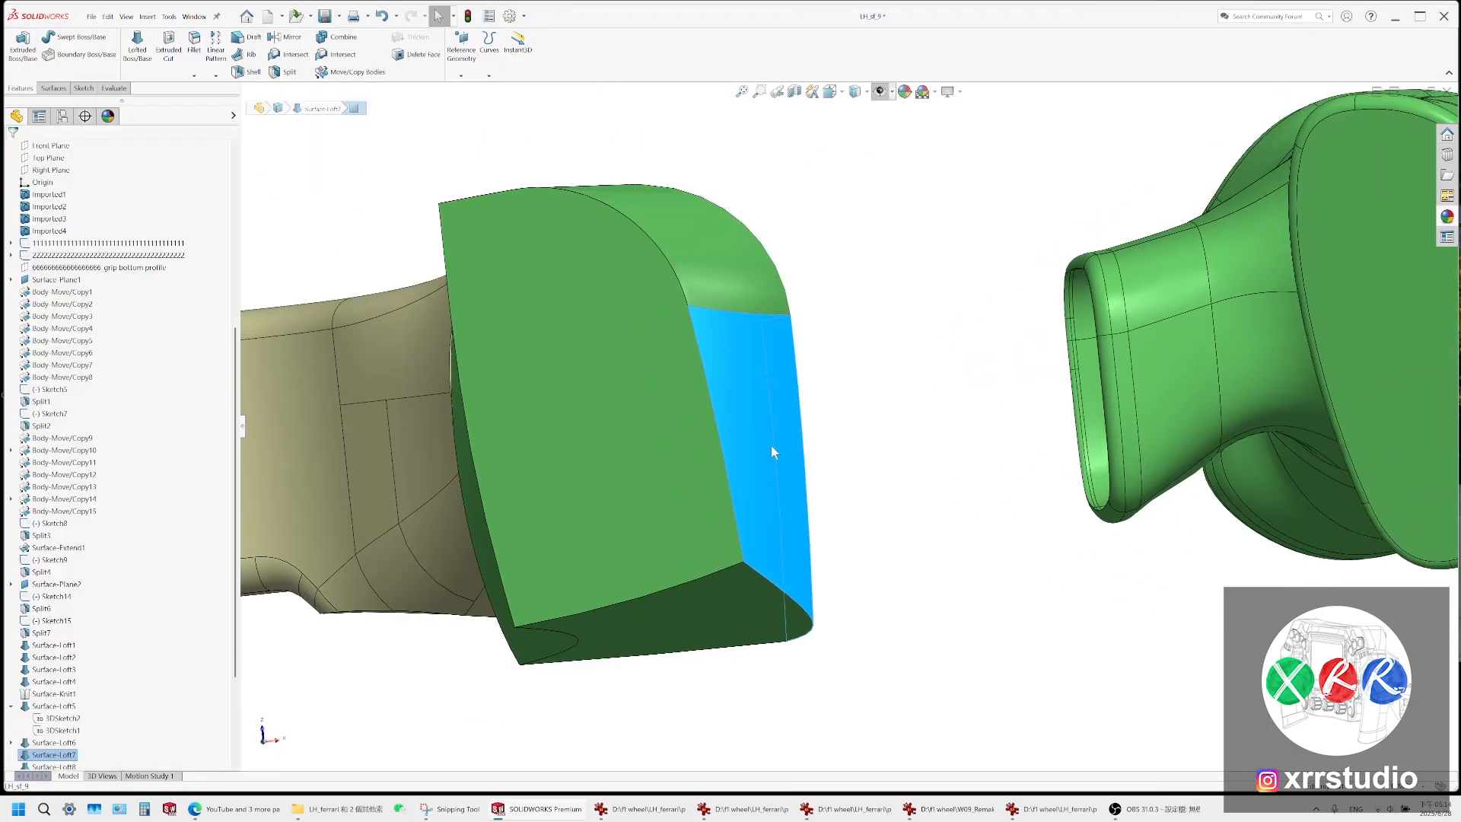
scroll(770, 445, down, 2)
scroll(769, 443, up, 5)
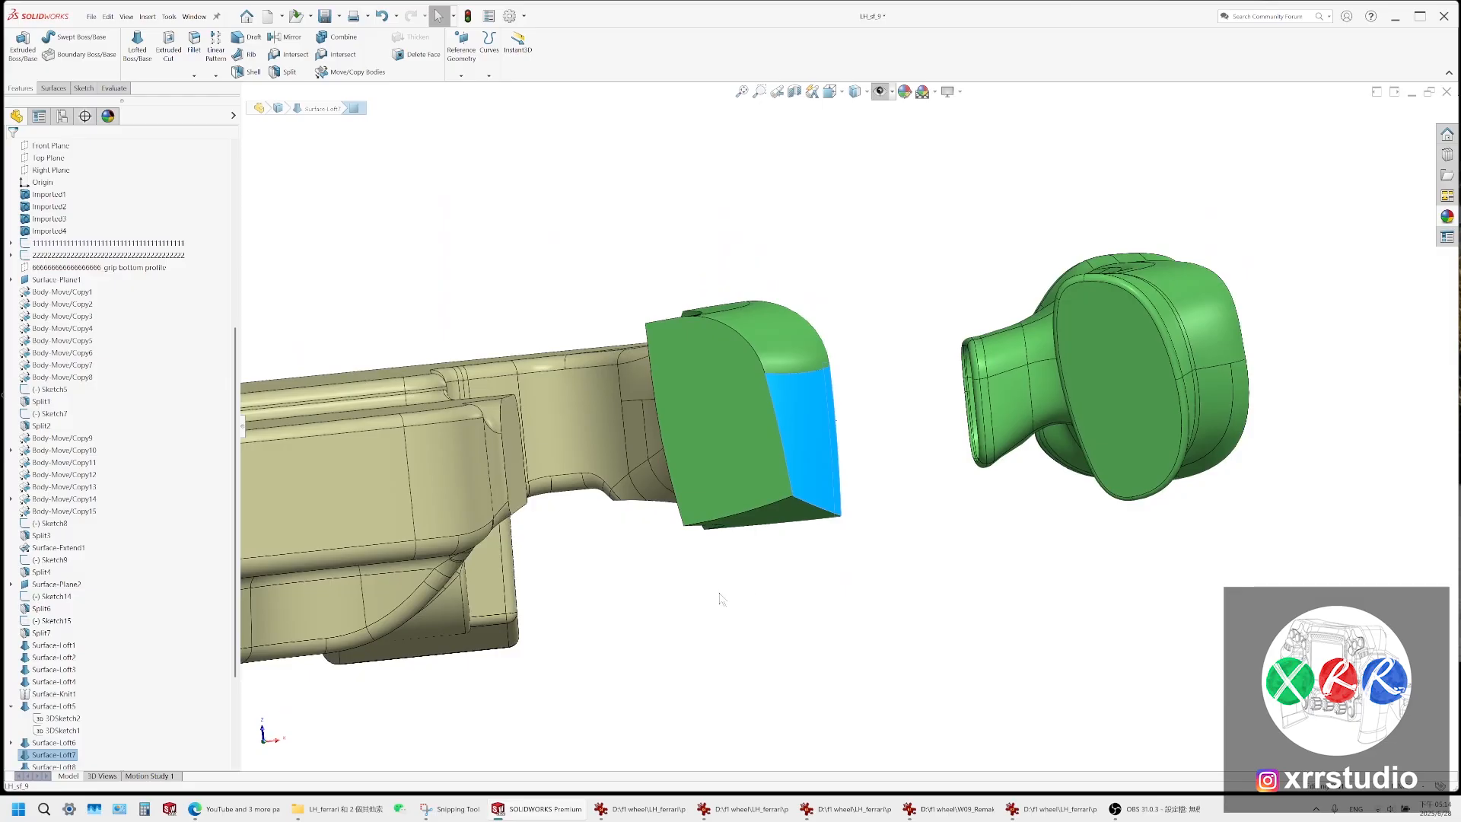
Switch to Snipping Tool, add a yellow arrow at the highlighted edge and trace the filleted grip's lower and upper corner arcs in yellow
click(473, 812)
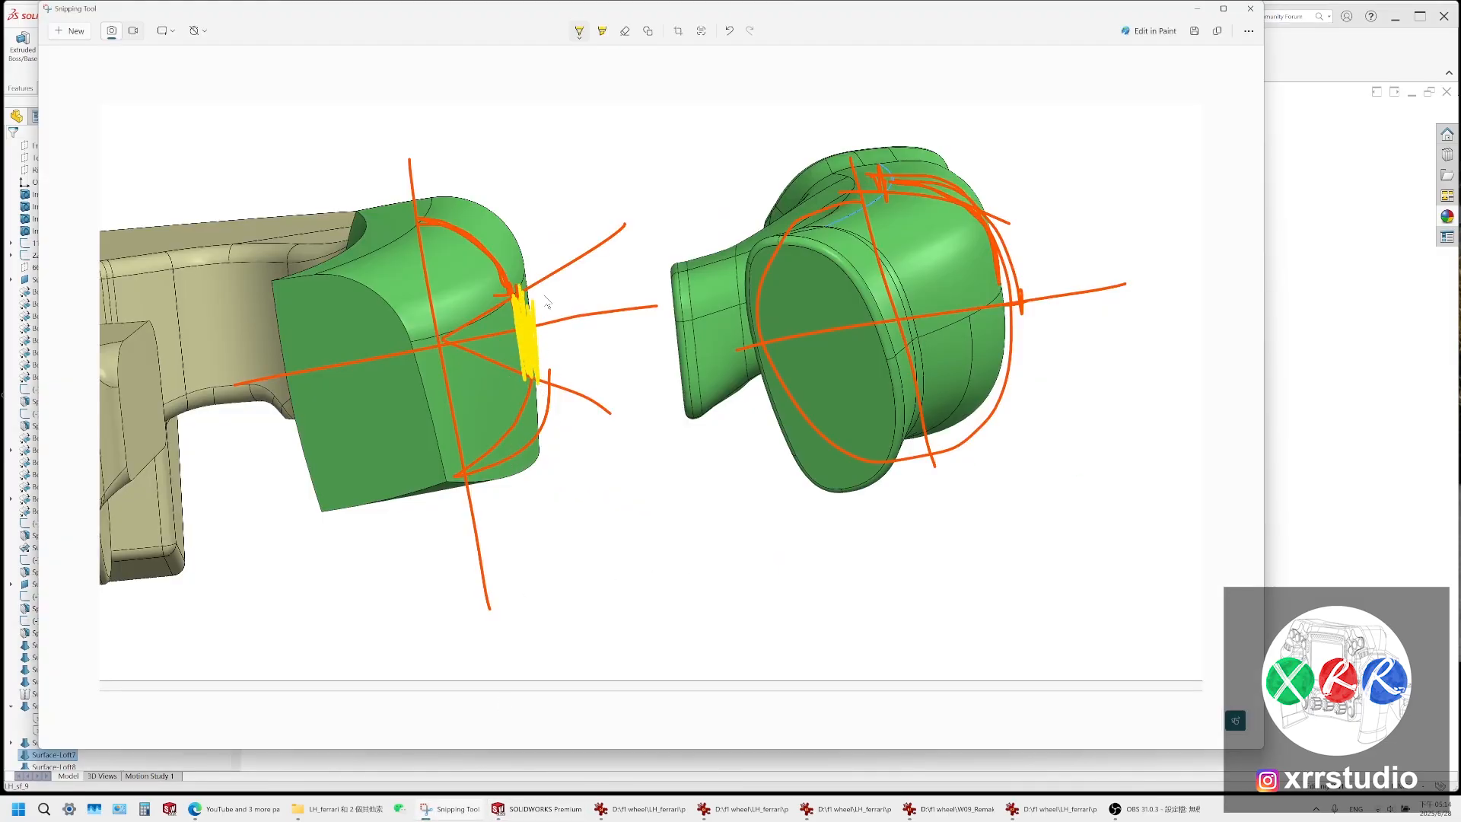
drag(567, 288, 577, 328)
mouse_move(539, 384)
mouse_down()
mouse_move(536, 411)
mouse_move(475, 476)
mouse_up()
drag(511, 297, 473, 244)
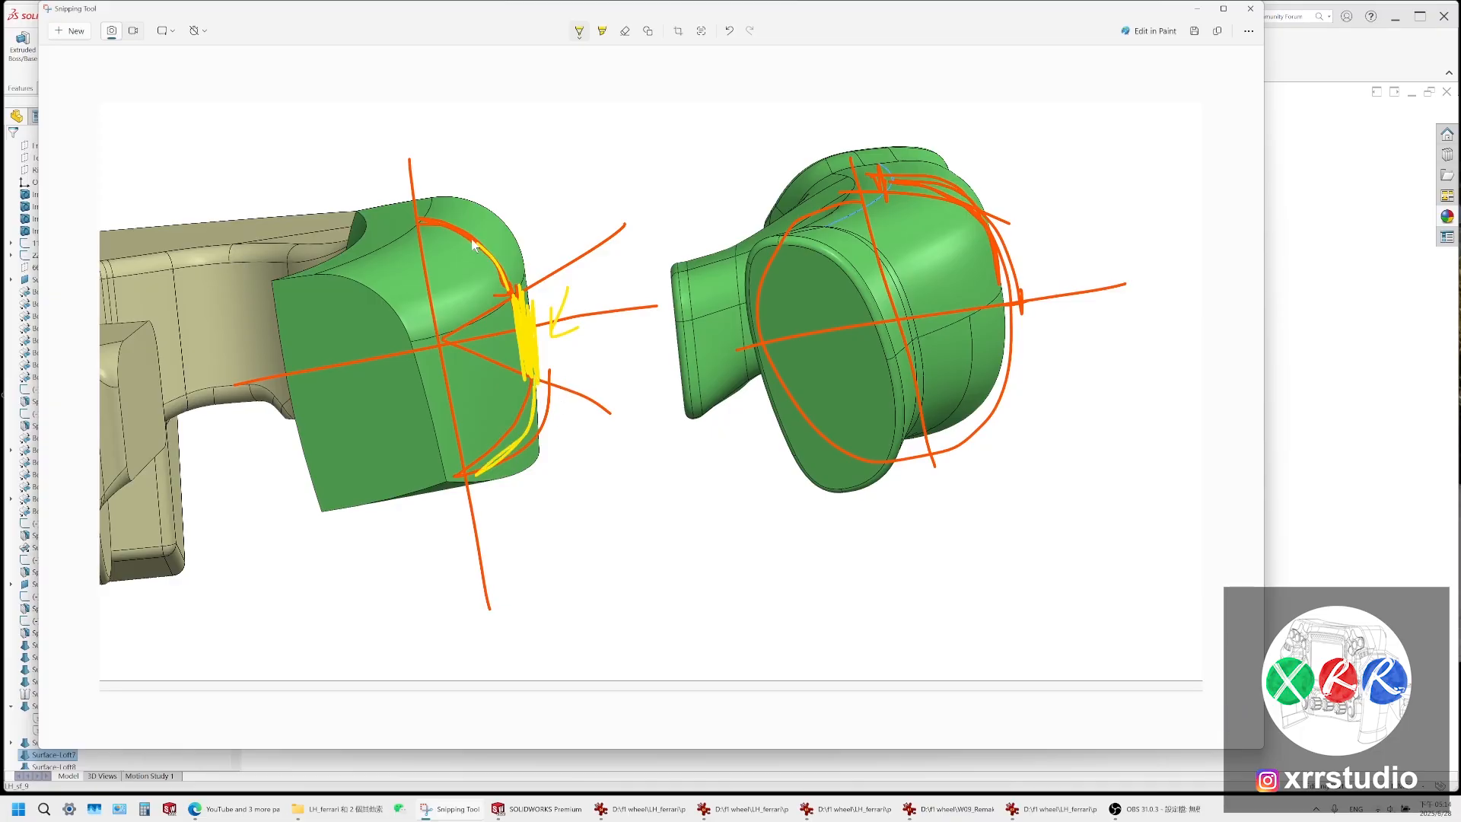
Compare the grip in the IrfanView reference photo of the wheel's underside with the two green grips in SOLIDWORKS
click(746, 811)
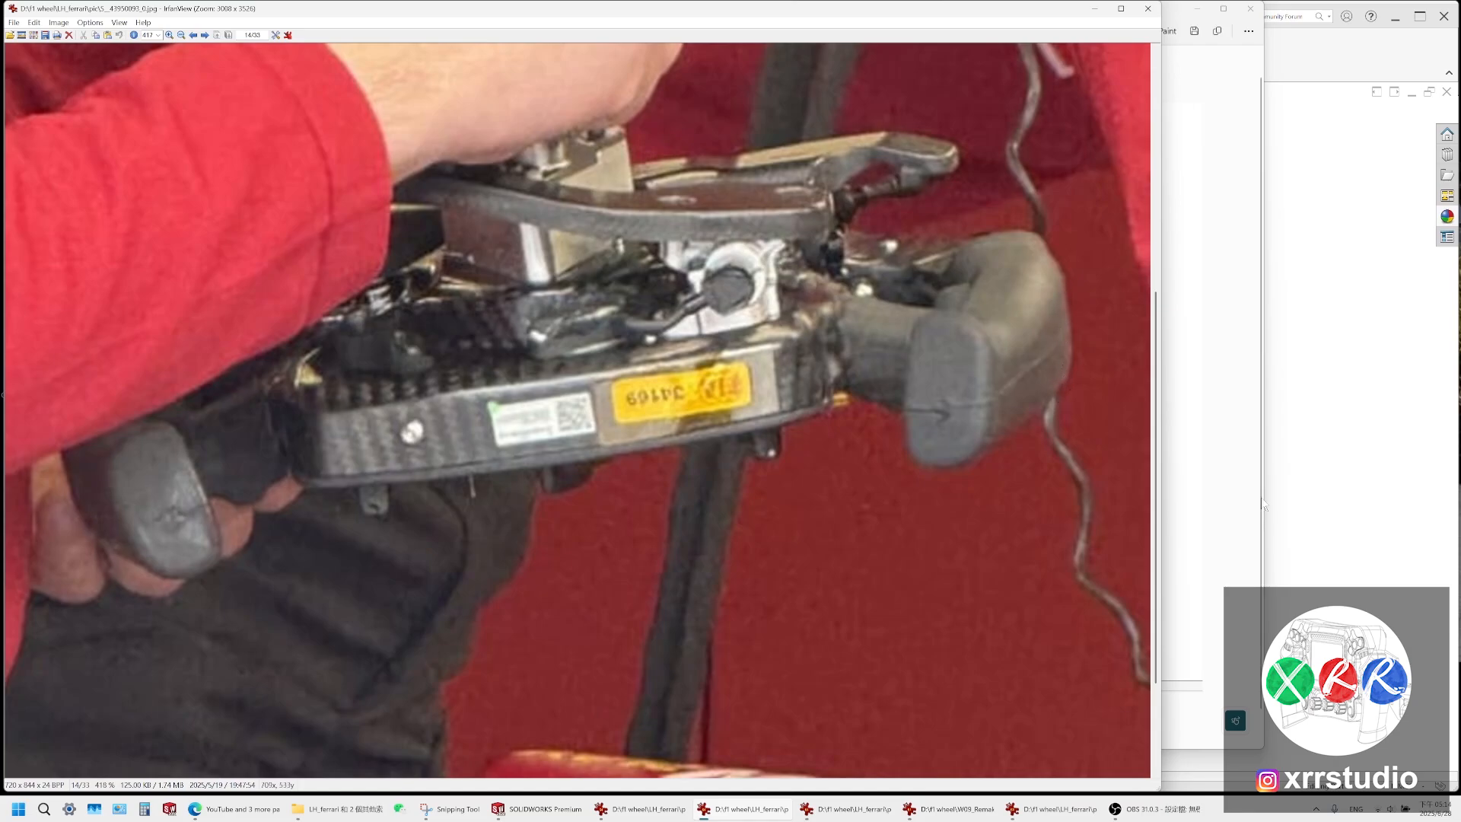
click(1282, 494)
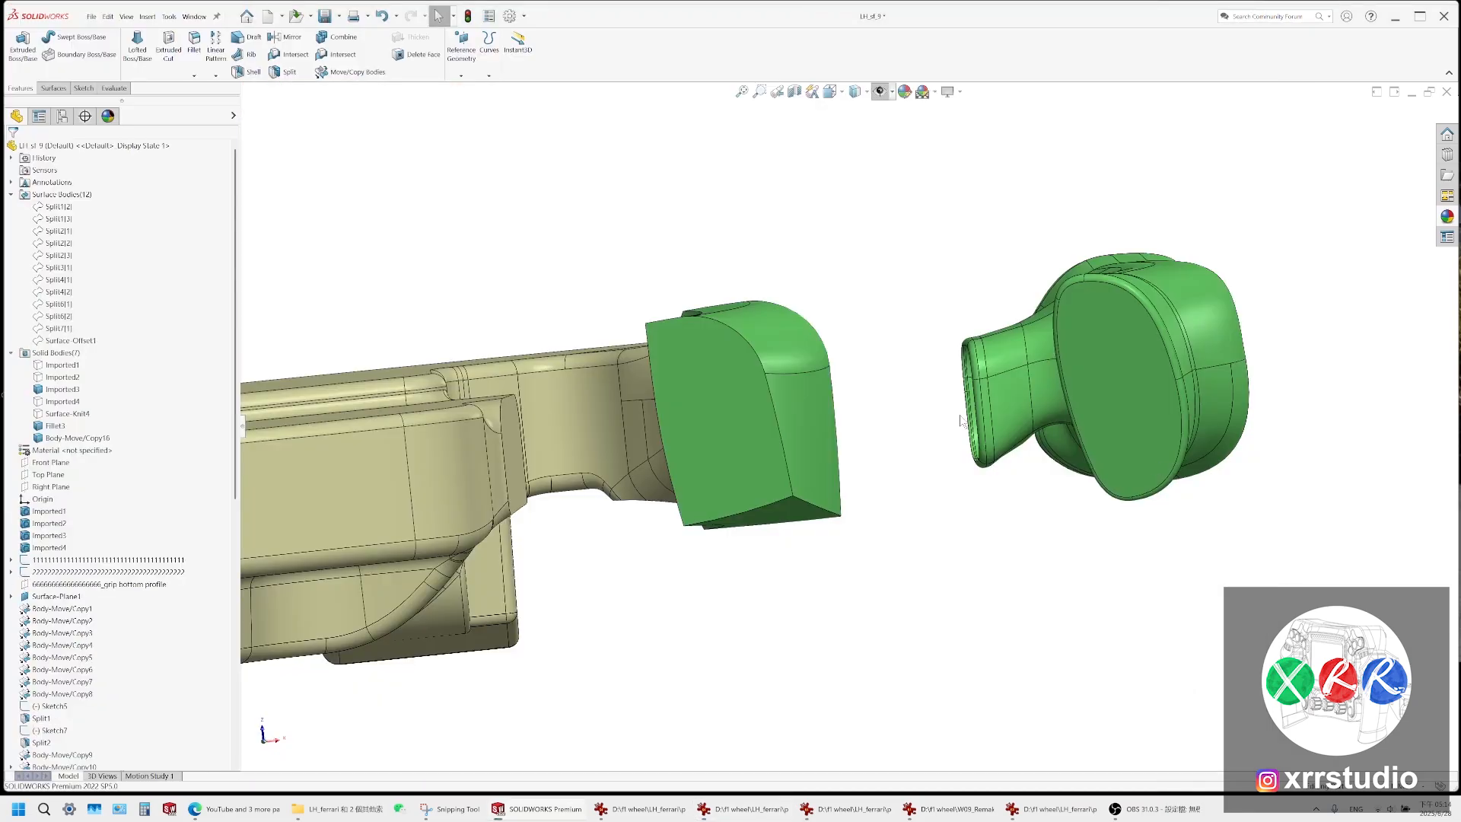
click(737, 811)
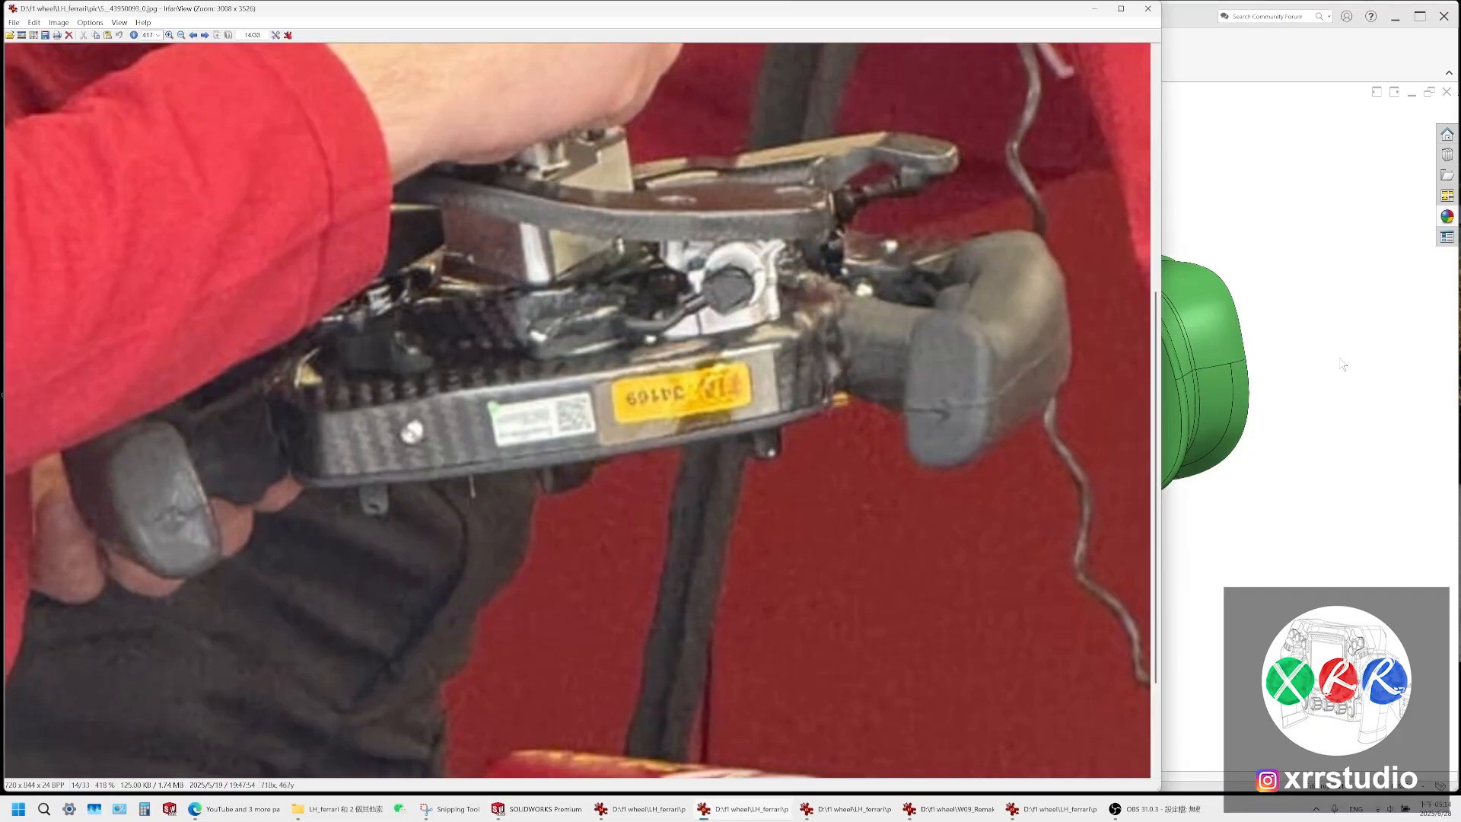
click(1165, 343)
scroll(867, 457, up, 4)
middle_drag(697, 437, 849, 445)
scroll(849, 437, down, 2)
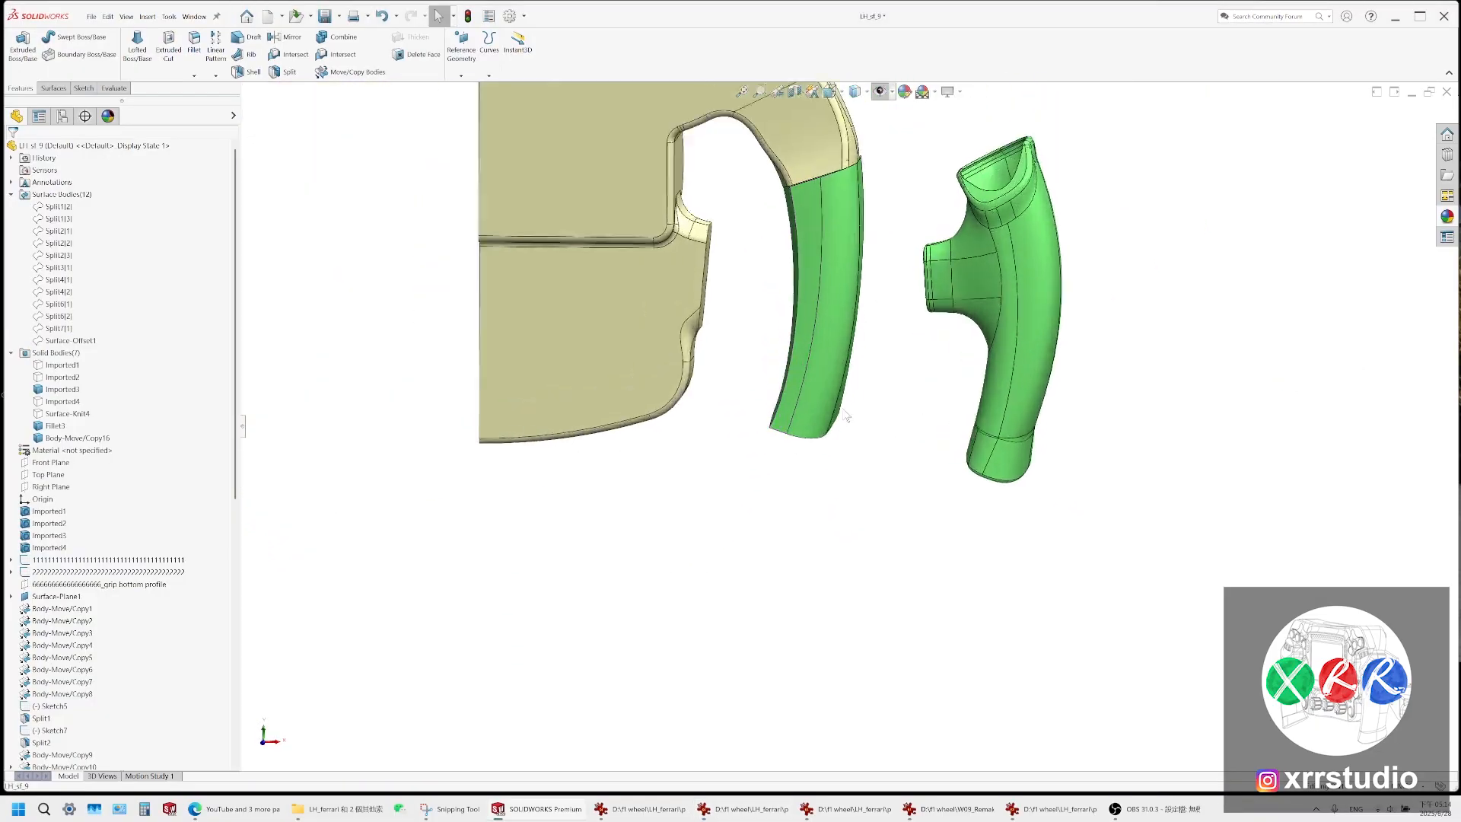
Examine the squared grip body from the front, side and underside, and compare it with the front-view steering wheel reference photo
scroll(856, 423, up, 3)
scroll(831, 314, down, 2)
middle_drag(833, 314, 895, 378)
scroll(816, 309, down, 2)
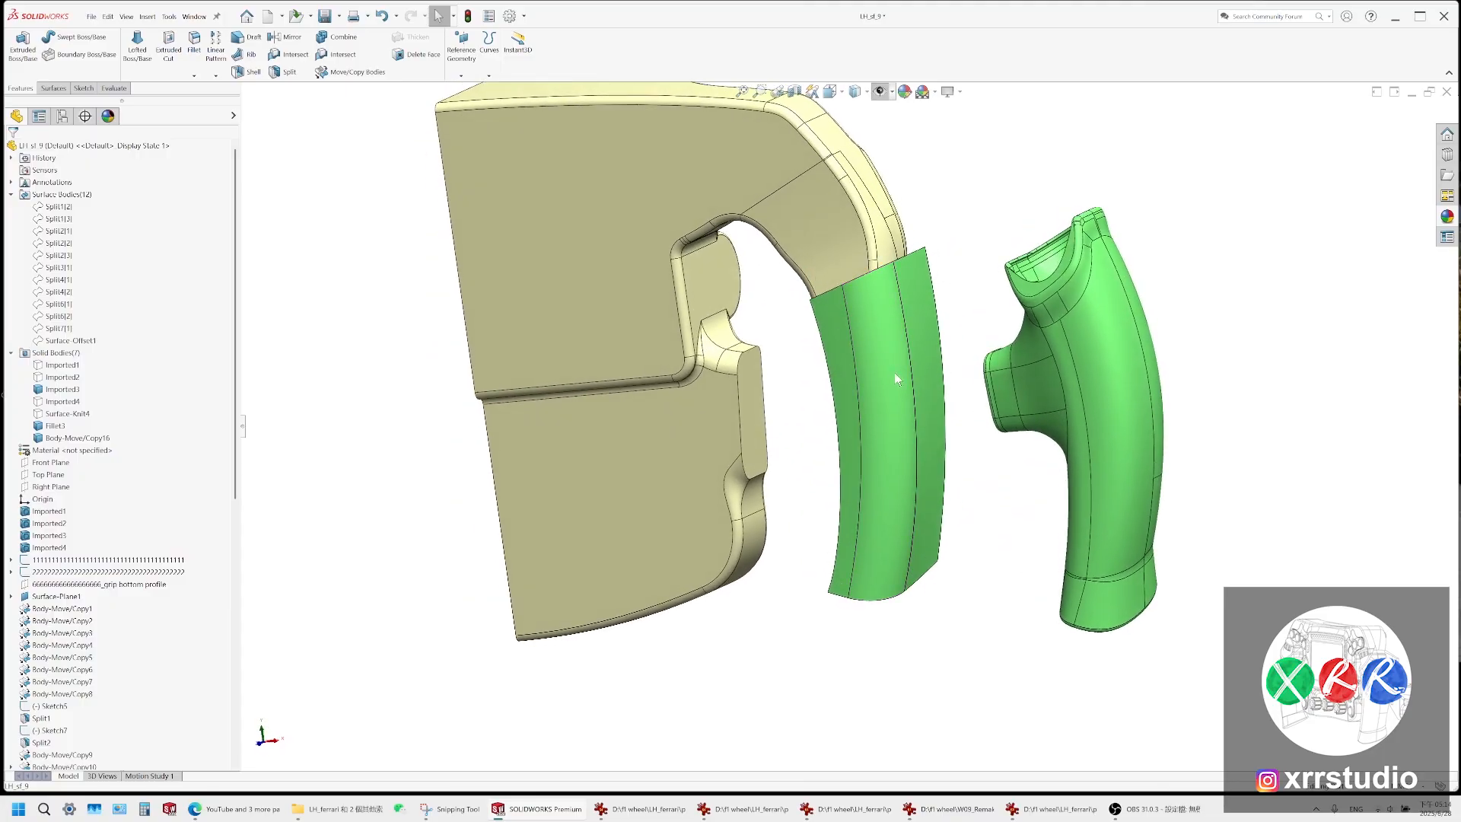
click(666, 807)
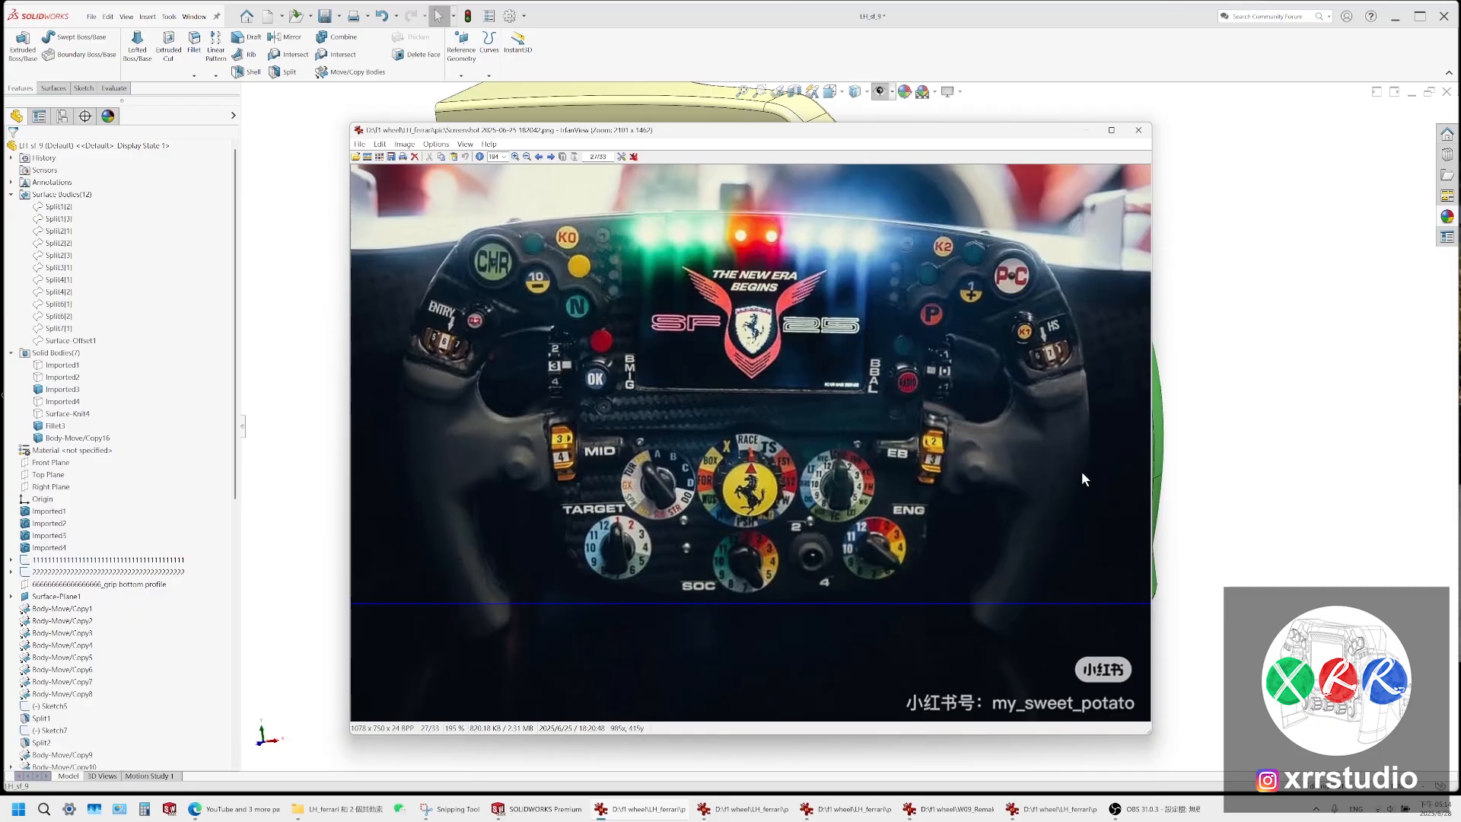
click(1255, 439)
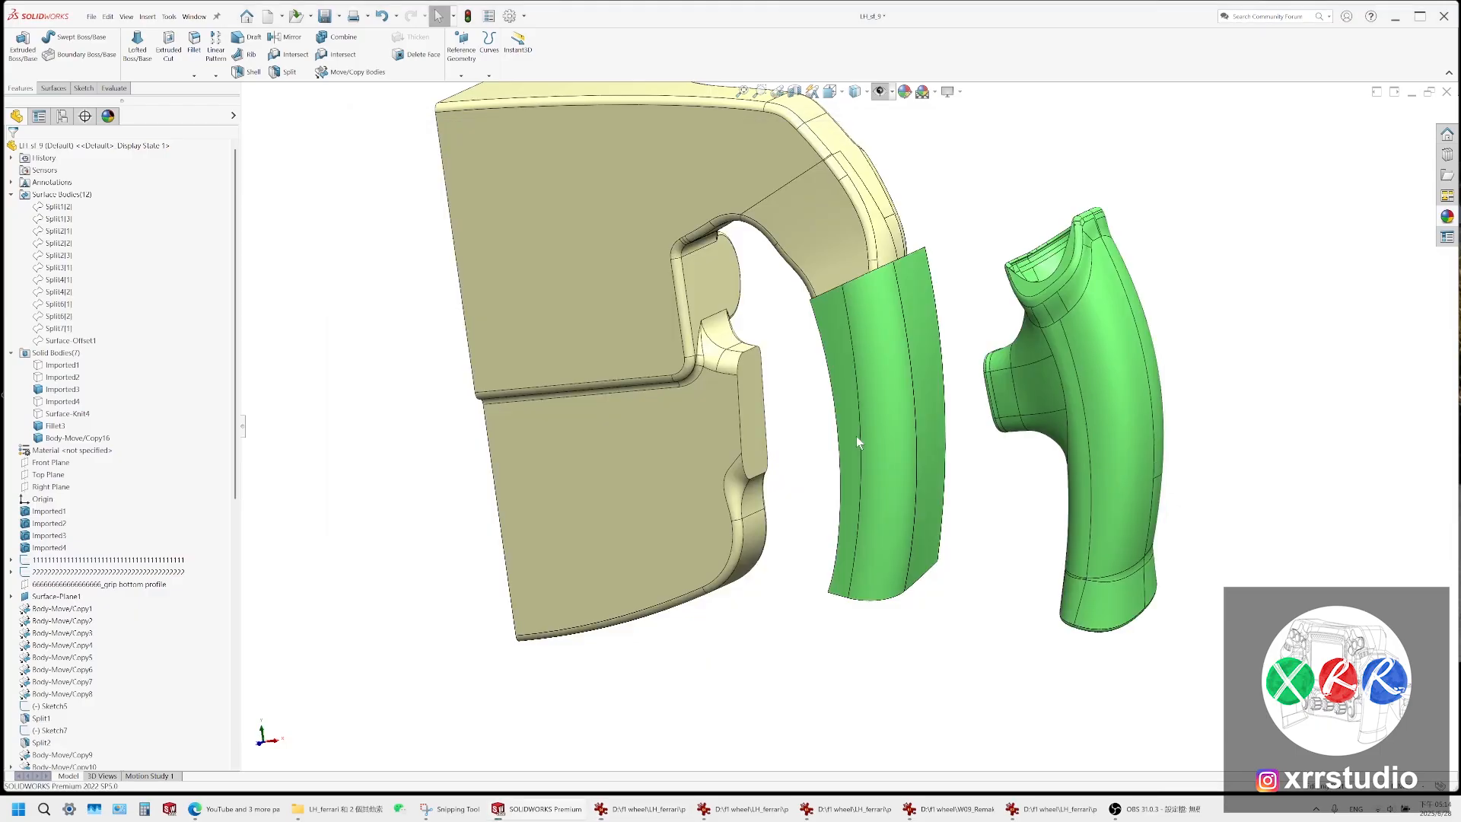
middle_drag(857, 437, 695, 336)
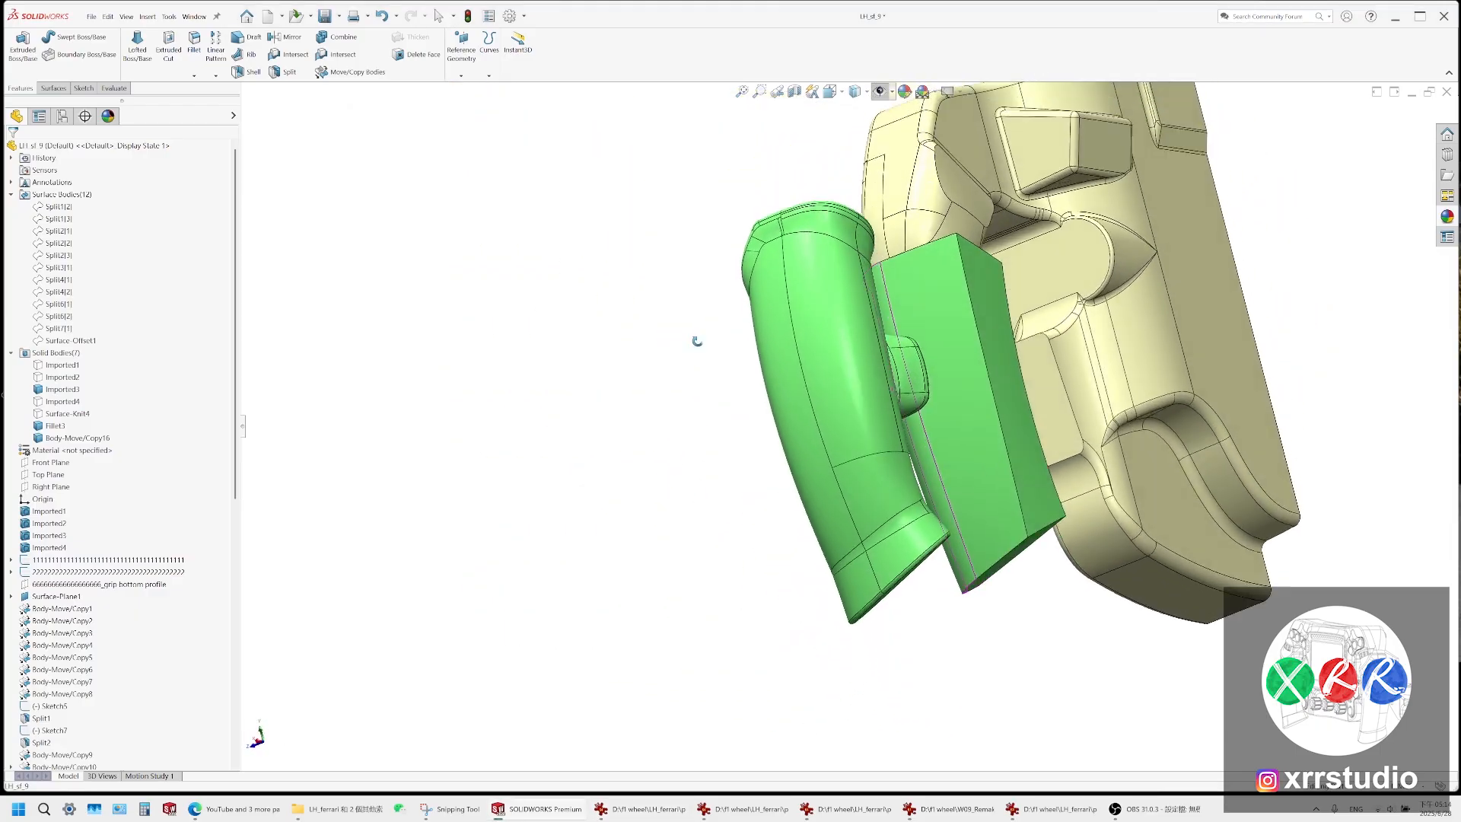
scroll(972, 347, down, 3)
click(943, 292)
middle_drag(943, 291, 974, 291)
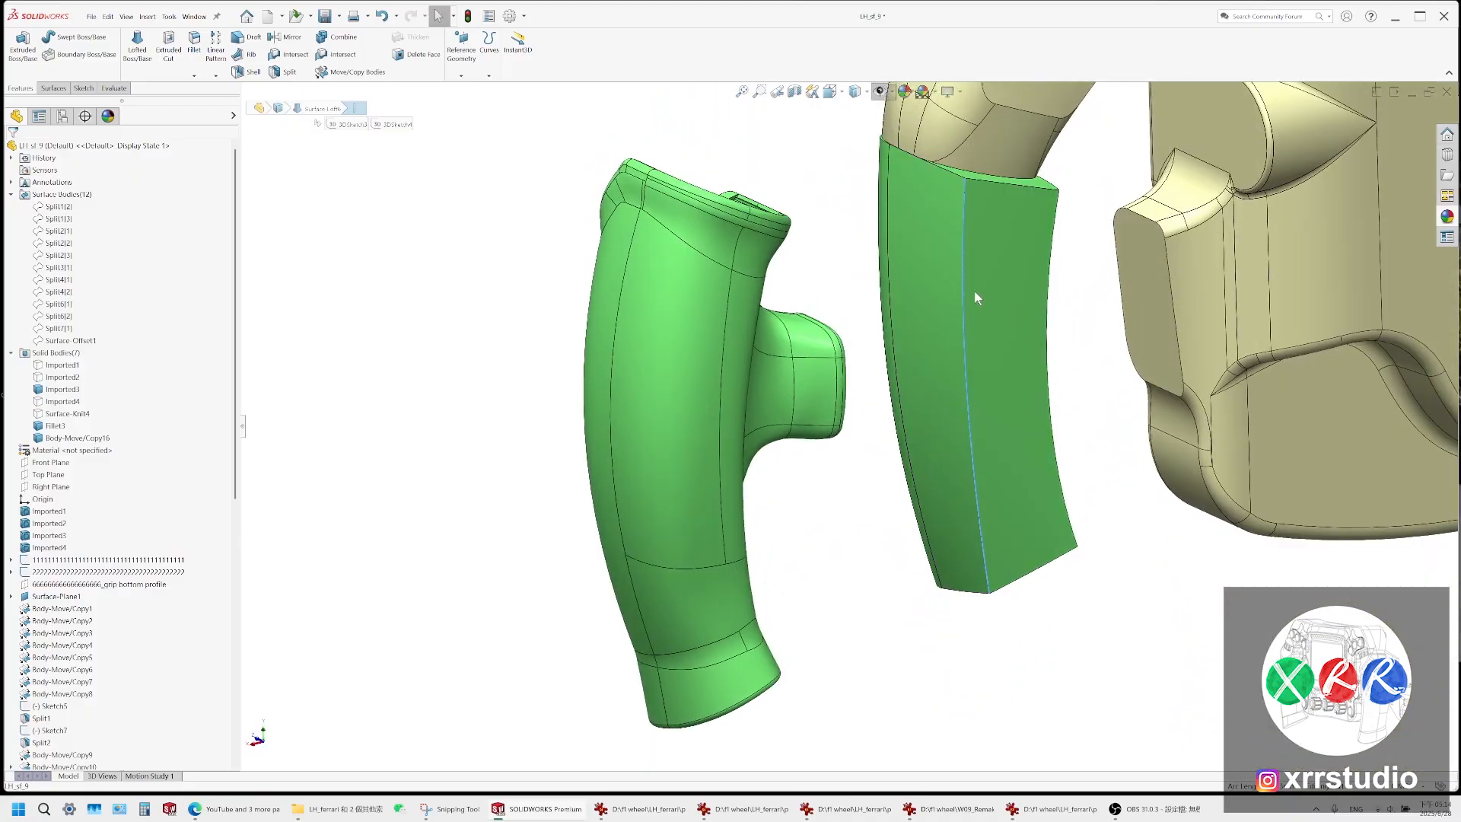
scroll(974, 291, up, 2)
middle_drag(932, 368, 919, 512)
scroll(920, 512, down, 2)
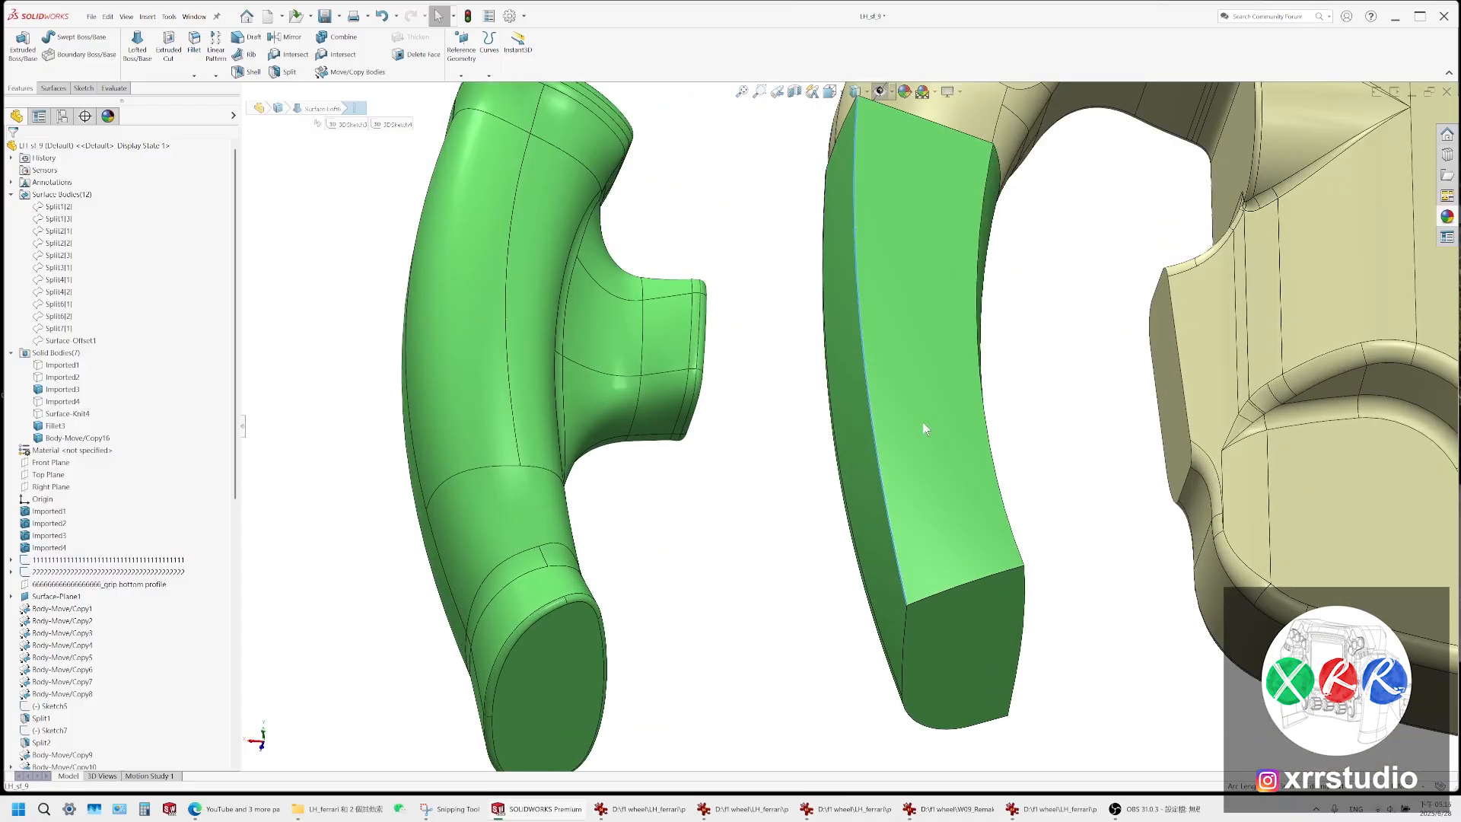
middle_drag(923, 424, 923, 184)
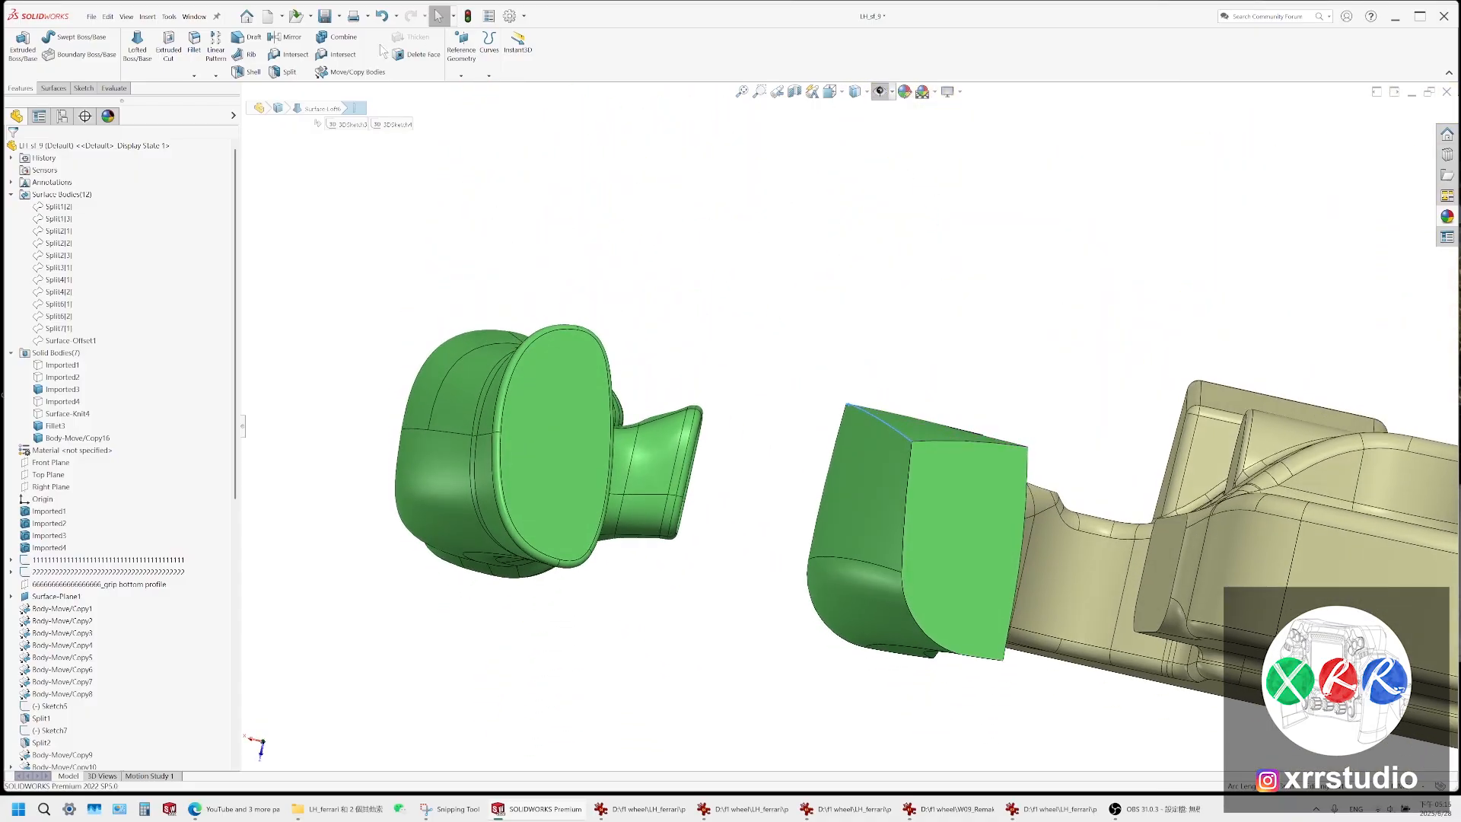
Save the part under the new file name LH_sf_10
click(91, 16)
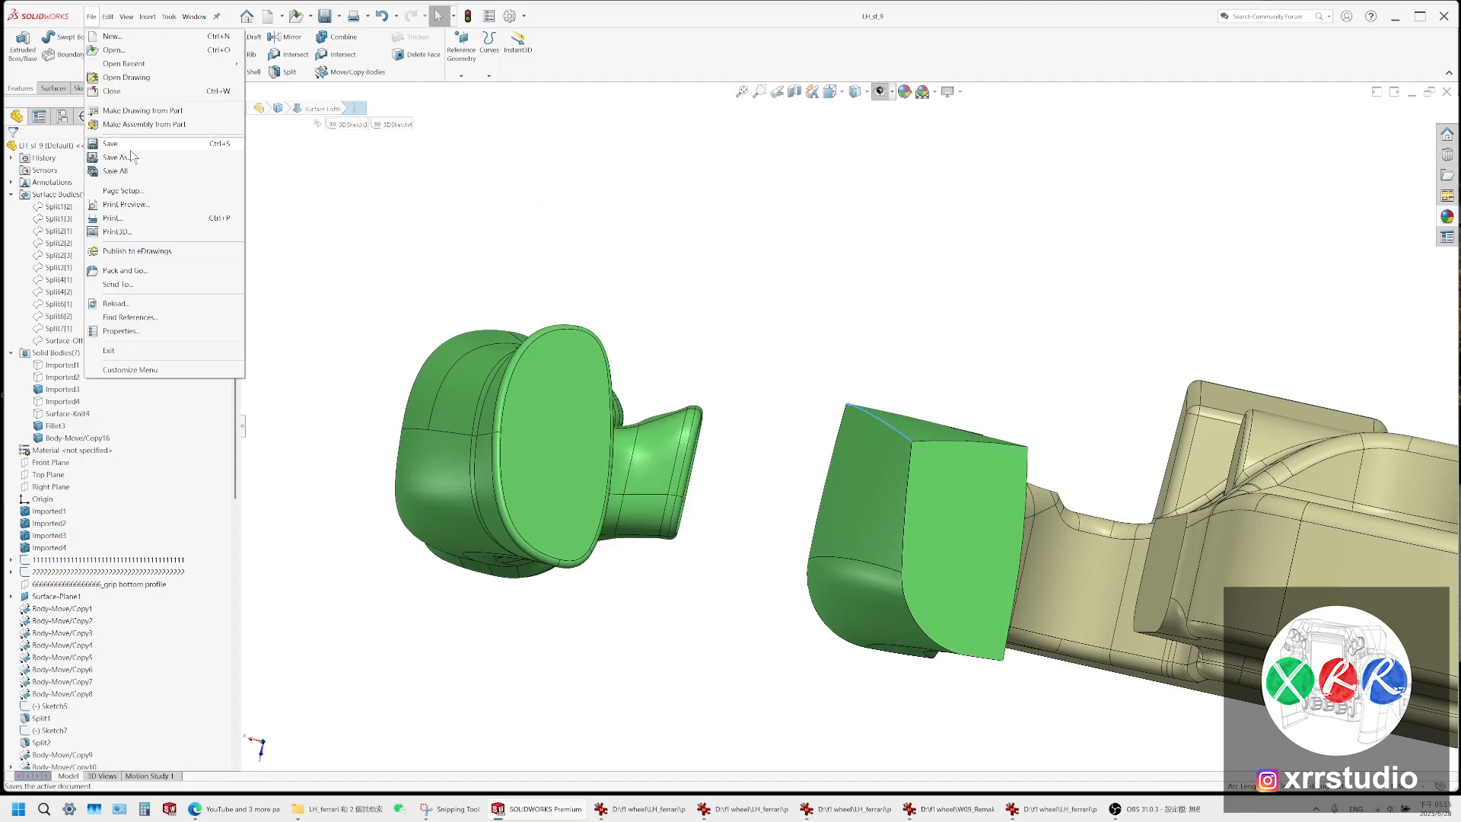
click(135, 157)
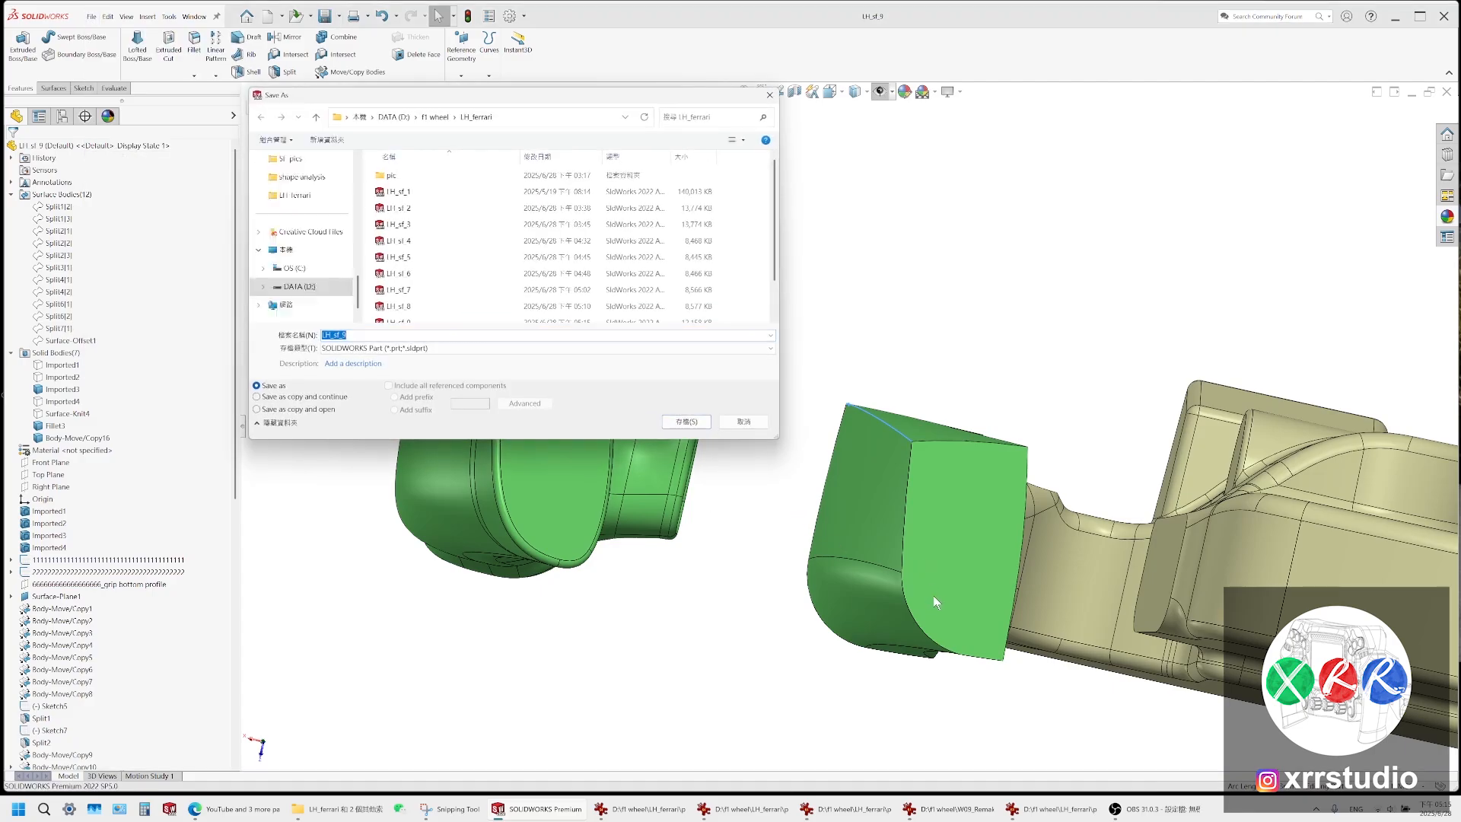
click(518, 336)
key(BackSpace)
text(10)
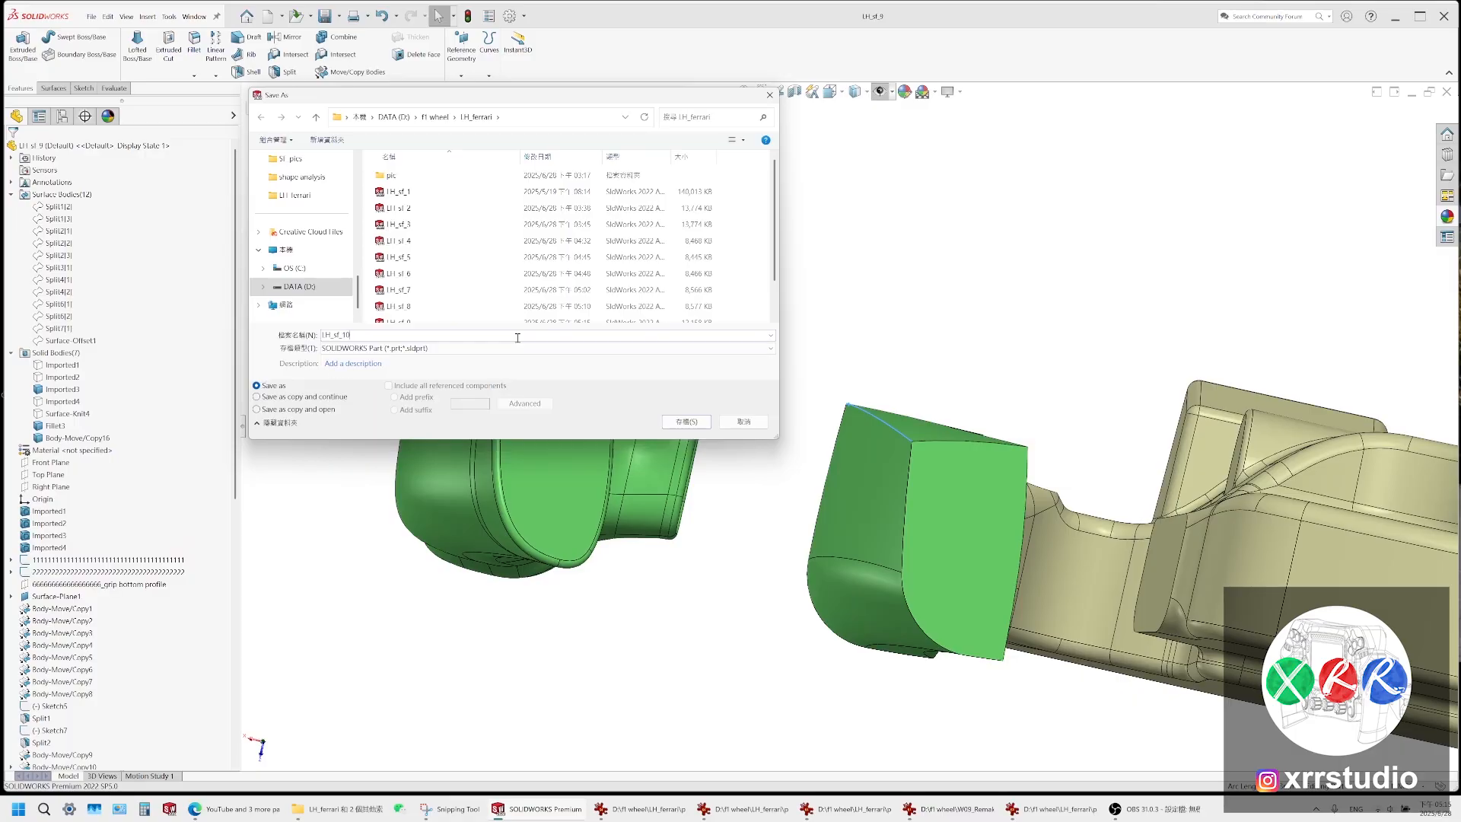
key(Return)
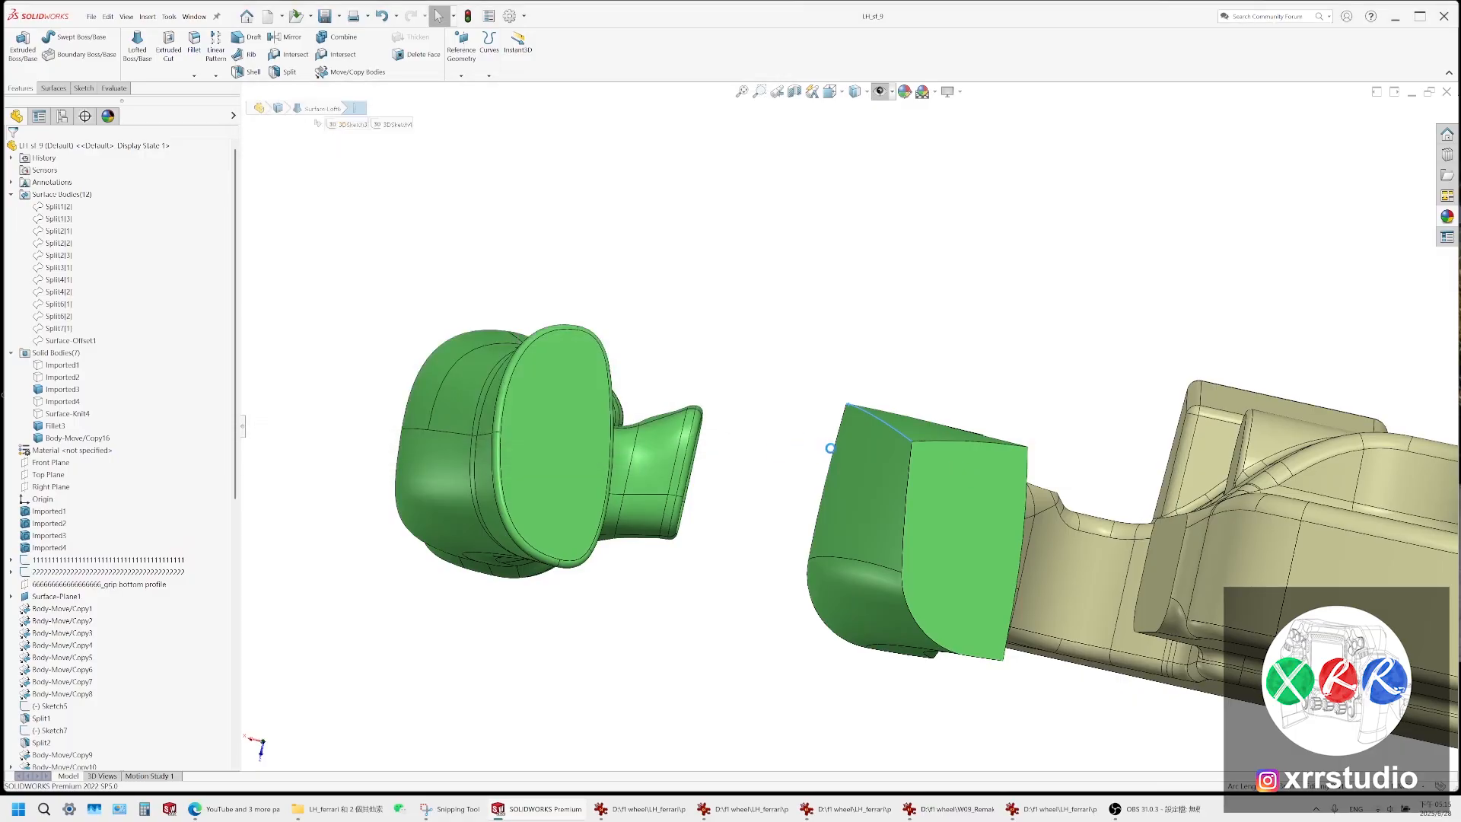
Check the grip's shape in the rear-view and underside reference photos of the steering wheel
click(854, 811)
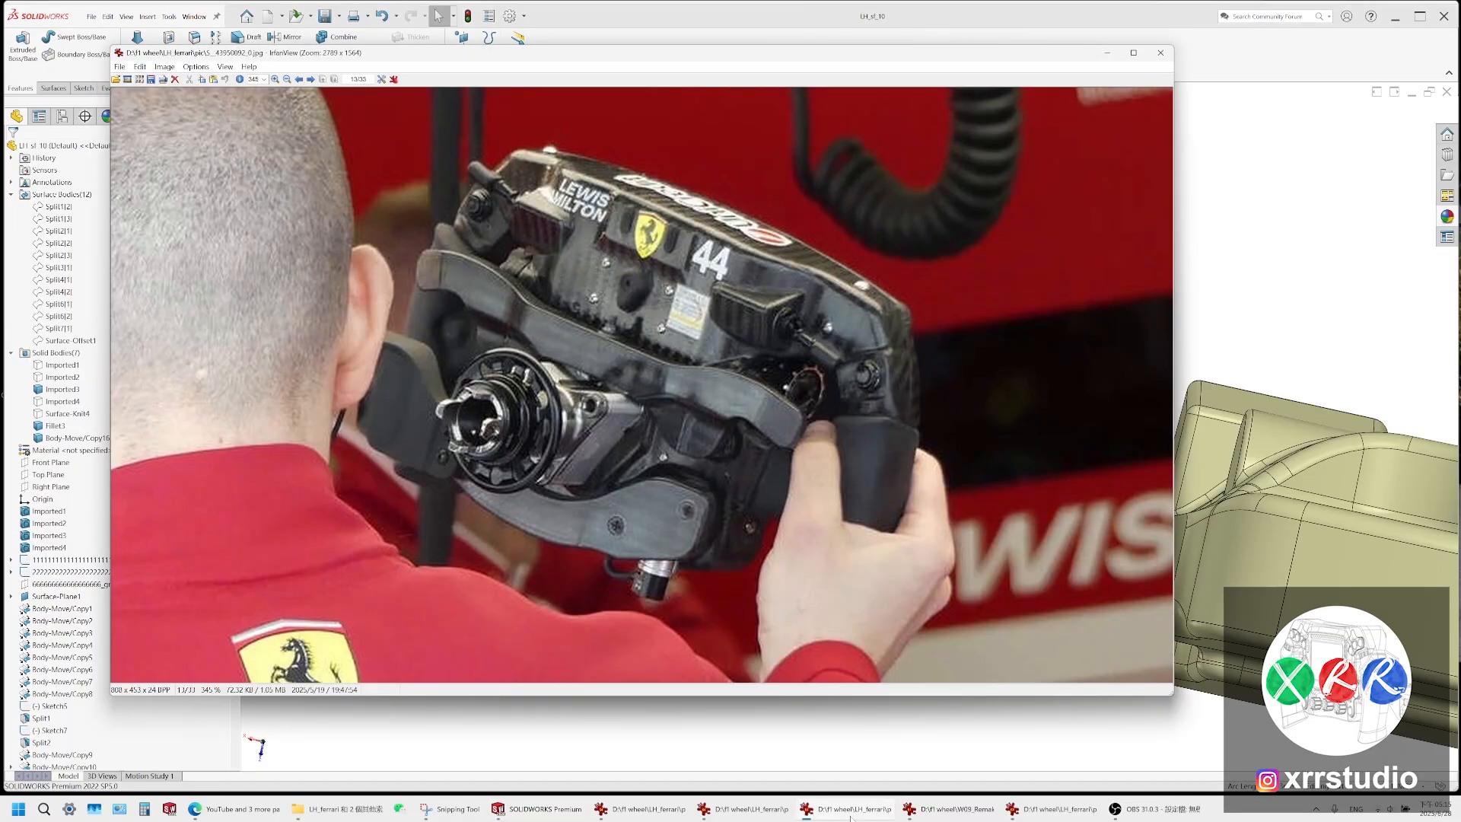
click(747, 811)
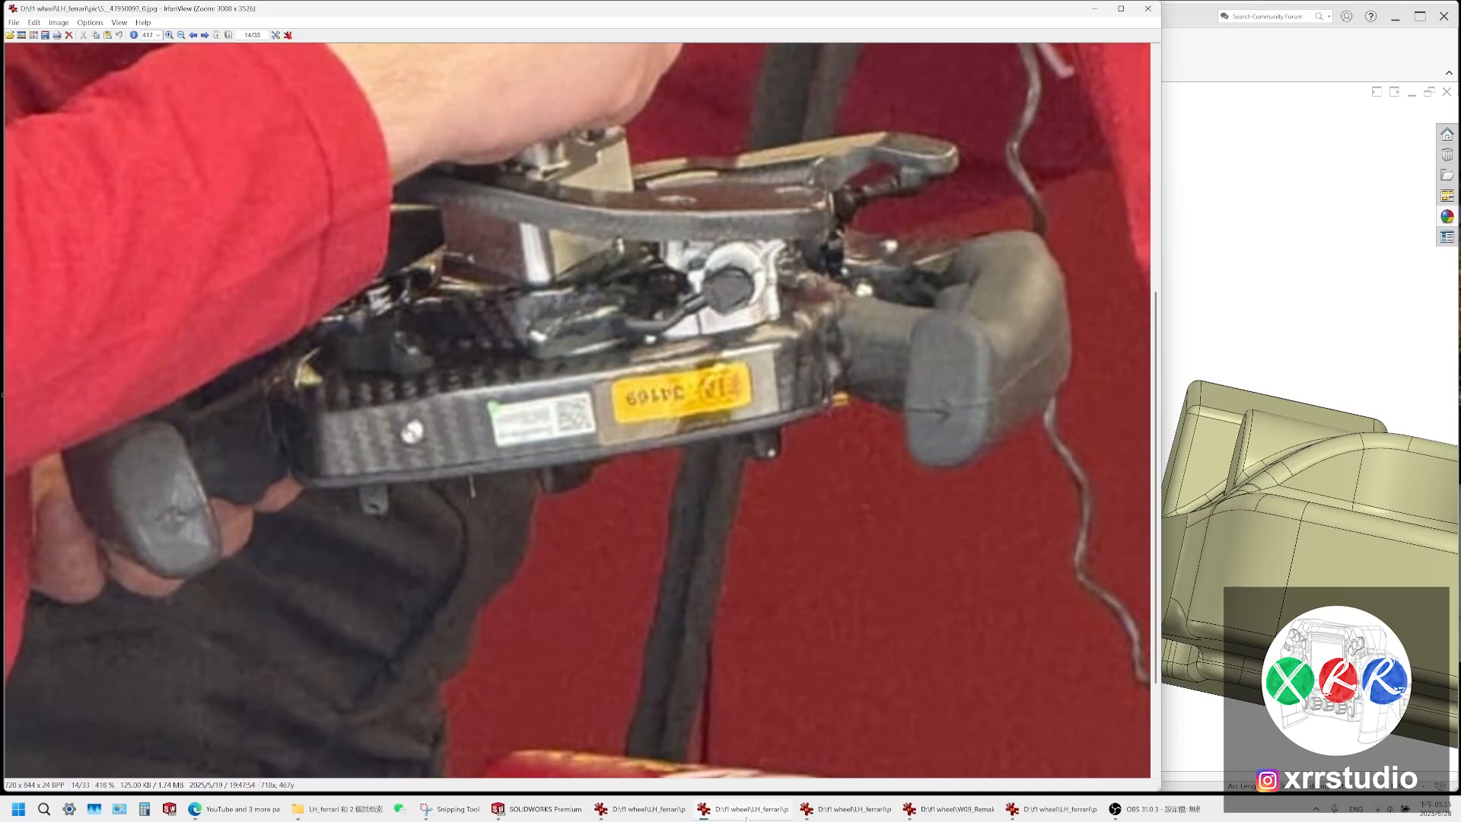
click(536, 809)
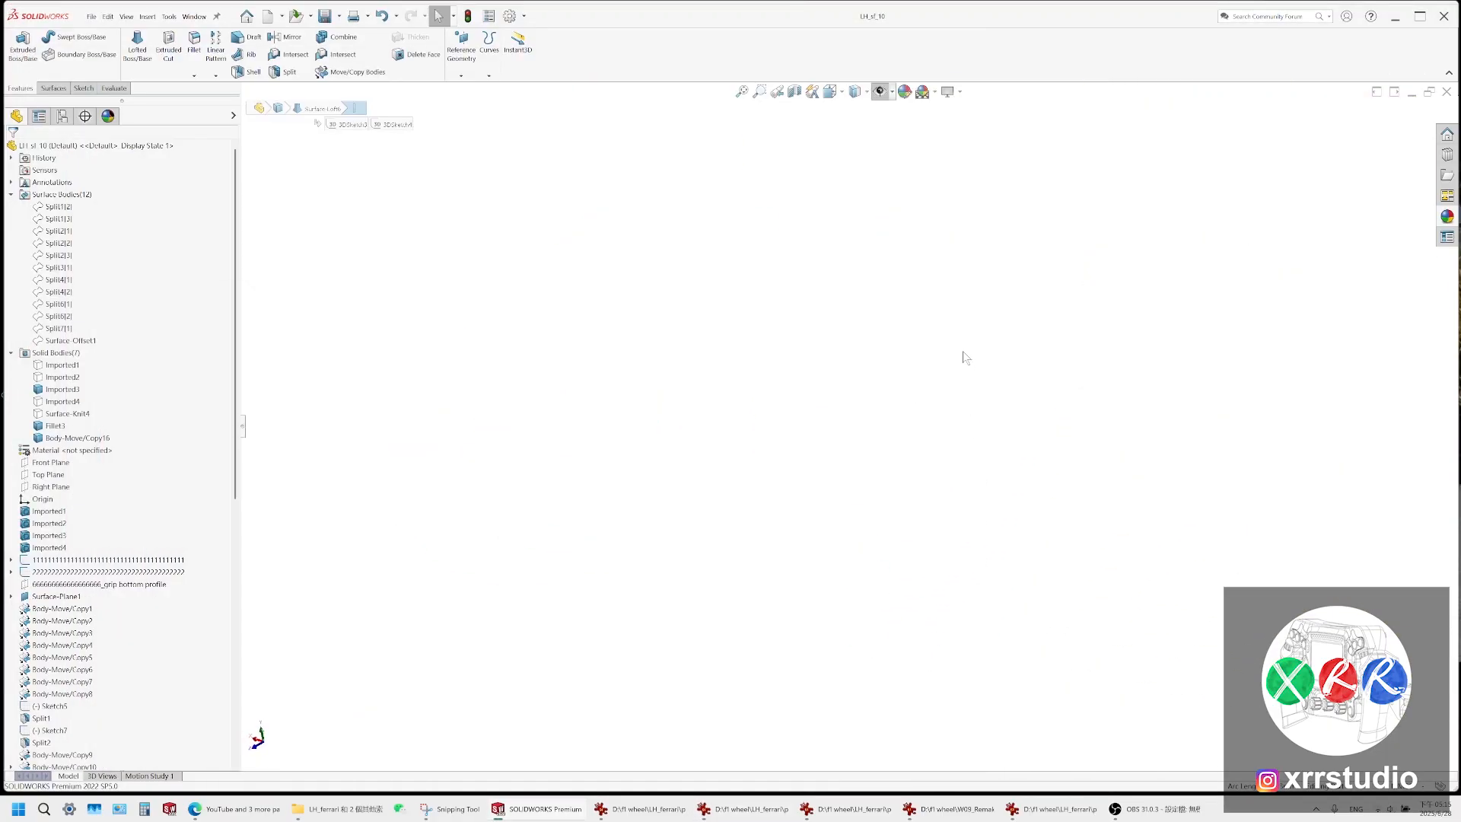
Hide the copied rounded grip body beside the wheel, leaving the squared grip body displayed
scroll(962, 350, up, 7)
scroll(704, 340, down, 6)
middle_drag(740, 338, 842, 323)
click(769, 364)
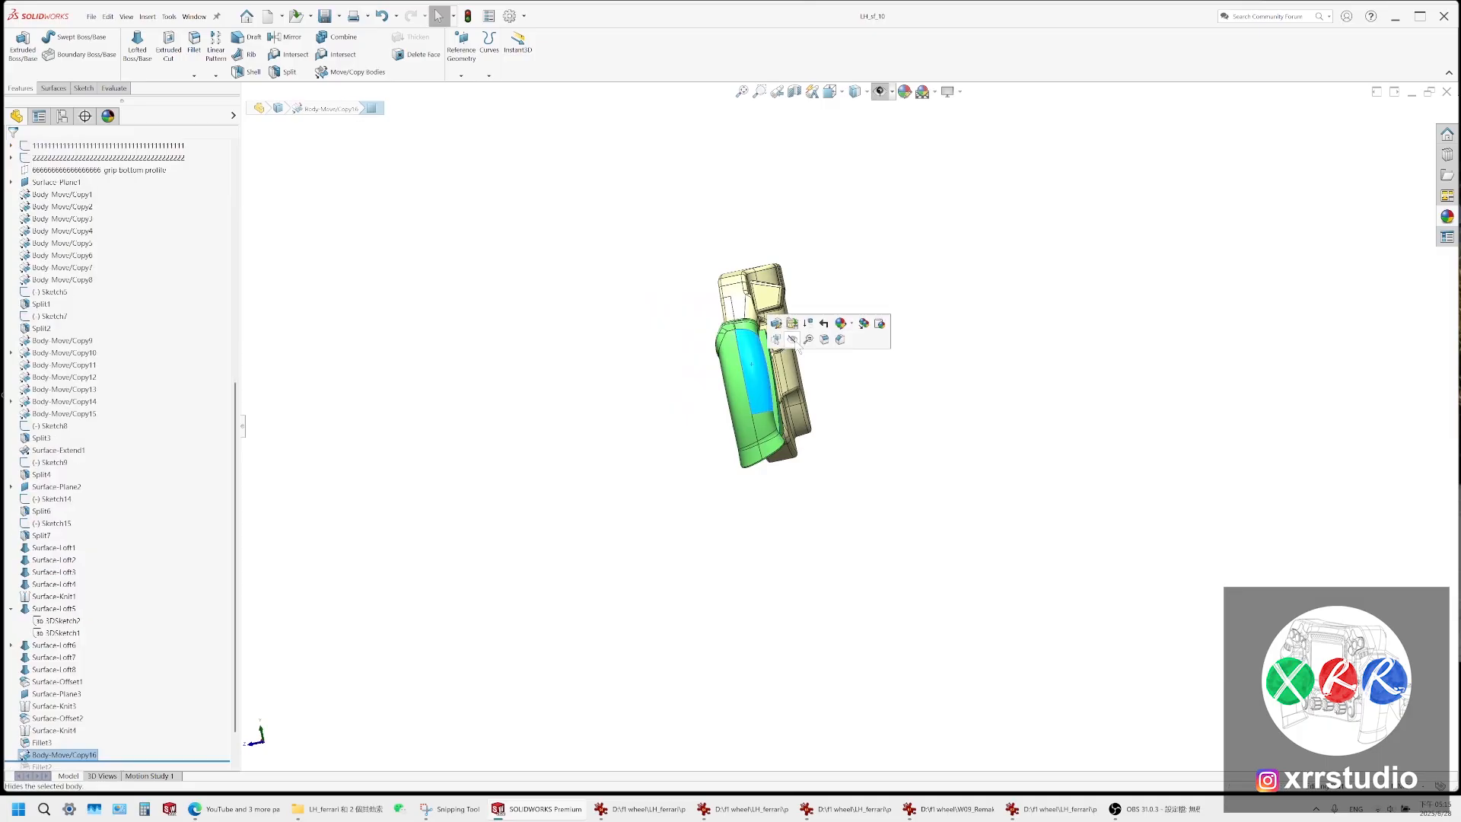
click(796, 343)
scroll(770, 376, down, 4)
mouse_move(772, 376)
middle_down()
mouse_move(800, 320)
mouse_move(756, 386)
mouse_move(646, 310)
mouse_move(654, 325)
mouse_move(550, 417)
mouse_move(778, 366)
middle_up()
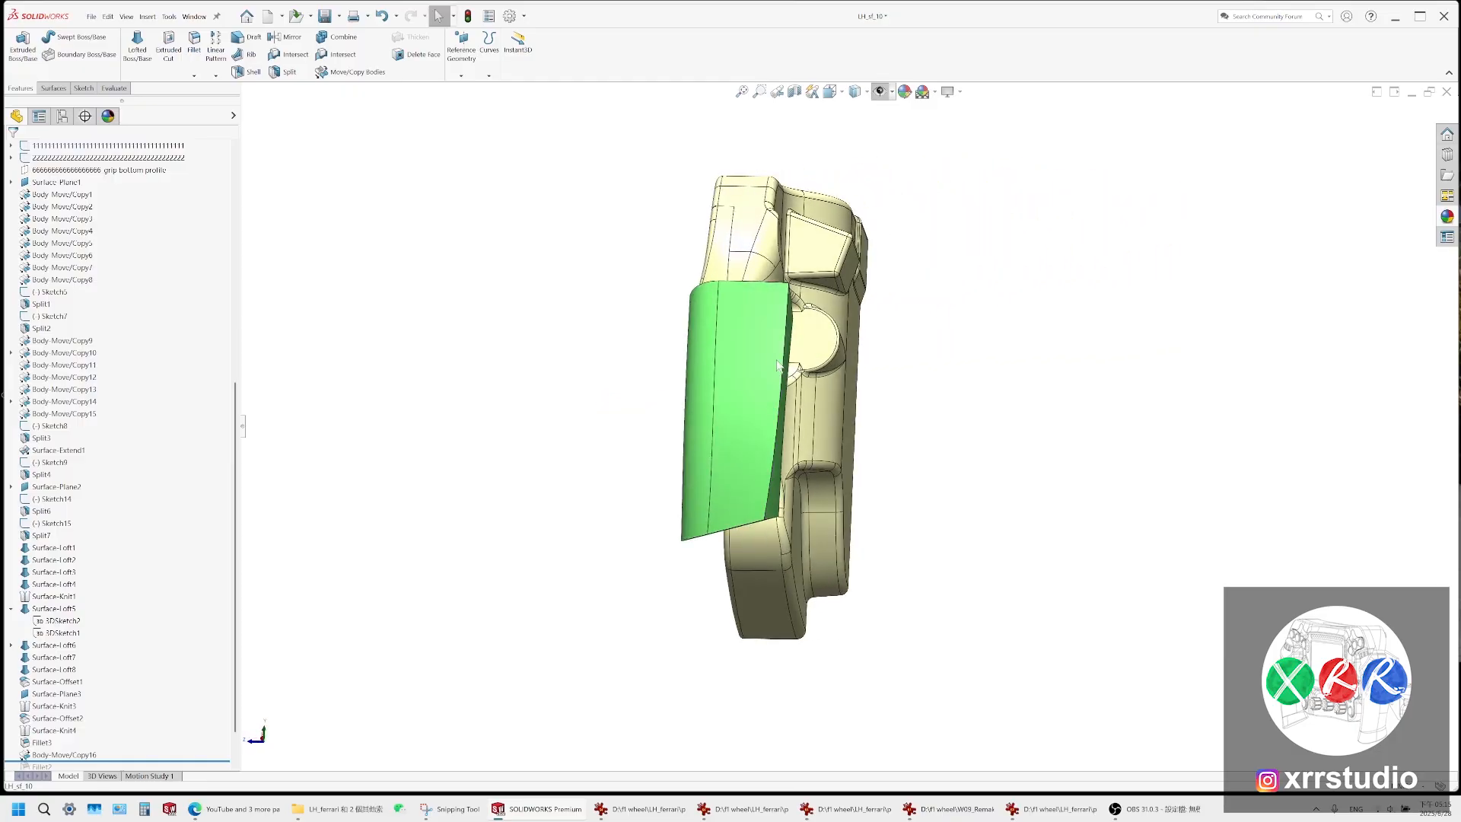
Capture the right grip from the underside reference photo with Snipping Tool and mark its lower outer edge with a yellow line and arrow
click(749, 808)
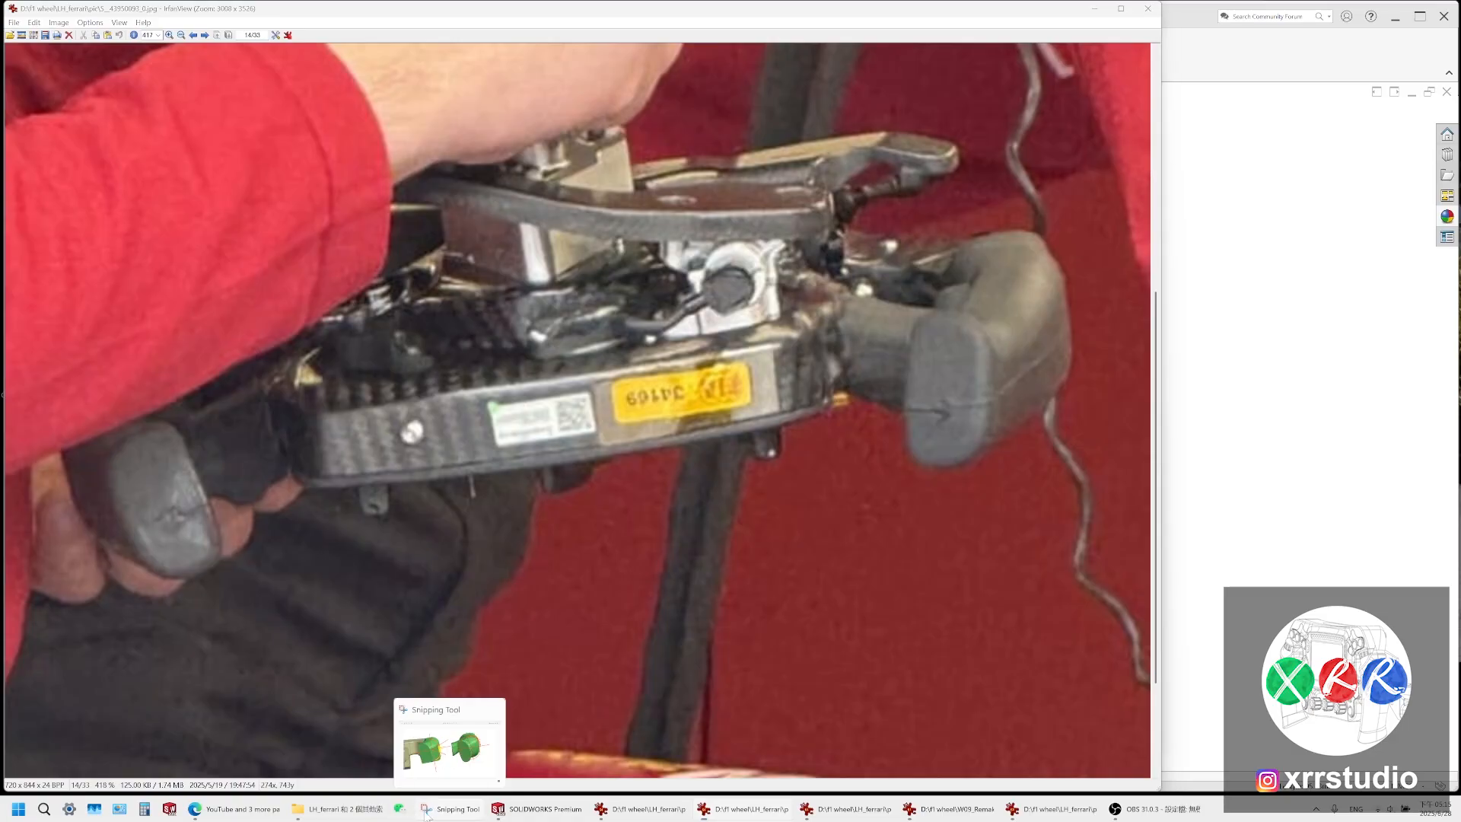
click(451, 810)
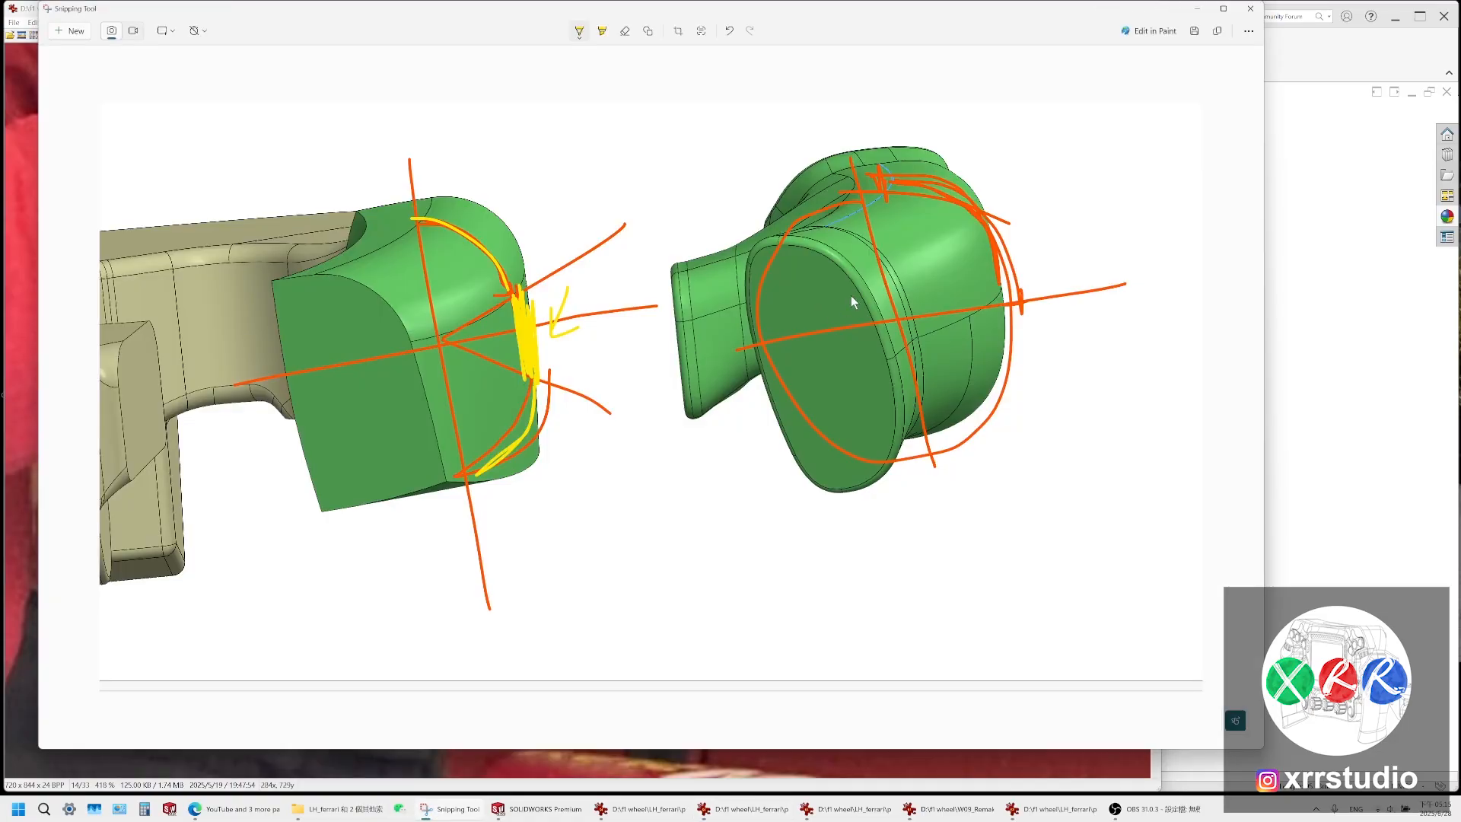
click(75, 31)
drag(1181, 118, 632, 543)
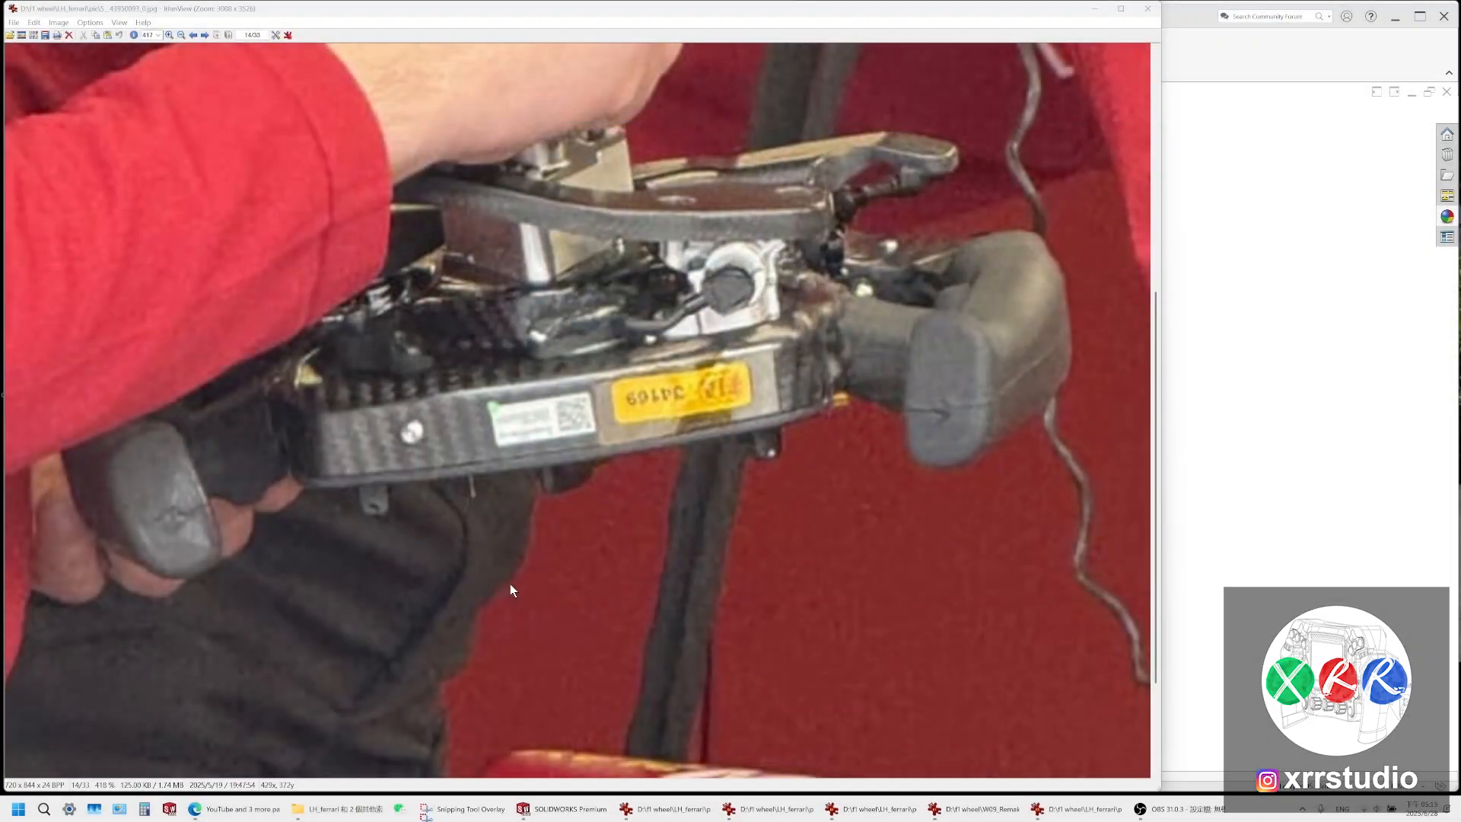
drag(482, 298, 1033, 705)
mouse_move(796, 411)
mouse_down()
mouse_move(822, 459)
mouse_move(820, 417)
mouse_move(762, 419)
mouse_up()
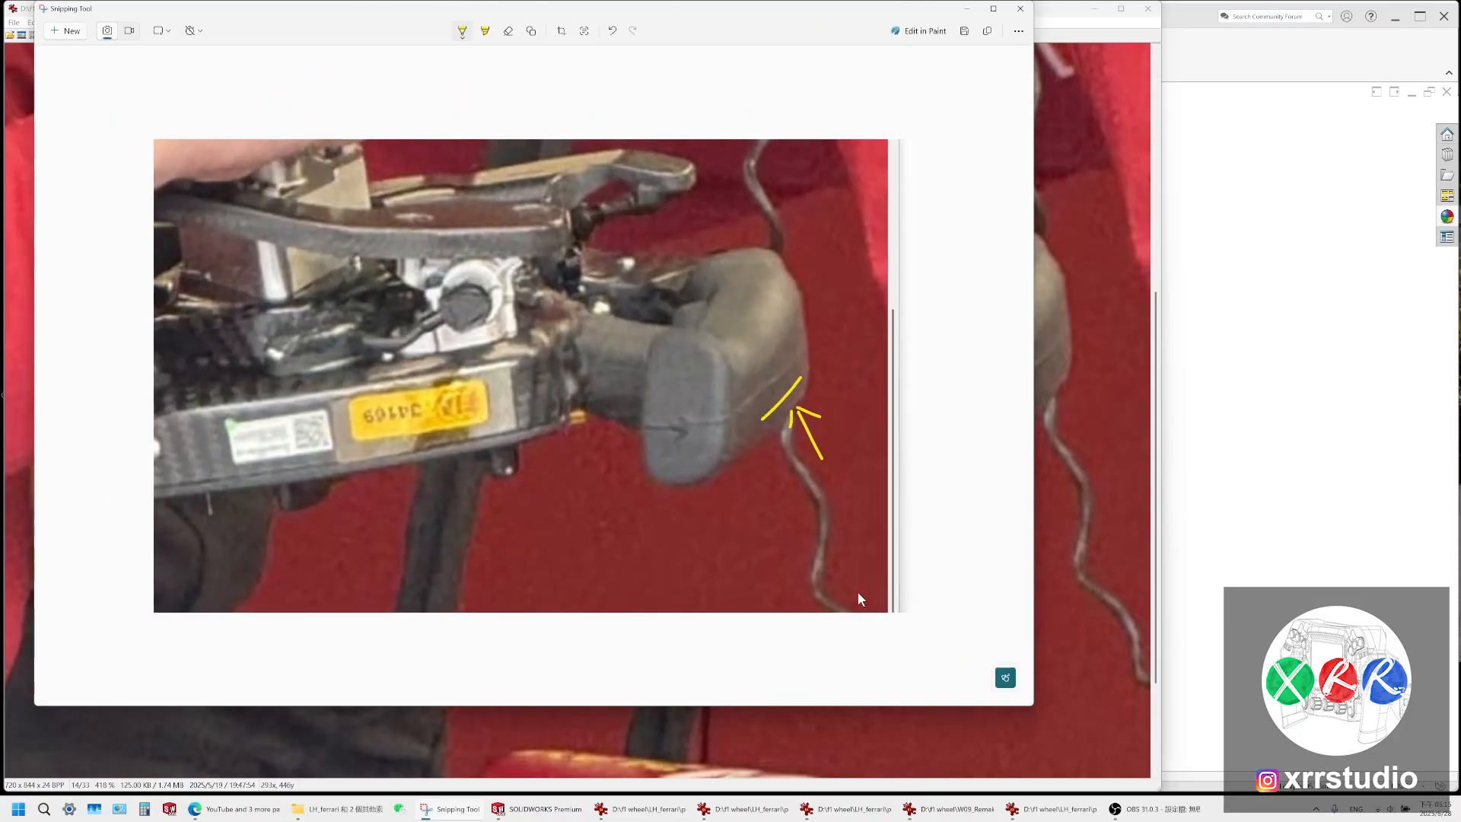
Inspect the model grip's side face and fillet, and mark the rounded upper corner on the snip with a yellow arrow and arc
click(536, 809)
click(737, 406)
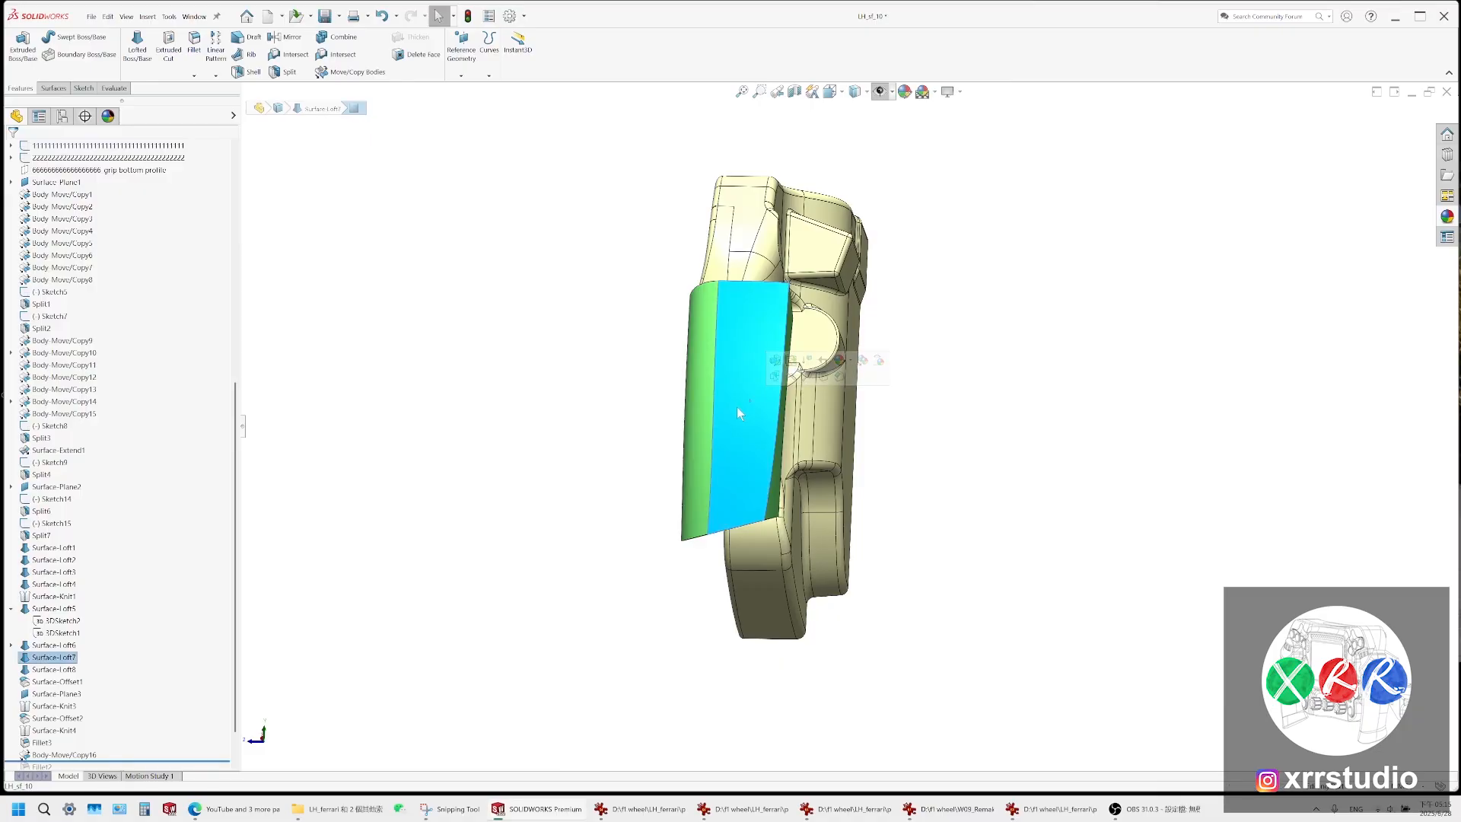
click(702, 405)
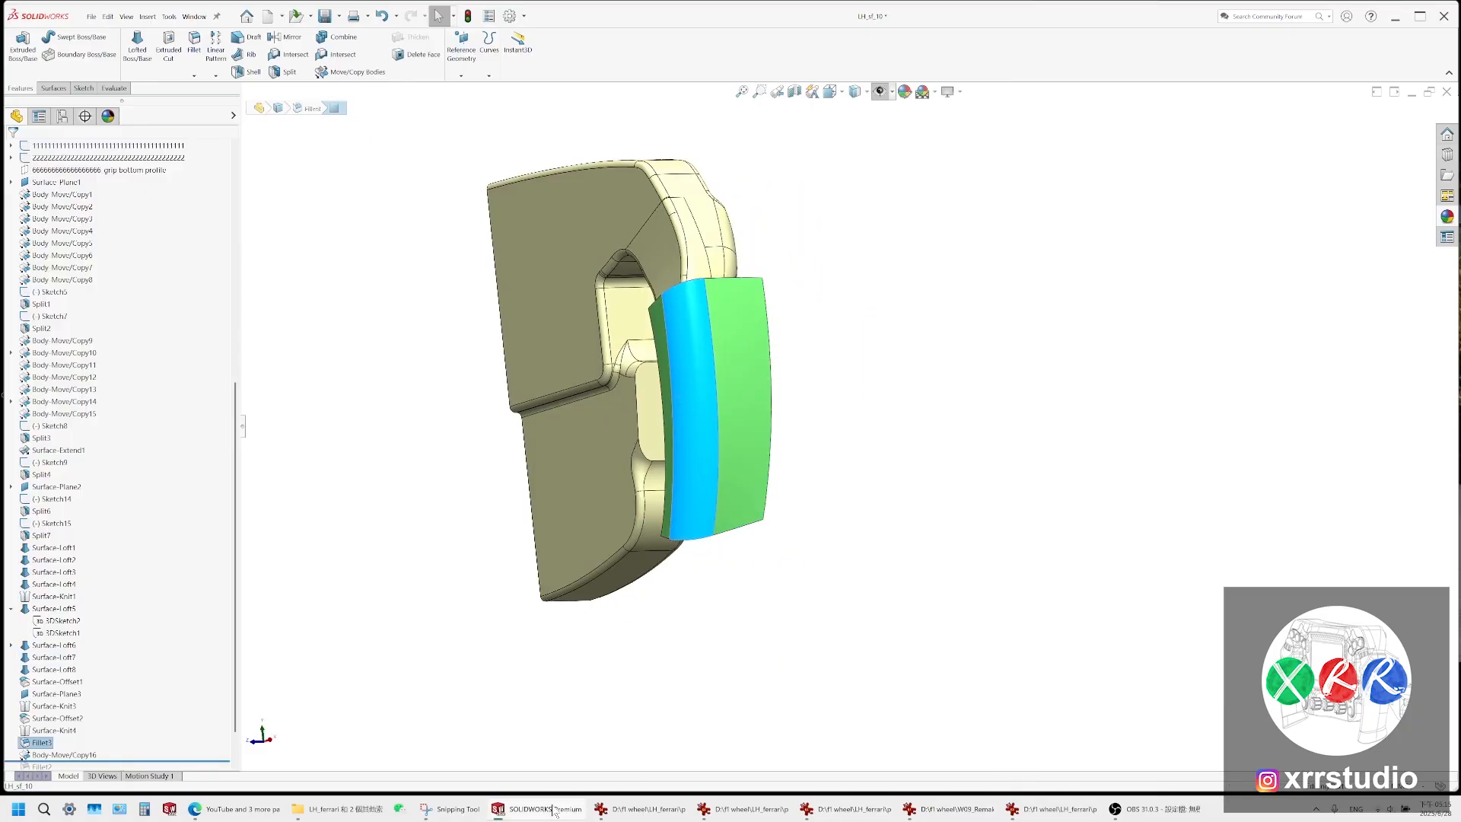
click(449, 809)
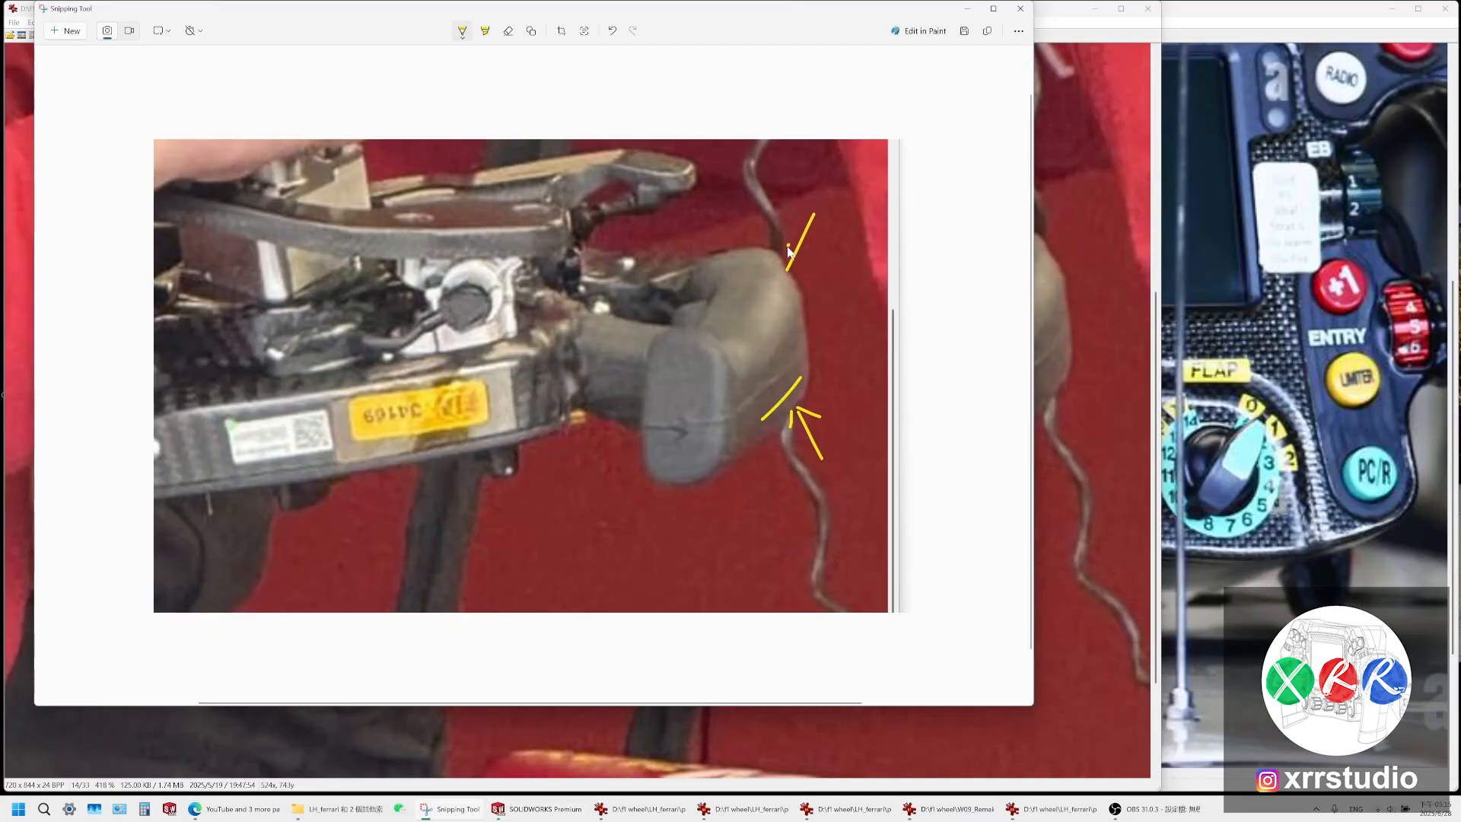
mouse_move(789, 247)
mouse_down()
mouse_move(799, 261)
mouse_move(740, 292)
mouse_up()
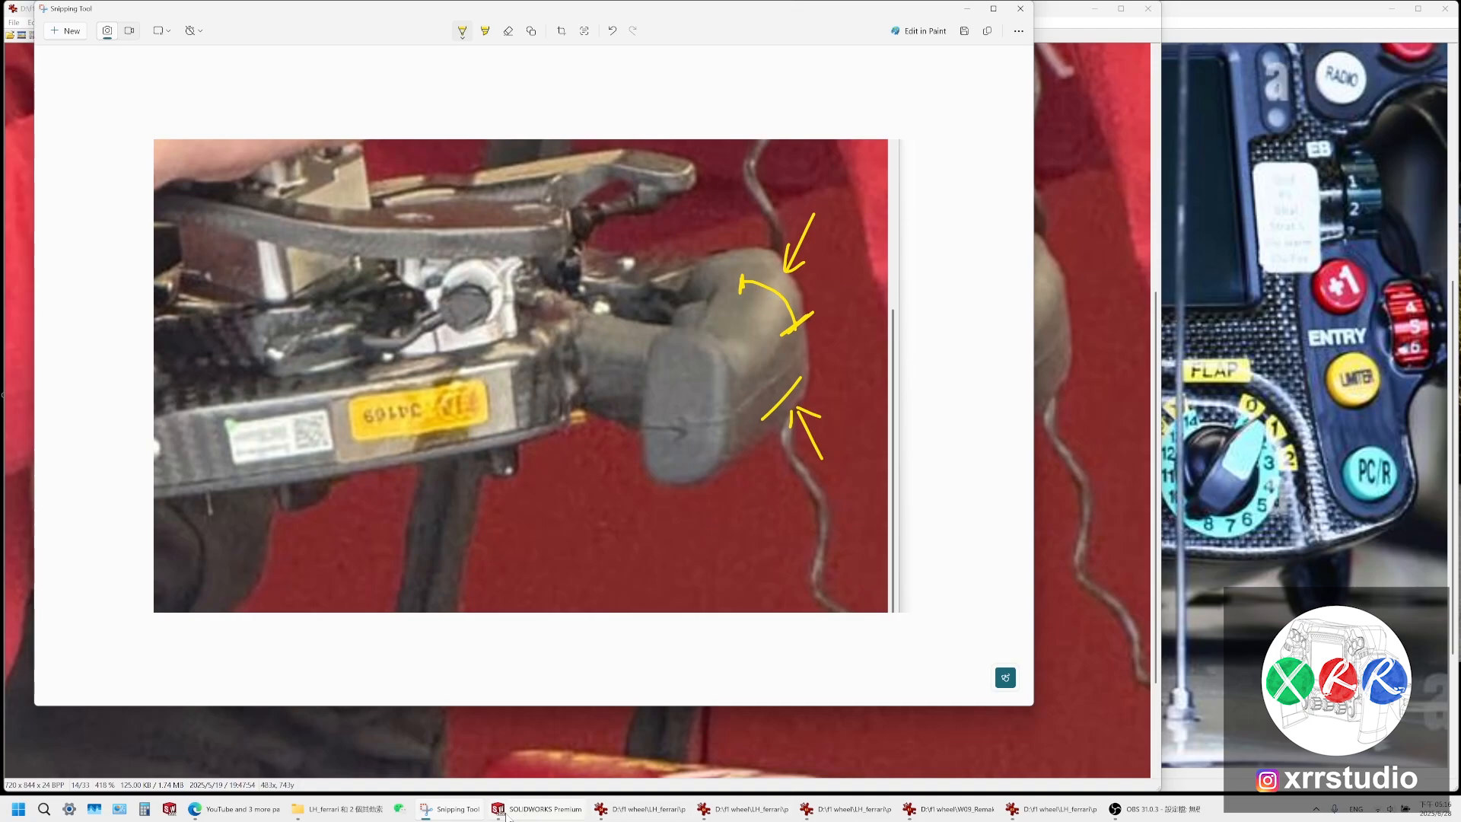
Add a short yellow line with end ticks below the grip on the snip, plus an arrow pointing at its lower edge
click(536, 810)
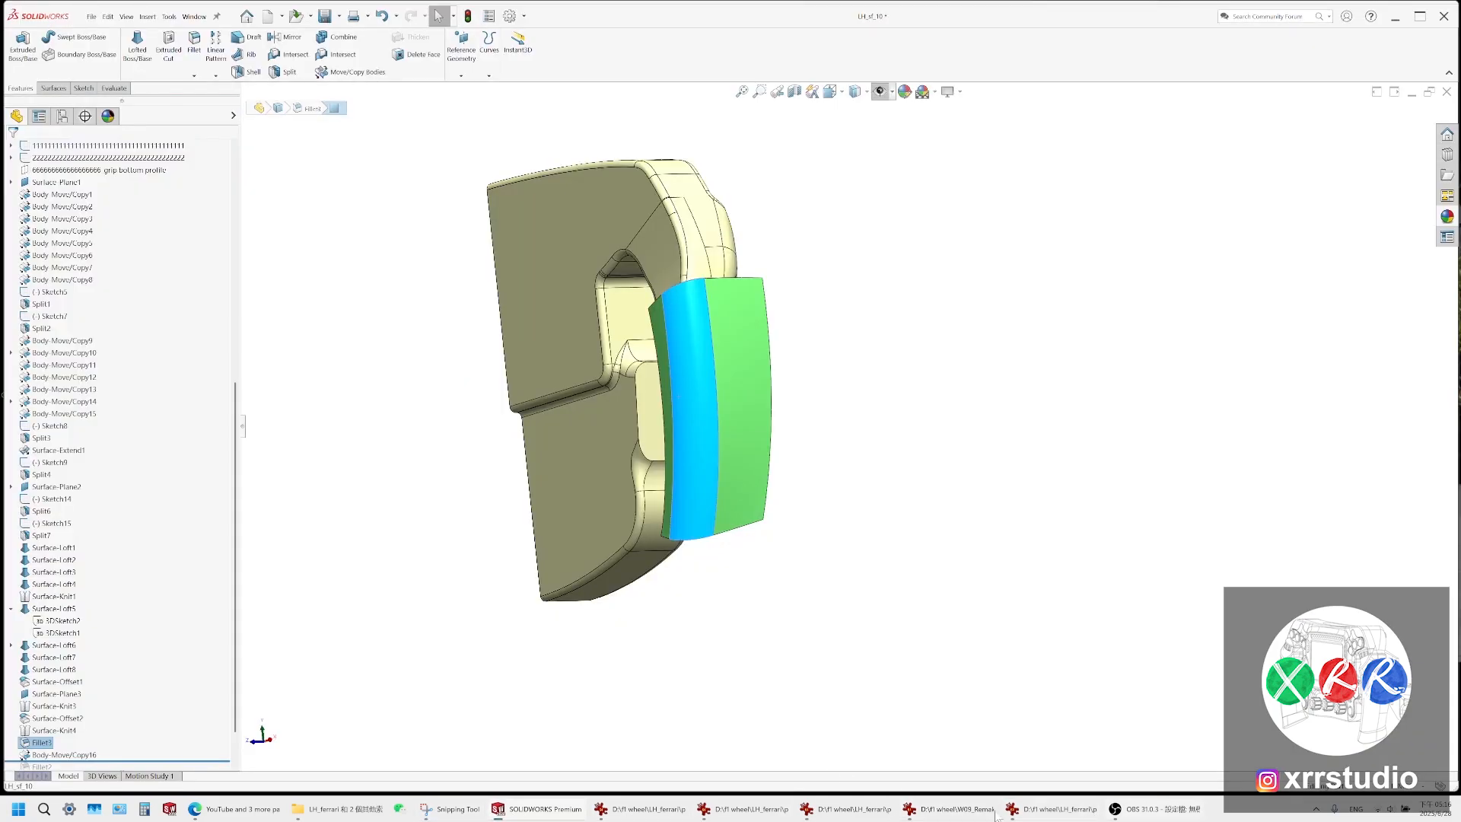
click(450, 809)
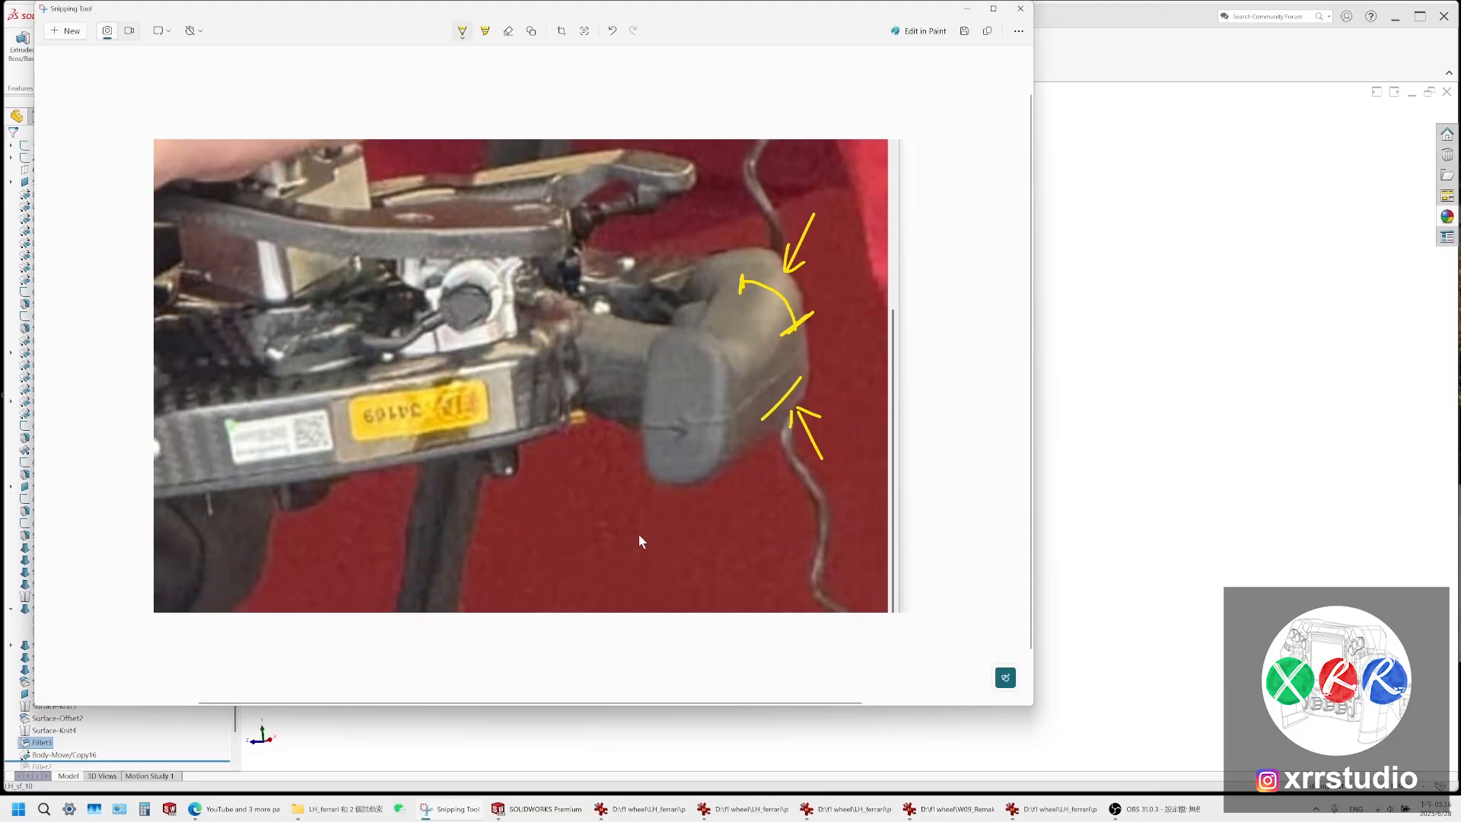
drag(635, 535, 673, 535)
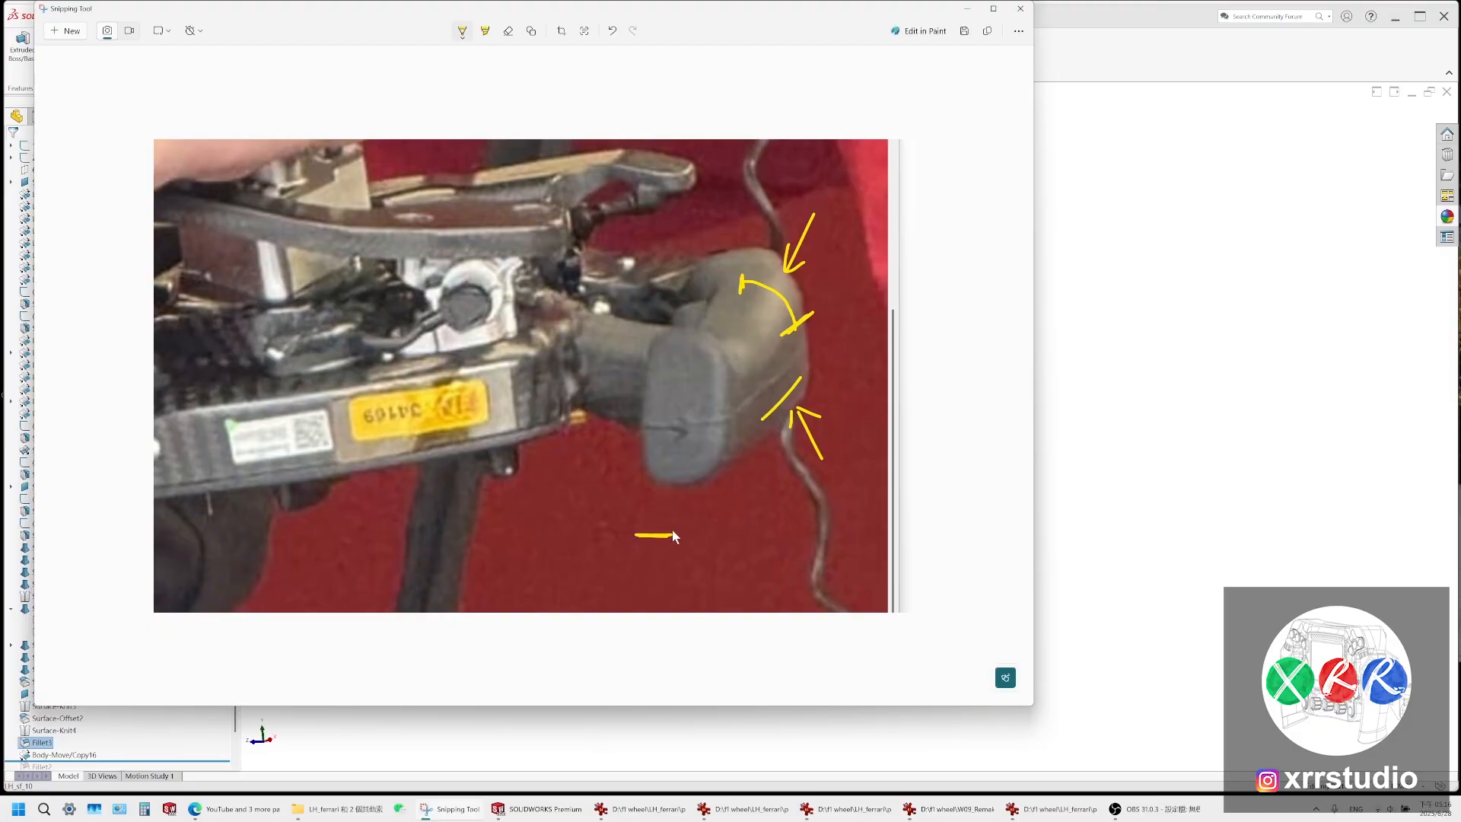
drag(731, 498, 735, 461)
drag(726, 469, 750, 480)
drag(654, 535, 645, 535)
drag(640, 528, 641, 540)
Check the front-view photo, and draw yellow curves on the snip over the grip's upper rounding and out from the short flat line below
click(633, 809)
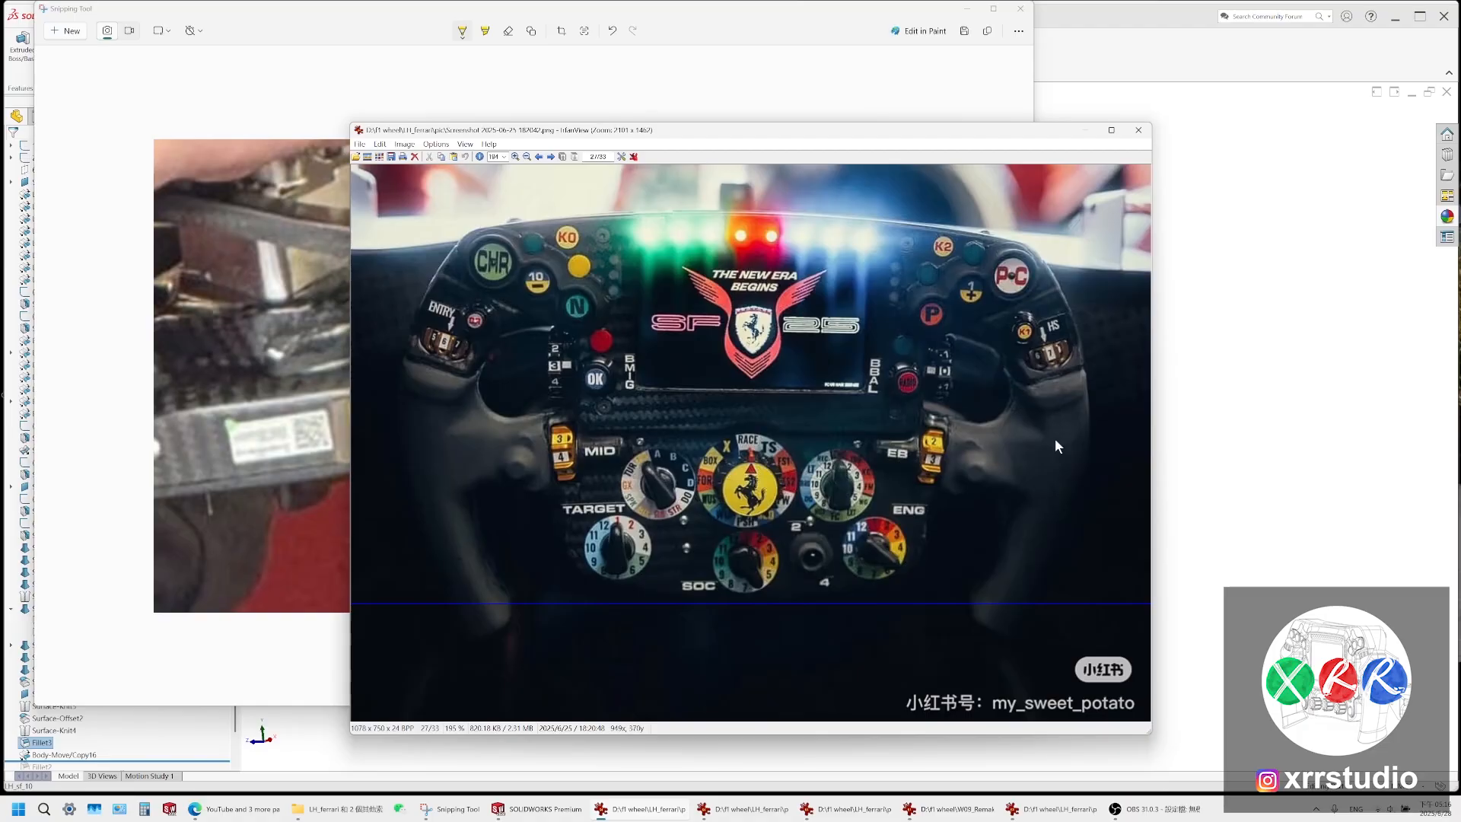
click(1085, 130)
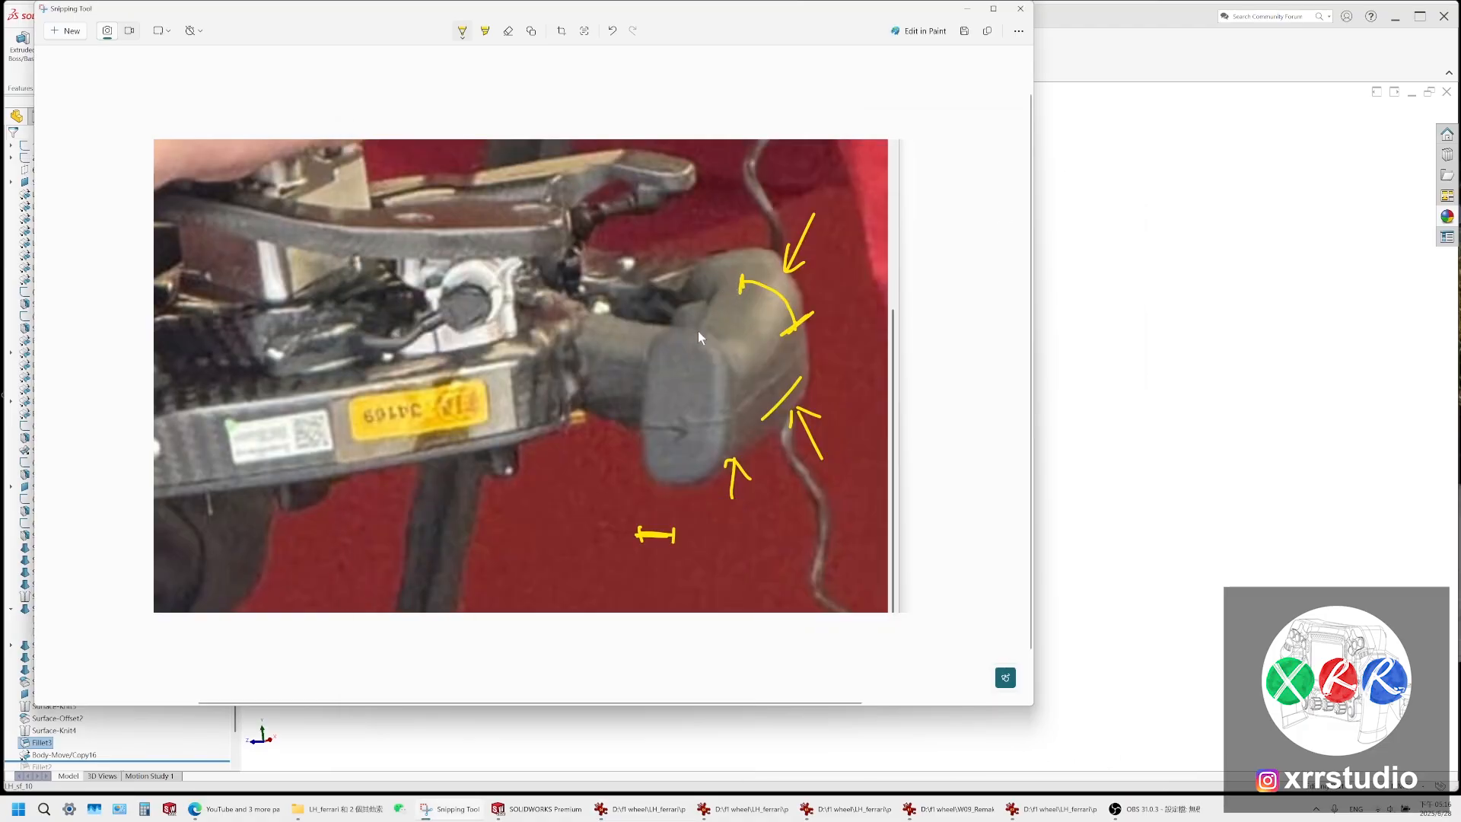
mouse_move(710, 302)
mouse_down()
mouse_move(780, 308)
mouse_move(773, 293)
mouse_move(706, 316)
mouse_move(732, 283)
mouse_move(799, 341)
mouse_up()
mouse_move(648, 535)
mouse_down()
mouse_move(688, 537)
mouse_move(713, 488)
mouse_up()
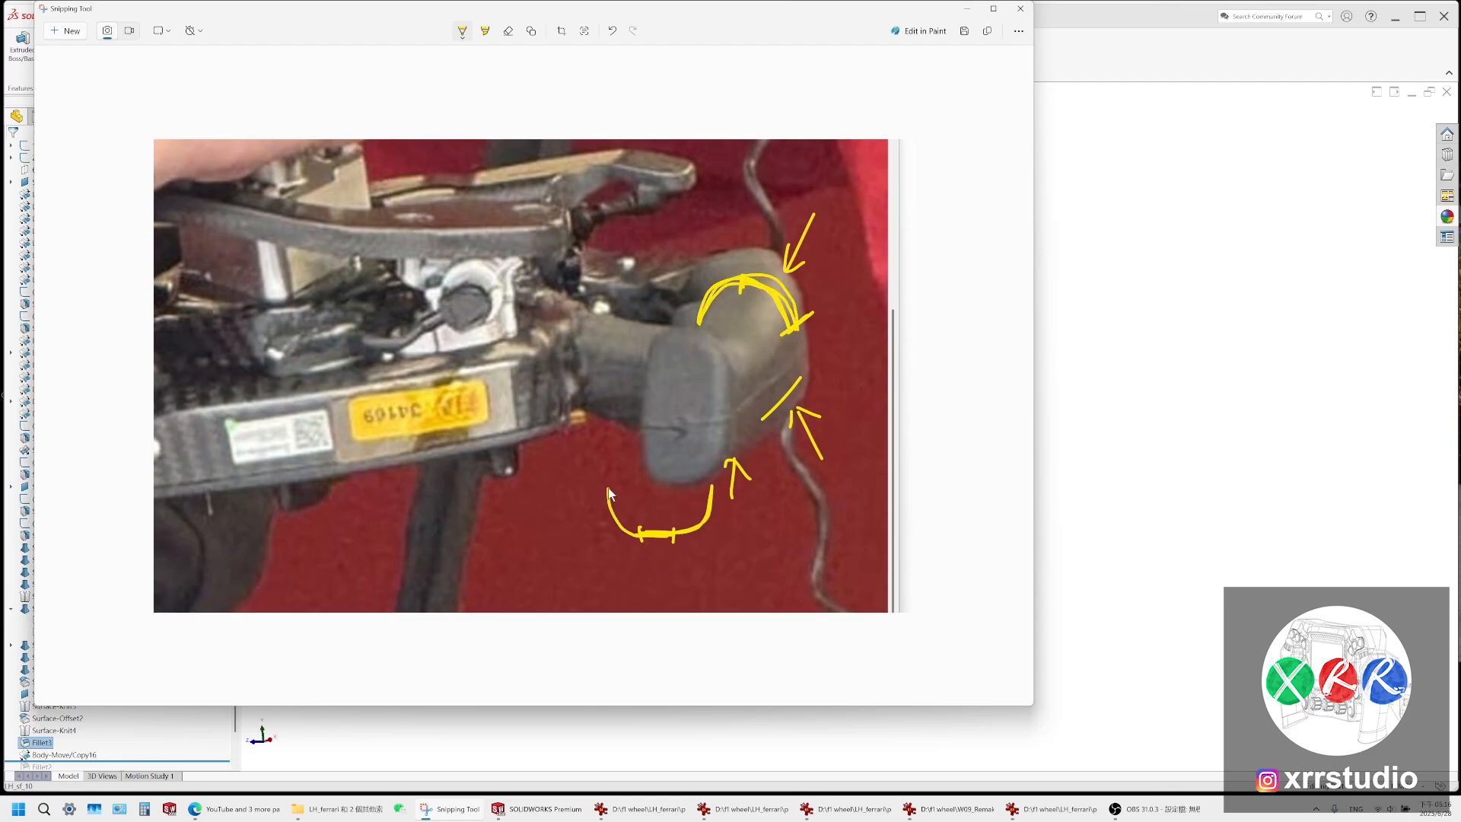
mouse_move(609, 489)
mouse_down()
mouse_move(650, 535)
mouse_move(638, 553)
mouse_move(674, 551)
mouse_up()
drag(692, 323, 767, 287)
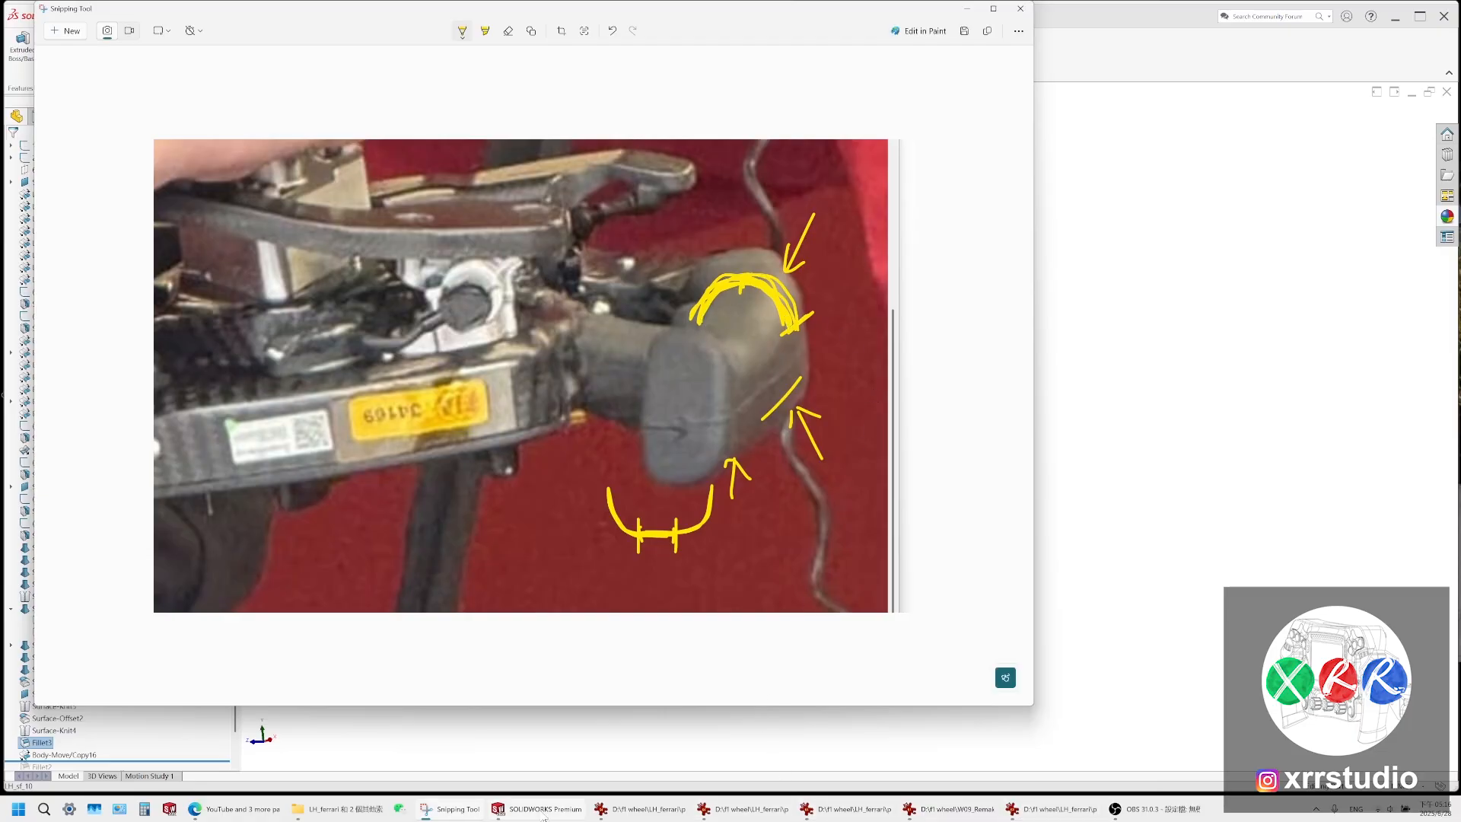
Return to SOLIDWORKS and examine the squared grip's long edge and the top edge of its inner face
click(538, 809)
middle_drag(760, 403, 607, 438)
scroll(769, 307, down, 2)
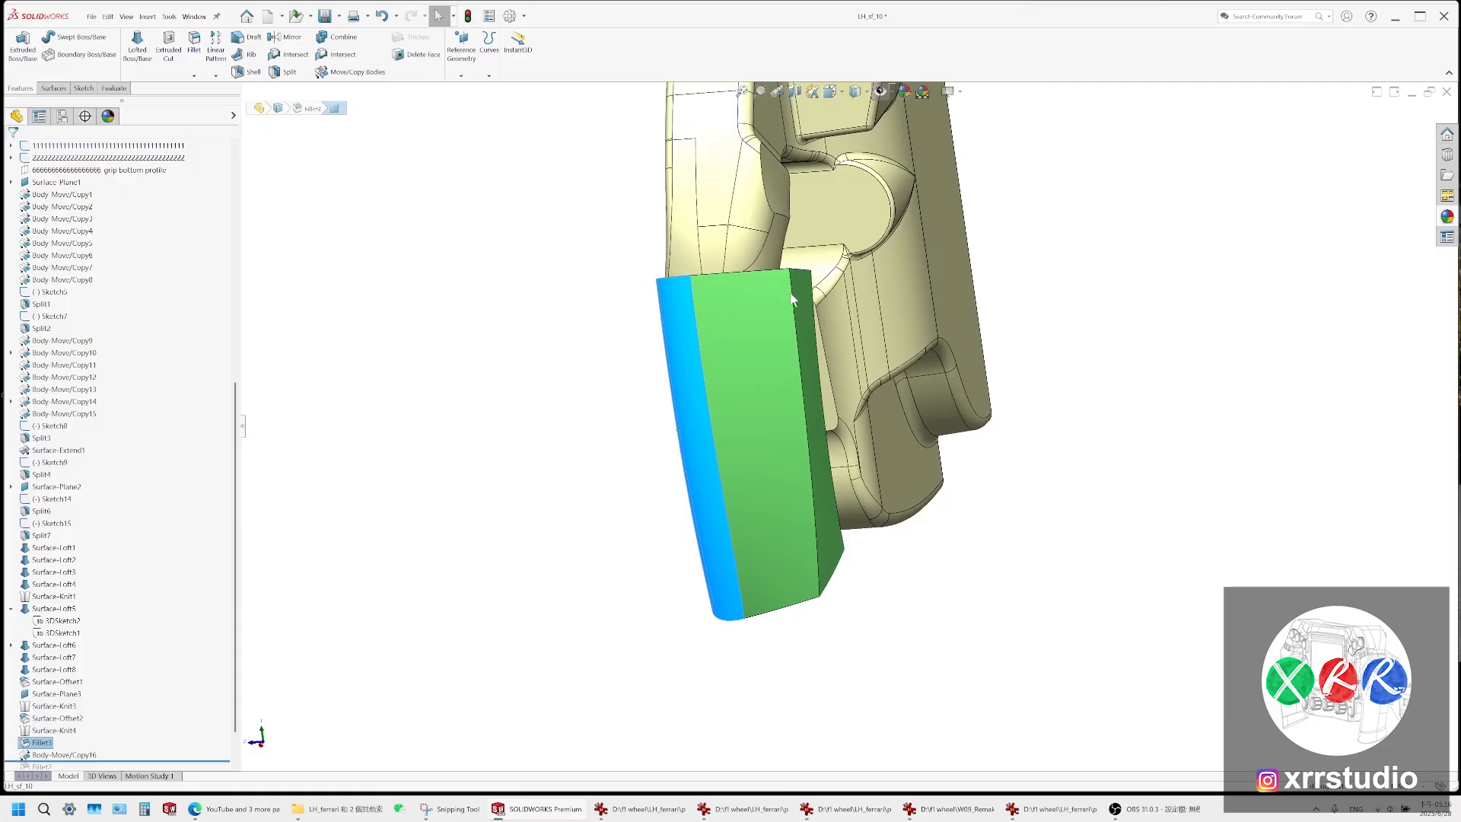
click(793, 300)
middle_drag(793, 300, 904, 247)
scroll(766, 326, down, 2)
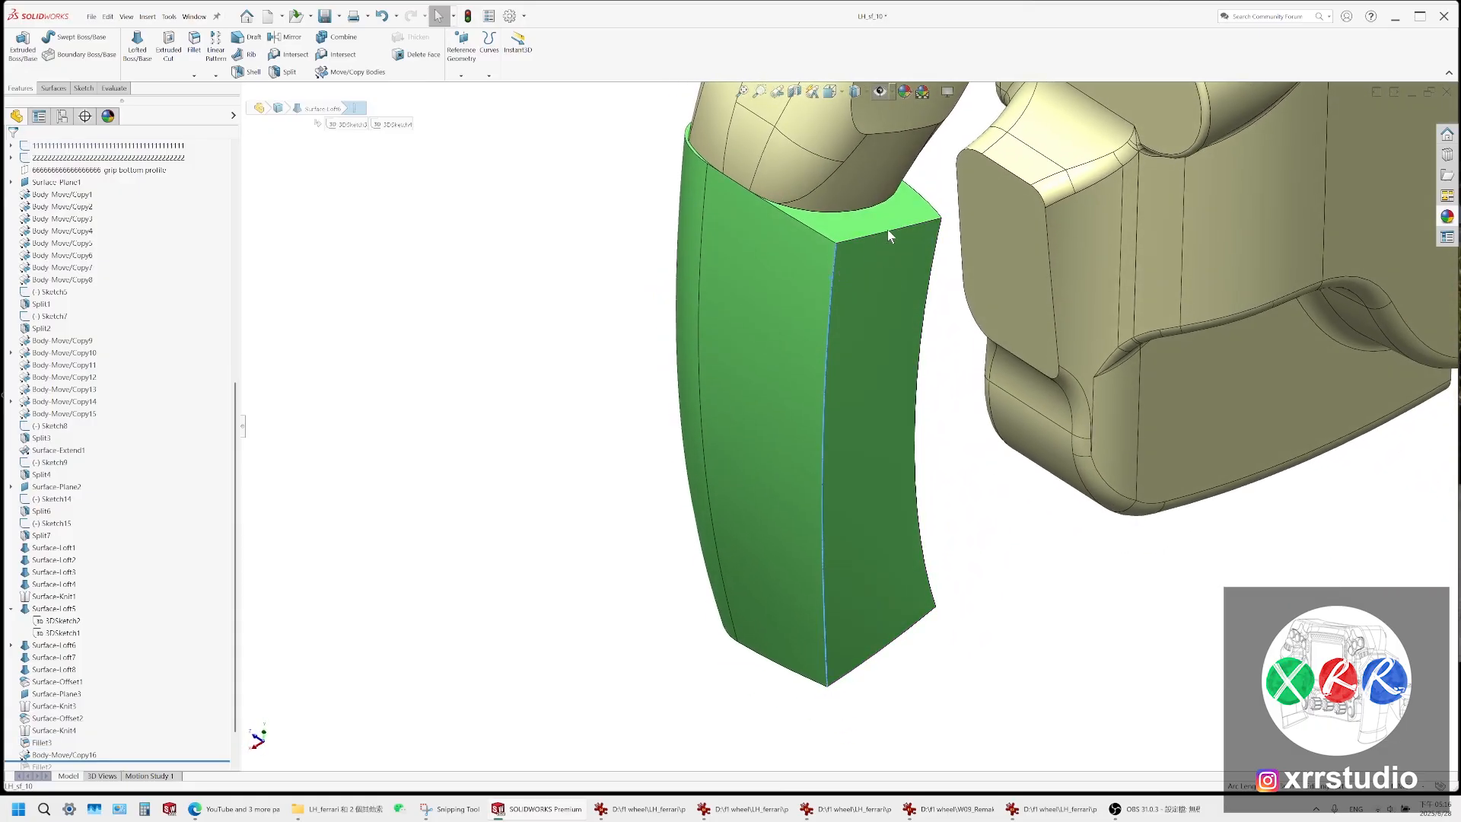
middle_drag(889, 231, 882, 234)
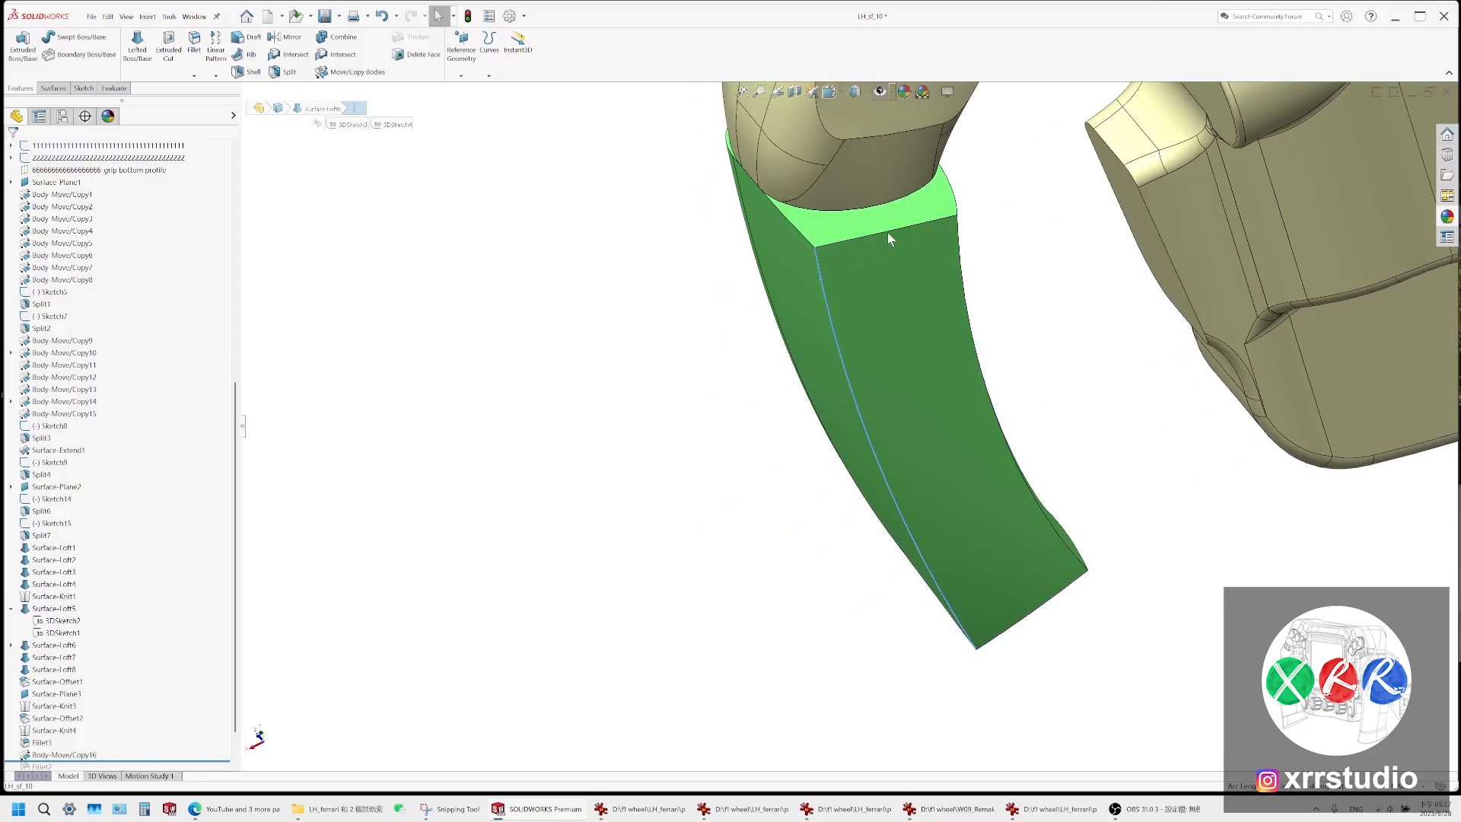
click(887, 232)
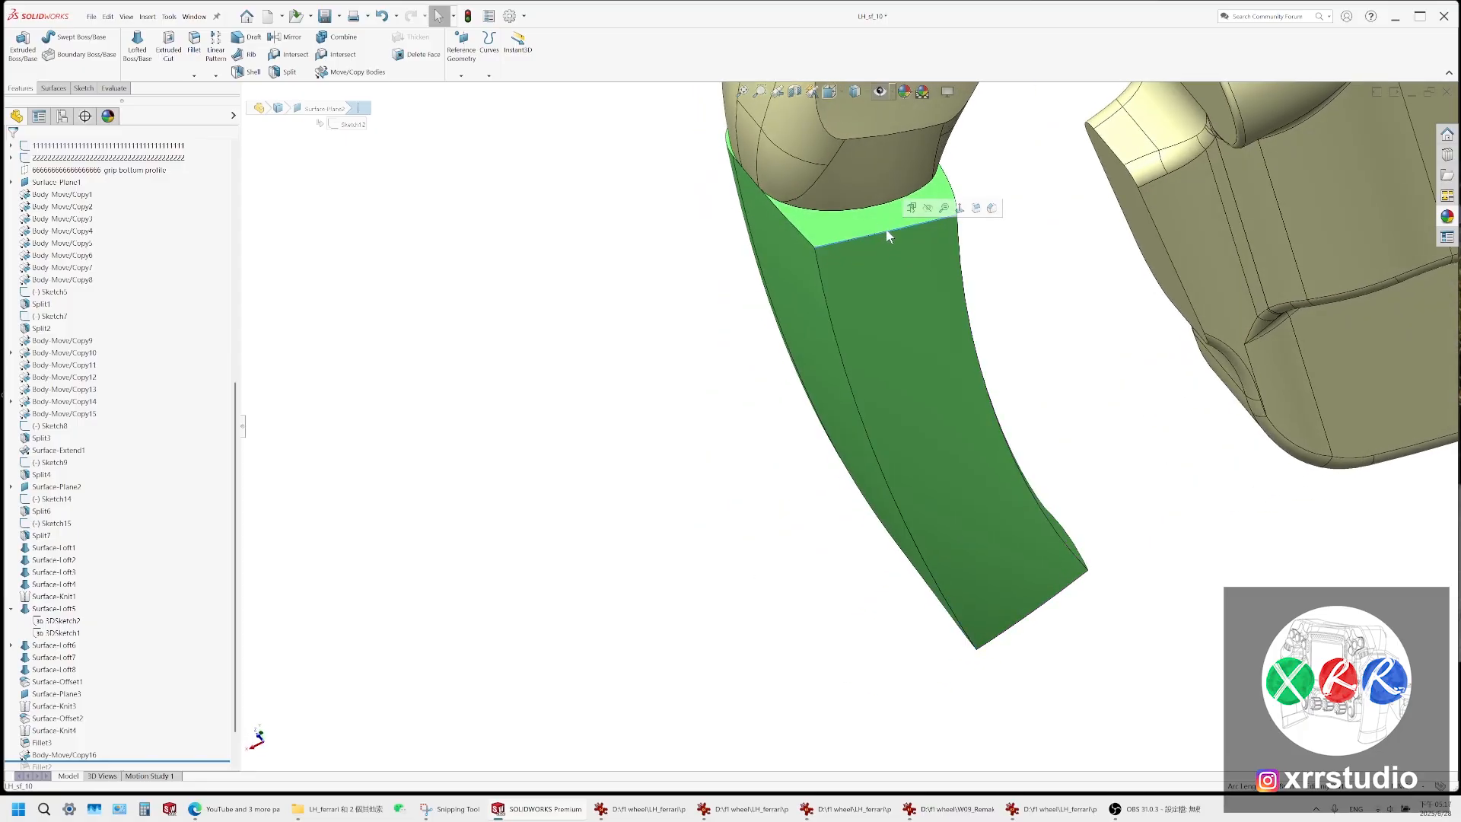
Select the squared grip's remaining long outer edge for a fillet and examine the preview from its end and side
click(820, 274)
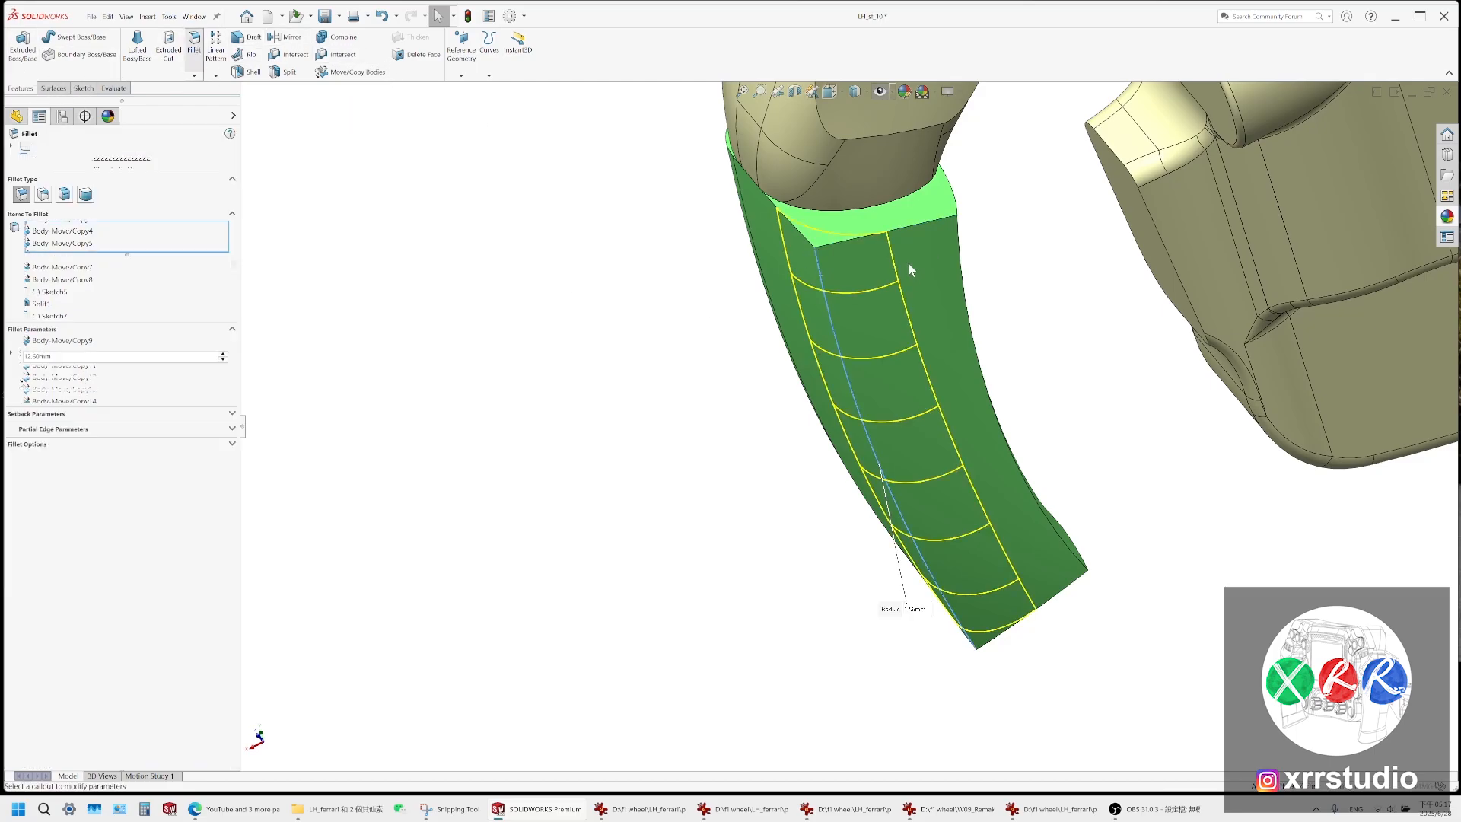
middle_drag(888, 271, 807, 190)
scroll(828, 389, down, 3)
middle_drag(829, 390, 825, 463)
scroll(846, 347, down, 4)
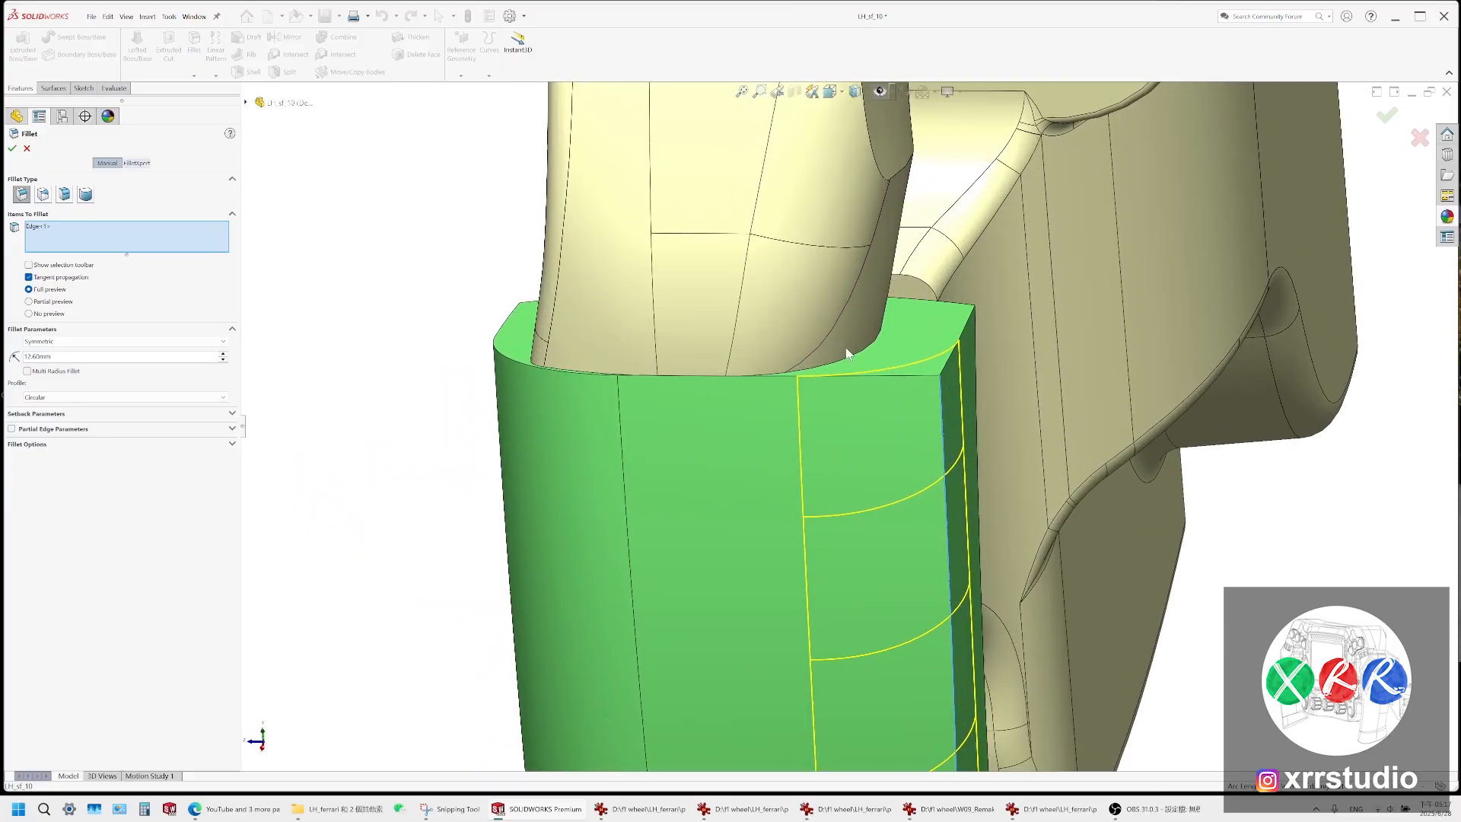
middle_drag(846, 347, 705, 134)
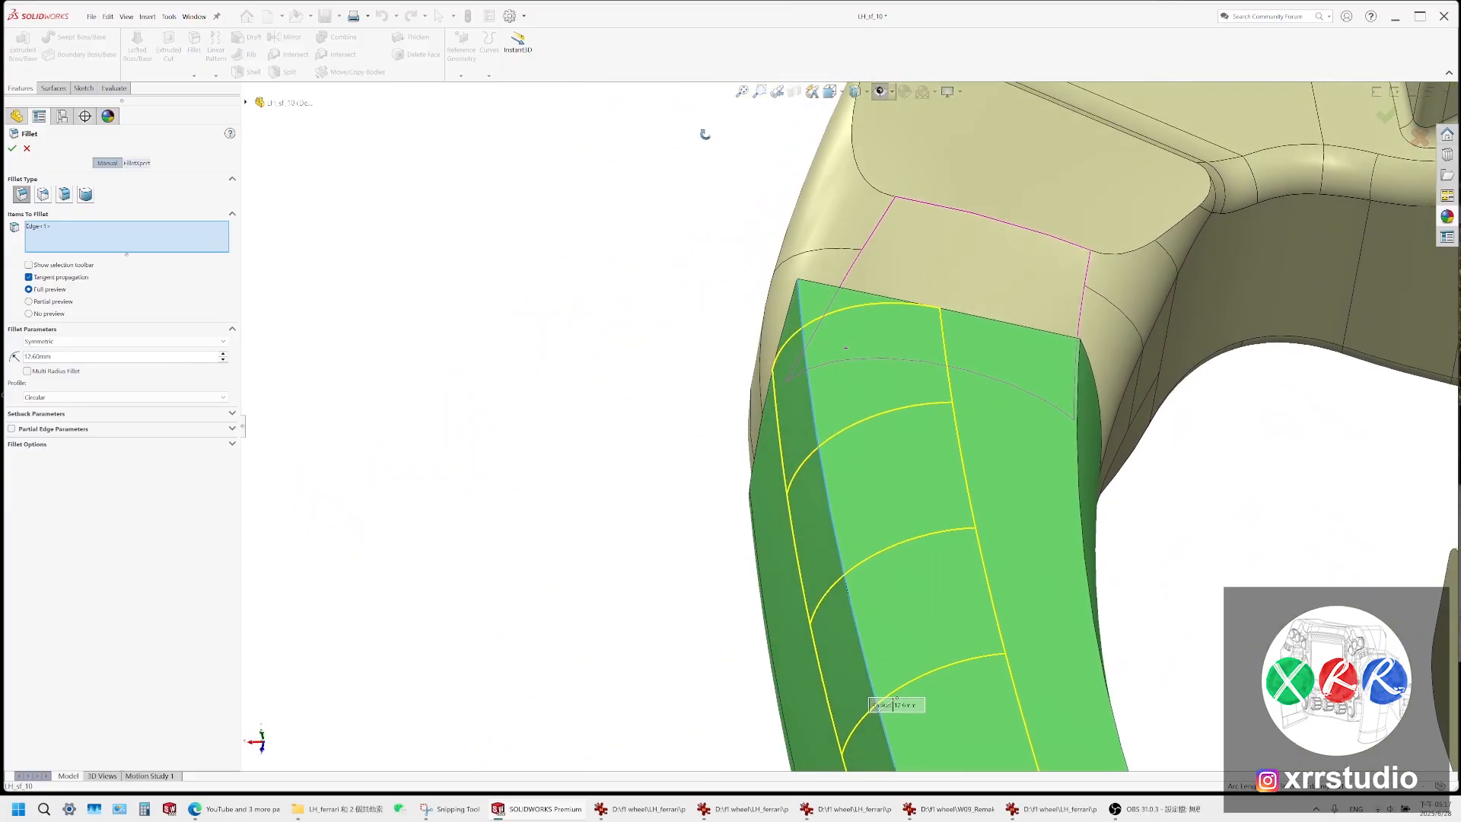
scroll(845, 455, up, 7)
middle_drag(902, 614, 912, 739)
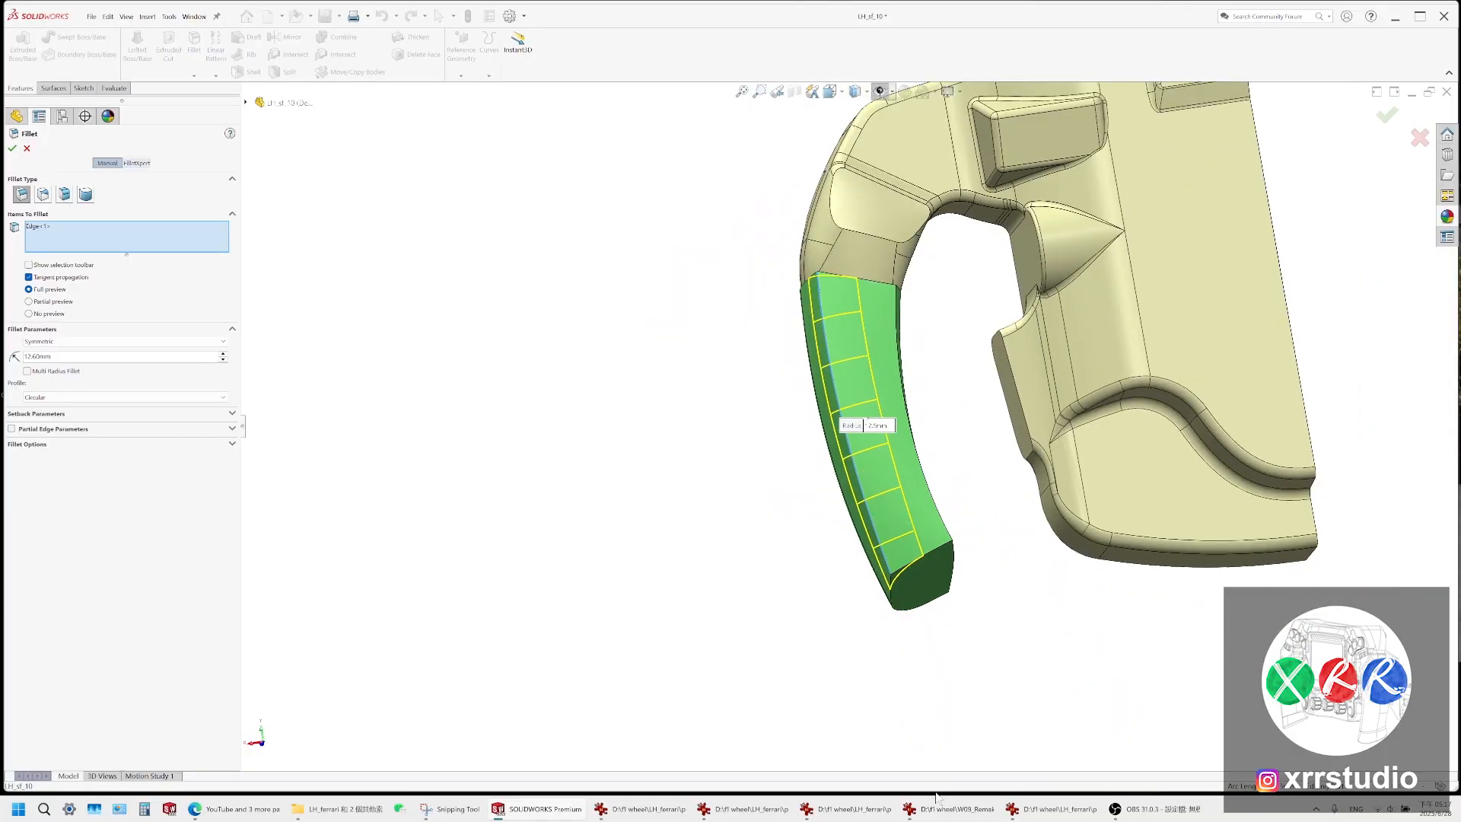
Compare the grip's fillet preview with the rear, cockpit and underside reference photos
click(930, 811)
click(927, 813)
click(875, 817)
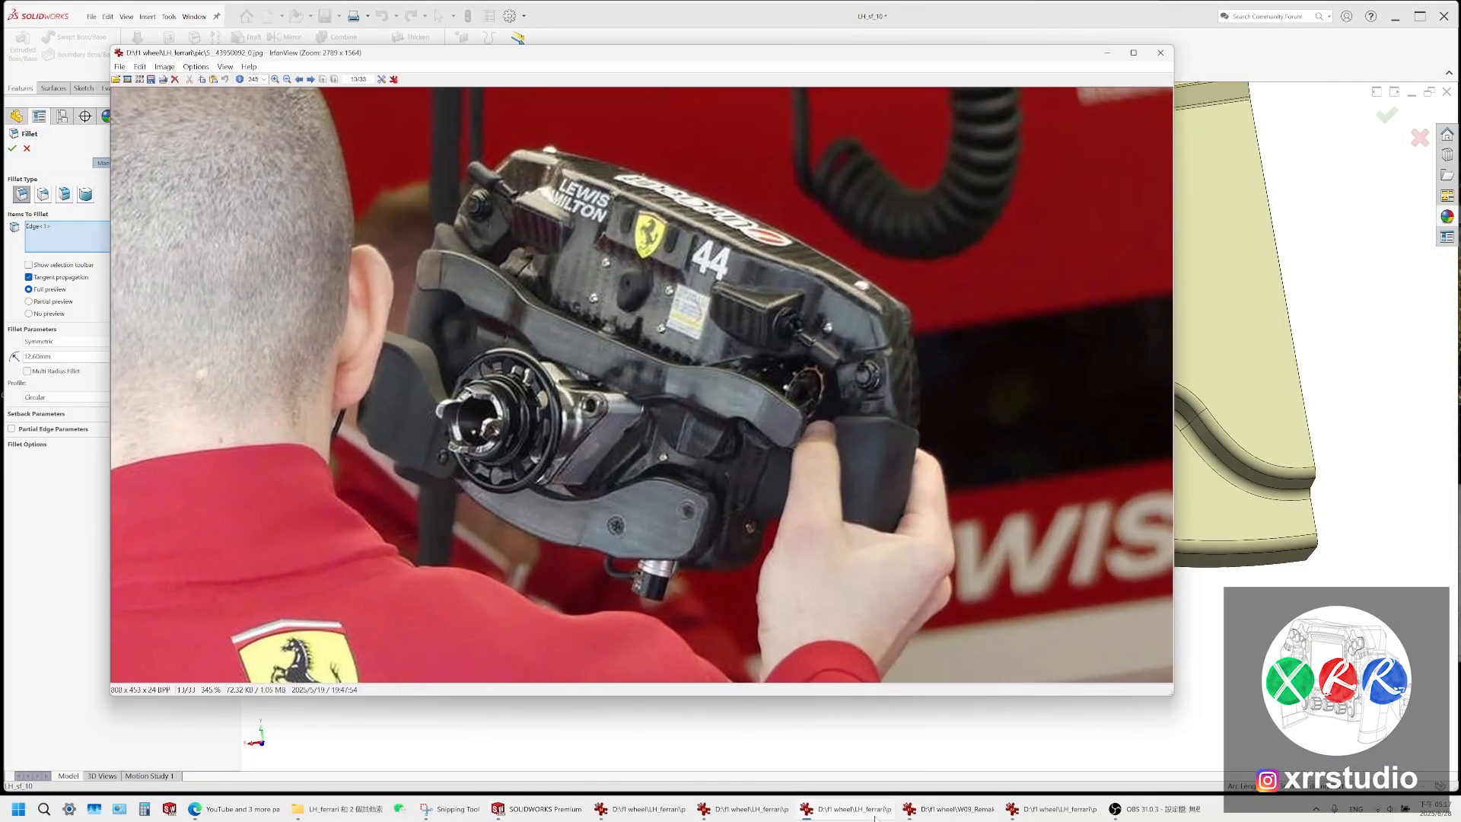
click(1039, 813)
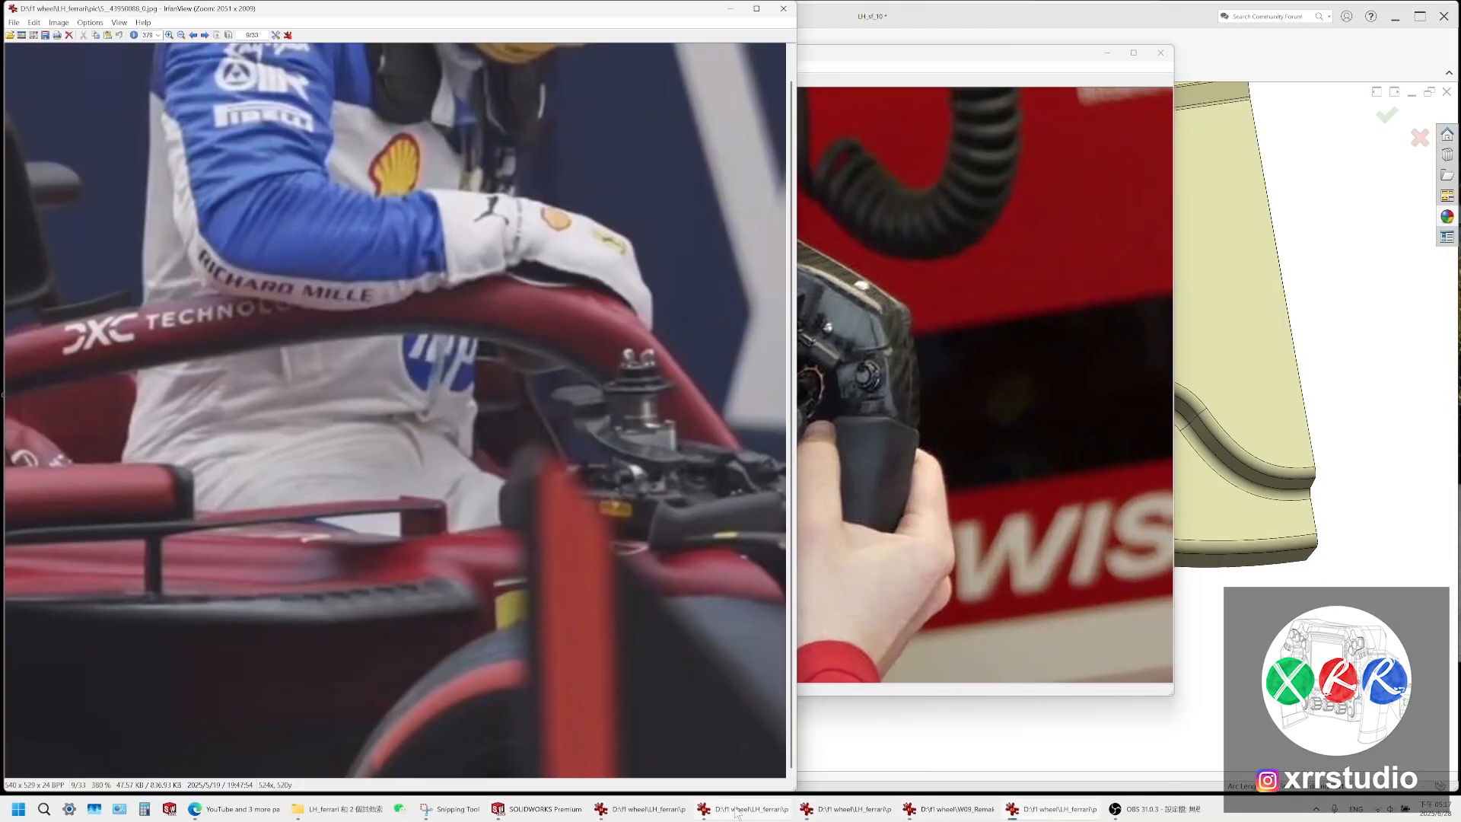
click(704, 812)
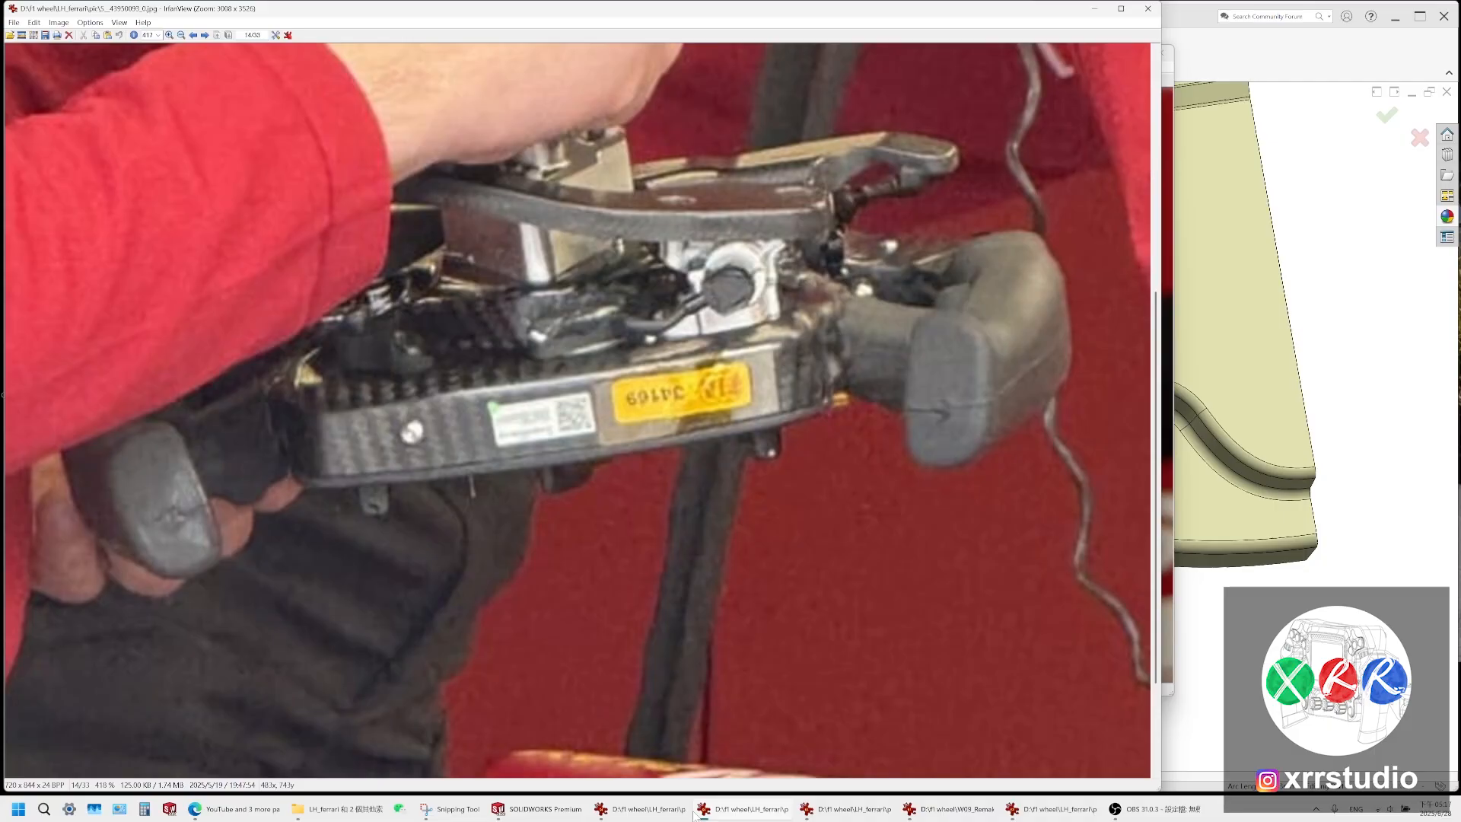
click(537, 811)
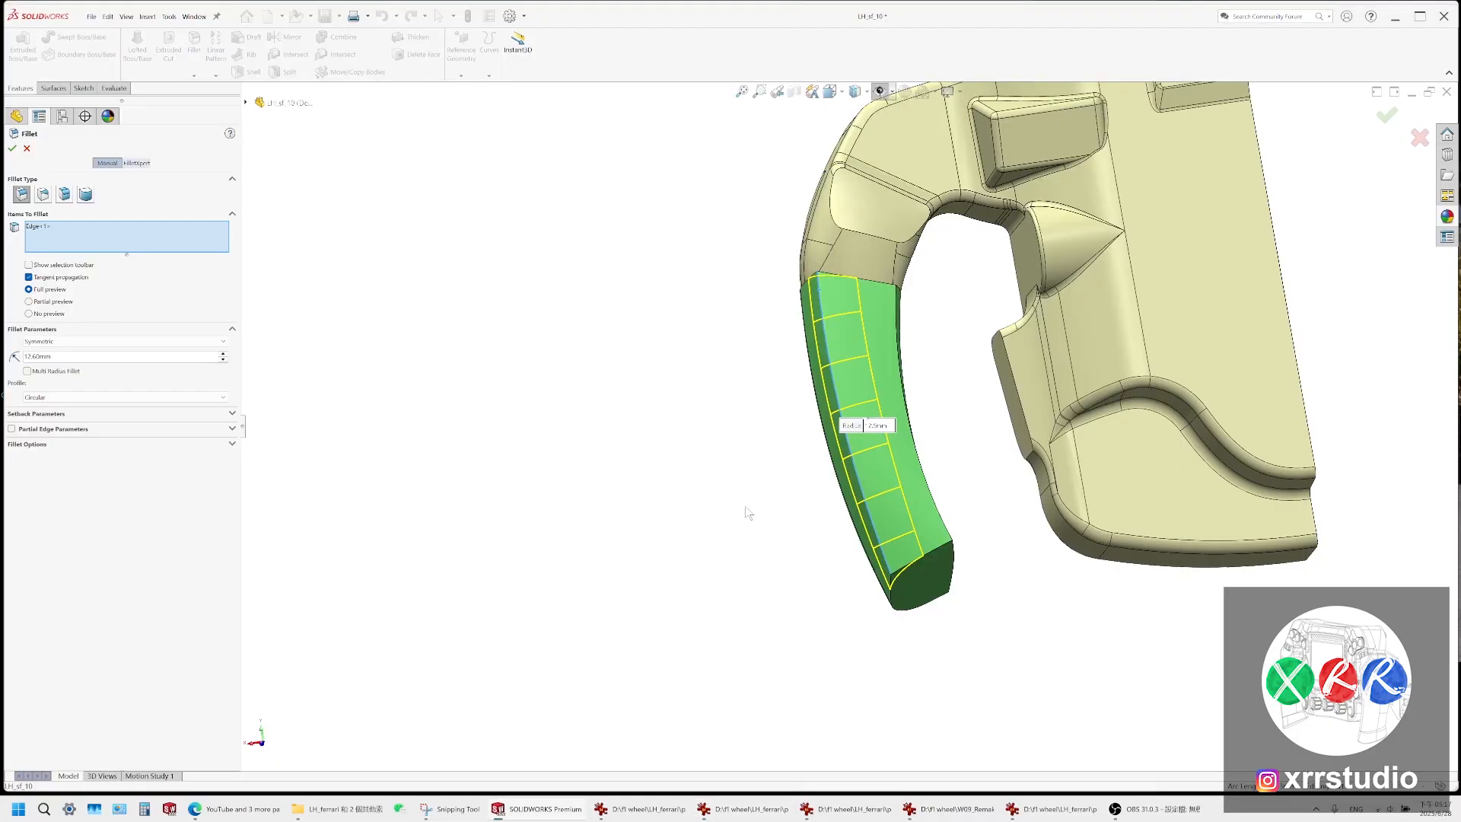
click(647, 811)
click(742, 813)
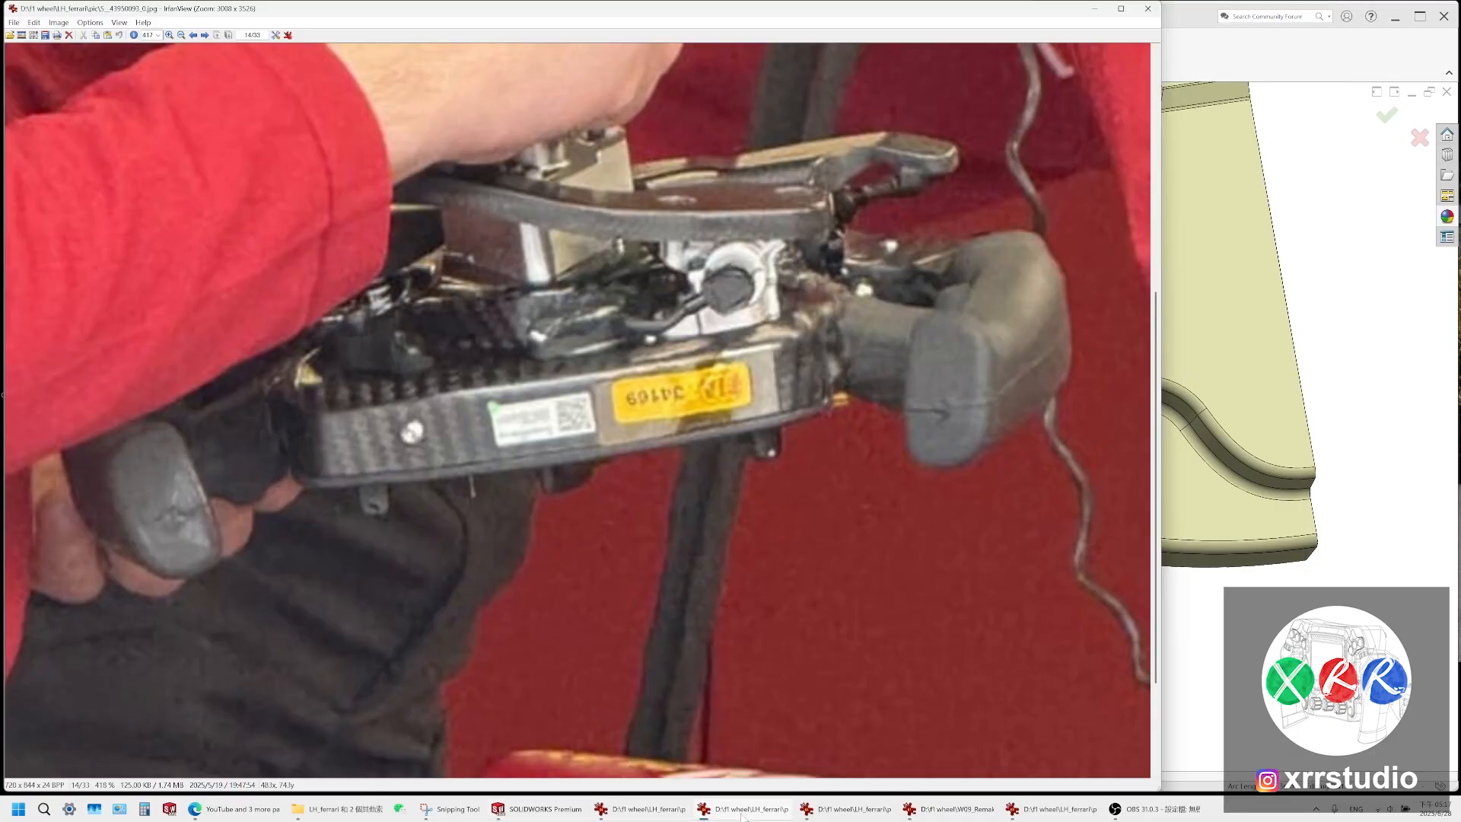
click(742, 813)
scroll(889, 450, up, 3)
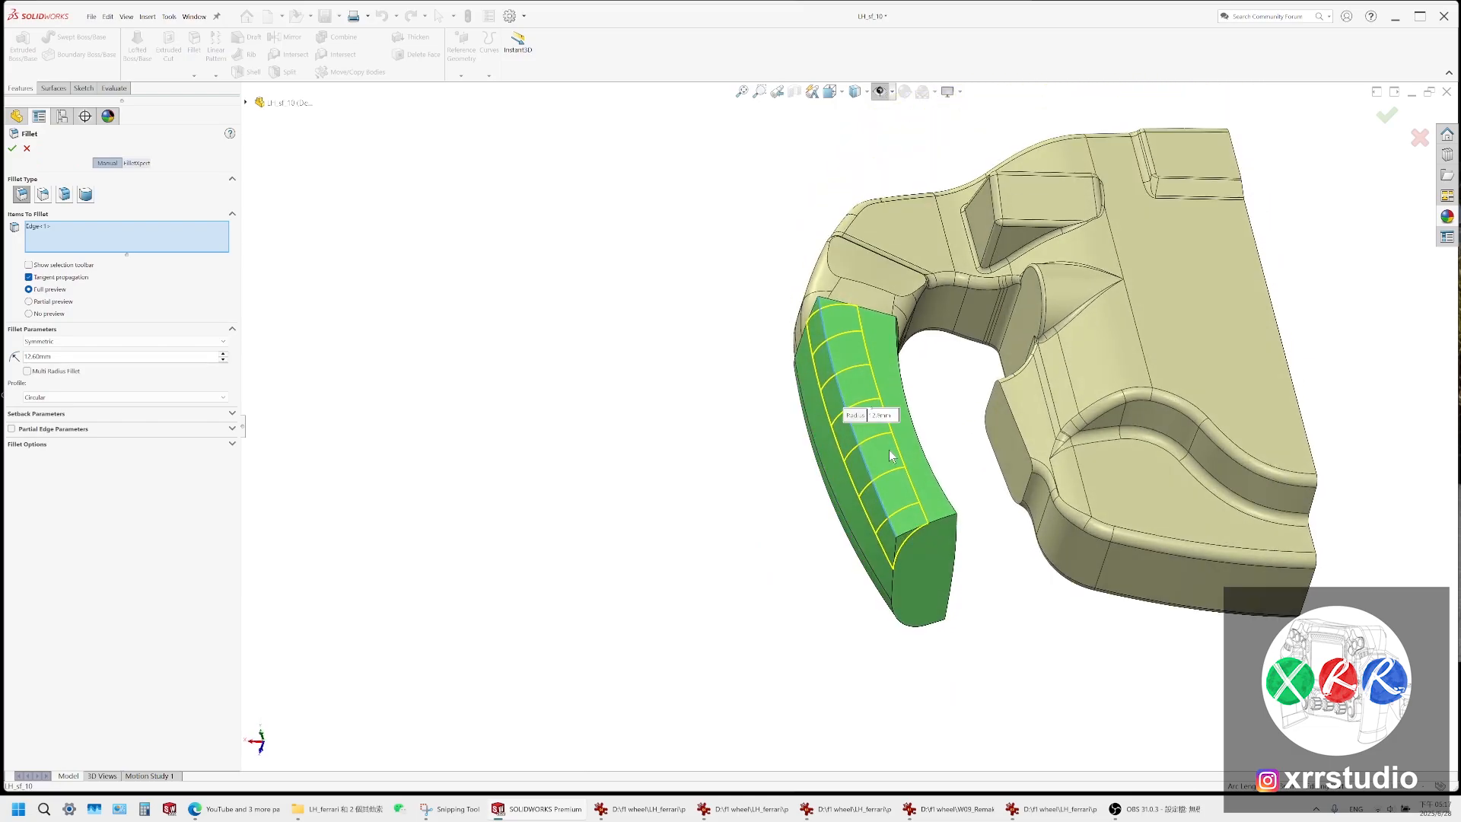
click(742, 813)
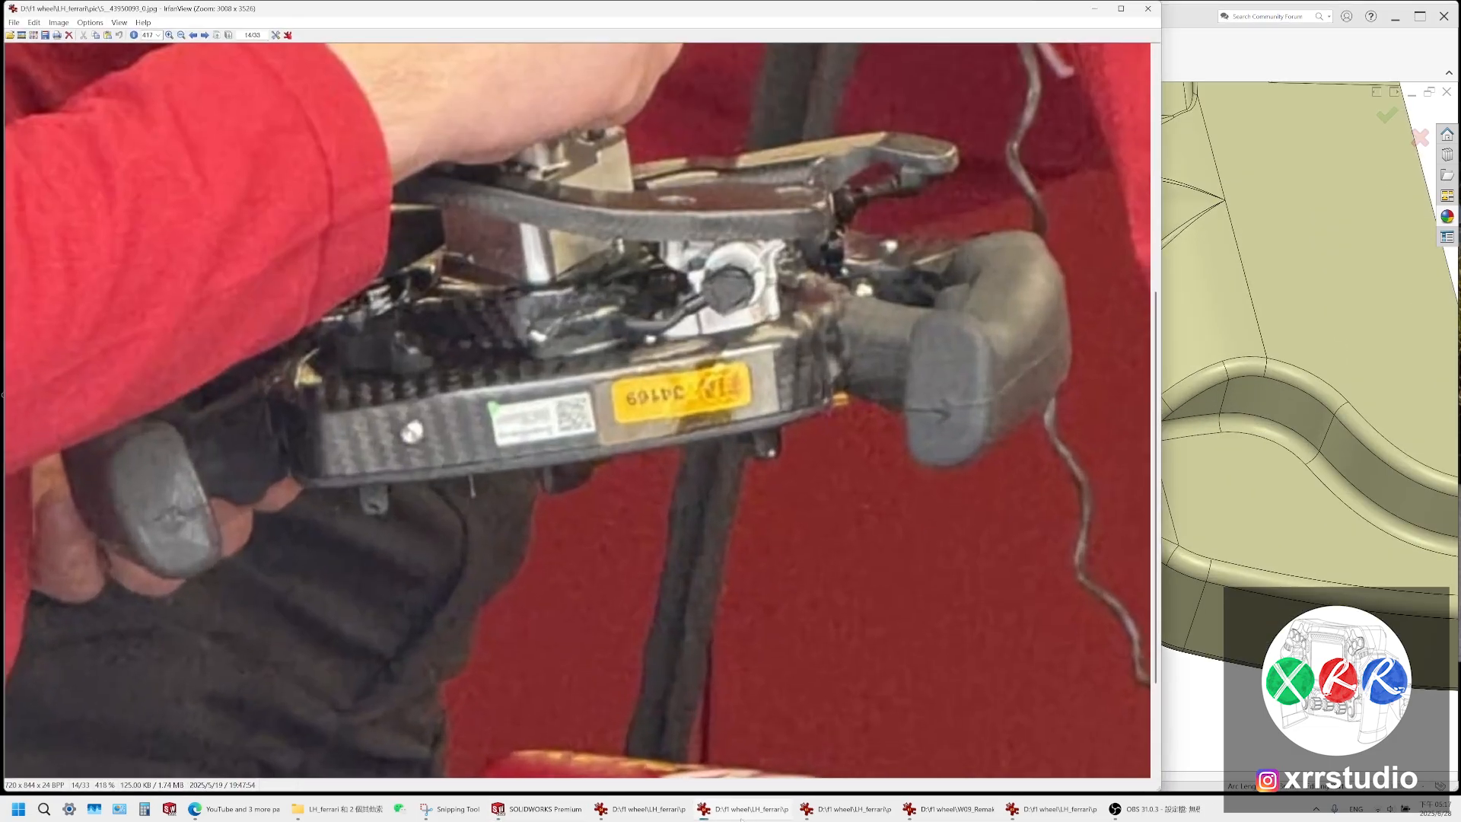
click(742, 813)
Check the grip's end-face profile against the rear, underside and front-view photos from several angles
middle_drag(770, 502, 814, 457)
click(814, 813)
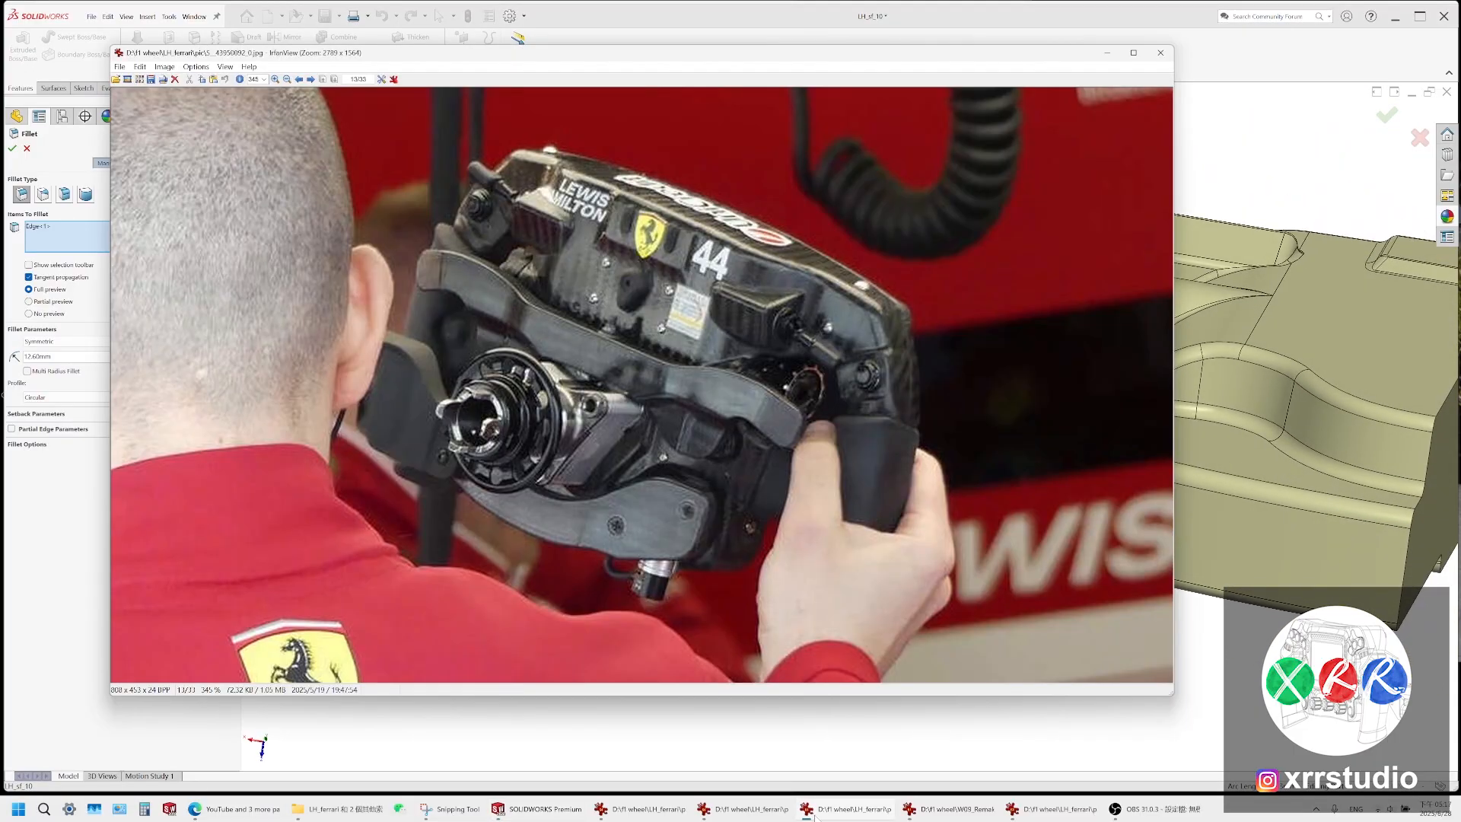
click(732, 813)
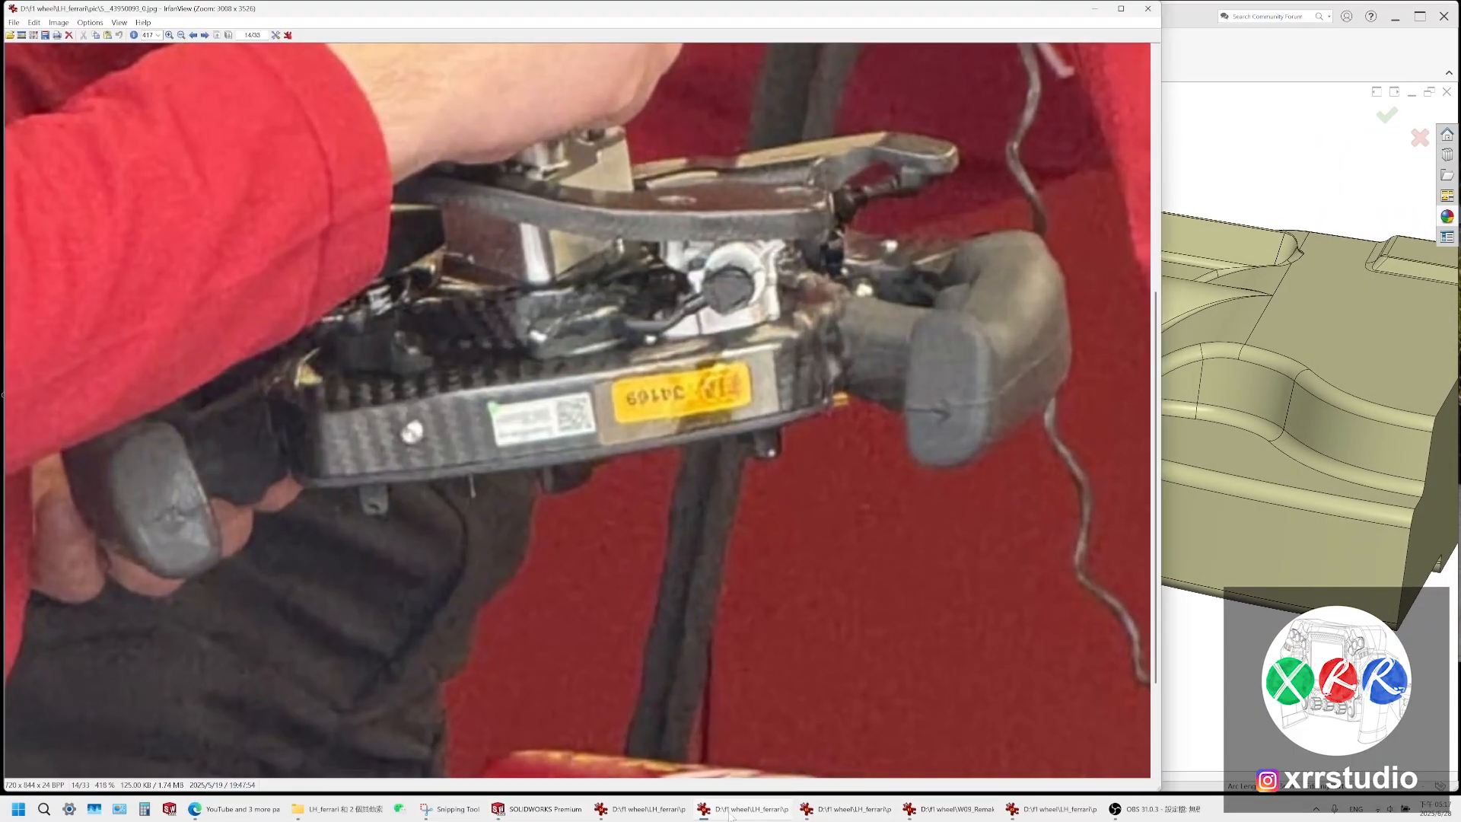
click(732, 813)
middle_drag(943, 392, 898, 250)
click(648, 811)
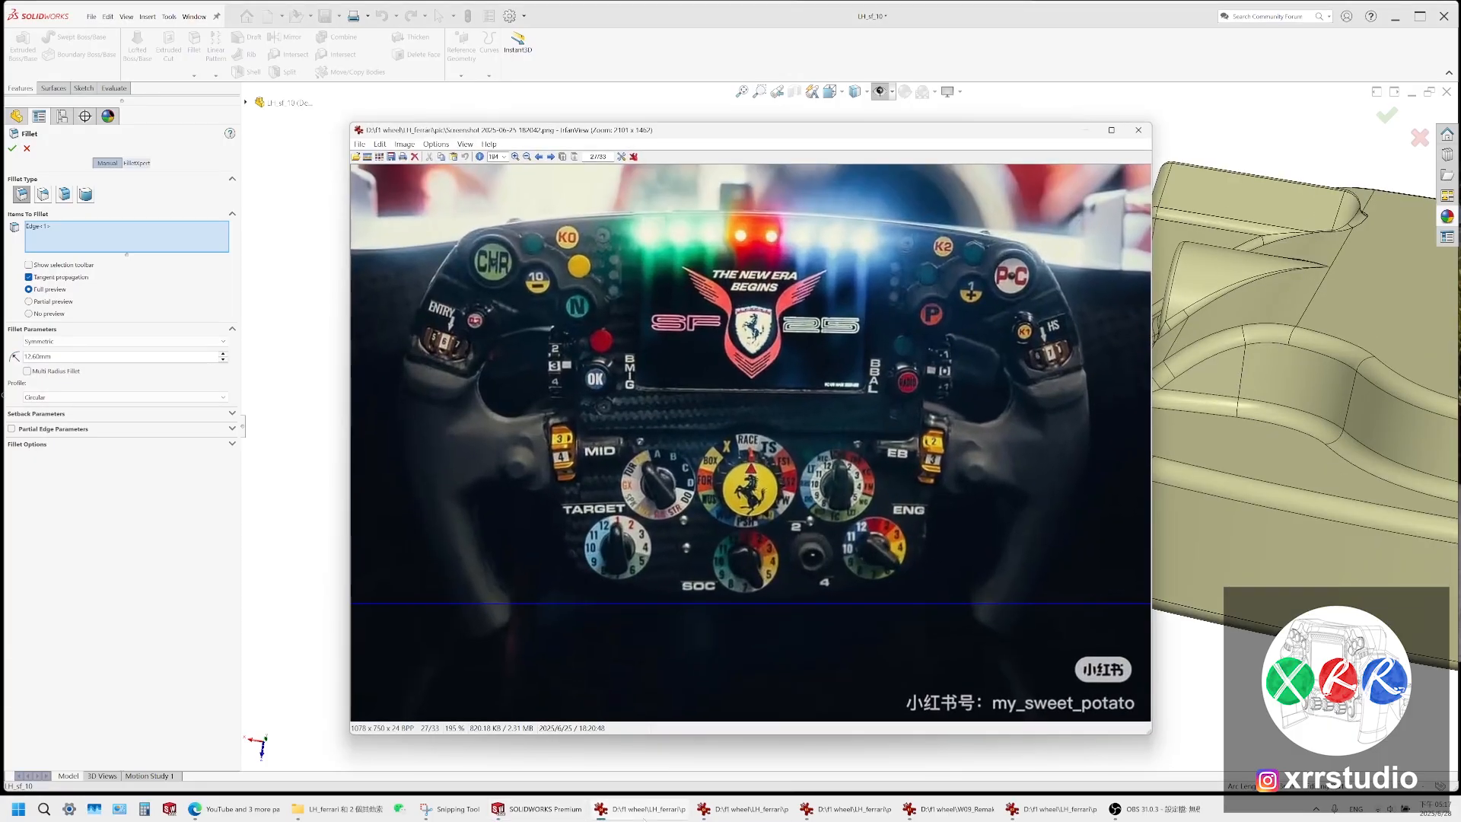
click(646, 812)
middle_drag(882, 346, 913, 372)
scroll(851, 367, down, 3)
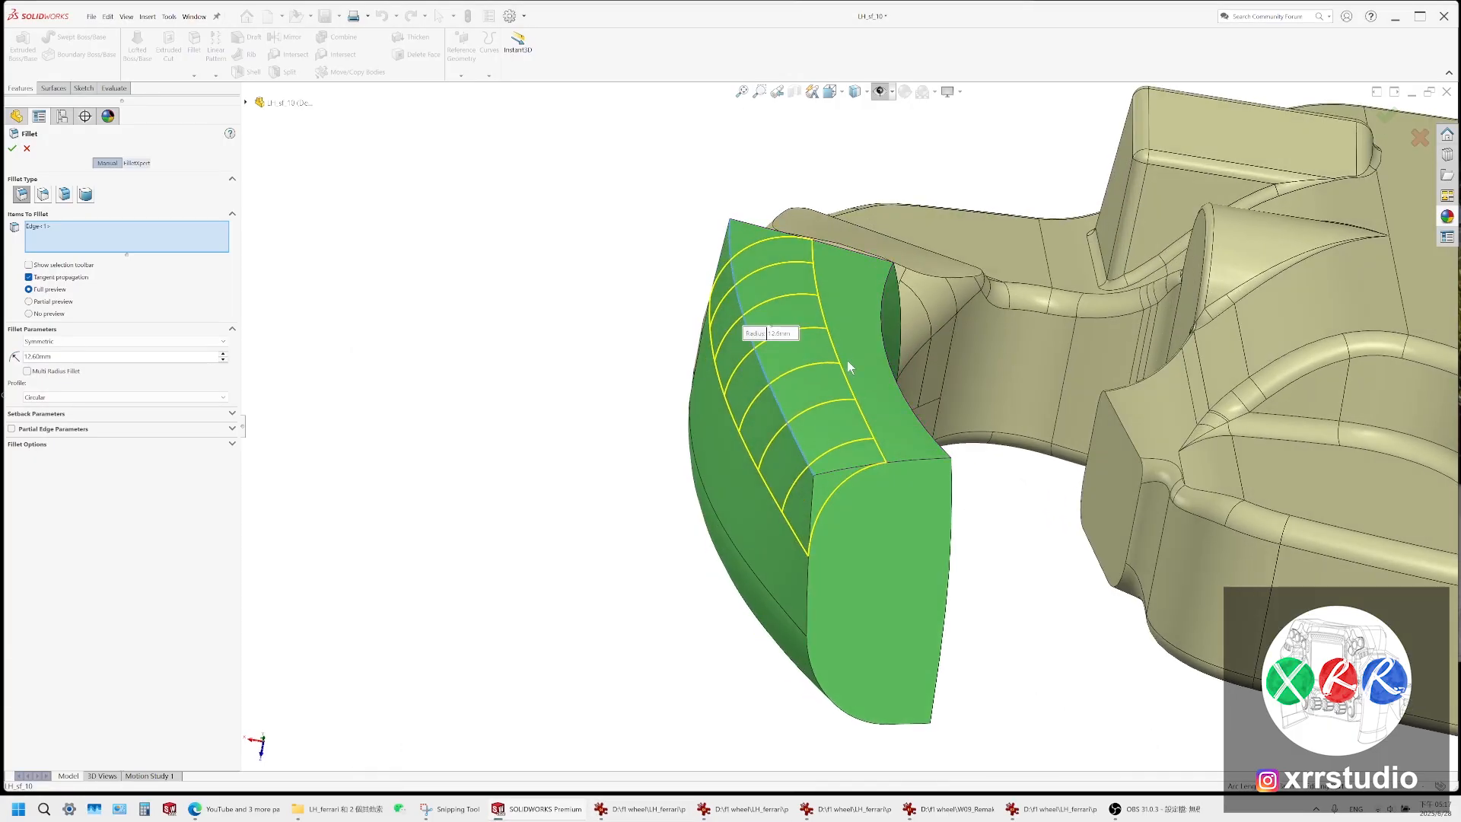
scroll(1303, 447, up, 1)
click(754, 811)
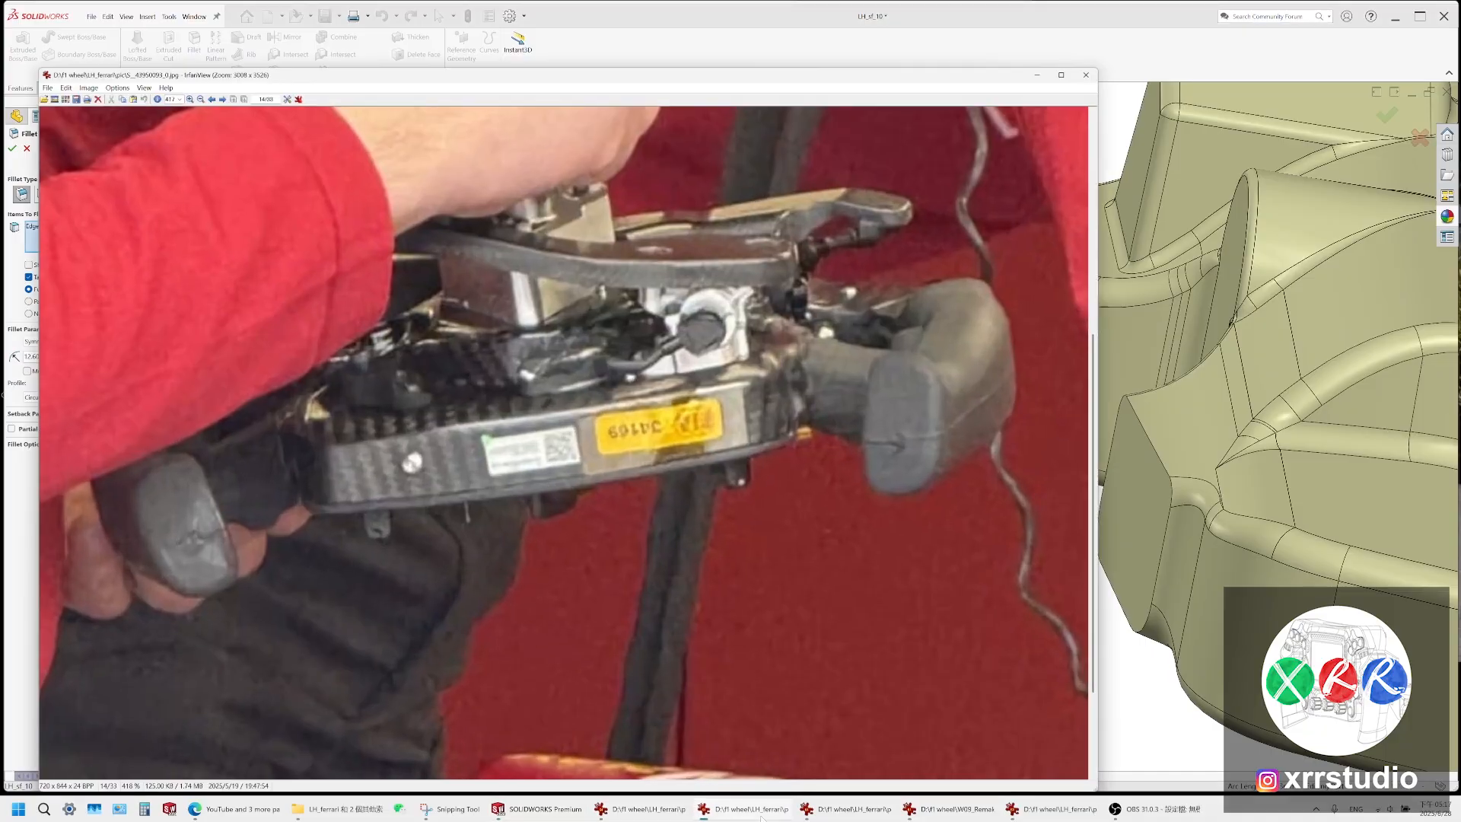
click(762, 811)
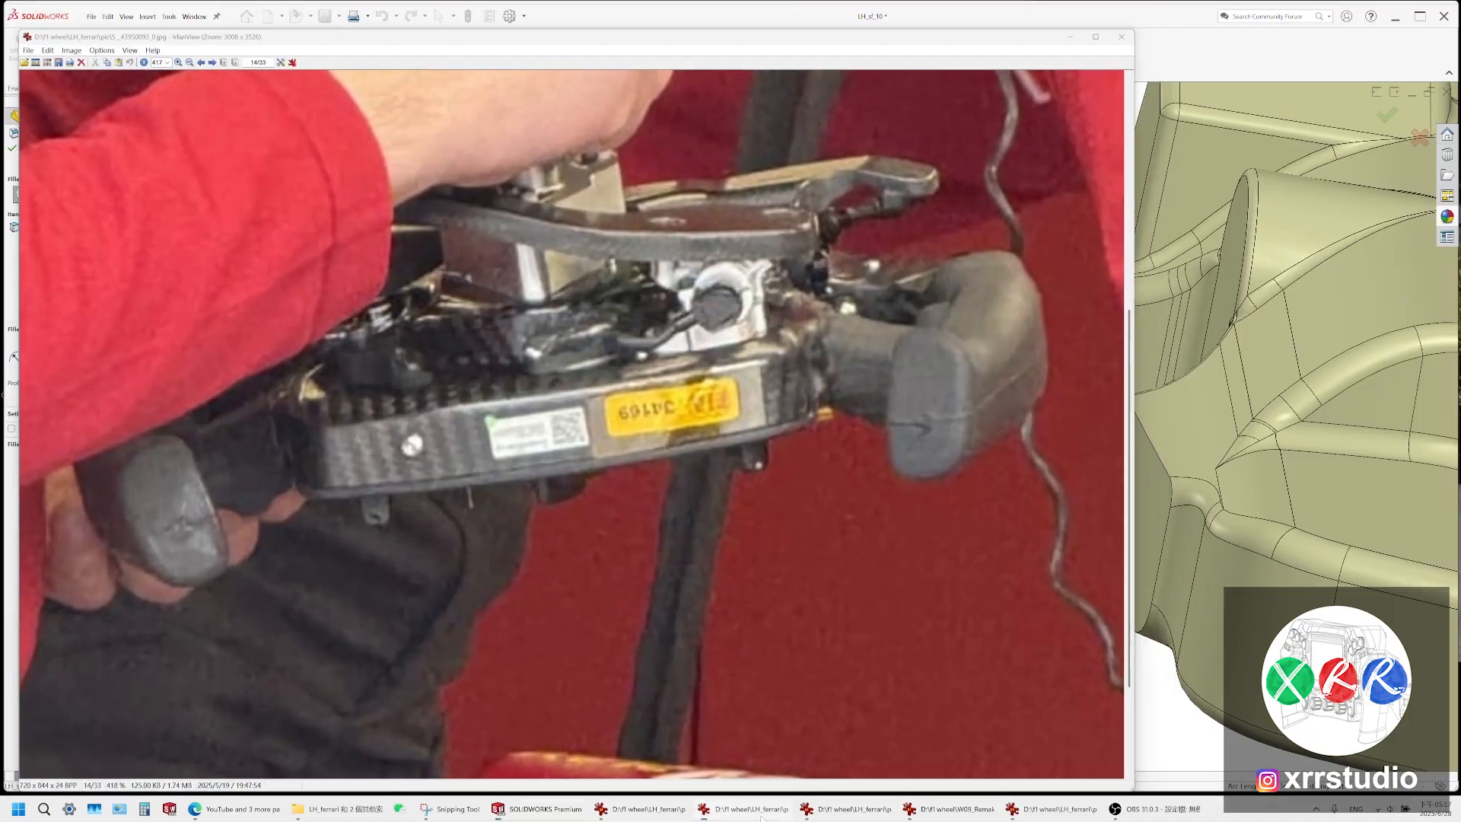
click(824, 812)
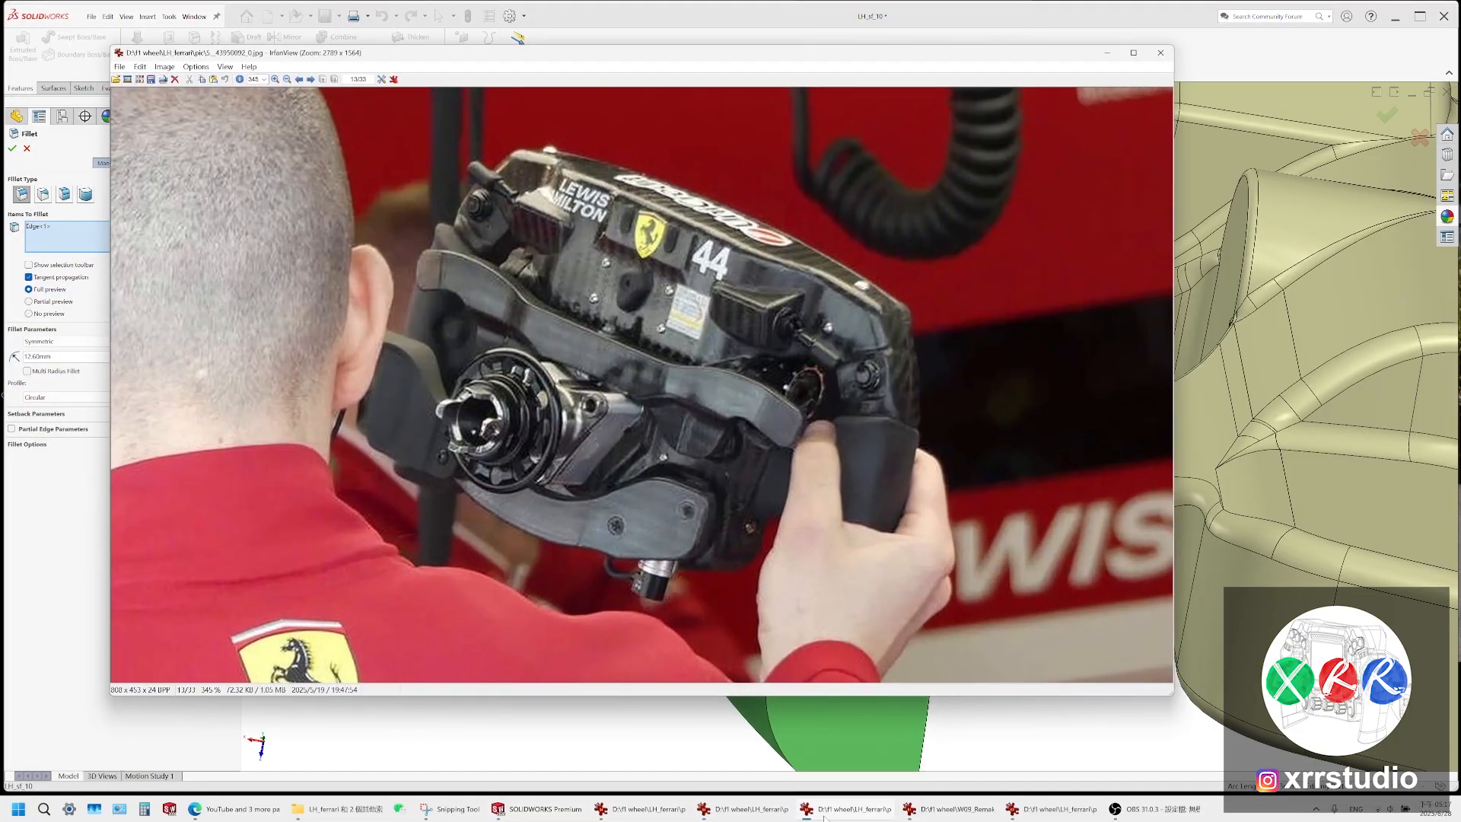
click(761, 813)
click(1198, 760)
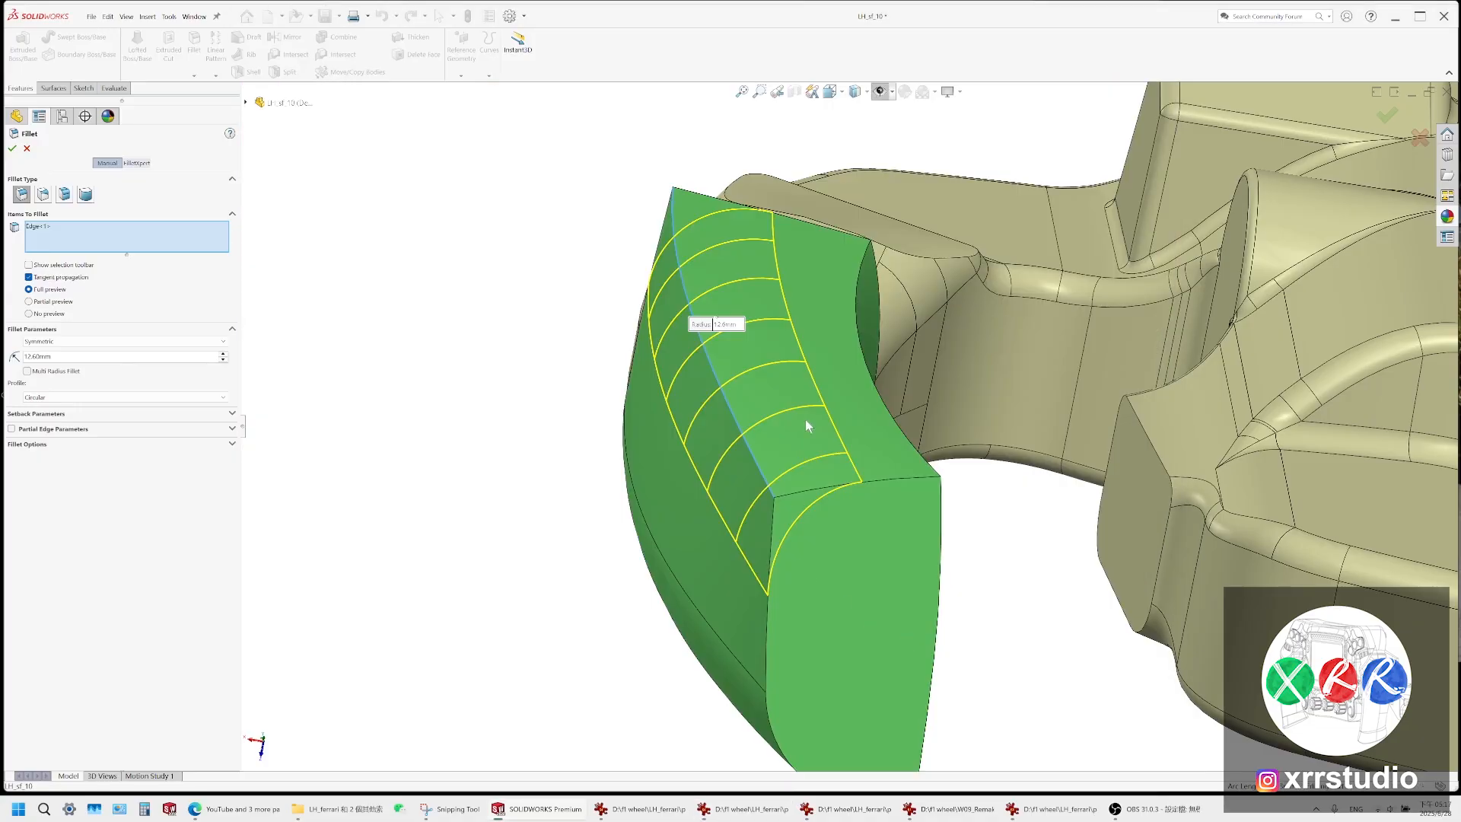
Set the long edge's fillet radius to 12 mm and apply the fillet to the grip body
scroll(807, 418, up, 1)
drag(729, 343, 521, 354)
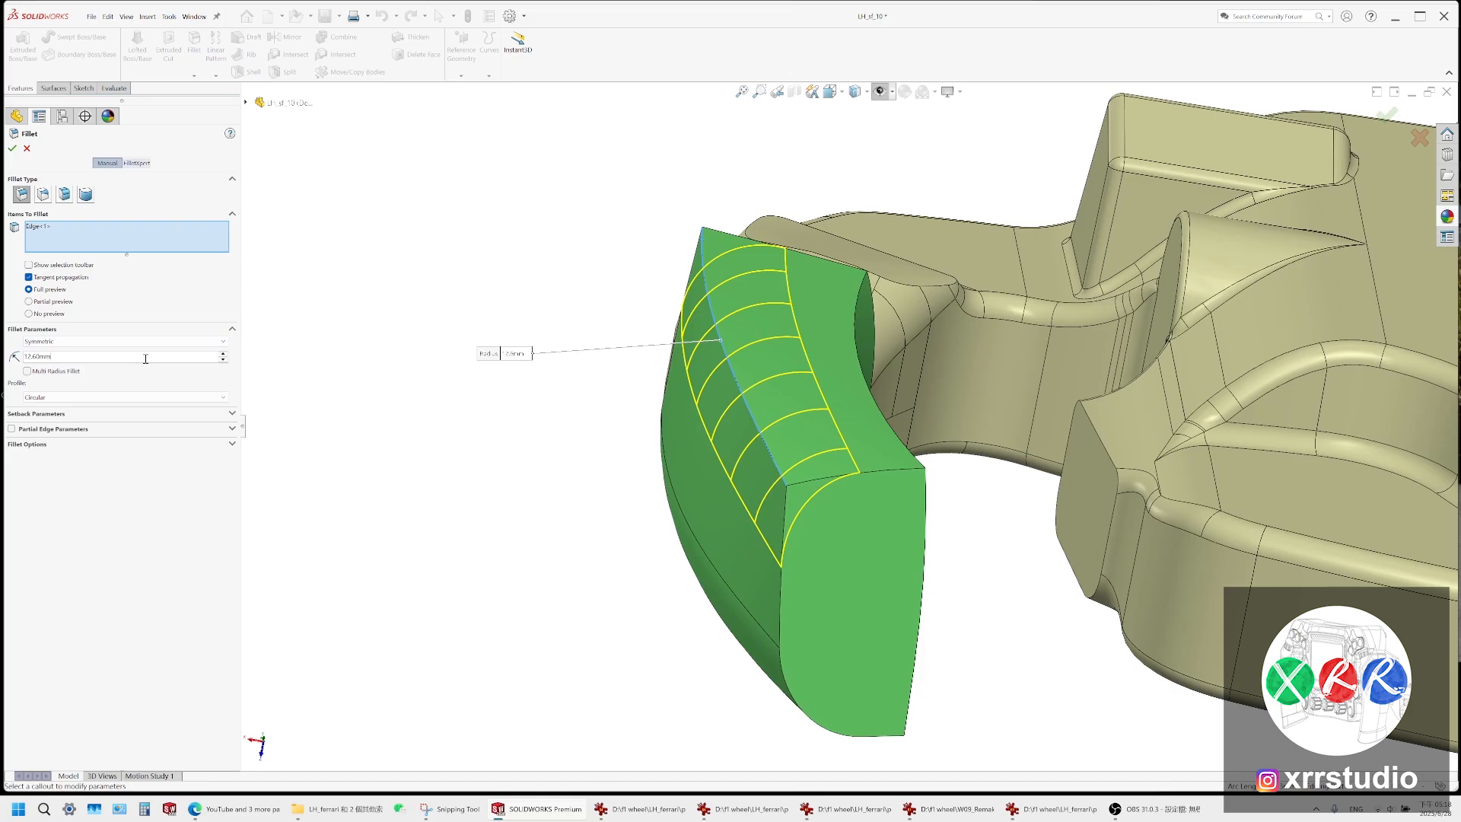
double_click(146, 358)
text(12)
key(Return)
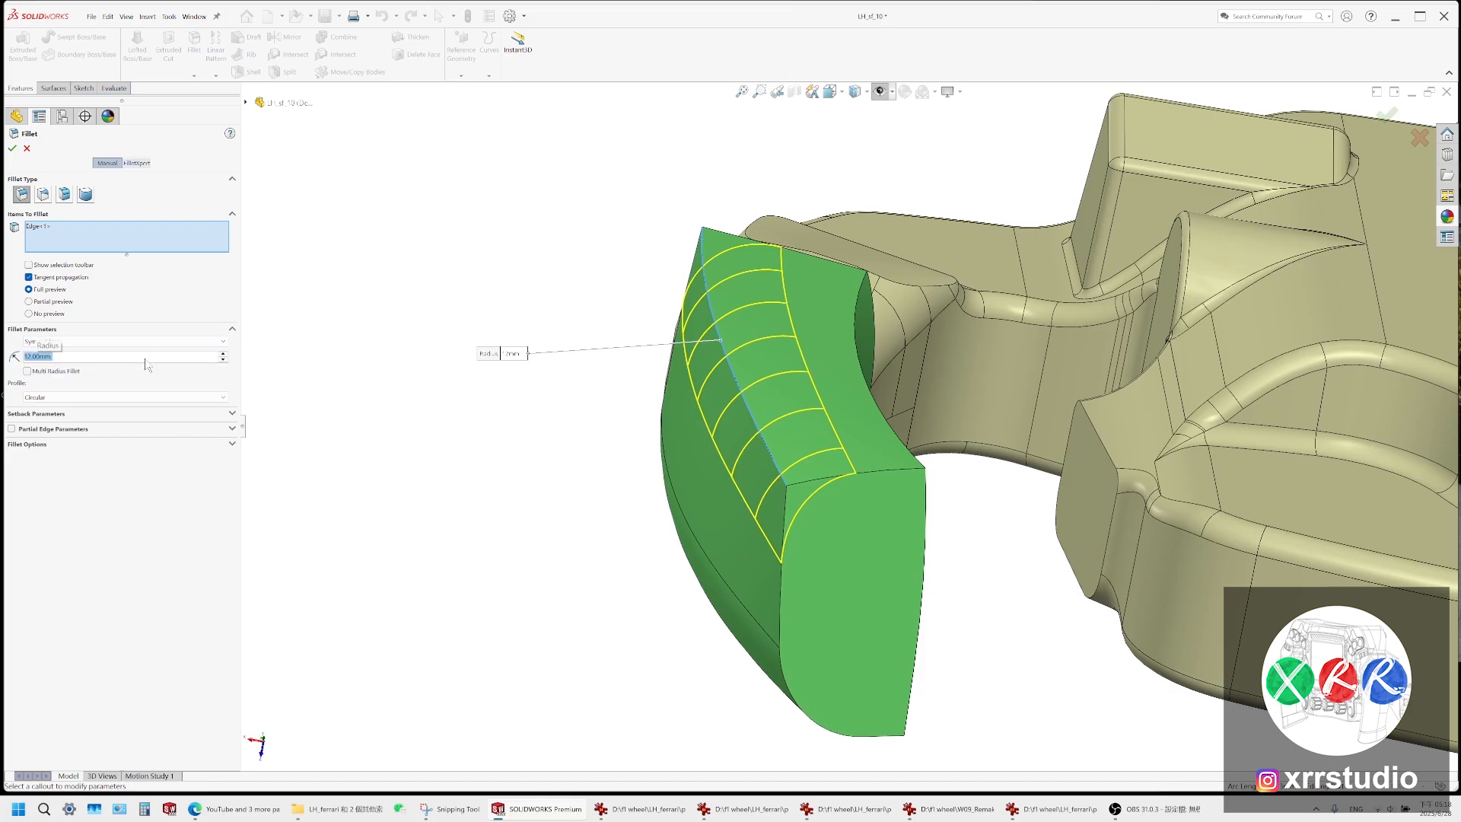
middle_drag(751, 353, 951, 378)
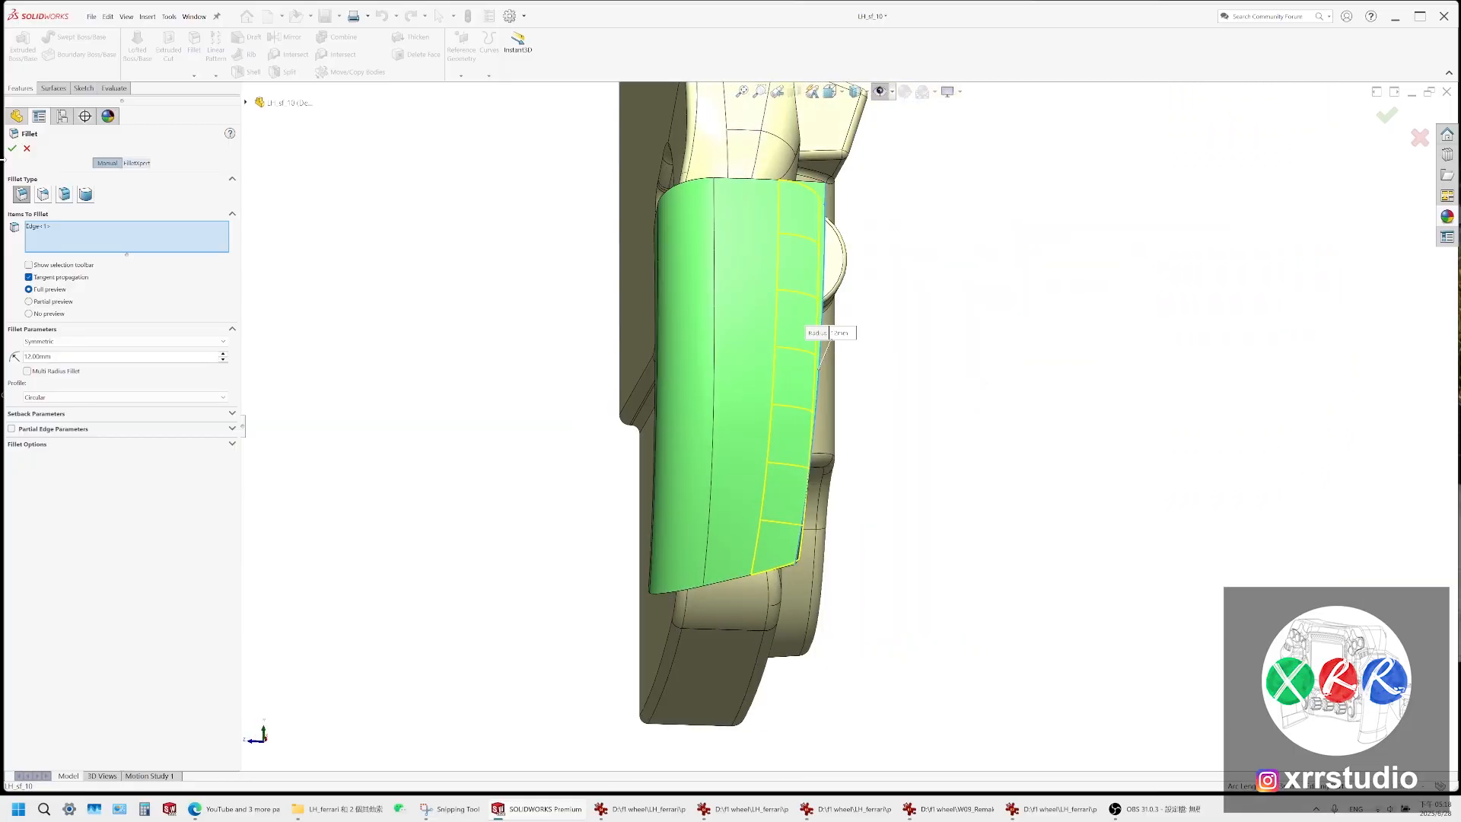
click(12, 149)
Inspect the rounded faces along both long edges of the grip and the flat strip between them
middle_drag(746, 303, 756, 437)
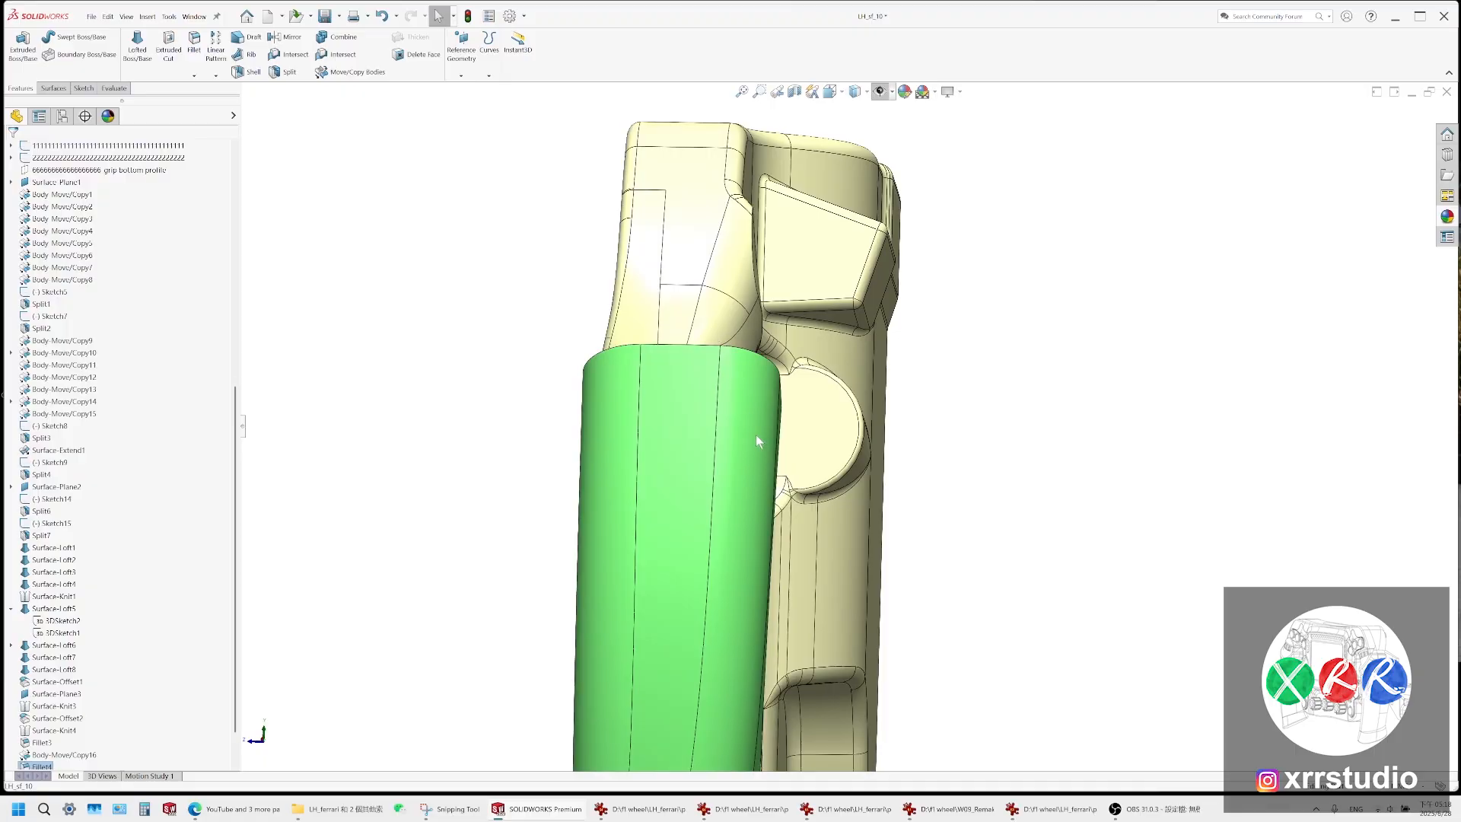
click(755, 436)
click(602, 435)
click(755, 498)
scroll(755, 498, up, 1)
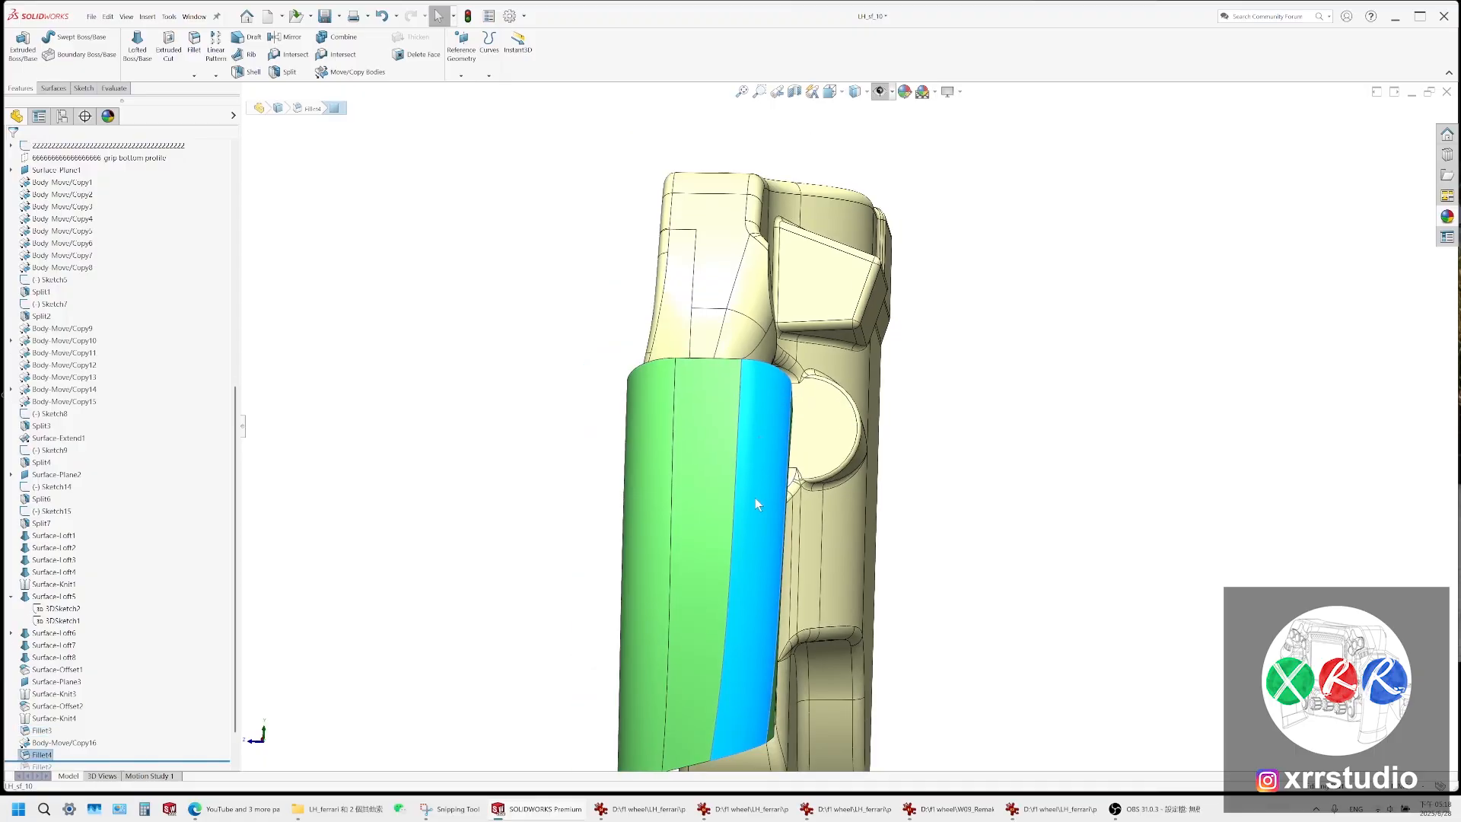
scroll(756, 497, up, 3)
middle_drag(756, 491, 877, 463)
click(876, 464)
middle_drag(776, 473, 785, 440)
scroll(787, 431, down, 4)
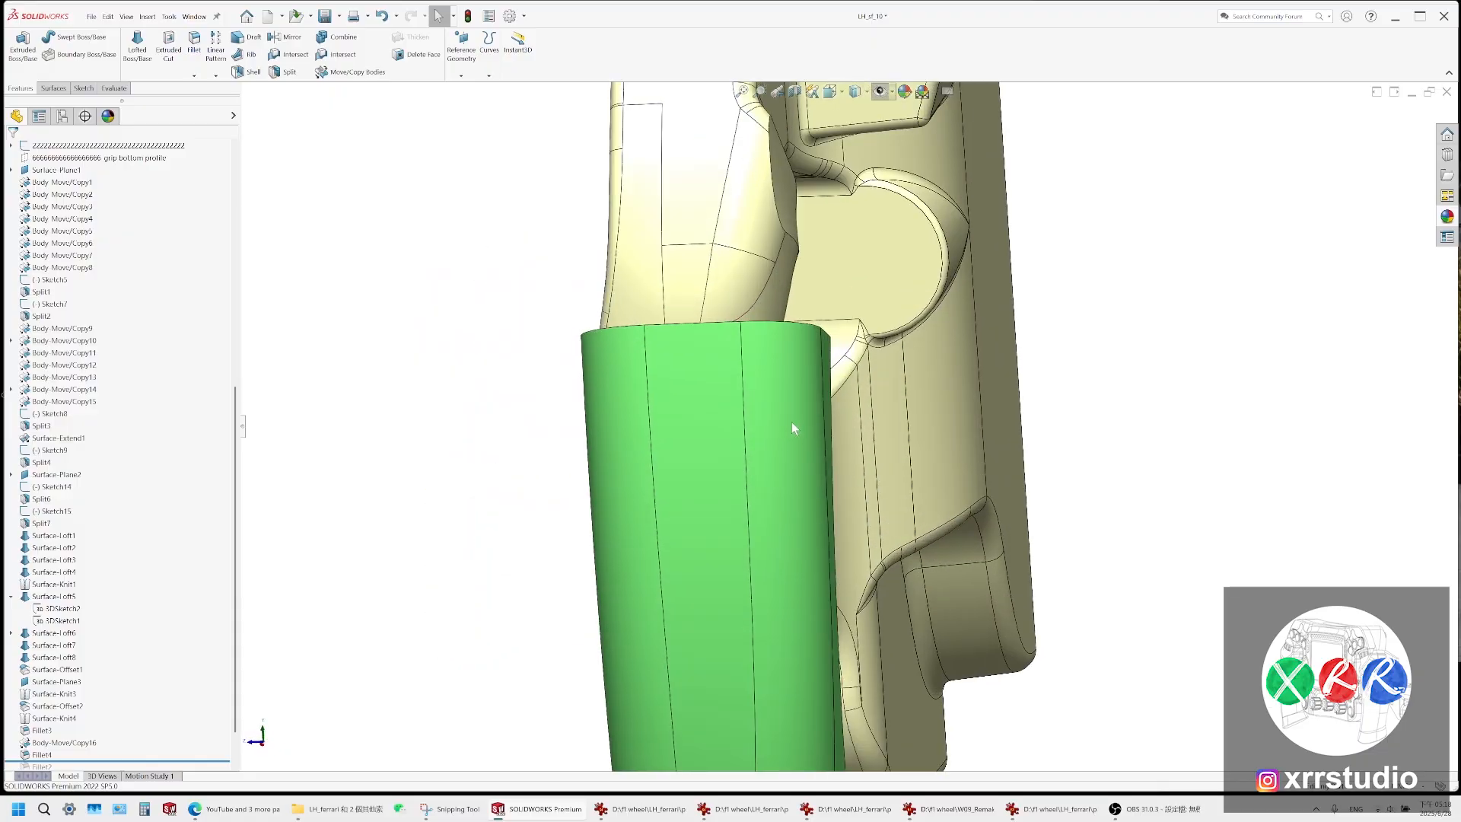
click(792, 424)
middle_drag(636, 424, 680, 403)
click(773, 401)
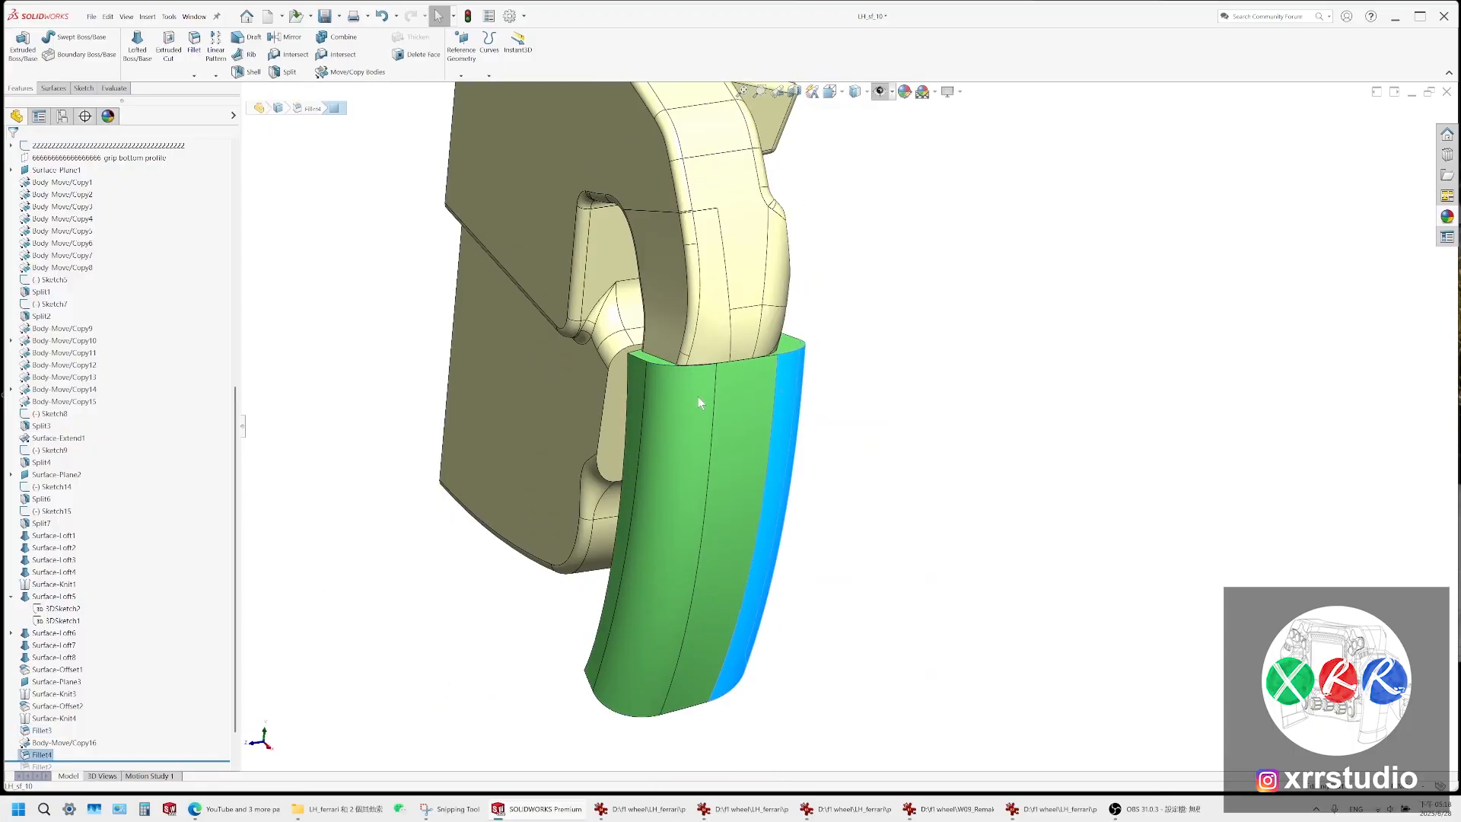
click(696, 395)
click(786, 423)
Highlight the hidden solid bodies in turn and examine how the Surface-Knit4 block meets the grip's lower end
click(659, 592)
scroll(155, 359, up, 10)
click(81, 364)
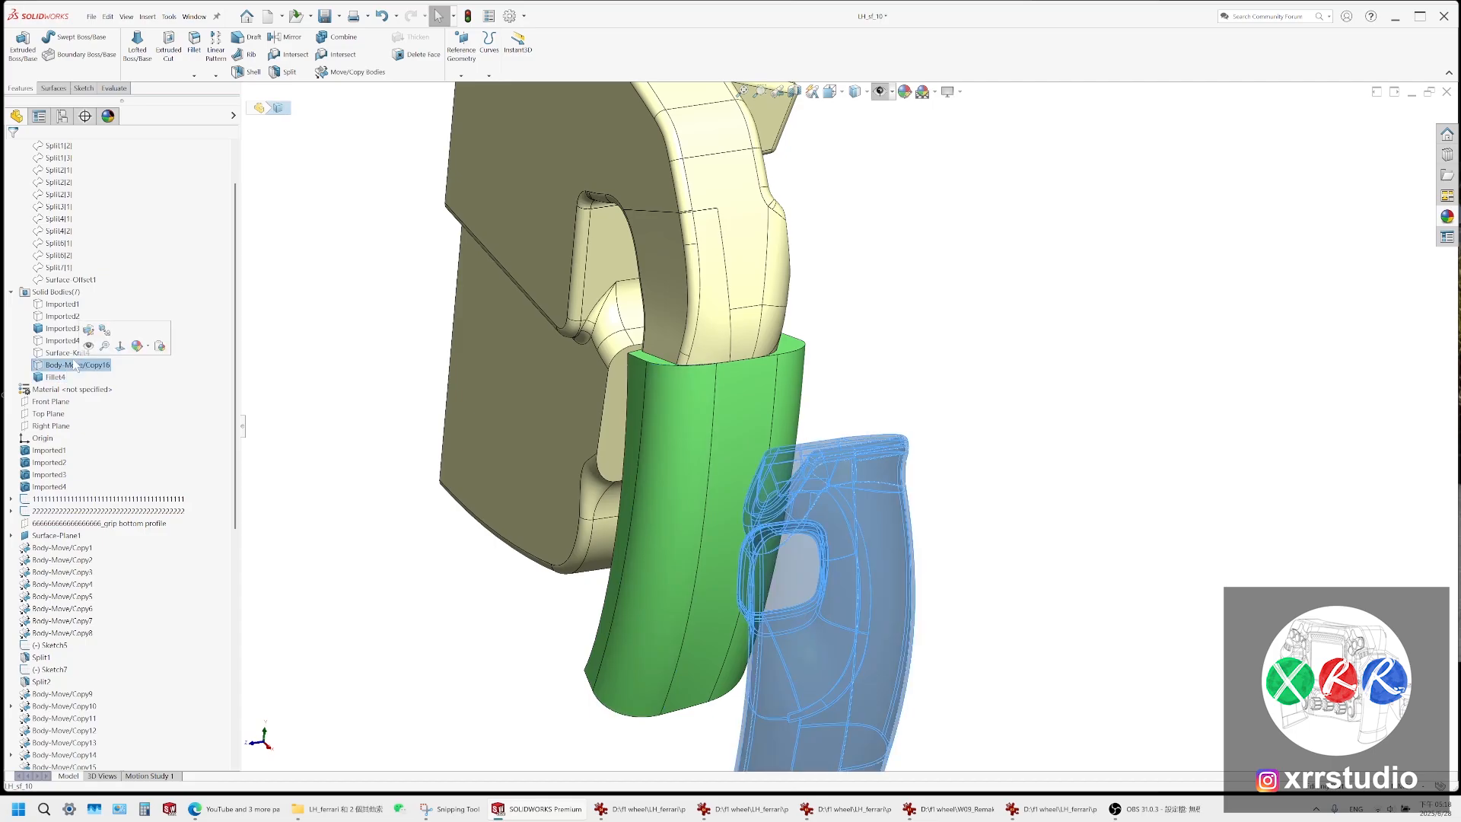
click(61, 304)
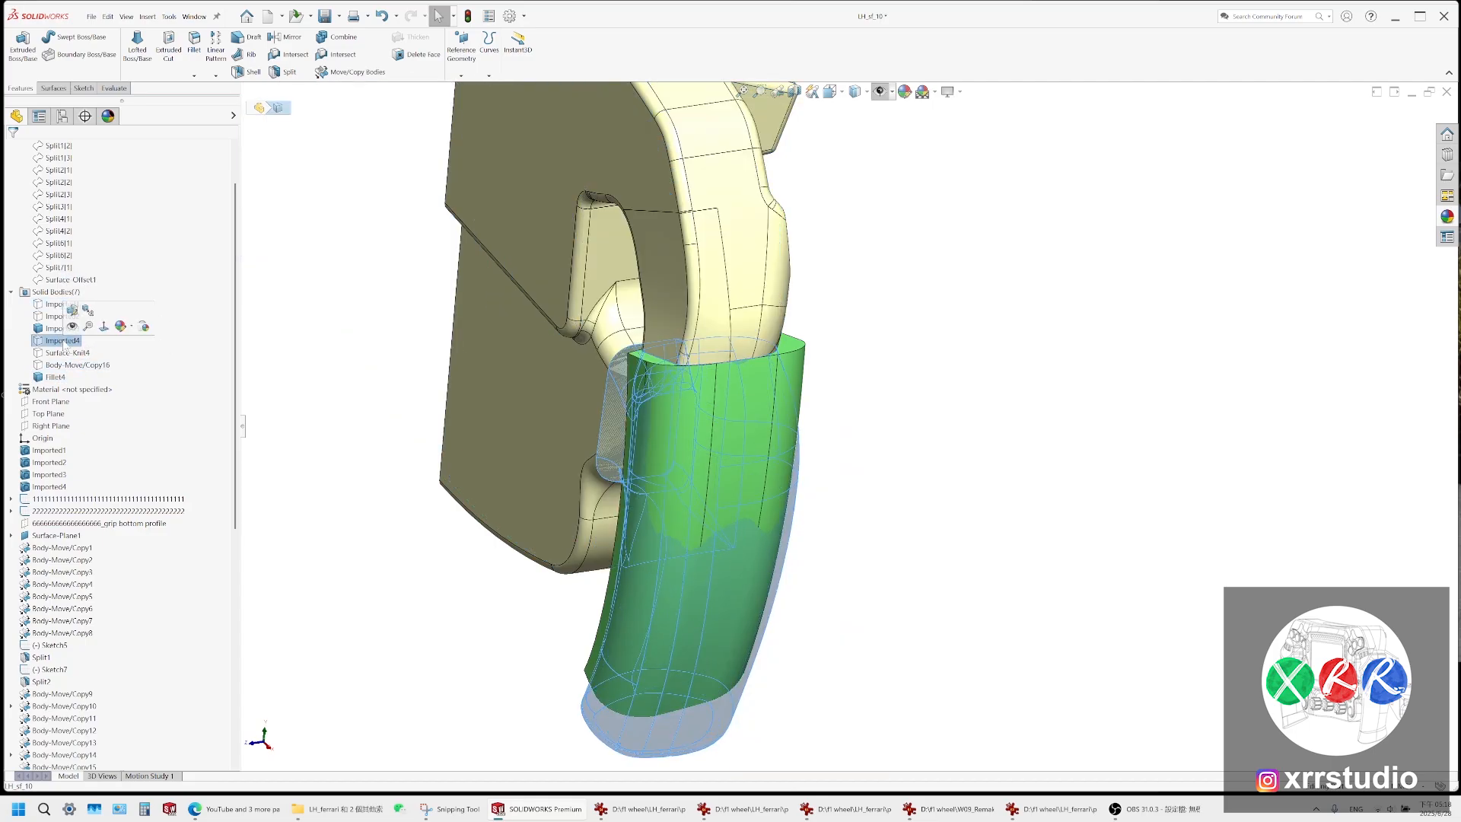
click(67, 353)
scroll(689, 685, down, 5)
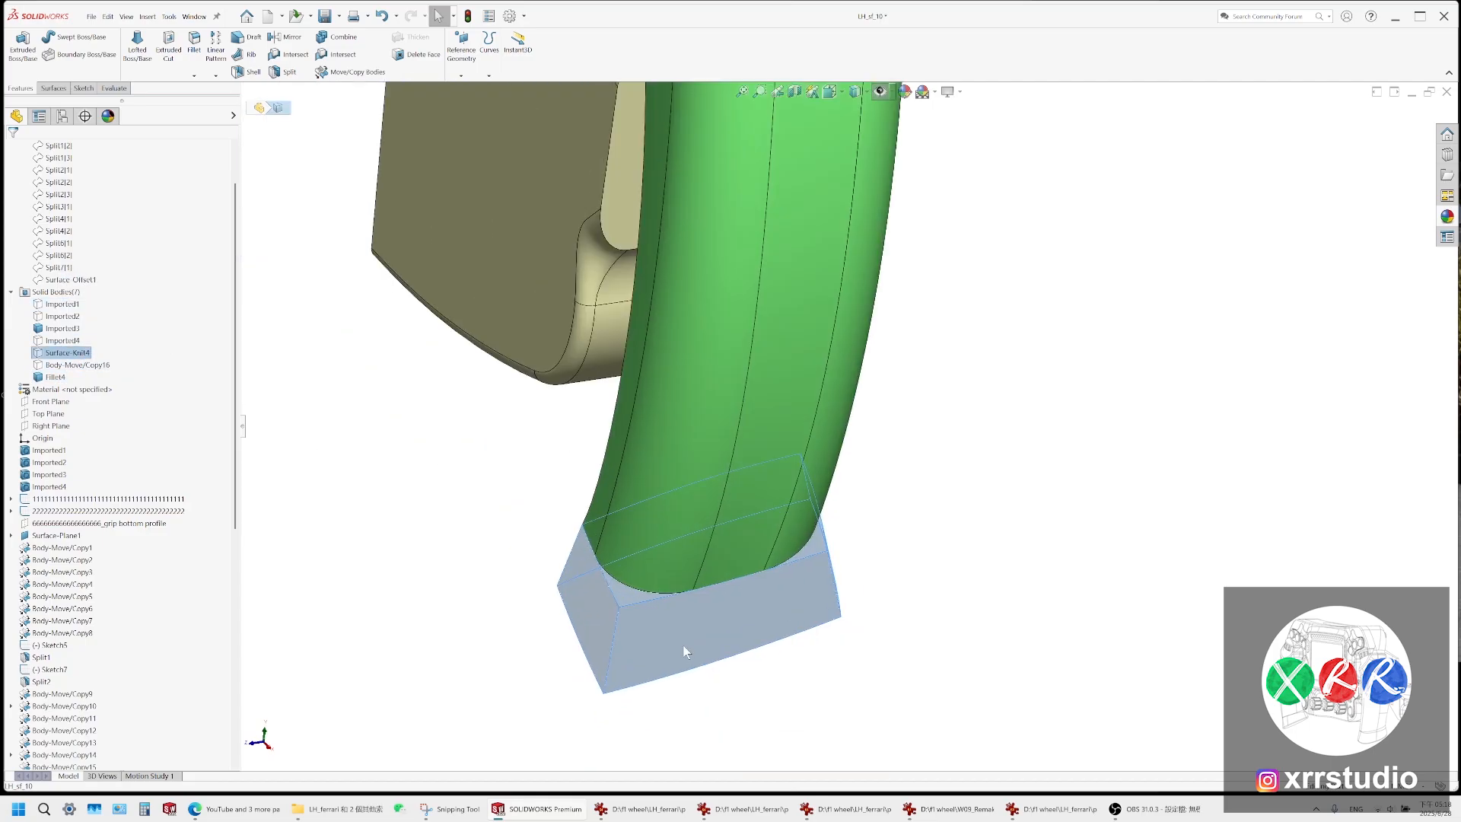
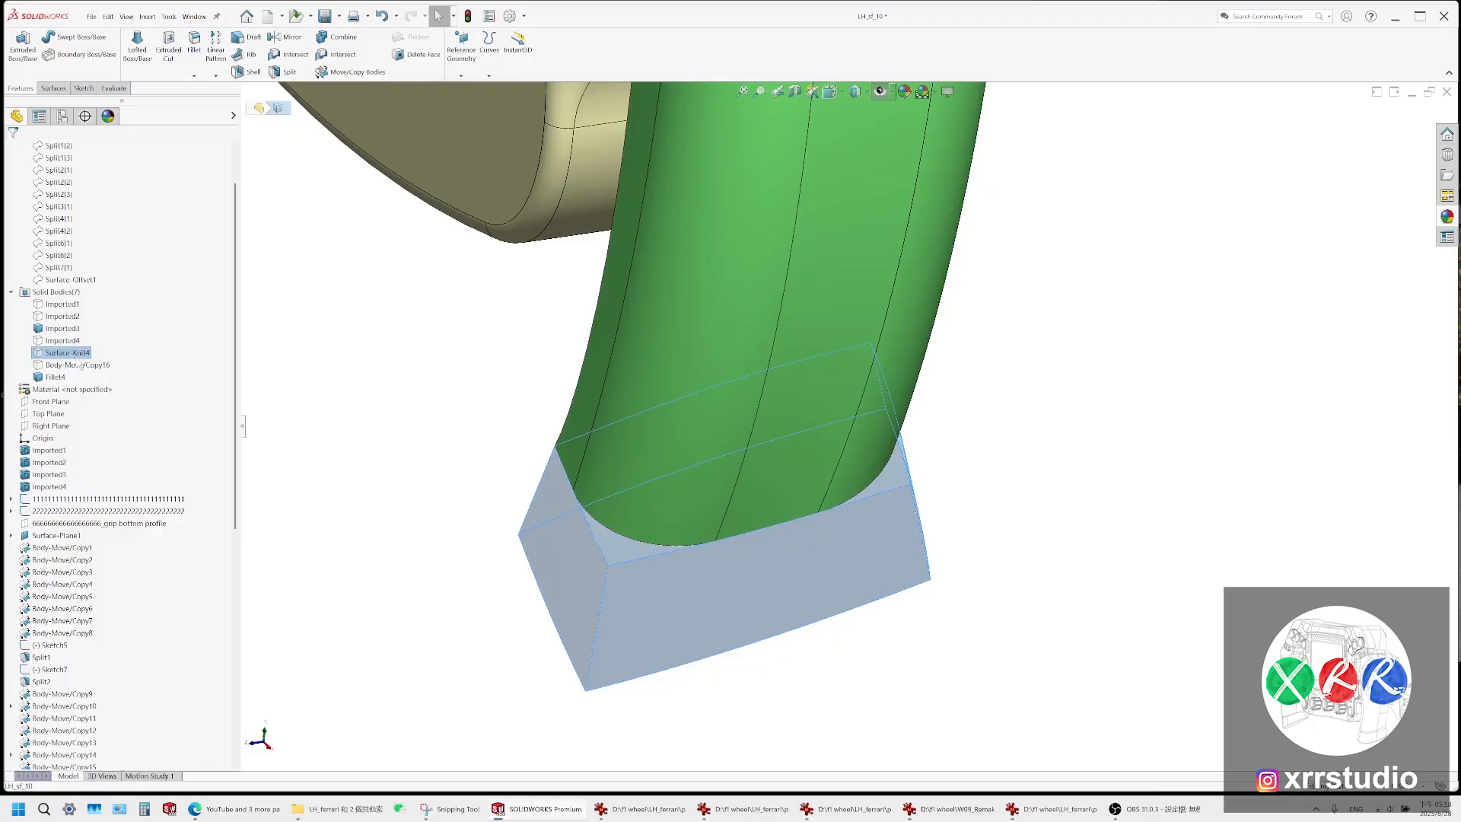
key(Escape)
middle_drag(787, 416, 806, 373)
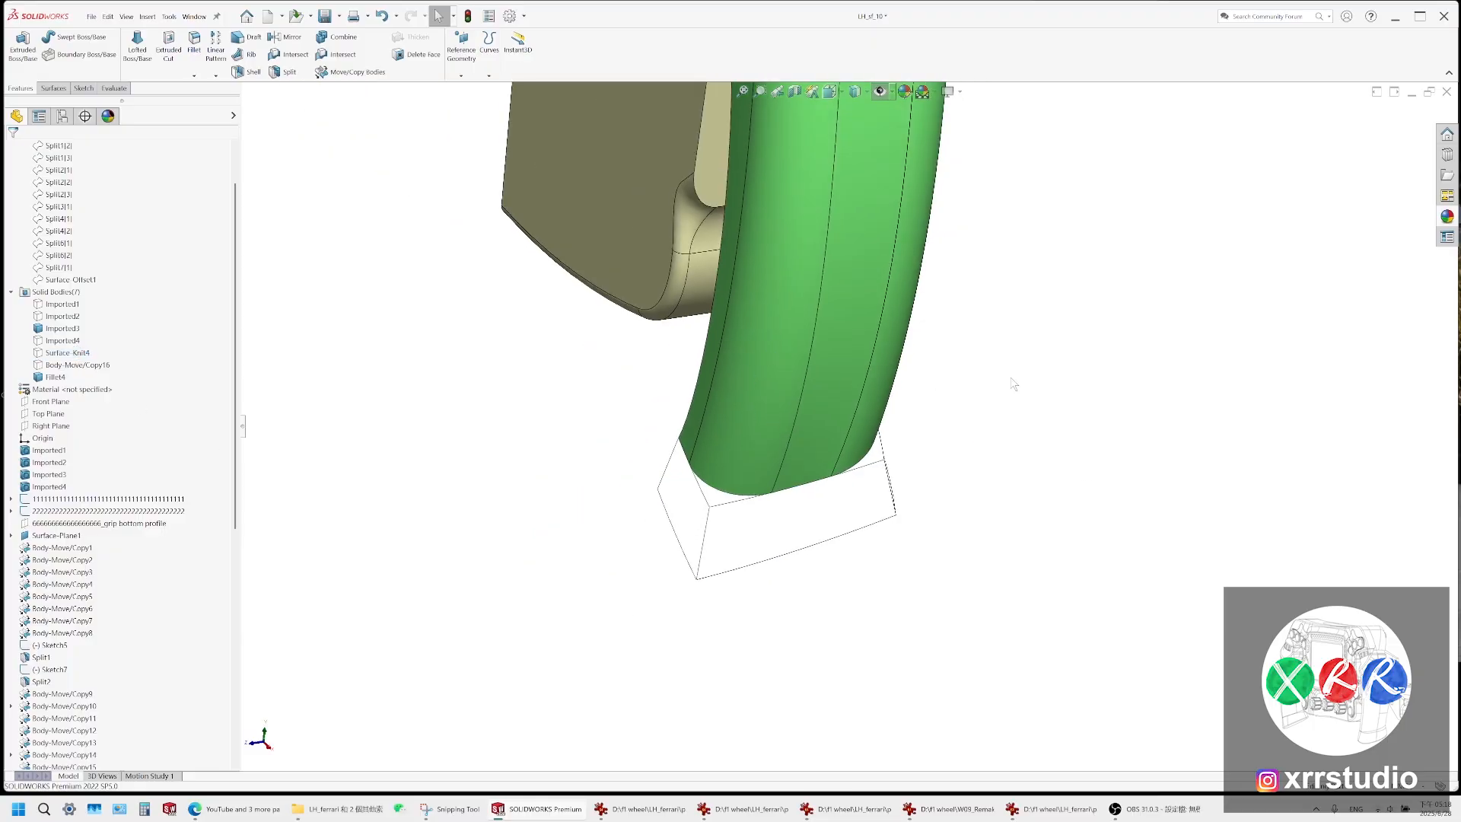
Select the grip's rounded faces in turn and locate the fillets that produce them in the feature history
click(792, 382)
click(898, 378)
middle_drag(936, 439, 950, 315)
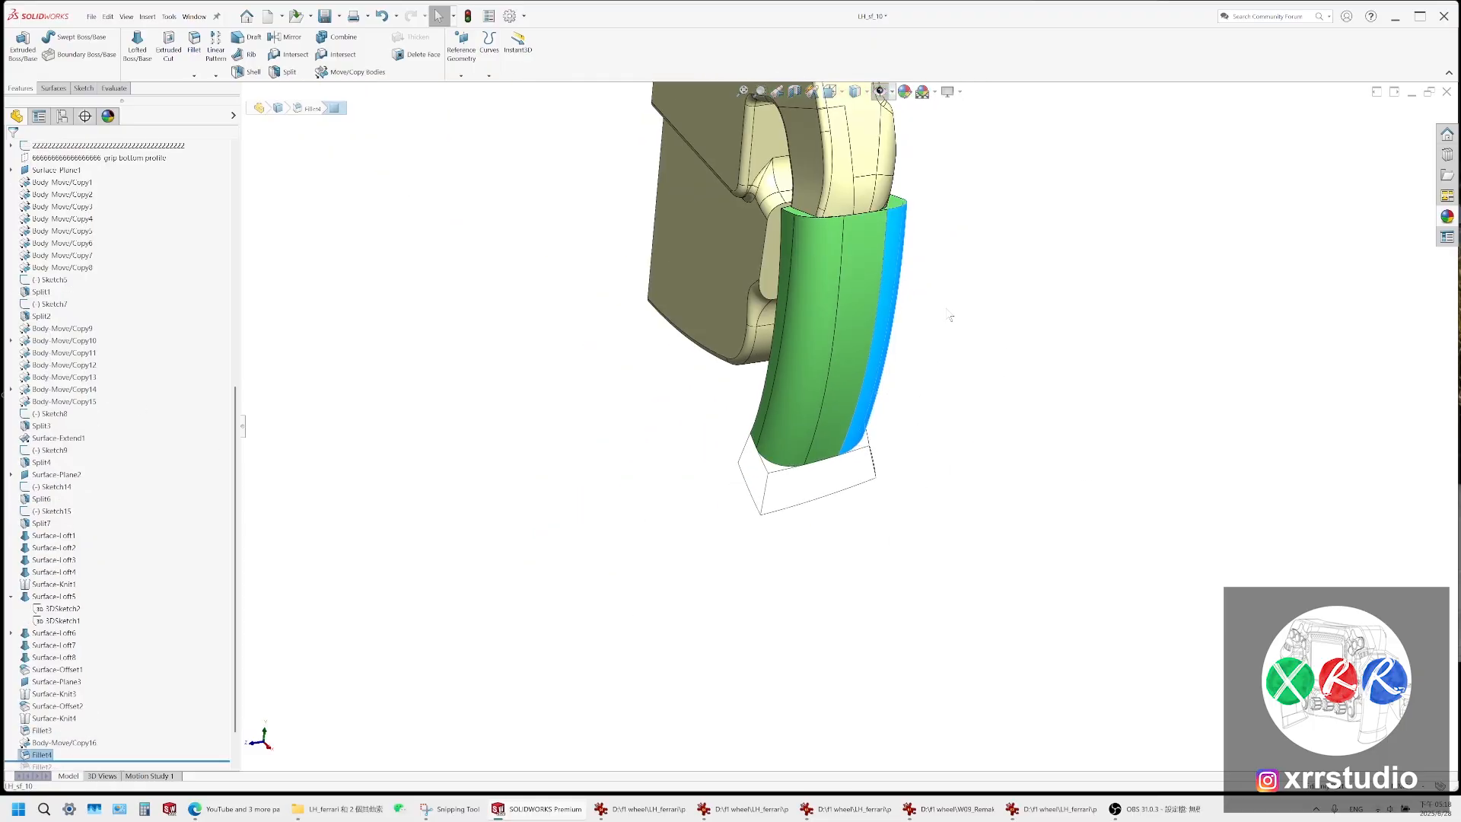
scroll(949, 315, down, 3)
click(1158, 809)
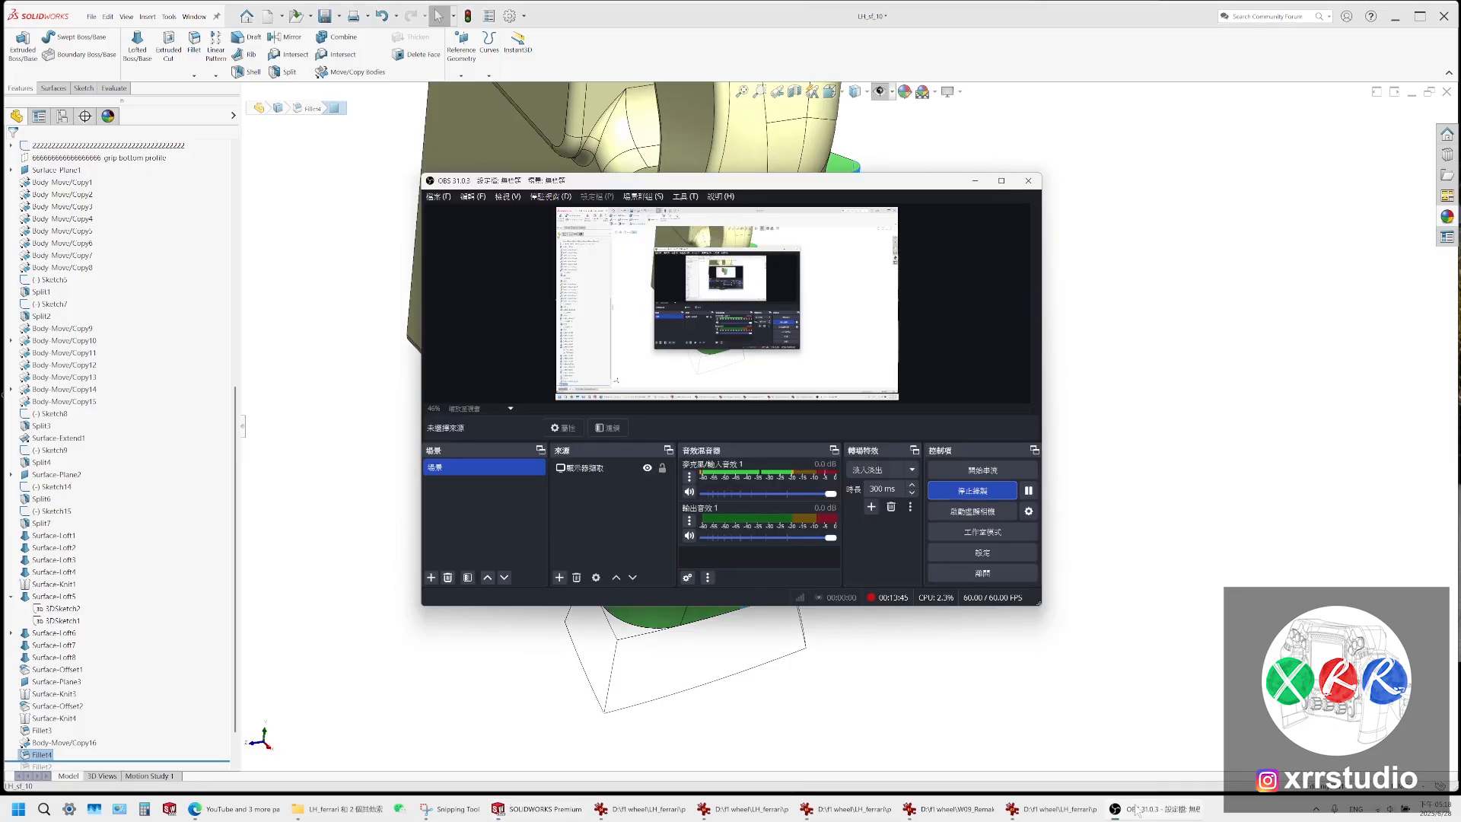
click(996, 656)
click(724, 390)
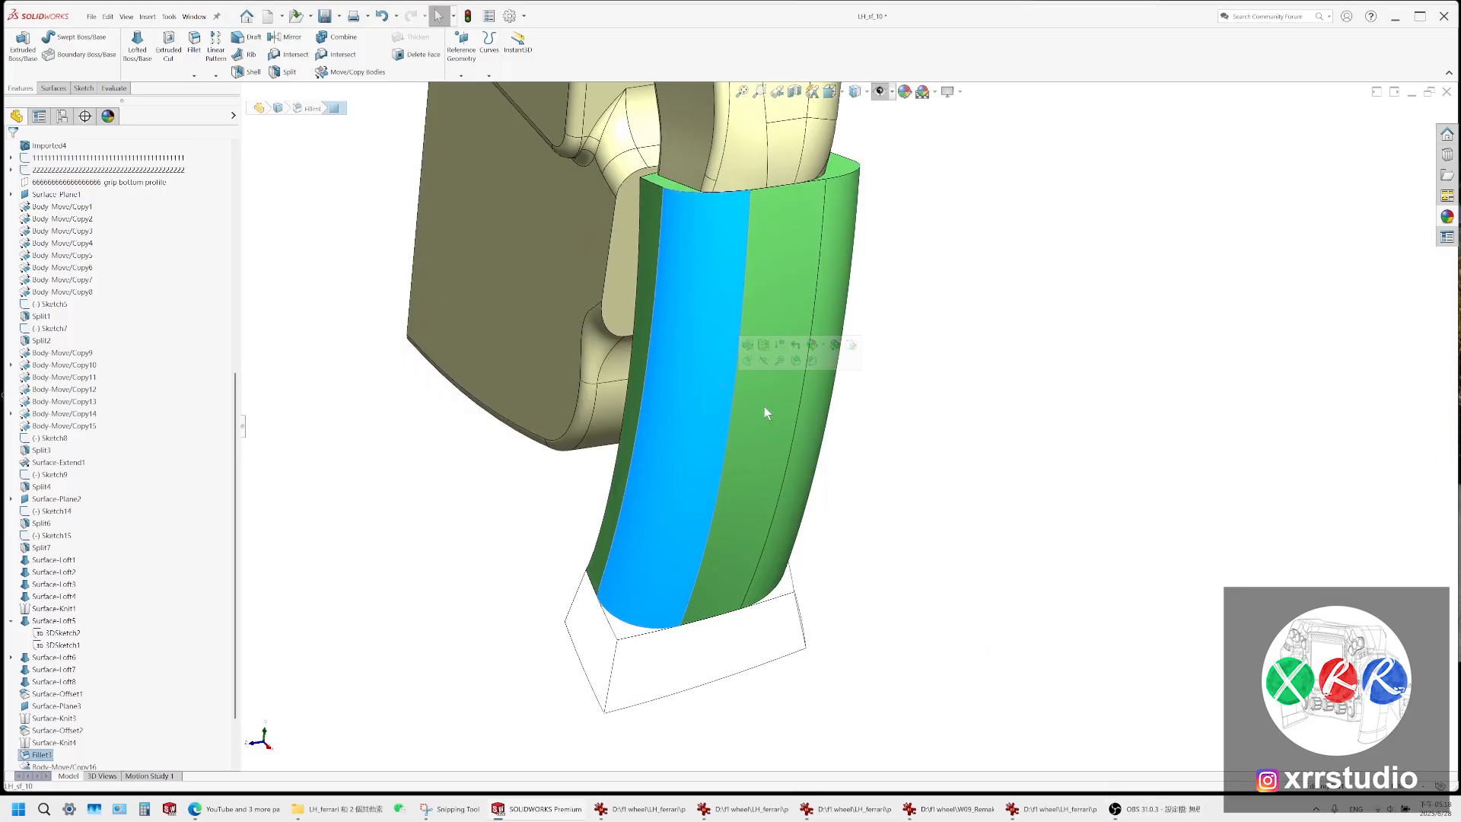
scroll(187, 401, down, 2)
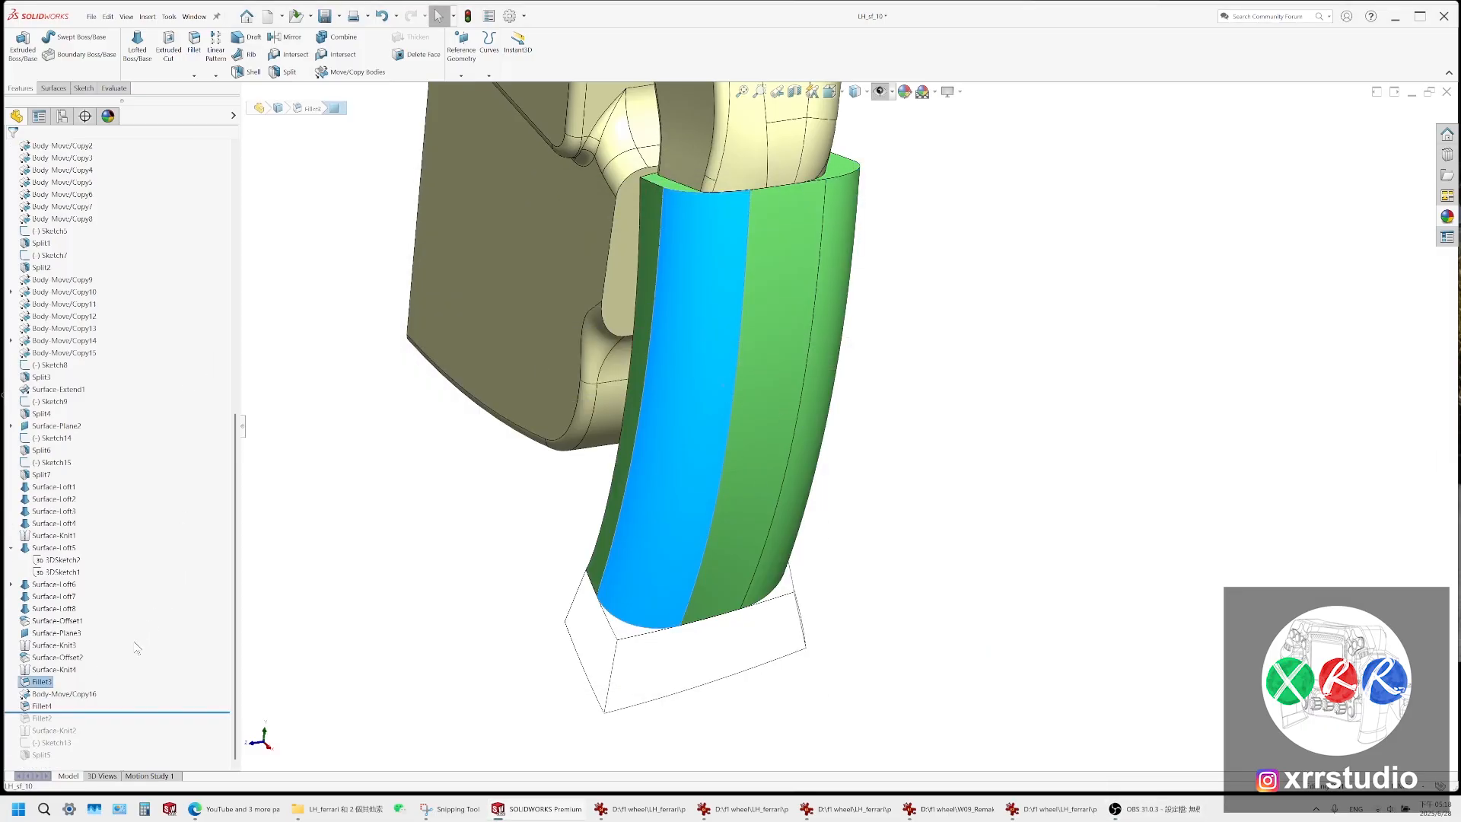
Review the edge and radius settings of Fillet3, close it without changes, and highlight the opposite rounded face of the grip
click(50, 681)
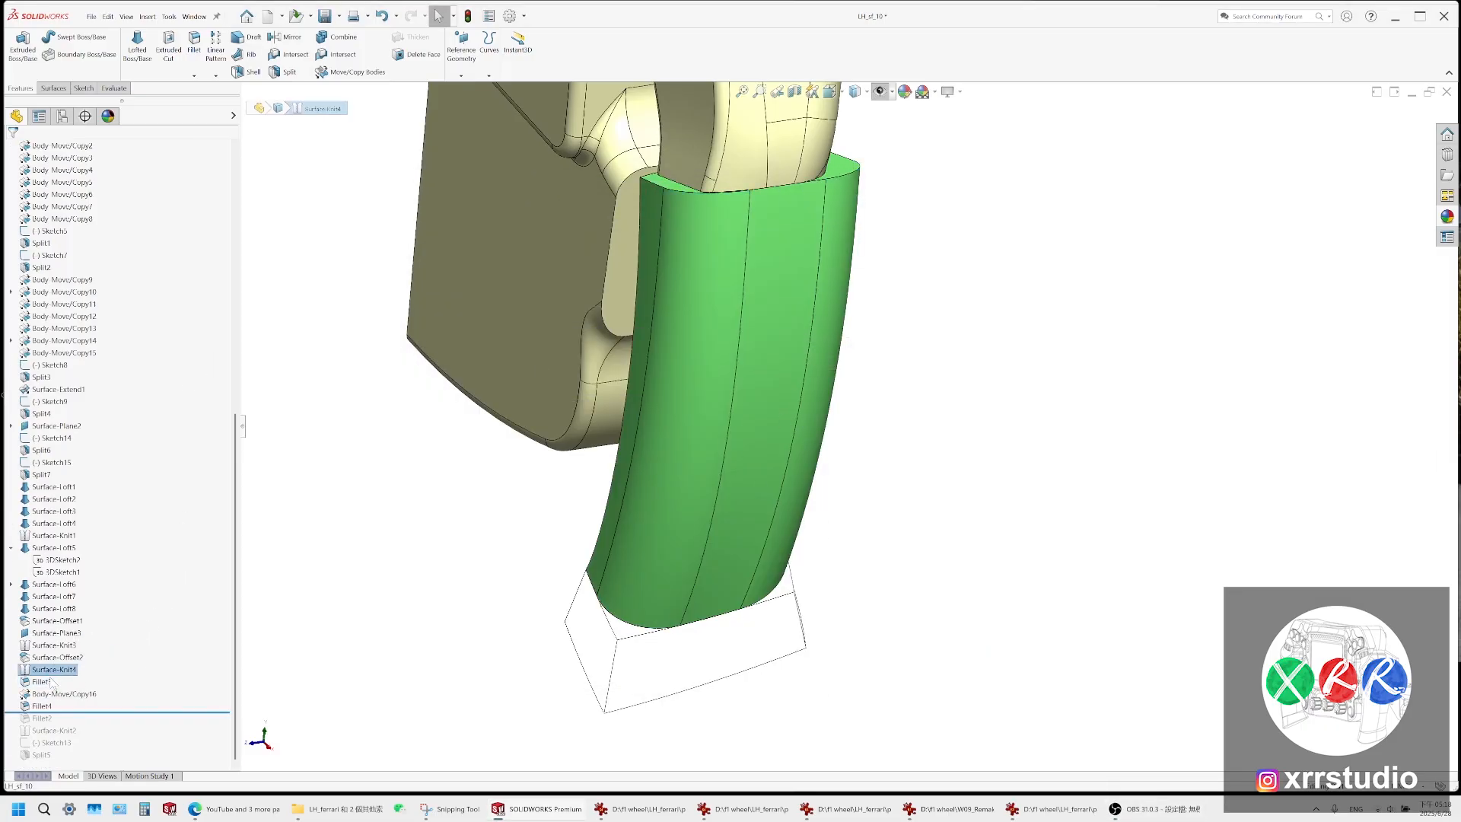
right_click(50, 681)
click(59, 513)
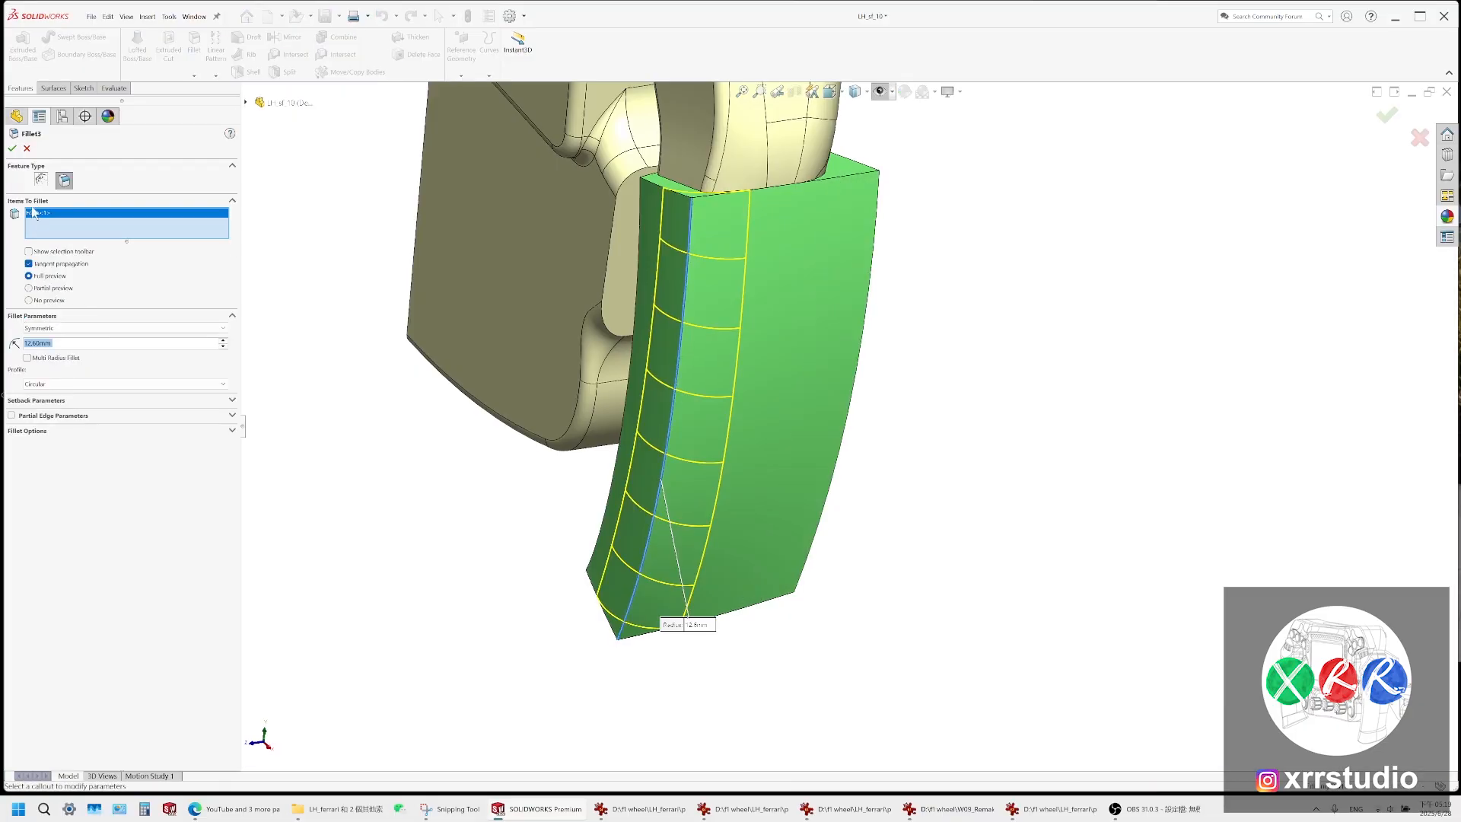
click(12, 148)
click(840, 244)
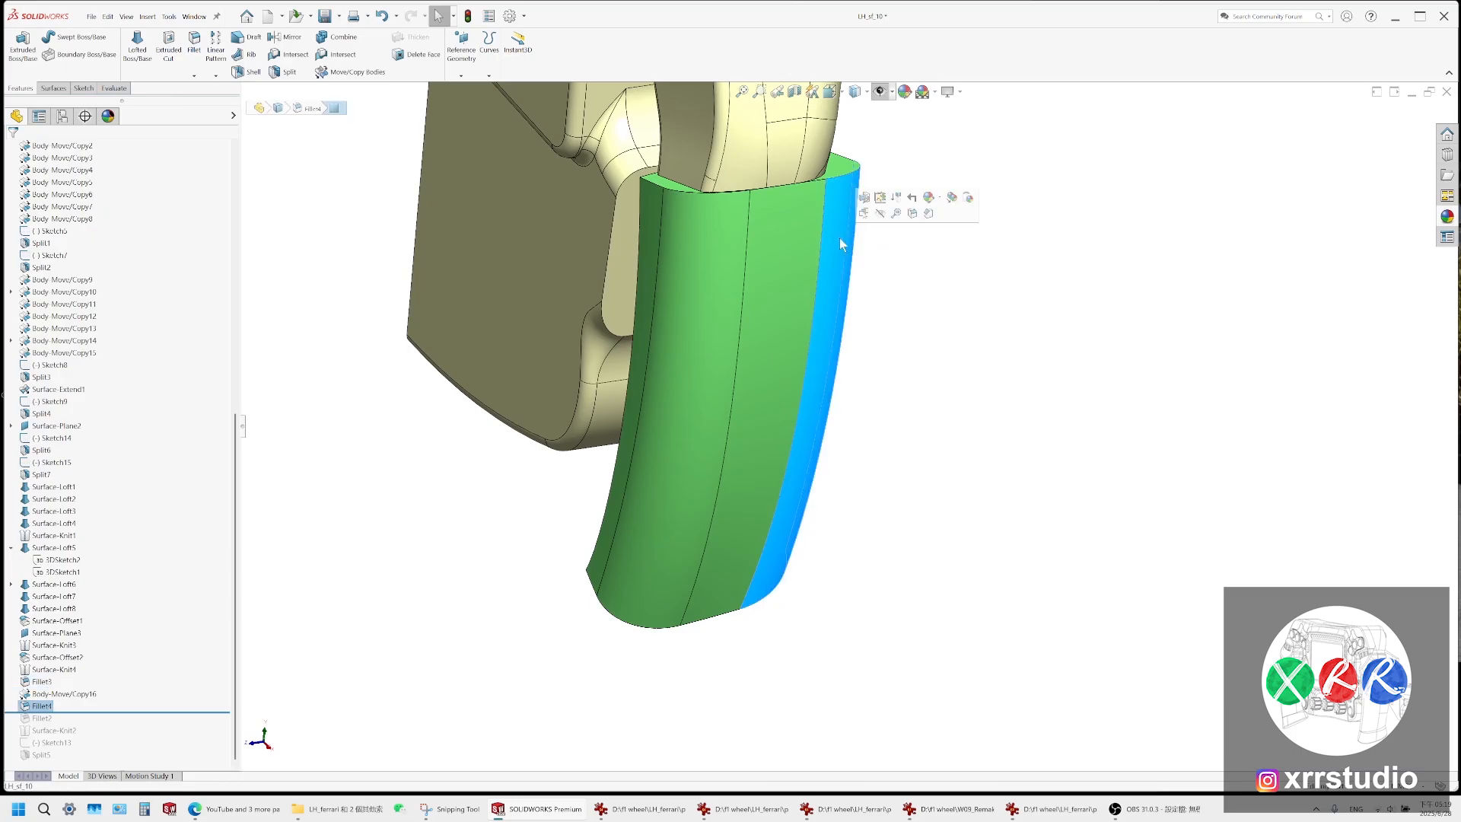
Capture a snip of the grip model in Snipping Tool and save it as a PNG in the LH_ferrari pic folder
click(449, 819)
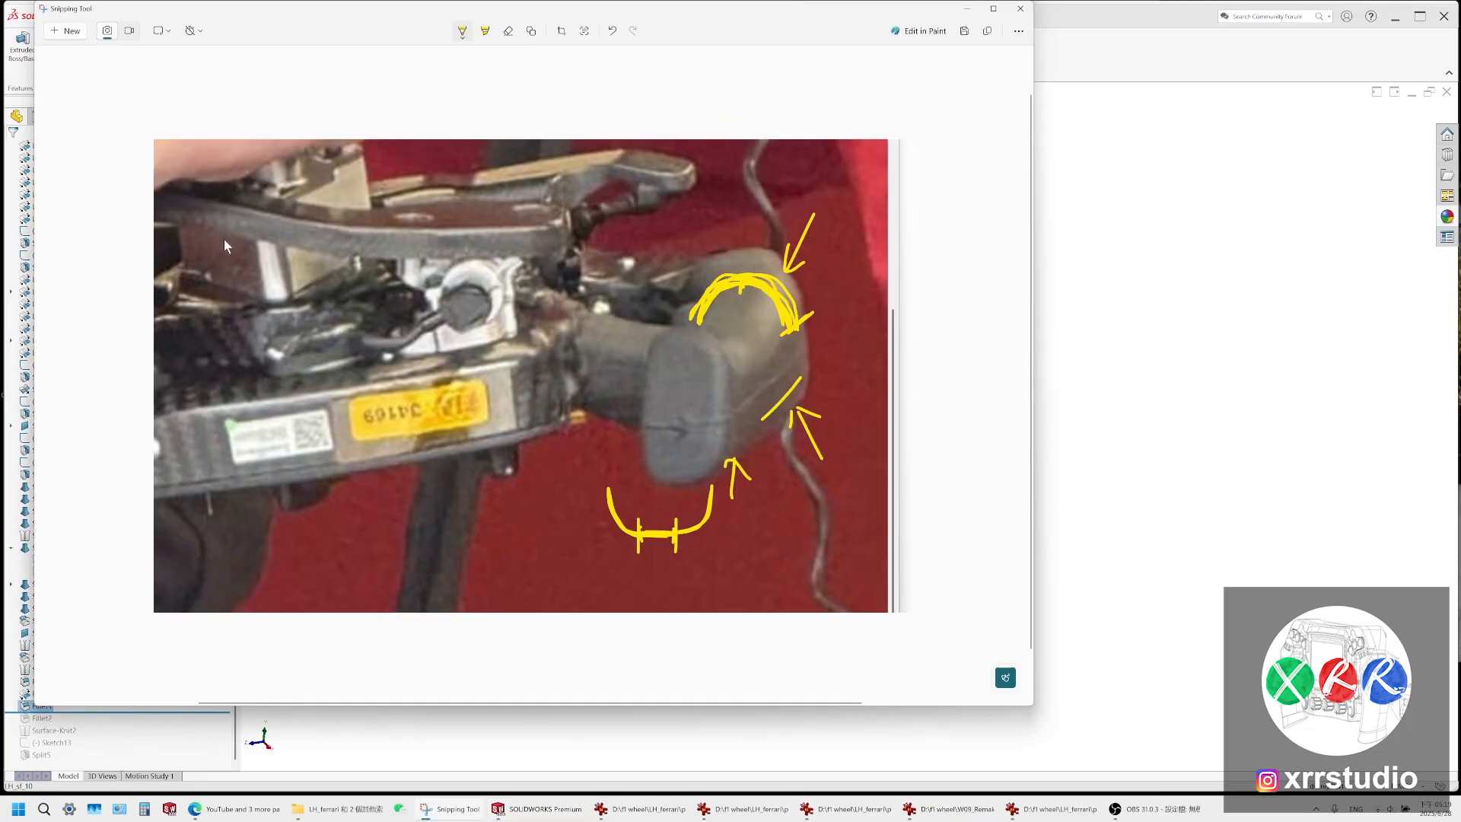
click(70, 32)
drag(1146, 109, 372, 739)
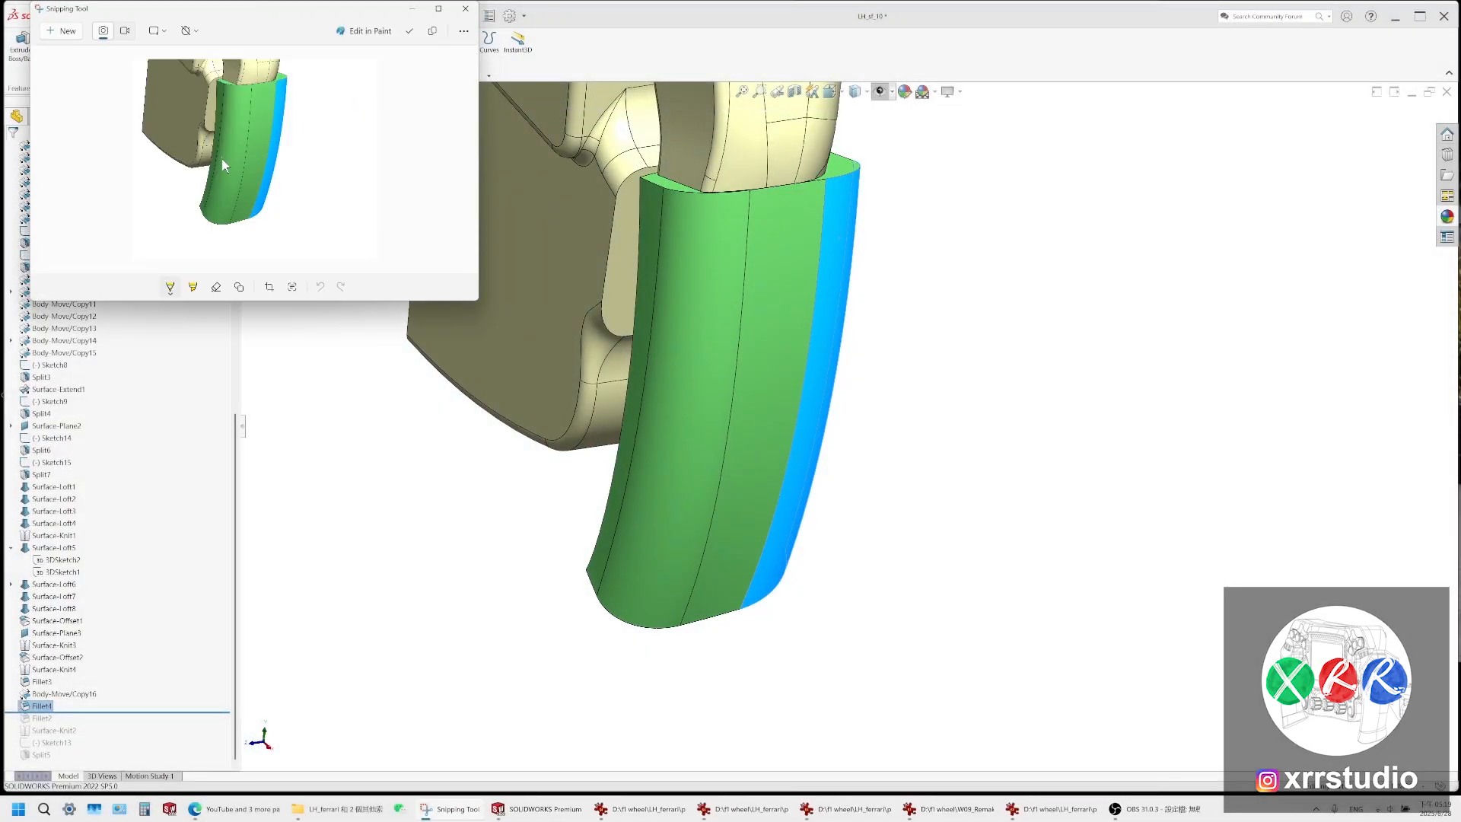
drag(225, 160, 297, 157)
key(ctrl+s)
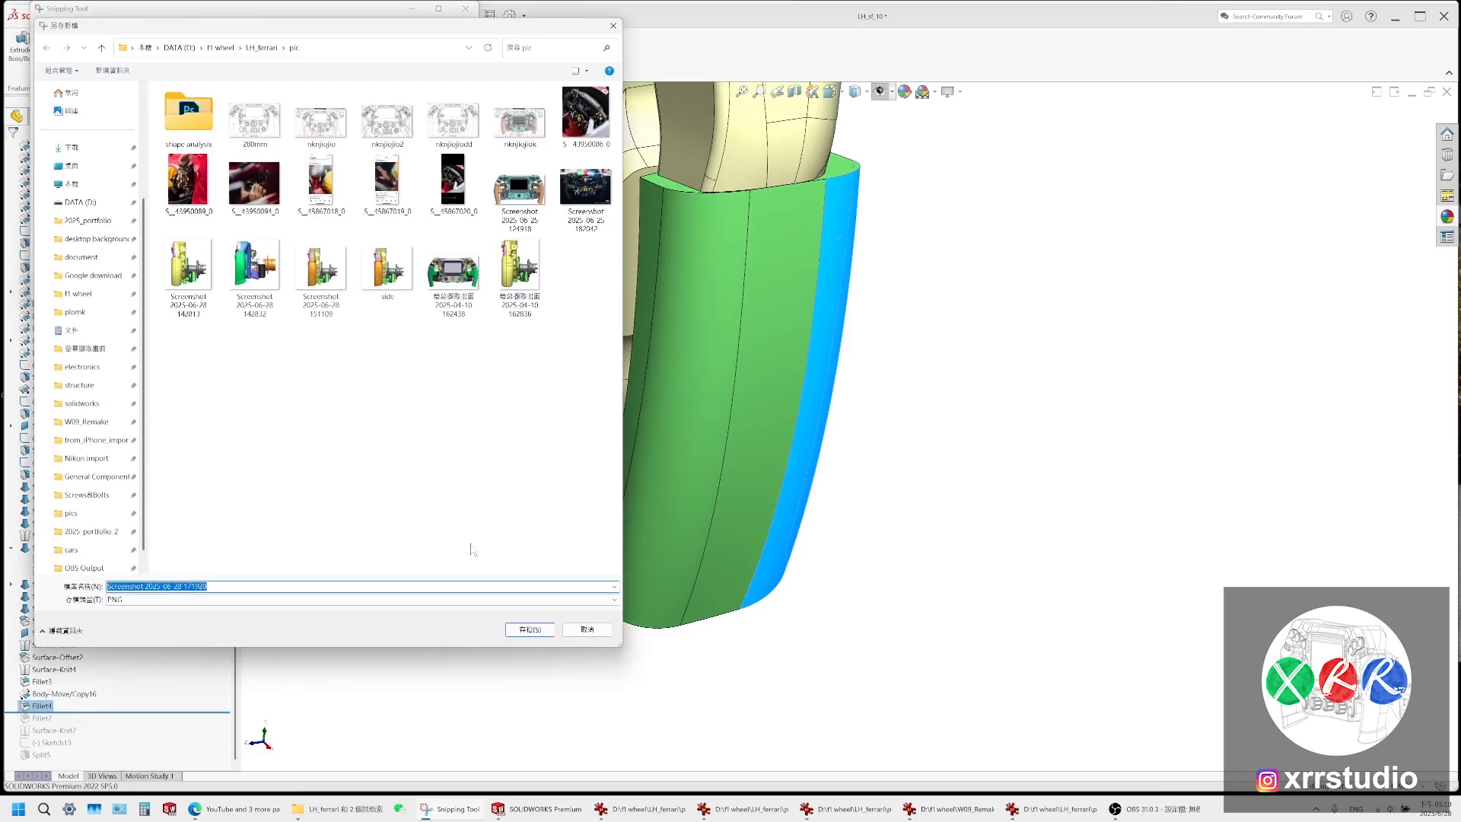
click(529, 629)
click(789, 586)
Start a fillet on the grip's inner long edge in the front view and consult the Ferrari reference photos for its roundness
middle_drag(673, 388, 791, 229)
middle_drag(614, 365, 706, 439)
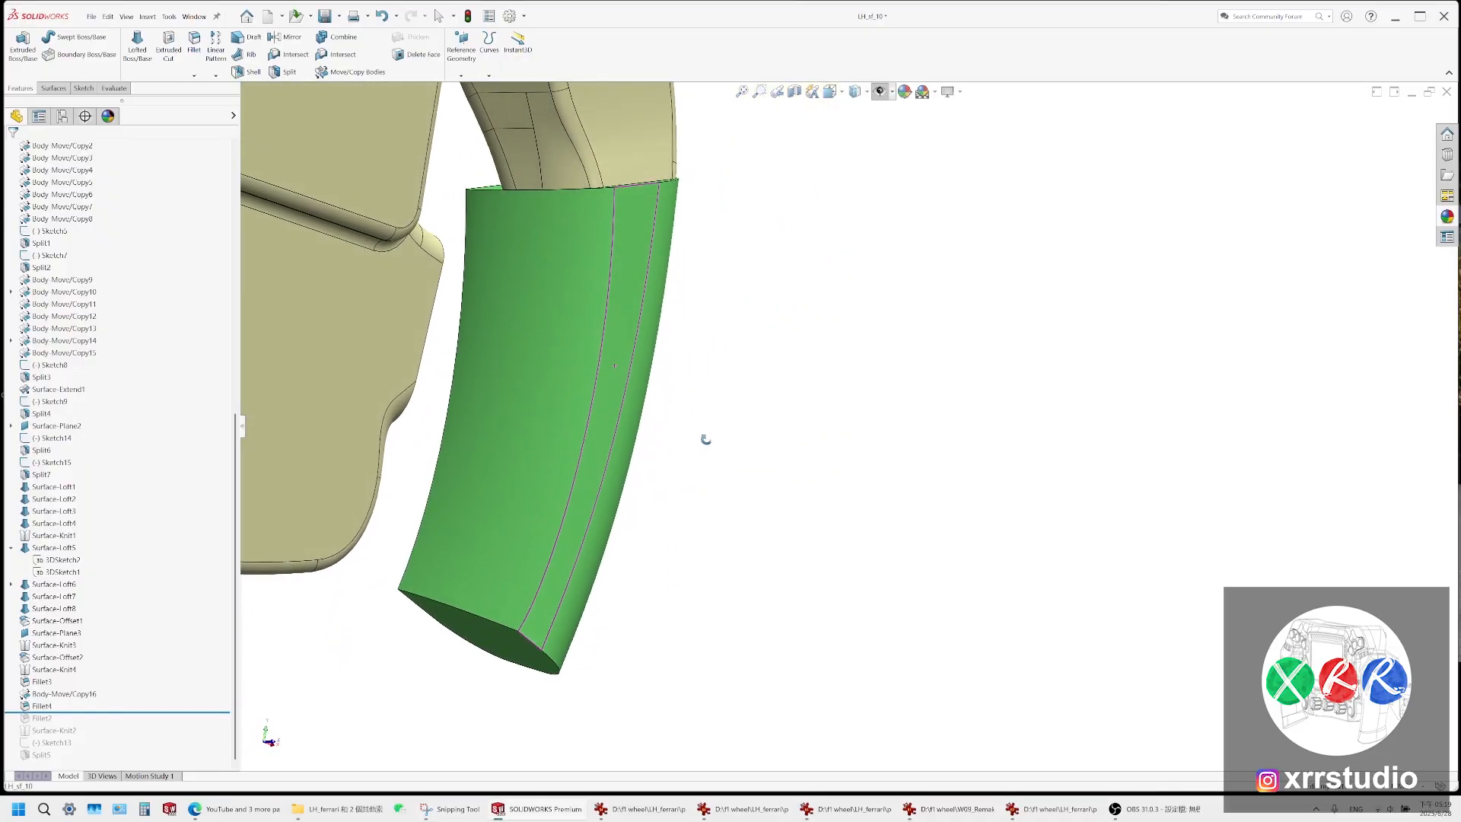
click(592, 411)
middle_drag(569, 474, 479, 491)
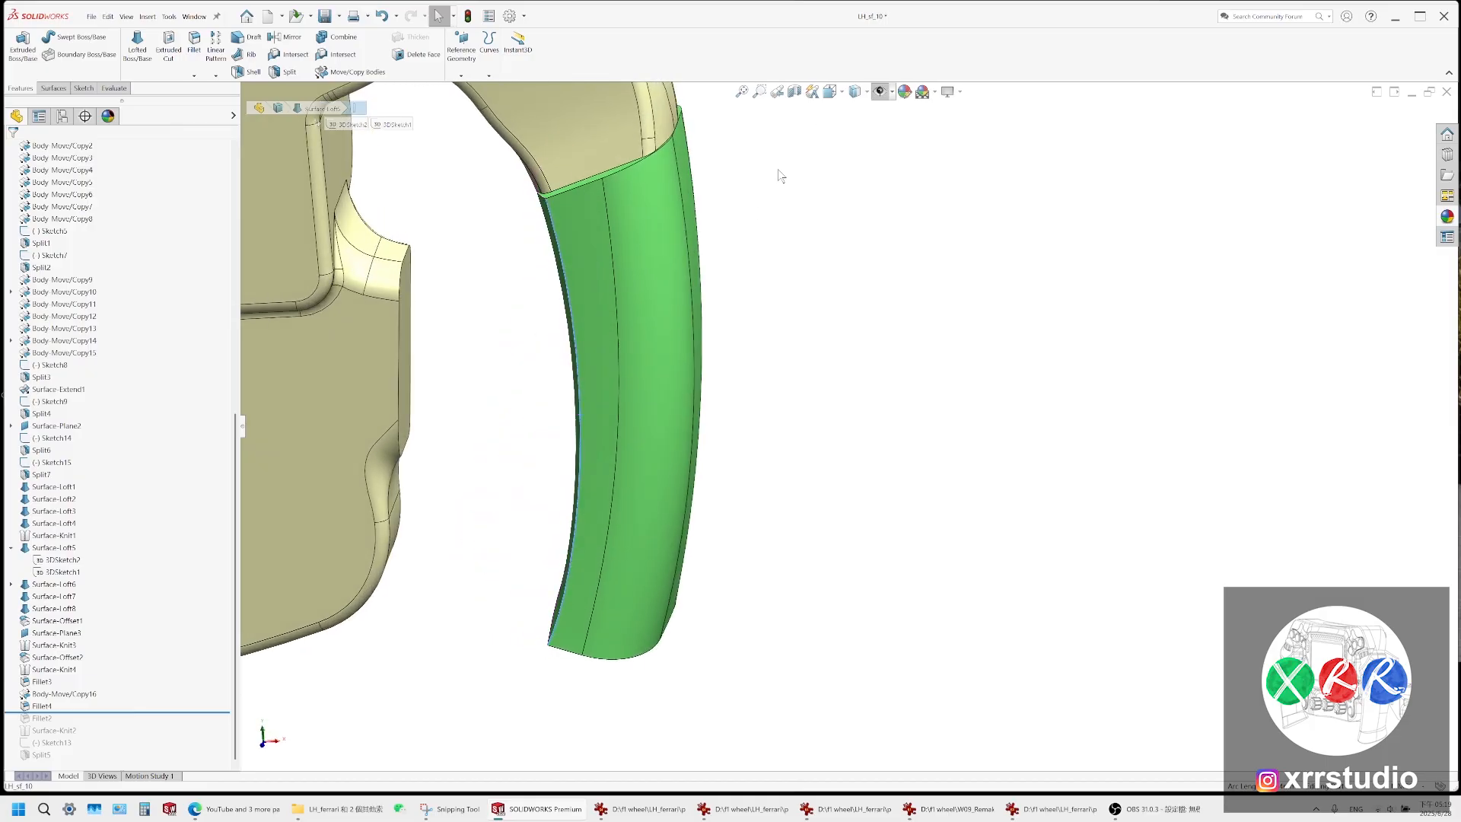
click(832, 93)
click(844, 151)
scroll(778, 468, down, 6)
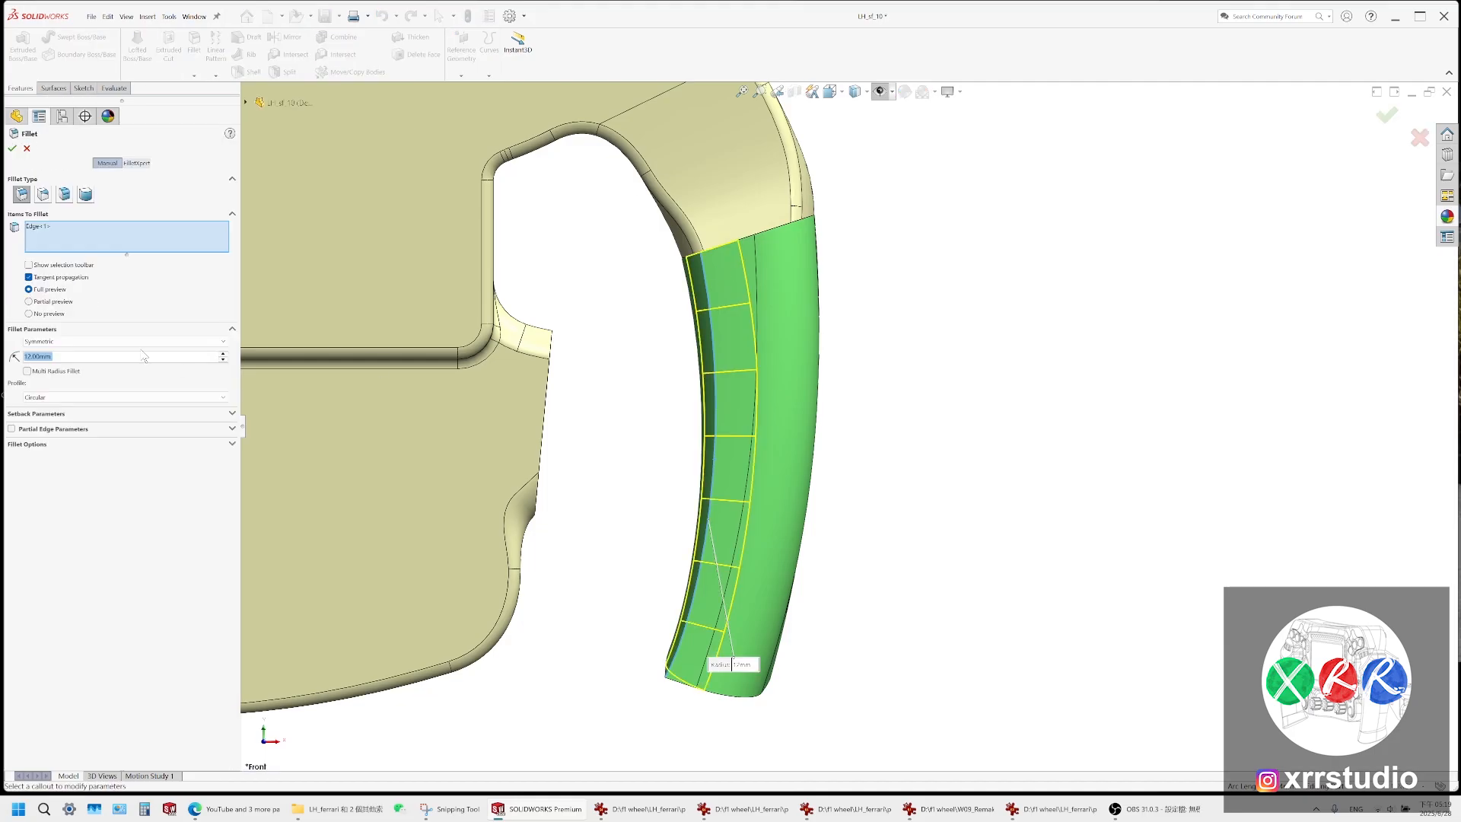
click(664, 813)
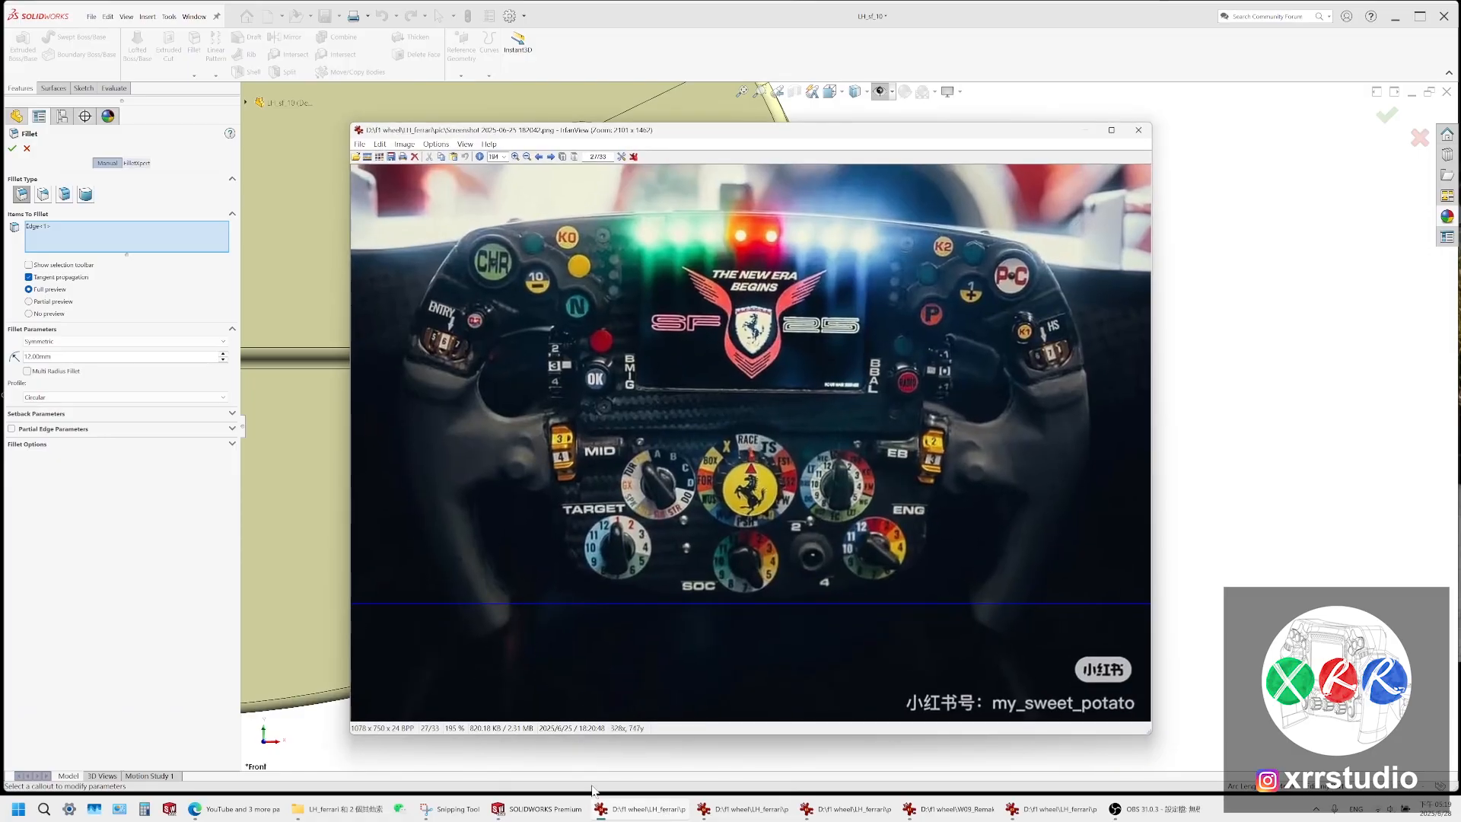
click(742, 811)
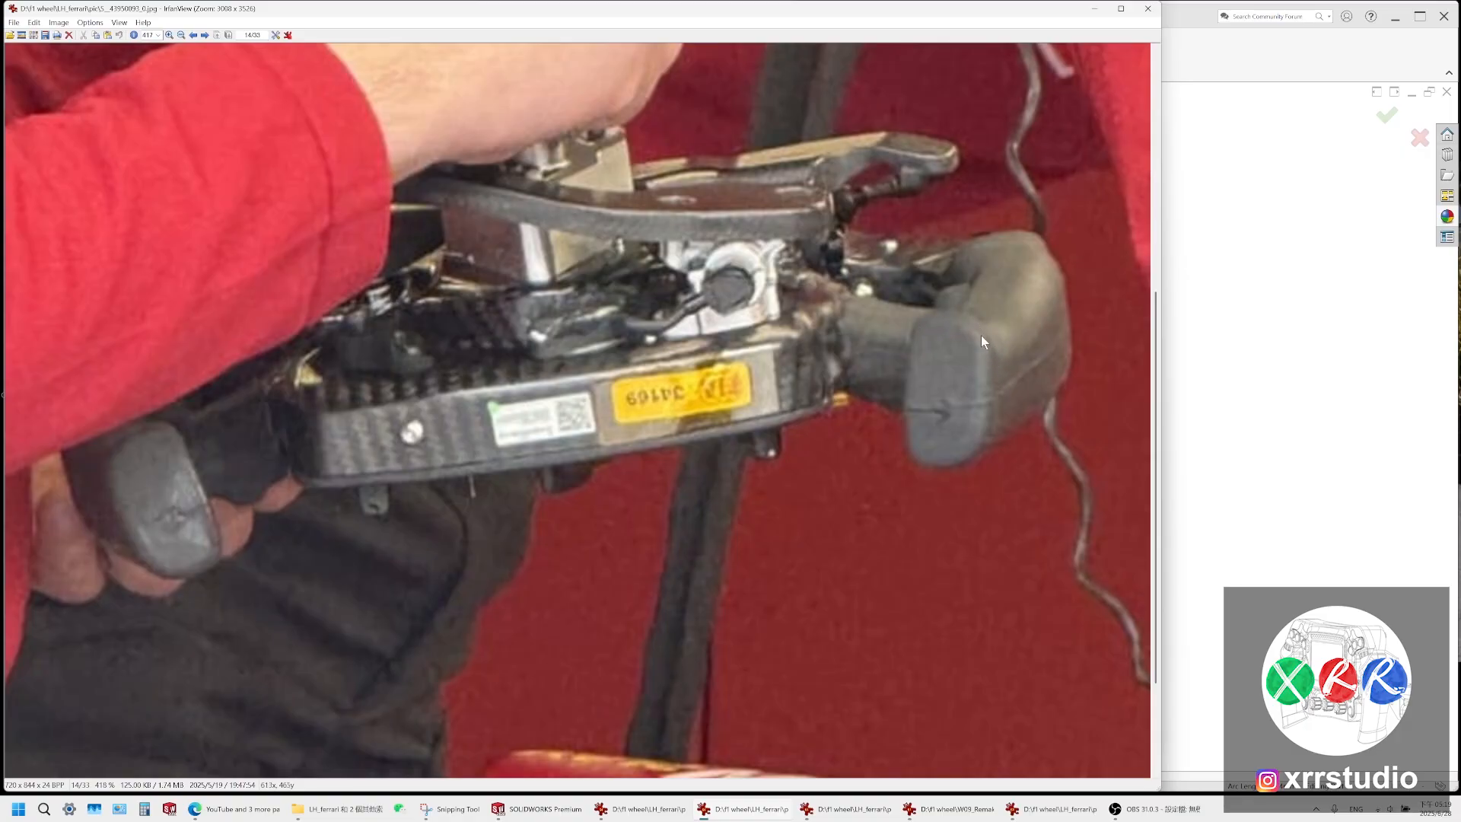
click(502, 812)
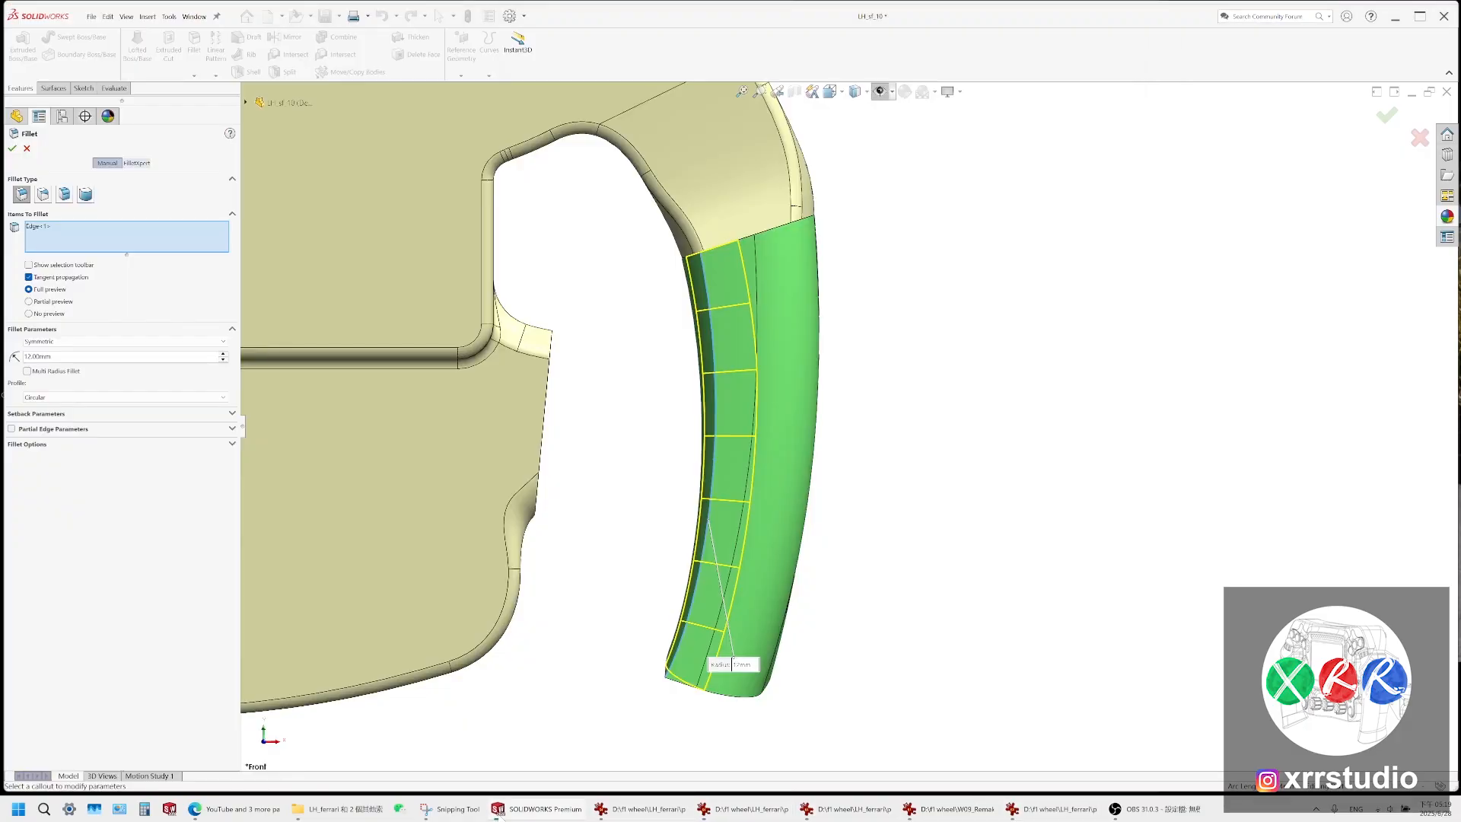
Try an 8 mm radius for the inner edge fillet, set it to 6 mm, and check the grip in the reference photos
double_click(97, 356)
text(8)
key(Return)
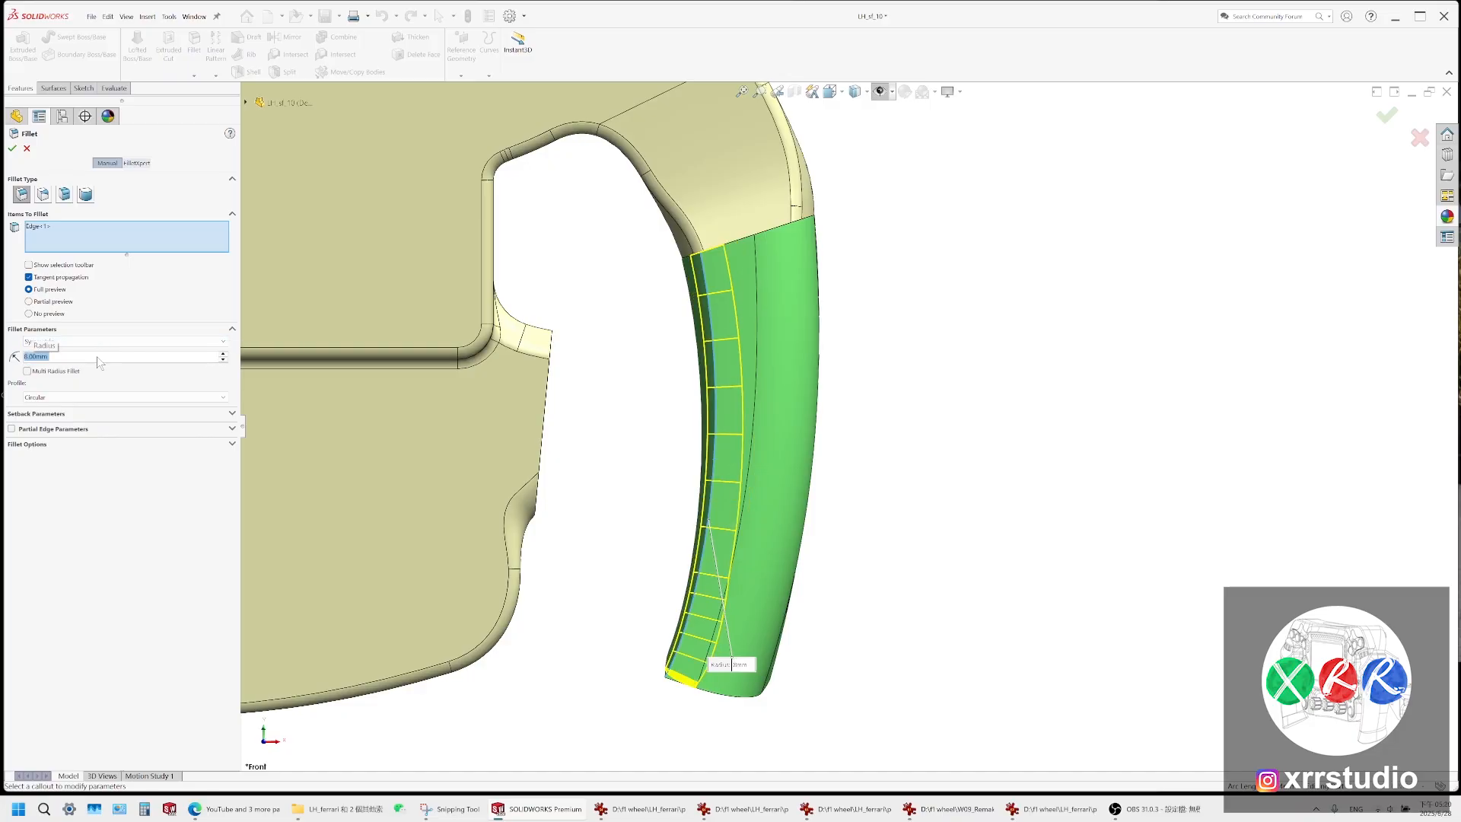
text(6)
key(Return)
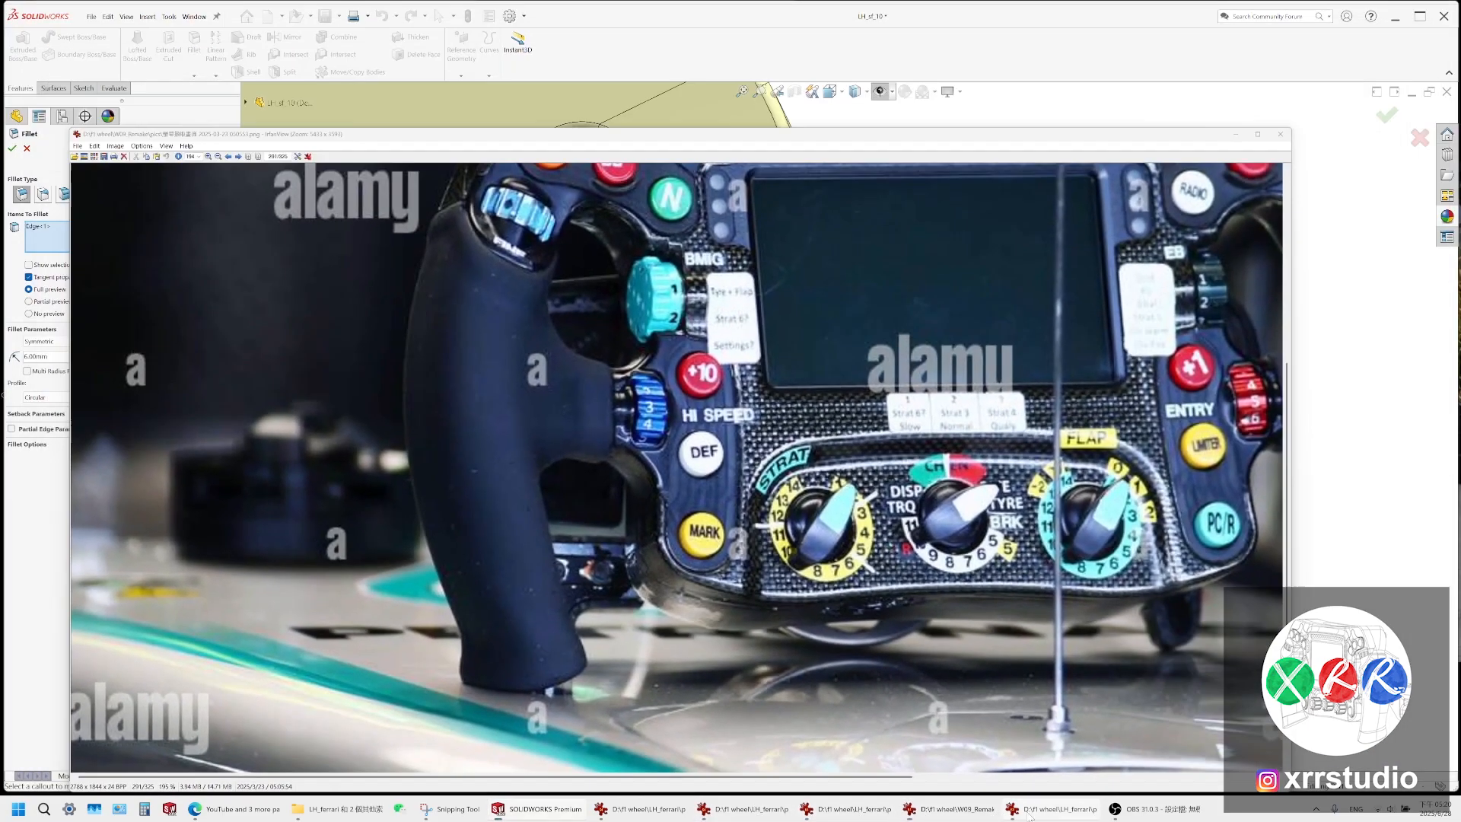
click(1029, 813)
click(1029, 813)
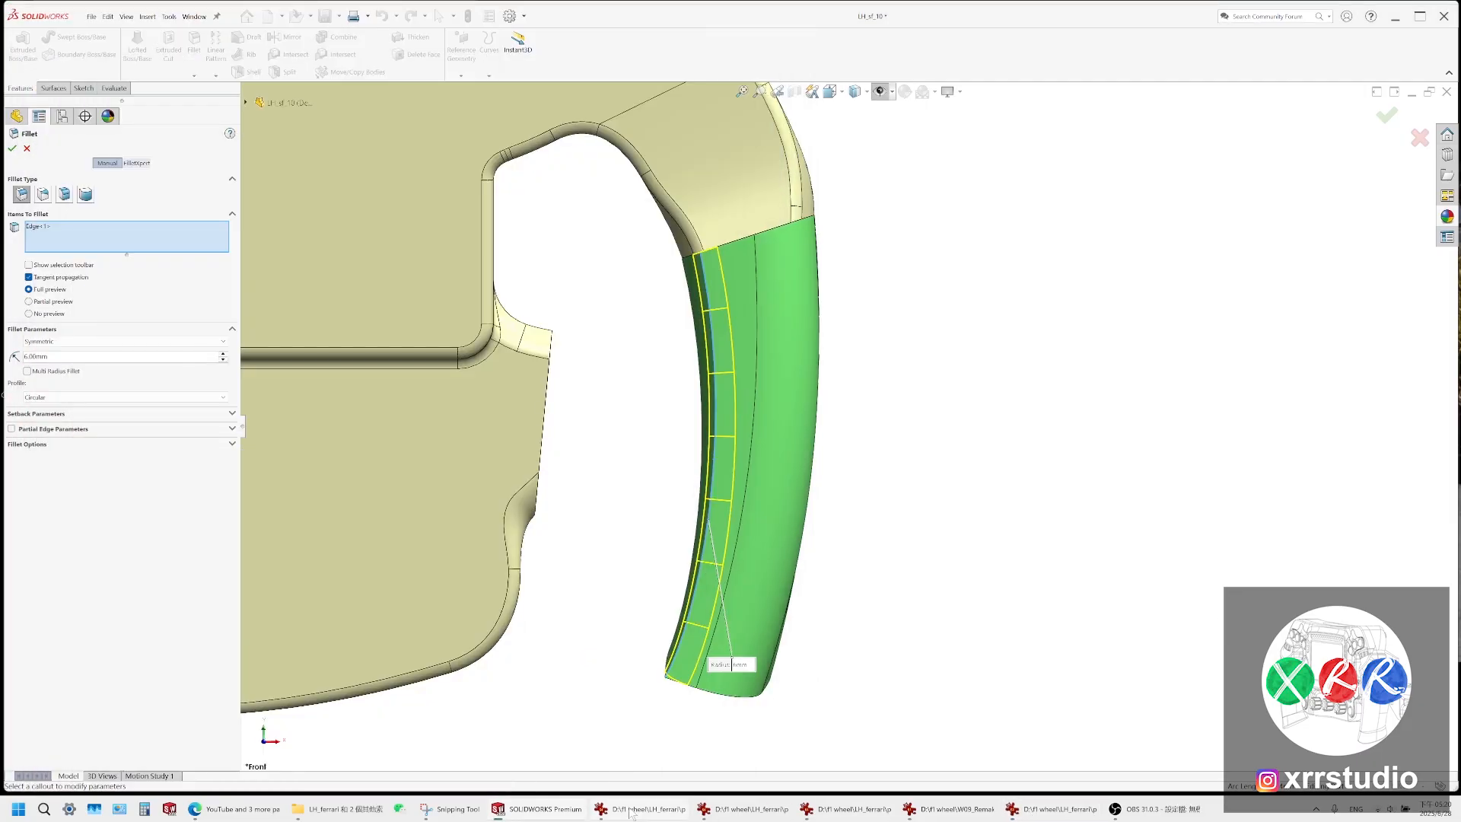
click(630, 811)
click(630, 811)
click(630, 811)
click(630, 811)
Show the model as lines over the reference sketches and compare the fillet preview with the traced grip lines along its length
mouse_move(855, 91)
click(856, 183)
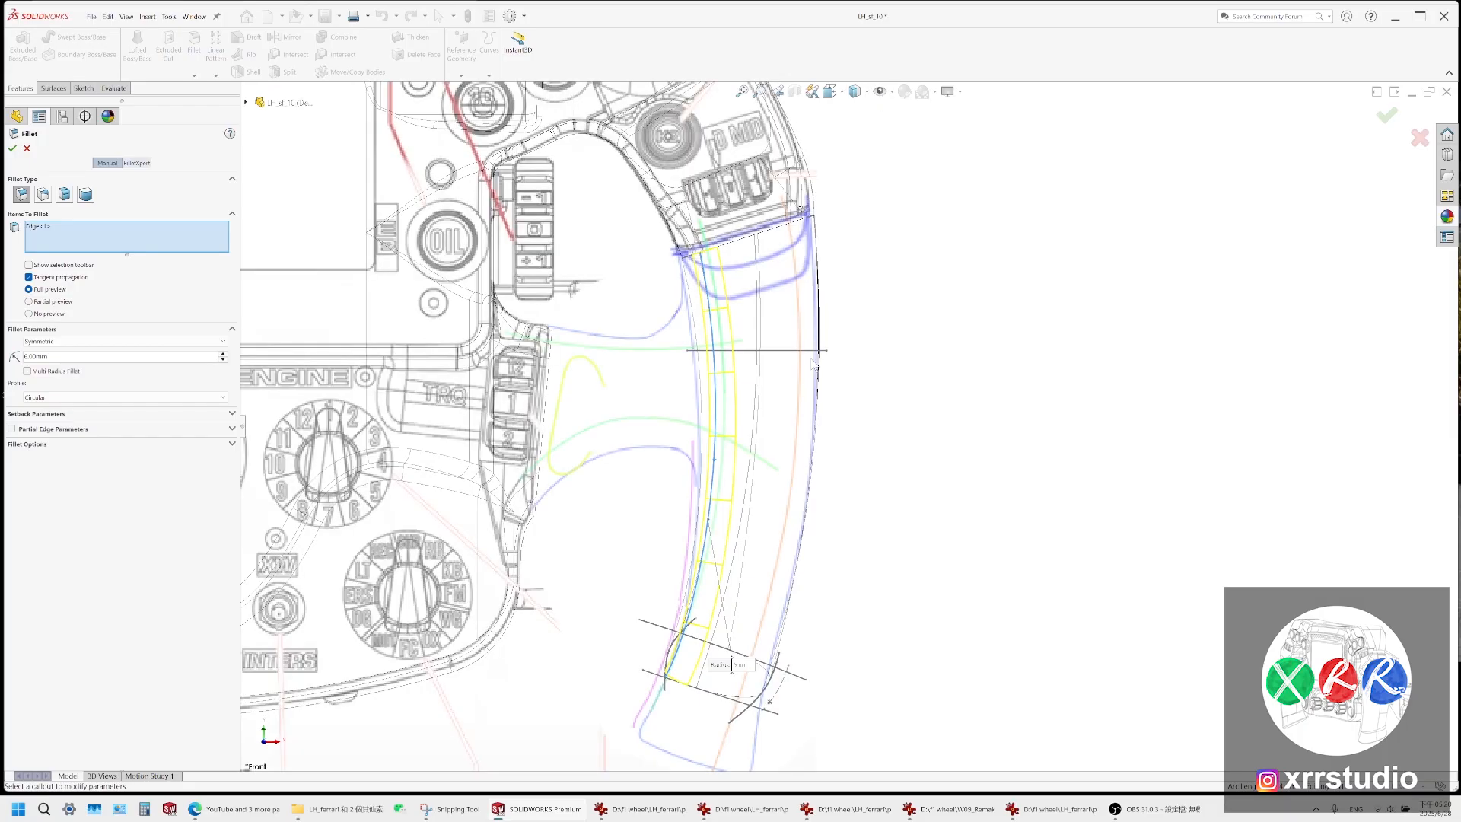
scroll(722, 316, down, 2)
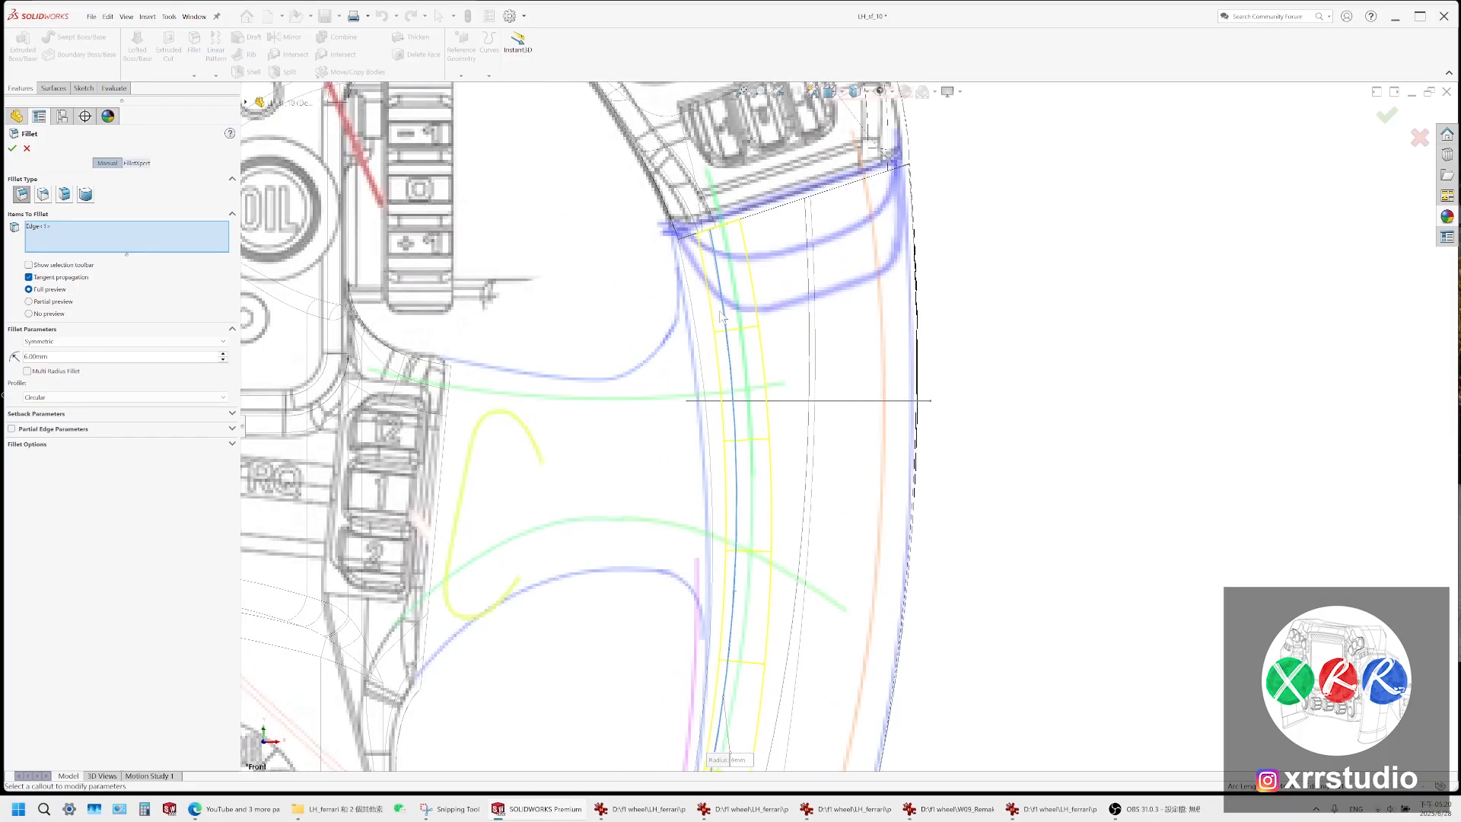
scroll(736, 335, up, 3)
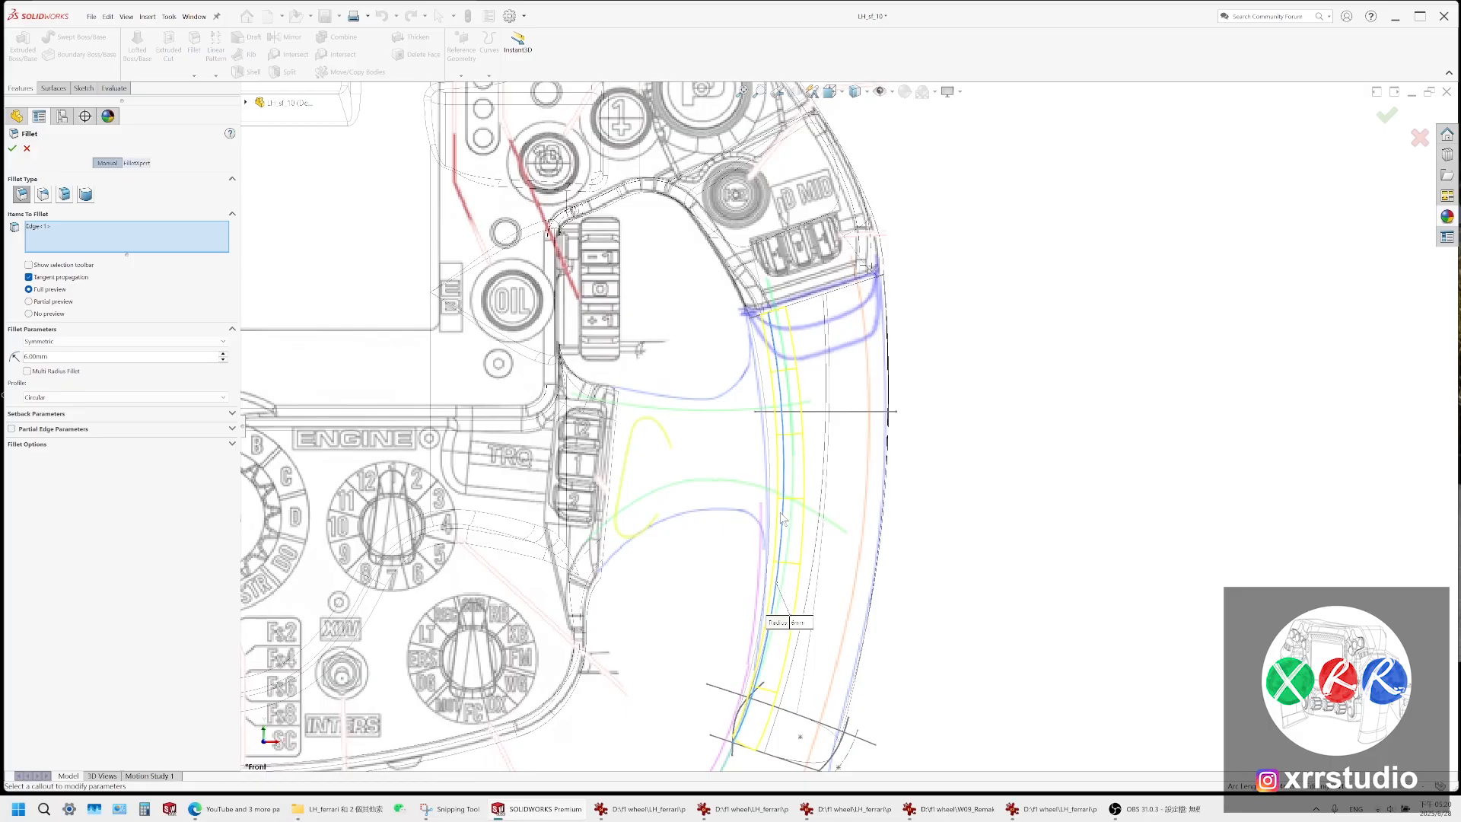
scroll(784, 519, down, 3)
scroll(813, 458, up, 4)
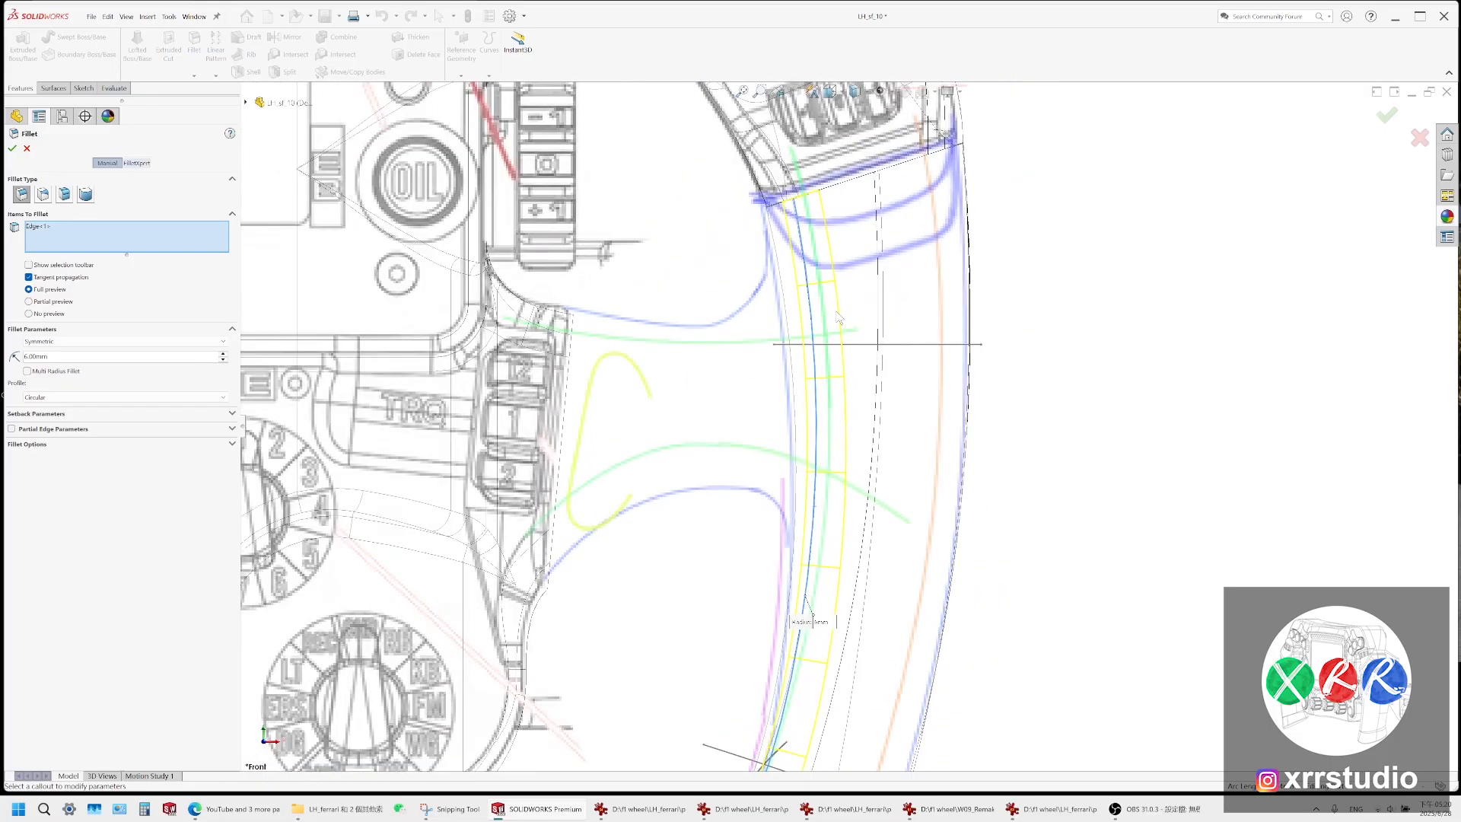
scroll(839, 324, down, 4)
scroll(839, 325, down, 2)
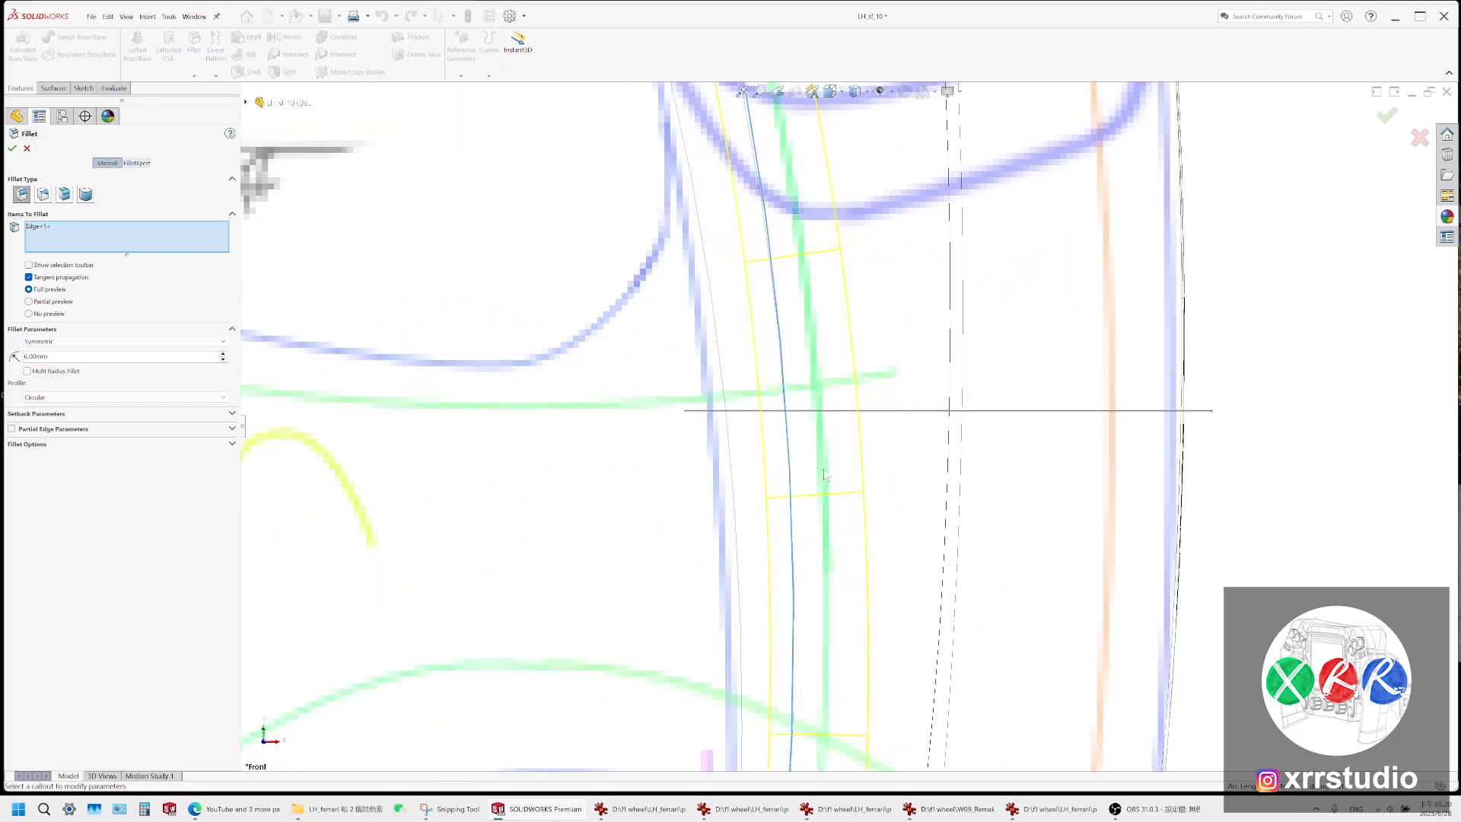
scroll(802, 269, down, 2)
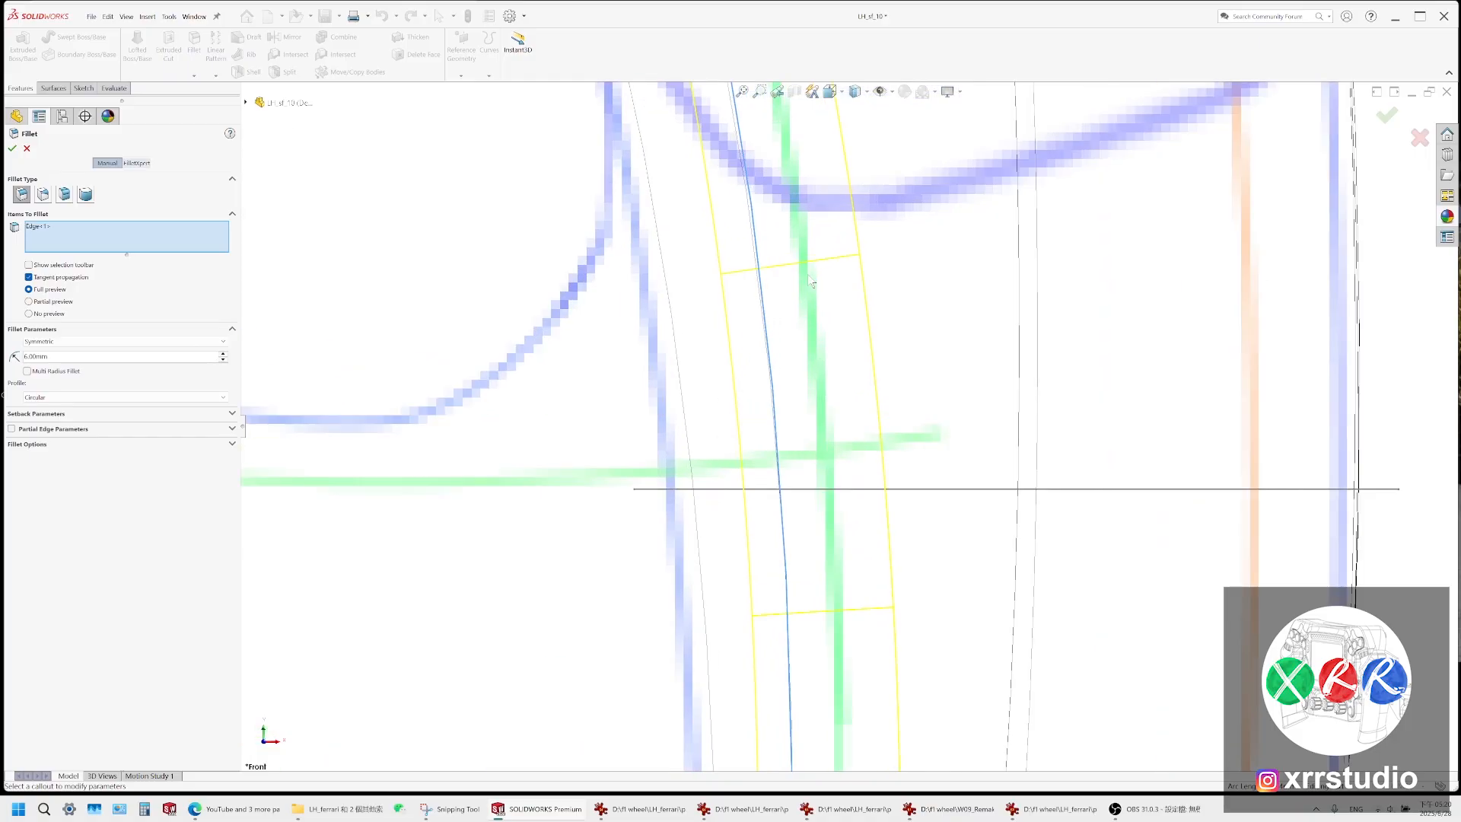
scroll(819, 341, up, 2)
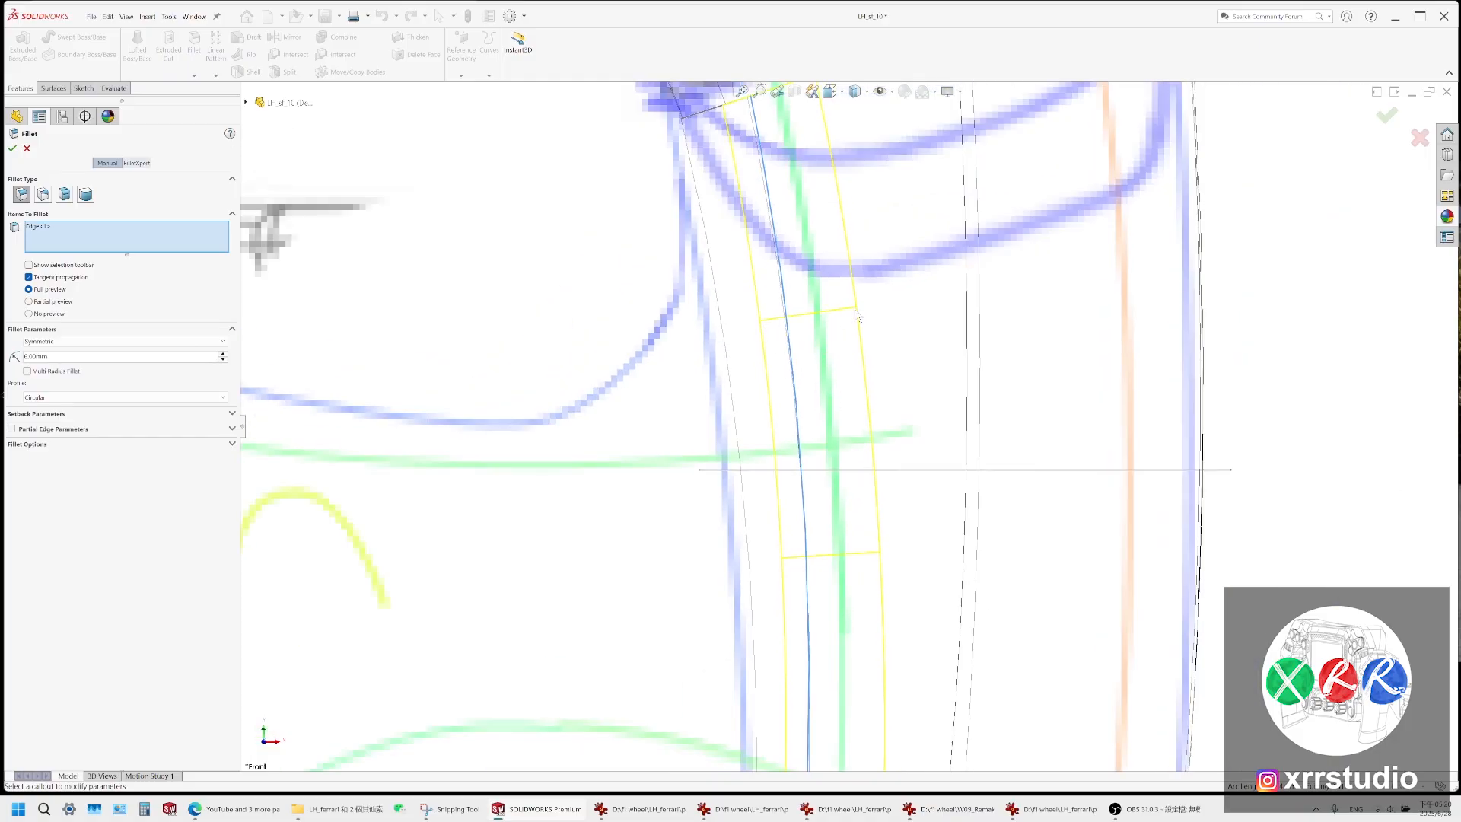
scroll(788, 348, up, 4)
scroll(844, 565, down, 4)
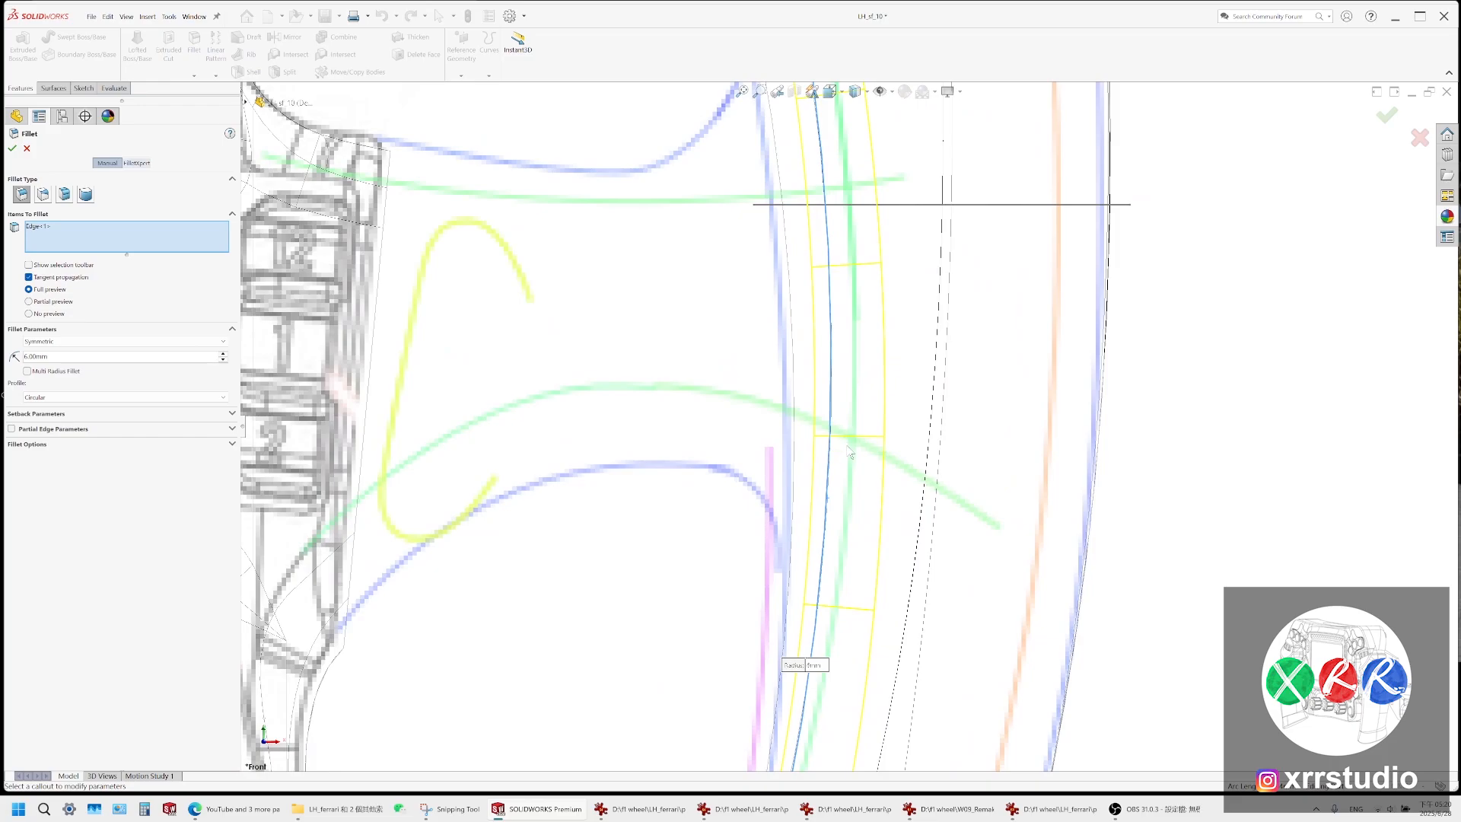
scroll(860, 350, down, 2)
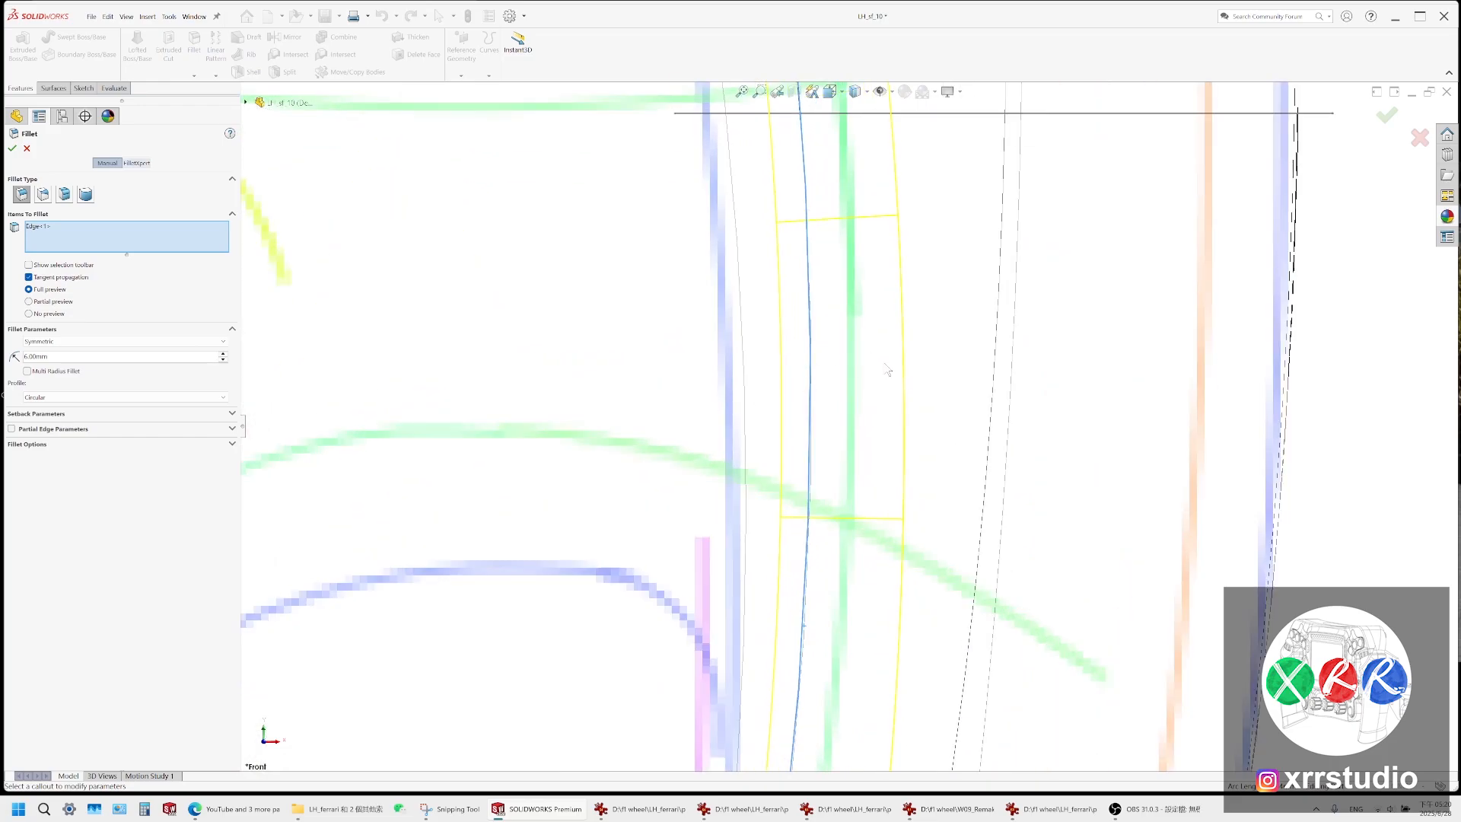
scroll(887, 365, up, 3)
scroll(887, 360, up, 1)
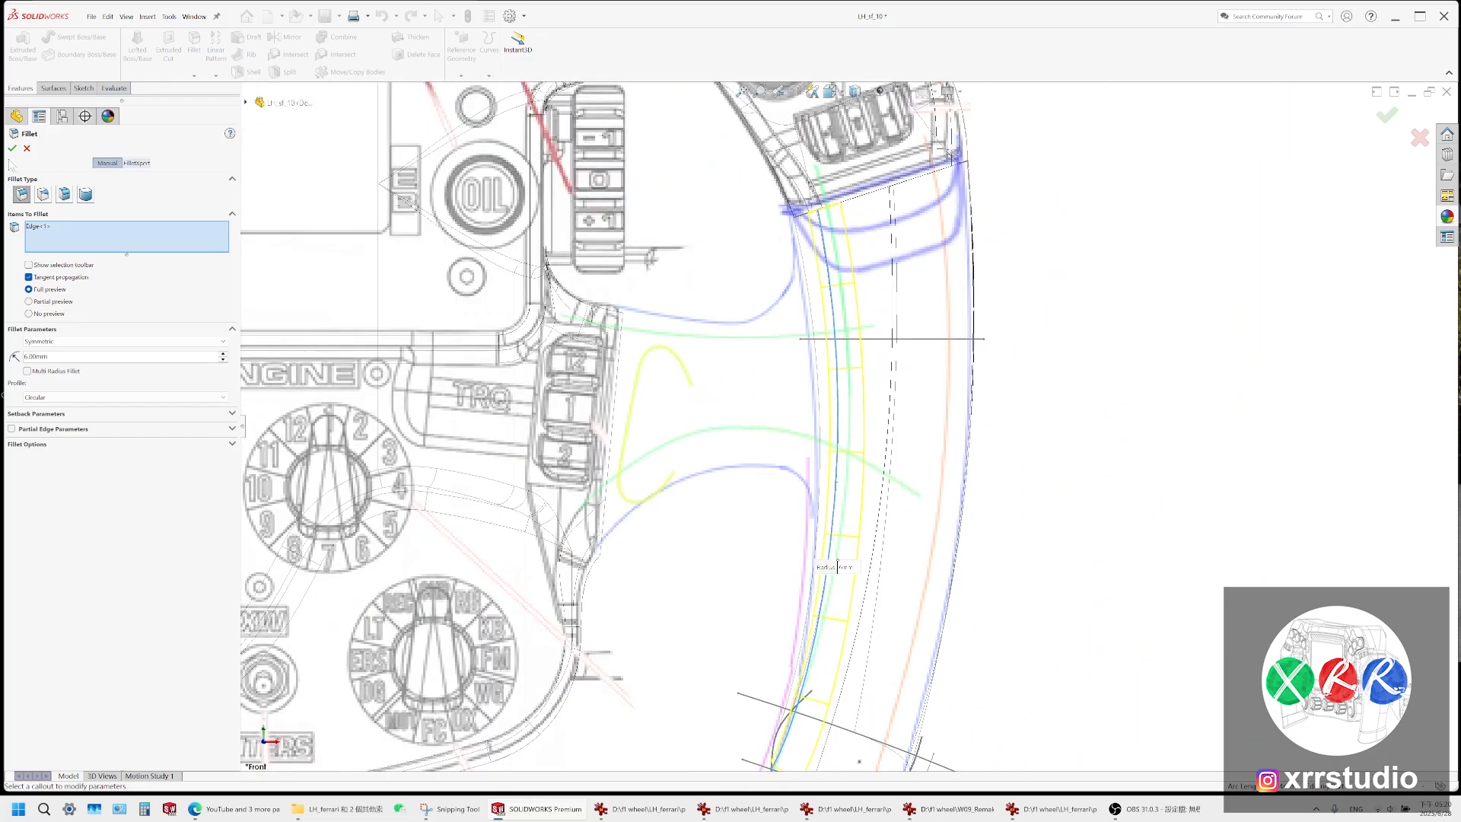
Apply the 6 mm fillet to the grip's inner edge, hide the reference sketches and return to the shaded display
click(14, 147)
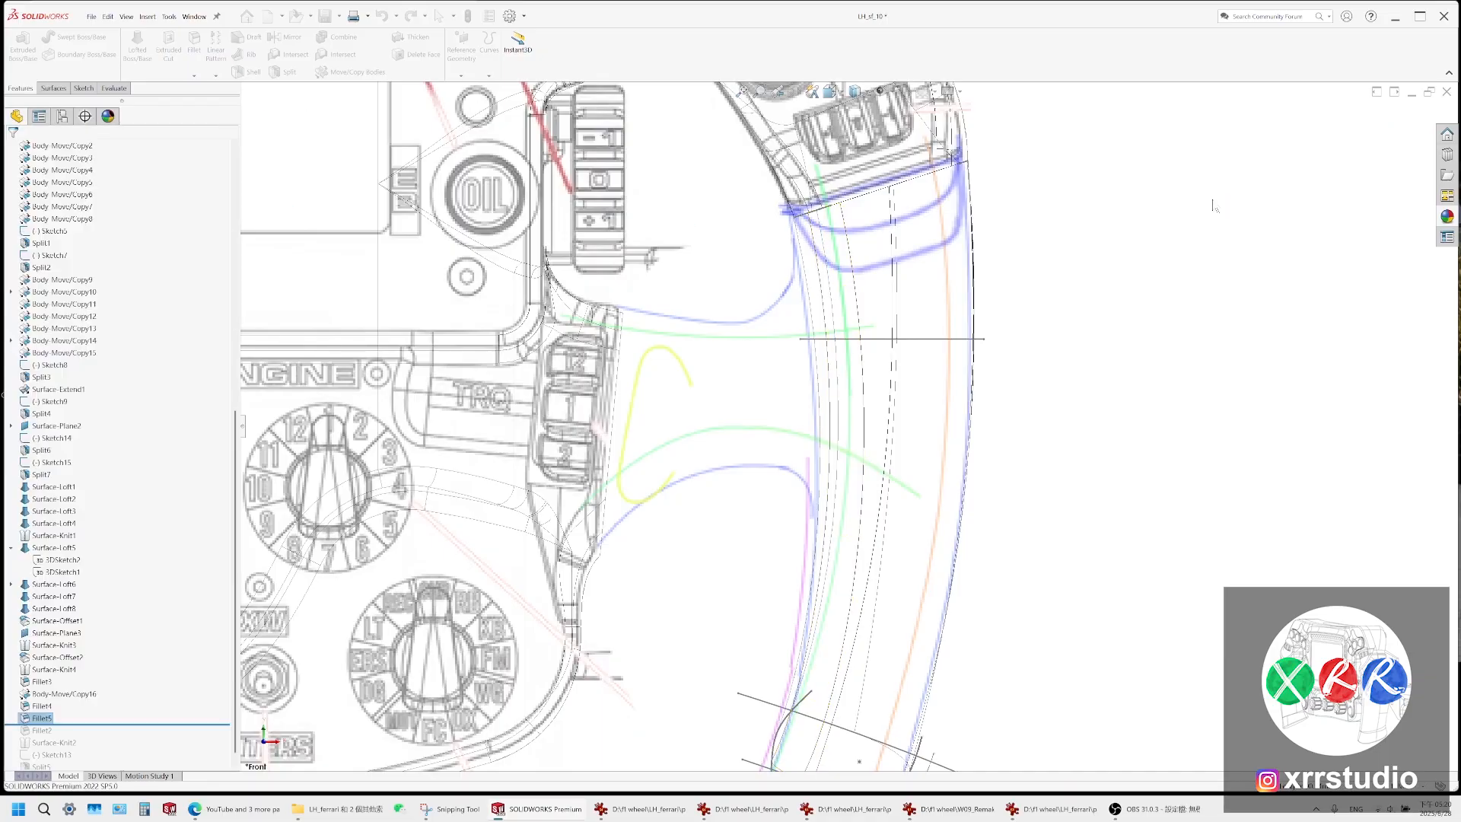
click(880, 91)
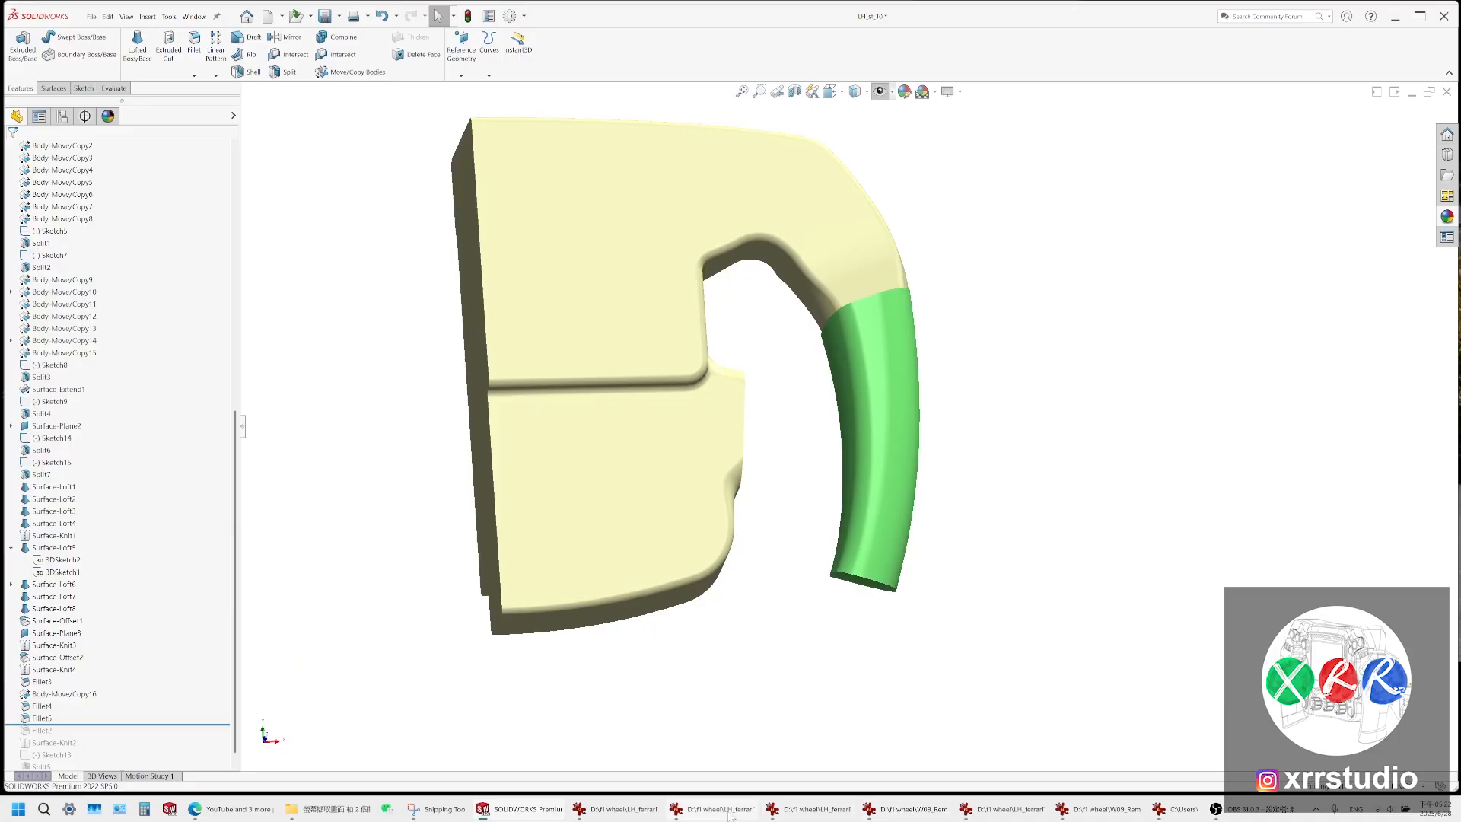
Compare the rounded grip with the Ferrari wheel photo and the screenshot of the turquoise wheel model with orange grips
click(729, 813)
click(729, 816)
click(651, 813)
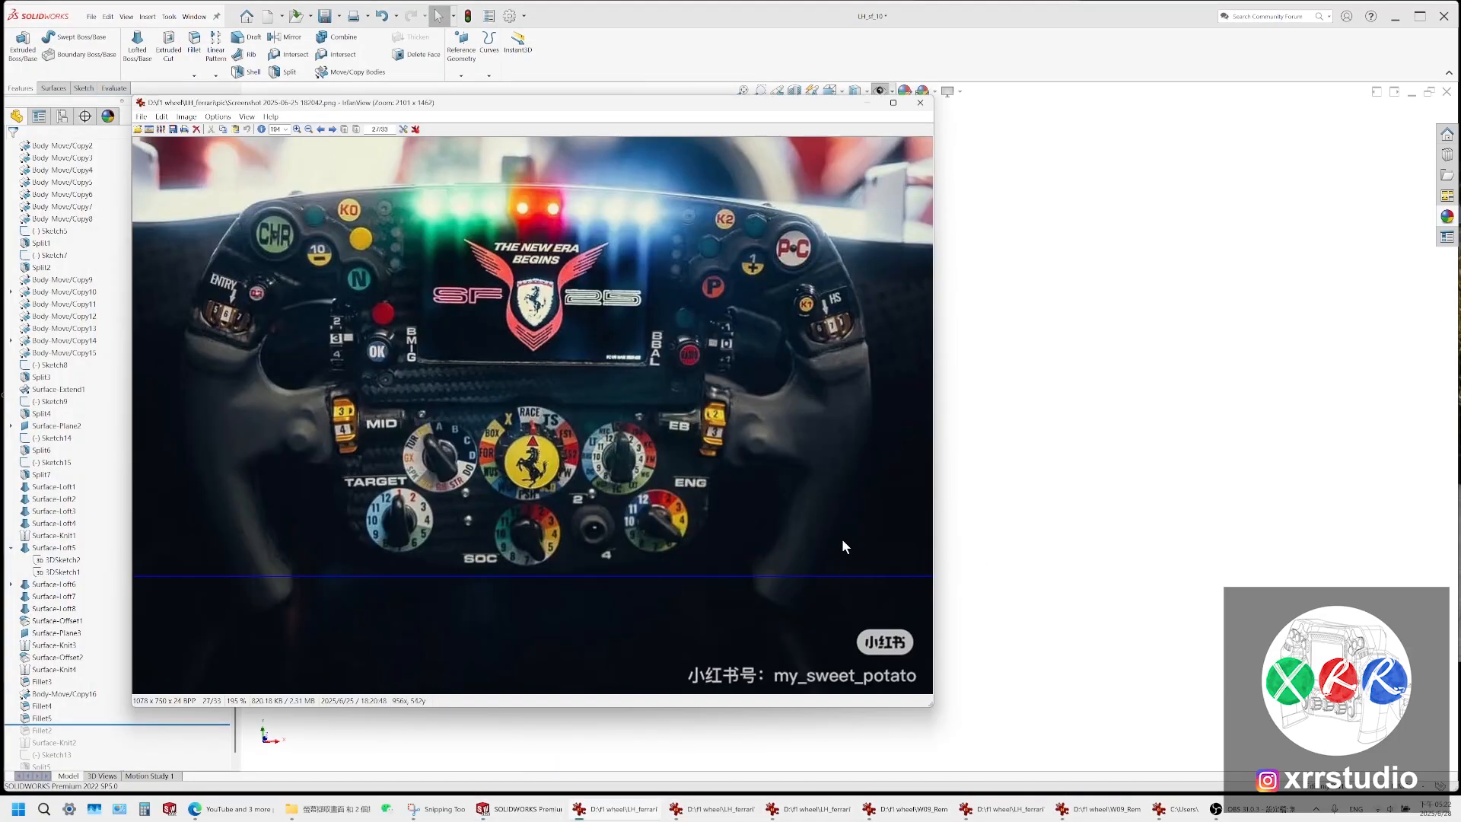
click(1057, 489)
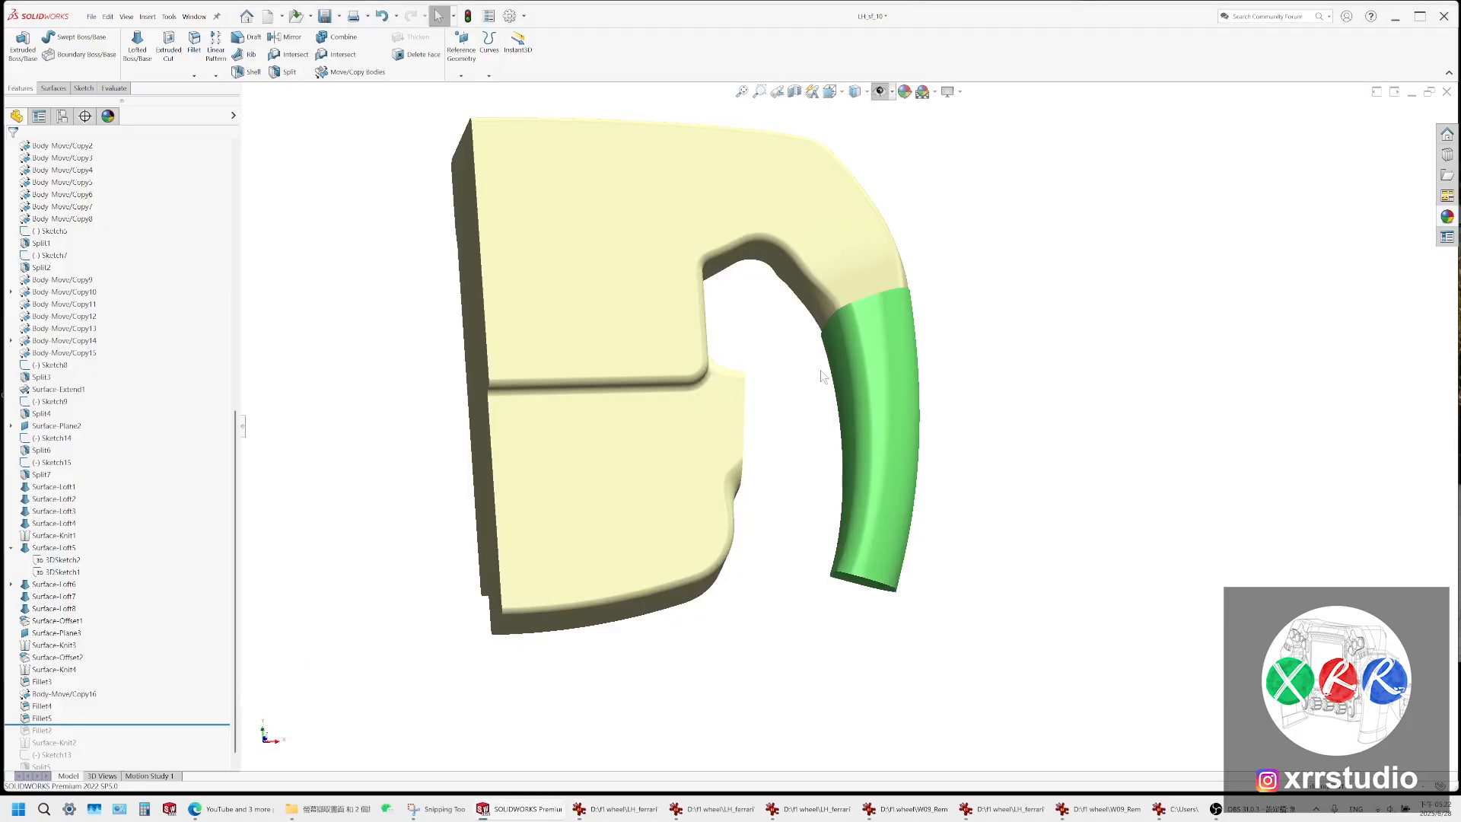
middle_drag(822, 376, 936, 232)
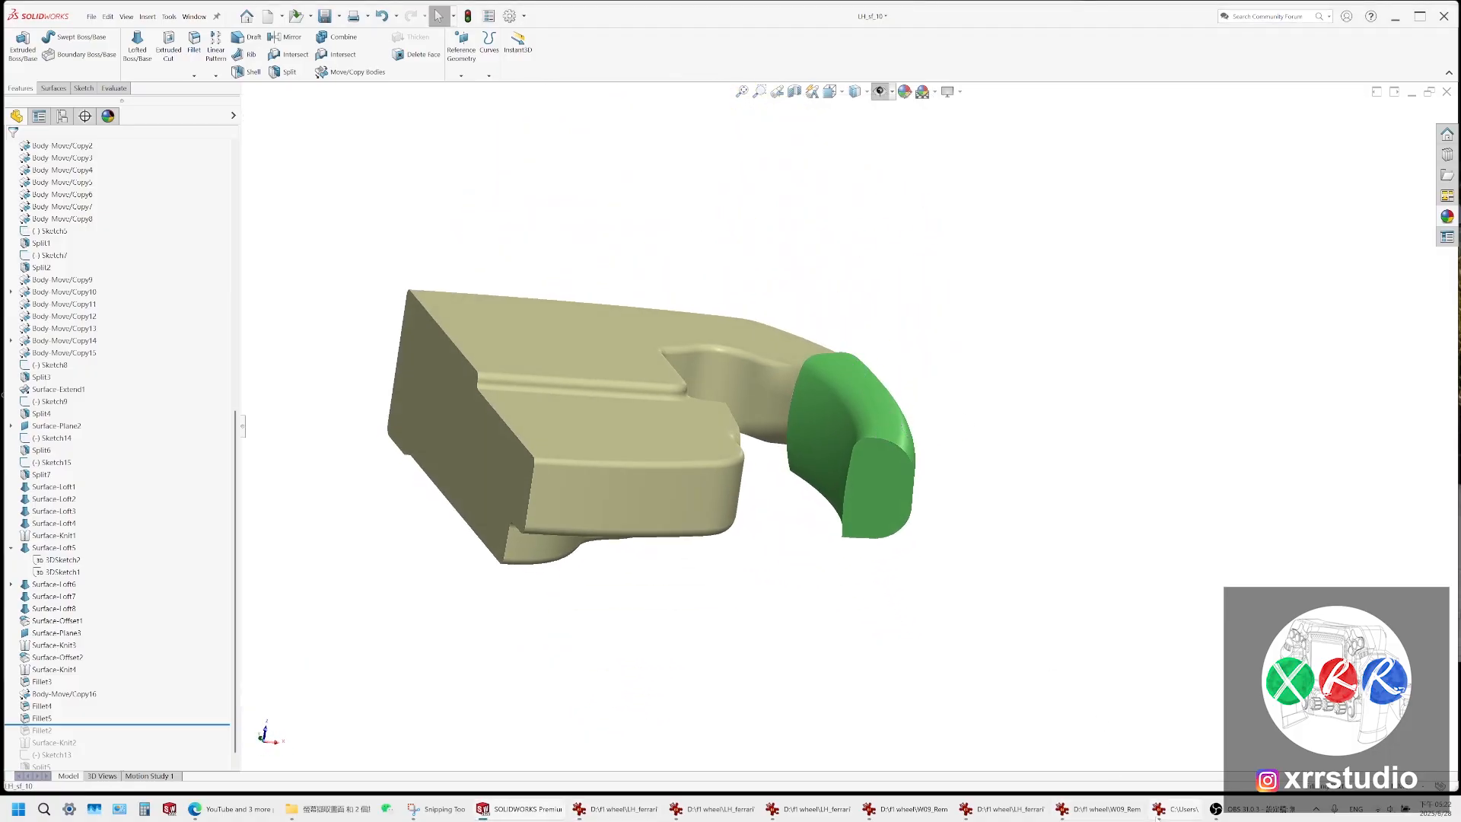
click(1157, 813)
ctrl+scroll(105, 319, up, 3)
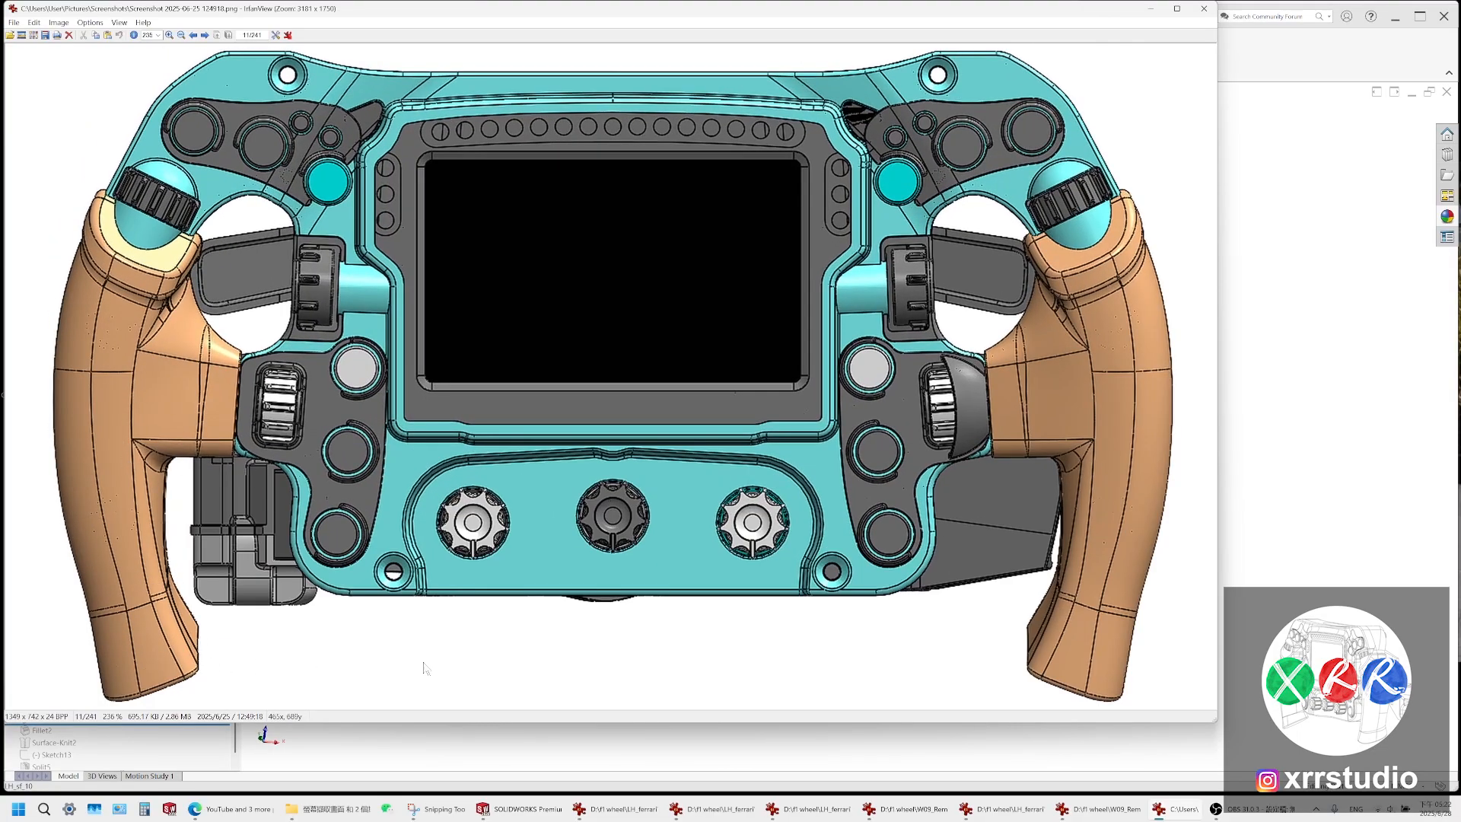
click(1267, 575)
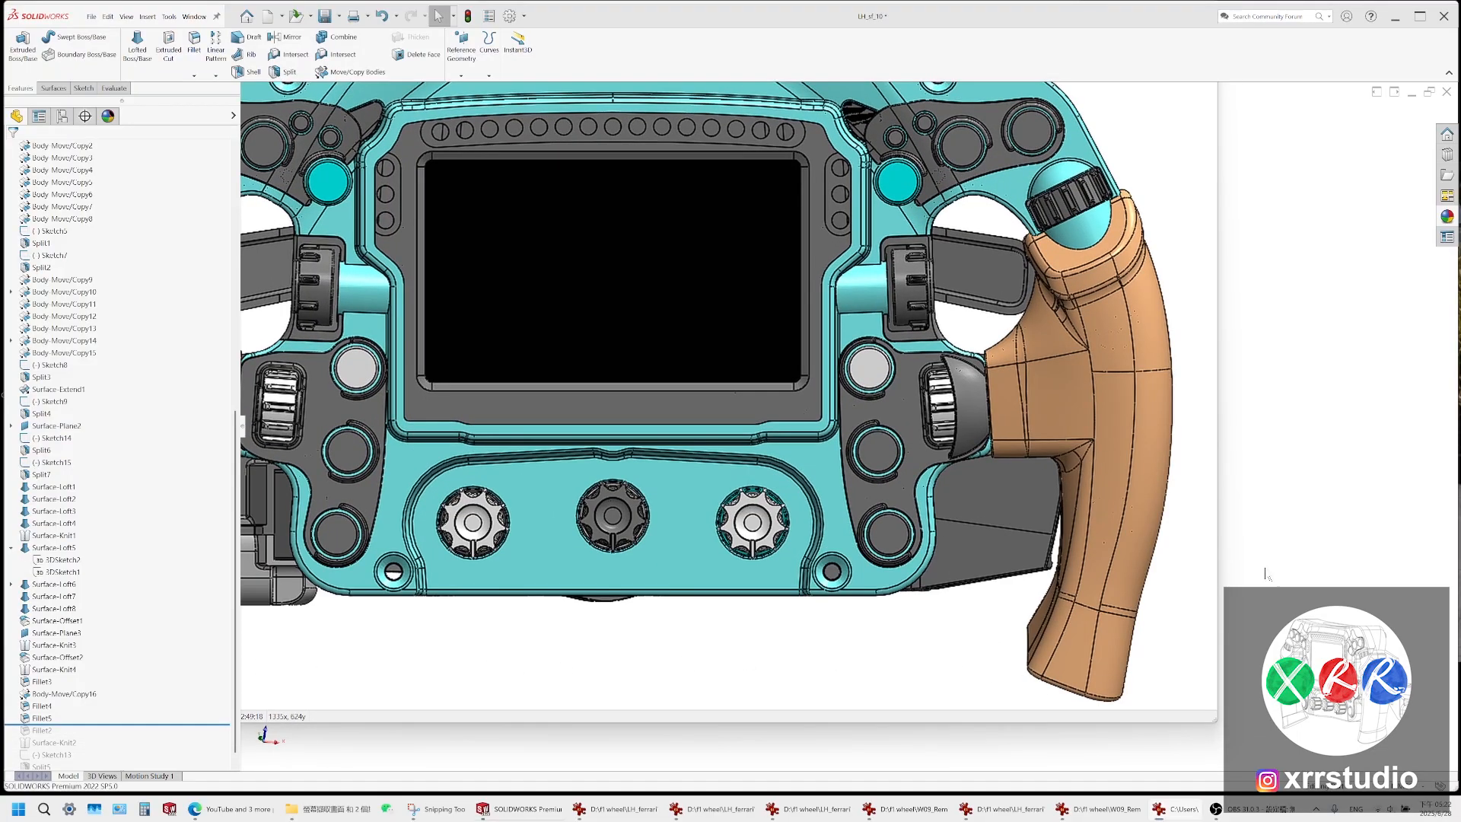
middle_drag(917, 436, 916, 598)
click(1177, 808)
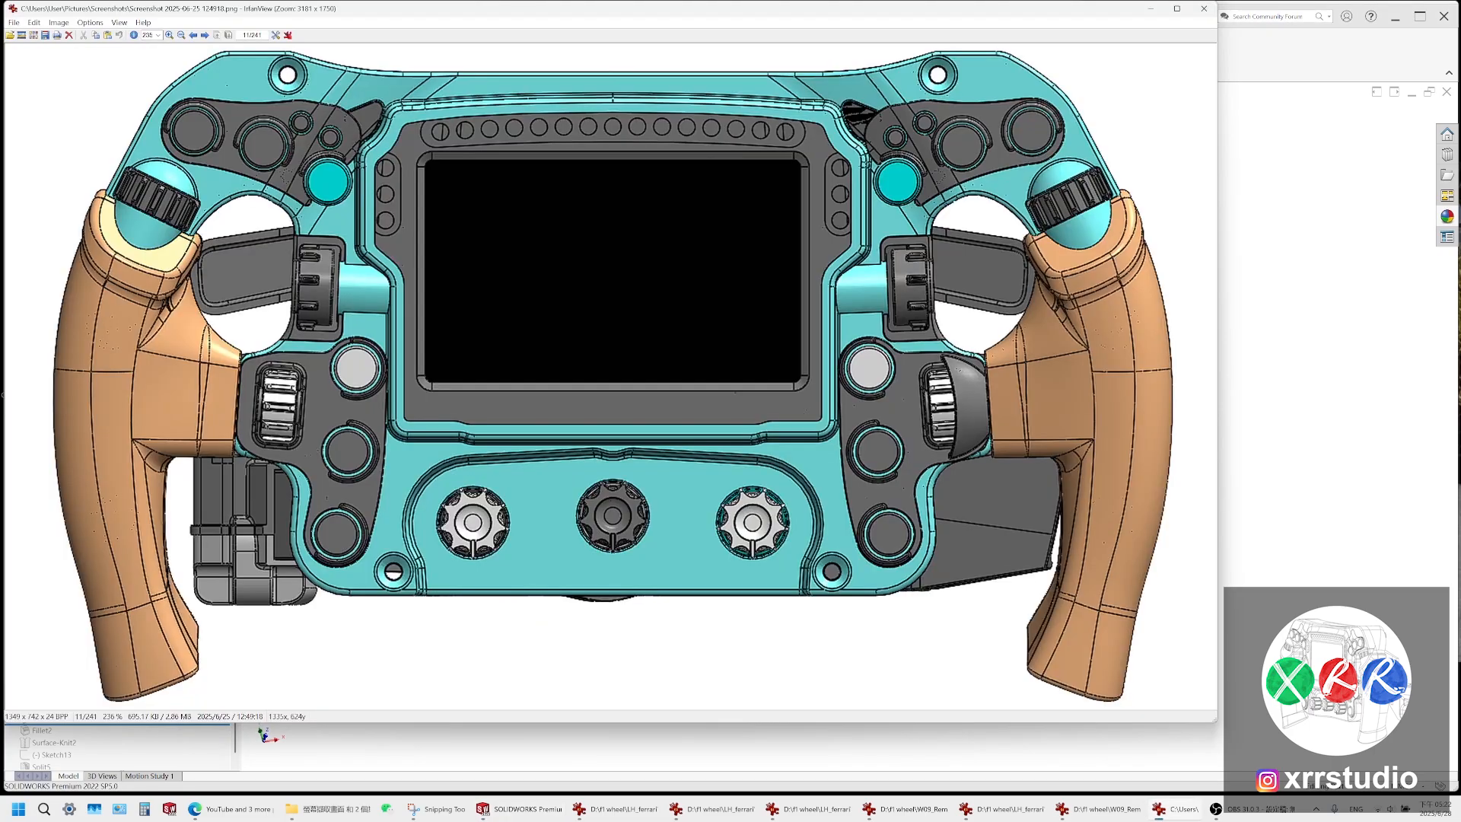
click(1263, 605)
Examine the shaded grip from several sides, checking the rounded edges, the lower end and the joint with the wheel body
middle_drag(907, 353, 953, 451)
middle_drag(866, 313, 804, 255)
middle_drag(862, 357, 967, 516)
scroll(852, 245, down, 3)
scroll(823, 324, down, 1)
middle_drag(822, 326, 825, 194)
scroll(834, 430, up, 4)
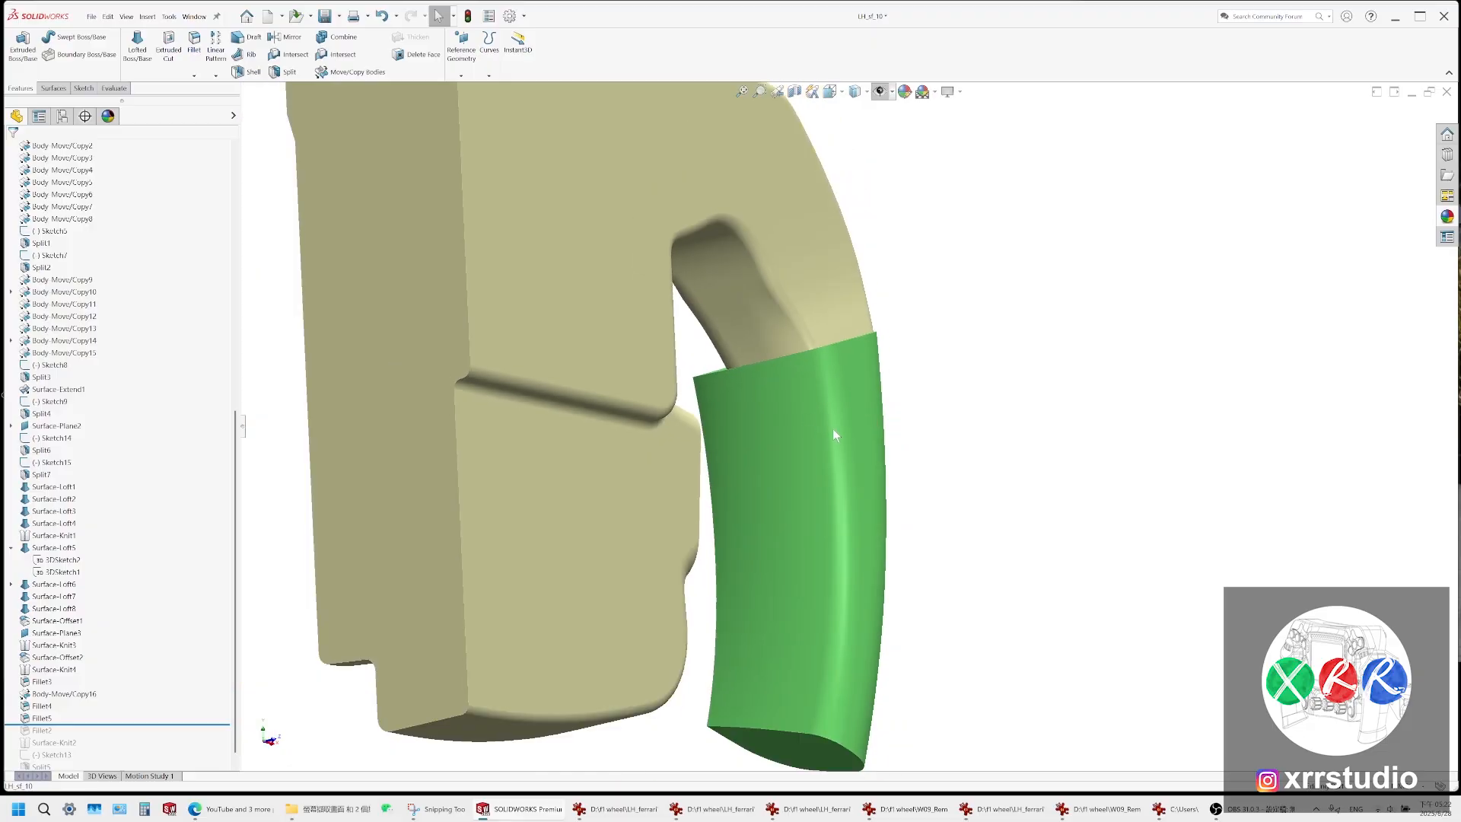
middle_drag(838, 431, 921, 528)
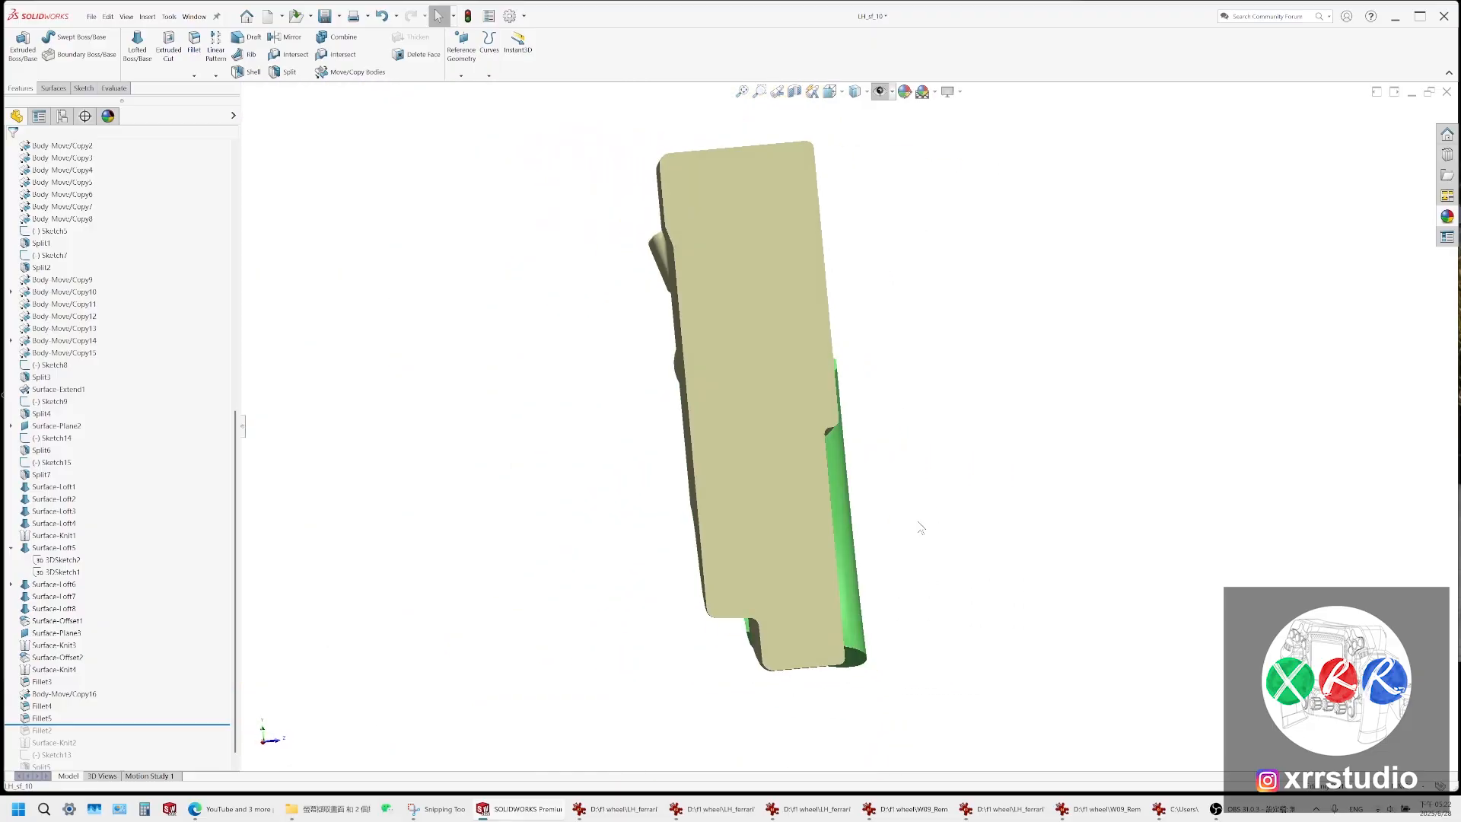
Compare the shaded grip from several angles with the screenshot of the turquoise wheel model with orange grips
middle_drag(788, 410, 936, 401)
scroll(936, 401, down, 3)
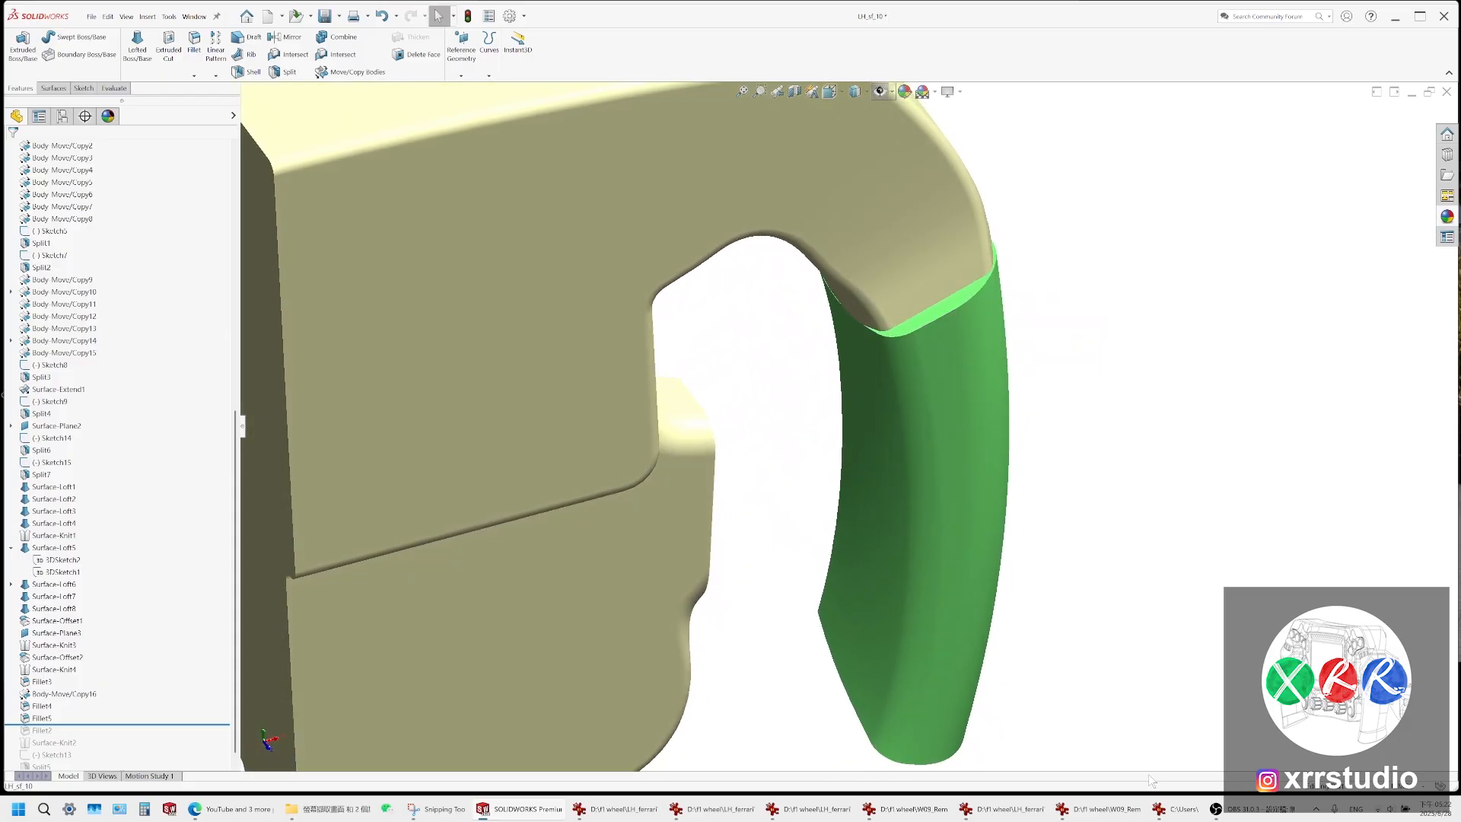
click(1180, 809)
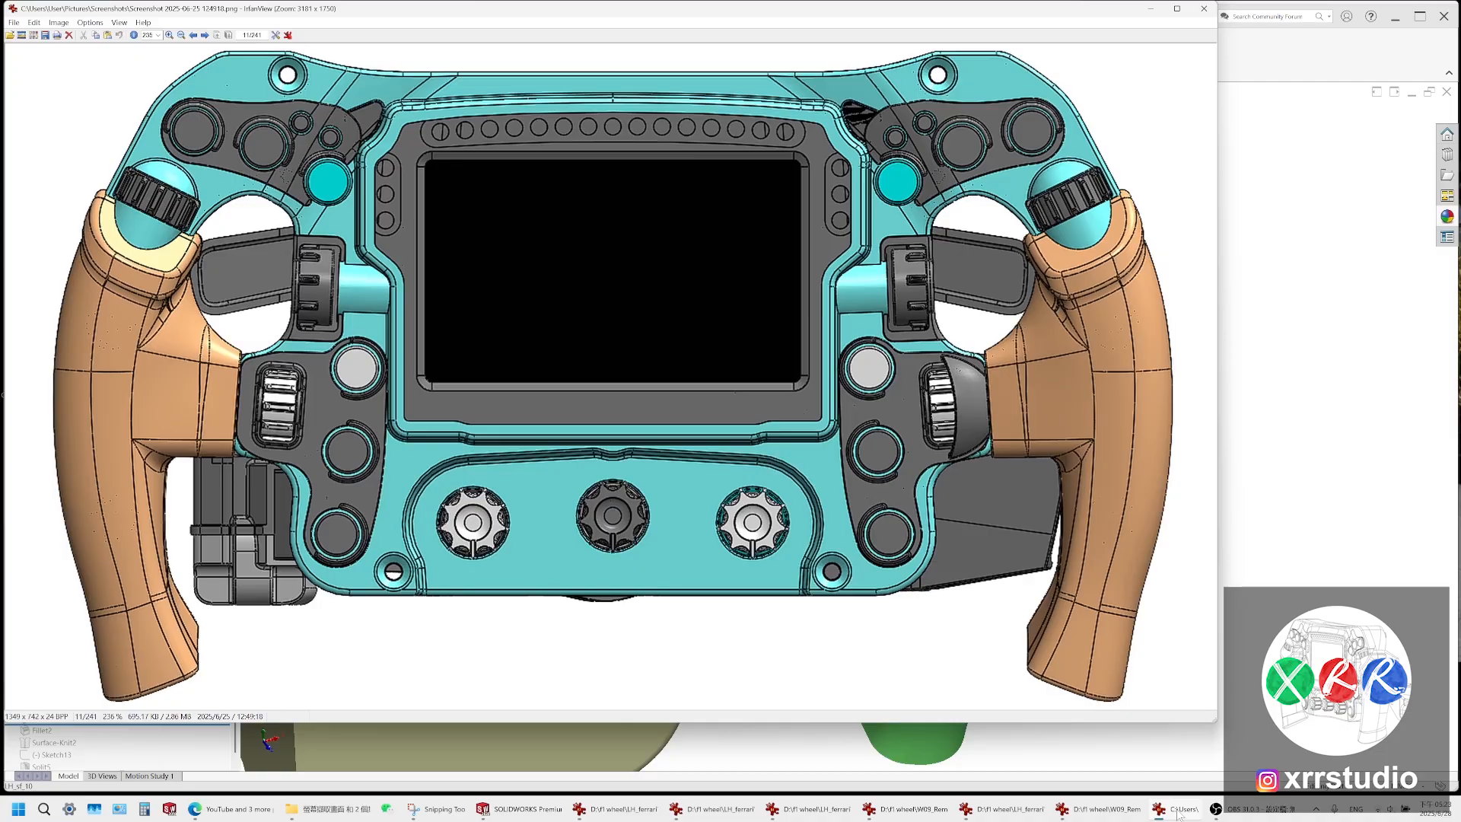
click(1178, 809)
middle_drag(906, 408, 854, 327)
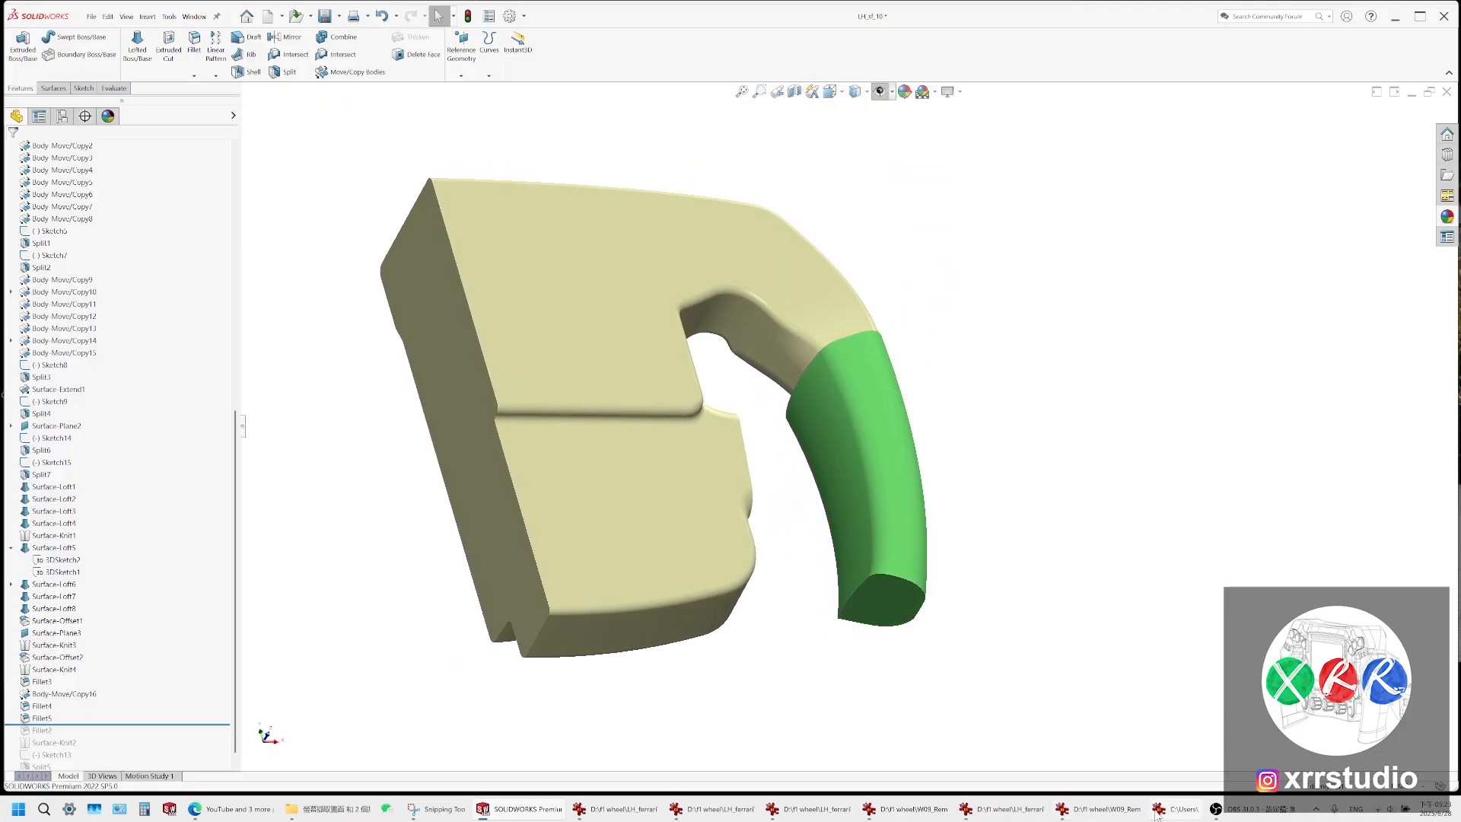
click(1176, 809)
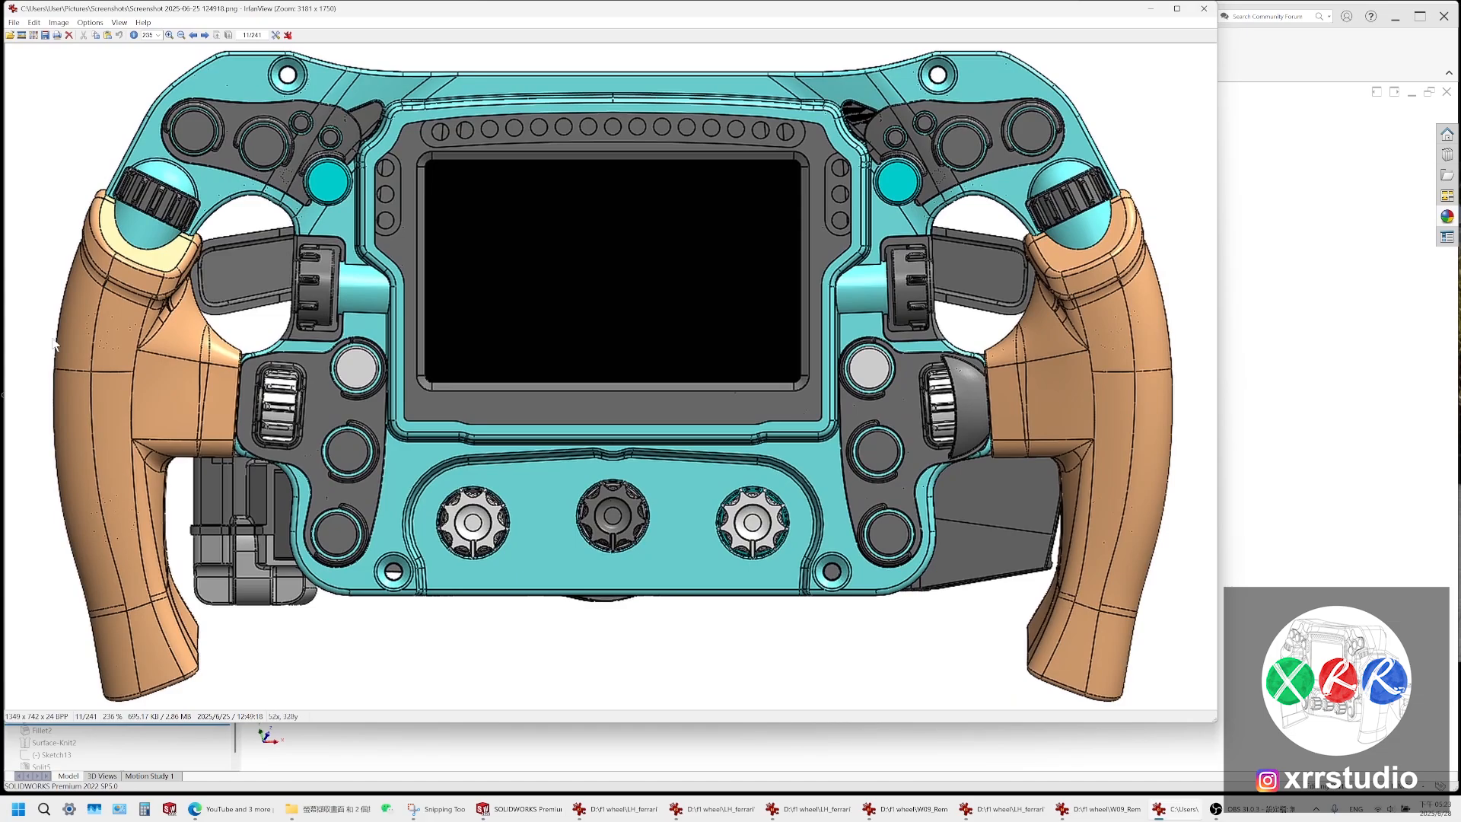
click(1235, 393)
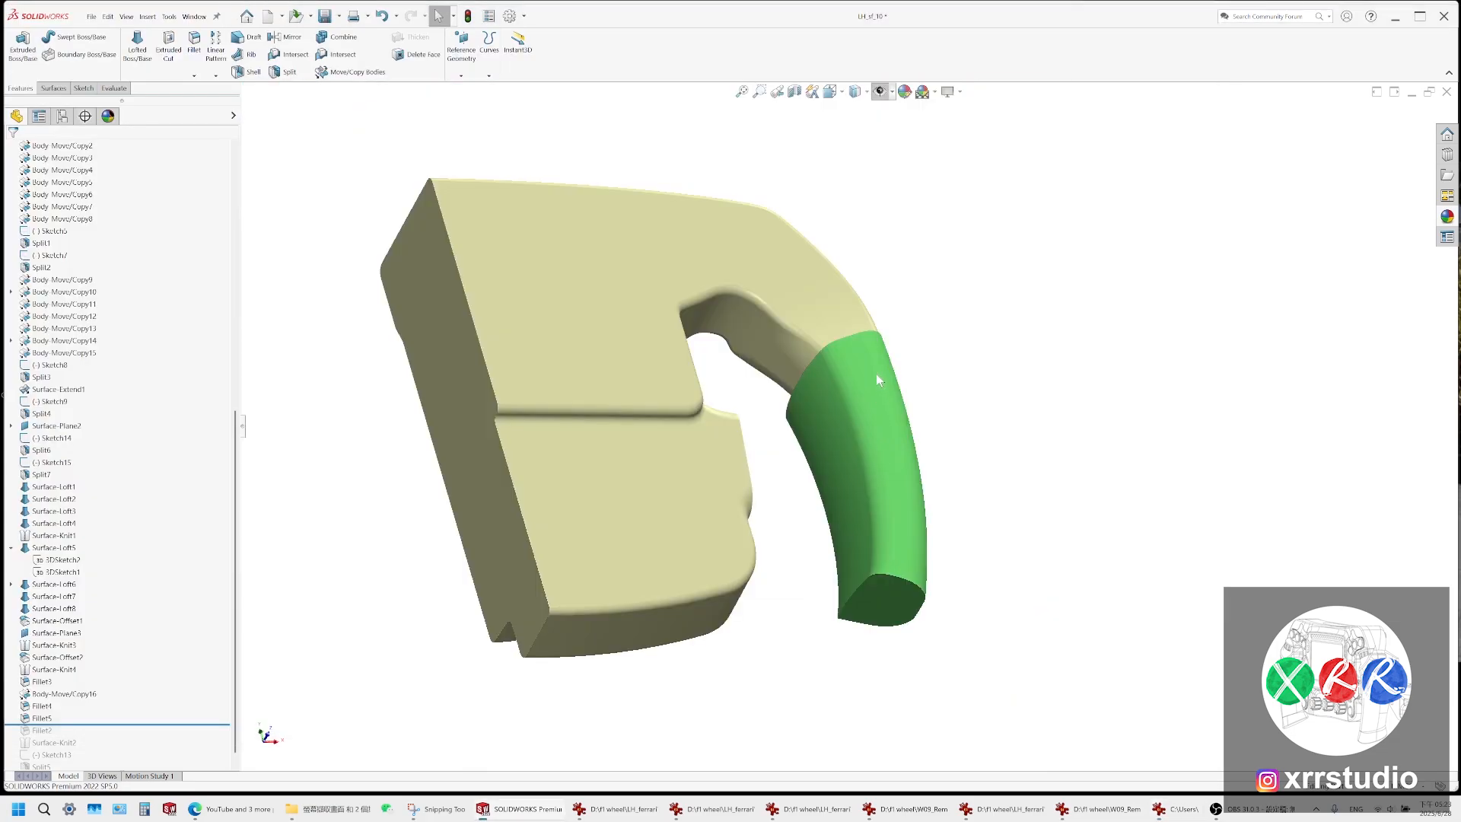
click(846, 373)
click(1173, 811)
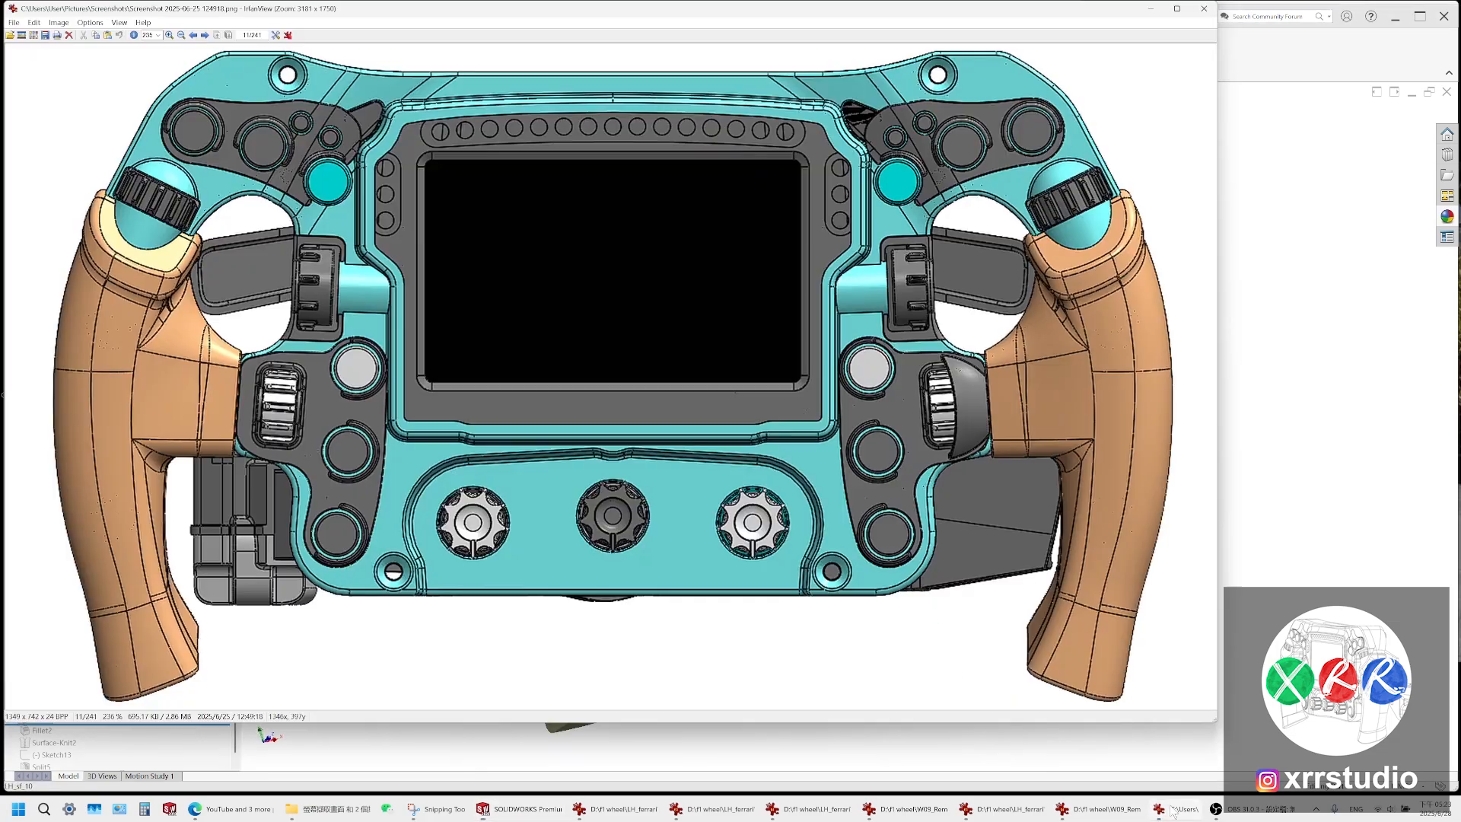
click(1172, 812)
Start a fillet on the sharp lengthwise edge at the back of the green grip and show the model shaded with edges
middle_drag(876, 457, 1029, 476)
click(1005, 438)
middle_drag(783, 429, 849, 396)
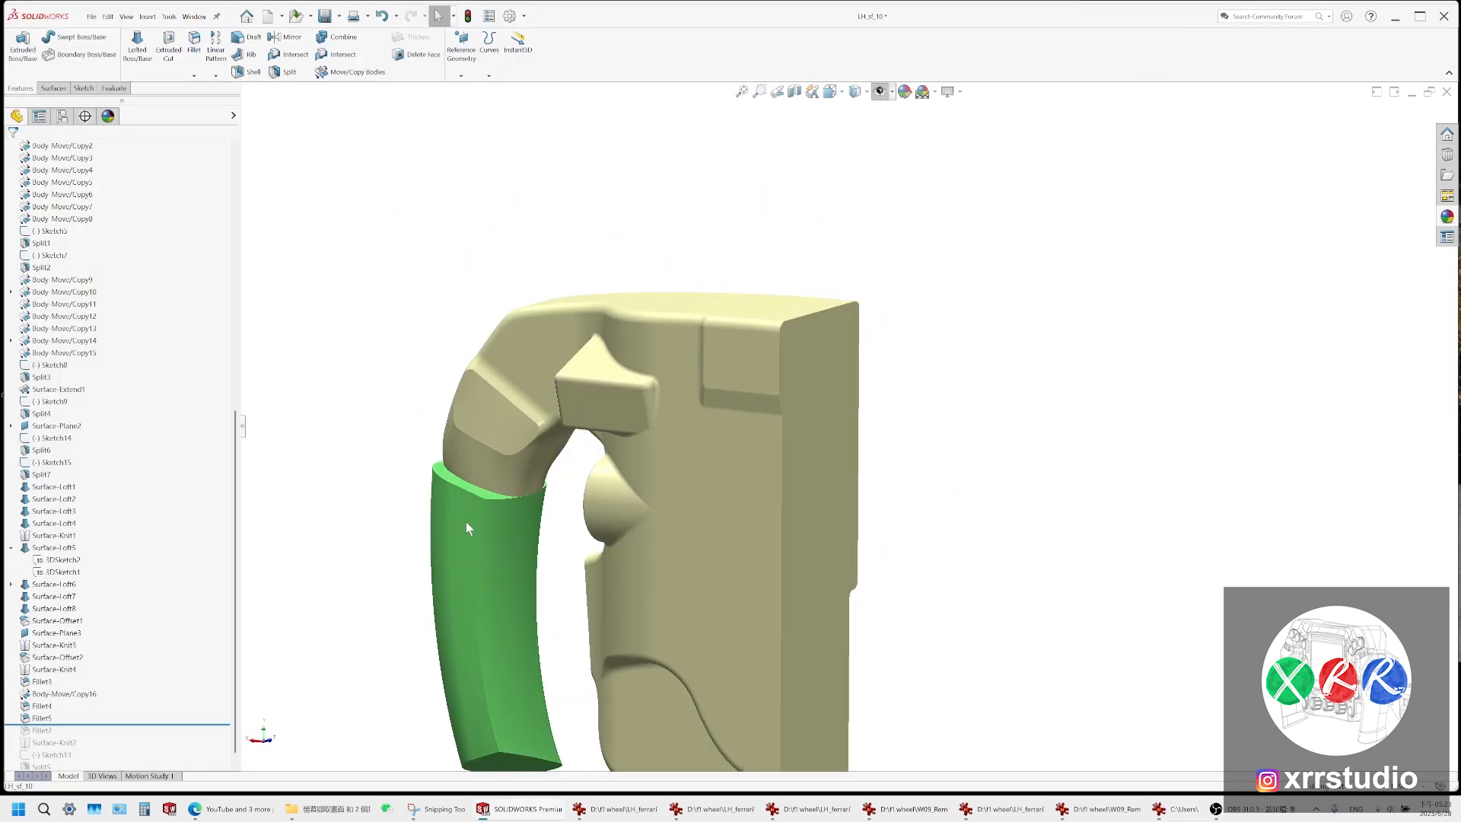
scroll(466, 523, down, 5)
click(621, 331)
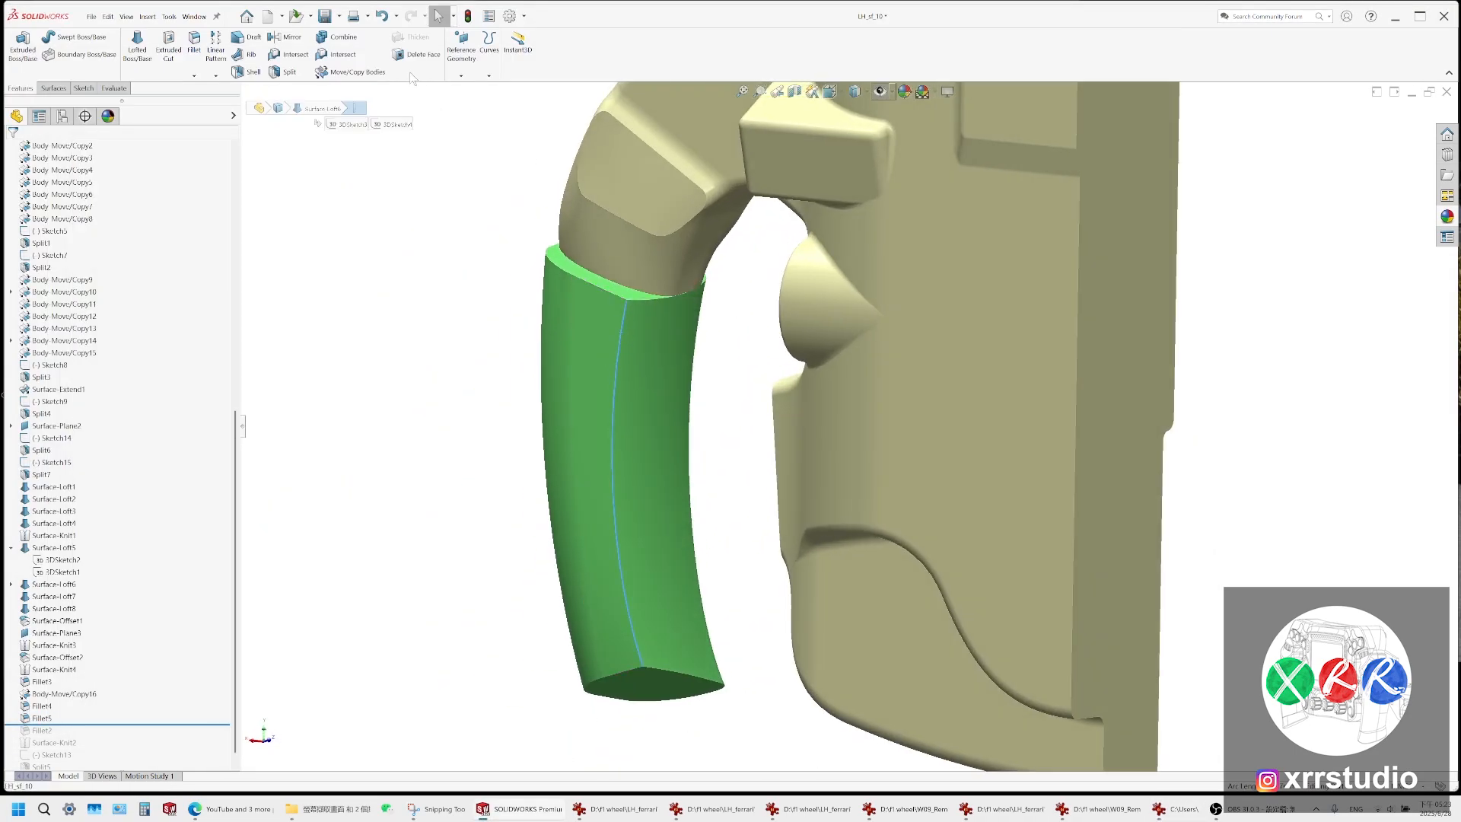
middle_drag(636, 317, 346, 262)
drag(758, 332, 965, 330)
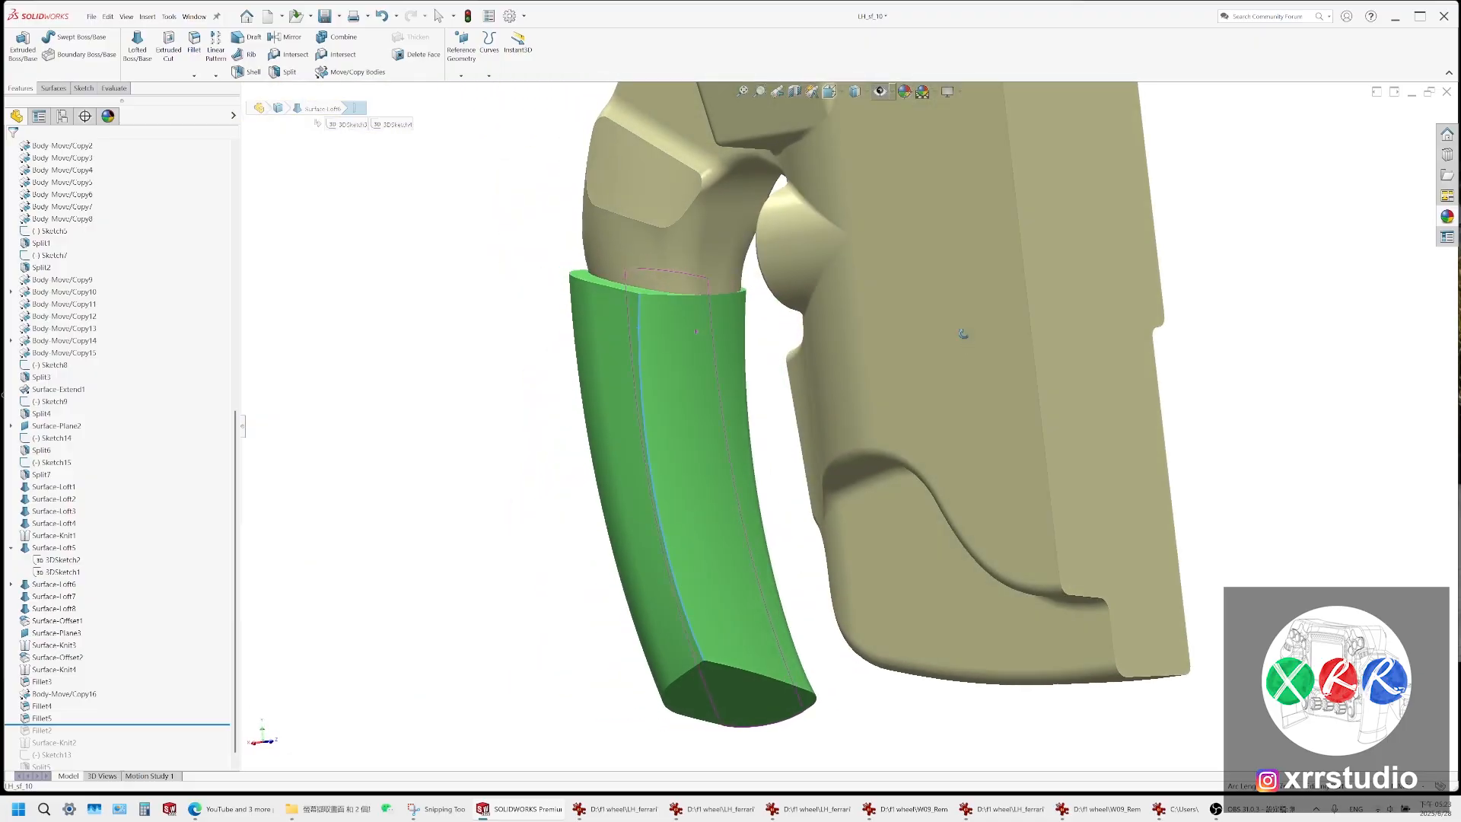
click(438, 15)
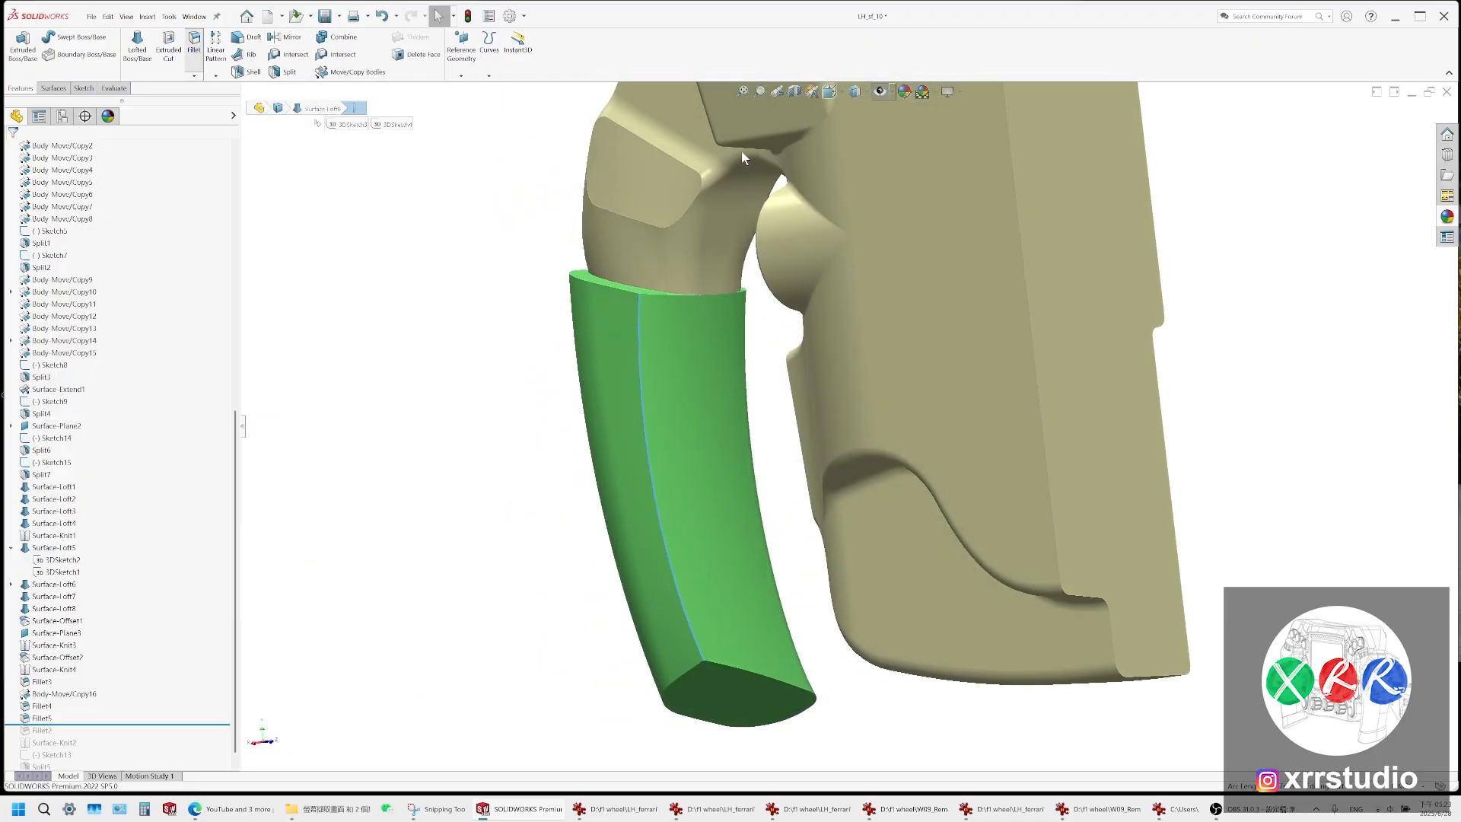
click(867, 93)
click(854, 107)
mouse_move(686, 386)
middle_down()
mouse_move(769, 495)
mouse_move(620, 414)
middle_up()
scroll(674, 376, down, 2)
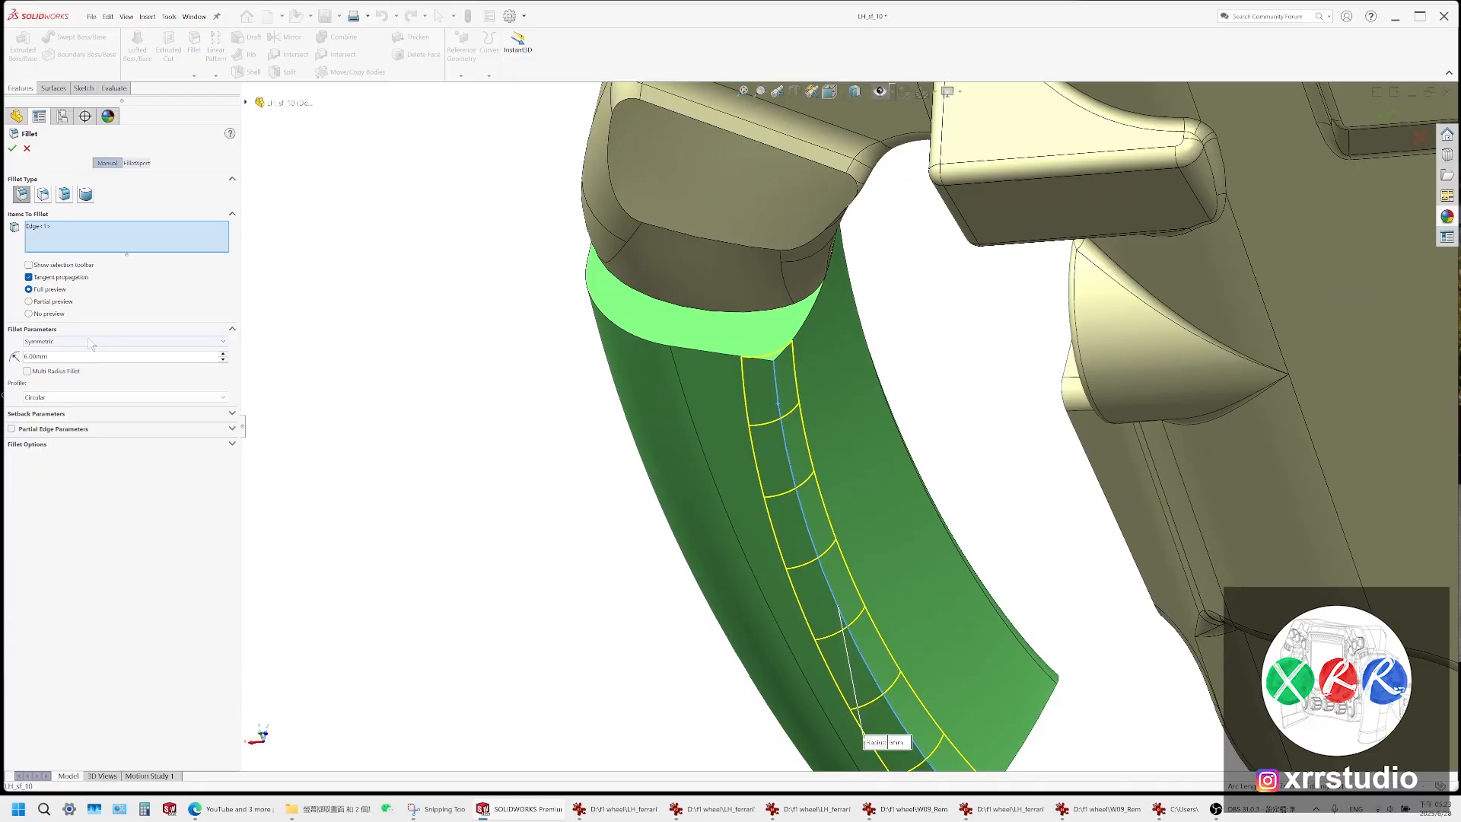
Try fillet radii of 12, 10 and 8 mm on the grip's back edge and compare the previews
double_click(71, 356)
text(12)
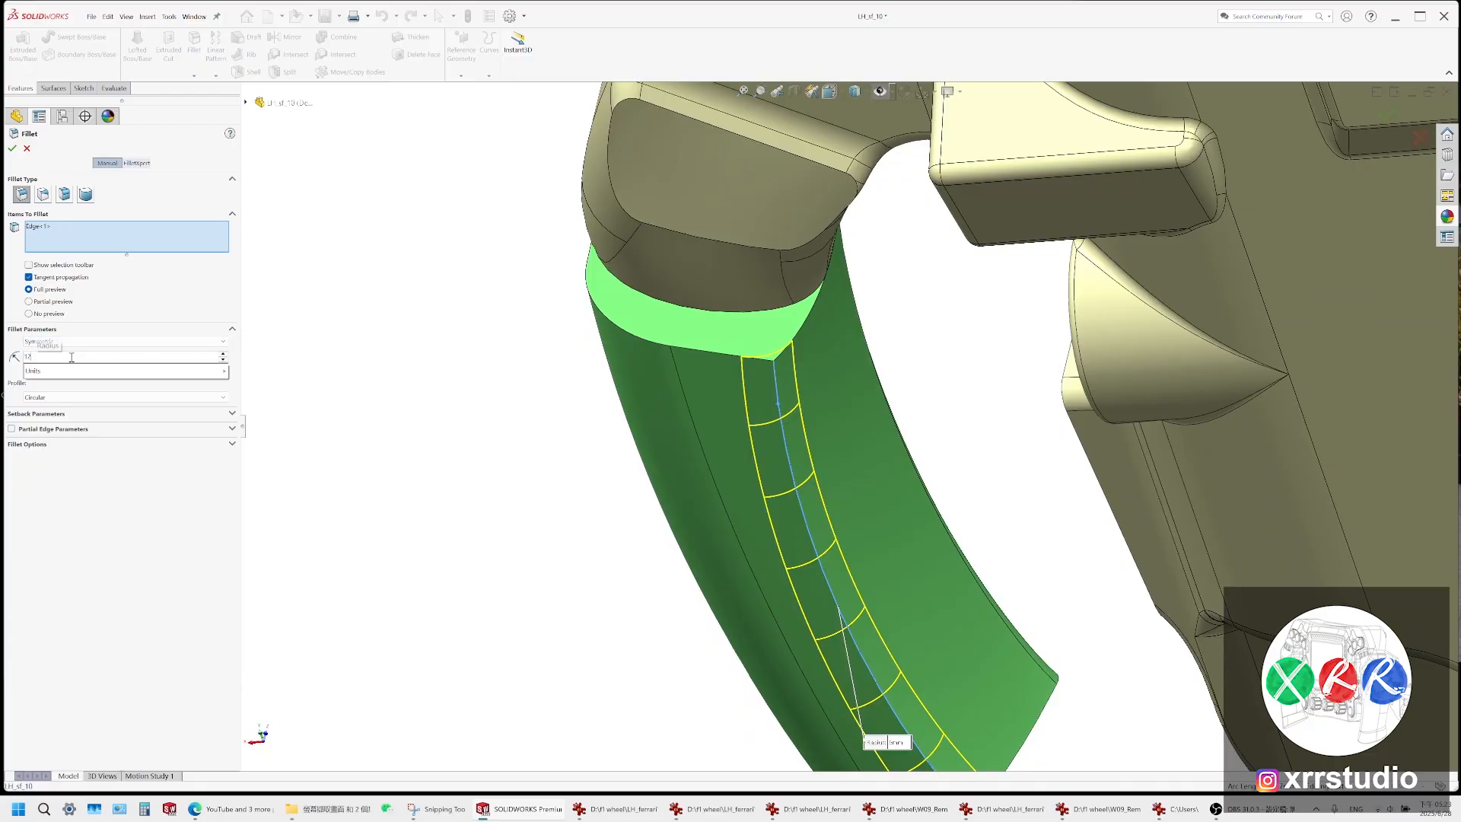
key(Return)
middle_drag(989, 586, 940, 594)
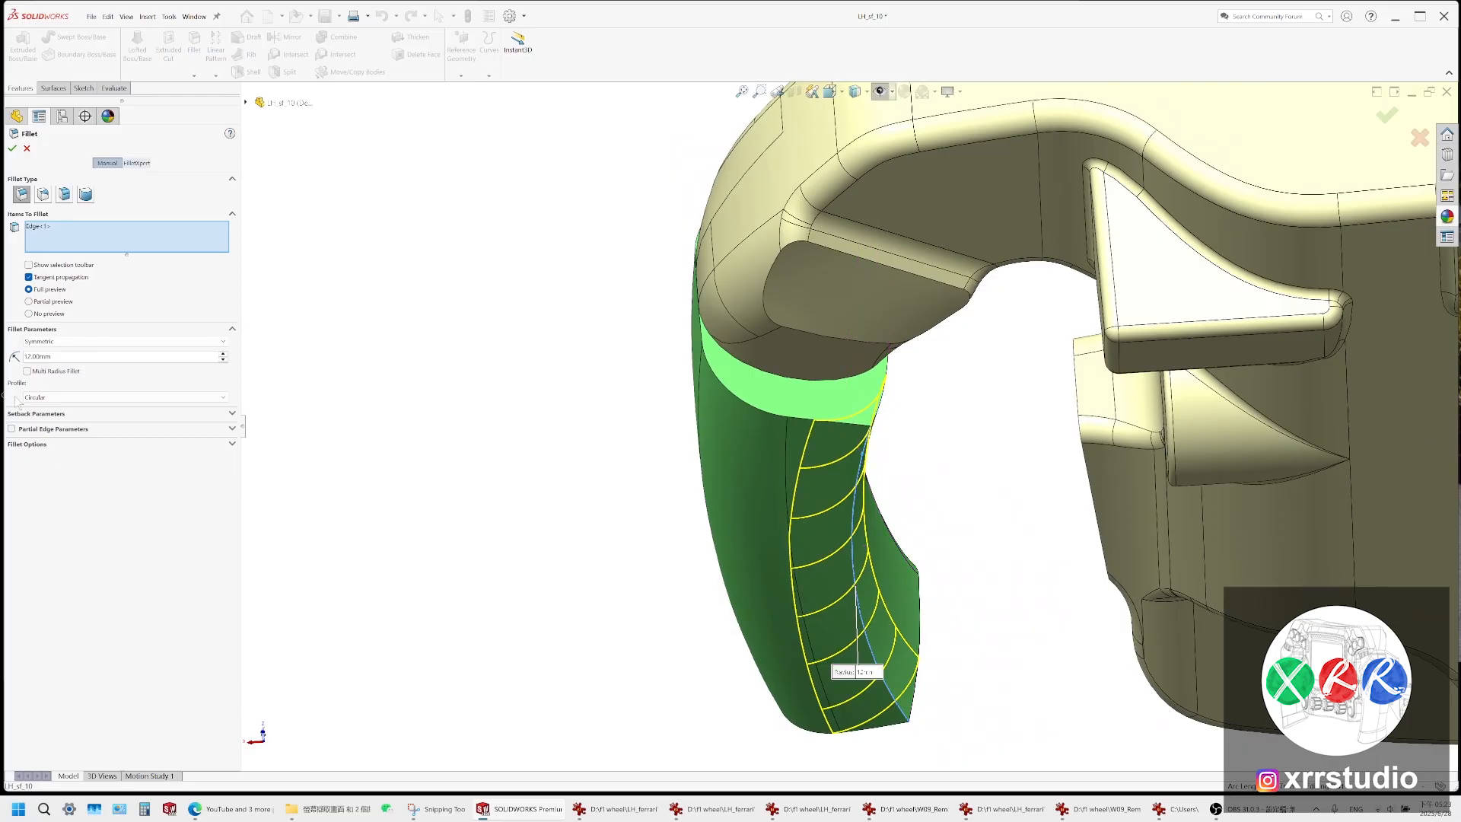
double_click(54, 359)
text(10)
key(Return)
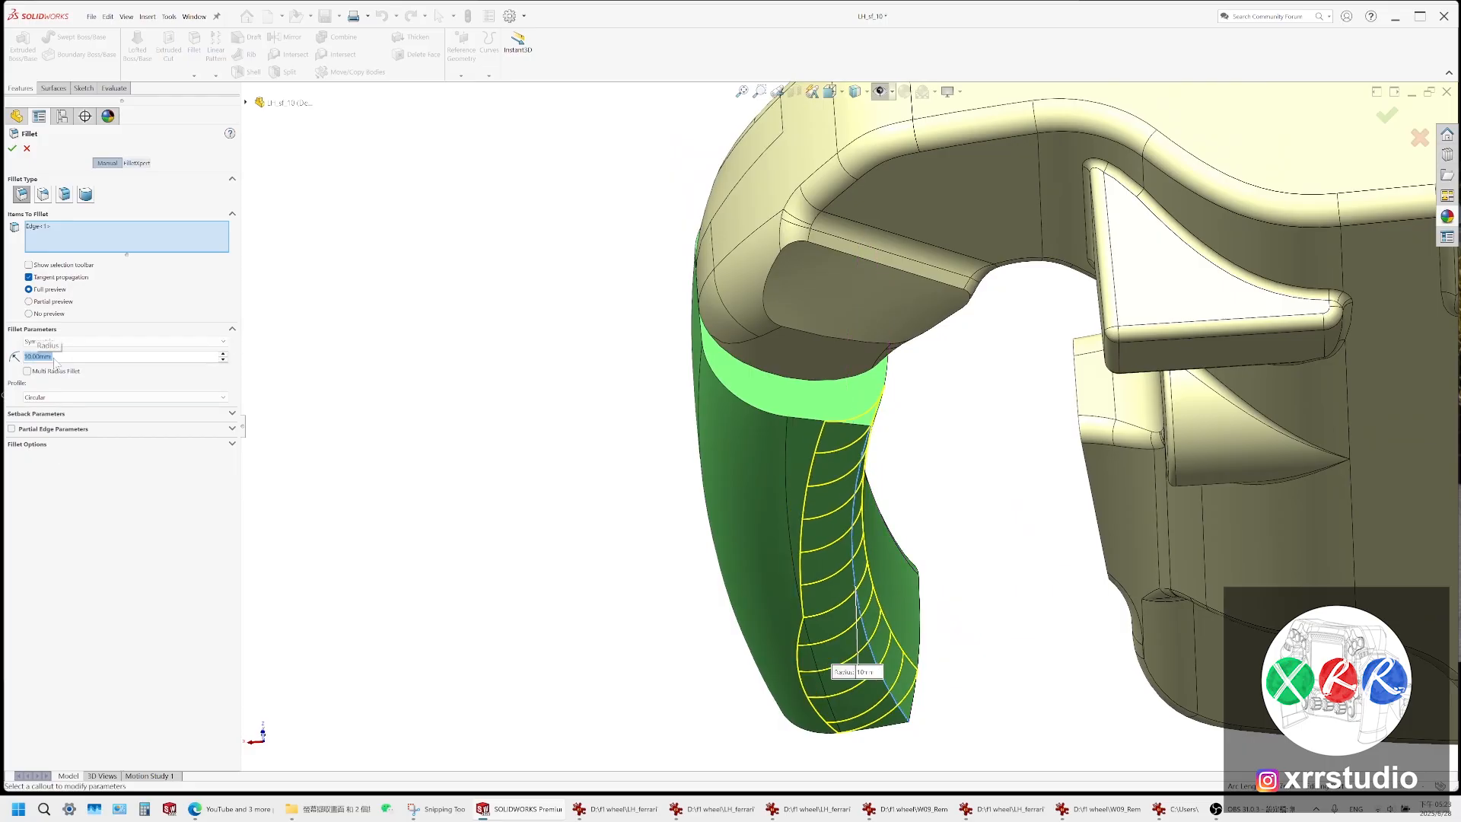
text(8)
key(Return)
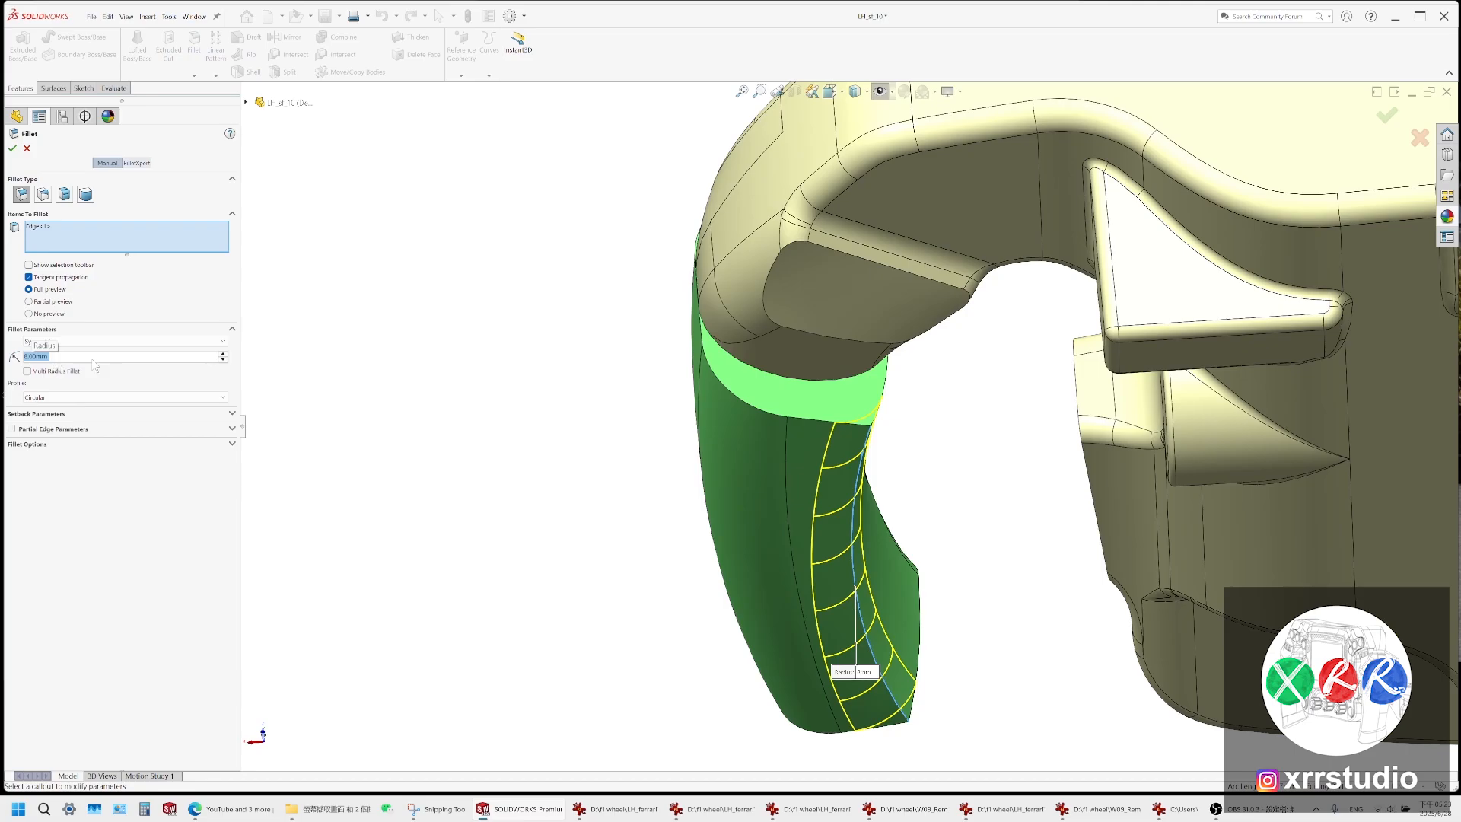
Check the grip end in the Ferrari reference photo, set the back edge's fillet radius to 12 mm and apply it
click(689, 811)
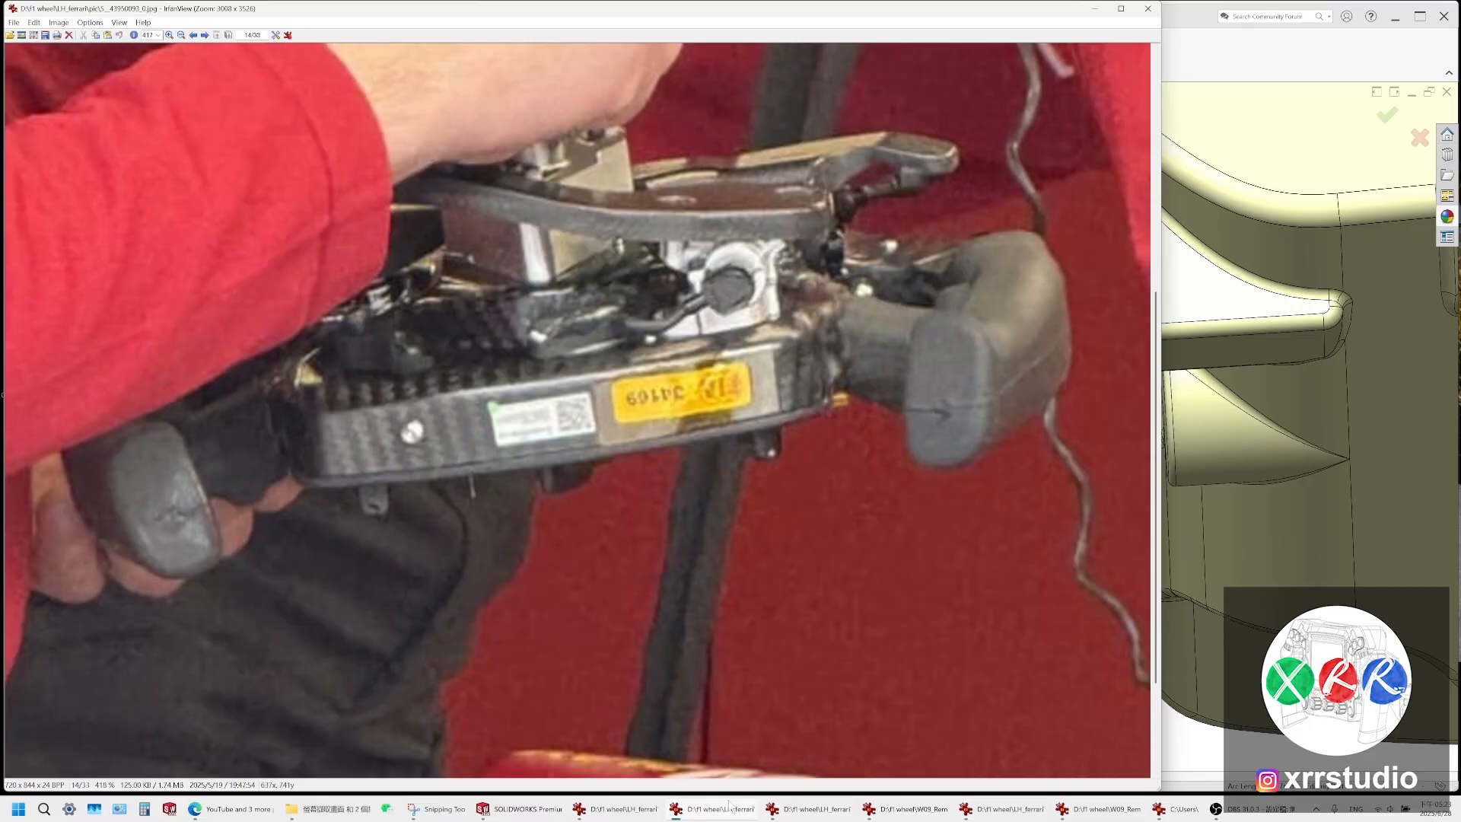
click(525, 809)
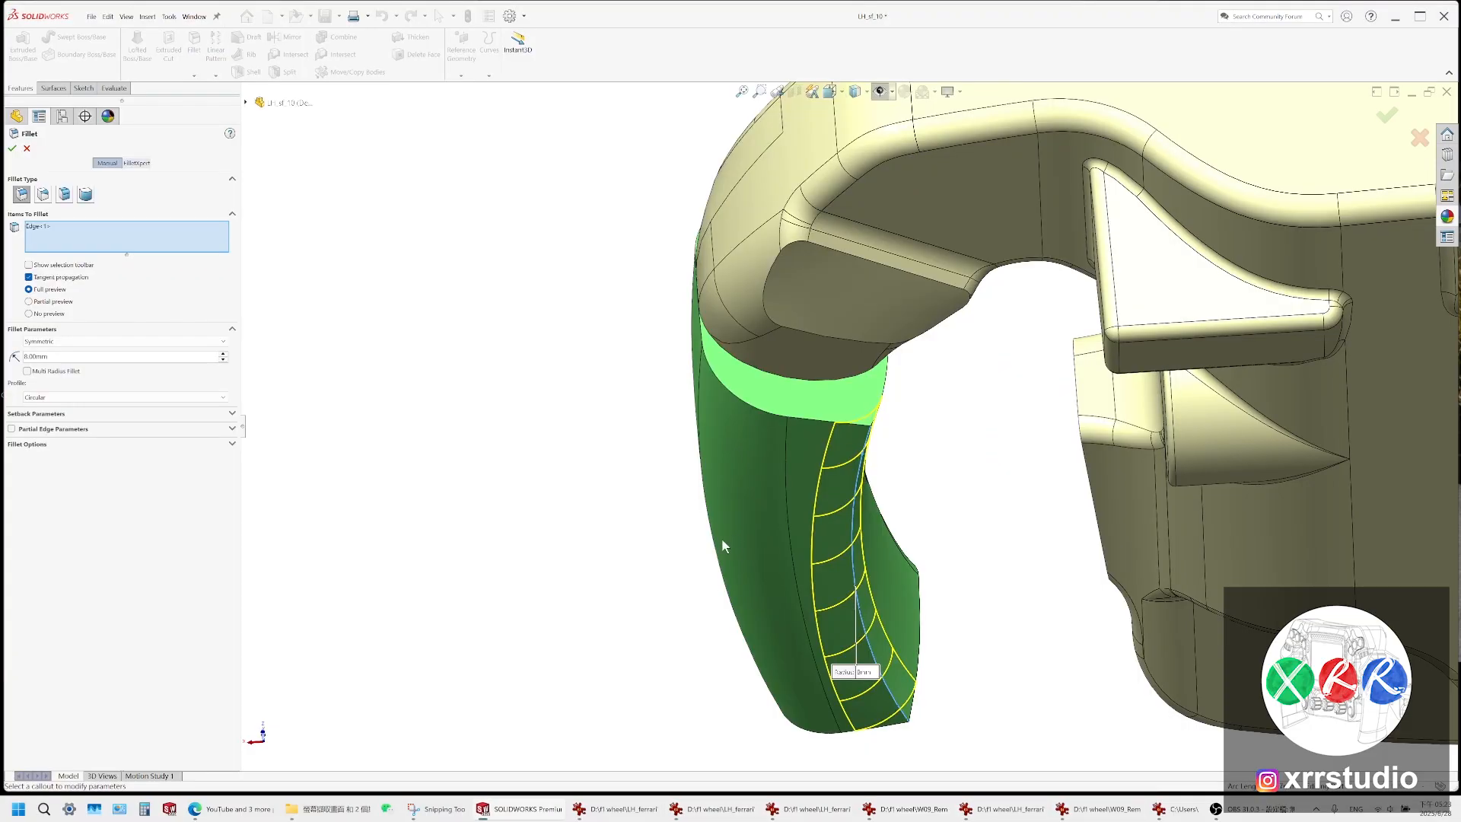
double_click(71, 358)
text(12)
key(Return)
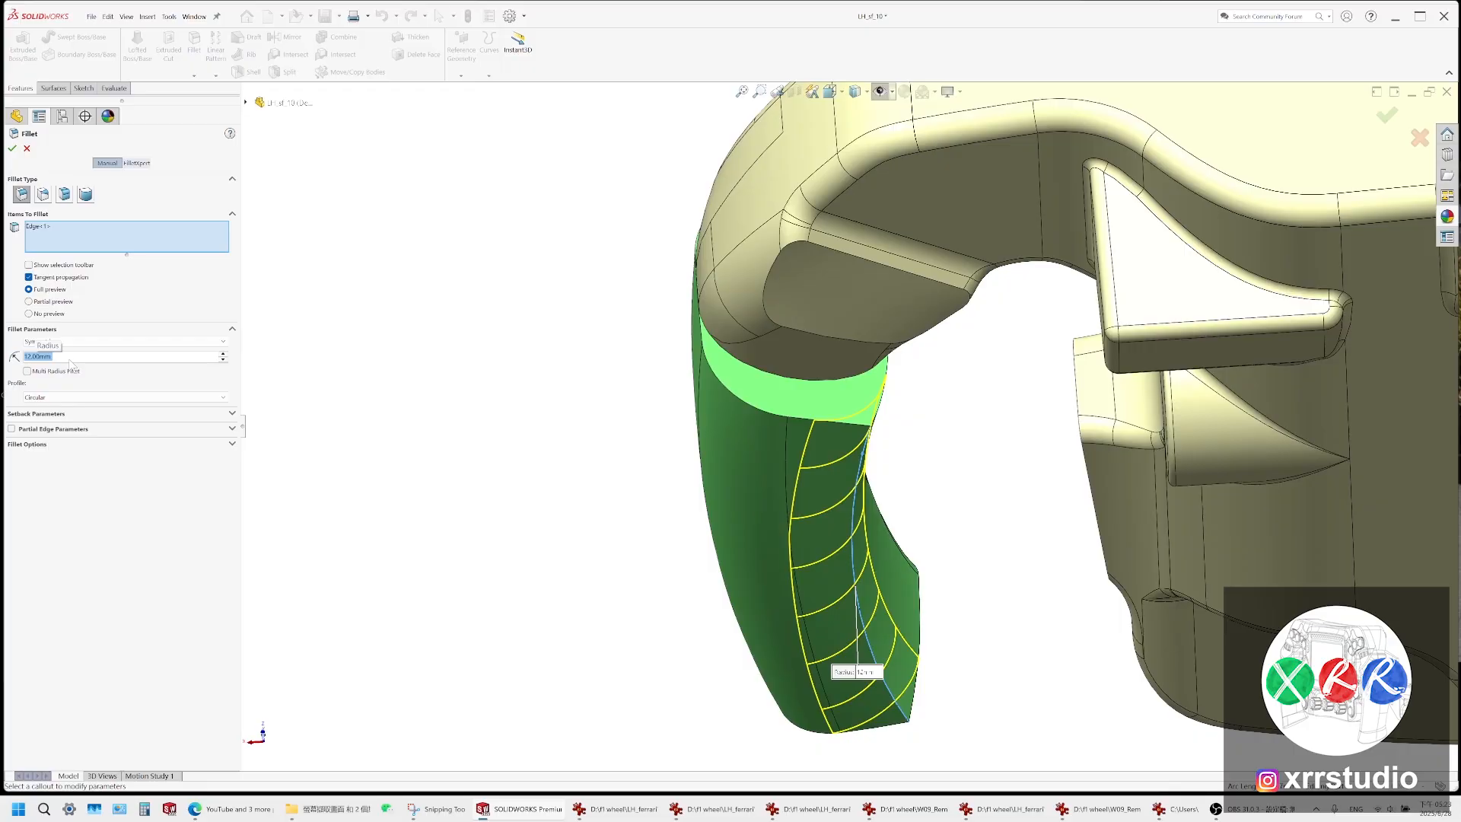
middle_drag(791, 358, 862, 434)
key(Return)
scroll(861, 434, up, 2)
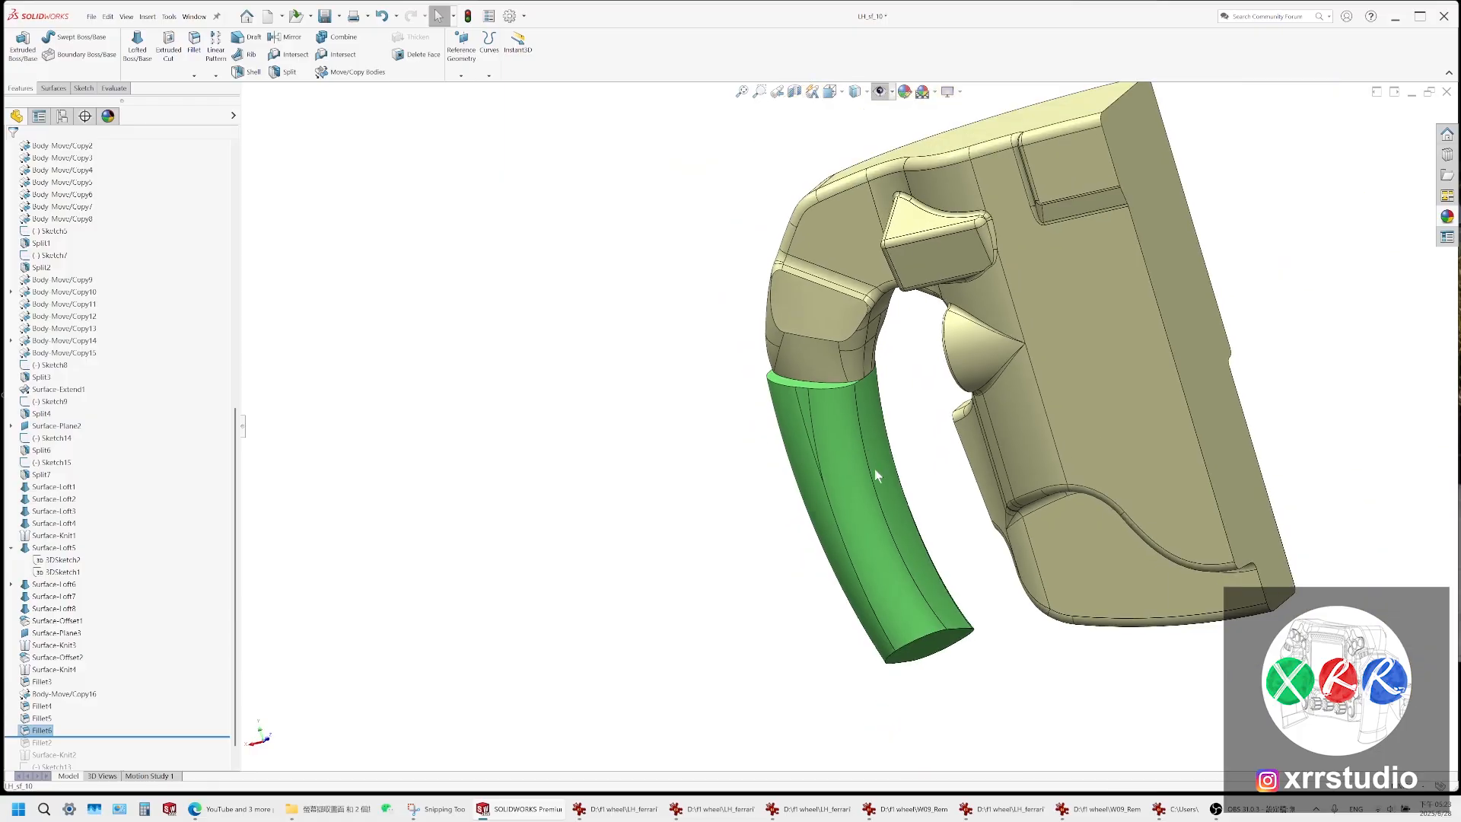
Return the model to the shaded display without edges to inspect the grip's lower end
middle_drag(877, 575, 837, 417)
scroll(905, 520, down, 5)
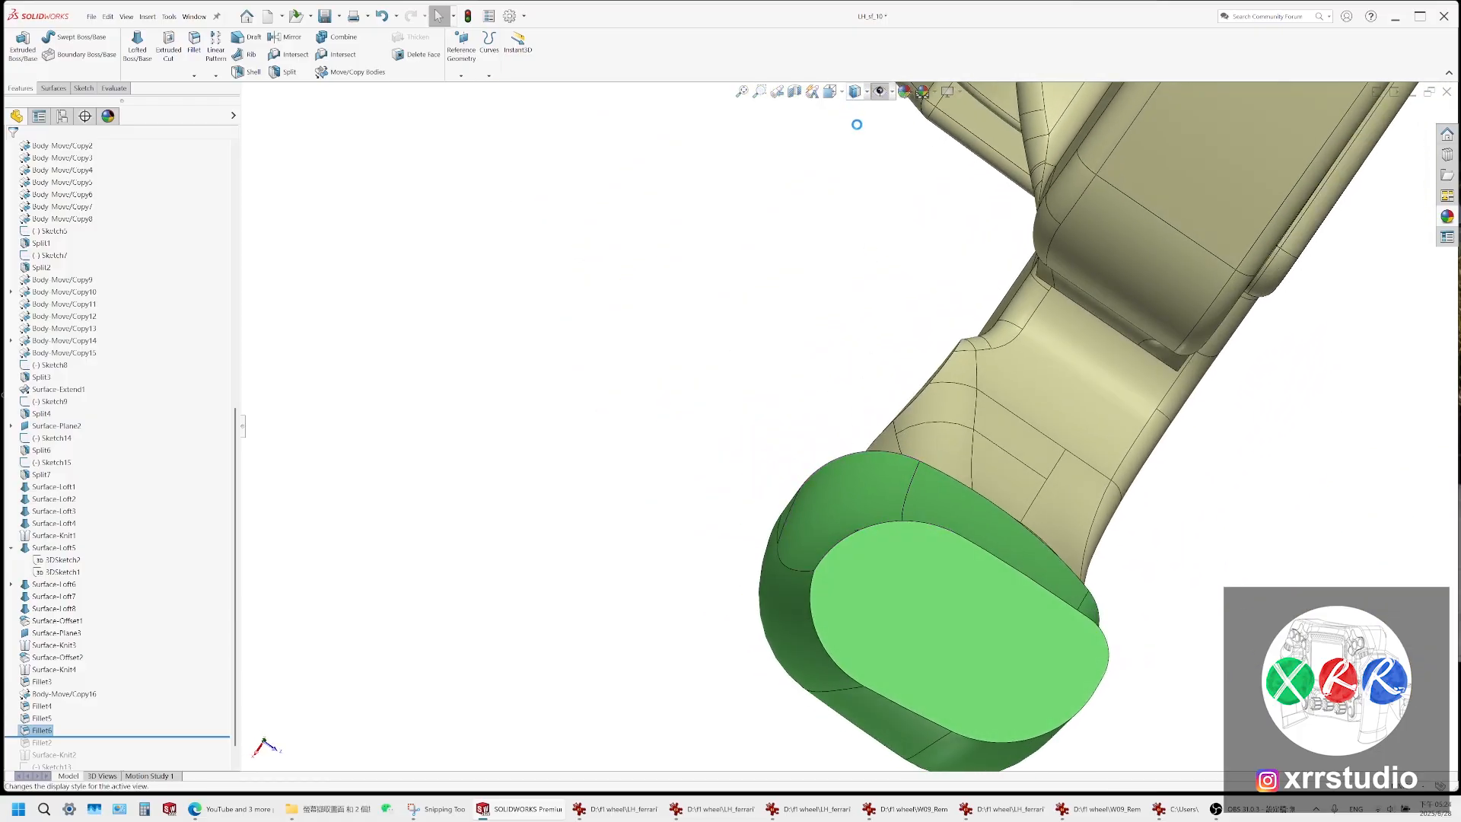
click(856, 91)
click(856, 129)
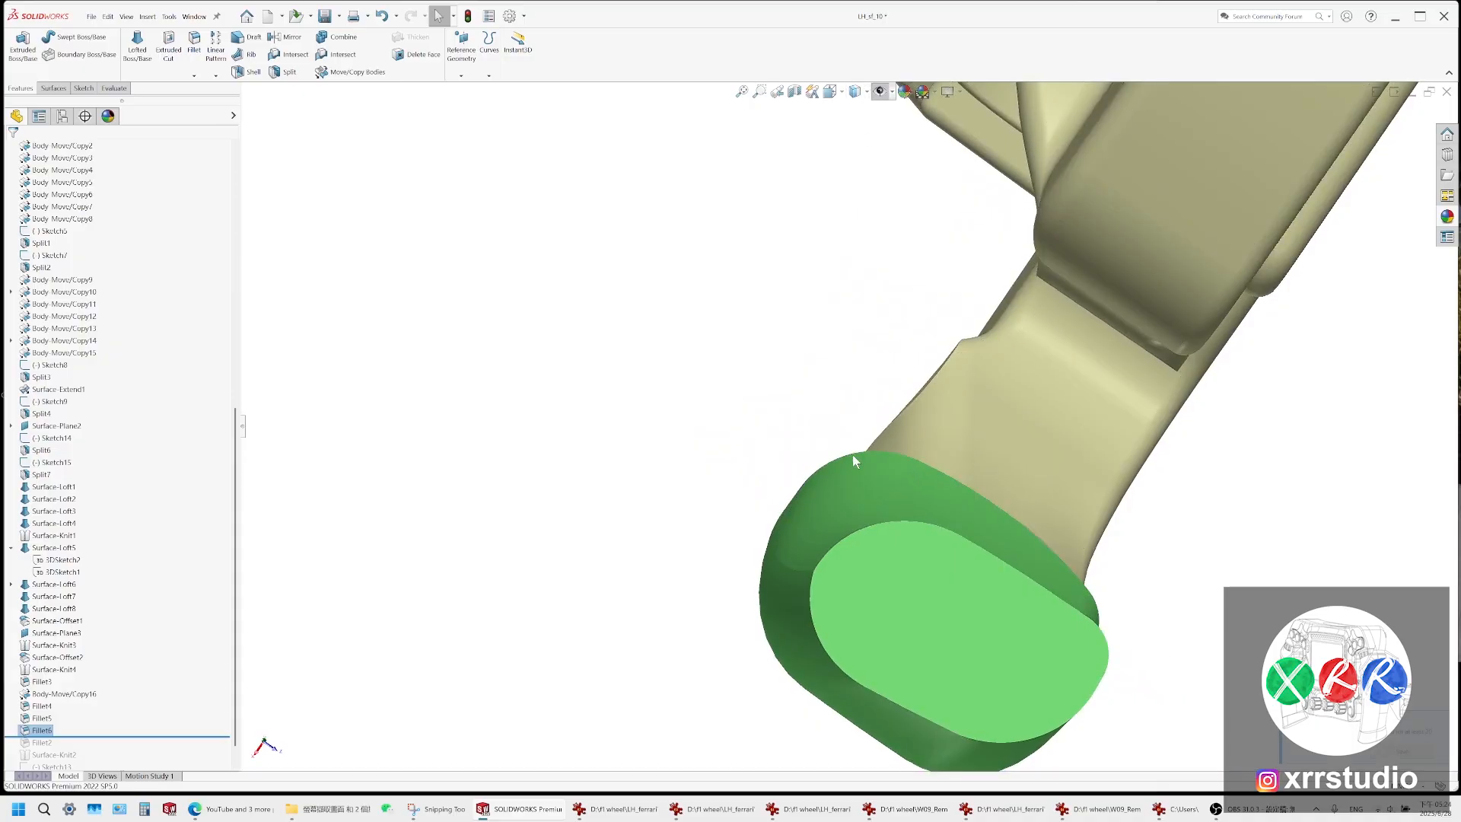
Examine the rounded grip from several sides, checking the lower end, the step at the upper joint and the curvature along its back
middle_drag(852, 454, 1030, 621)
scroll(1029, 621, up, 2)
middle_drag(940, 536, 1069, 592)
scroll(773, 446, down, 6)
middle_click(761, 439)
scroll(763, 440, up, 3)
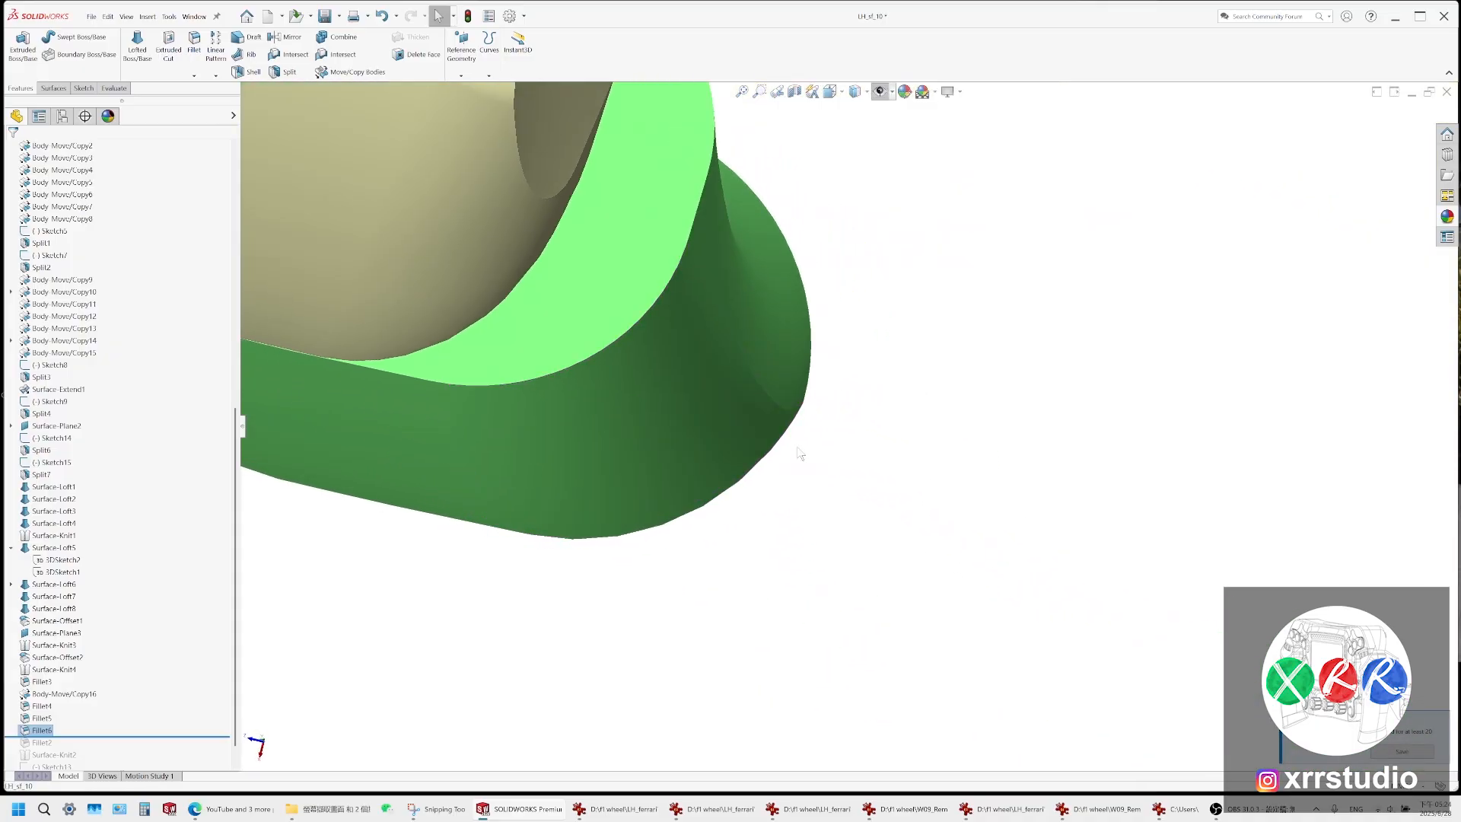
click(796, 457)
middle_drag(797, 457, 743, 358)
scroll(760, 350, up, 4)
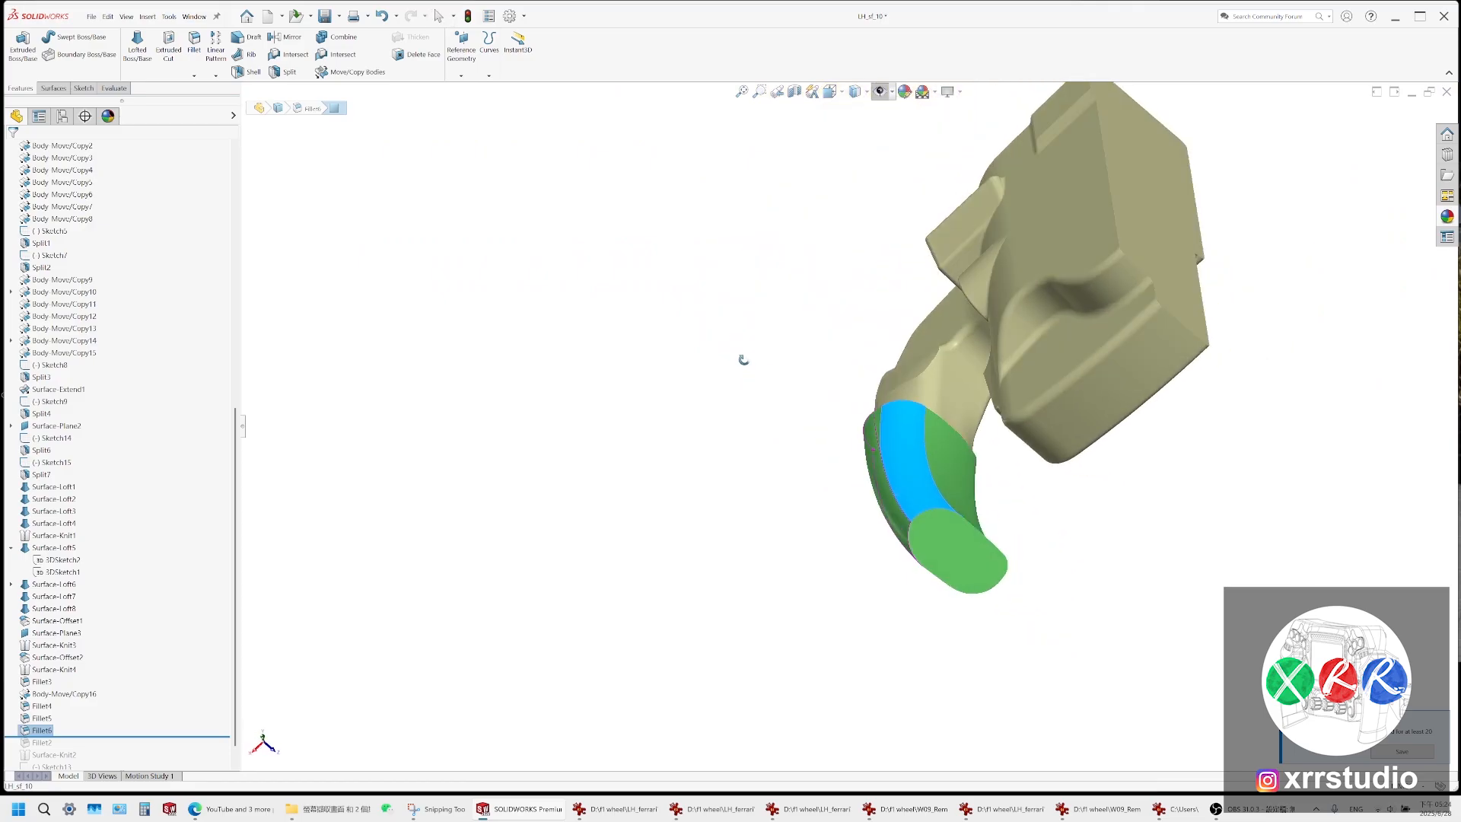
click(744, 358)
middle_drag(904, 408, 704, 379)
scroll(914, 401, down, 2)
scroll(874, 471, up, 2)
scroll(926, 471, down, 4)
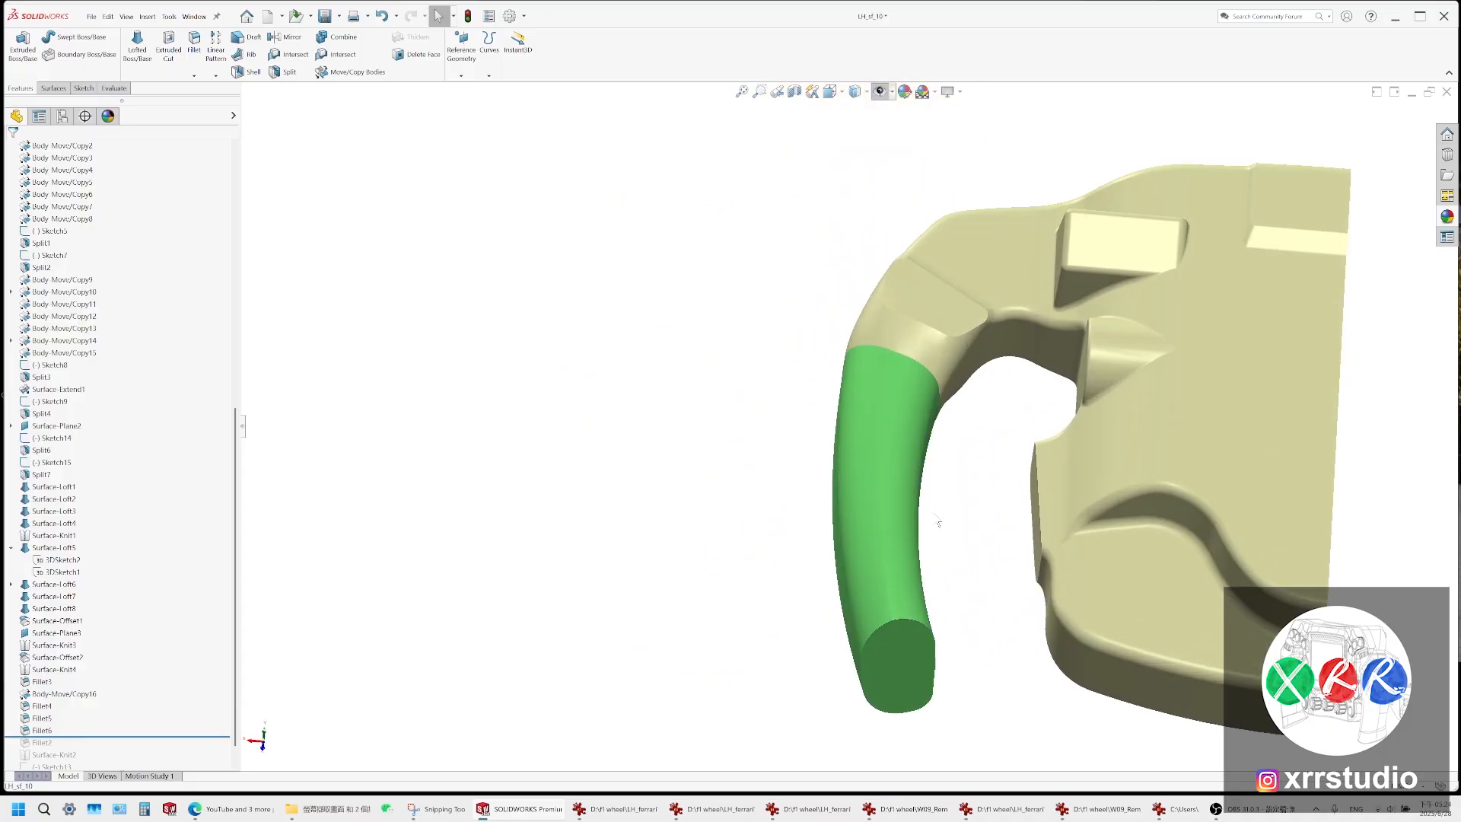
Inspect the individual fillet faces and the seams between them along the grip down to its flat end
middle_drag(873, 528, 874, 677)
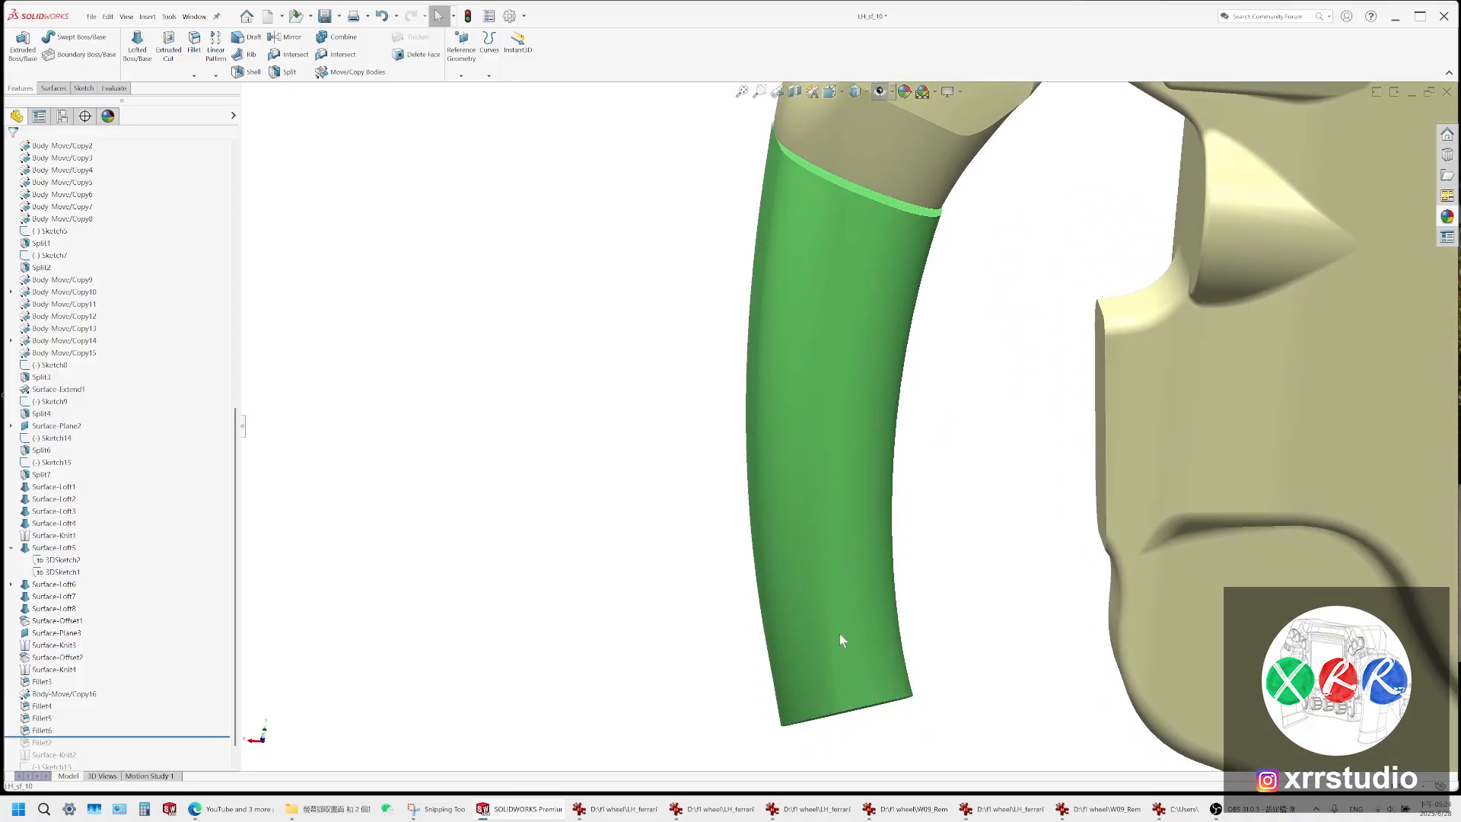
click(833, 635)
click(833, 687)
scroll(841, 696, up, 3)
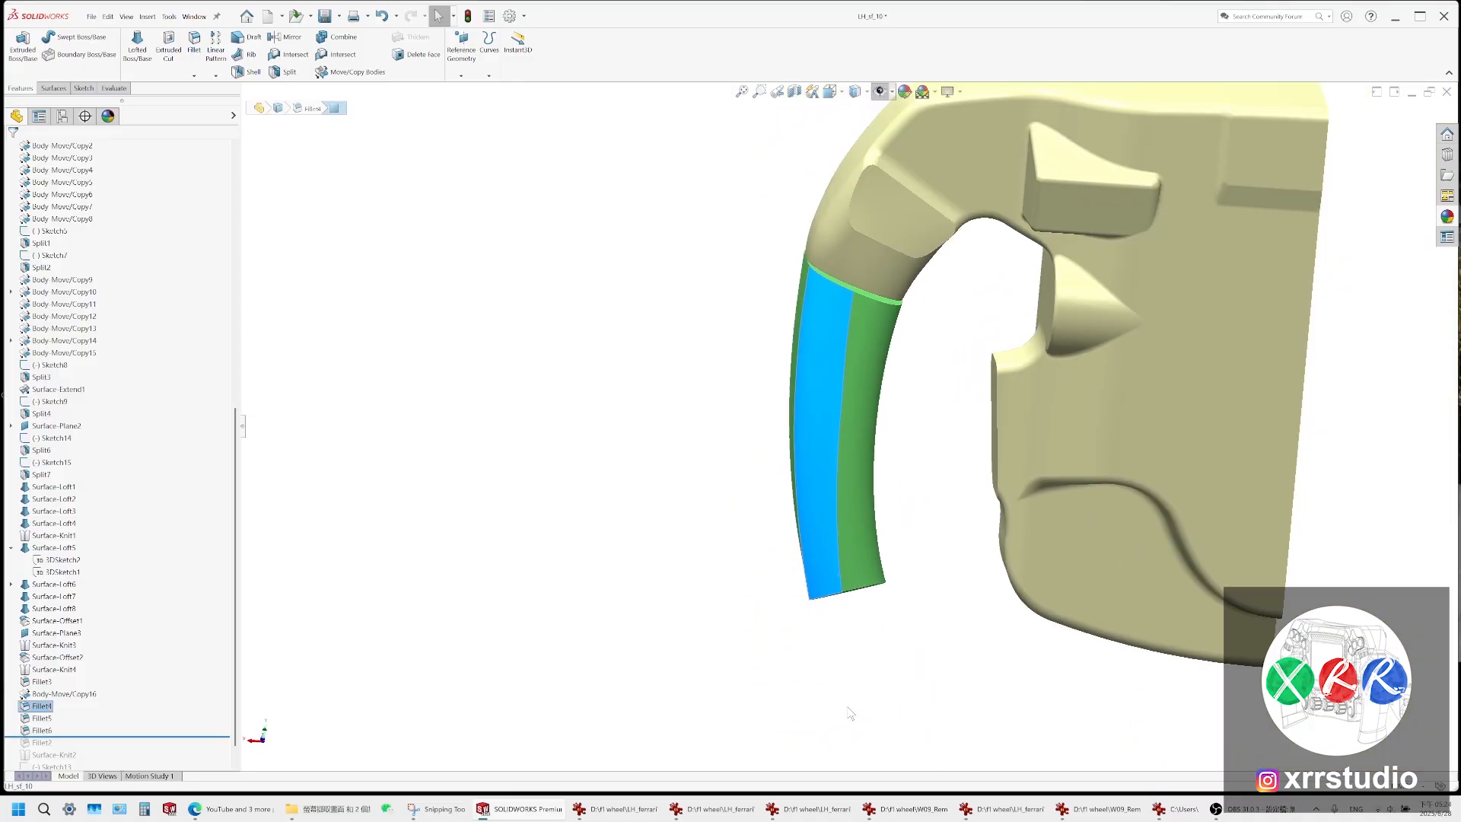
click(850, 709)
scroll(871, 556, down, 7)
middle_drag(778, 521, 777, 219)
click(796, 376)
scroll(853, 500, up, 3)
scroll(852, 498, down, 3)
scroll(853, 500, down, 2)
click(776, 392)
middle_drag(776, 398, 823, 608)
click(797, 343)
middle_drag(797, 343, 951, 456)
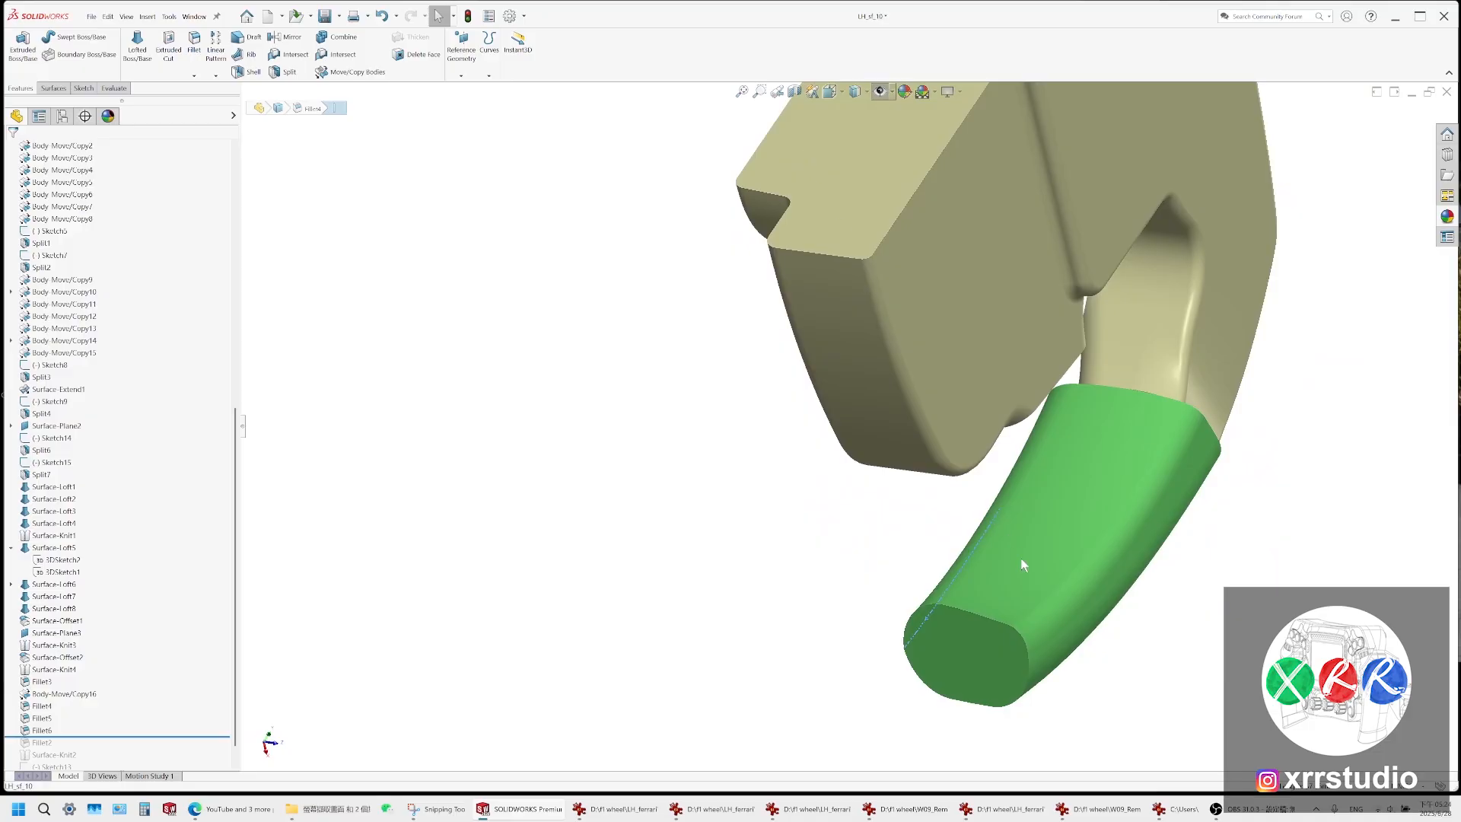
Open the definition of the fillet on the grip's inner edge to check its radius and leave it without changes
click(1059, 615)
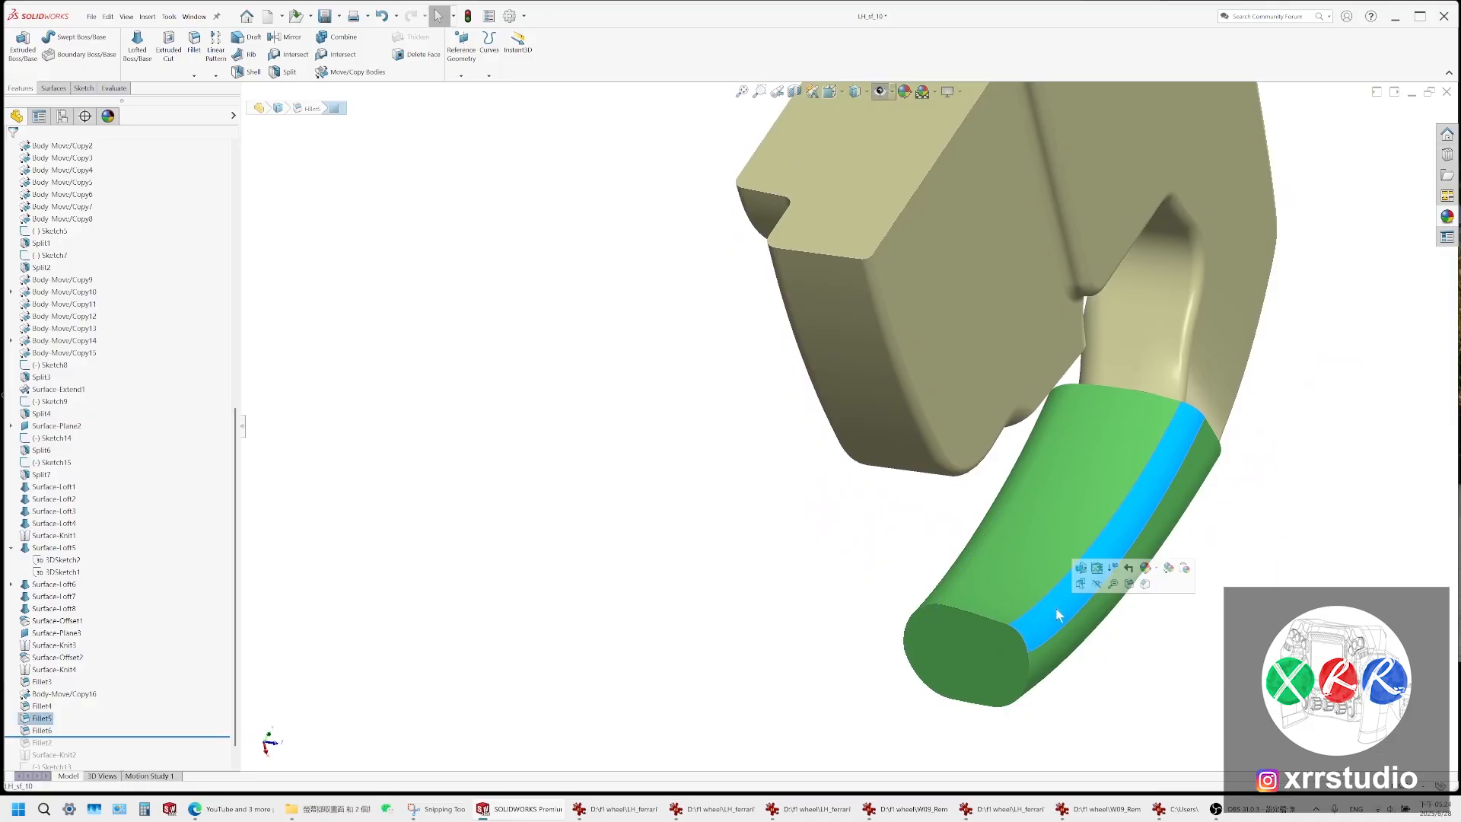
right_click(45, 721)
click(50, 518)
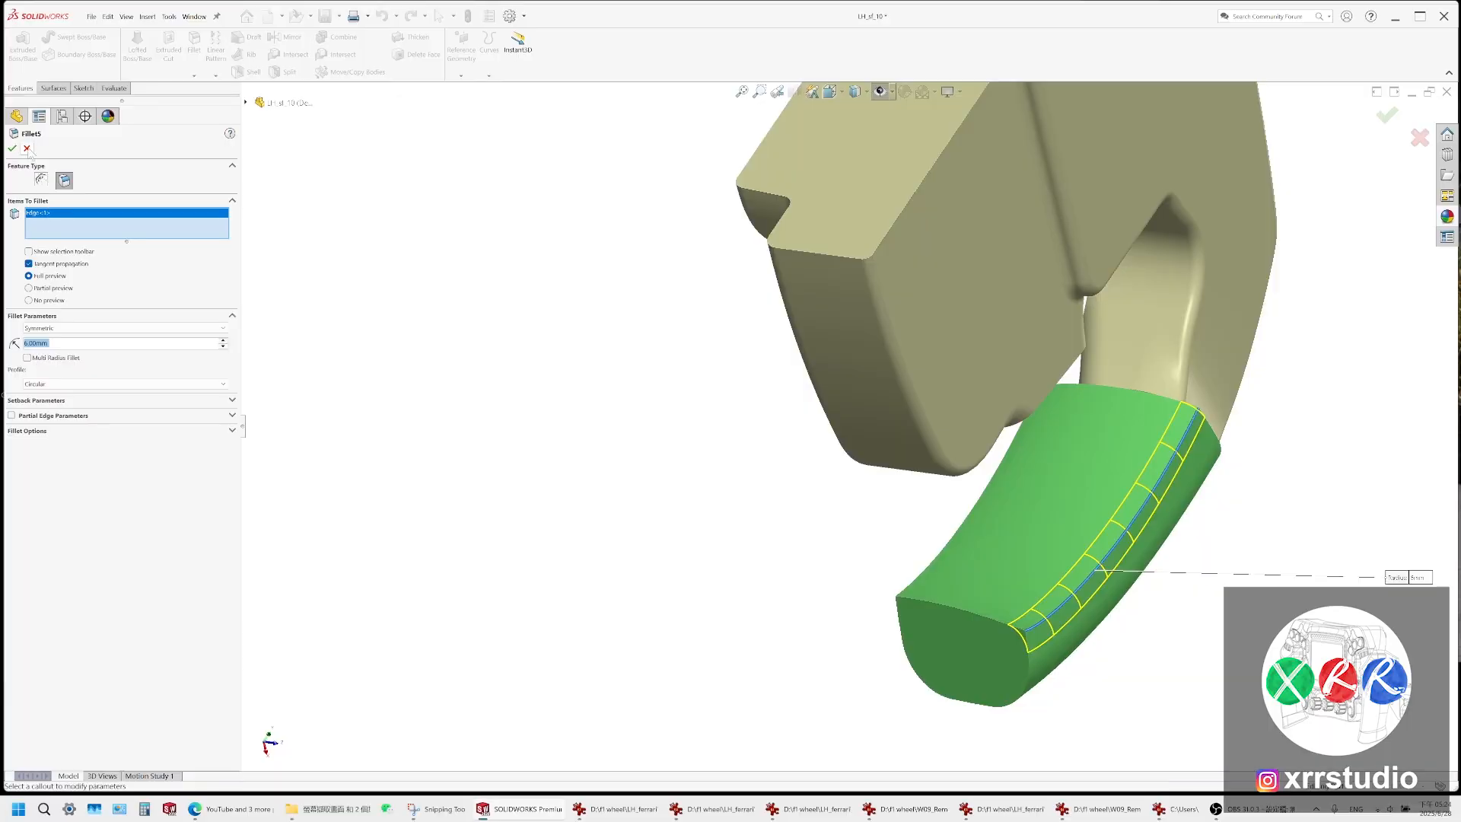
click(27, 148)
Switch to Snipping Tool, capture the area around the green grip and enlarge the window for annotating
key(alt+Tab)
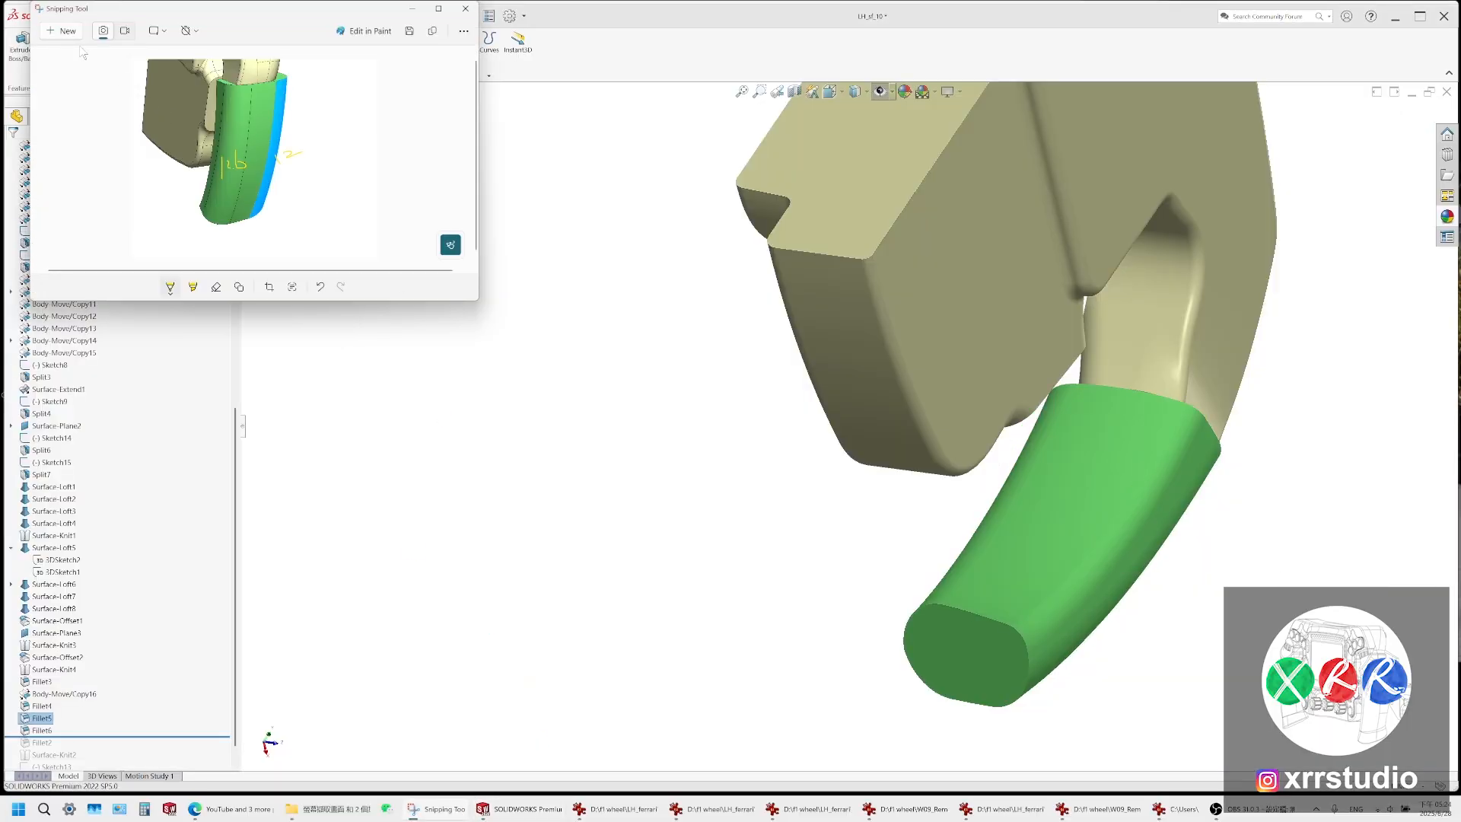
click(73, 32)
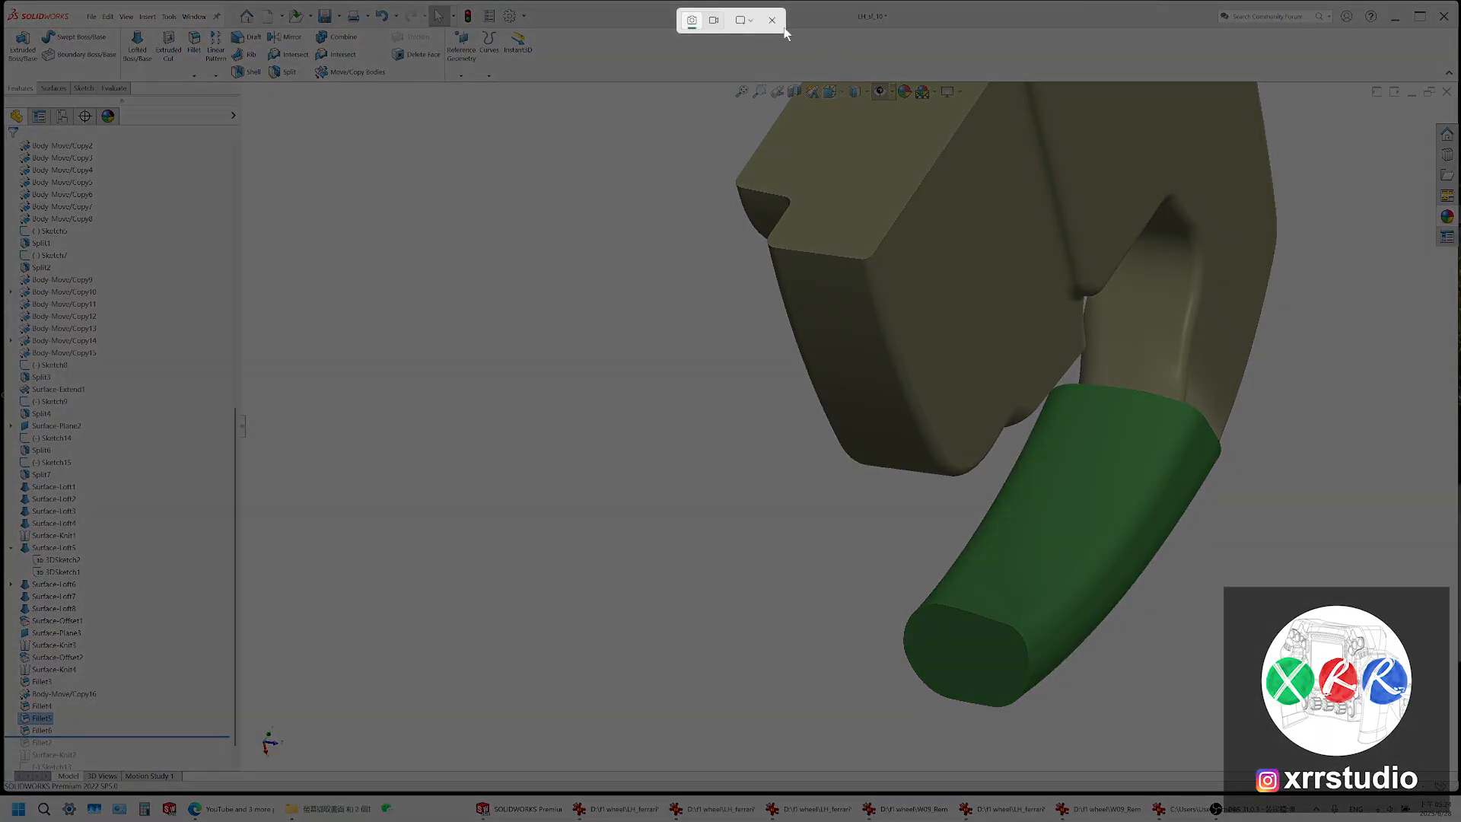
click(773, 22)
click(326, 809)
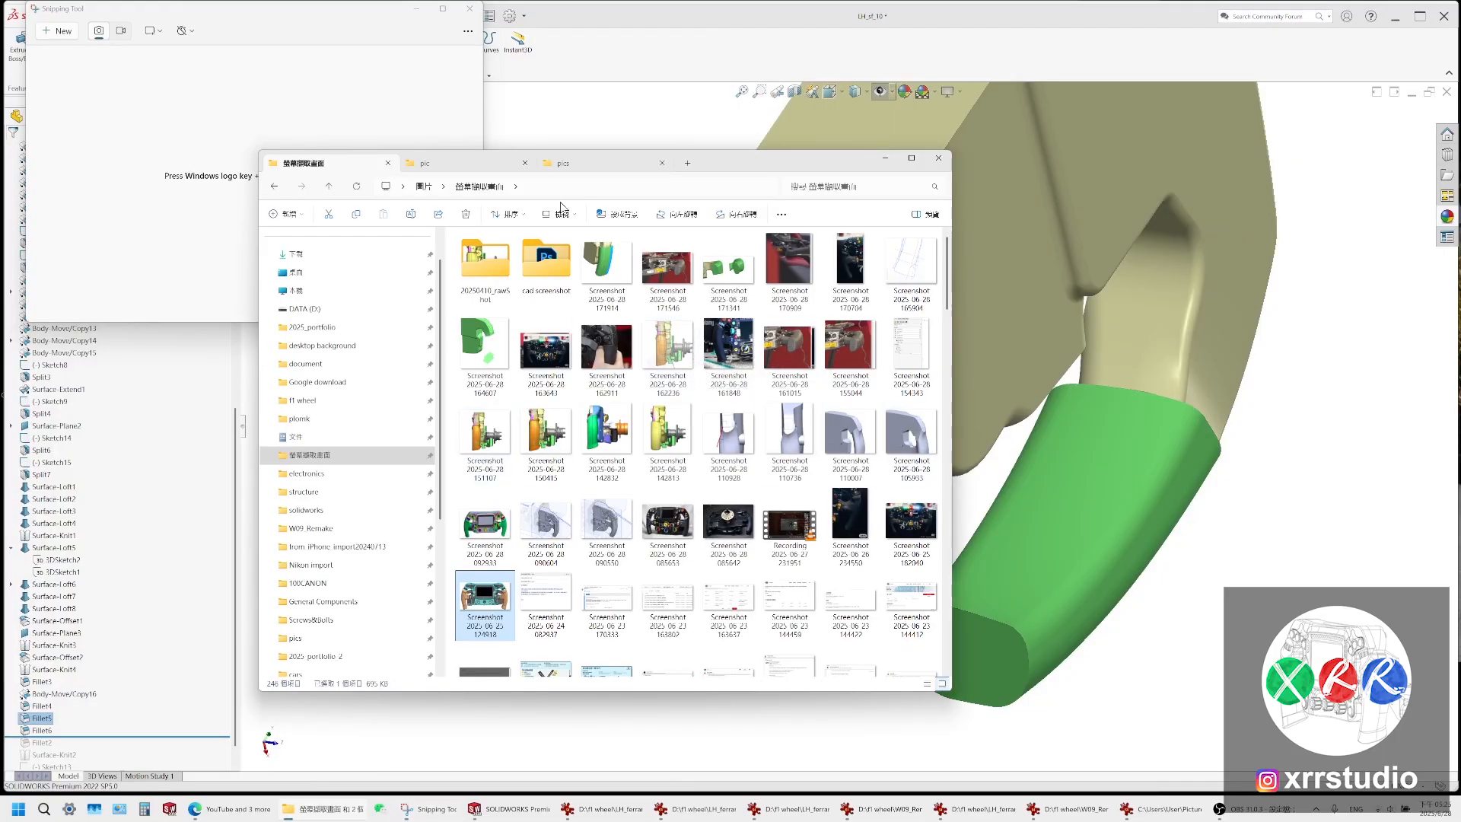
click(886, 158)
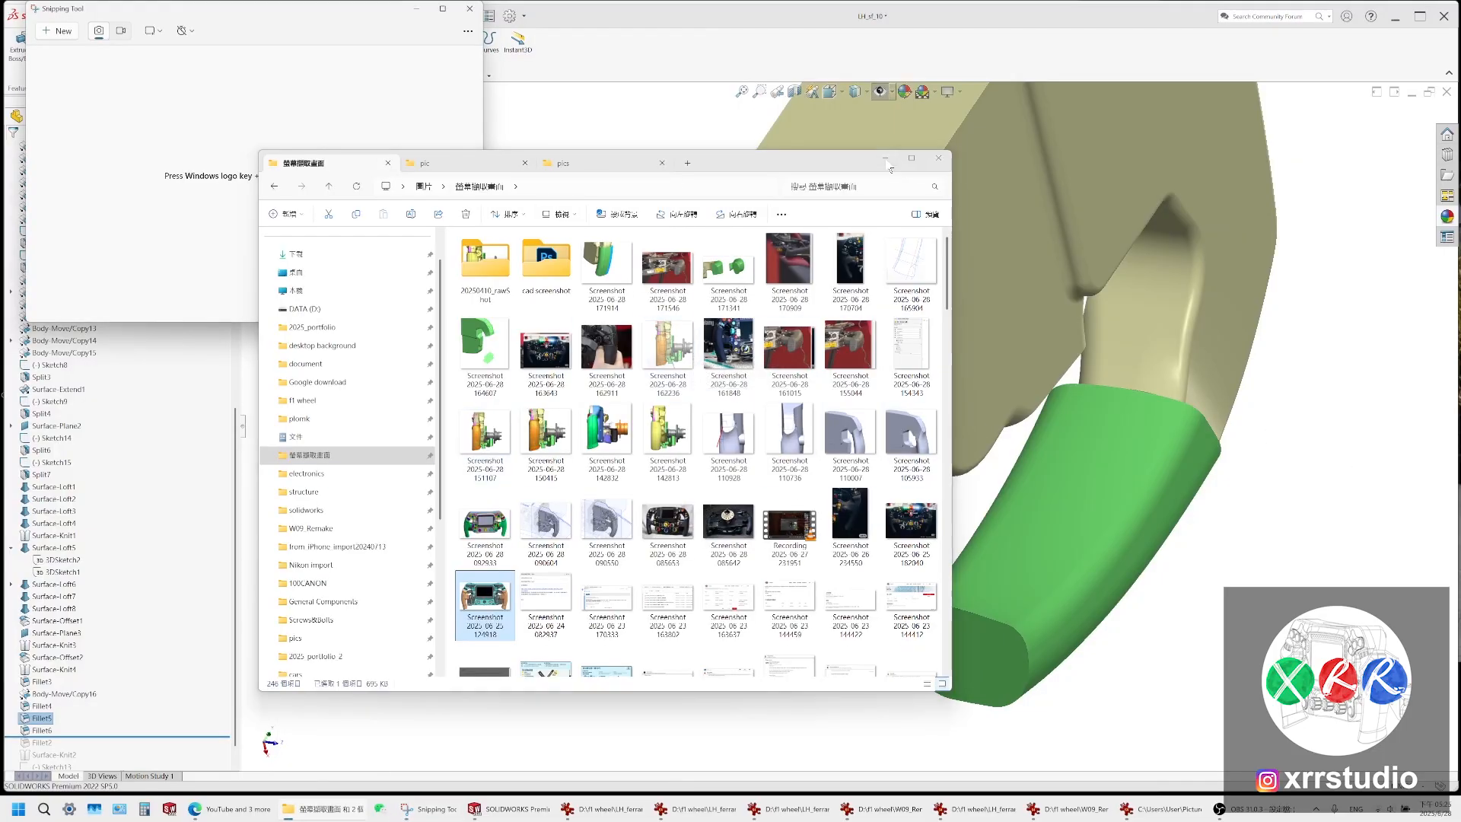
click(75, 32)
drag(1359, 256, 706, 790)
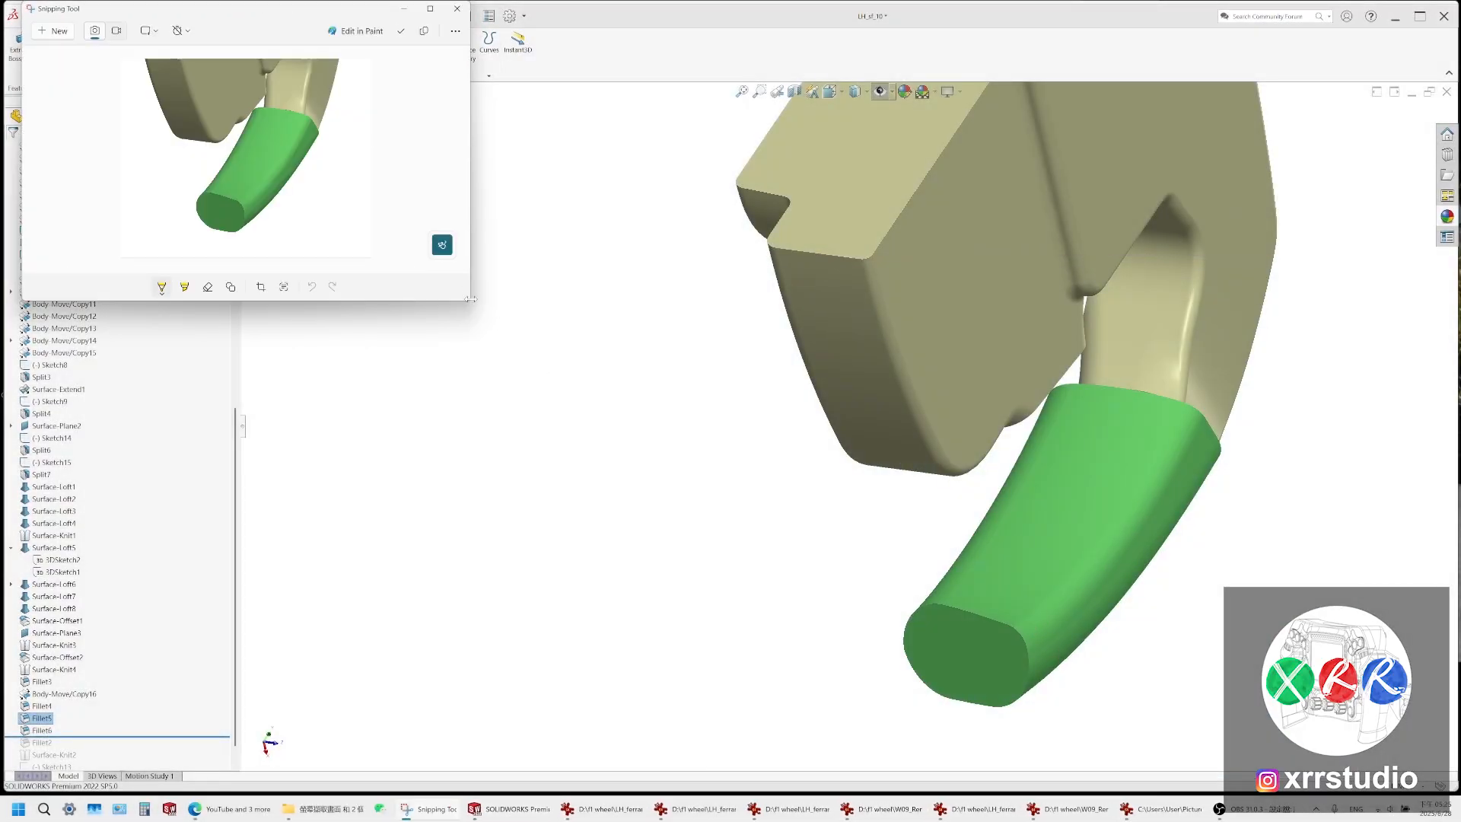
drag(472, 303, 1096, 710)
Handwrite the radii 6, 12, 12.6 and 12 beside the four corners of the grip end on the screenshot
drag(446, 413, 436, 445)
mouse_move(415, 528)
mouse_down()
mouse_move(403, 566)
mouse_move(437, 555)
mouse_up()
drag(530, 565, 526, 585)
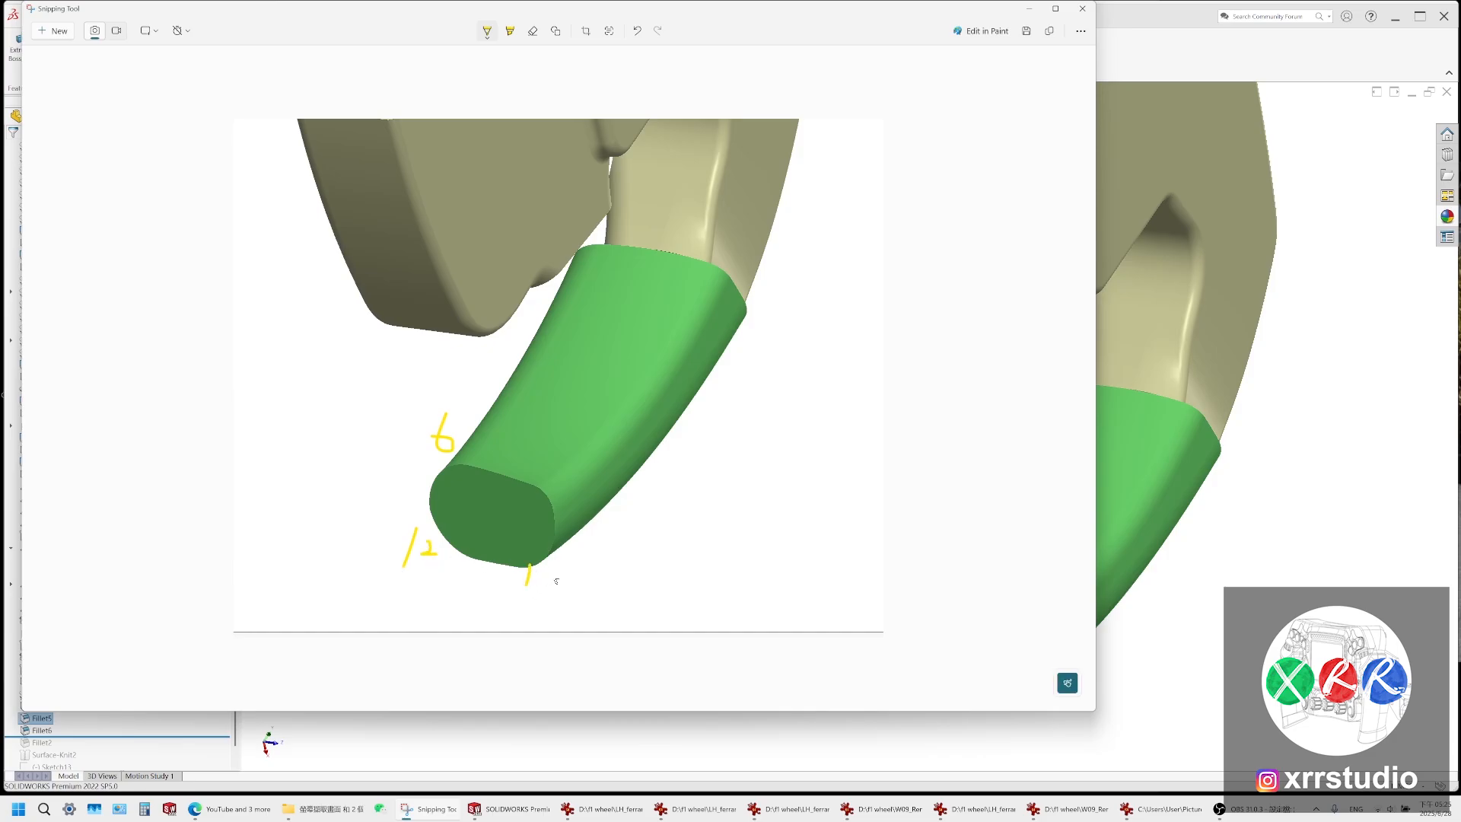
mouse_move(545, 569)
mouse_down()
mouse_move(556, 582)
mouse_move(580, 572)
mouse_up()
click(562, 584)
drag(551, 476, 573, 485)
Switch to SOLIDWORKS, open the fillet definition at the grip end's upper-right corner to check its radius, leave it unchanged and return to Snipping Tool
click(1162, 25)
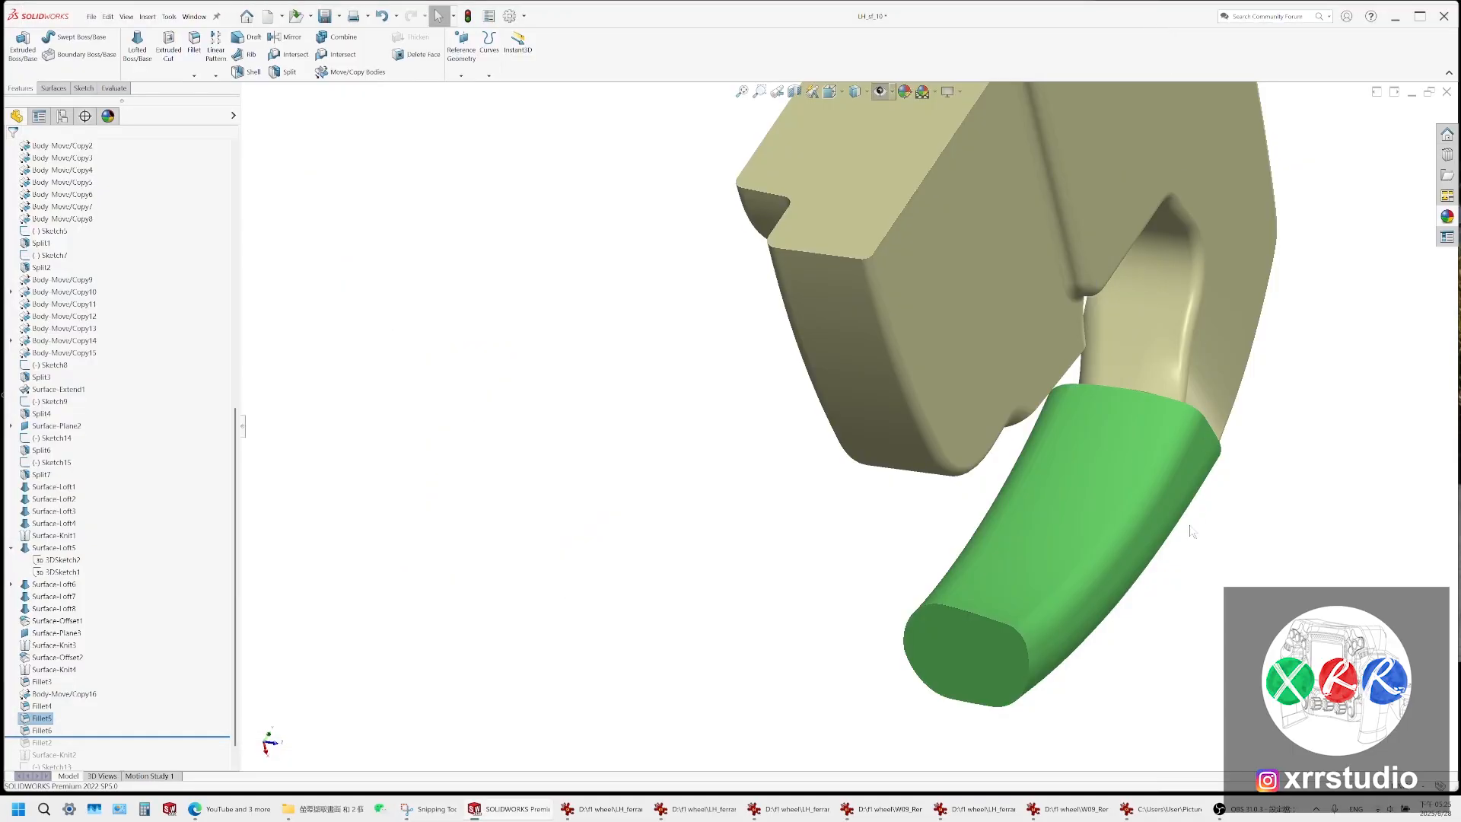
click(1147, 481)
click(1148, 468)
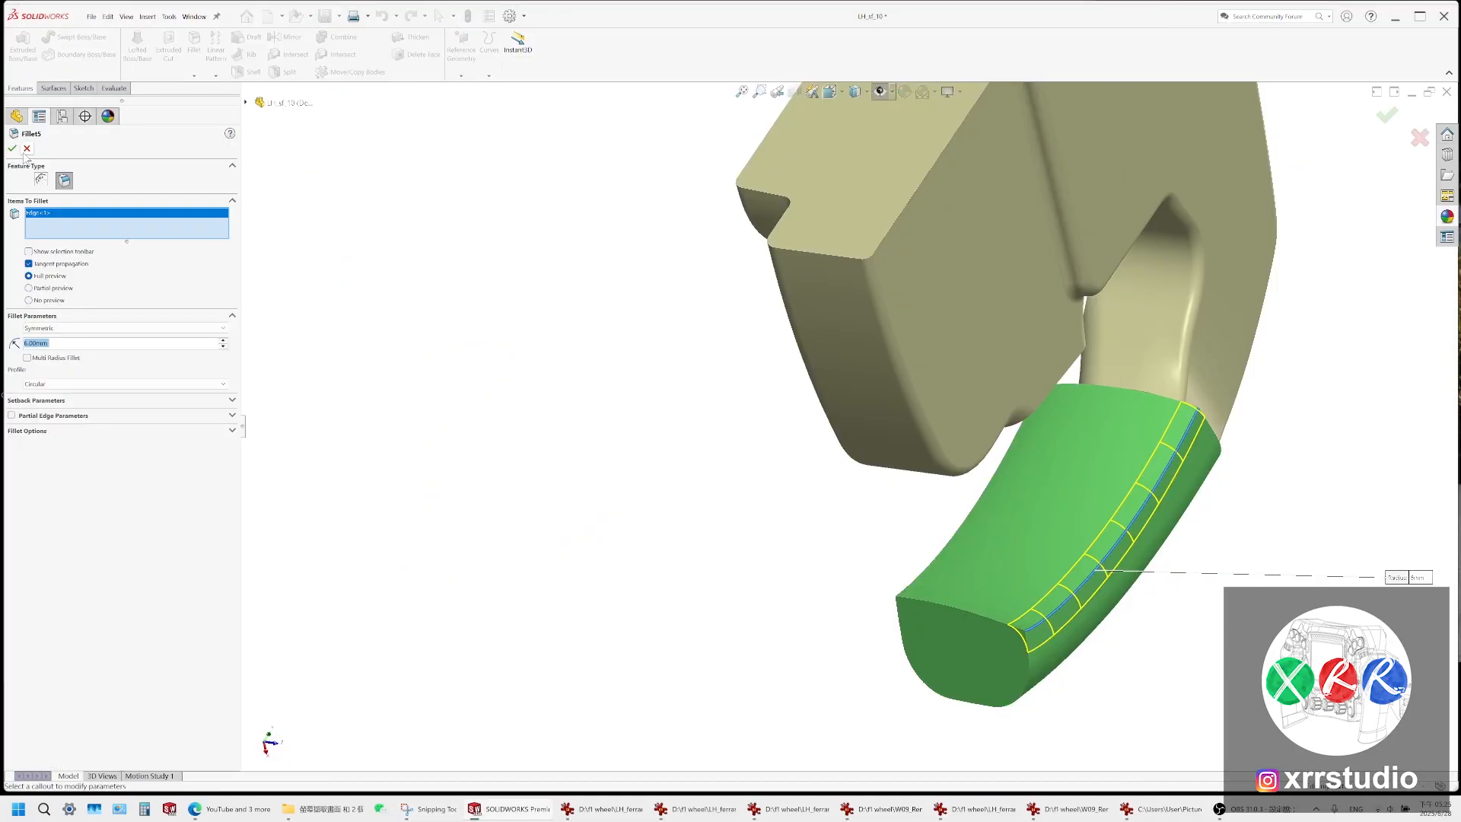
click(27, 148)
key(alt+Tab)
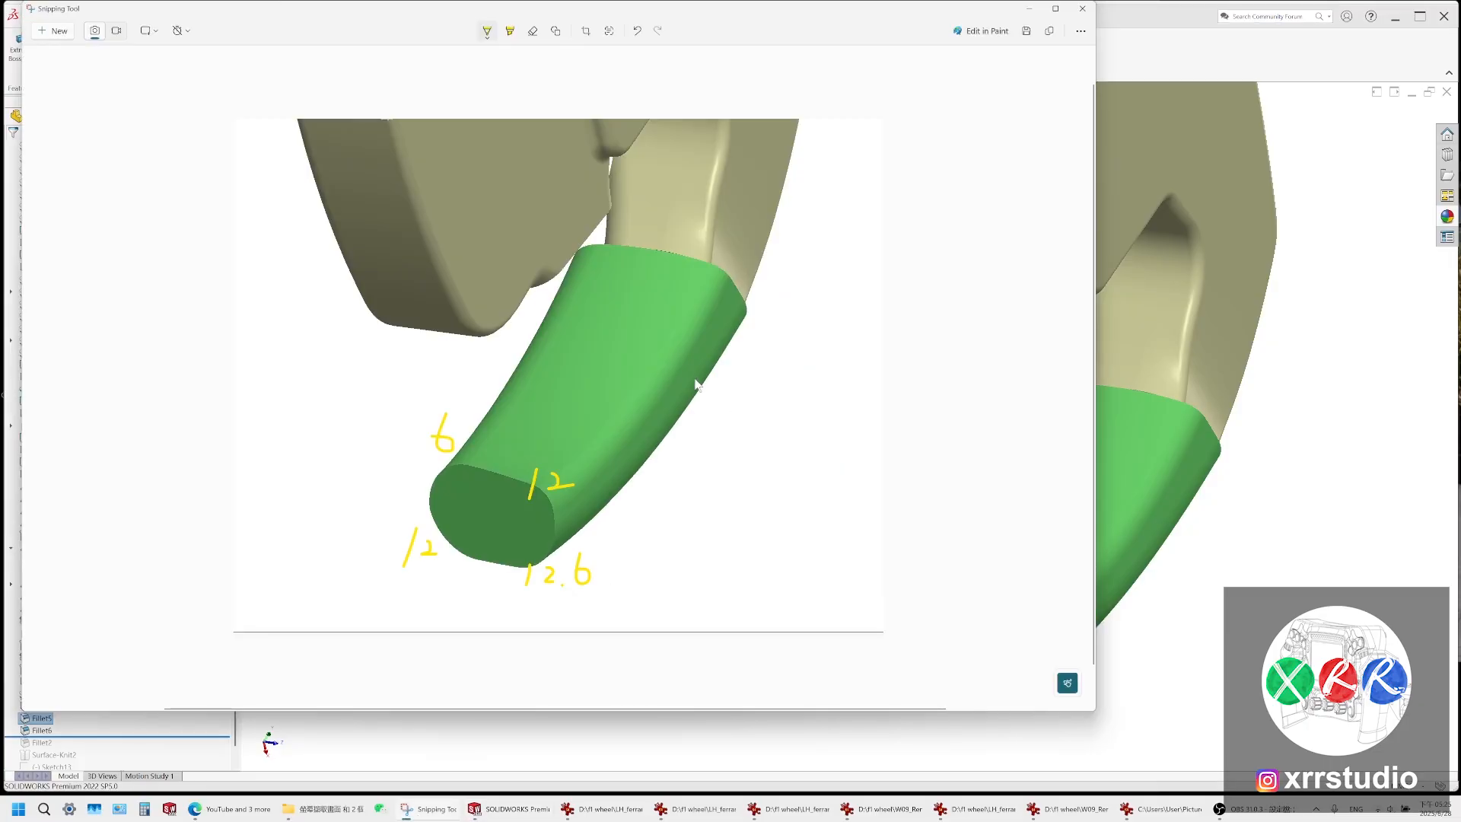
Return to SOLIDWORKS, check the radius of the large fillet along the opposite side of the grip without changes, and switch back to Snipping Tool
click(1156, 579)
middle_drag(1156, 579, 1074, 637)
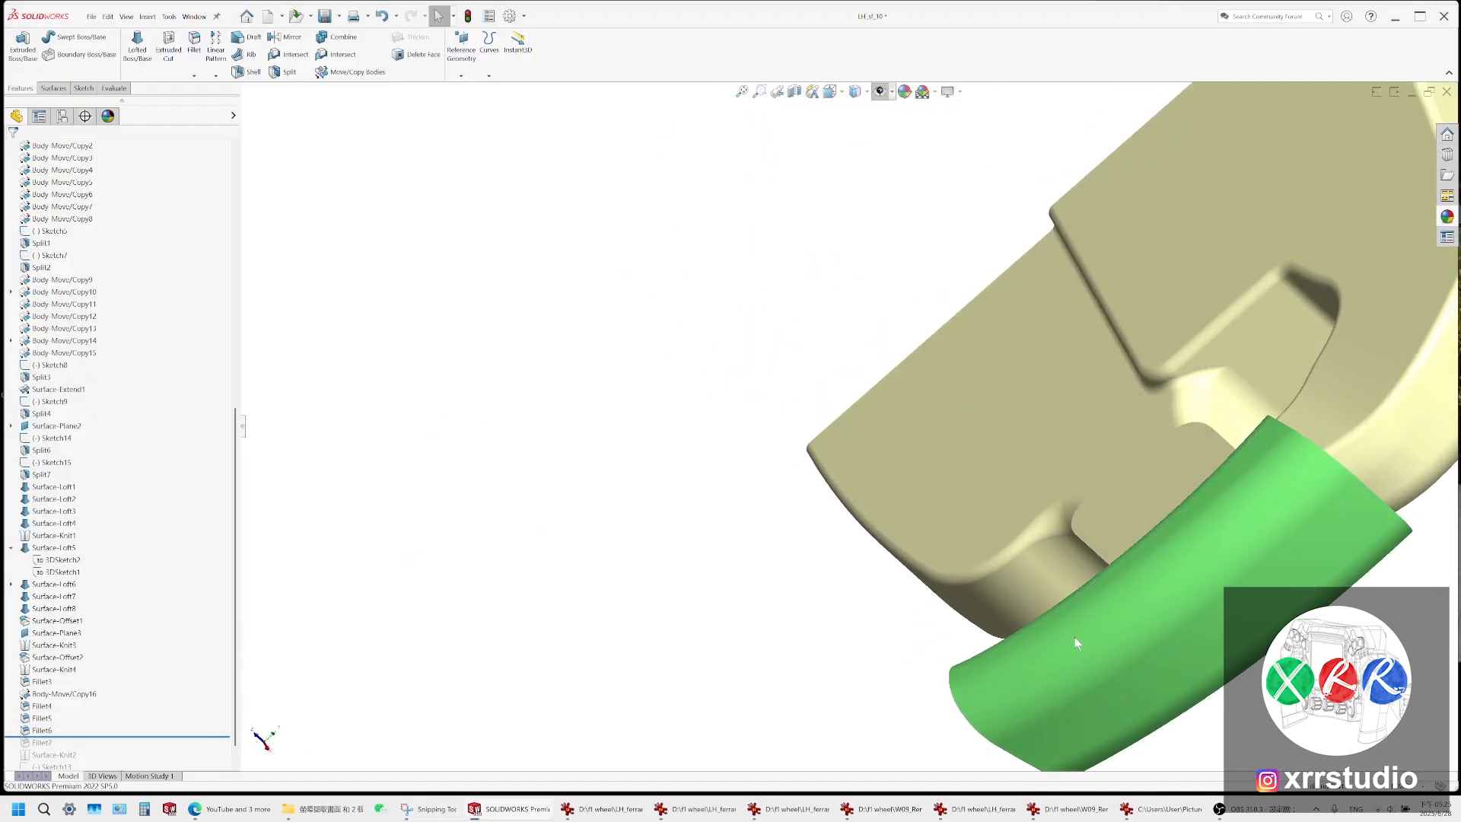
double_click(1075, 637)
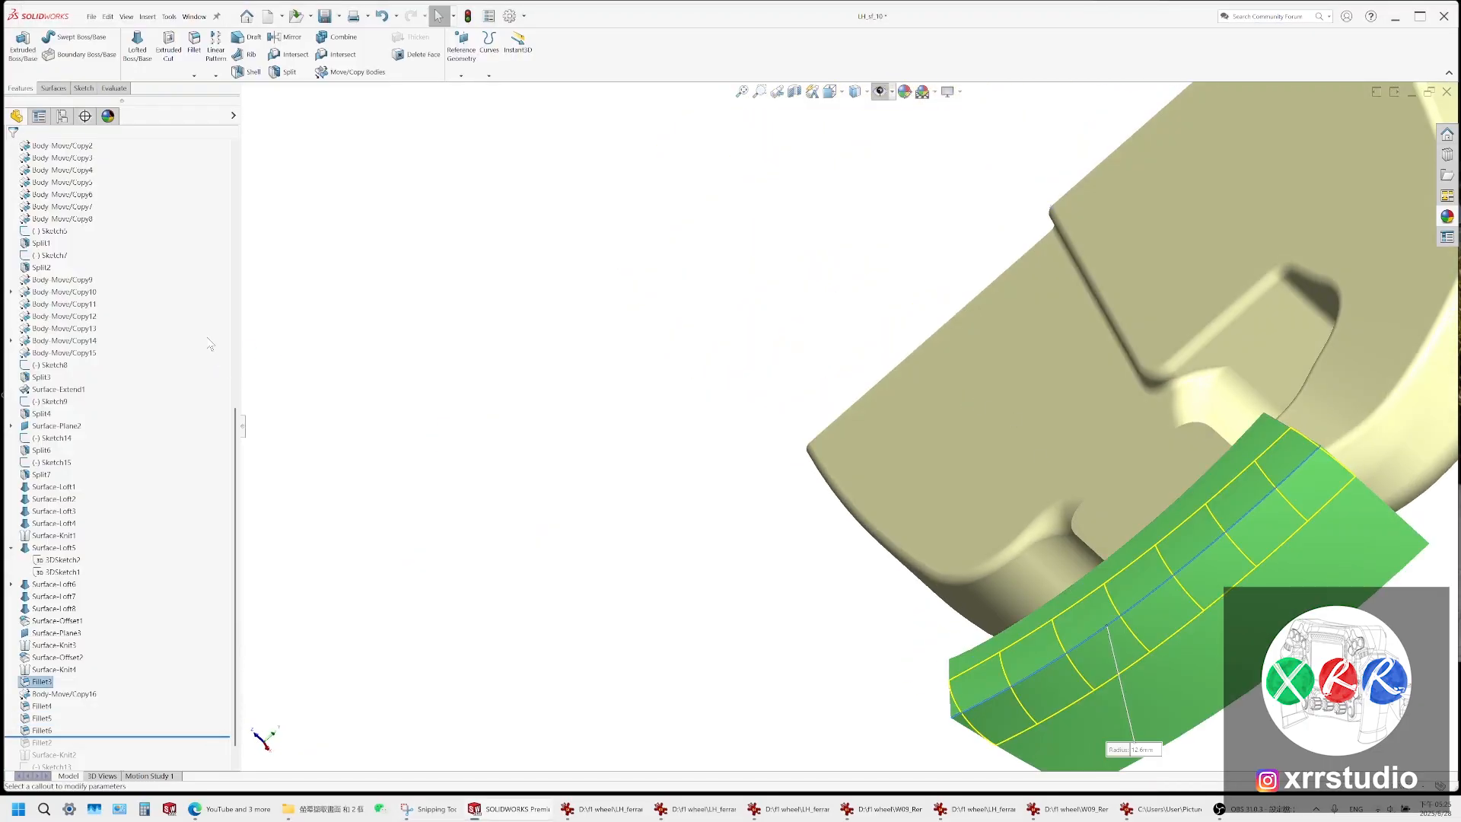
click(26, 148)
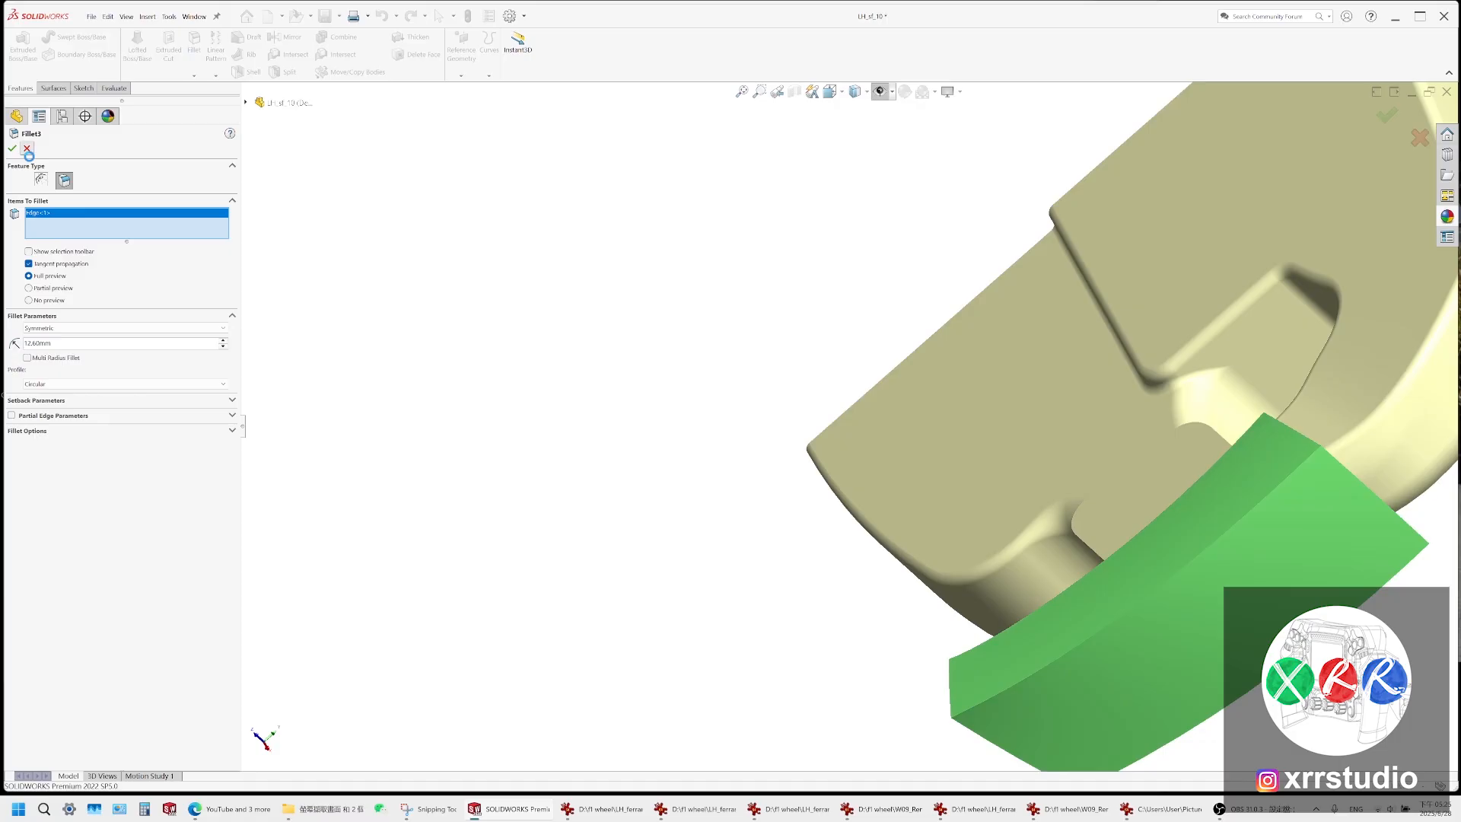
click(455, 812)
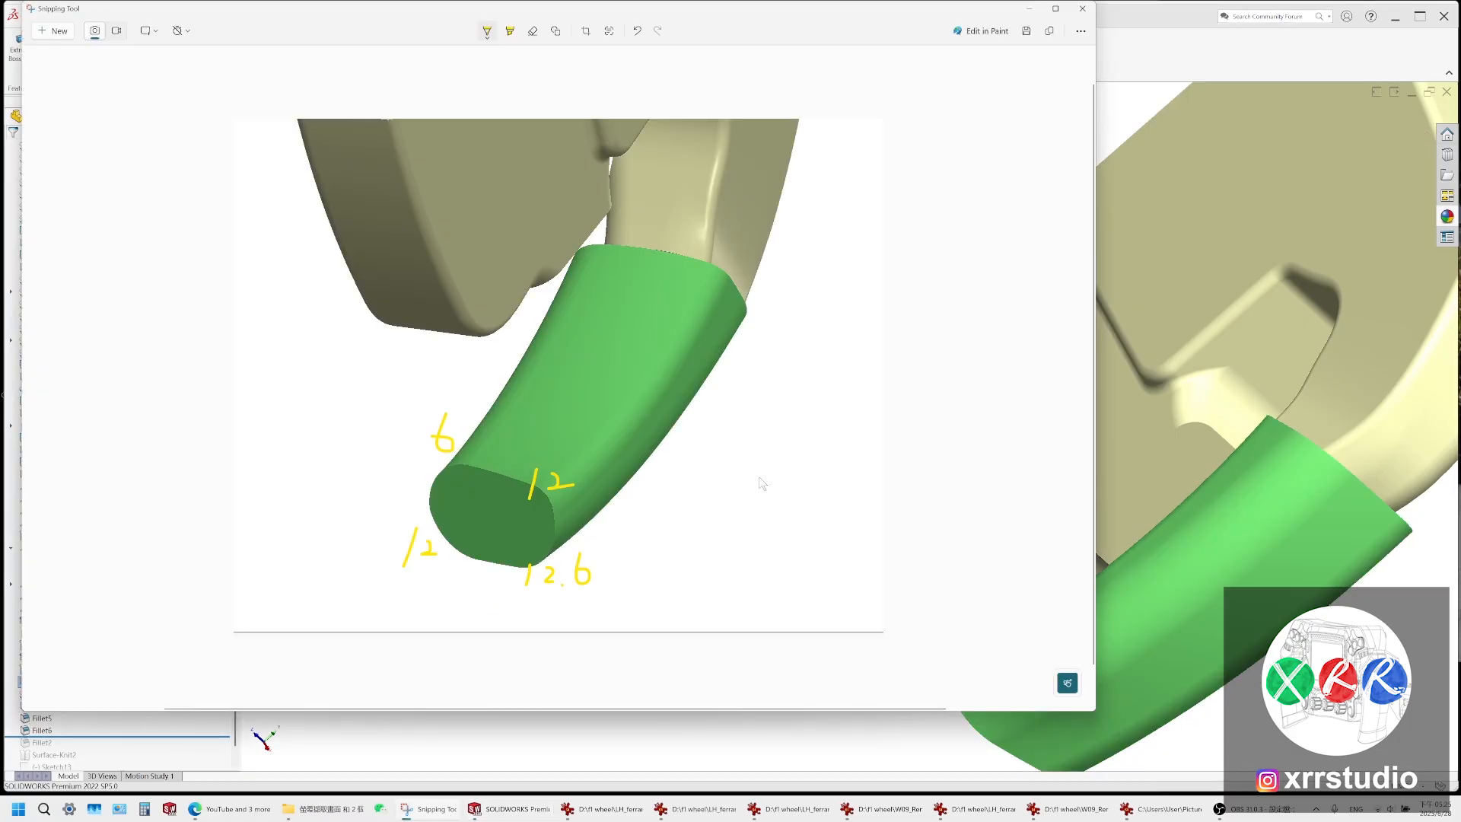
Undo the last notes, rewrite 12.6 at the lower-right corner and 6 at the upper-right corner, save the screenshot and return to SOLIDWORKS
click(638, 32)
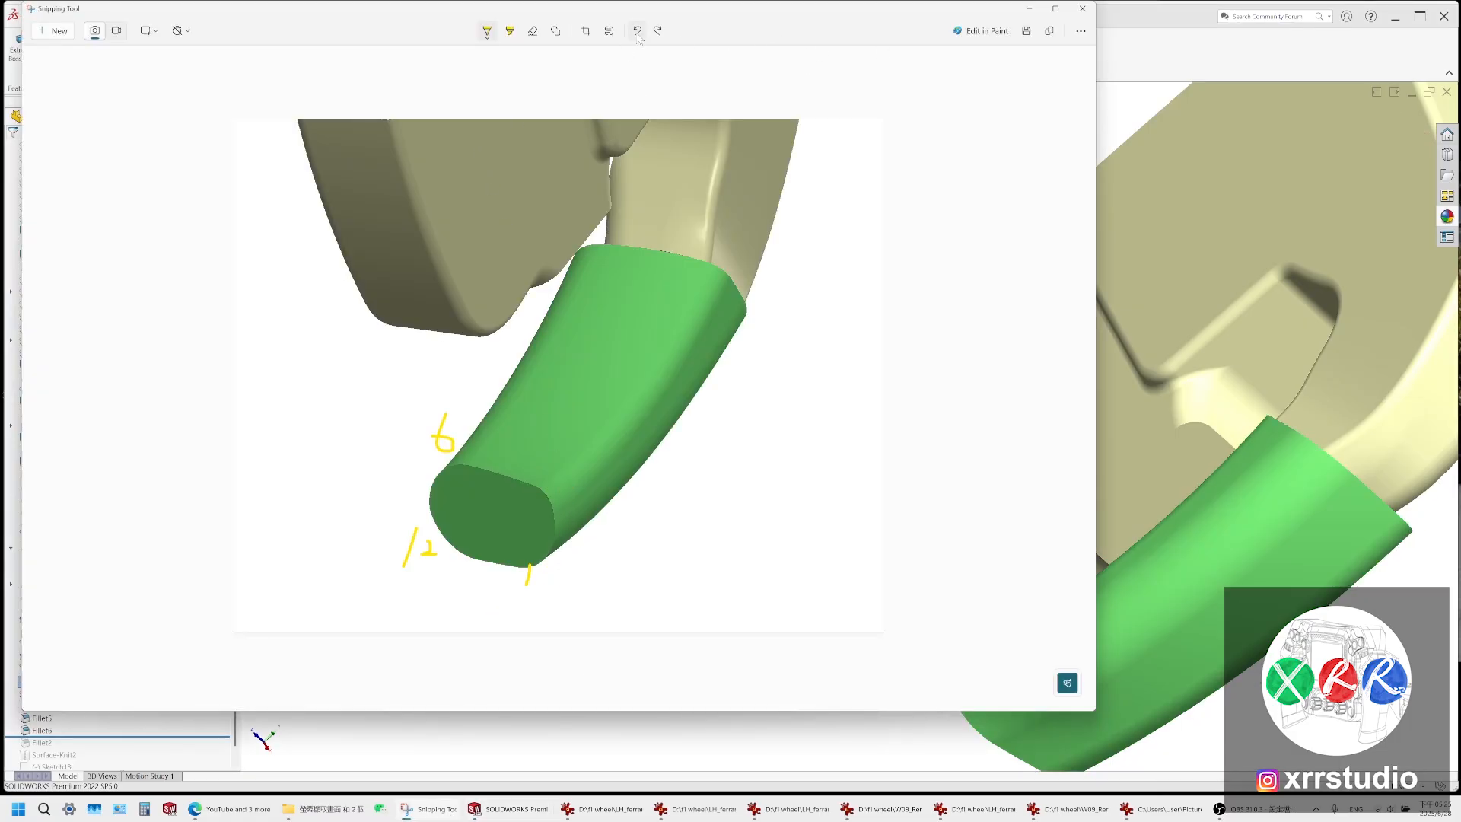
drag(533, 569, 577, 592)
click(554, 593)
drag(564, 460, 561, 485)
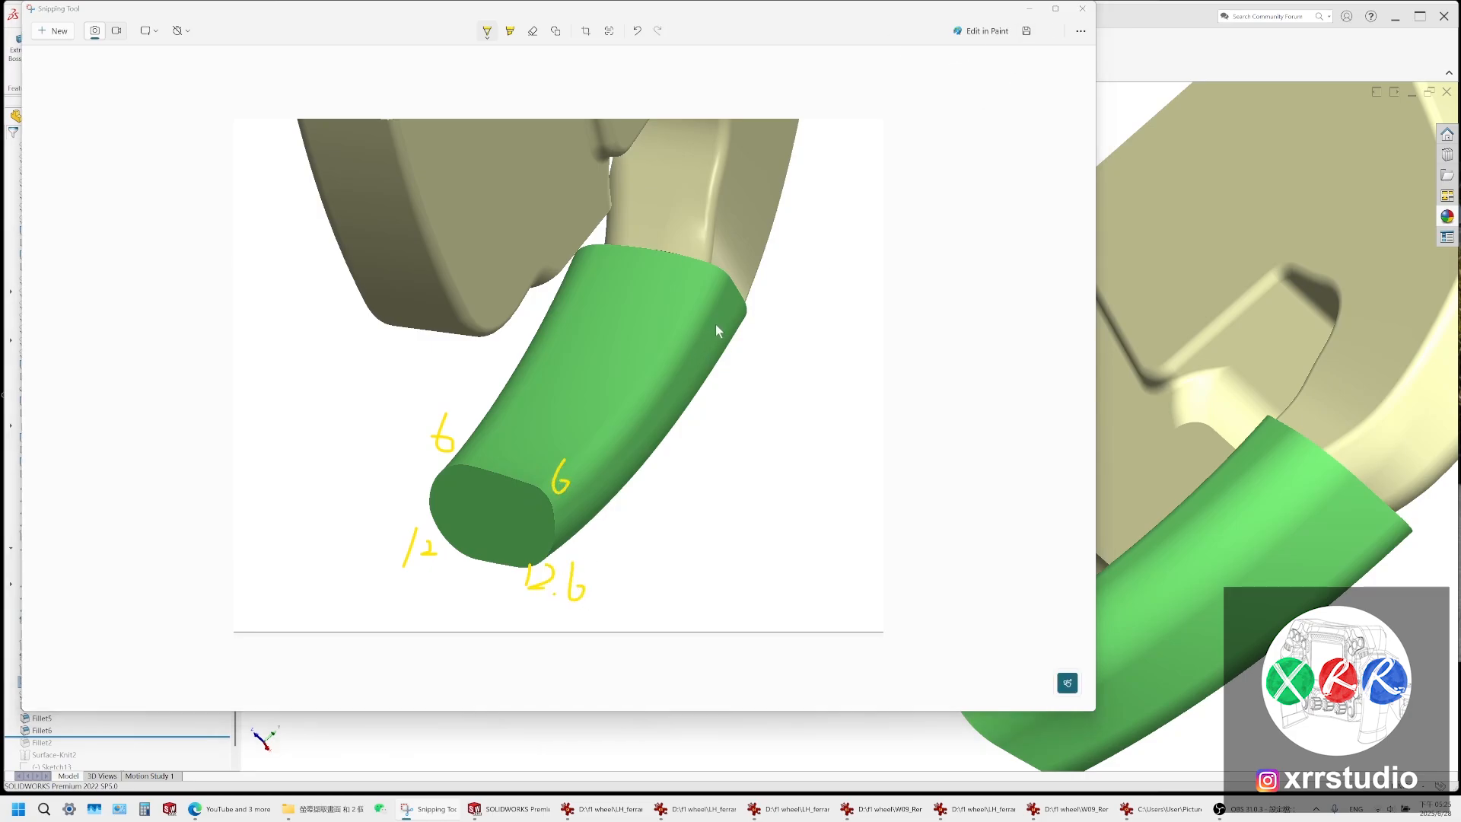
key(ctrl+s)
click(513, 630)
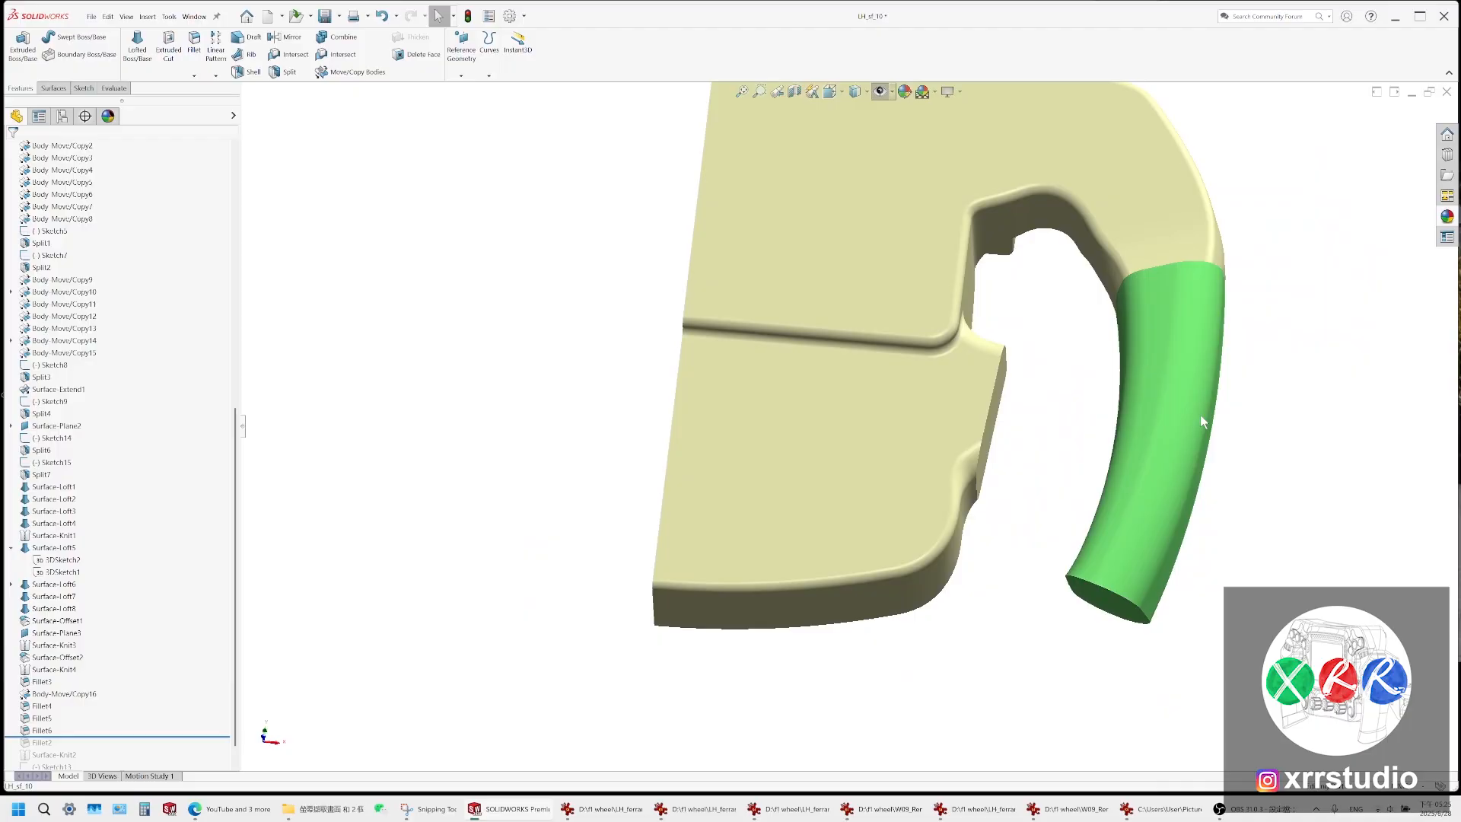
Show the hidden sketches in front view and compare the grip's lower end with the reference drawing and profile curves
middle_drag(1201, 416, 1217, 545)
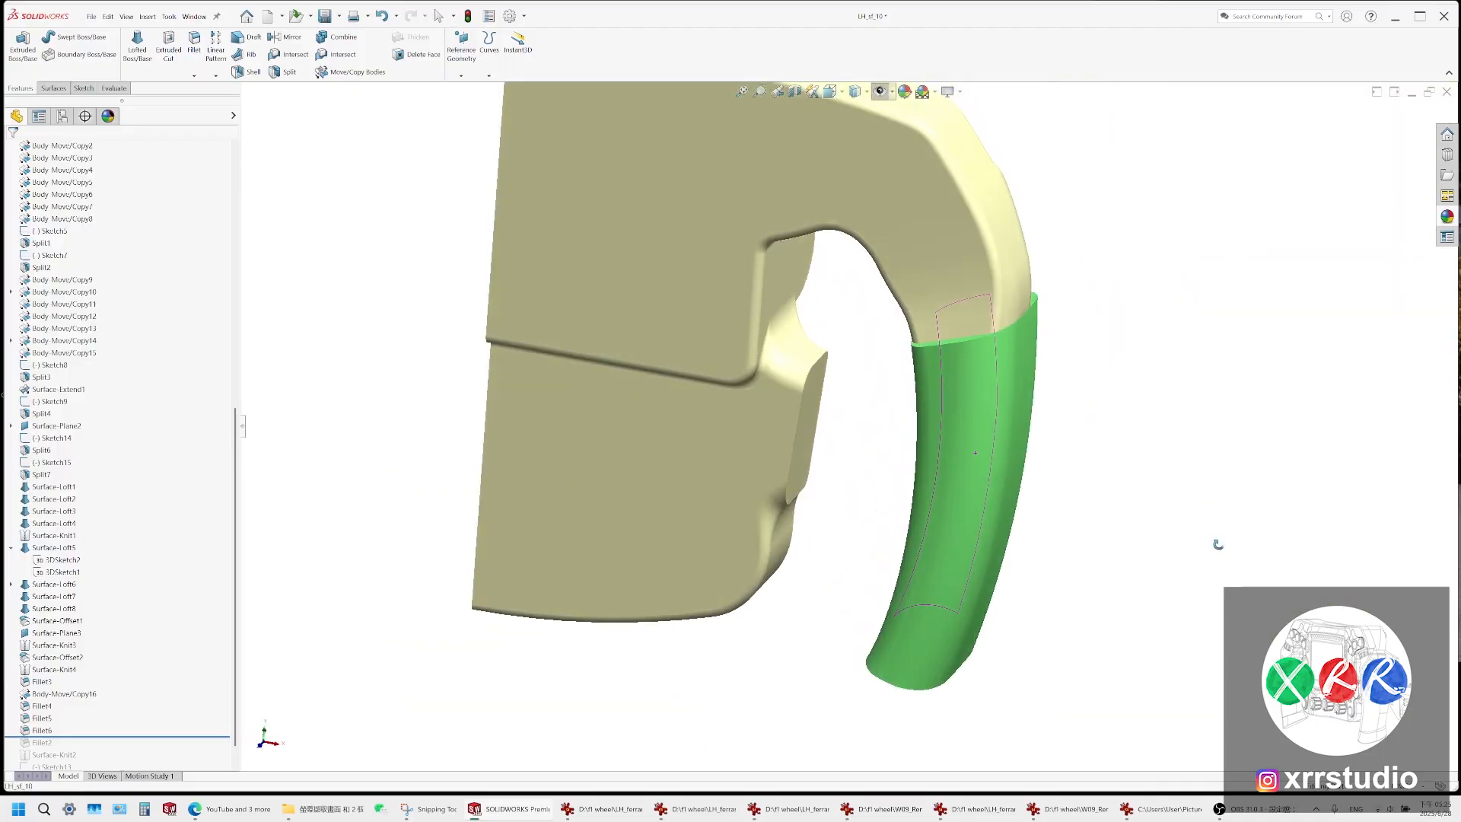
key(ctrl+1)
click(880, 91)
scroll(793, 700, down, 5)
scroll(769, 513, up, 3)
scroll(819, 673, down, 3)
scroll(823, 674, up, 3)
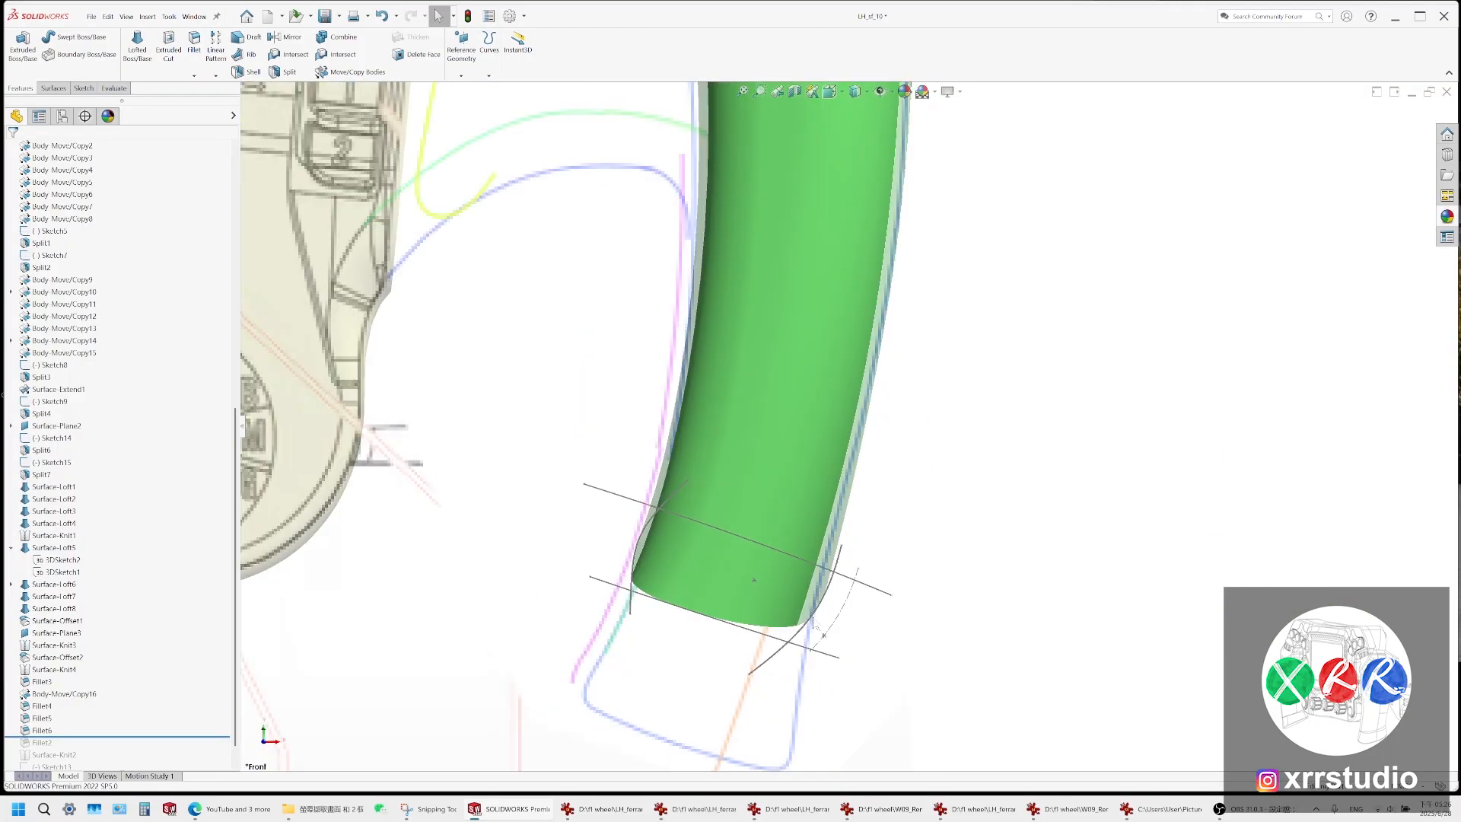
scroll(814, 623, down, 3)
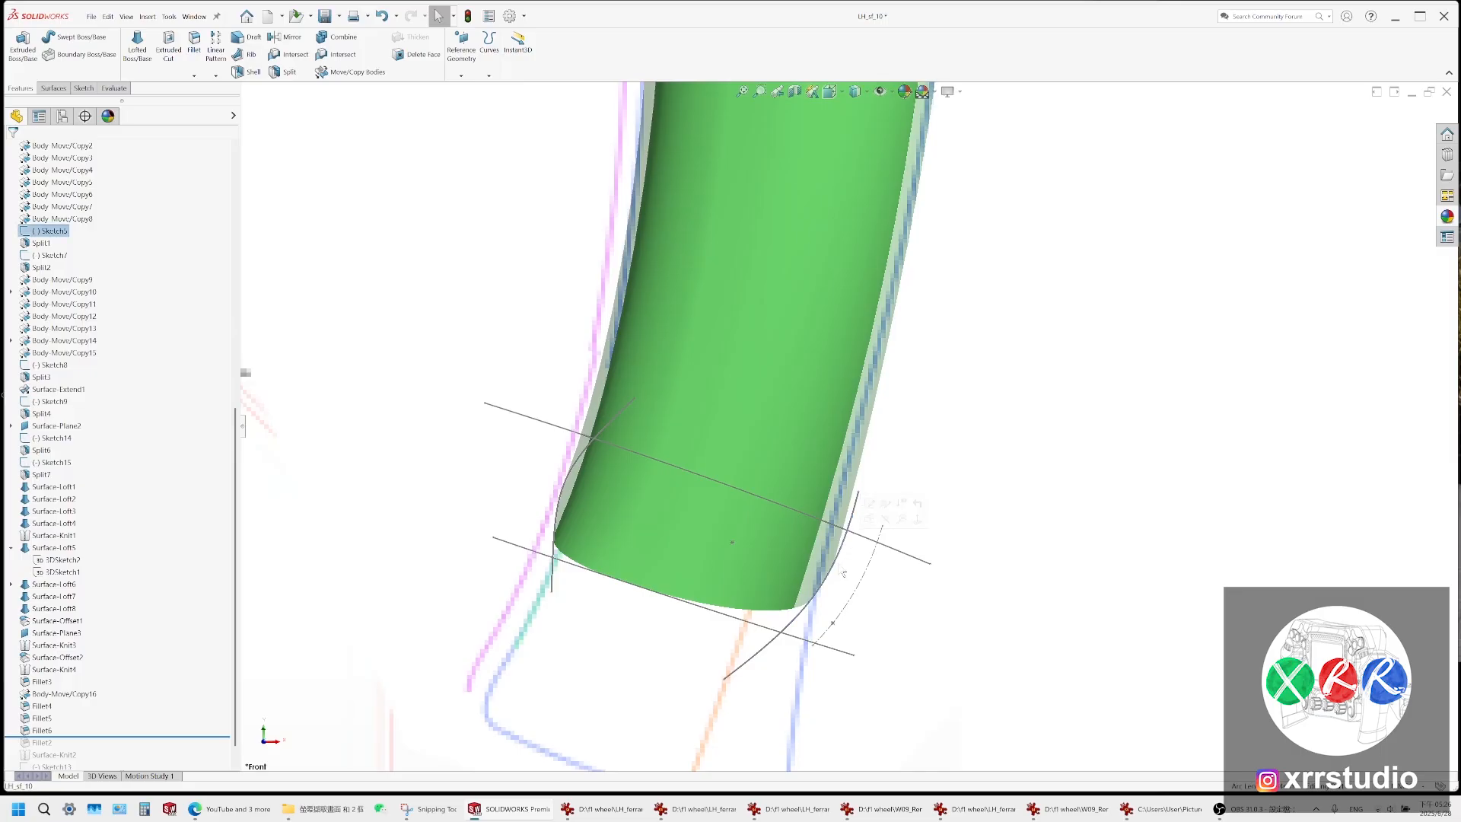
scroll(845, 560, down, 3)
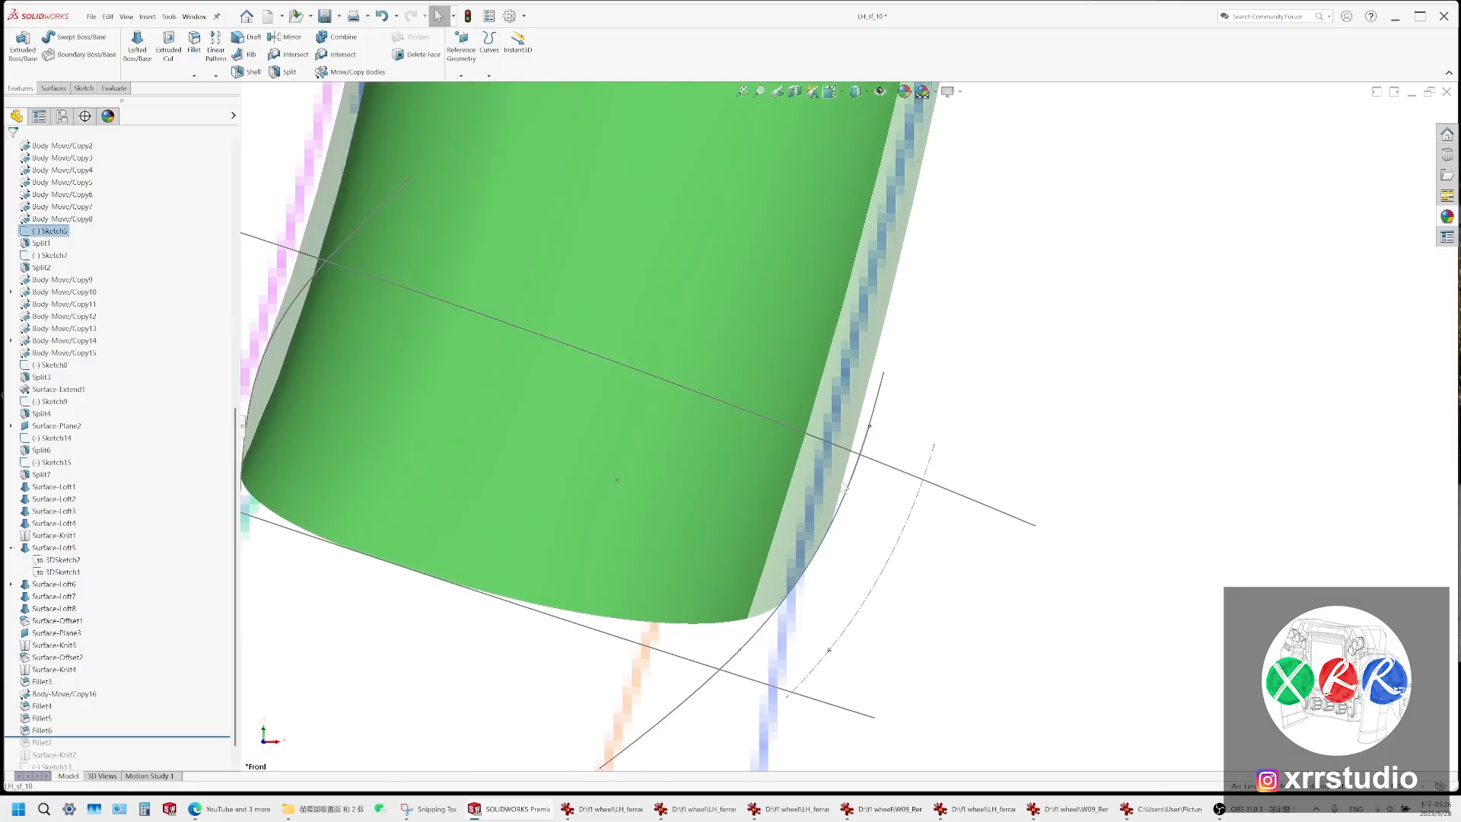
scroll(842, 485, up, 2)
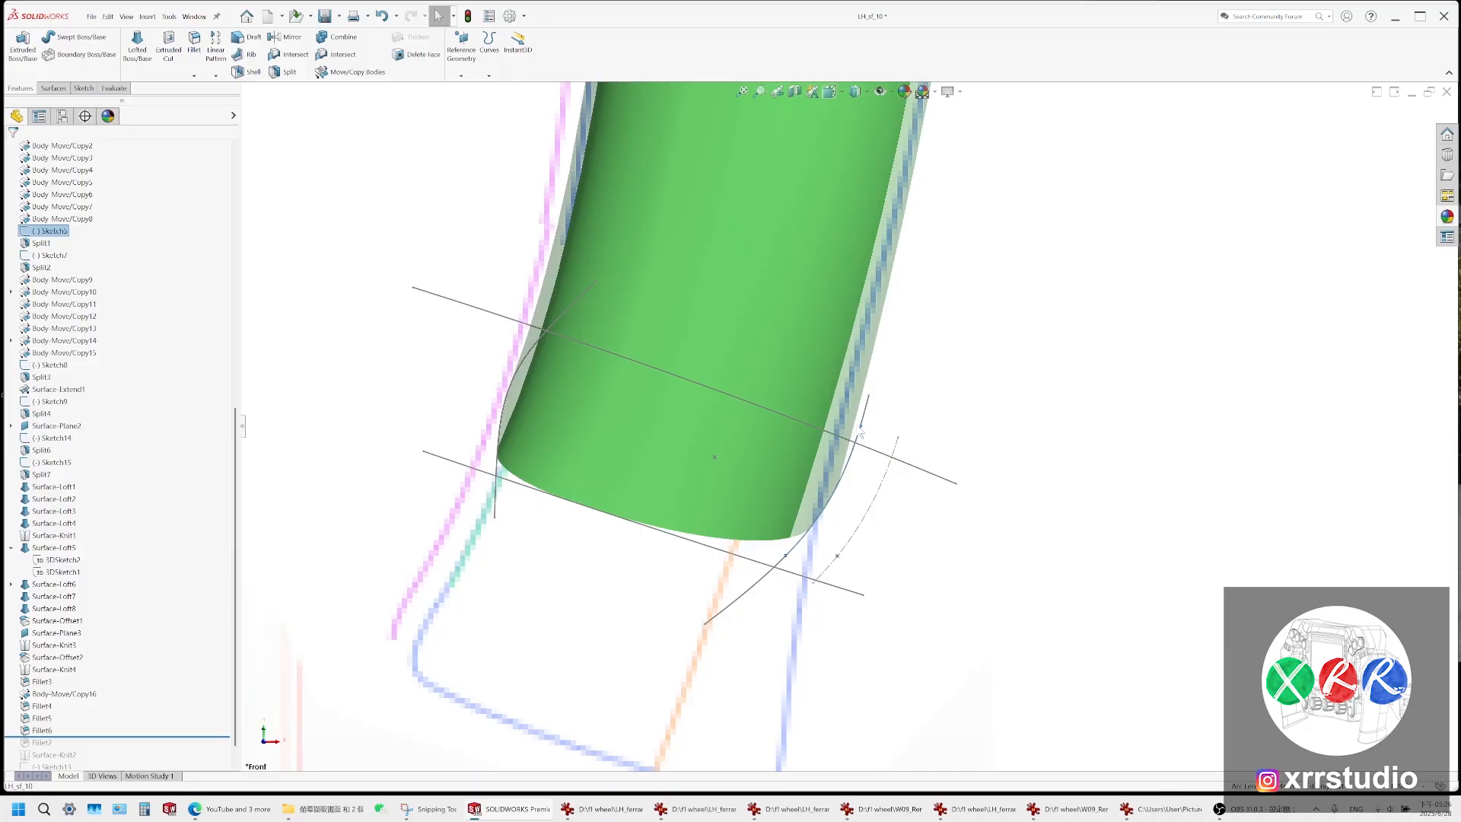
scroll(861, 430, up, 3)
scroll(832, 464, down, 4)
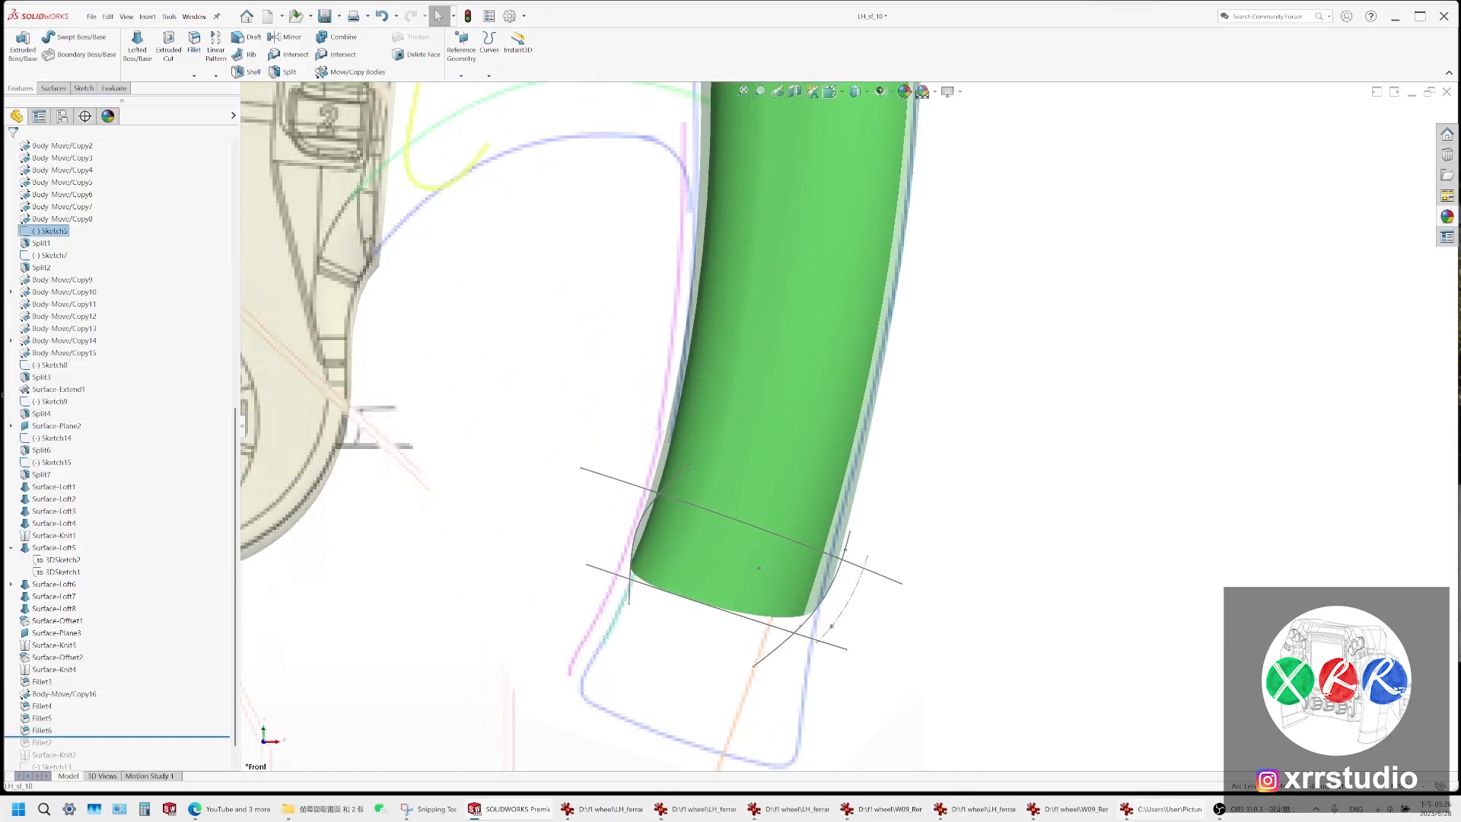
click(1219, 809)
click(992, 490)
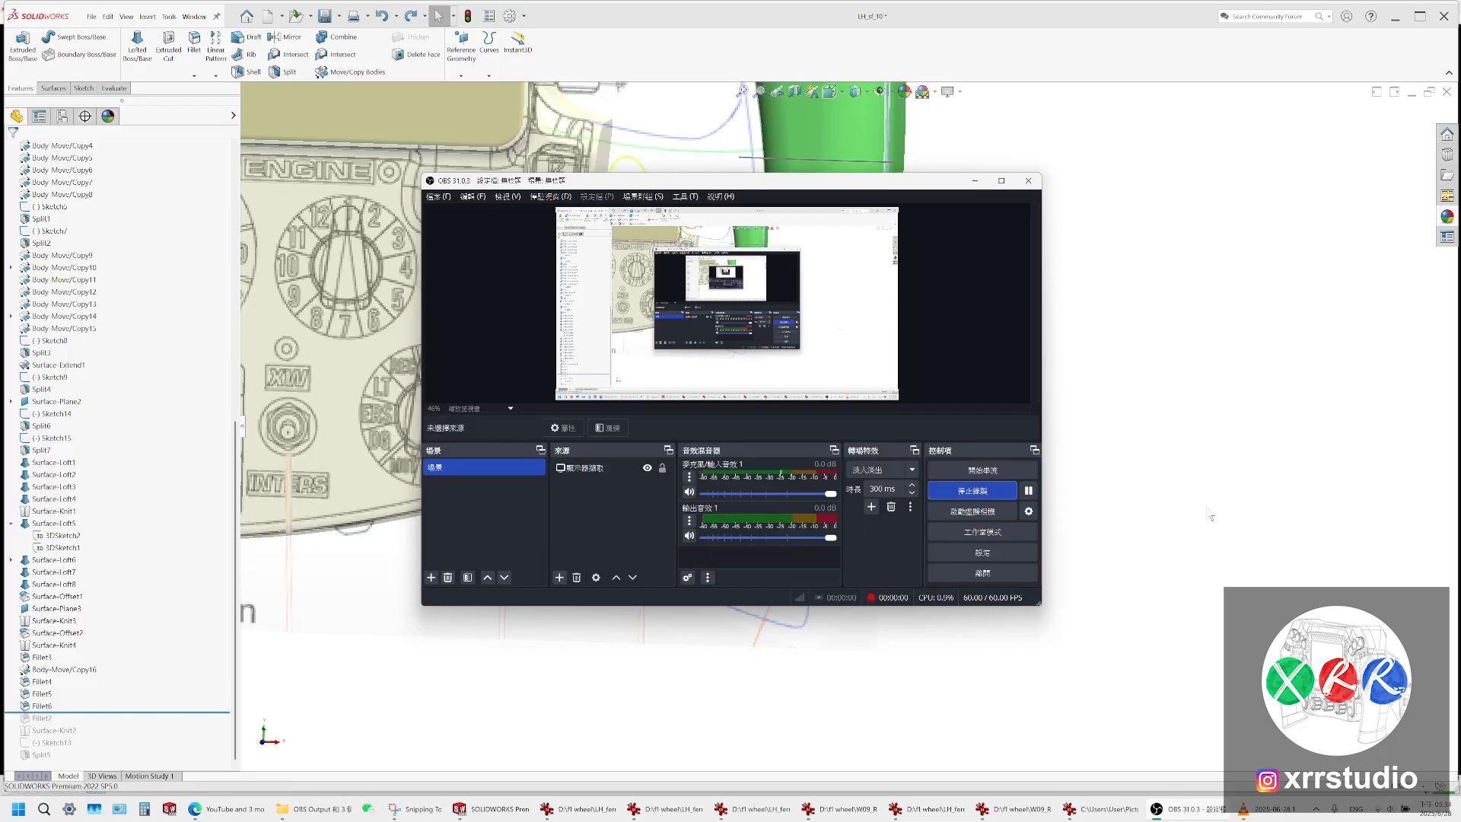
click(1210, 514)
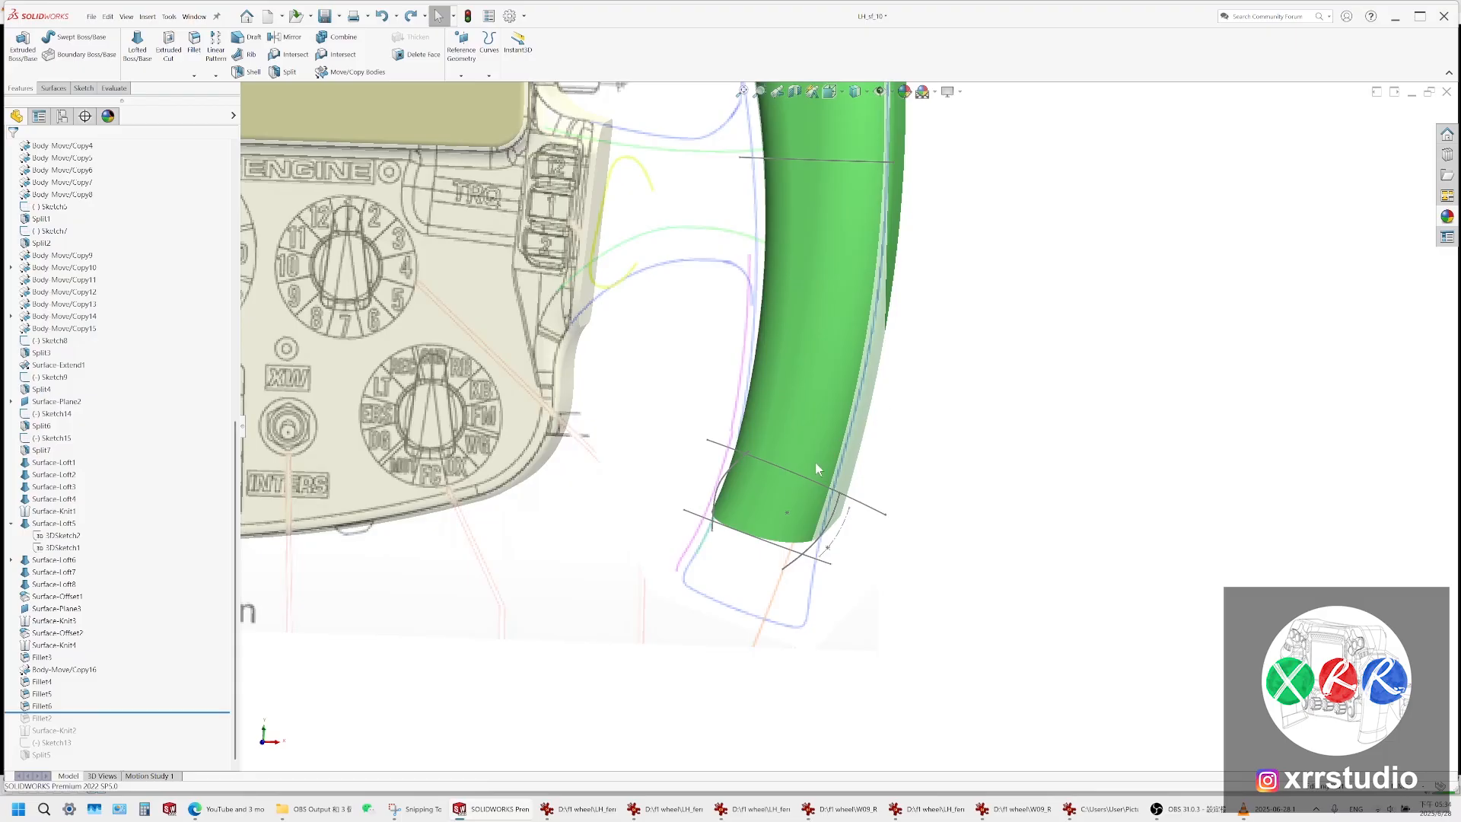
Examine in front view how the rounded bottom corners of the grip deviate from the end profile sketch lines and arcs
scroll(815, 472, down, 3)
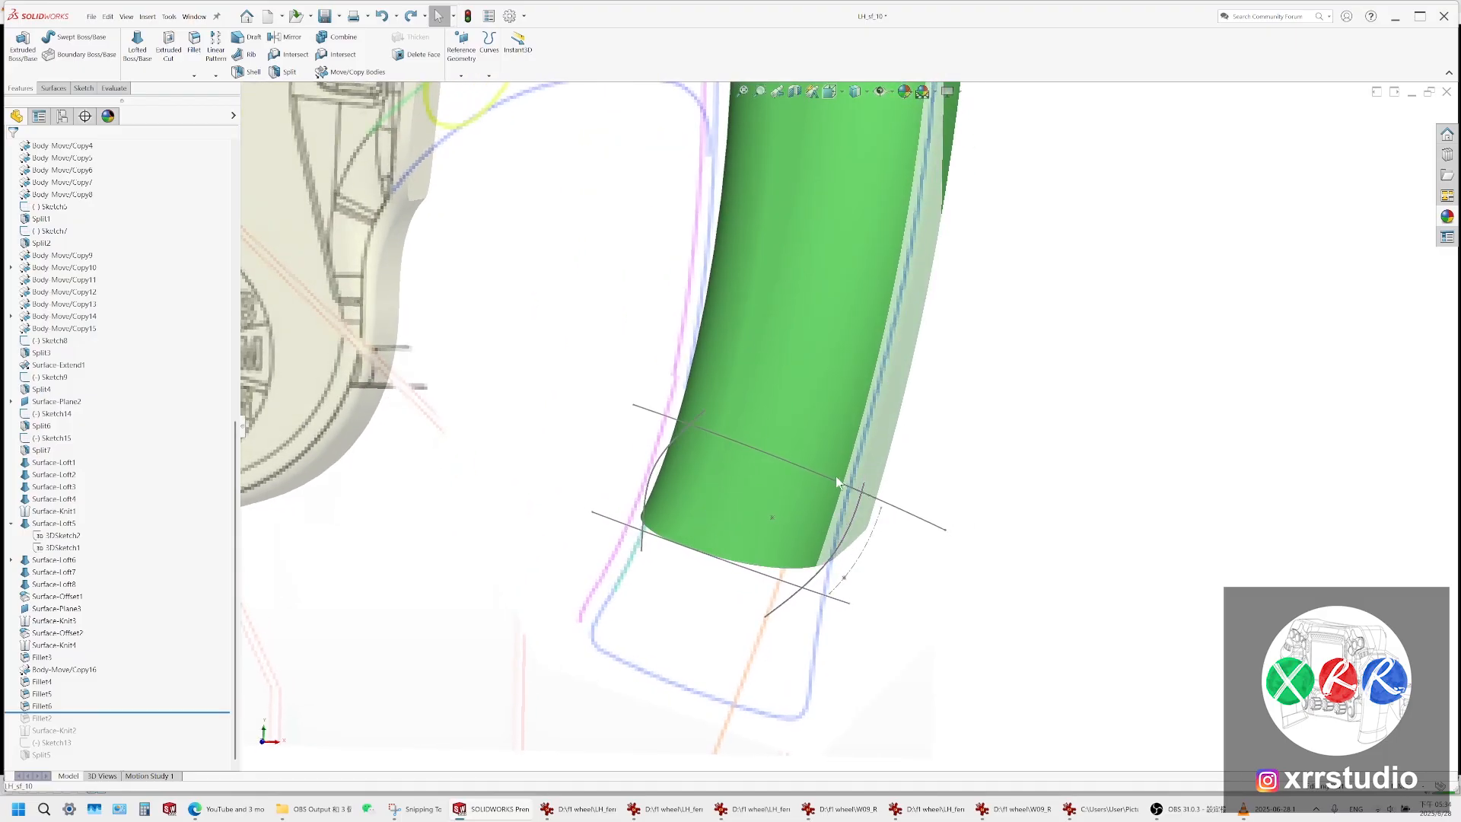
click(841, 93)
click(851, 145)
scroll(782, 559, down, 7)
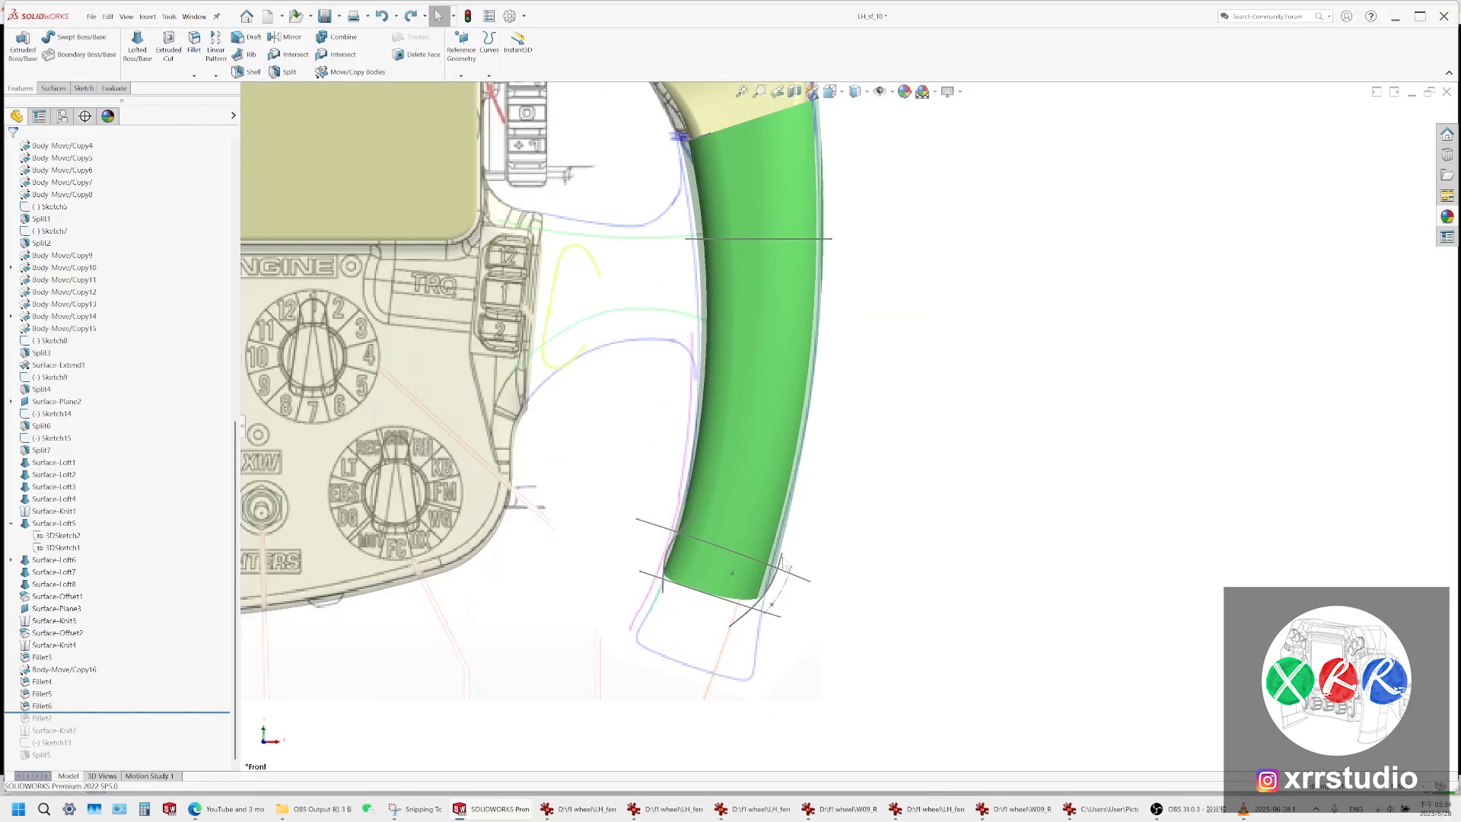
scroll(778, 563, down, 4)
scroll(763, 402, up, 1)
click(763, 402)
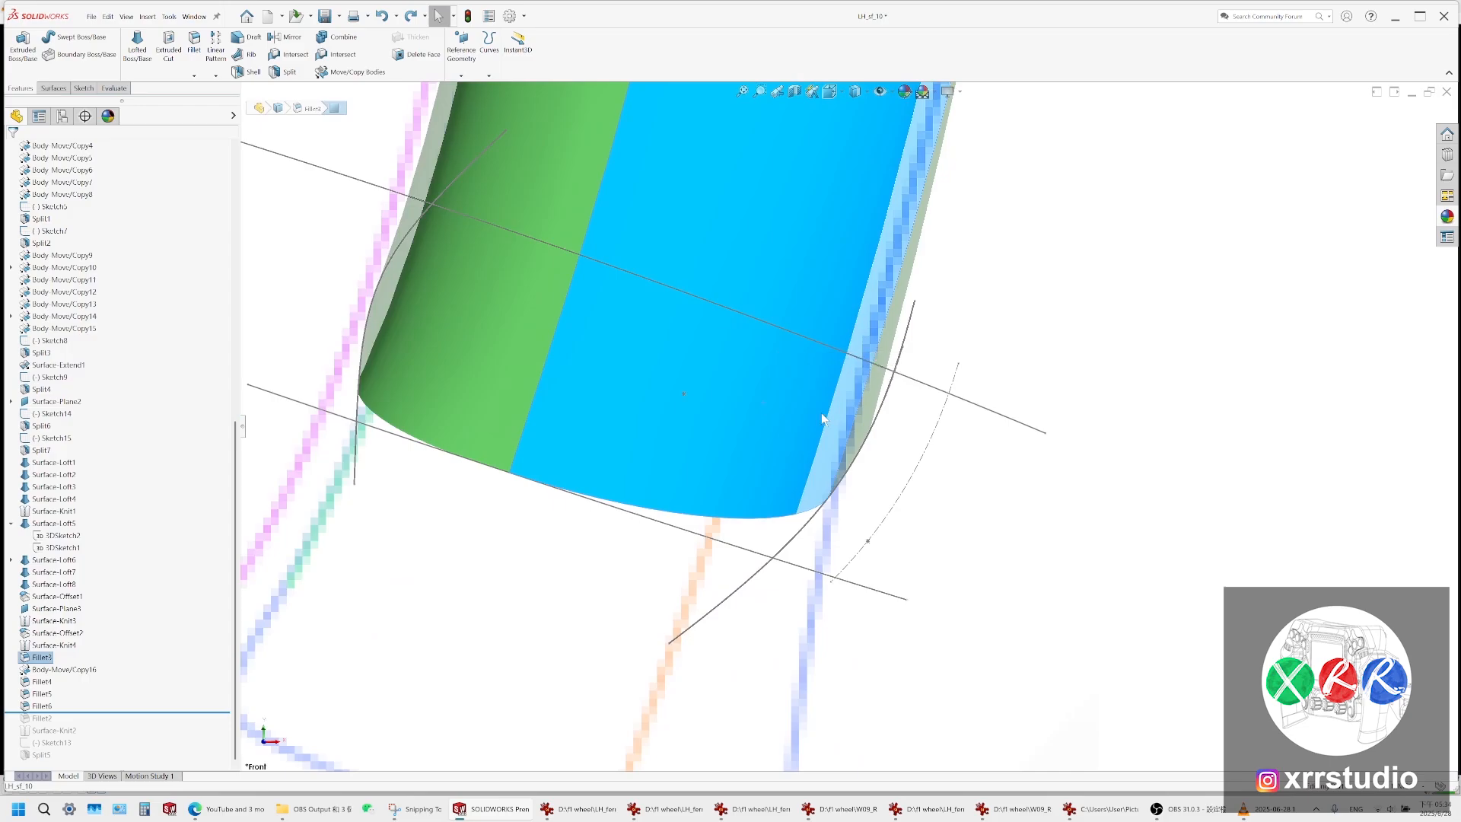
key(Escape)
scroll(898, 380, up, 2)
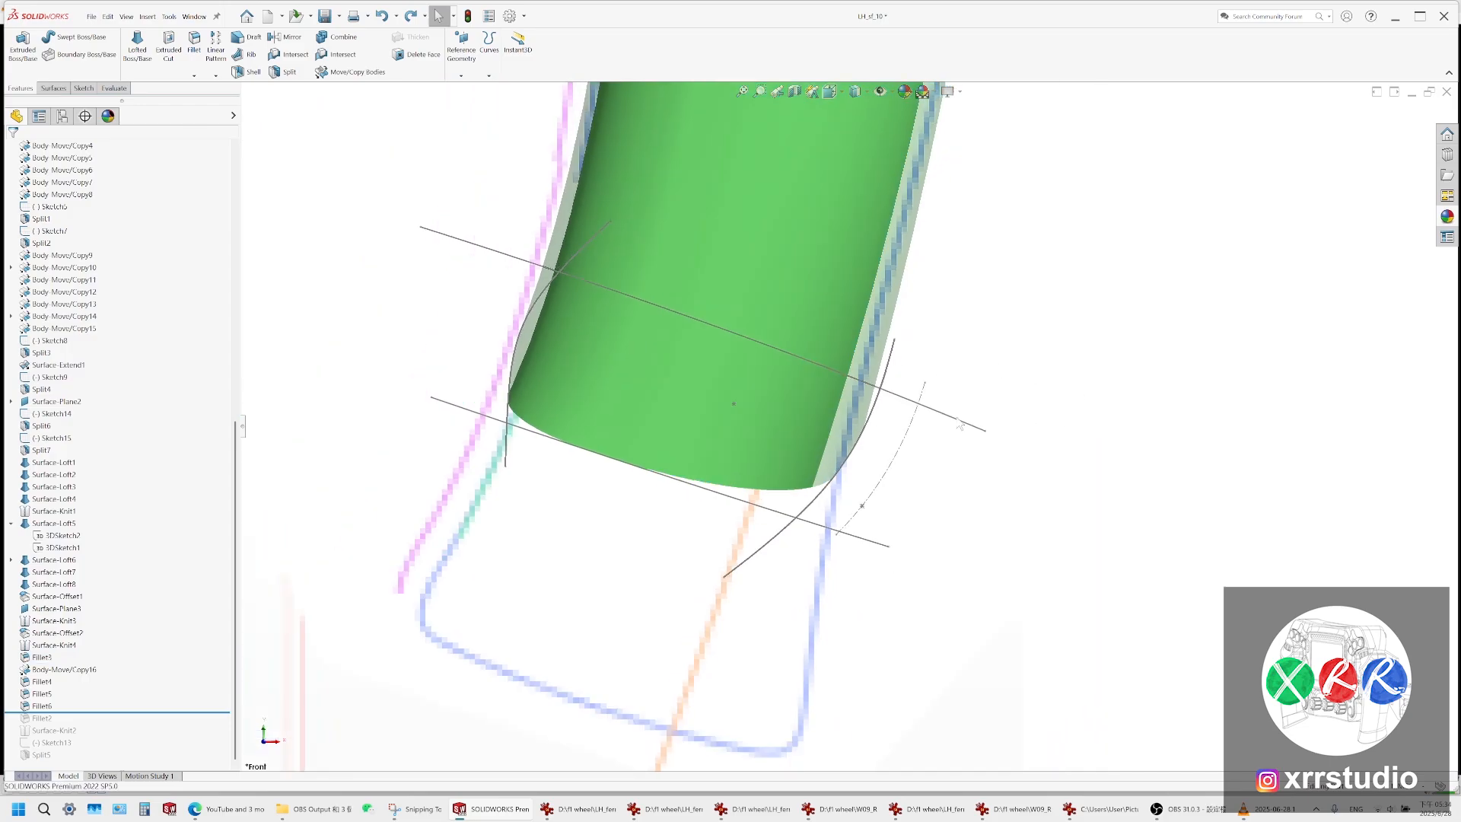
scroll(961, 425, down, 2)
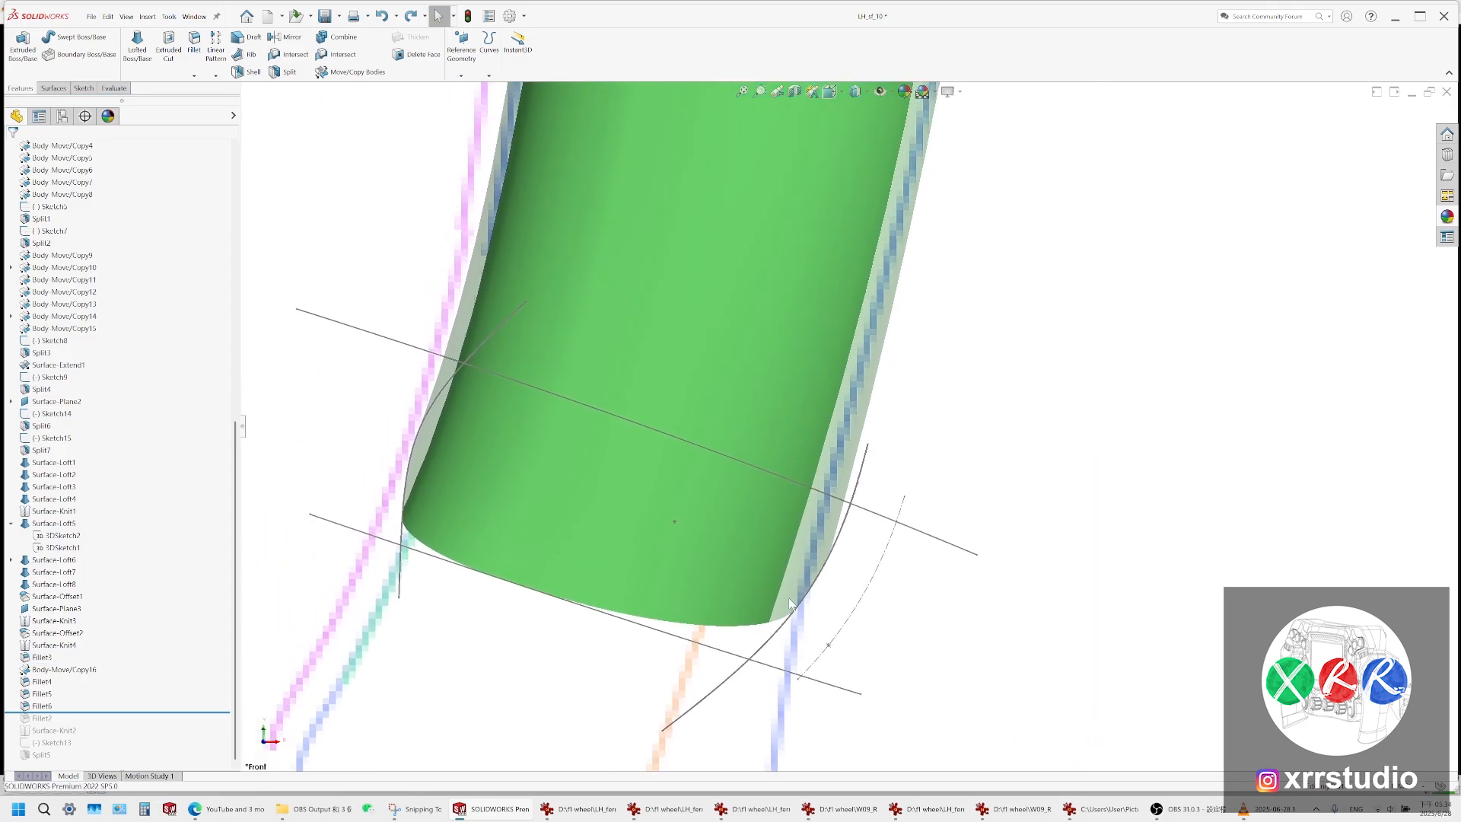
scroll(784, 652, up, 2)
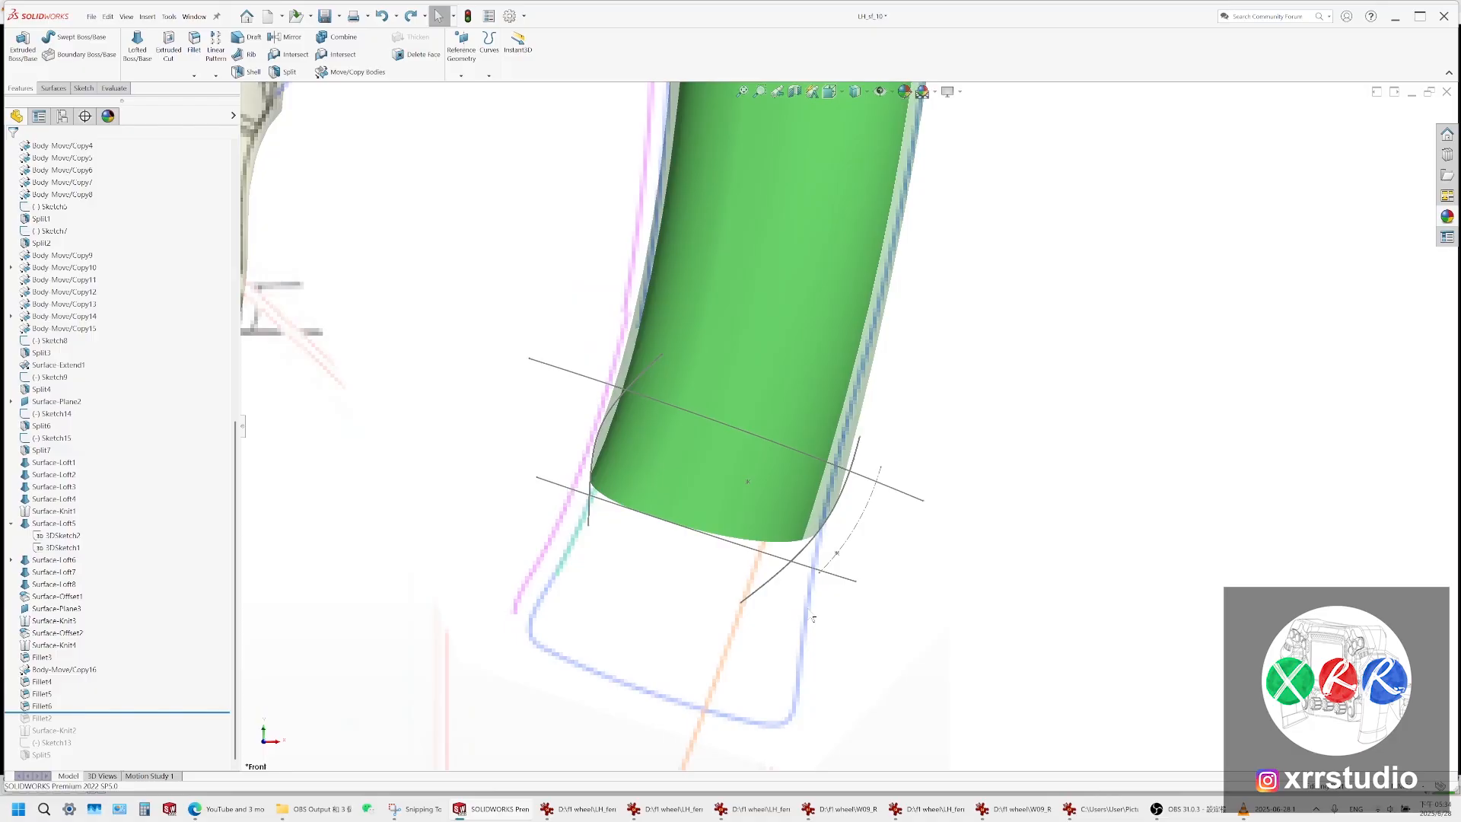
scroll(841, 493, down, 3)
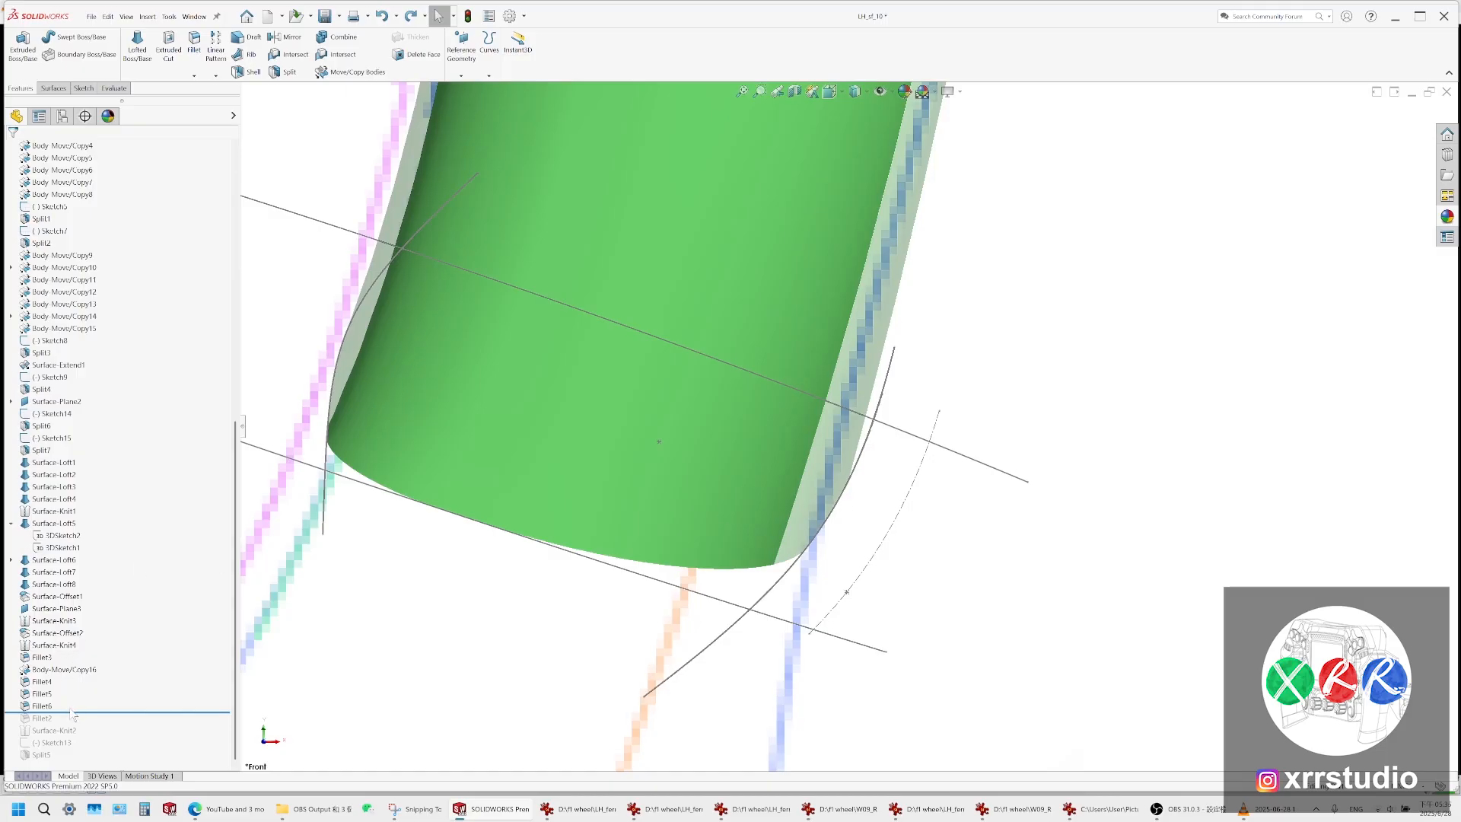
Roll the feature history back to before the grip fillets and examine the squared end face and its front outline
drag(73, 713, 73, 653)
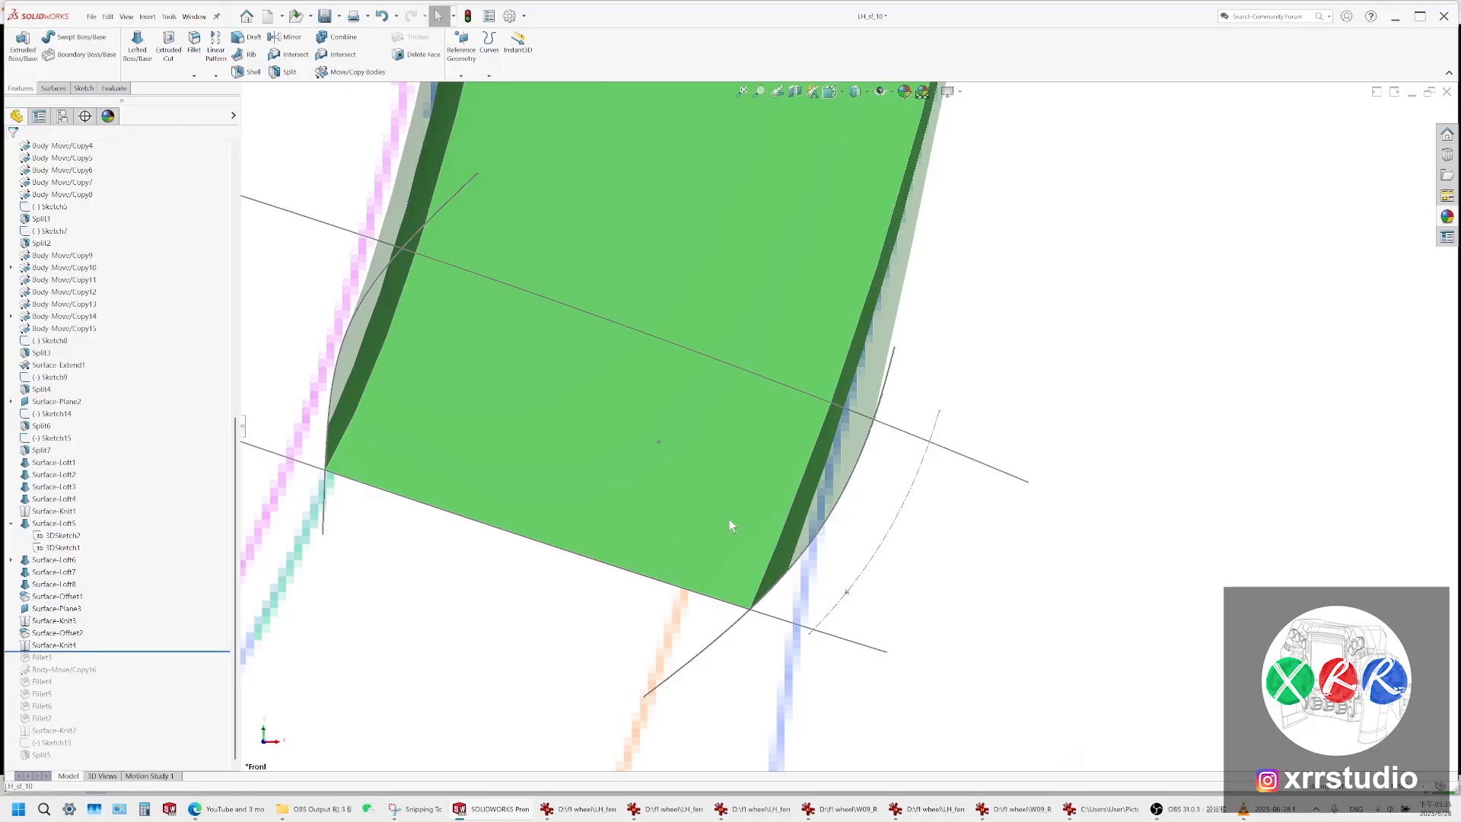
mouse_move(729, 519)
middle_down()
mouse_move(673, 649)
mouse_move(711, 510)
middle_up()
click(671, 649)
middle_drag(720, 503, 843, 492)
scroll(847, 451, down, 2)
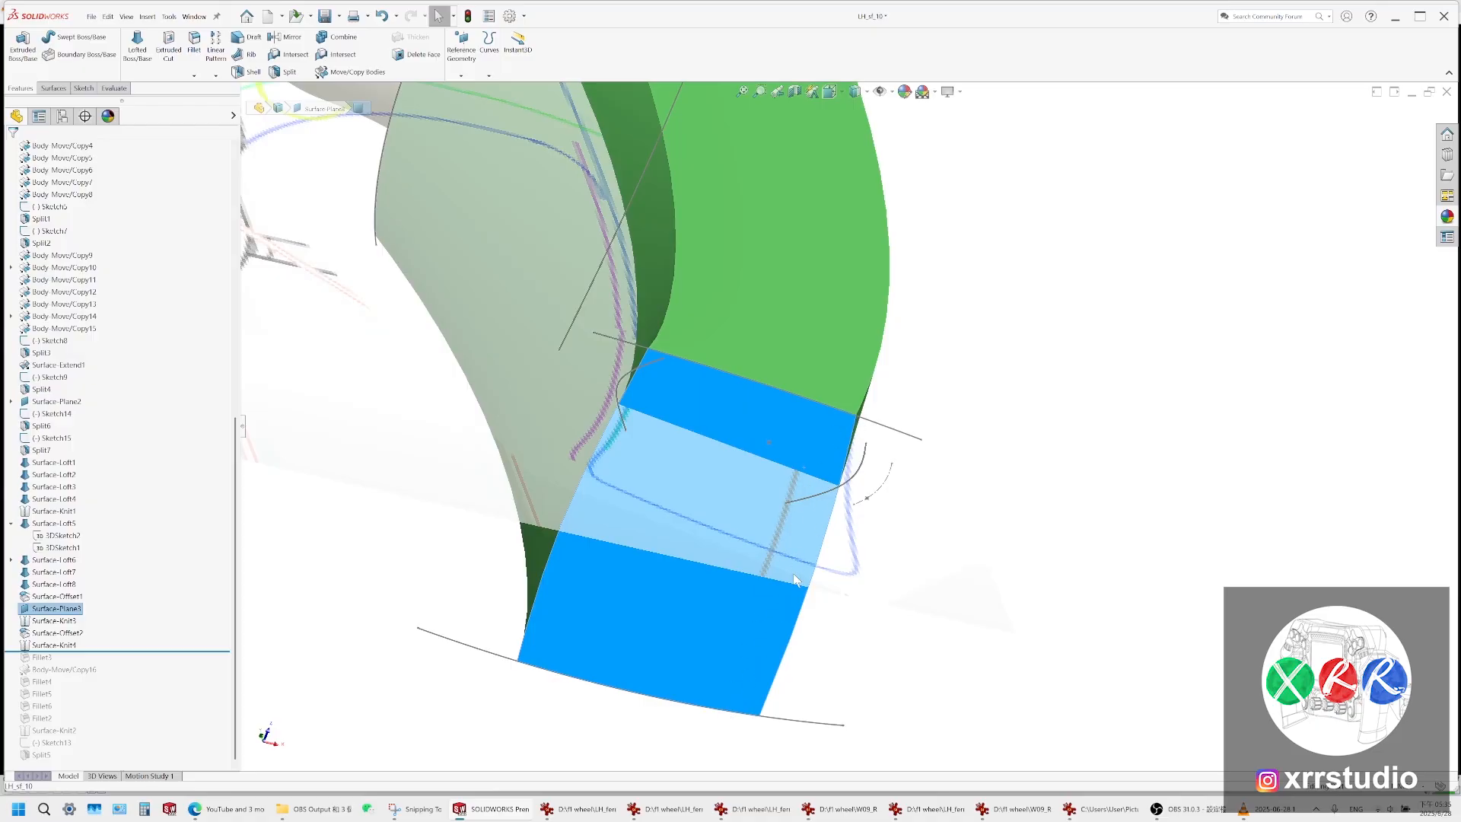
click(831, 92)
click(854, 147)
scroll(769, 539, down, 9)
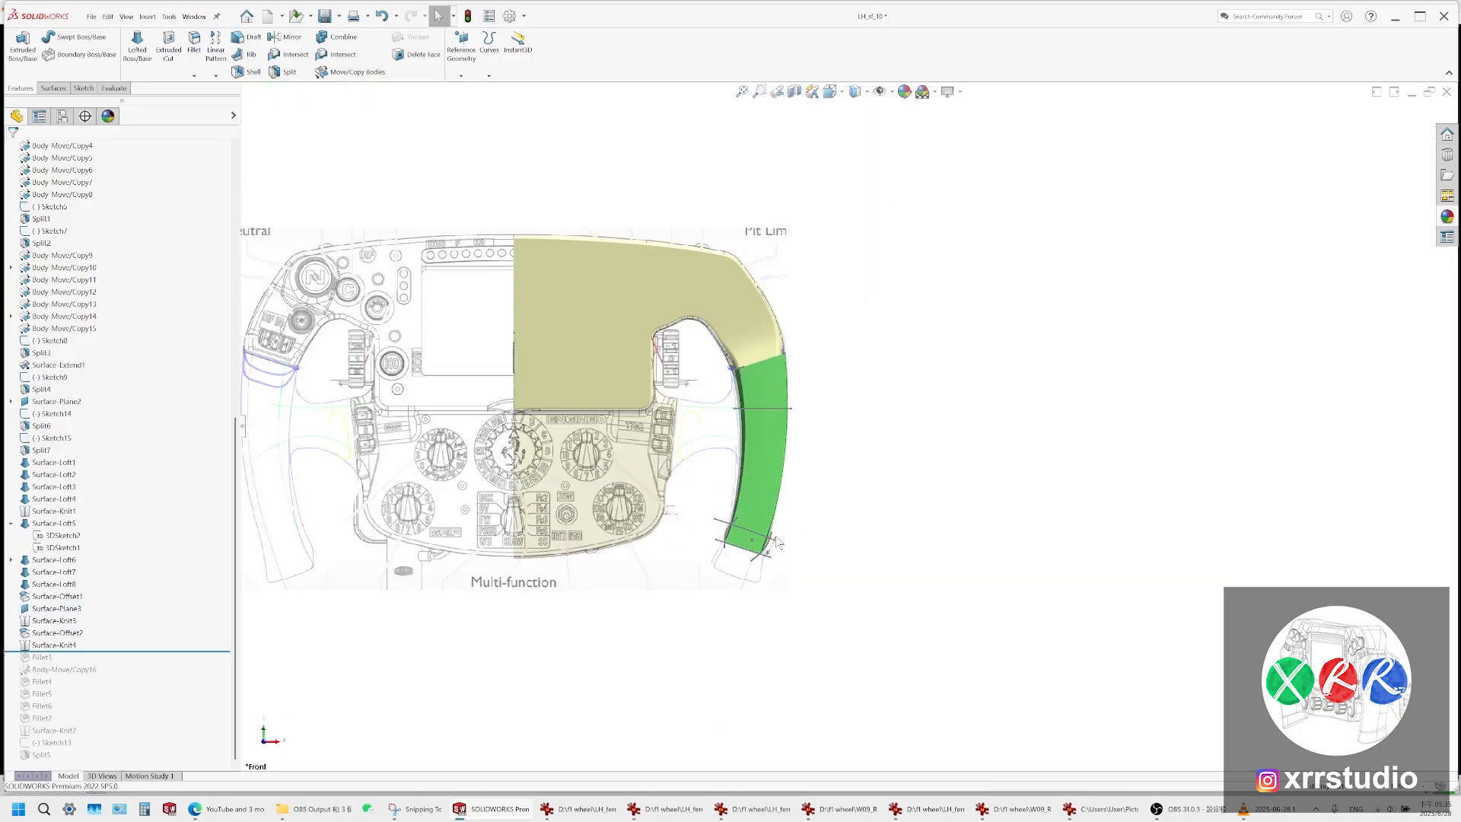
Copy the flat end face of the squared grip as a separate surface with a zero-distance surface offset
middle_drag(771, 507, 816, 314)
click(680, 704)
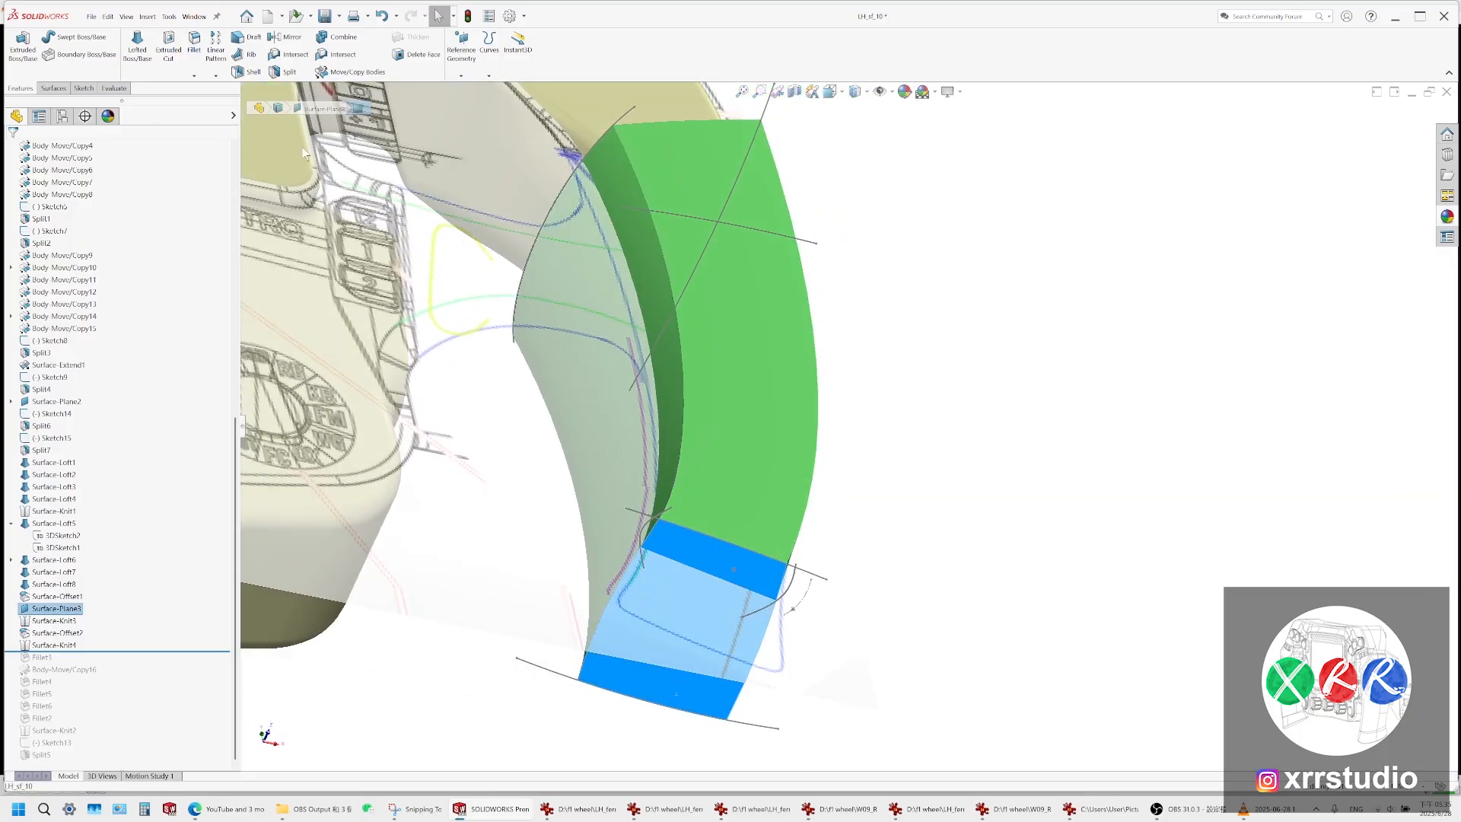
click(72, 89)
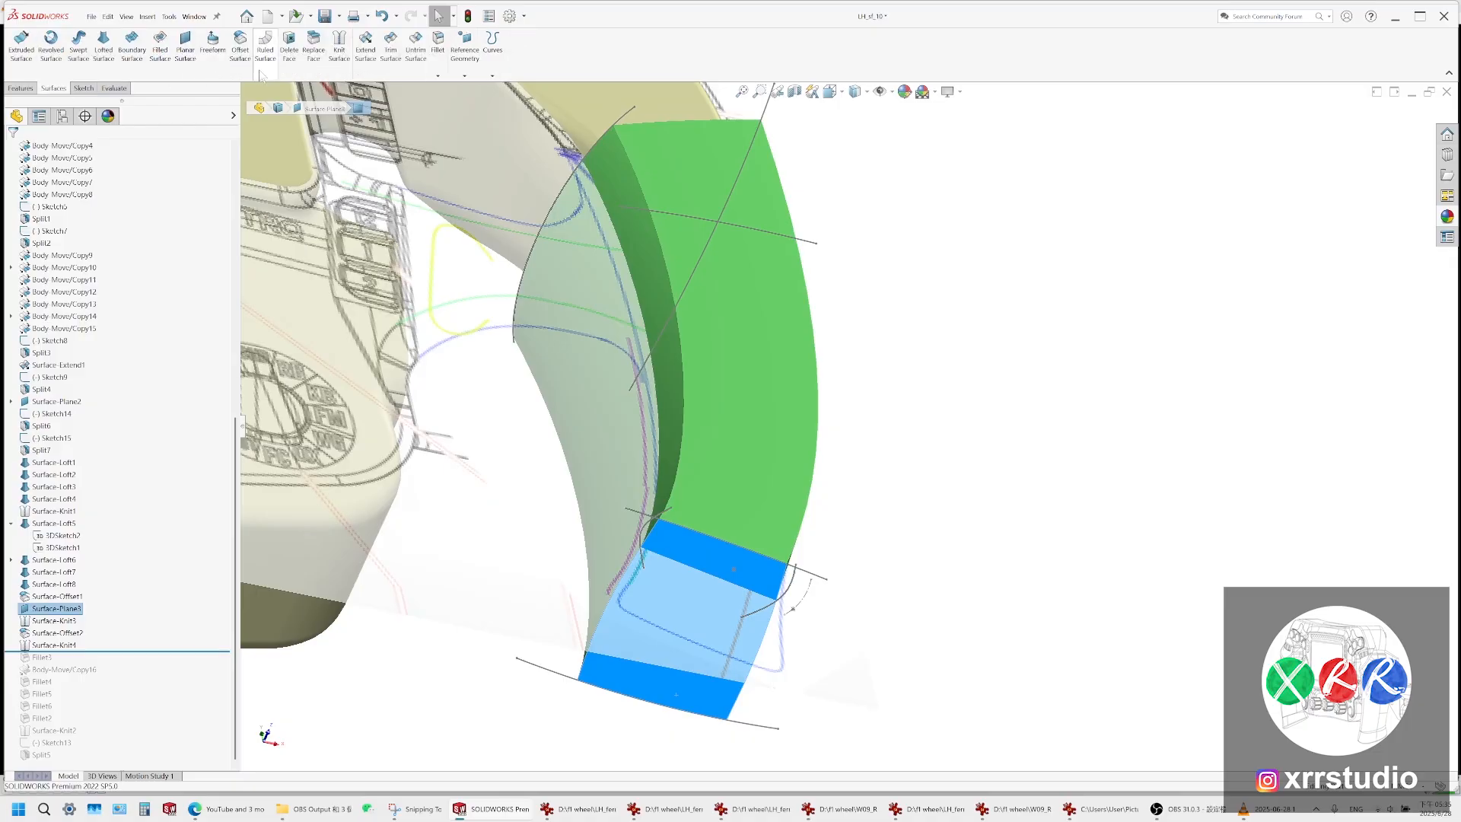
click(241, 50)
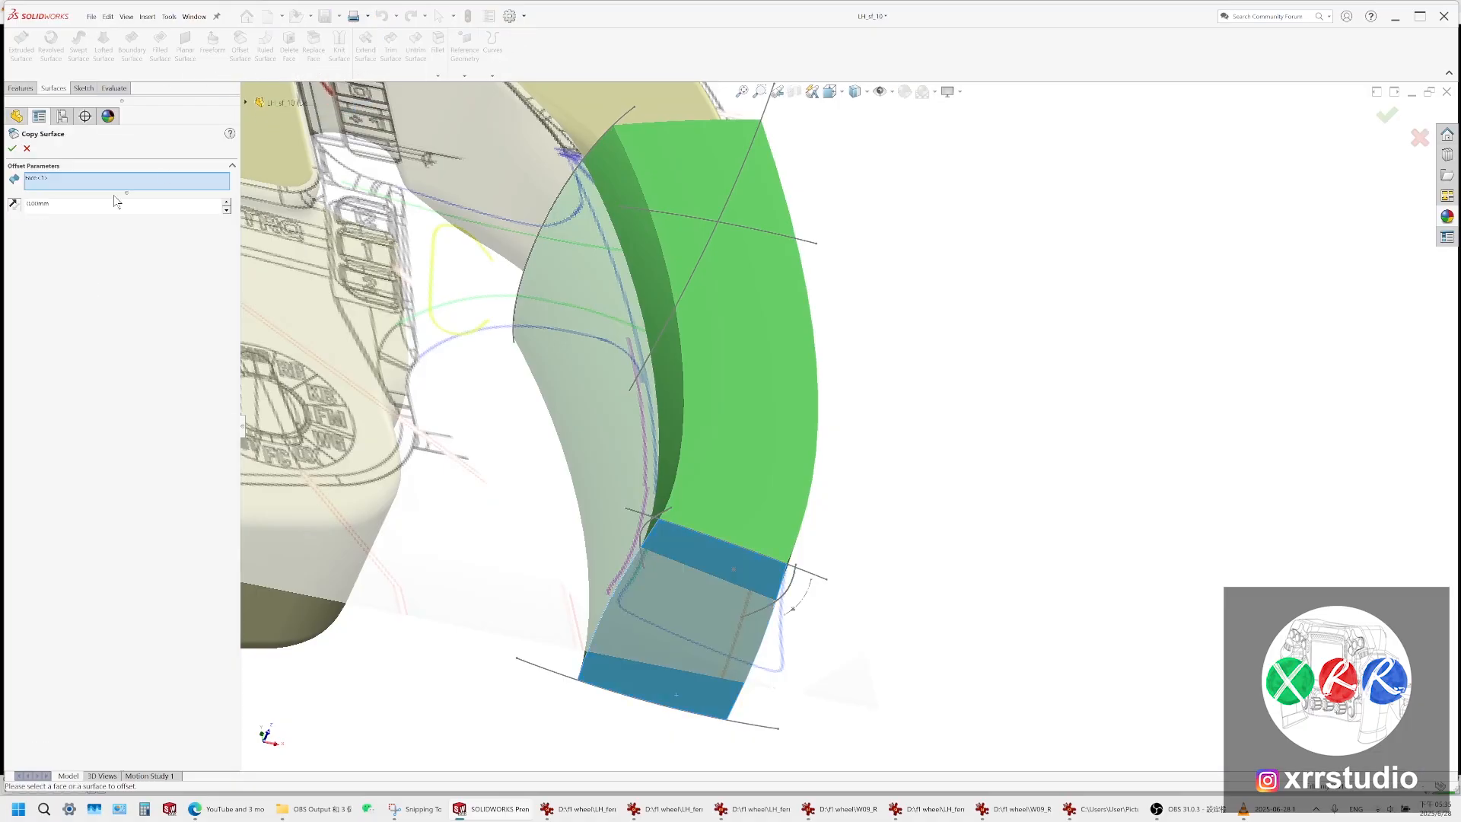
click(12, 148)
Examine from below how the copied end surface lies on the squared grip's flat end face
click(760, 398)
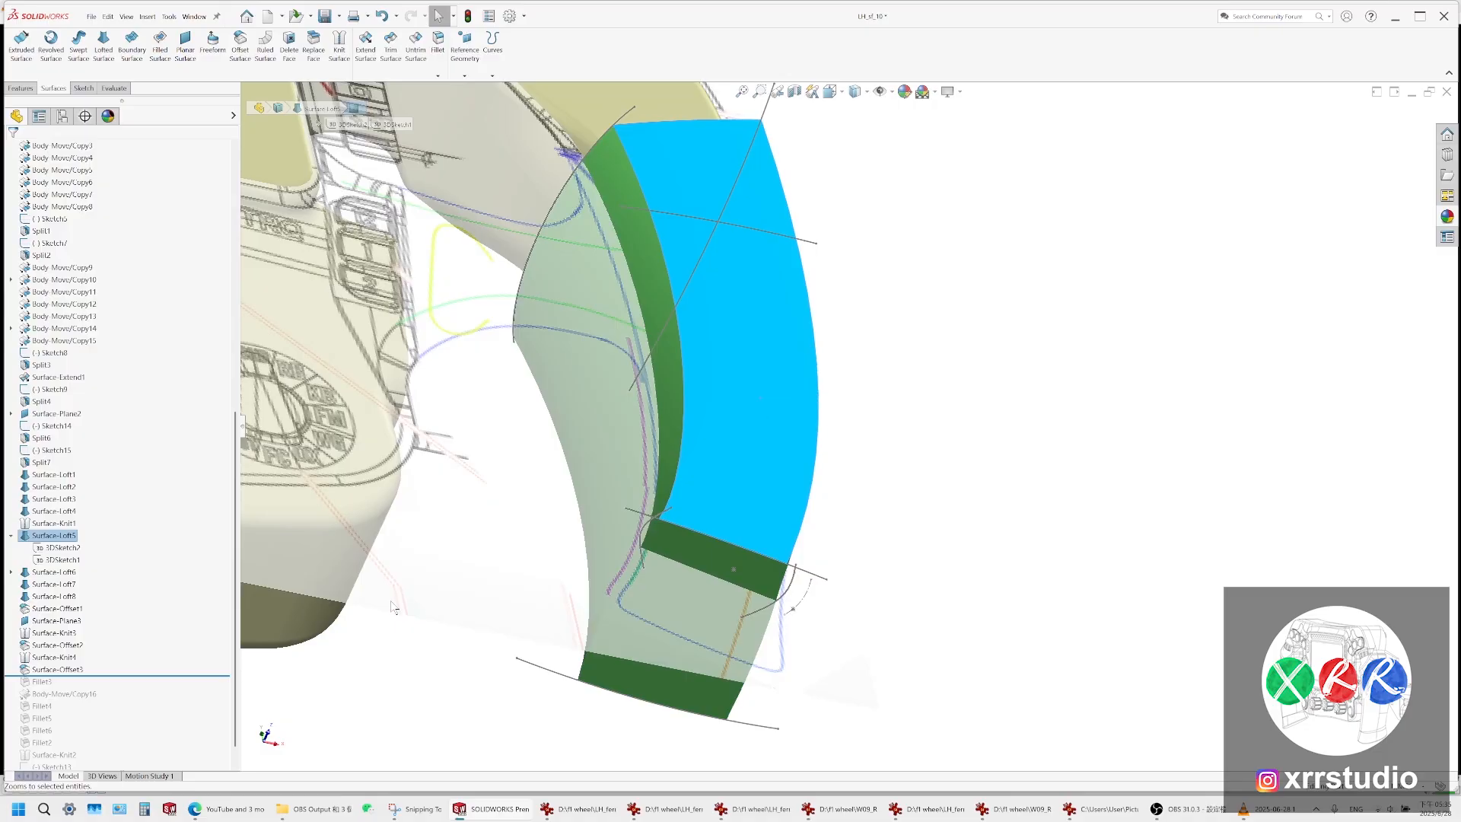
scroll(77, 441, up, 13)
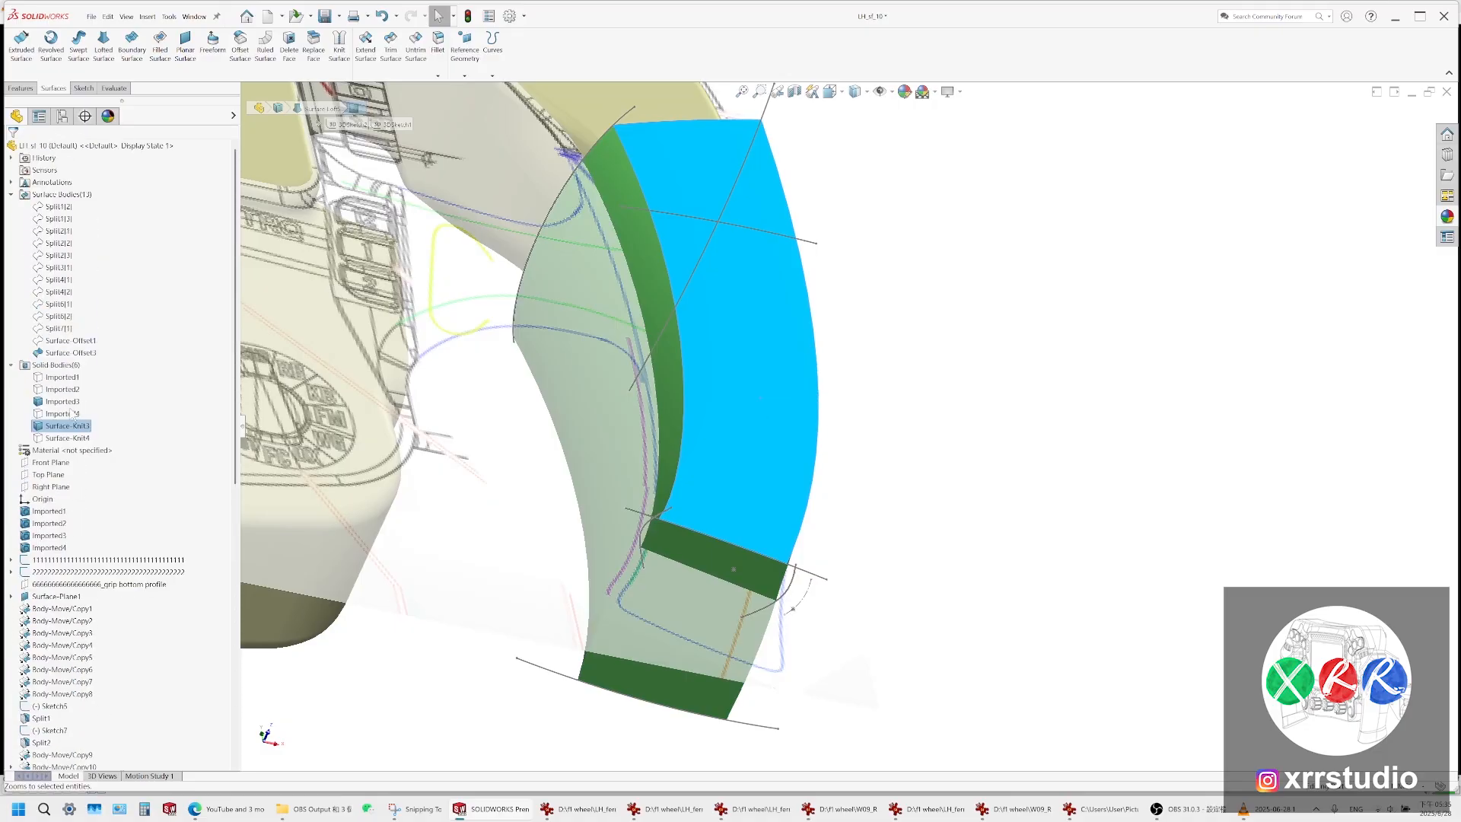
click(47, 353)
middle_drag(647, 592, 538, 538)
scroll(830, 455, down, 5)
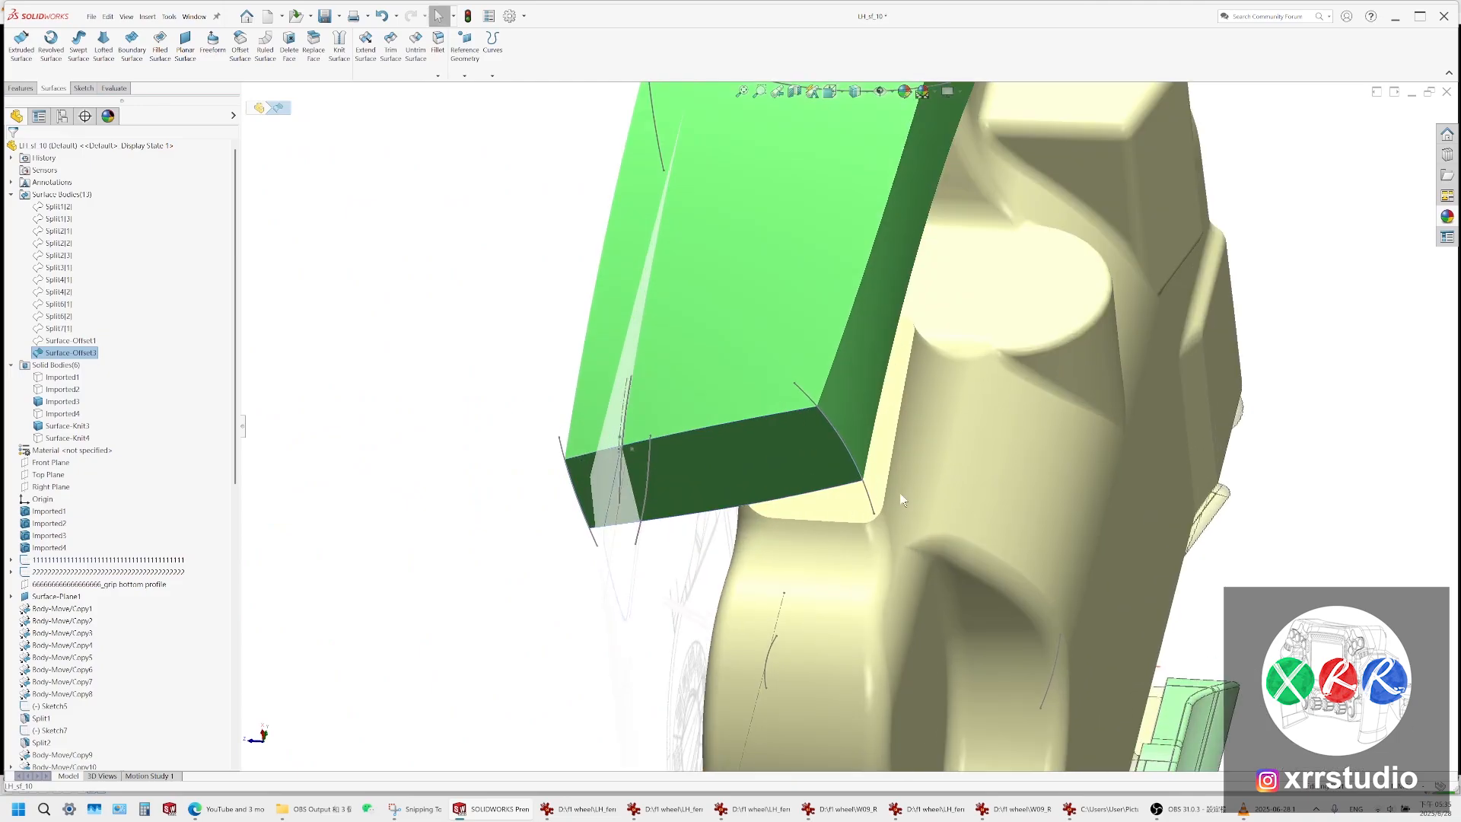
scroll(829, 455, down, 3)
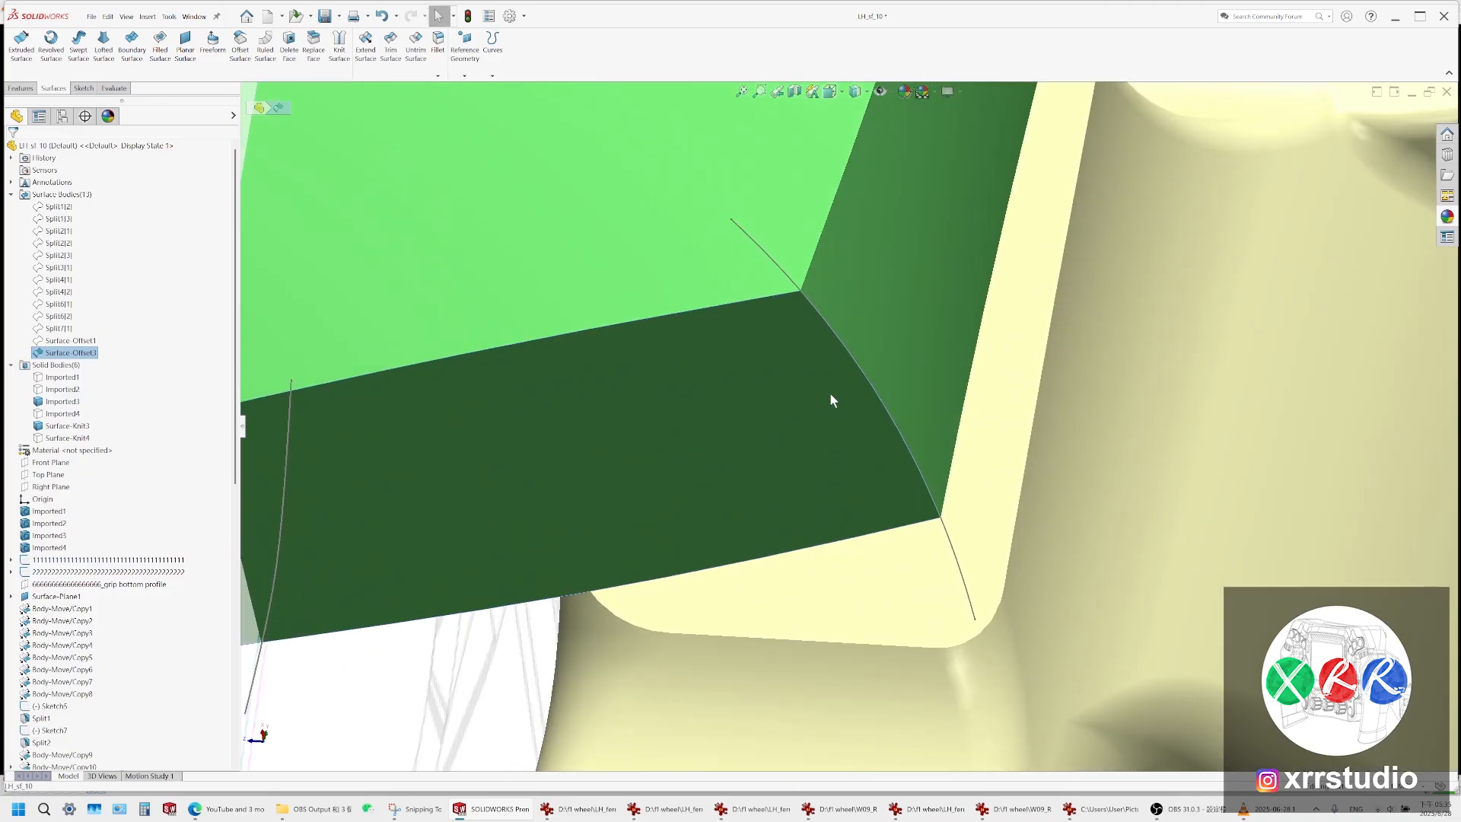
click(615, 398)
scroll(723, 374, up, 6)
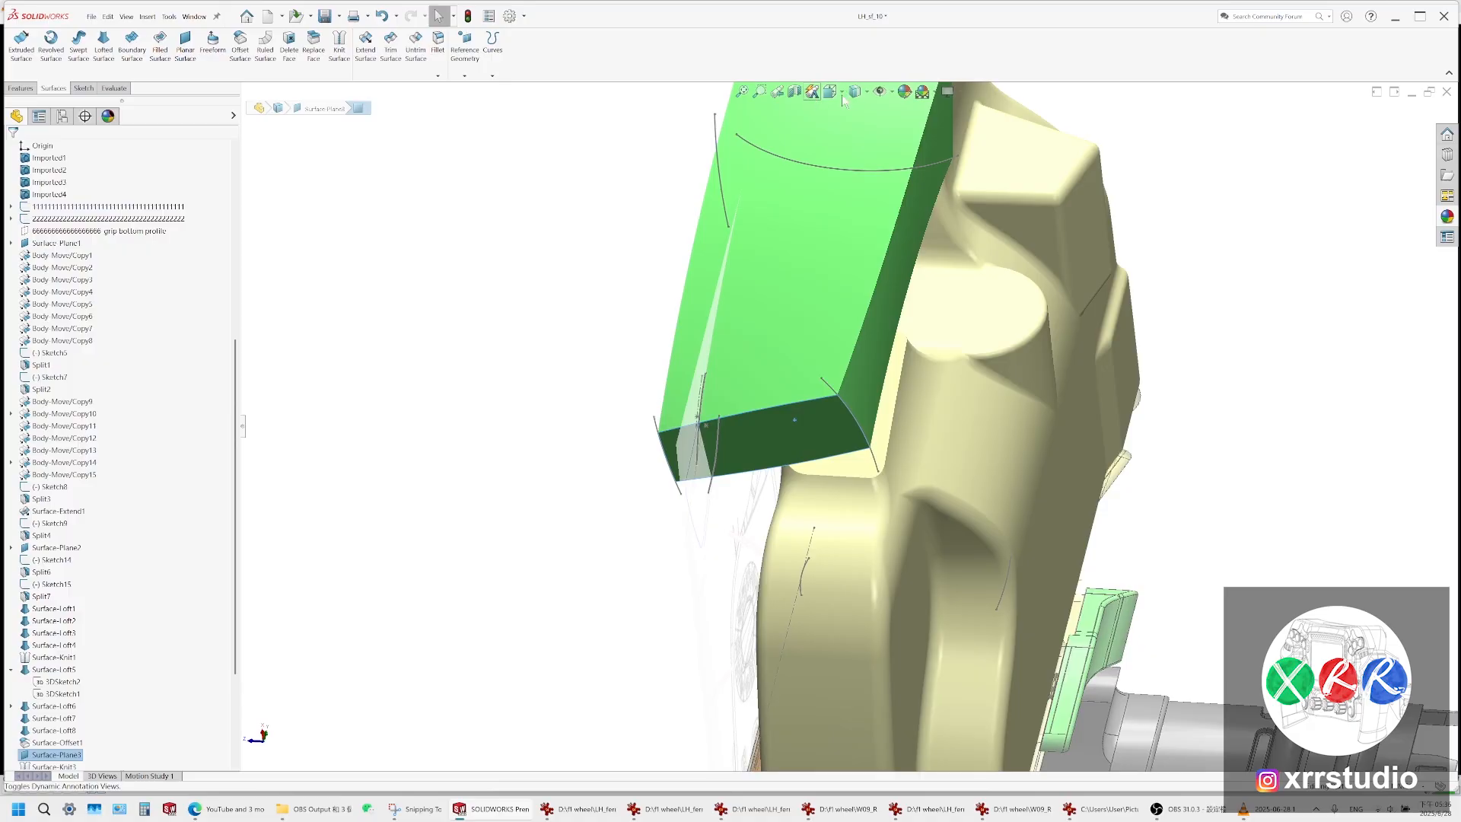
key(Escape)
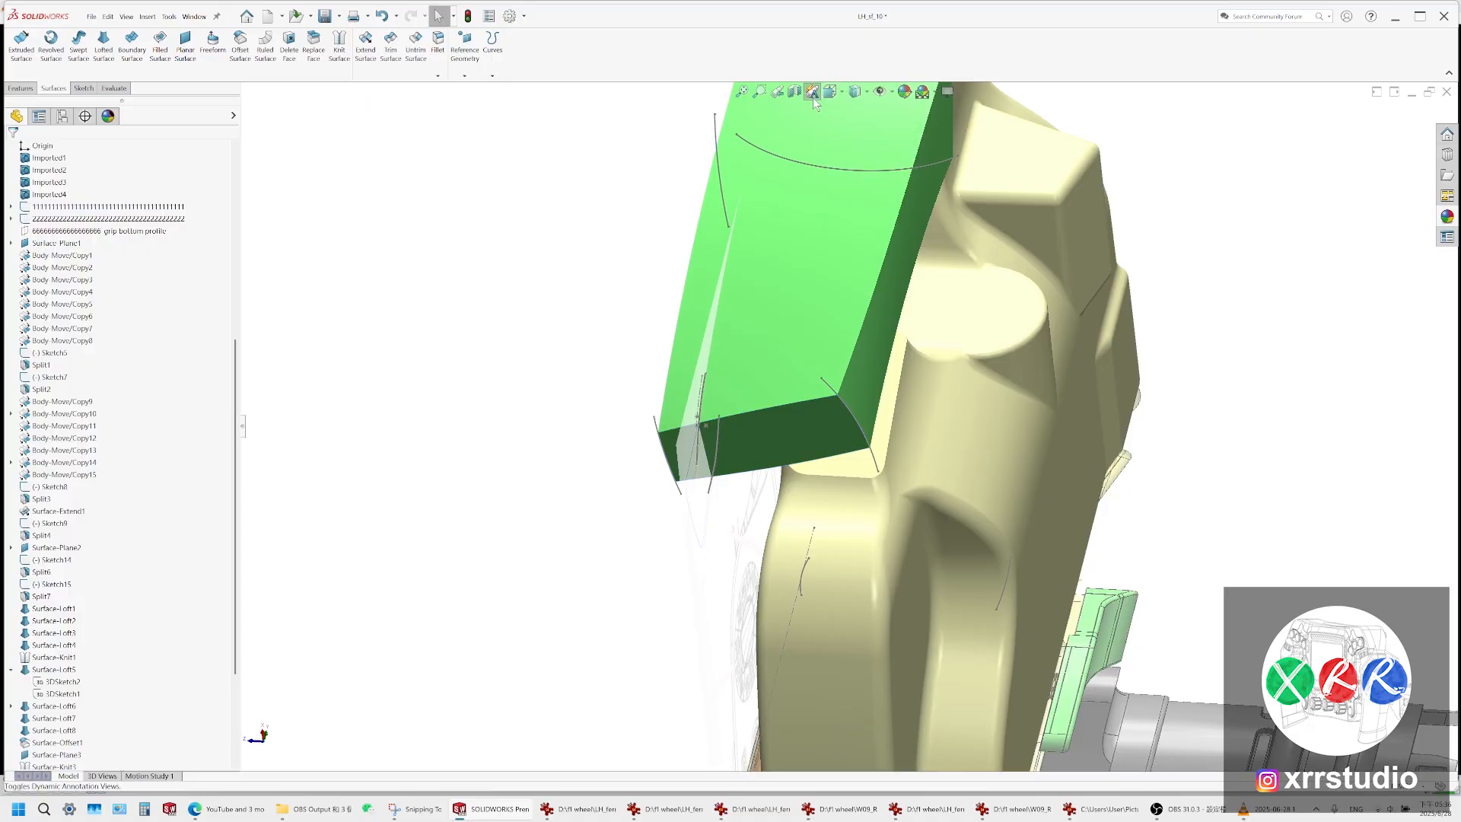
Start a new sketch on the Front Plane, facing the grip's lower end in front view
click(837, 92)
click(831, 94)
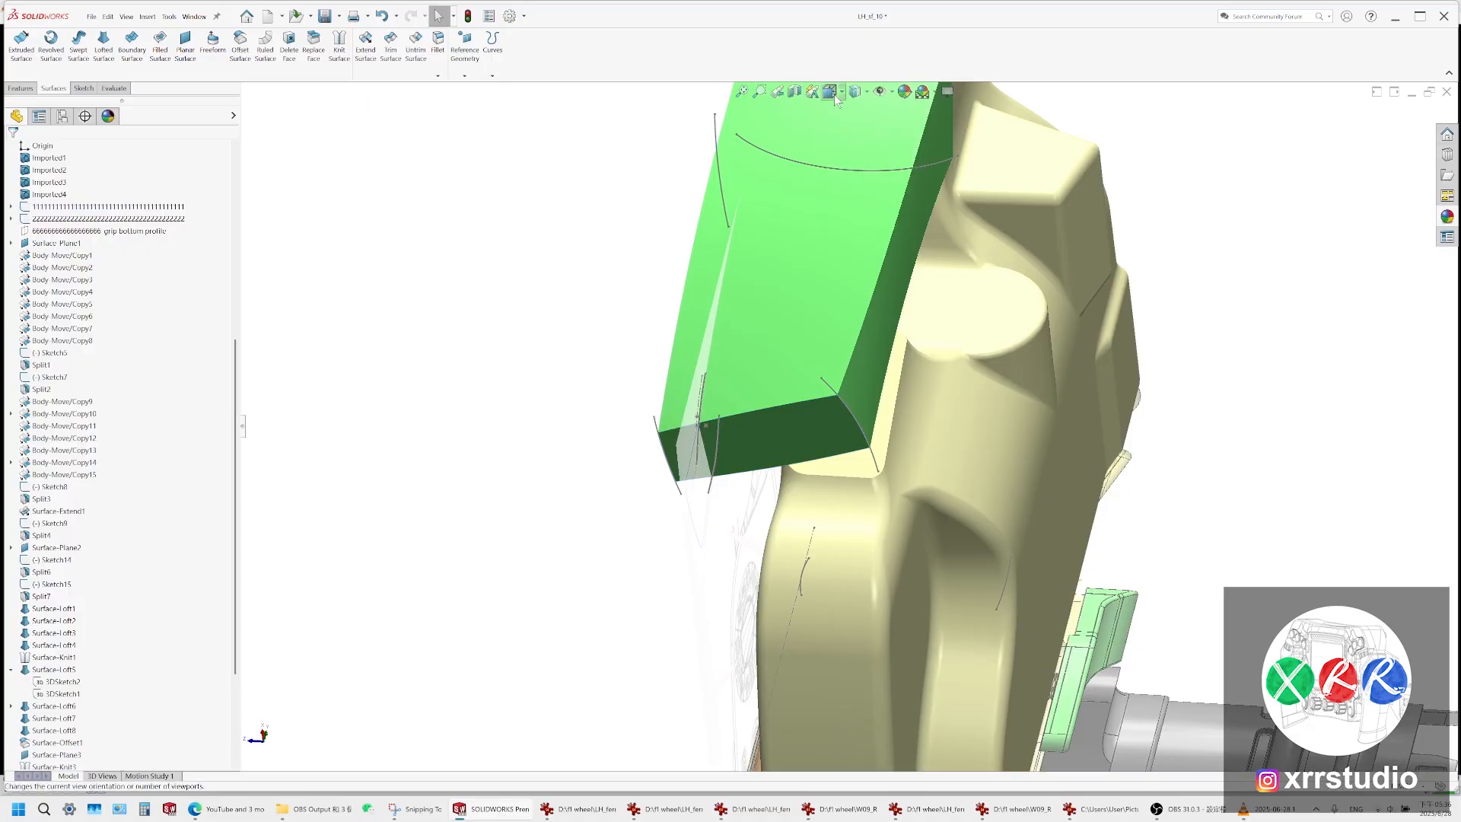
click(837, 97)
click(850, 148)
scroll(66, 391, up, 10)
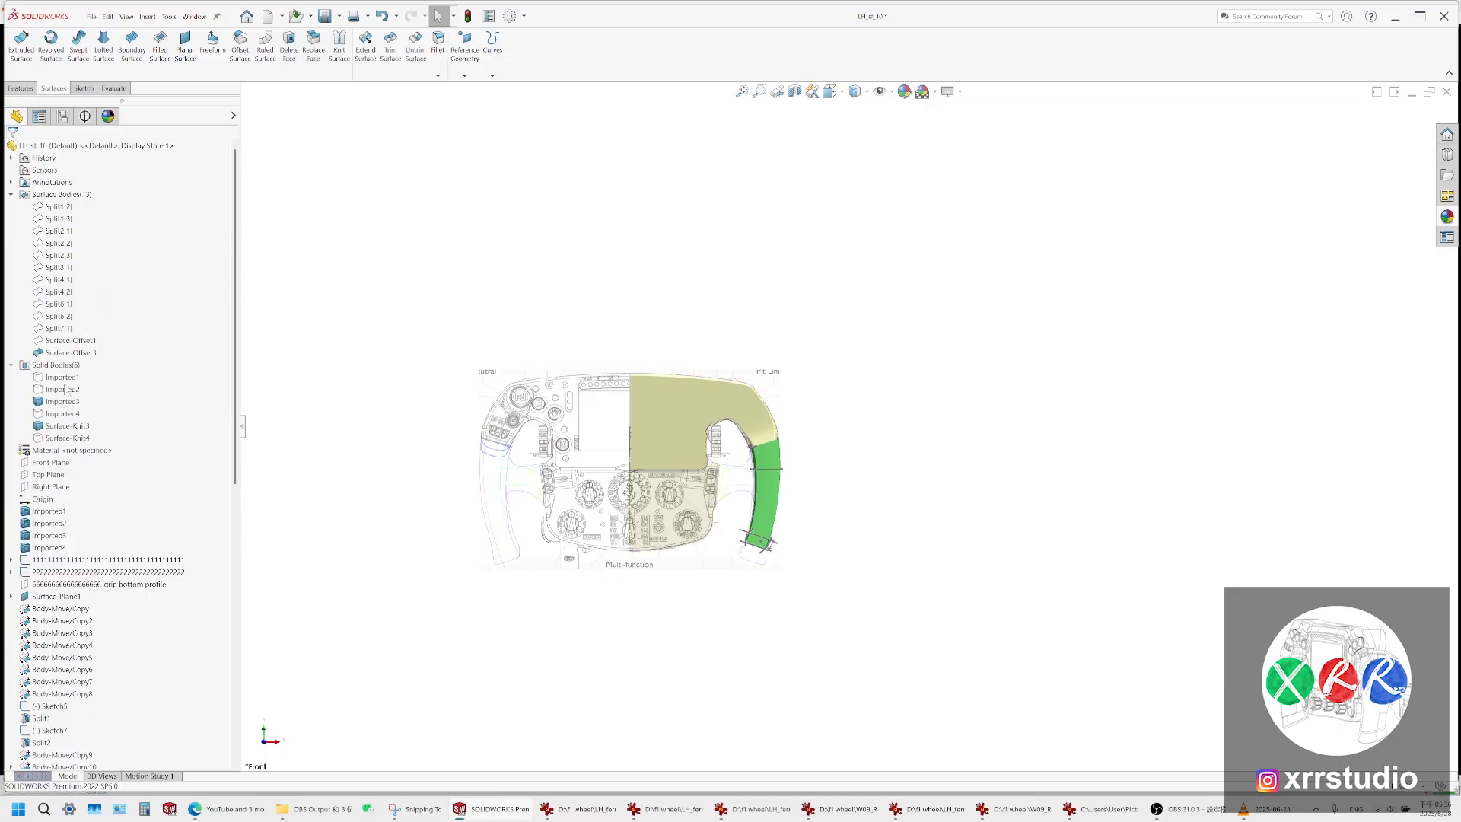
click(57, 462)
click(67, 449)
scroll(701, 534, down, 9)
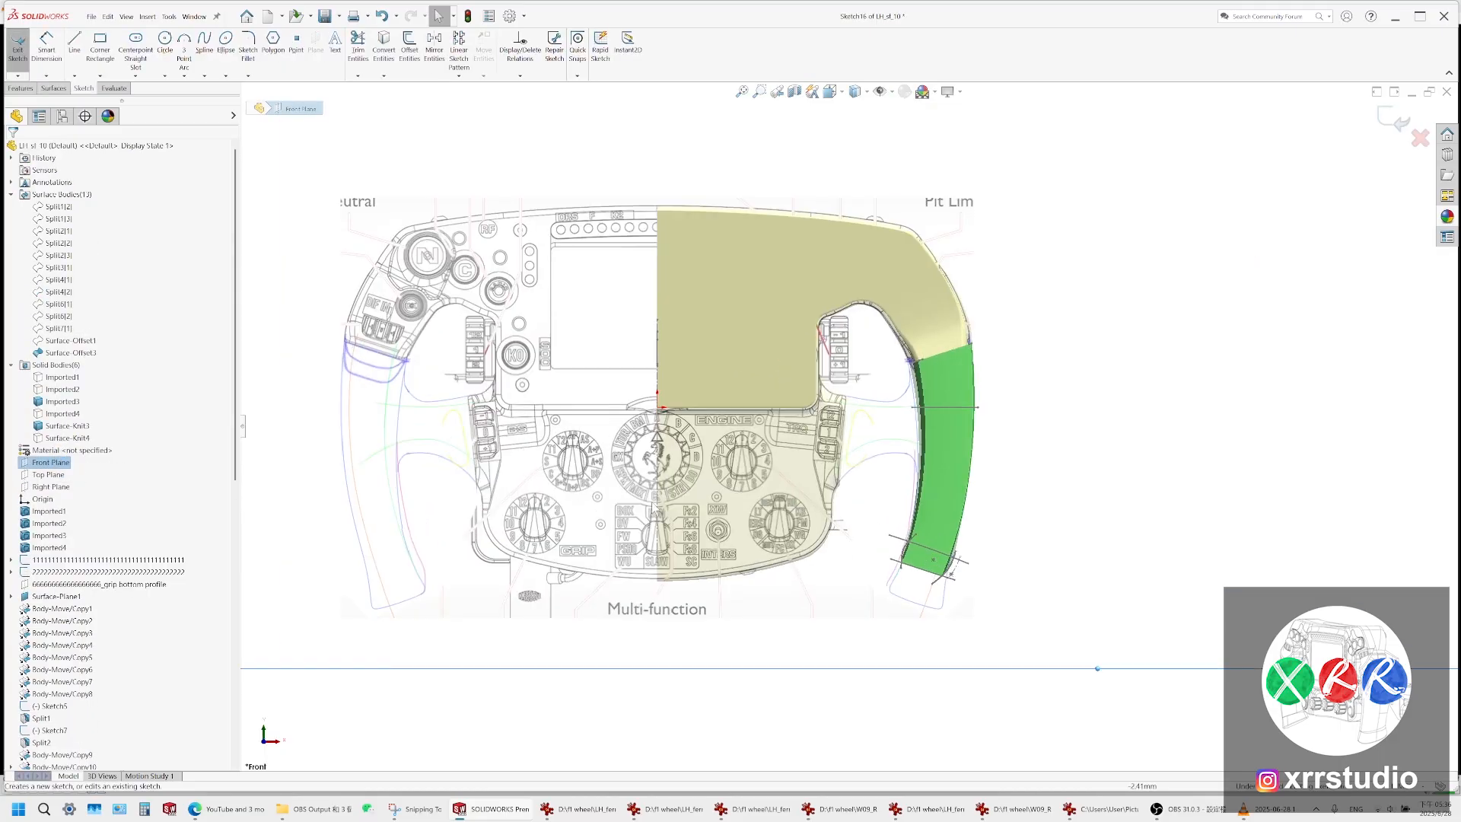
scroll(1035, 594, down, 3)
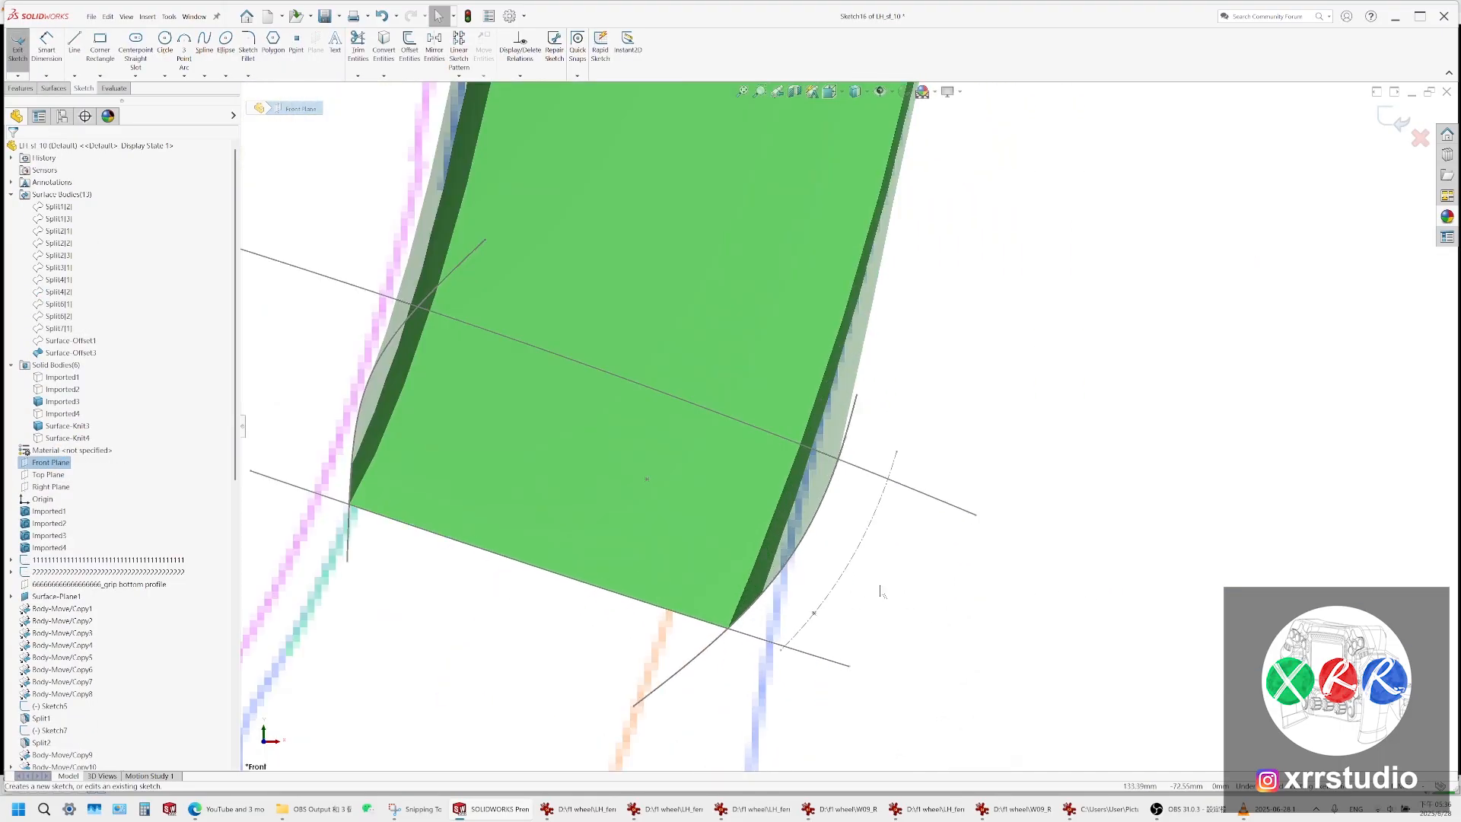
Draw a two-point spline from the lower endpoint of the grip's outer end arc up to the grip's outer edge
click(708, 645)
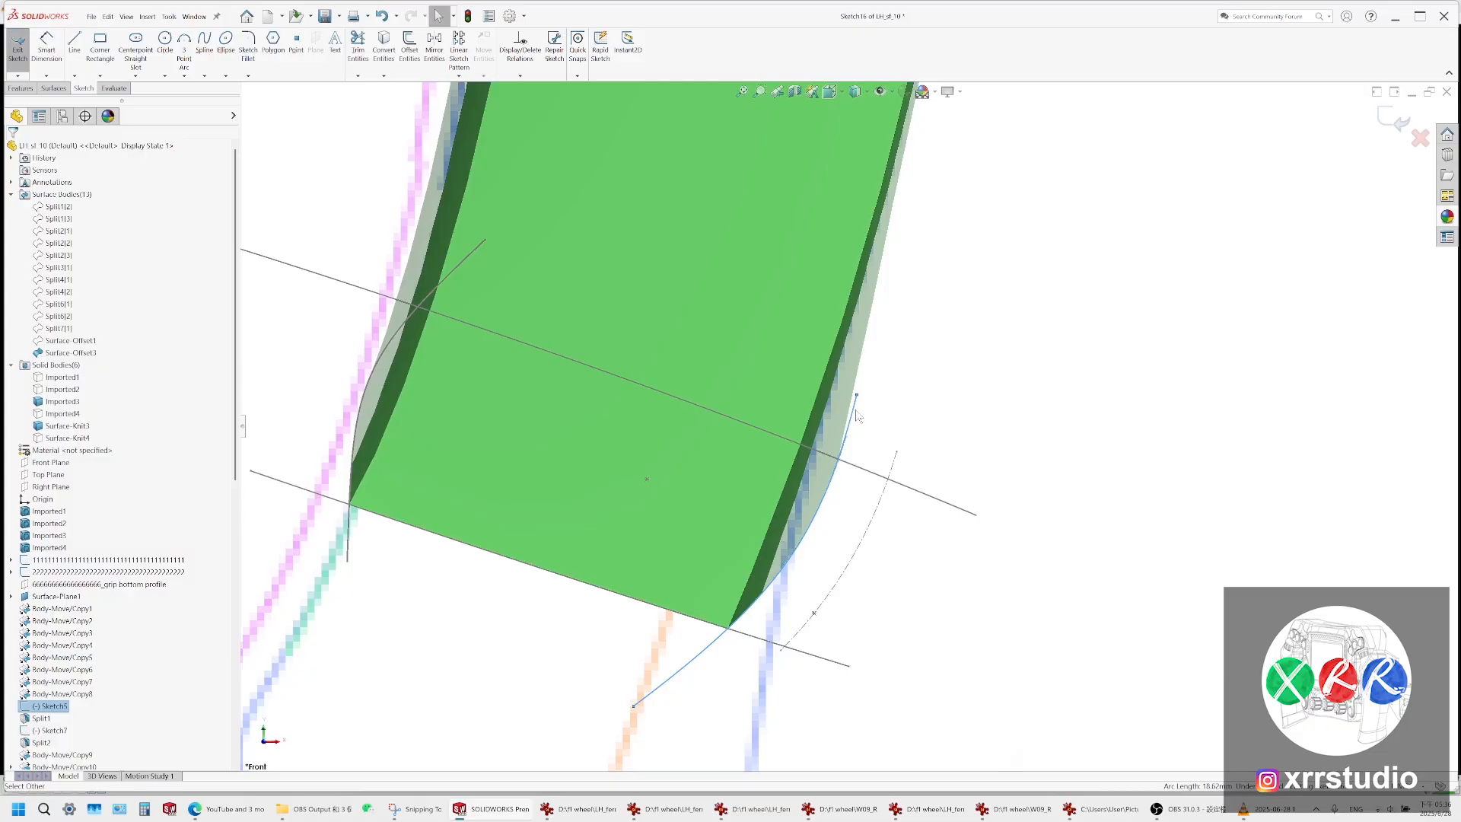
click(204, 44)
click(634, 706)
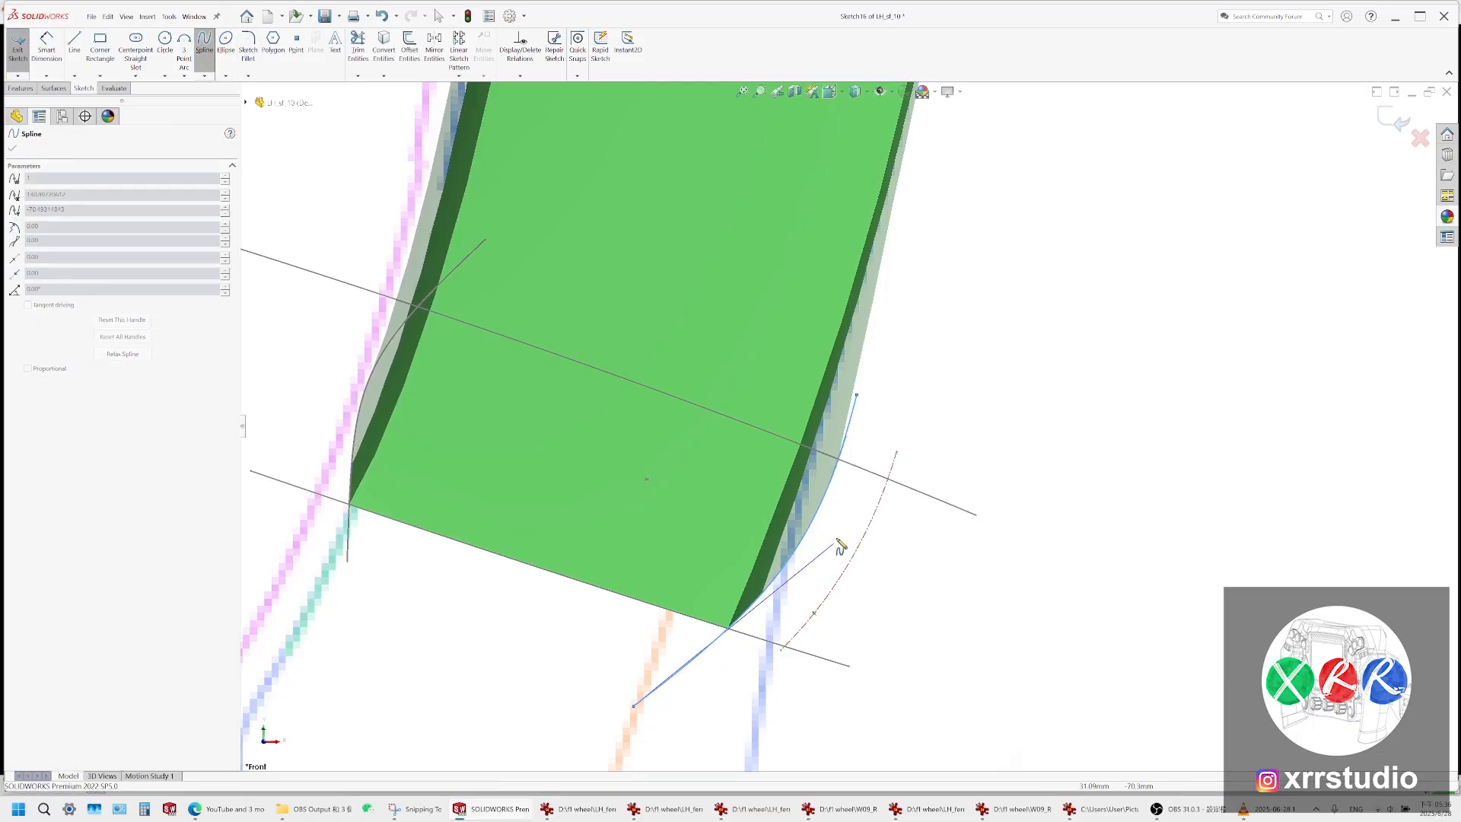
key(space)
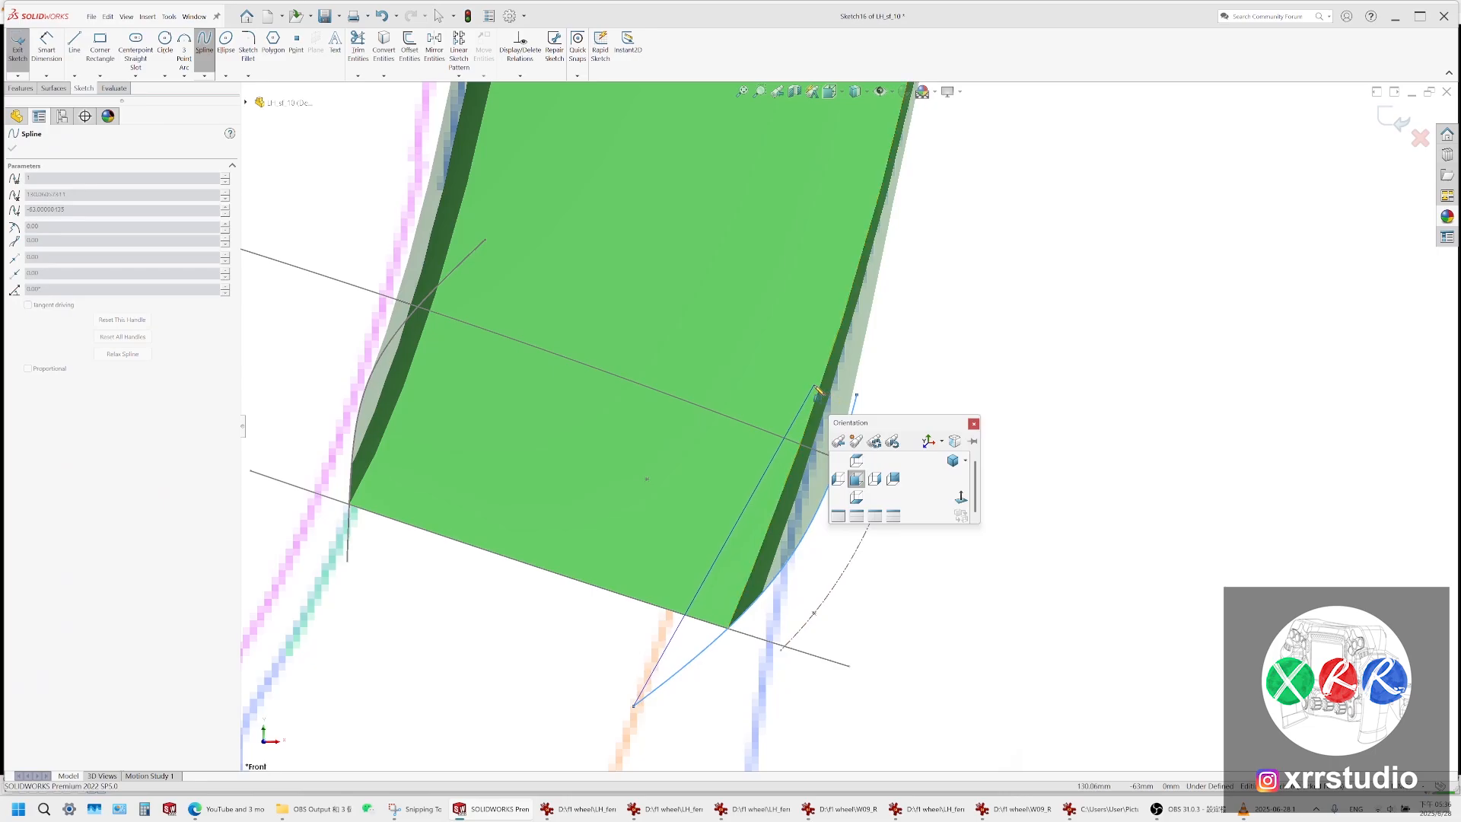
double_click(878, 305)
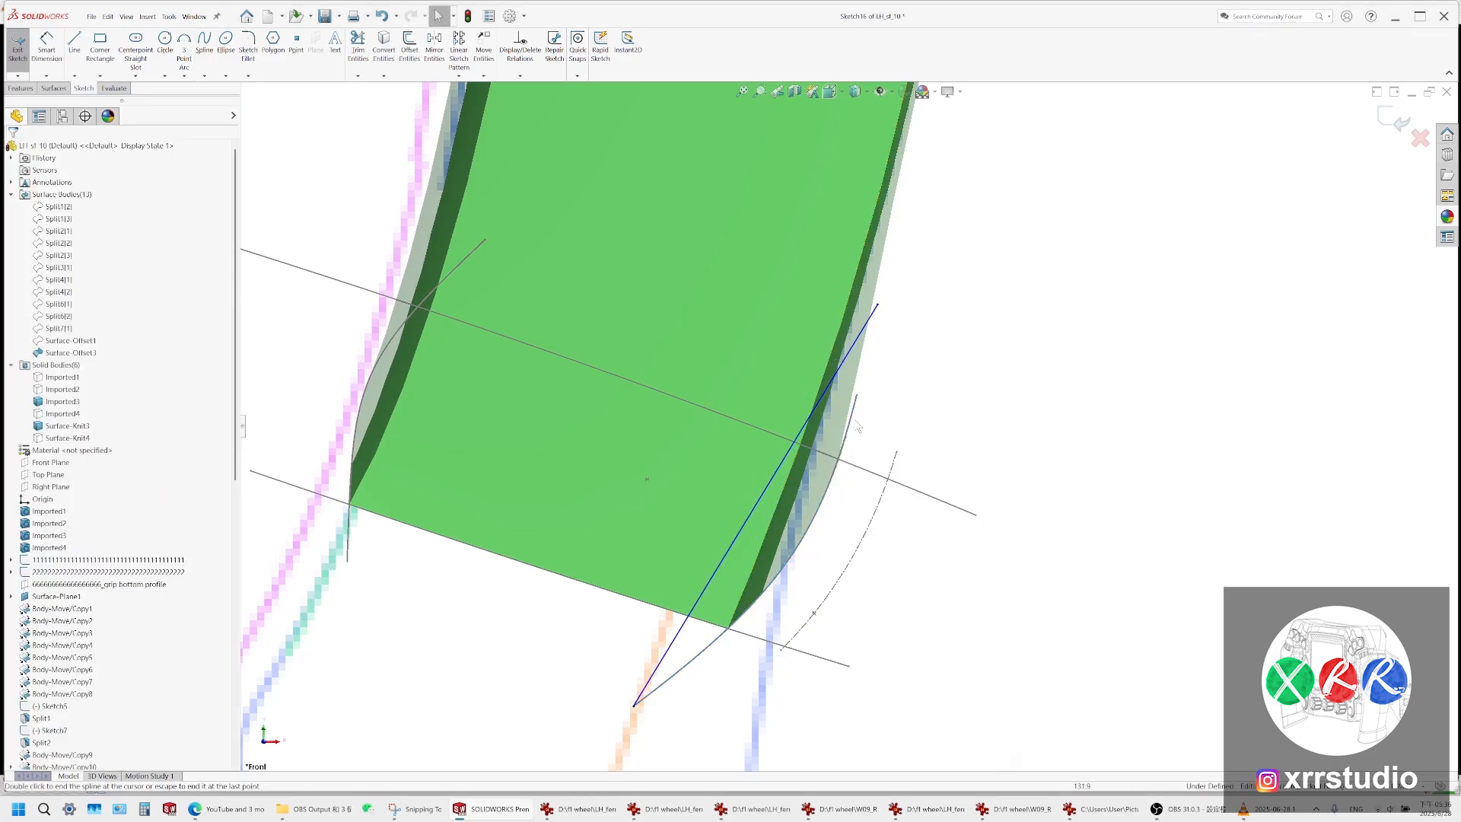
Bow the spline outward with its control polygon and adjust its upper endpoint to blend into the outer reference profile
click(801, 441)
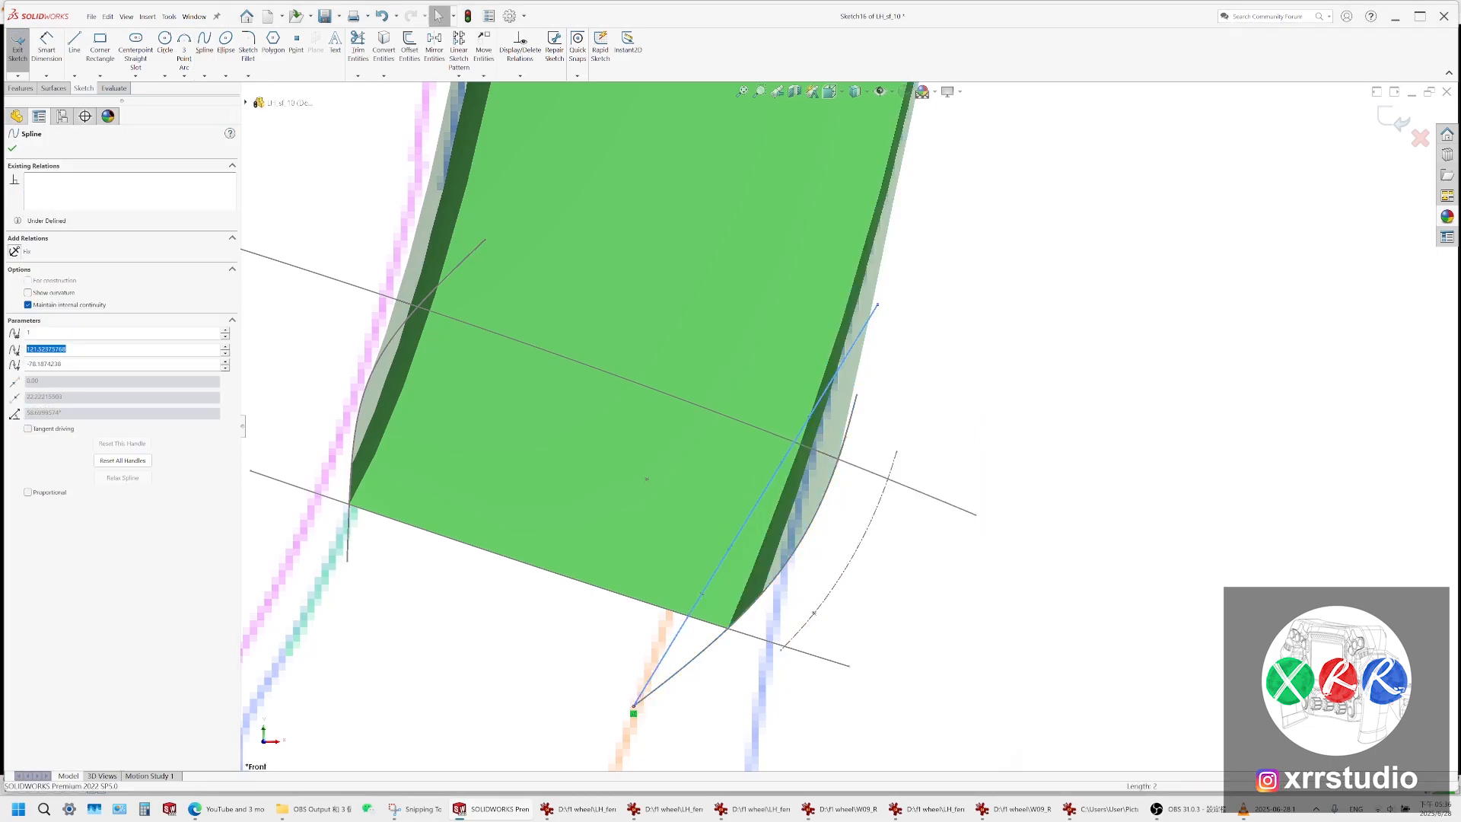
click(782, 474)
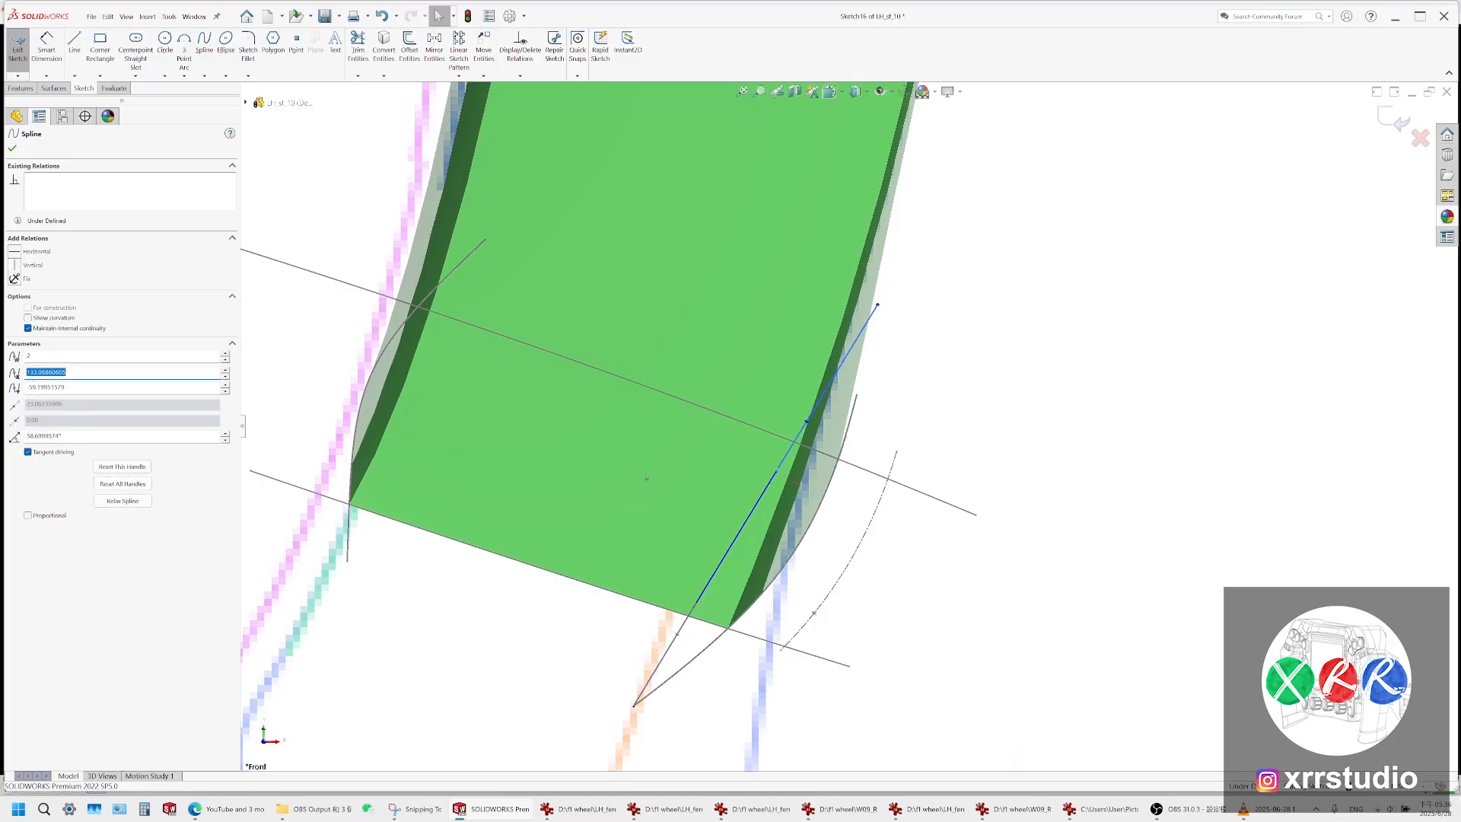
drag(792, 481, 820, 505)
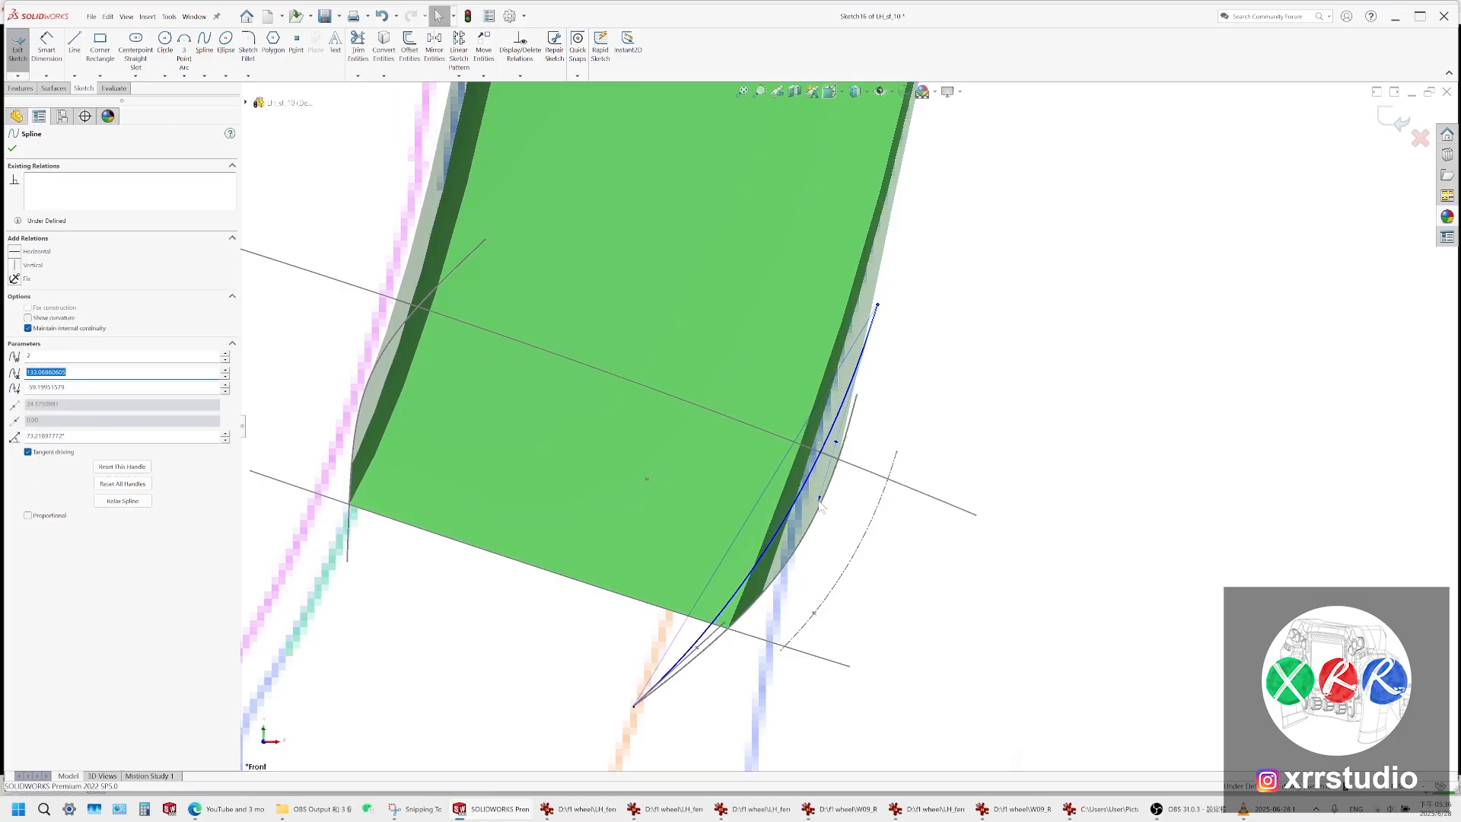
drag(878, 305, 865, 300)
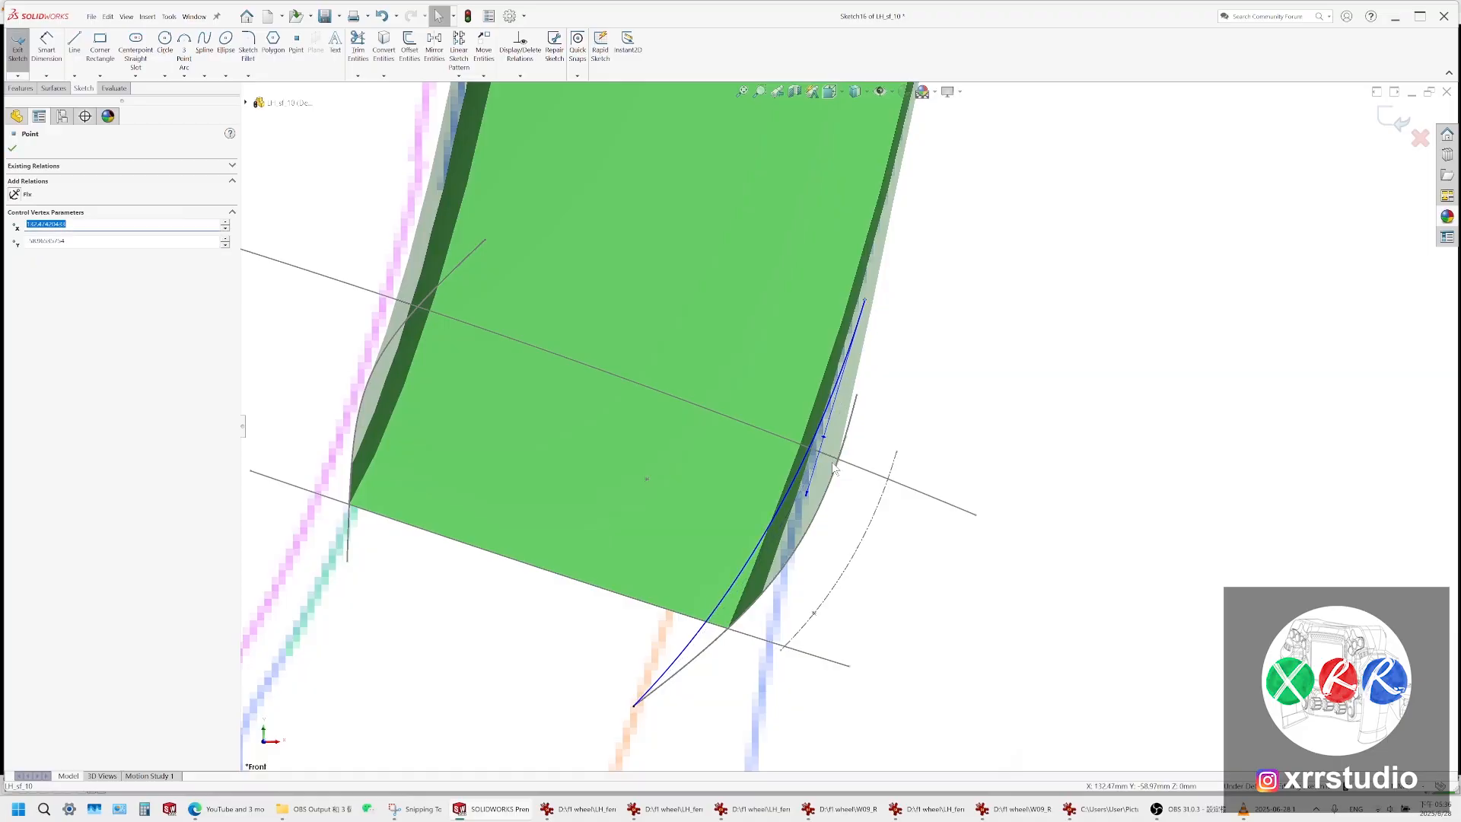
mouse_move(805, 496)
mouse_down()
mouse_move(816, 520)
mouse_move(818, 508)
mouse_up()
click(1017, 466)
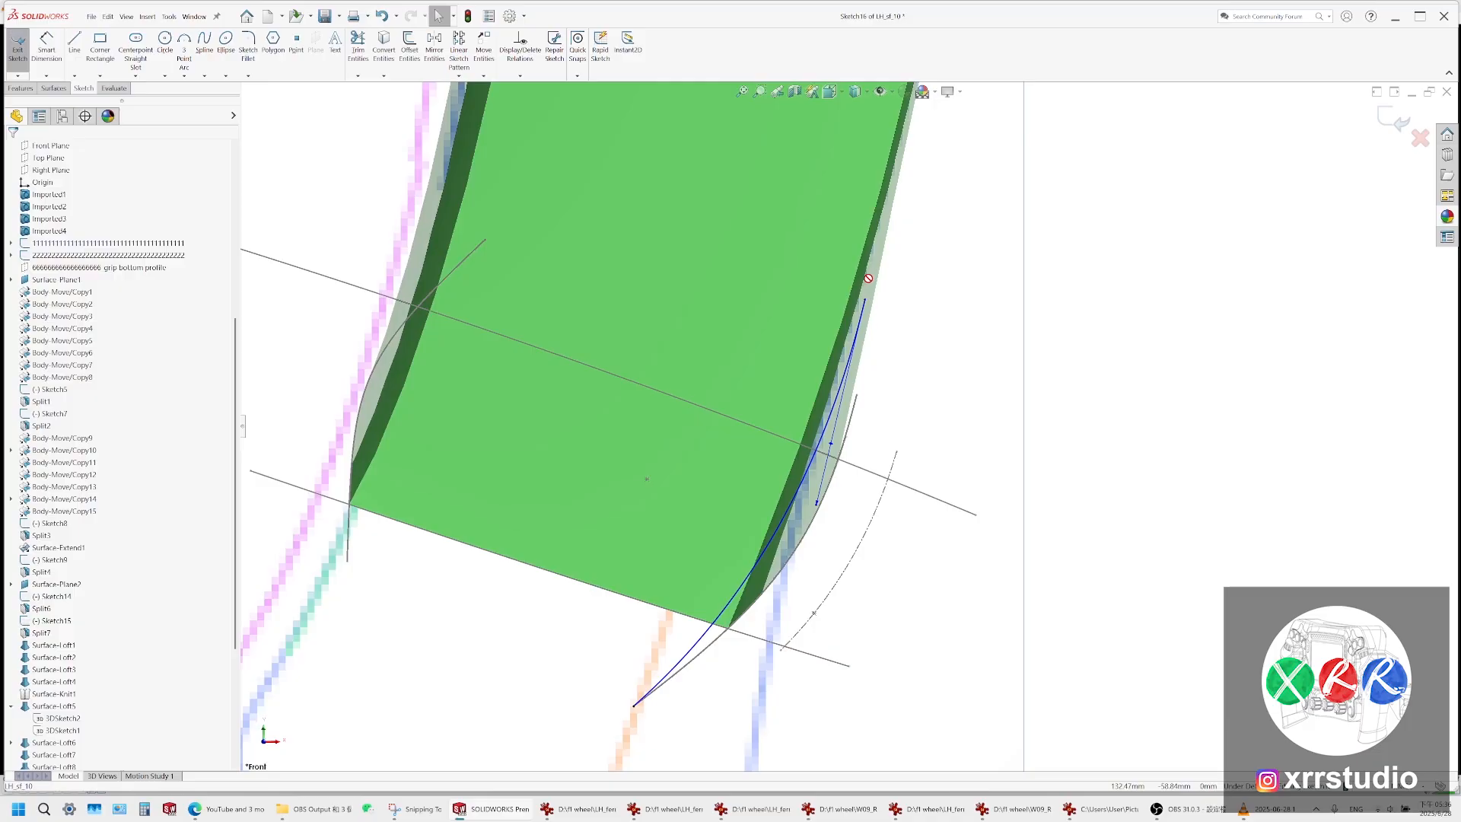
drag(865, 299, 865, 304)
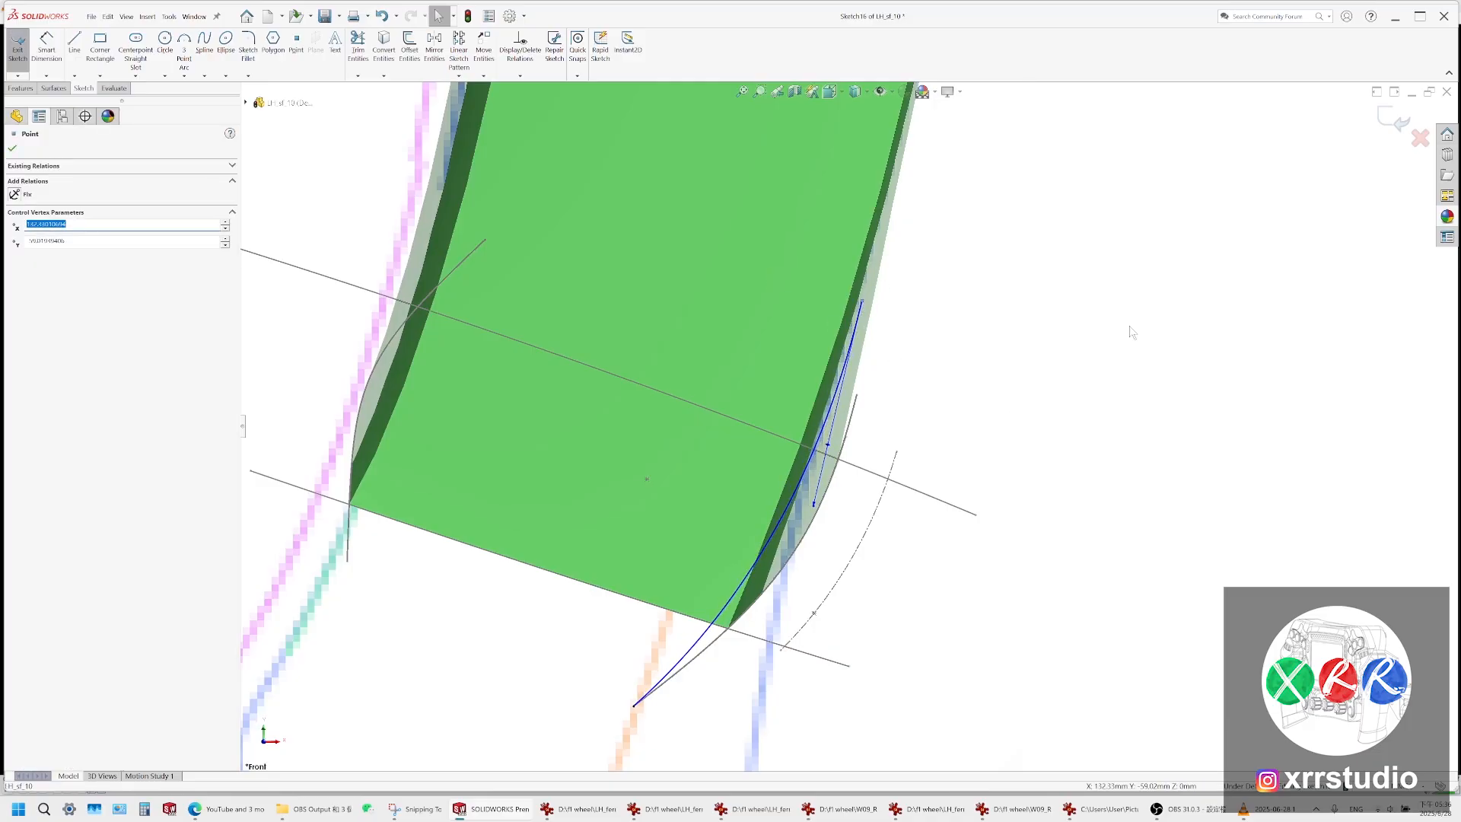
click(257, 296)
Hide the squared grip body and split the copied end surface with the spline sketch
right_click(738, 276)
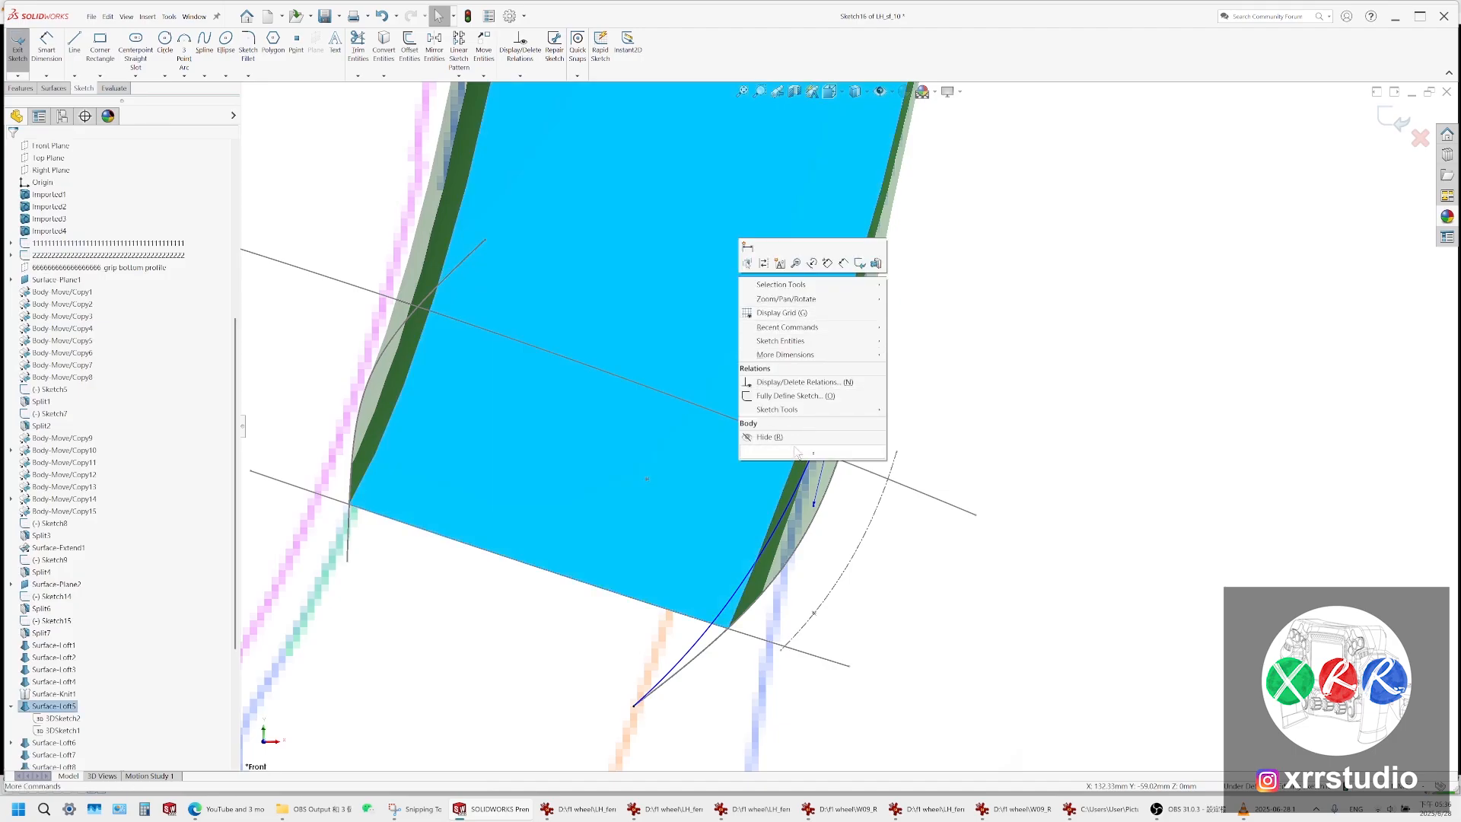
click(793, 438)
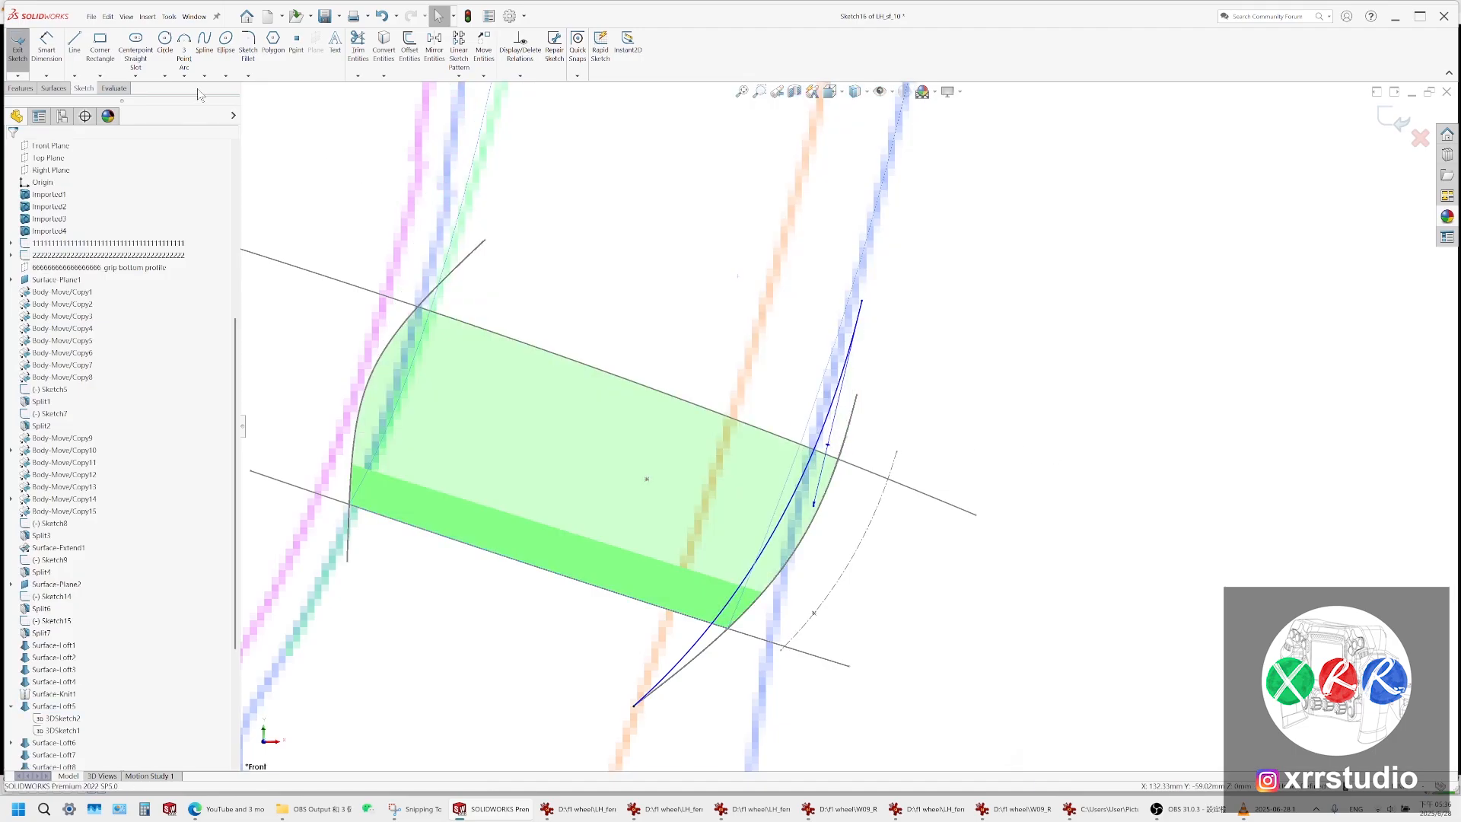
click(20, 88)
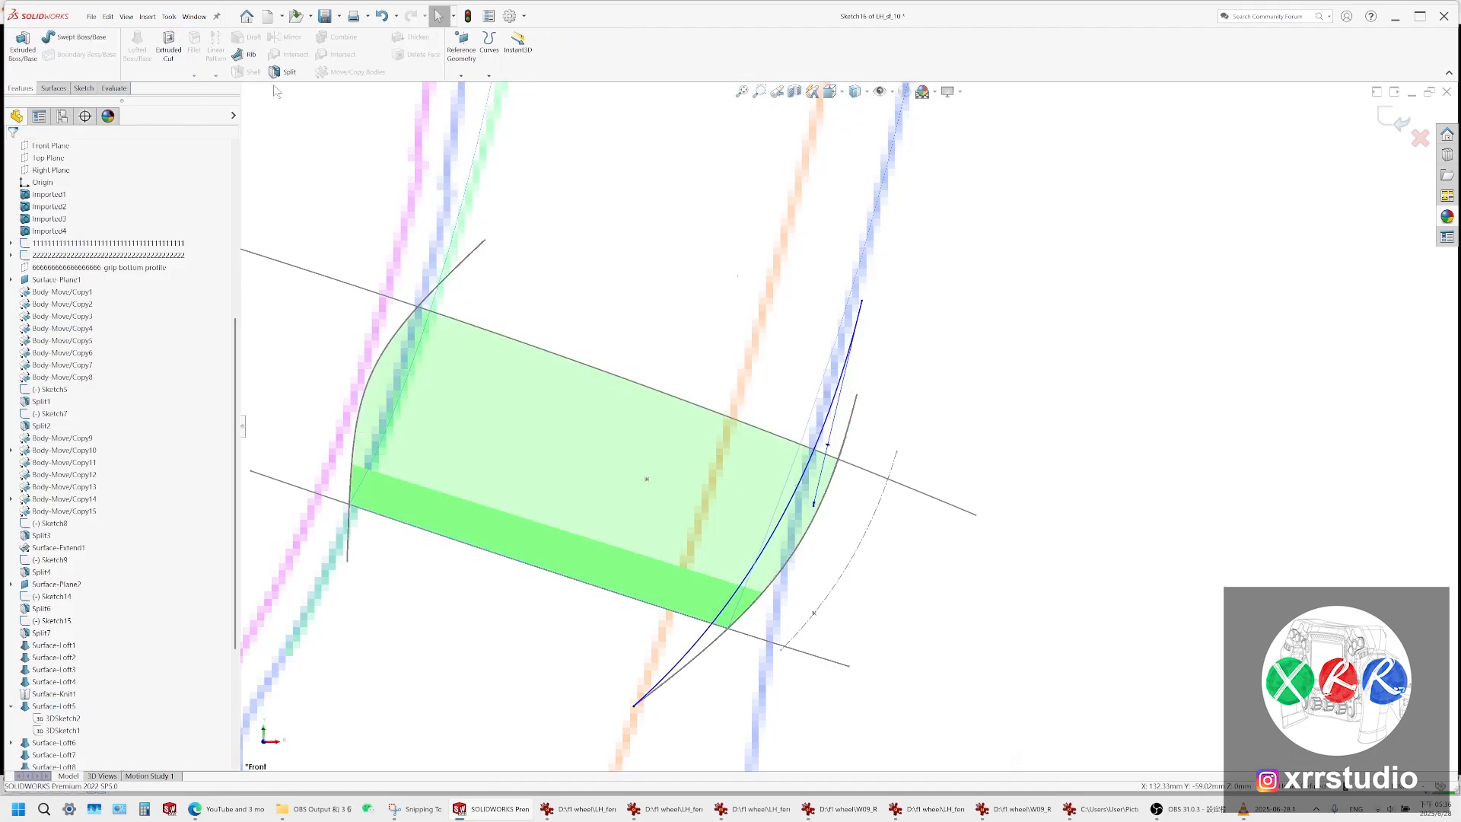
click(276, 72)
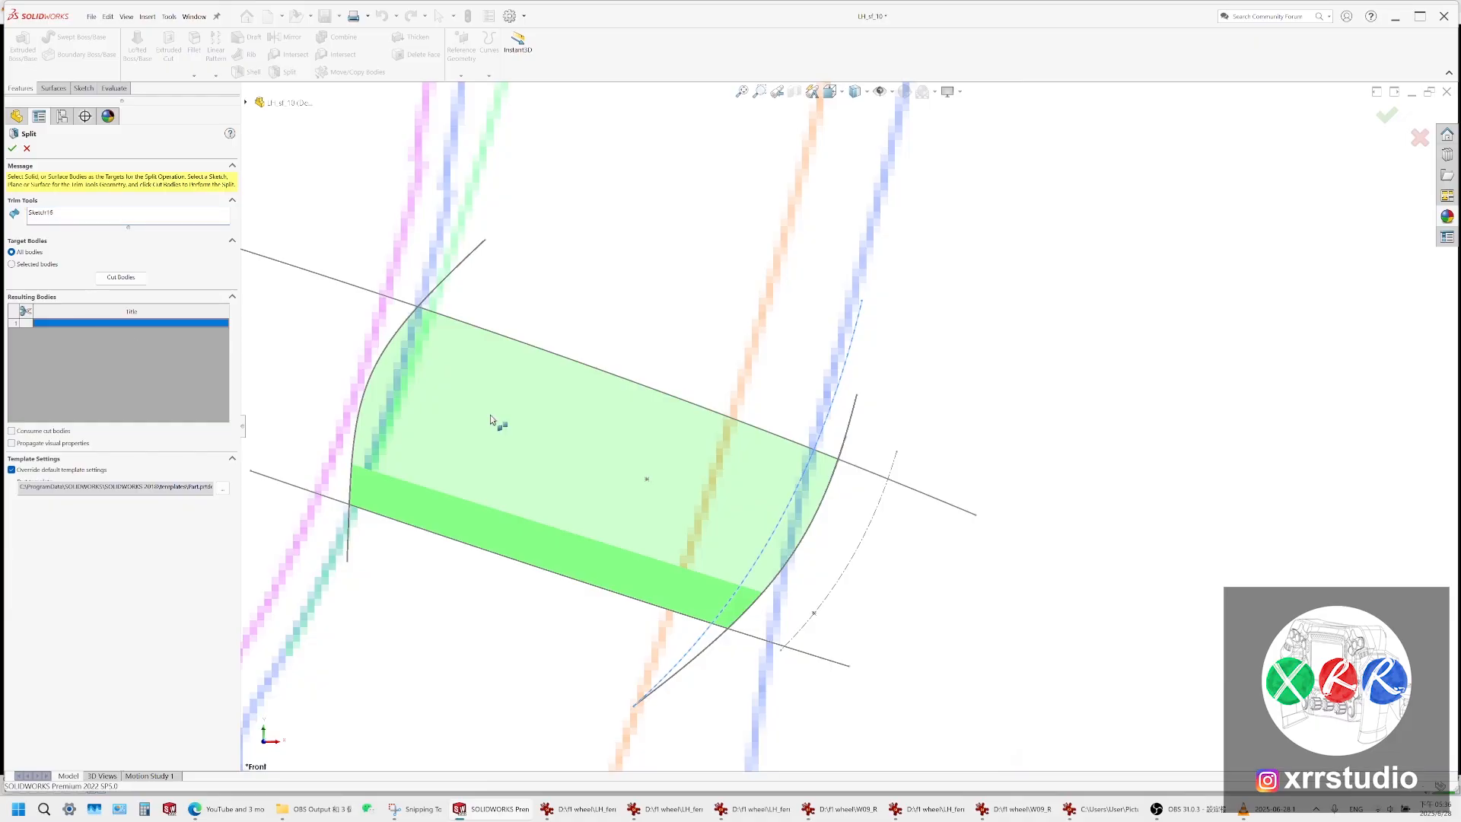
click(12, 148)
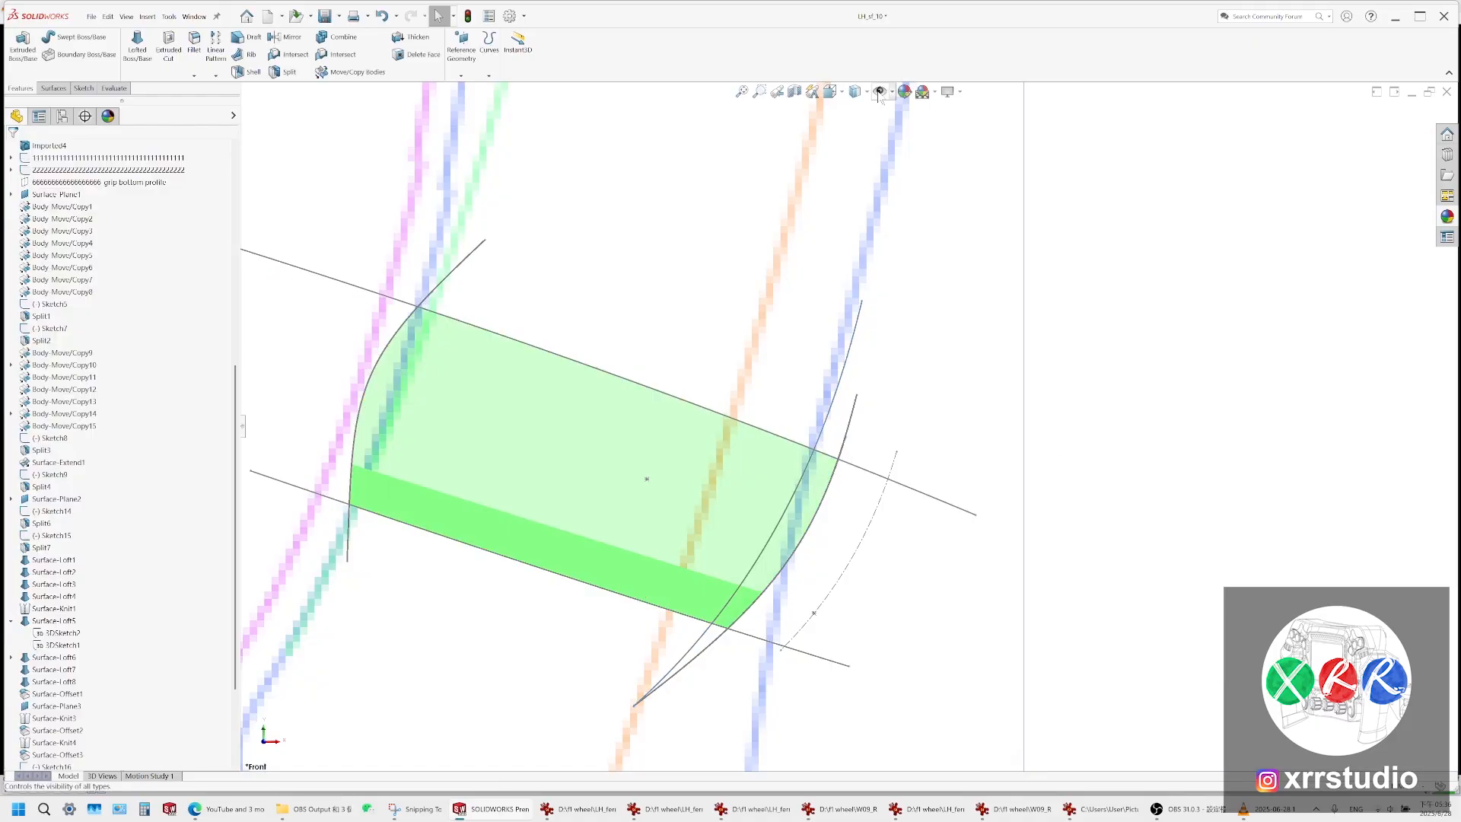
Hide the narrow outer strip that the spline separates from the end surface
click(804, 487)
click(841, 463)
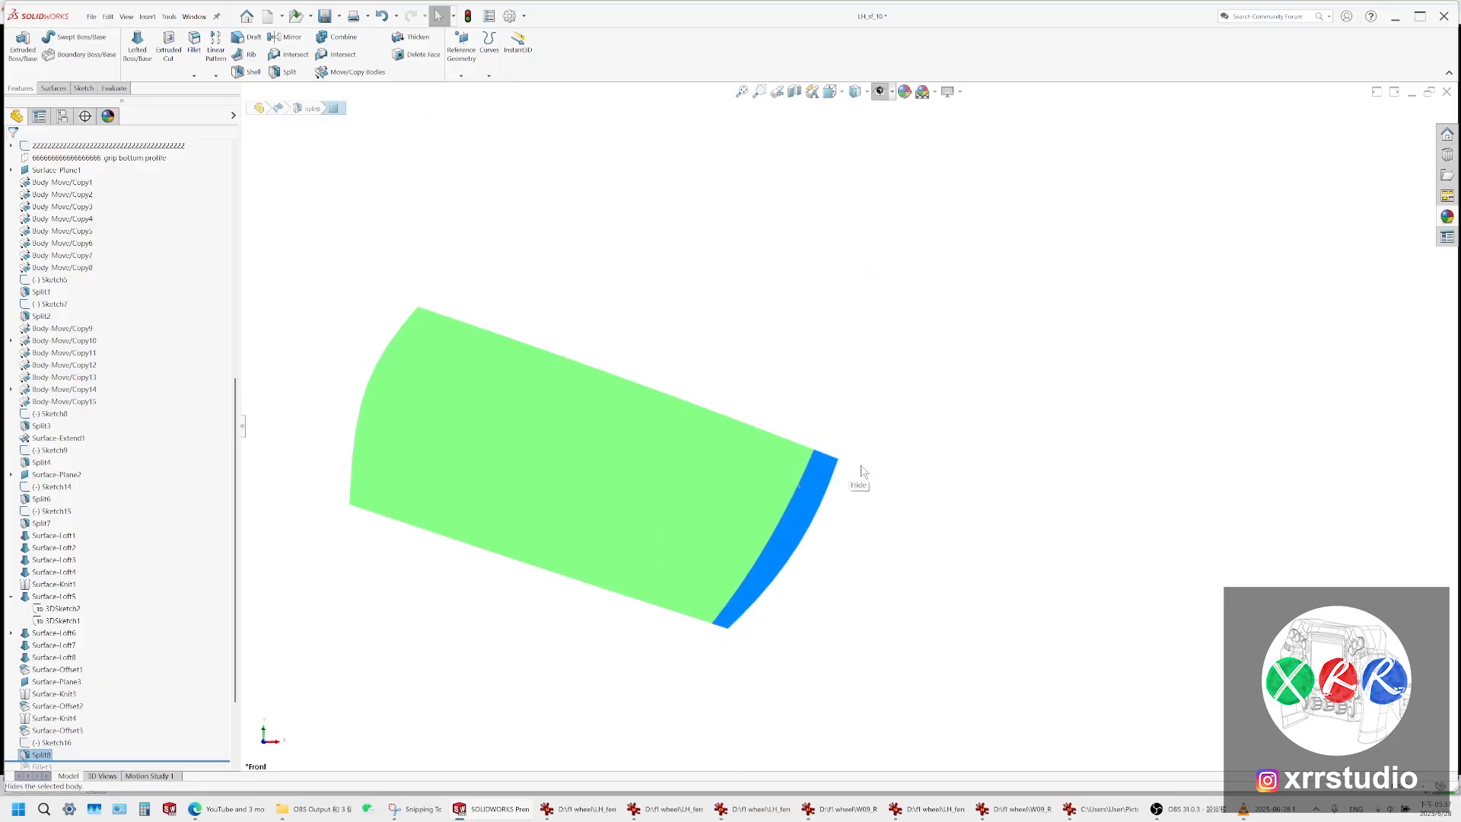
scroll(913, 386, up, 3)
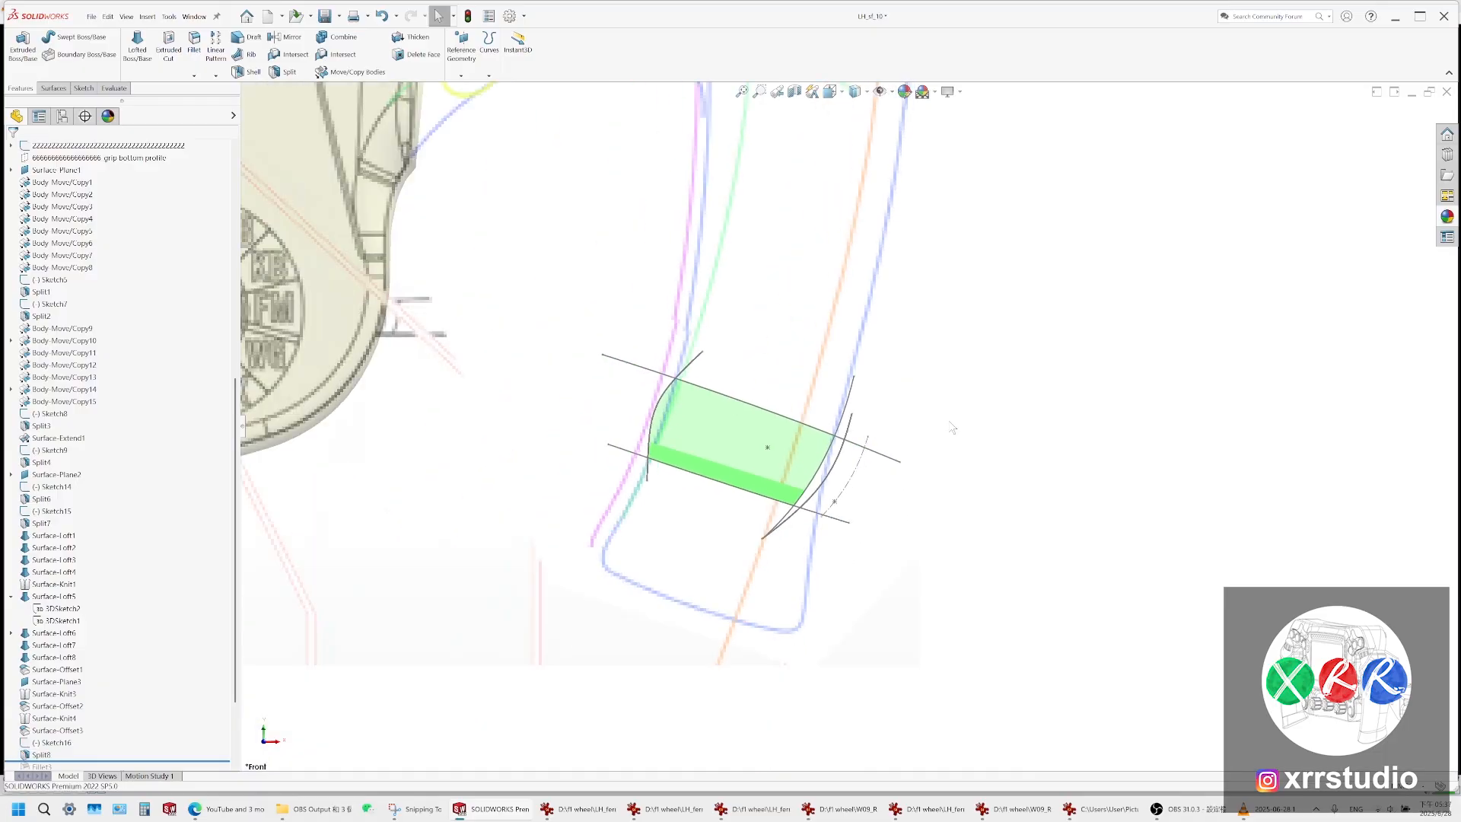
scroll(949, 430, up, 2)
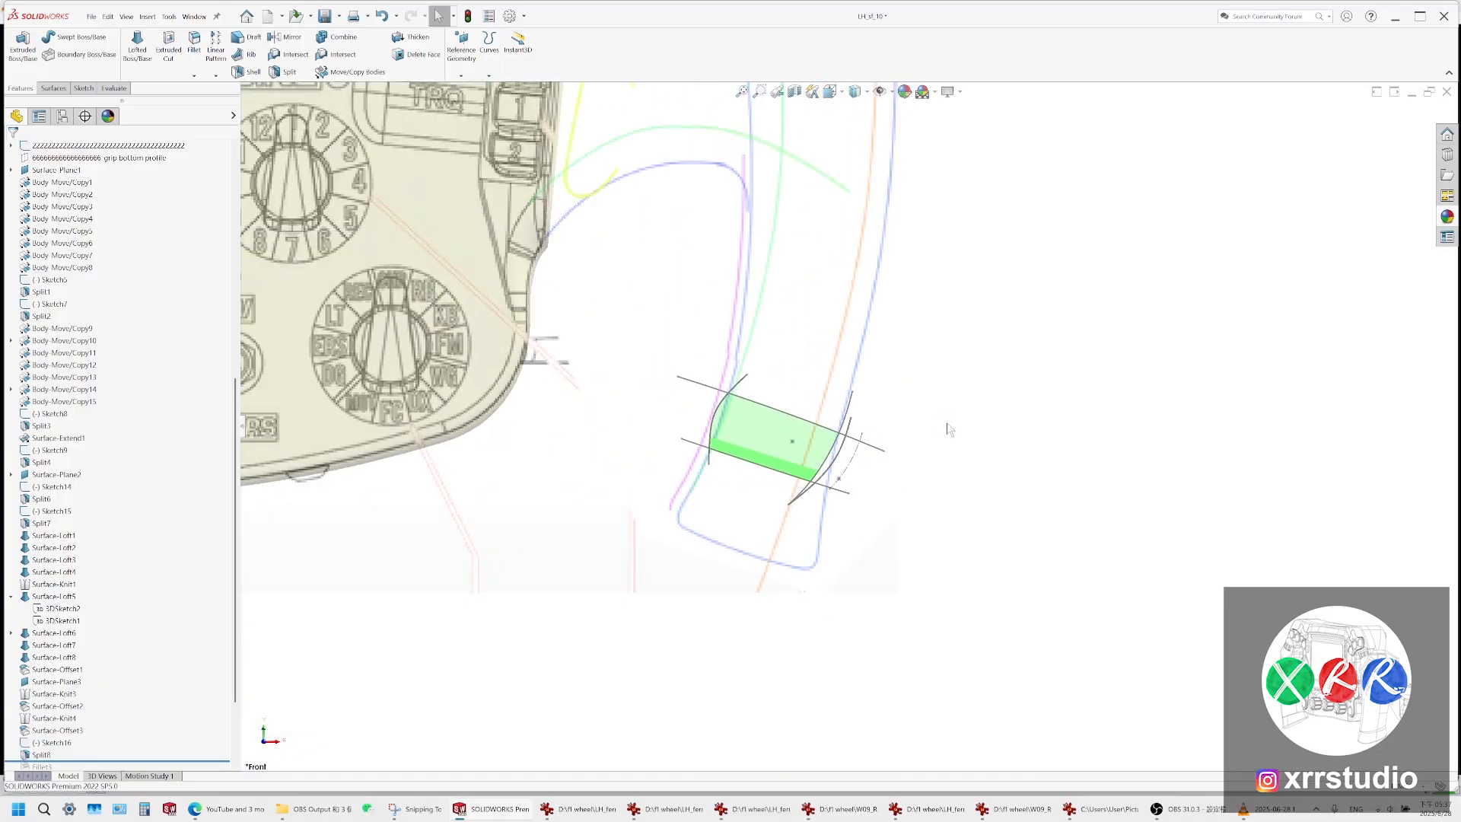
scroll(947, 423, up, 2)
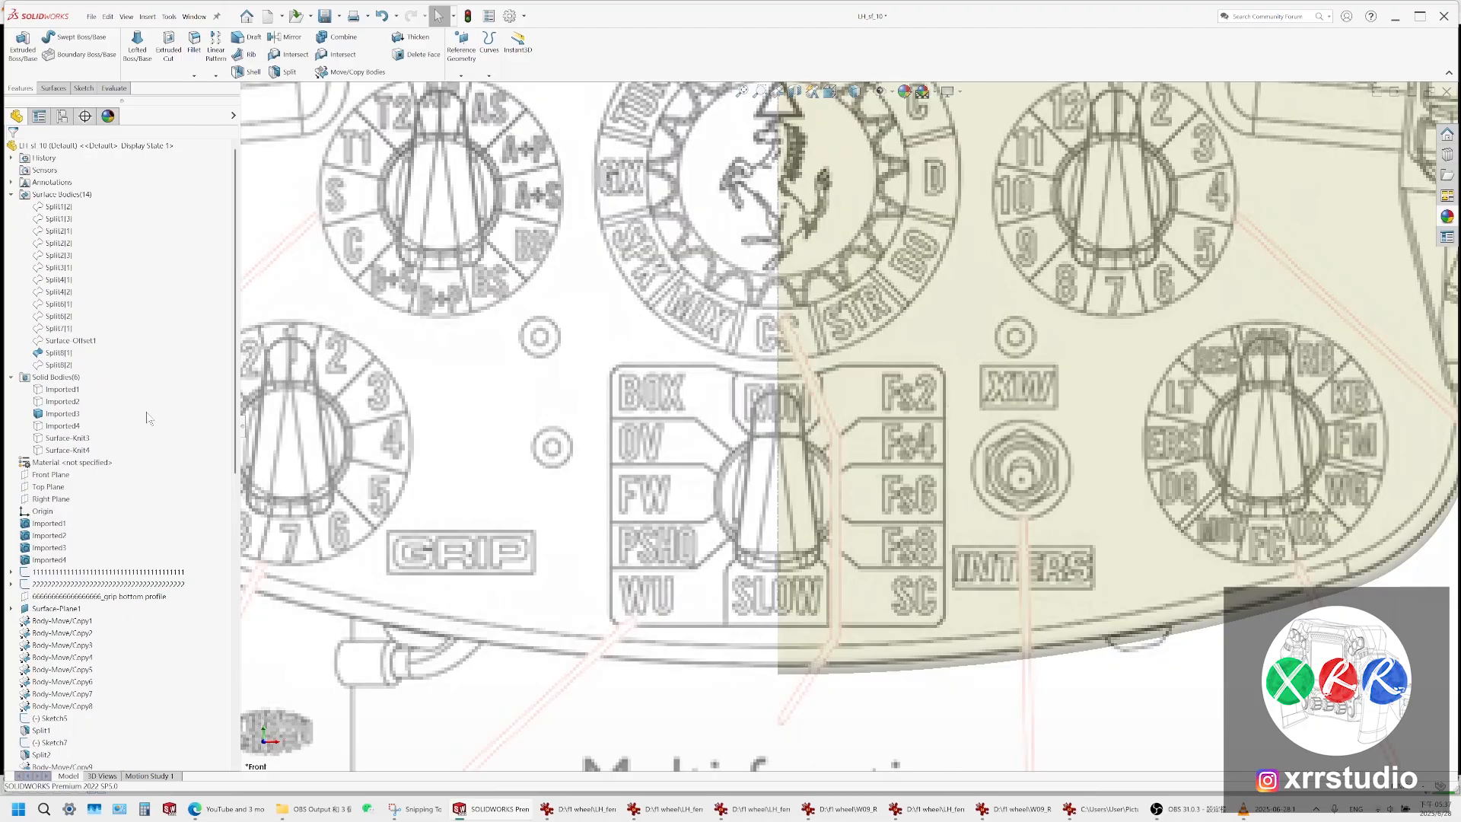
Find the squared grip among the hidden solid bodies and show Surface-Knit3 again
click(66, 428)
scroll(1282, 460, up, 7)
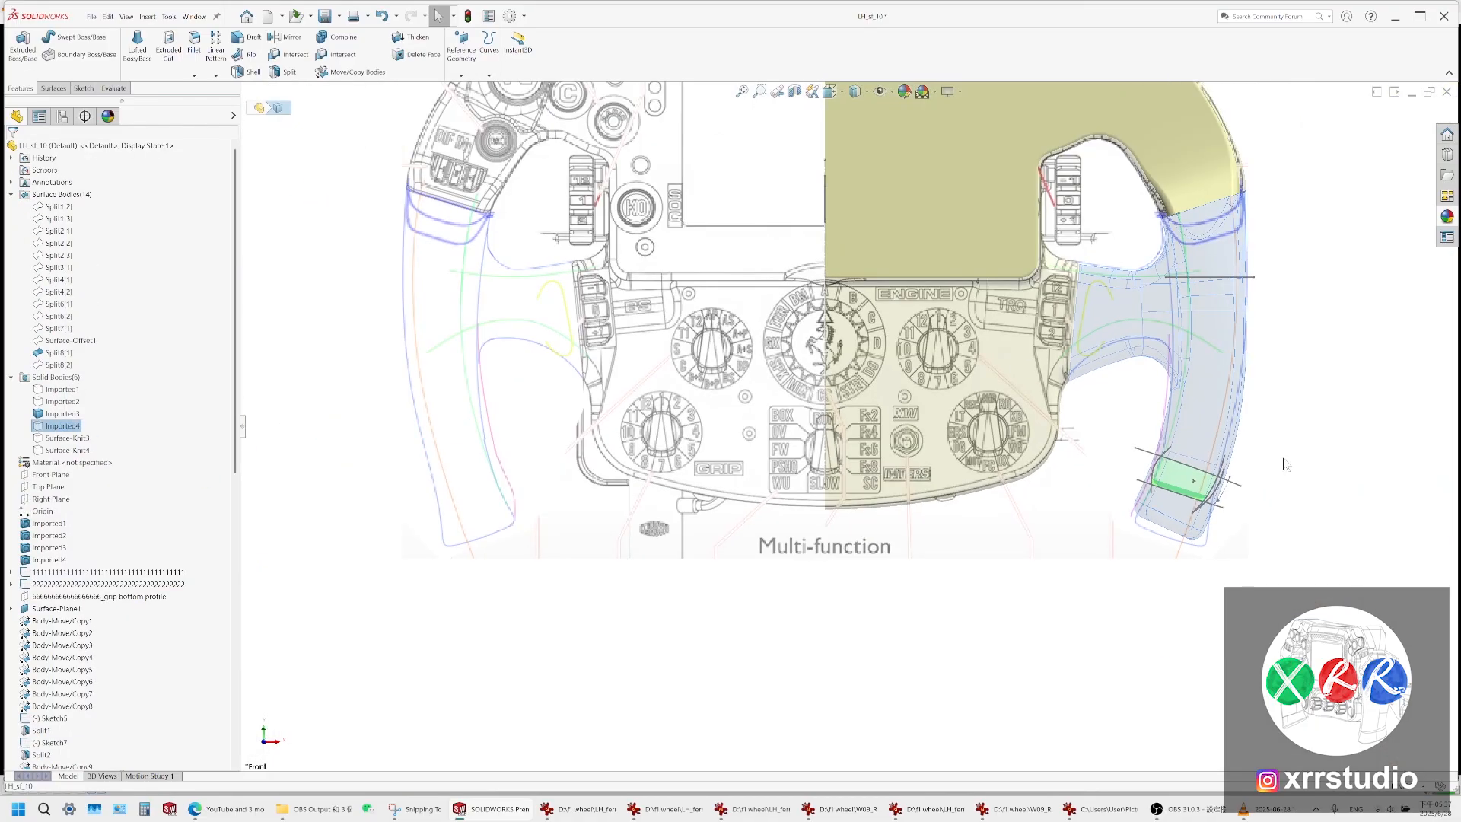
scroll(1067, 284, down, 6)
click(86, 451)
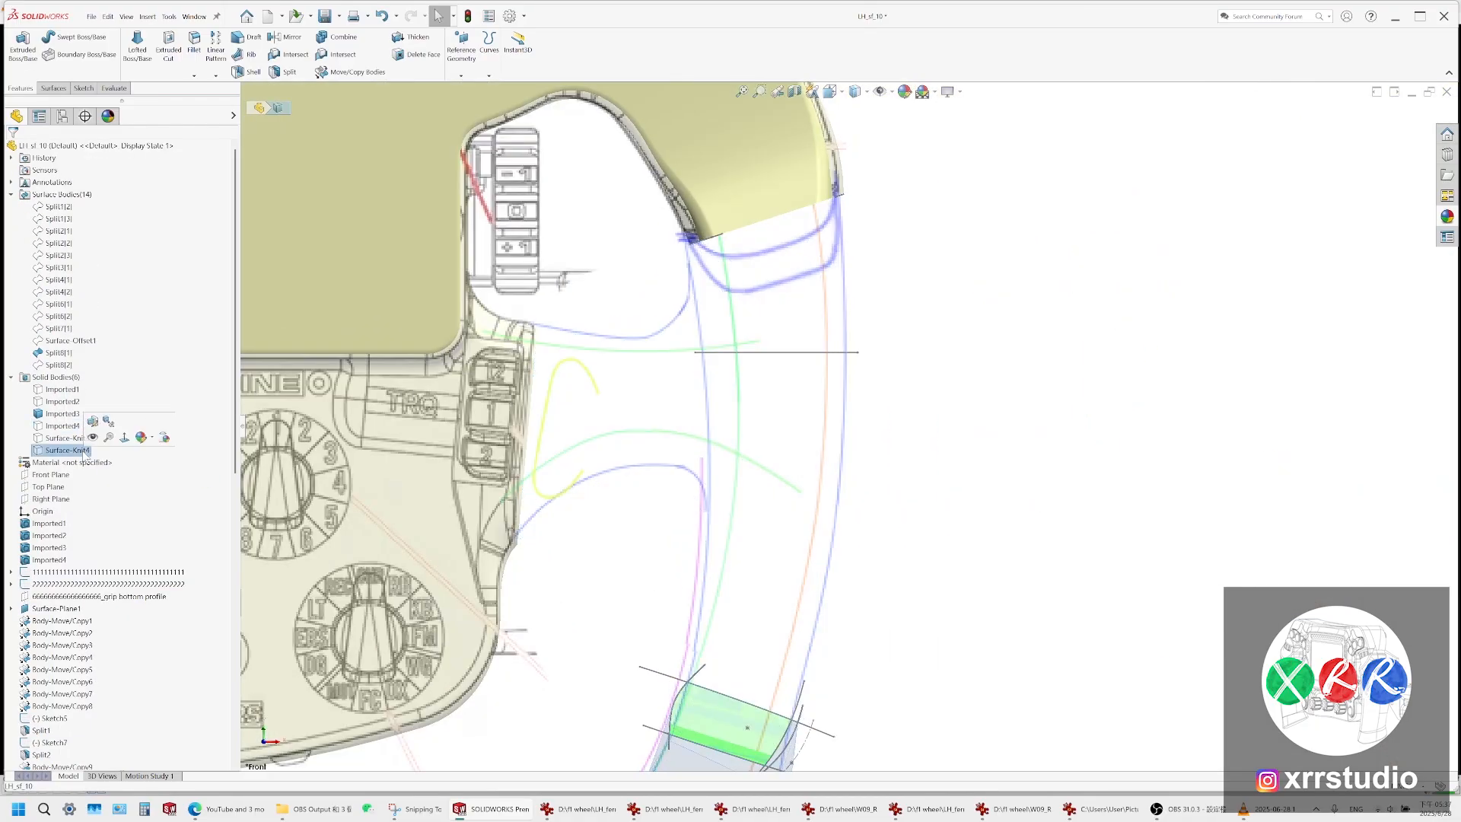
scroll(820, 418, up, 3)
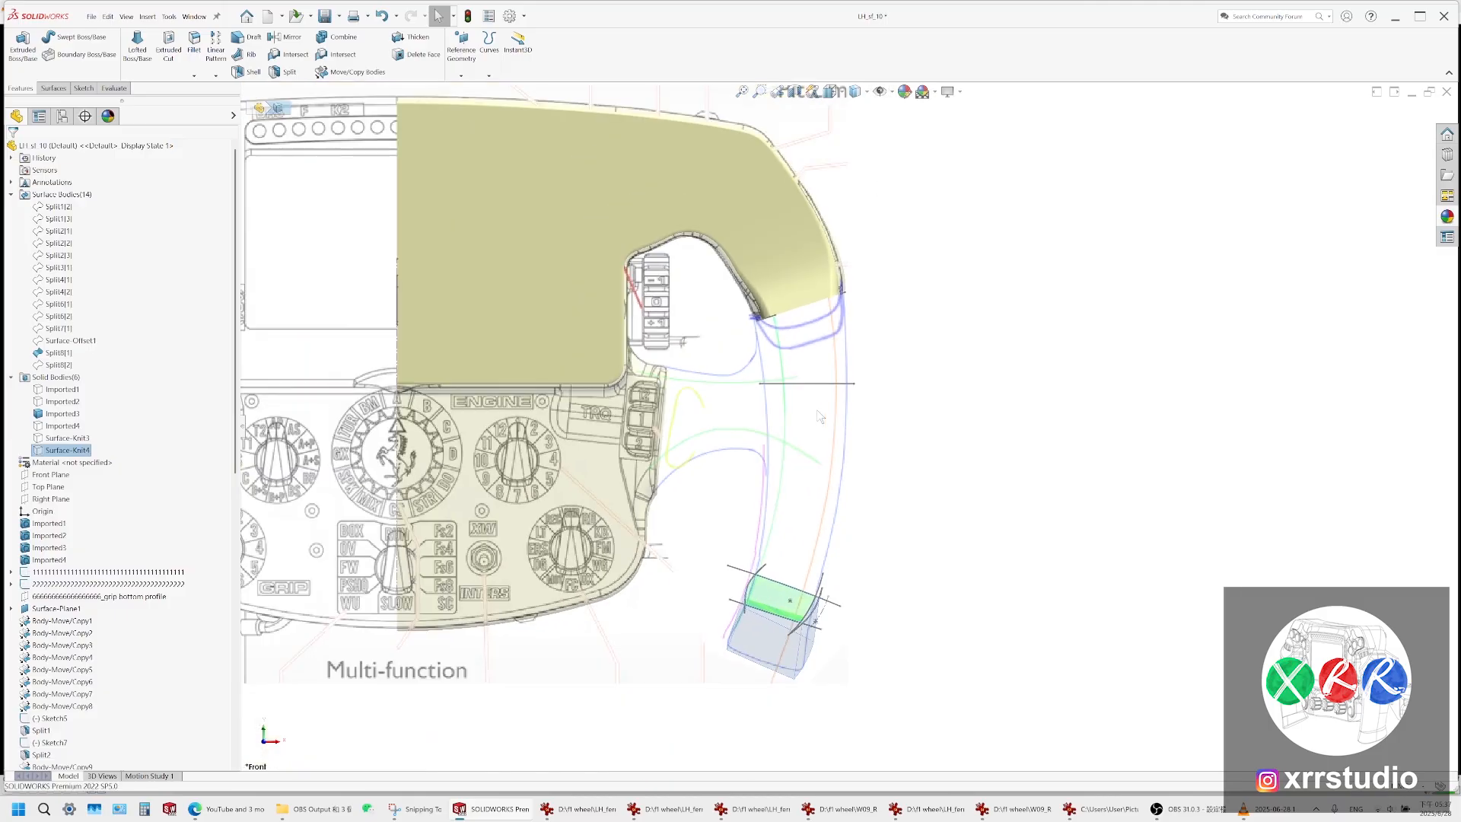
middle_drag(820, 418, 798, 457)
click(57, 441)
scroll(736, 673, up, 4)
scroll(736, 674, down, 5)
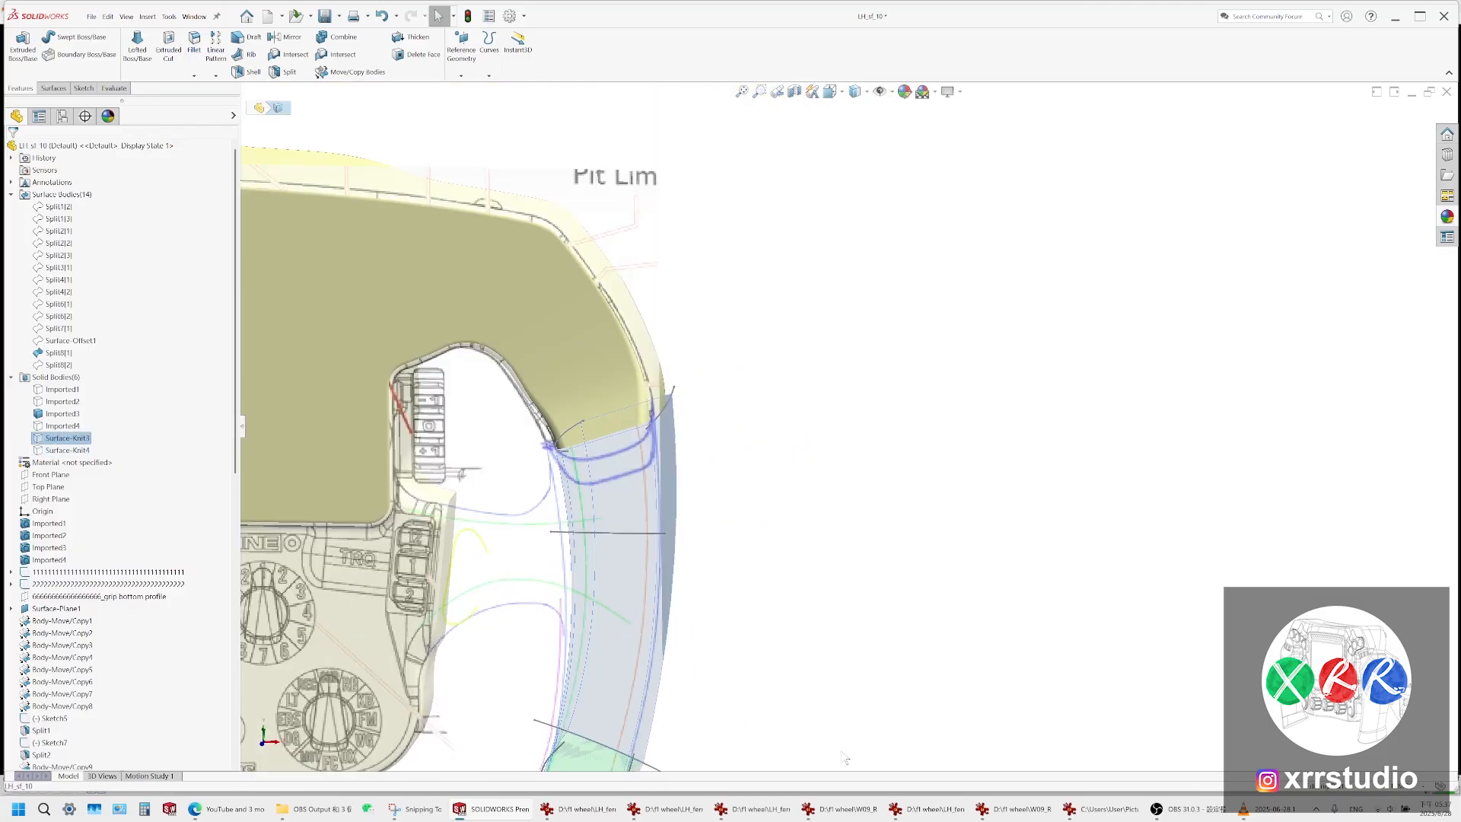
scroll(736, 672, up, 3)
scroll(736, 672, down, 2)
right_click(76, 438)
click(90, 423)
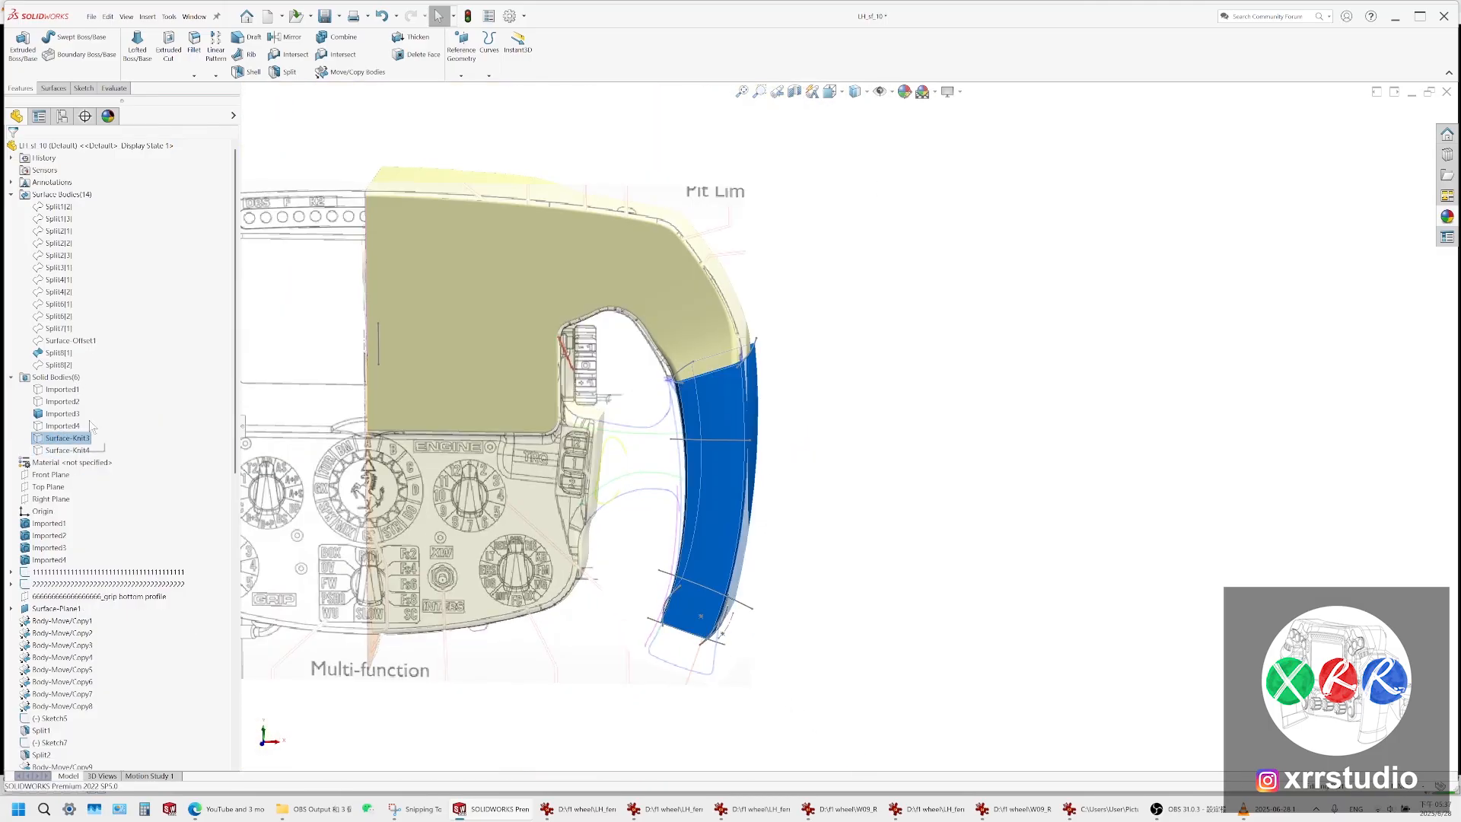
Hide the reference sketches and pictures and inspect the squared grip's lower end face
click(833, 141)
click(880, 92)
middle_drag(759, 506, 755, 461)
scroll(755, 461, down, 2)
middle_drag(710, 514, 738, 462)
click(682, 634)
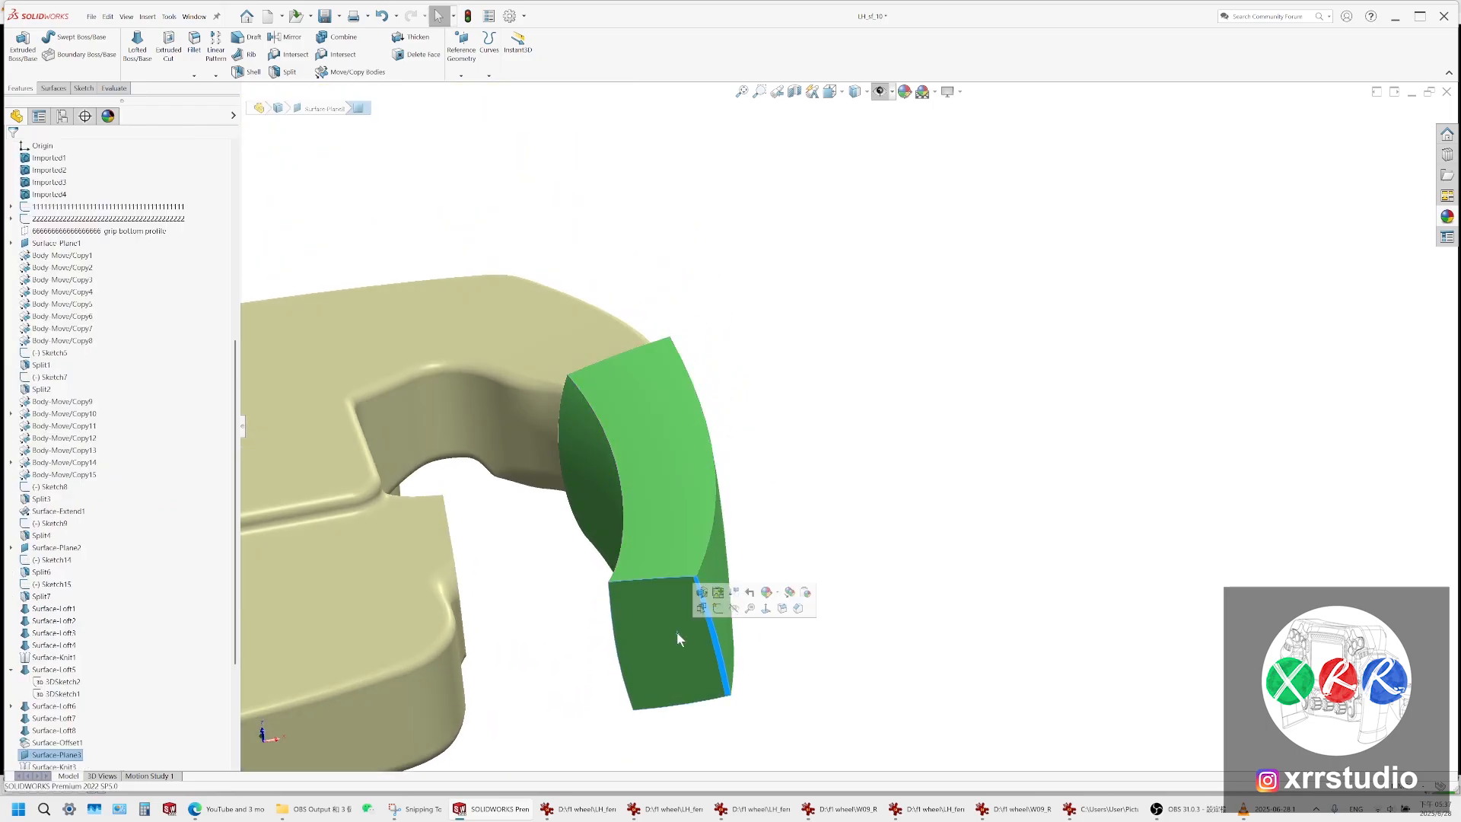
scroll(732, 604, down, 6)
click(809, 674)
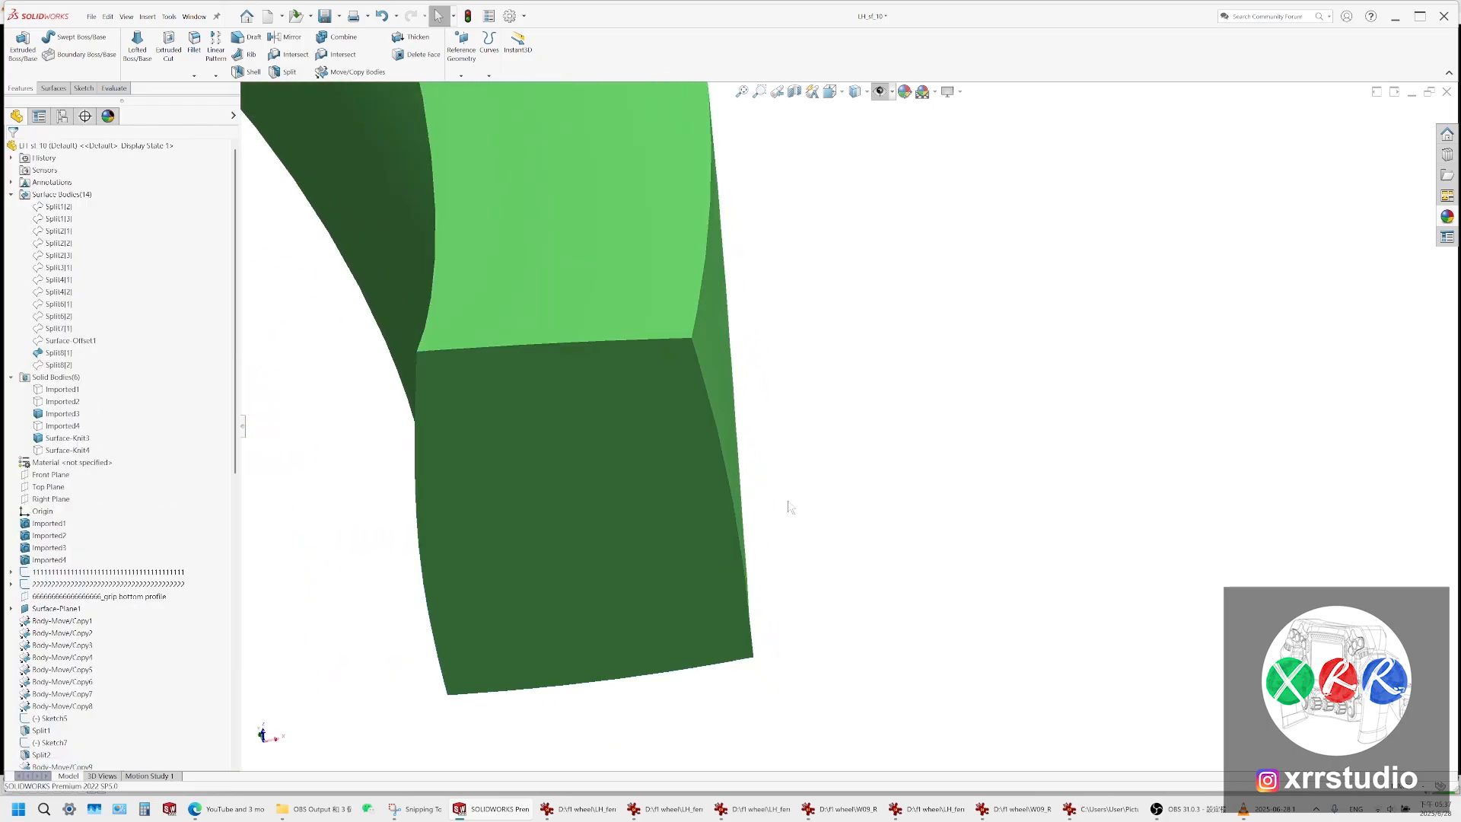
Display the model shaded with edges so the trimmed copy's outline shows on the grip's lower end
click(857, 92)
click(857, 108)
middle_drag(799, 381, 819, 399)
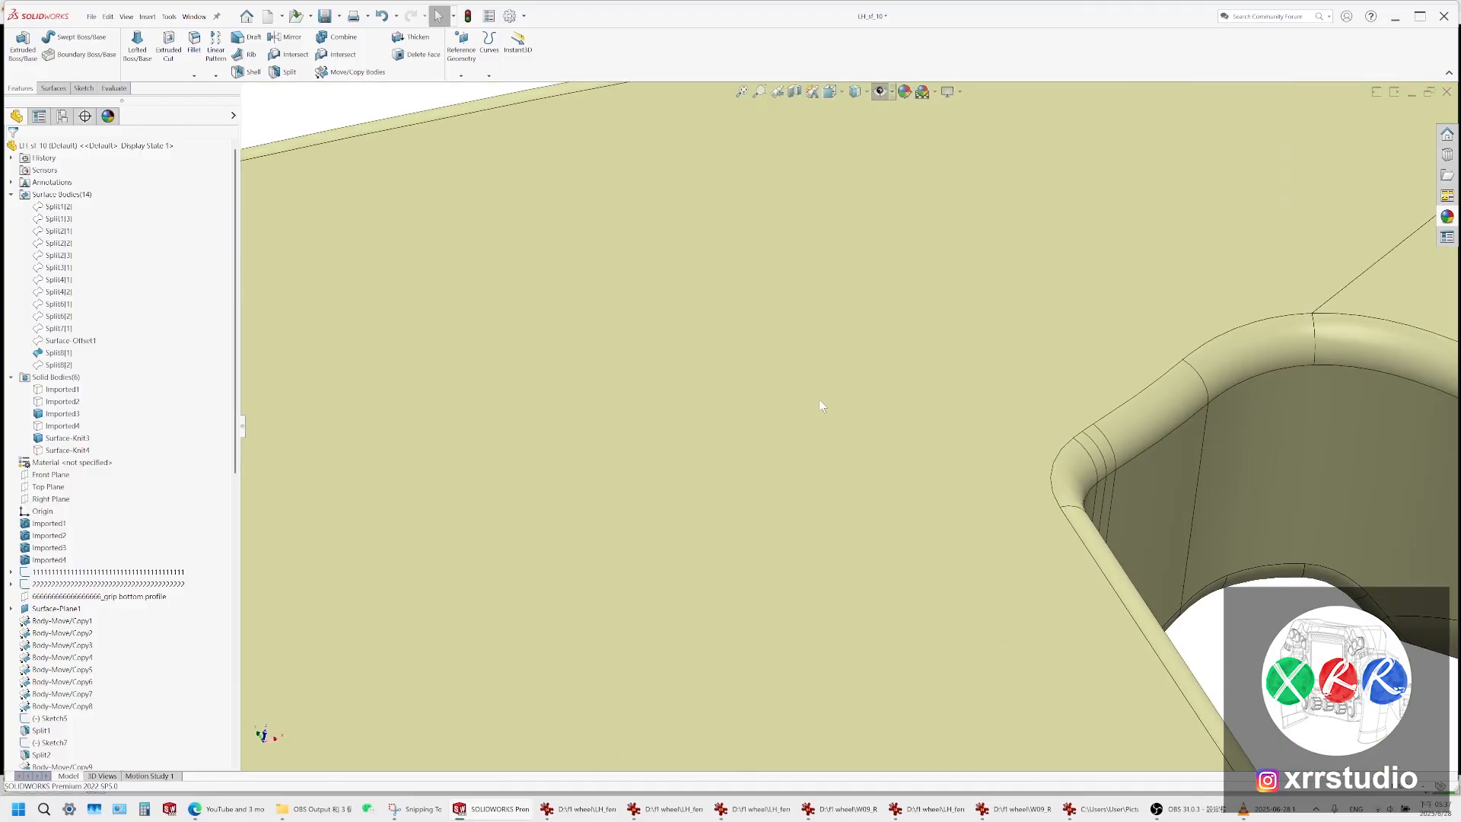
scroll(819, 399, up, 6)
scroll(578, 450, up, 3)
scroll(1121, 531, down, 8)
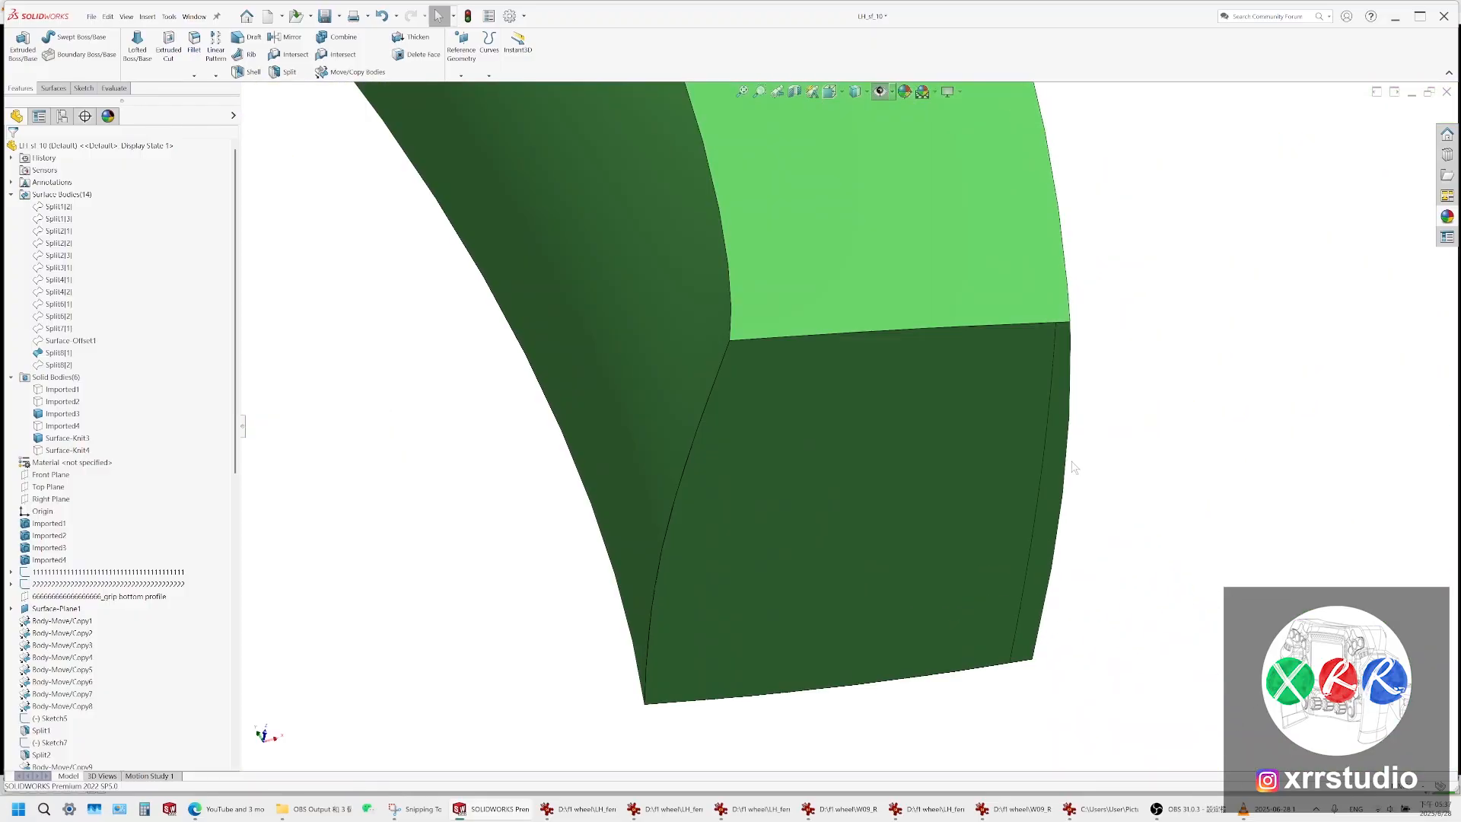
click(1054, 453)
click(1111, 429)
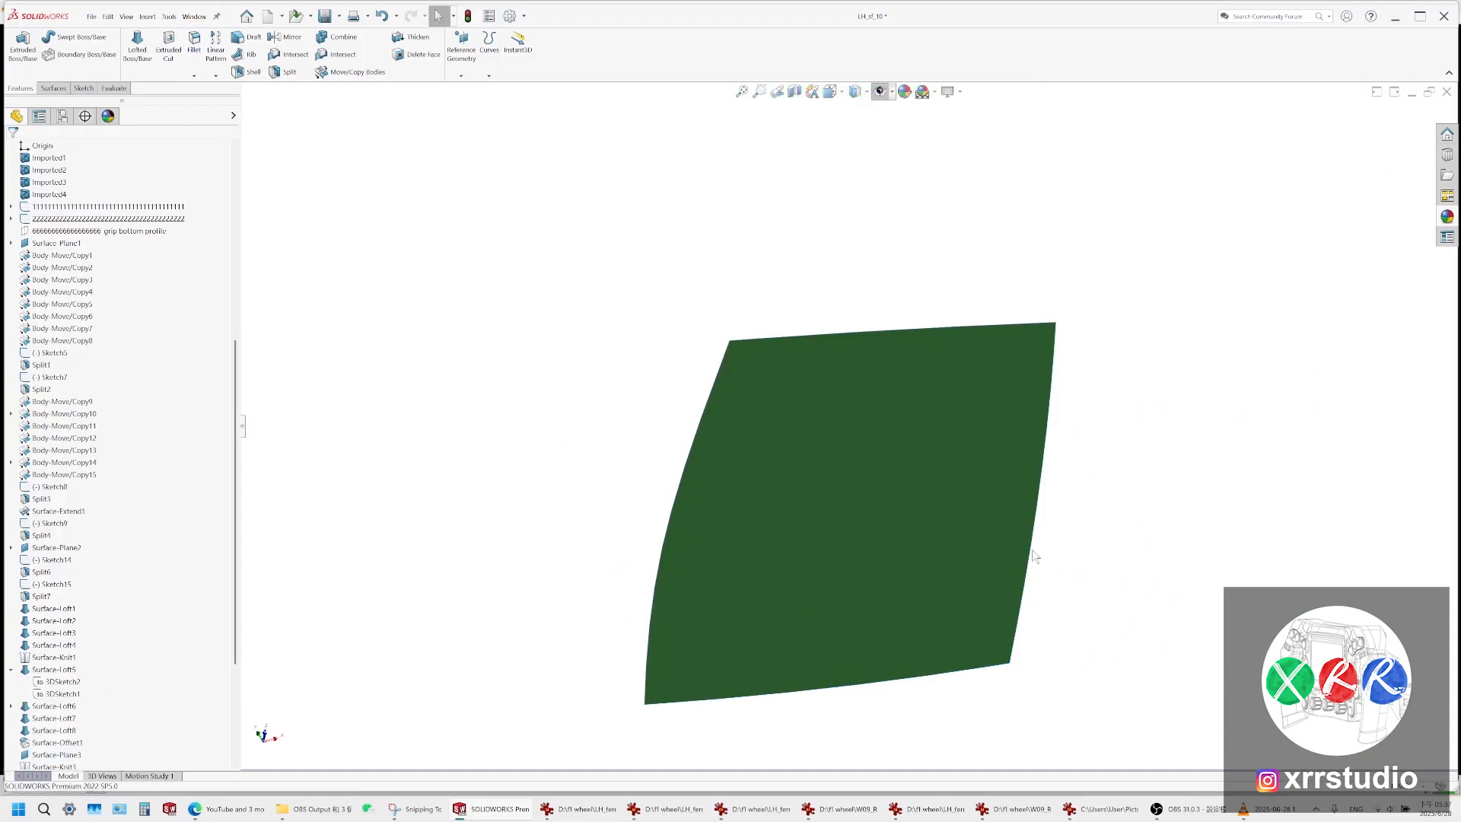
scroll(172, 300, up, 10)
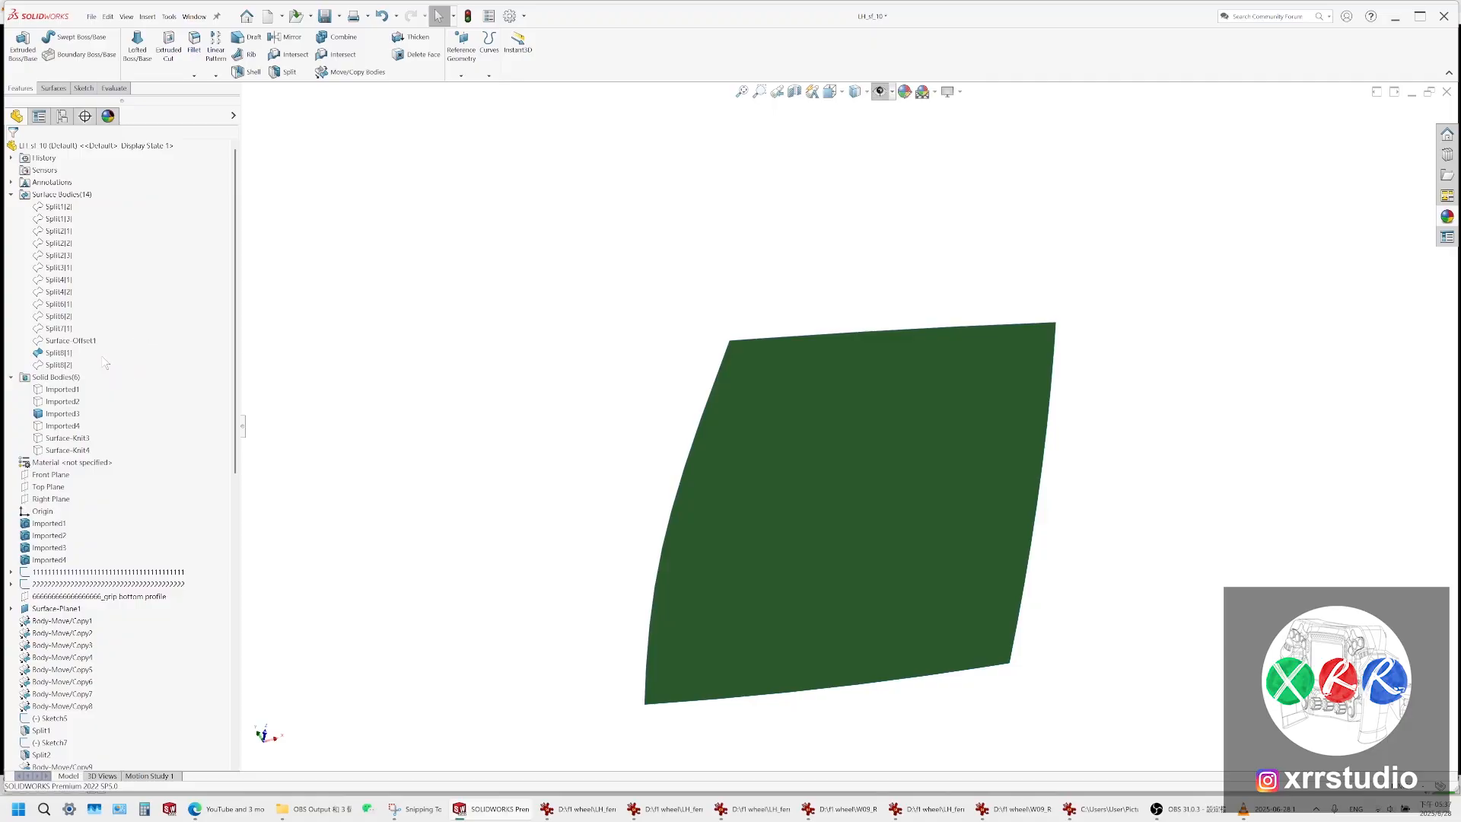
key(ctrl+z)
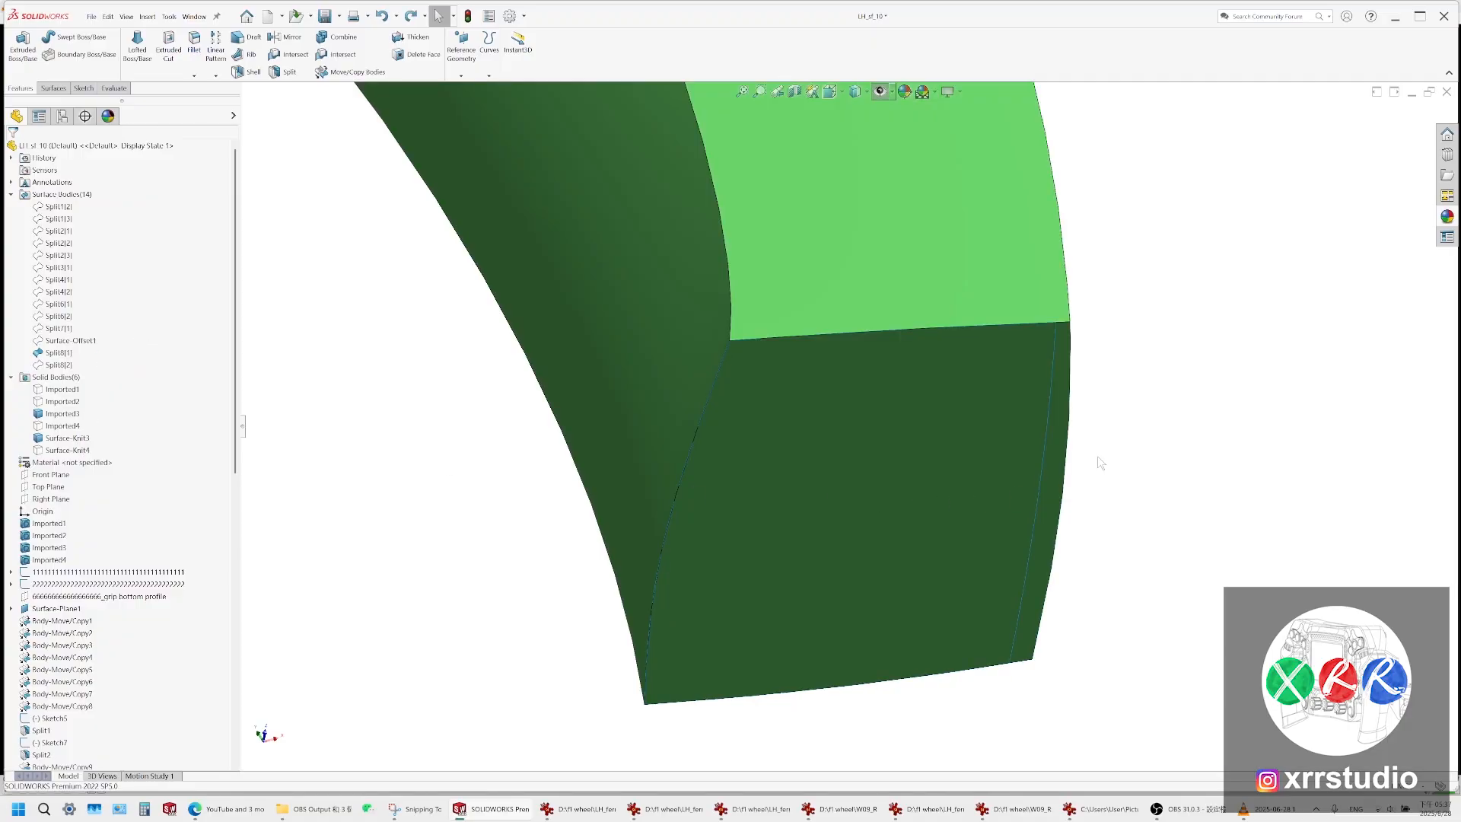
Delete the squared grip body's original lower end face with Delete Face, using the plain Delete option
click(1057, 436)
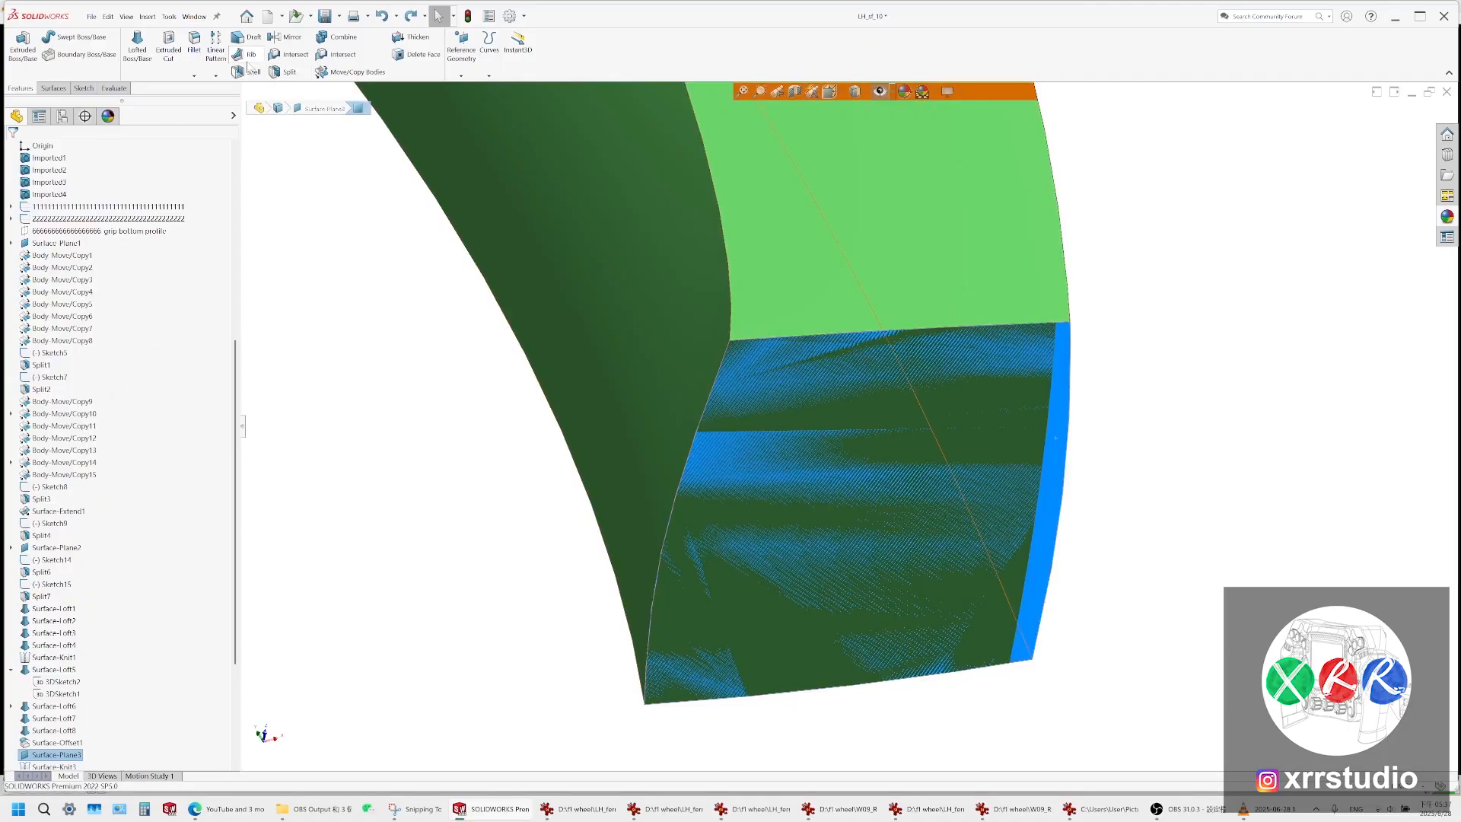
click(54, 89)
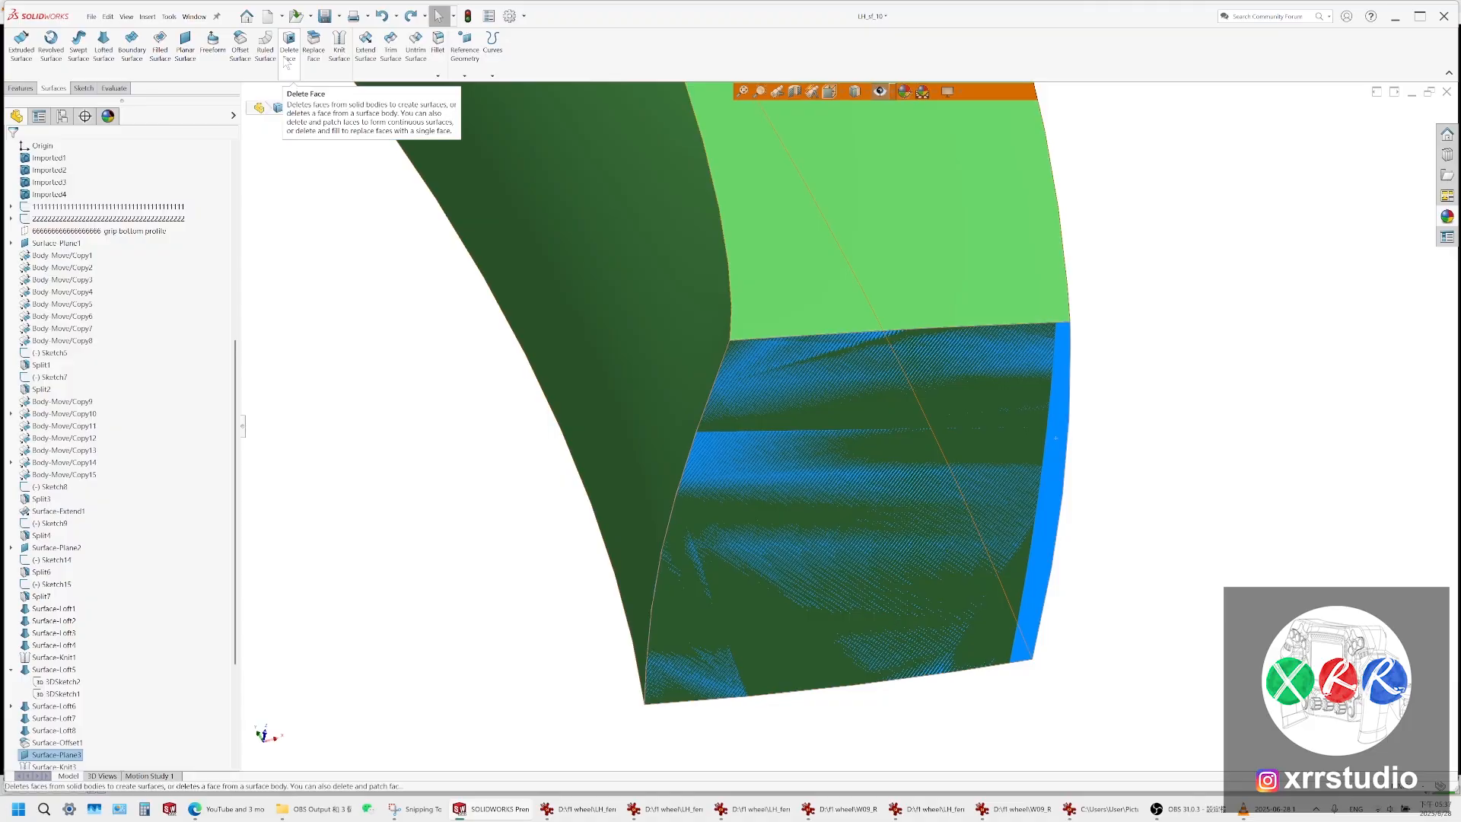
click(288, 45)
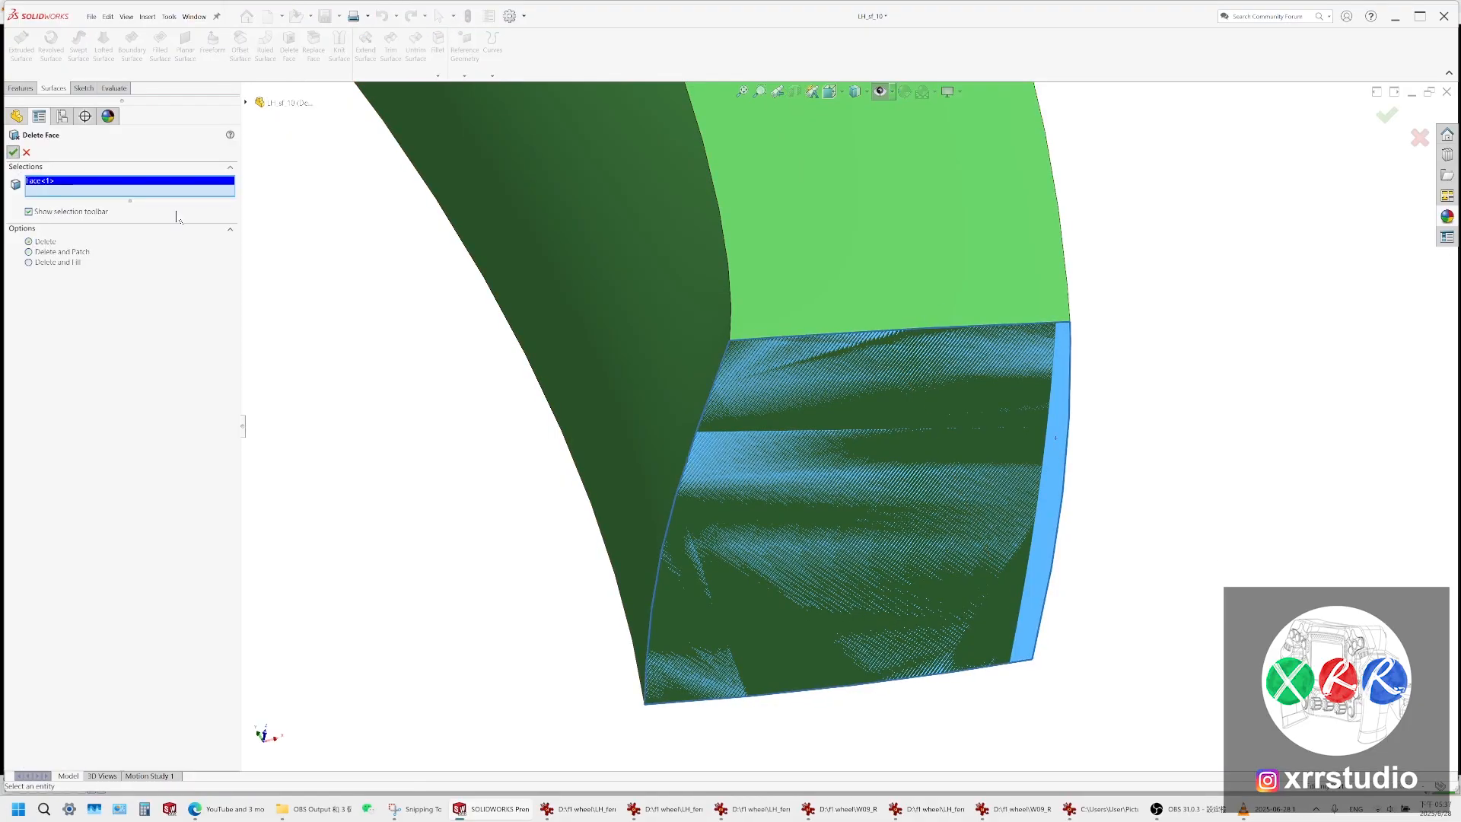
click(12, 153)
Examine the gap between the trimmed end surface and the grip's outer side wall
click(1008, 426)
middle_drag(1008, 426, 1021, 461)
scroll(1080, 477, down, 1)
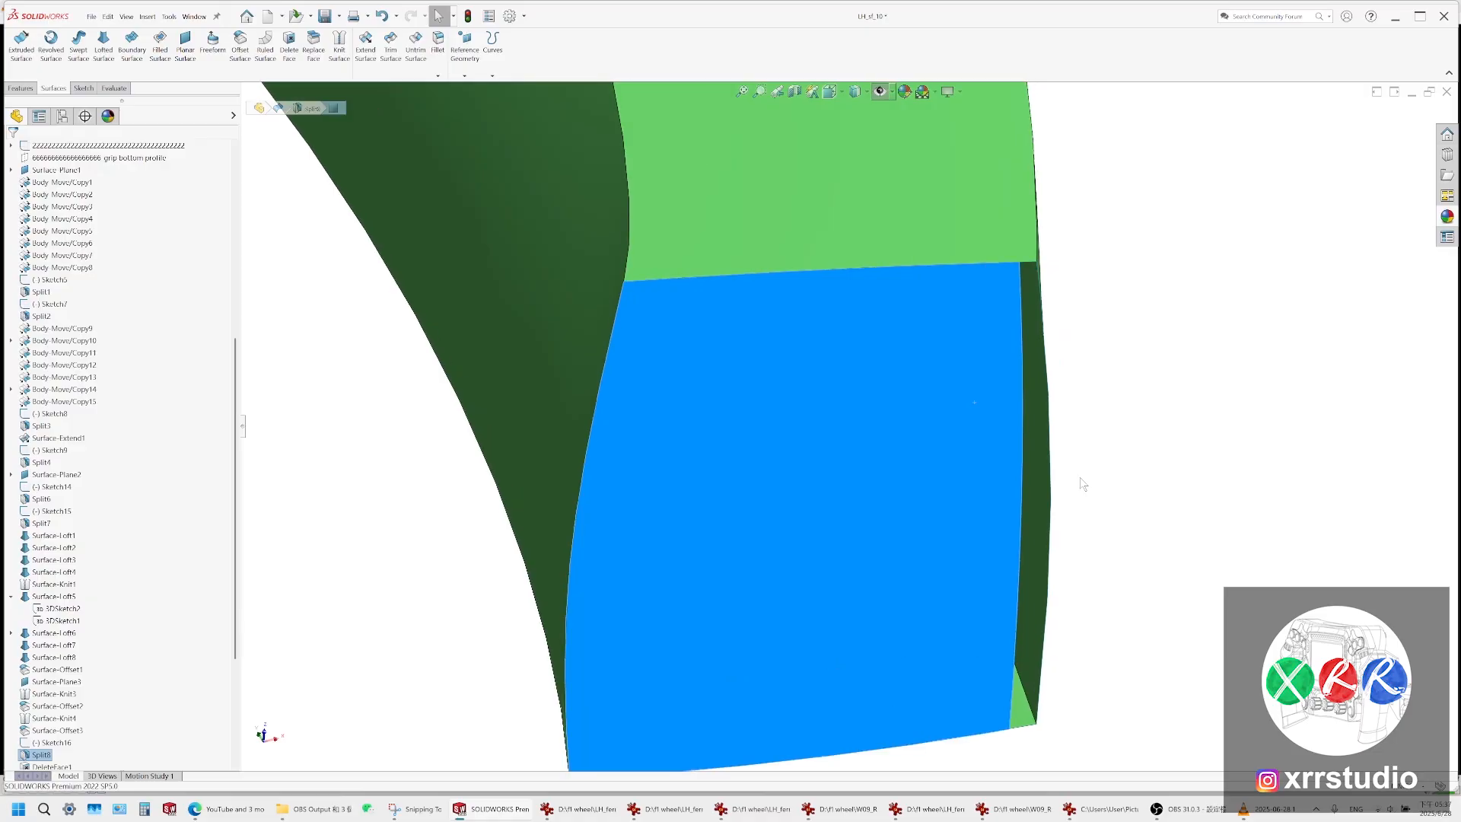
click(1080, 477)
click(1034, 472)
middle_drag(1001, 512, 941, 259)
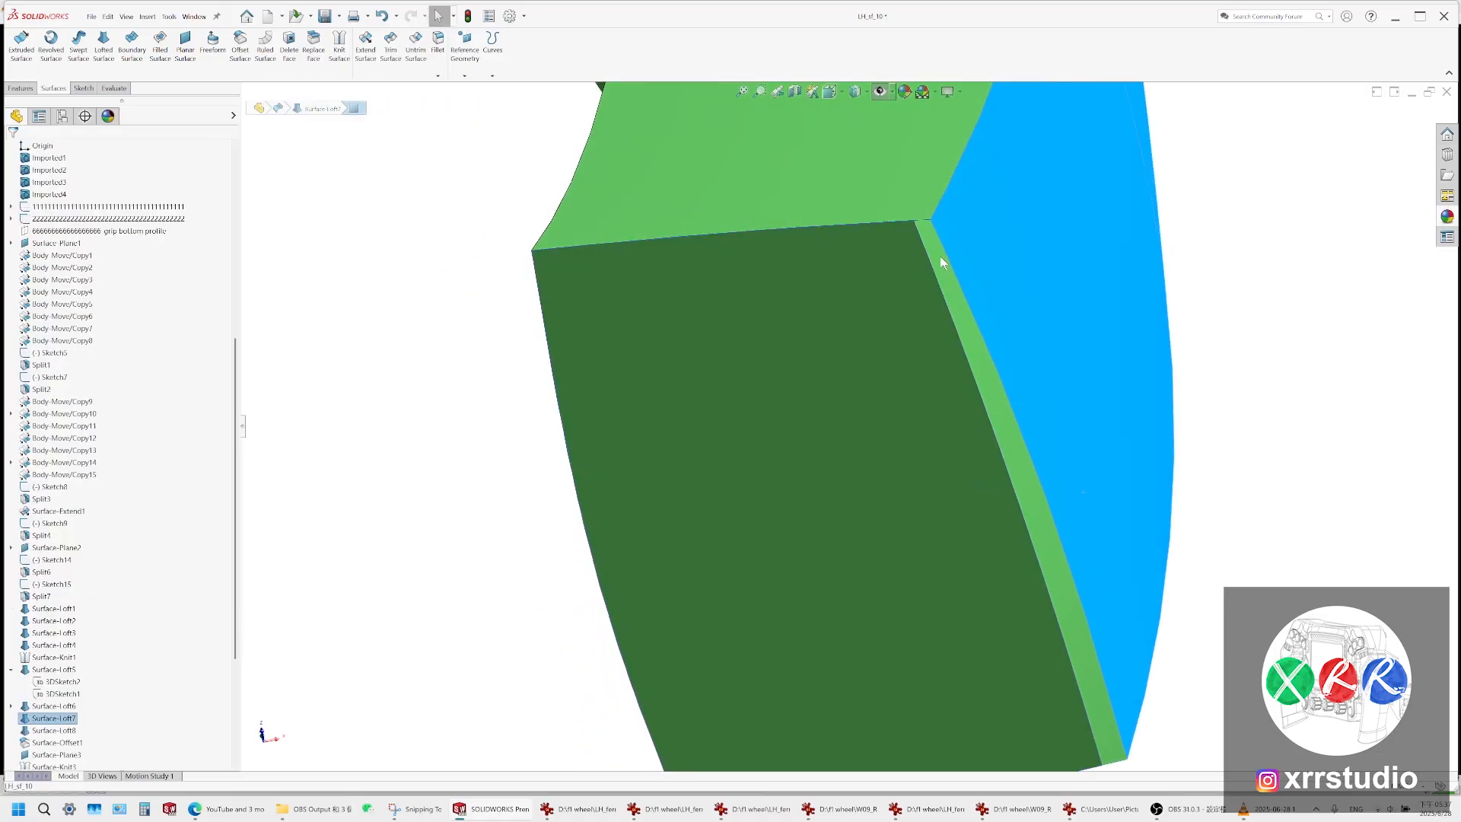
middle_drag(1095, 711, 995, 433)
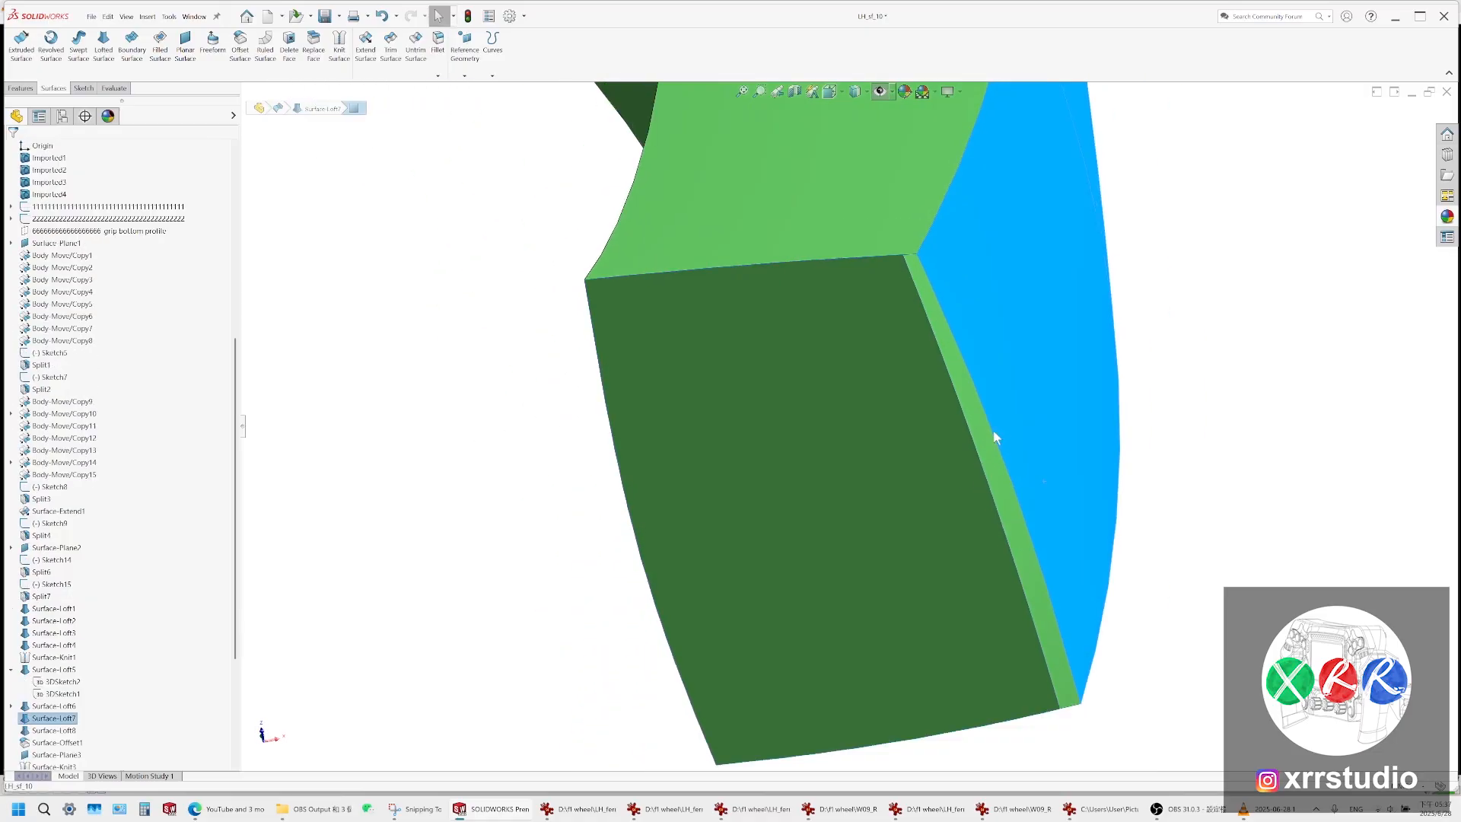
middle_drag(944, 360, 963, 401)
middle_drag(1043, 475, 1065, 537)
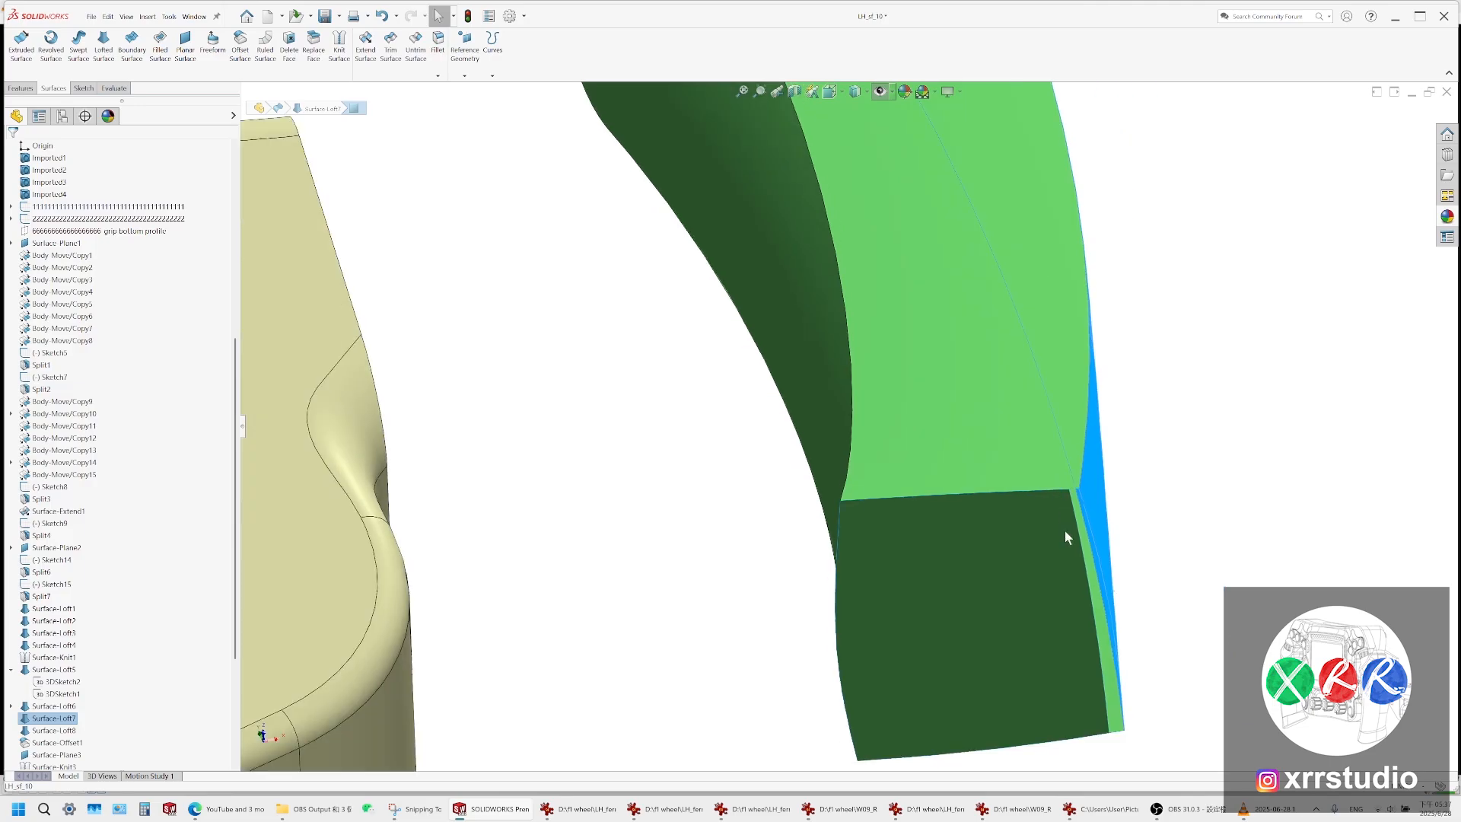
scroll(1087, 609, up, 2)
scroll(1056, 561, up, 2)
scroll(1000, 520, down, 2)
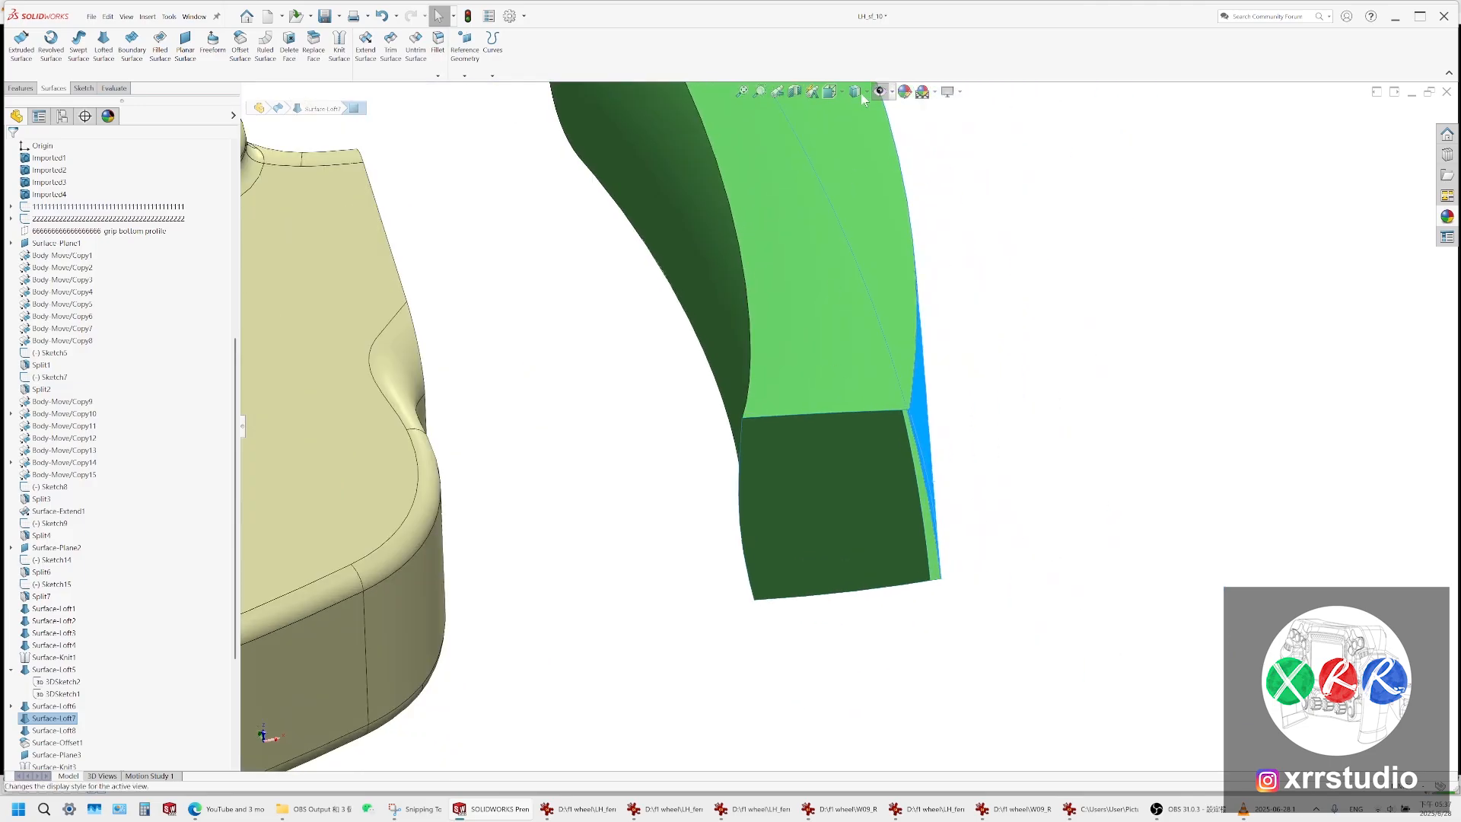
Compare the grip's lower end with the reference profile in front view with the reference sketches temporarily shown
click(833, 91)
click(850, 155)
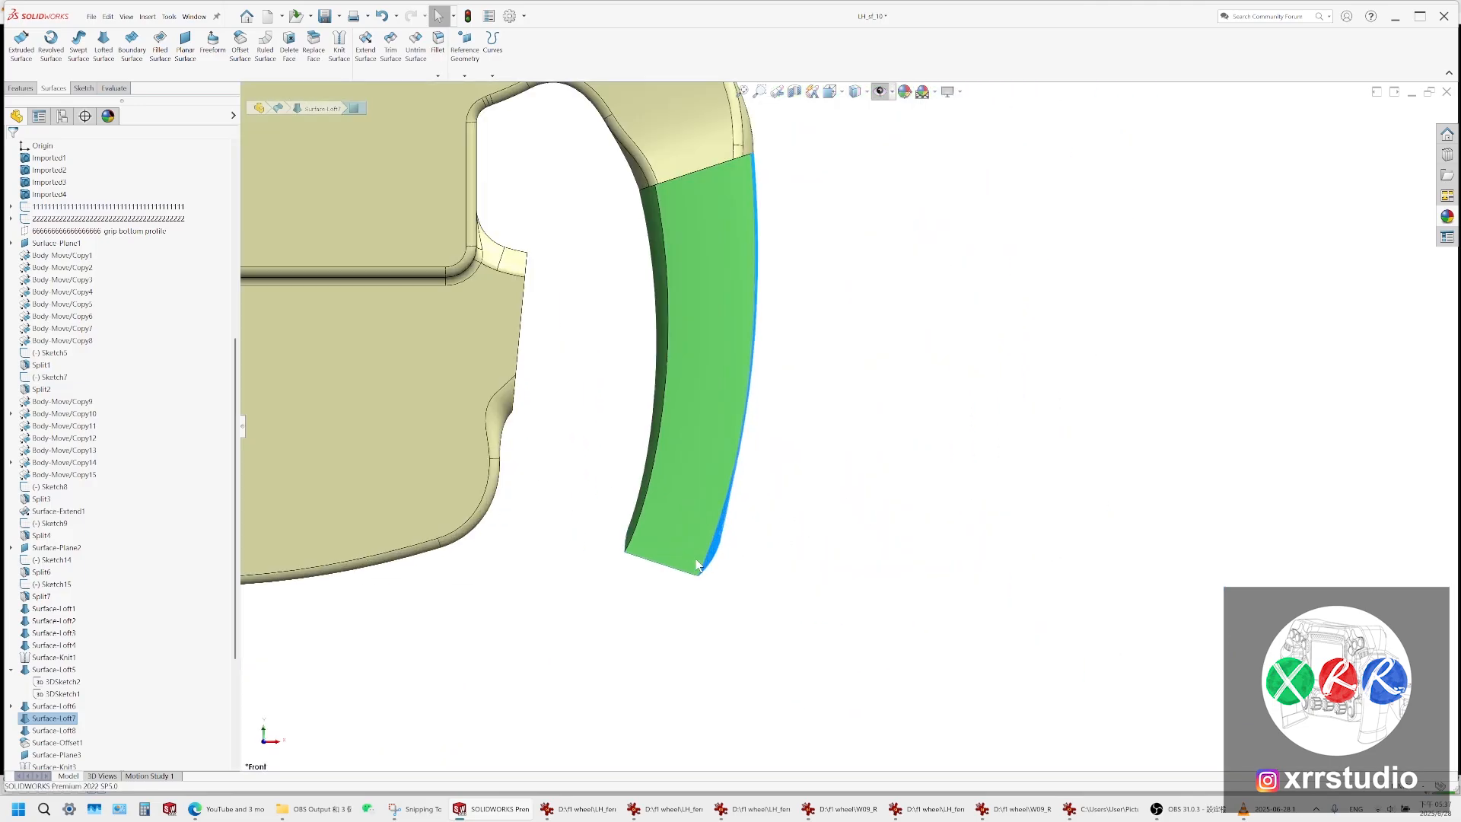
click(880, 91)
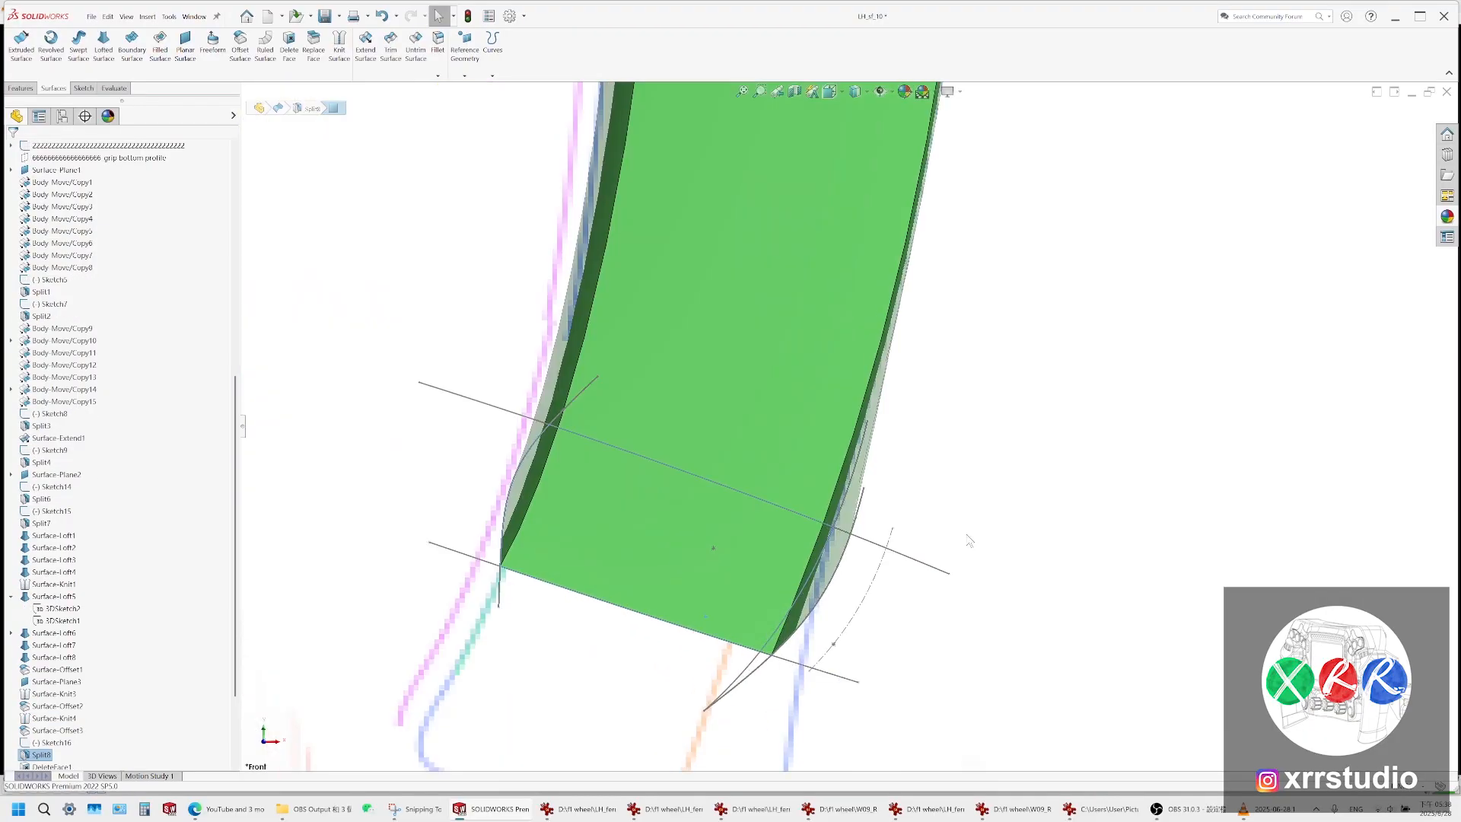
scroll(969, 540, up, 4)
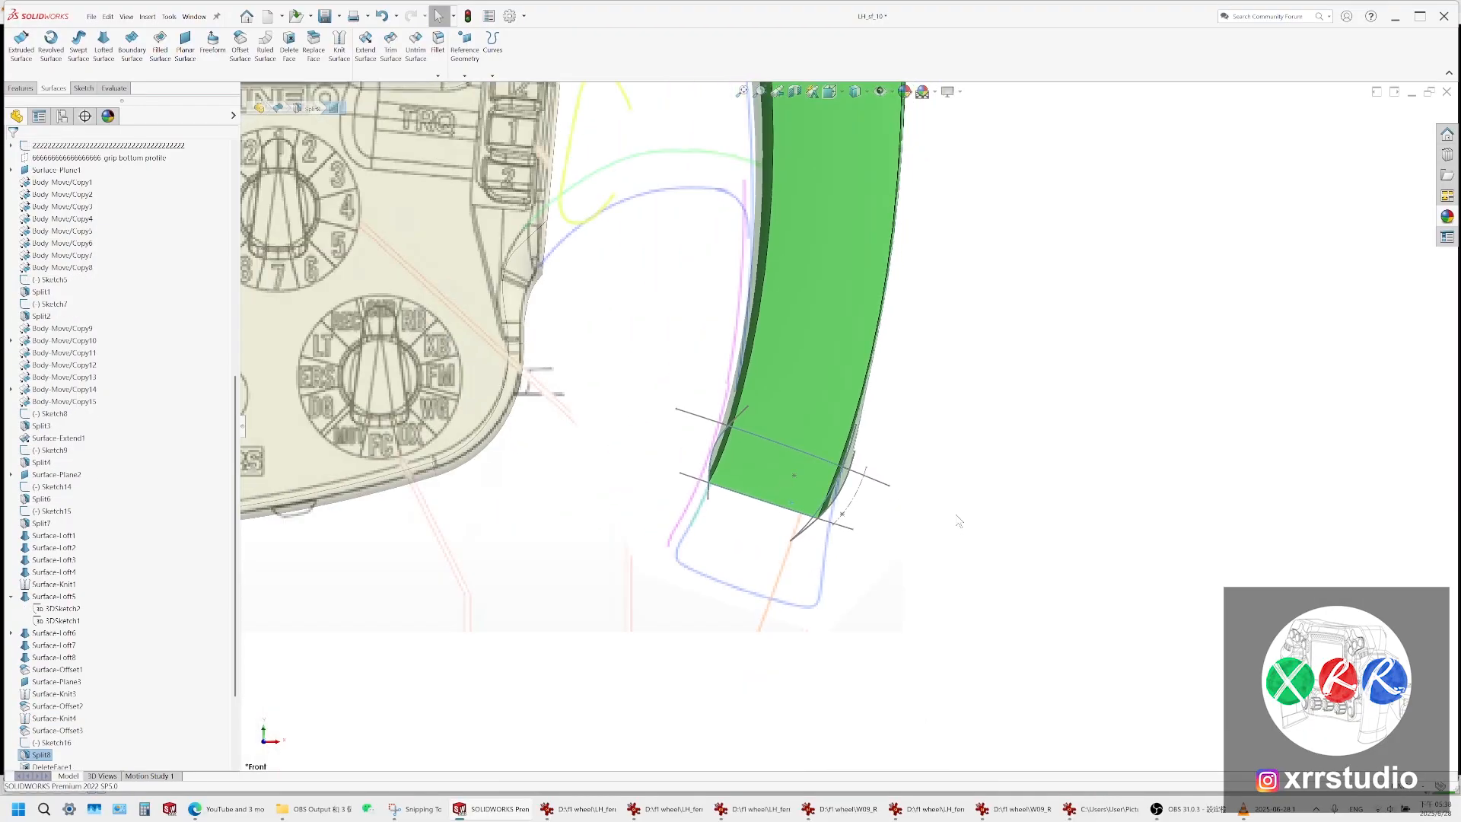
scroll(953, 476, down, 3)
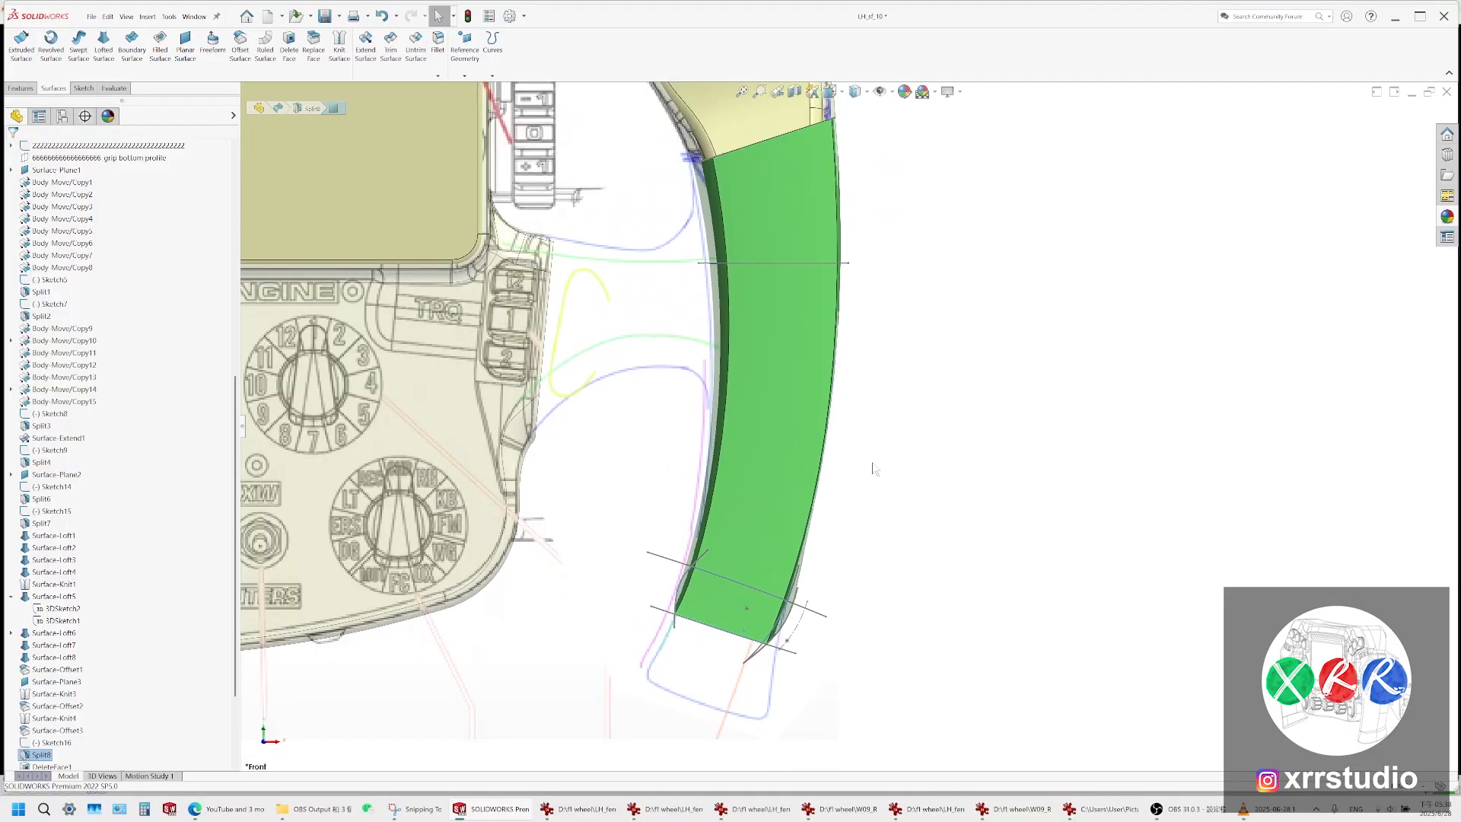
click(880, 92)
middle_drag(913, 431, 857, 415)
scroll(850, 408, up, 7)
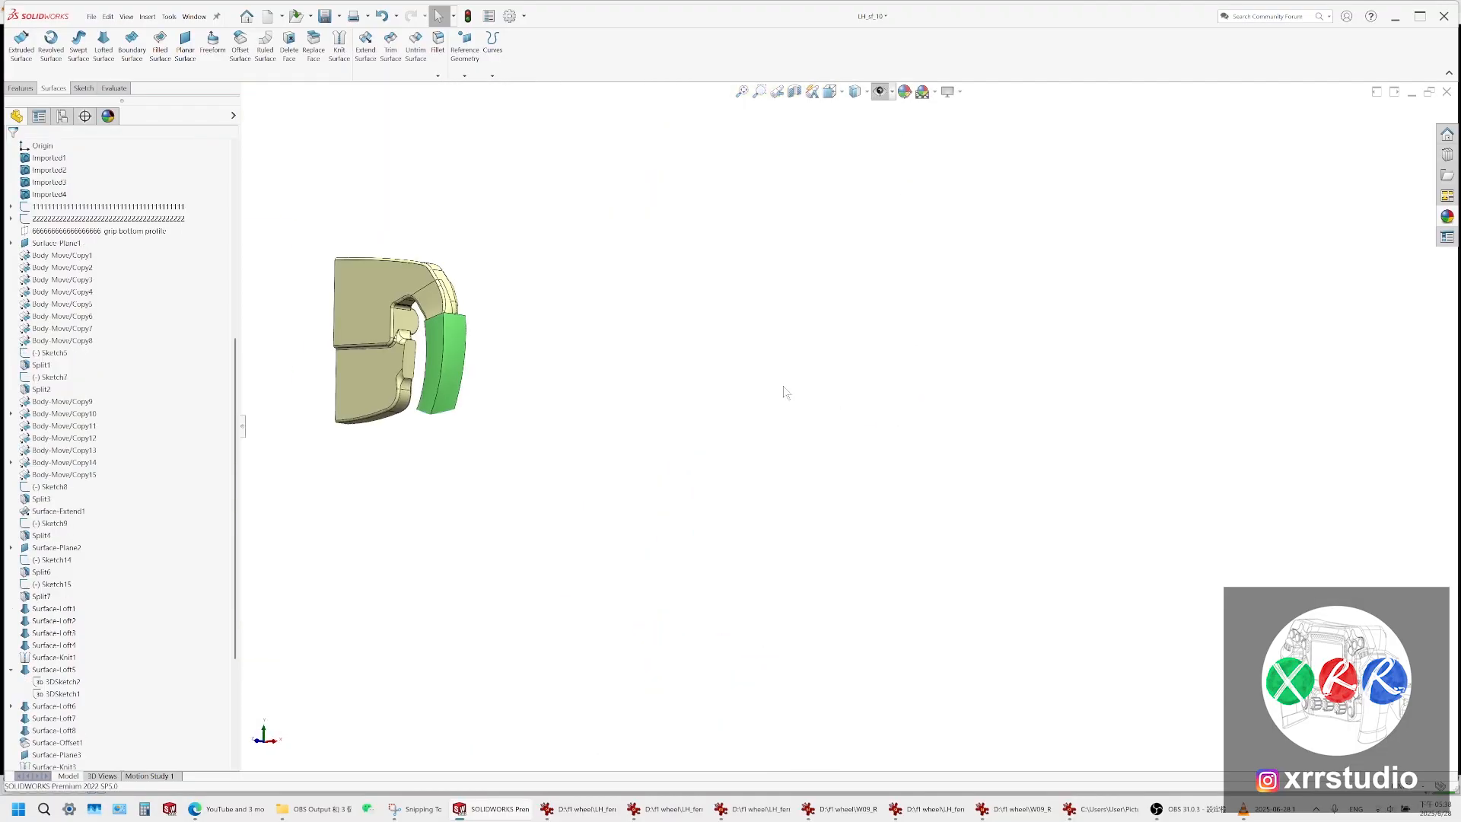
ctrl+middle_drag(784, 389, 1037, 525)
scroll(712, 525, down, 5)
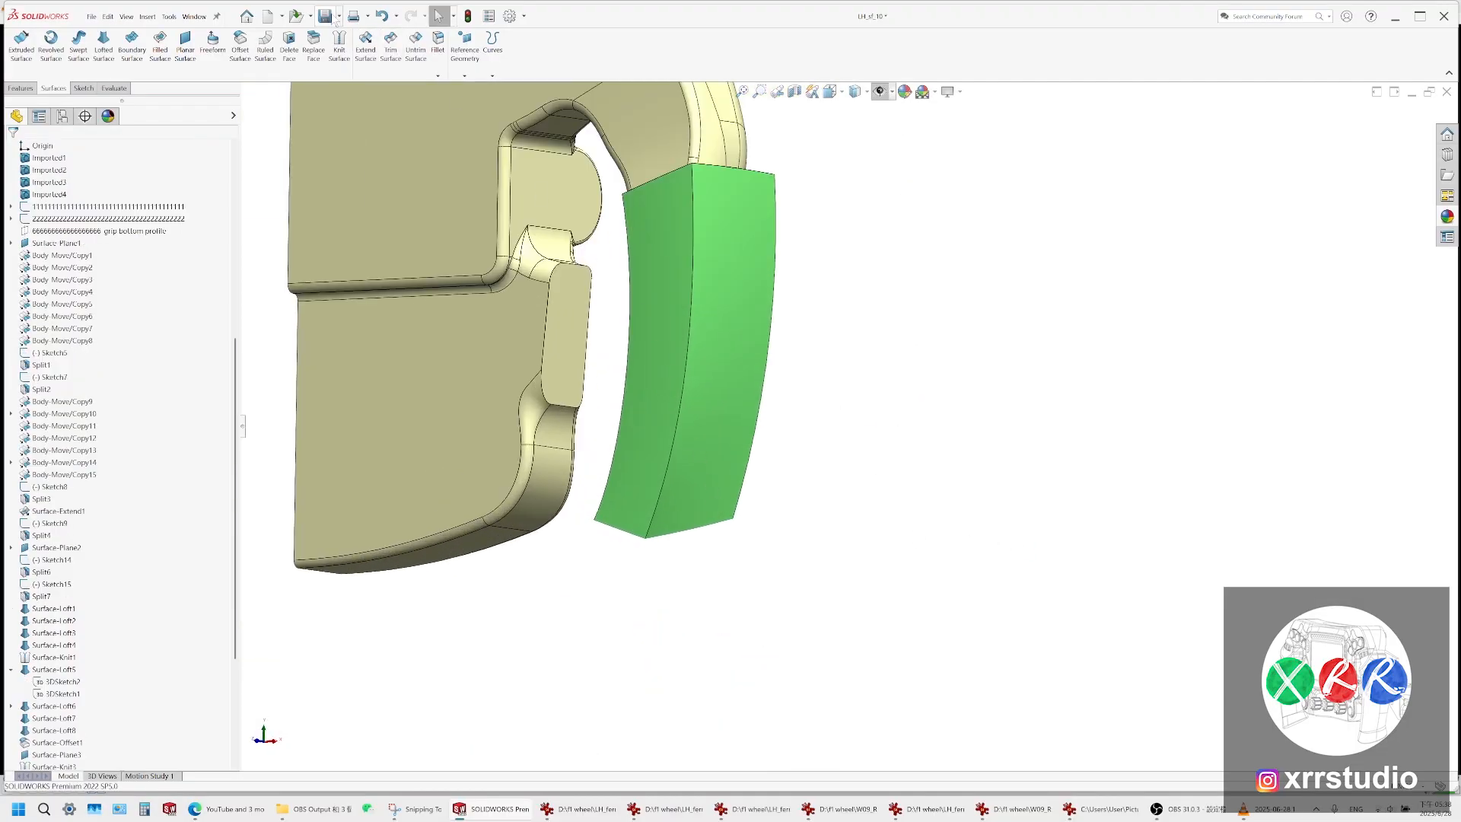
Save the part under the new file name LH_sf_11
click(91, 17)
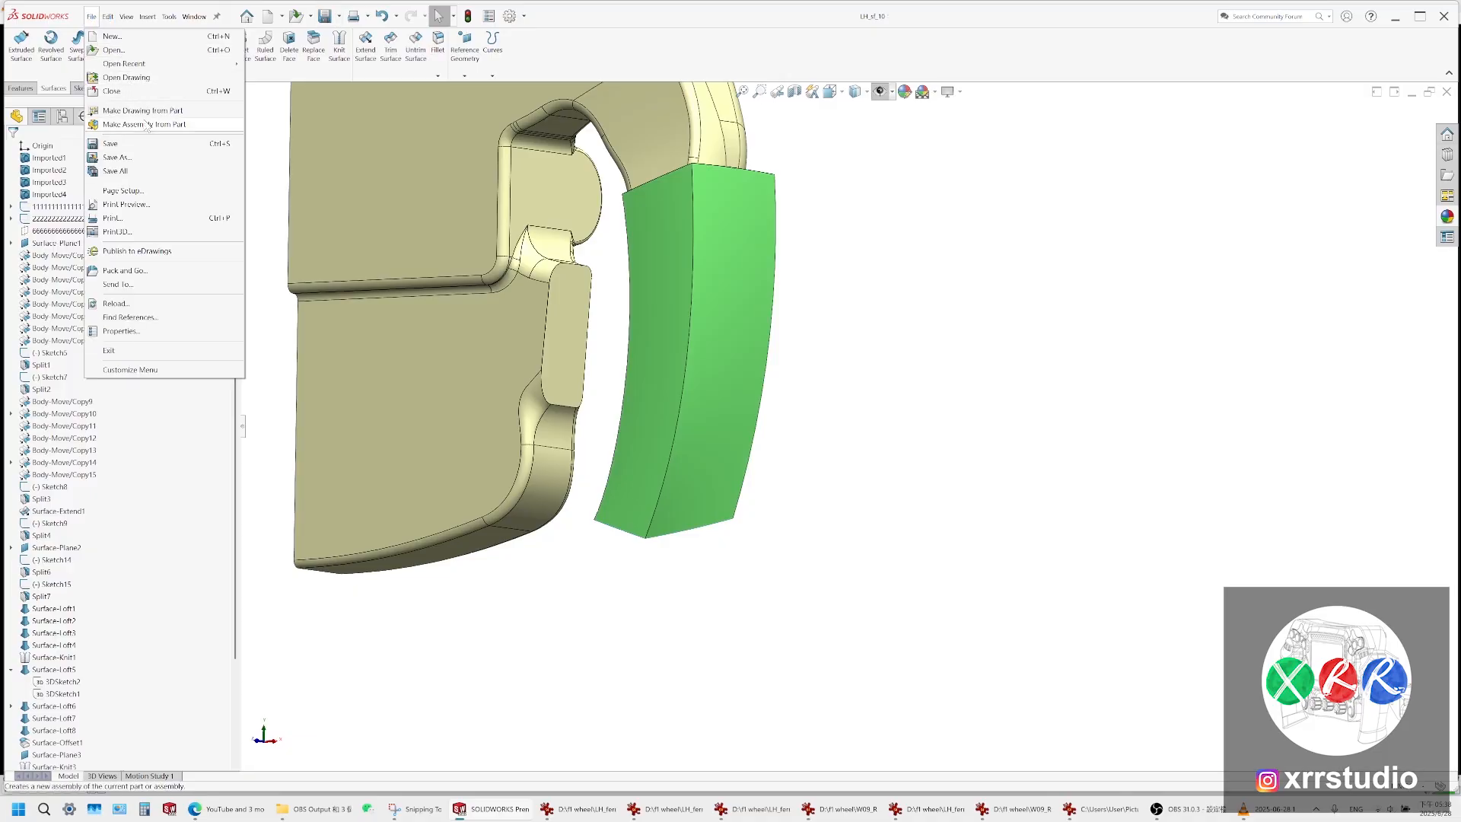
click(116, 157)
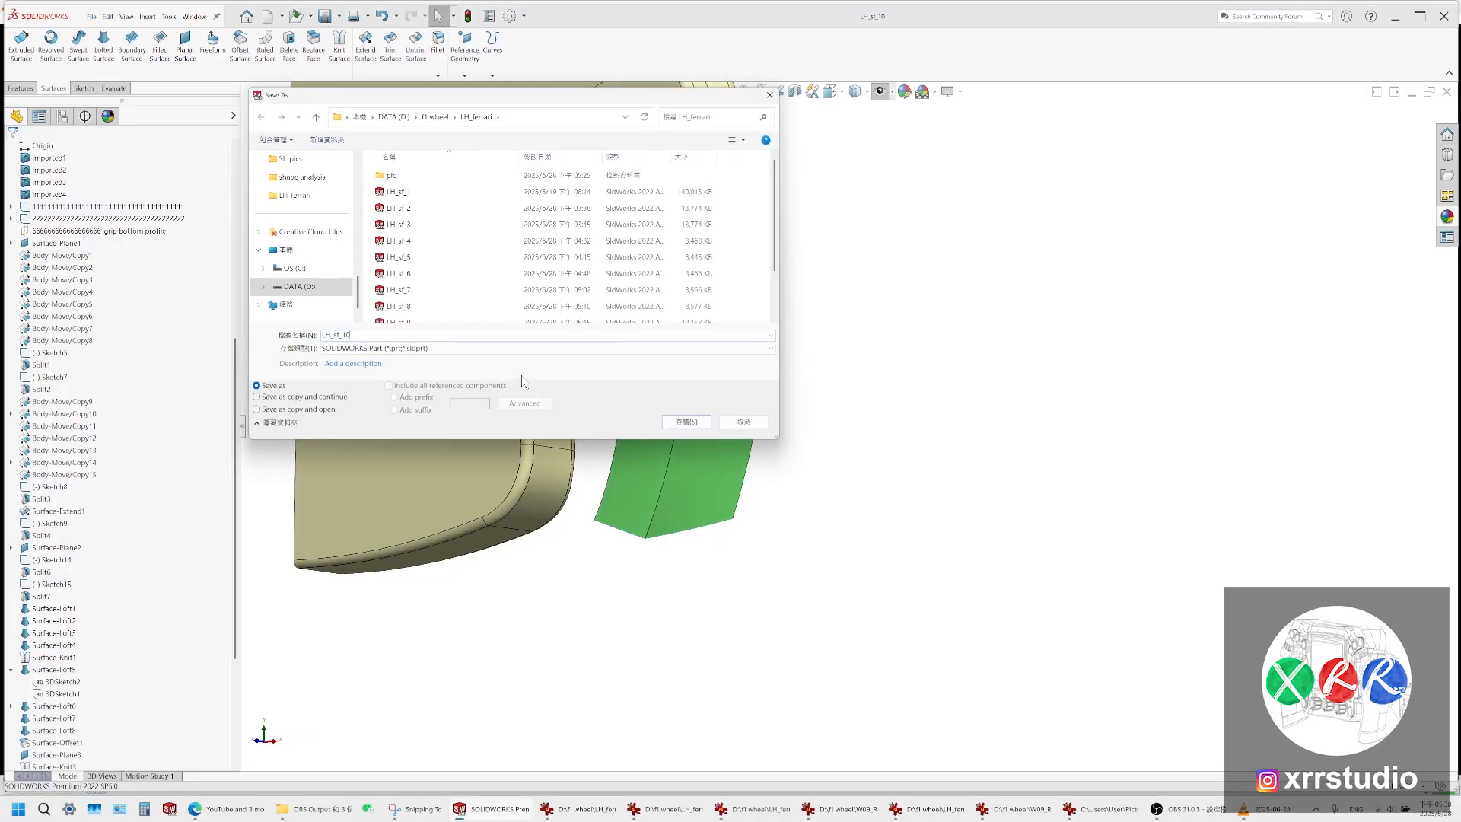
key(Return)
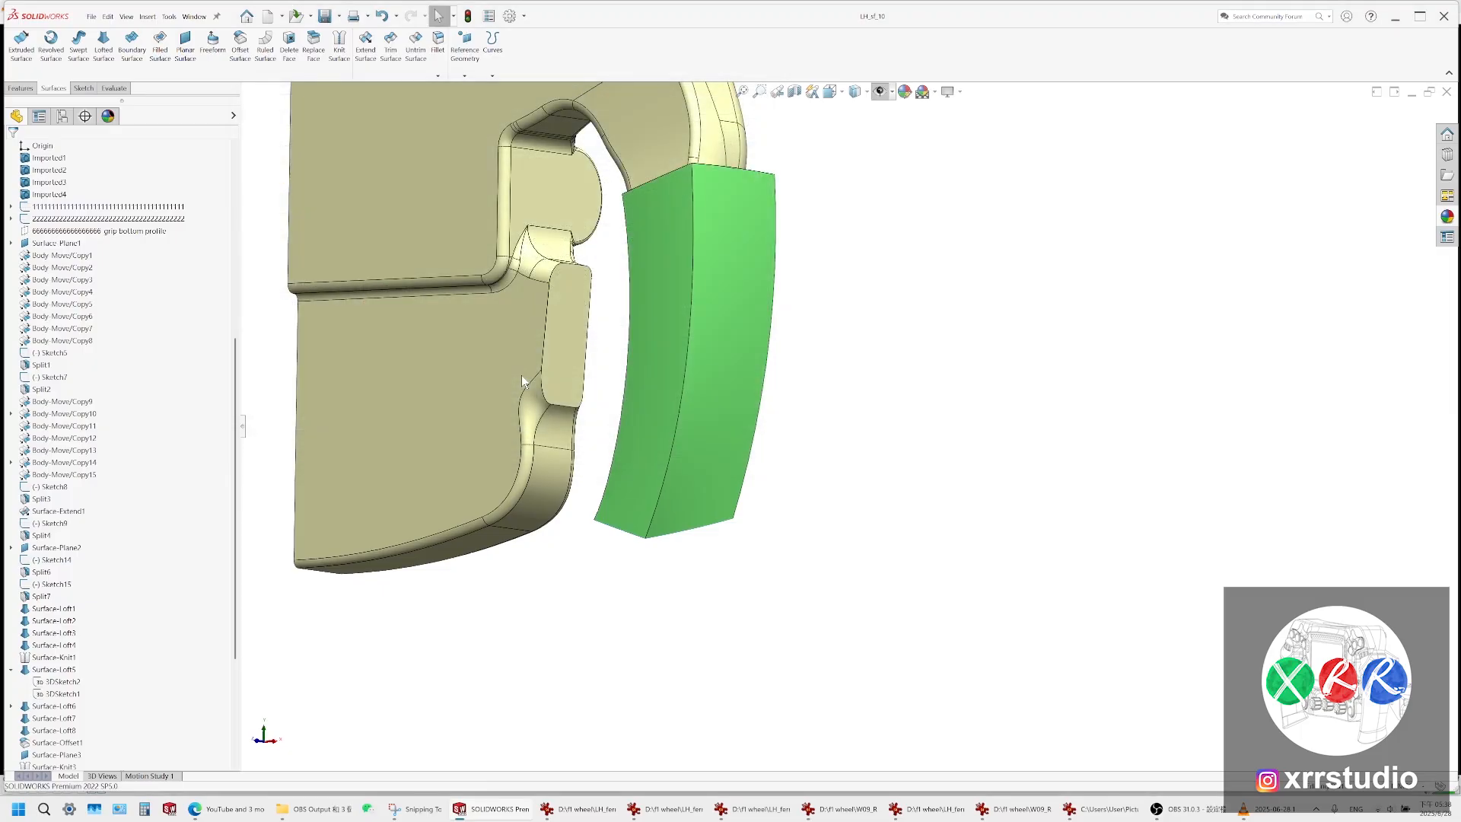
Start a 3D sketch and draw a two-point spline from the grip's upper outer corner to the trimmed end surface's outer corner
click(84, 89)
click(16, 75)
click(42, 101)
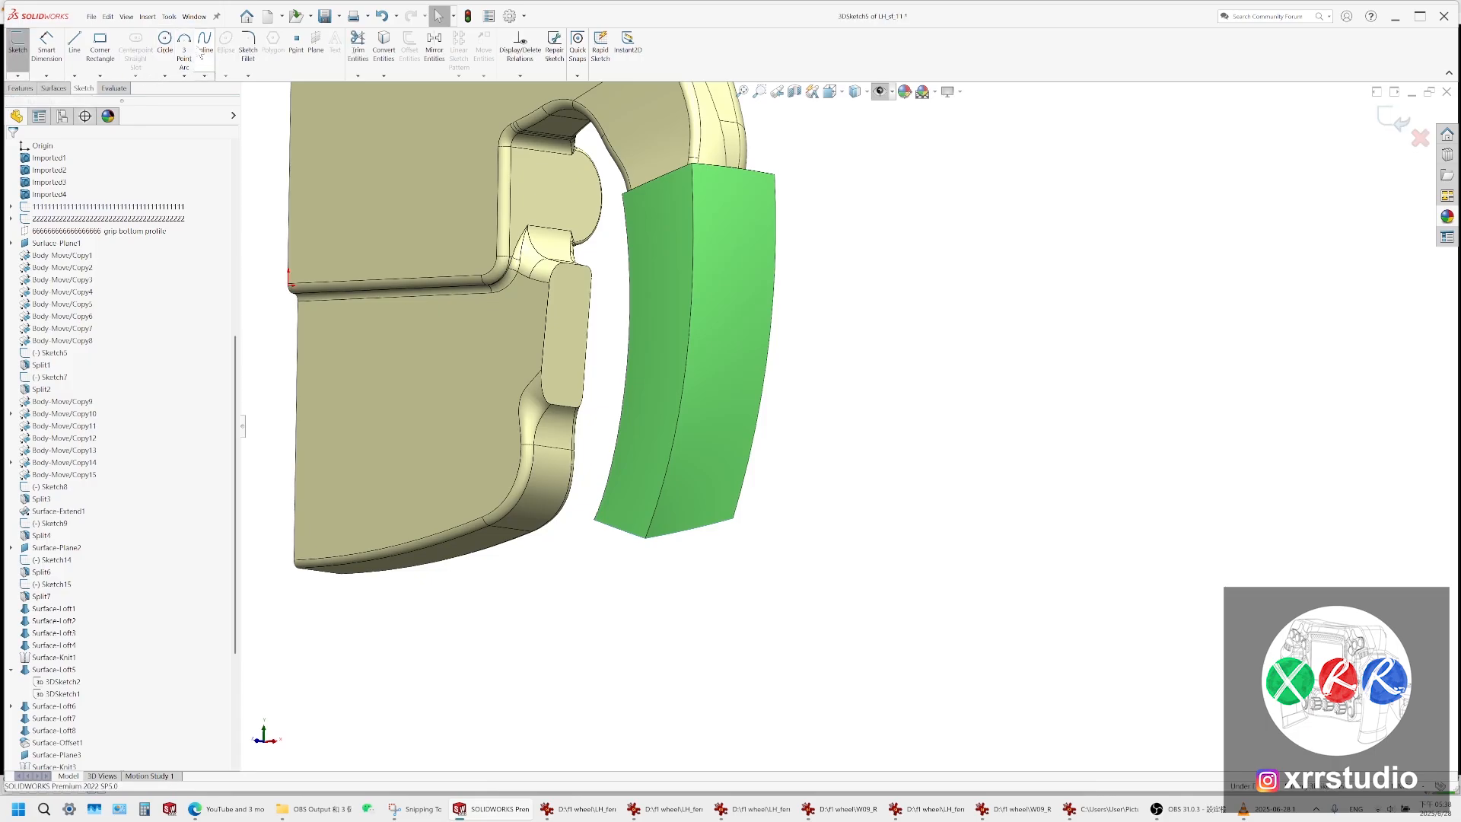
click(204, 42)
scroll(724, 206, down, 3)
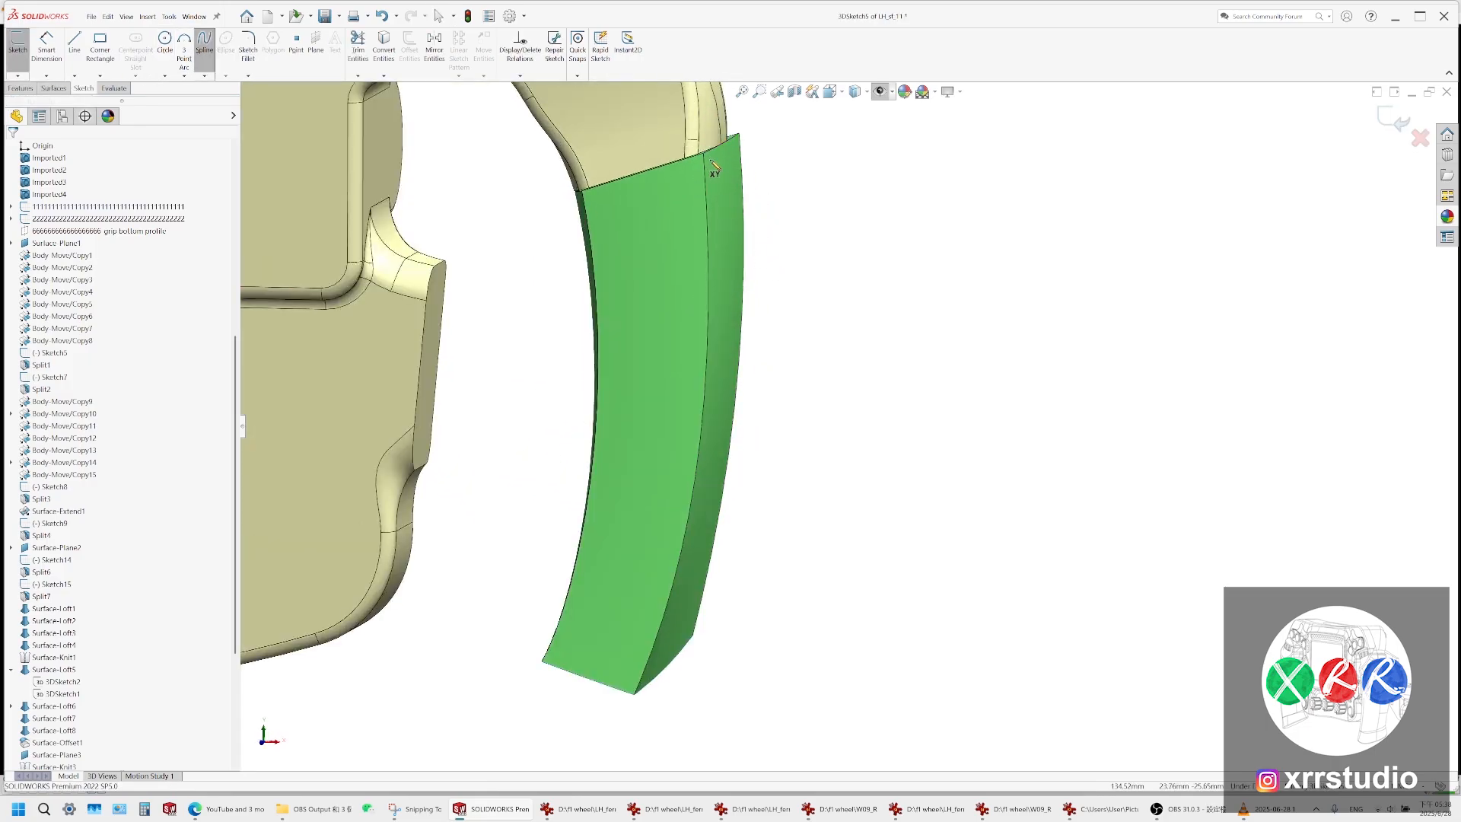
middle_drag(711, 163, 708, 168)
click(707, 163)
scroll(694, 221, up, 2)
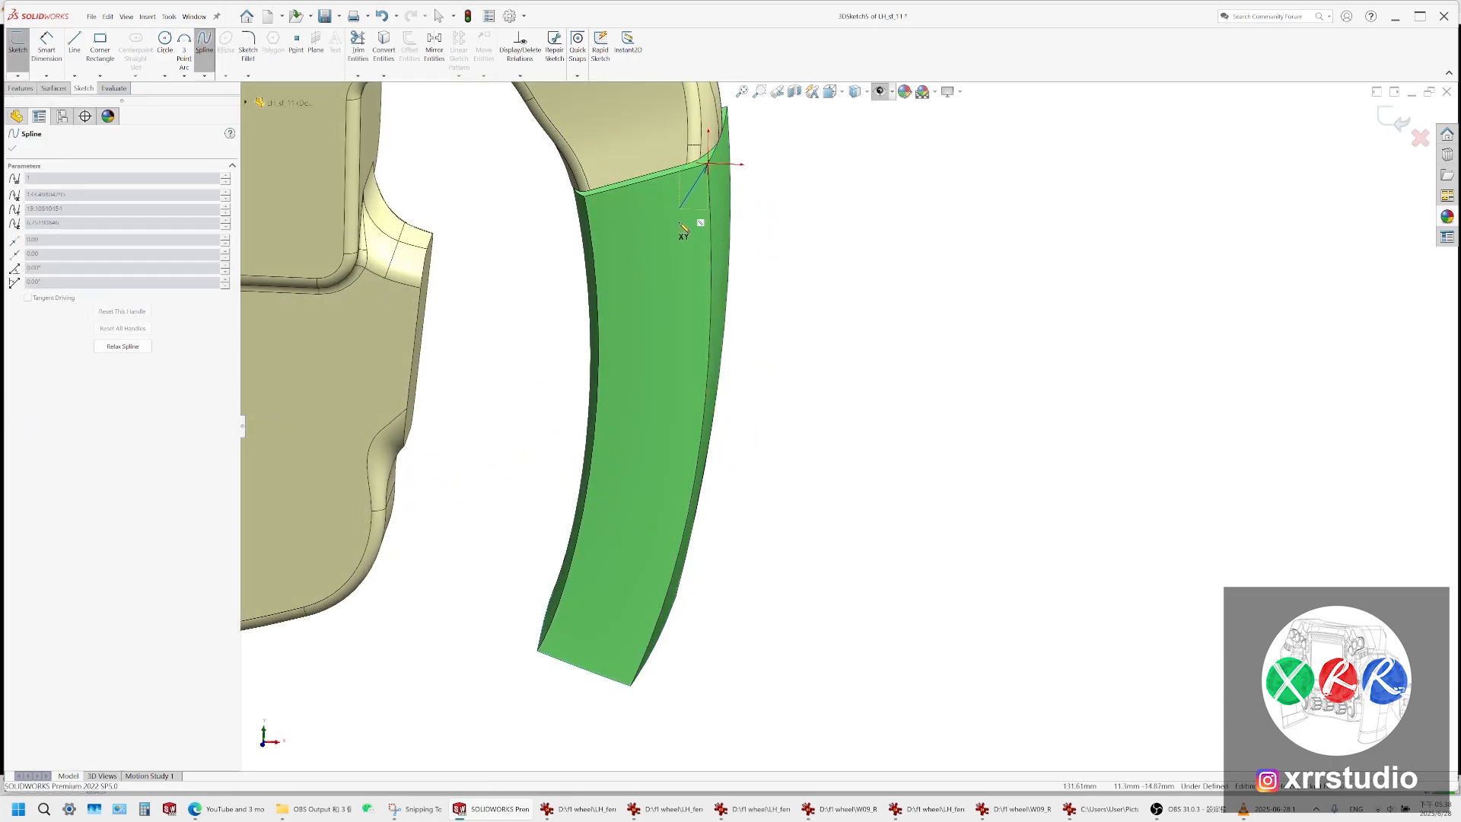
scroll(711, 180, down, 3)
scroll(743, 294, up, 5)
scroll(807, 475, down, 6)
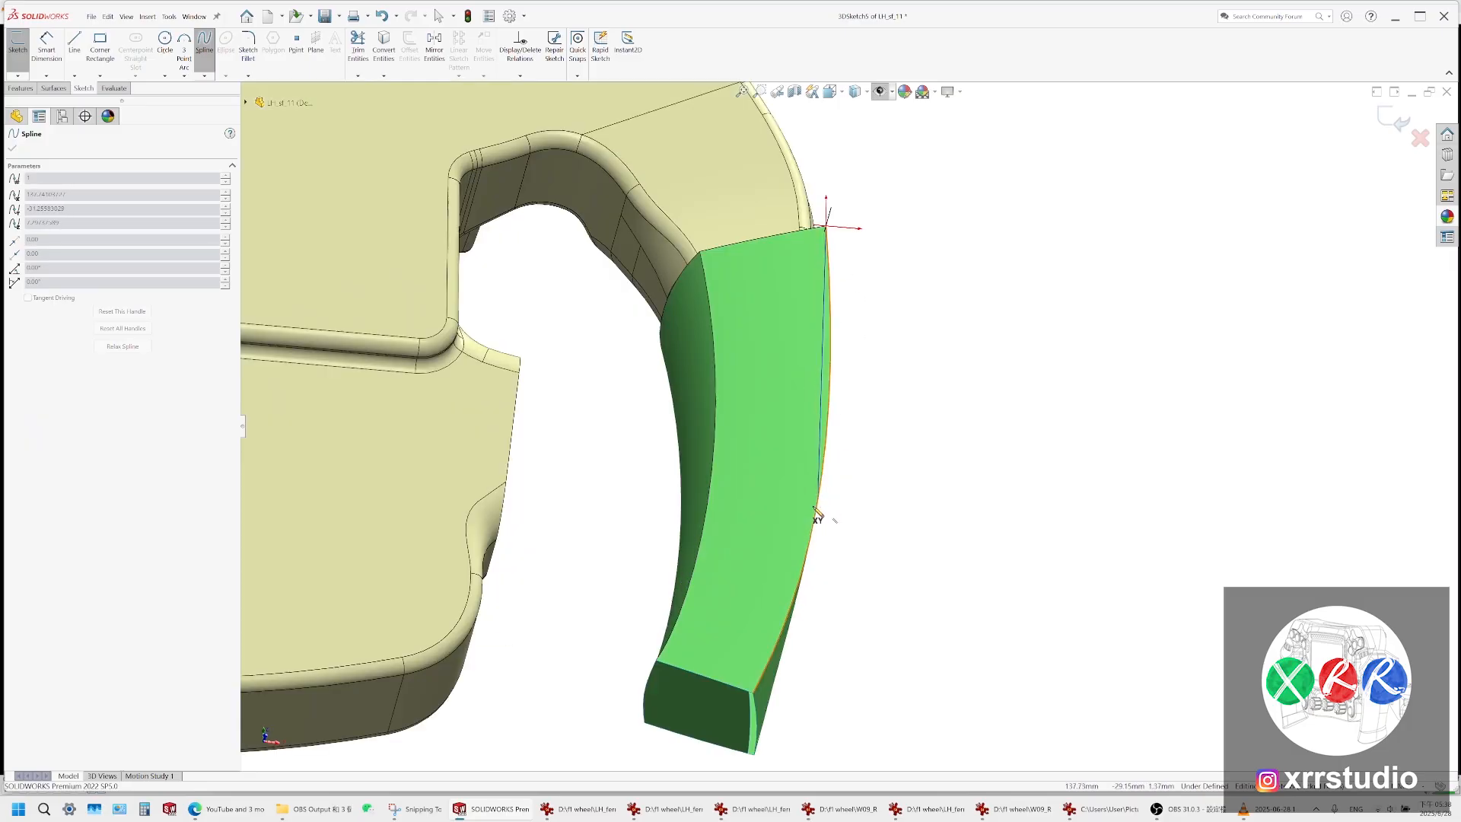
scroll(738, 689, up, 2)
double_click(748, 650)
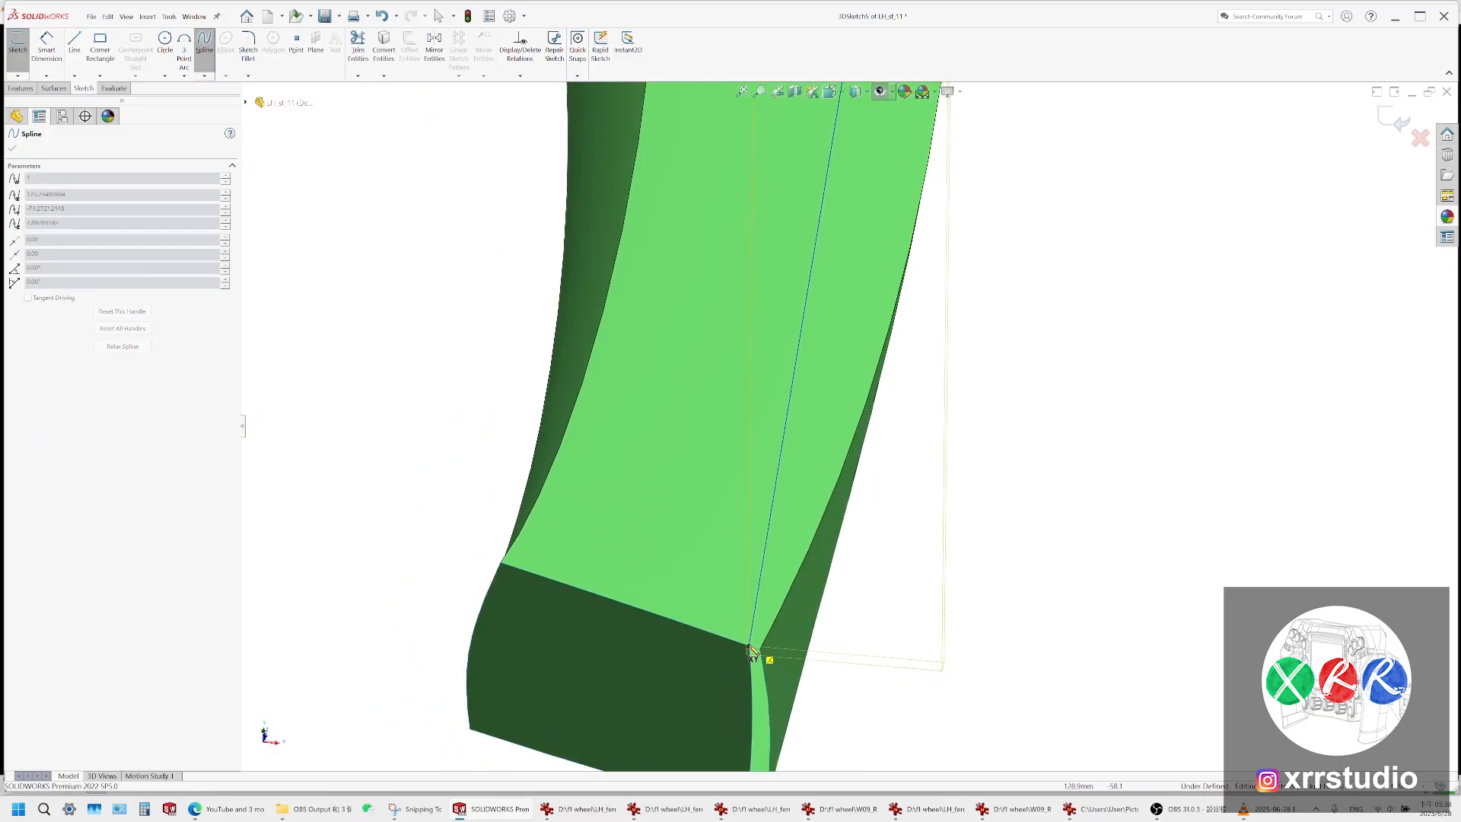
key(Escape)
Select the new spline and show it in wireframe from the front together with the reference sketches
click(764, 555)
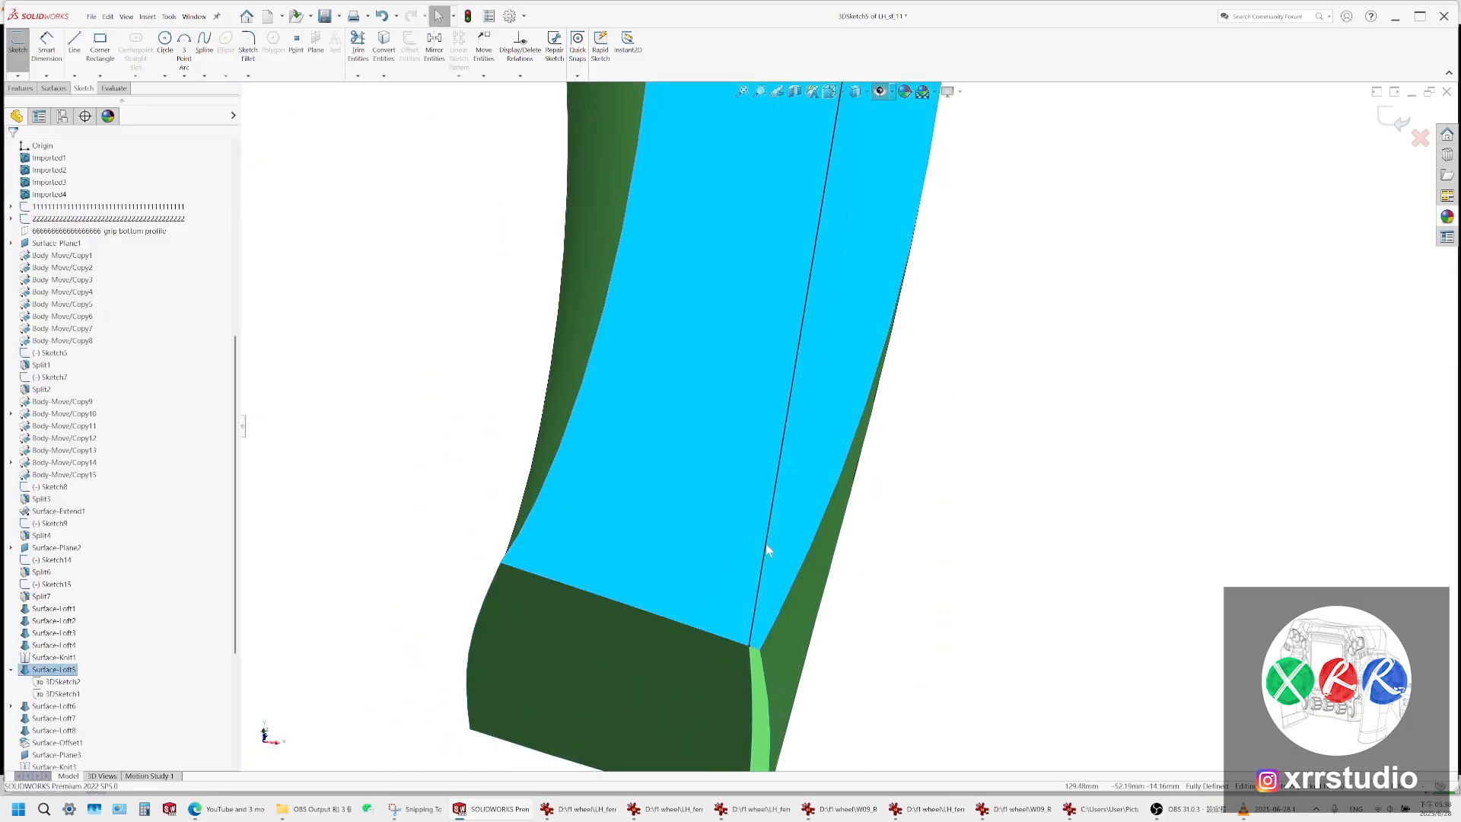
click(766, 544)
click(832, 92)
click(848, 146)
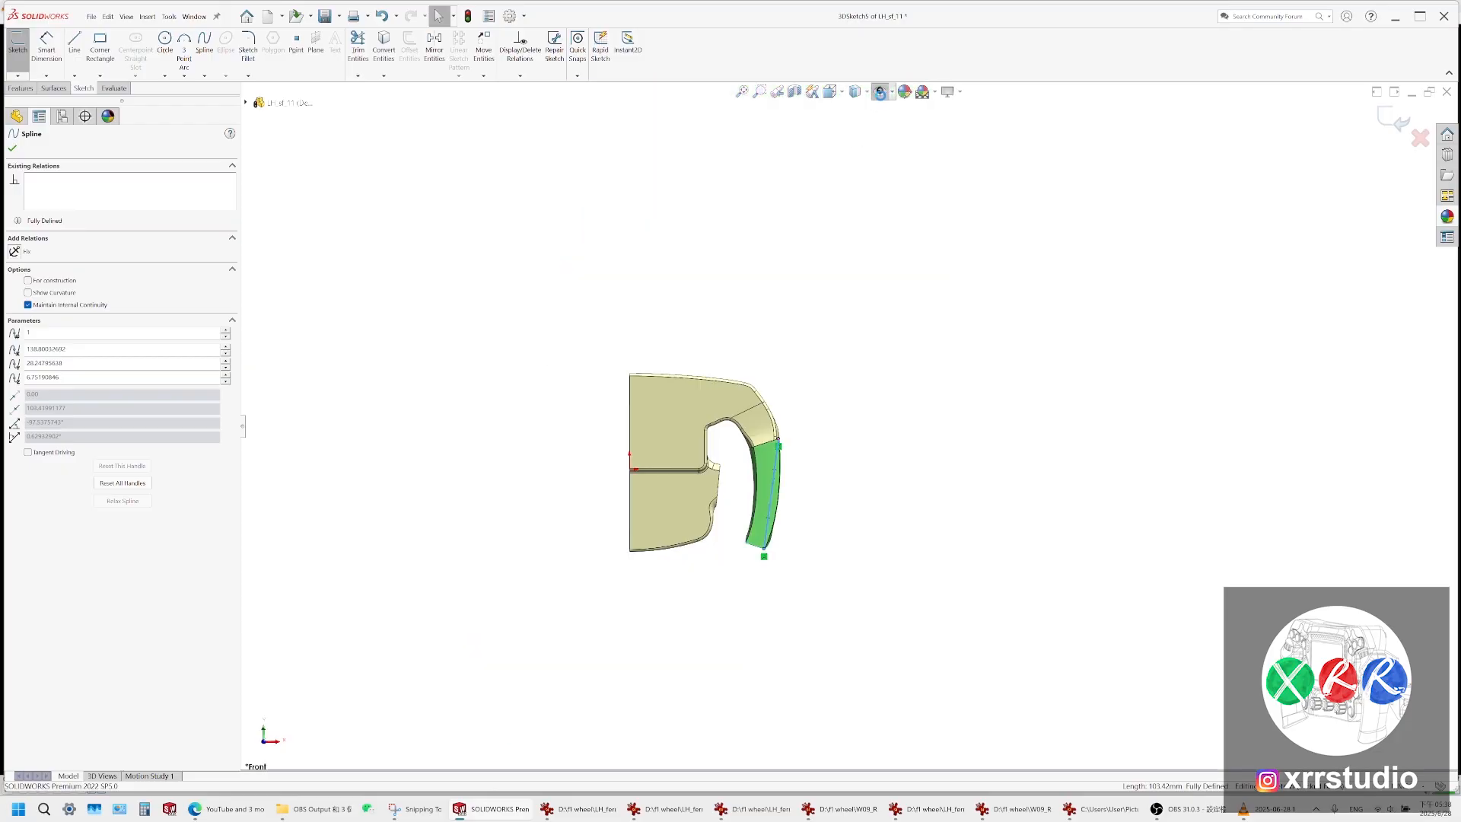
scroll(715, 563, down, 8)
click(860, 91)
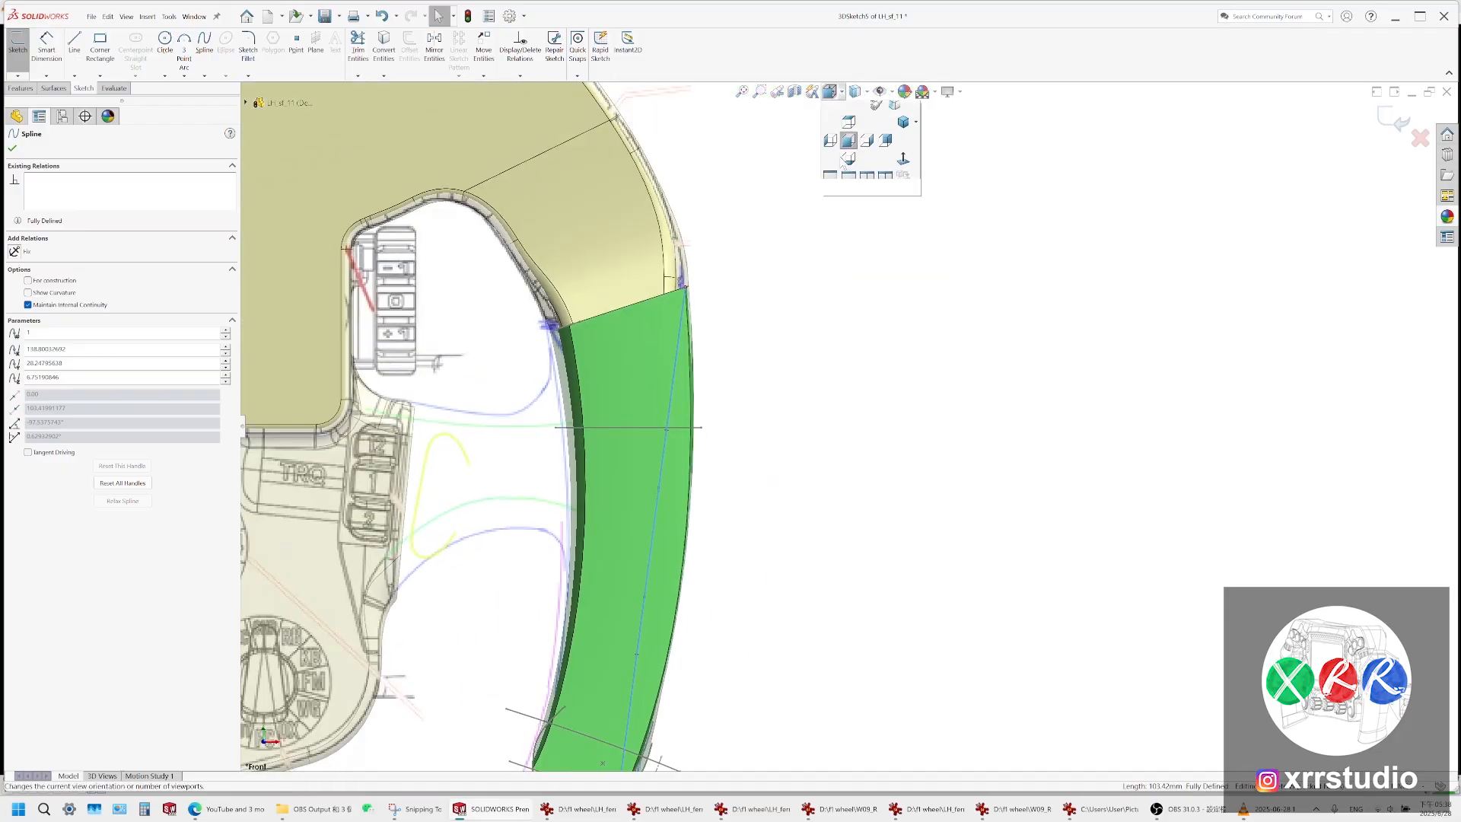
click(864, 194)
scroll(851, 427, down, 4)
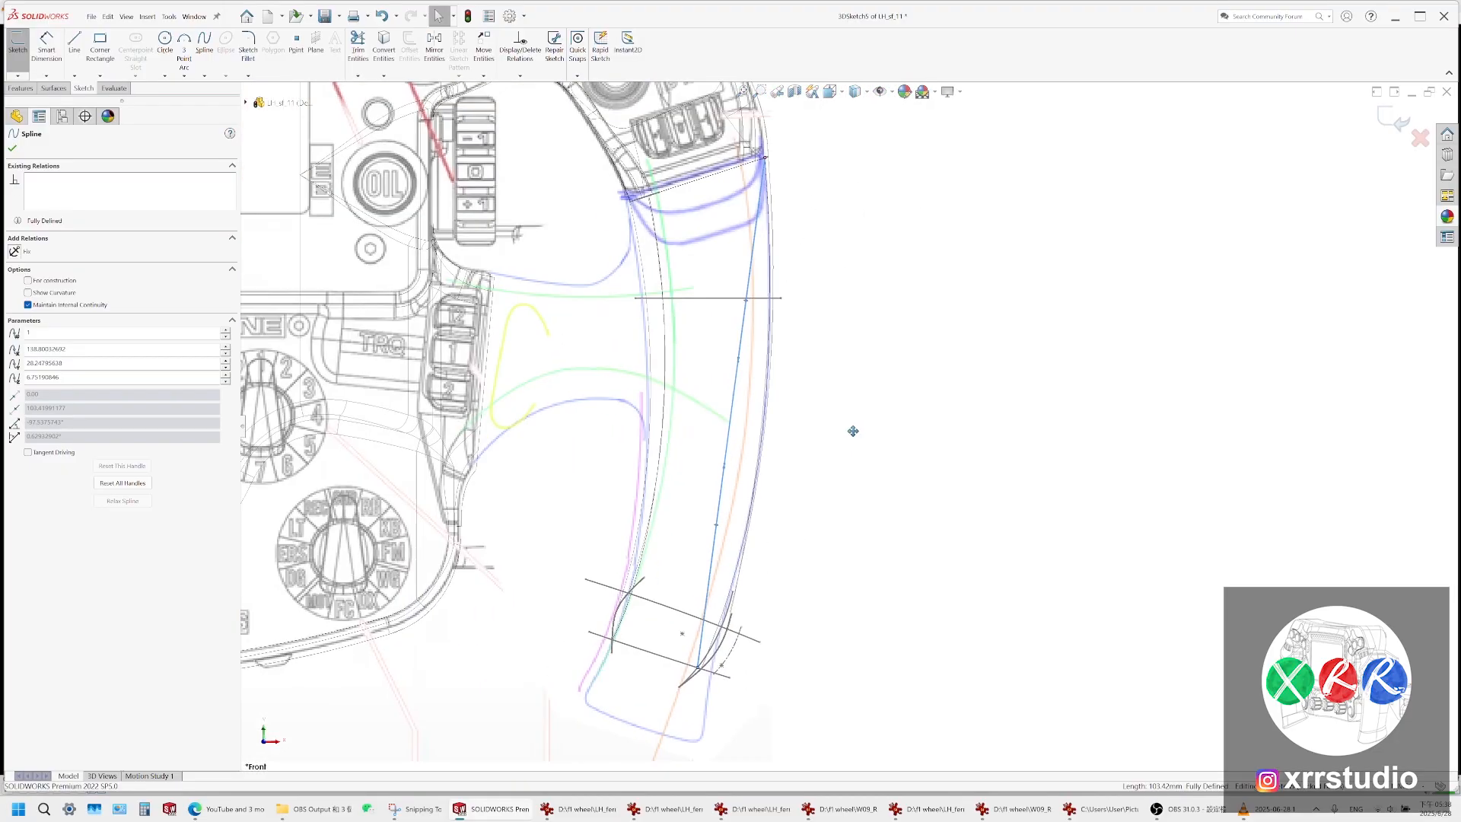
Shape the spline with its upper and lower tangent handles to follow the blue outer line of the reference profile
drag(696, 466, 759, 567)
mouse_move(759, 569)
mouse_down()
mouse_move(762, 532)
mouse_move(761, 546)
mouse_up()
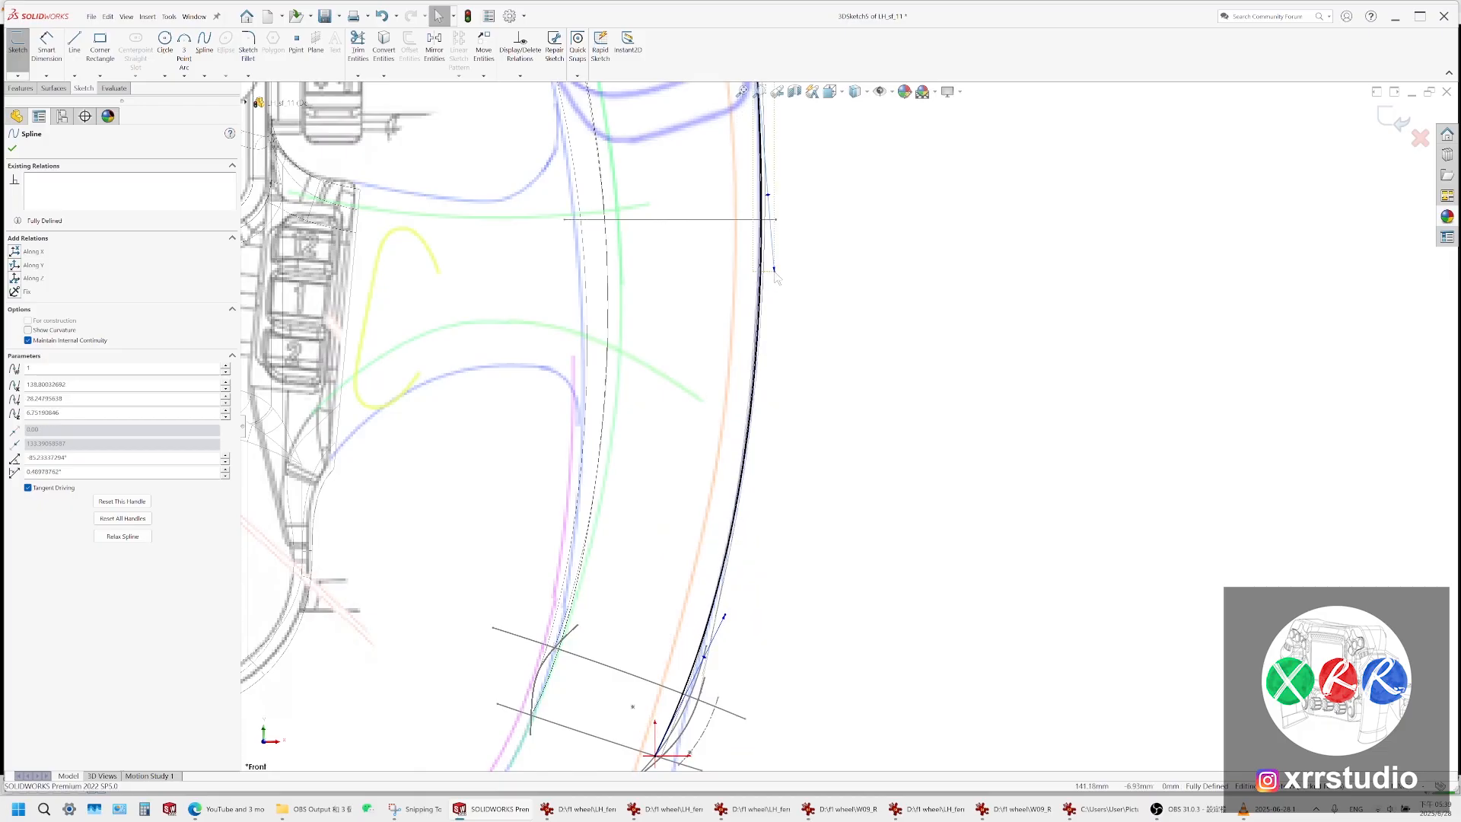
click(819, 388)
scroll(792, 578, down, 4)
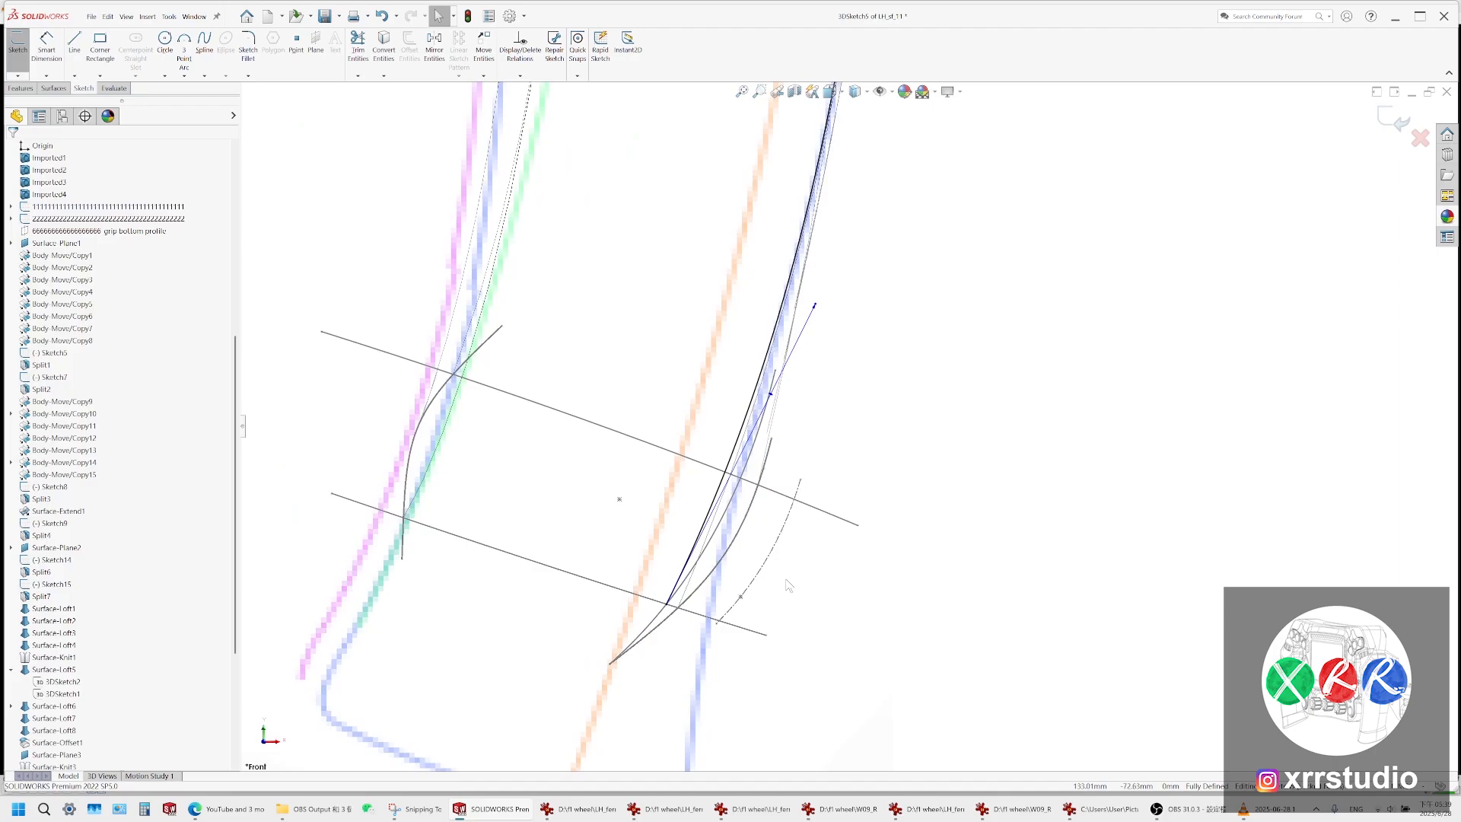
scroll(785, 578, up, 5)
scroll(864, 426, down, 3)
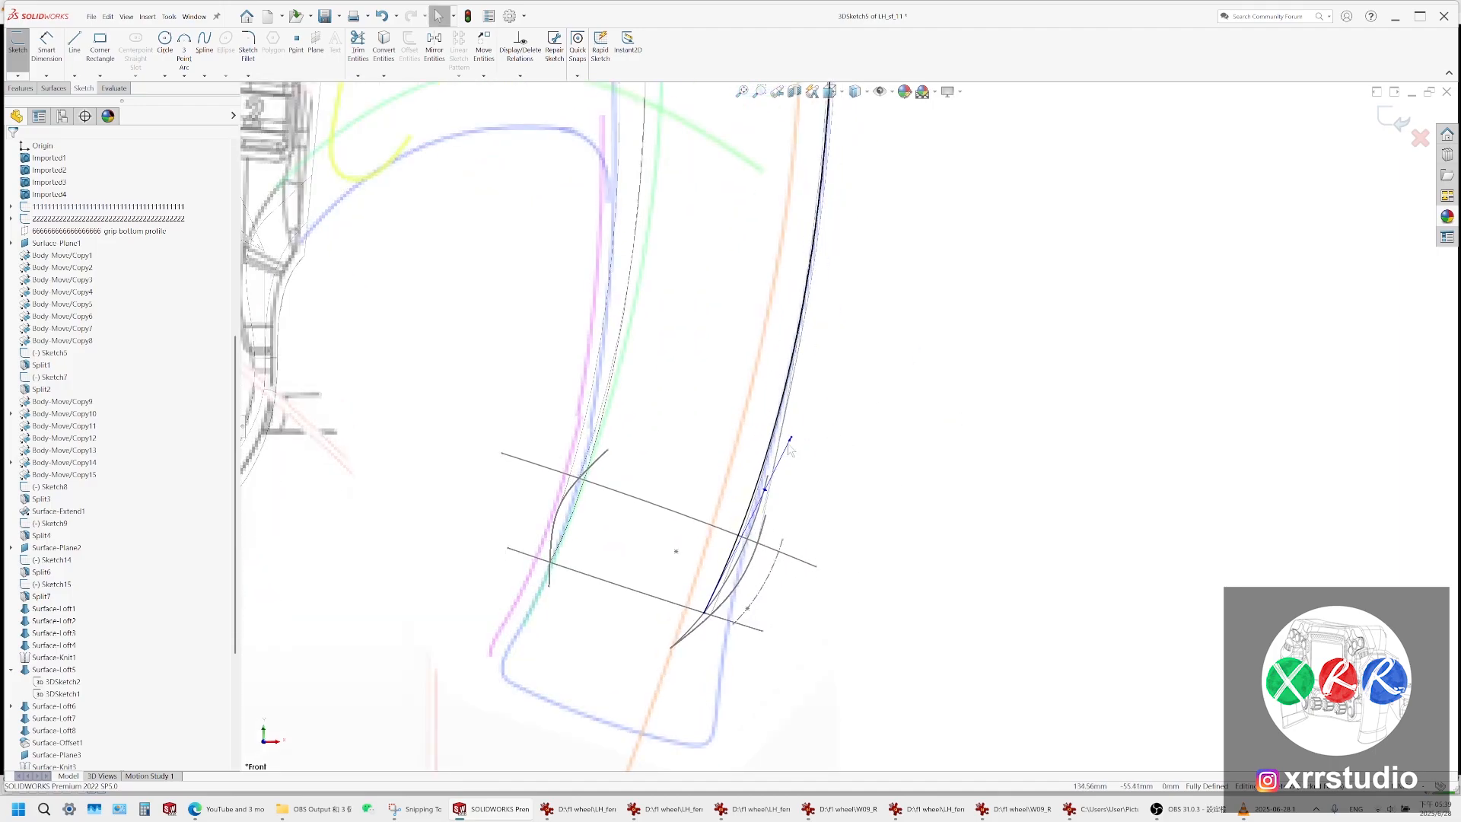
click(790, 440)
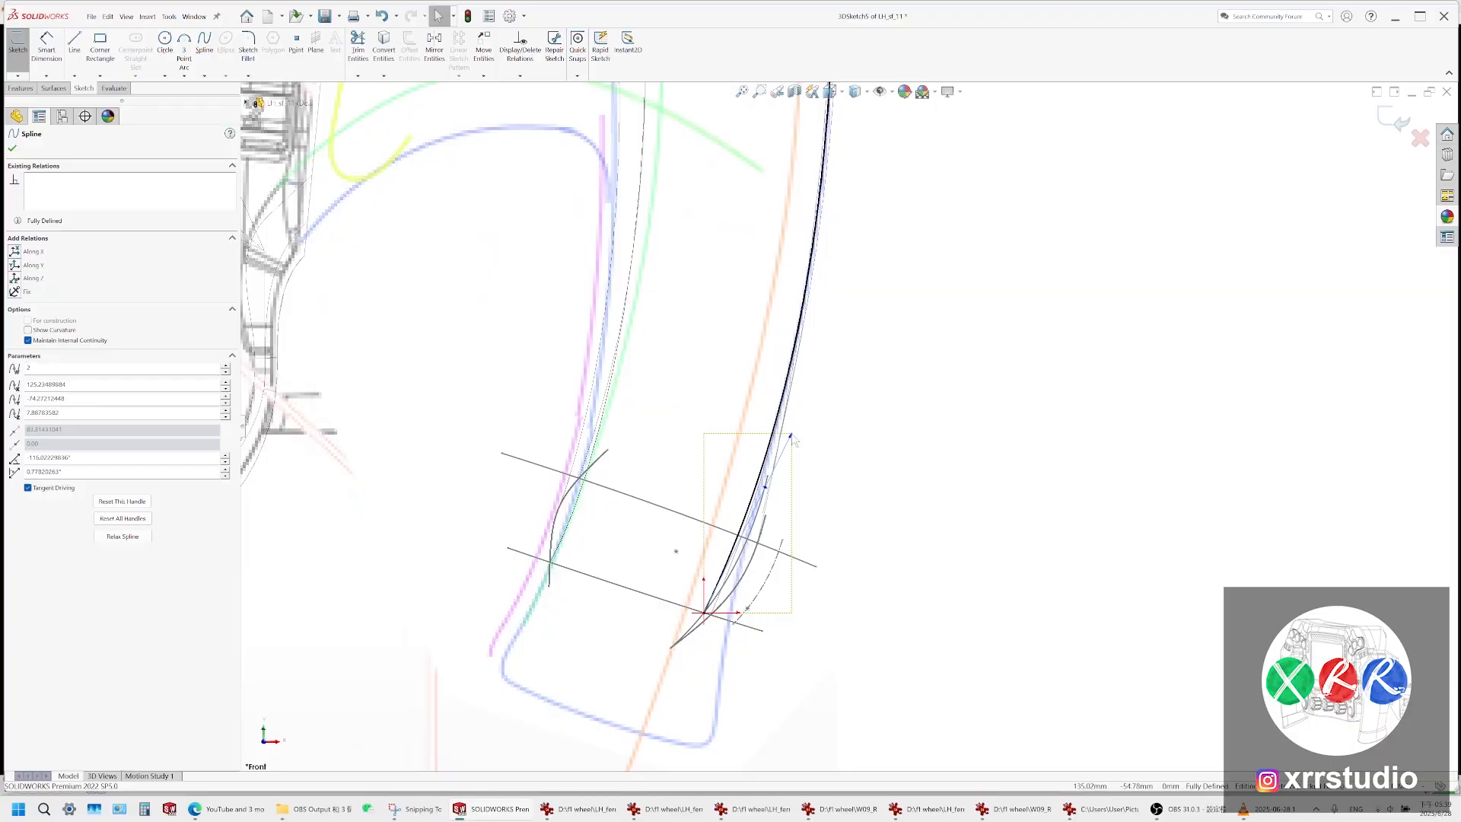
key(Escape)
scroll(834, 436, up, 5)
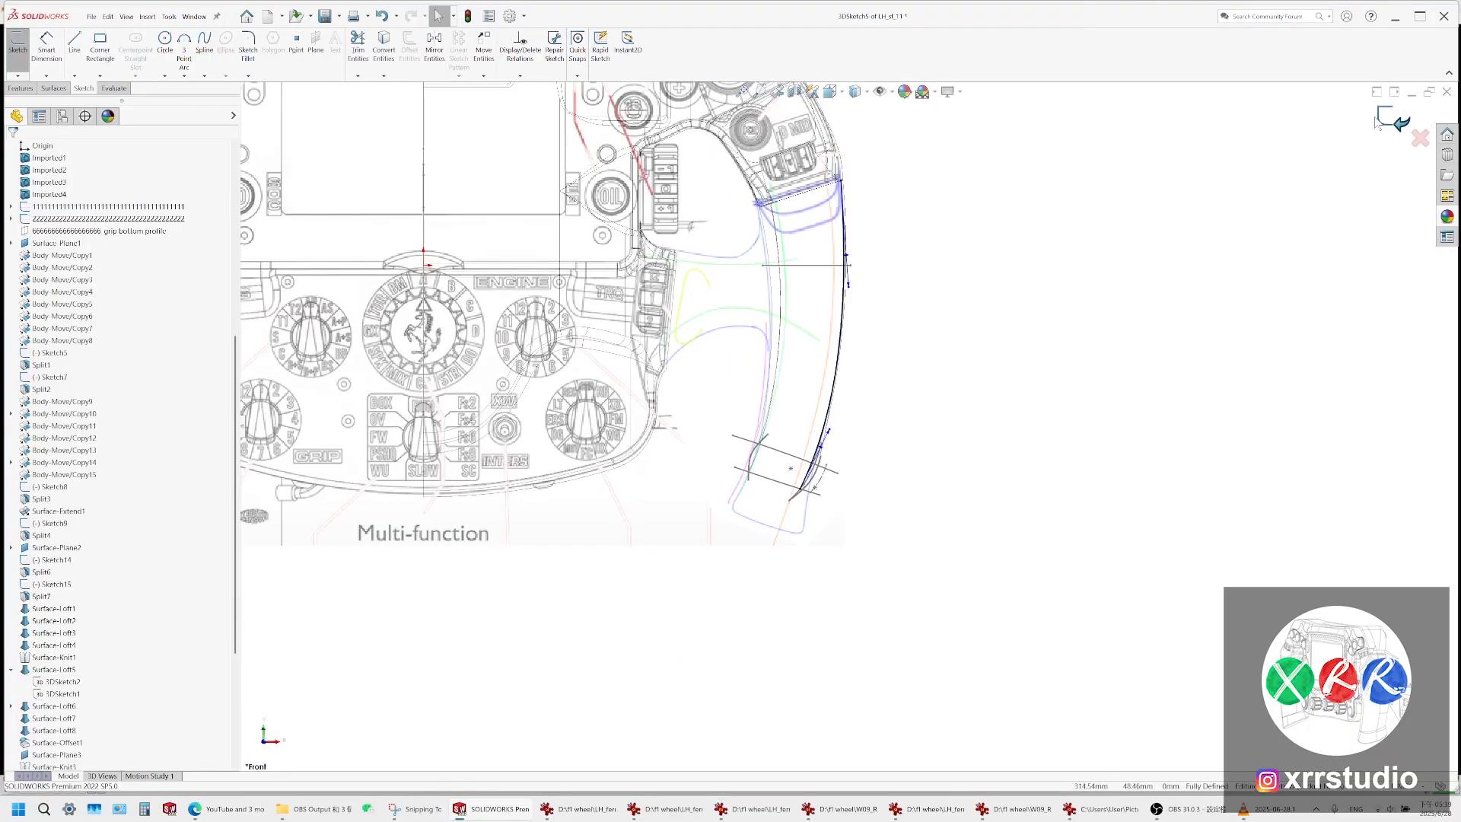
Finish the 3D sketch, hide the reference sketches, shade the model and highlight the new sketch against the grip's front outer edge
click(1389, 120)
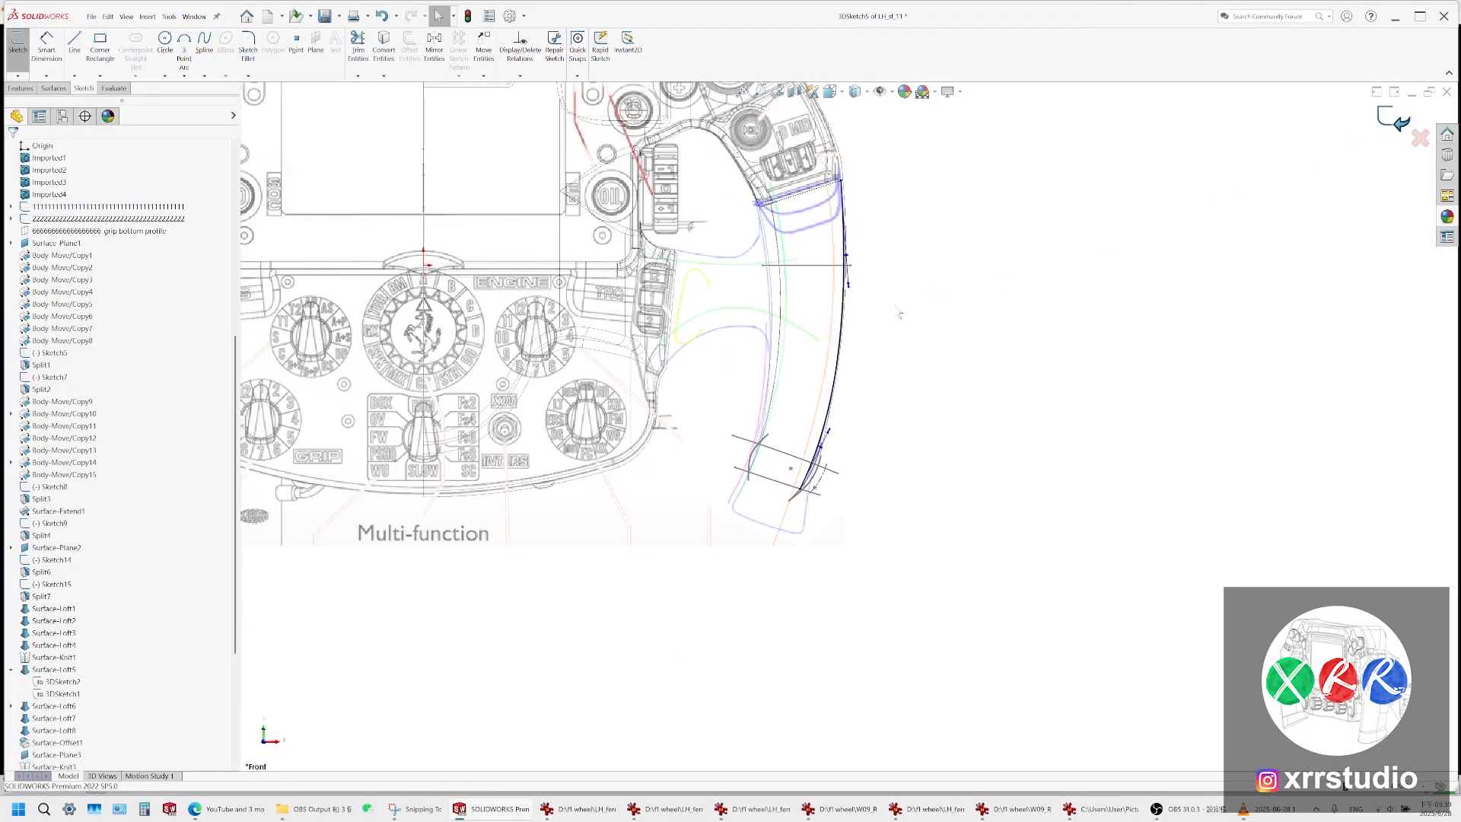
click(867, 91)
click(856, 101)
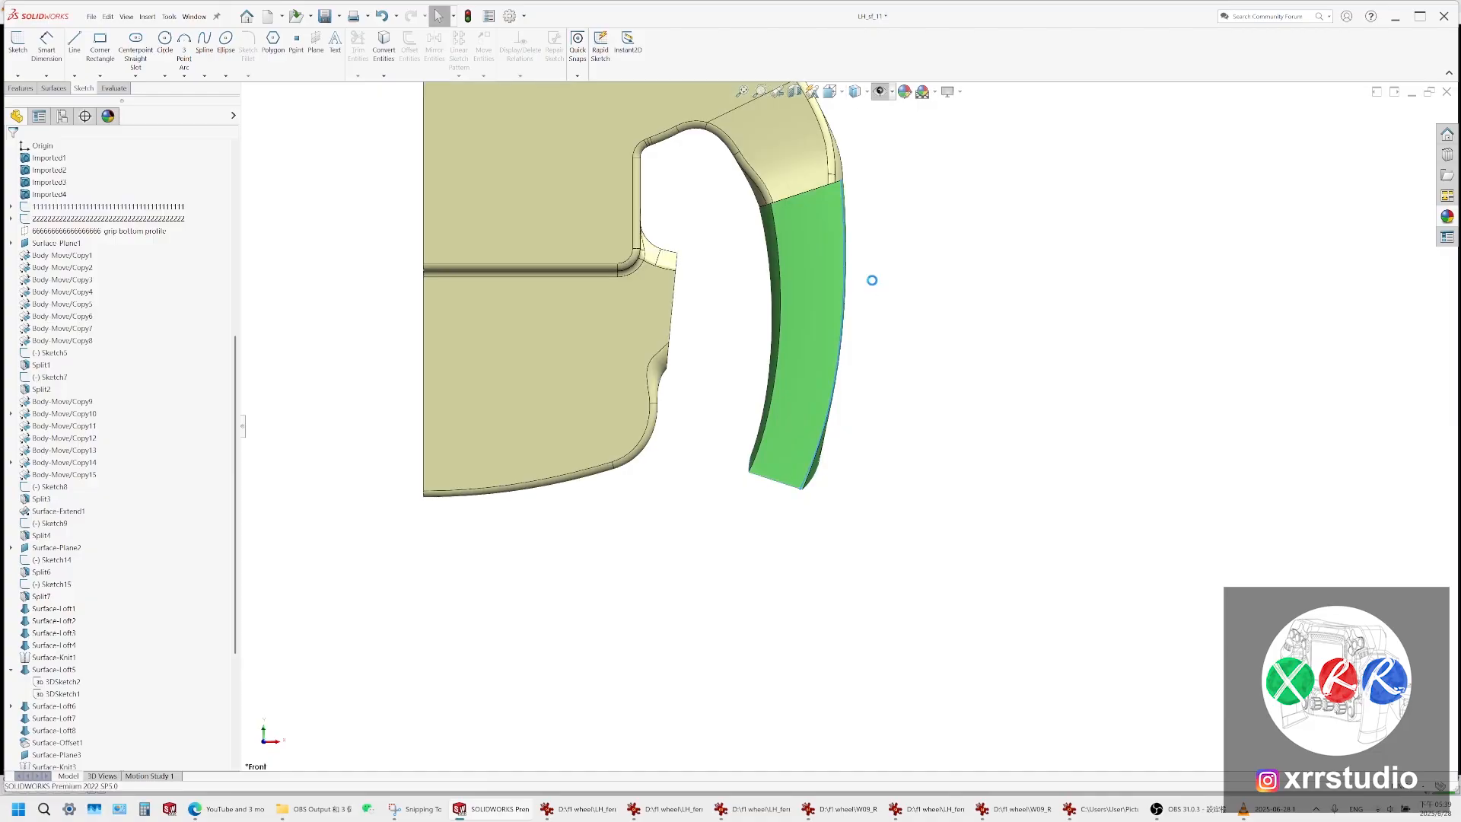
middle_drag(872, 280, 979, 329)
scroll(888, 391, down, 5)
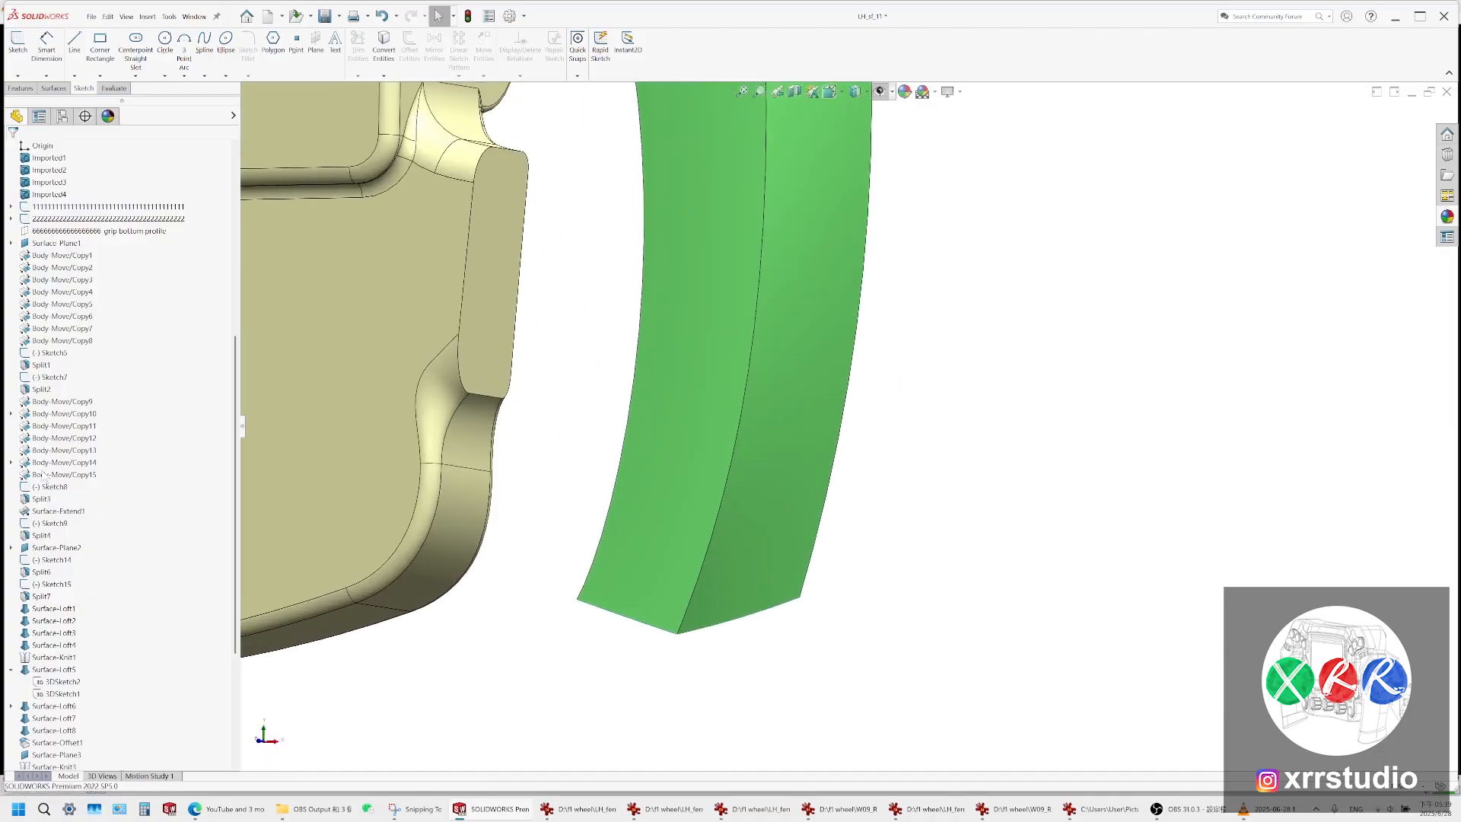
scroll(43, 477, down, 6)
click(47, 645)
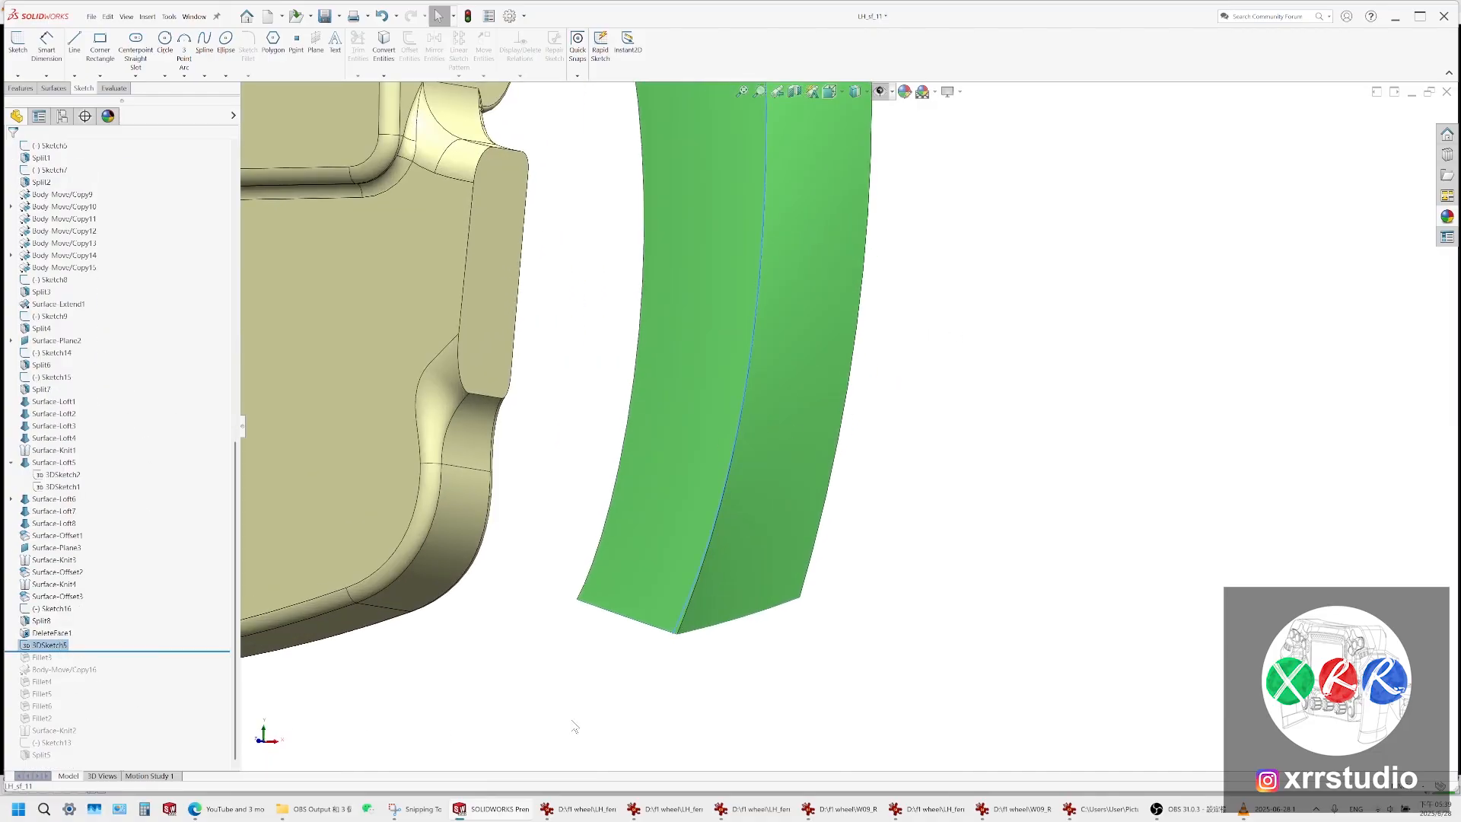
scroll(13, 352, up, 10)
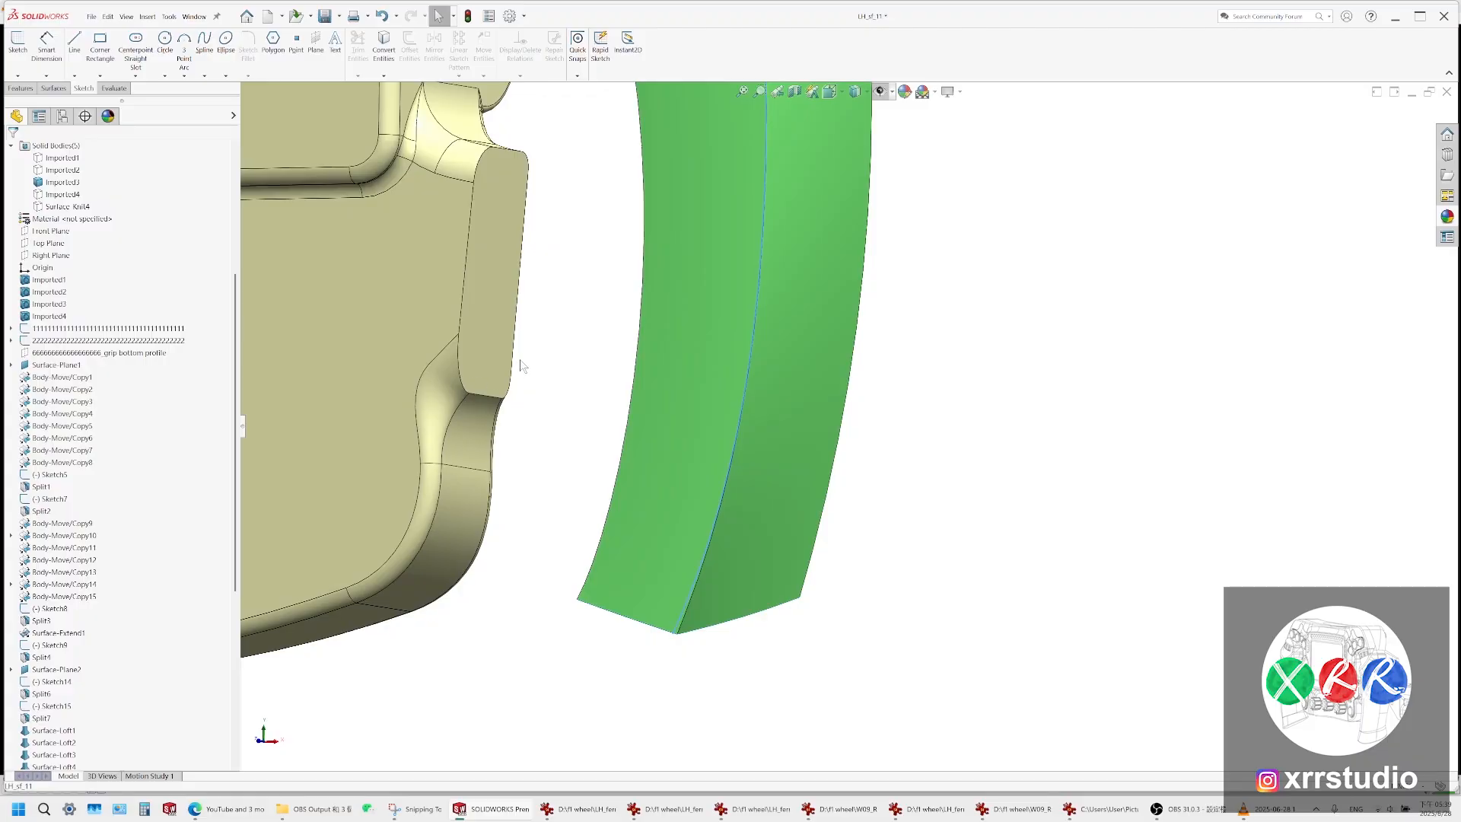
Start another 3D sketch and draw a two-point spline from the grip's rear upper outer corner to the trimmed end surface's rear outer corner
click(16, 76)
click(38, 105)
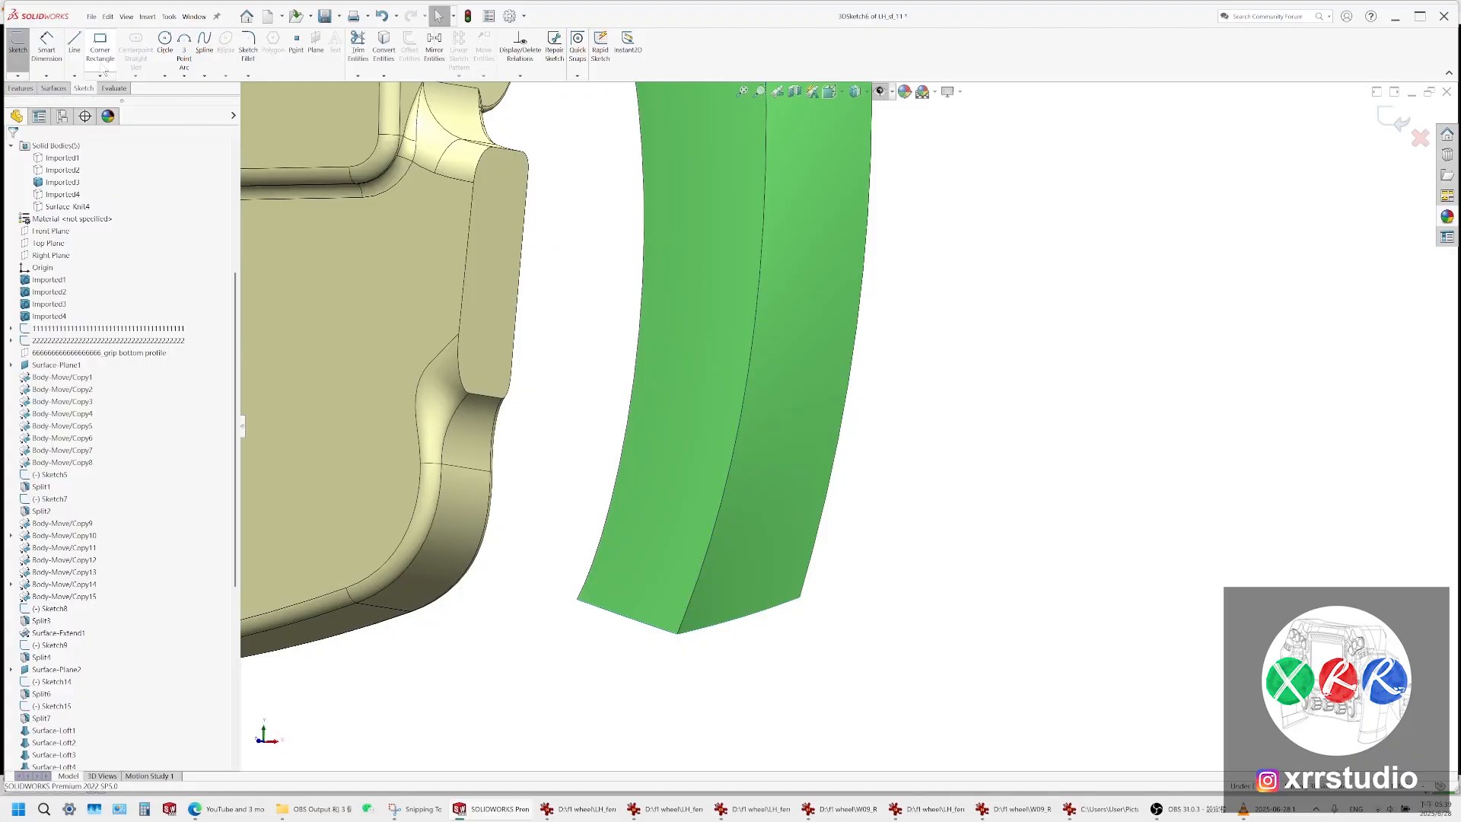
click(205, 47)
scroll(904, 206, up, 2)
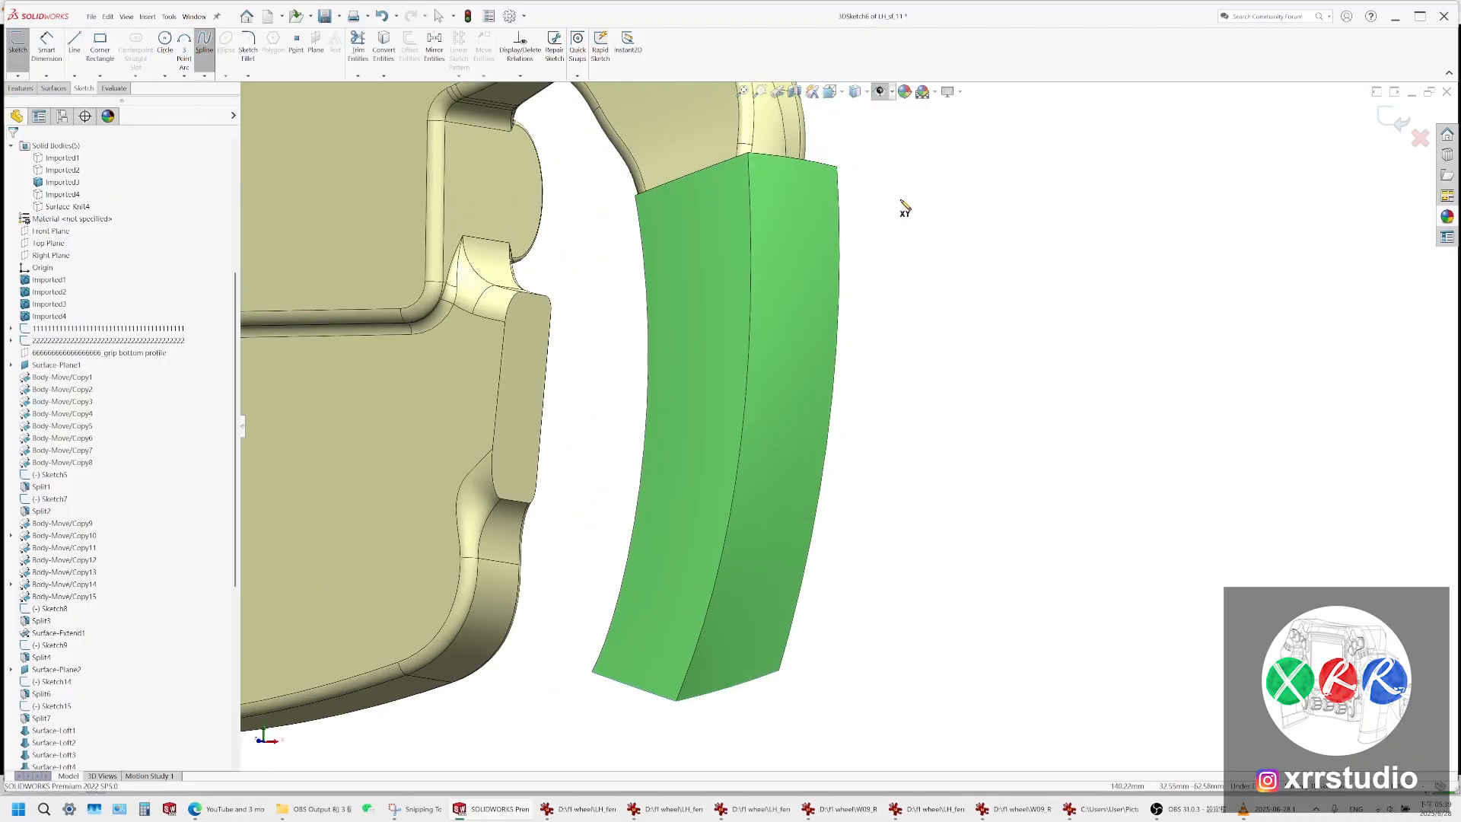
scroll(886, 209, down, 3)
middle_drag(812, 277, 816, 344)
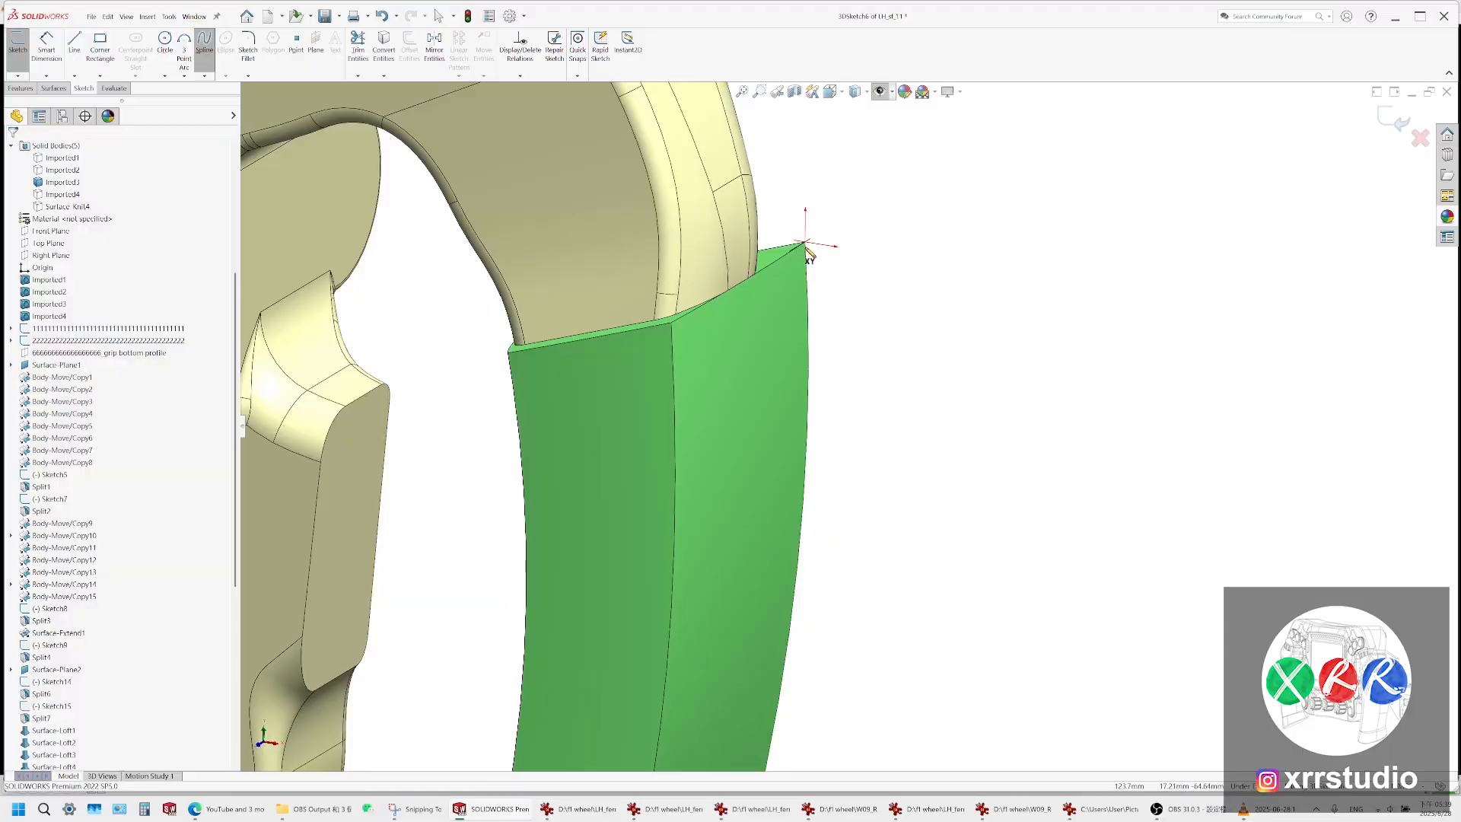
click(805, 244)
scroll(816, 392, up, 3)
middle_drag(811, 398, 822, 251)
scroll(841, 539, down, 3)
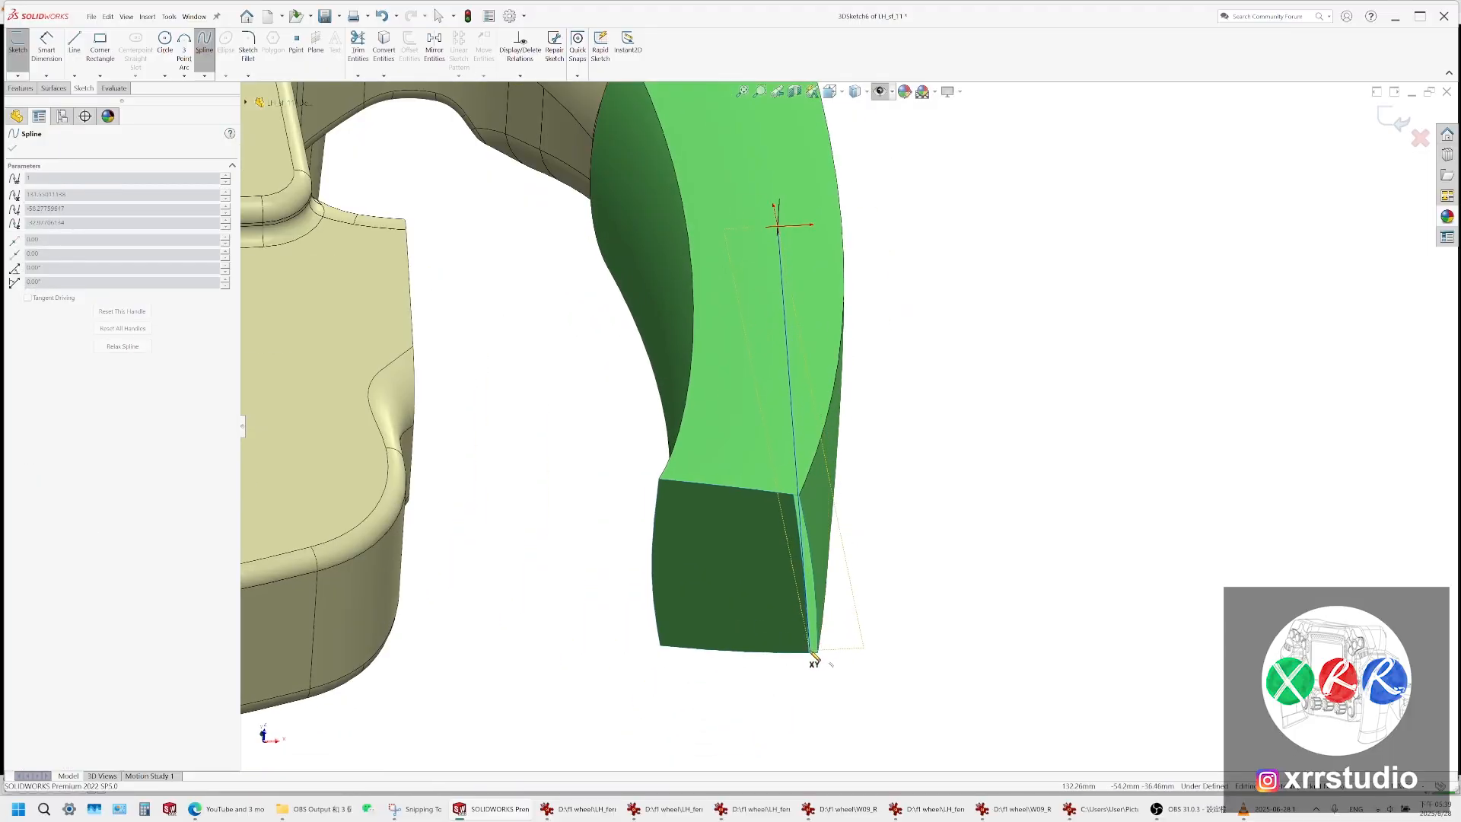
double_click(813, 655)
key(Escape)
Select the rear spline and display it in wireframe from the front over the reference sketches
click(784, 225)
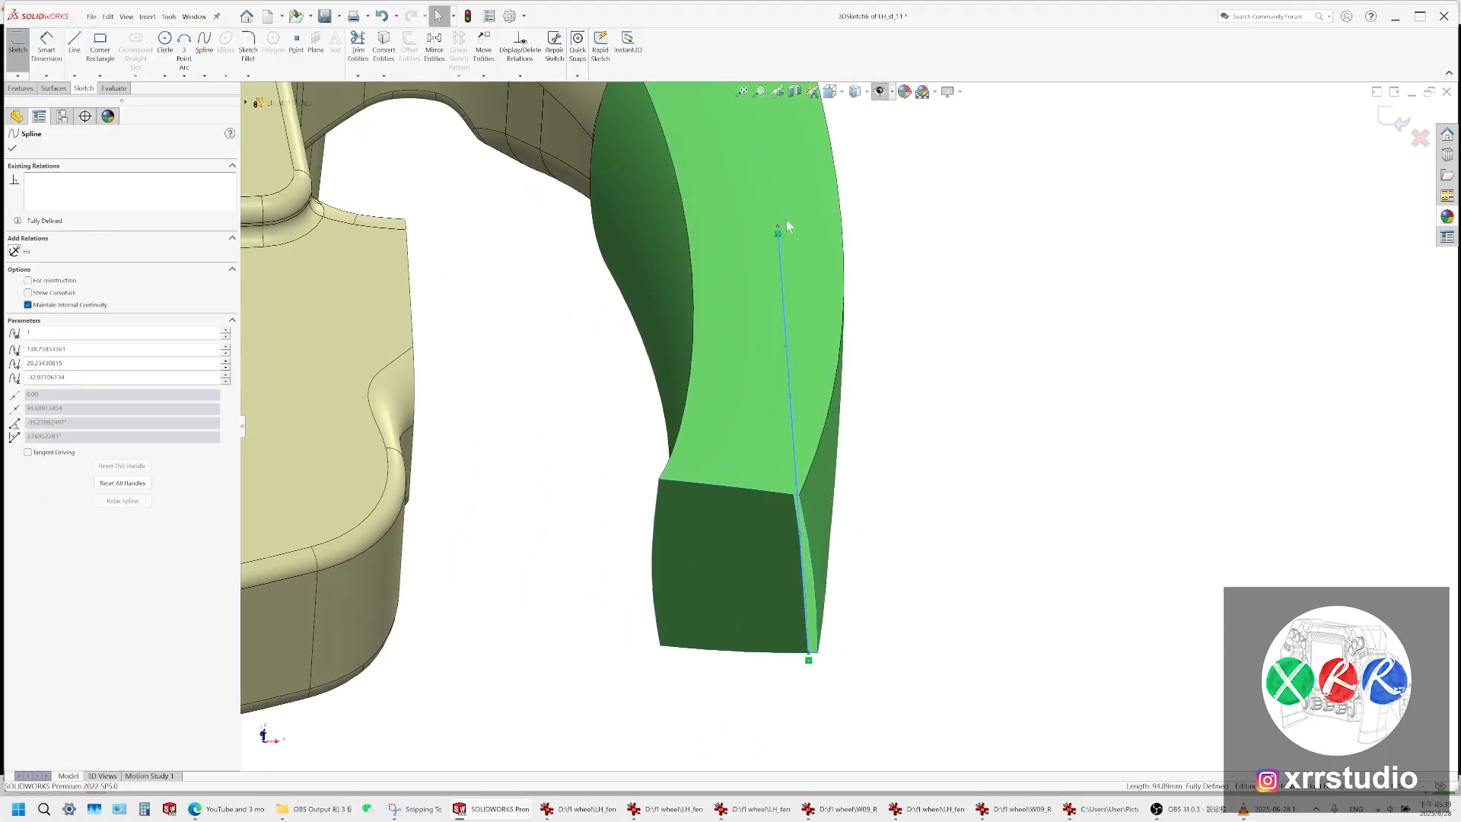
click(831, 92)
click(852, 148)
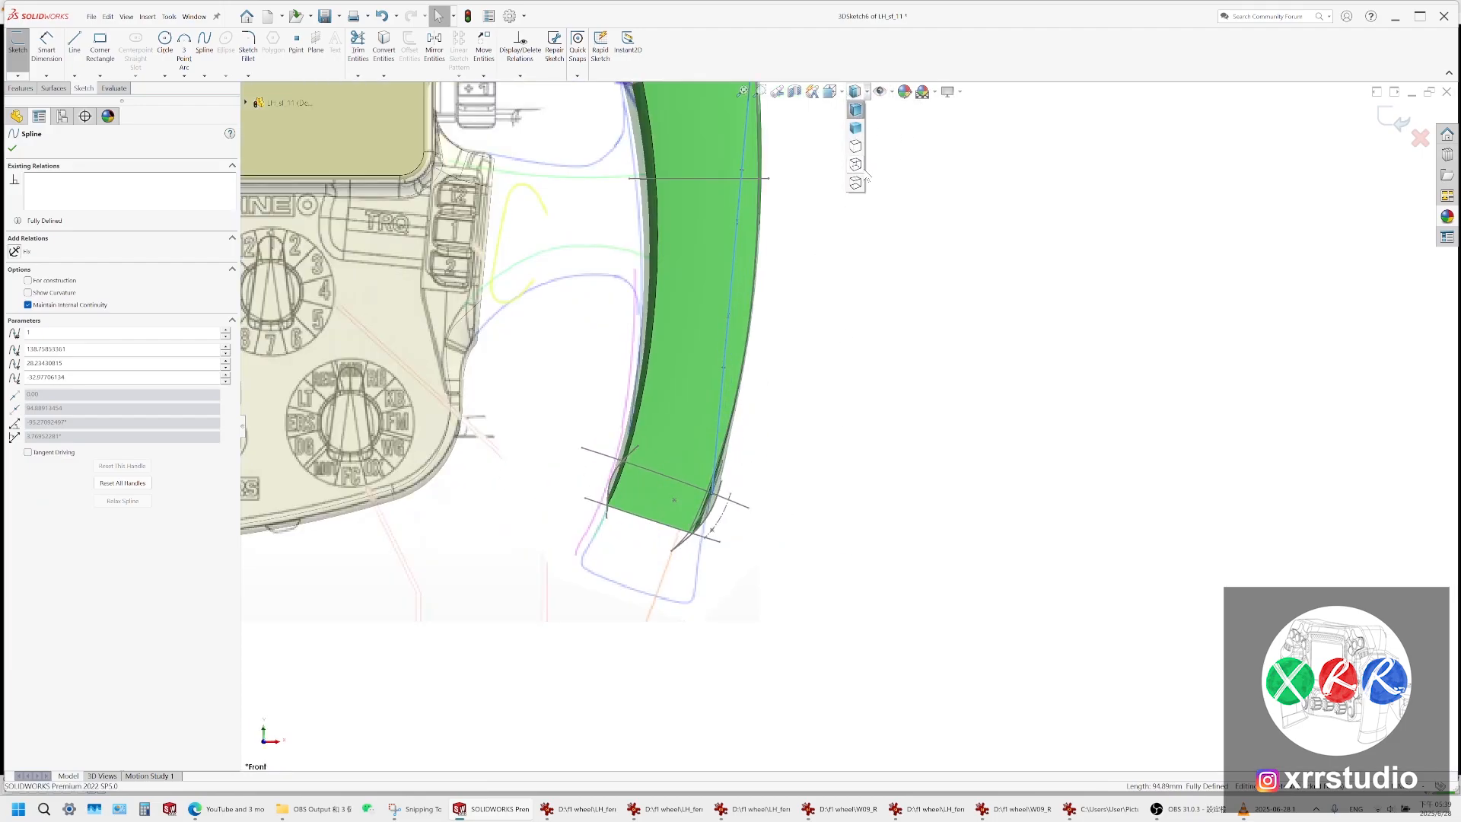
scroll(761, 361, down, 3)
Bend the rear spline toward the blue outer reference line and shorten its lower tangent handle
drag(723, 307, 769, 343)
scroll(711, 539, down, 6)
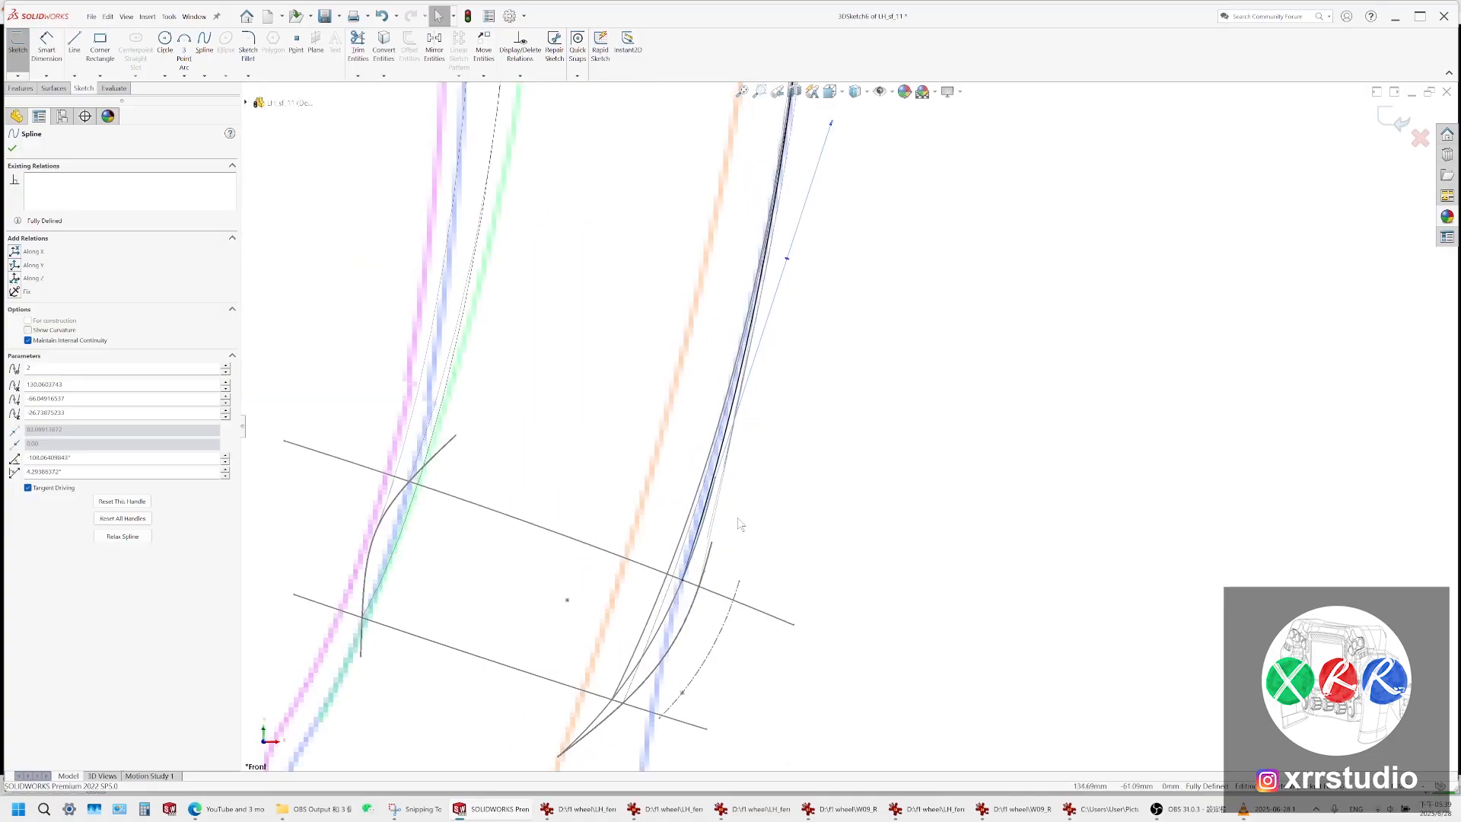
scroll(718, 521, up, 1)
click(721, 511)
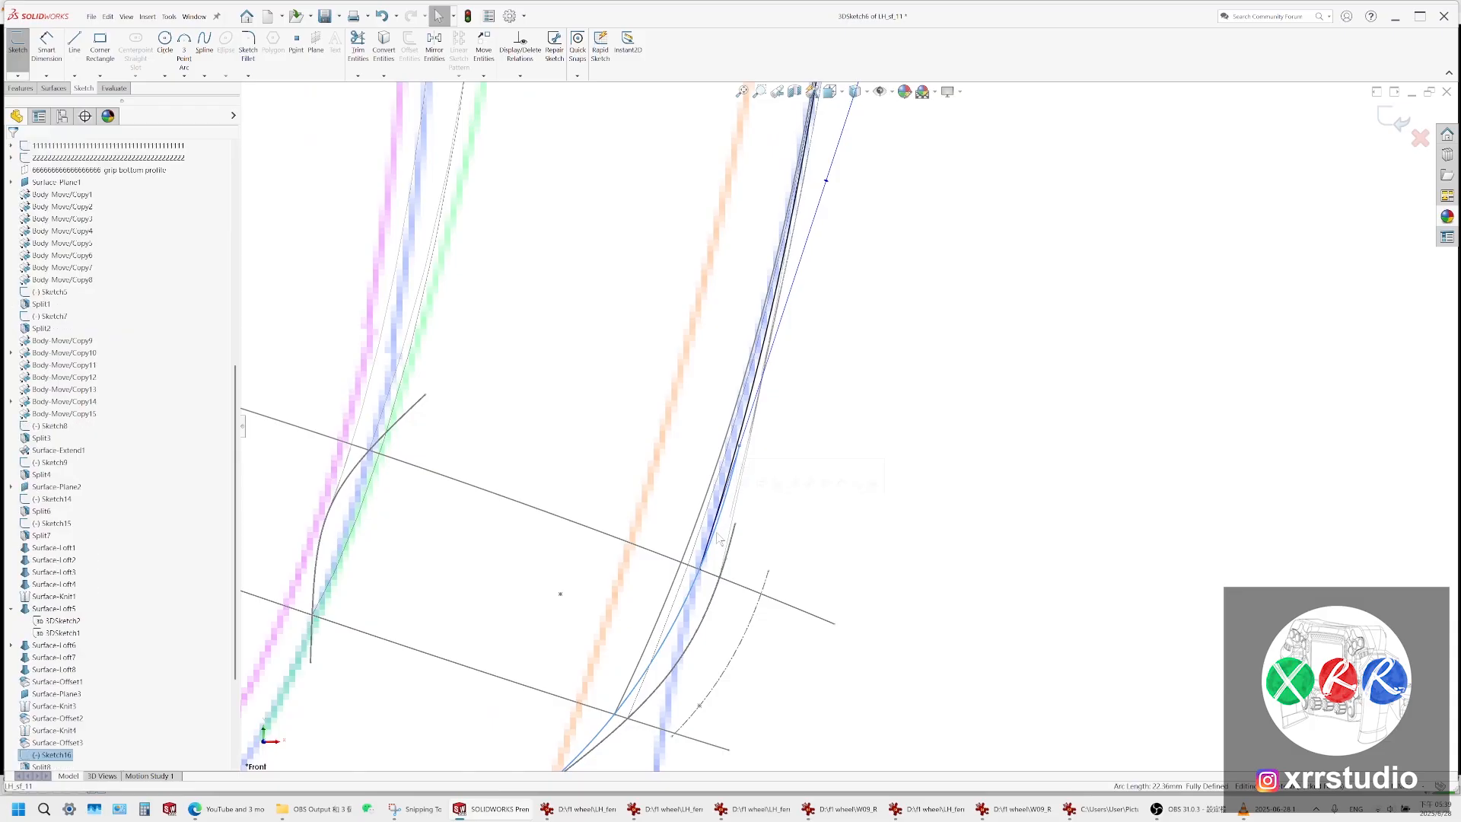
click(771, 332)
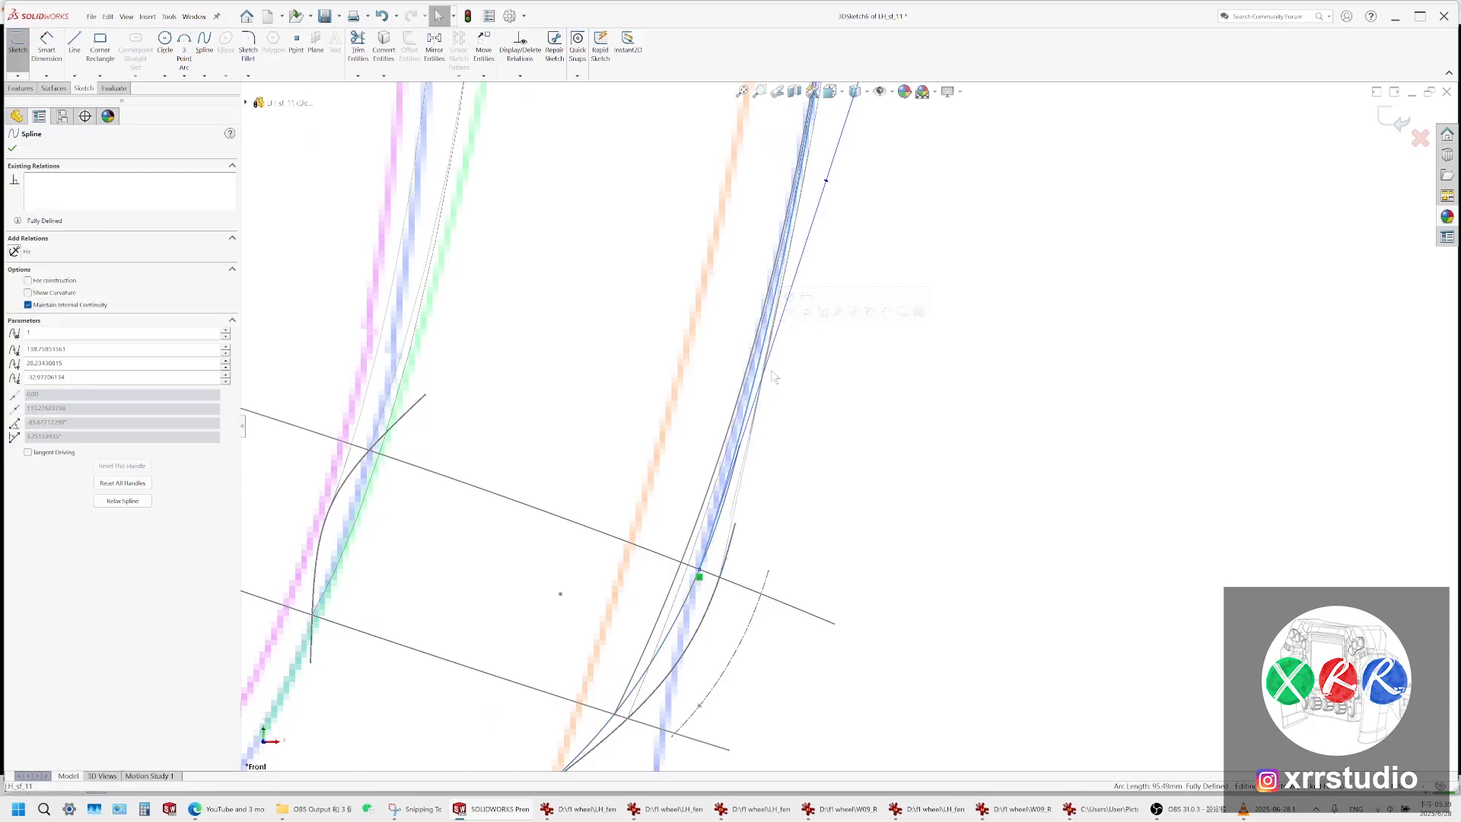
scroll(774, 430, down, 2)
scroll(823, 404, up, 2)
scroll(898, 229, down, 3)
scroll(873, 375, up, 4)
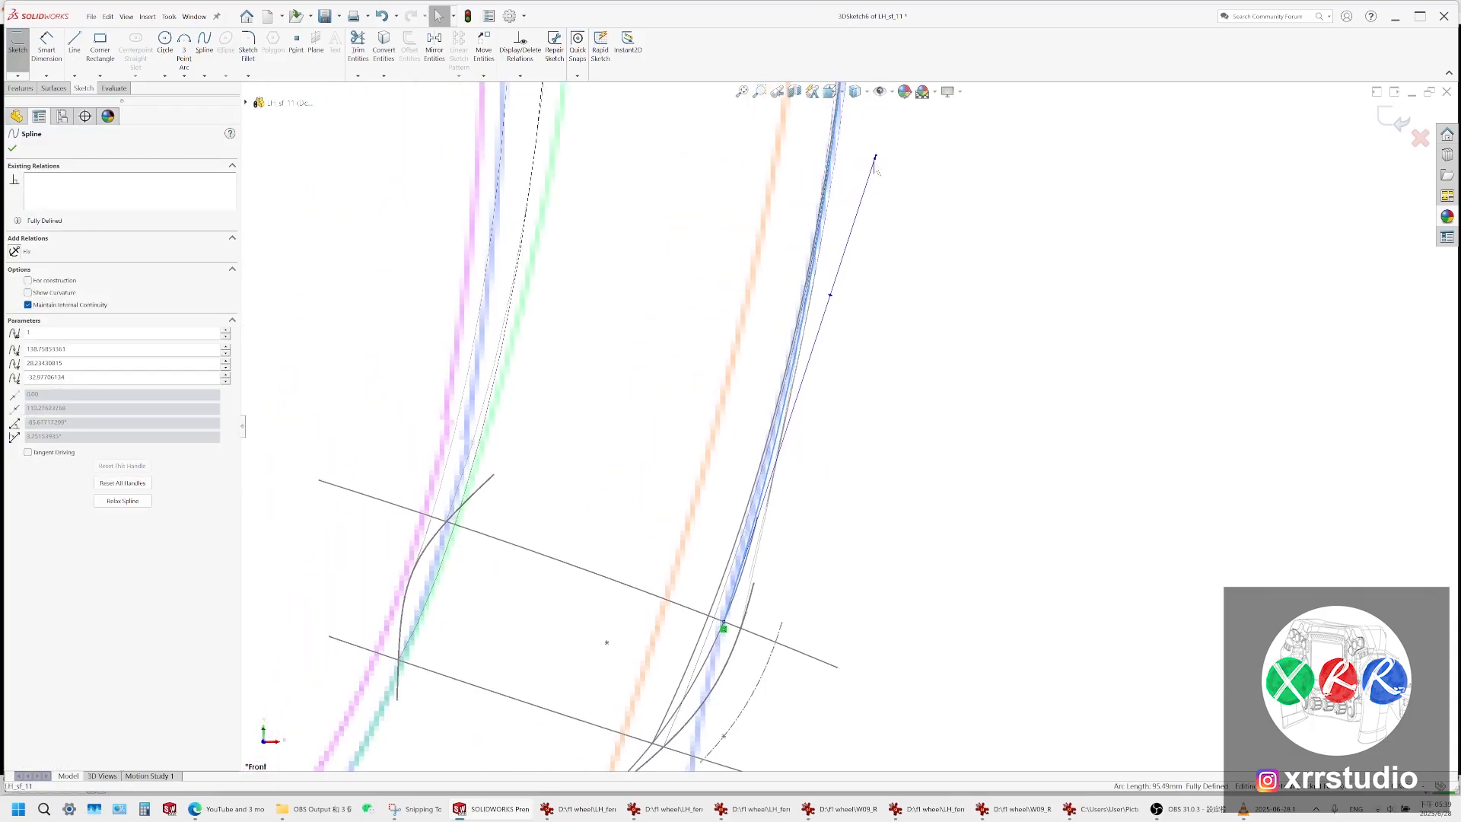
drag(878, 160, 856, 236)
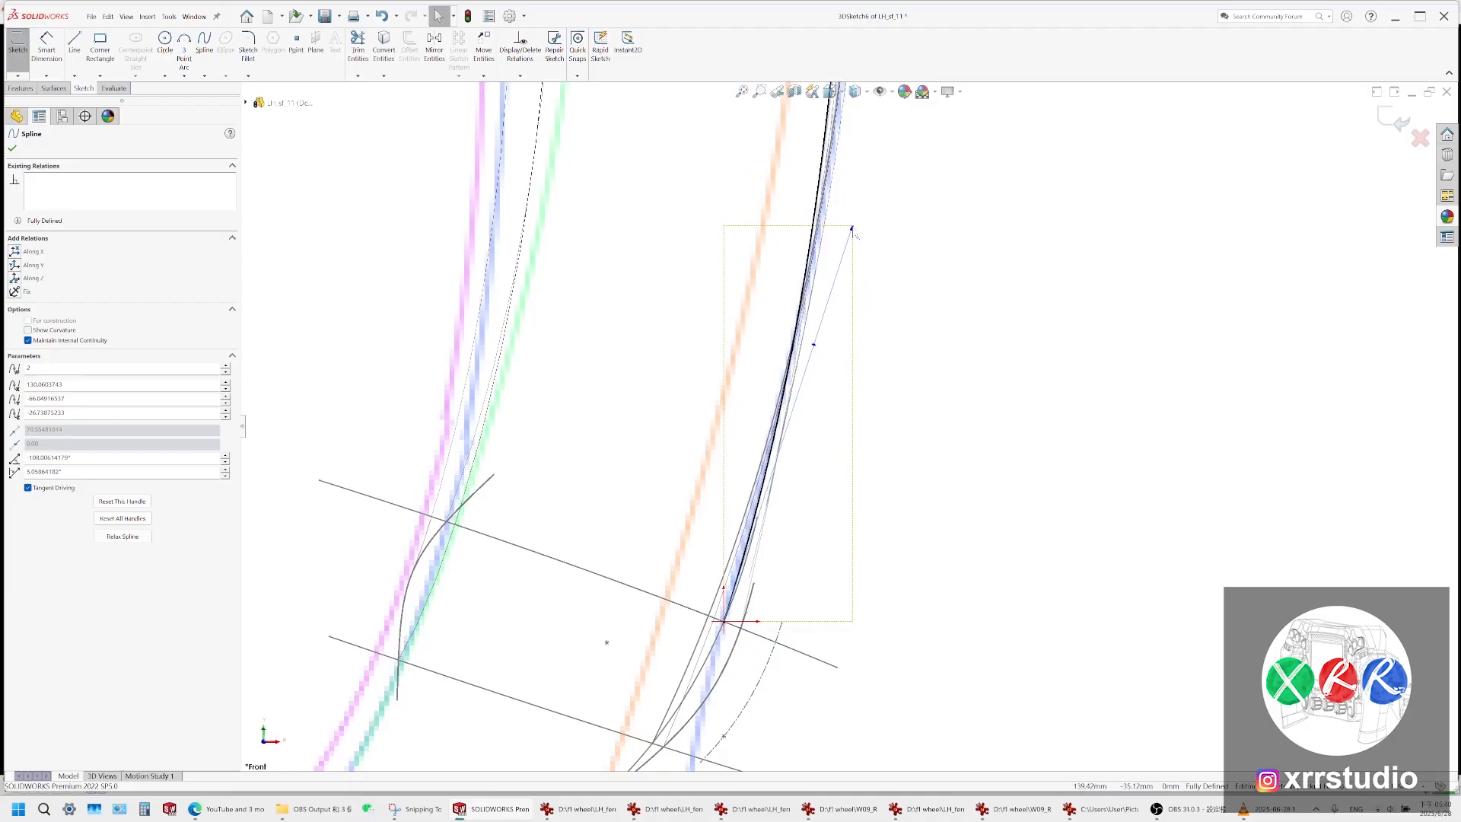
scroll(856, 231, up, 6)
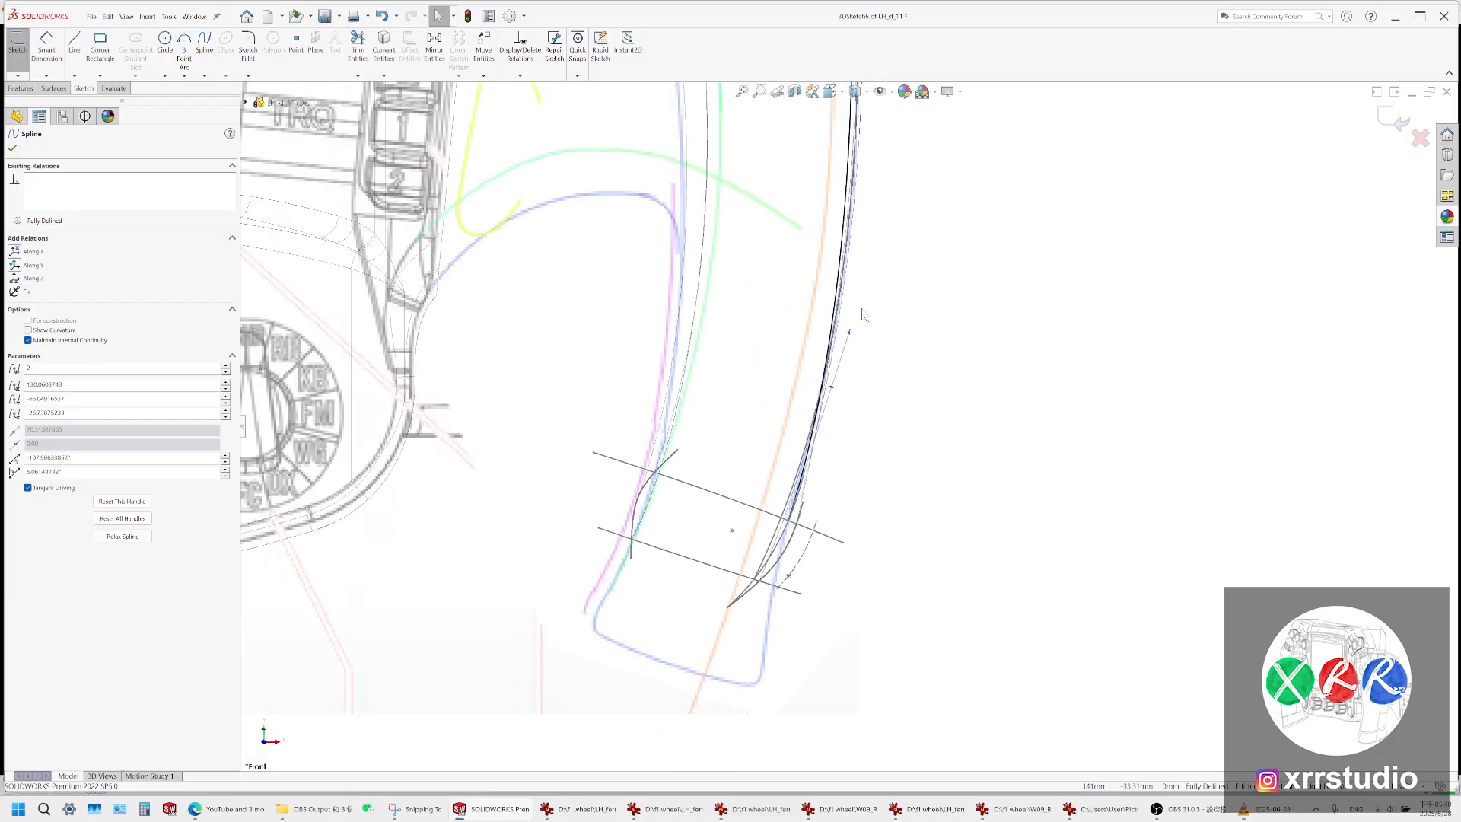
Fine-tune the rear spline's upper and lower tangent handles until the curve follows the outer reference line along its whole length
scroll(854, 303, down, 5)
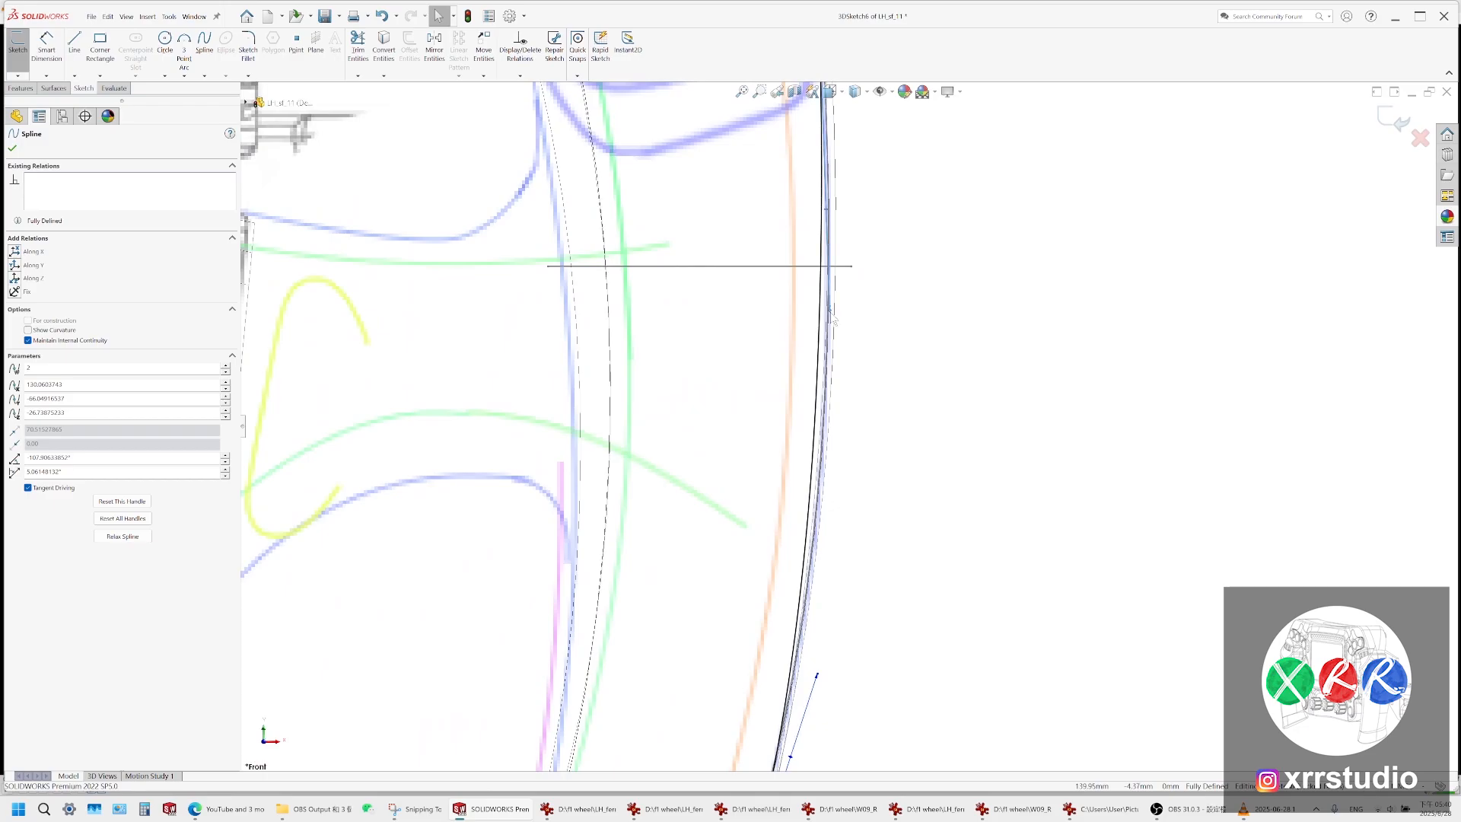
drag(830, 313, 847, 318)
click(874, 463)
scroll(872, 476, up, 3)
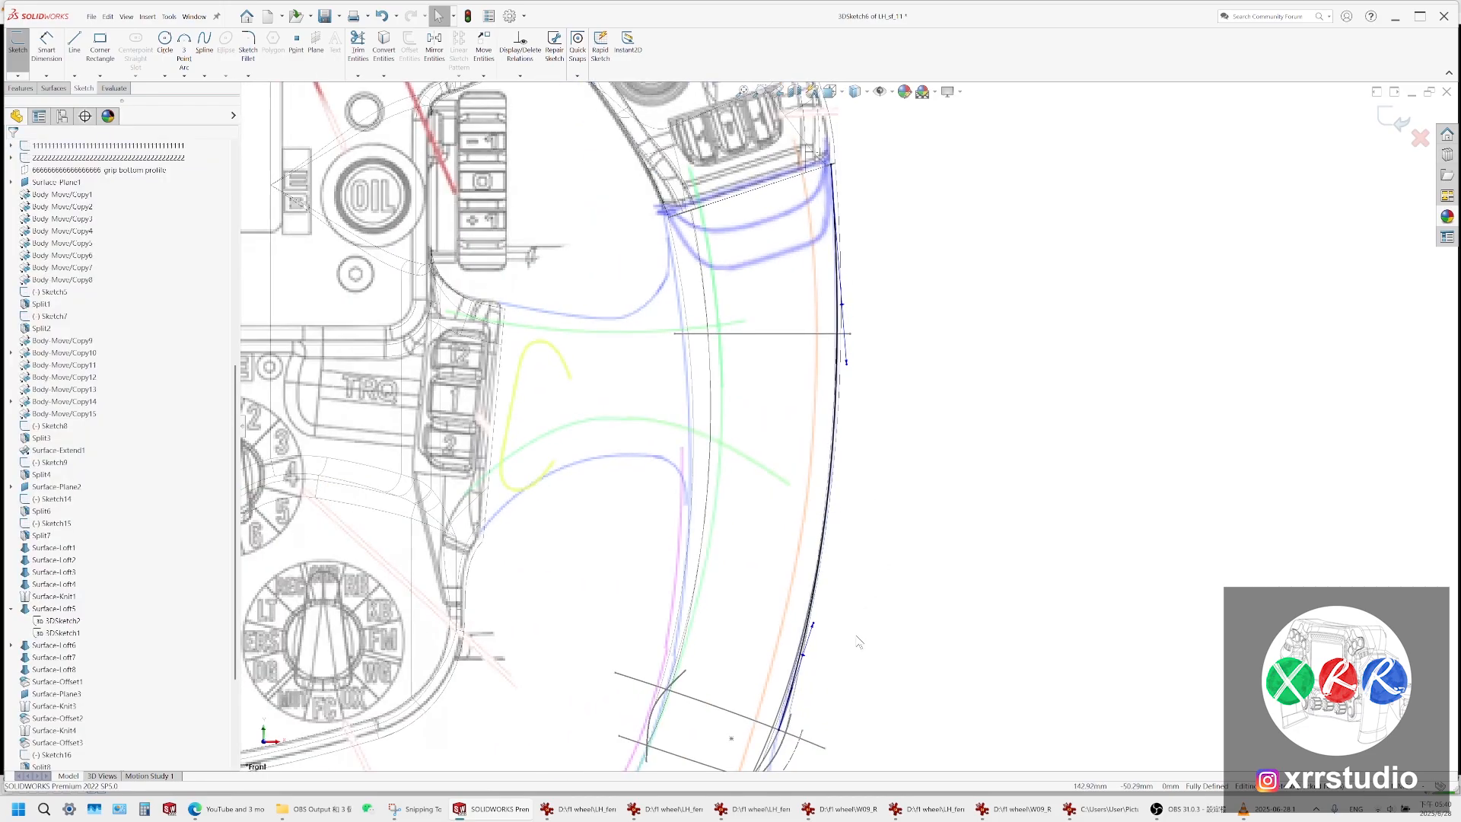
scroll(858, 642, down, 4)
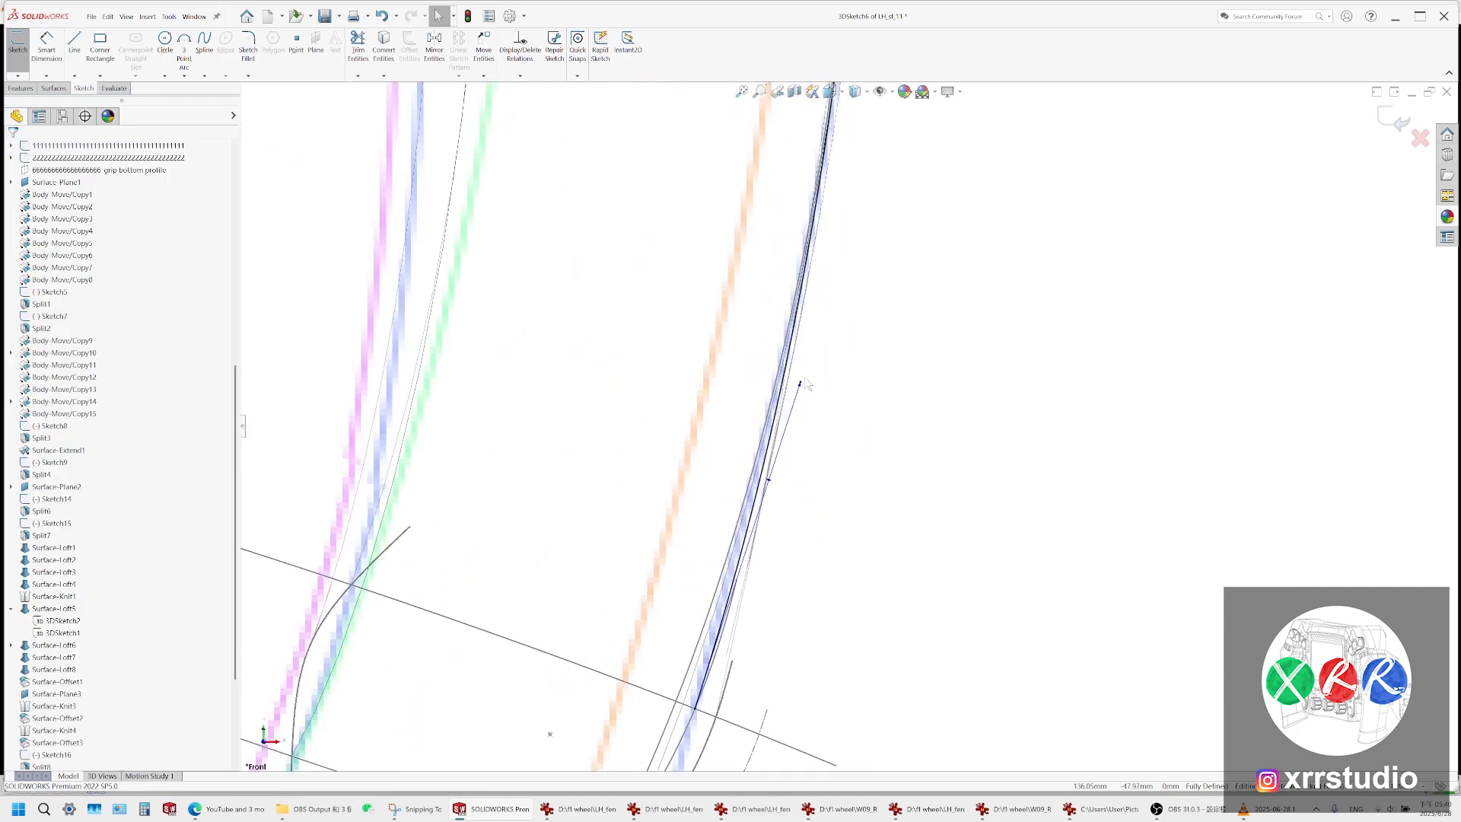
drag(802, 385, 793, 388)
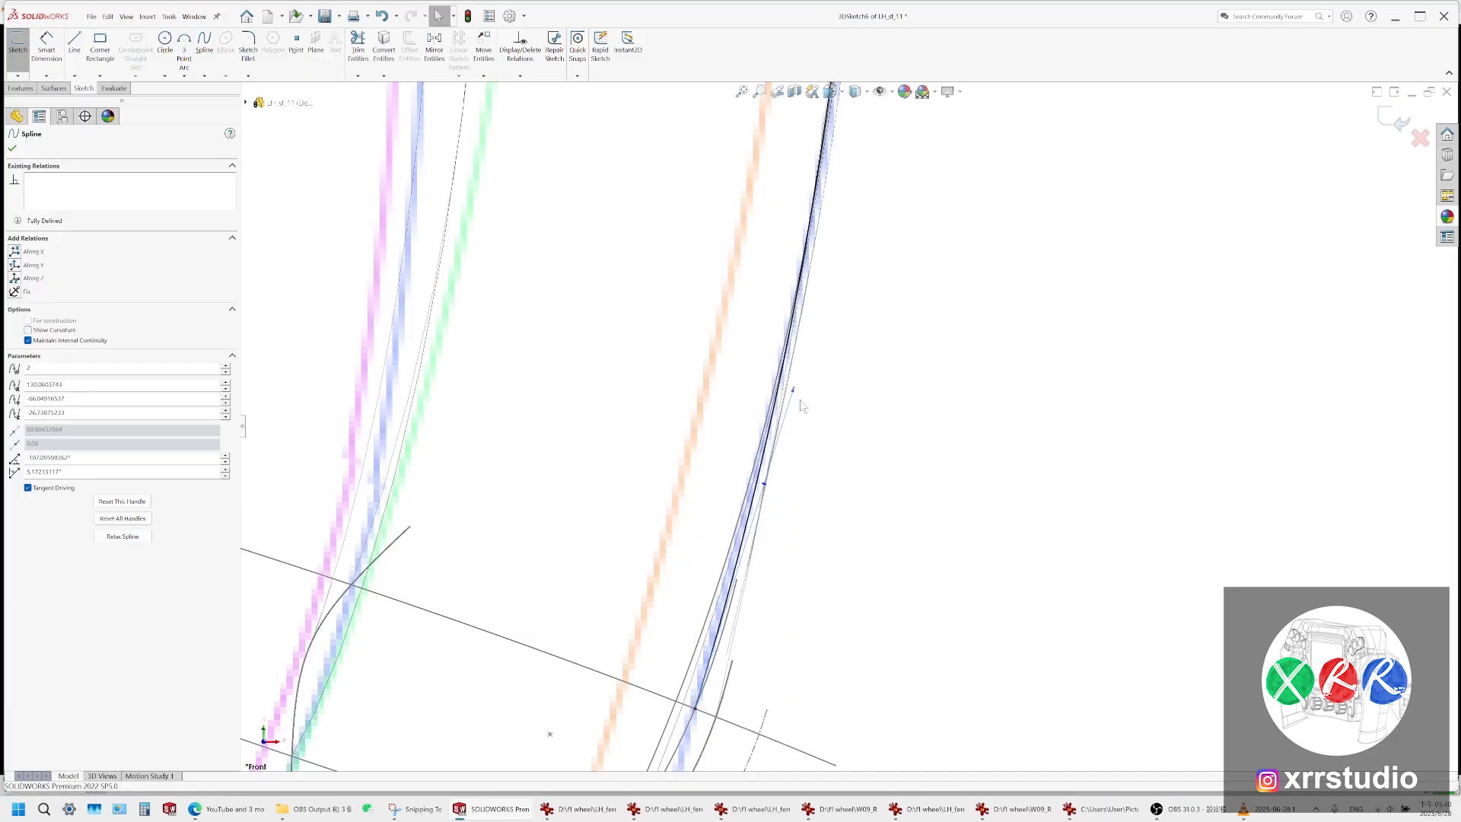
click(877, 532)
scroll(877, 533, up, 5)
scroll(845, 310, down, 8)
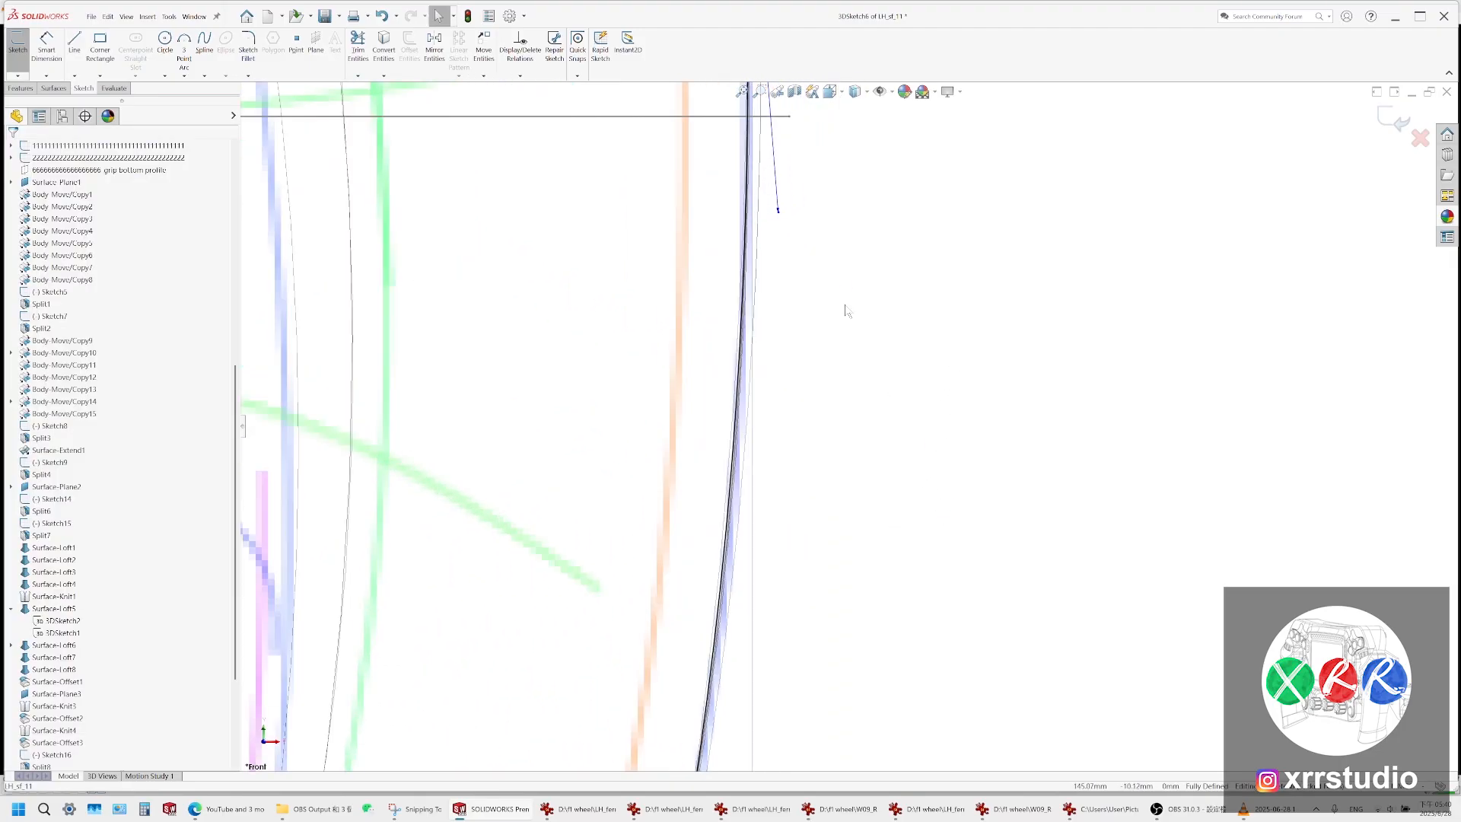
scroll(780, 250, down, 3)
drag(830, 258, 836, 257)
click(889, 392)
scroll(926, 411, up, 5)
scroll(927, 410, up, 5)
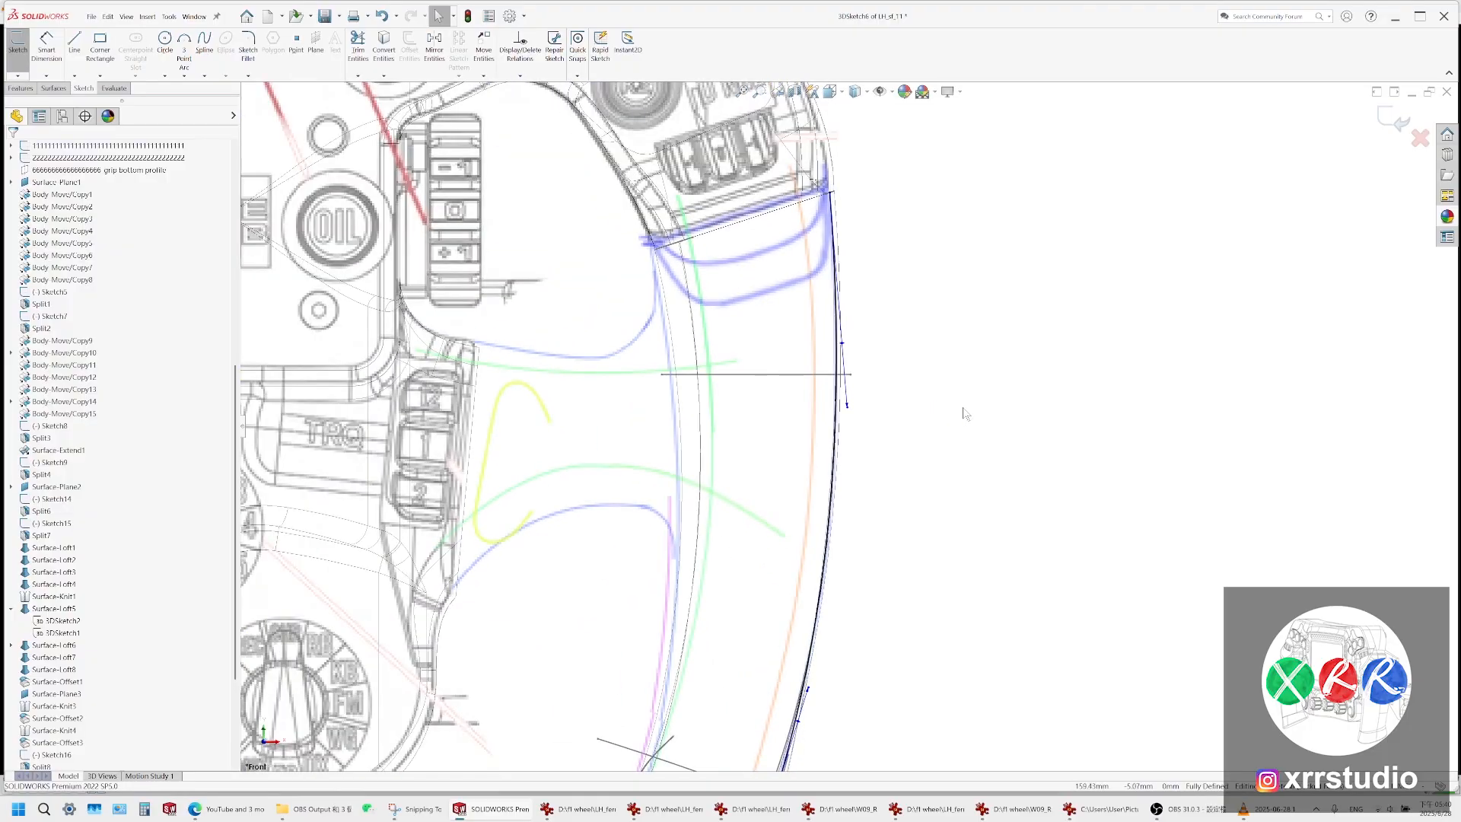
ctrl+middle_drag(948, 580, 967, 380)
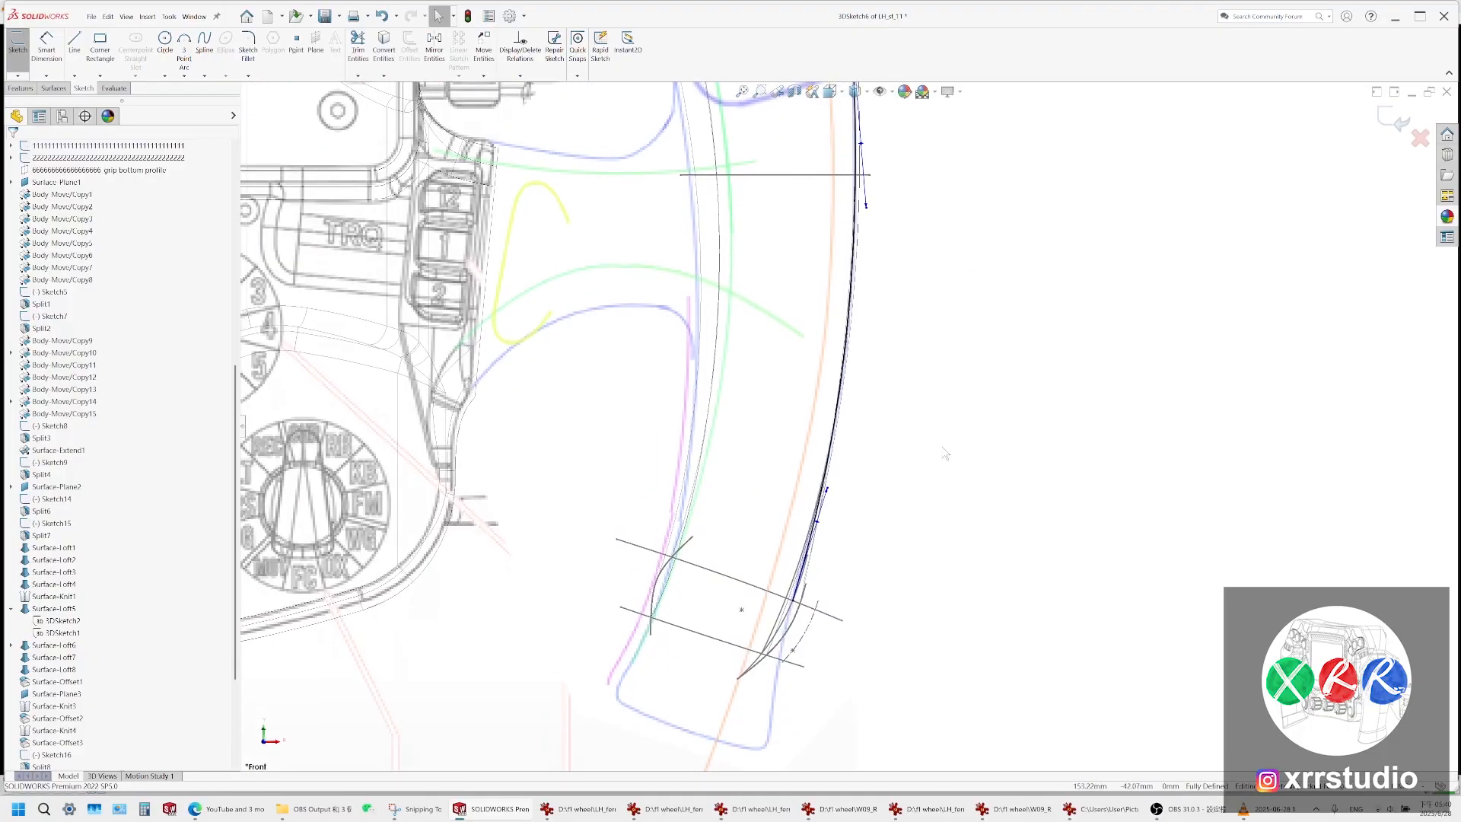
Finish the rear edge's 3D sketch, hide the reference sketches and return the model to shaded display with edges
click(1399, 118)
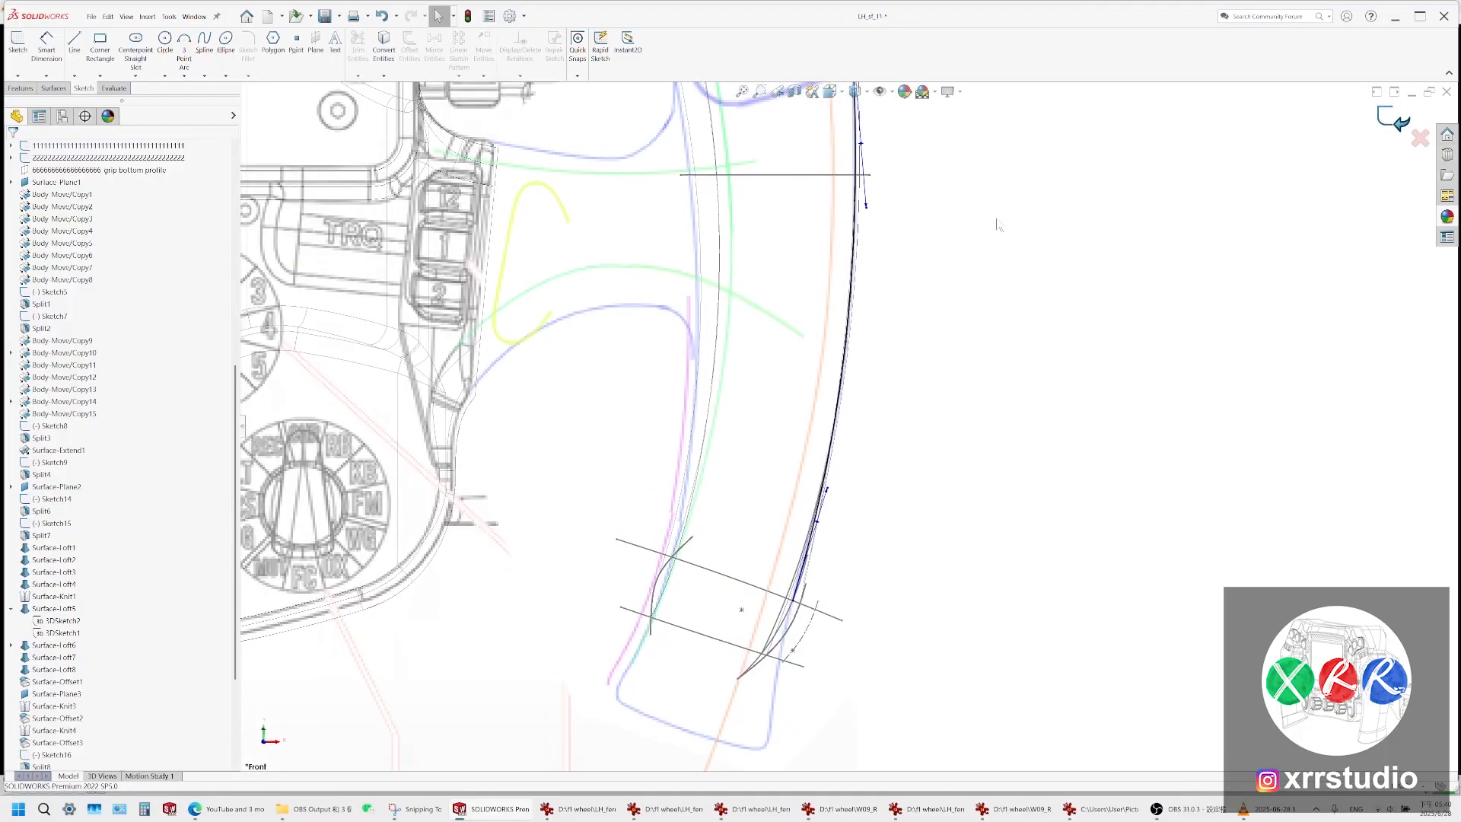
click(880, 92)
click(857, 92)
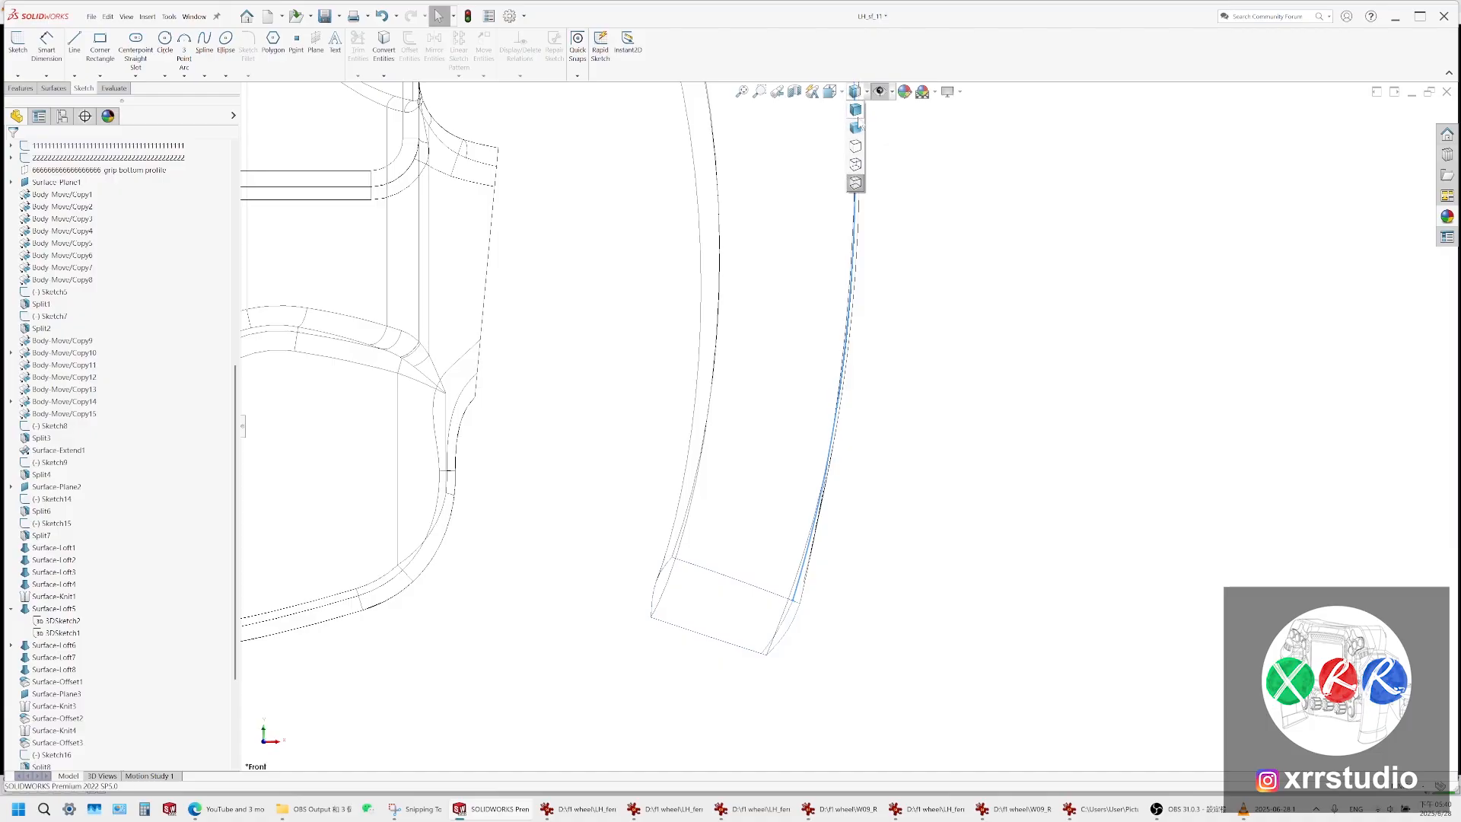
click(856, 108)
scroll(939, 287, up, 4)
middle_drag(872, 434, 778, 384)
scroll(918, 395, down, 2)
scroll(919, 396, down, 2)
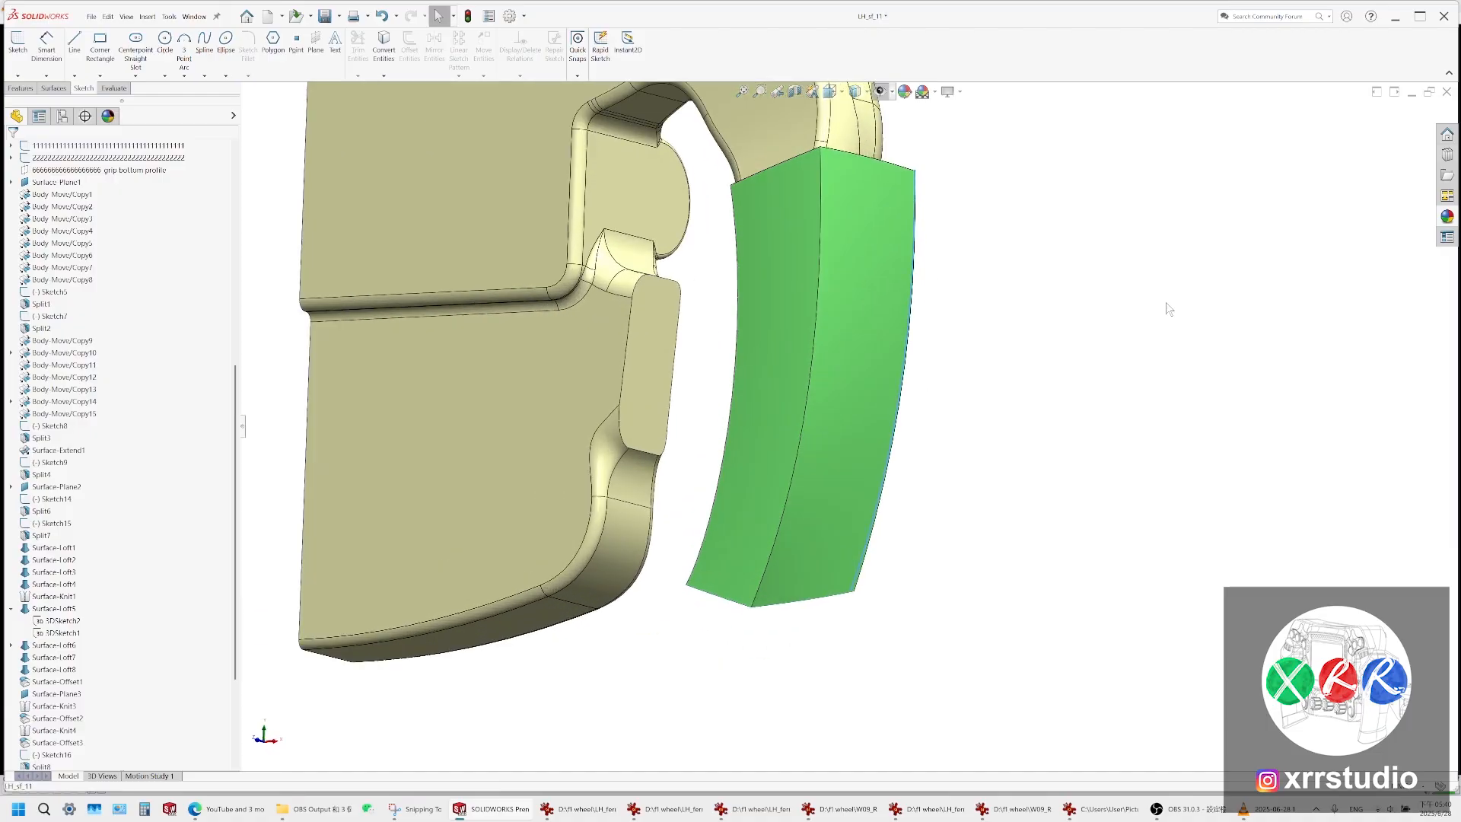
Highlight both new 3D sketches together and check them against the grip's front and rear outer edges
scroll(73, 699, down, 4)
ctrl+click(49, 645)
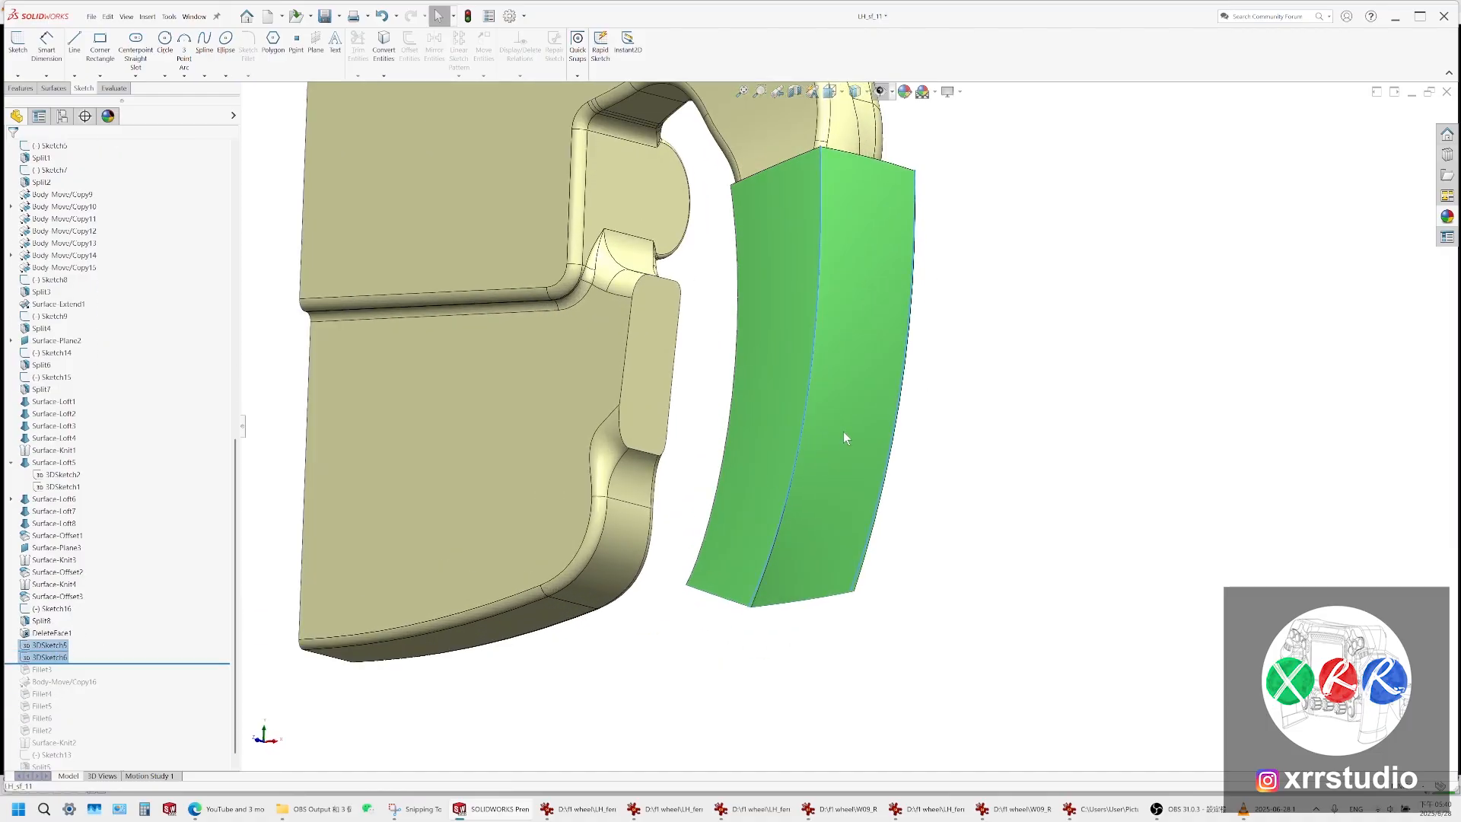
middle_drag(831, 382, 841, 391)
scroll(951, 390, up, 1)
ctrl+middle_drag(951, 388, 924, 430)
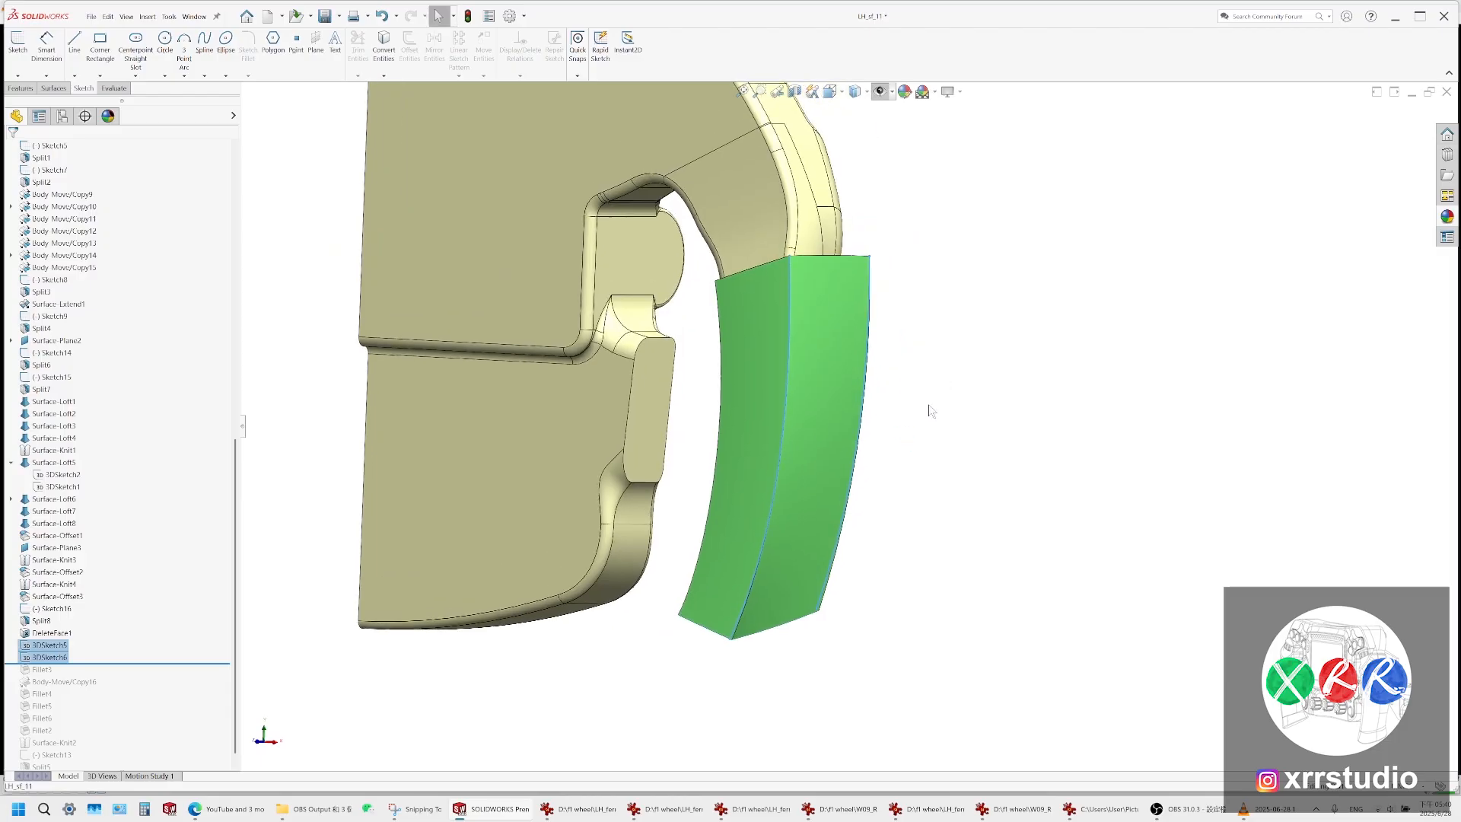
Delete the grip's front, outer and rear lofted faces, keeping its inner face and both end faces
click(906, 455)
click(792, 533)
middle_drag(778, 521, 878, 420)
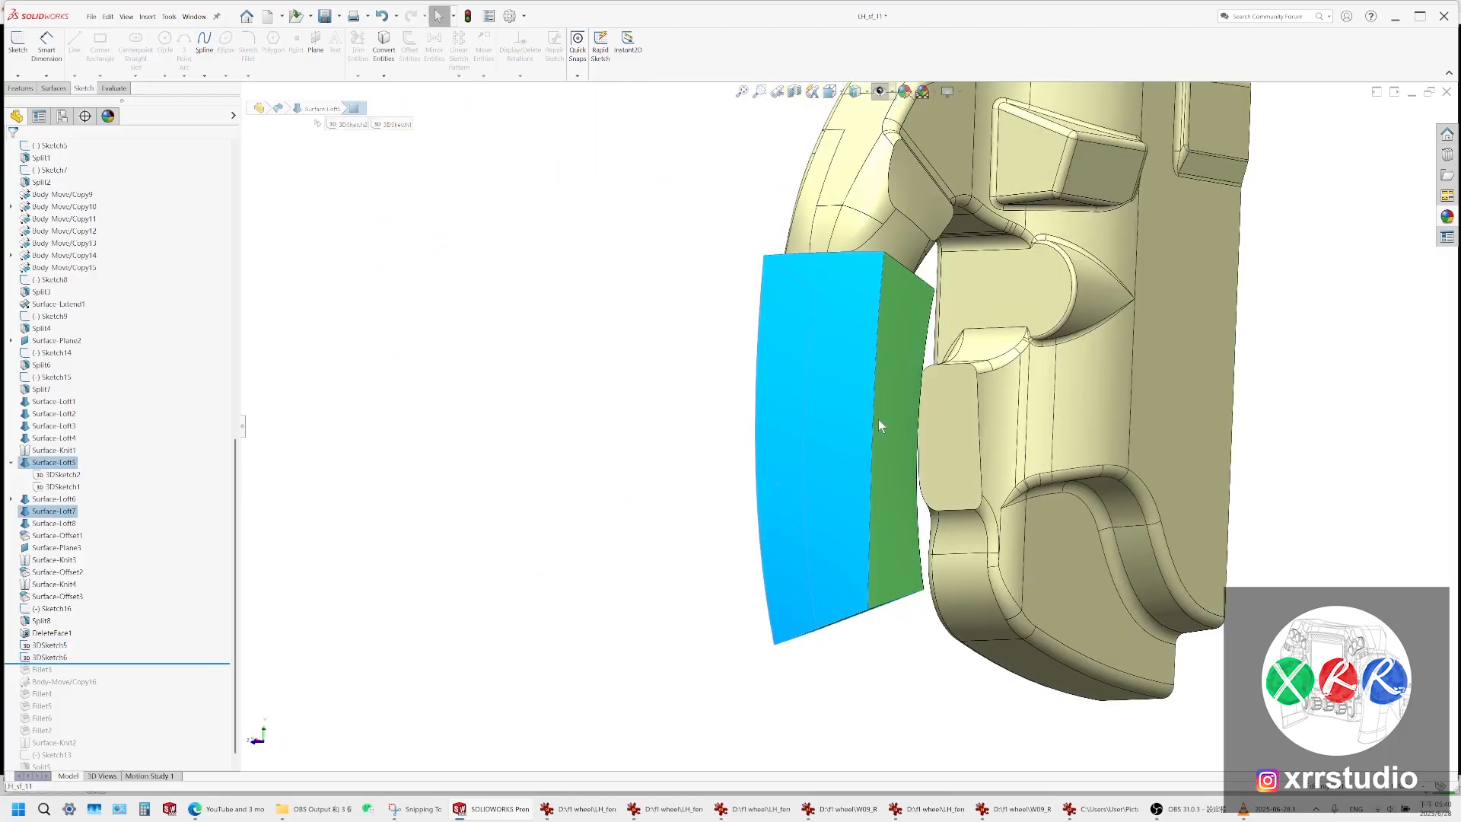
click(54, 88)
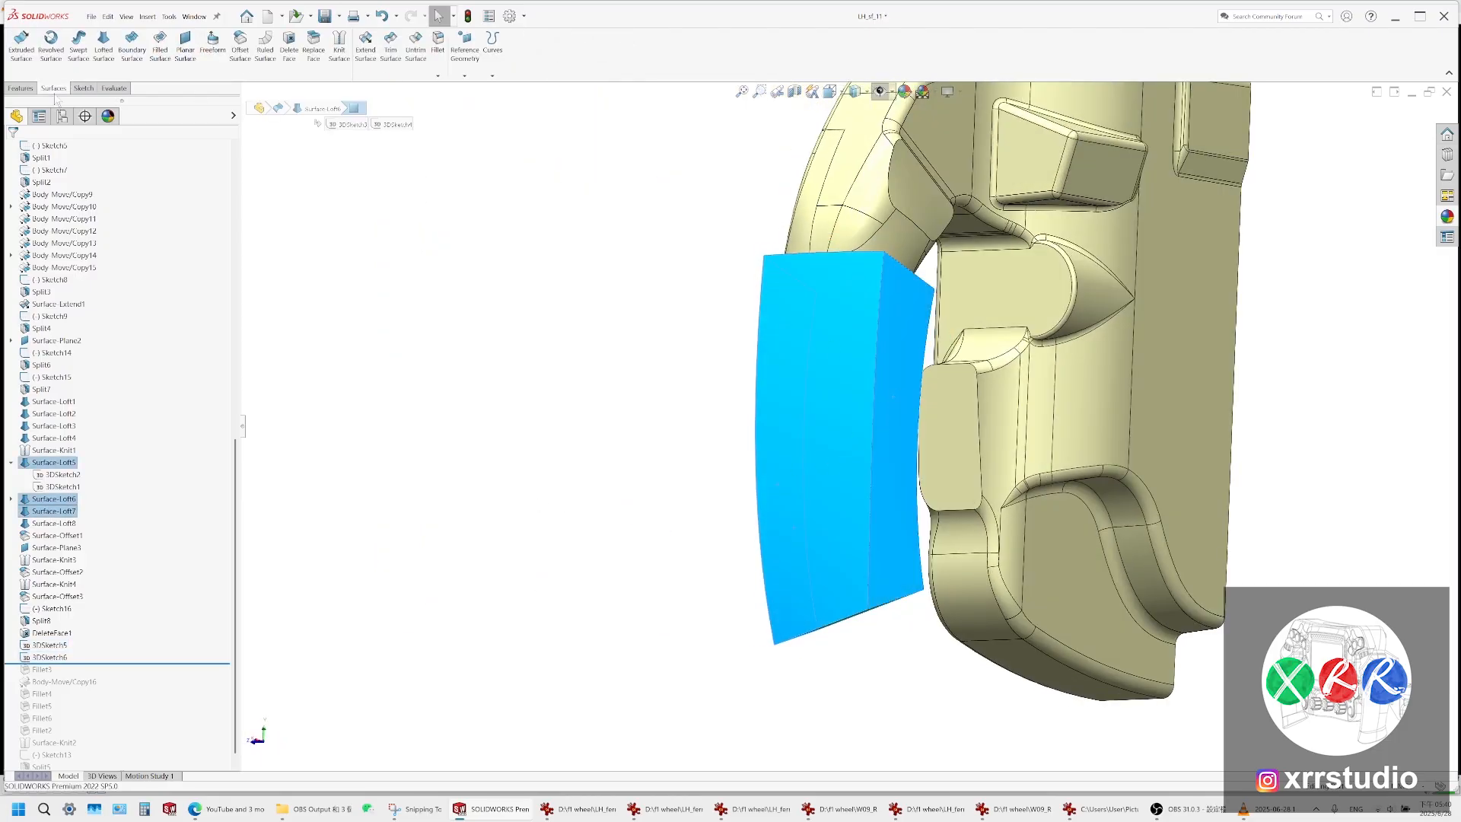
click(290, 64)
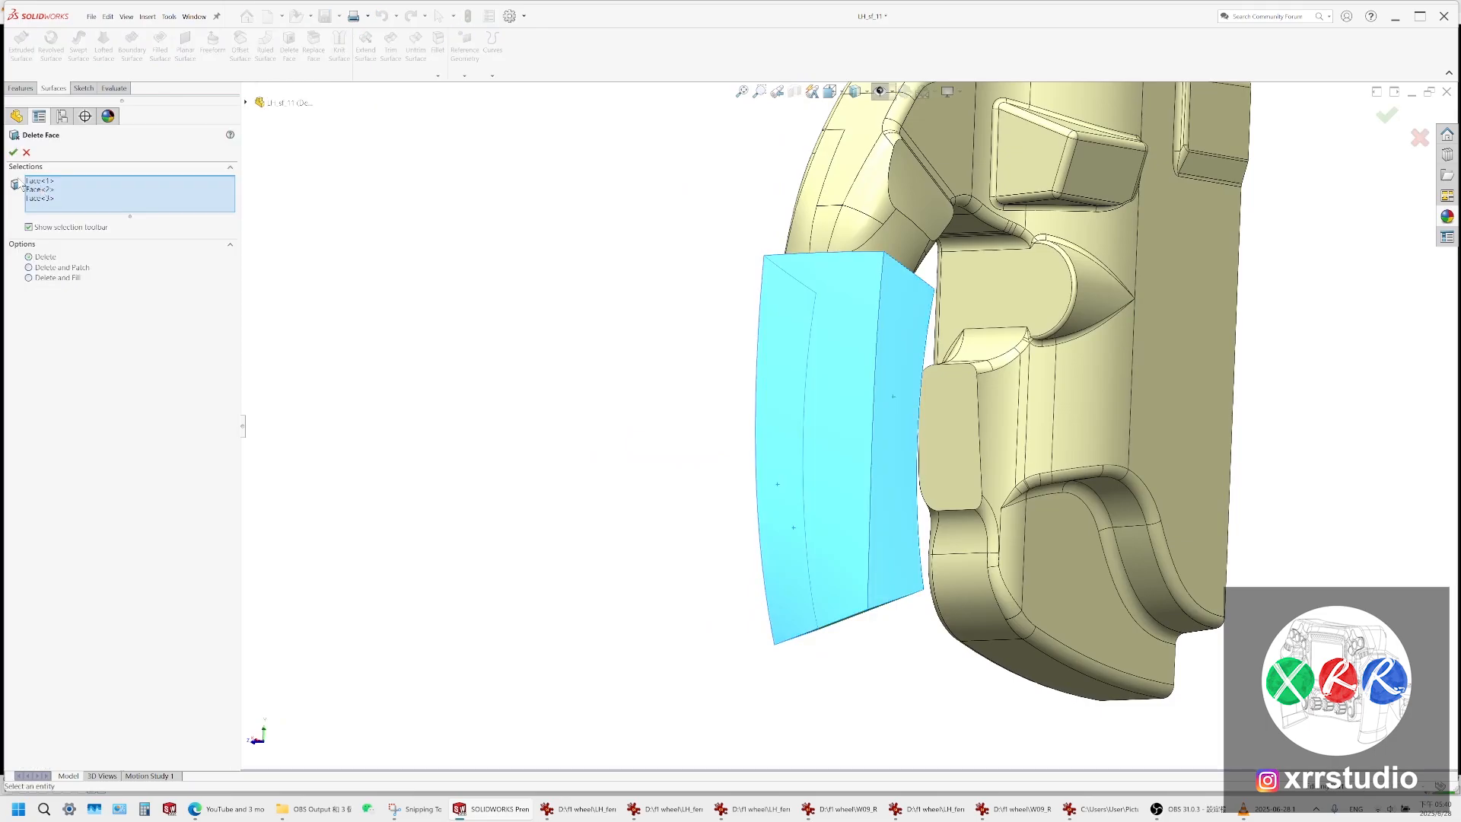
click(14, 153)
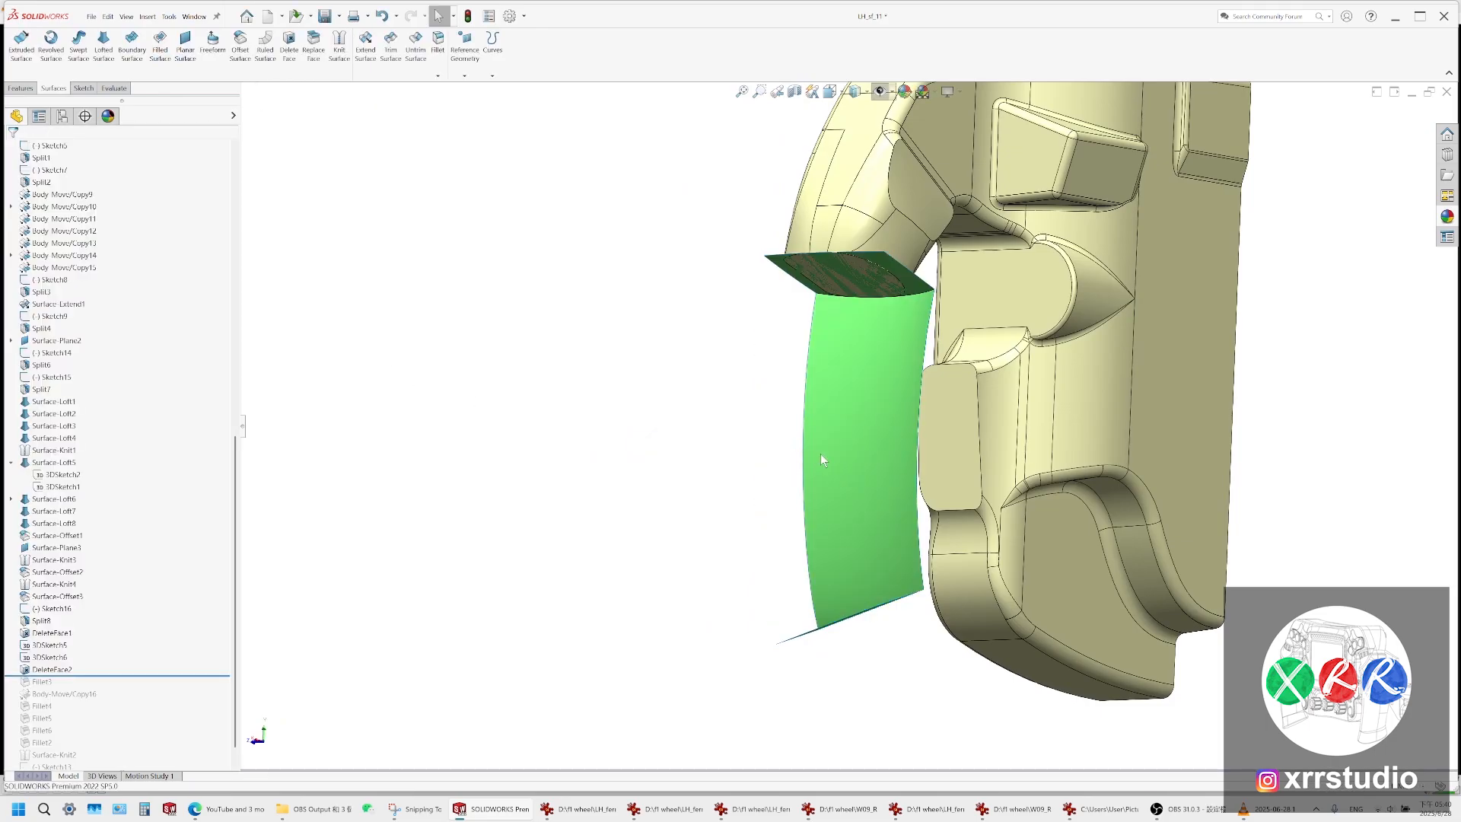
View the rebuilt grip from the front in wireframe with the reference sketches showing
middle_drag(821, 453, 981, 426)
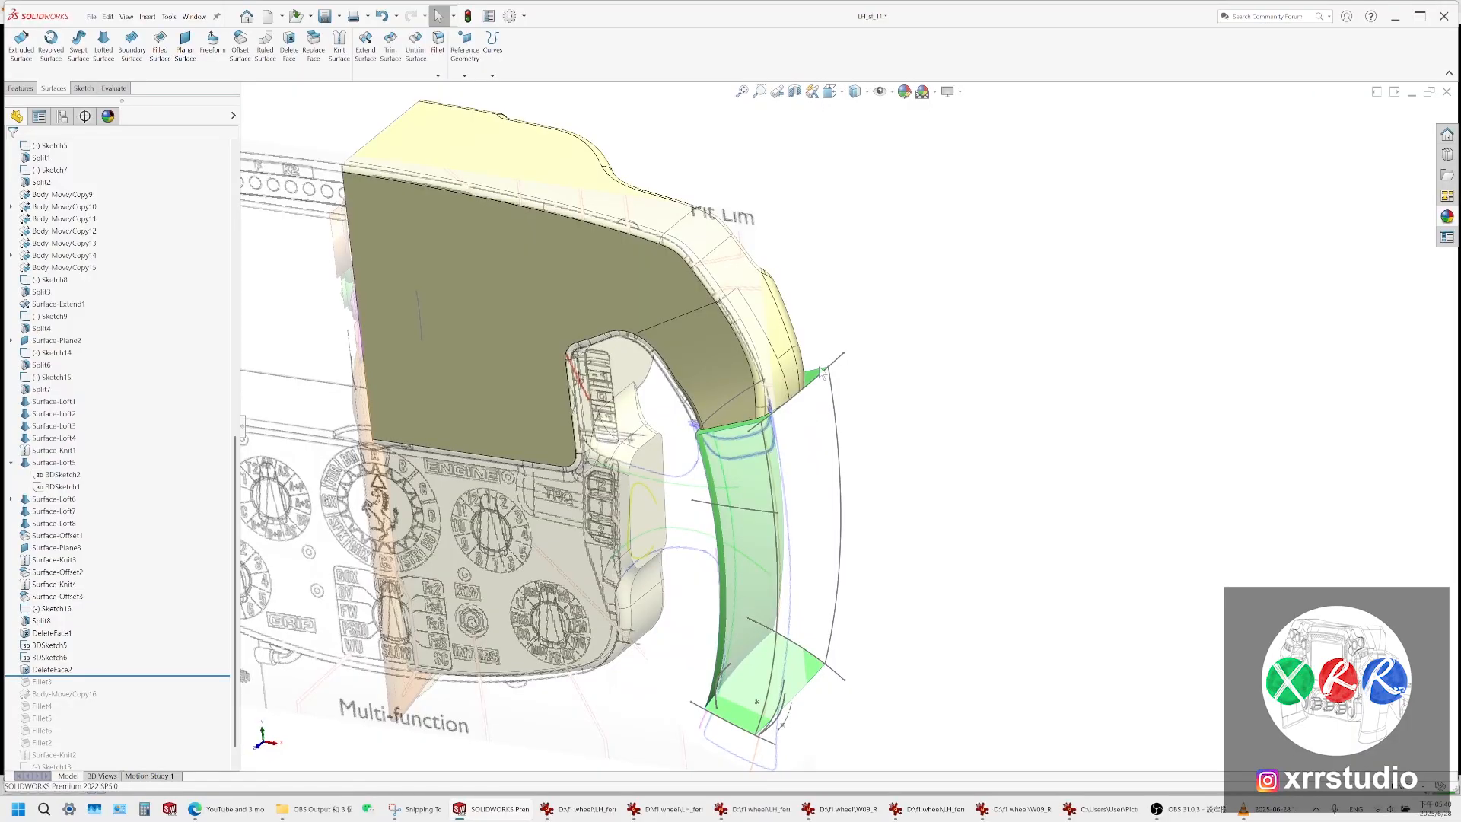
click(880, 91)
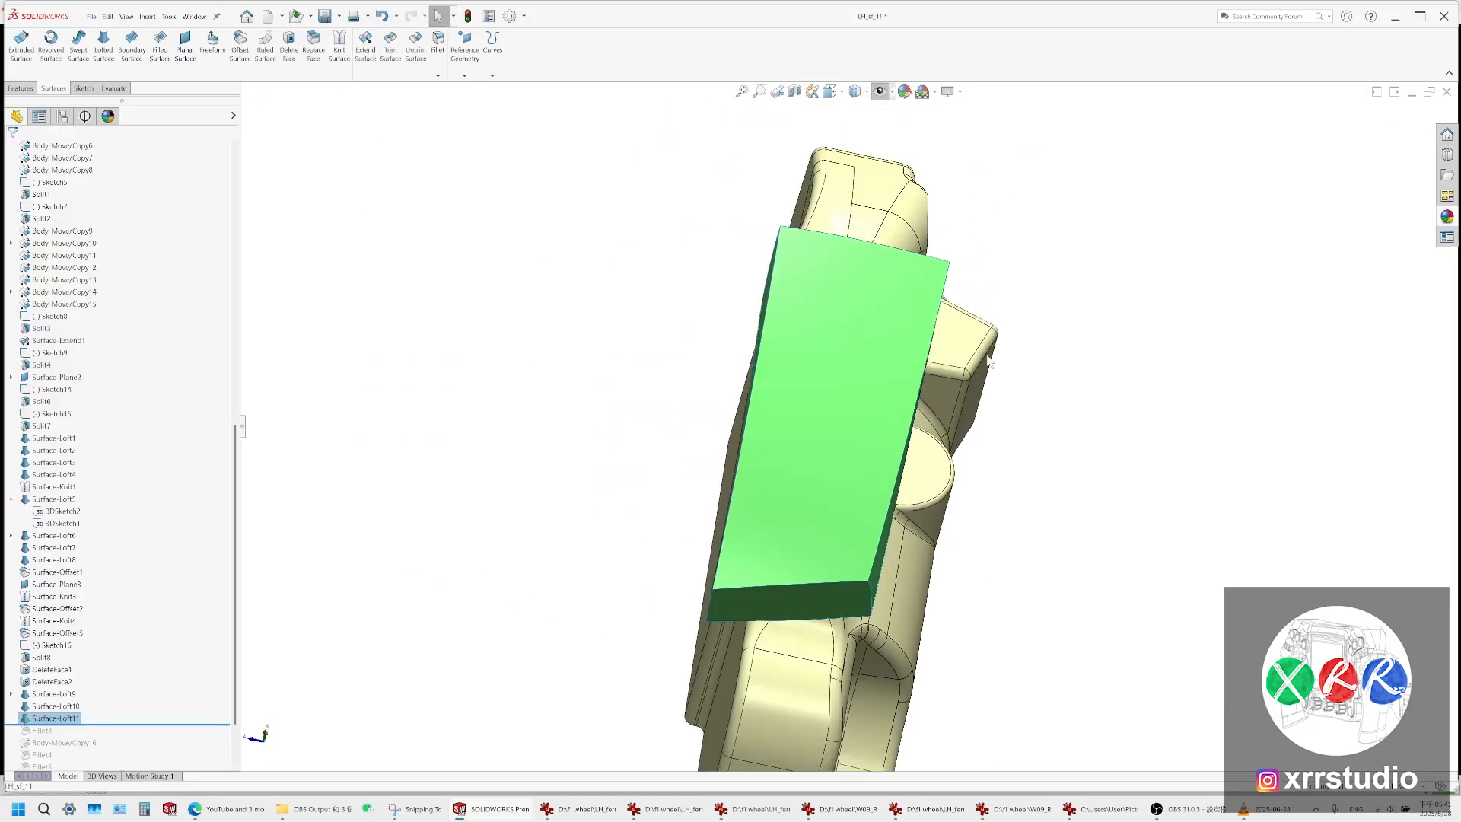
click(831, 92)
click(858, 150)
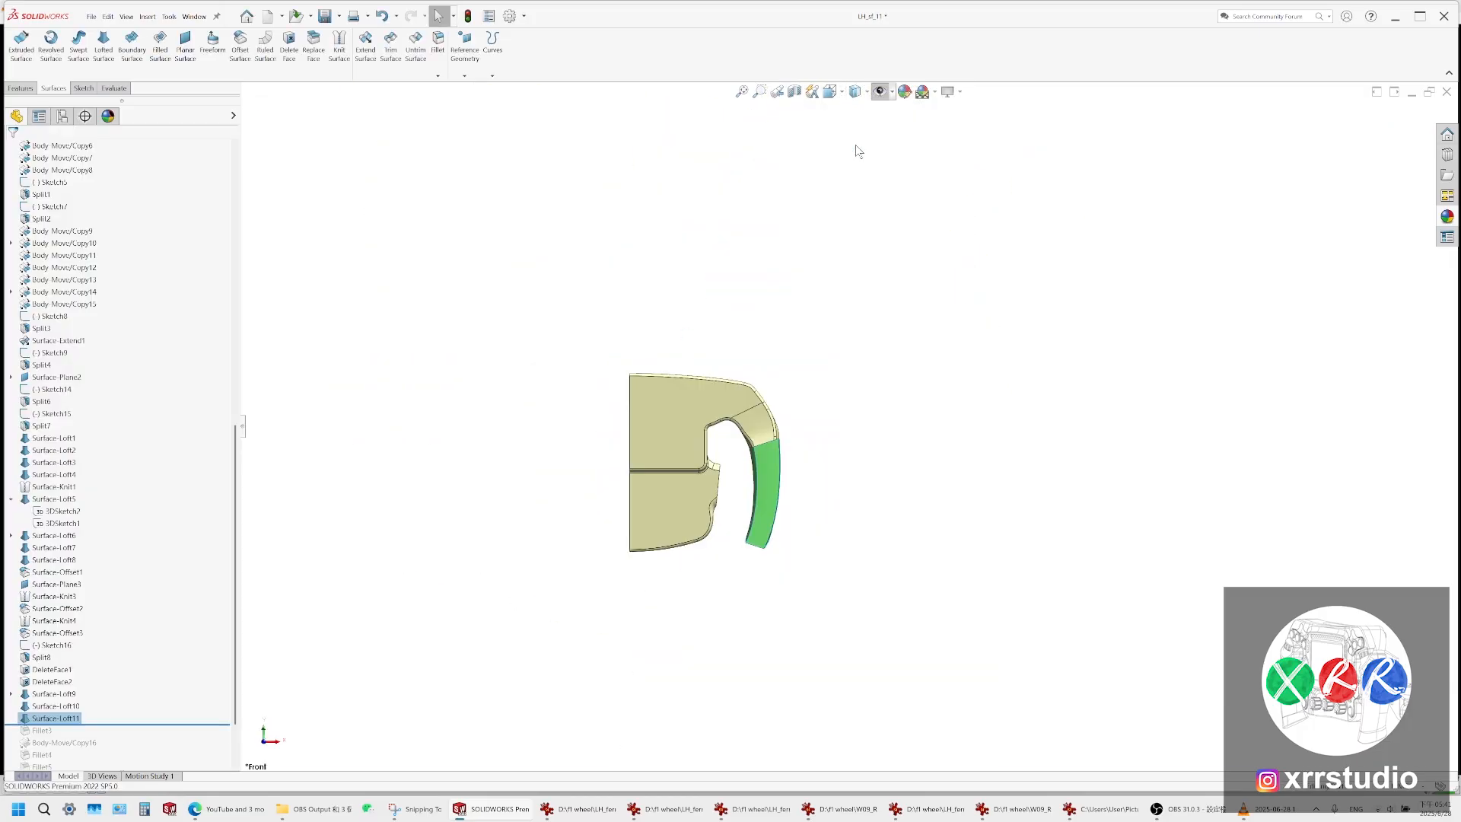
click(854, 91)
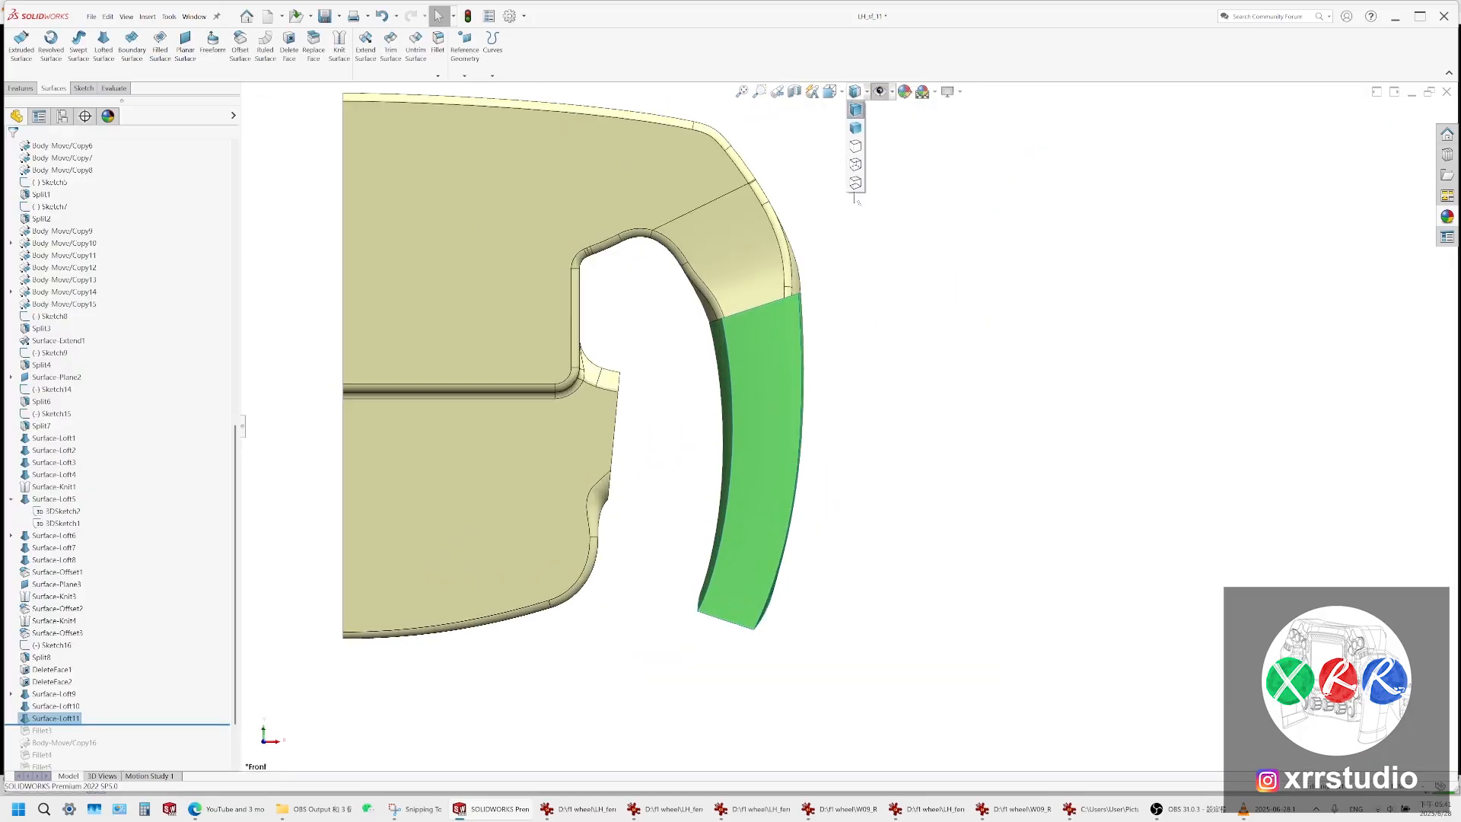
click(855, 191)
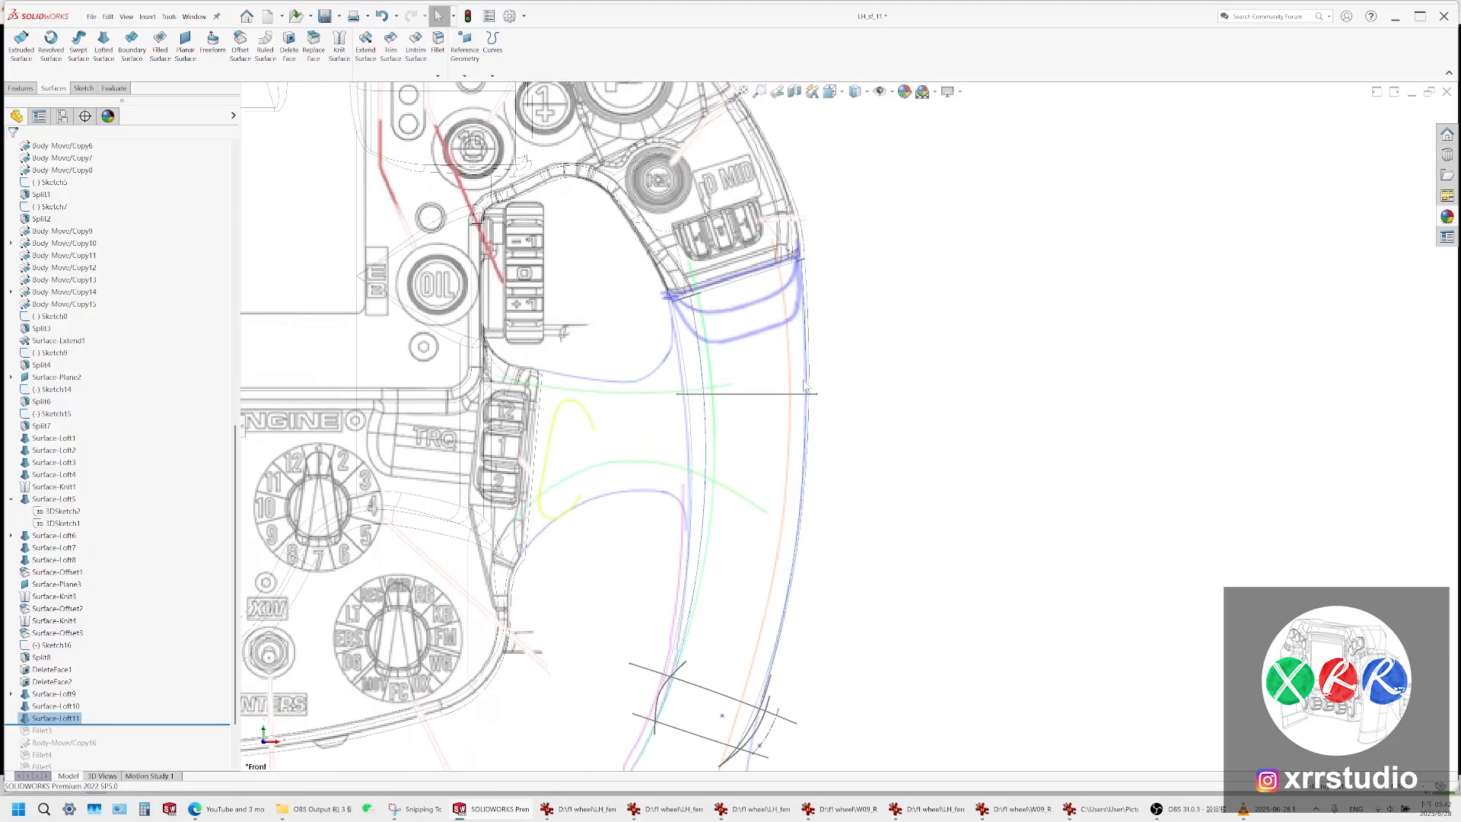
scroll(813, 219, down, 5)
scroll(80, 283, up, 12)
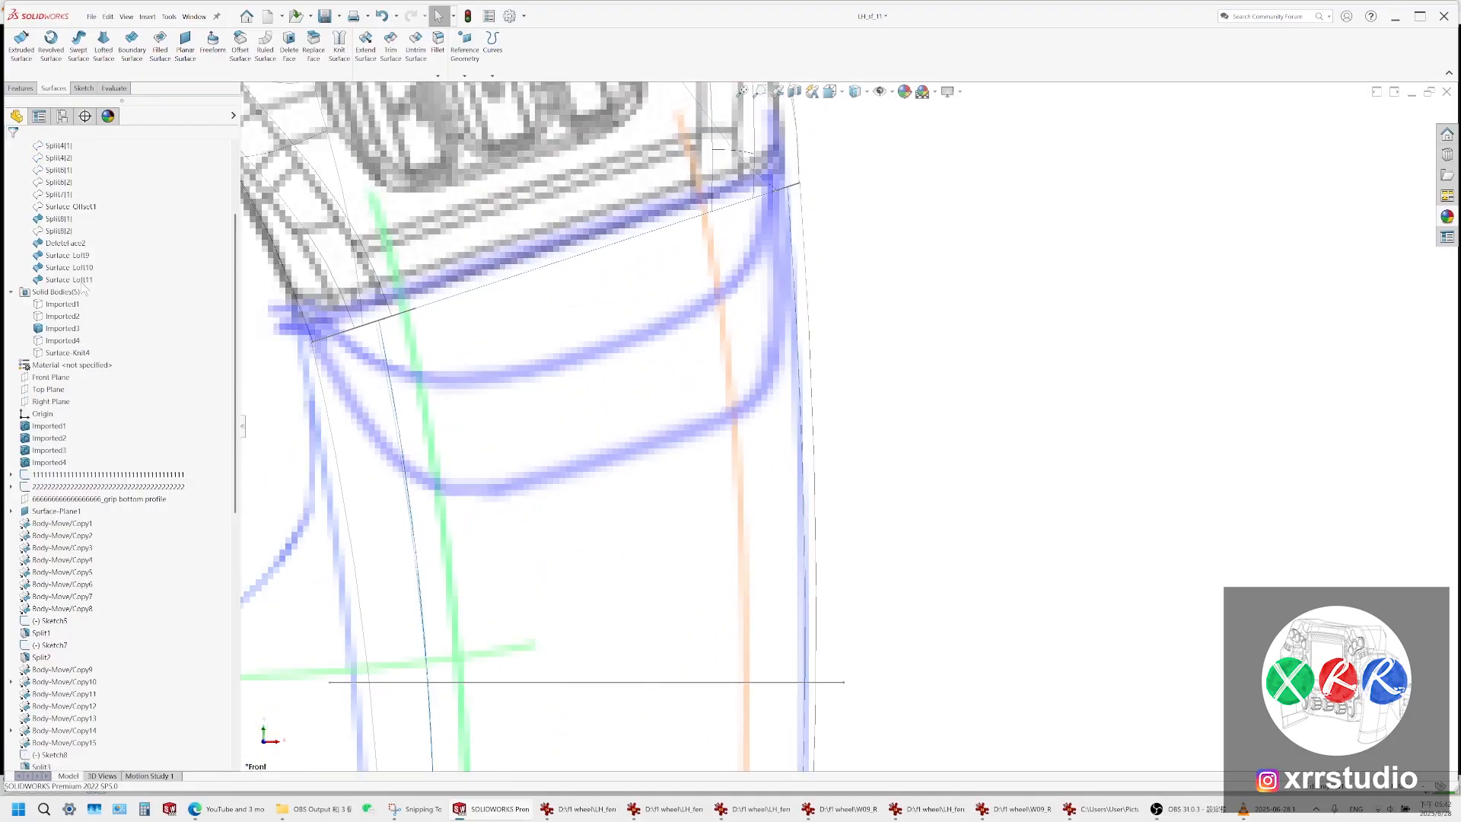
Highlight the five grip surface bodies and compare their edges with the blue reference outline along the whole grip
click(72, 280)
shift+click(67, 243)
ctrl+click(59, 219)
scroll(815, 241, up, 10)
scroll(912, 472, down, 10)
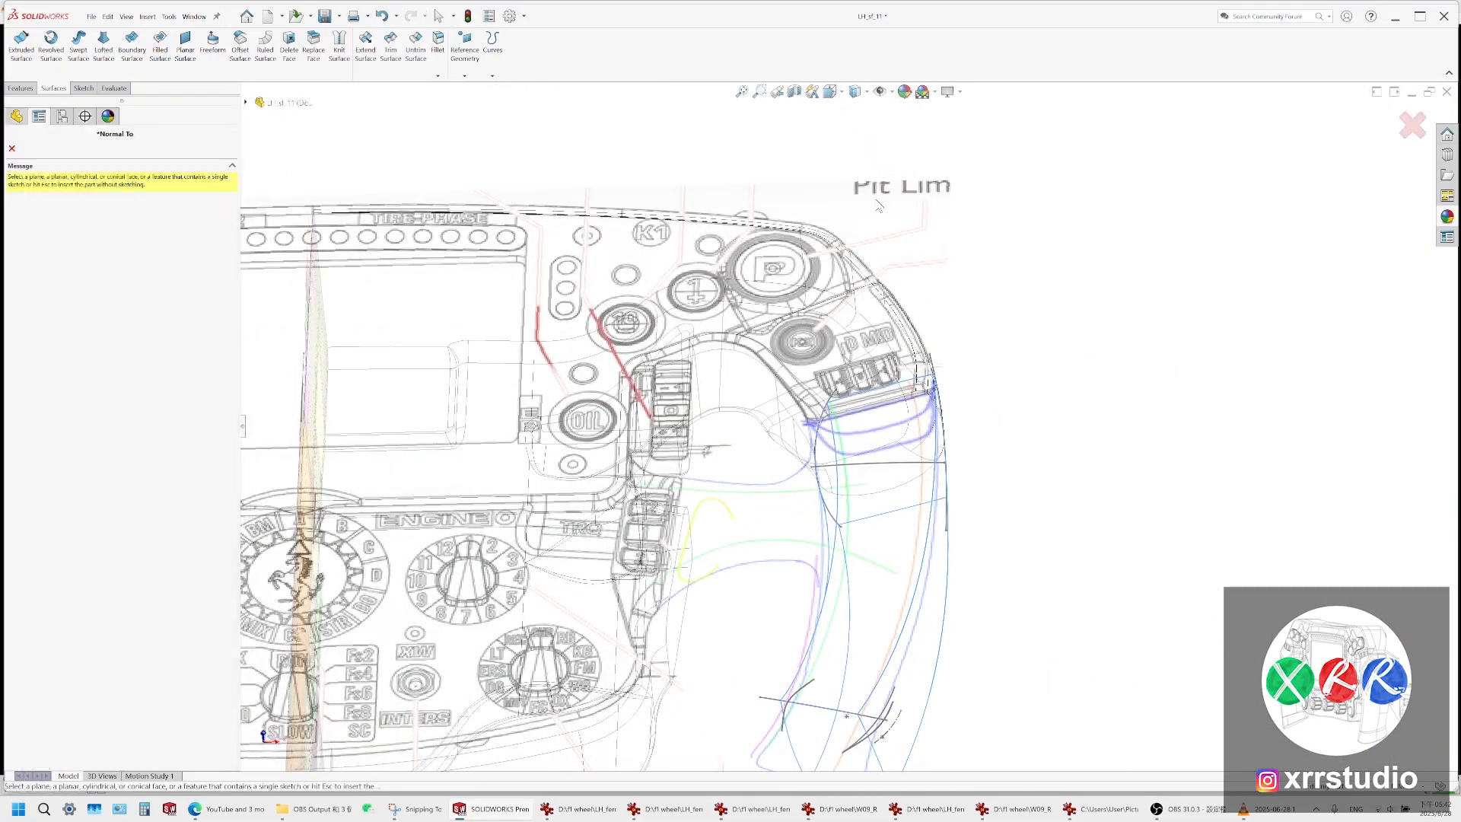
scroll(864, 329, up, 8)
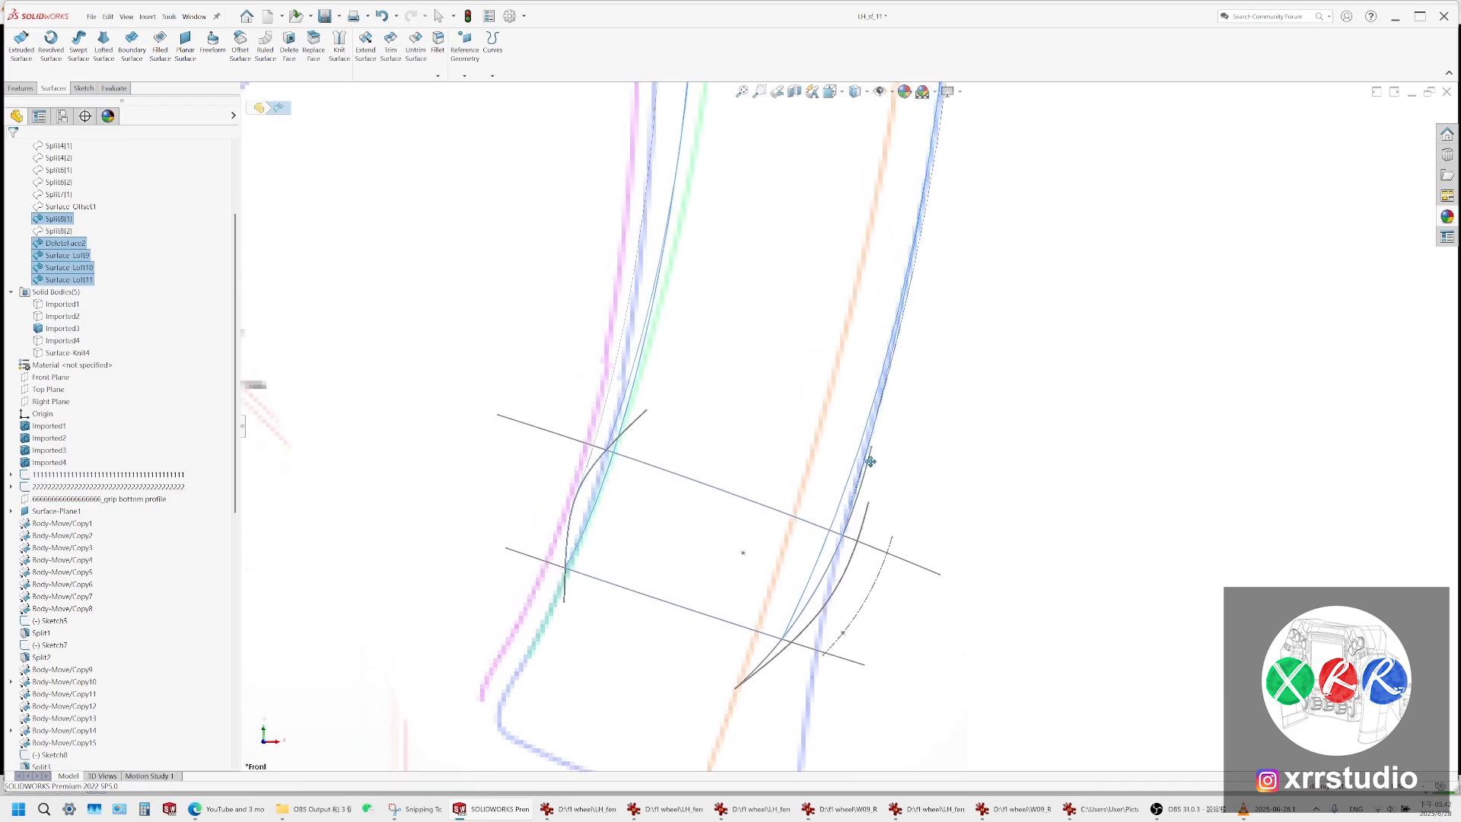
scroll(827, 338, up, 4)
scroll(834, 312, down, 12)
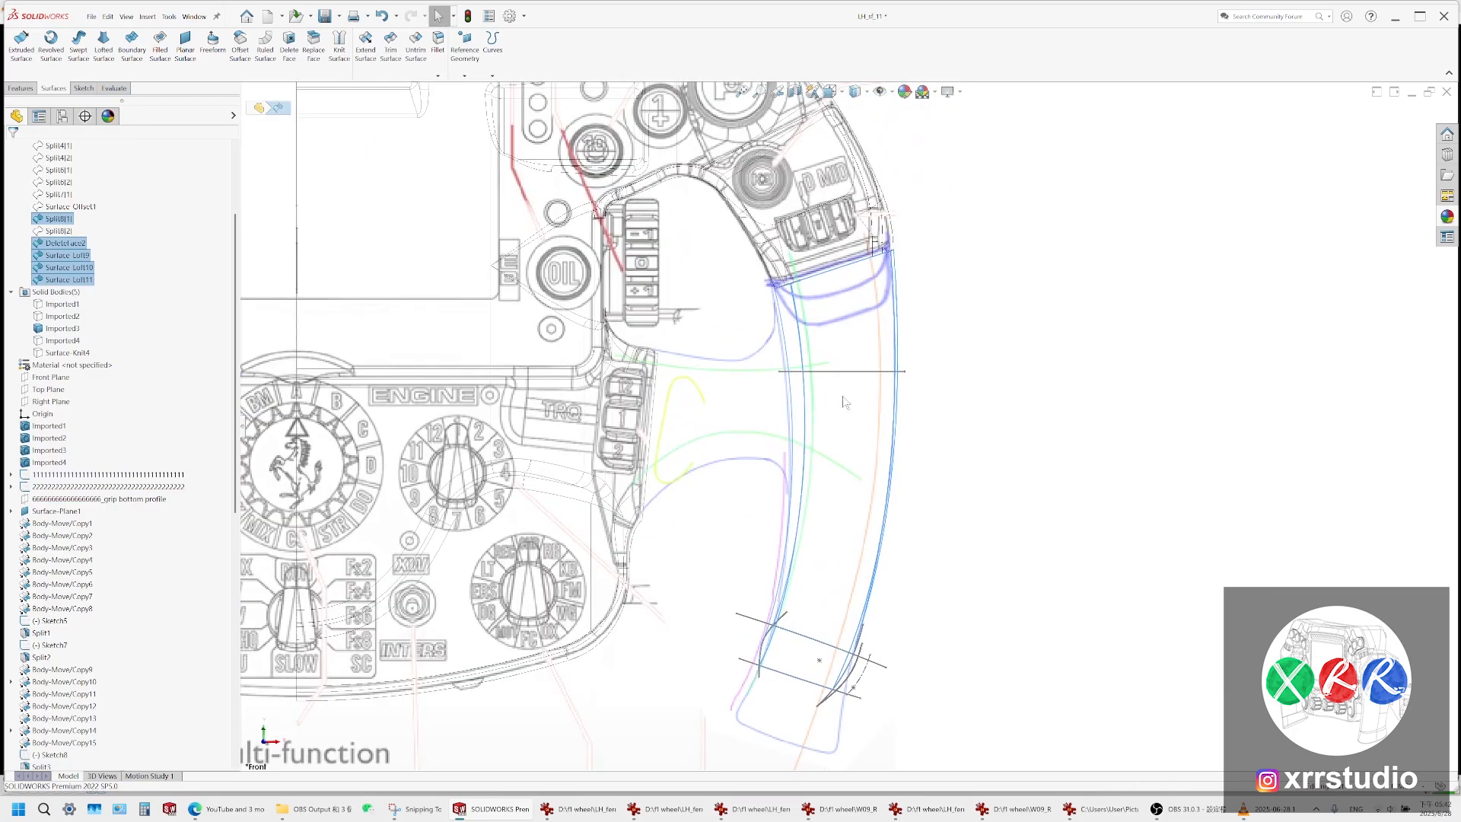
scroll(896, 509, up, 6)
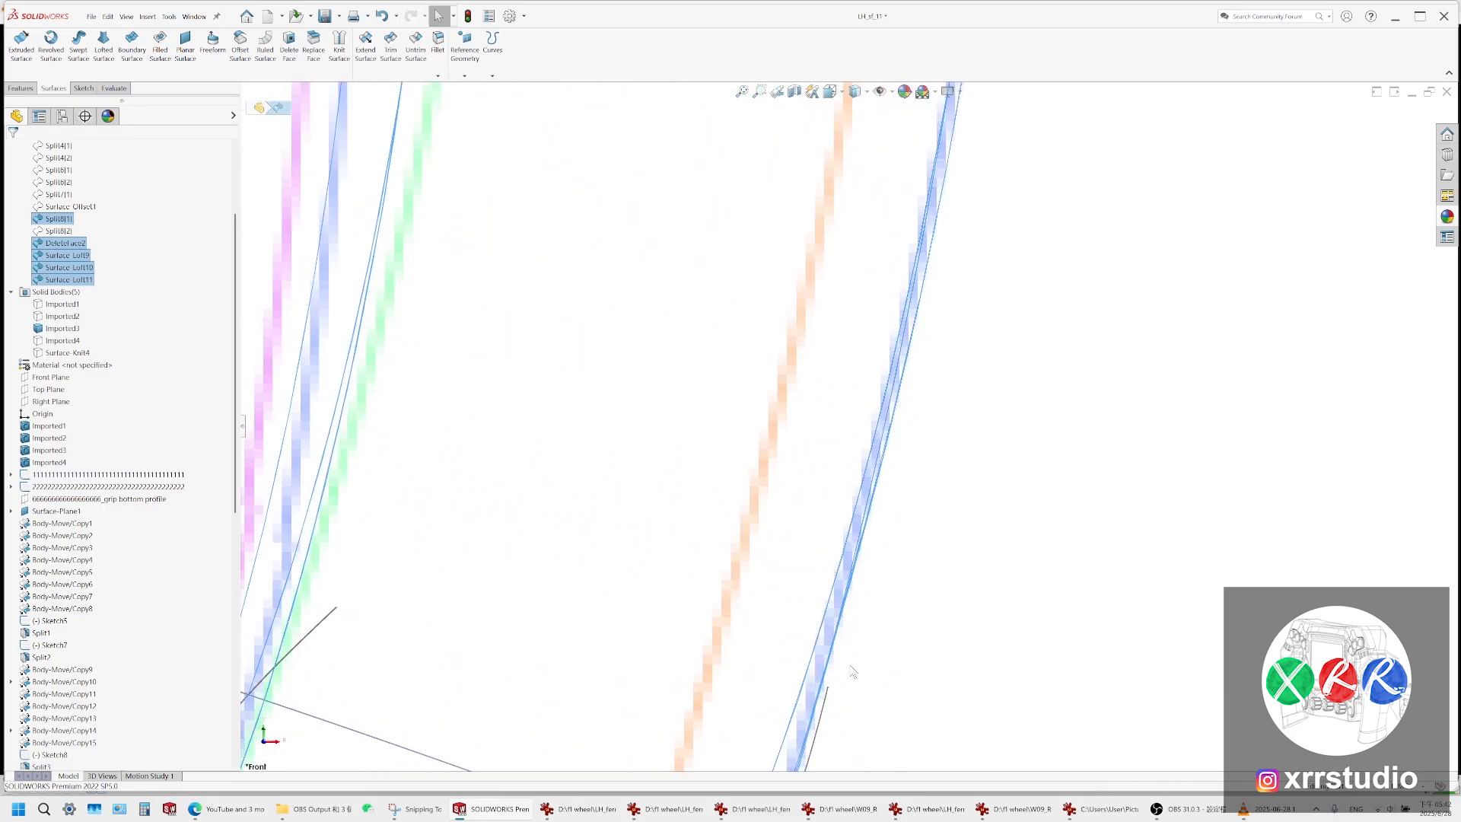
scroll(815, 597, up, 5)
scroll(823, 360, down, 5)
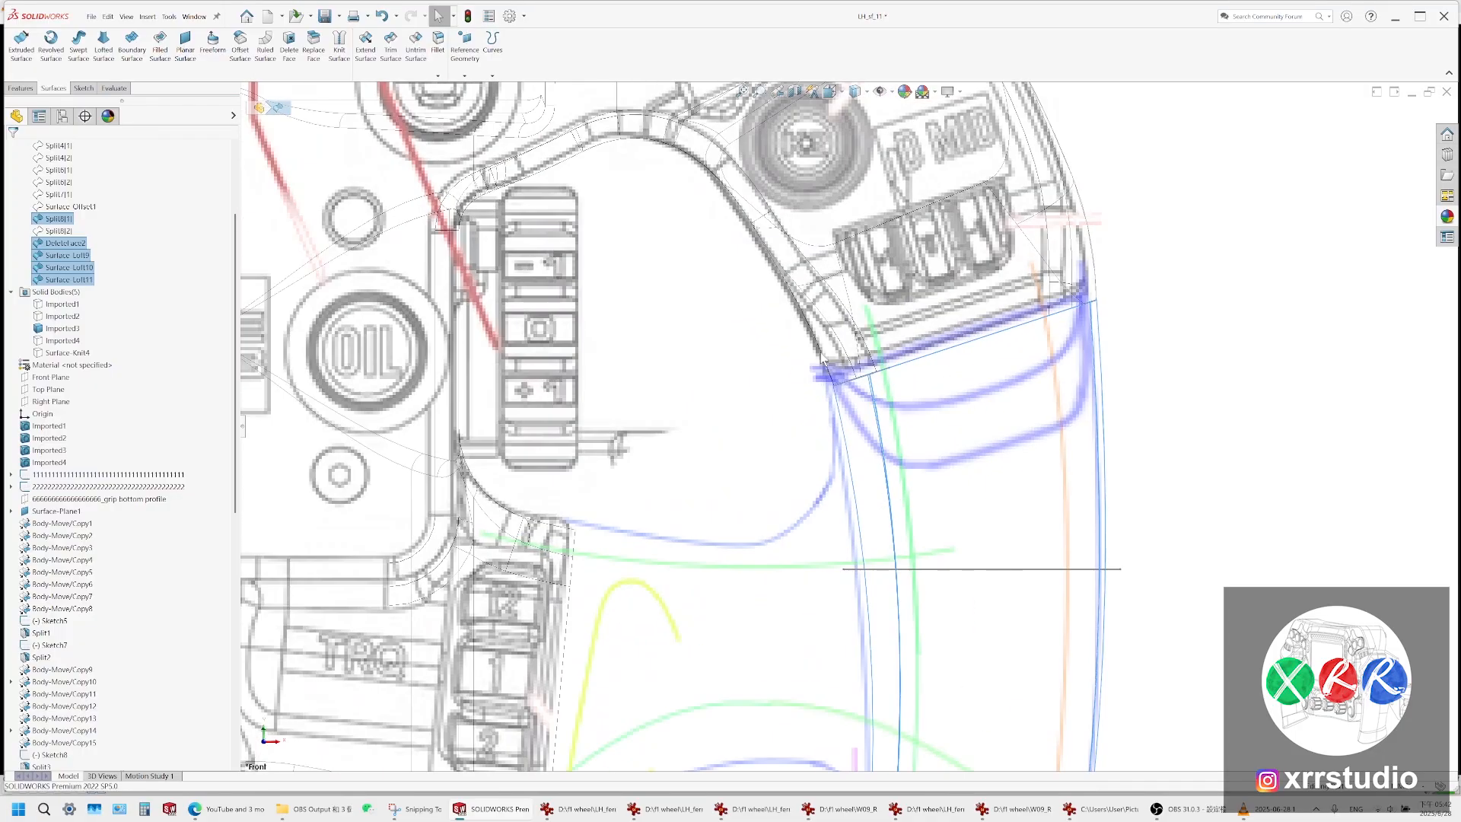
Return the model to shaded display with edges and clear the surface body selection
click(855, 92)
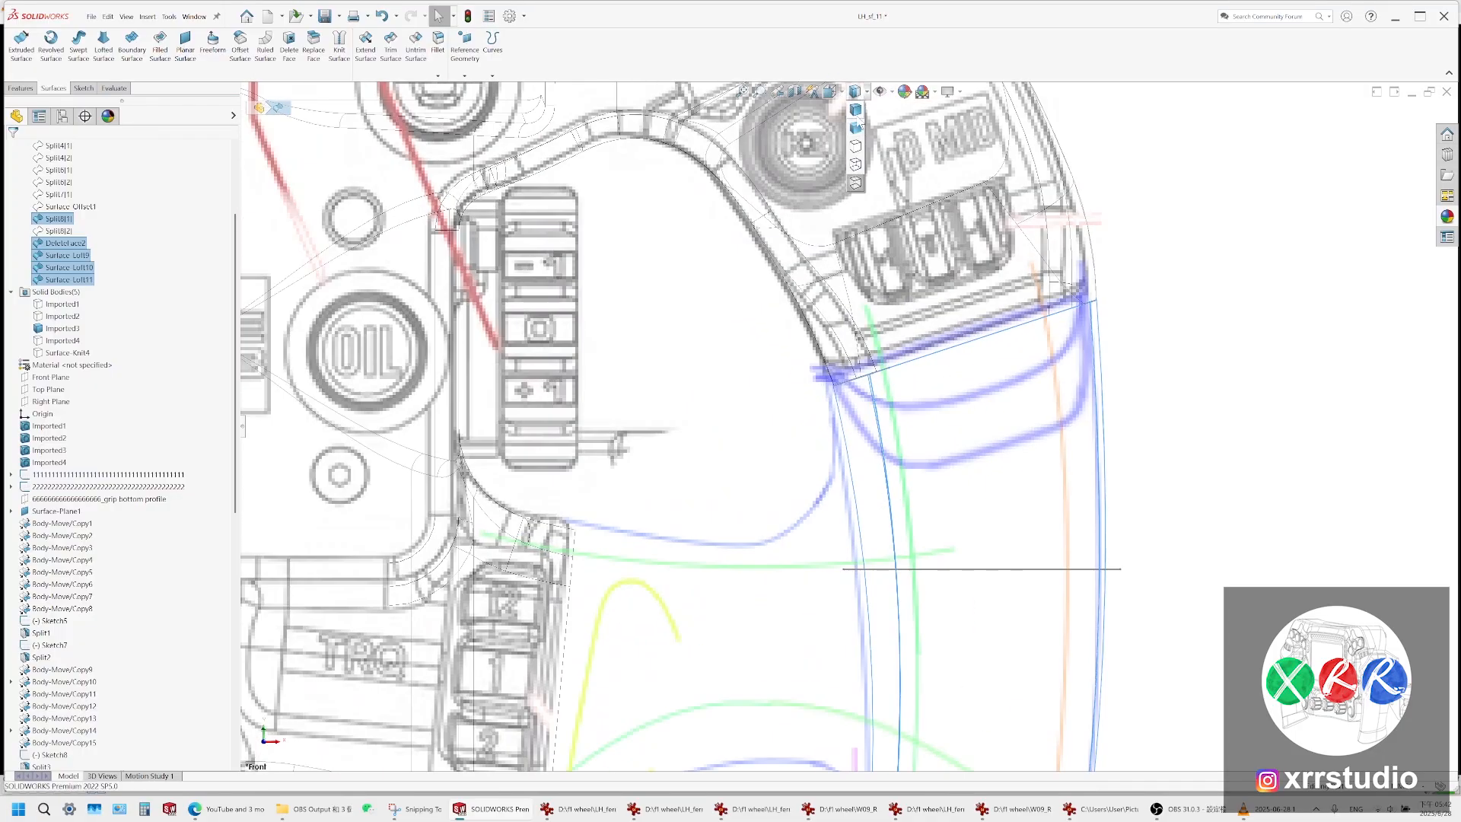
click(854, 113)
click(1159, 240)
scroll(1087, 281, up, 2)
scroll(845, 430, up, 3)
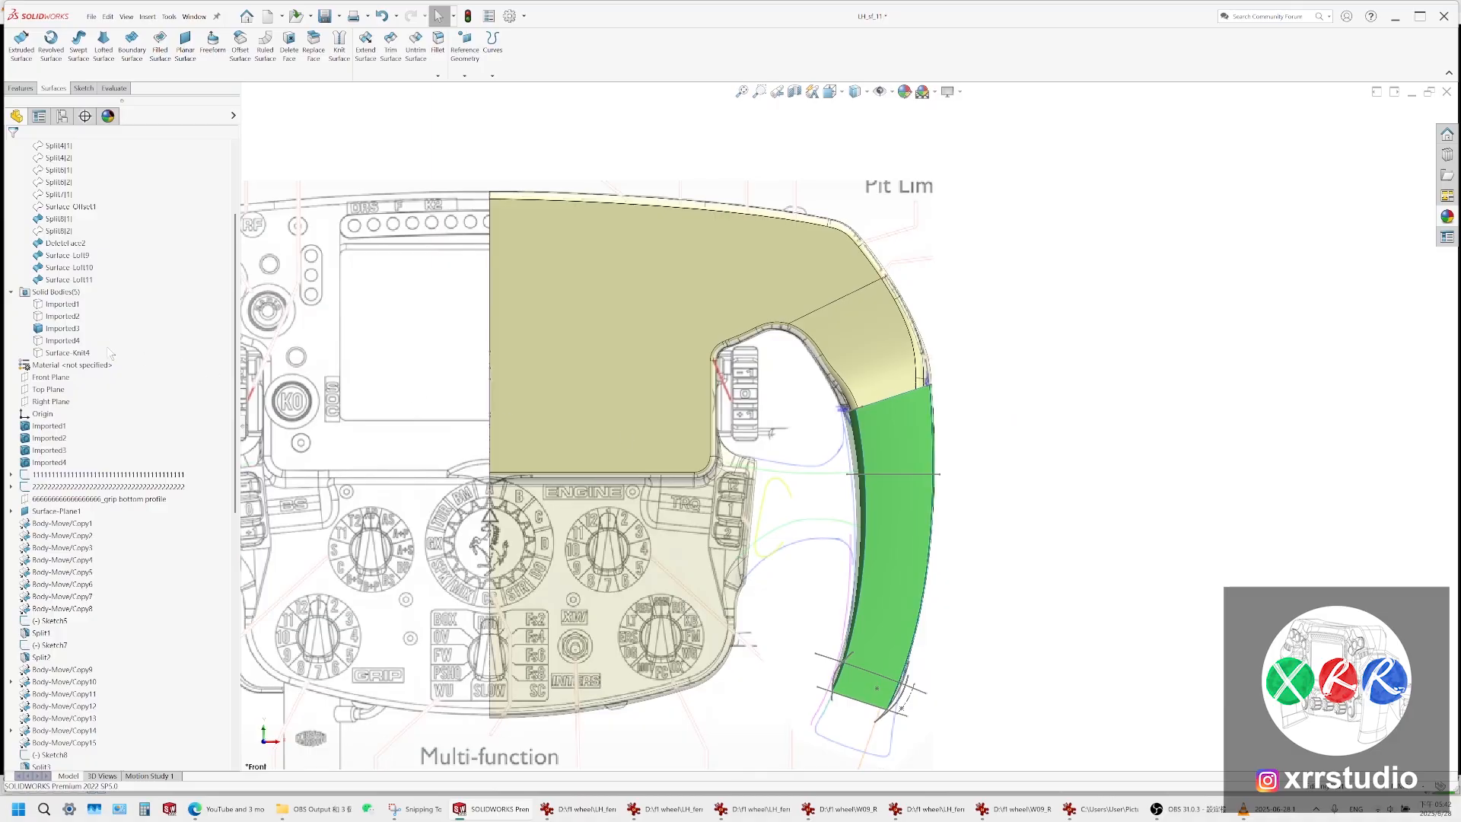
Knit Split8(1), DeleteFace2 and the three new loft surfaces of the grip into one solid body
click(59, 219)
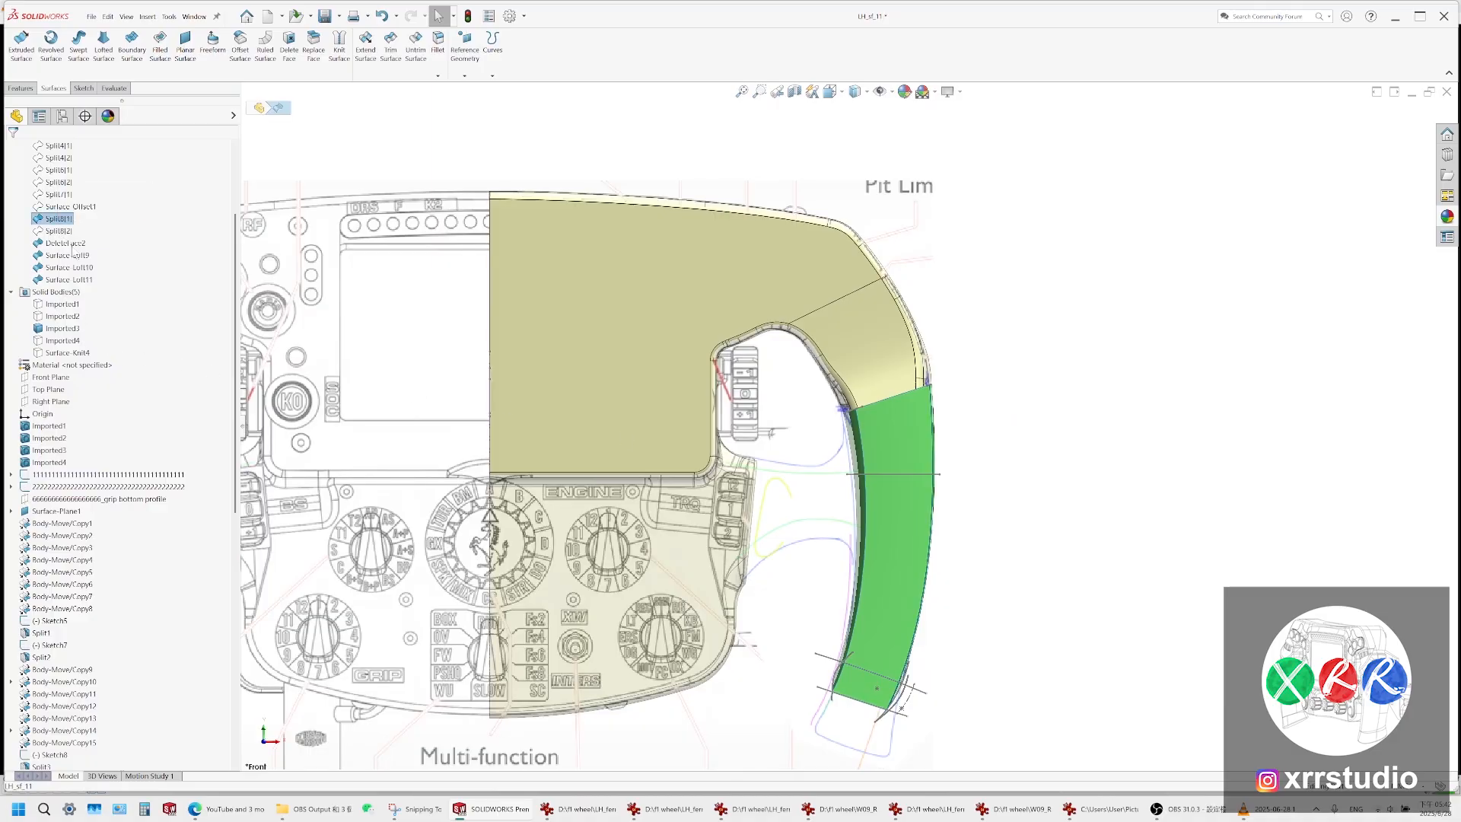
ctrl+click(68, 243)
ctrl+click(76, 255)
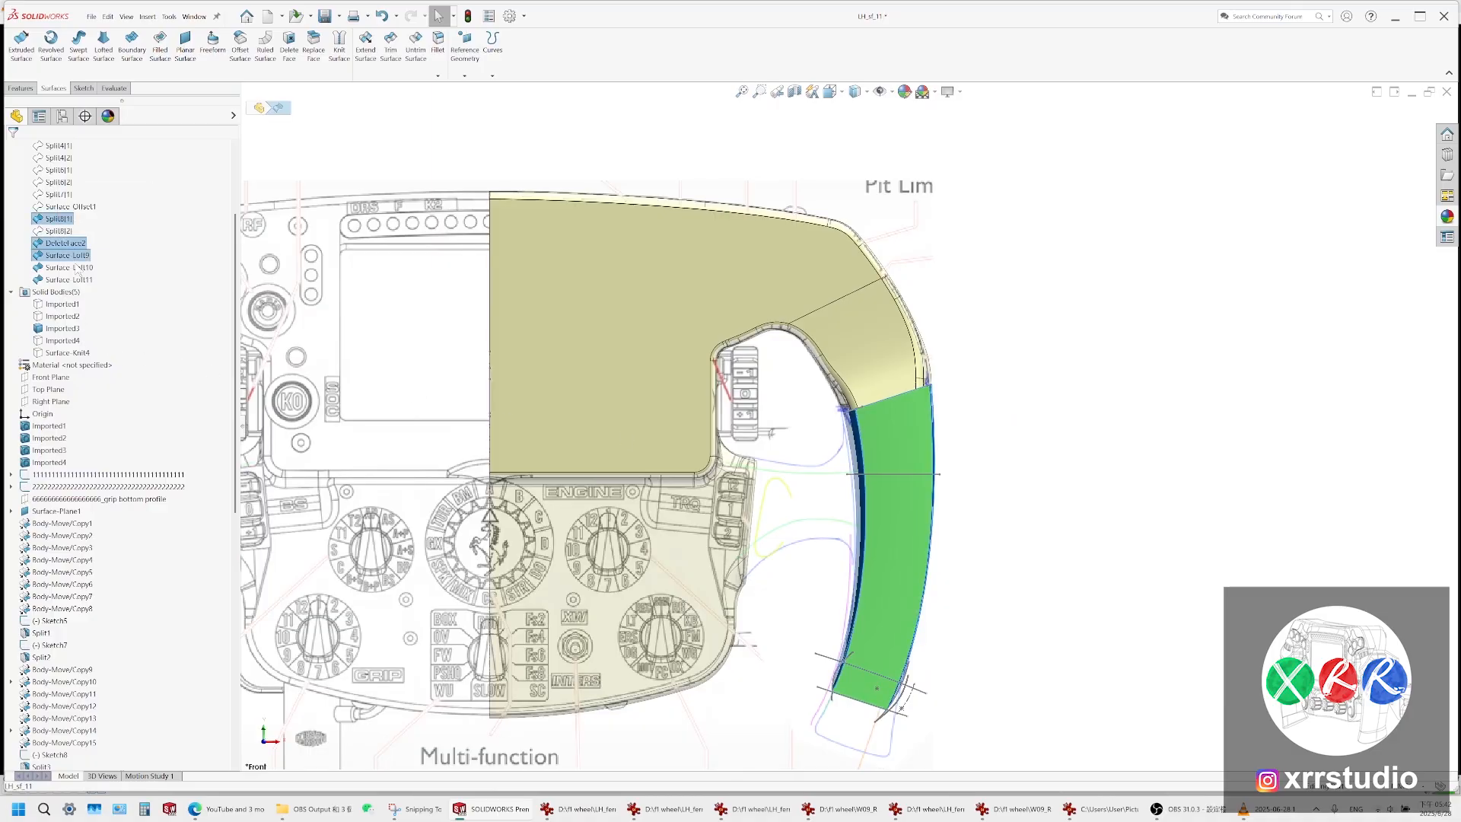
ctrl+click(77, 269)
ctrl+click(80, 280)
scroll(974, 467, up, 2)
middle_drag(915, 508, 431, 196)
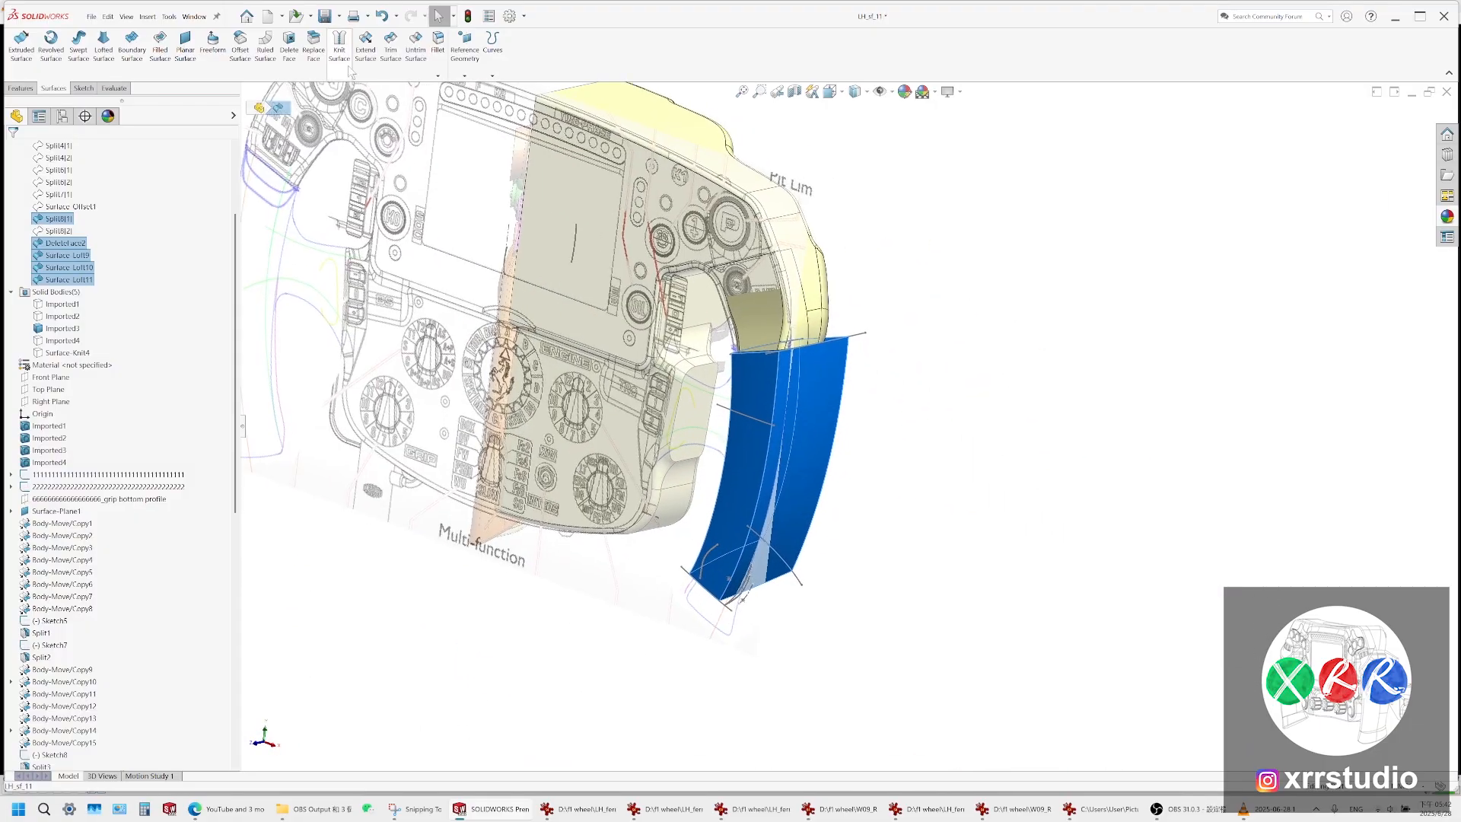
click(340, 44)
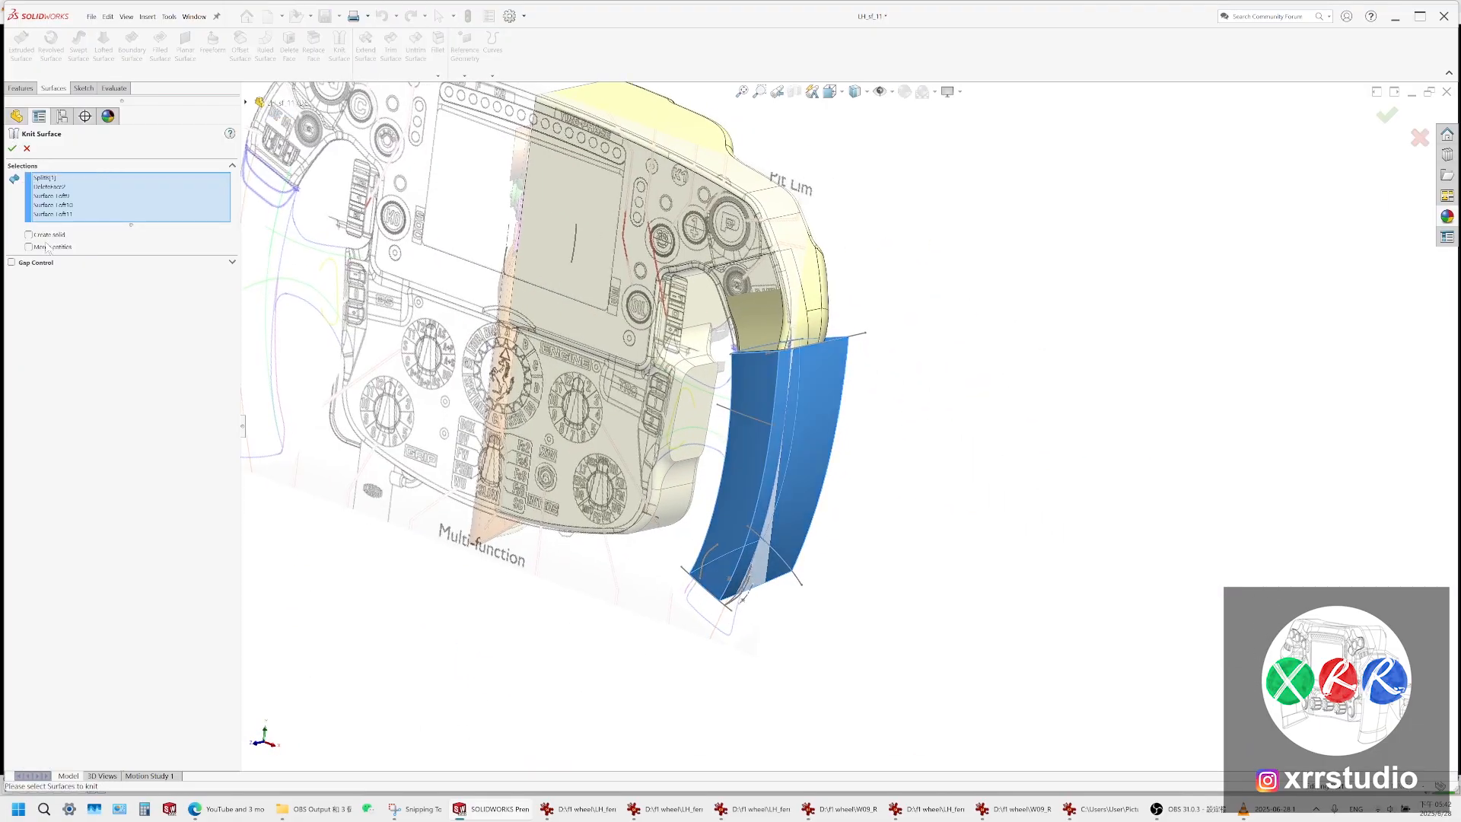
key(Return)
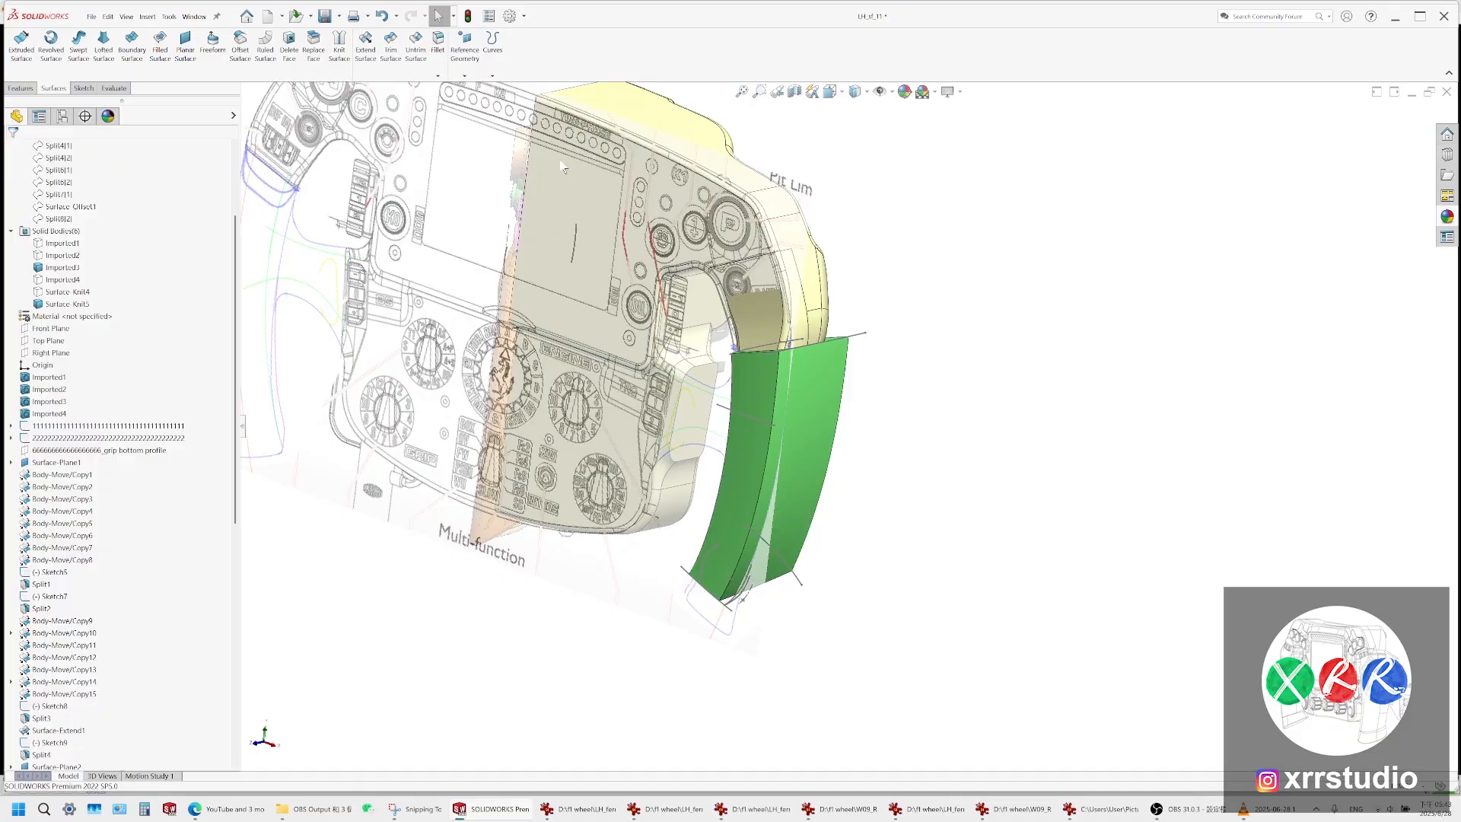
Save the part under the new file name LH_sf_12 in the same folder
click(93, 21)
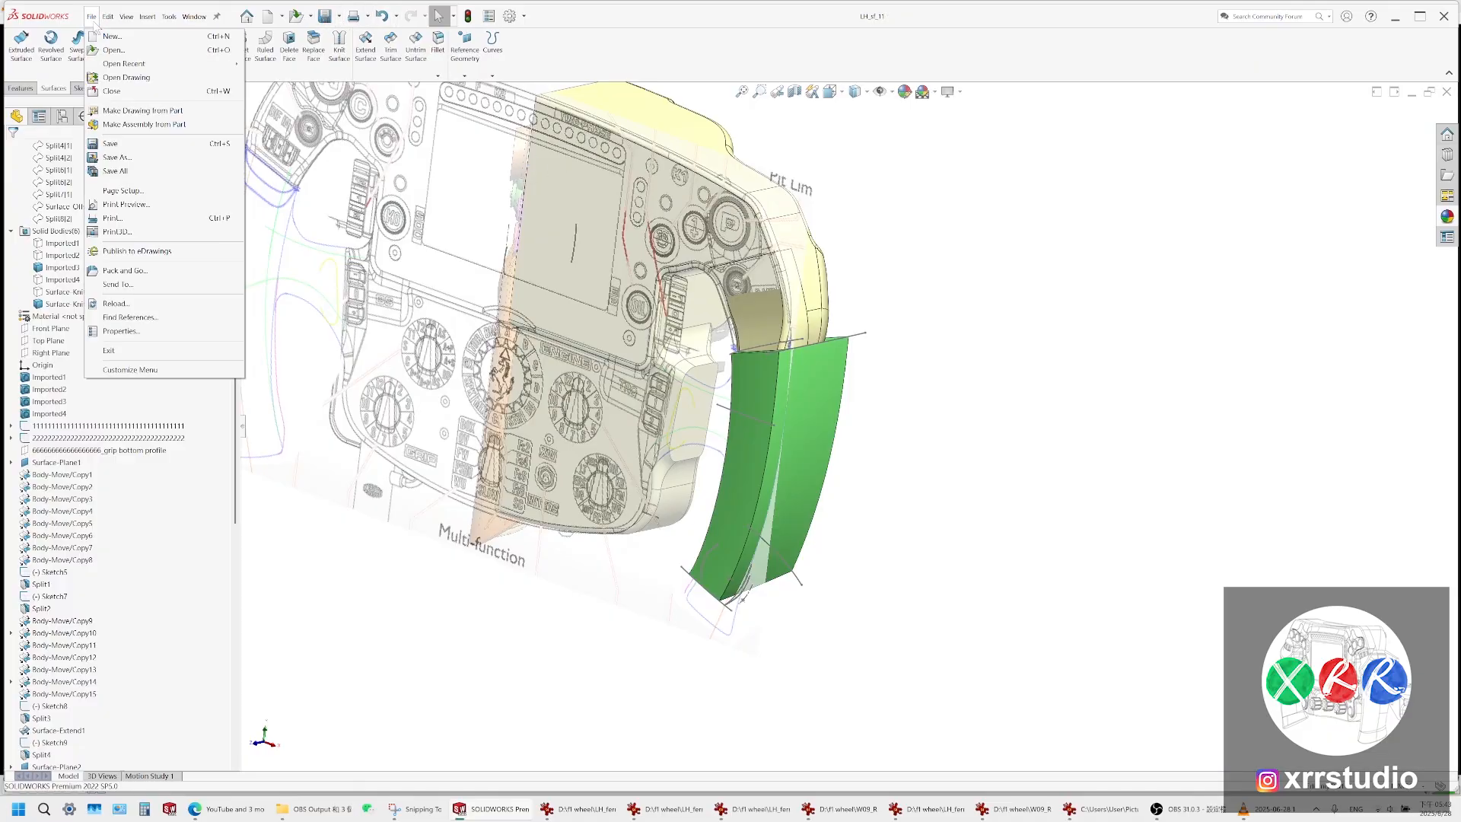
click(140, 159)
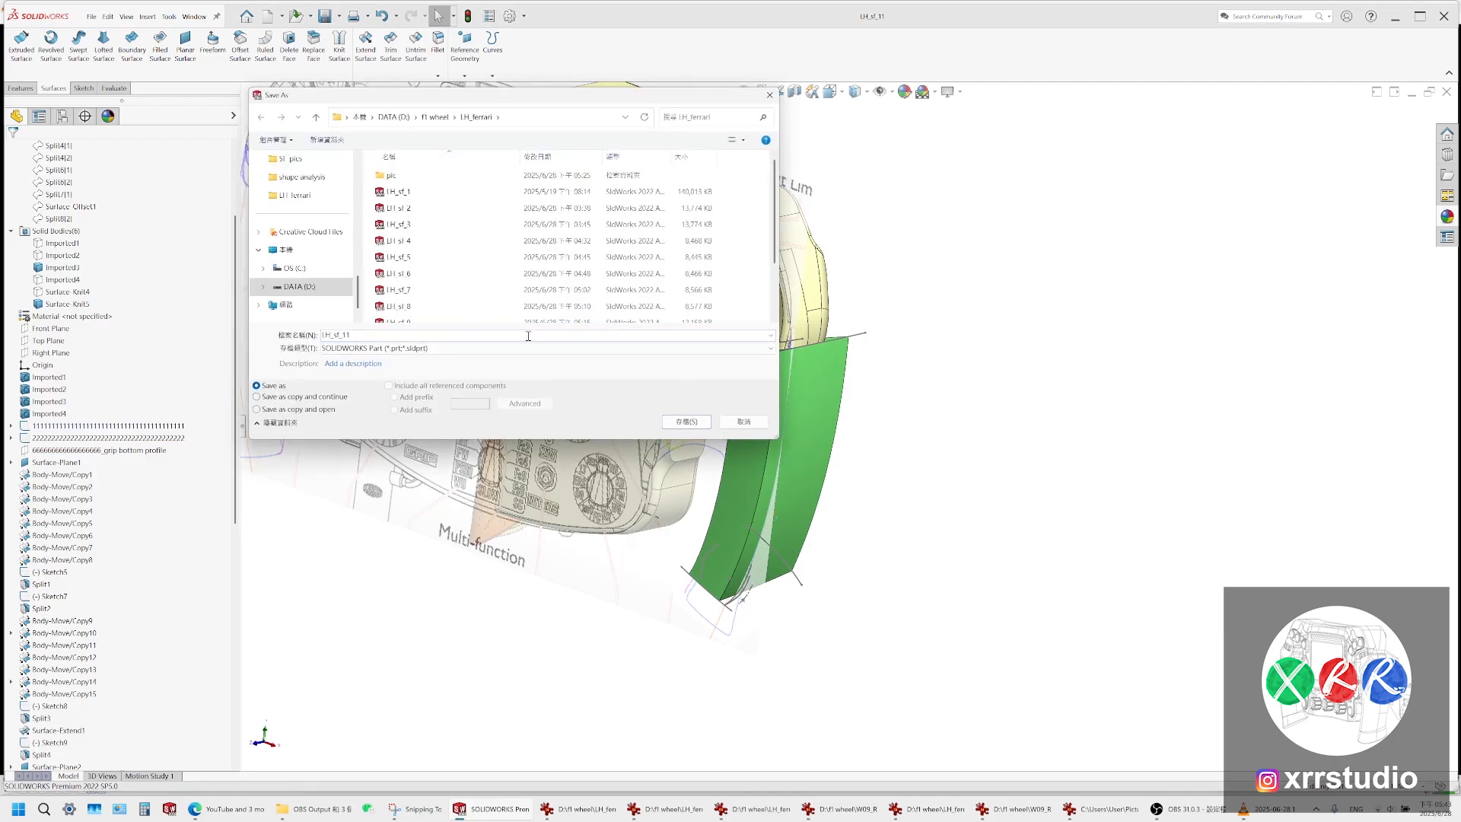
key(BackSpace)
key(Return)
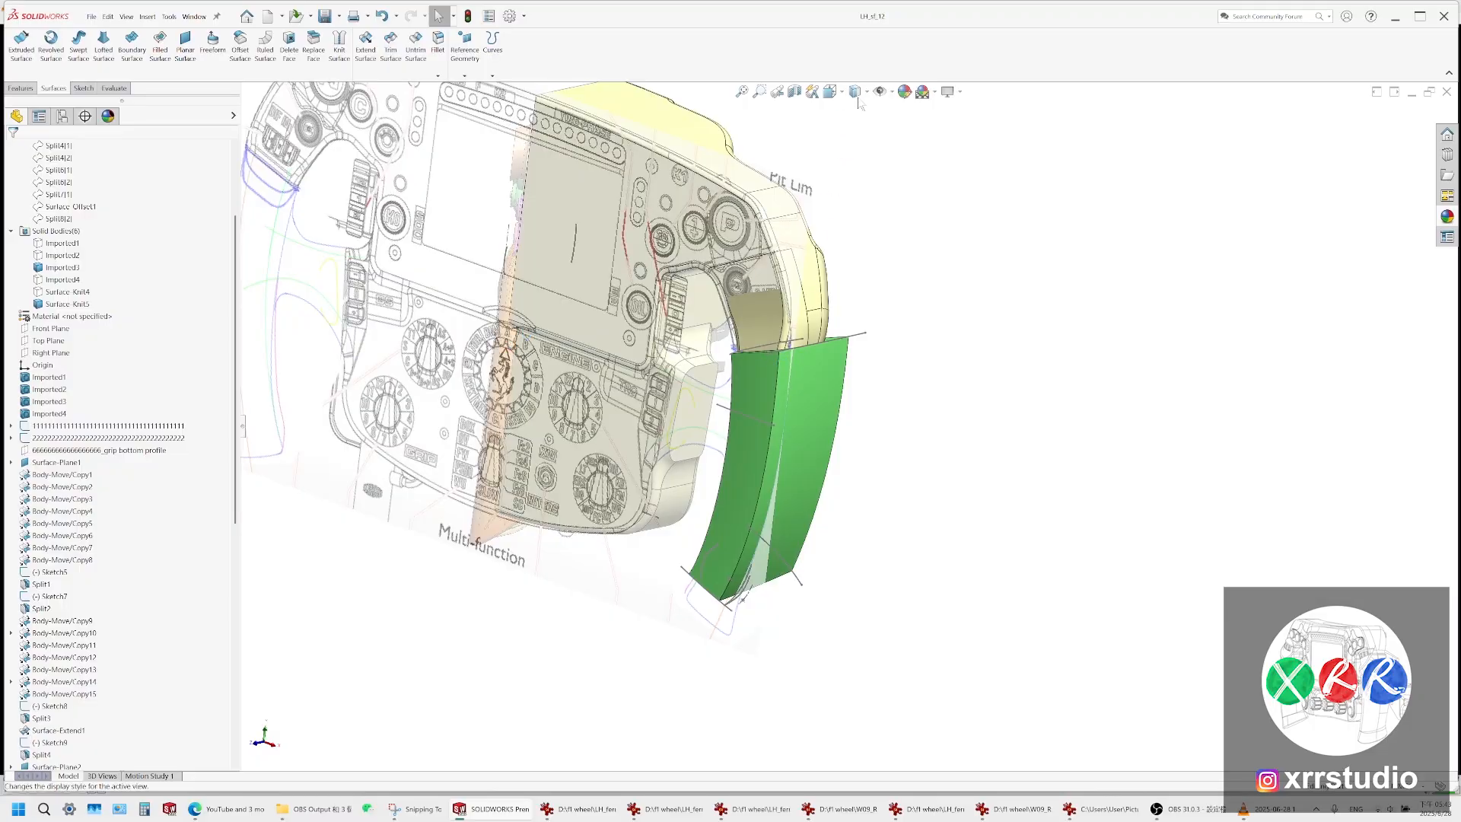
Hide the reference sketches and round the grip's two long outer edges with a 12.6 mm fillet
click(879, 92)
click(775, 387)
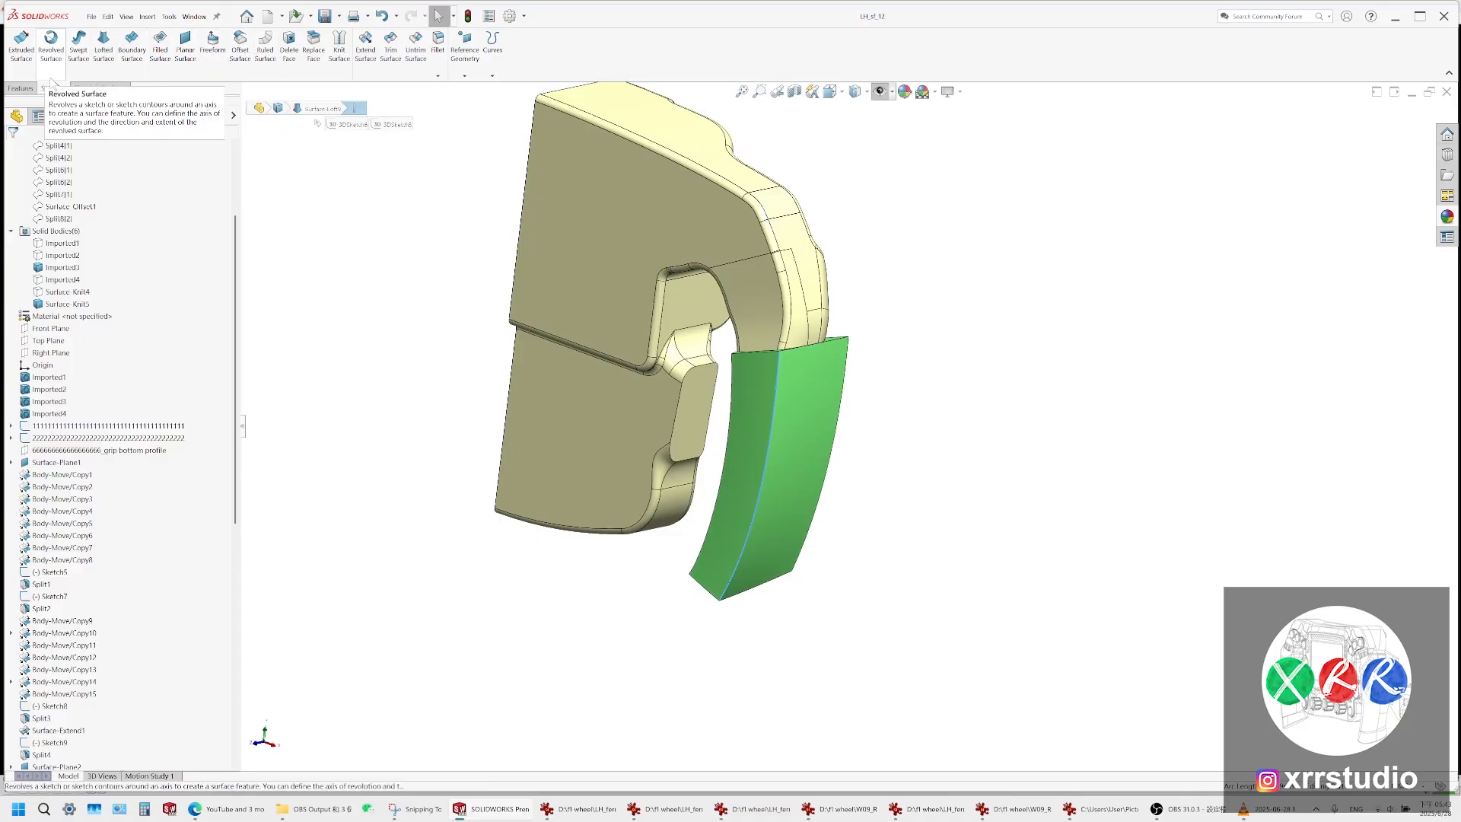
click(21, 88)
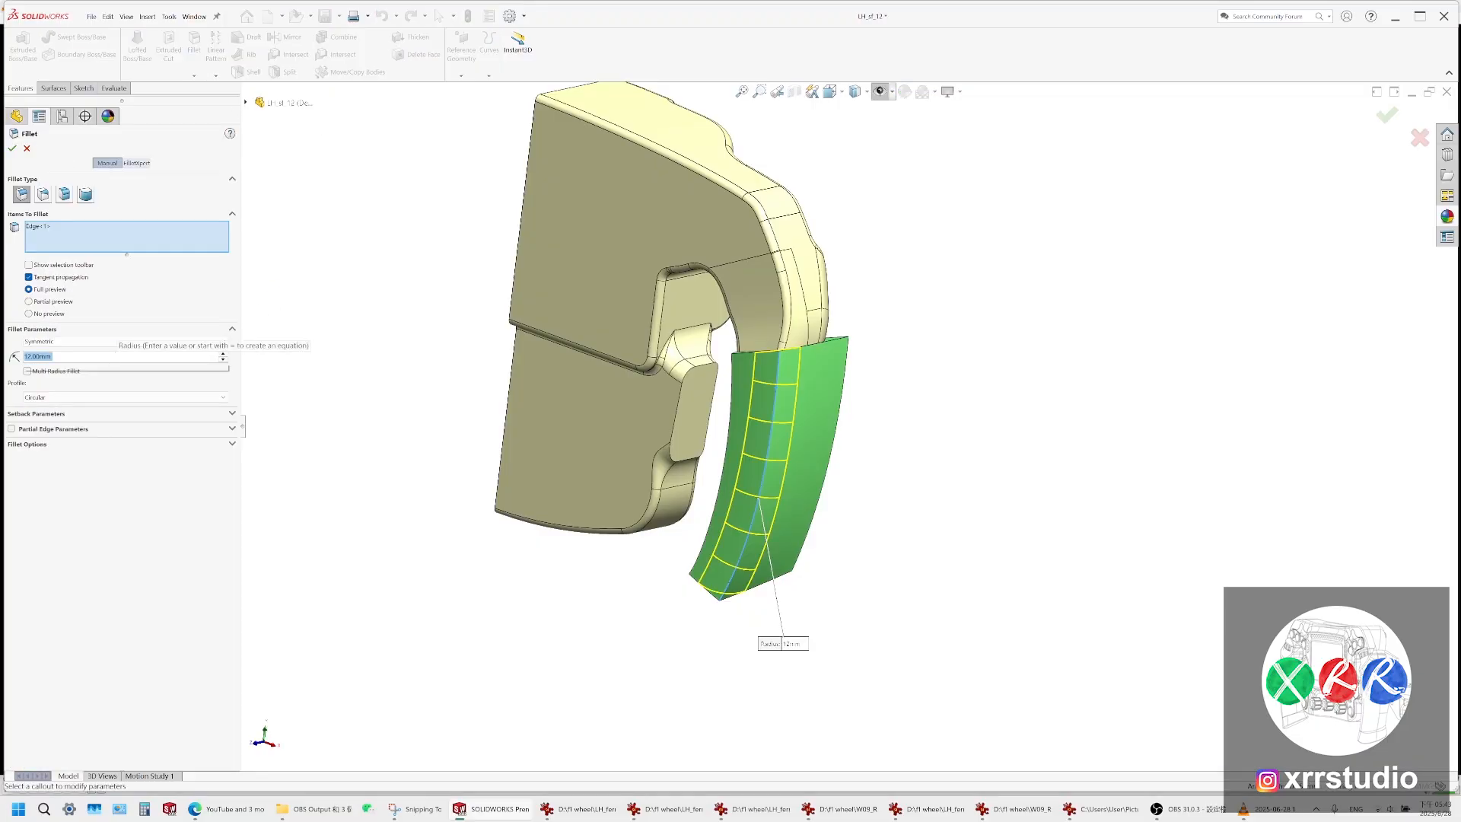
text(12.6)
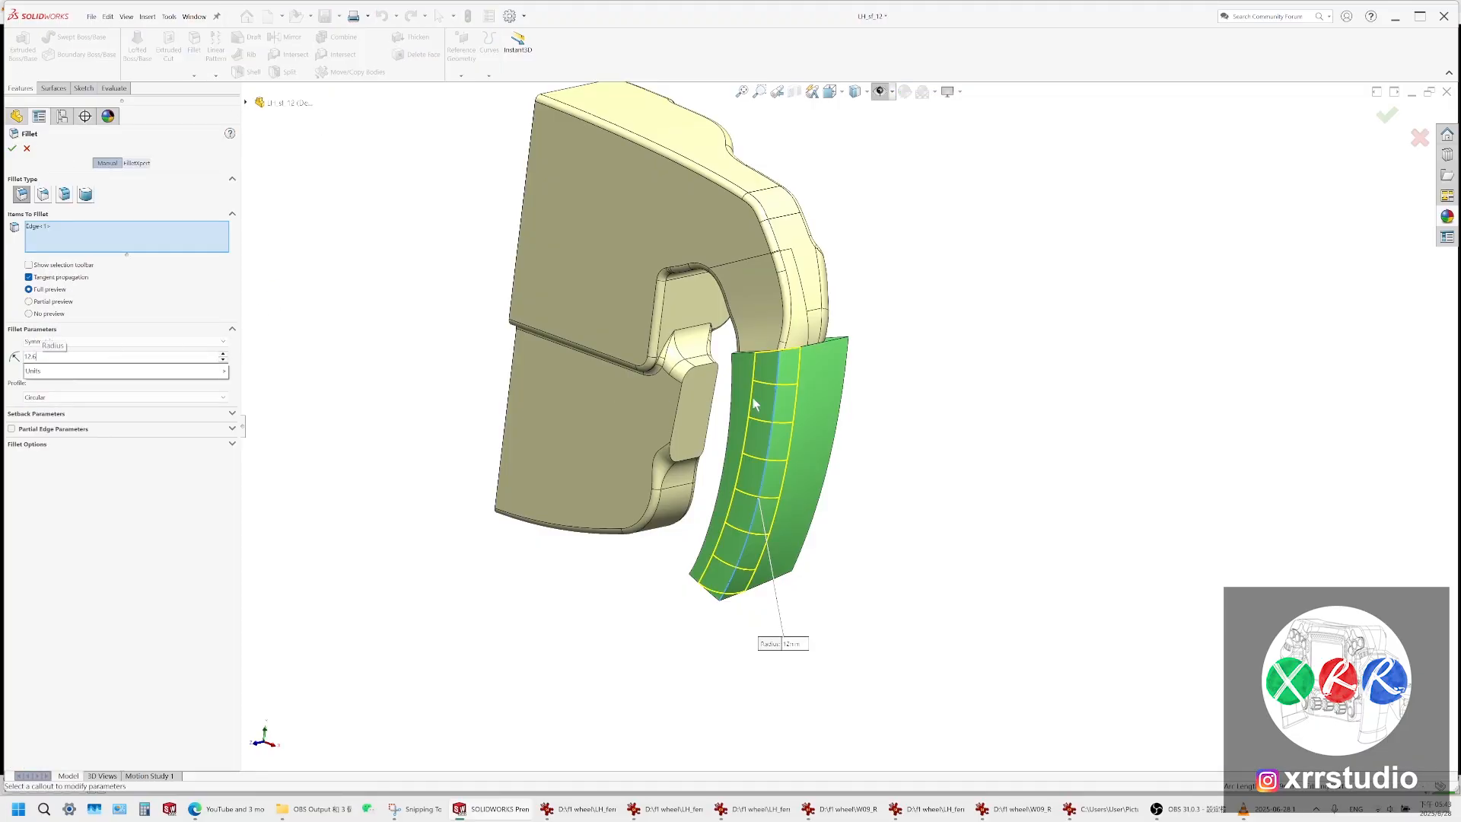
click(849, 378)
middle_drag(852, 373, 714, 514)
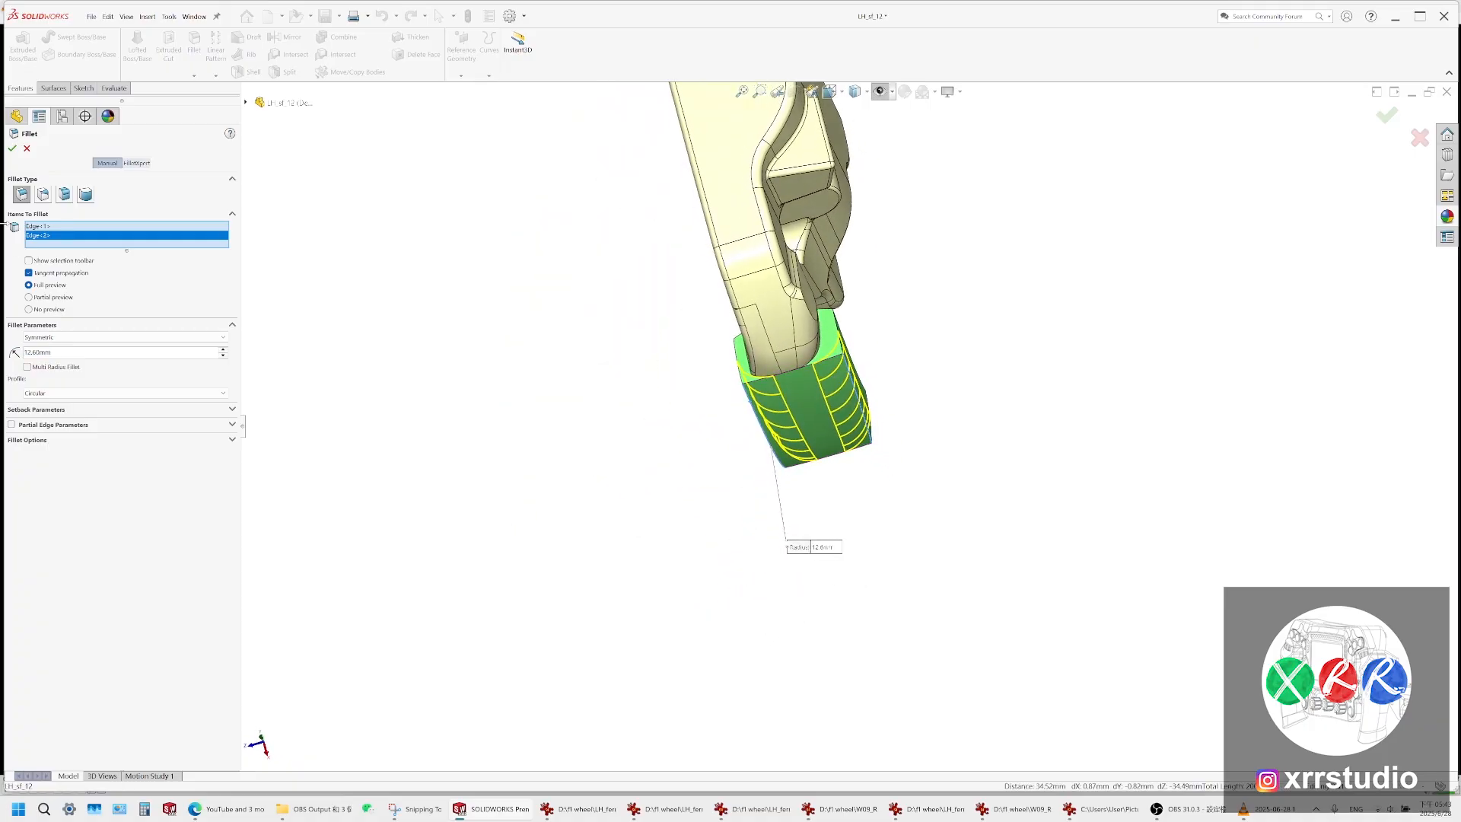
click(12, 149)
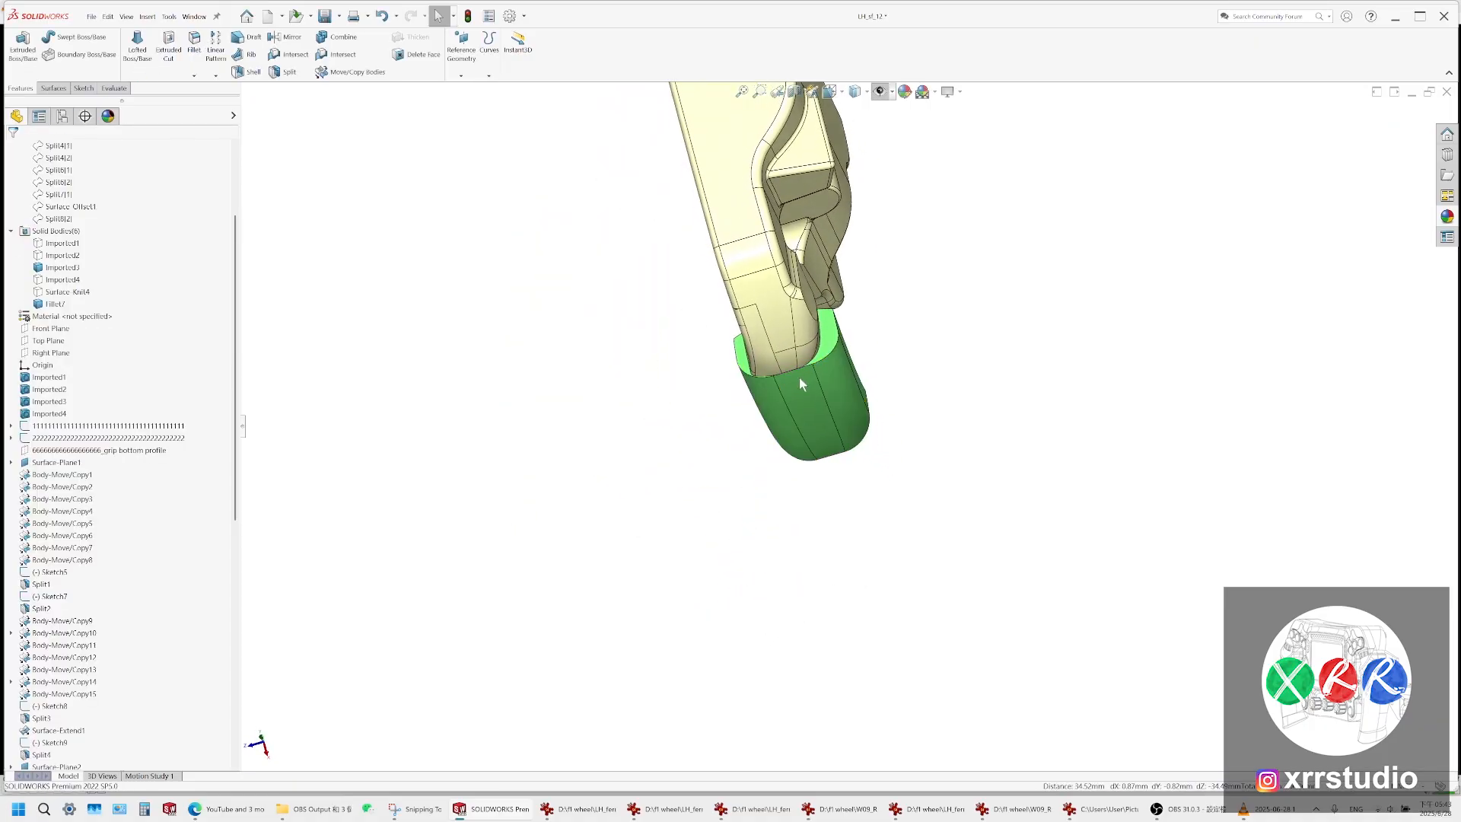
Start a fillet on one of the grip's remaining long edges with a 6 mm radius
middle_drag(799, 377, 834, 348)
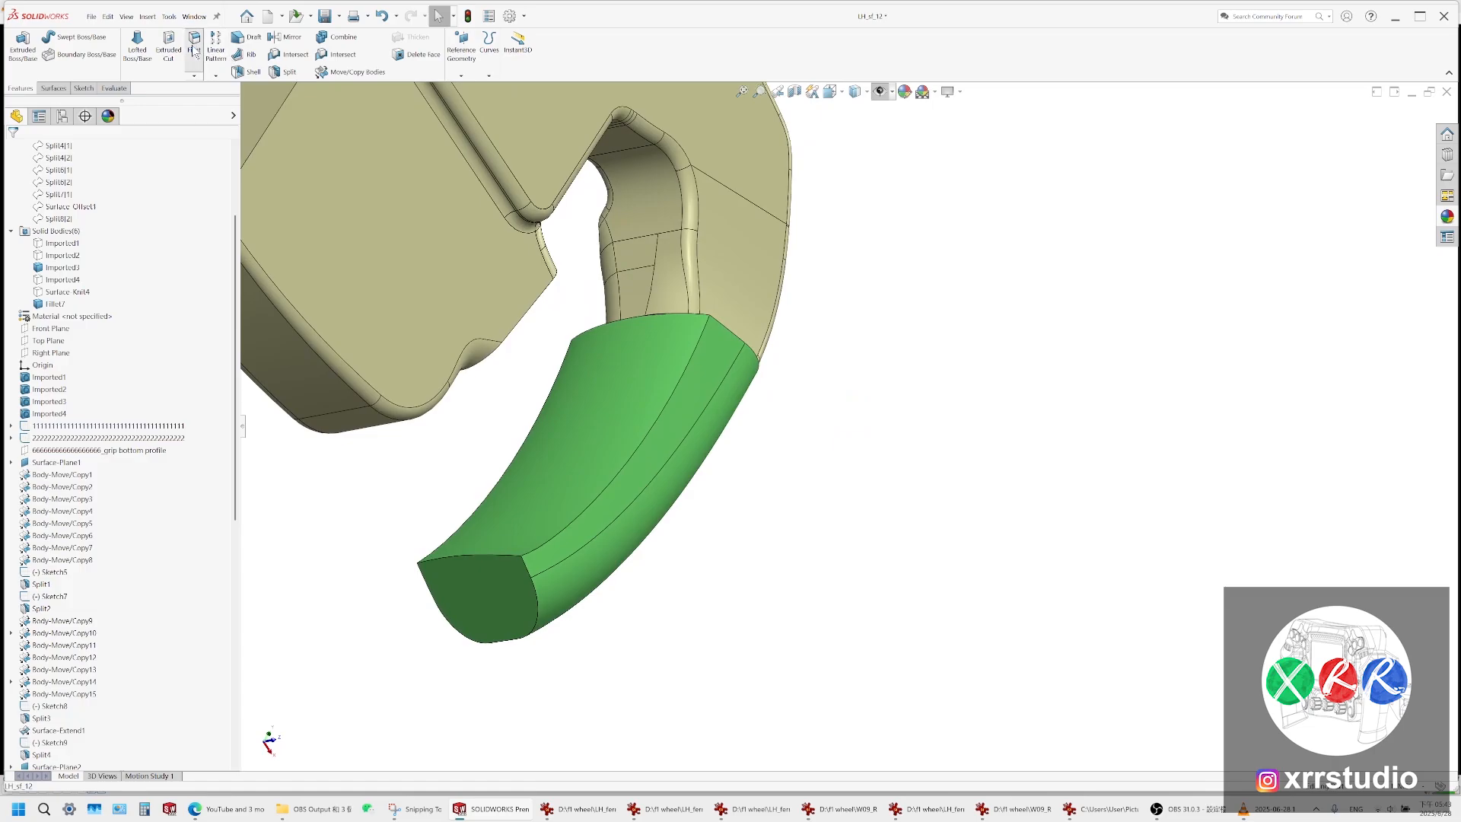
click(678, 384)
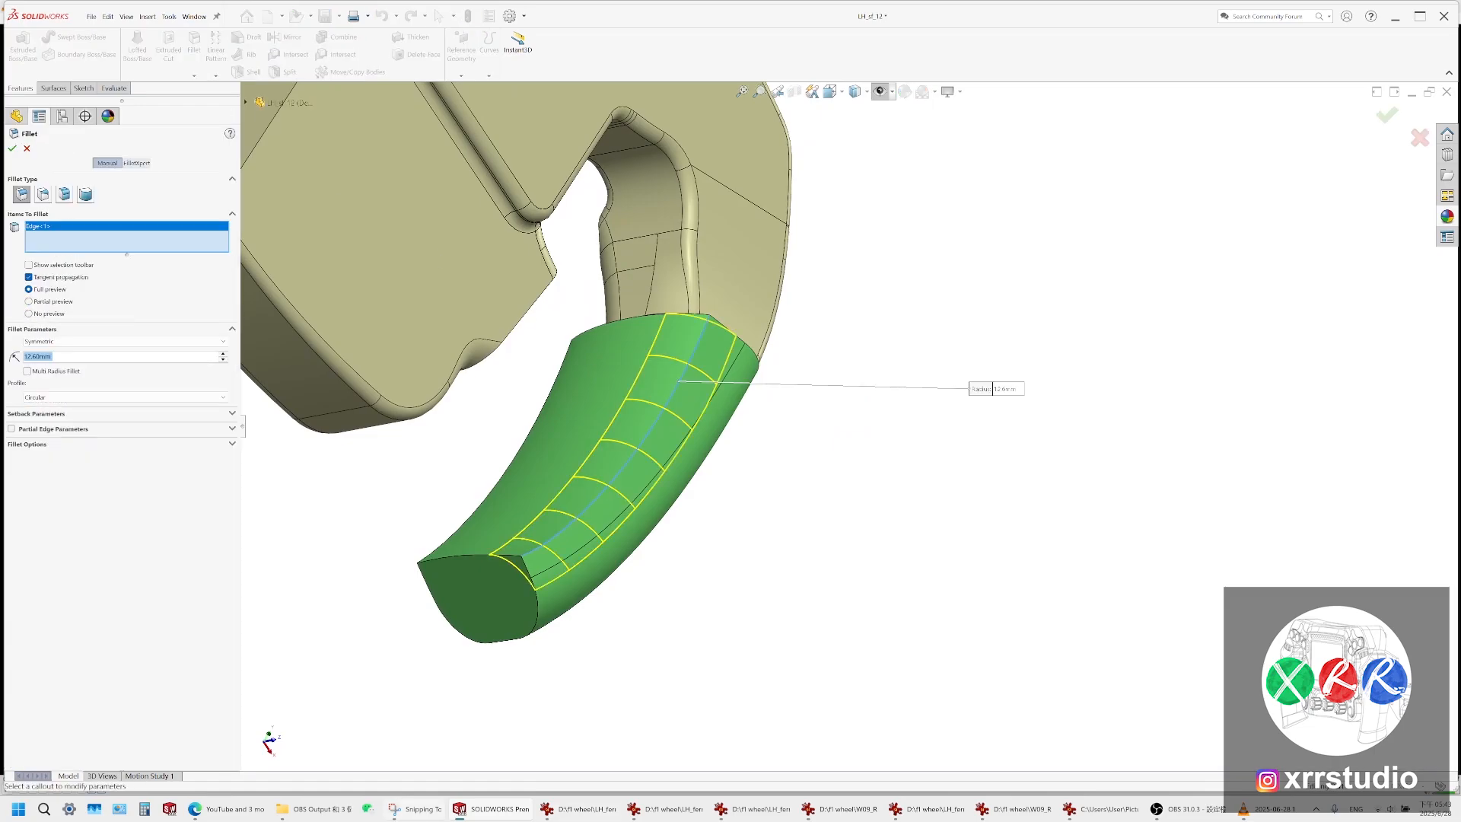
click(403, 812)
click(405, 816)
text(6)
key(Return)
middle_drag(447, 489, 499, 444)
scroll(1100, 415, up, 3)
scroll(1229, 328, down, 3)
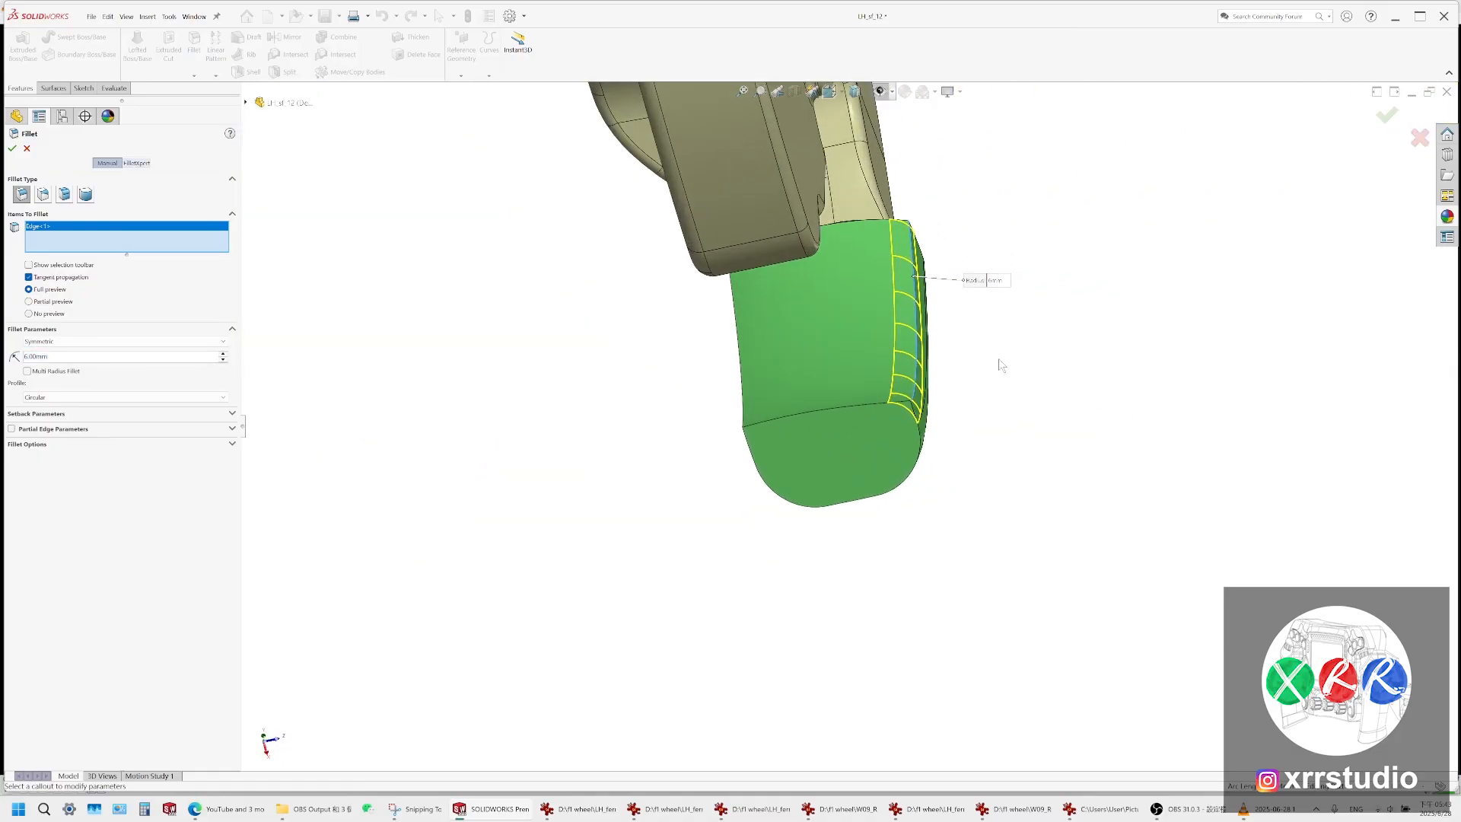
Check the opposite long edge against the noted radii, leave it out of the selection, and apply the 6 mm fillet
middle_drag(999, 358, 922, 335)
click(690, 421)
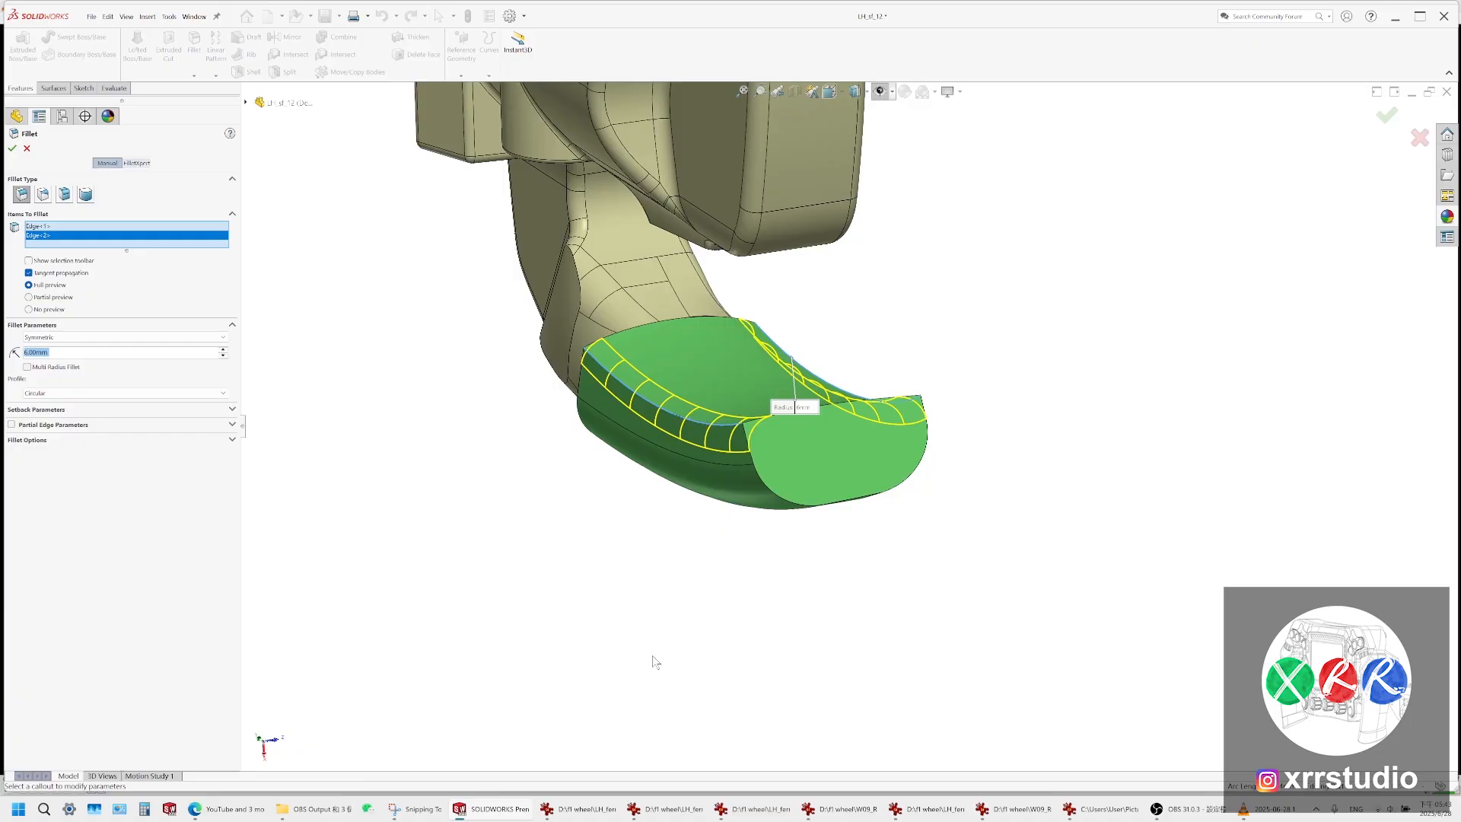
click(430, 814)
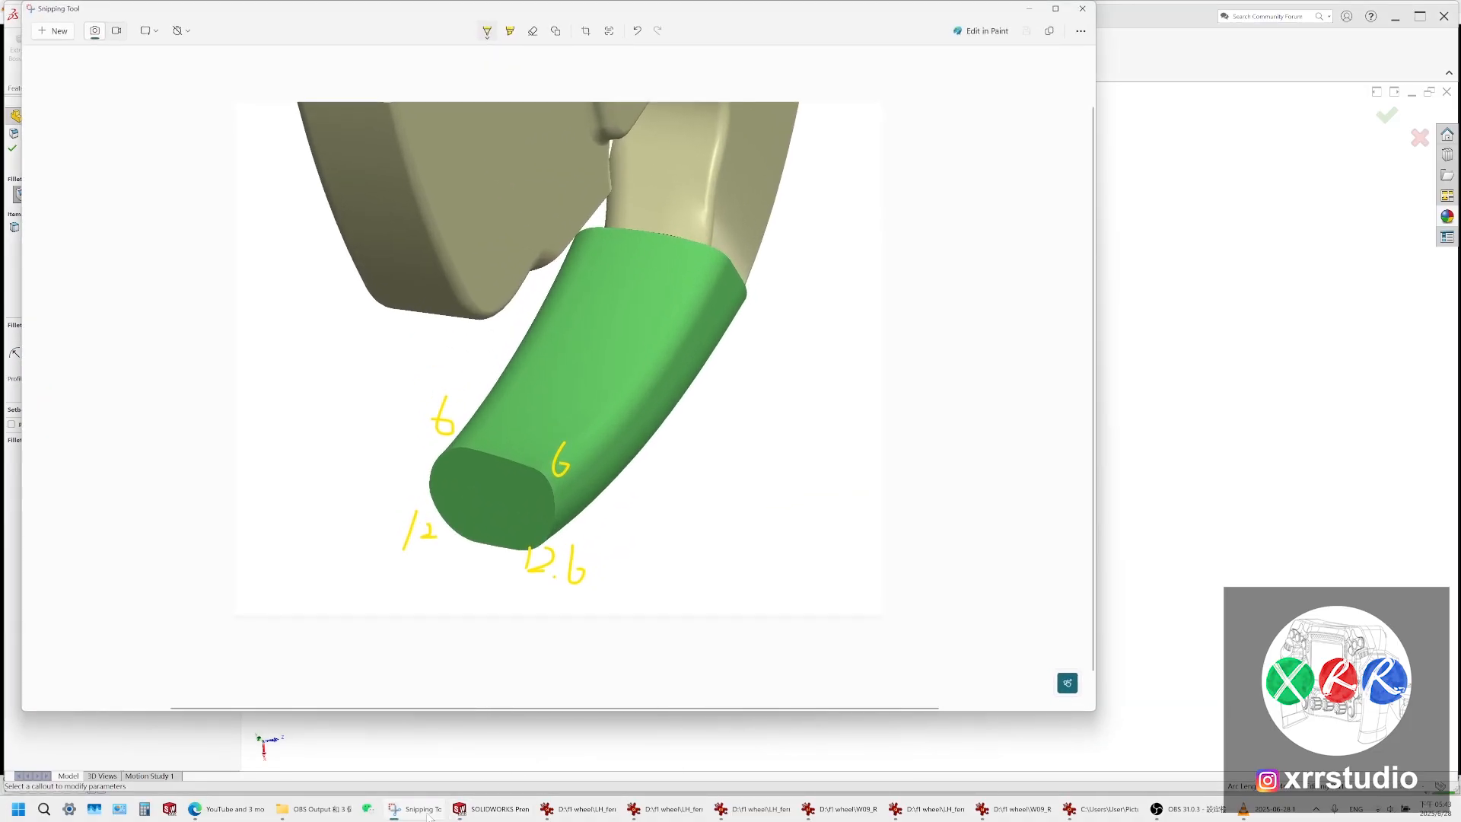
click(430, 814)
middle_drag(776, 430, 1018, 631)
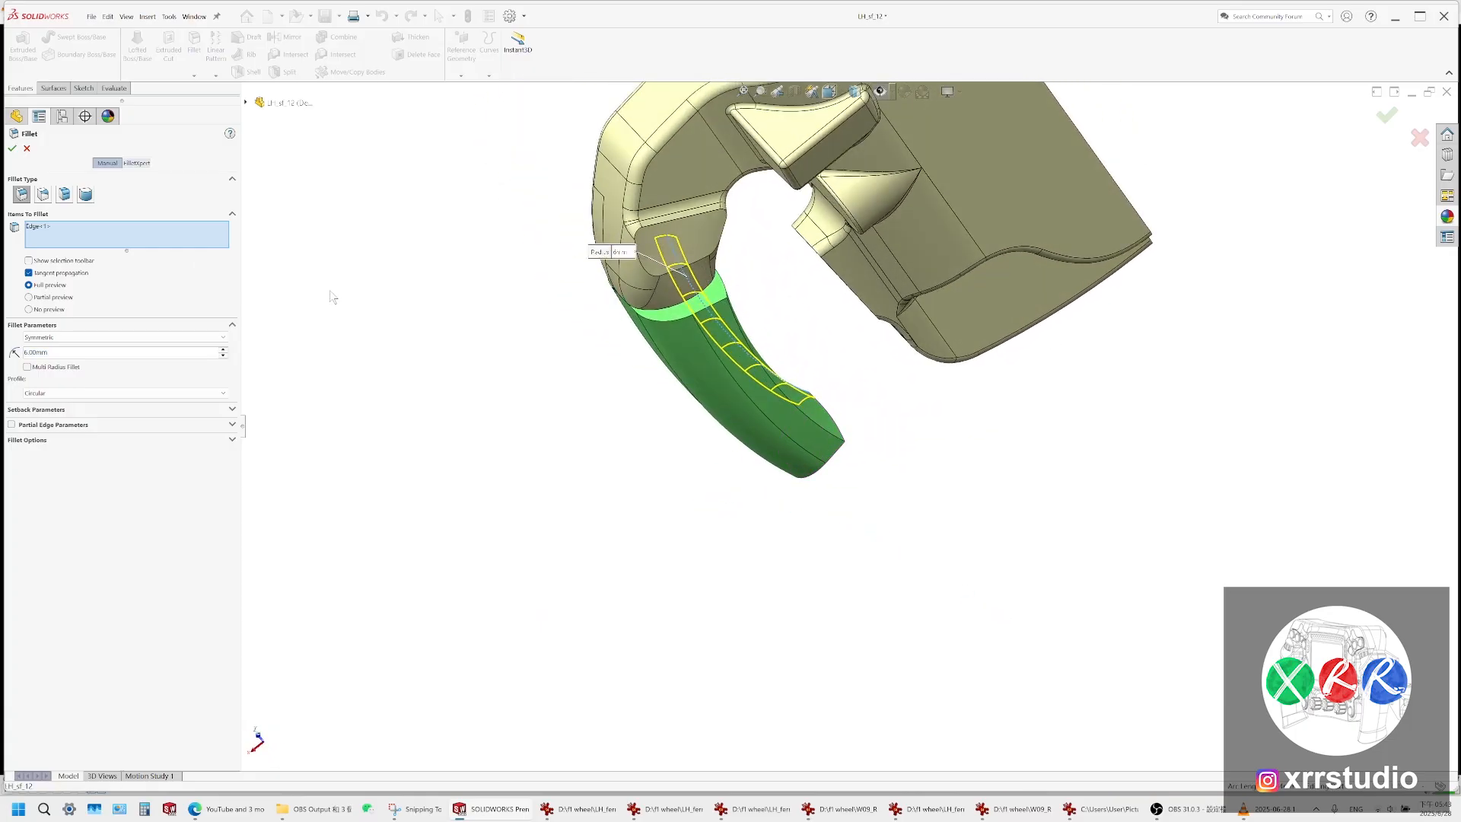
click(12, 149)
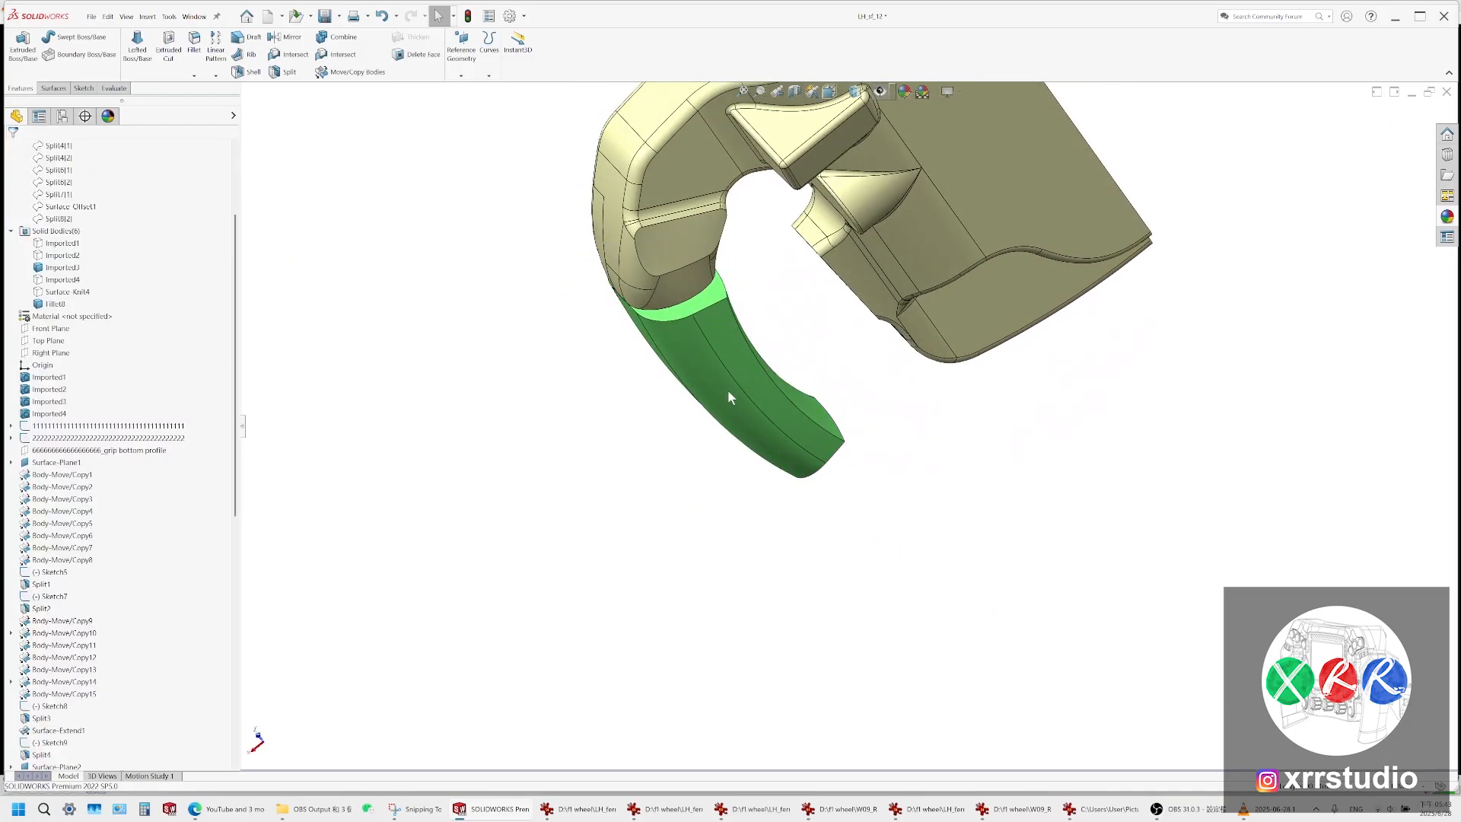
Round the grip's last sharp long edge with a 12 mm fillet
middle_drag(728, 390, 693, 325)
click(677, 317)
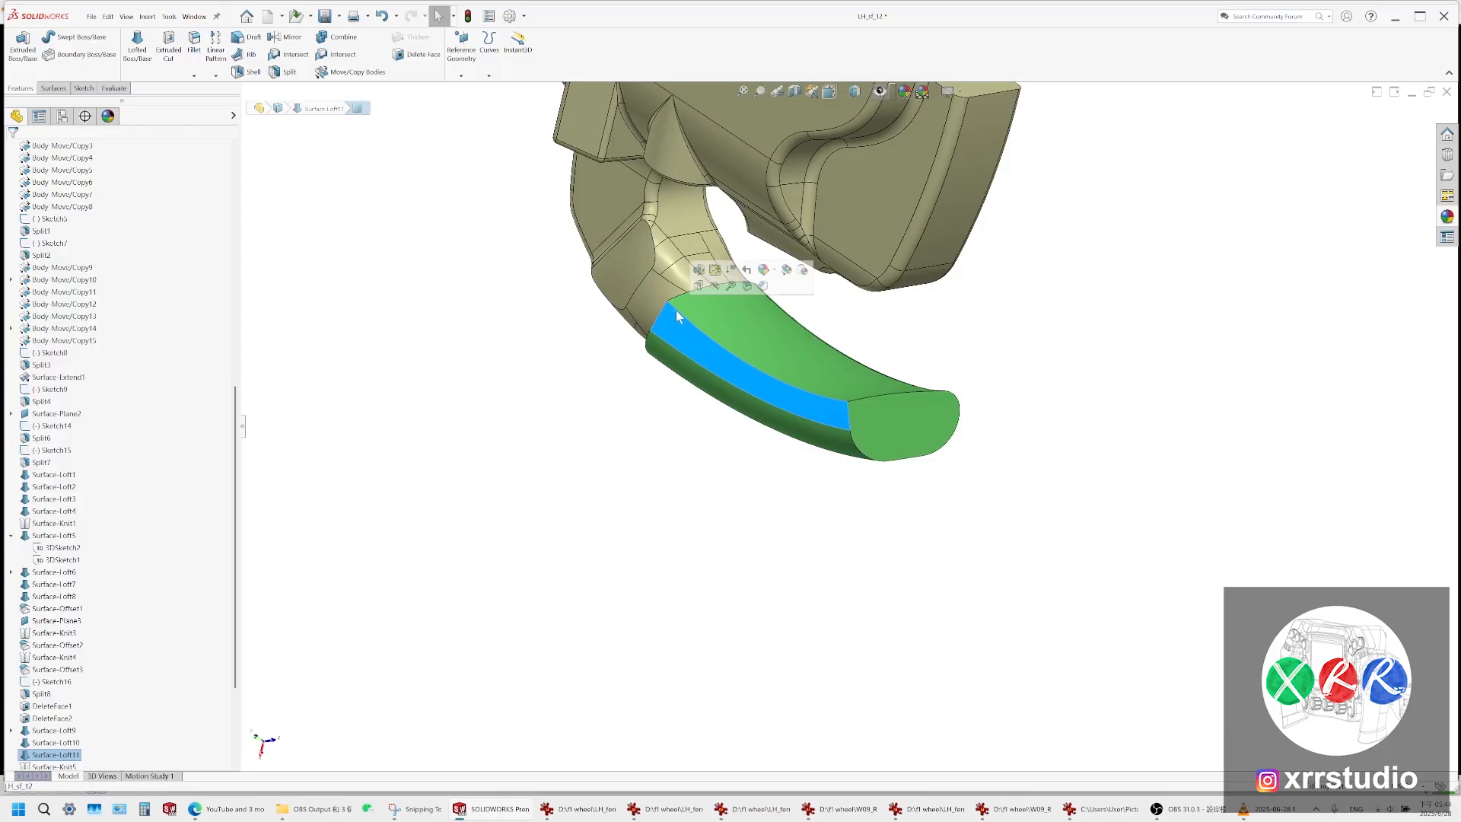
click(676, 310)
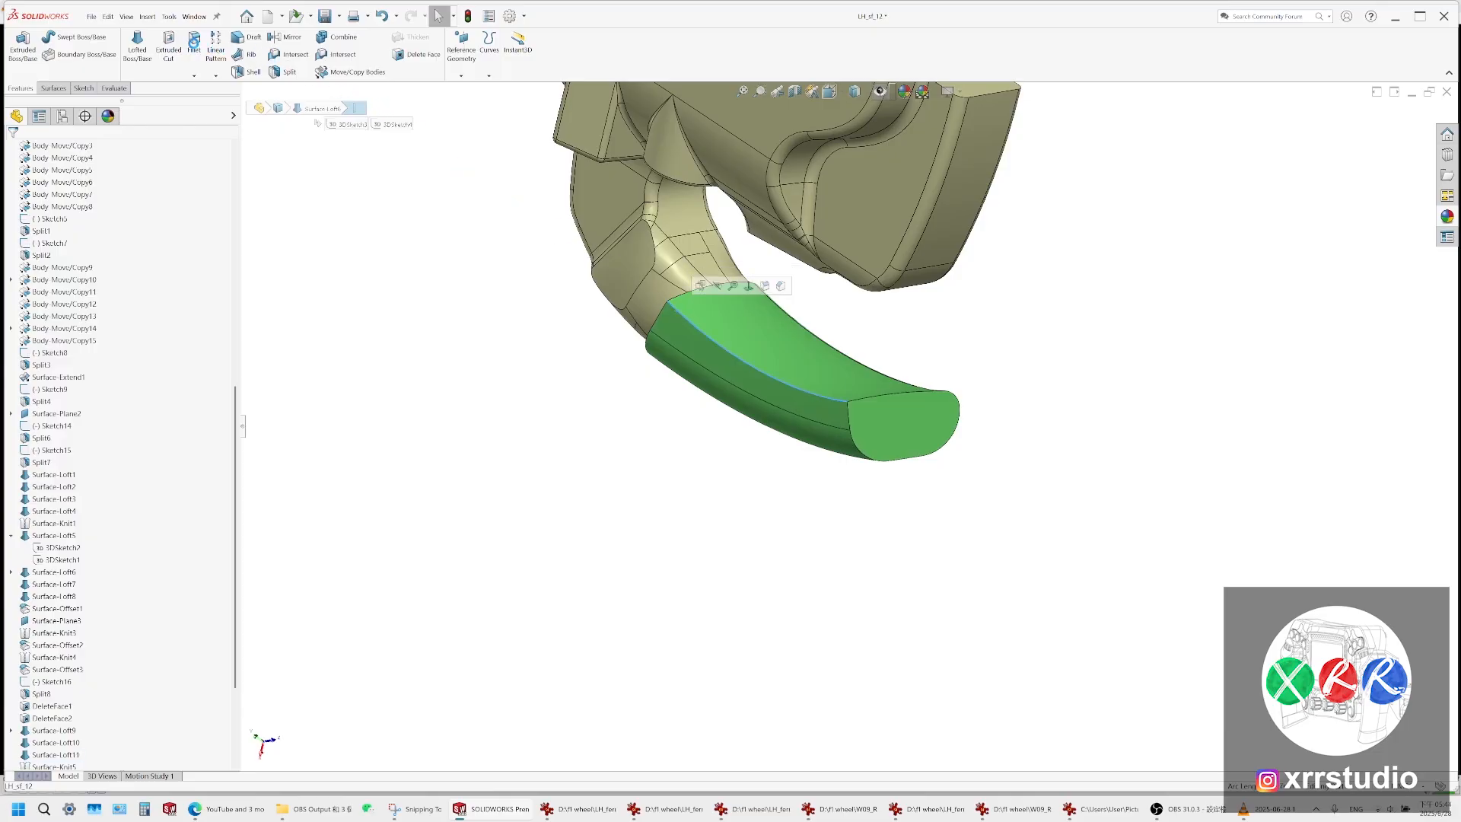
scroll(890, 393, up, 3)
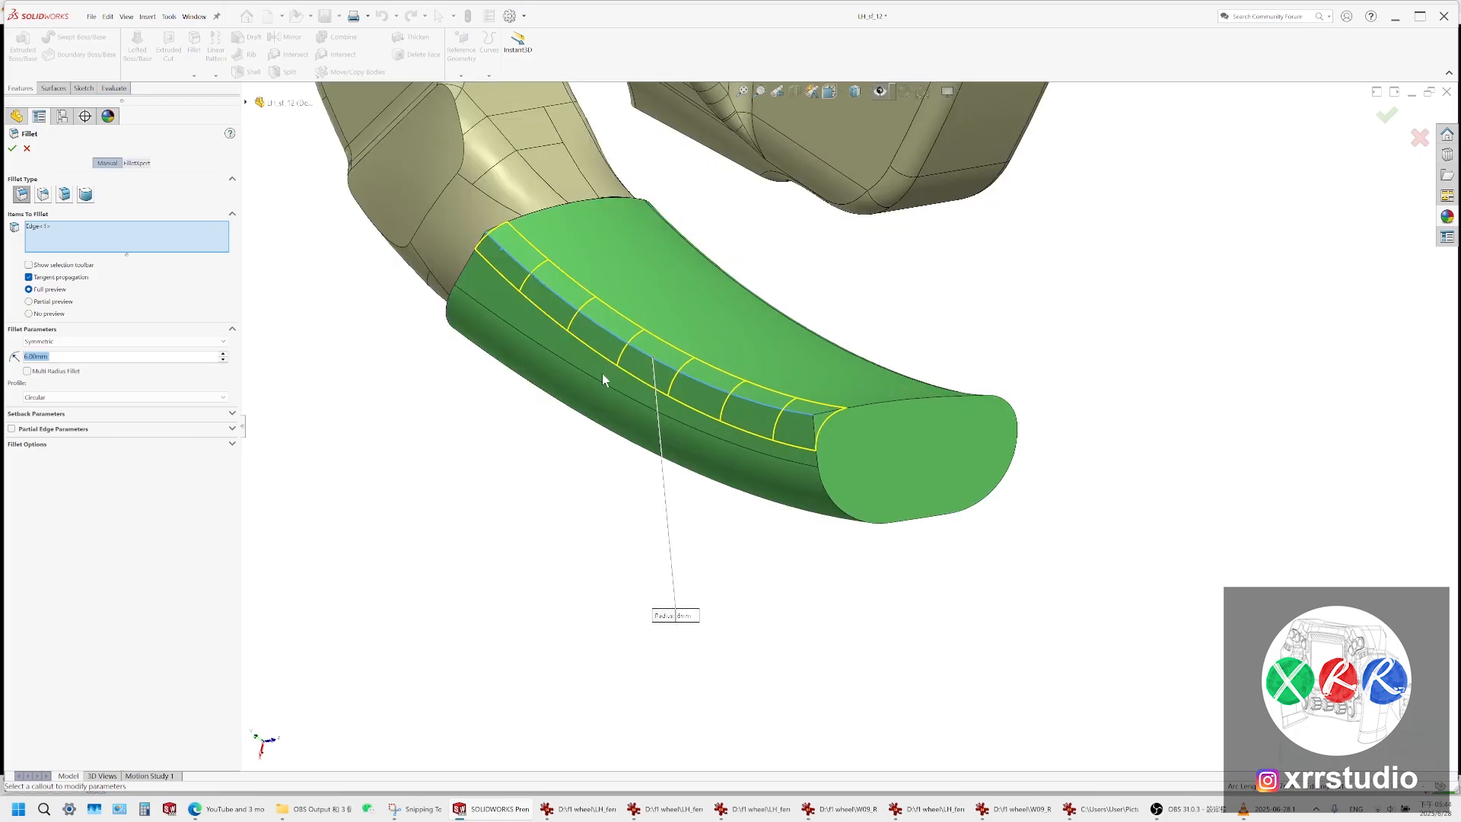
text(12)
key(Return)
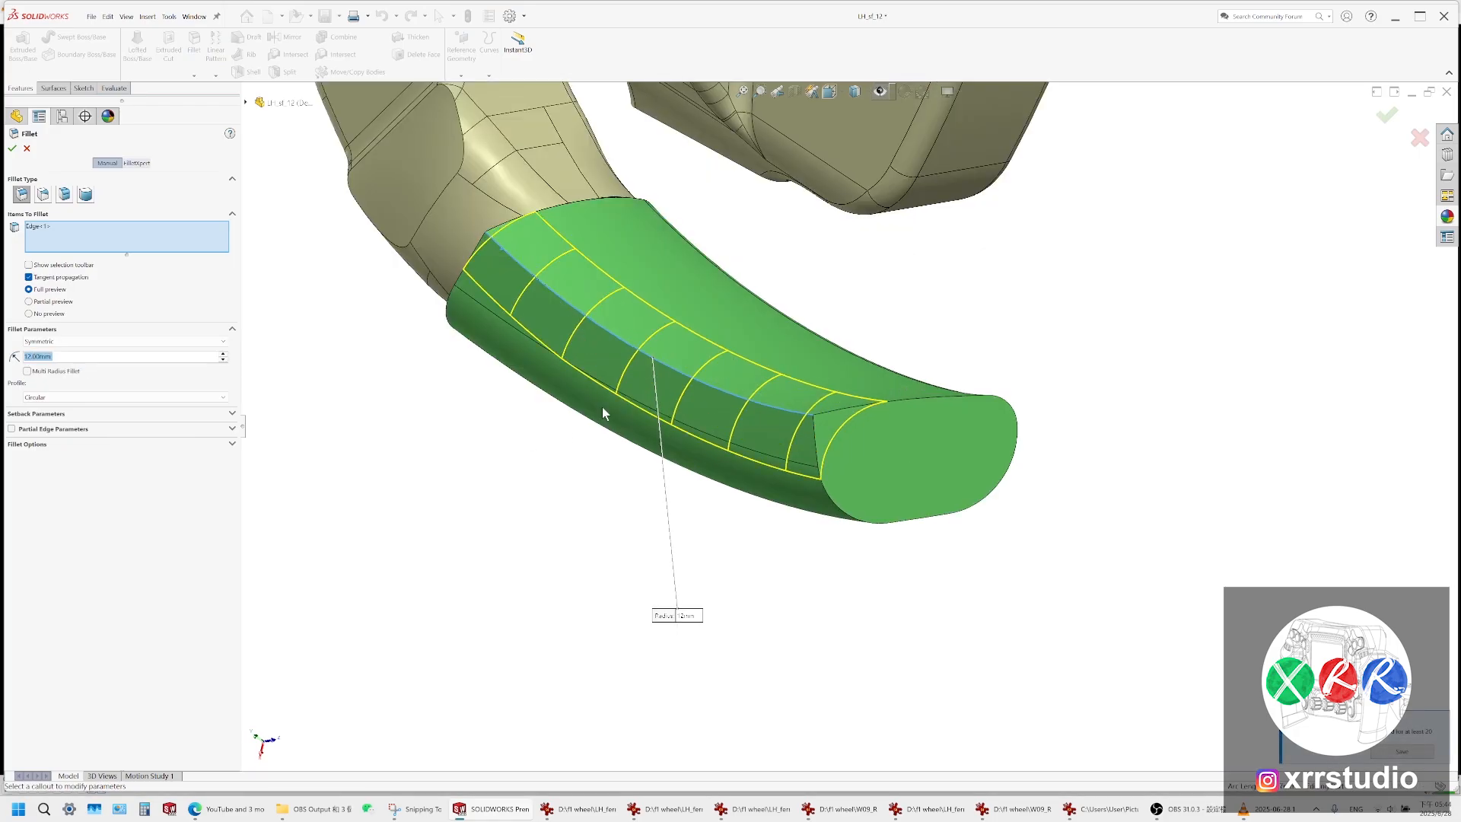
middle_drag(603, 412, 778, 580)
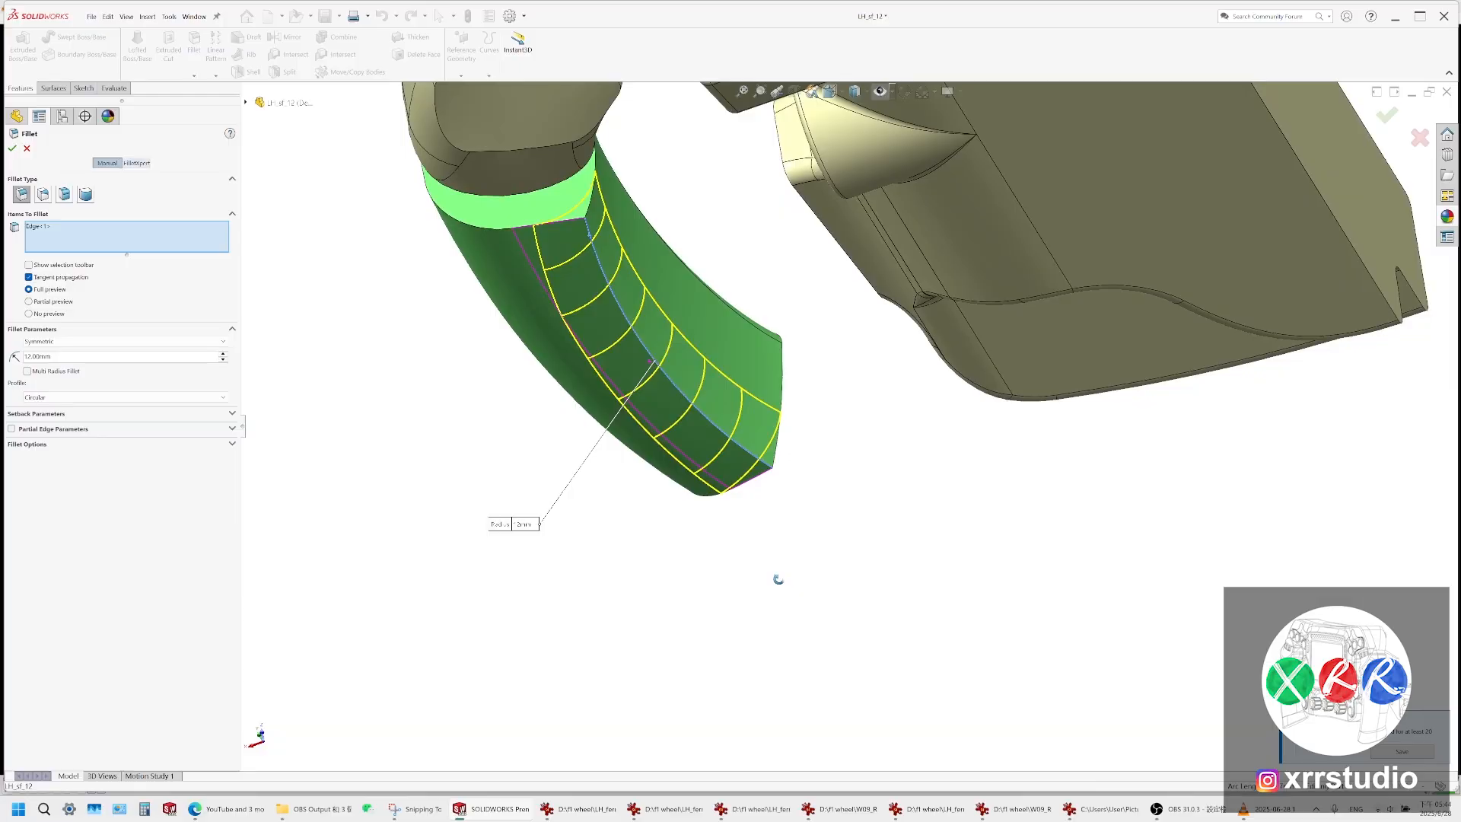
key(Return)
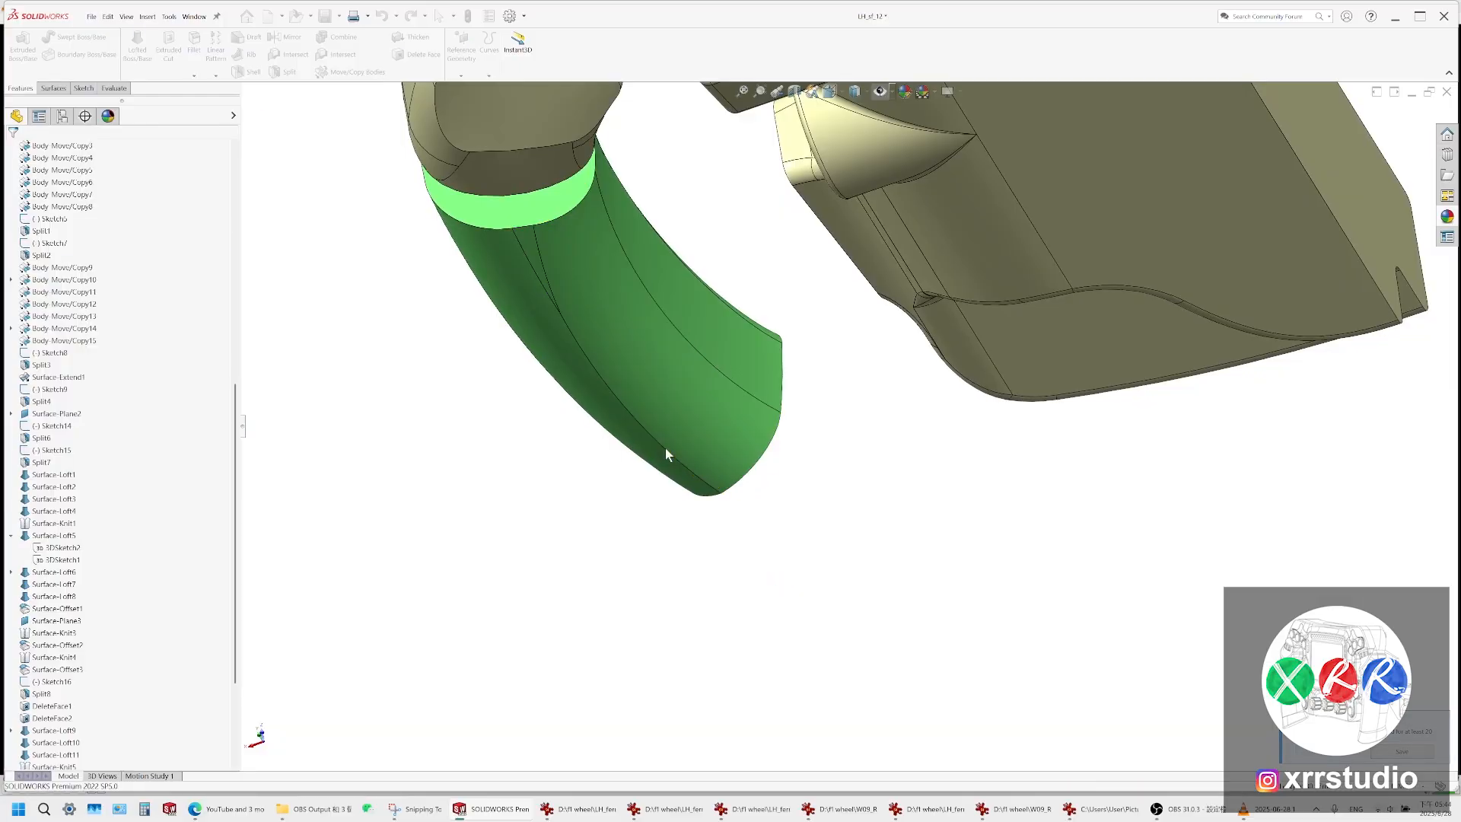
Inspect the filleted grip in shaded display without edges, and return to shaded display with edges
click(858, 92)
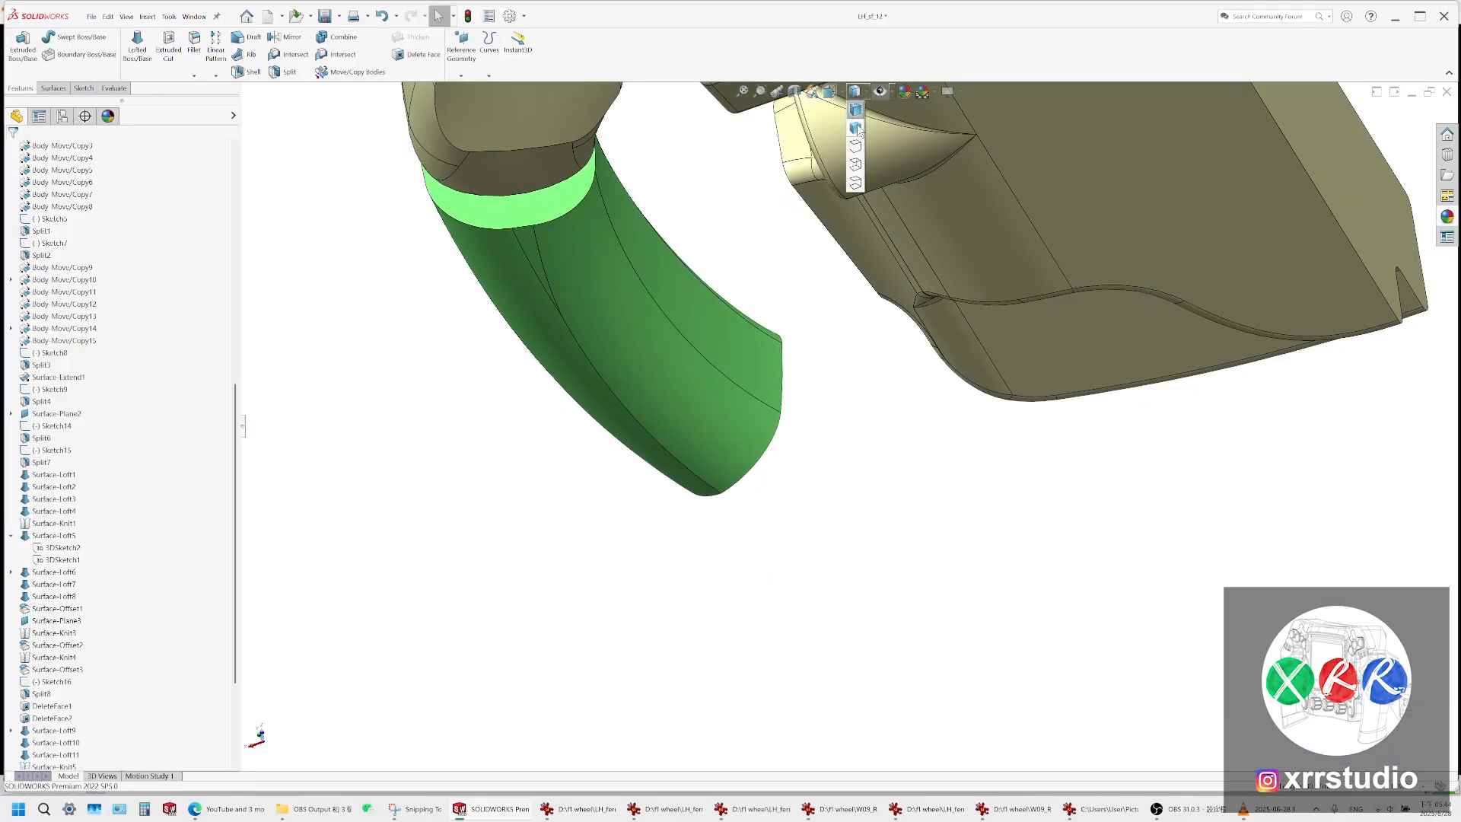
click(855, 129)
mouse_move(742, 301)
middle_down()
mouse_move(724, 358)
mouse_move(678, 406)
mouse_move(675, 345)
mouse_move(723, 439)
mouse_move(729, 501)
mouse_move(782, 408)
mouse_move(811, 569)
mouse_move(858, 372)
middle_up()
scroll(678, 406, down, 3)
click(723, 440)
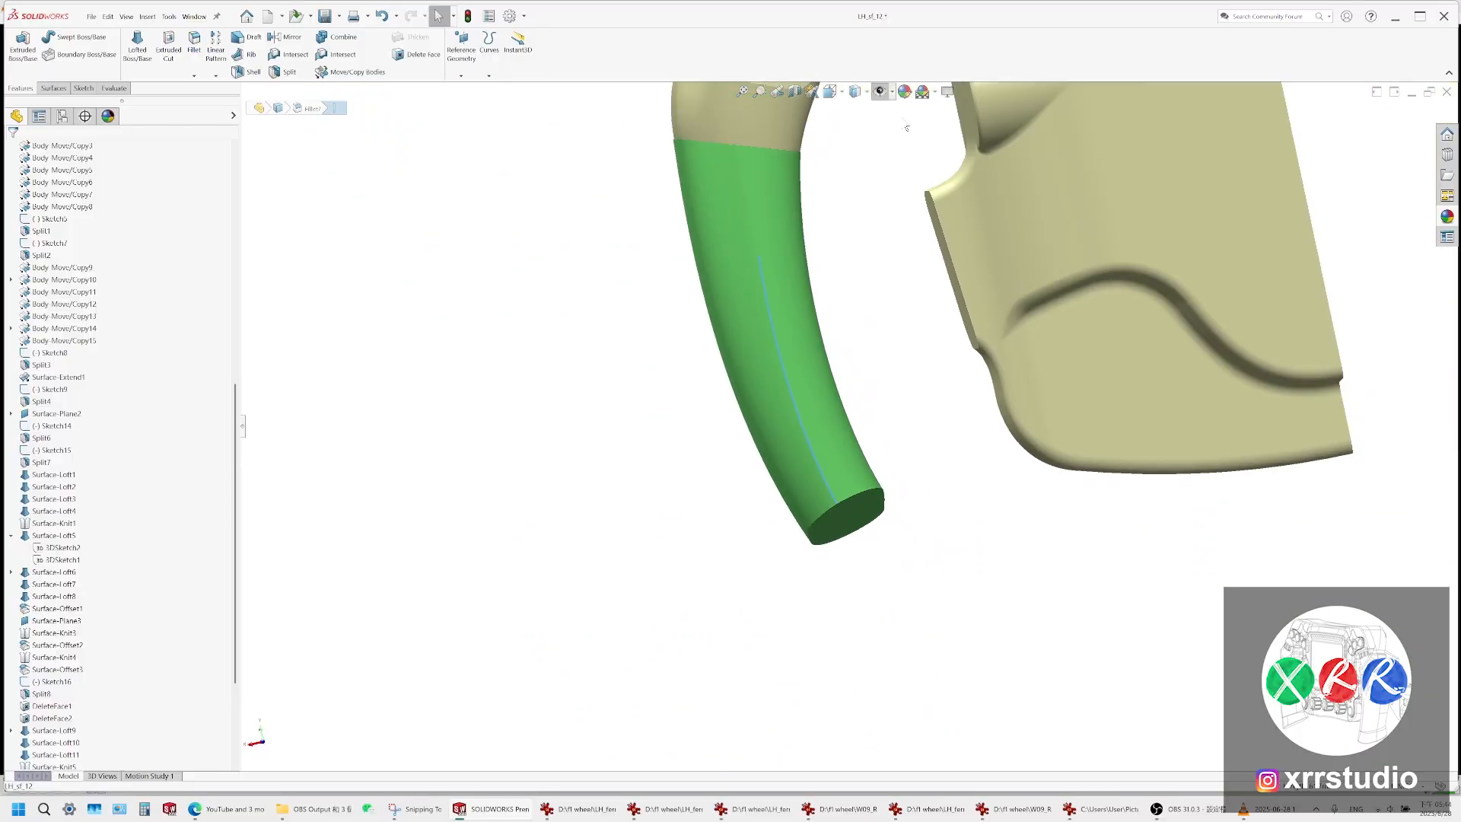
click(858, 93)
click(855, 110)
Examine the filleted grip and its transition to the housing from several sides
scroll(890, 252, up, 3)
middle_drag(913, 257, 1139, 231)
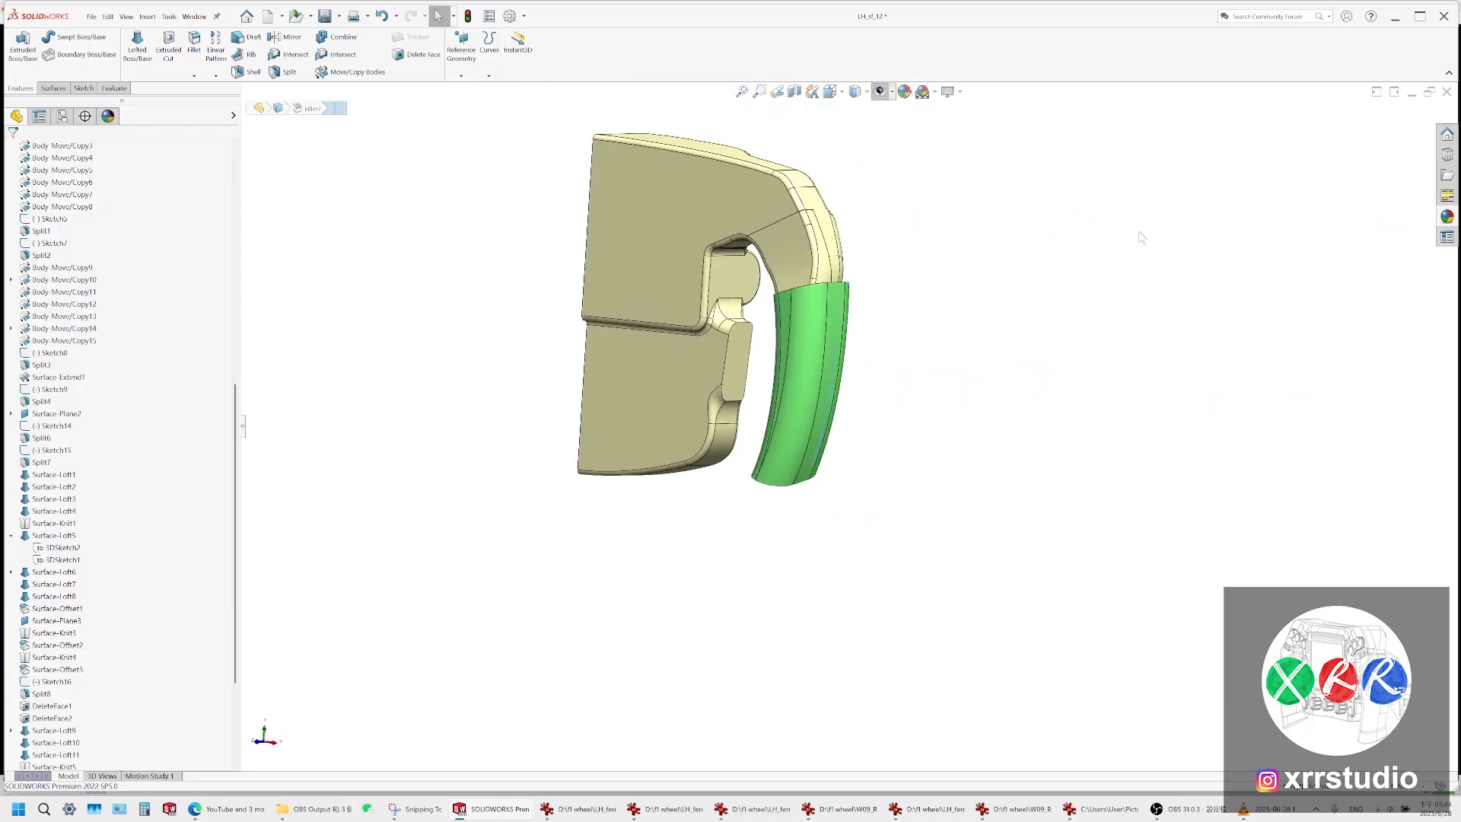
scroll(757, 388, down, 3)
middle_drag(756, 388, 852, 261)
scroll(732, 450, up, 1)
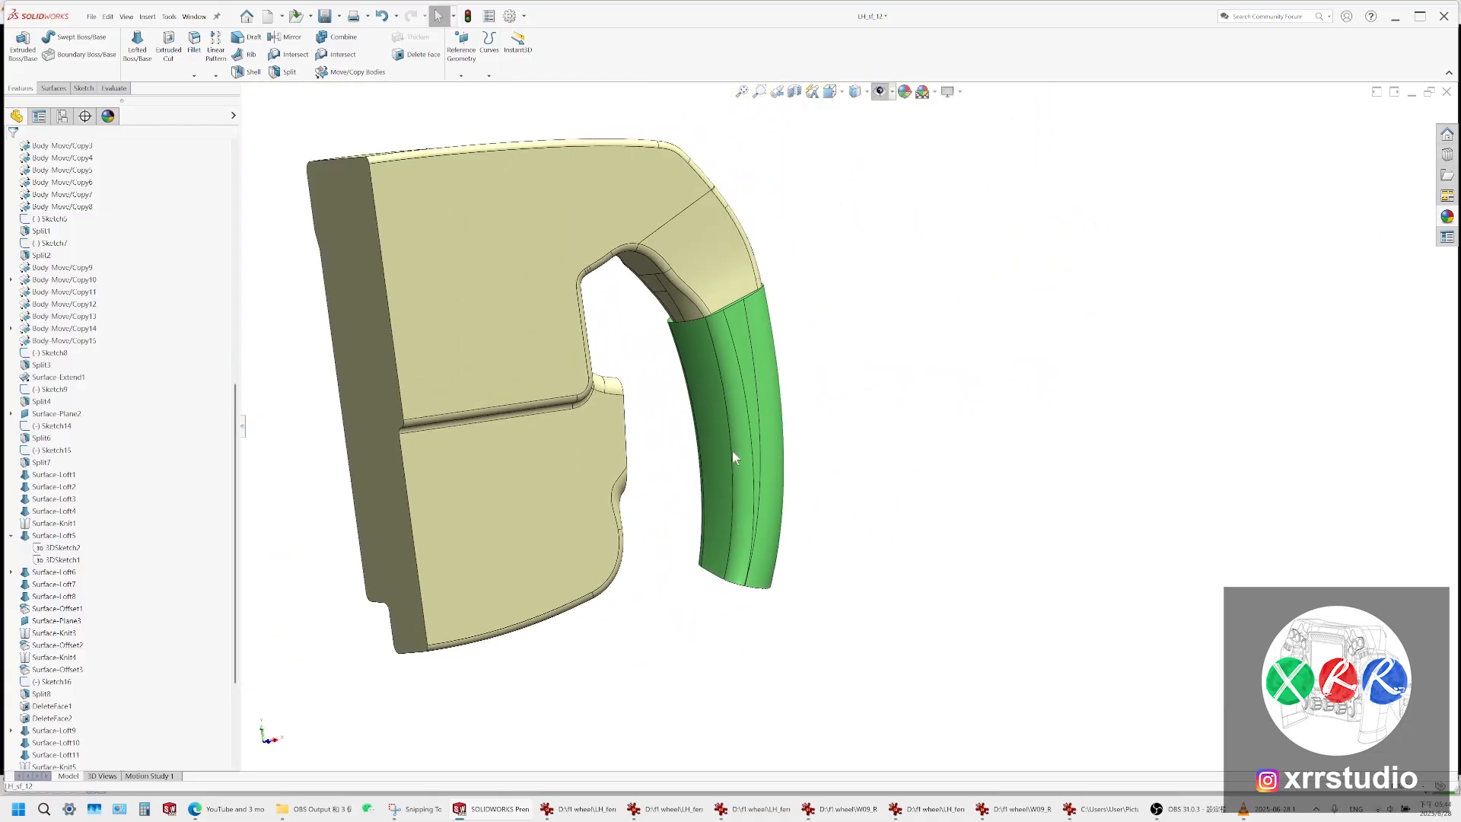
middle_drag(733, 451, 807, 403)
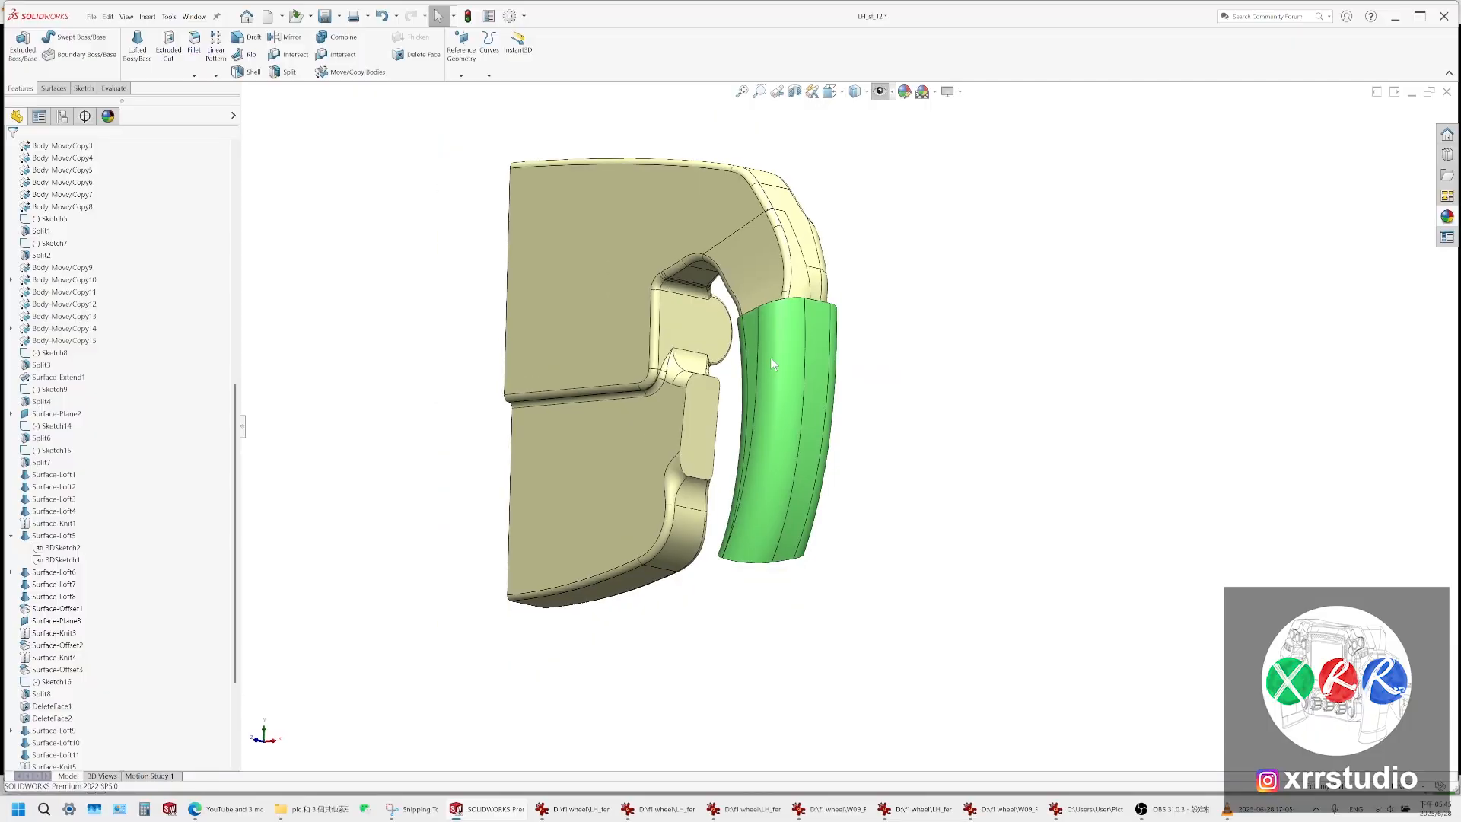
ctrl+middle_drag(771, 358, 847, 303)
scroll(856, 382, down, 3)
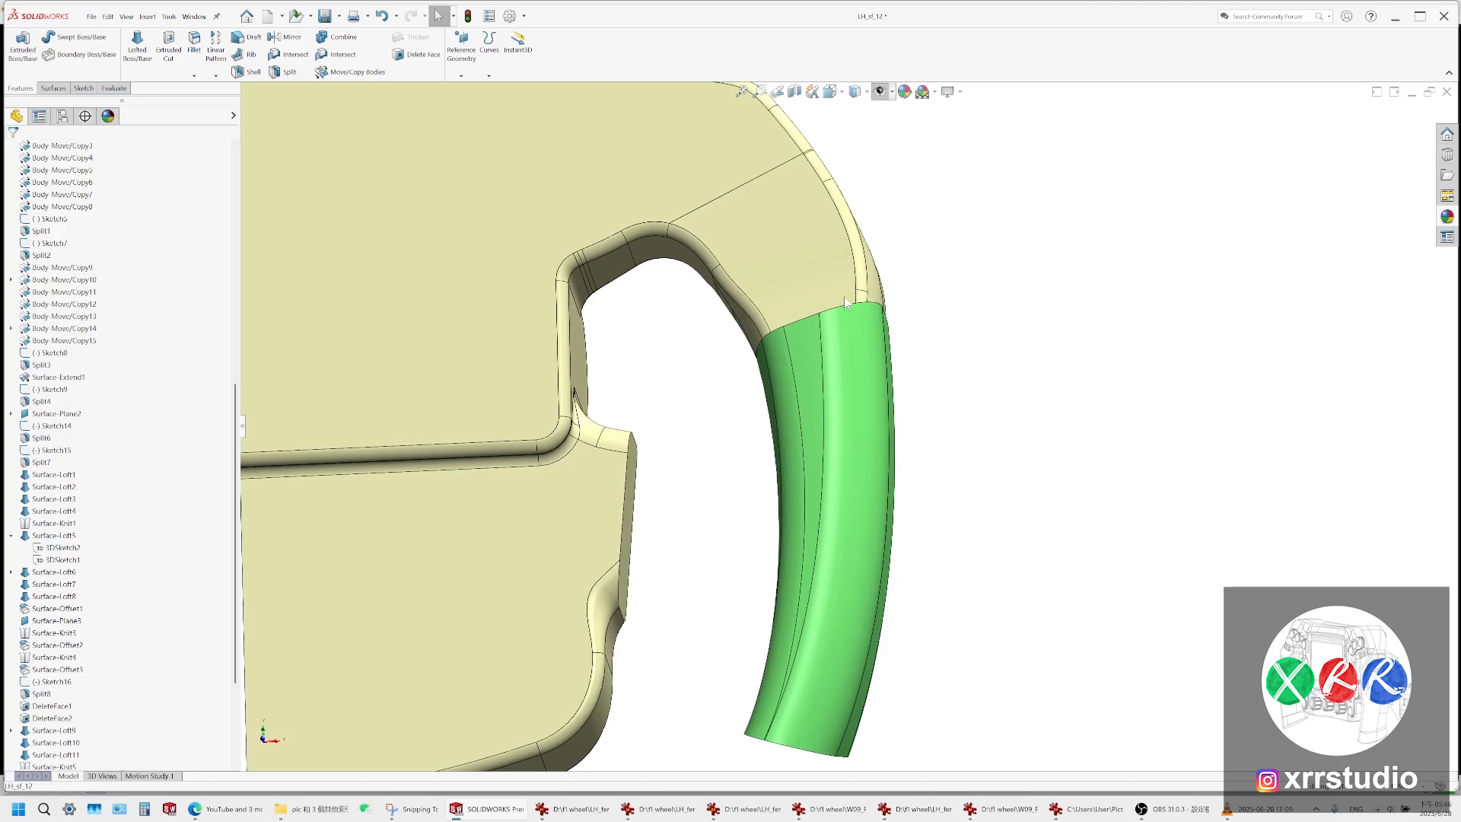
scroll(794, 430, up, 4)
middle_drag(766, 462, 946, 460)
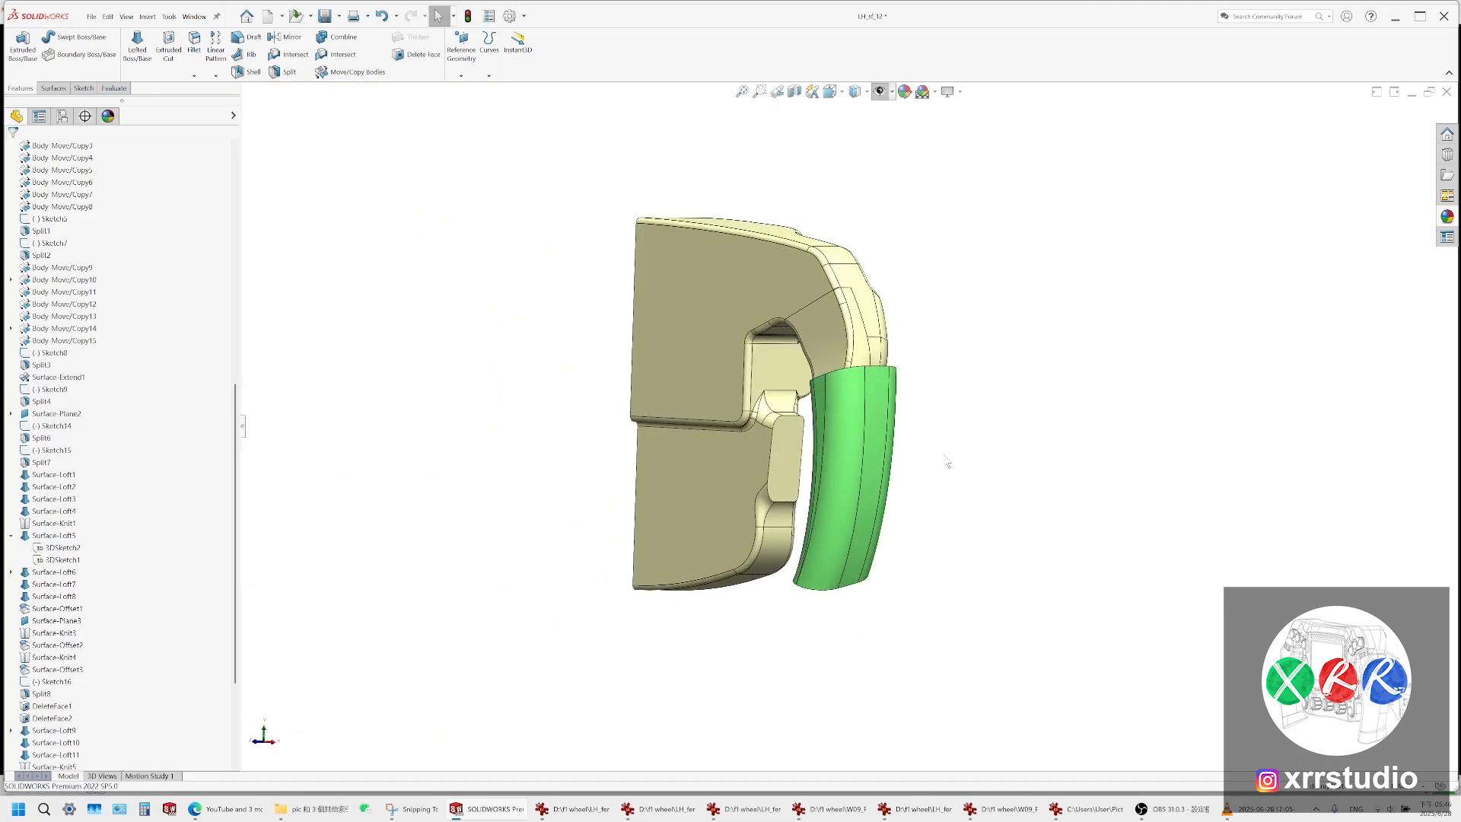
middle_drag(826, 436, 808, 461)
Show the Surface-Knit4 solid body at the grip's lower end and compare its fit with the filleted grip
scroll(84, 378, up, 10)
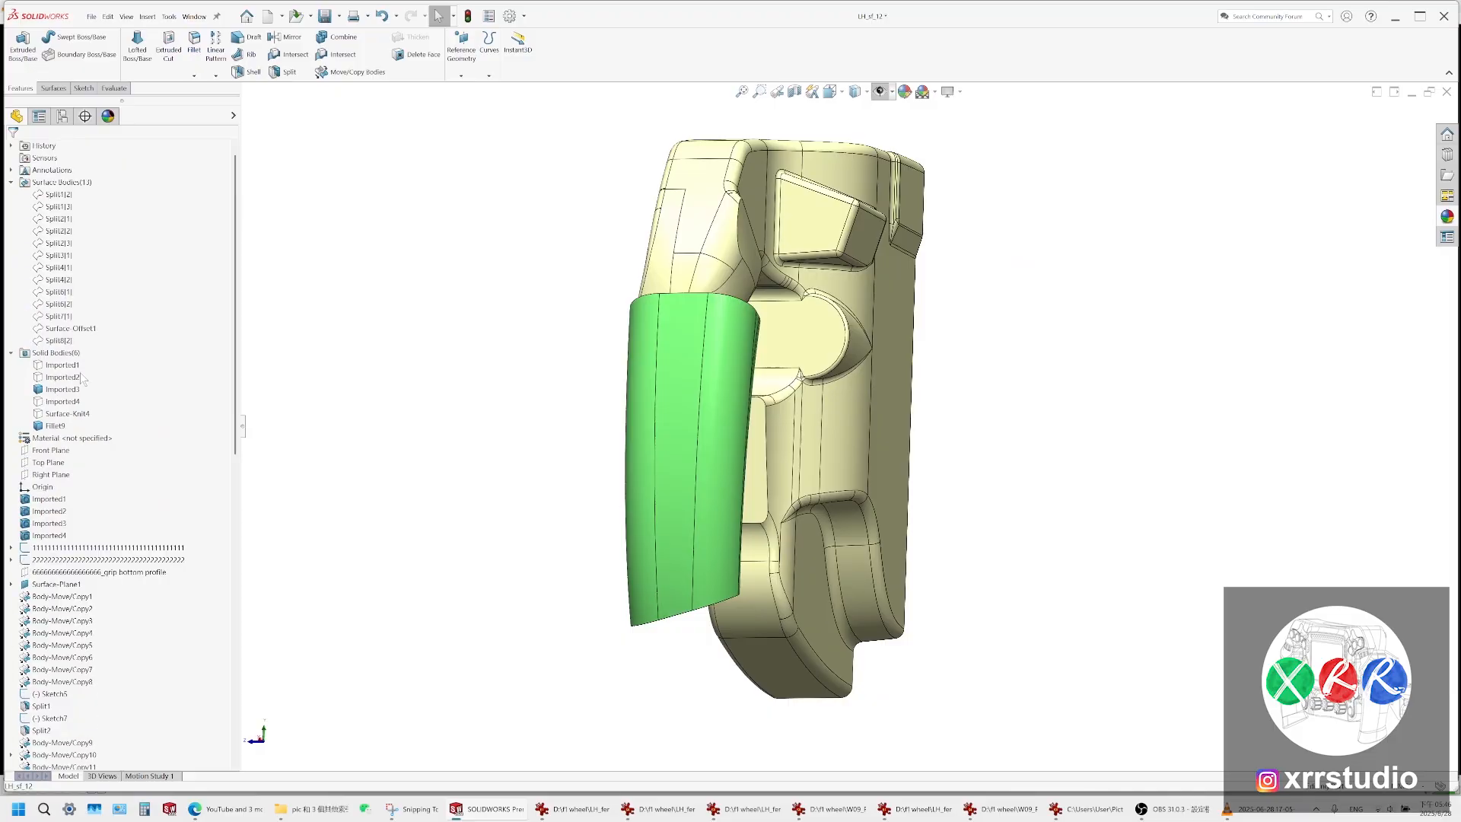
click(69, 413)
scroll(761, 576, down, 3)
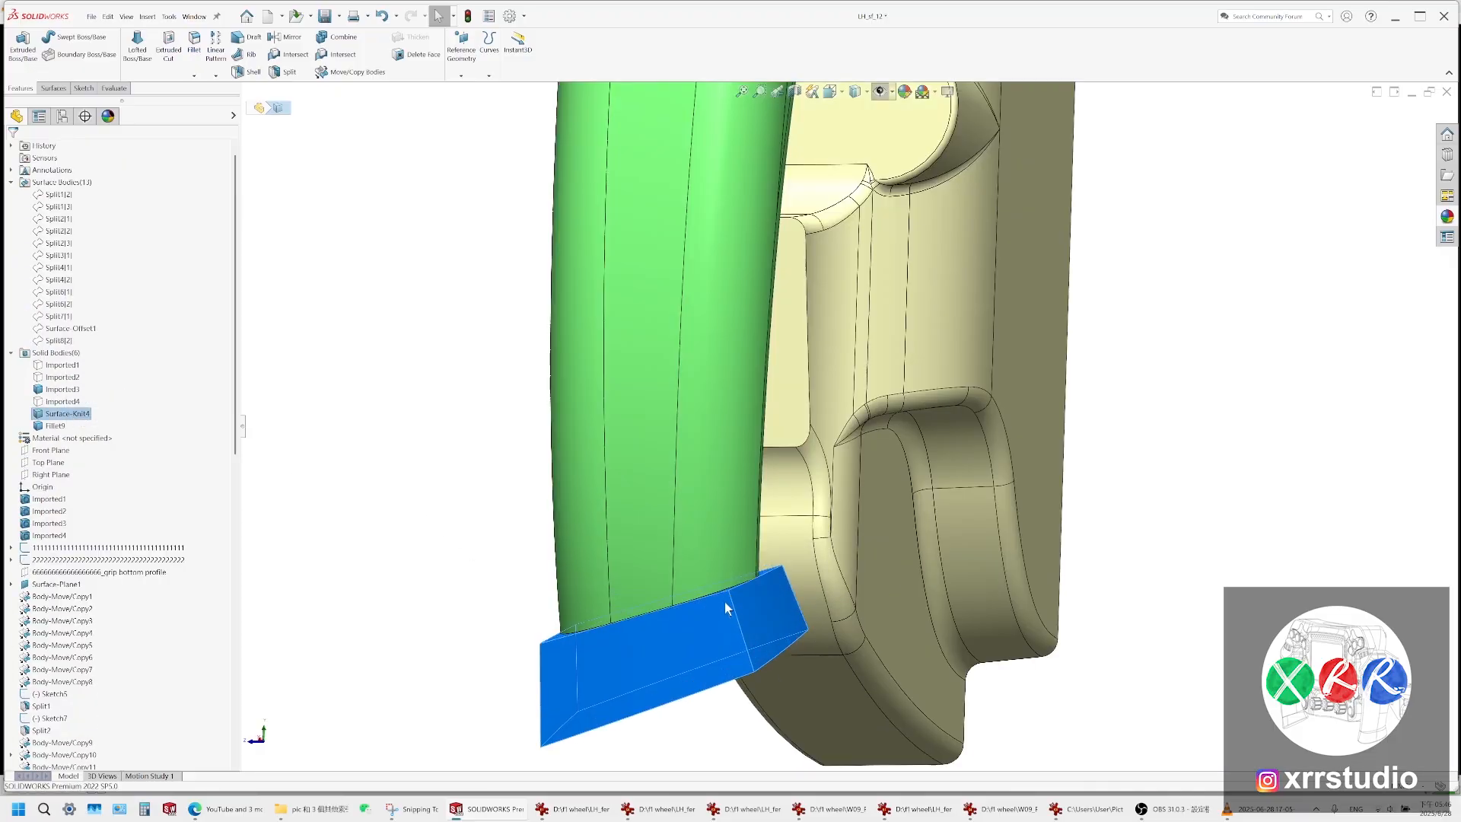
scroll(760, 572, down, 1)
middle_drag(759, 572, 782, 554)
scroll(781, 554, up, 5)
click(936, 520)
scroll(862, 413, up, 2)
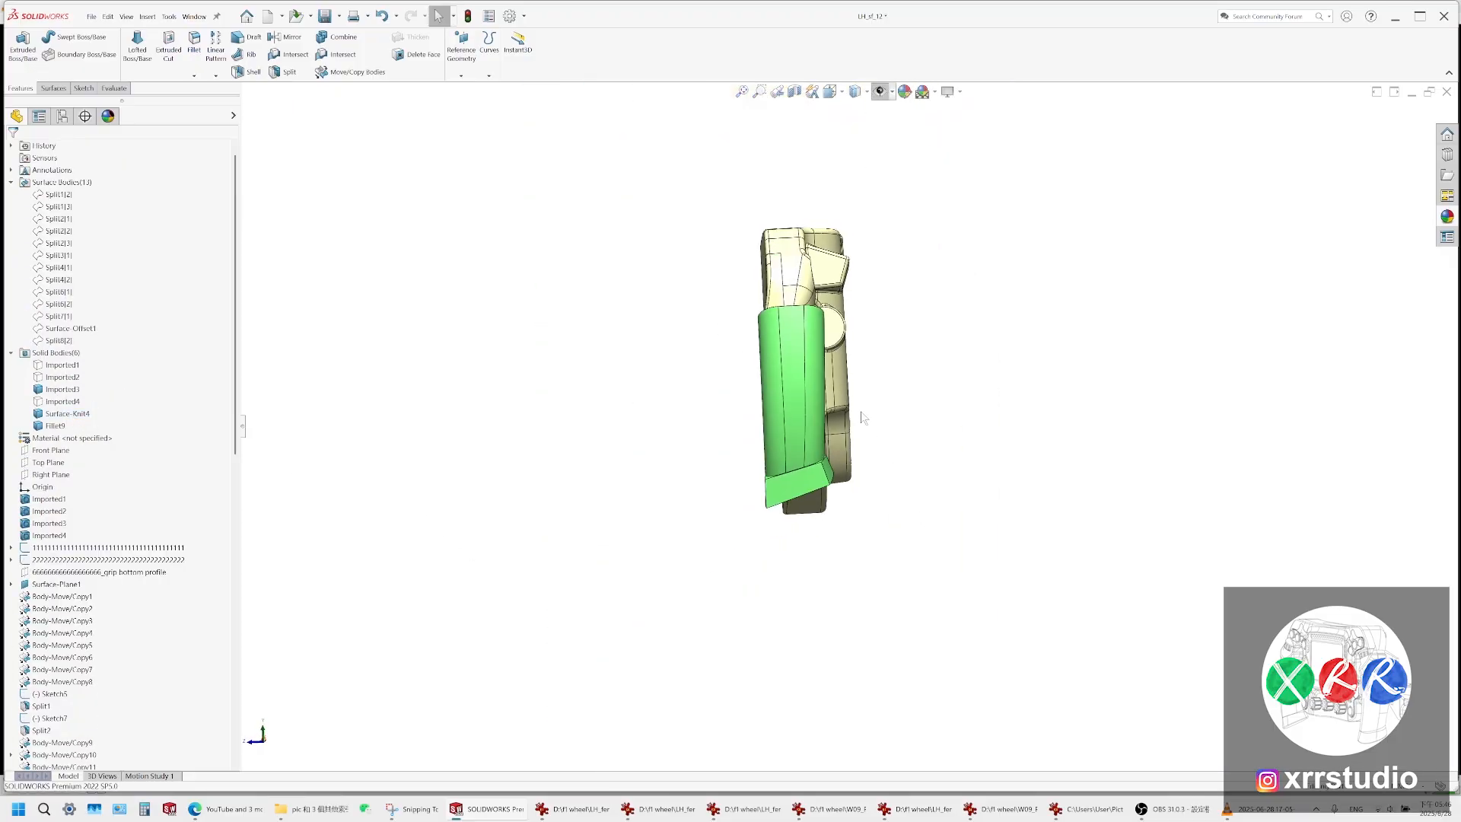
ctrl+middle_drag(861, 412, 845, 458)
scroll(846, 464, down, 3)
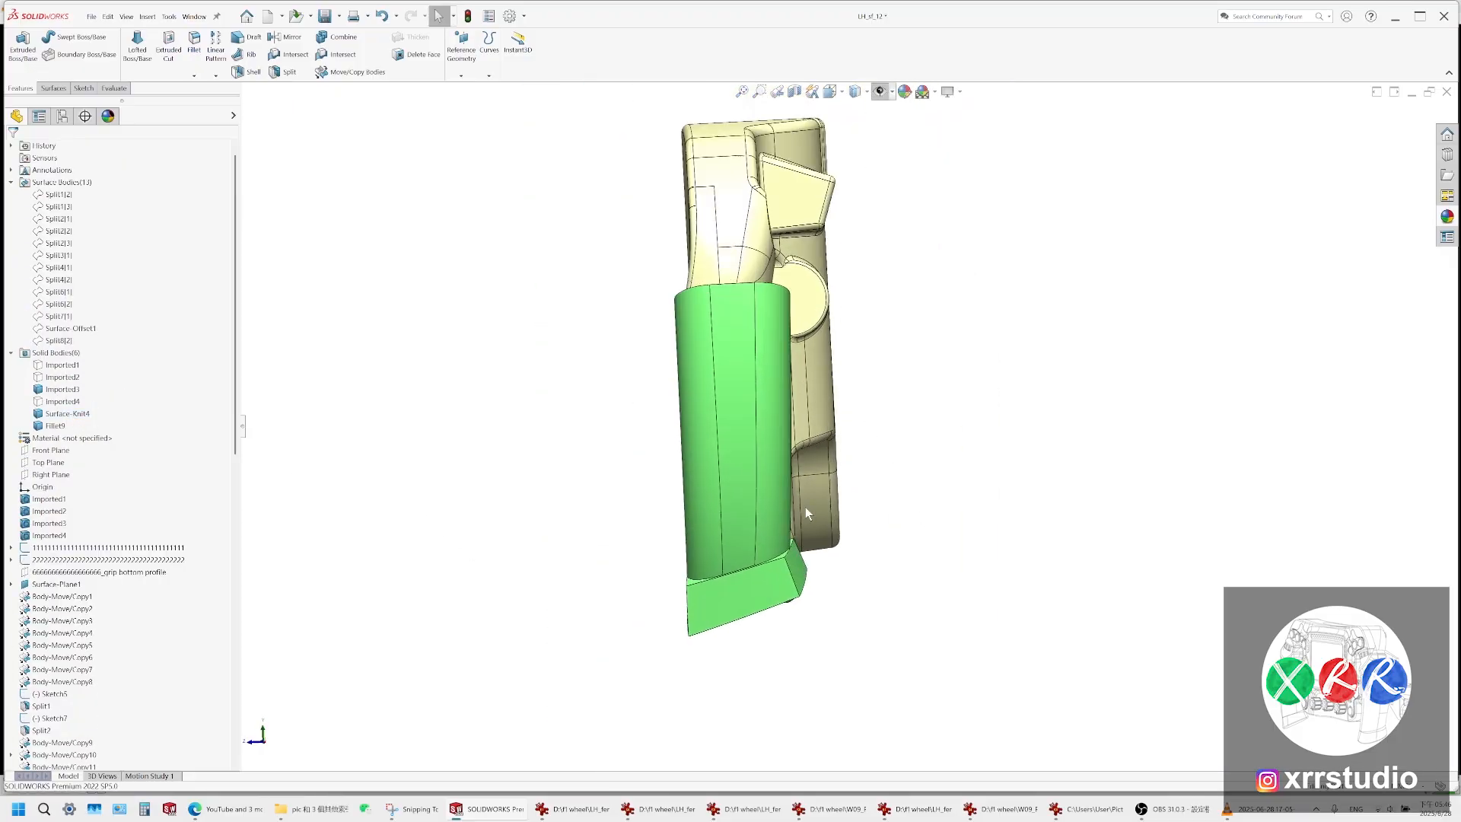
Switch to Snipping Tool, capture a new snip of the grip with its lower end block, and enlarge the snip window
click(441, 810)
click(44, 35)
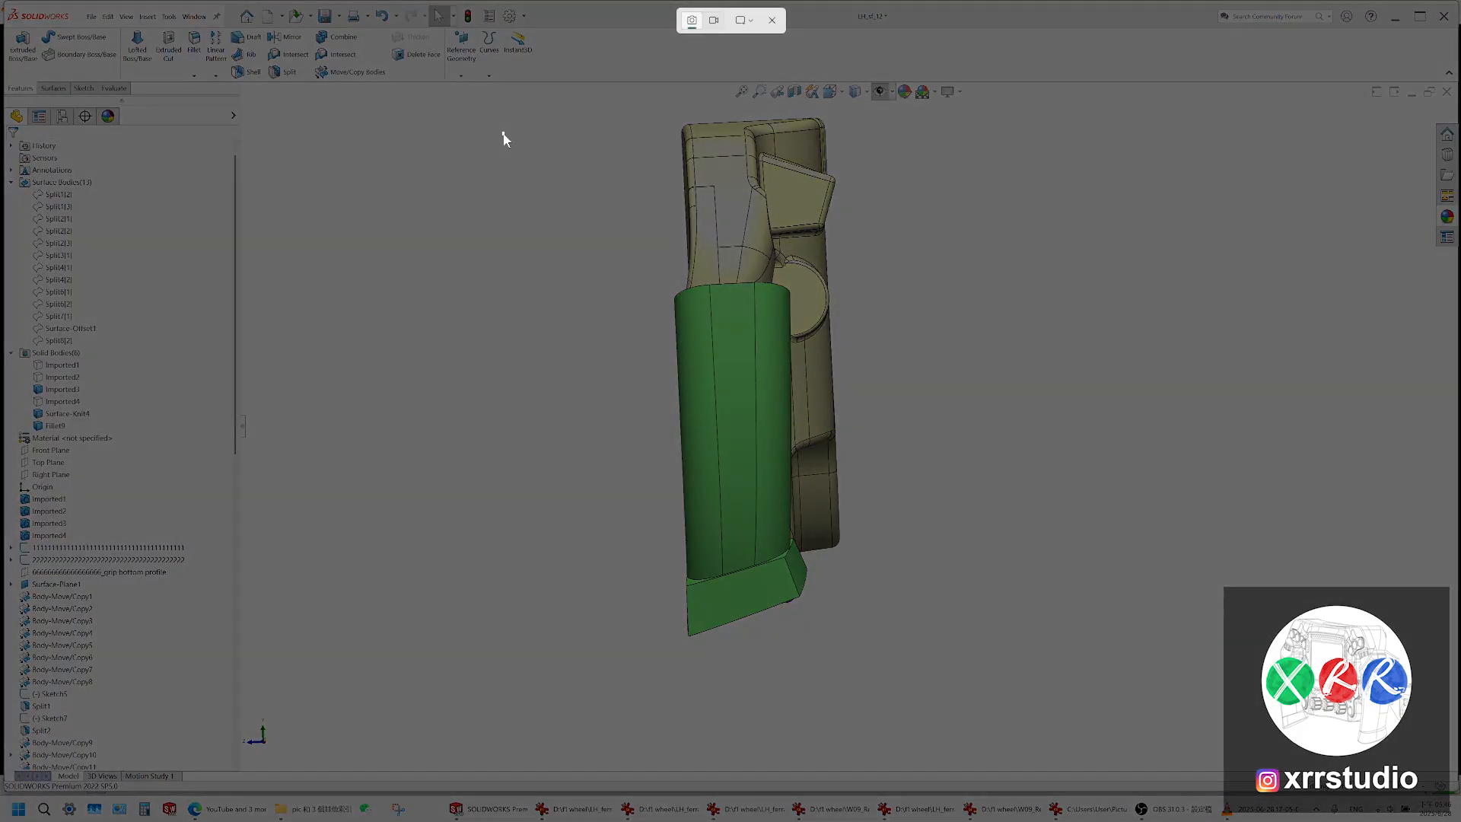
drag(503, 137, 1042, 768)
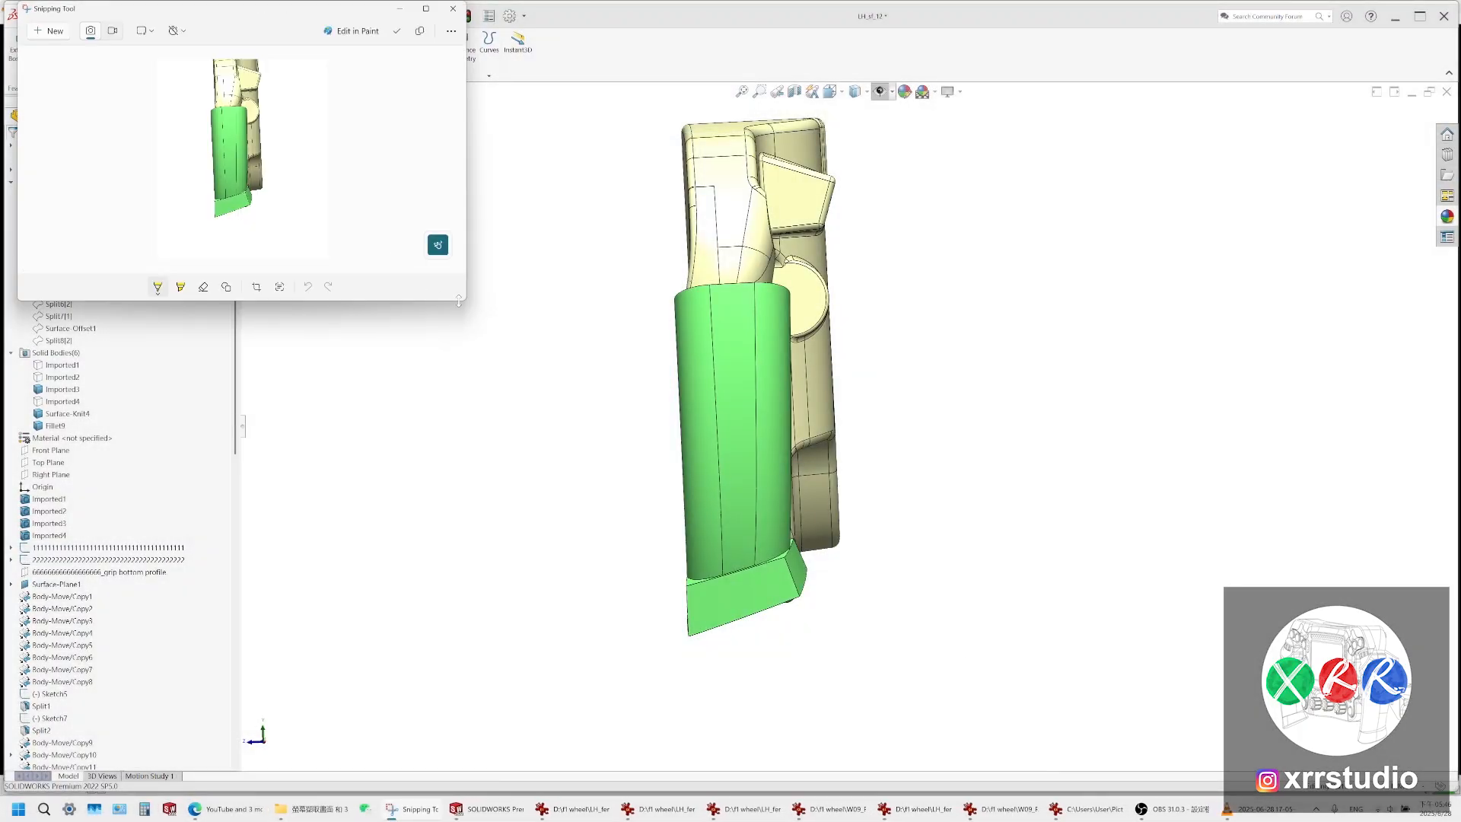
drag(459, 299, 1067, 711)
Mark the grip's side edge and the lower block's corner on the snip with a red pen, and return to SOLIDWORKS
click(471, 30)
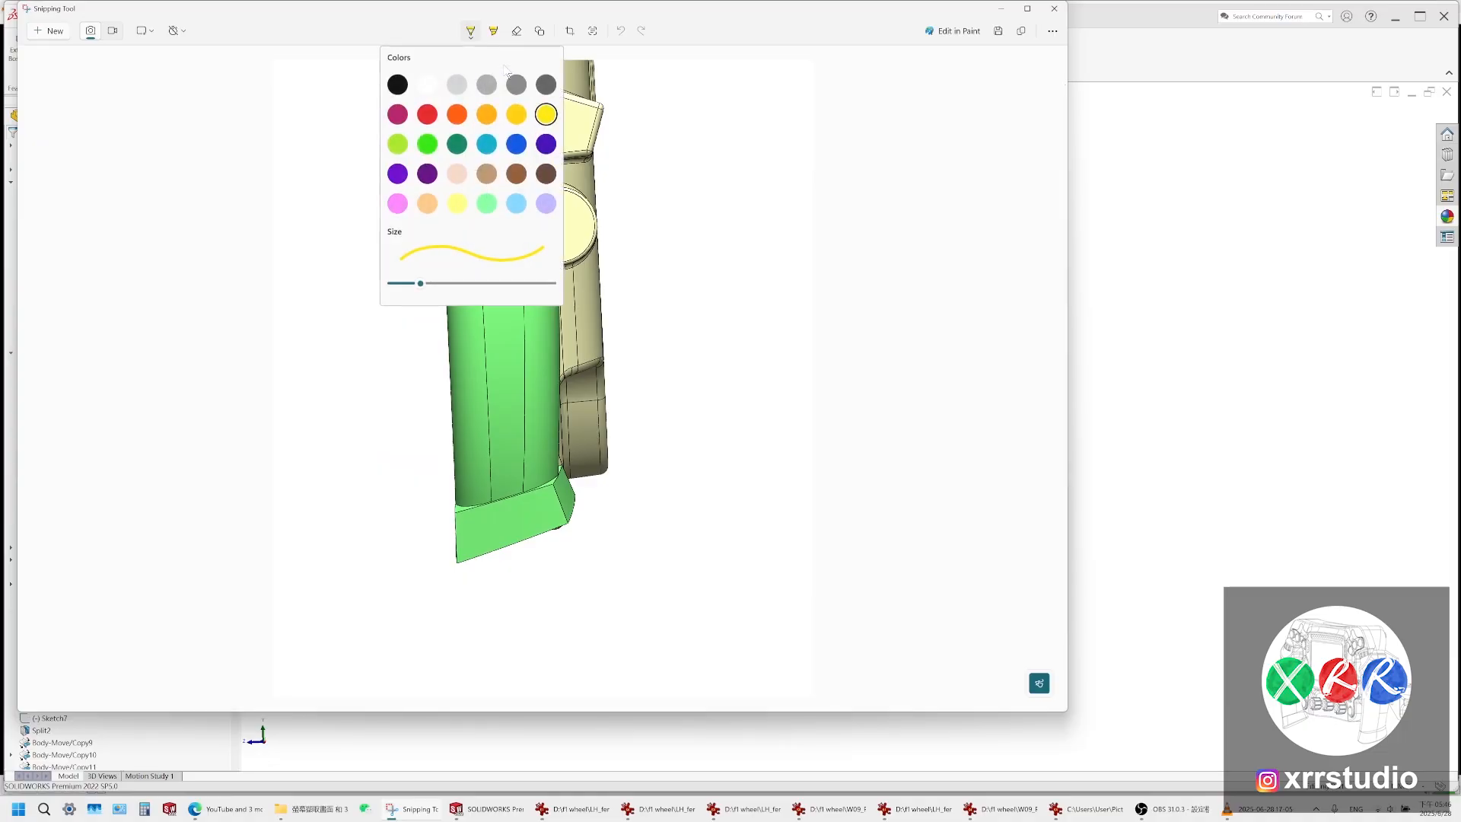
click(427, 114)
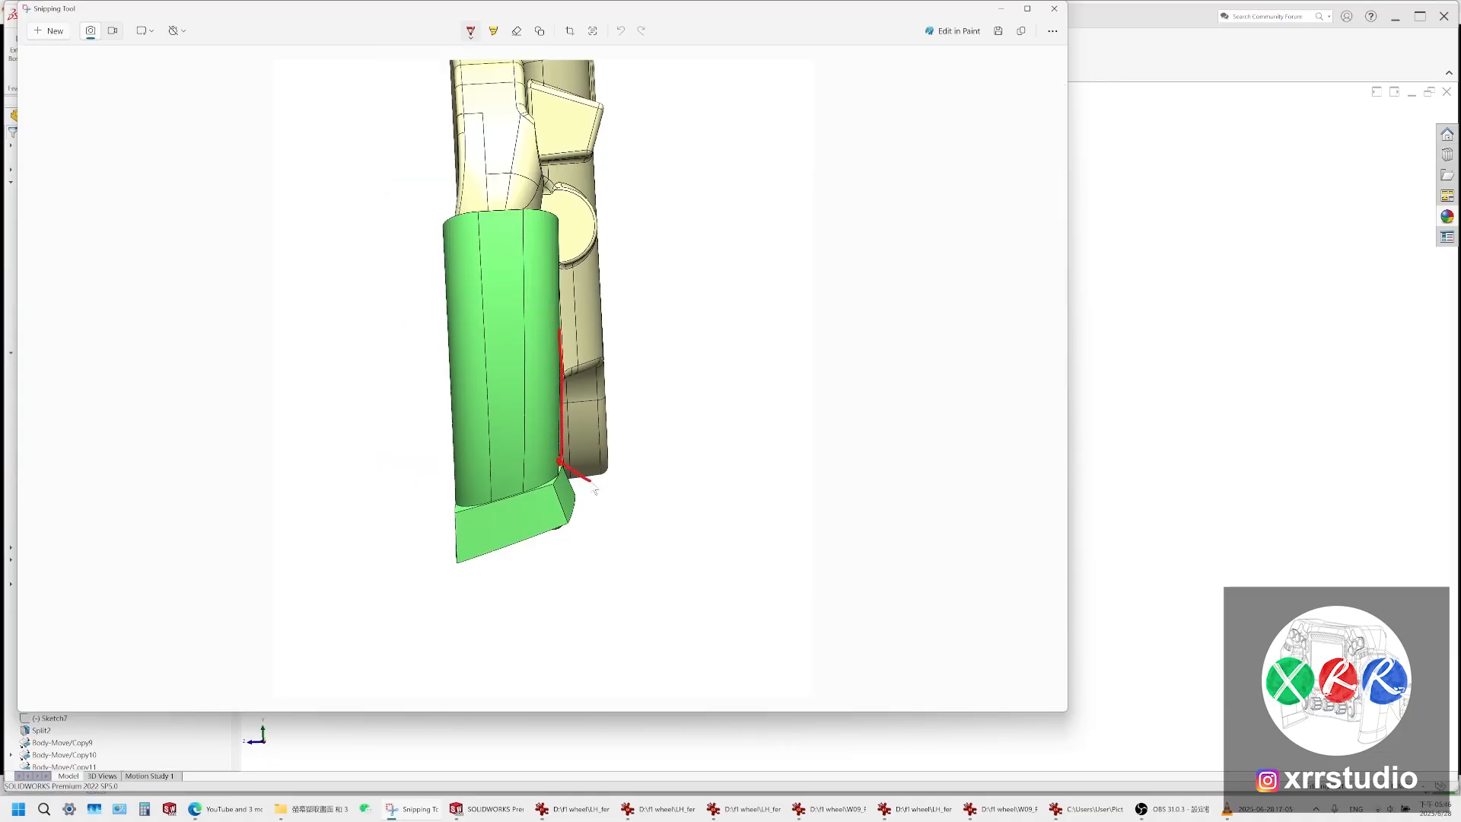
drag(516, 544, 548, 524)
drag(558, 467, 573, 563)
click(1205, 410)
Sketch on the lower block's bottom face, convert its outline into sketch curves, and delete the short end curve beside the housing
scroll(809, 510, down, 1)
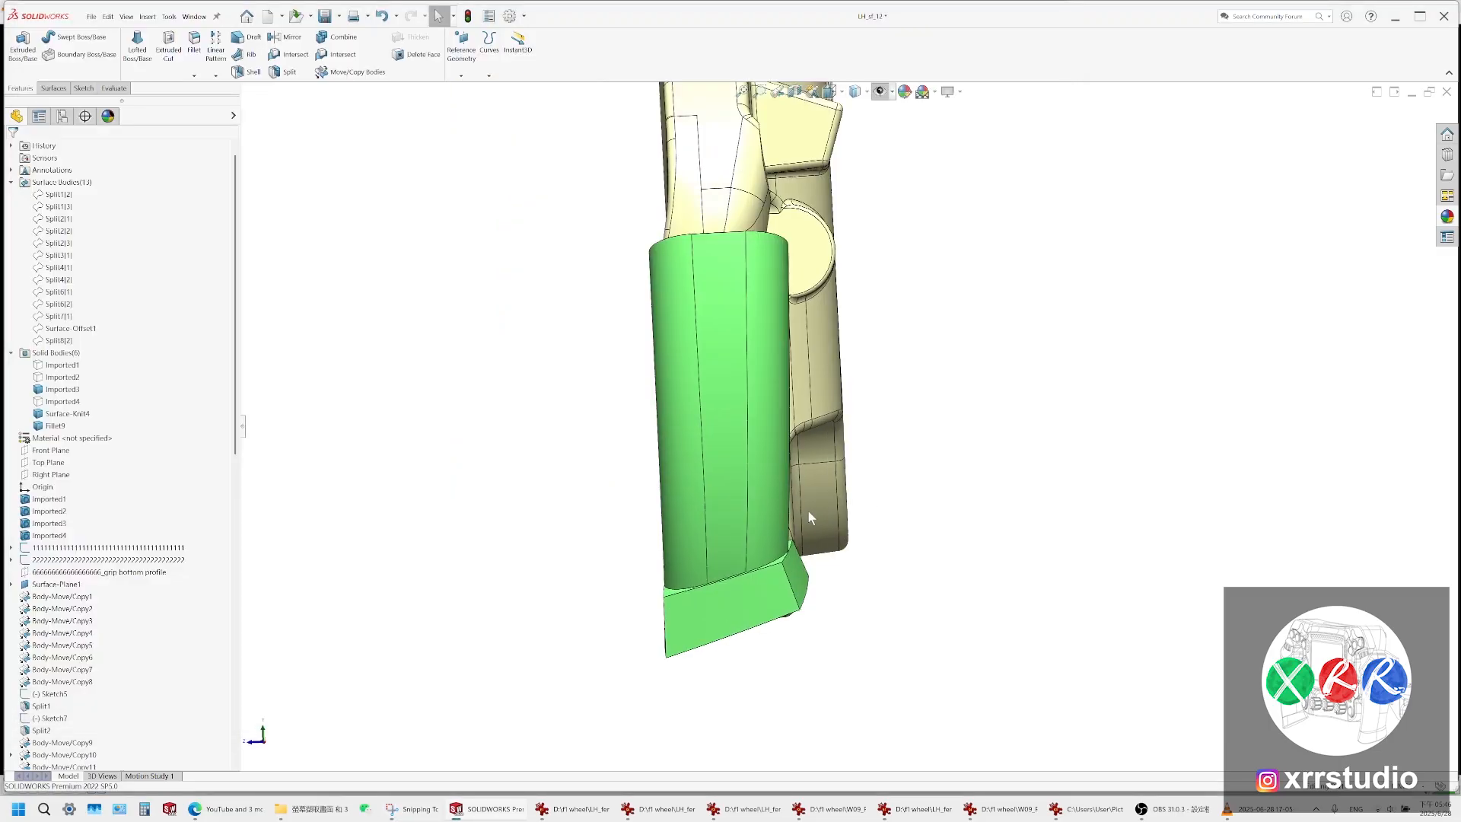
middle_drag(808, 509, 776, 449)
scroll(780, 551, down, 3)
click(787, 615)
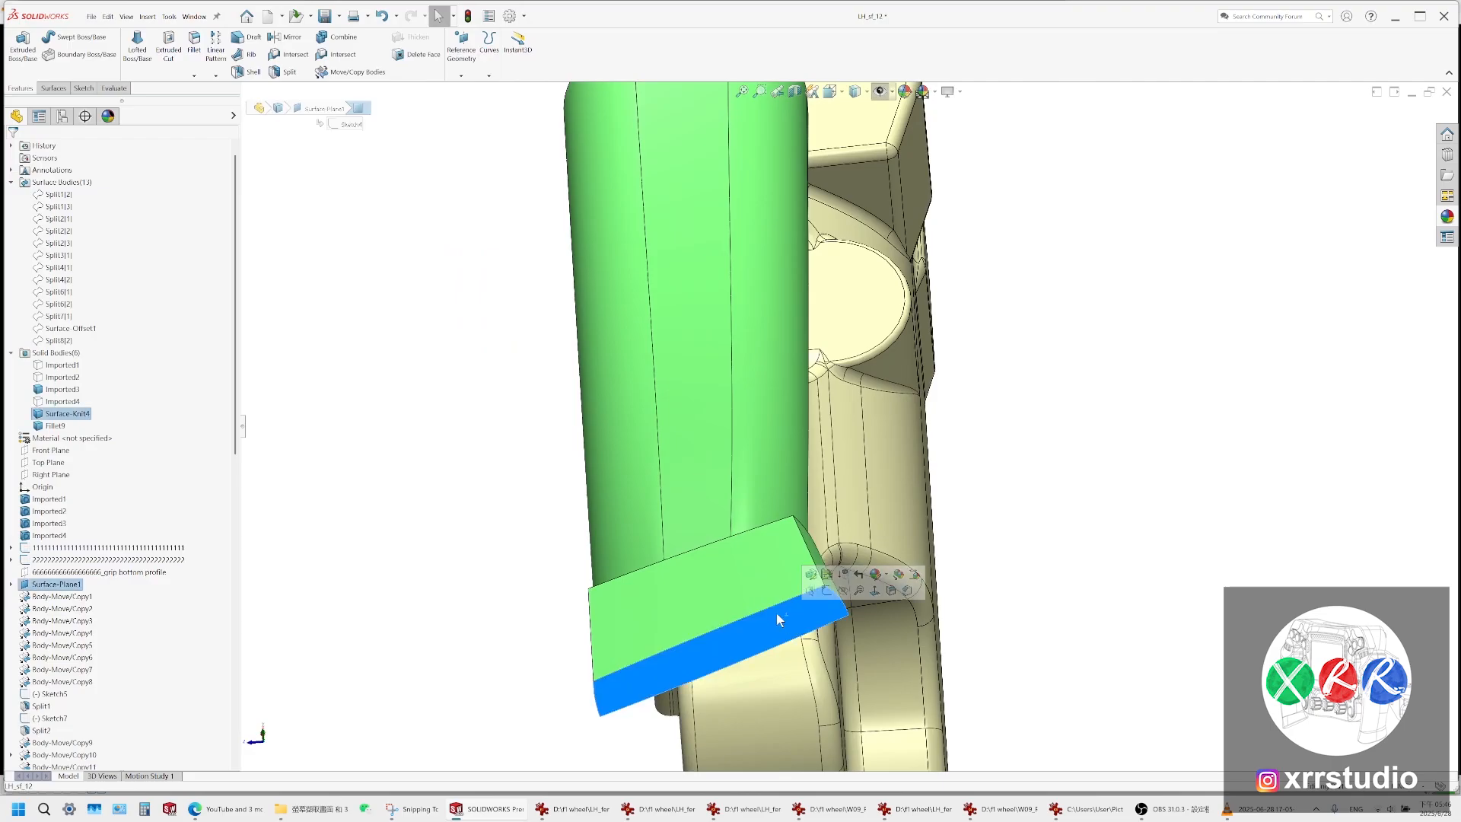
middle_drag(776, 613, 854, 601)
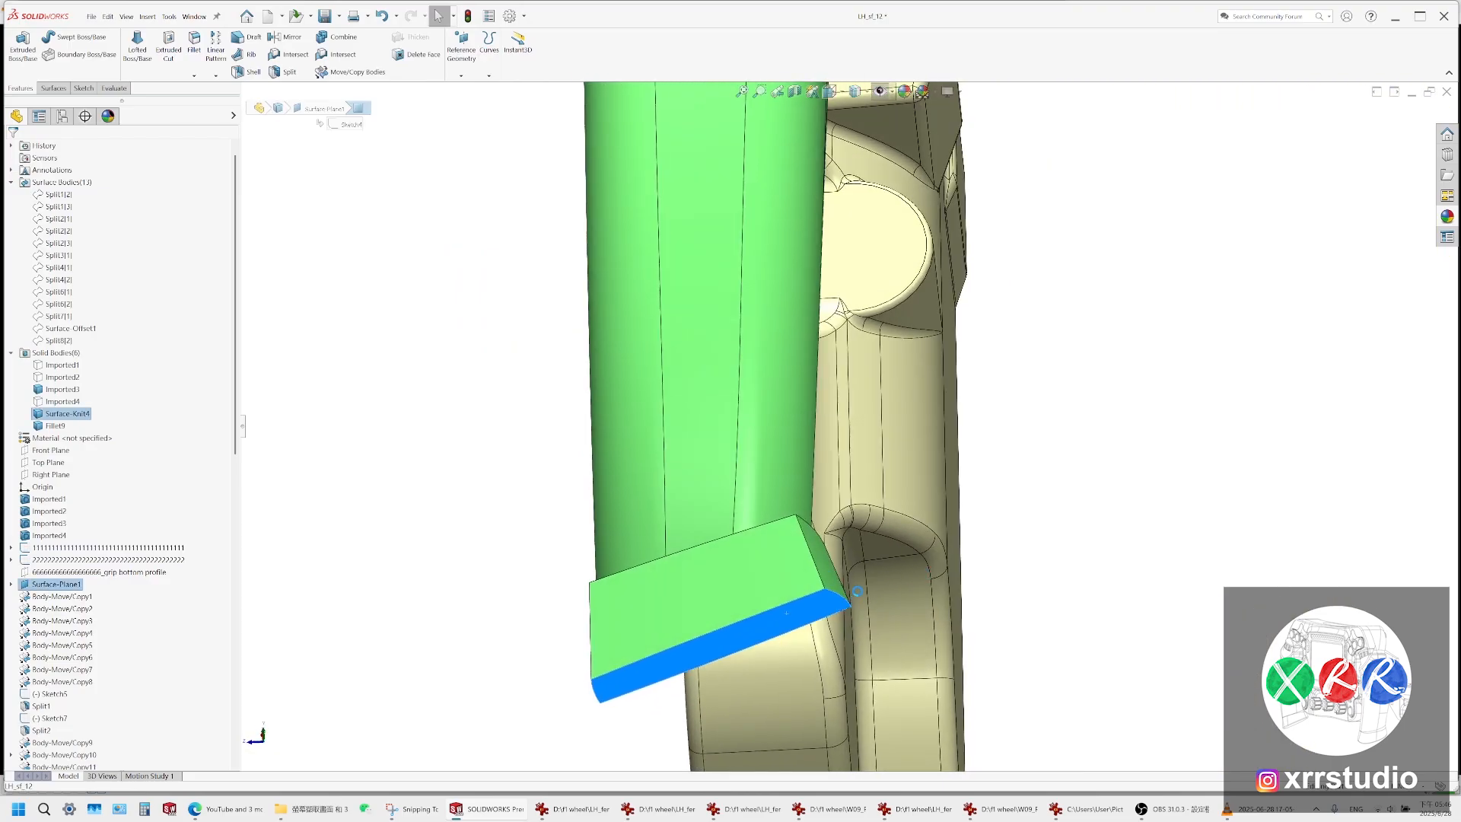
click(832, 605)
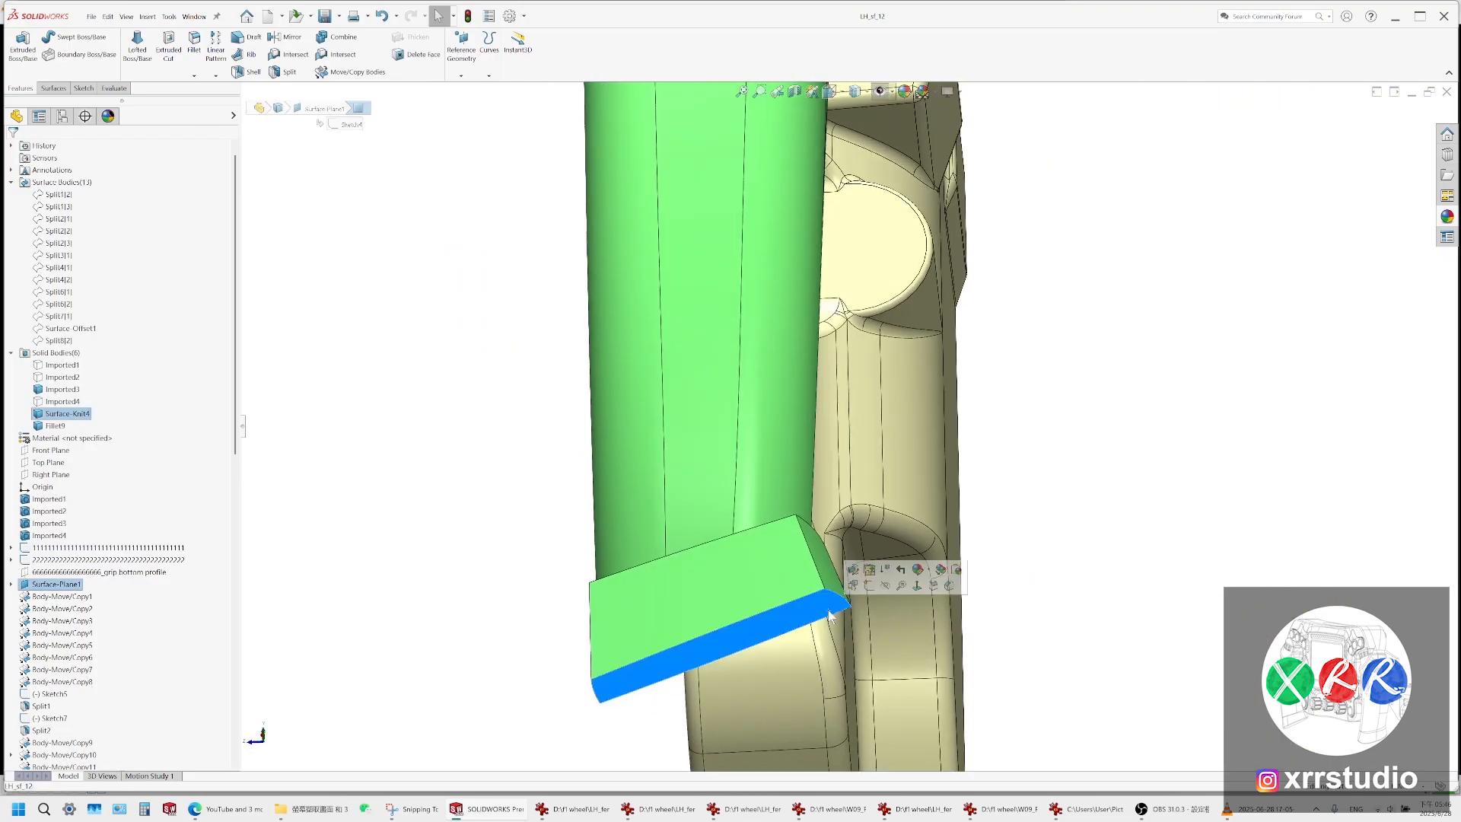
click(869, 586)
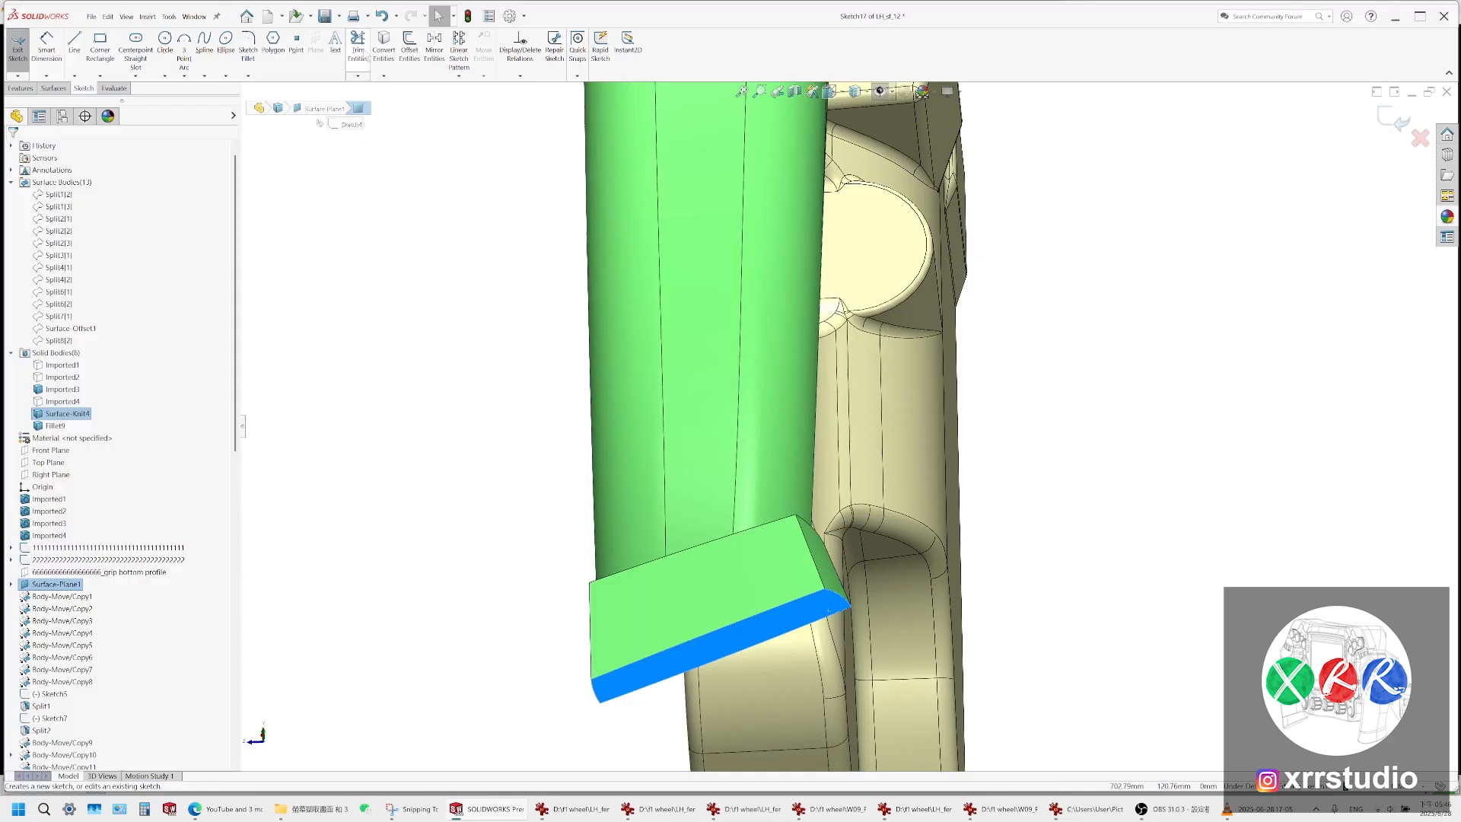
click(838, 595)
key(Delete)
Extend the two long converted sketch curves outward past the block's end edge by pulling their free endpoints toward the housing side
middle_drag(835, 552, 832, 272)
drag(830, 249, 941, 245)
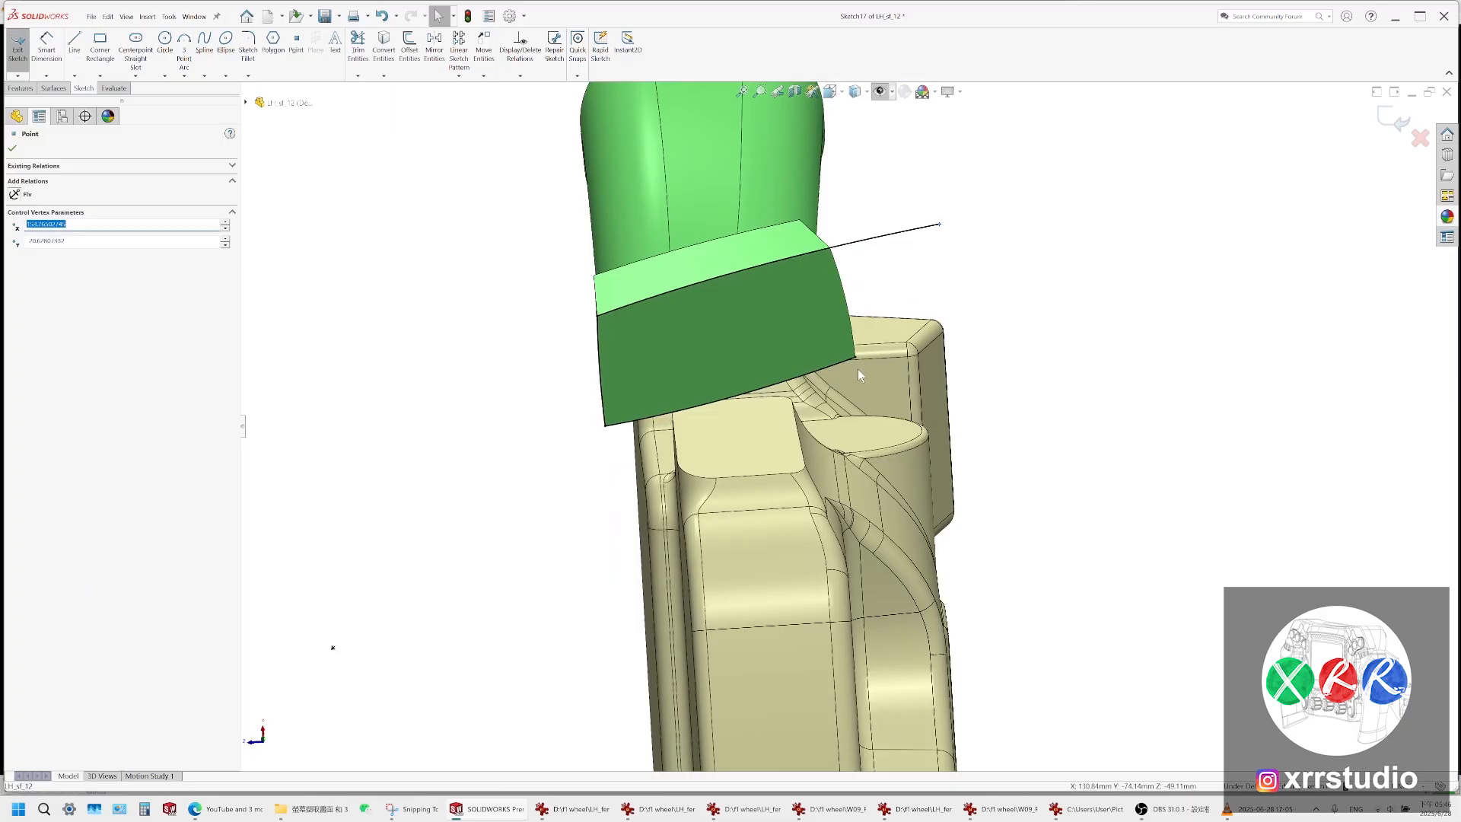
drag(856, 355, 1010, 325)
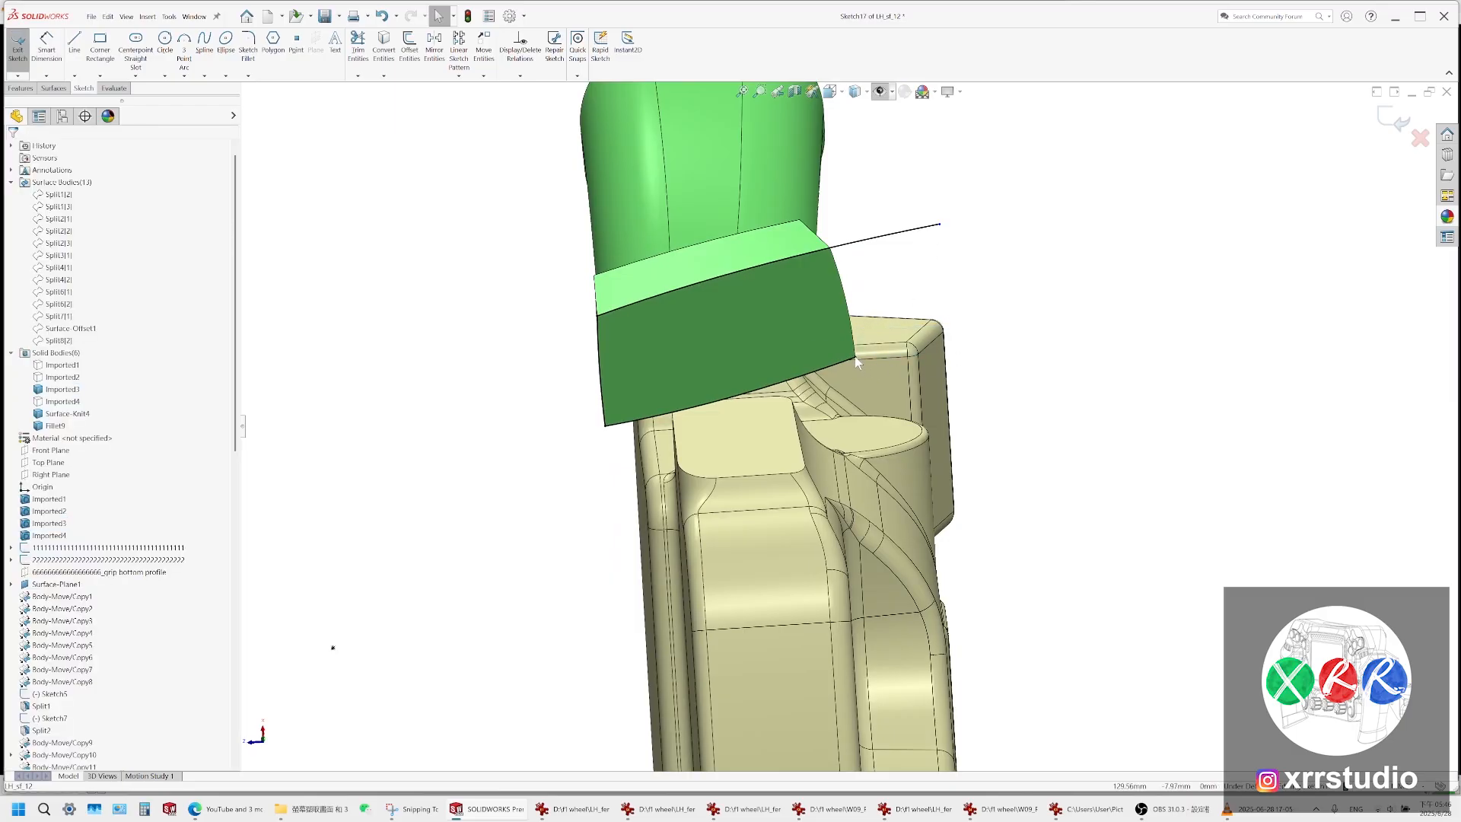
drag(856, 356, 1023, 341)
scroll(815, 253, down, 2)
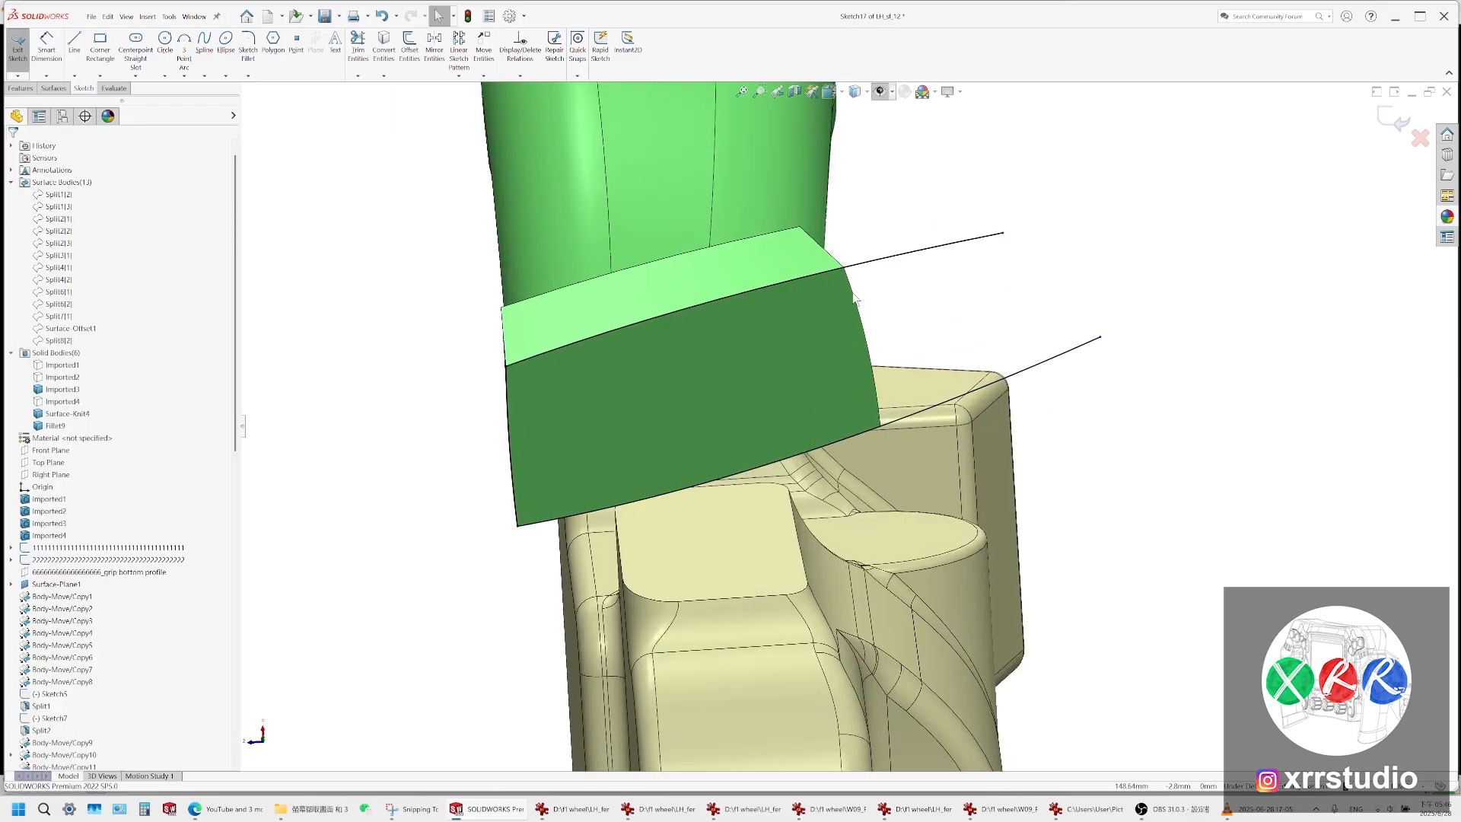
Offset the block's curved end edge outward by 3 mm in the bottom-face sketch
click(853, 294)
mouse_move(853, 293)
middle_down()
mouse_move(855, 220)
mouse_move(843, 271)
middle_up()
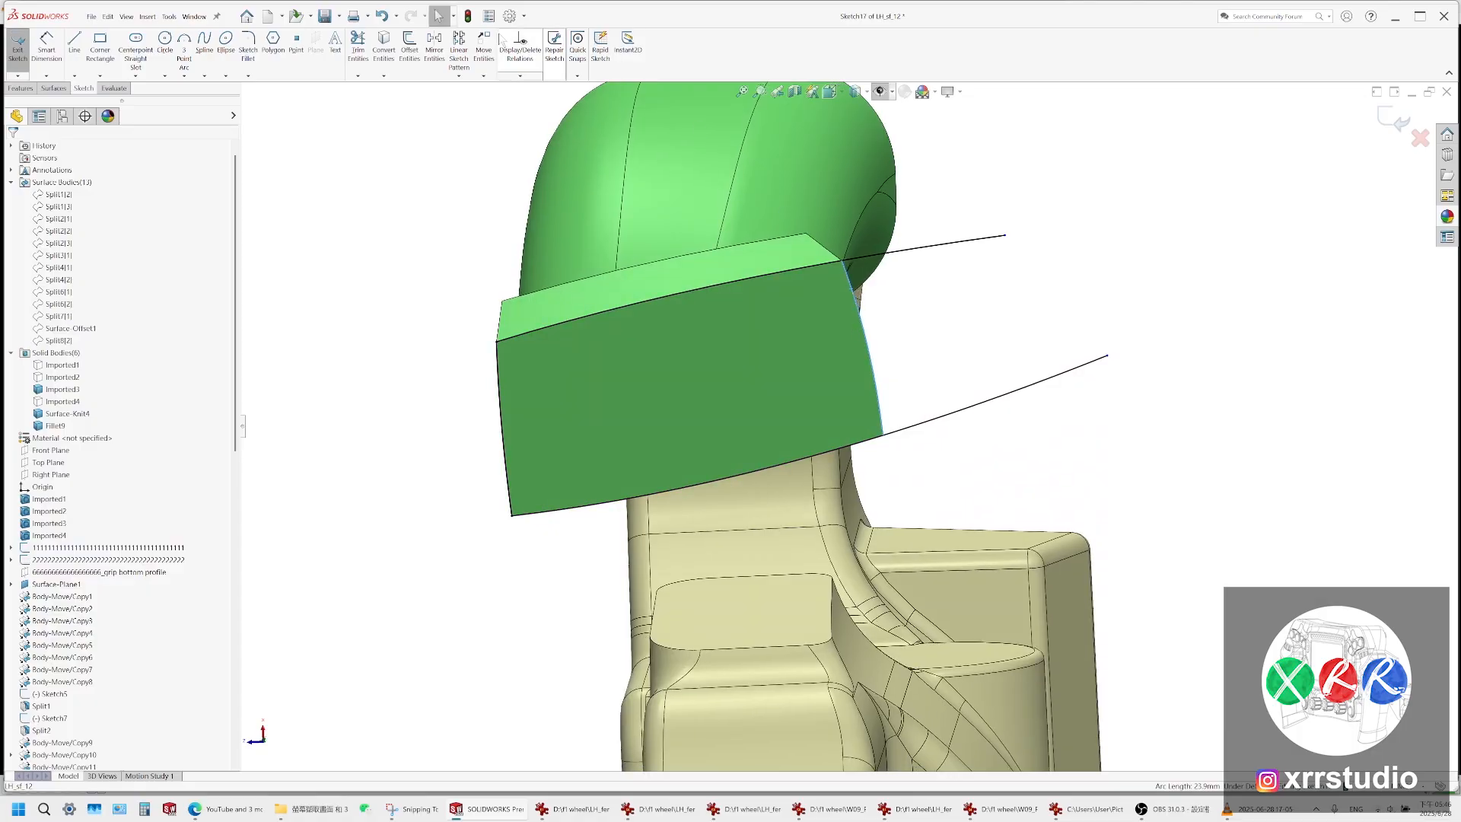
click(409, 47)
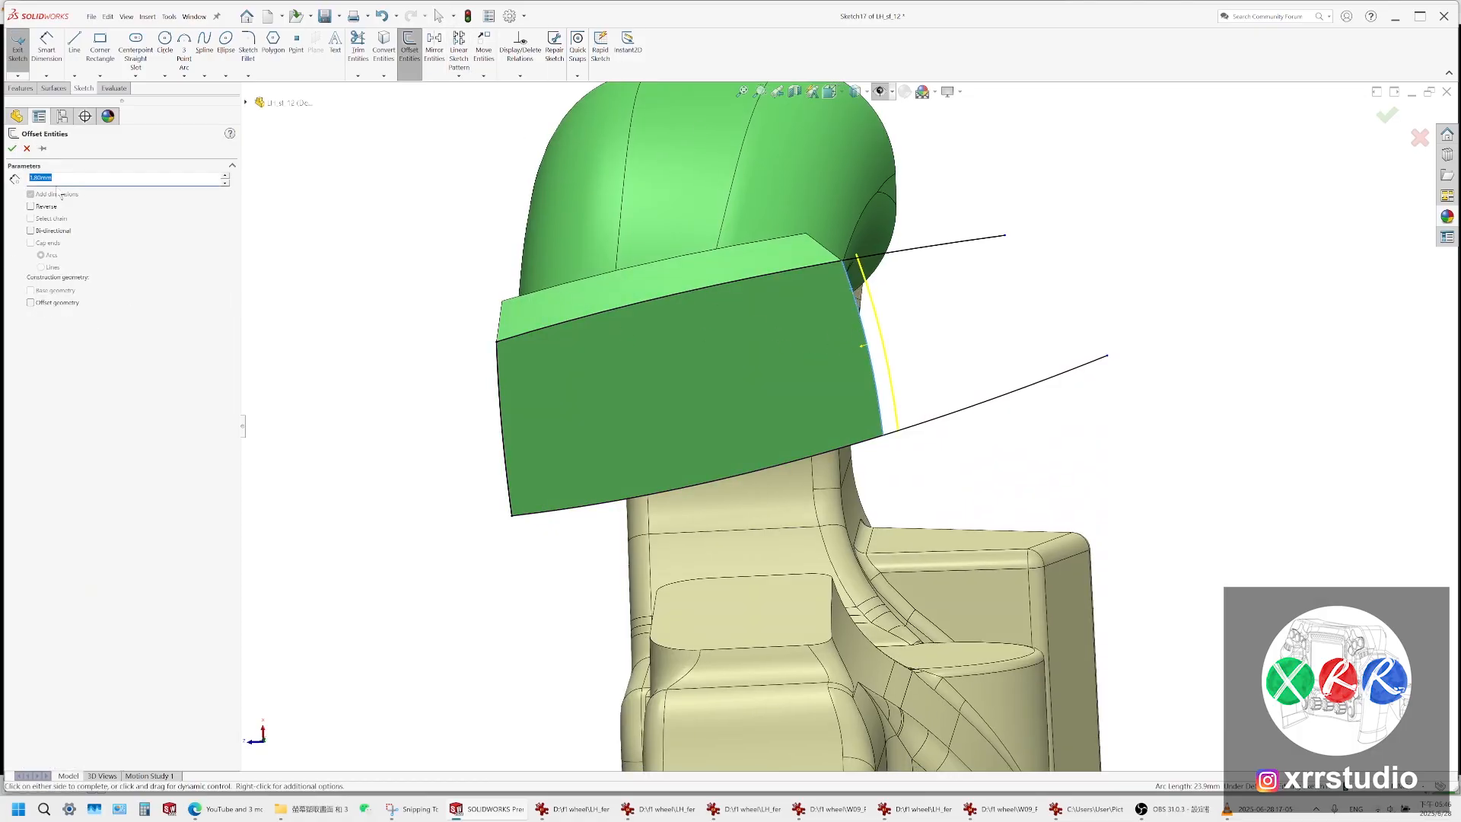
text(3)
key(Return)
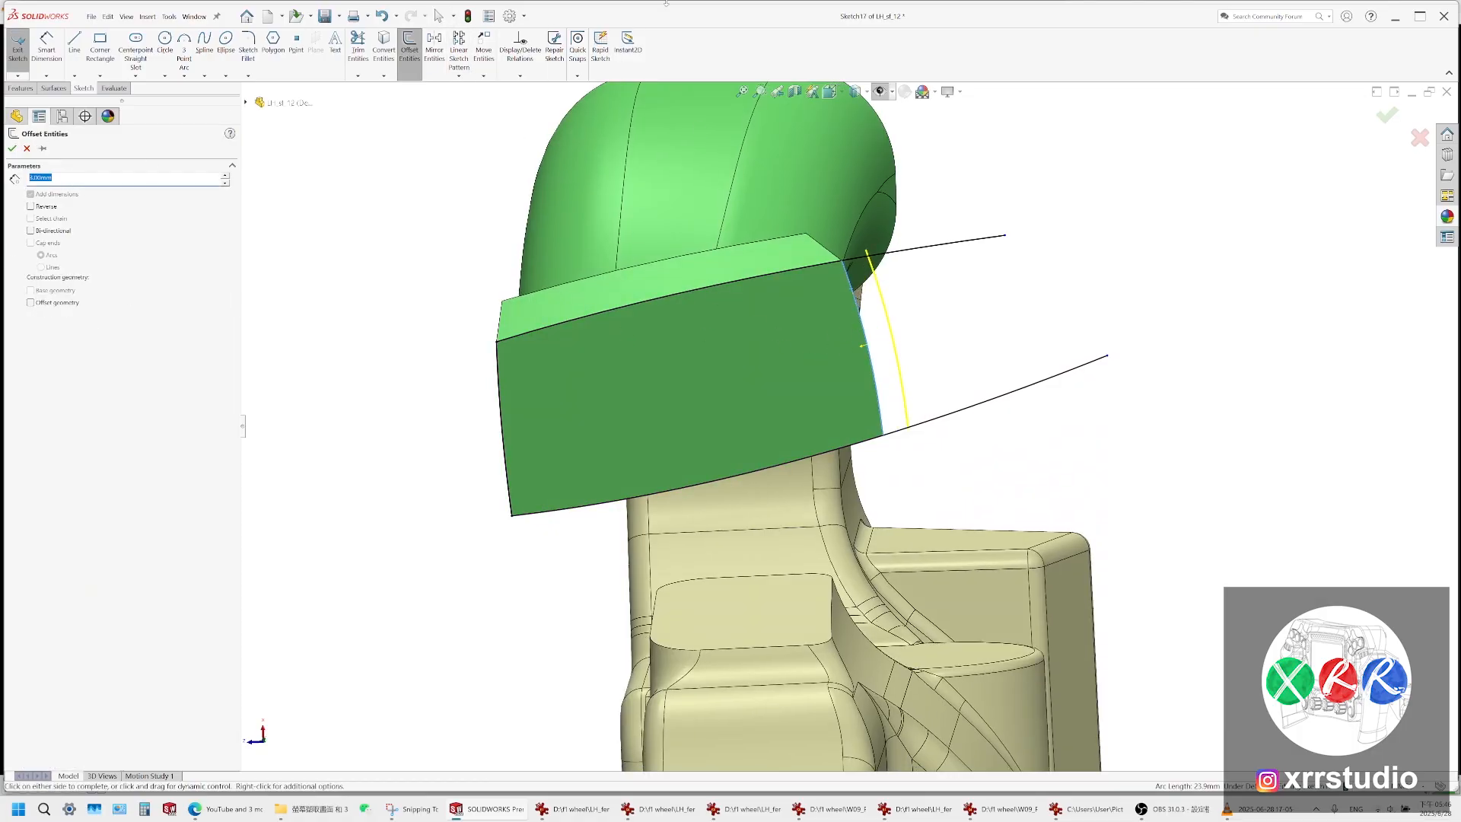
click(855, 91)
click(859, 149)
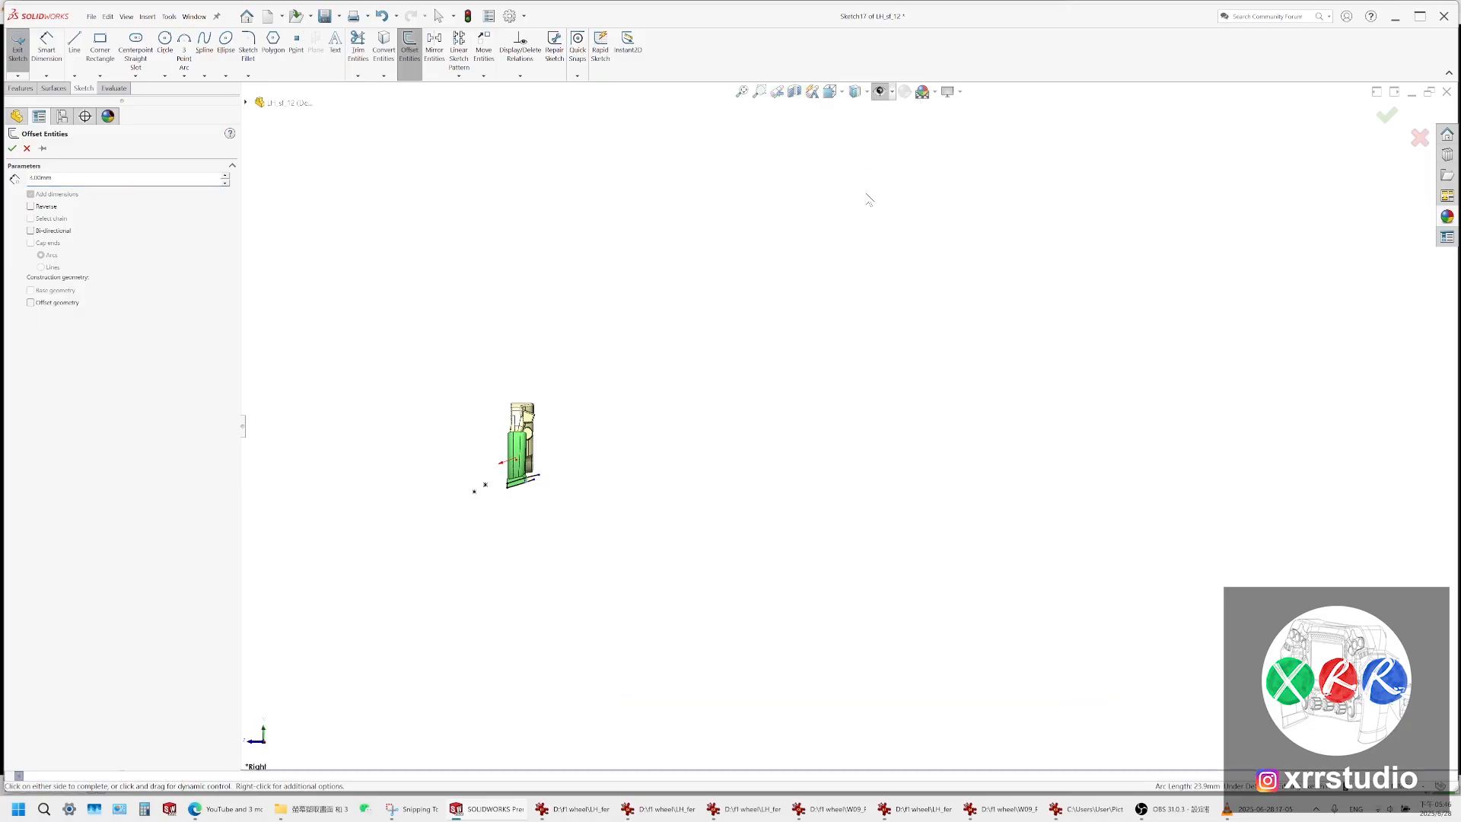
key(Return)
scroll(543, 438, down, 10)
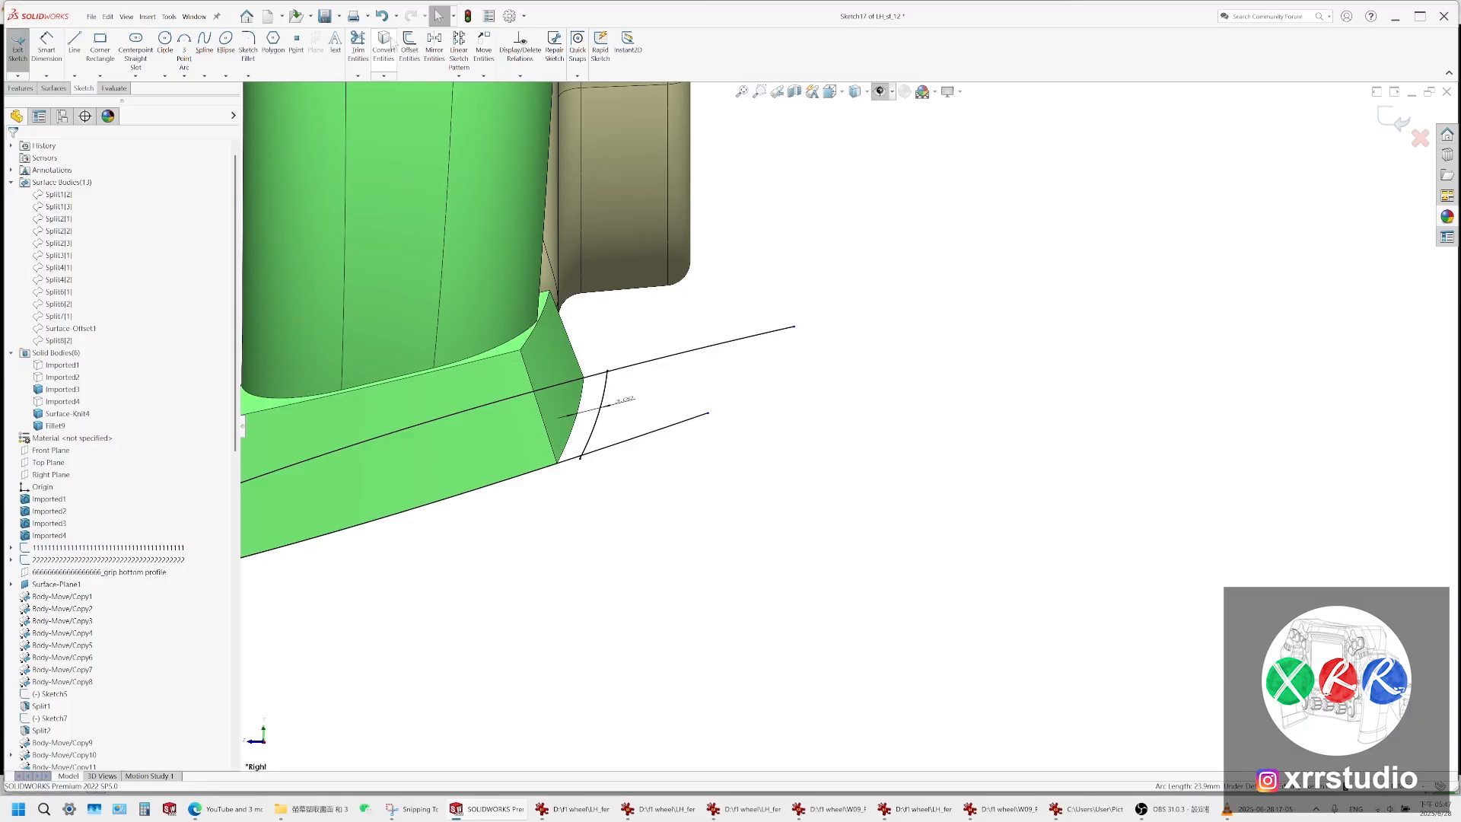
Power-trim the overhanging ends of the extended curves and offset arc so the bottom-face sketch forms a closed outline
click(359, 47)
drag(655, 324, 634, 533)
scroll(583, 458, down, 7)
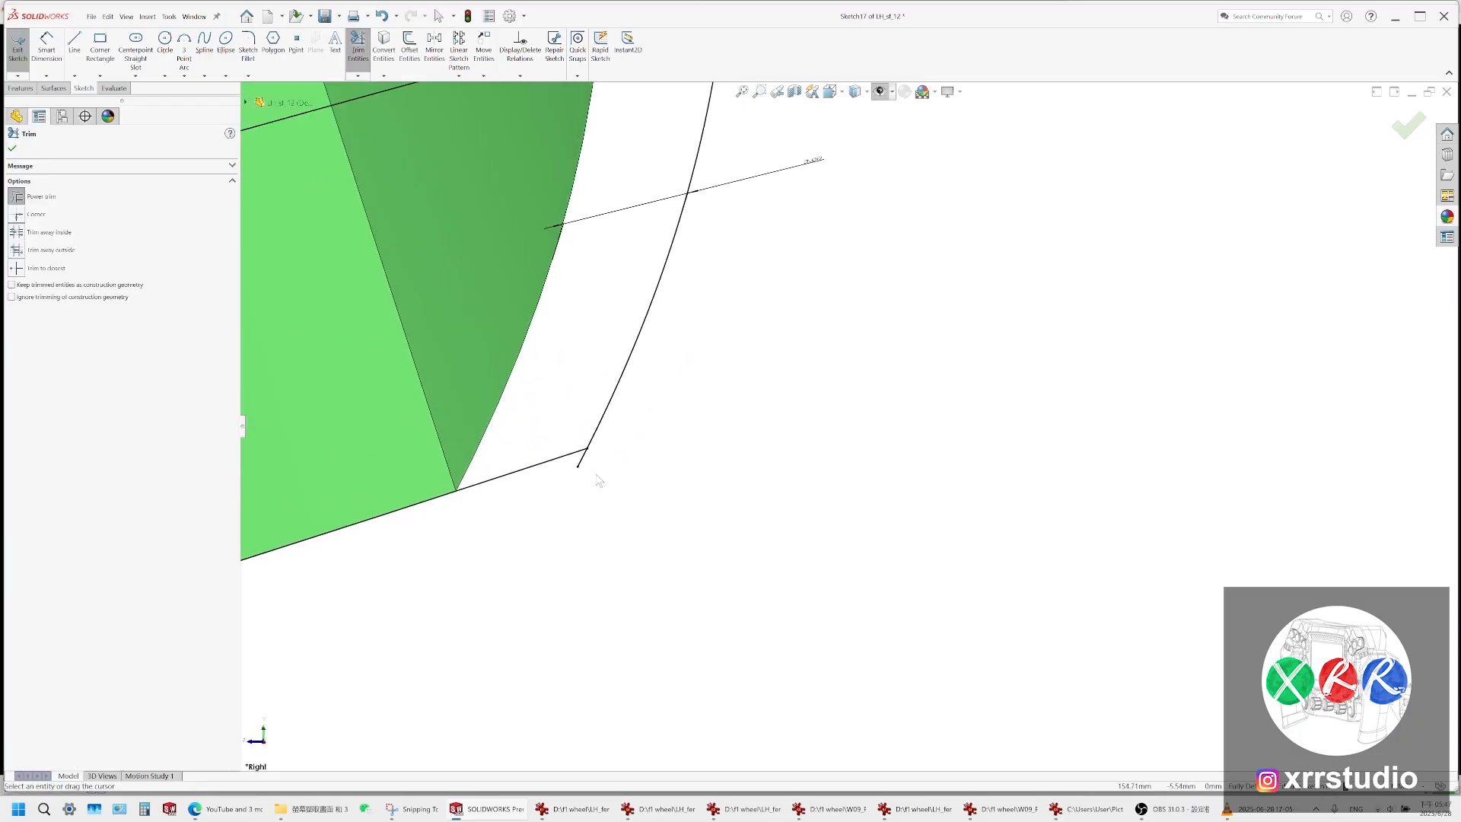
scroll(598, 479, down, 2)
scroll(749, 467, up, 4)
scroll(823, 177, down, 3)
scroll(847, 152, up, 2)
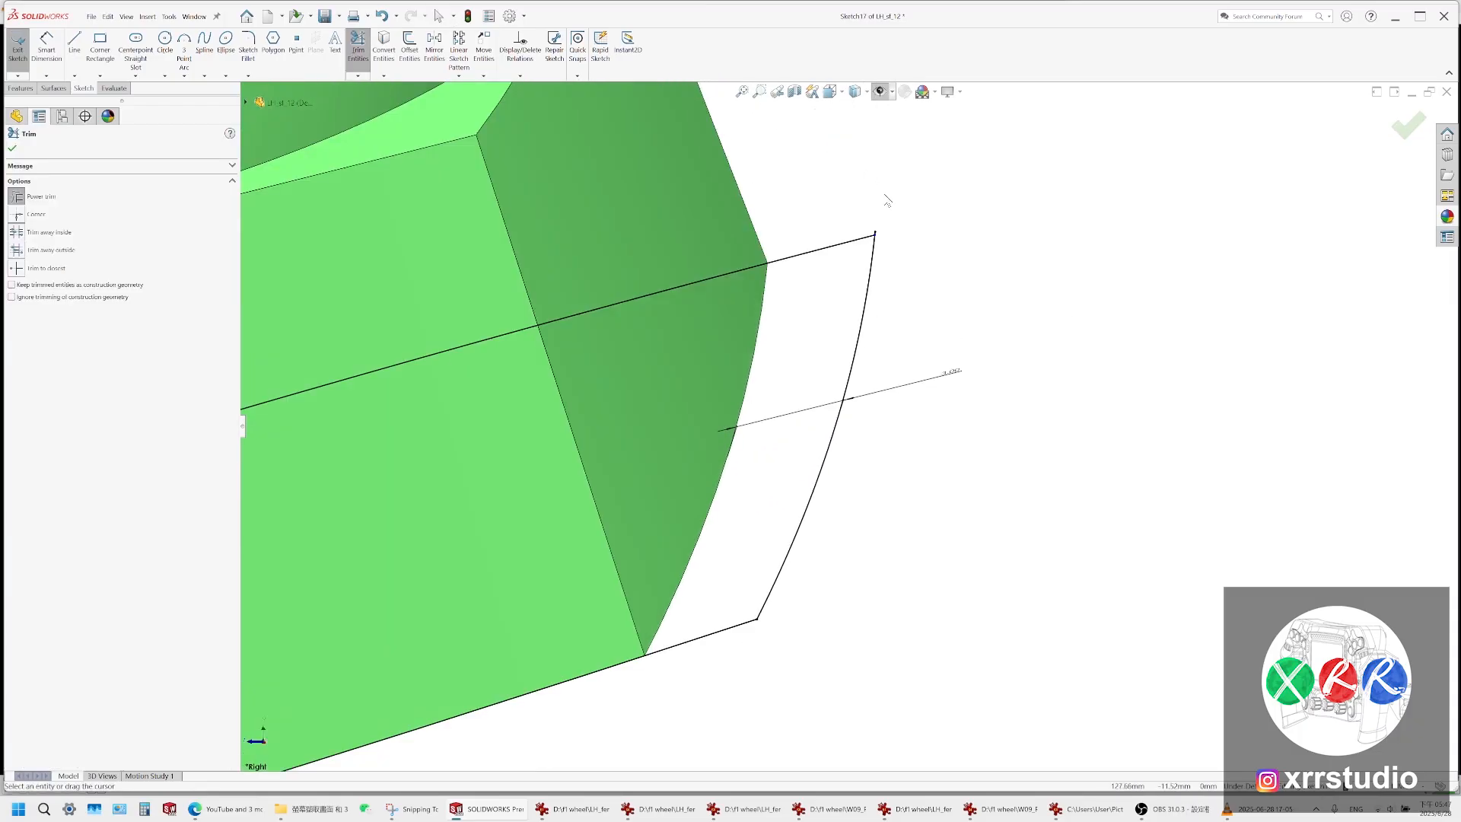
scroll(885, 195, down, 8)
scroll(796, 320, up, 5)
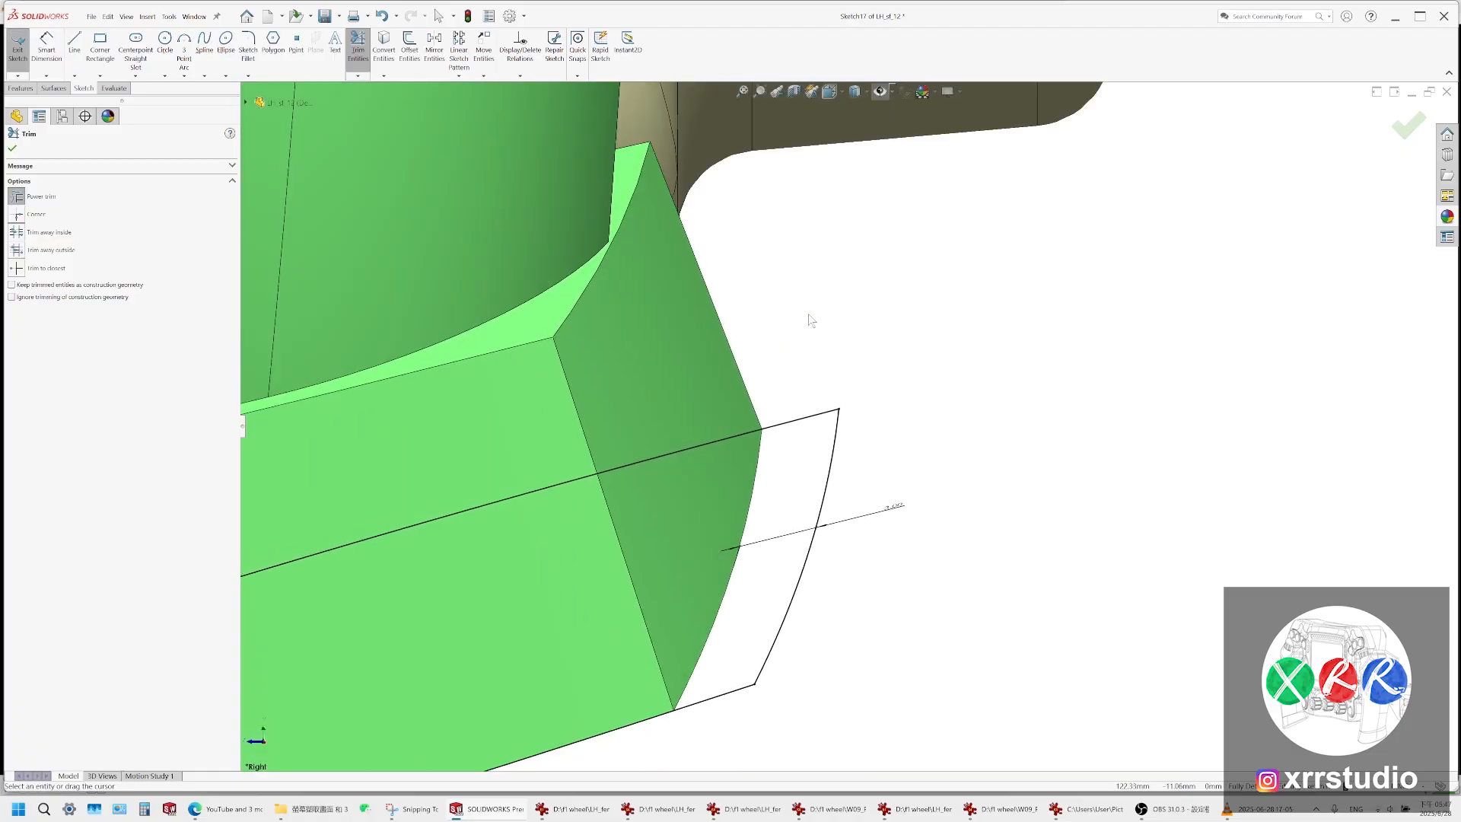
click(13, 149)
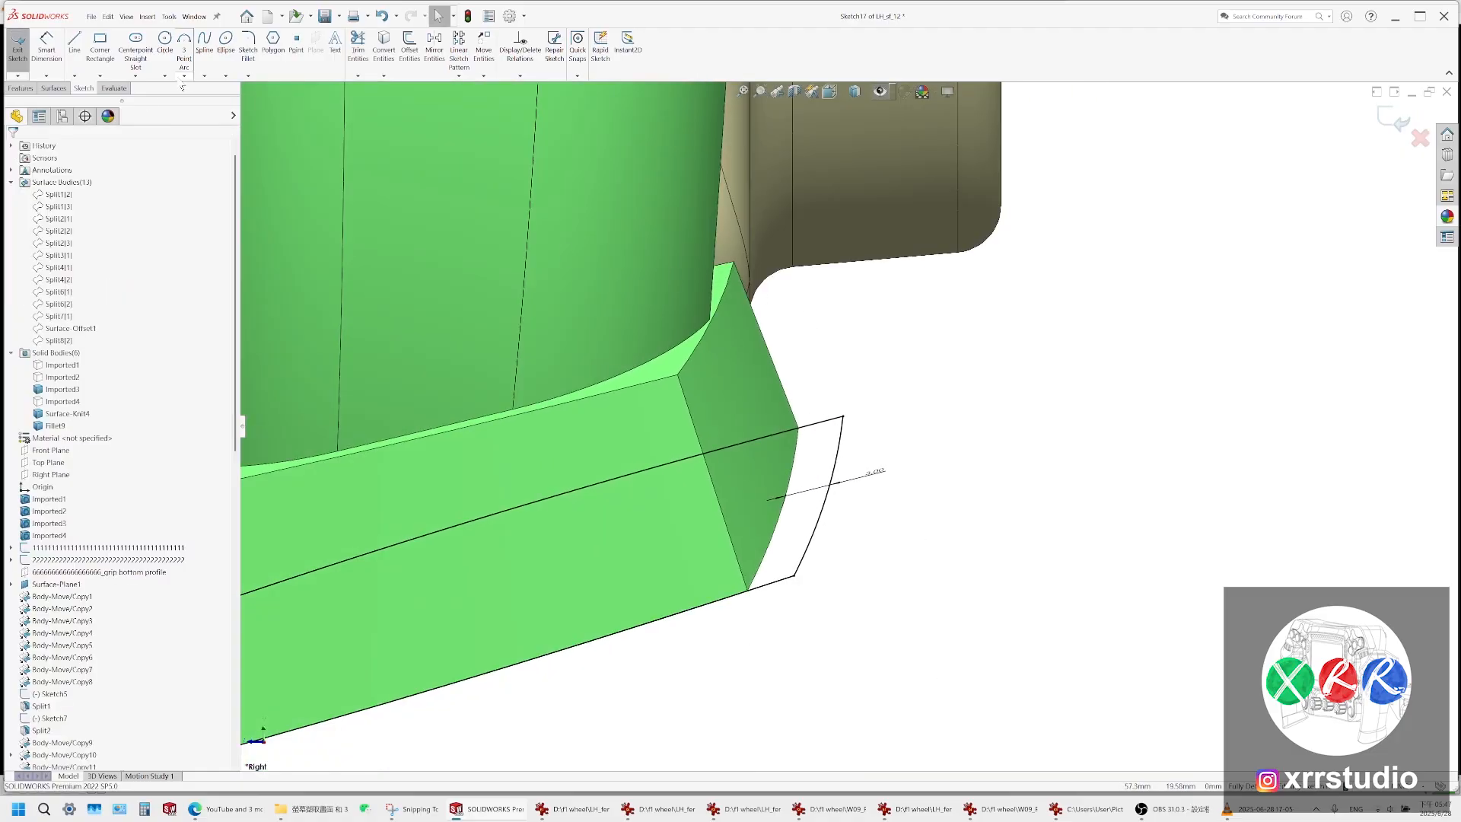
Create a planar surface from the closed sketch outline under the block and hide it
click(54, 88)
click(185, 46)
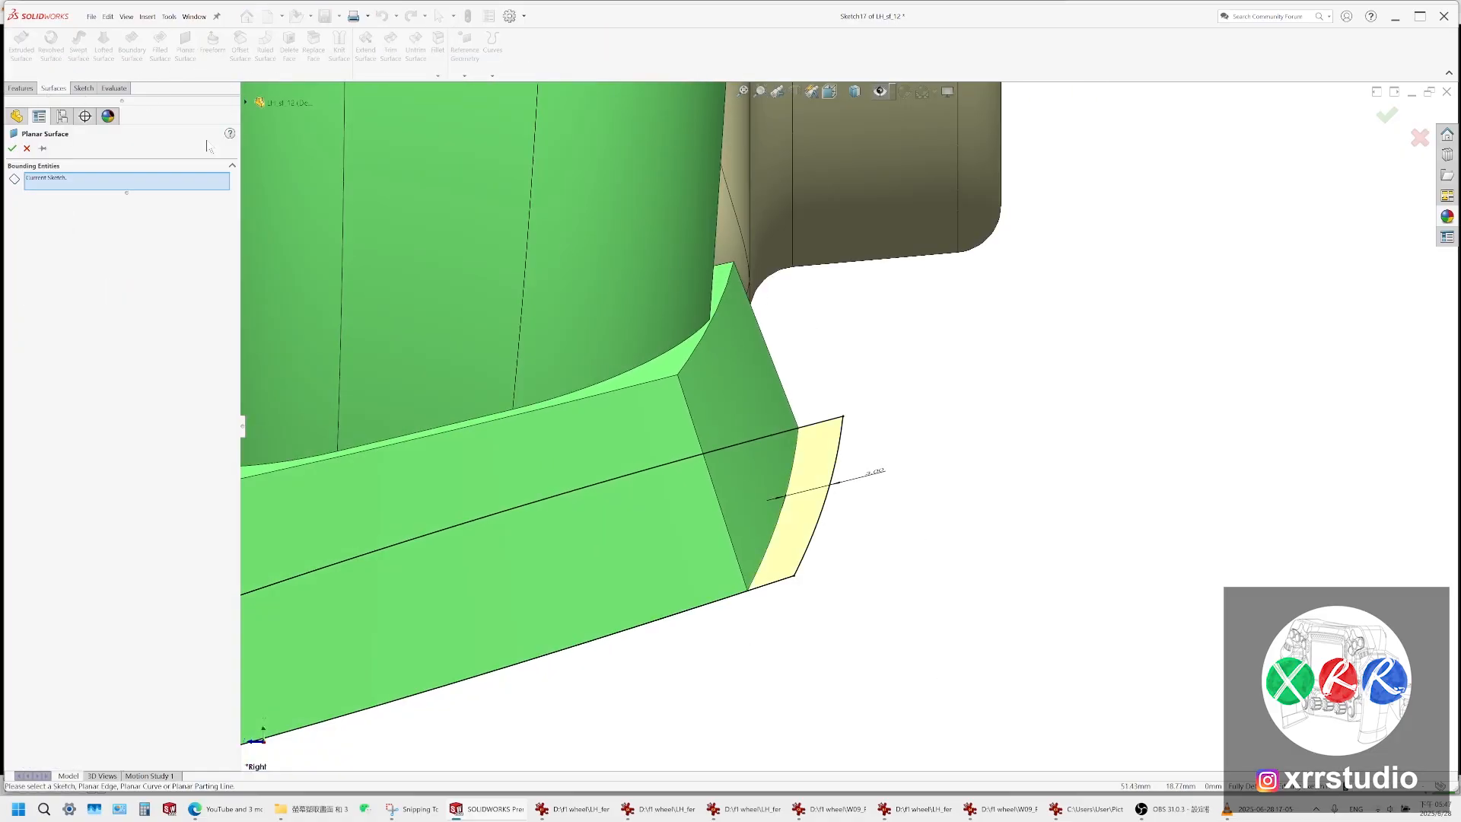
click(13, 149)
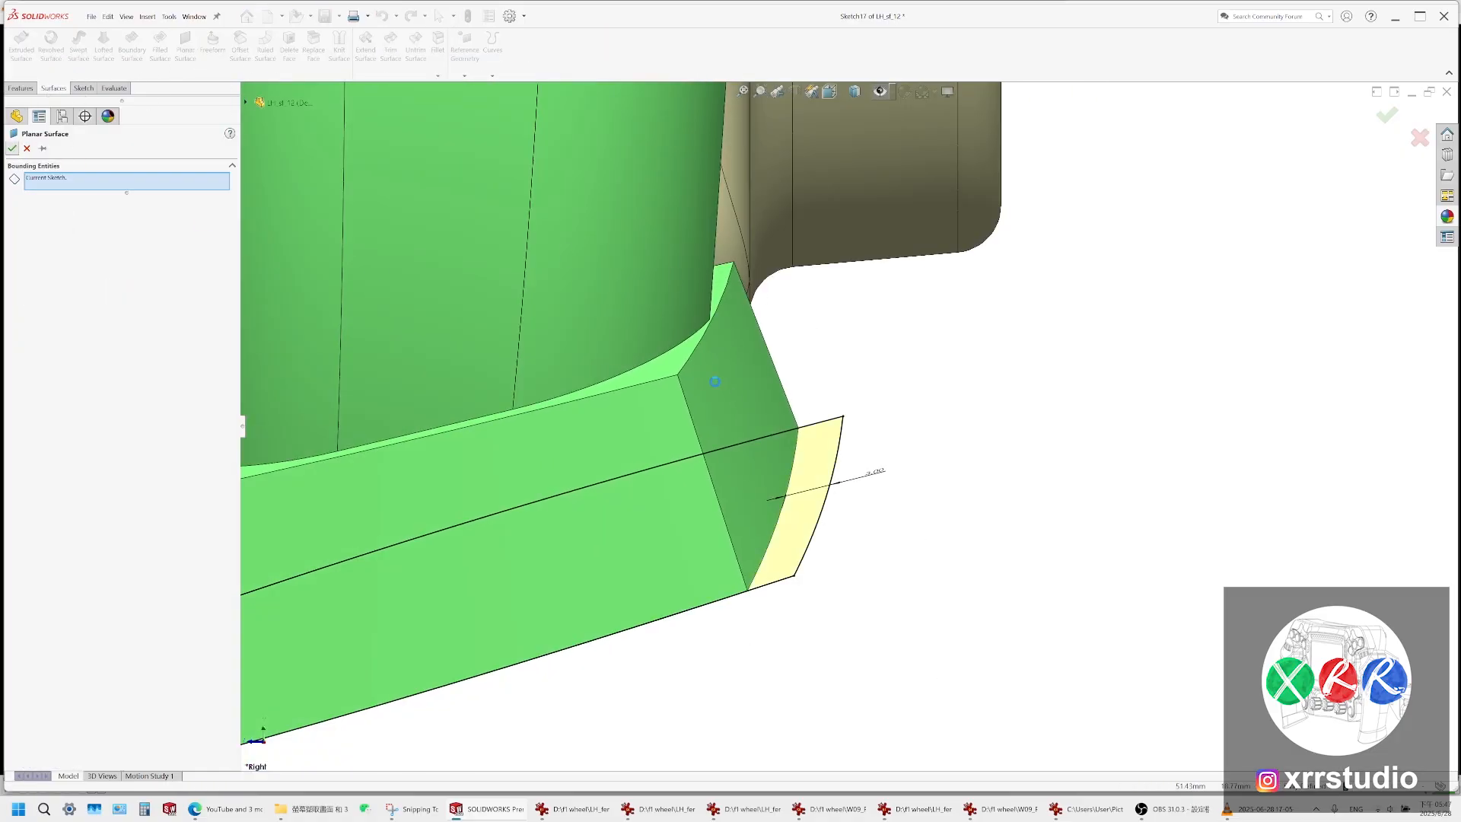
click(836, 446)
click(859, 446)
Delete the block's curved end face and its bottom face, using the plain Delete option
middle_drag(865, 481, 723, 335)
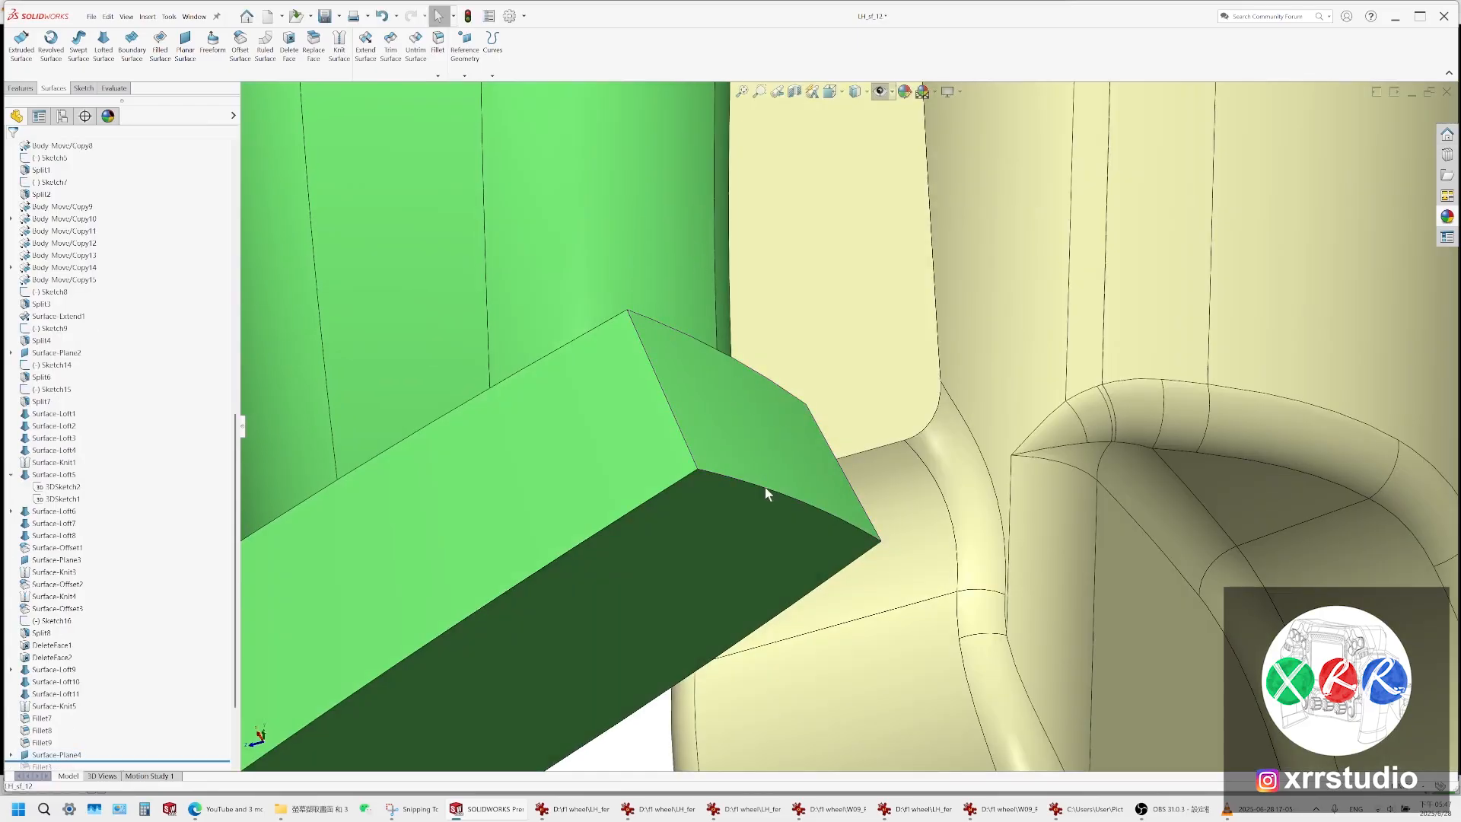
click(765, 482)
ctrl+click(757, 497)
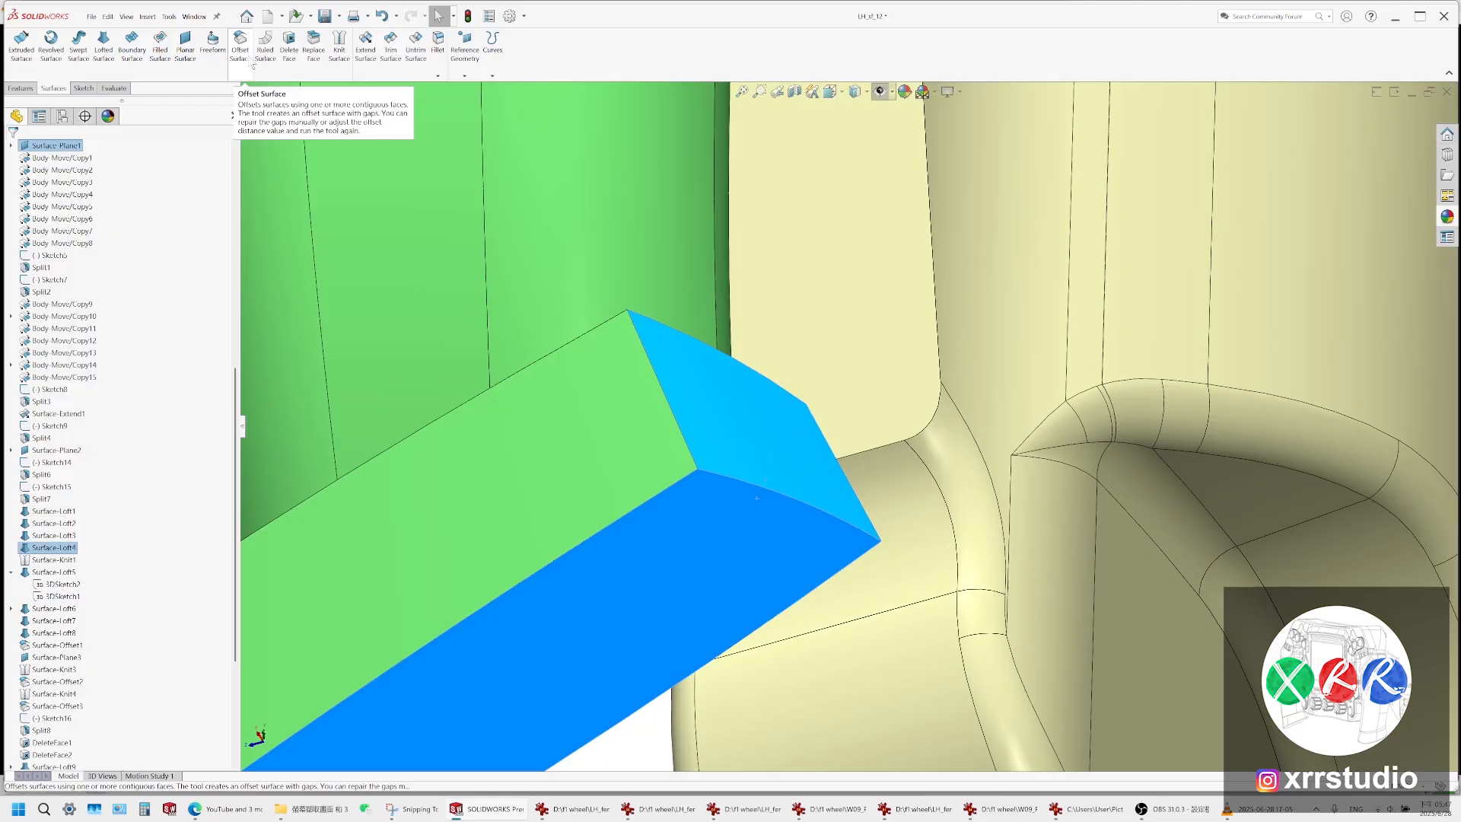
click(289, 42)
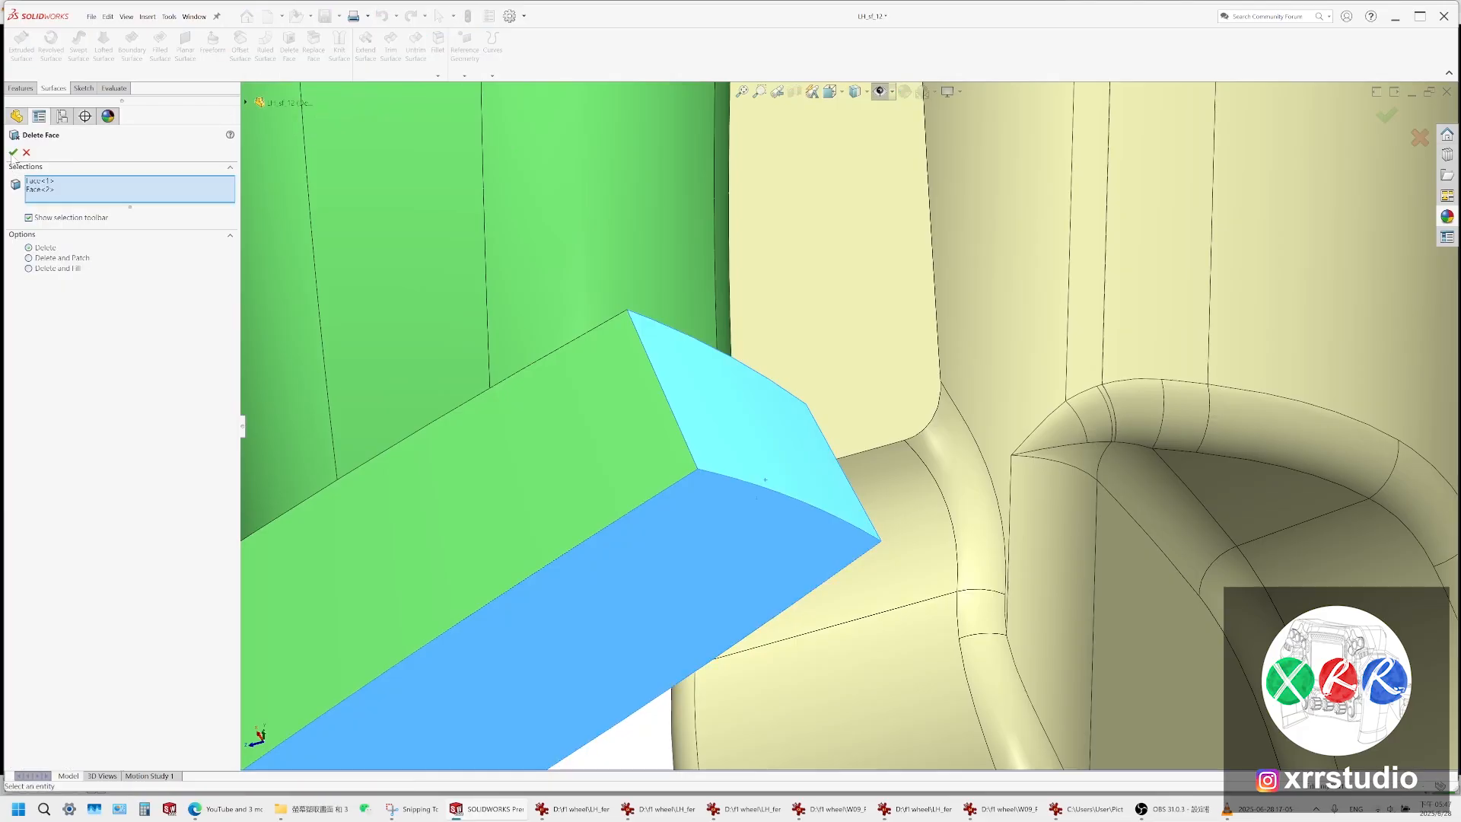
click(12, 153)
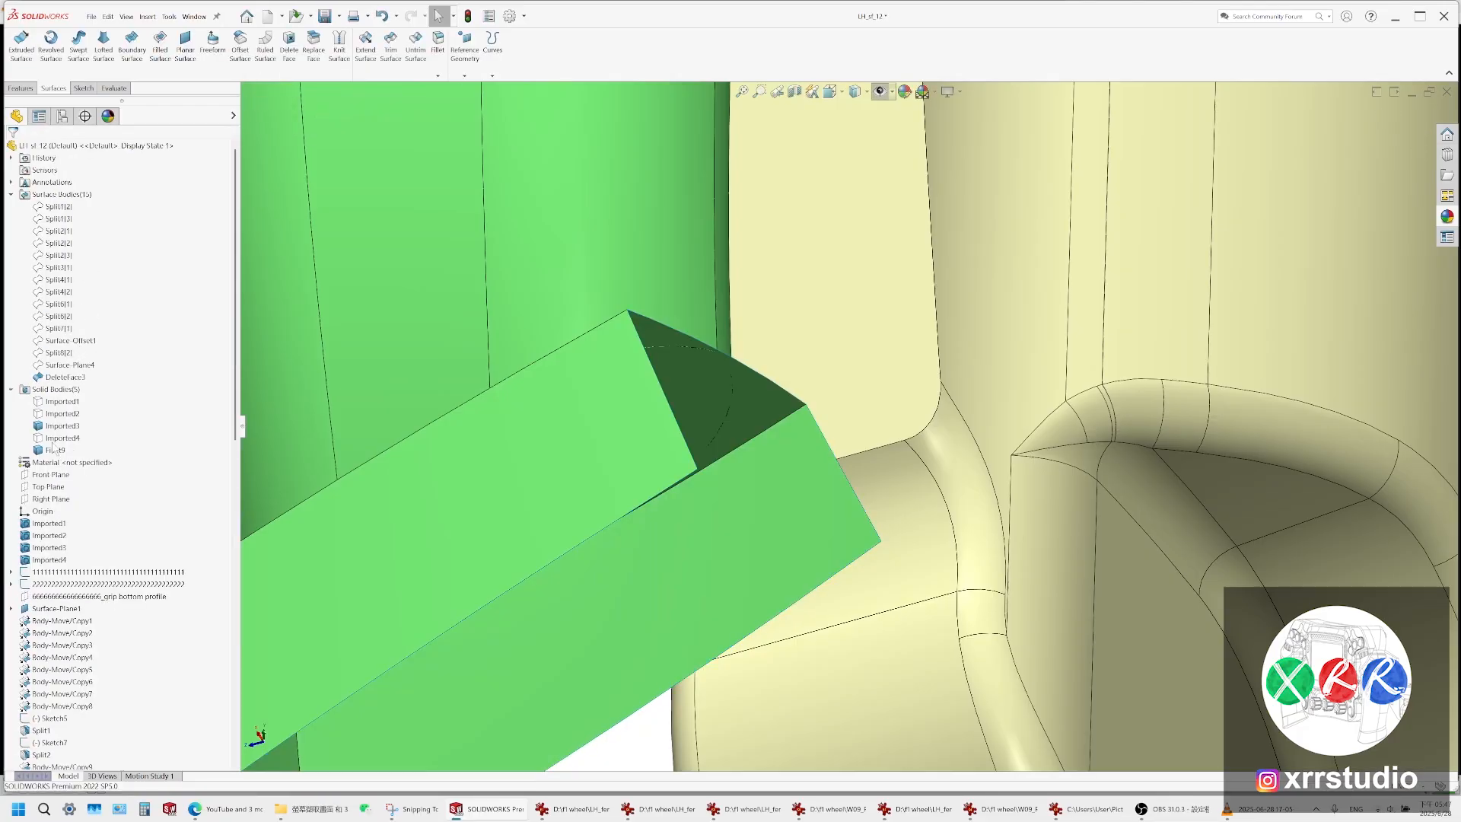
click(61, 438)
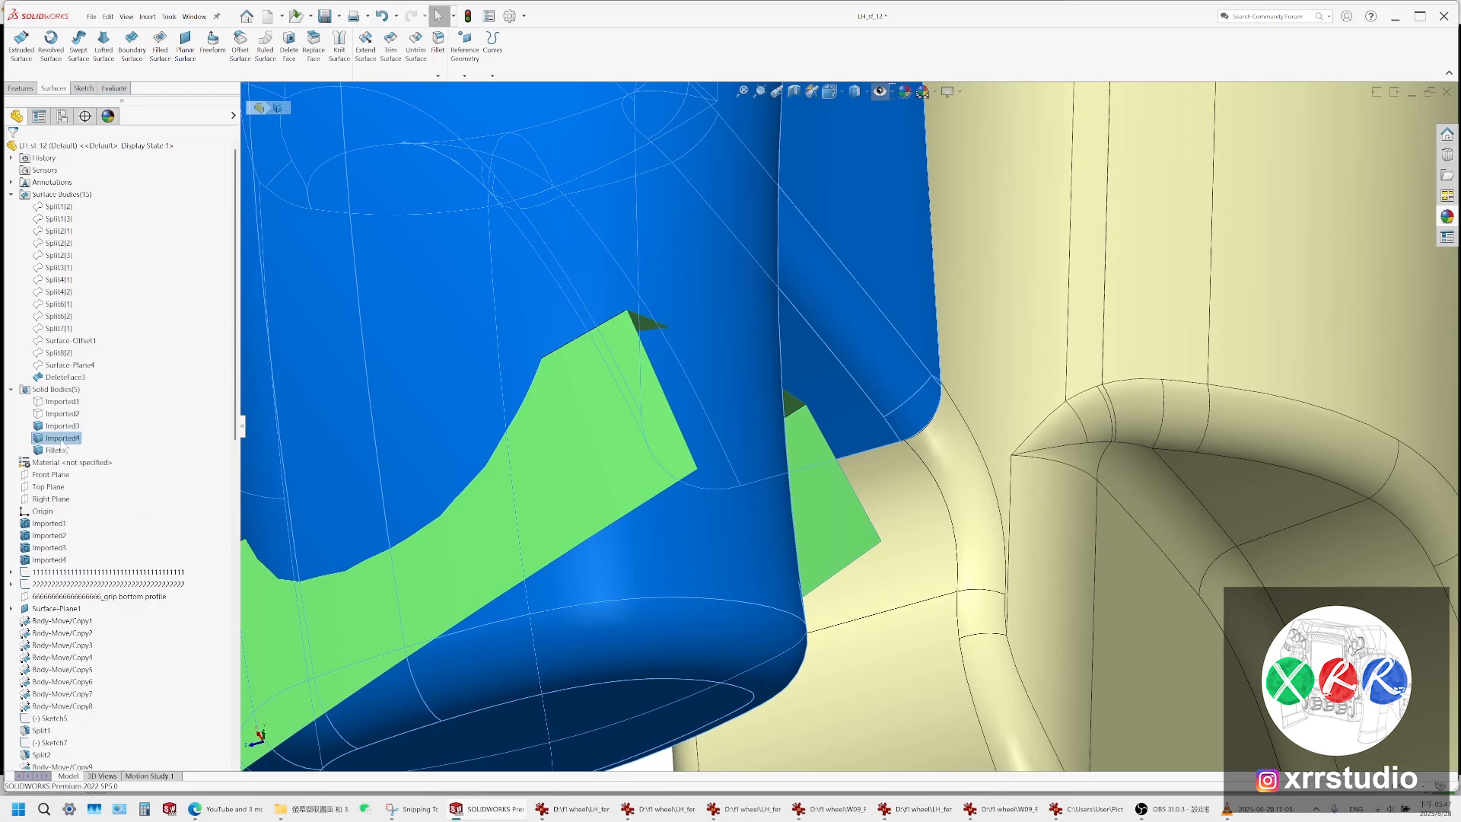
right_click(62, 439)
click(72, 415)
Show the Surface-Plane4 surface body beneath the opened end block
click(66, 365)
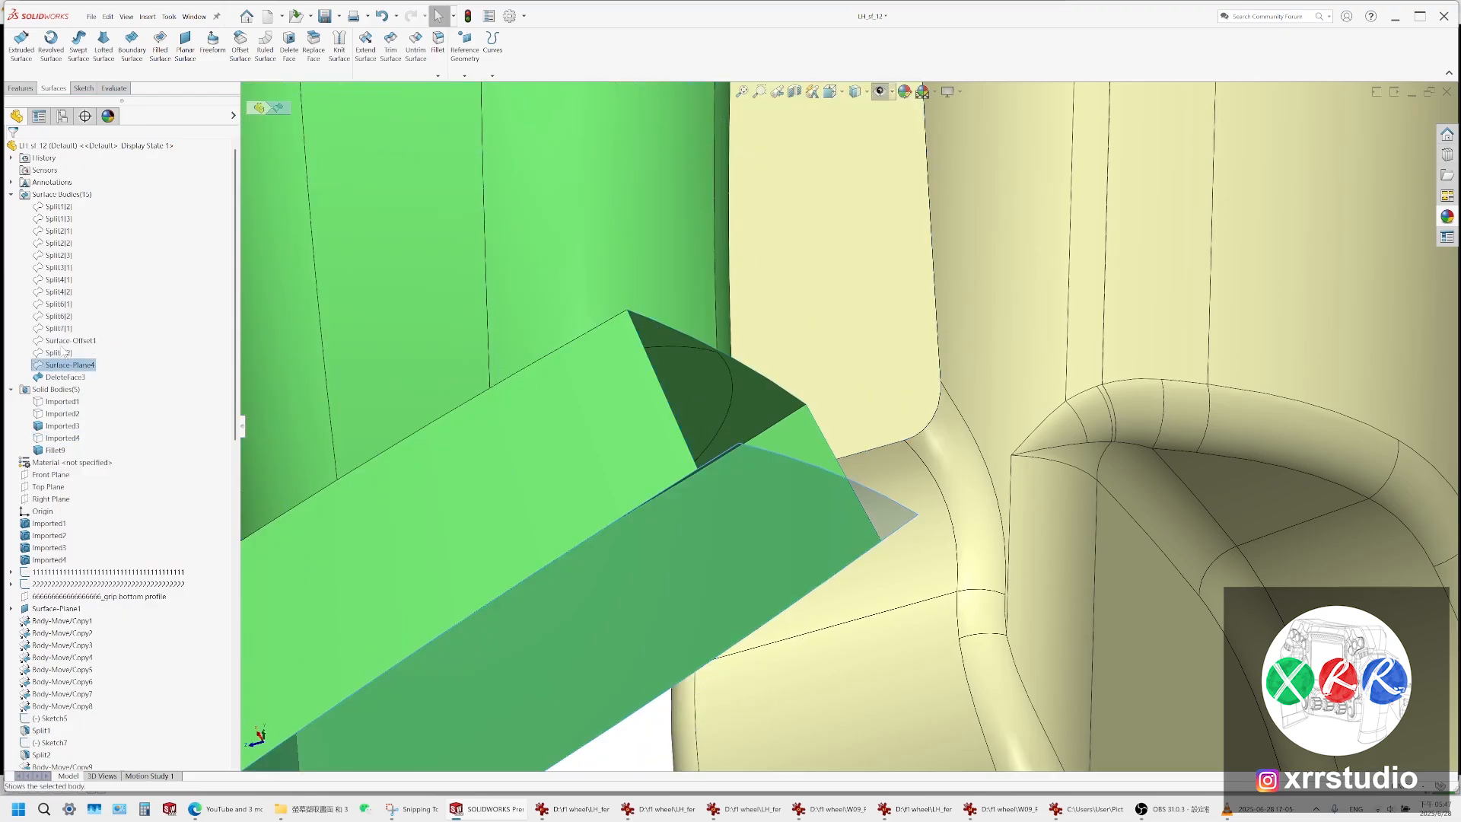
click(61, 347)
scroll(787, 388, up, 3)
middle_drag(787, 388, 750, 582)
click(771, 577)
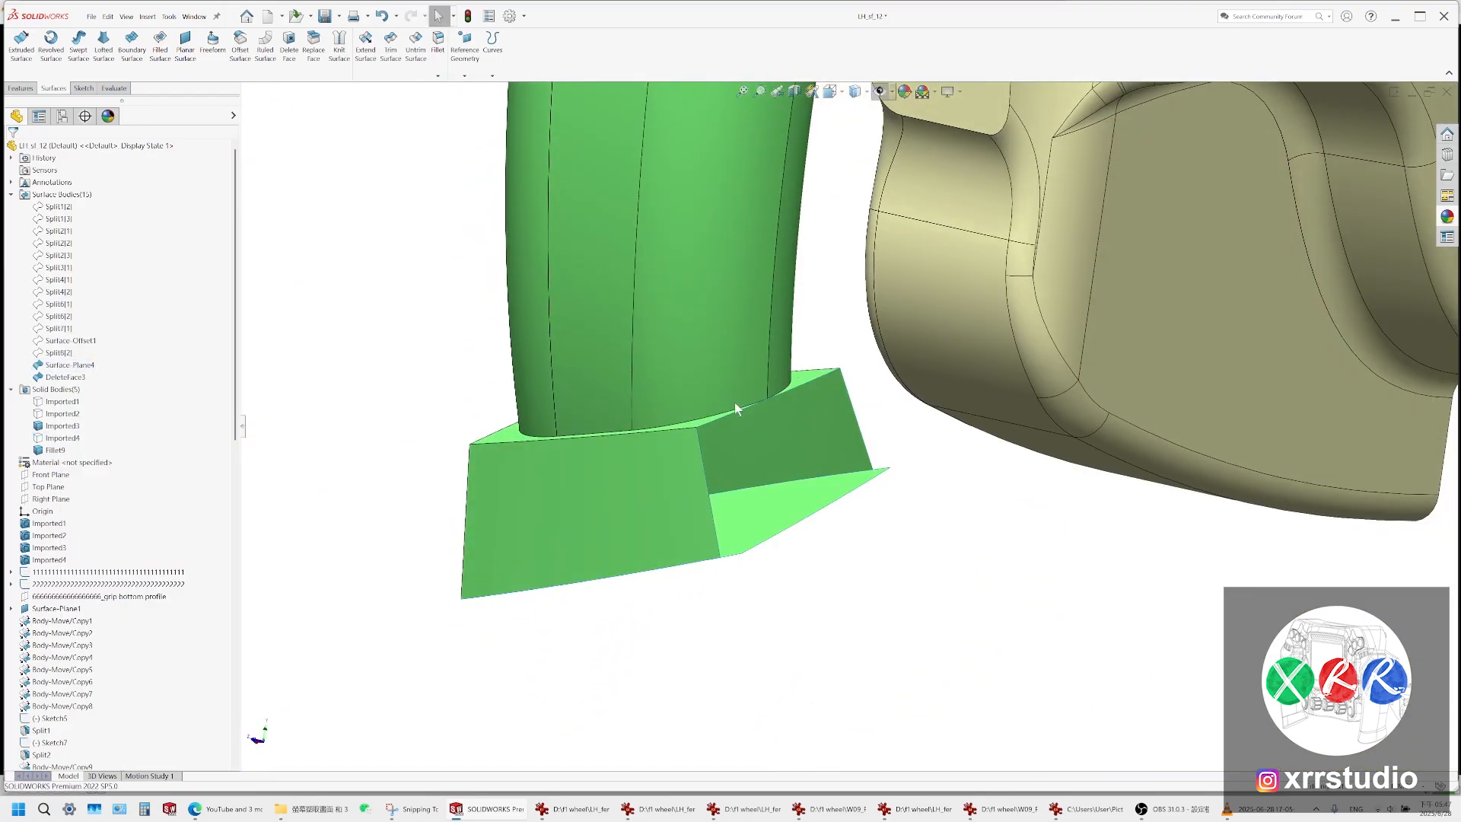
Loft surfaces between the block's upper edges and the matching edges of the new bottom surface to close its open sides
click(723, 416)
ctrl+click(823, 514)
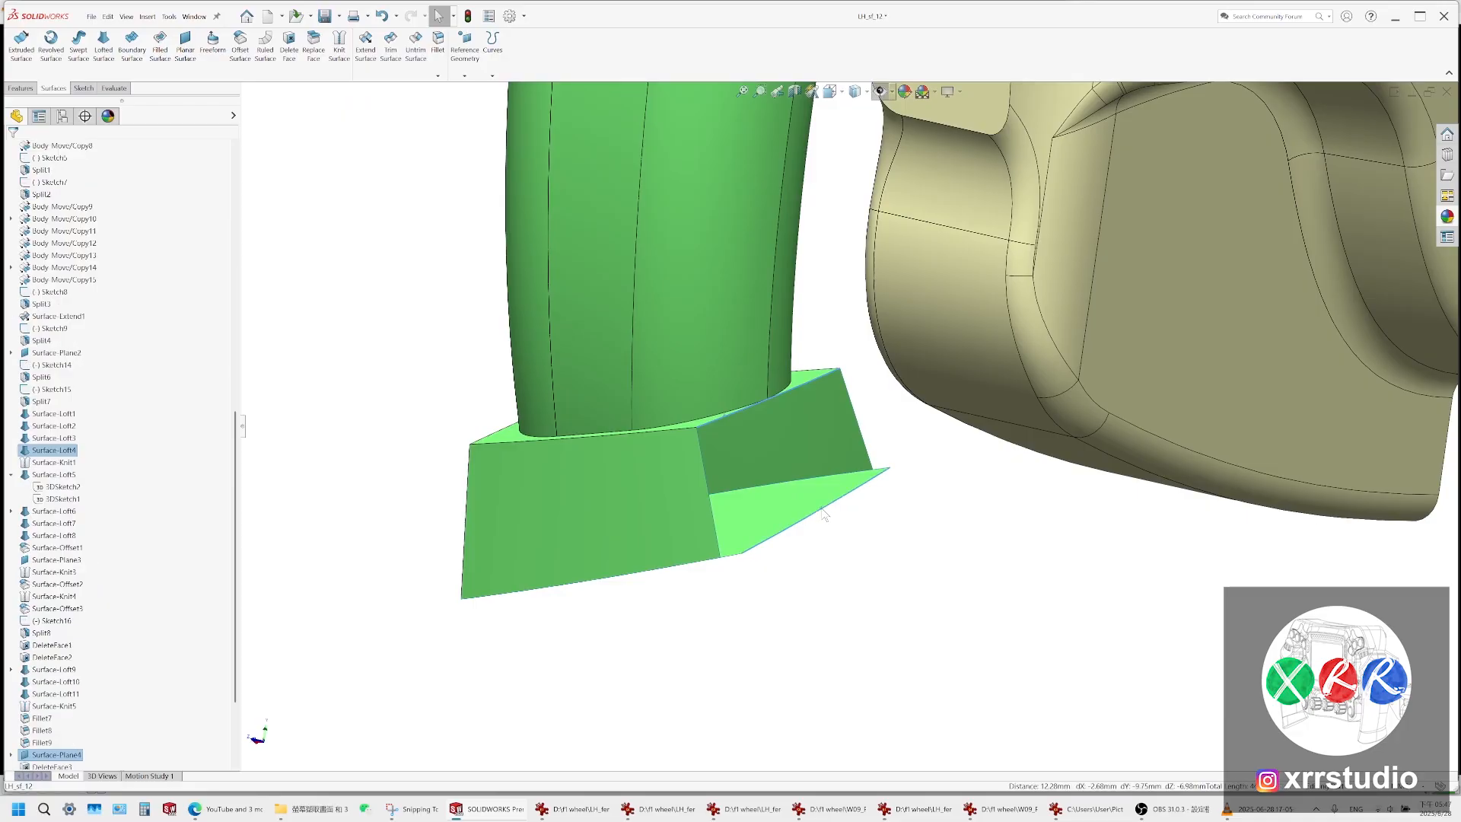
click(103, 45)
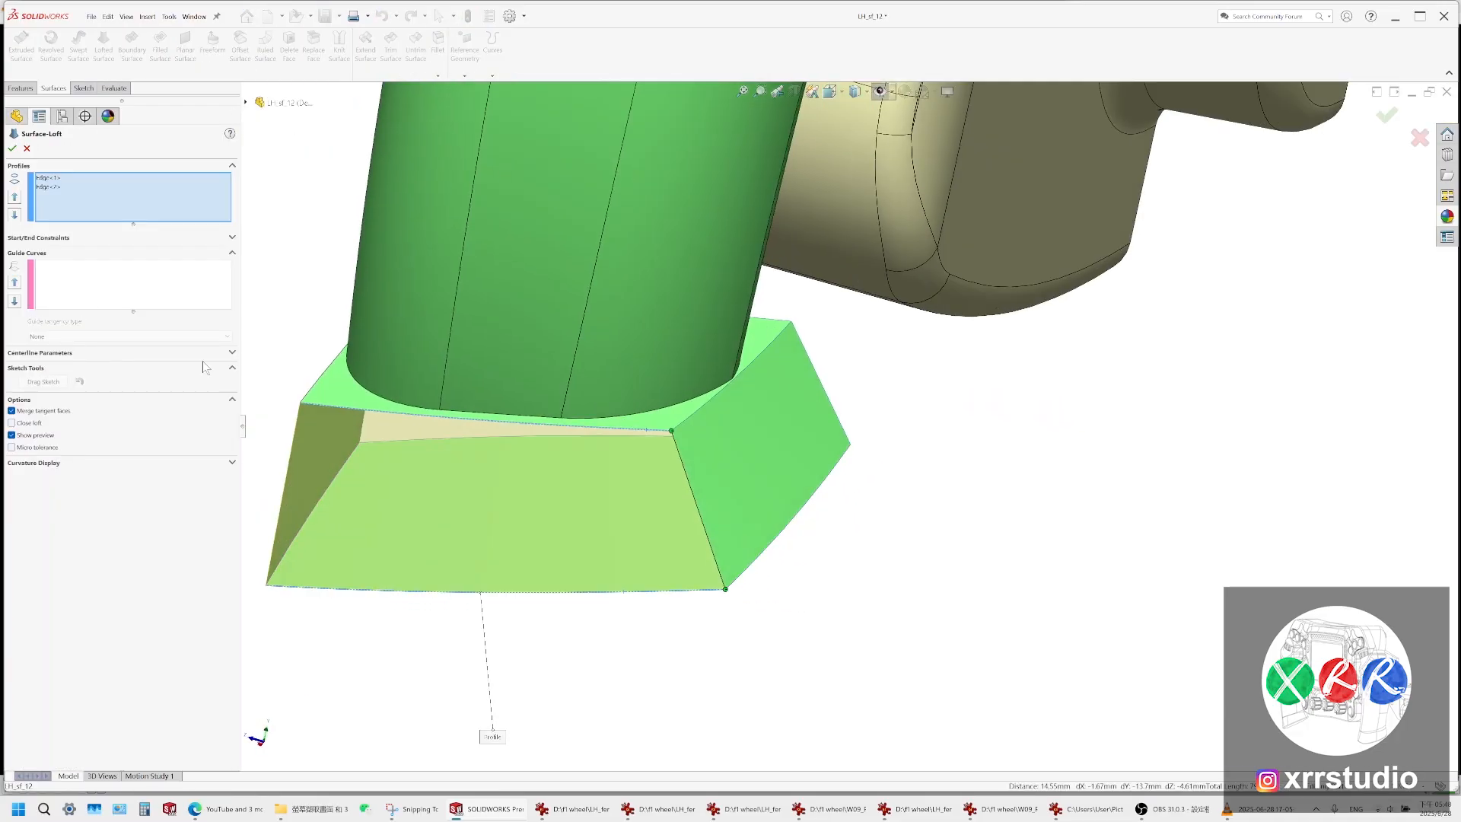
click(13, 148)
click(103, 46)
click(133, 285)
click(12, 148)
click(103, 46)
click(12, 148)
click(340, 46)
click(807, 521)
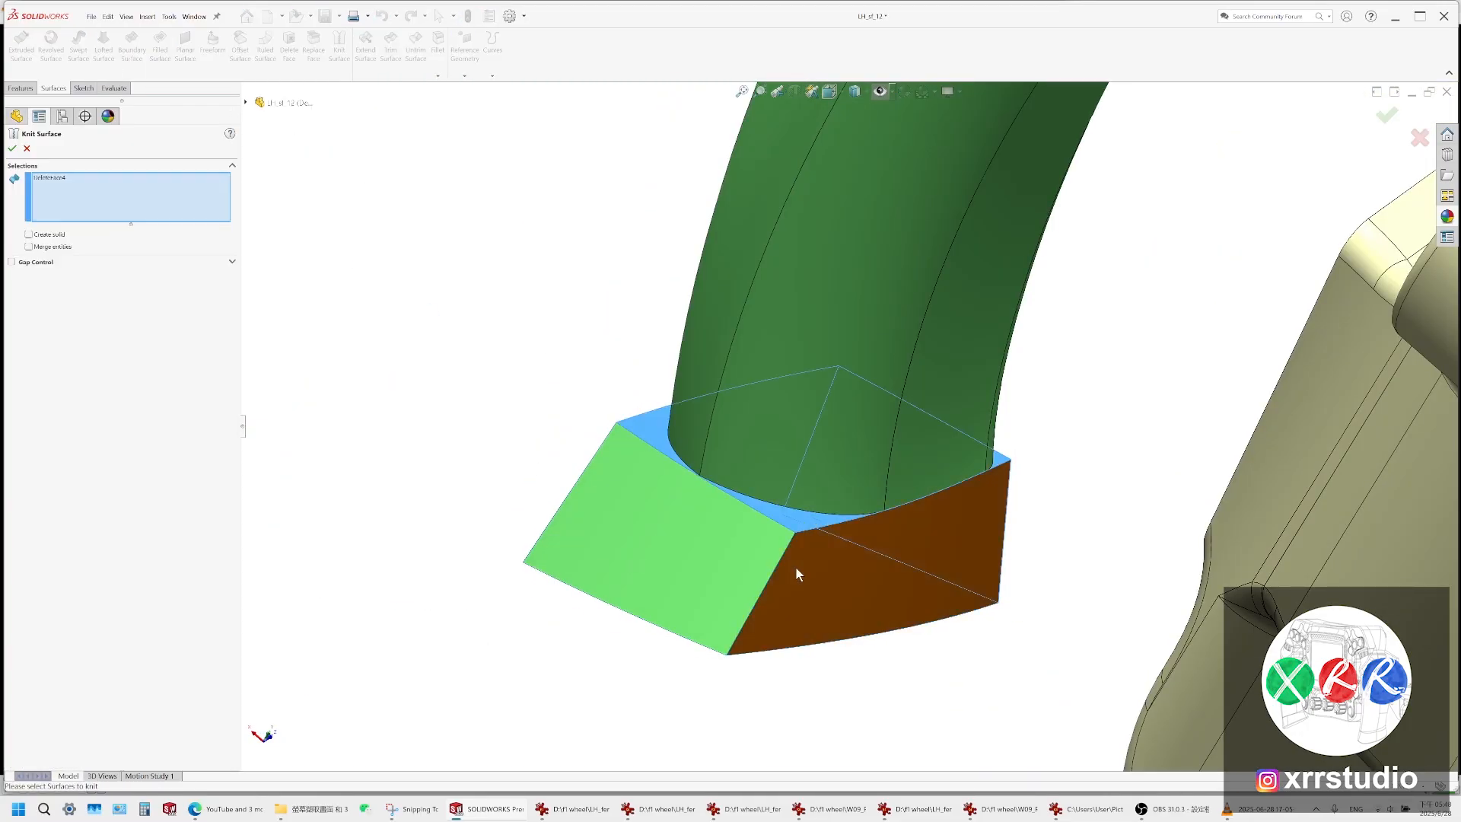
click(688, 545)
click(757, 597)
middle_drag(757, 597, 867, 564)
middle_drag(672, 546, 806, 537)
click(12, 149)
Compare the reshaped lower end block with the reference photo in IrfanView, and return to SOLIDWORKS
scroll(911, 342, up, 4)
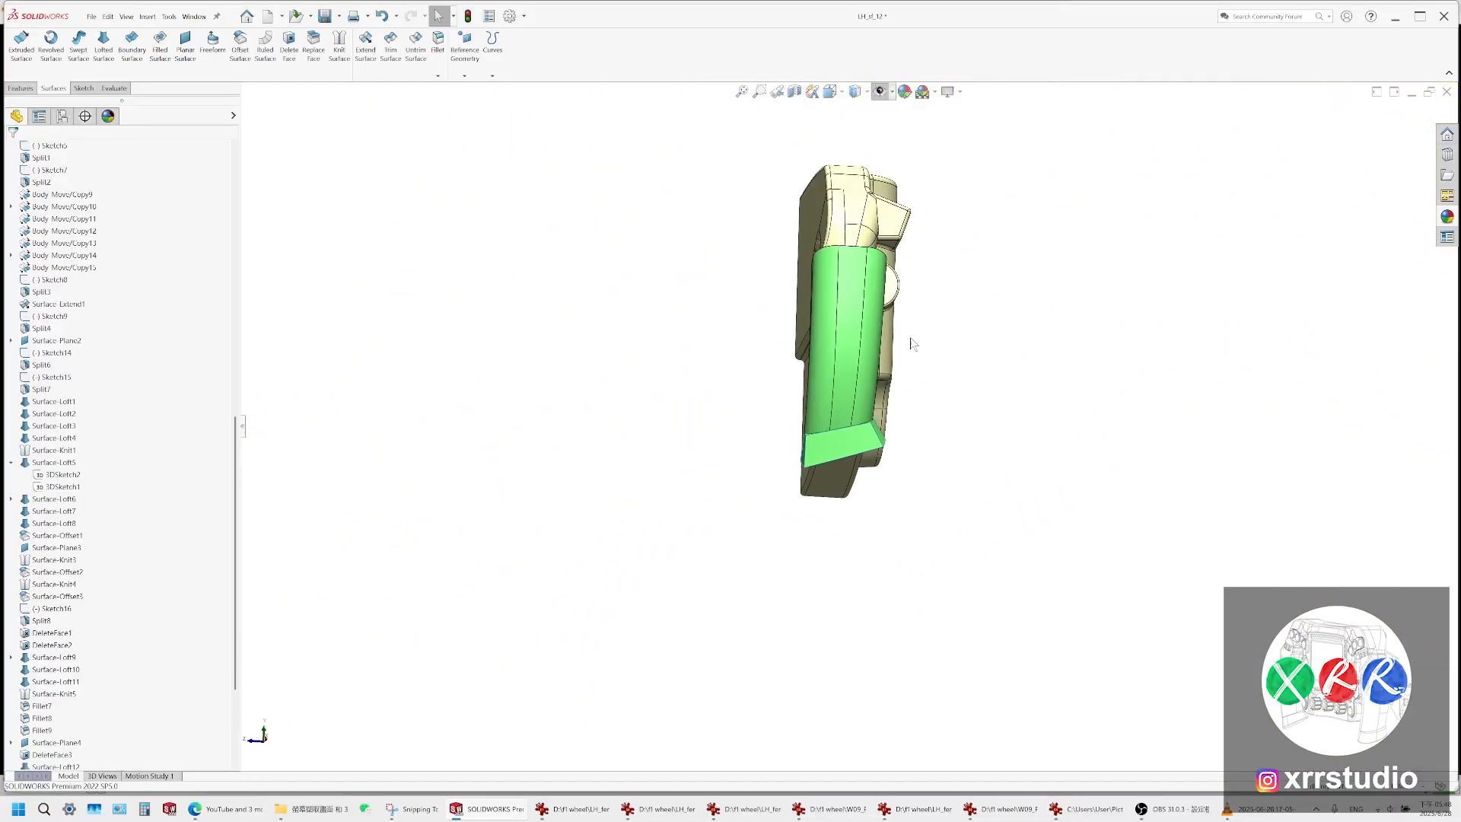
middle_drag(910, 342, 784, 251)
click(915, 809)
middle_drag(830, 375, 860, 312)
click(912, 808)
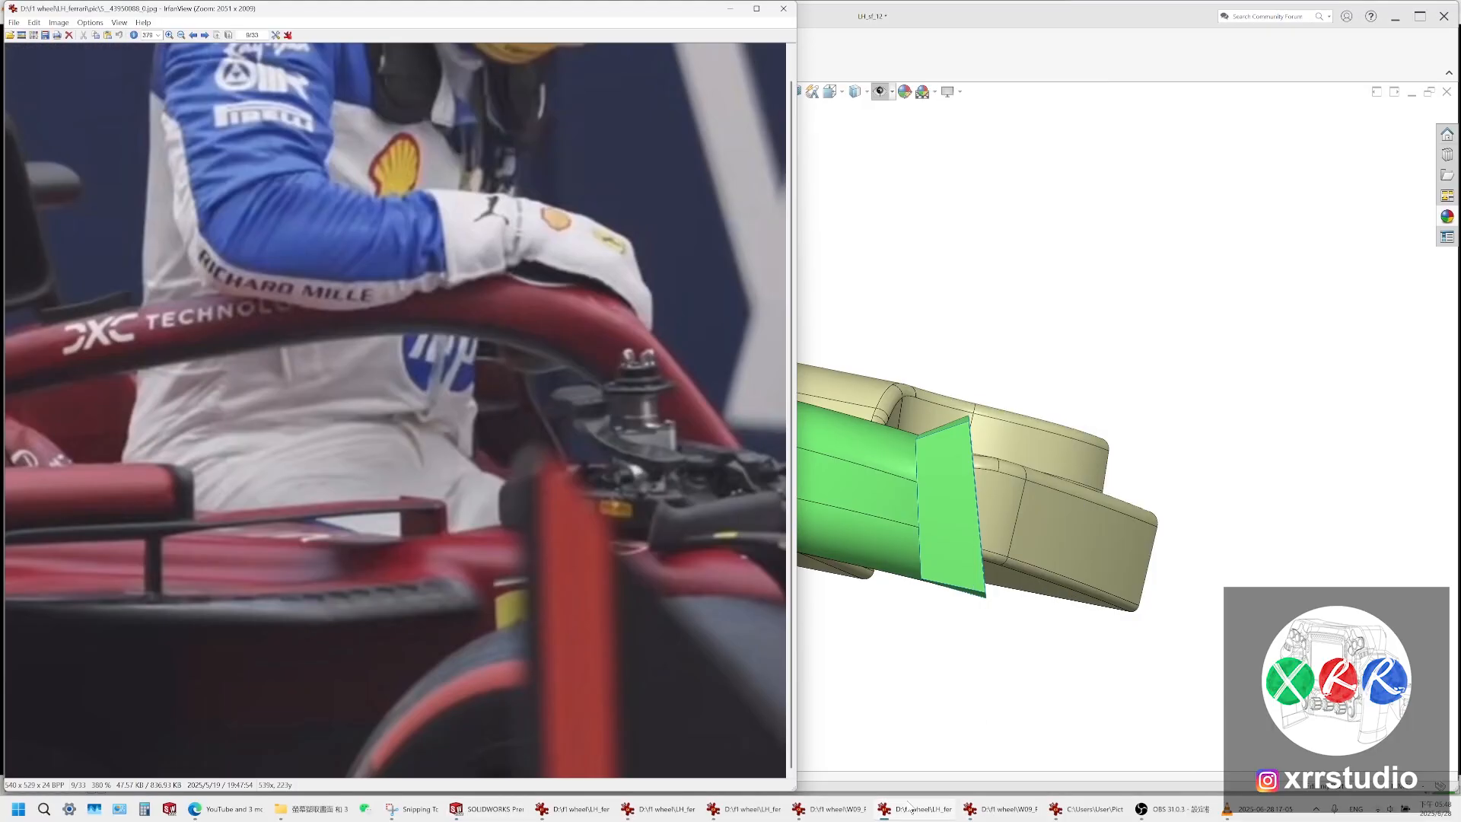
middle_drag(1001, 374, 992, 338)
scroll(996, 336, down, 3)
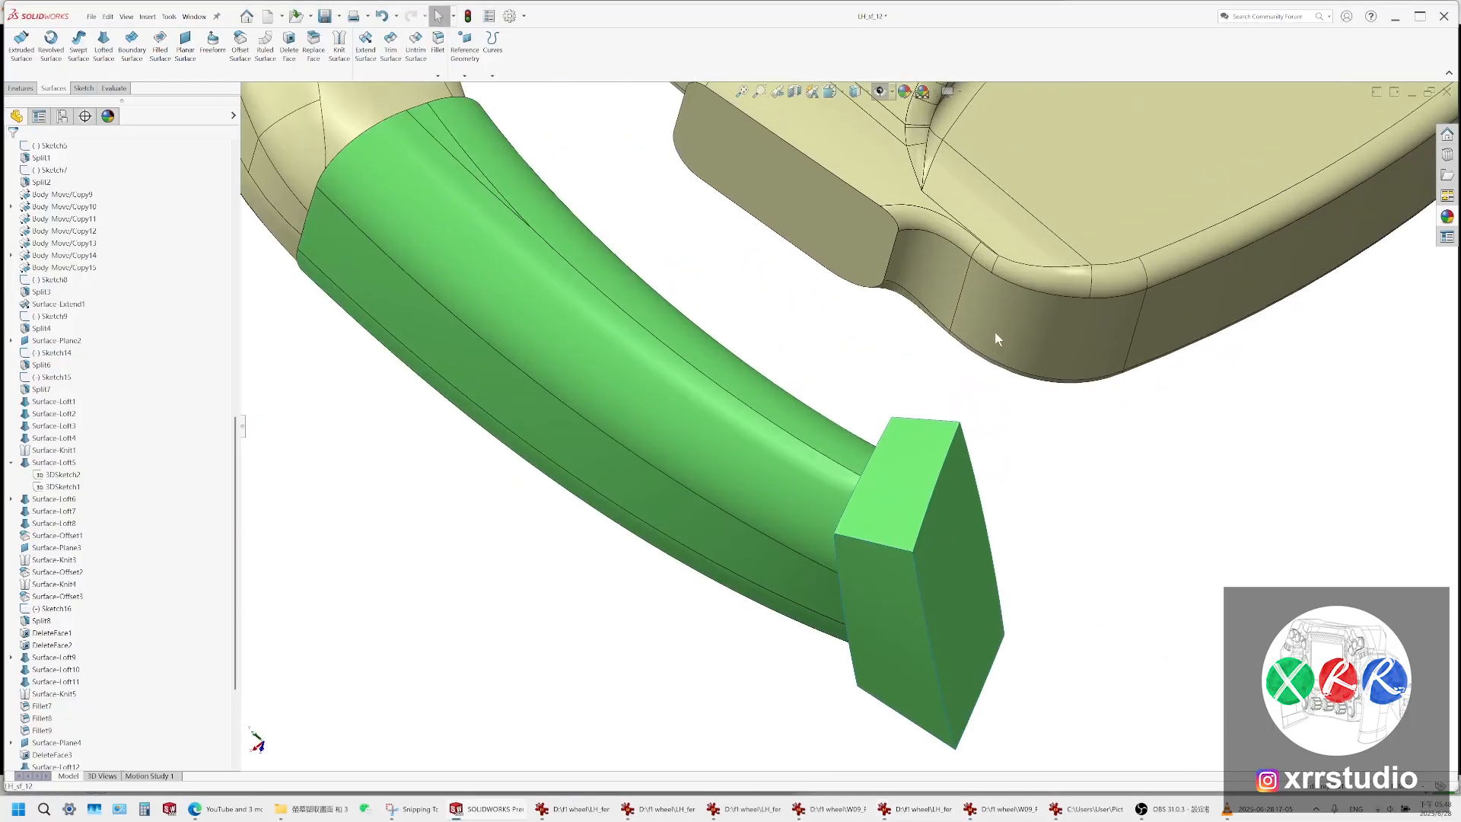
Knit the three lofted sides, the new bottom surface and the remaining top surface of the end block into one solid body
click(339, 44)
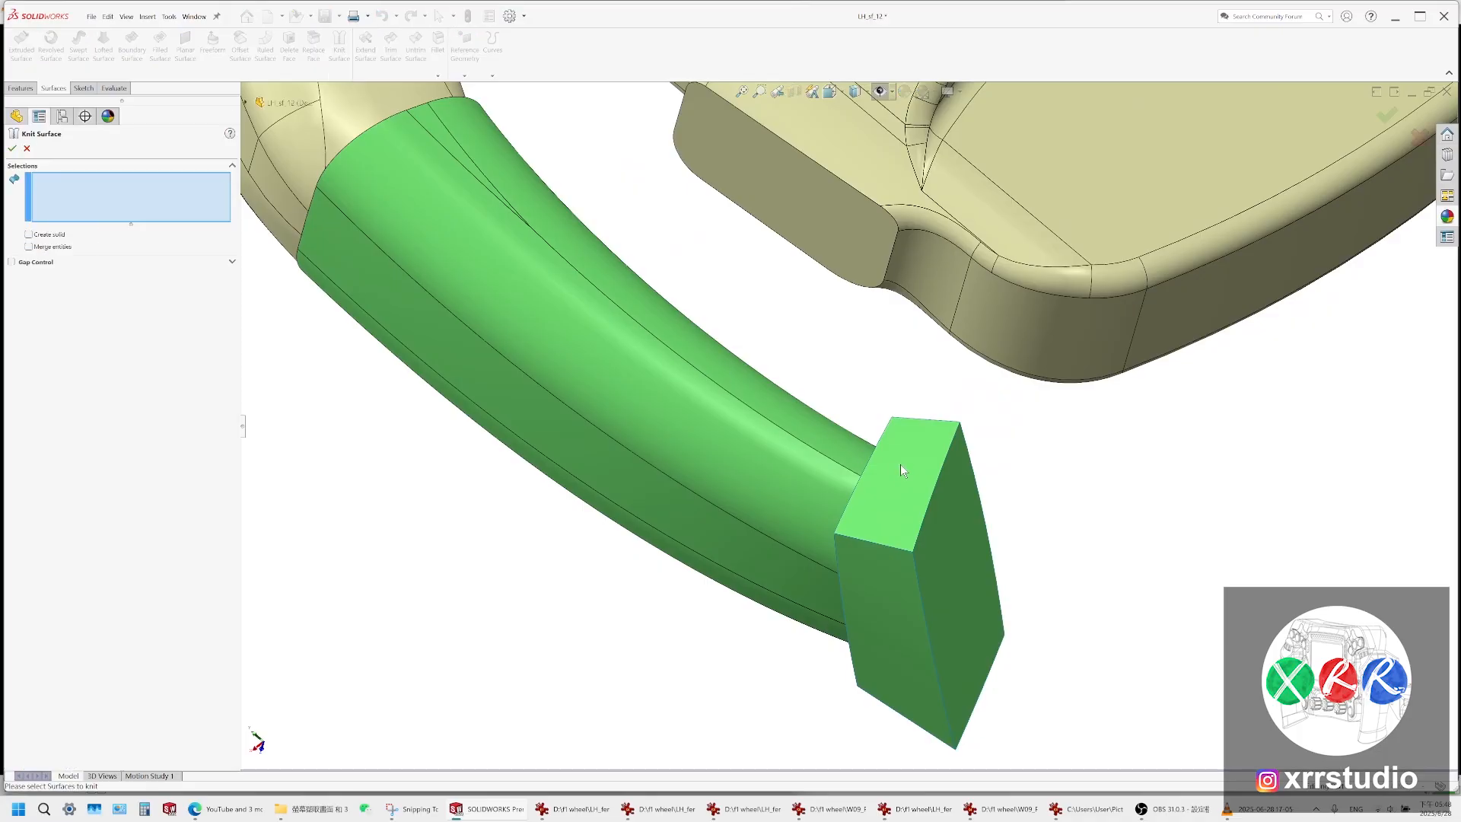
click(904, 468)
click(955, 564)
click(886, 609)
middle_drag(952, 628, 780, 630)
click(746, 704)
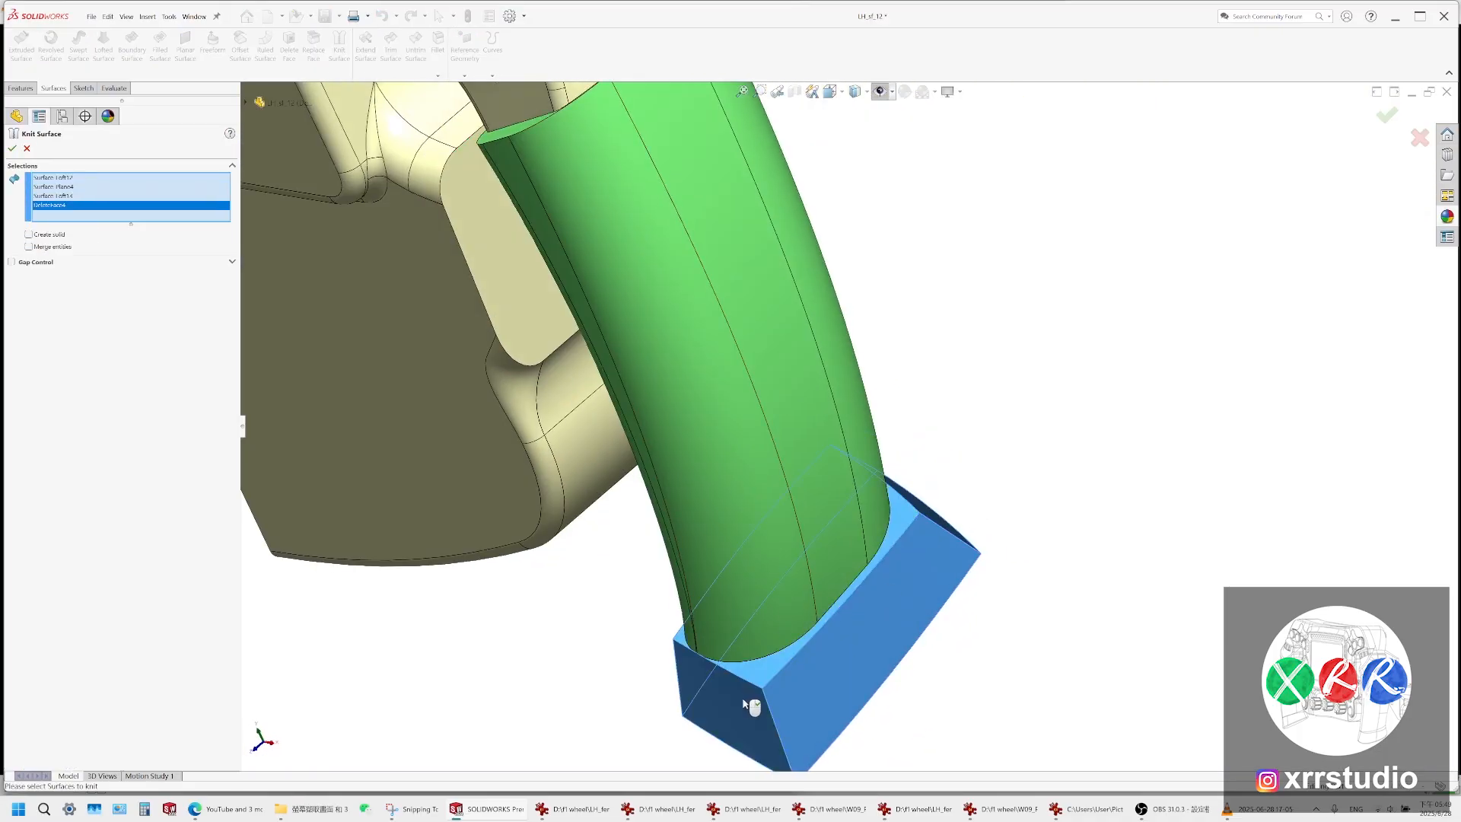
middle_drag(755, 680, 904, 632)
click(658, 617)
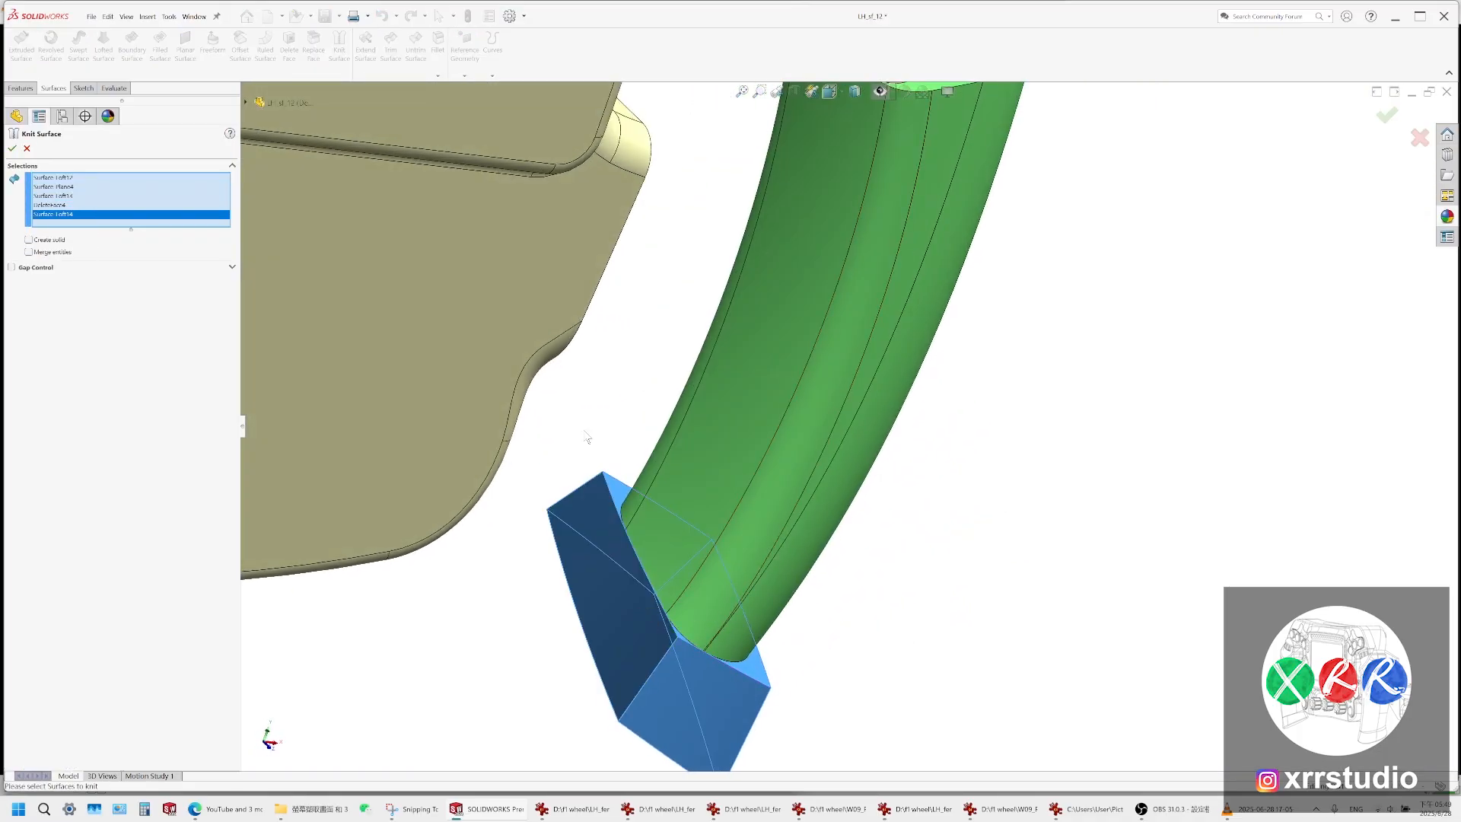
middle_drag(586, 437, 464, 441)
click(13, 149)
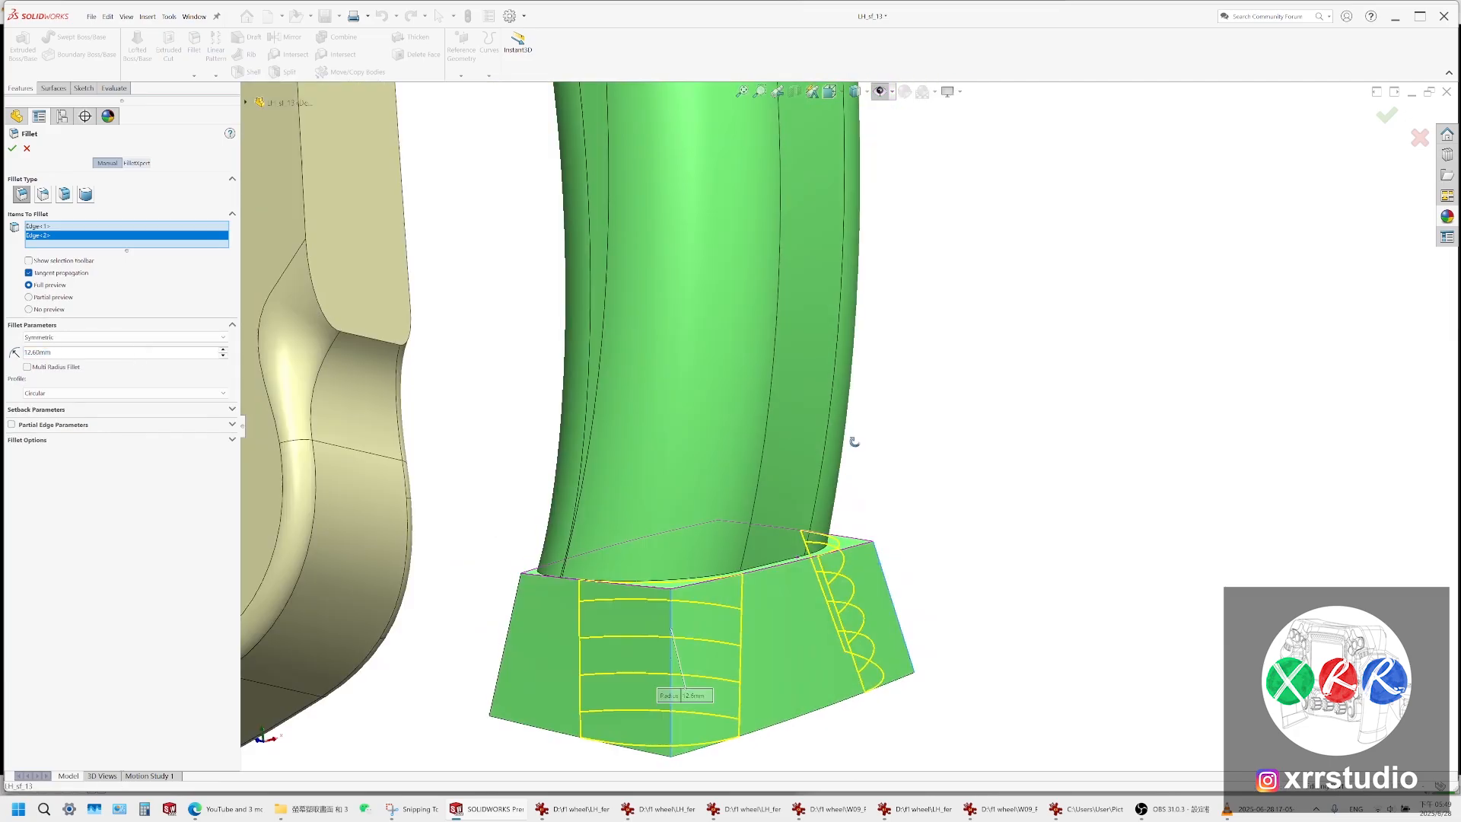
Discard the fillet on the block's corner edges and overlay the Imported1 body to compare it with the grip and end block
click(26, 149)
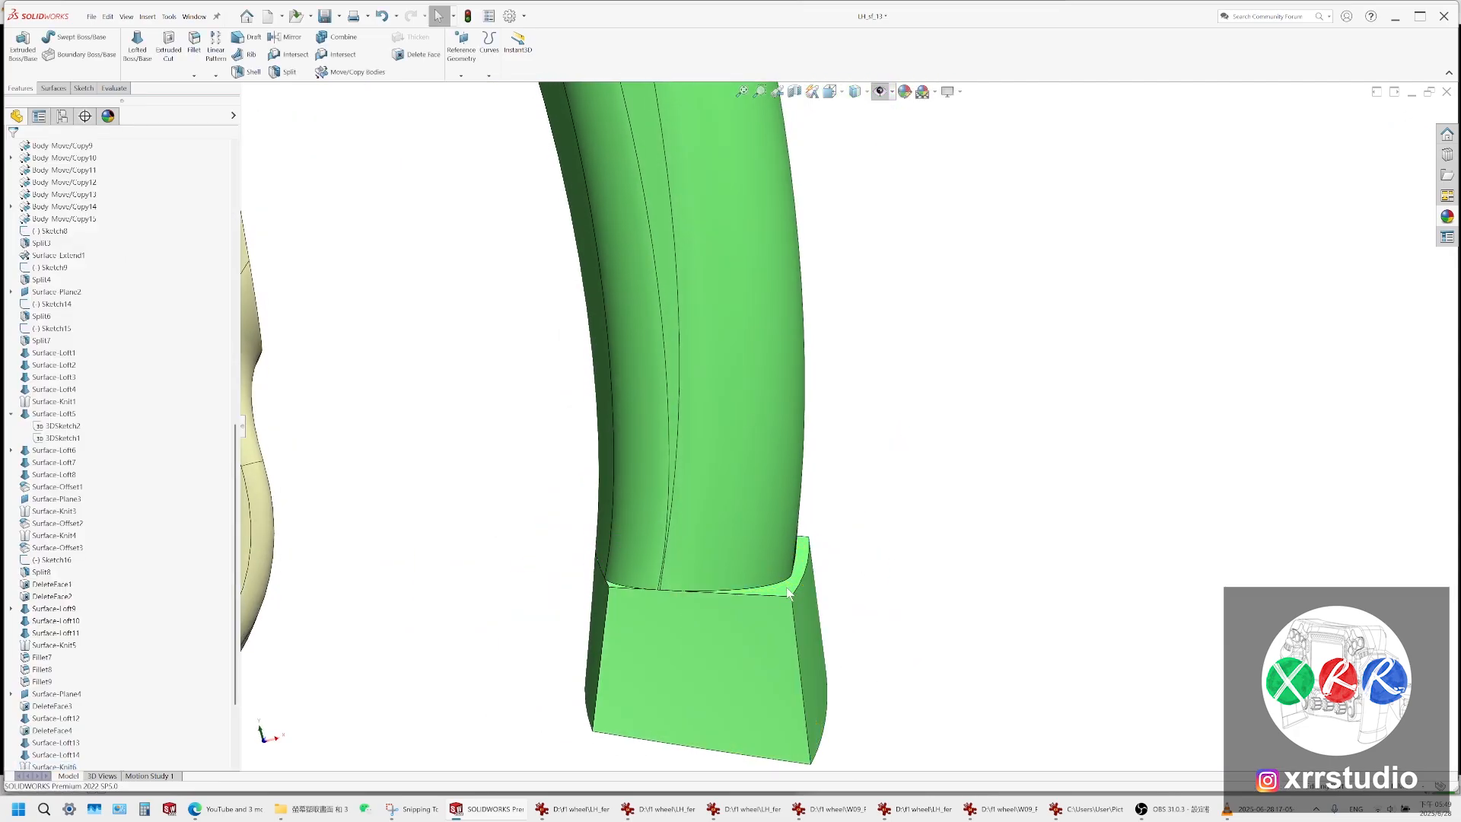
scroll(32, 424, up, 15)
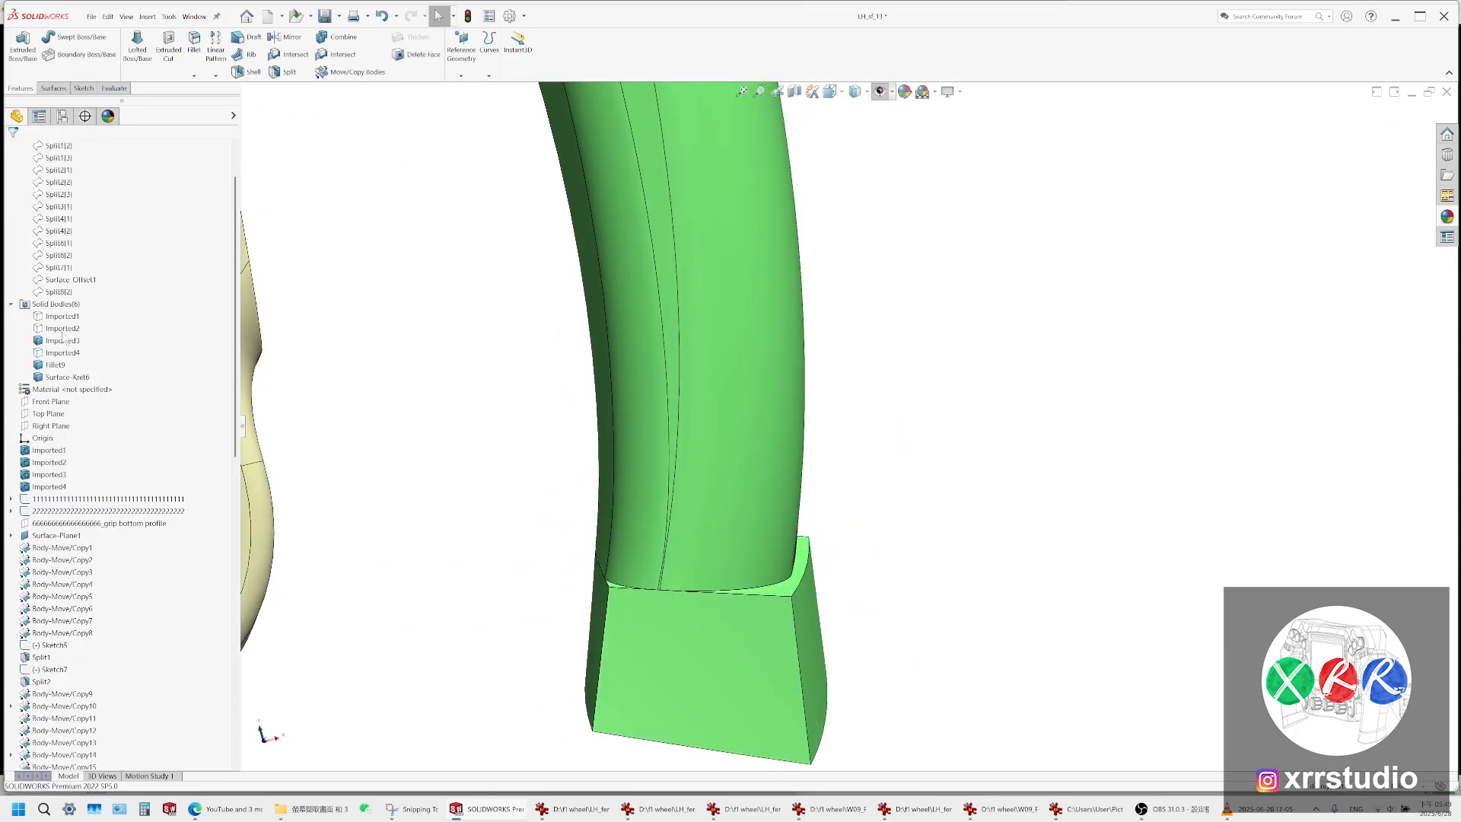
click(60, 316)
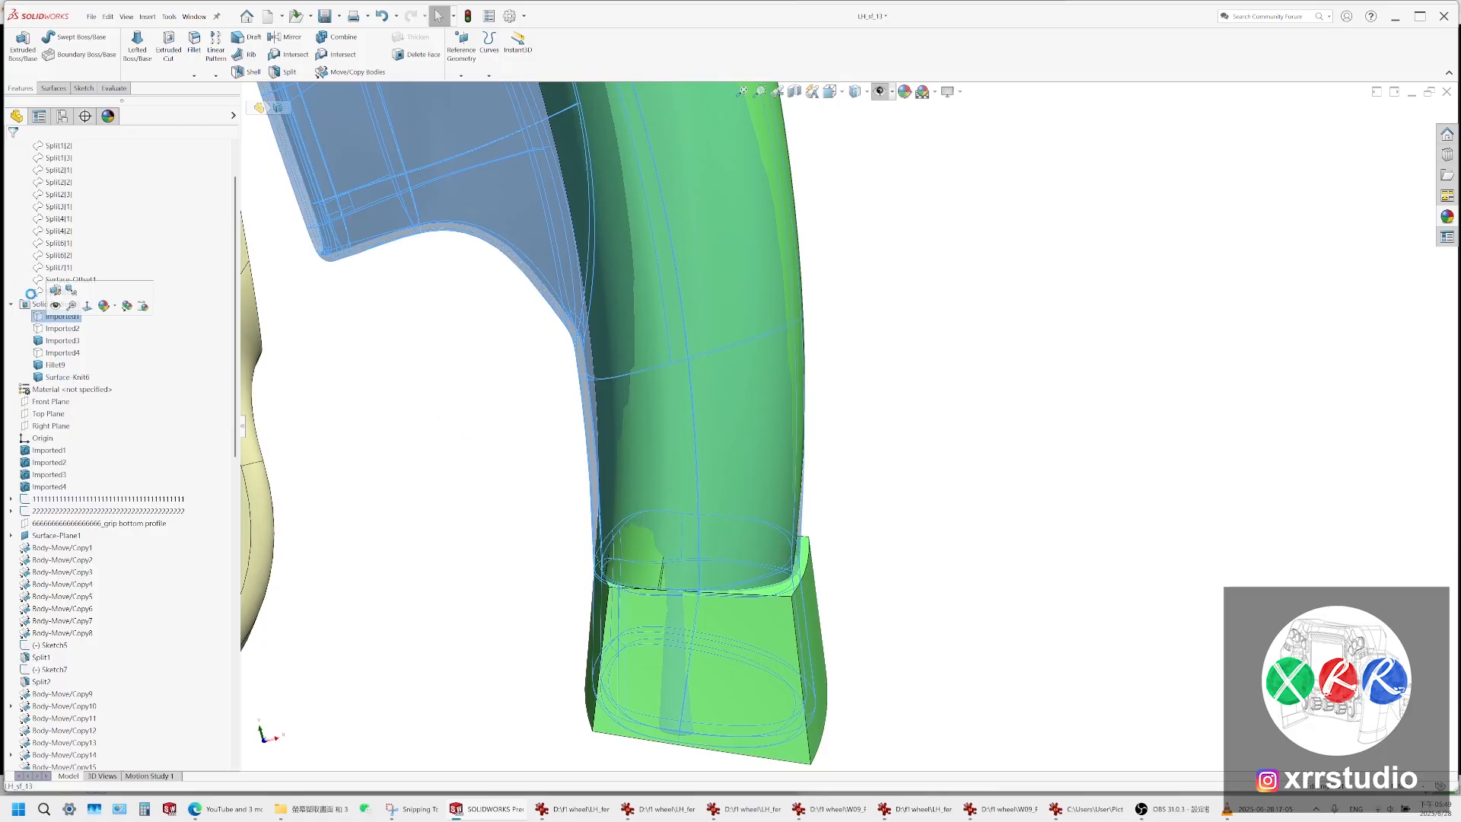
scroll(42, 280, up, 2)
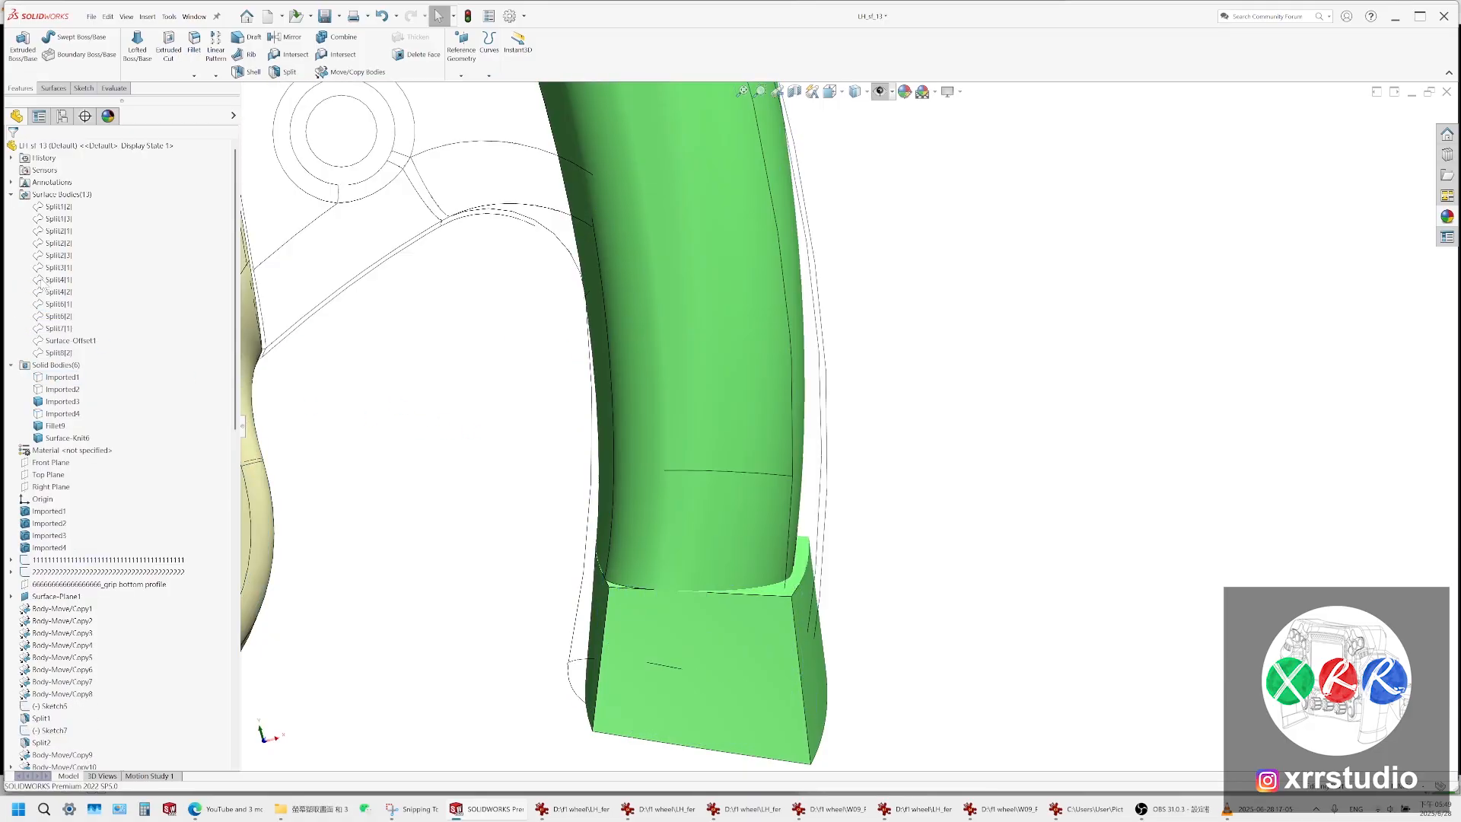
Examine the hidden Surface-Offset3 and Split8[2] surface bodies against the upper corner of the end block
click(70, 340)
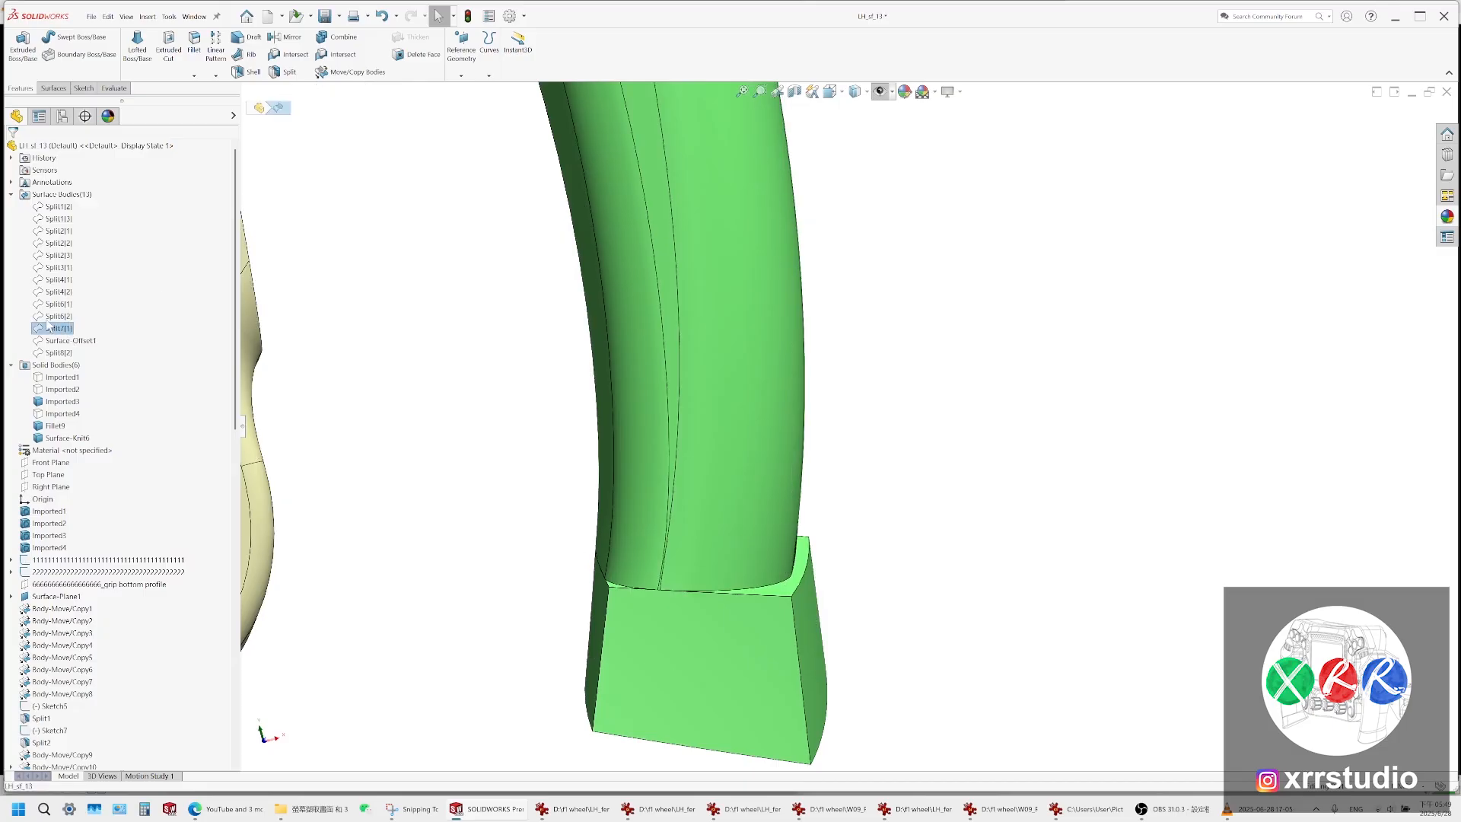
click(66, 354)
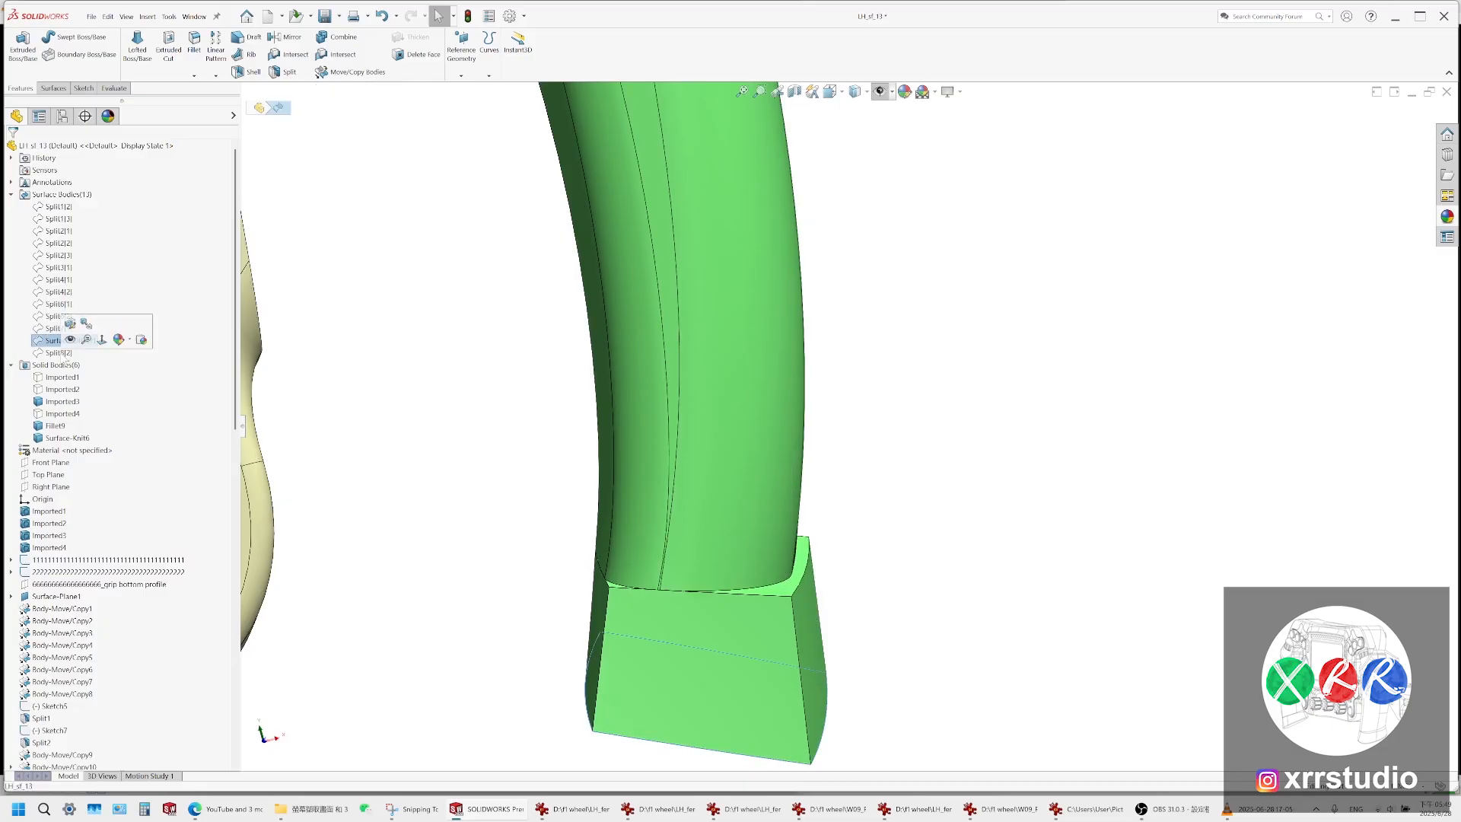
scroll(743, 513, up, 5)
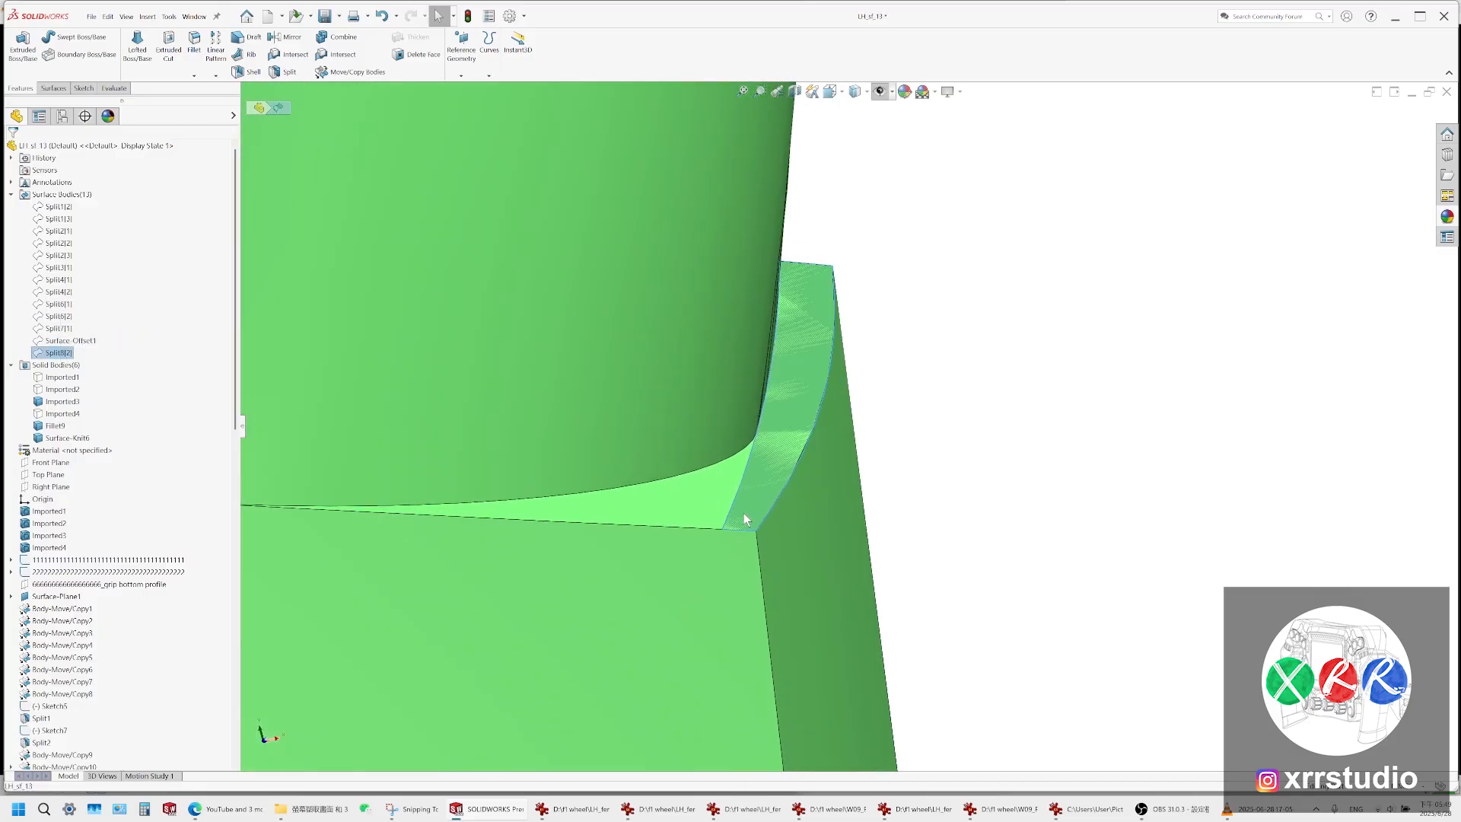
middle_drag(743, 513, 743, 427)
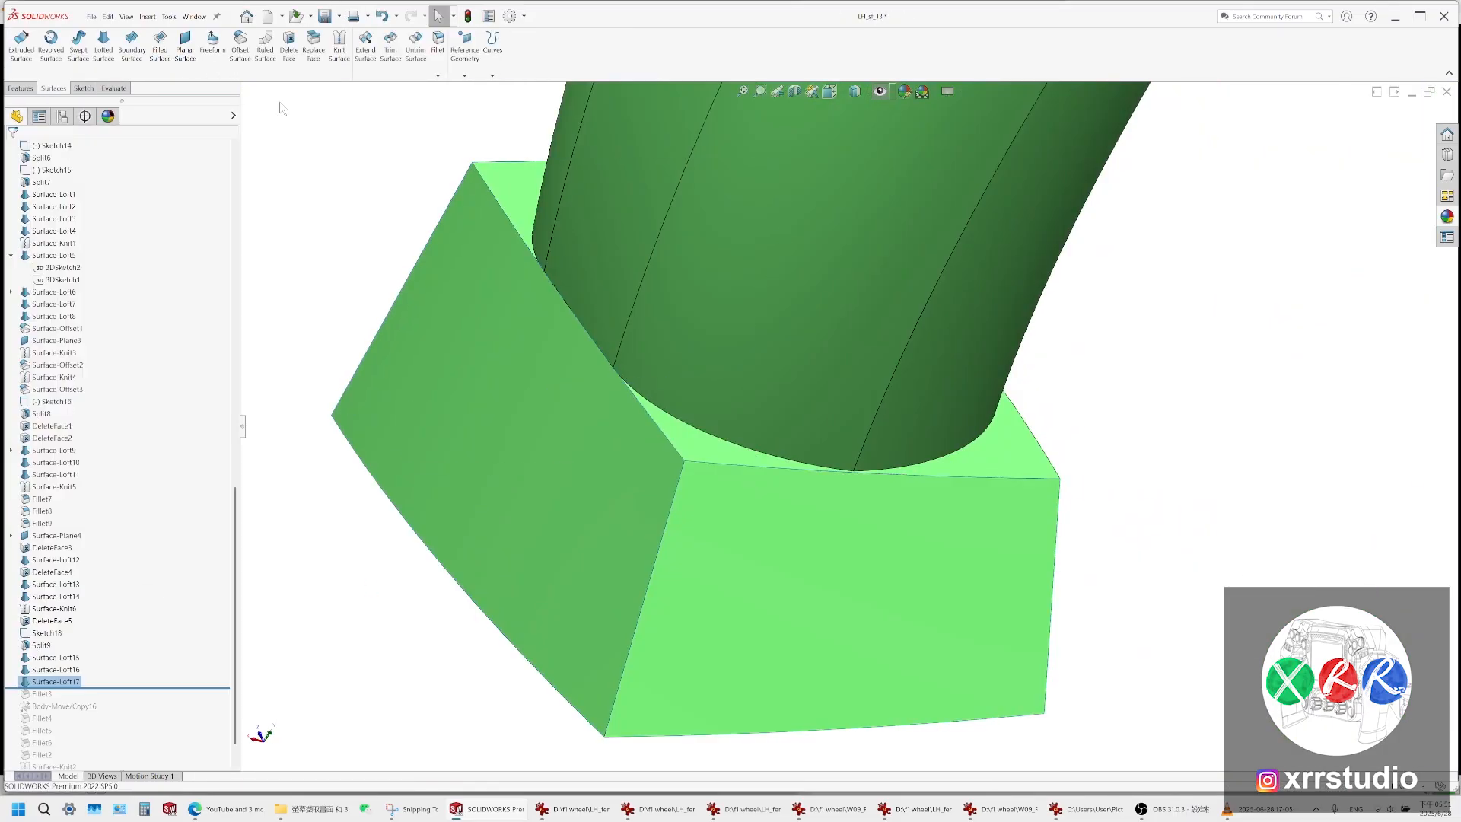
Knit the end block's split and lofted surfaces together, and save the part as LH_sf_14
click(339, 67)
click(523, 214)
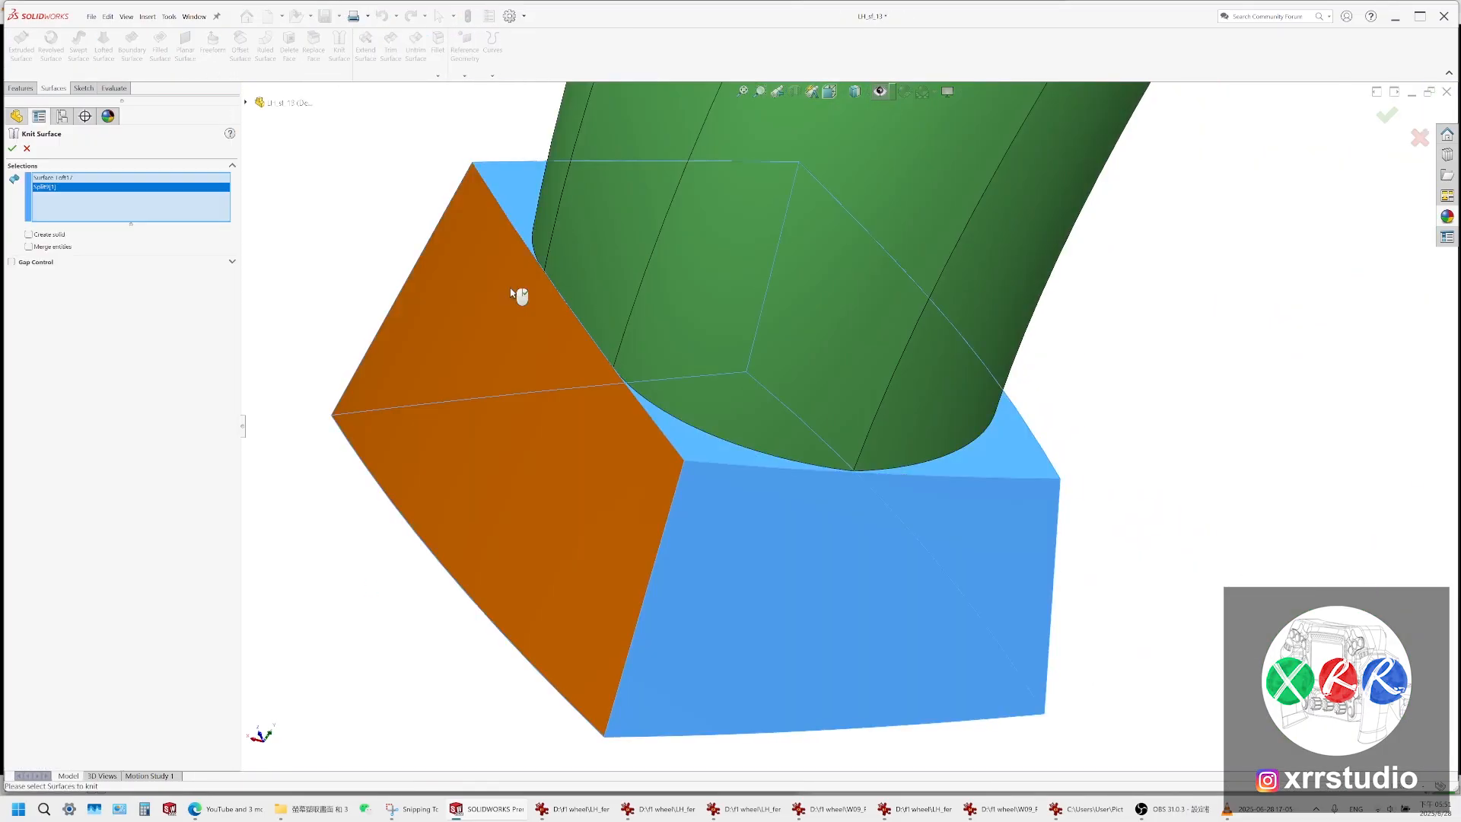
click(513, 349)
mouse_move(513, 349)
middle_down()
mouse_move(667, 363)
mouse_move(614, 414)
mouse_move(533, 358)
middle_up()
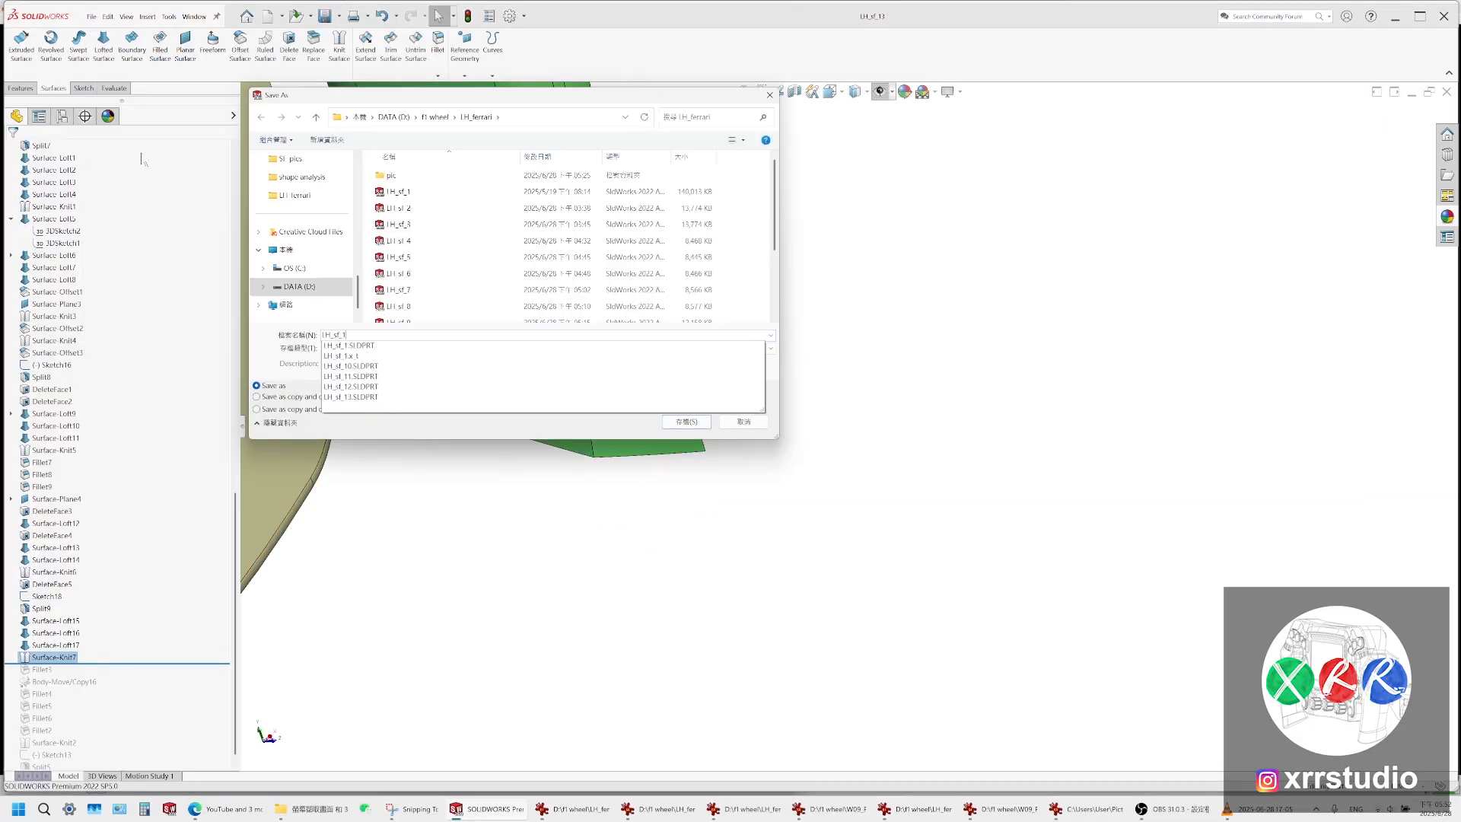
text(4)
key(Return)
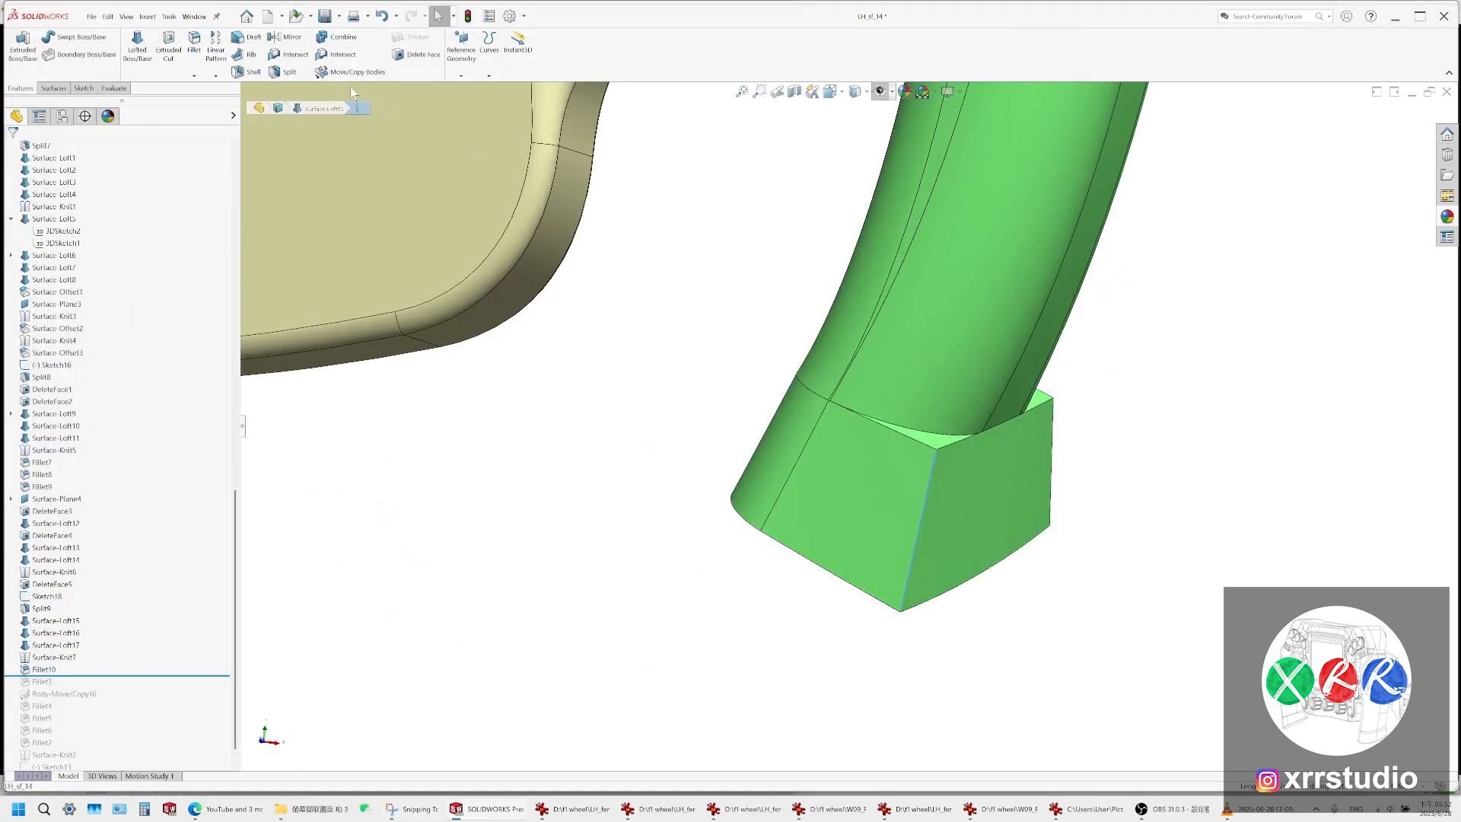
Fillet the two outer vertical corner edges of the end block with a 12.6 mm radius
key(Return)
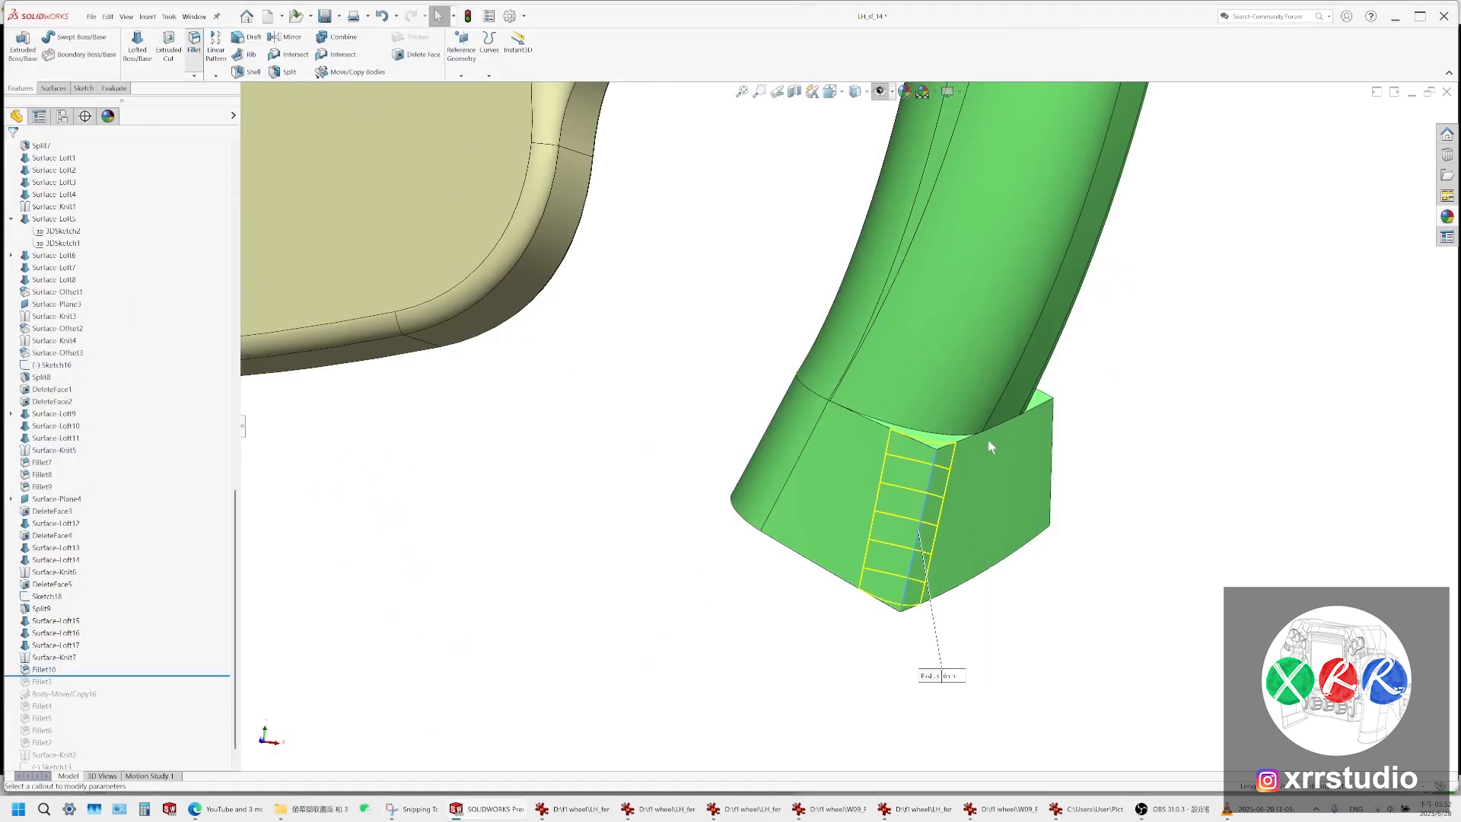
middle_drag(578, 347, 677, 335)
text(12.6)
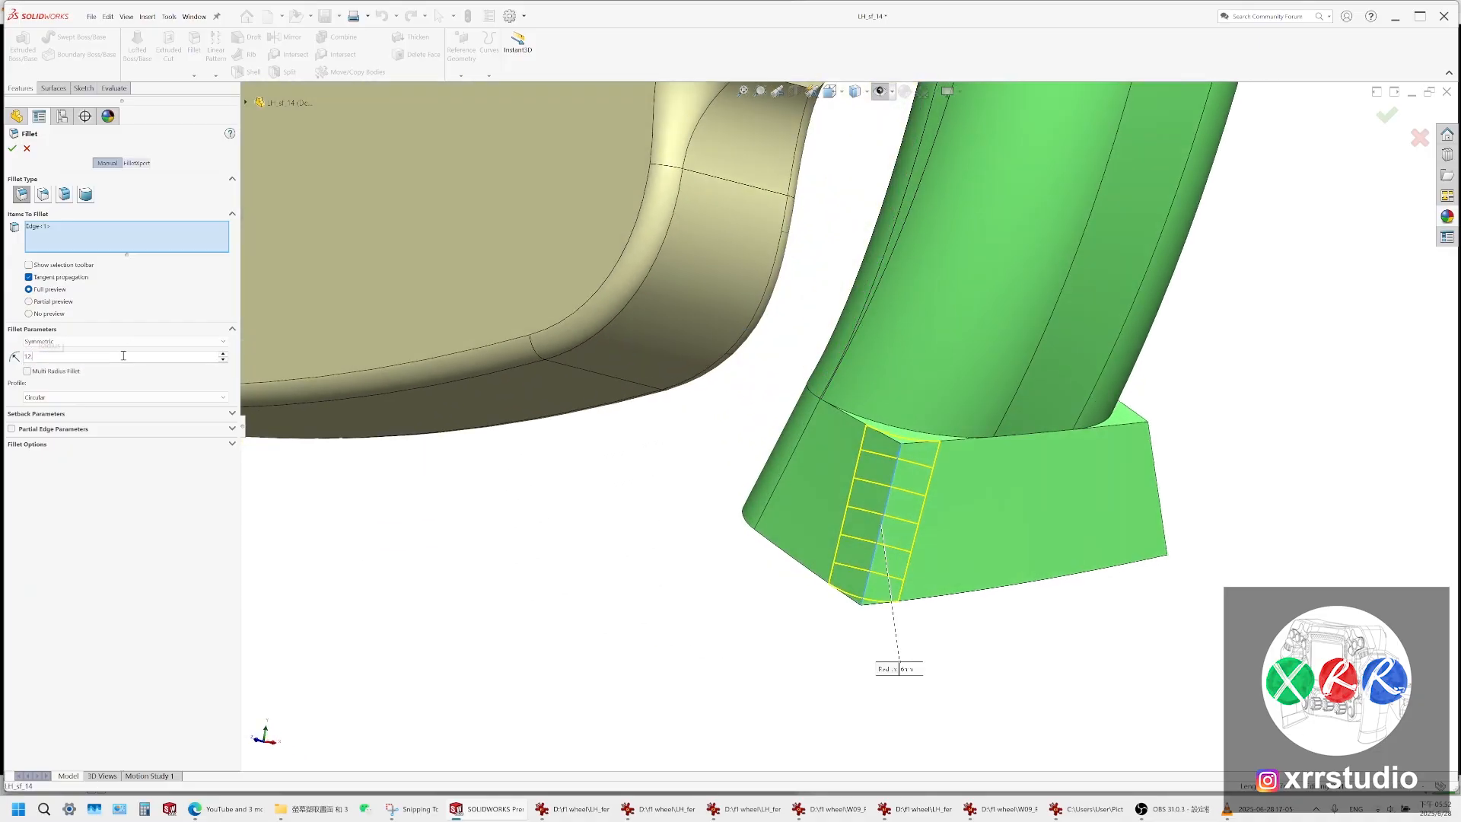
key(Return)
click(1158, 489)
middle_drag(1157, 489, 968, 386)
key(Return)
Check the settings of the grip's Fillet7 without changing them, and inspect the filleted end block's upper rim up close
click(968, 386)
click(998, 346)
click(26, 148)
scroll(926, 440, up, 5)
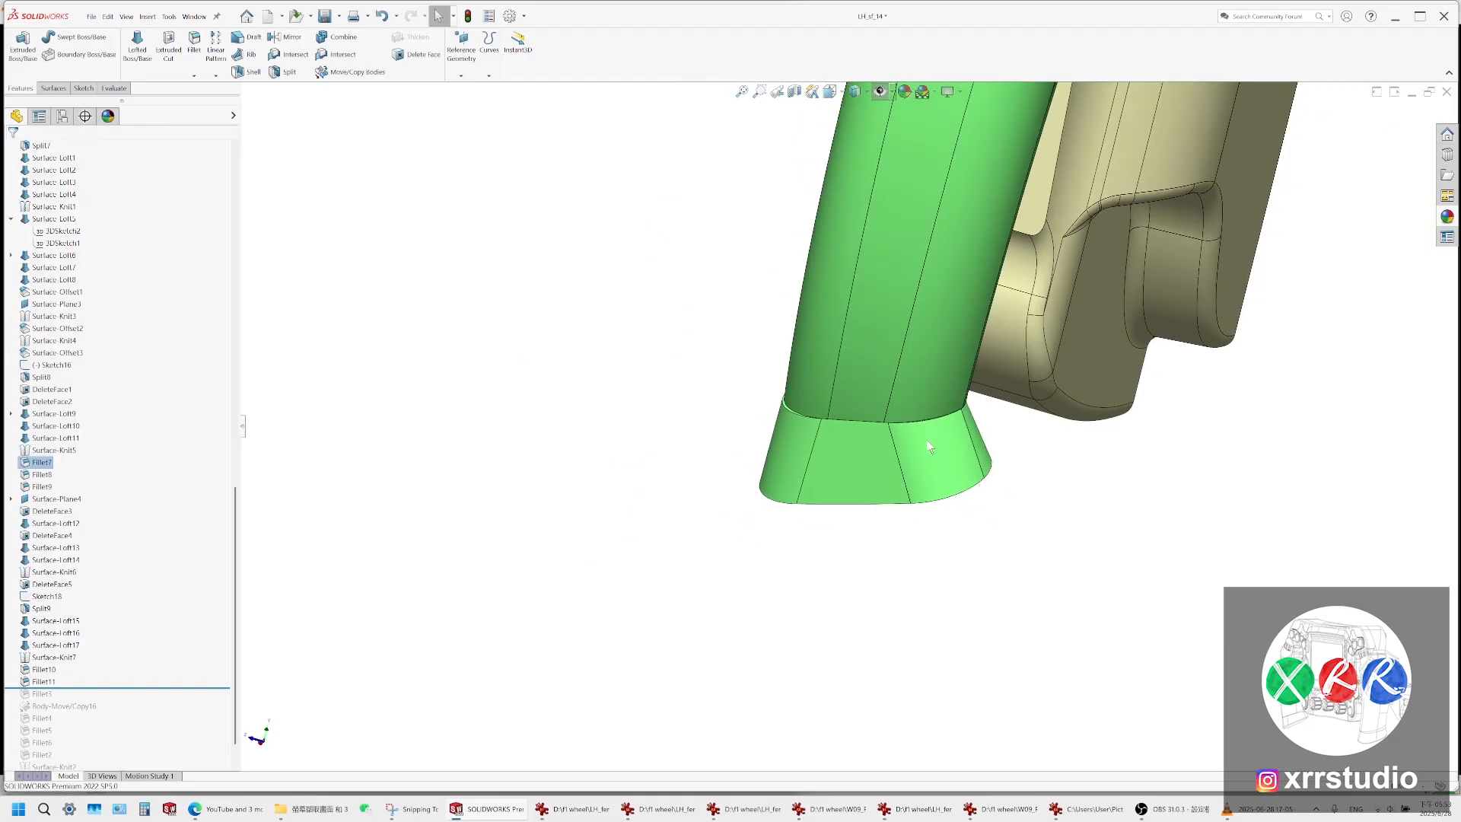
middle_drag(926, 440, 1099, 356)
scroll(877, 455, down, 3)
middle_drag(876, 455, 640, 524)
scroll(969, 433, down, 8)
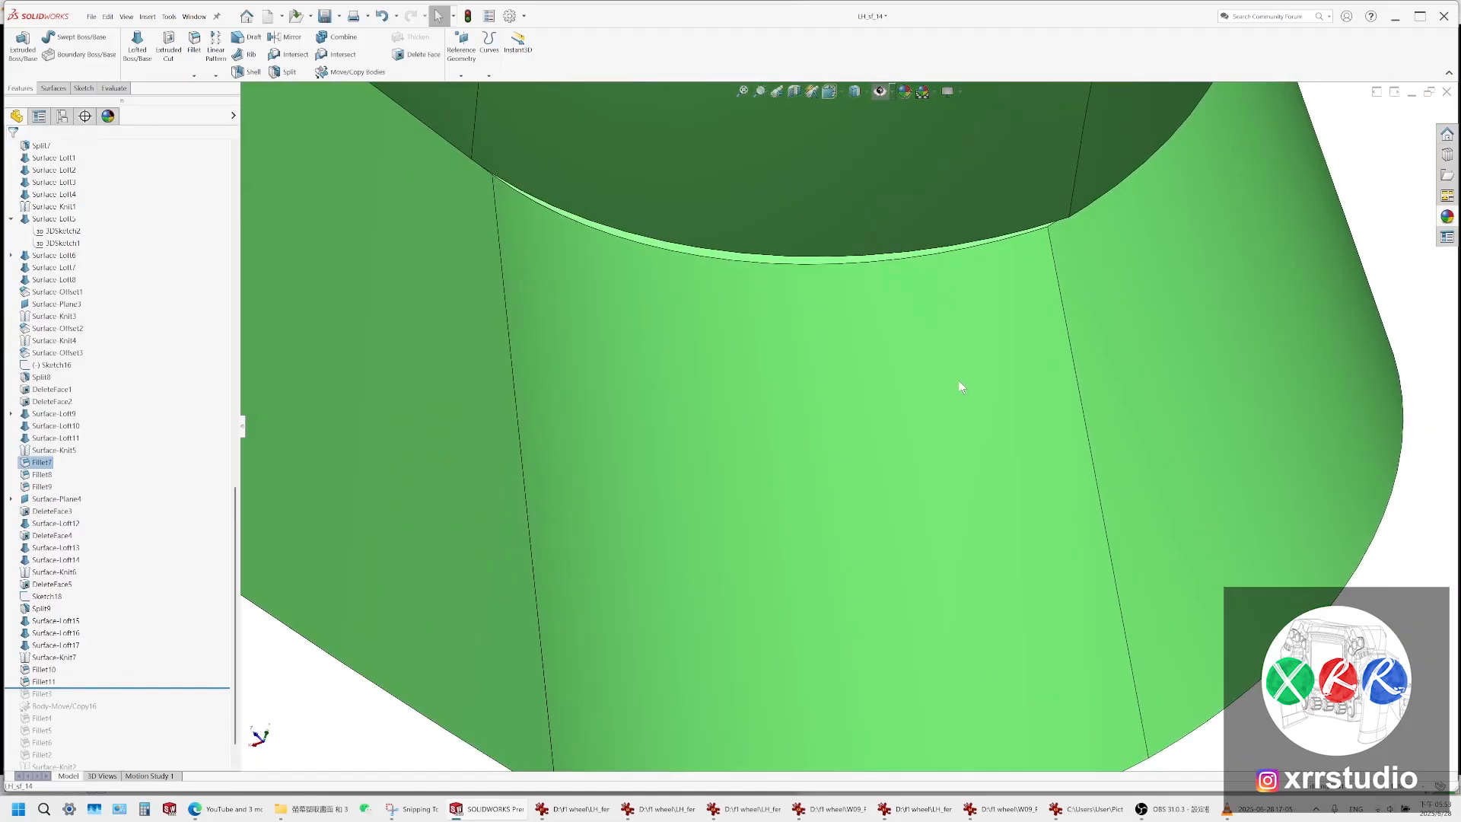
Edit the corner fillet on the handle's flared base, clearing its selected edges and picking a single corner edge instead
click(962, 379)
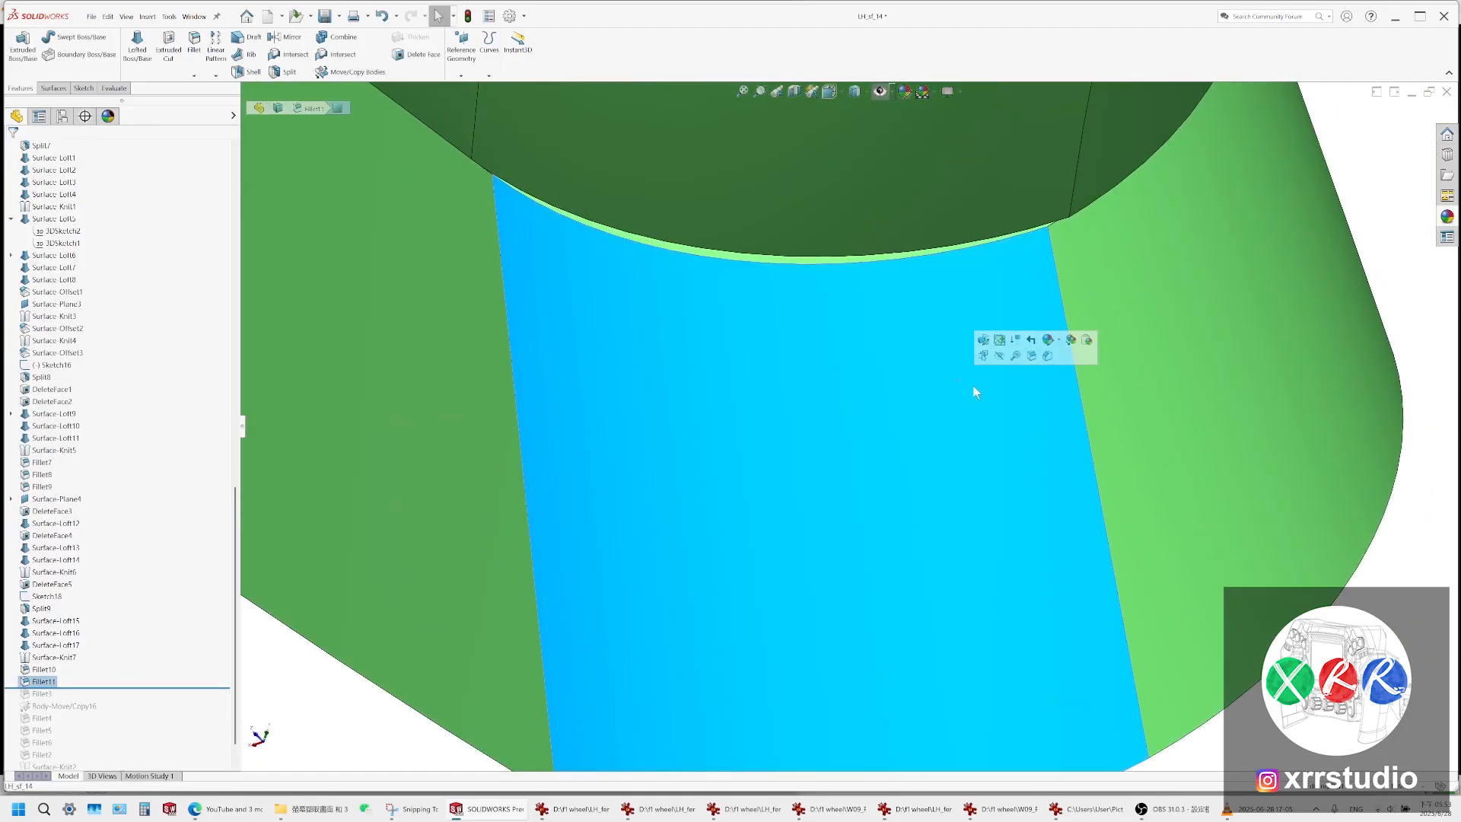
click(985, 341)
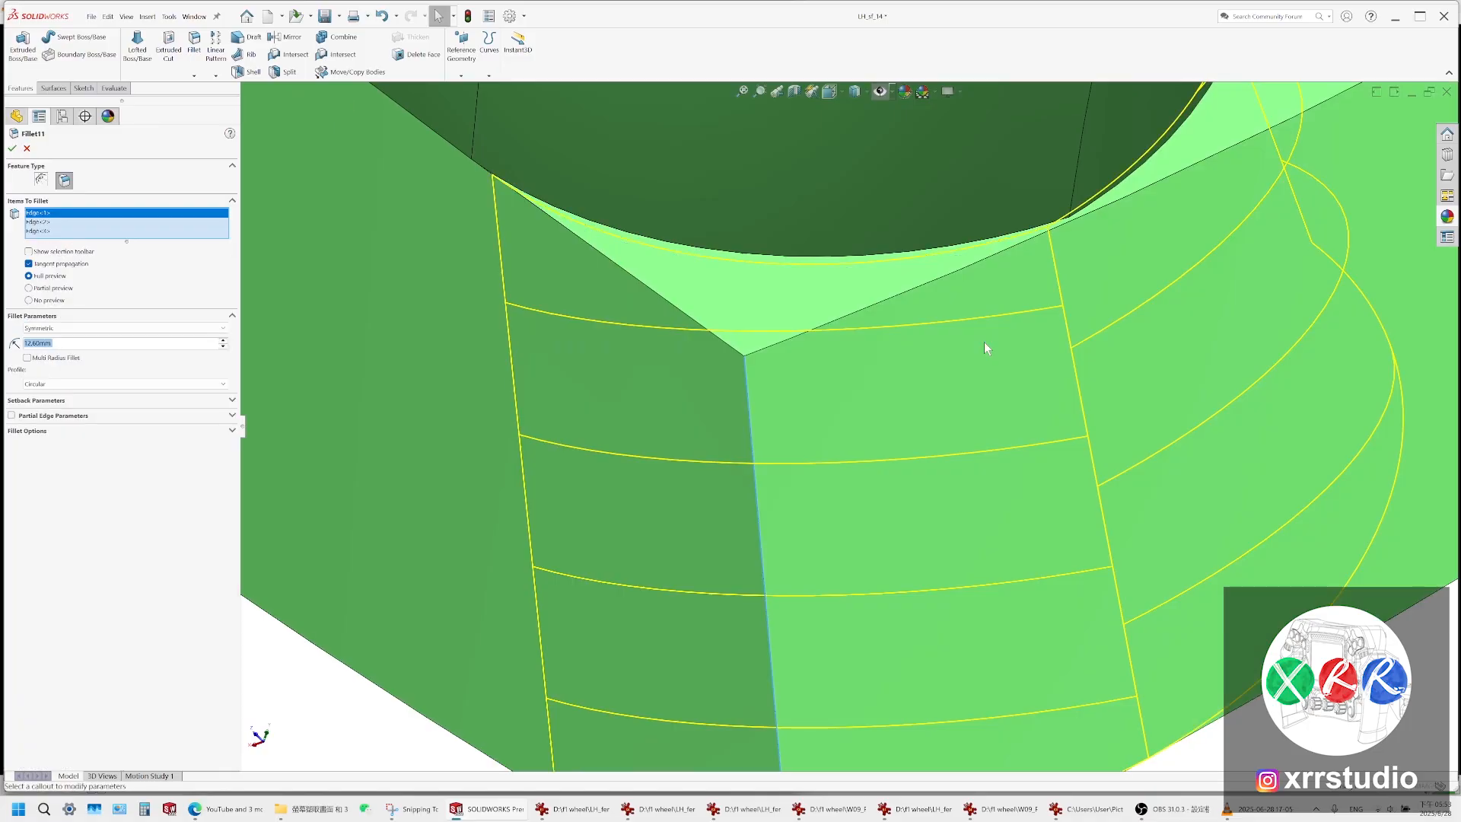
scroll(1090, 312, up, 4)
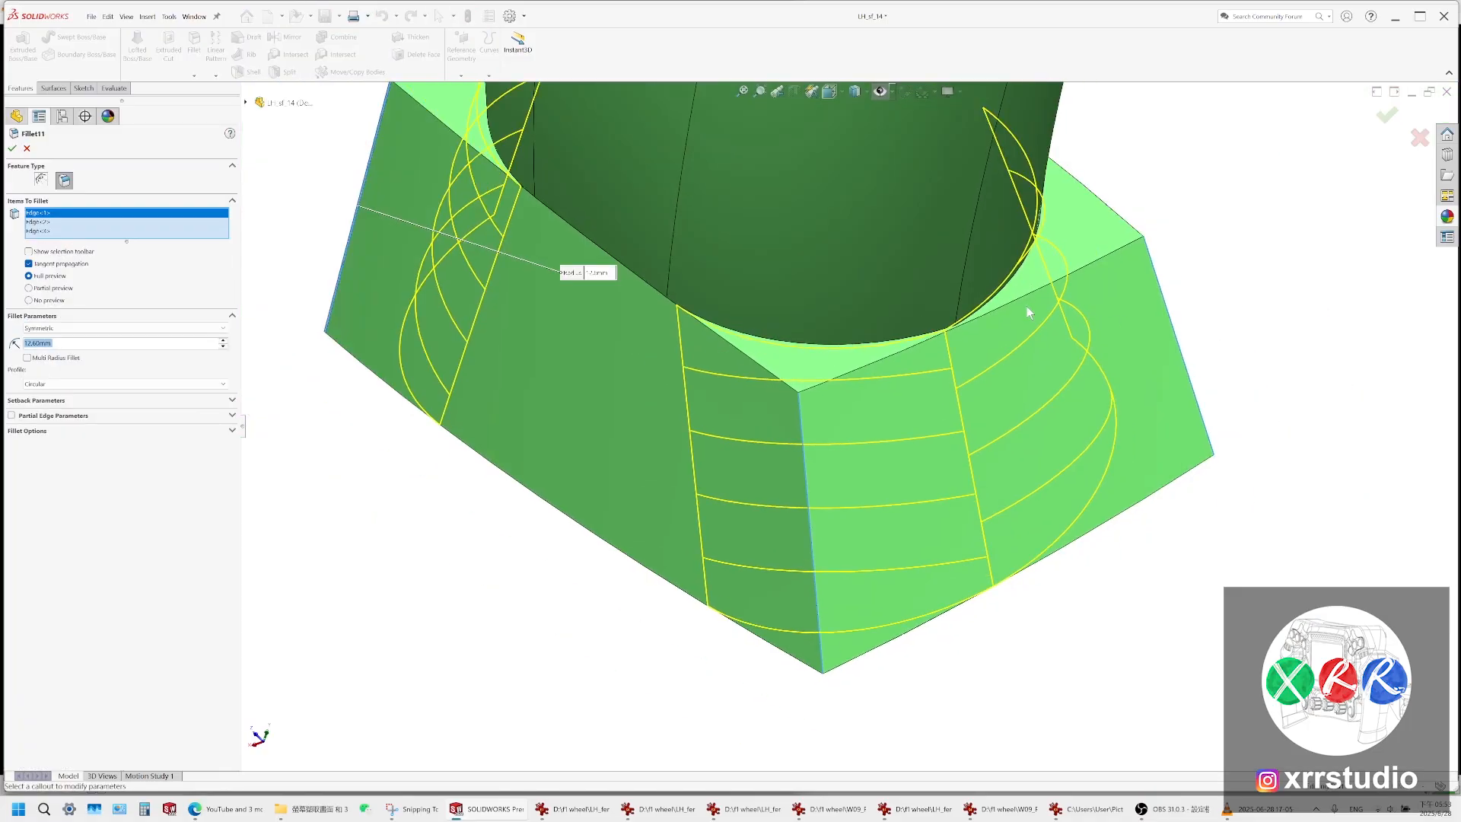
middle_drag(1026, 306, 924, 368)
right_click(146, 231)
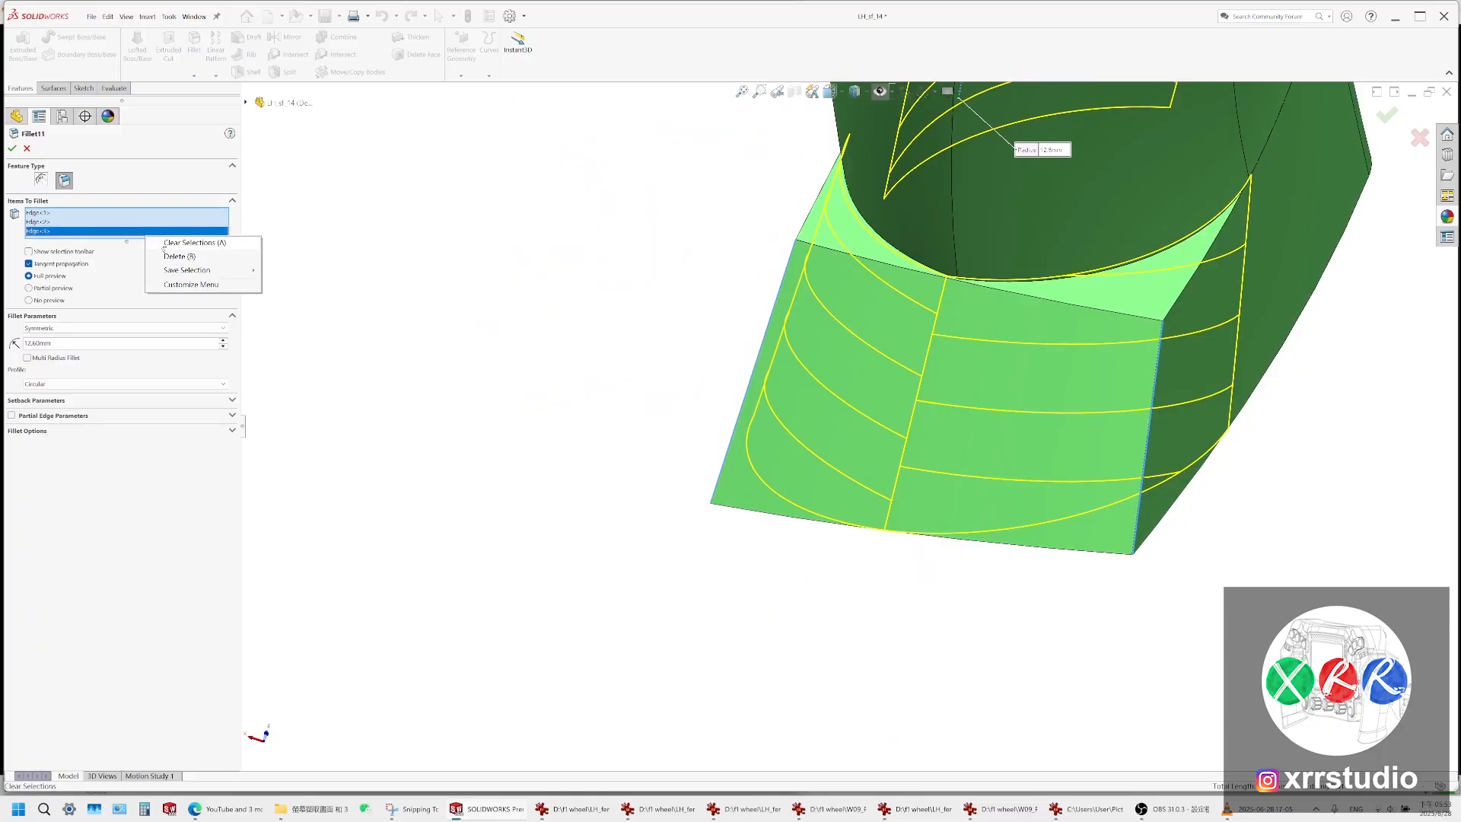
click(164, 245)
click(786, 277)
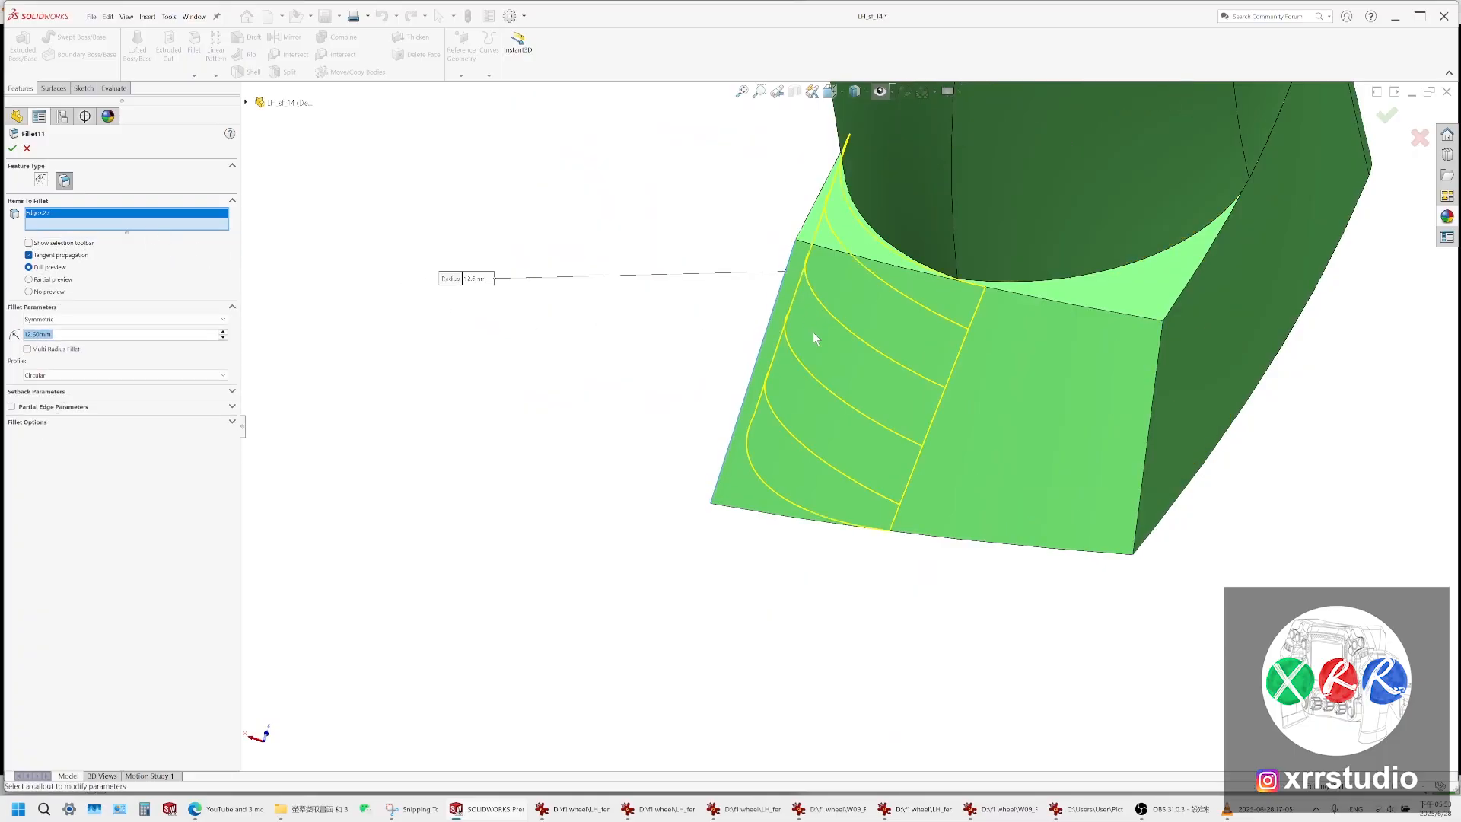
middle_drag(813, 331, 813, 196)
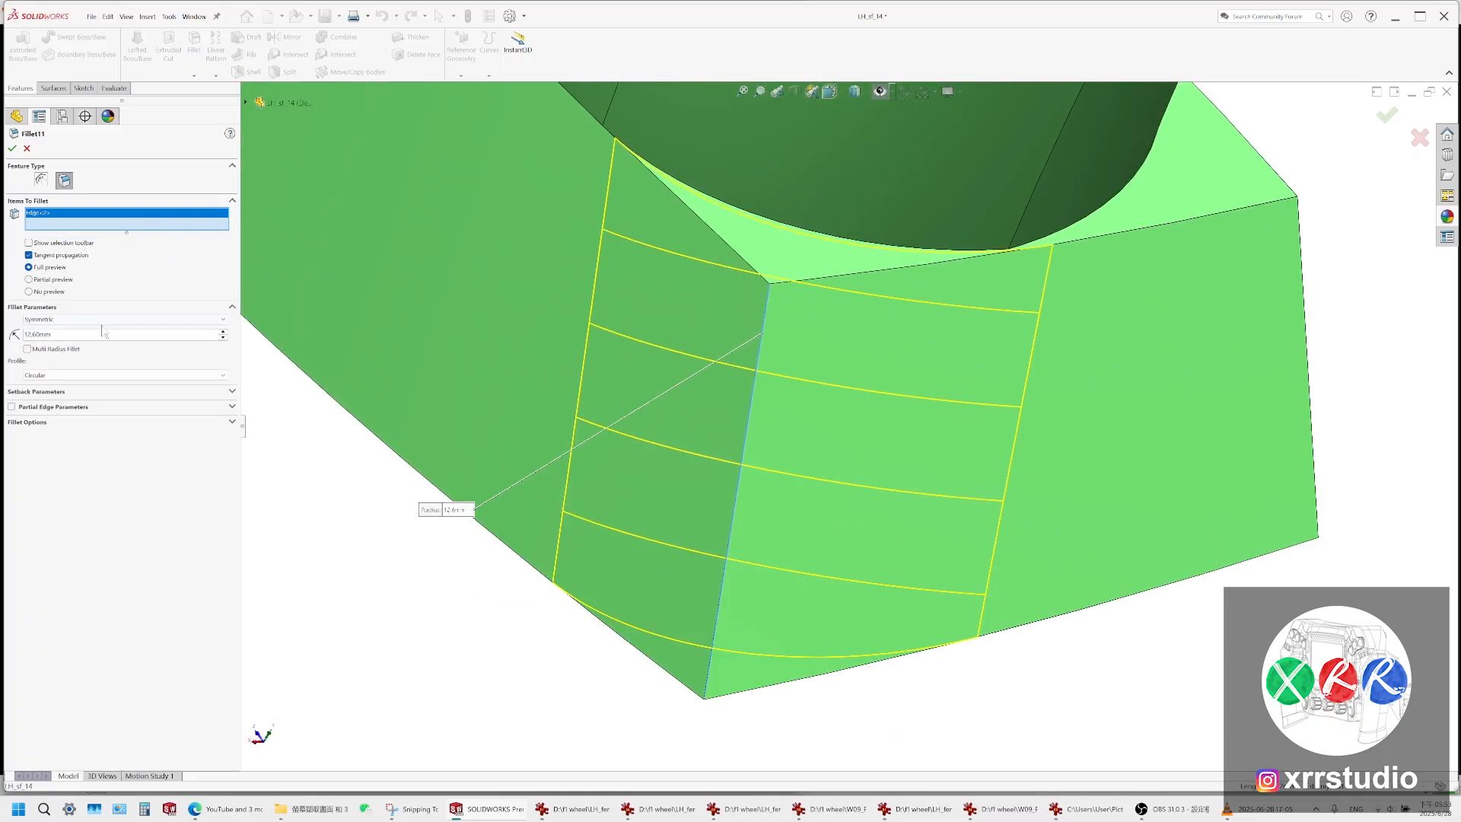
Try fillet radii of 13 and 14 mm on the base corner, settle on 13.2 mm and apply the edit
text(13)
key(Return)
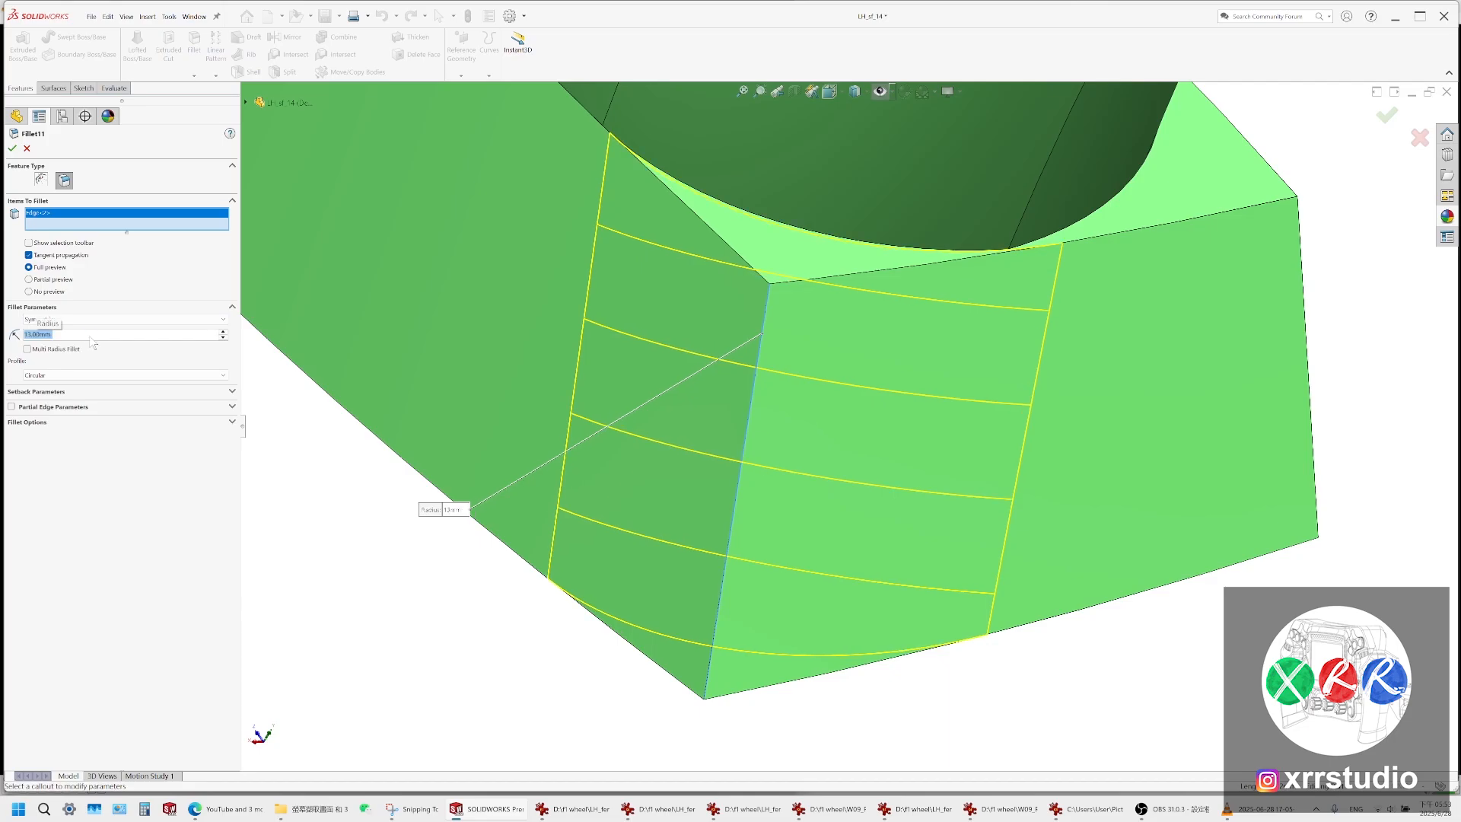
text(1)
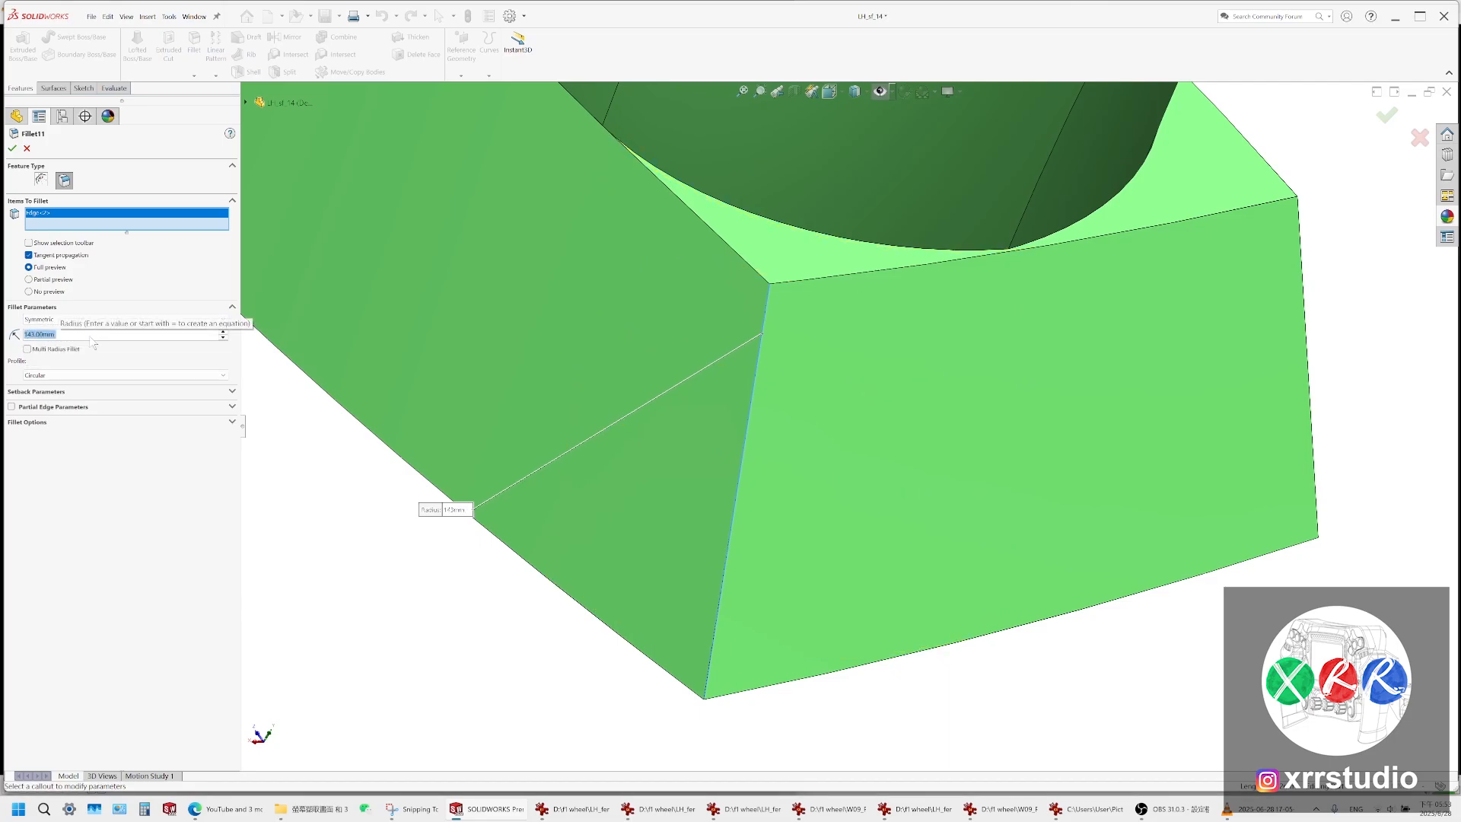
text(4)
key(Return)
text(1.2)
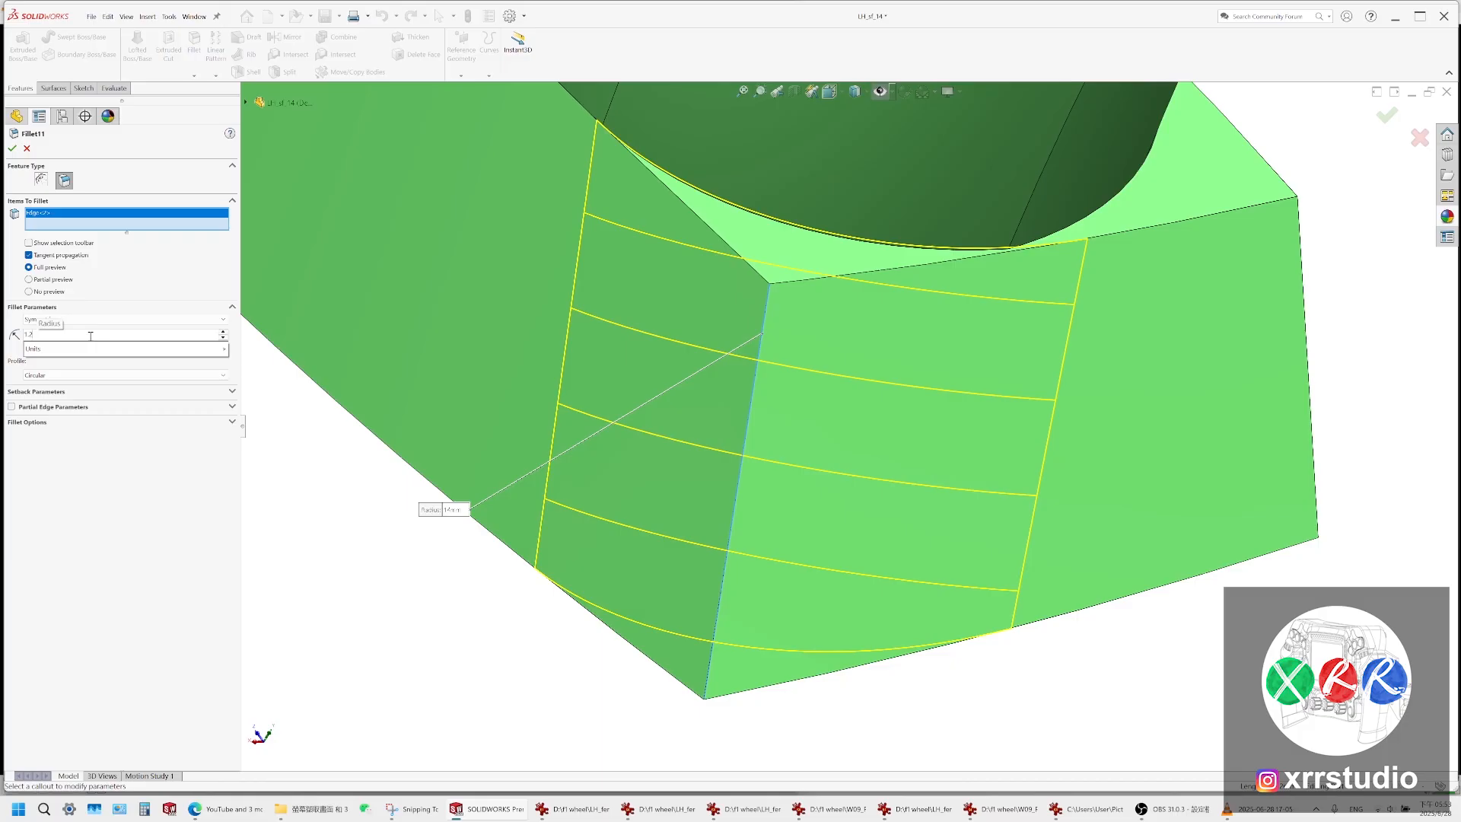
text(3.2)
key(Return)
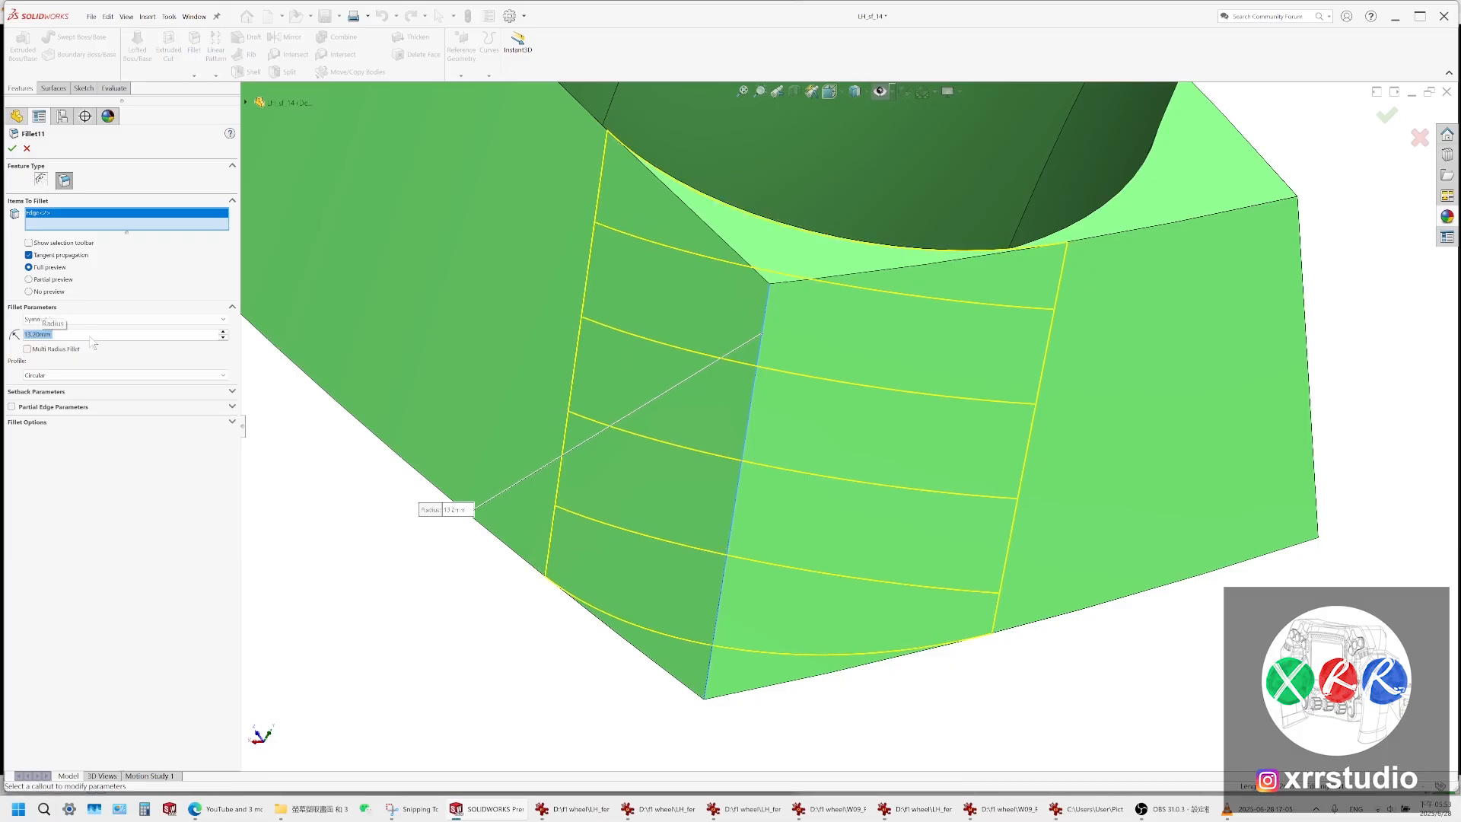
key(Return)
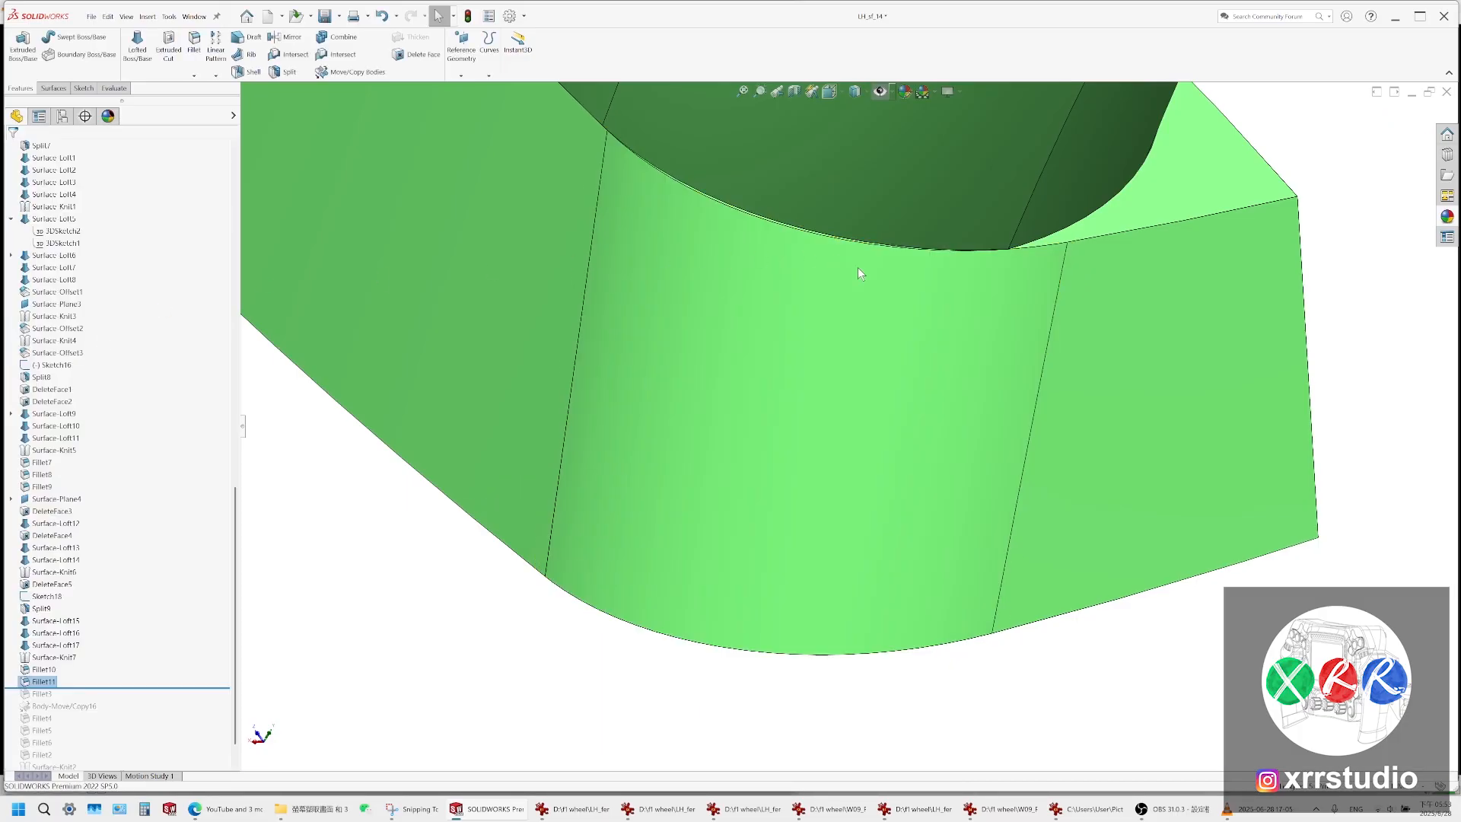
Start a new fillet on the neighbouring corner edge of the flared base and try radii of 12, 12.5 and 13 mm
click(1223, 266)
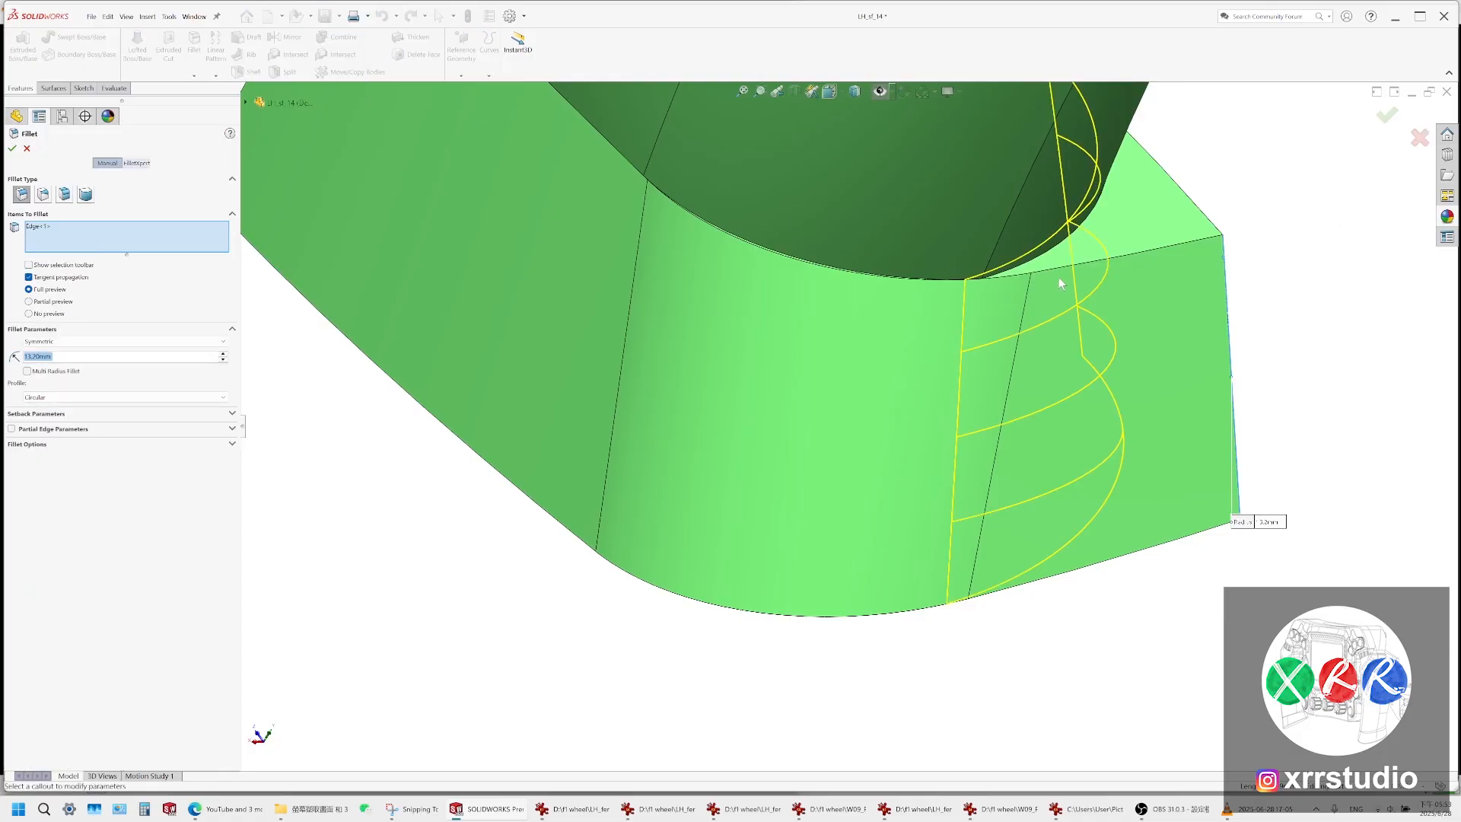
middle_drag(1058, 277, 972, 313)
scroll(972, 313, down, 4)
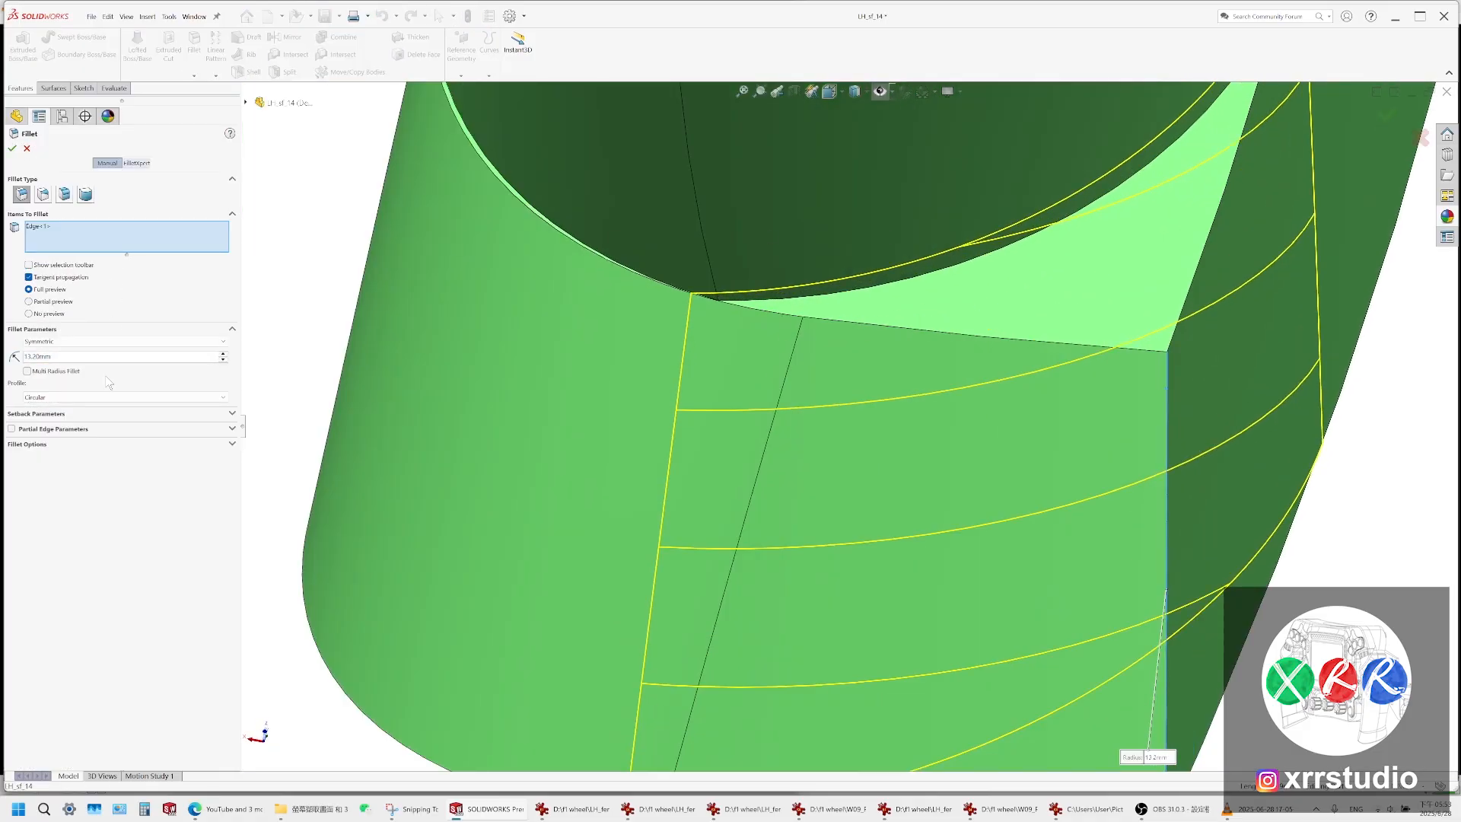
text(12)
key(Return)
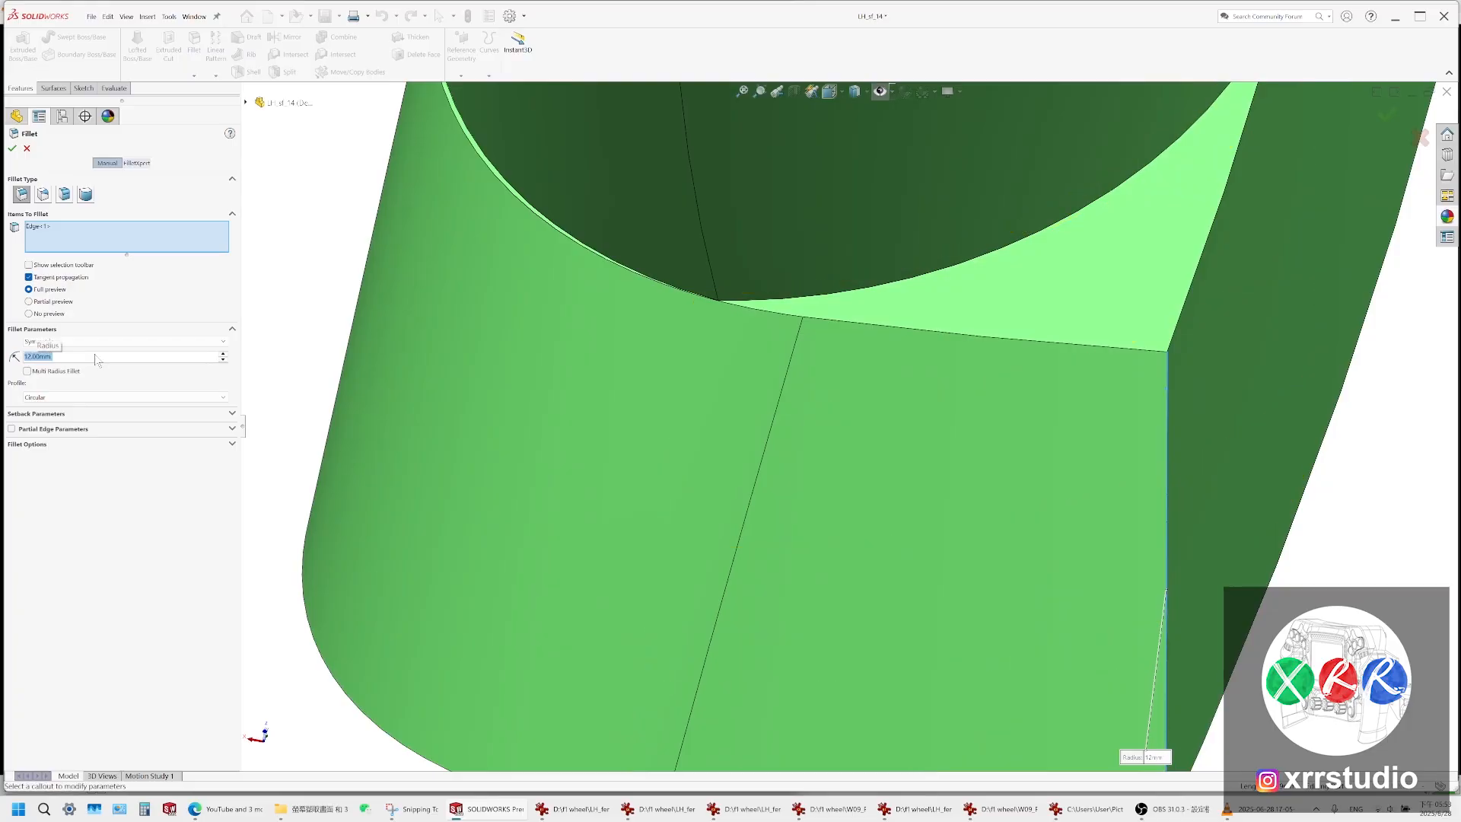
text(12.5)
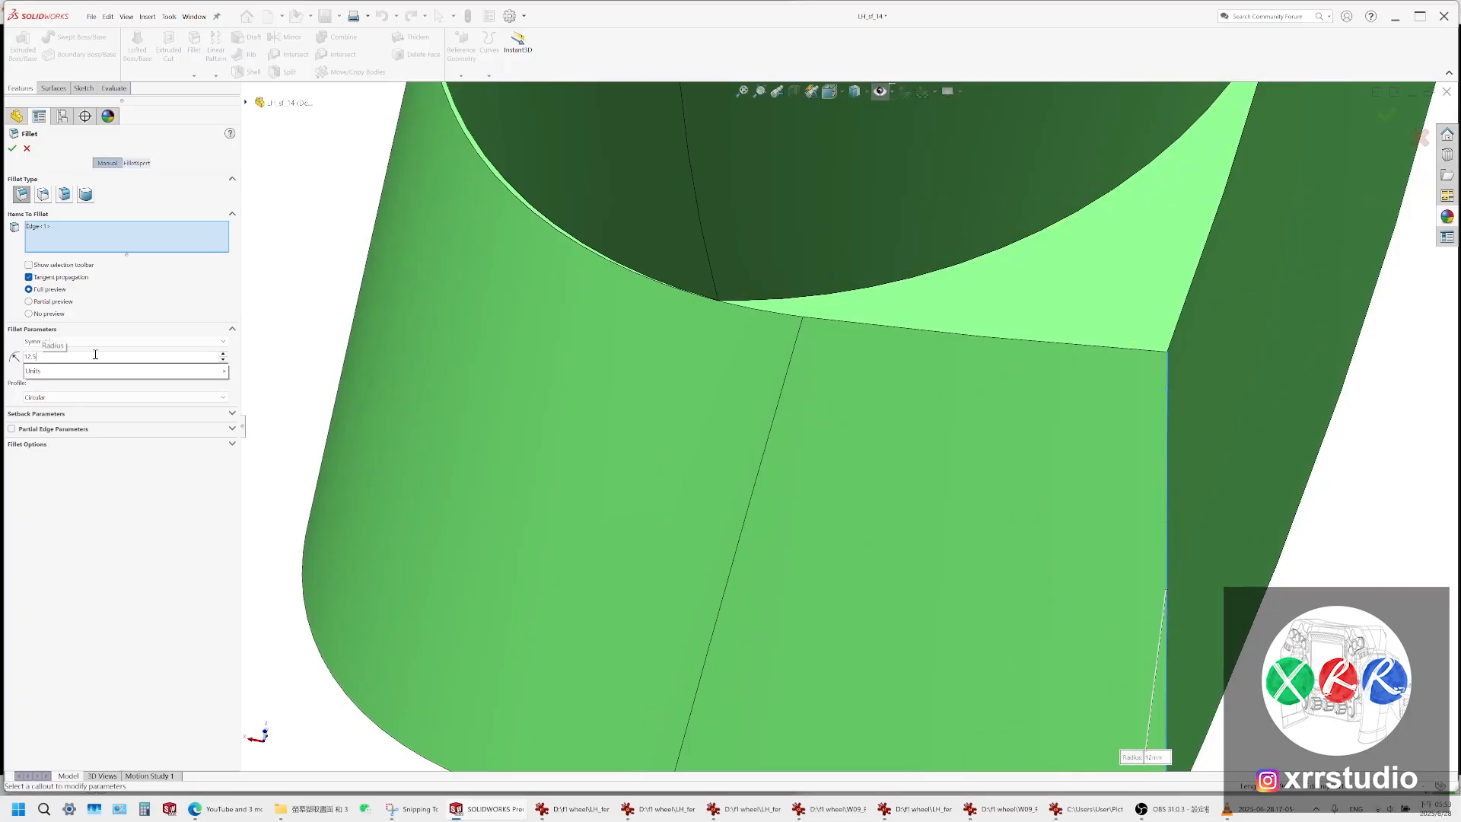
key(Return)
text(13)
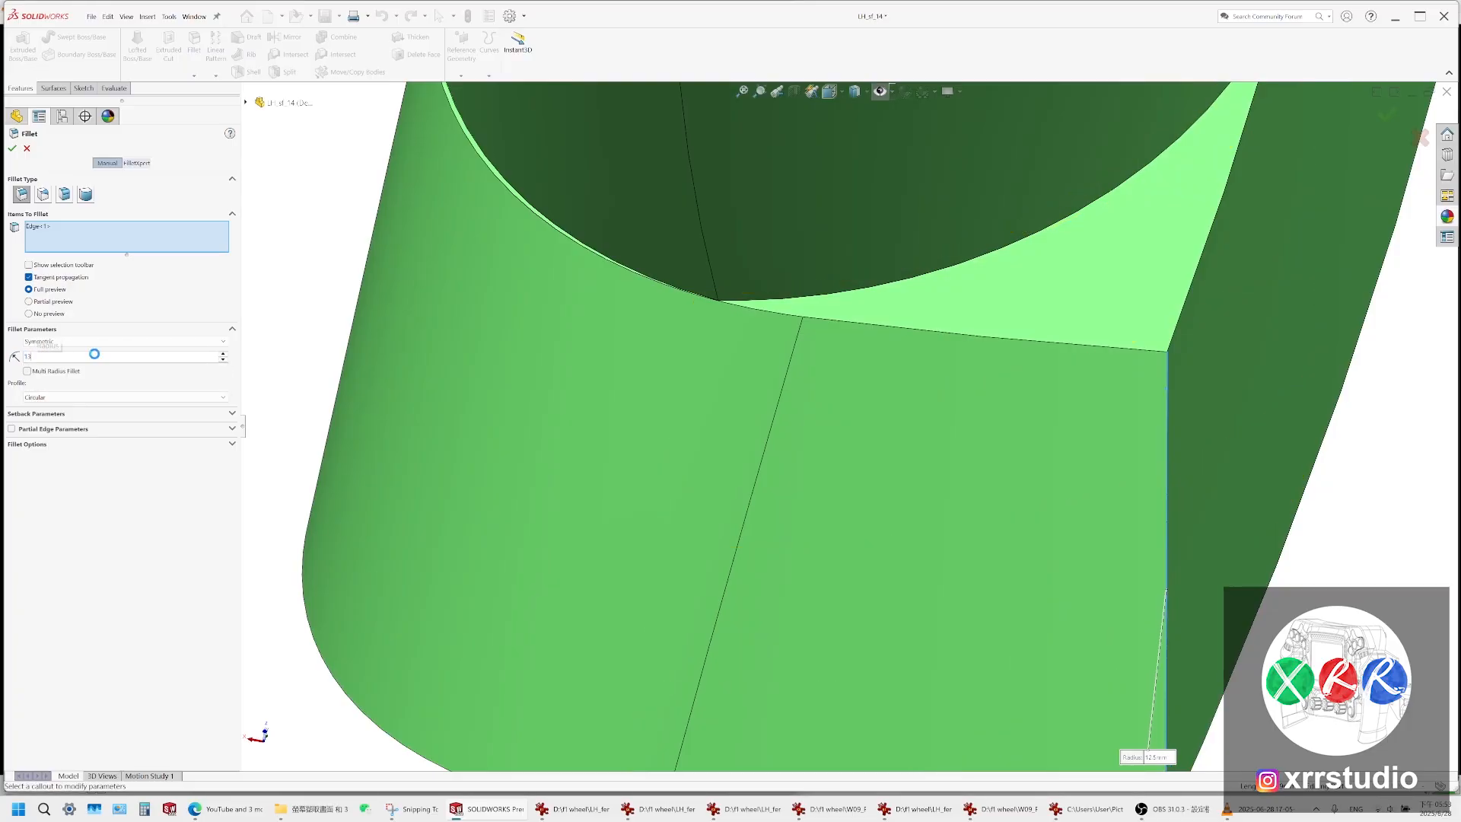
key(Return)
Inspect the fillet preview against the handle's seam and try radii of 12.8, 12.6 and 12 mm
scroll(854, 353, up, 2)
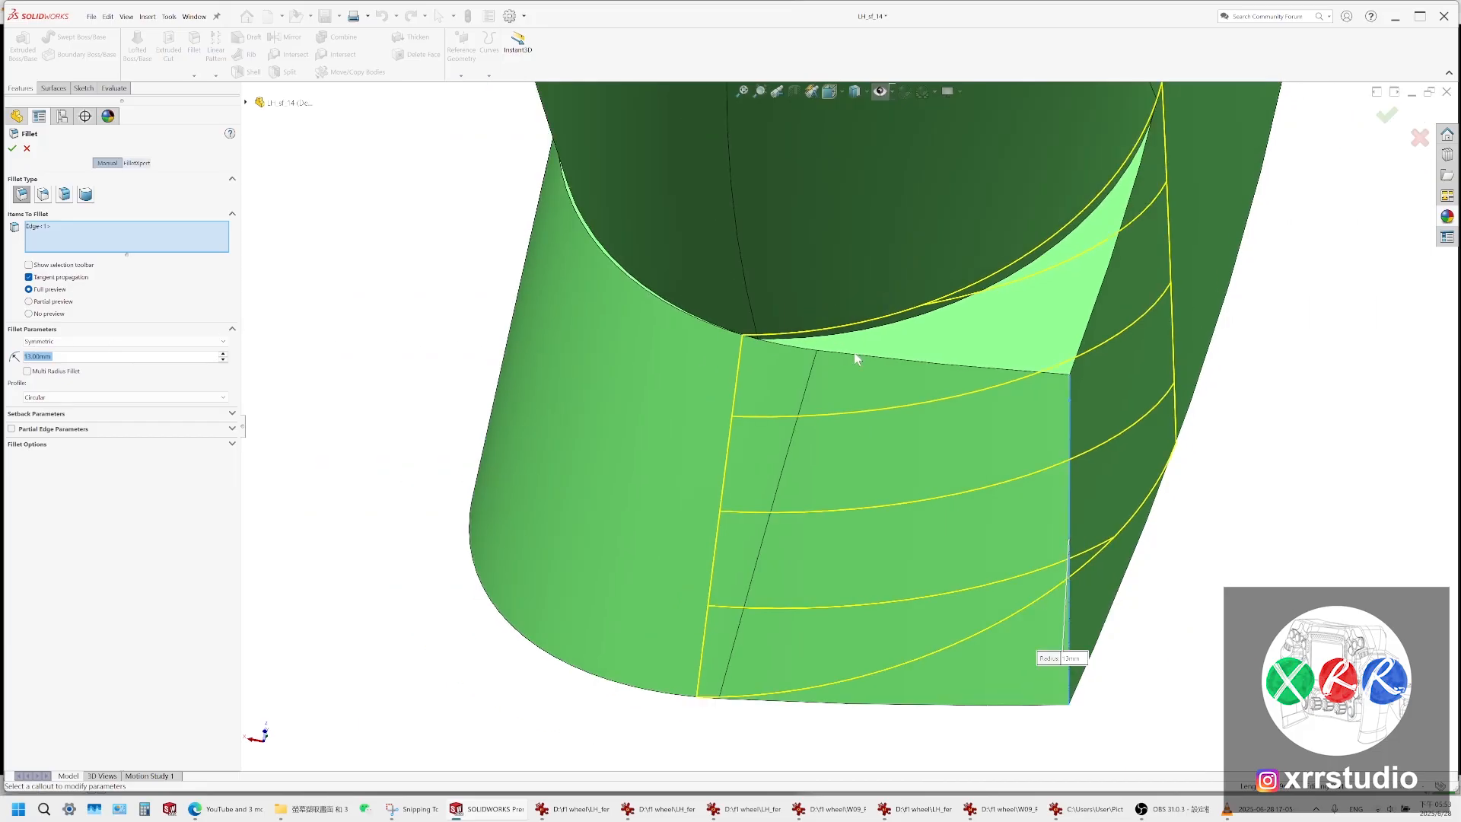
middle_drag(1025, 336, 1060, 30)
scroll(965, 391, up, 2)
middle_drag(965, 393, 965, 594)
scroll(939, 294, down, 3)
middle_drag(922, 283, 950, 242)
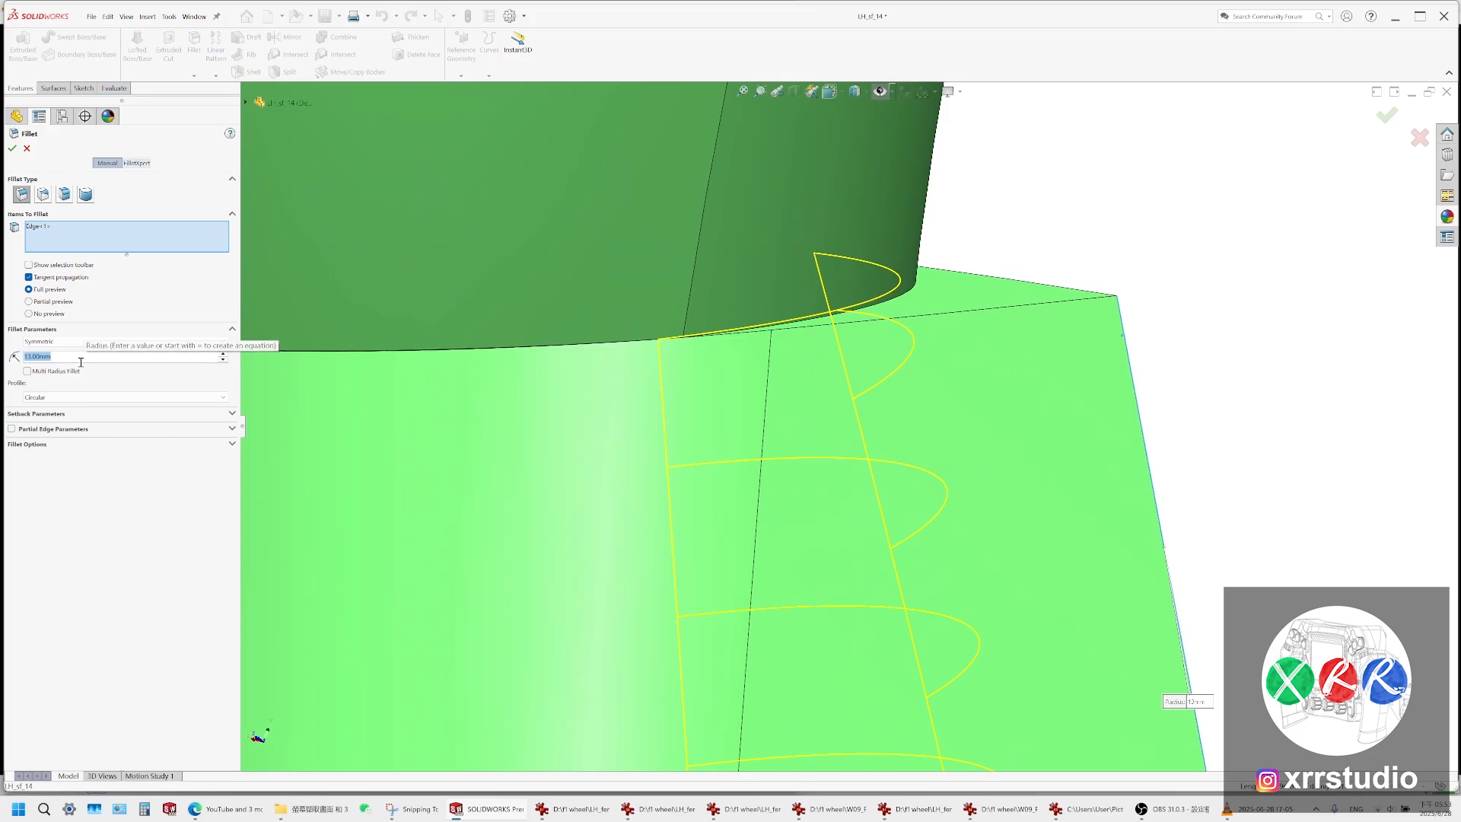
text(12.8)
key(Return)
text(122.6)
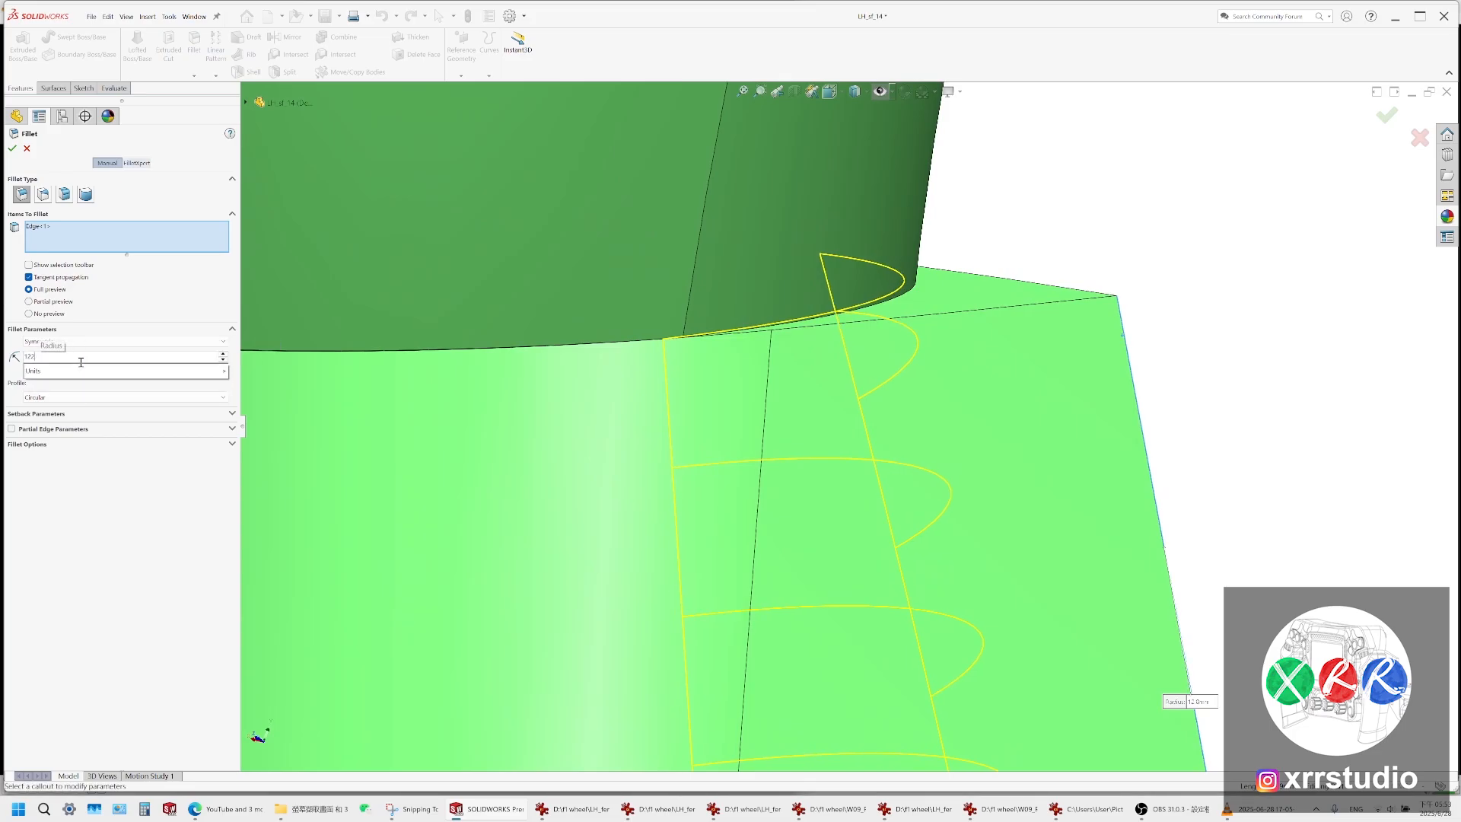
key(Return)
text(12)
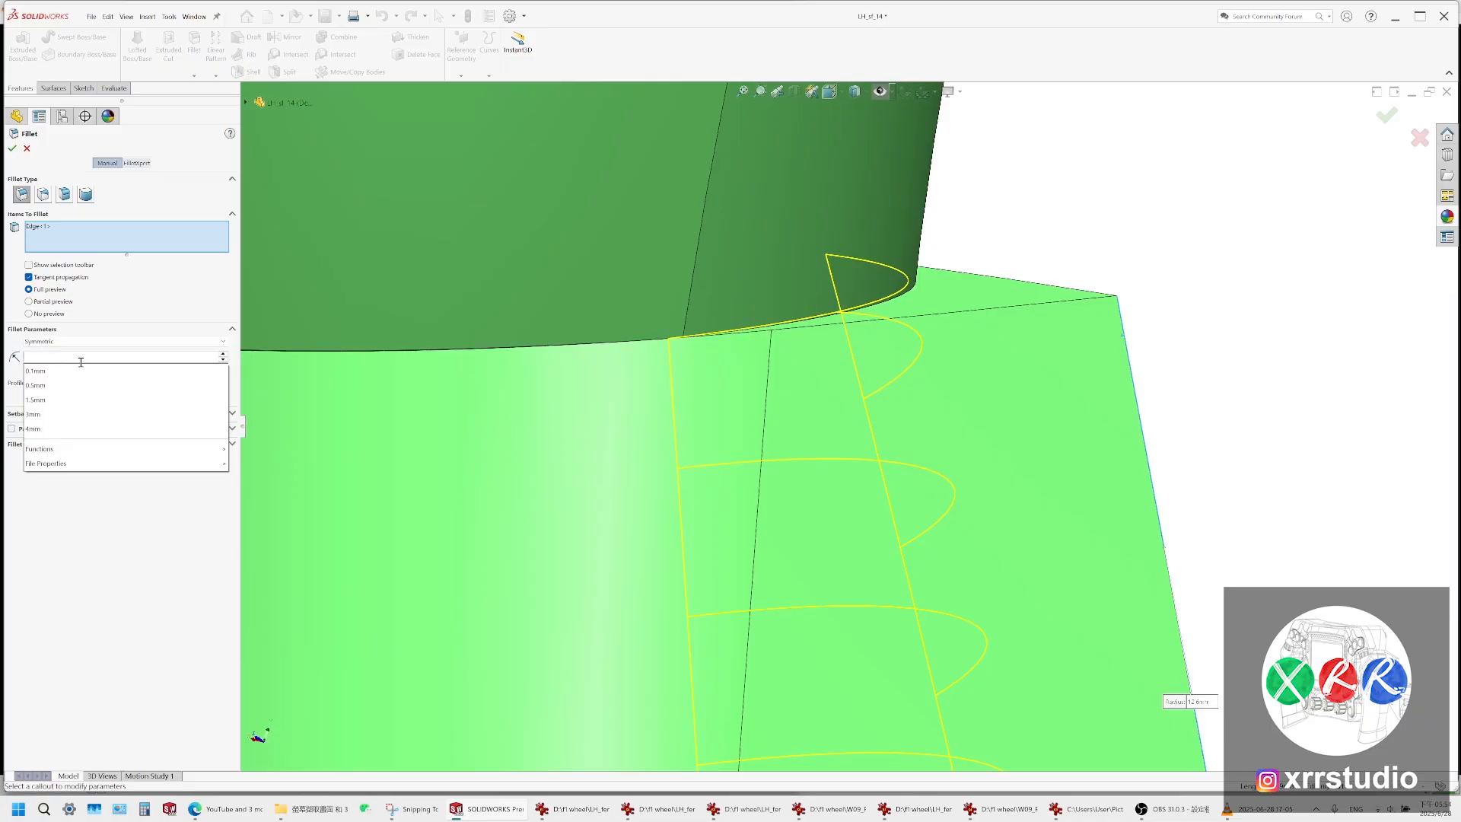
key(Return)
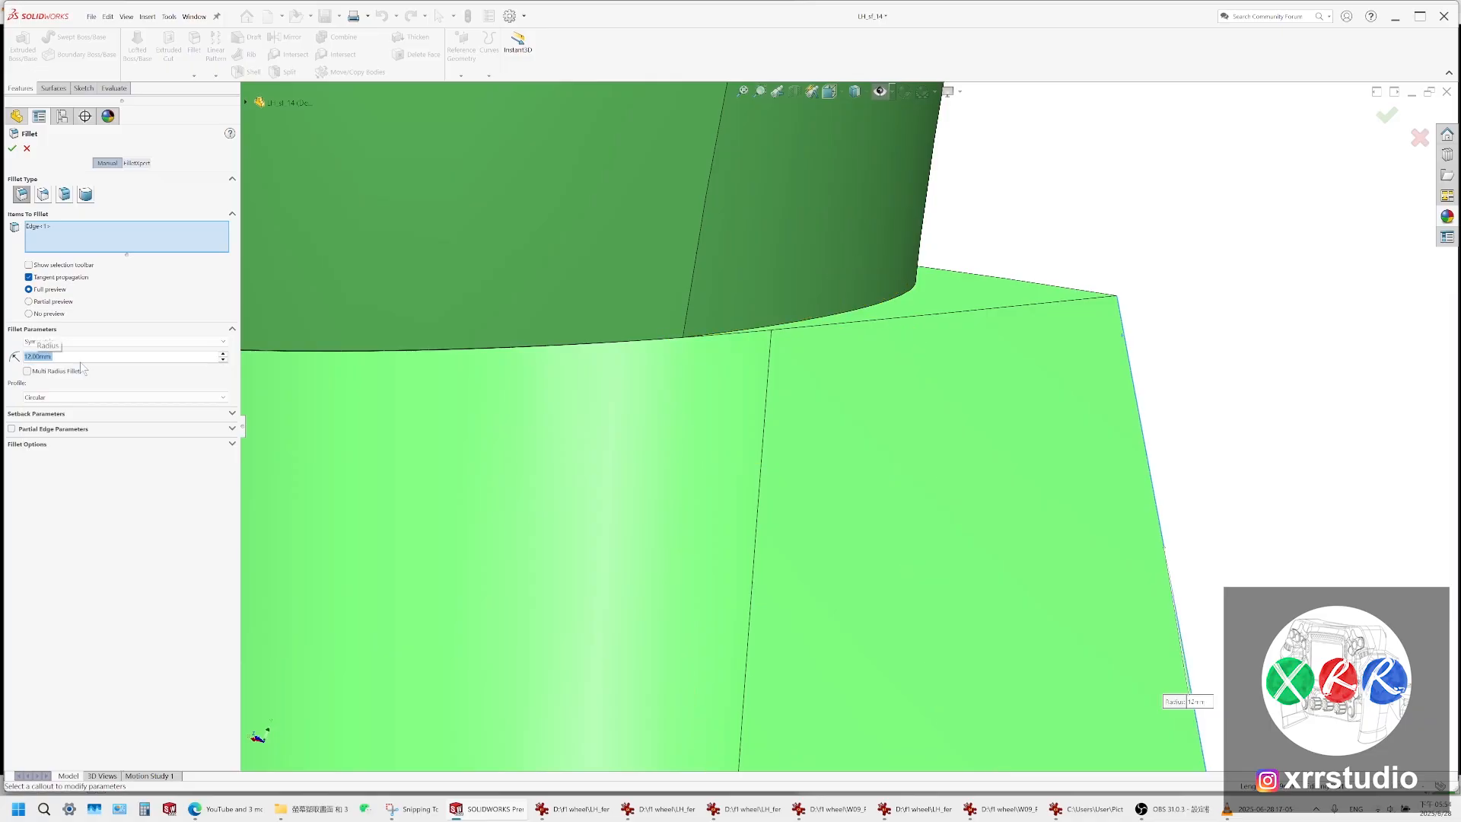
Try radii of 12.2, 12.4 and 12.5 mm, settle on 12.6 mm and apply the fillet to the second corner
text(12.2)
text(12.4)
key(Return)
text(12.5)
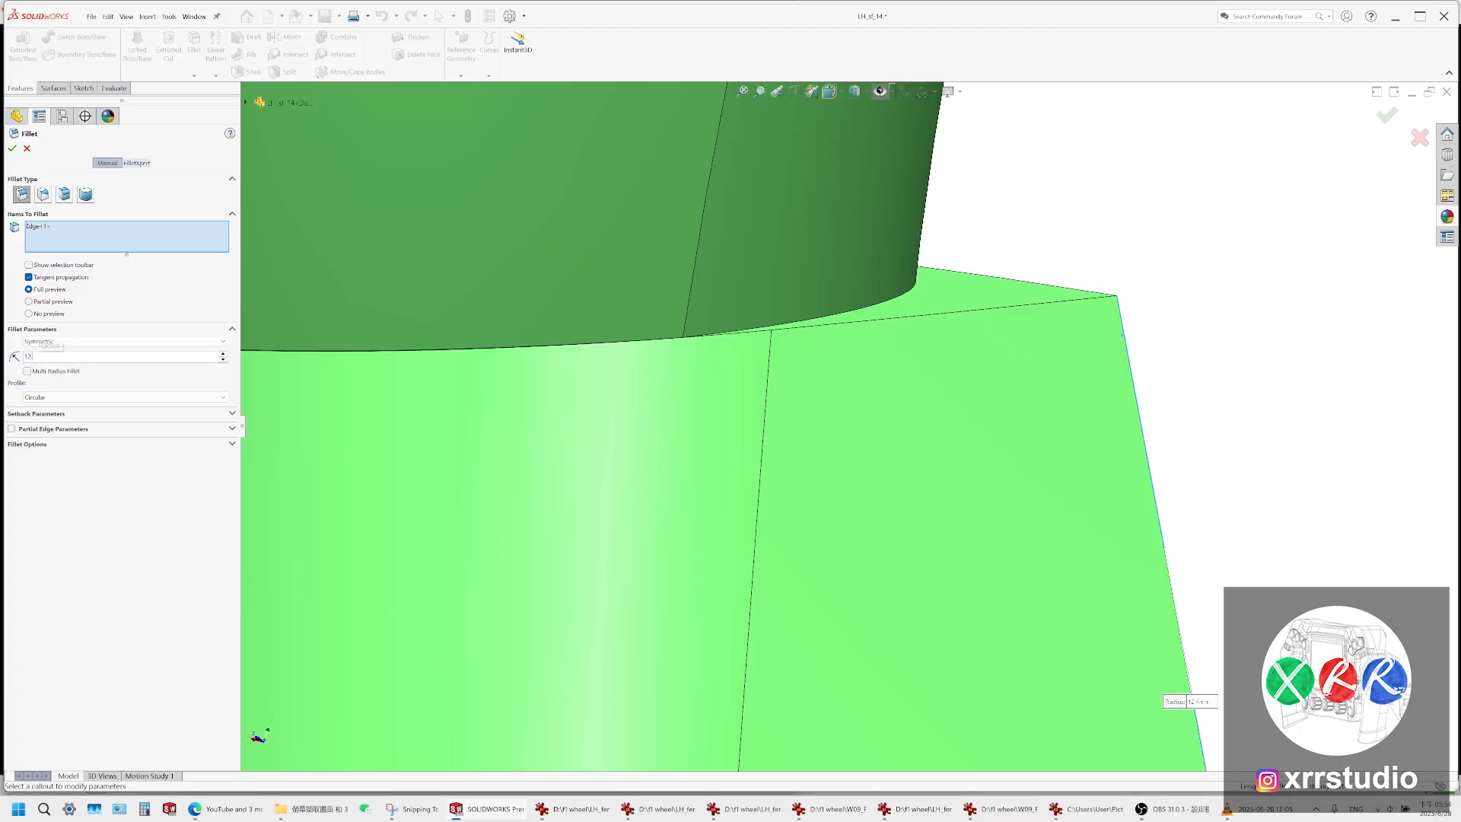
key(Return)
text(12.6)
key(Return)
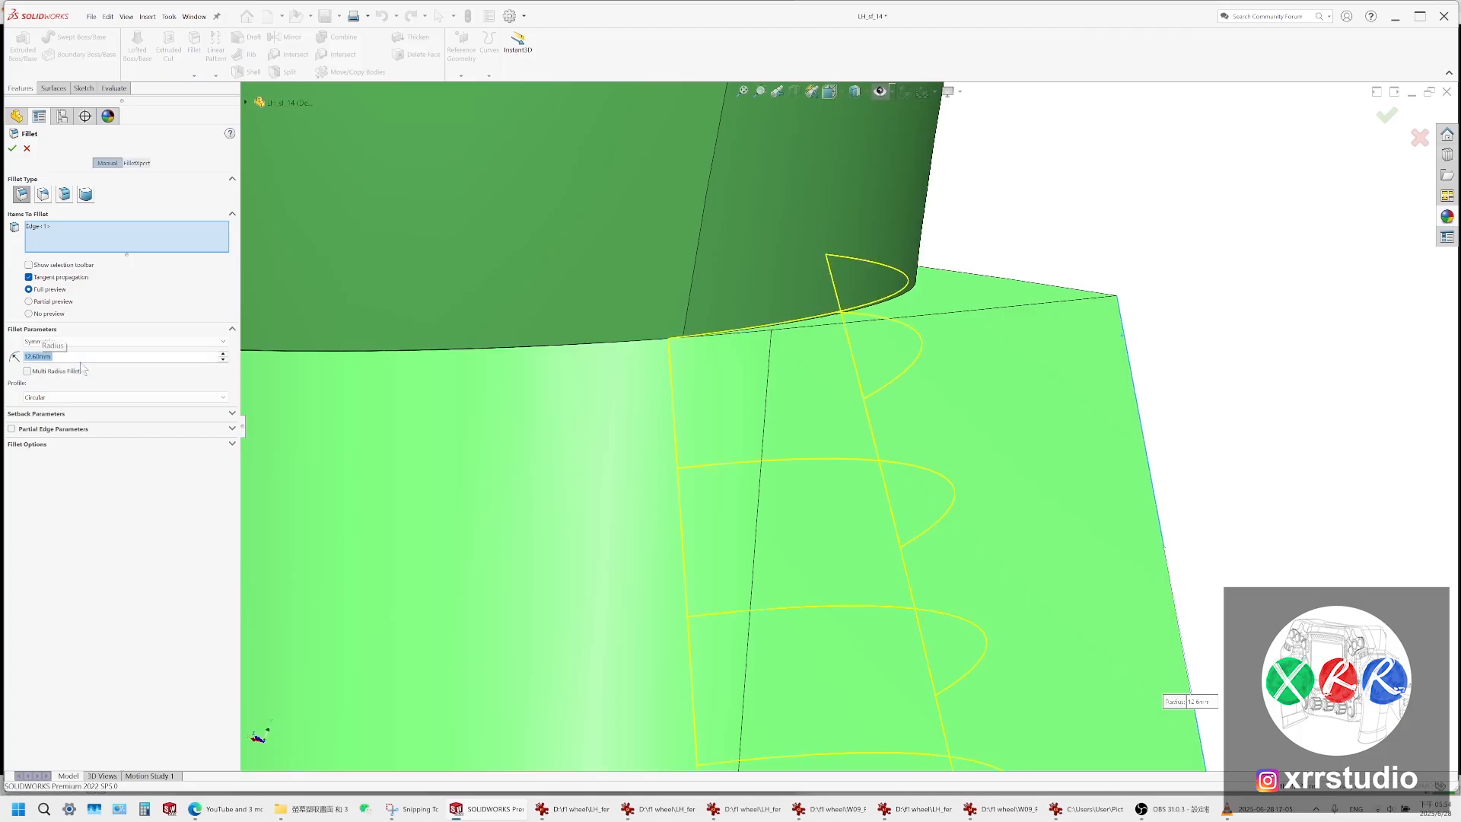
key(Return)
Examine how the filleted corners of the flared base meet the handle along the seam from several sides
middle_drag(701, 412, 861, 474)
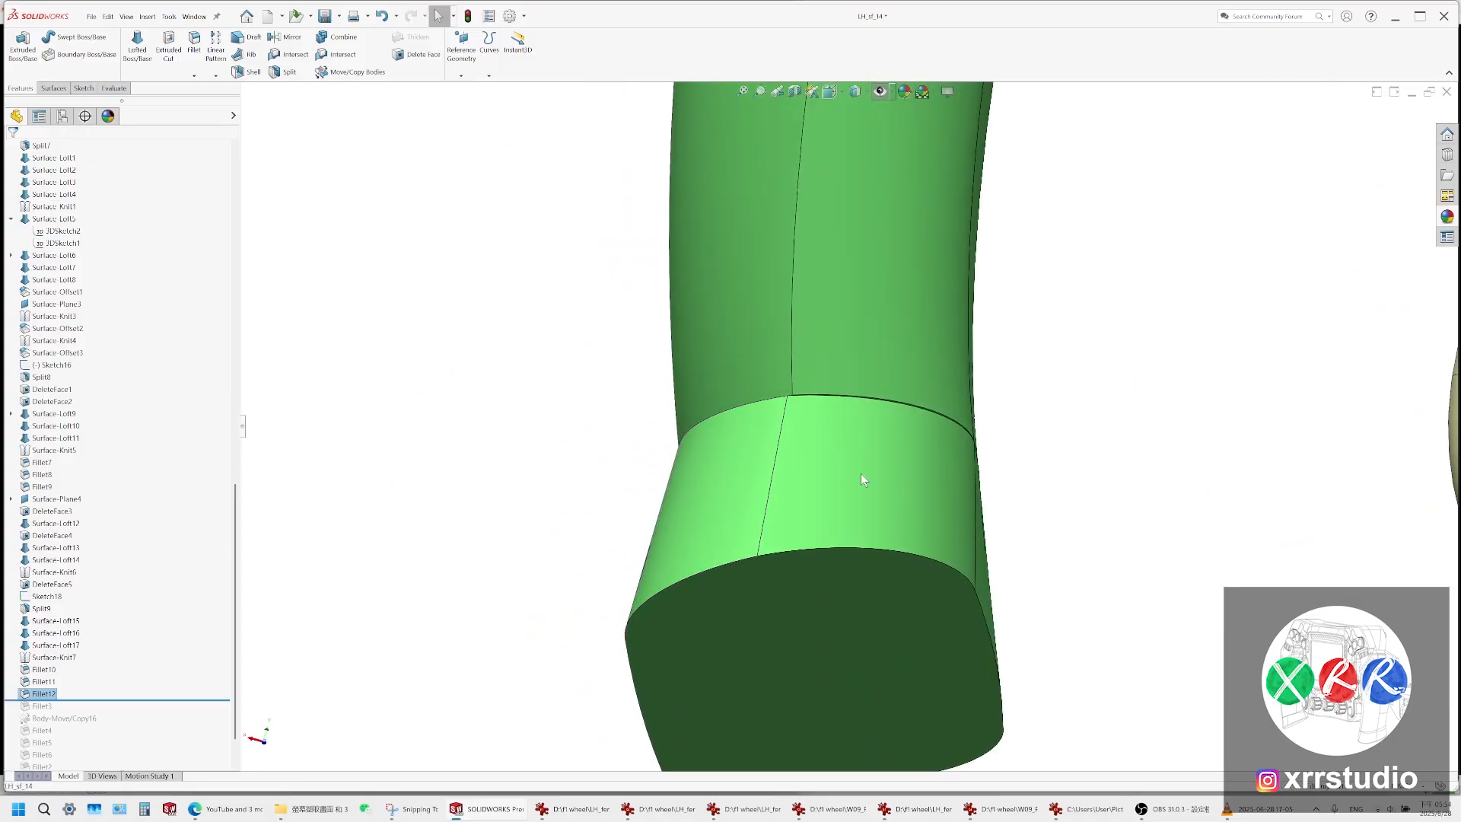
scroll(861, 474, down, 4)
middle_drag(788, 403, 752, 384)
scroll(752, 384, down, 5)
scroll(815, 423, up, 6)
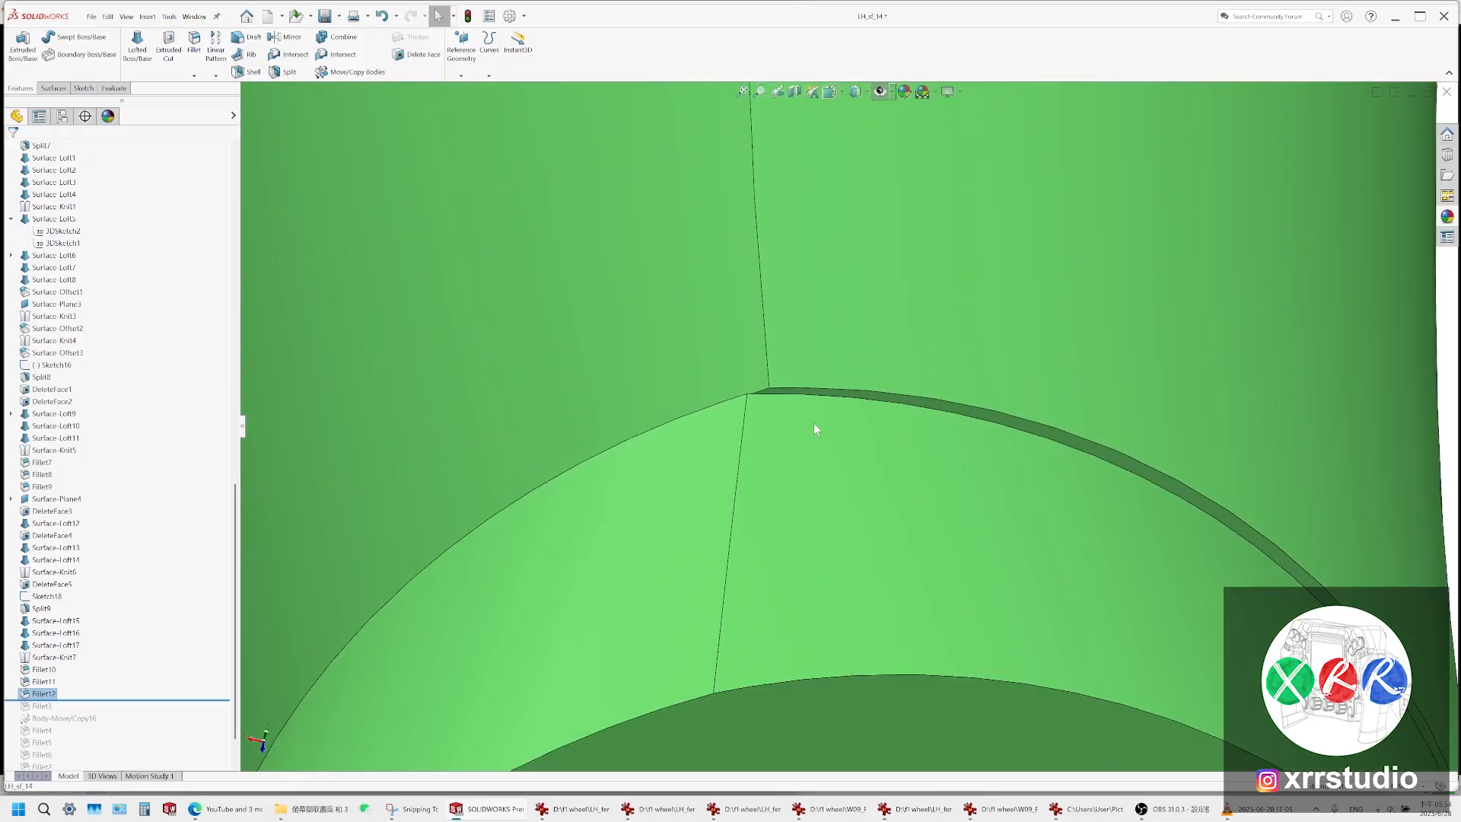
middle_drag(910, 394, 1006, 439)
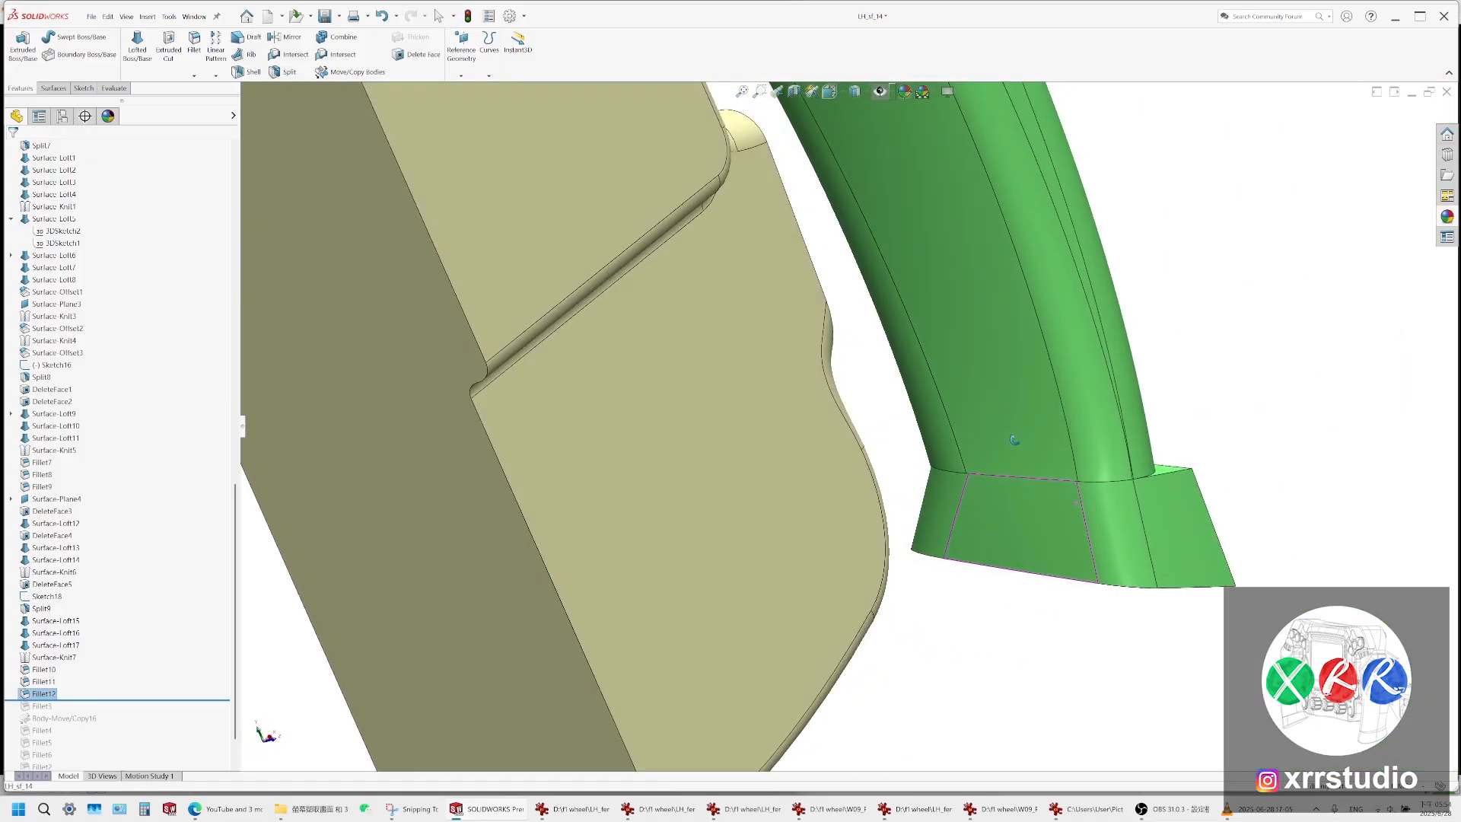
scroll(1065, 495, down, 4)
middle_drag(1065, 495, 1067, 574)
scroll(952, 499, down, 4)
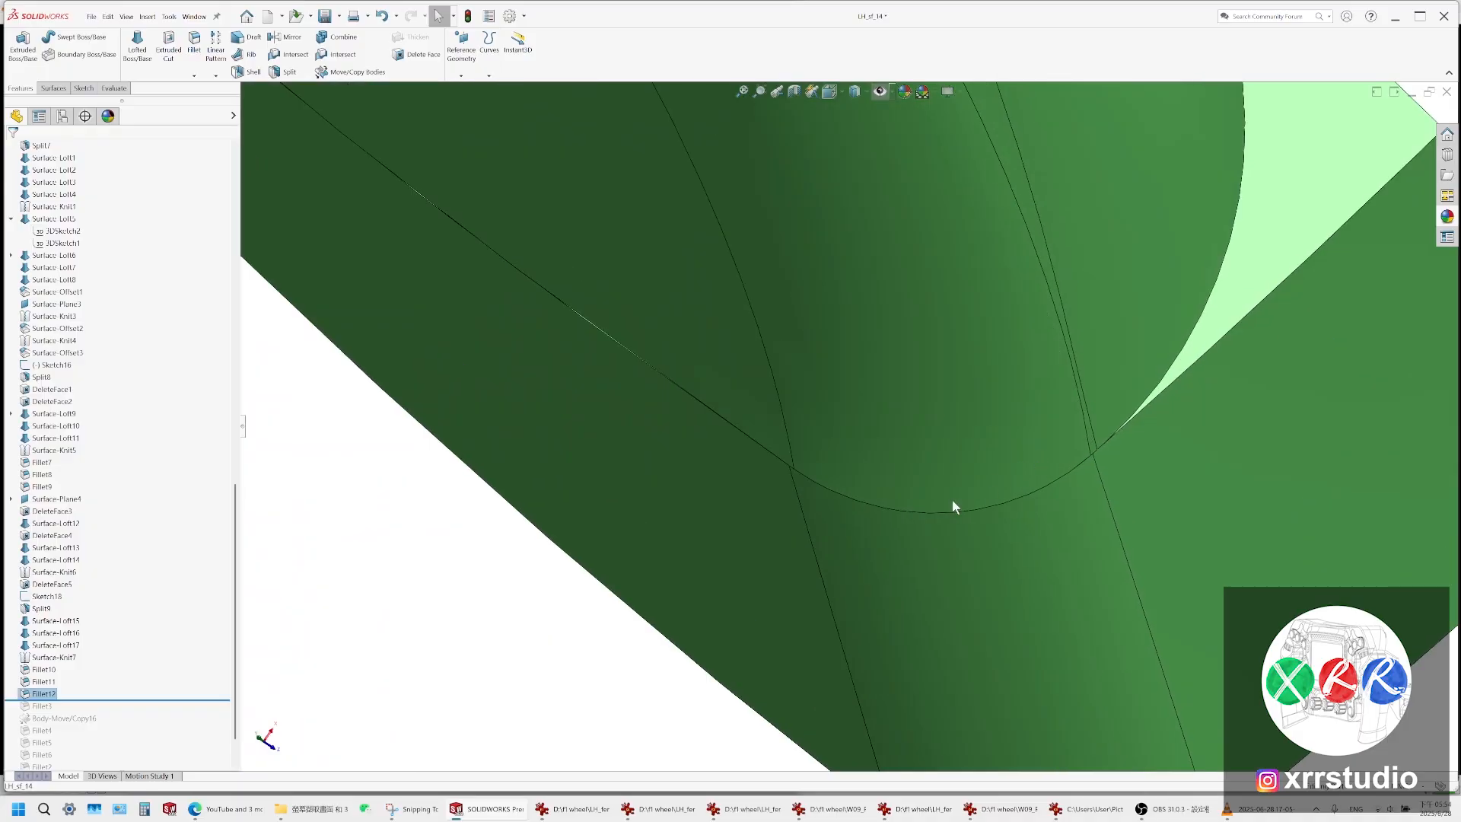
middle_drag(952, 500, 944, 355)
scroll(1056, 421, up, 5)
Fillet the last sharp corner edge of the handle's flared base with a 13.6 mm radius after trying 13 and 14 mm
middle_drag(1057, 422, 975, 461)
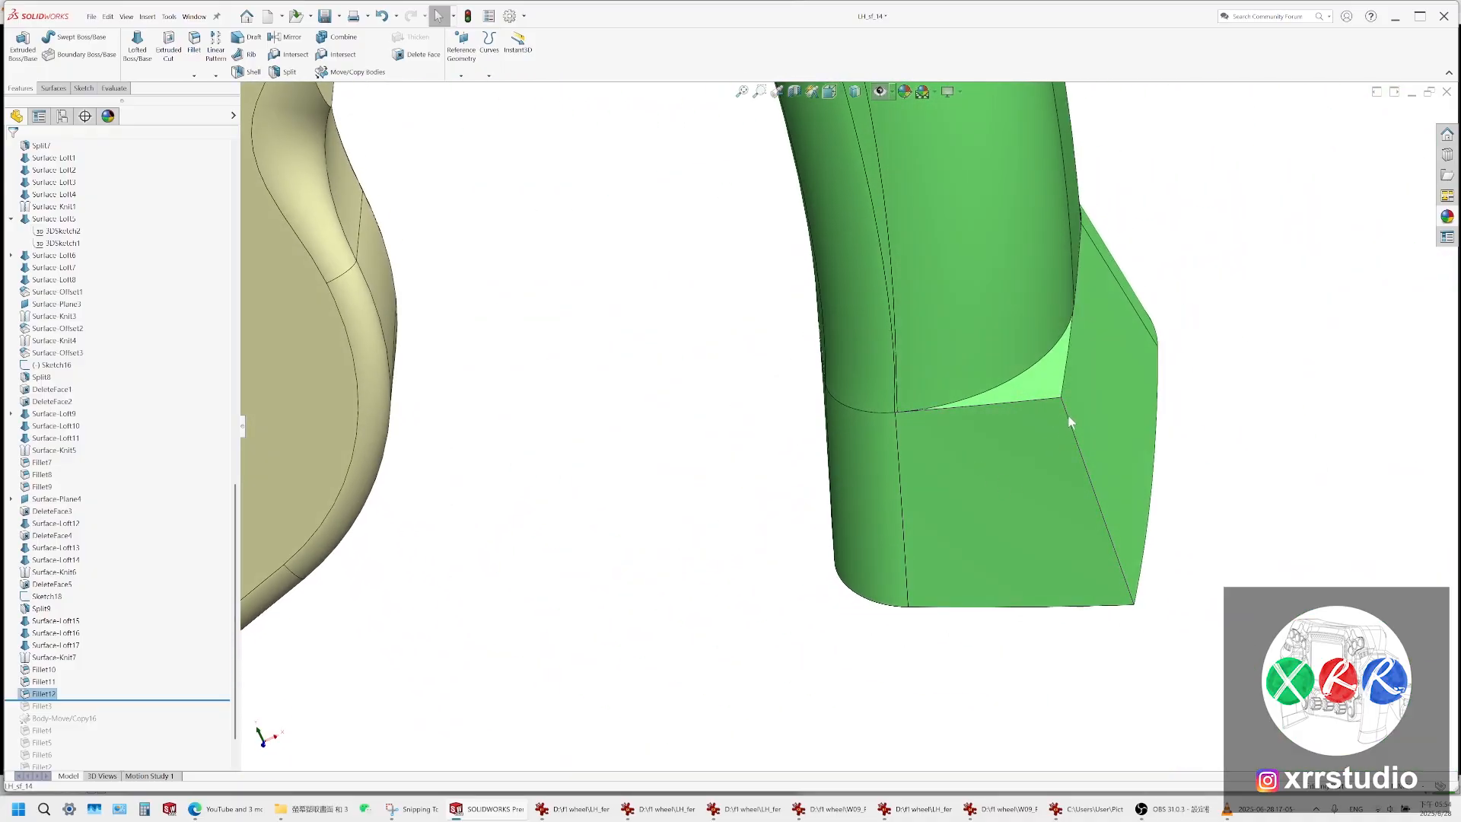
click(1066, 411)
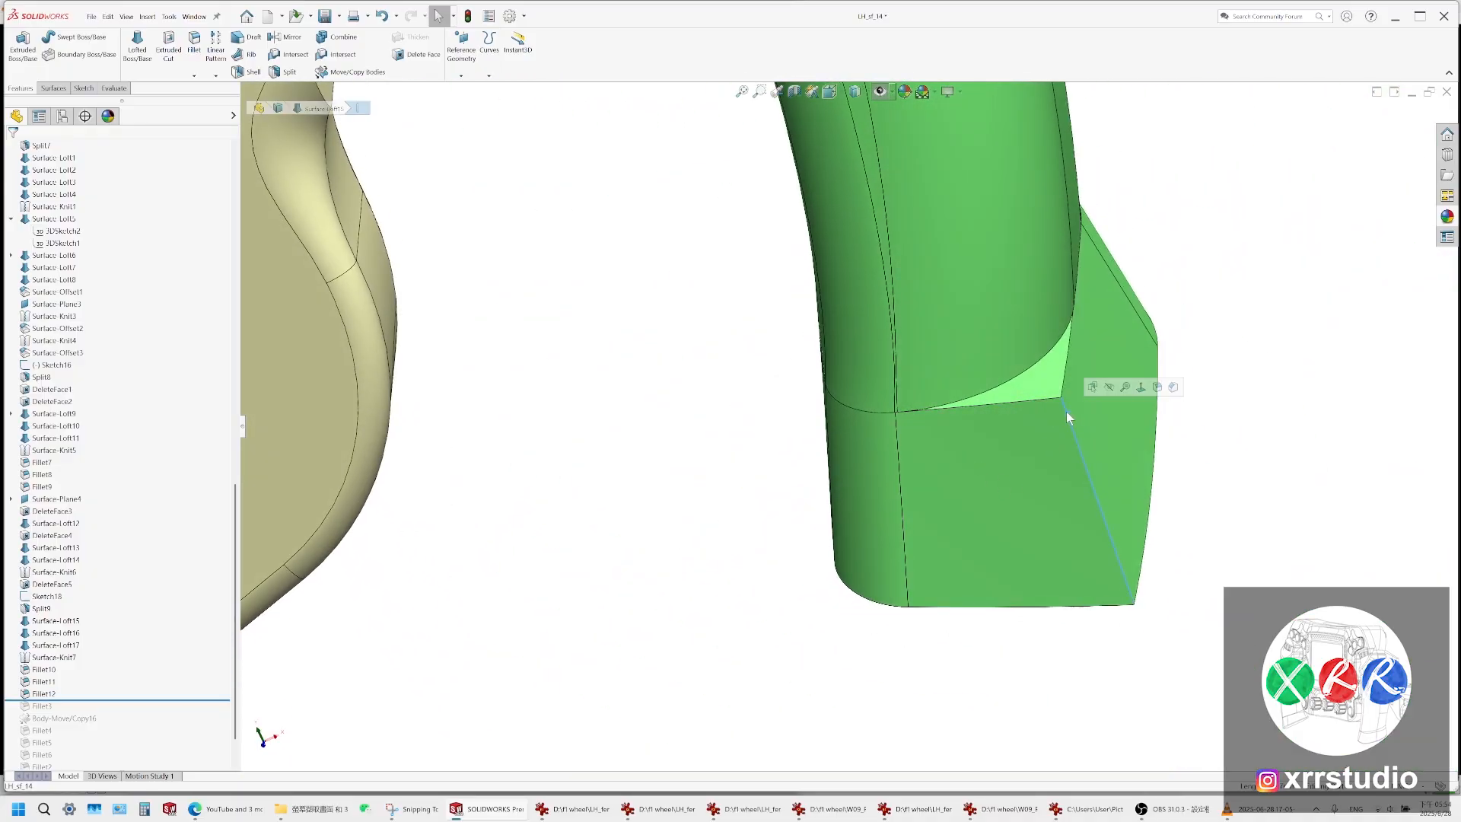
click(194, 41)
scroll(1079, 427, down, 3)
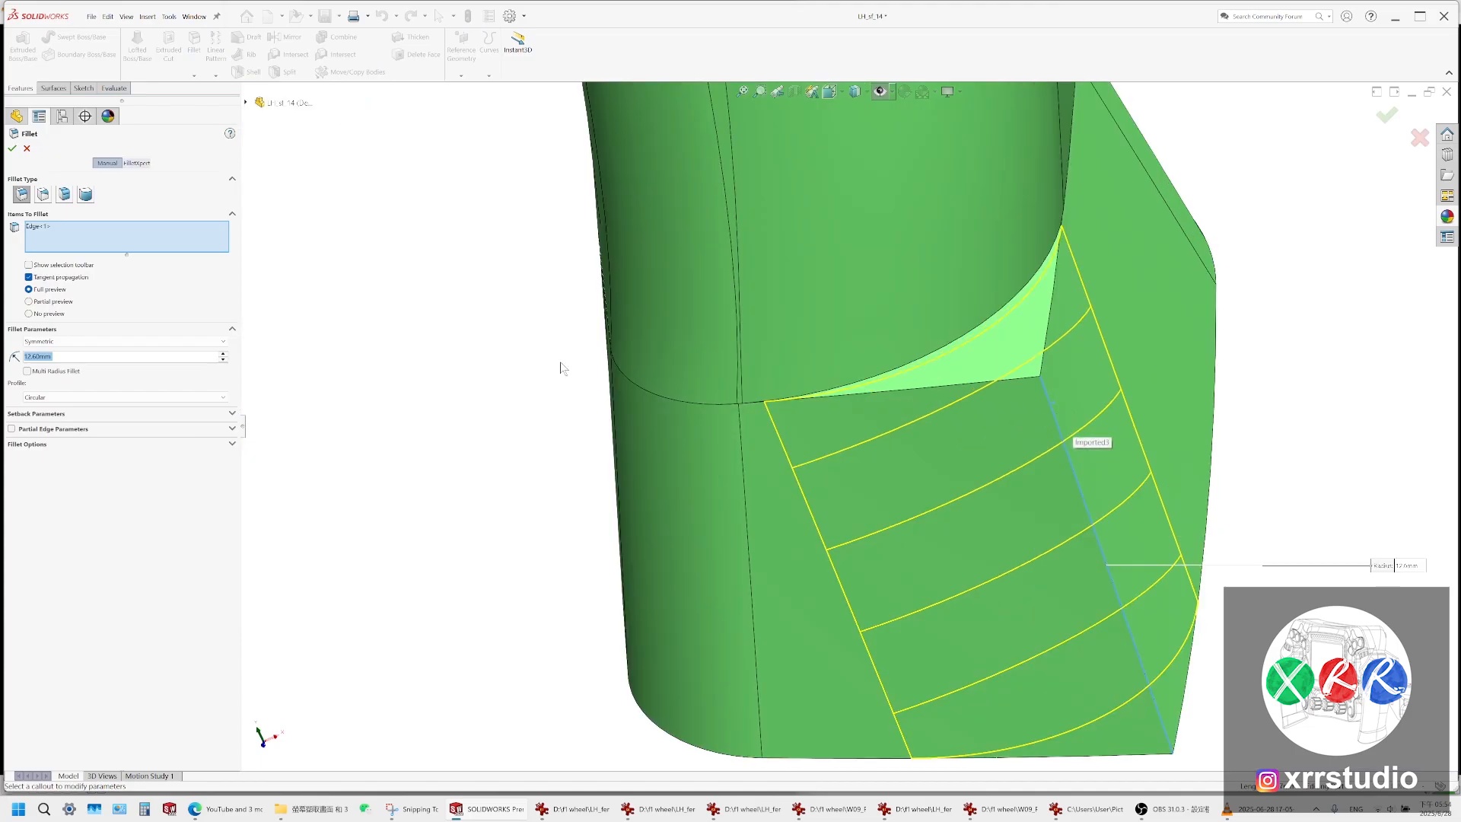
text(13)
key(Return)
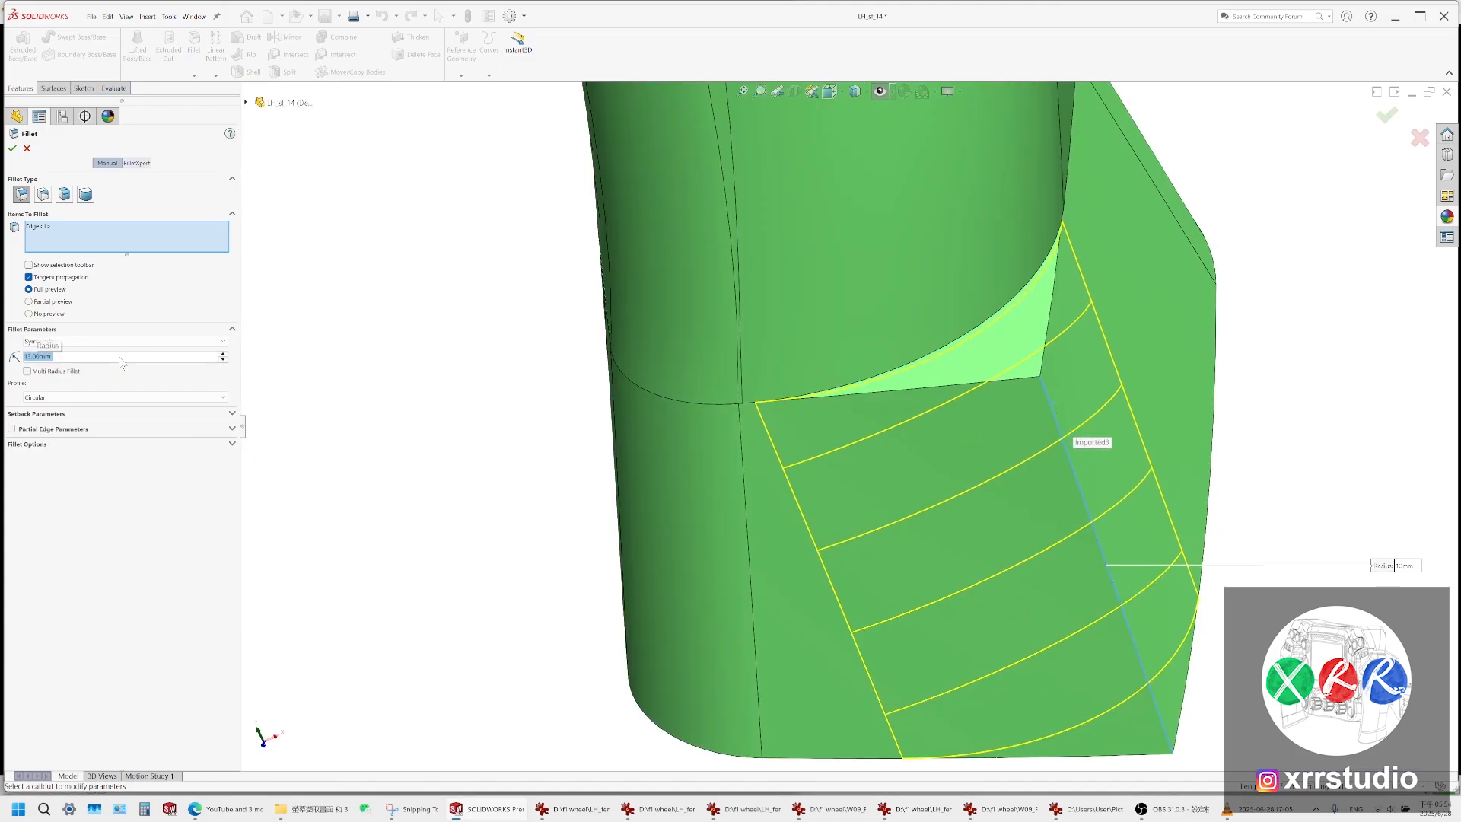
text(14)
key(Return)
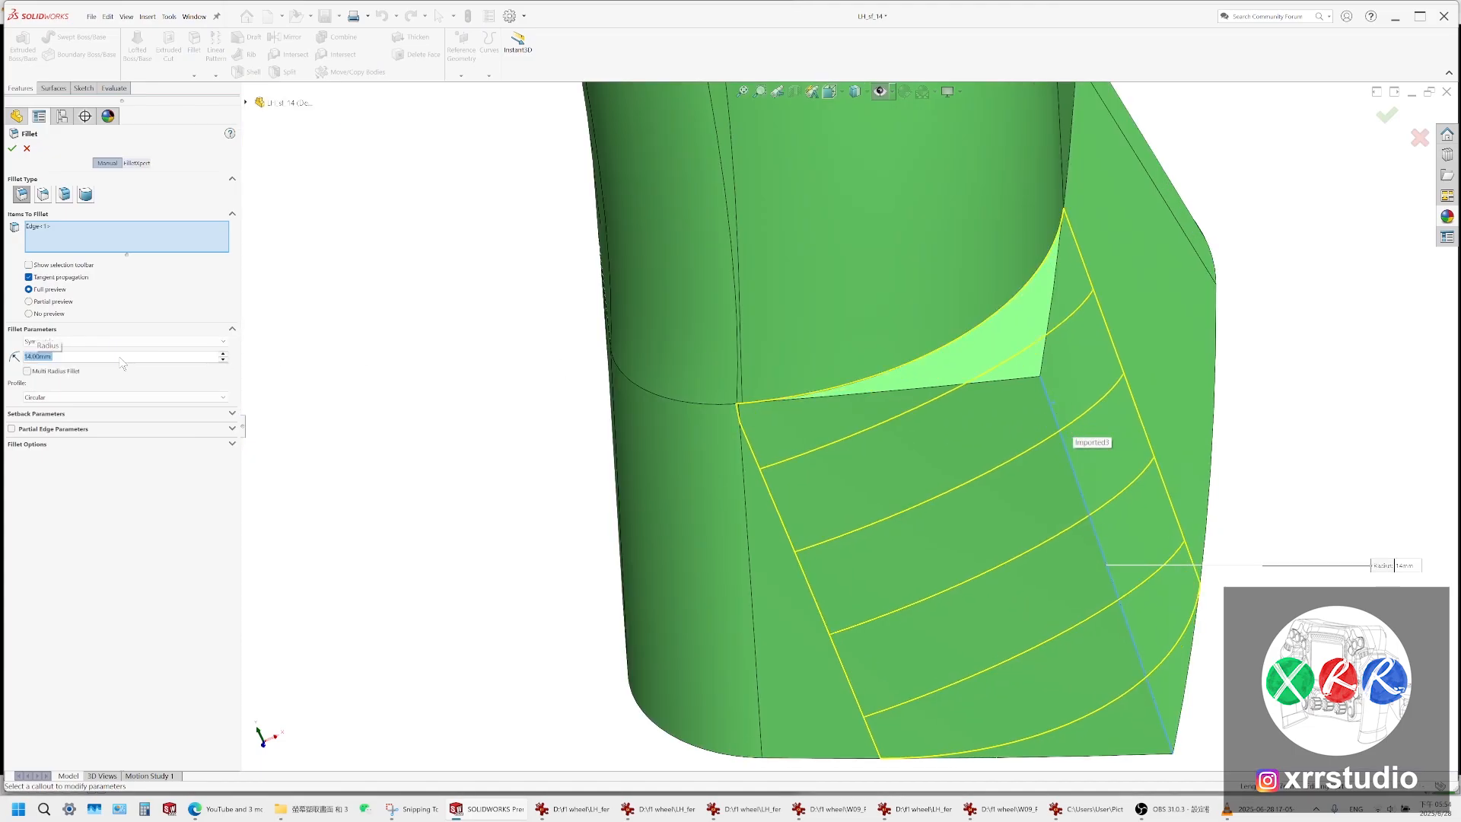
text(13.6)
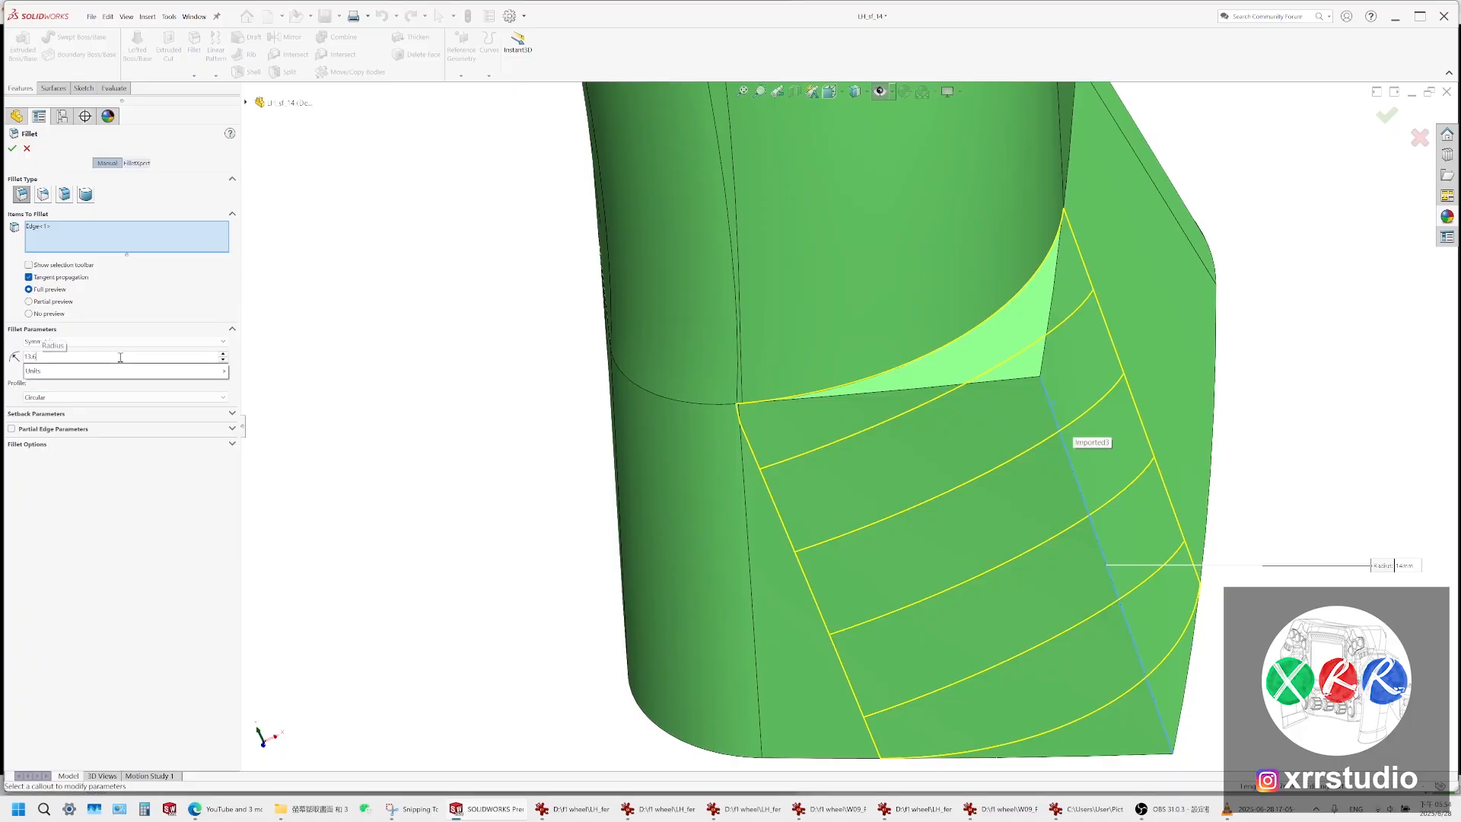
key(Return)
key(Return)
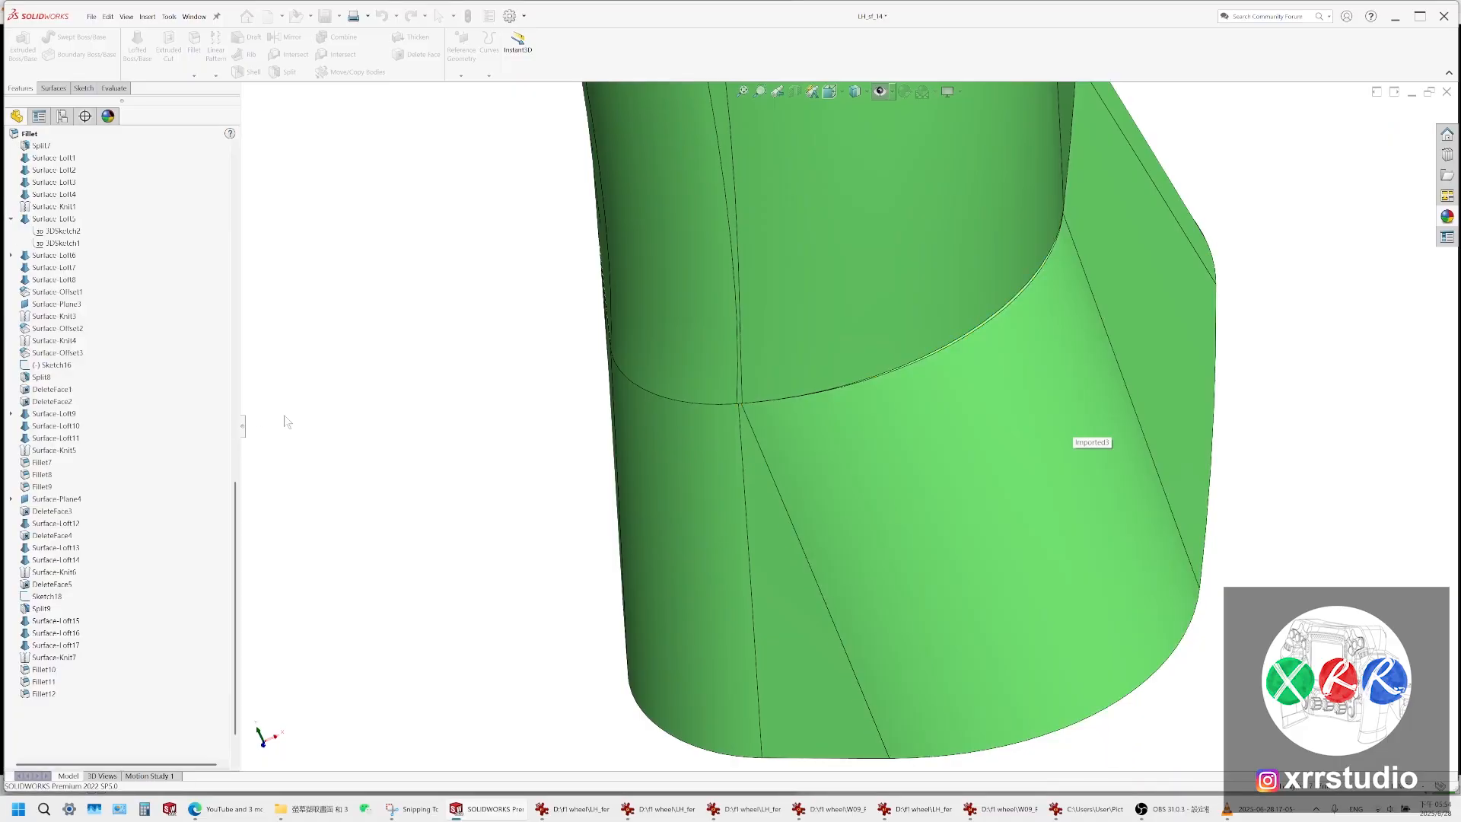
scroll(905, 367, up, 5)
scroll(905, 367, up, 6)
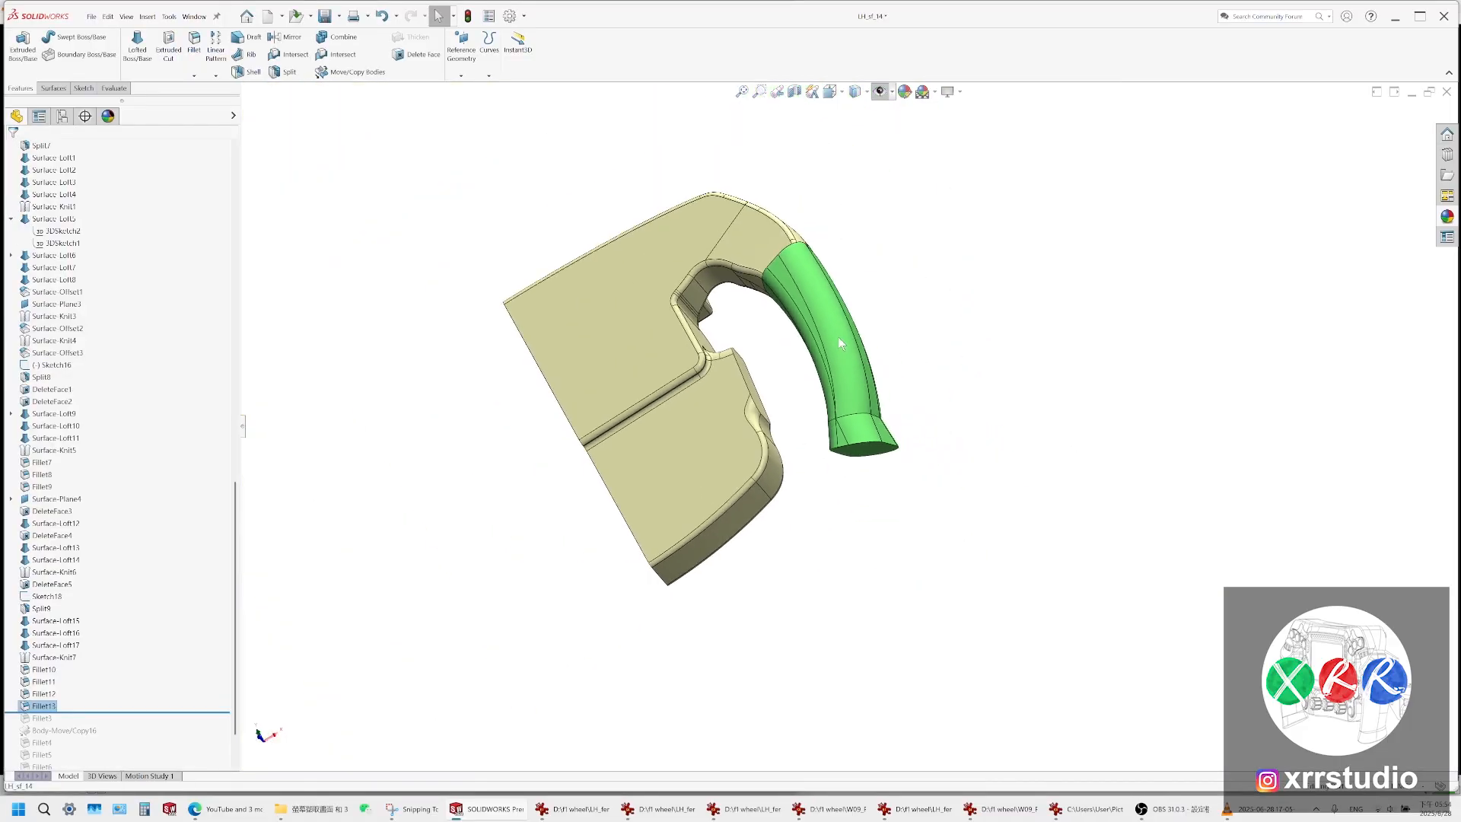
Examine the handle's blended seam and filleted flared base from the end, the side and the front
middle_drag(838, 337, 704, 568)
scroll(886, 171, down, 4)
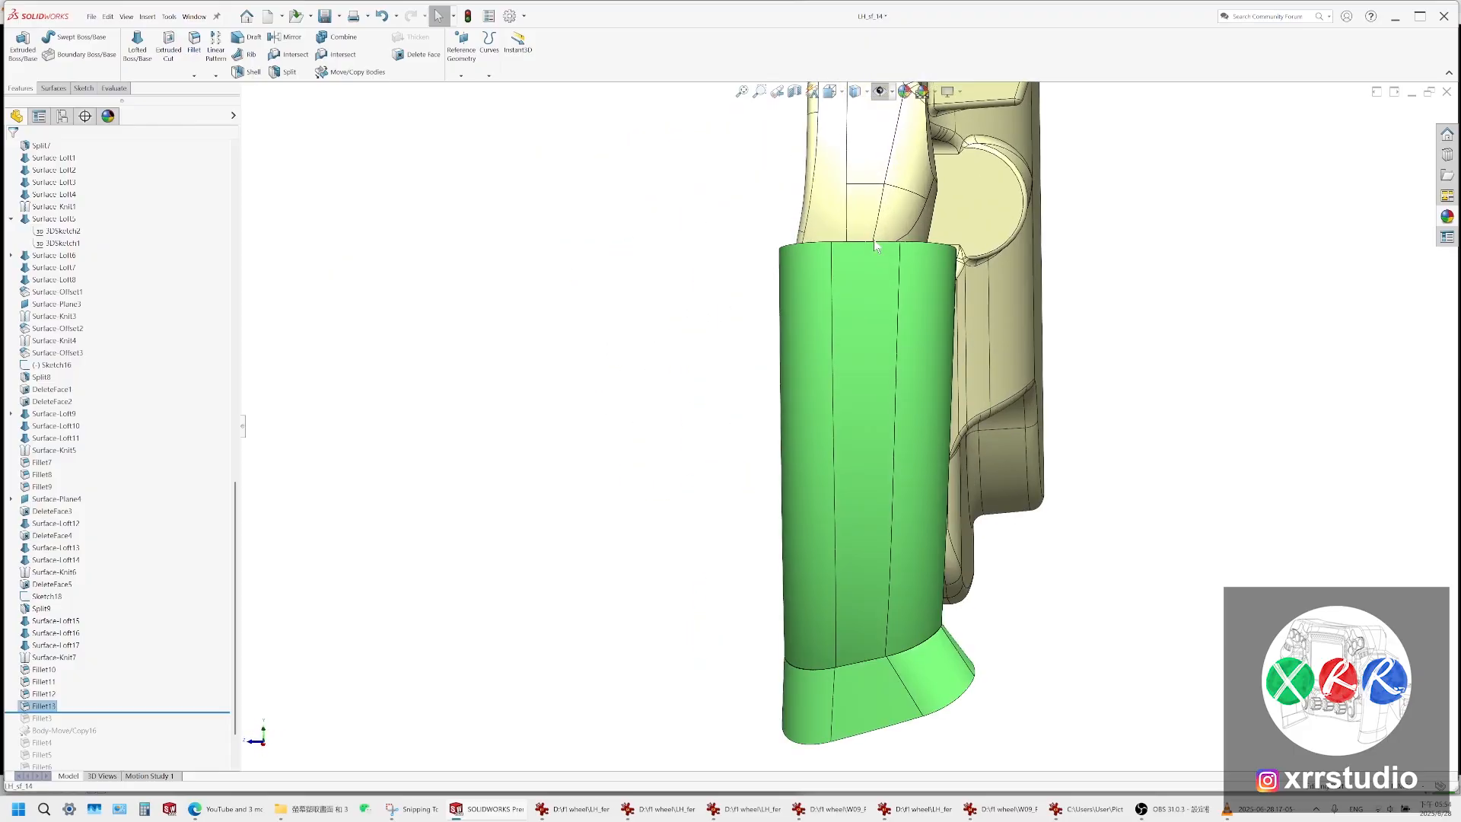
scroll(898, 223, up, 6)
middle_drag(877, 283, 887, 384)
scroll(896, 434, down, 5)
middle_drag(896, 433, 860, 307)
scroll(840, 326, up, 5)
scroll(820, 578, down, 5)
scroll(820, 577, up, 5)
middle_drag(793, 463, 878, 383)
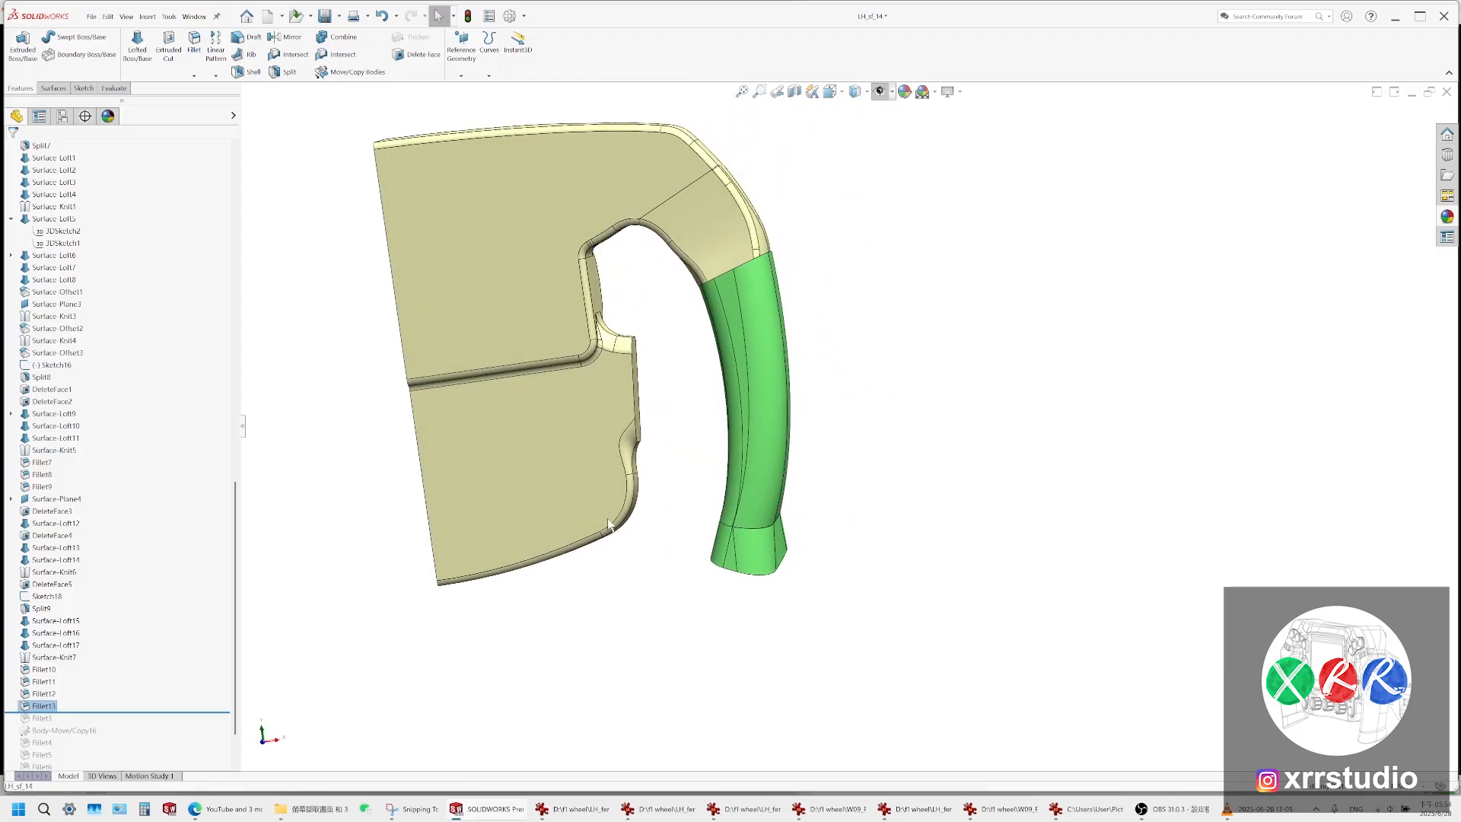
Switch to the Google Slides reference deck in the browser, close two unneeded tabs and review the handle slides, ending on slide 2
click(258, 811)
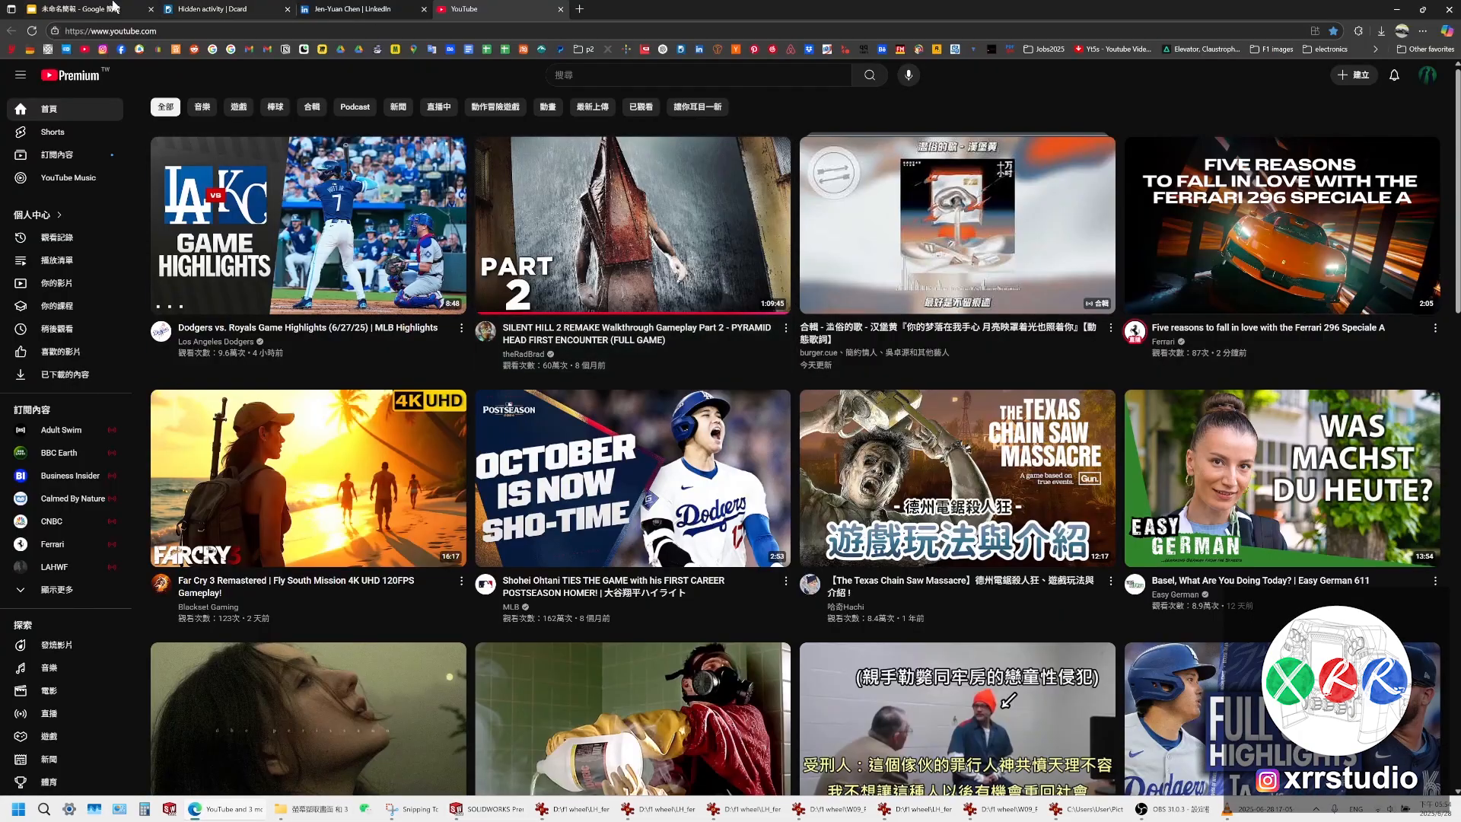
click(114, 7)
middle_click(306, 4)
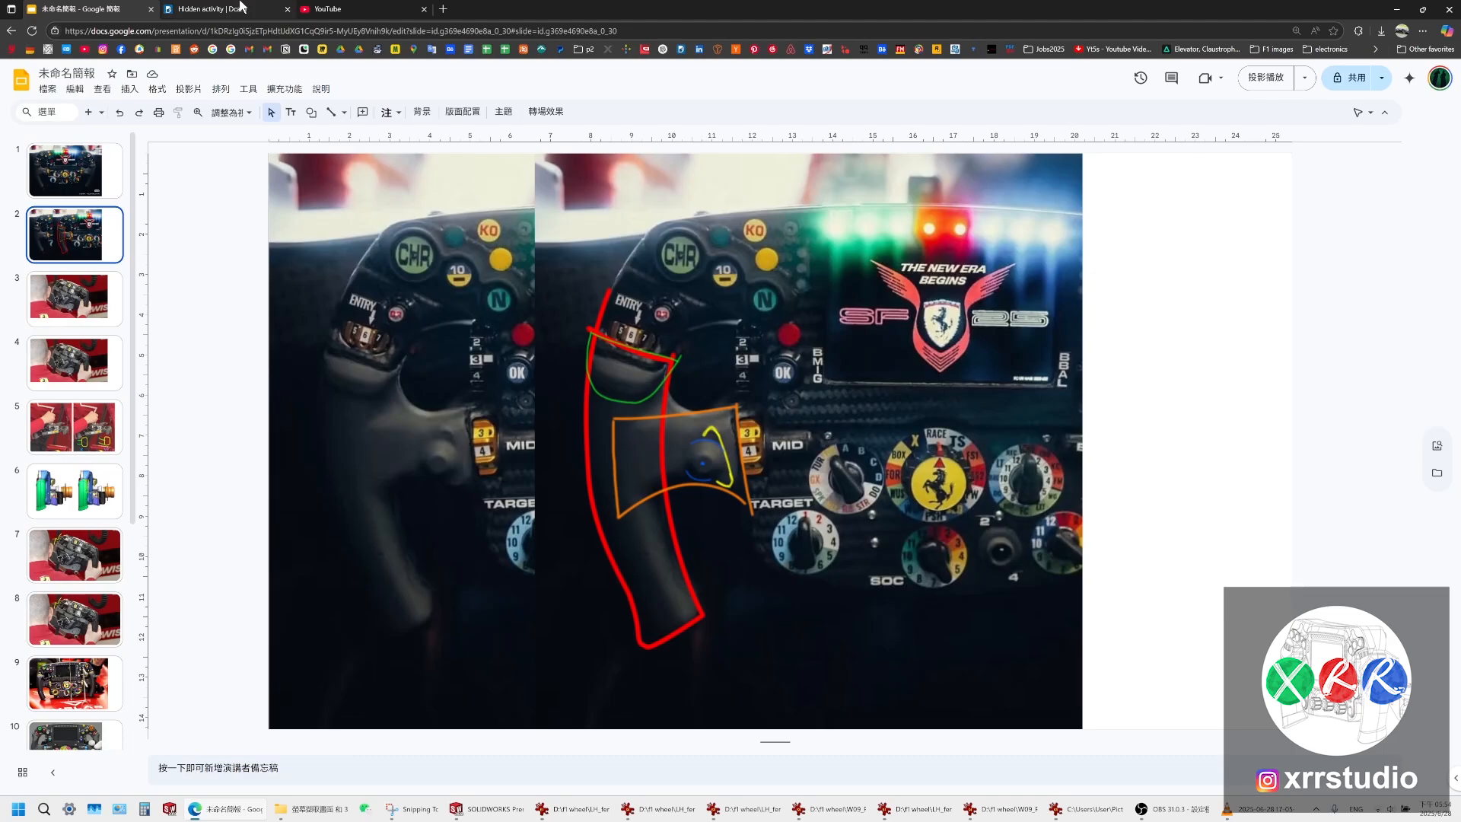
middle_click(228, 9)
scroll(75, 455, down, 4)
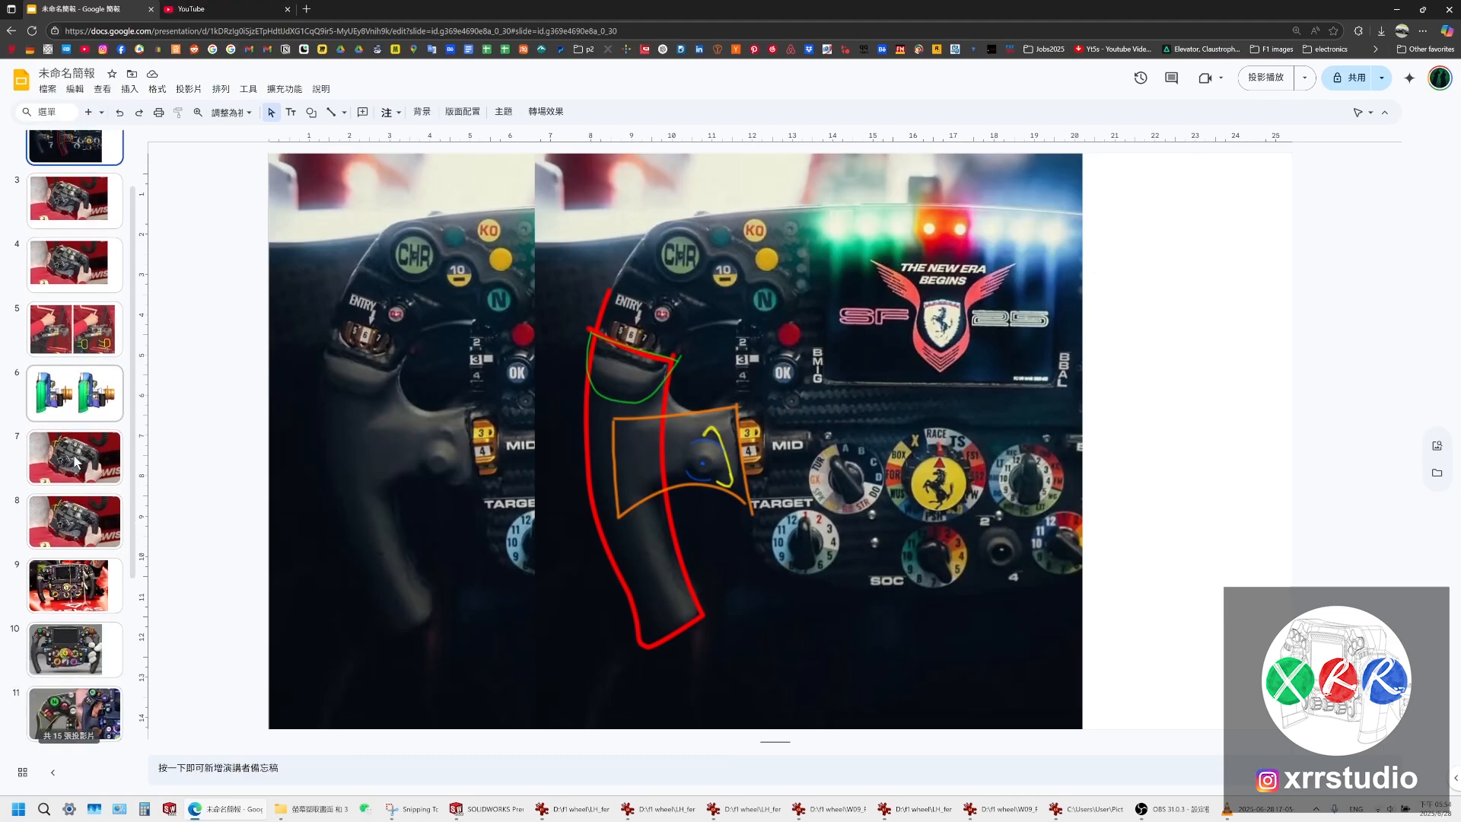
click(75, 597)
scroll(95, 391, up, 5)
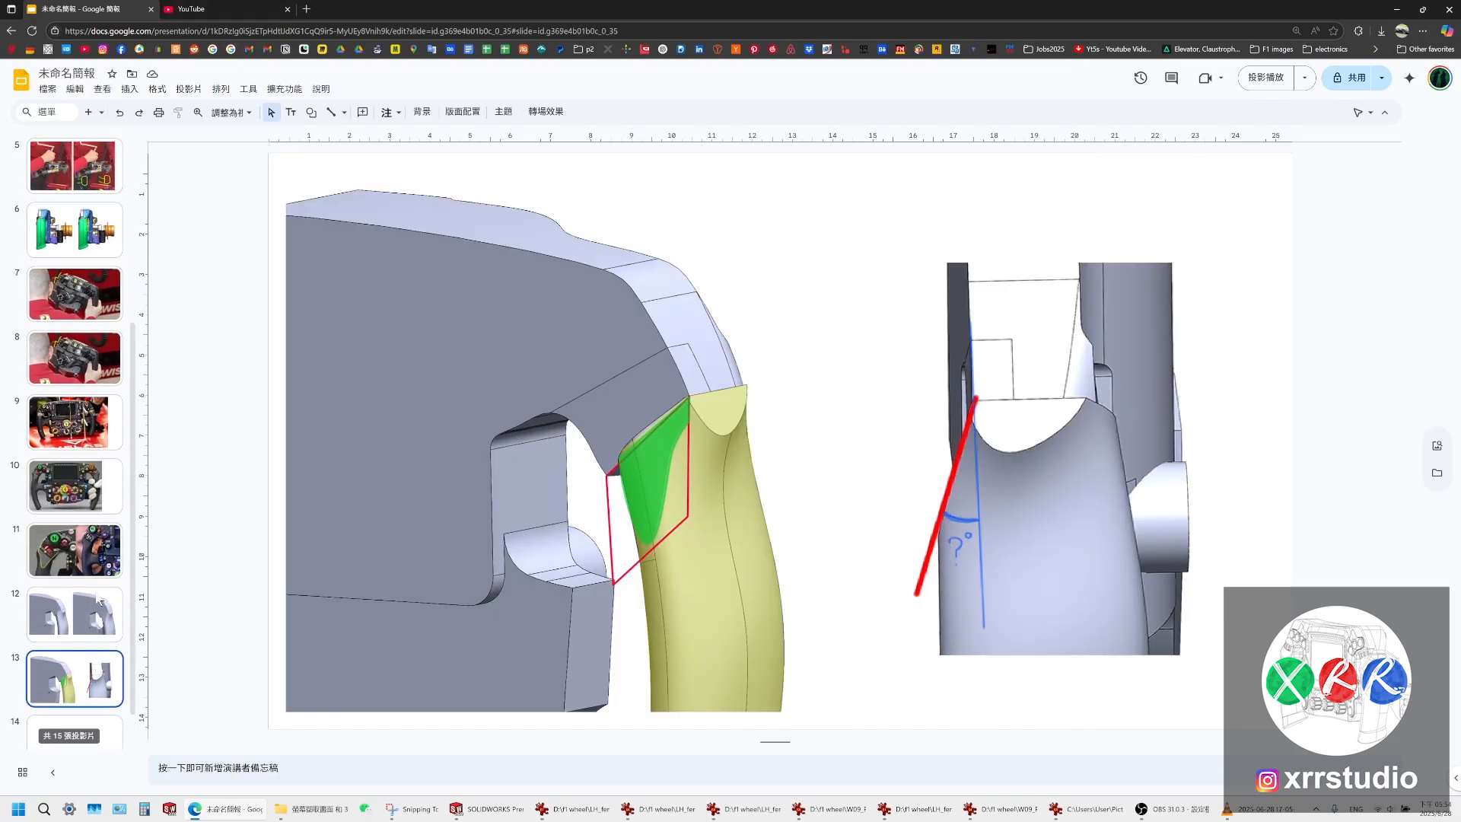
click(74, 242)
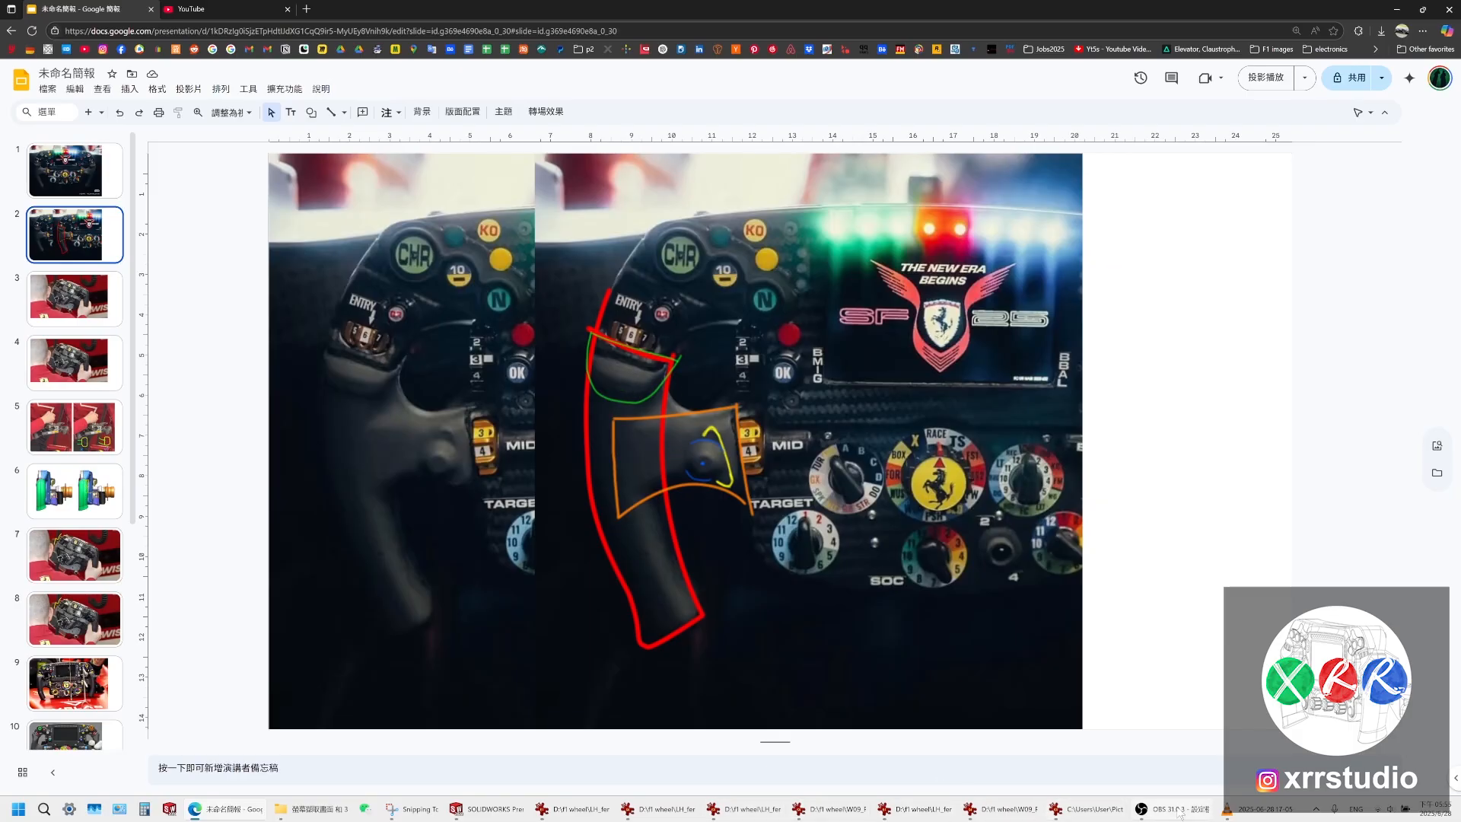
Return to SOLIDWORKS and examine the seam between the handle and its flared base up close from both sides
click(515, 809)
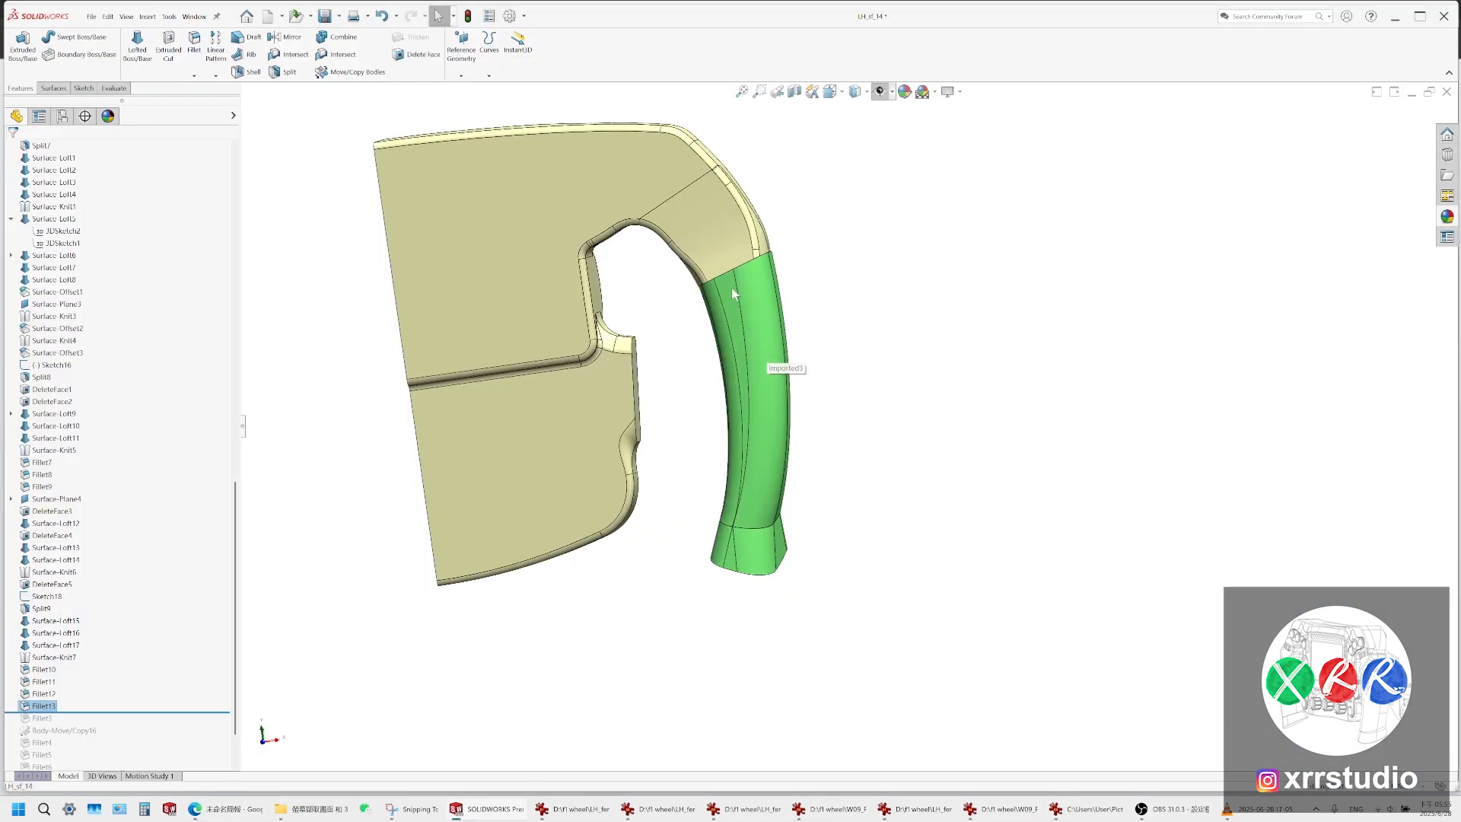
scroll(761, 335, down, 10)
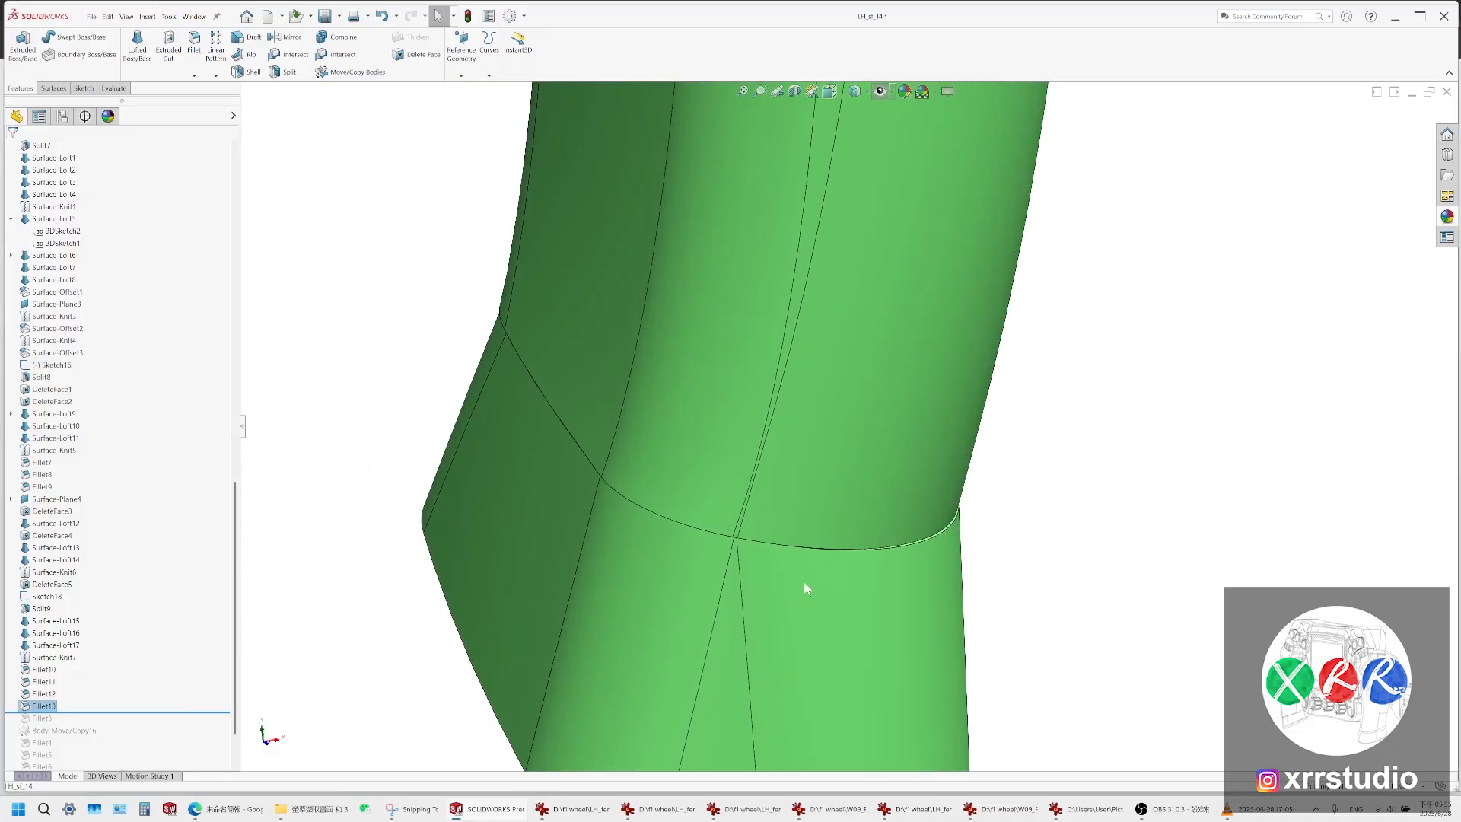
middle_drag(806, 588, 944, 576)
scroll(1031, 565, down, 3)
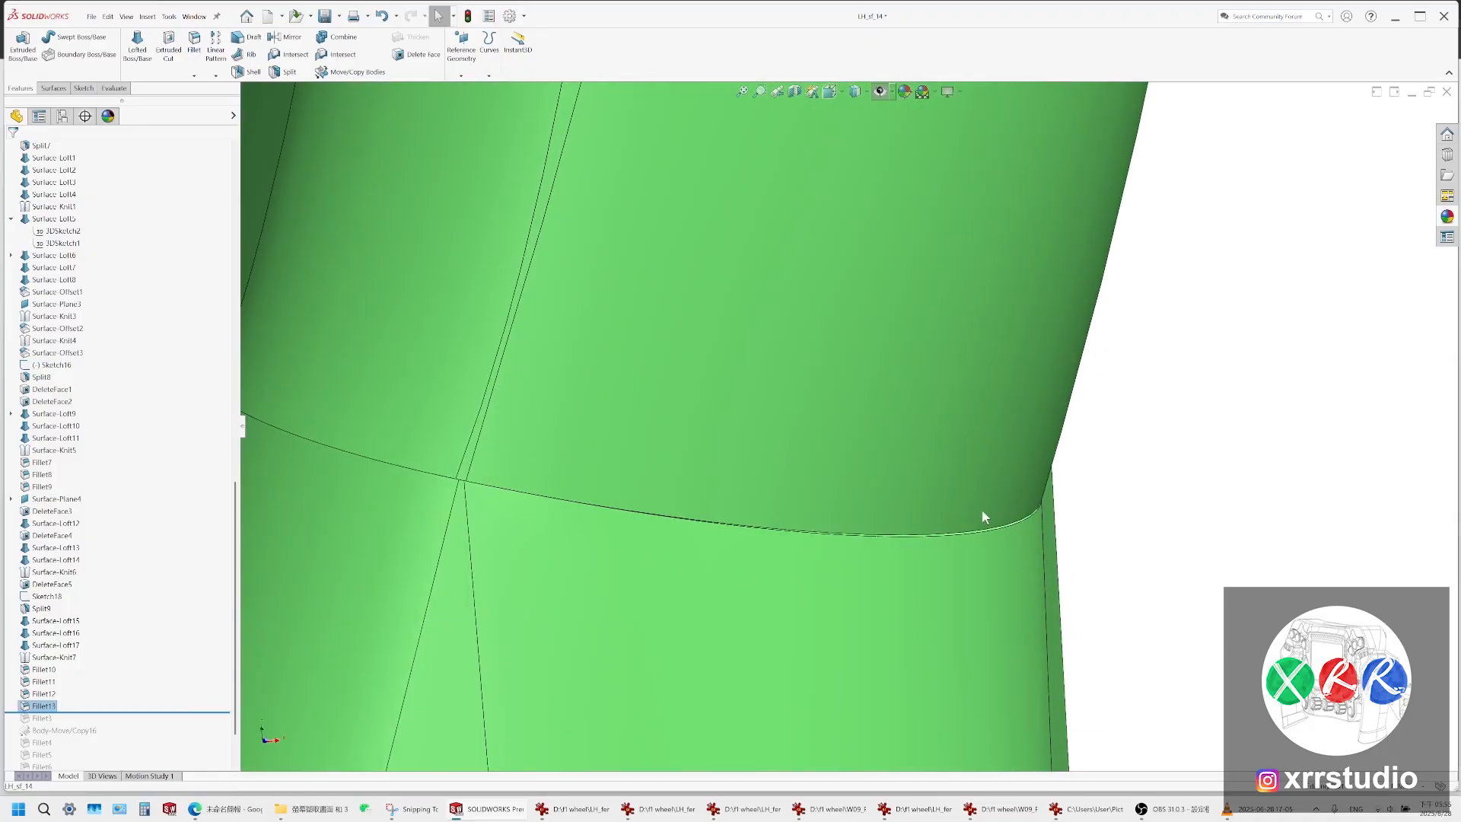
scroll(984, 517, up, 6)
scroll(862, 383, up, 6)
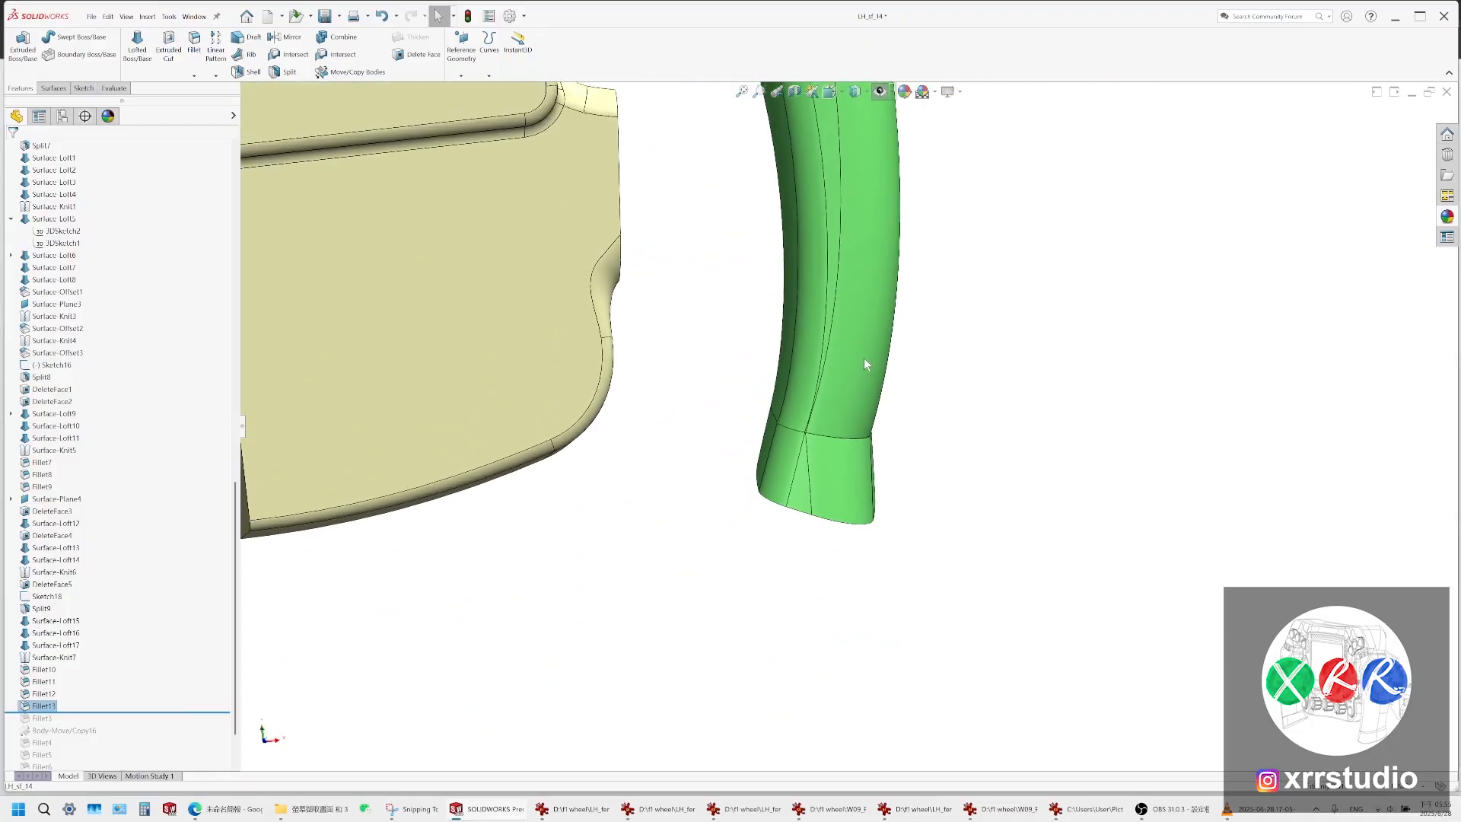
scroll(869, 431, down, 6)
mouse_move(832, 413)
middle_down()
mouse_move(666, 355)
mouse_move(849, 430)
middle_up()
scroll(846, 423, down, 2)
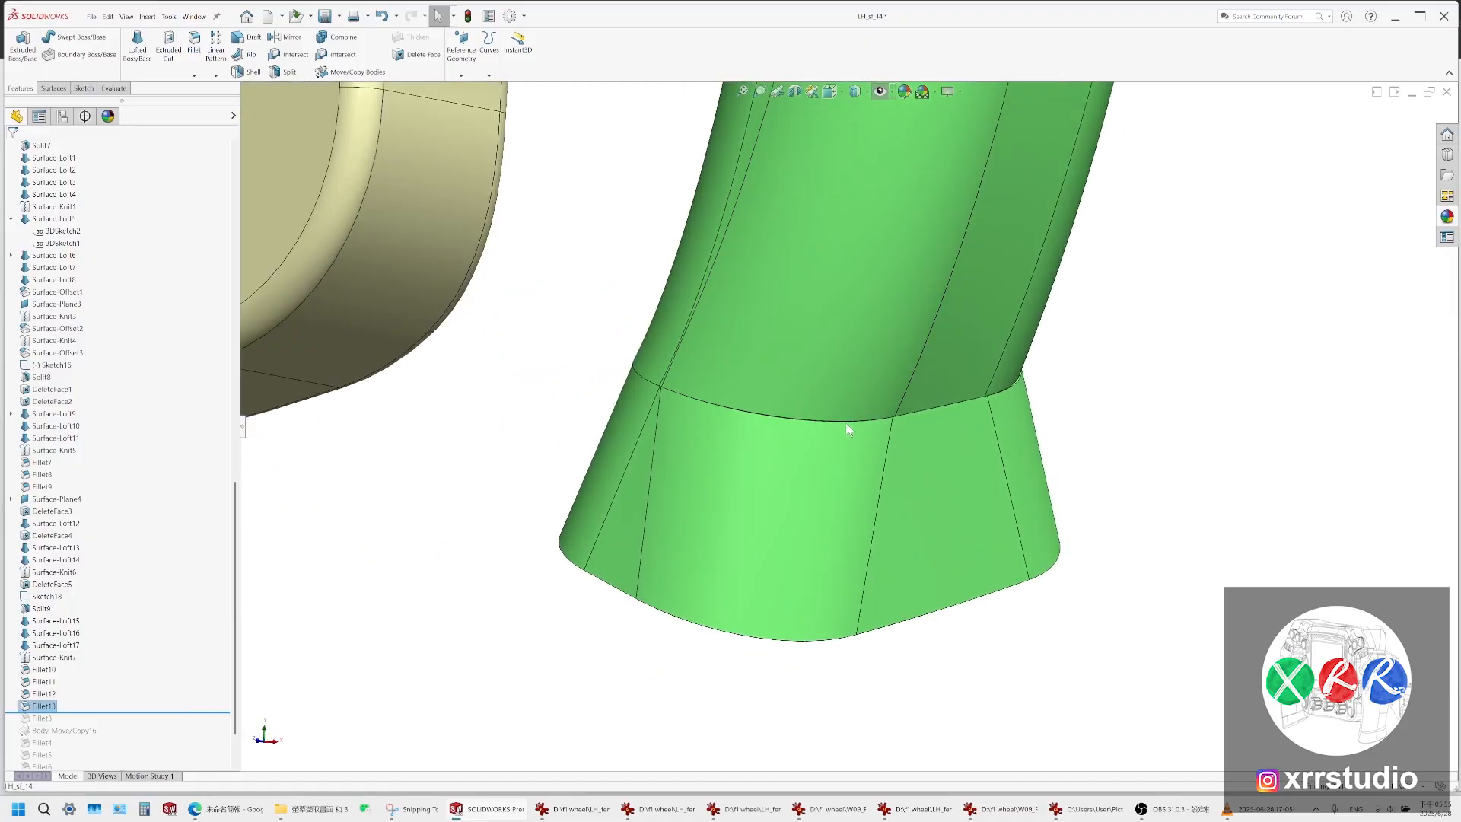
scroll(847, 423, up, 2)
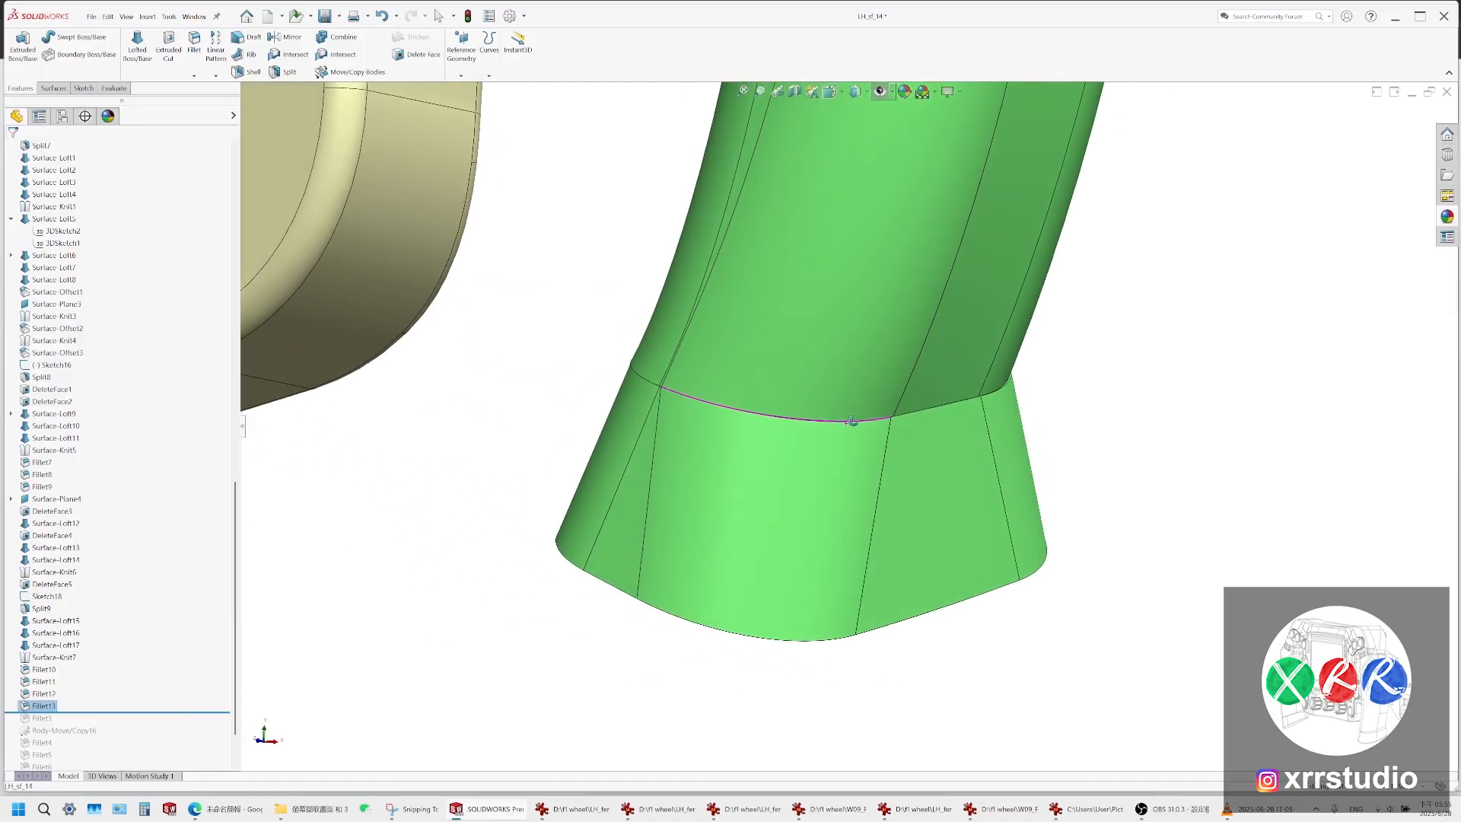
middle_drag(847, 423, 872, 330)
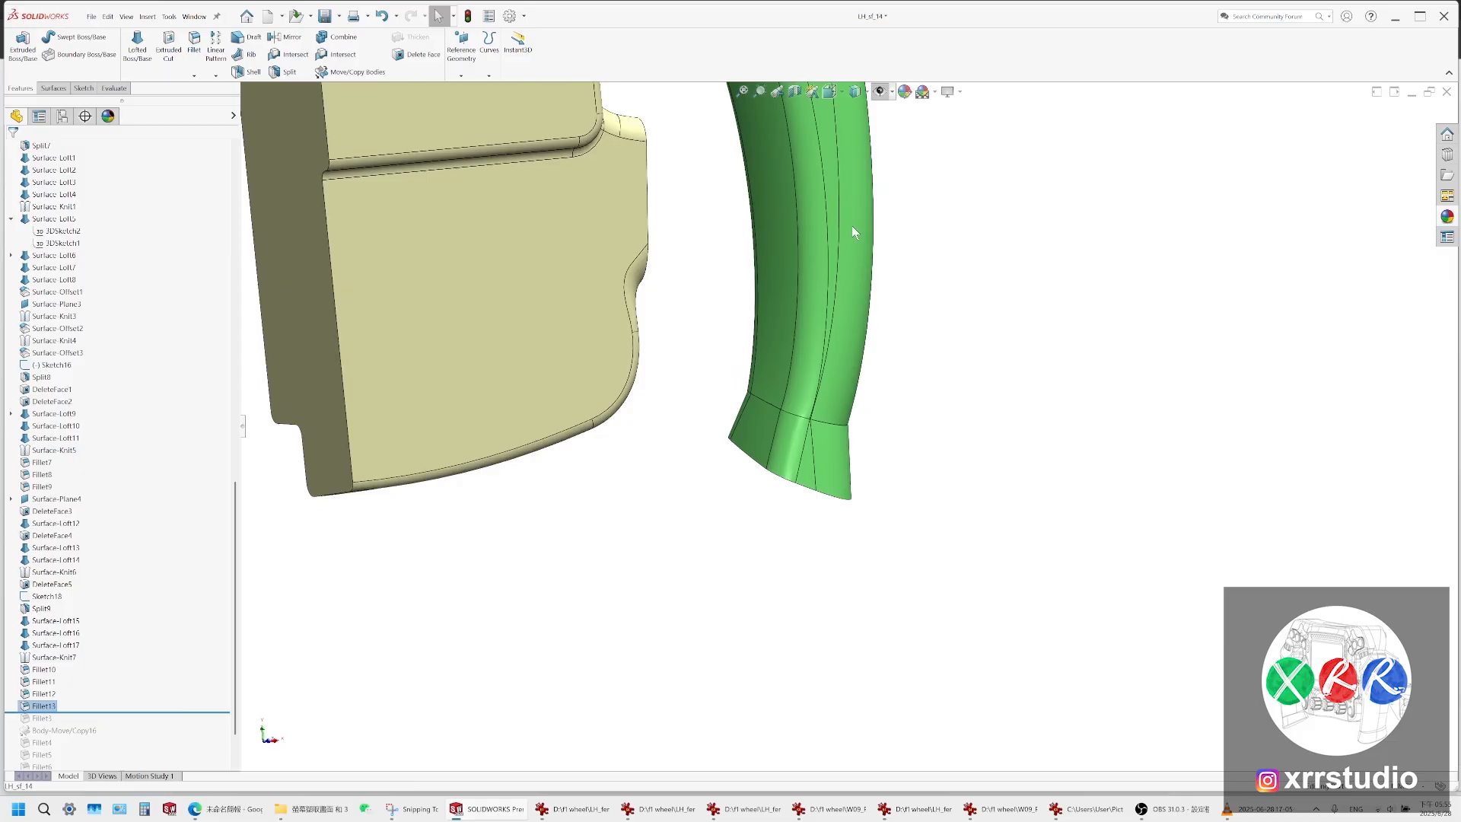
scroll(852, 226, up, 4)
scroll(856, 279, down, 5)
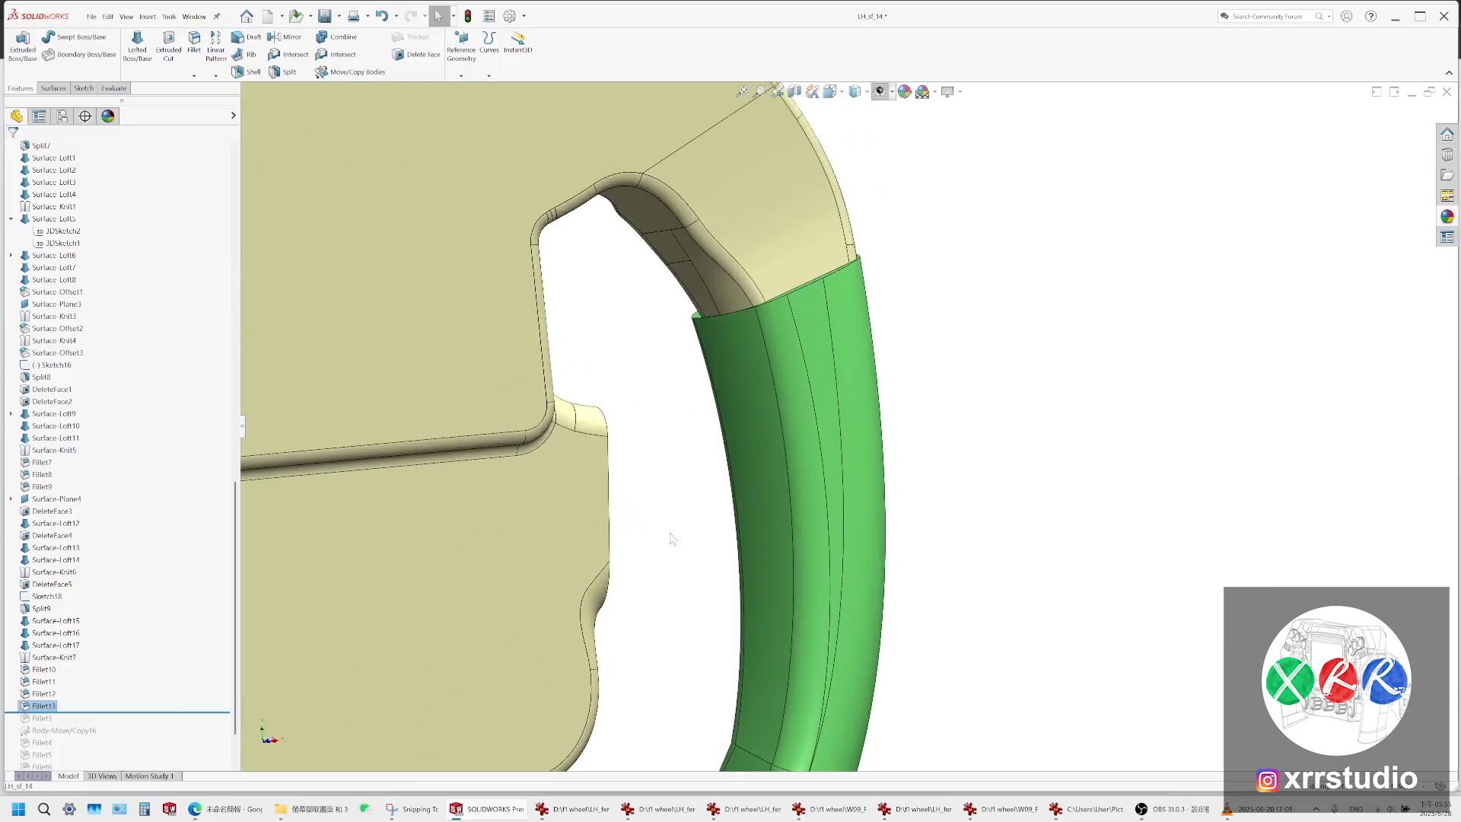
Compare the whole handle model with the annotated steering wheel photo in the Google Slides deck
click(228, 809)
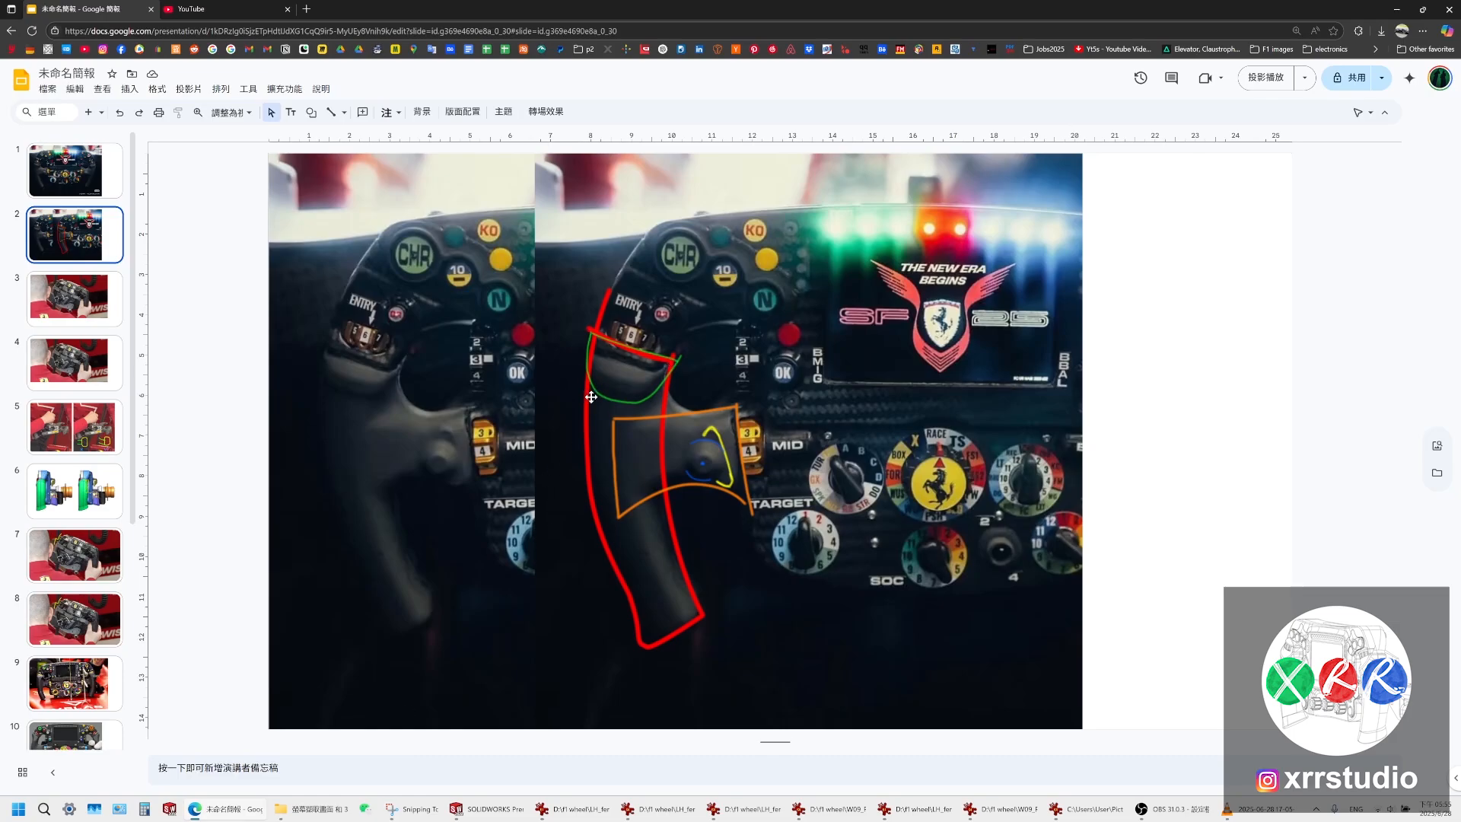
click(487, 810)
scroll(723, 434, up, 3)
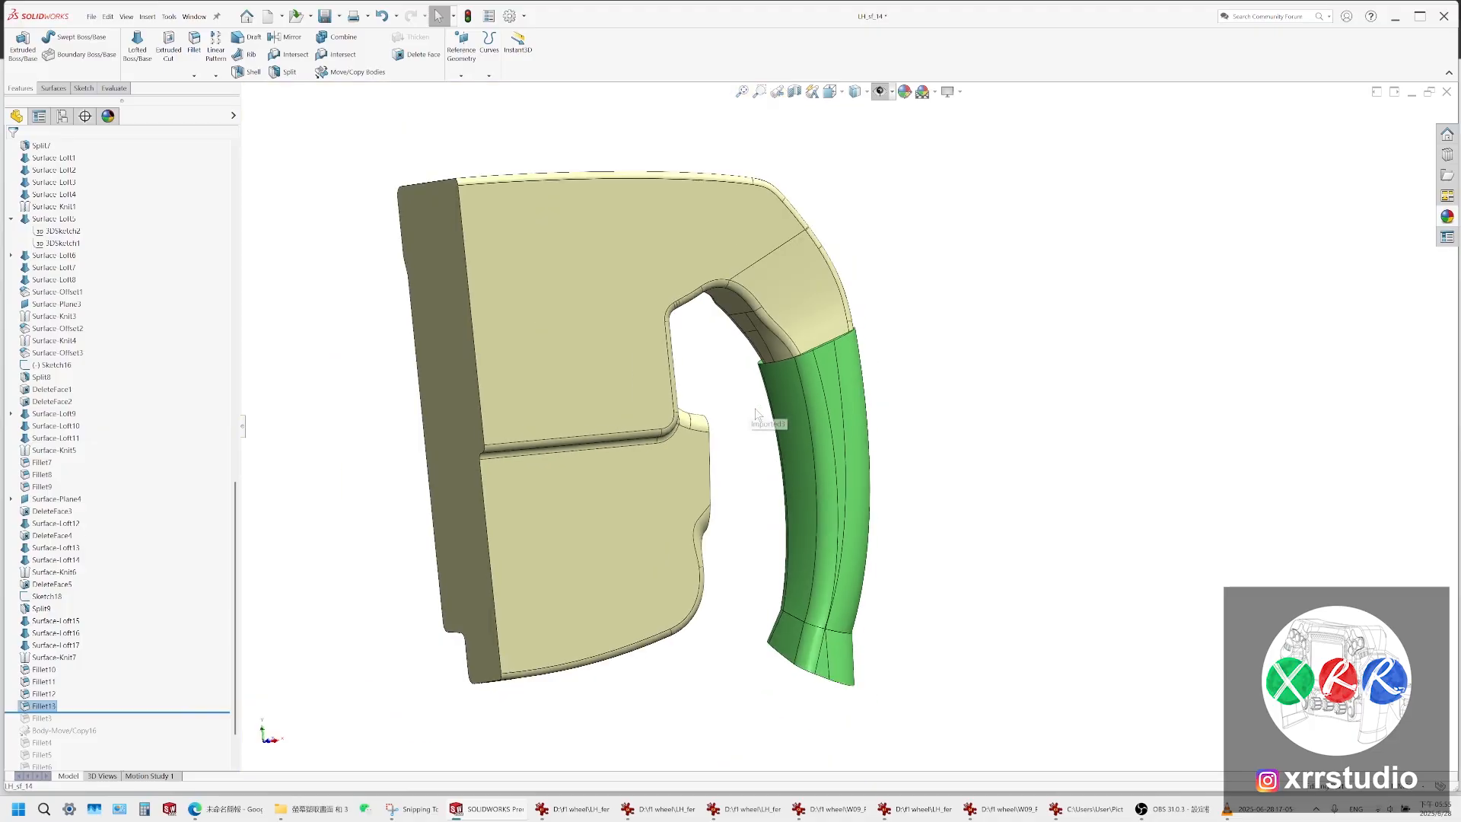
click(1171, 810)
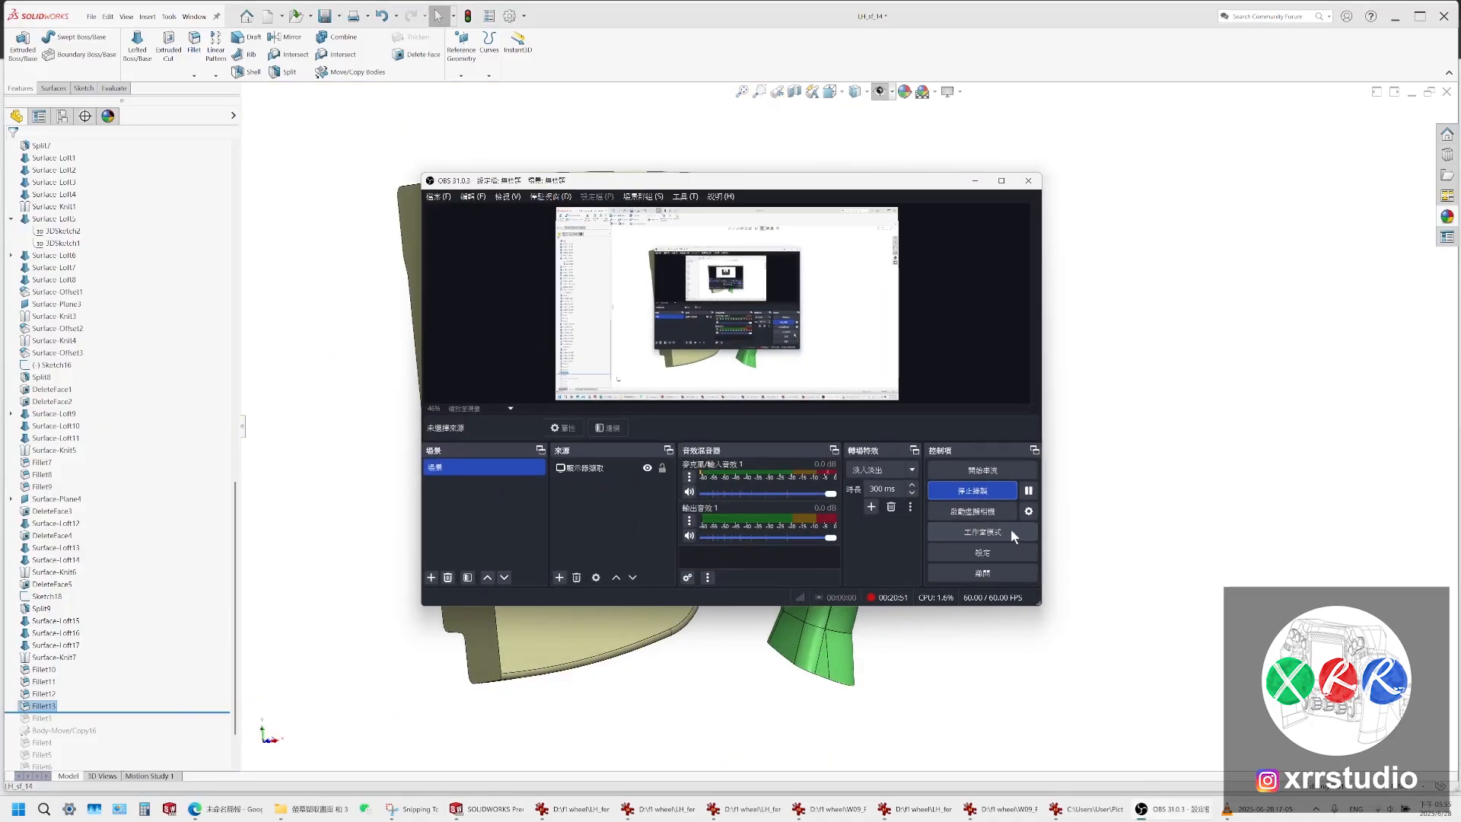
click(988, 493)
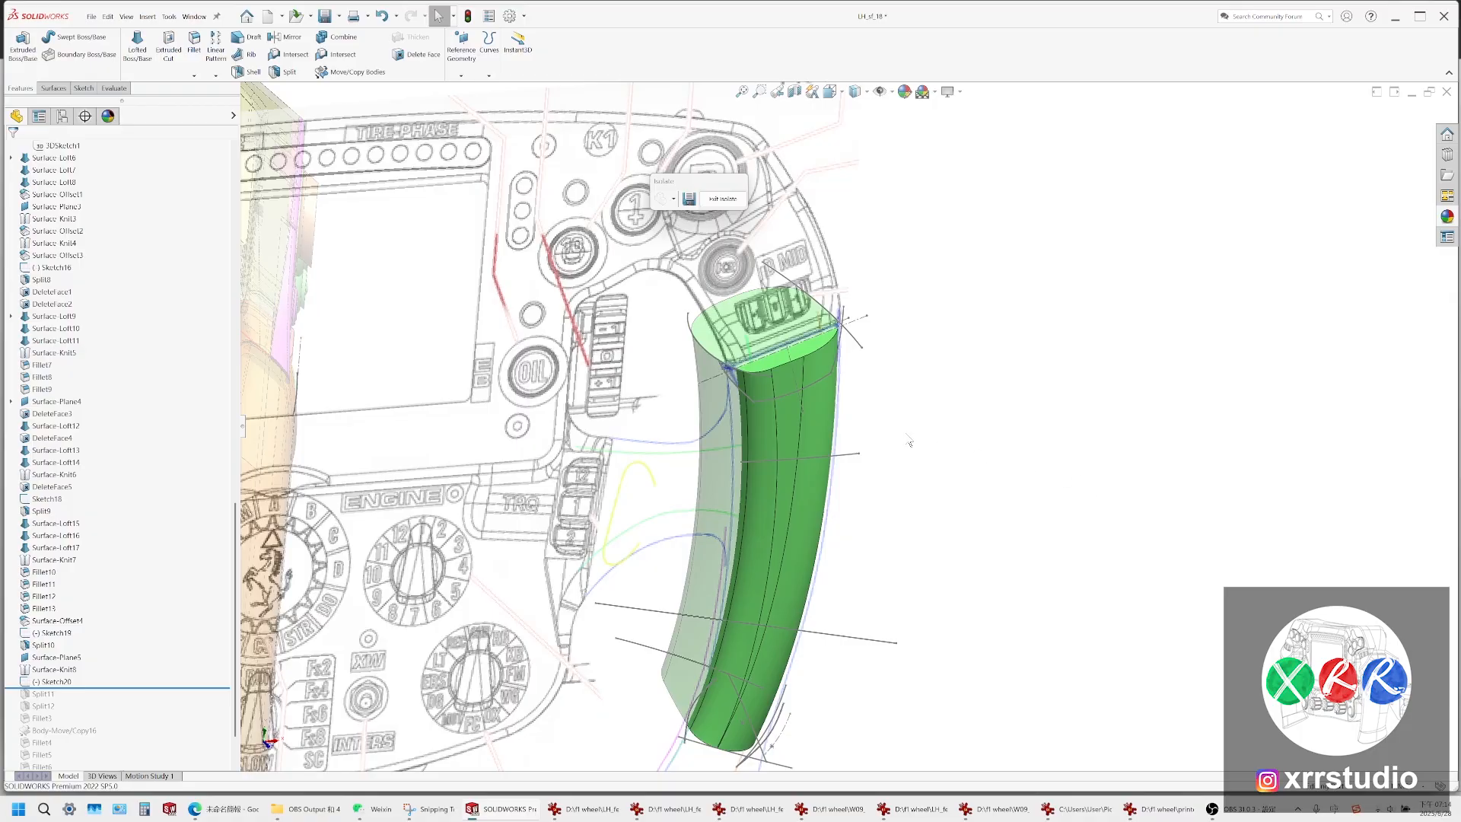
Open the fillet along the handle's inner long edge for editing and preview it with an 8 mm radius
scroll(797, 431, down, 3)
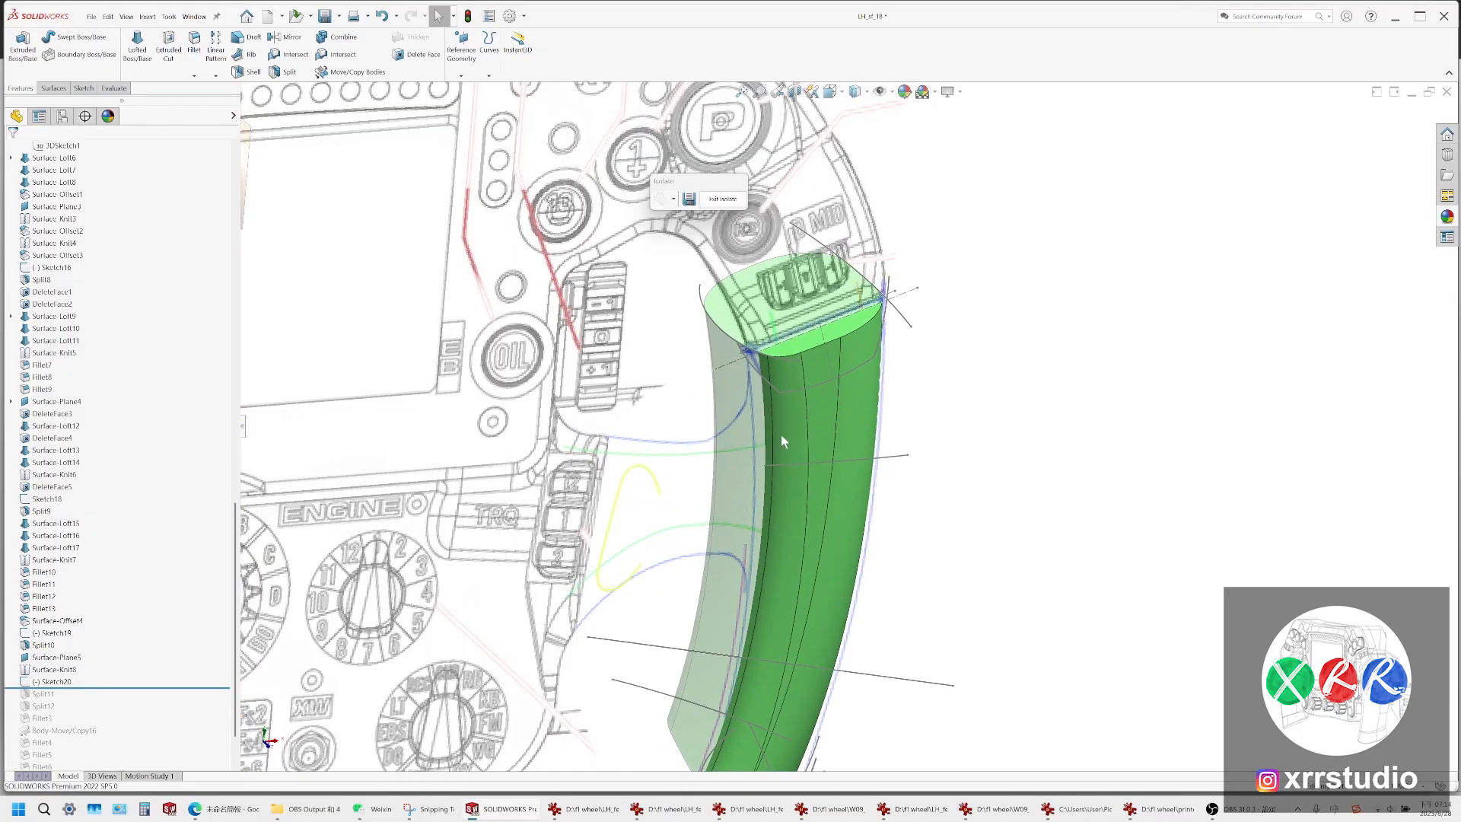
scroll(784, 435, down, 3)
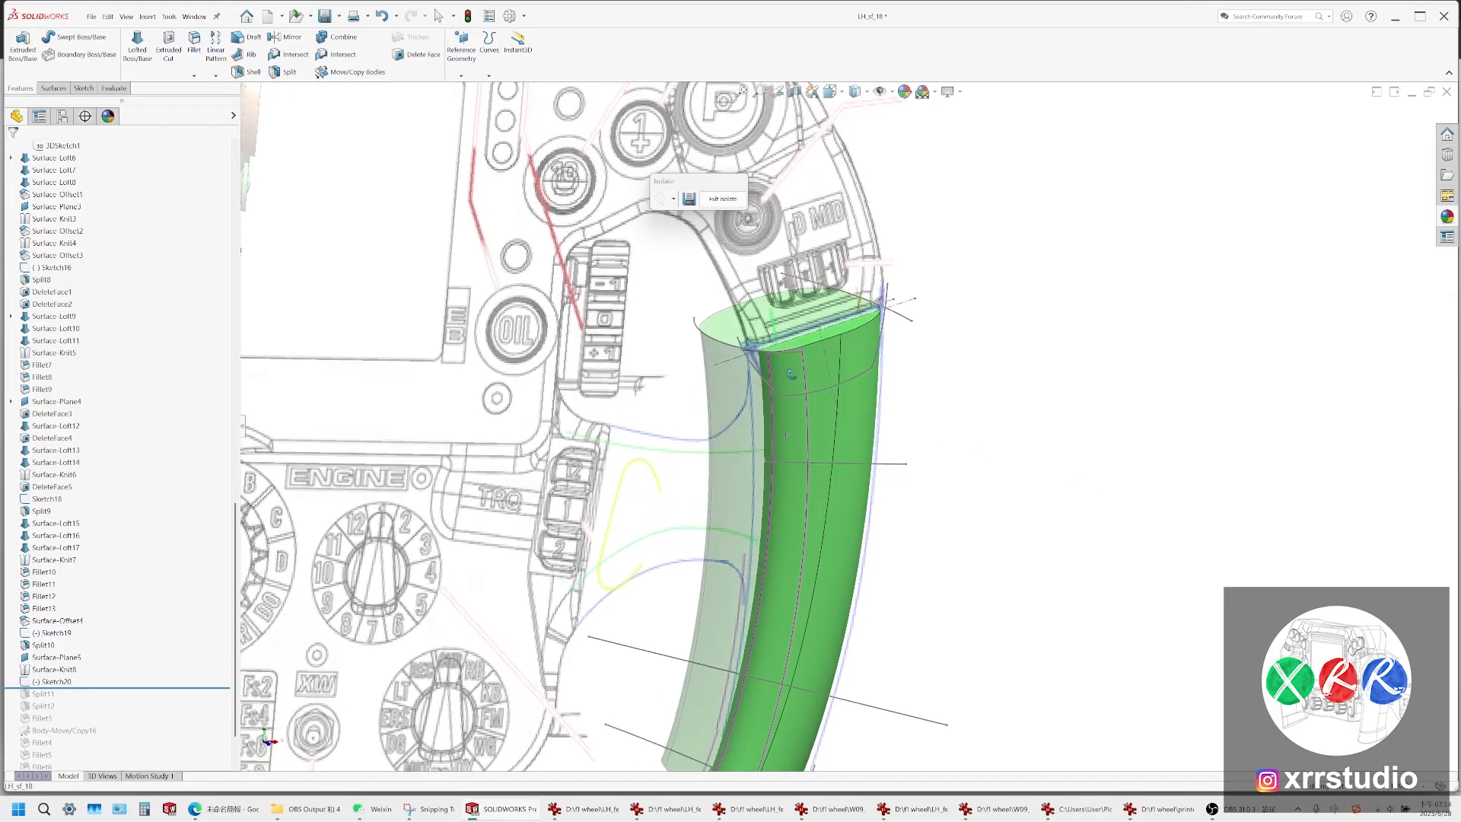
click(804, 427)
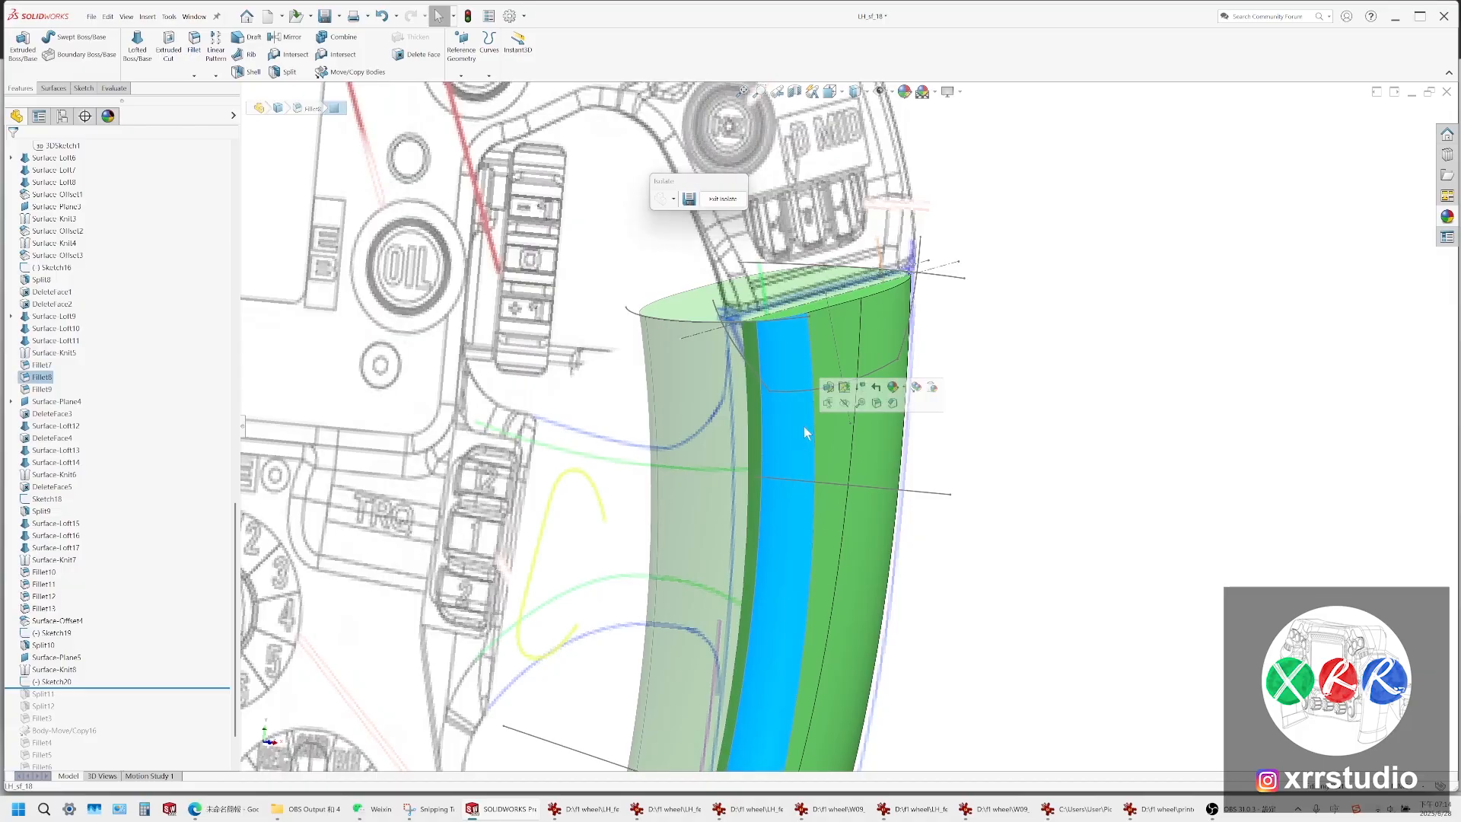
click(822, 385)
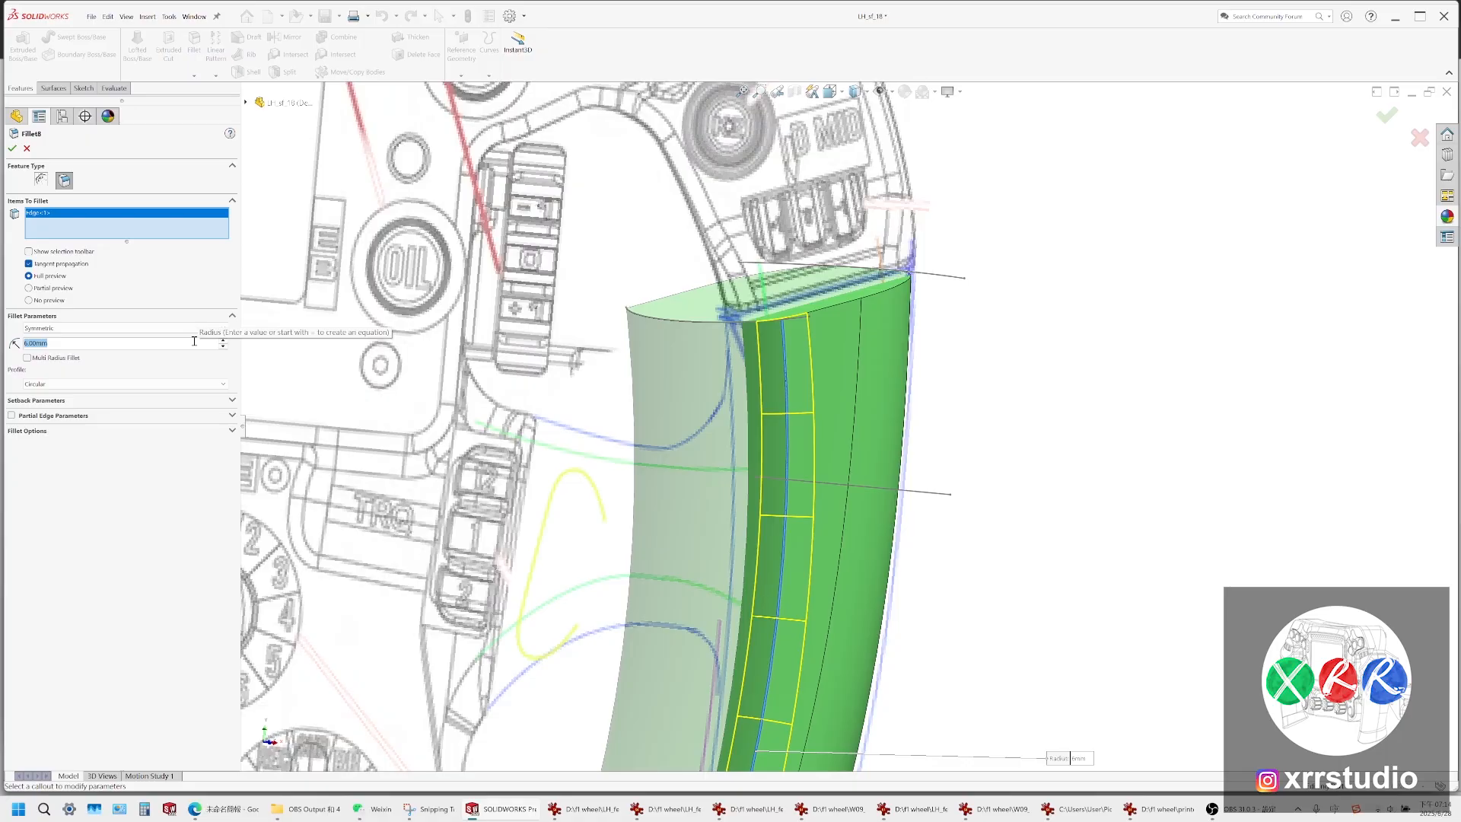
scroll(196, 343, up, 2)
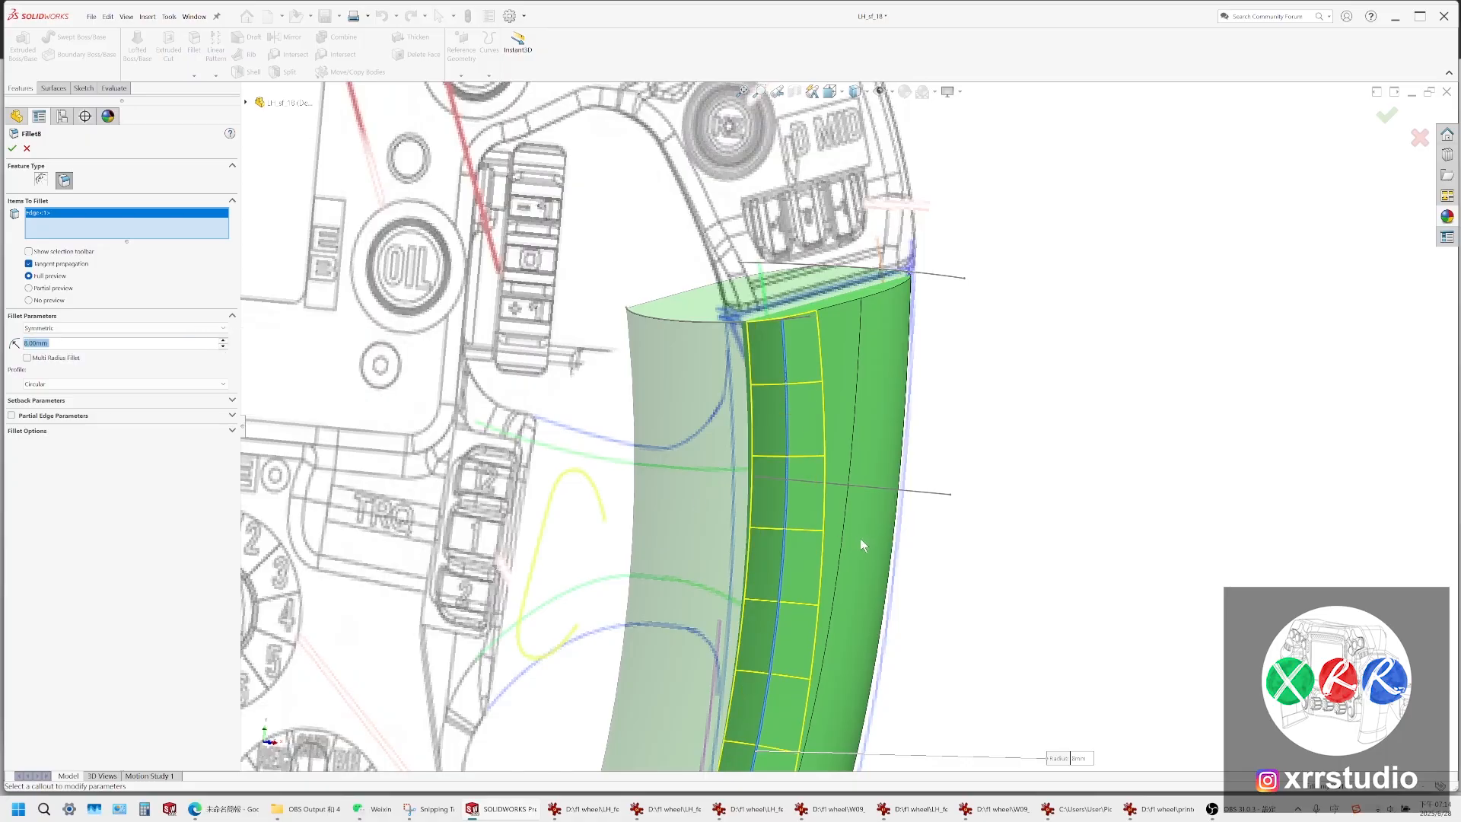
scroll(810, 537, up, 5)
scroll(810, 538, down, 5)
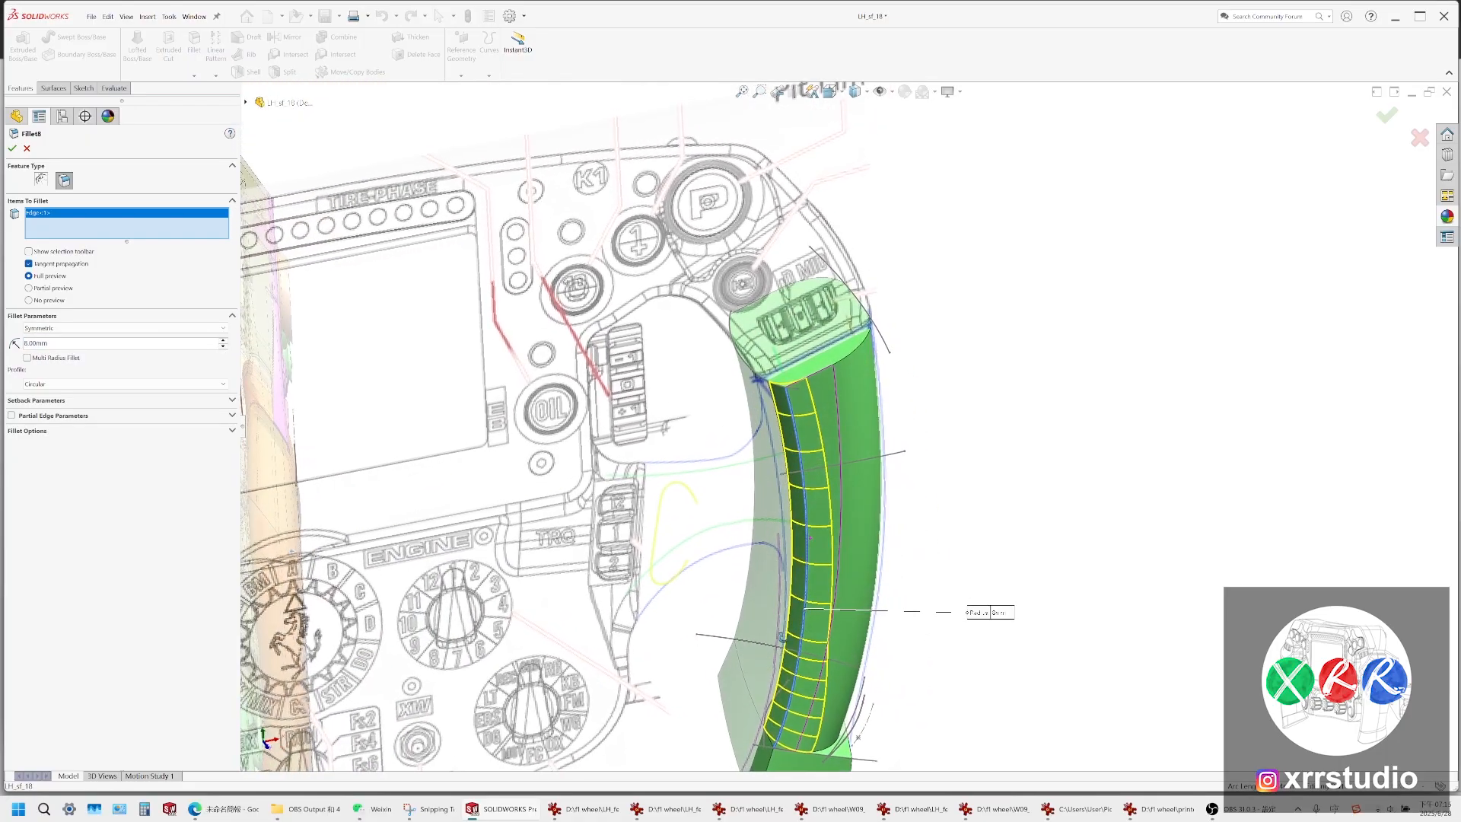
scroll(810, 537, down, 4)
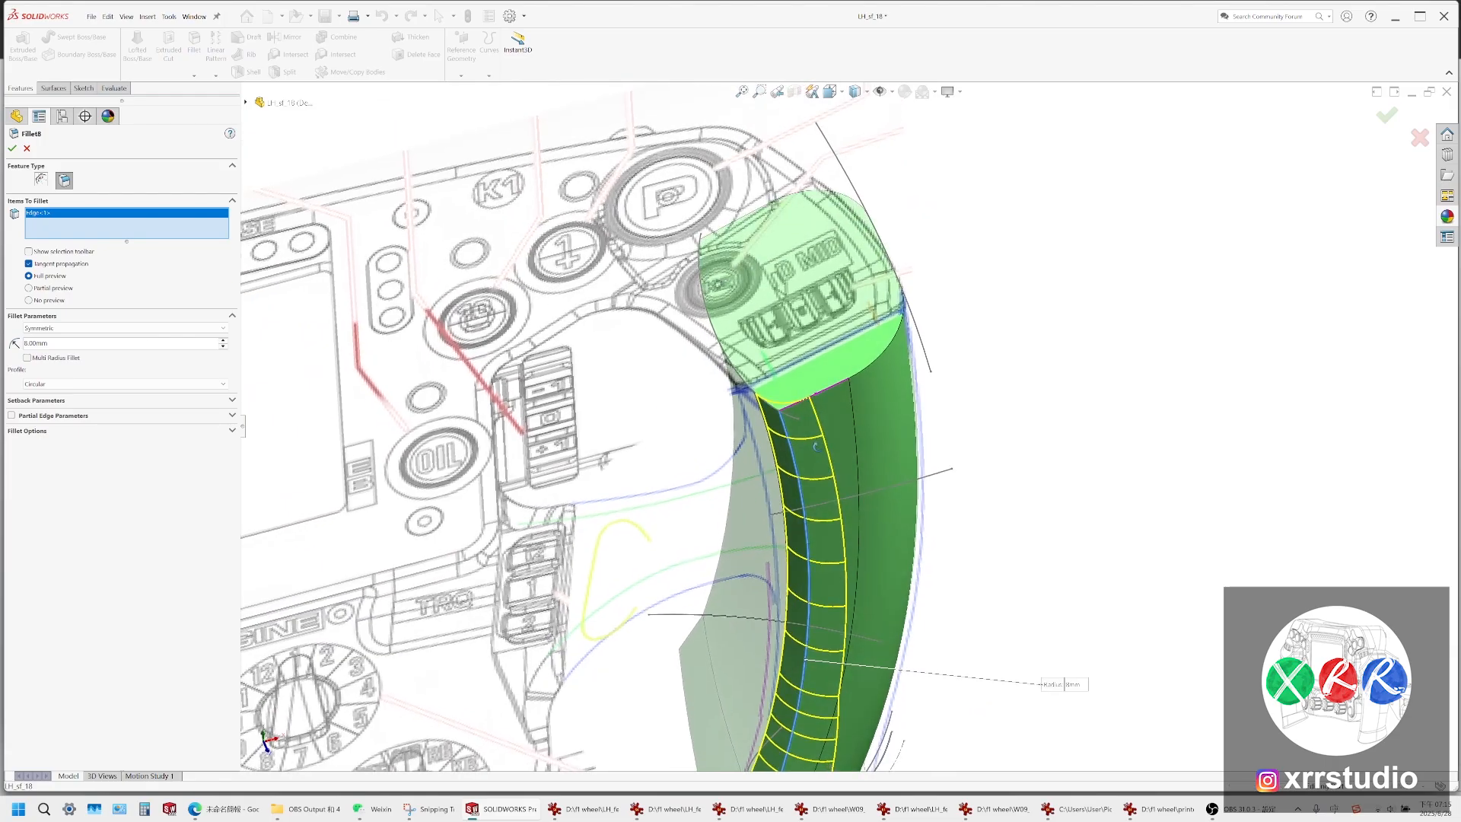
middle_drag(817, 448, 770, 754)
Check the SF-25 steering wheel photo in IrfanView, then set the inner handle edge's fillet radius to 7 mm and apply it
click(594, 812)
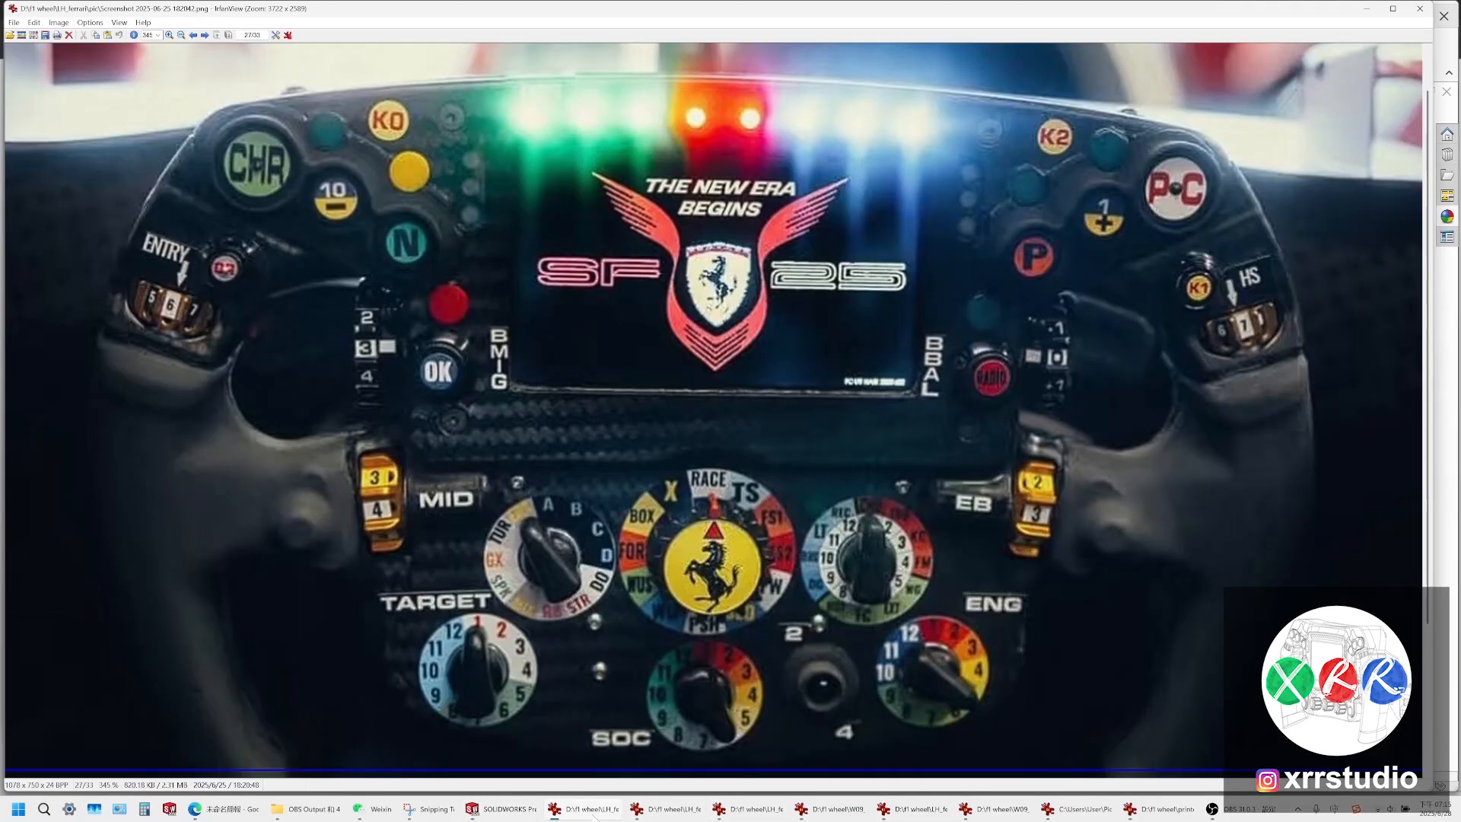
scroll(883, 706, down, 2)
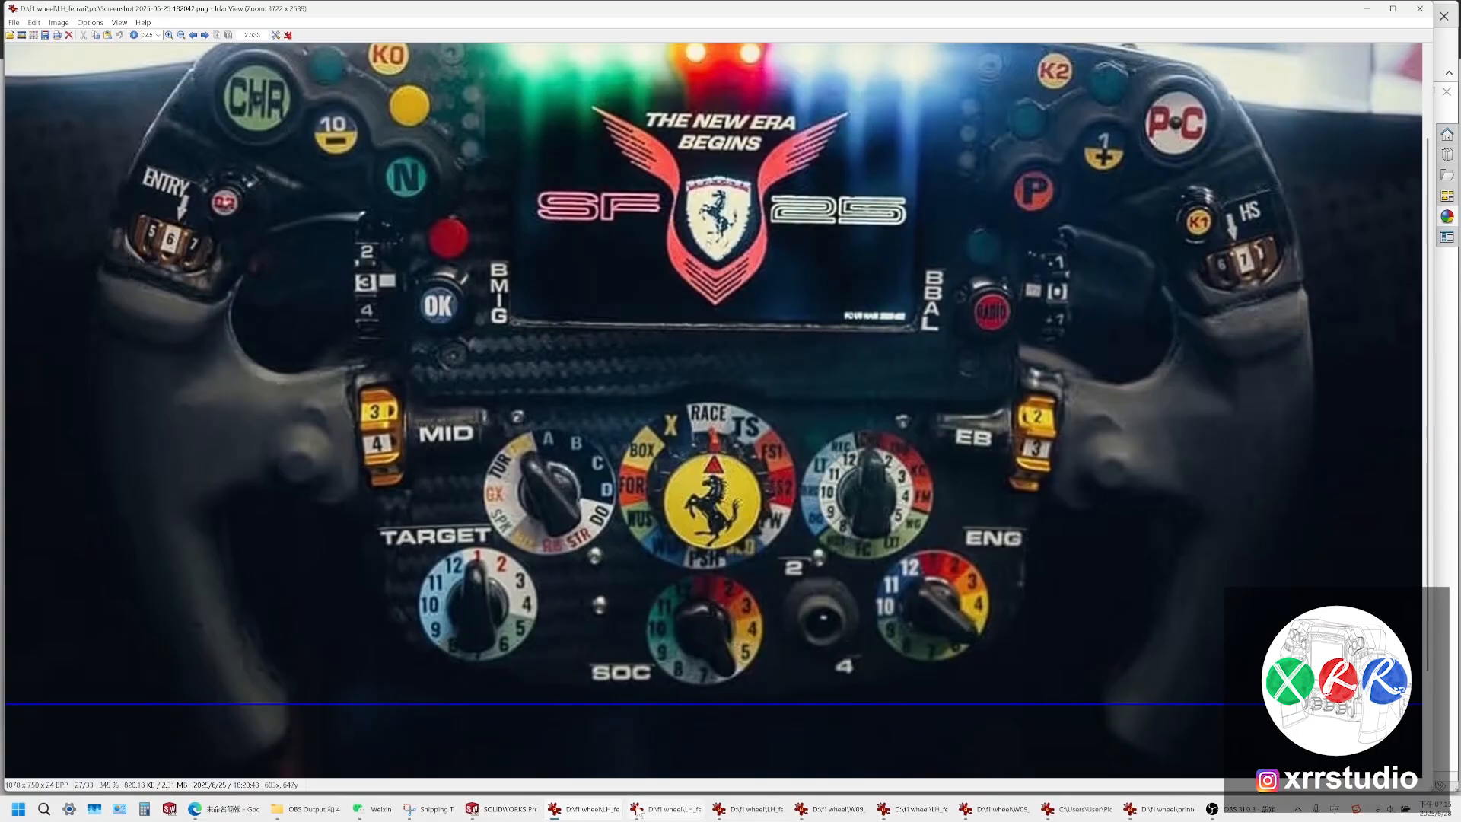
click(506, 810)
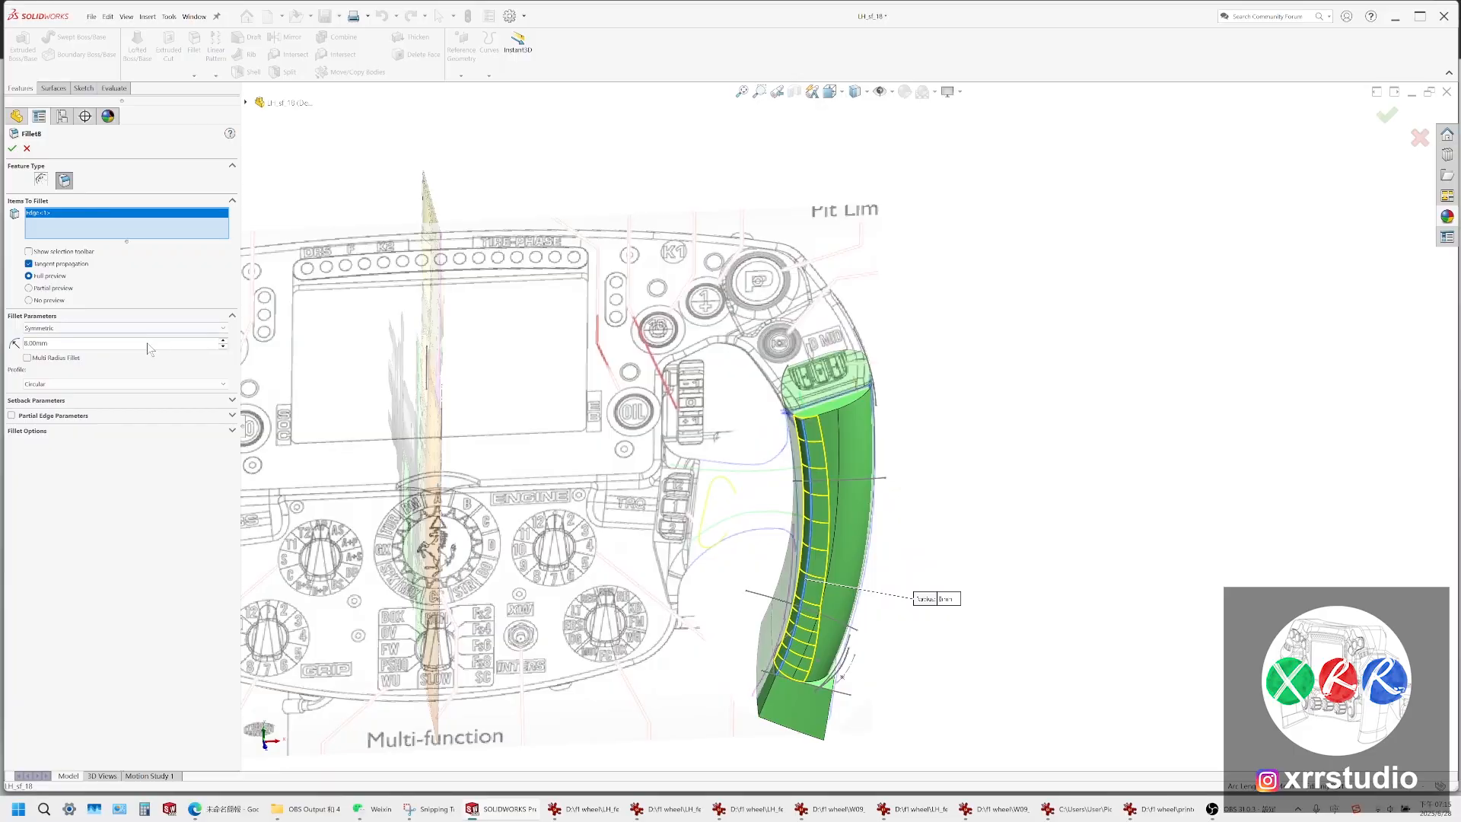
text(7)
key(Return)
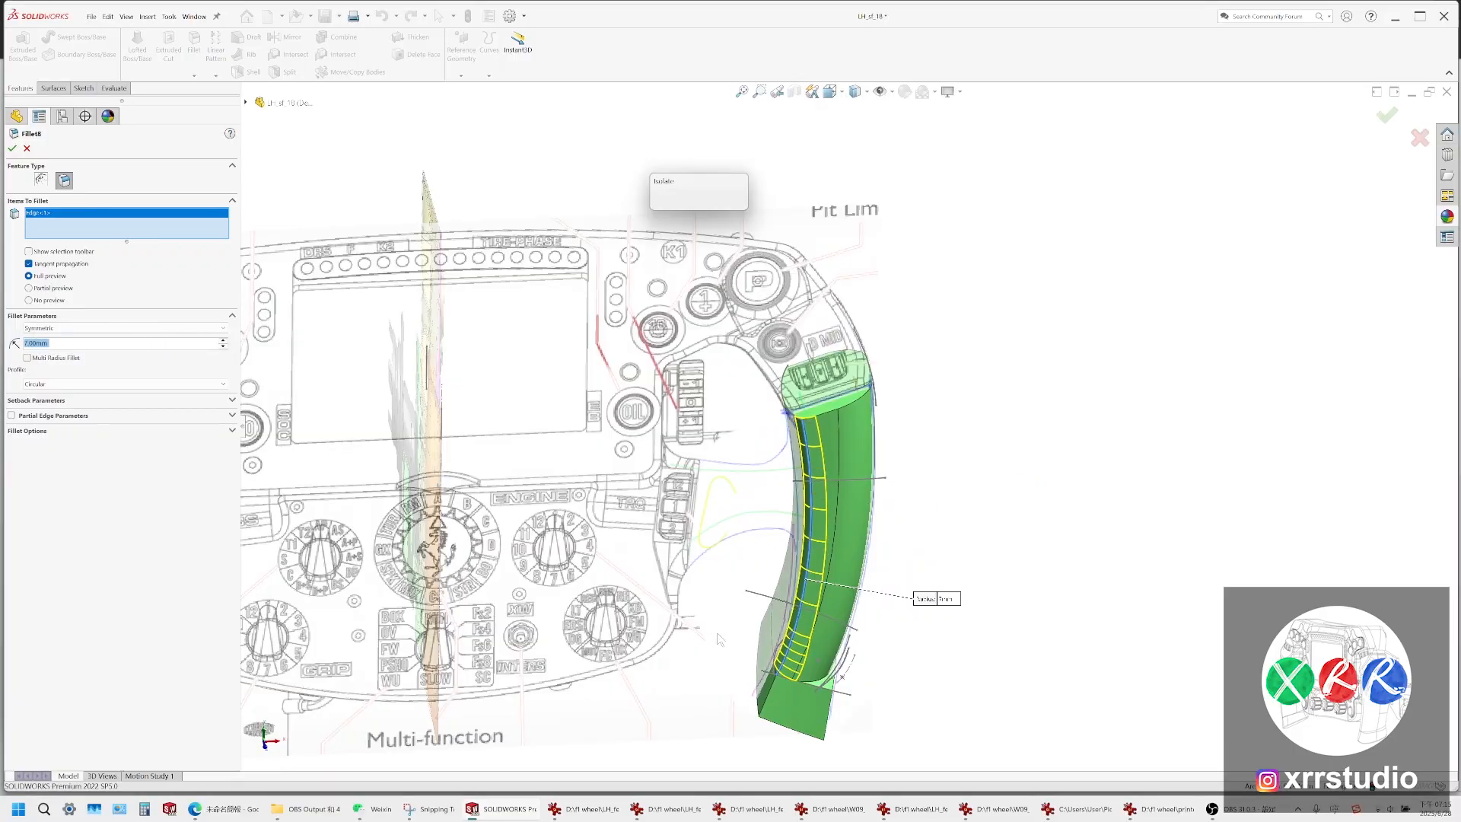
Examine the refilleted handle surface from several angles and set the display to shaded with edges
scroll(819, 637, down, 8)
scroll(813, 650, down, 4)
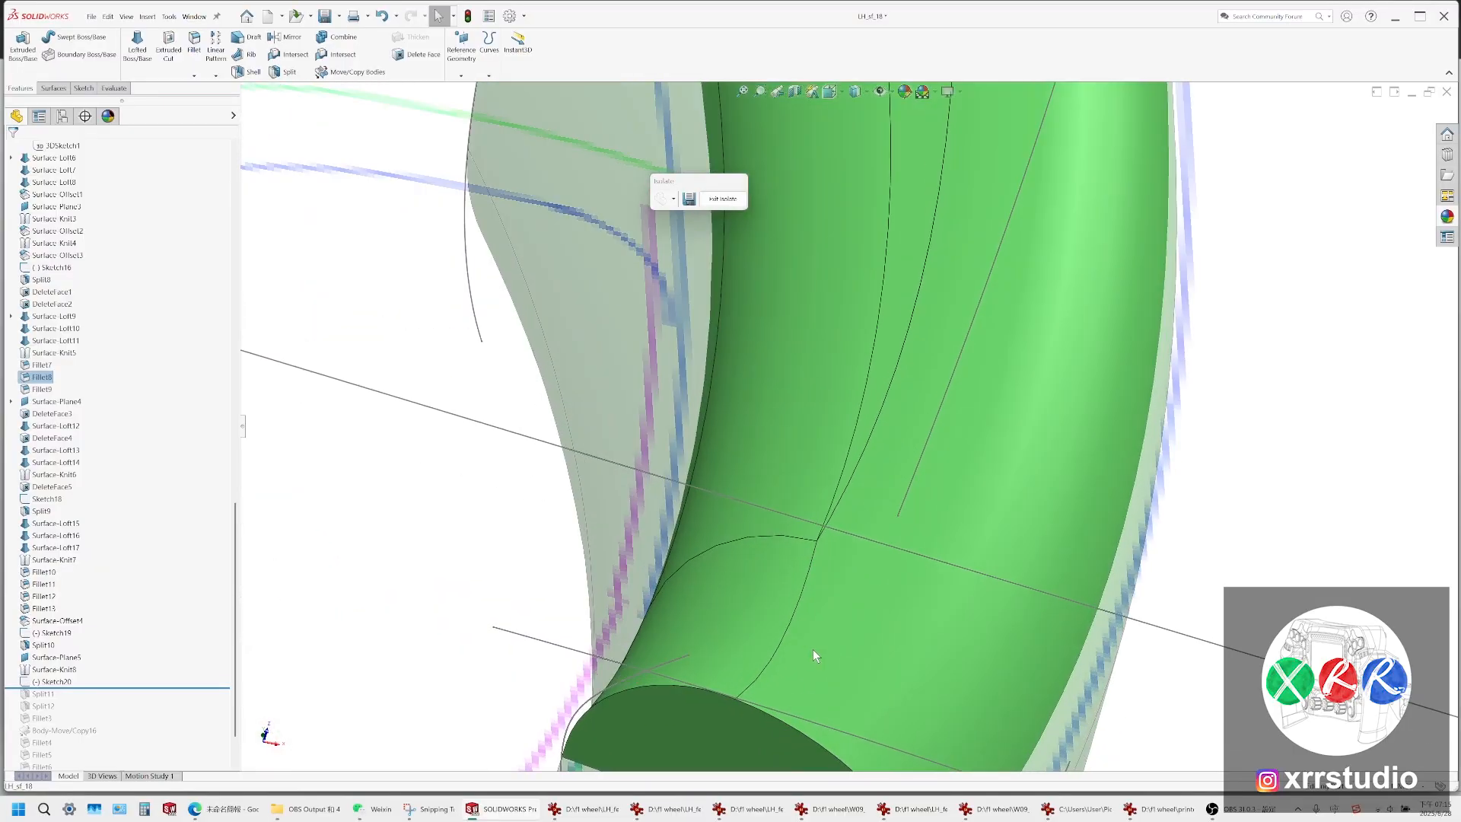
scroll(860, 123, up, 5)
middle_drag(879, 381, 918, 526)
scroll(853, 495, up, 10)
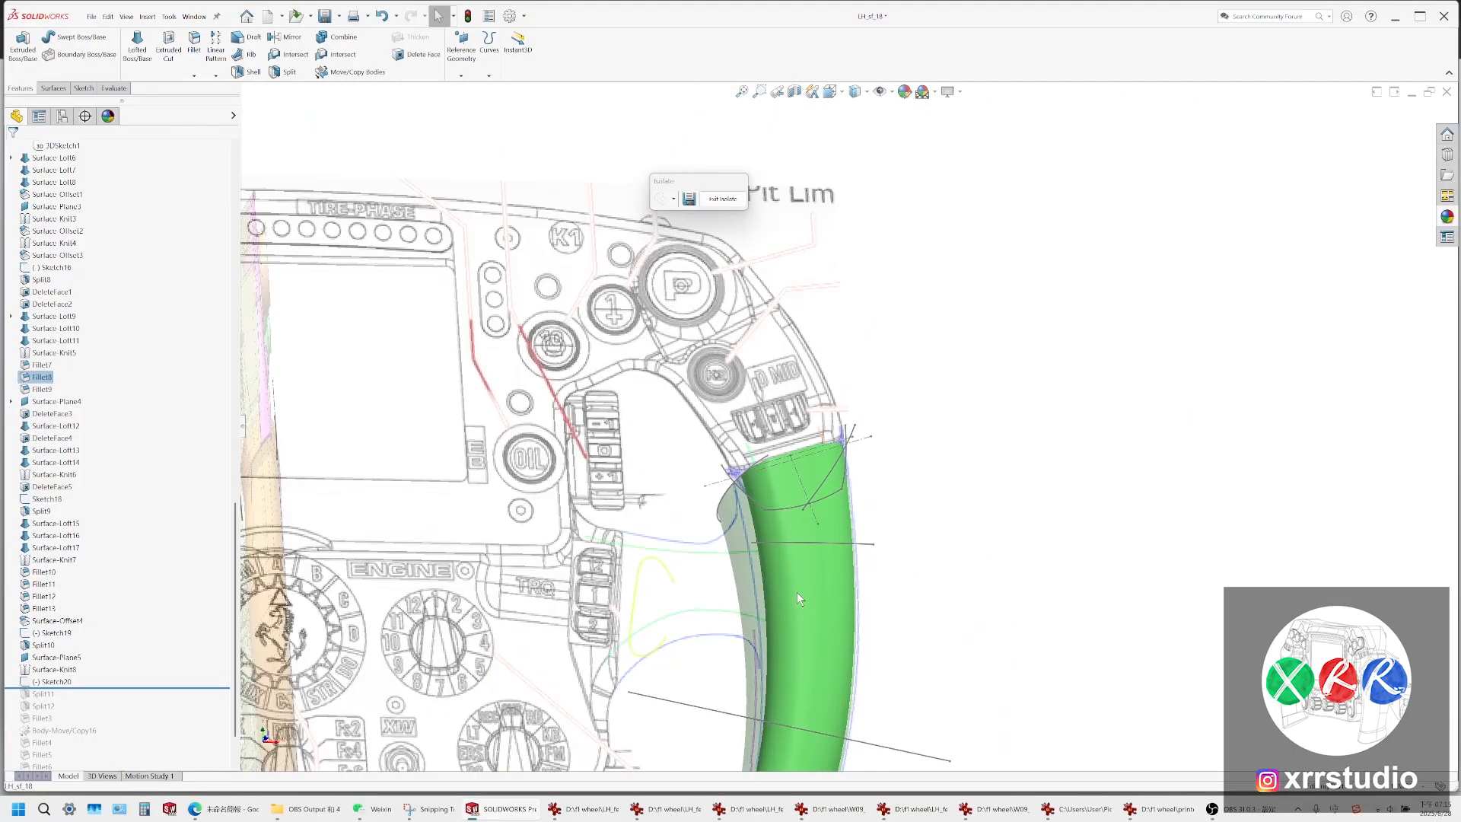
scroll(795, 476, down, 3)
middle_drag(828, 540, 871, 372)
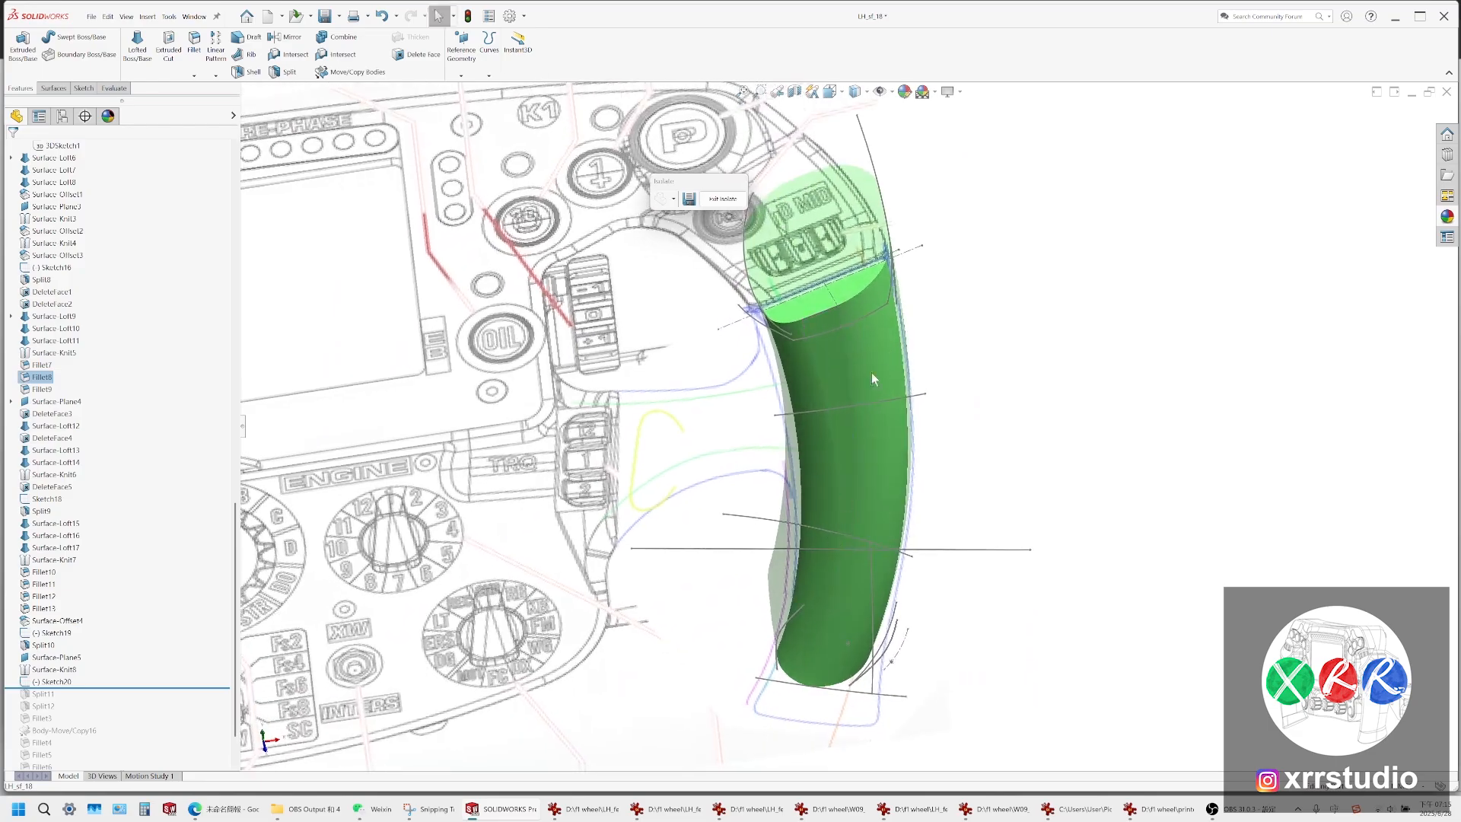
click(857, 91)
click(857, 110)
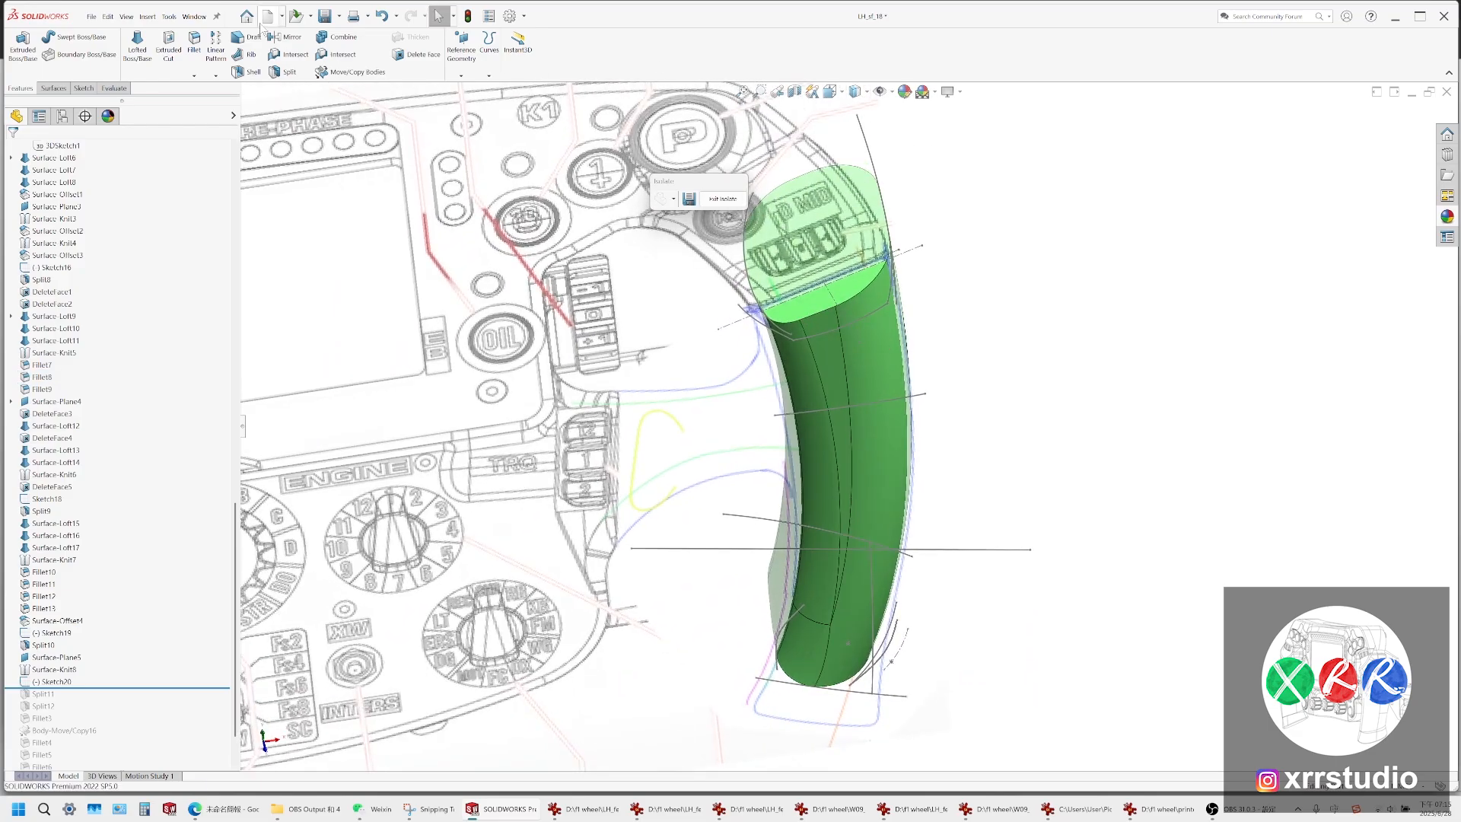
Save the handle part as a new version named LH_sf_19
click(108, 16)
click(136, 153)
key(BackSpace)
text(9)
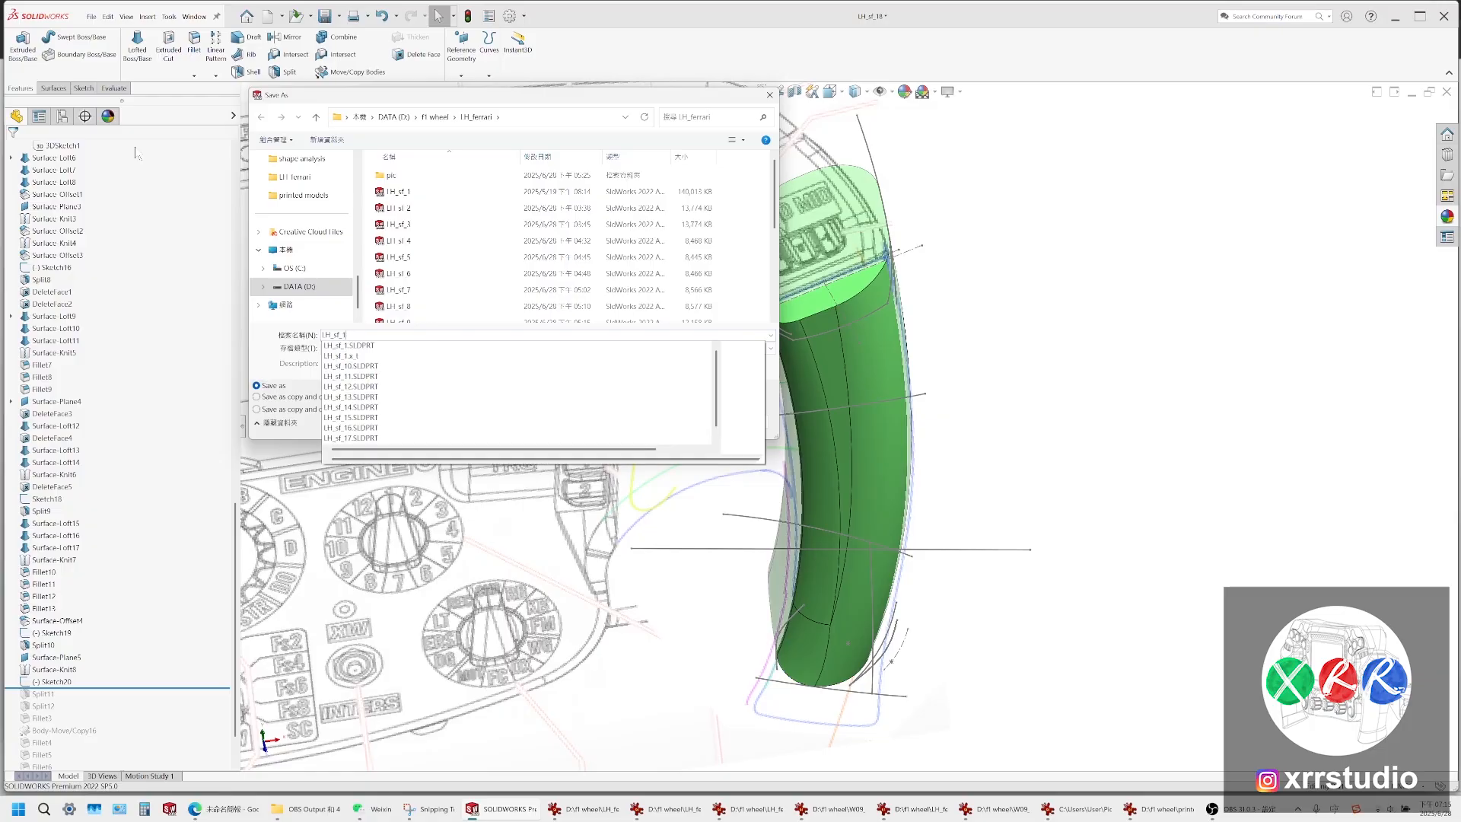
key(Return)
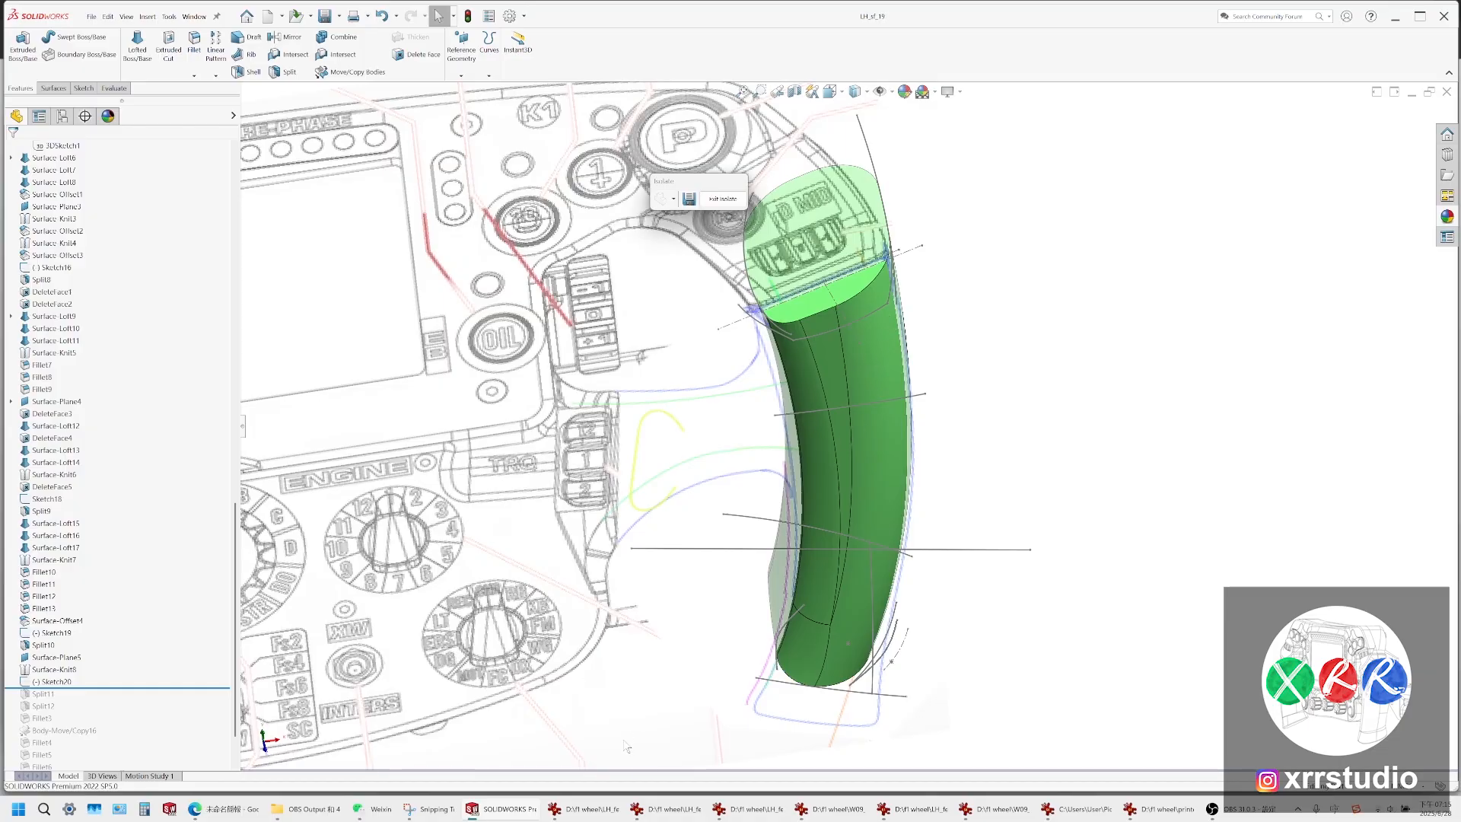
Switch to the W13_391 steering wheel and examine the raised lip and fillets around the upper end of its handle
click(197, 18)
click(236, 192)
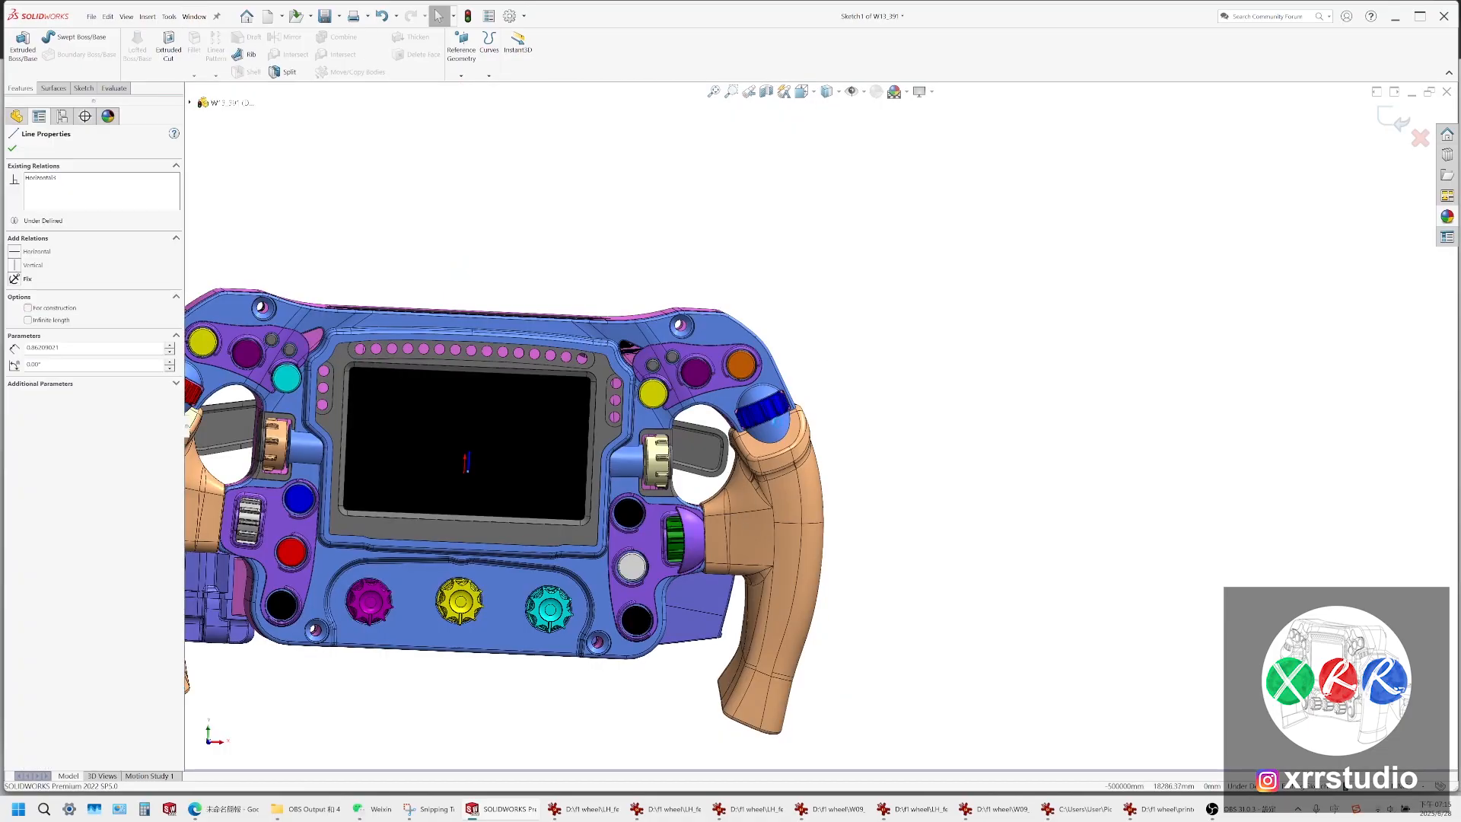
scroll(814, 443, down, 5)
middle_drag(814, 443, 707, 426)
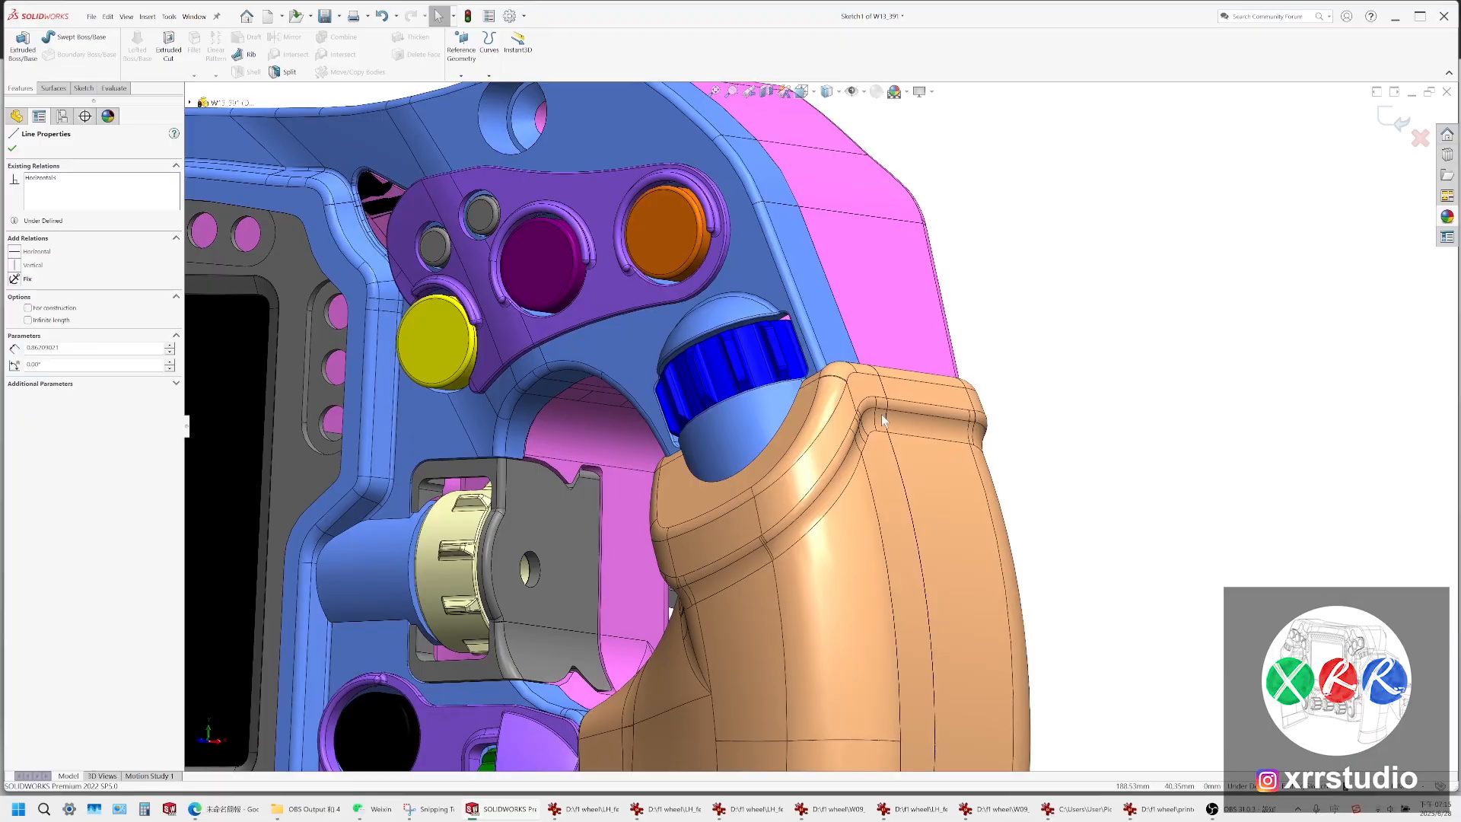
middle_drag(883, 420, 805, 528)
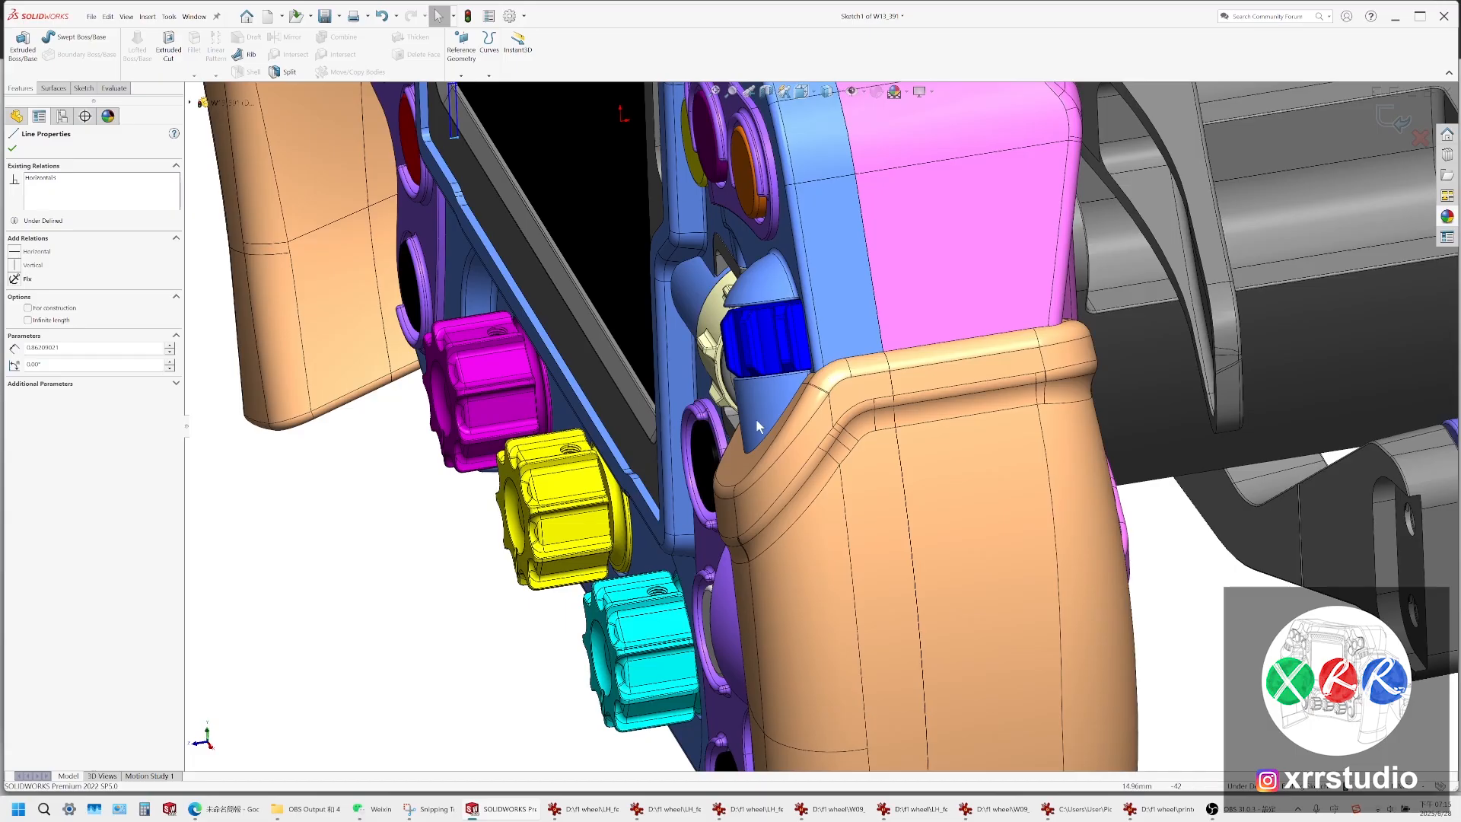
middle_drag(763, 459, 578, 491)
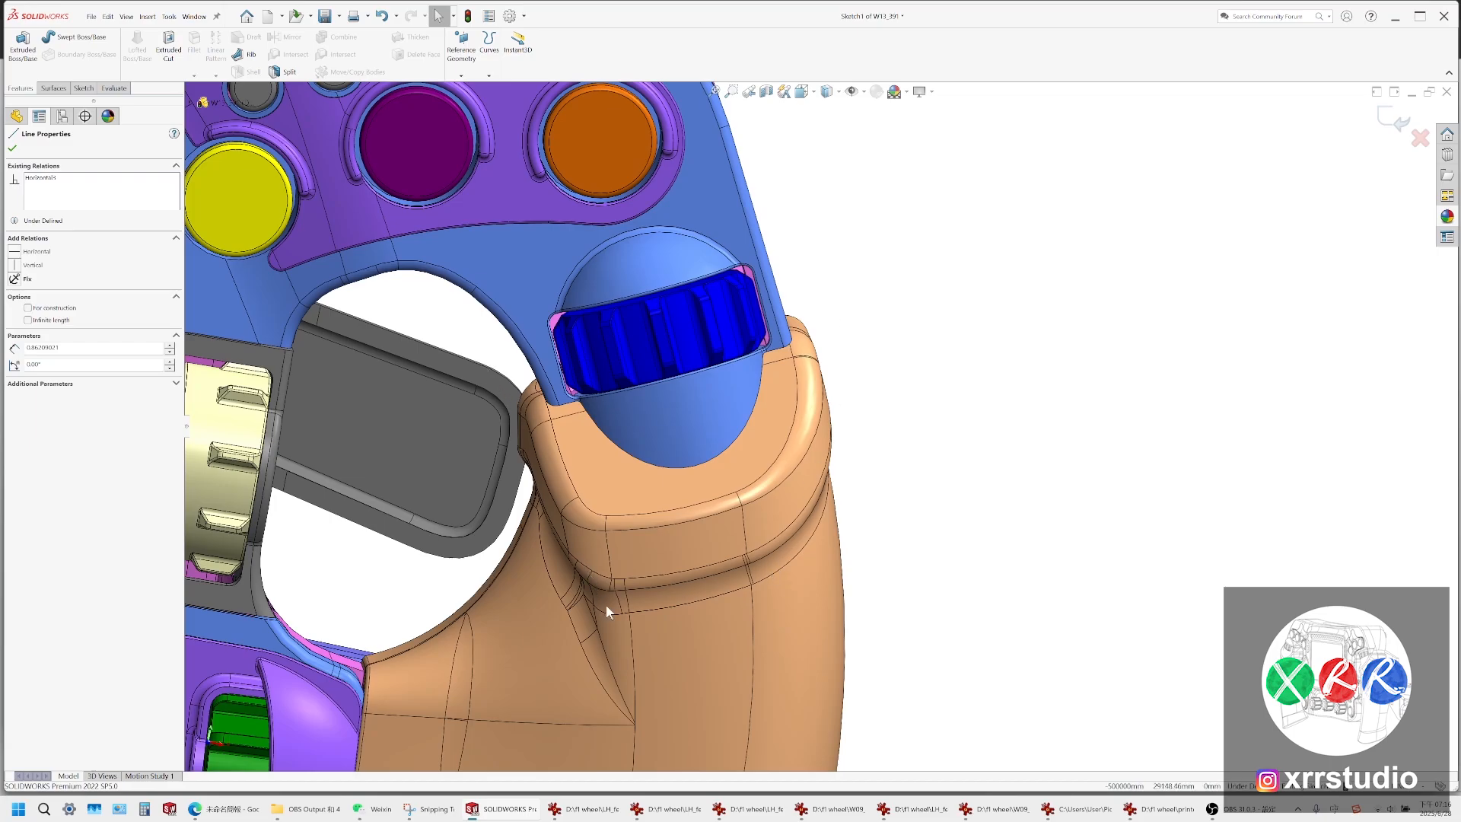
middle_drag(789, 509, 826, 499)
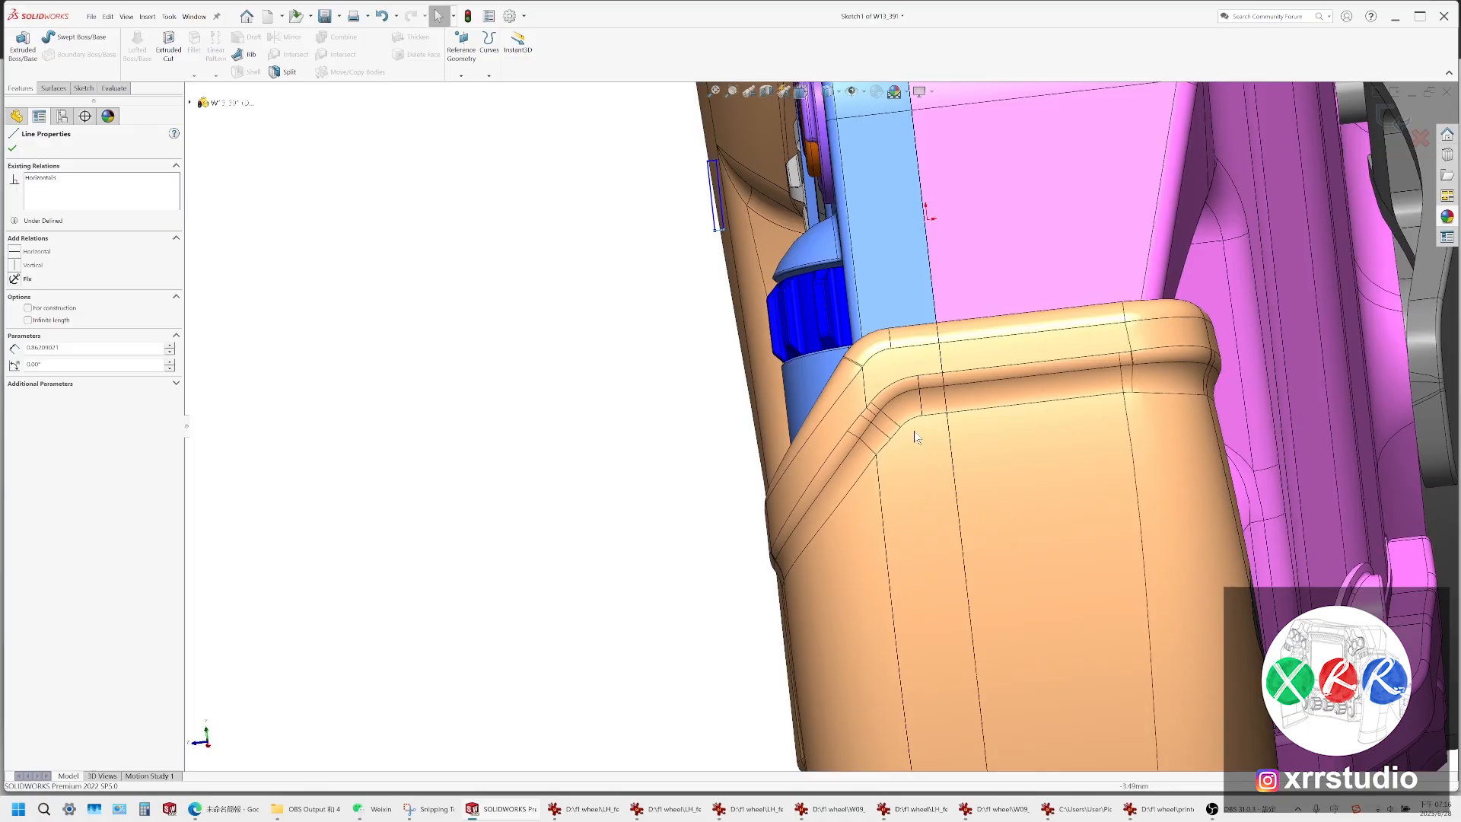
middle_drag(914, 431, 908, 394)
scroll(908, 394, down, 3)
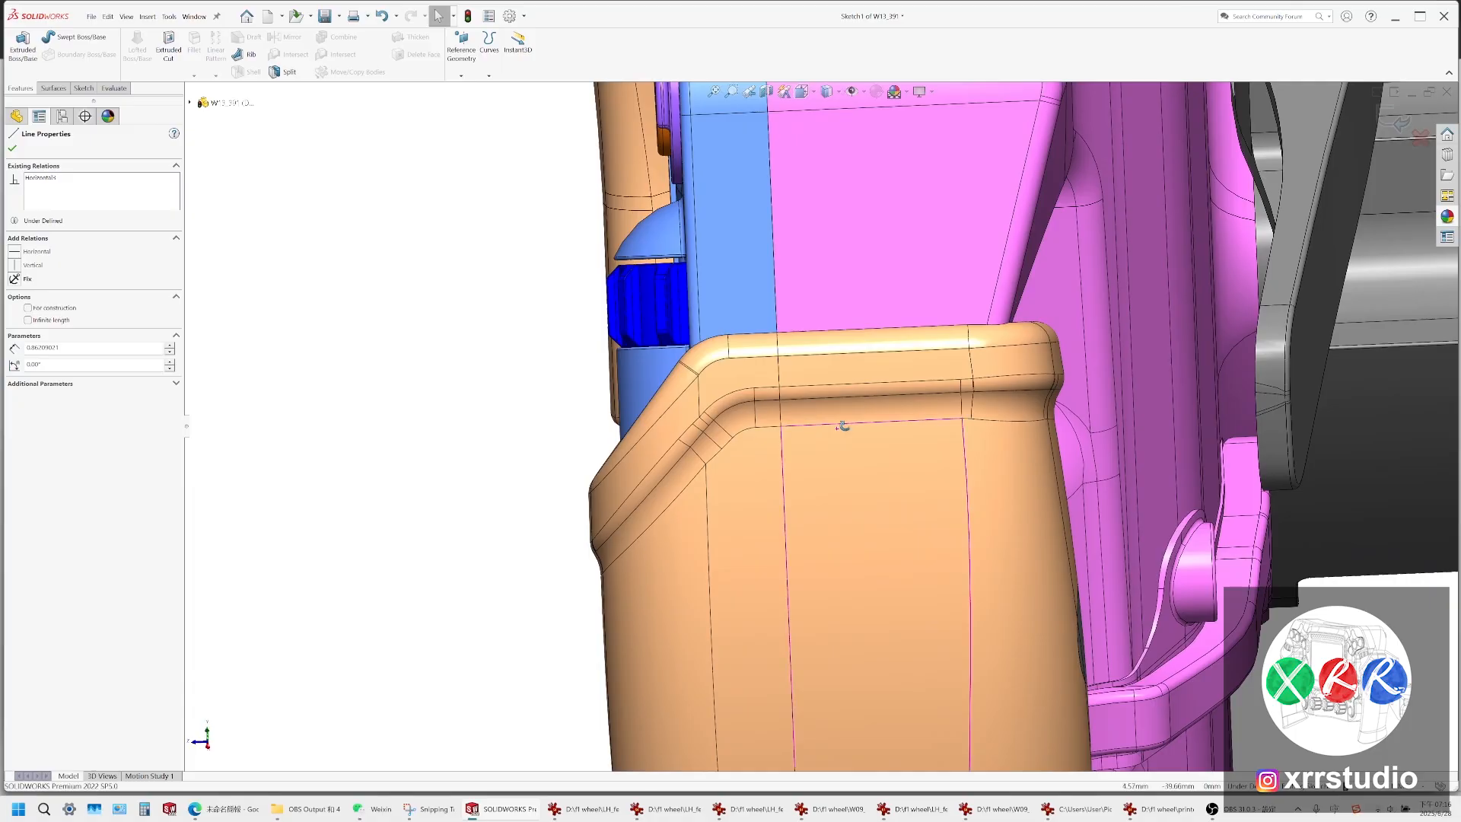
middle_drag(842, 424, 944, 416)
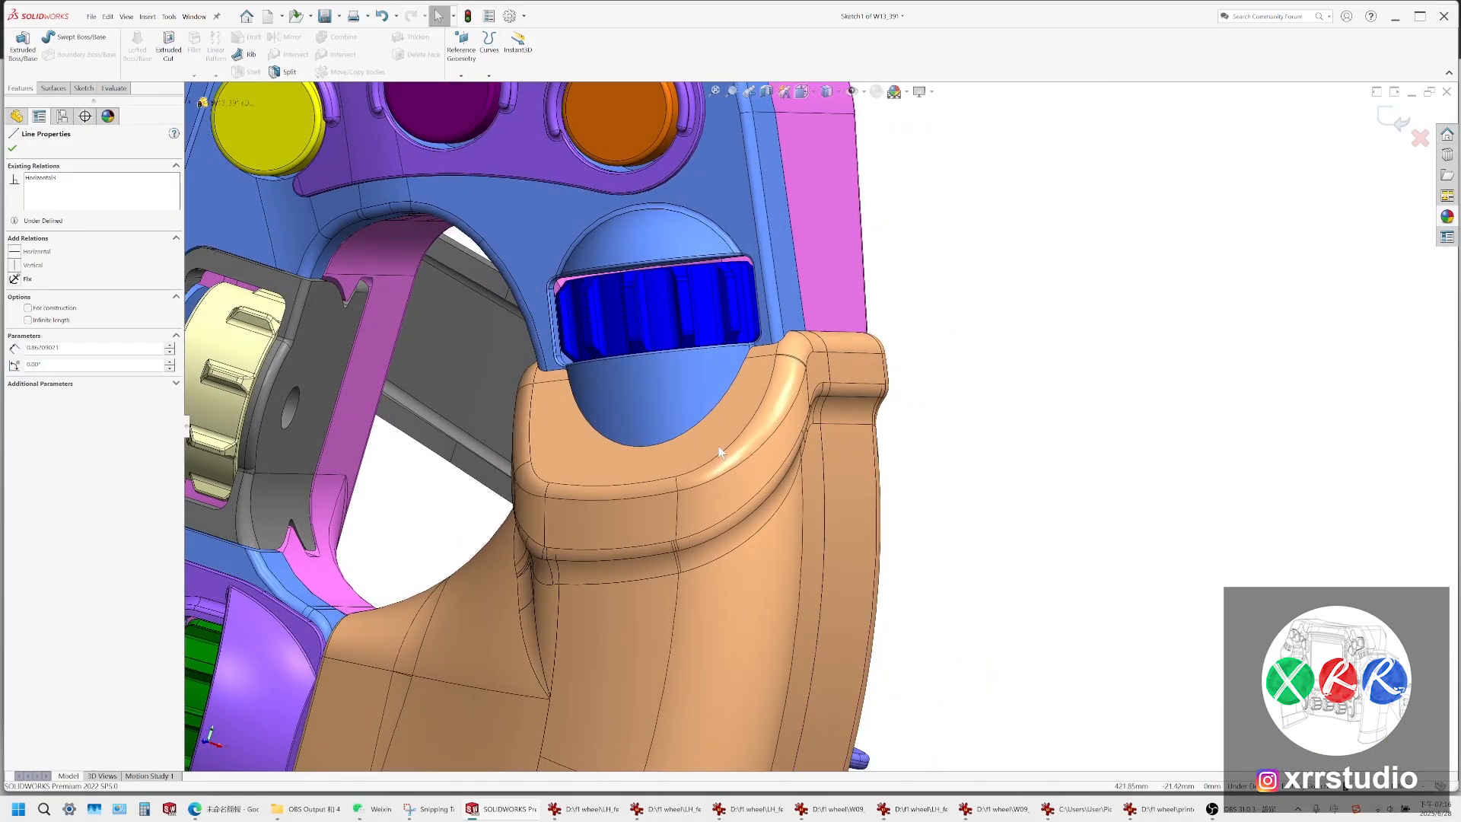
Return to LH_sf_19 and examine the handle's inner fillet face and both ends against the reference drawing
click(194, 16)
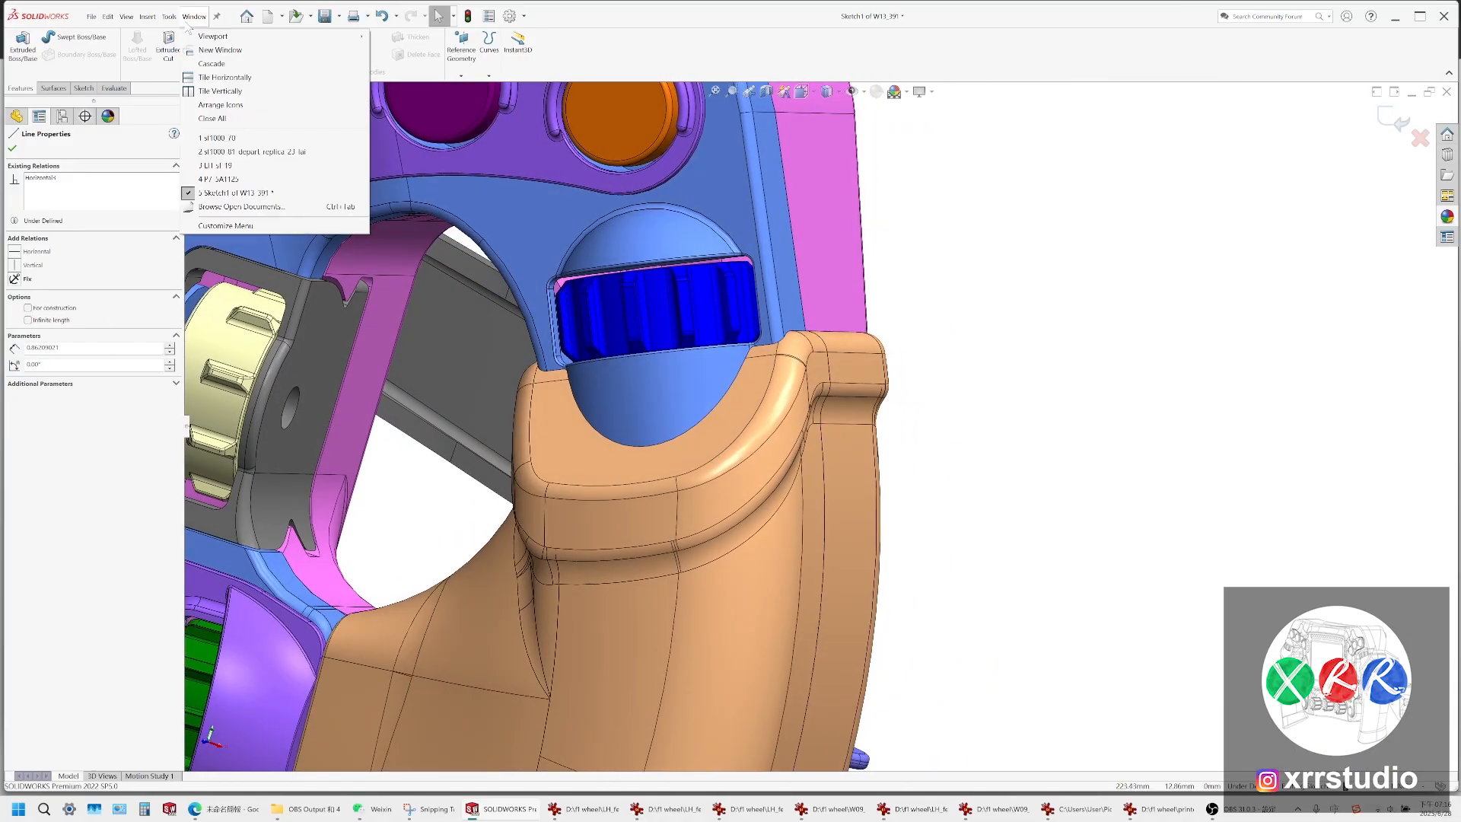
click(258, 166)
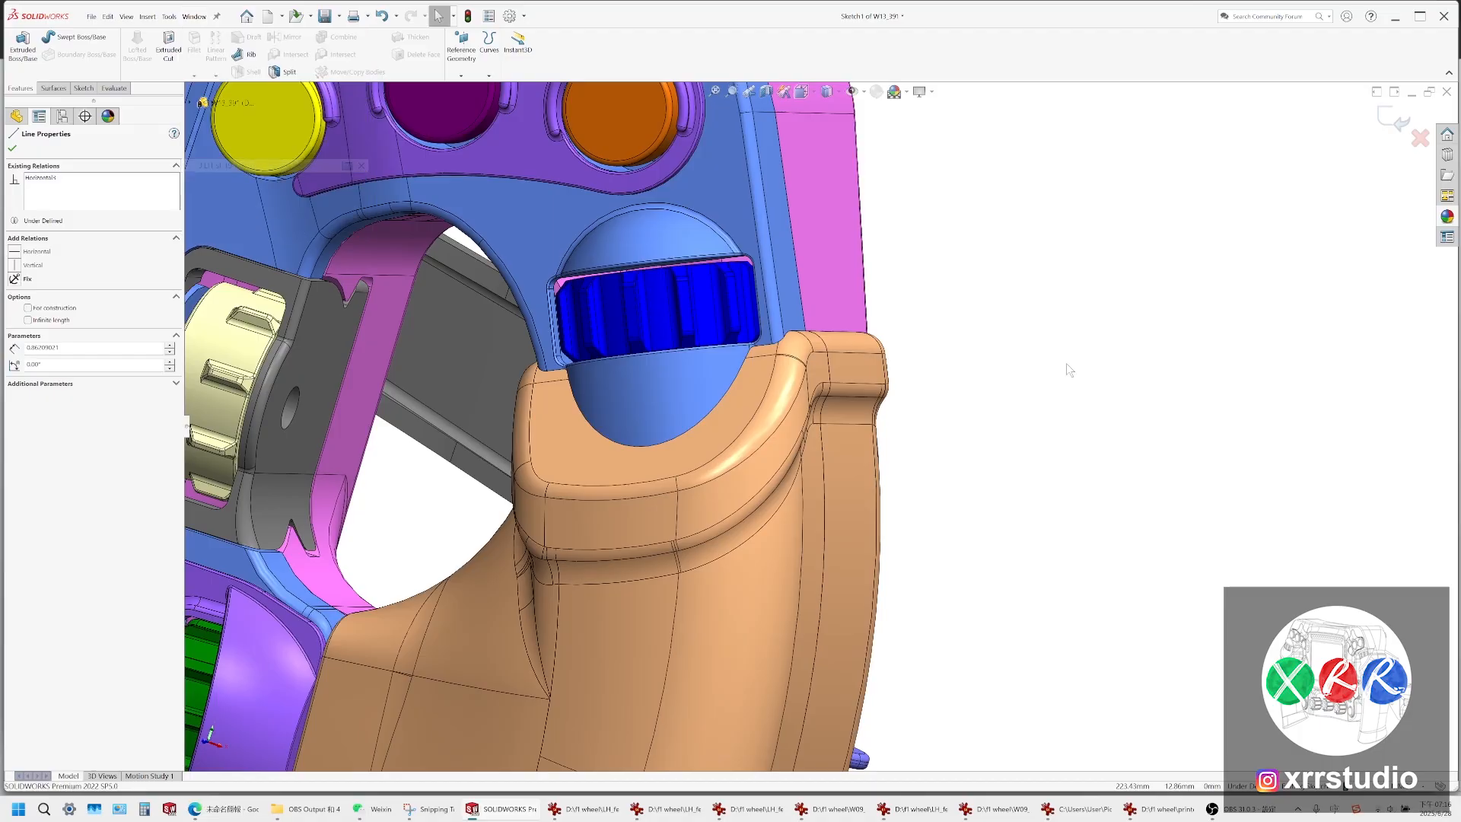
scroll(814, 479, down, 3)
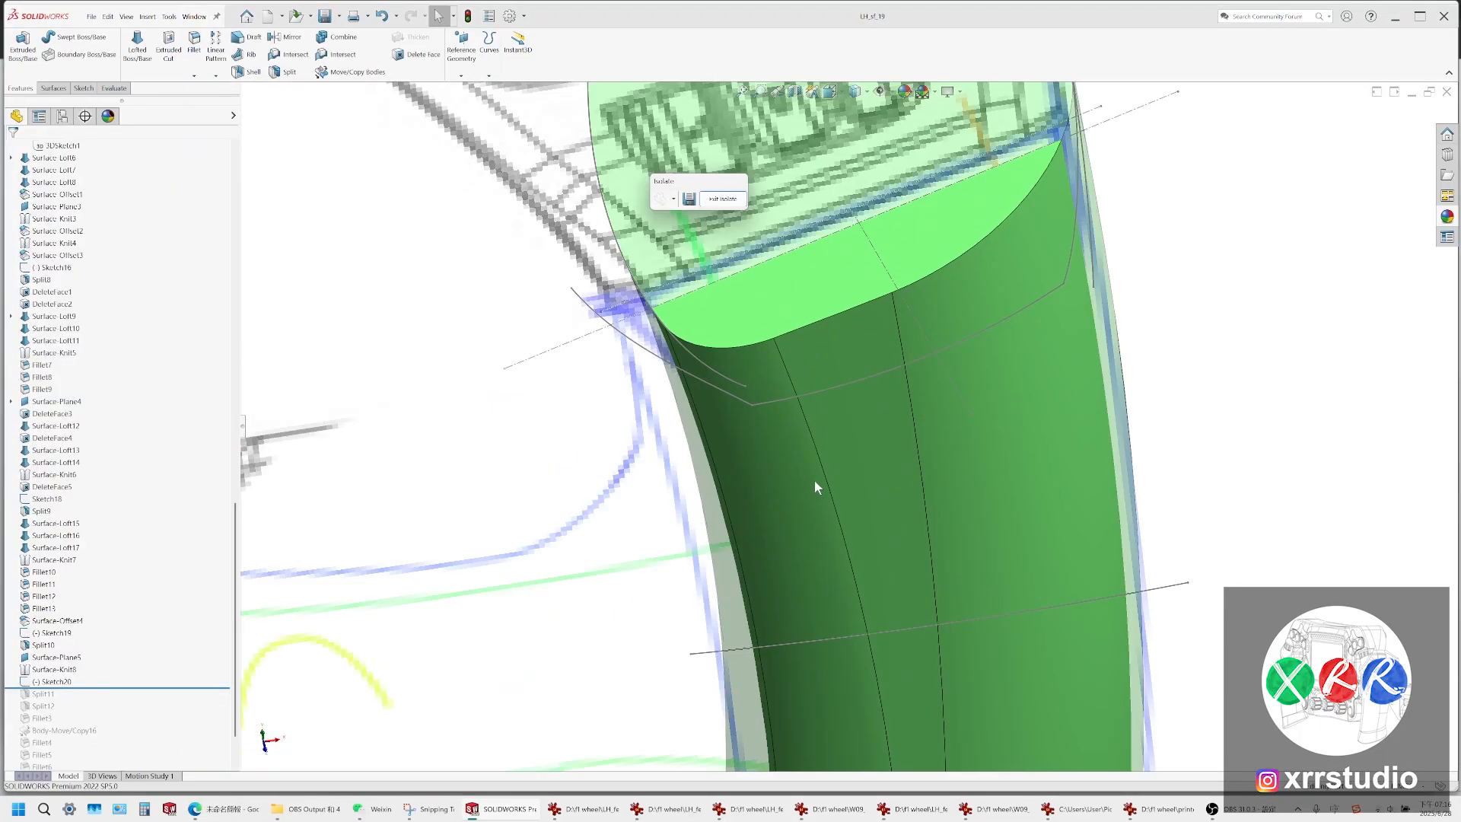
scroll(819, 472, up, 1)
click(819, 478)
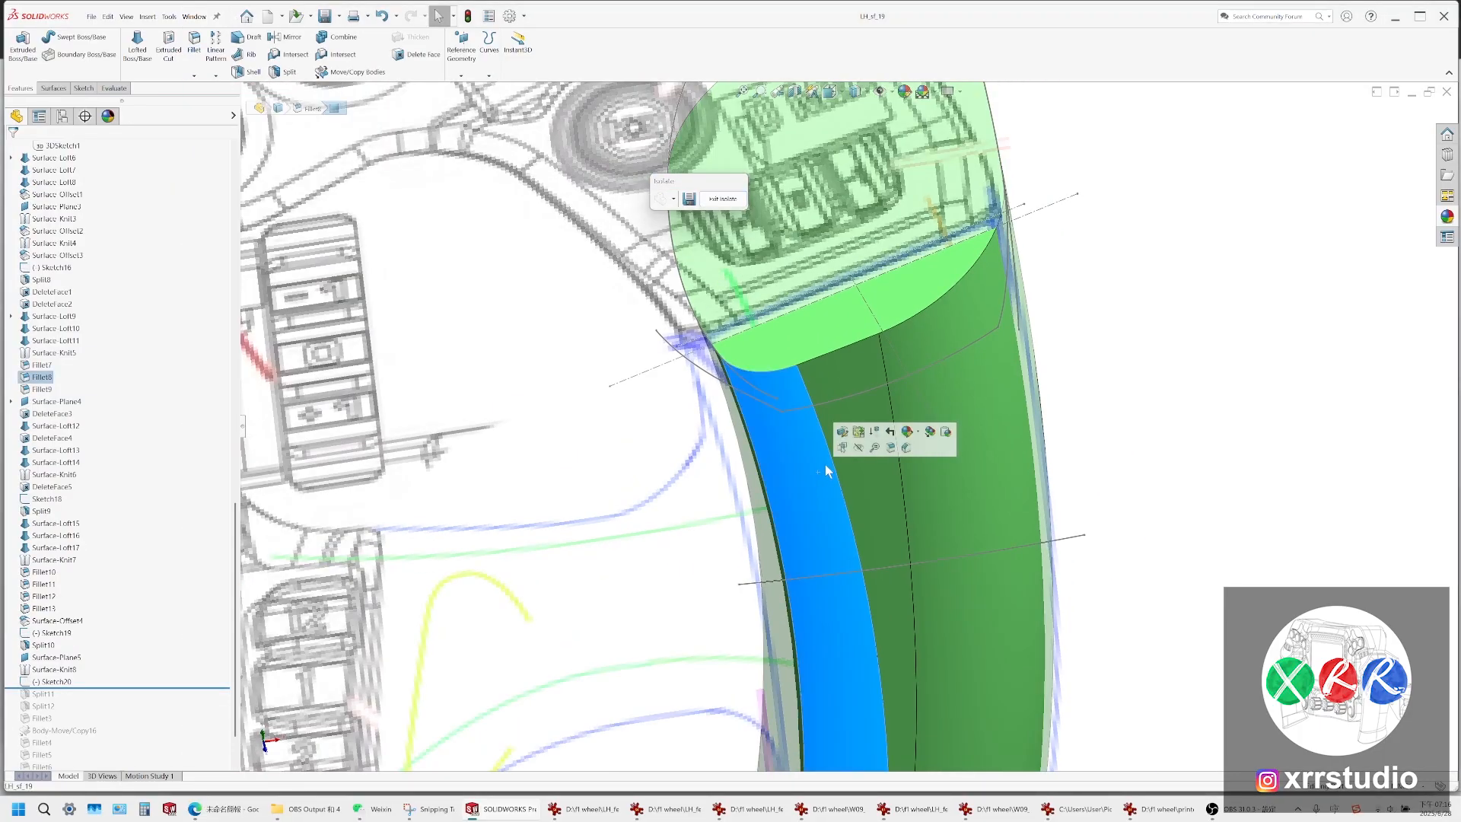
scroll(788, 376, up, 3)
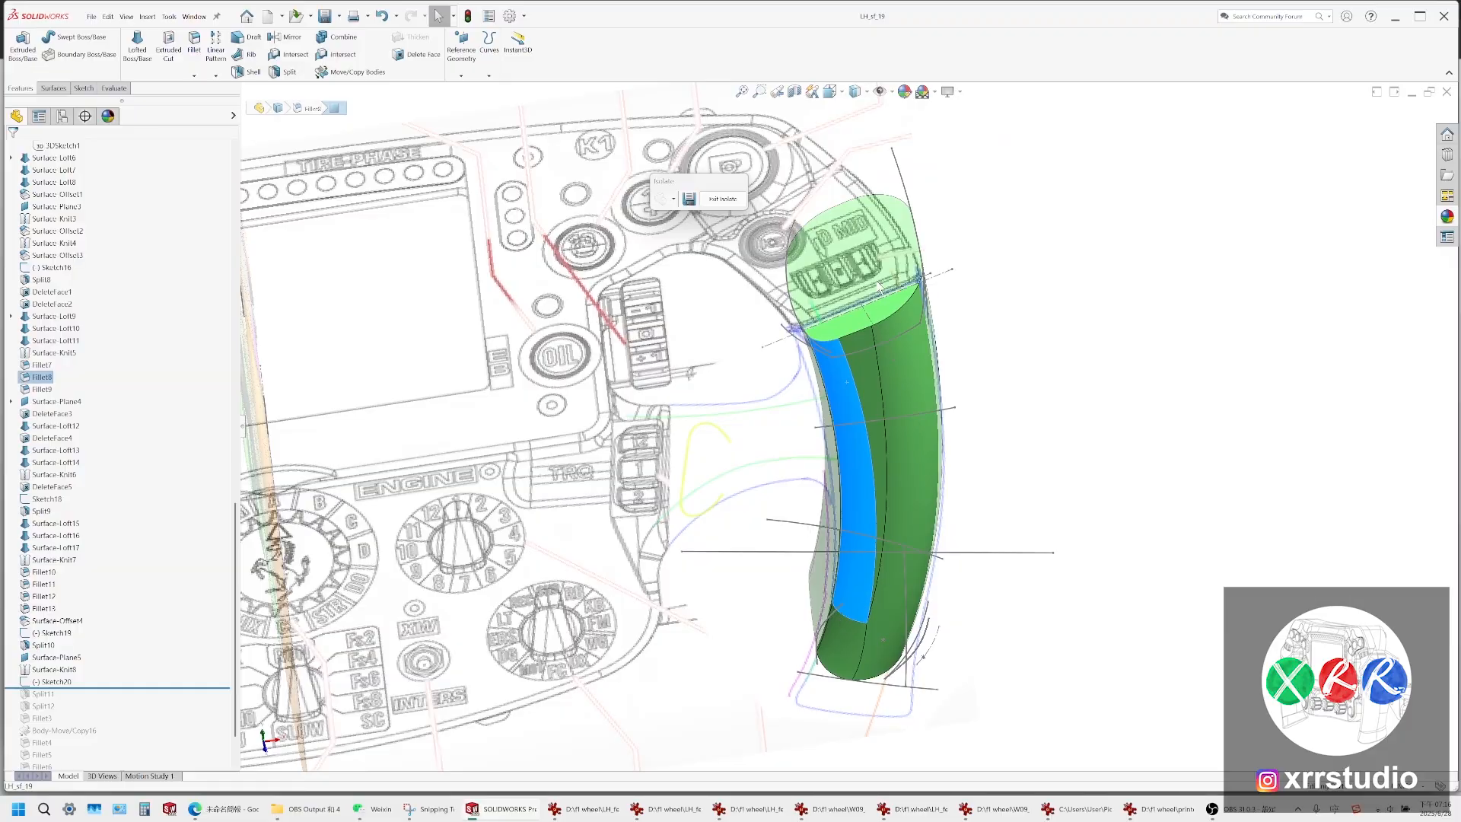
click(1076, 588)
scroll(787, 495, down, 5)
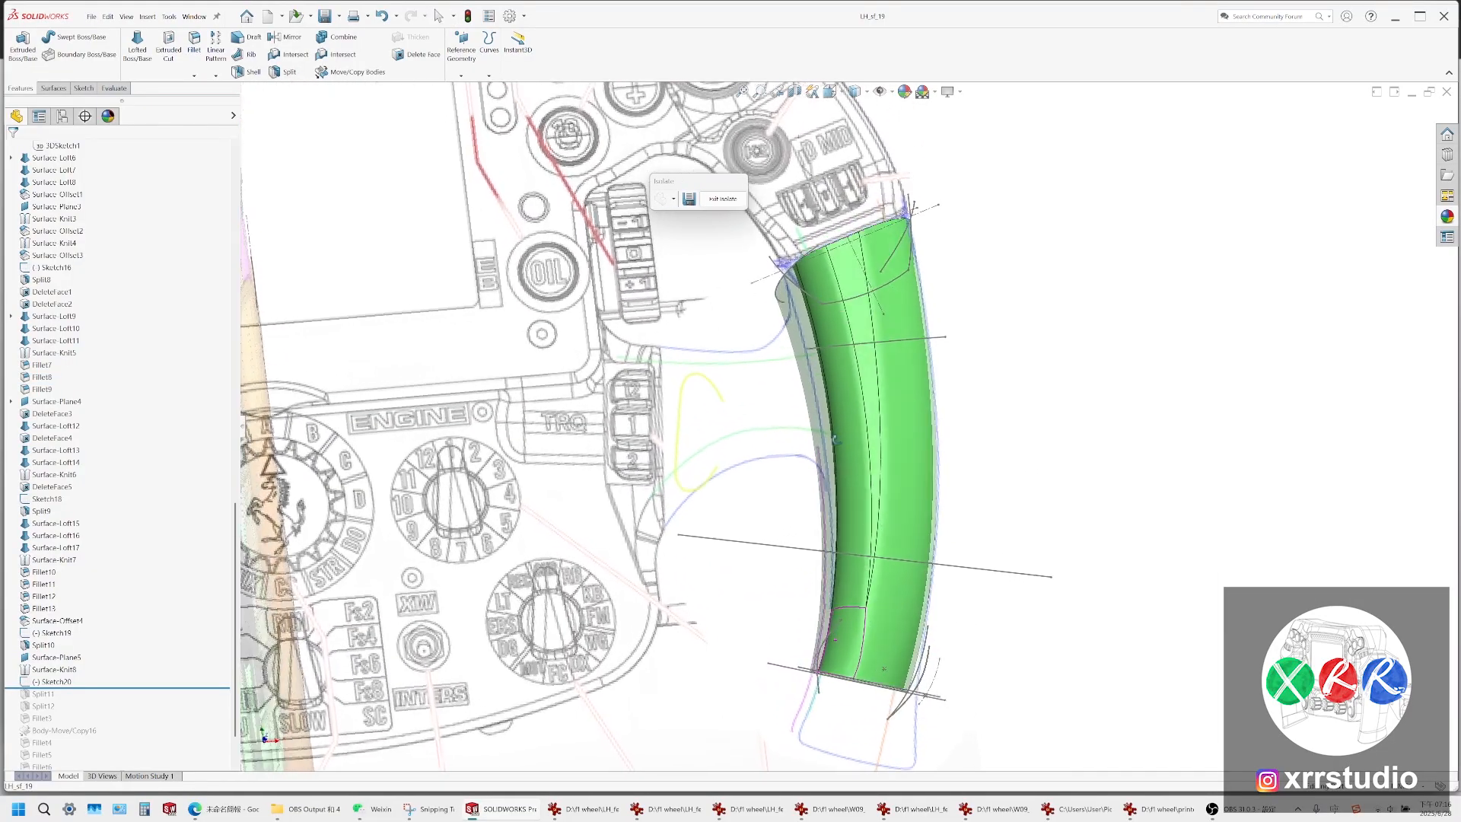
scroll(792, 457, up, 5)
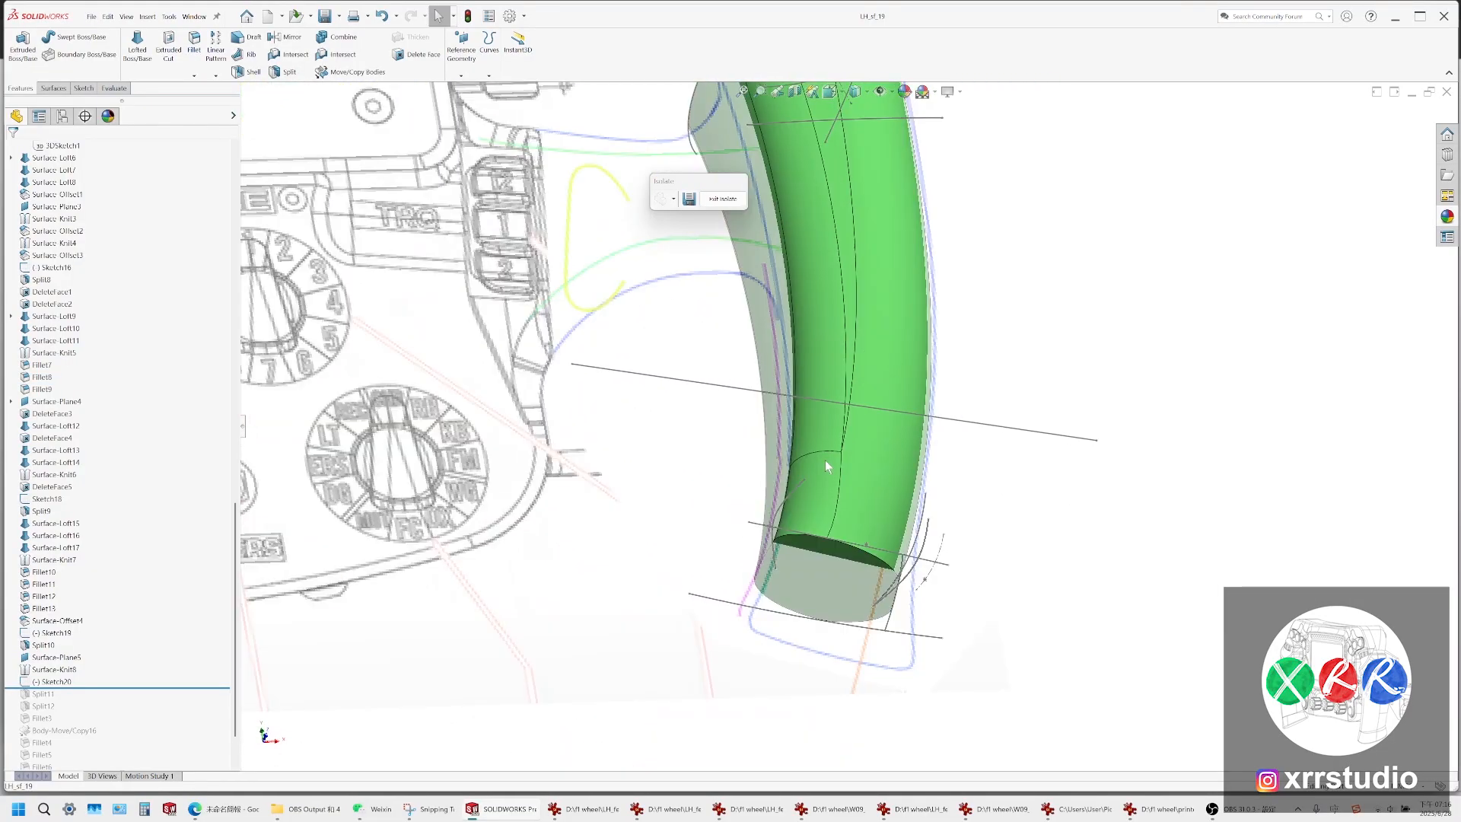
scroll(838, 301, up, 5)
scroll(828, 293, down, 8)
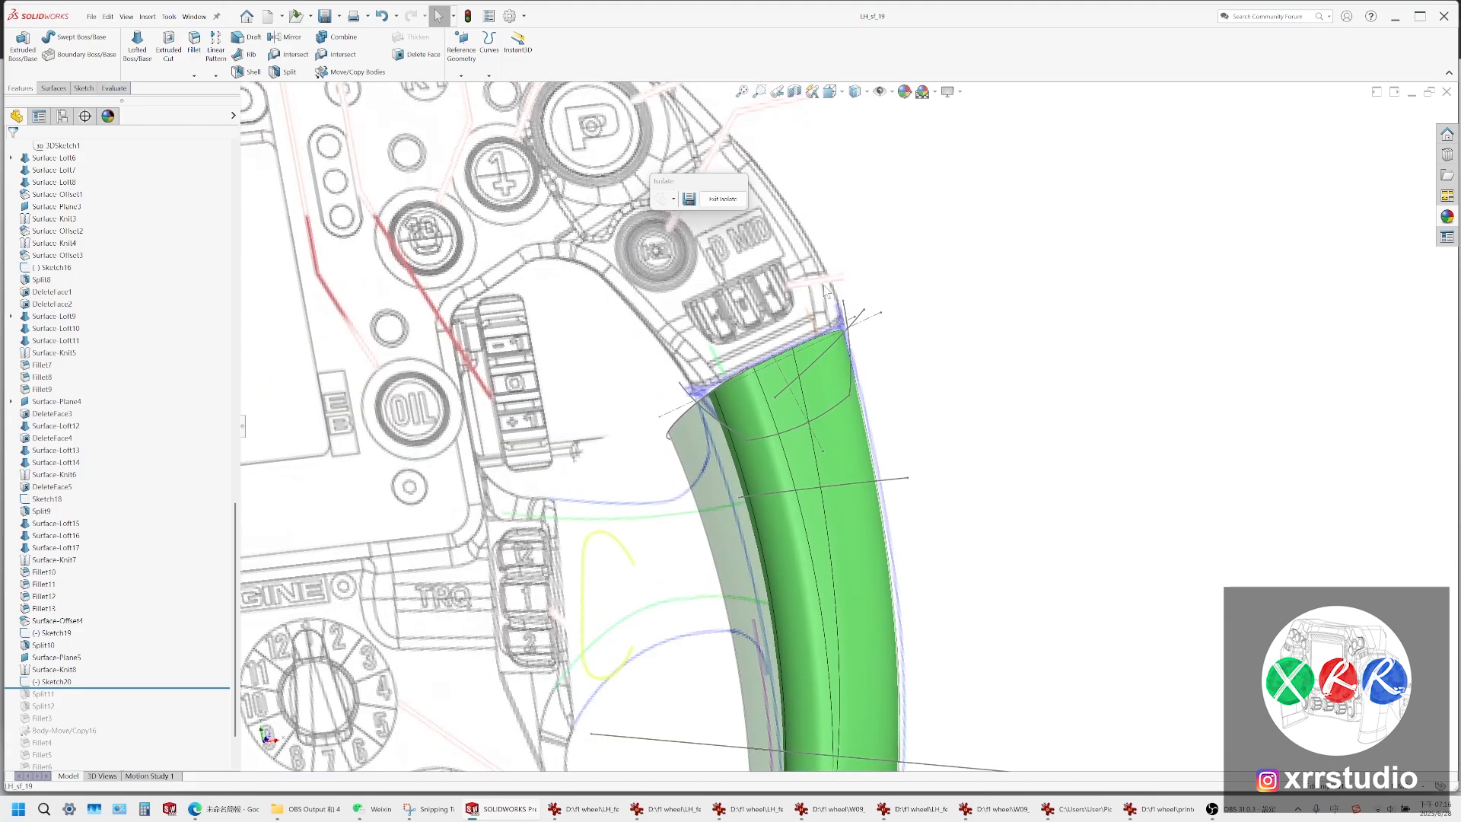
Hide all reference items, then set up a 1.2 mm Offset Surface from the handle's upper end face and adjacent long side faces
click(881, 91)
middle_drag(898, 346, 917, 450)
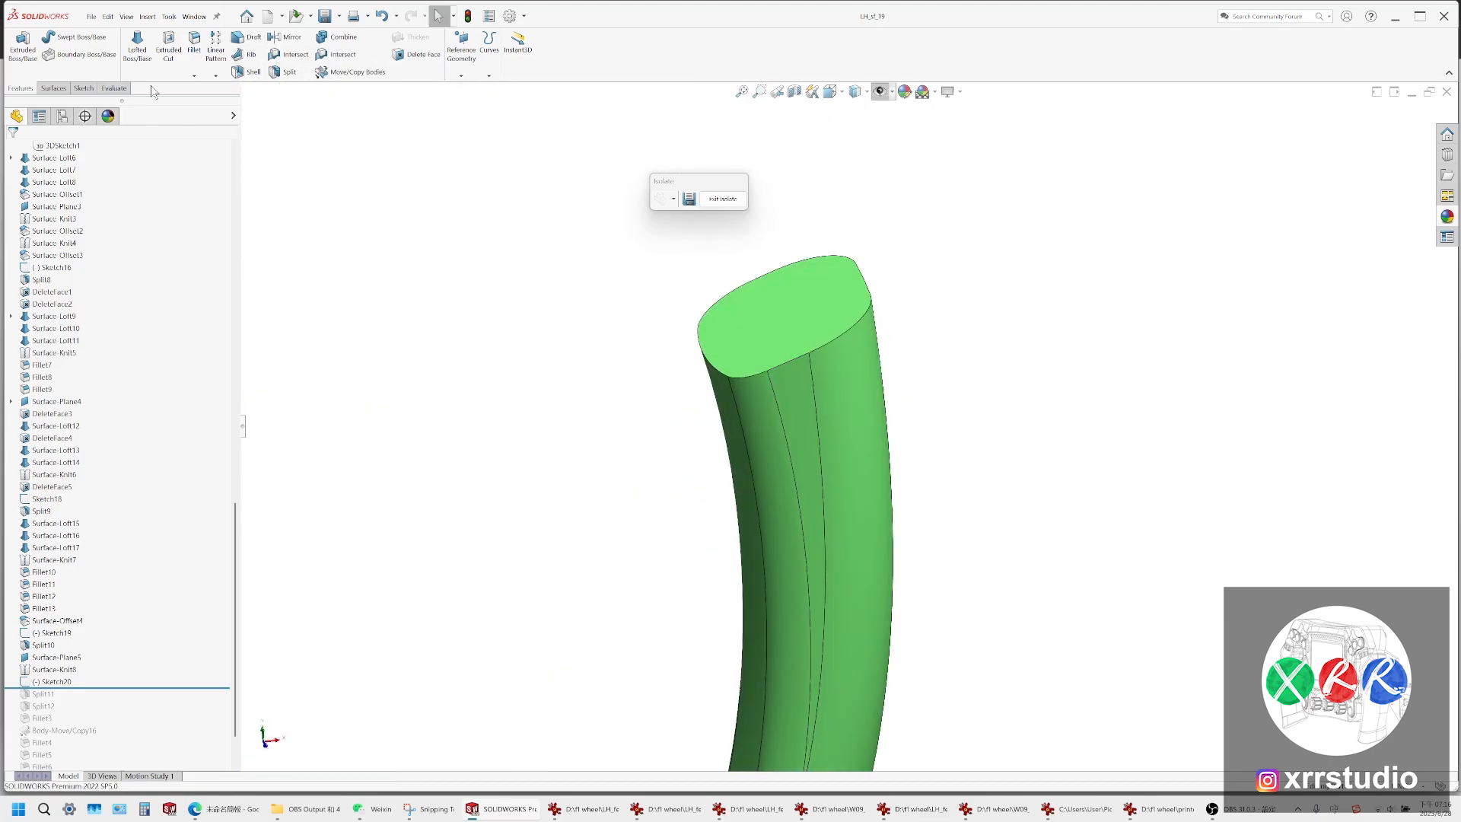
click(53, 89)
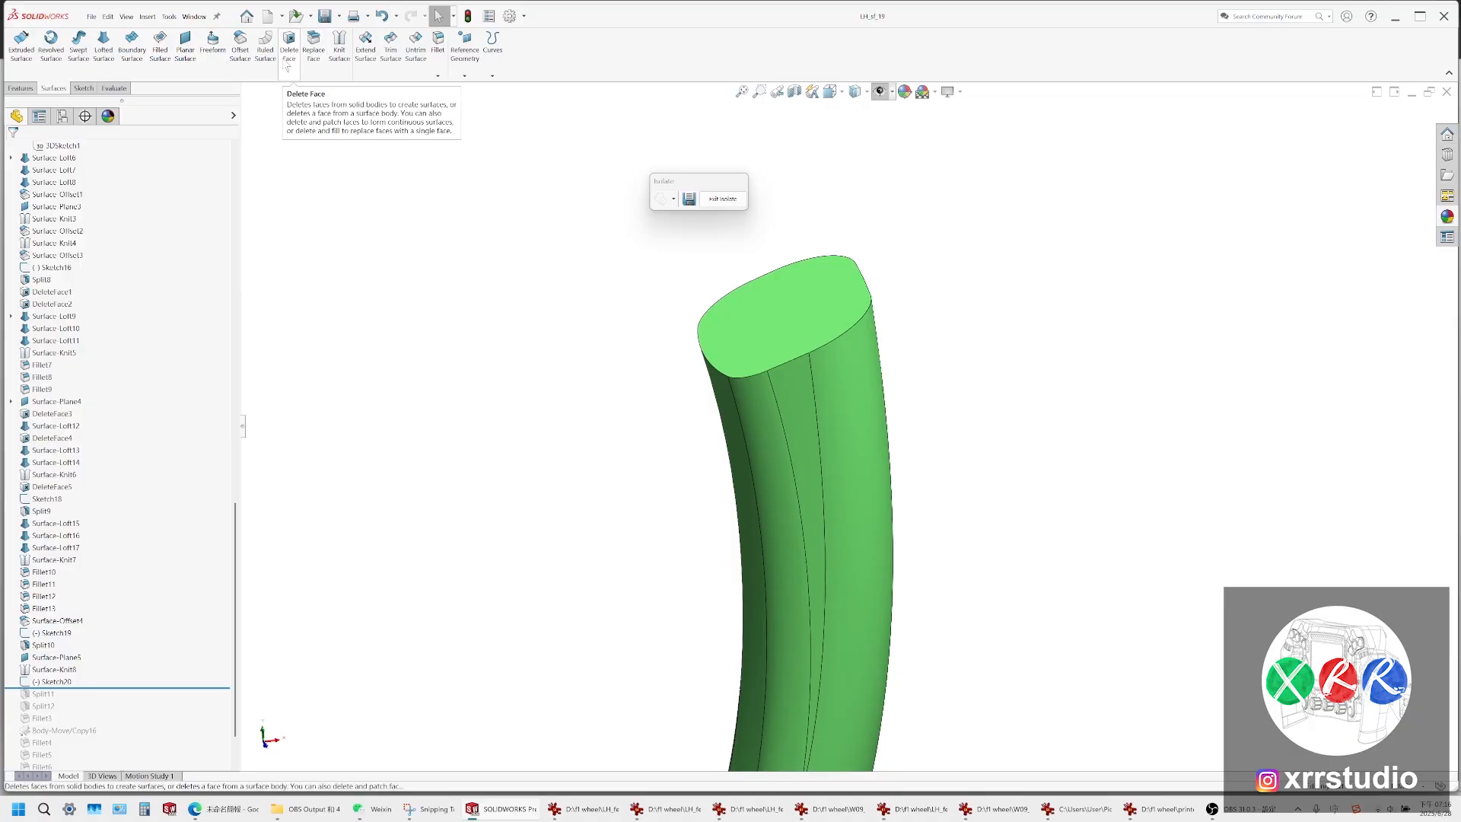
click(238, 62)
click(776, 339)
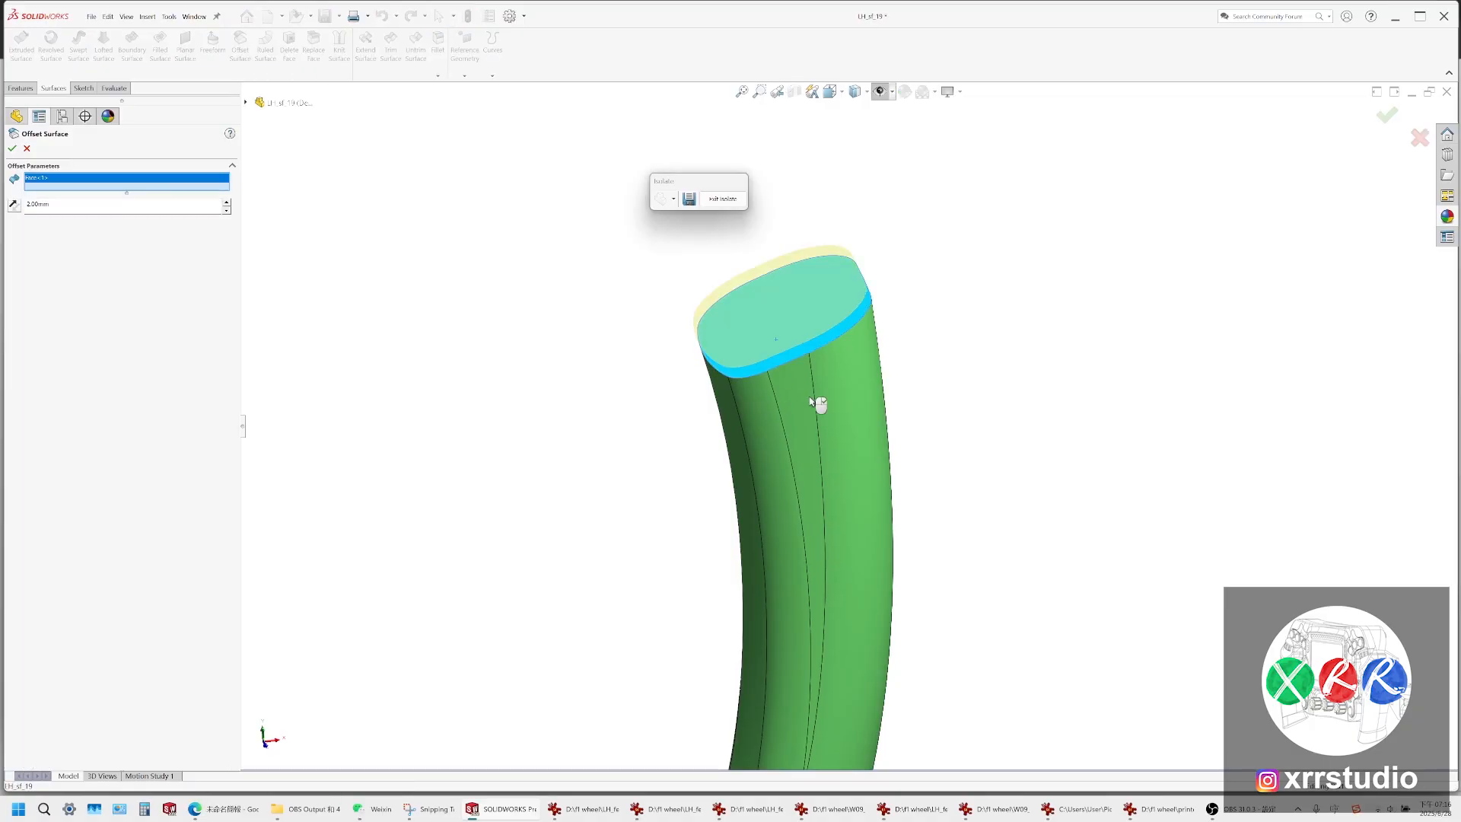
click(809, 395)
click(830, 384)
click(829, 384)
click(727, 411)
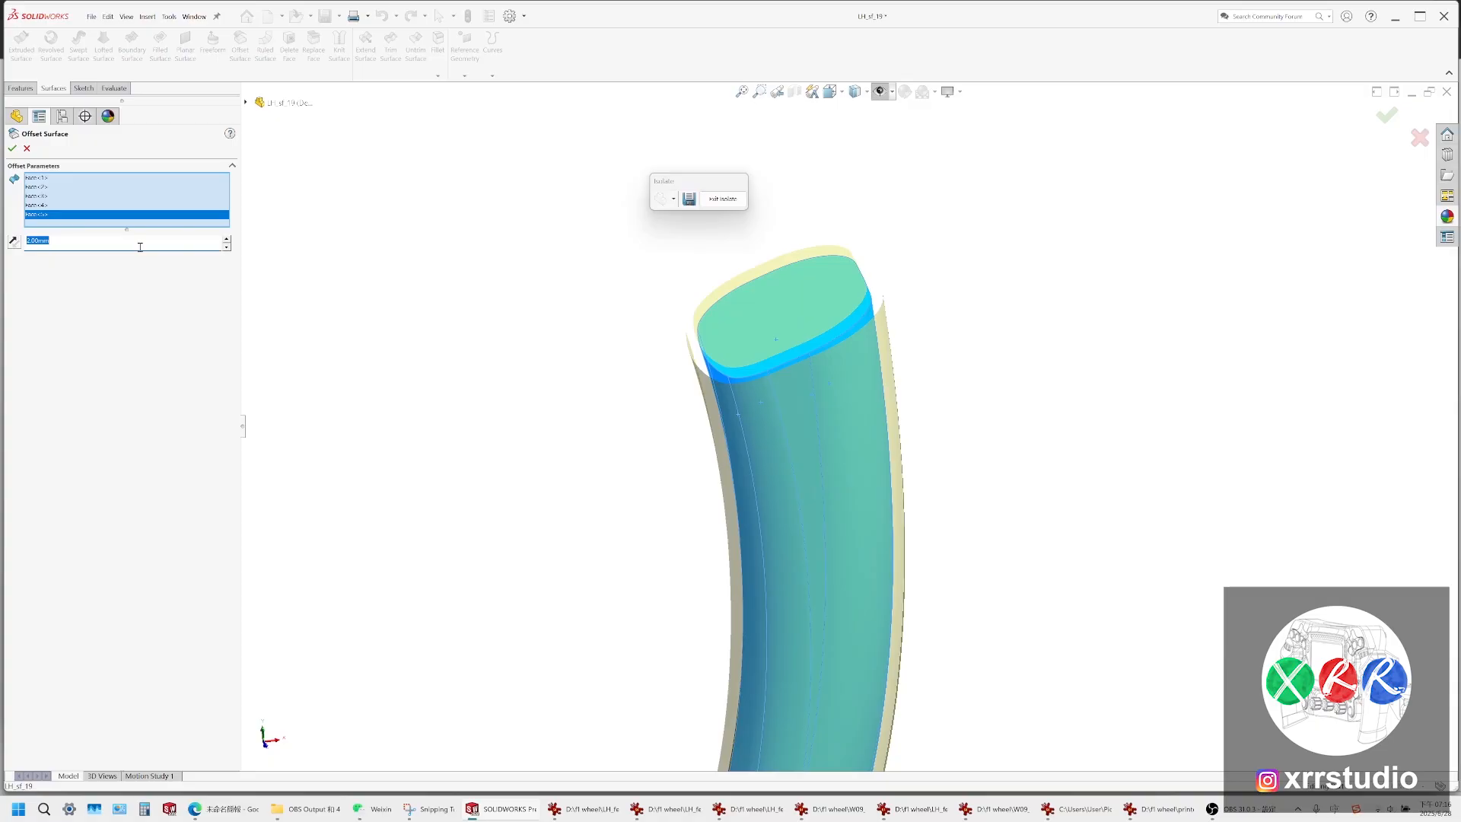
text(1.2)
key(Return)
Add the handle's remaining surrounding faces to the 1.2 mm surface offset and create it
scroll(829, 485, up, 1)
middle_drag(830, 486, 944, 426)
click(670, 411)
middle_drag(636, 368, 731, 522)
click(553, 361)
click(617, 368)
click(538, 304)
middle_drag(537, 305, 664, 266)
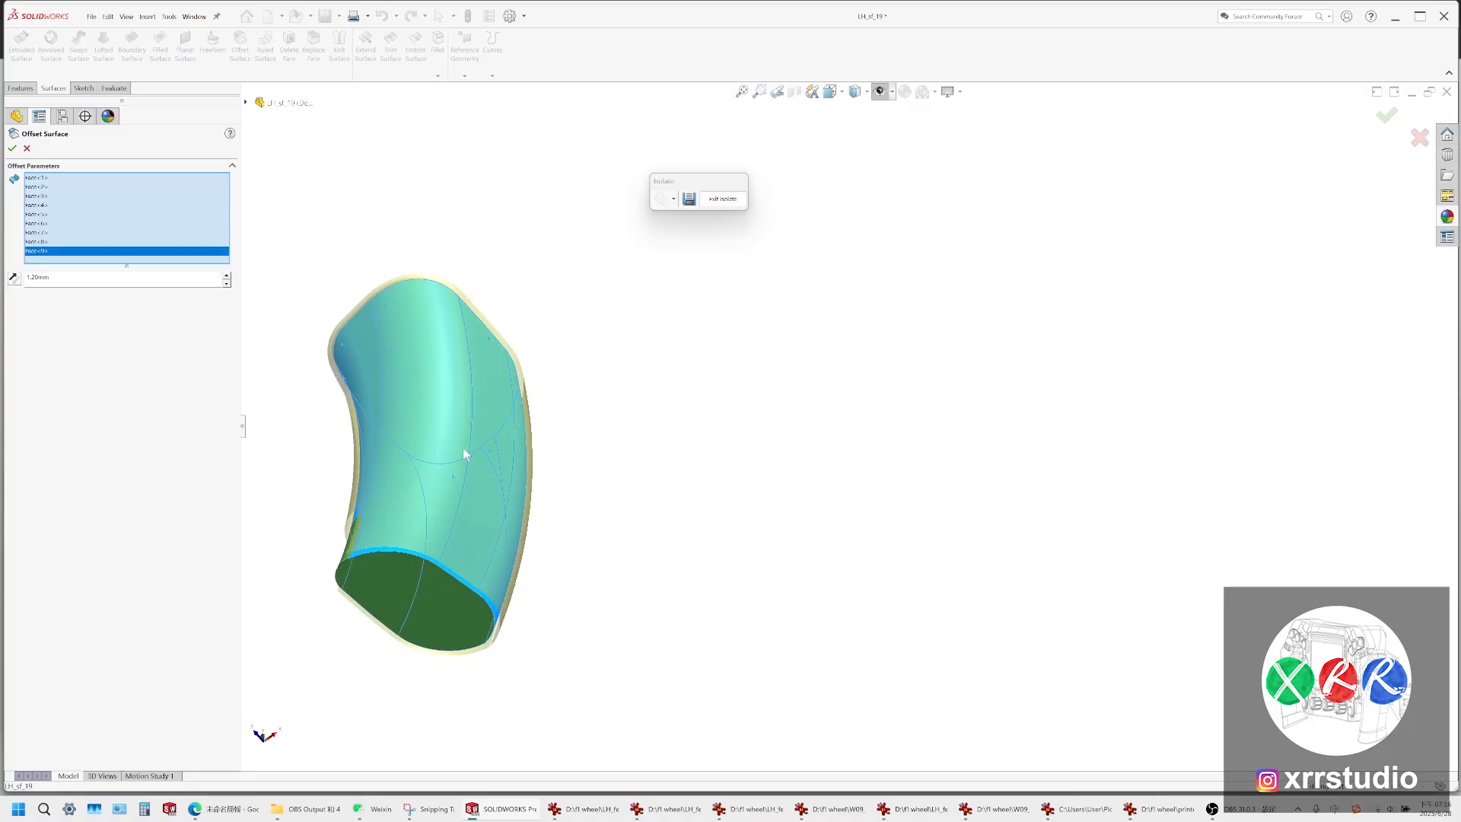
middle_drag(460, 449, 533, 537)
click(494, 572)
click(504, 595)
scroll(525, 600, up, 2)
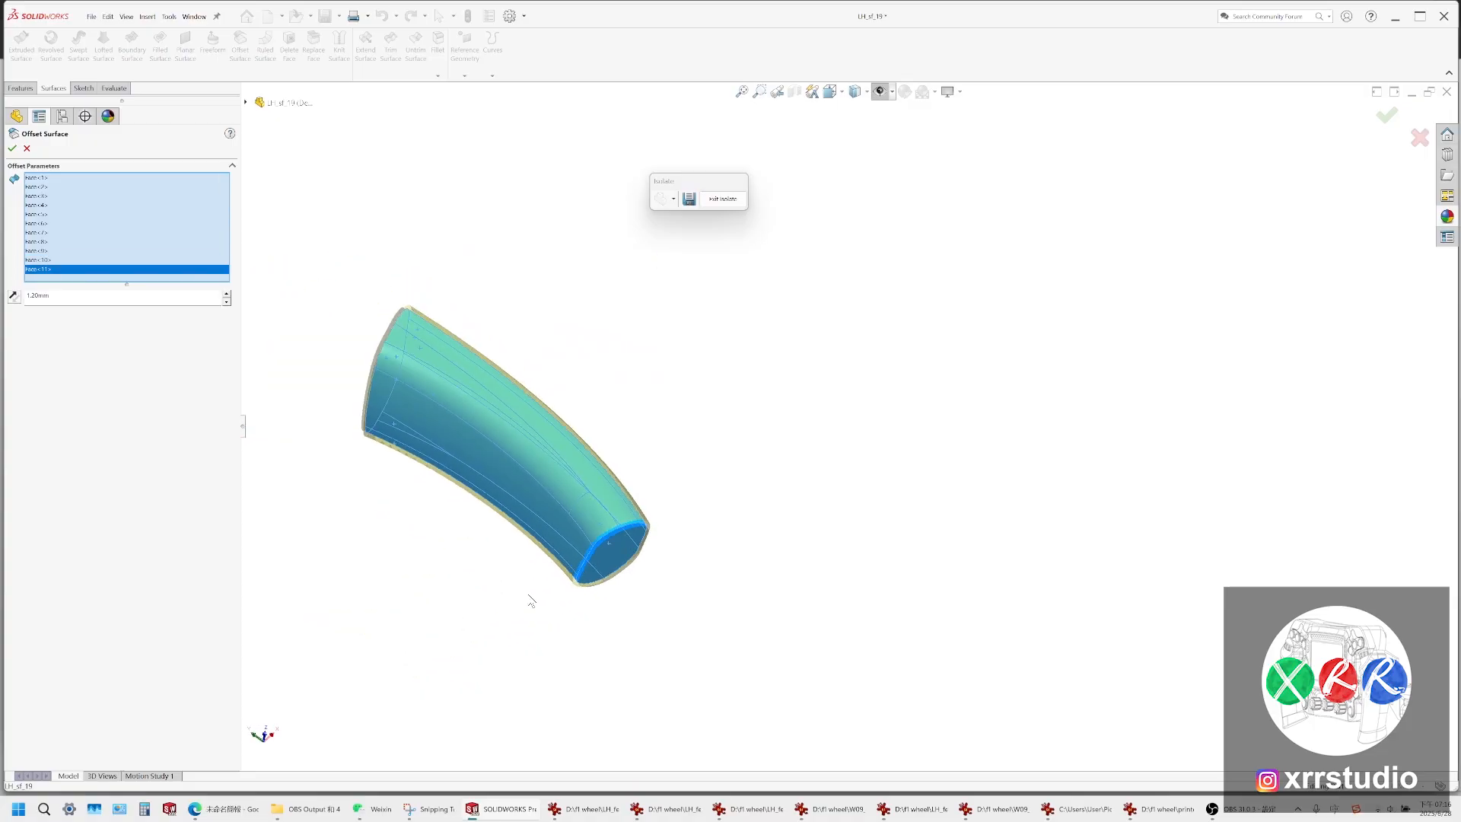
middle_drag(532, 601, 517, 688)
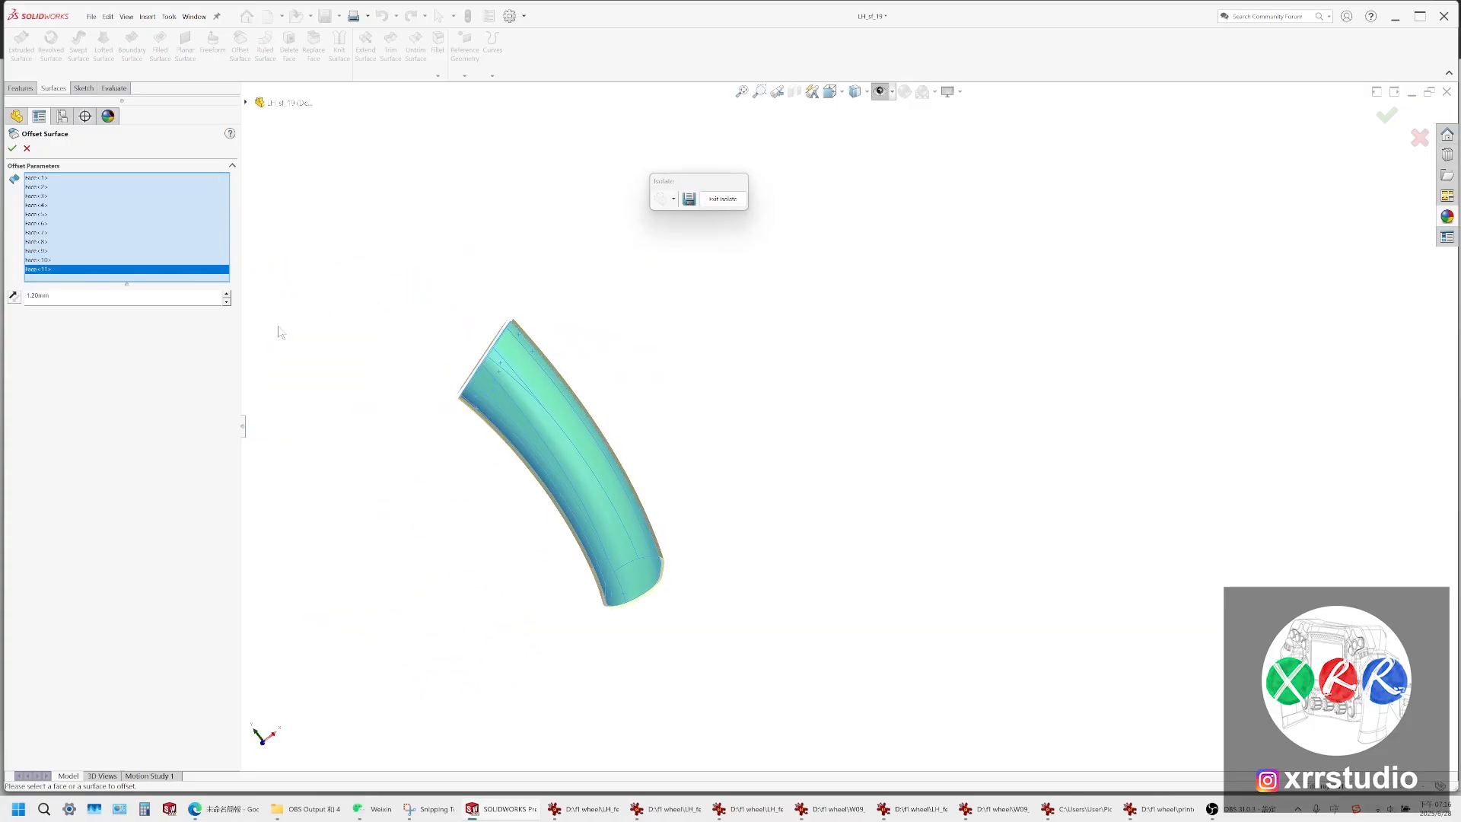
click(13, 150)
Check the outline in Sketch20 against the offset surface's upper end from the front and at an angle
scroll(537, 365, down, 2)
middle_drag(511, 343, 464, 377)
click(831, 91)
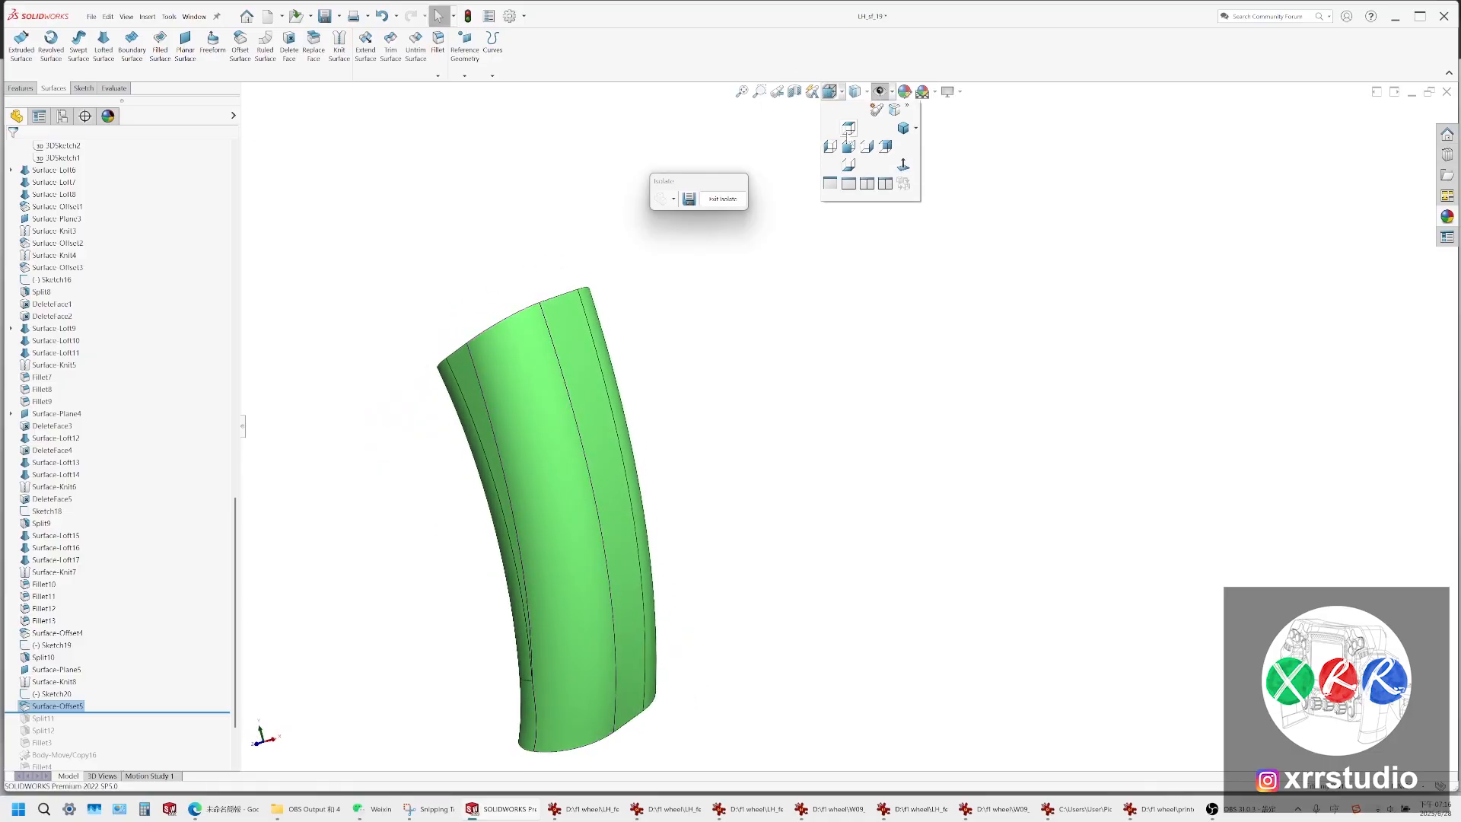
click(848, 129)
scroll(773, 454, down, 5)
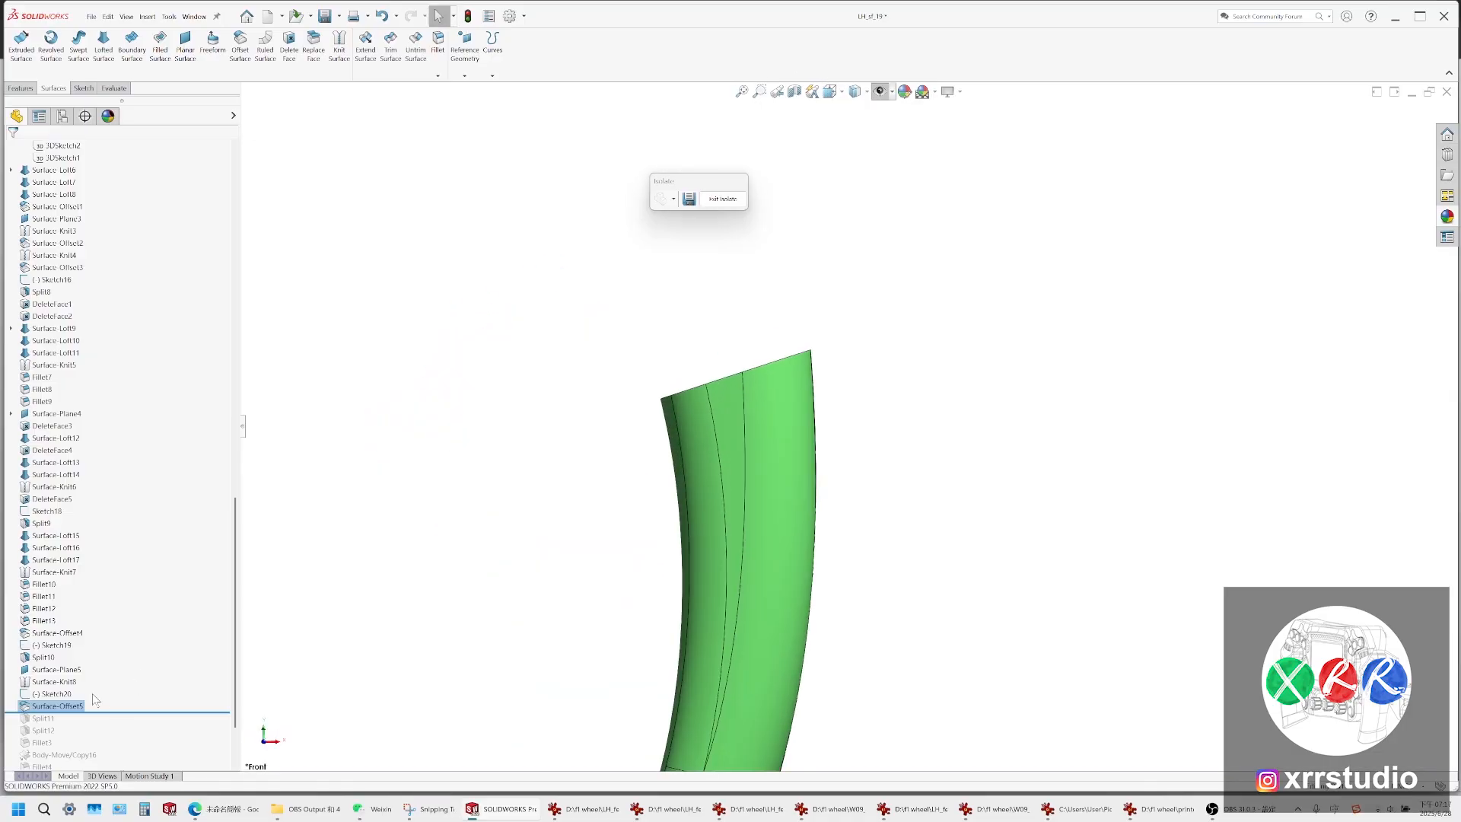
click(53, 694)
scroll(798, 397, down, 2)
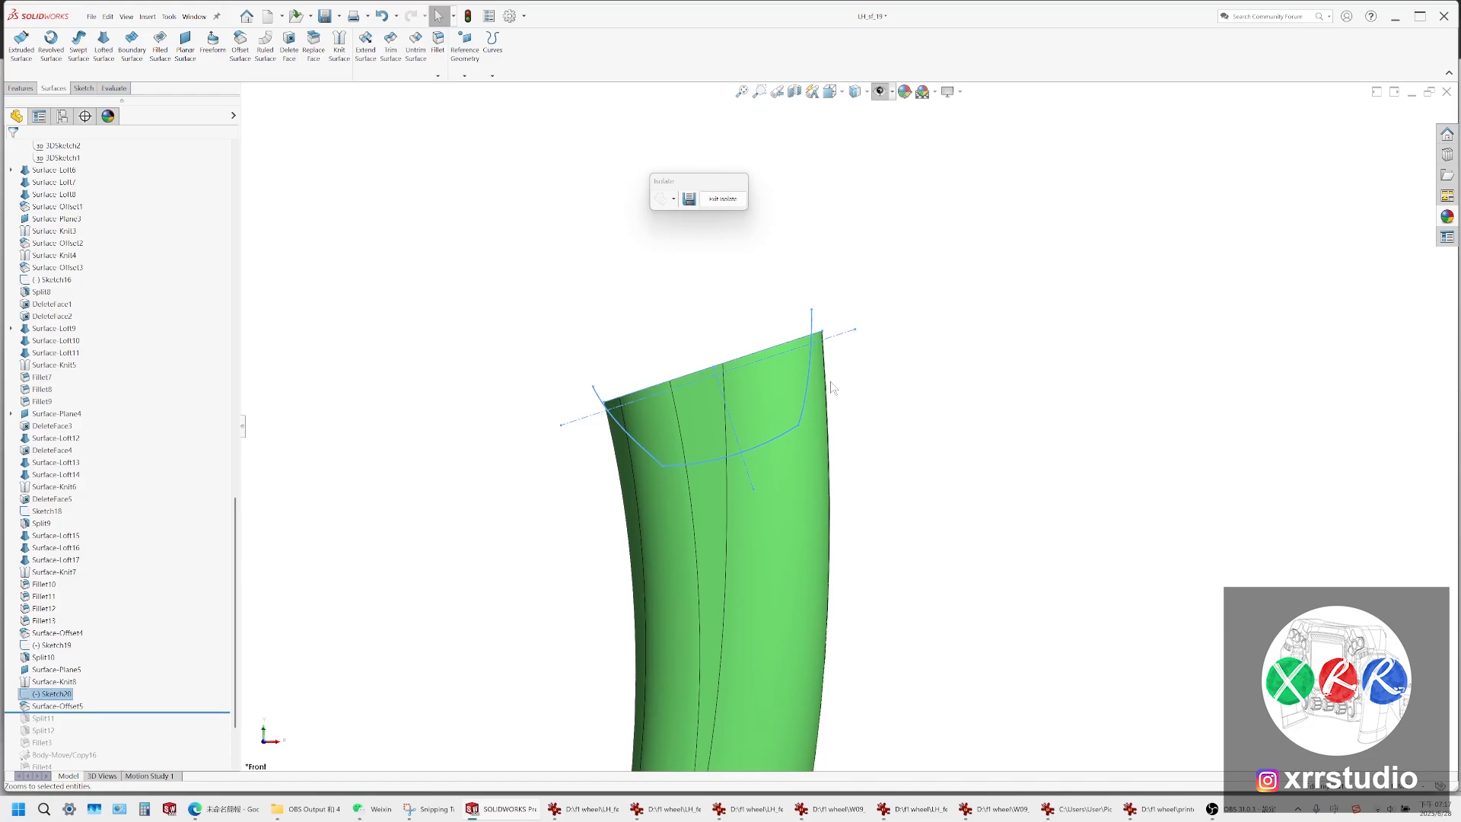
middle_drag(649, 437, 580, 455)
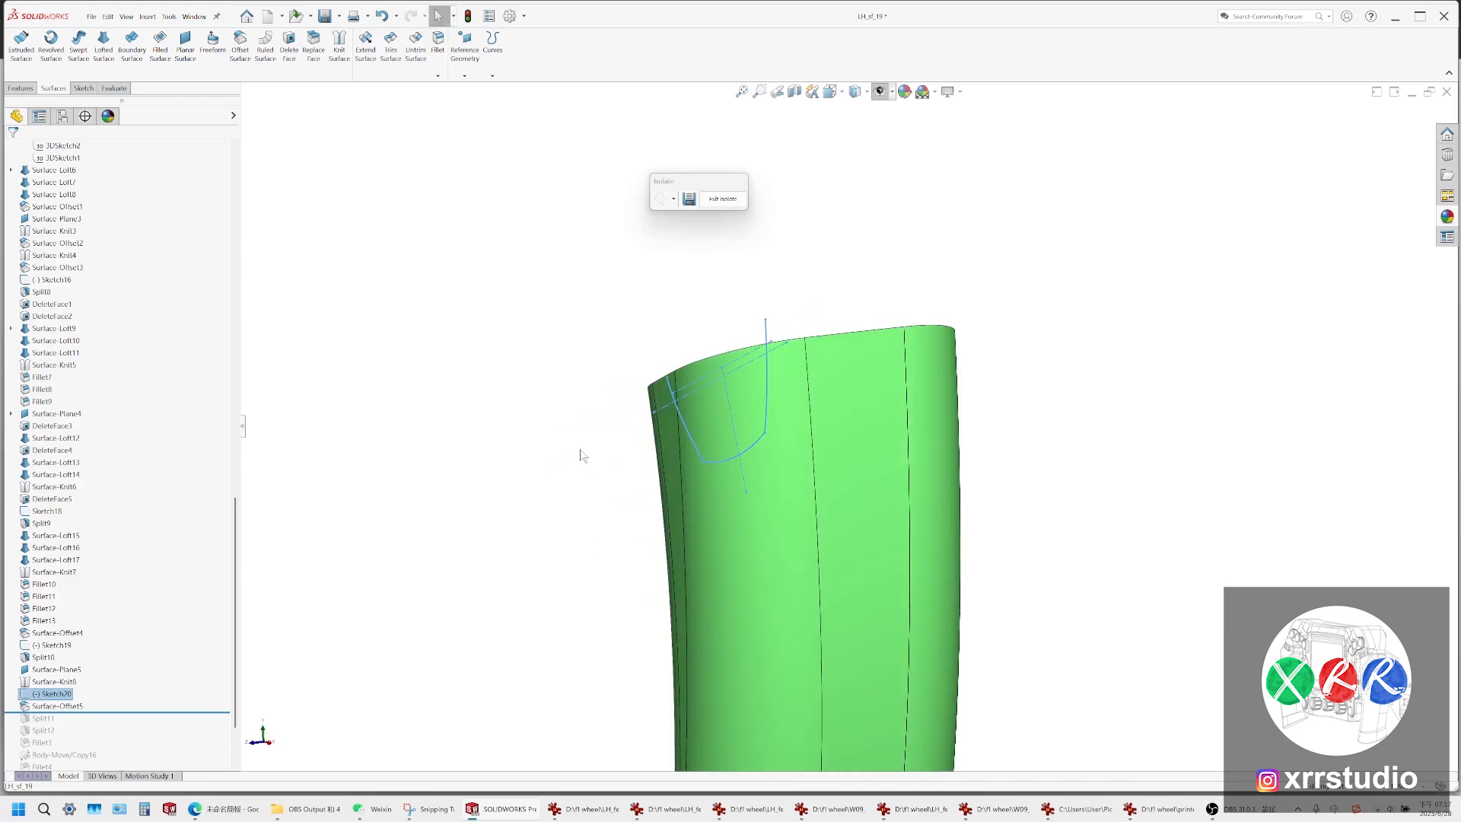
click(834, 304)
Examine the upper end face and adjacent long sides of the 1.2 mm offset surface from several angles
middle_drag(765, 368, 659, 478)
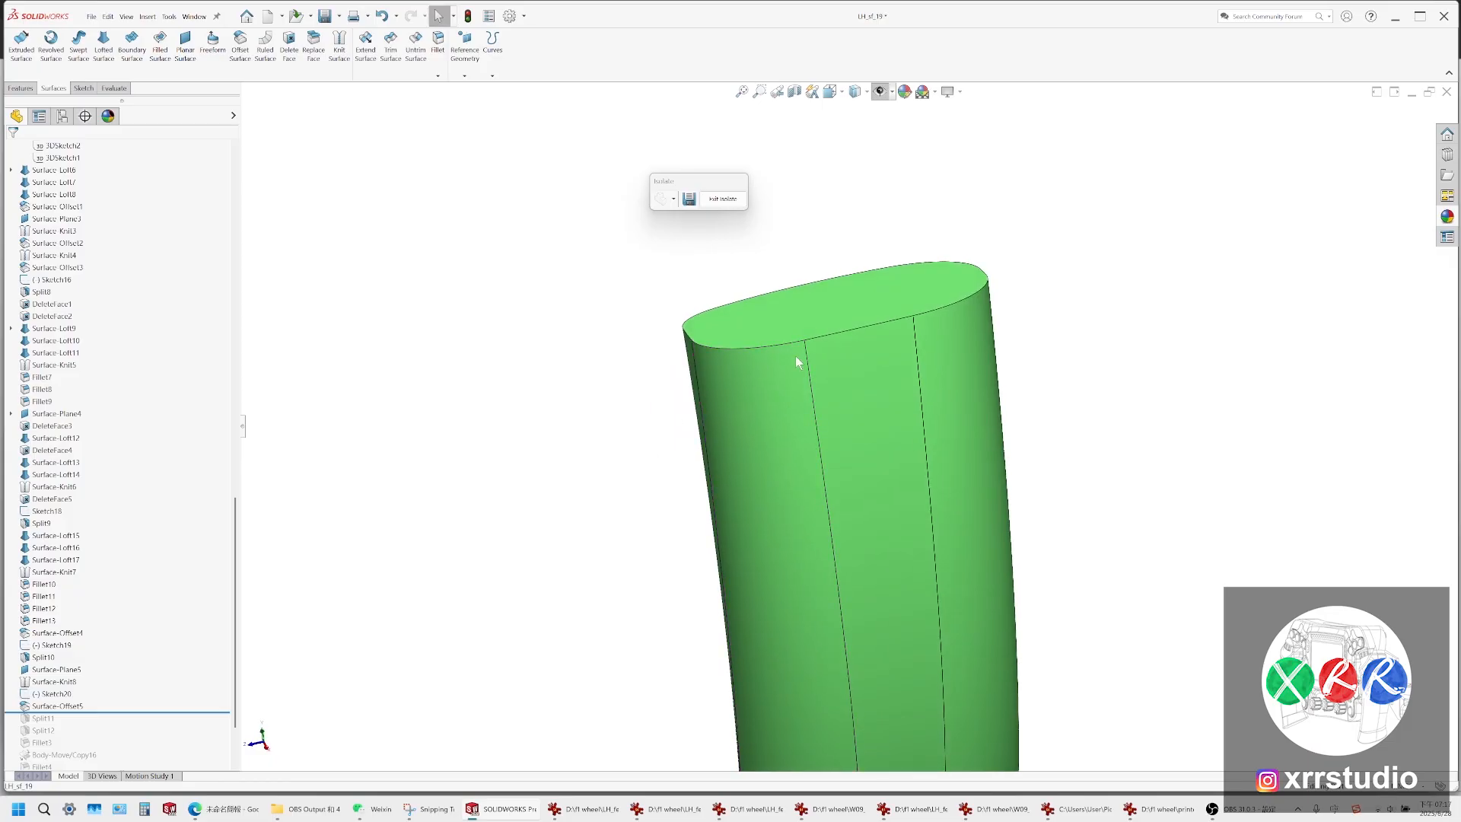
scroll(103, 639, up, 10)
middle_drag(763, 462, 783, 408)
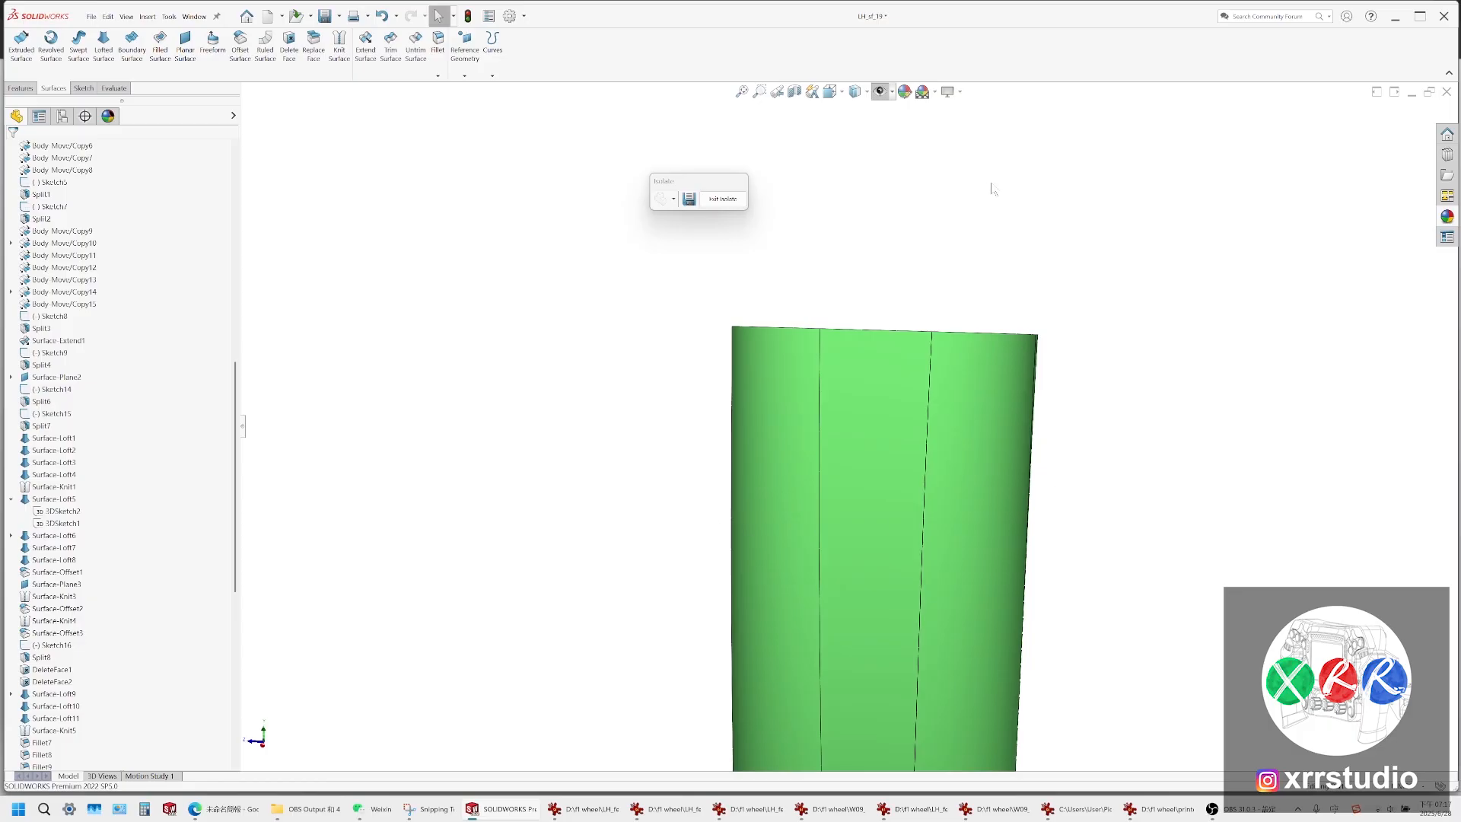
middle_drag(871, 289, 812, 381)
scroll(812, 373, down, 3)
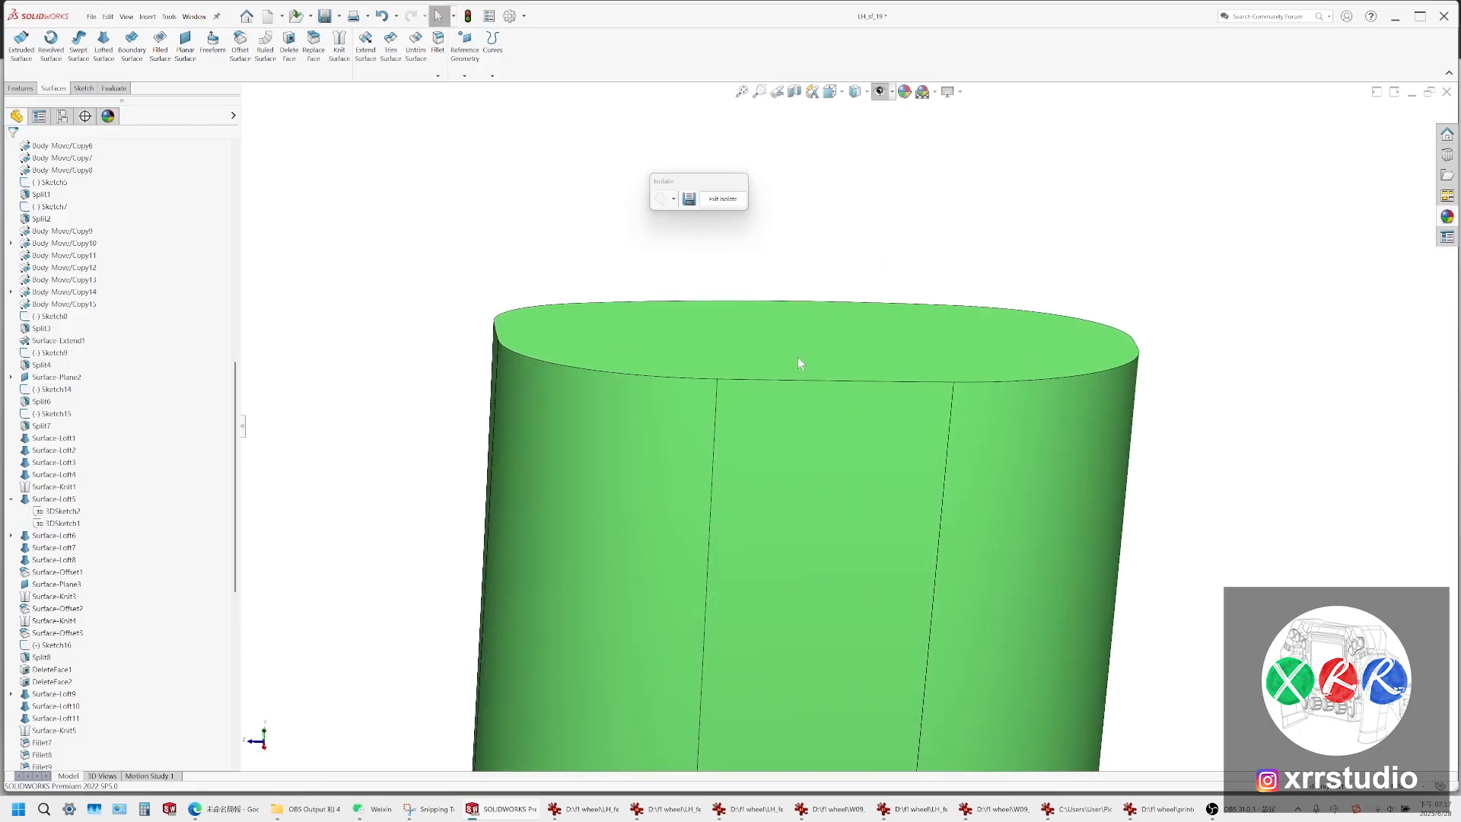
click(790, 350)
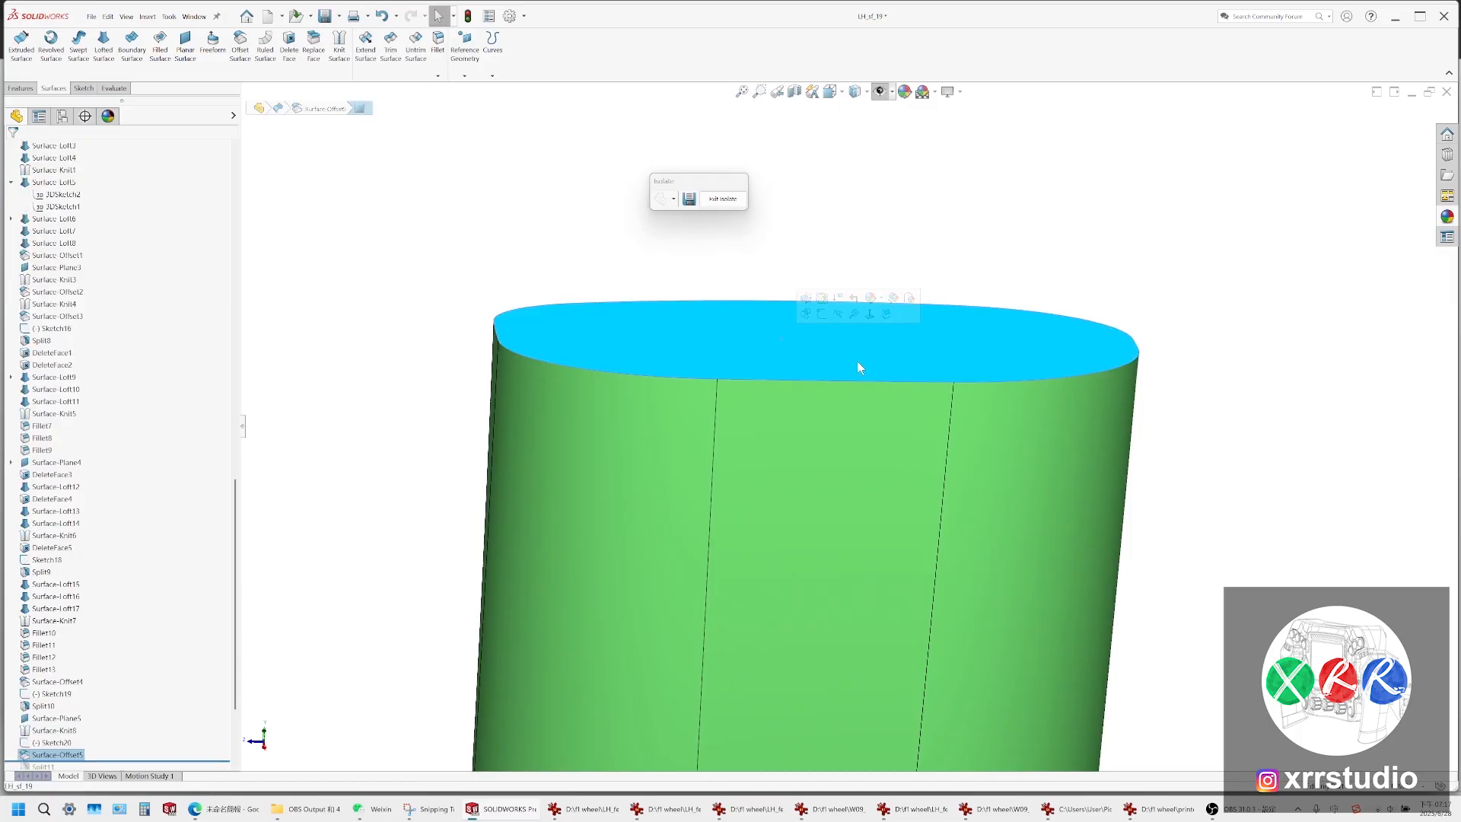
scroll(858, 368, up, 1)
scroll(489, 463, up, 1)
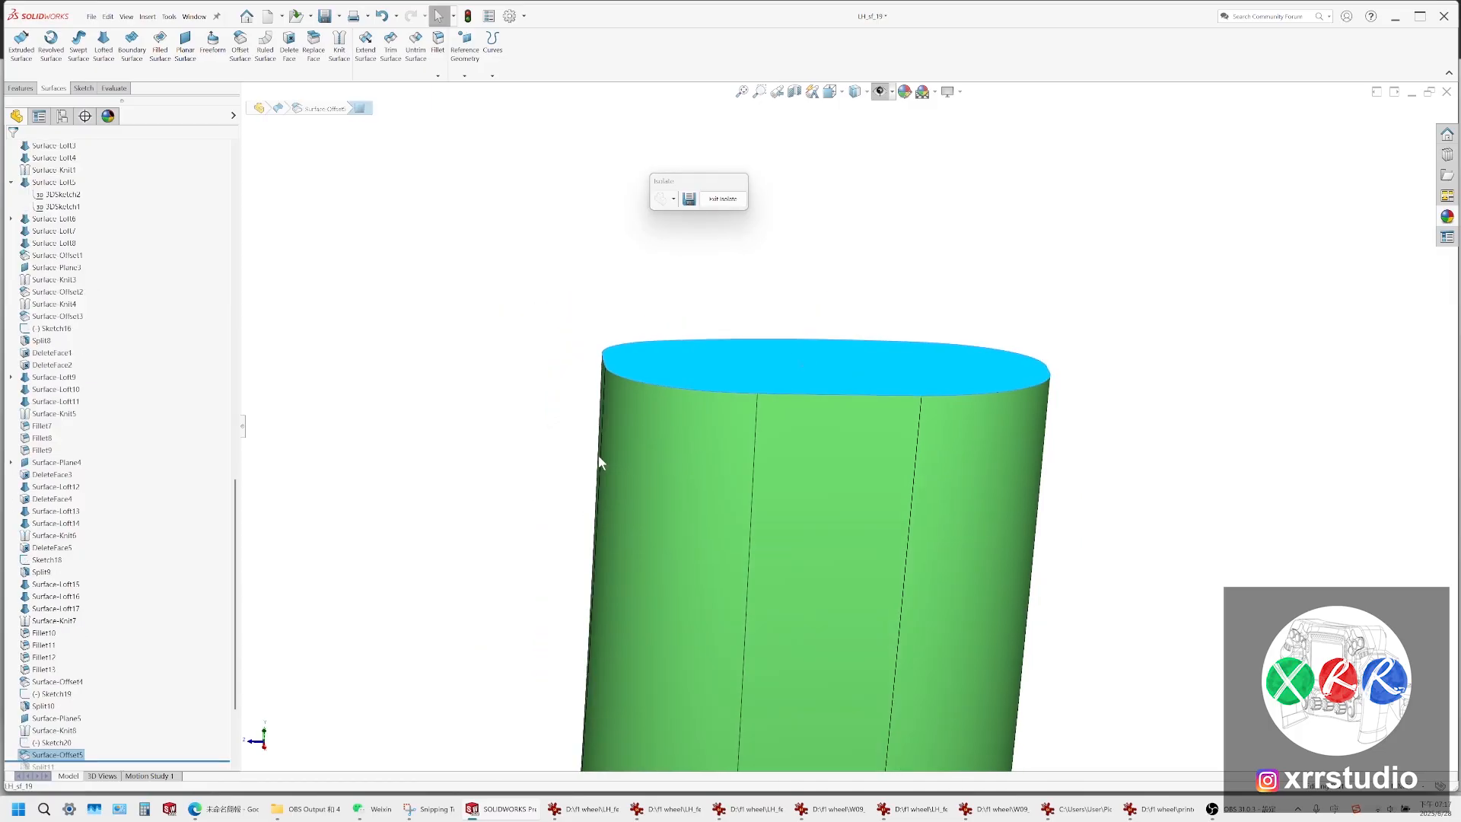
middle_drag(792, 461, 804, 404)
scroll(804, 405, up, 1)
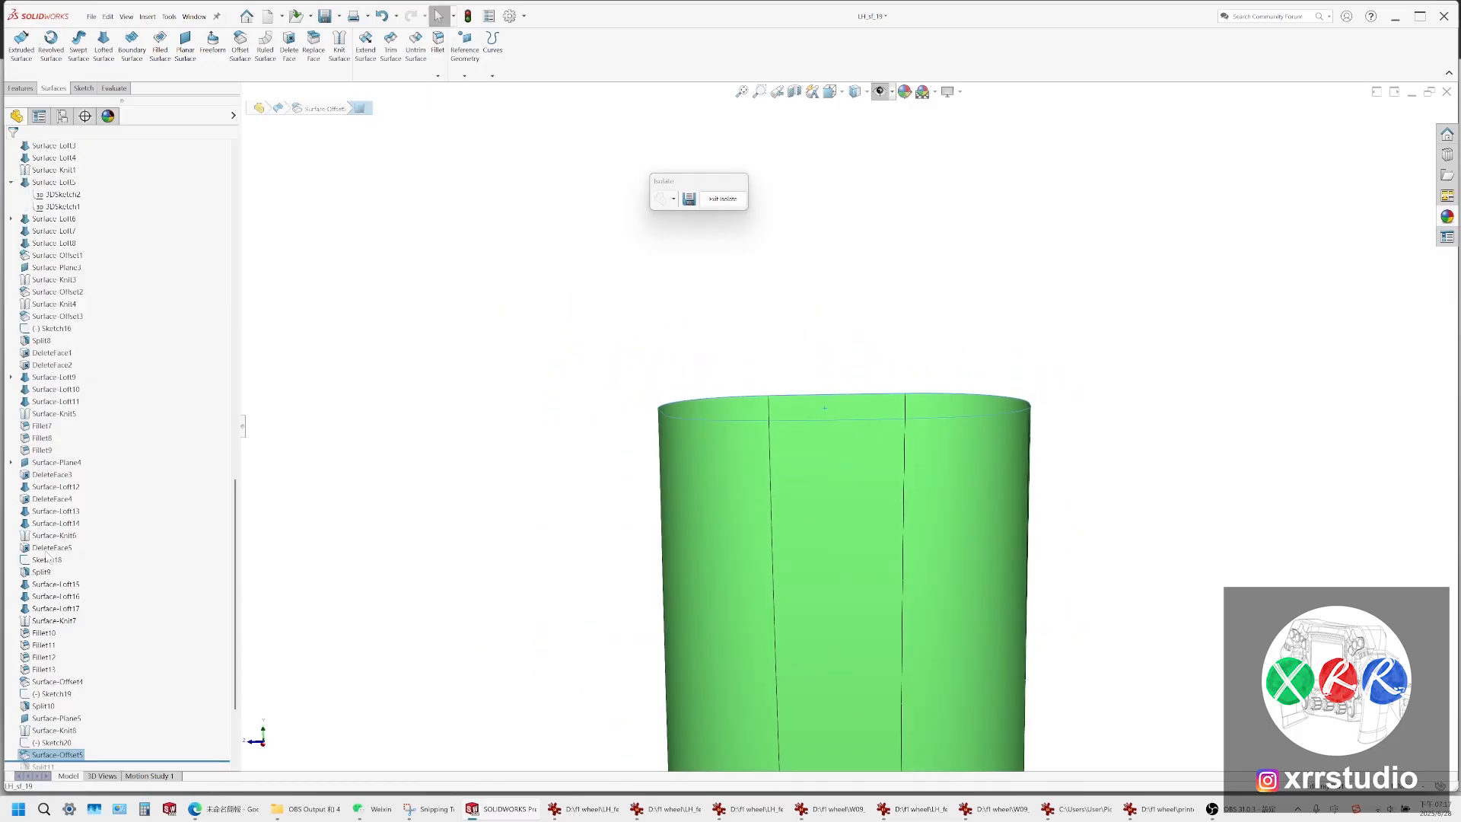
Compare the offset surface with the hidden solid bodies Imported4, Fillet13 and Surface-Knit8 by highlighting each in turn
scroll(75, 537, up, 9)
scroll(78, 544, up, 12)
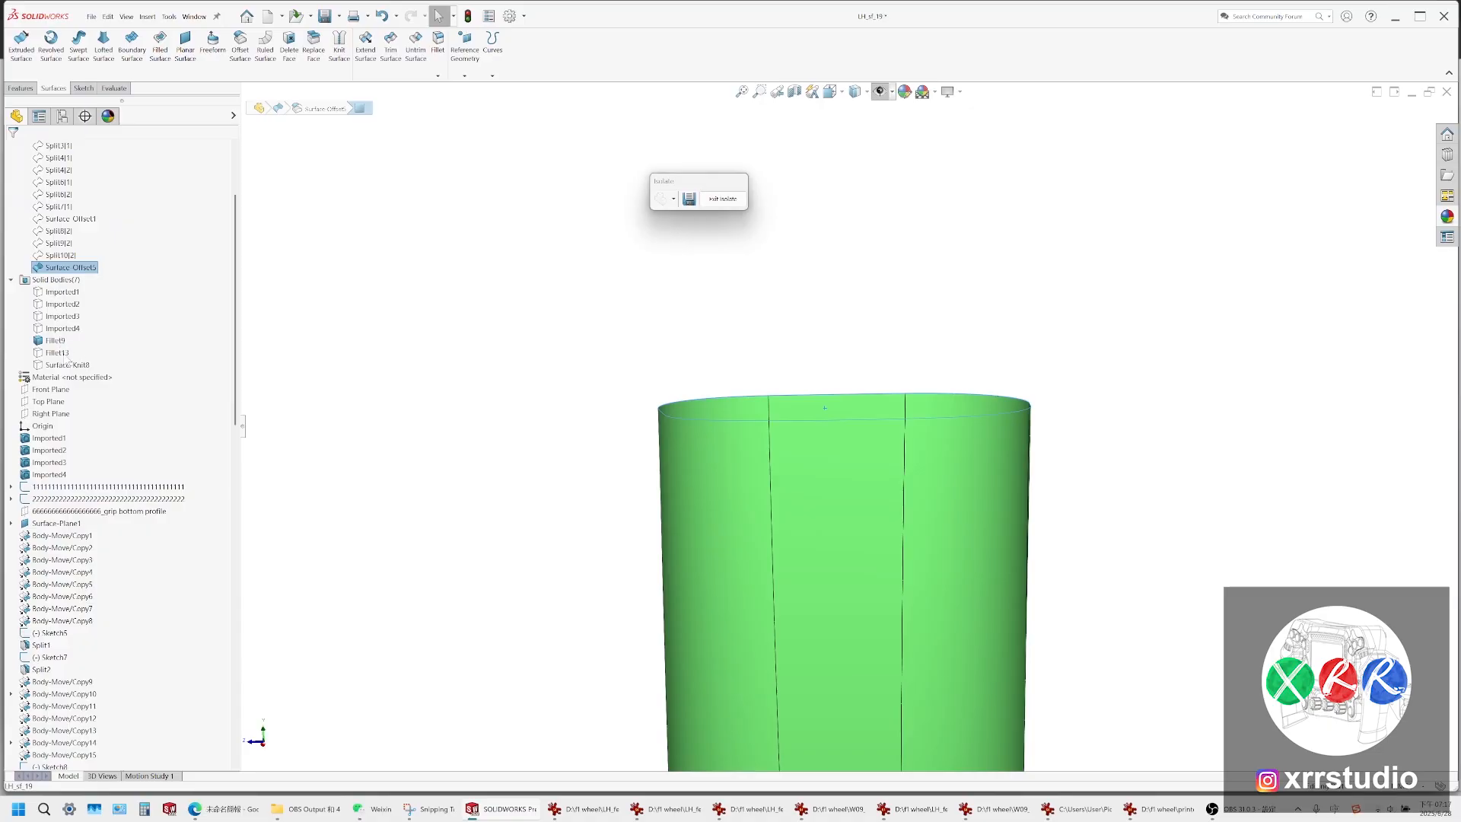
click(66, 354)
click(64, 330)
scroll(847, 426, up, 5)
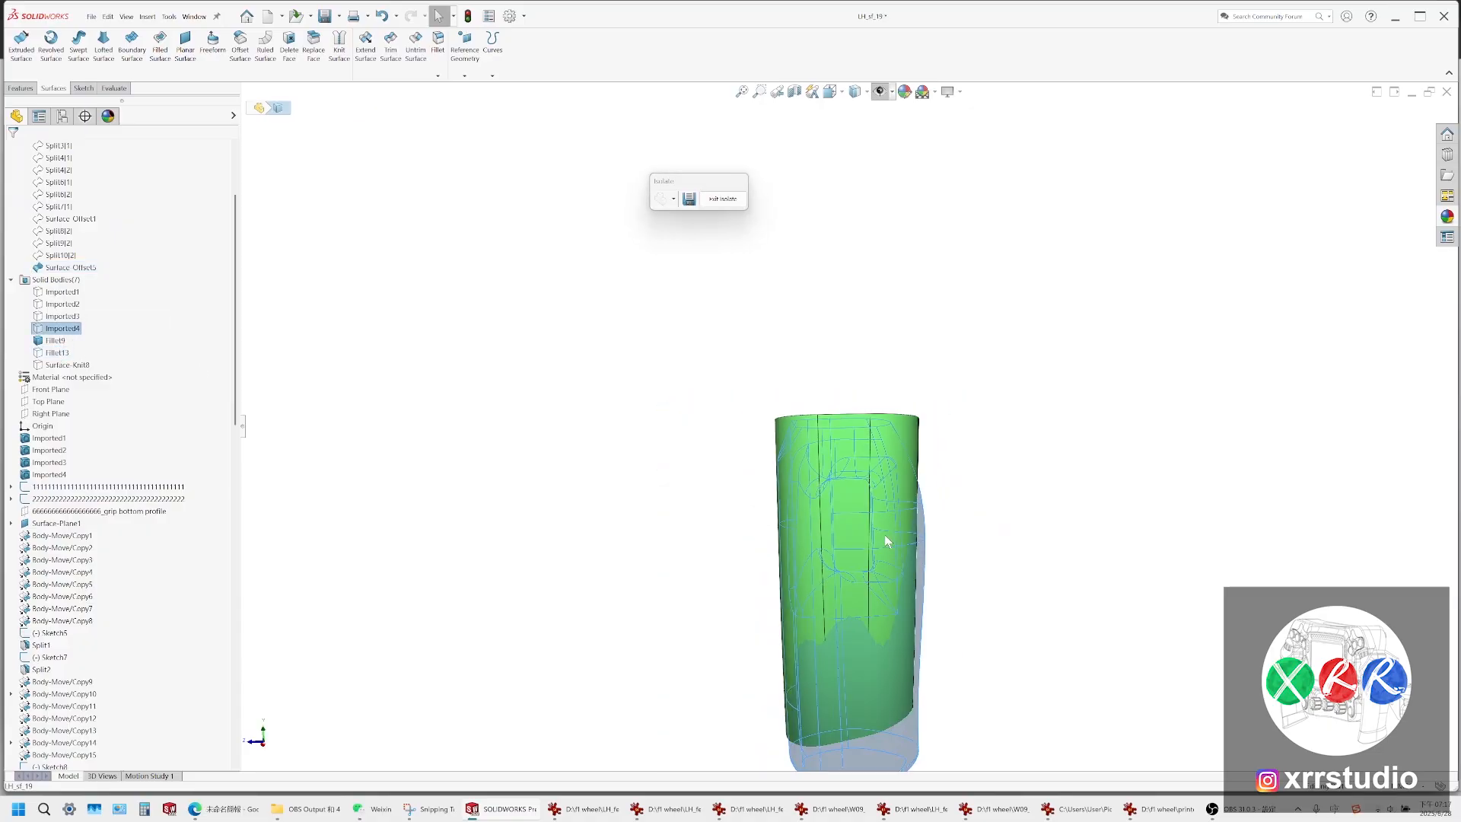
middle_drag(886, 541, 948, 553)
scroll(948, 553, down, 3)
click(60, 365)
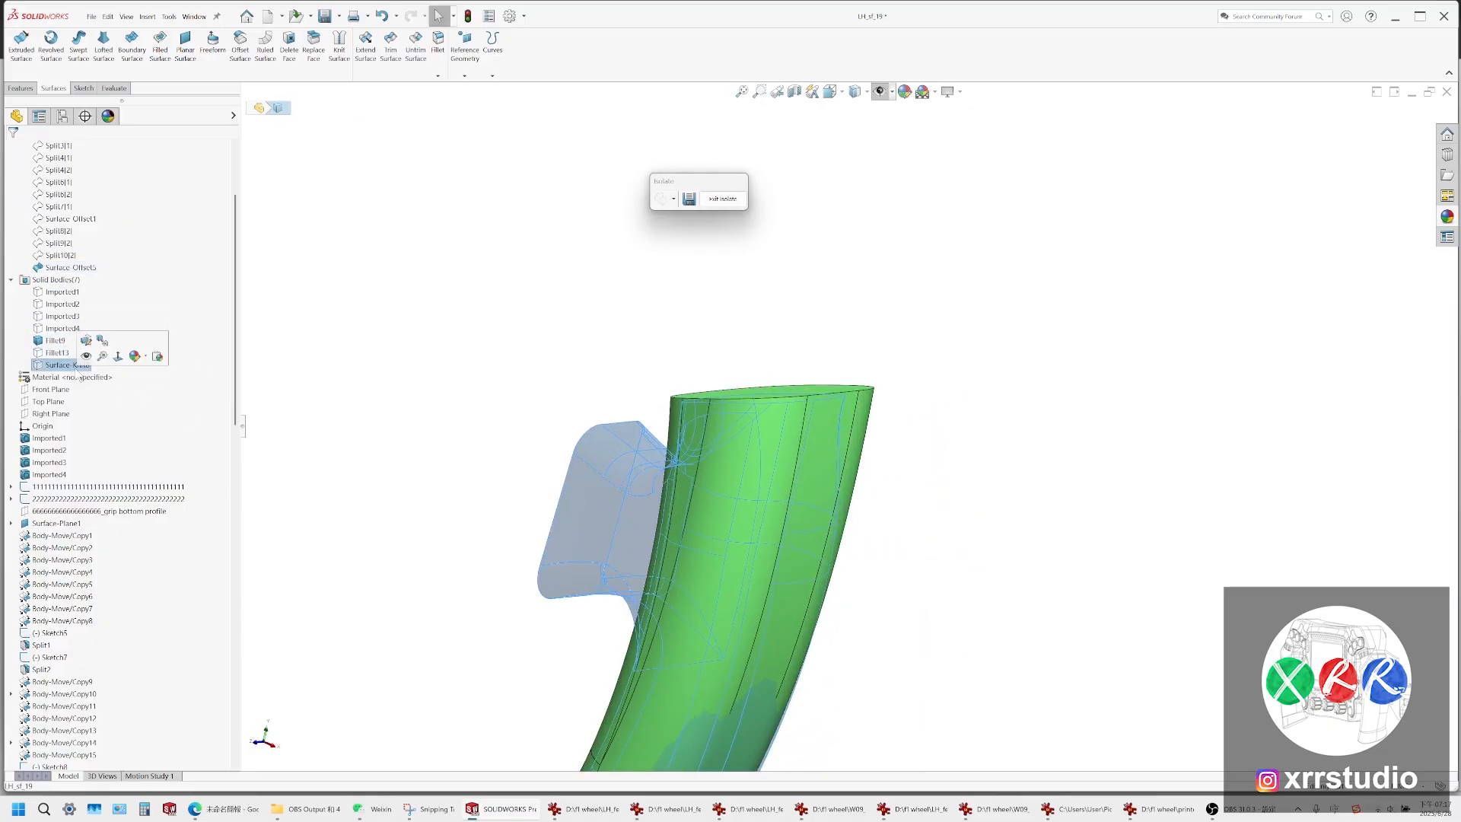
middle_drag(843, 416, 916, 477)
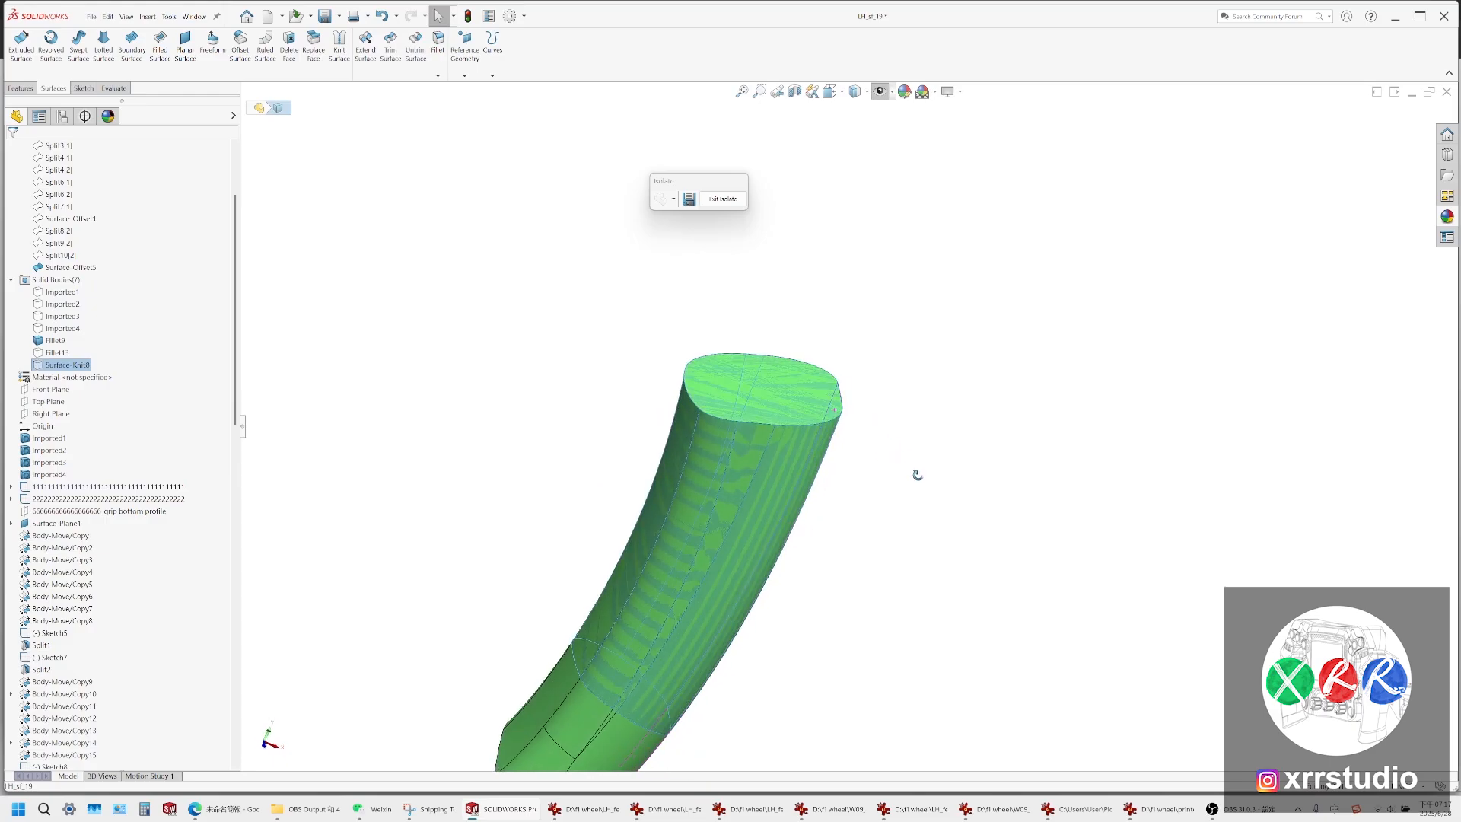
right_click(68, 366)
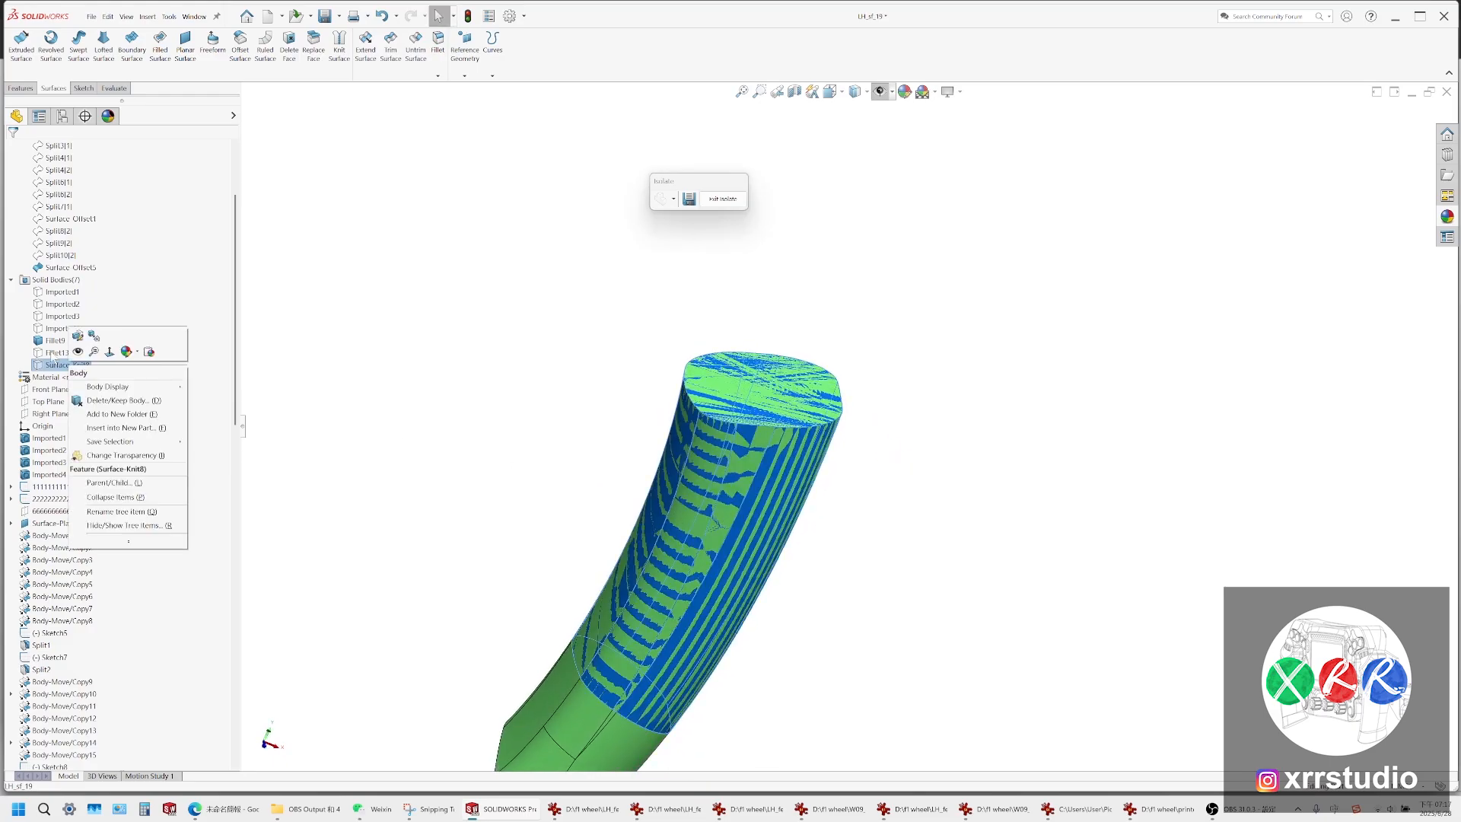
click(55, 353)
click(61, 329)
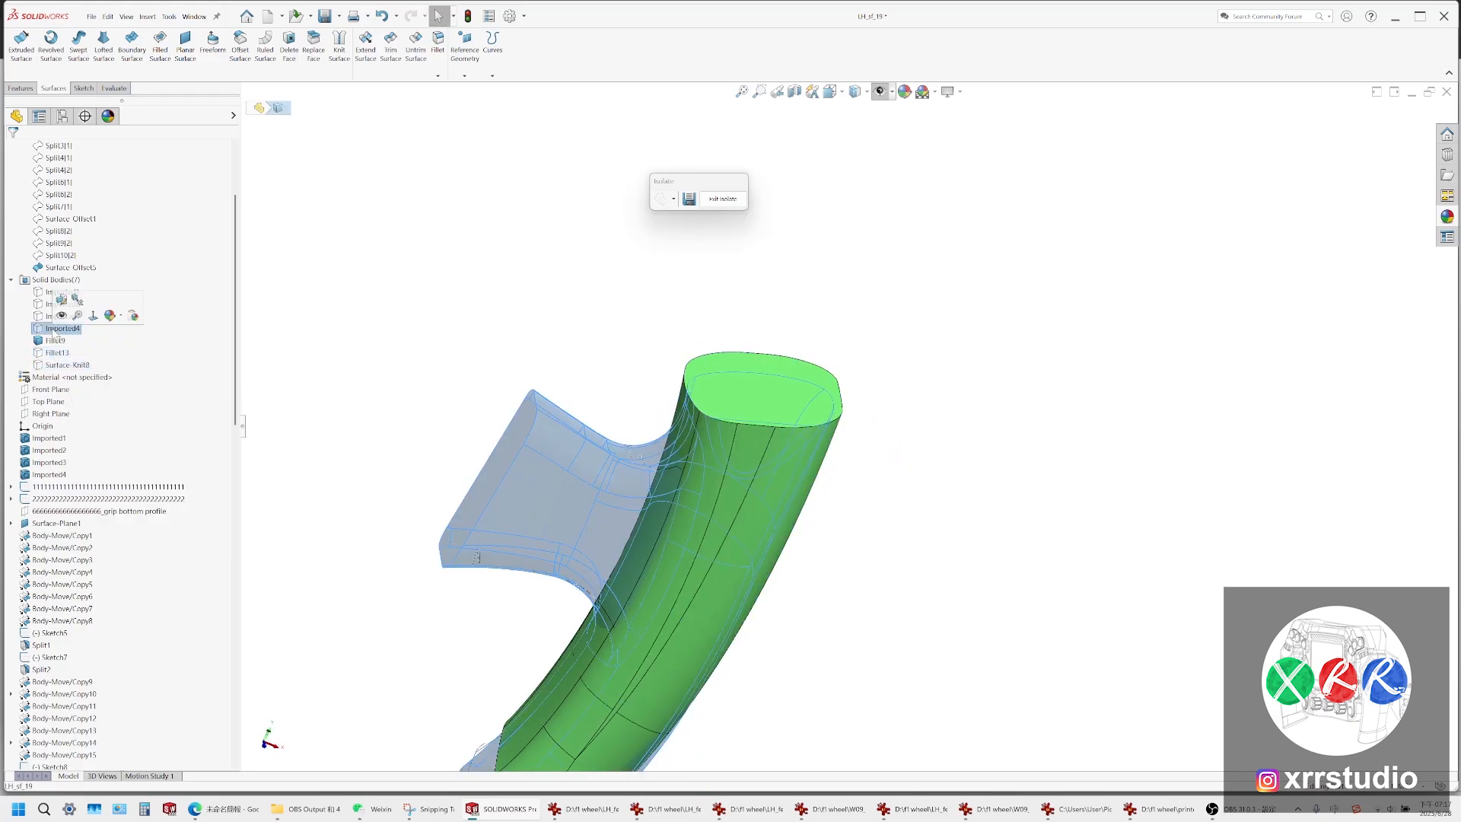
click(57, 352)
scroll(624, 521, up, 2)
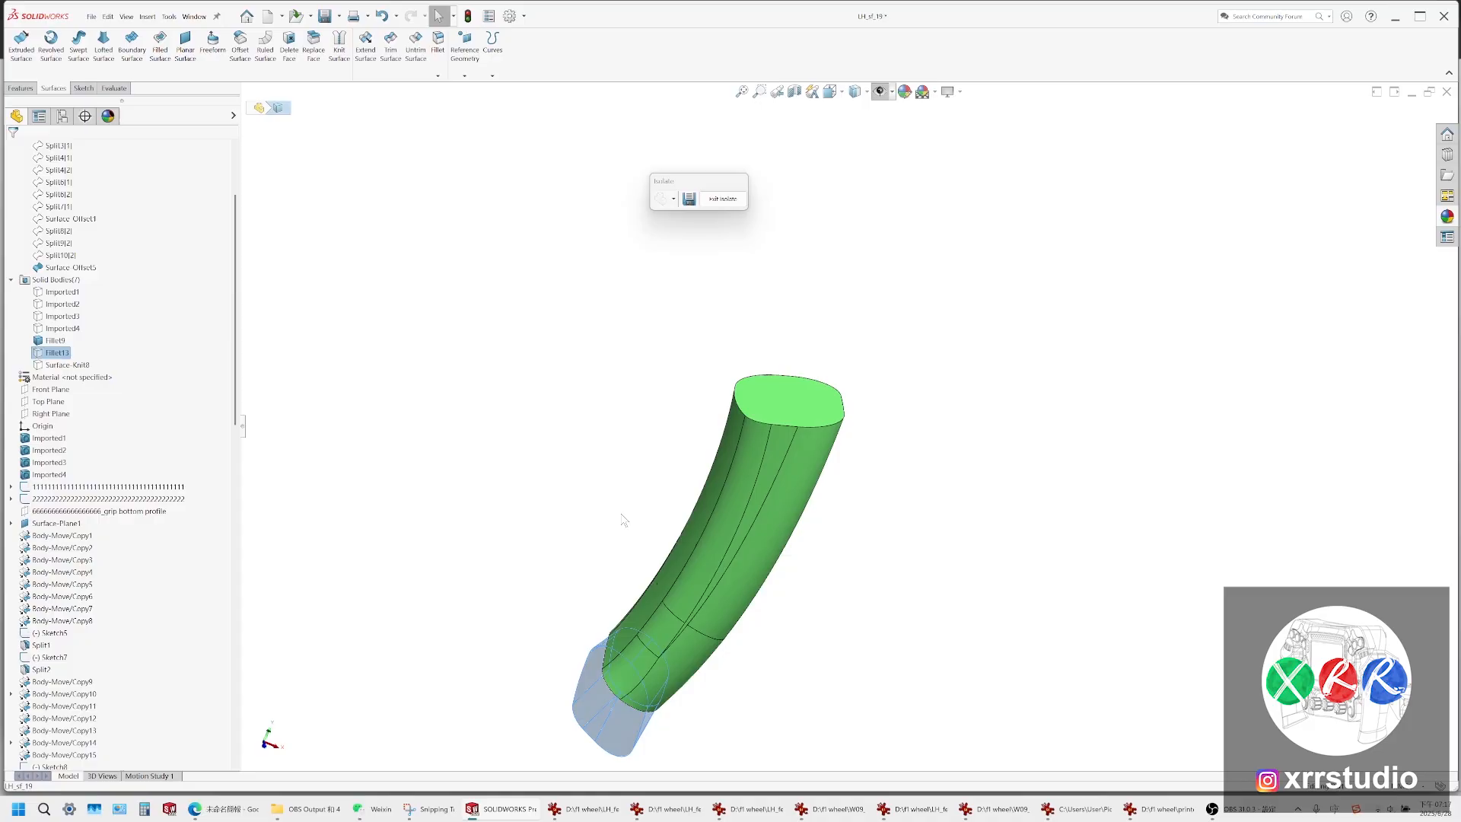
click(60, 364)
middle_drag(760, 442, 829, 472)
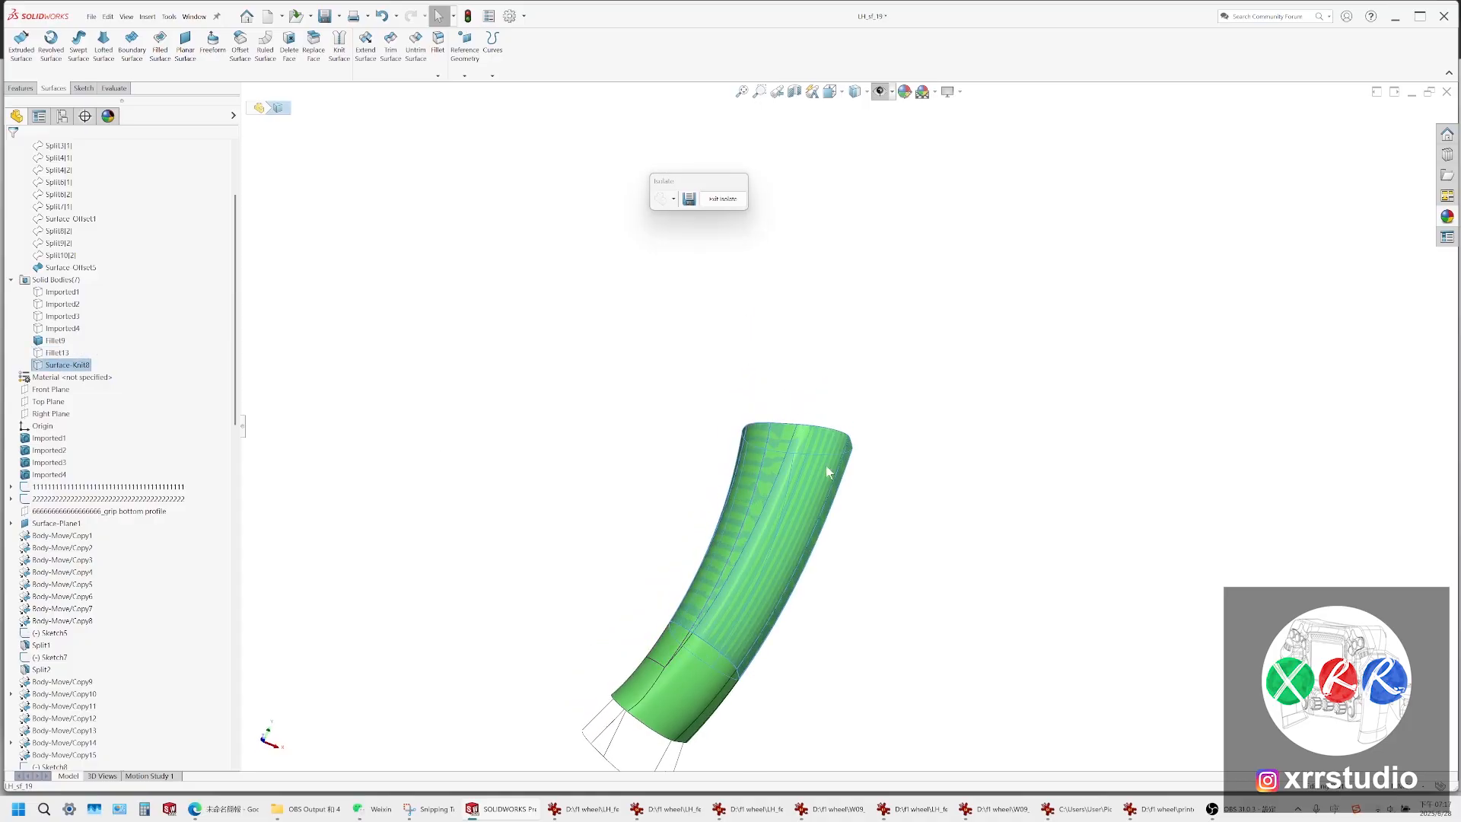
Highlight the solid bodies Imported3, Imported2, Imported1 and Fillet9 and compare them with the offset surface around its upper end
click(60, 317)
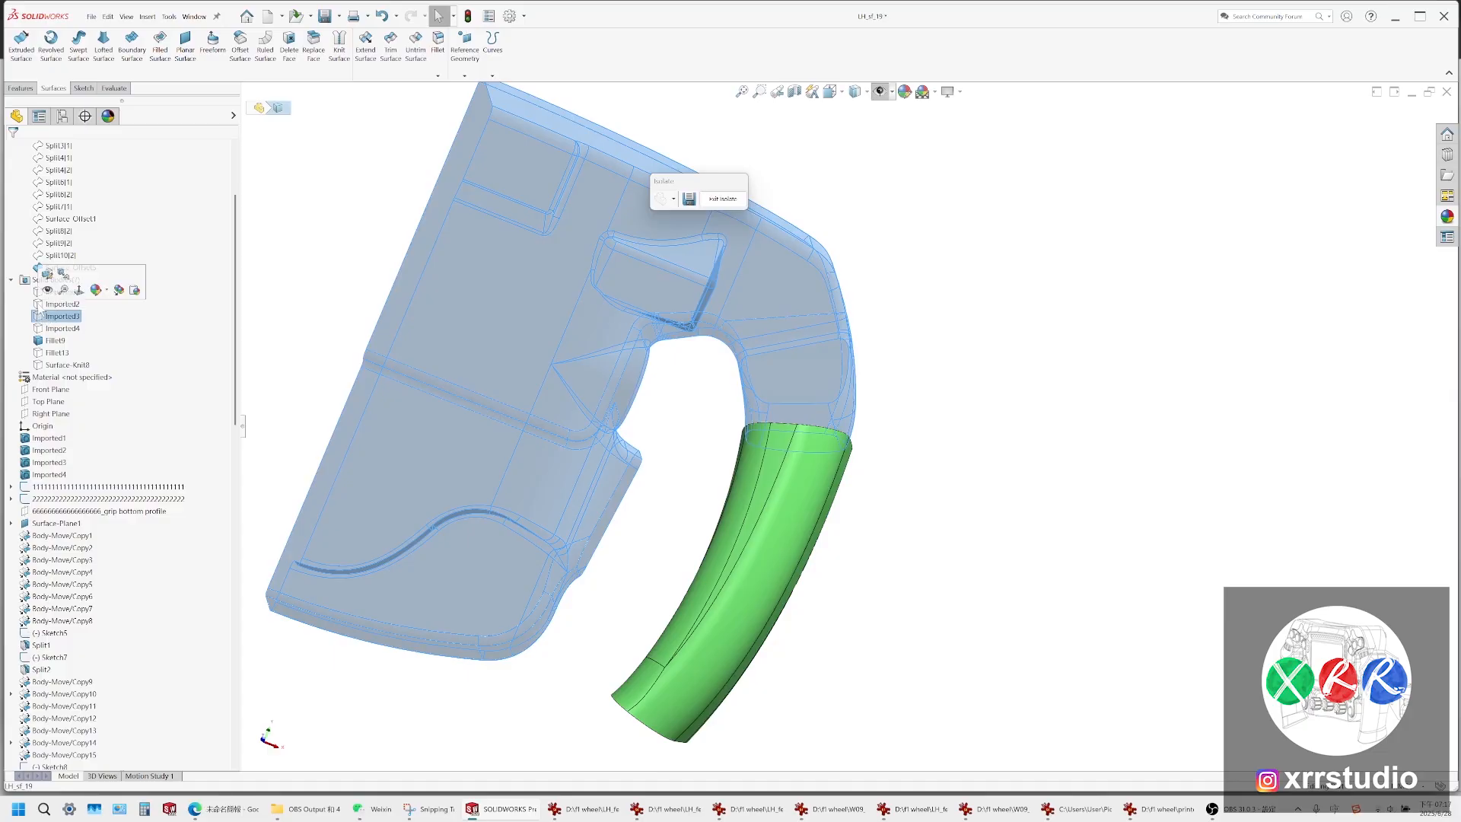
click(57, 305)
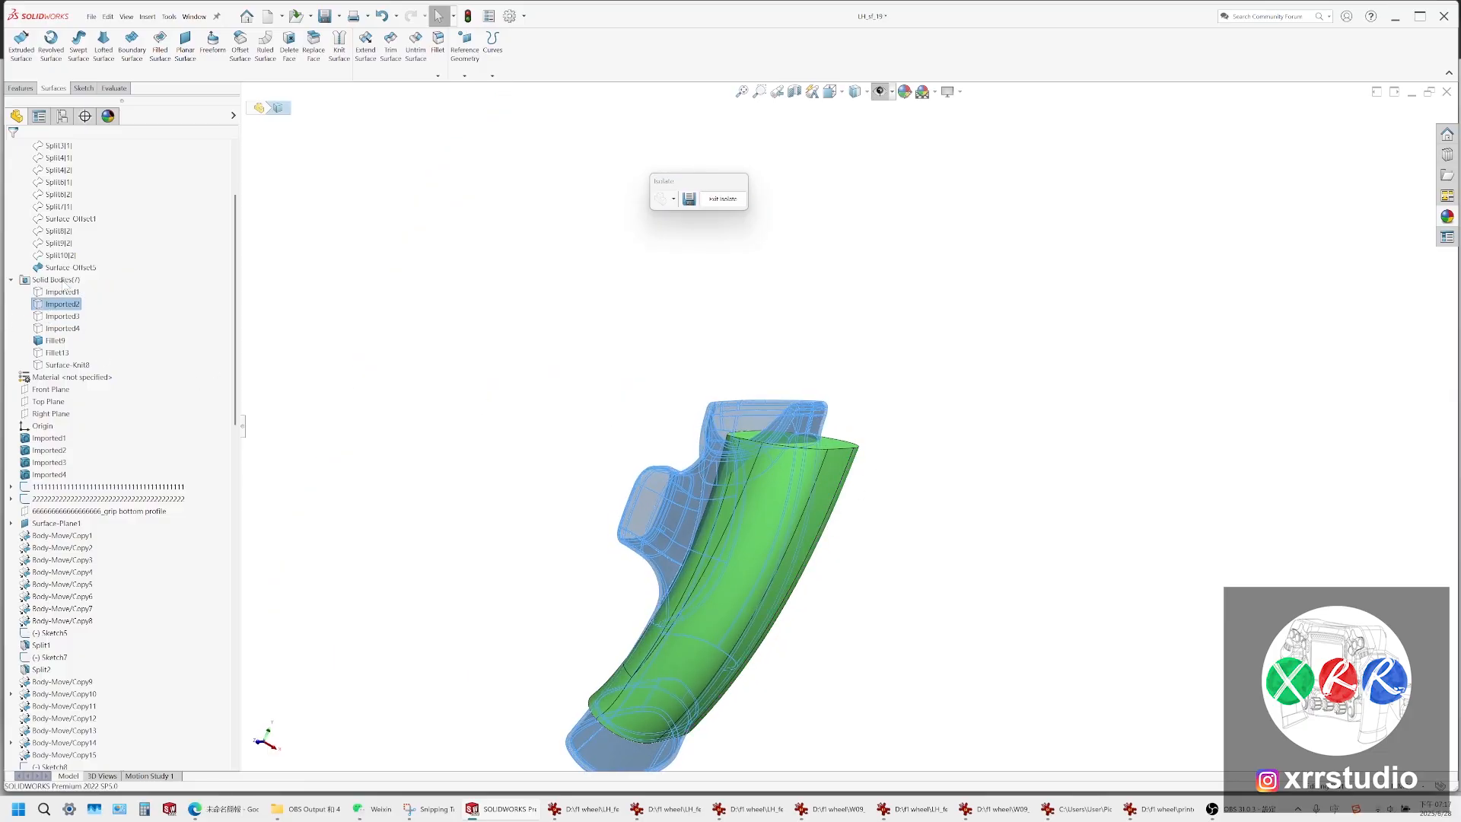
click(64, 291)
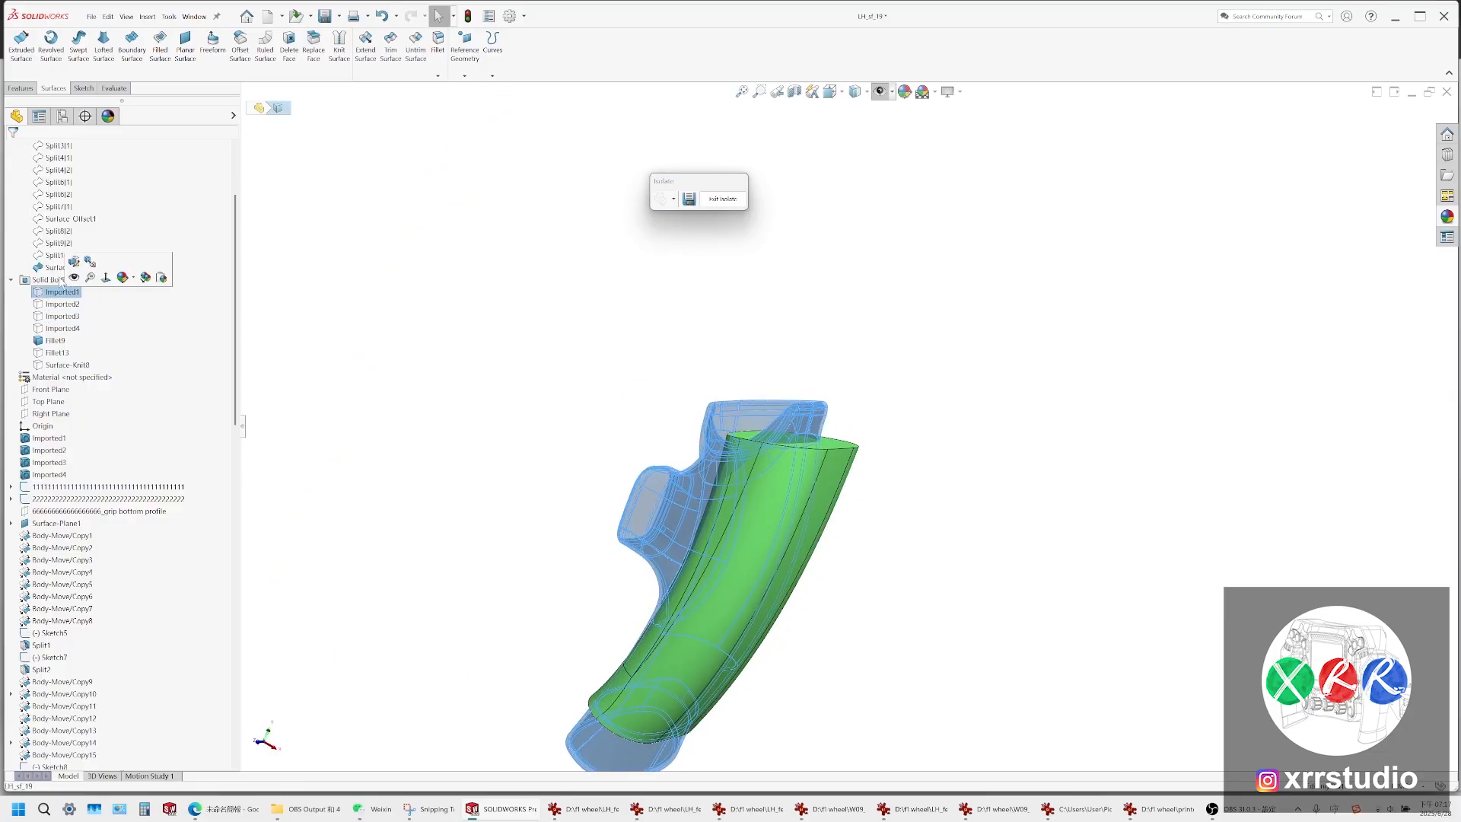
click(55, 340)
scroll(872, 436, down, 6)
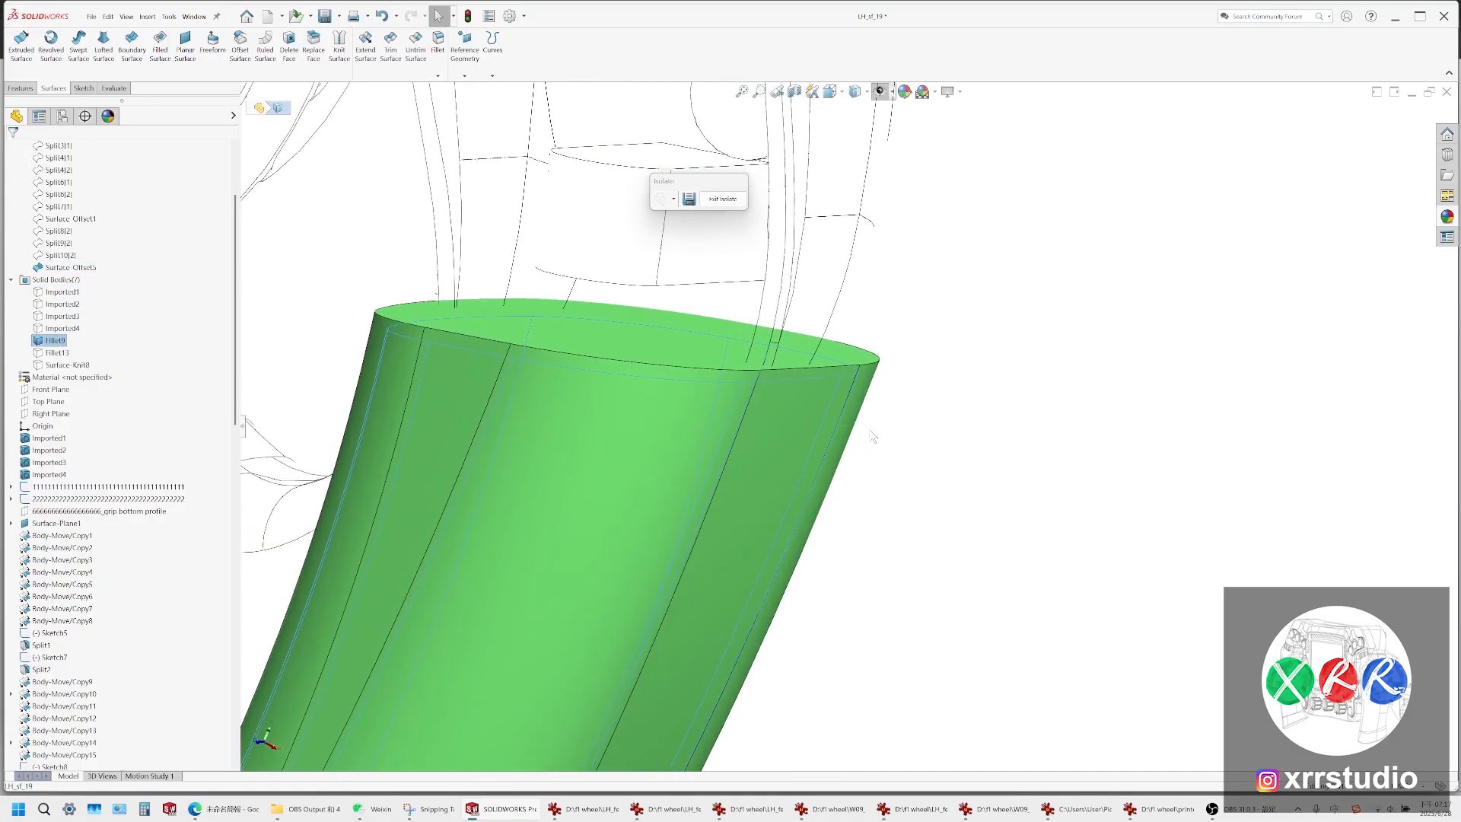
click(870, 432)
Try to knit the 1.2 mm offset surface on its own with Create solid enabled
click(57, 270)
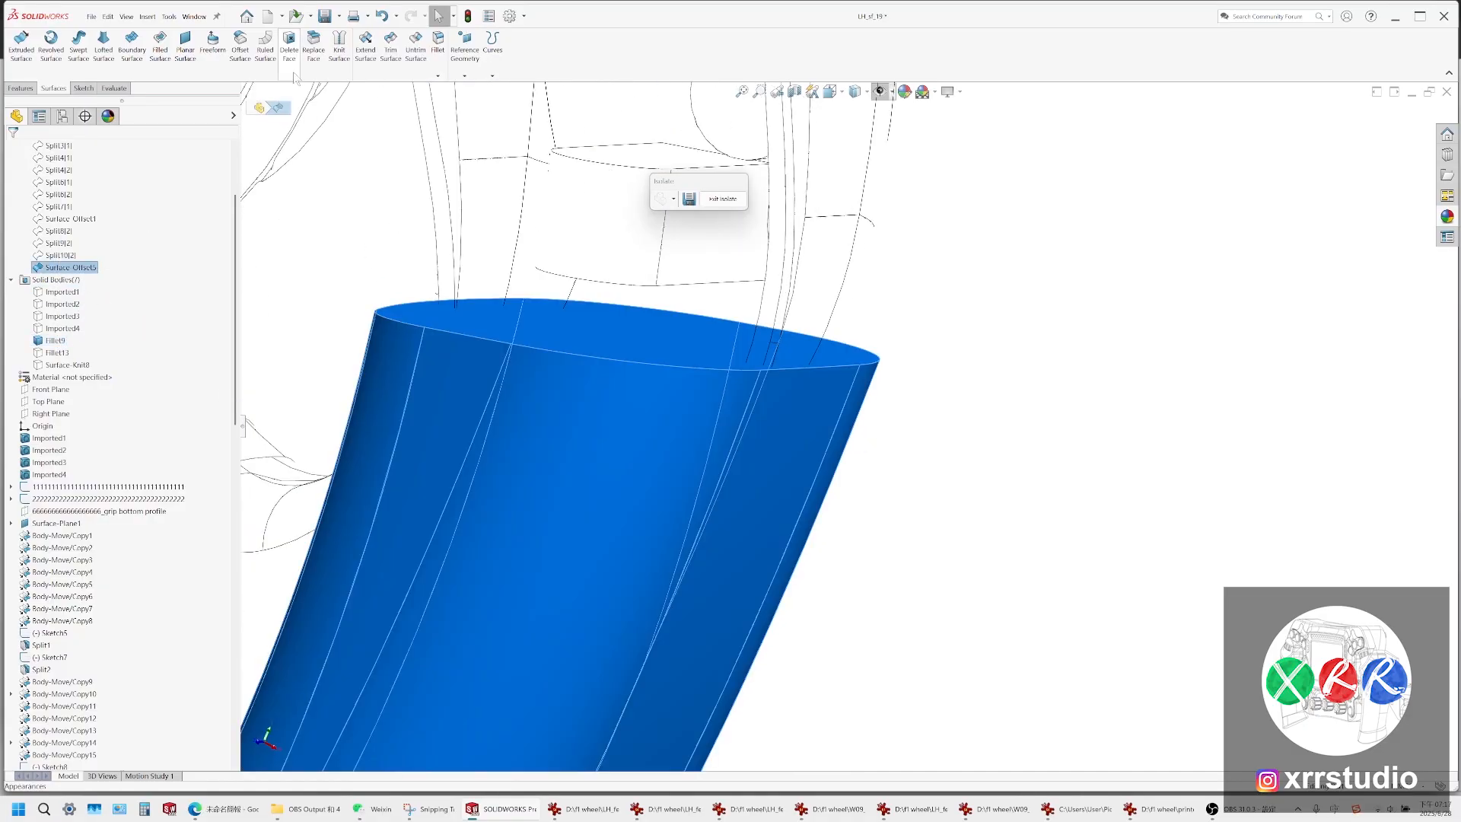
click(340, 42)
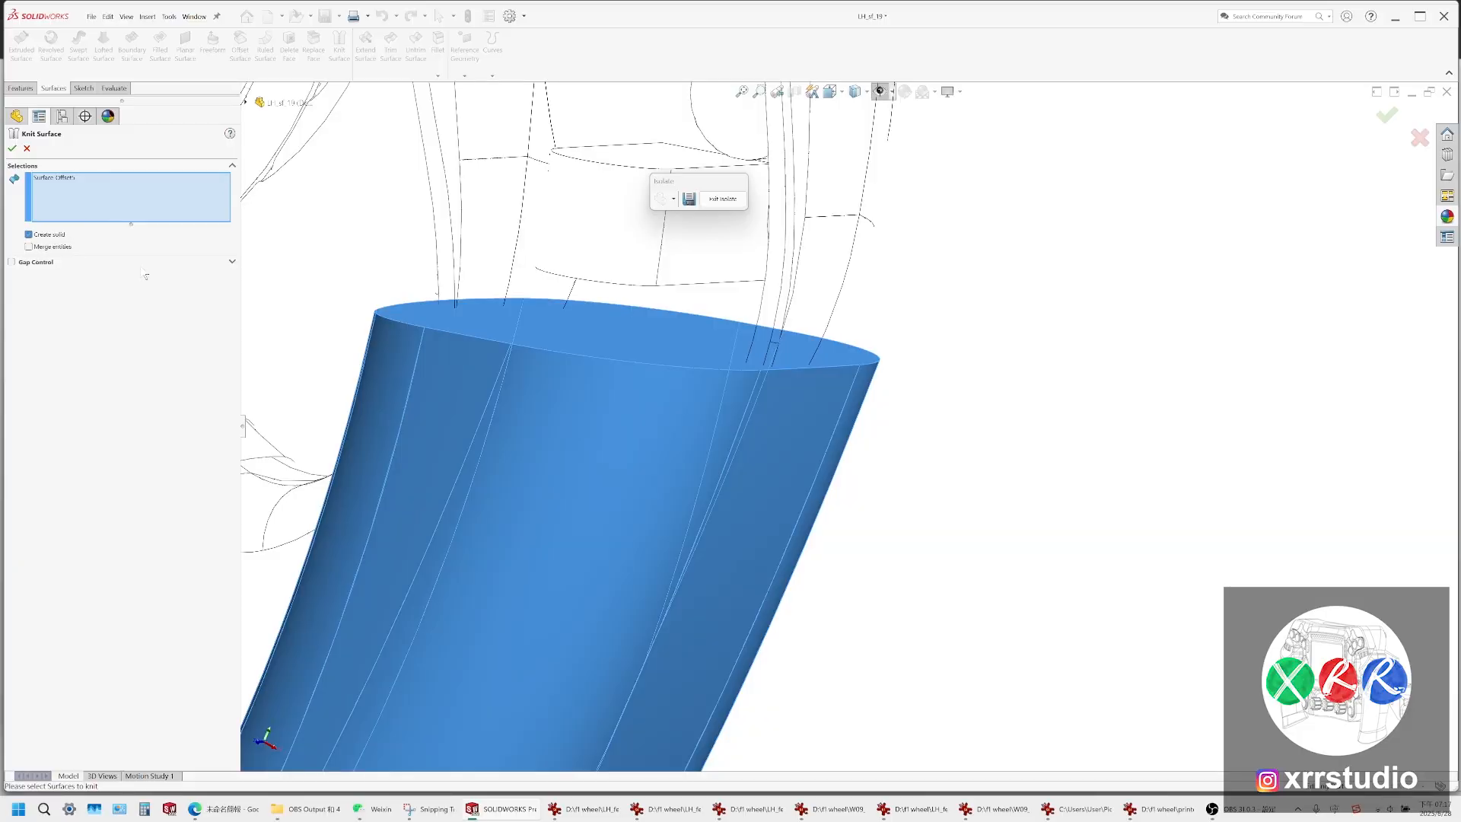
scroll(853, 430, up, 6)
middle_drag(854, 428, 879, 232)
click(714, 523)
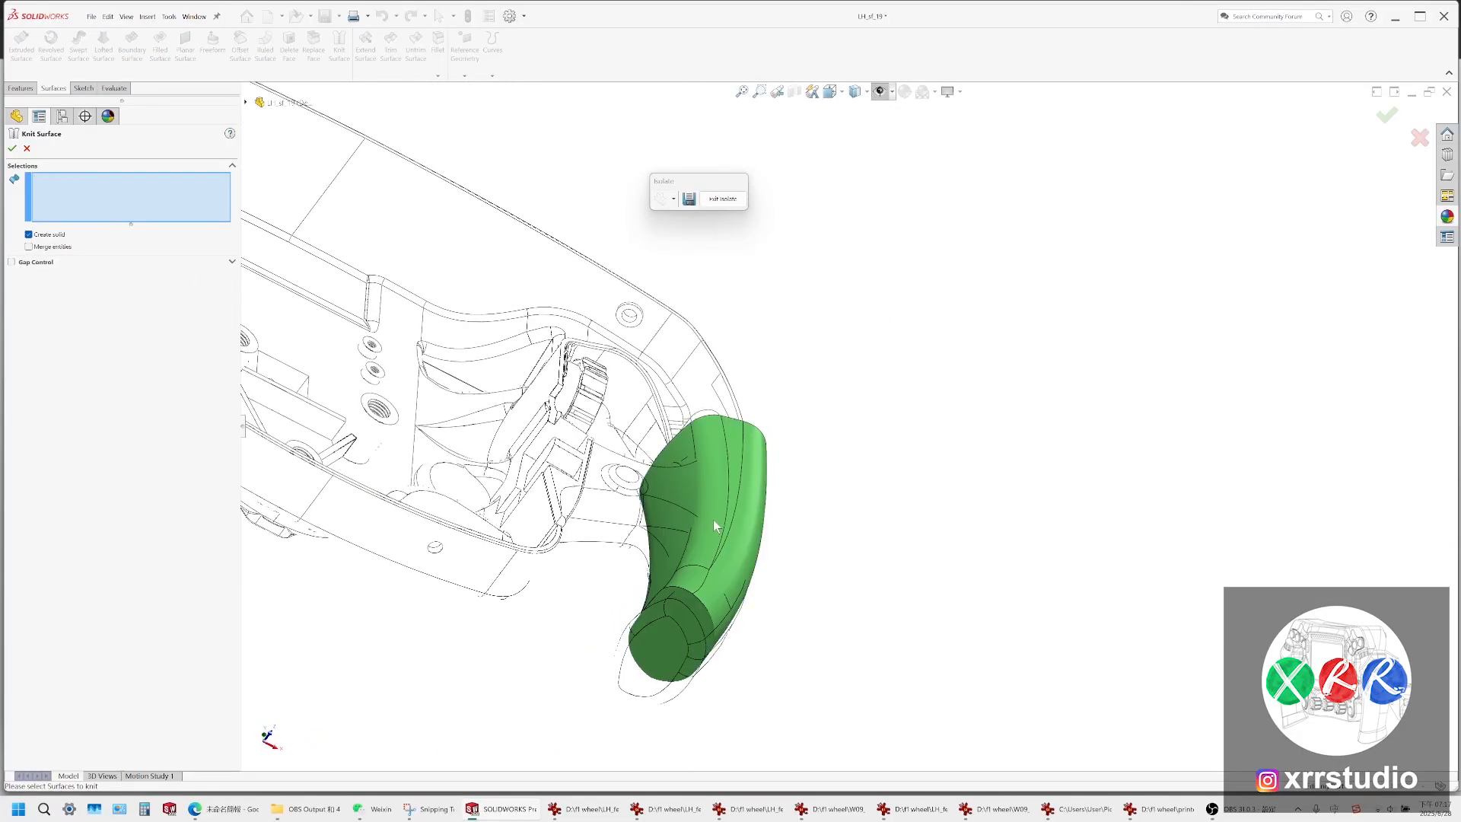
click(714, 519)
middle_drag(714, 519, 711, 641)
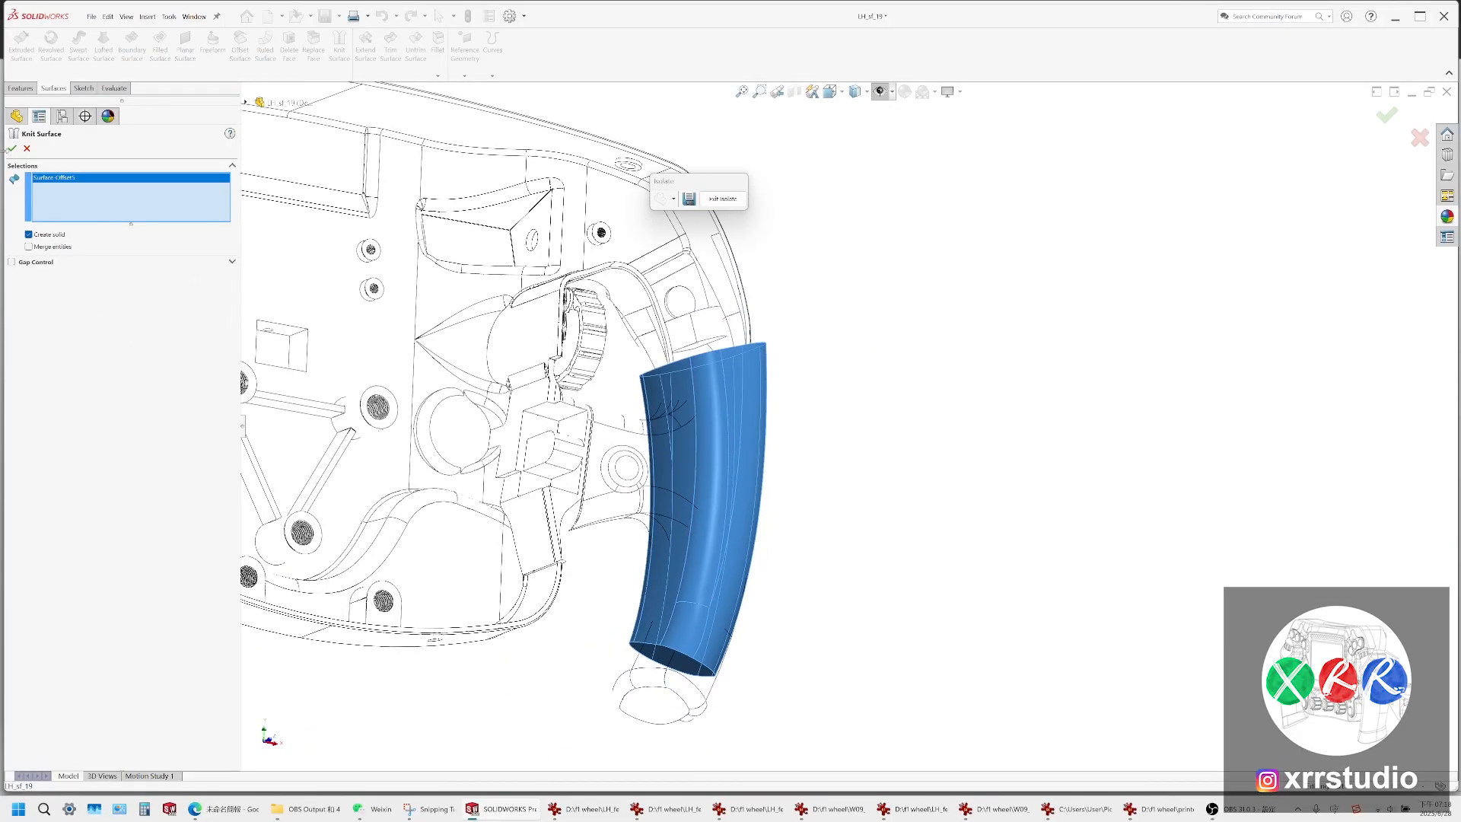
click(12, 149)
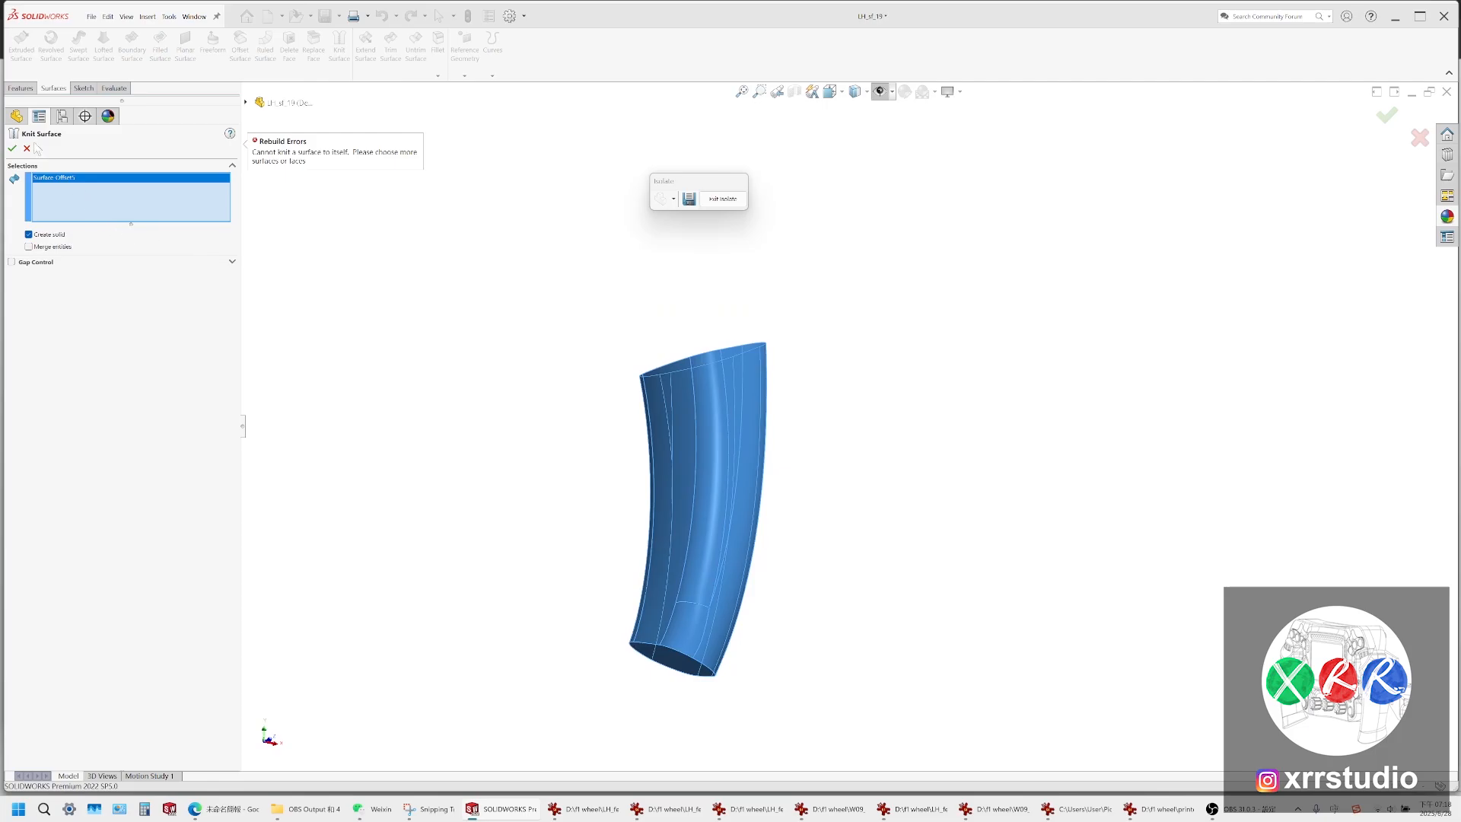
click(27, 148)
Copy the offset surface's lower end face as a separate surface with a zero-distance Offset Surface
click(85, 269)
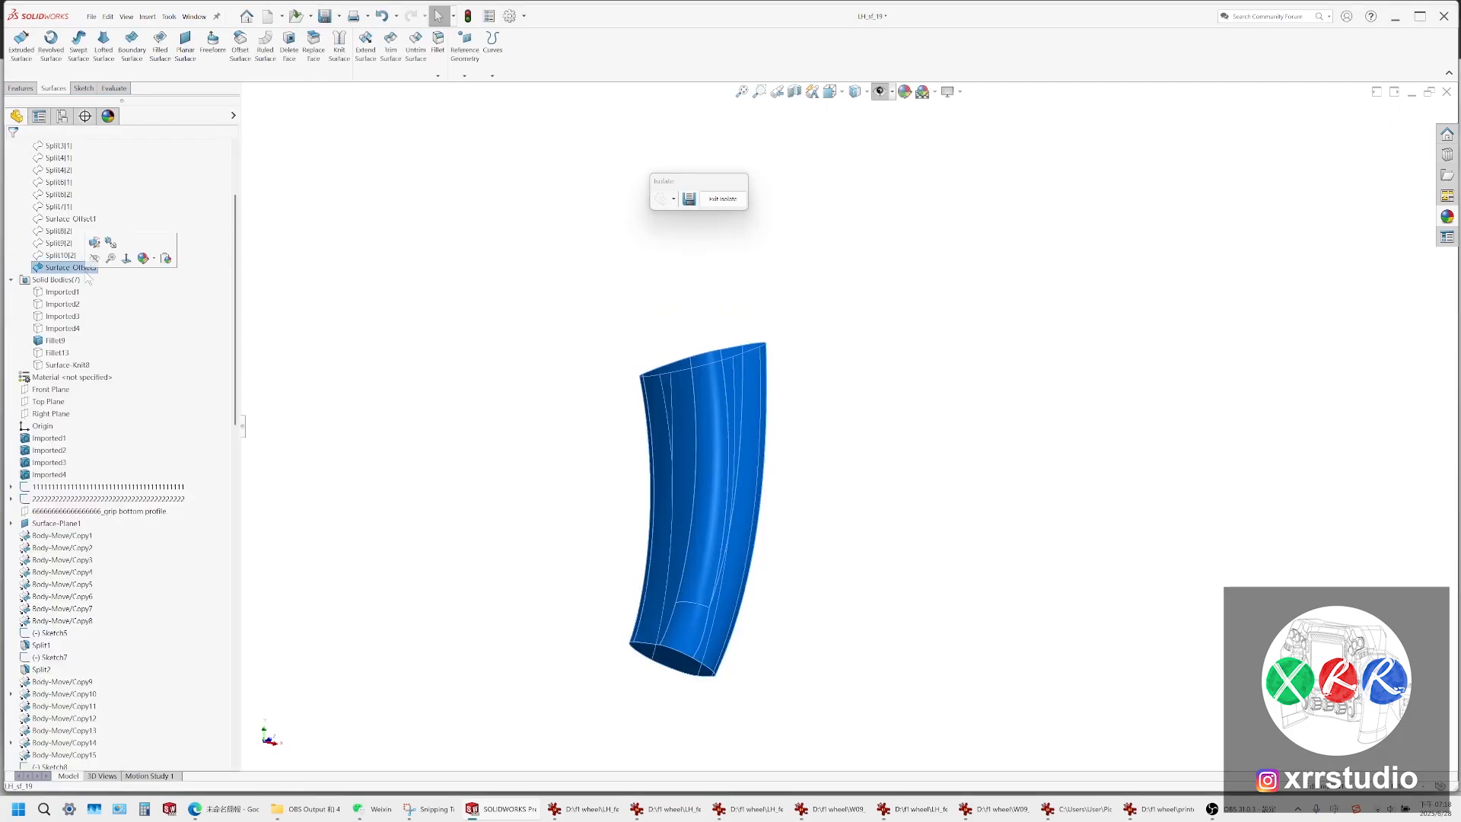
click(85, 270)
click(270, 349)
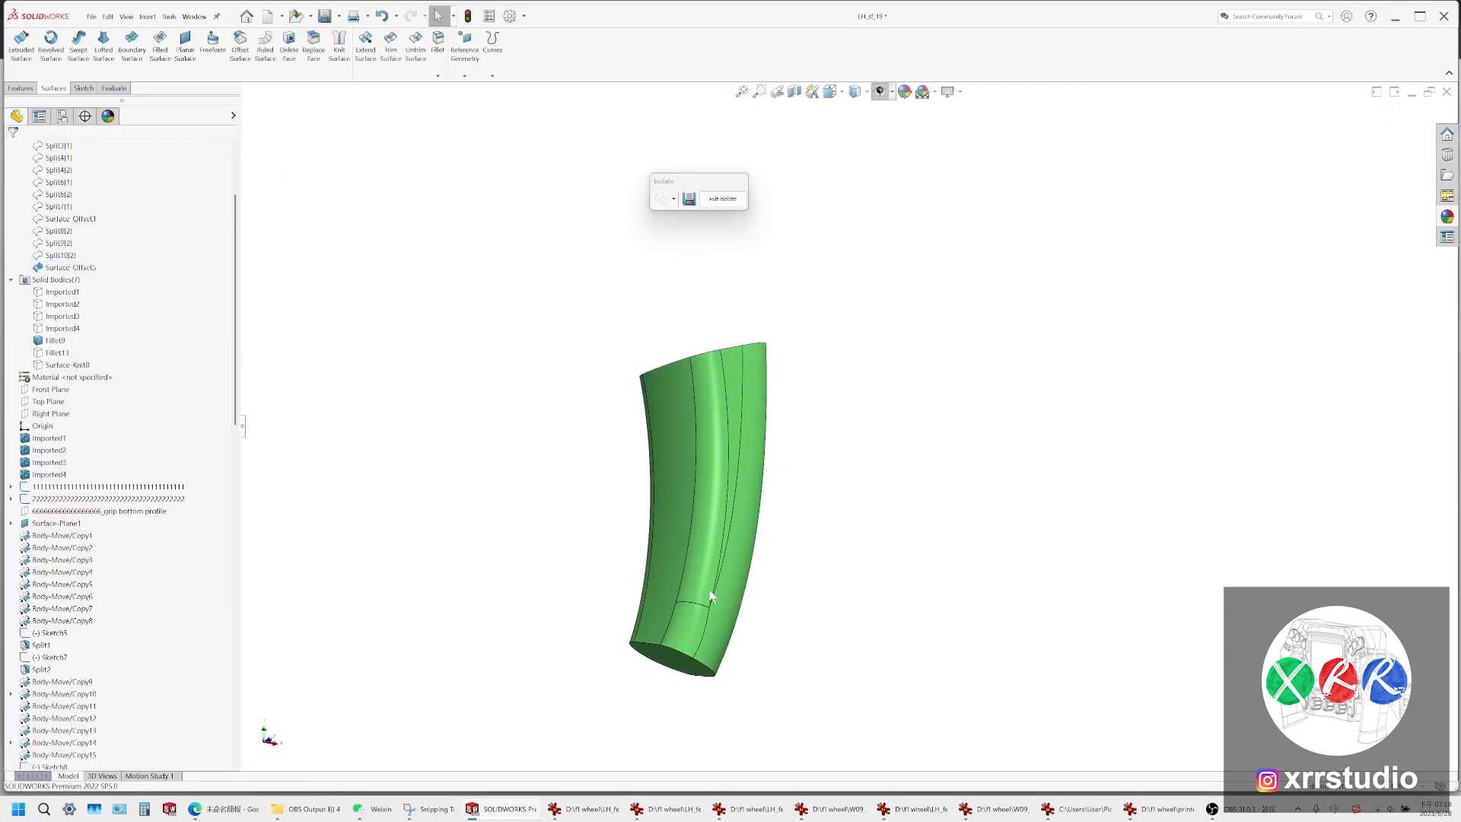
scroll(709, 594, up, 1)
ctrl+middle_drag(709, 594, 760, 542)
scroll(750, 556, down, 6)
click(717, 651)
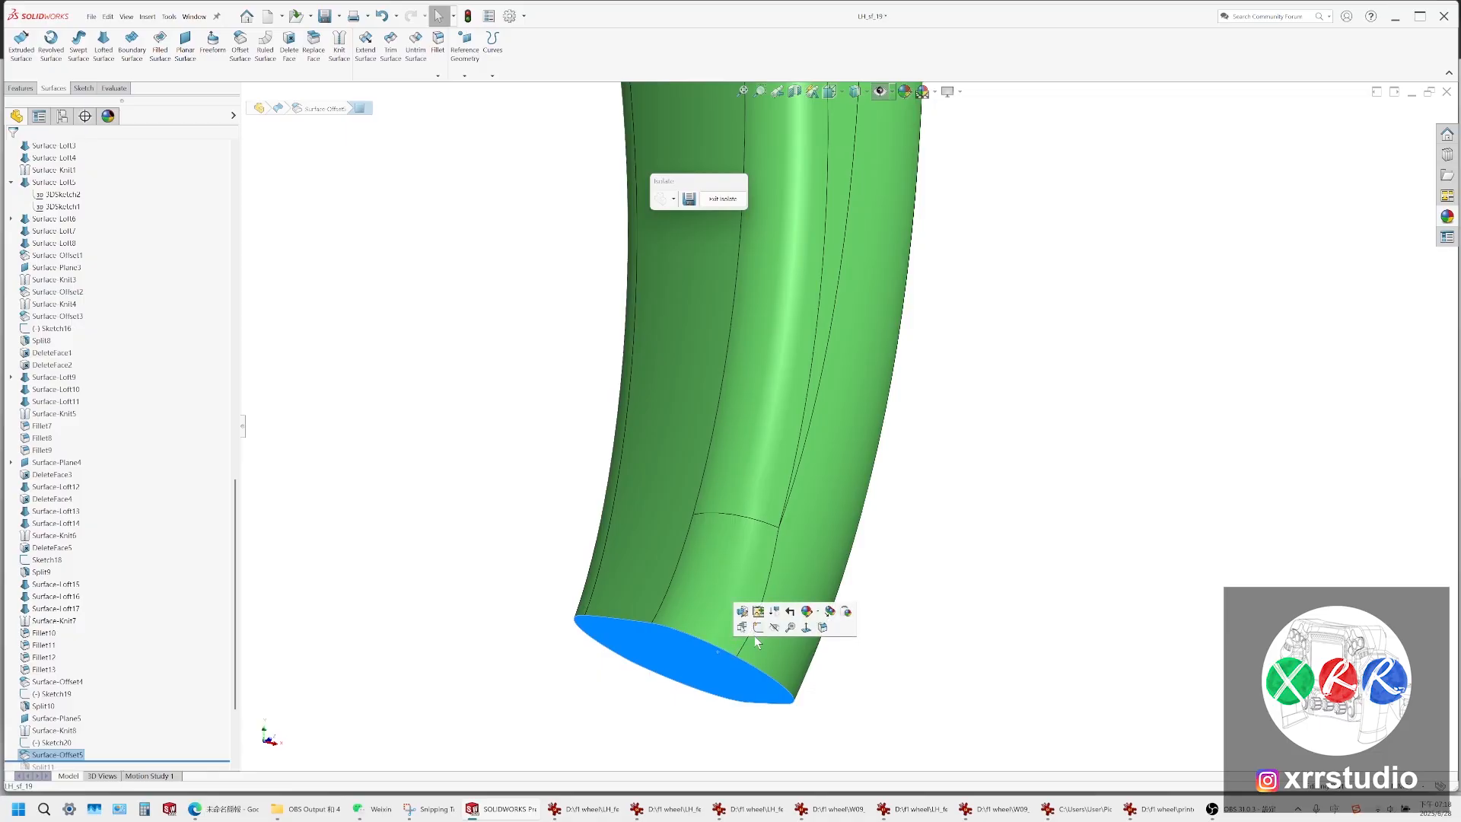
click(239, 44)
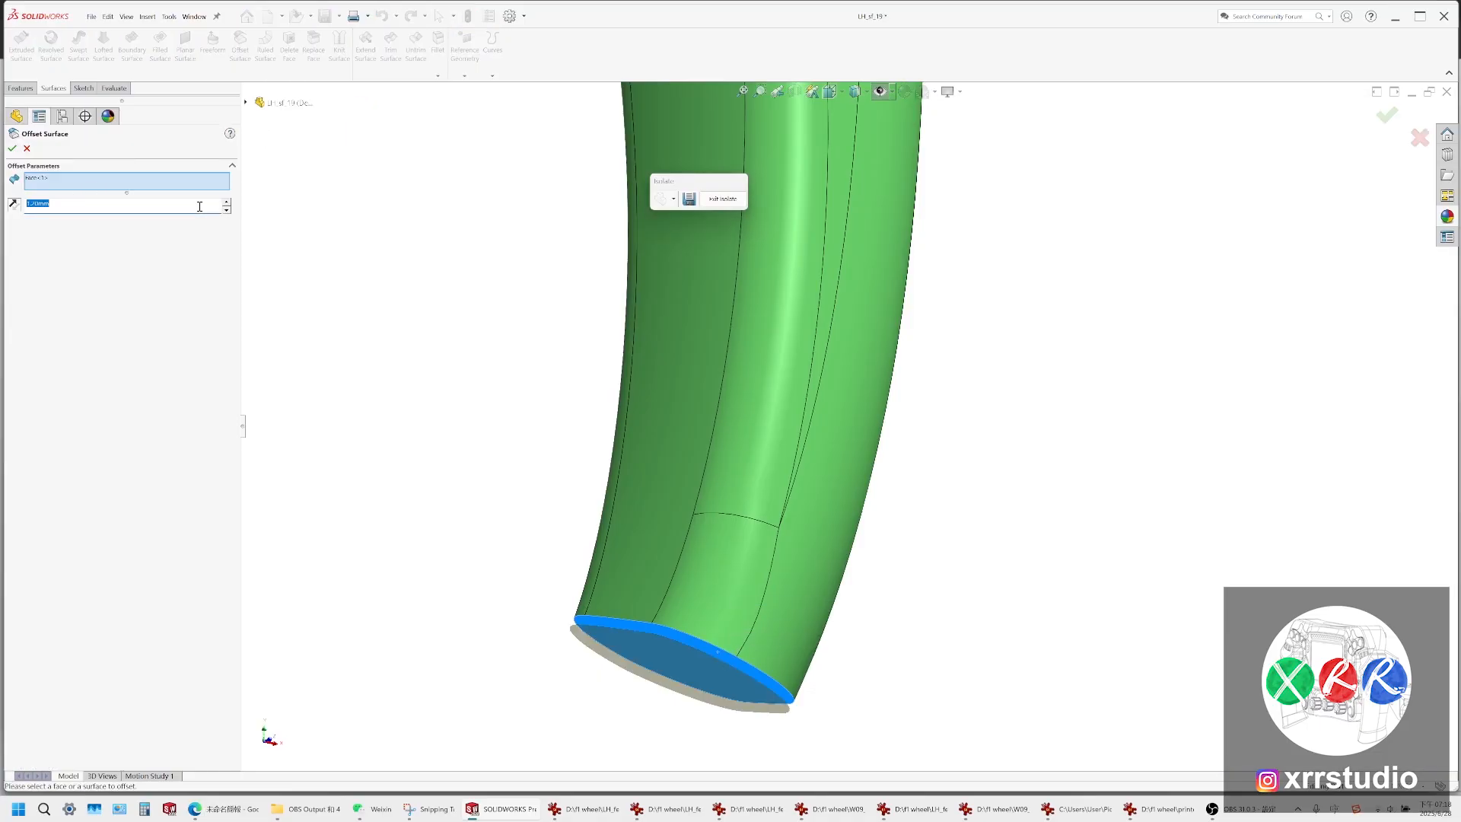
key(Return)
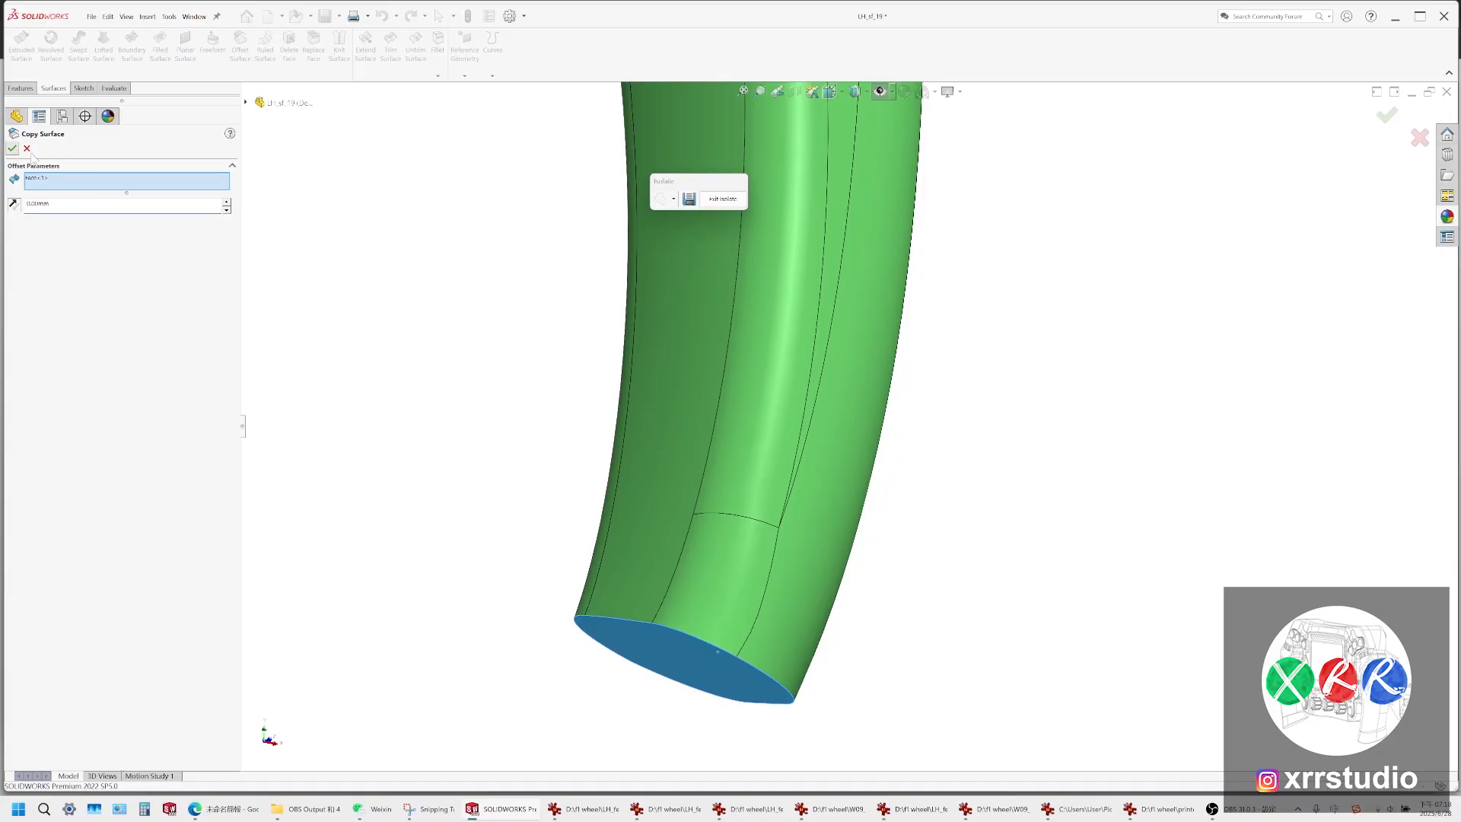
click(12, 149)
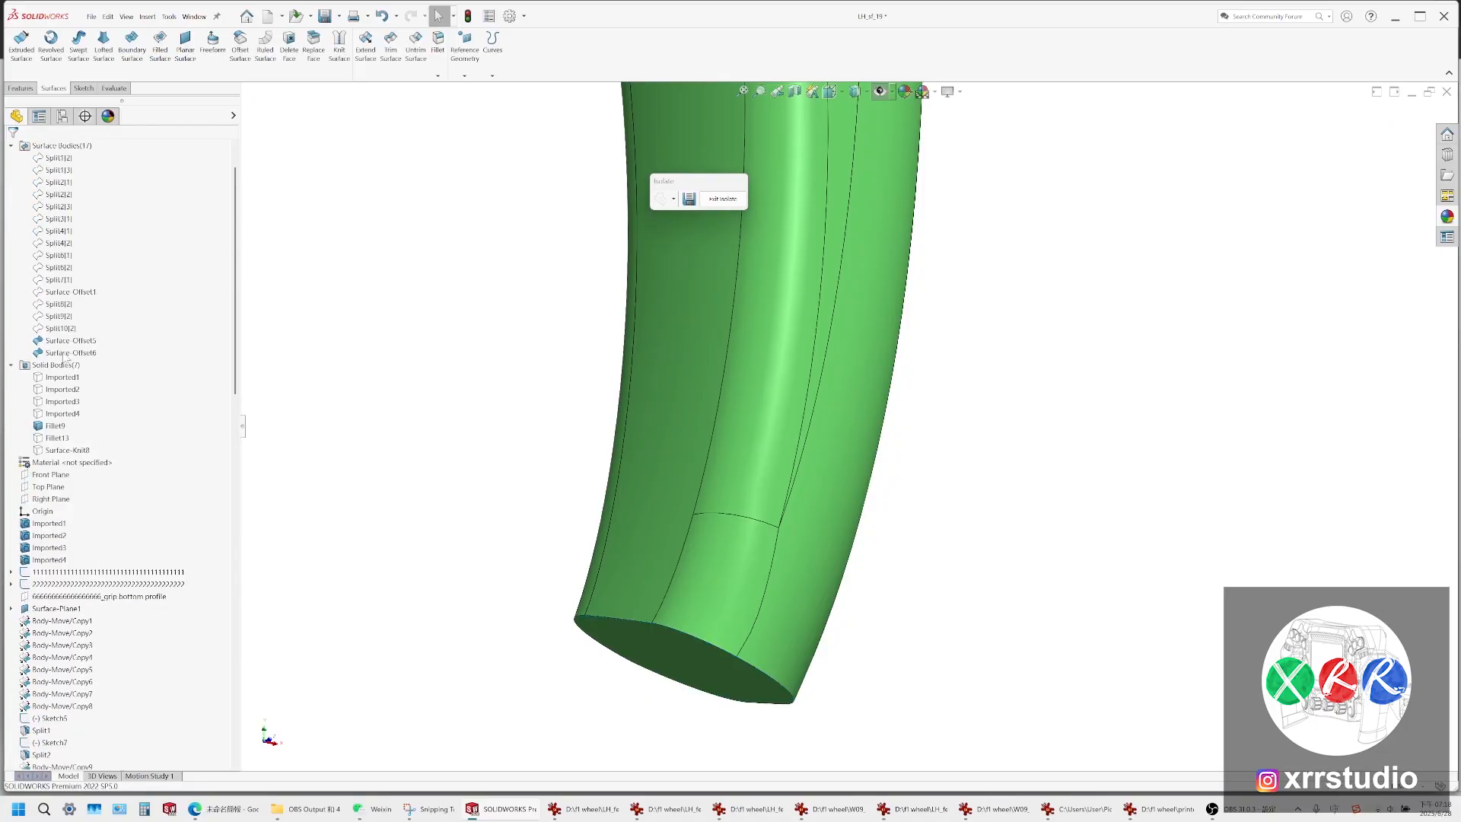
Remove the original lower end face from the offset surface using Delete Face with the plain Delete option
click(679, 655)
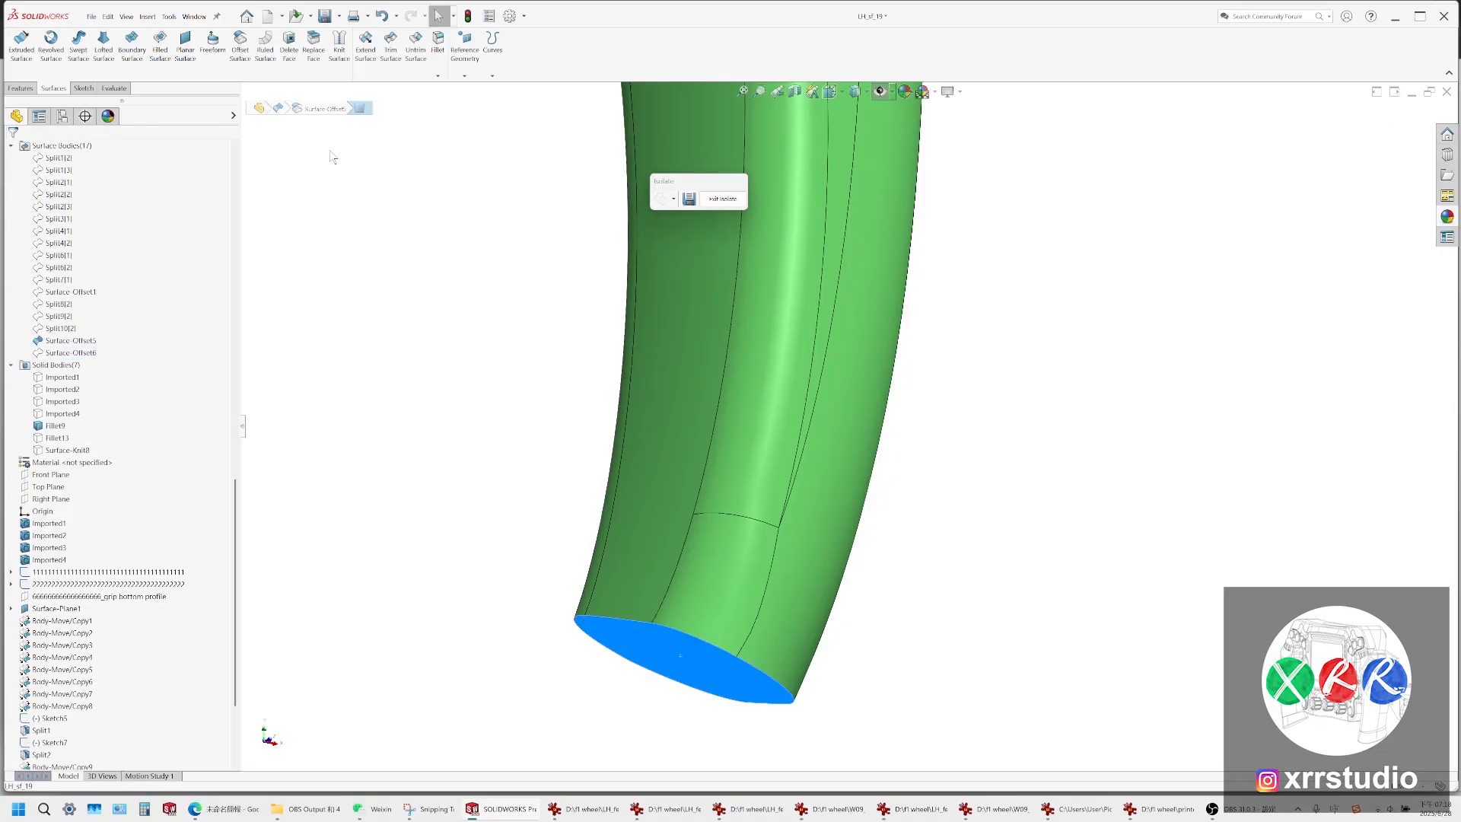
click(289, 44)
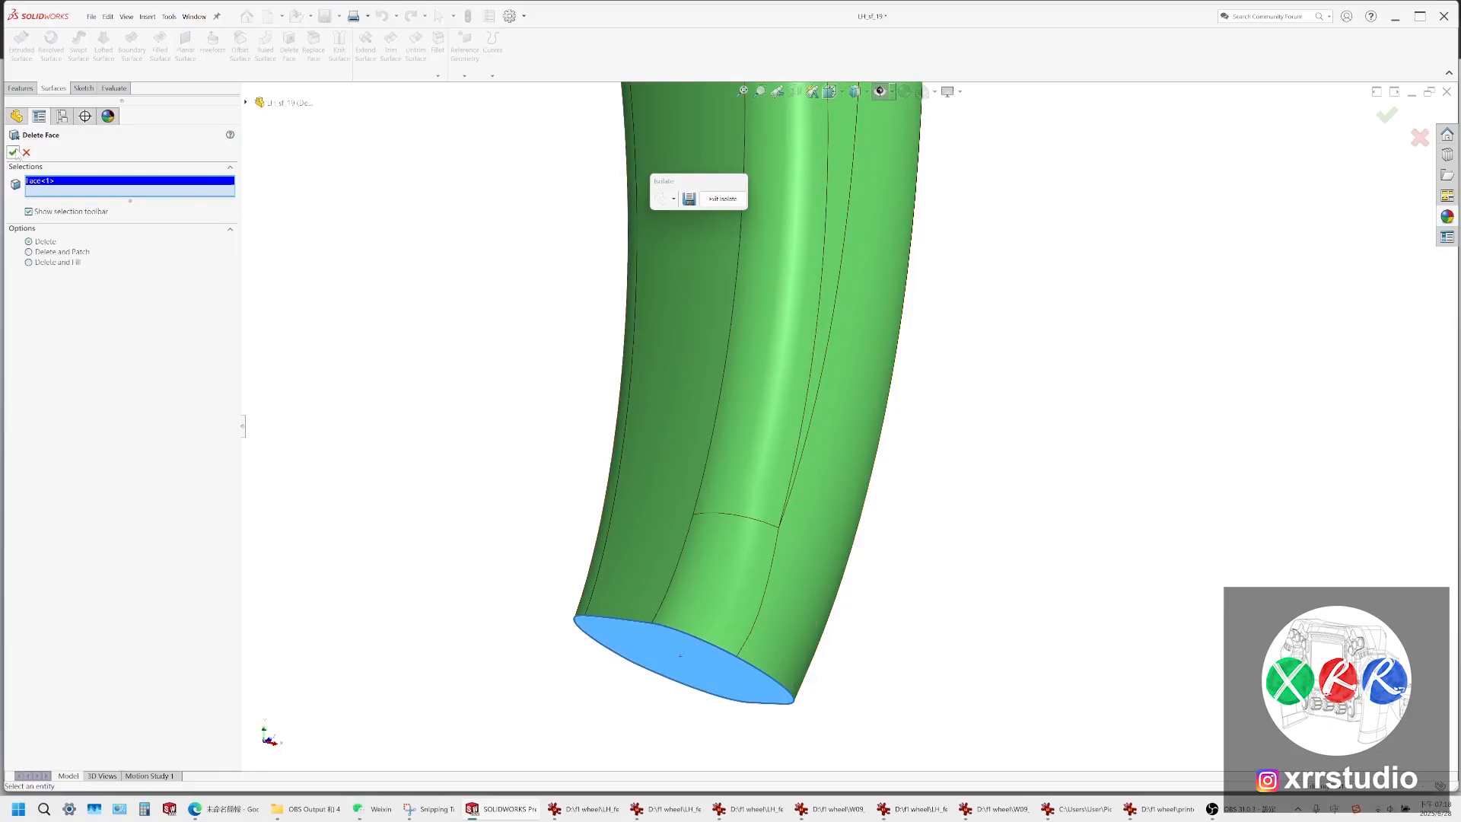
click(13, 153)
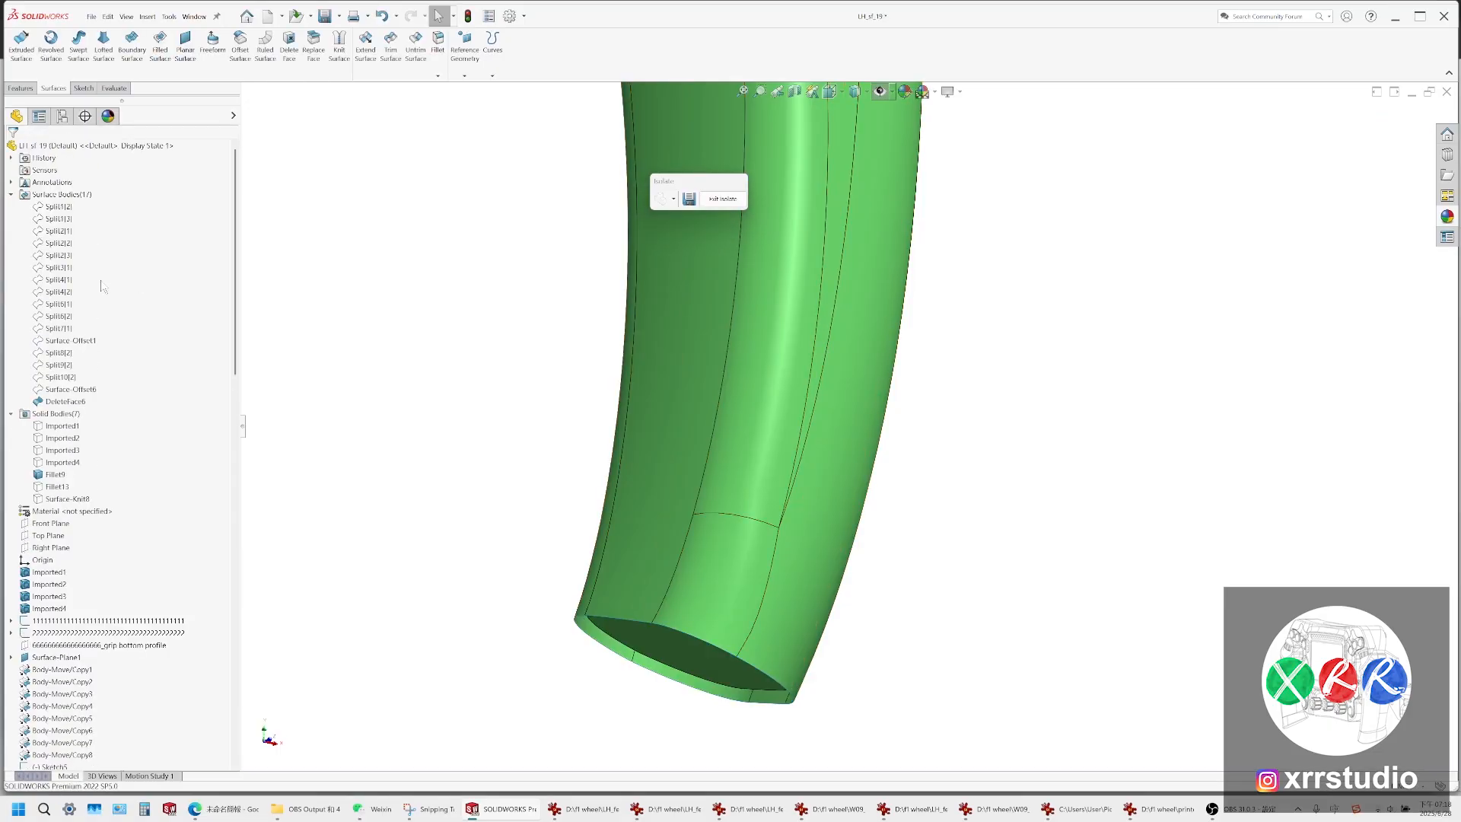
Knit the copied end face and the open-ended offset surface together with Create solid enabled
click(66, 401)
ctrl+click(70, 389)
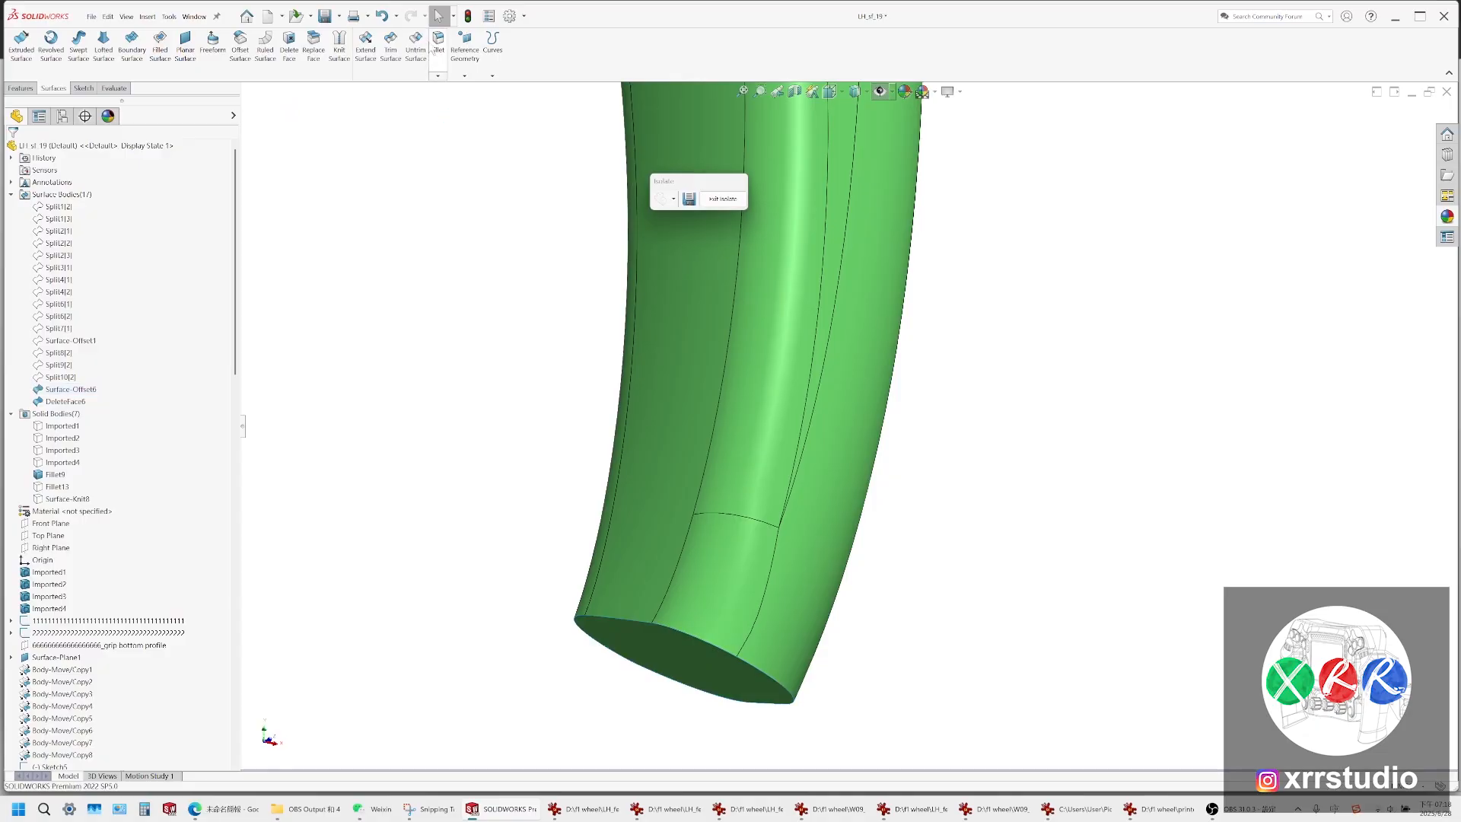
click(333, 61)
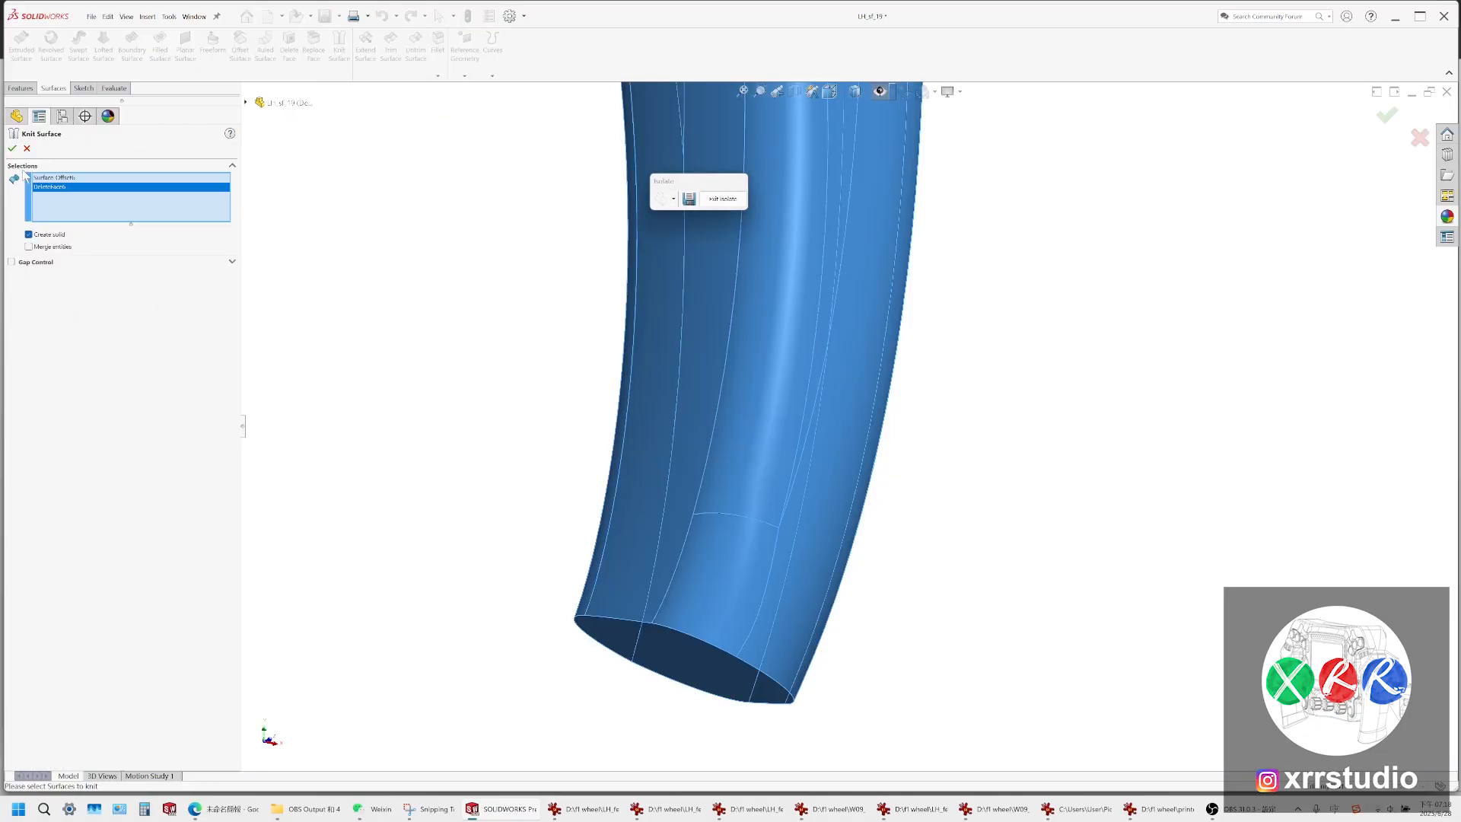
key(Return)
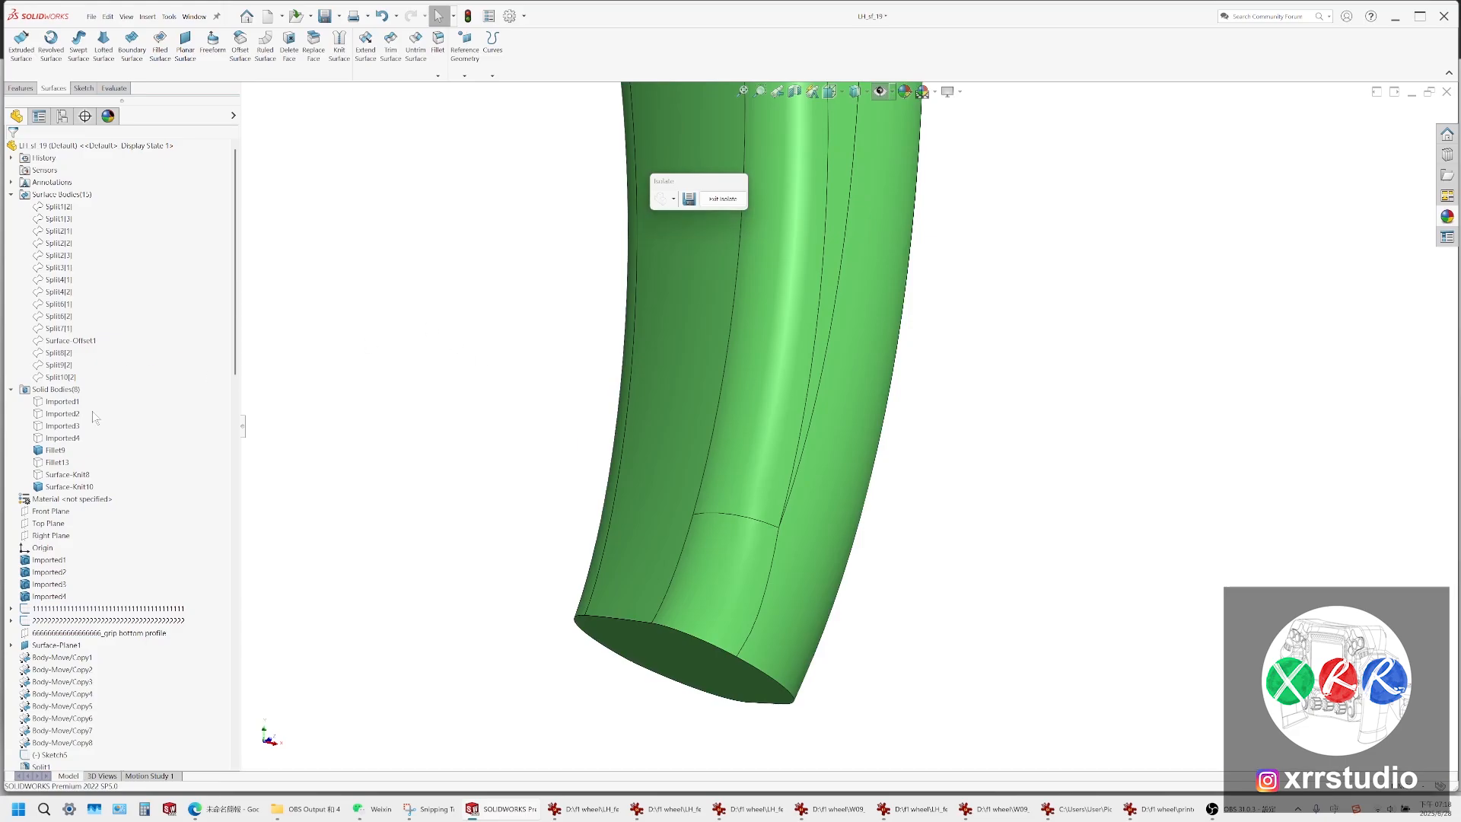
Compare the inner handle body with the knitted outer body around their upper ends
click(55, 450)
scroll(855, 280, up, 5)
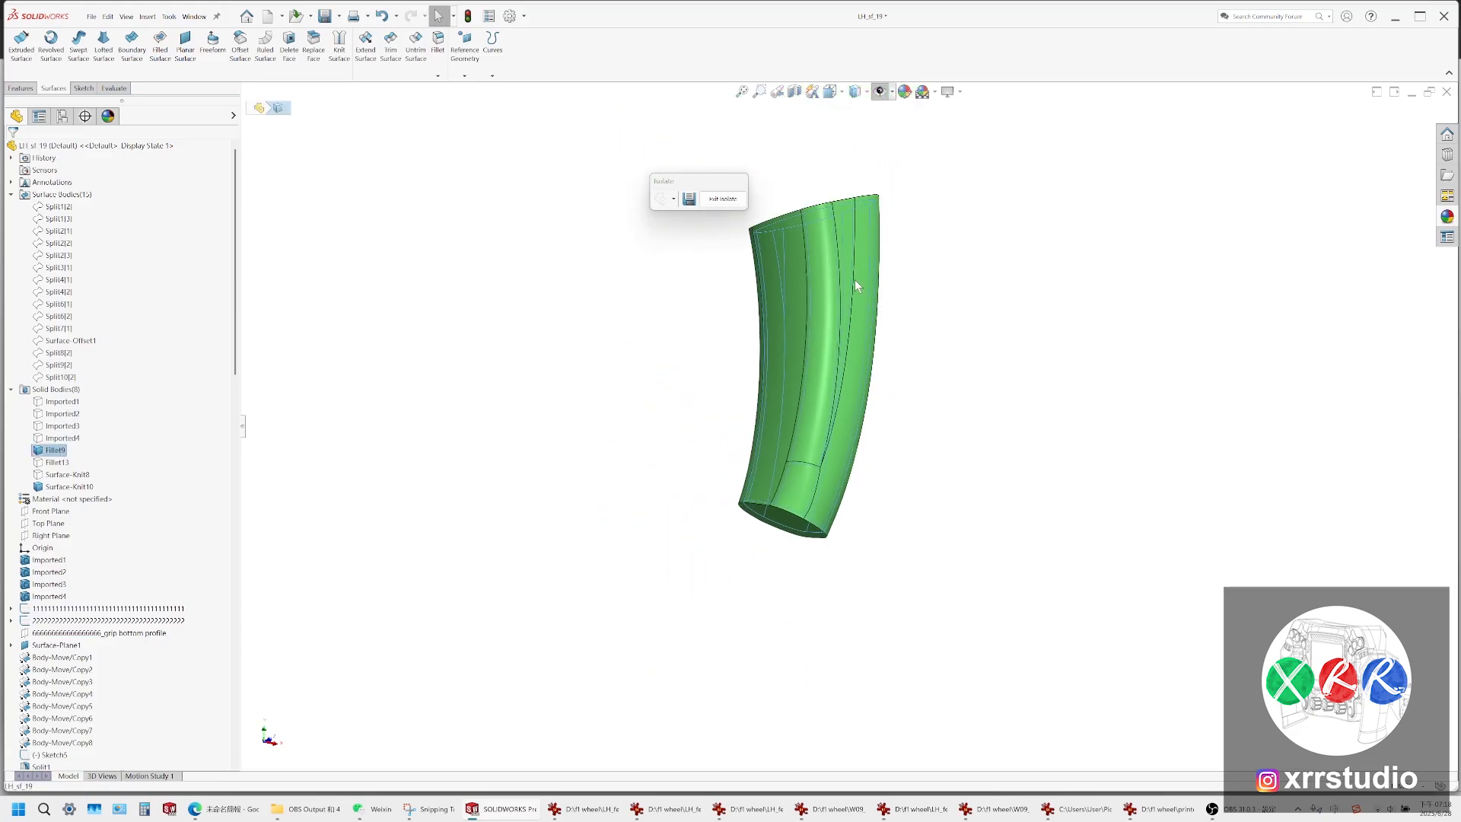
scroll(801, 265, down, 8)
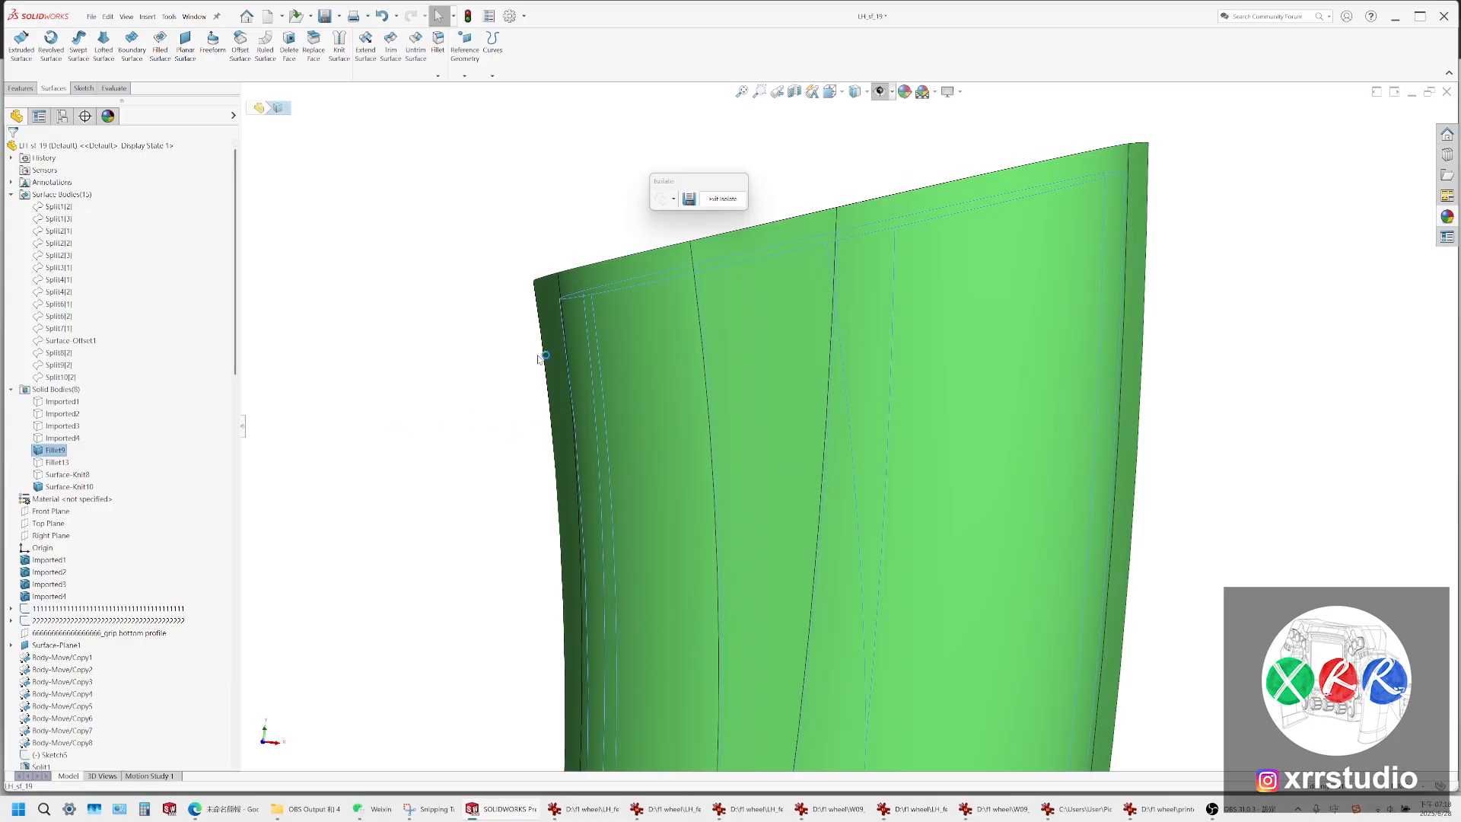
scroll(543, 357, up, 1)
click(51, 487)
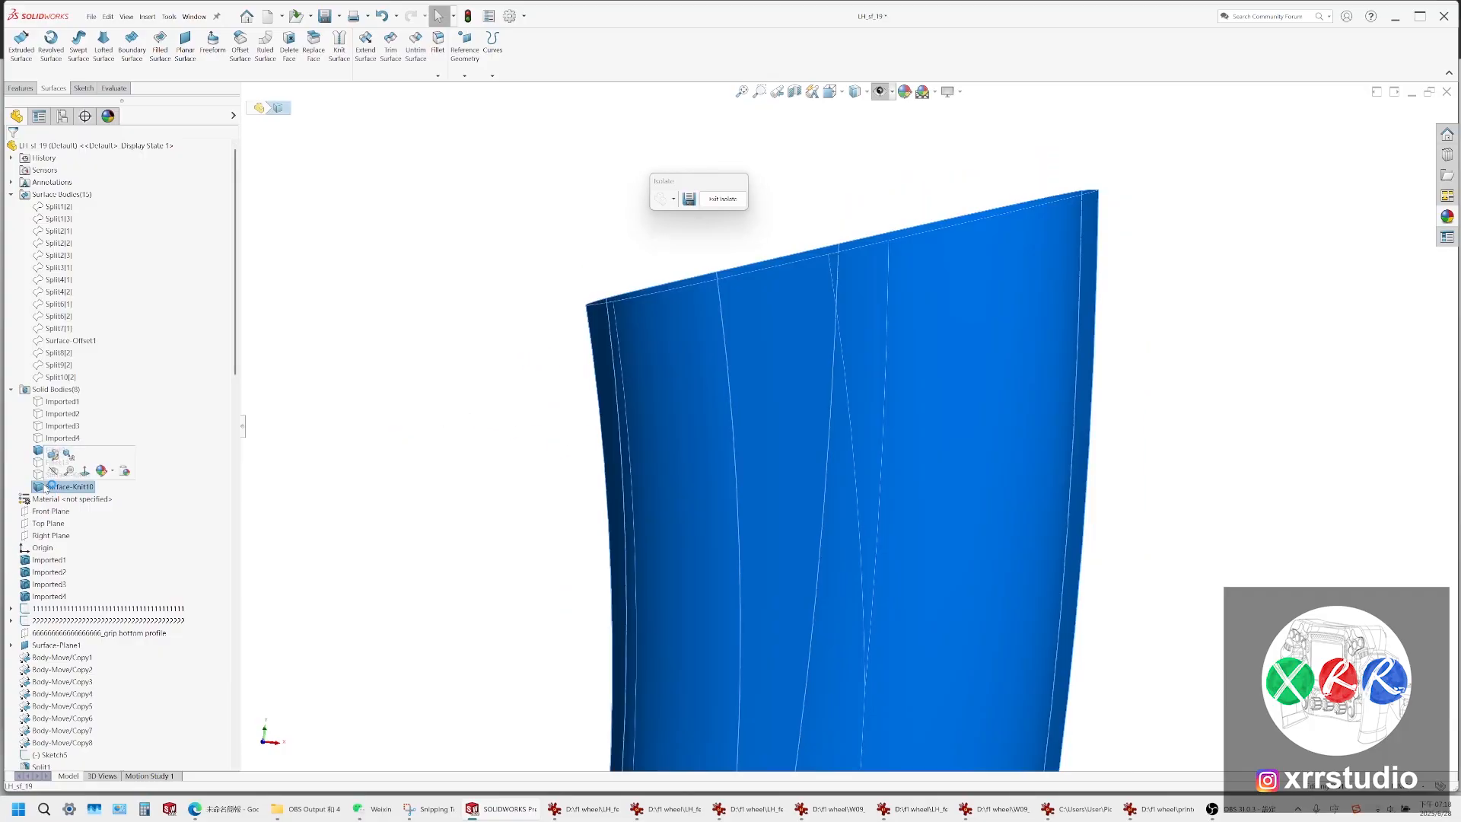
click(55, 452)
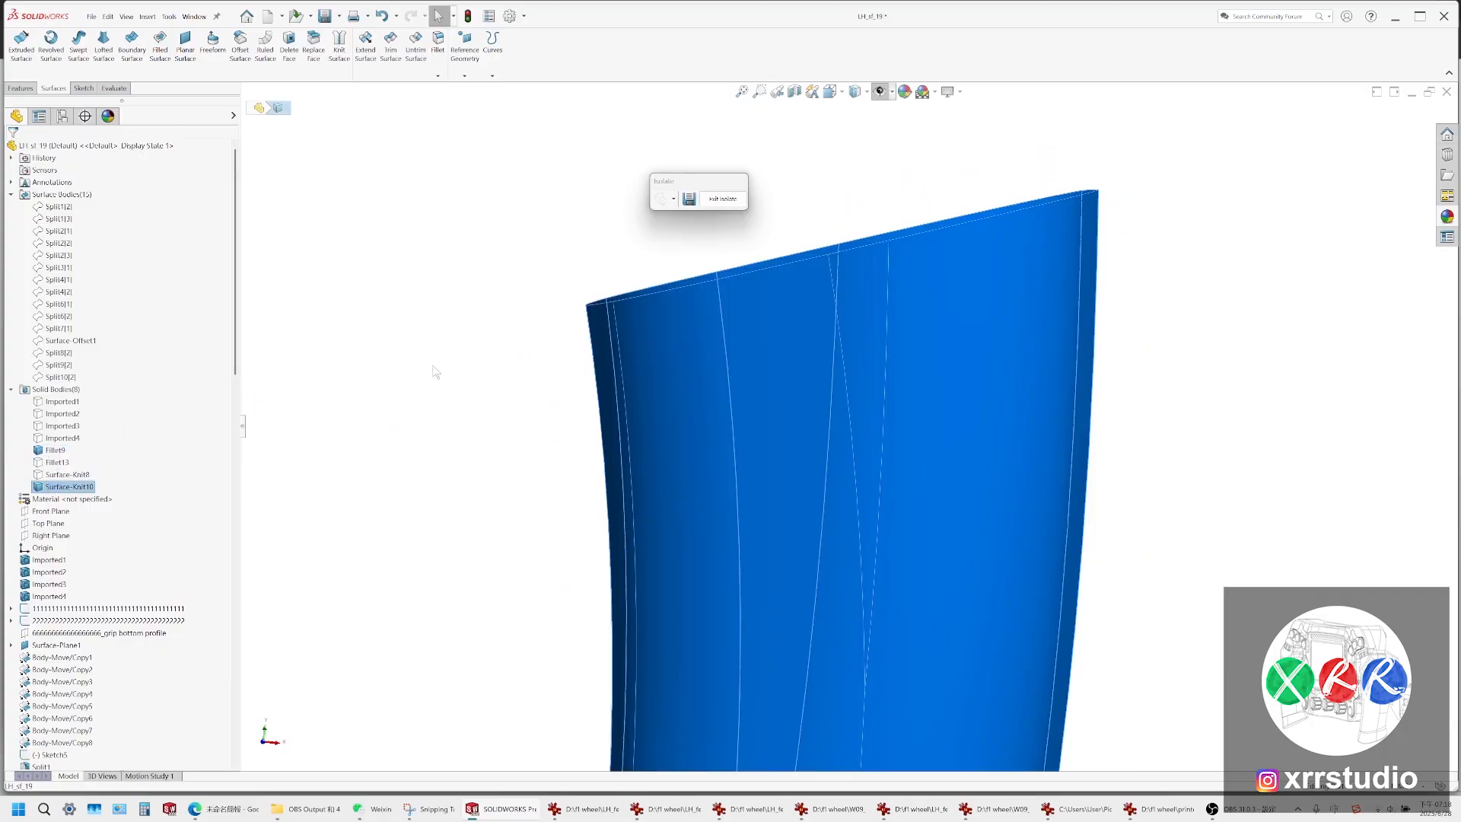
middle_drag(776, 244, 821, 314)
scroll(840, 287, down, 2)
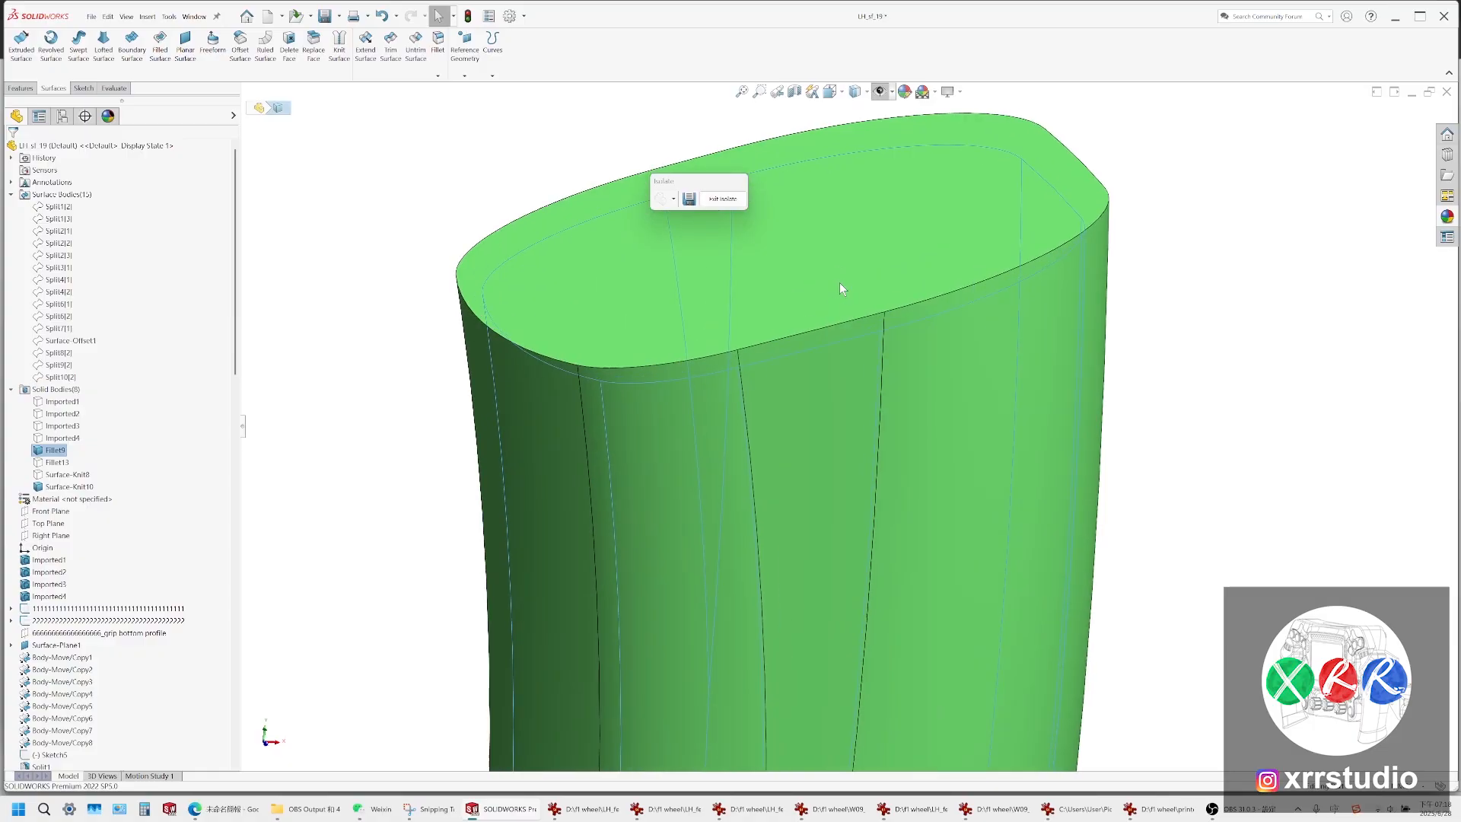
Make the knitted outer body transparent and hide it to expose the inner handle body's upper end face
right_click(92, 488)
click(114, 576)
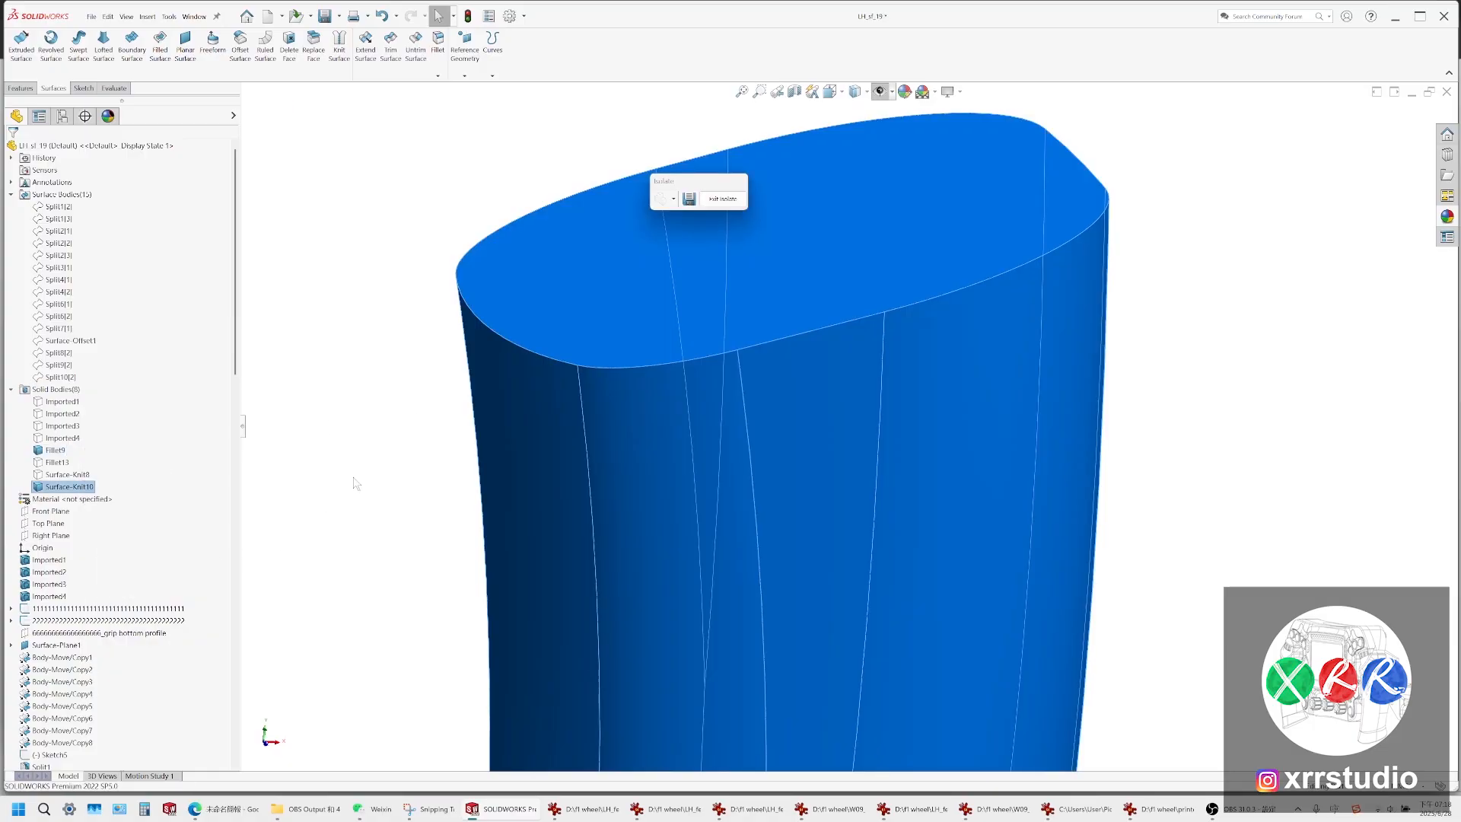
mouse_move(634, 338)
middle_down()
mouse_move(626, 352)
mouse_move(603, 307)
mouse_move(725, 313)
middle_up()
click(729, 310)
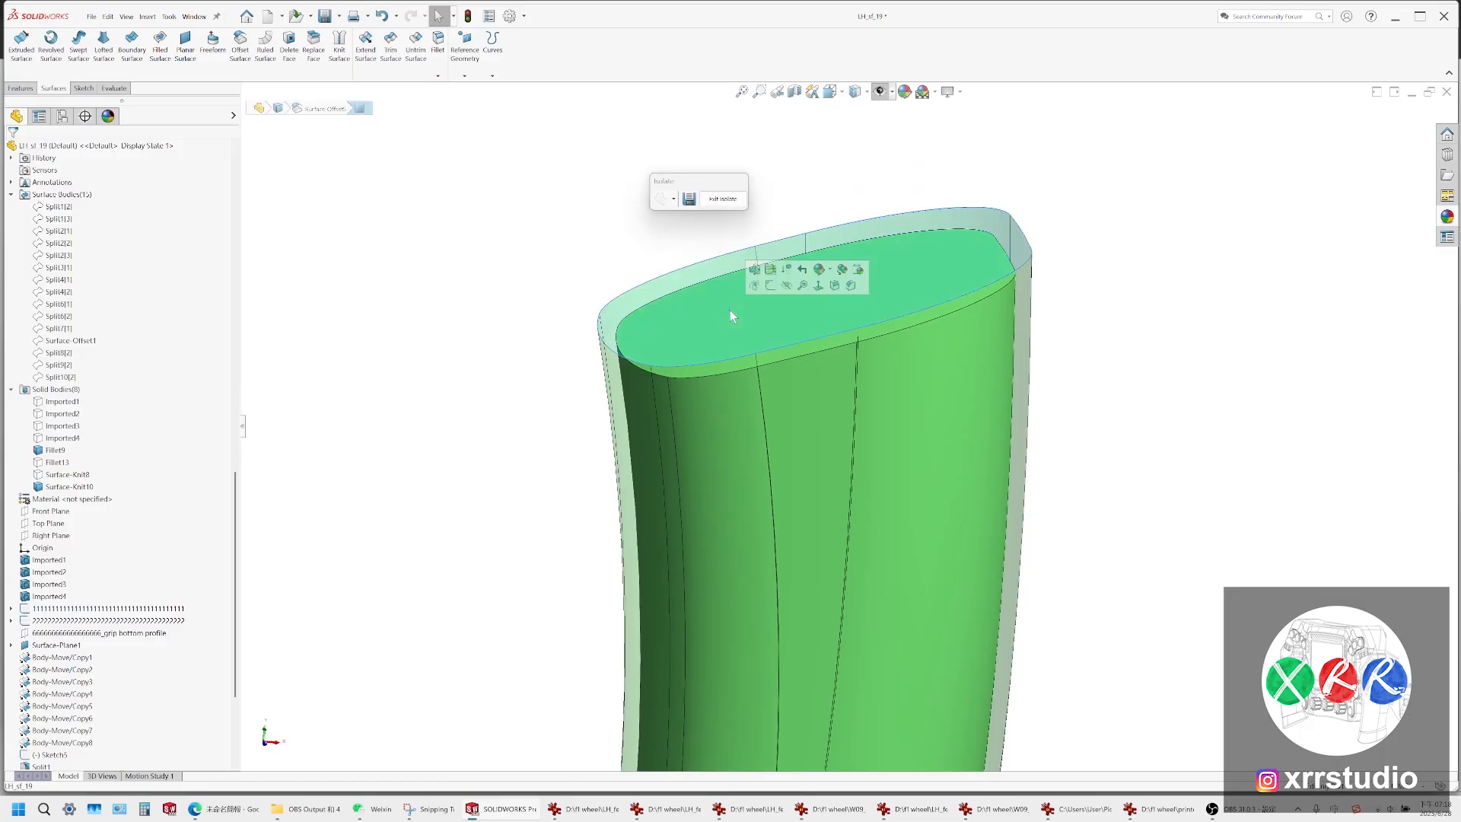
key(Tab)
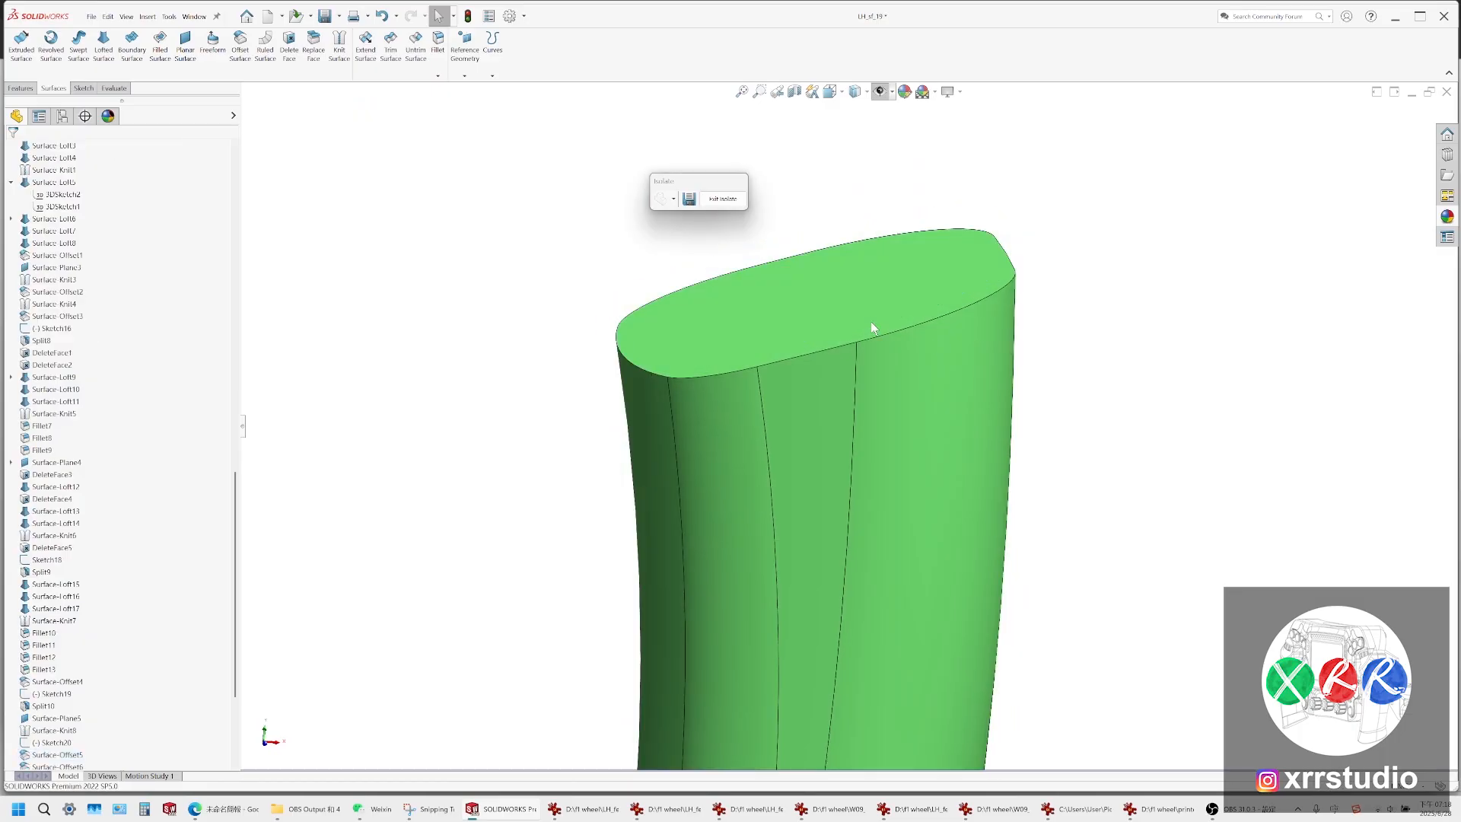
Check the inner body's upper end face and the Surface-Plane5 feature against the reference sketches
click(871, 321)
scroll(104, 628, down, 5)
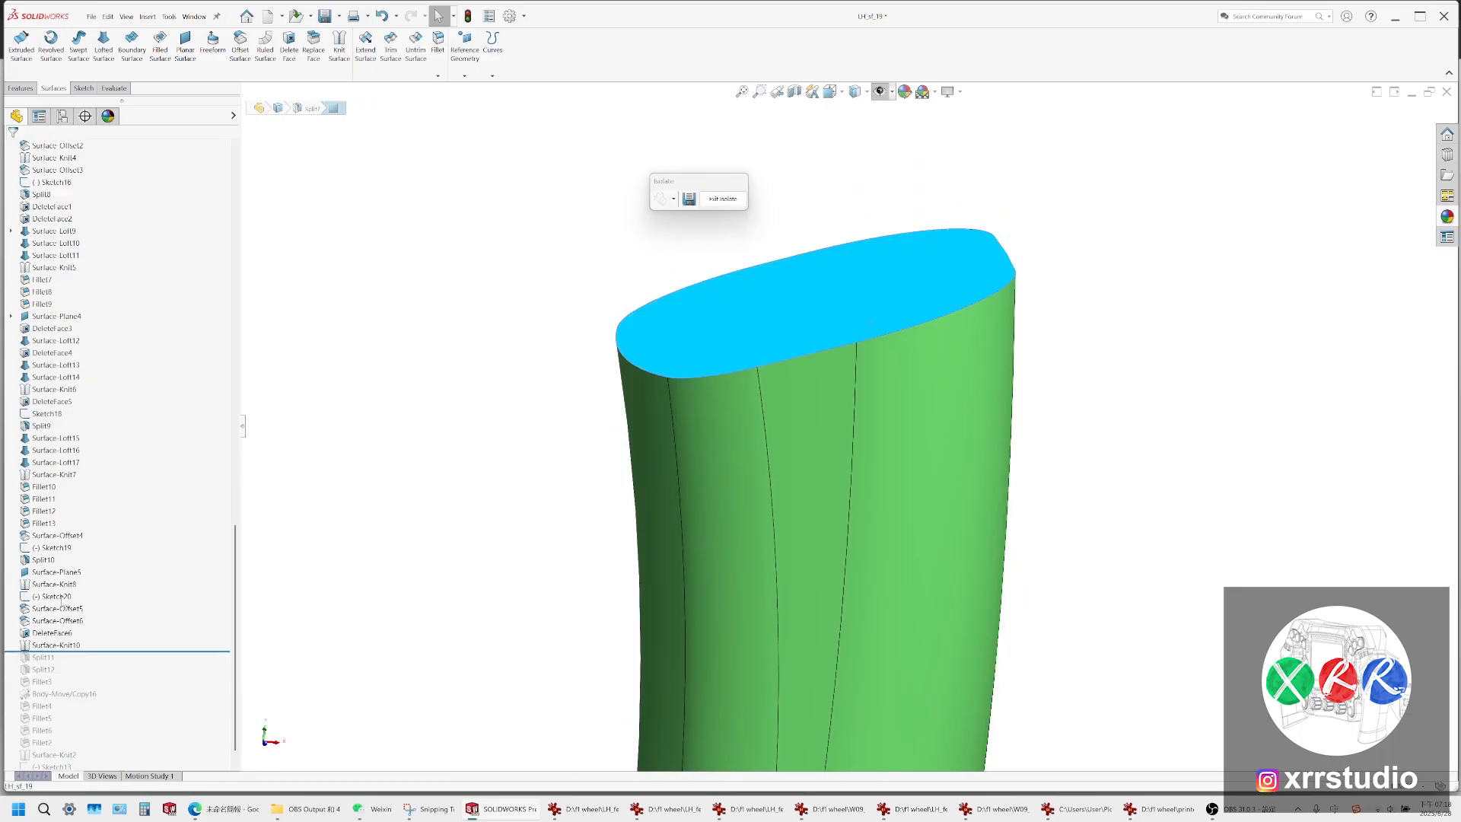
click(61, 572)
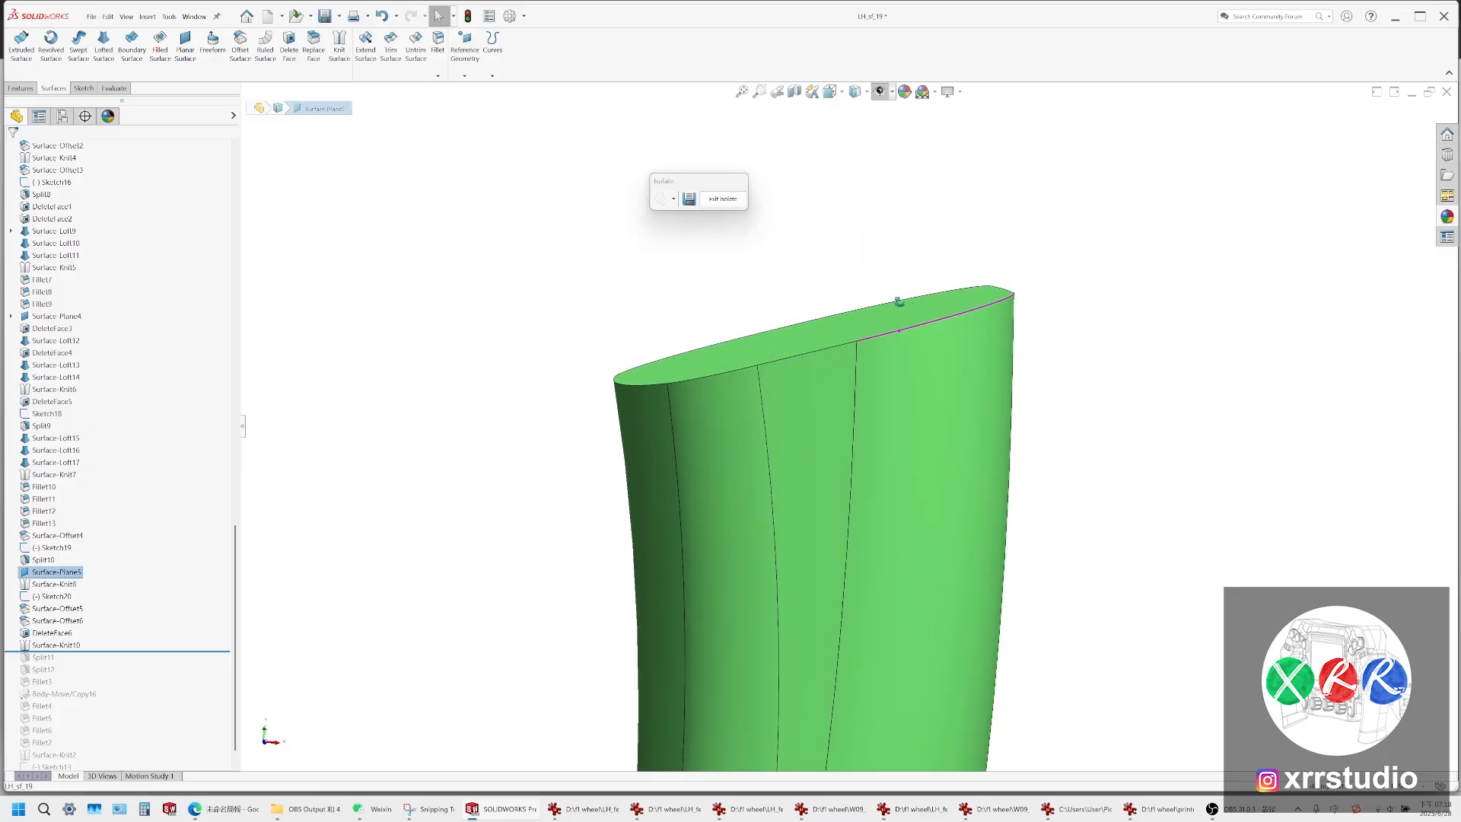
scroll(932, 320, up, 10)
scroll(928, 362, down, 5)
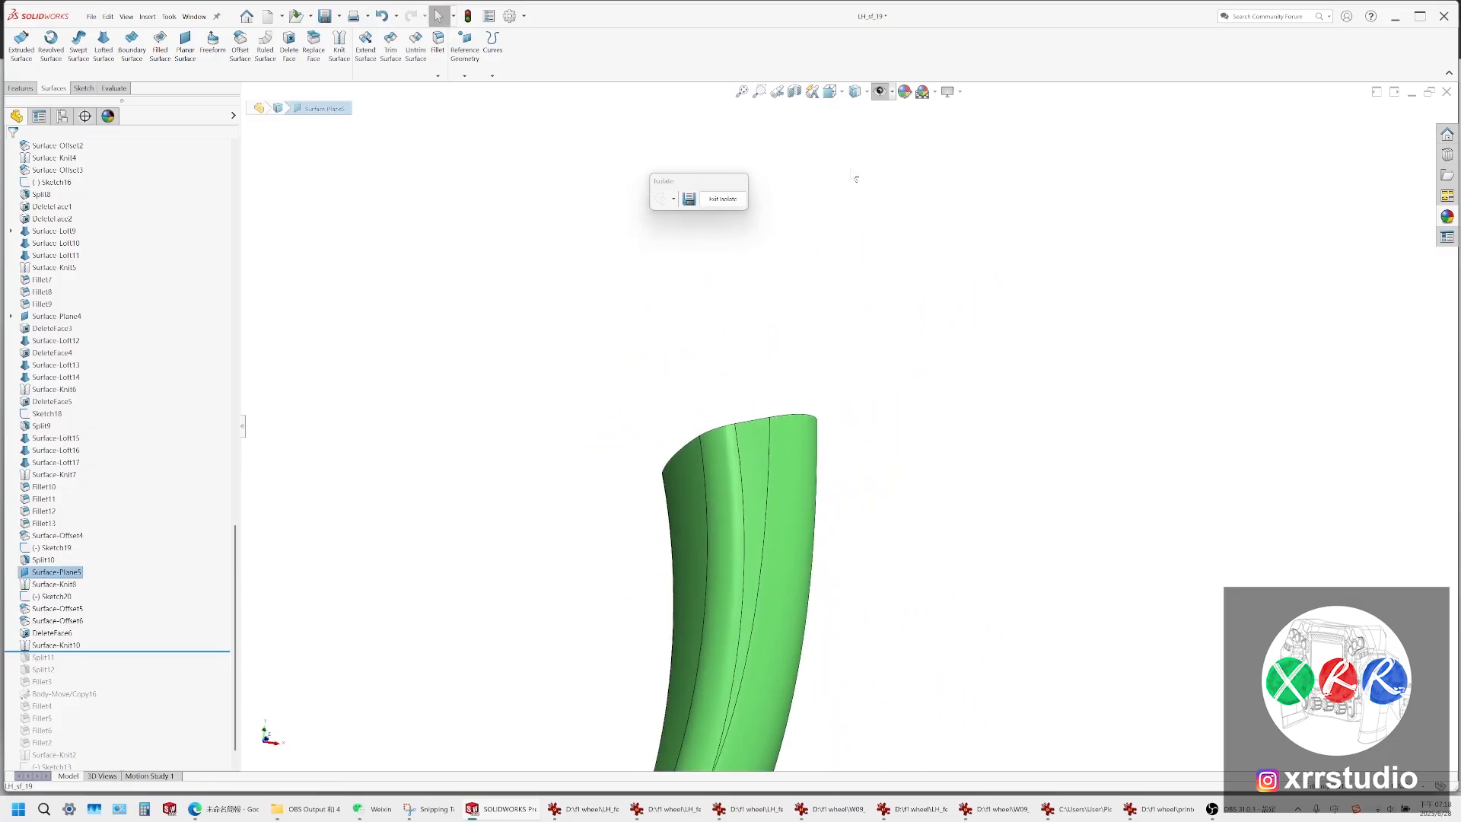
click(876, 95)
mouse_move(823, 358)
middle_down()
mouse_move(833, 460)
mouse_move(839, 449)
middle_up()
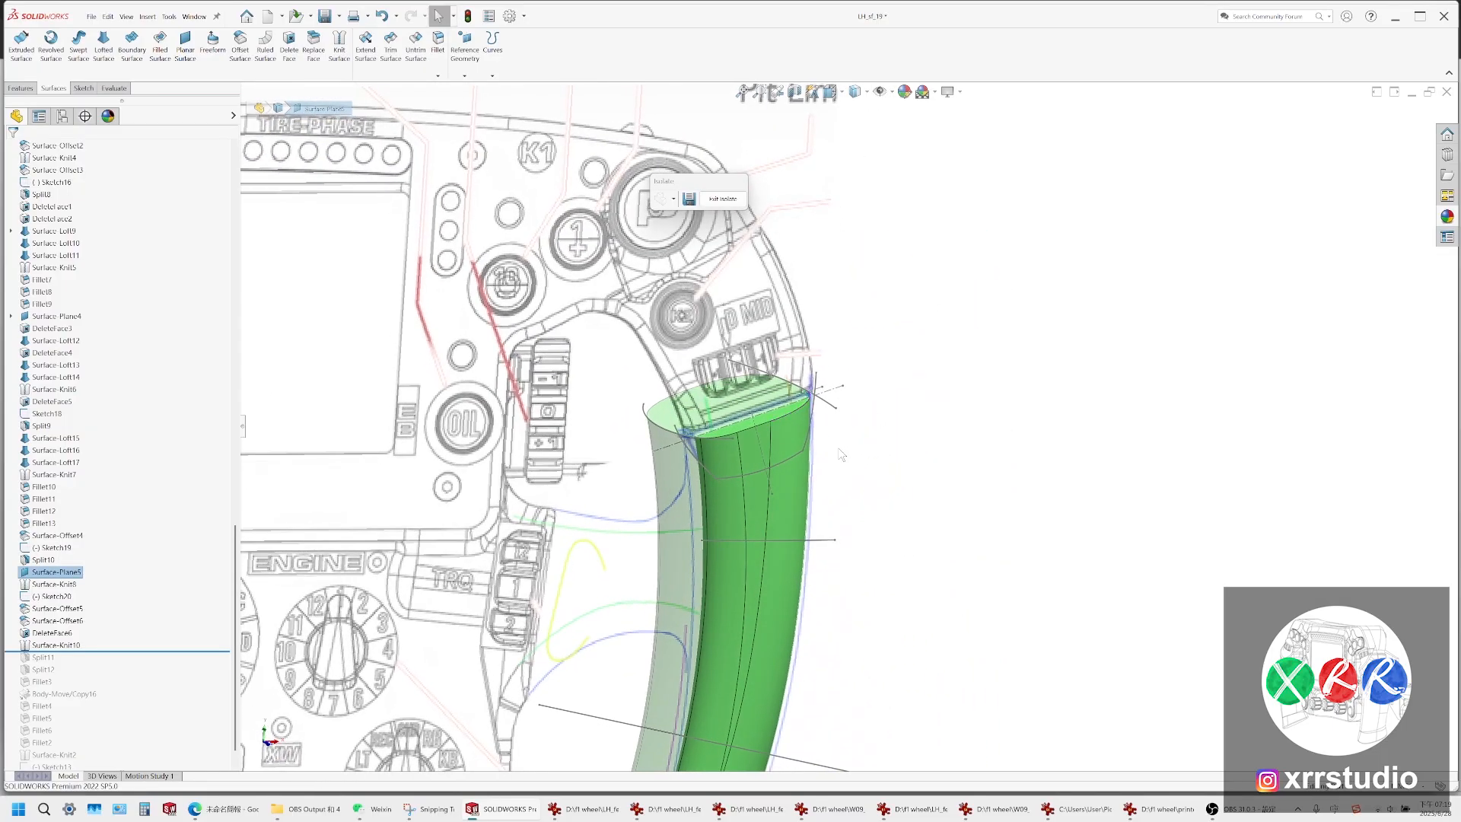
click(875, 111)
click(880, 92)
middle_drag(852, 327, 783, 377)
Create a reference plane on the inner handle body's upper end face with a 0 mm offset
click(732, 435)
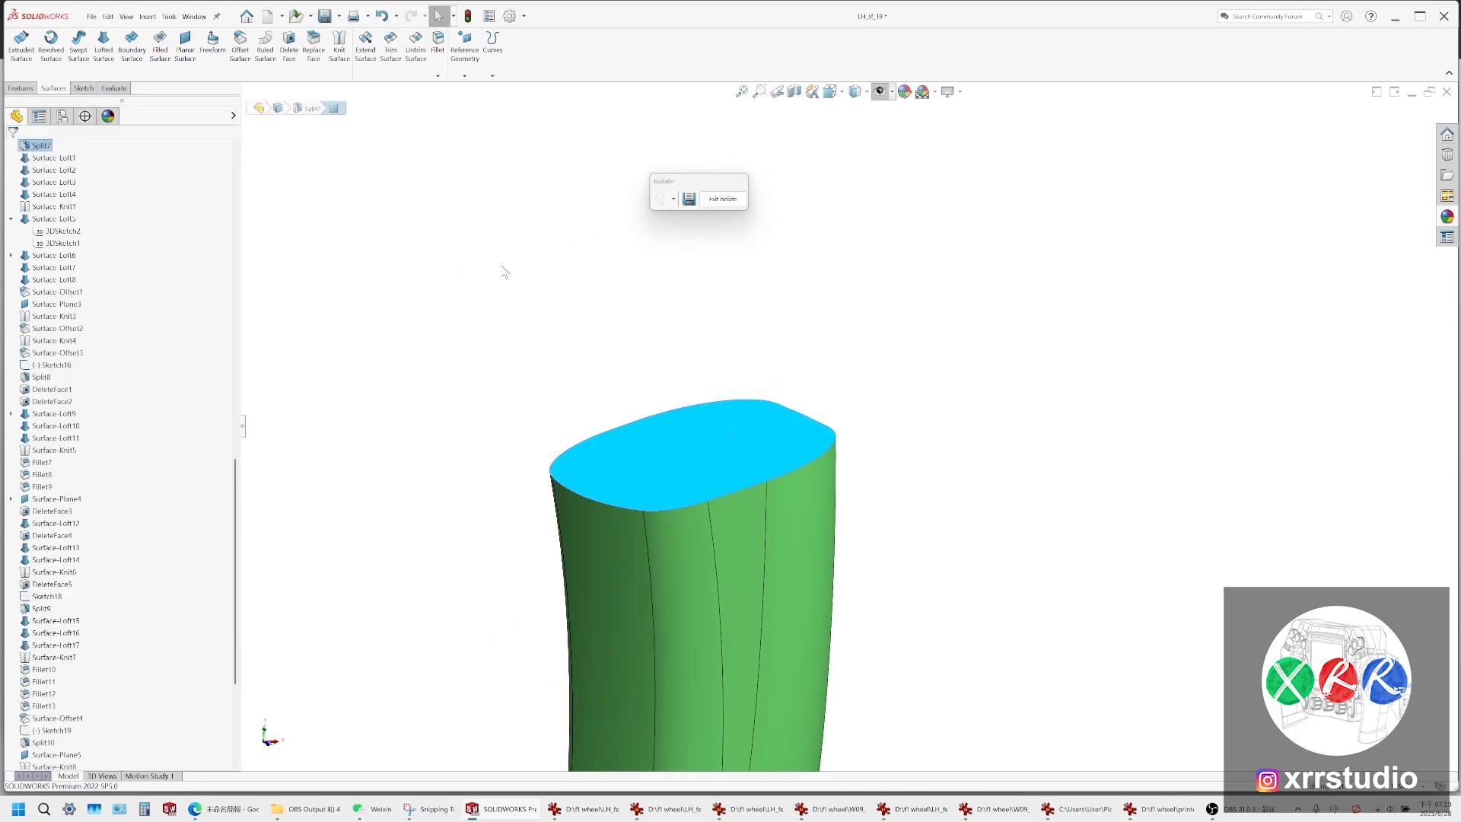
click(465, 75)
click(476, 96)
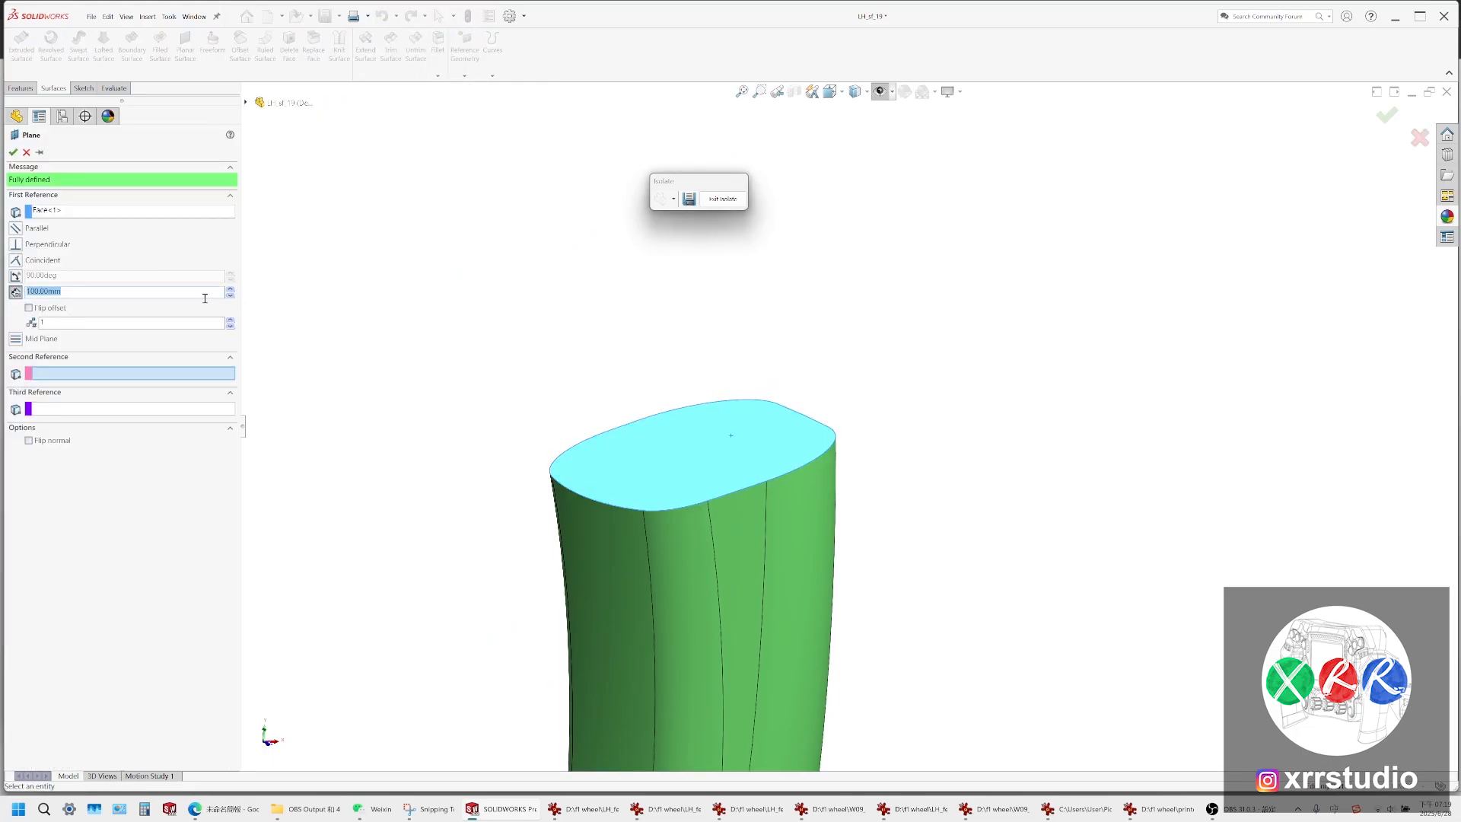
key(Return)
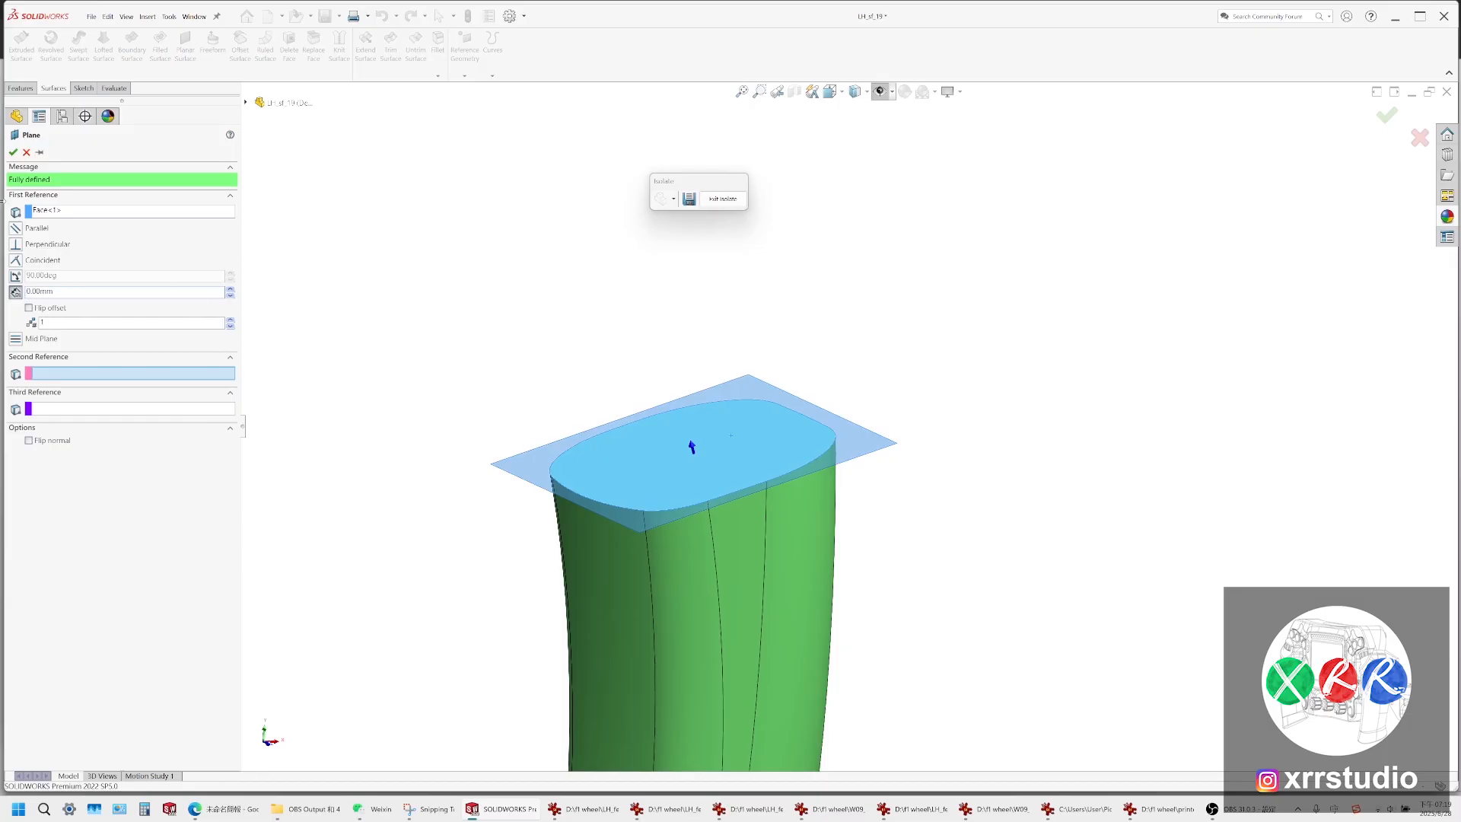
key(Return)
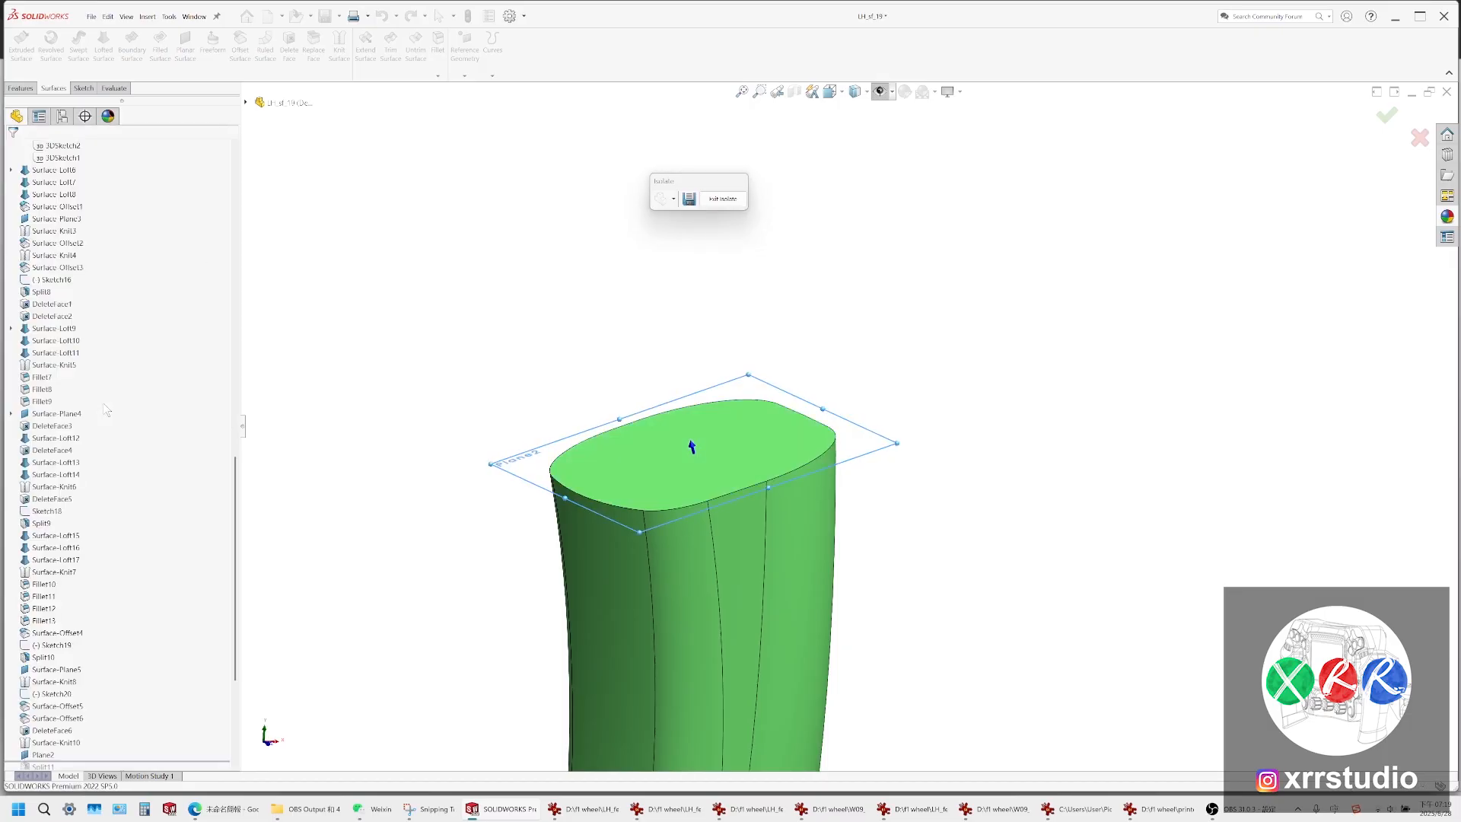
Split the knitted outer body with the new reference plane and hide the thin piece cut off above it
click(76, 391)
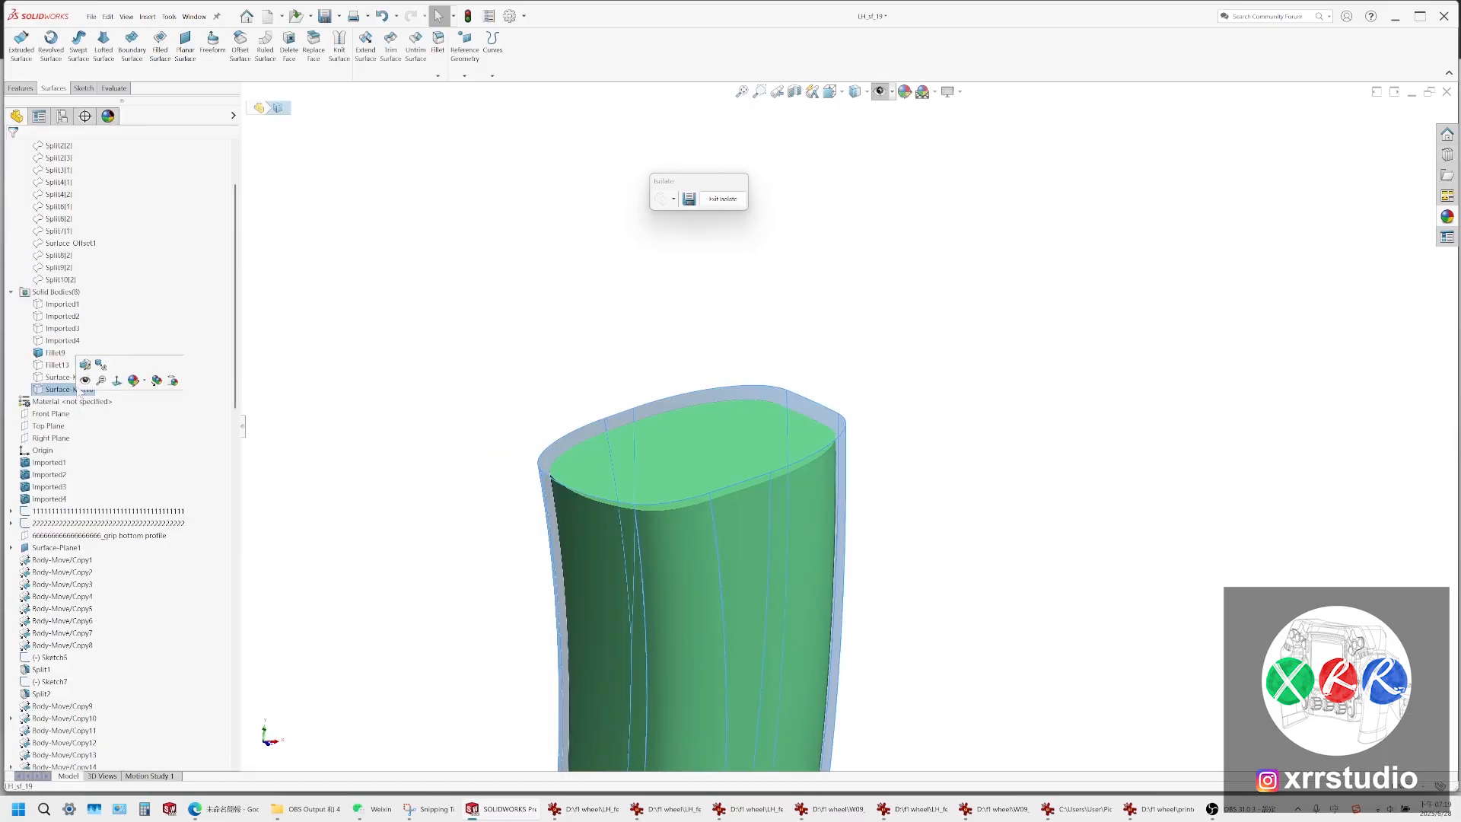
scroll(107, 532, down, 15)
scroll(110, 556, down, 7)
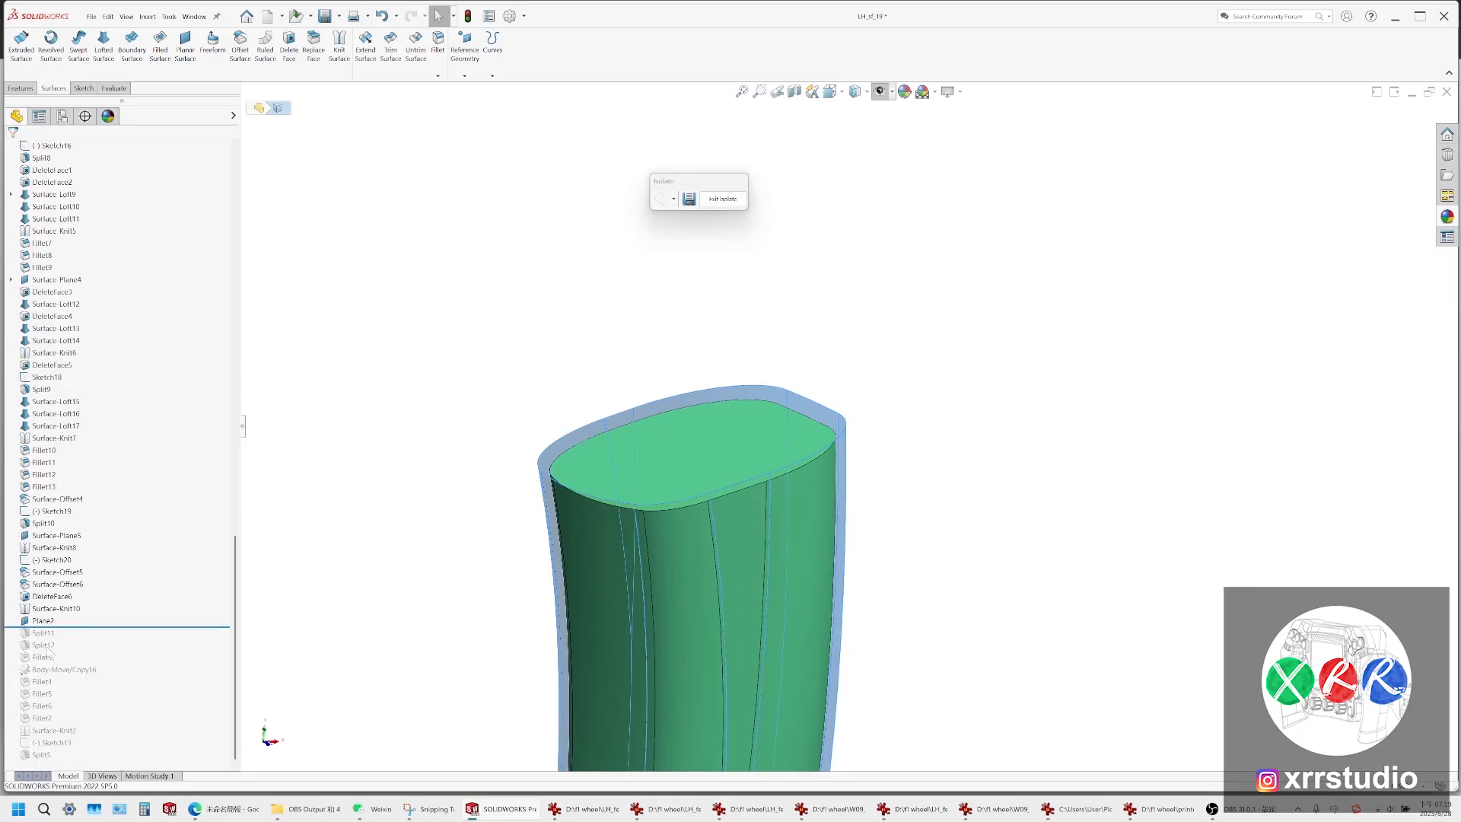
click(42, 620)
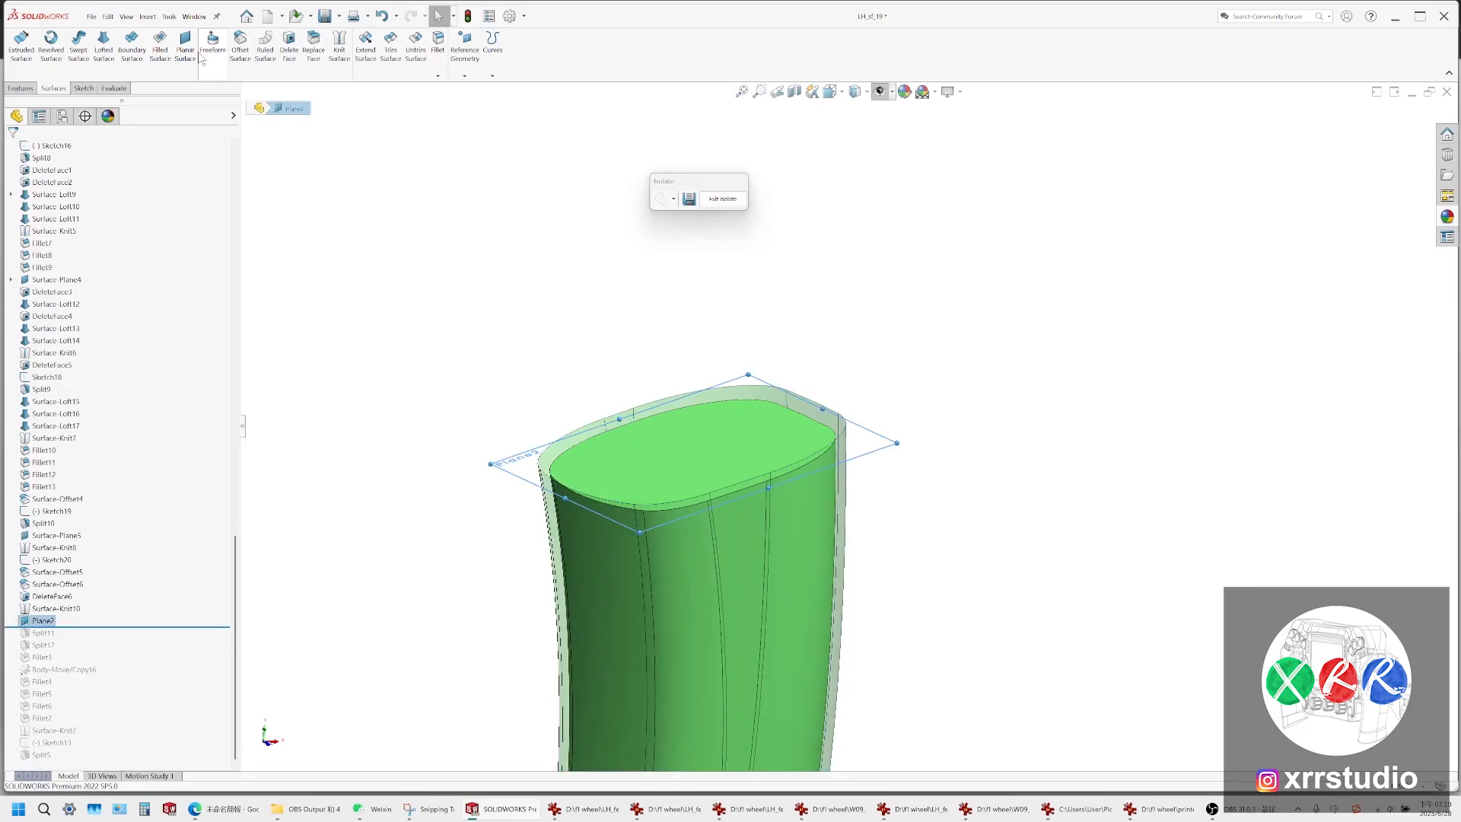
click(21, 88)
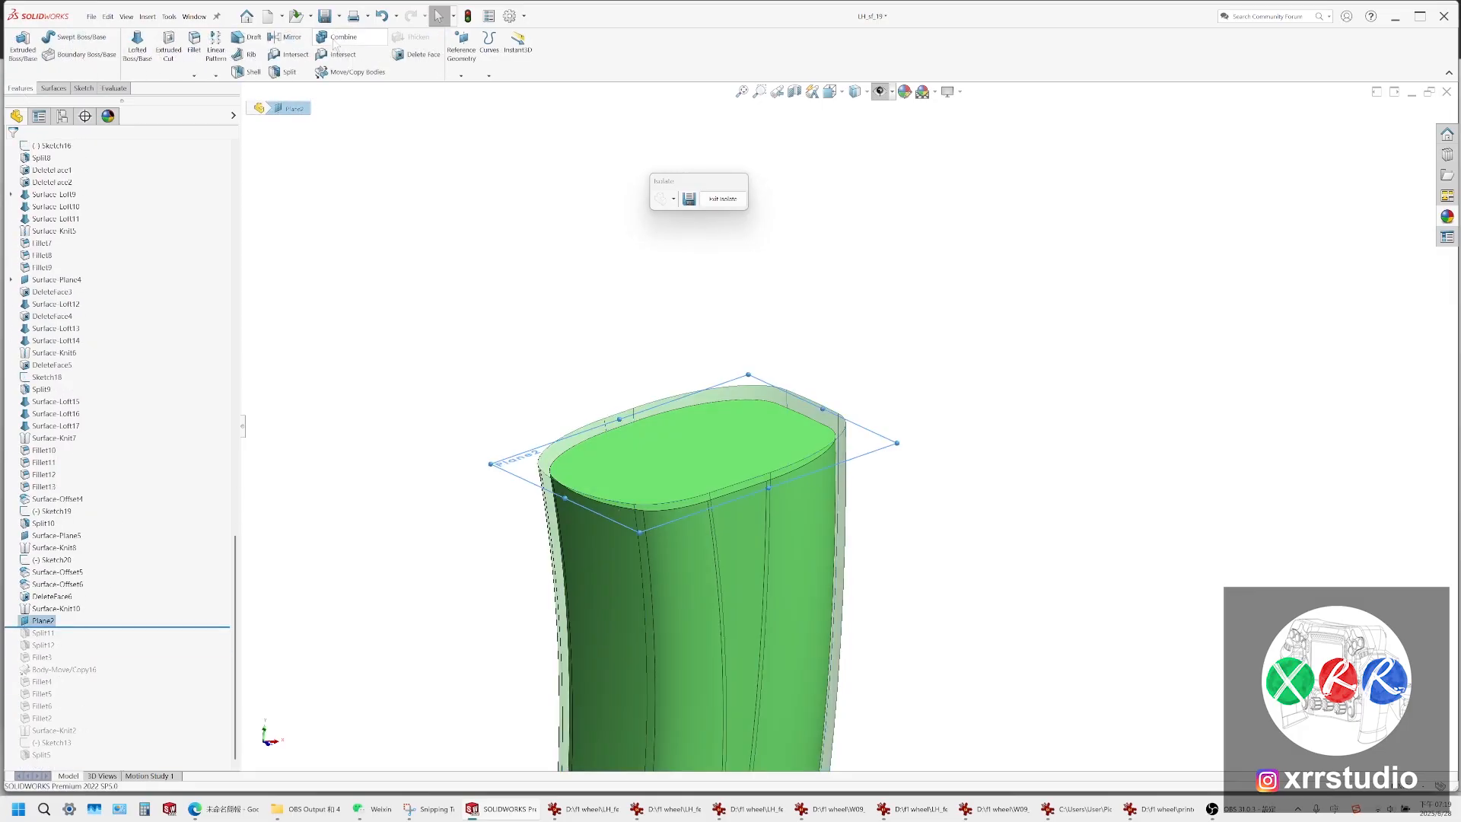
click(285, 72)
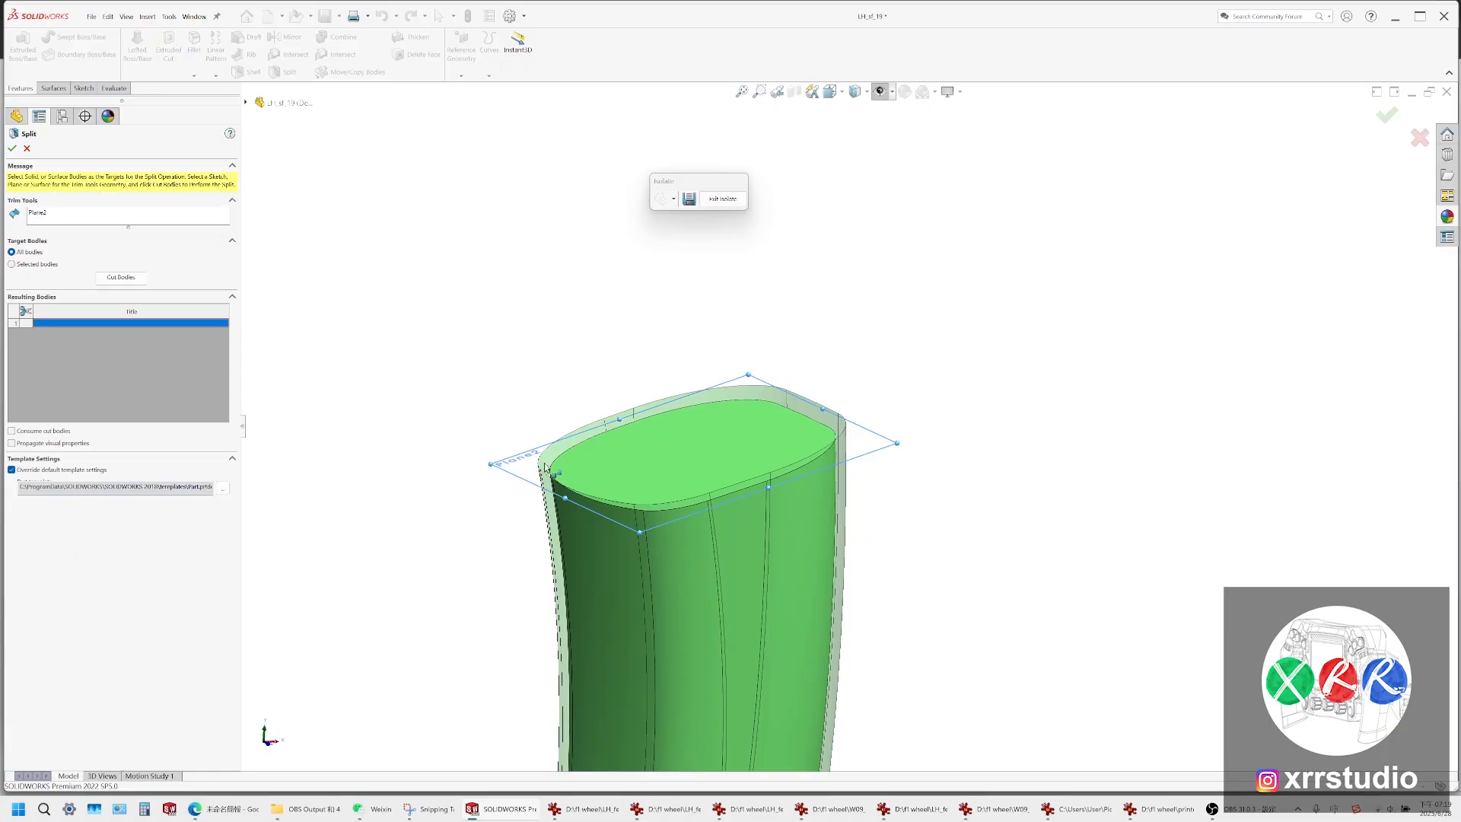
click(12, 147)
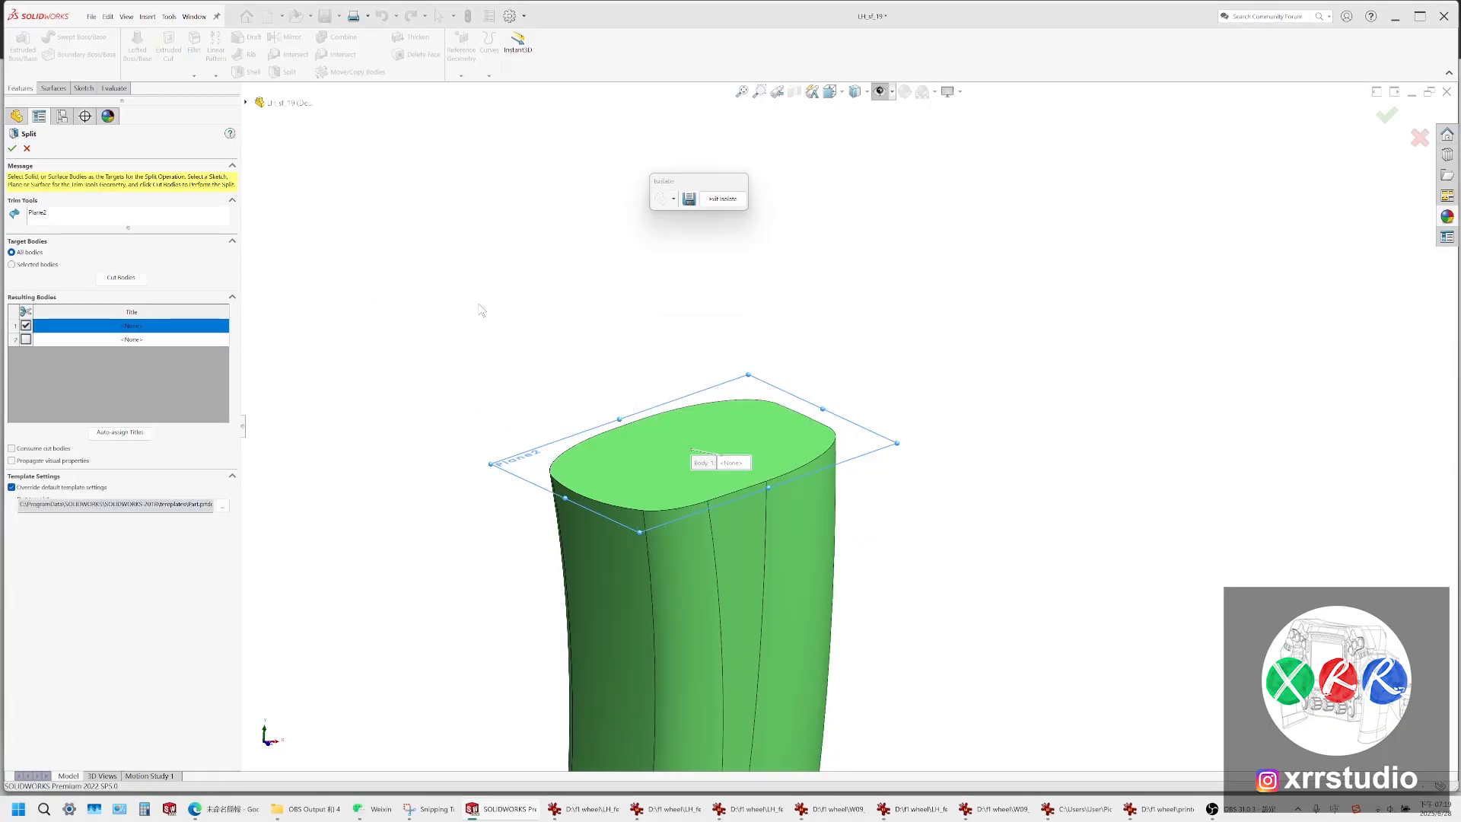
click(759, 434)
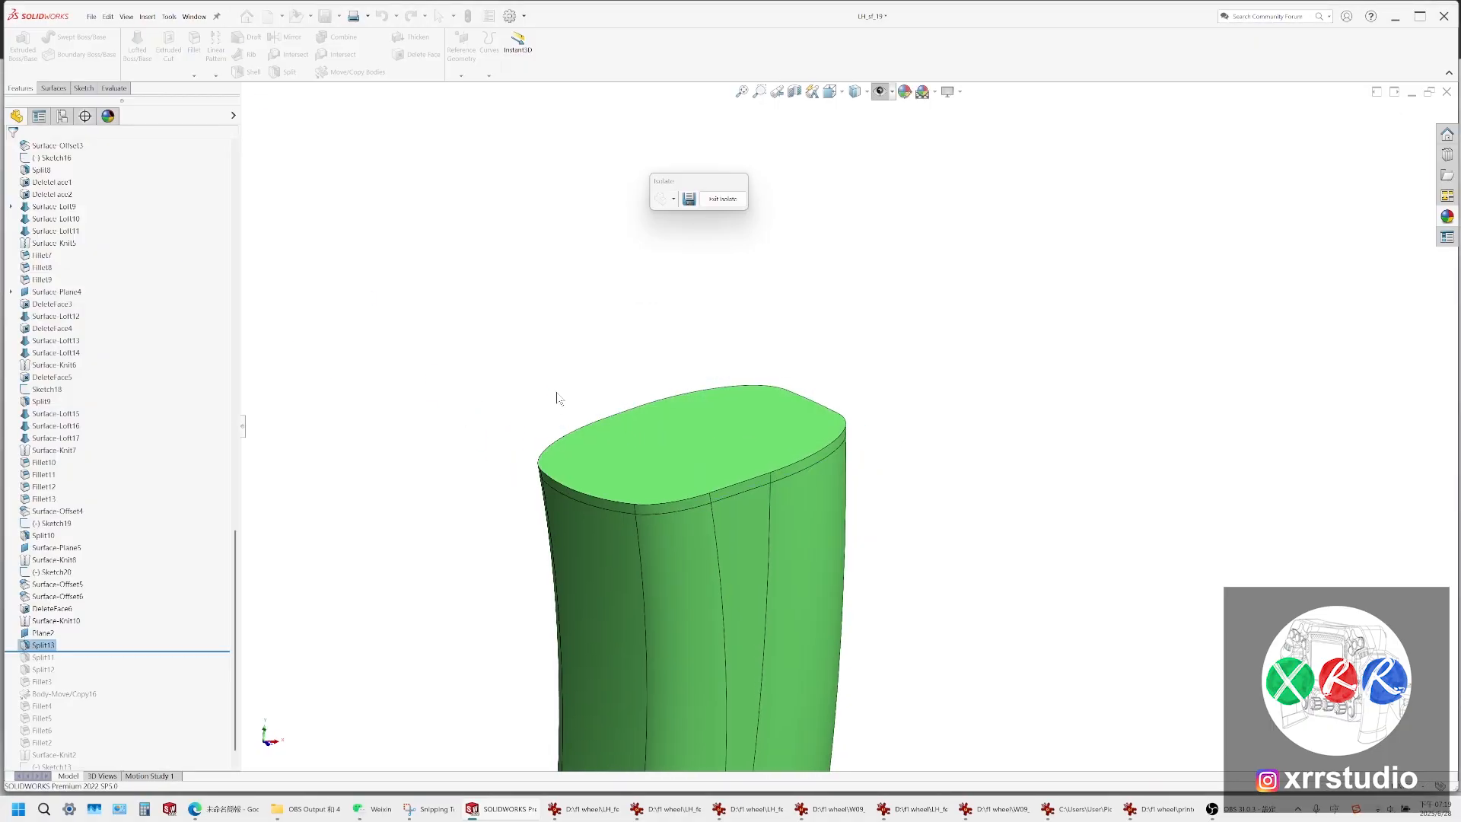
click(629, 486)
click(1053, 512)
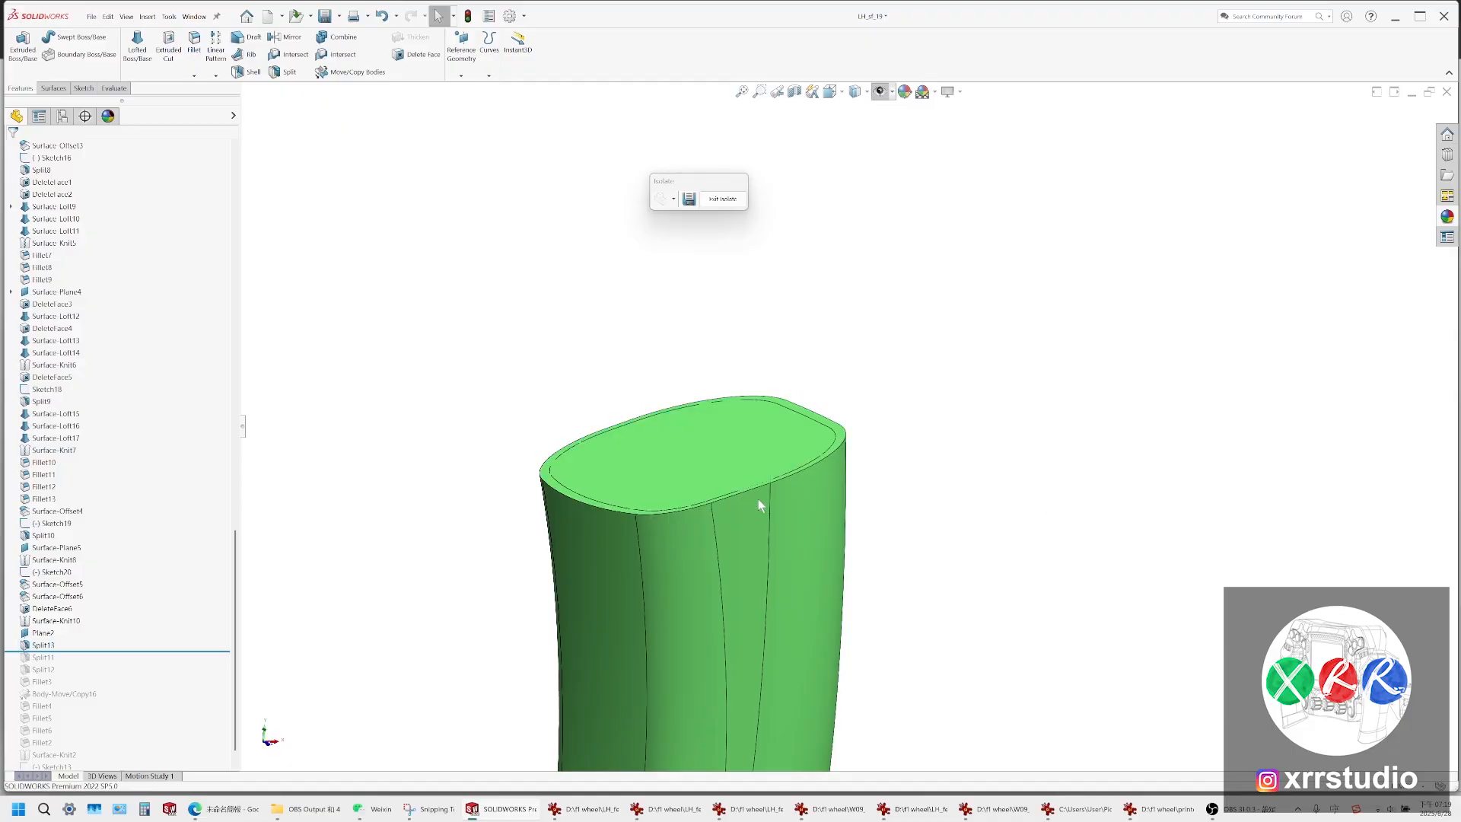
Examine the upper rim between the trimmed outer body and the inner handle from several angles
middle_drag(758, 500, 867, 436)
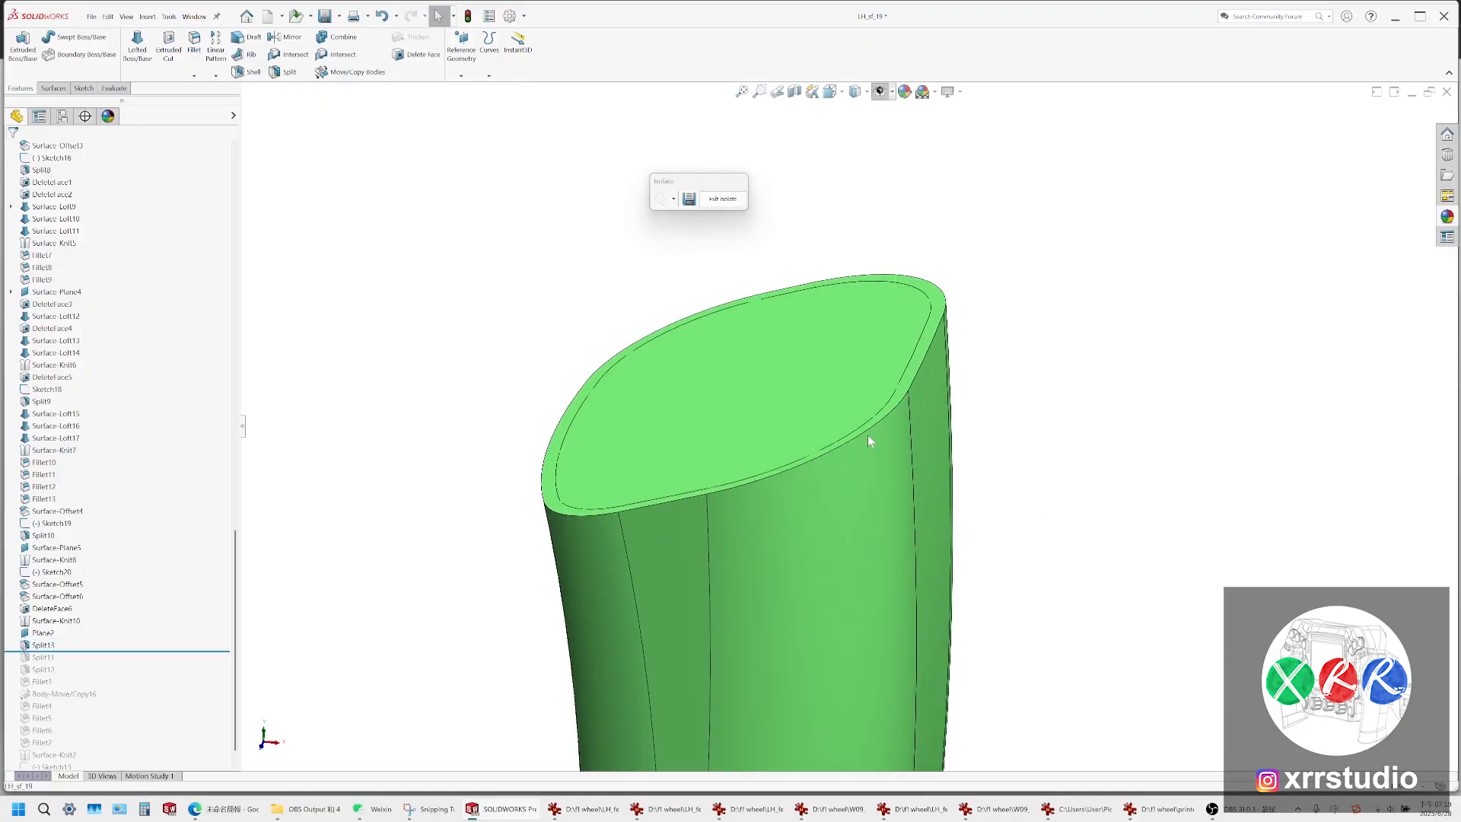
click(891, 401)
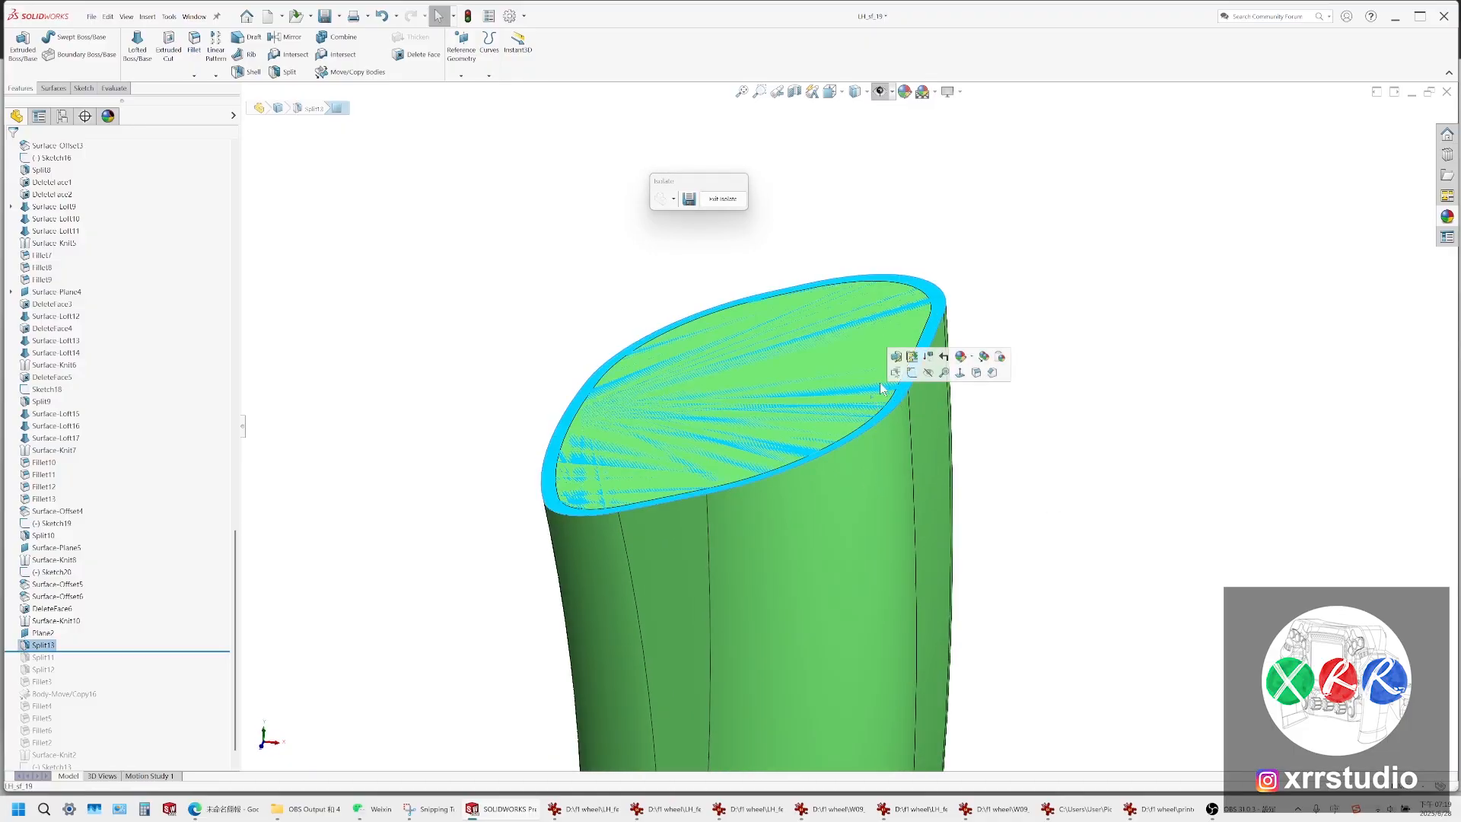
middle_drag(868, 433, 845, 310)
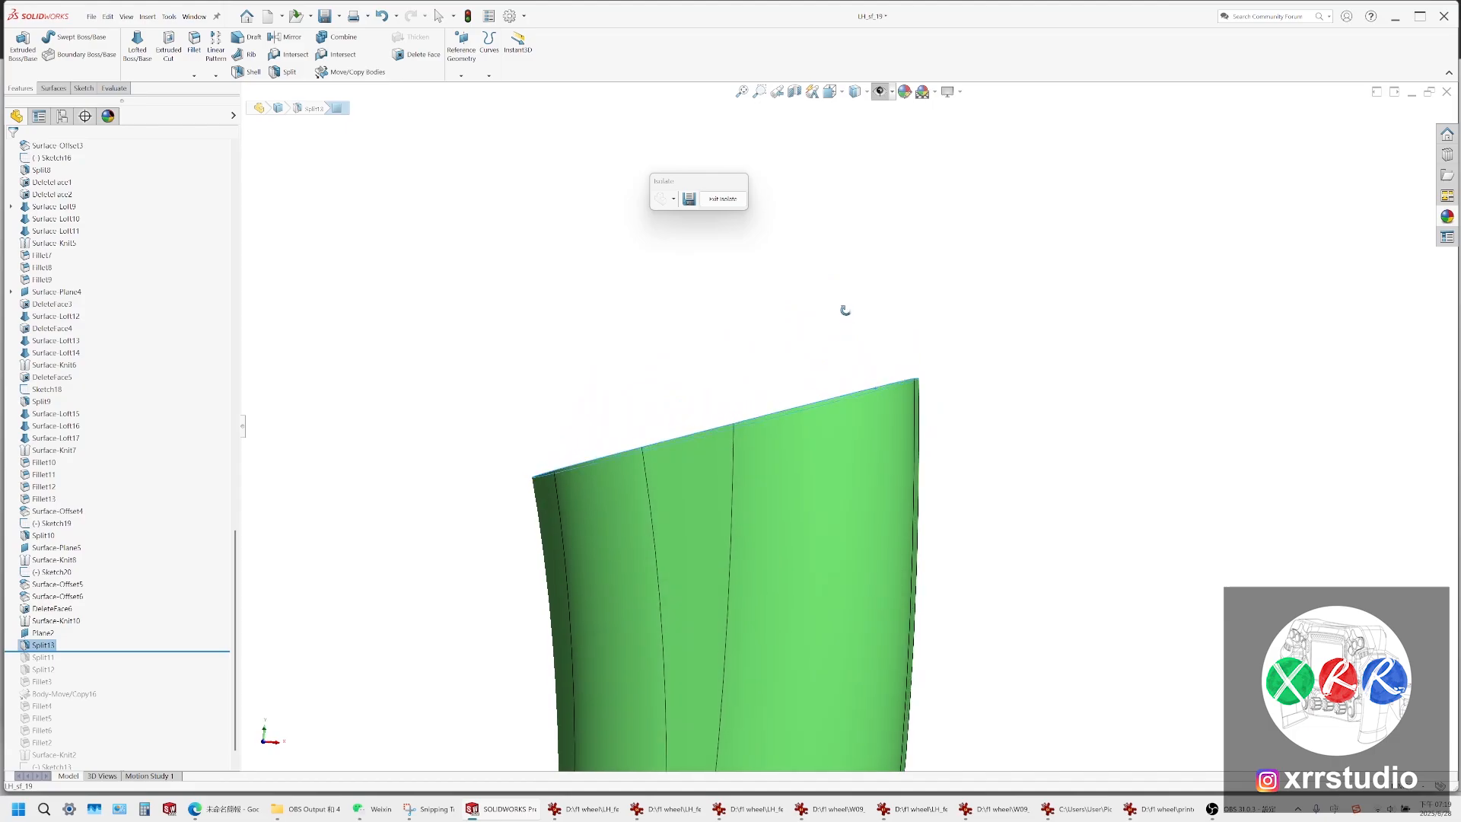
middle_drag(865, 442, 783, 439)
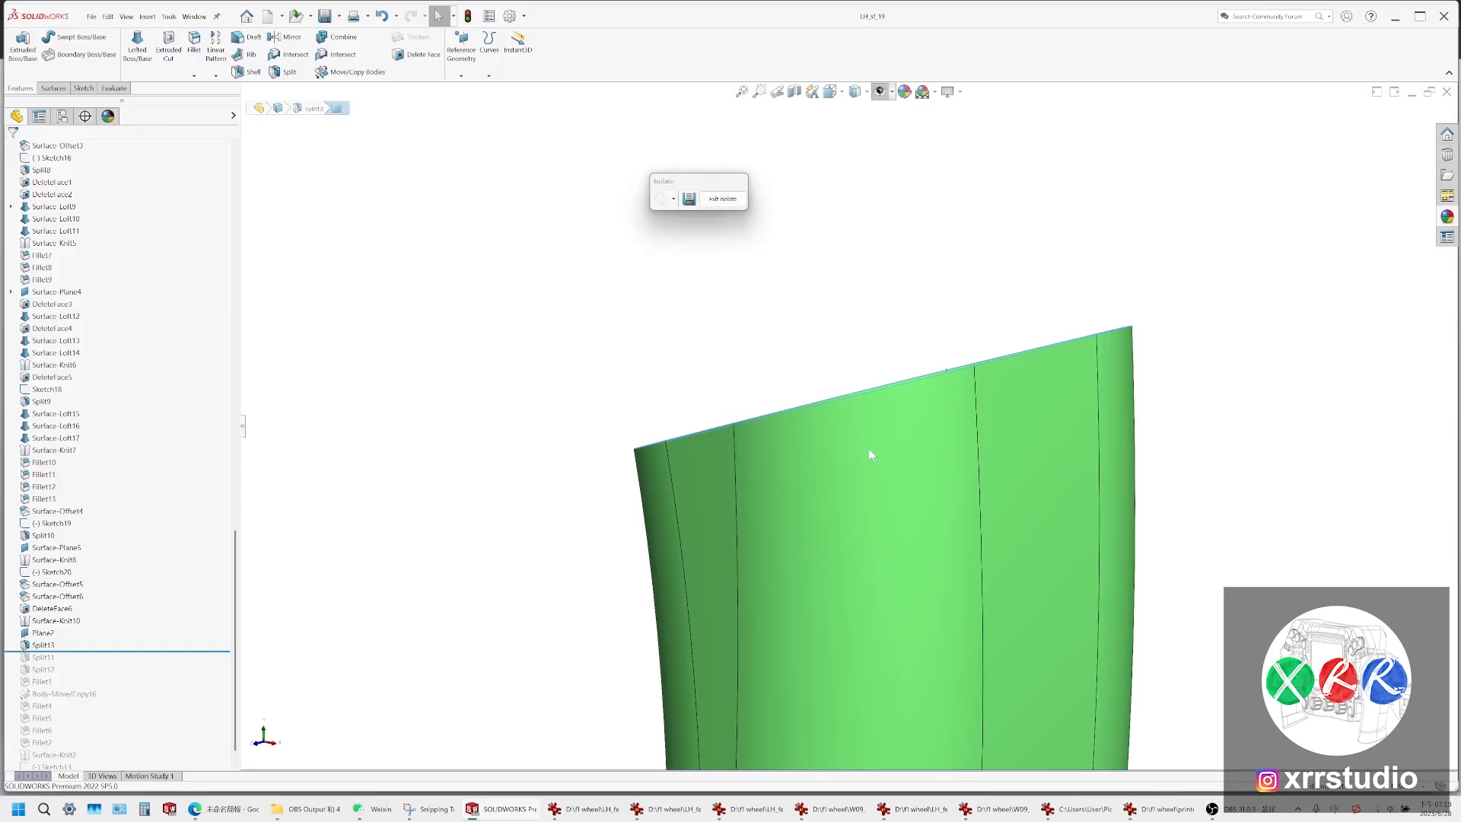
middle_drag(870, 452, 728, 412)
scroll(974, 453, up, 4)
middle_drag(974, 454, 1000, 551)
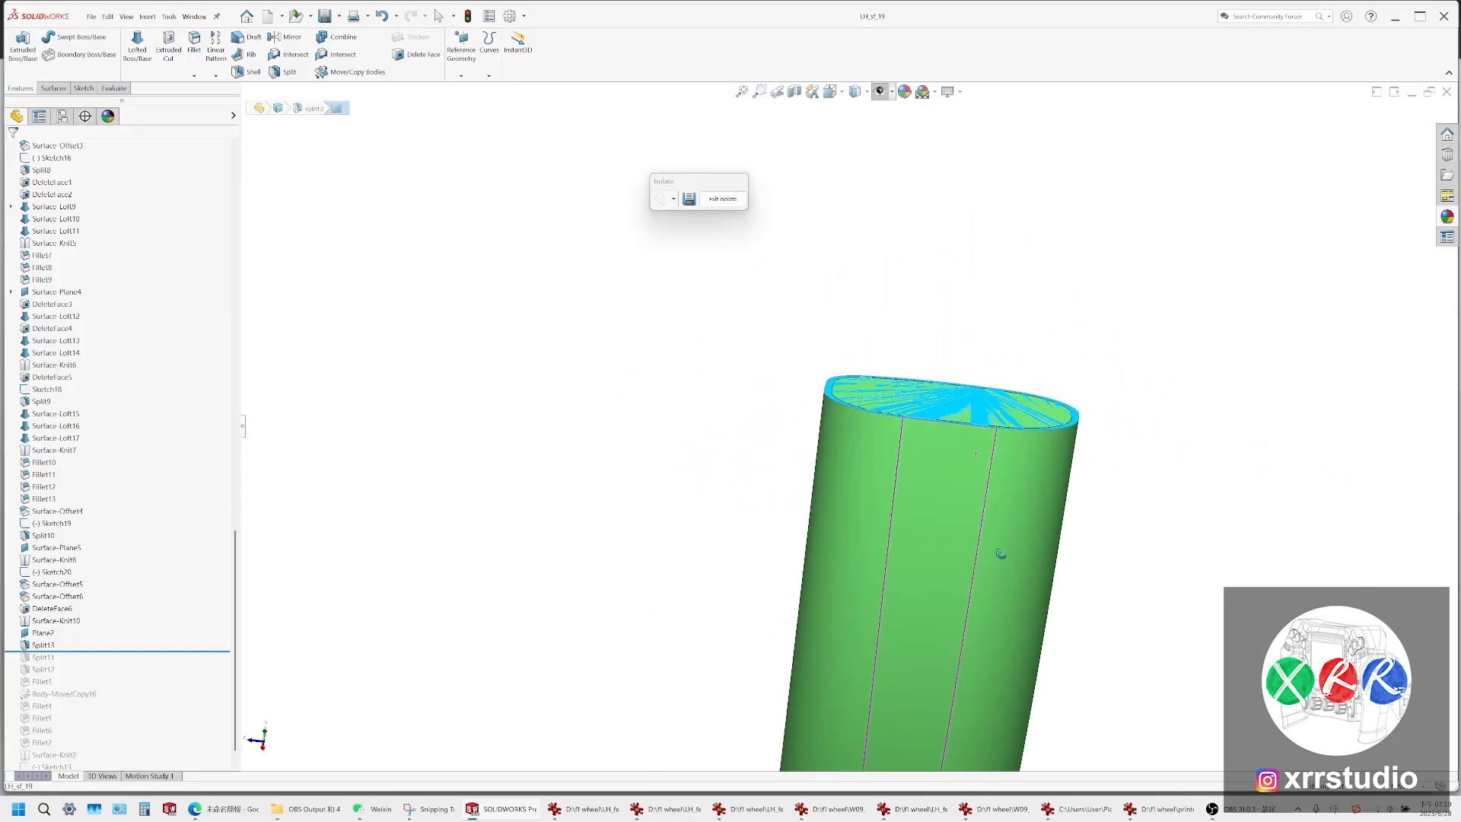
scroll(994, 538, up, 5)
middle_drag(791, 424, 1006, 467)
scroll(822, 449, down, 5)
scroll(869, 412, down, 3)
scroll(852, 462, down, 3)
scroll(832, 444, up, 6)
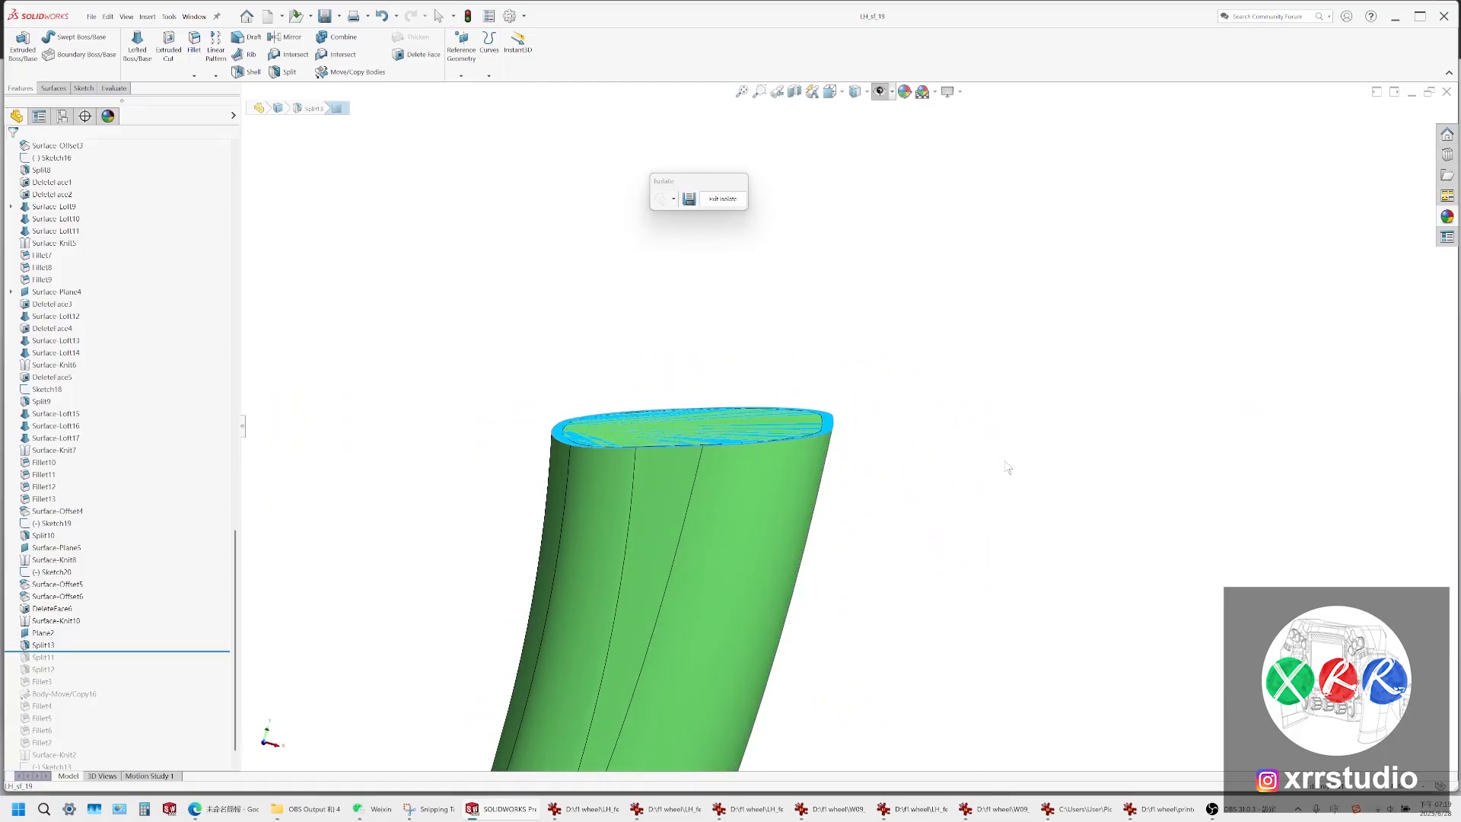
Start a sketch on the Front Plane and draw a line along the slanted upper edge of the handle body
click(831, 92)
click(832, 156)
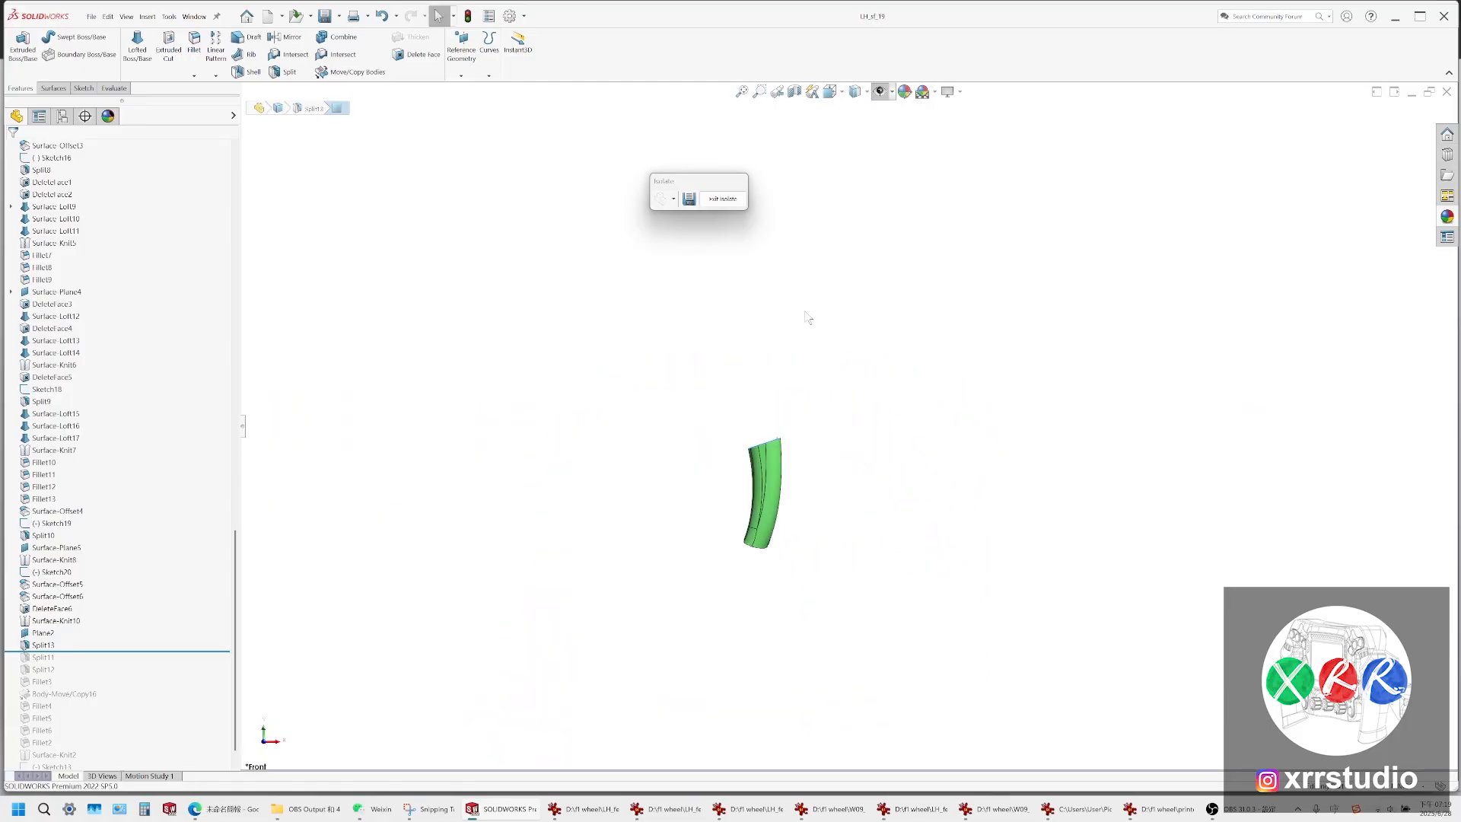
scroll(685, 342, down, 3)
click(632, 275)
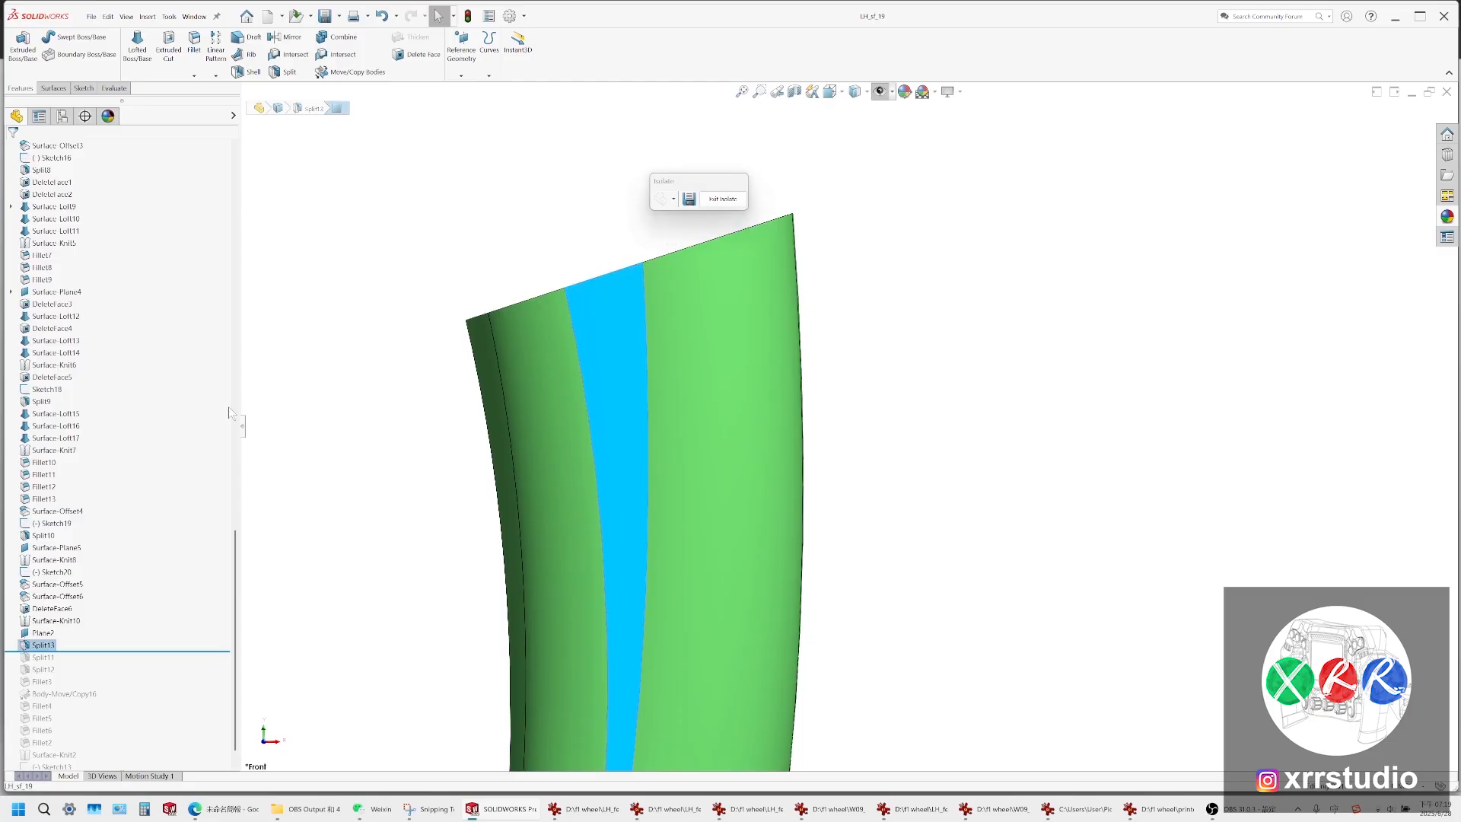
scroll(216, 463, up, 10)
scroll(211, 449, up, 10)
click(53, 328)
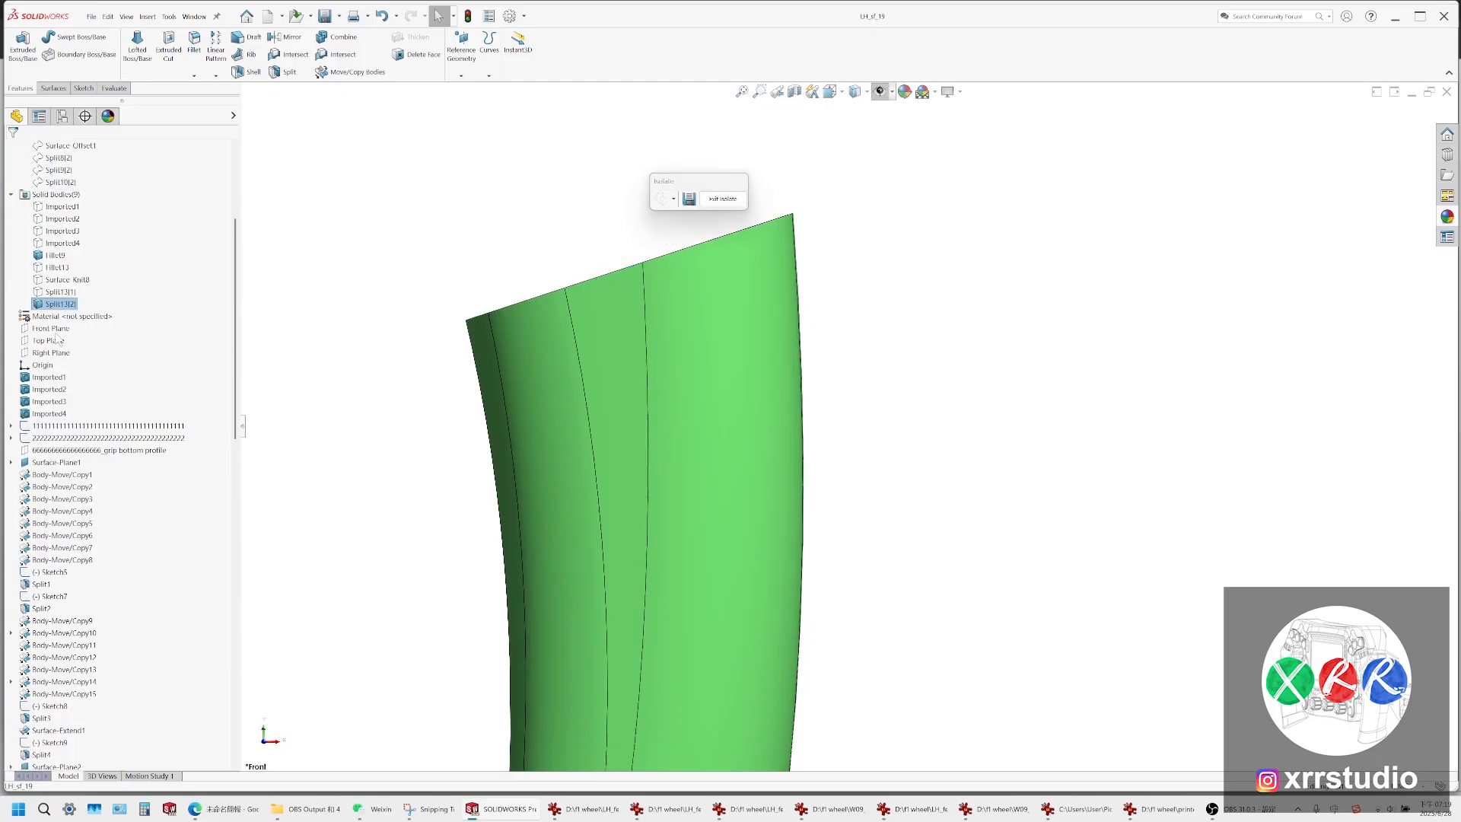
click(70, 315)
click(75, 44)
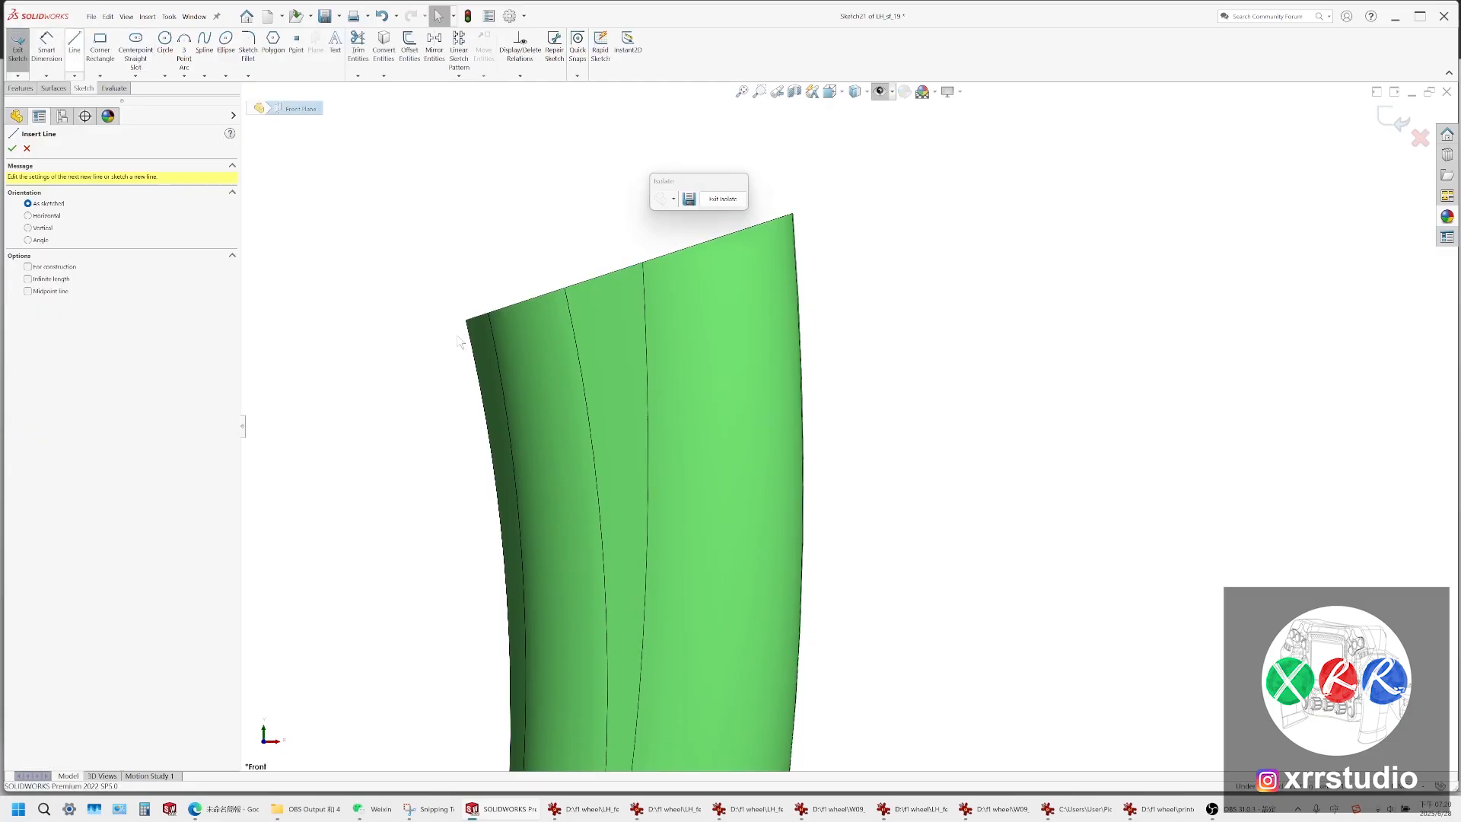
click(473, 319)
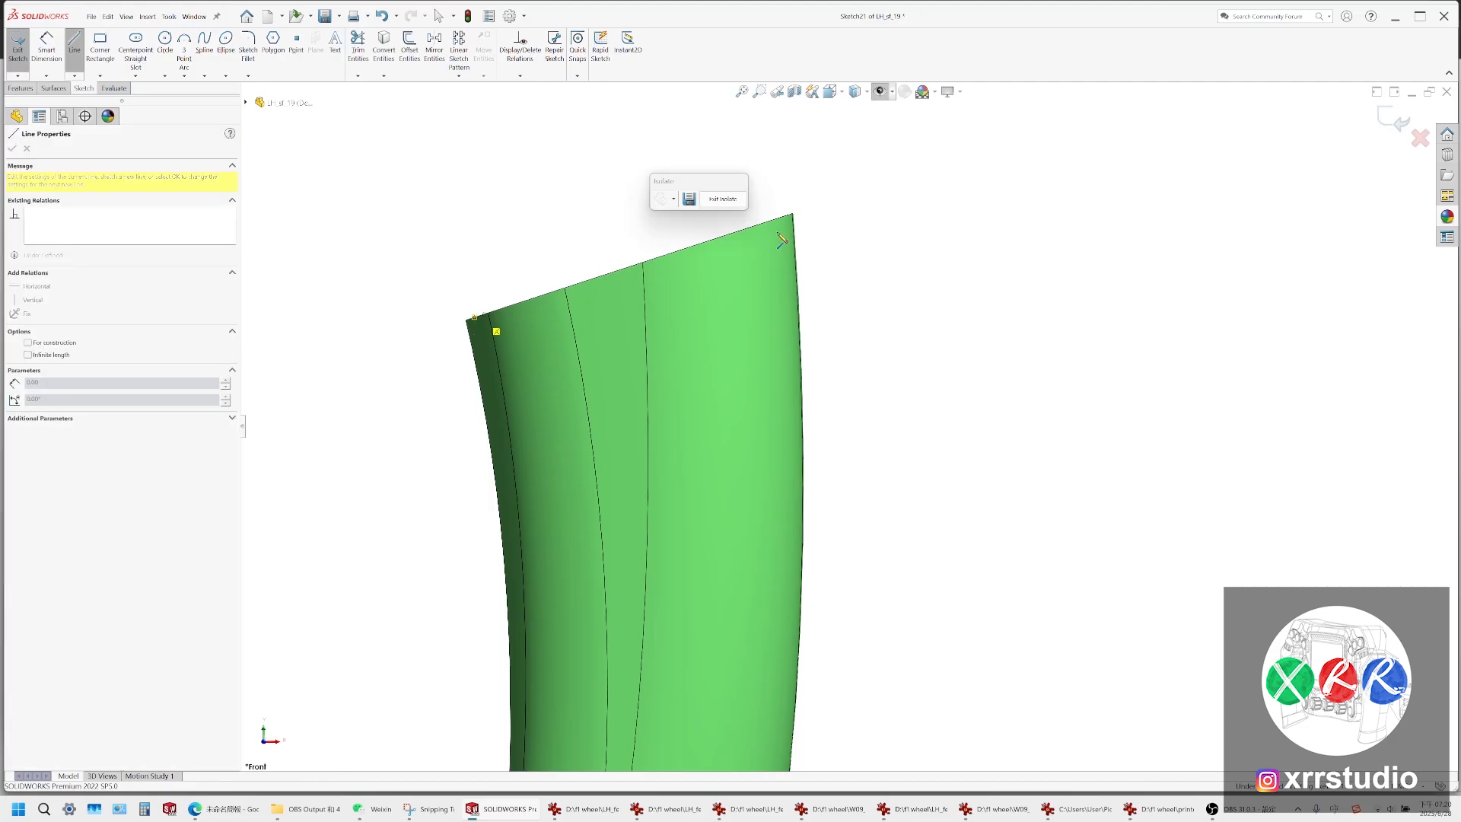
key(Escape)
scroll(417, 239, up, 3)
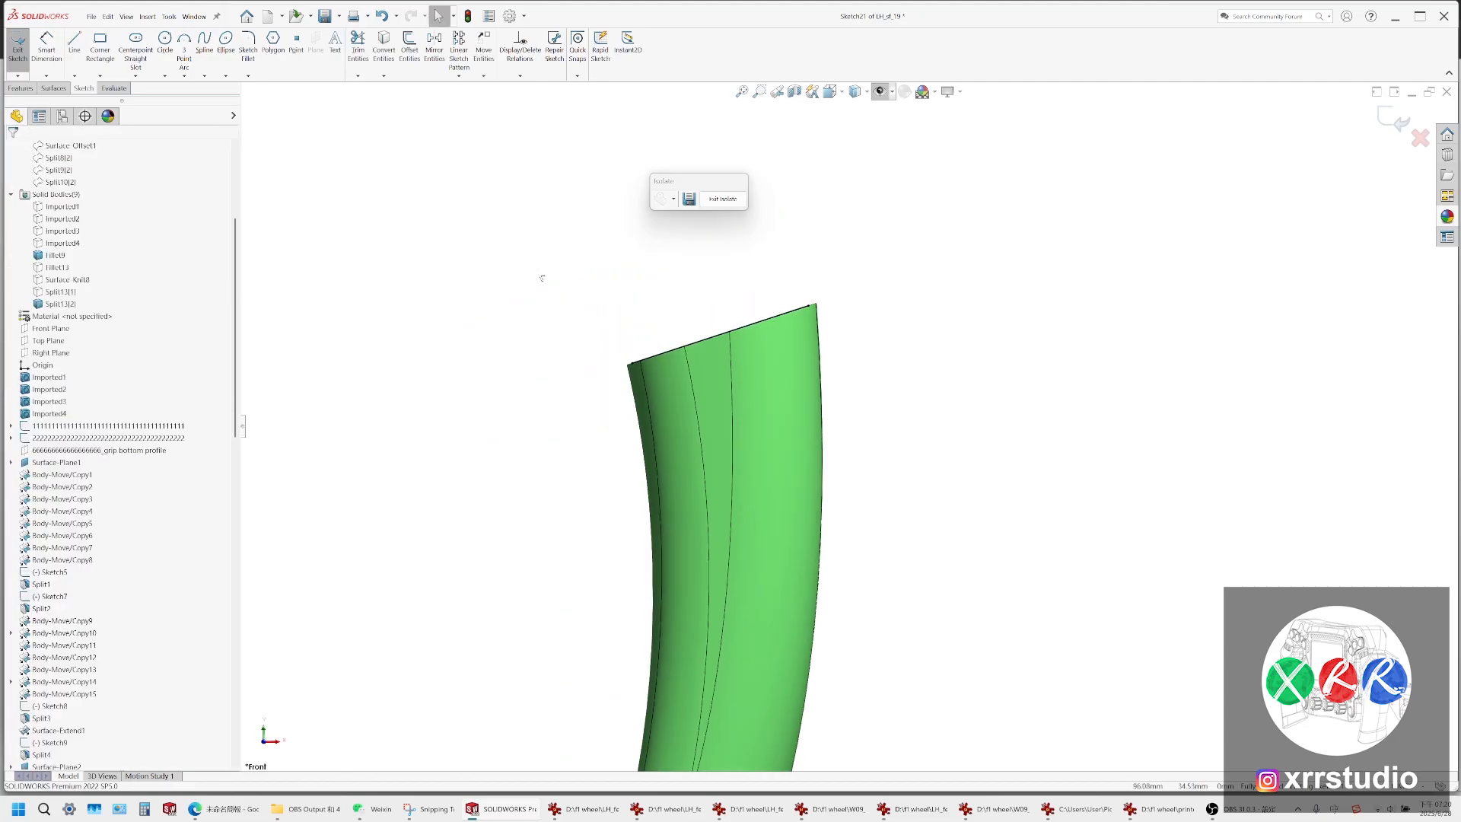
Sketch a separate steep line about 25.7 mm long beside the handle's upper end, perpendicular to the line on the slanted edge
scroll(618, 362, down, 2)
click(75, 43)
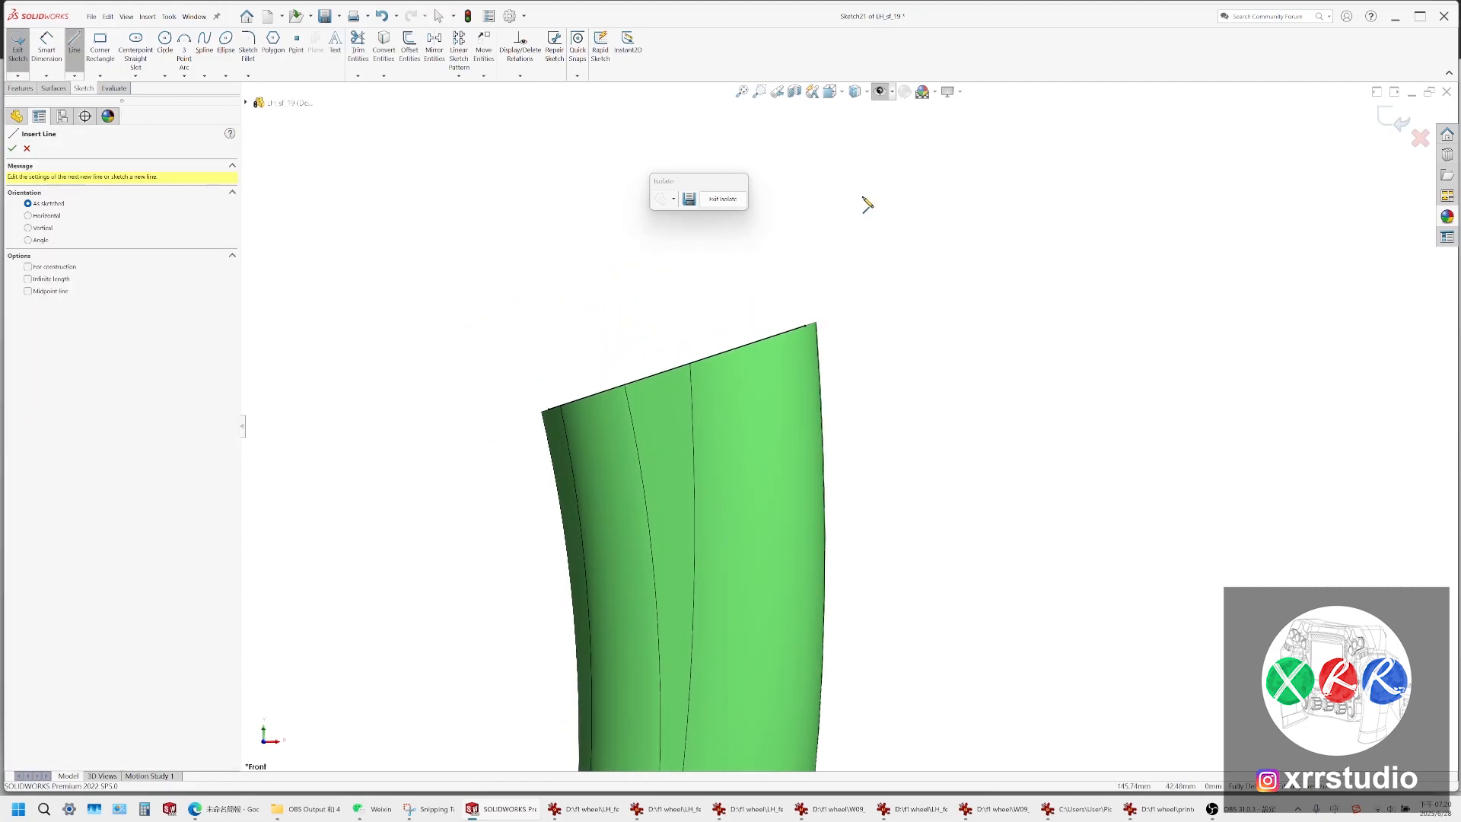
drag(862, 197, 926, 422)
key(Escape)
click(903, 337)
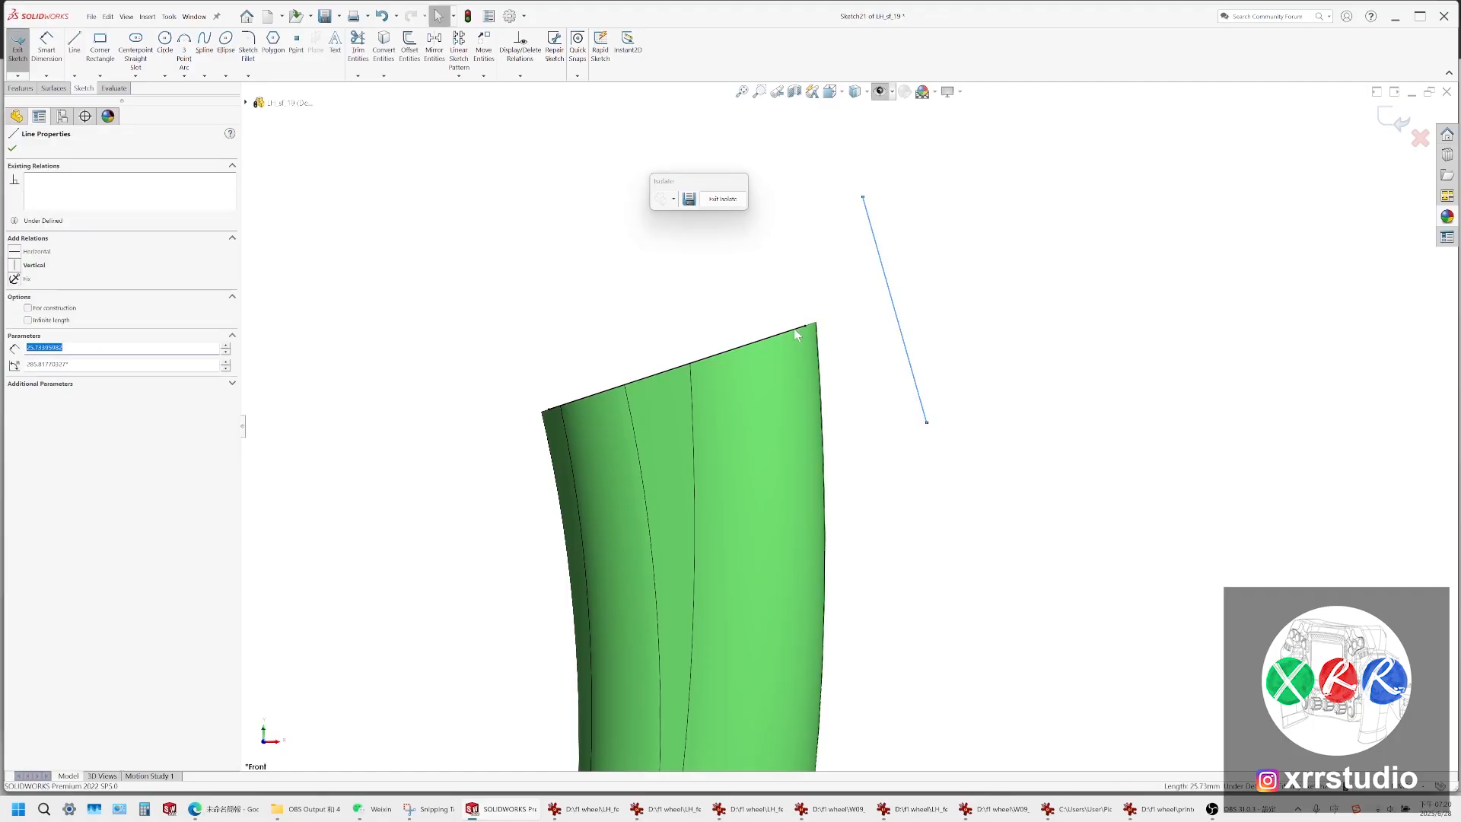
ctrl+click(792, 332)
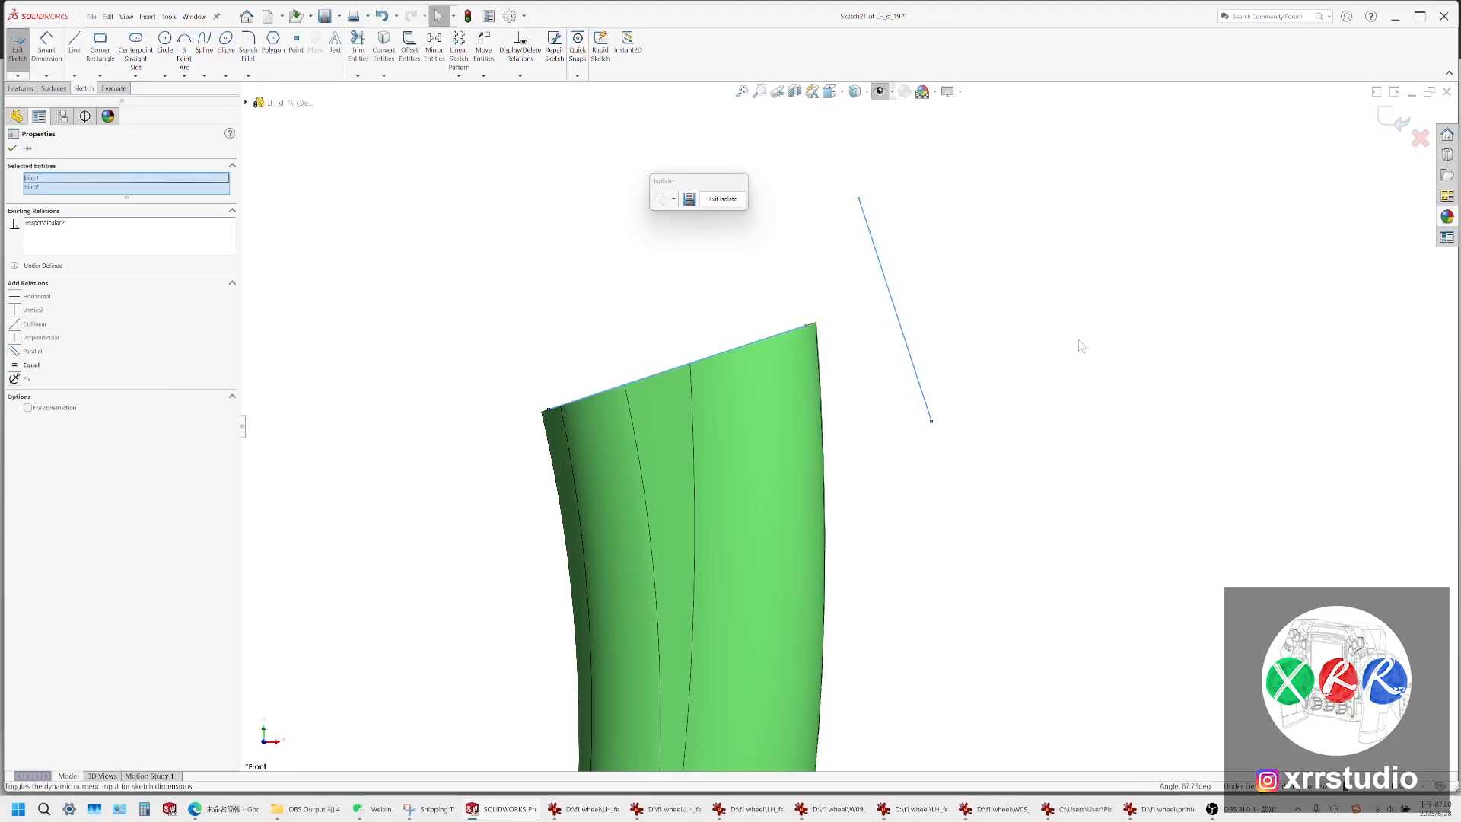
click(1079, 340)
click(785, 335)
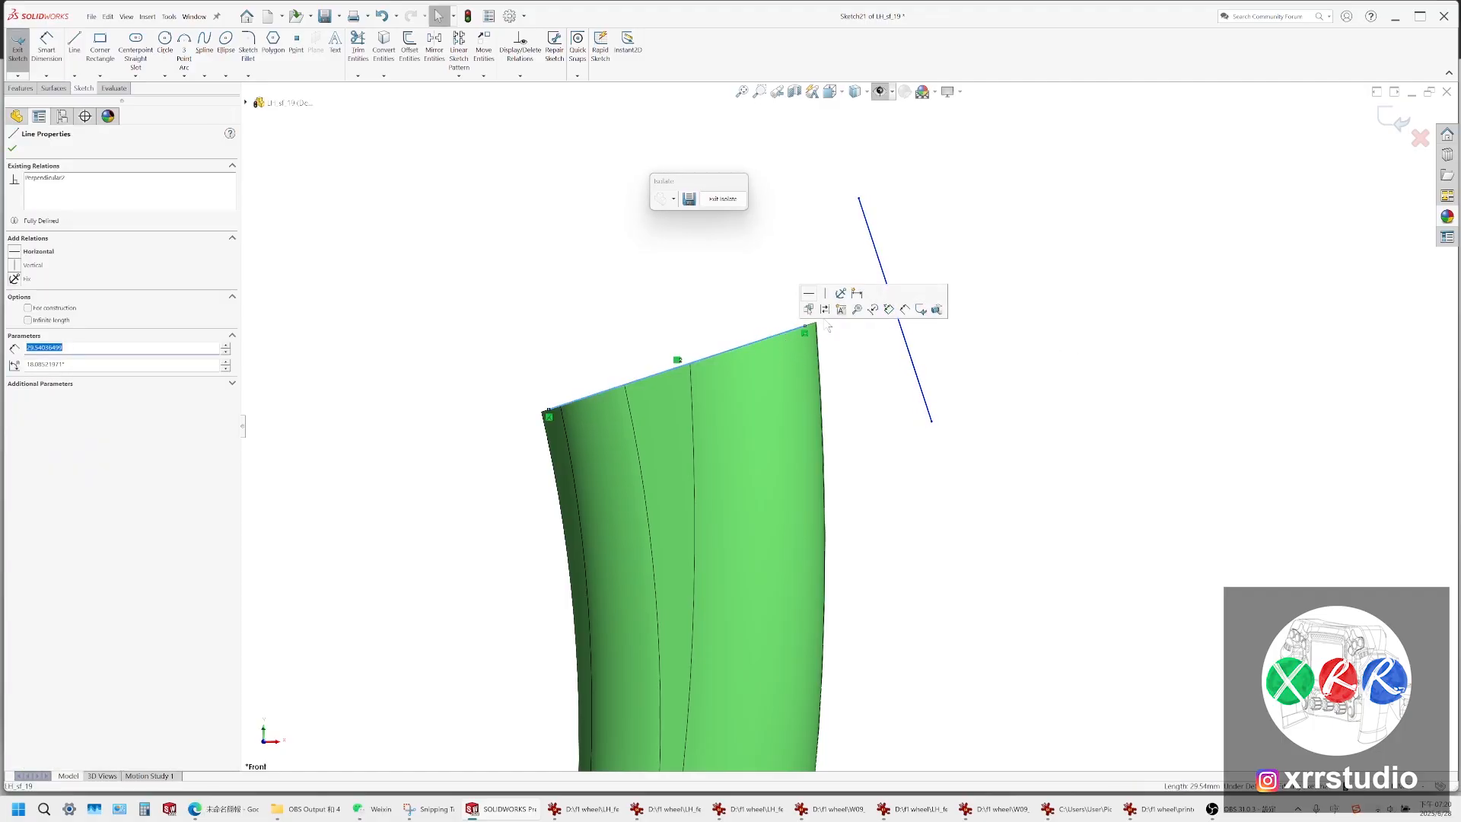
click(875, 330)
click(899, 320)
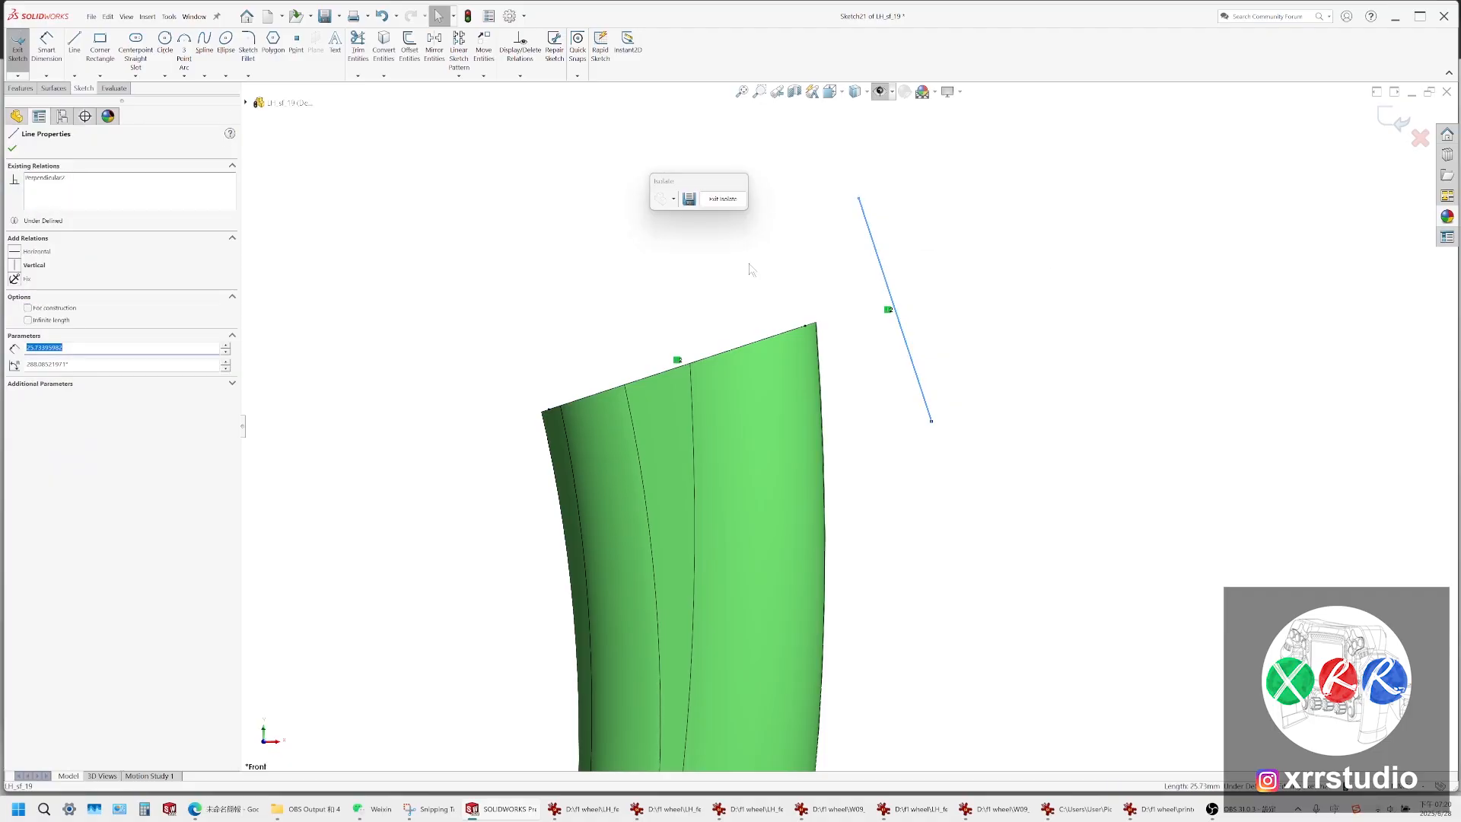
Extrude the steep sketch line into a flat surface beside the handle's upper end
click(21, 89)
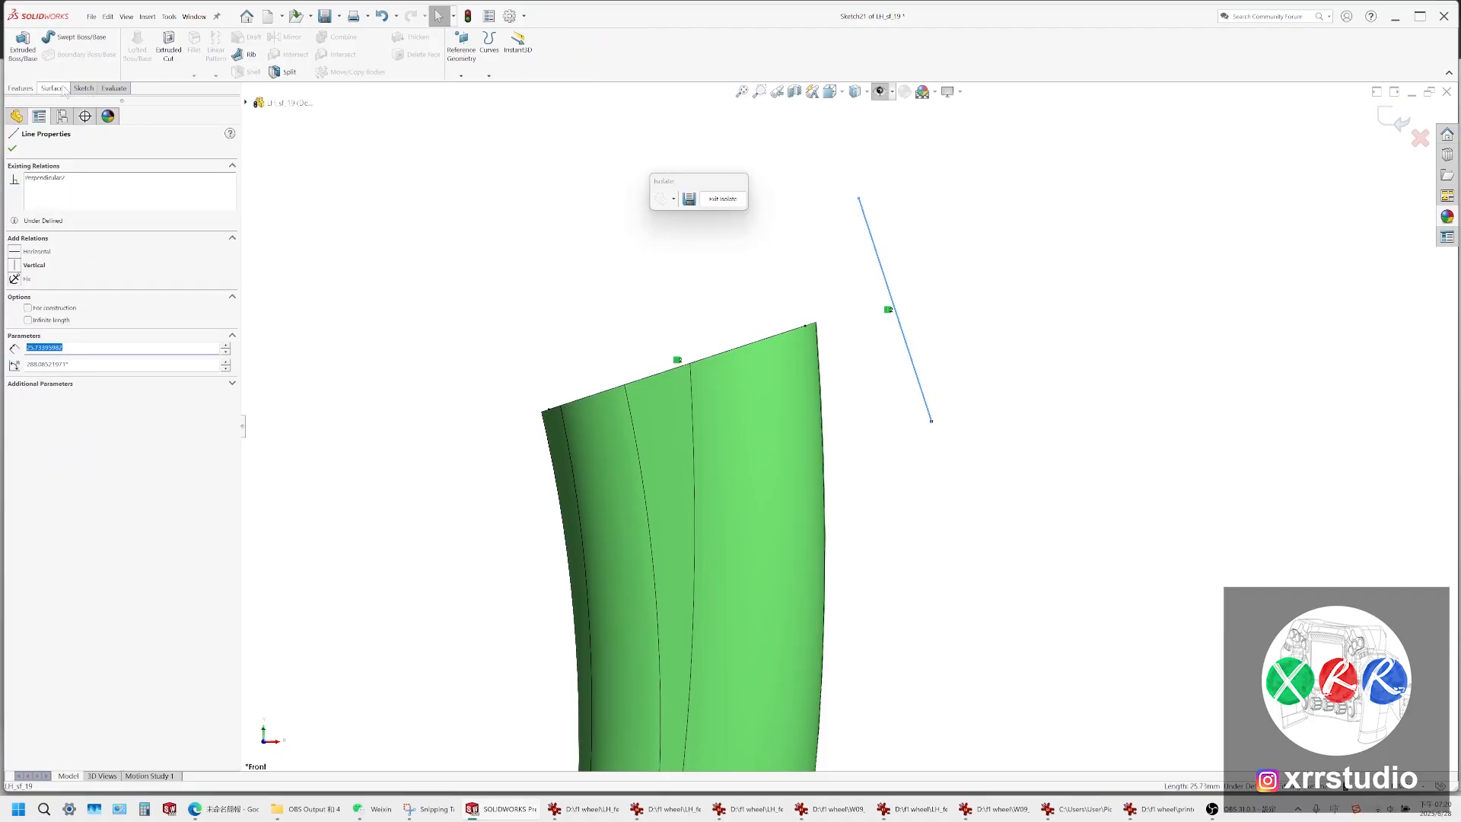
click(66, 90)
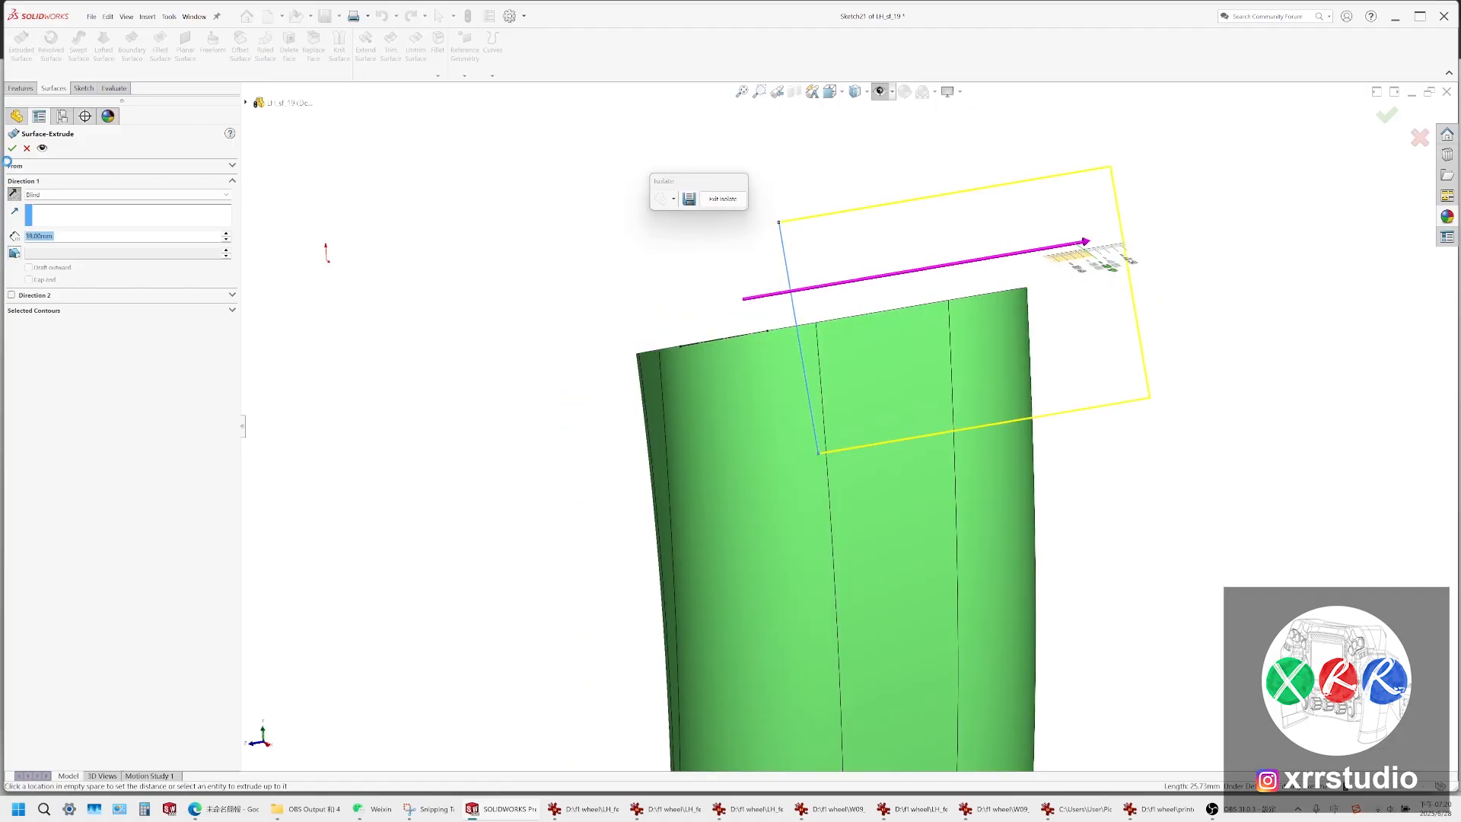
click(12, 150)
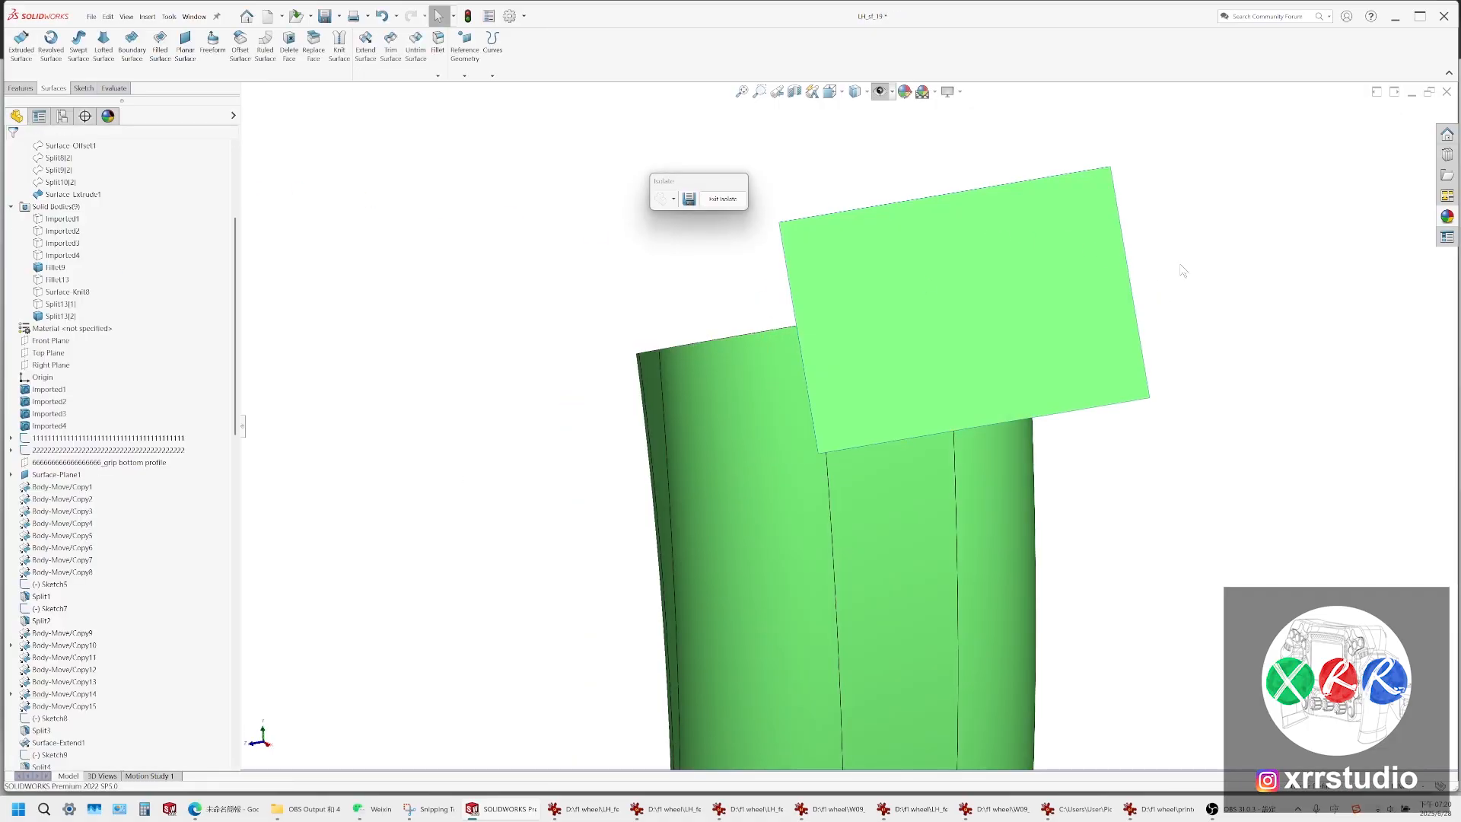
View the extruded surface face-on and capture it together with the handle's upper end in Snipping Tool, enlarging the snip window
click(1044, 268)
scroll(490, 452, up, 10)
scroll(490, 453, down, 2)
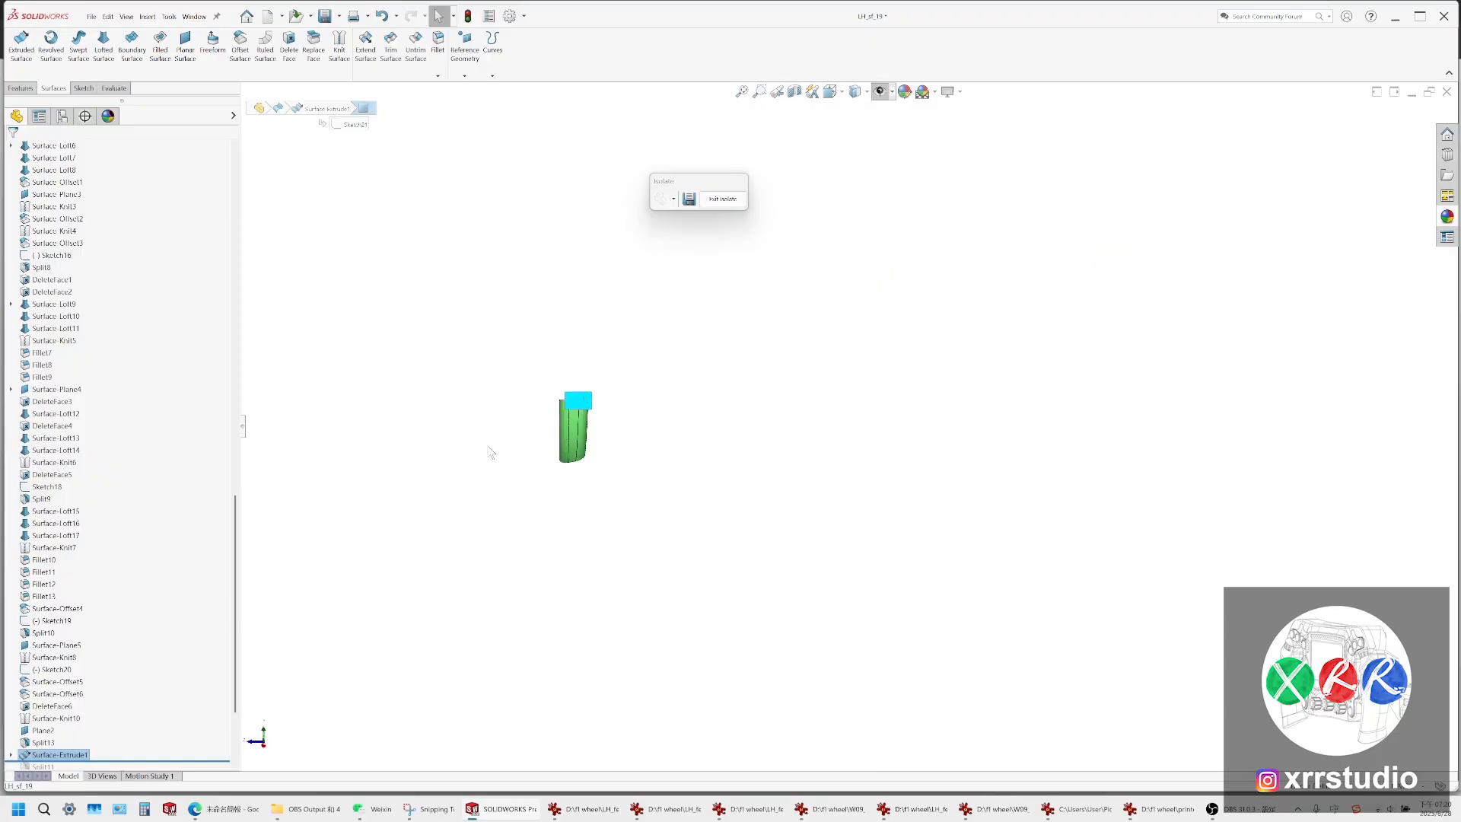
scroll(718, 427, down, 10)
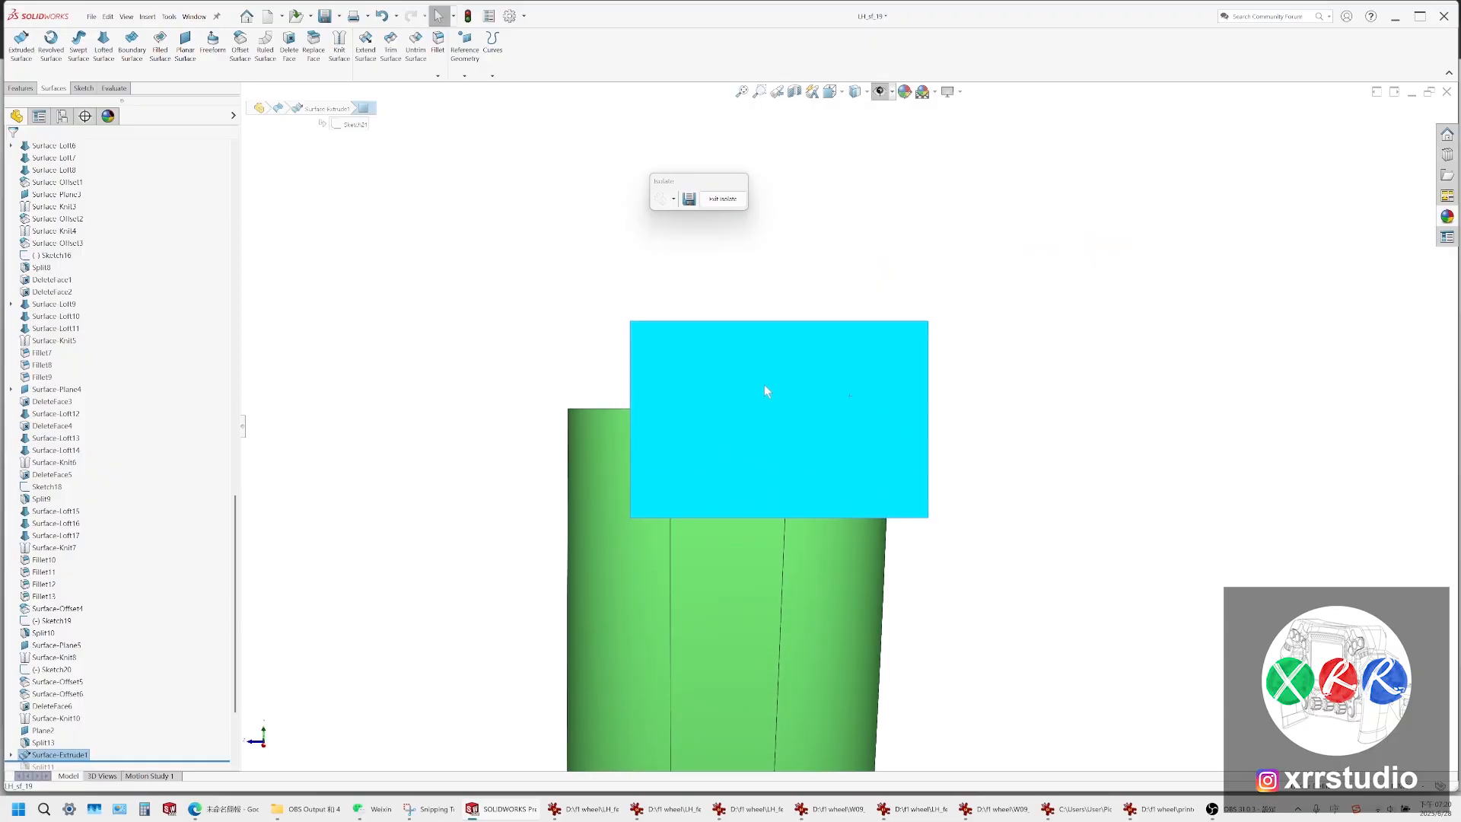
right_click(760, 386)
click(411, 341)
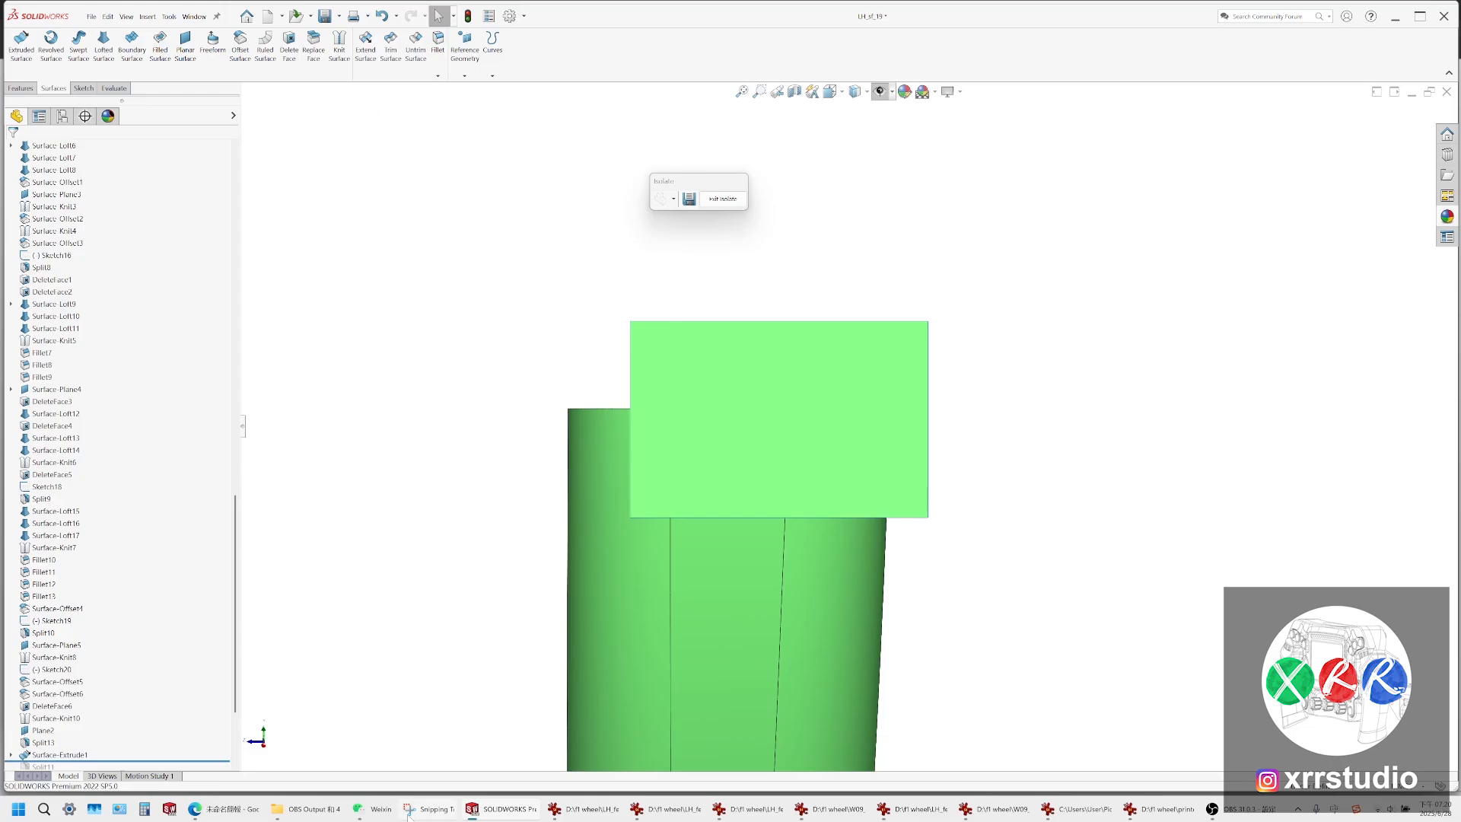
click(714, 395)
click(861, 188)
click(419, 806)
click(46, 31)
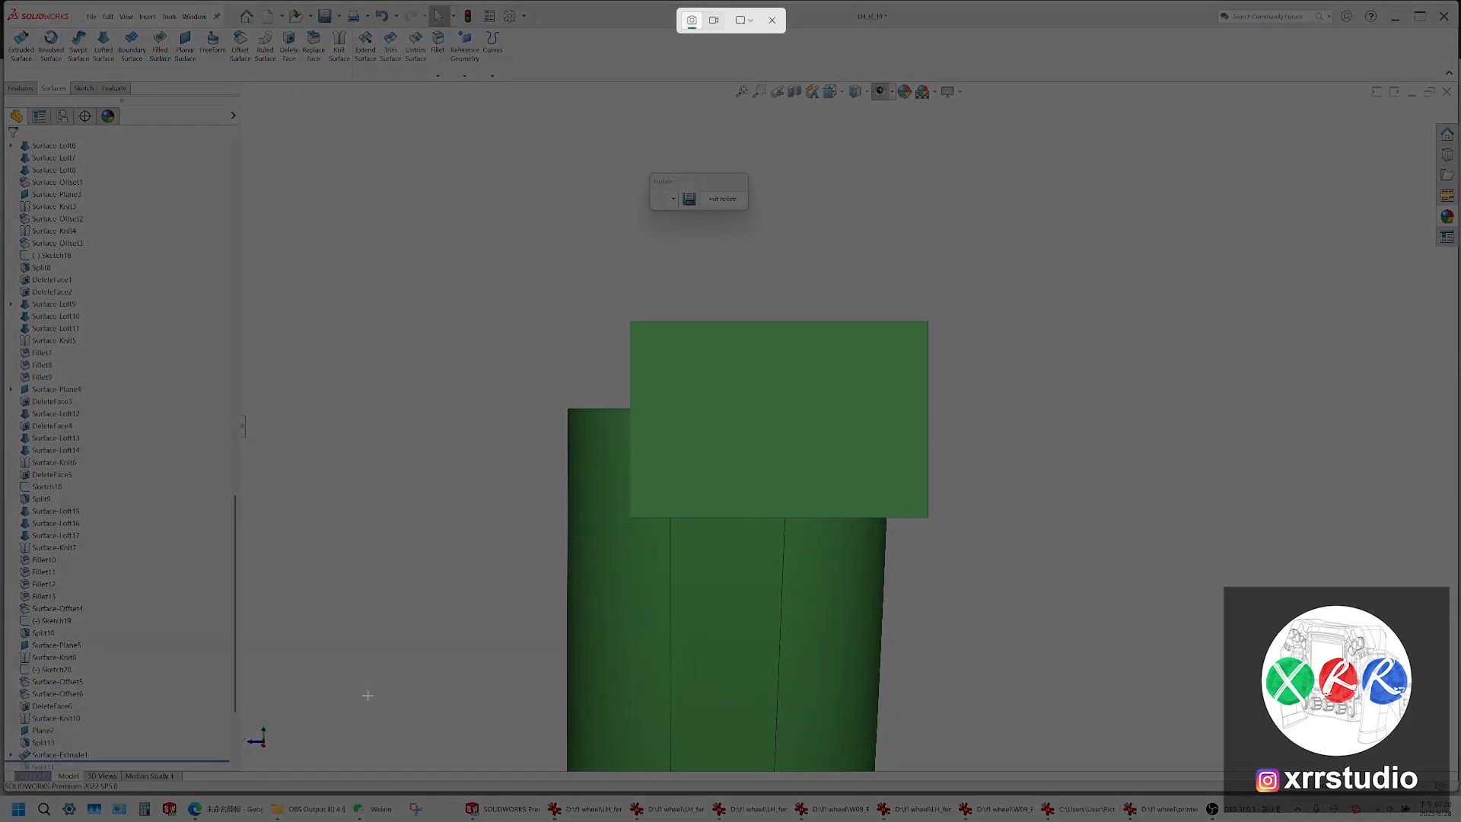
drag(427, 167, 1084, 714)
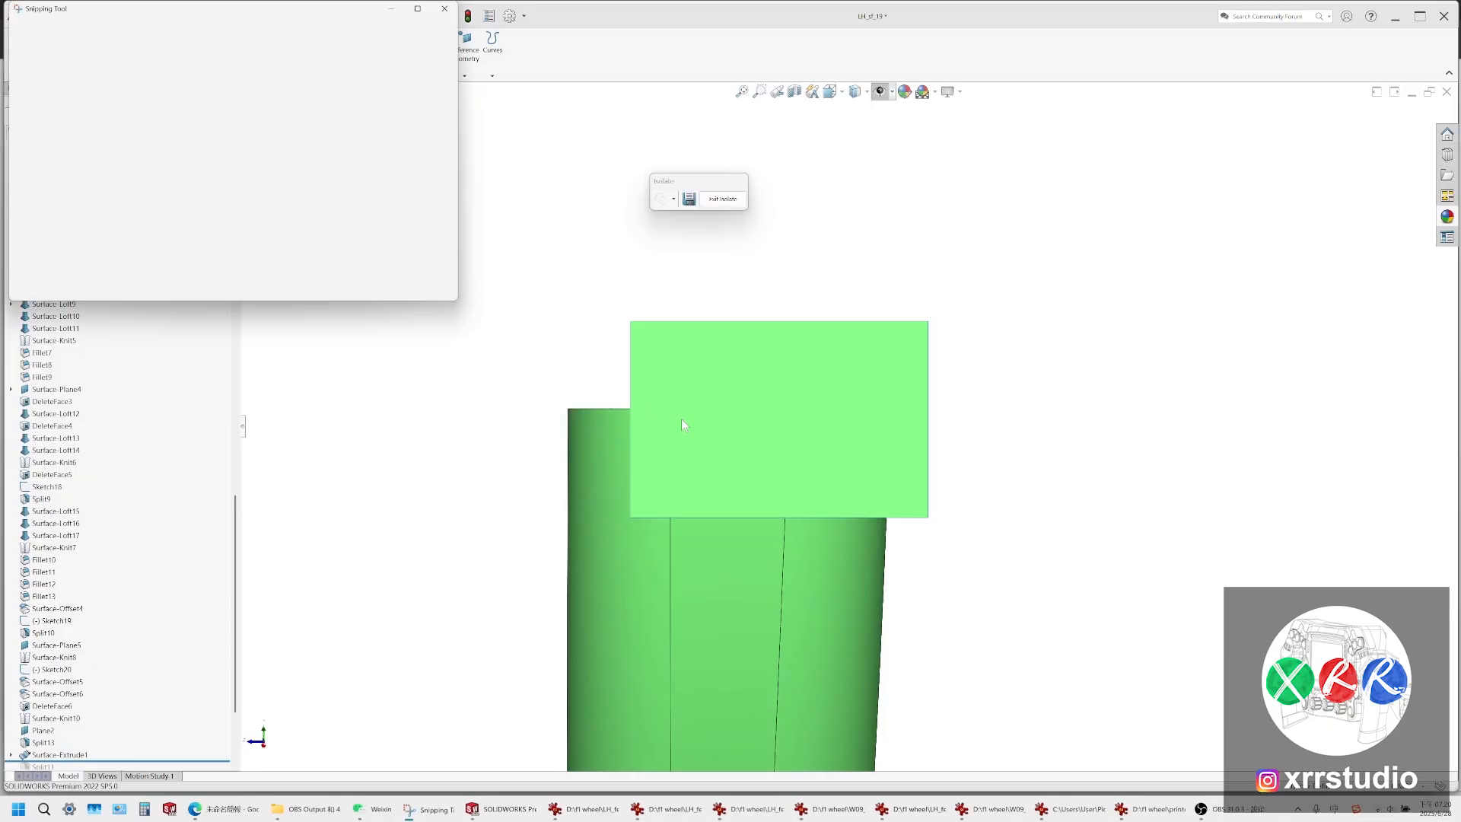
drag(445, 291, 1151, 630)
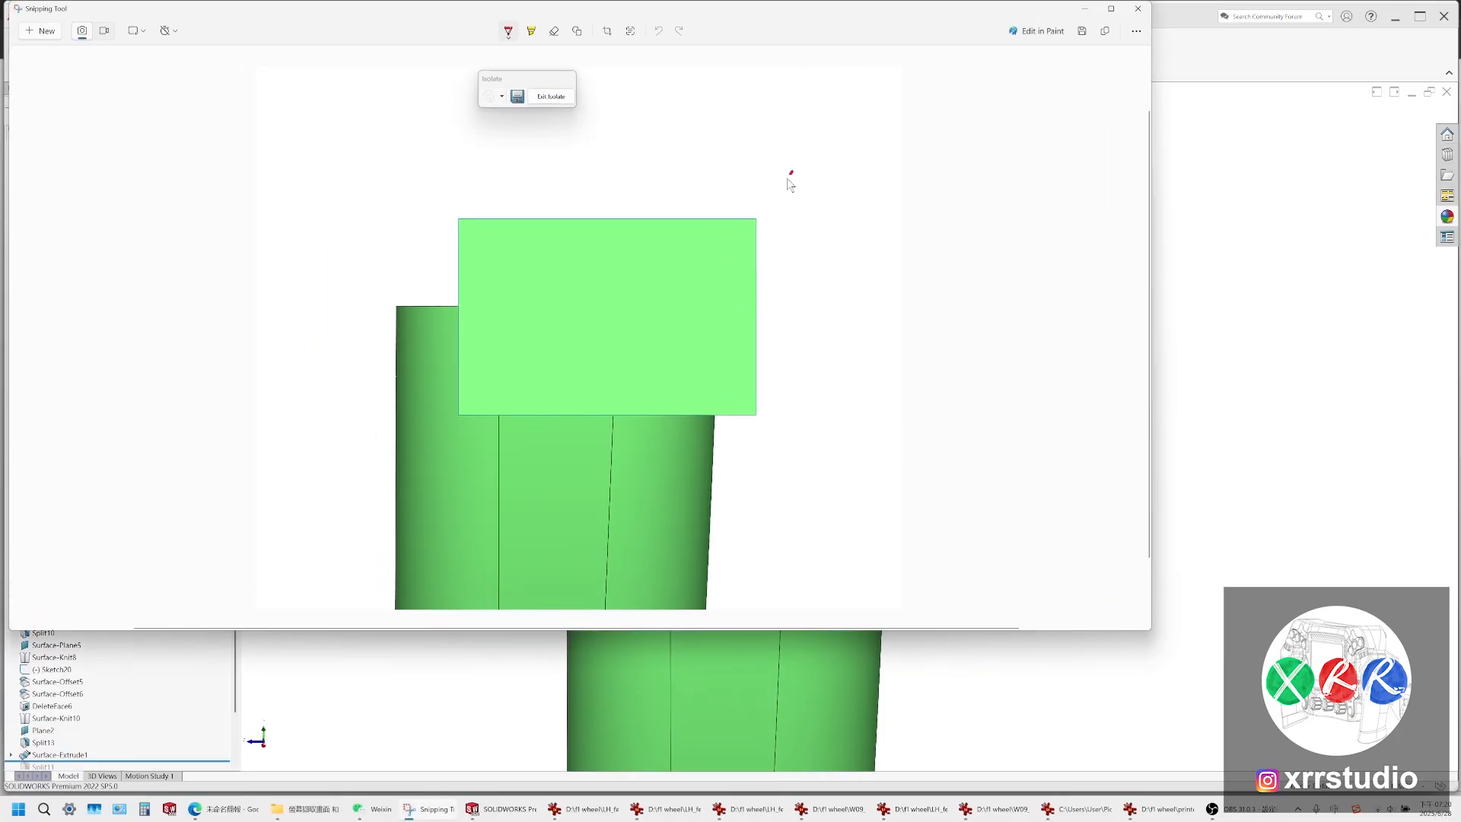
Mark up the snip in red with an arrow at the surface, the angled cut path and the handle's top level, and return to SOLIDWORKS
drag(793, 172, 732, 240)
drag(716, 209, 723, 255)
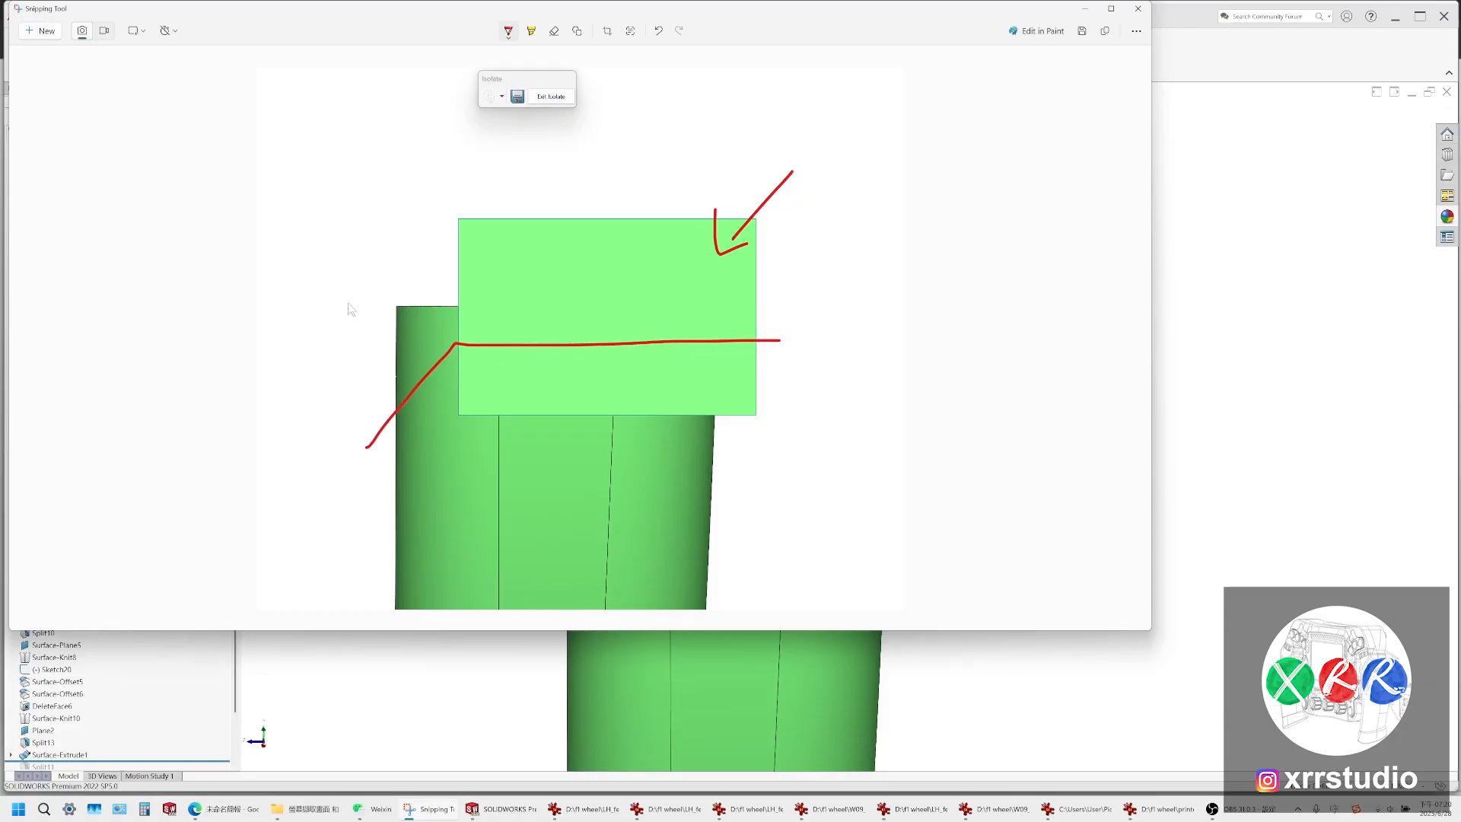
drag(349, 303, 724, 294)
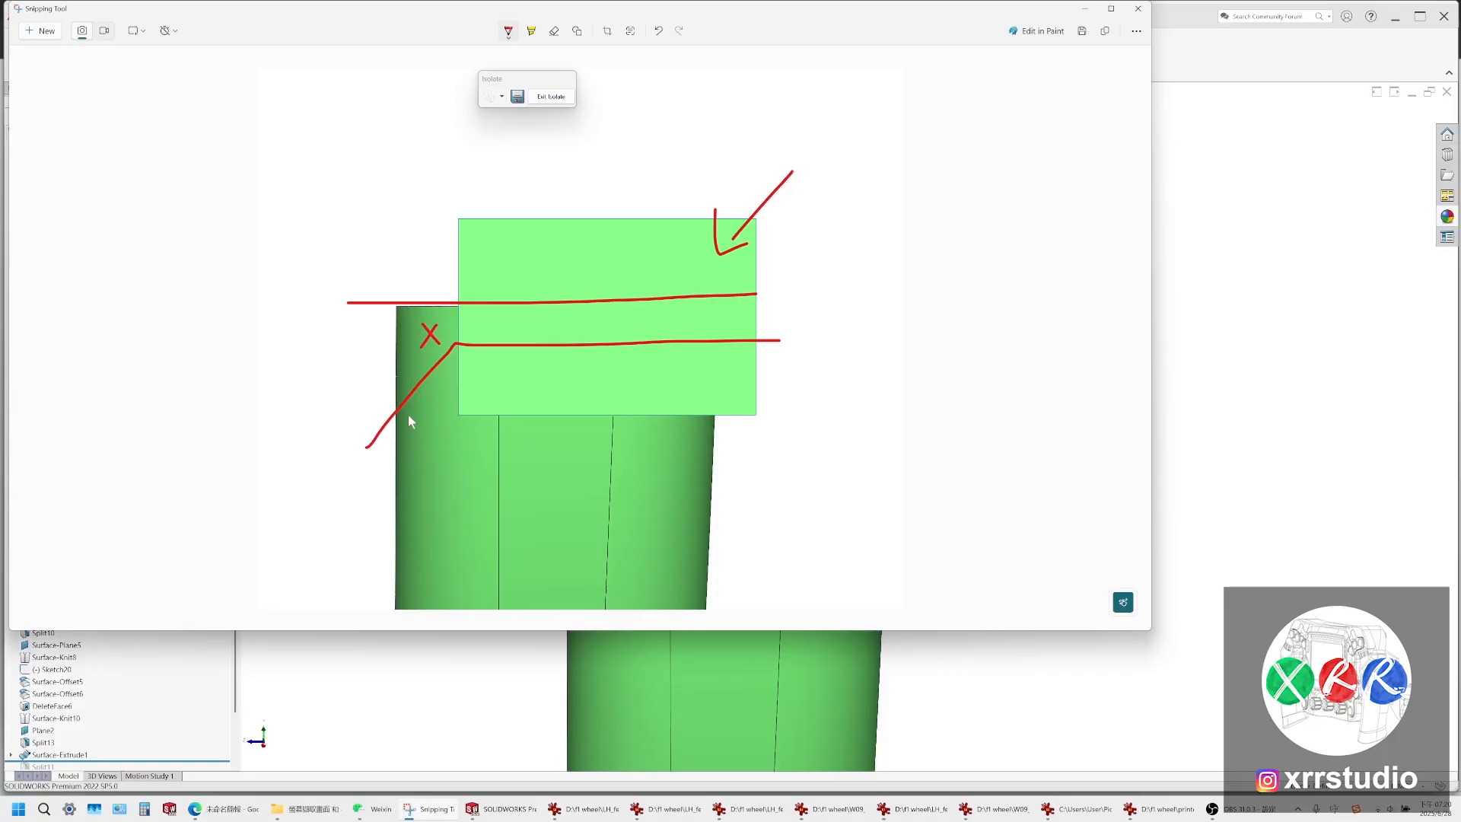
key(ctrl+z)
key(ctrl+z)
drag(368, 296, 366, 419)
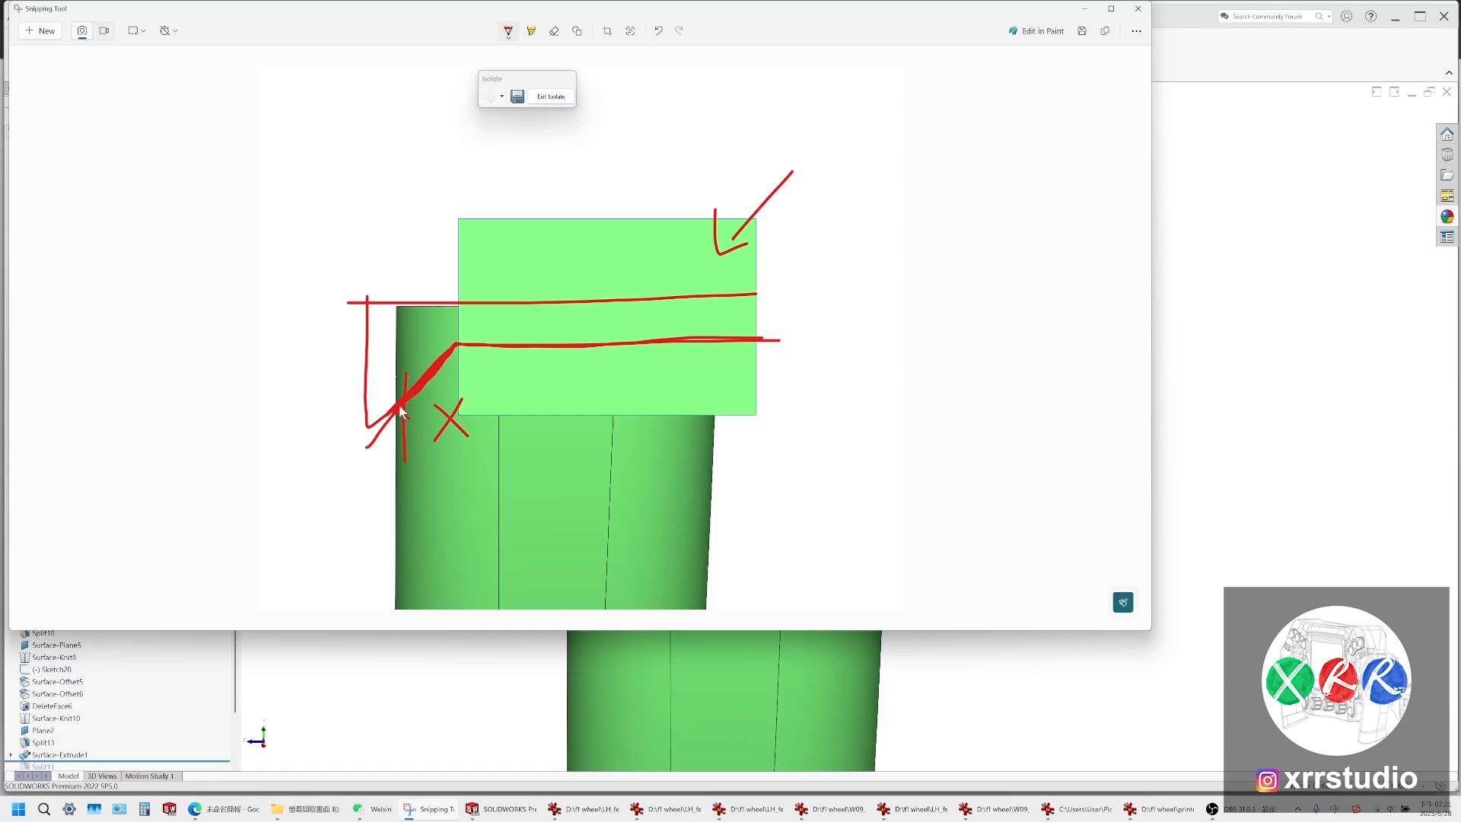
drag(399, 405, 453, 343)
key(alt+Tab)
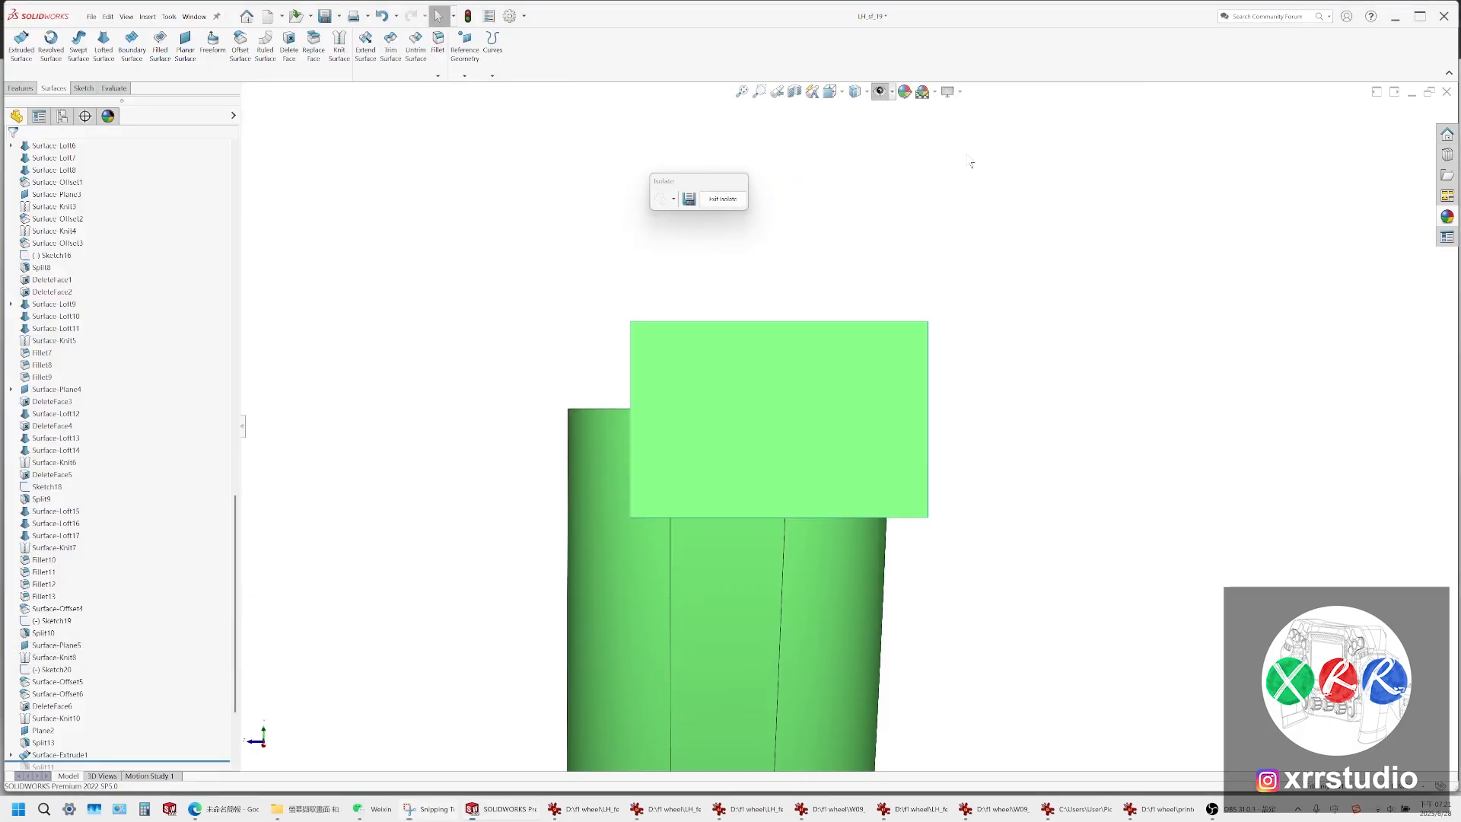
Compare the handle's upper end with the reference sketches in front view, using wireframe and shaded display
click(831, 91)
click(846, 151)
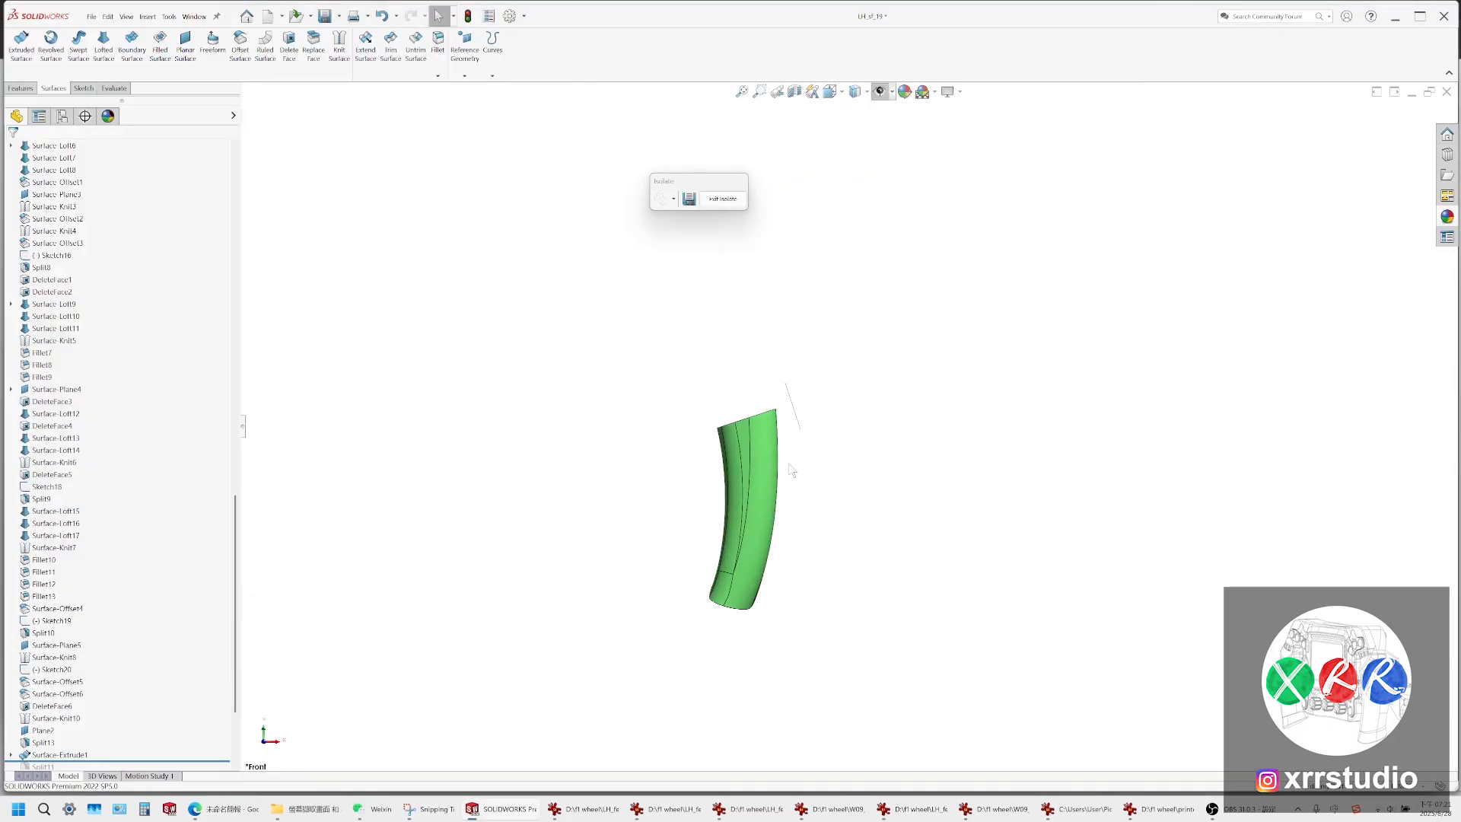
click(882, 91)
click(855, 91)
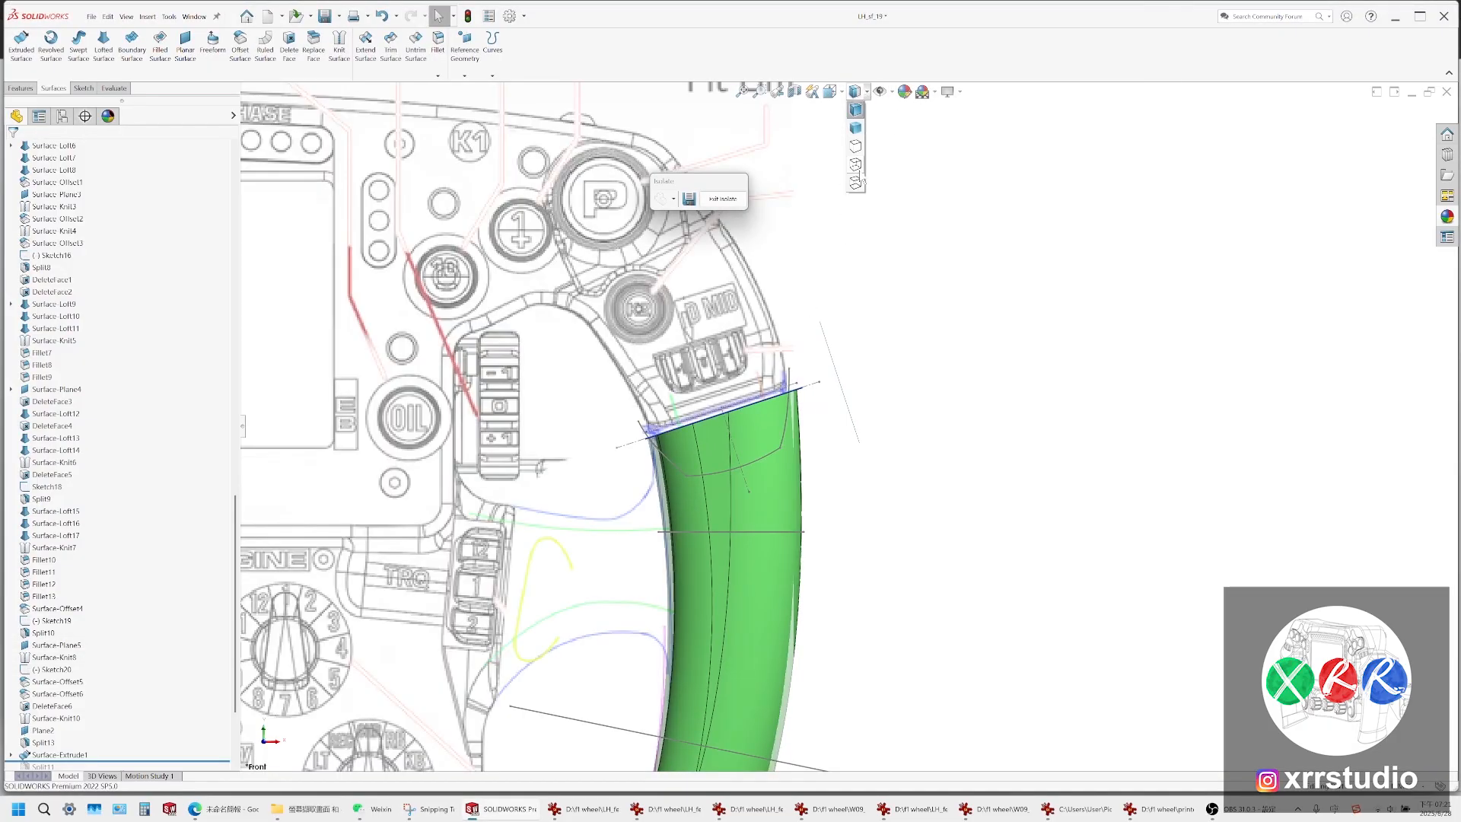
click(858, 179)
scroll(700, 443, down, 3)
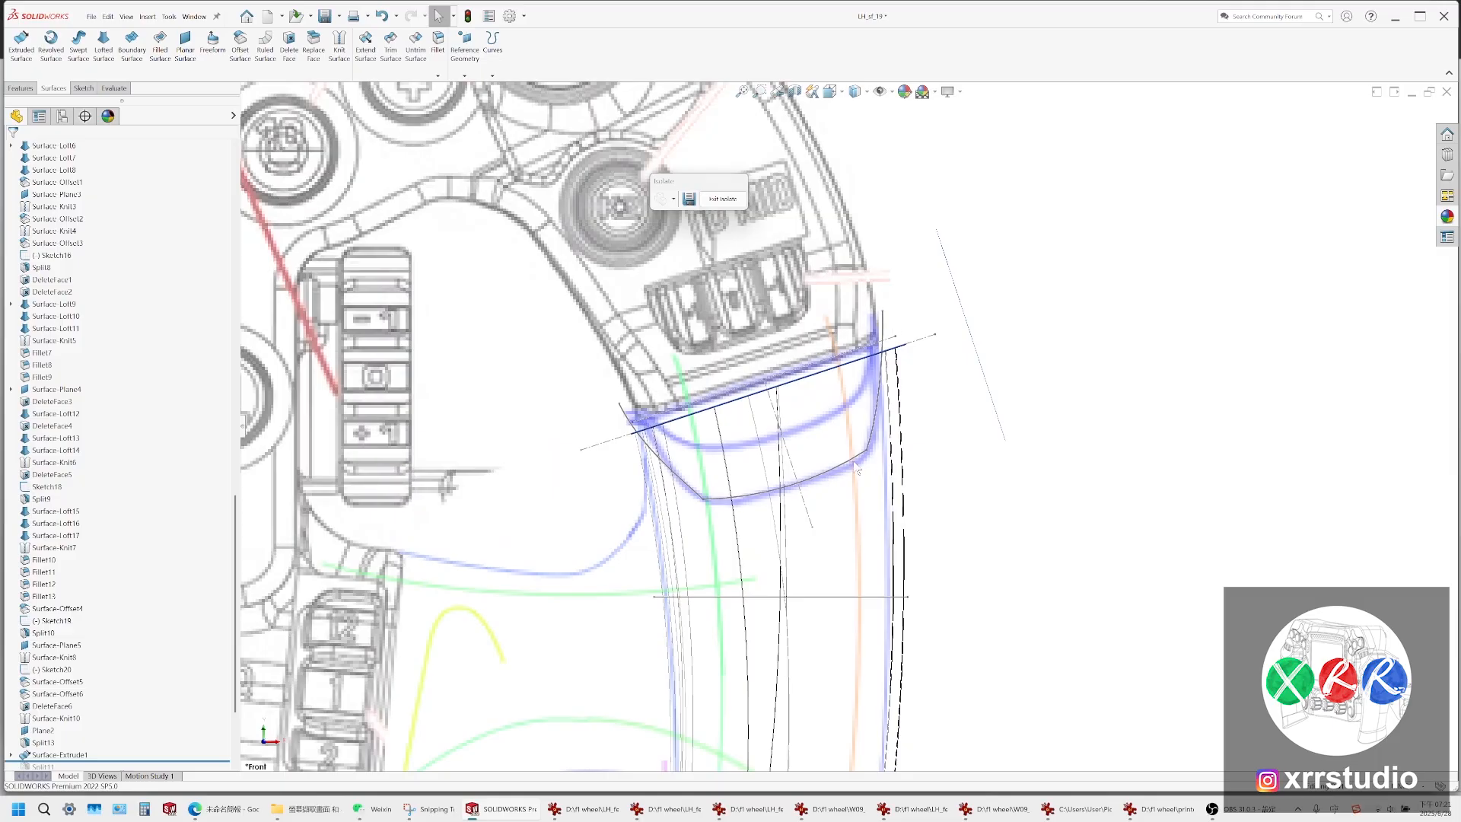
click(855, 92)
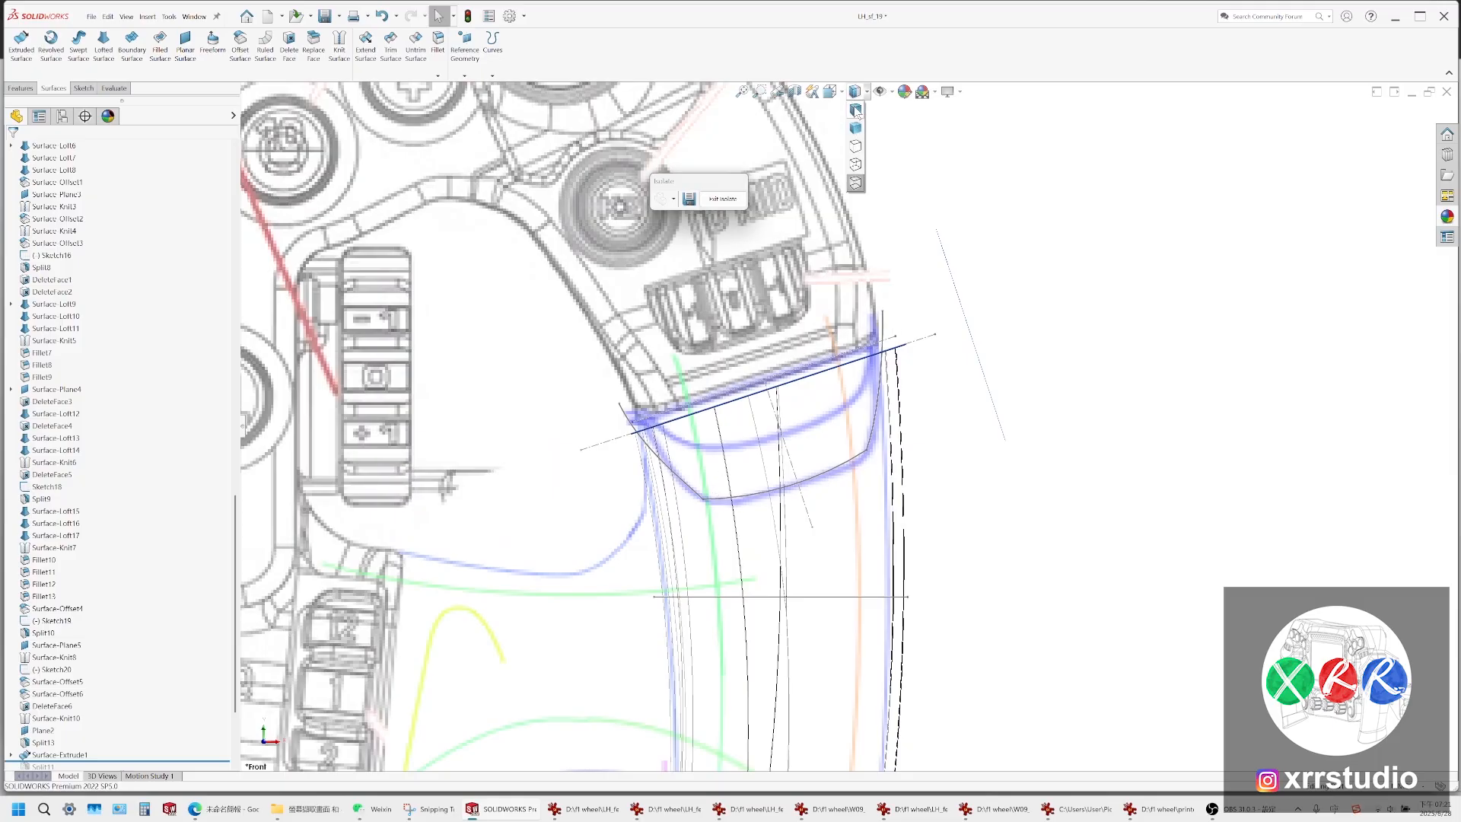
click(858, 110)
scroll(829, 349, up, 2)
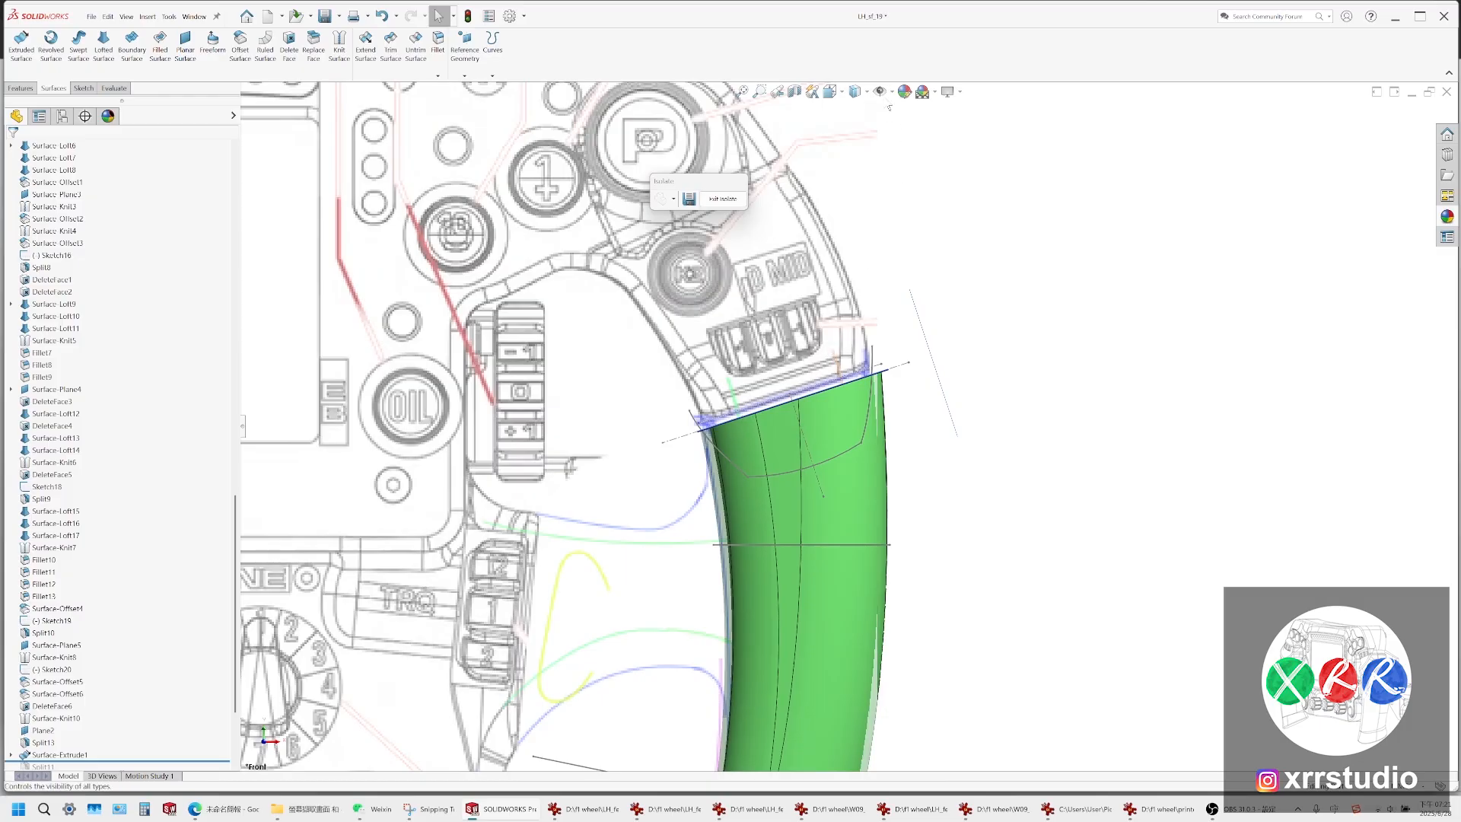
click(881, 92)
Start a sketch on the extruded surface's face and hide that surface body
middle_drag(764, 476, 646, 491)
click(893, 367)
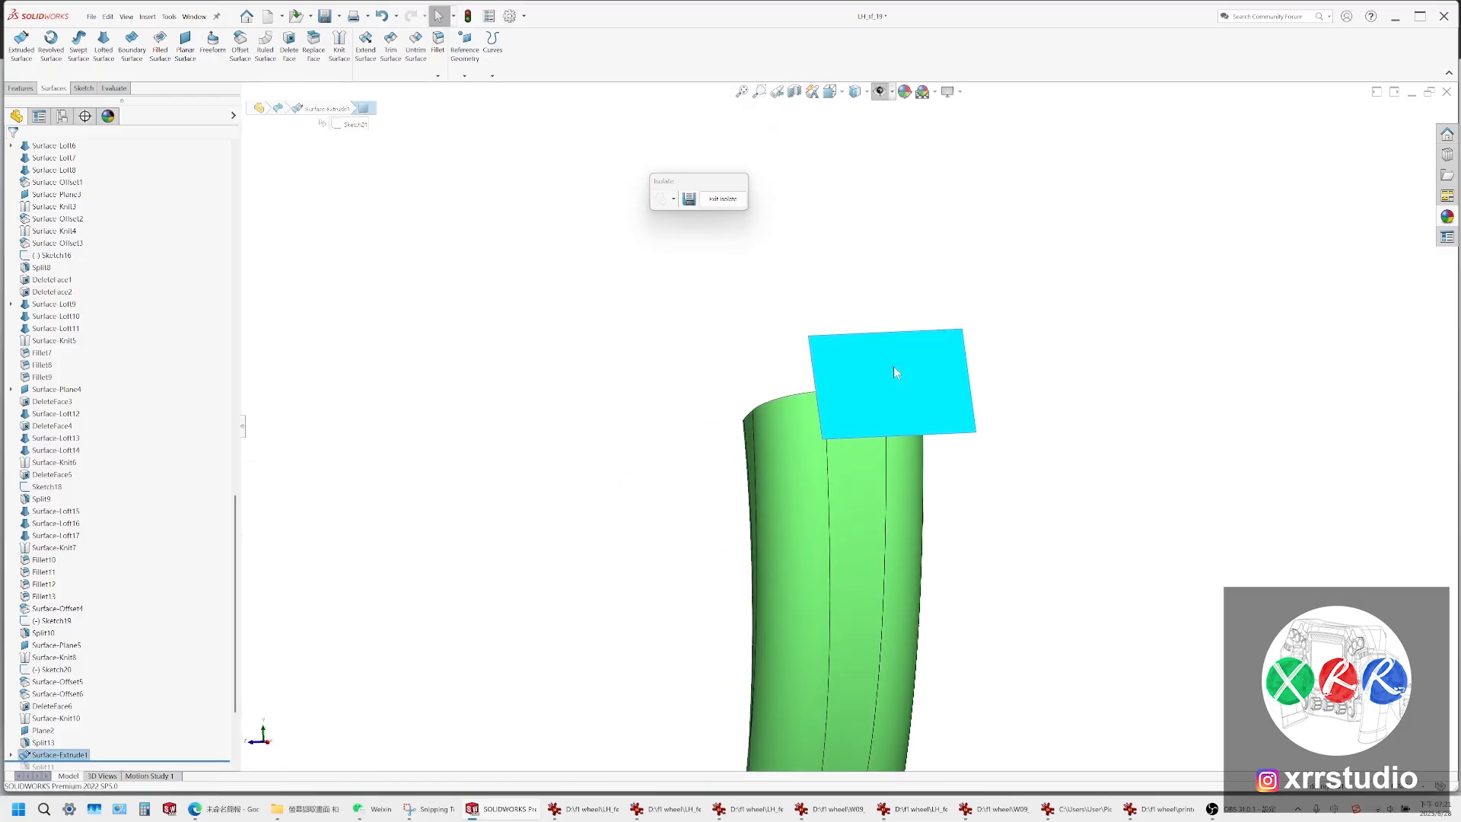
scroll(487, 396, up, 10)
scroll(525, 350, down, 10)
right_click(527, 323)
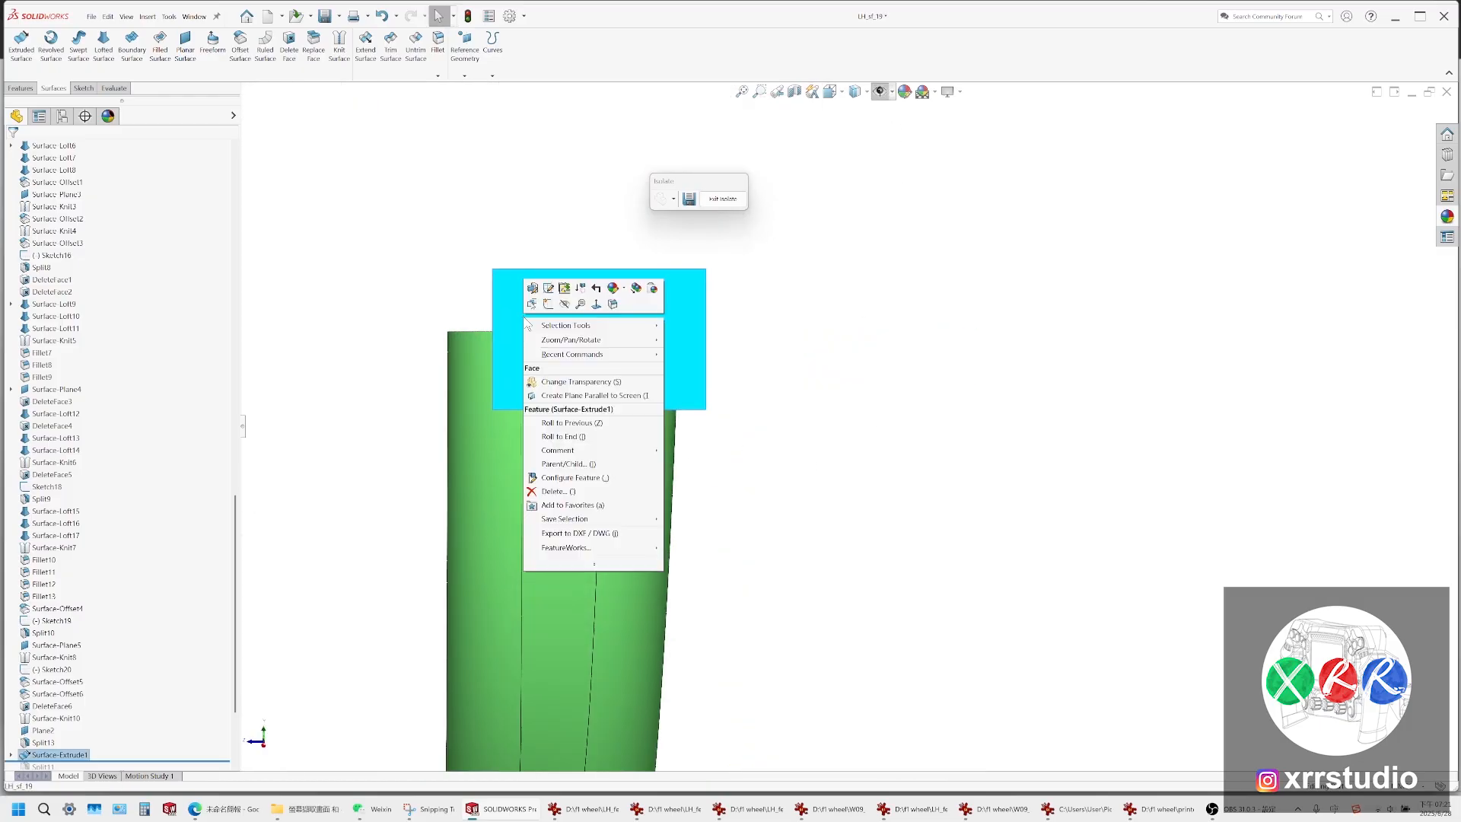
click(548, 304)
ctrl+middle_drag(576, 291, 652, 346)
right_click(654, 344)
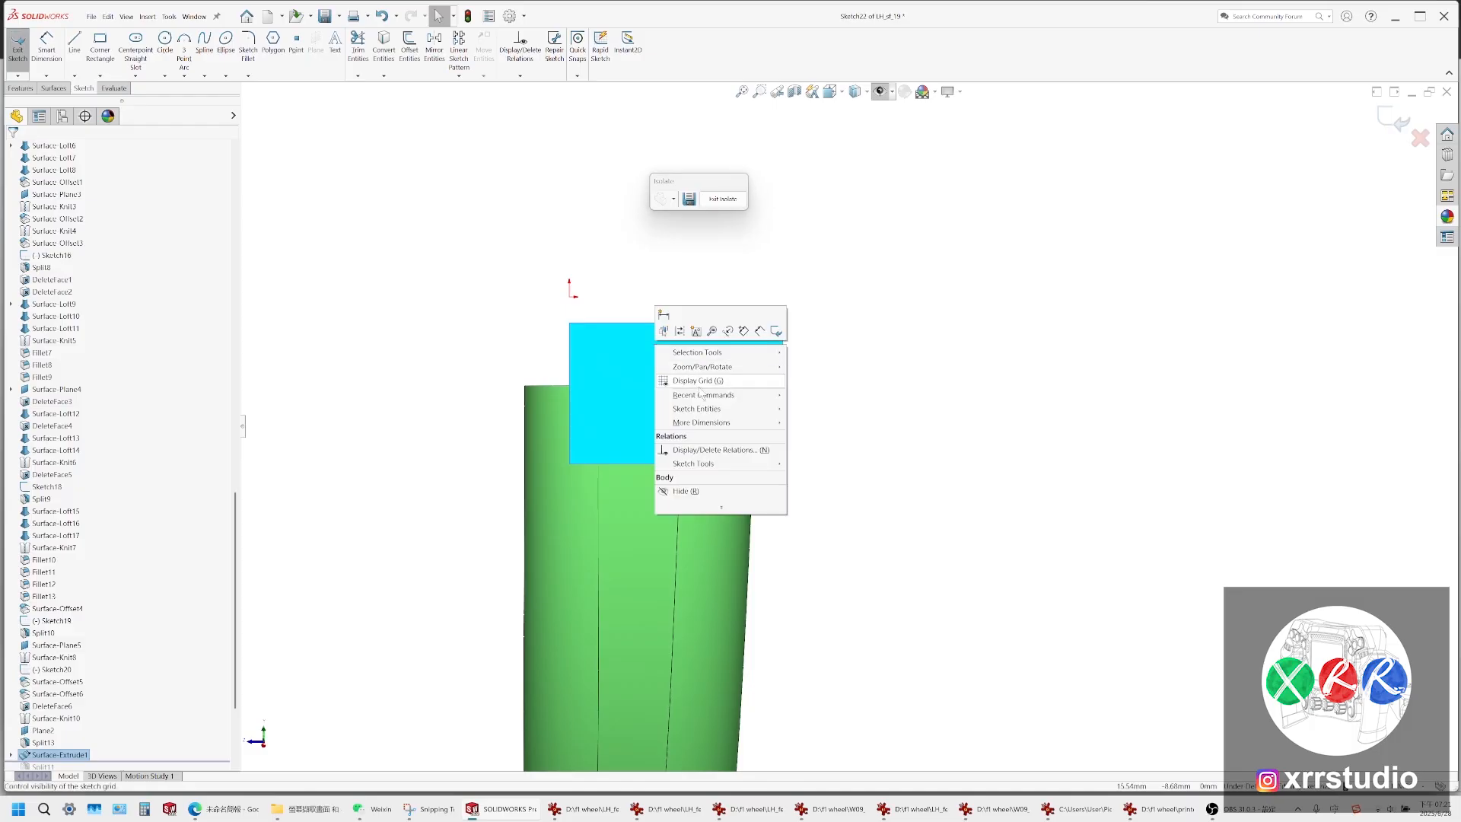
click(764, 493)
Sketch an angled line across the handle's upper front edge, continuing as a horizontal line just below the top and past the opposite side
ctrl+middle_drag(551, 418, 654, 404)
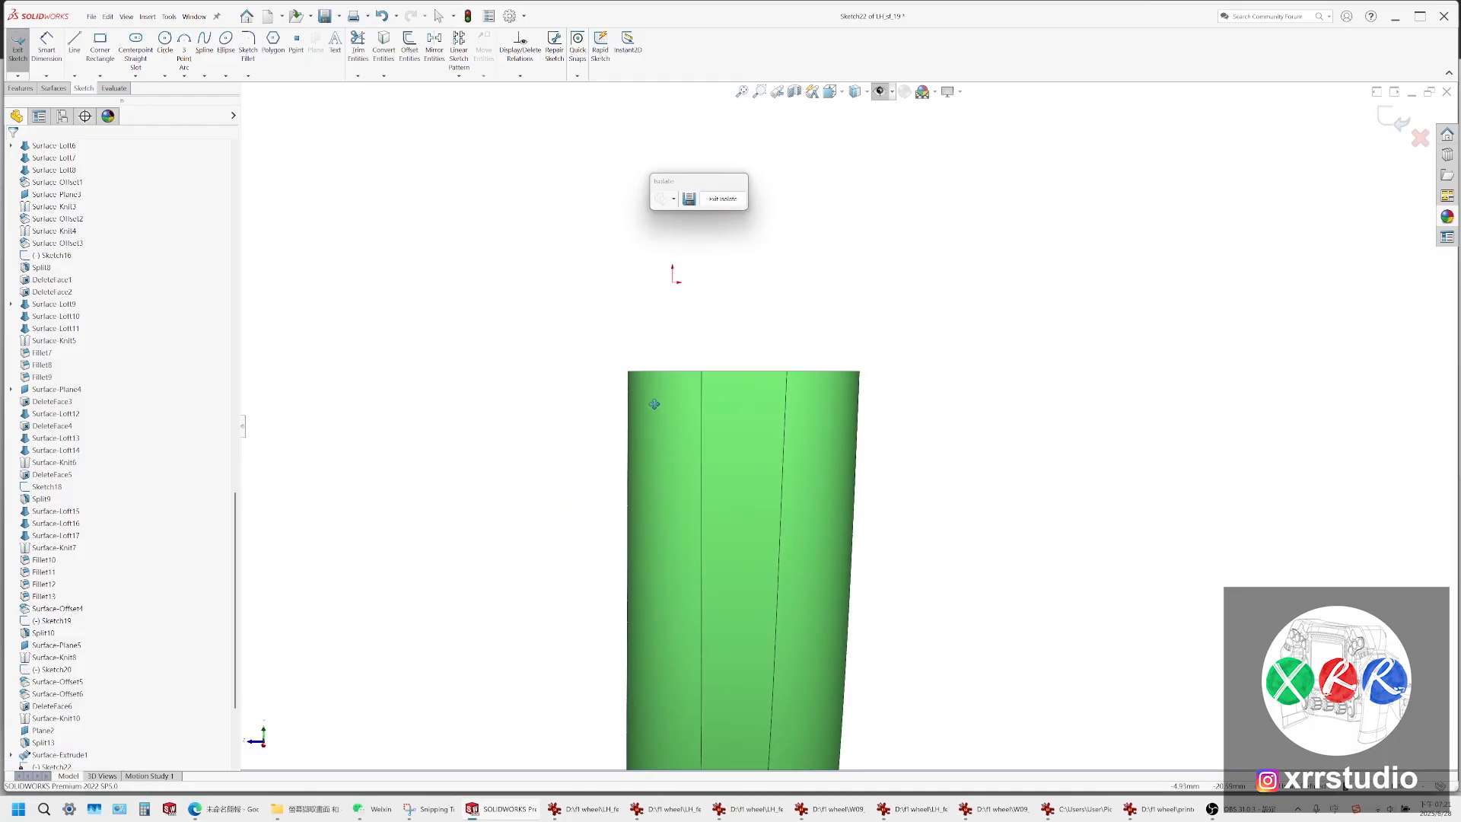
key(l)
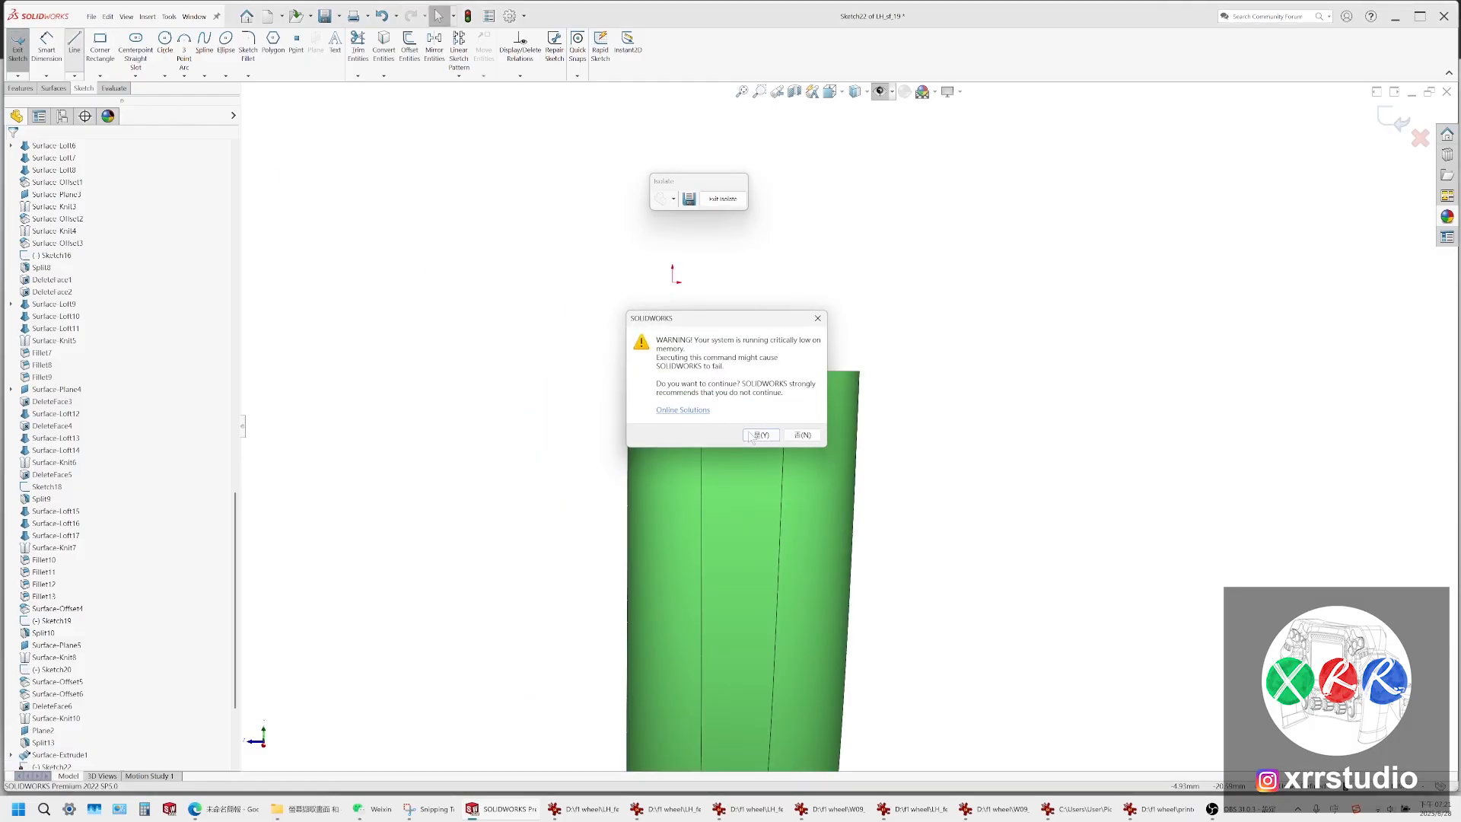
click(760, 435)
click(607, 496)
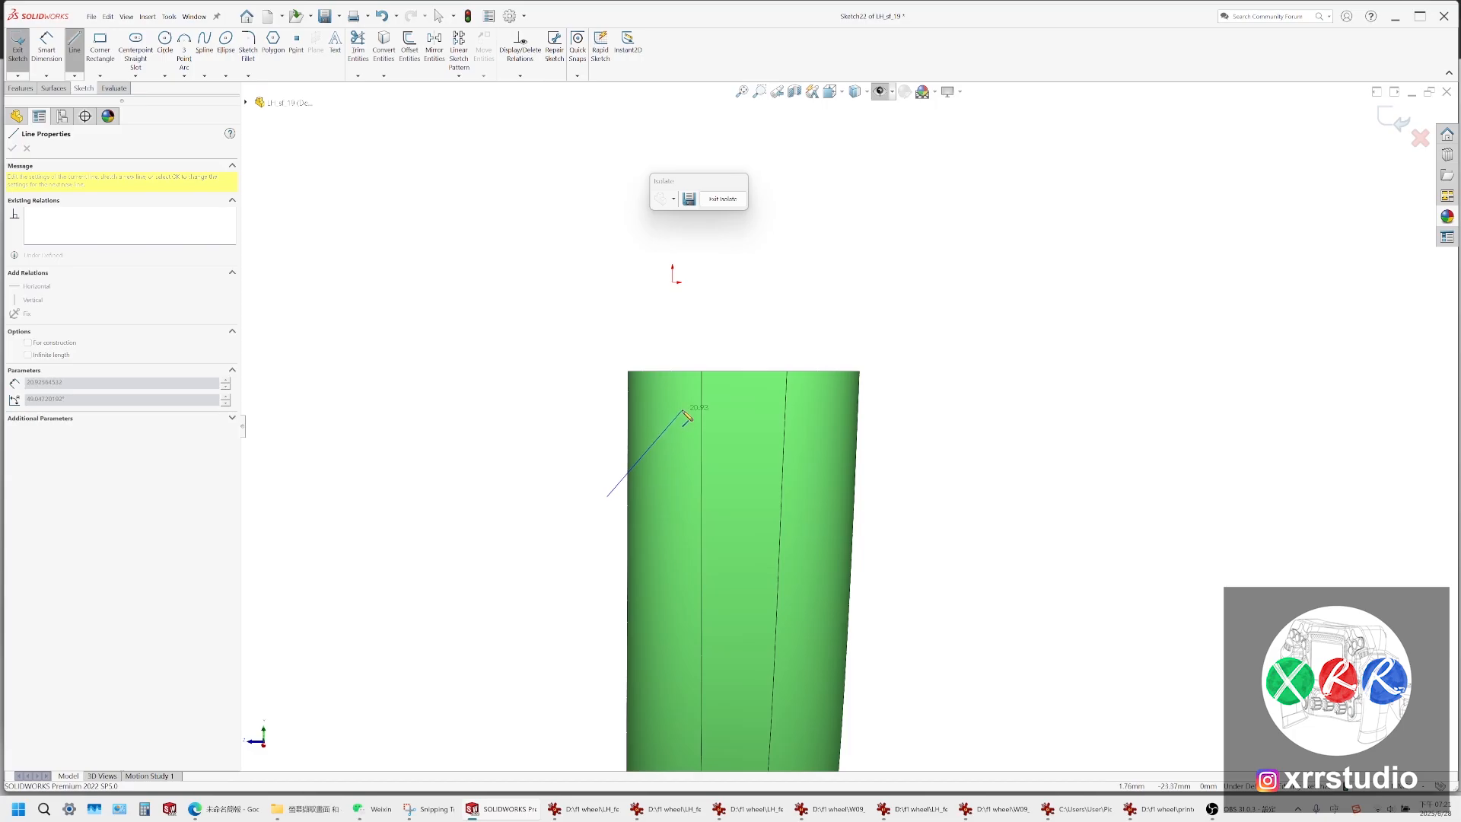
click(689, 384)
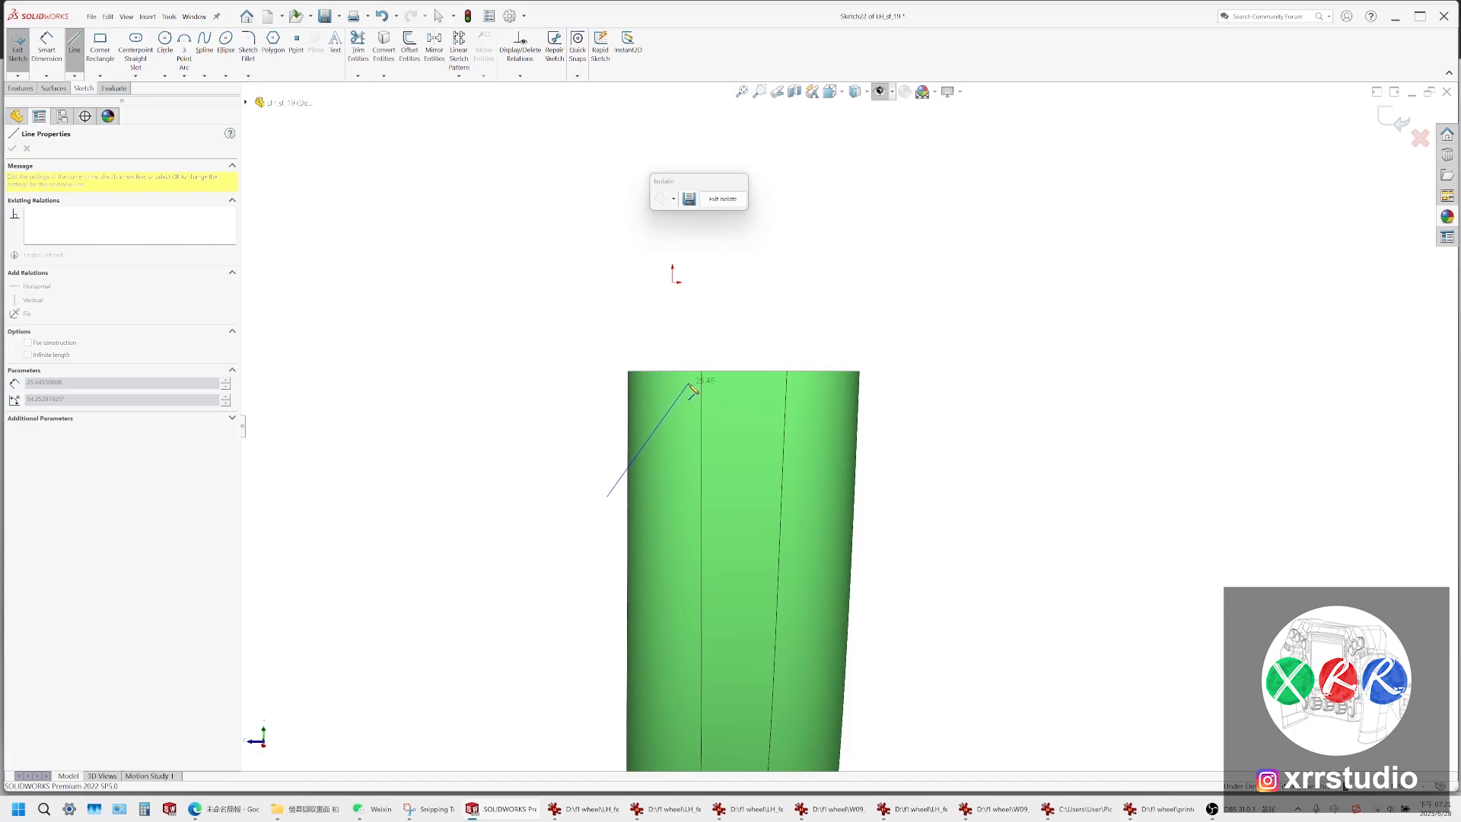
click(963, 381)
key(Escape)
scroll(683, 404, down, 2)
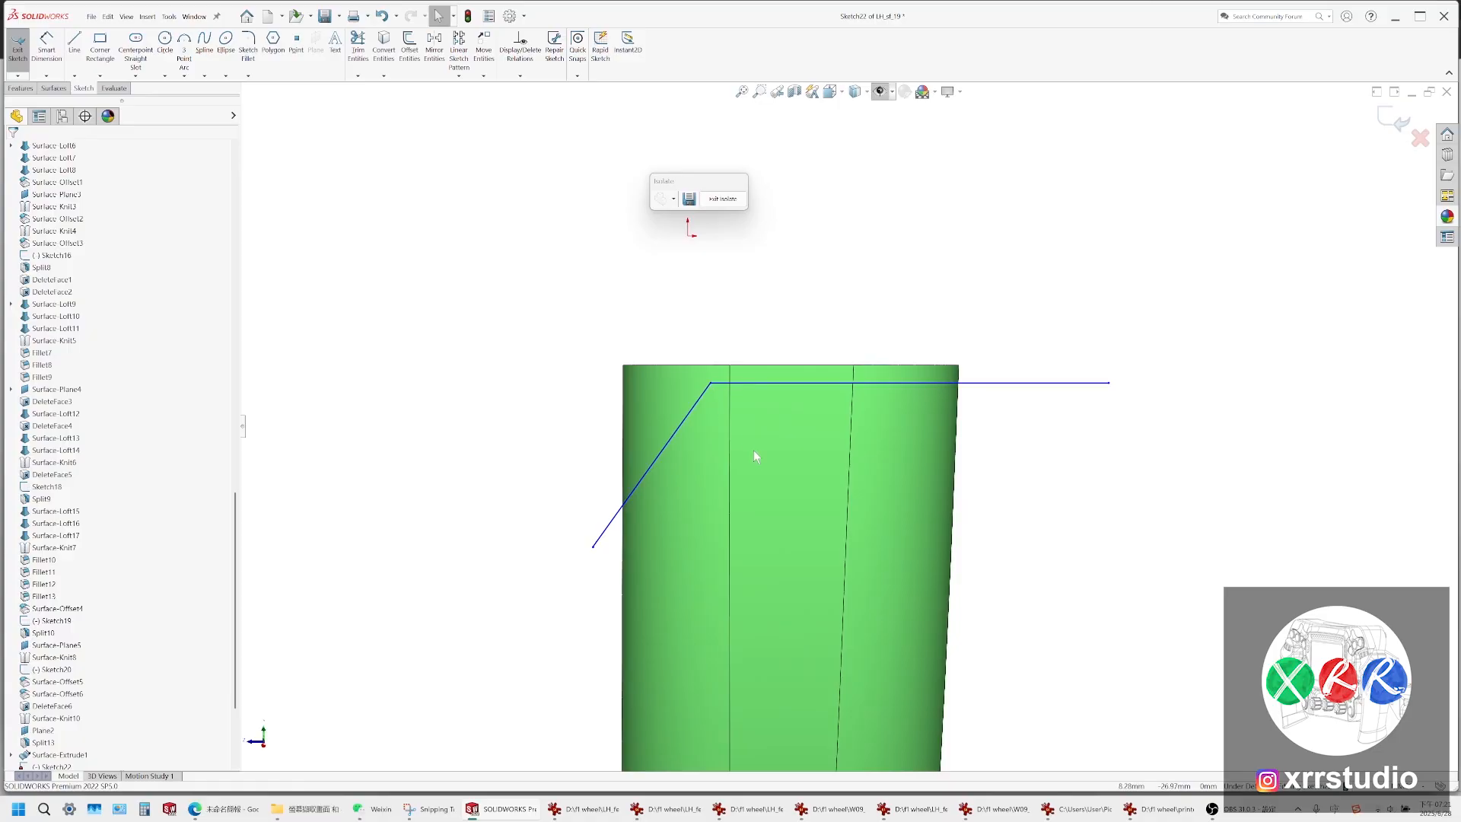
scroll(875, 358, up, 2)
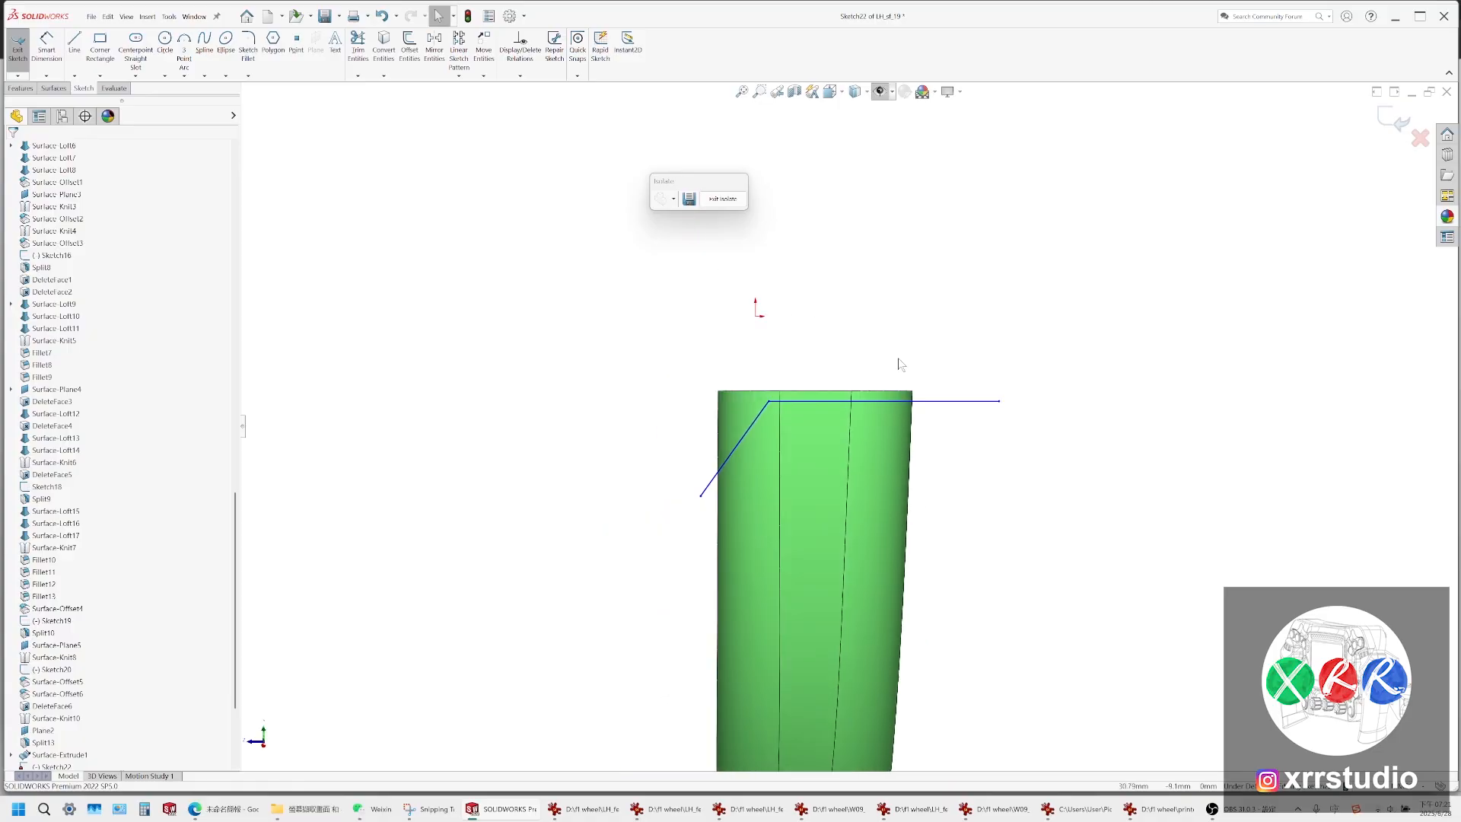
scroll(1025, 414, down, 2)
drag(1023, 412, 1029, 409)
click(922, 469)
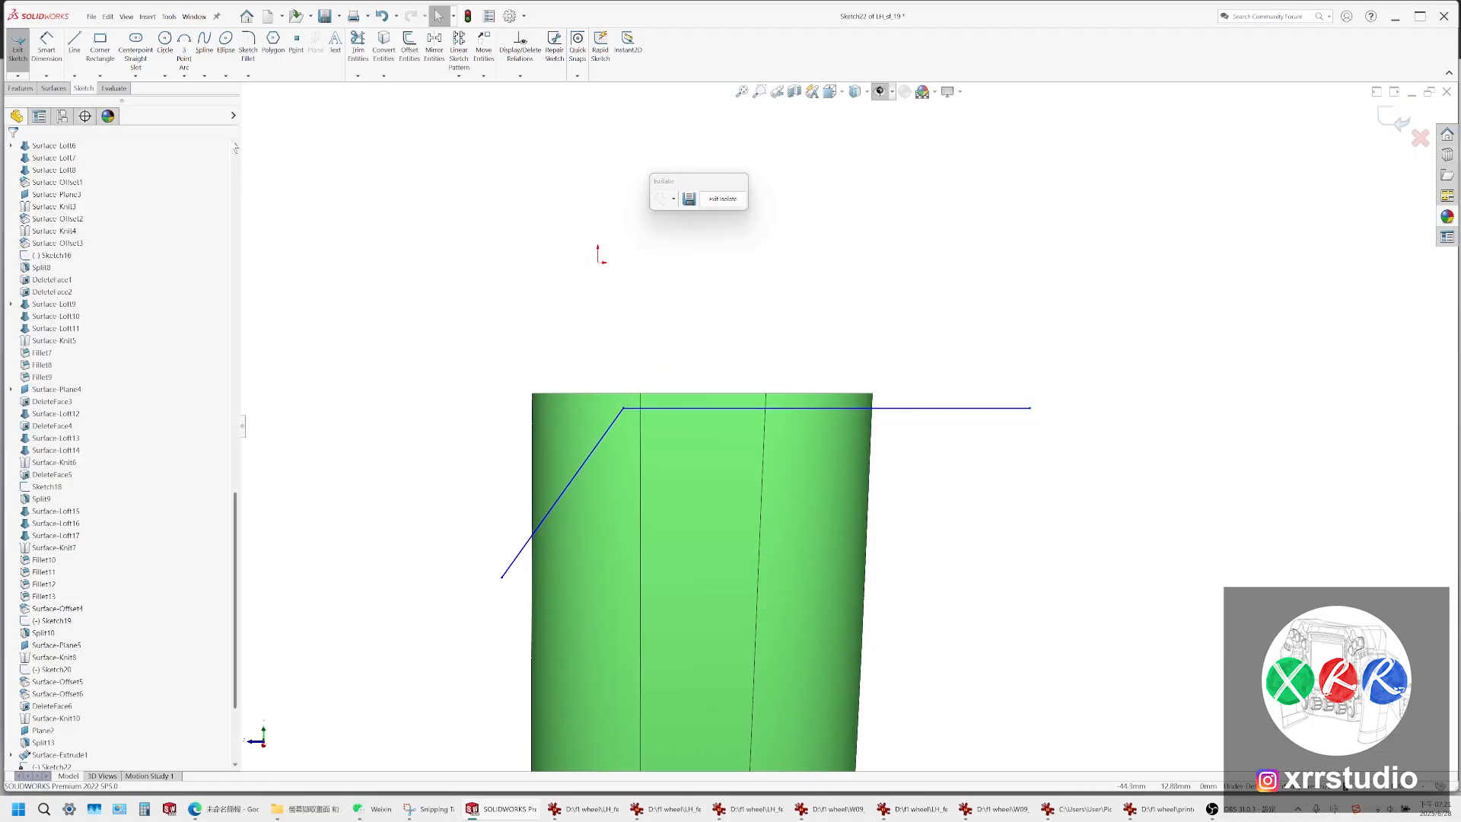
Split the handle body along the sketched cut profile and hide the piece above the cut line
click(18, 90)
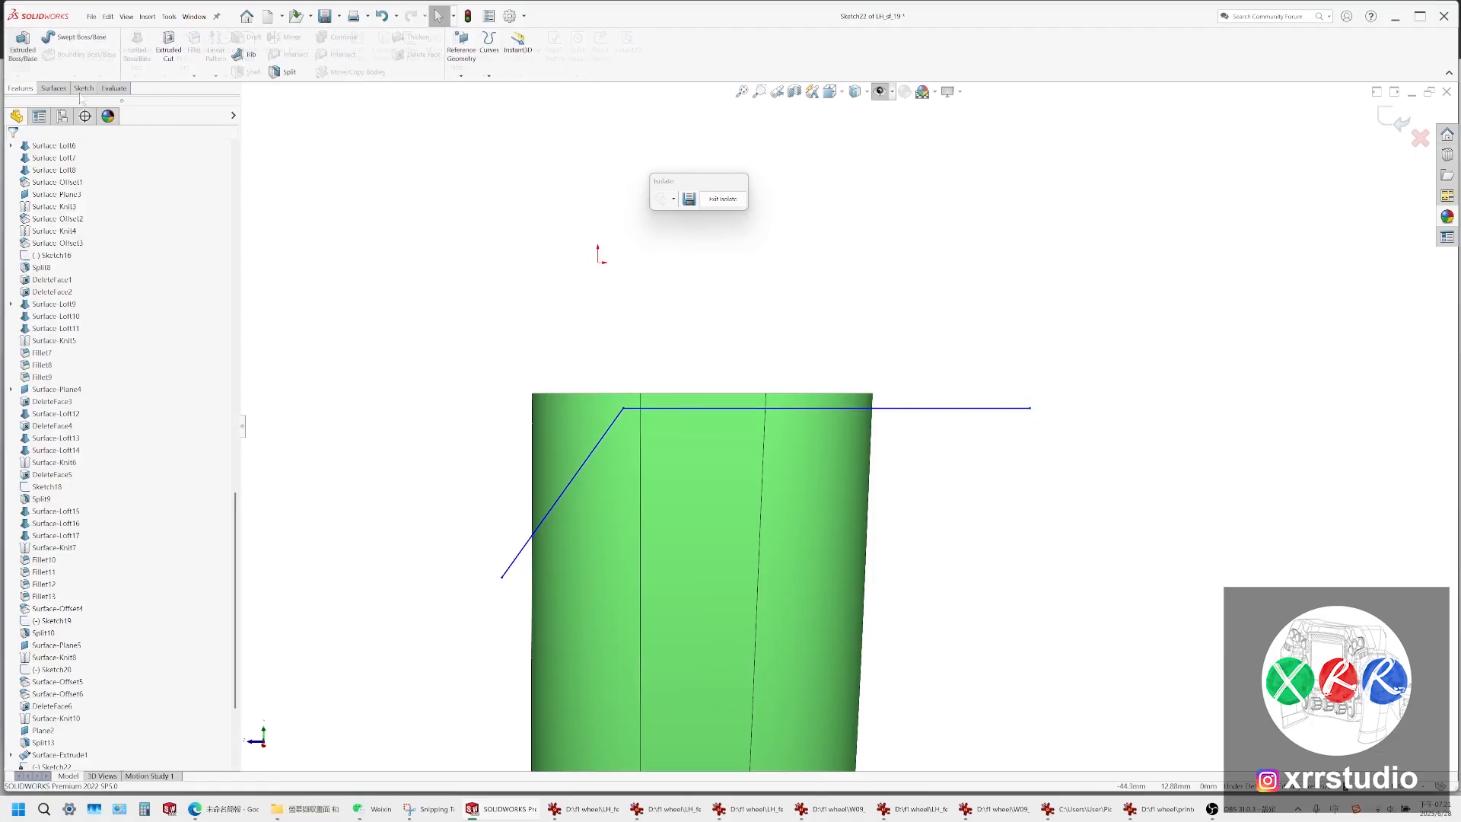
click(287, 76)
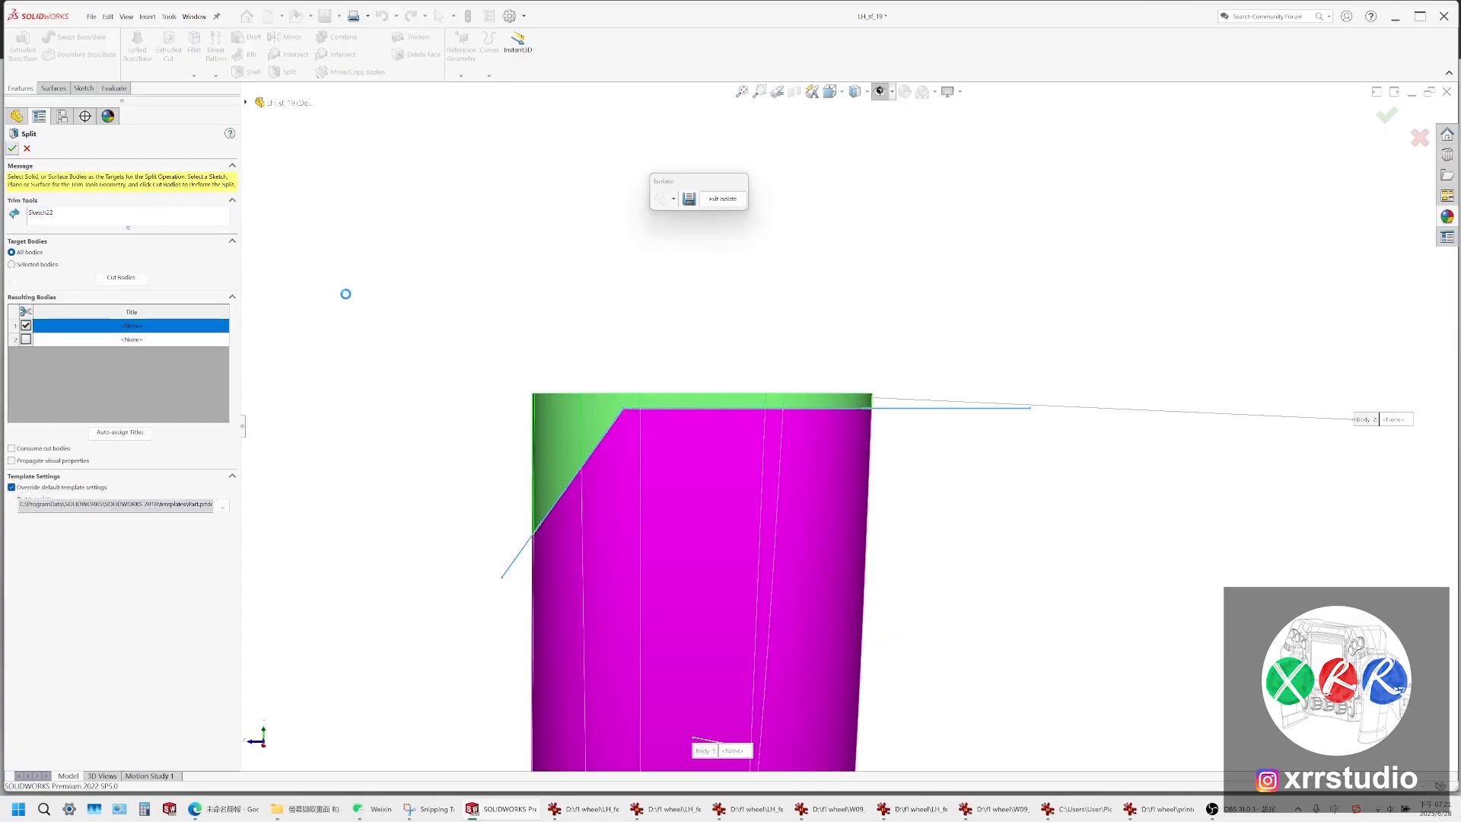
click(583, 421)
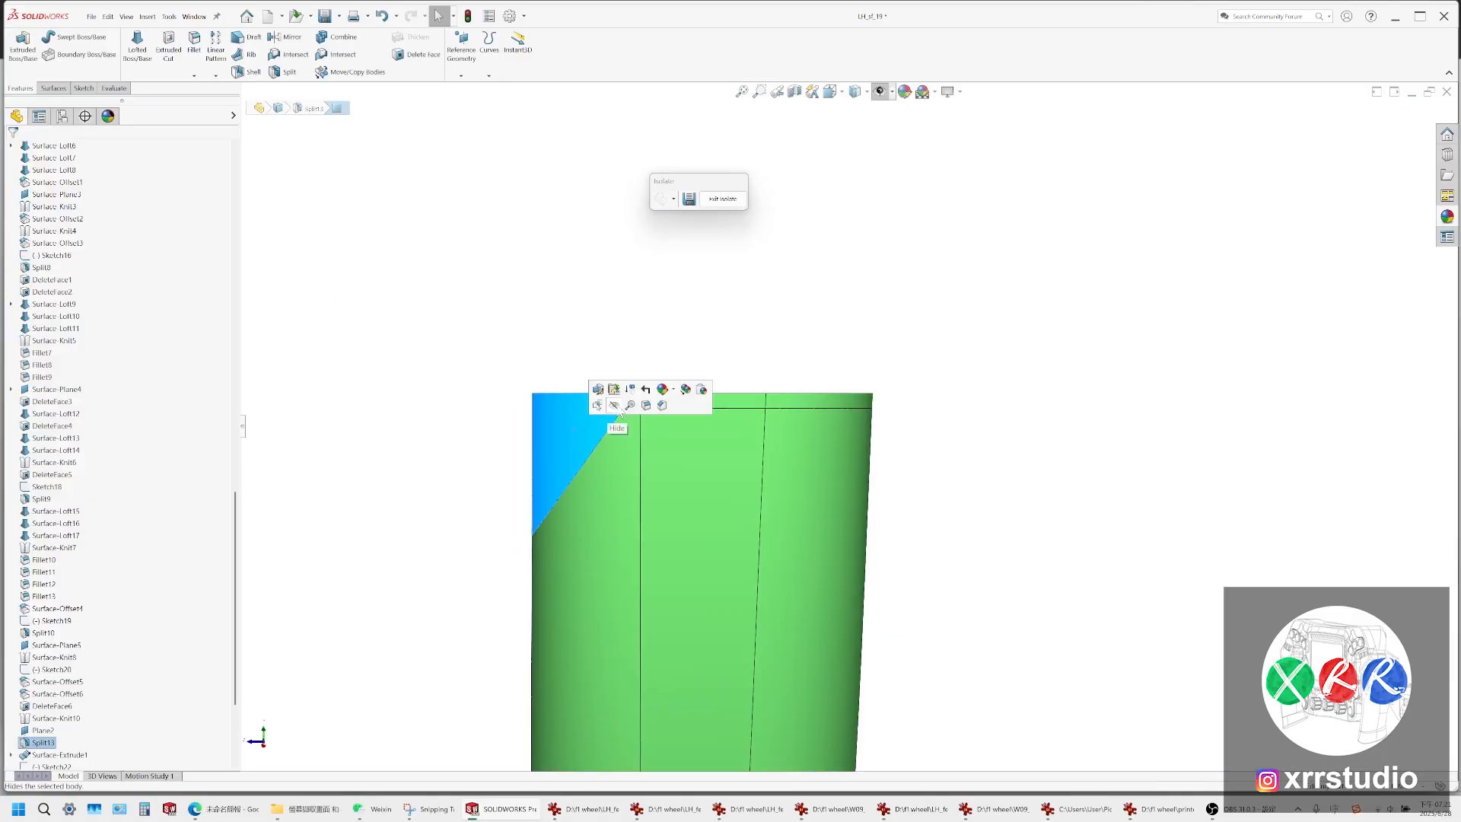
click(623, 414)
Show the upper split piece Split14(2) and hide the lower piece Split14(1) in the solid bodies list
middle_drag(590, 439, 601, 430)
scroll(59, 299, up, 20)
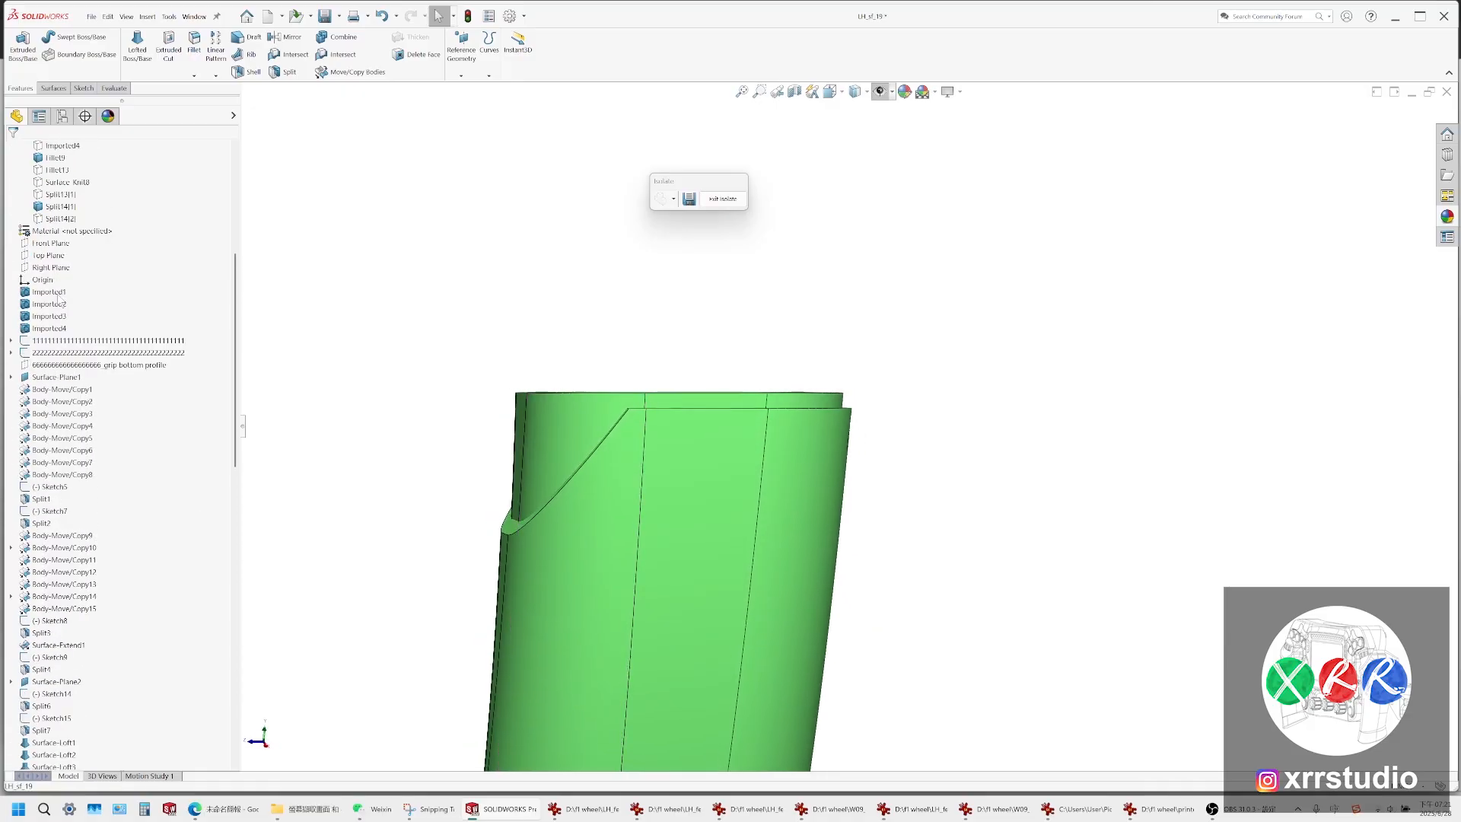
click(58, 220)
click(67, 195)
click(59, 207)
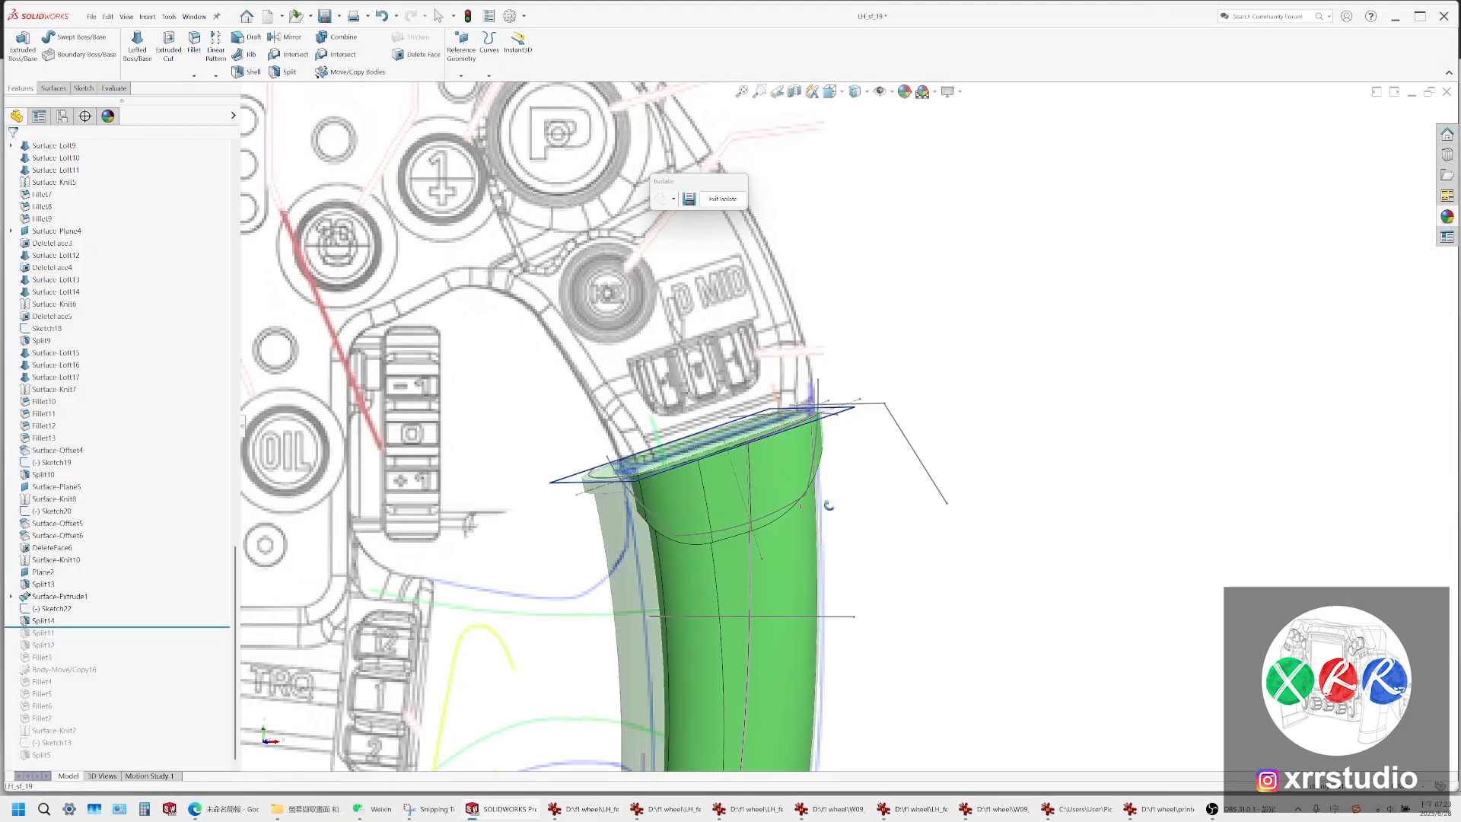
Examine the raised lip at the handle's upper end from several angles, including its corner where the cut edges meet
middle_drag(829, 505, 792, 434)
scroll(775, 438, down, 5)
click(788, 458)
middle_drag(602, 391, 718, 415)
click(830, 98)
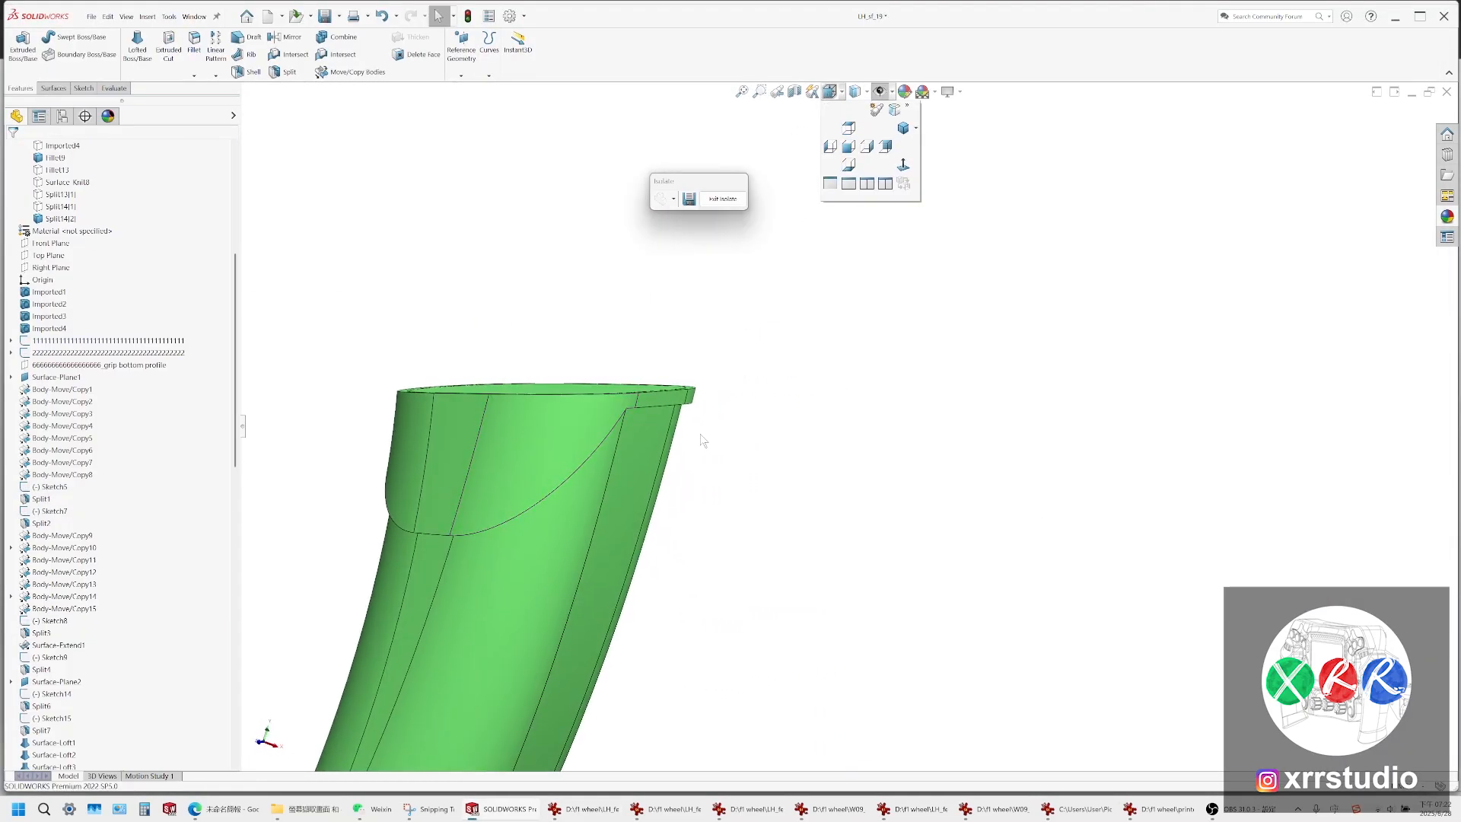
click(703, 432)
middle_drag(659, 459, 621, 210)
middle_drag(605, 410, 613, 373)
scroll(612, 373, up, 3)
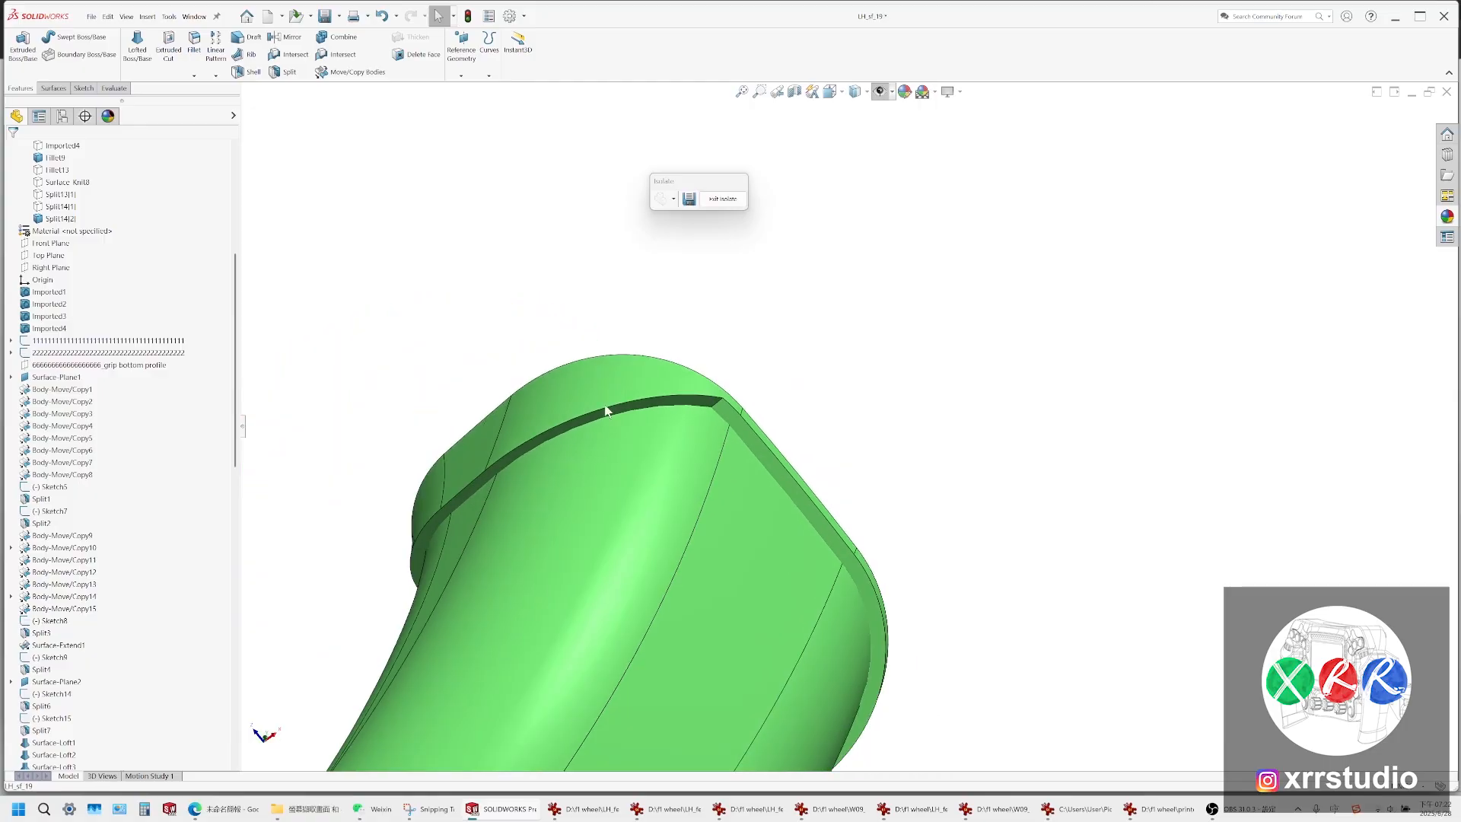
scroll(682, 401, down, 6)
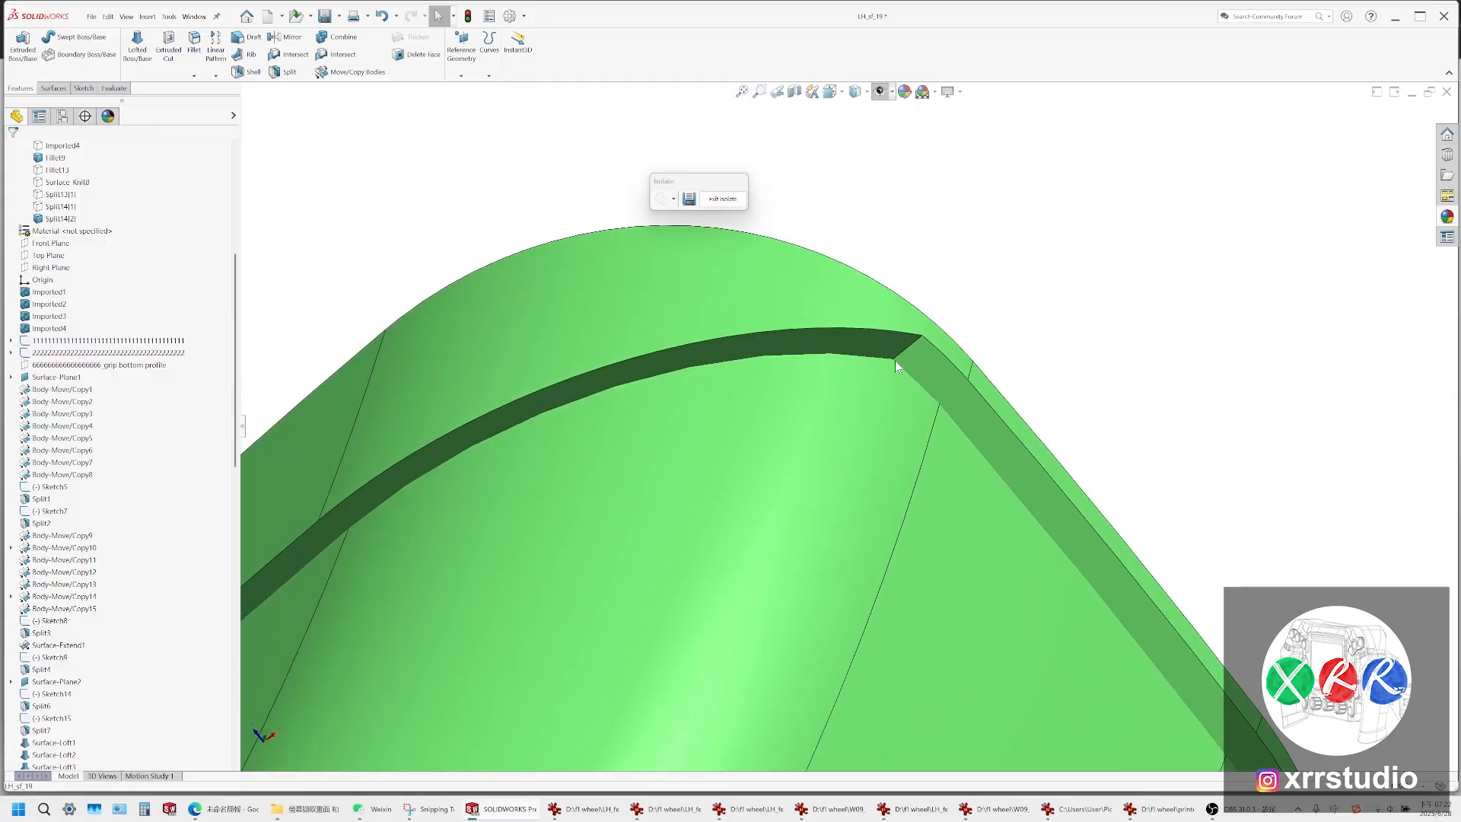
scroll(893, 364, up, 5)
middle_drag(892, 381, 865, 505)
Compare the lip's cut edge with the reference sketches in front view, using a line-only display with hidden edges
click(831, 92)
click(849, 147)
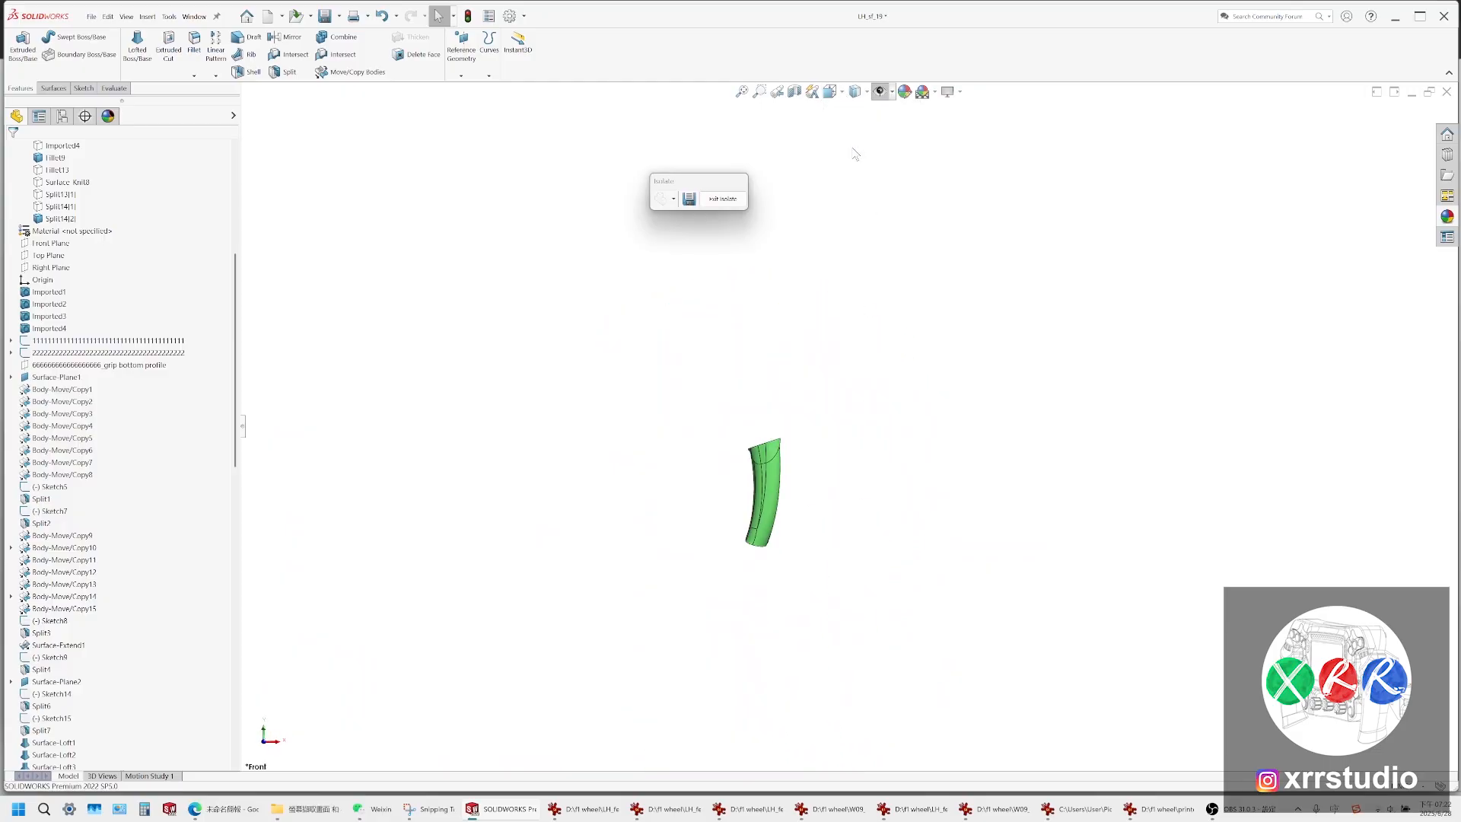
click(855, 91)
click(855, 184)
scroll(742, 435, down, 5)
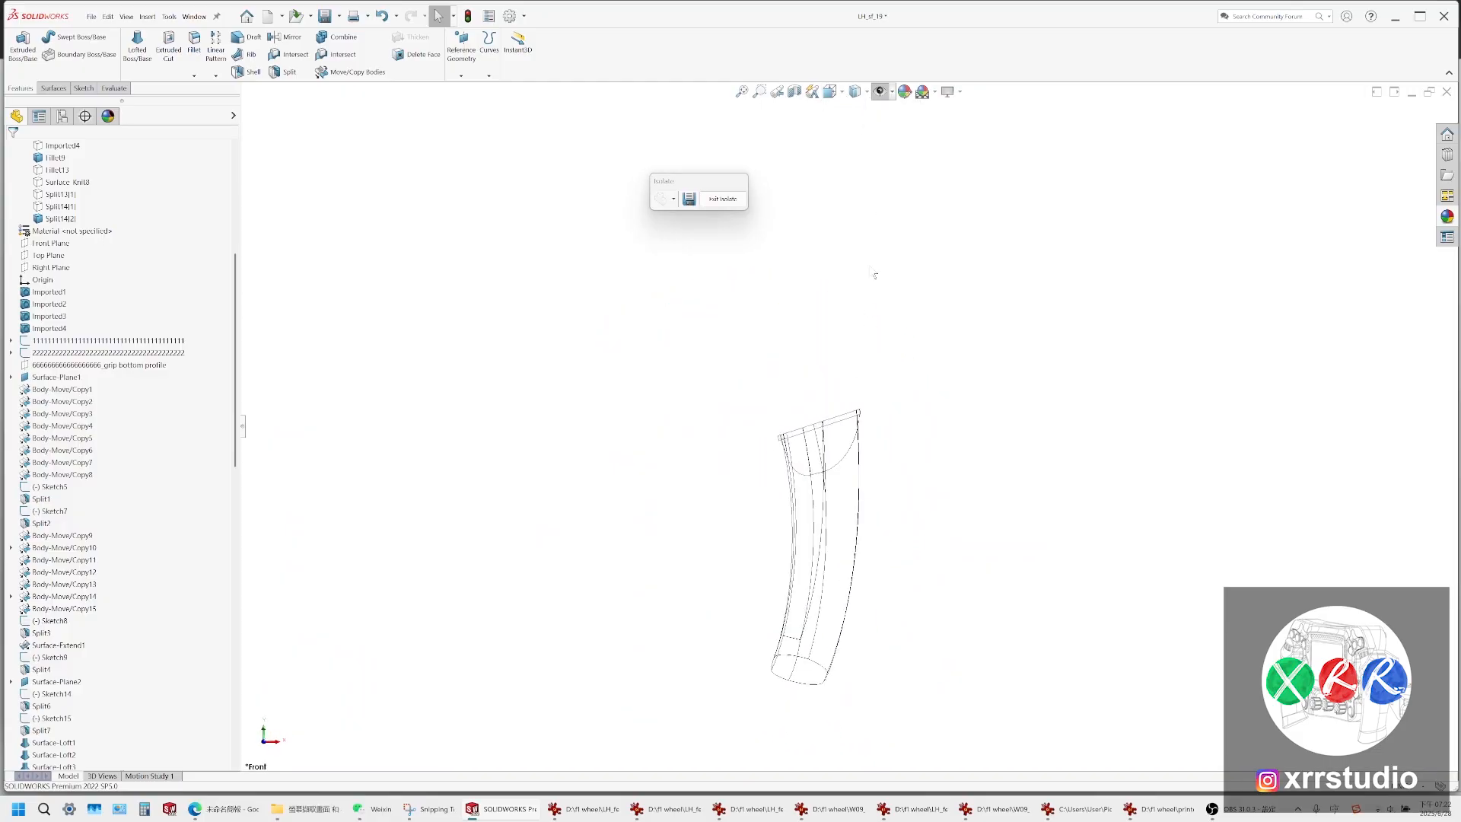
scroll(843, 435, down, 5)
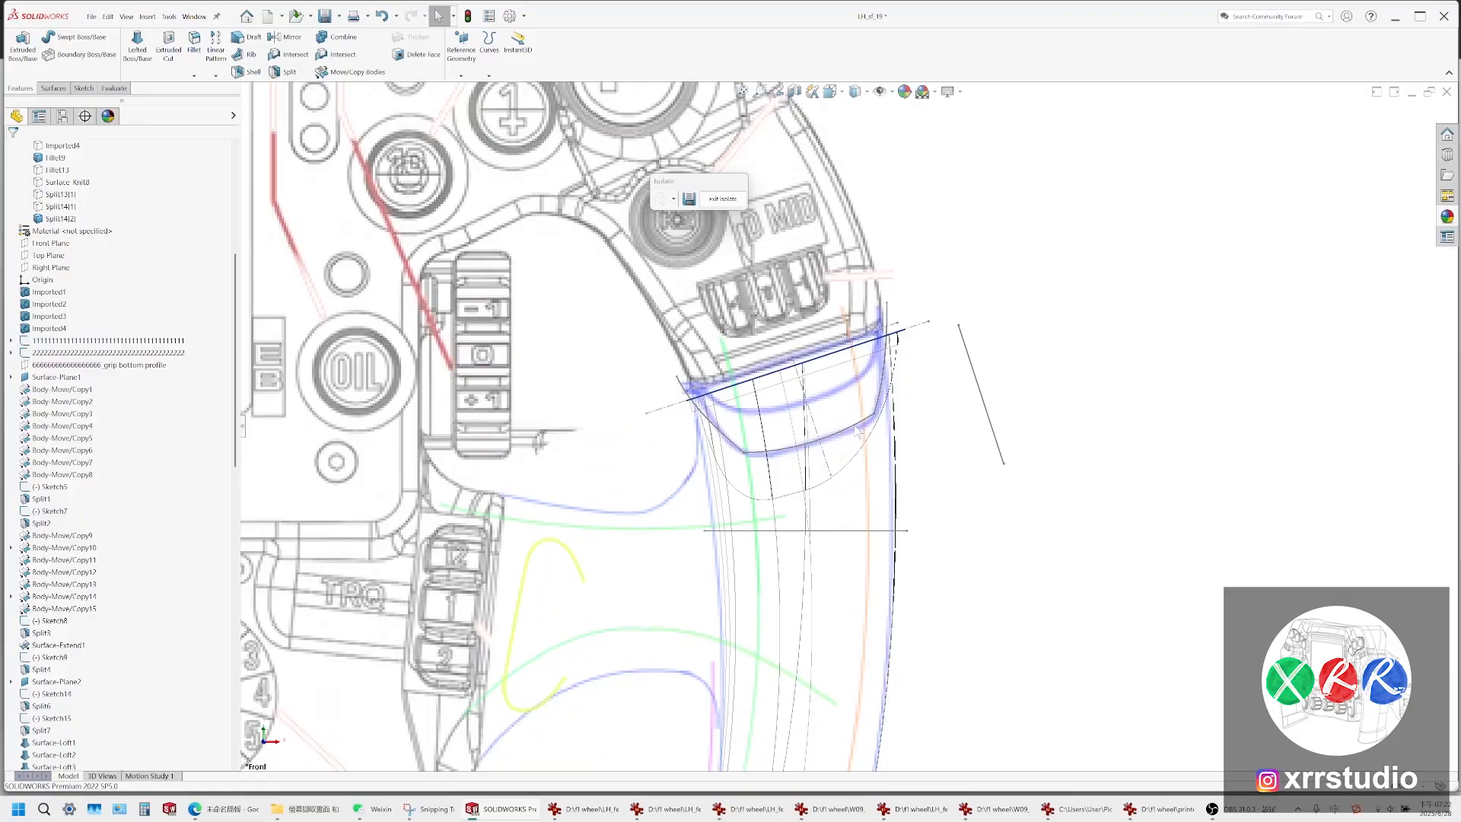
scroll(869, 435, down, 3)
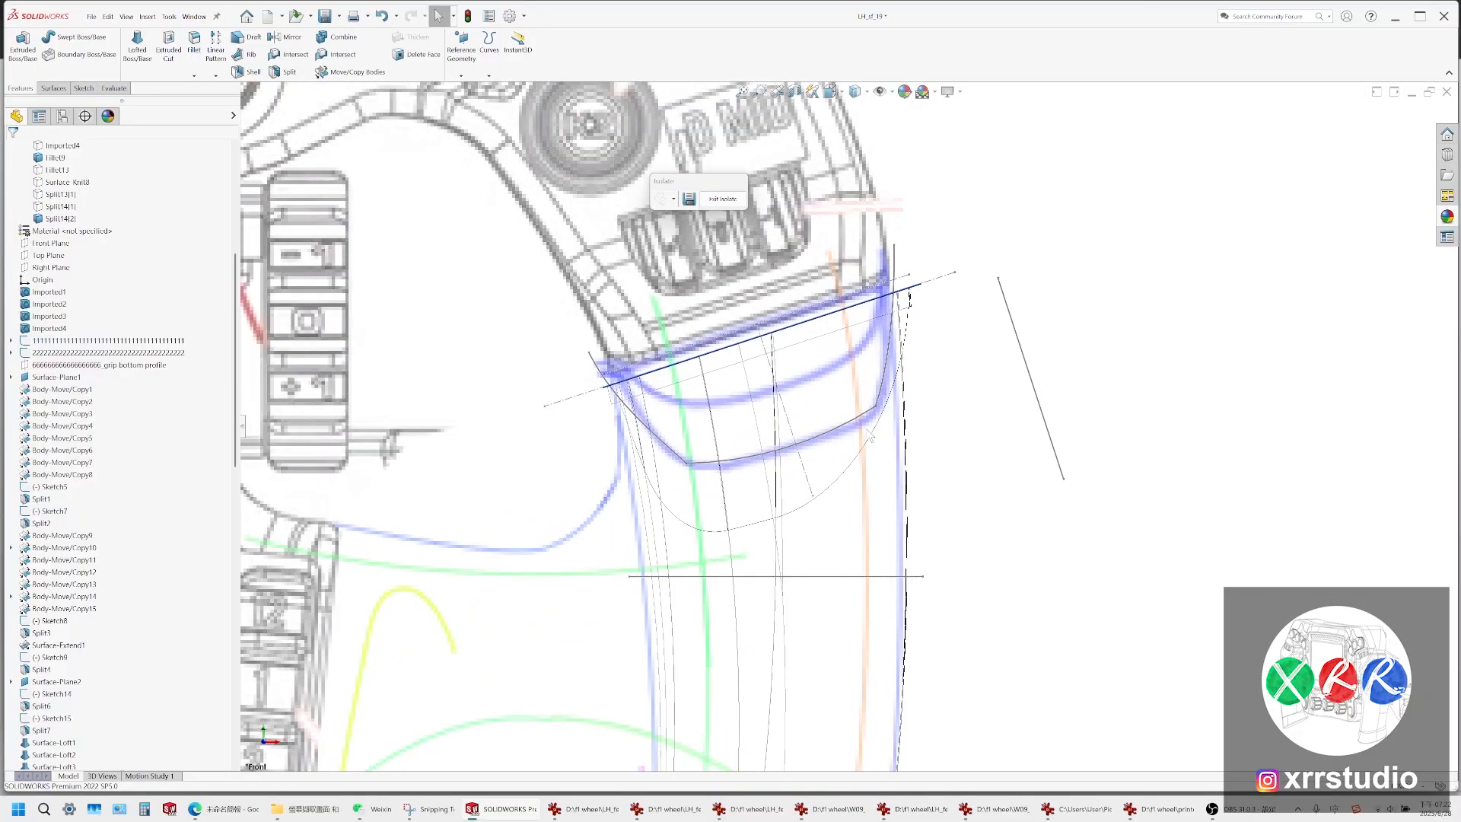
middle_drag(870, 436, 692, 434)
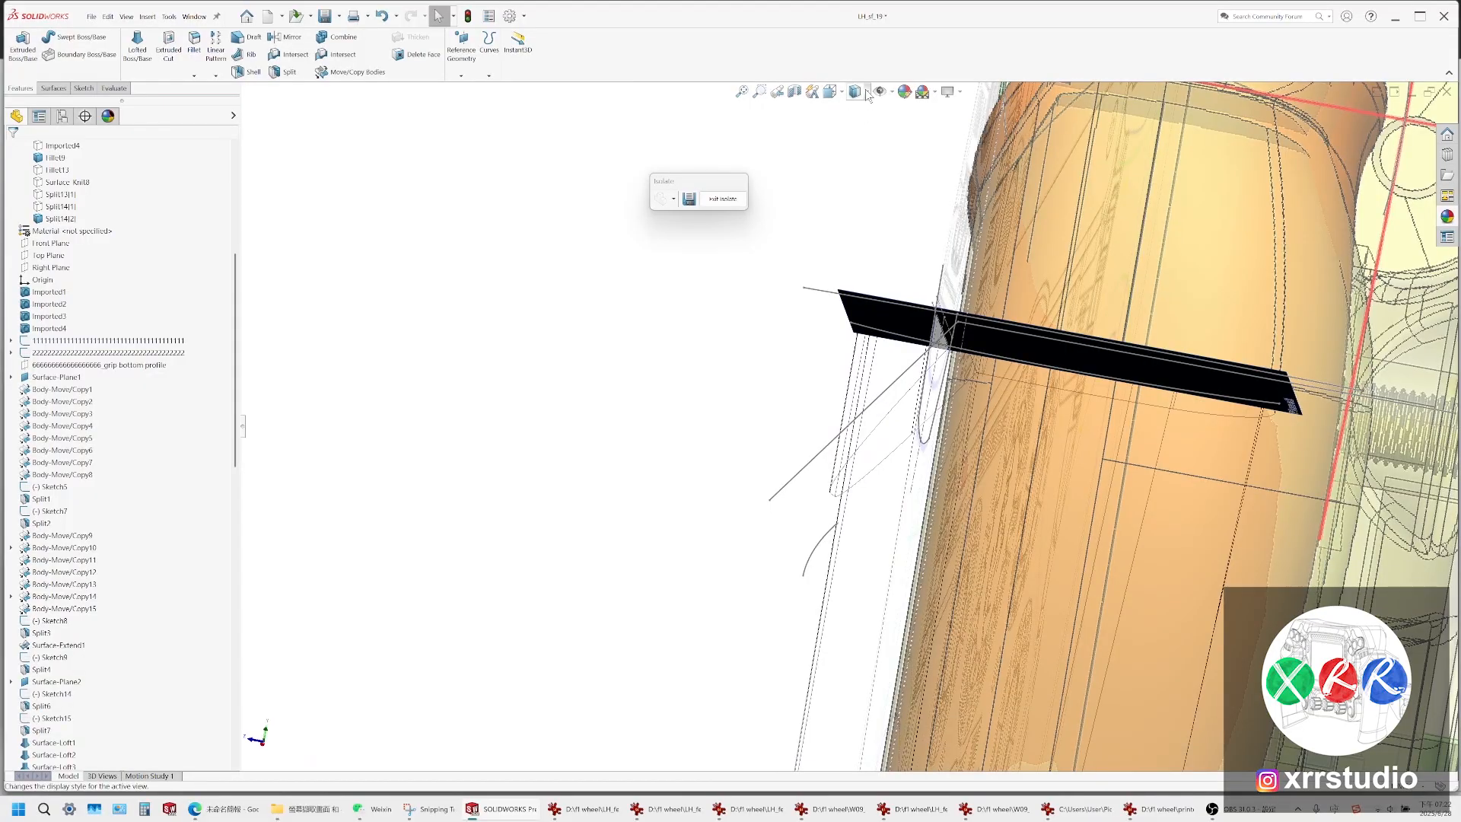
Edit the cut profile Sketch22 and move the angled line's lower endpoint slightly up and outward to make the slope shallower
scroll(66, 489, down, 10)
scroll(67, 490, down, 10)
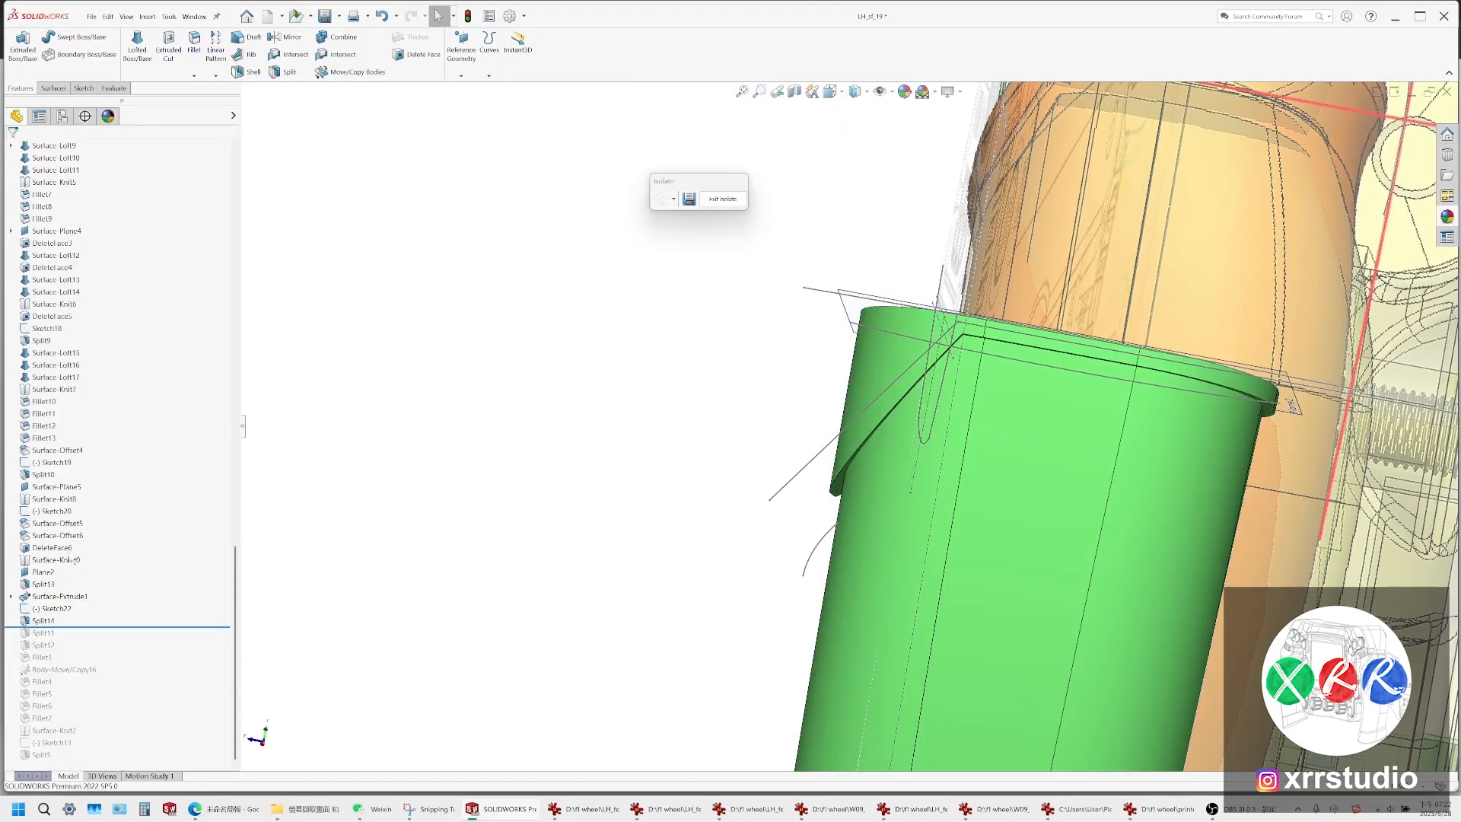
click(58, 610)
click(61, 582)
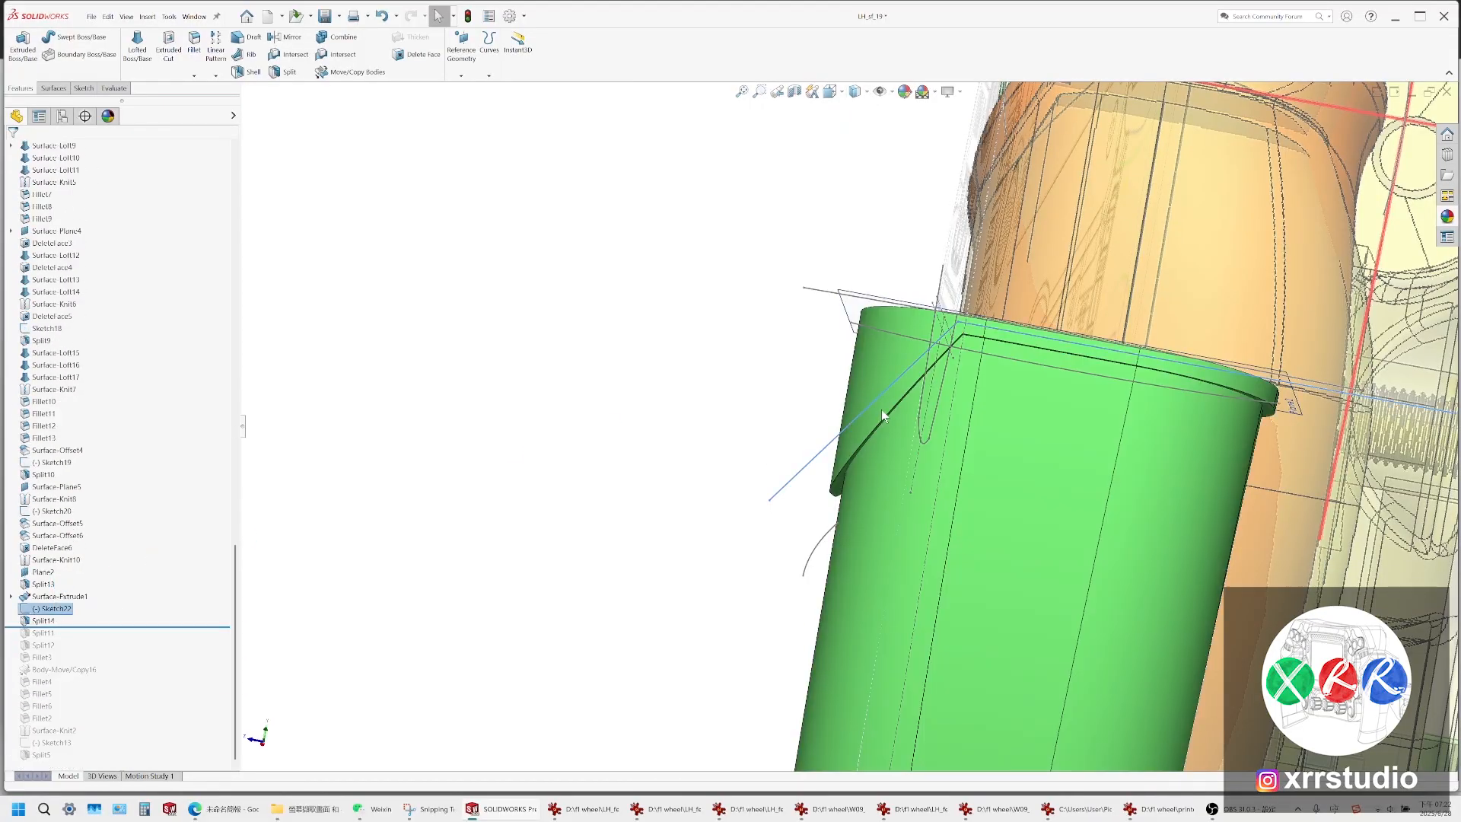
key(ctrl+8)
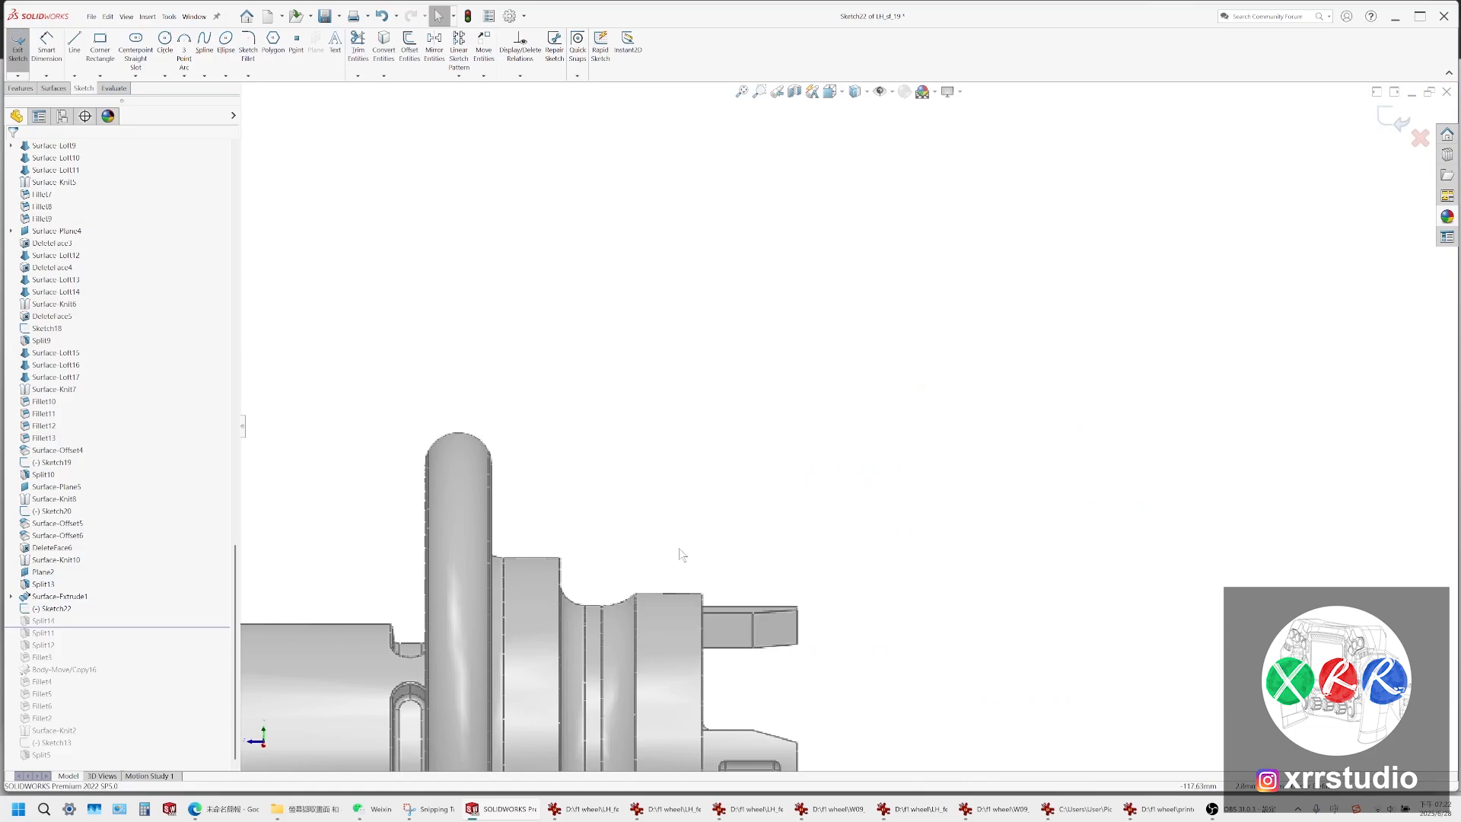
key(ctrl+8)
scroll(685, 550, up, 9)
key(ctrl+8)
scroll(653, 446, down, 10)
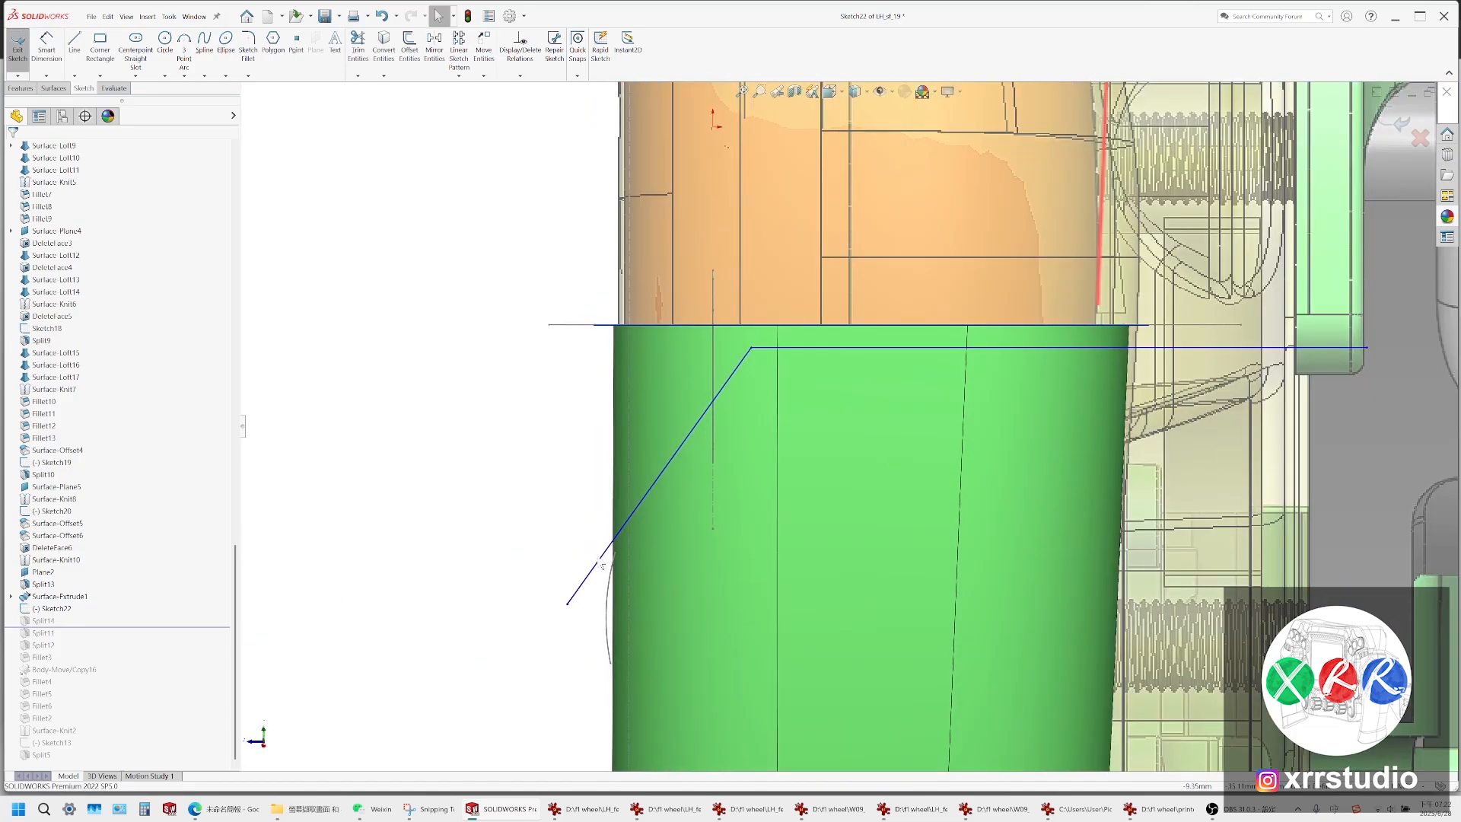
drag(568, 604, 560, 582)
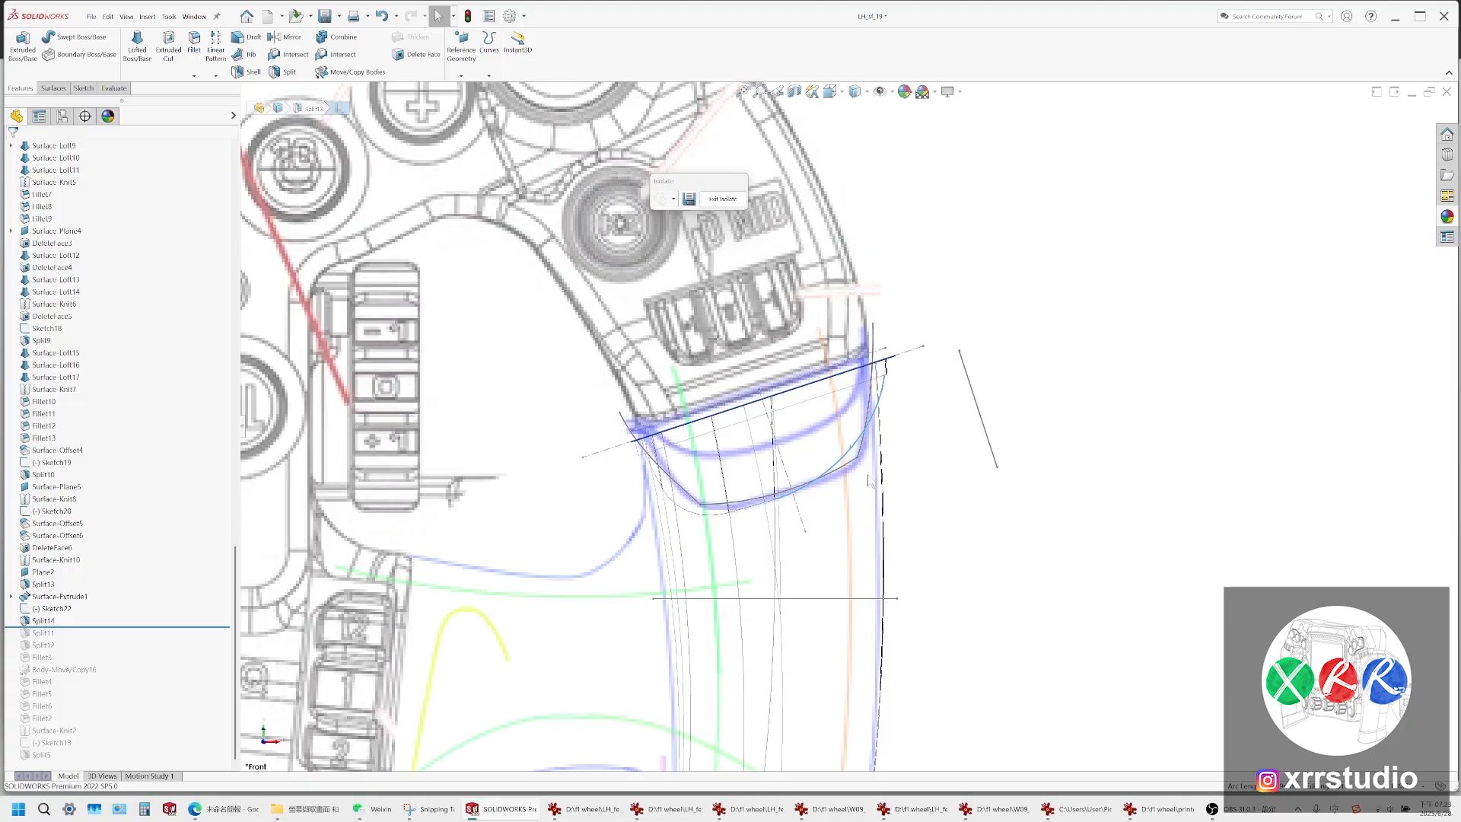
Compare the revised cut edge with the reference sketches in front view, and inspect the handle's upper end in shaded display
scroll(869, 480, up, 3)
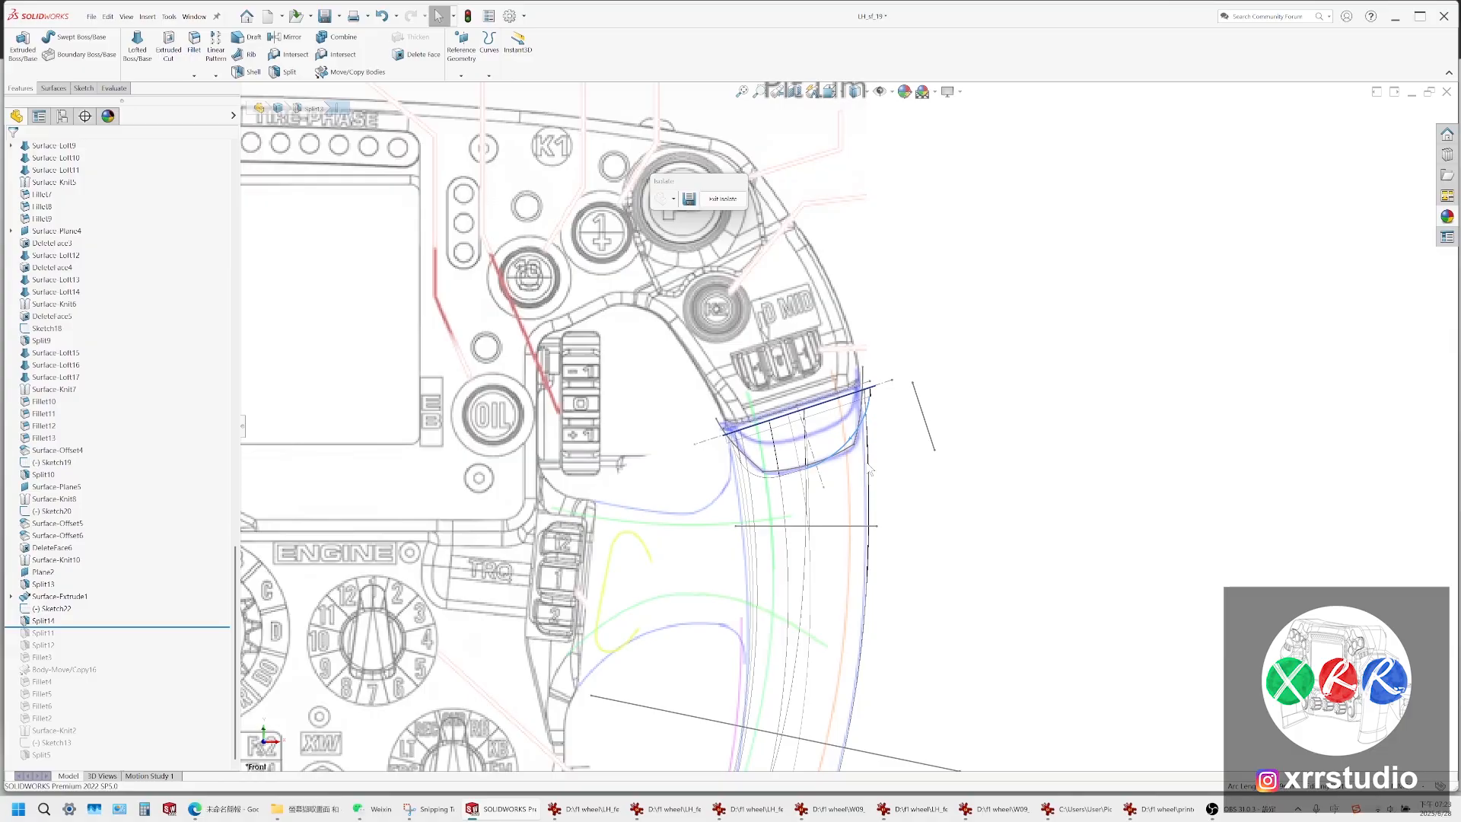
scroll(870, 472, down, 3)
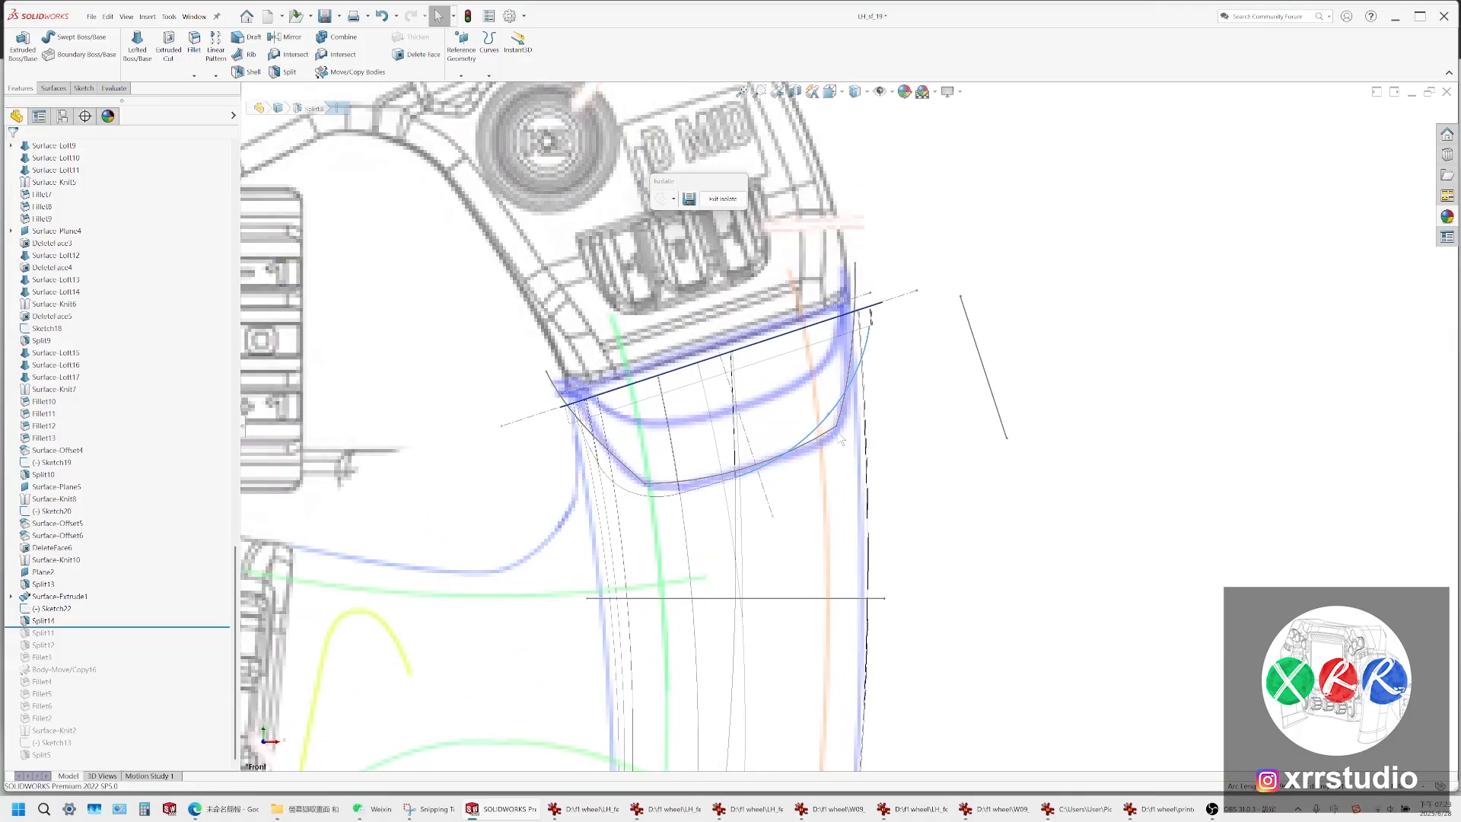
scroll(842, 440, up, 2)
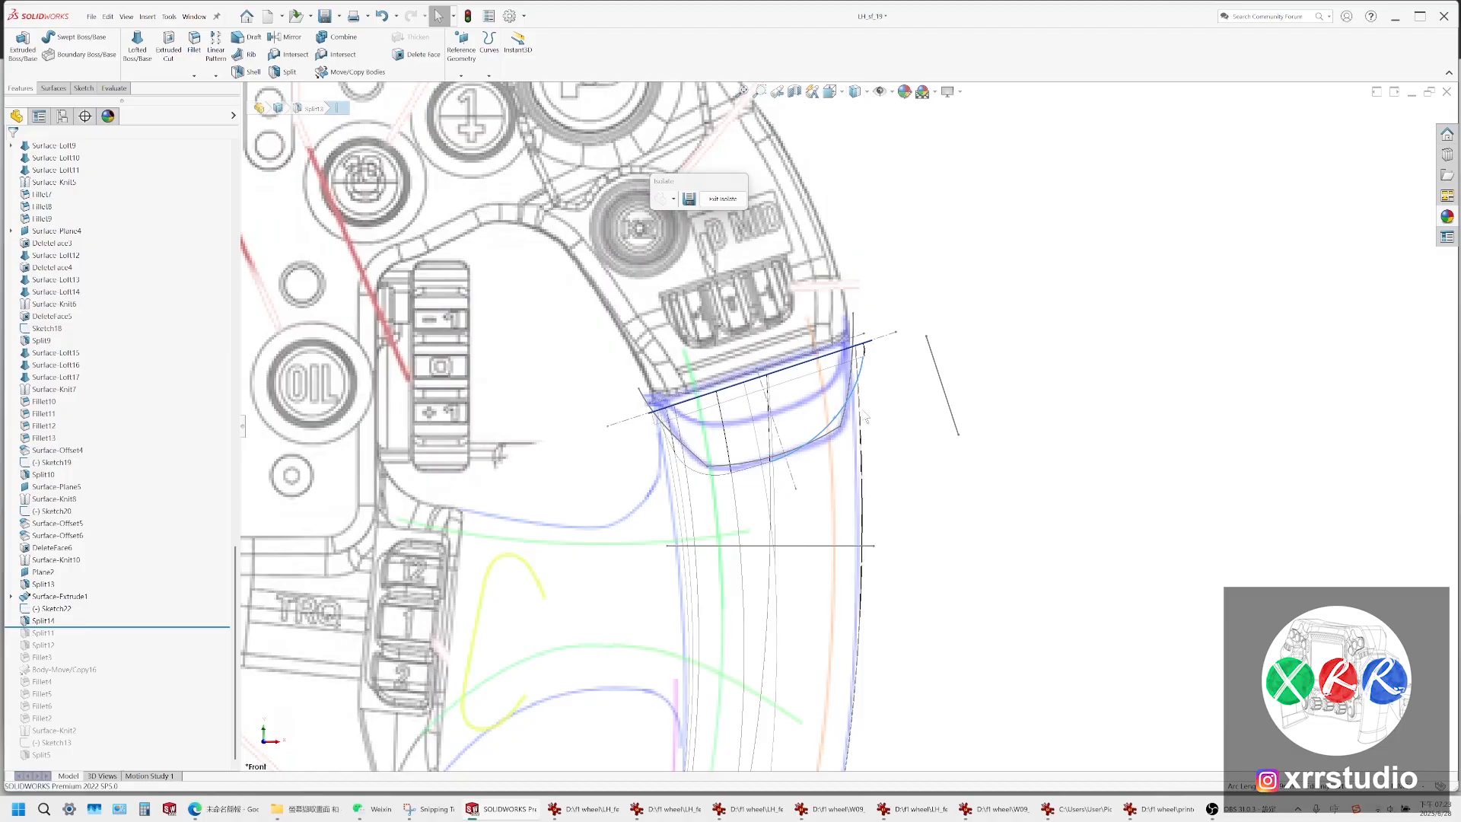
click(855, 92)
click(856, 113)
middle_drag(818, 489, 820, 527)
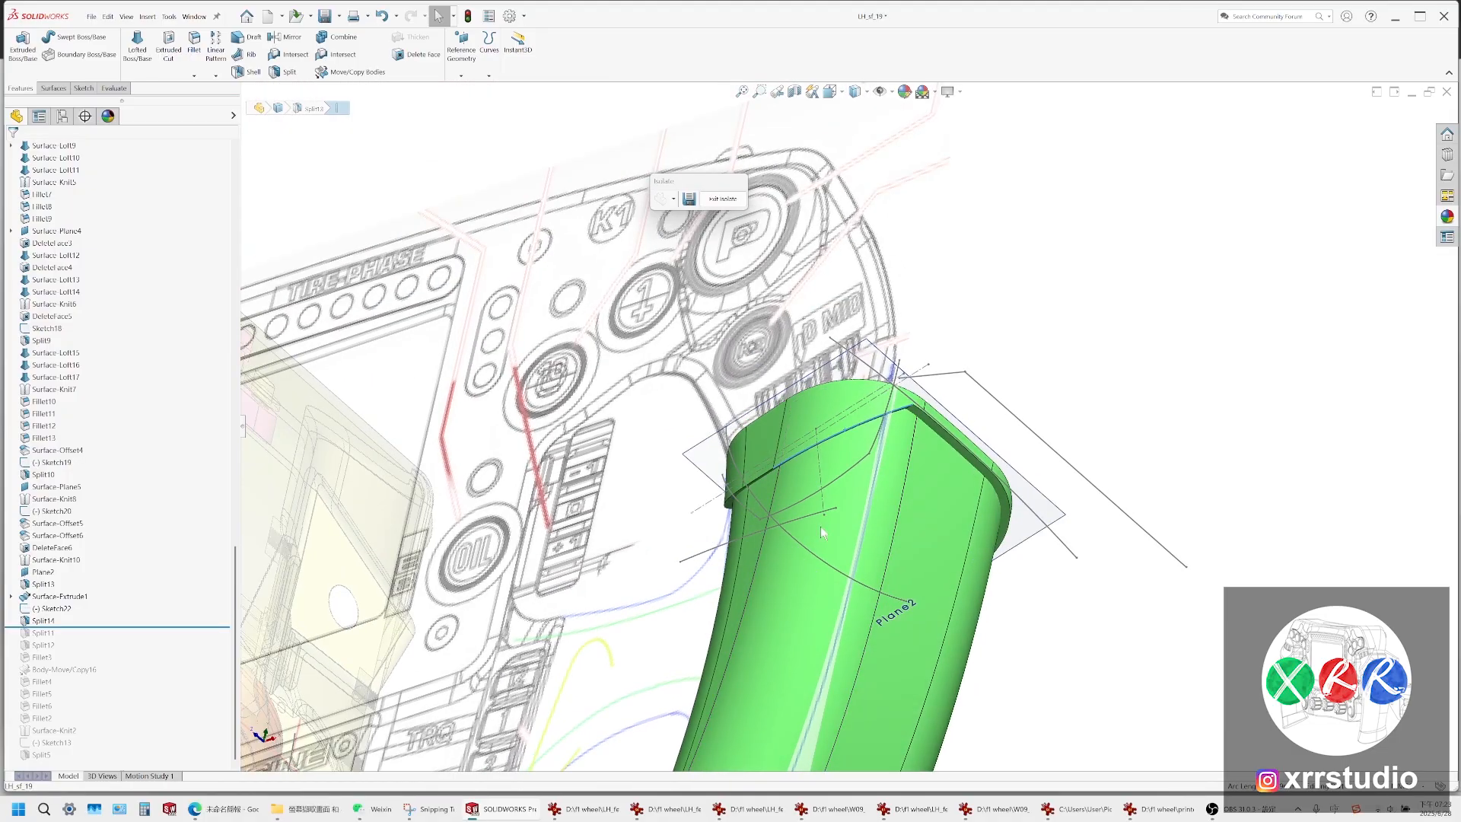
Pick the fillet face just below the handle's raised lip and save the part
click(829, 477)
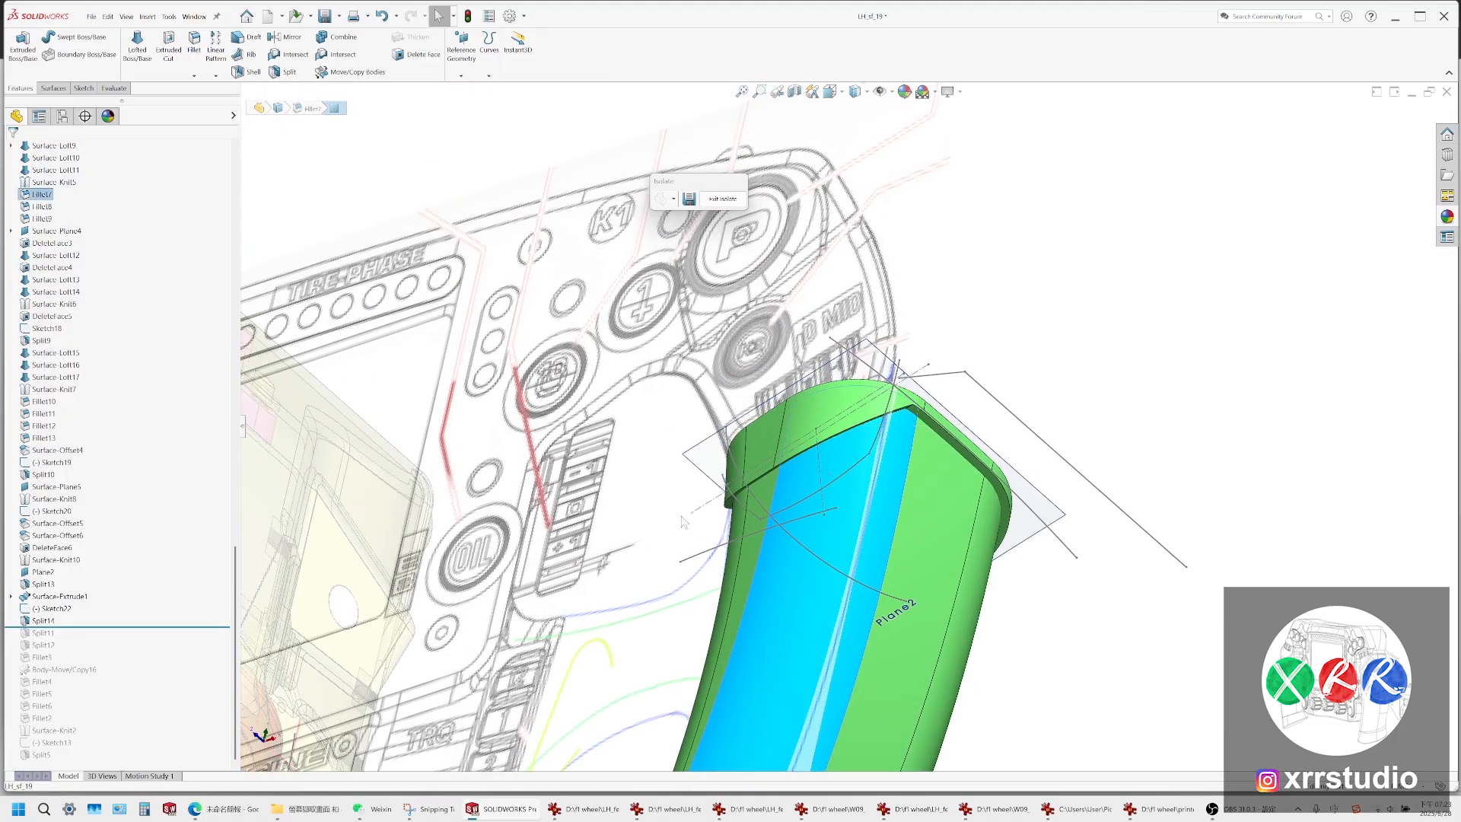
scroll(84, 566, up, 4)
scroll(864, 467, up, 1)
scroll(881, 512, down, 1)
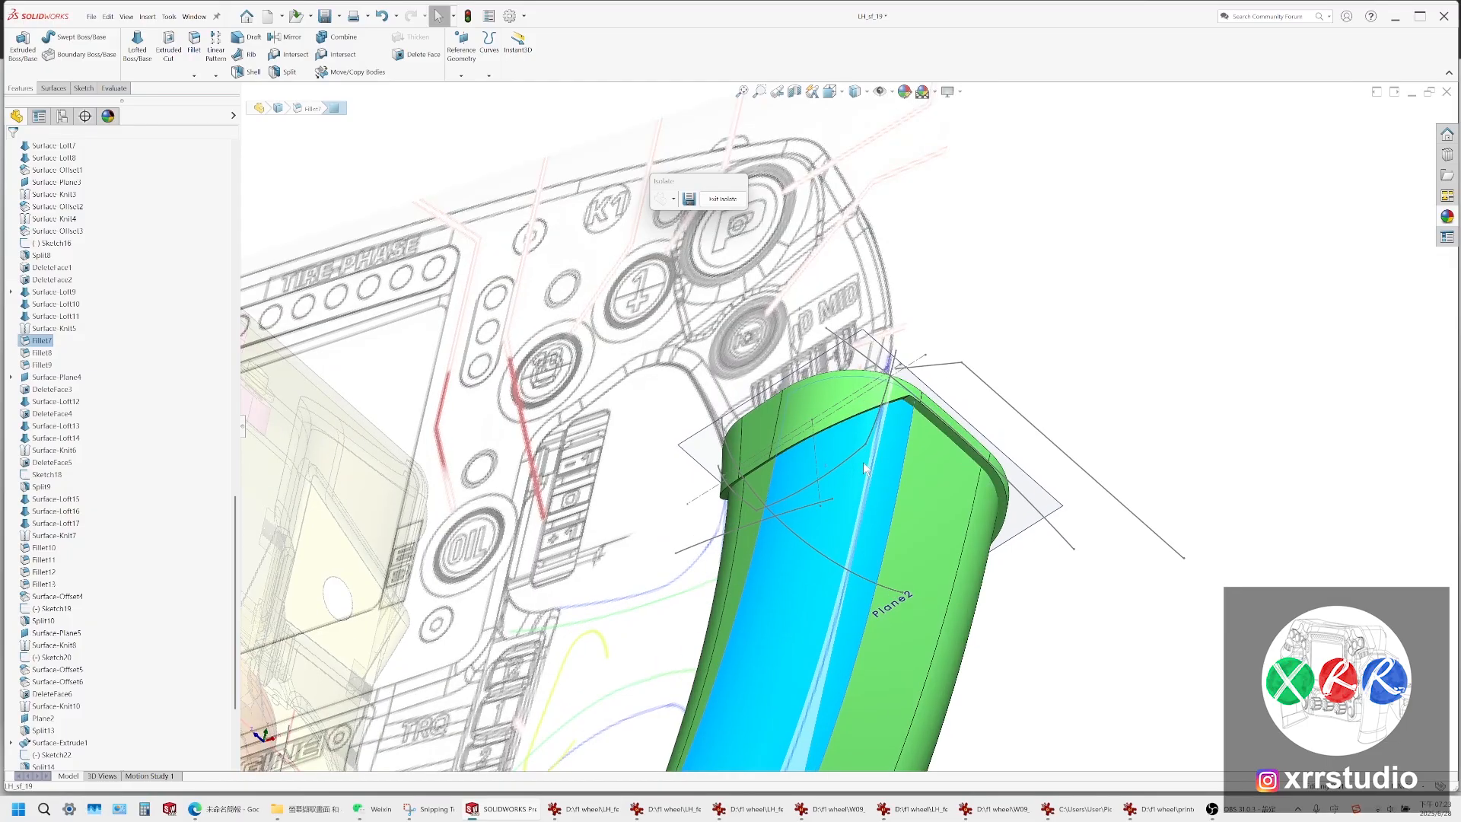
click(338, 17)
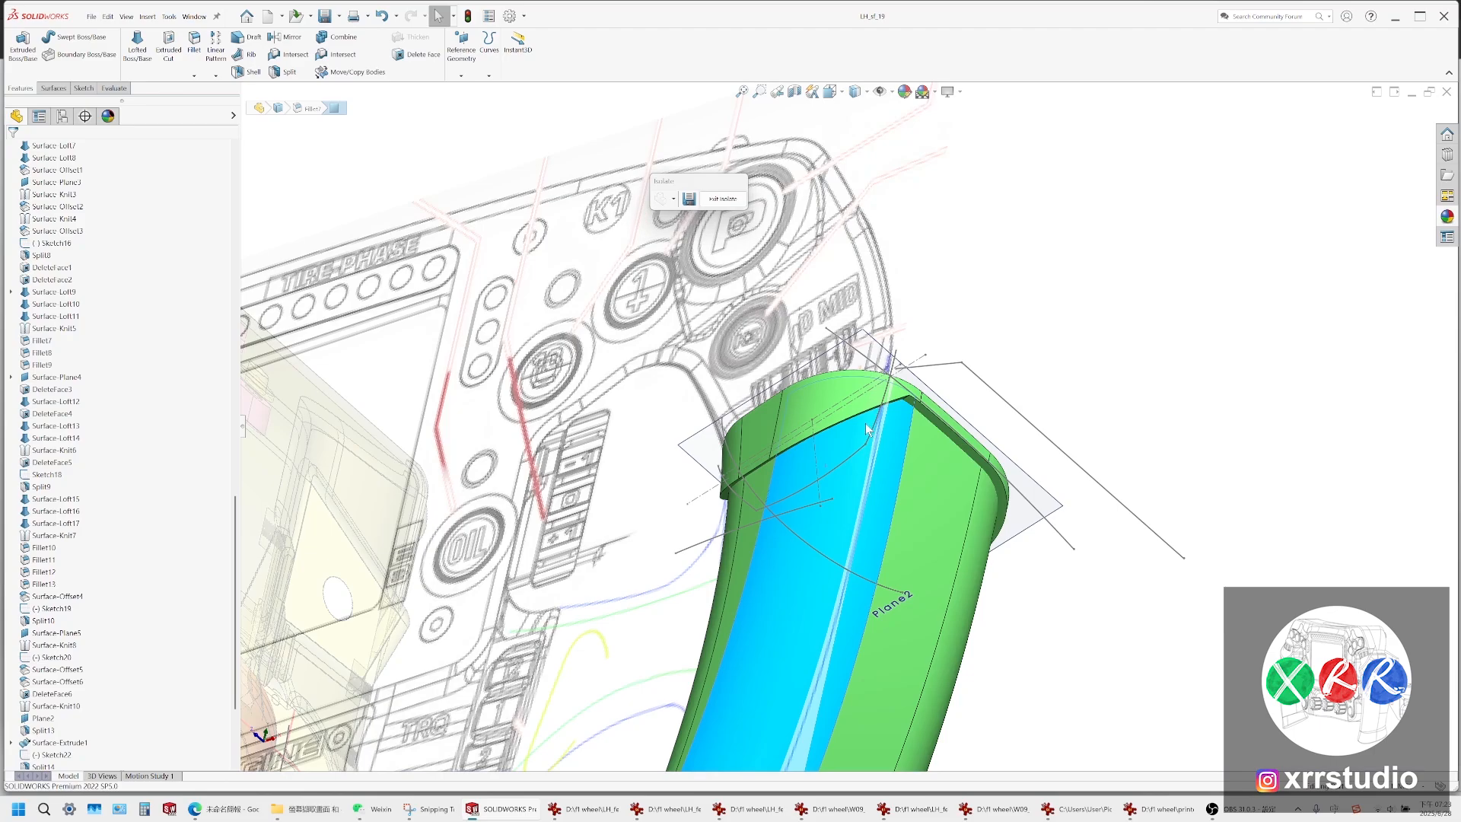
Open Fillet7 for editing and examine its preview along the handle's long edges
scroll(866, 423, down, 4)
right_click(787, 400)
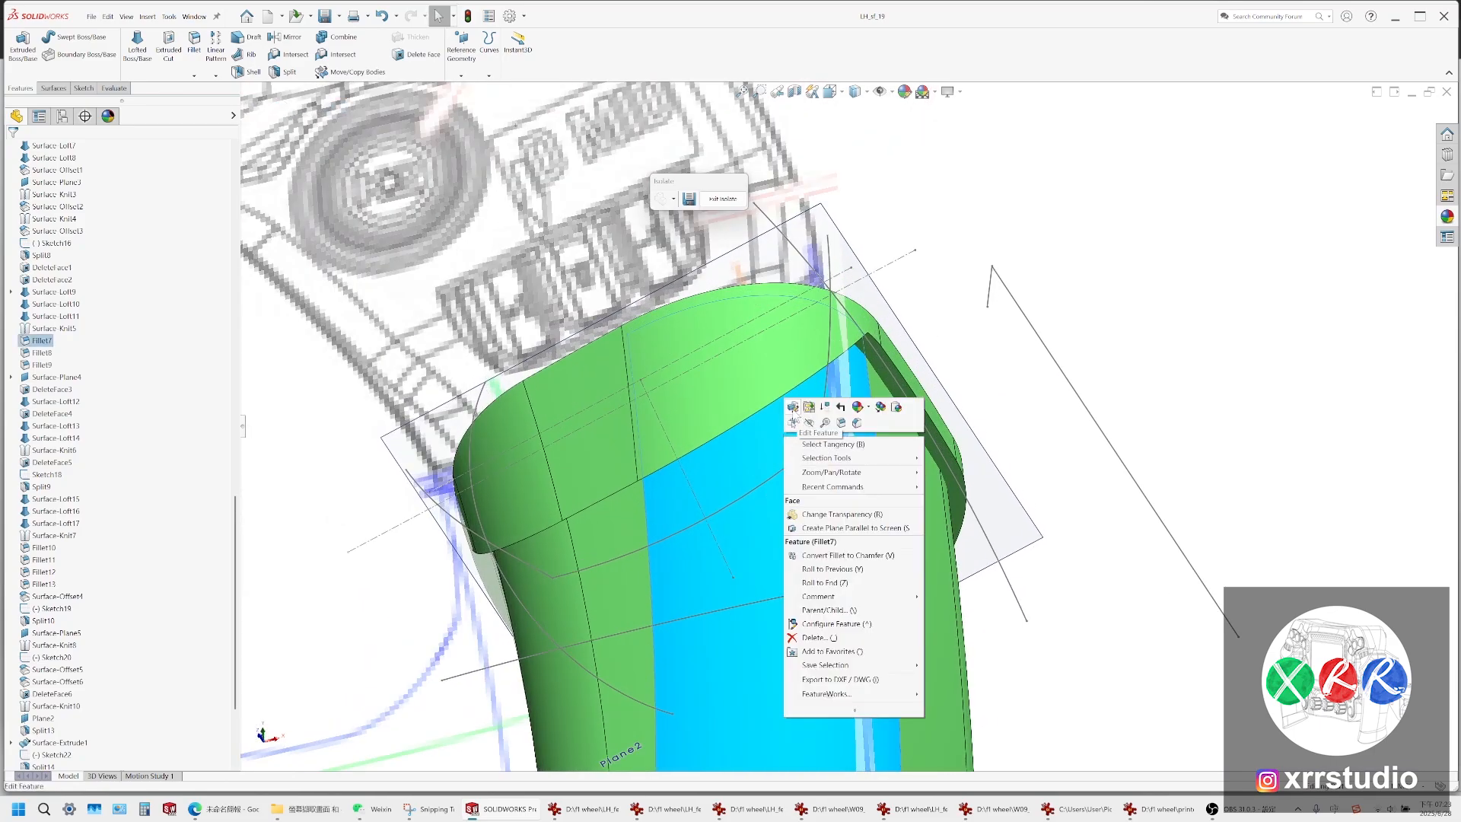
click(793, 407)
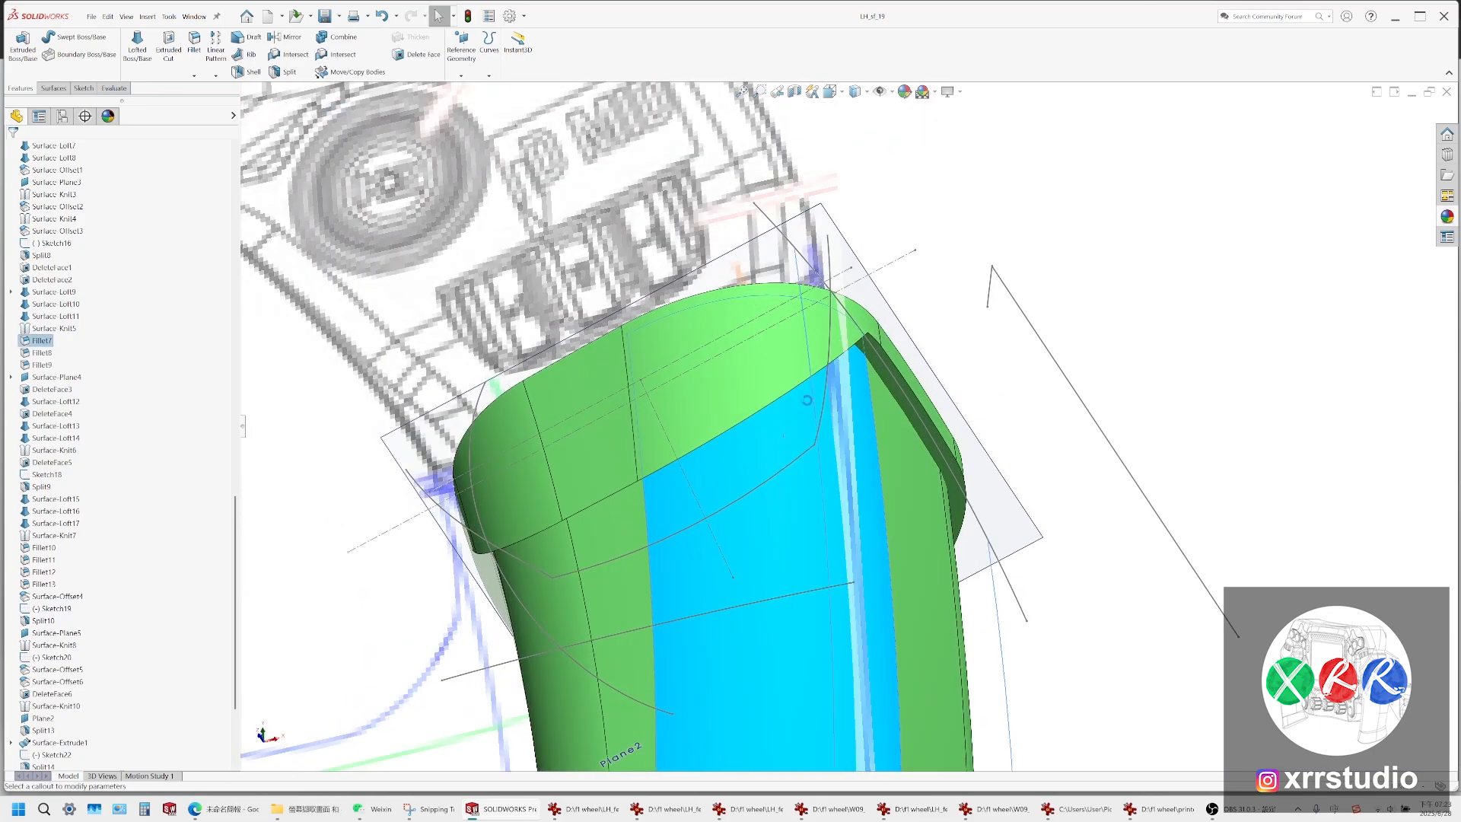
scroll(862, 466, up, 6)
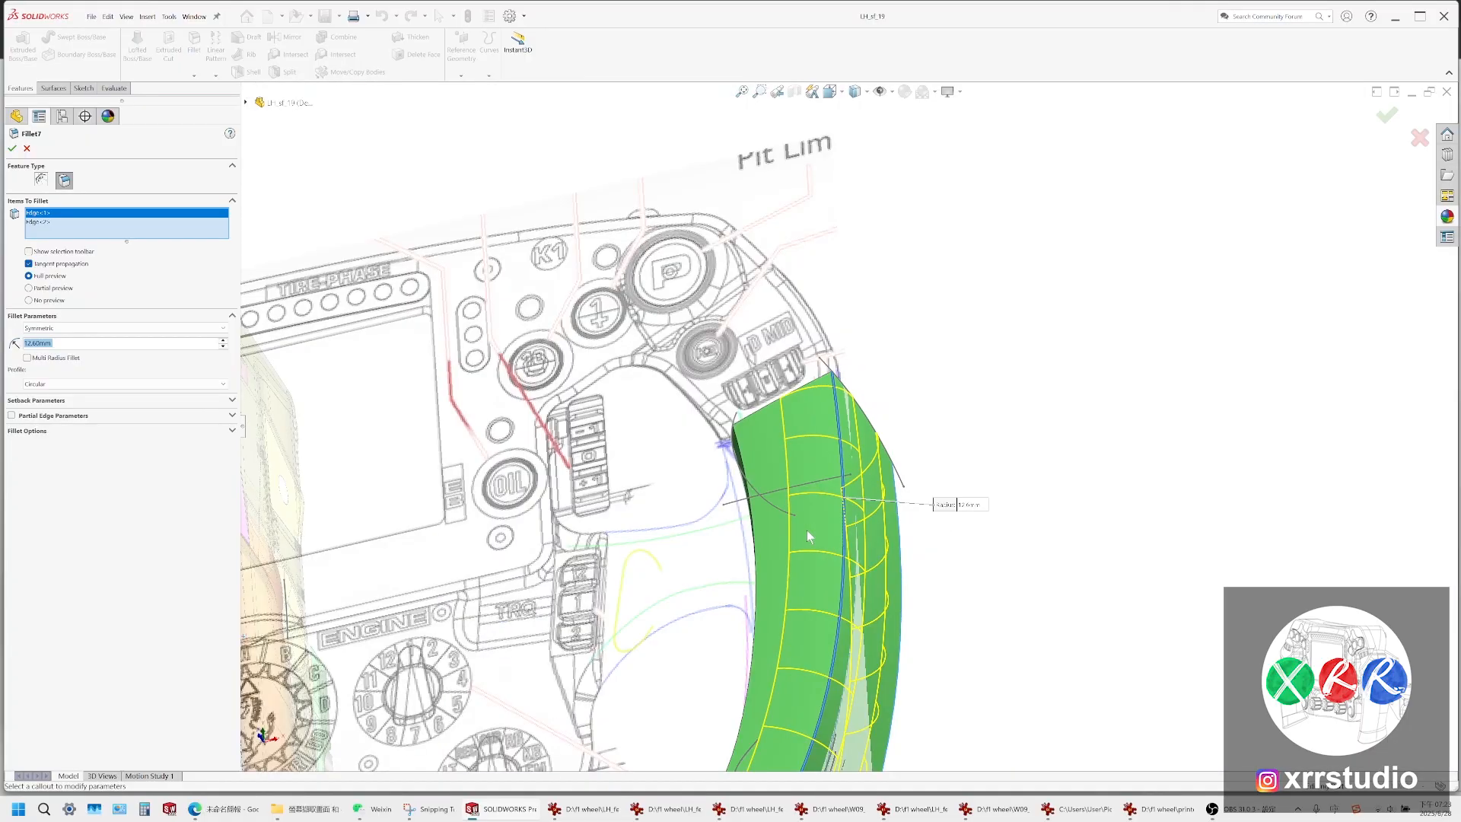
middle_drag(799, 601, 918, 504)
scroll(919, 503, down, 4)
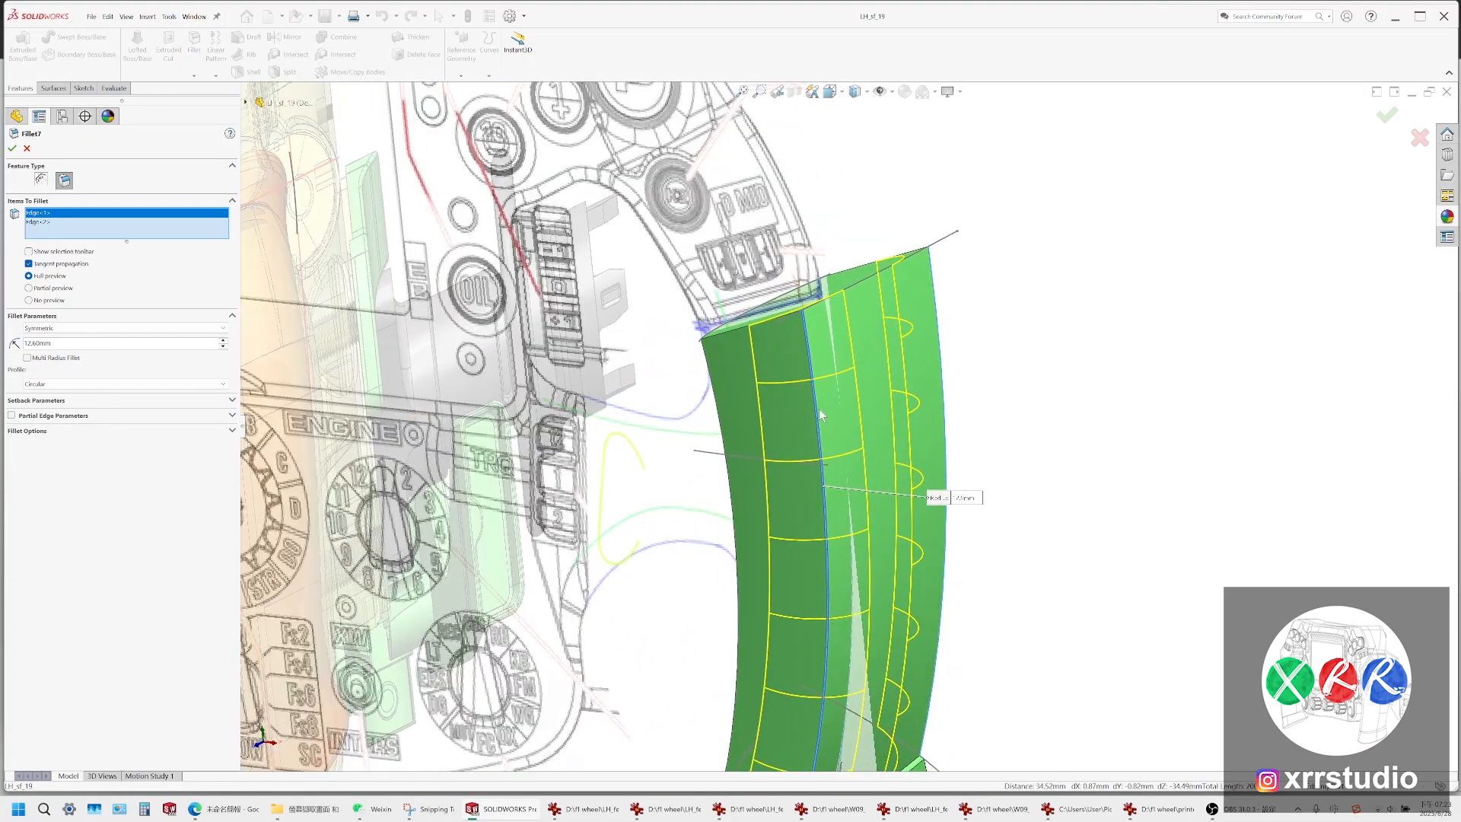
middle_drag(868, 312, 822, 368)
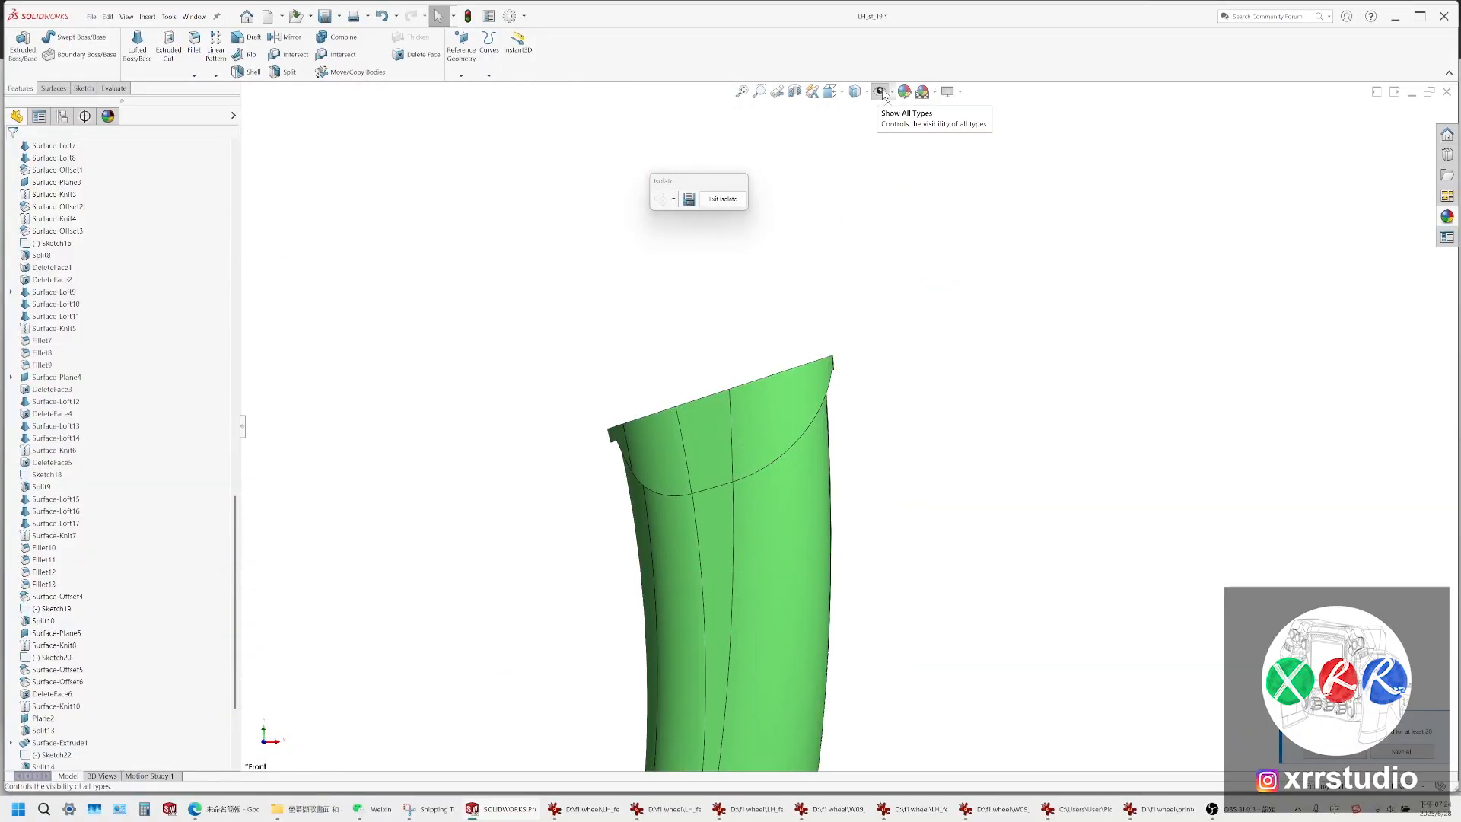
Consult the reference photo of the real wheel's grips and inspect the handle in shaded display with edges
key(f)
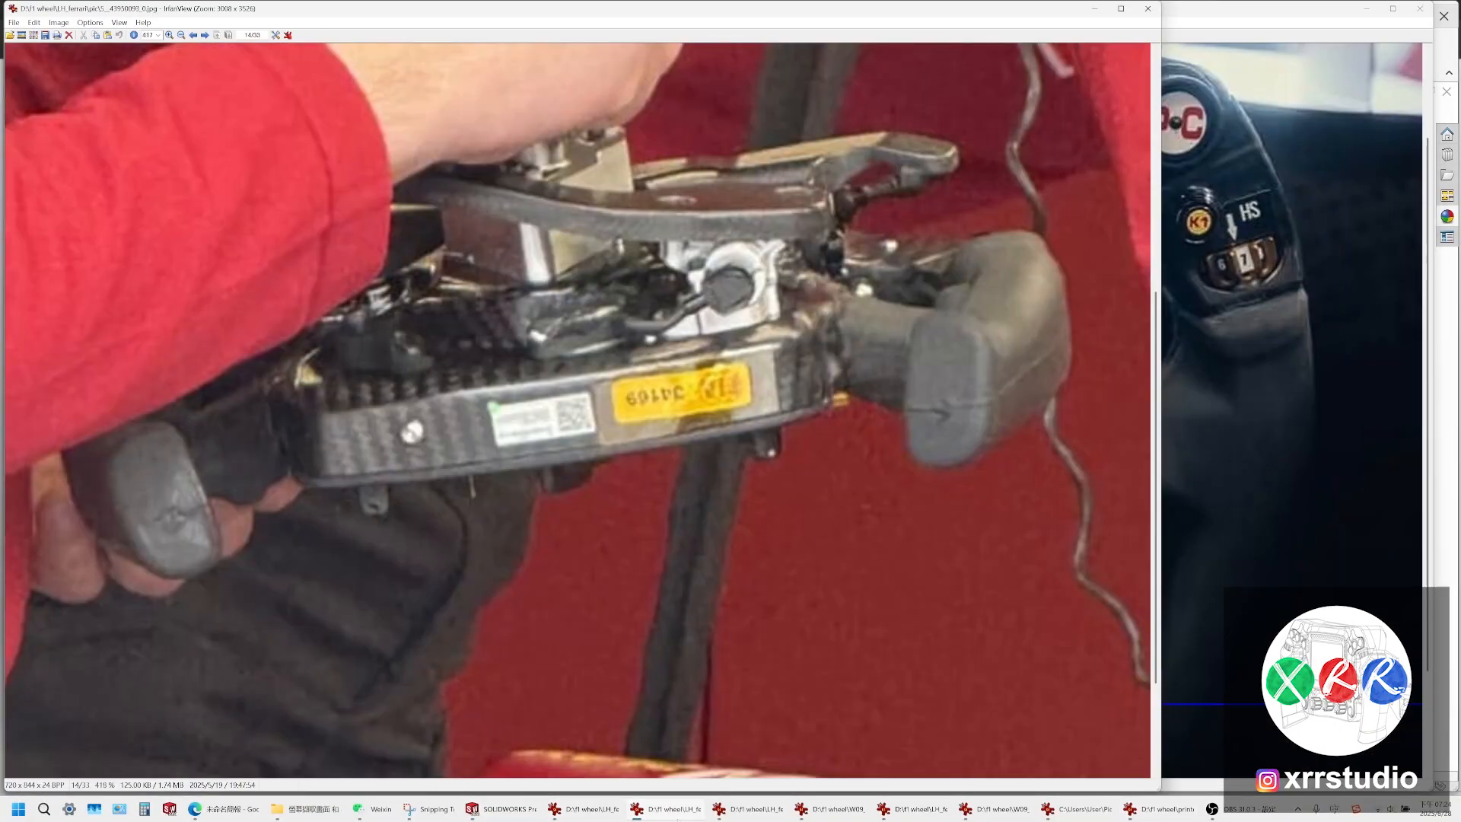
click(516, 818)
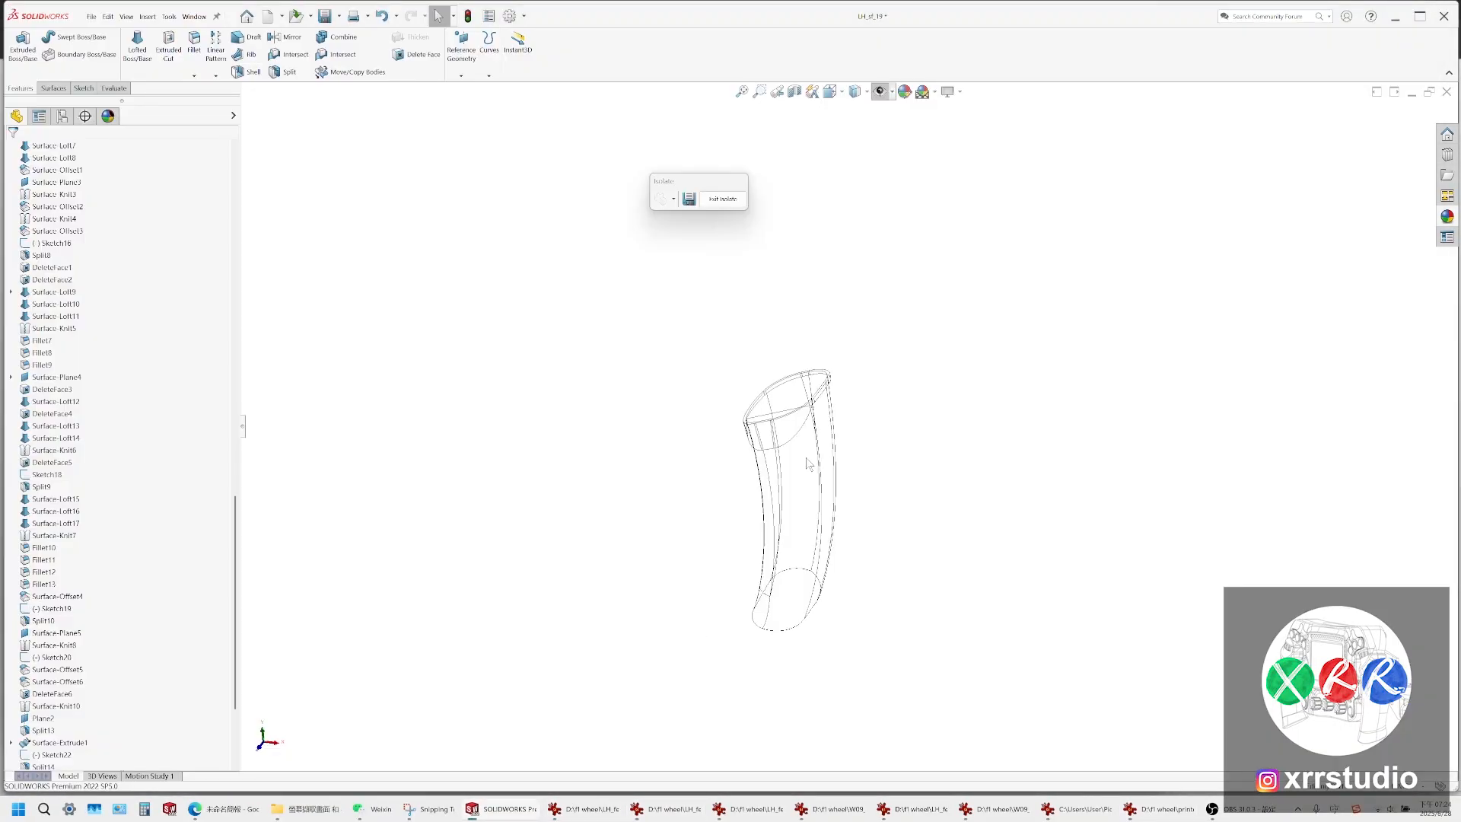
click(856, 92)
click(855, 111)
click(782, 551)
middle_drag(782, 551, 791, 465)
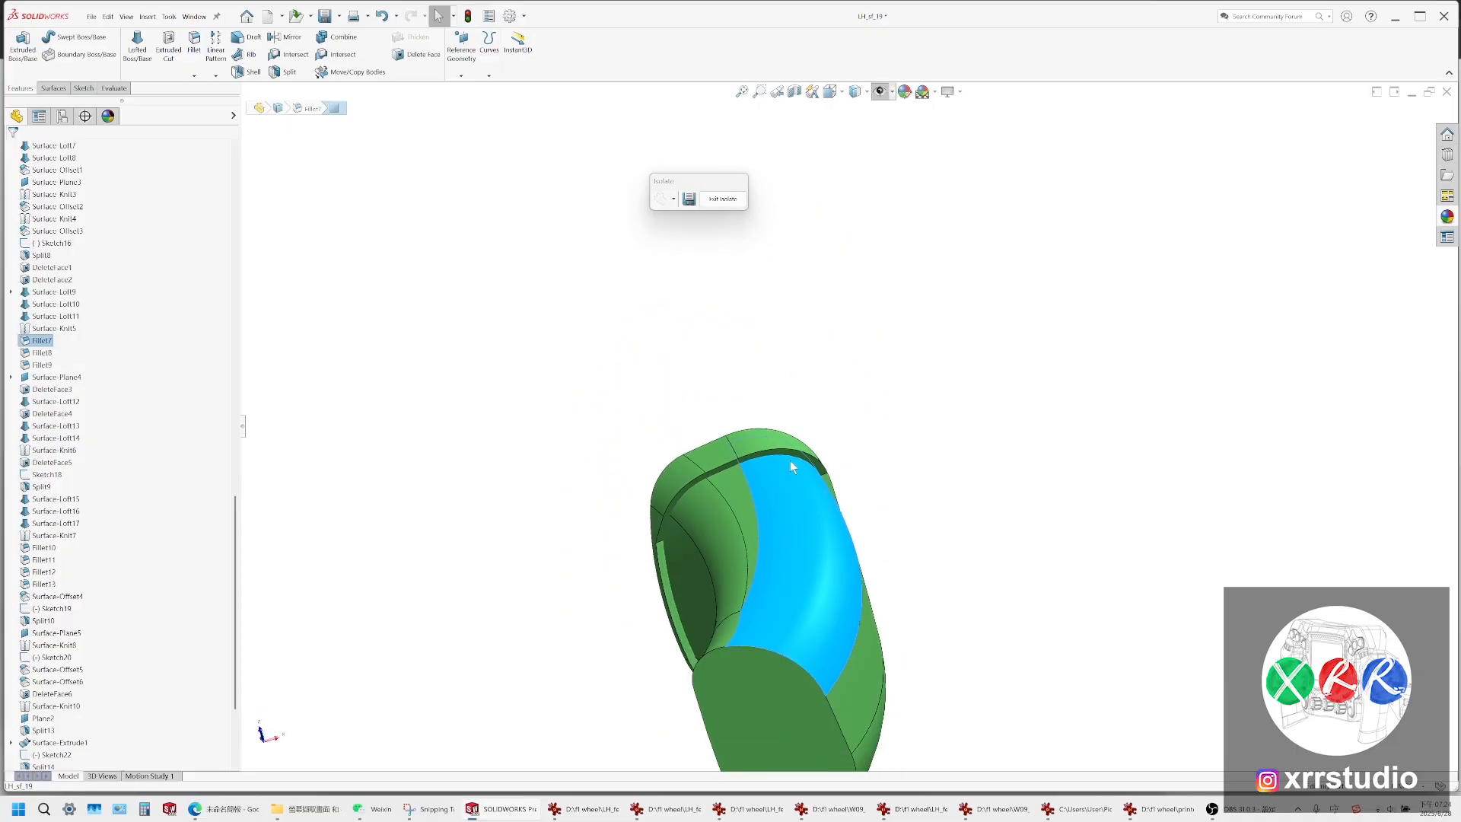
Edit Fillet7 and remove the second of its two edges from the items to fillet
right_click(801, 541)
click(812, 513)
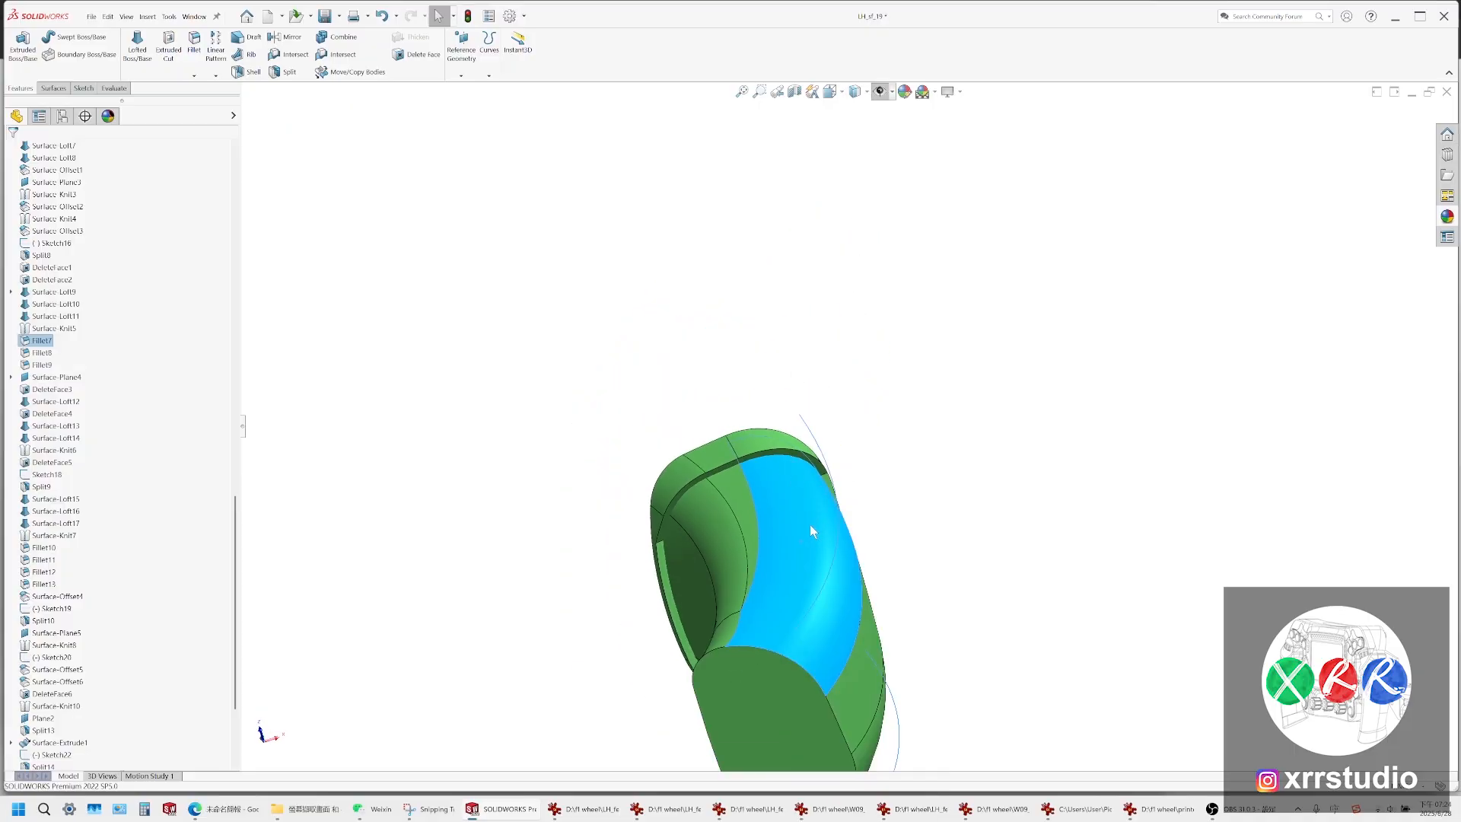
middle_drag(792, 620, 962, 638)
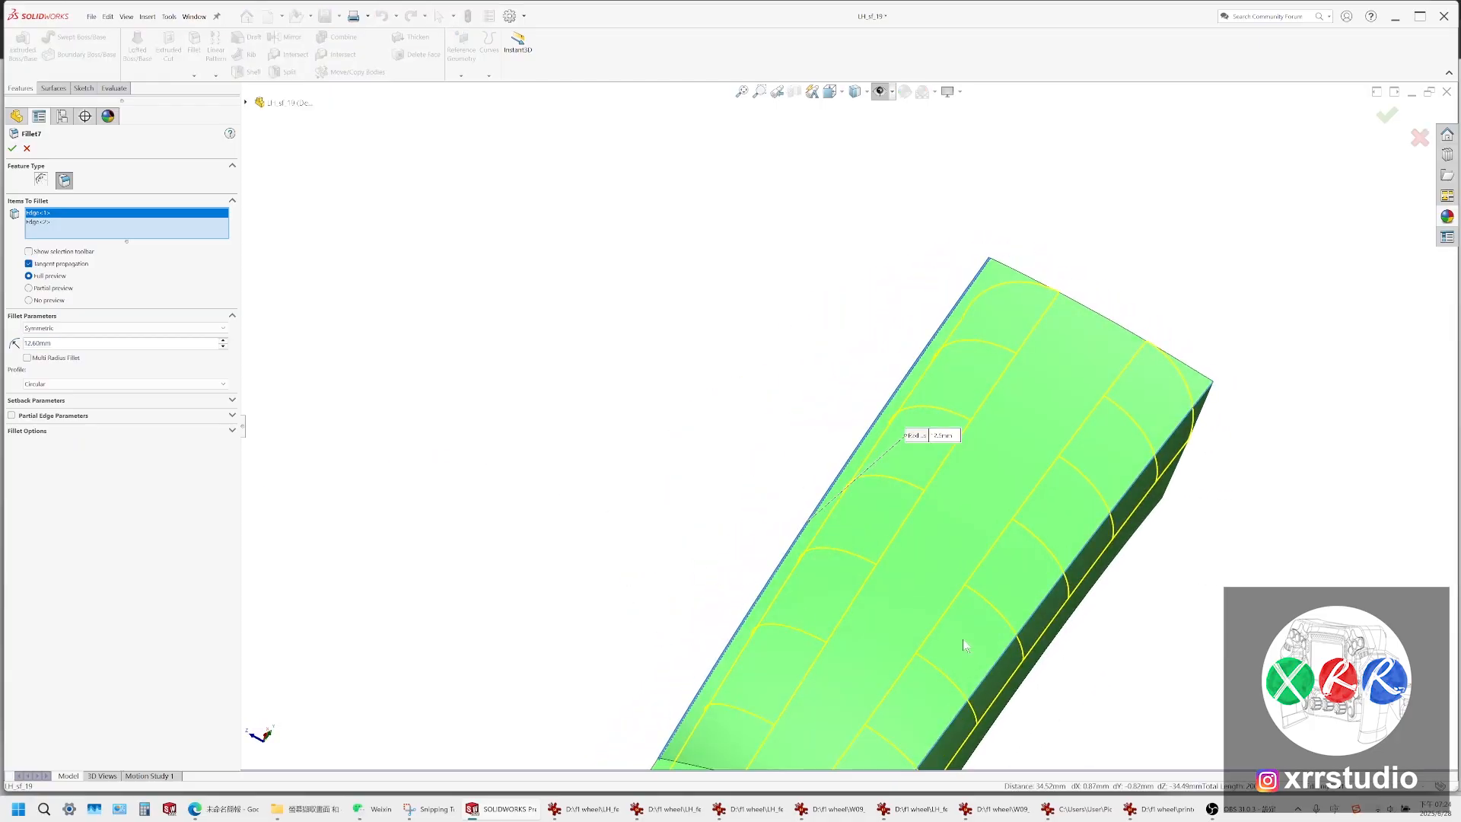
click(1012, 649)
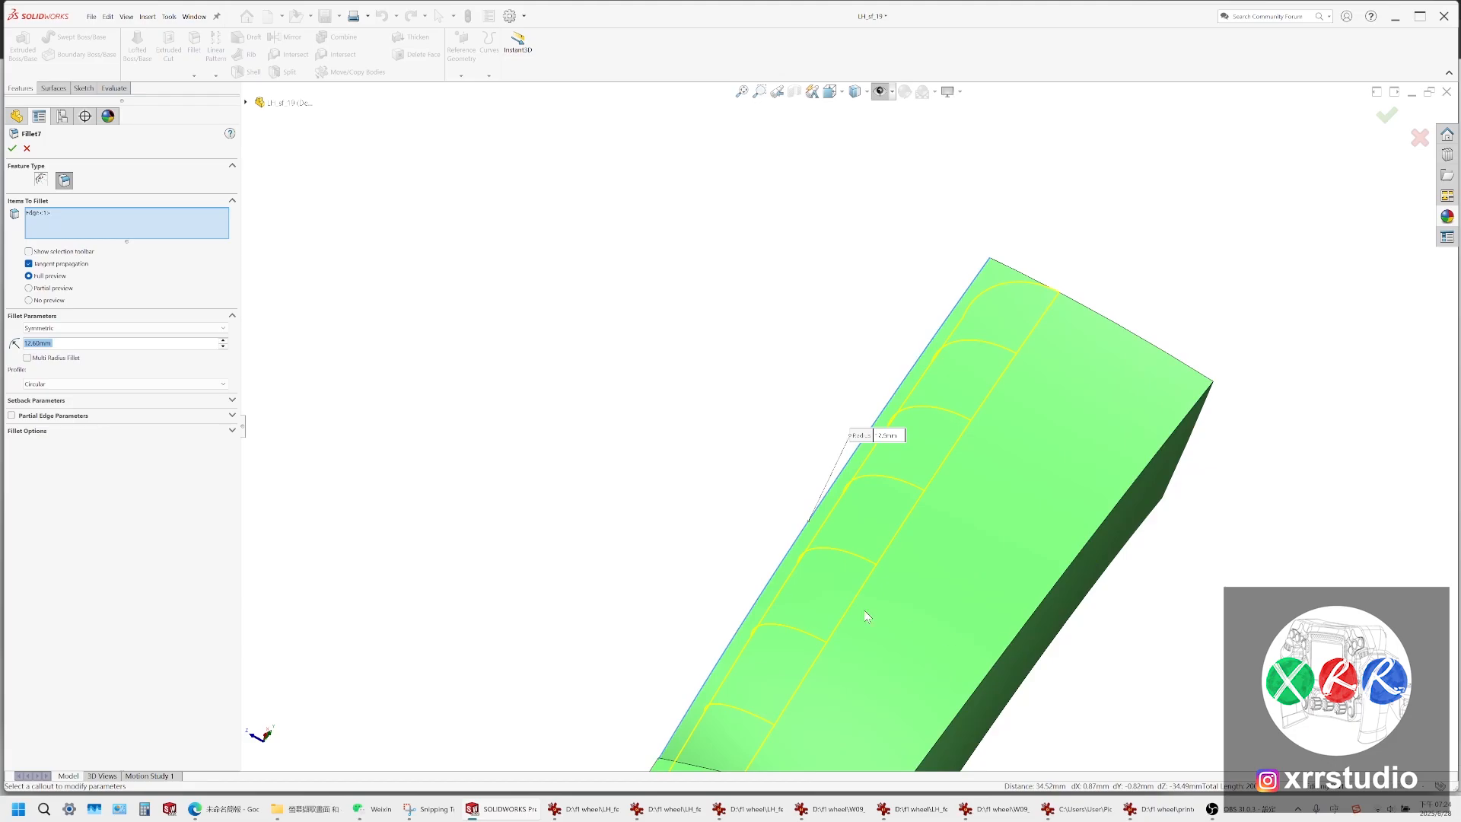
mouse_move(865, 610)
middle_down()
mouse_move(920, 632)
mouse_move(880, 578)
mouse_move(907, 626)
mouse_move(853, 586)
middle_up()
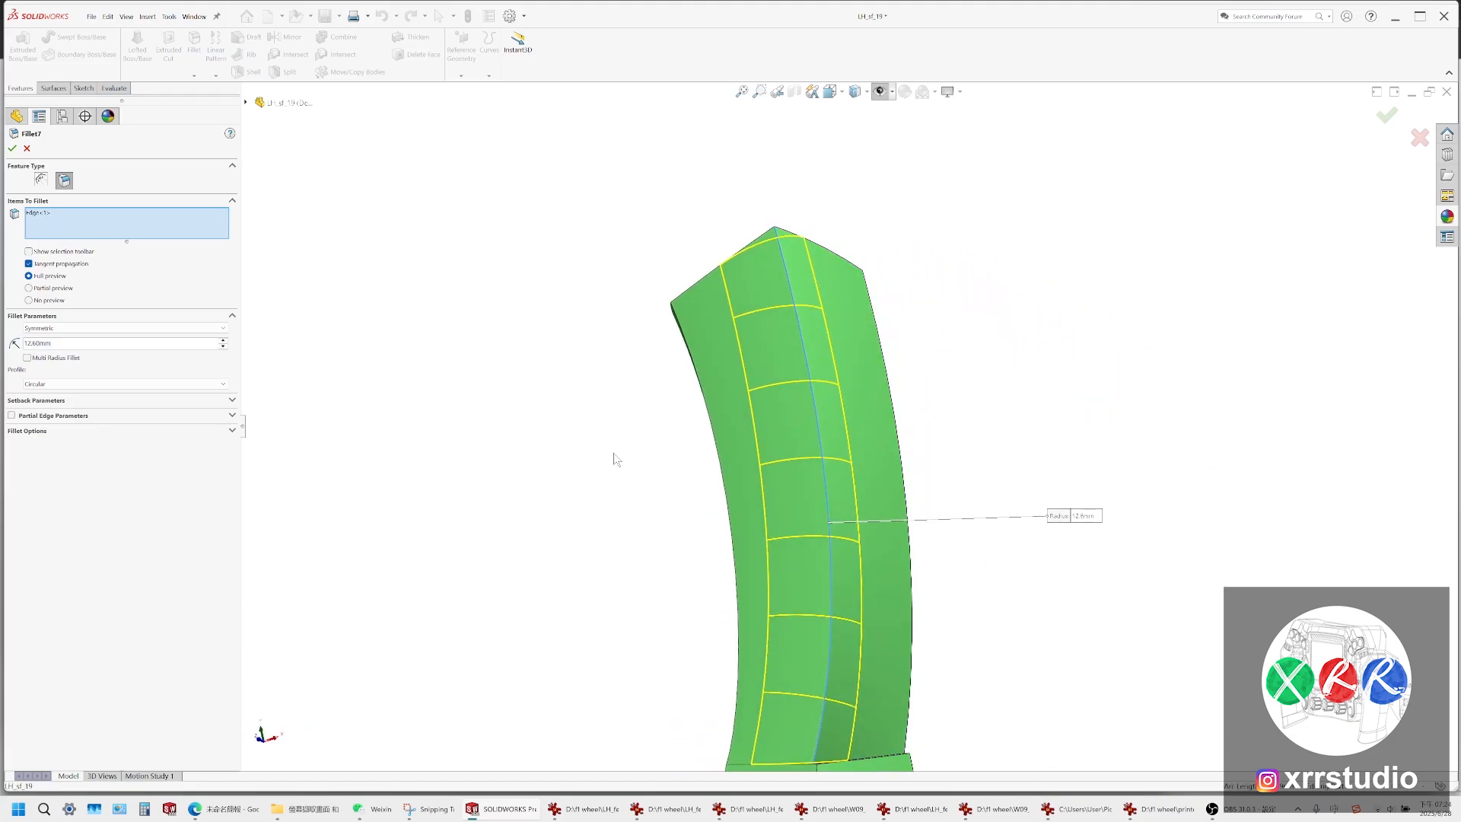
Try a radius of 8 mm for Fillet7 on the remaining edge
double_click(156, 344)
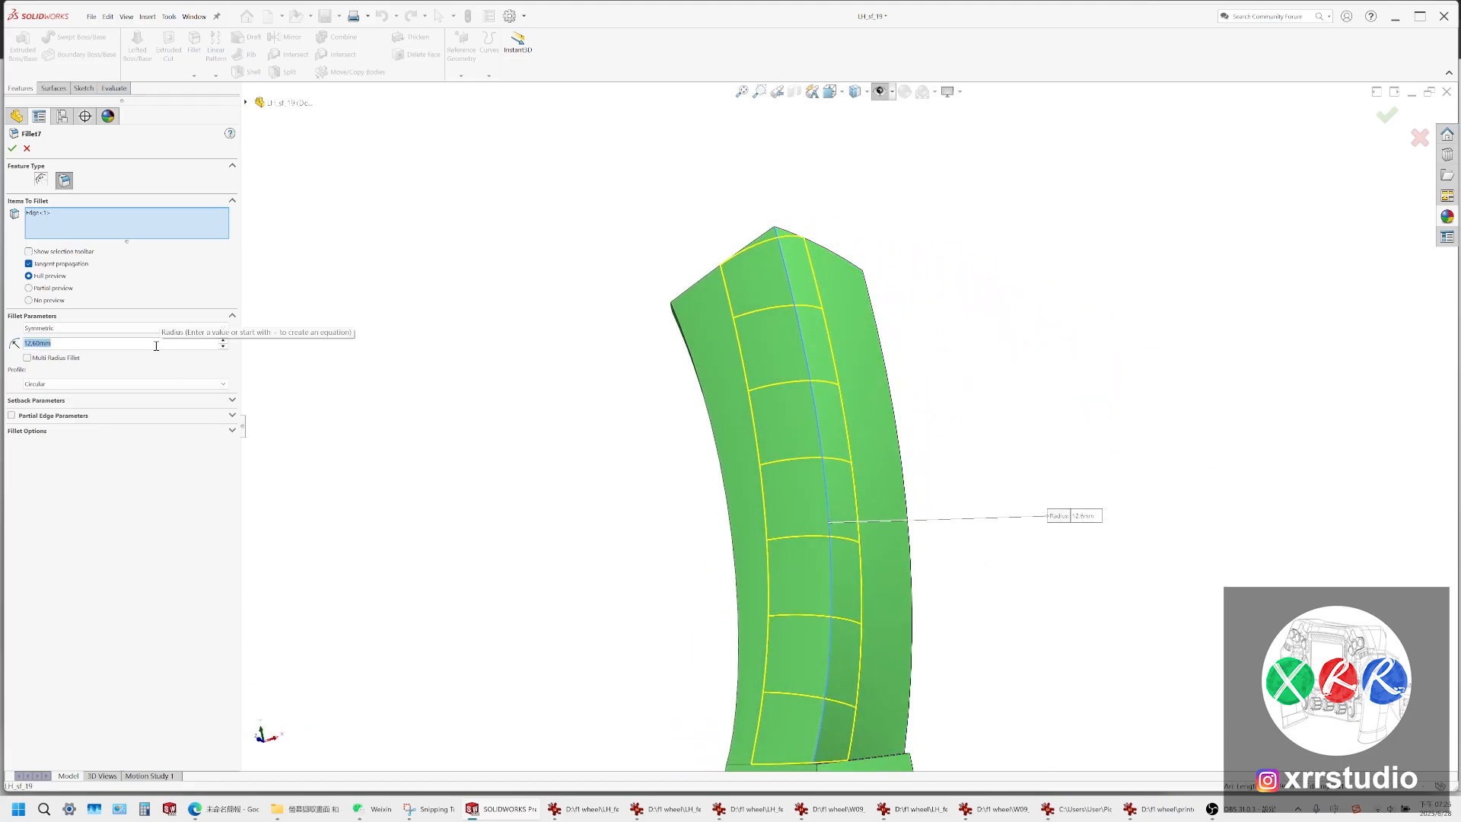
text(8)
key(Return)
middle_drag(797, 392, 851, 543)
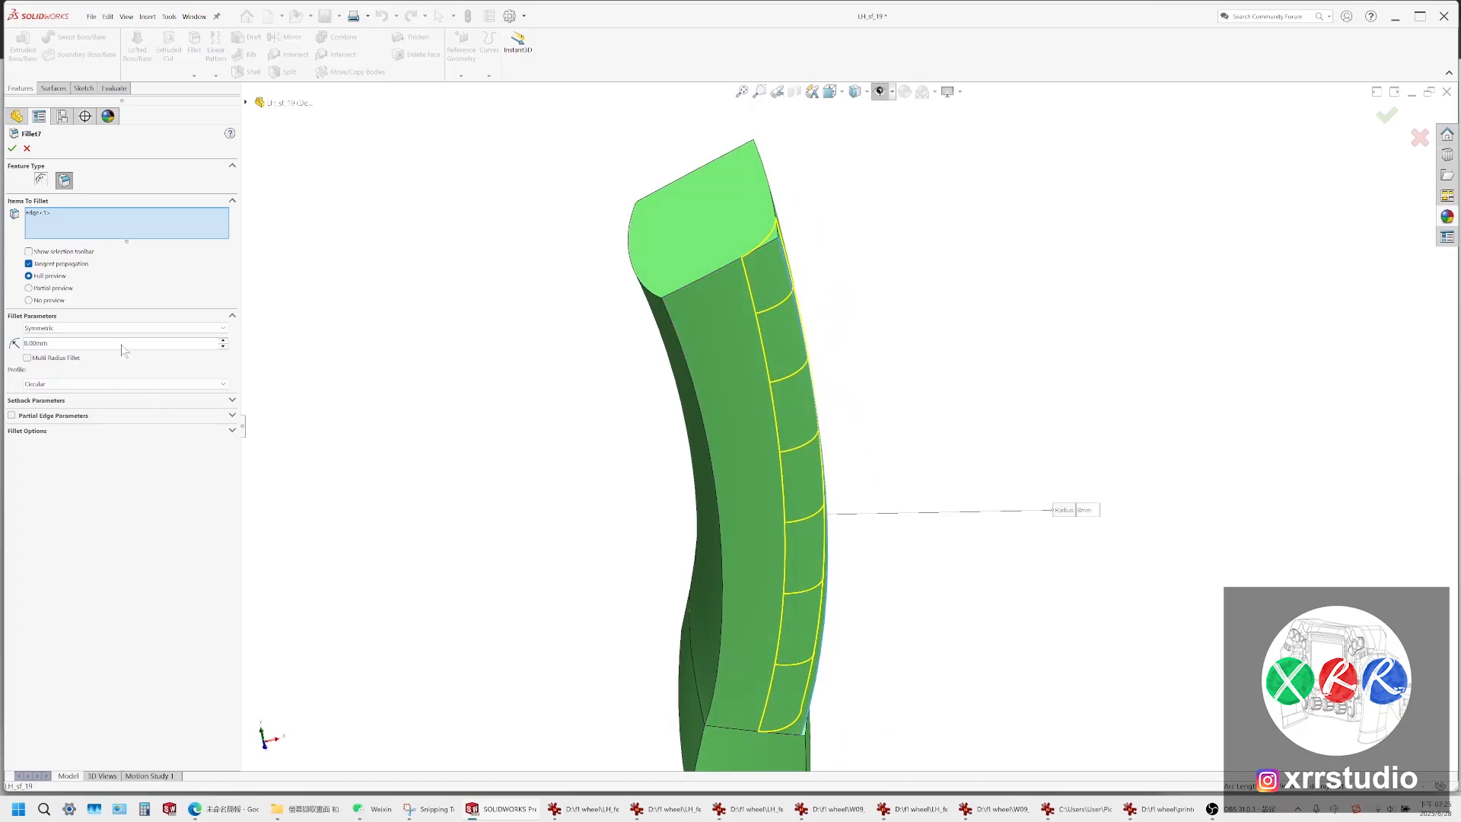
Set Fillet7's radius to 10 mm and apply the edited fillet
text(10)
key(Return)
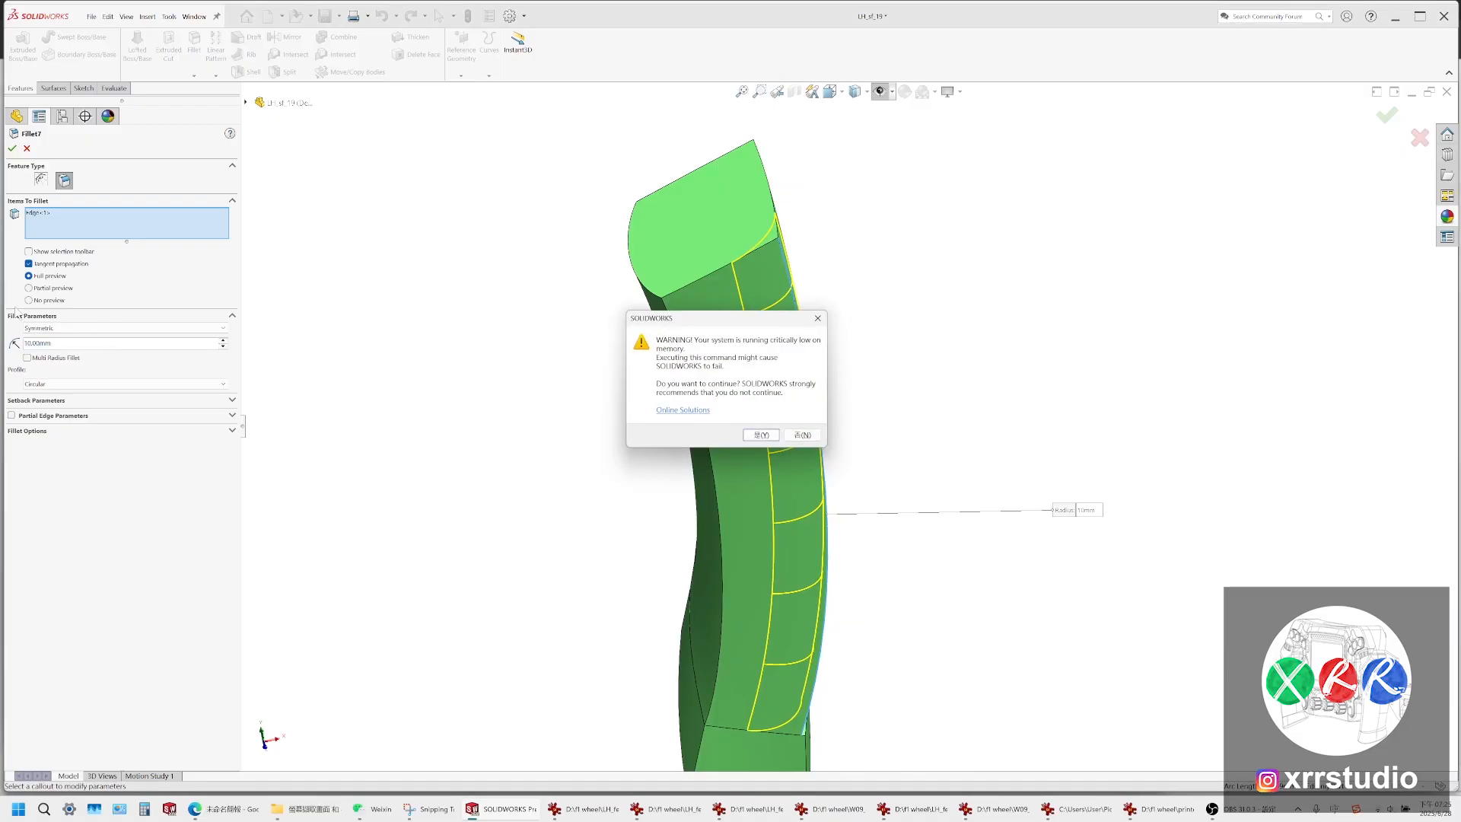
click(761, 435)
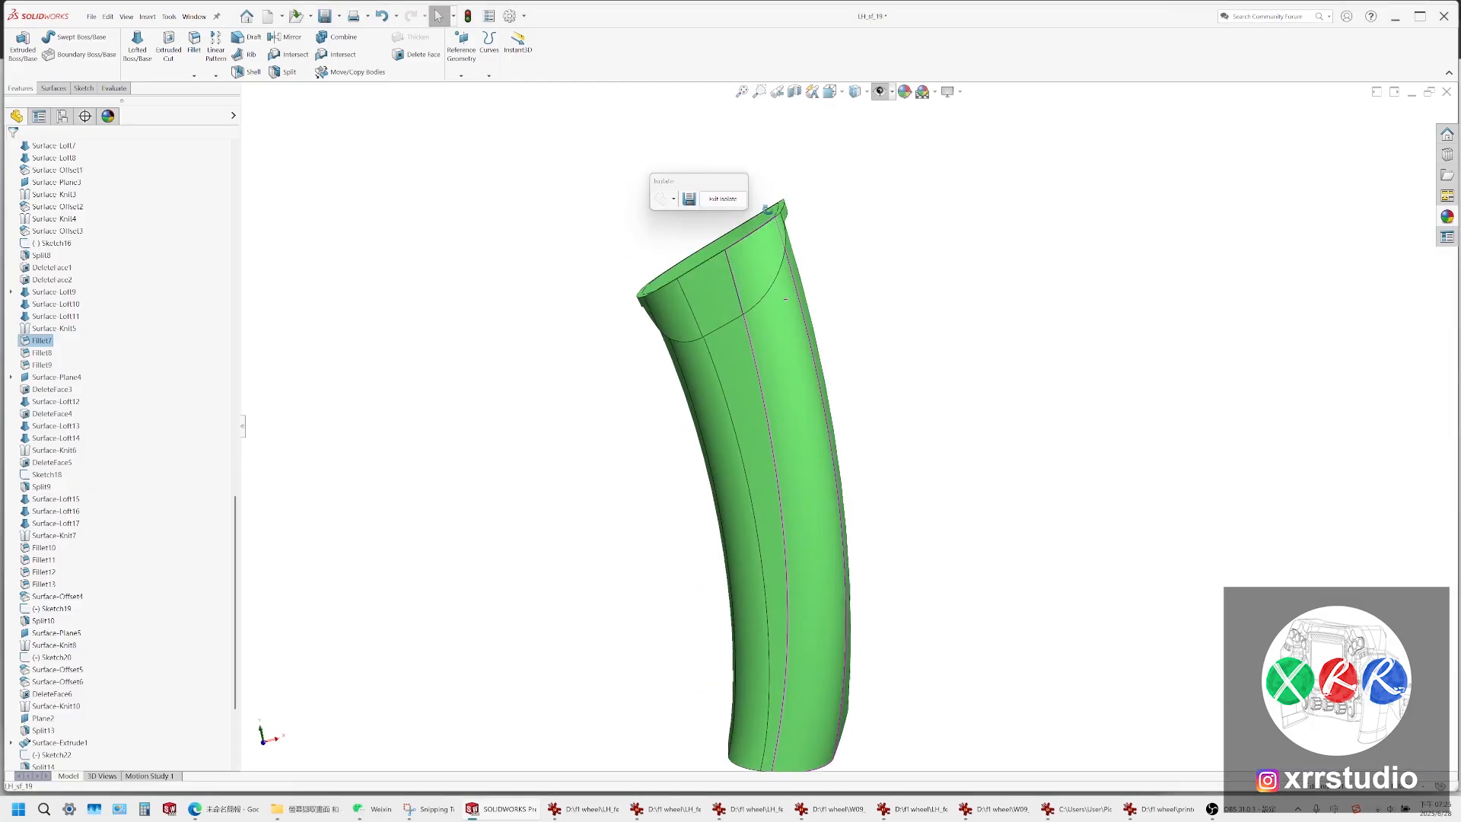
Inspect the handle's upper end and its raised lip in front view
middle_drag(796, 293, 803, 412)
scroll(786, 268, down, 3)
click(831, 91)
click(851, 142)
scroll(774, 445, down, 7)
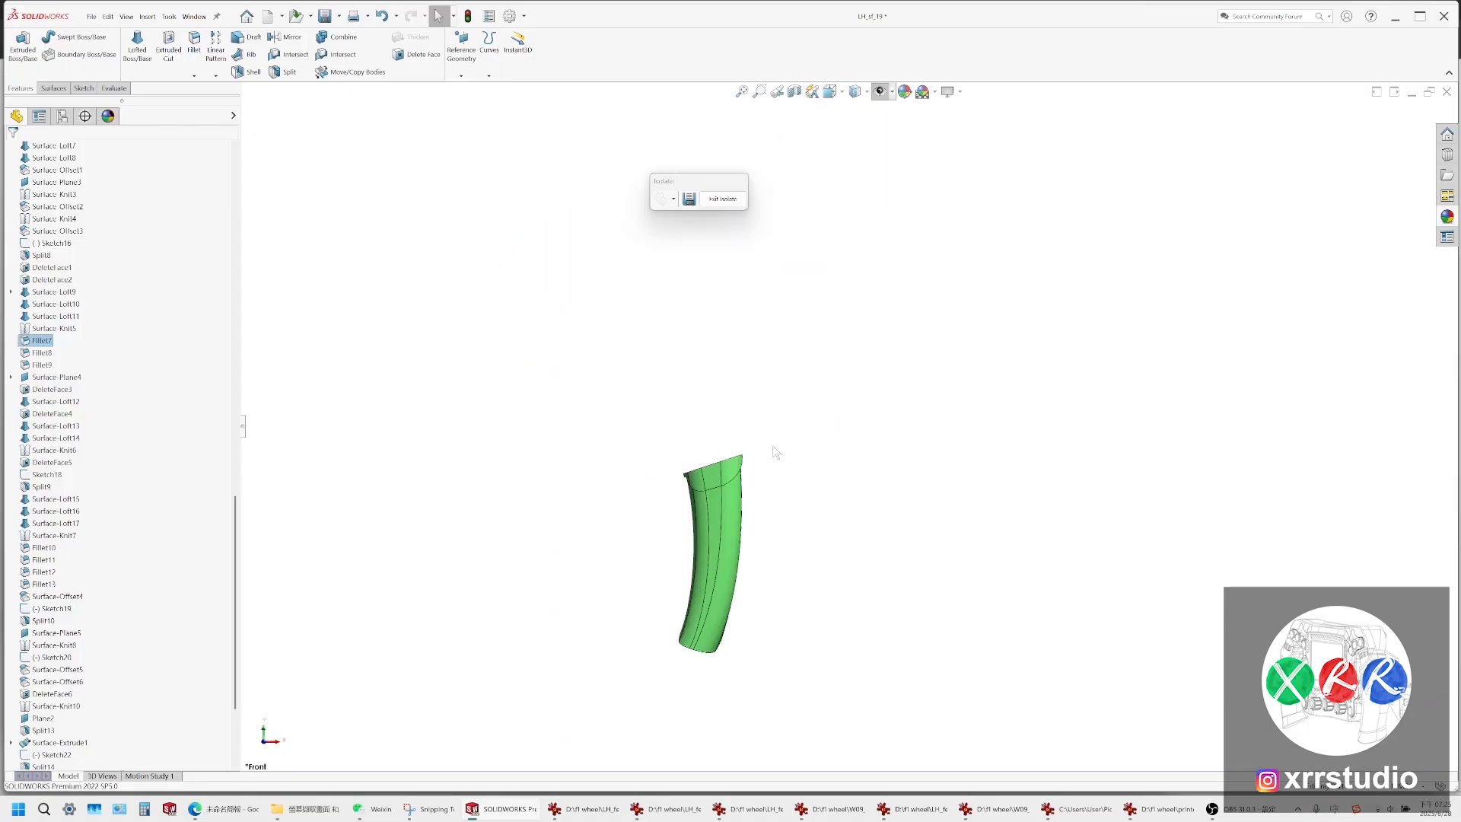
scroll(721, 482, down, 5)
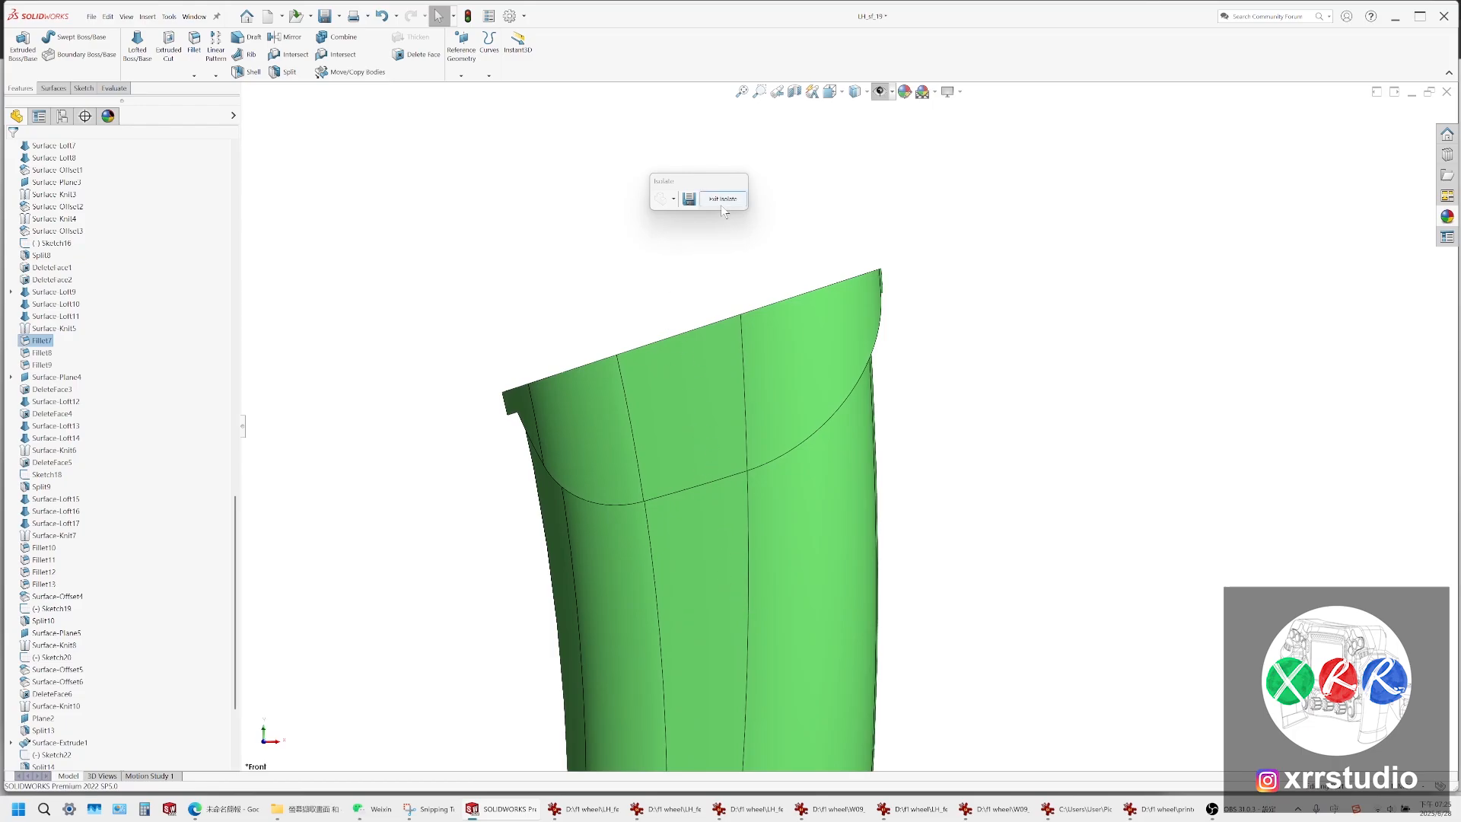
scroll(842, 426, up, 3)
Check the fillet faces on both sides of the handle's front below the raised lip
click(698, 532)
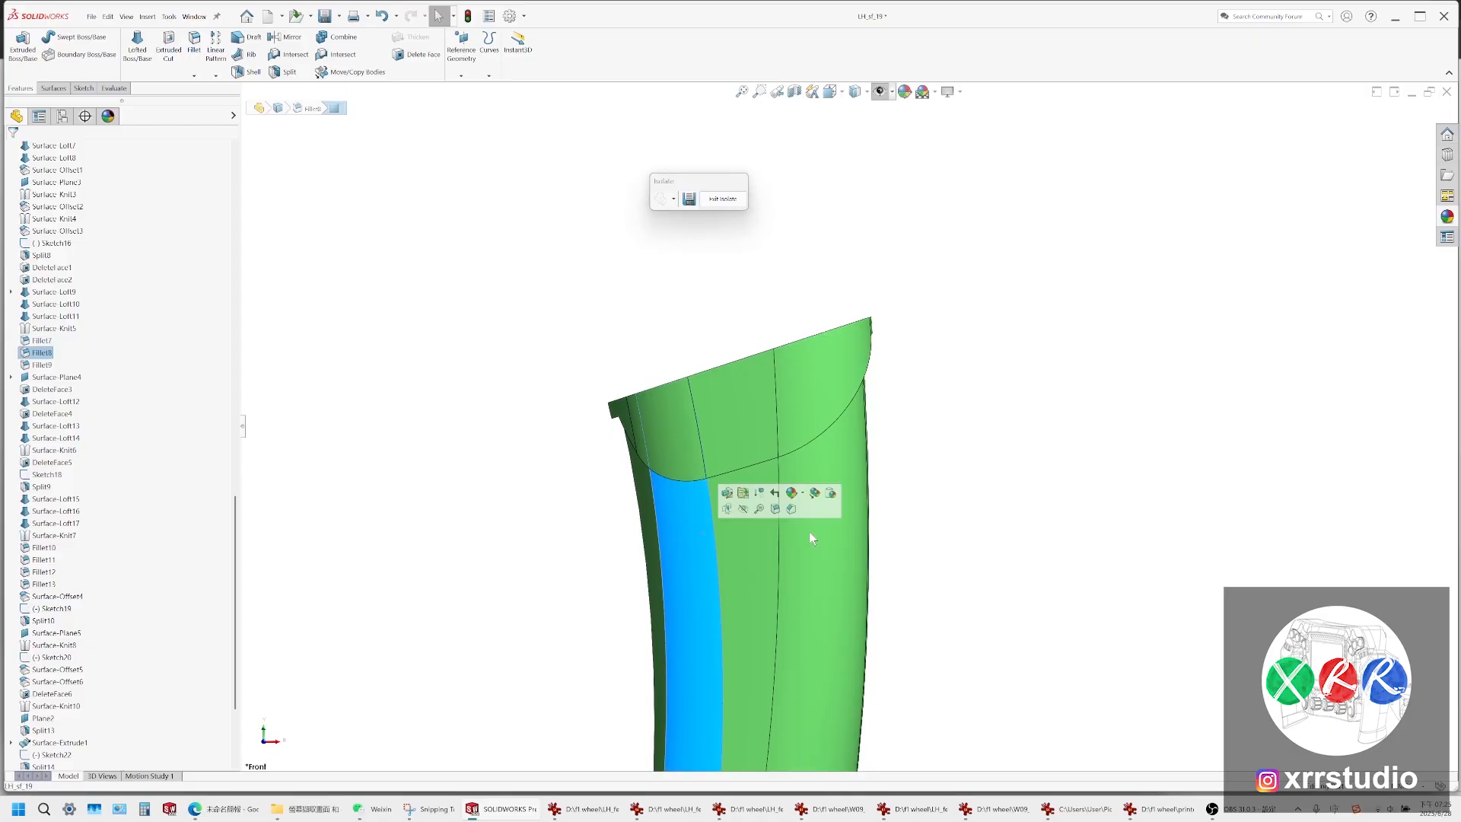
ctrl+click(810, 531)
click(925, 565)
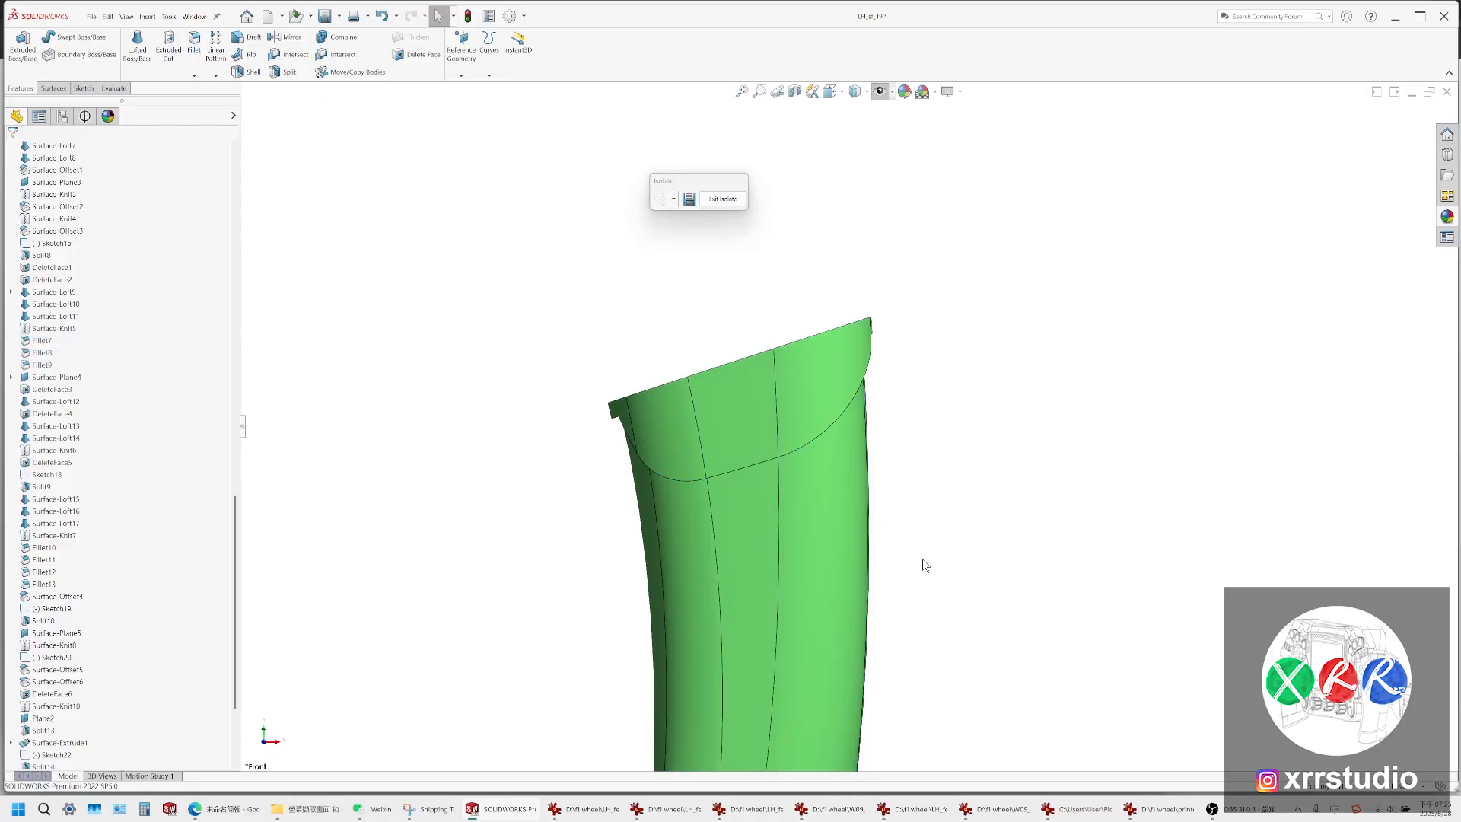
click(842, 551)
click(707, 555)
click(828, 591)
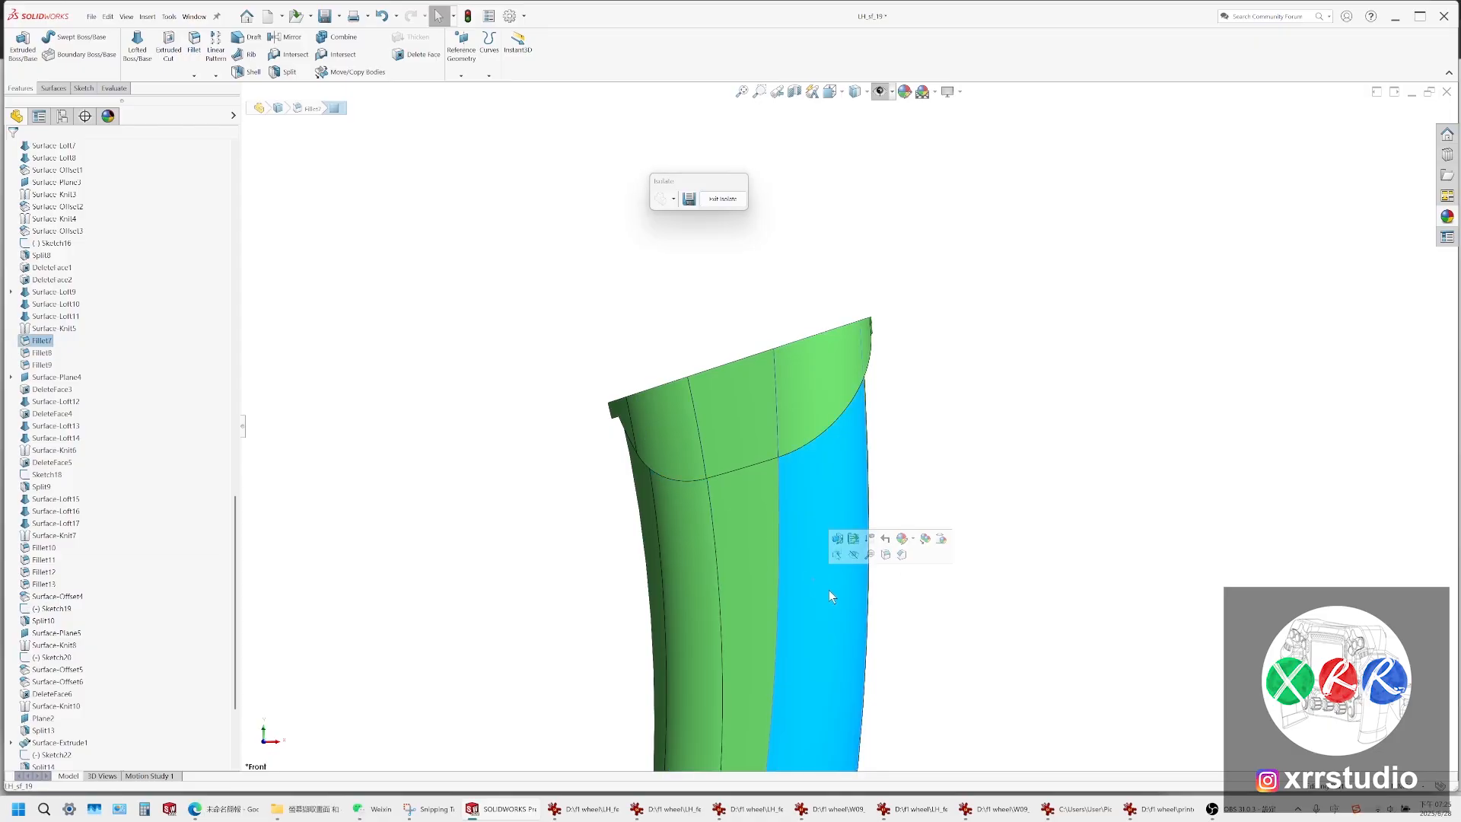
scroll(900, 621, up, 4)
click(889, 527)
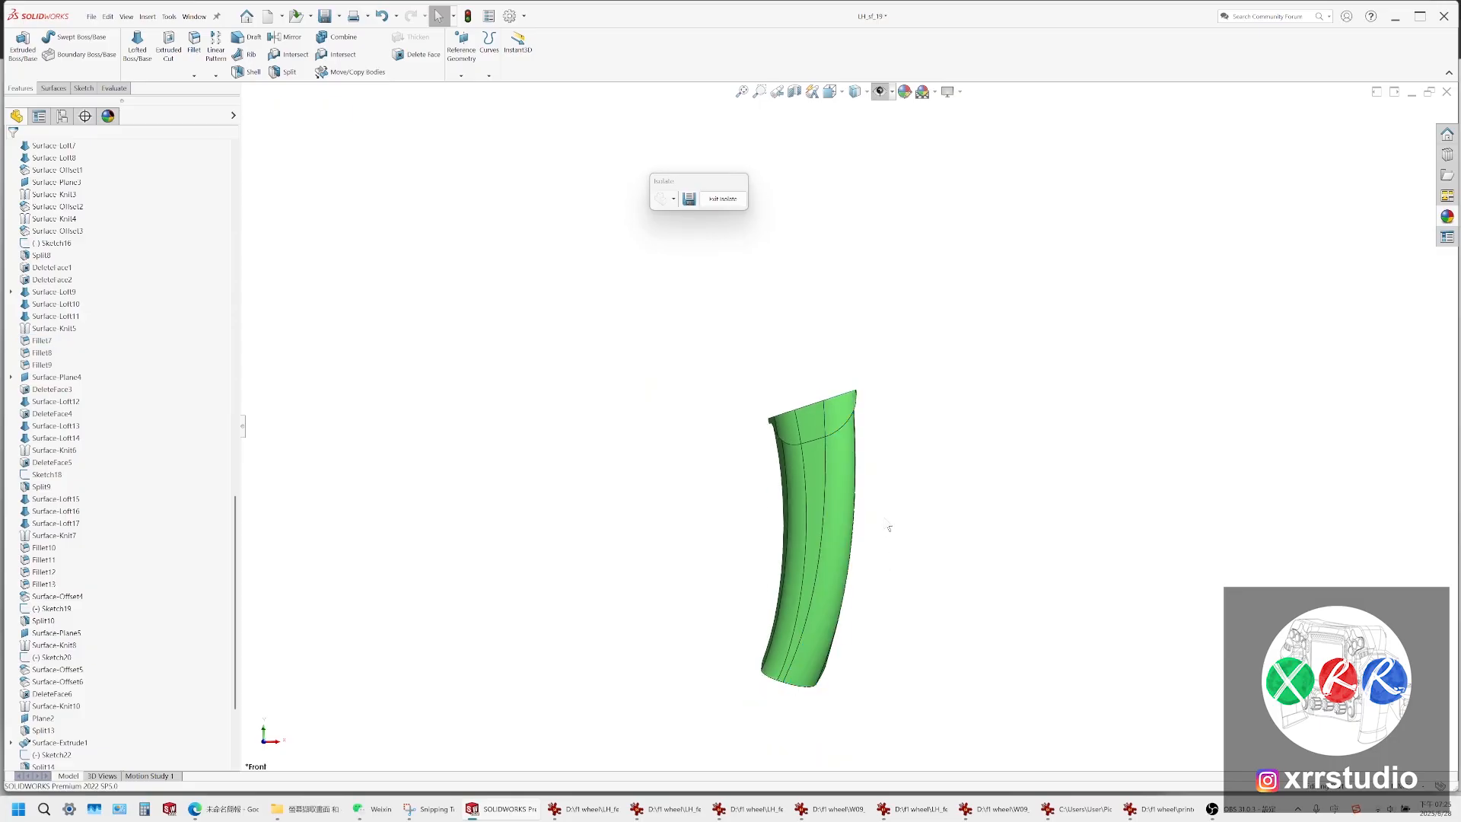
Consult the reference photos showing the real steering wheel's grips and its front
click(652, 809)
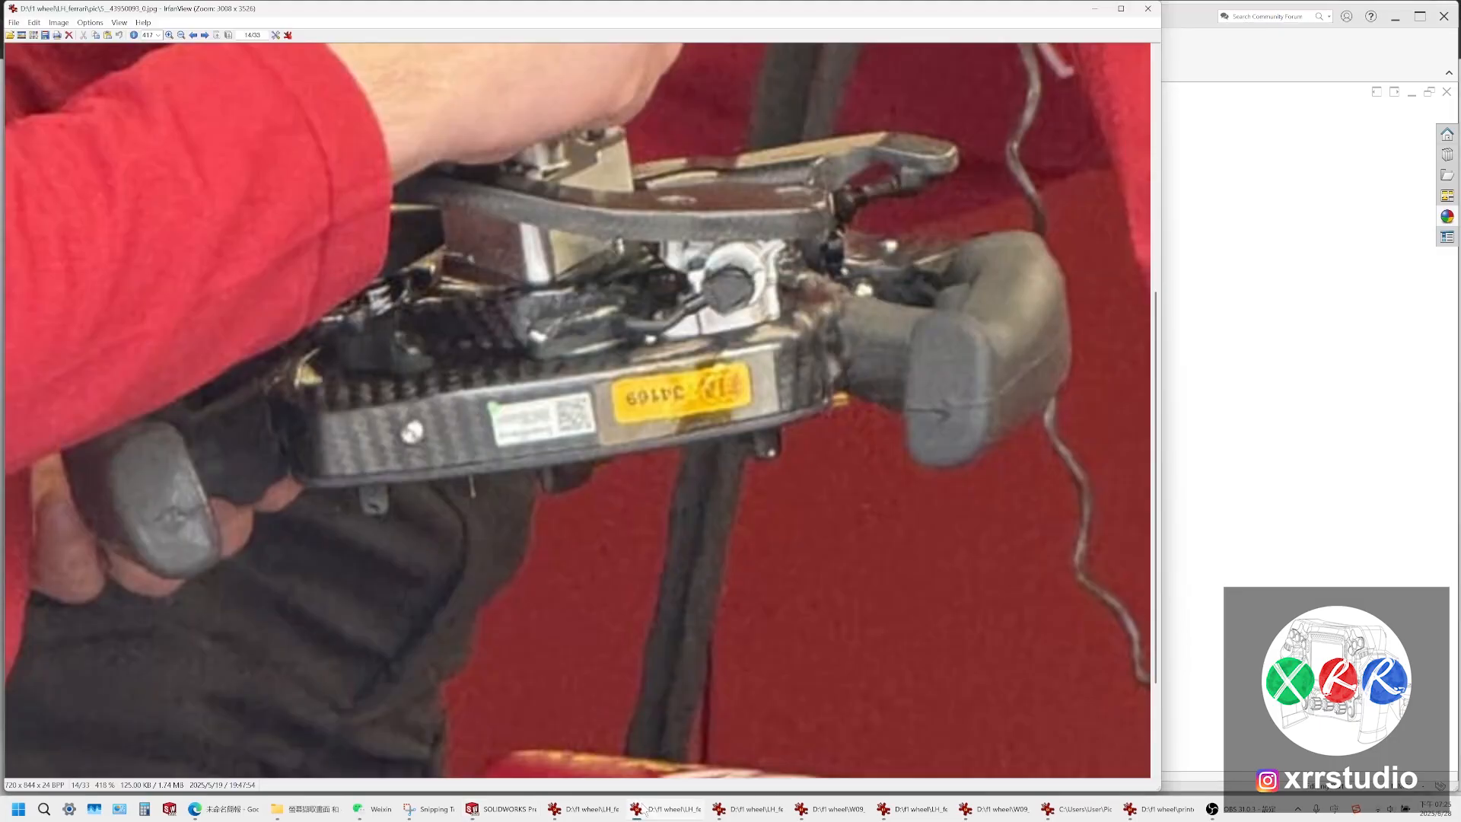
click(607, 811)
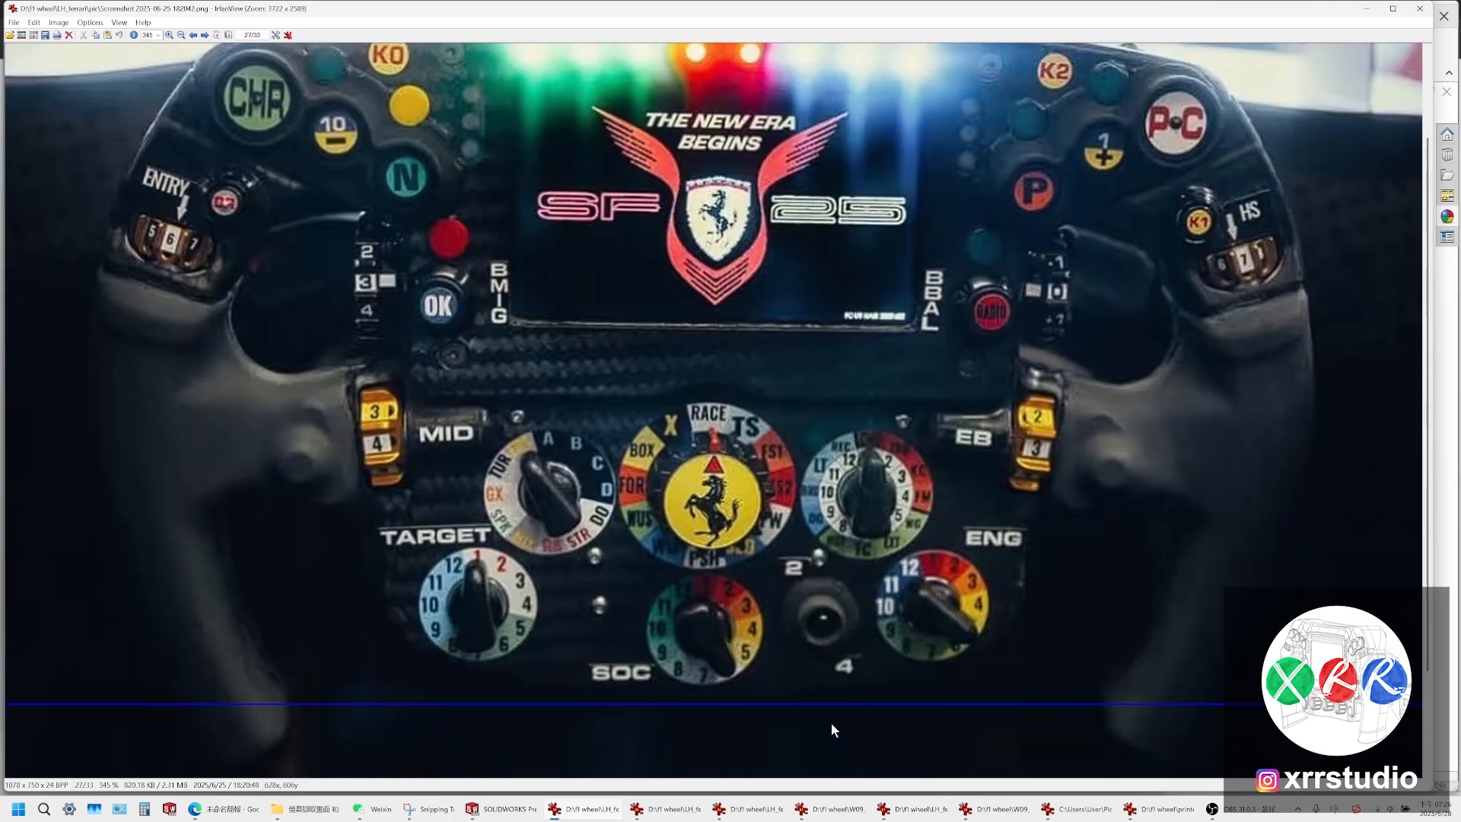
click(533, 813)
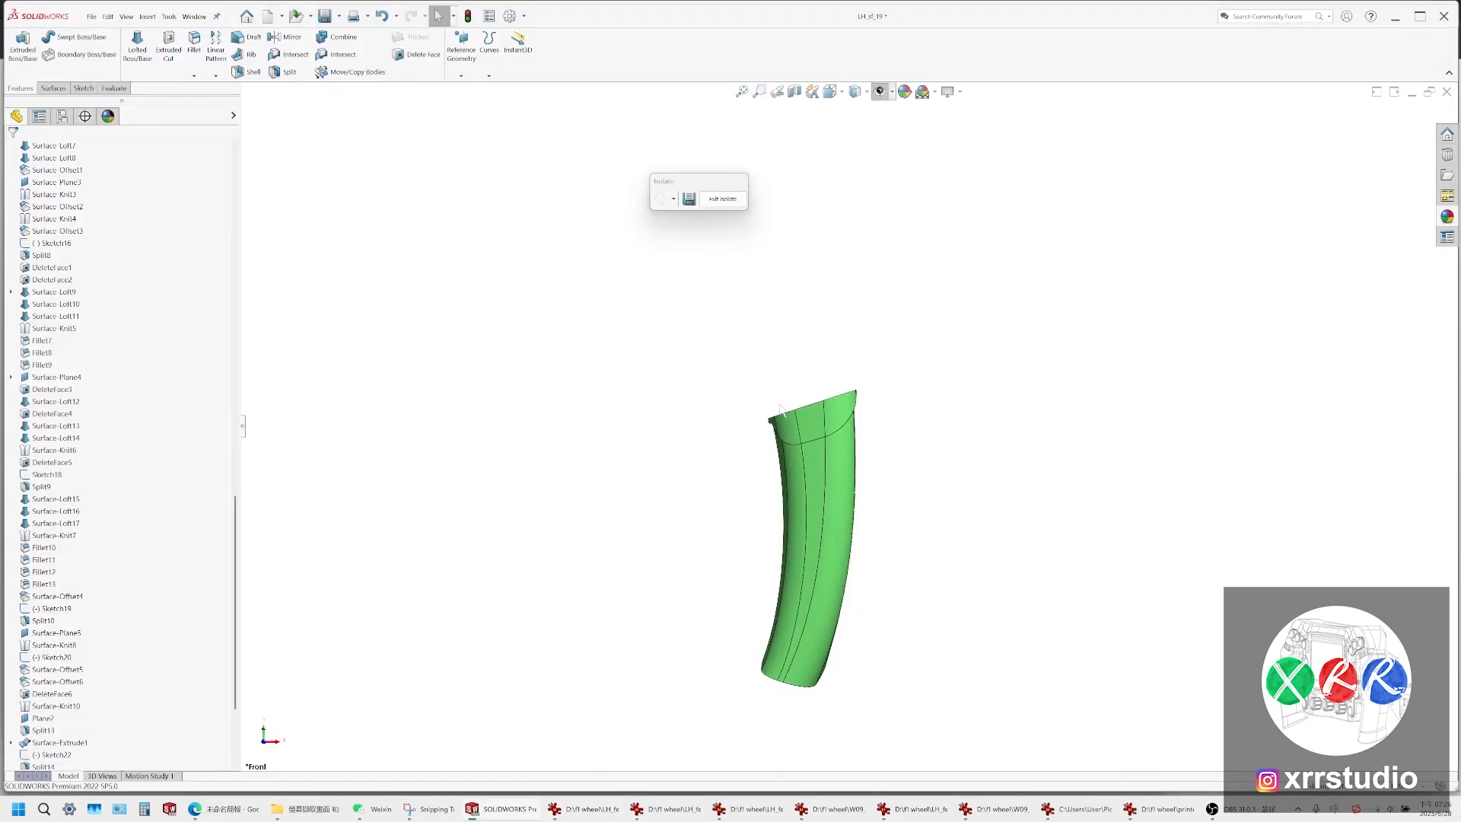
Exit isolation and compare the lip's cut edge with the reference sketches, using a line-only display with hidden edges
scroll(843, 426, down, 6)
scroll(849, 411, up, 2)
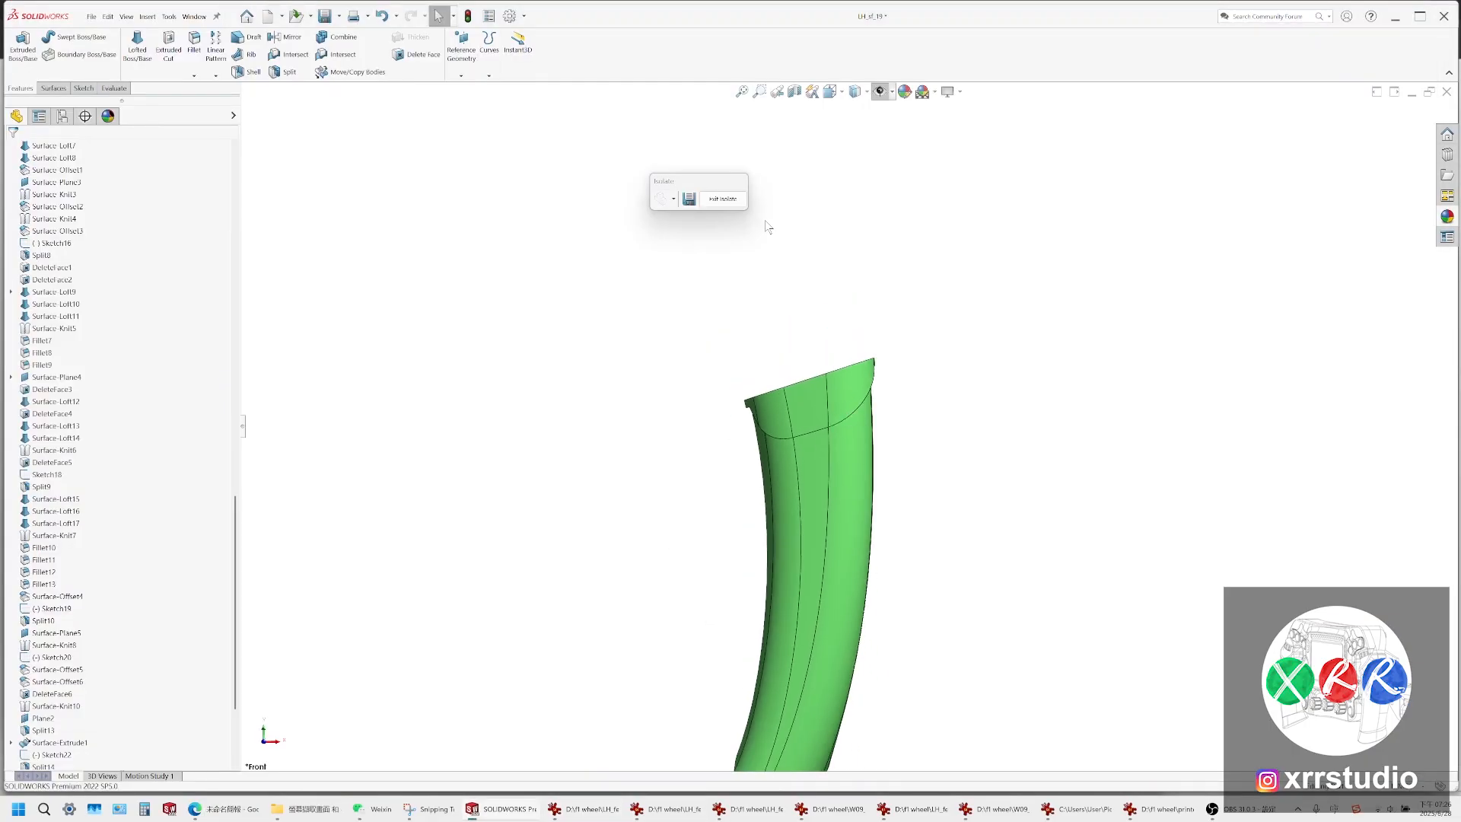
click(723, 199)
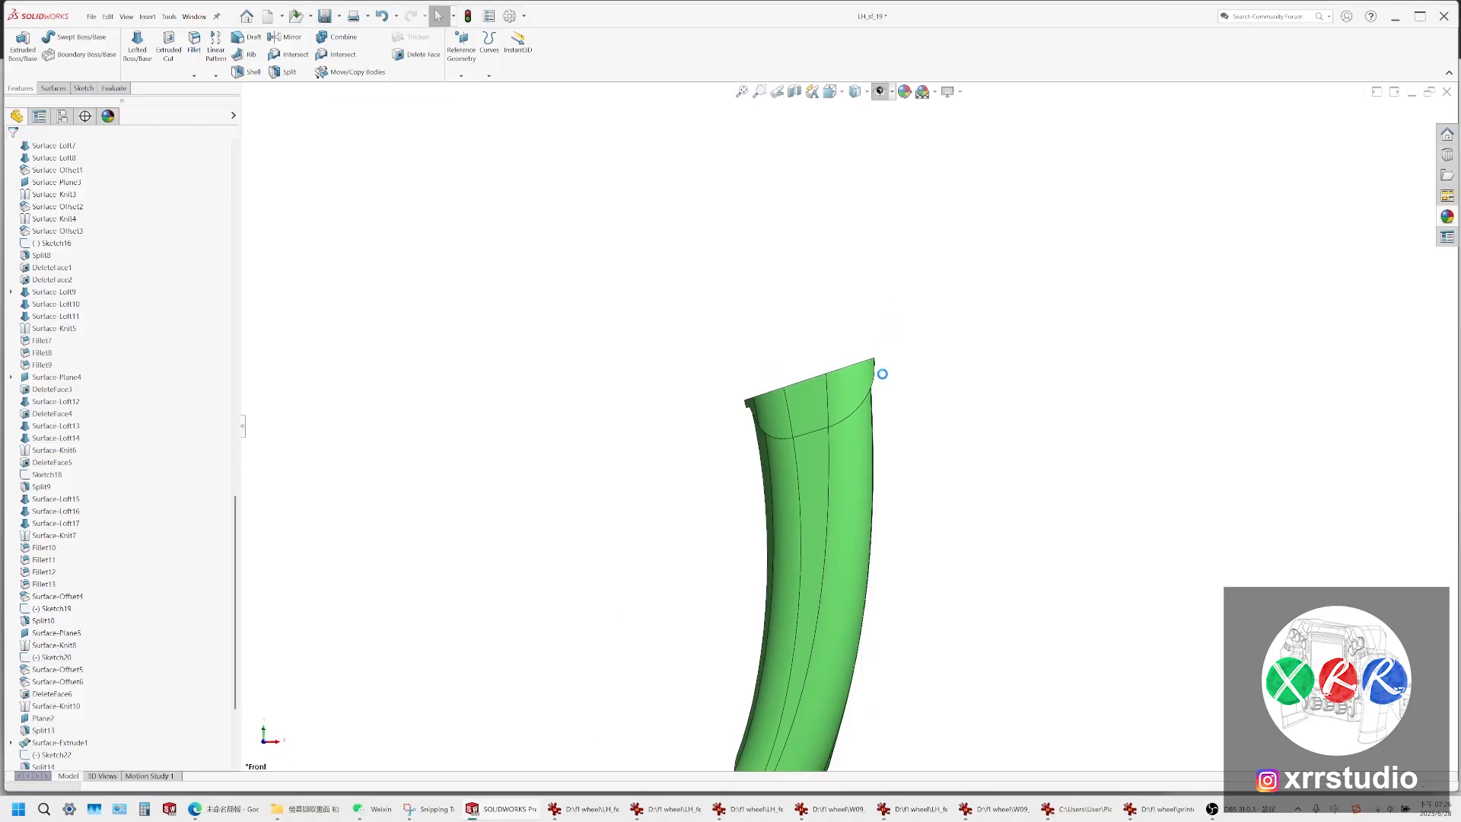
click(854, 91)
click(854, 190)
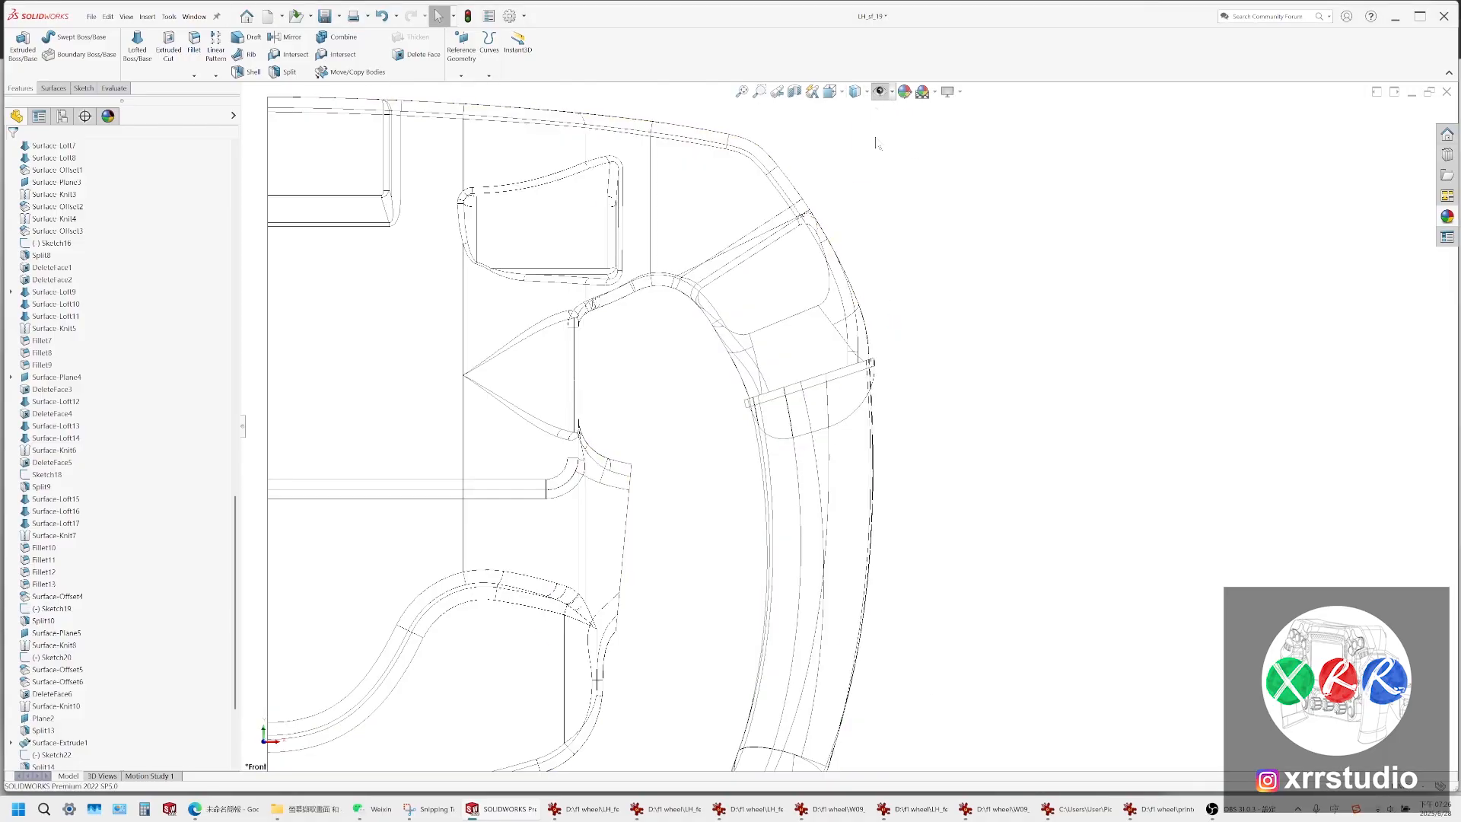
scroll(850, 407, down, 5)
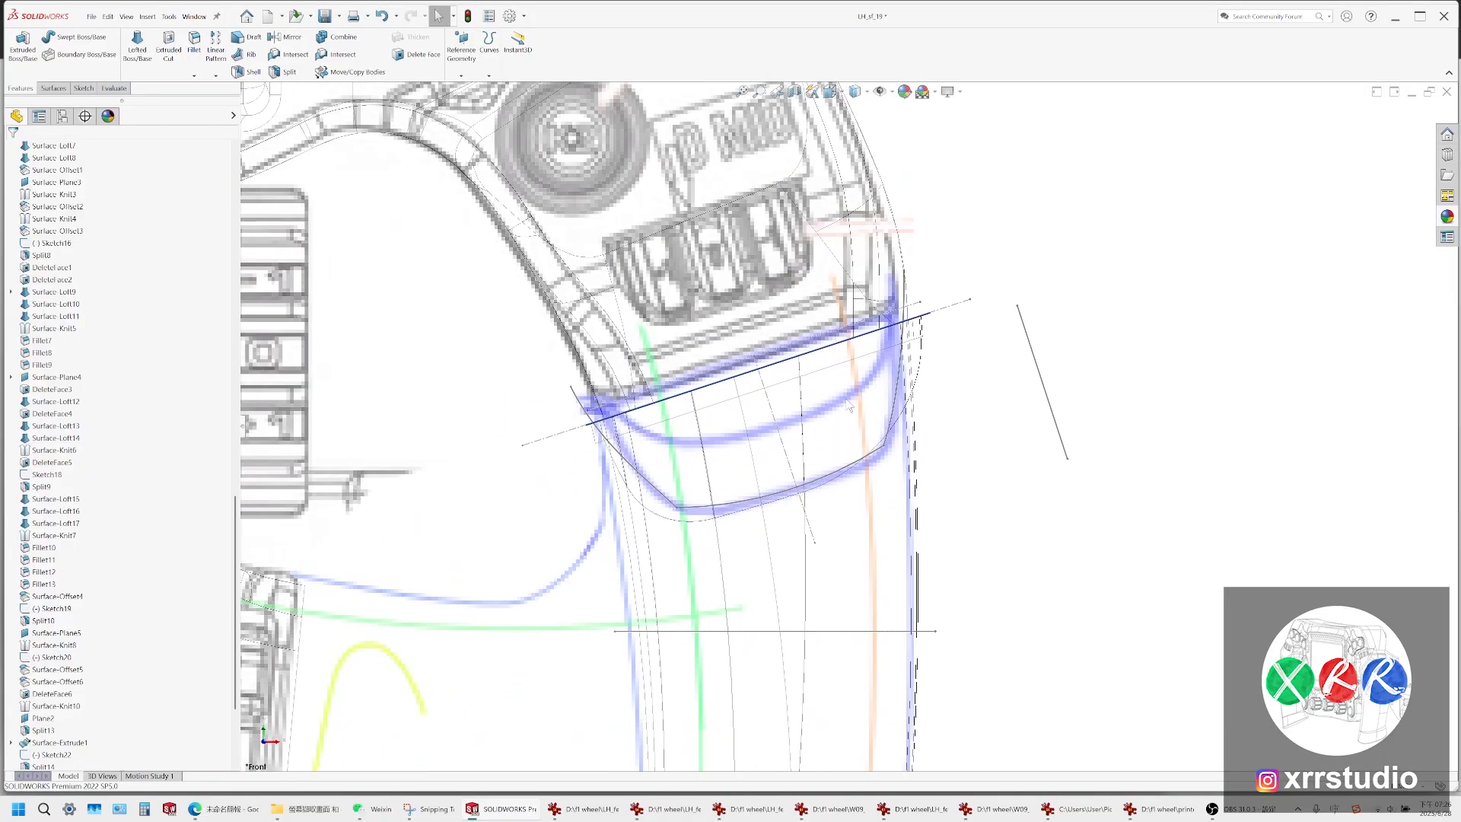
Hide the reference sketches and inspect the handle together with the wheel body in shaded display with edges
click(879, 91)
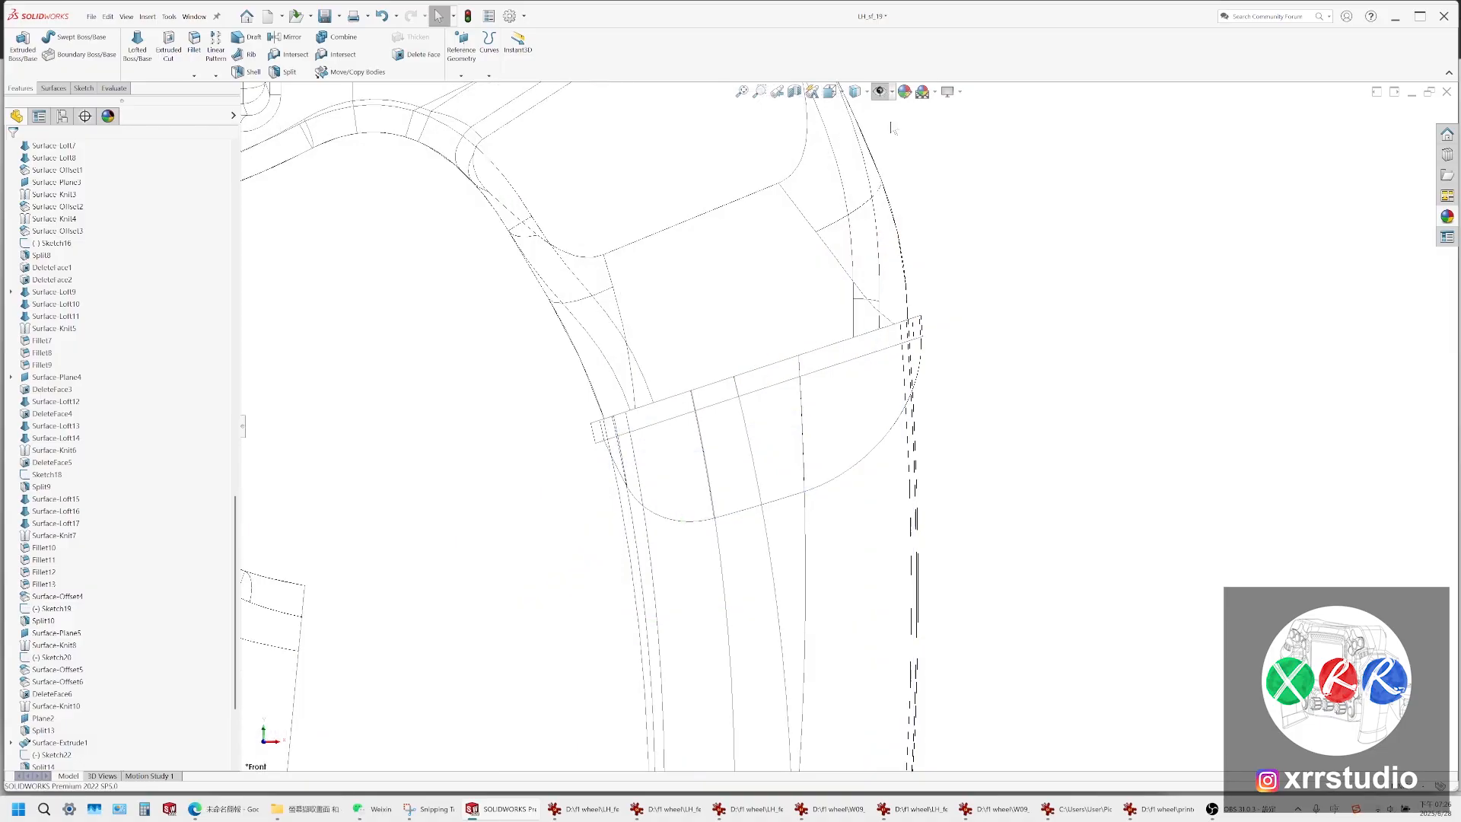
scroll(954, 361, up, 2)
click(855, 92)
click(853, 112)
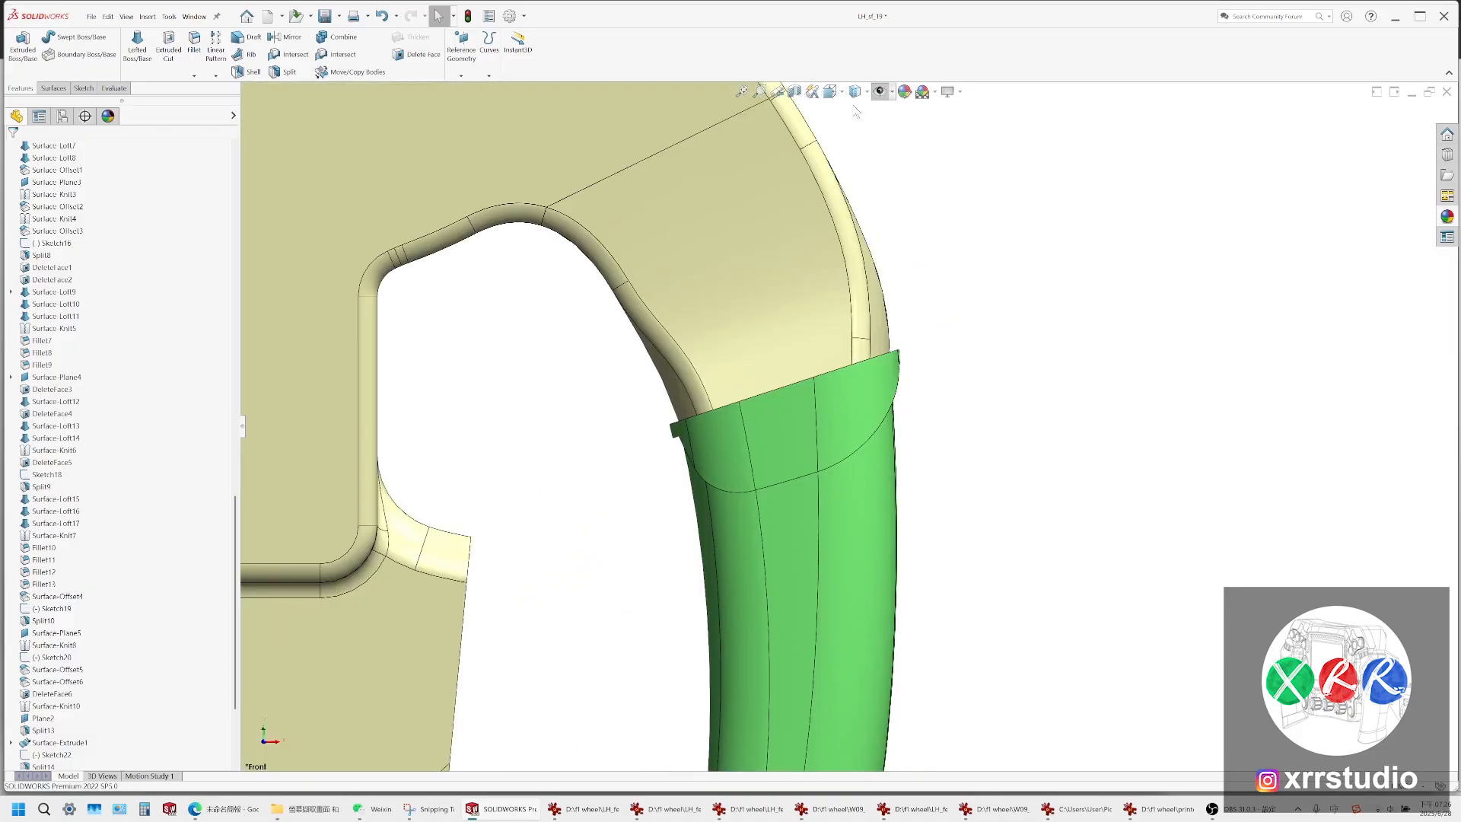
scroll(851, 432, up, 3)
scroll(852, 432, up, 2)
middle_drag(852, 431, 677, 419)
scroll(525, 403, up, 3)
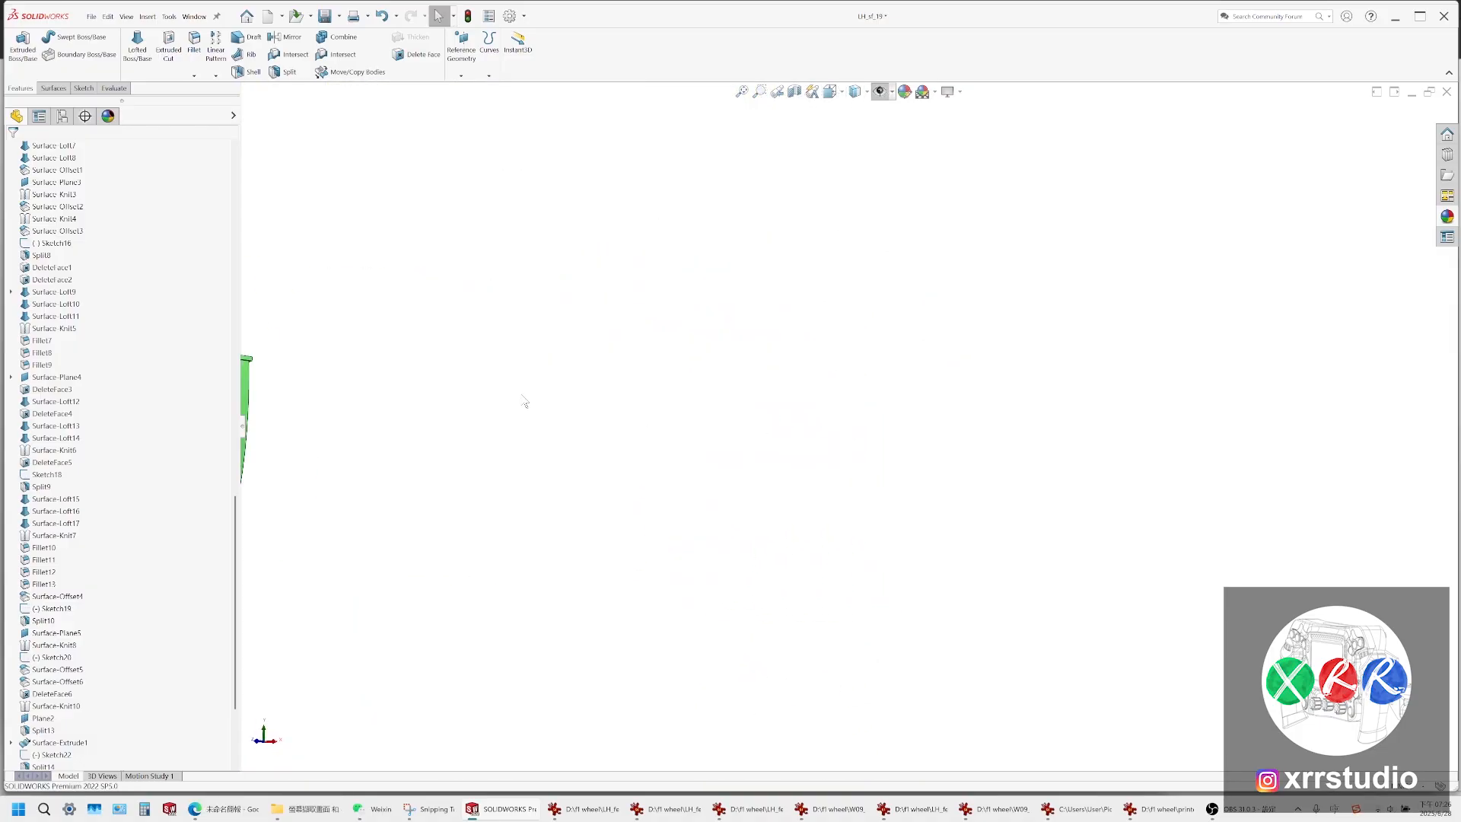
Inspect the handle's raised lip and its cut edge together with the wheel body from the front, side and below
scroll(435, 405, down, 10)
scroll(508, 399, up, 1)
middle_drag(509, 399, 776, 336)
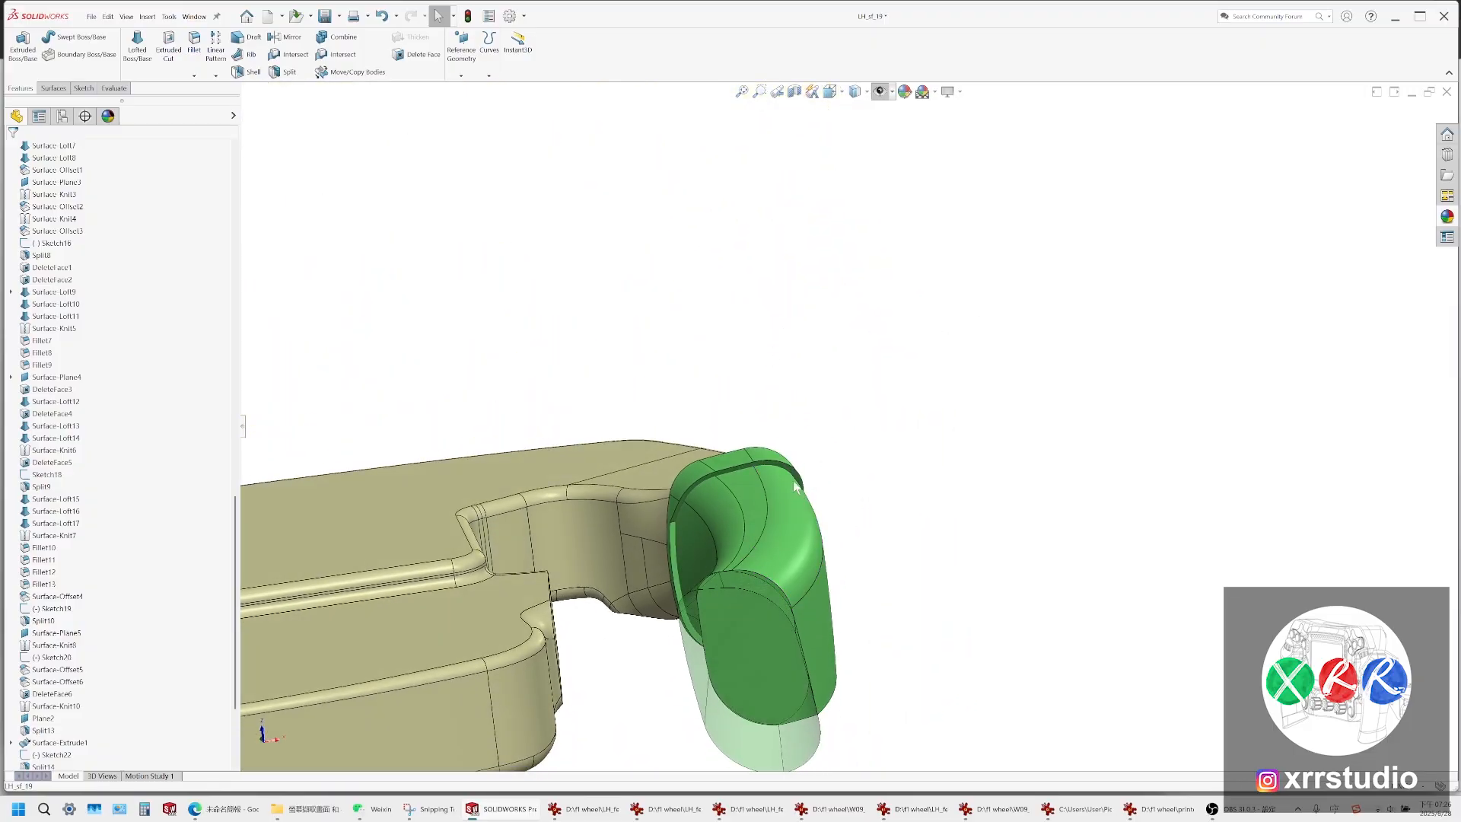
scroll(788, 424, down, 4)
scroll(822, 384, up, 3)
middle_drag(831, 376, 831, 686)
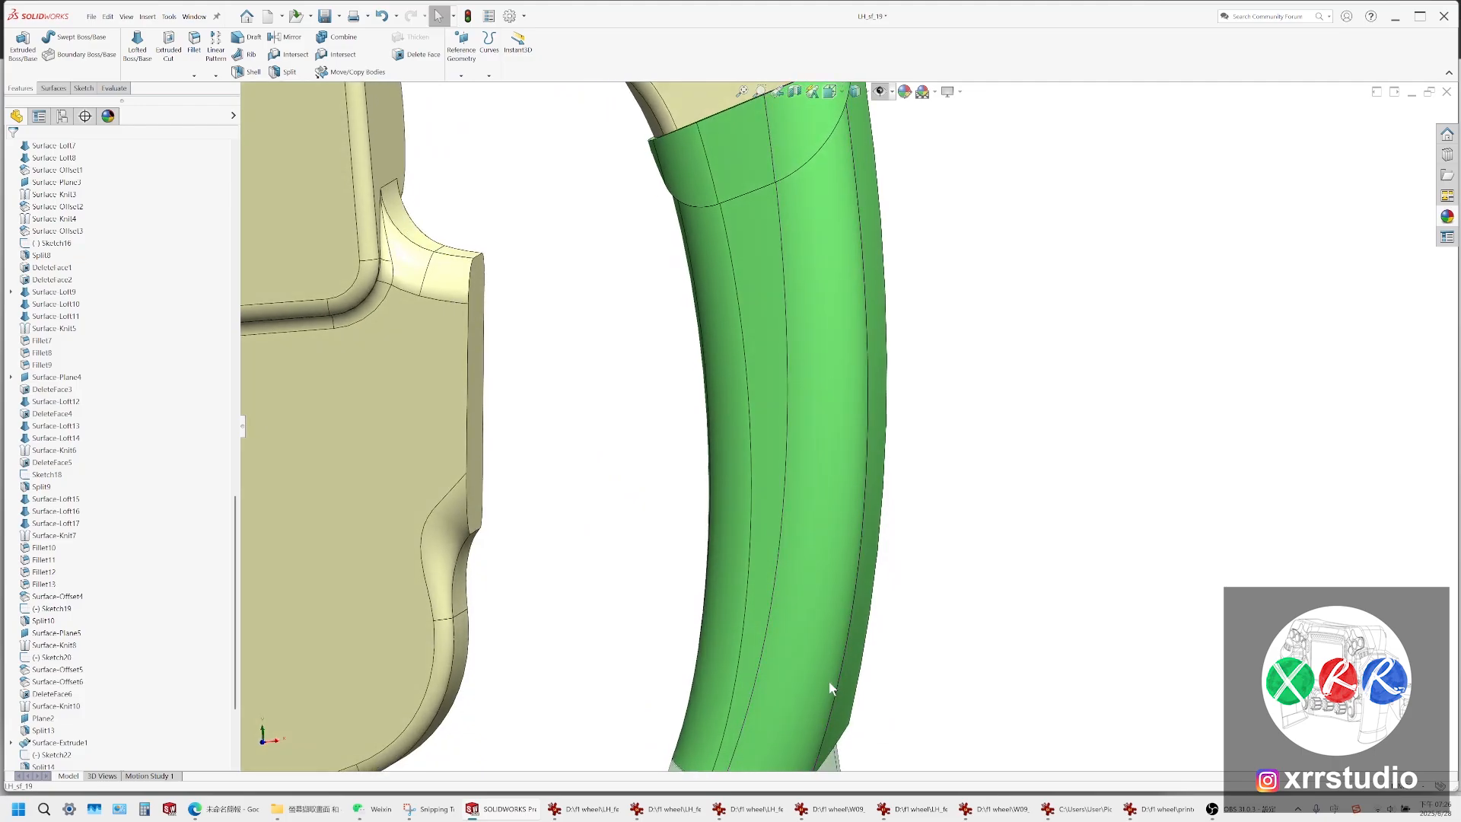
scroll(832, 529, up, 4)
middle_drag(858, 483, 863, 427)
scroll(905, 394, down, 3)
scroll(847, 406, down, 5)
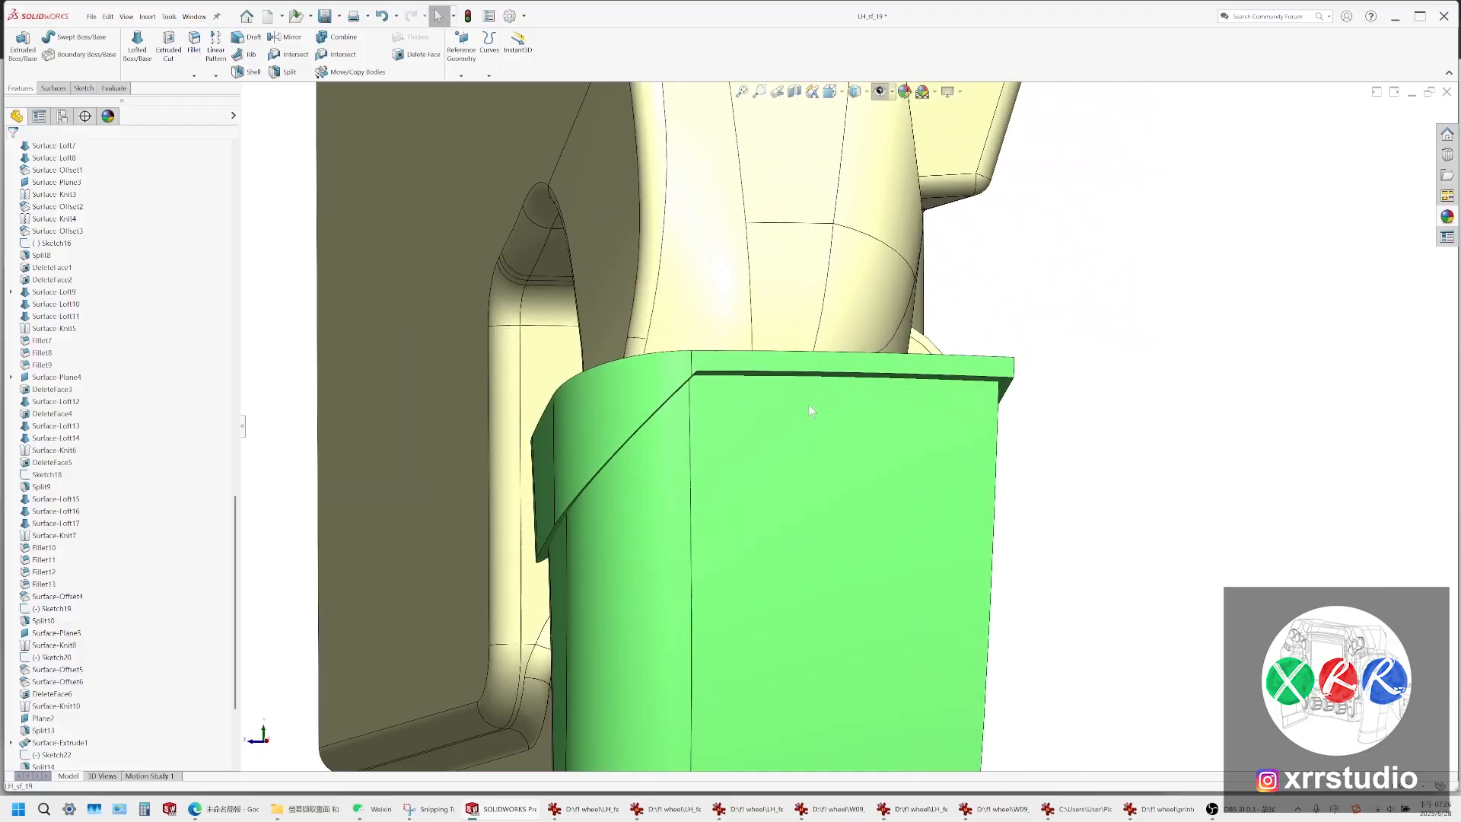
scroll(773, 449, up, 6)
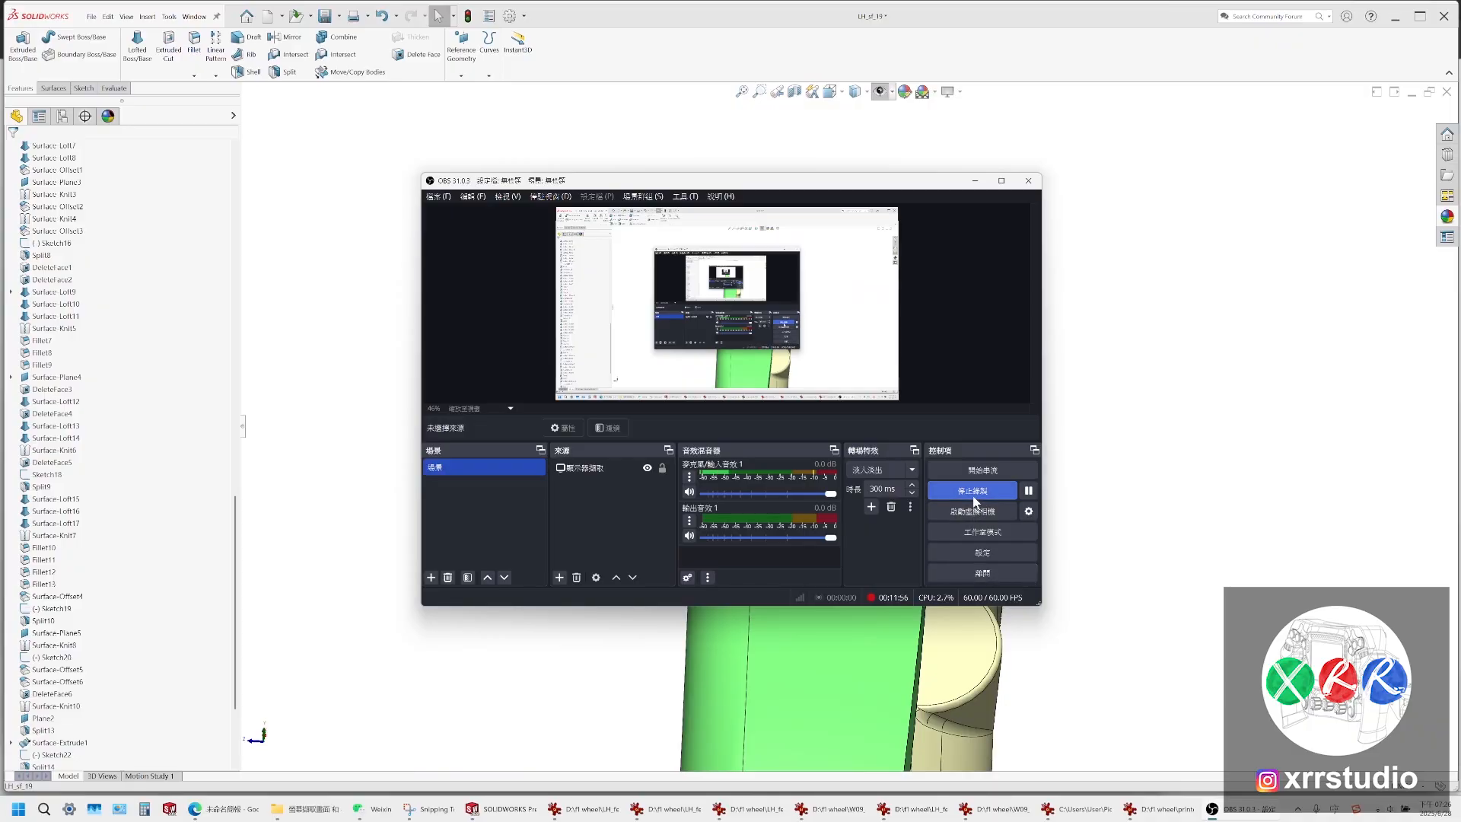
click(1175, 508)
Check the radius settings of the inner and outer edge fillets along the handle's front
middle_drag(796, 517, 899, 466)
scroll(831, 438, down, 2)
scroll(899, 466, up, 2)
click(822, 463)
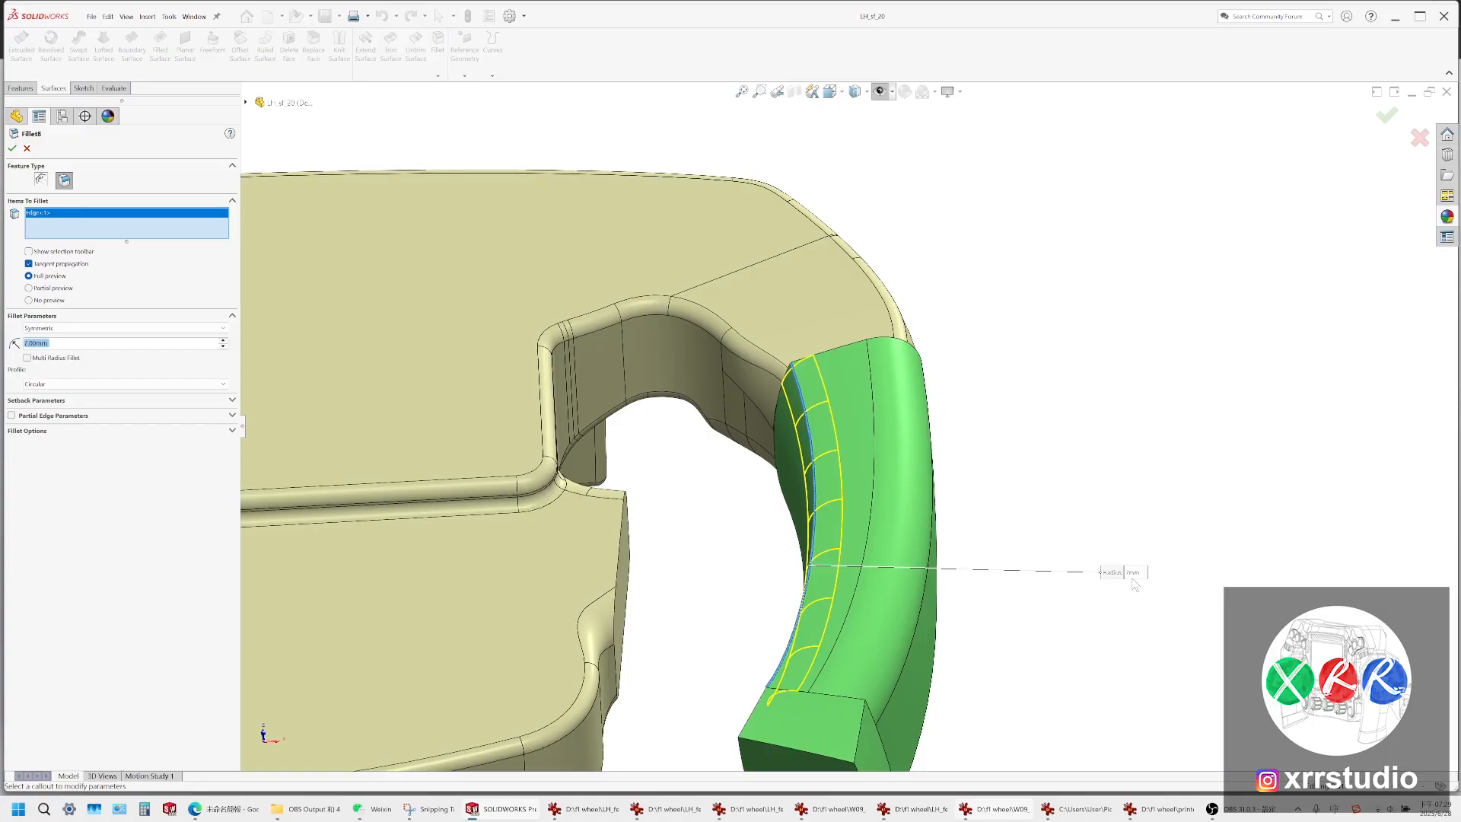
click(26, 148)
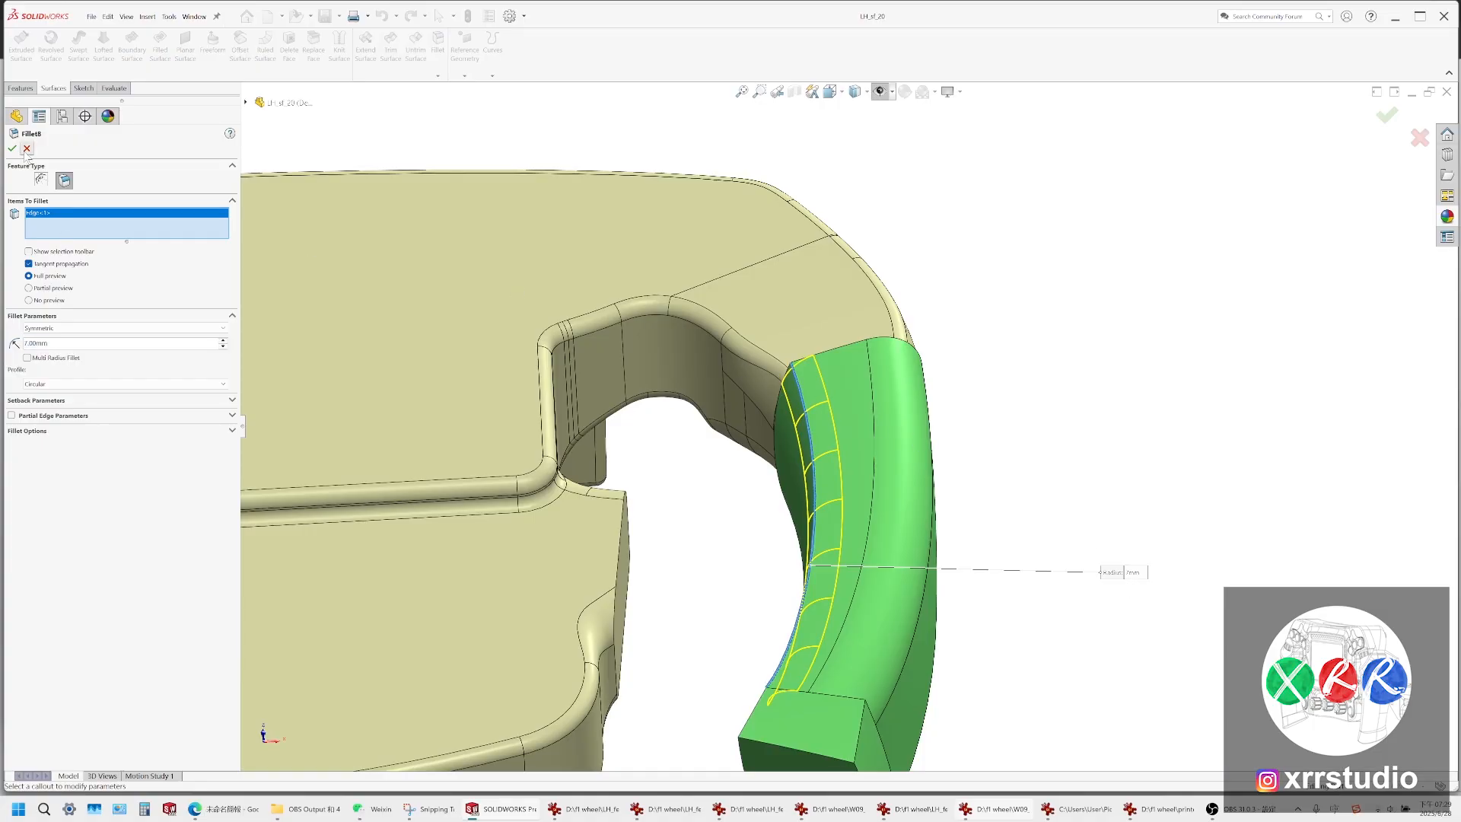
click(889, 419)
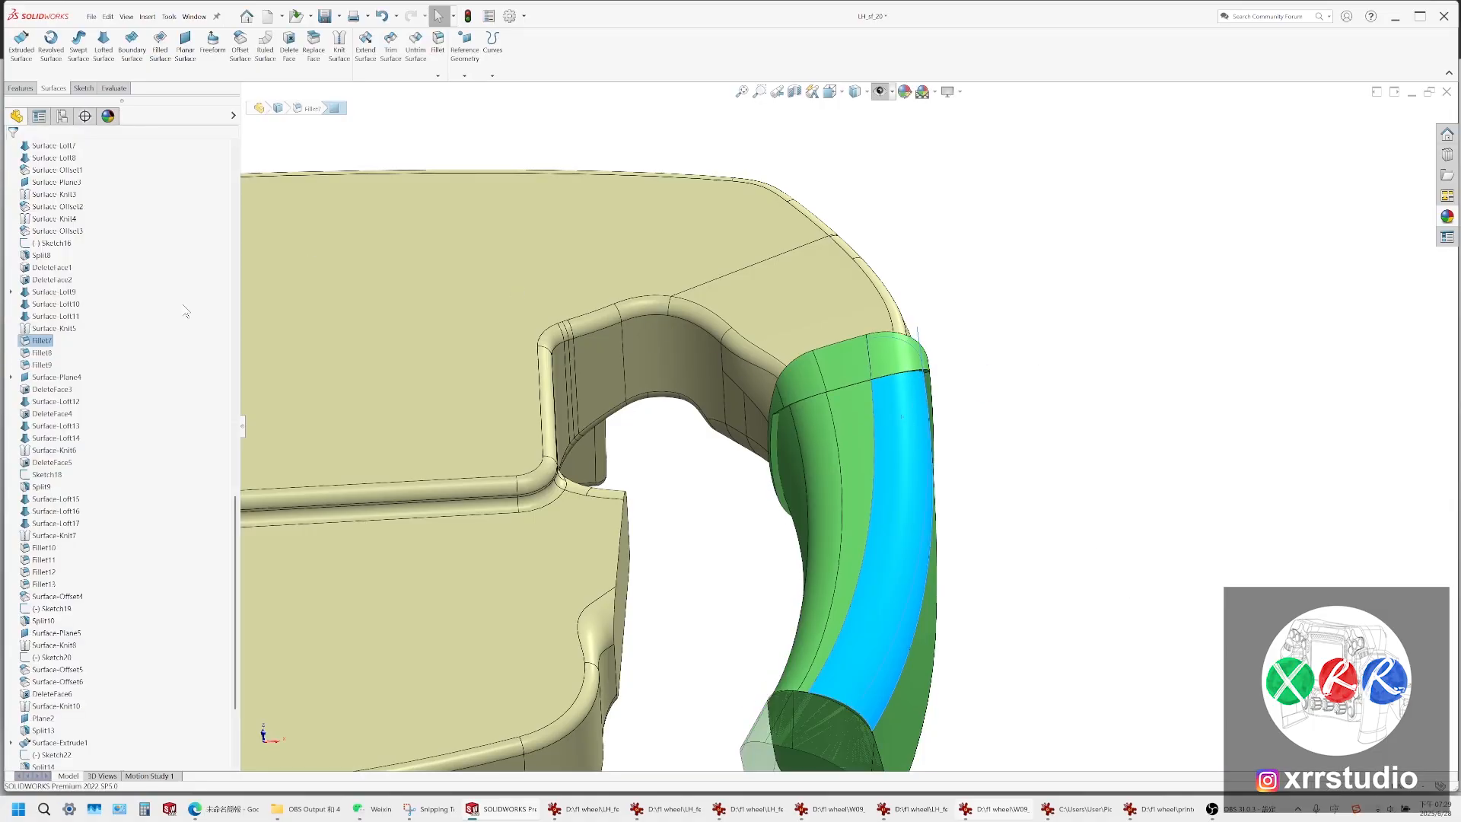
click(895, 459)
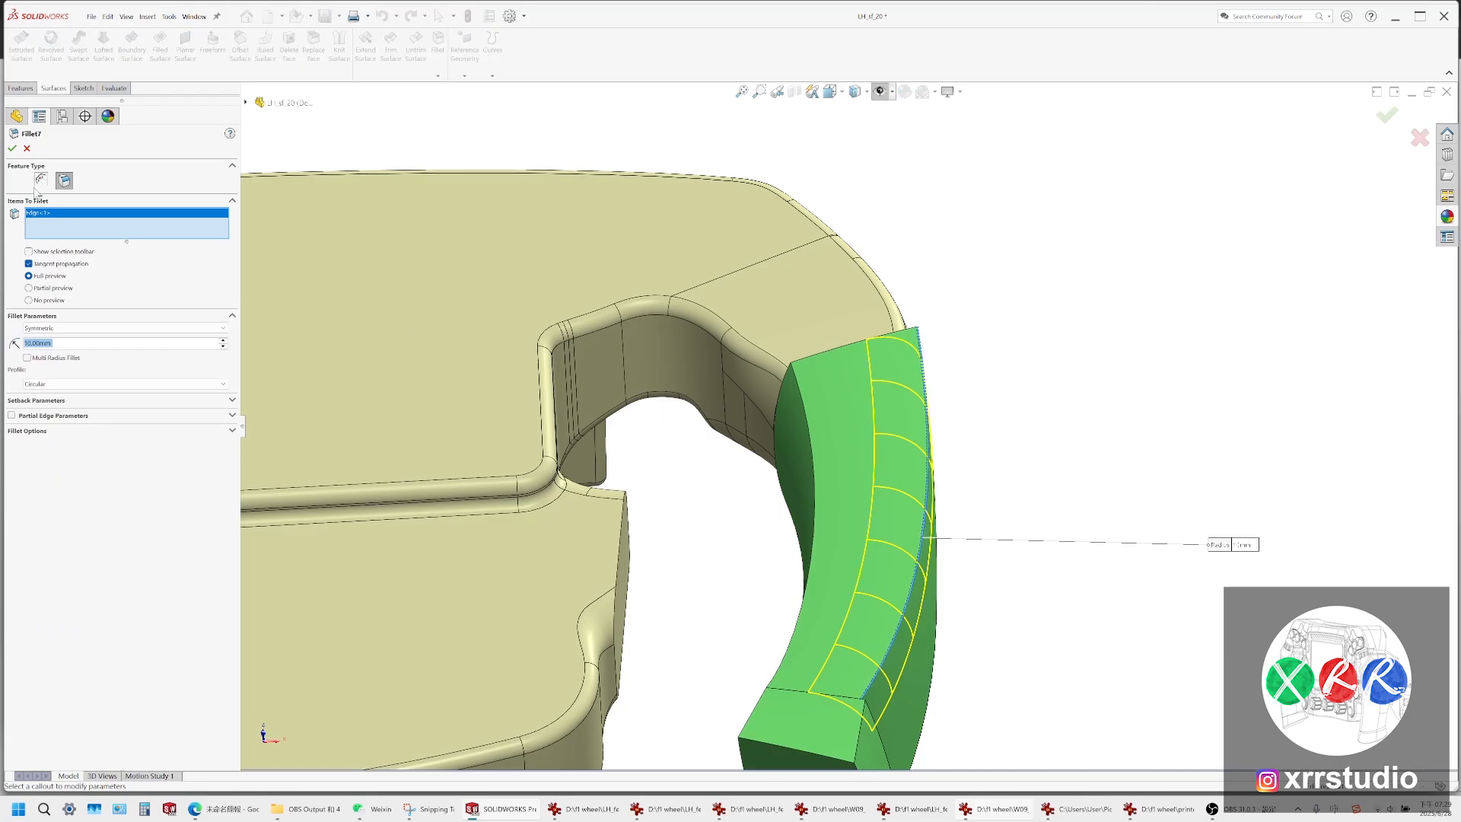
click(28, 148)
Set the handle's inner front edge fillet and the matching fillet on the translucent lower piece to 8 mm radius
click(803, 416)
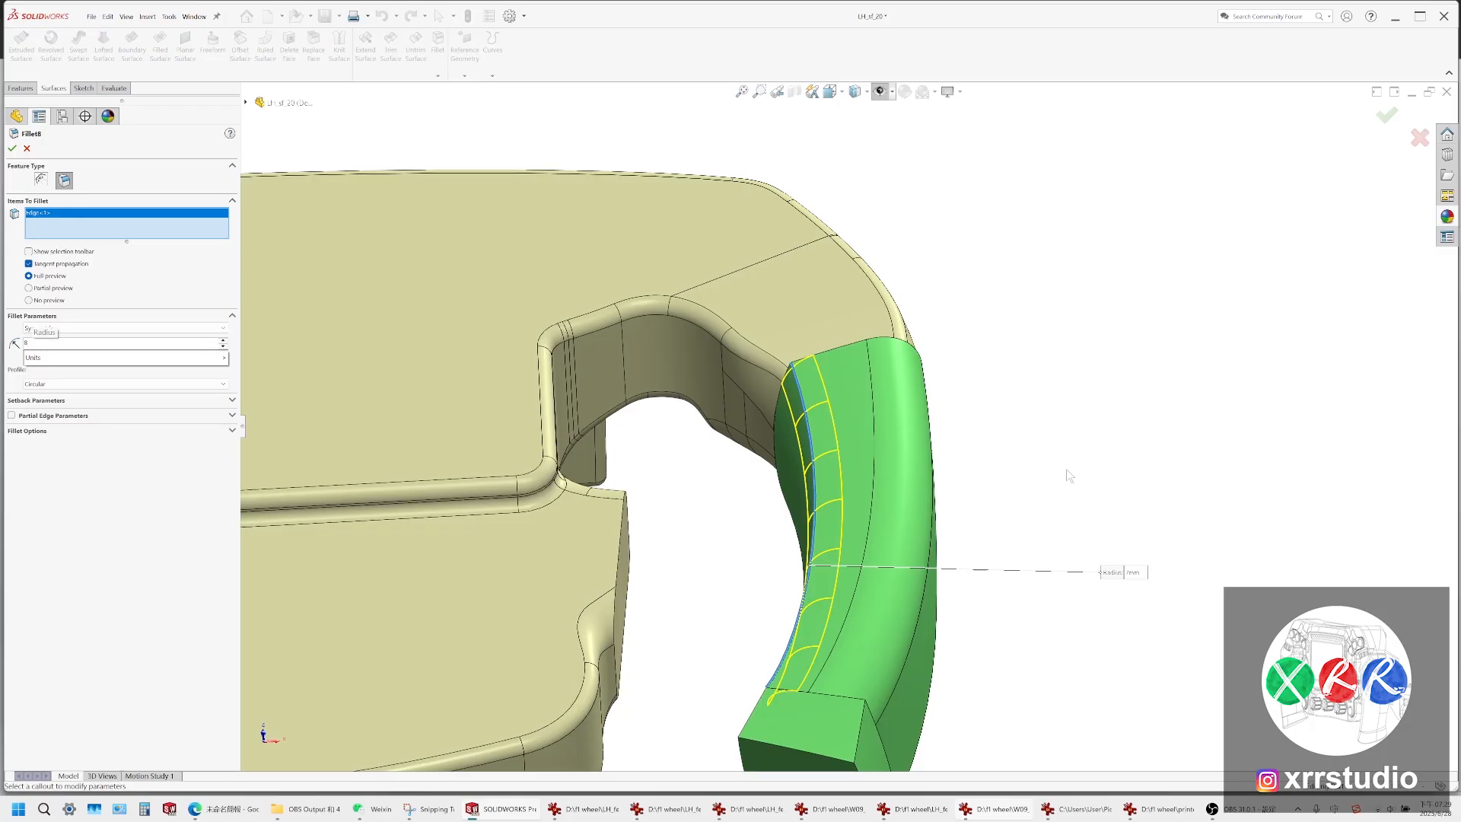
key(Return)
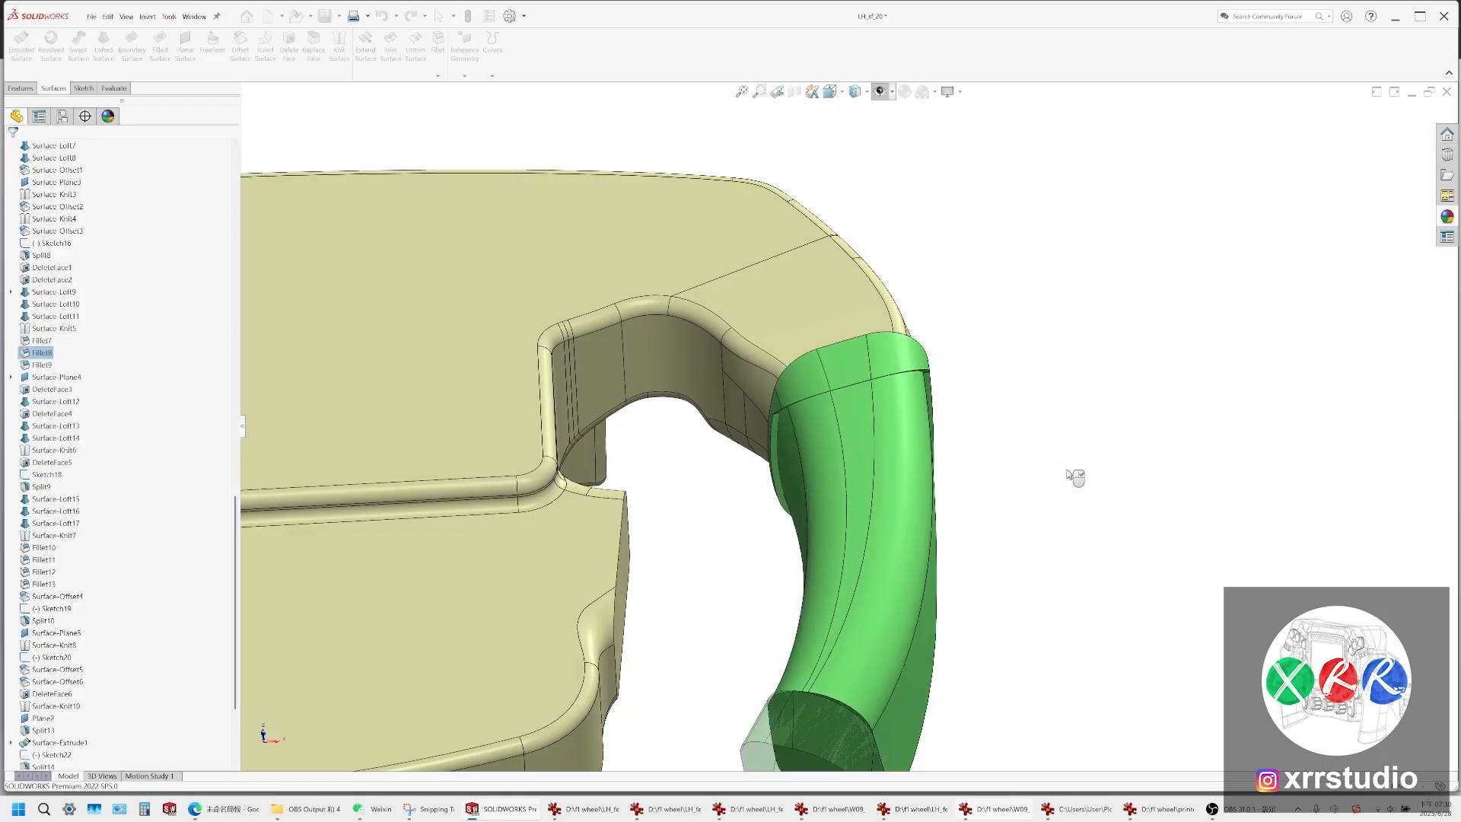
scroll(787, 314, up, 3)
middle_drag(787, 314, 898, 538)
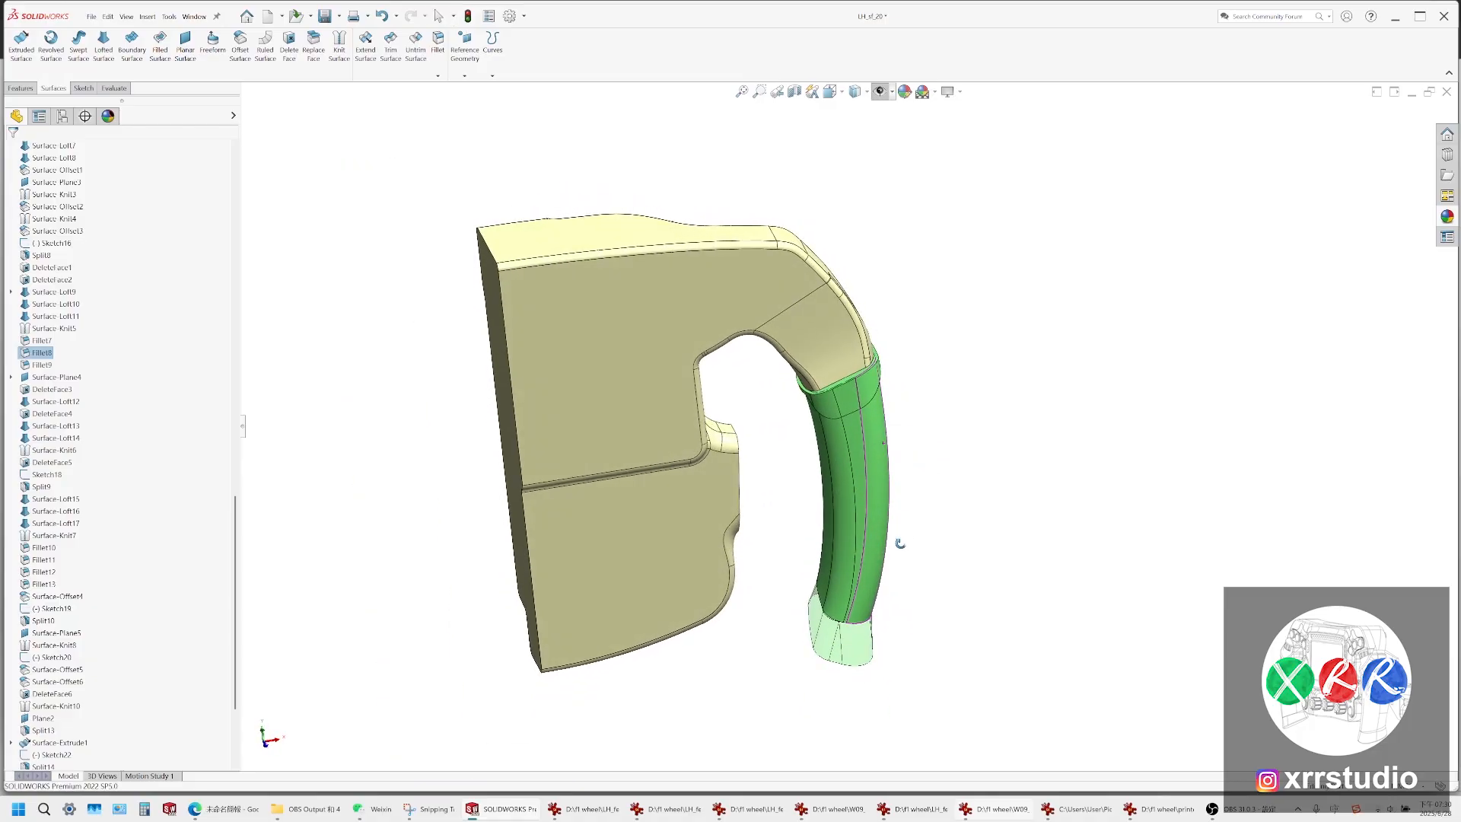
scroll(899, 553, down, 3)
click(716, 706)
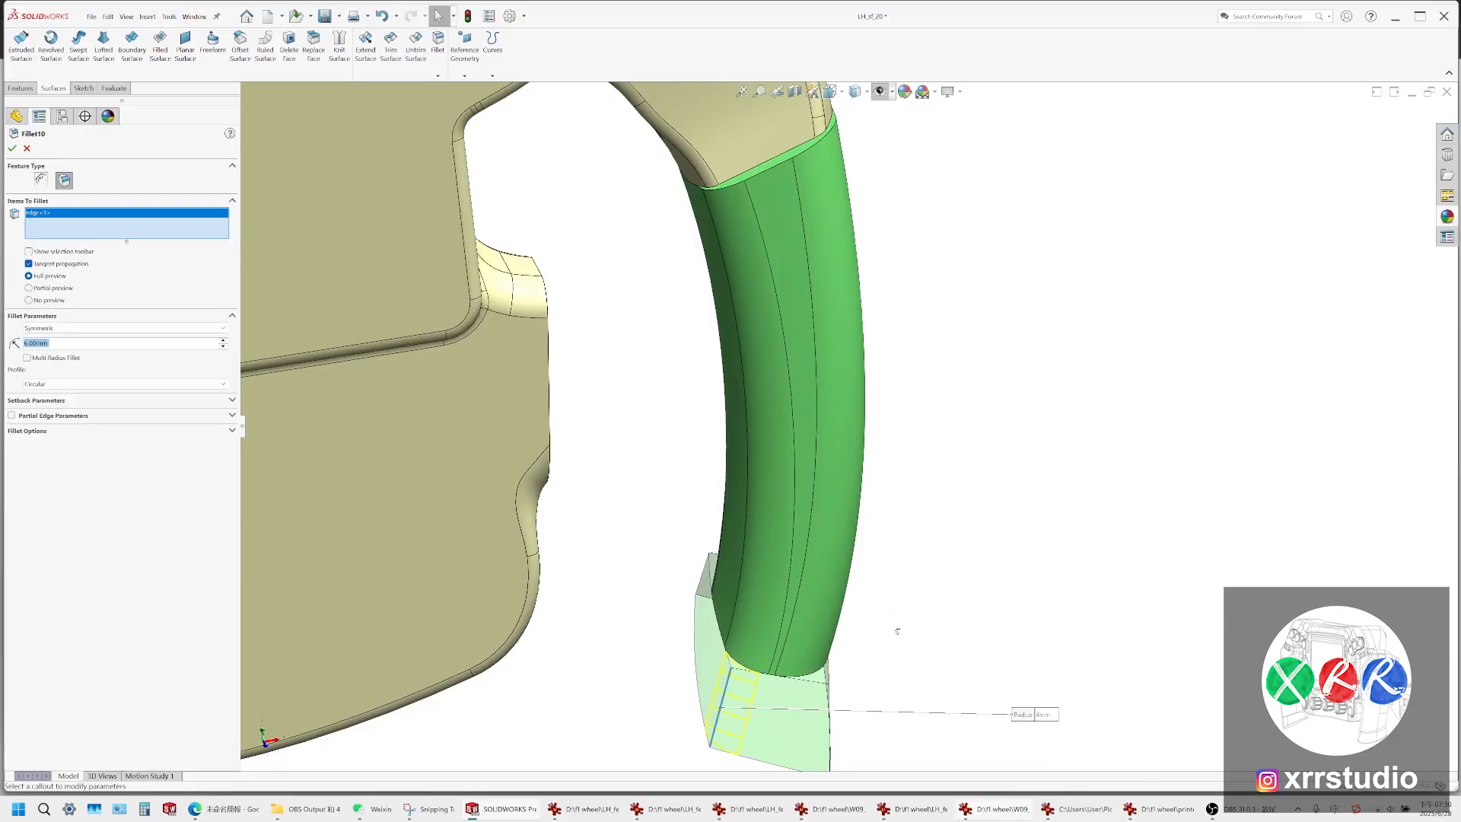
text(8)
key(Return)
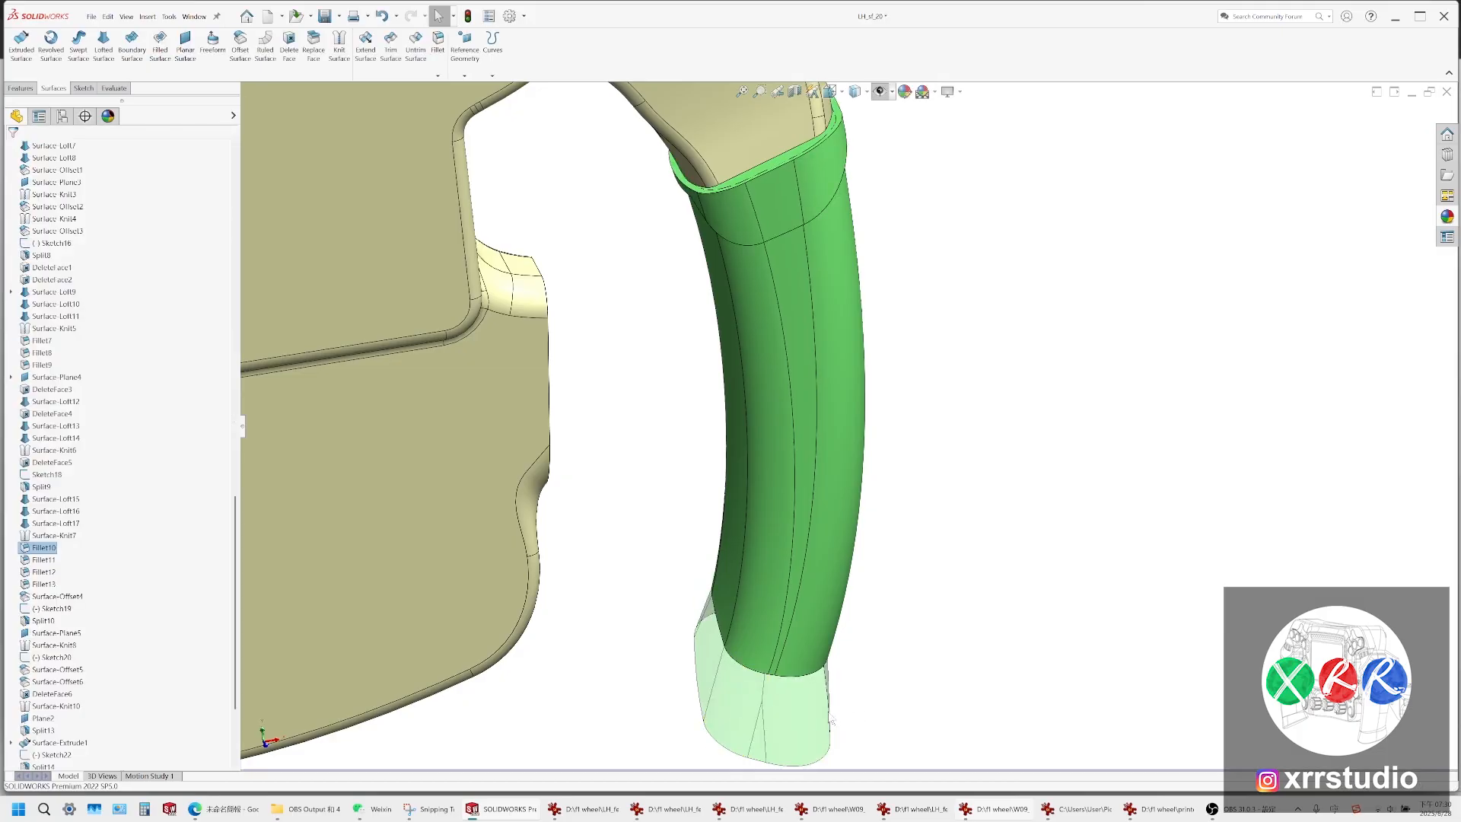
Set the outer front edge fillet on the translucent lower piece to a 10 mm radius
click(807, 711)
click(832, 670)
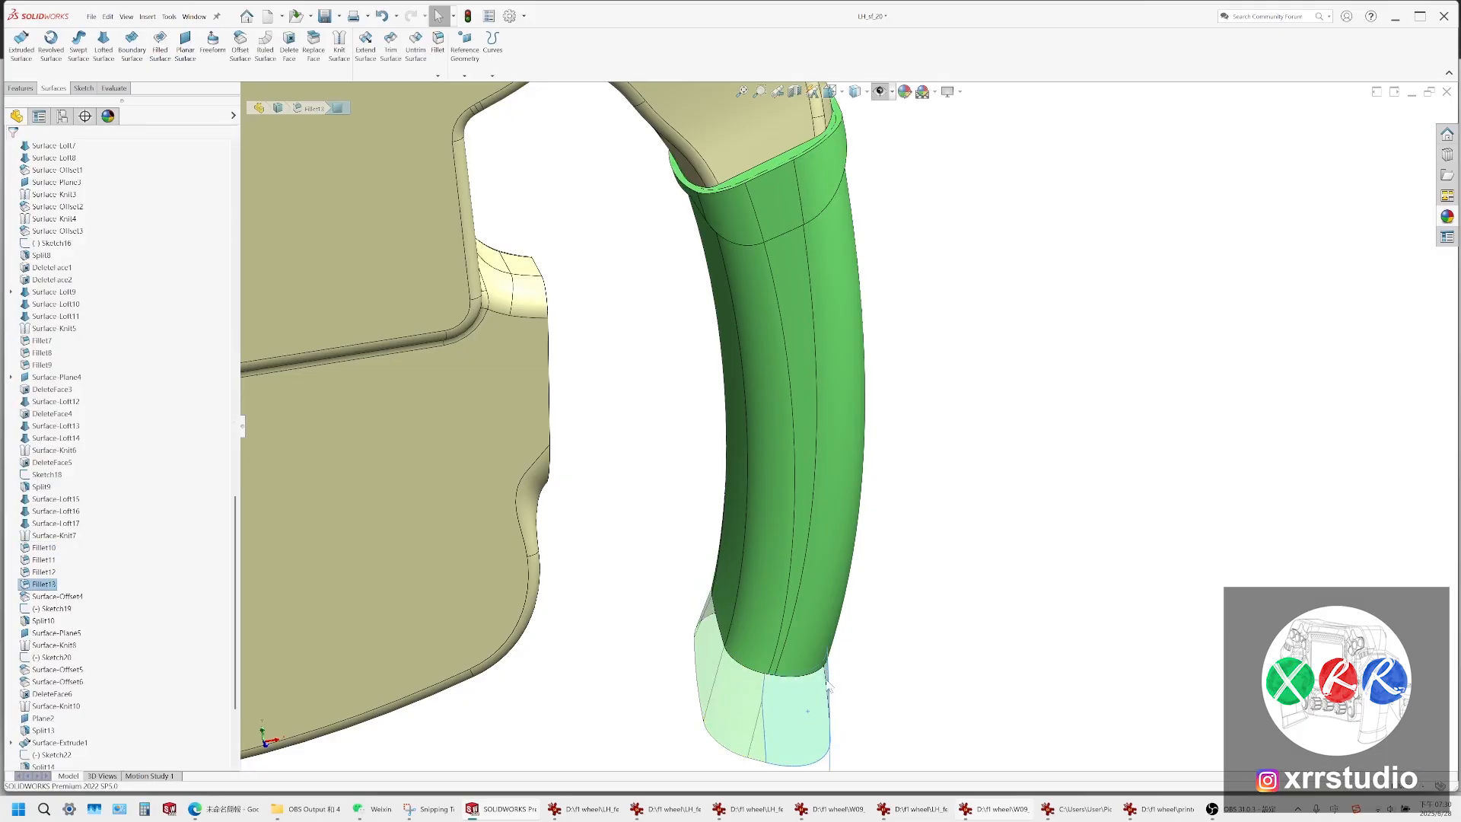
text(10)
key(Return)
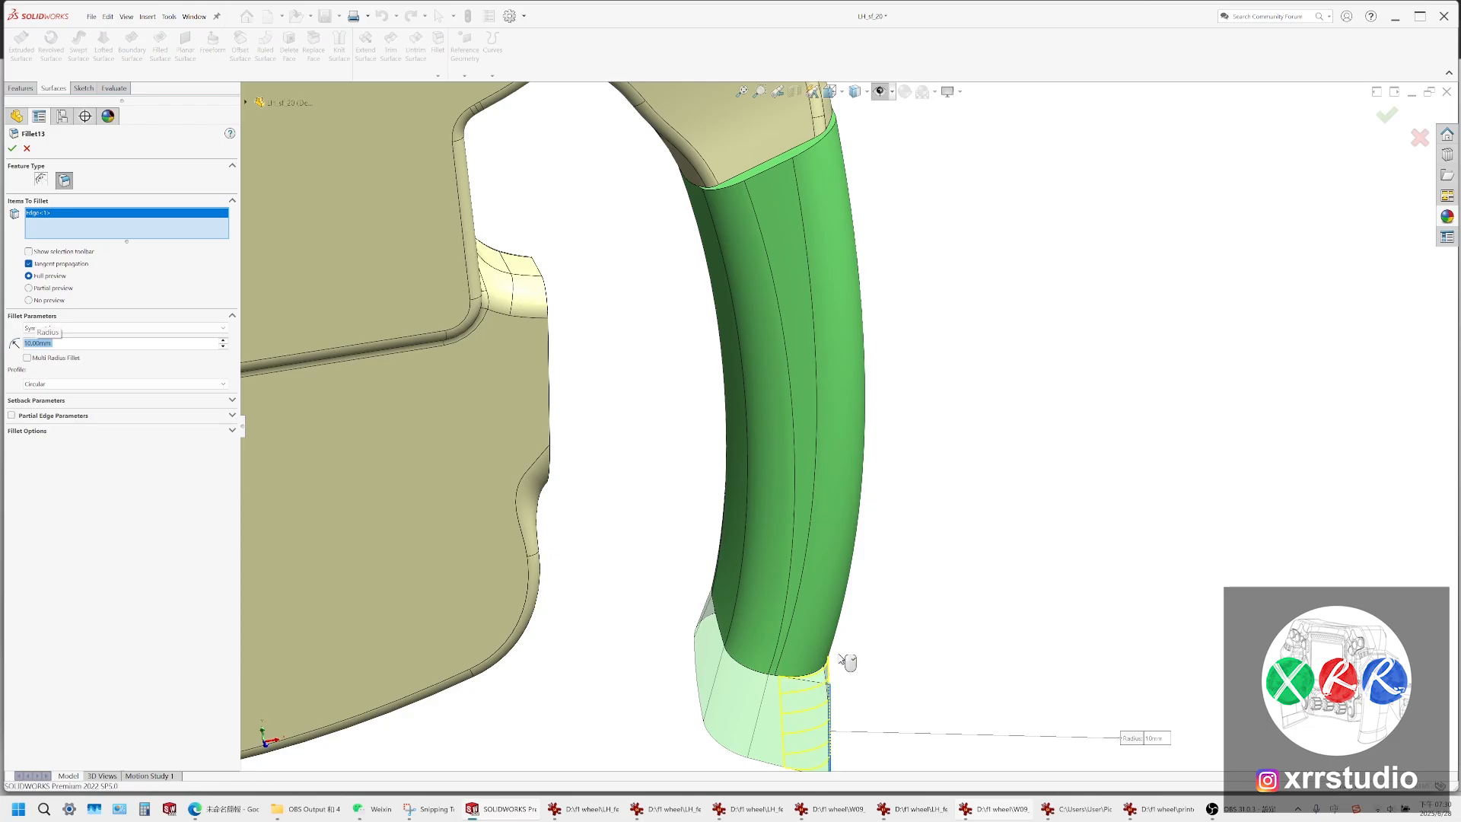
key(Return)
Examine how the lip and the handle's front fillets run, from the front and at an angle
middle_drag(804, 599, 874, 330)
scroll(868, 369, down, 3)
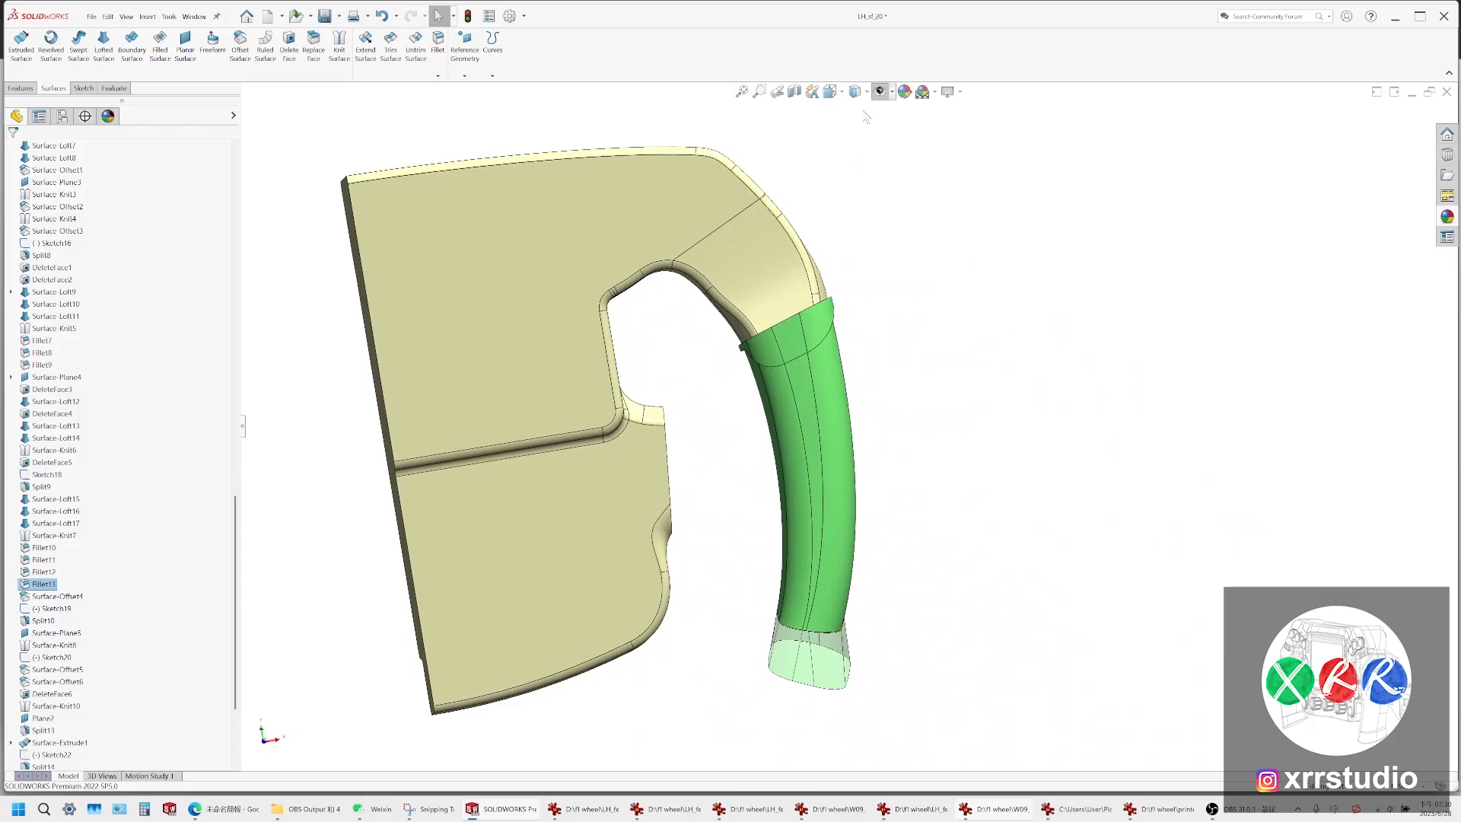
click(832, 92)
click(845, 145)
scroll(798, 440, down, 8)
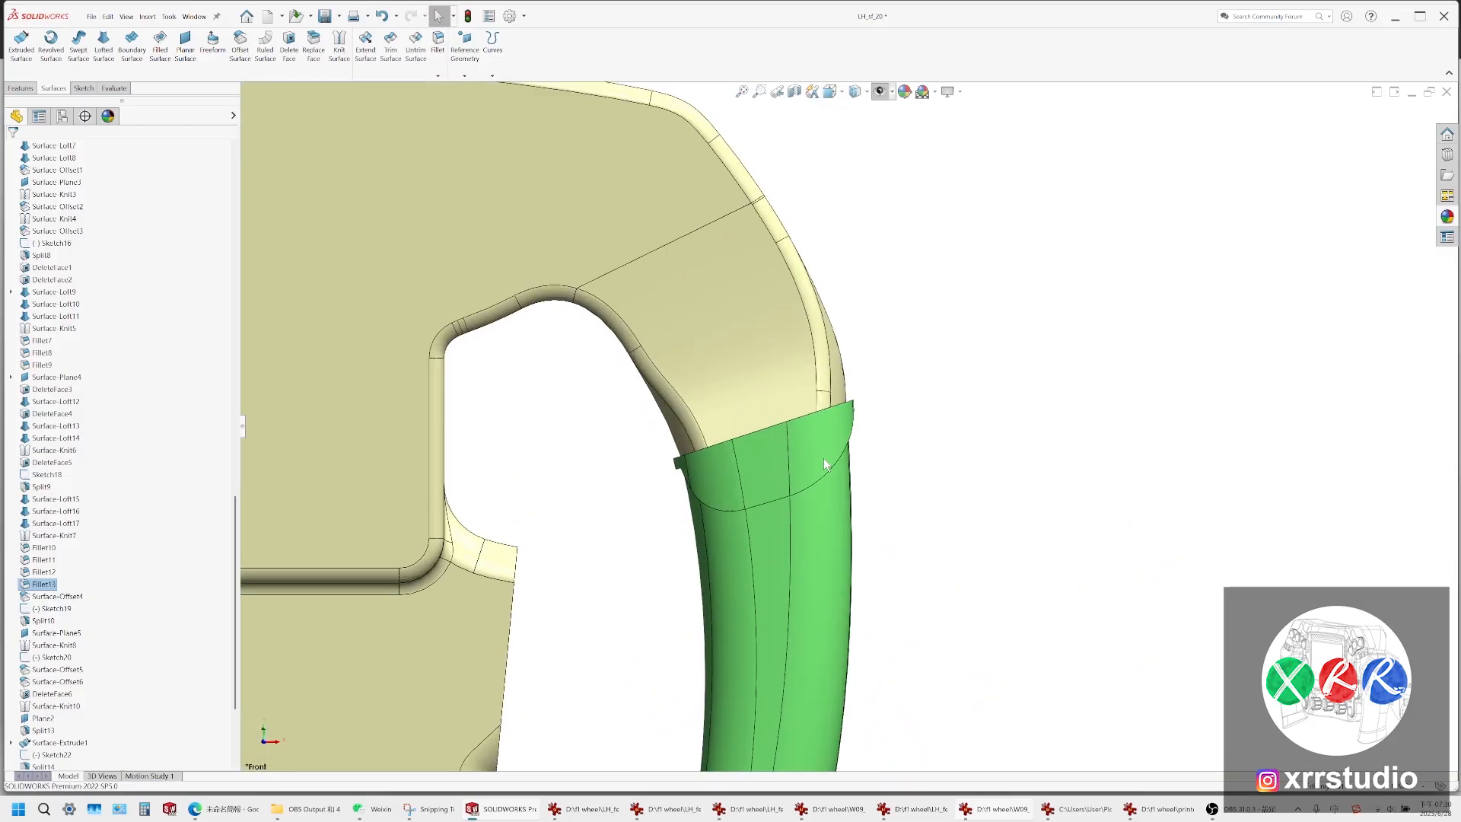
scroll(827, 464, up, 1)
middle_drag(825, 456, 773, 484)
scroll(846, 480, up, 4)
scroll(793, 483, down, 2)
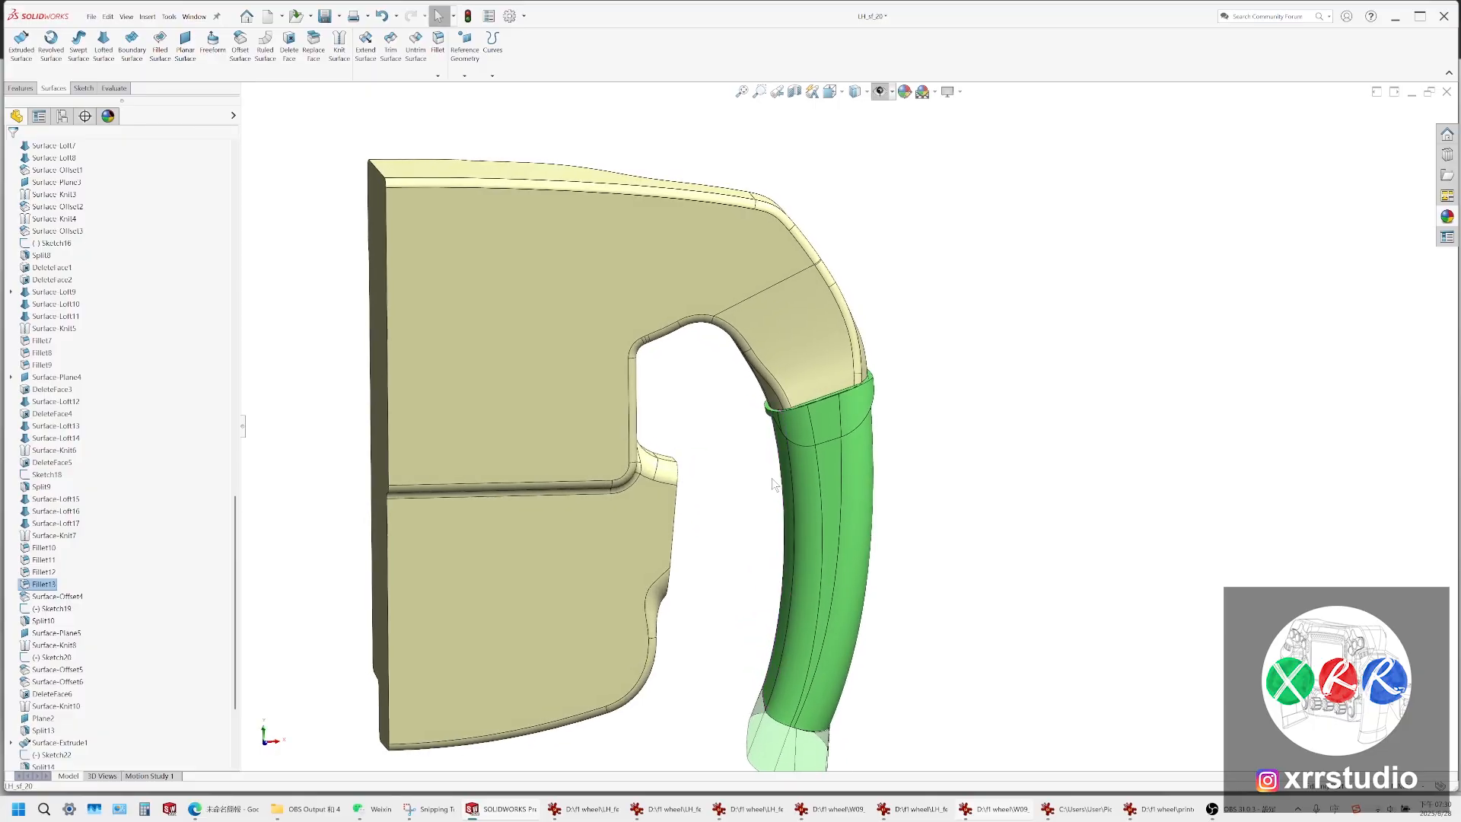
Consult the reference photos of the real steering wheel's grip ends and its front
click(668, 810)
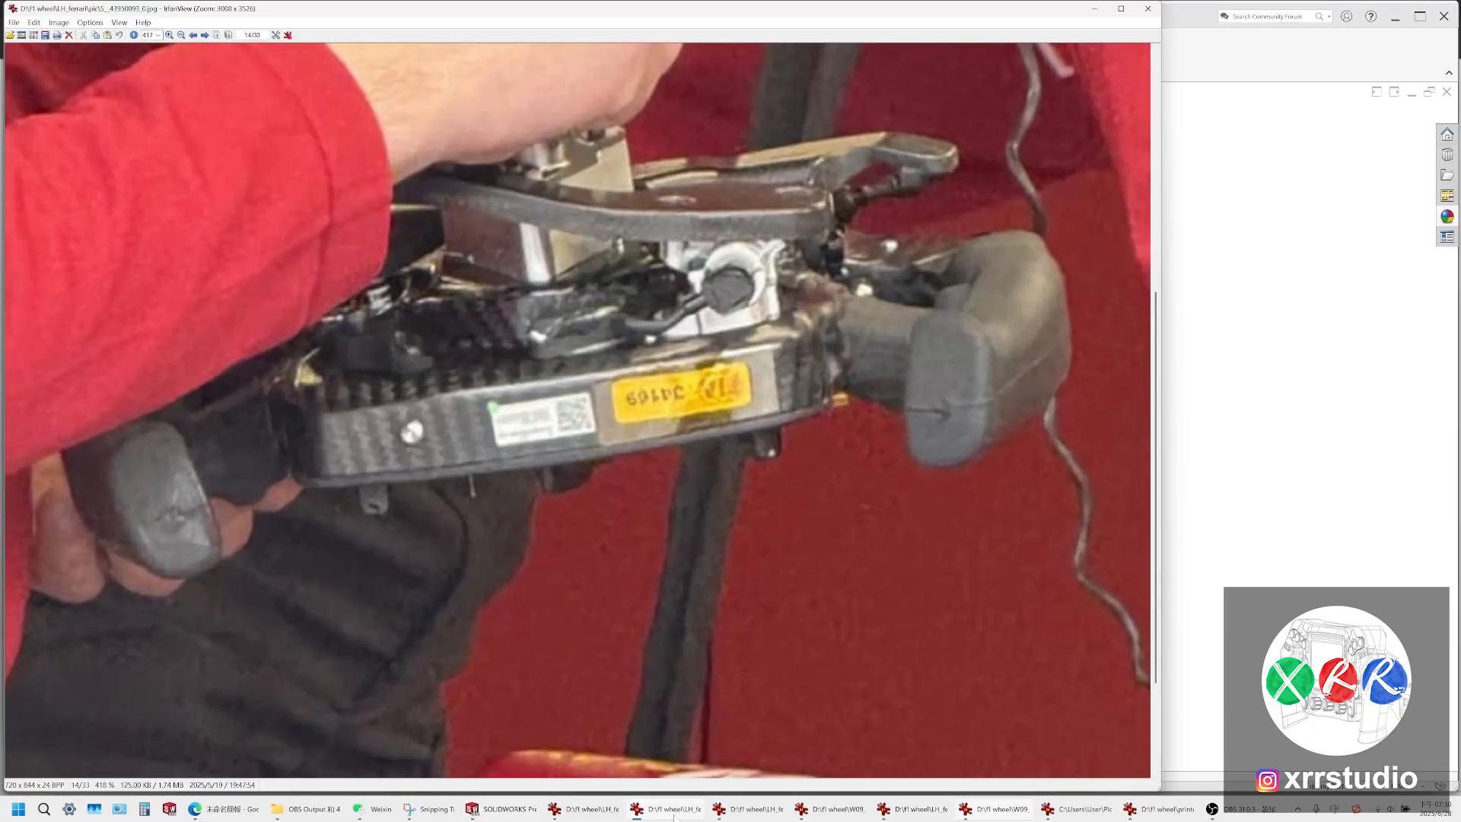
click(594, 812)
click(597, 814)
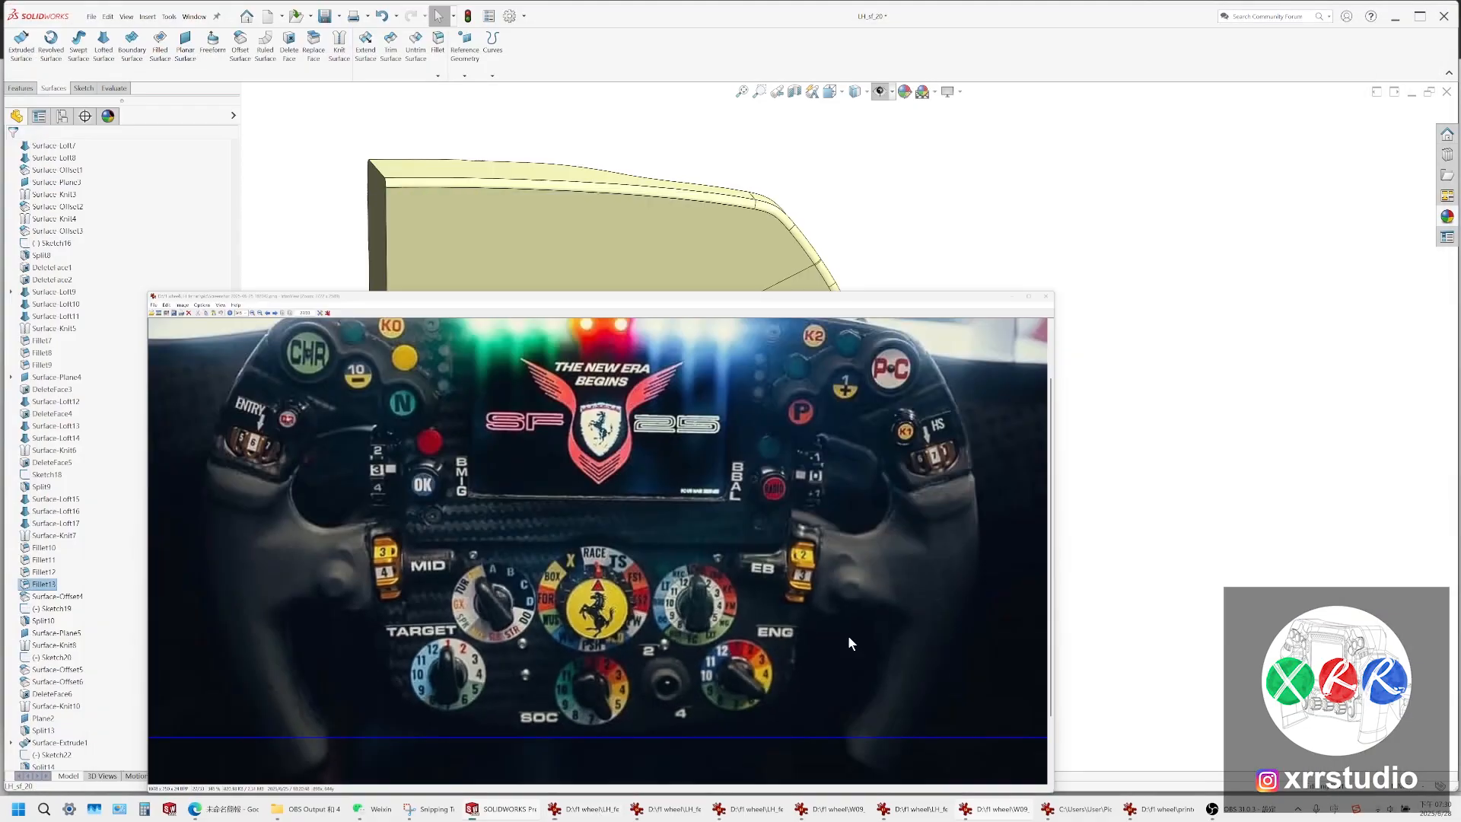
Compare the lip outline with the reference sketches in front view, using a line-only display with hidden edges
middle_drag(847, 484, 768, 467)
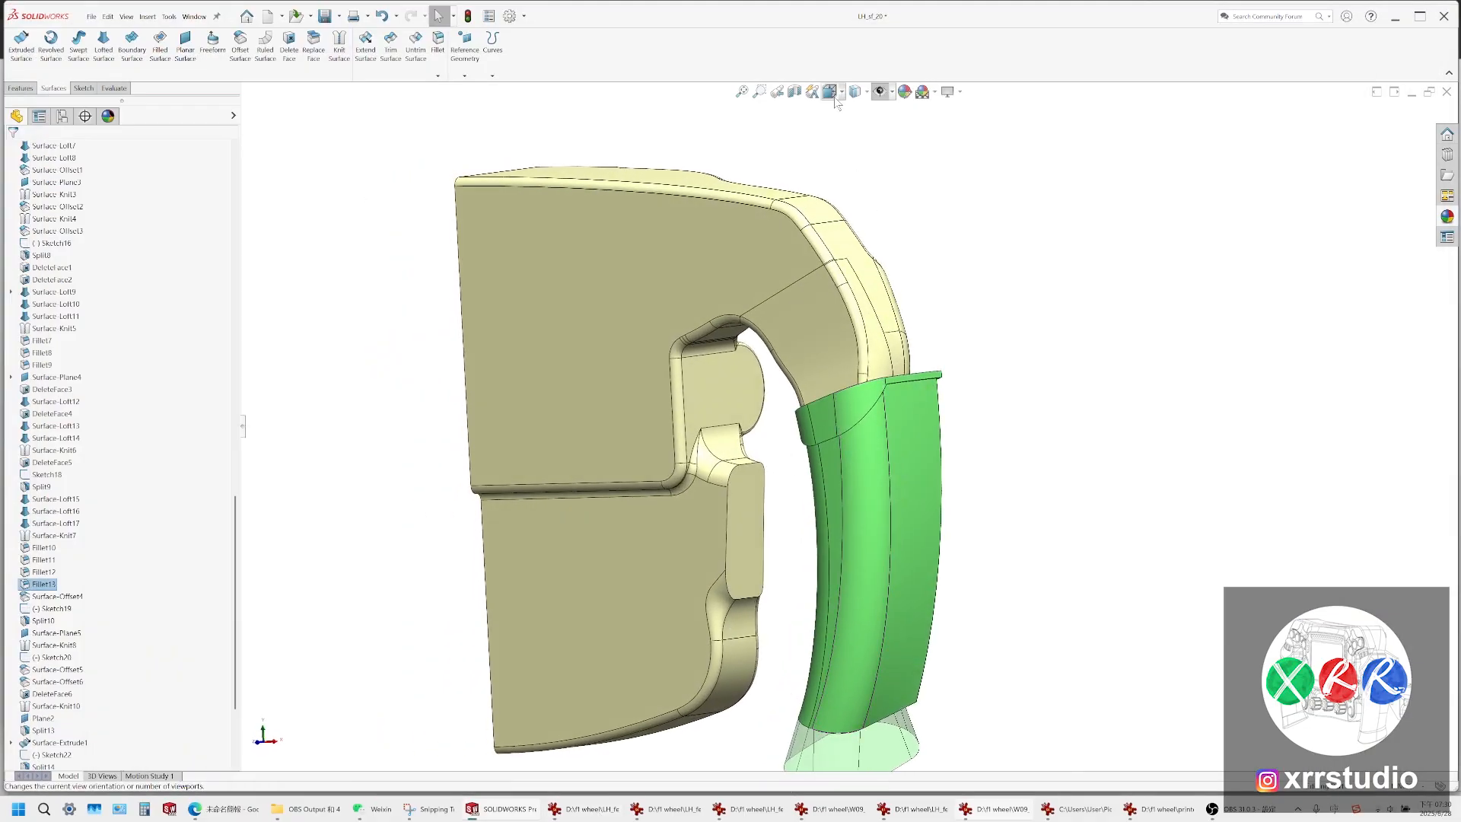
click(831, 91)
click(851, 171)
scroll(801, 367, down, 10)
scroll(806, 411, down, 3)
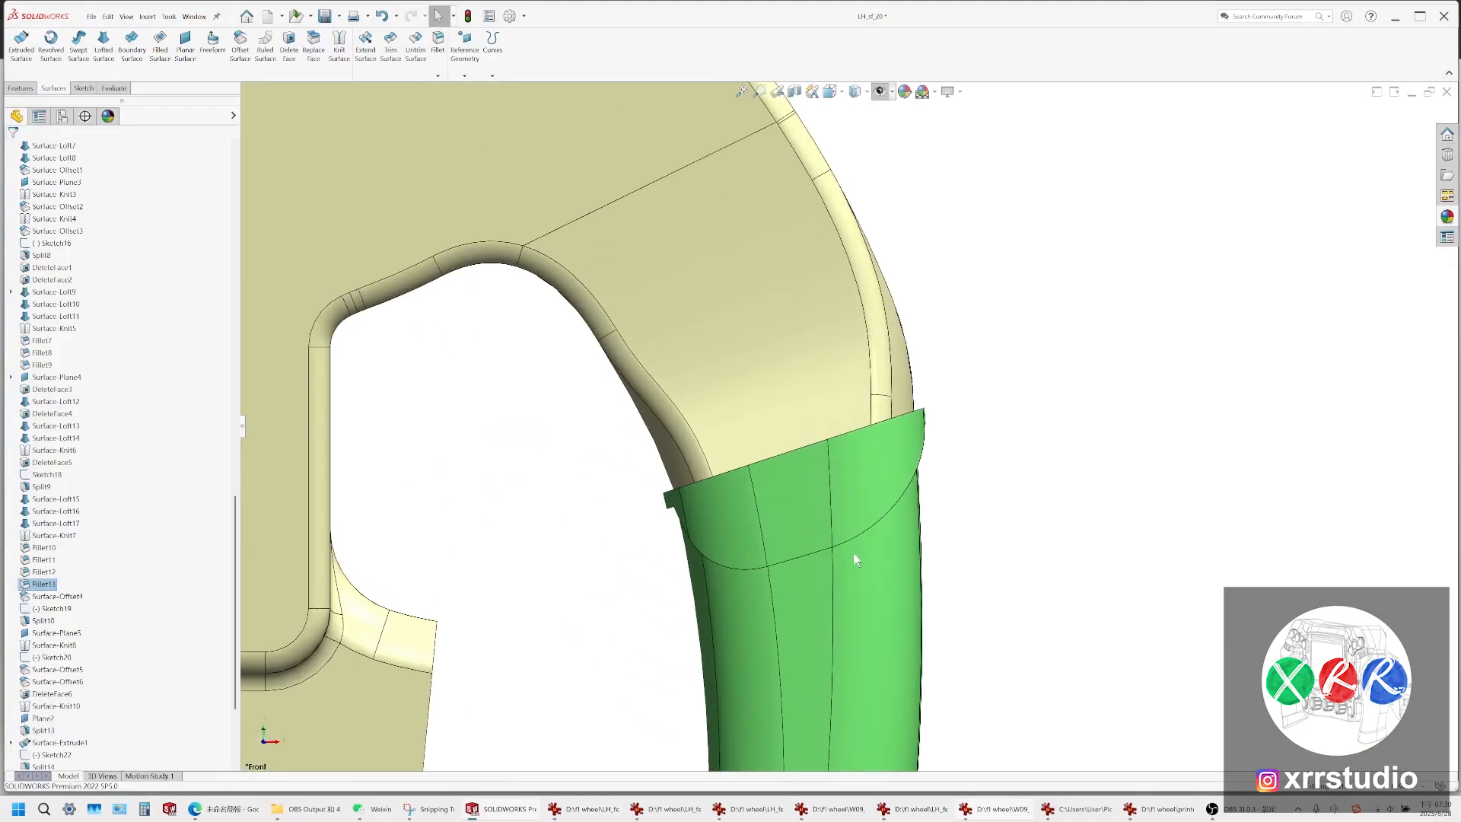
click(831, 92)
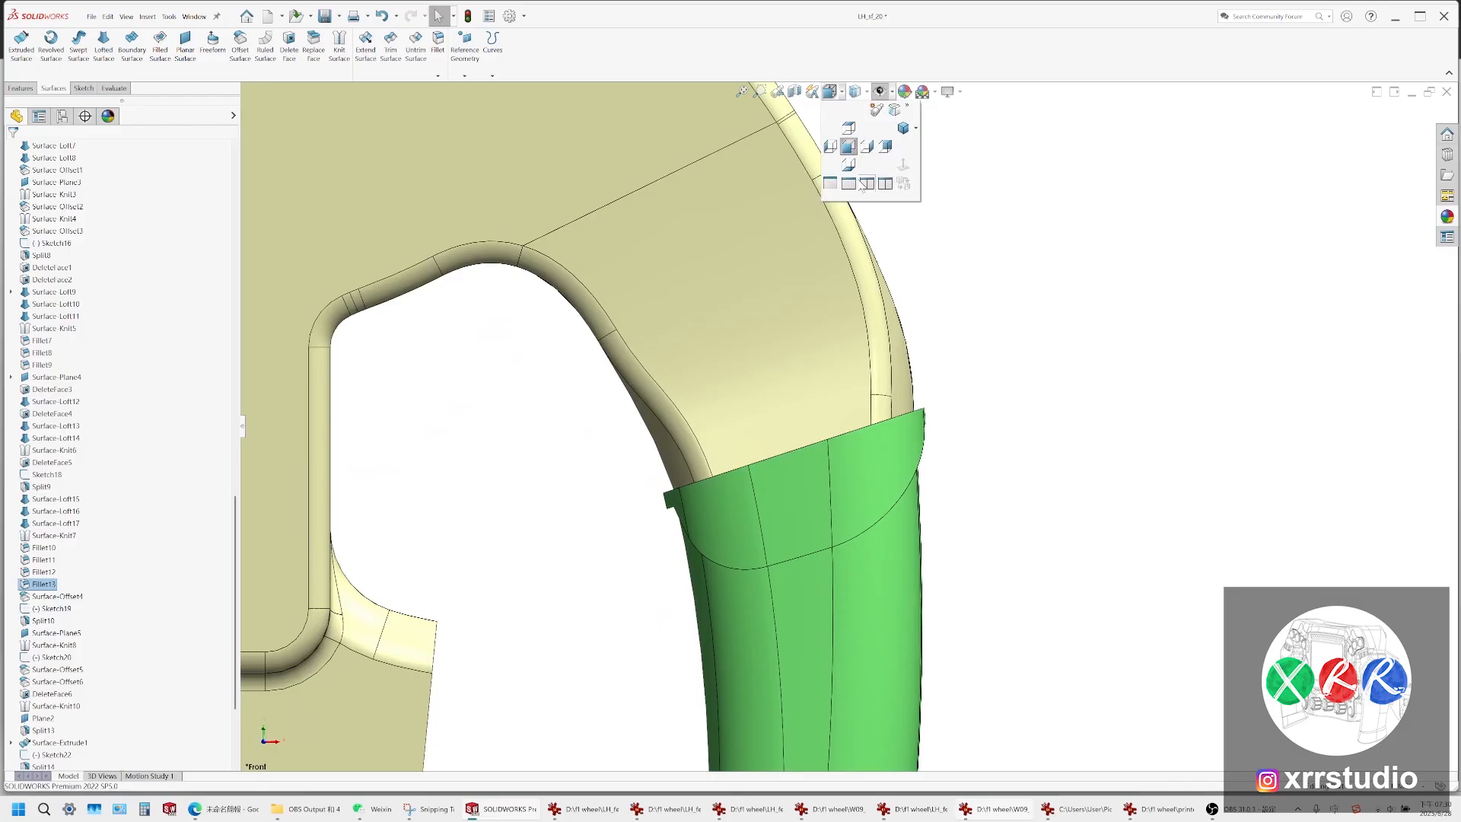
click(856, 91)
click(855, 181)
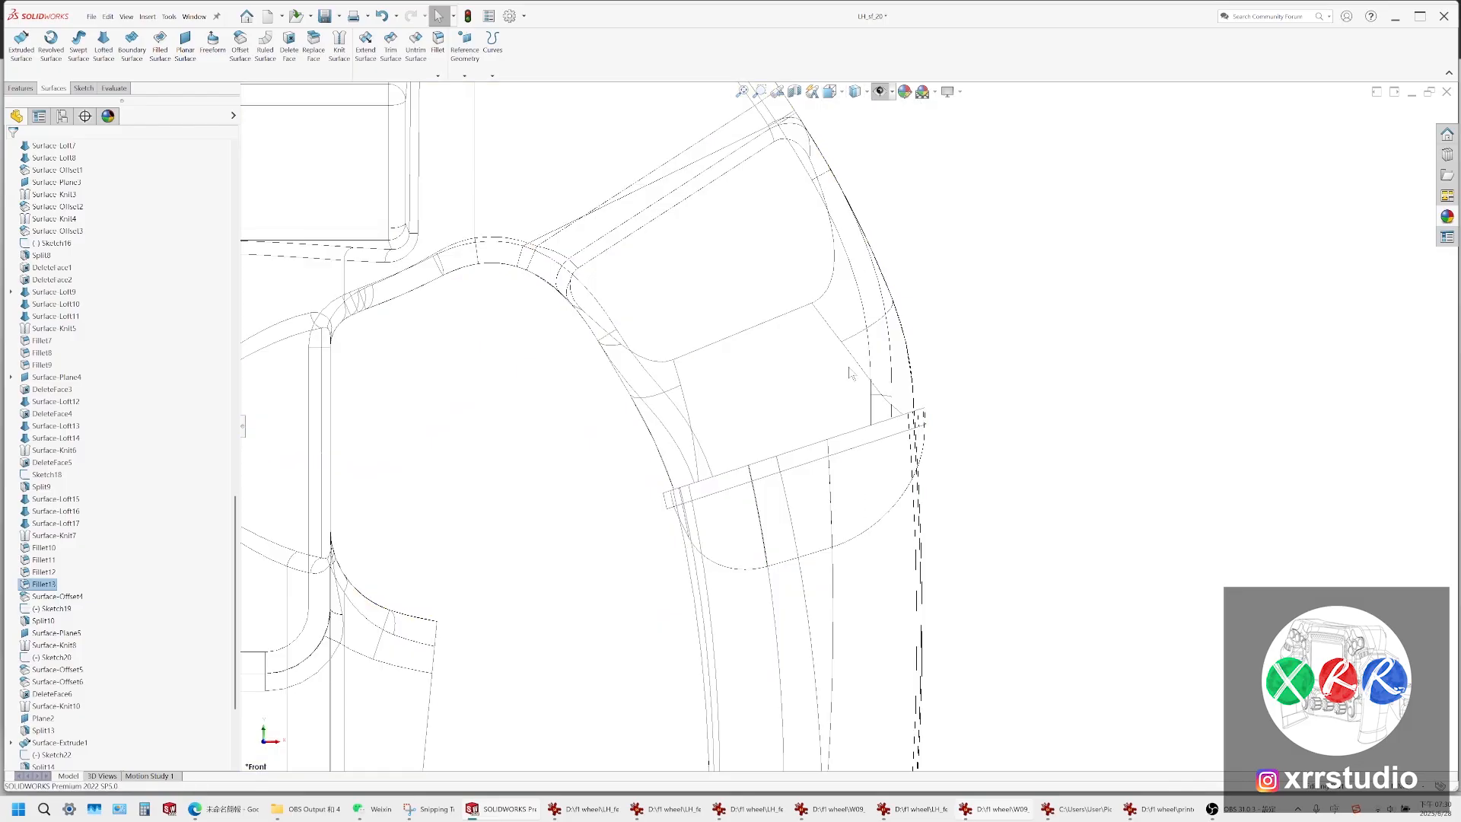
click(881, 92)
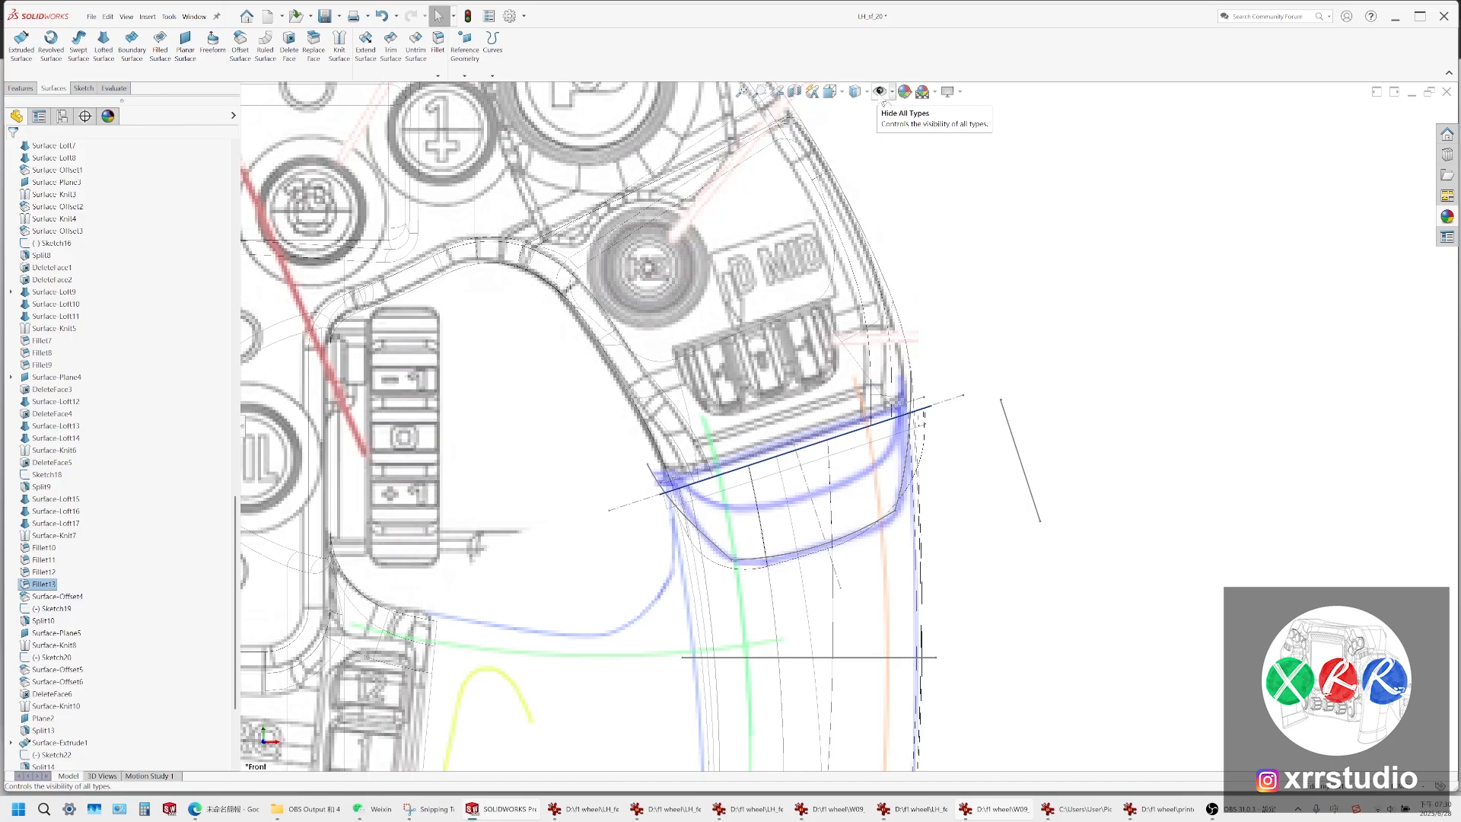
click(881, 93)
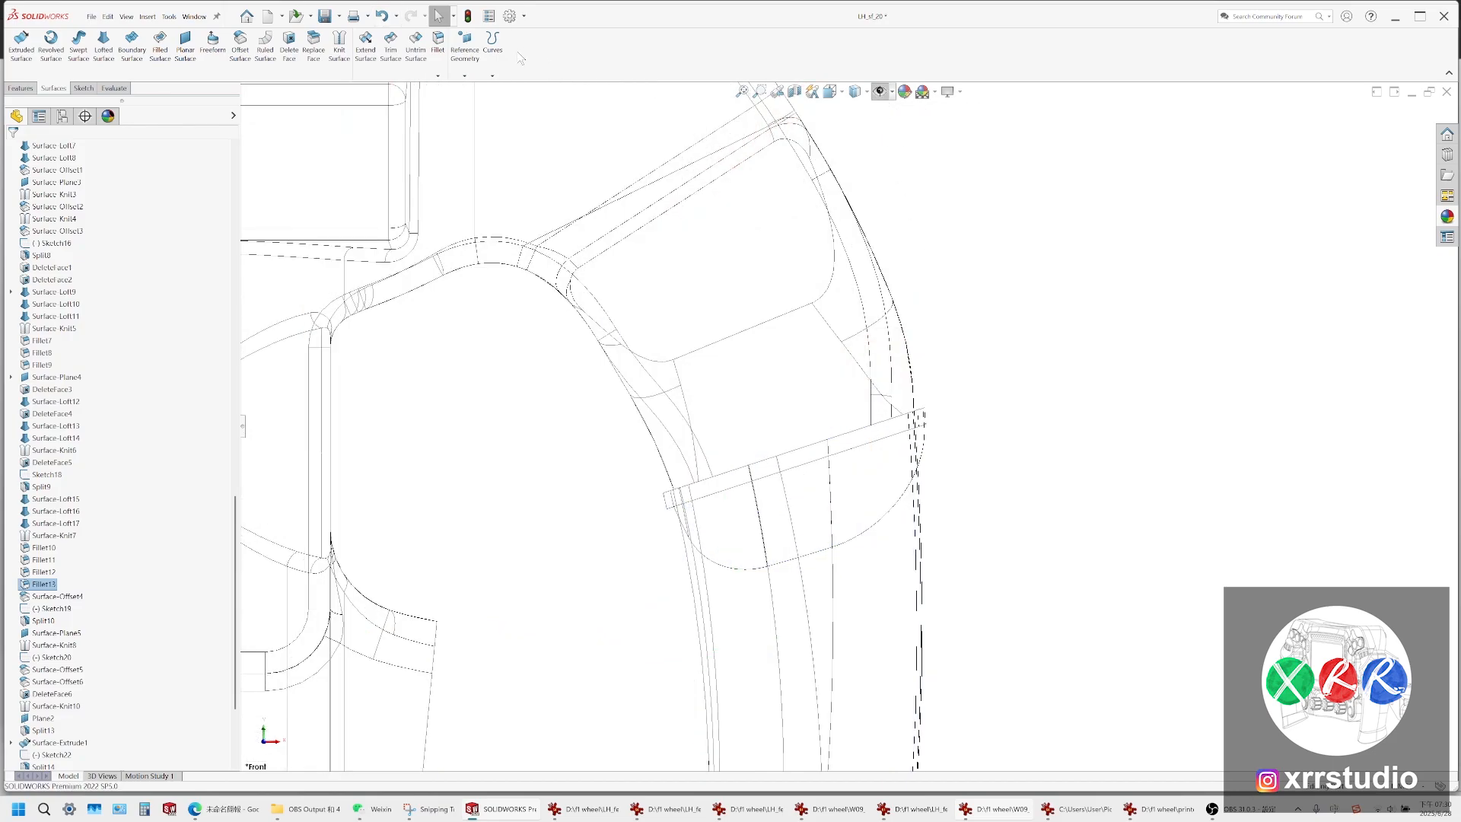
Return to shaded display with edges and inspect the corner of the raised lip on the handle's outer side
click(855, 91)
click(855, 114)
scroll(797, 444, up, 2)
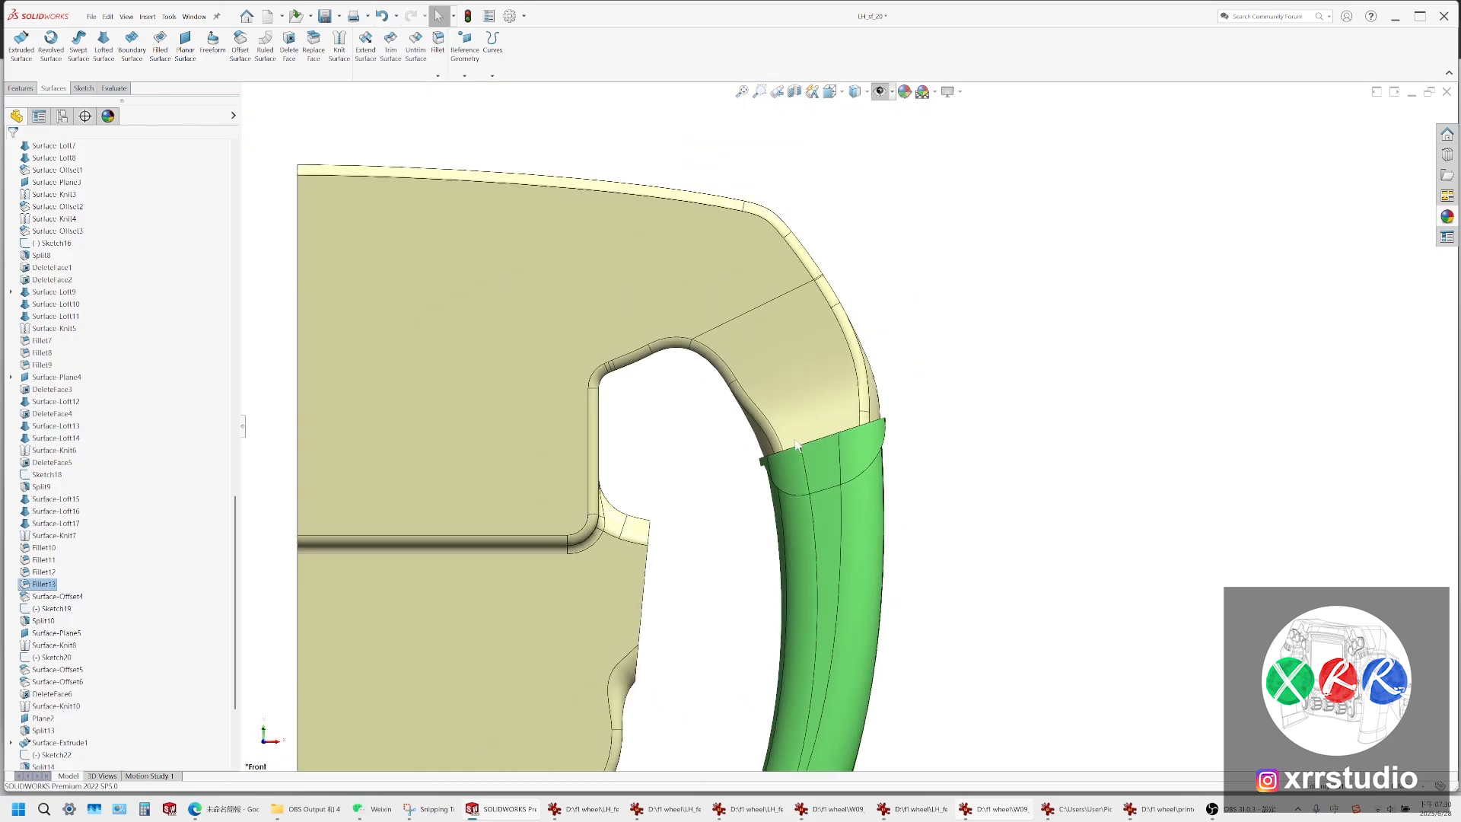
middle_drag(797, 444, 841, 432)
scroll(843, 432, down, 3)
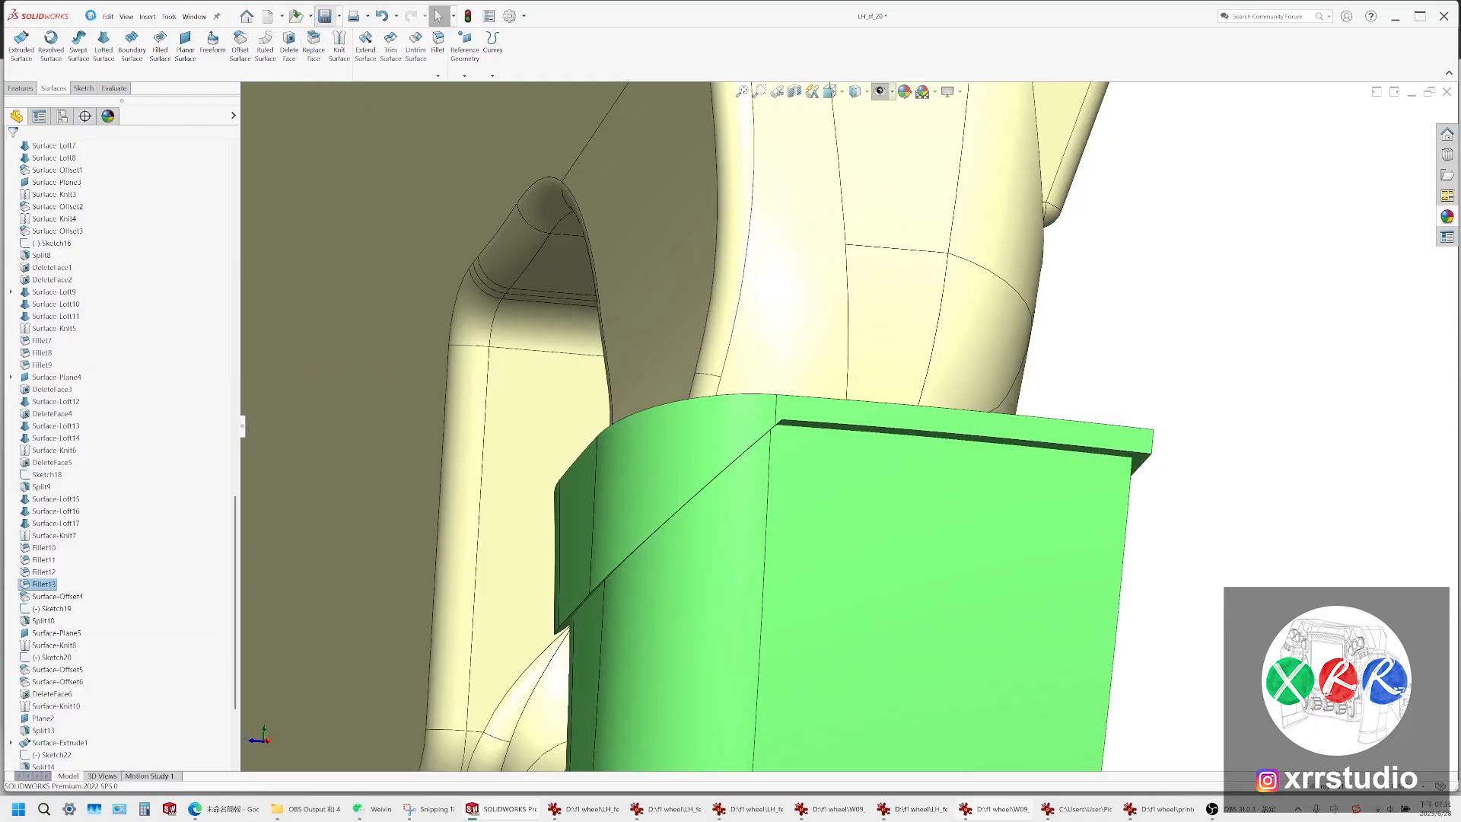
Save the part under the new file name LH_sf_21
click(93, 21)
click(132, 158)
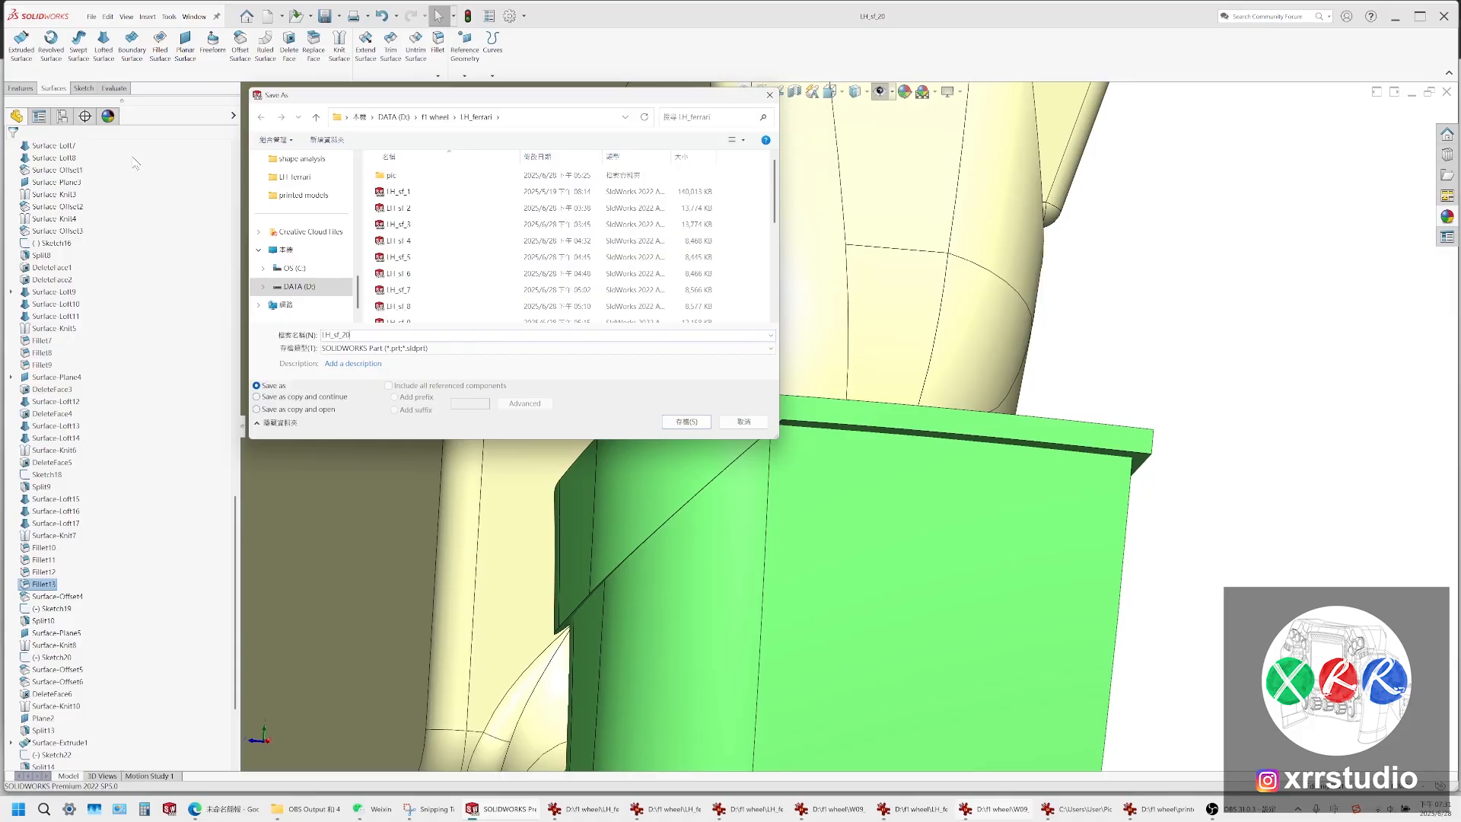
key(Right)
key(BackSpace)
text(1)
key(Return)
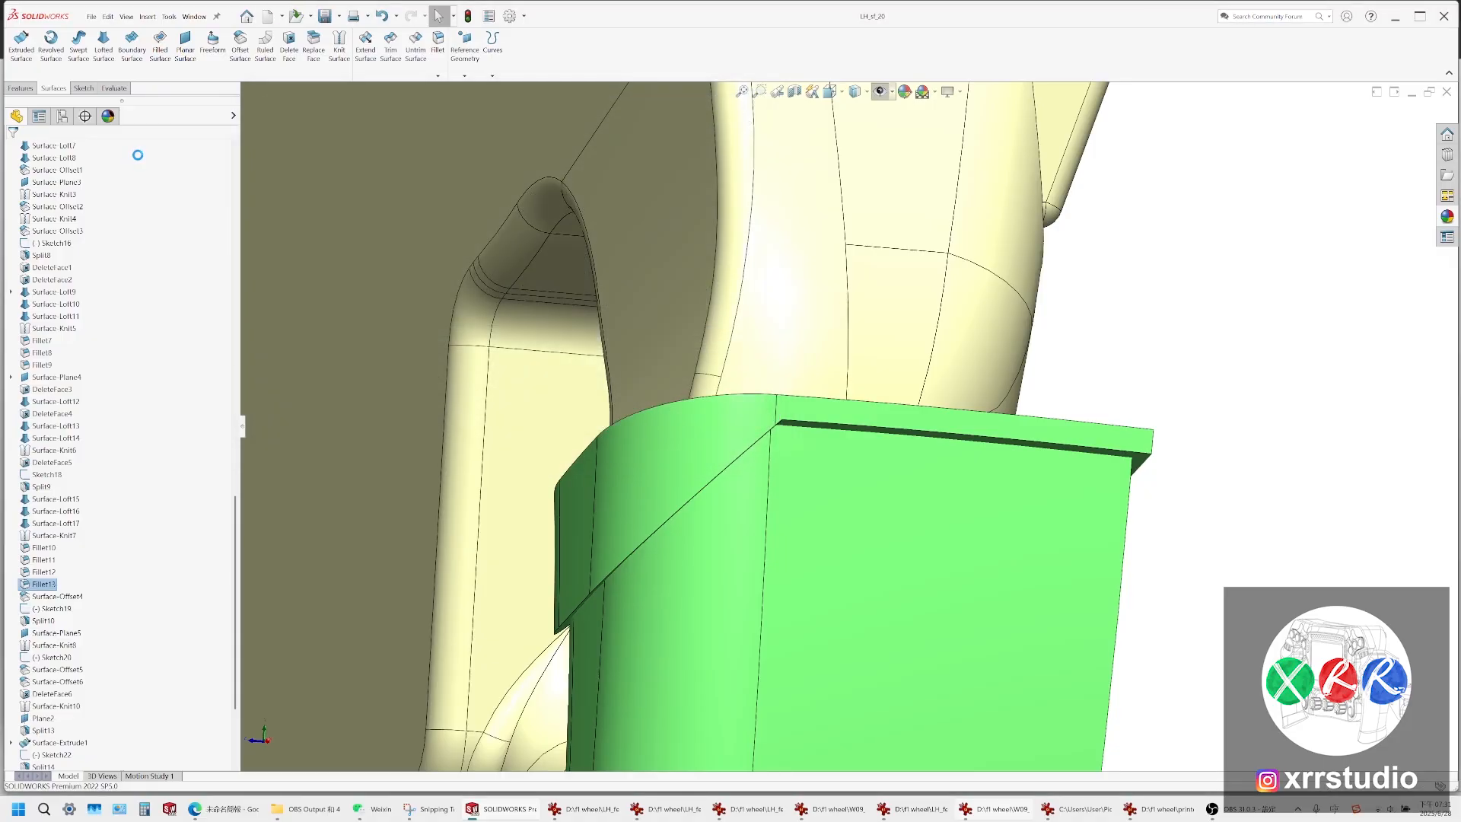
Fillet the long sharp edge running down the green handle with a 12 mm radius
scroll(788, 423, down, 5)
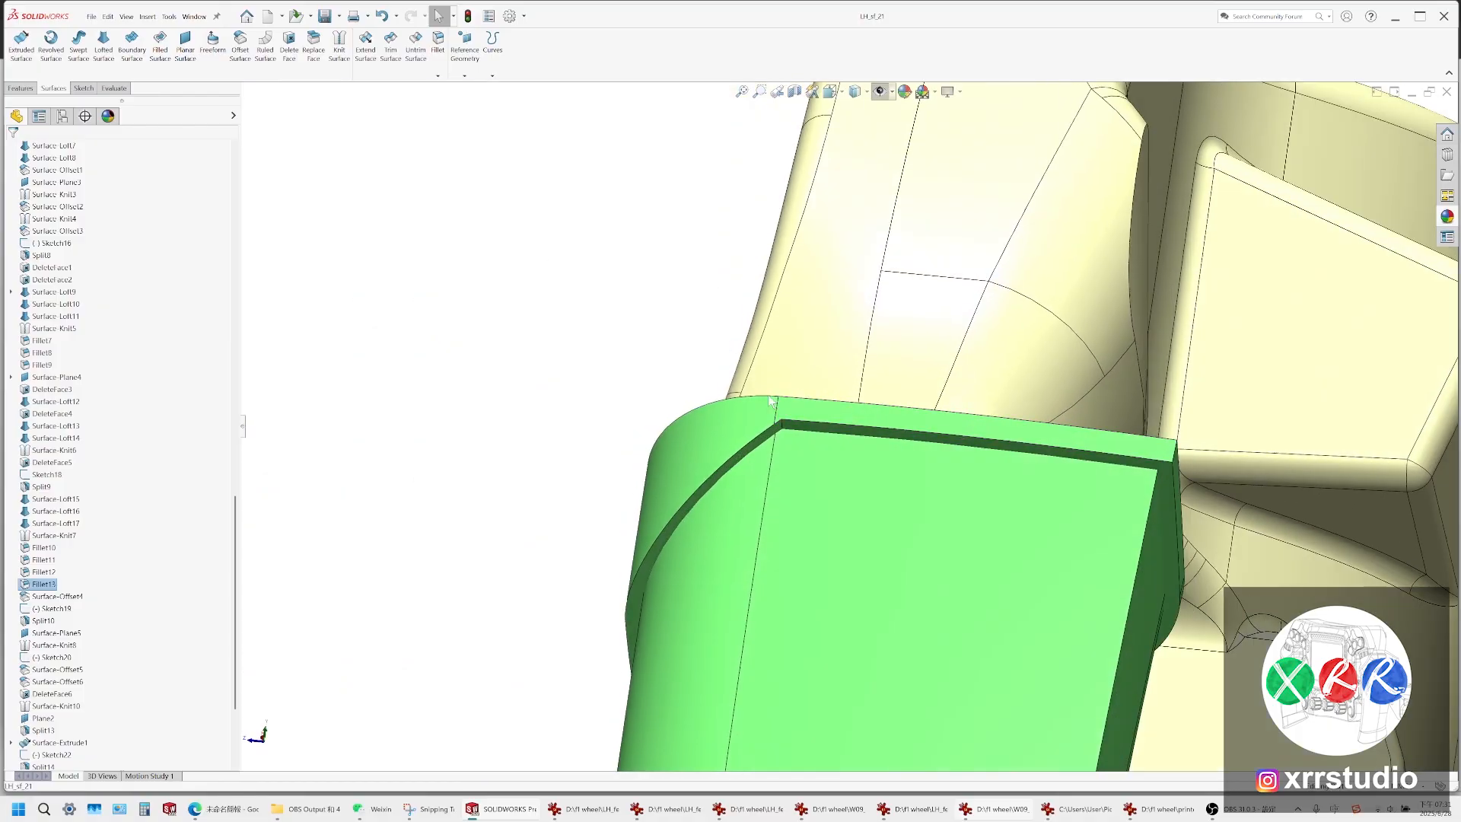
click(793, 432)
scroll(876, 464, up, 8)
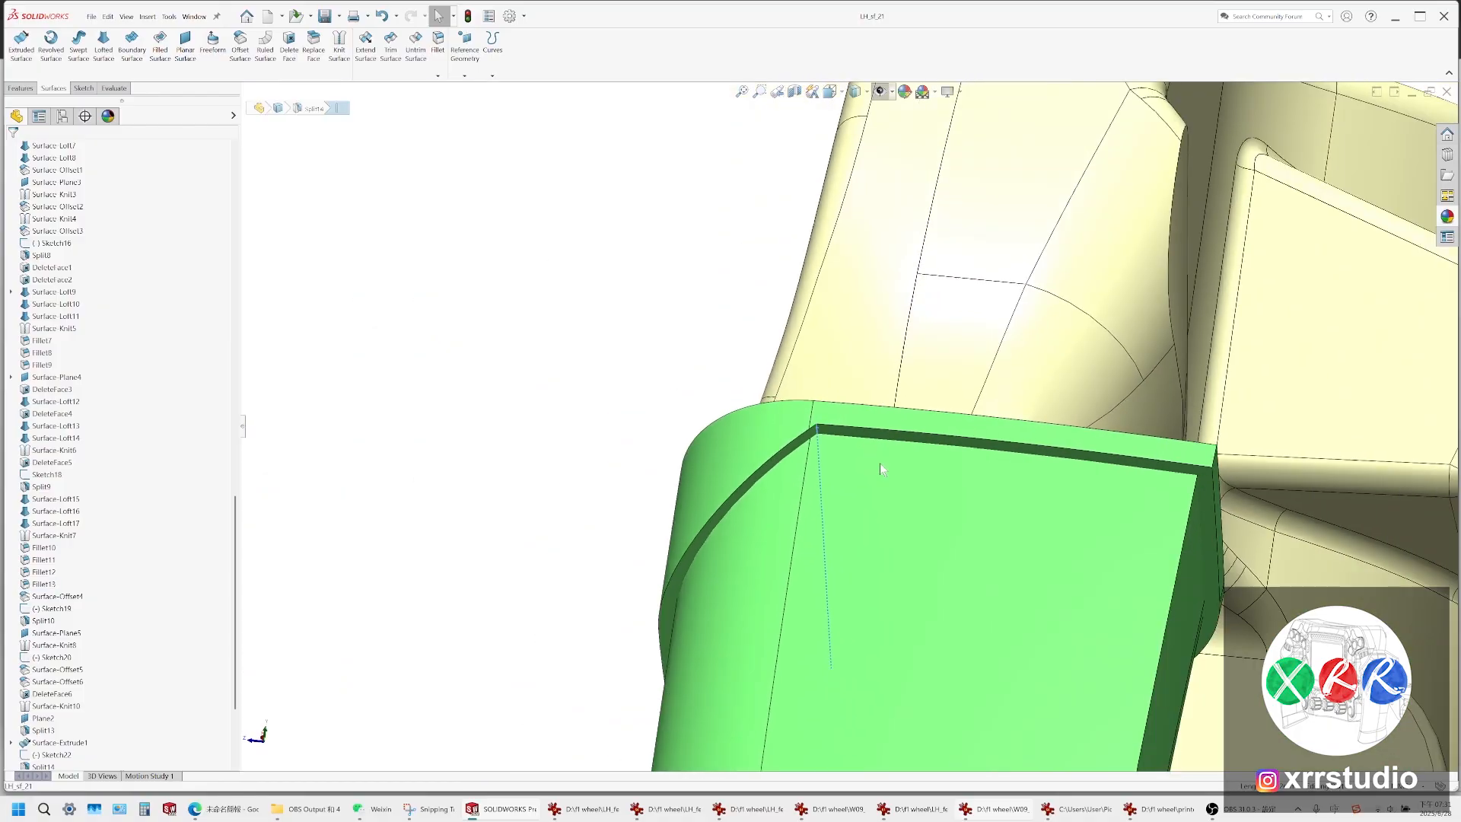
click(957, 494)
scroll(952, 502, up, 5)
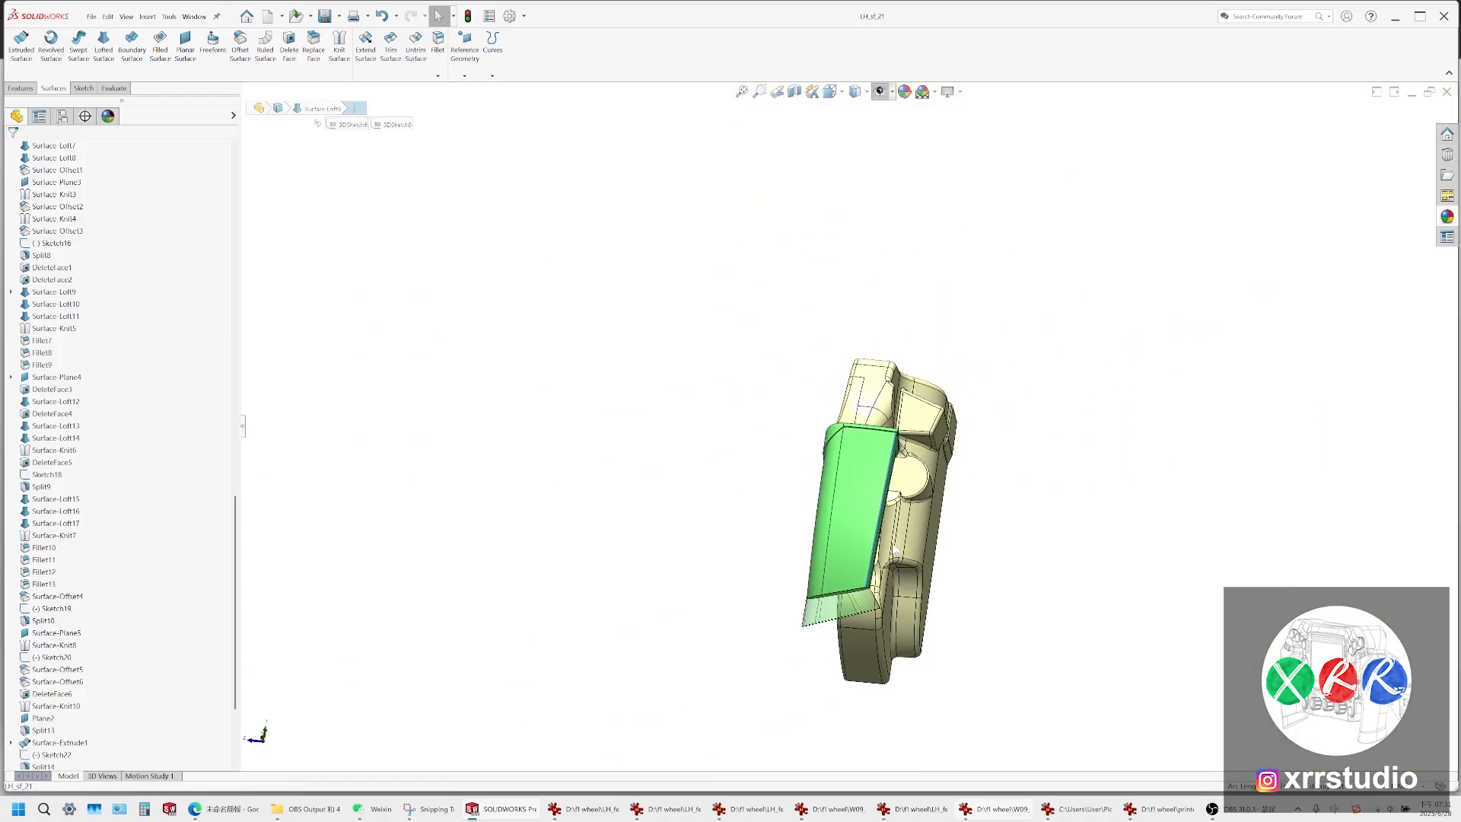
scroll(875, 551, down, 6)
middle_drag(810, 472, 750, 506)
click(821, 628)
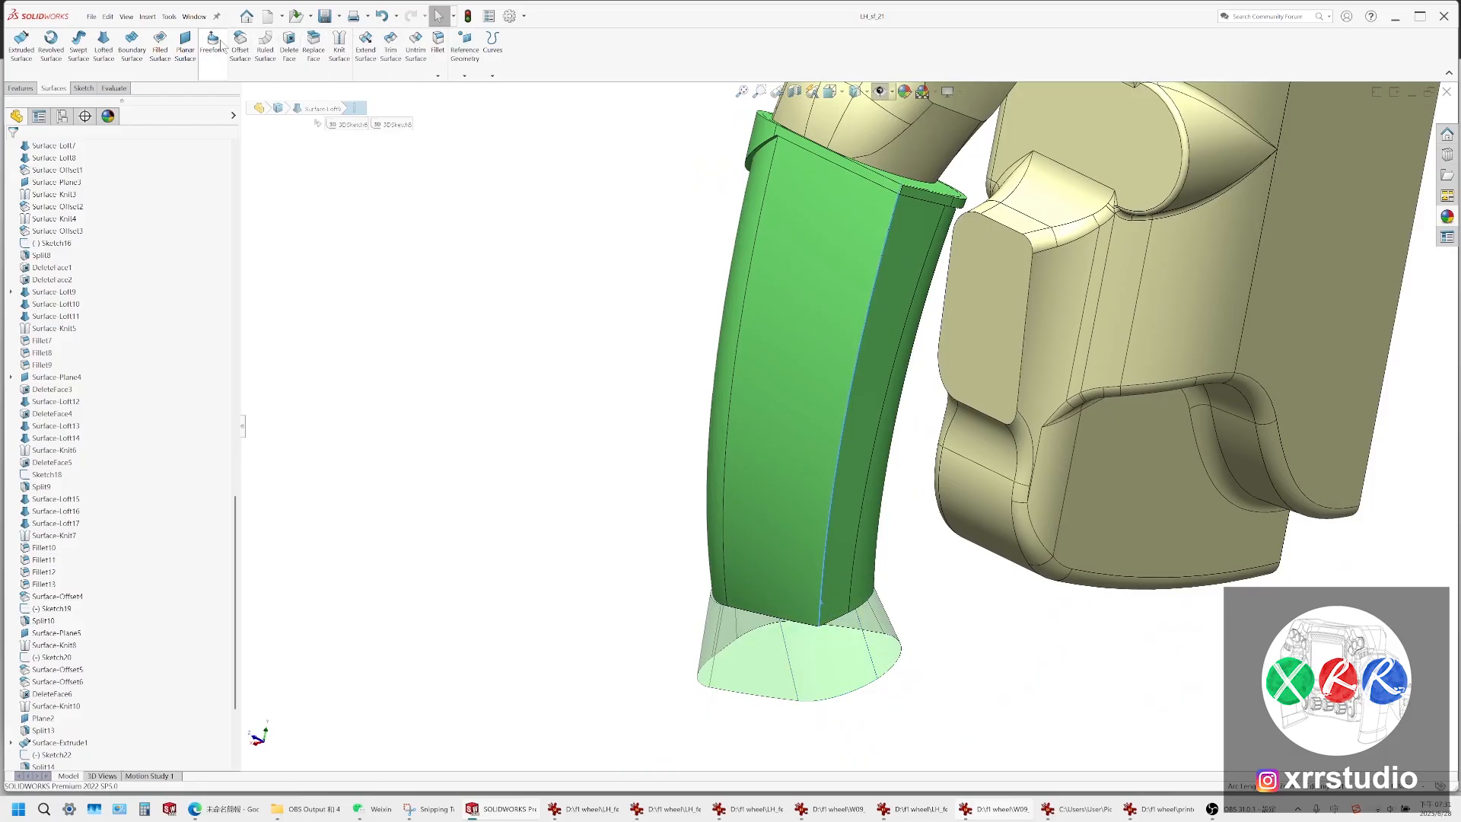
click(21, 88)
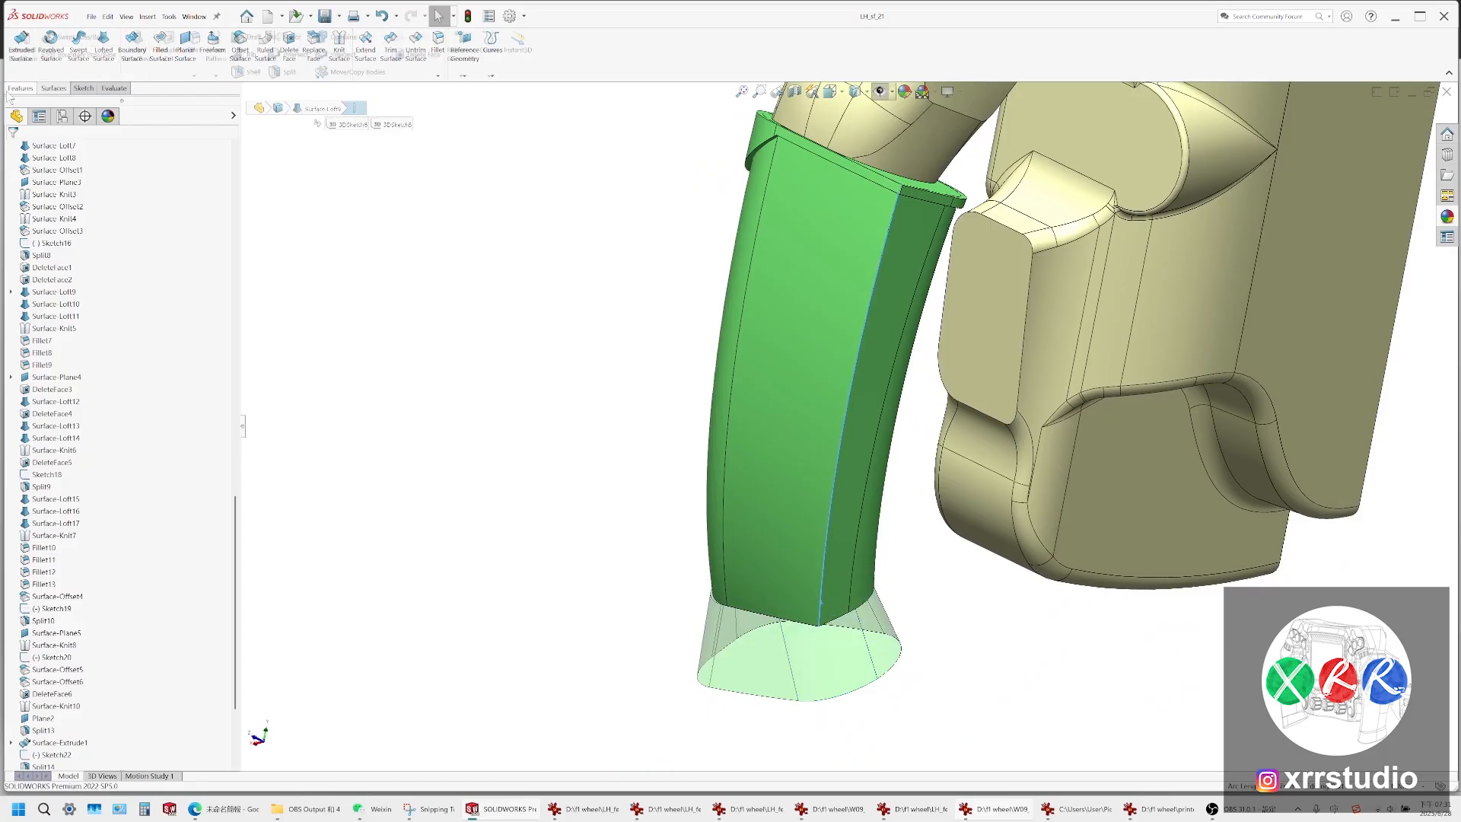
click(192, 47)
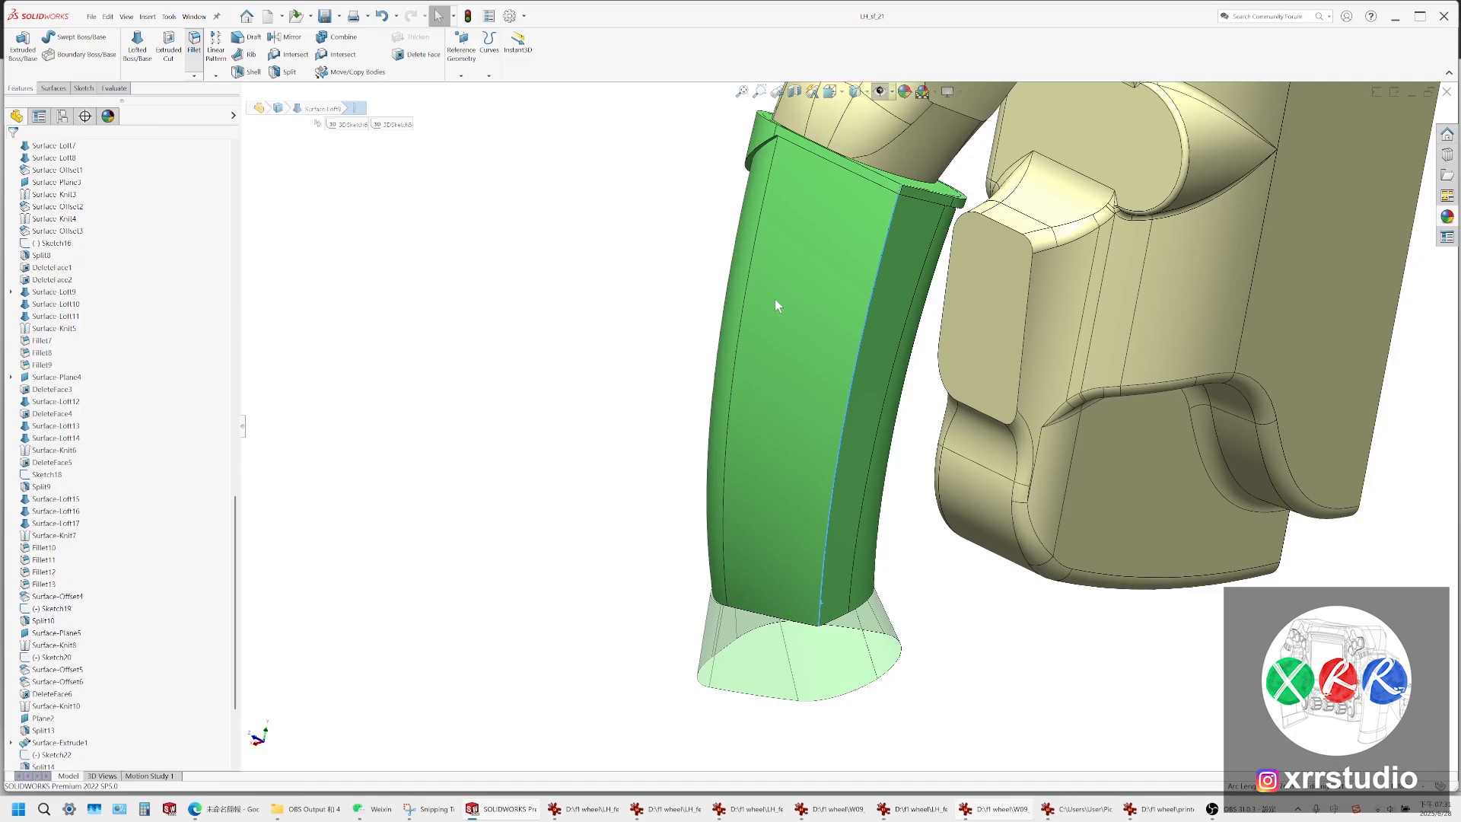
text(13)
key(Return)
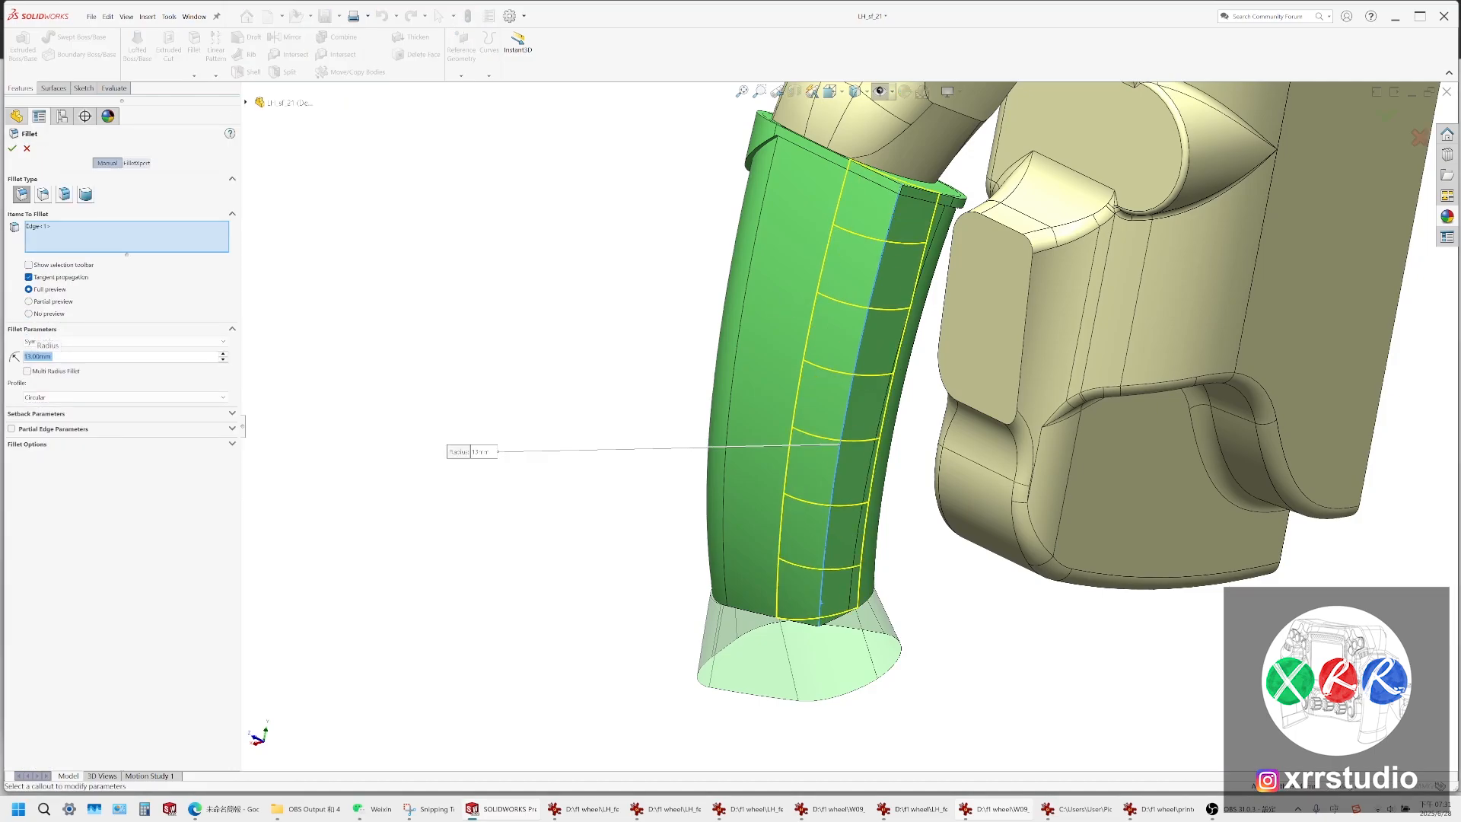
text(12)
key(Return)
right_click(777, 303)
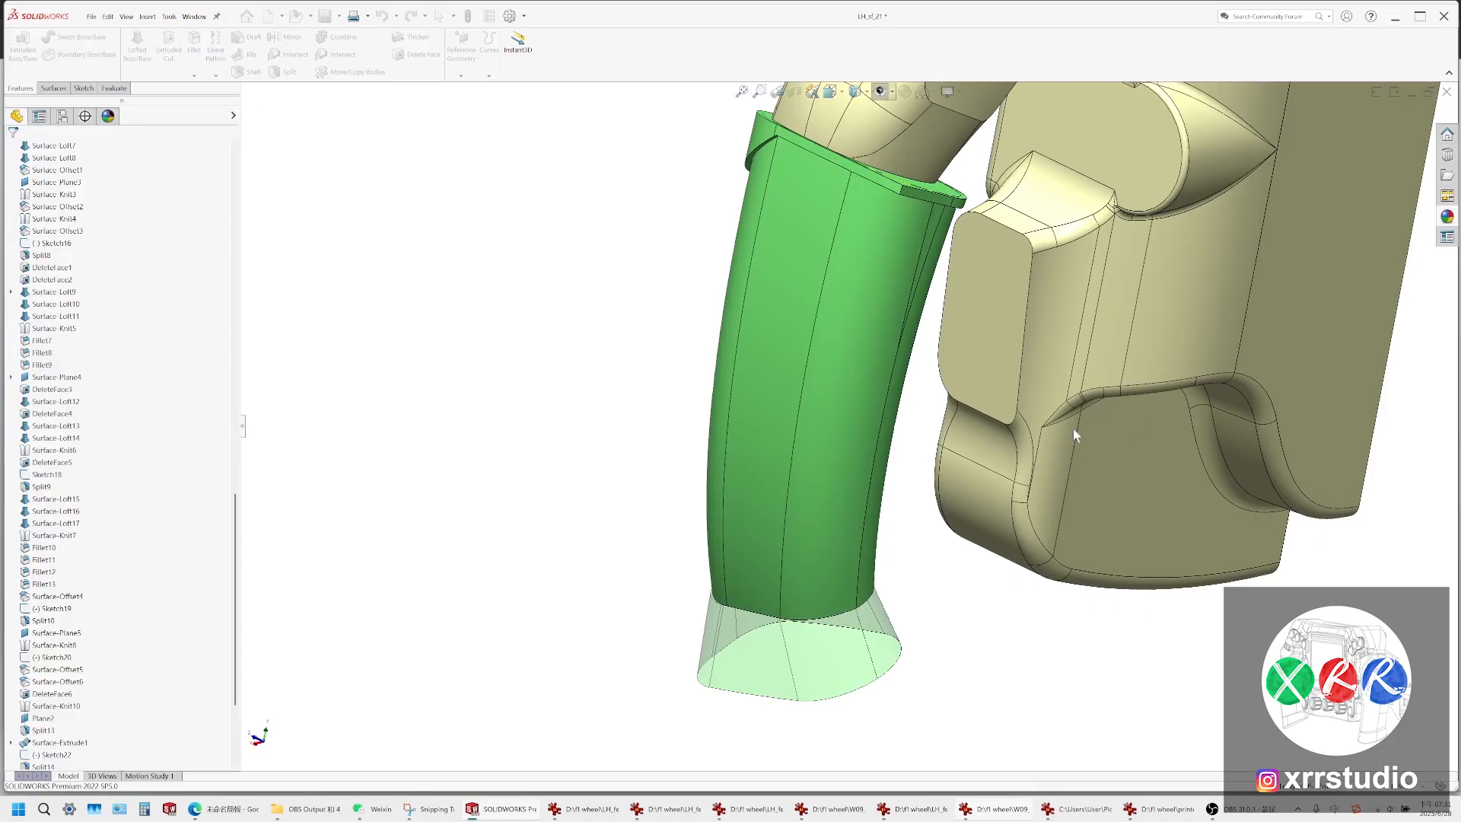
Round the raised lip's corner above the filleted handle edge with a 12 mm fillet and save the part
middle_drag(756, 391, 845, 373)
scroll(897, 211, down, 5)
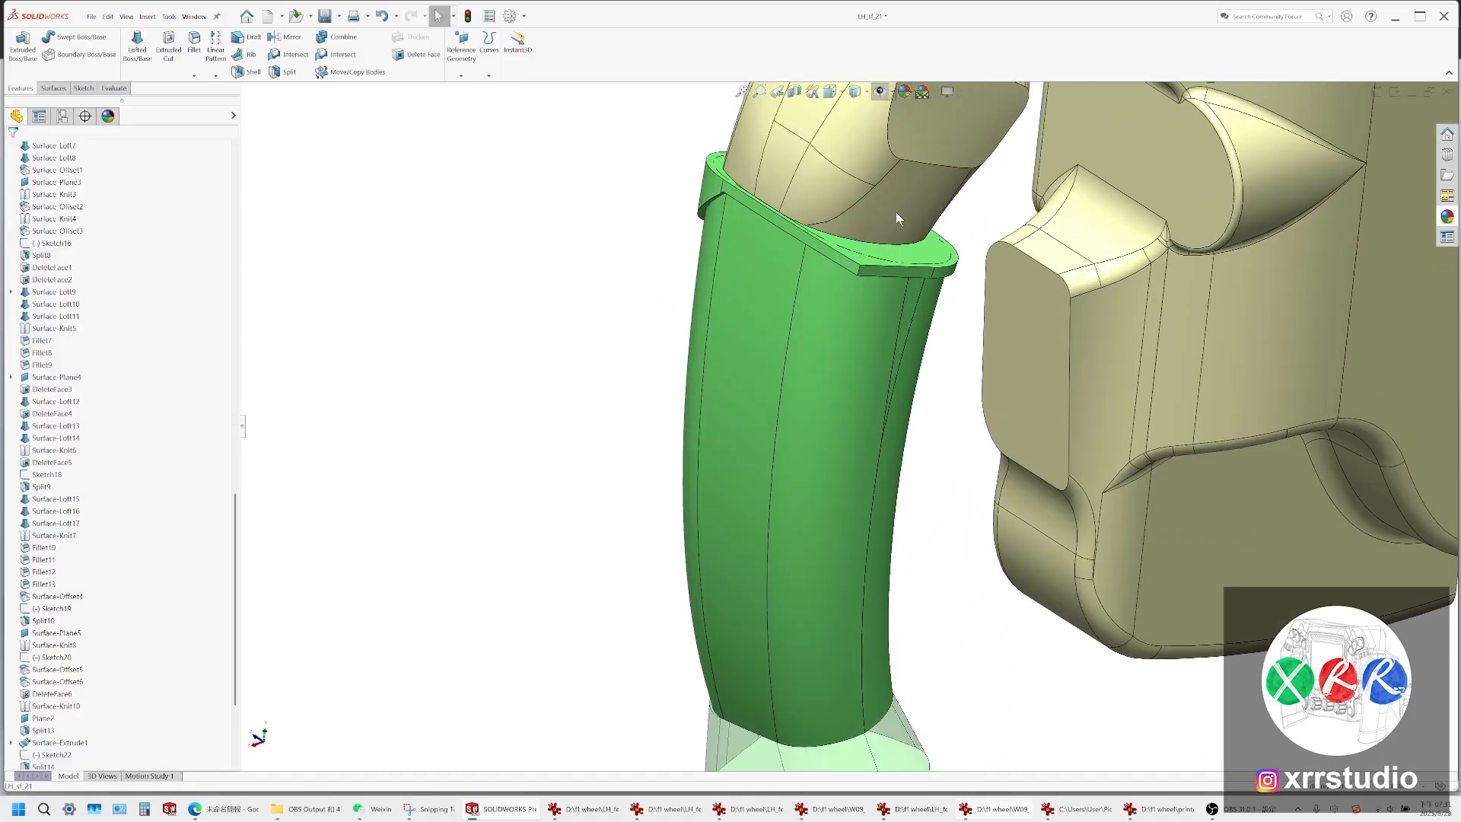
click(830, 317)
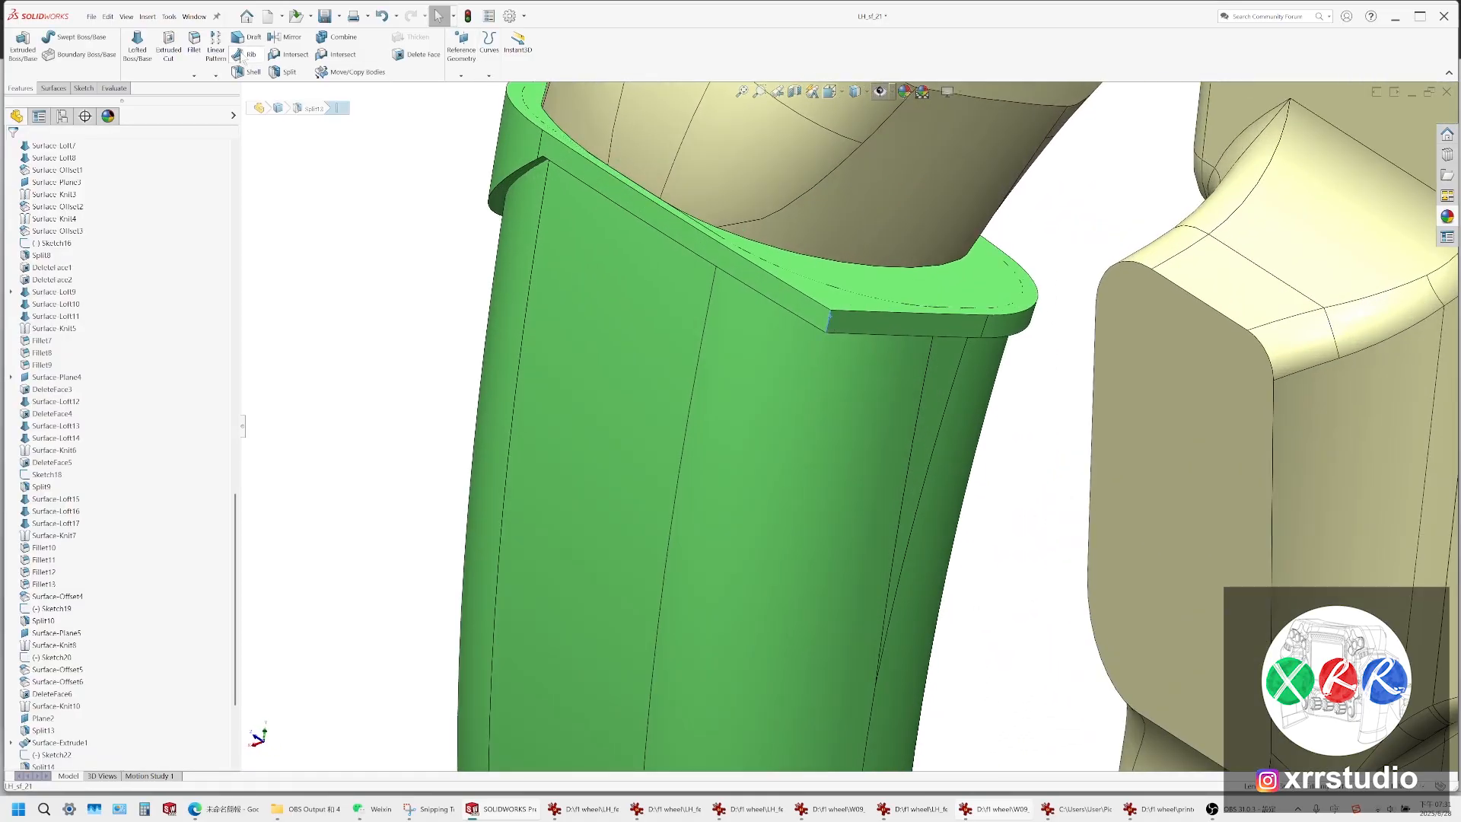
click(194, 42)
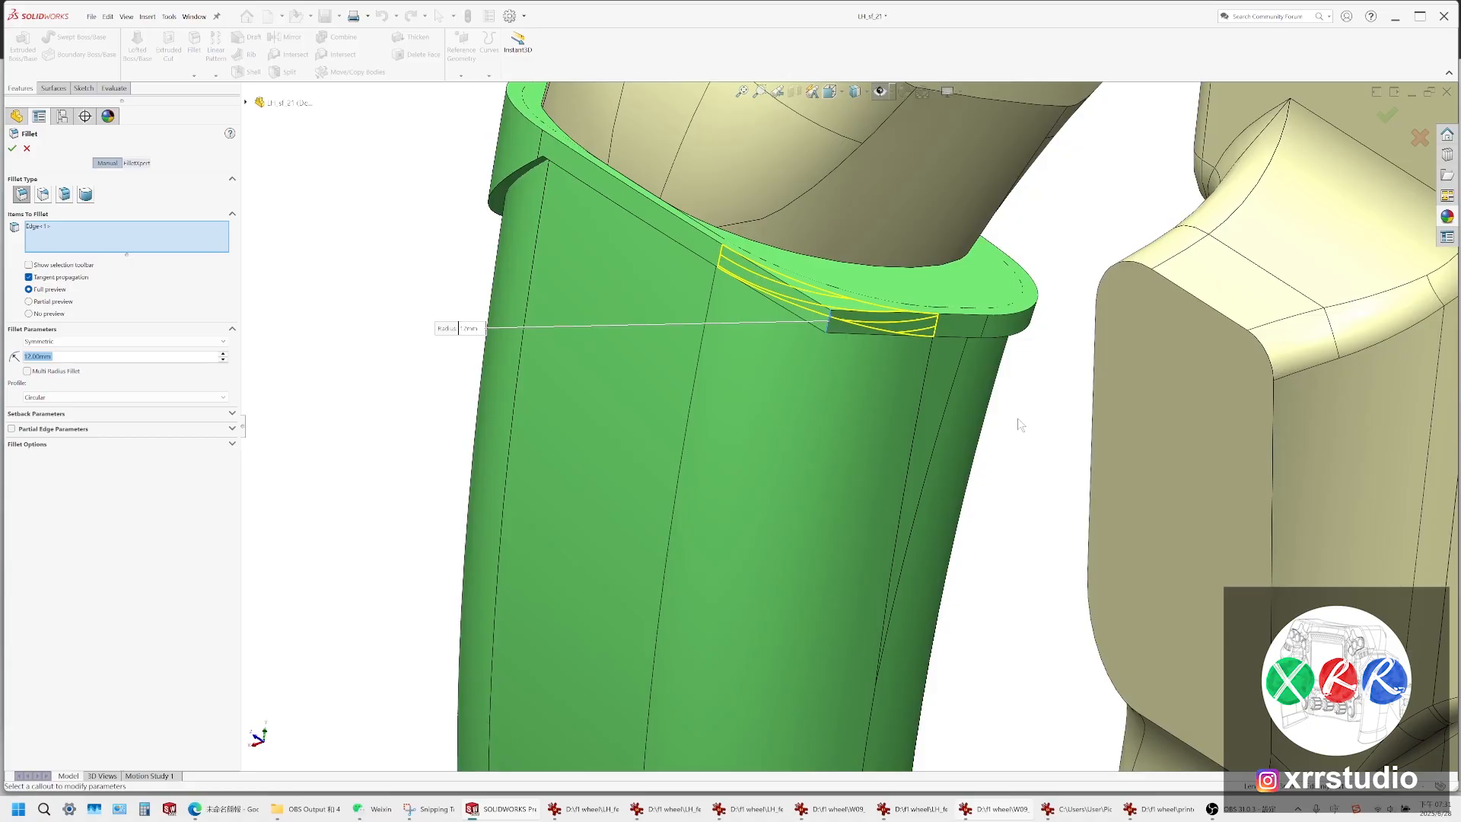
click(13, 149)
middle_drag(875, 335, 898, 149)
scroll(854, 131, down, 3)
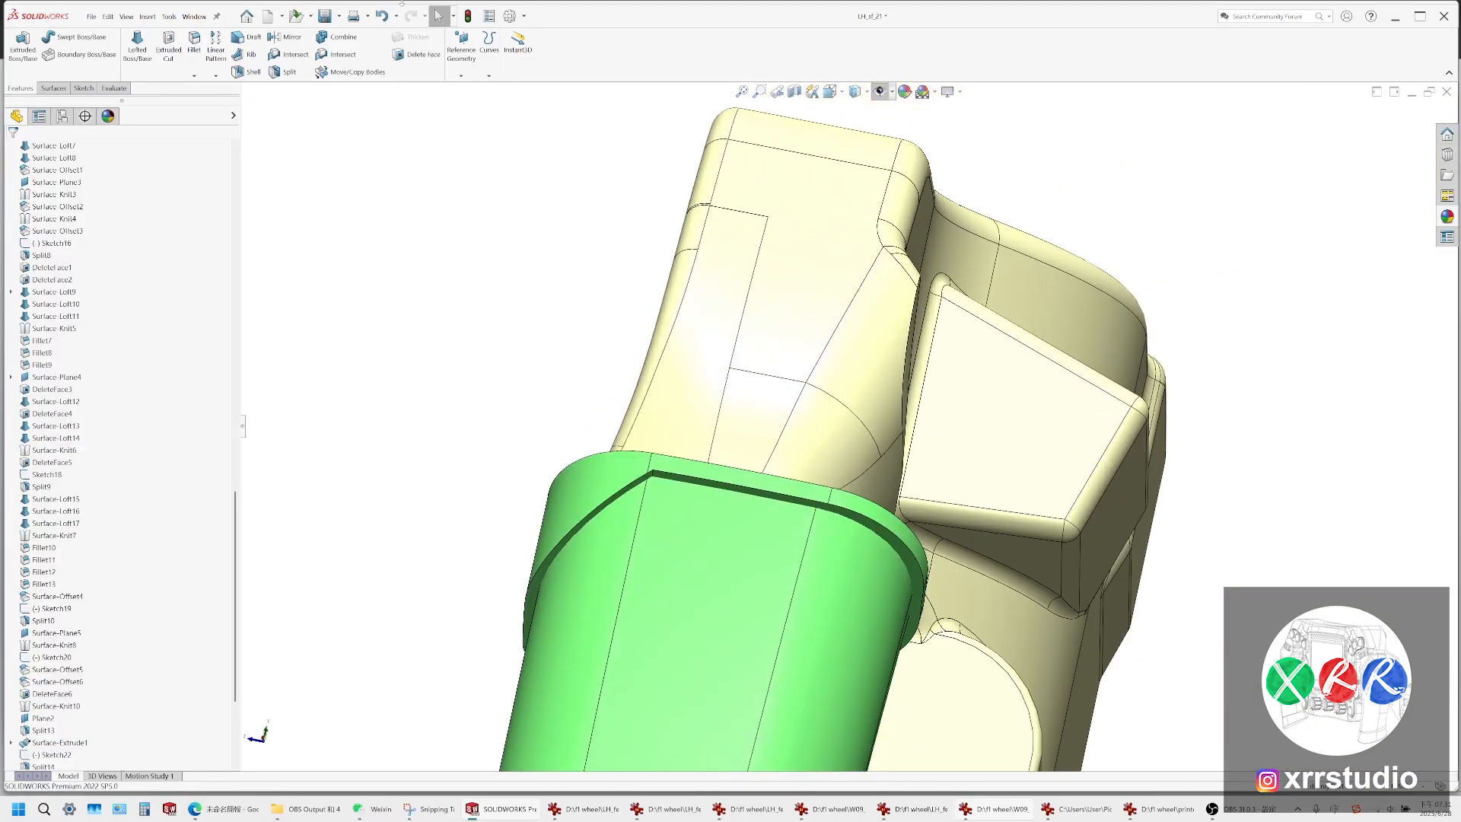
click(325, 15)
Preview a fillet on the short edge at the lip's remaining sharp corner on the handle's outer side
scroll(708, 493, down, 4)
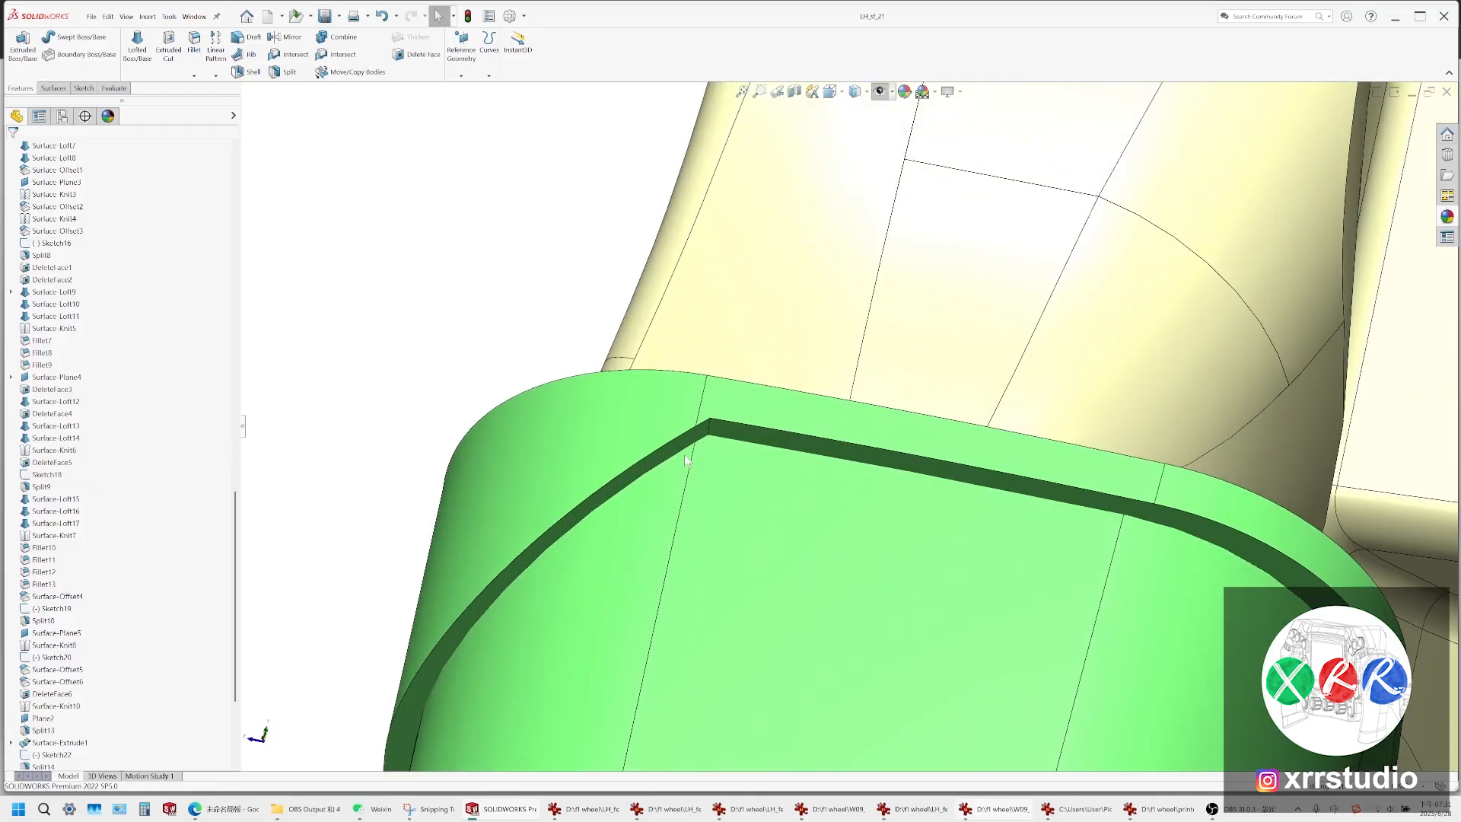
scroll(687, 460, down, 2)
click(731, 421)
click(729, 423)
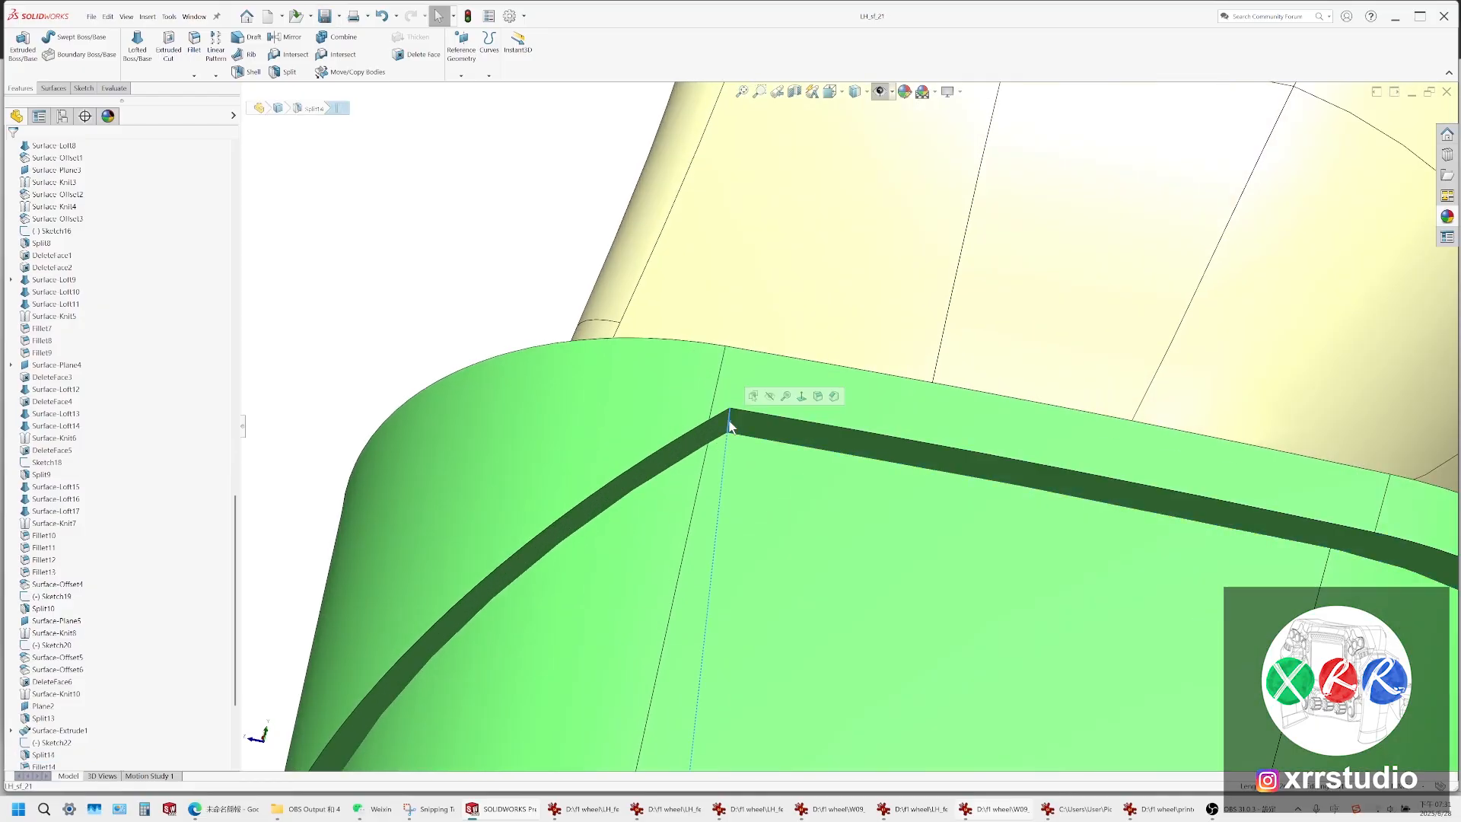
scroll(729, 424, up, 7)
middle_drag(742, 434, 820, 598)
scroll(844, 430, down, 6)
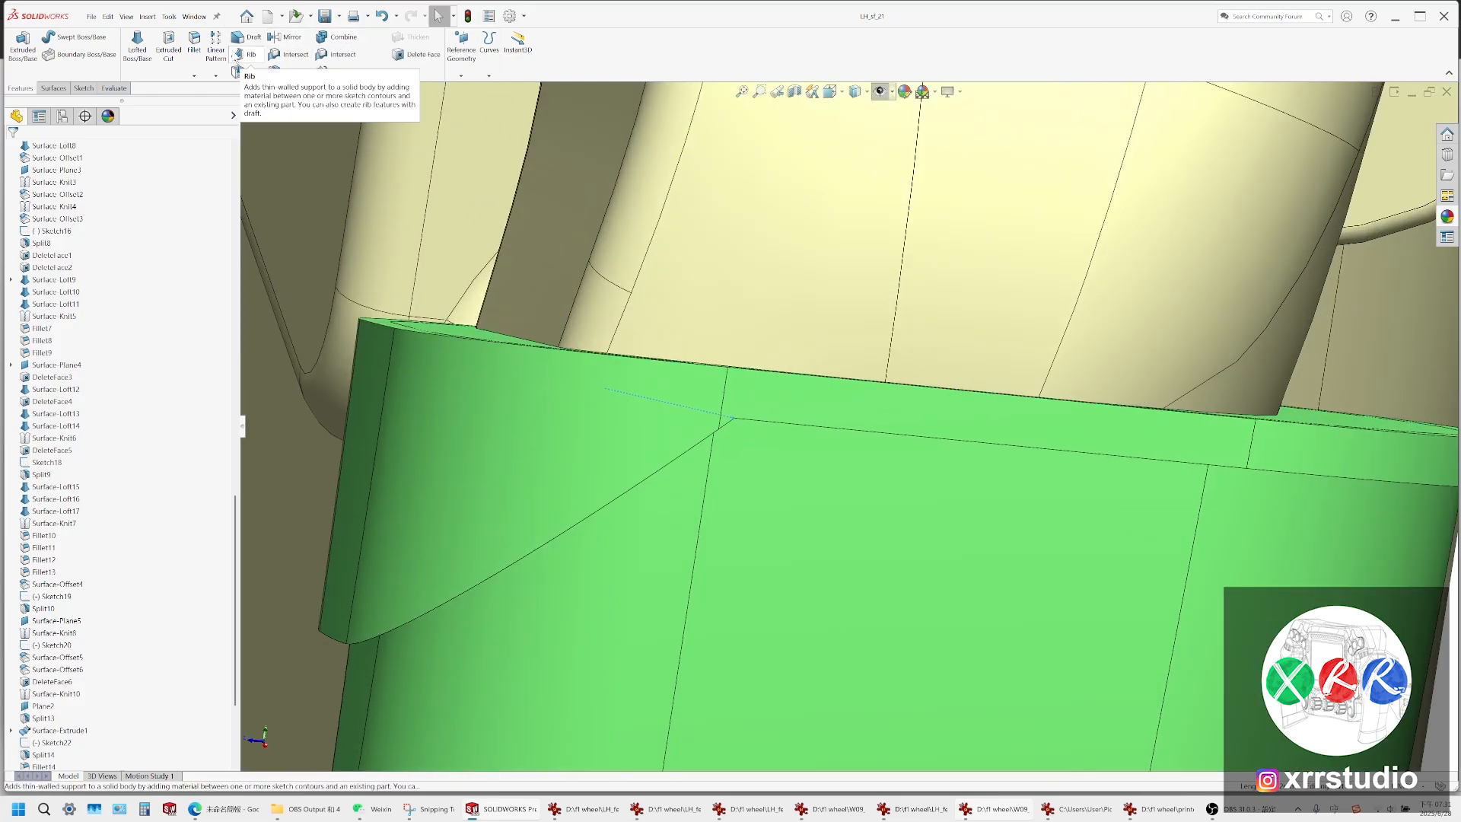
click(195, 43)
Consult the rear reference photo in IrfanView for the grip's upper corner shape, and return to SOLIDWORKS
click(746, 809)
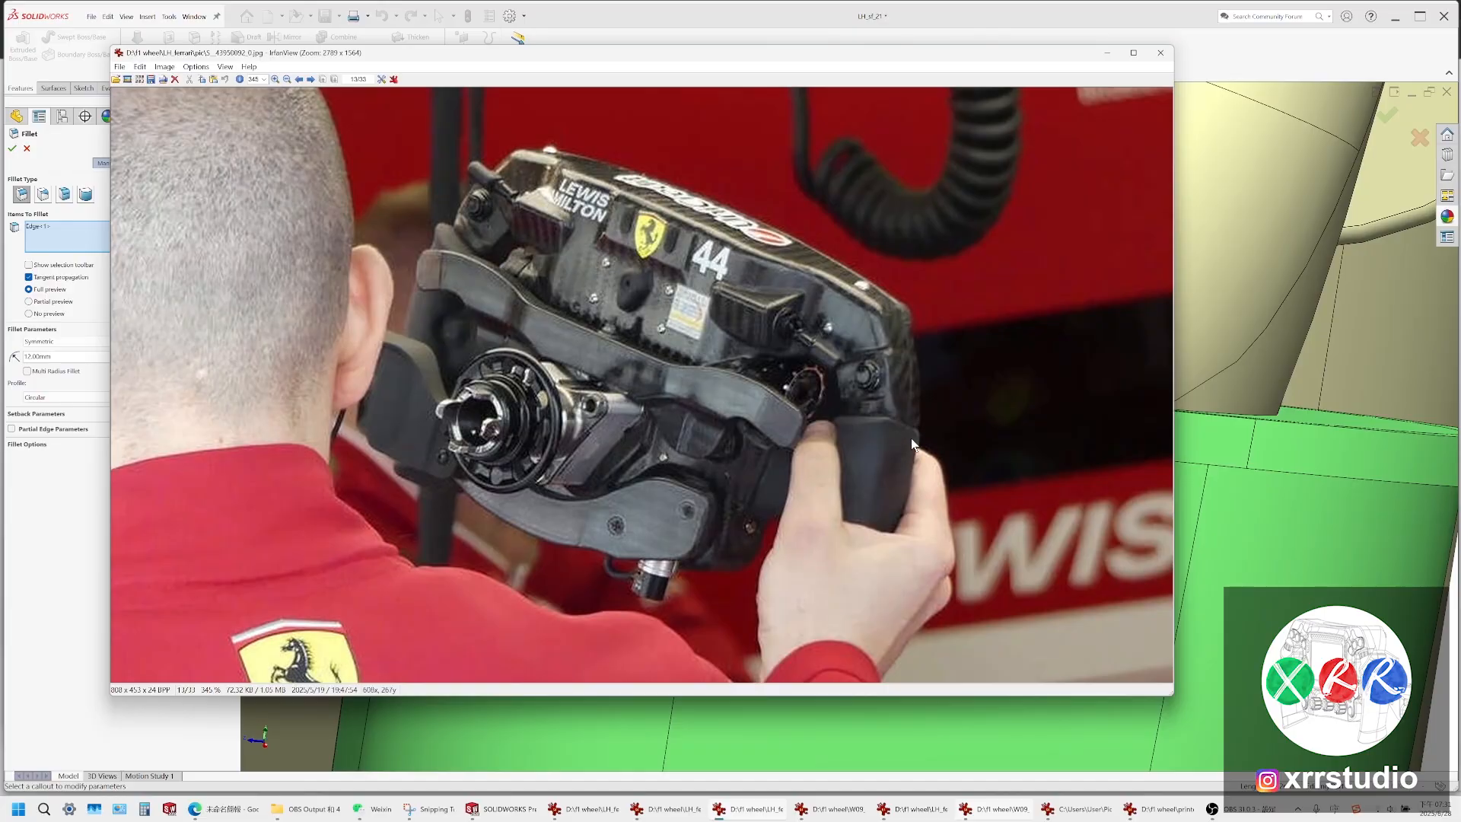
scroll(929, 442, up, 5)
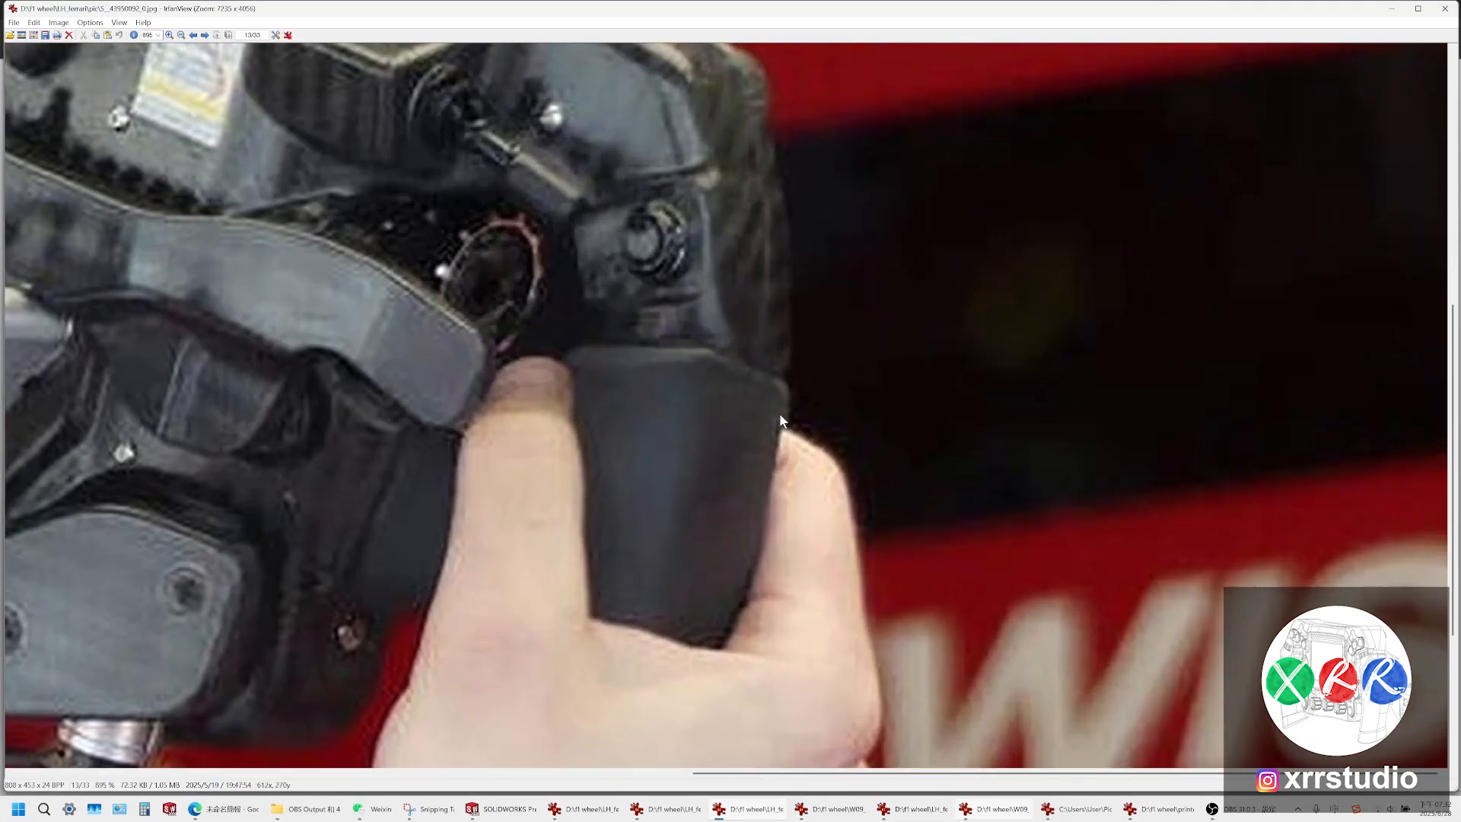
click(503, 809)
Set the lip corner fillet's radius to 8 mm and apply it
scroll(940, 401, up, 3)
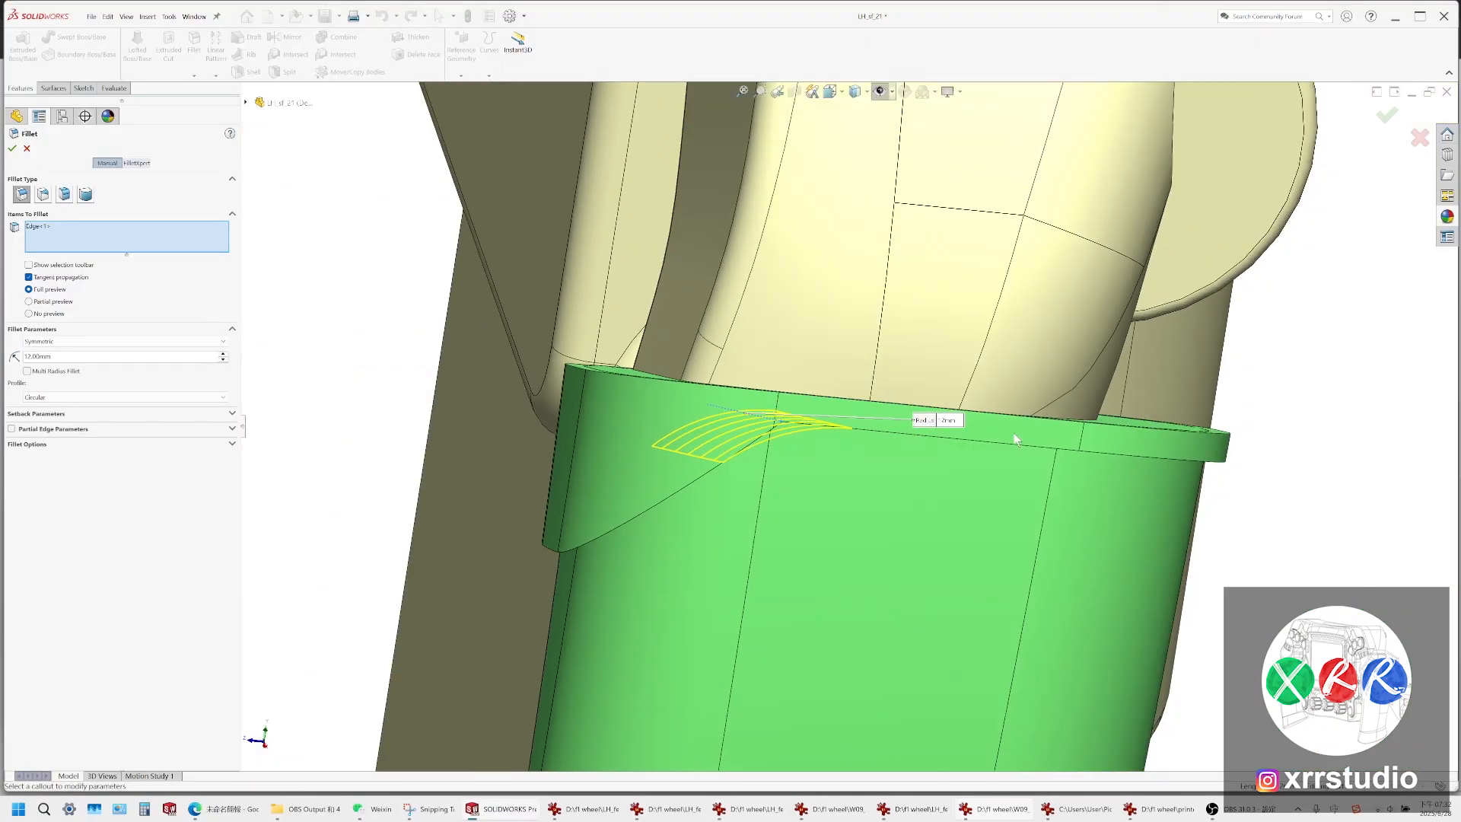
mouse_move(1014, 433)
middle_down()
mouse_move(905, 411)
mouse_move(902, 371)
mouse_move(935, 404)
mouse_move(1000, 410)
middle_up()
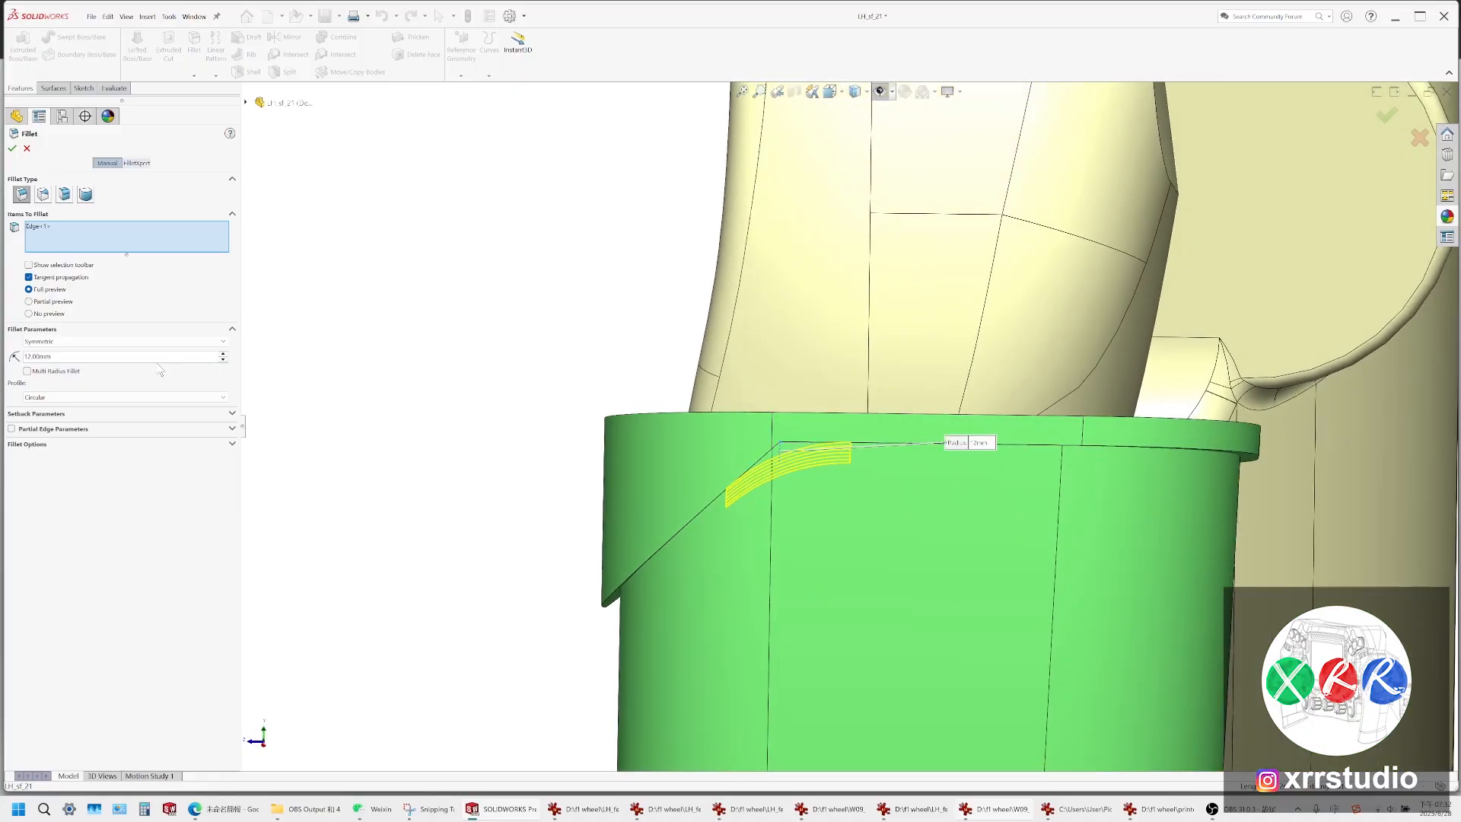
scroll(153, 364, down, 4)
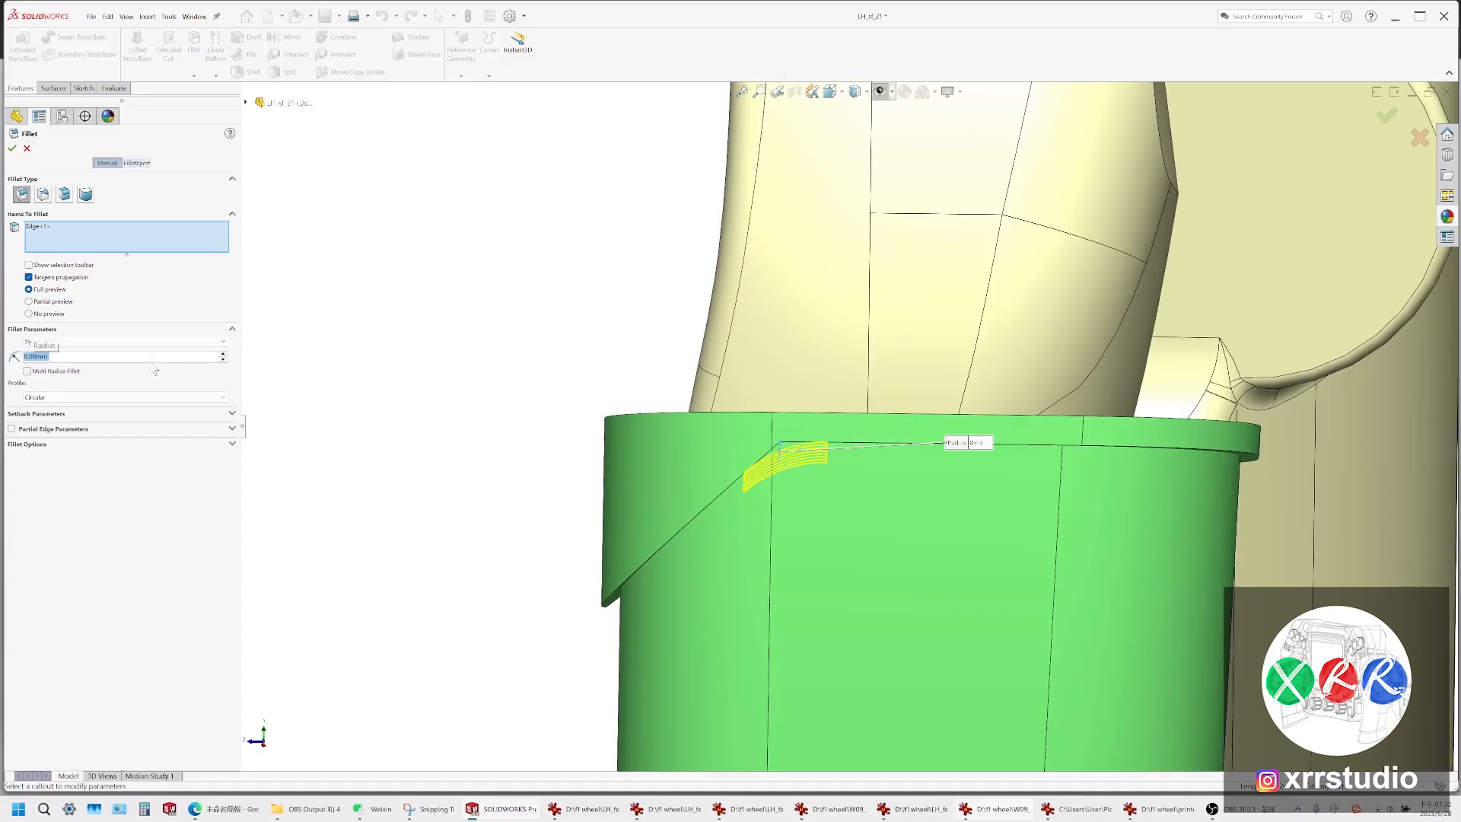
key(Return)
scroll(843, 487, up, 2)
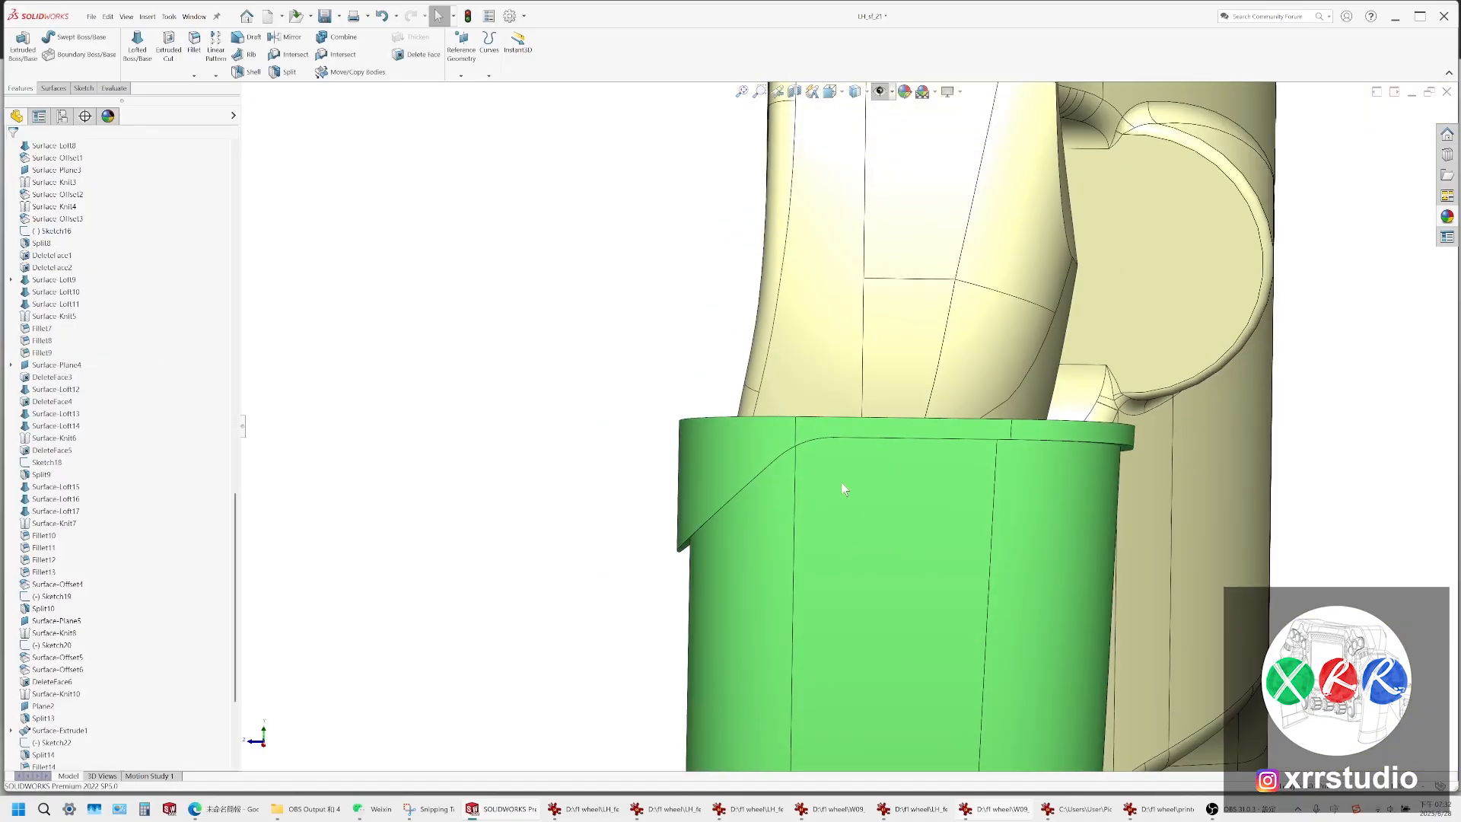
Inspect the rounded lip corner and save the part under the new file name LH_sf_22
scroll(841, 482, up, 4)
scroll(820, 465, down, 8)
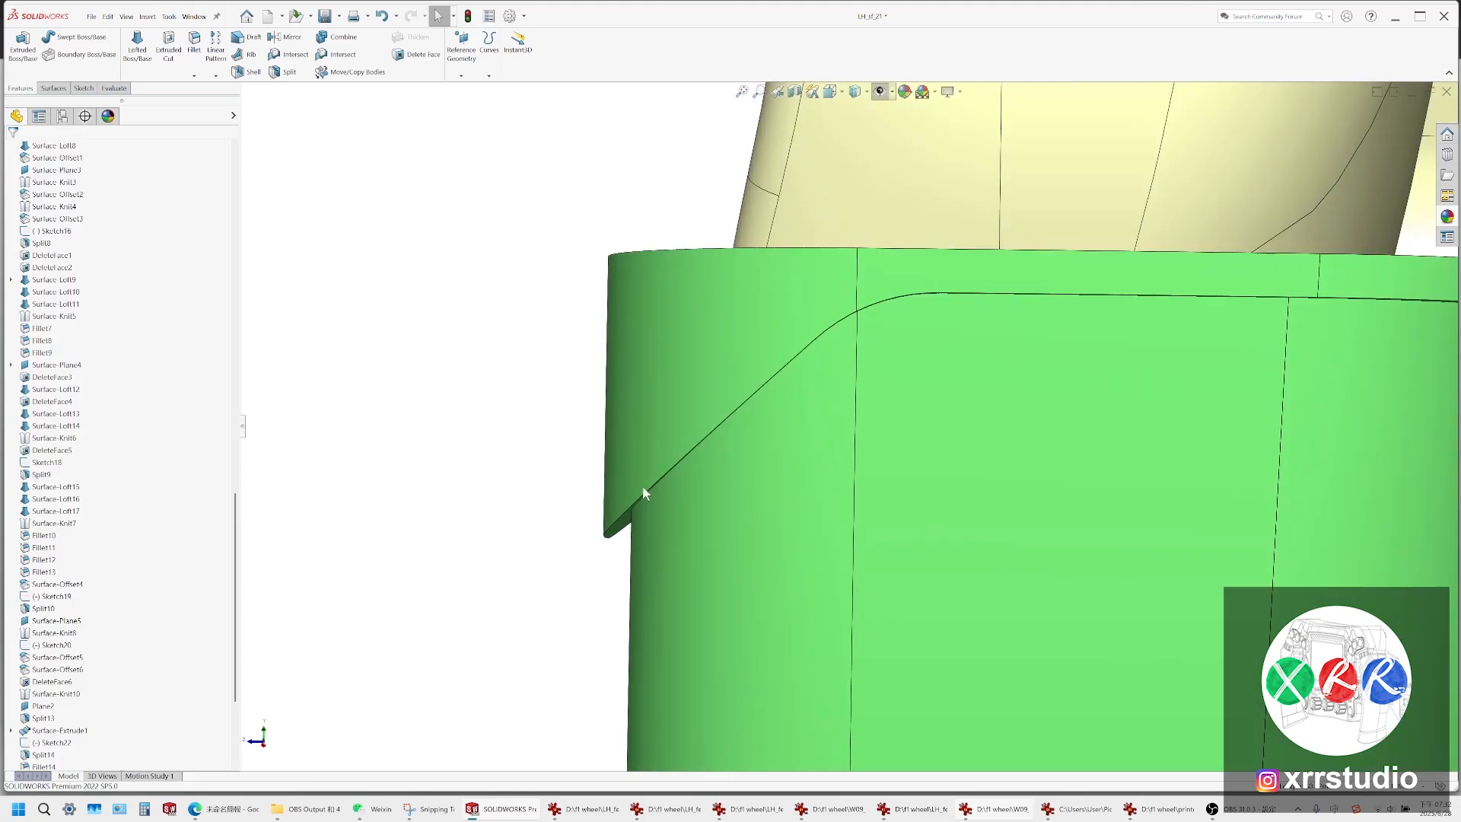
middle_drag(643, 493, 653, 440)
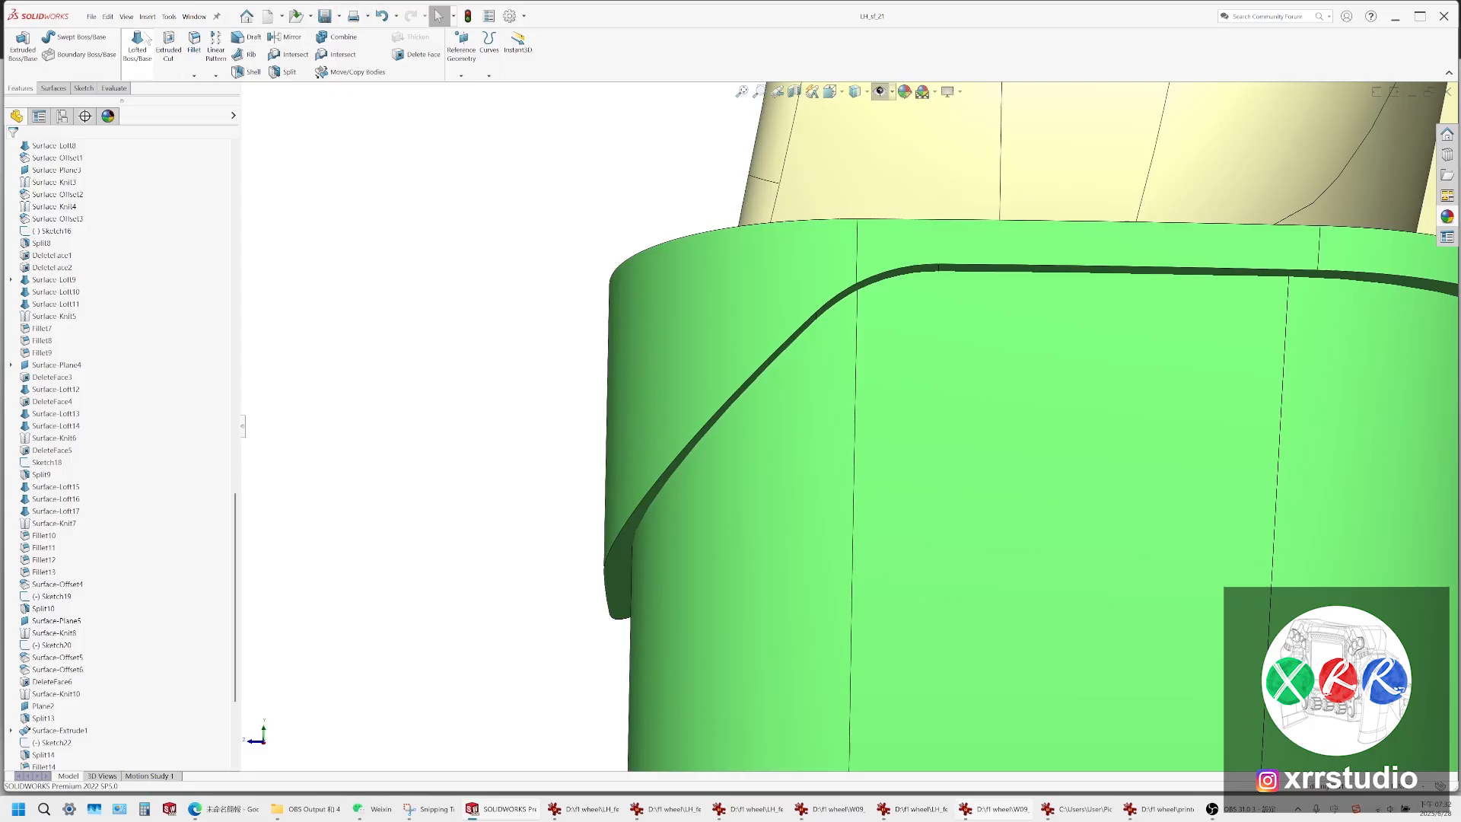
click(91, 19)
click(152, 158)
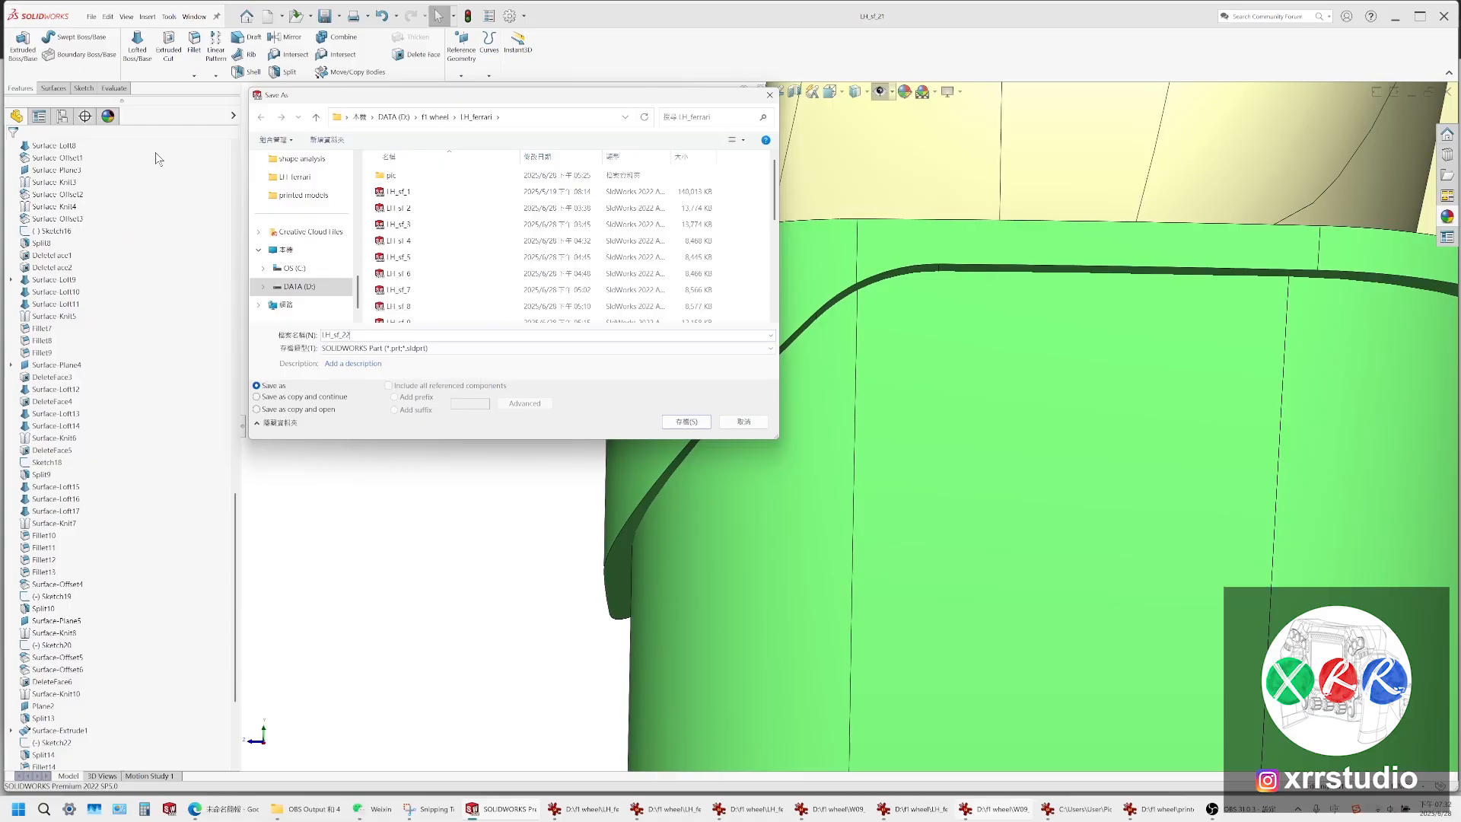
key(Return)
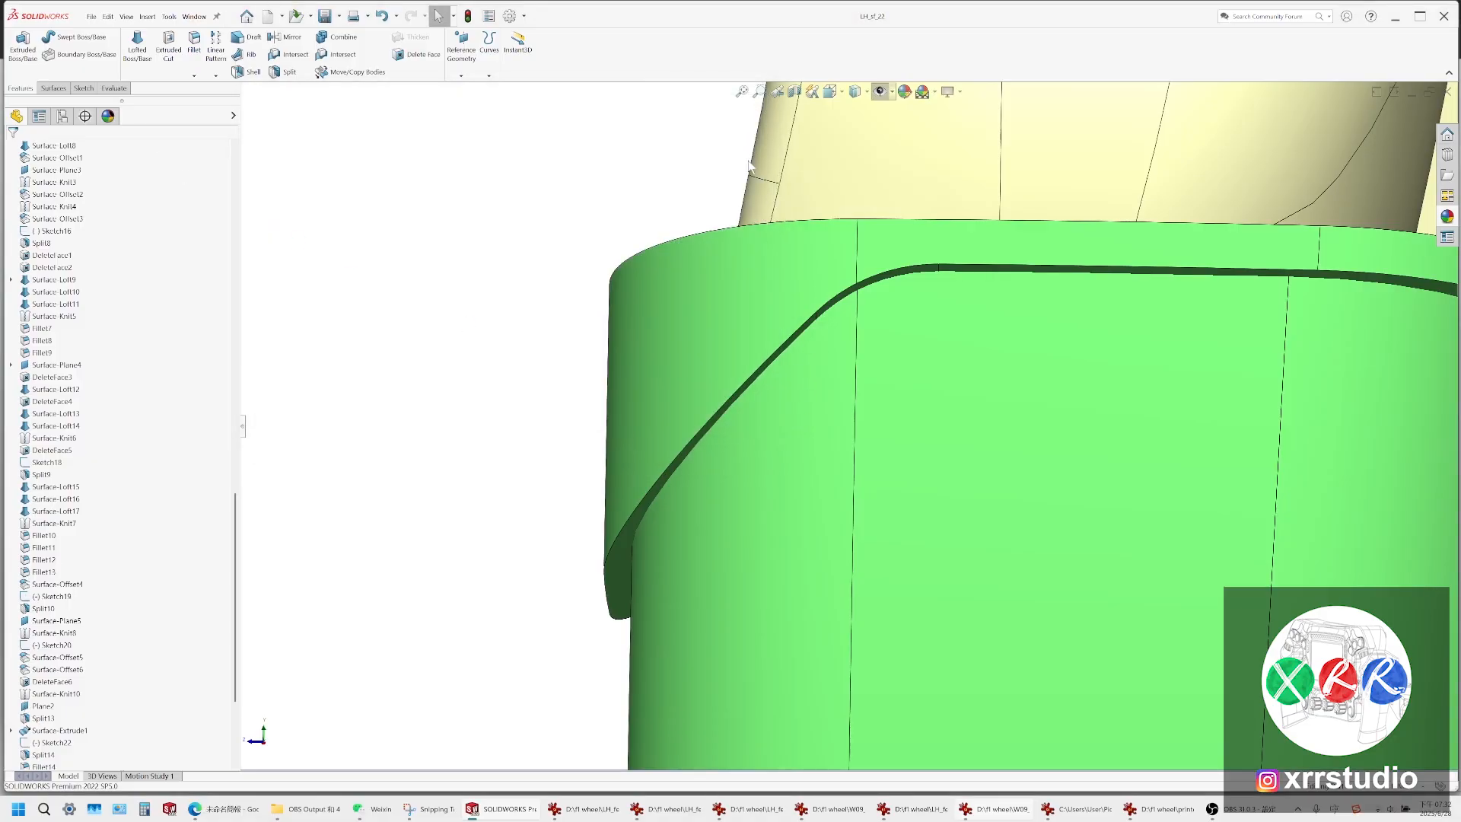
Combine the raised lip body and the handle body into one solid using the Add operation
click(327, 38)
click(808, 297)
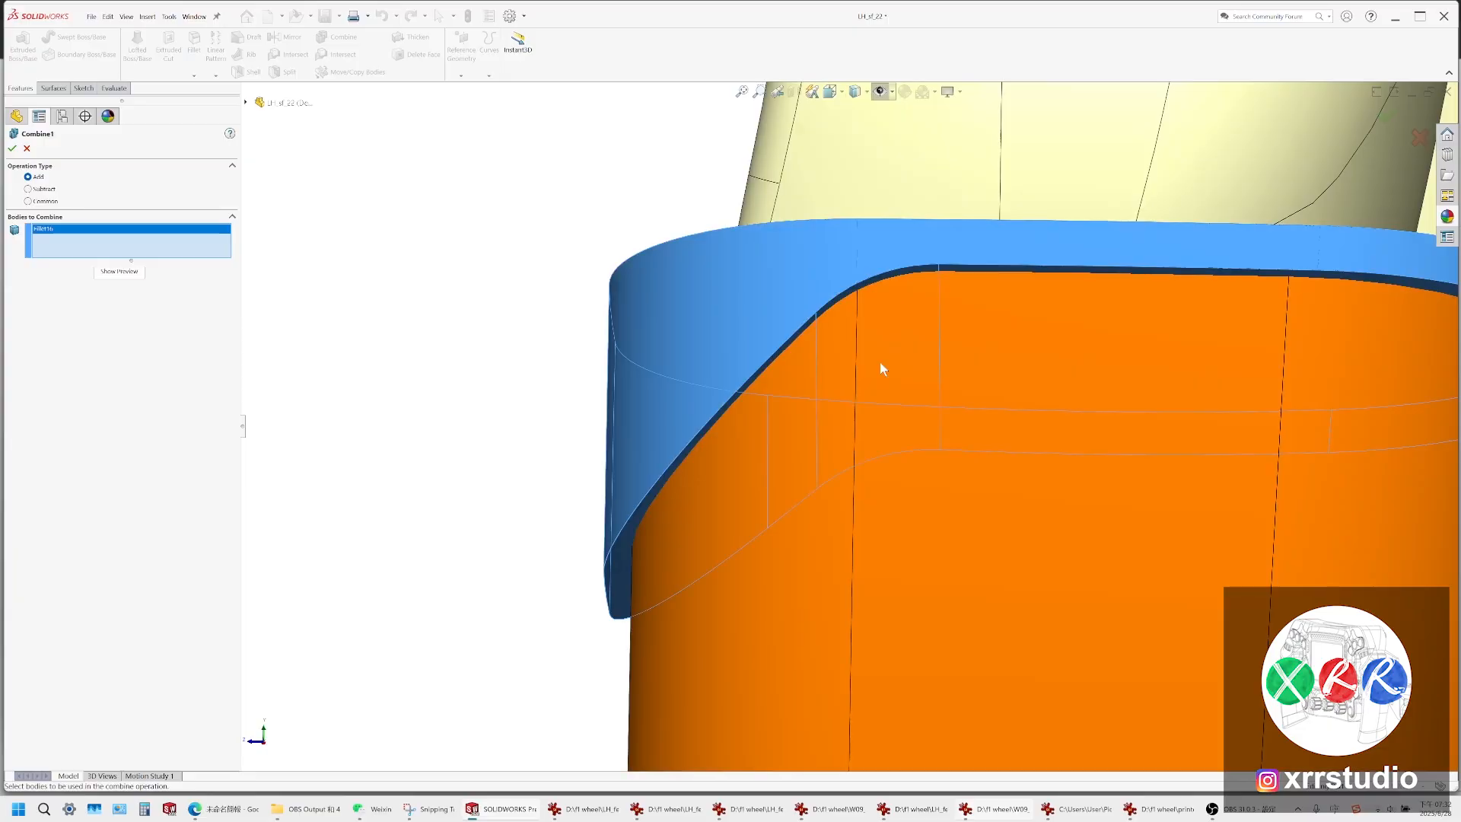
click(880, 364)
click(14, 149)
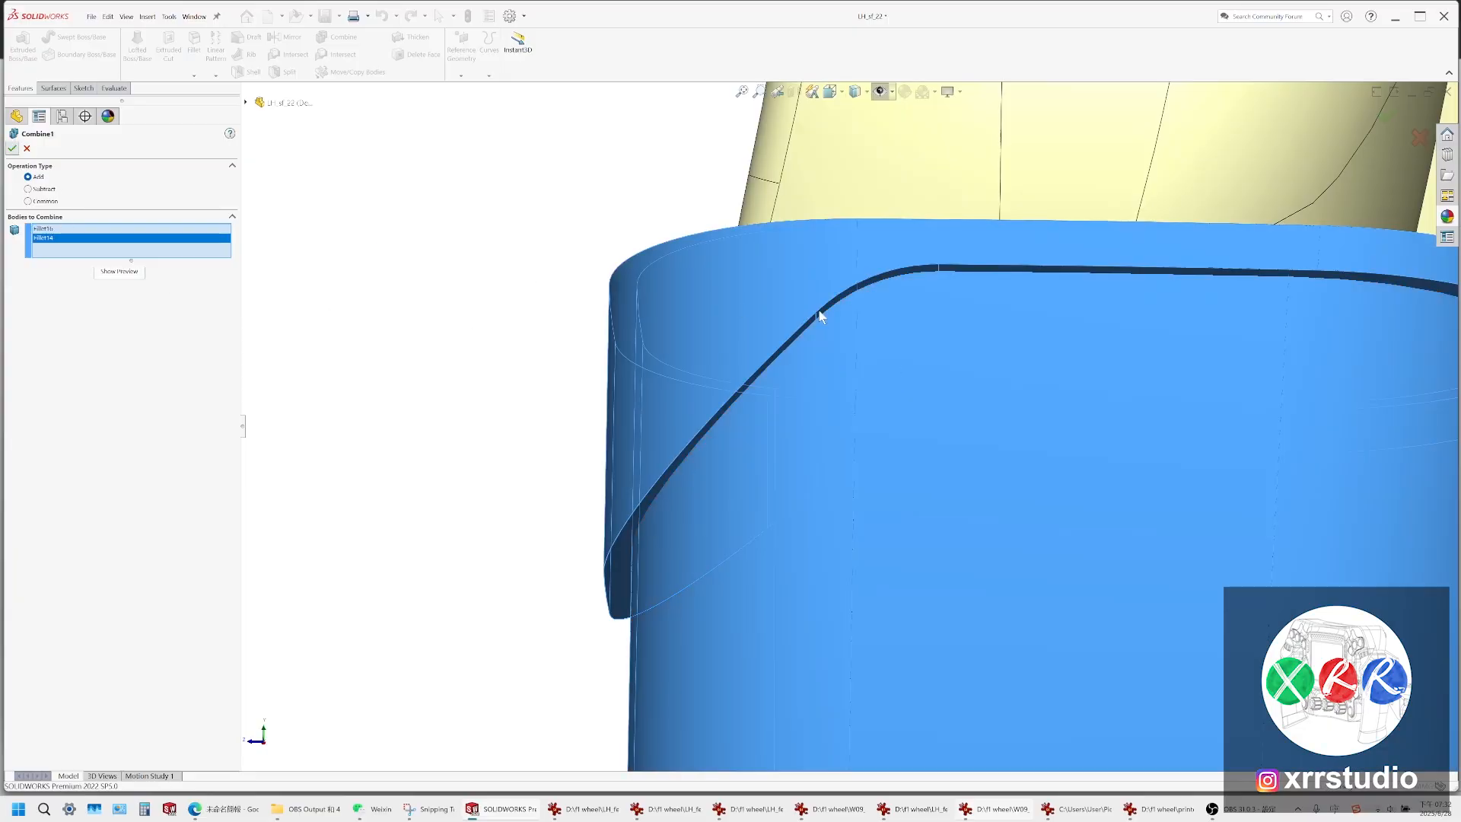
Select the chain of edges where the raised lip's underside meets the handle surface
scroll(843, 347, up, 2)
scroll(841, 343, up, 1)
middle_drag(841, 344, 862, 365)
scroll(843, 351, down, 3)
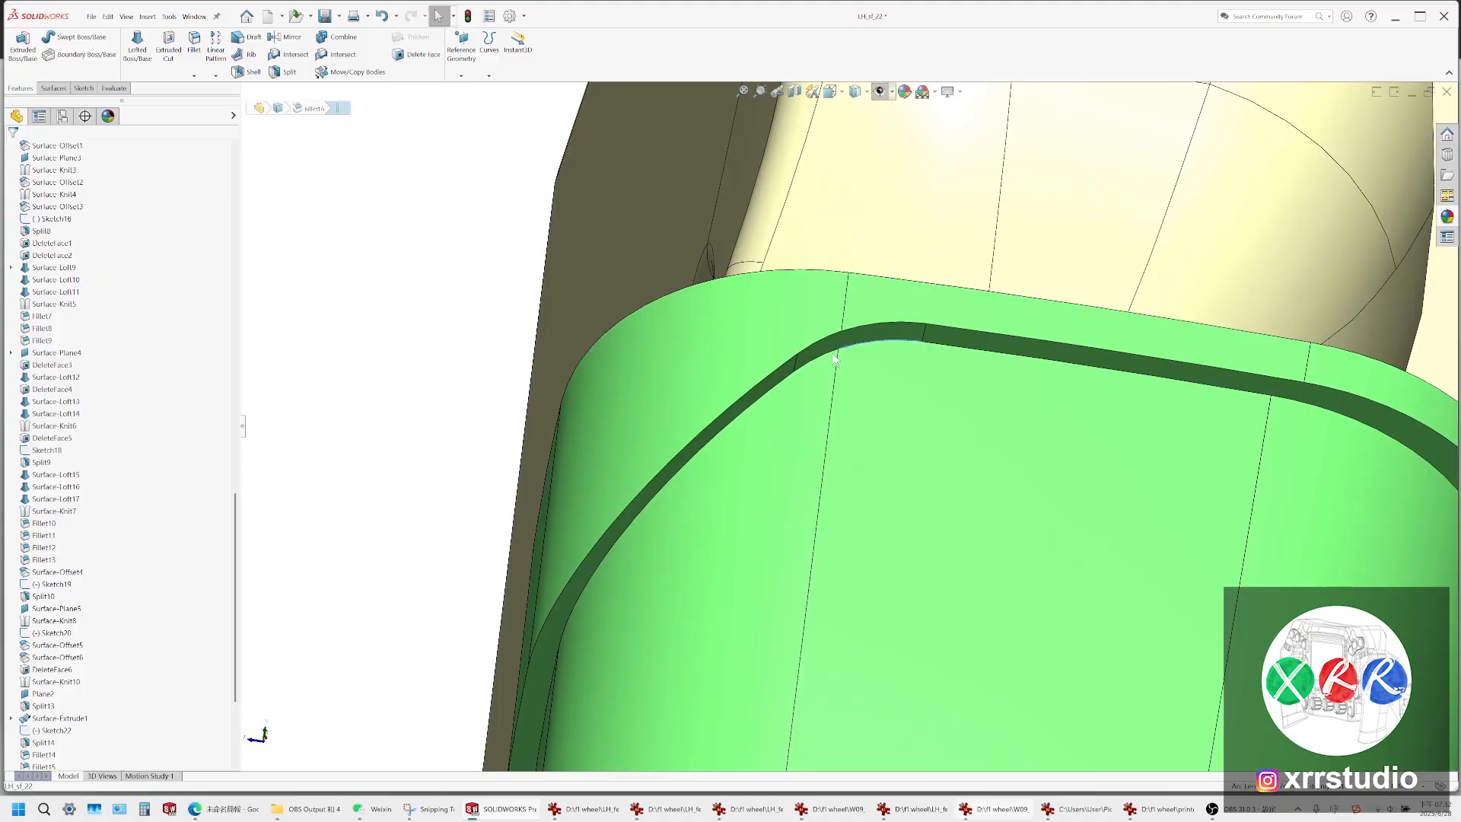
click(783, 382)
scroll(783, 382, up, 2)
middle_drag(732, 474, 671, 385)
click(747, 405)
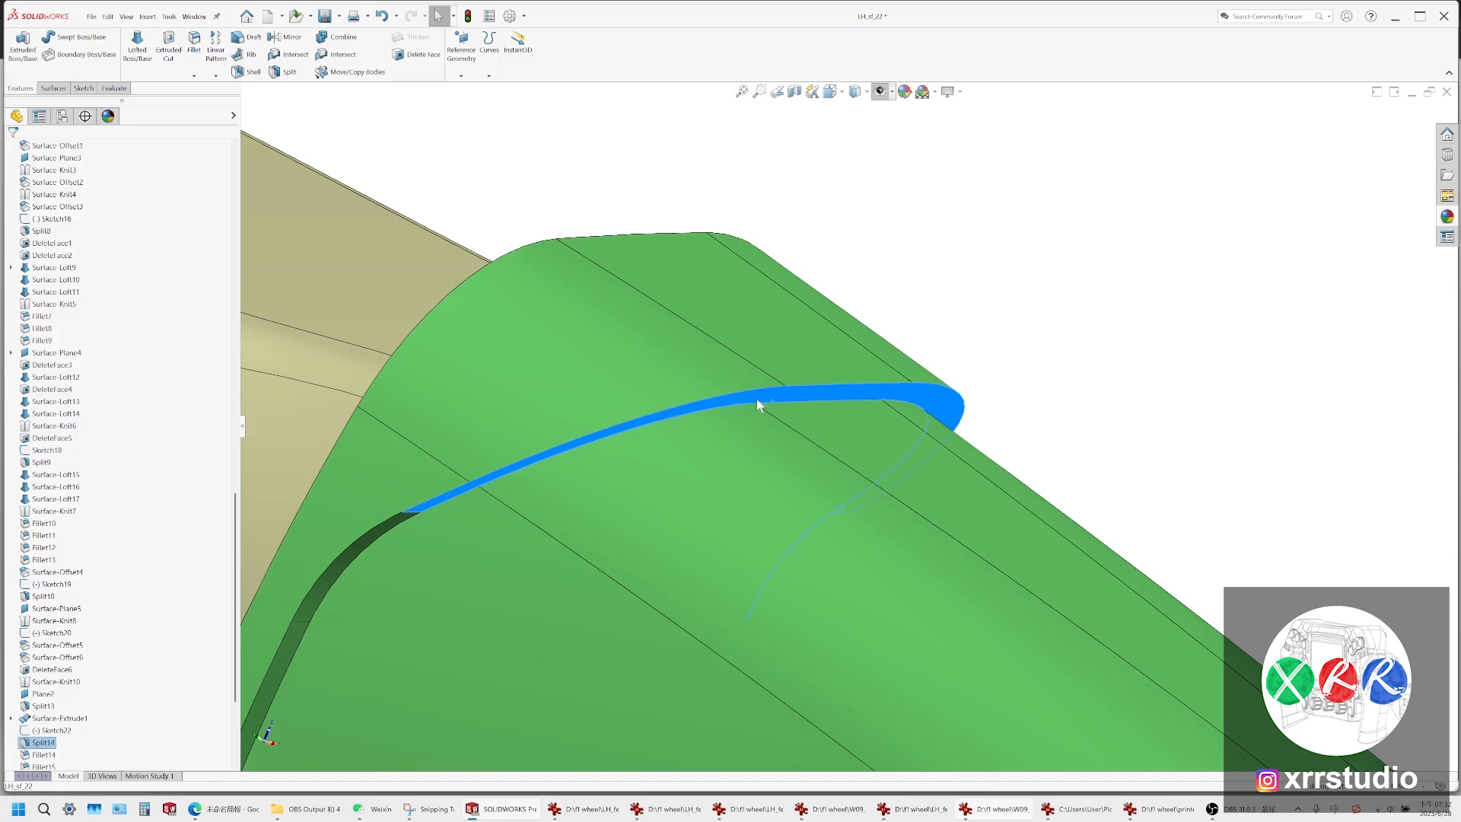
click(768, 402)
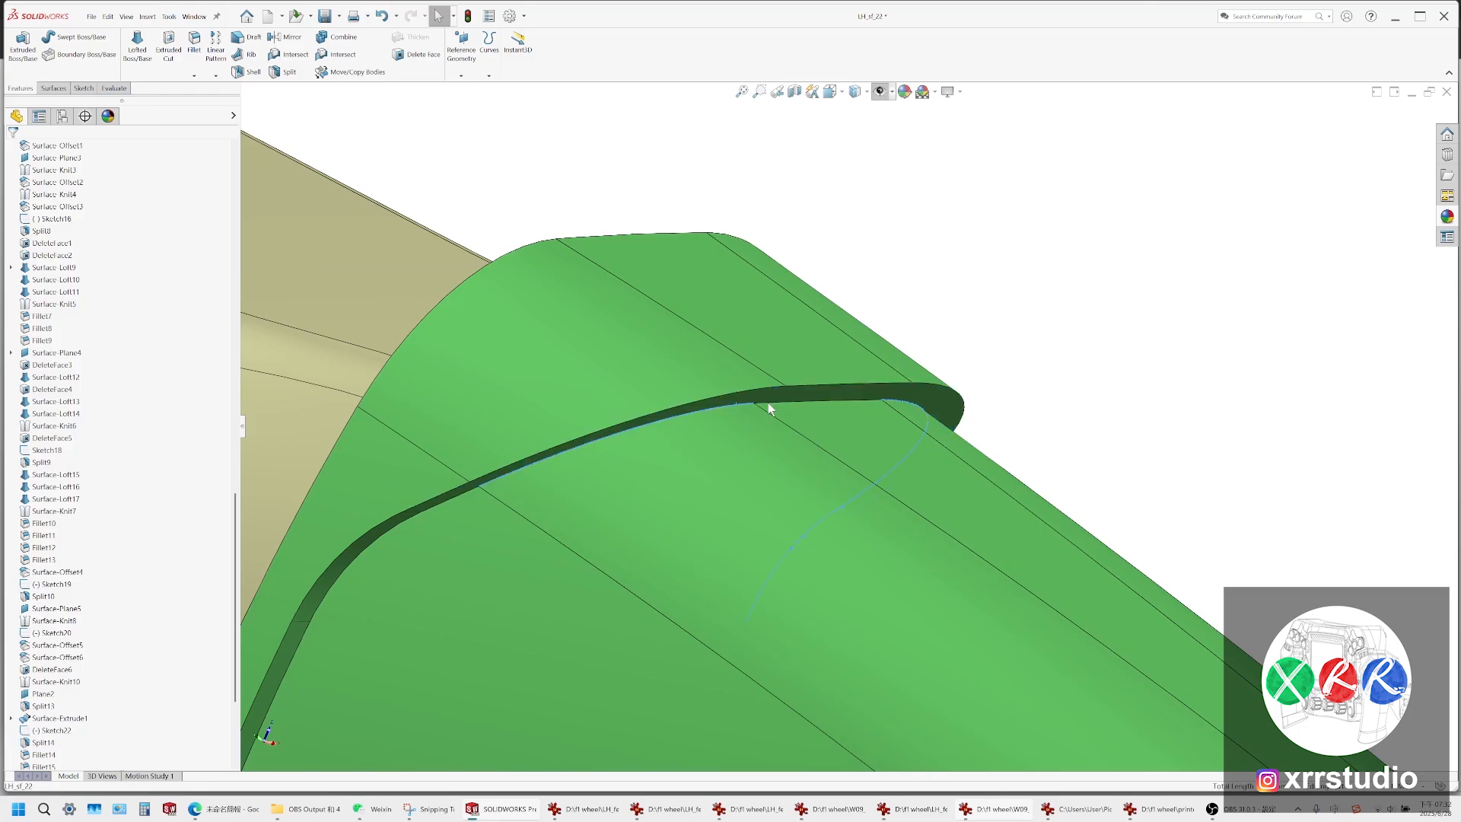
ctrl+click(464, 491)
ctrl+click(464, 491)
ctrl+click(467, 493)
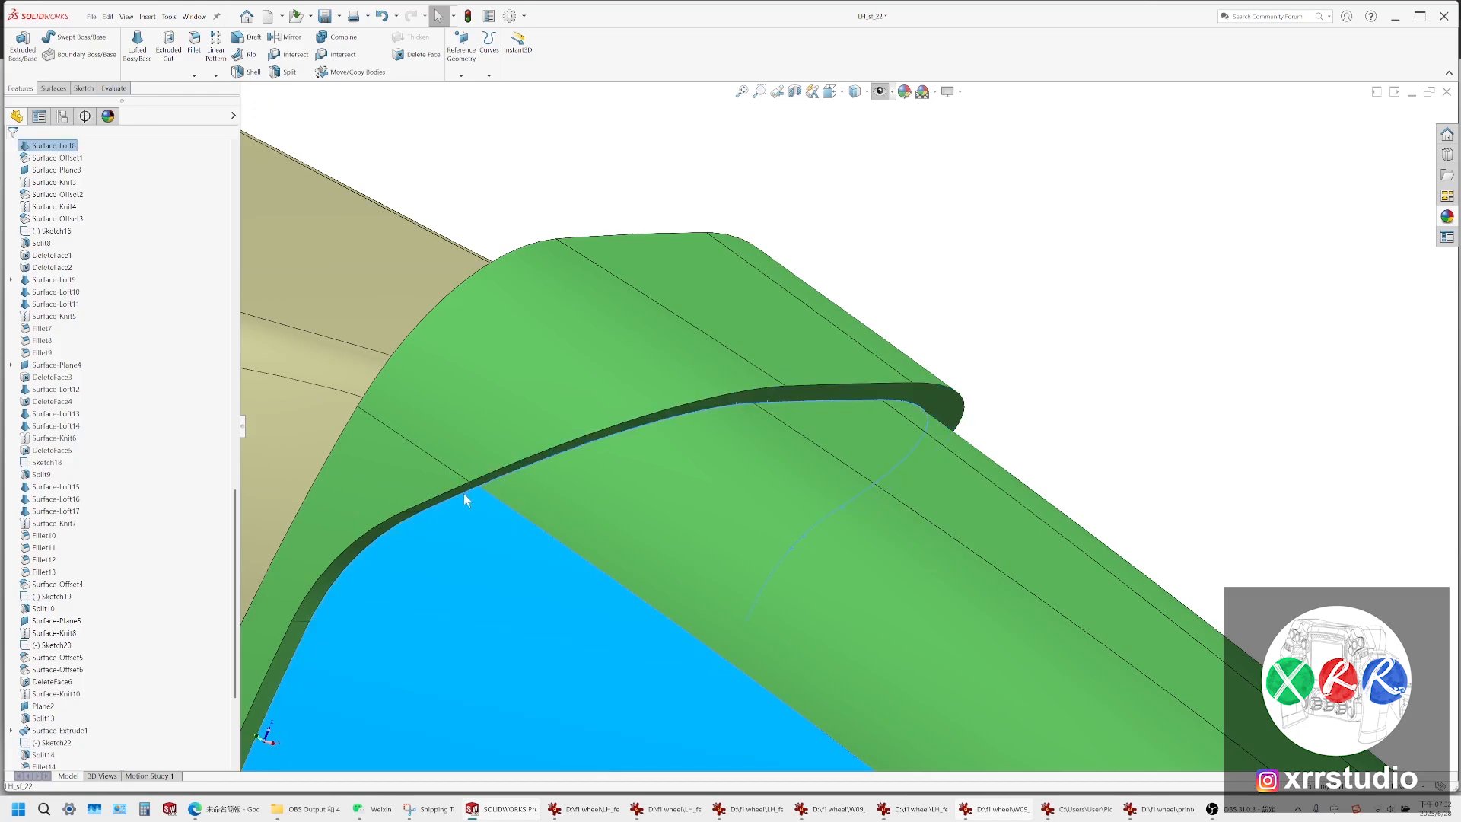
ctrl+click(463, 493)
ctrl+click(463, 491)
Examine the selected lip edges in shaded front view and close up at the handle's outer corner
click(830, 93)
click(851, 132)
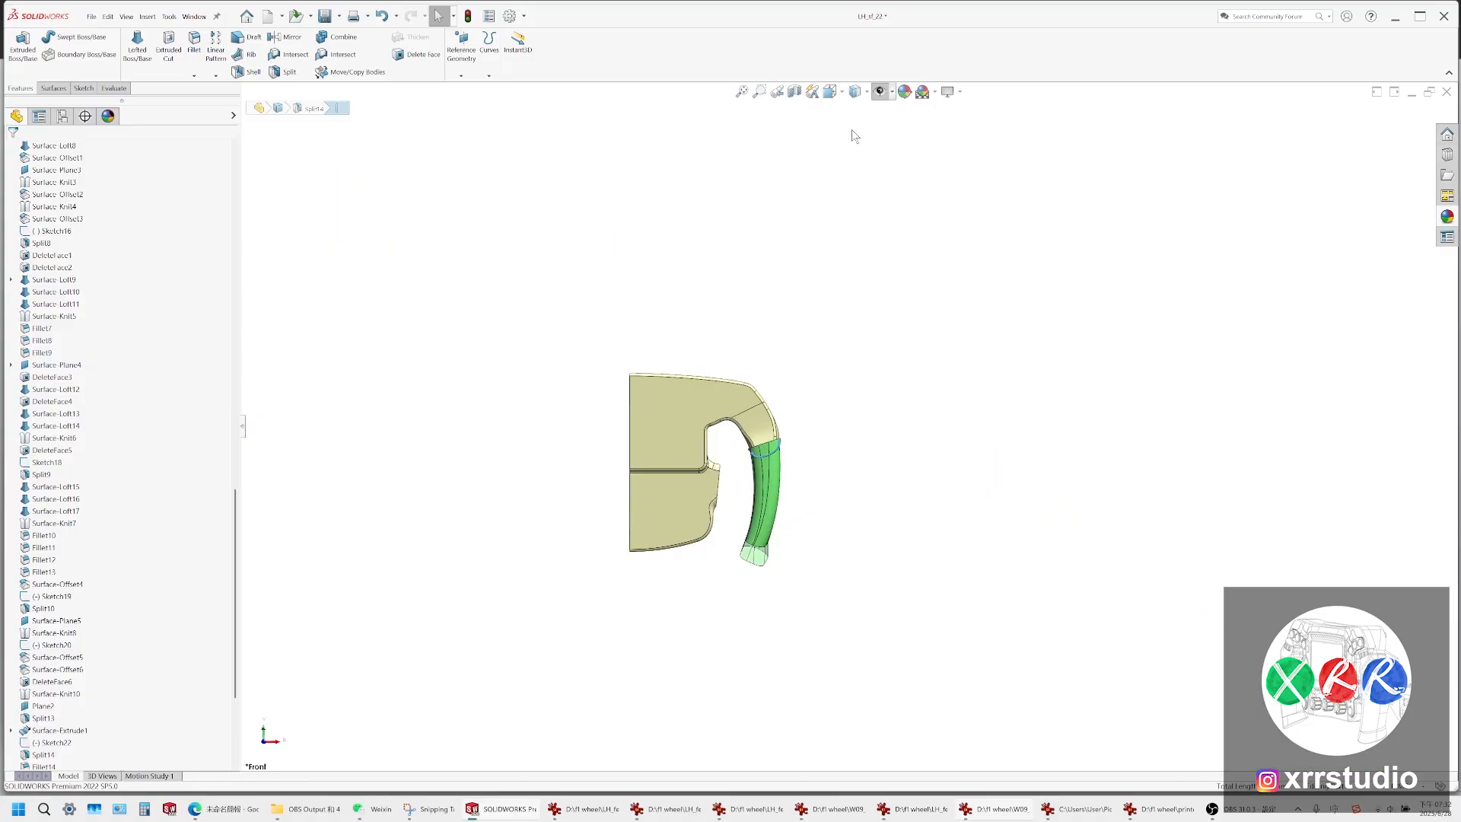
click(880, 91)
click(856, 91)
click(857, 183)
scroll(797, 500, down, 10)
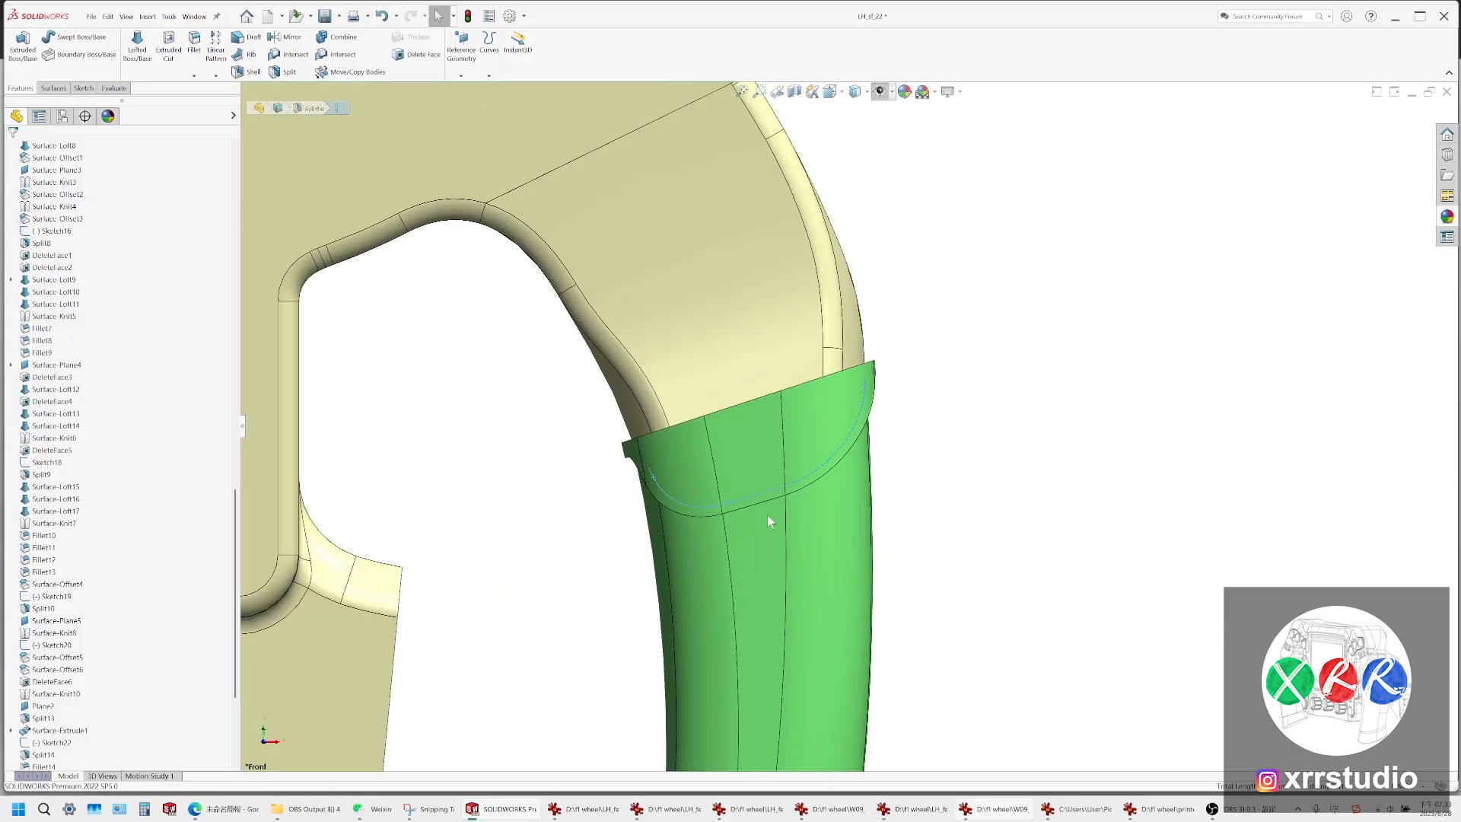
scroll(848, 480, up, 3)
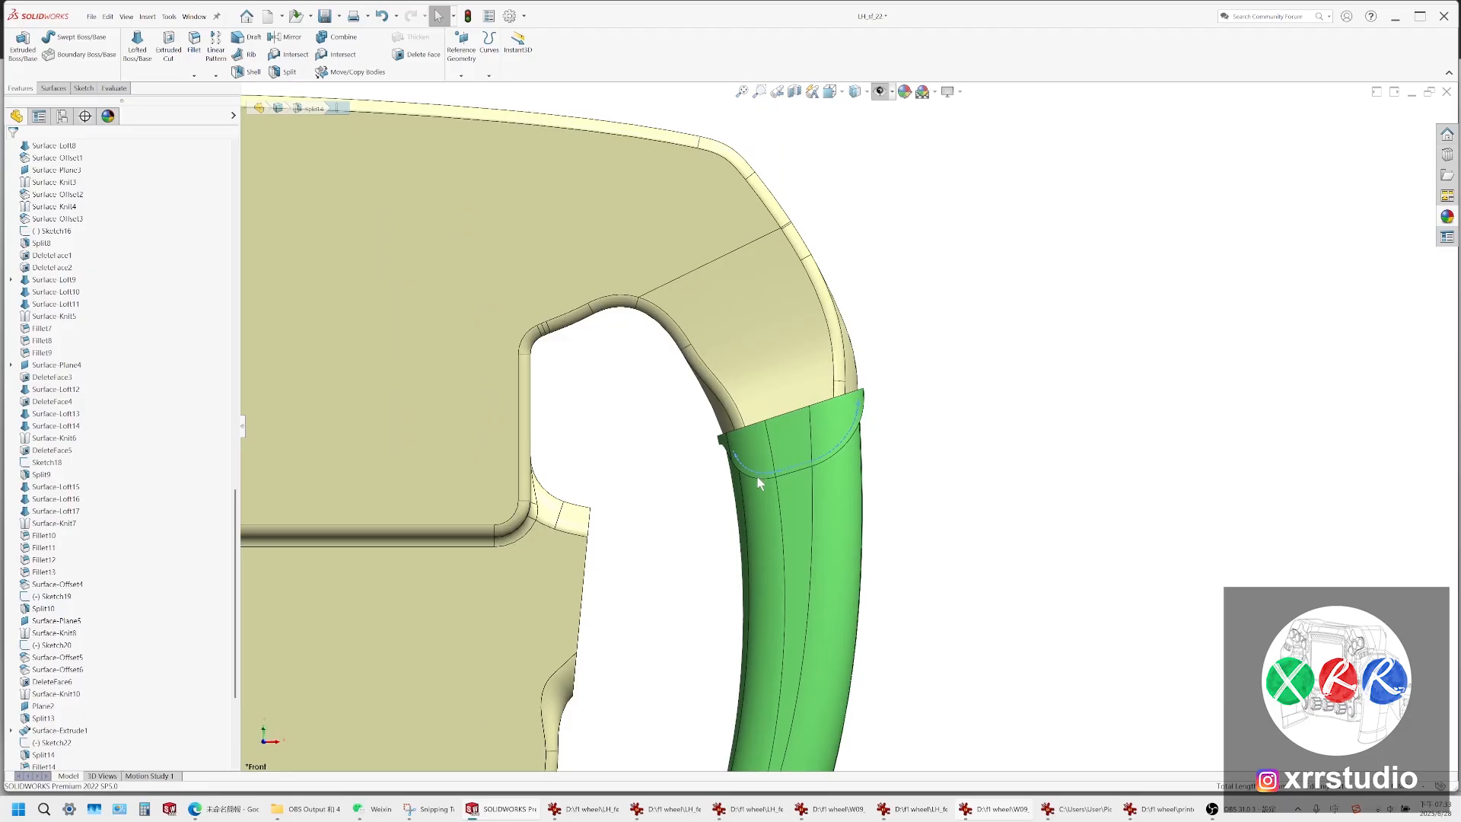
middle_drag(757, 476, 746, 426)
scroll(742, 397, down, 6)
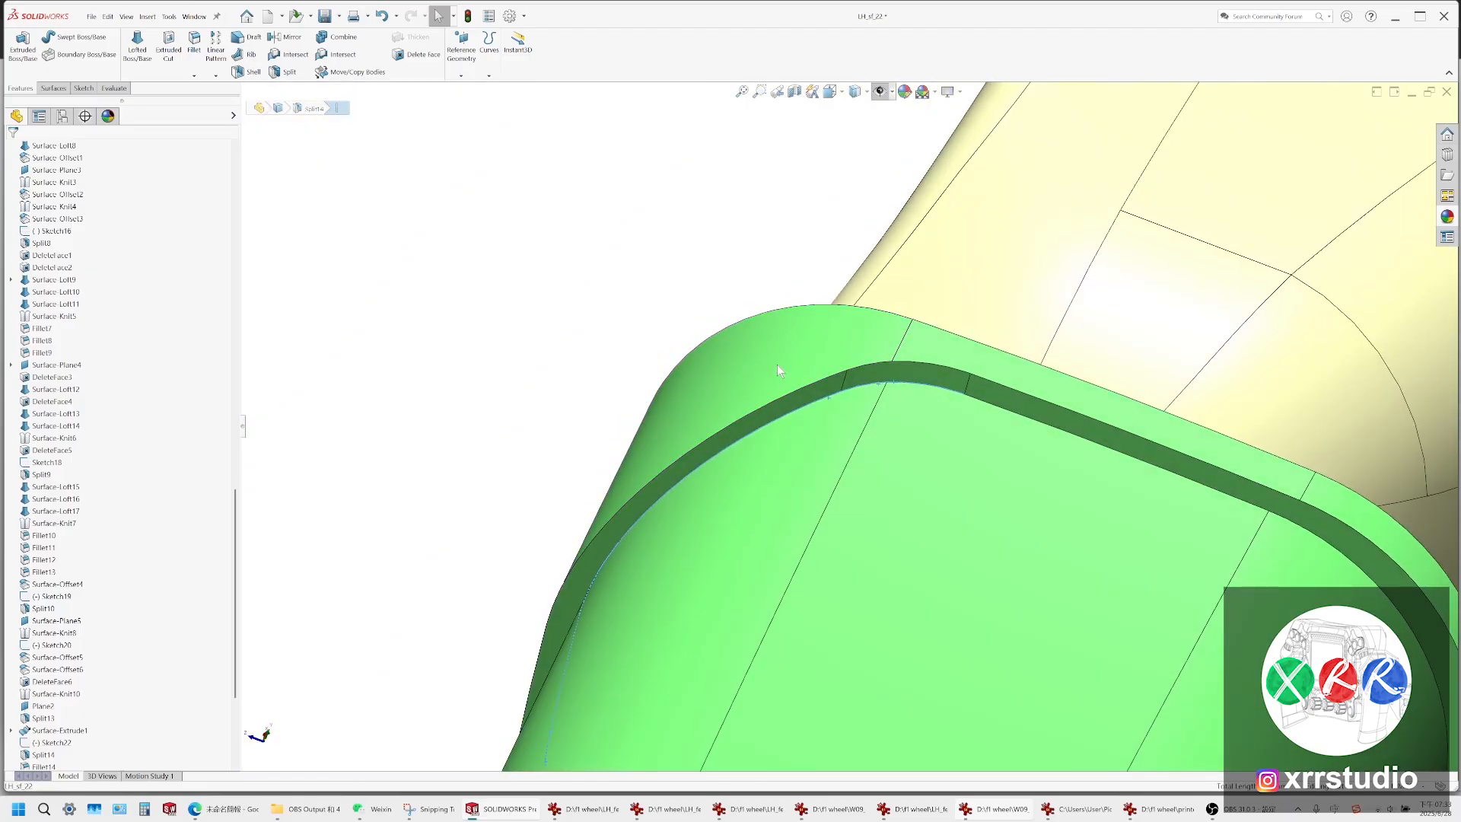
Examine the raised lip's underside edge around the handle from the outer corner and both sides
mouse_move(865, 402)
middle_down()
mouse_move(806, 613)
mouse_move(770, 490)
mouse_move(786, 406)
mouse_move(835, 353)
mouse_move(855, 391)
middle_up()
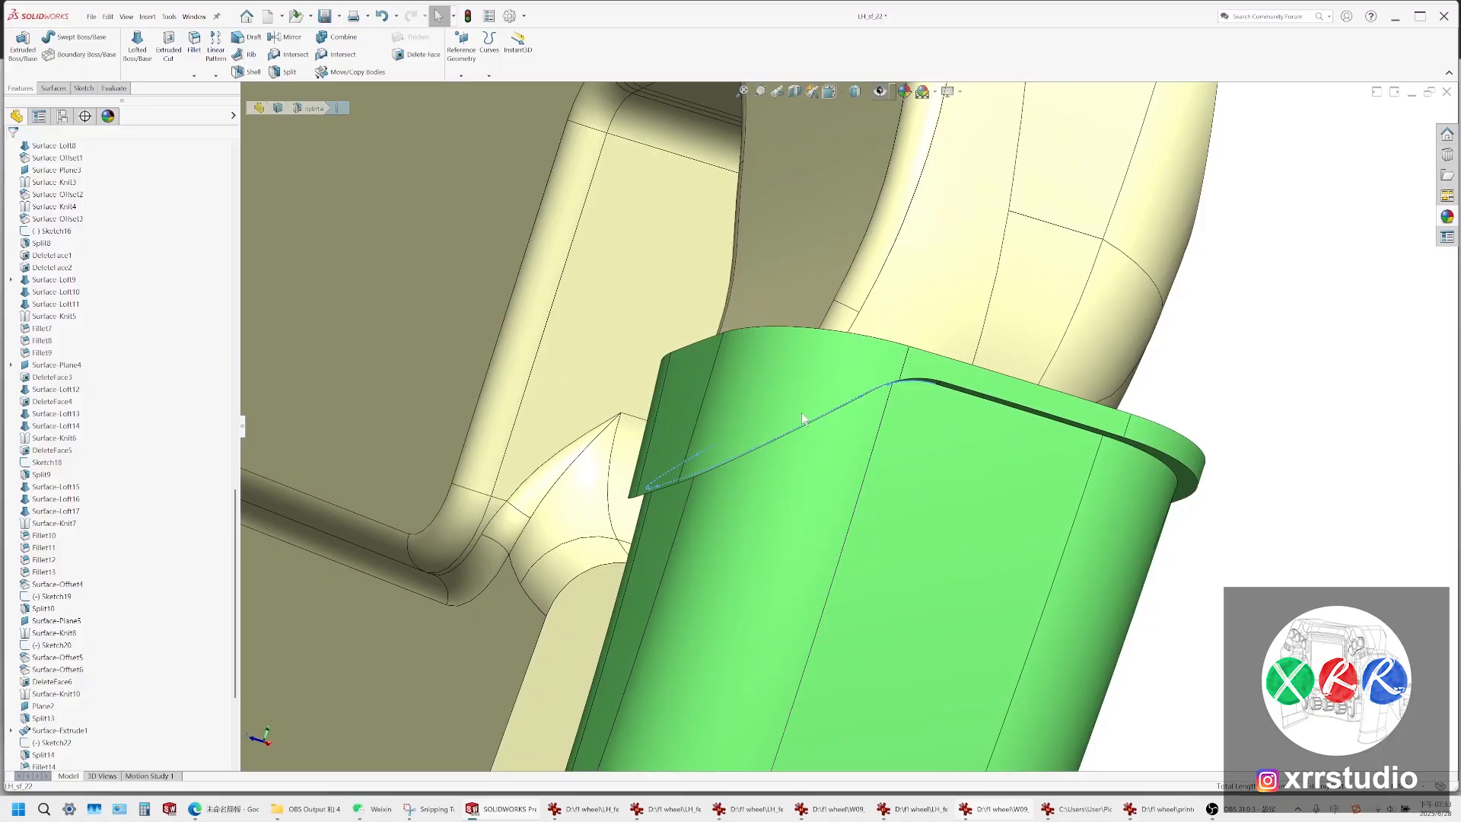
middle_drag(1025, 406, 891, 392)
scroll(891, 392, down, 2)
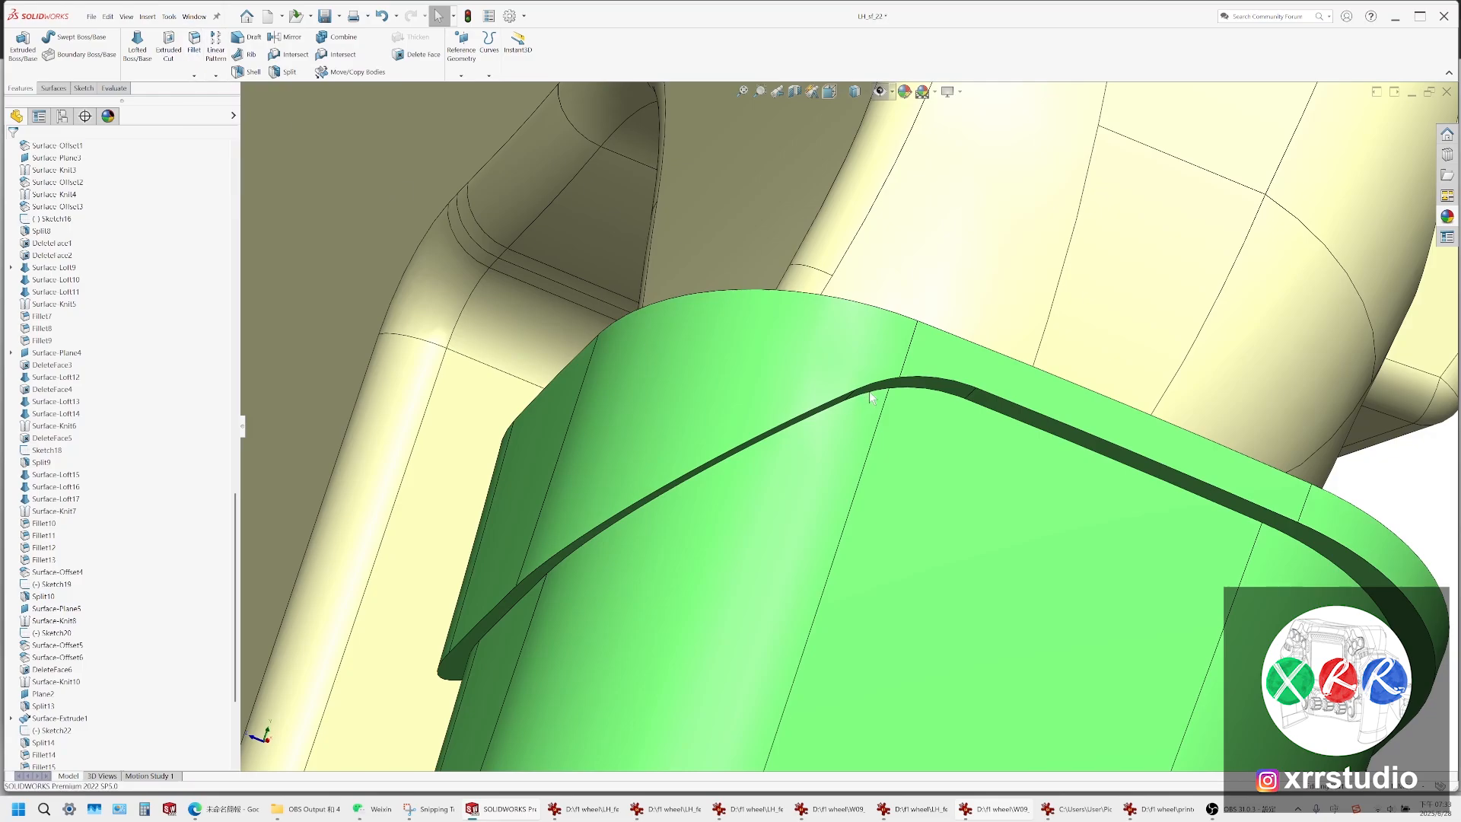
middle_drag(977, 450, 1155, 483)
scroll(1154, 482, up, 5)
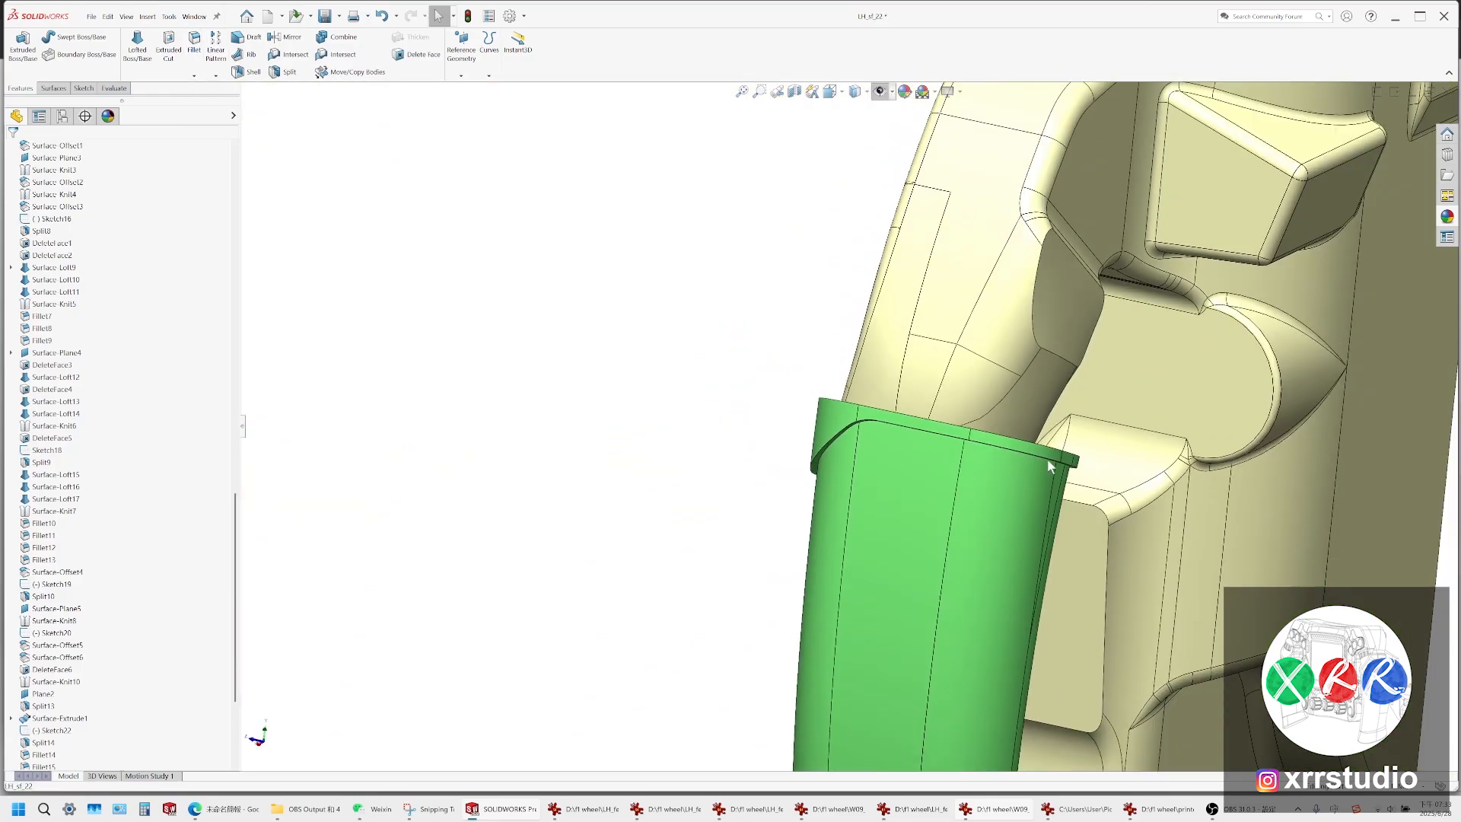
middle_drag(1051, 466, 983, 426)
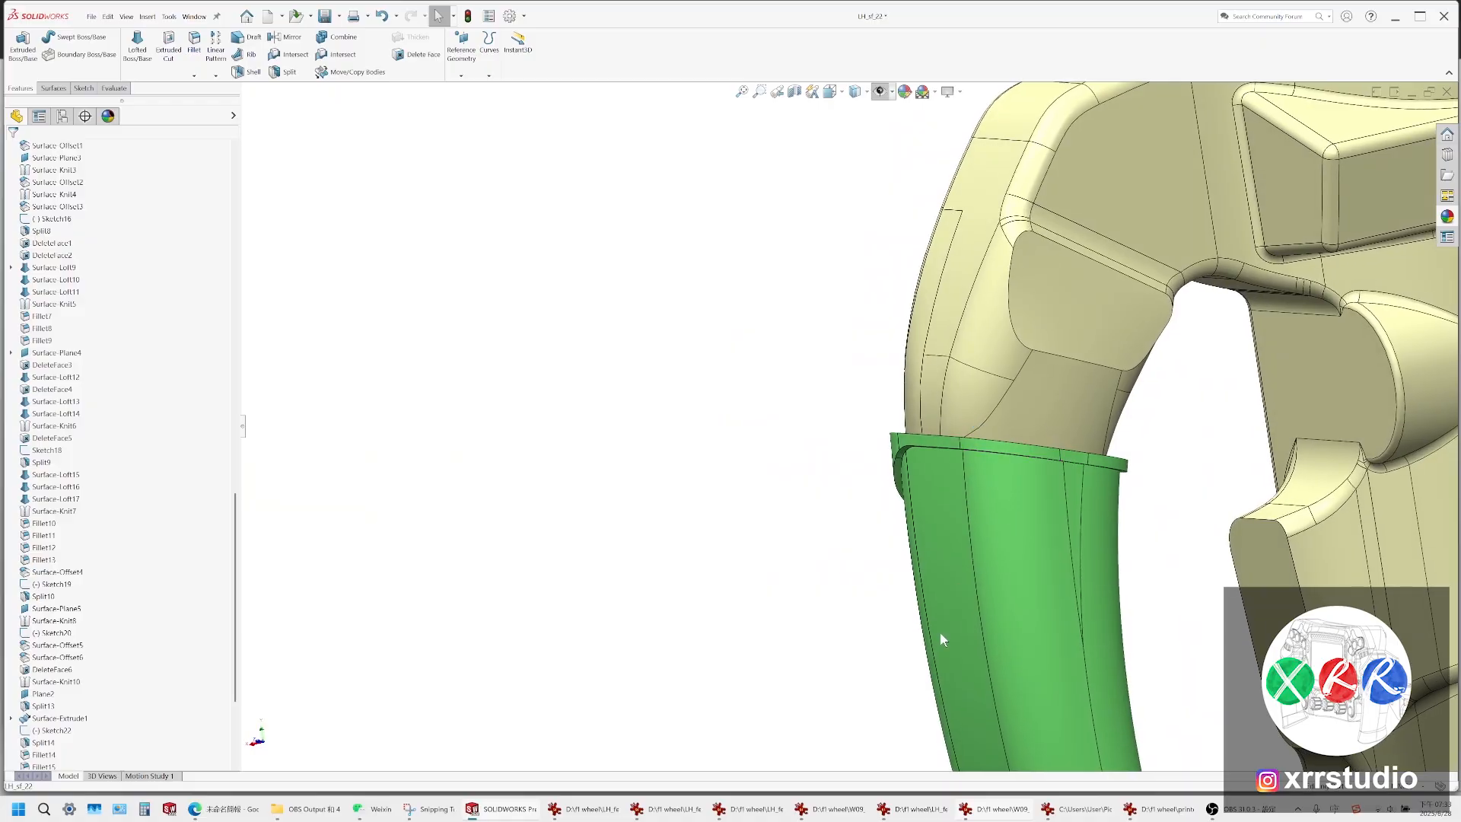
Check the steering wheel reference photos for the front handle shape and the rear grip's upper edge, then return to the SOLIDWORKS part
click(994, 810)
click(1179, 814)
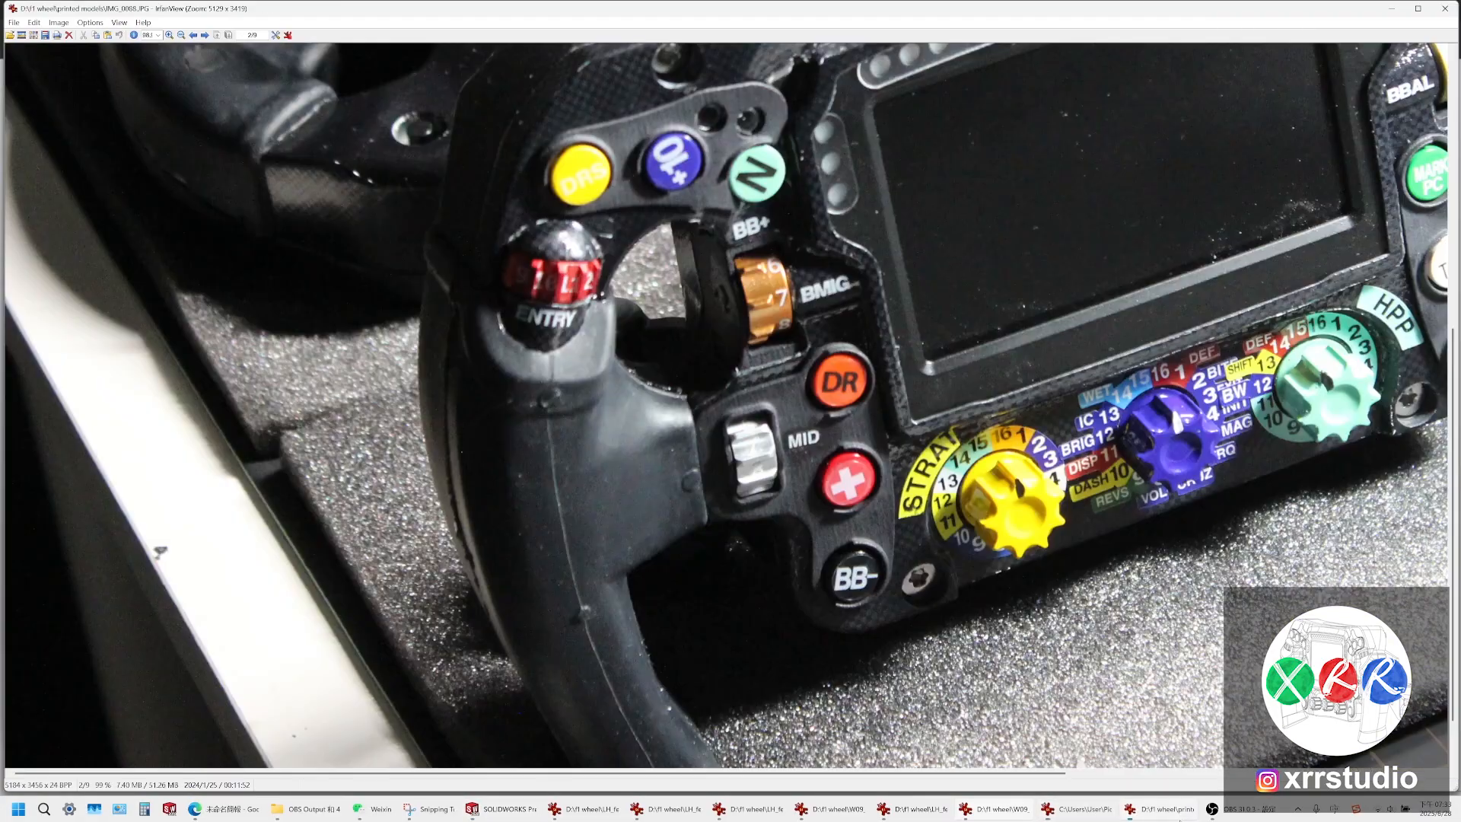
click(997, 809)
click(914, 810)
click(831, 810)
click(751, 808)
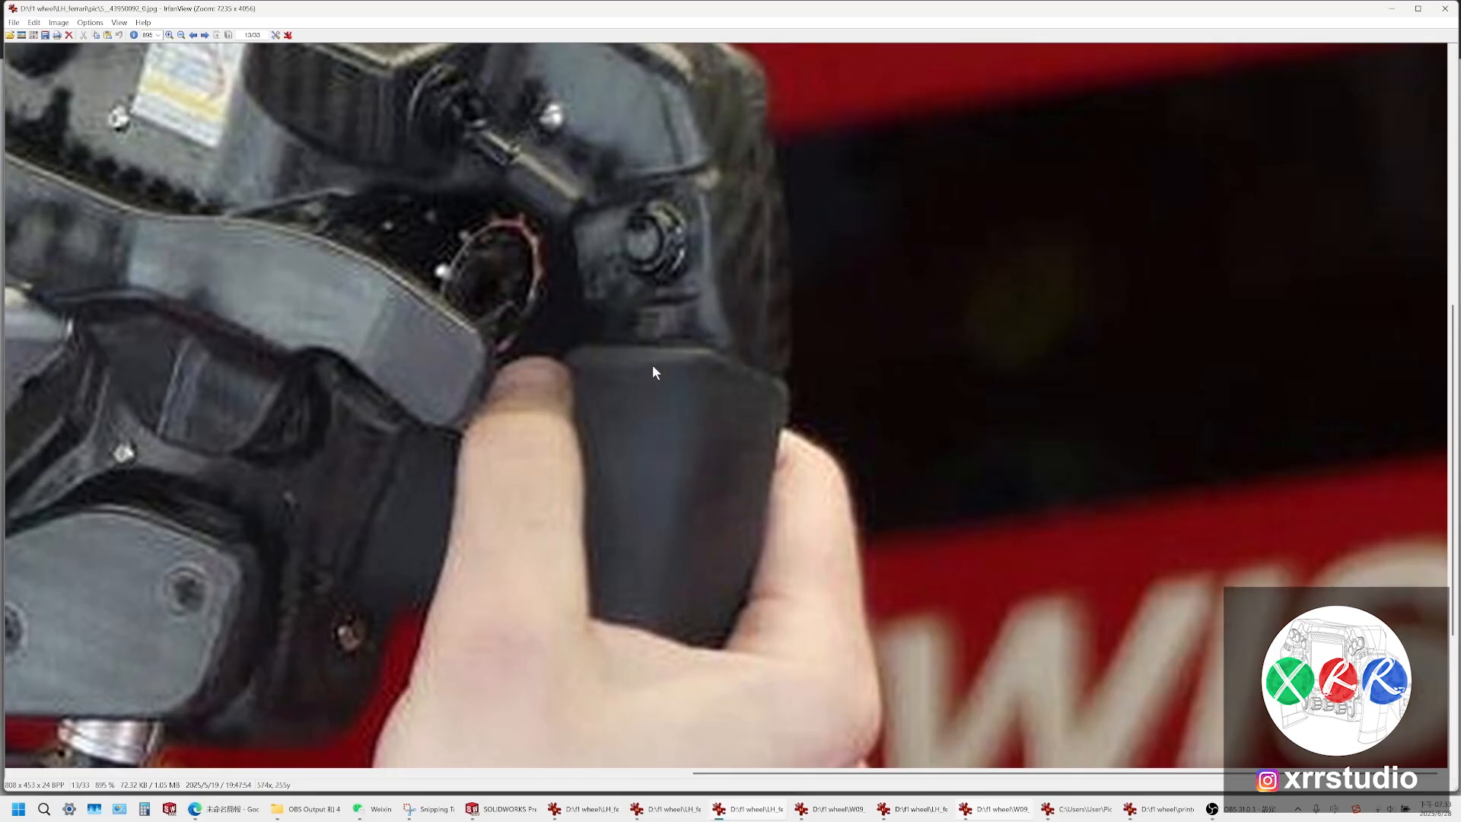
drag(712, 775, 423, 775)
right_drag(307, 243, 745, 504)
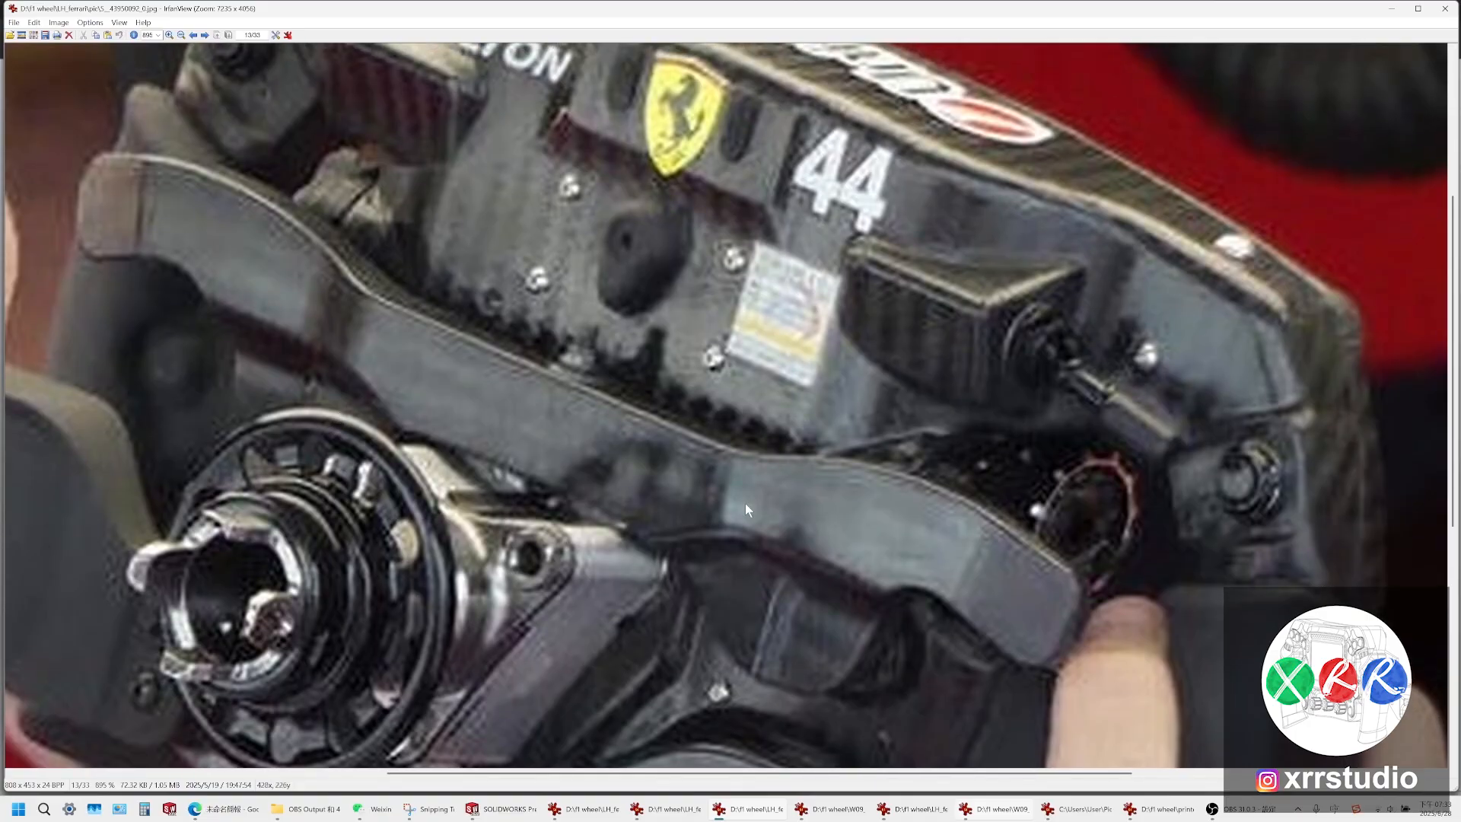
click(536, 807)
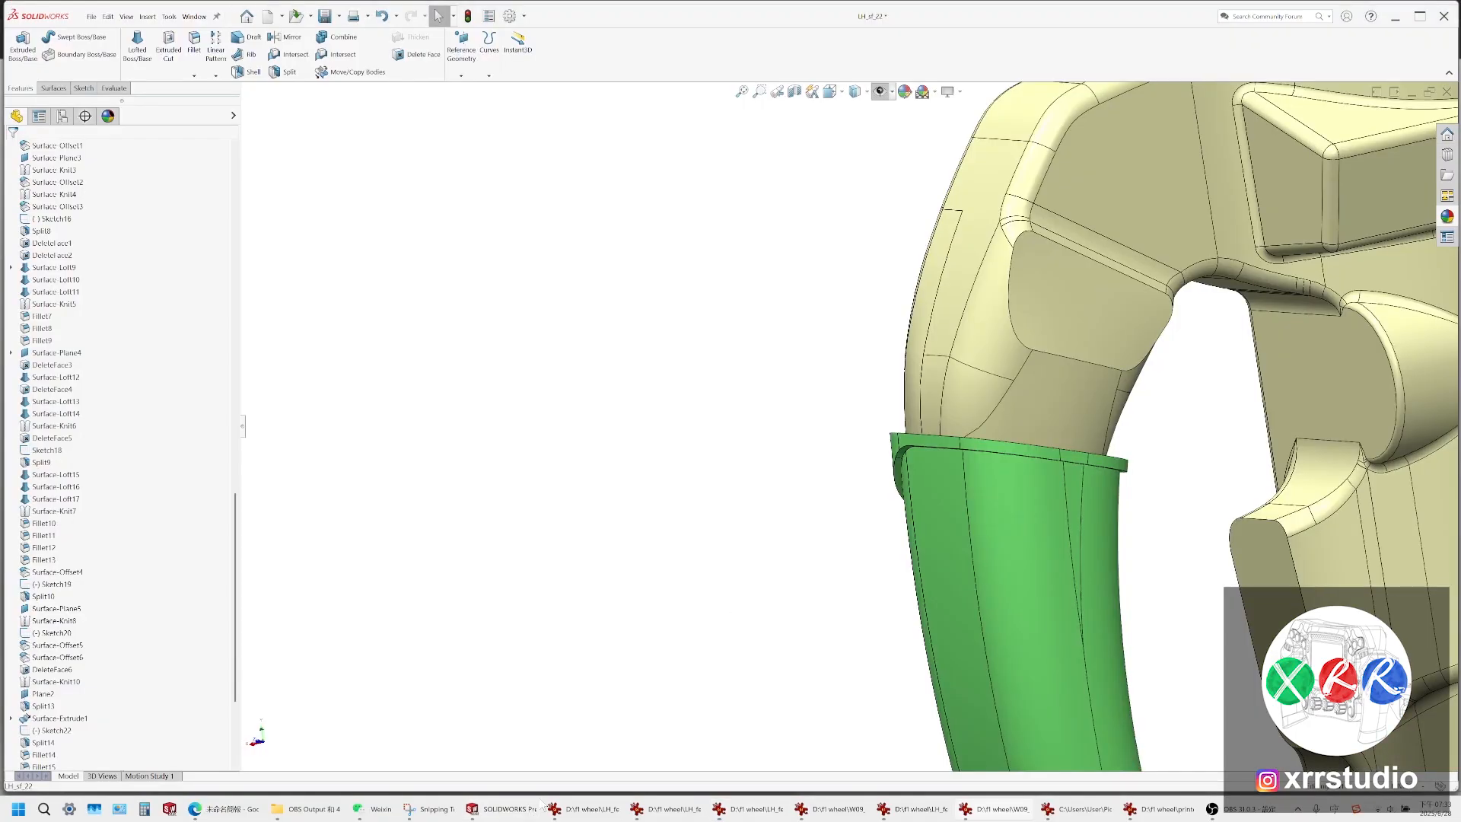
Set up a symmetric fillet of 6 mm radius on the edges where the raised lip's underside meets the handle
scroll(1041, 486, down, 3)
middle_drag(907, 416, 973, 294)
scroll(795, 470, down, 2)
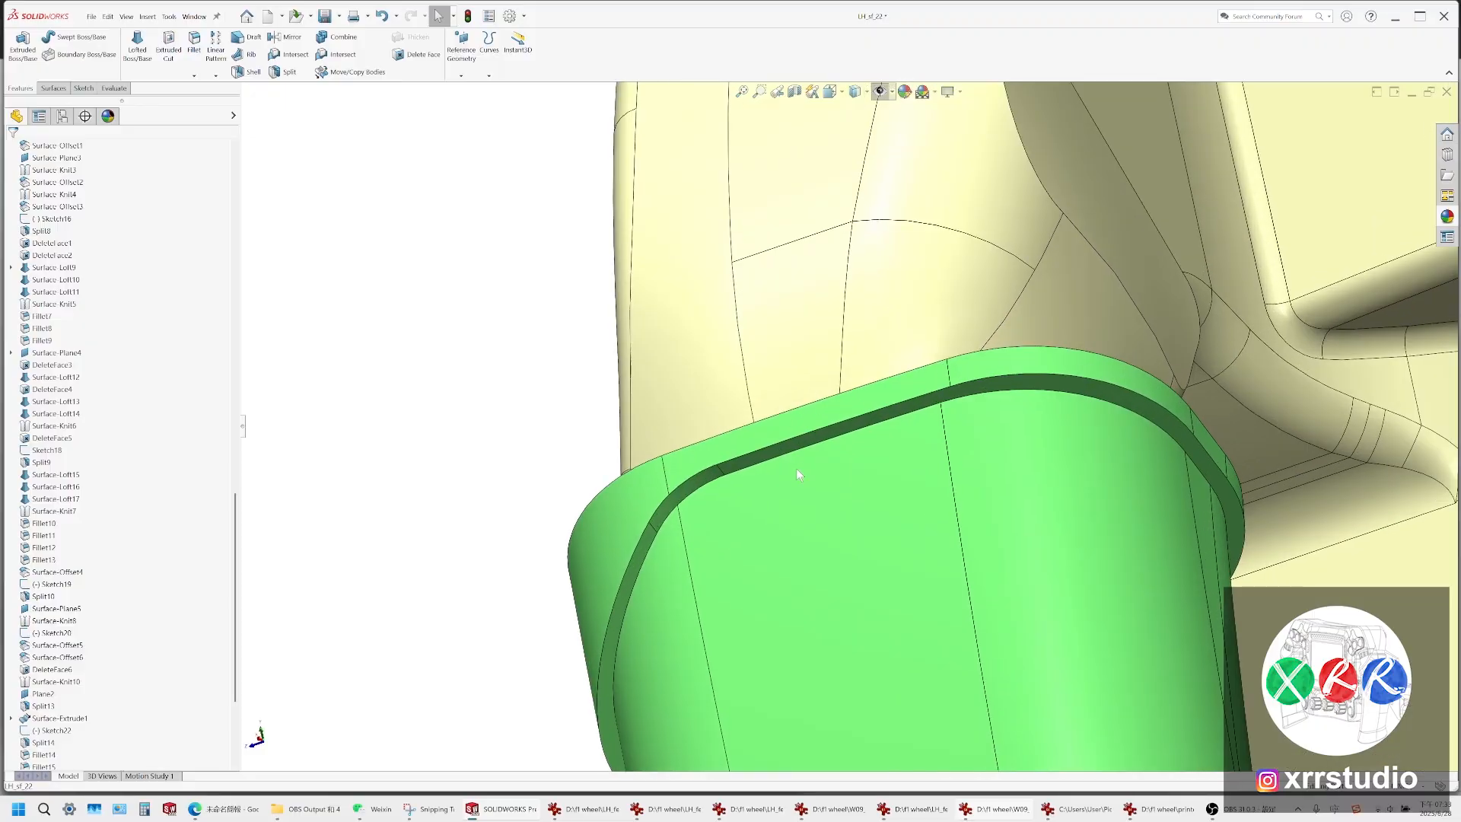
click(777, 457)
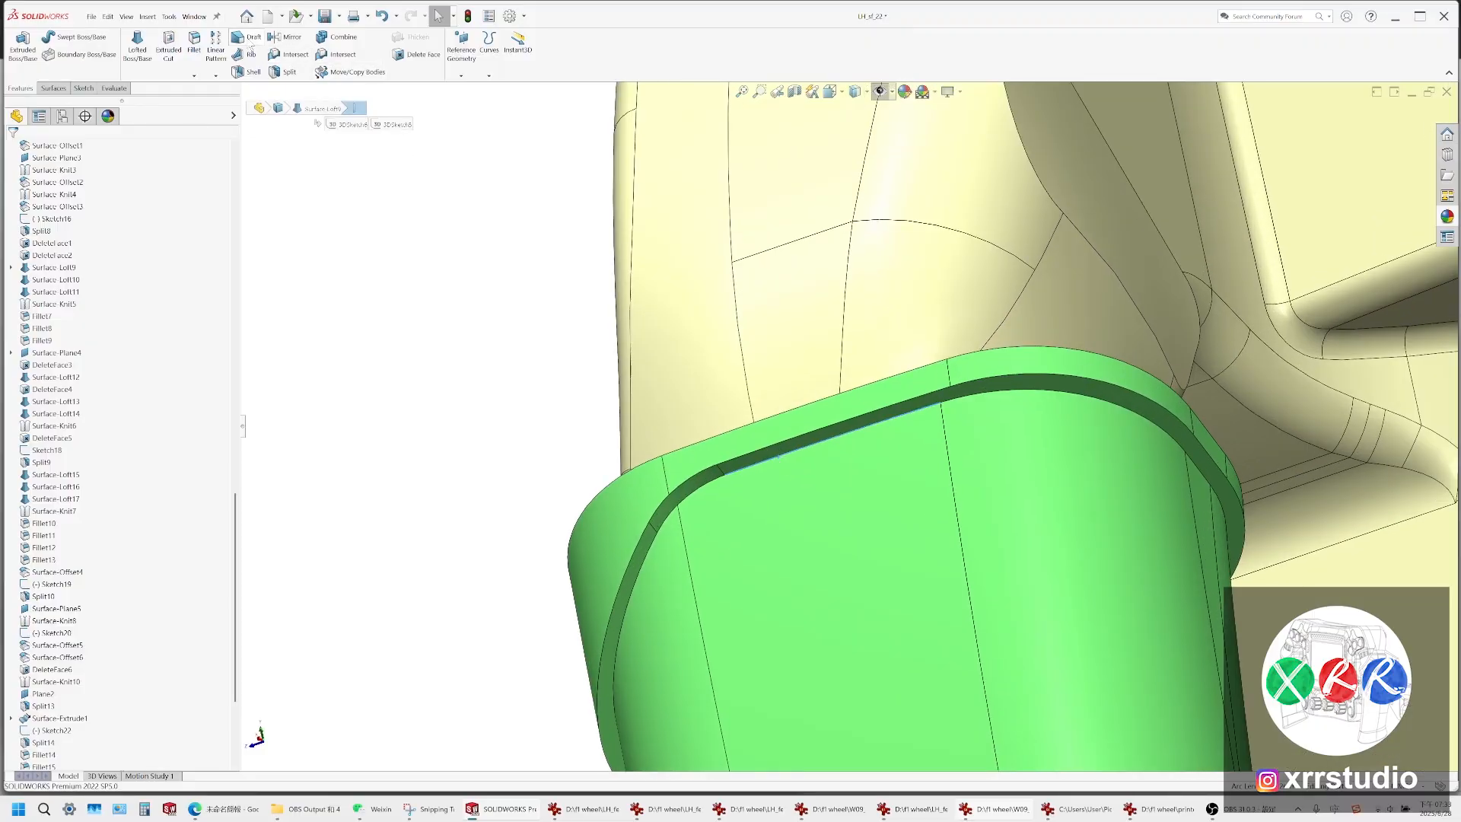
click(194, 42)
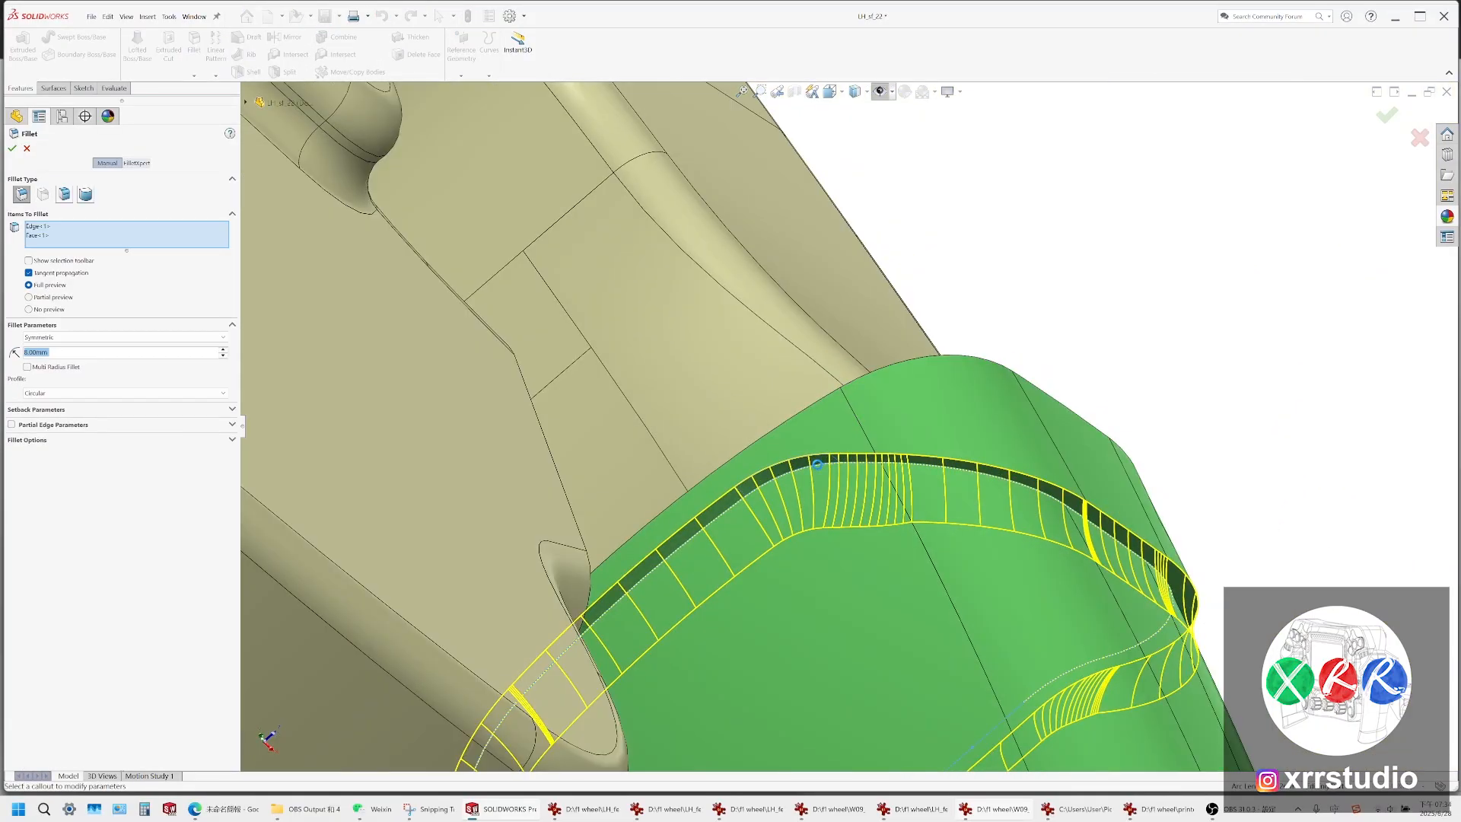
click(817, 463)
middle_drag(818, 463, 943, 327)
click(1158, 296)
double_click(93, 351)
text(6)
key(Return)
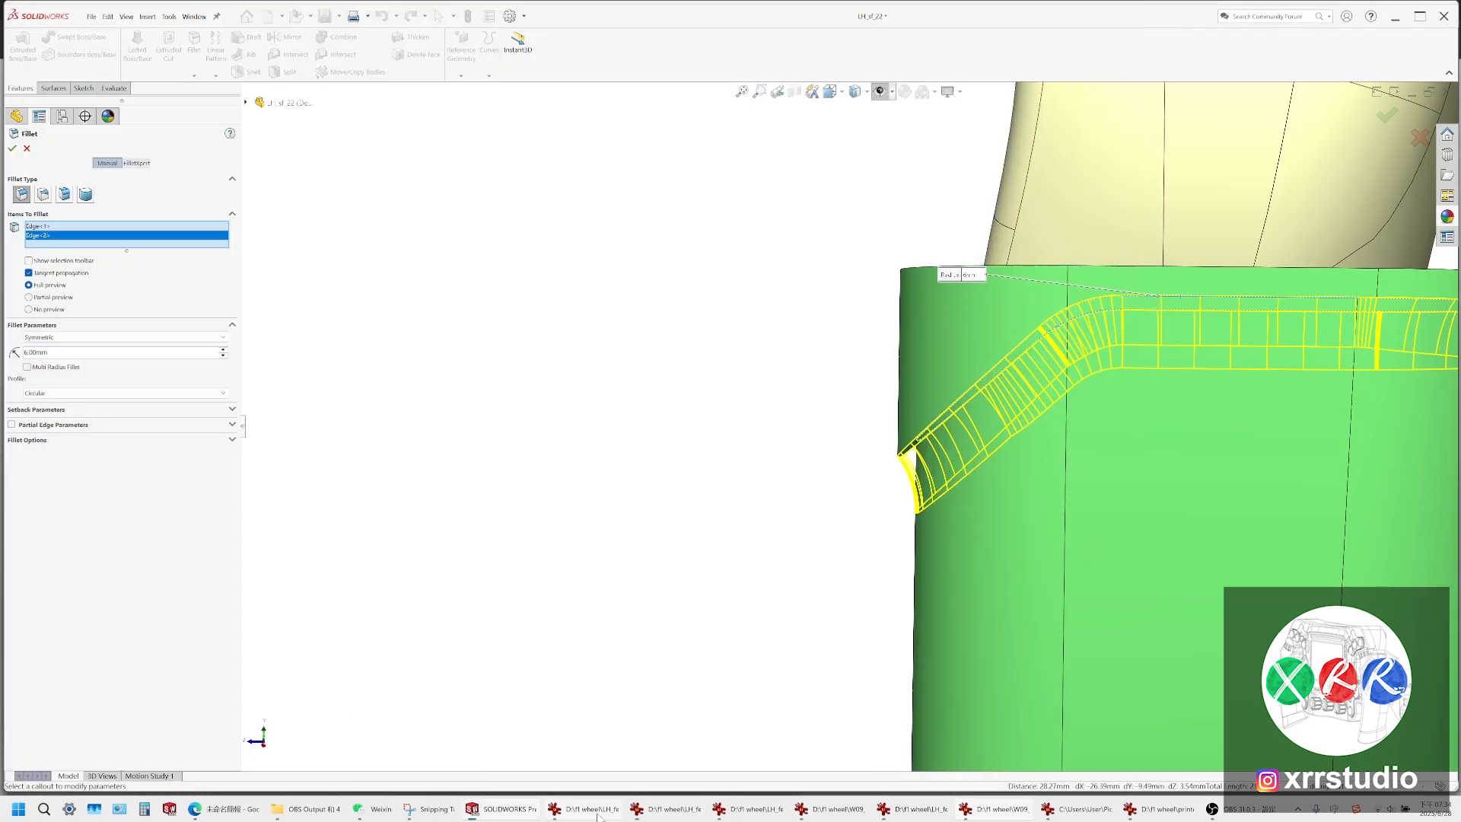
Check the fillet preview against the front reference photo and apply the lip fillet
click(599, 810)
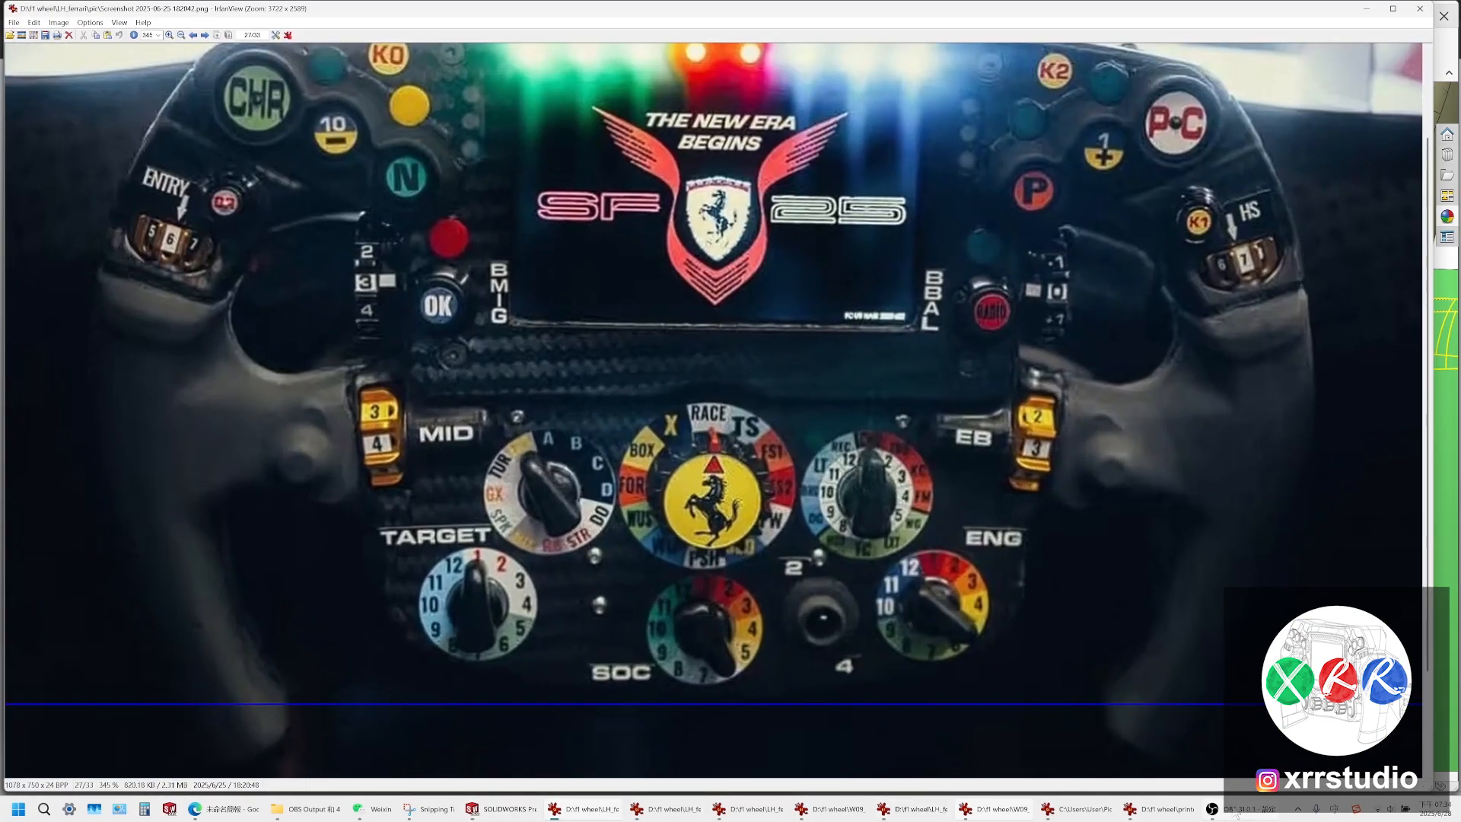
click(590, 809)
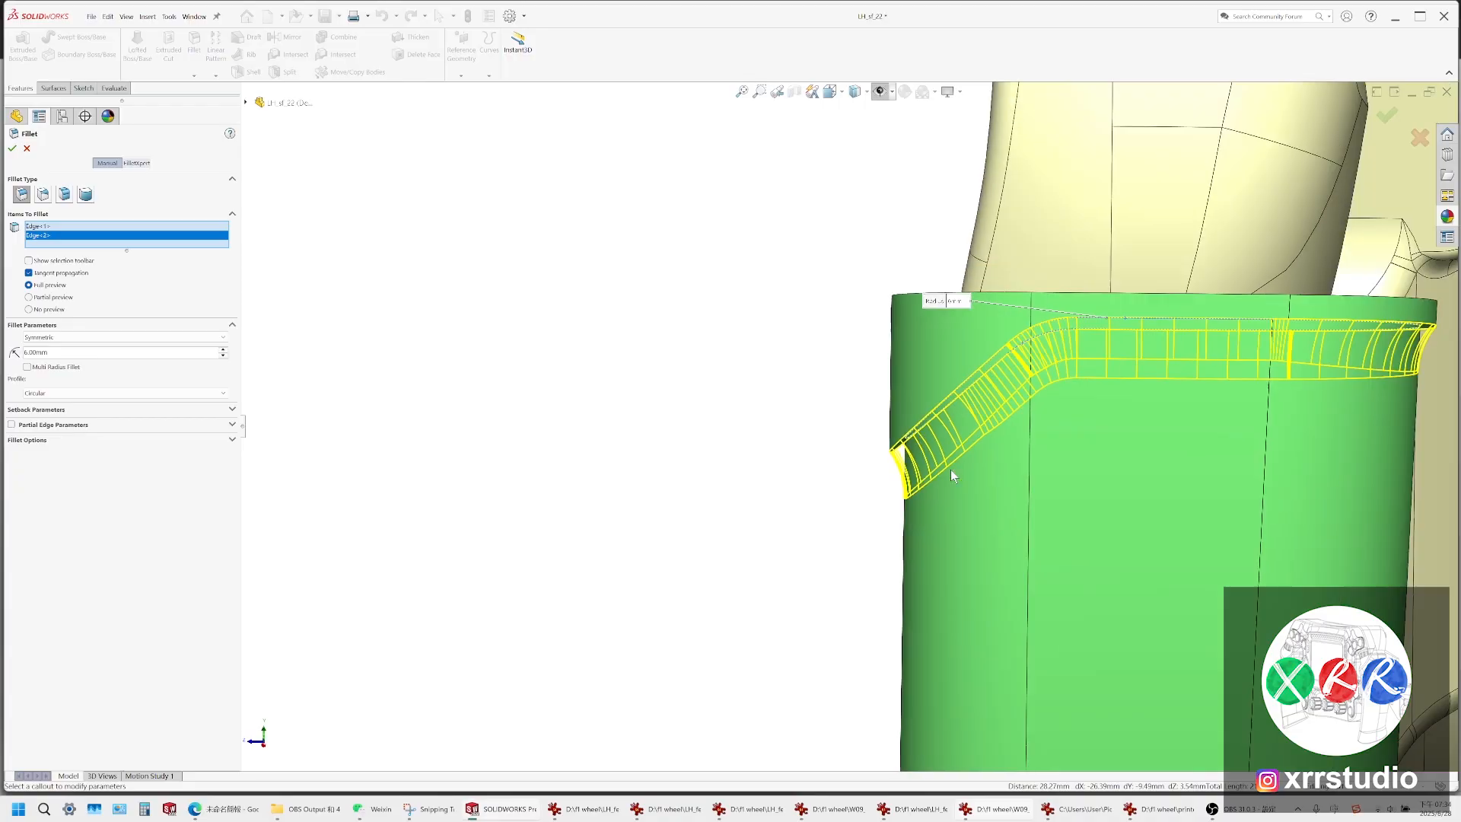
mouse_move(951, 468)
middle_down()
mouse_move(961, 434)
mouse_move(955, 487)
middle_up()
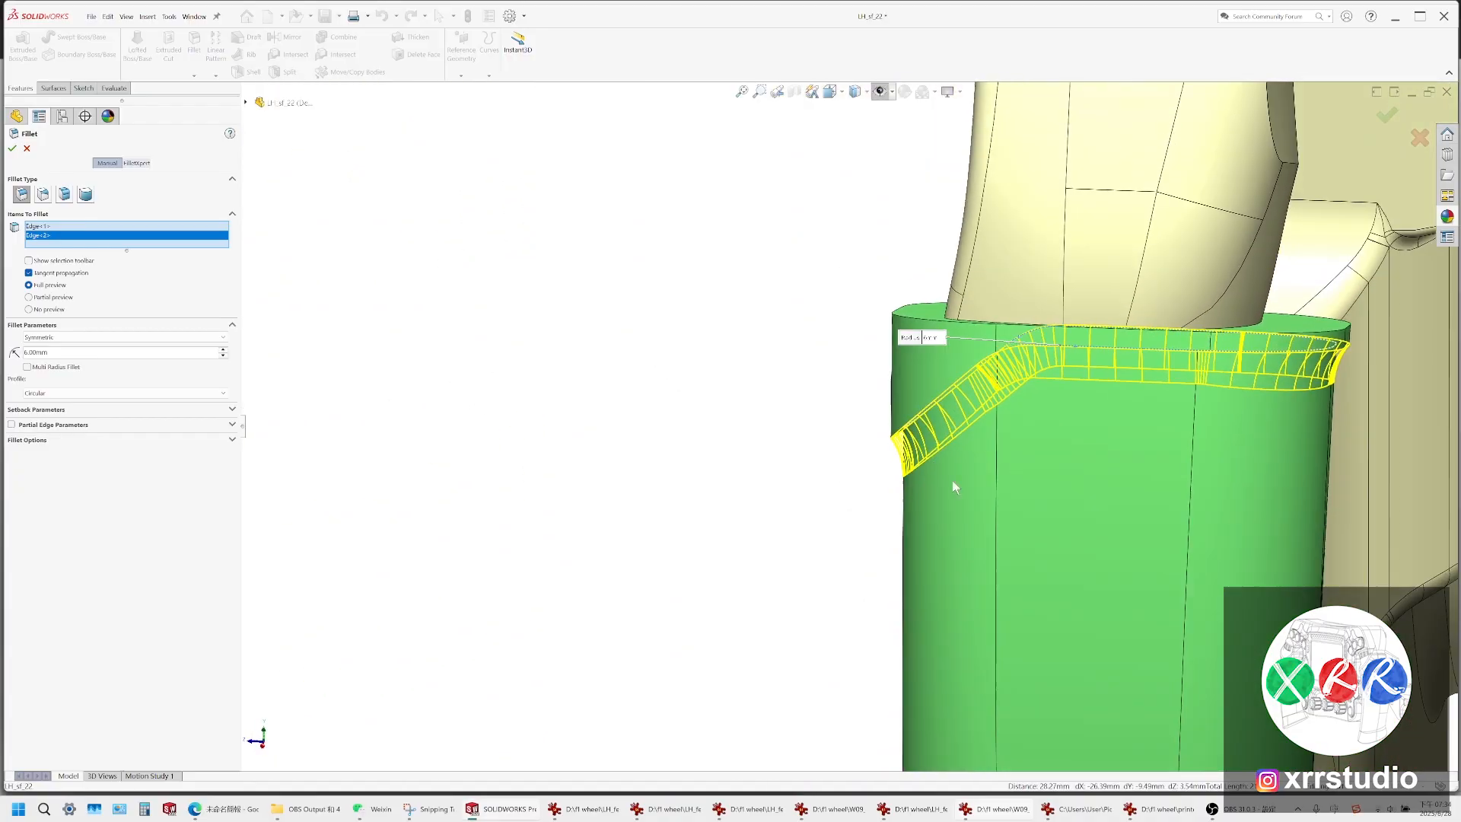
scroll(1012, 425, up, 2)
middle_drag(1012, 424, 1060, 380)
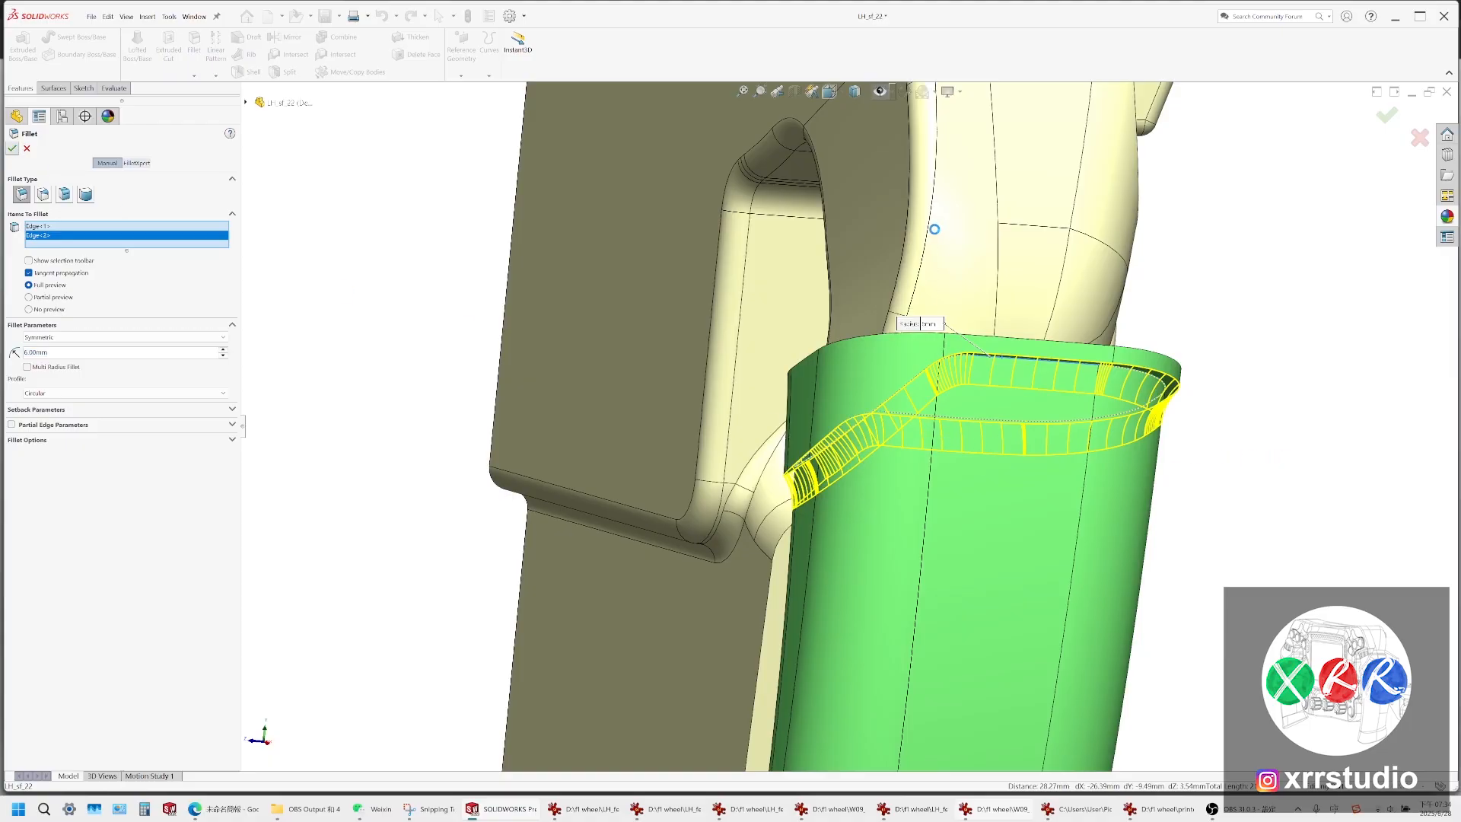
Examine the lip fillet in shaded display without edges and compare it with the side and front reference photos
click(855, 91)
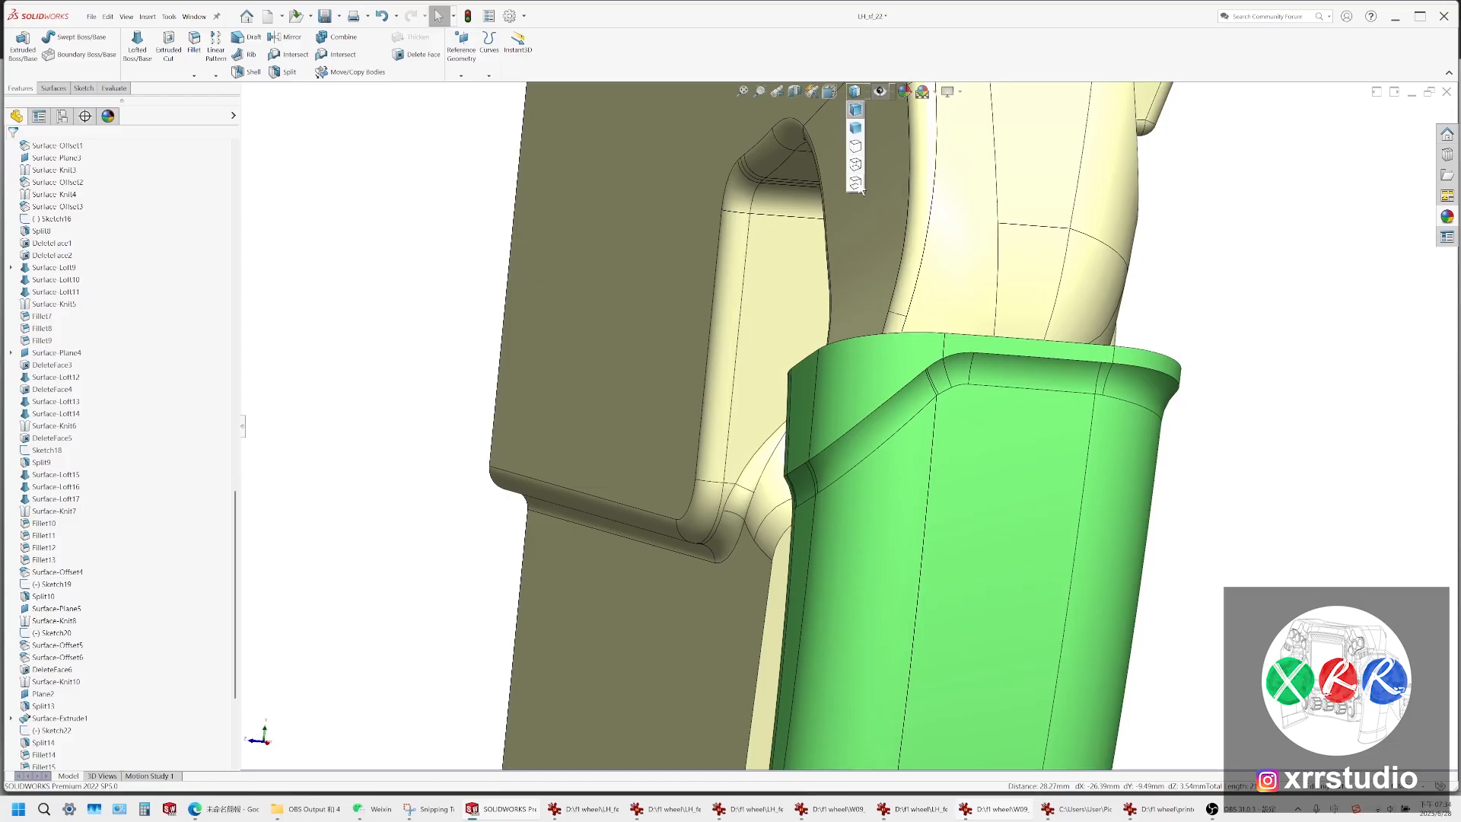
click(855, 128)
scroll(869, 458, down, 3)
middle_drag(869, 458, 1050, 408)
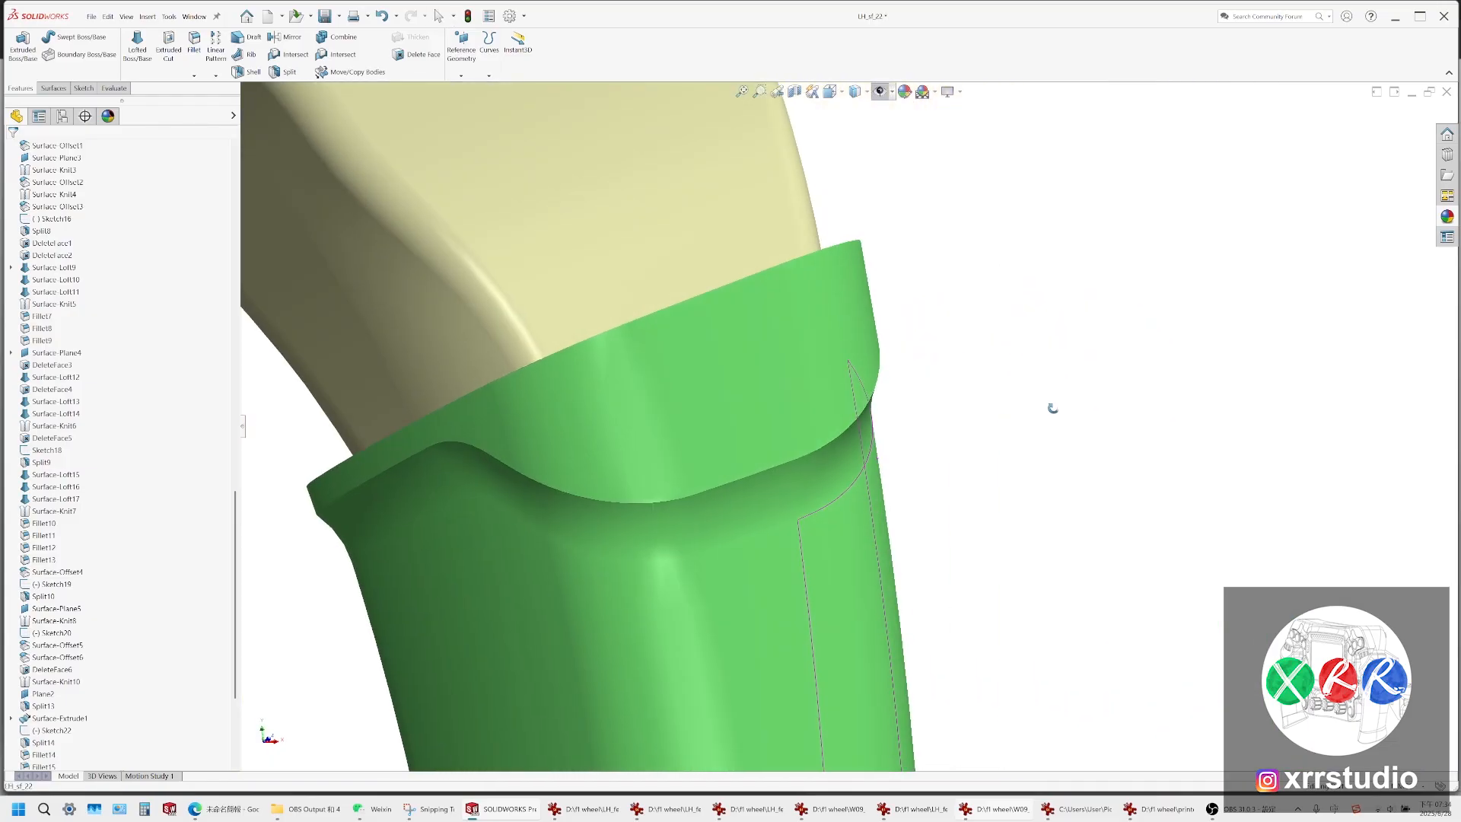
scroll(918, 449, up, 6)
scroll(902, 462, up, 2)
click(670, 815)
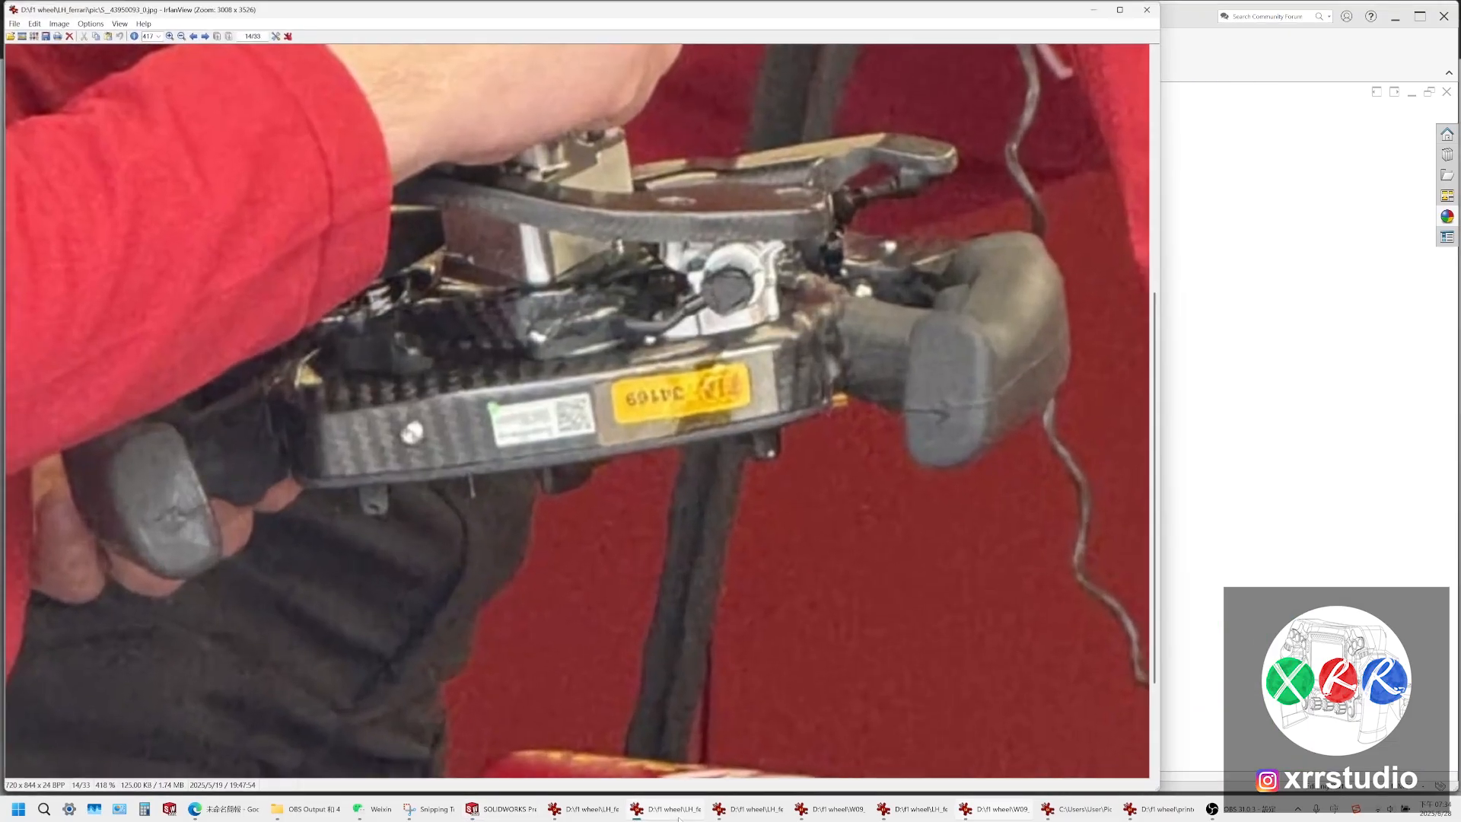
click(594, 817)
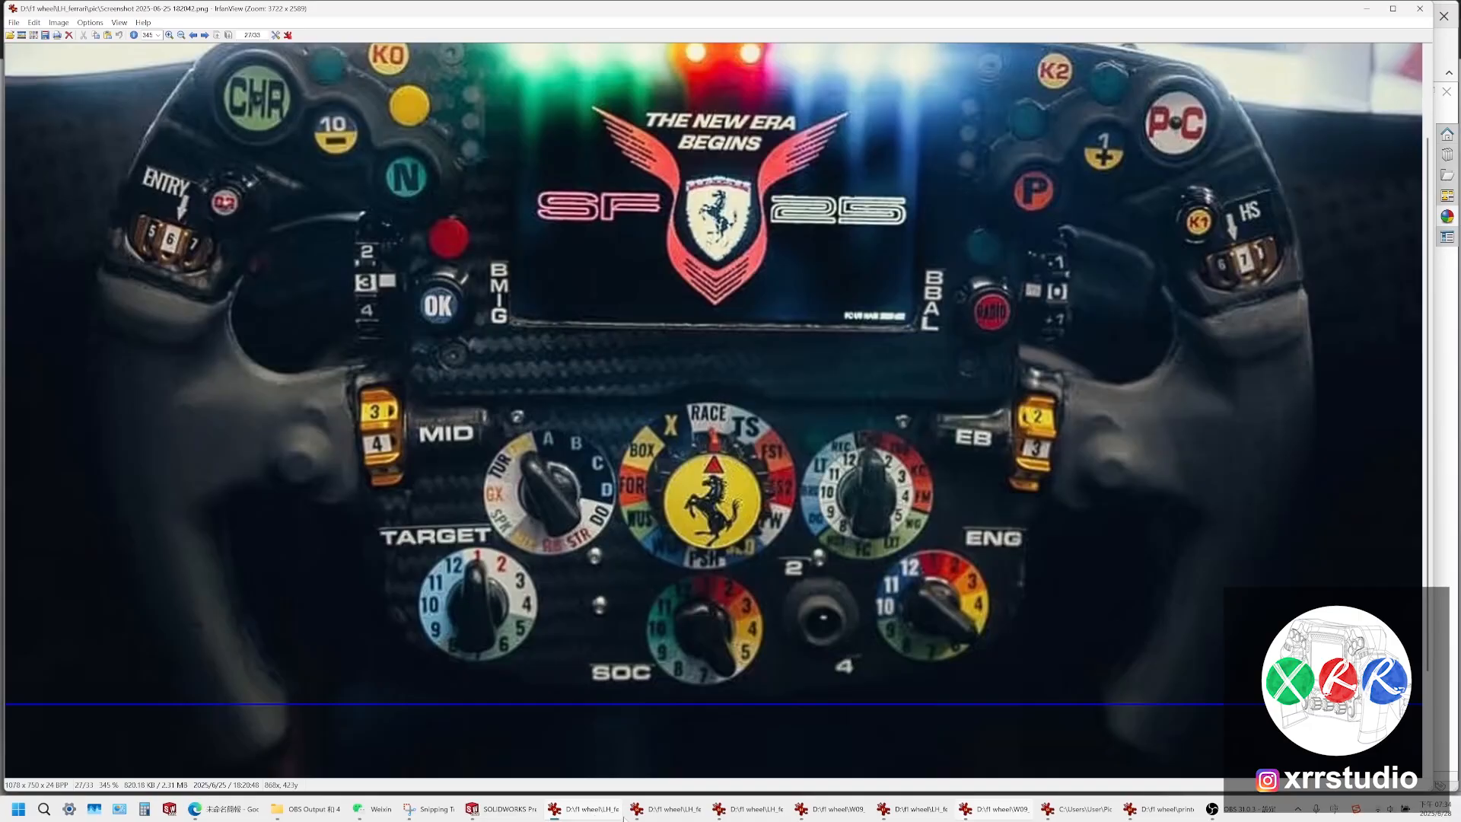
click(499, 809)
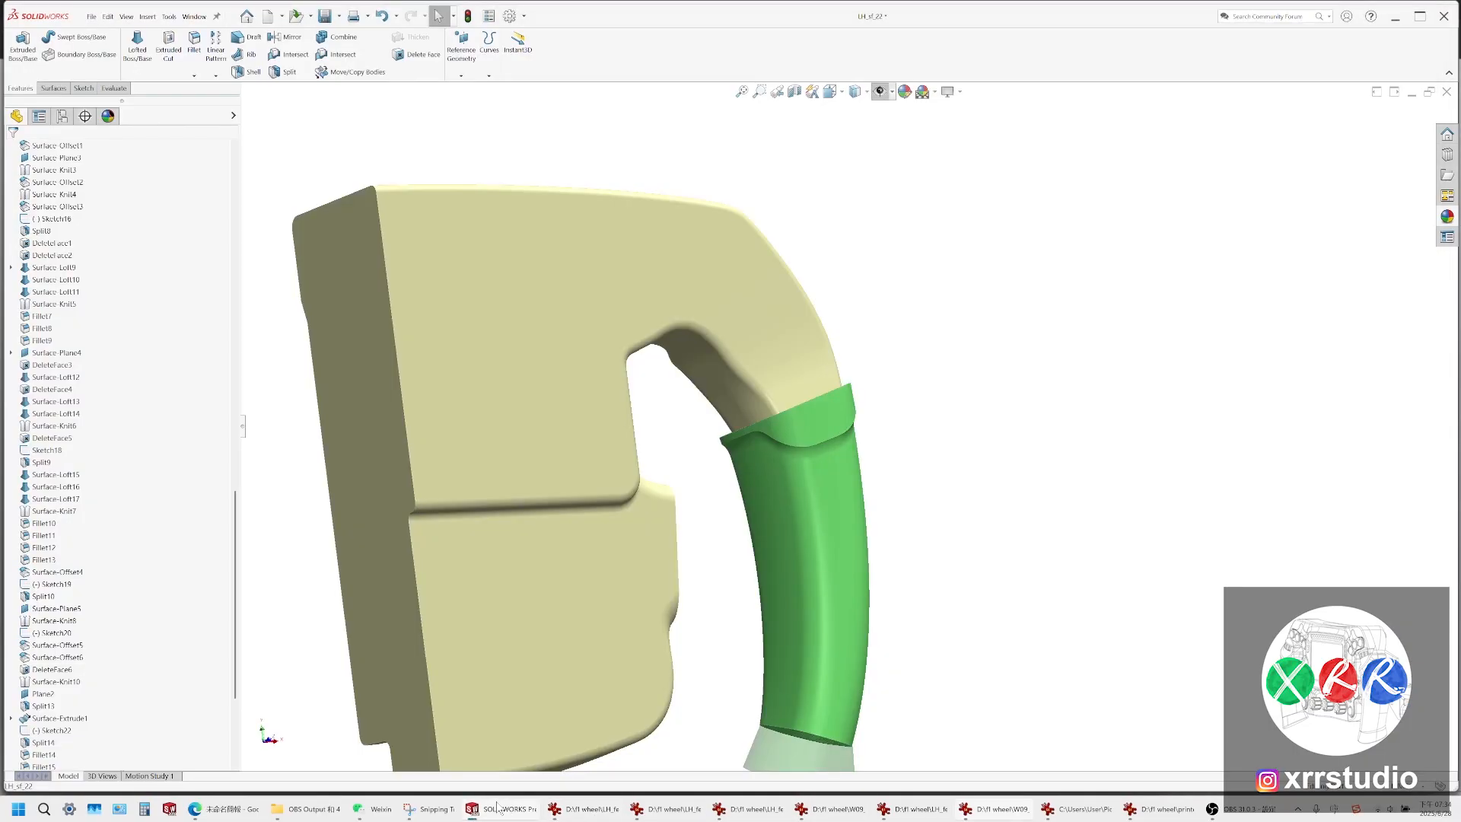
click(499, 809)
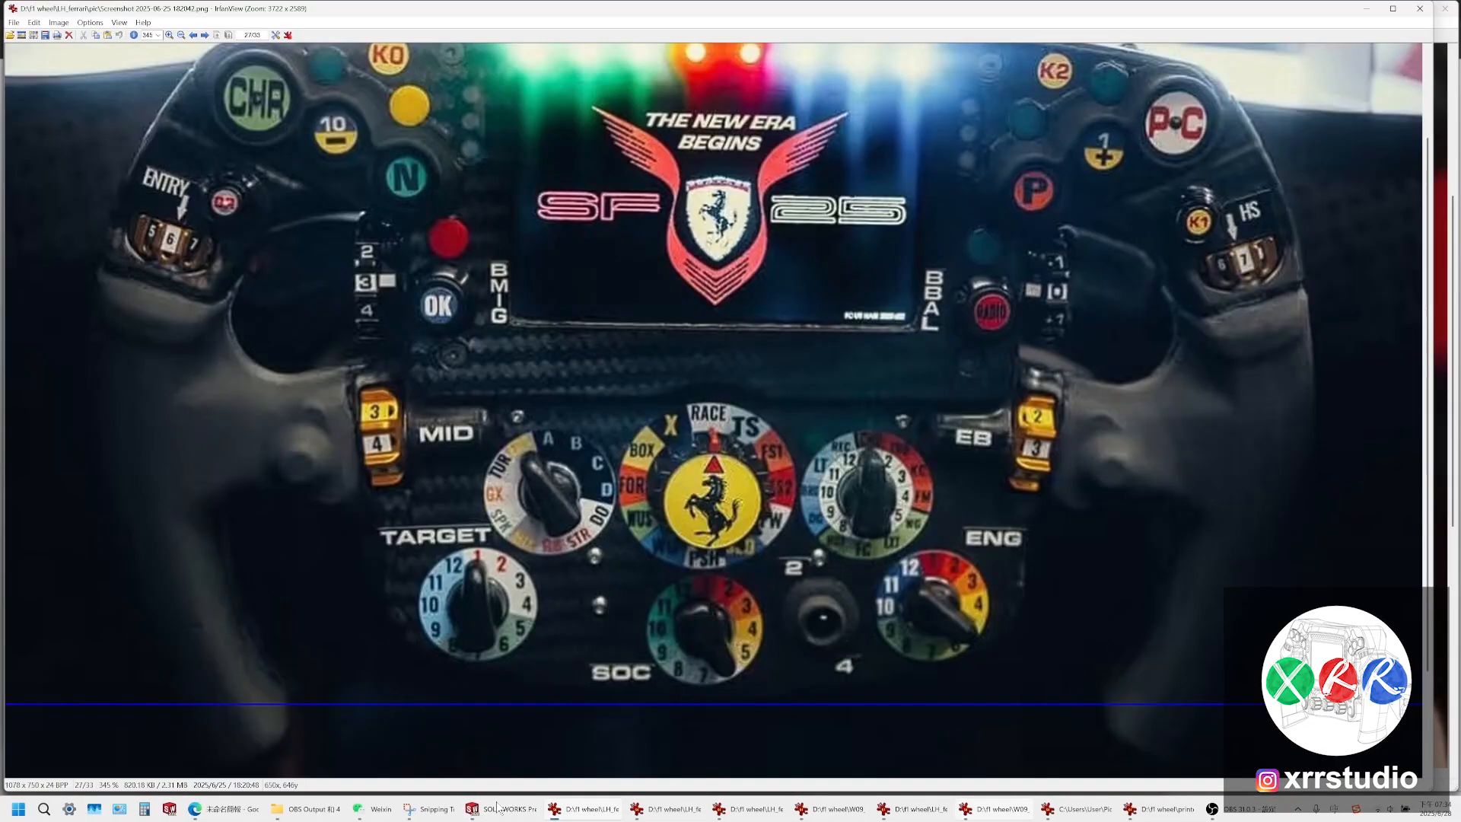
click(500, 809)
Compare the filleted lip with the front reference drawing and photo, and examine its rim close up at the outer corner
scroll(135, 606, down, 4)
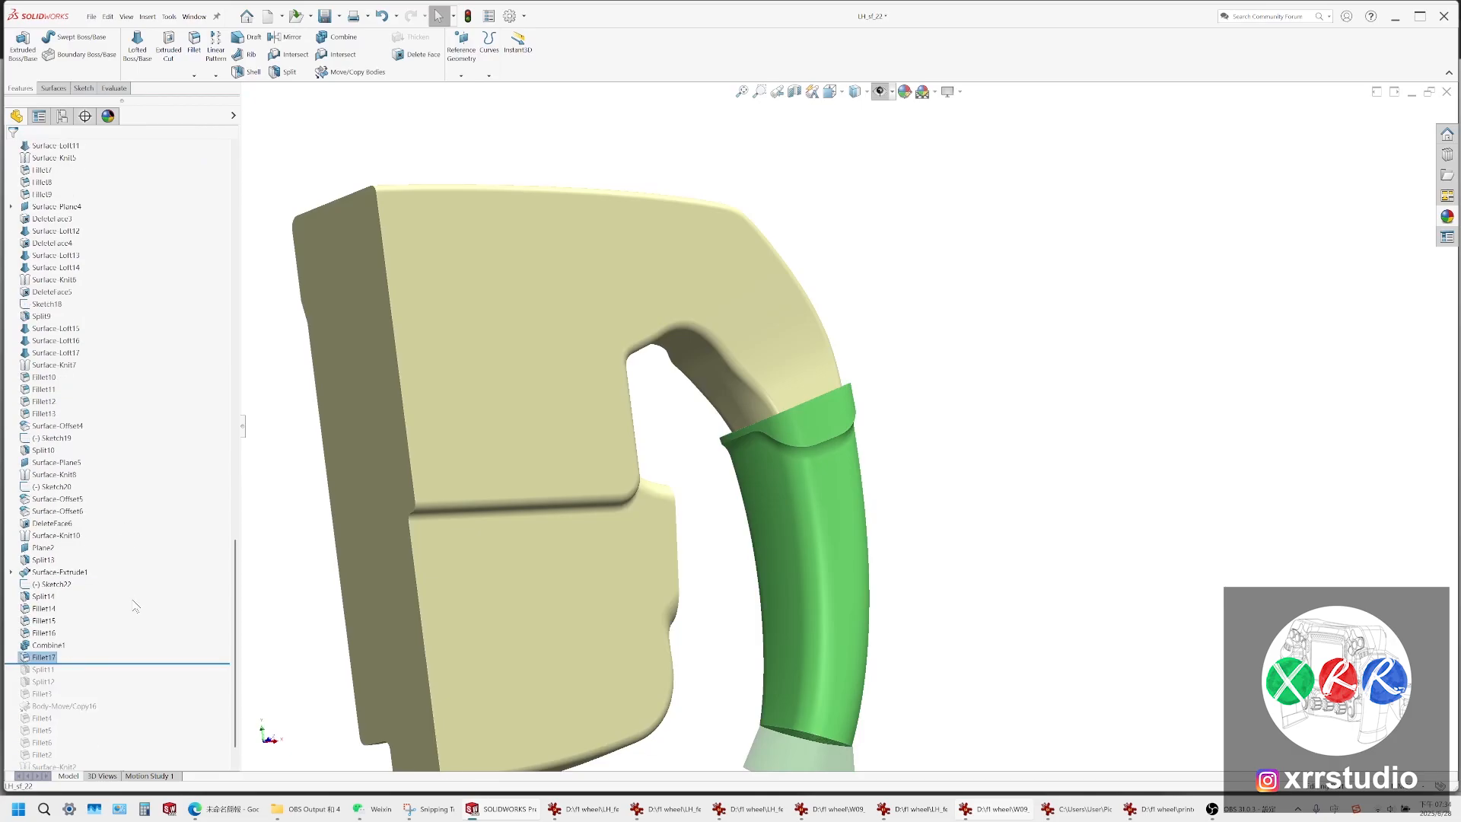
right_click(50, 659)
click(62, 513)
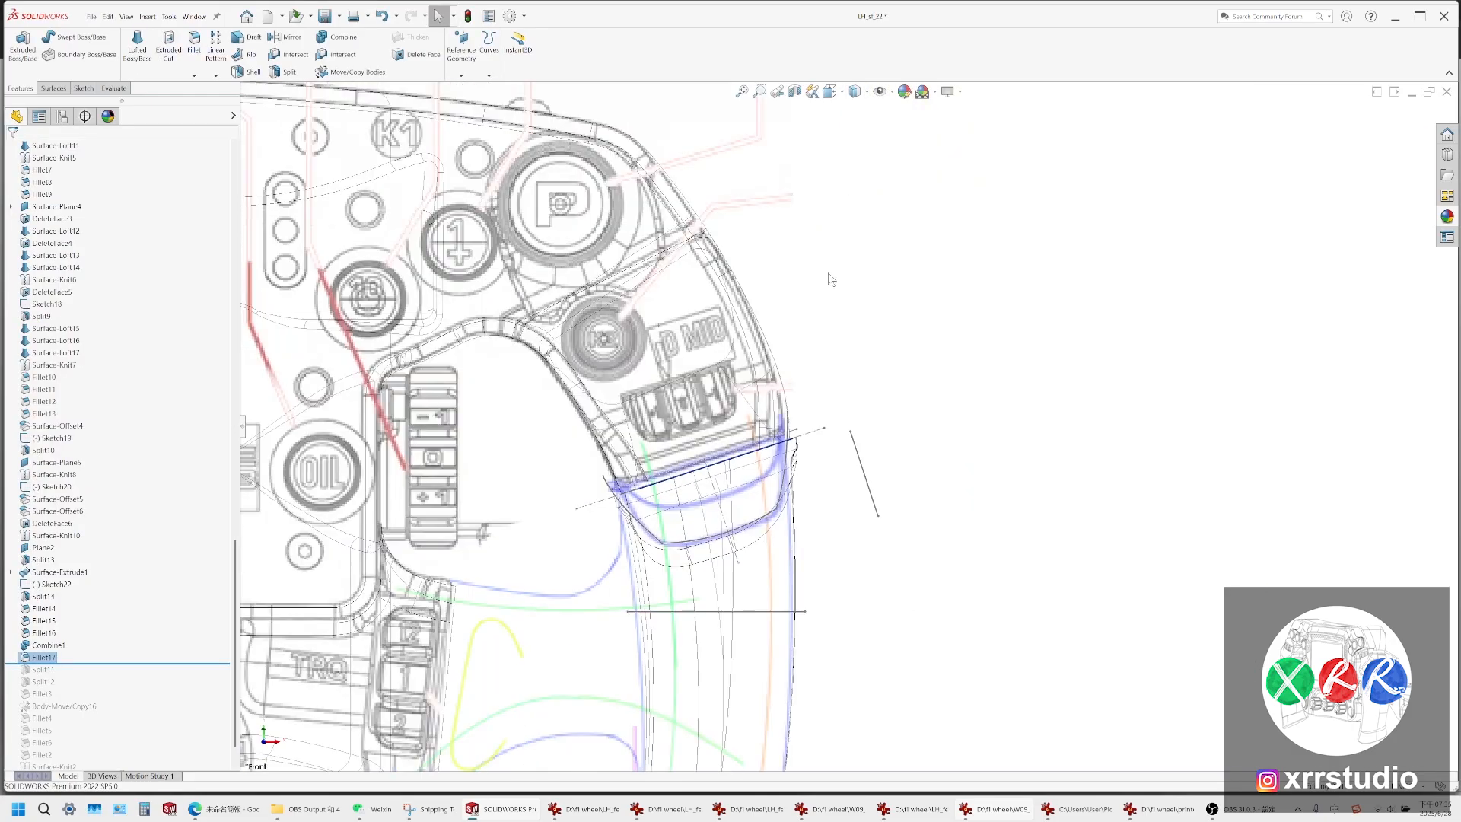
click(602, 809)
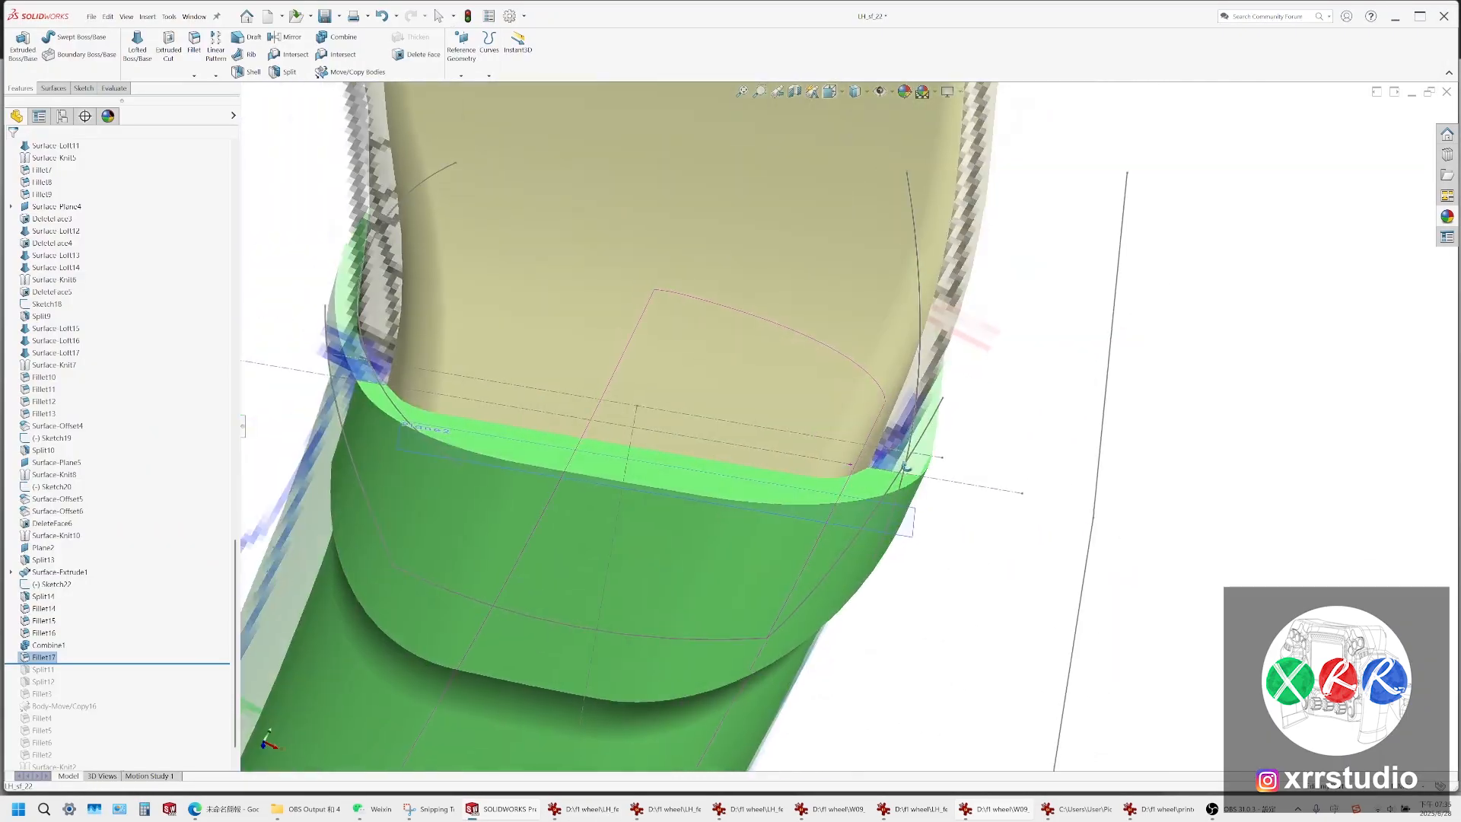
scroll(870, 442, down, 3)
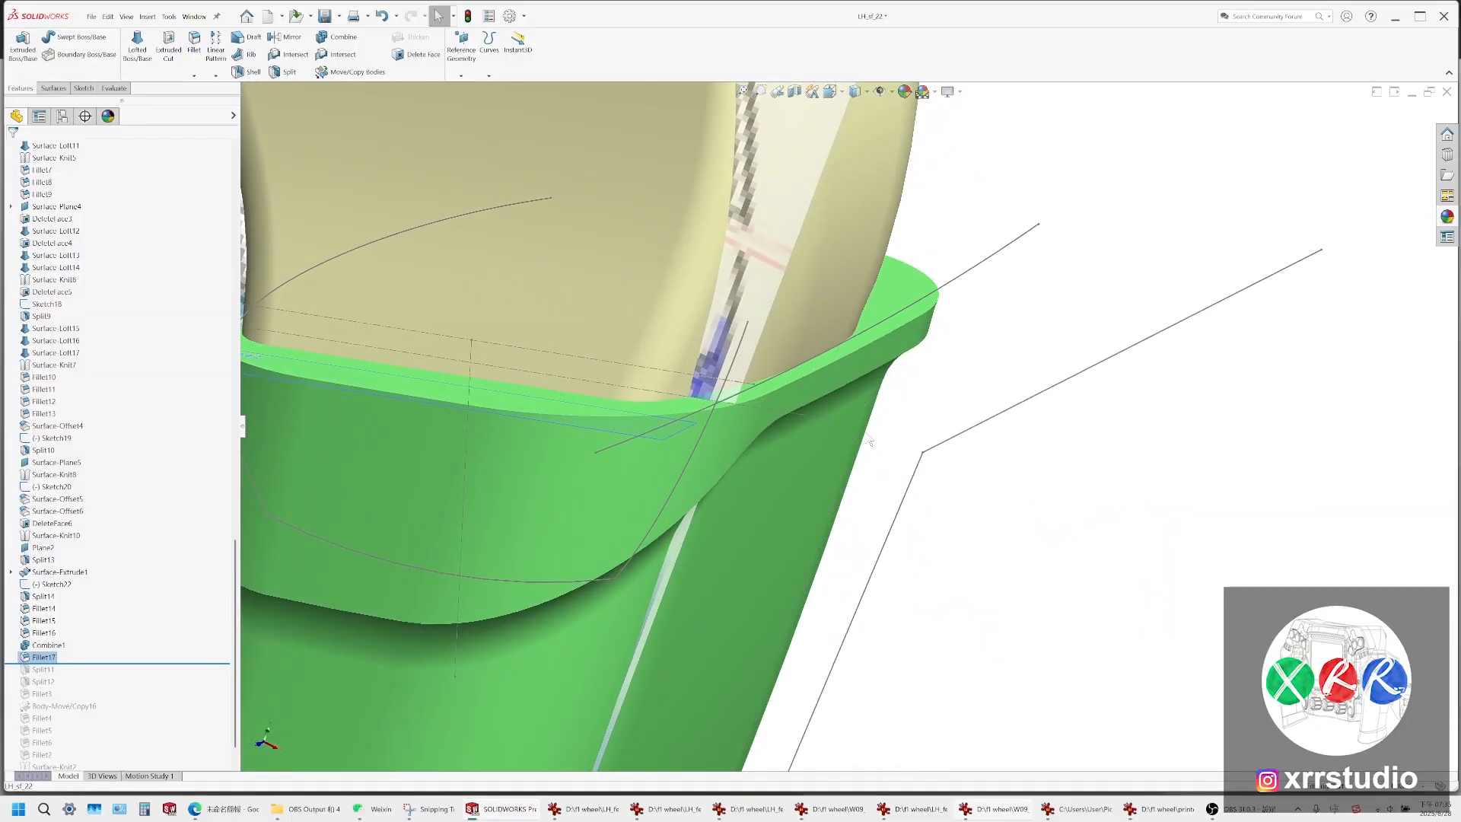
scroll(858, 447, up, 2)
scroll(829, 413, down, 5)
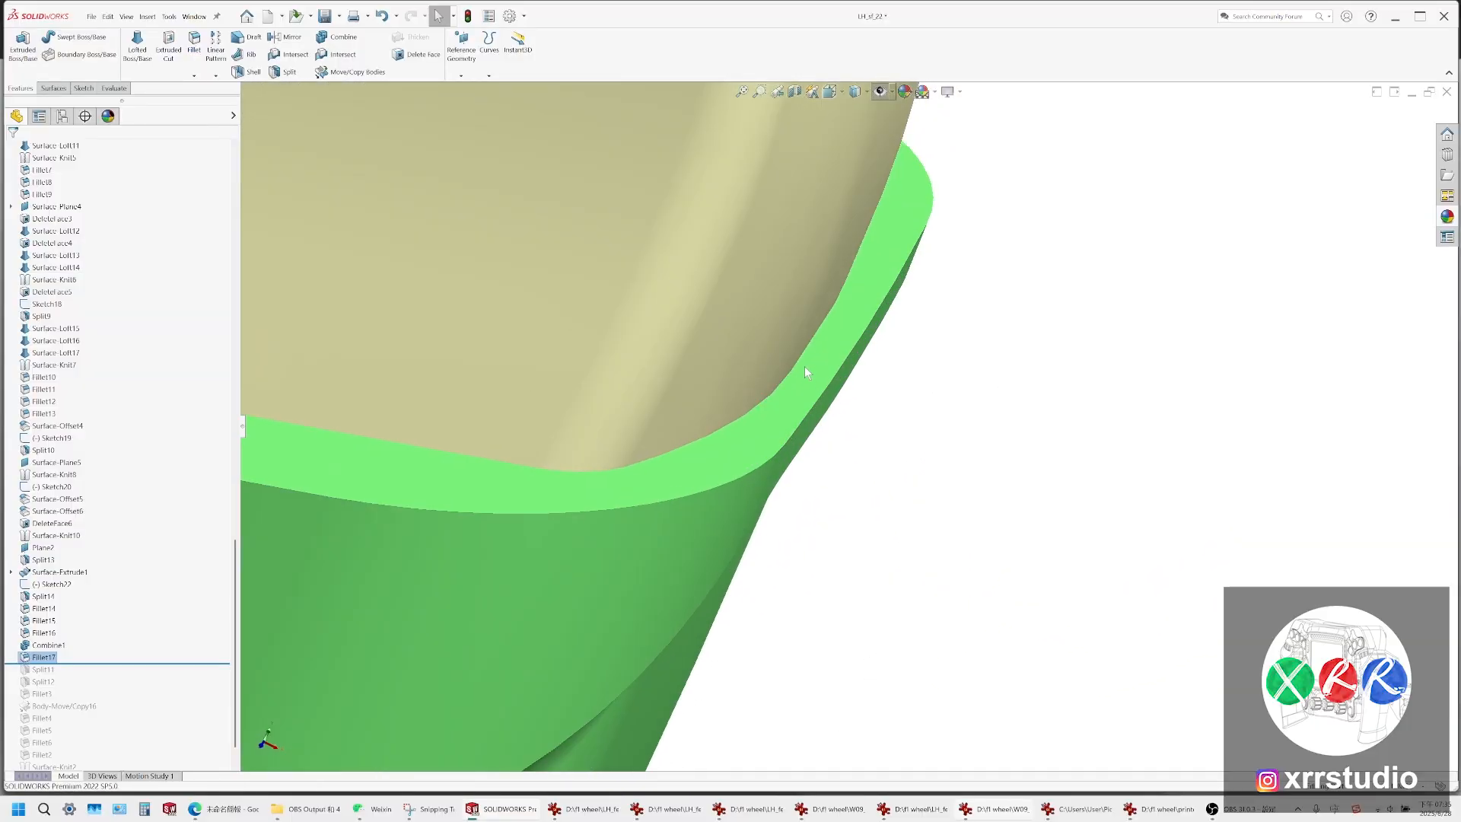
scroll(822, 502, up, 1)
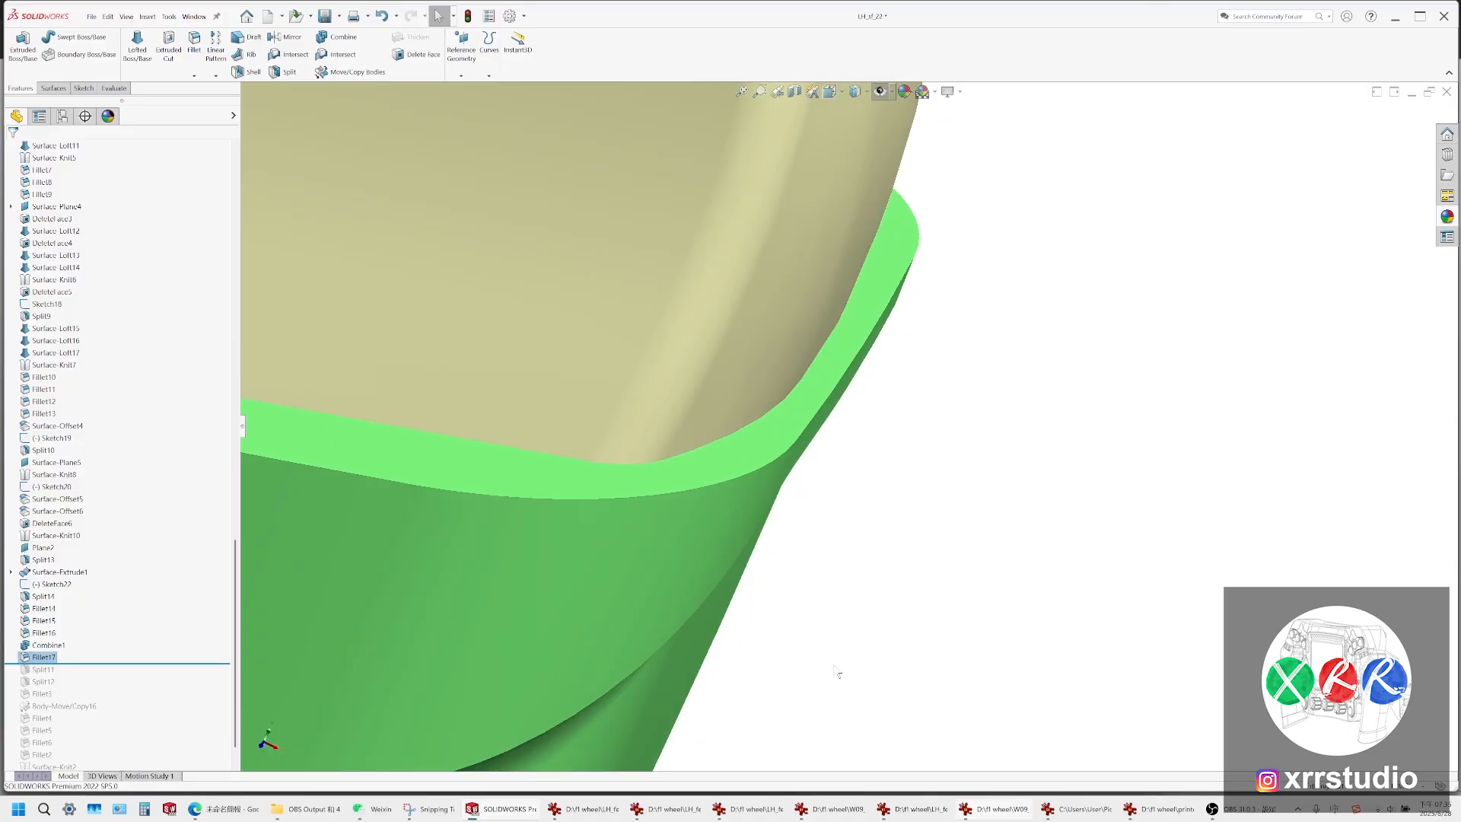
click(667, 810)
click(593, 819)
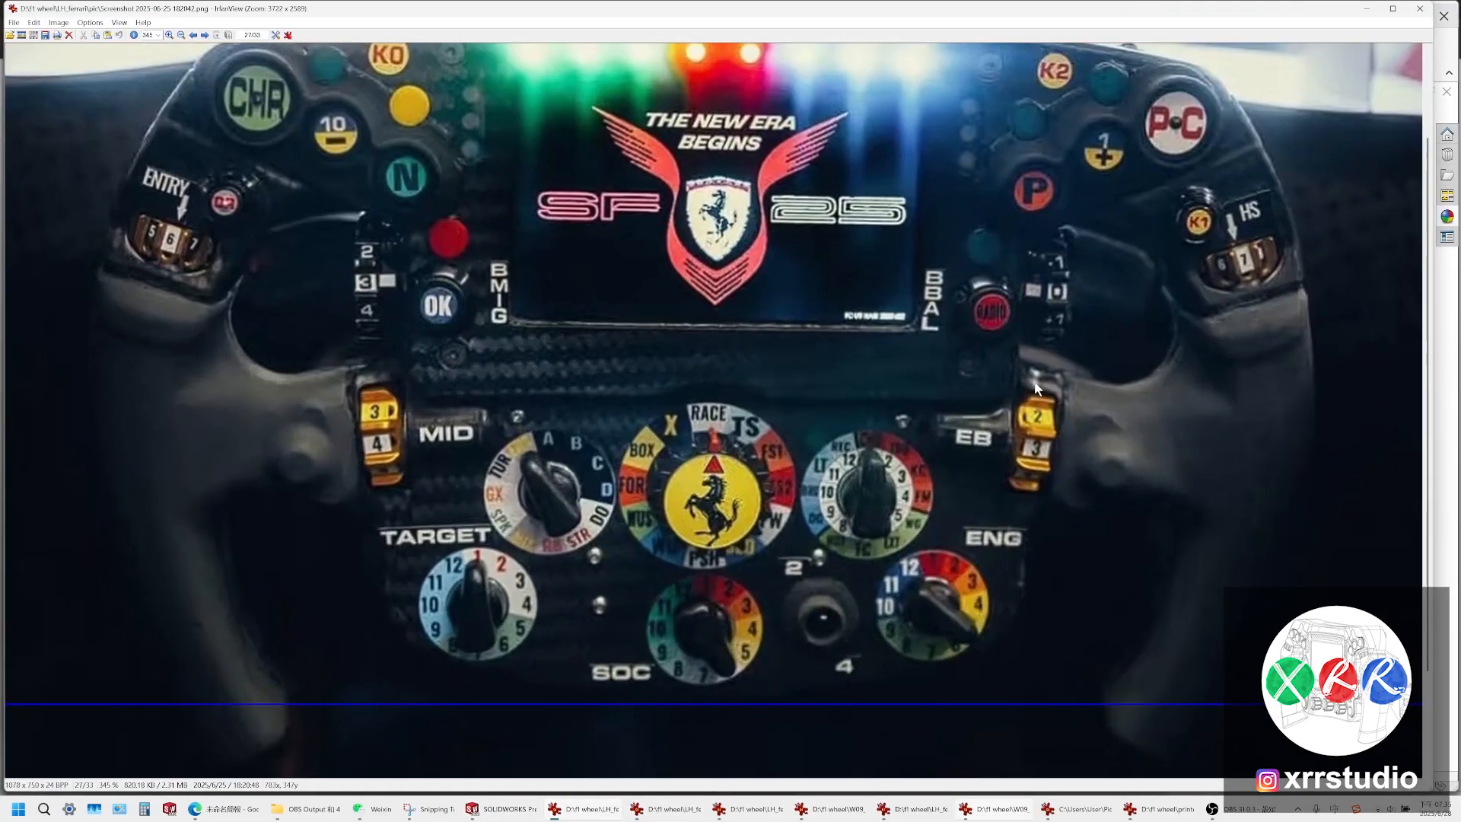
click(506, 813)
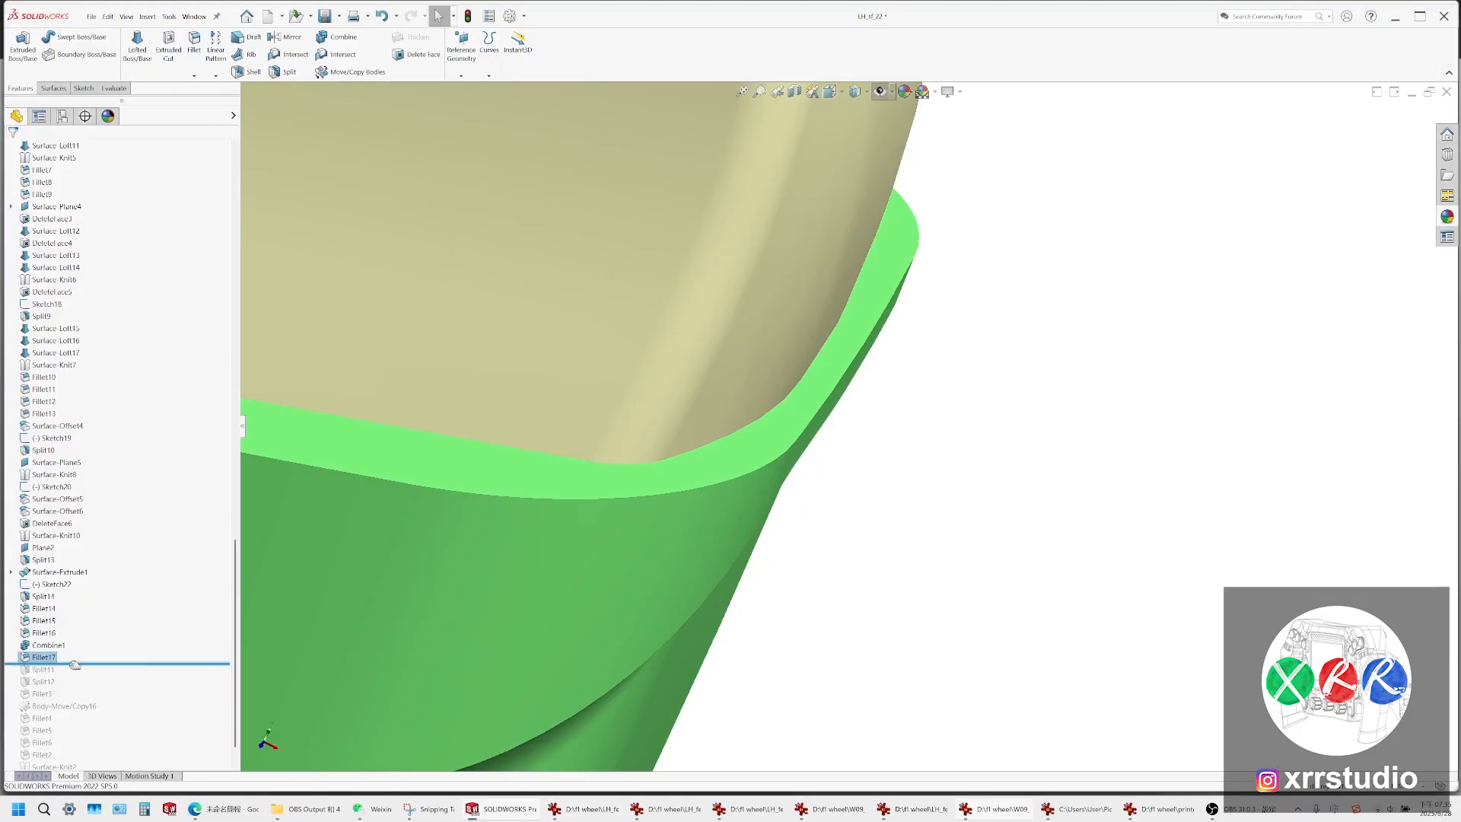
Roll the feature history back to before the Combine feature and display the handle shaded with edges
scroll(618, 549, up, 5)
middle_drag(634, 519, 754, 448)
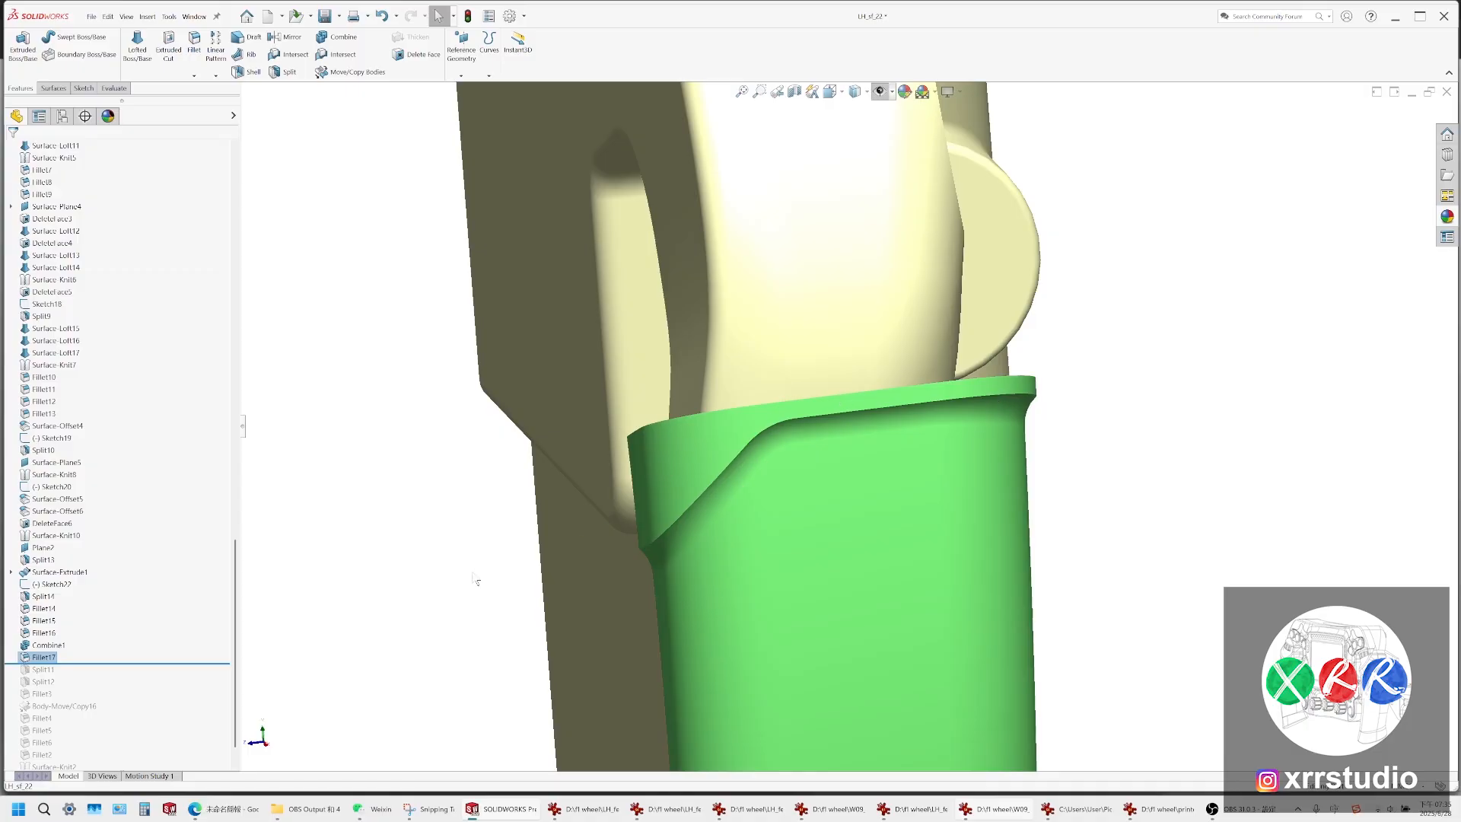
drag(90, 665, 88, 641)
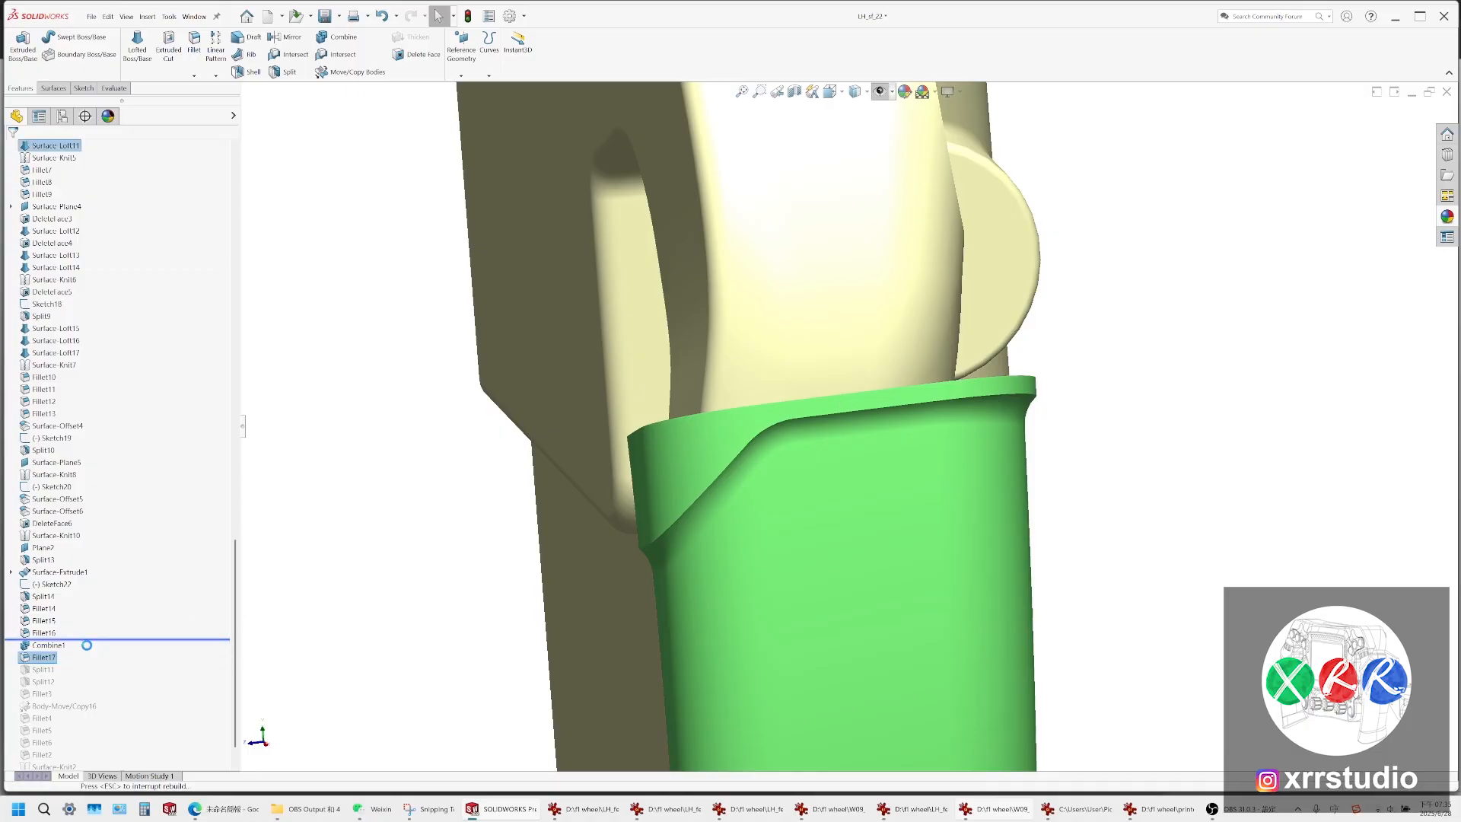
middle_drag(812, 411, 816, 446)
scroll(825, 408, down, 5)
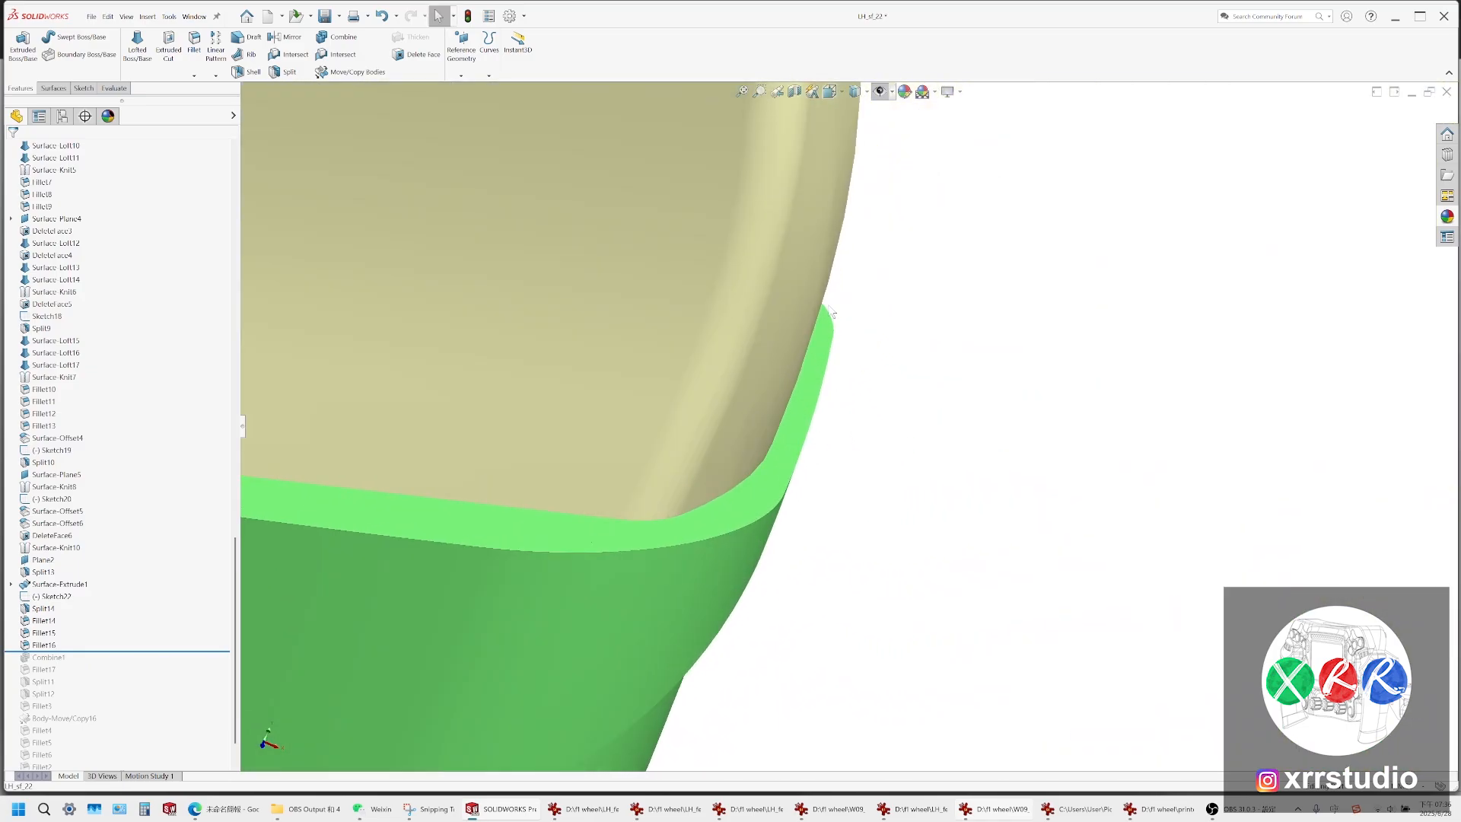
scroll(814, 368, up, 5)
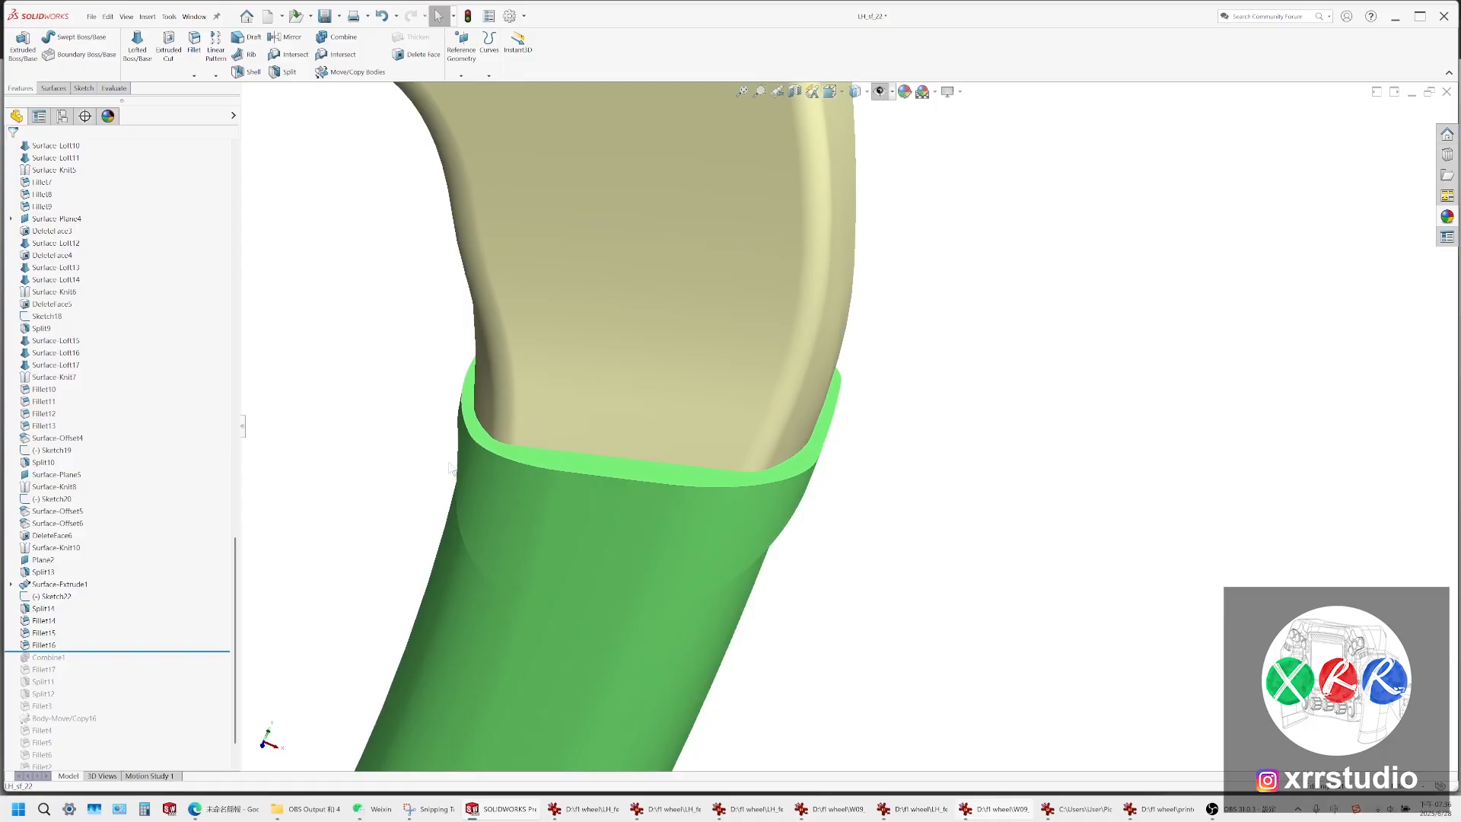
click(856, 92)
click(854, 112)
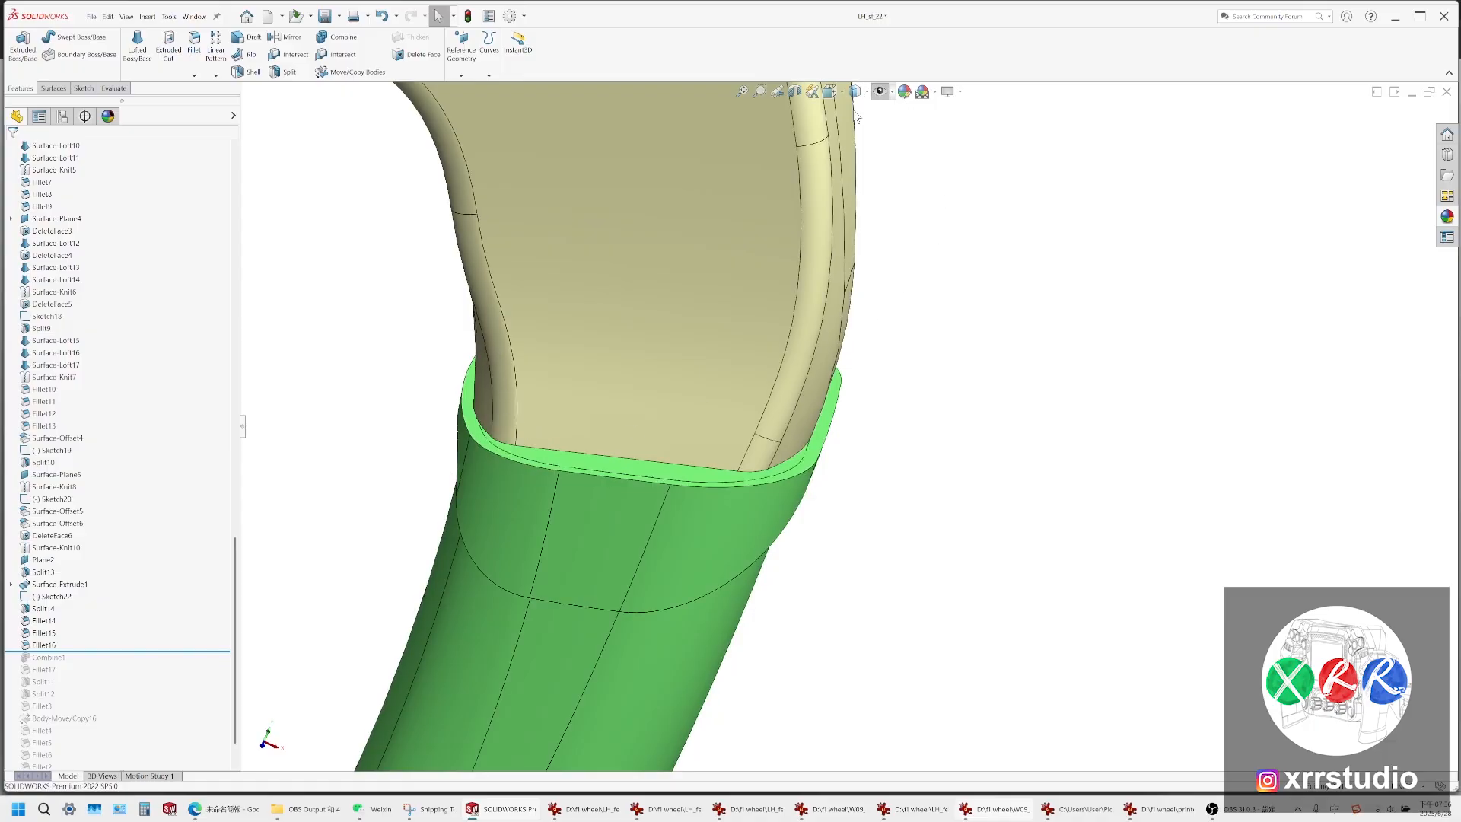
Hide the beige handle body to expose the end face of the green grip
mouse_move(835, 447)
middle_down()
mouse_move(814, 405)
mouse_move(738, 376)
mouse_move(848, 574)
mouse_move(839, 721)
mouse_move(790, 608)
mouse_move(820, 593)
mouse_move(891, 468)
mouse_move(862, 611)
mouse_move(709, 517)
mouse_move(887, 427)
mouse_move(892, 521)
middle_up()
click(847, 501)
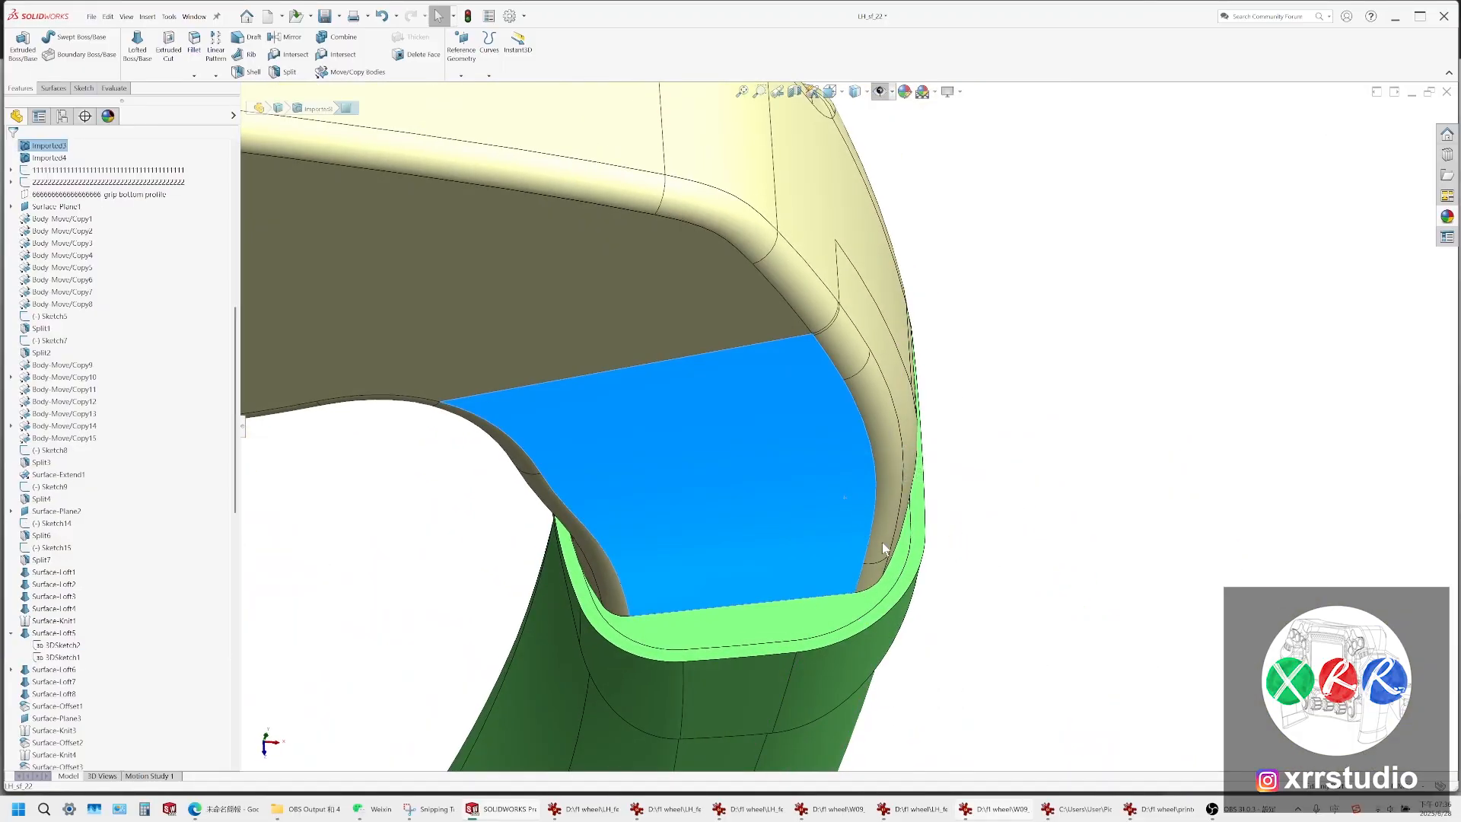
right_click(851, 494)
key(Escape)
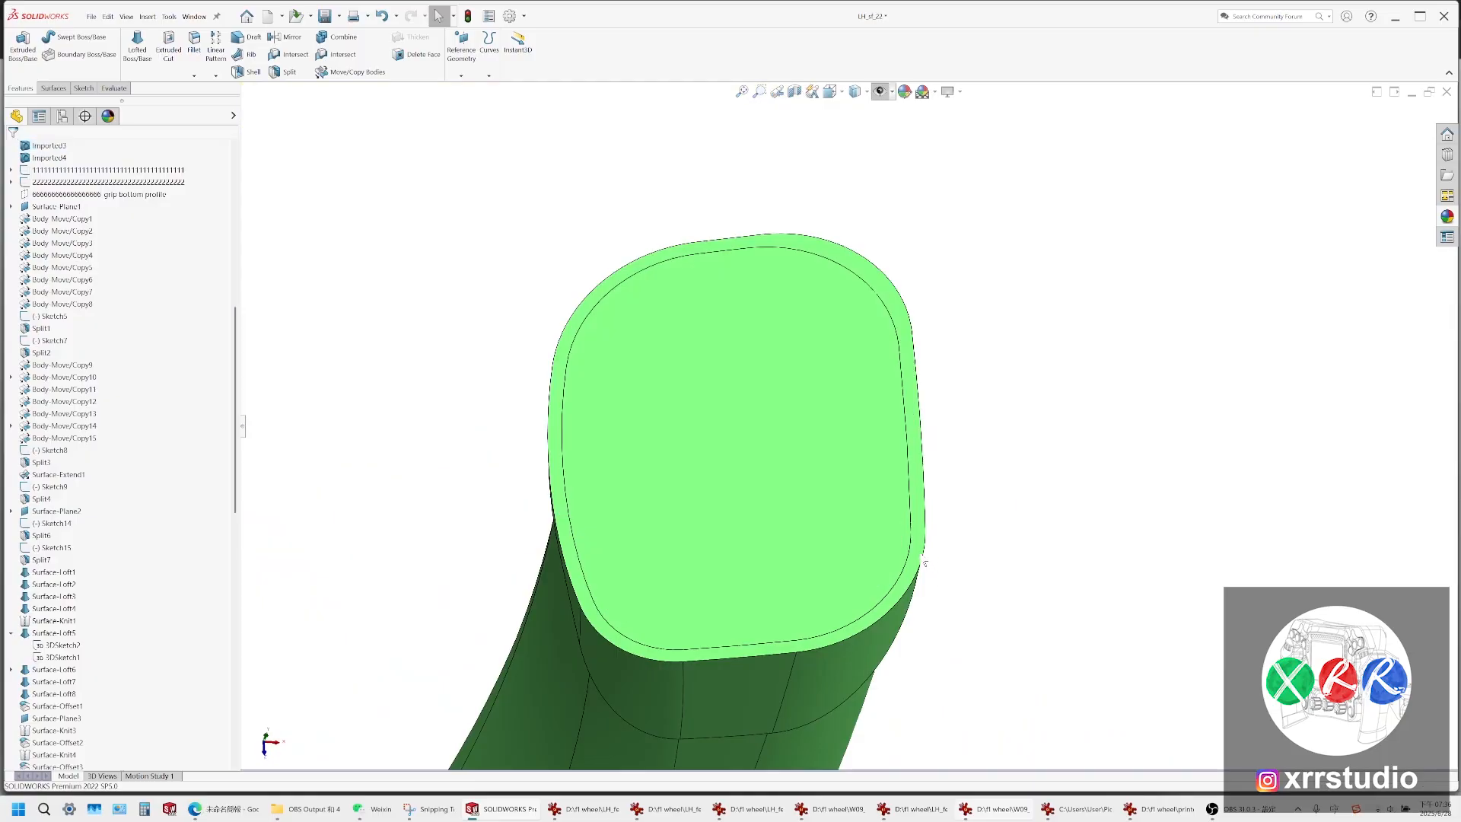
Start a sketch on the ring-shaped end face of the lip and offset its right inner edge 0.5 mm outward
click(923, 536)
click(1008, 528)
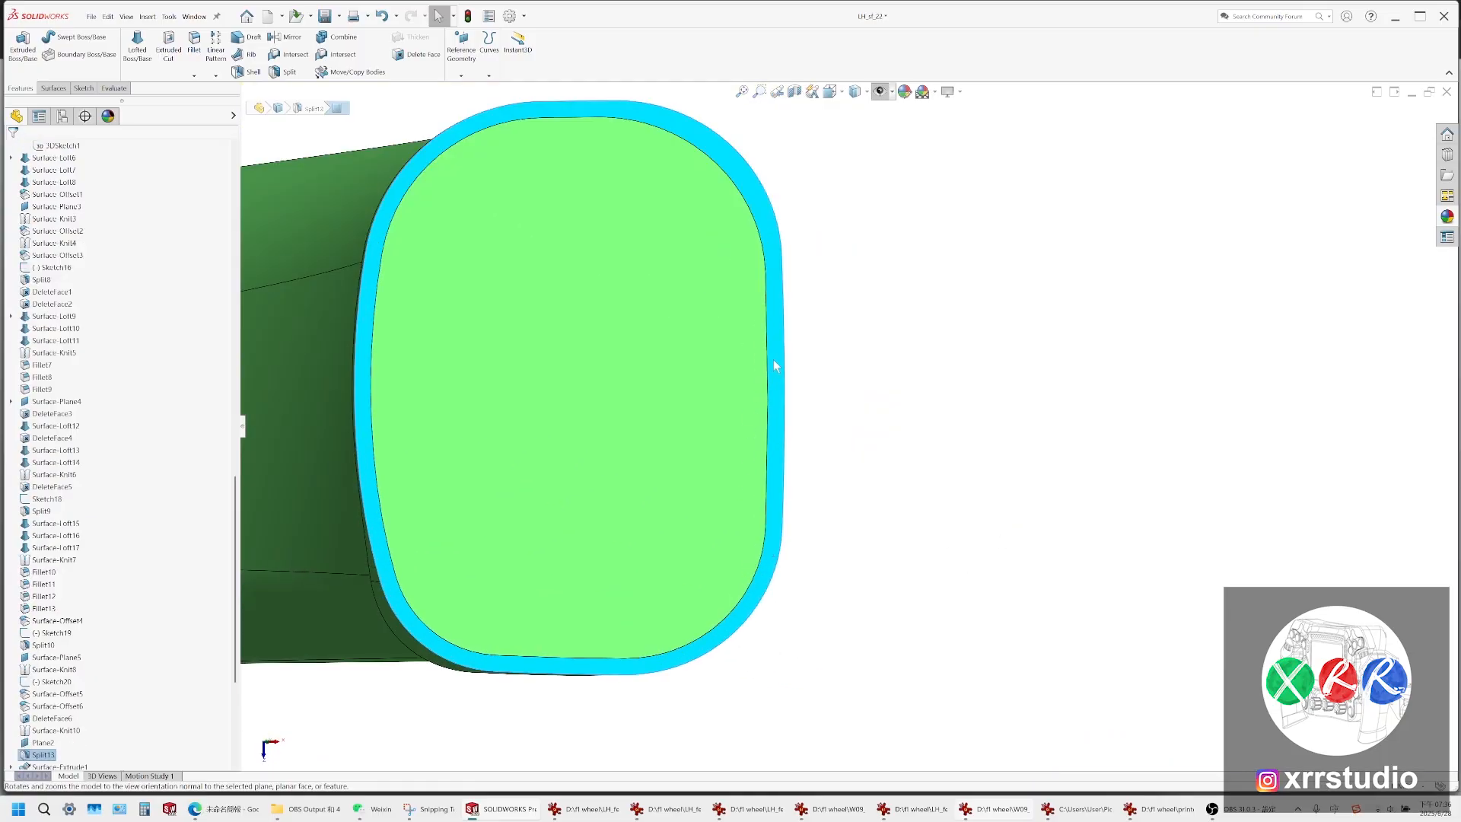
right_click(775, 366)
click(791, 333)
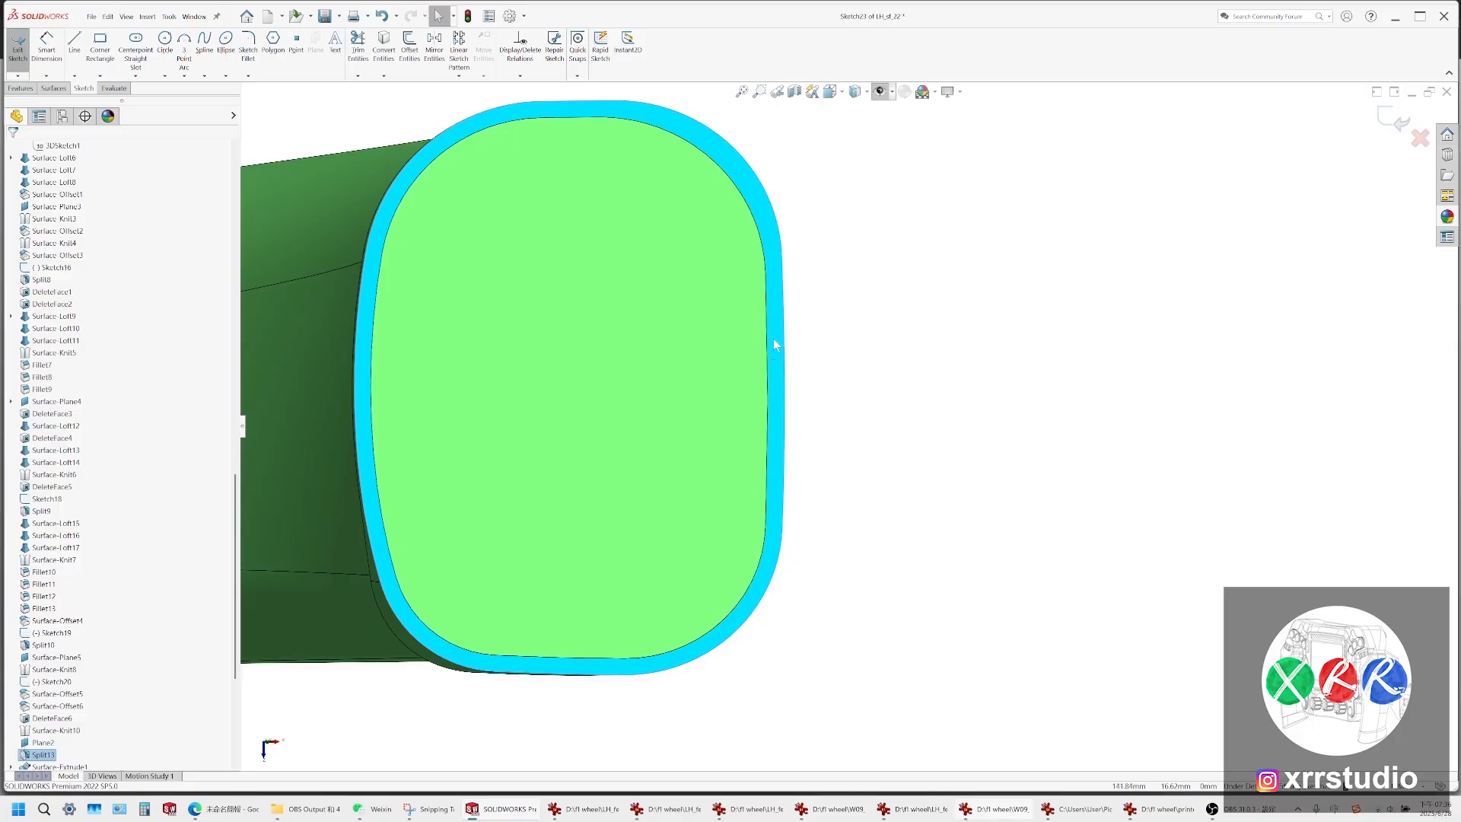
click(768, 344)
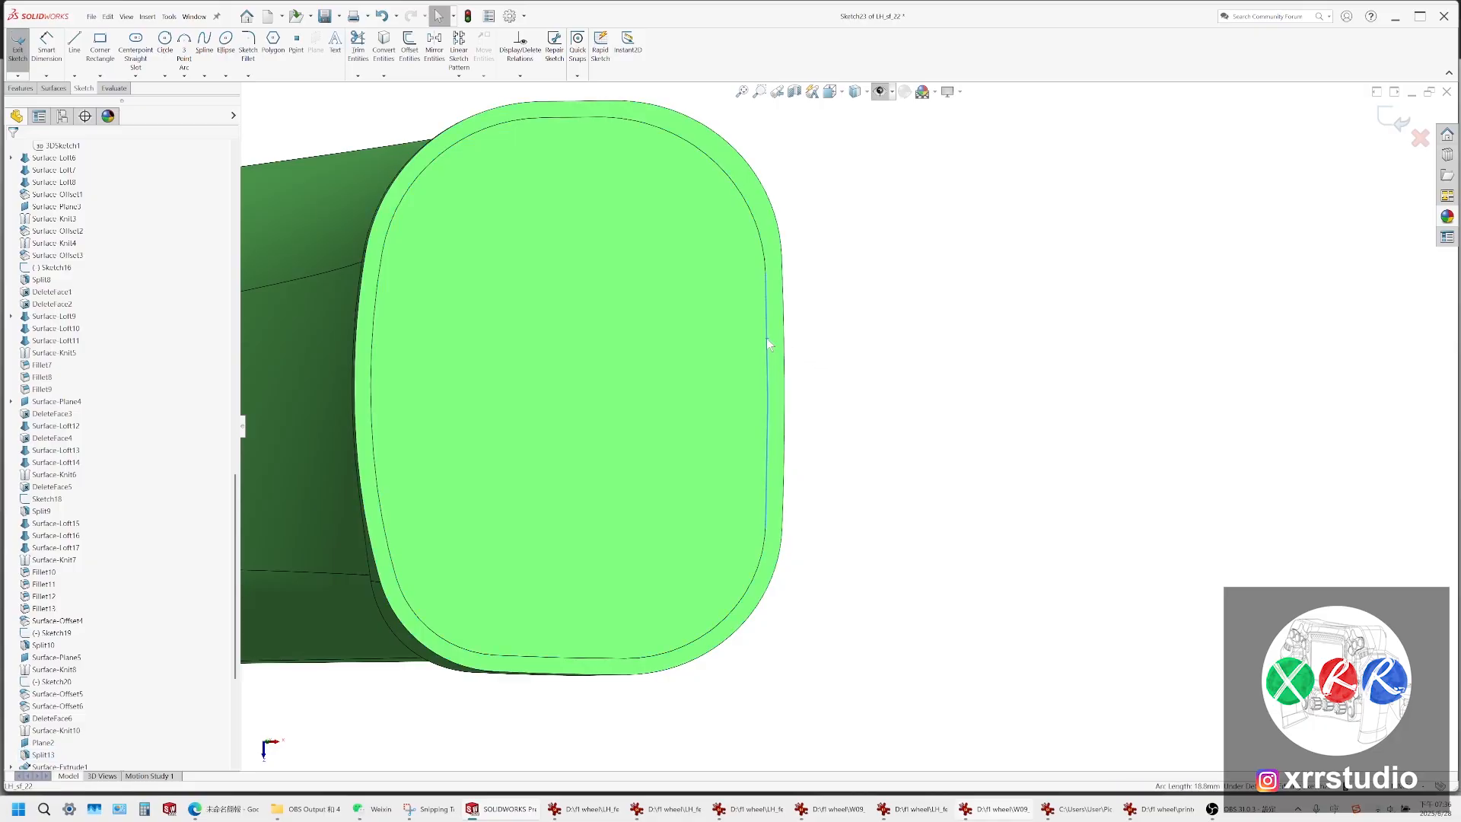
click(411, 50)
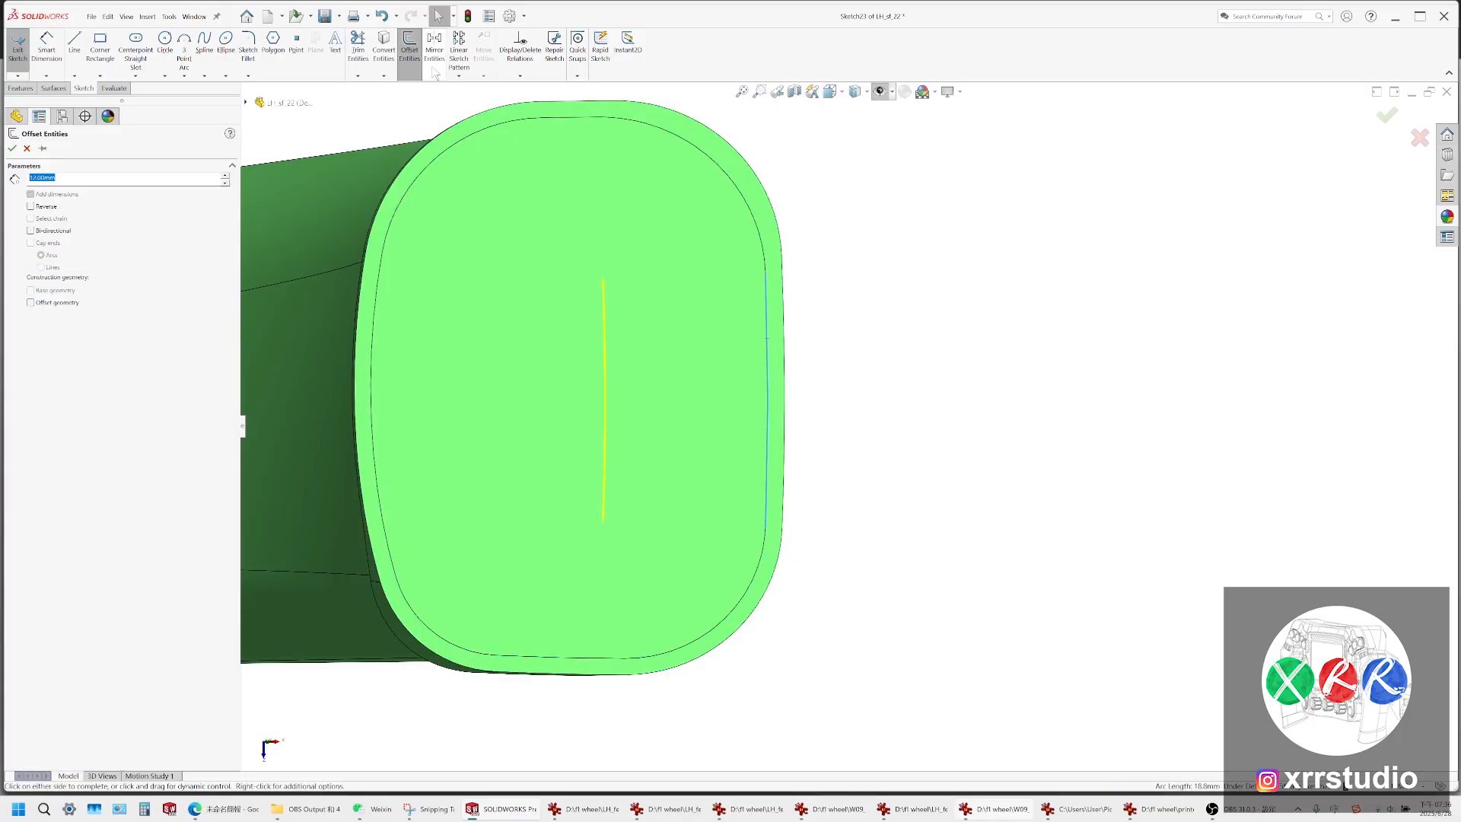
text(1)
key(Return)
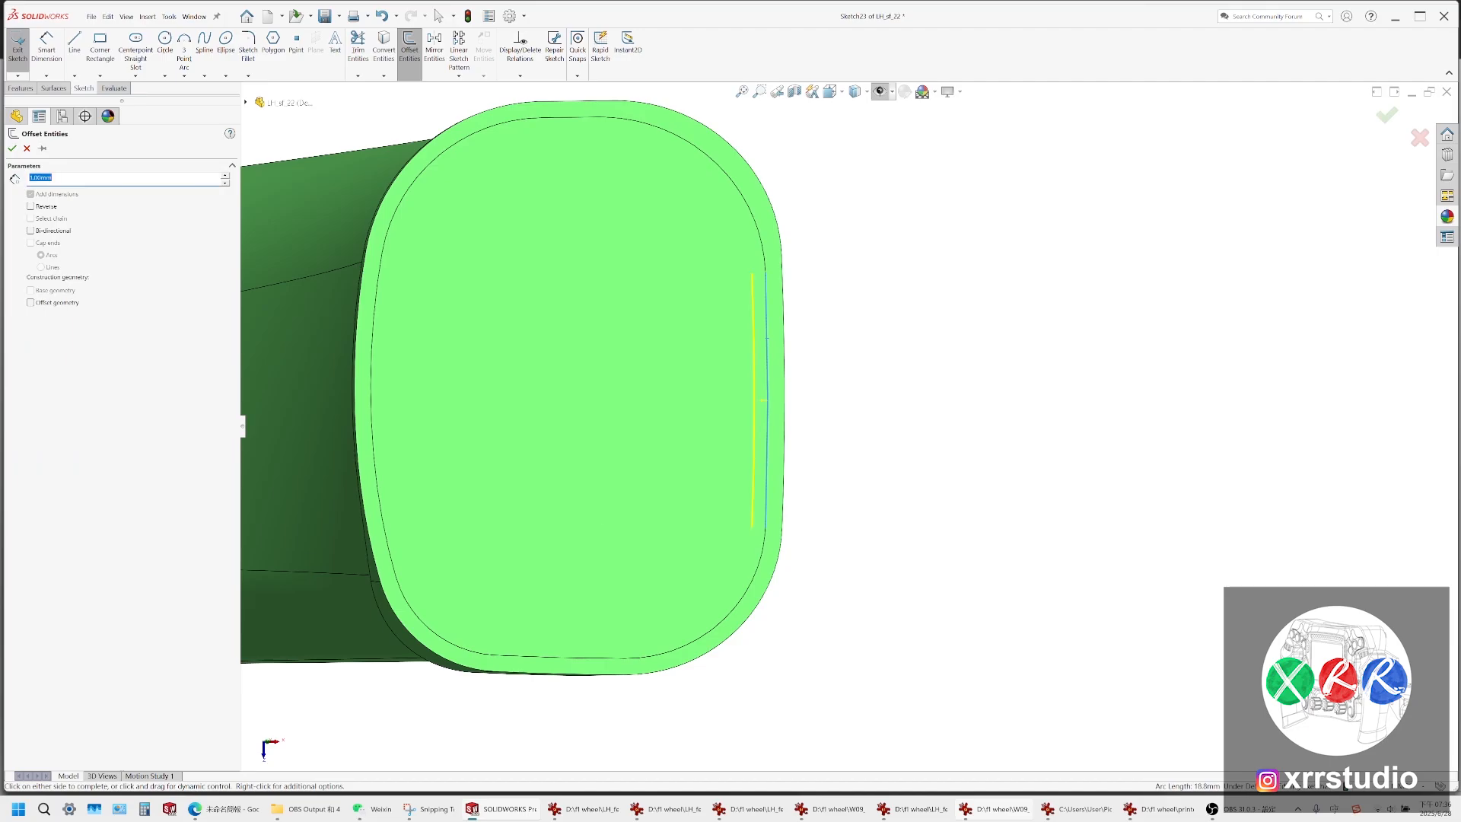
click(42, 206)
text(0.5)
key(Return)
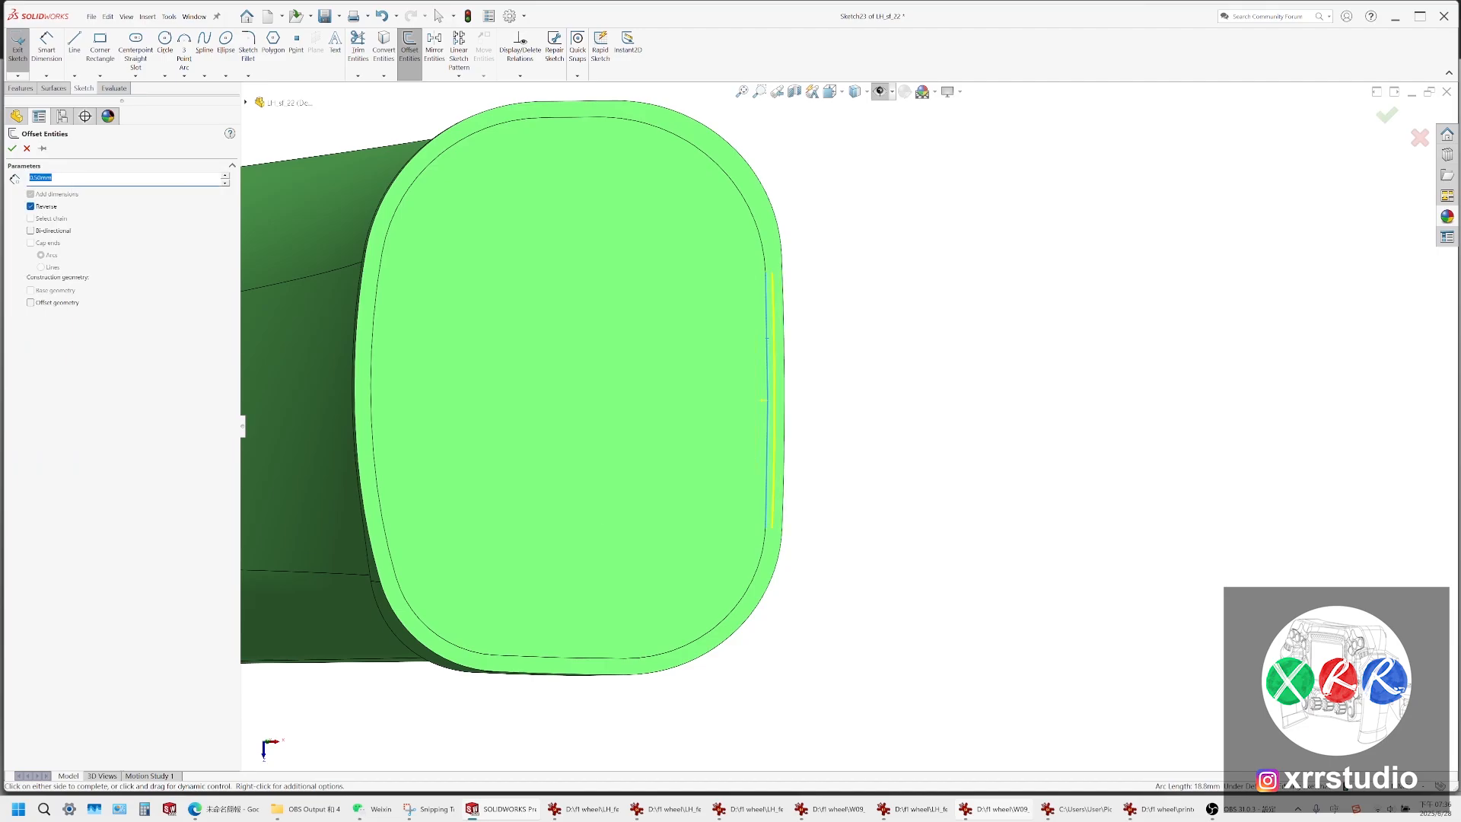
click(12, 149)
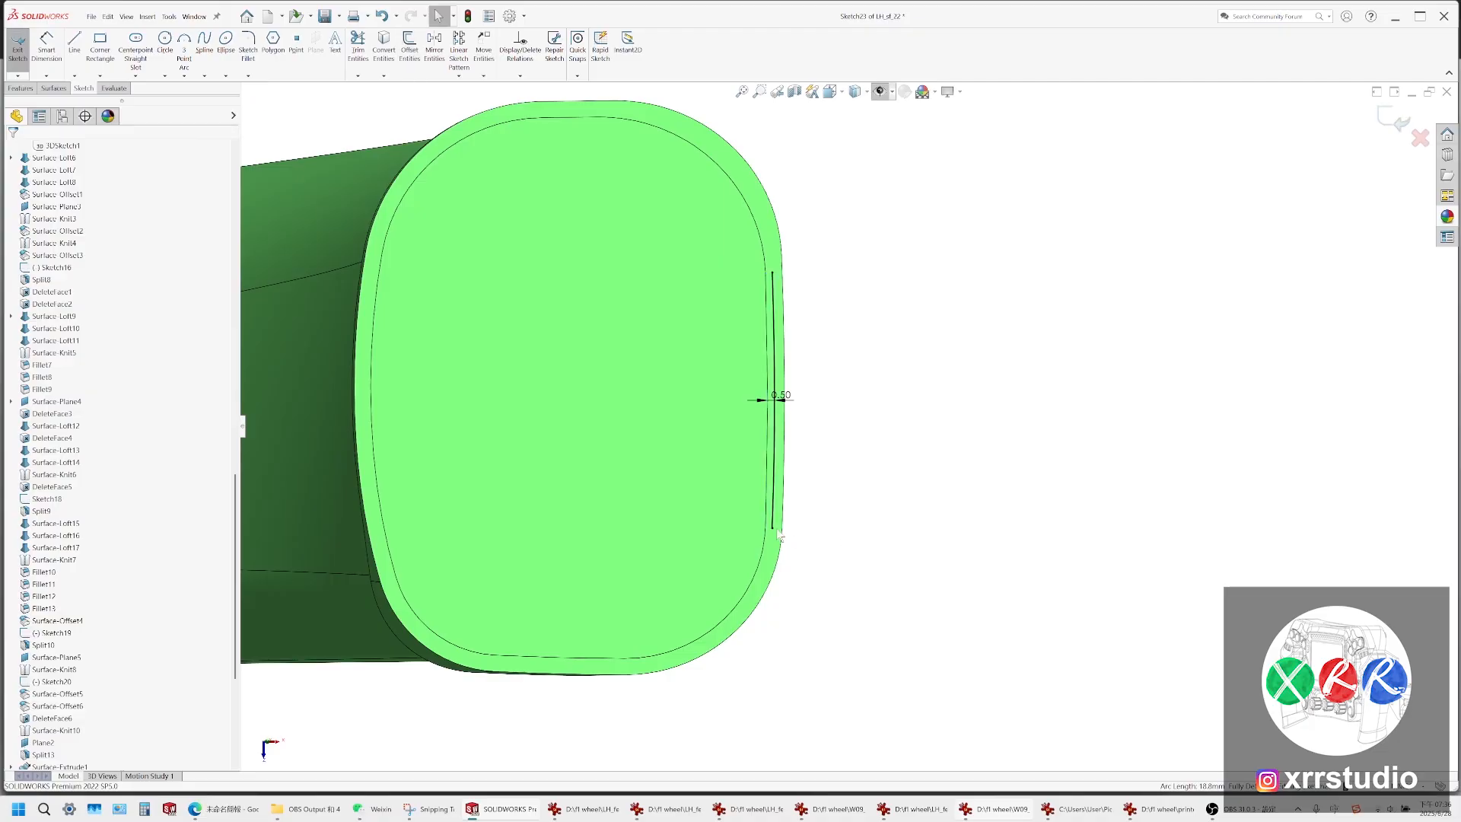
Extend both ends of the offset curve past the outline of the lip's end face
drag(772, 528, 761, 704)
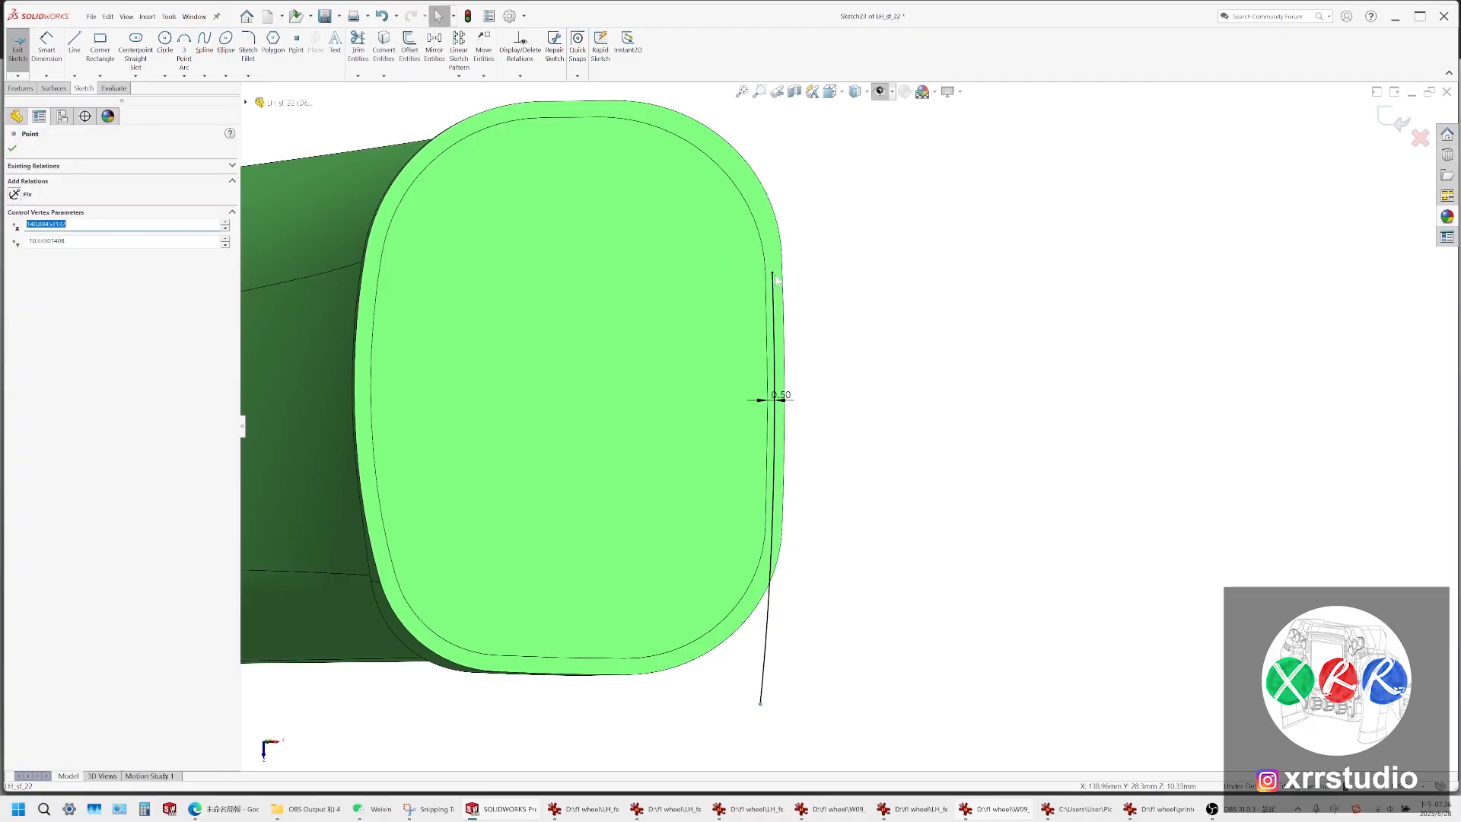
drag(773, 272, 764, 118)
scroll(822, 229, up, 3)
scroll(533, 456, down, 2)
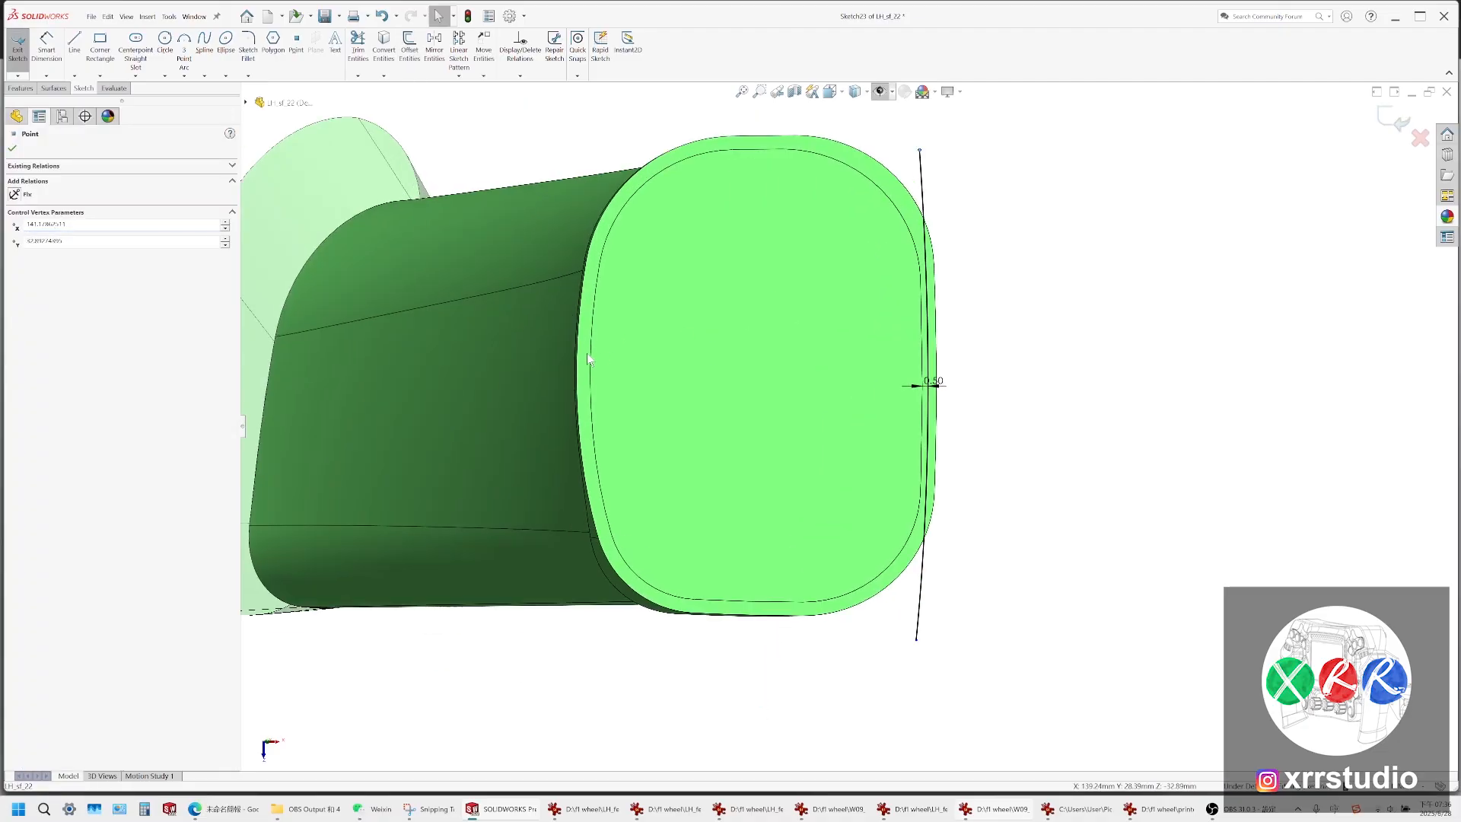
Offset the opposite inner edge of the lip 0.5 mm outward and extend both ends of the curve past the outline
click(590, 356)
click(409, 45)
click(13, 149)
drag(585, 265, 645, 130)
drag(599, 535, 665, 650)
Split the lip body with the two sketched curves, marking only the middle piece as a resulting body
middle_drag(621, 518, 601, 228)
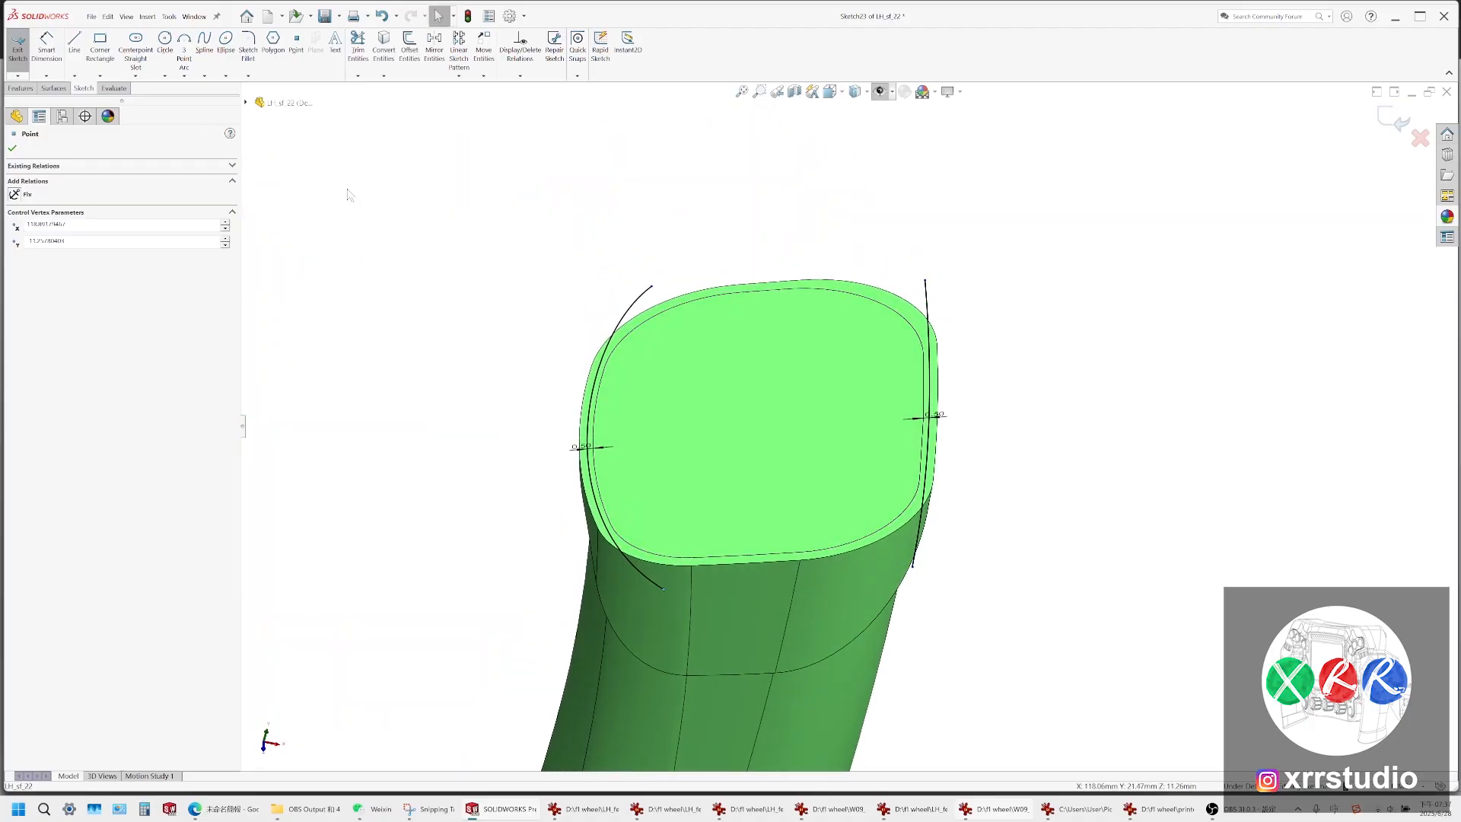
click(21, 88)
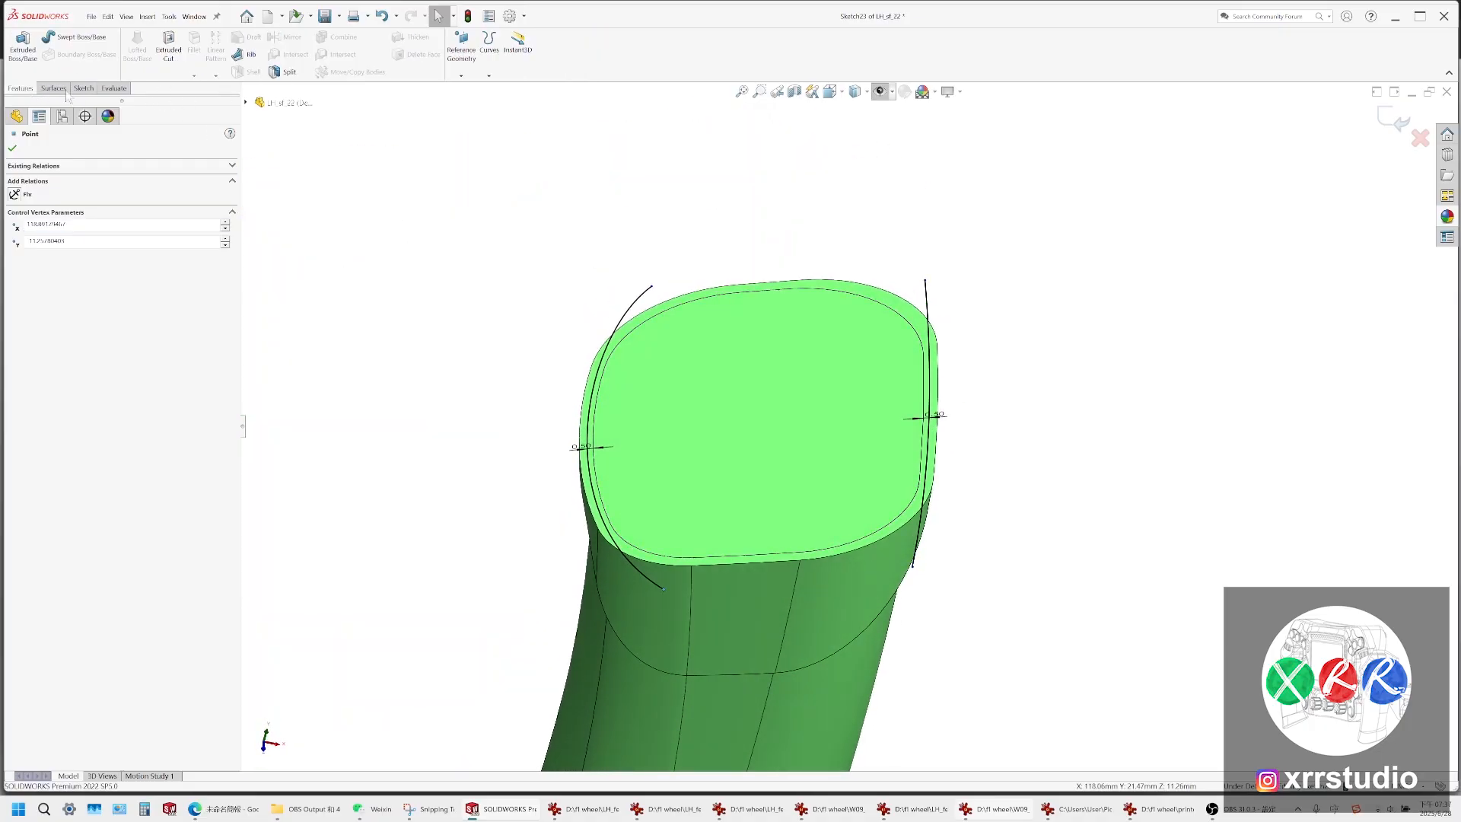
click(287, 73)
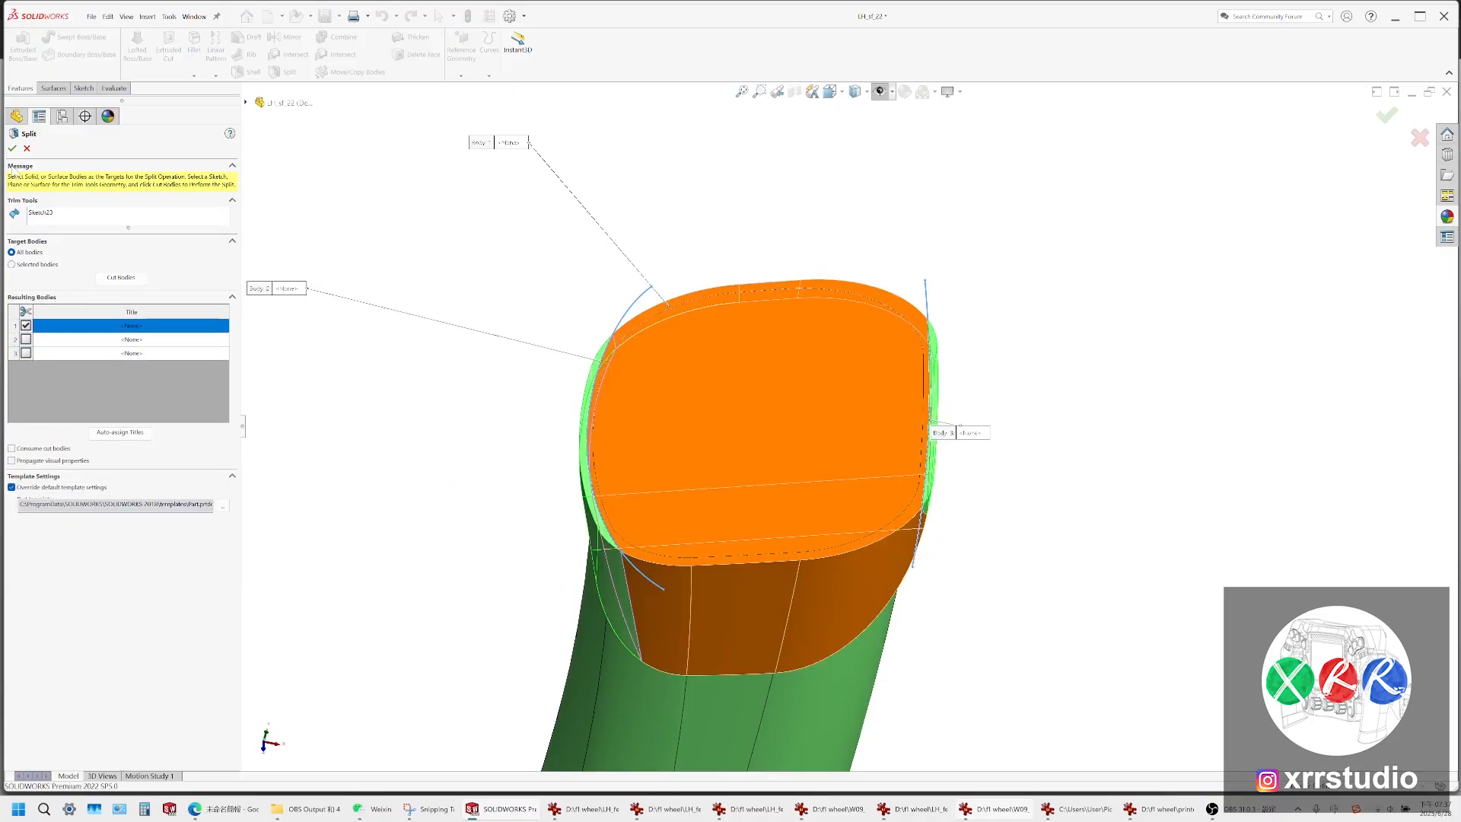
middle_drag(822, 327, 602, 460)
key(Return)
Roll the feature history back to just before the new split and examine the lip's underside and outer side face
drag(94, 602, 95, 591)
mouse_move(608, 487)
middle_down()
mouse_move(647, 525)
mouse_move(746, 533)
mouse_move(688, 481)
mouse_move(637, 388)
middle_up()
scroll(615, 578, up, 1)
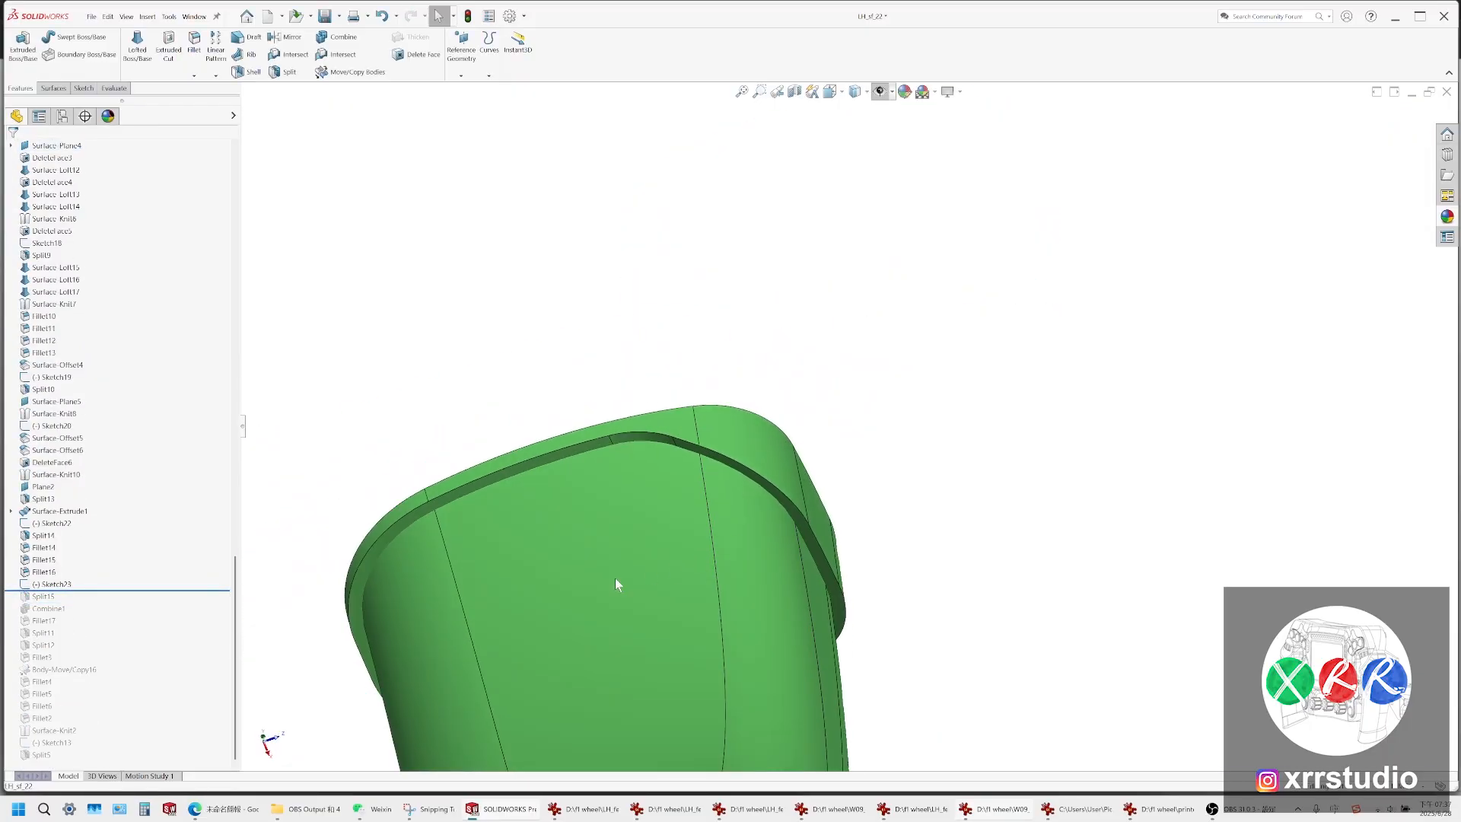
ctrl+middle_drag(614, 578, 677, 500)
middle_drag(917, 358, 770, 386)
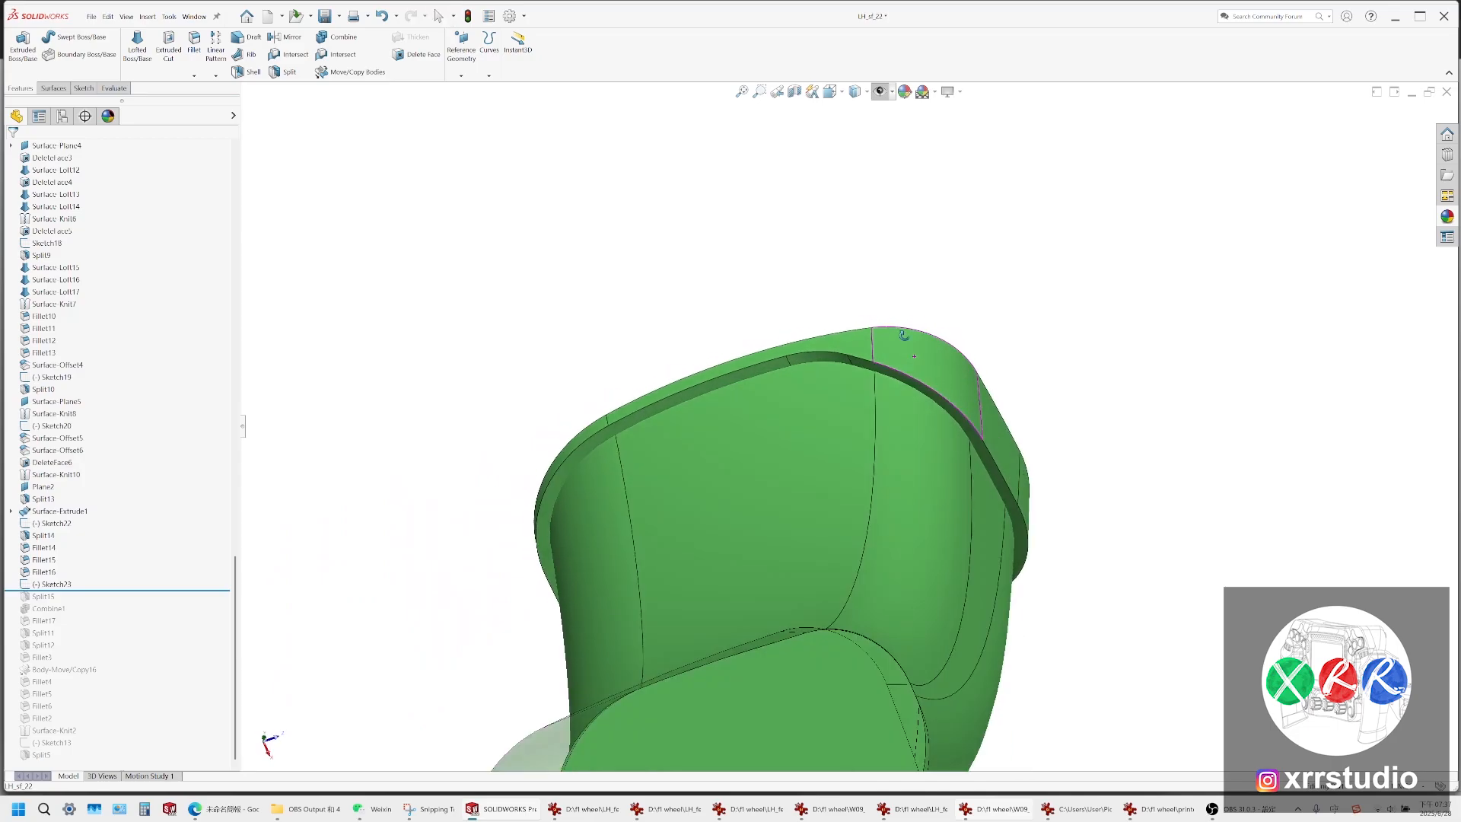
scroll(770, 386, down, 5)
click(820, 298)
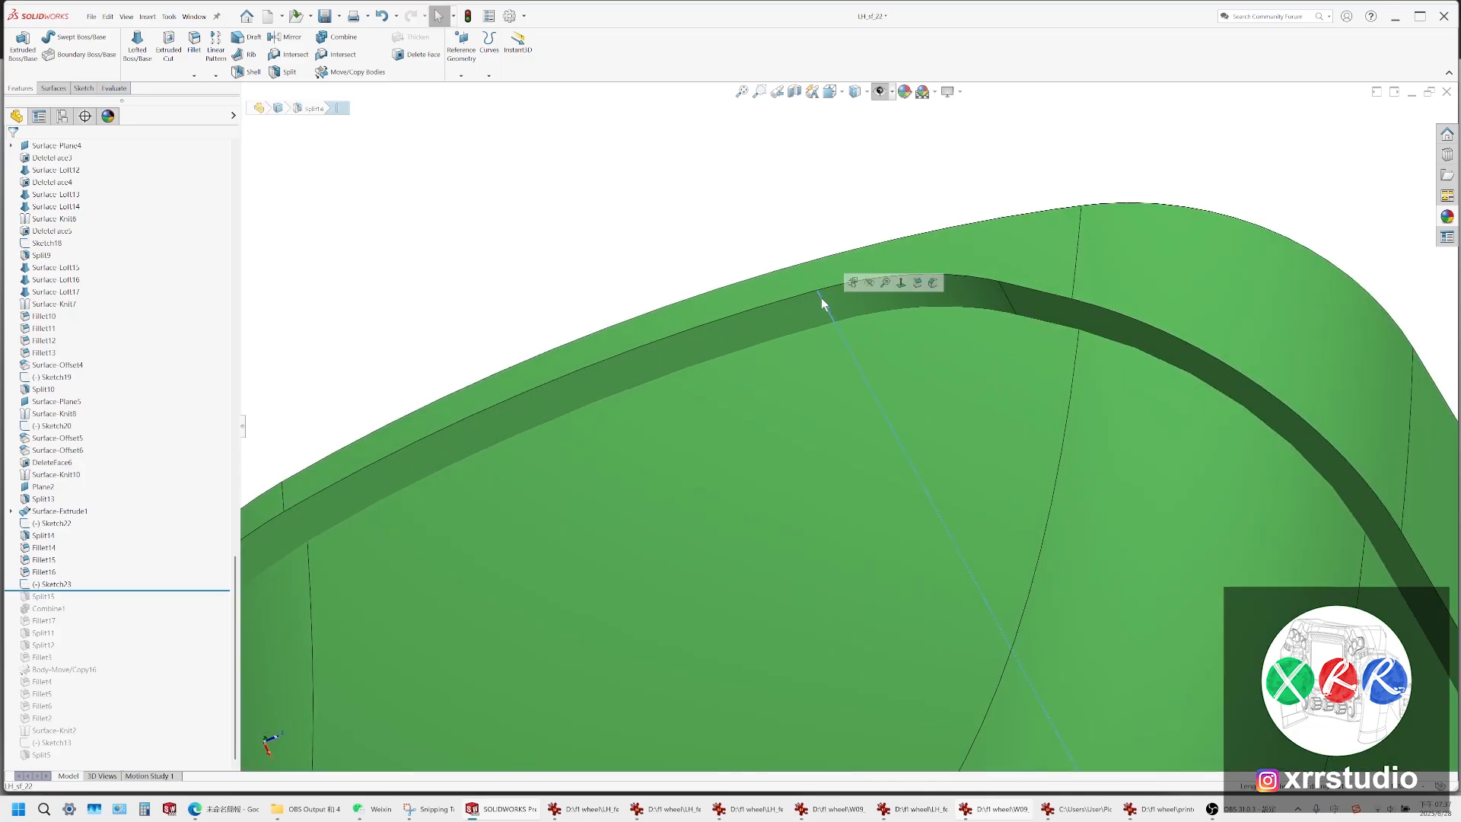
scroll(824, 303, up, 4)
middle_drag(839, 339, 766, 619)
scroll(1010, 388, up, 2)
middle_drag(1058, 416, 930, 395)
middle_drag(1307, 387, 1221, 410)
scroll(1243, 392, down, 5)
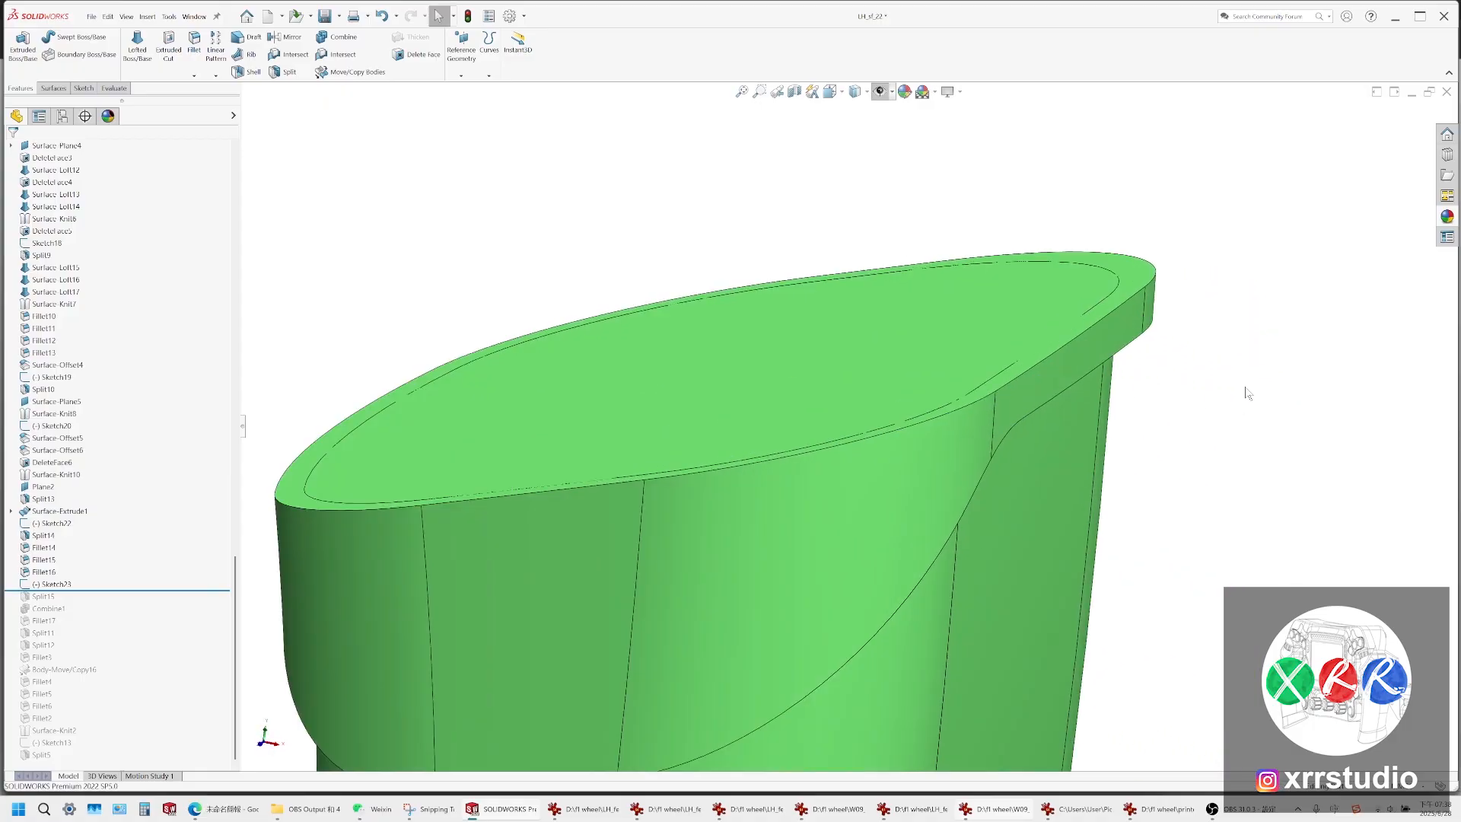
Create an offset surface from the lip's side face and start a sketch on the Right Plane
click(1081, 333)
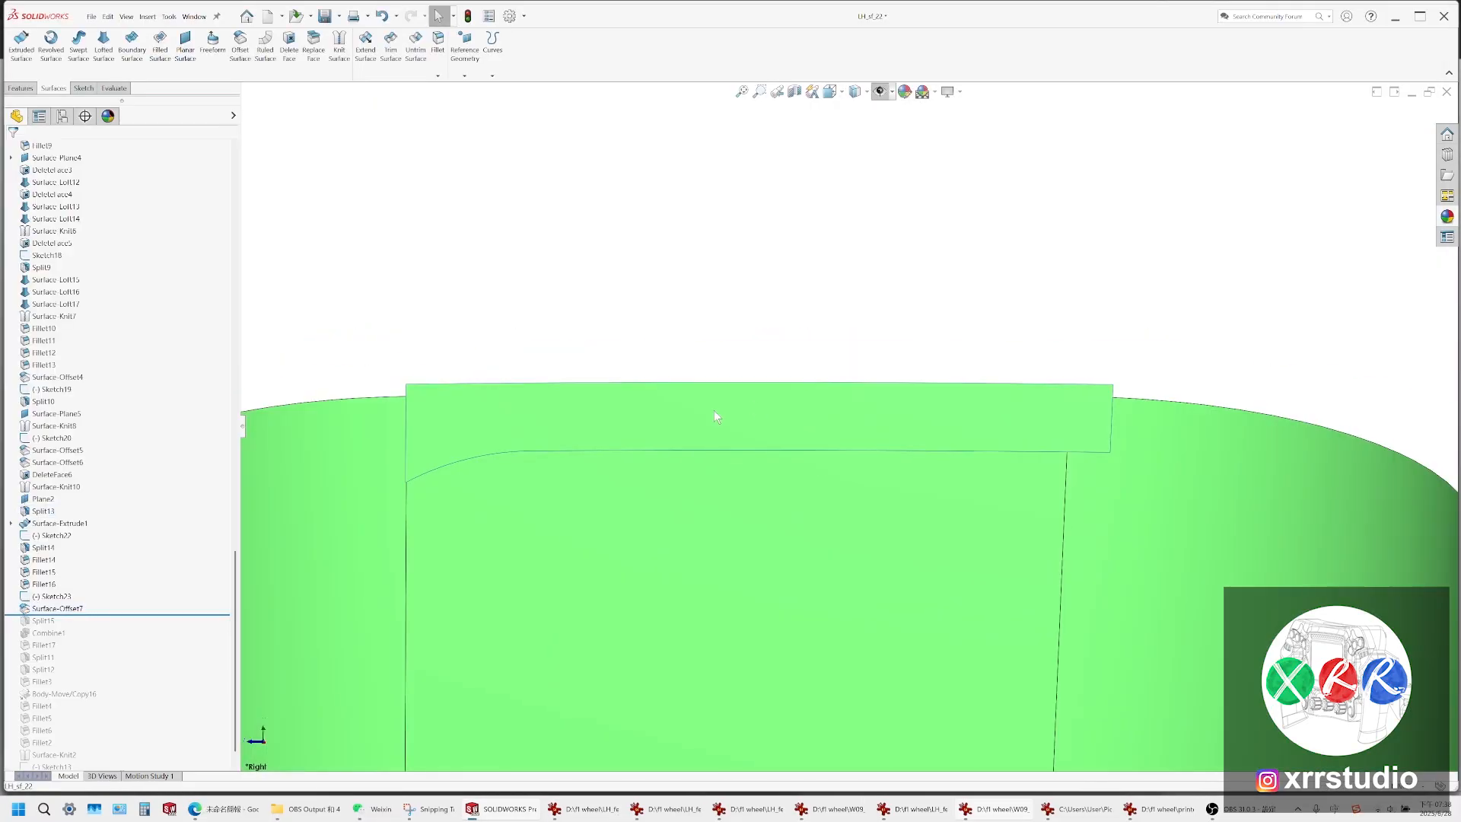
click(714, 411)
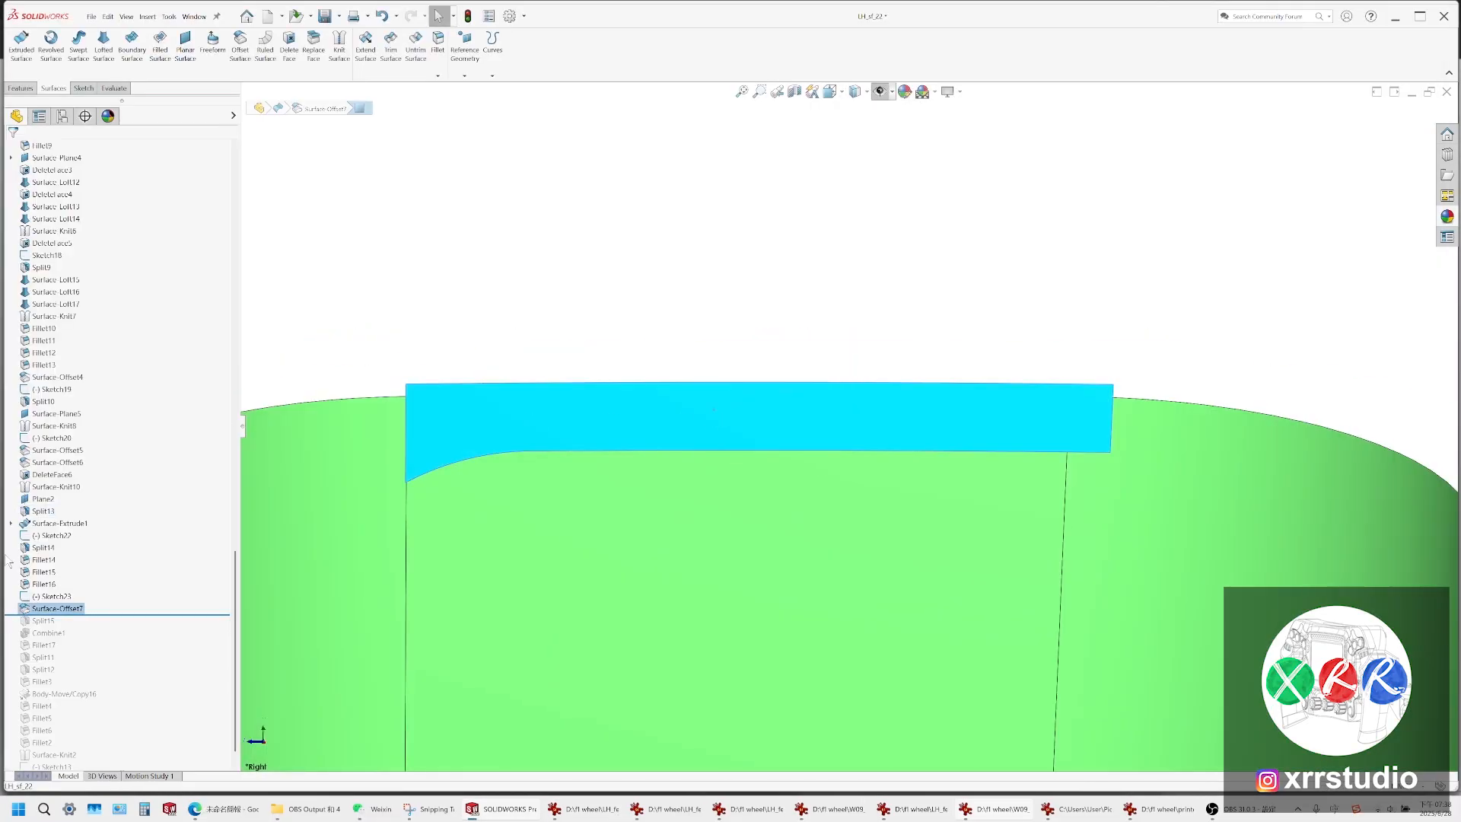
scroll(93, 542, up, 20)
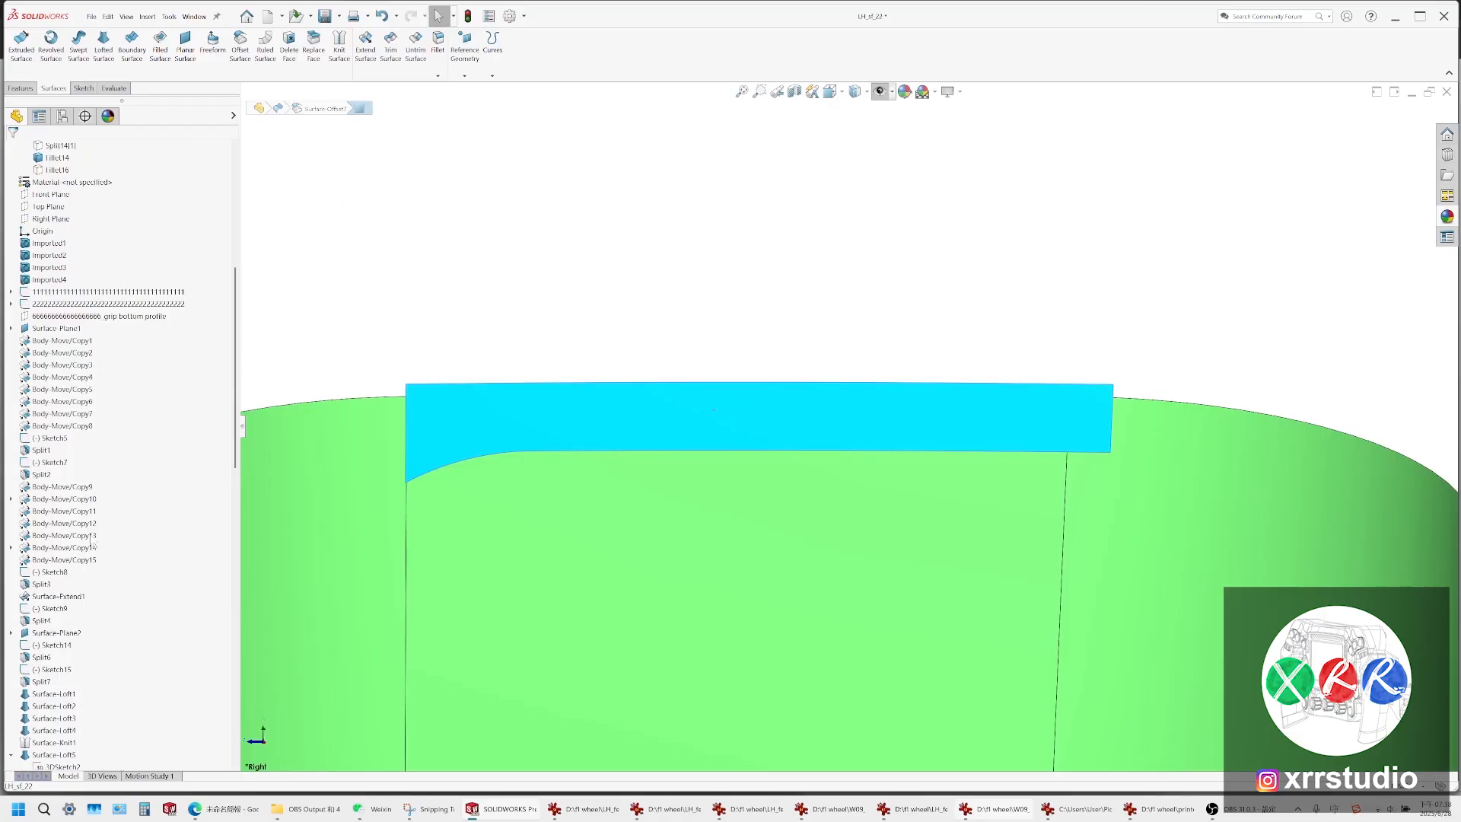
scroll(93, 542, up, 6)
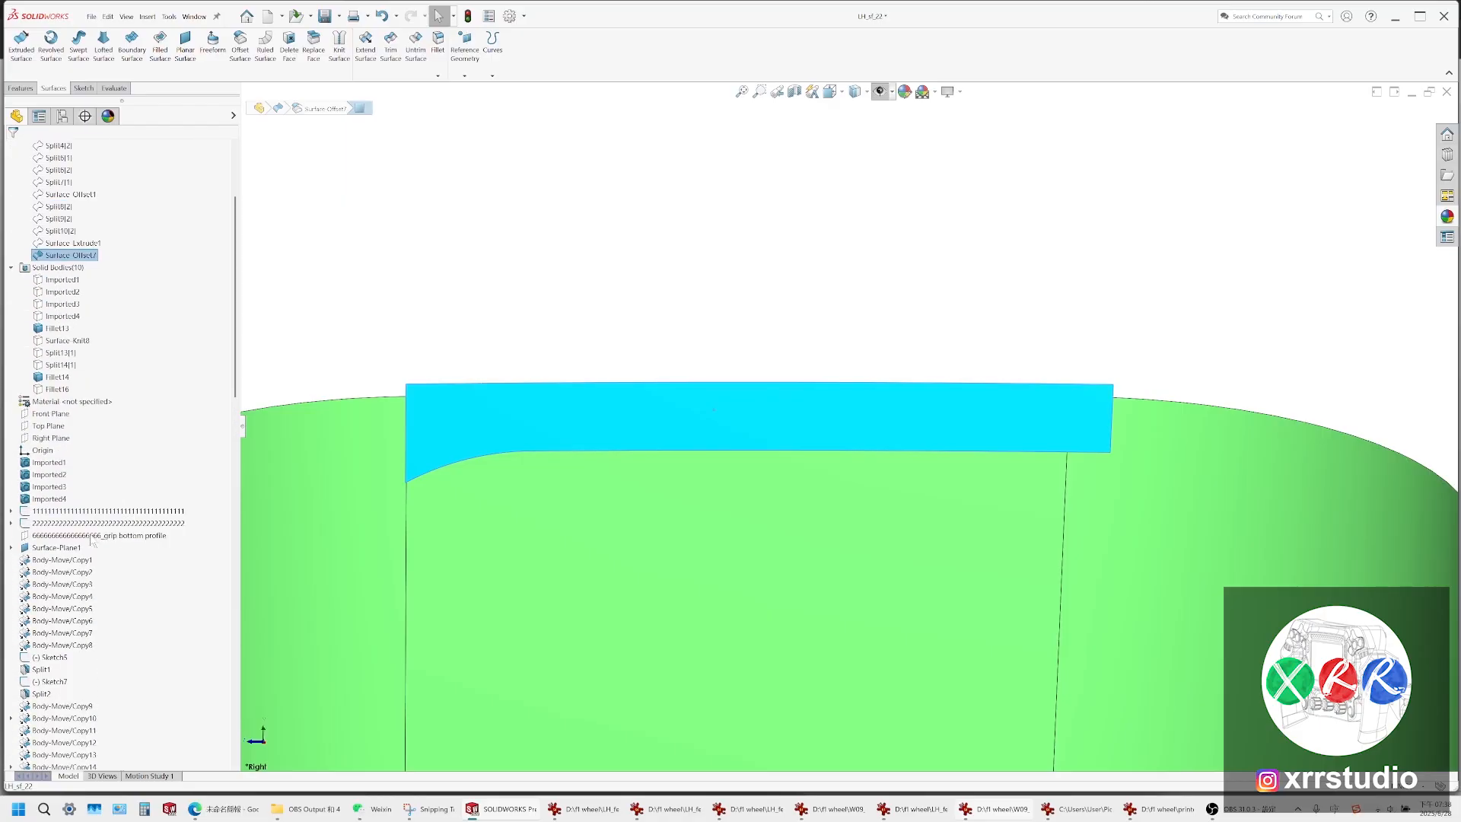
click(64, 439)
click(85, 421)
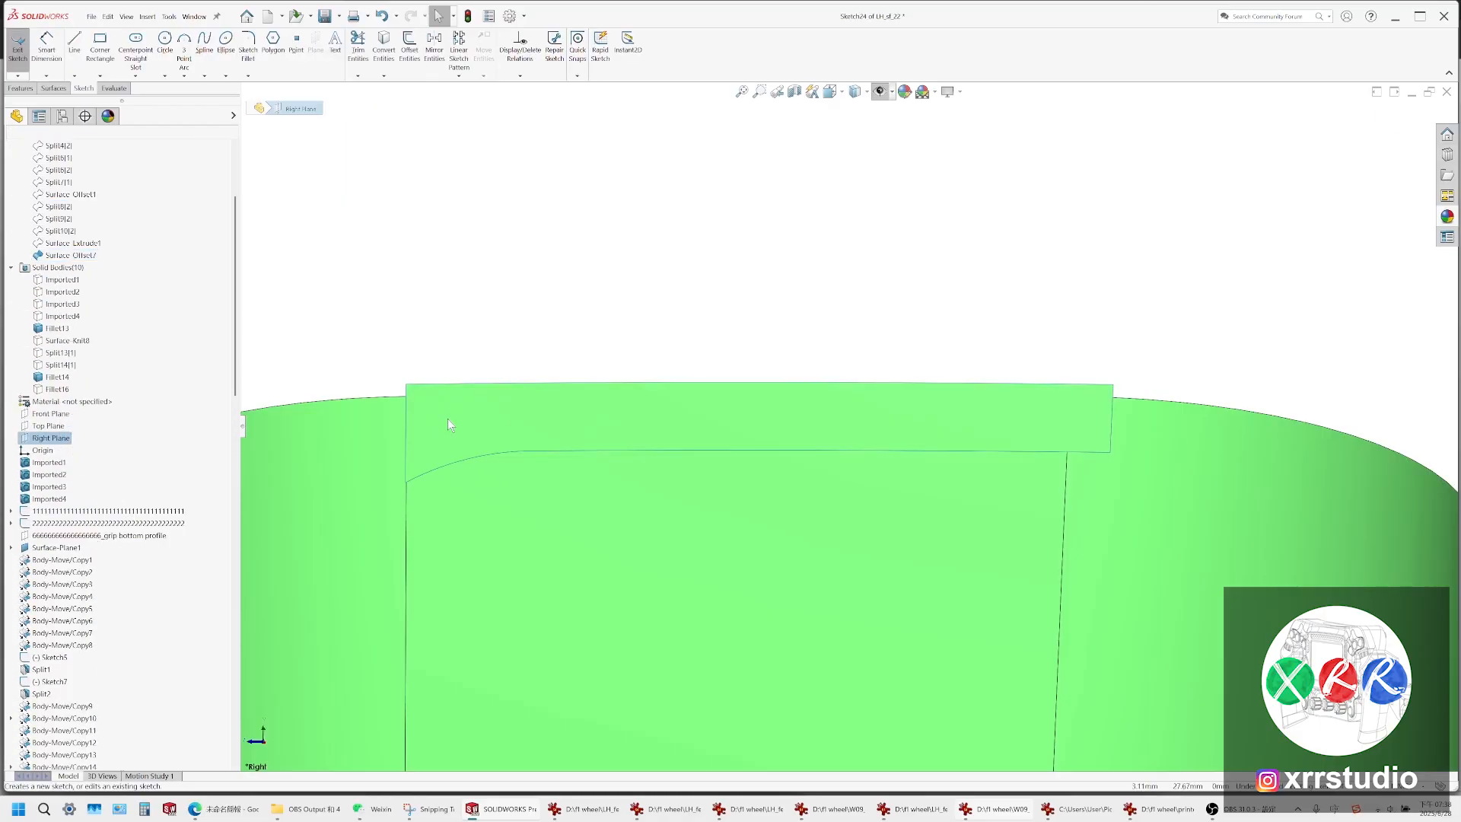
Sketch a horizontal line on the Right Plane just above the strip surface's curved lower edge, running past both ends of the strip
click(74, 41)
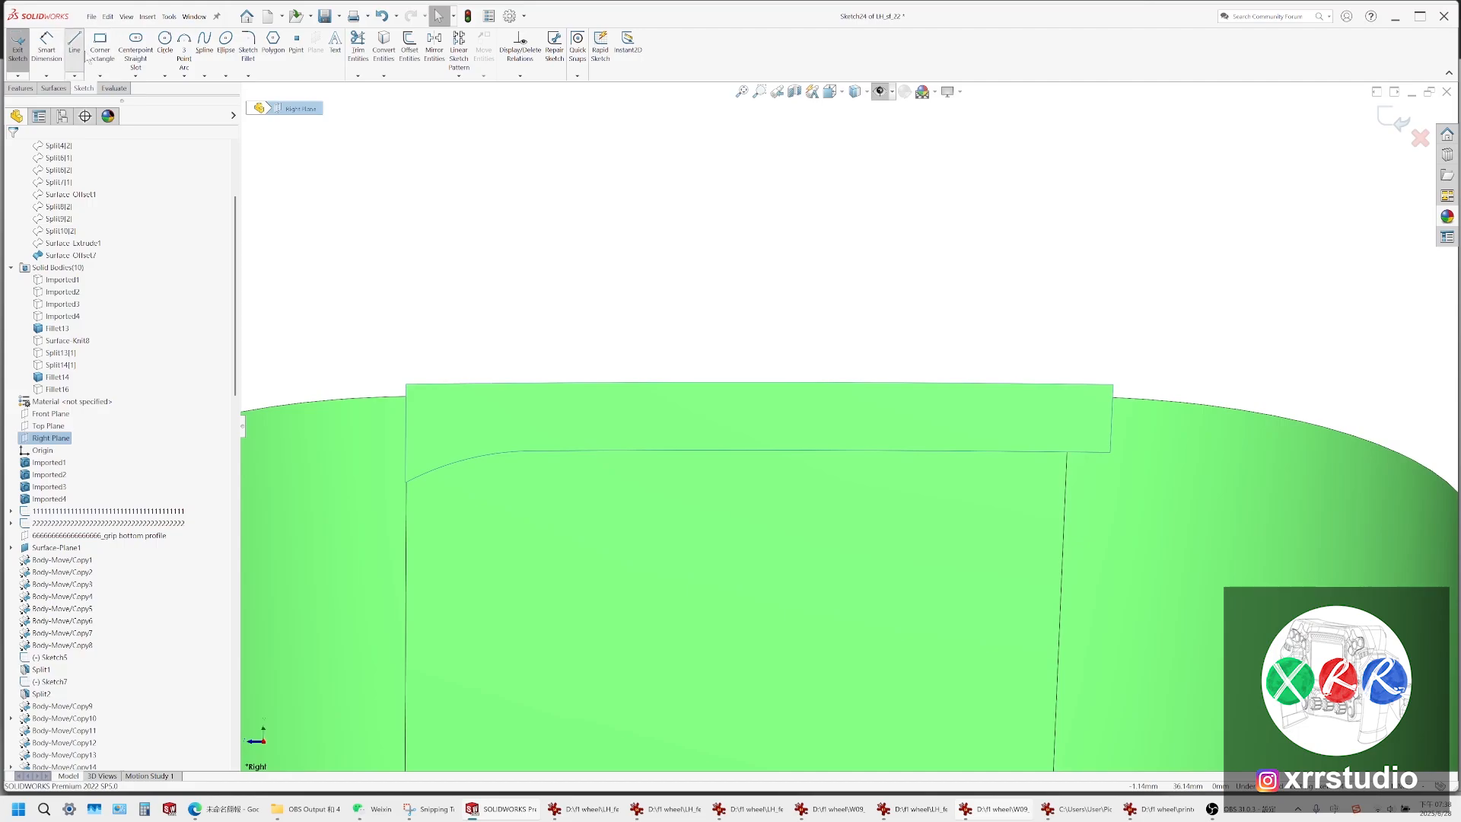
click(1121, 447)
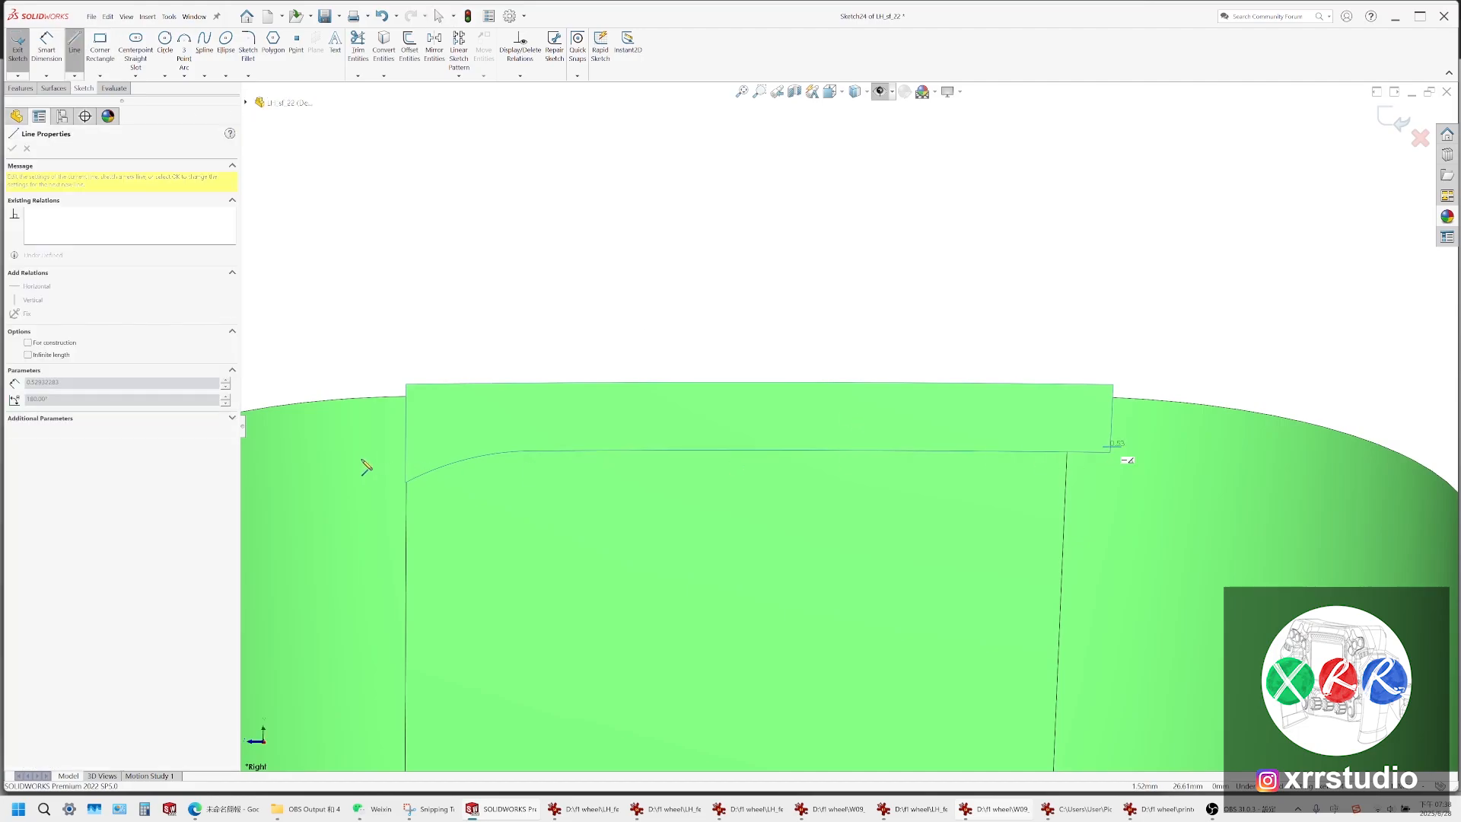
click(320, 447)
key(Escape)
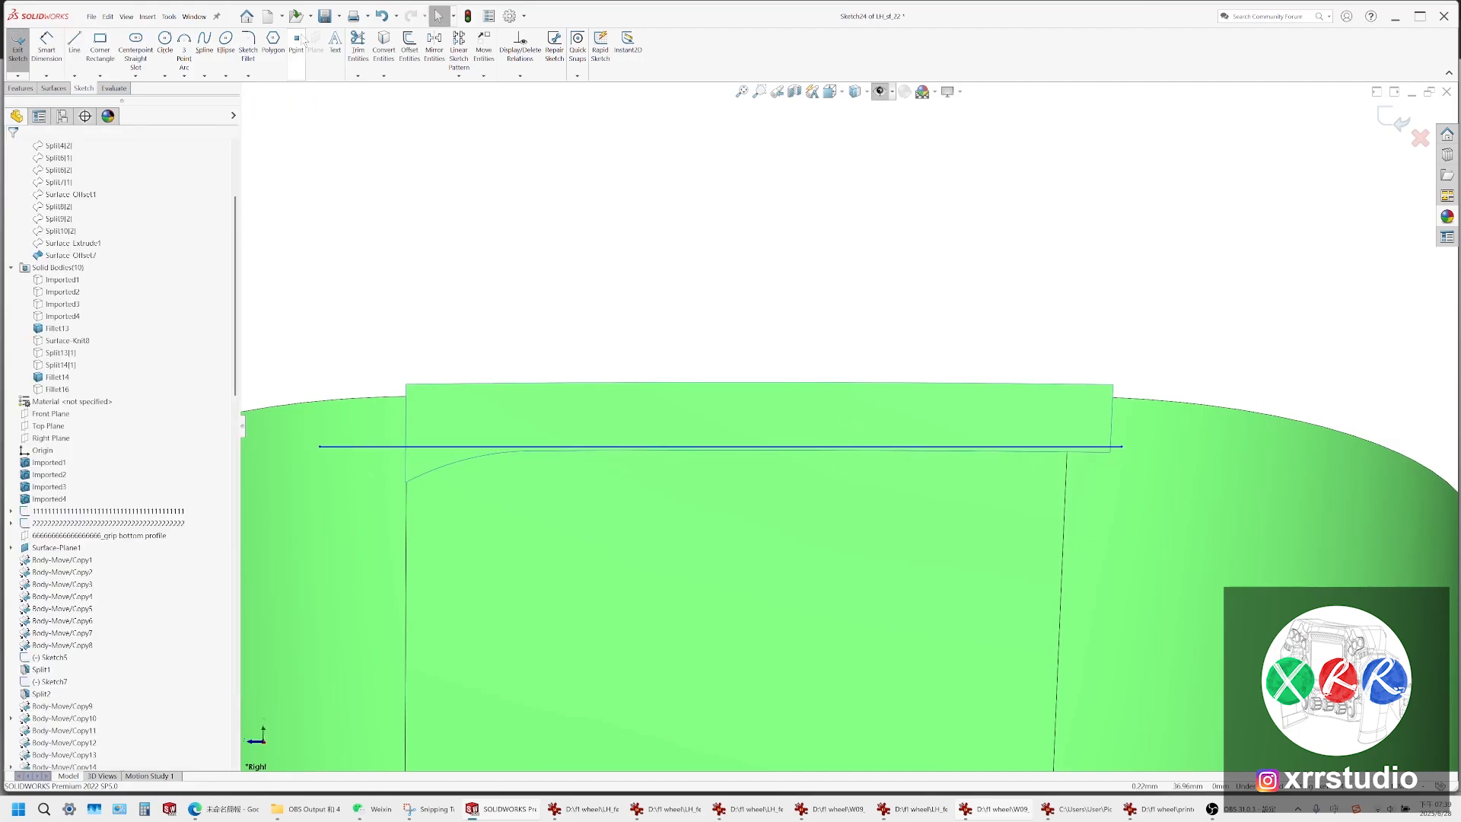
Split the strip surface with the sketched line, keeping both pieces, and hide the sliver below the line
click(20, 88)
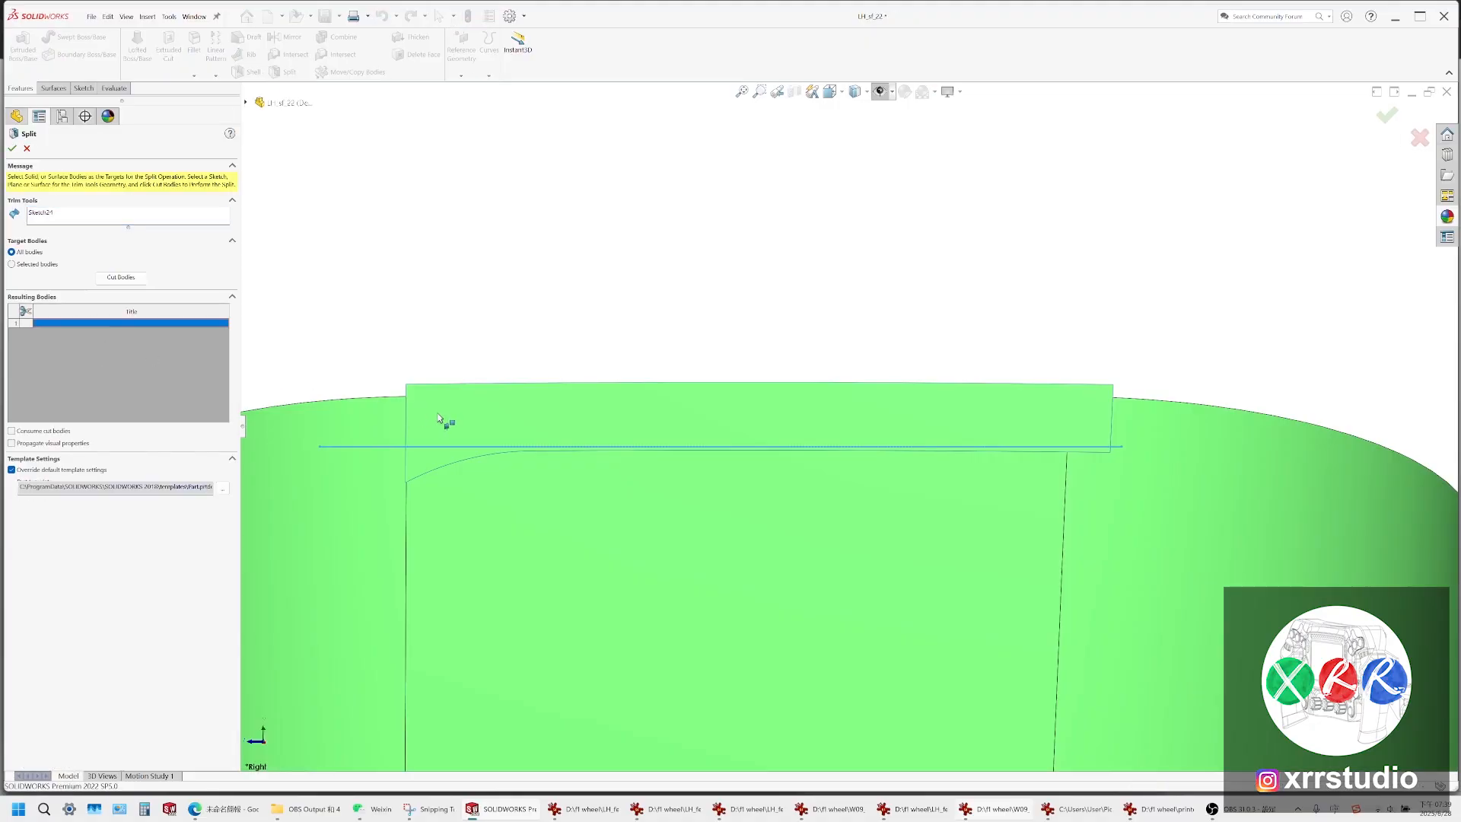
key(Return)
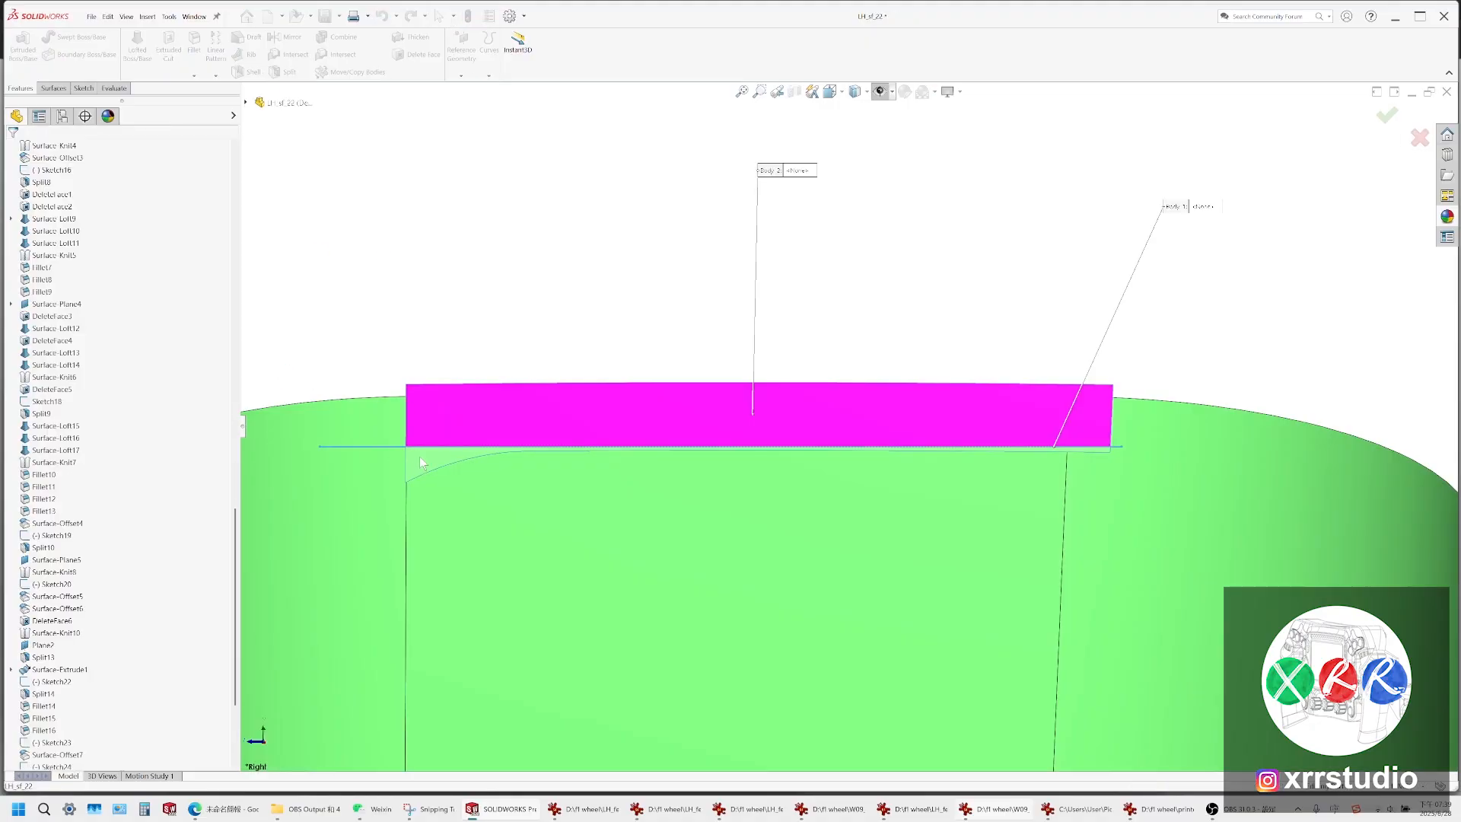
click(419, 456)
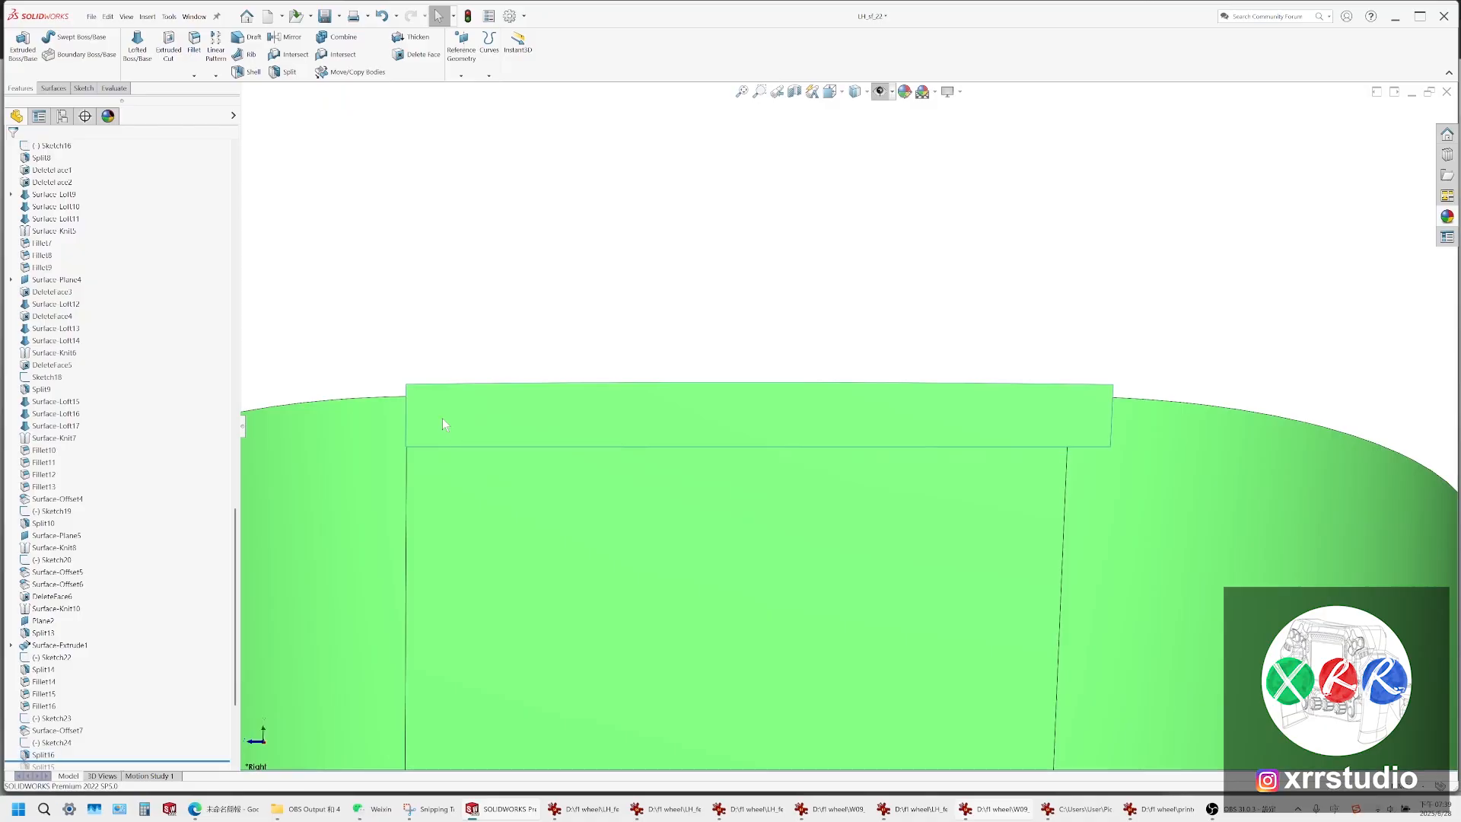
Extend the remaining strip surface on all sides by a distance, using the same-surface type, until it spans well beyond the grip end
click(444, 421)
click(54, 88)
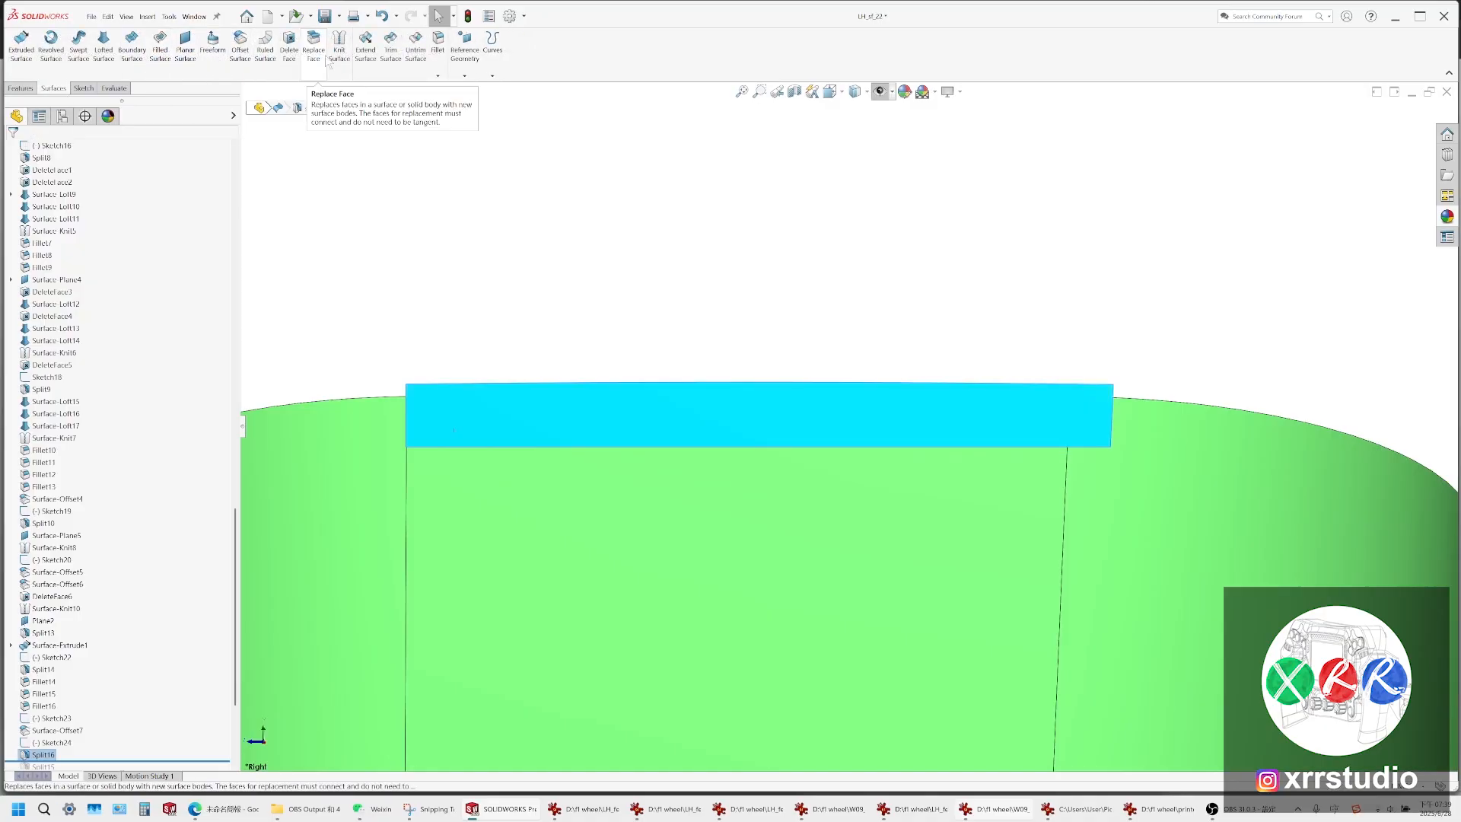
click(371, 59)
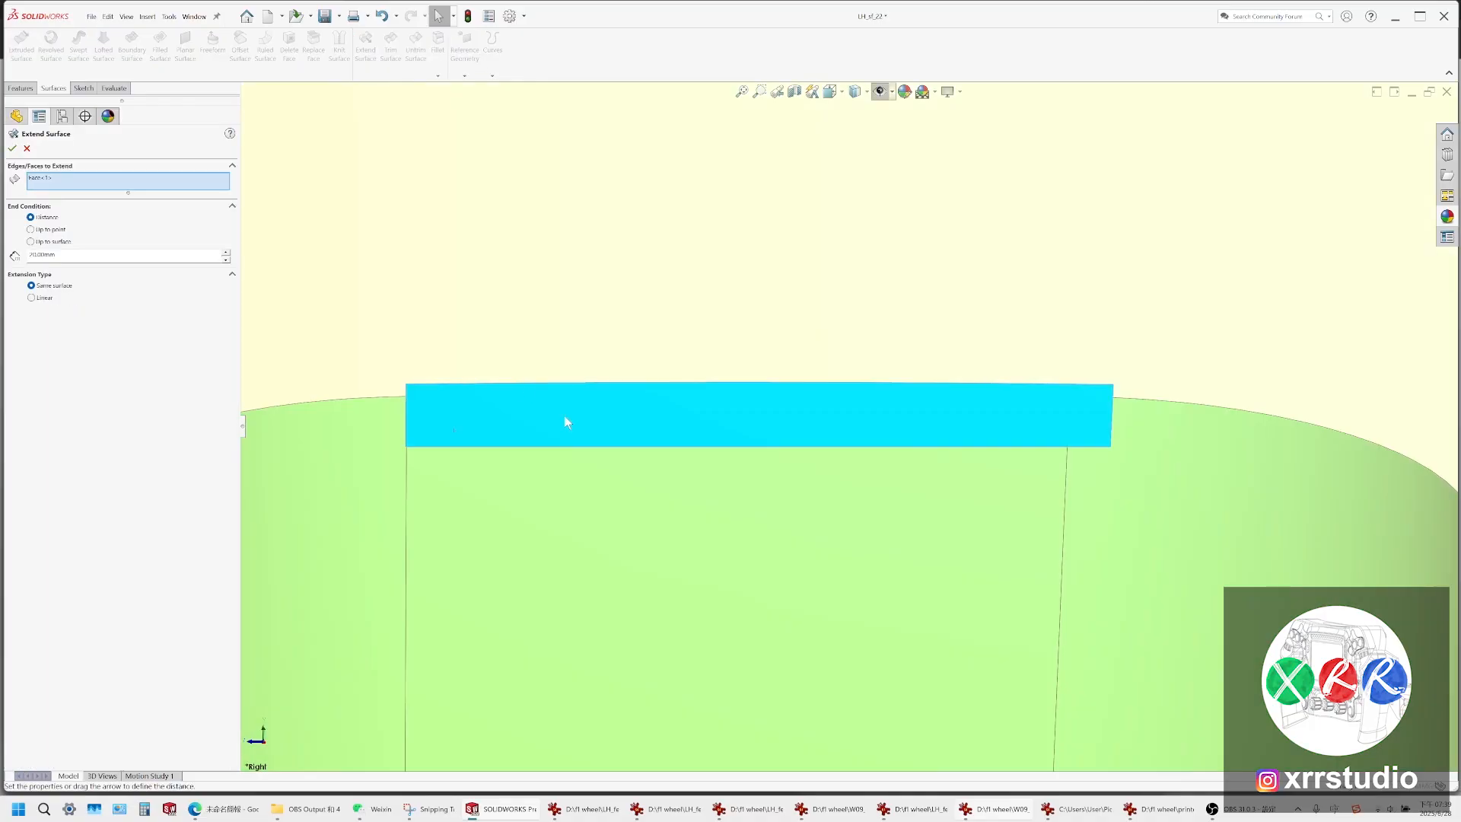
scroll(564, 416, up, 7)
middle_drag(644, 419, 276, 365)
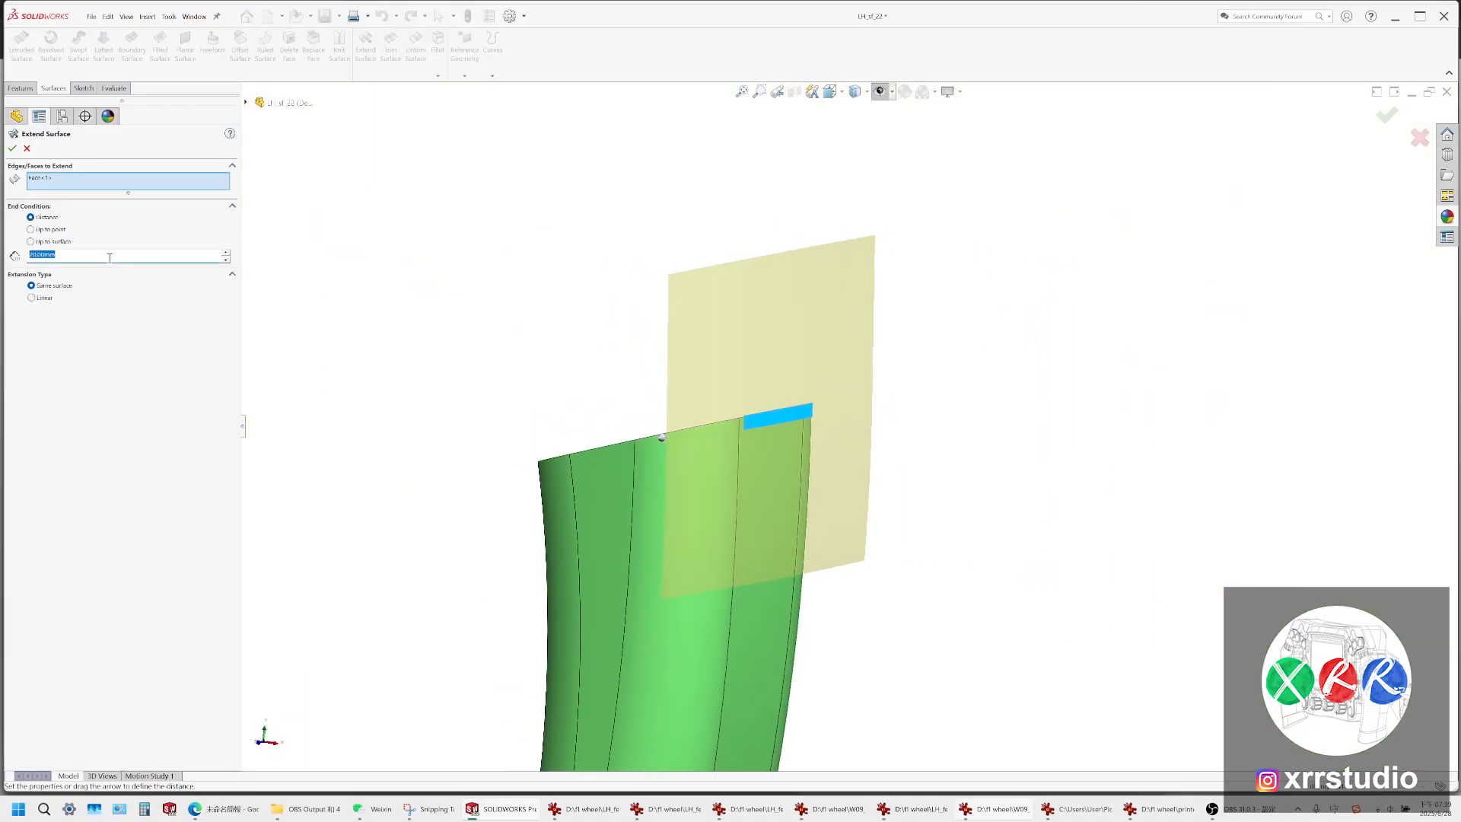
key(Return)
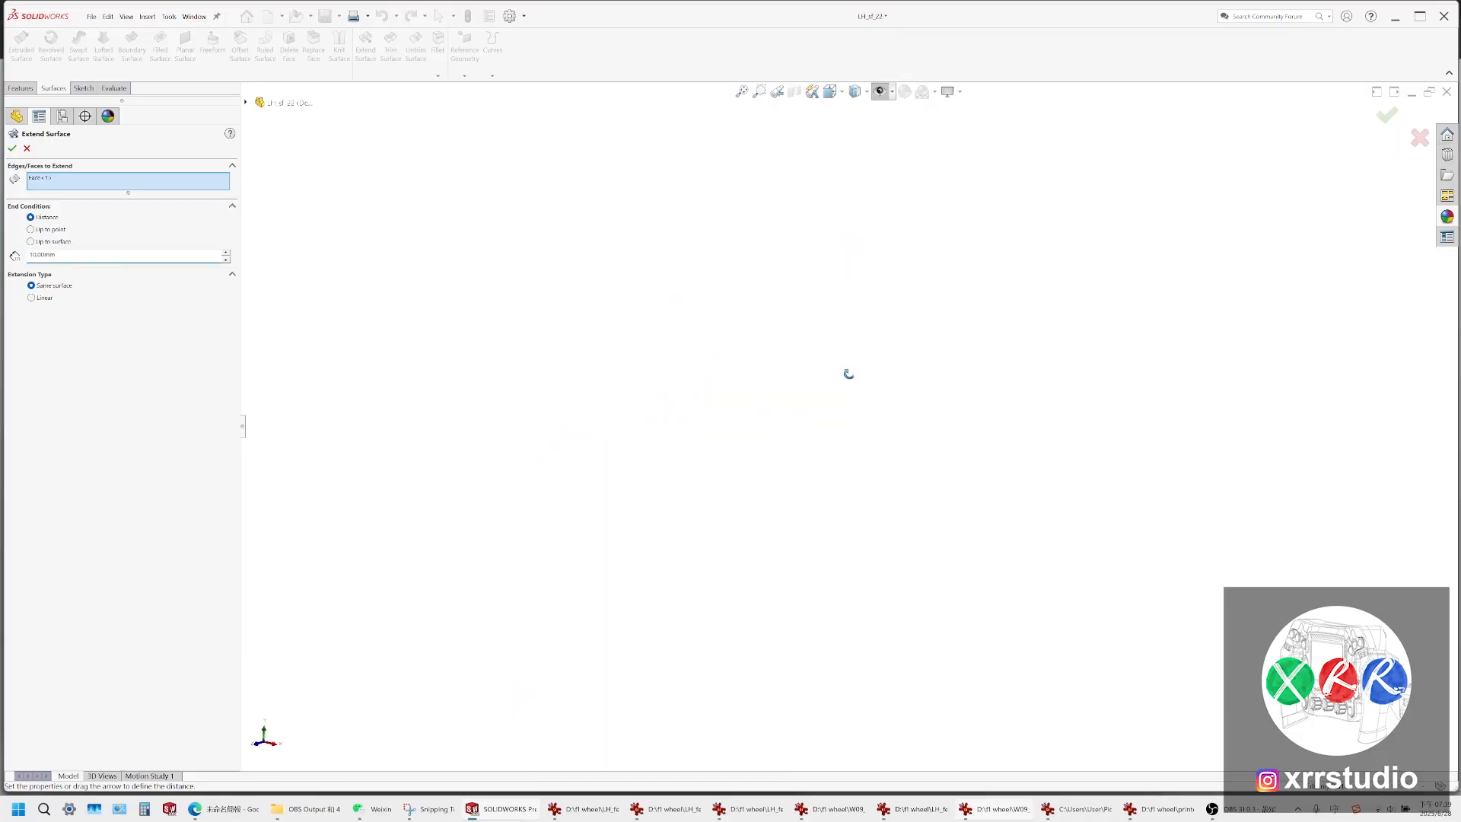
scroll(723, 406, up, 5)
scroll(521, 572, down, 4)
middle_drag(522, 572, 497, 554)
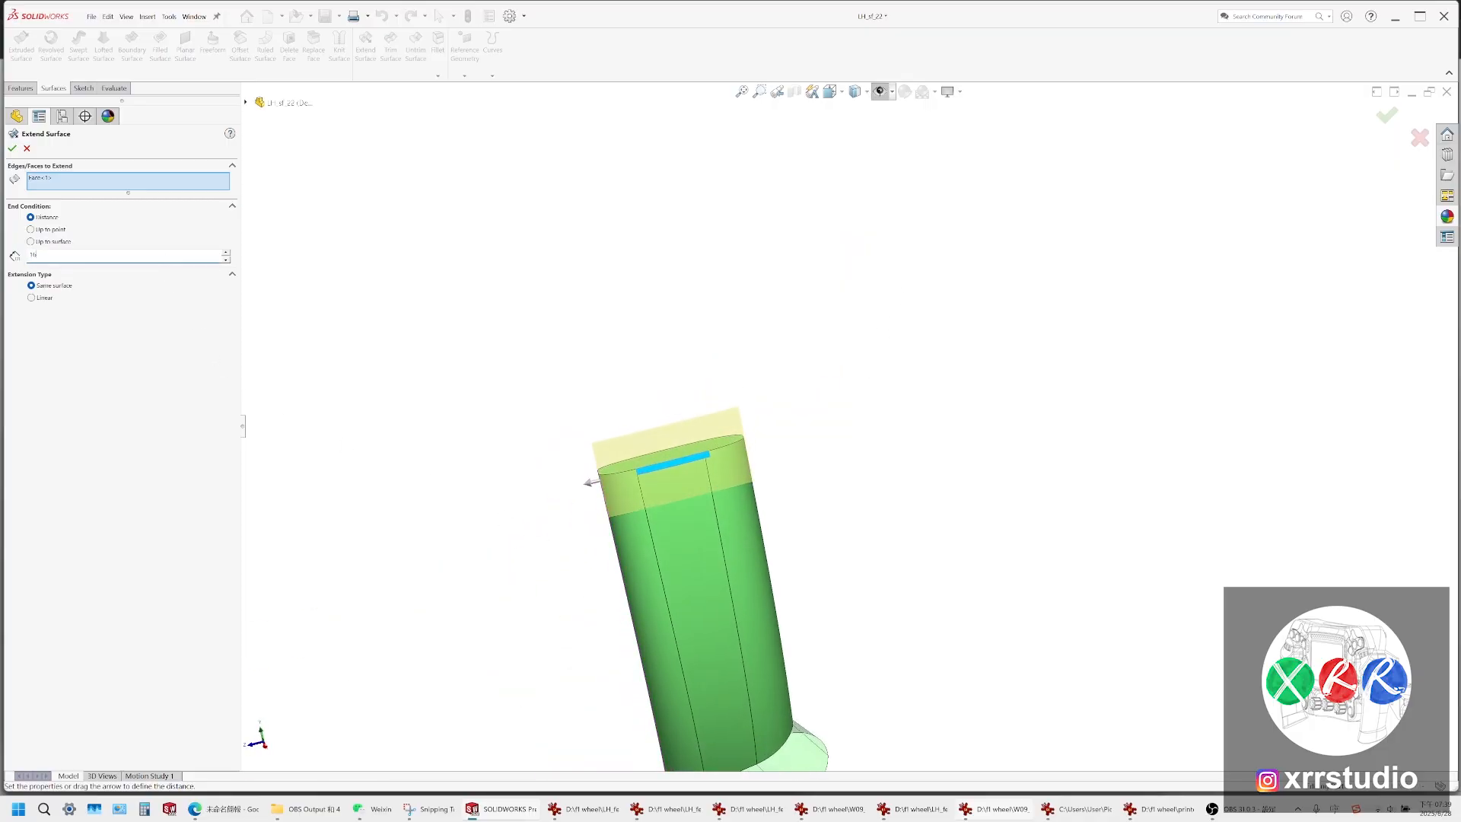
key(Return)
Highlight the hidden Fillet16 body and examine how the extended surface passes alongside it at the grip end
scroll(184, 505, up, 20)
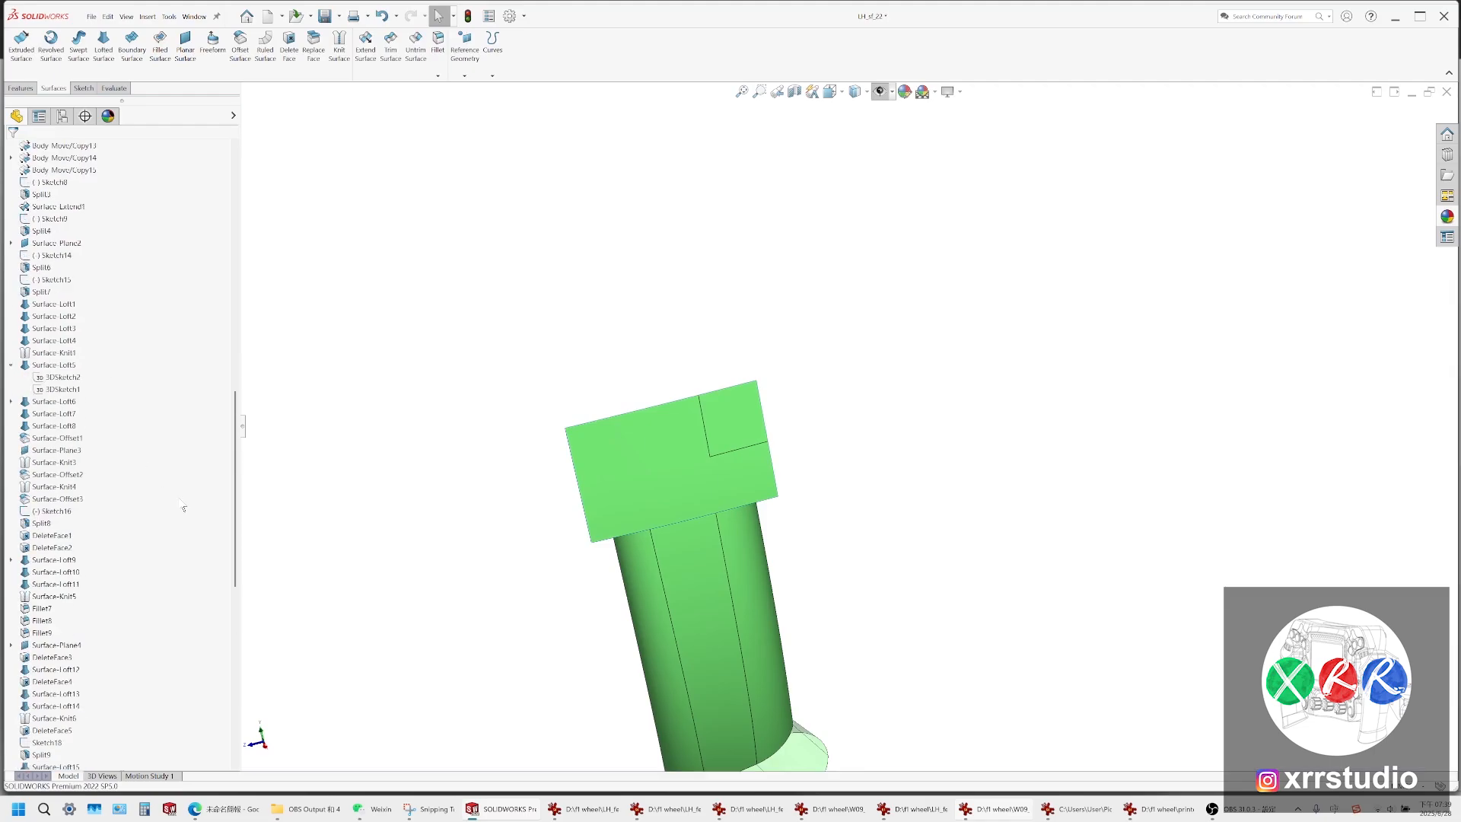
click(55, 329)
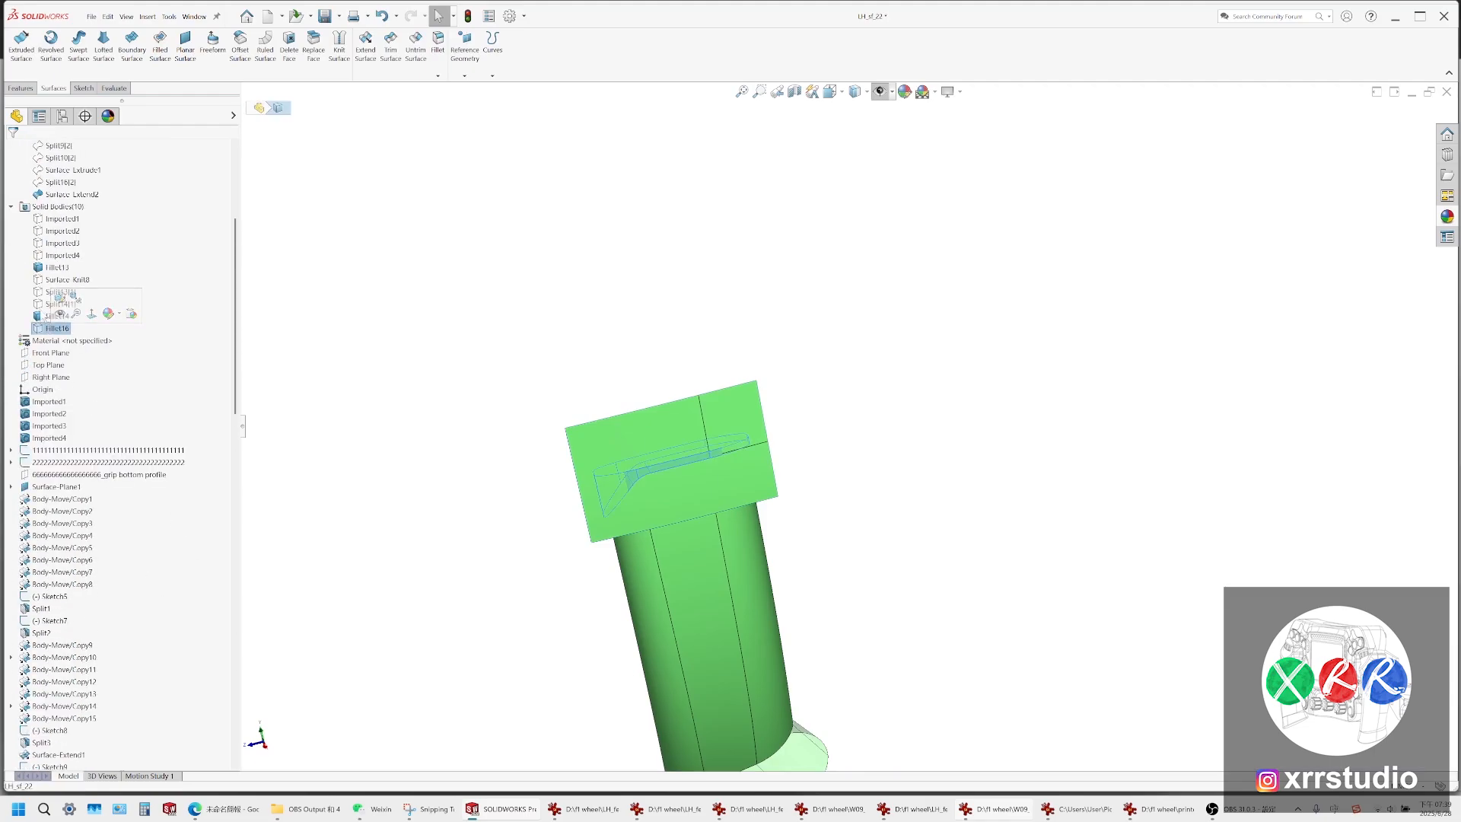
scroll(506, 419, down, 3)
middle_drag(579, 423, 690, 466)
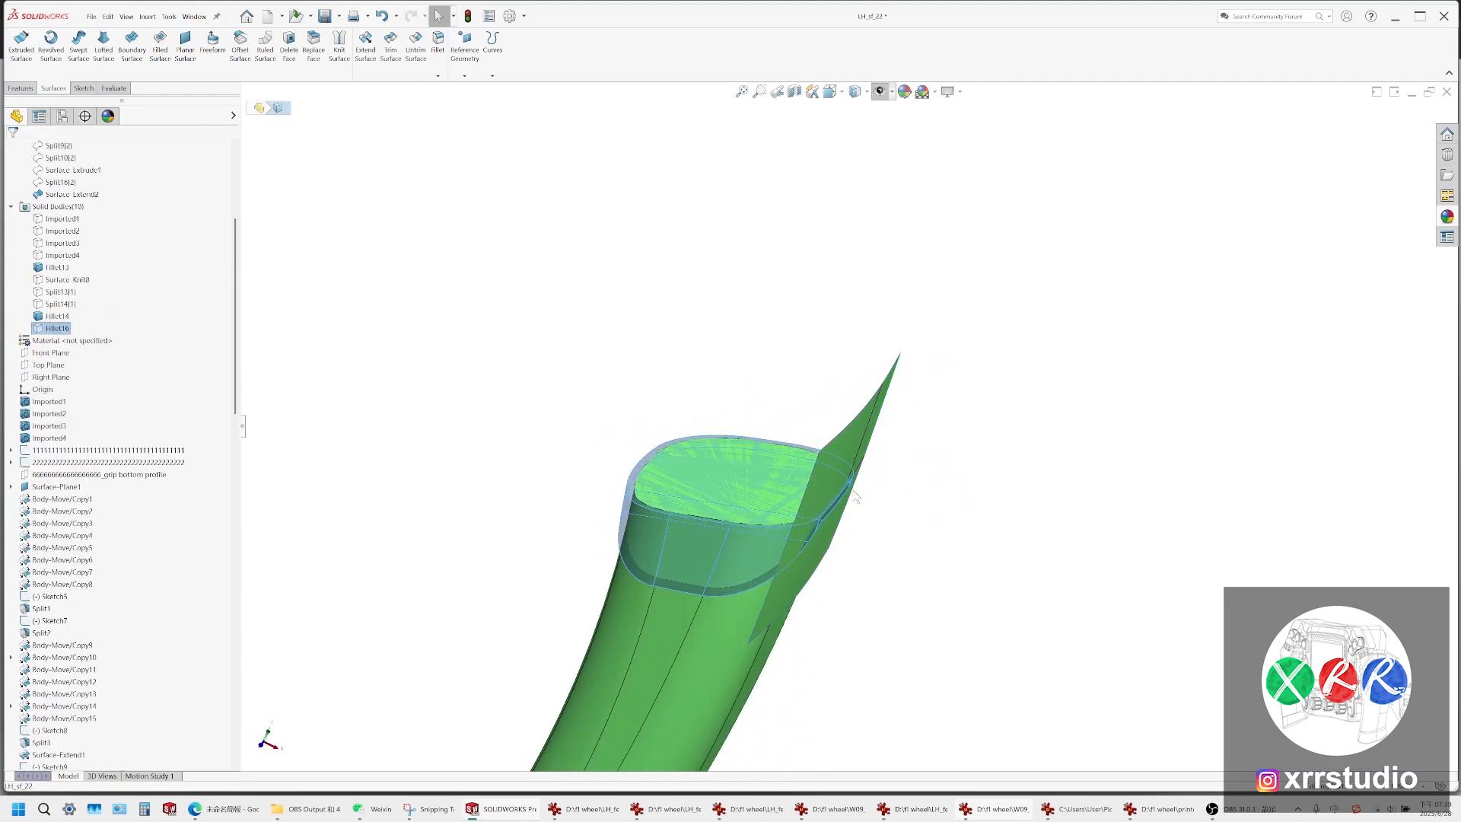
scroll(772, 499, down, 4)
middle_drag(923, 516, 922, 457)
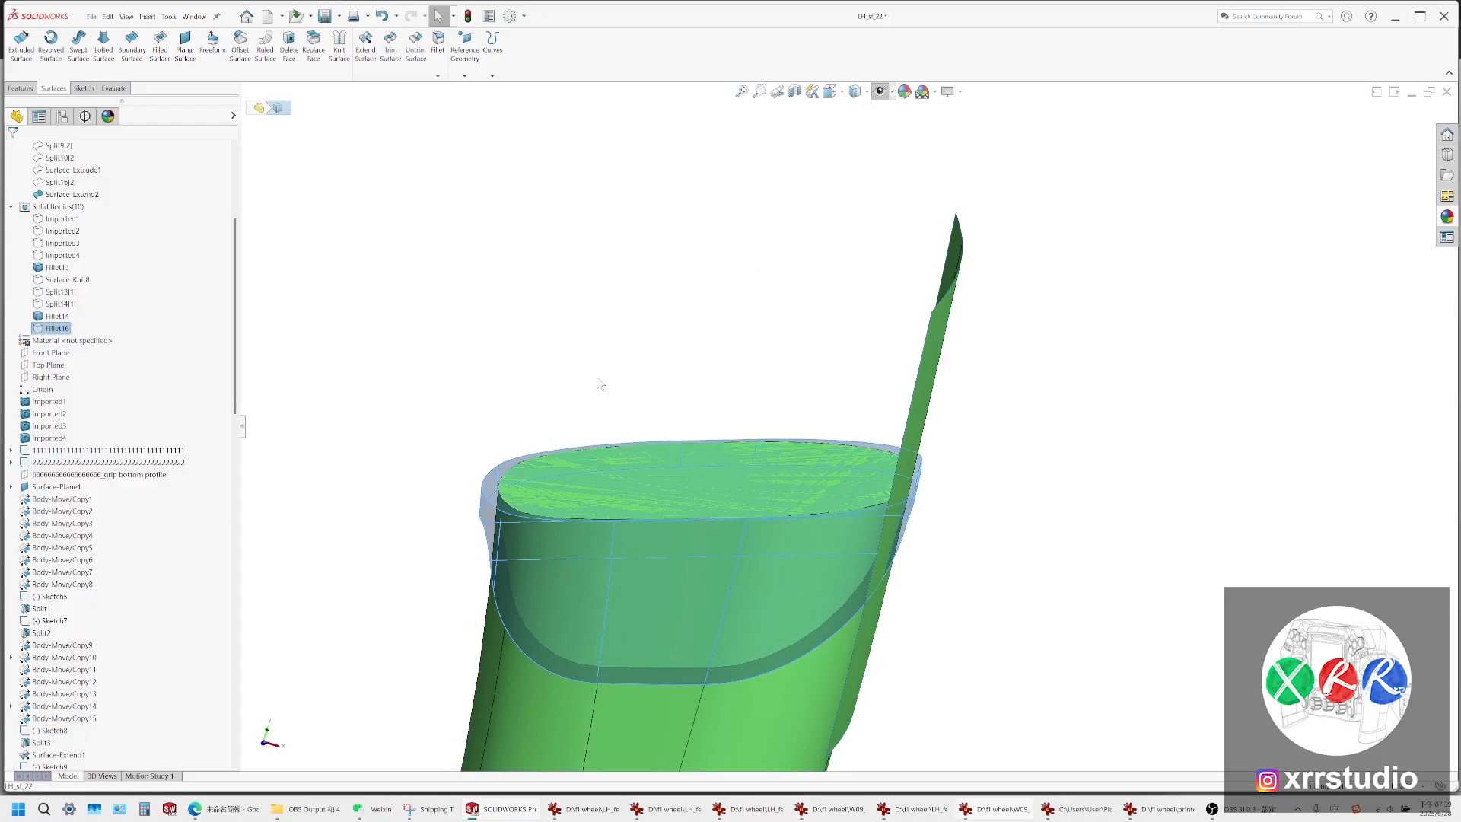
middle_drag(589, 390, 760, 412)
scroll(1189, 459, up, 5)
ctrl+middle_drag(1271, 474, 659, 412)
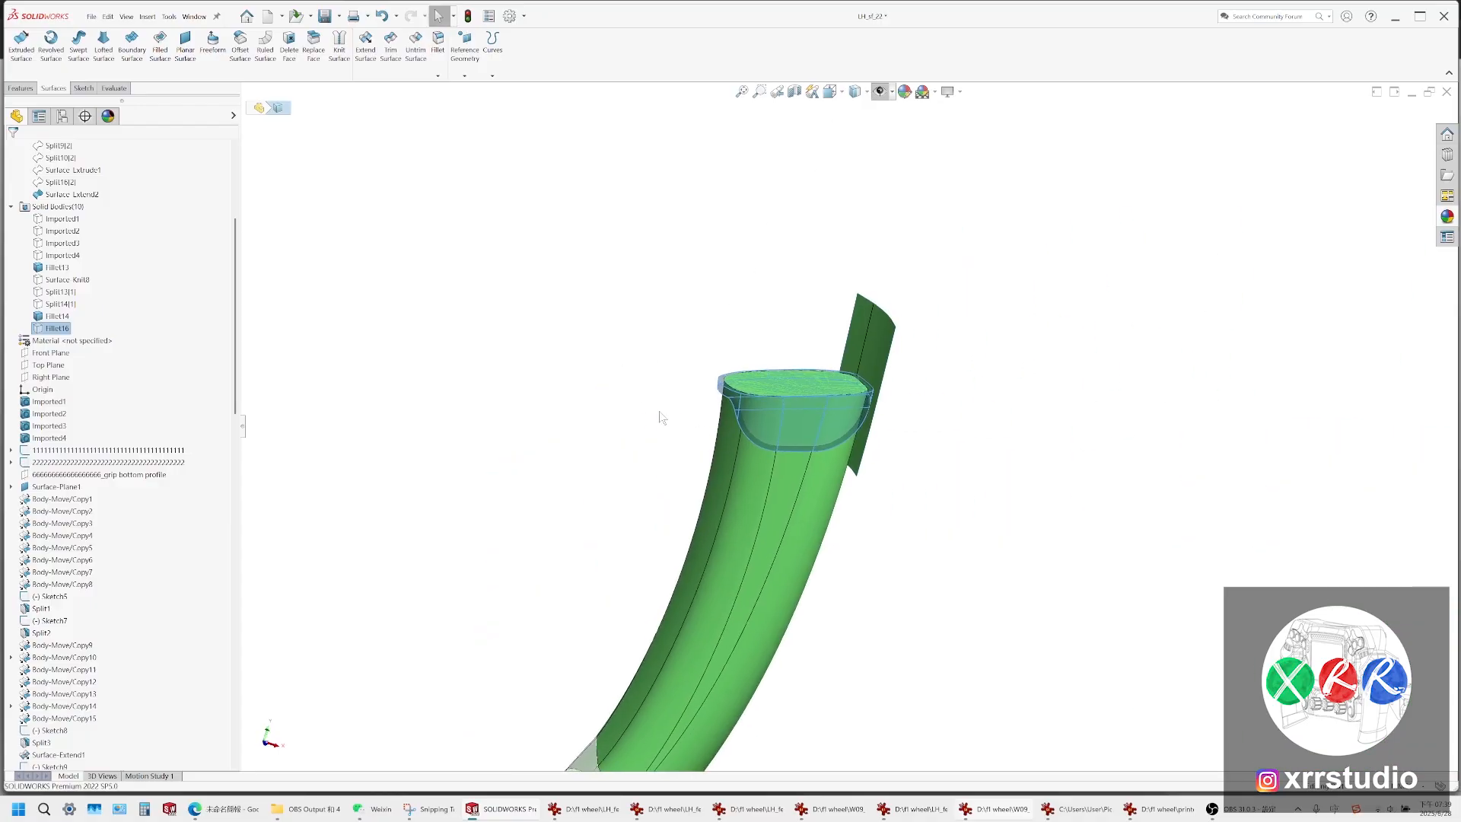
scroll(796, 403, down, 5)
Move the extended surface body with Move/Copy Bodies so it cuts into the grip end, and show the Fillet16 body
click(1140, 396)
middle_drag(1005, 391, 1012, 325)
click(1048, 362)
click(995, 312)
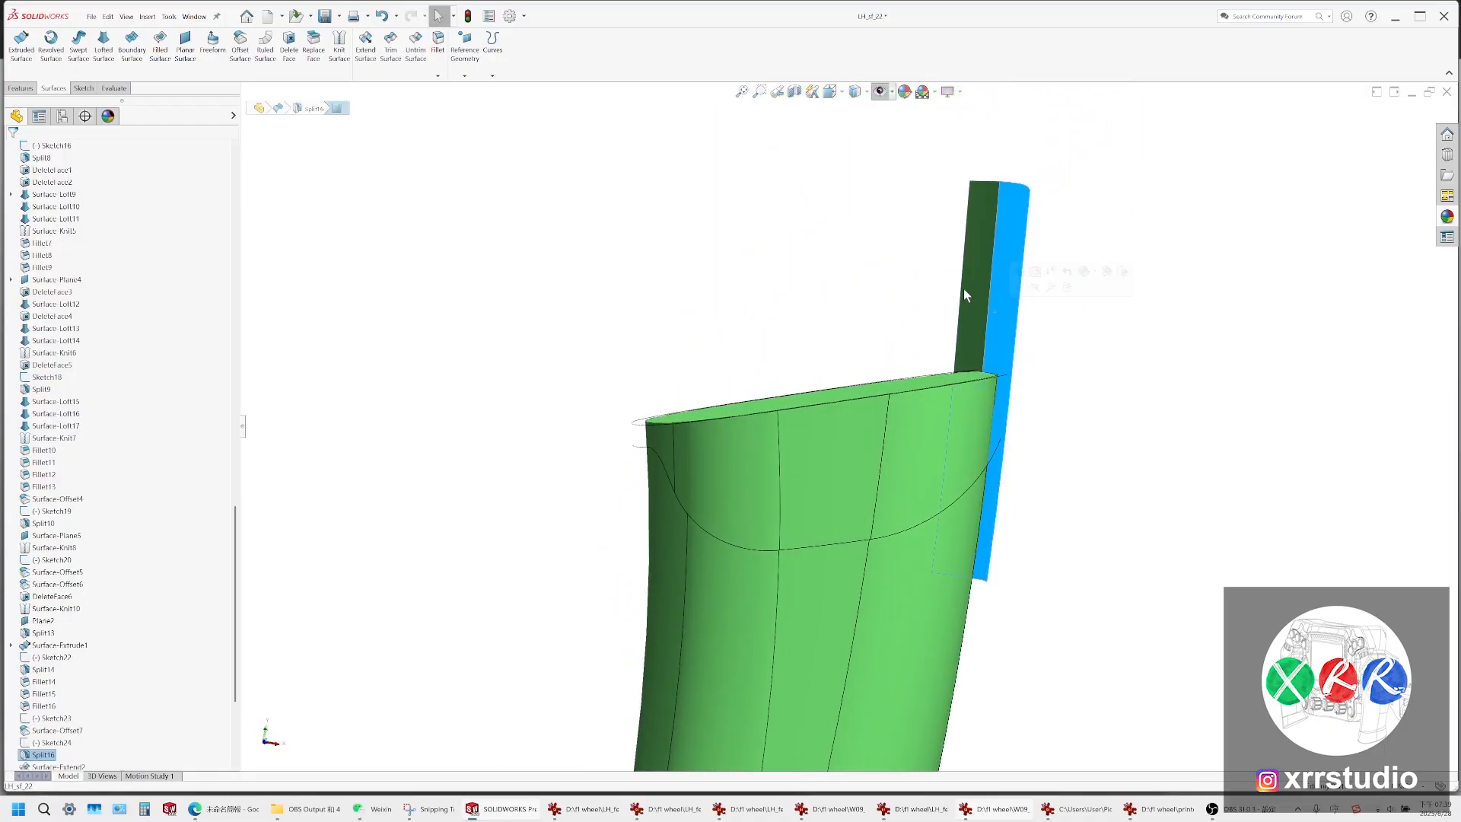
click(842, 94)
click(852, 148)
scroll(784, 438, down, 10)
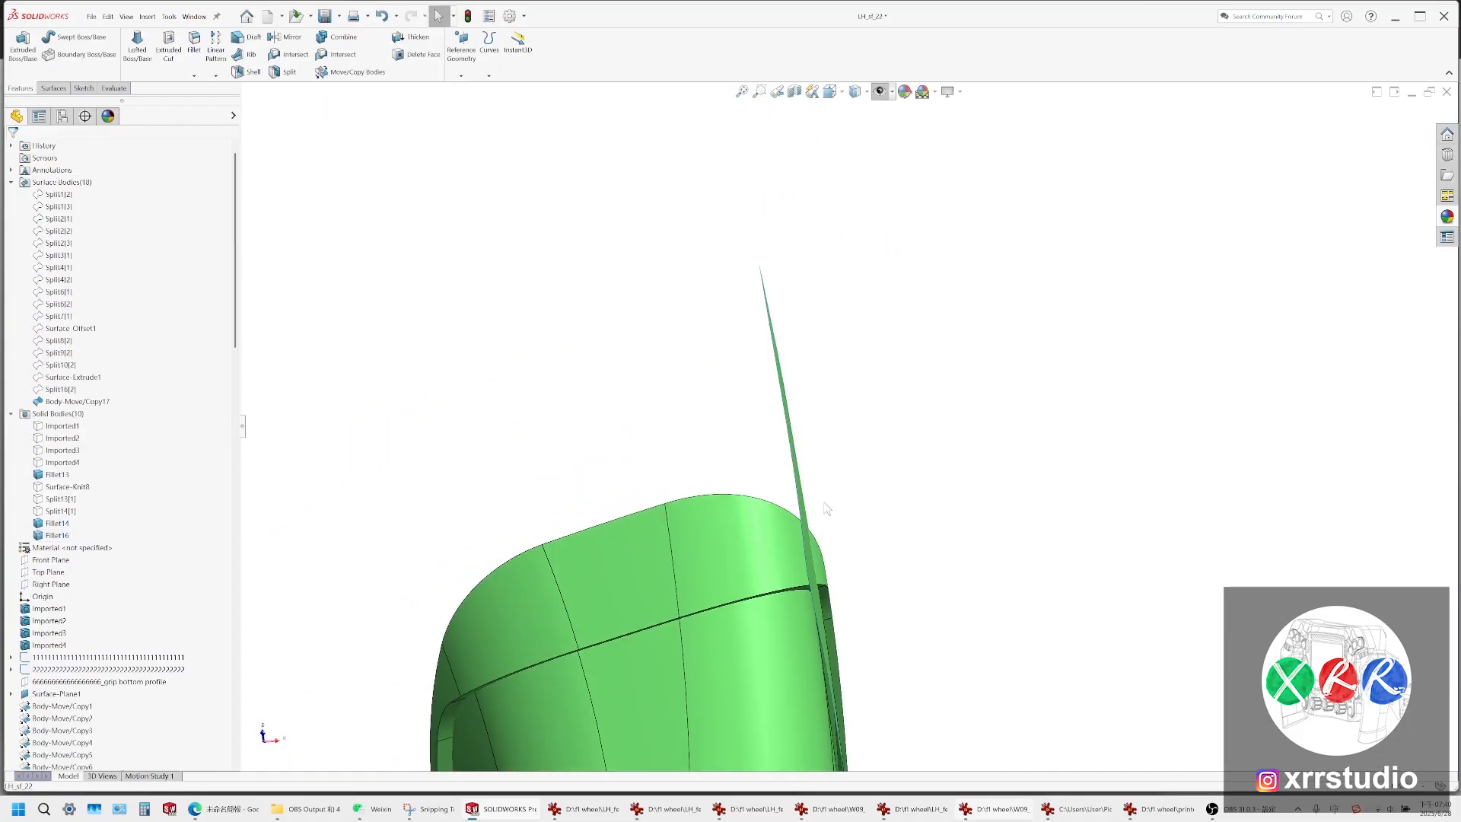
Examine the gap between the moved surface and the inner corner of the grip's outer shell
scroll(814, 593, down, 2)
middle_drag(814, 594, 815, 600)
scroll(814, 600, up, 4)
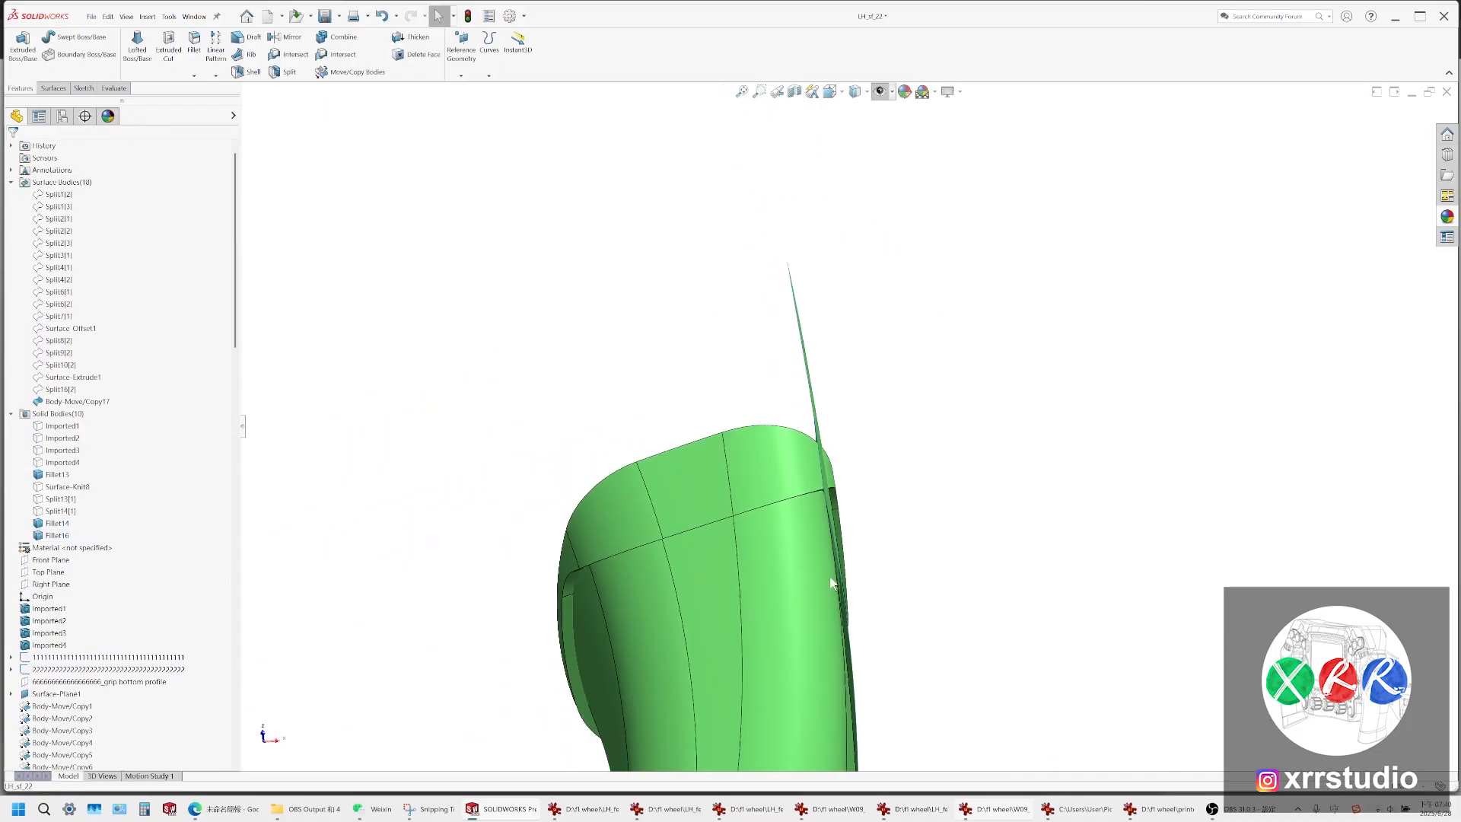
scroll(832, 583, down, 3)
click(829, 527)
middle_drag(822, 539, 837, 461)
scroll(839, 460, down, 5)
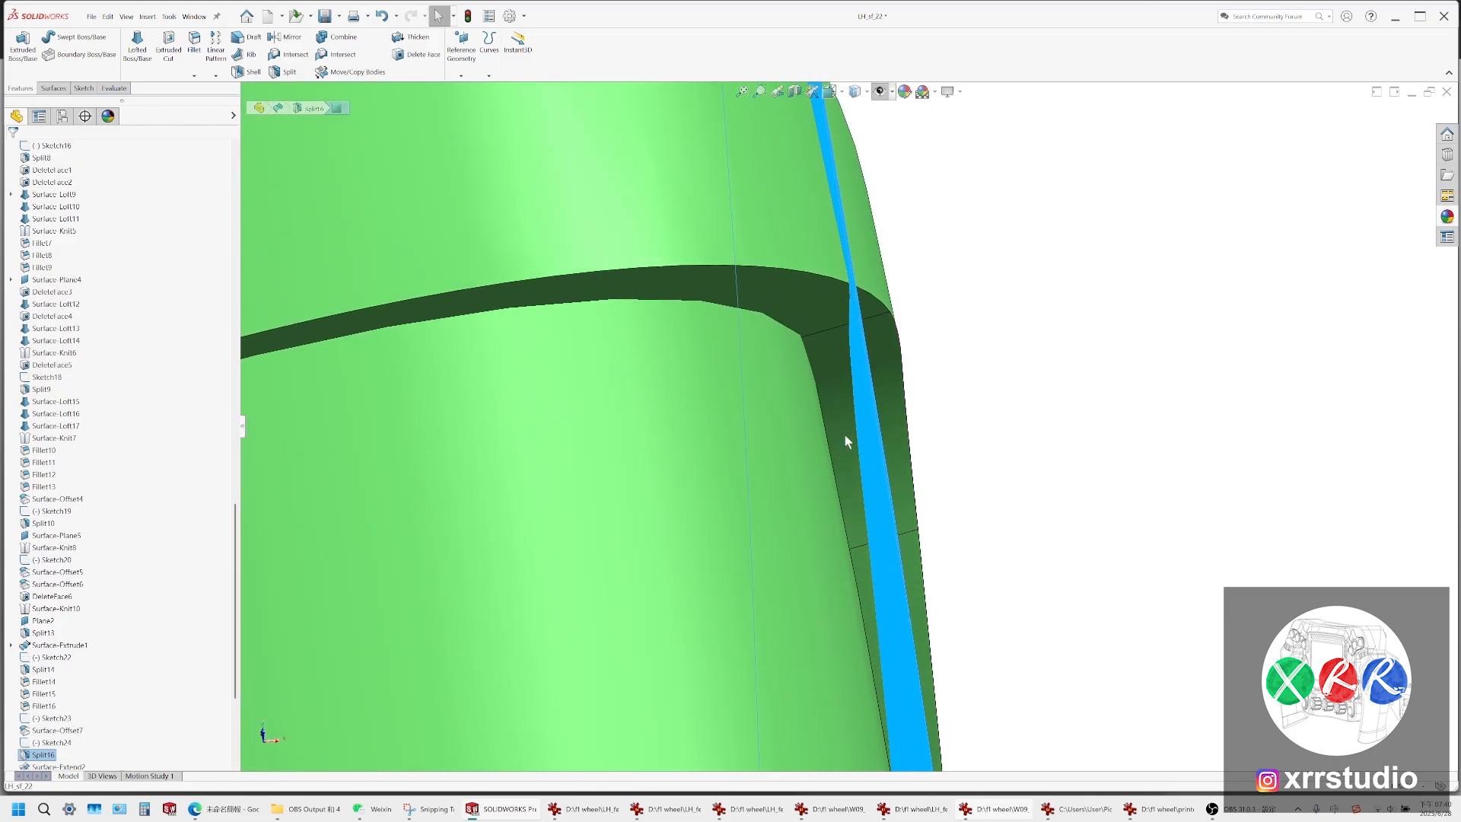
click(820, 334)
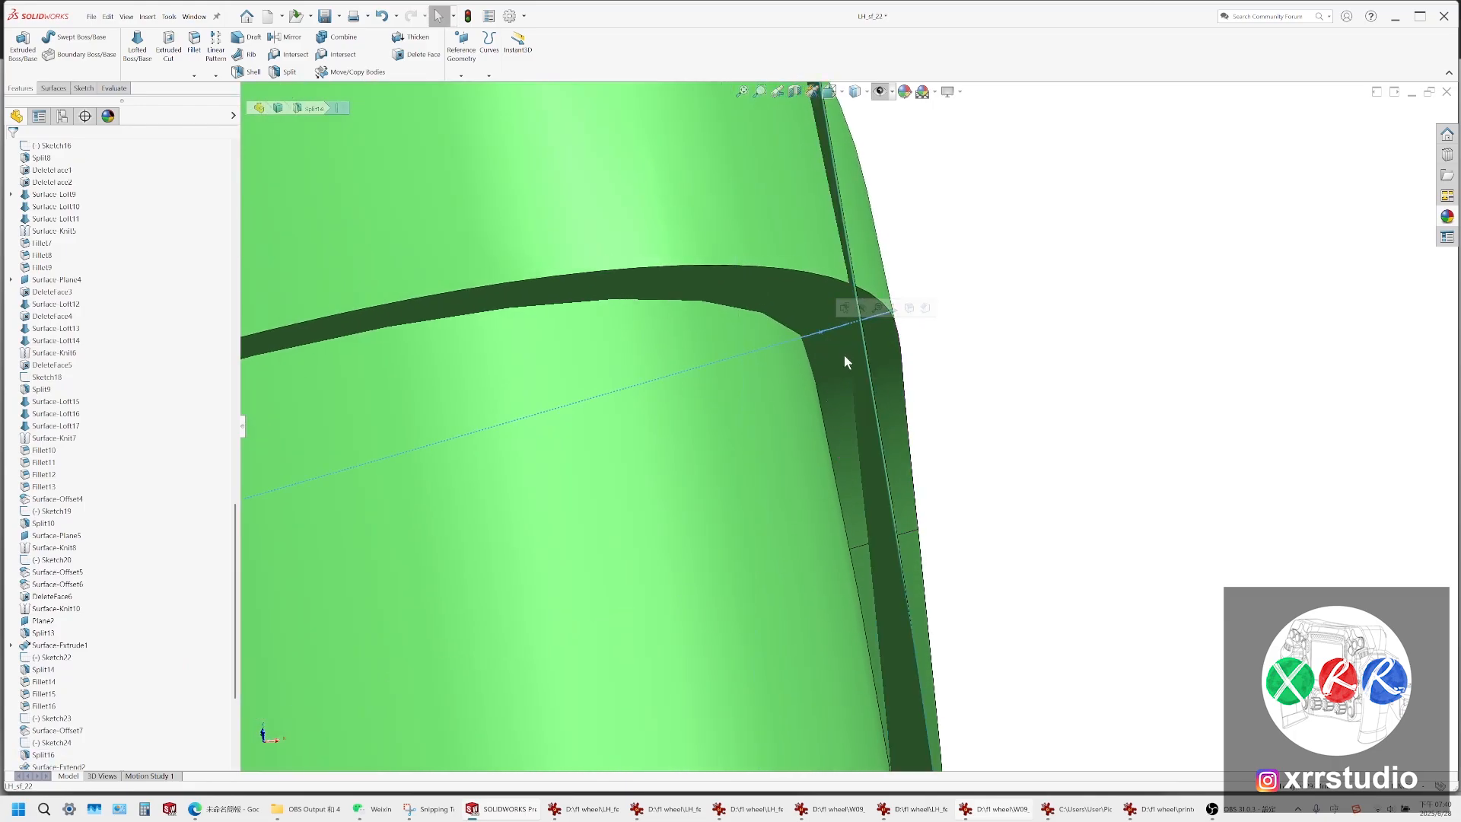
scroll(939, 483, up, 5)
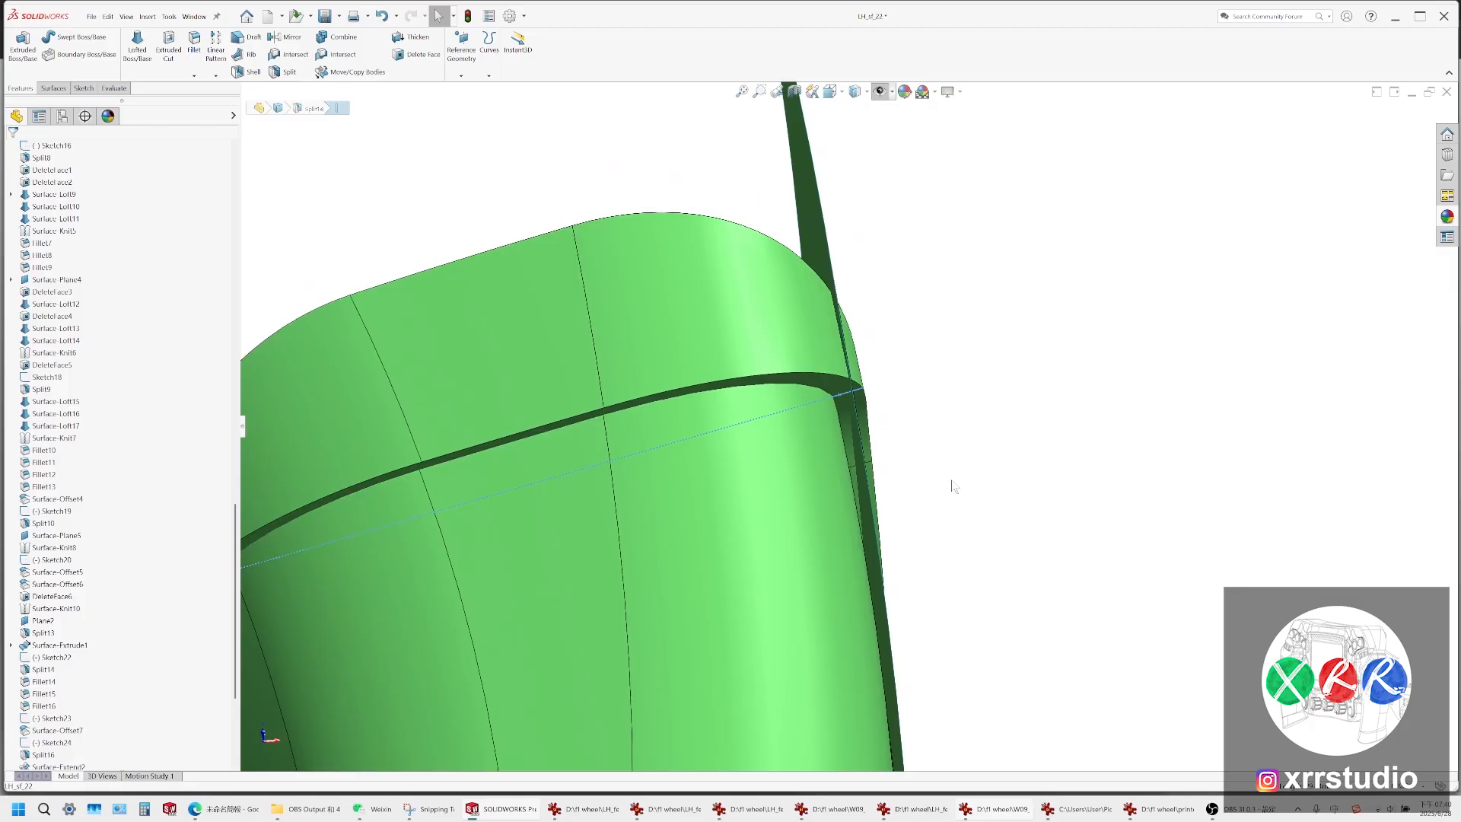
scroll(841, 398, down, 3)
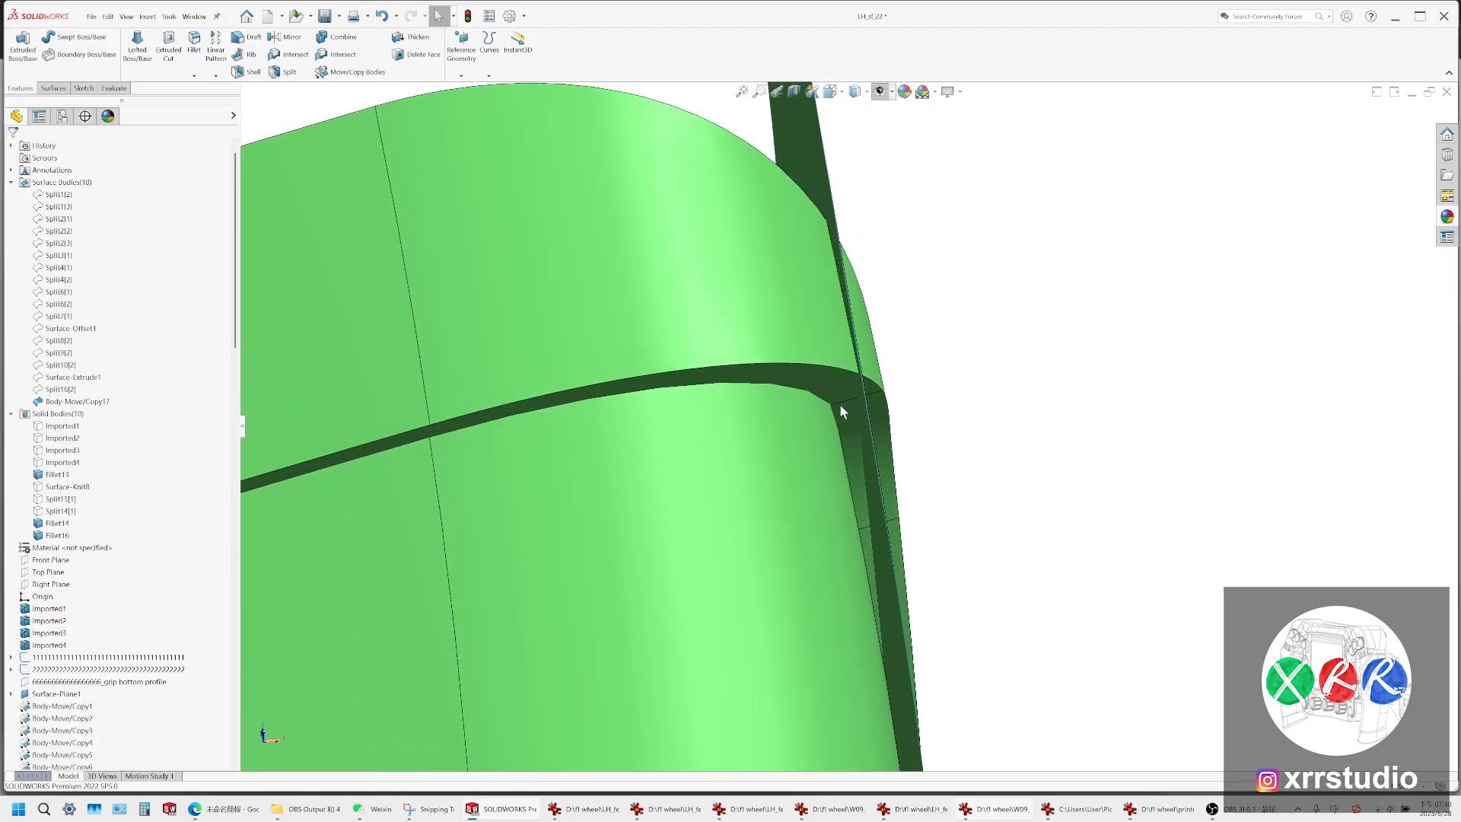
Check the grip shape in the steering wheel reference photo in IrfanView, return to SOLIDWORKS and examine the moved surface from outside
click(583, 810)
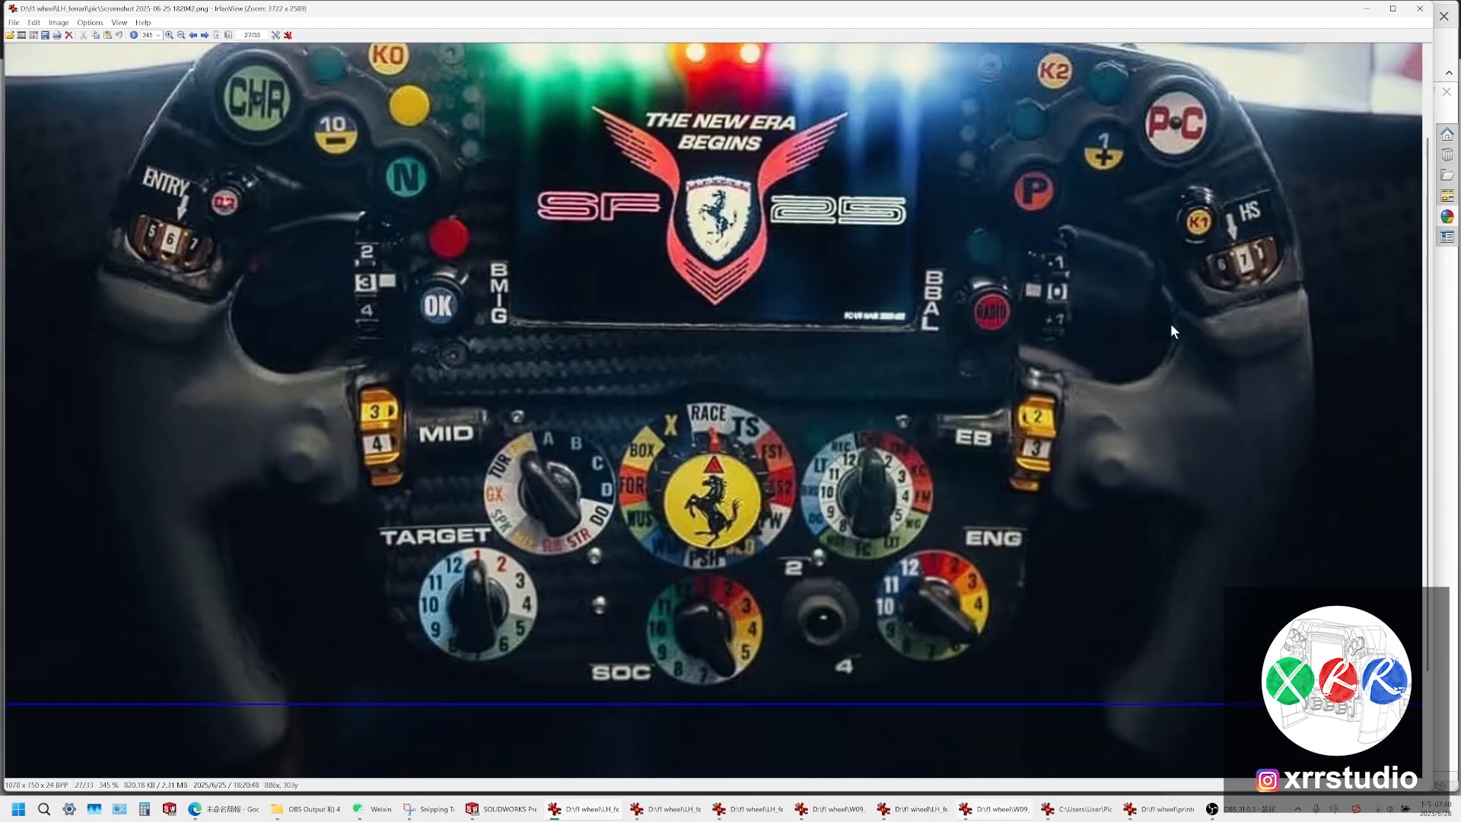
mouse_move(524, 811)
click(506, 809)
middle_drag(805, 496, 688, 528)
scroll(848, 386, up, 5)
scroll(833, 426, up, 4)
middle_drag(833, 426, 892, 290)
scroll(892, 290, down, 3)
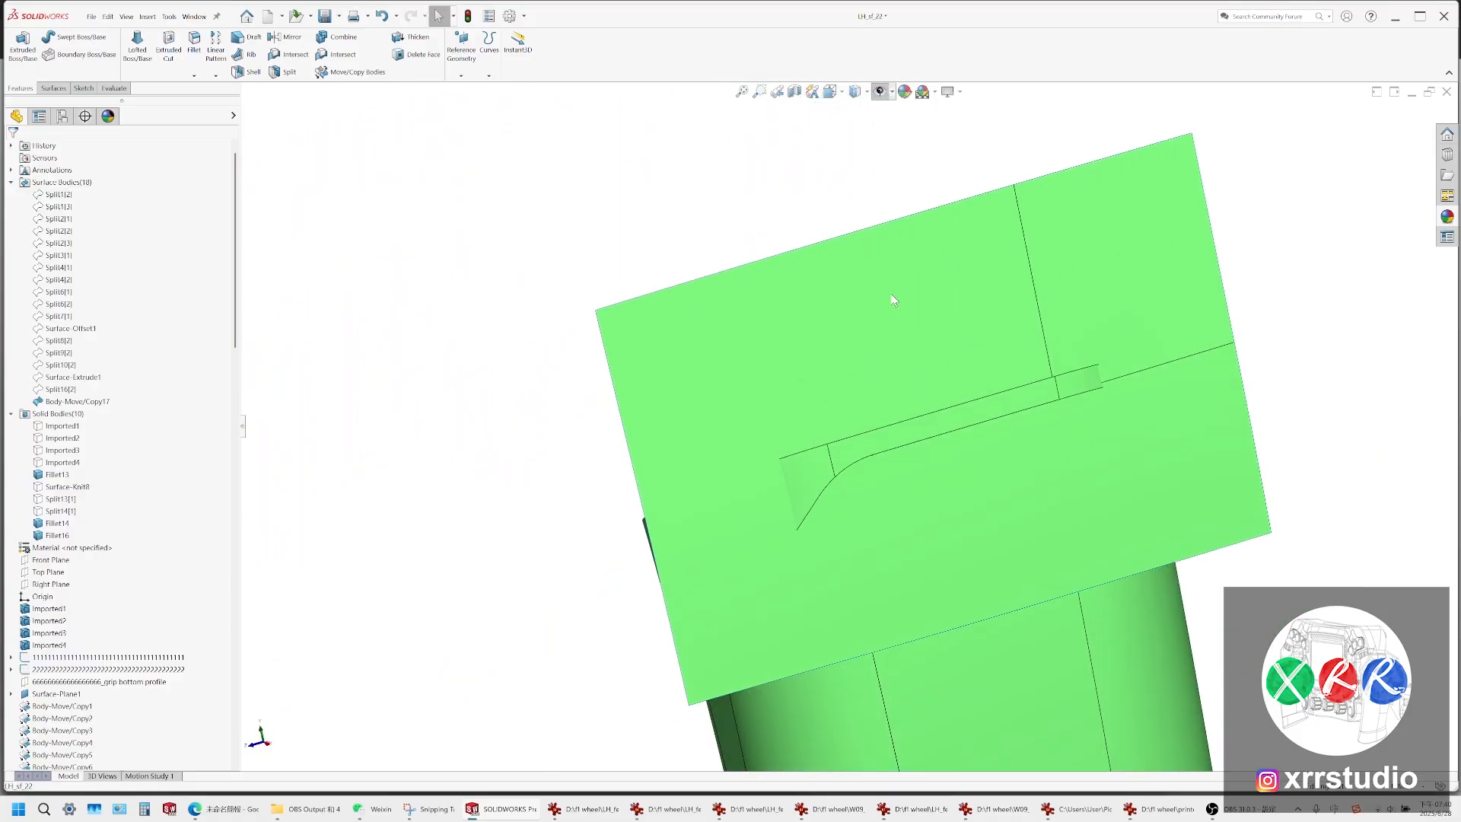
Split the Fillet16 shell body using the moved surface Body-Move/Copy17 as the trim tool, keeping the resulting body selected
click(874, 356)
middle_drag(650, 350, 1063, 360)
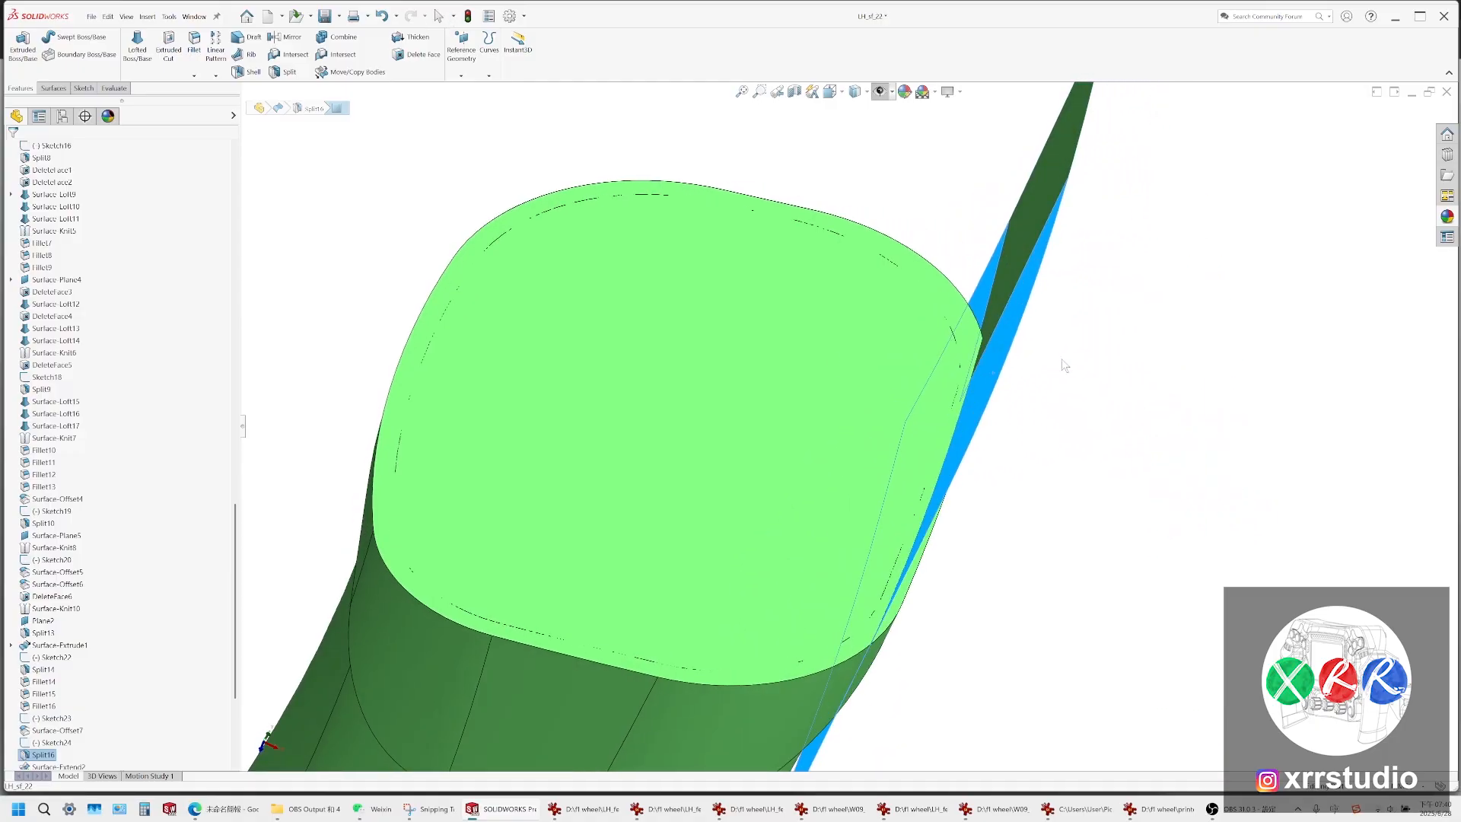
scroll(107, 386, up, 20)
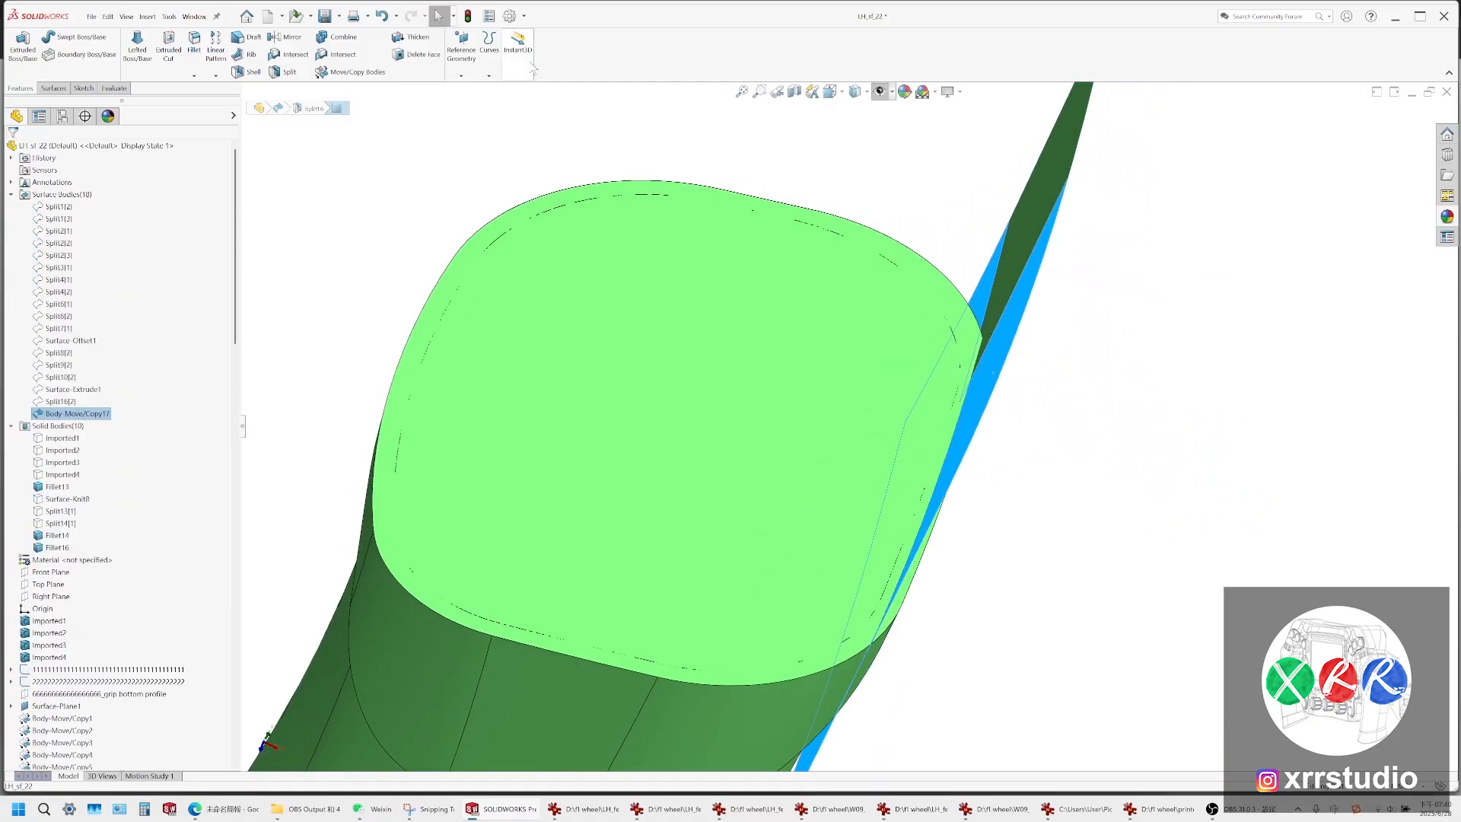
click(283, 72)
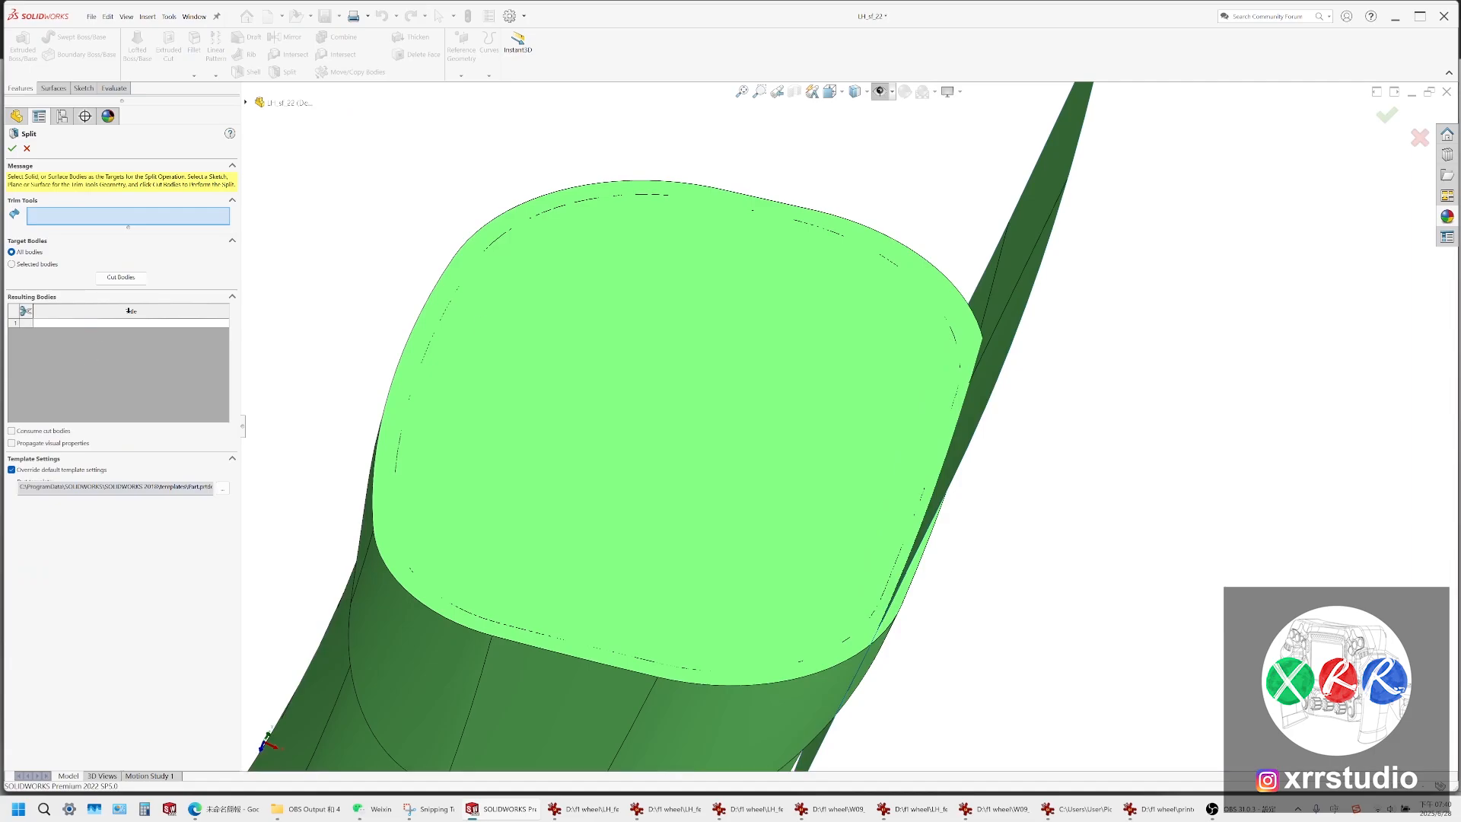
click(1029, 280)
click(142, 331)
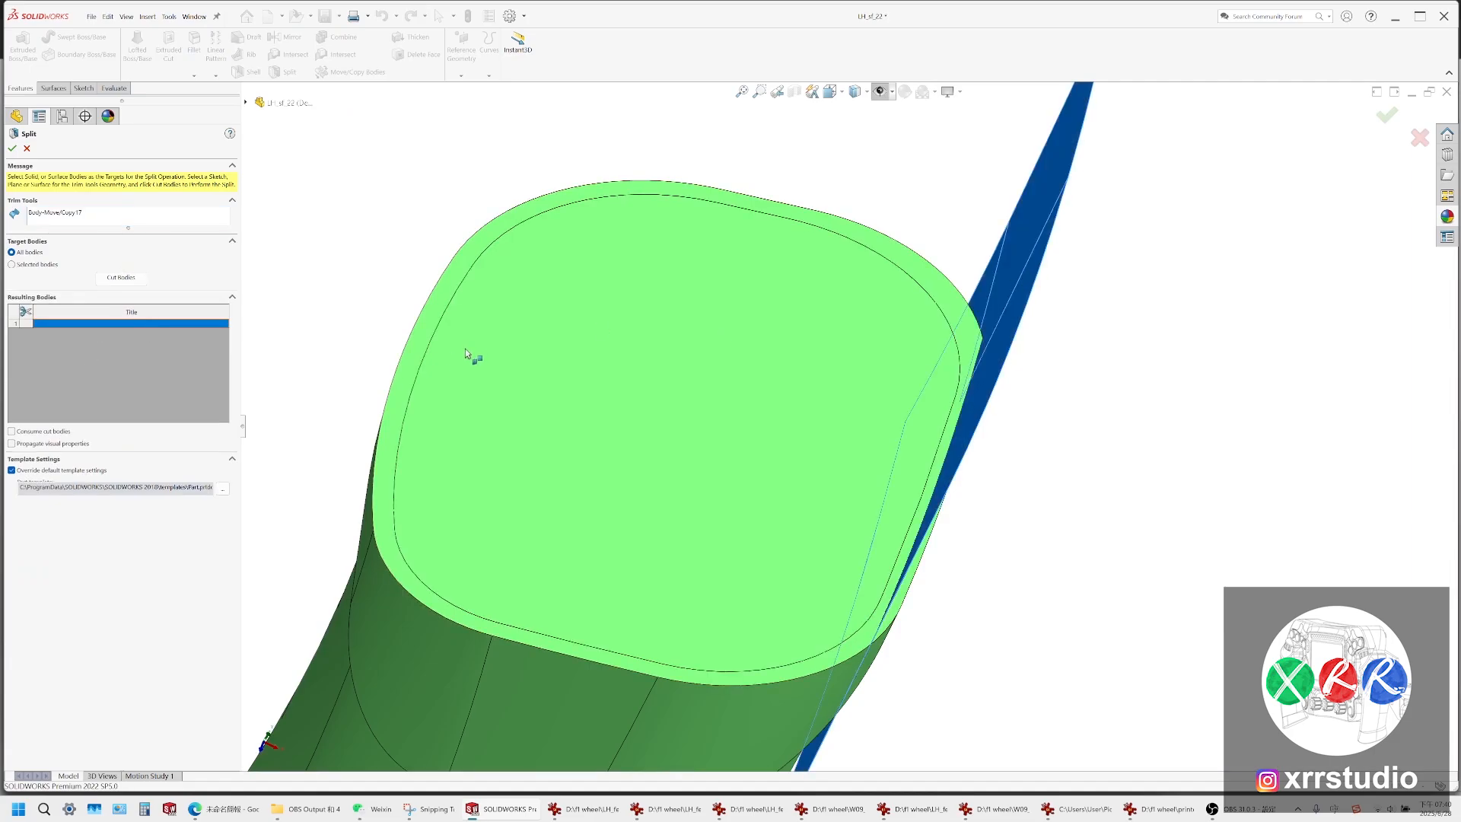
middle_drag(450, 302, 717, 238)
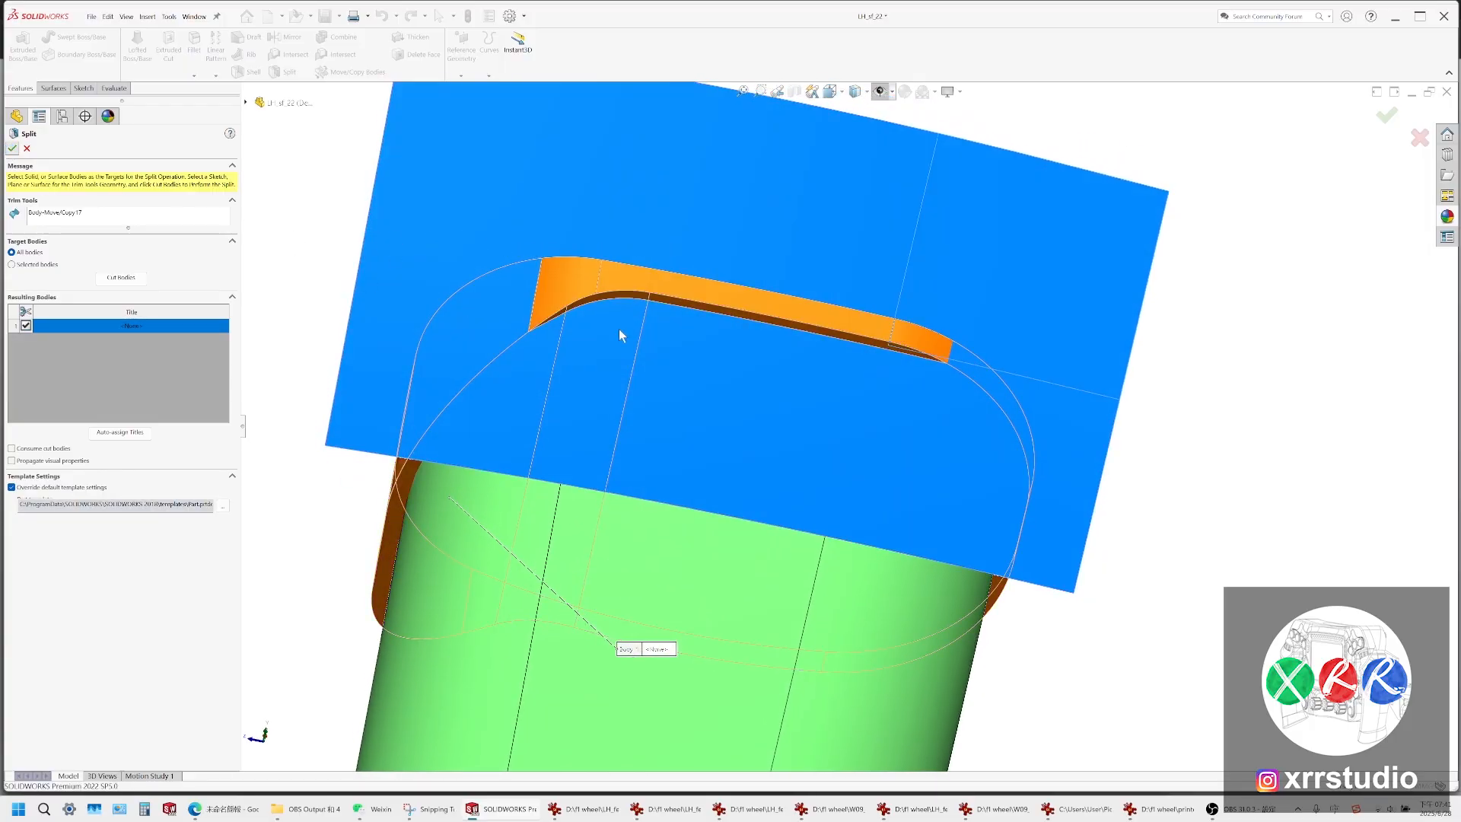
key(Return)
Hide the split shell body to check the cut, and show it again
click(584, 295)
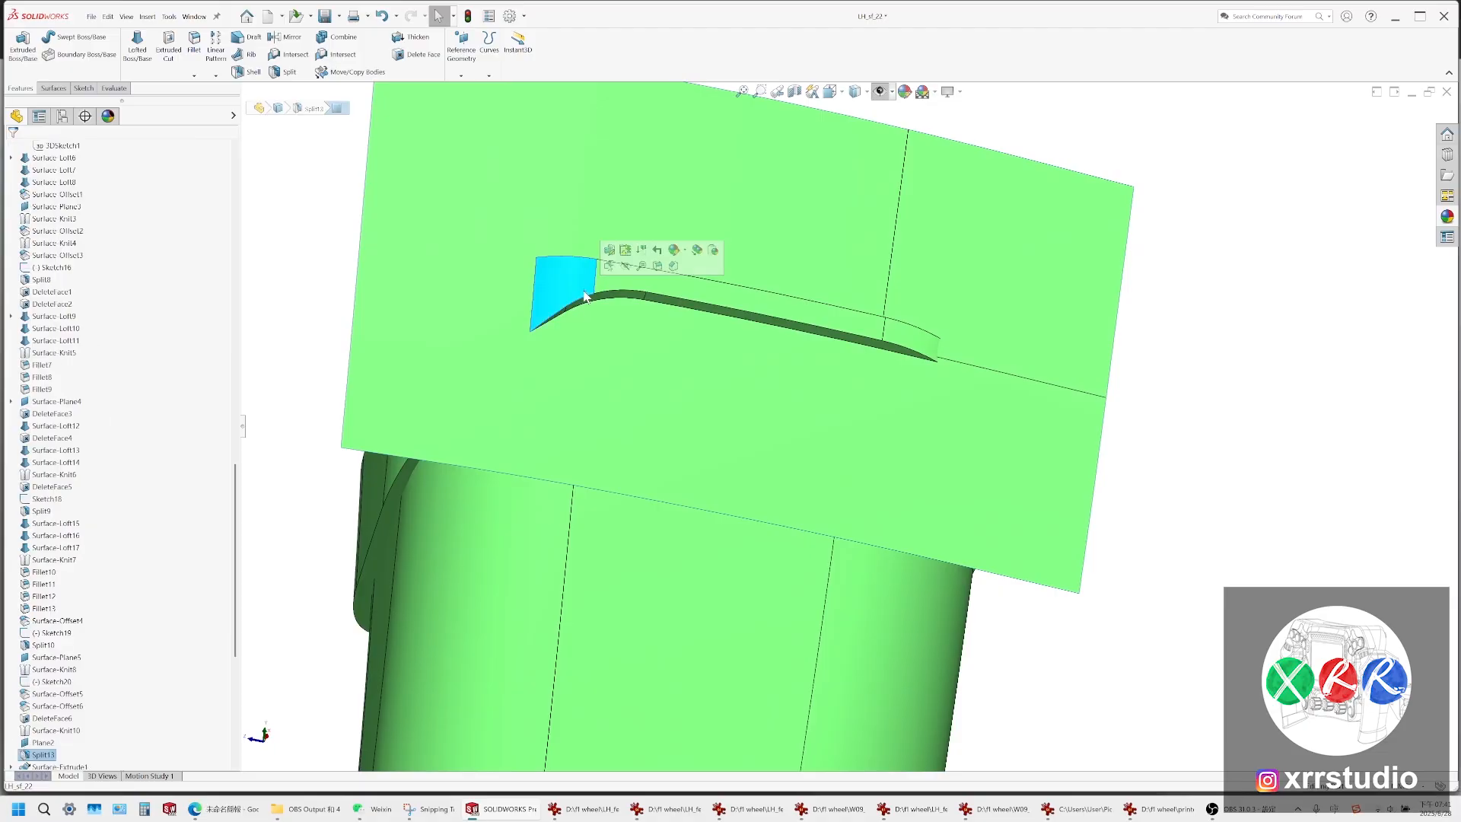
click(626, 267)
middle_drag(761, 362, 206, 468)
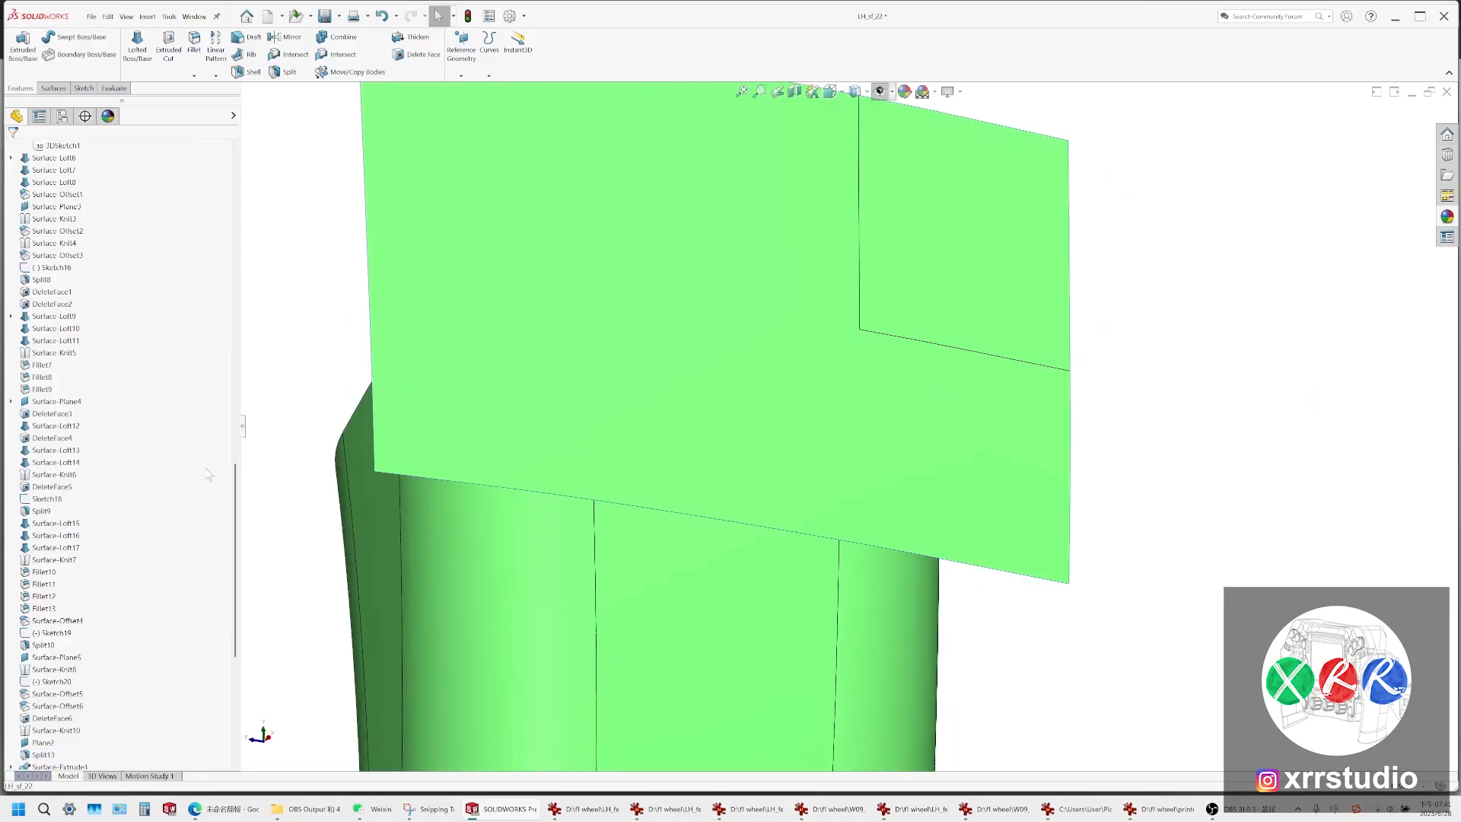
scroll(208, 475, up, 15)
click(55, 450)
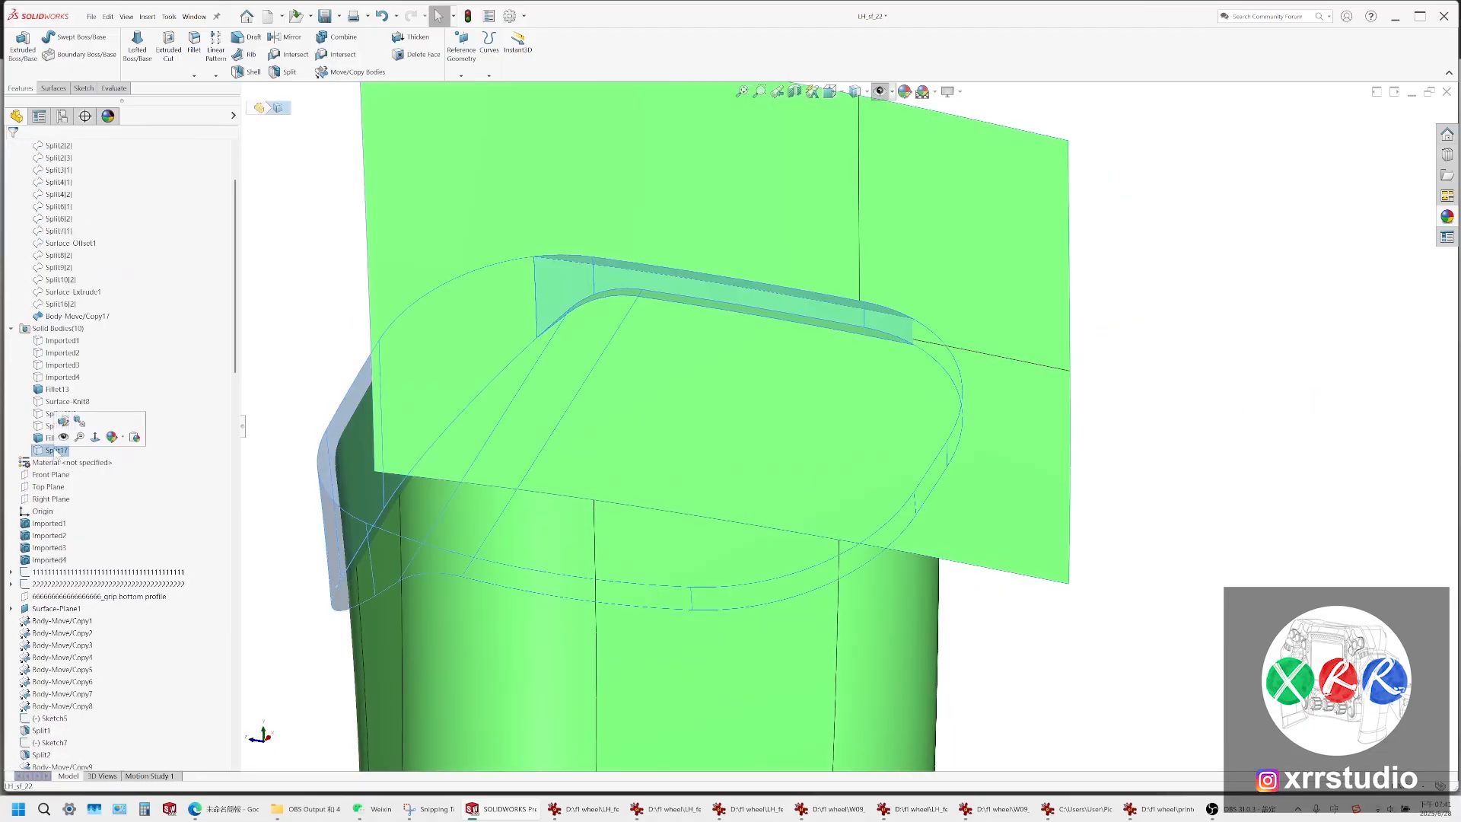
click(63, 437)
click(1187, 401)
Split the shell body again with Body-Move/Copy17 as the trim tool, marking only the second resulting body, the large one
middle_drag(883, 340, 855, 520)
scroll(769, 281, down, 6)
middle_drag(766, 267, 712, 165)
scroll(701, 287, up, 6)
middle_drag(701, 286, 761, 259)
scroll(122, 487, down, 20)
middle_drag(868, 243, 949, 232)
click(55, 582)
click(67, 546)
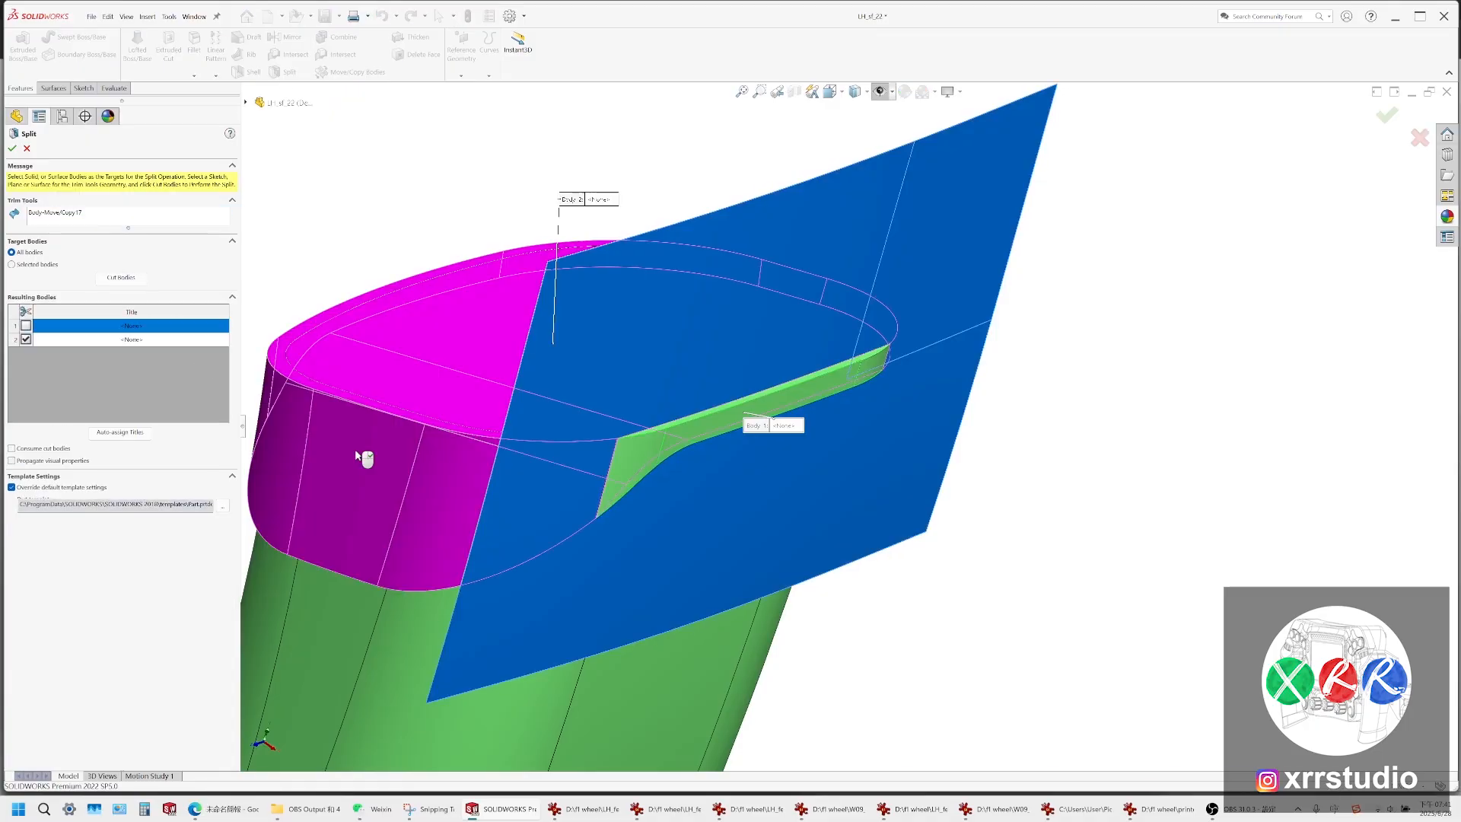
key(Return)
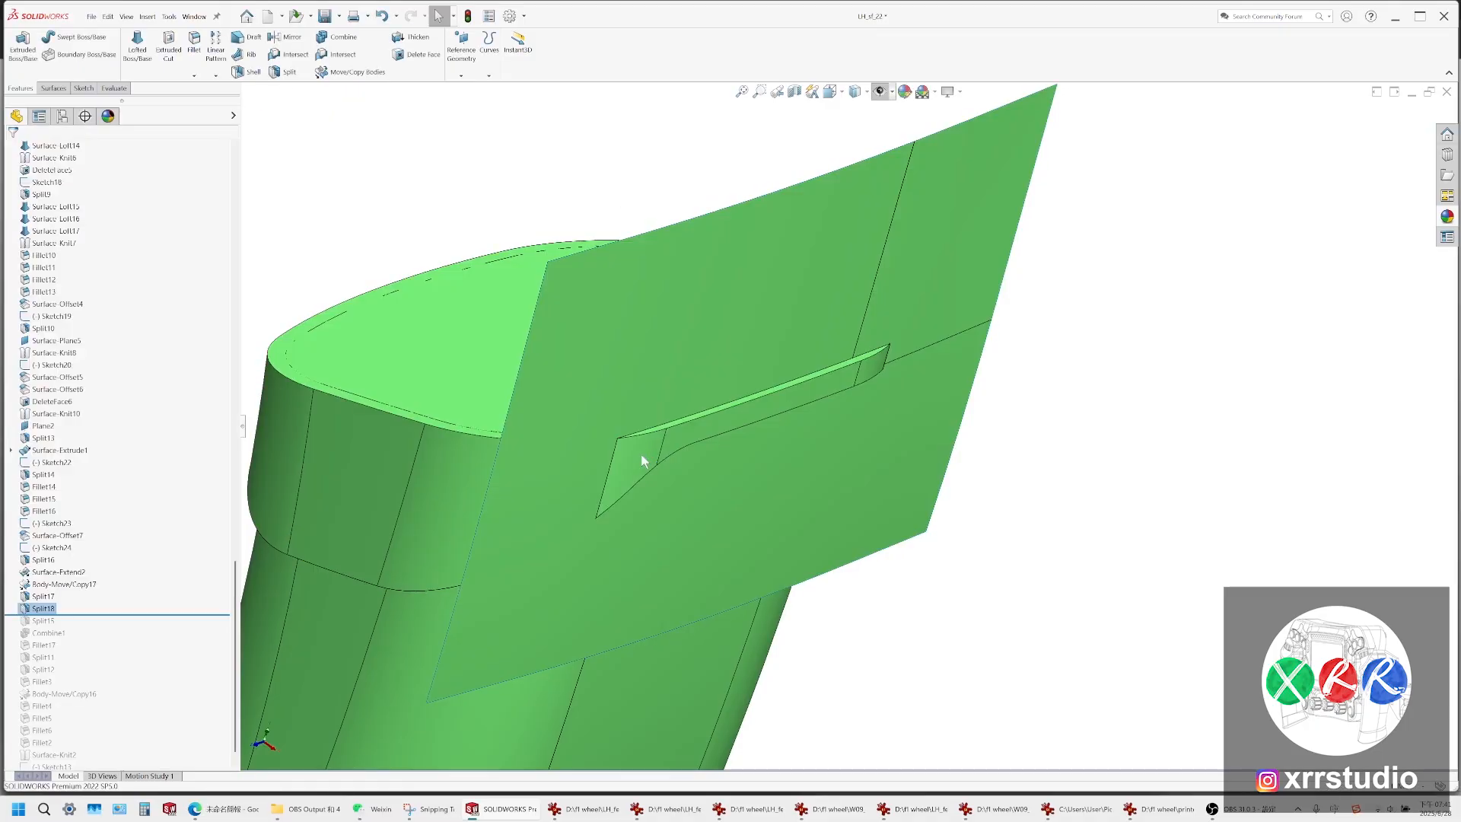
Hide the cut sliver of the shell that protrudes through the trimming surface
click(663, 437)
click(674, 429)
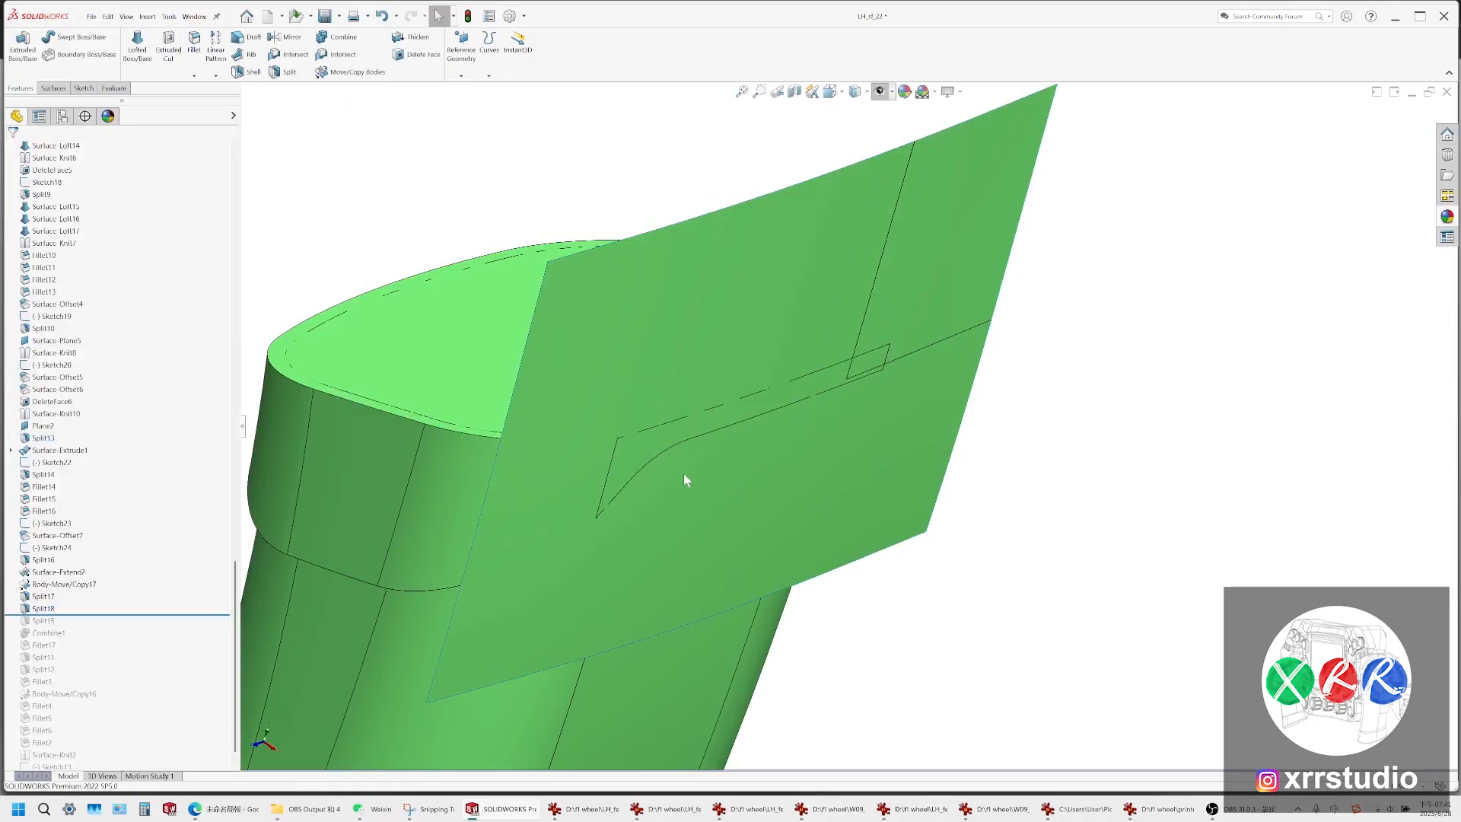
middle_drag(684, 474, 754, 488)
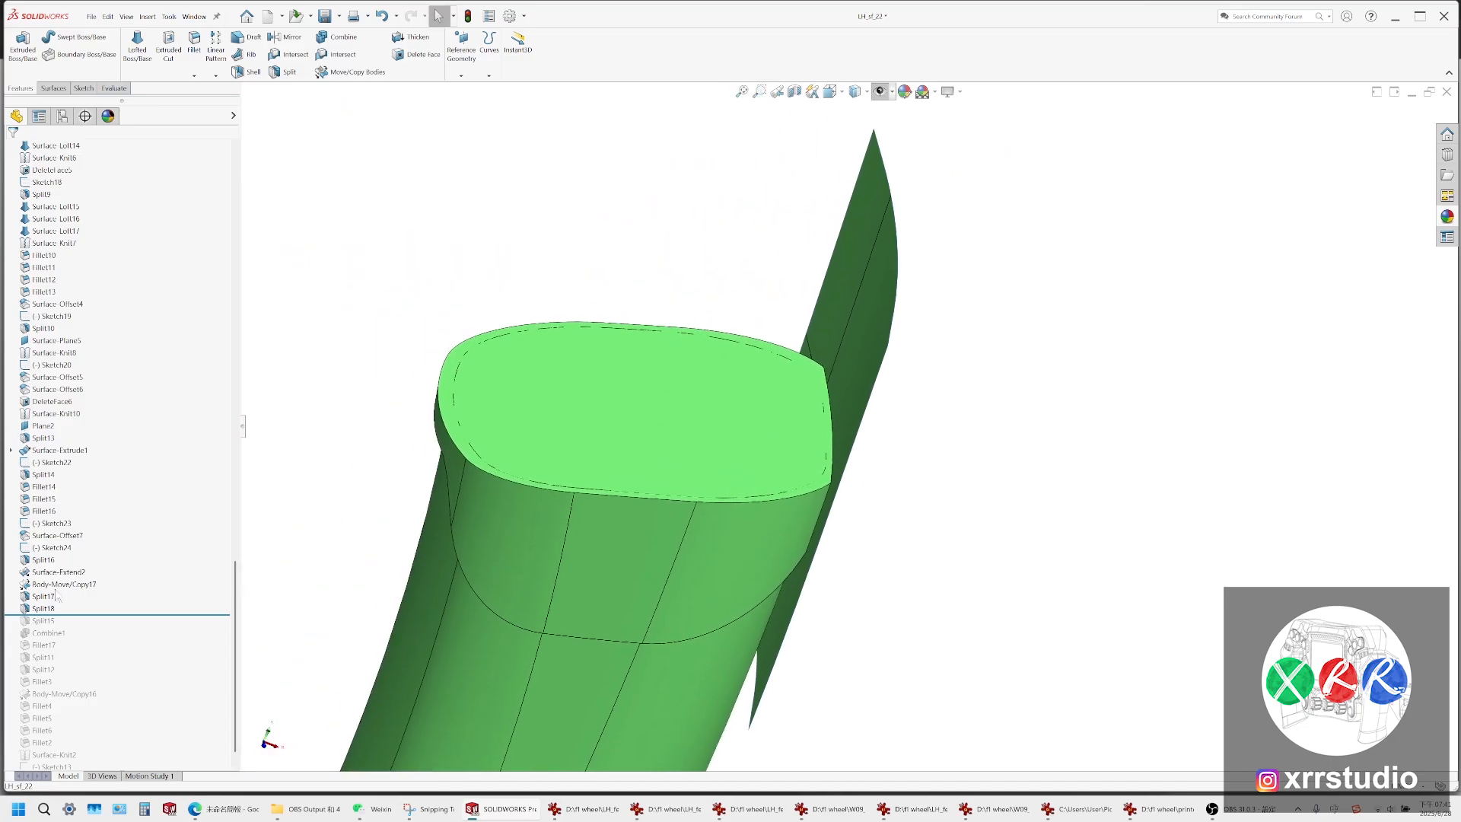
Locate Sketch23 on the model and check the translation values of Body-Move/Copy17
click(42, 528)
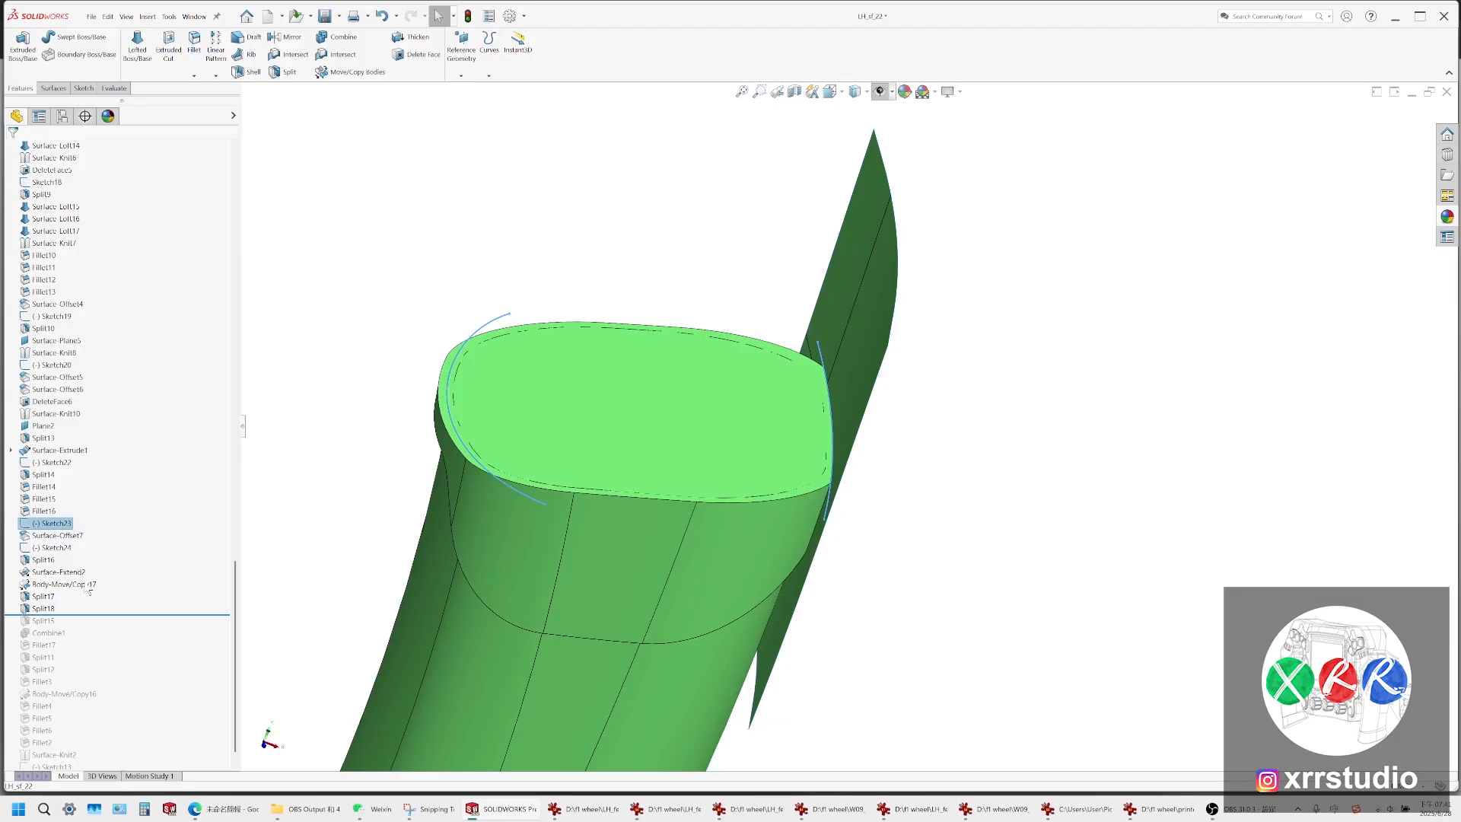
click(21, 584)
click(93, 554)
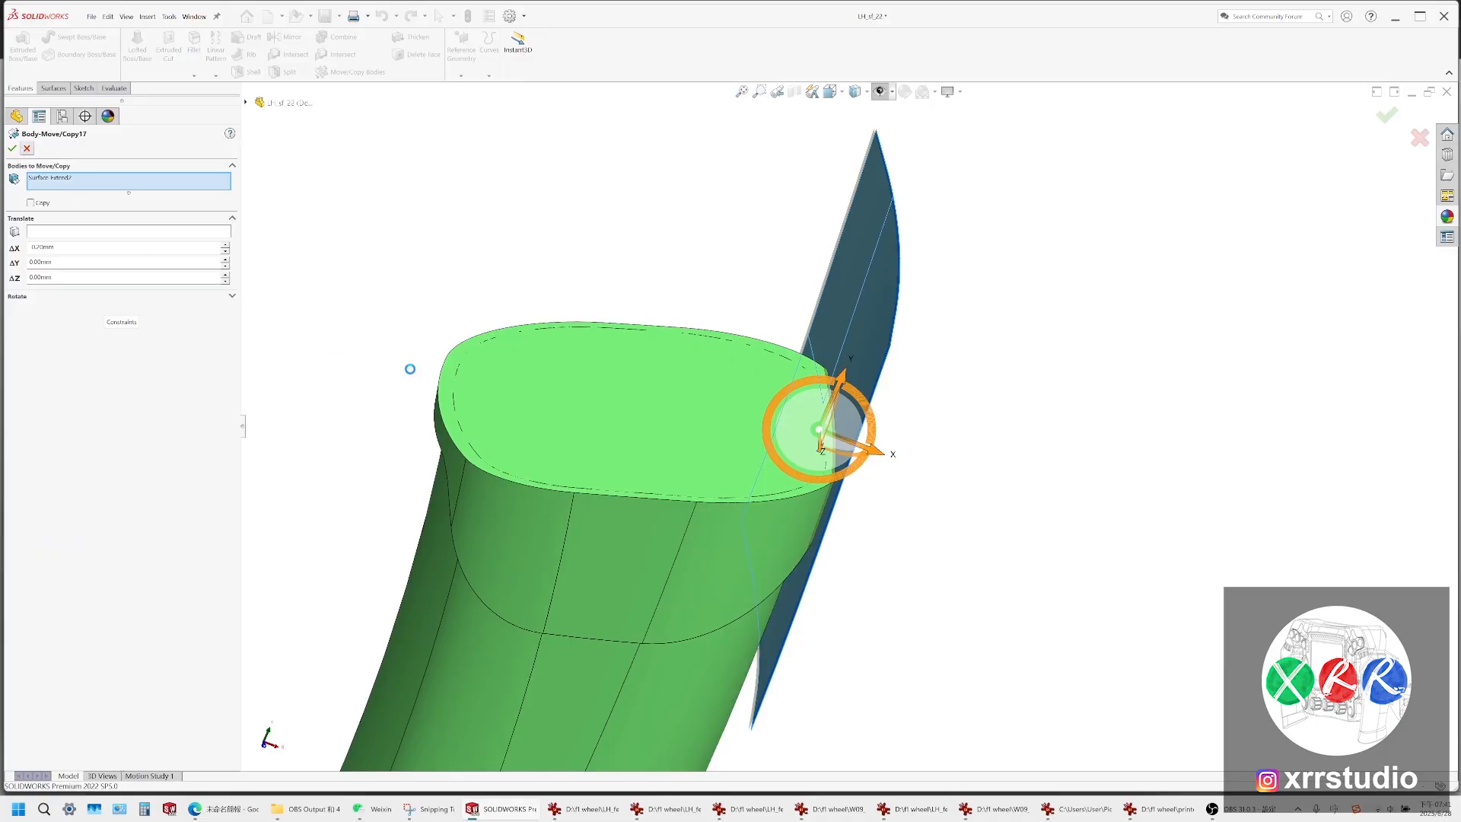
Copy the narrow face on the shell's opposite side as a surface with zero offset
click(446, 441)
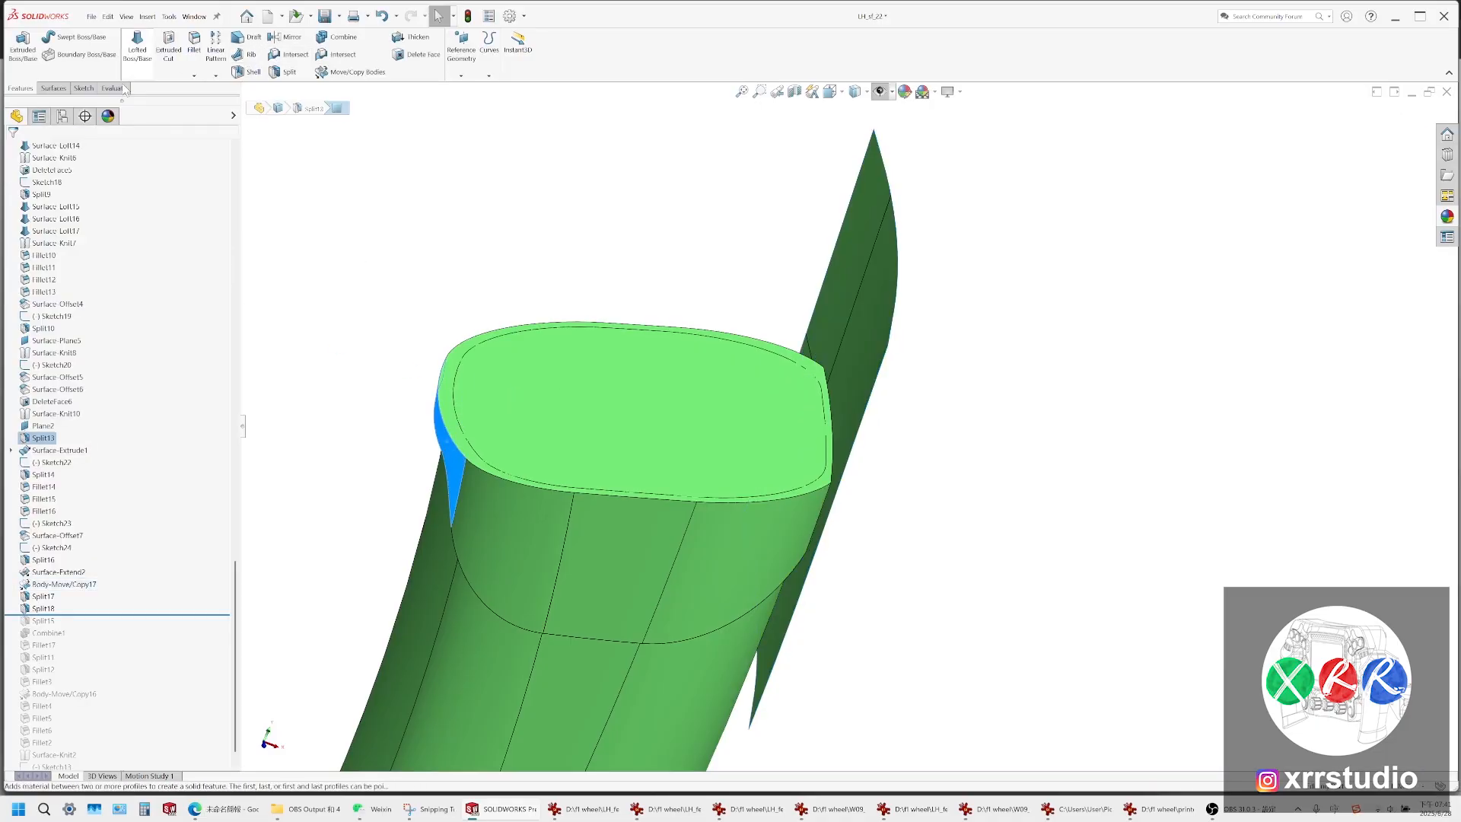
click(66, 89)
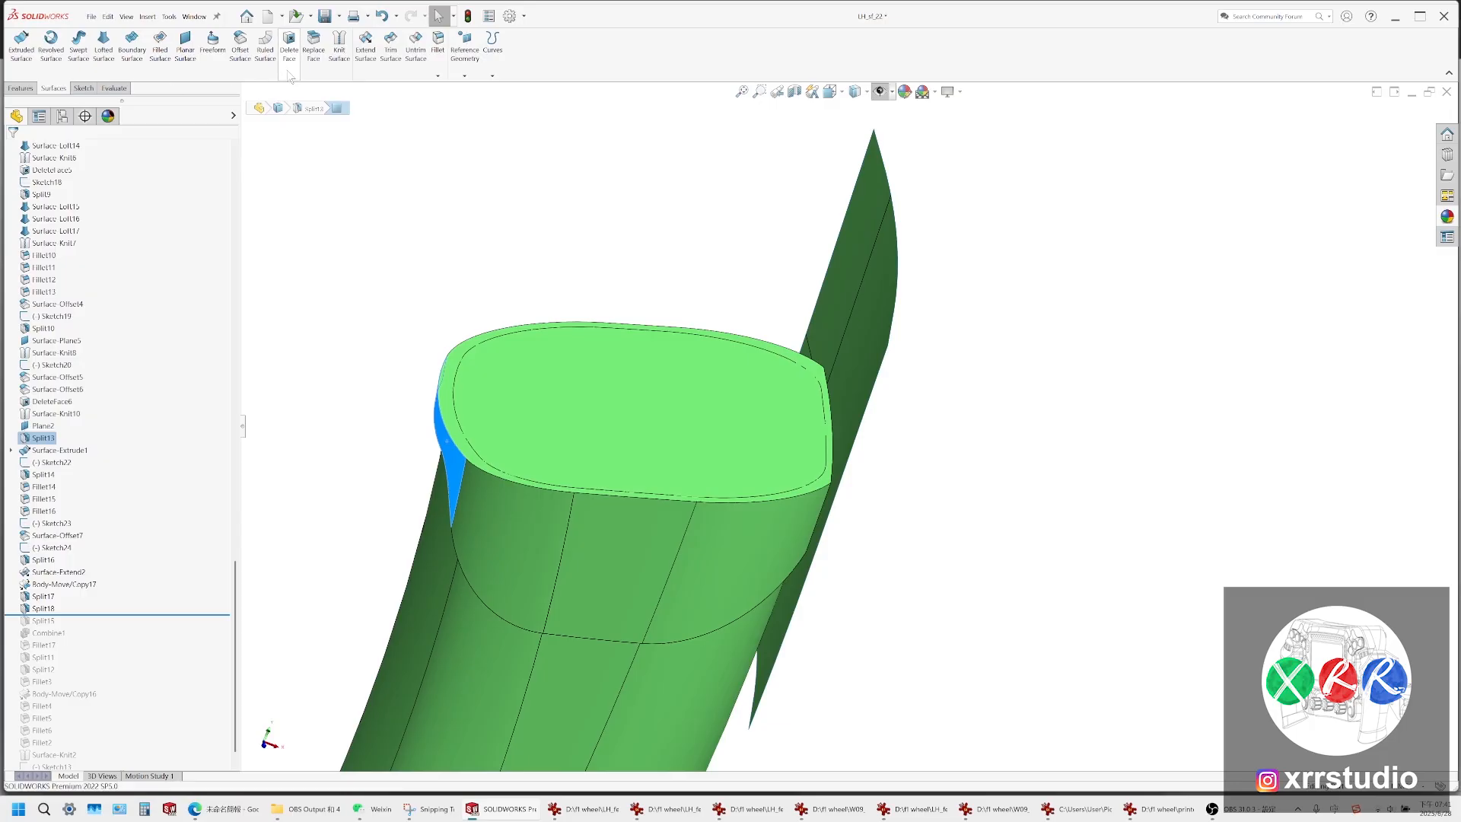
click(252, 67)
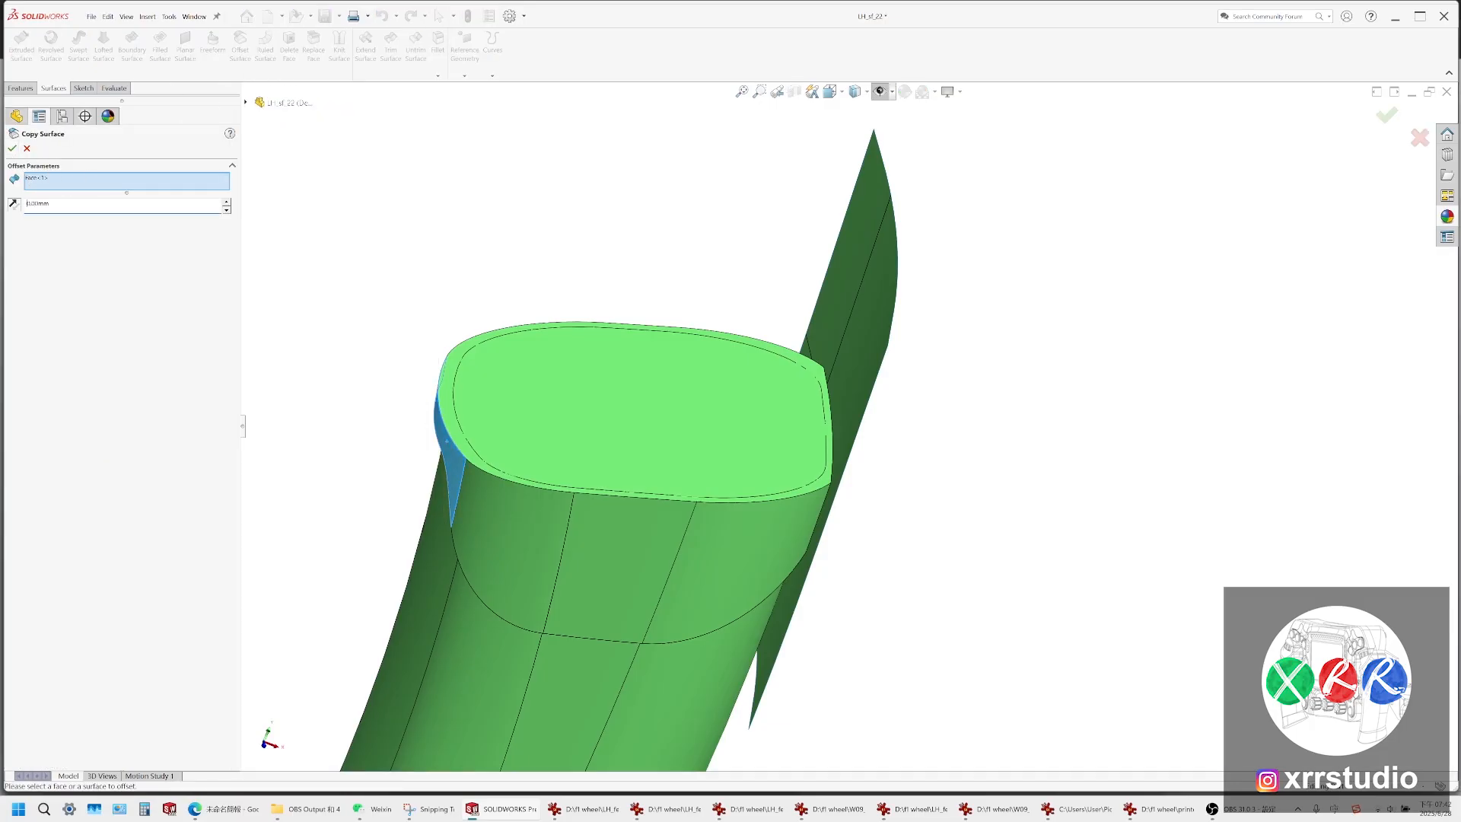
click(13, 149)
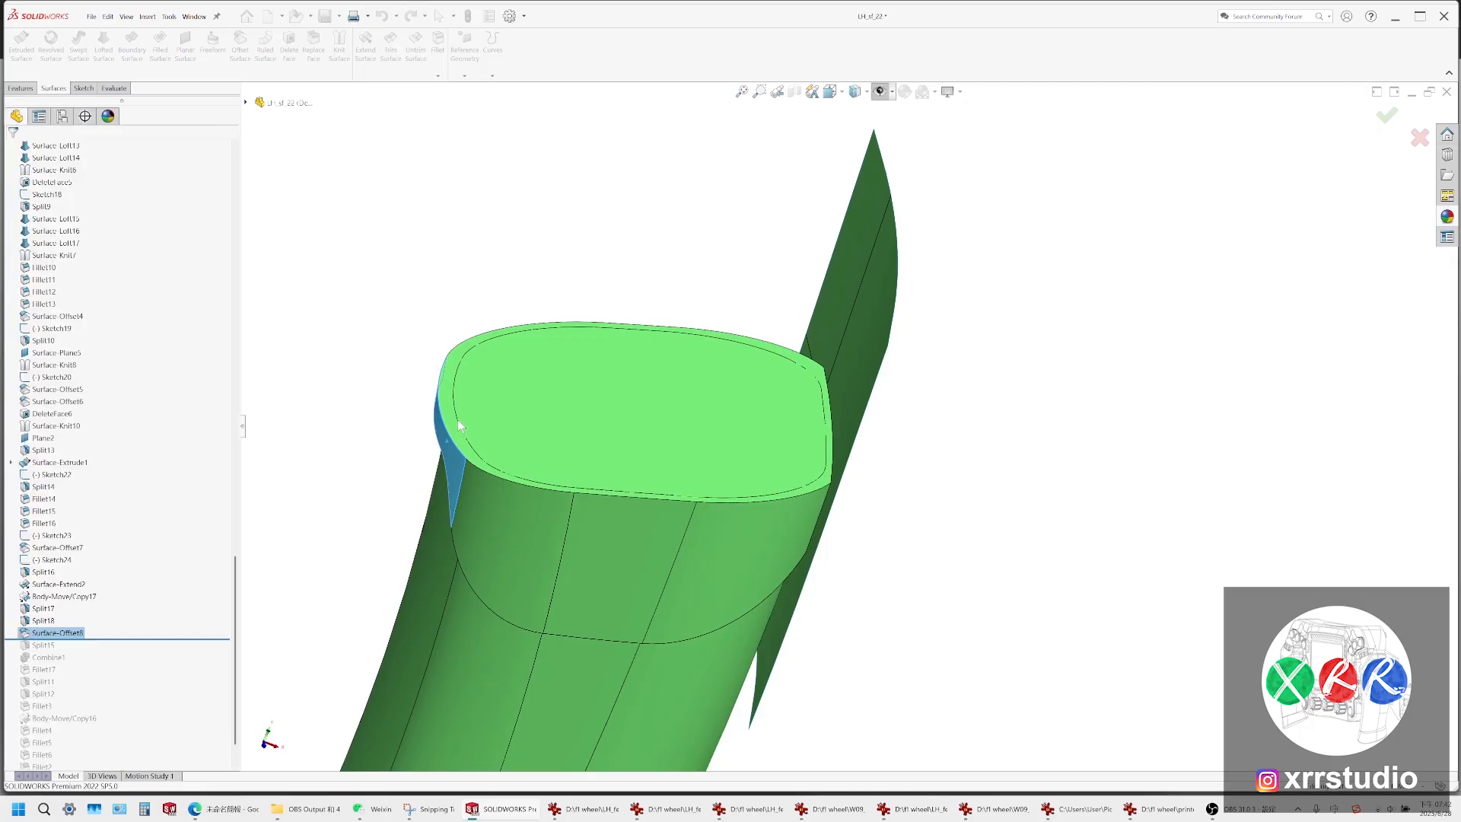
Hide the outer shell body at the end of the grip, keeping the copied surface shown
scroll(60, 626, up, 1)
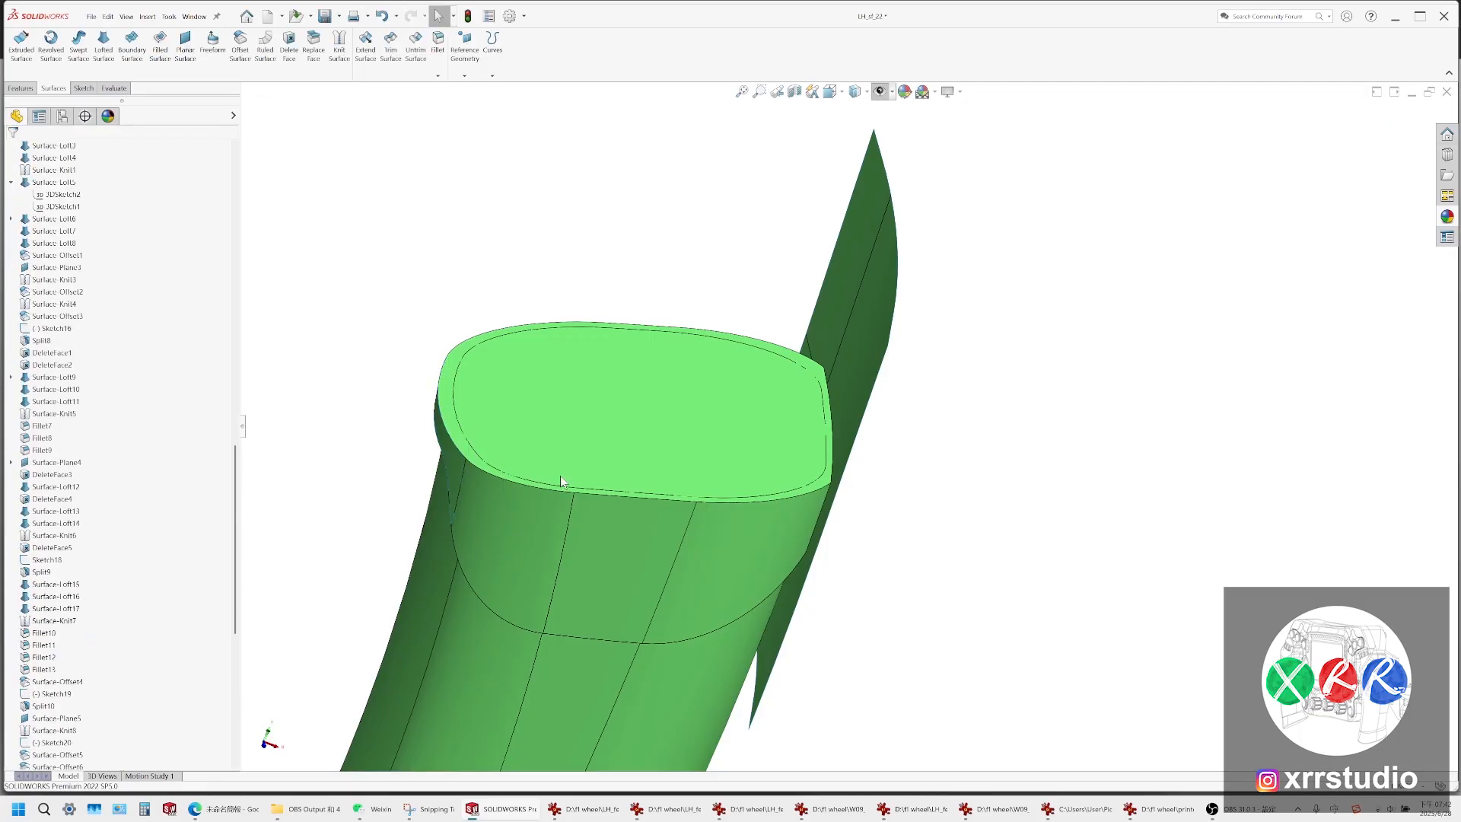
click(504, 551)
click(546, 529)
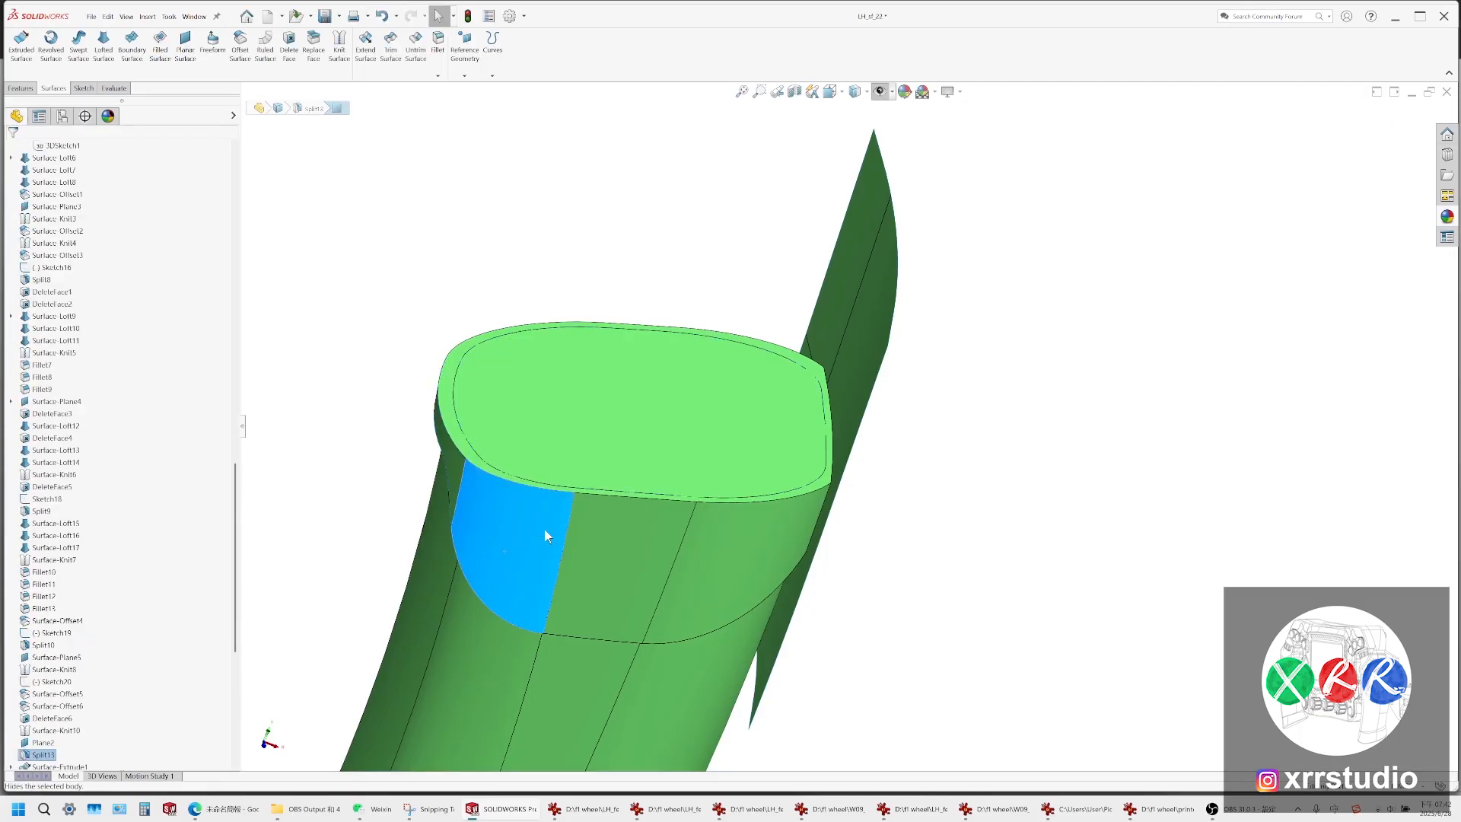
Split the copied surface with a sketch in the Left view and extend the remaining piece past the grip end
scroll(495, 422, down, 5)
click(831, 91)
click(835, 157)
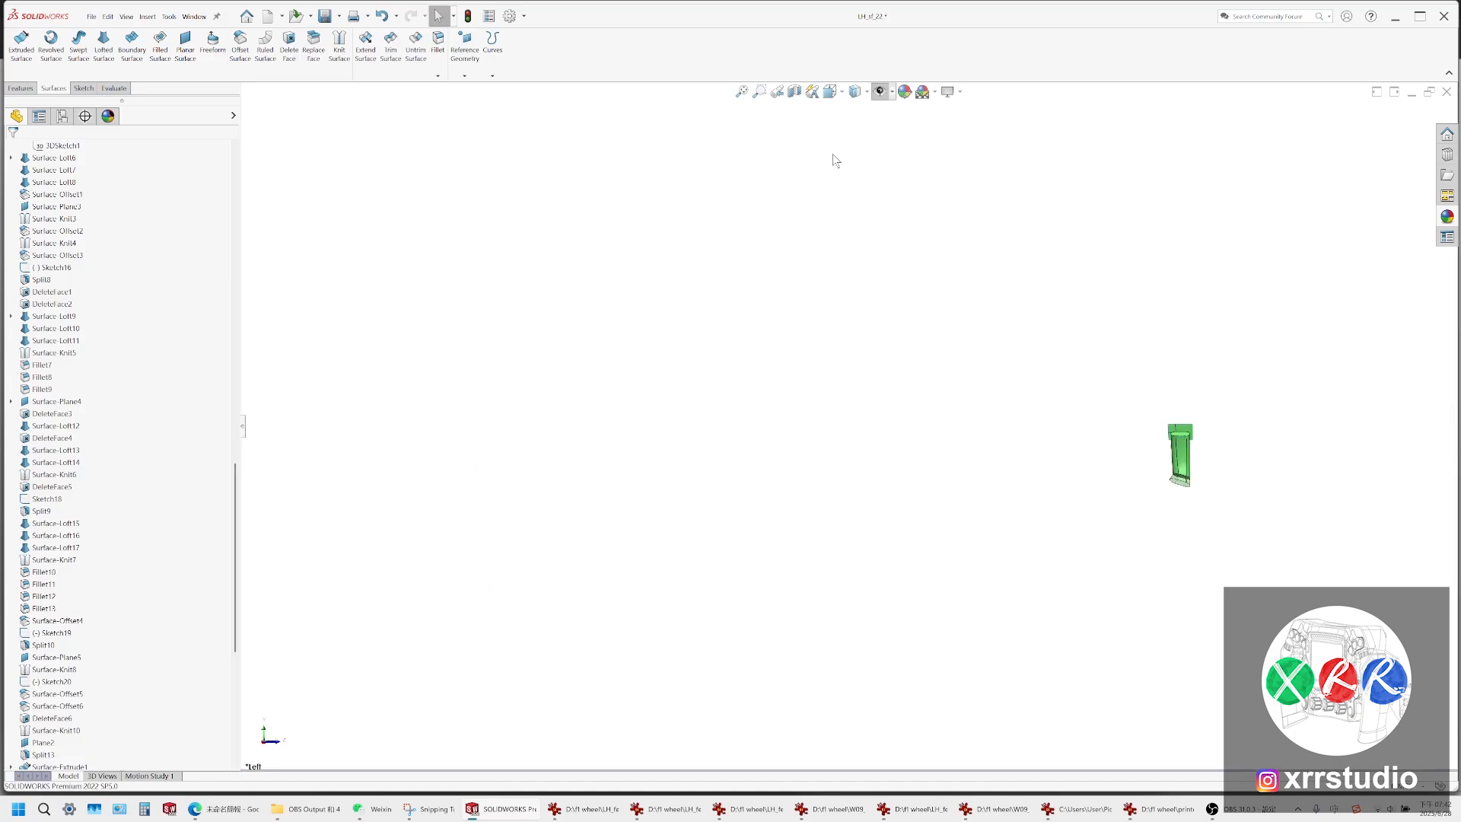
scroll(1180, 449, down, 10)
click(947, 536)
click(990, 510)
click(54, 88)
click(366, 46)
click(843, 508)
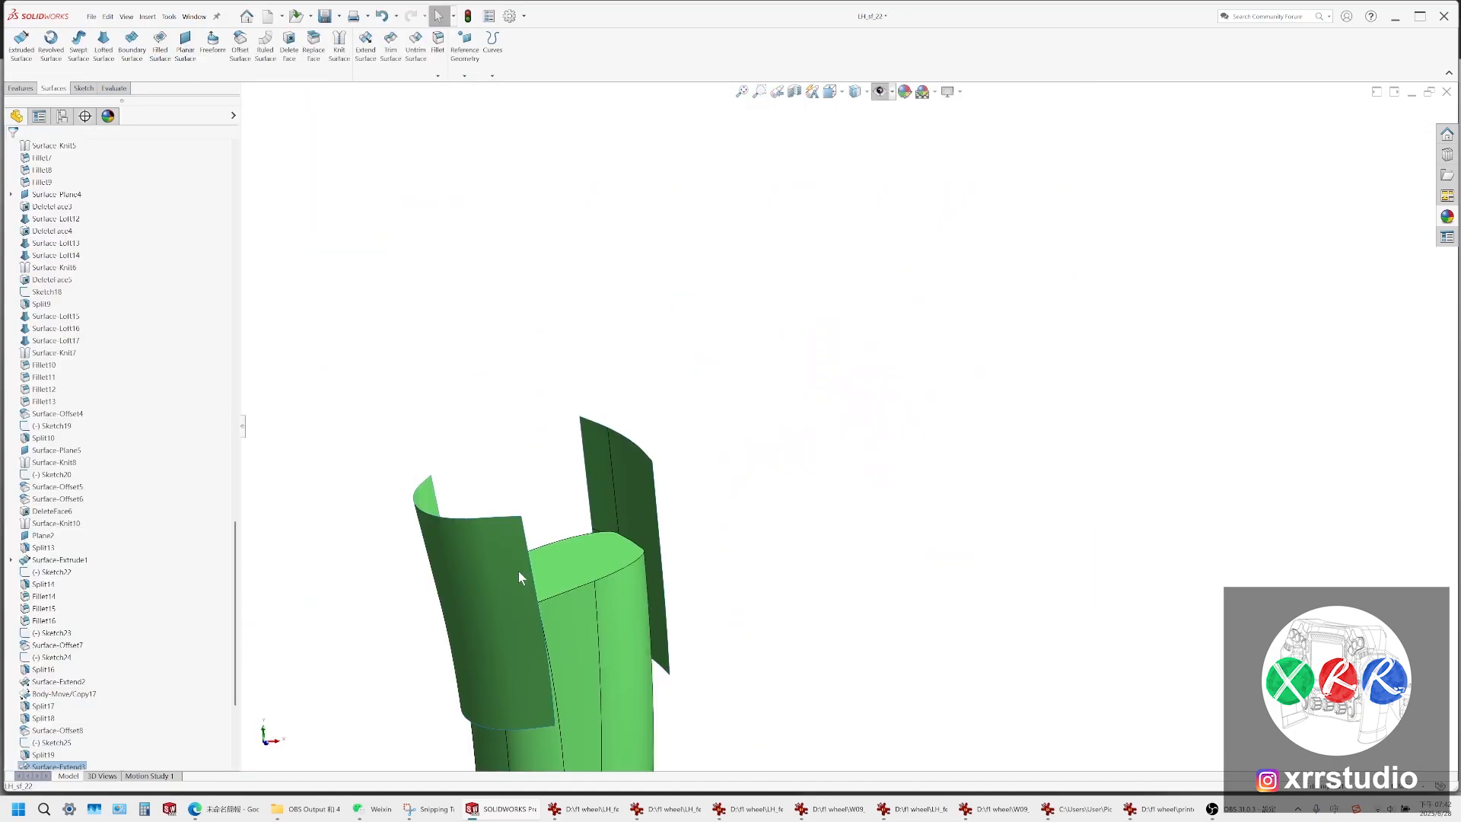
Check the offset settings of the copied surface Surface-Offset8 that the extended surface is based on
click(518, 569)
scroll(154, 366, down, 5)
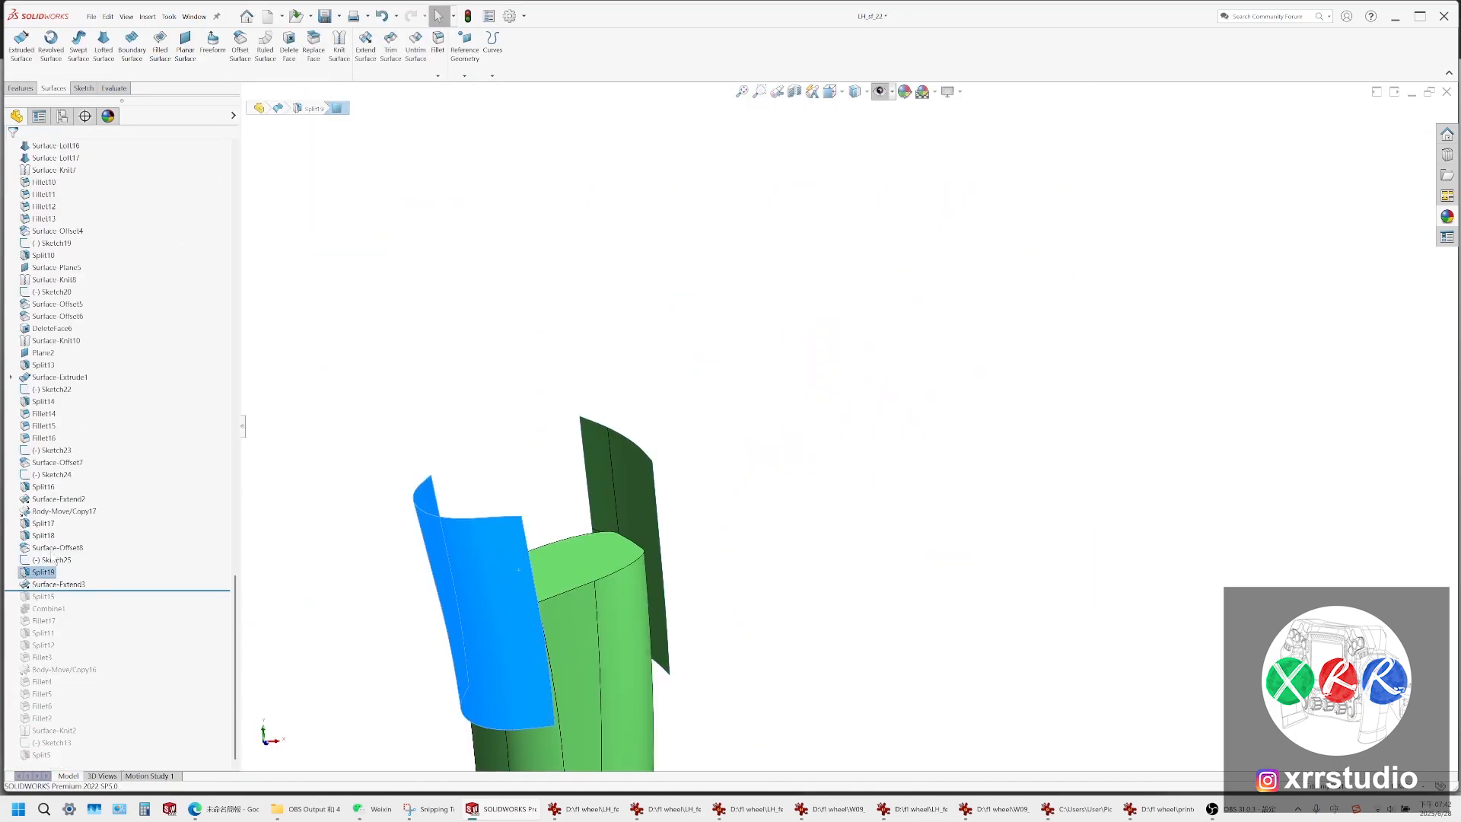
click(39, 548)
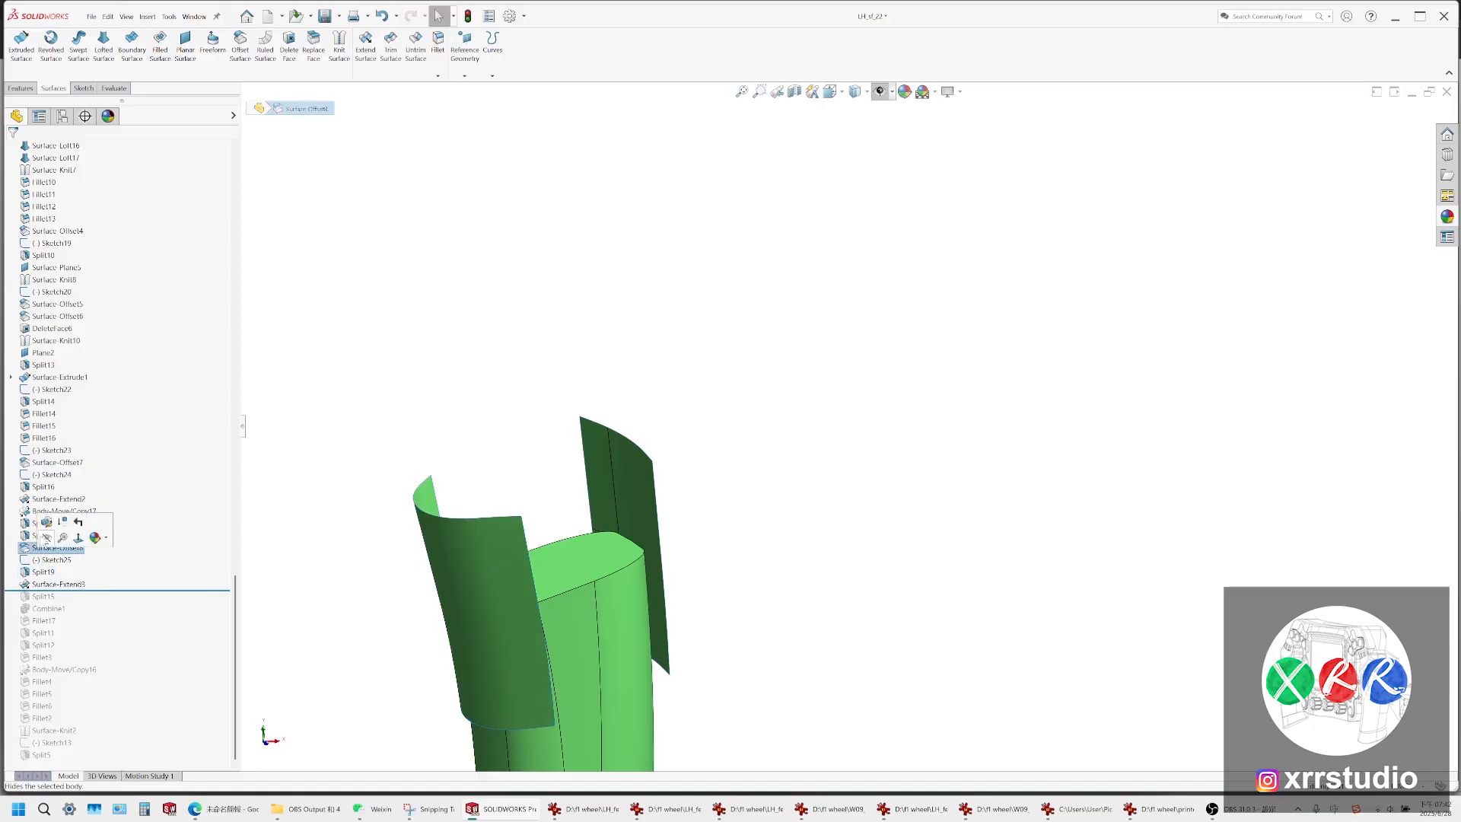
click(45, 533)
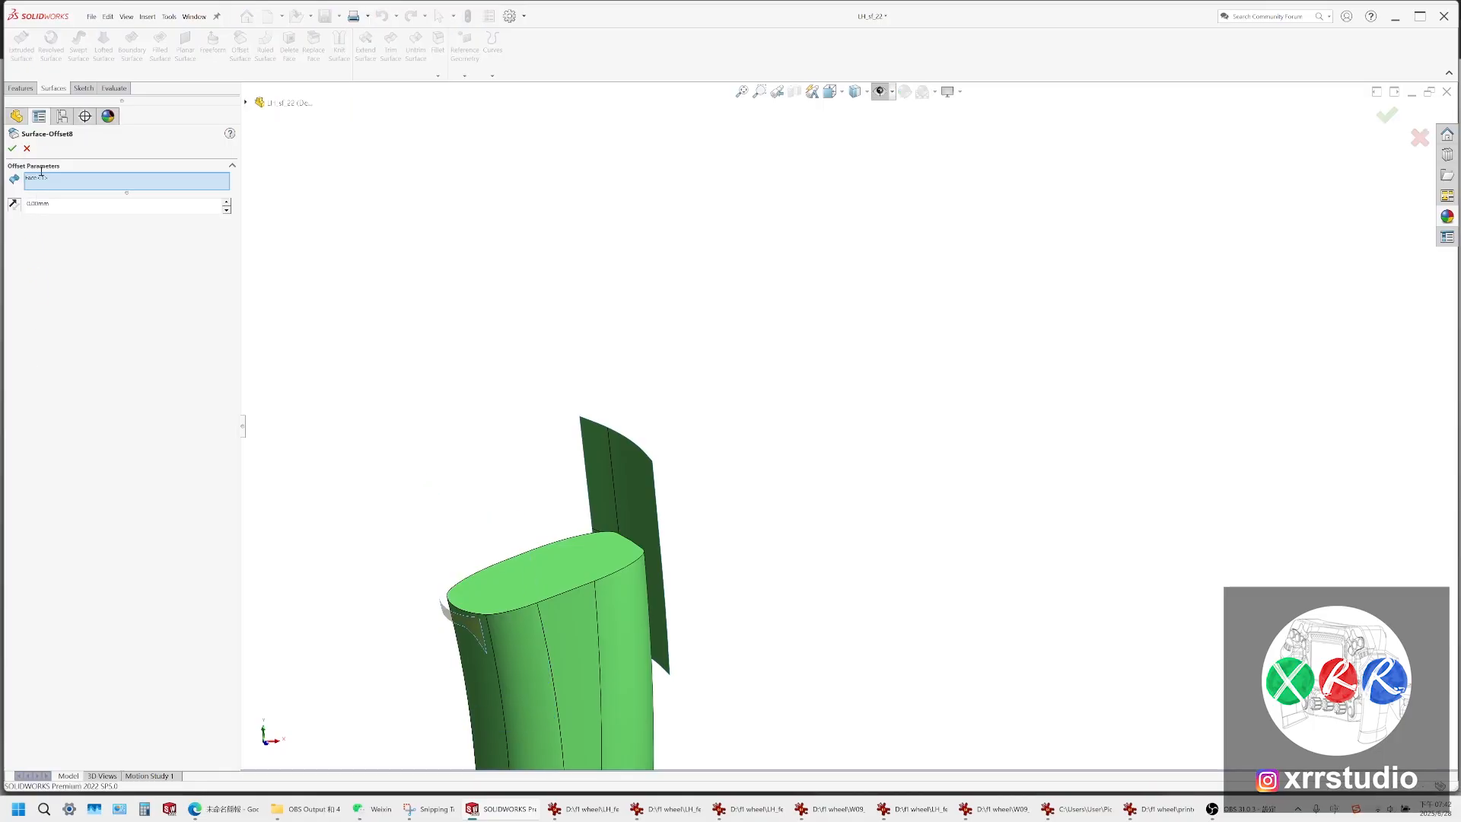
scroll(519, 568, up, 1)
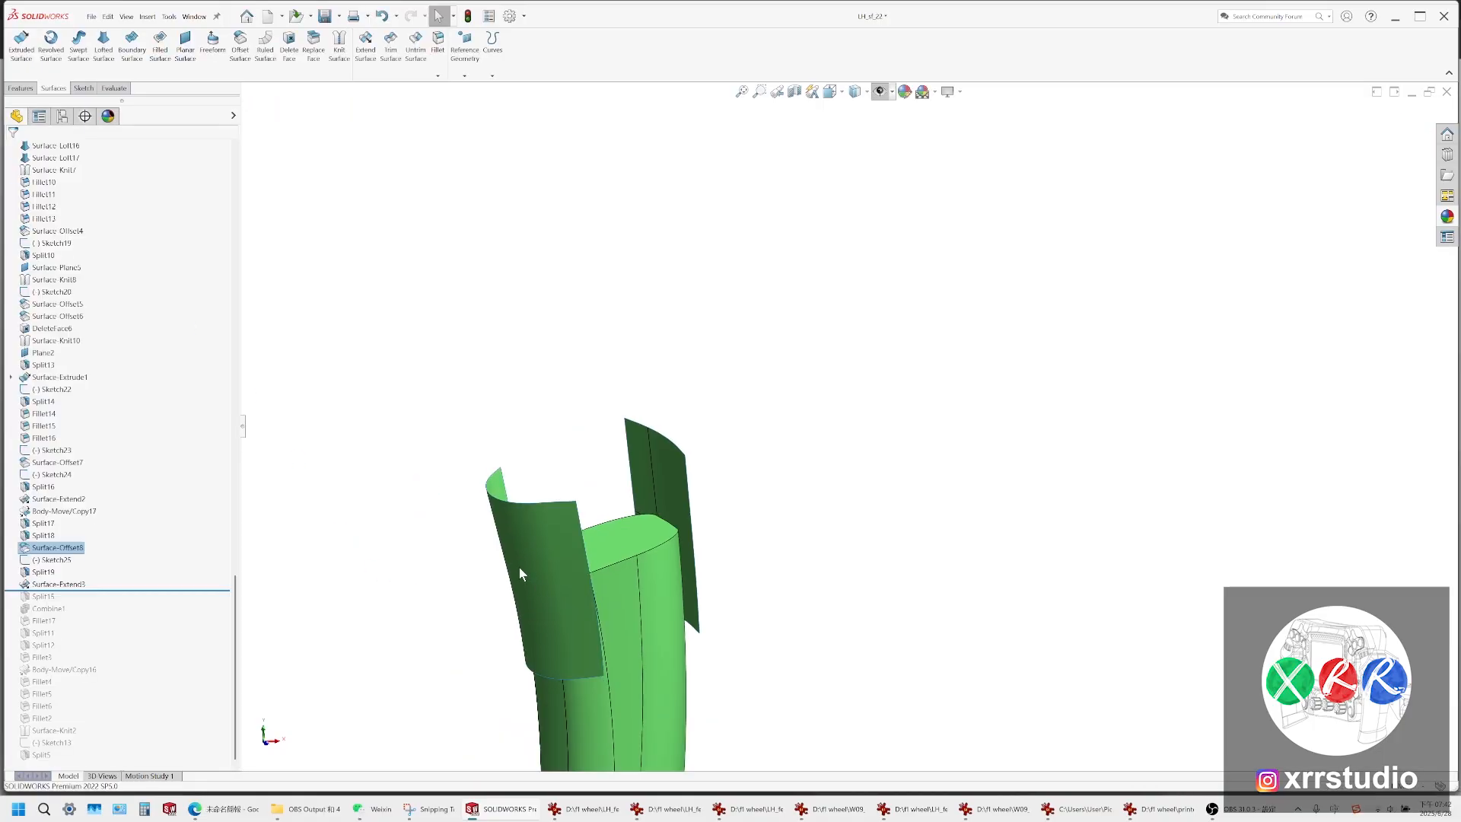
Create one copy of the extended surface, shifted outward along X from the grip
ctrl+middle_drag(519, 568, 632, 499)
scroll(635, 499, down, 5)
middle_drag(759, 487, 801, 400)
middle_drag(814, 496, 773, 486)
click(787, 453)
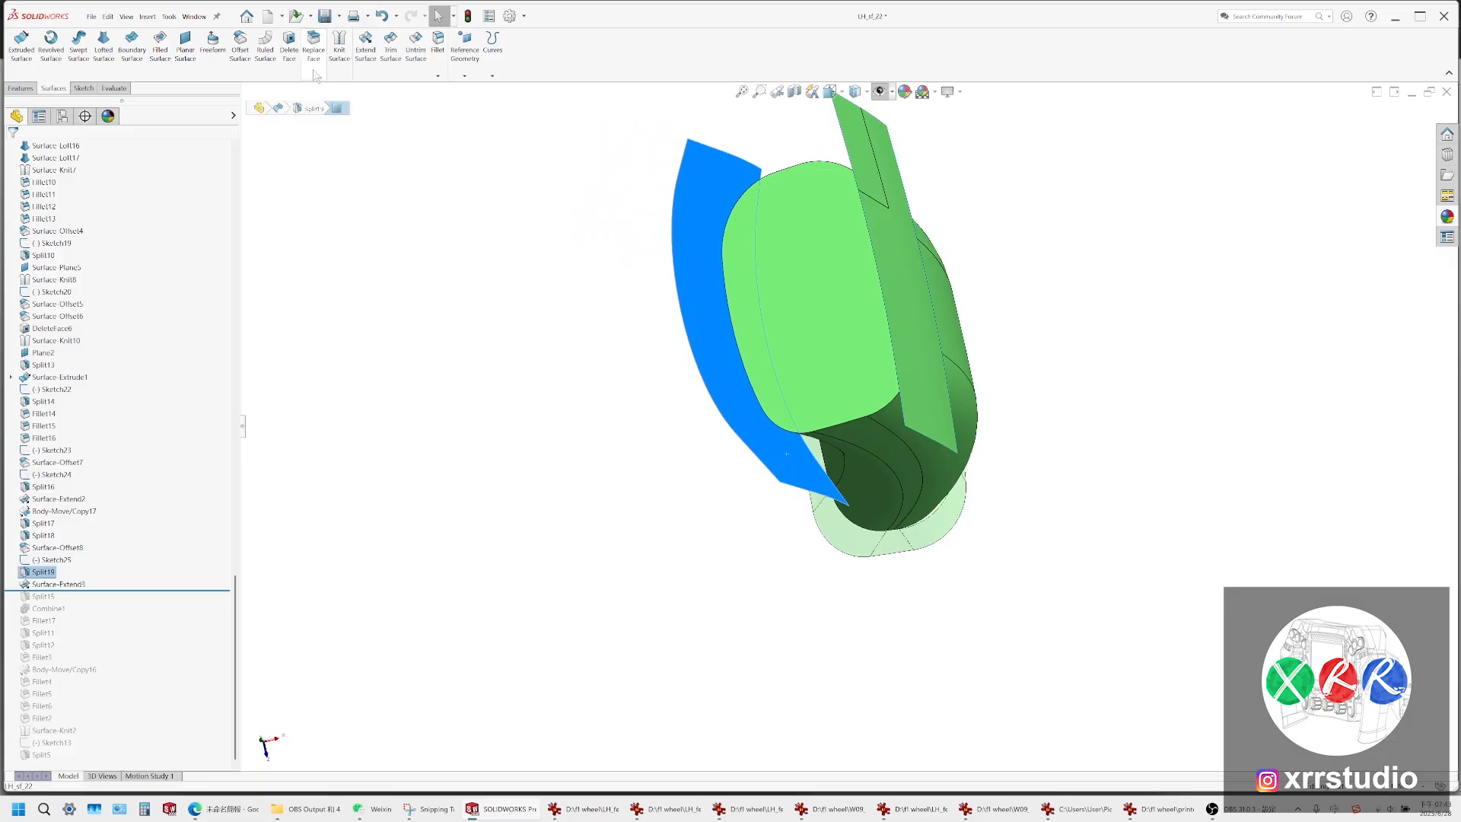
click(21, 88)
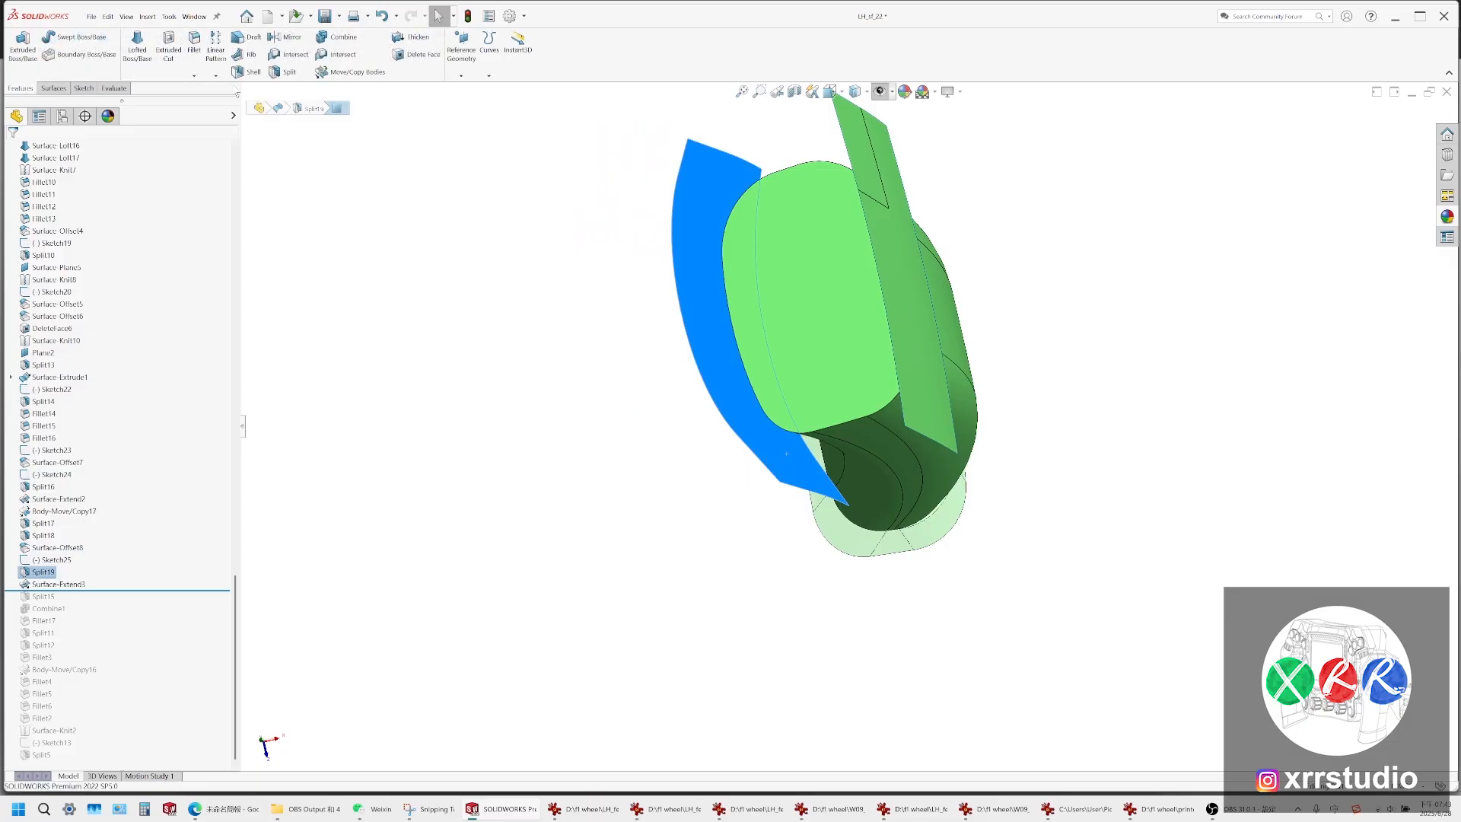
click(325, 73)
scroll(799, 296, down, 3)
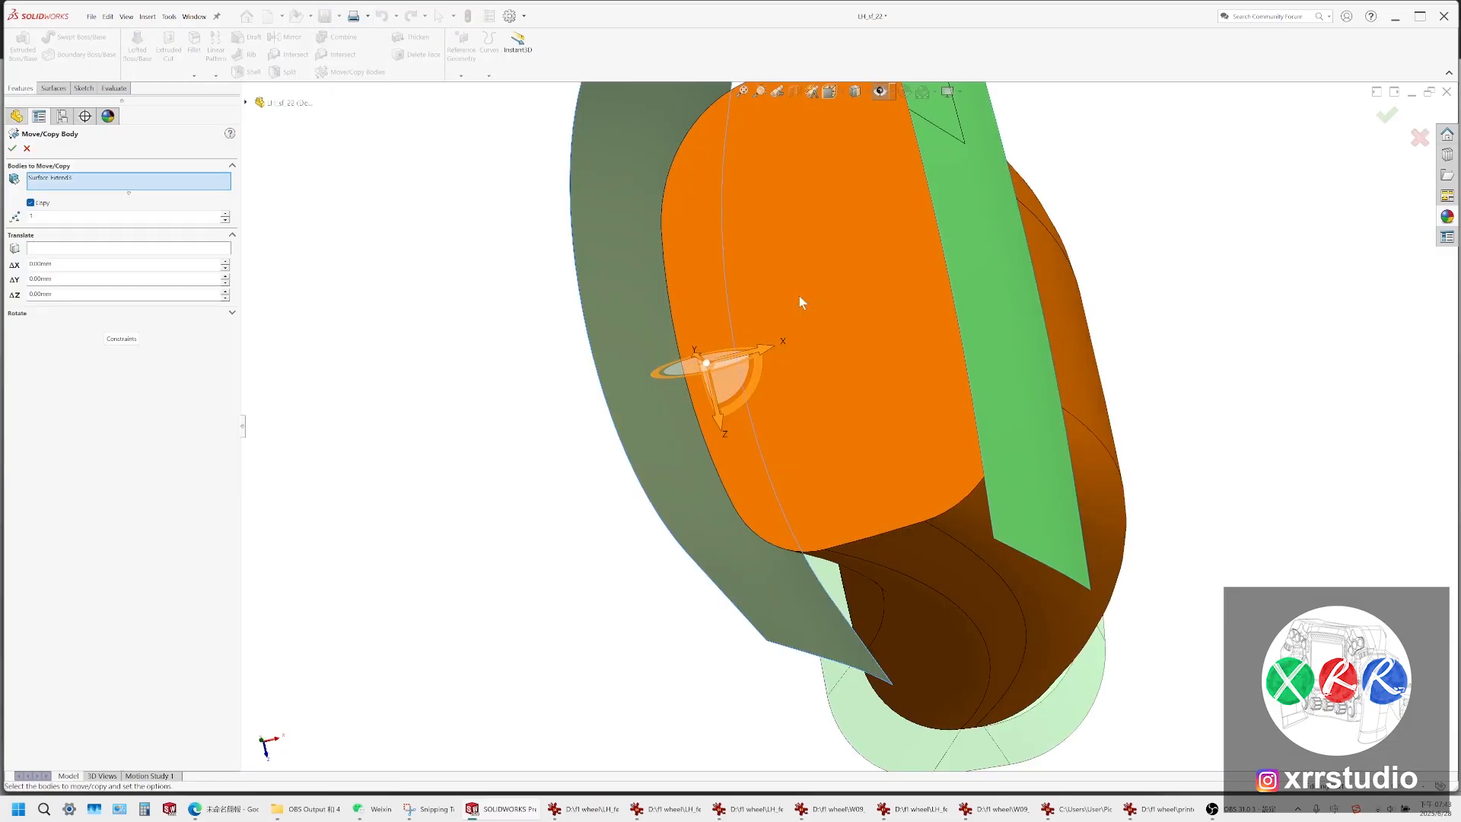
middle_drag(799, 302, 831, 311)
drag(765, 347, 775, 344)
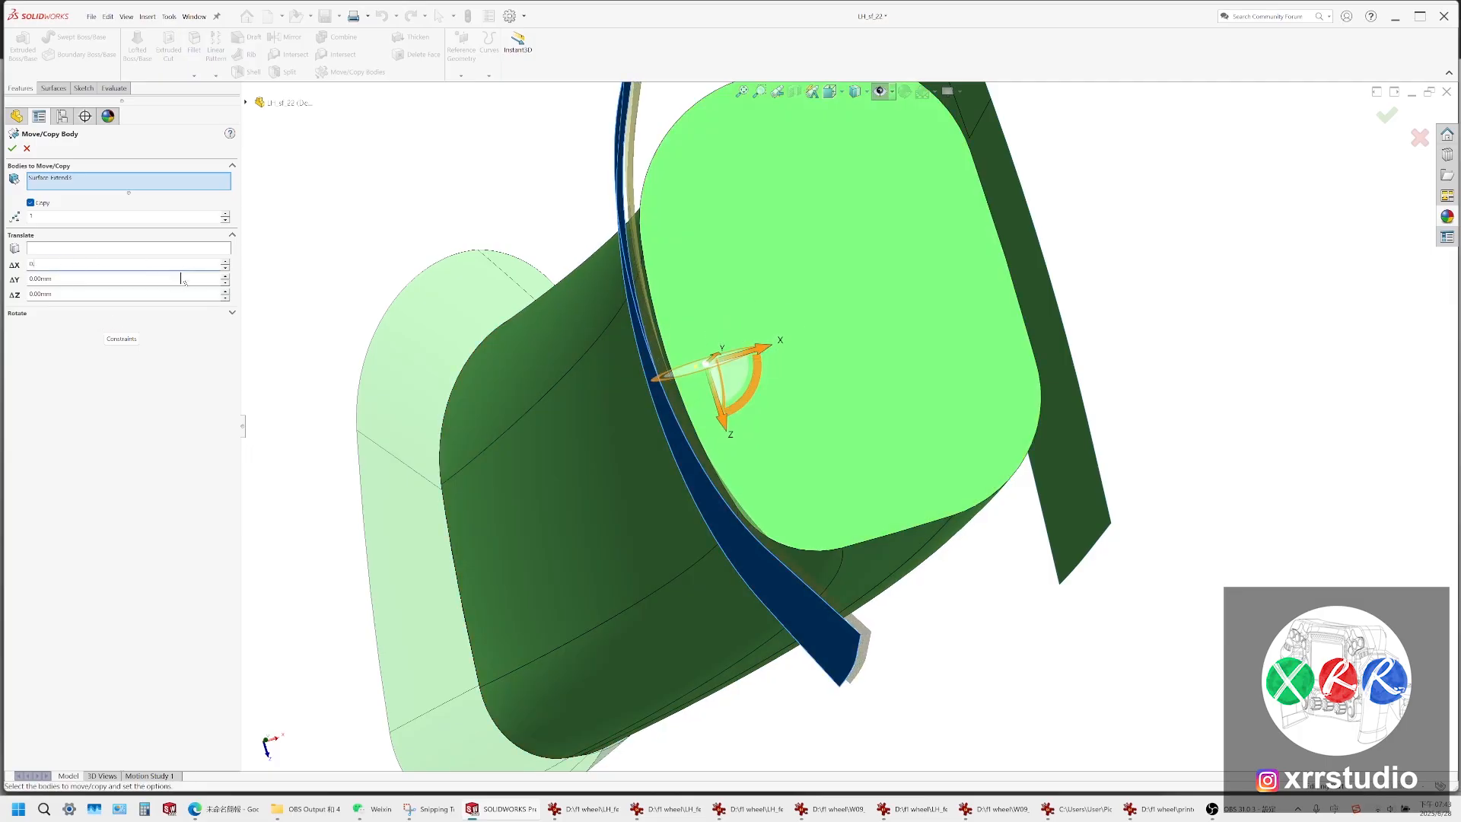
text(7)
key(Return)
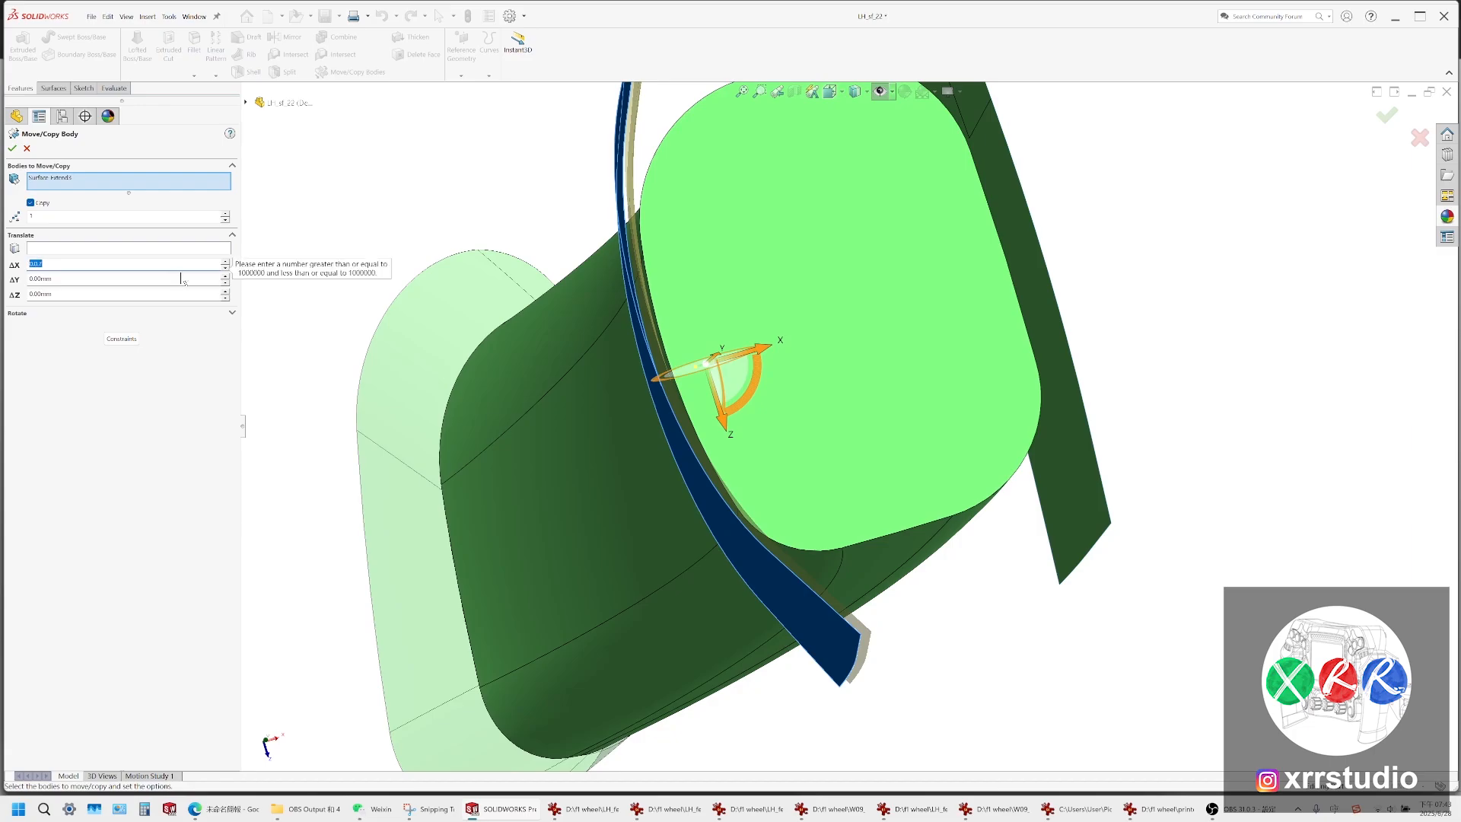
click(10, 150)
scroll(849, 427, up, 2)
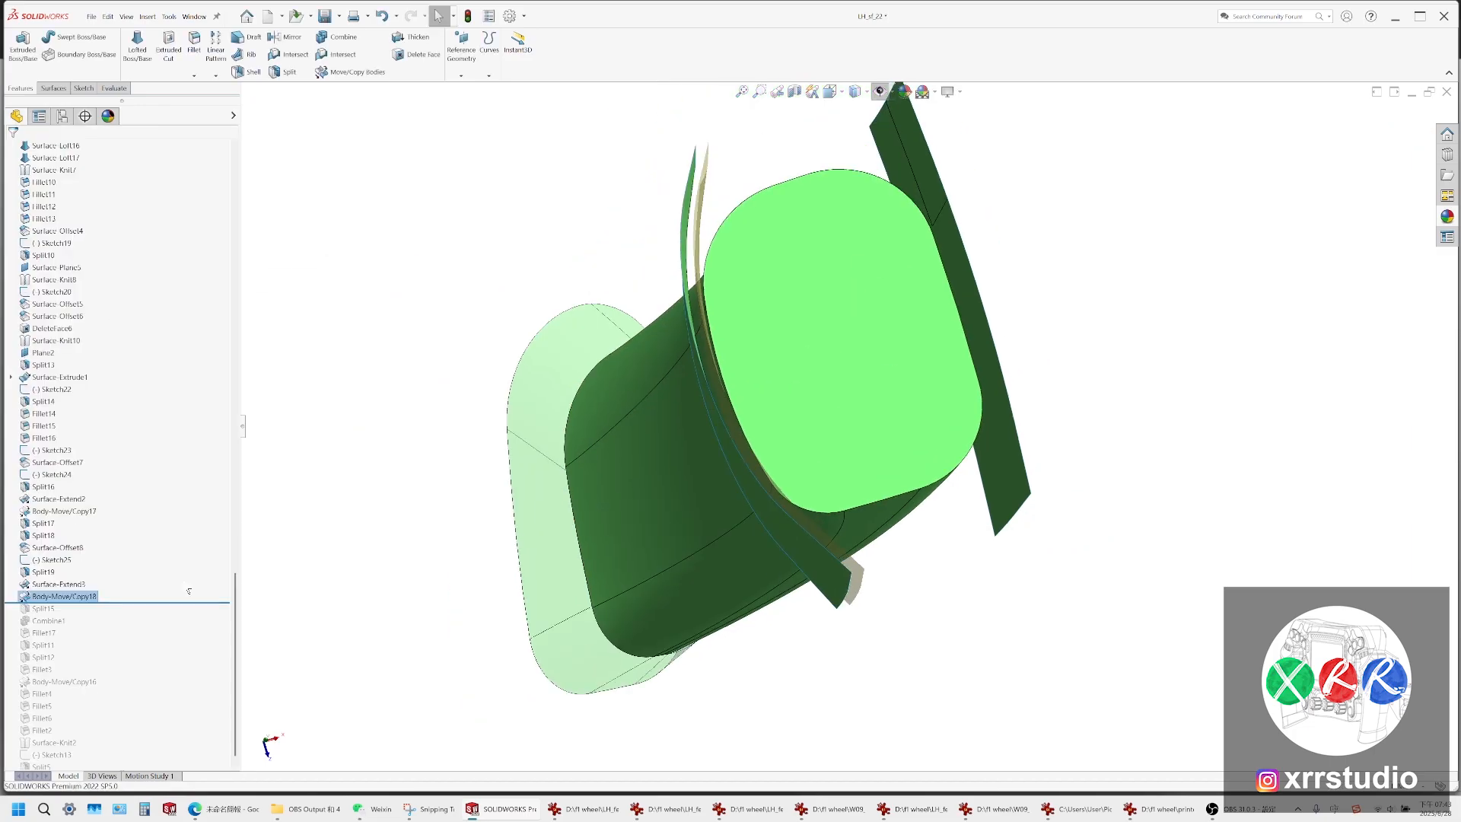
Hide the original extended surface and split the outer shell with the shifted copy Body-Move/Copy18 as the trim tool
middle_drag(850, 427, 711, 180)
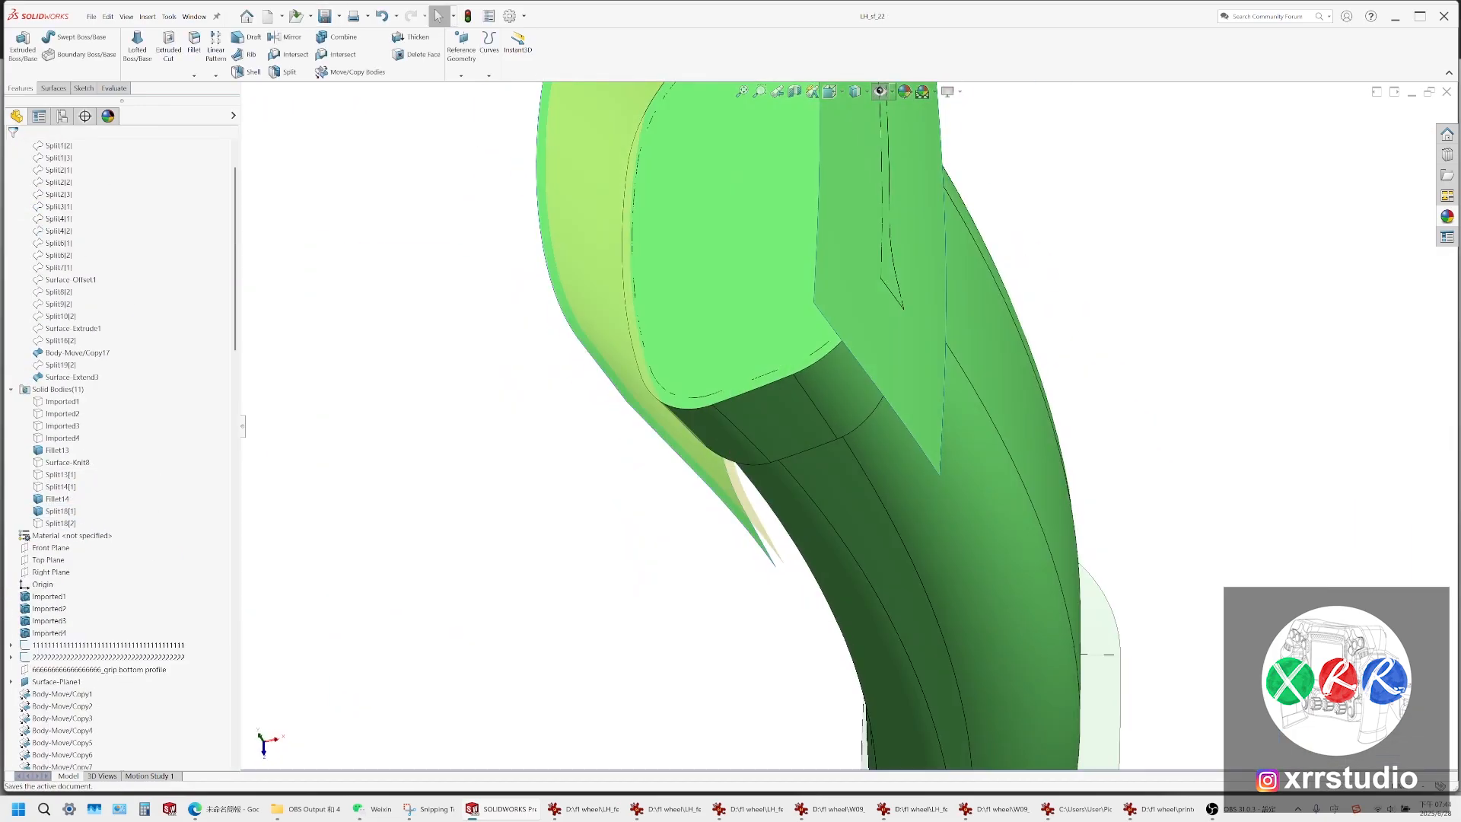
click(780, 540)
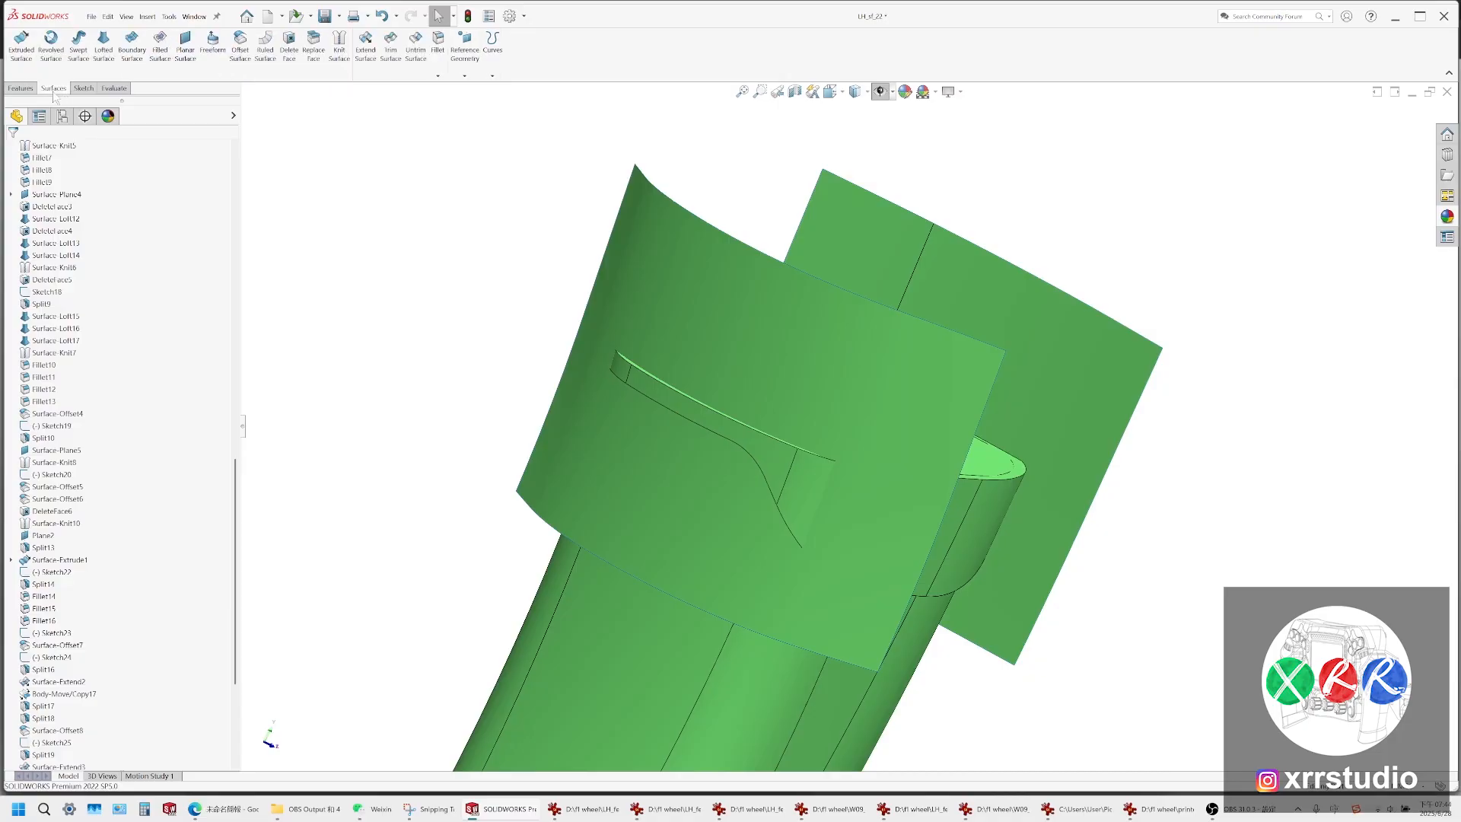
click(287, 72)
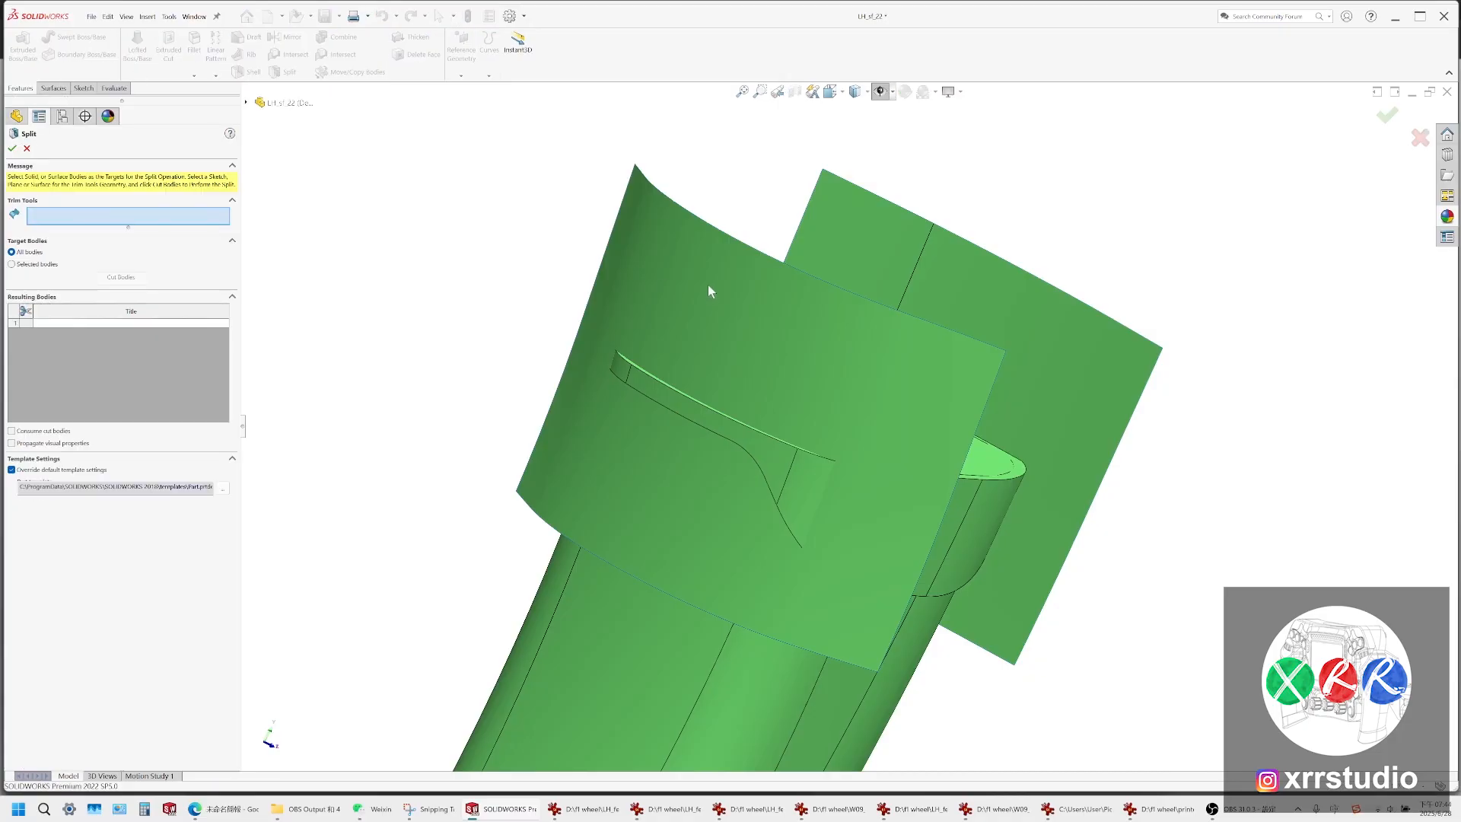
click(711, 287)
click(172, 324)
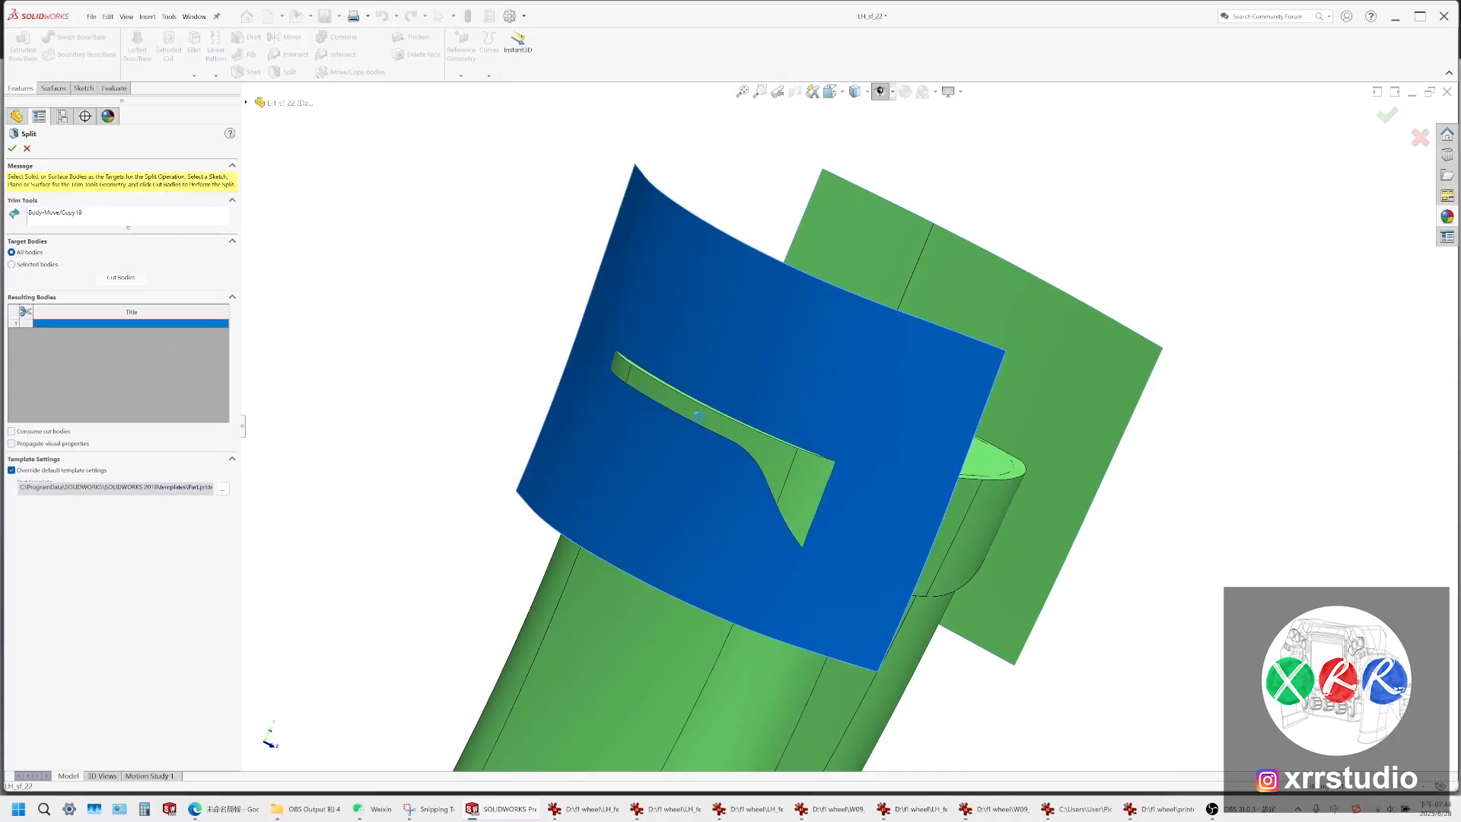
key(Return)
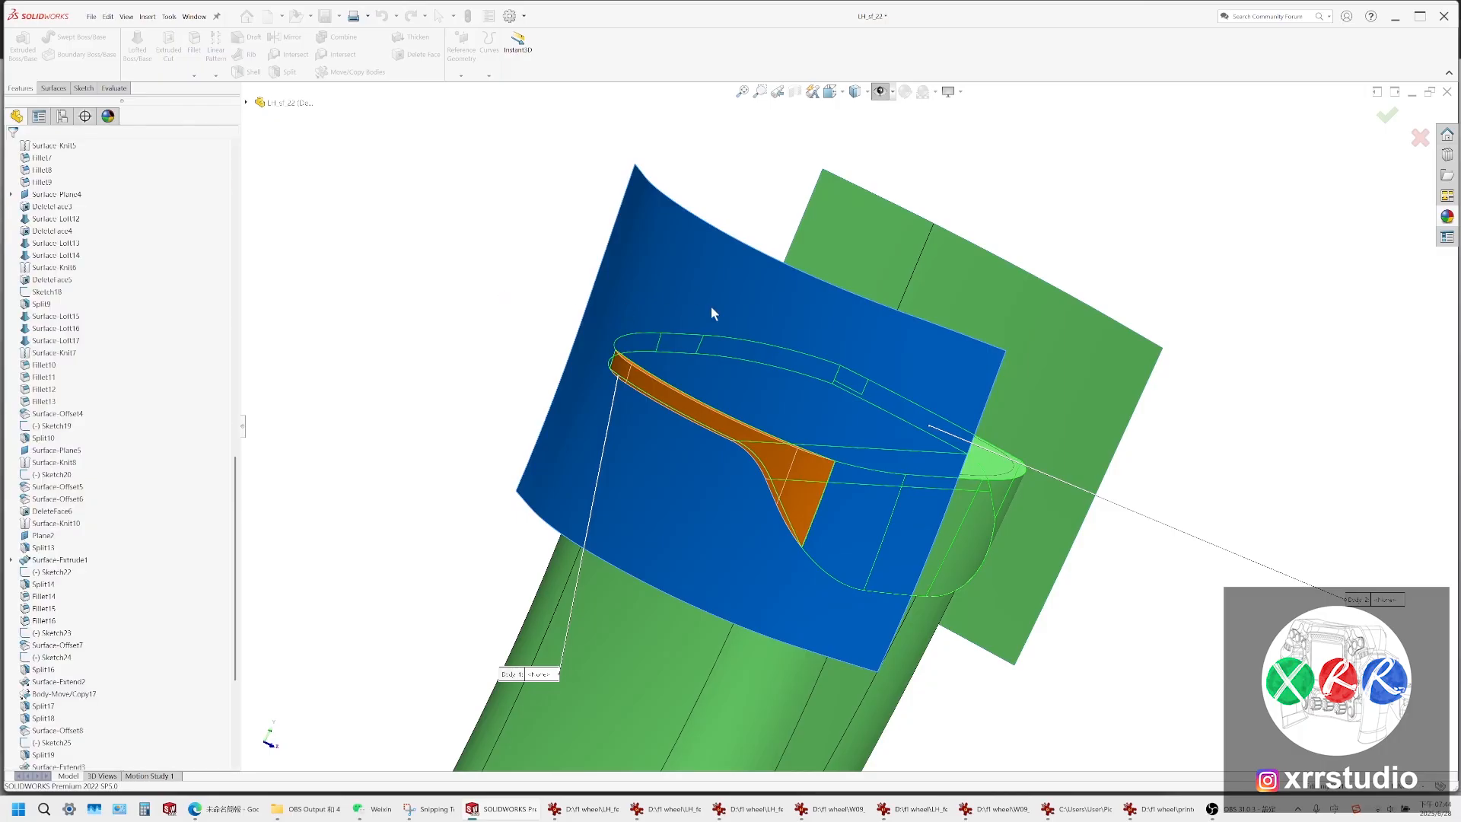
Hide the shifted trimming surface, the cut-off sliver and the trimming surface on the opposite side
click(705, 252)
key(Tab)
click(776, 425)
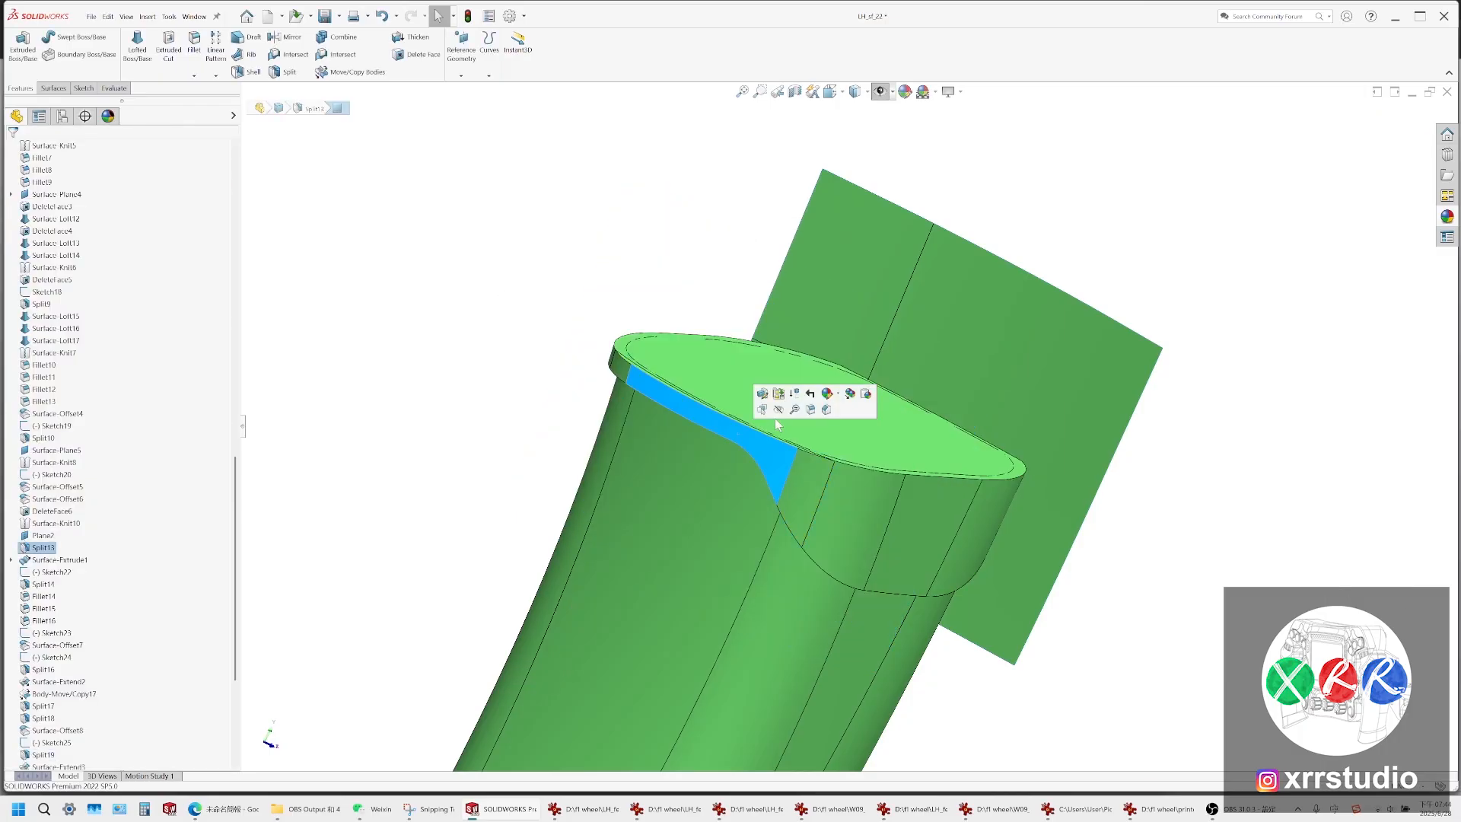
click(1028, 398)
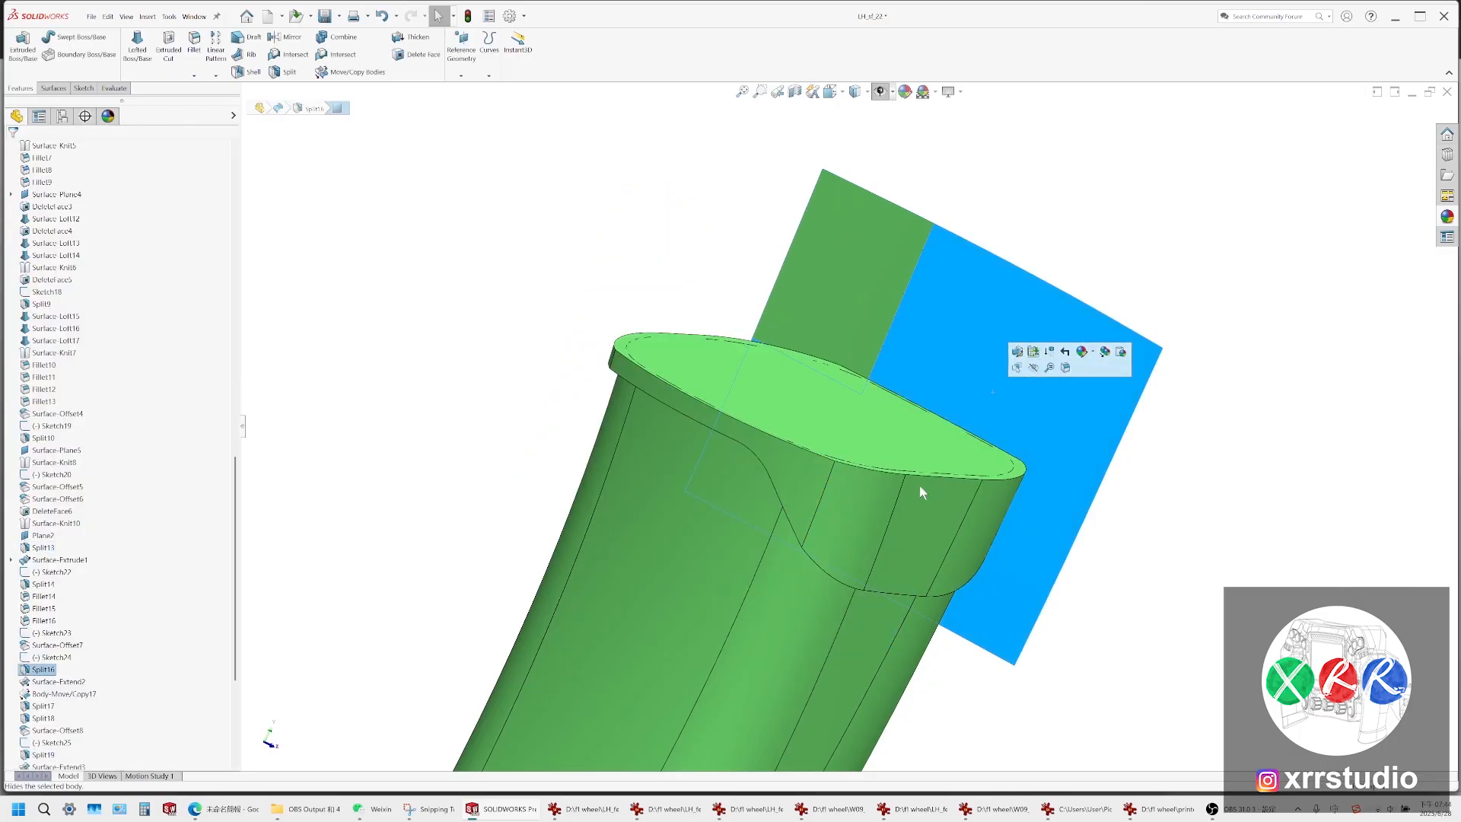
key(Tab)
Fillet the short corner edge where the shell's trimmed flat side meets its rounded end with a 10 mm radius
middle_drag(809, 479, 799, 242)
middle_drag(801, 391, 714, 426)
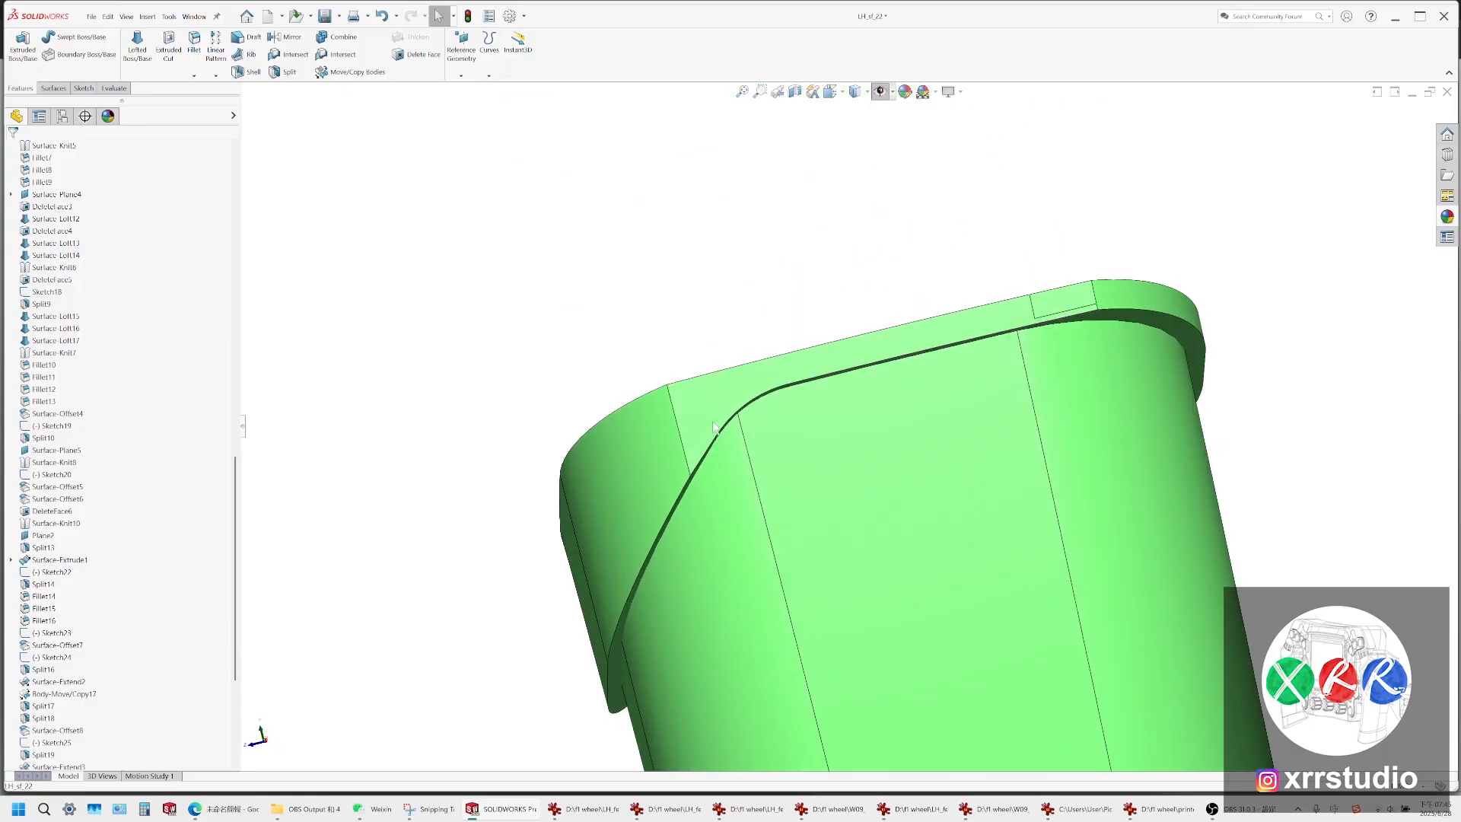
click(673, 425)
scroll(724, 441, up, 3)
middle_drag(725, 440, 692, 333)
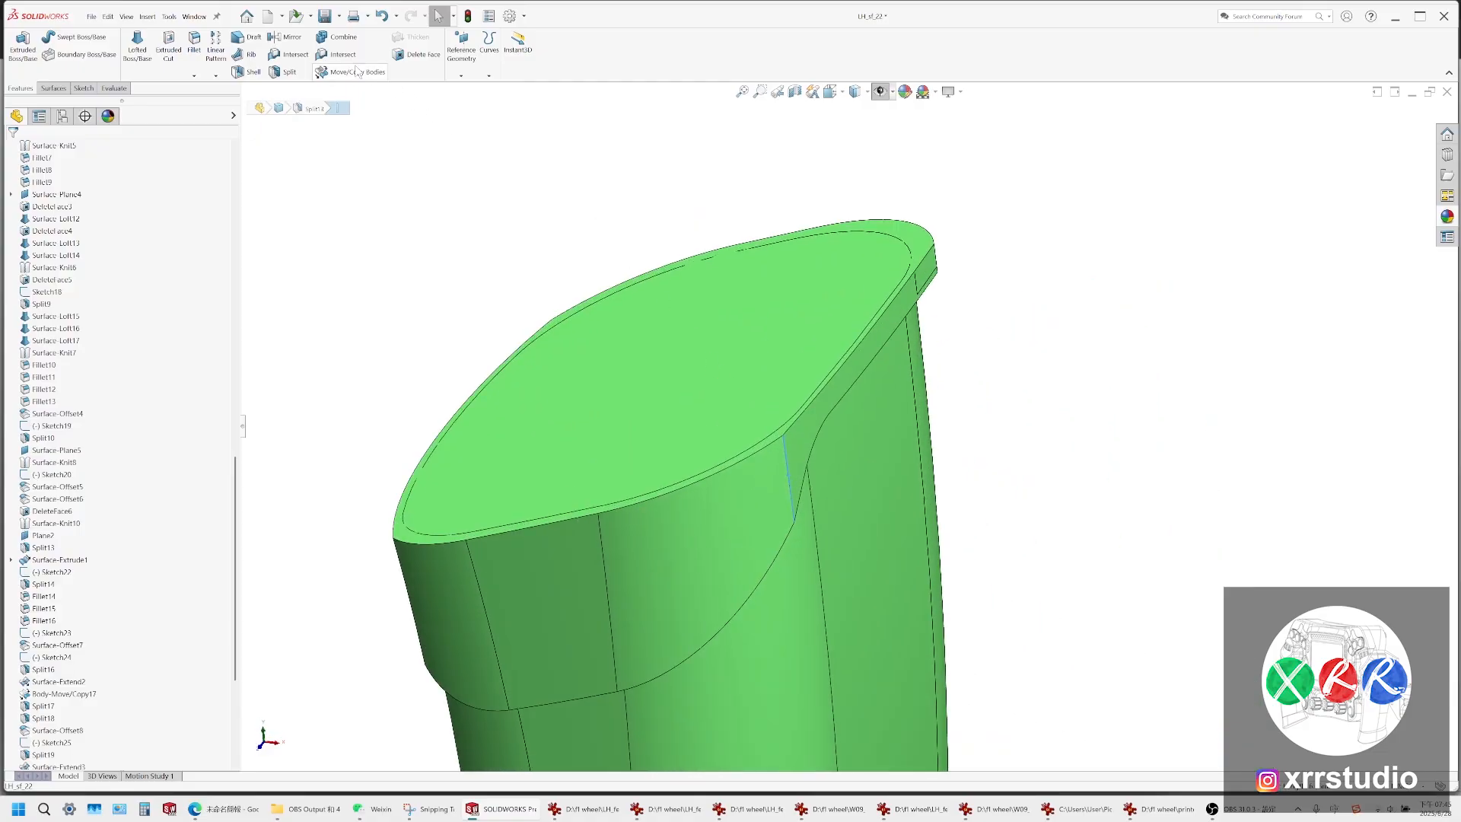
scroll(799, 440, down, 6)
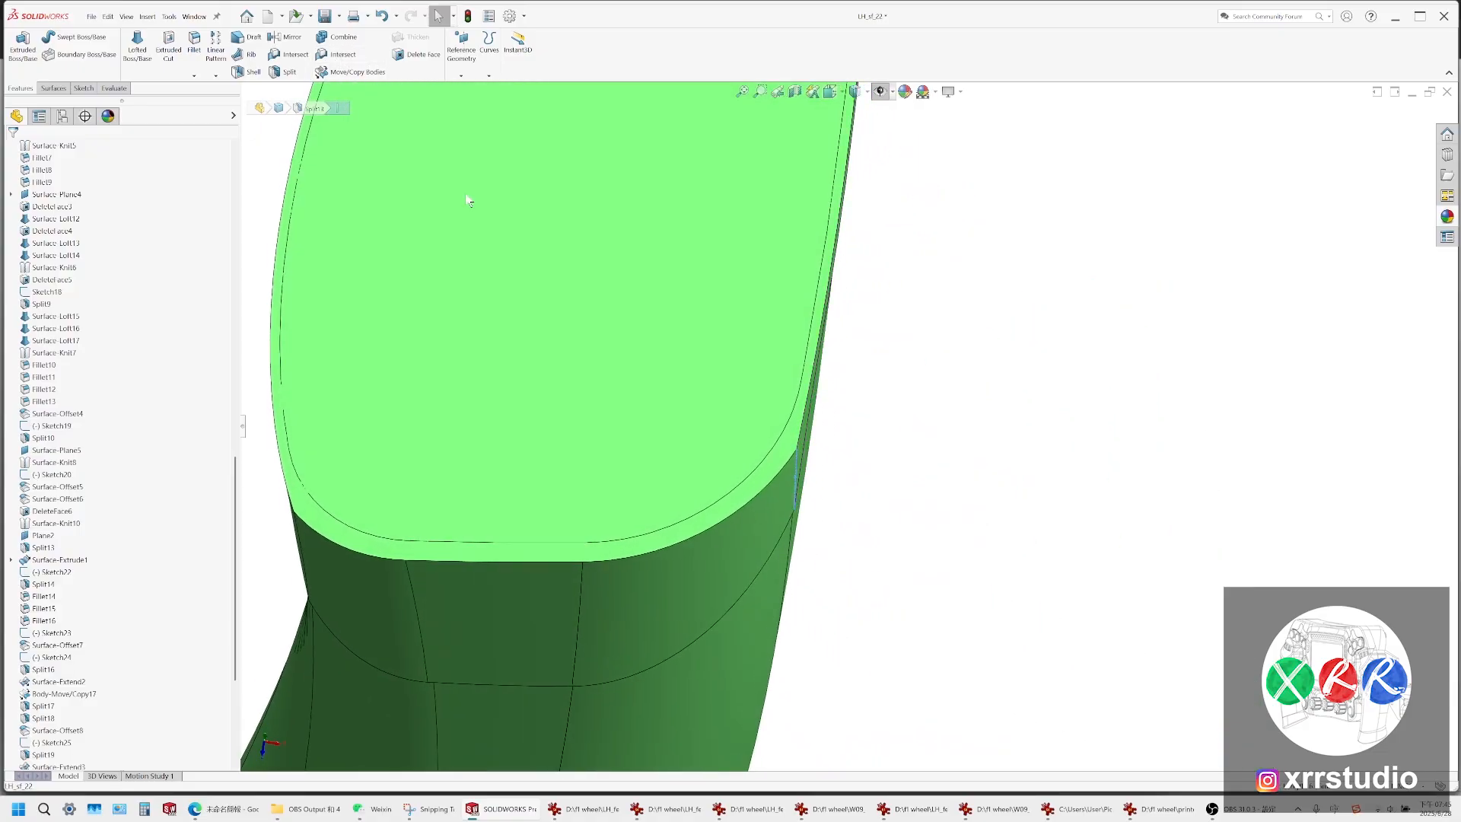
key(z)
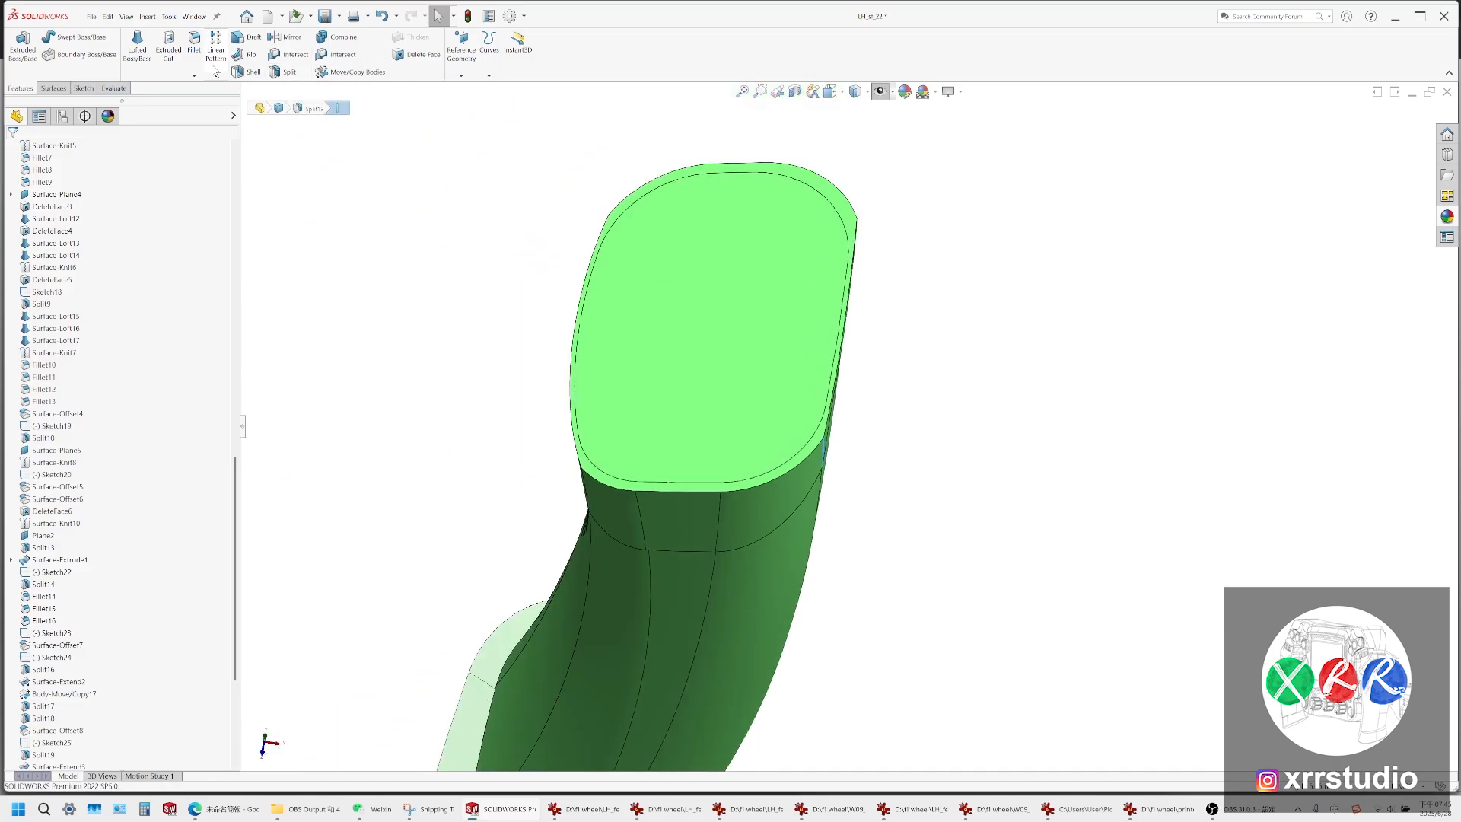
click(837, 432)
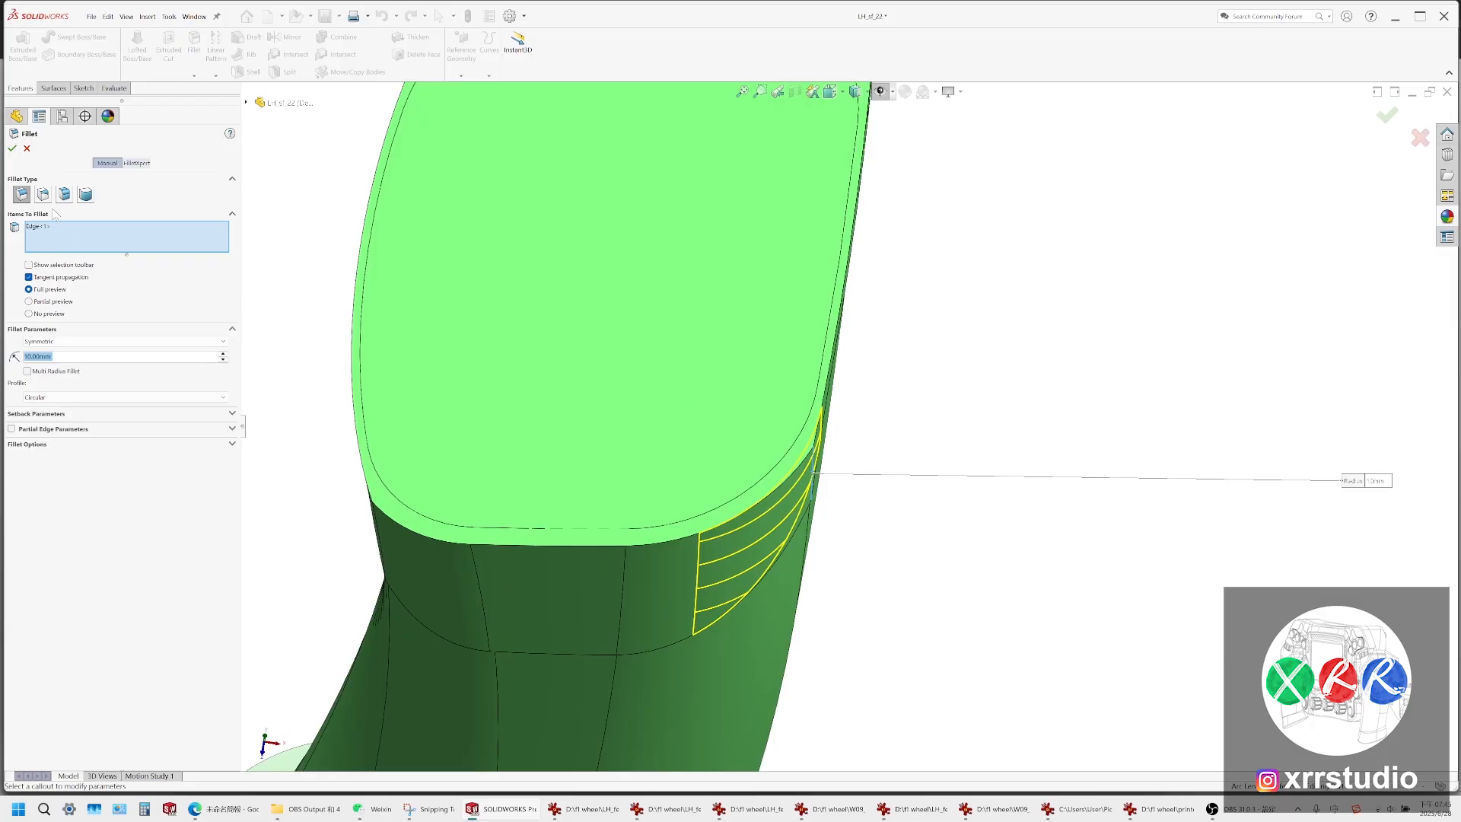
click(12, 149)
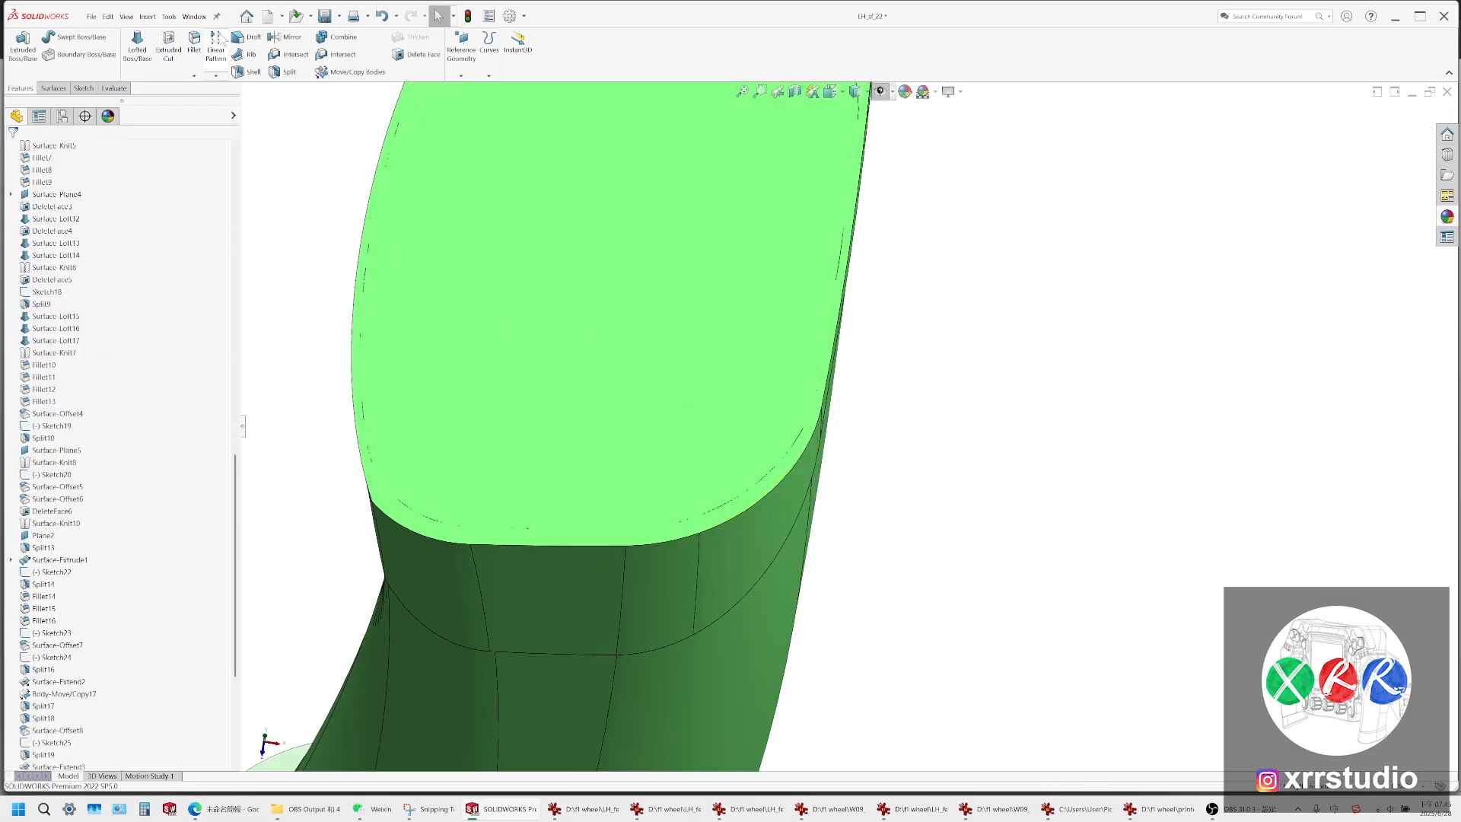
Fillet the opposite short corner edge at the same rounded end of the shell with a 10 mm radius
middle_drag(390, 519, 382, 516)
click(373, 513)
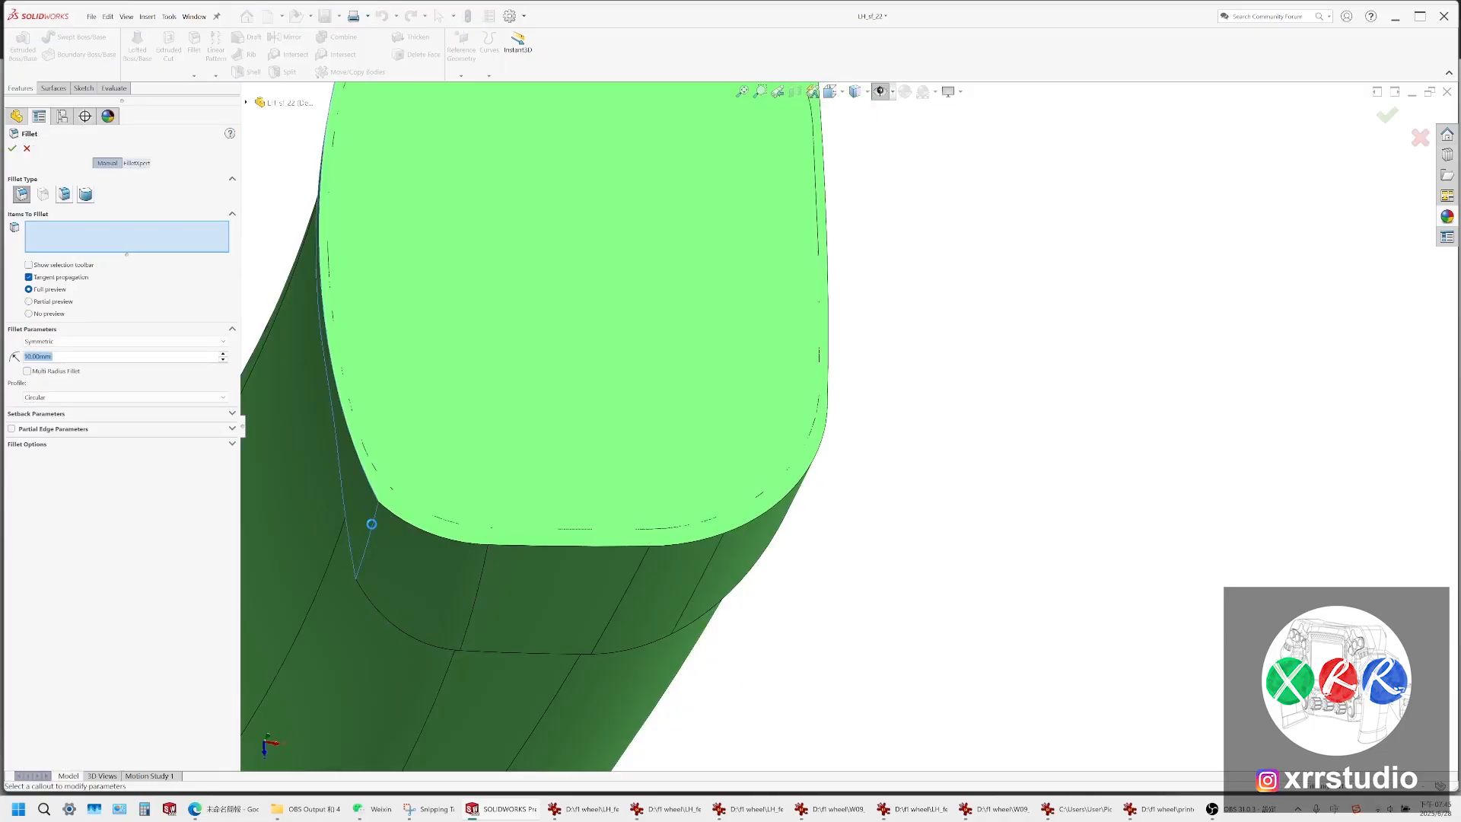
click(372, 523)
middle_drag(372, 524, 350, 564)
scroll(750, 328, up, 5)
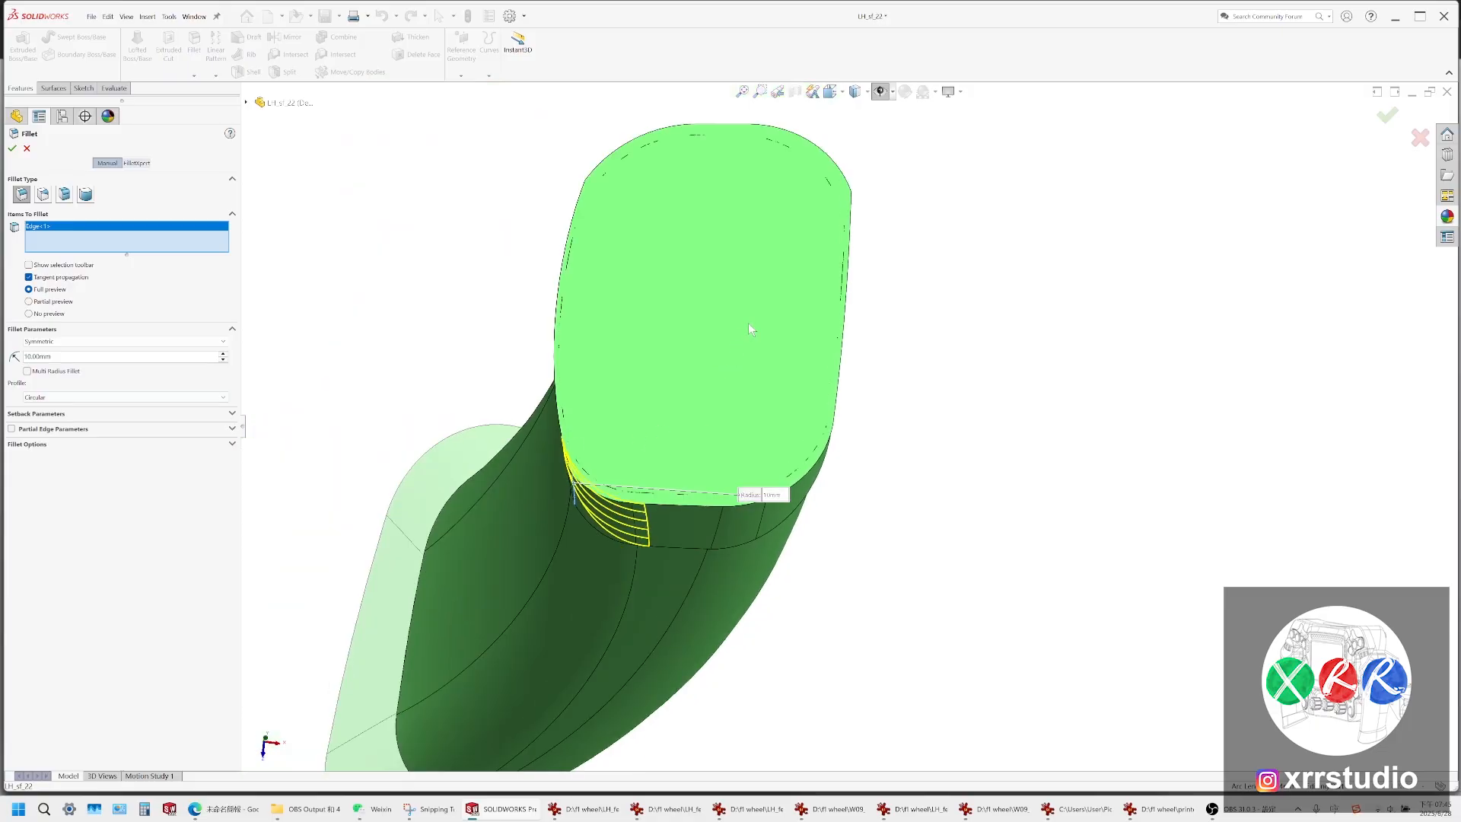
scroll(846, 232, down, 5)
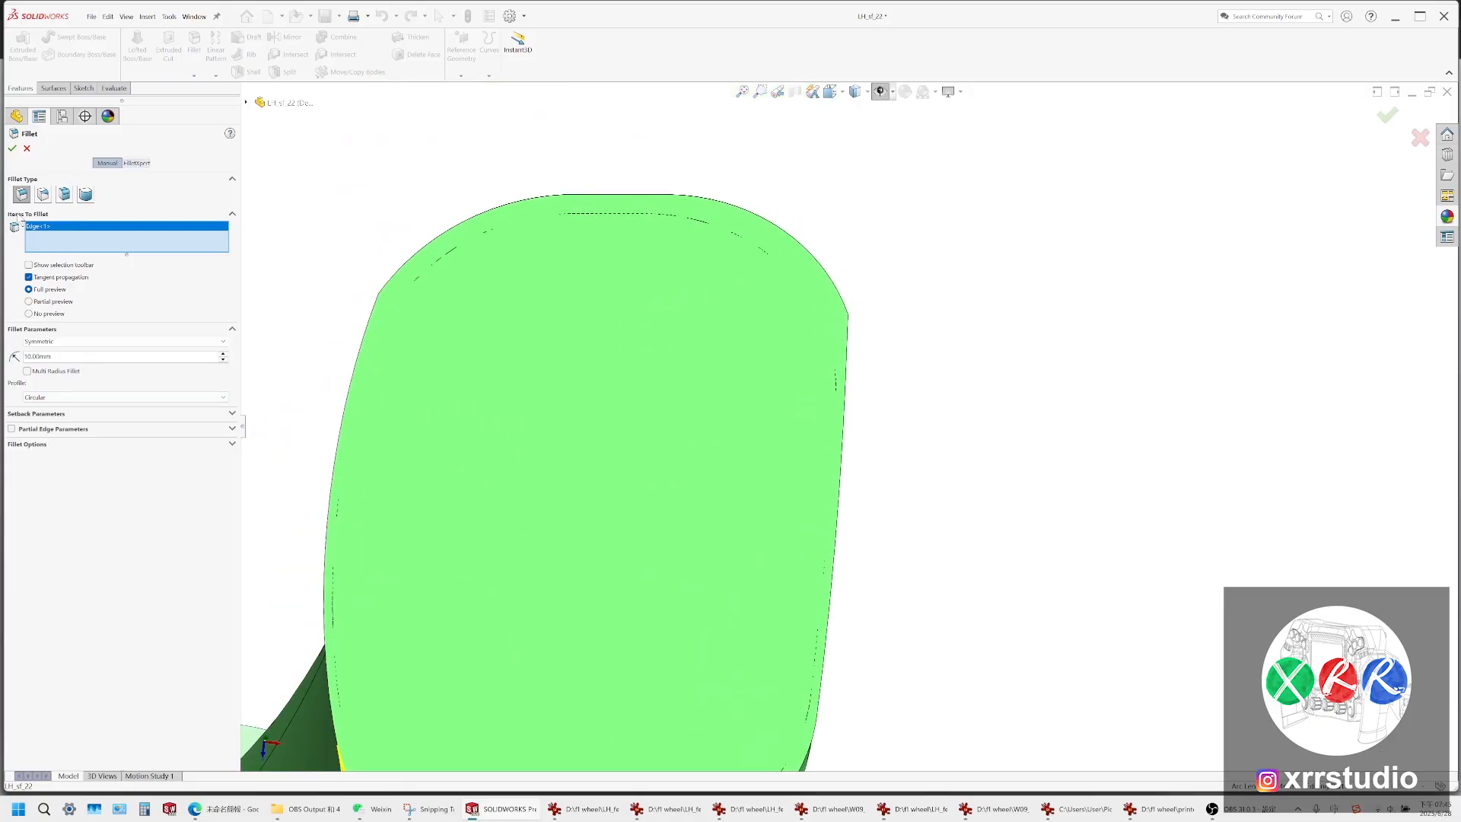
click(12, 149)
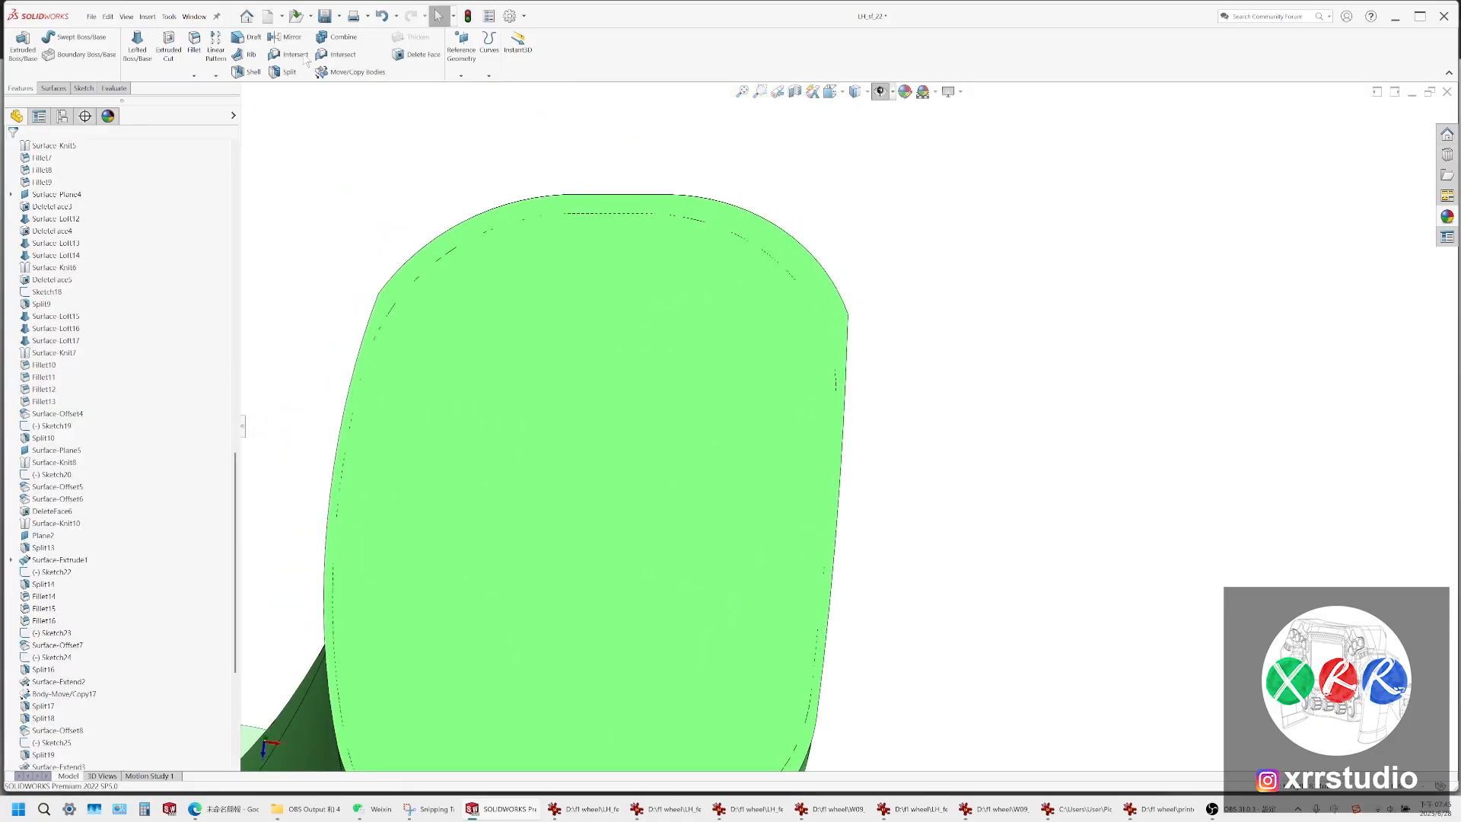
Fillet one short corner edge at the far rounded end of the shell with an 11 mm radius
click(195, 43)
middle_drag(850, 308, 781, 335)
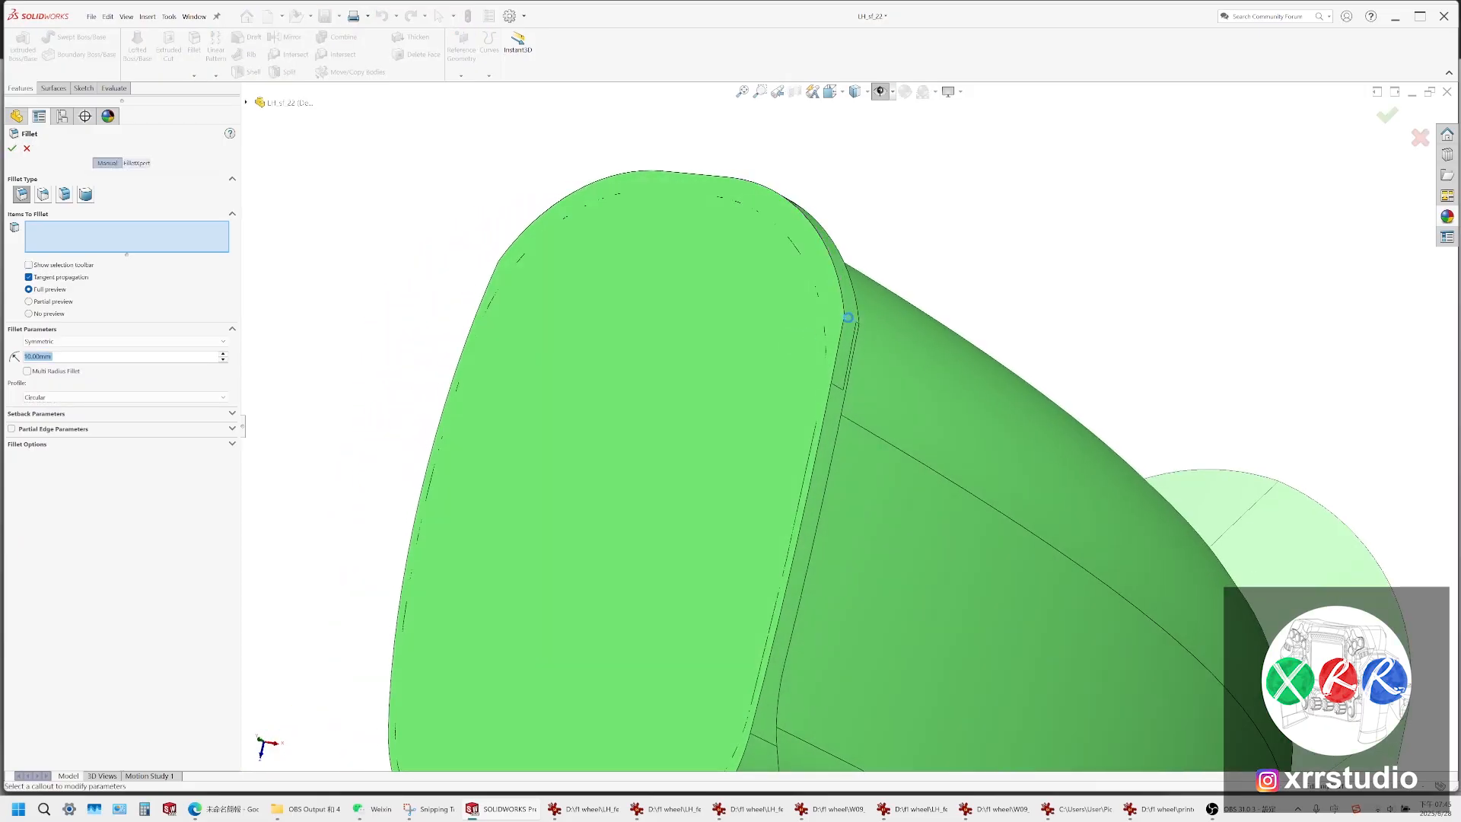
click(847, 319)
middle_drag(848, 320, 196, 326)
double_click(112, 356)
text(12)
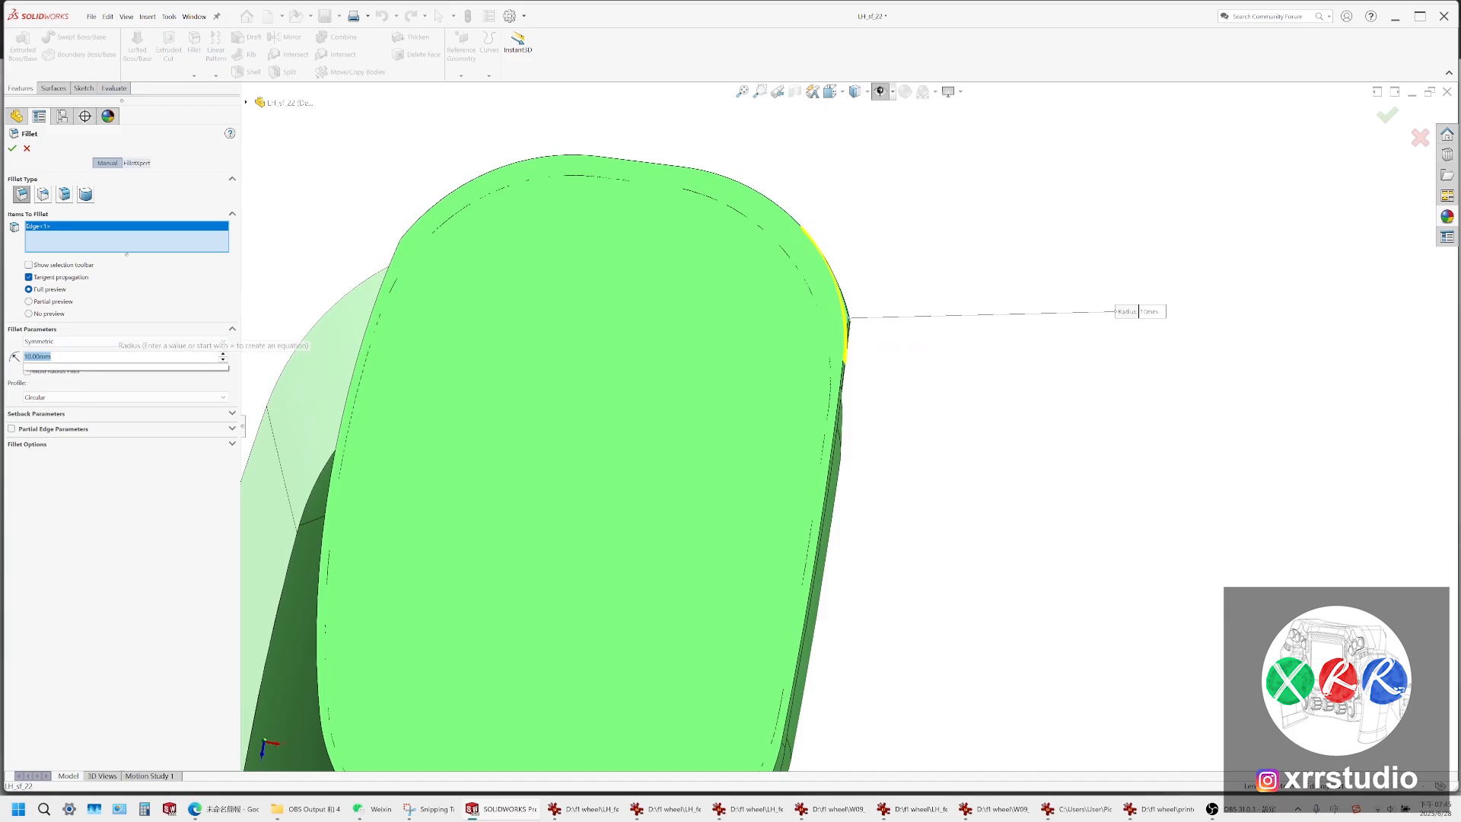
key(Return)
text(10)
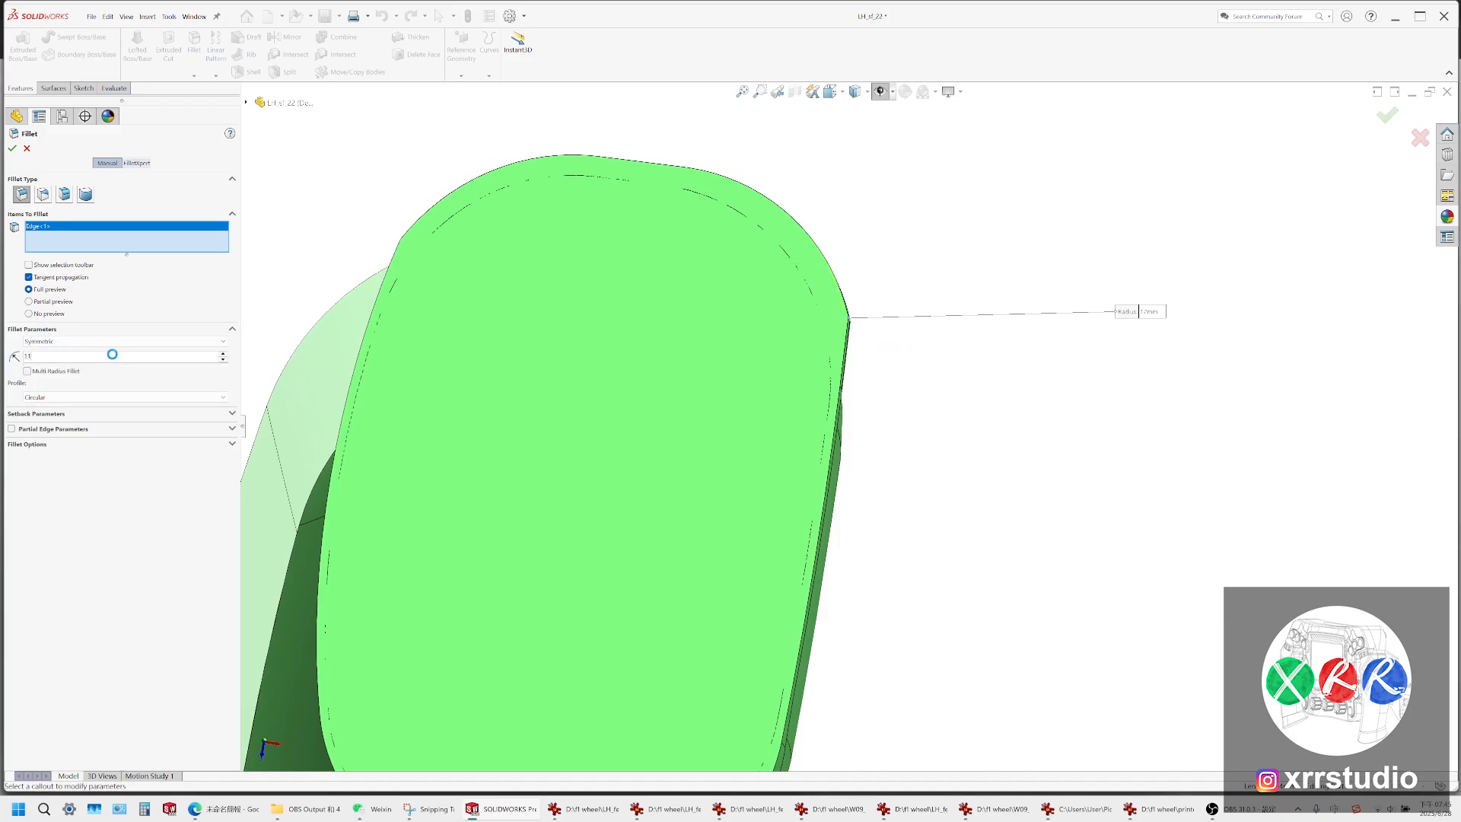
key(Return)
text(11)
key(Return)
right_click(436, 177)
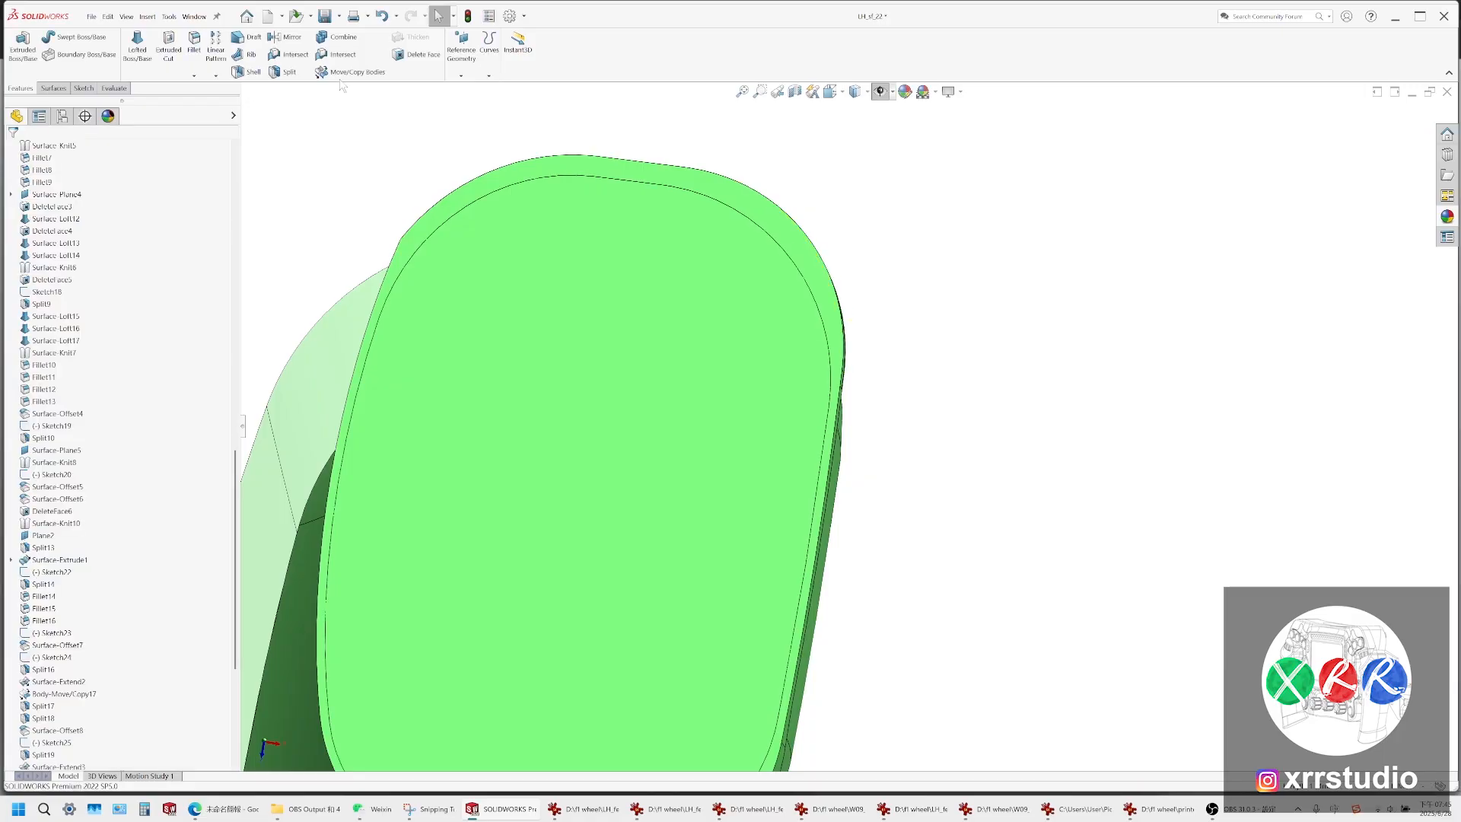
Fillet the last sharp corner edge of the shell, across from the 11 mm fillet at the far rounded end
click(194, 42)
middle_drag(456, 293, 554, 313)
click(400, 240)
right_click(437, 228)
click(194, 43)
scroll(661, 437, up, 3)
middle_drag(563, 396, 761, 472)
key(Escape)
Save the part and save it again under the new name LH_sf_23
scroll(973, 666, up, 10)
key(ctrl+s)
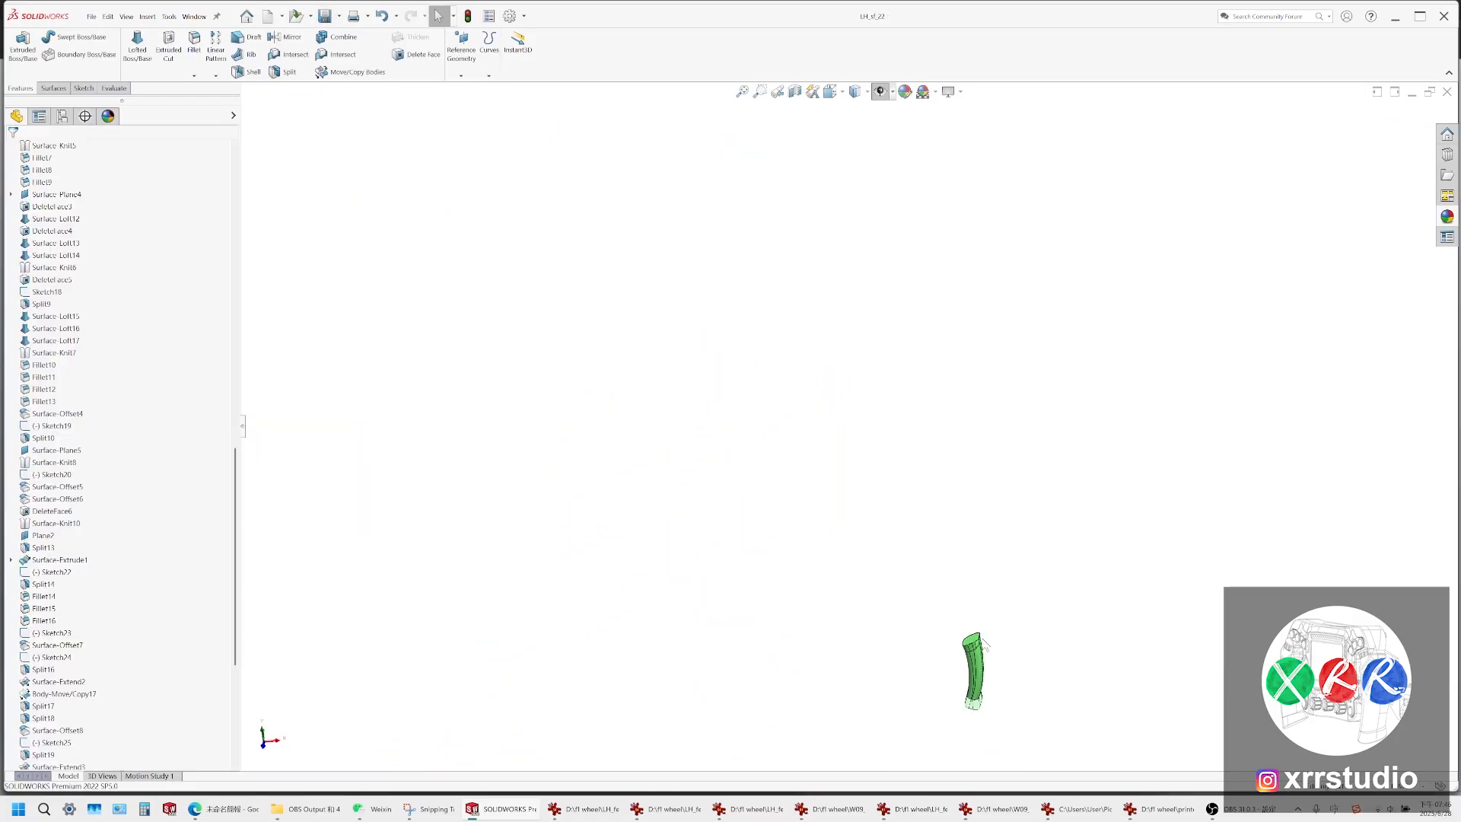
middle_drag(972, 666, 913, 456)
scroll(896, 341, down, 10)
click(773, 355)
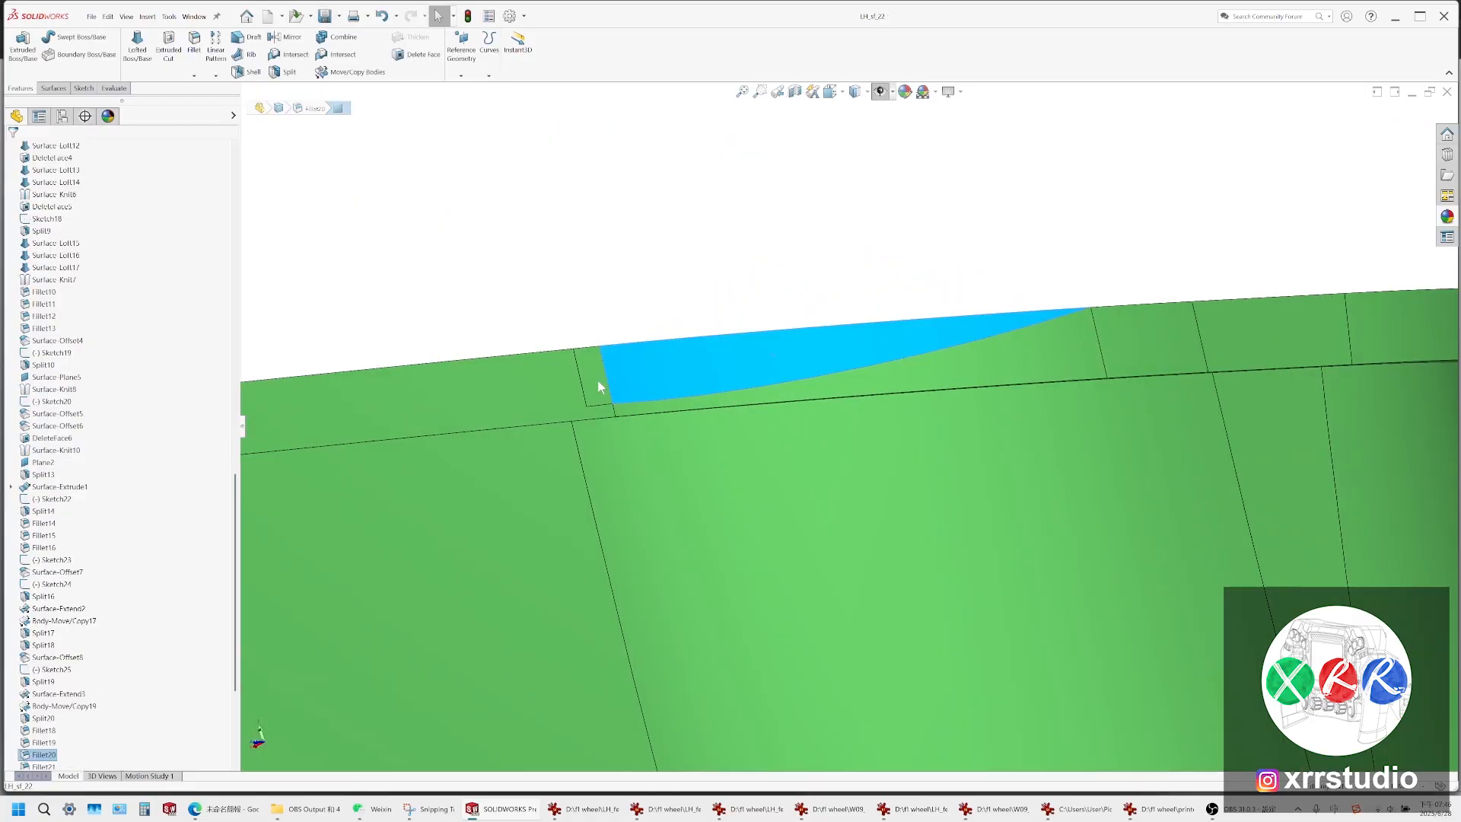
scroll(598, 381, up, 3)
click(126, 17)
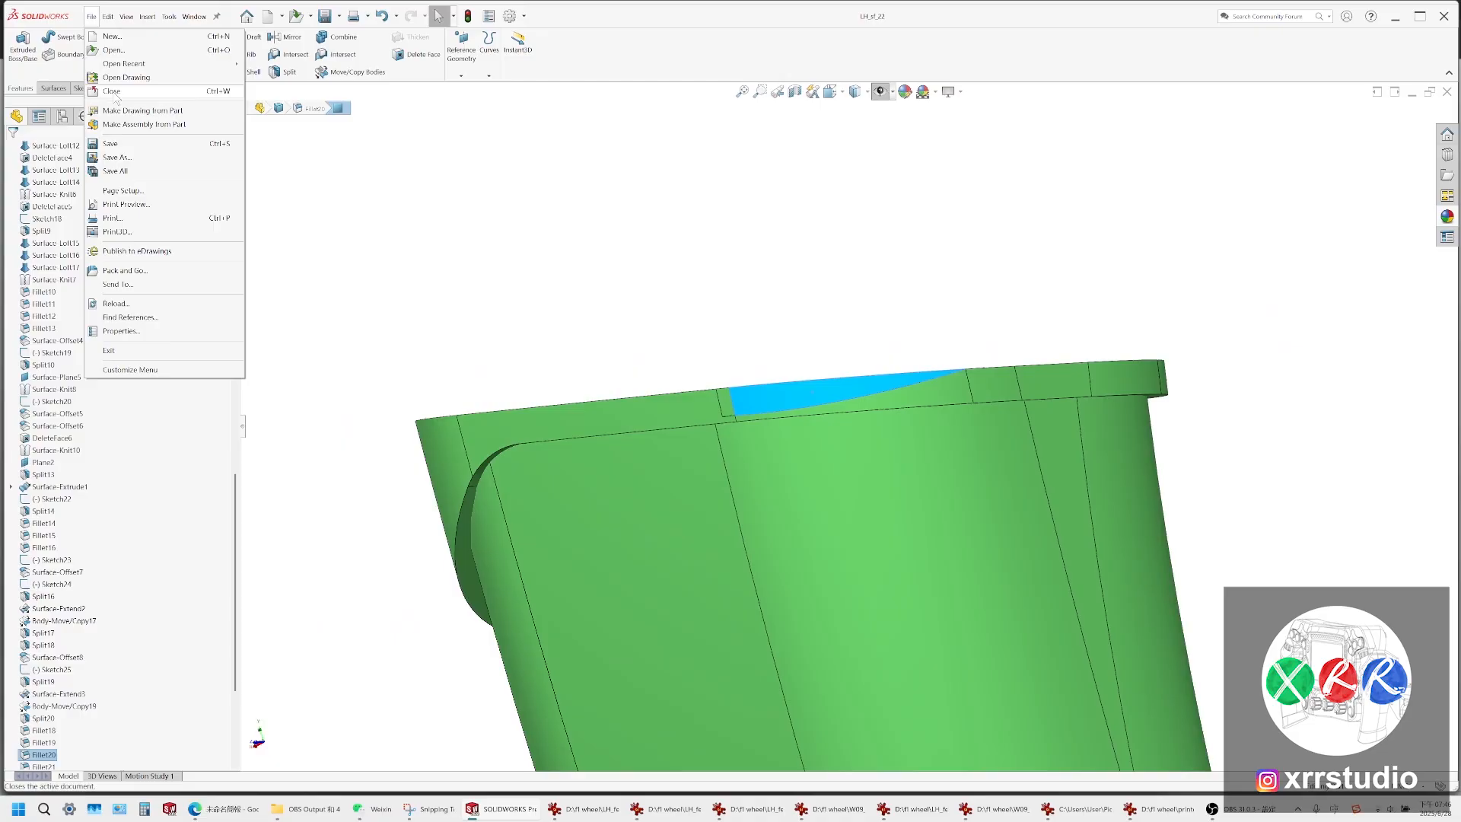
click(134, 159)
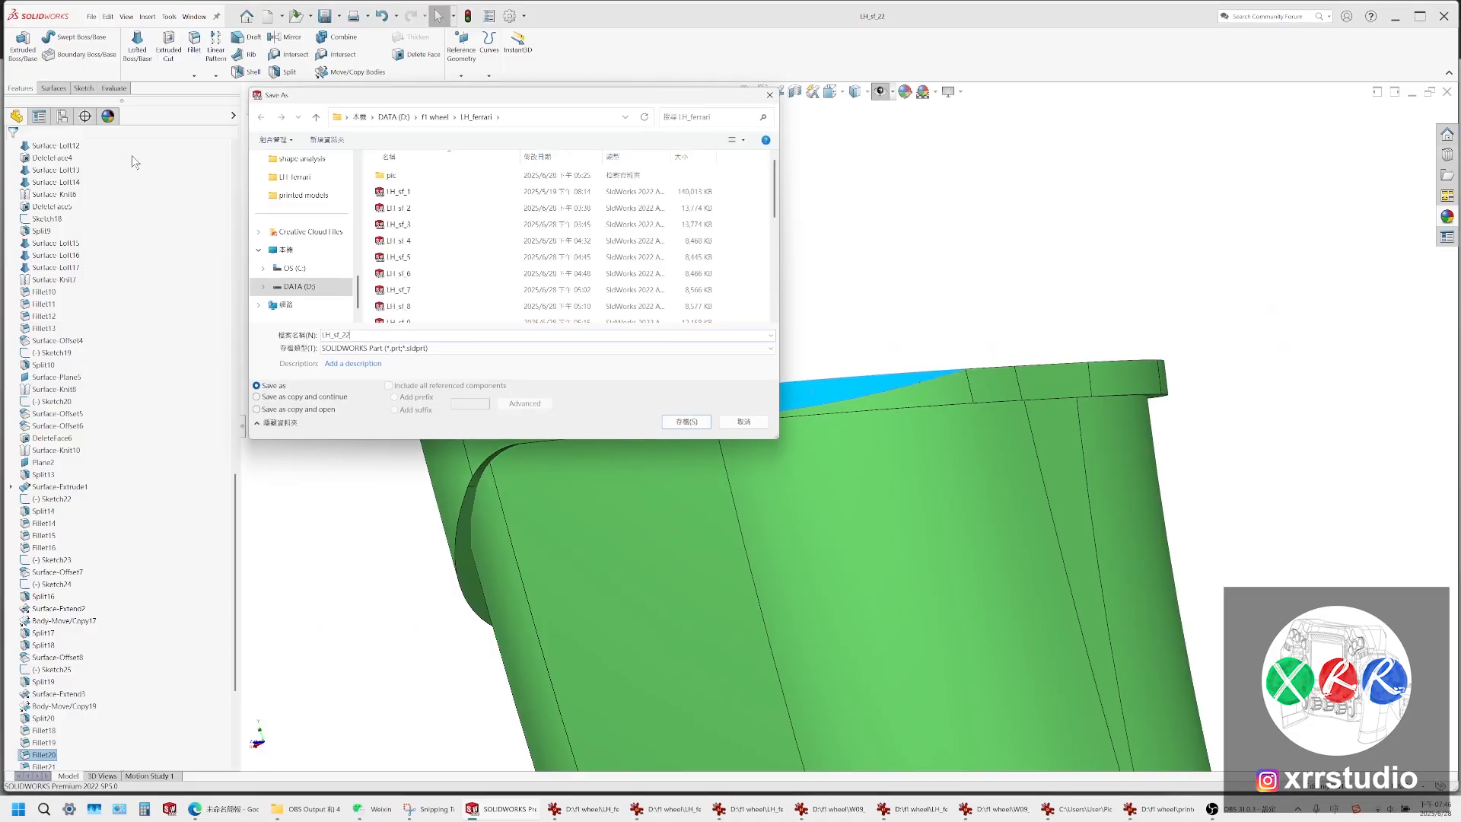
key(BackSpace)
text(3)
key(Return)
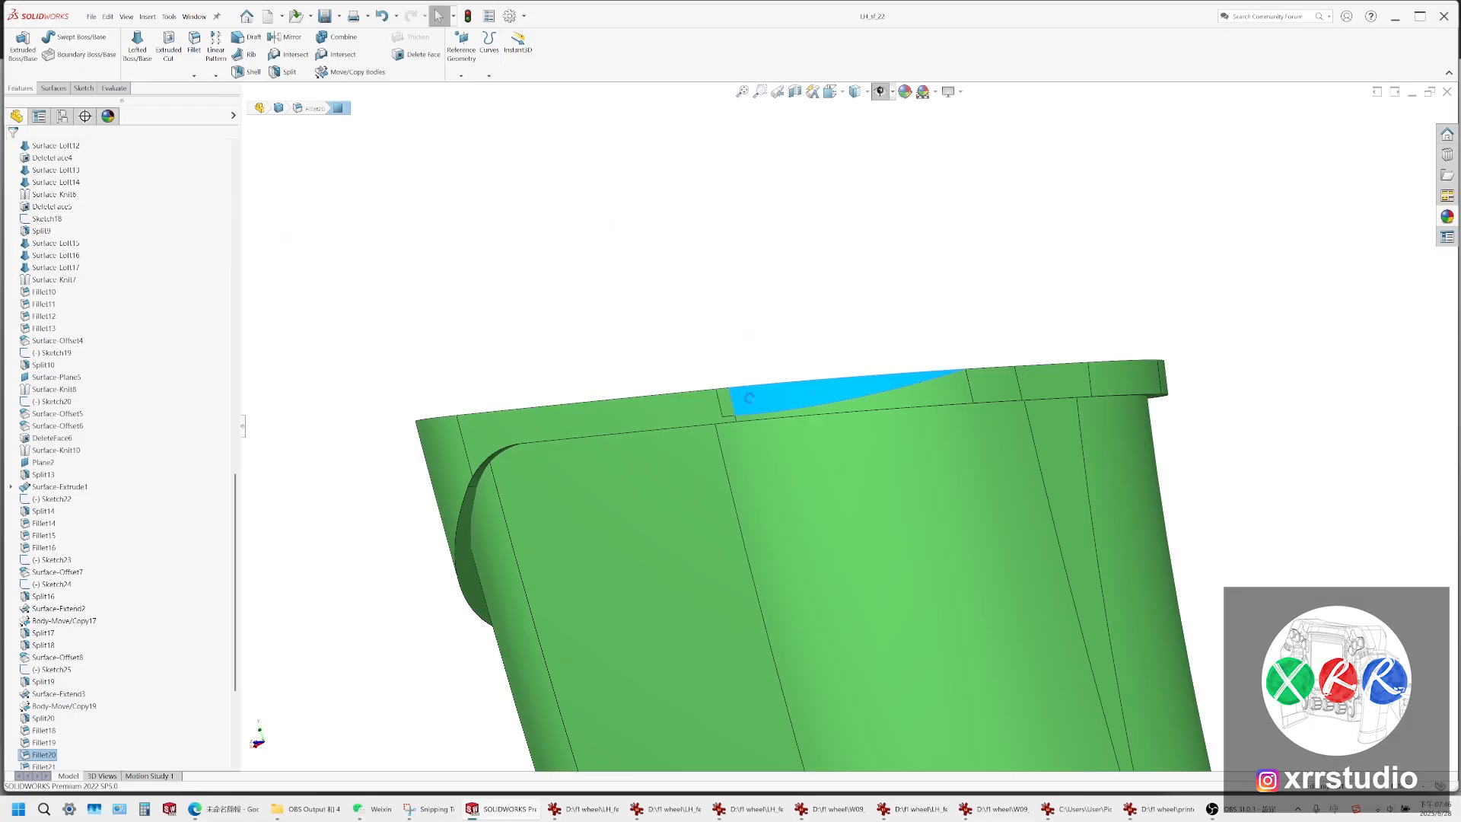
Remove the curved sliver face left by the fillet on the shell's side using Delete Face with Delete and Patch
scroll(807, 389, down, 3)
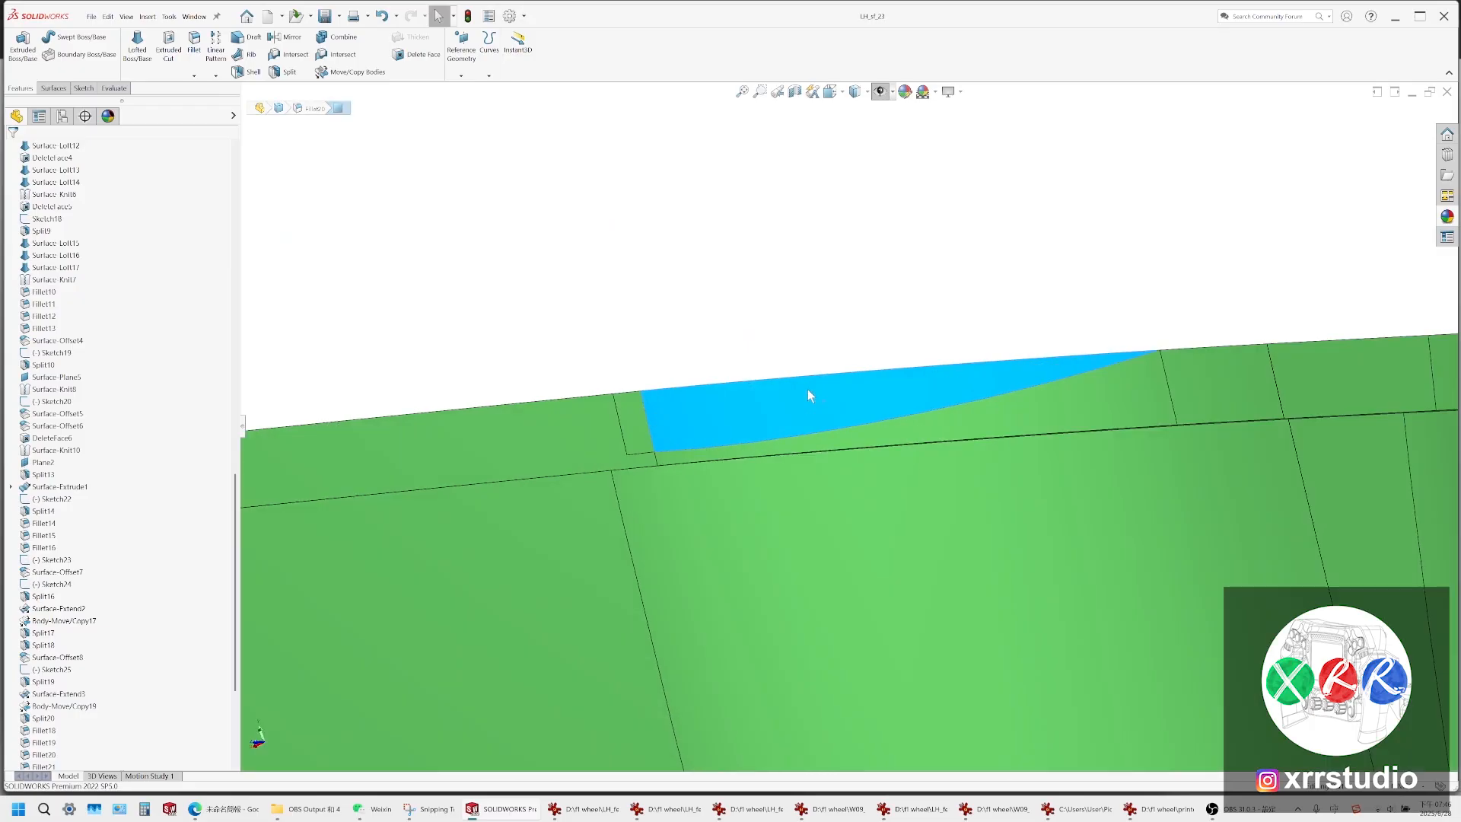
key(Escape)
middle_drag(720, 419, 729, 468)
click(688, 427)
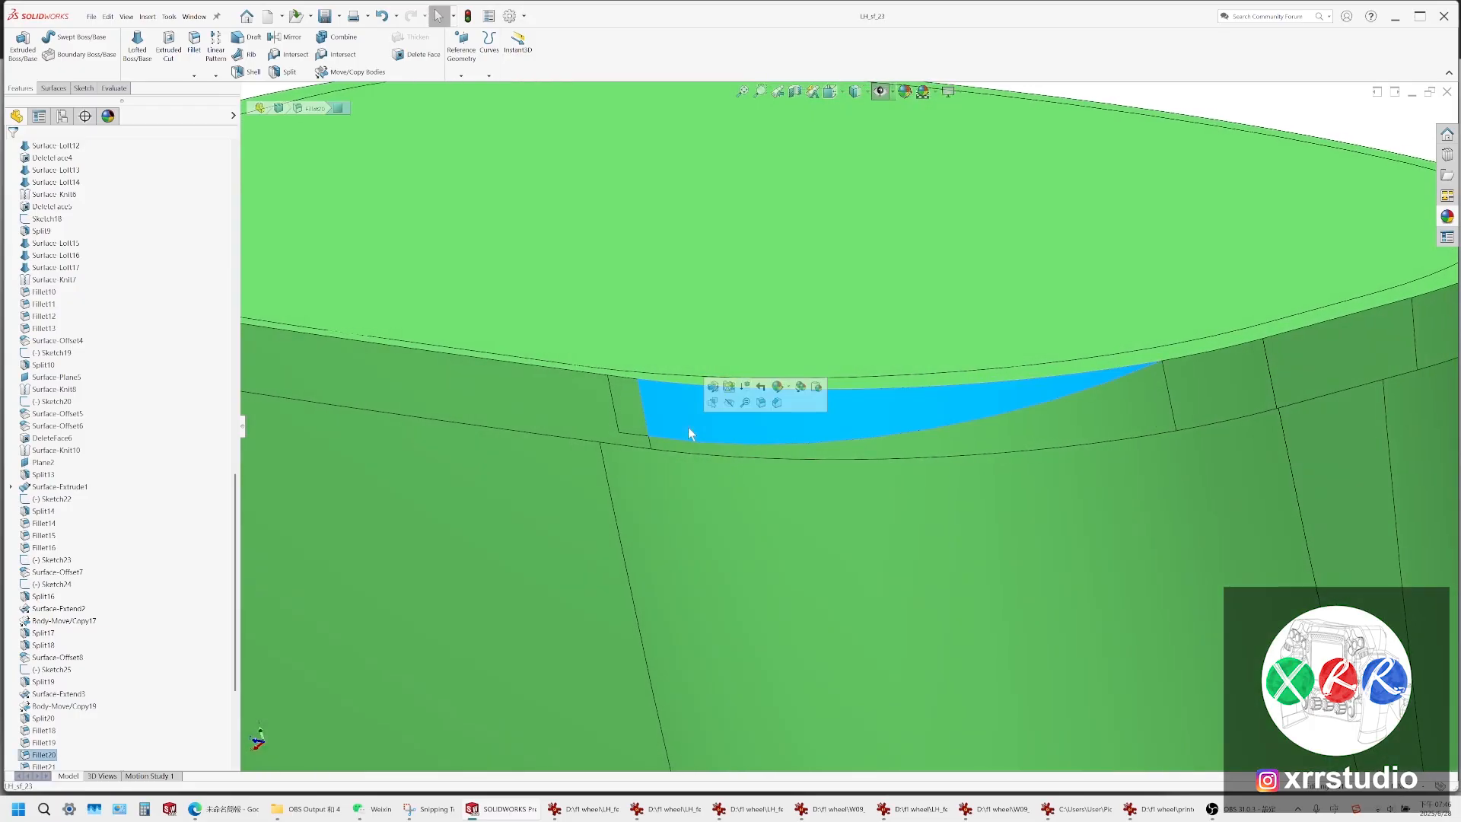
click(54, 88)
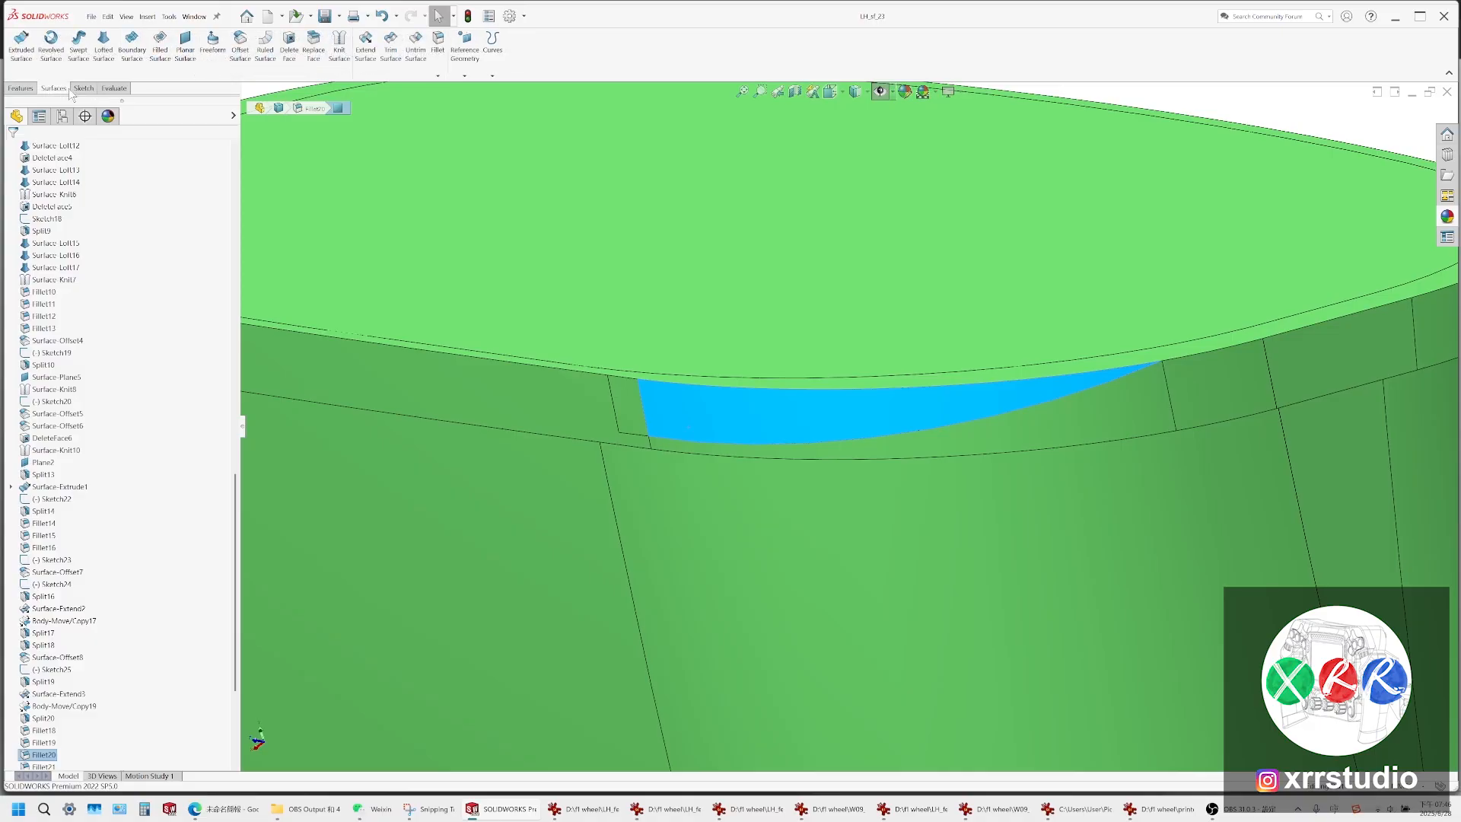
click(290, 46)
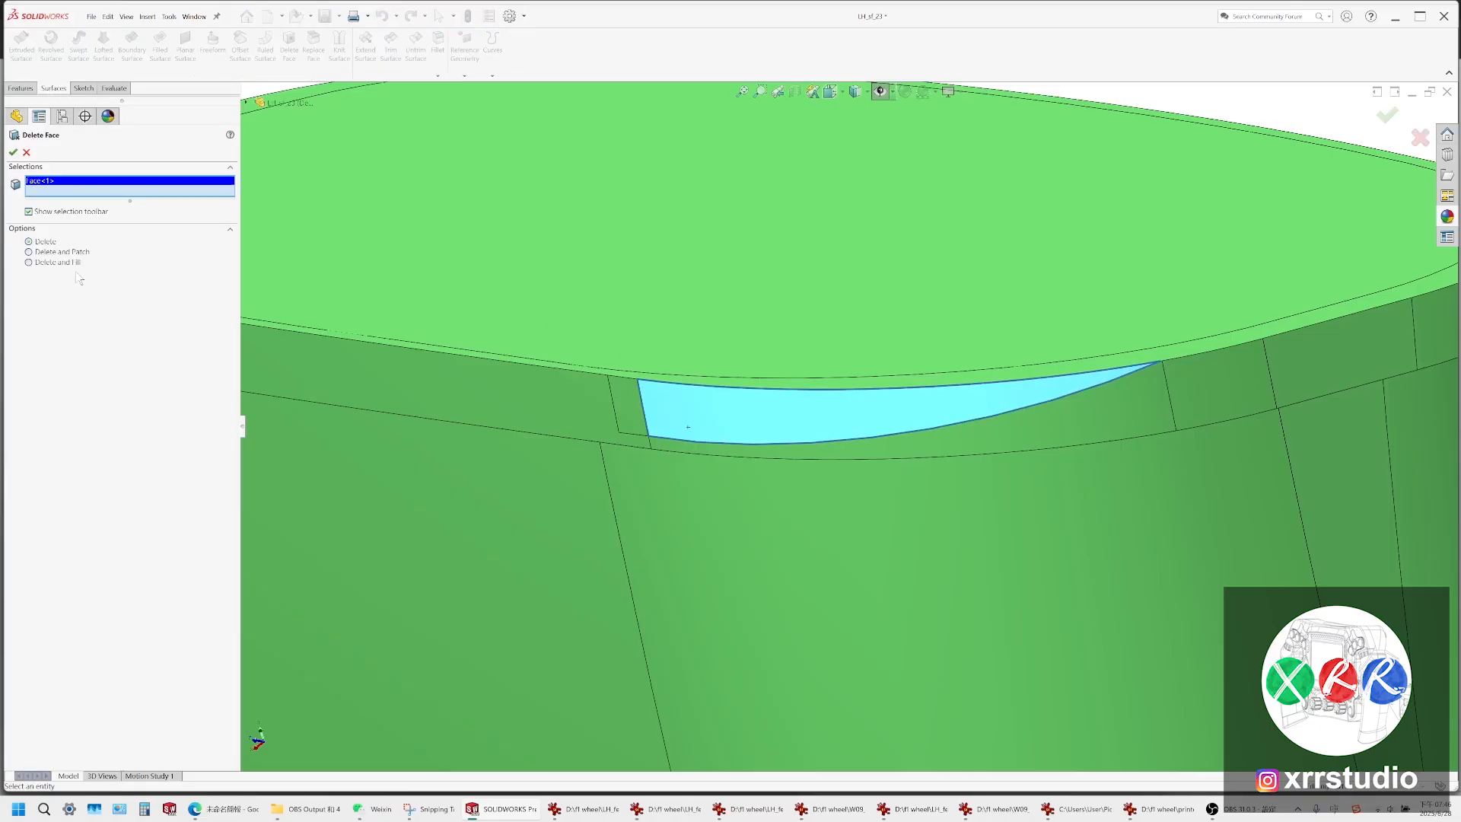
click(65, 253)
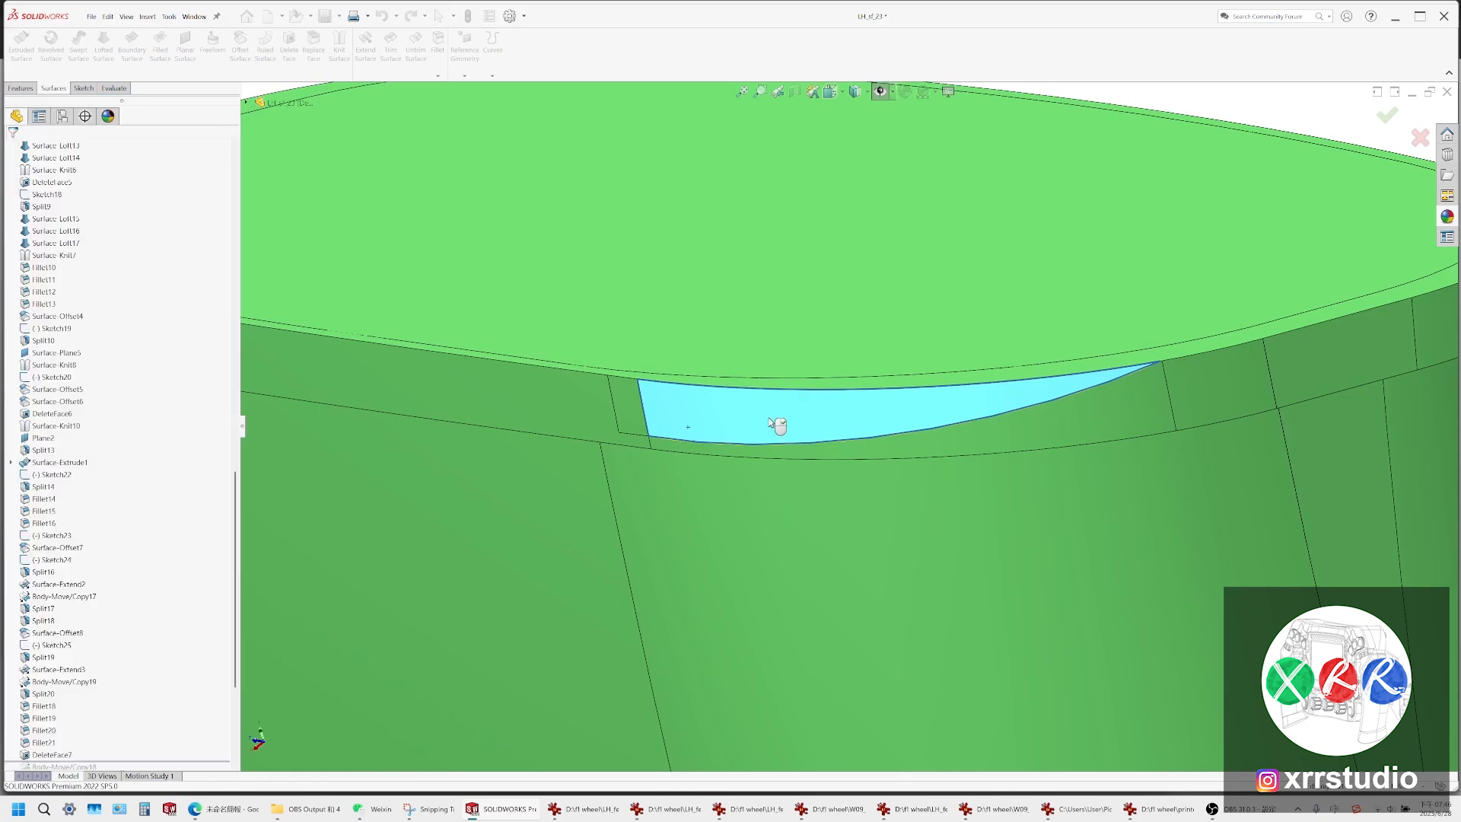
Delete and patch the small four-sided face next to the filleted corner on the shell's side
click(640, 407)
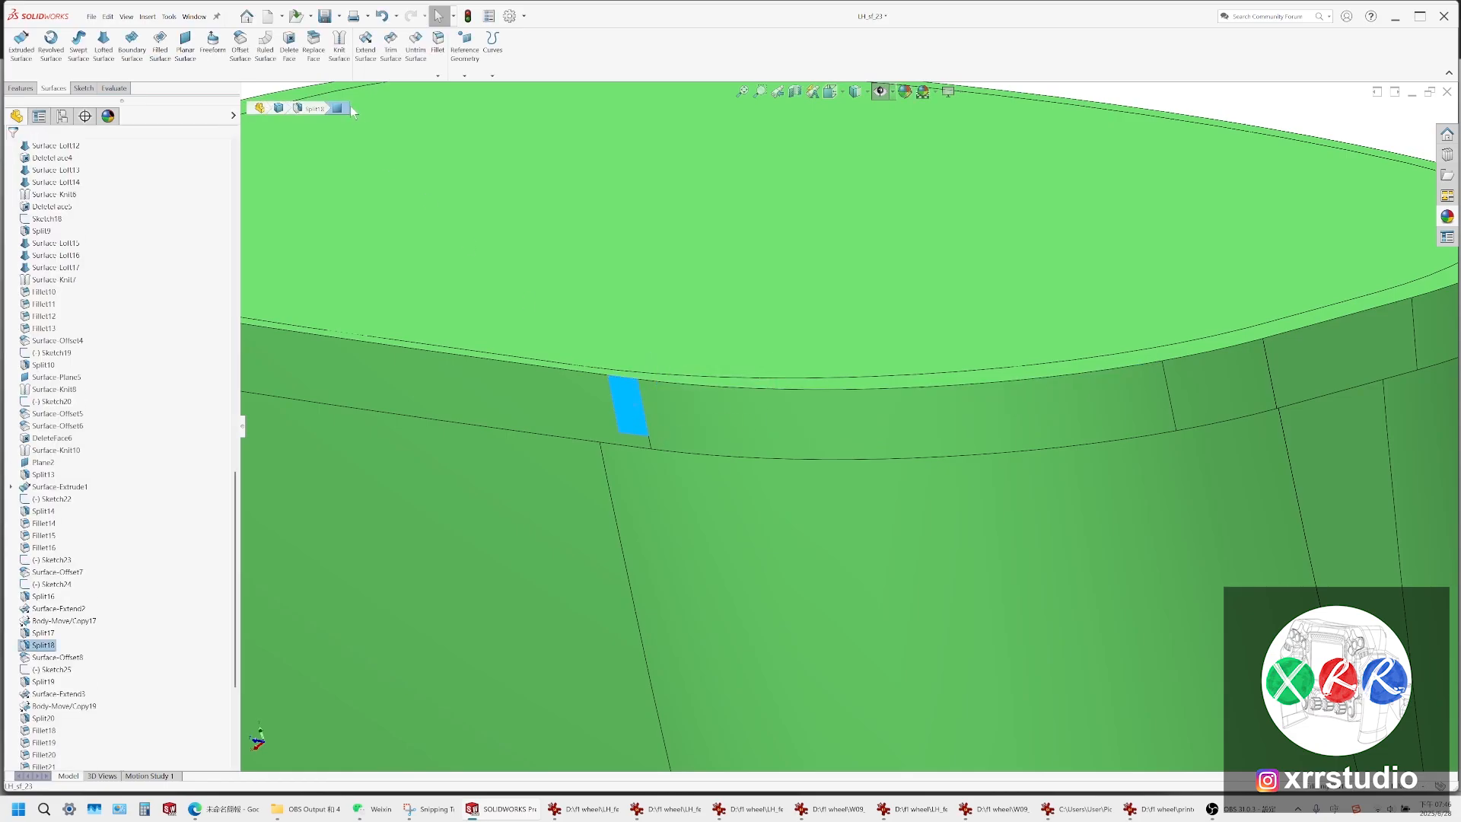
click(288, 42)
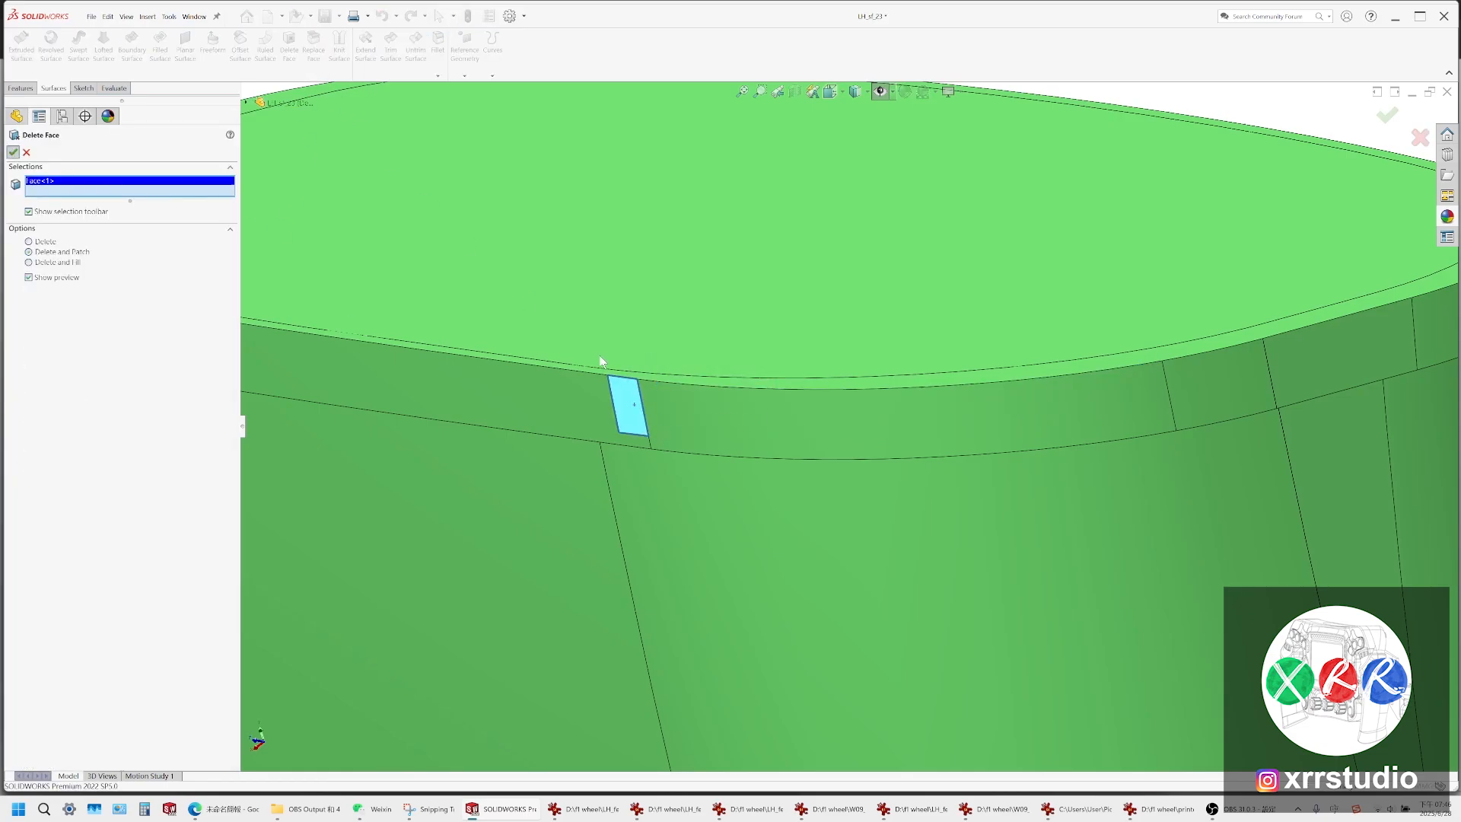
scroll(736, 385, up, 5)
middle_drag(735, 385, 629, 403)
scroll(629, 403, down, 3)
middle_drag(683, 486, 673, 357)
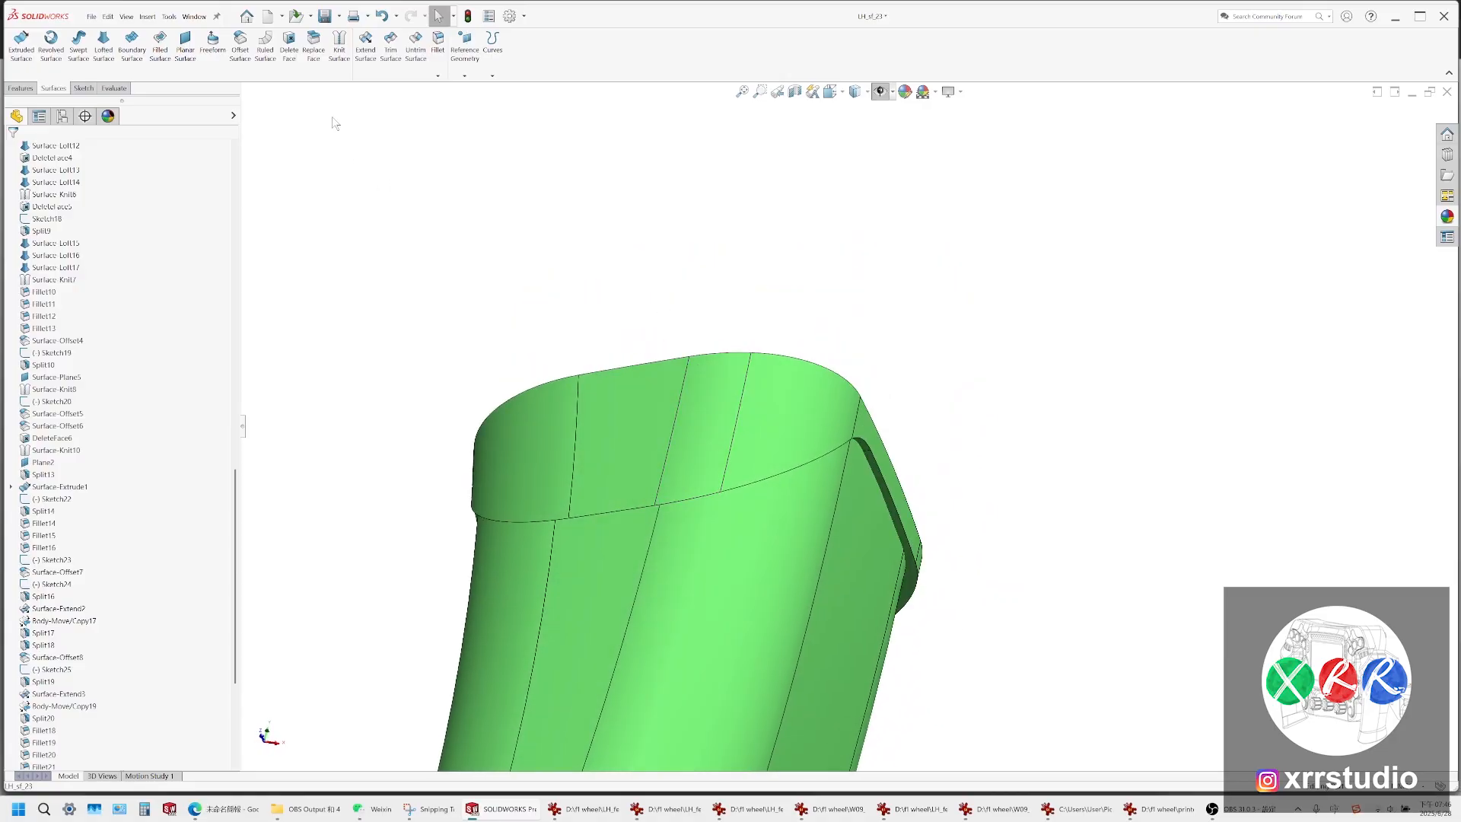
Save the cleaned-up part and save it again as LH_sf_24
click(325, 16)
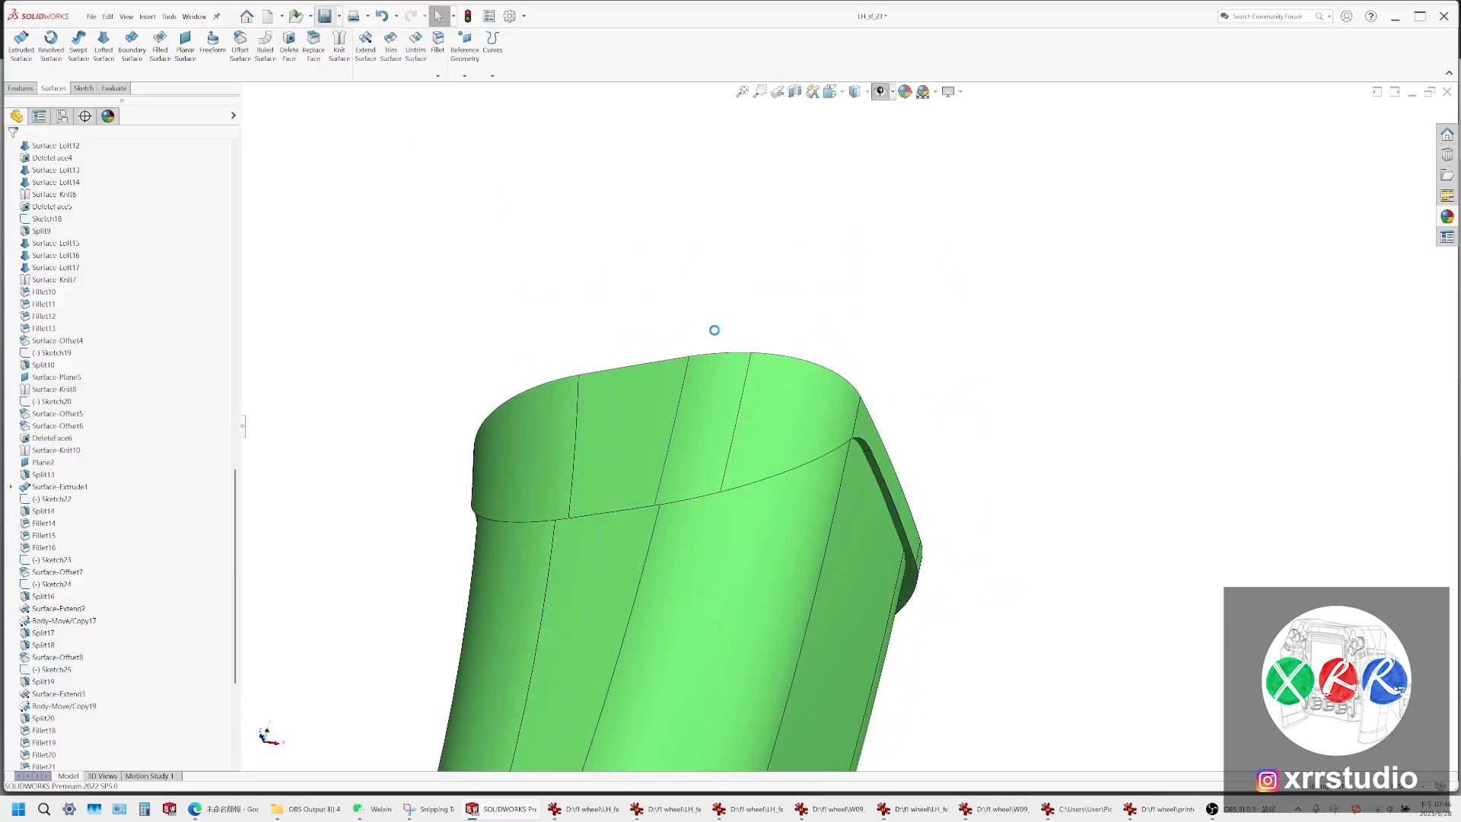
click(92, 17)
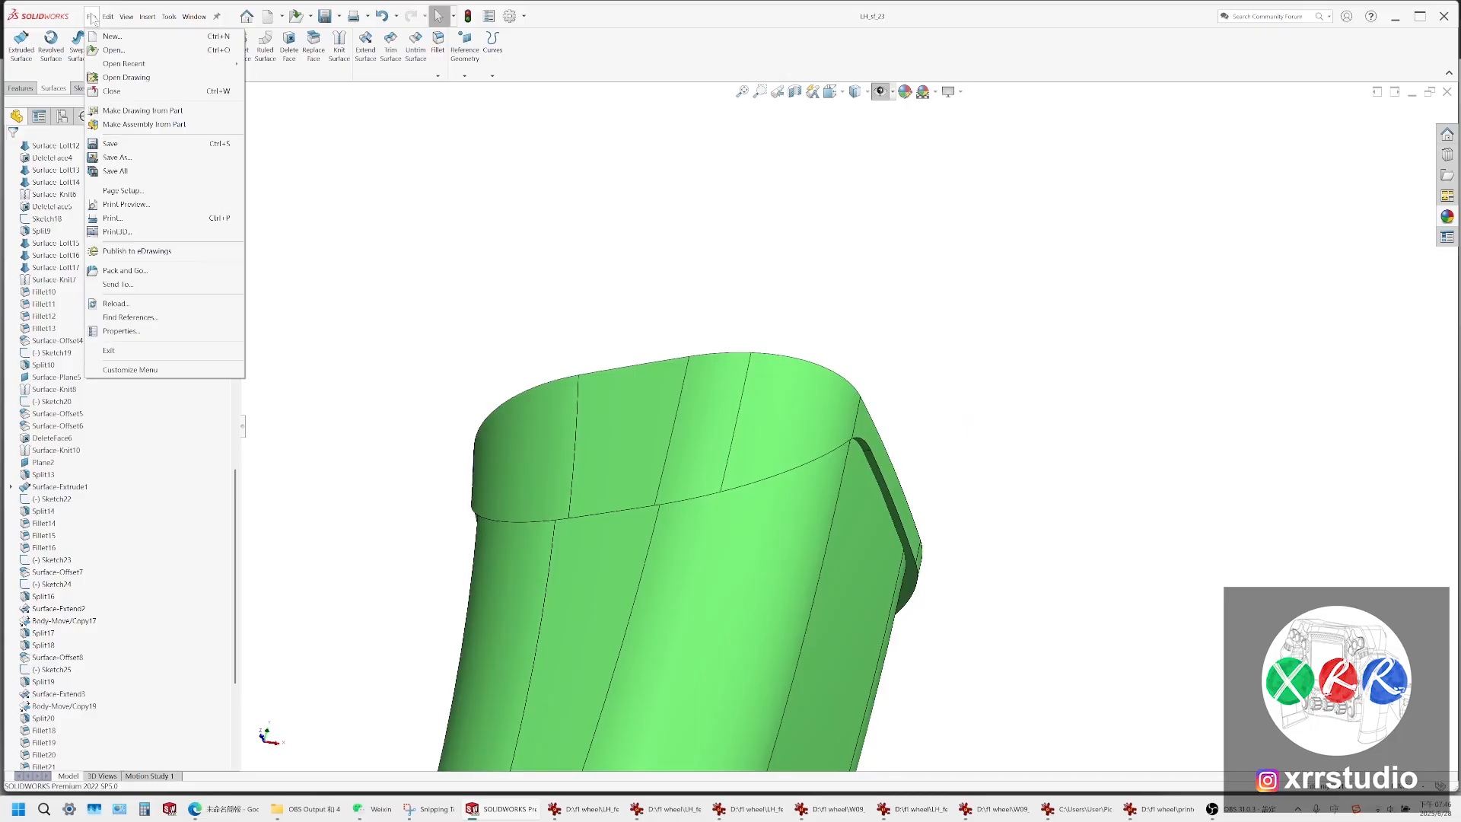
click(152, 160)
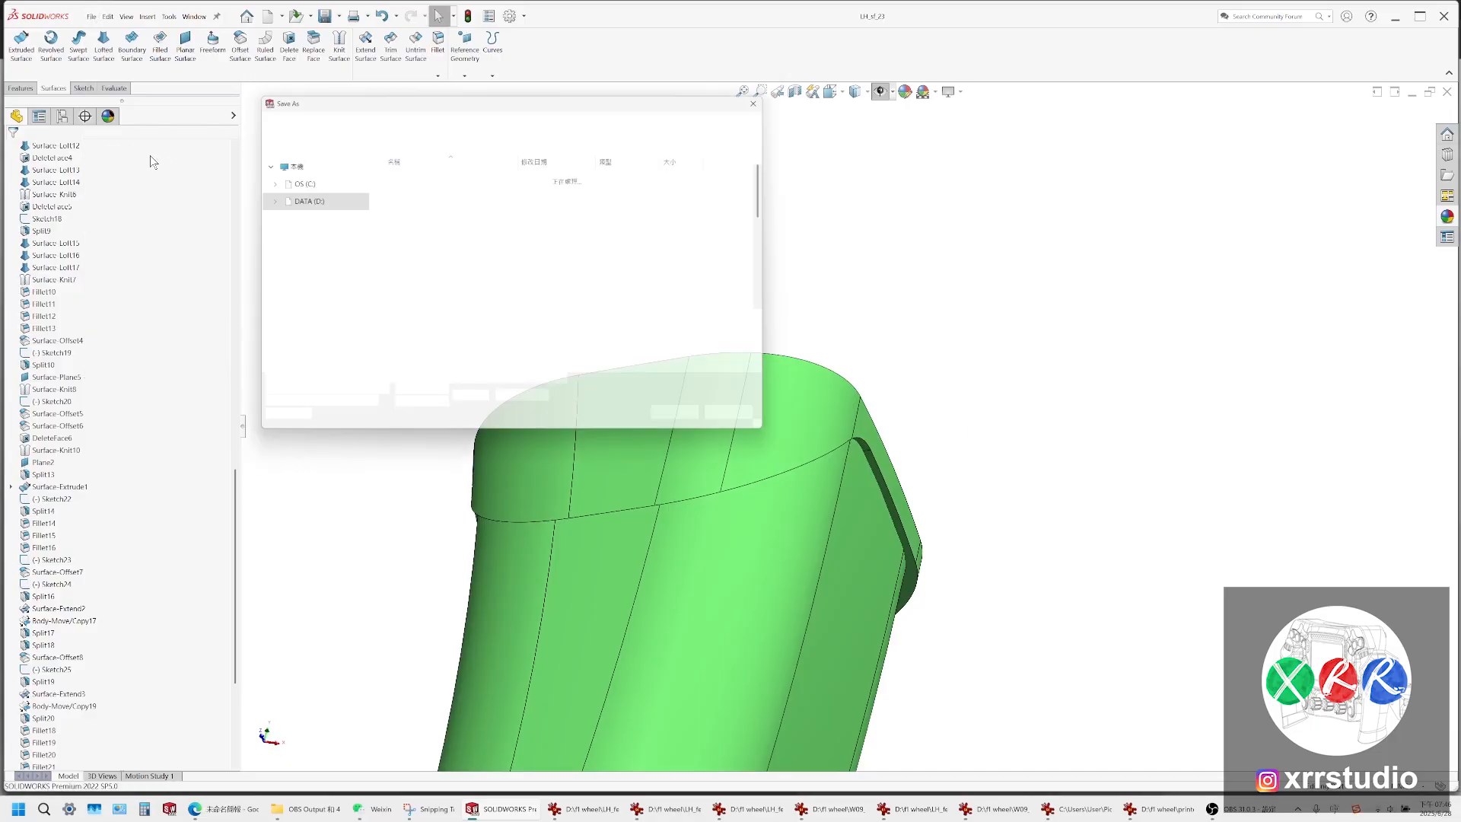
key(Escape)
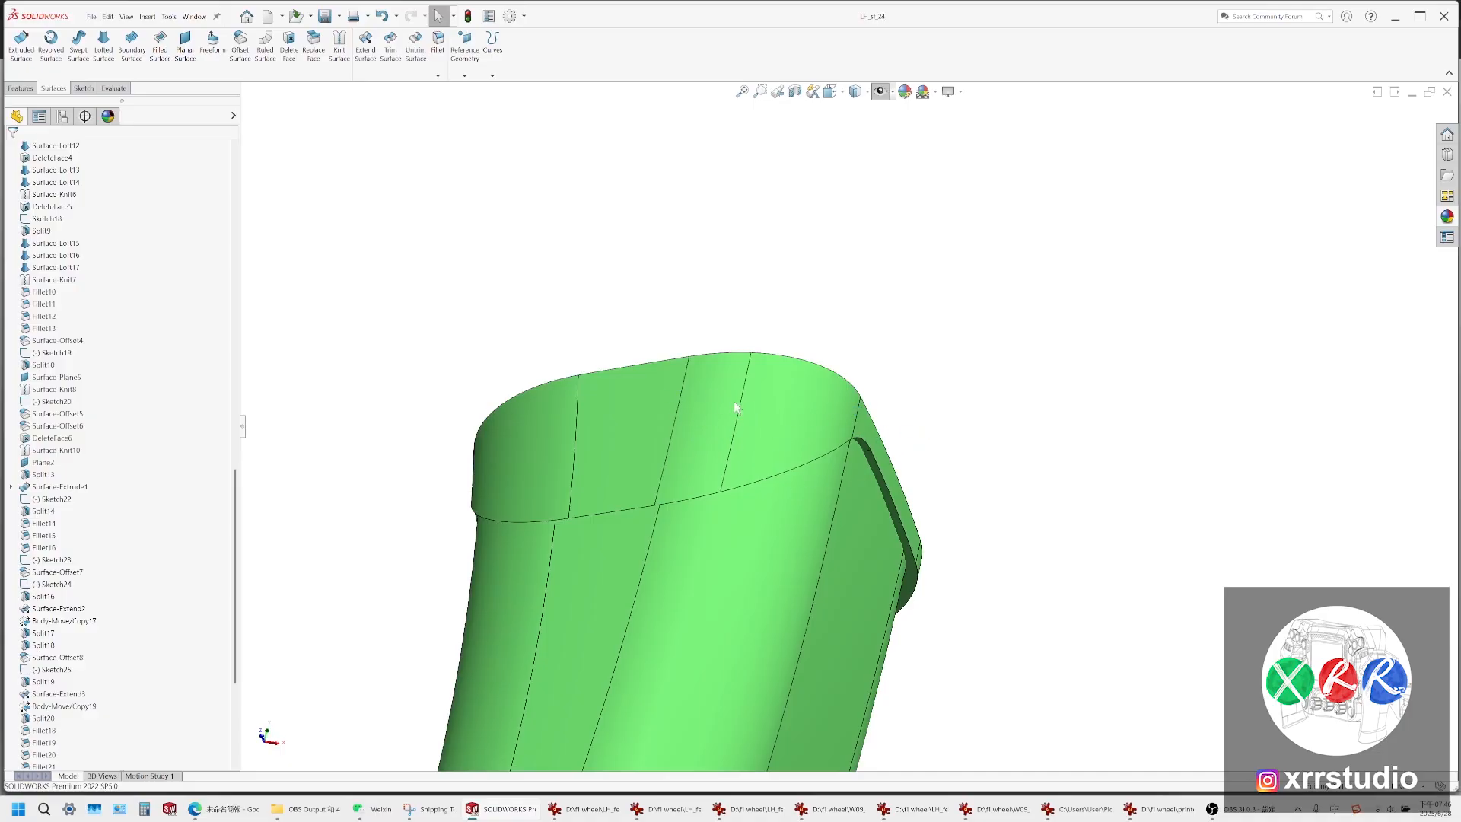
Combine the grip body and the outer shell into one body with the Add operation
middle_drag(734, 400, 440, 248)
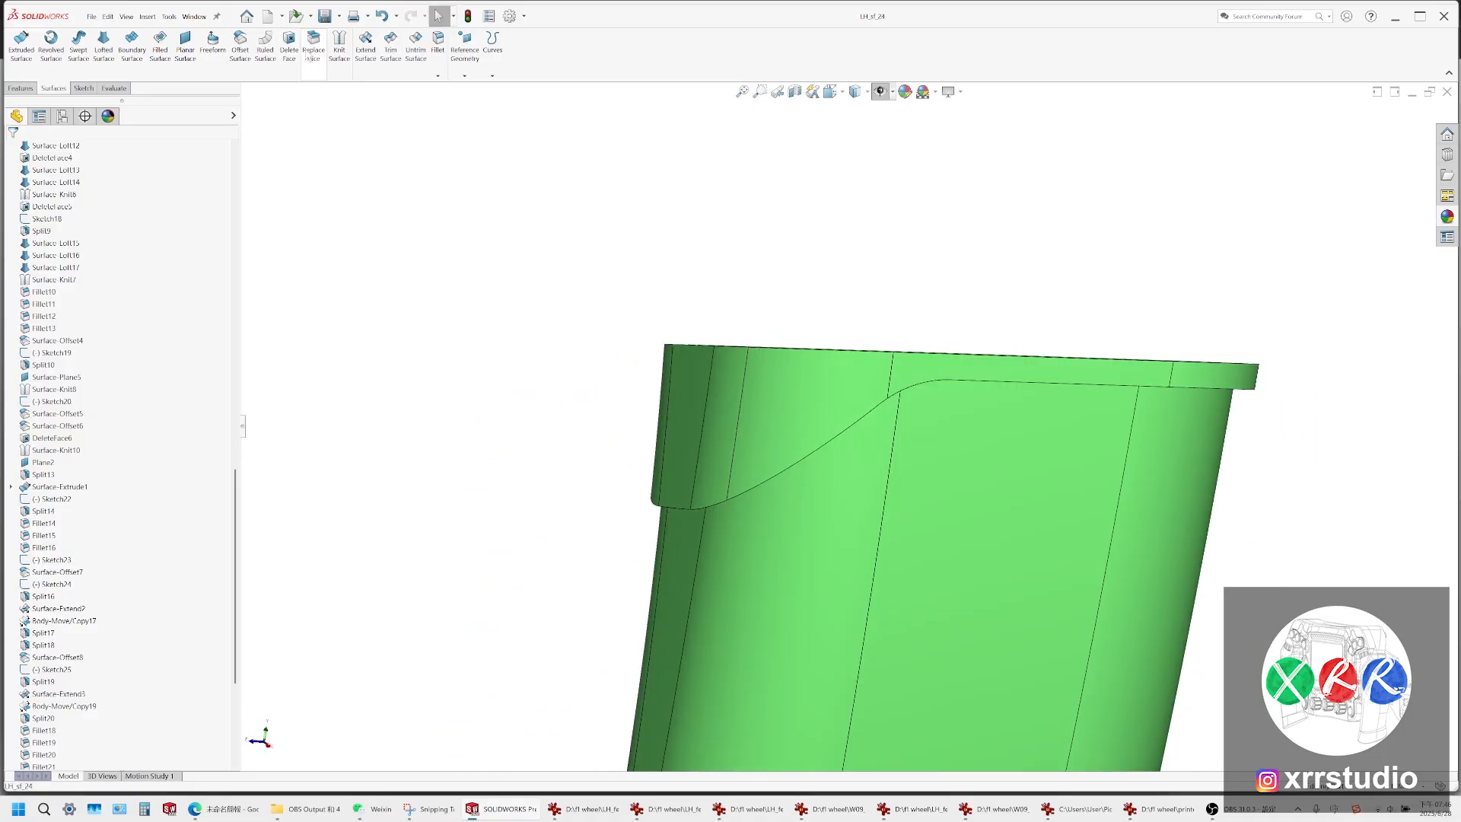
click(20, 88)
click(336, 37)
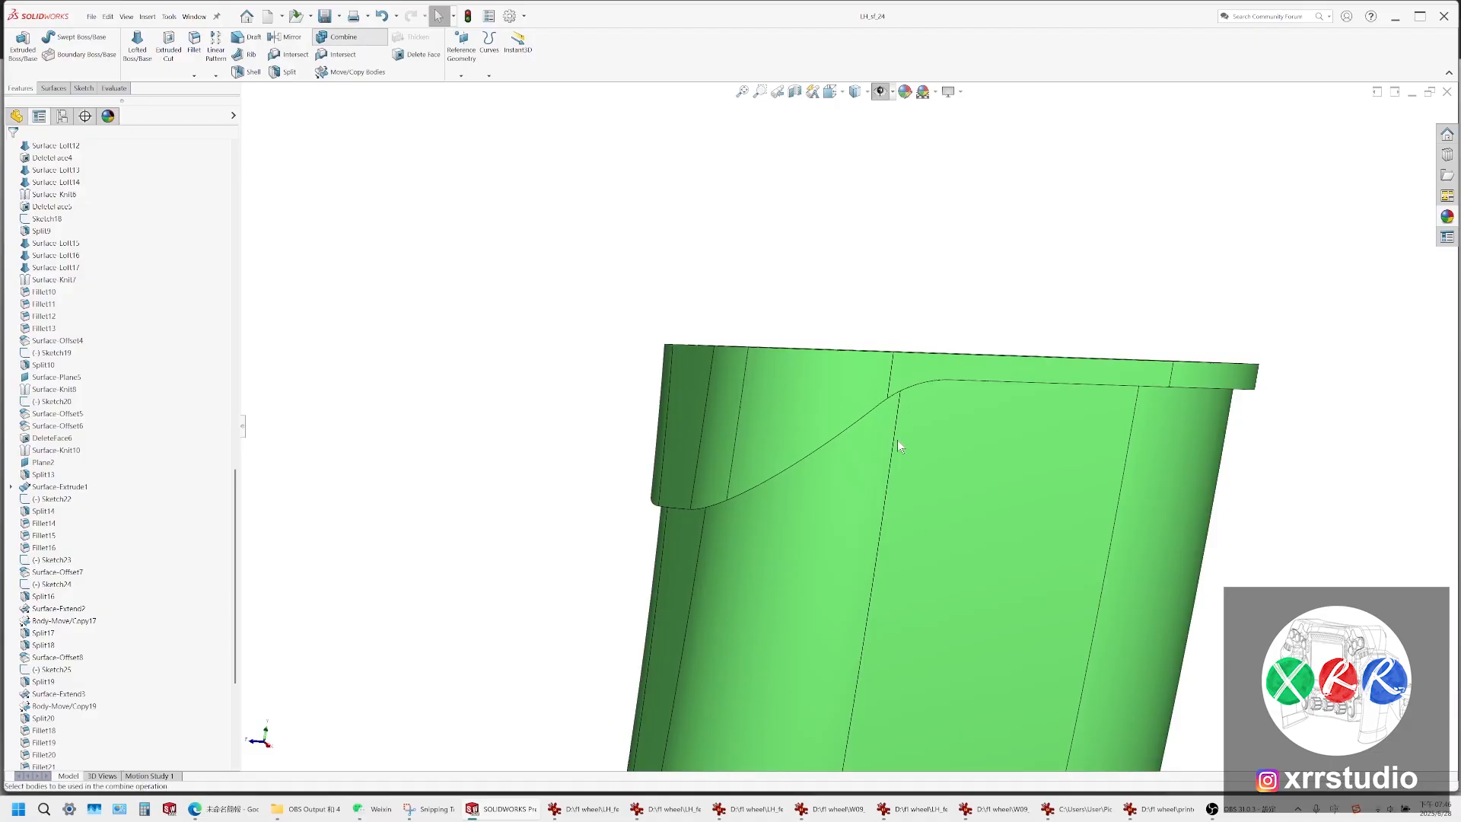
click(874, 440)
click(792, 407)
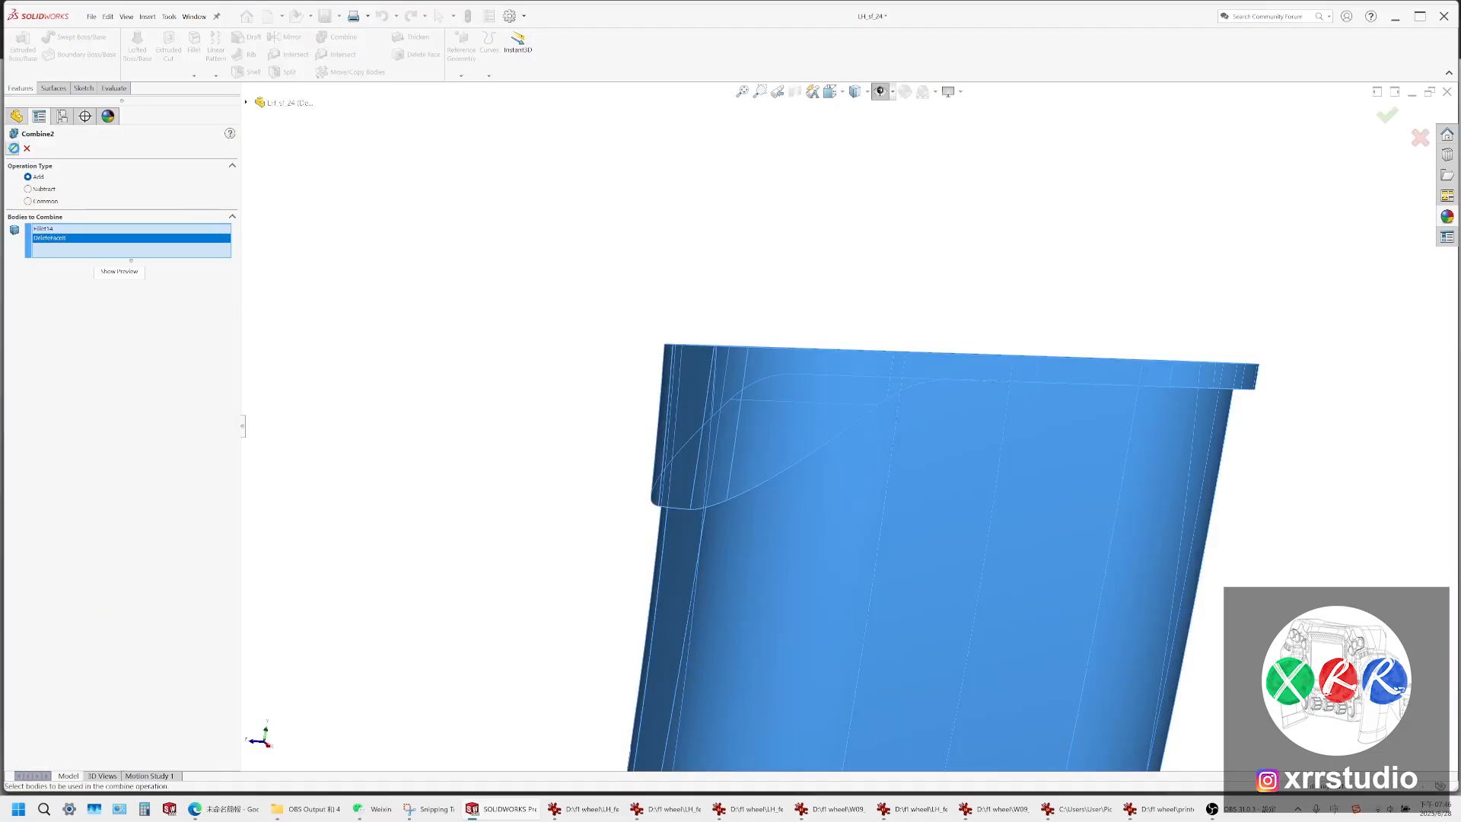
click(12, 149)
Fillet the stepped edge loop where the shell meets the grip with a 4 mm radius, checking it against the reference wheel photo
click(831, 91)
click(849, 146)
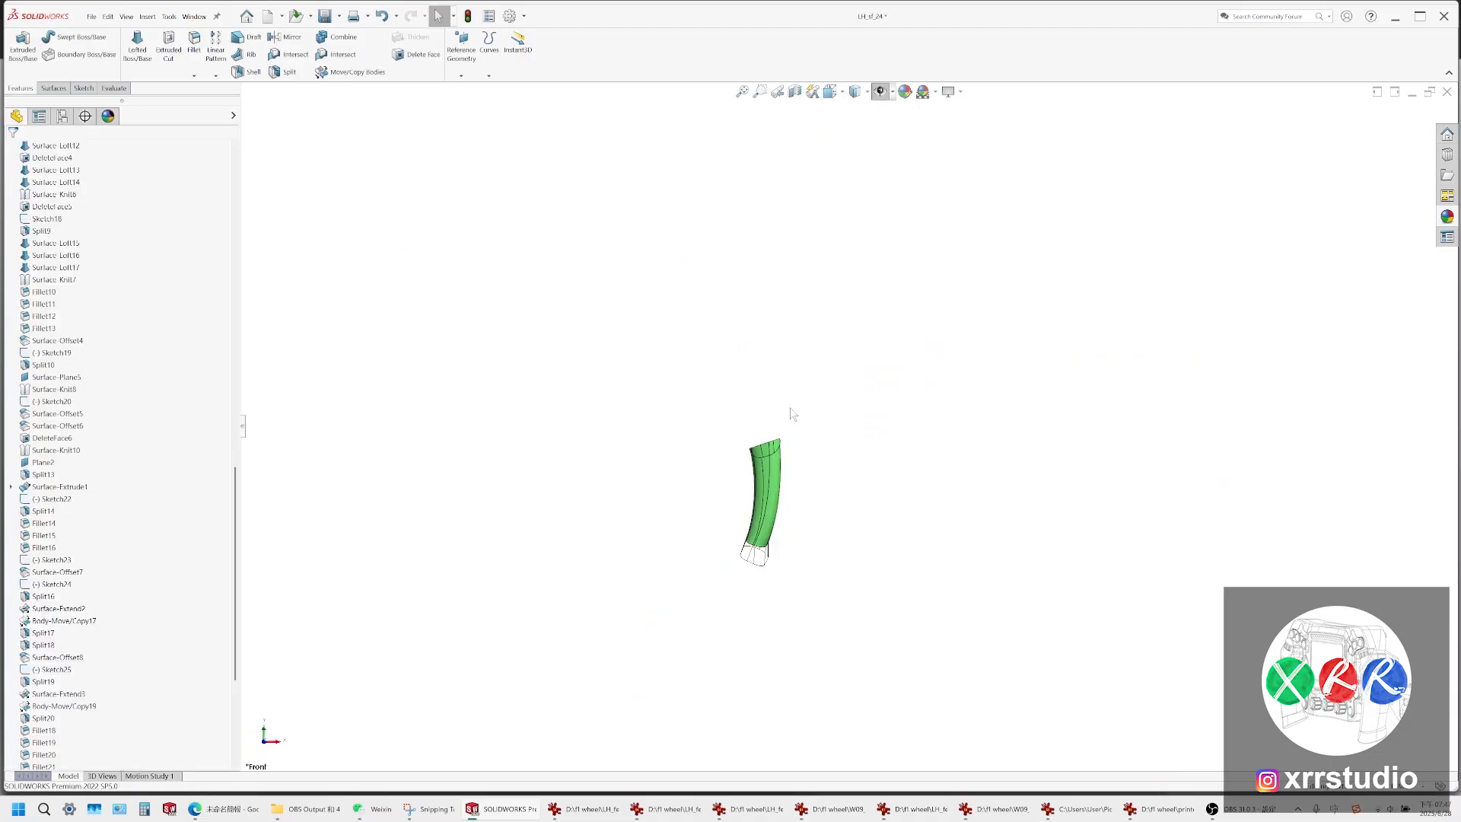
scroll(777, 439, down, 5)
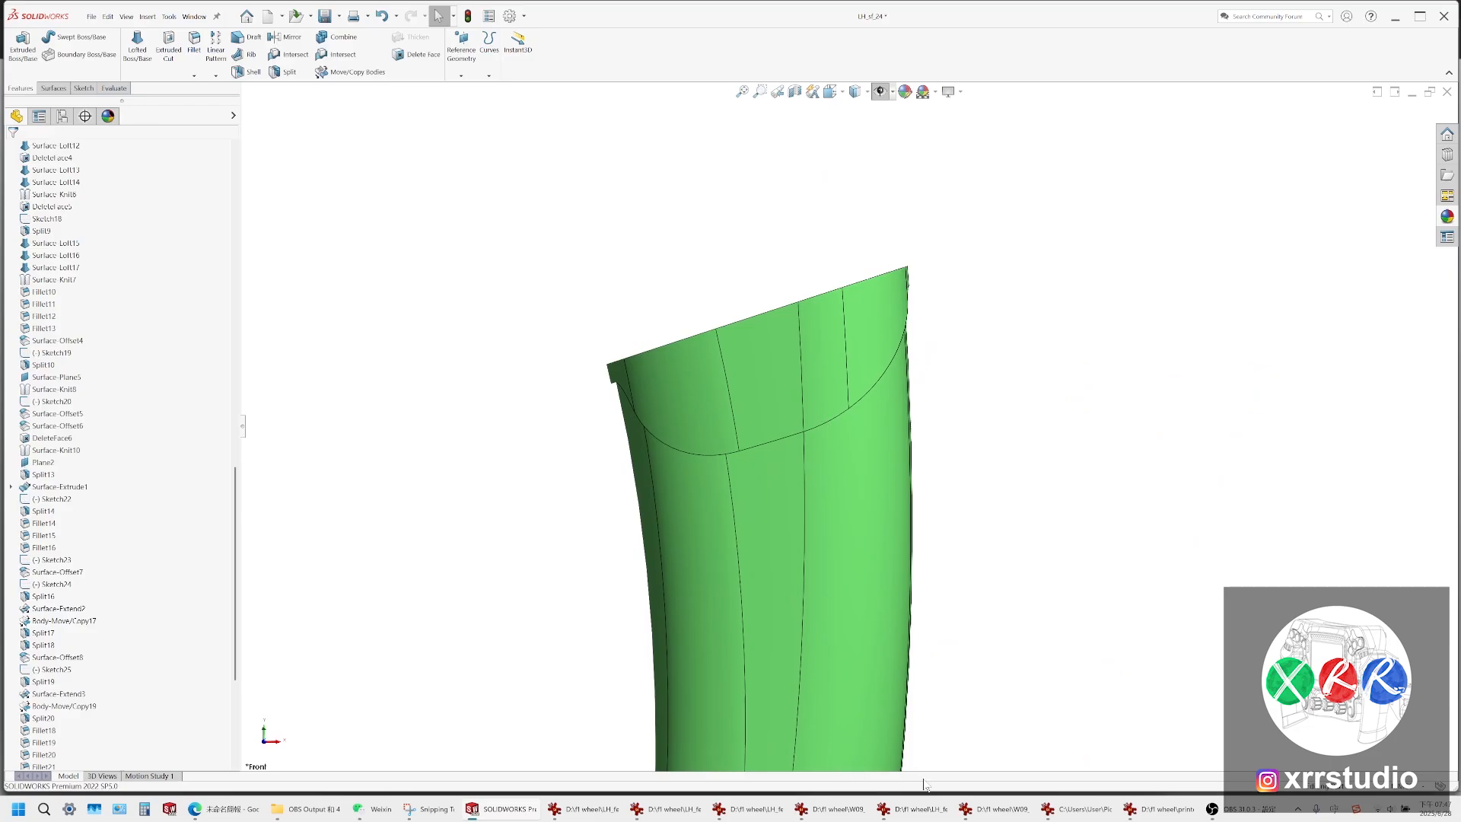
scroll(850, 448, up, 5)
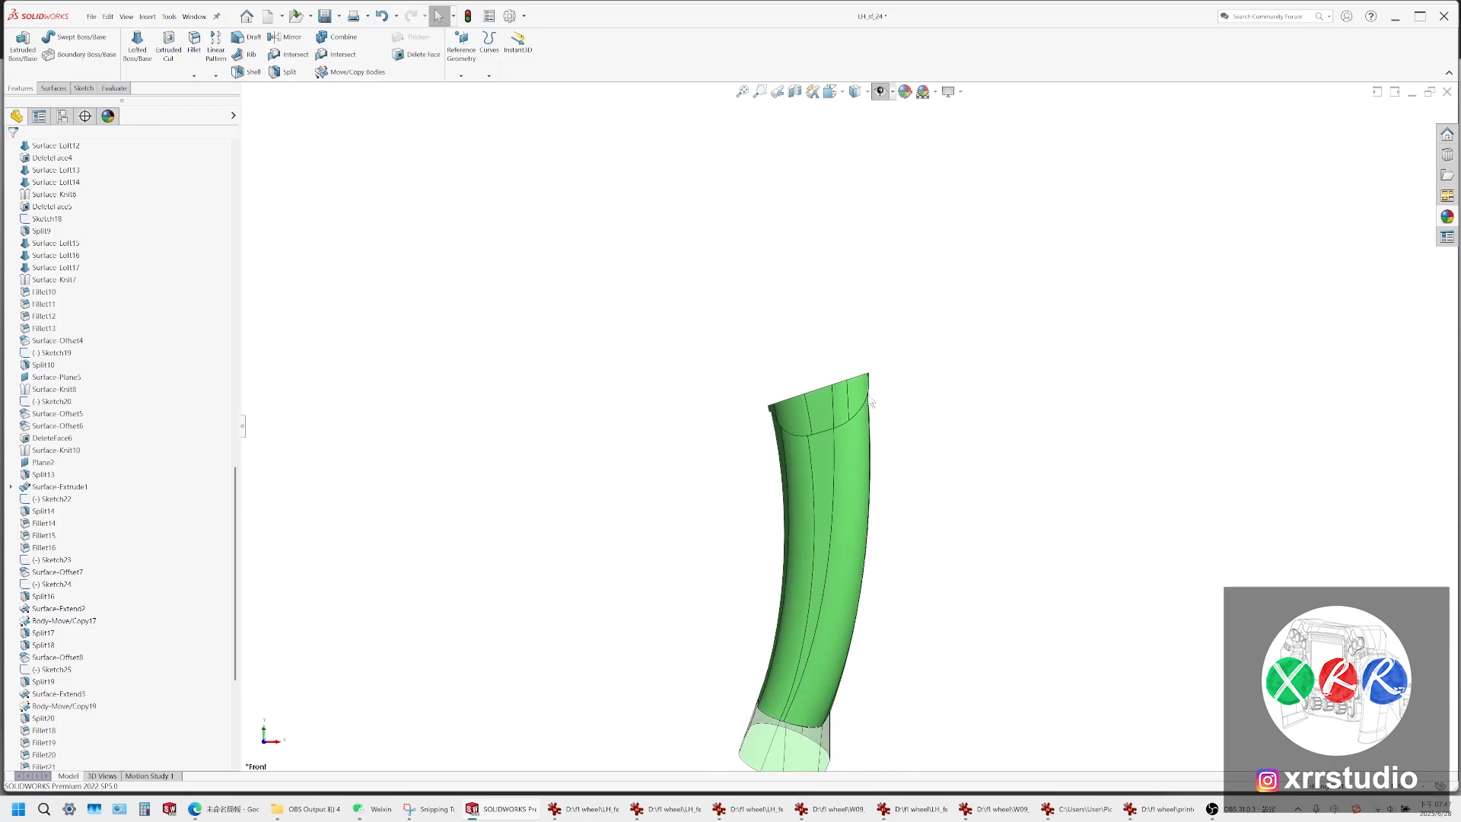
scroll(867, 394, down, 3)
middle_drag(864, 391, 952, 404)
scroll(880, 388, down, 5)
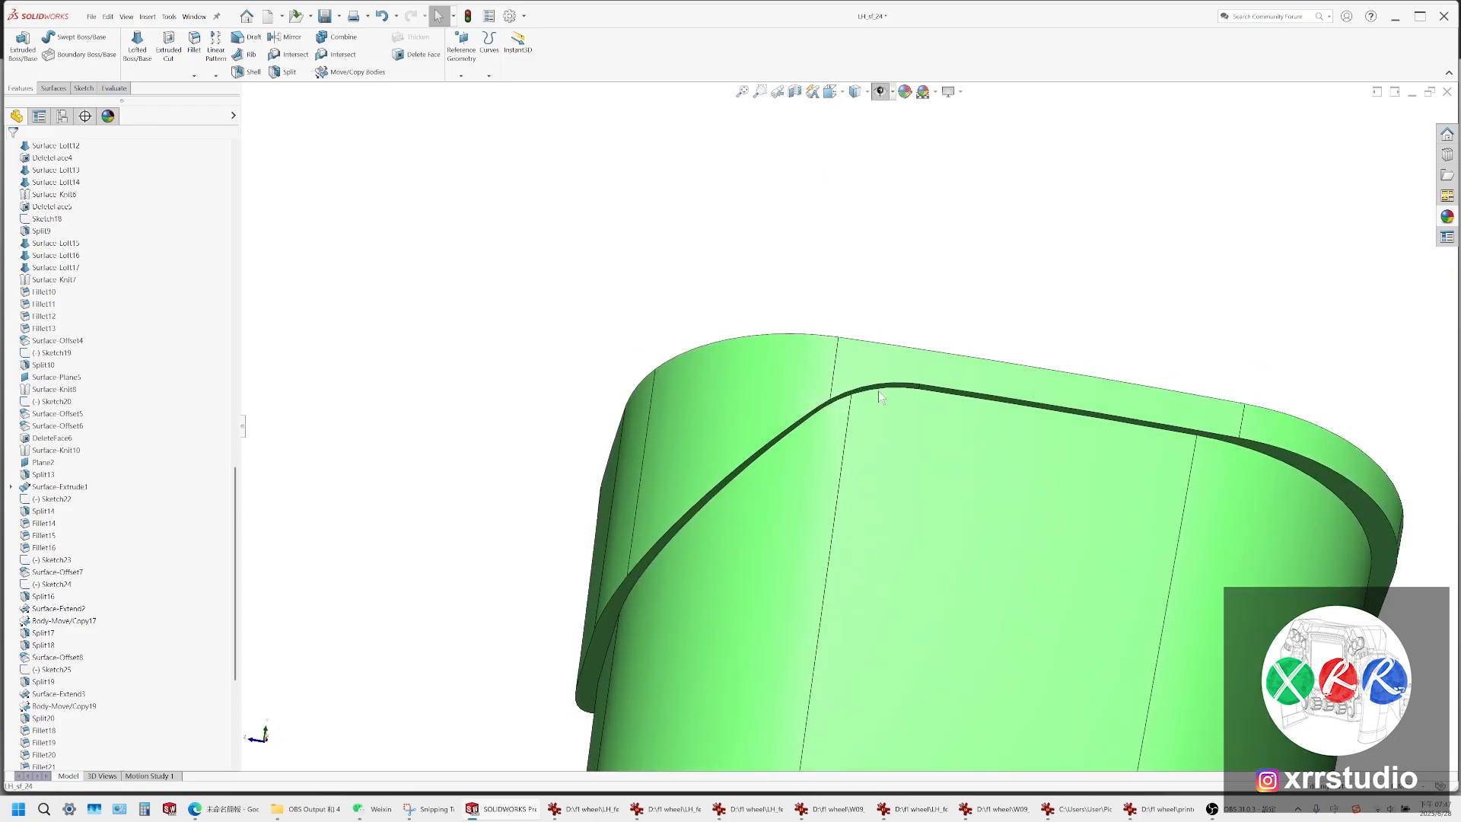
click(879, 392)
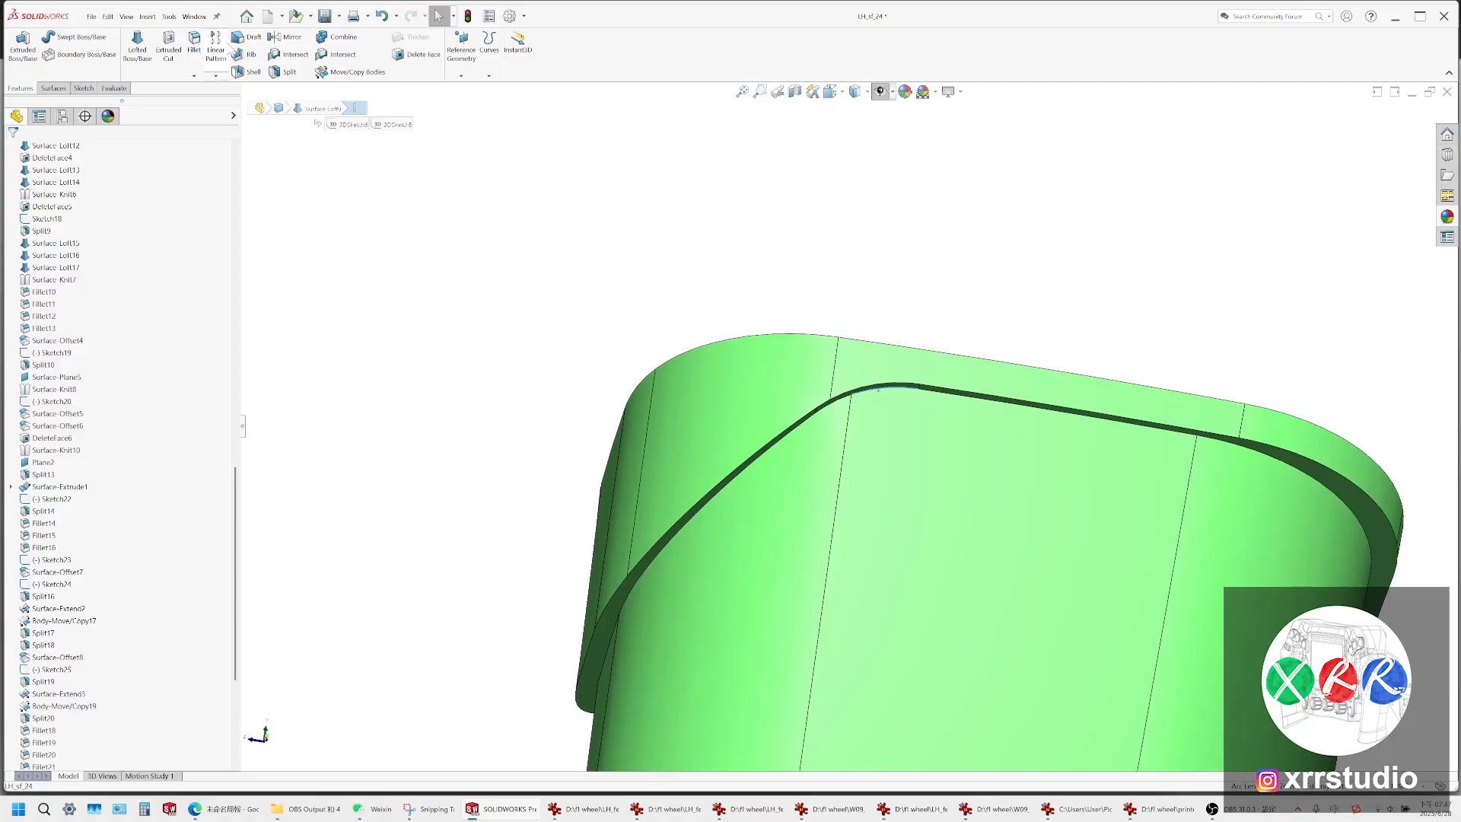
click(194, 45)
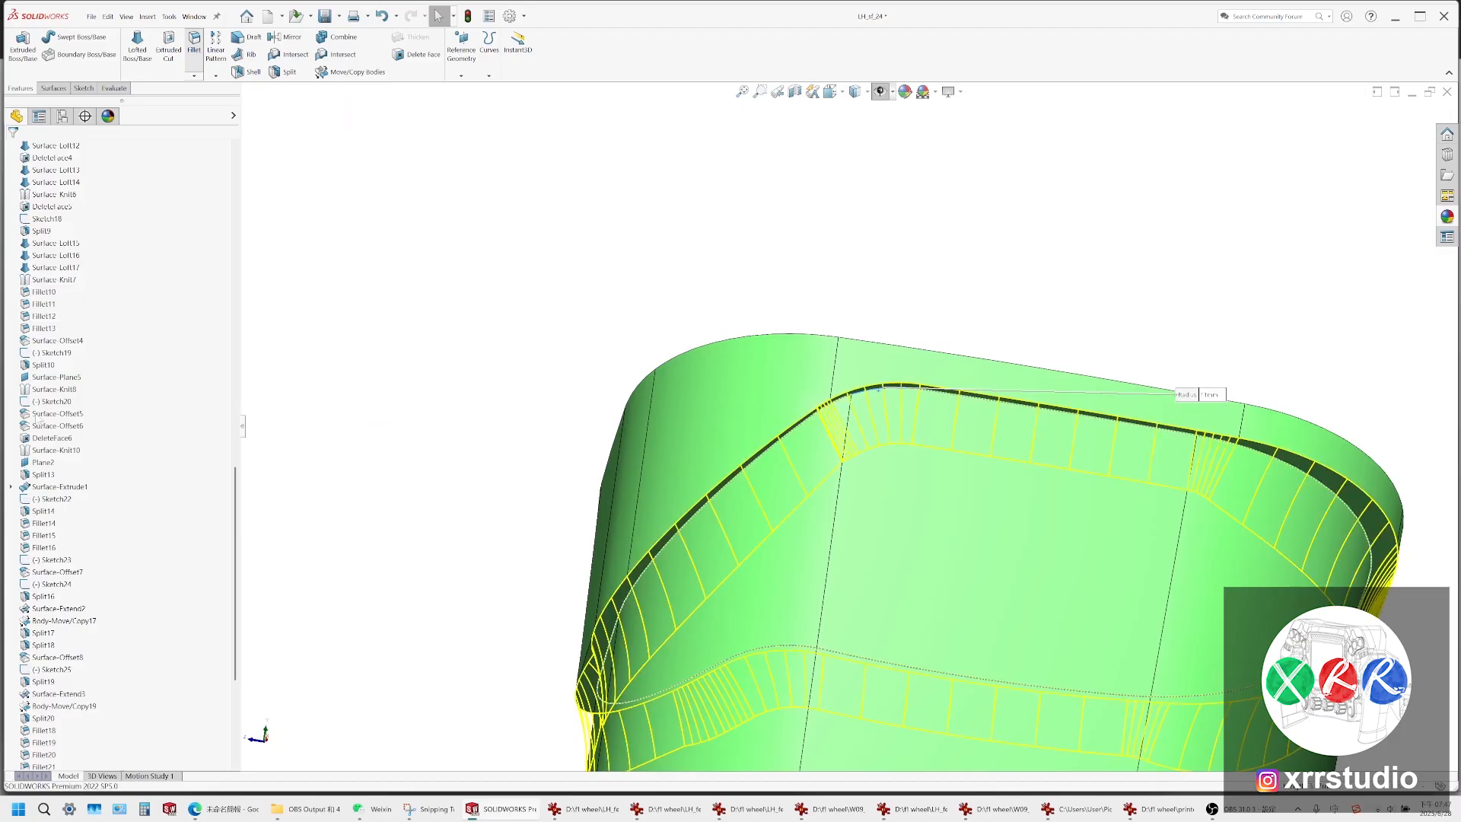
double_click(63, 360)
text(4)
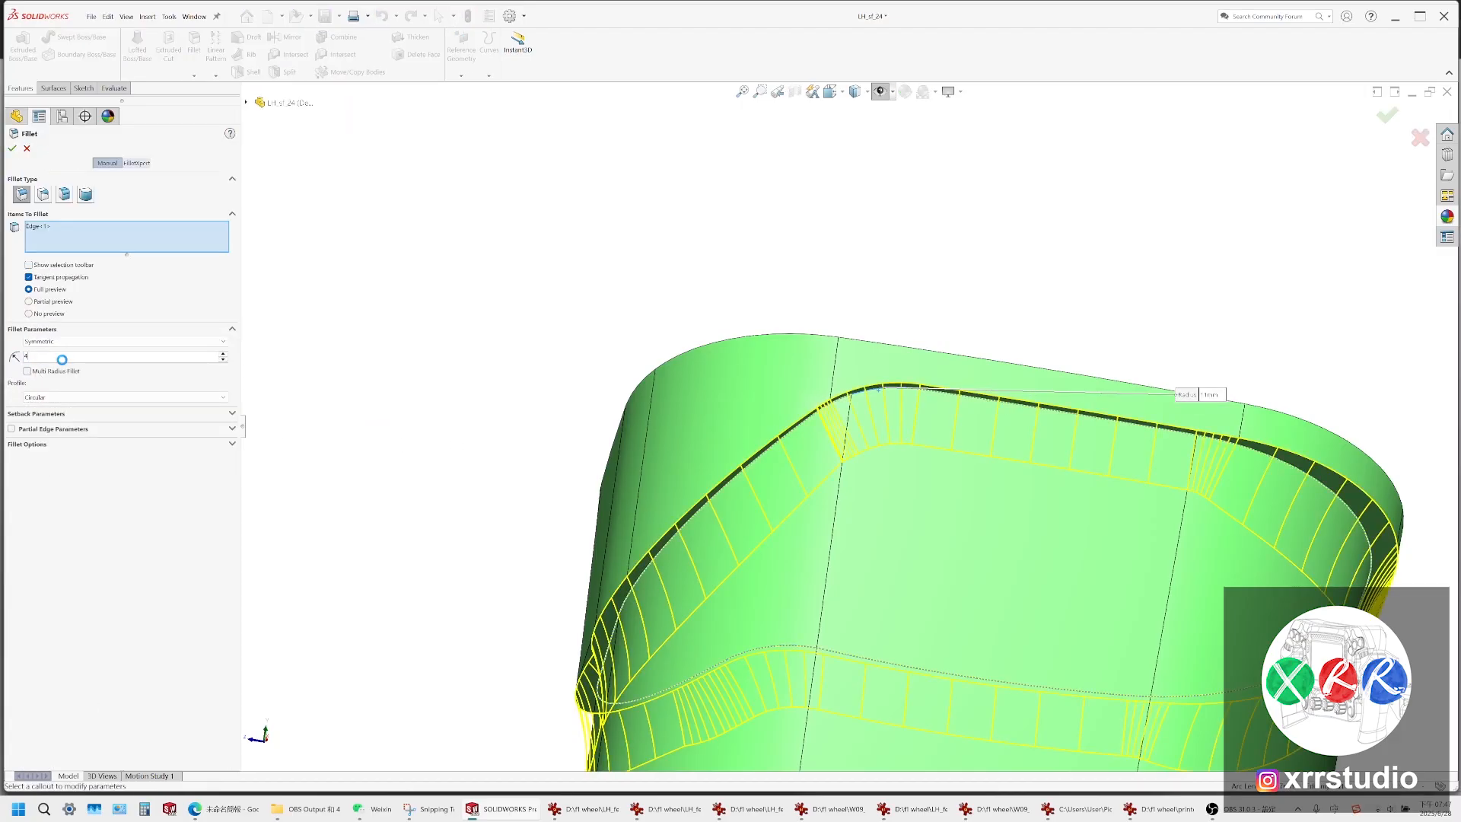
key(Return)
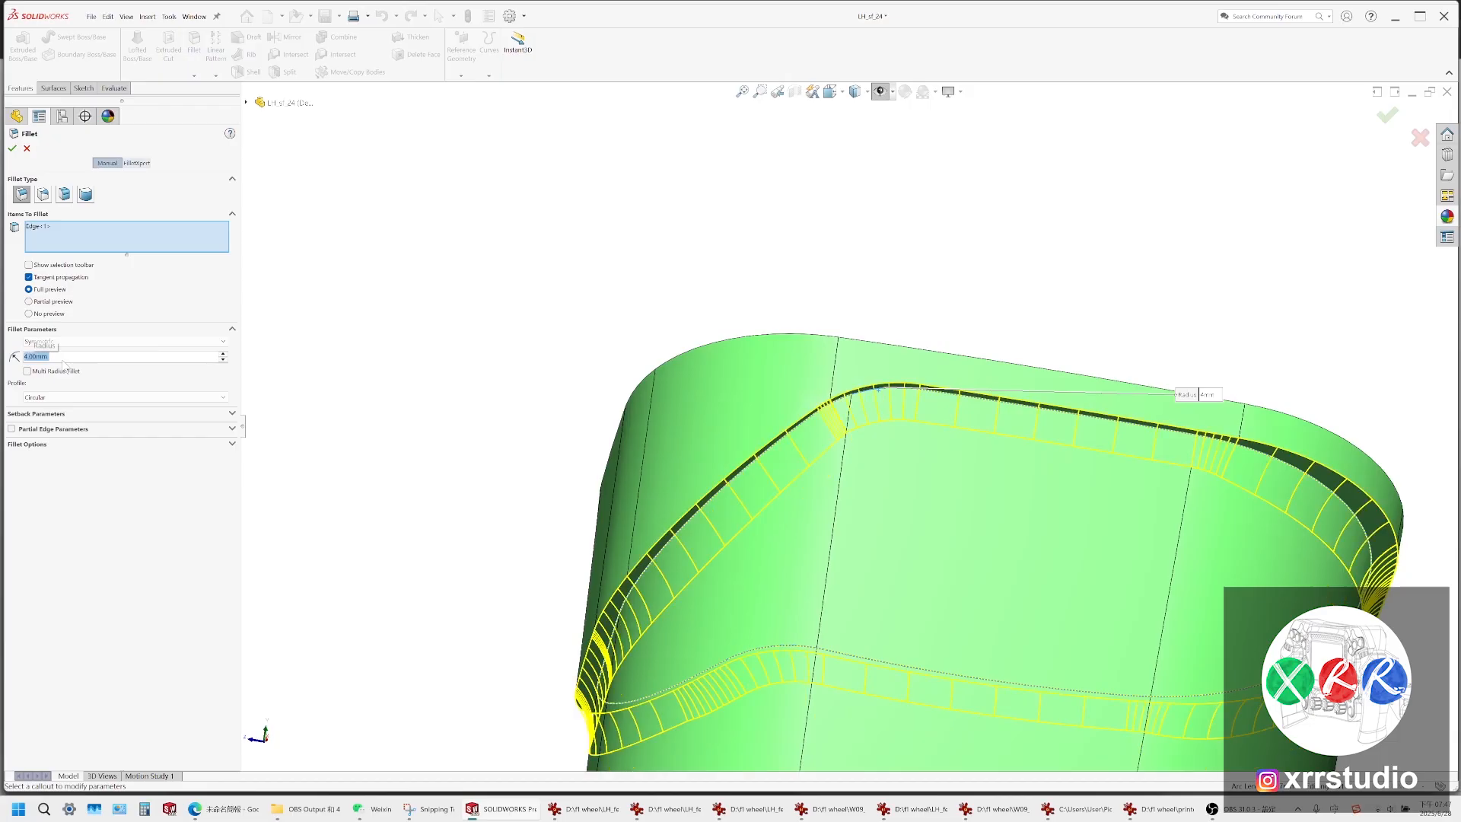
click(605, 811)
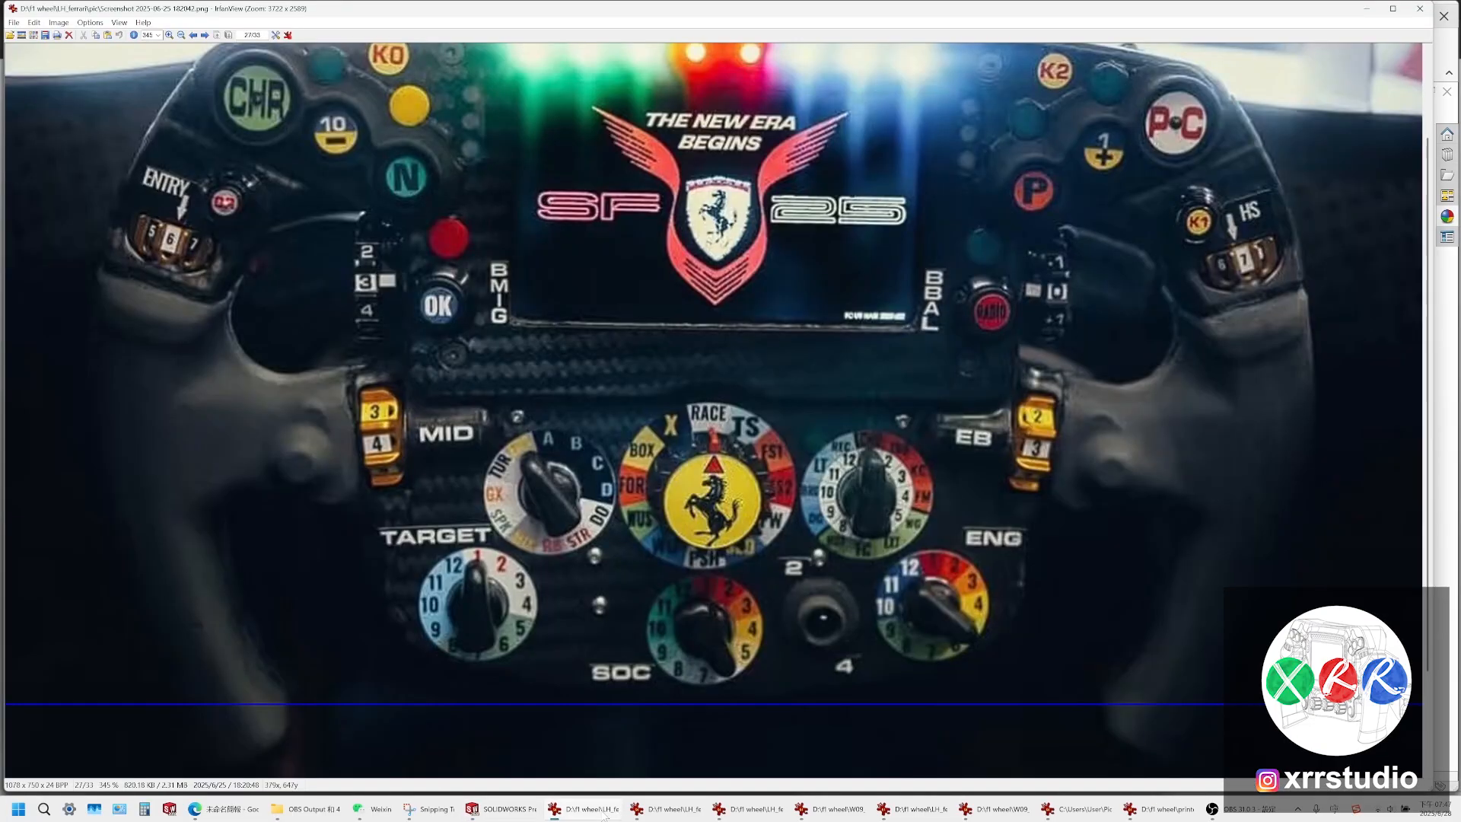
click(604, 812)
scroll(632, 584, up, 2)
middle_drag(682, 528, 682, 641)
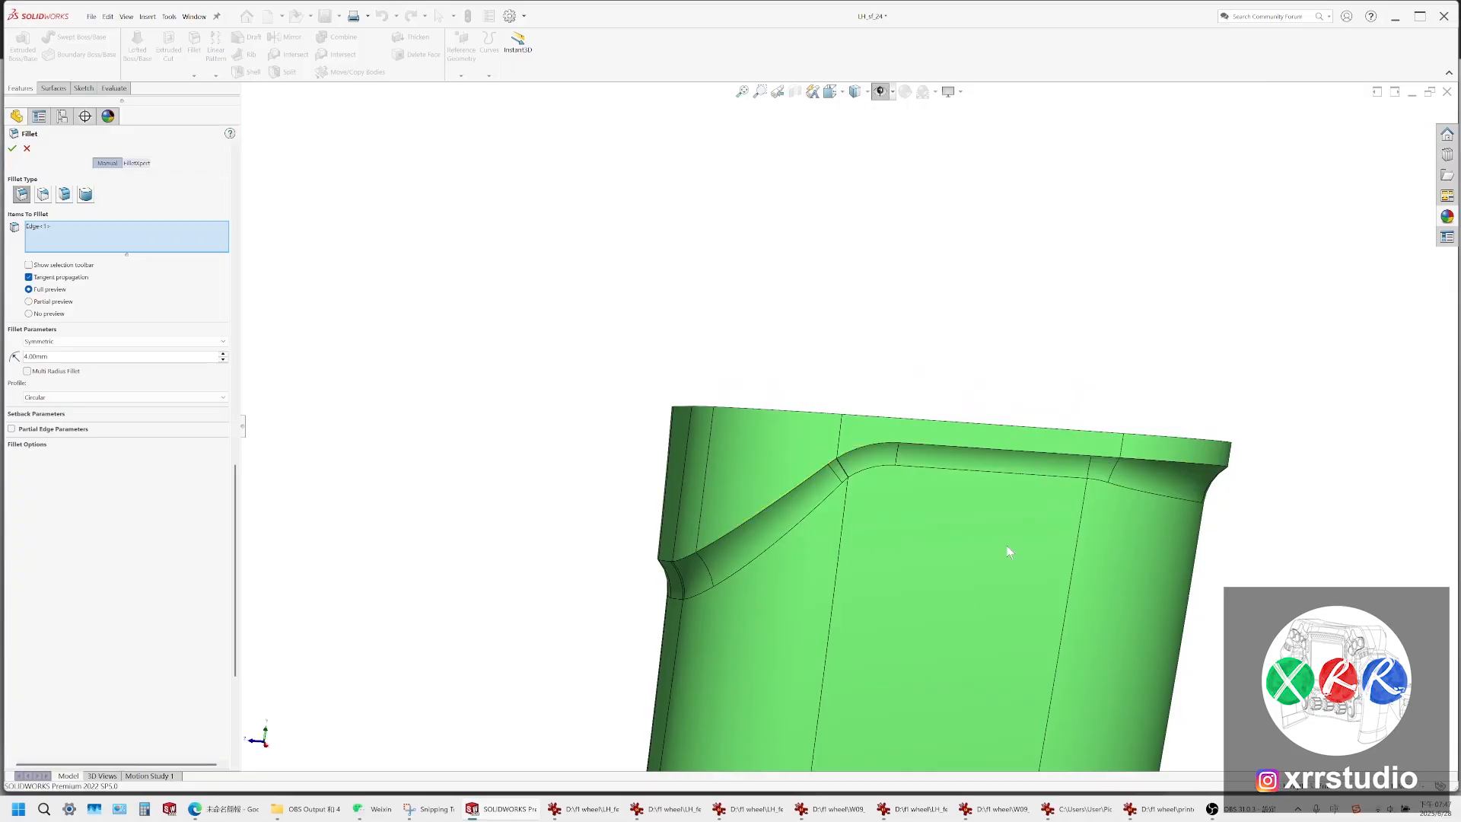
Check the grip's bodies in the solid bodies list and roll the model history back to just before Combine2
scroll(1006, 545, up, 6)
middle_drag(777, 503, 942, 431)
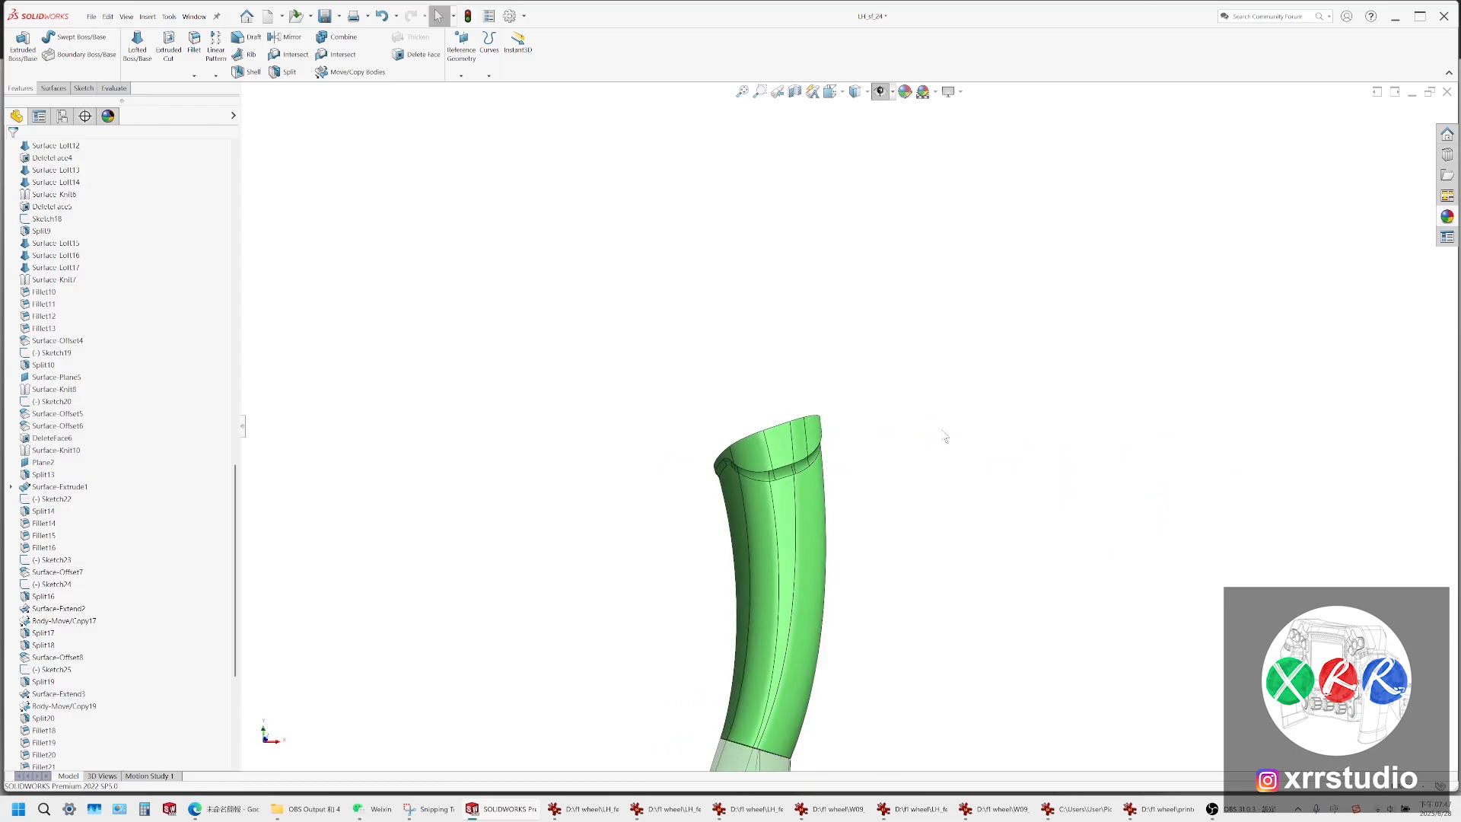
scroll(797, 465, down, 10)
scroll(799, 464, up, 10)
middle_drag(801, 459, 720, 424)
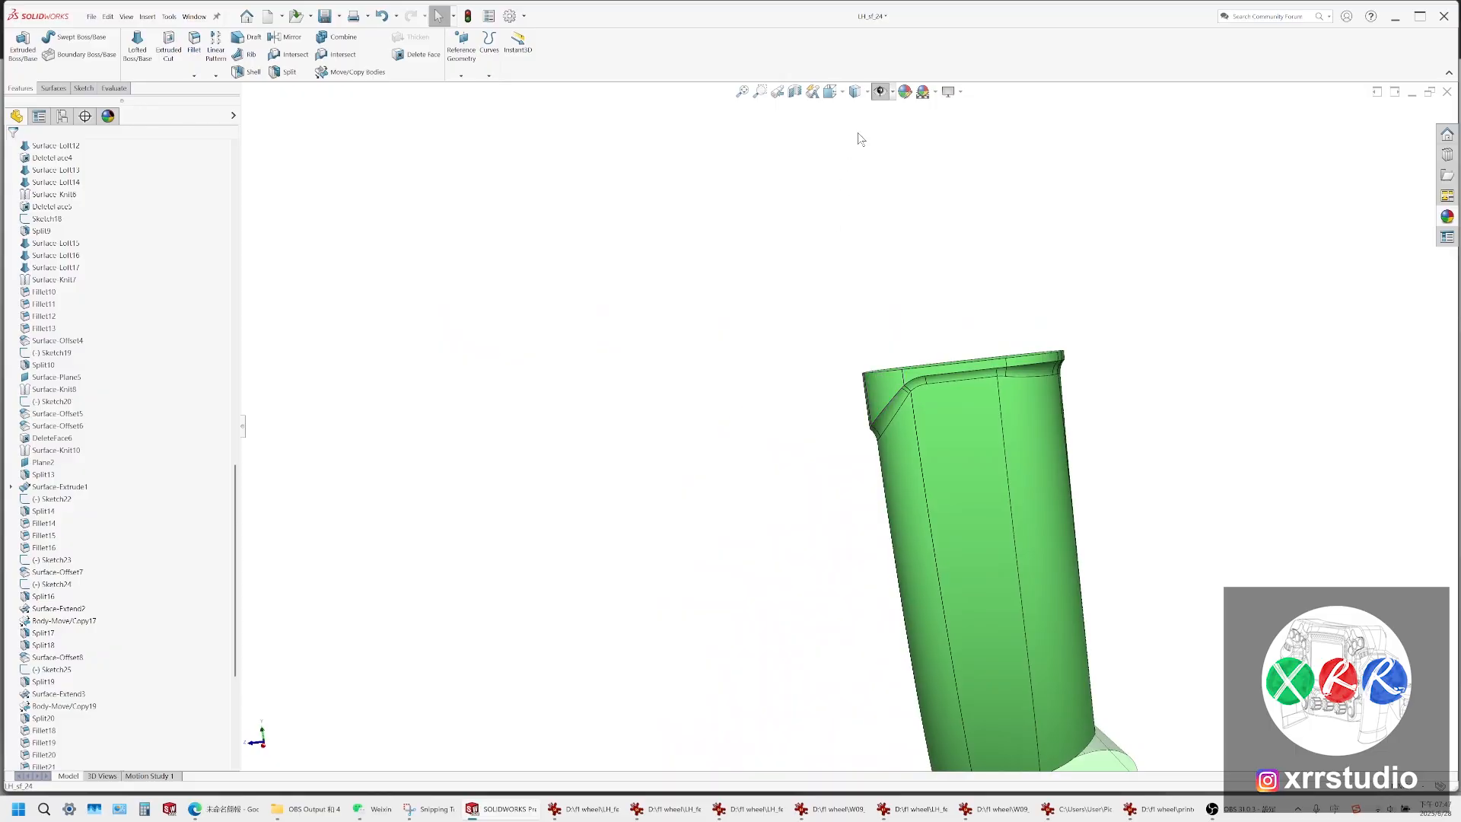
scroll(195, 271, up, 20)
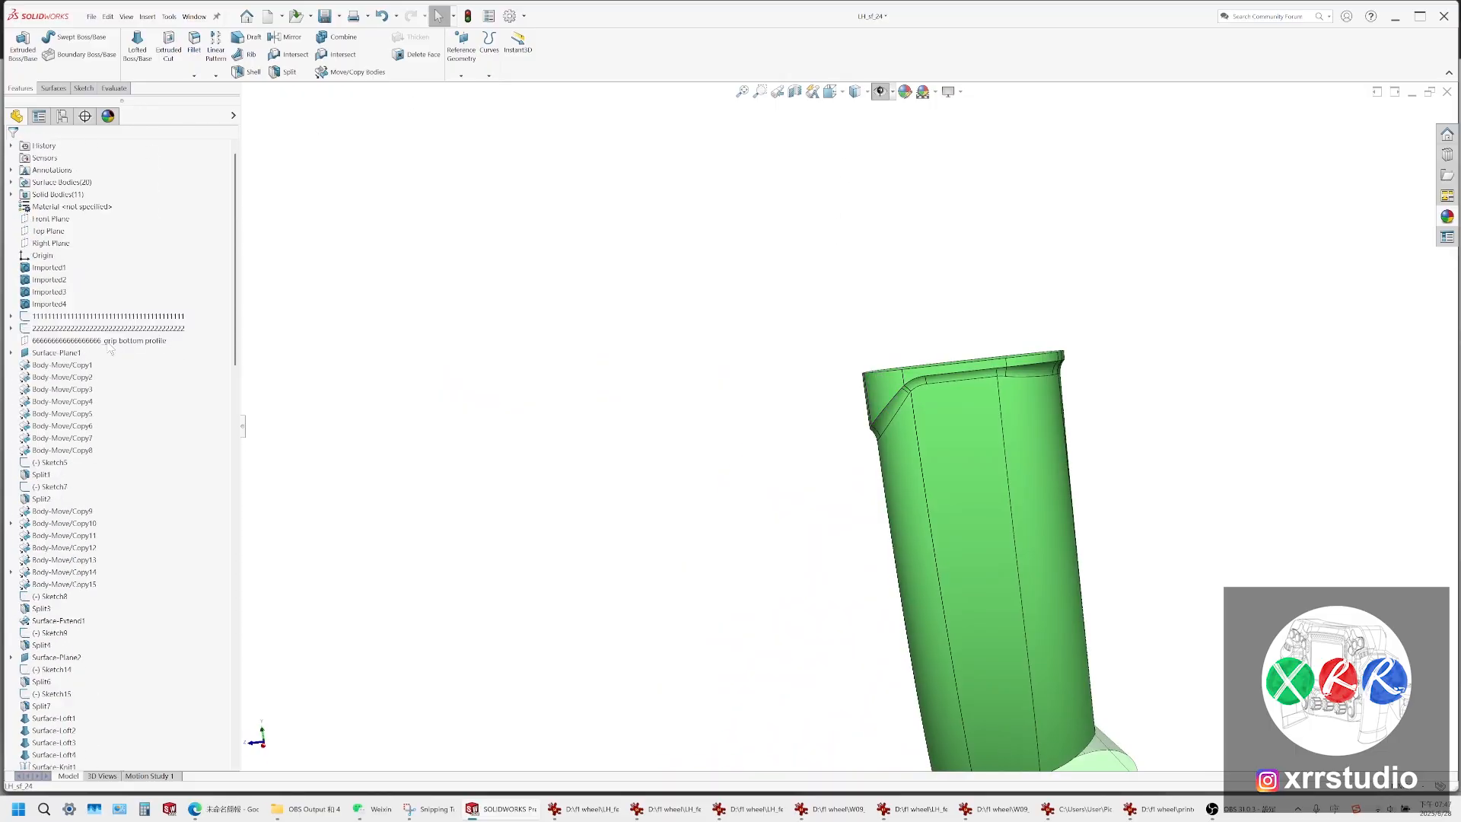
click(10, 206)
click(64, 280)
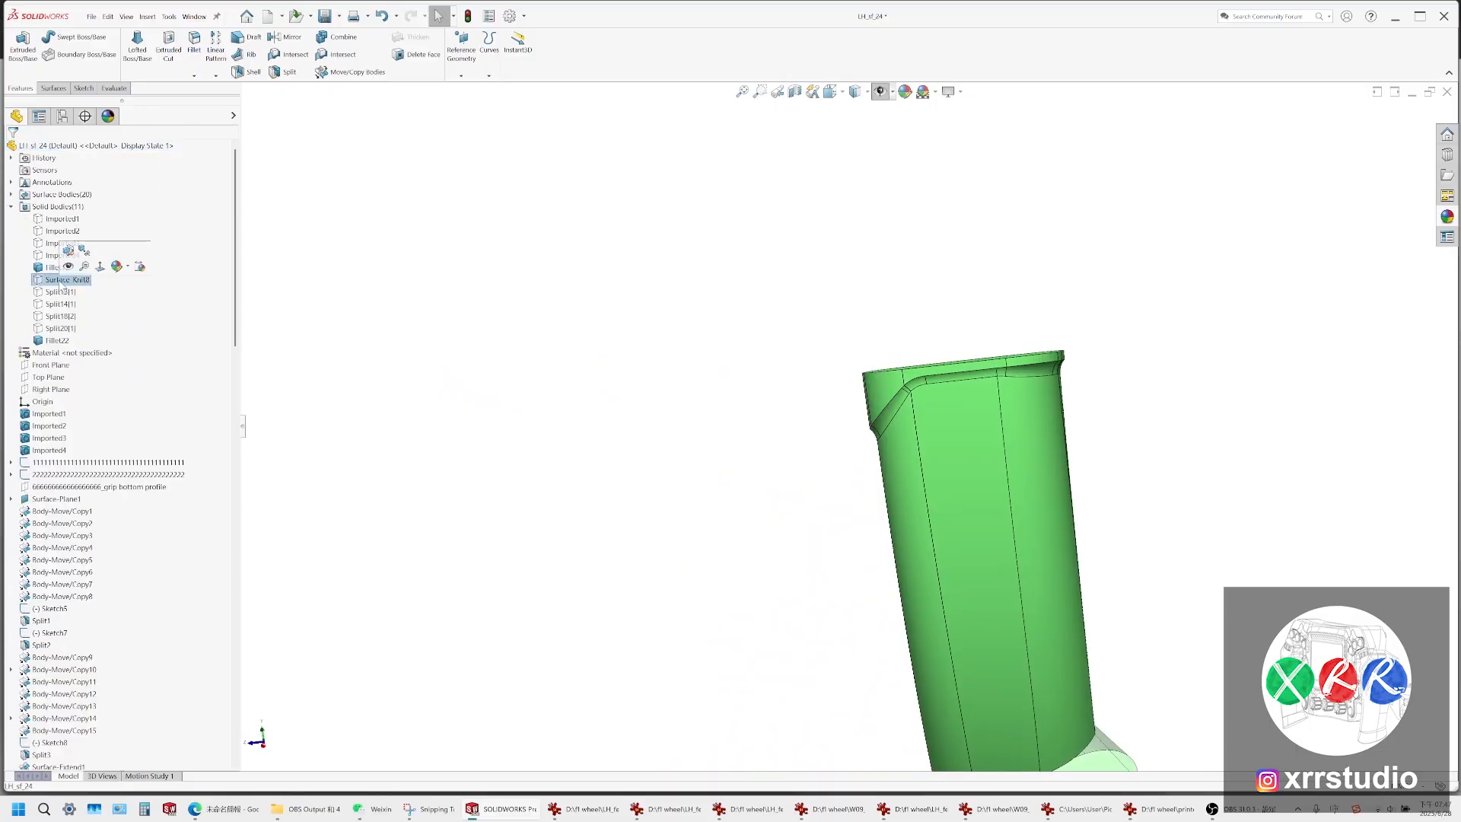
click(60, 316)
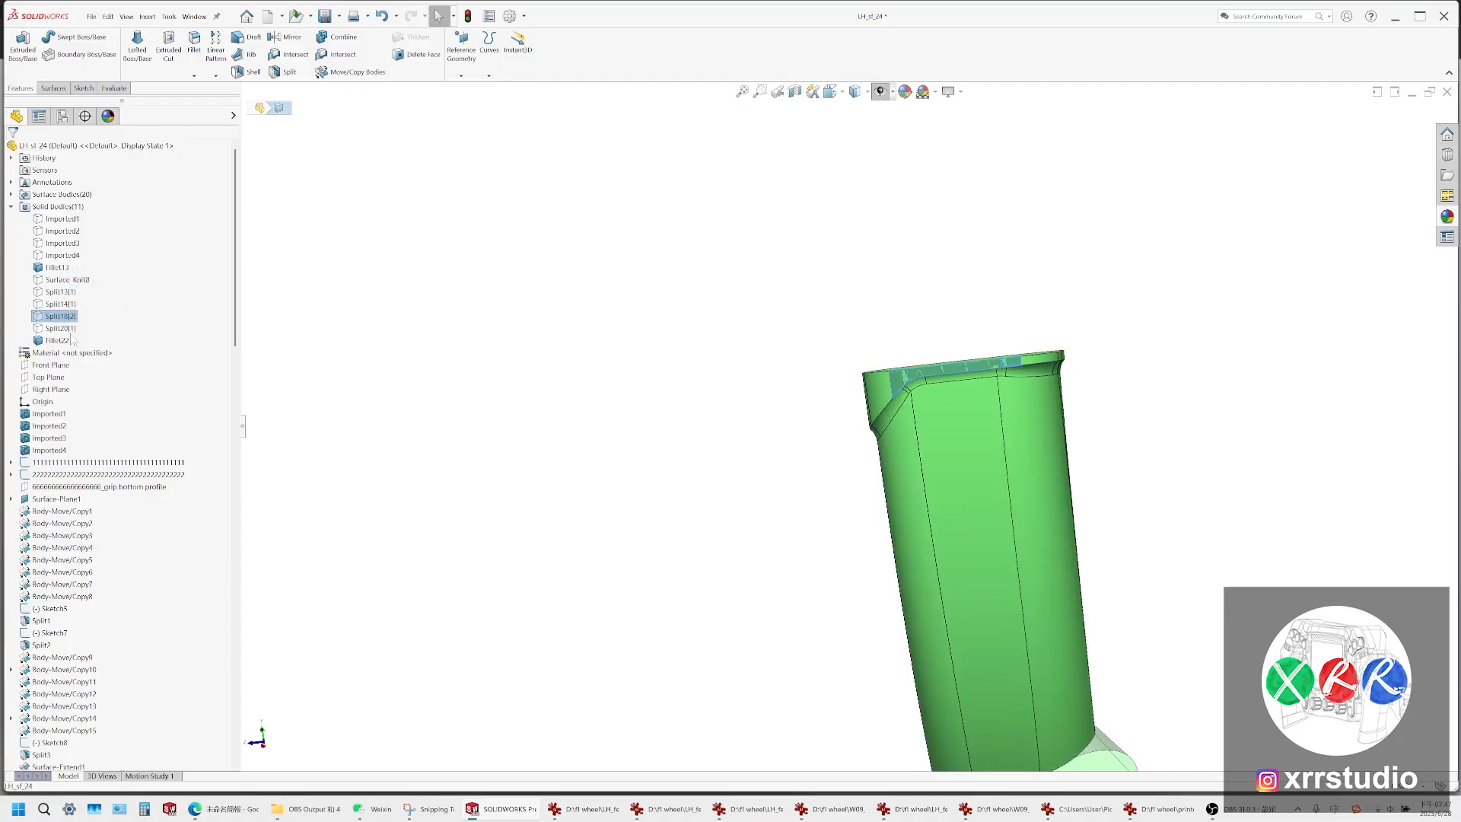
scroll(90, 362, down, 20)
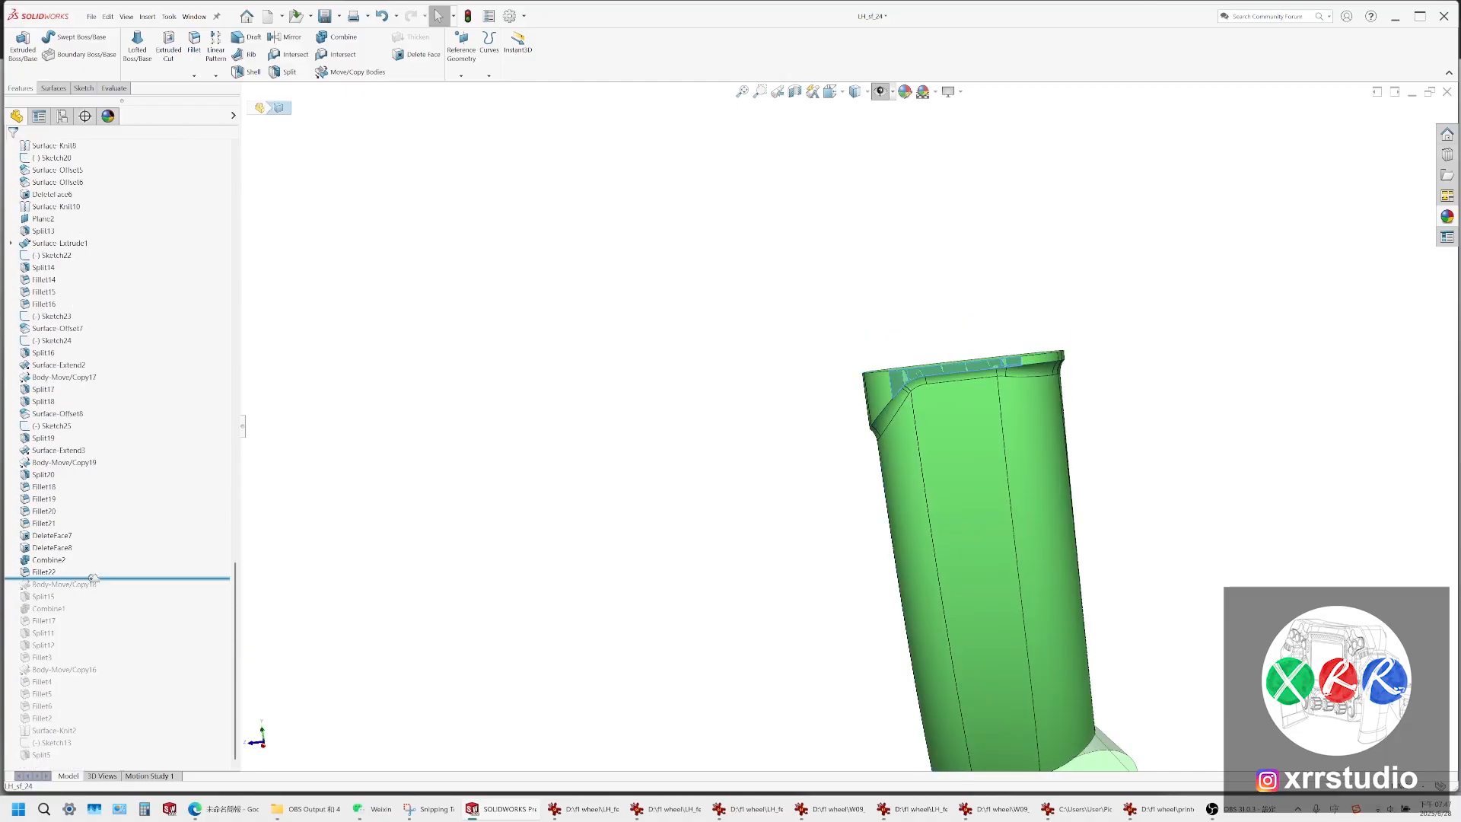
drag(94, 578, 95, 557)
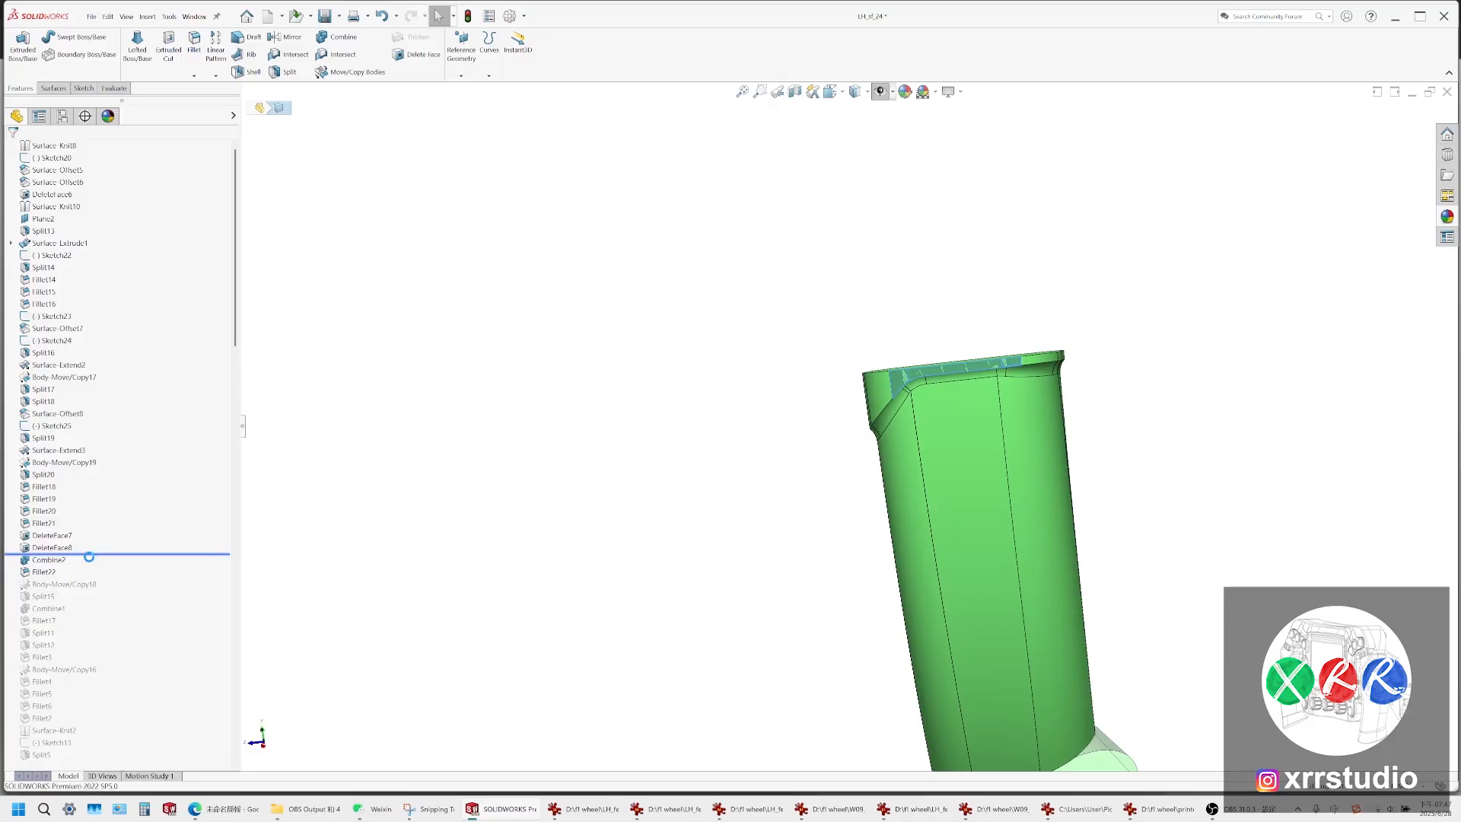
Examine the stepped edge where the separate shell sits on the grip's upper end, from several sides
scroll(1035, 607, up, 3)
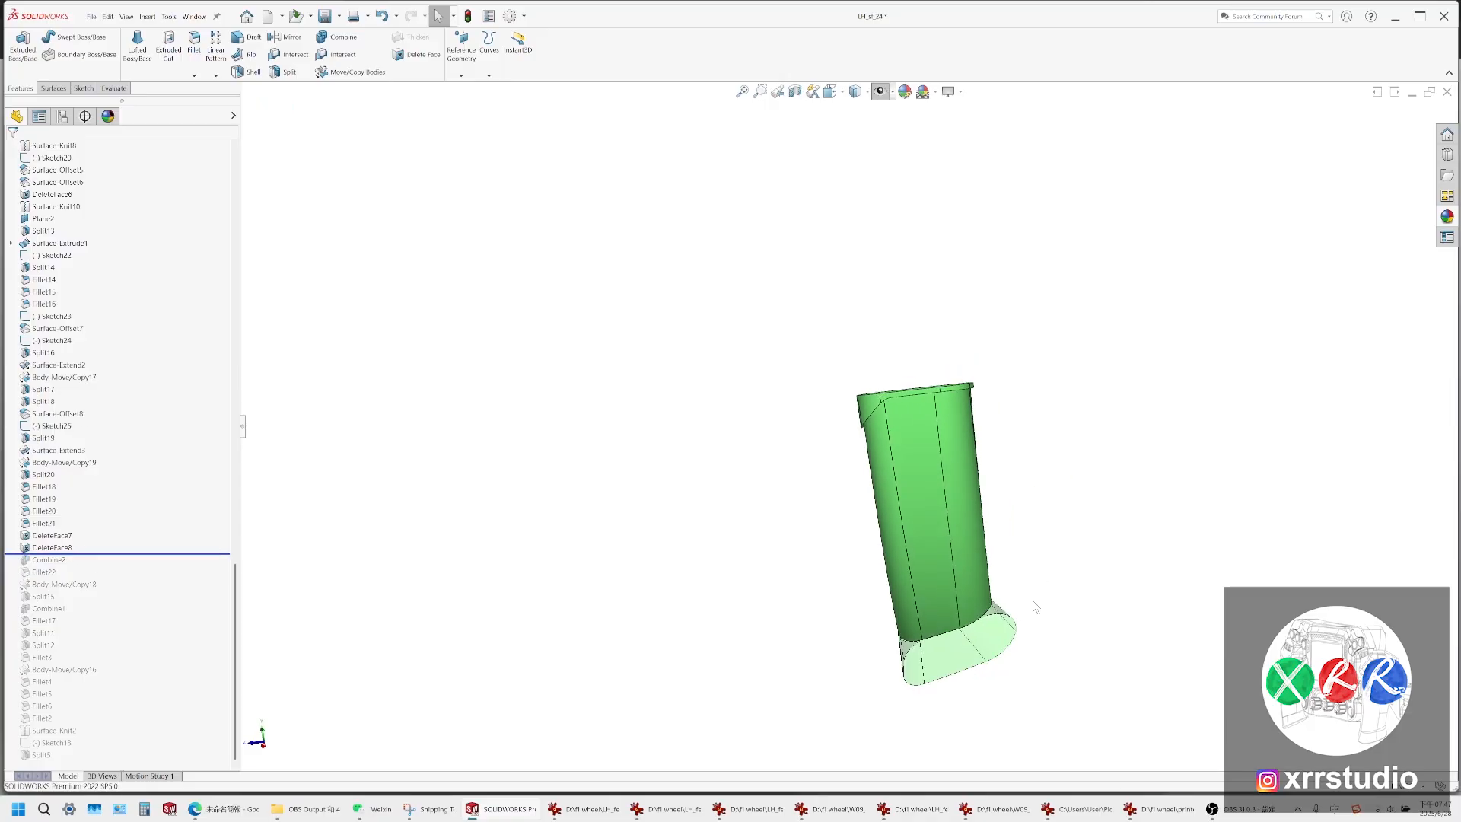
scroll(1028, 533, down, 6)
scroll(732, 359, up, 6)
scroll(792, 306, down, 5)
middle_drag(792, 305, 832, 467)
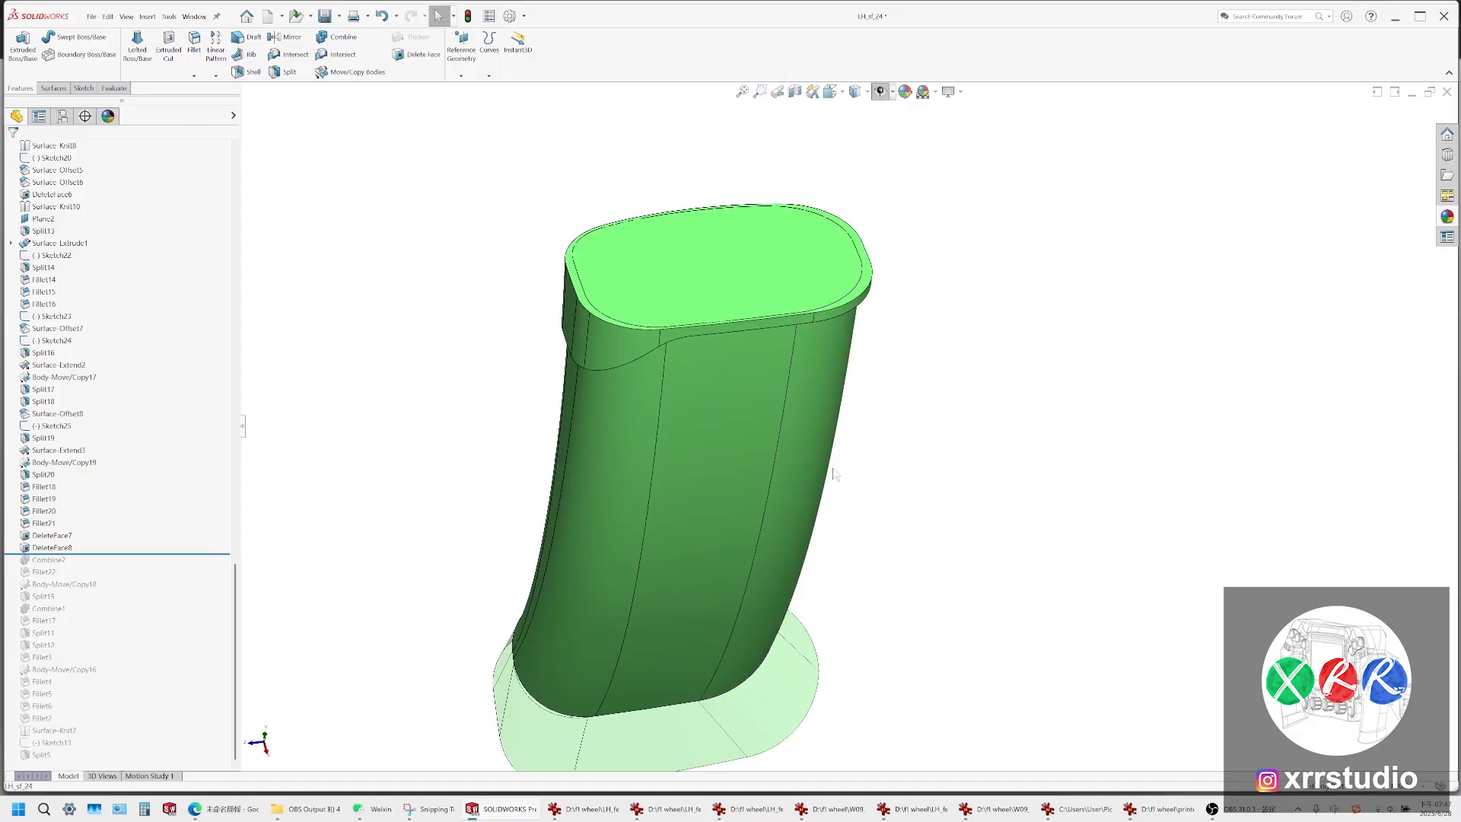
scroll(796, 477, up, 2)
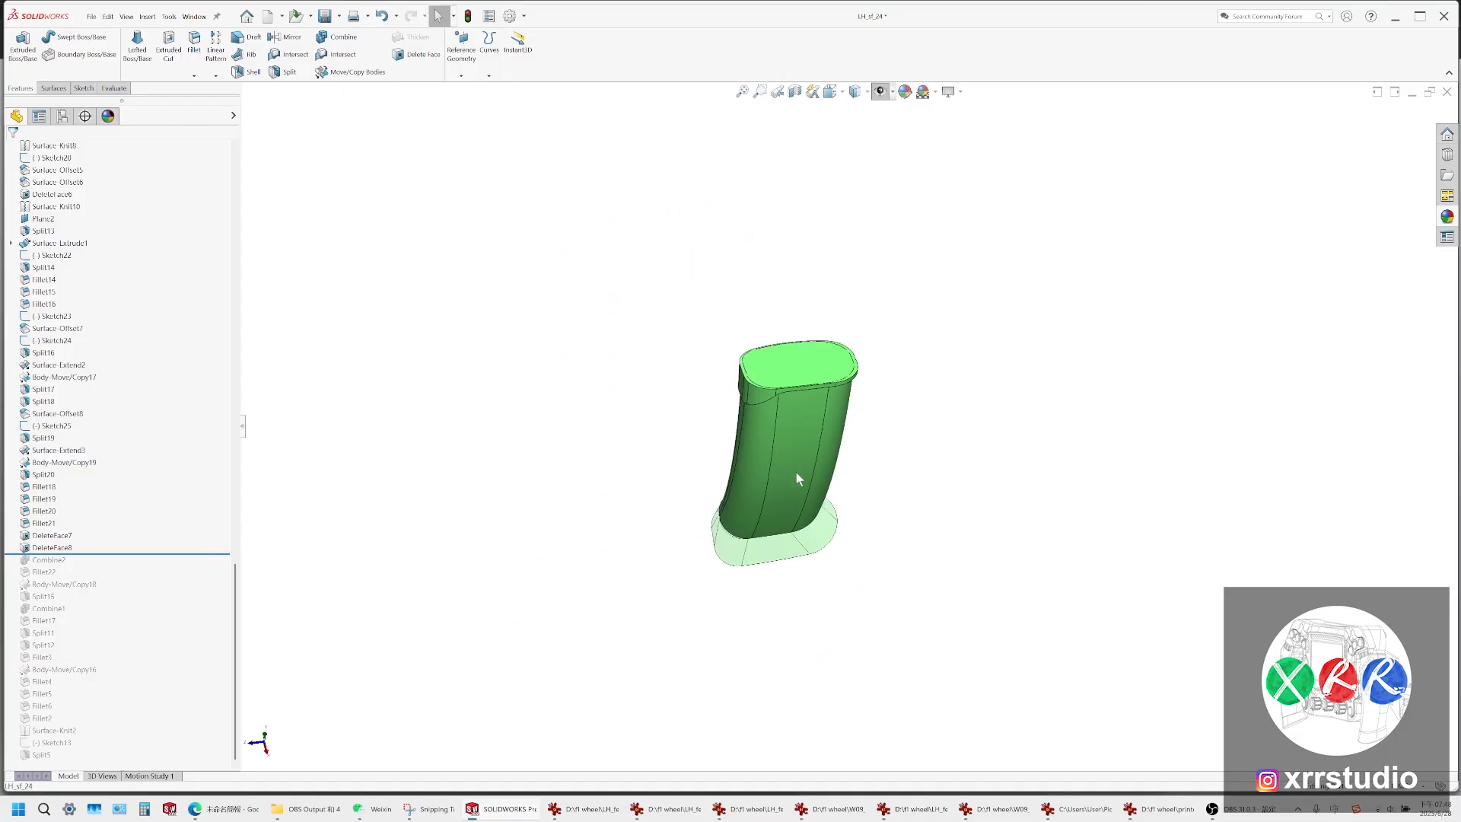
middle_drag(796, 476, 798, 416)
scroll(798, 415, down, 6)
scroll(742, 430, down, 2)
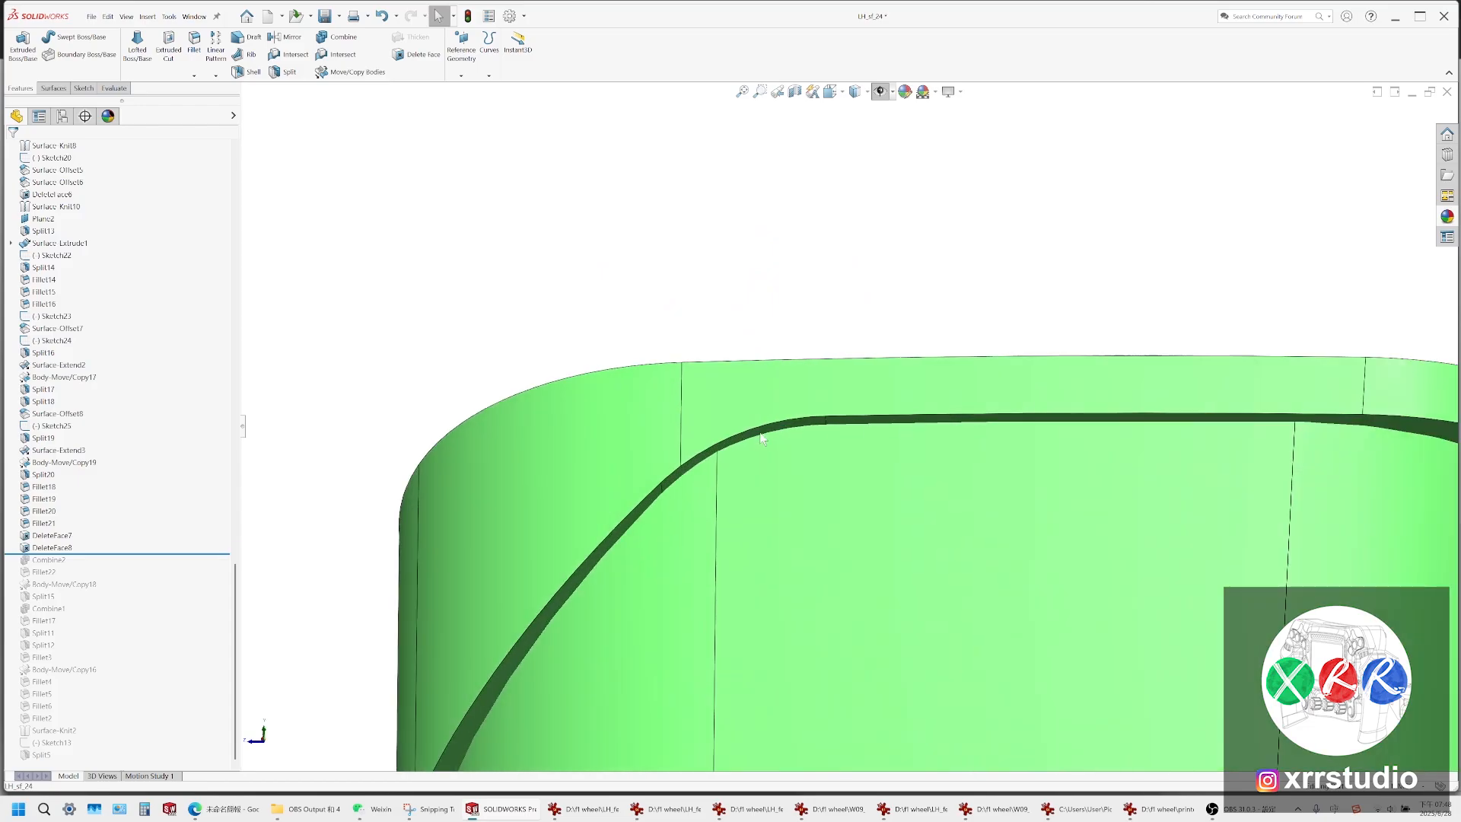
scroll(742, 431, up, 6)
scroll(883, 593, down, 5)
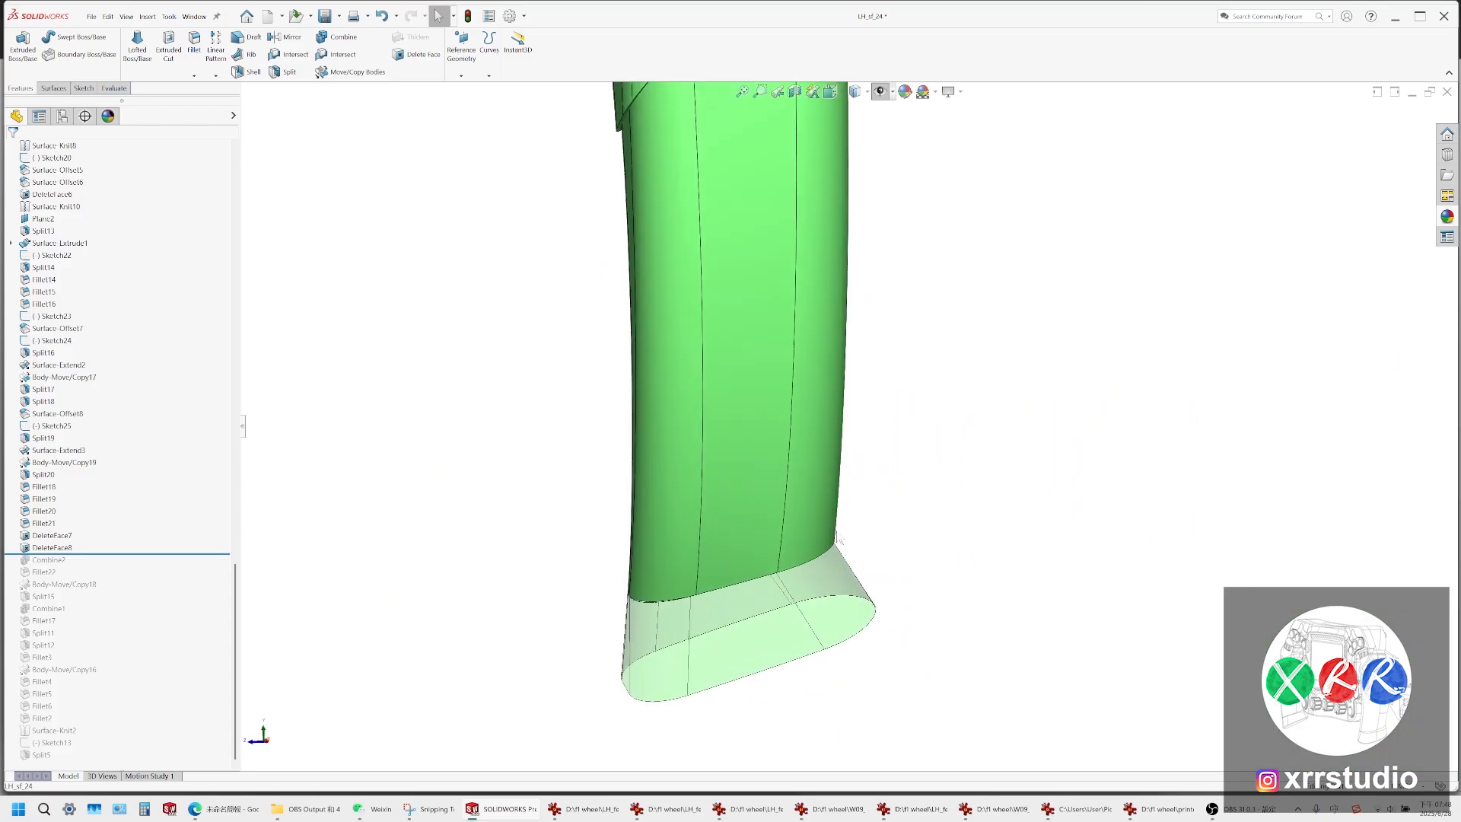
Examine the grip's flat and rounded side faces along their length, from the transparent flared base up to the shell
click(792, 524)
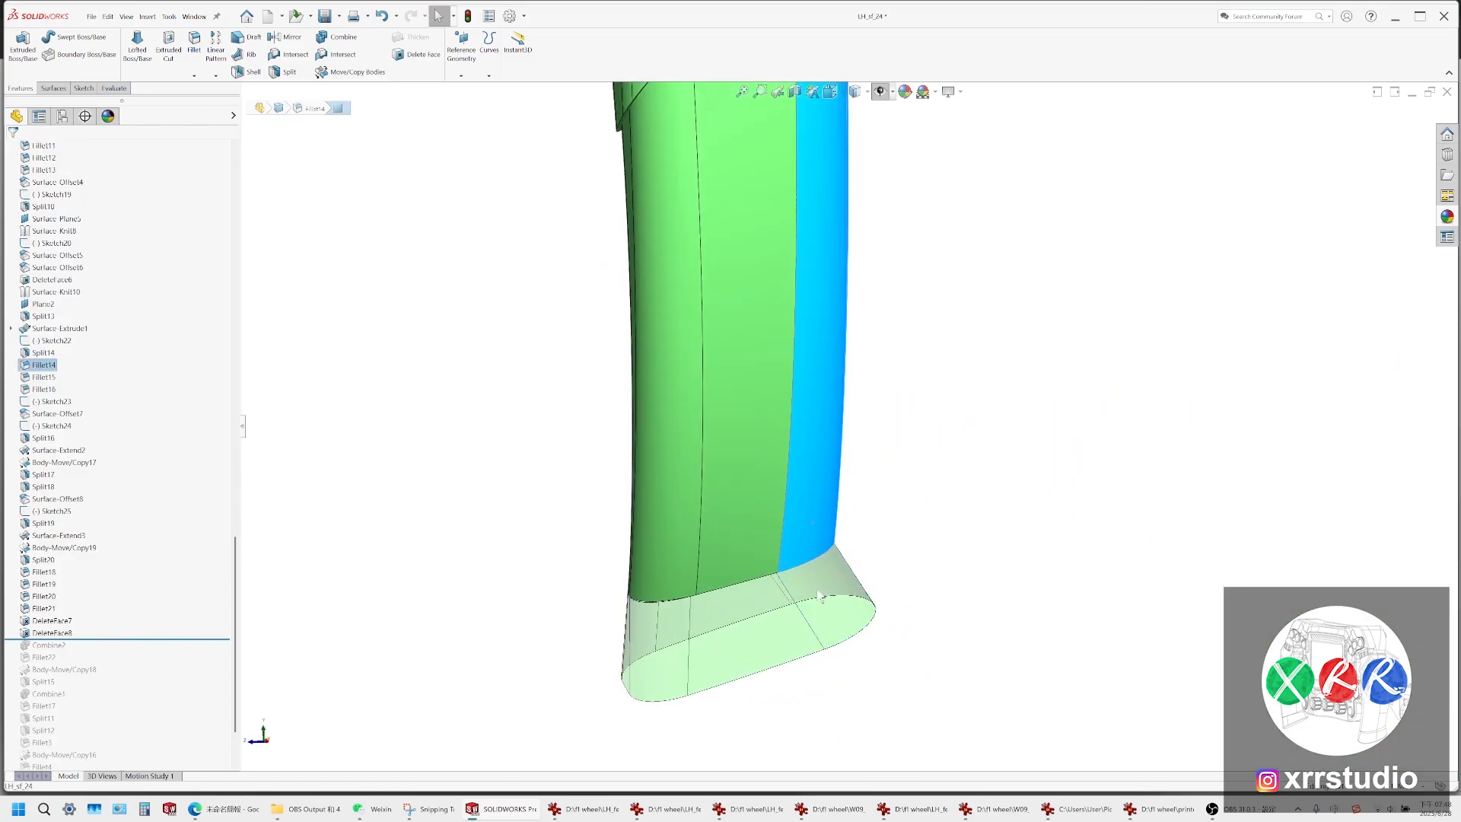
click(734, 550)
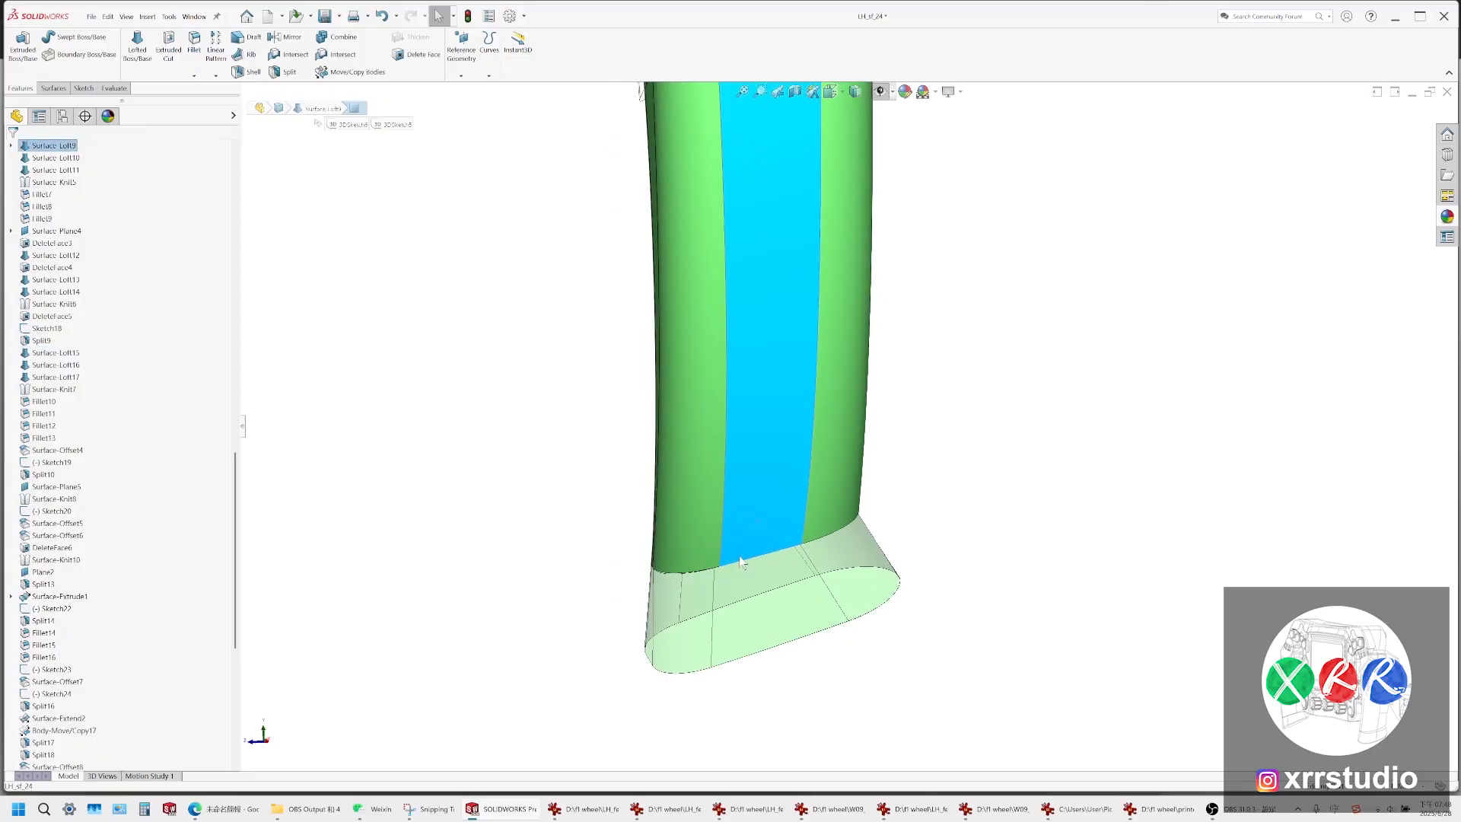
scroll(807, 411, up, 2)
scroll(838, 373, down, 3)
scroll(839, 301, up, 5)
scroll(804, 198, down, 2)
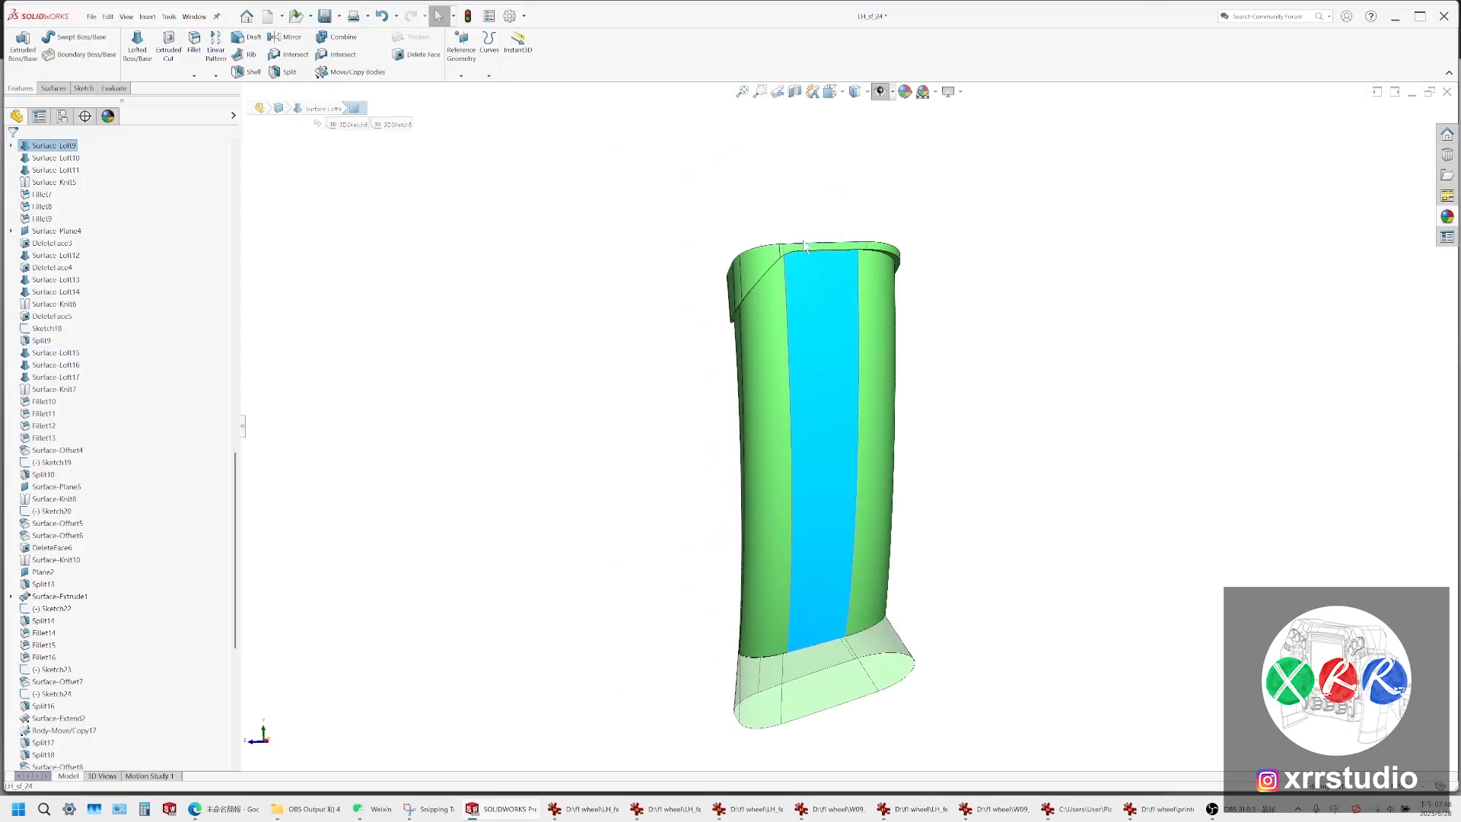
scroll(804, 246, down, 3)
scroll(799, 559, up, 6)
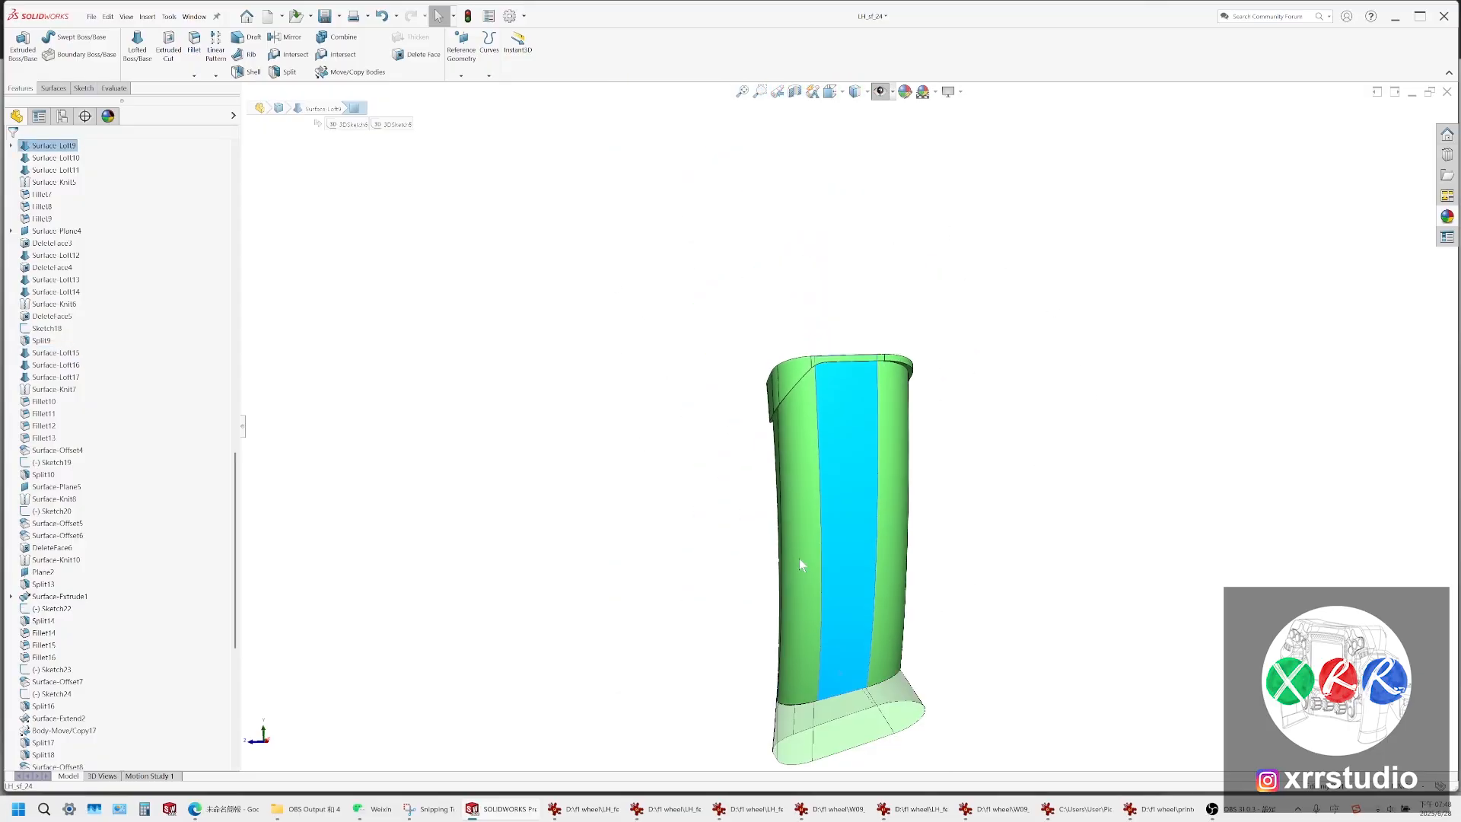
scroll(908, 559, down, 3)
mouse_move(819, 394)
middle_down()
mouse_move(825, 375)
mouse_move(923, 333)
mouse_move(817, 394)
middle_up()
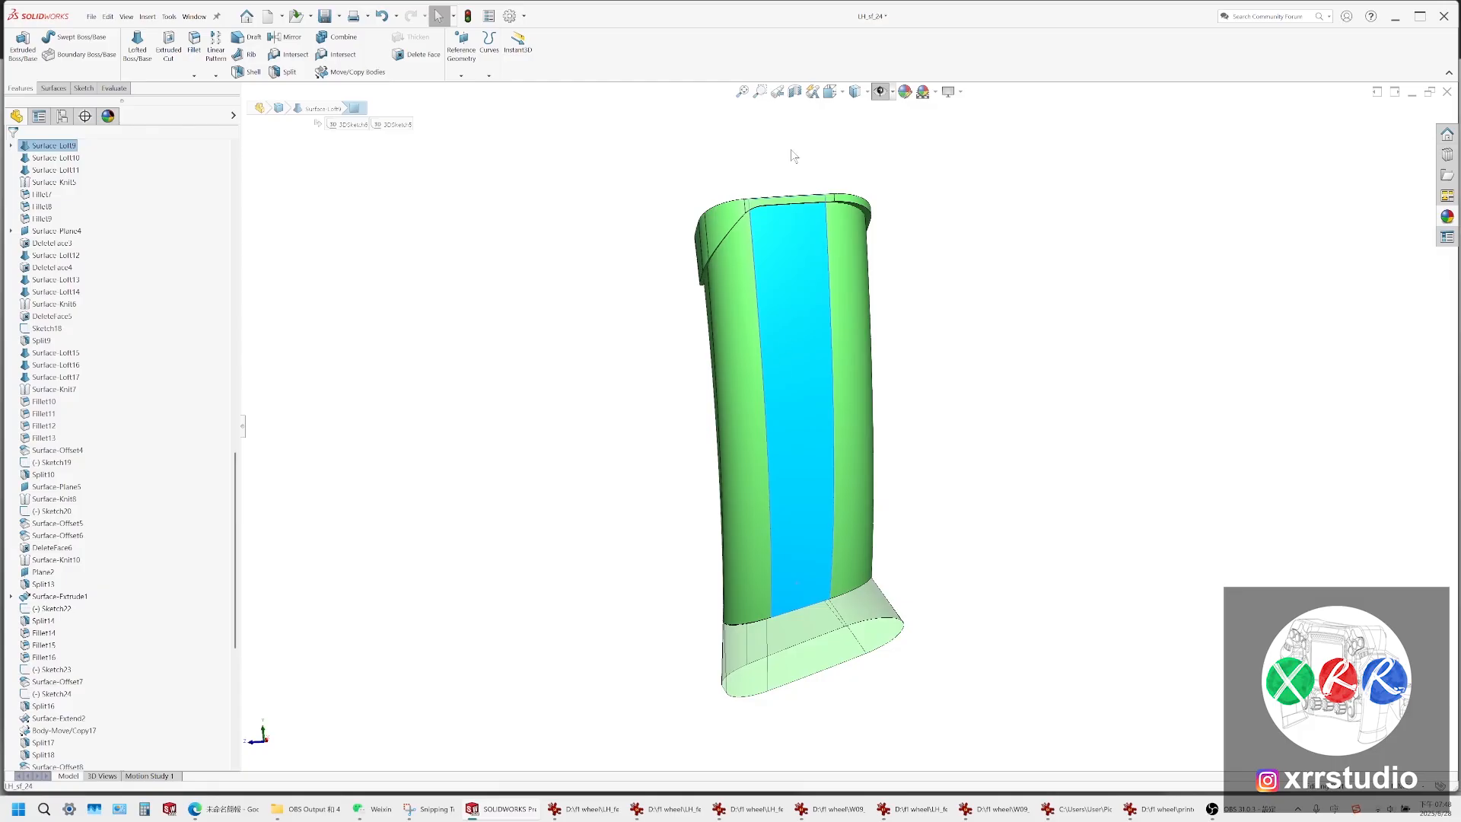
scroll(792, 150, down, 1)
scroll(844, 362, up, 1)
scroll(793, 438, up, 1)
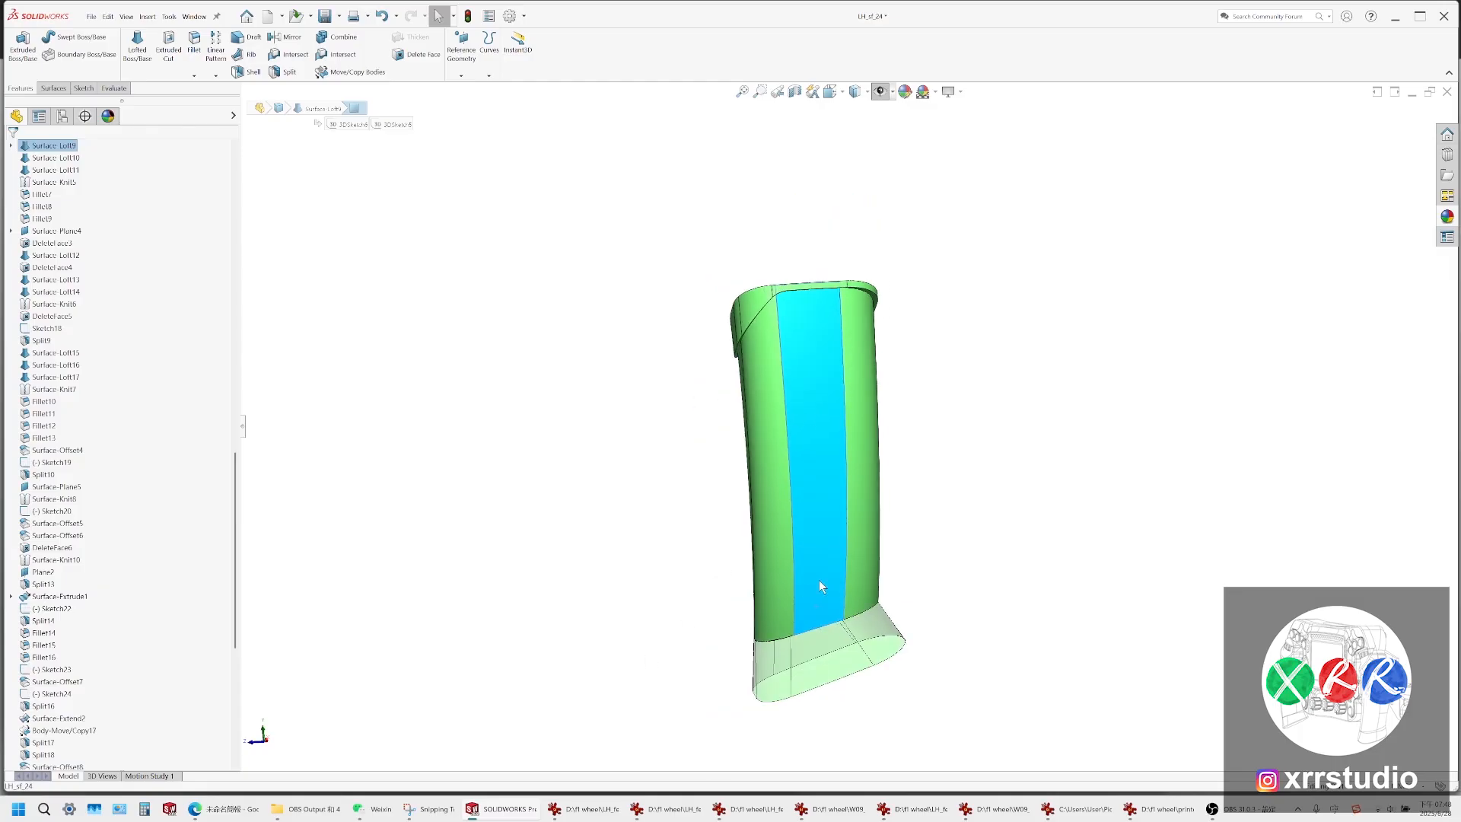
Turn the grip to a side view with nothing selected and capture it, including the flared base, with Snipping Tool
middle_drag(818, 580, 840, 577)
click(991, 574)
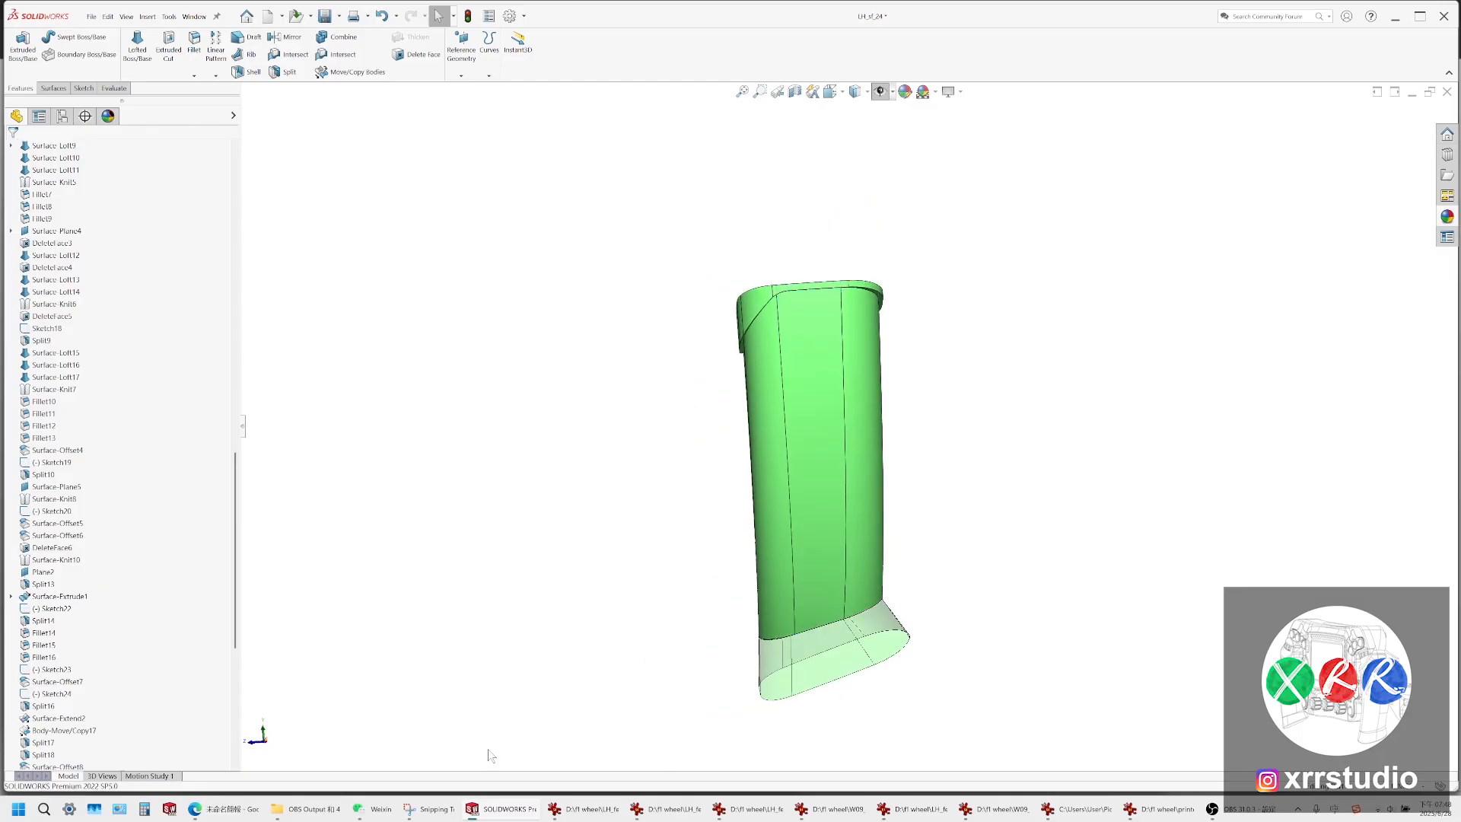
click(429, 810)
click(42, 32)
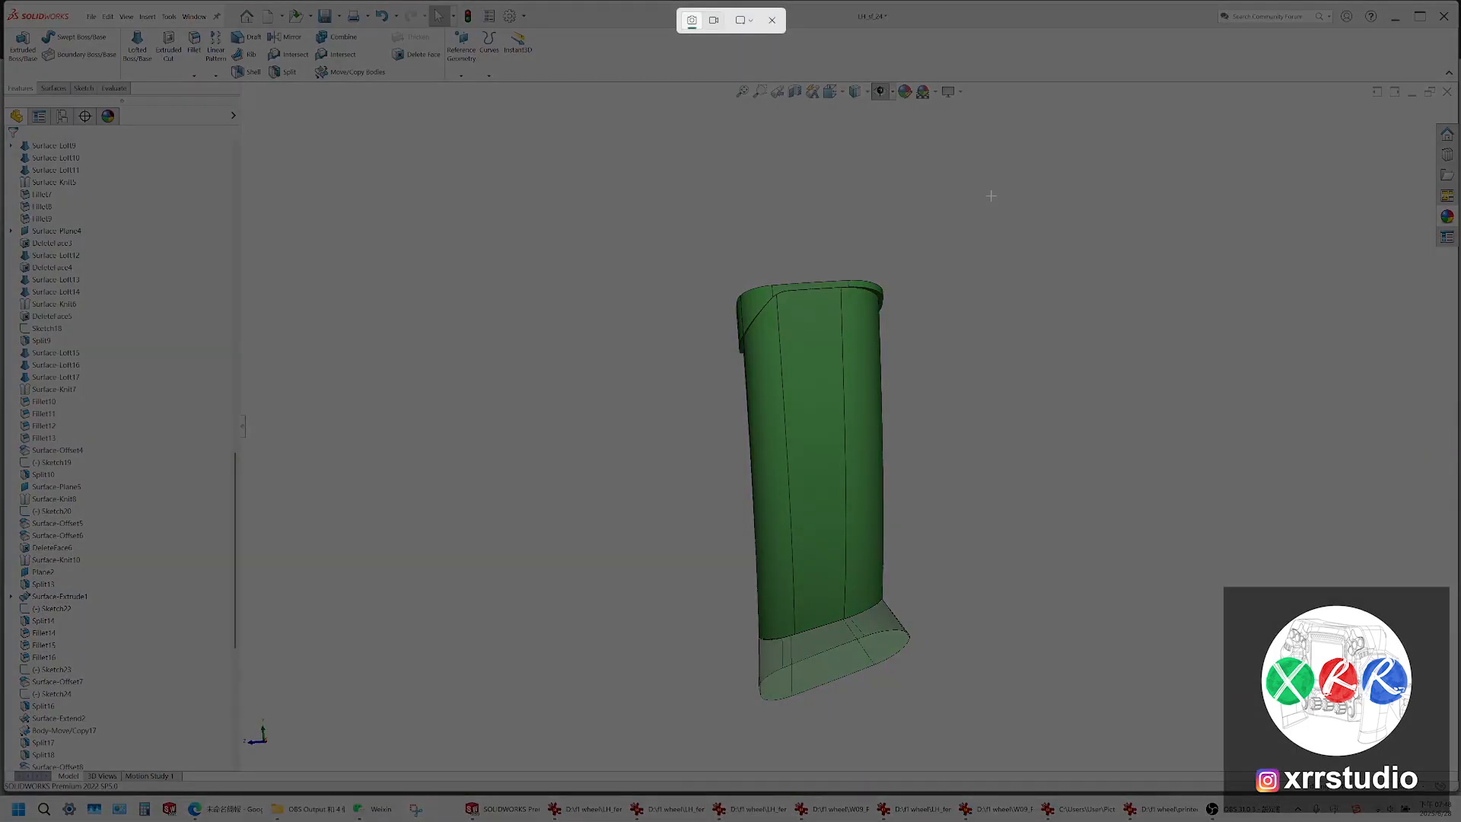
drag(996, 183, 609, 802)
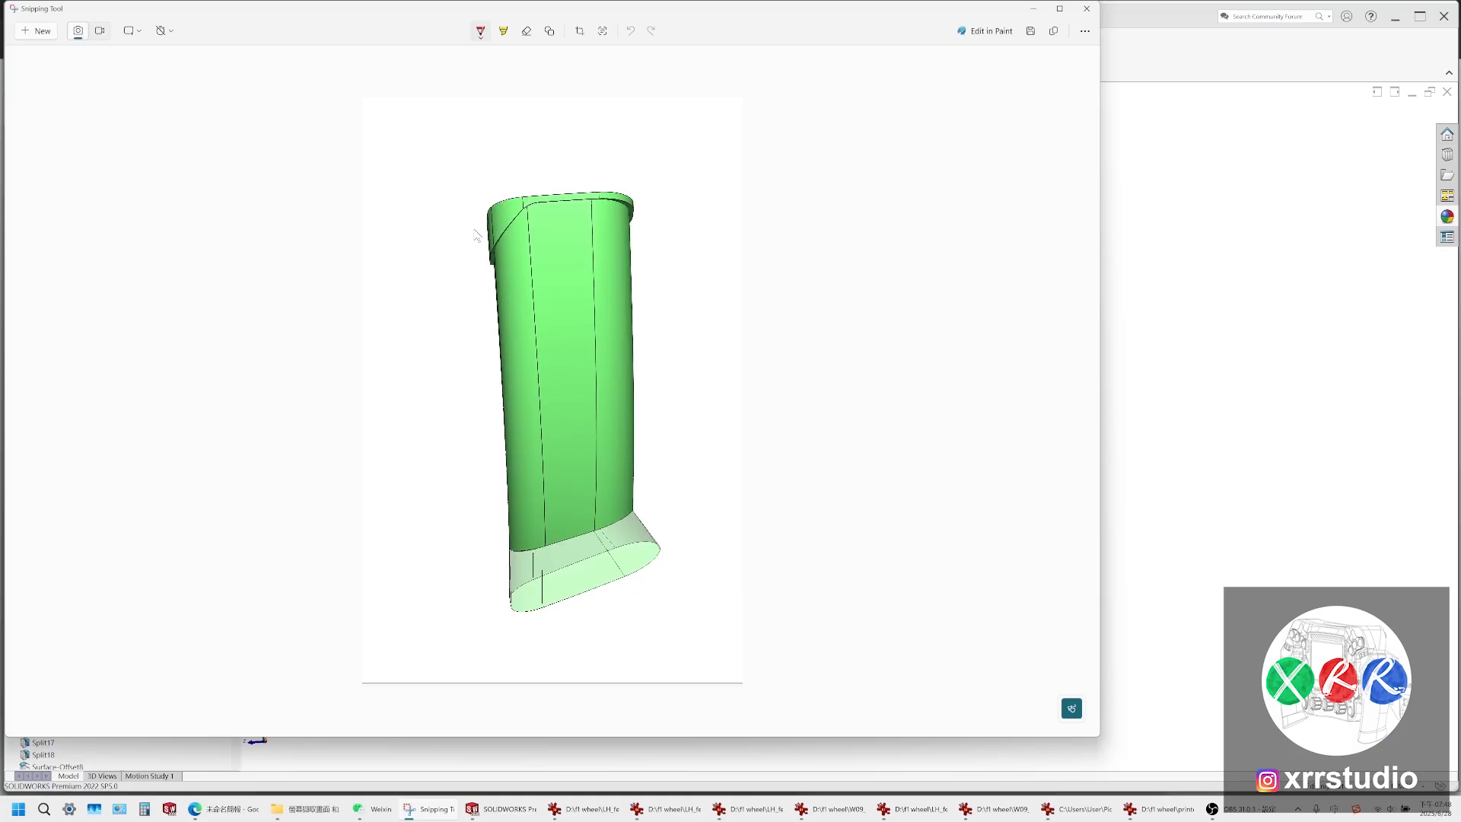
Draw a thin U-shaped wall profile in red on the capture, following both sides of the grip and its flared base
mouse_move(483, 205)
mouse_down()
mouse_move(505, 595)
mouse_move(528, 613)
mouse_move(664, 555)
mouse_move(643, 510)
mouse_move(644, 199)
mouse_up()
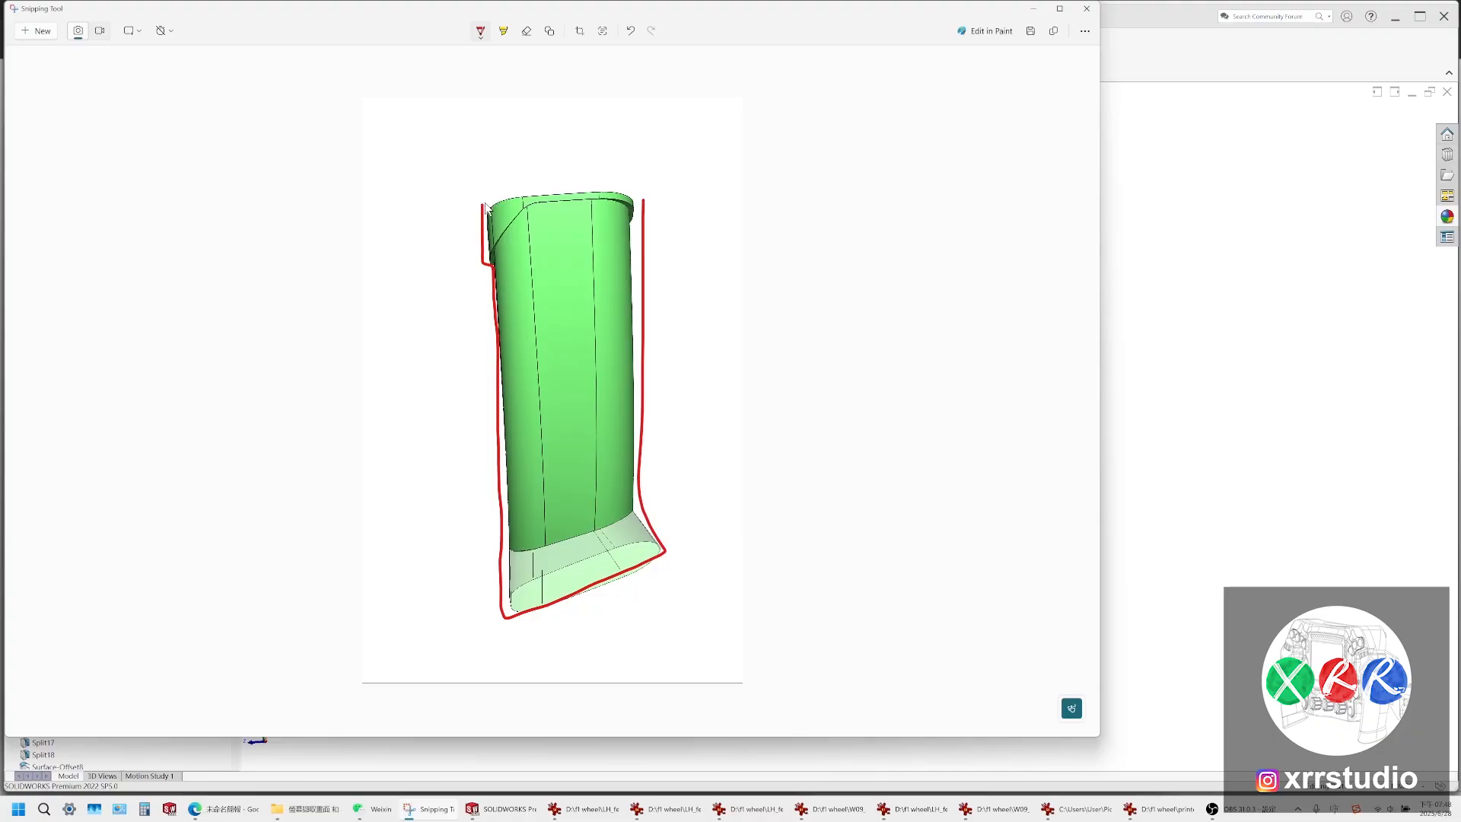
mouse_move(486, 207)
mouse_down()
mouse_move(495, 197)
mouse_move(505, 267)
mouse_up()
mouse_move(515, 572)
mouse_down()
mouse_move(517, 612)
mouse_move(656, 560)
mouse_move(631, 397)
mouse_move(632, 211)
mouse_move(646, 189)
mouse_move(627, 190)
mouse_move(631, 204)
mouse_up()
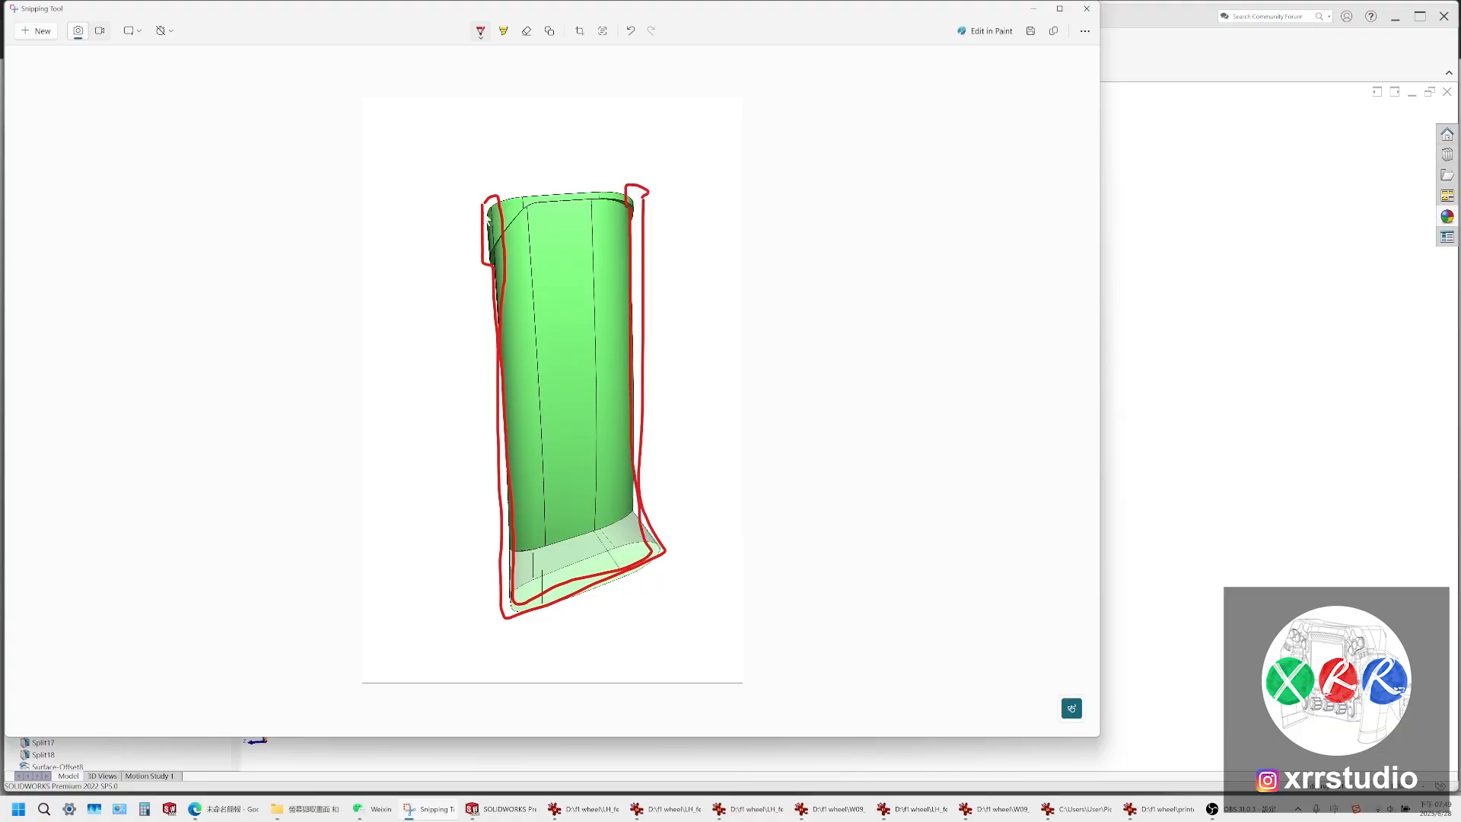
ctrl+scroll(500, 232, up, 5)
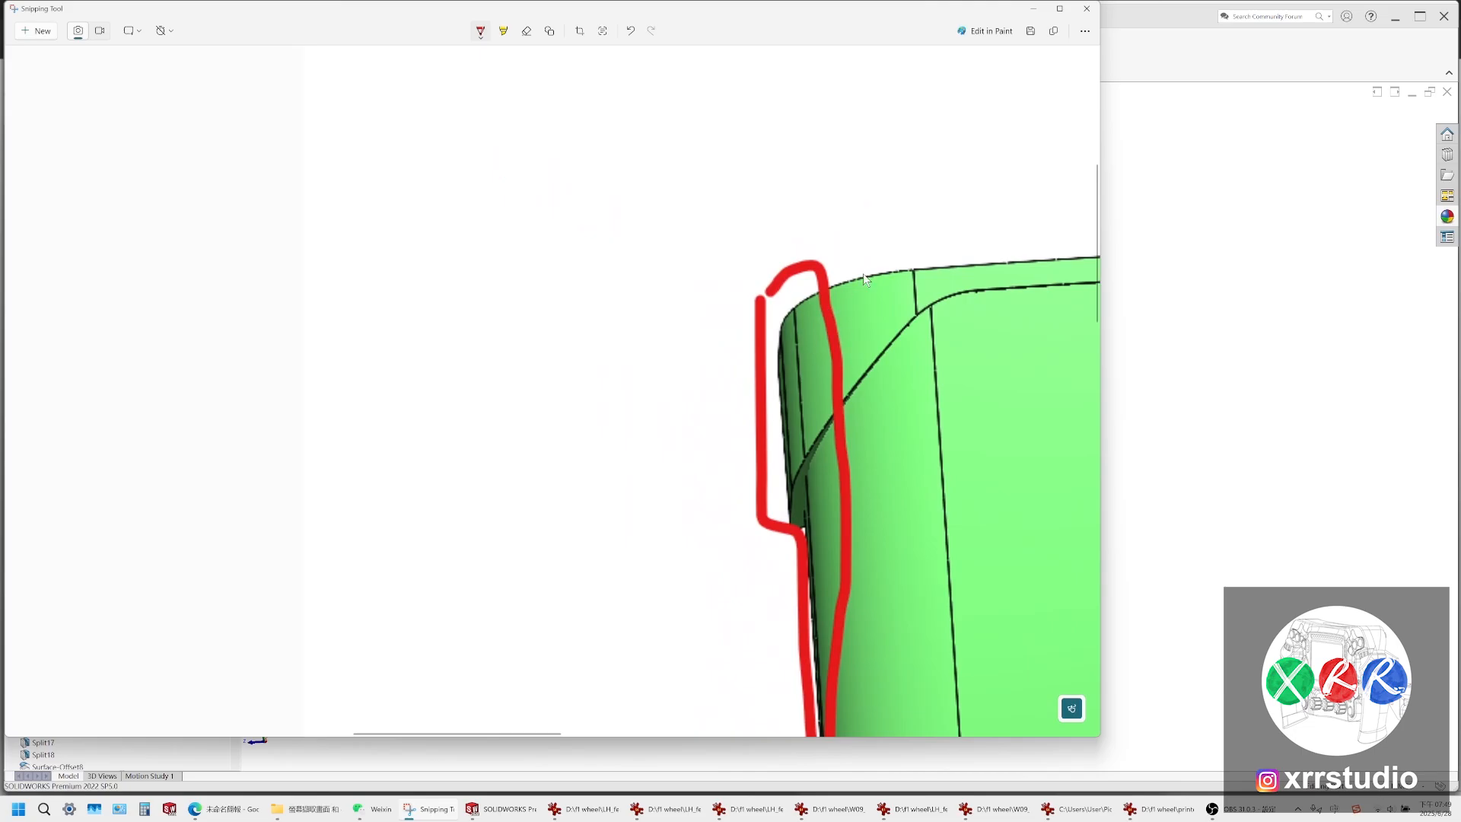
mouse_move(865, 273)
mouse_down()
mouse_move(778, 411)
mouse_move(846, 378)
mouse_up()
key(ctrl+z)
ctrl+scroll(847, 377, down, 2)
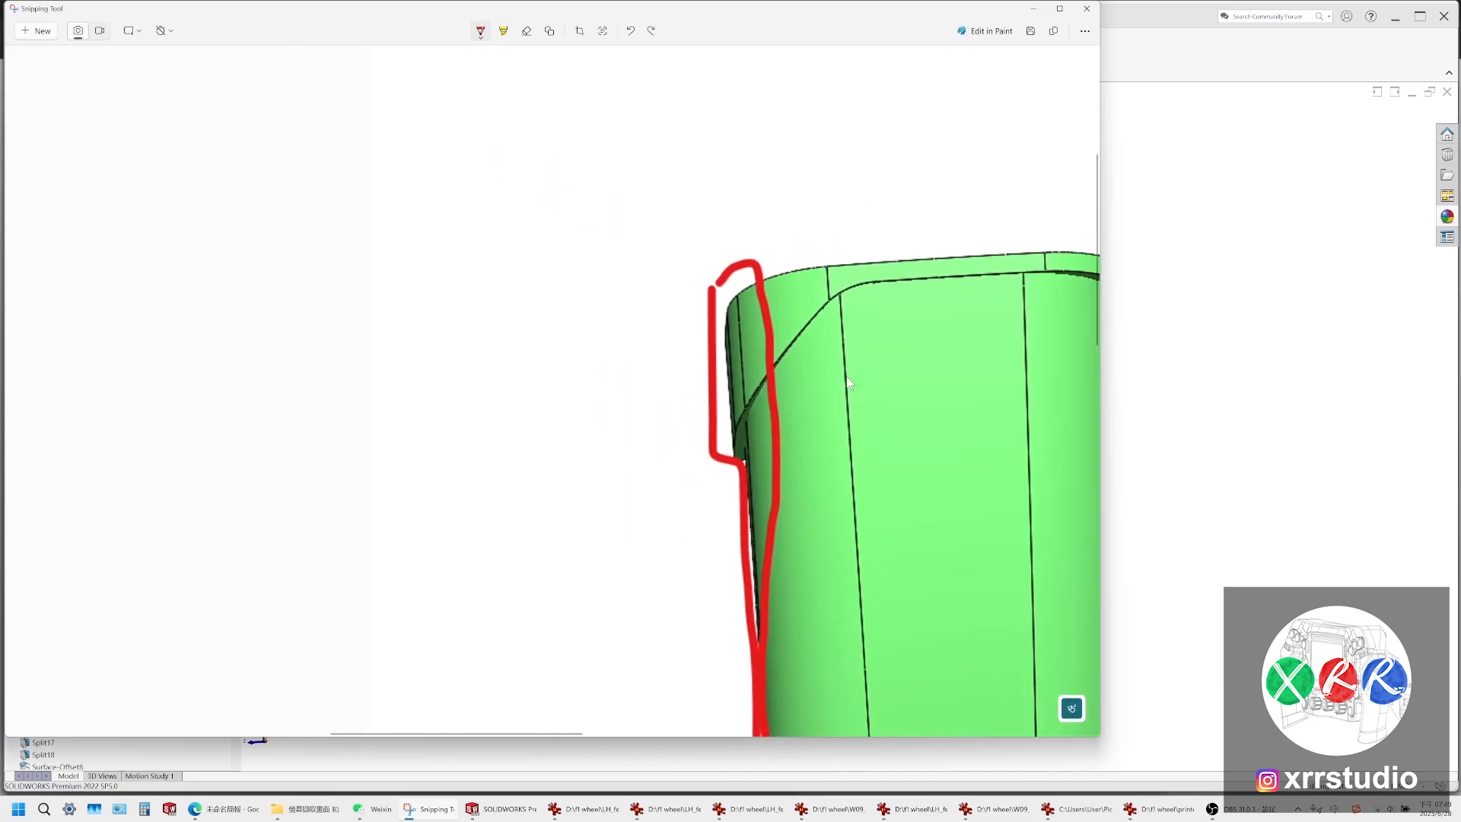
ctrl+scroll(847, 378, down, 4)
ctrl+scroll(861, 294, up, 4)
drag(878, 364, 847, 346)
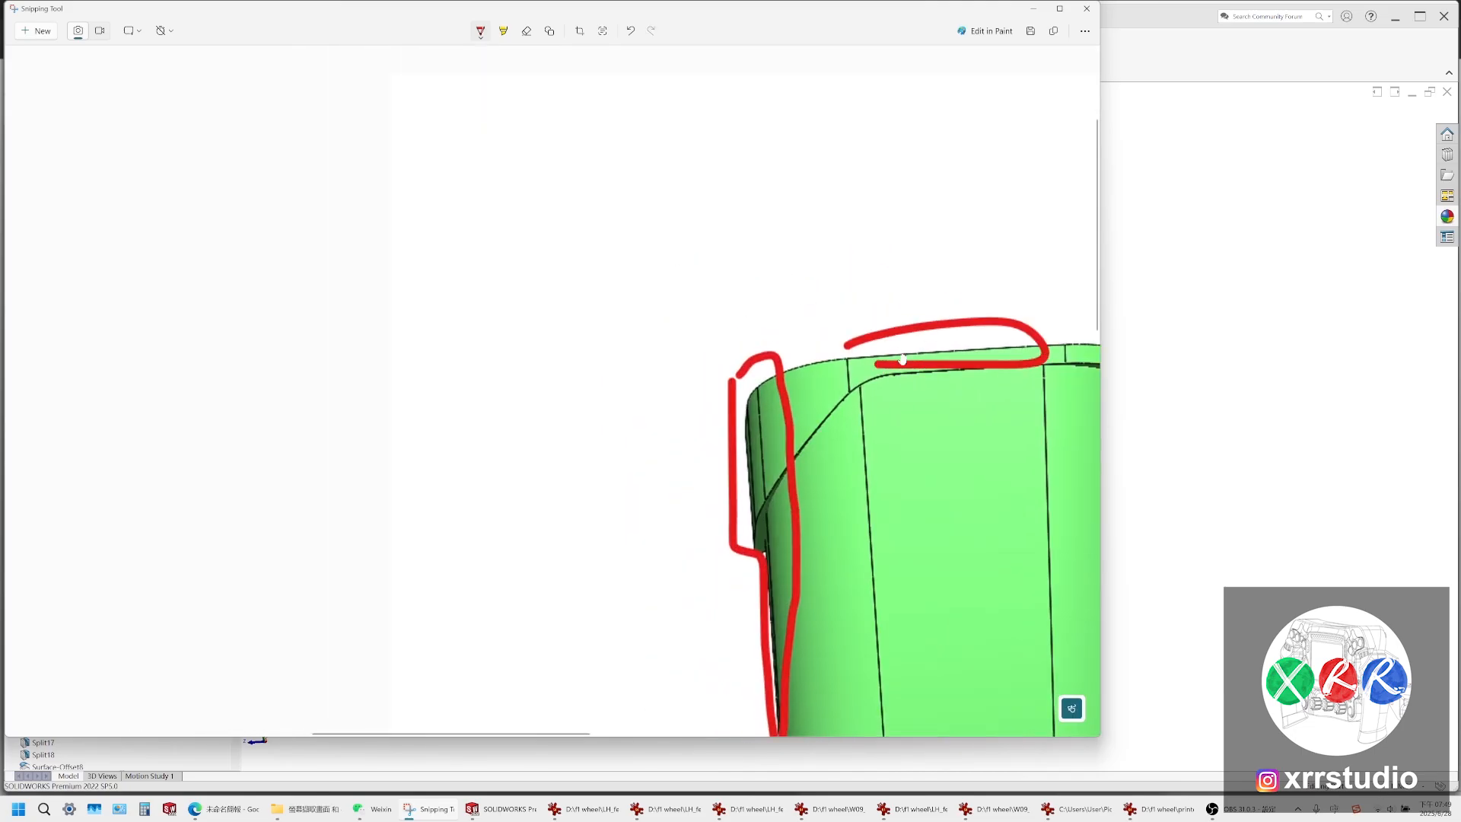
key(ctrl+z)
scroll(903, 359, down, 3)
ctrl+scroll(903, 359, down, 4)
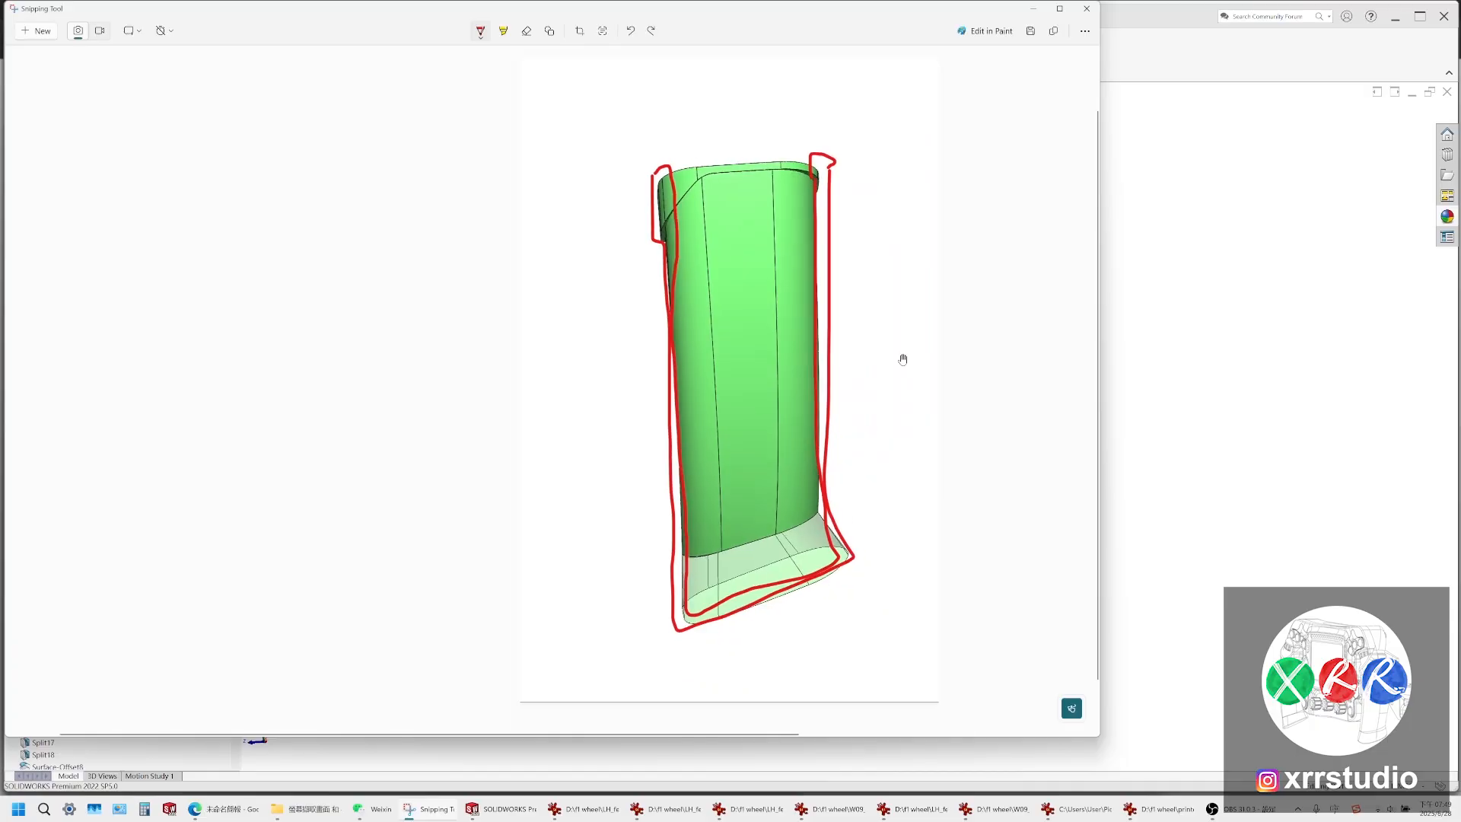
click(482, 35)
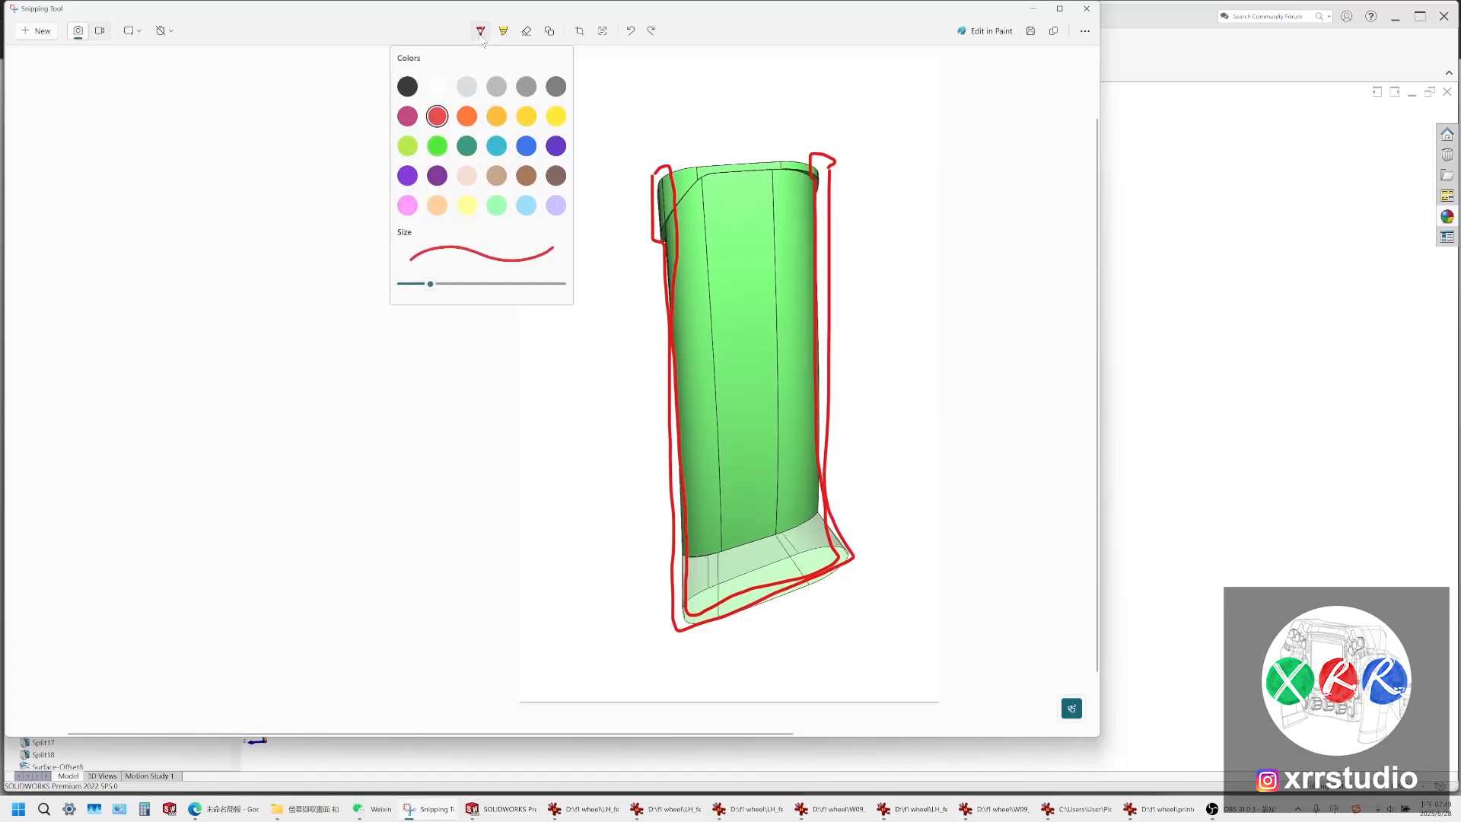
click(526, 134)
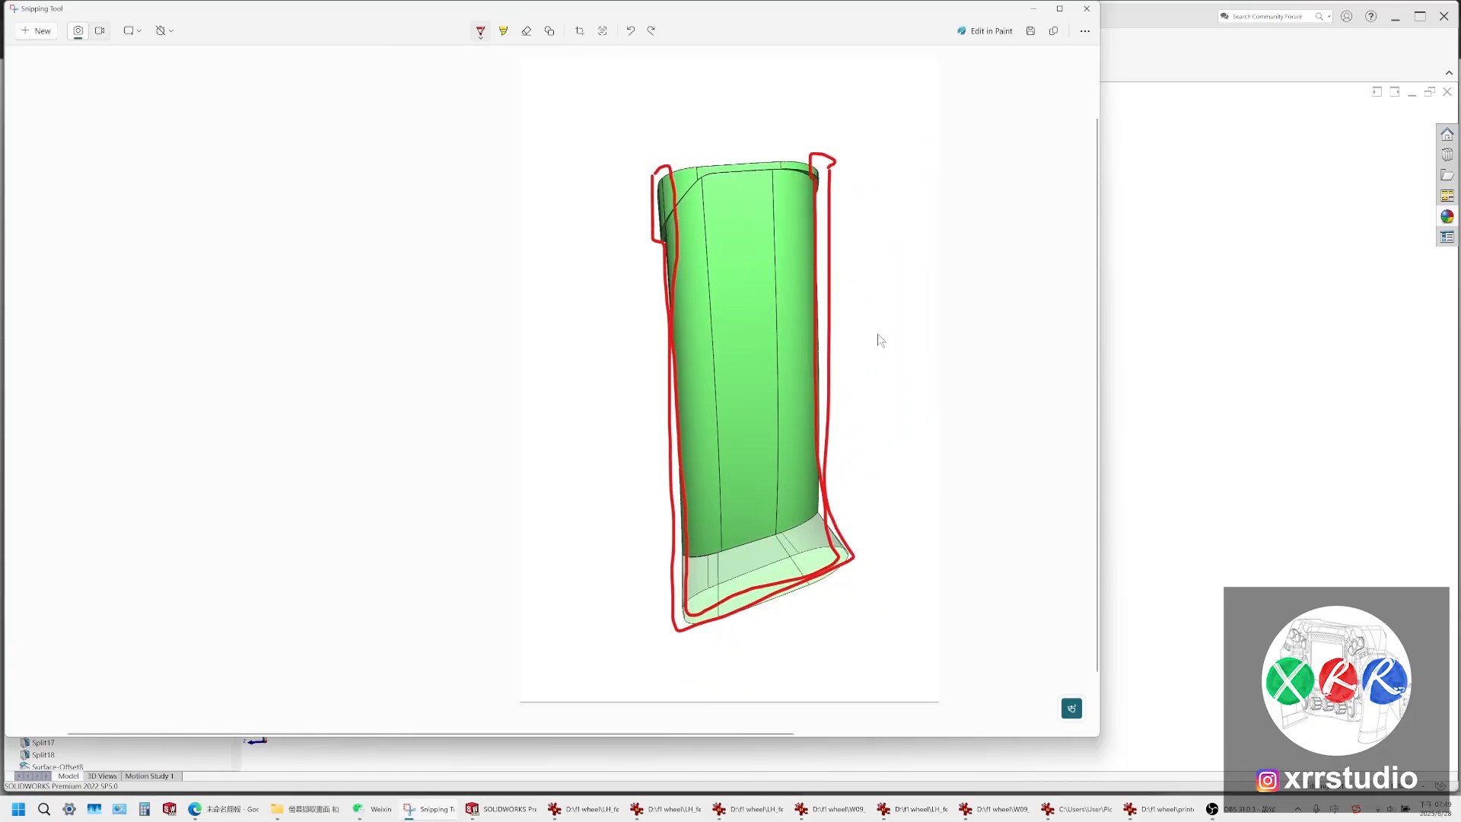
ctrl+scroll(878, 339, up, 1)
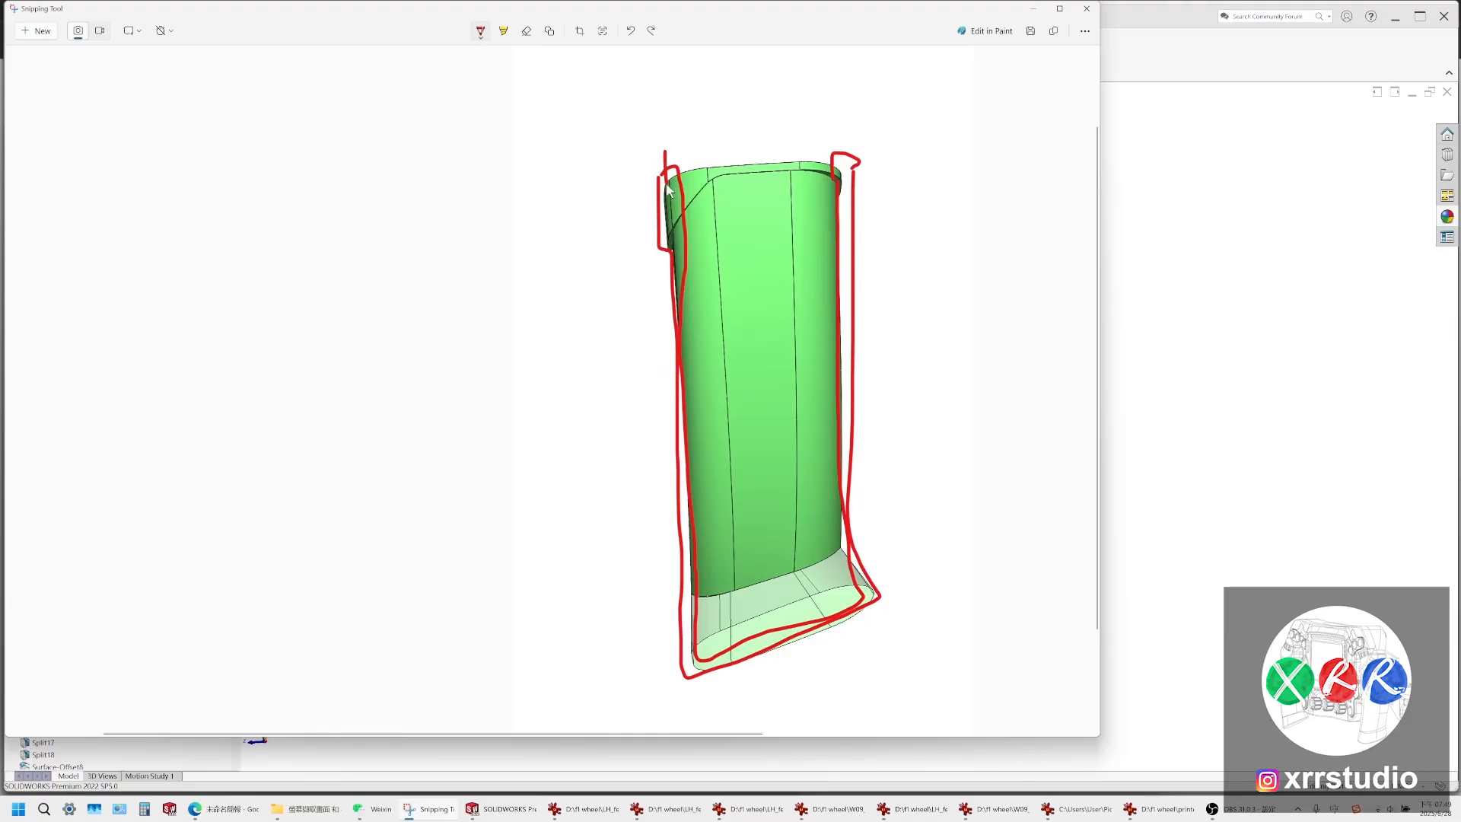
click(480, 31)
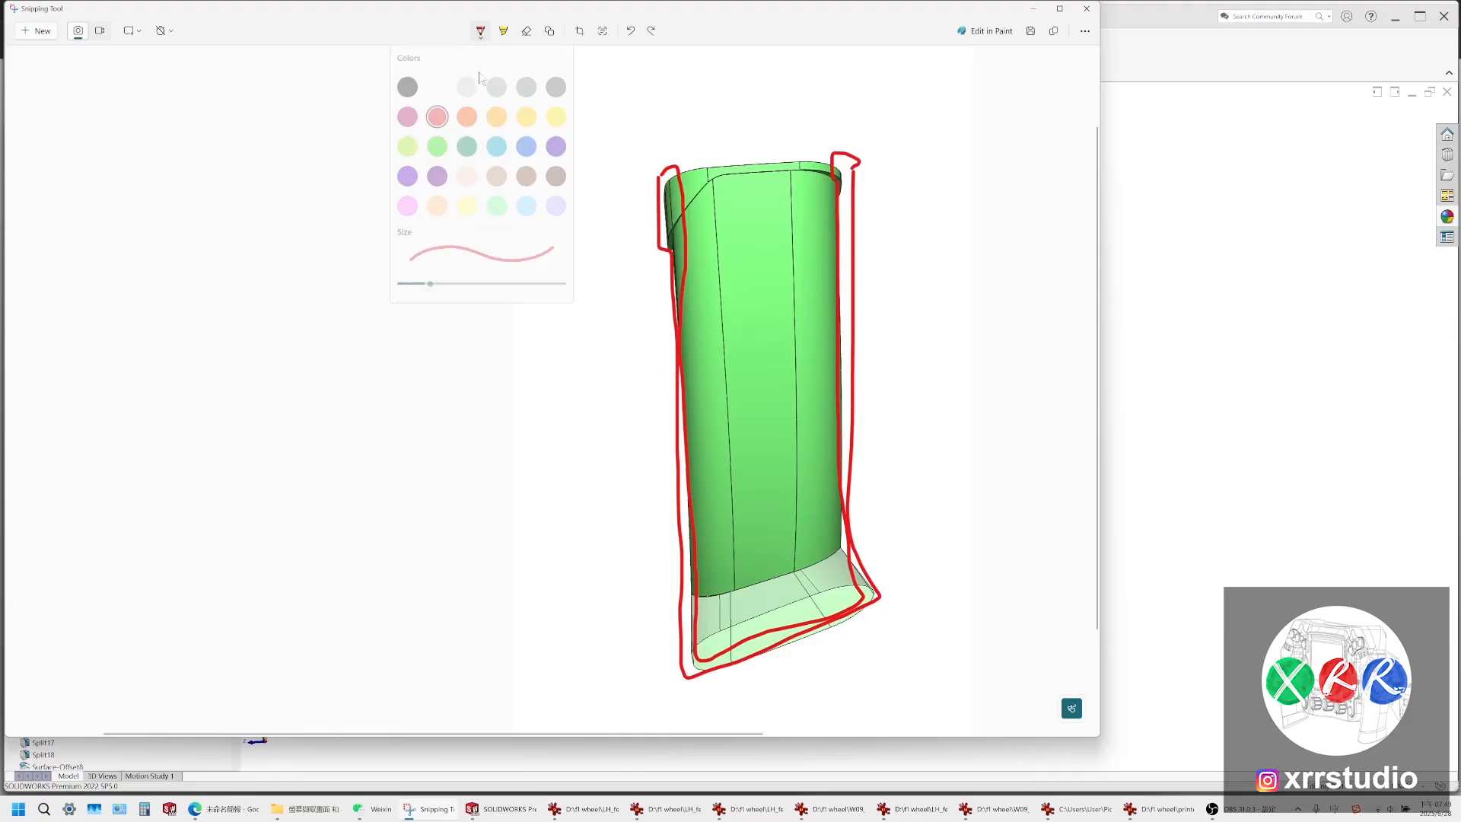
click(496, 116)
drag(661, 146, 666, 236)
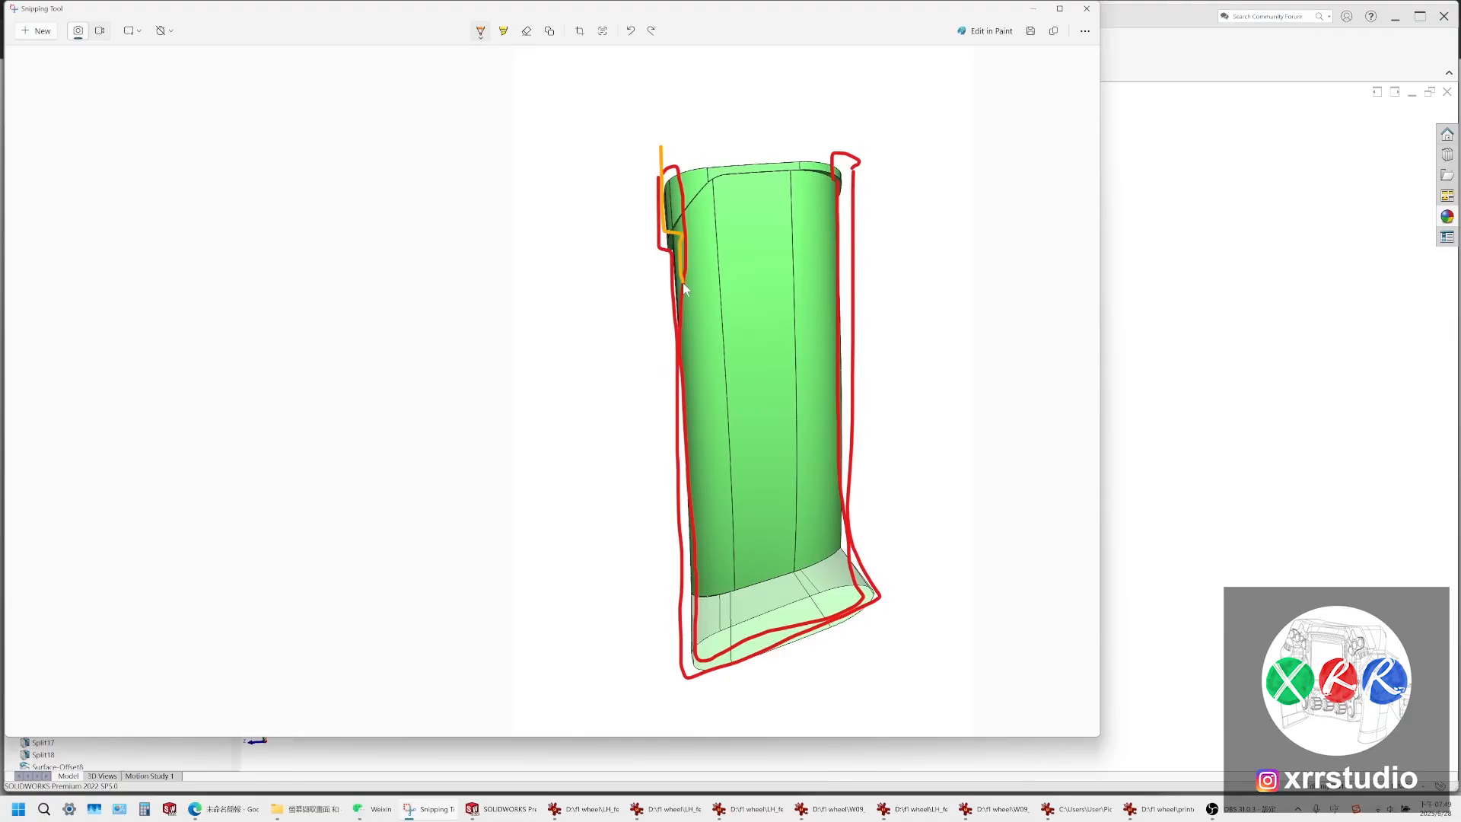
key(ctrl+z)
Trace the inner side of the wall profile in blue, down one side of the grip, across its flared base and up the other
click(481, 32)
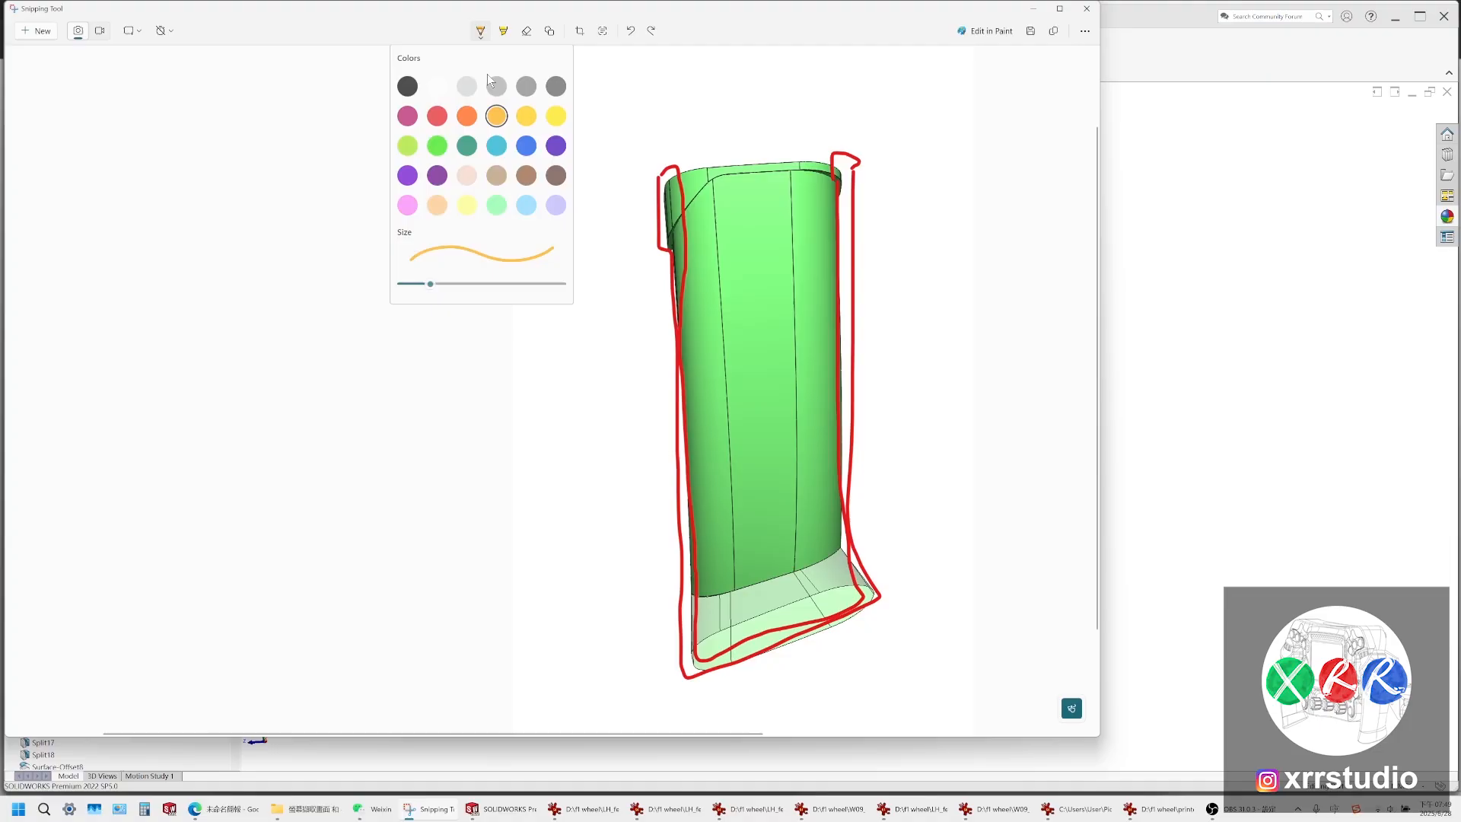
click(530, 146)
drag(677, 157, 685, 254)
mouse_move(682, 412)
mouse_down()
mouse_move(695, 659)
mouse_move(862, 600)
mouse_move(843, 555)
mouse_up()
drag(840, 408, 832, 176)
ctrl+scroll(861, 156, up, 3)
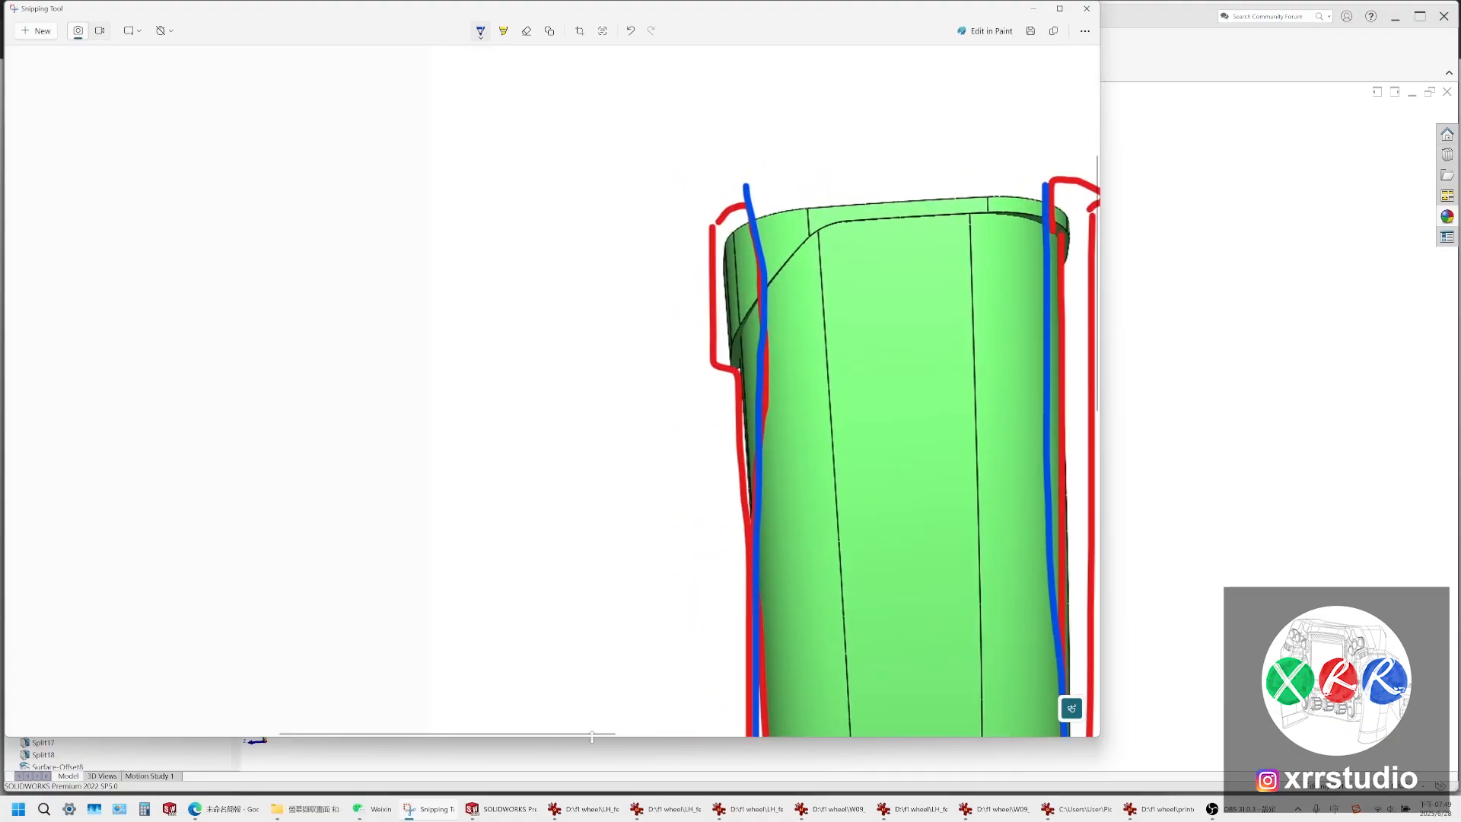
drag(588, 730, 718, 731)
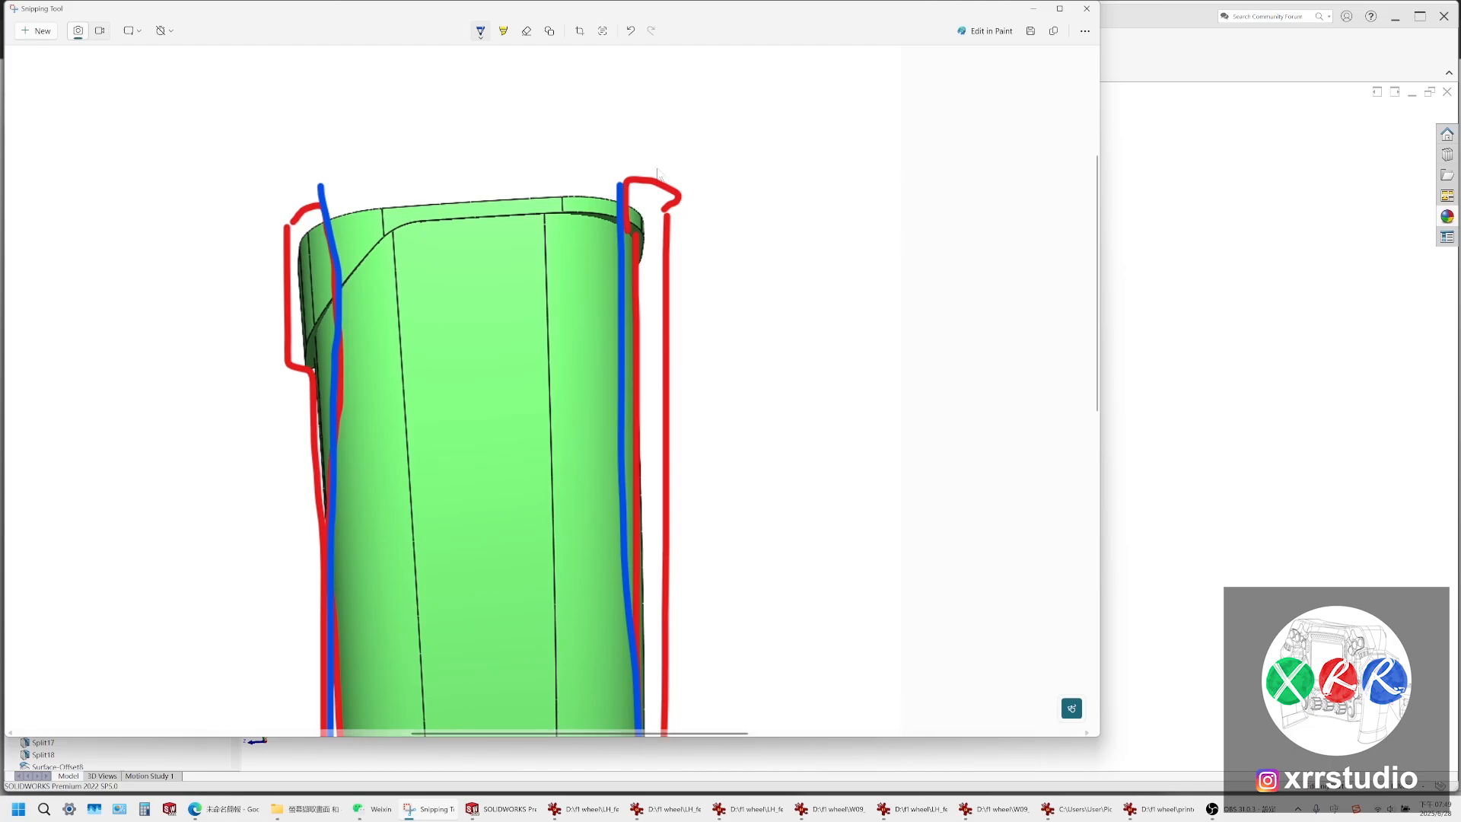
mouse_move(630, 176)
mouse_down()
mouse_move(652, 173)
mouse_move(653, 263)
mouse_up()
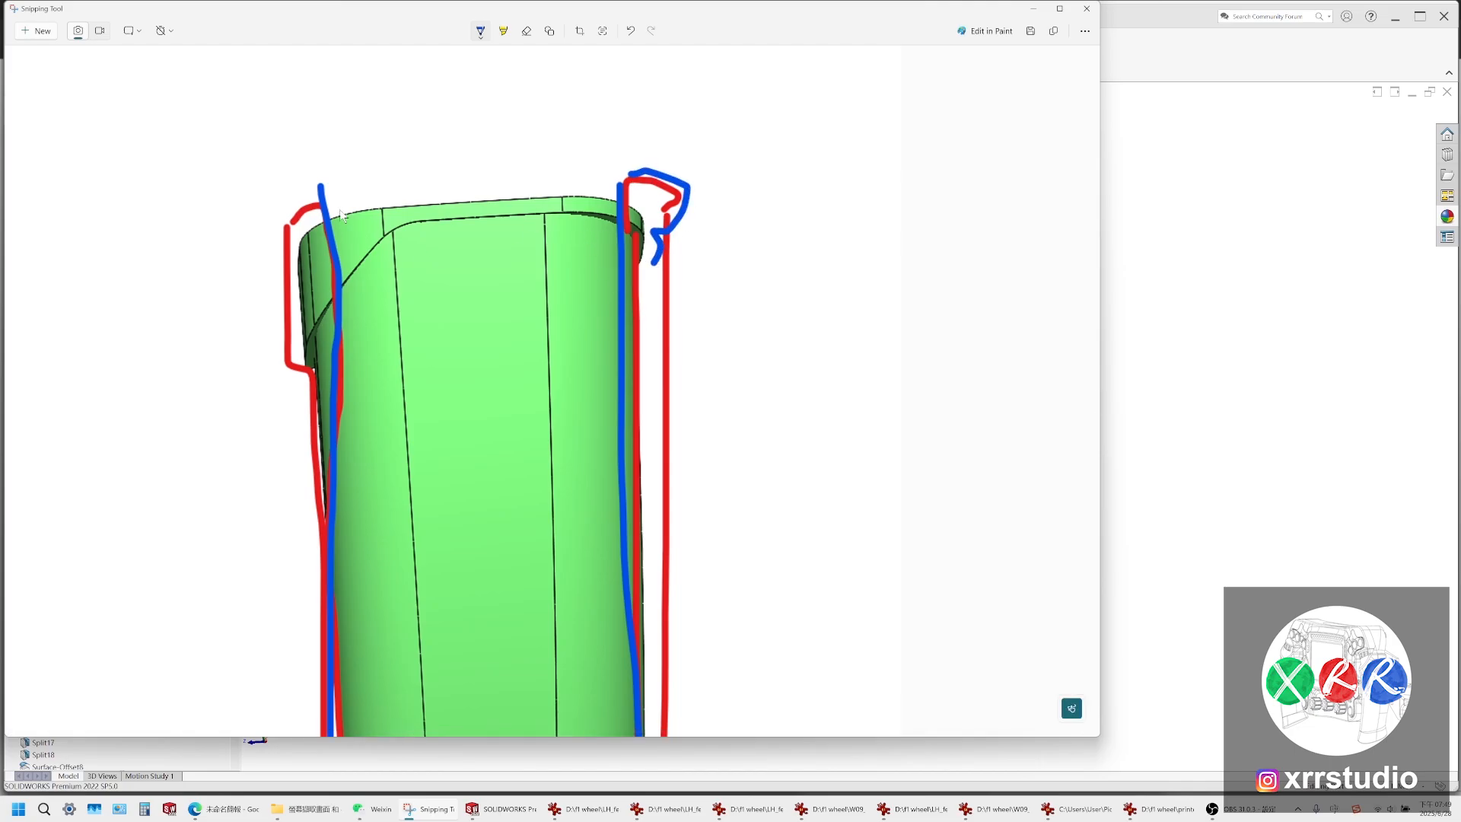
mouse_move(321, 190)
mouse_down()
mouse_move(296, 216)
mouse_move(303, 355)
mouse_move(323, 340)
mouse_up()
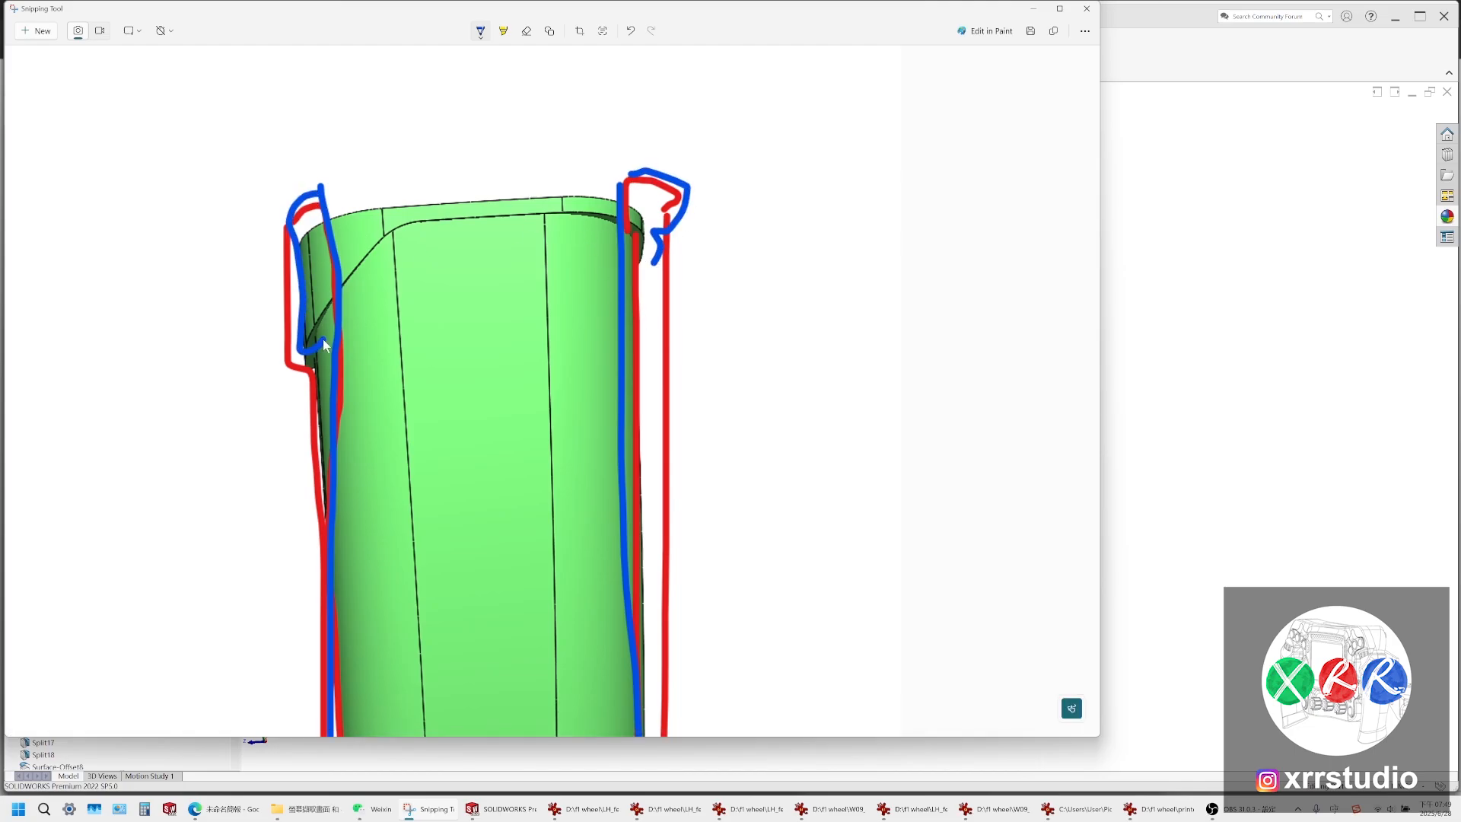
key(ctrl+z)
key(ctrl+z)
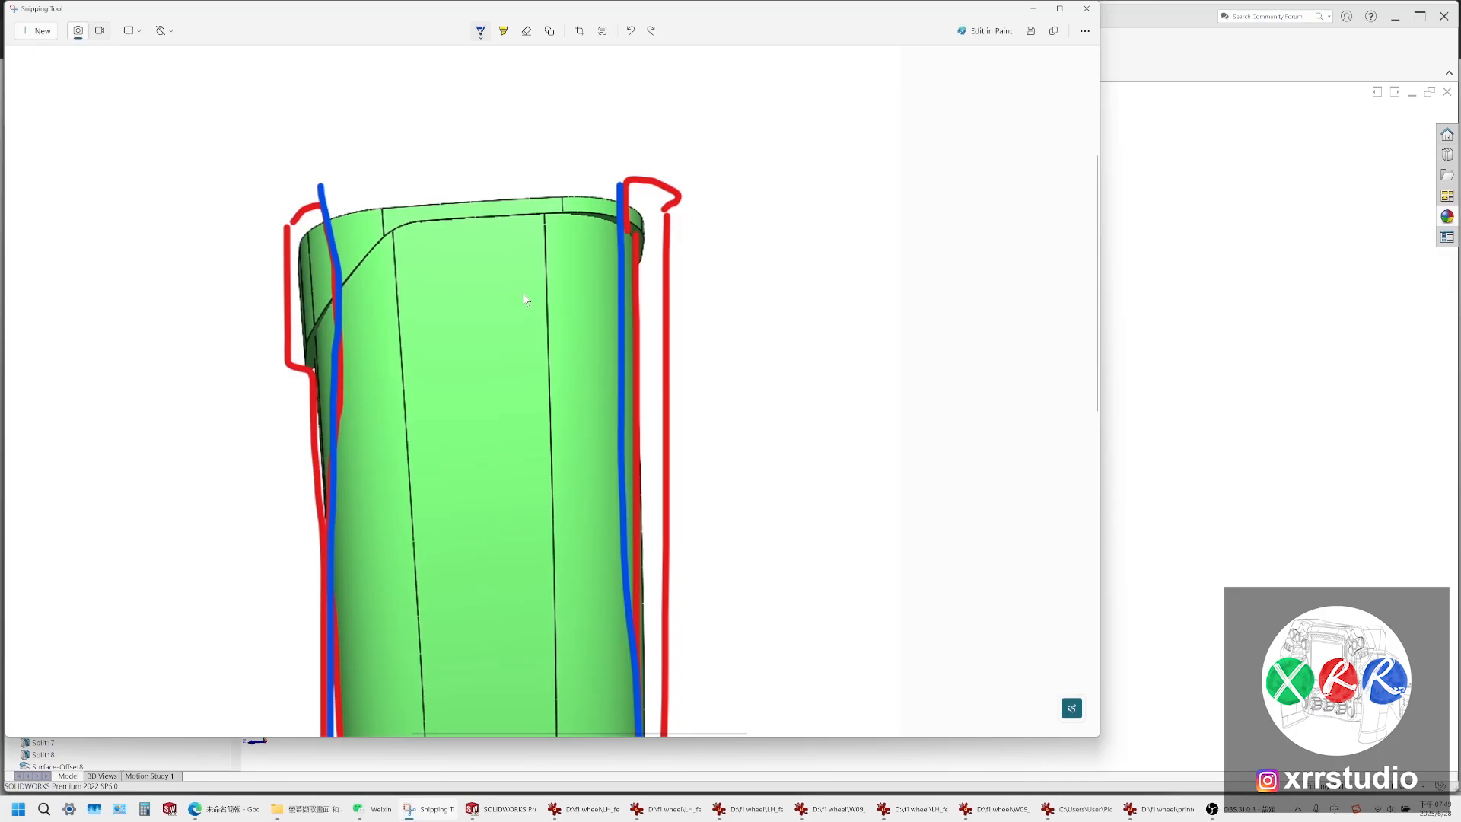
Close the blue outline across the grip's upper end, and add a circled mark on its upper face and a short side line
ctrl+scroll(507, 312, down, 2)
ctrl+scroll(394, 281, down, 1)
mouse_move(326, 206)
mouse_down()
mouse_move(416, 184)
mouse_move(484, 263)
mouse_move(482, 373)
mouse_up()
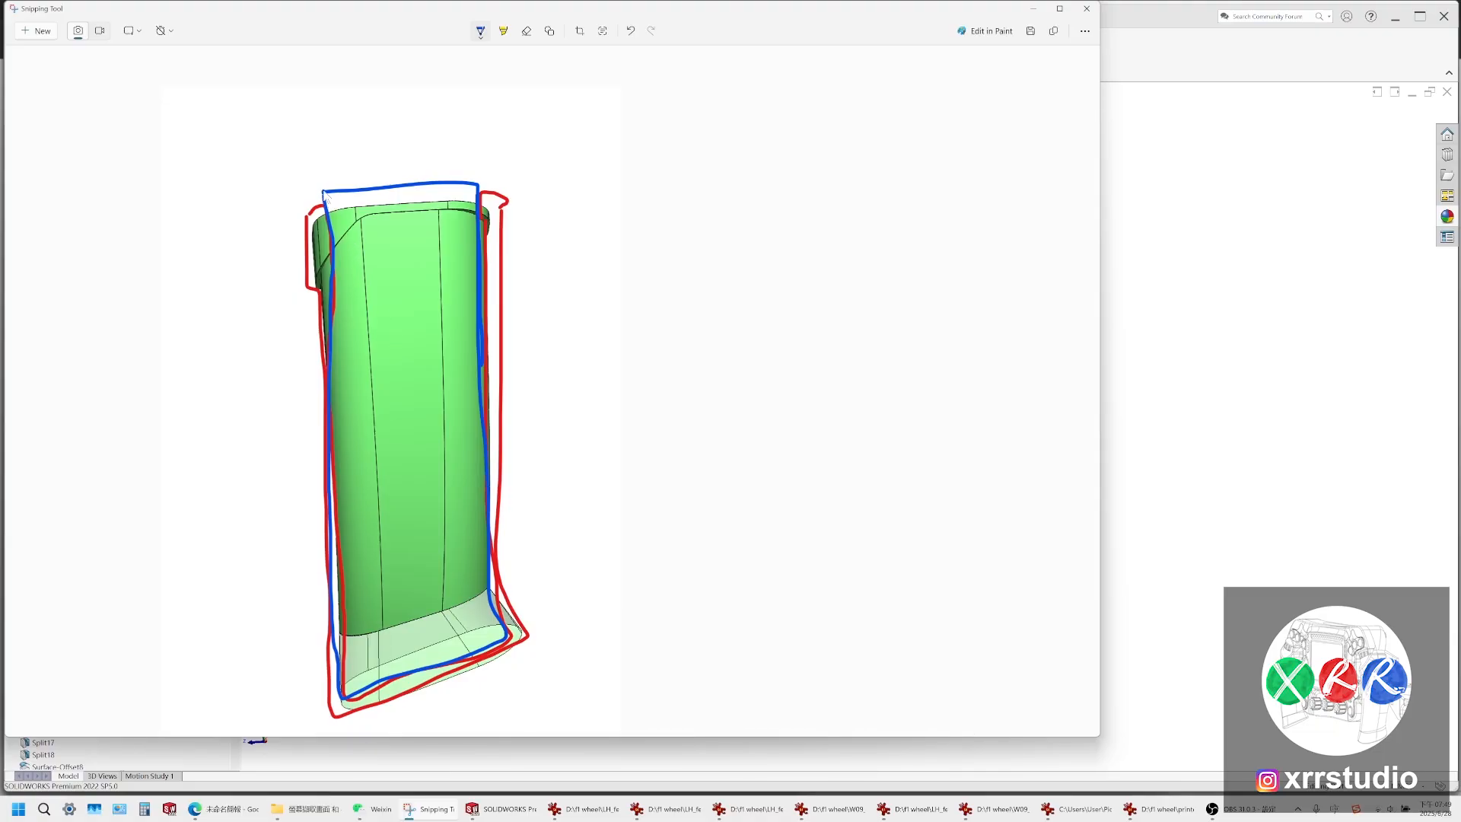
drag(325, 193, 408, 194)
drag(389, 209, 388, 251)
drag(495, 239, 545, 248)
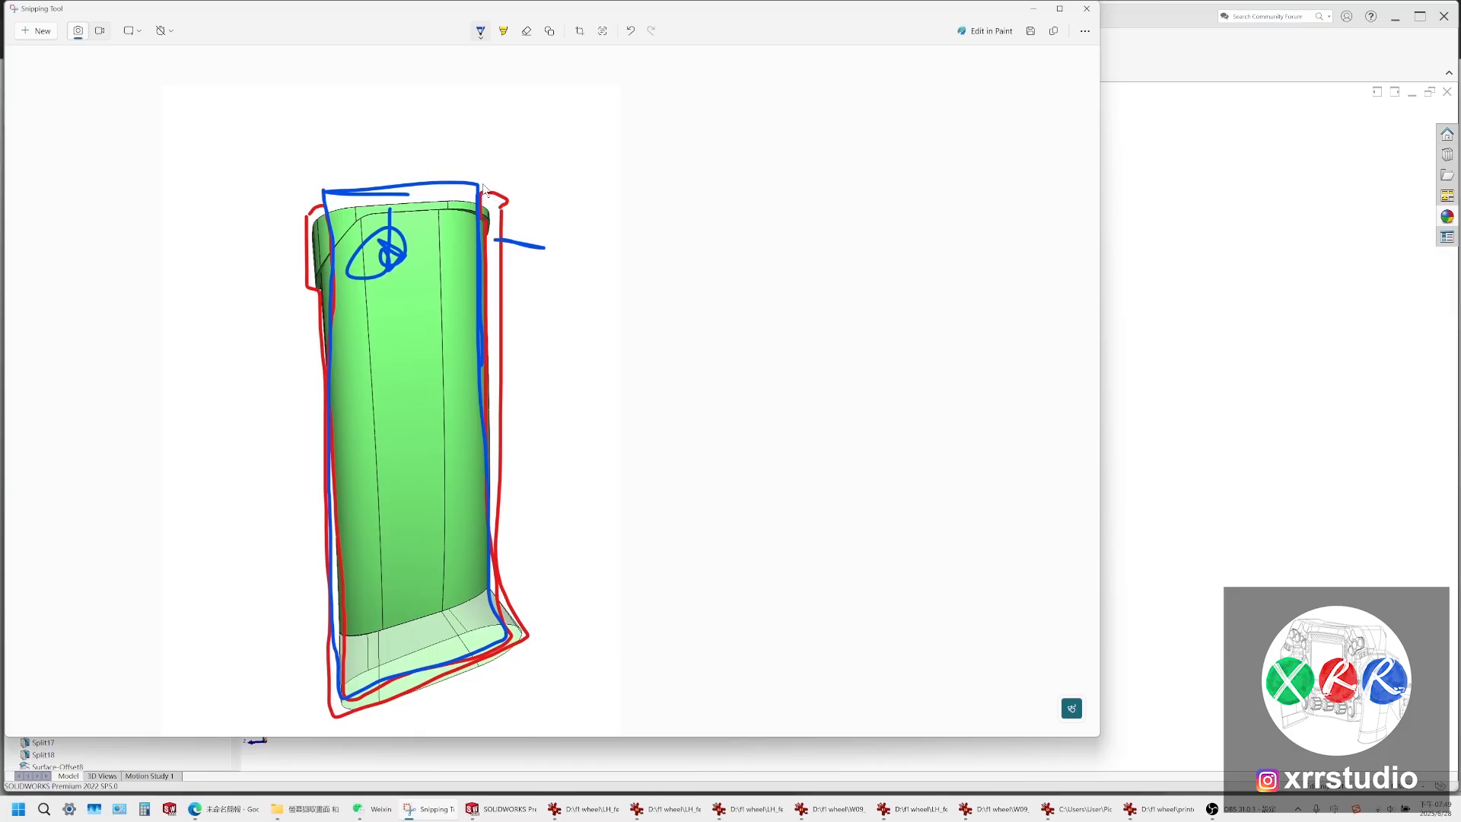
Reinforce both upper corners of the blue outline and draw lines extending upward from them
drag(483, 183, 488, 304)
mouse_move(327, 191)
mouse_down()
mouse_move(449, 184)
mouse_move(482, 203)
mouse_move(484, 242)
mouse_up()
drag(482, 199, 491, 122)
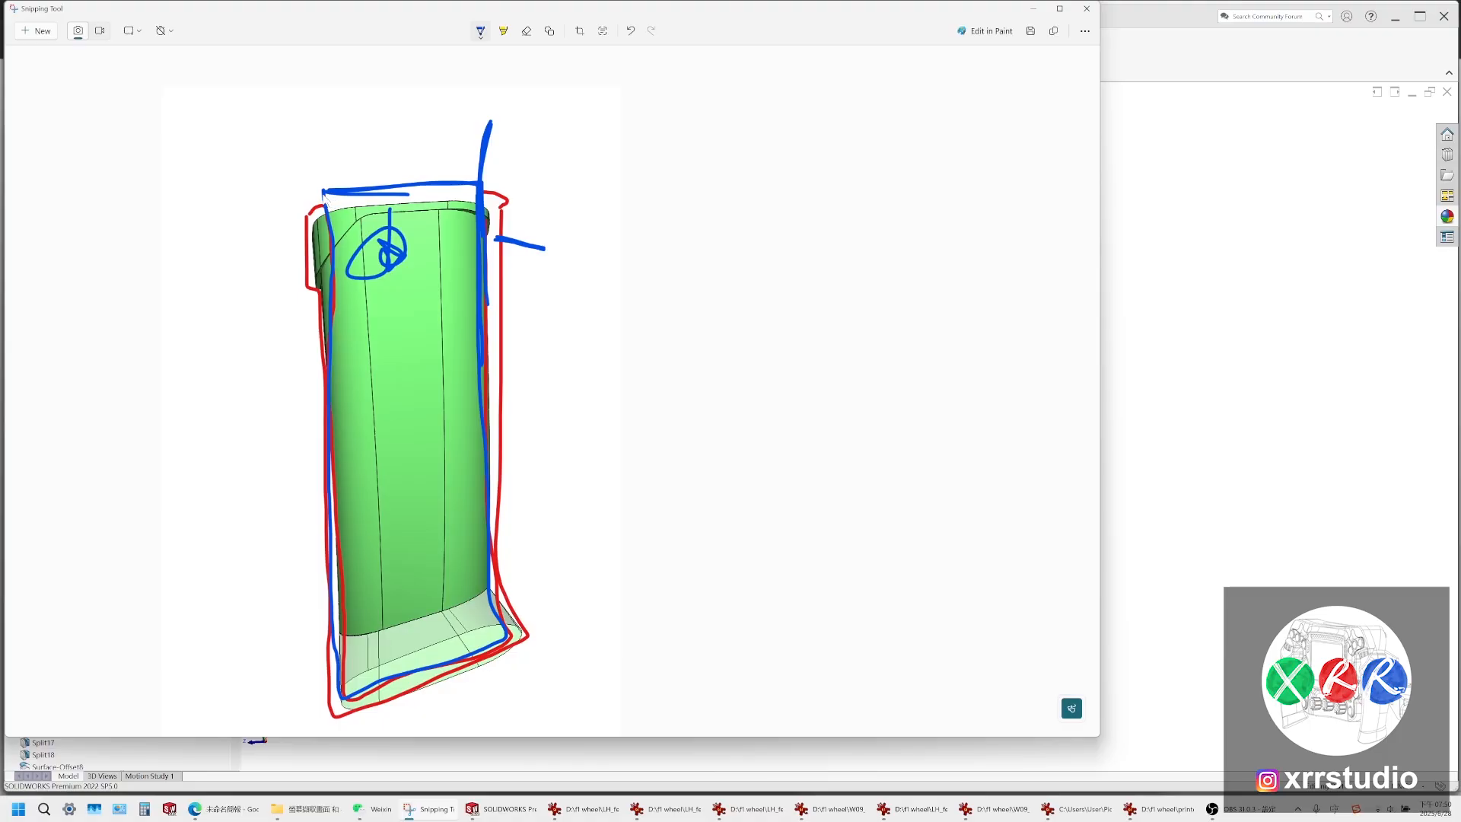
drag(323, 194, 382, 123)
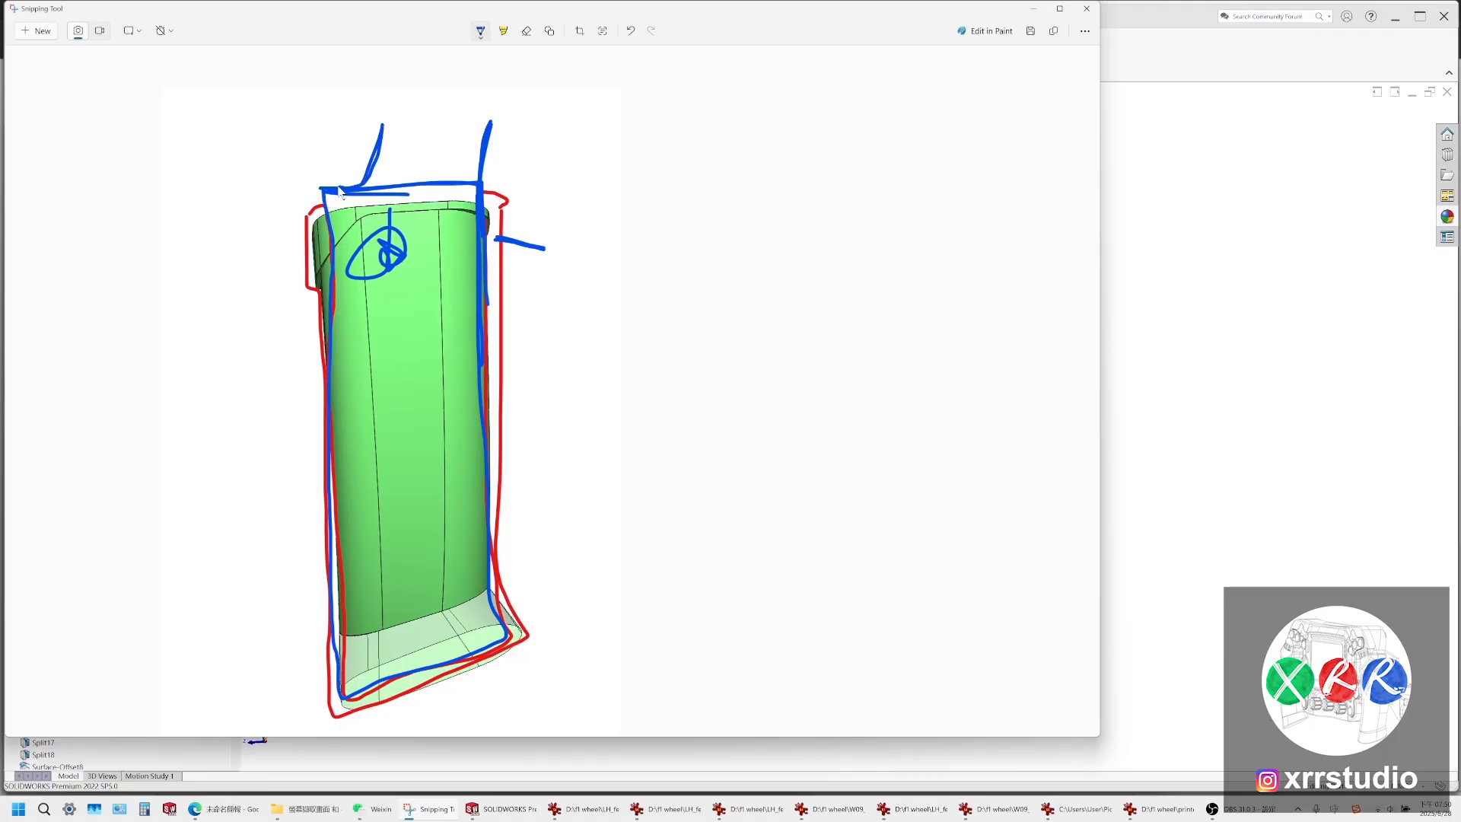
mouse_move(341, 192)
mouse_down()
mouse_move(379, 156)
mouse_move(381, 108)
mouse_up()
drag(481, 182, 481, 188)
drag(491, 123, 508, 90)
Switch to the browser, open the xrrstudio Instagram profile and open its post about the first perfect back shell
click(228, 809)
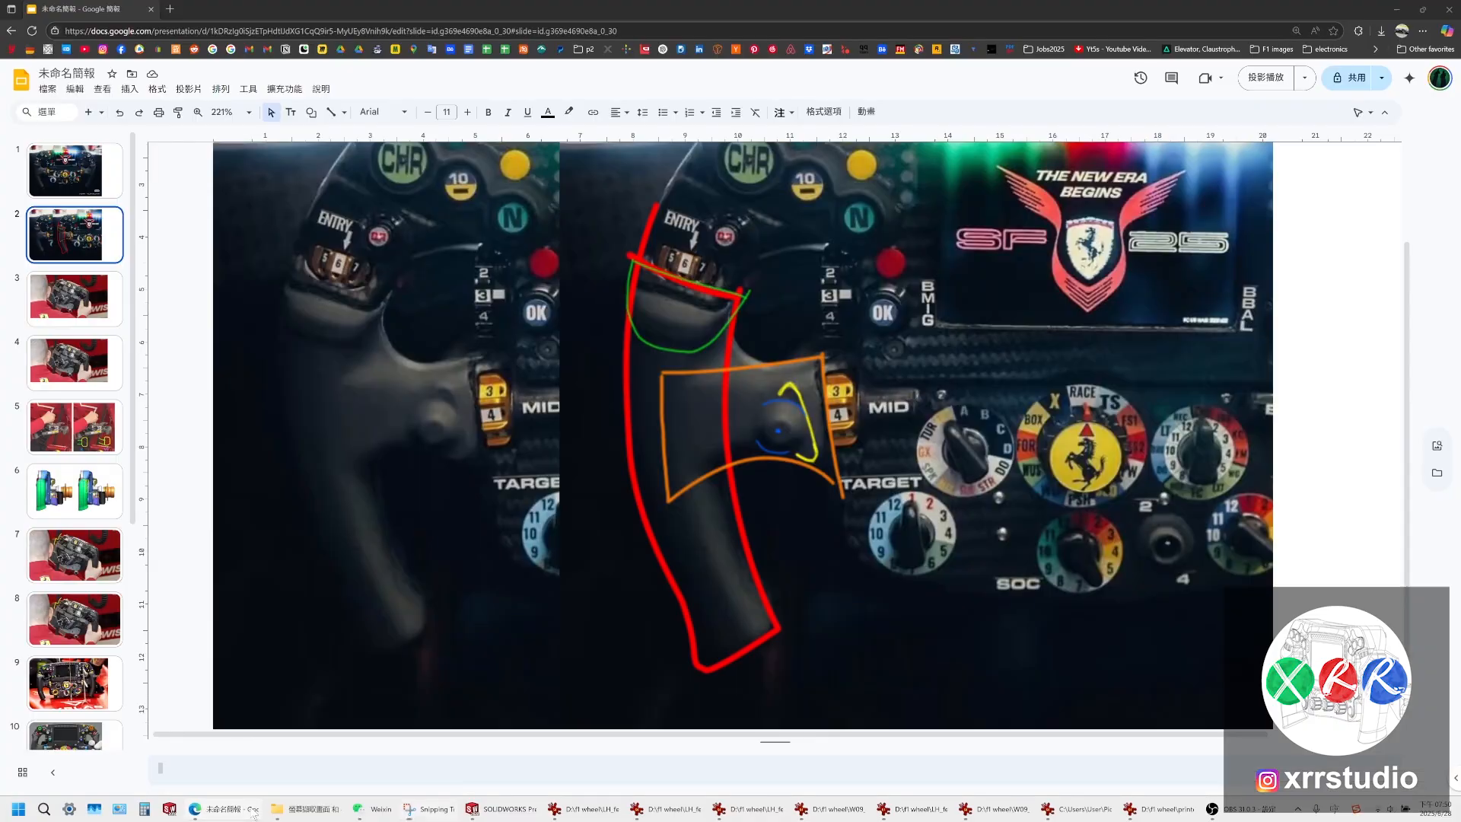
click(229, 9)
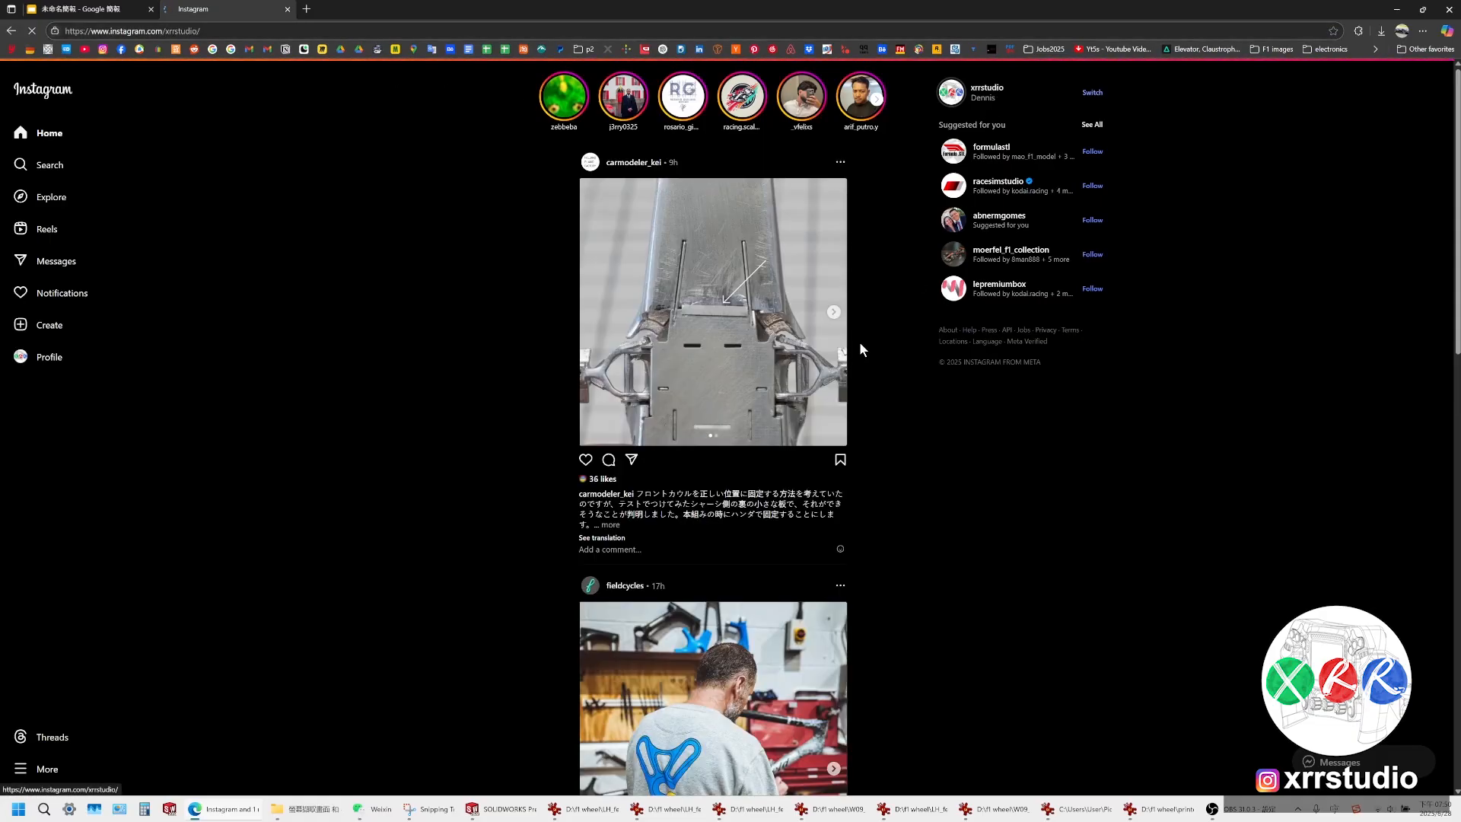
scroll(946, 398, down, 5)
scroll(1145, 400, down, 5)
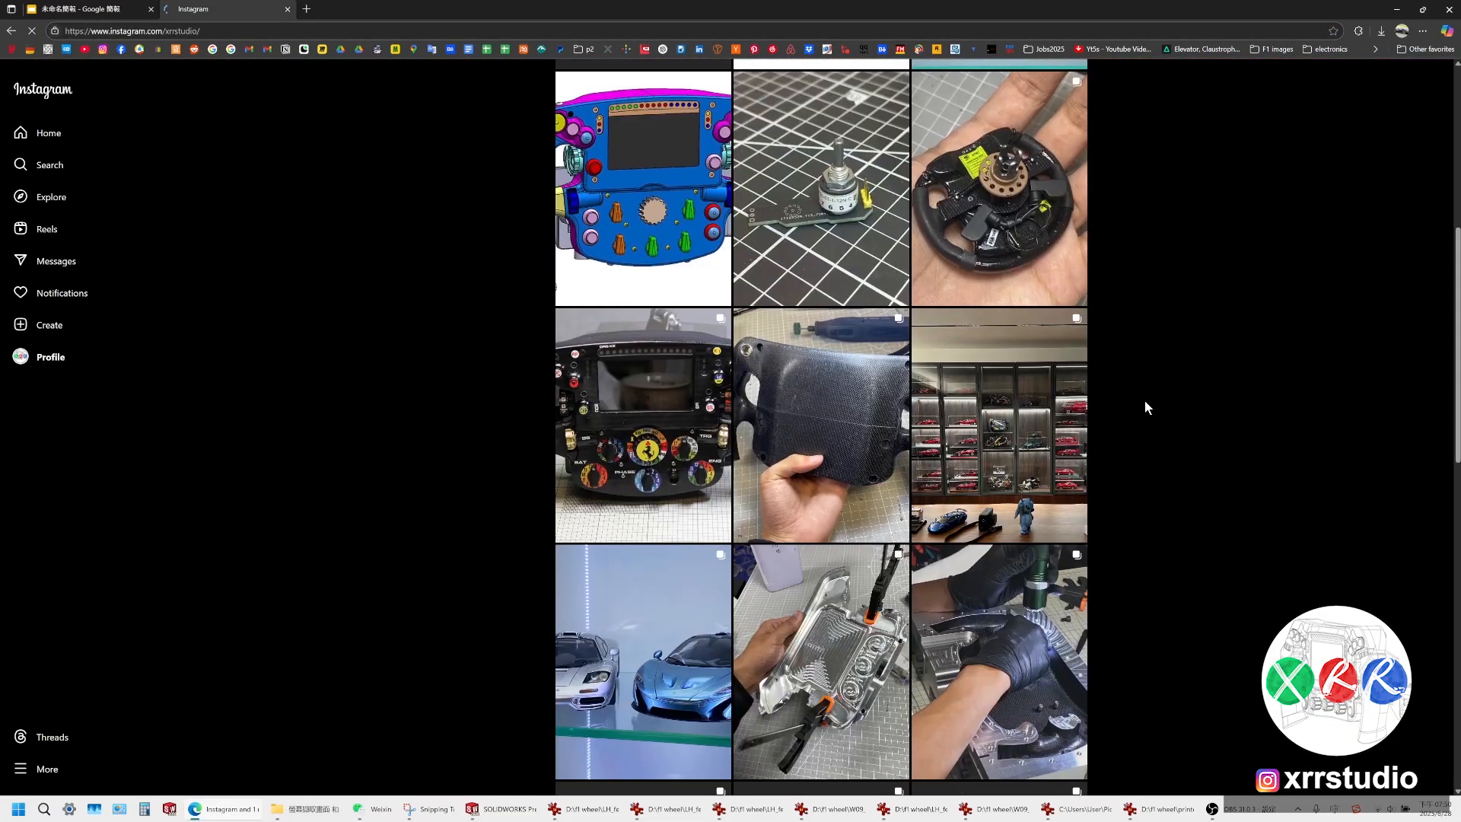
scroll(1145, 400, up, 3)
click(875, 370)
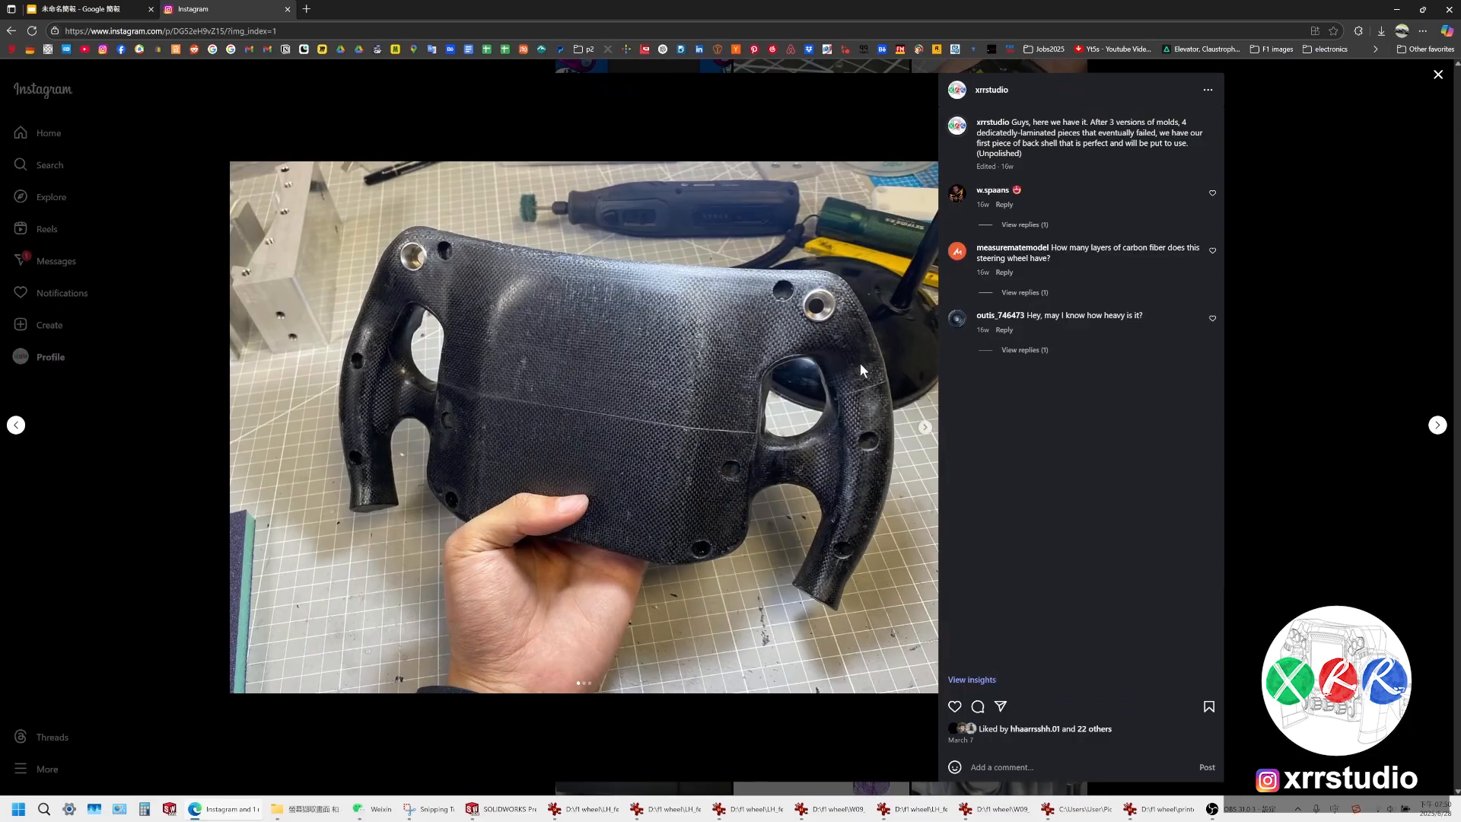
Compare the back shell's inner and outer photos, enlarging the page to inspect the outer grip surface
click(925, 429)
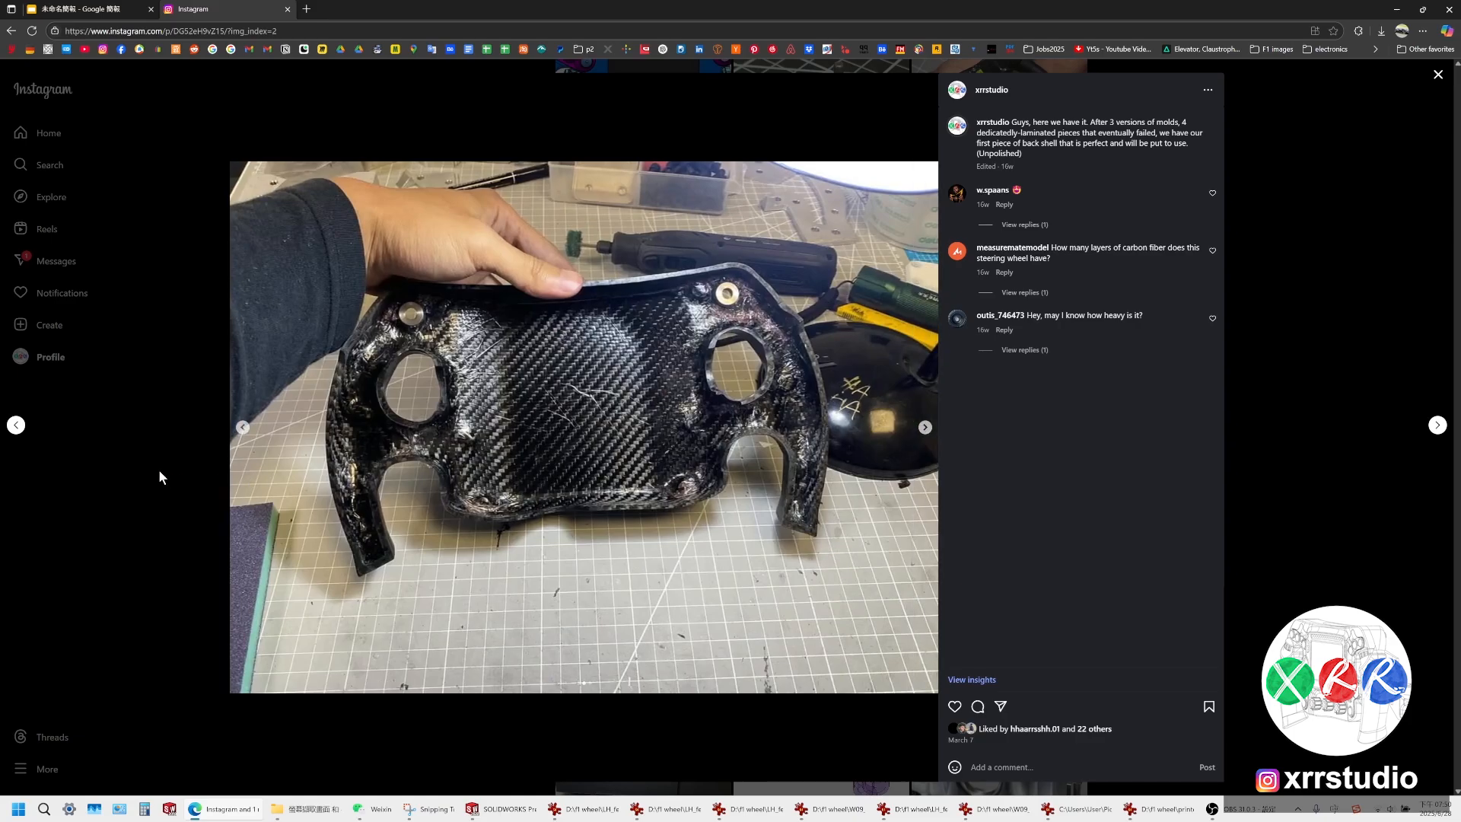
click(240, 431)
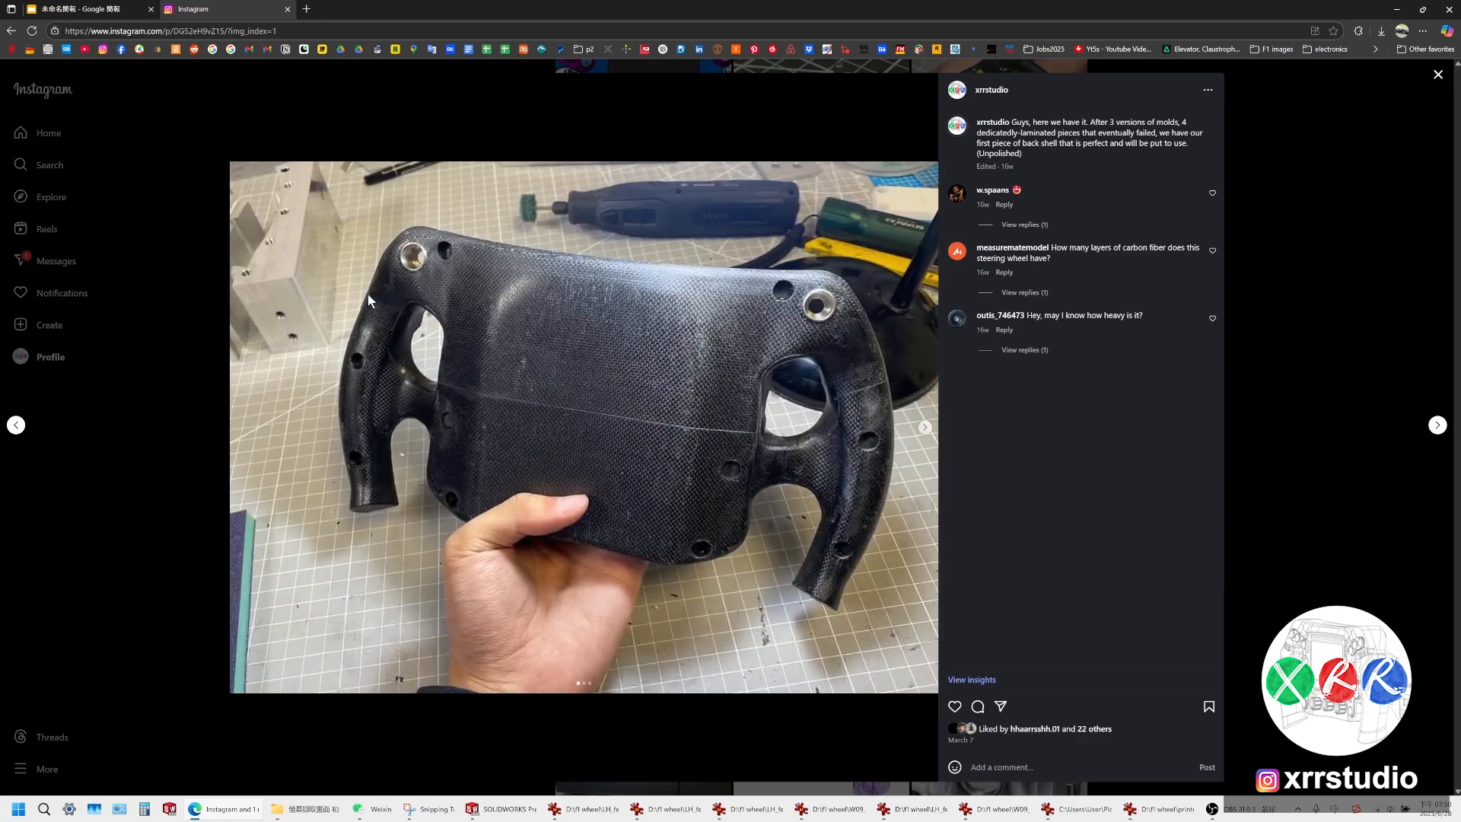
ctrl+scroll(386, 313, up, 9)
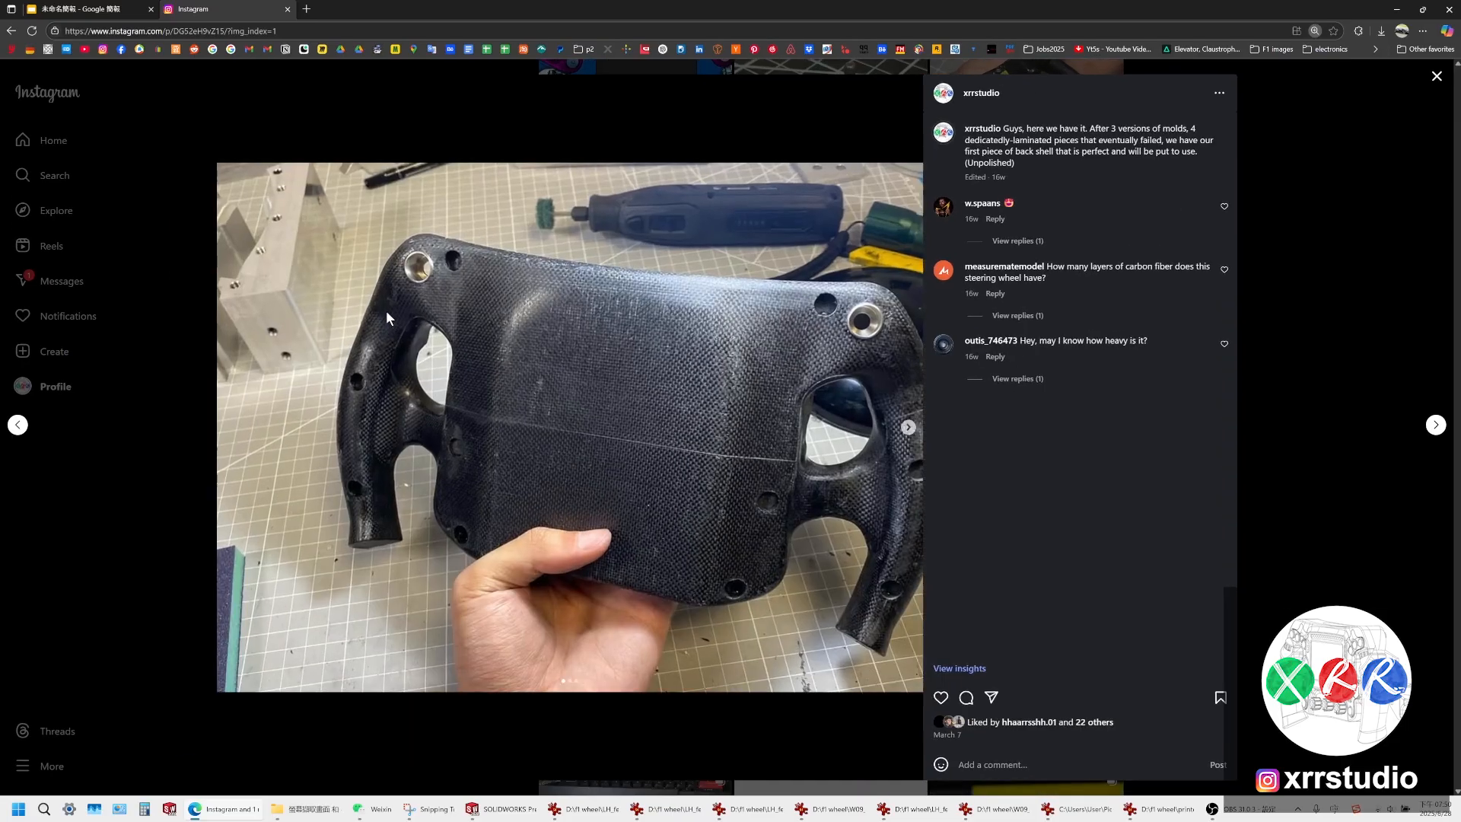
ctrl+scroll(322, 372, down, 6)
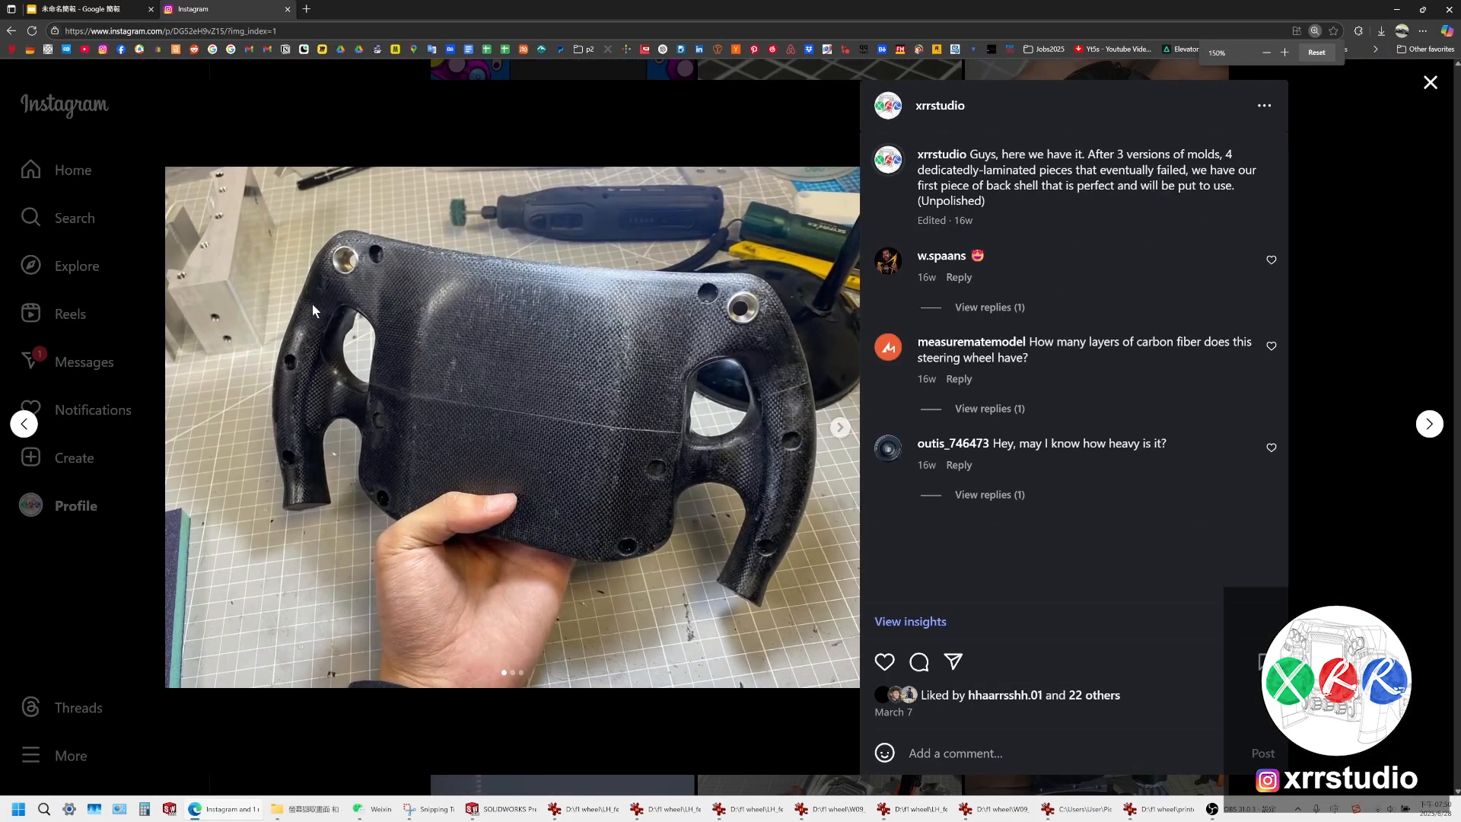
Find the profile's December 6, 2024 backshell post and view its photos through to the close-up of the grip's joint
click(158, 304)
scroll(512, 443, down, 3)
scroll(883, 489, down, 7)
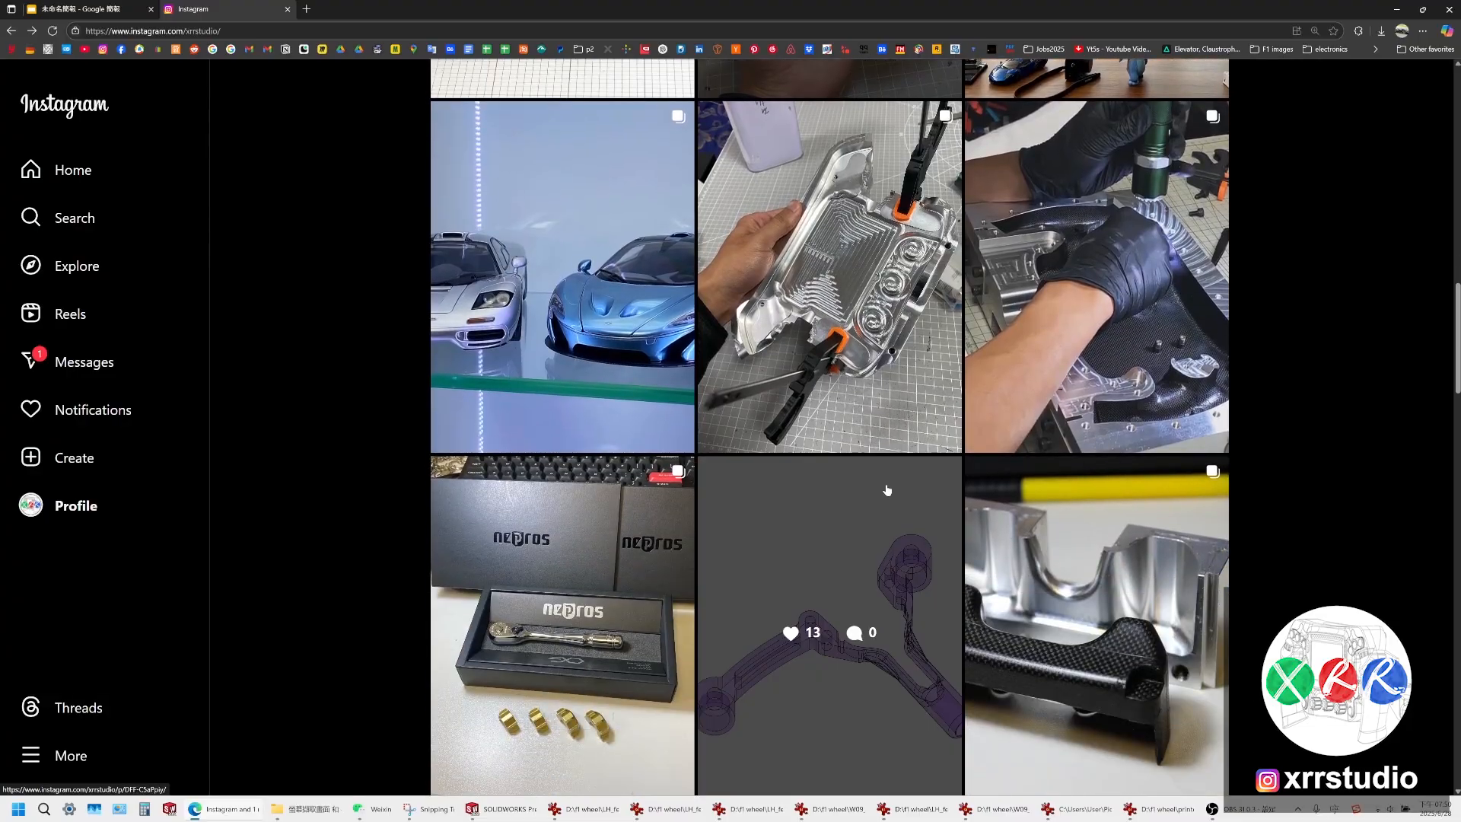
scroll(887, 490, down, 5)
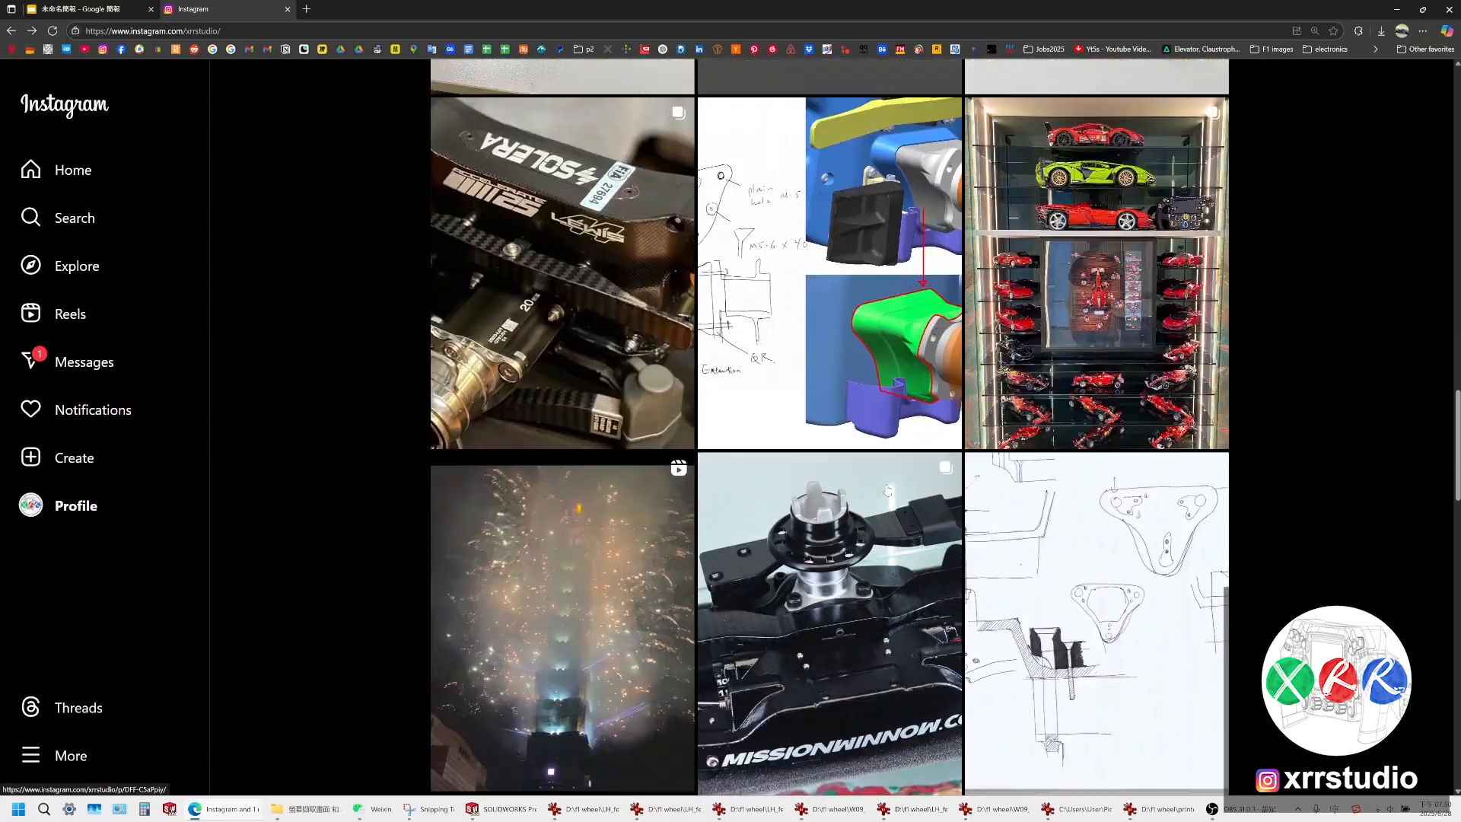
scroll(887, 490, up, 12)
ctrl+scroll(899, 500, down, 2)
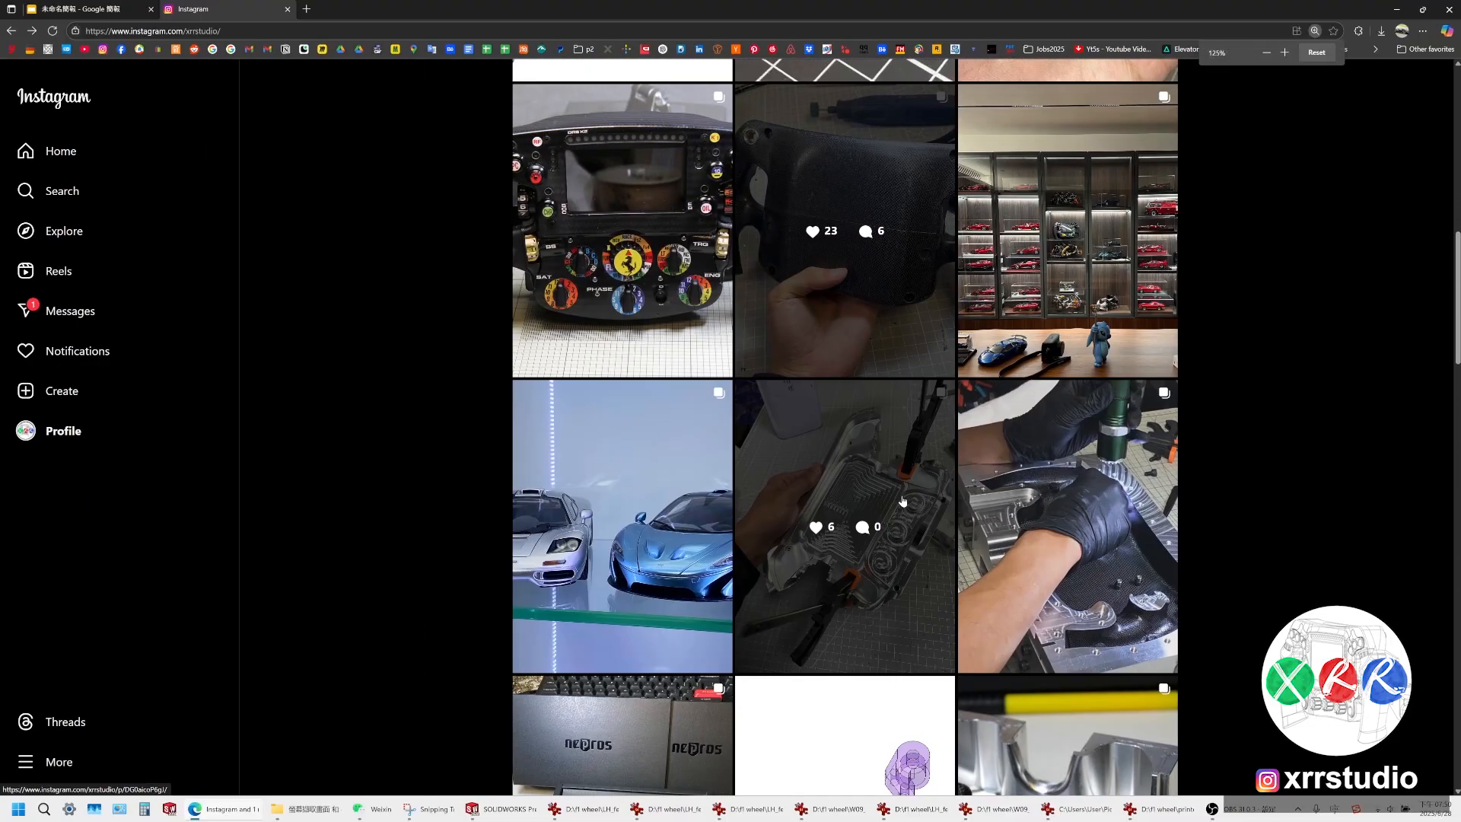
scroll(900, 500, down, 10)
scroll(1050, 542, down, 5)
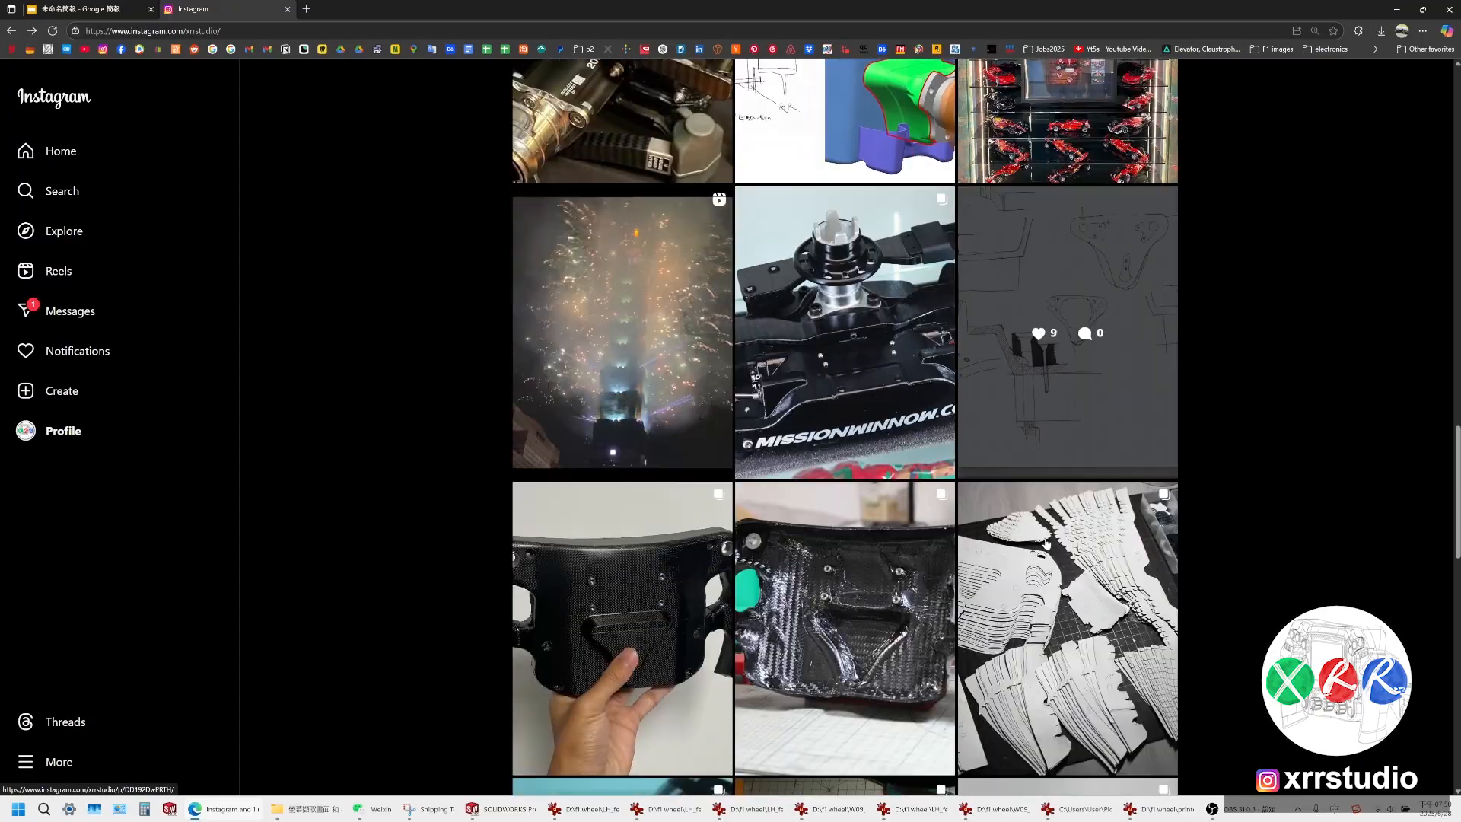
click(608, 567)
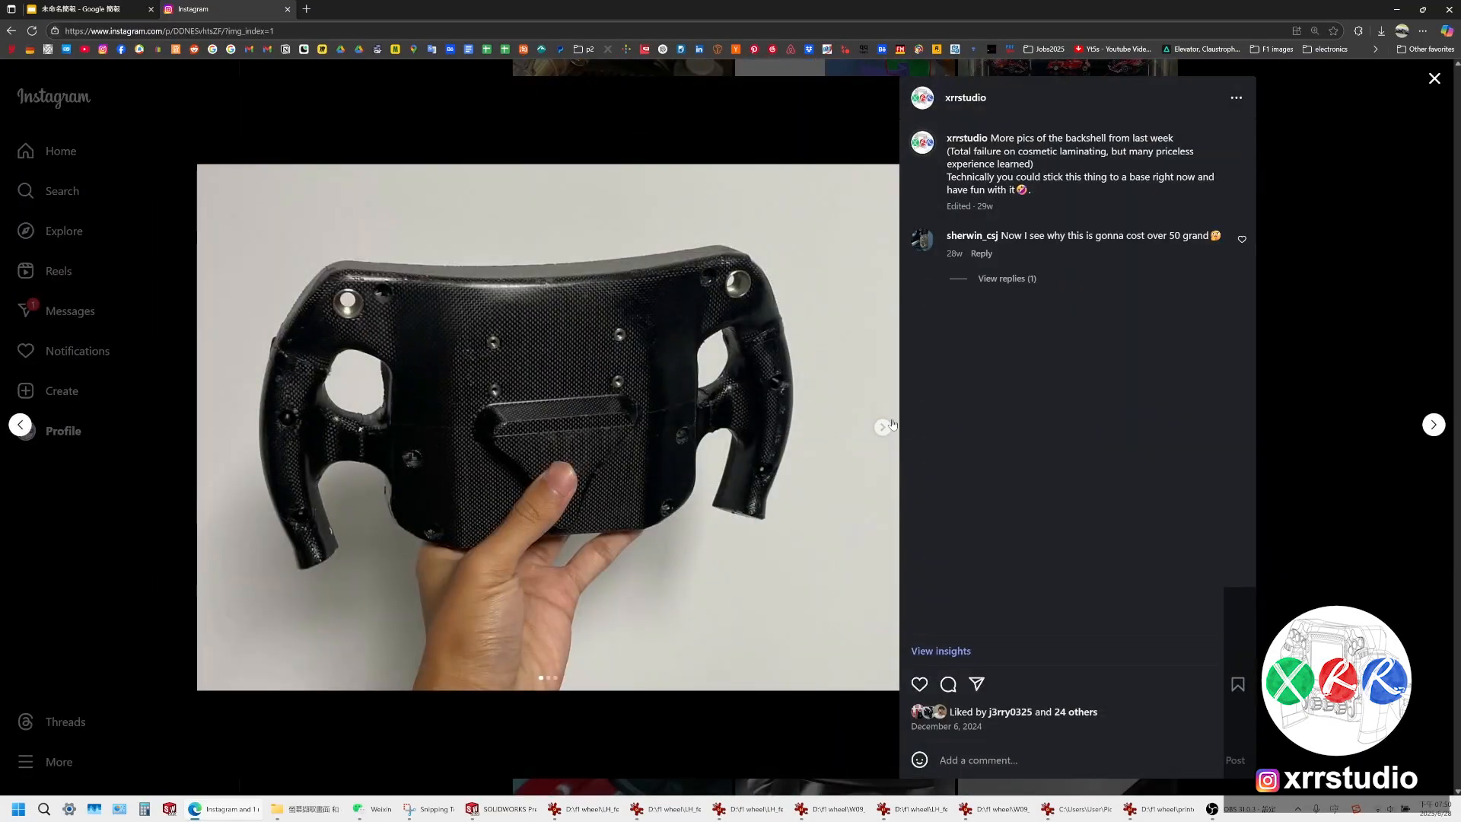
click(883, 428)
click(886, 431)
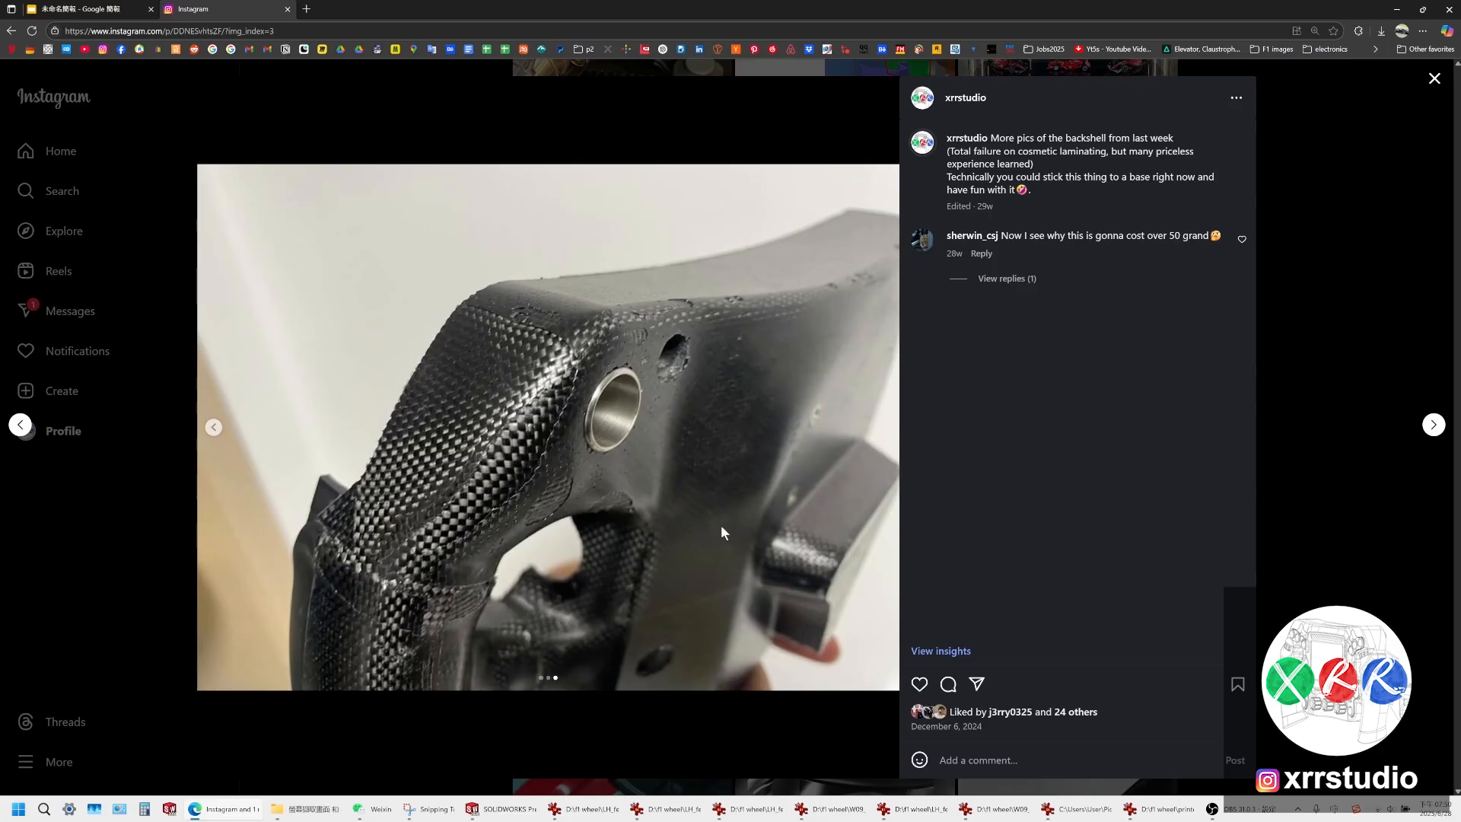
click(1288, 481)
Open the "Demolding result" post and examine its images up to the mold model with red arrows at the insert joints
click(761, 532)
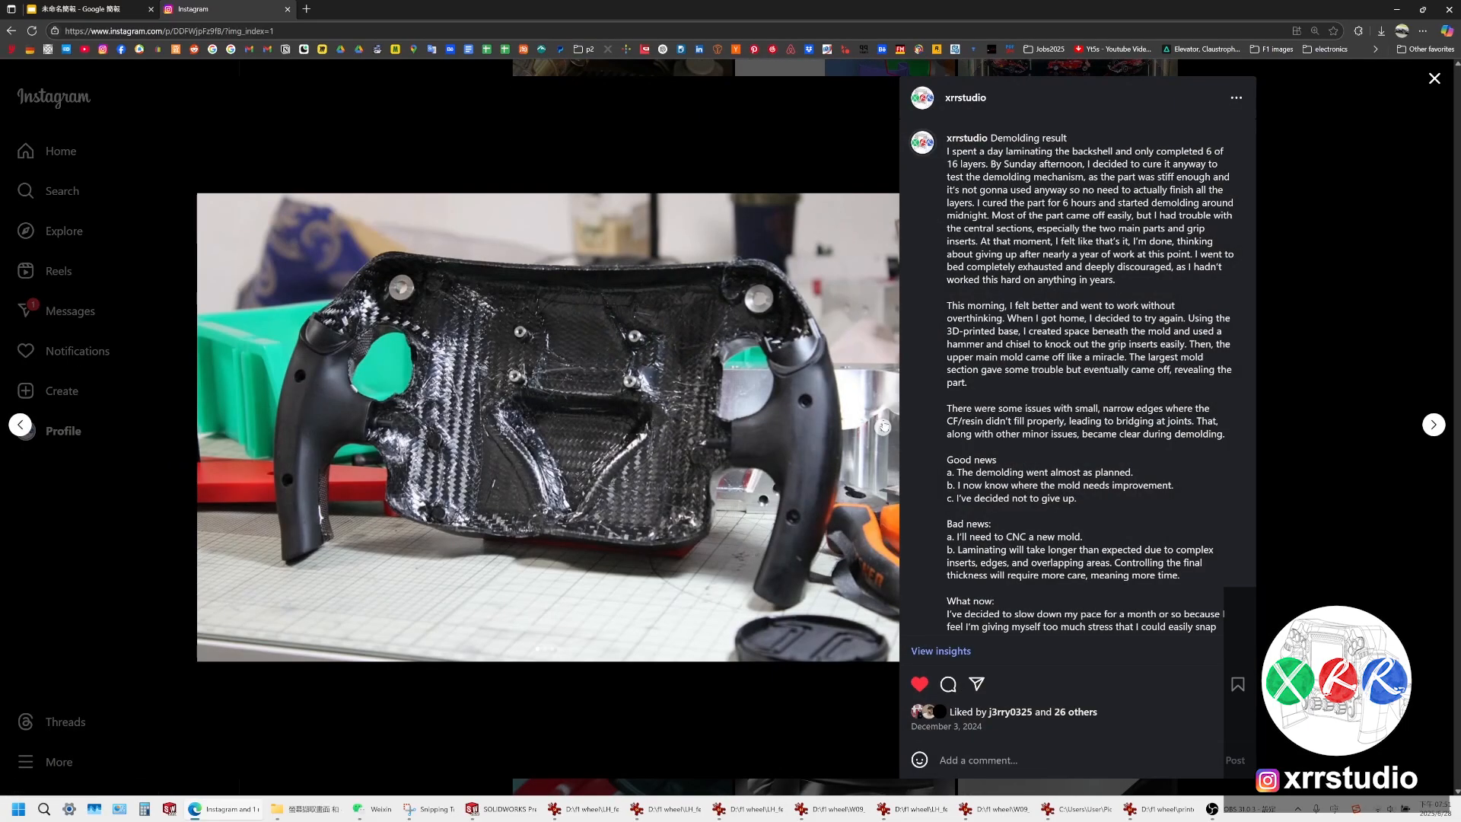
click(883, 427)
click(883, 427)
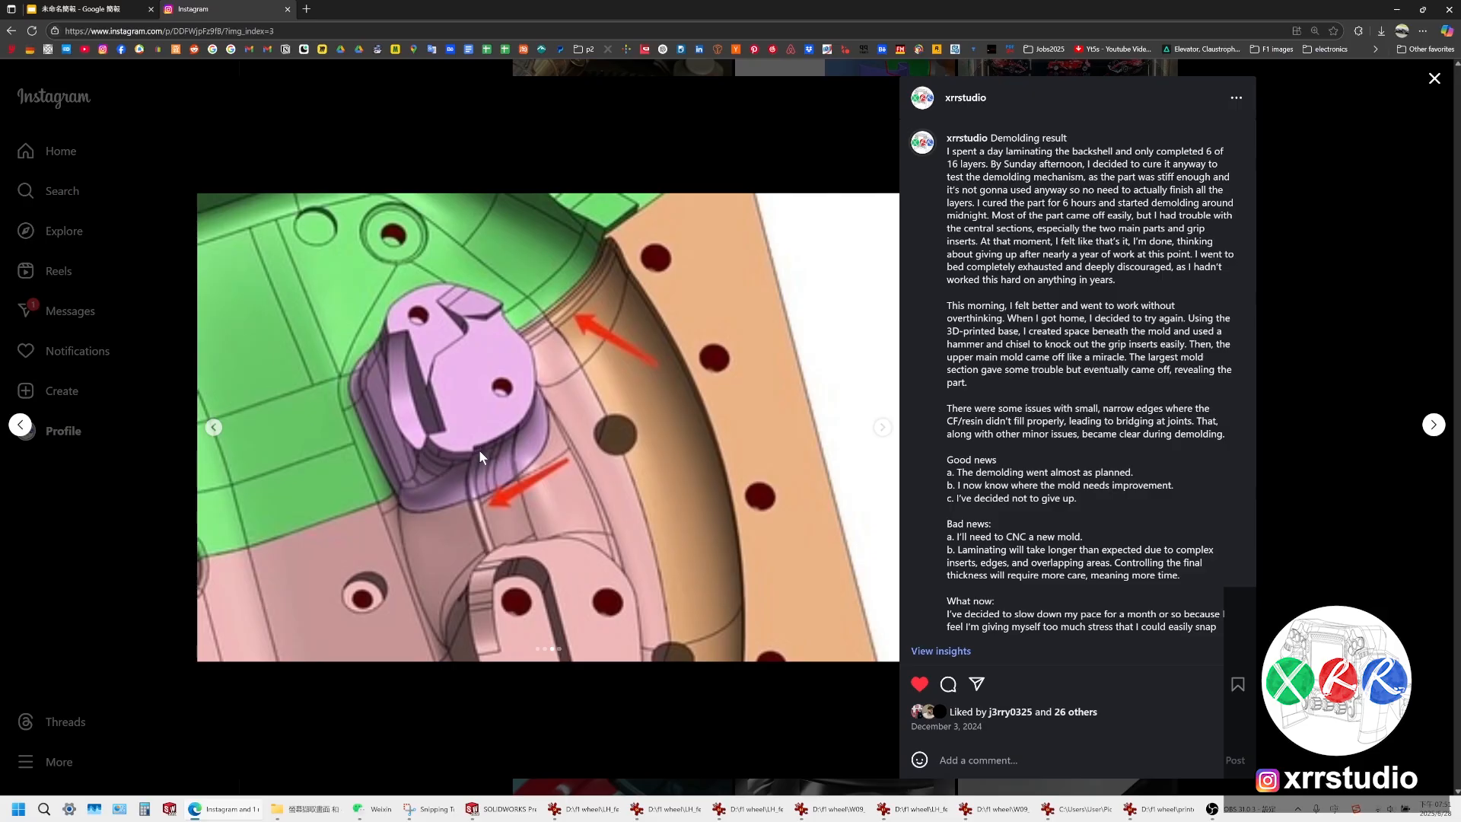
key(Escape)
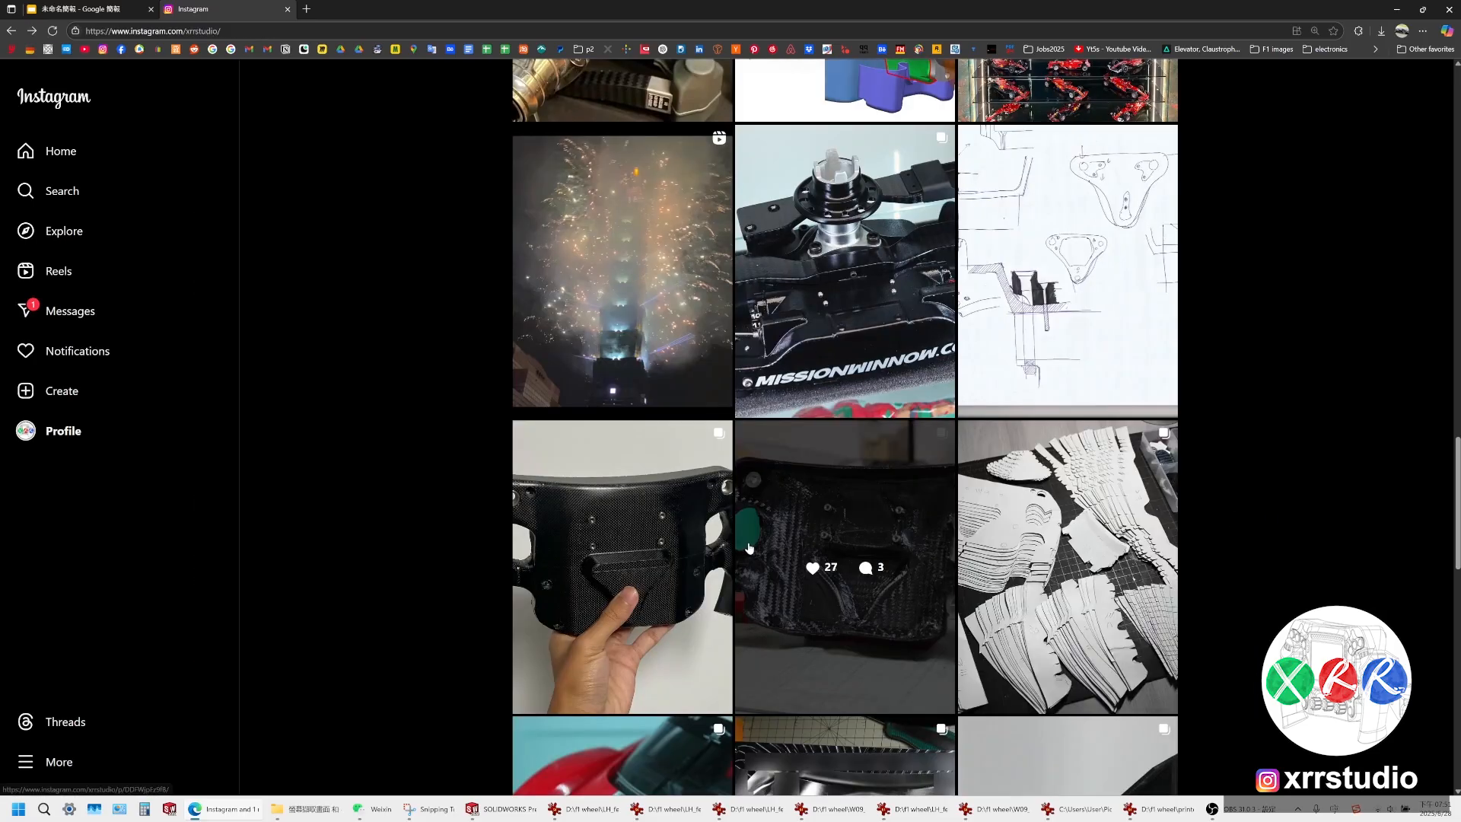
Find the profile's "The evil first layer" post and view its images through to the mold insert and screw close-up
scroll(817, 537, down, 2)
scroll(816, 537, up, 15)
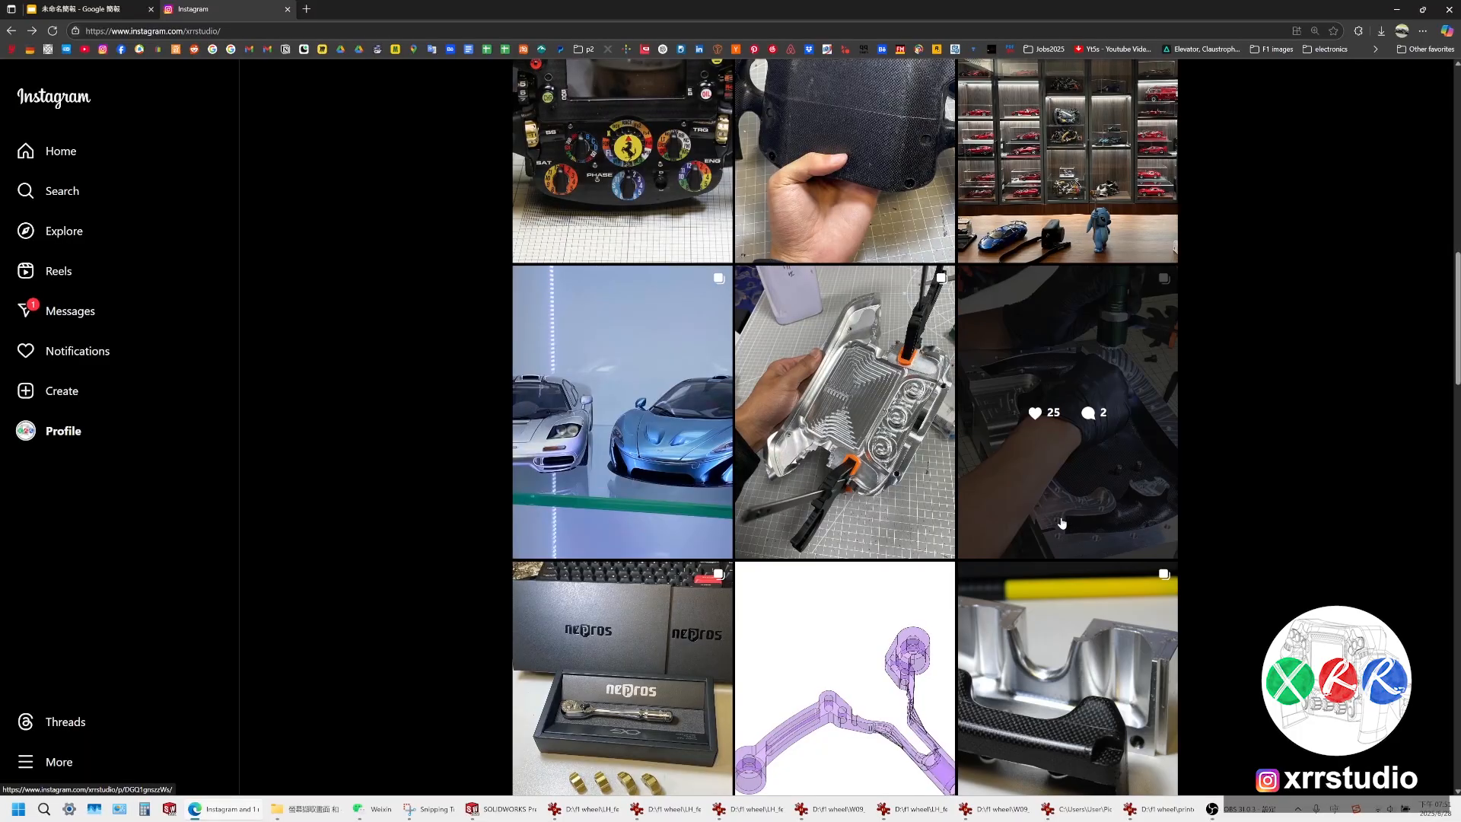
click(1062, 522)
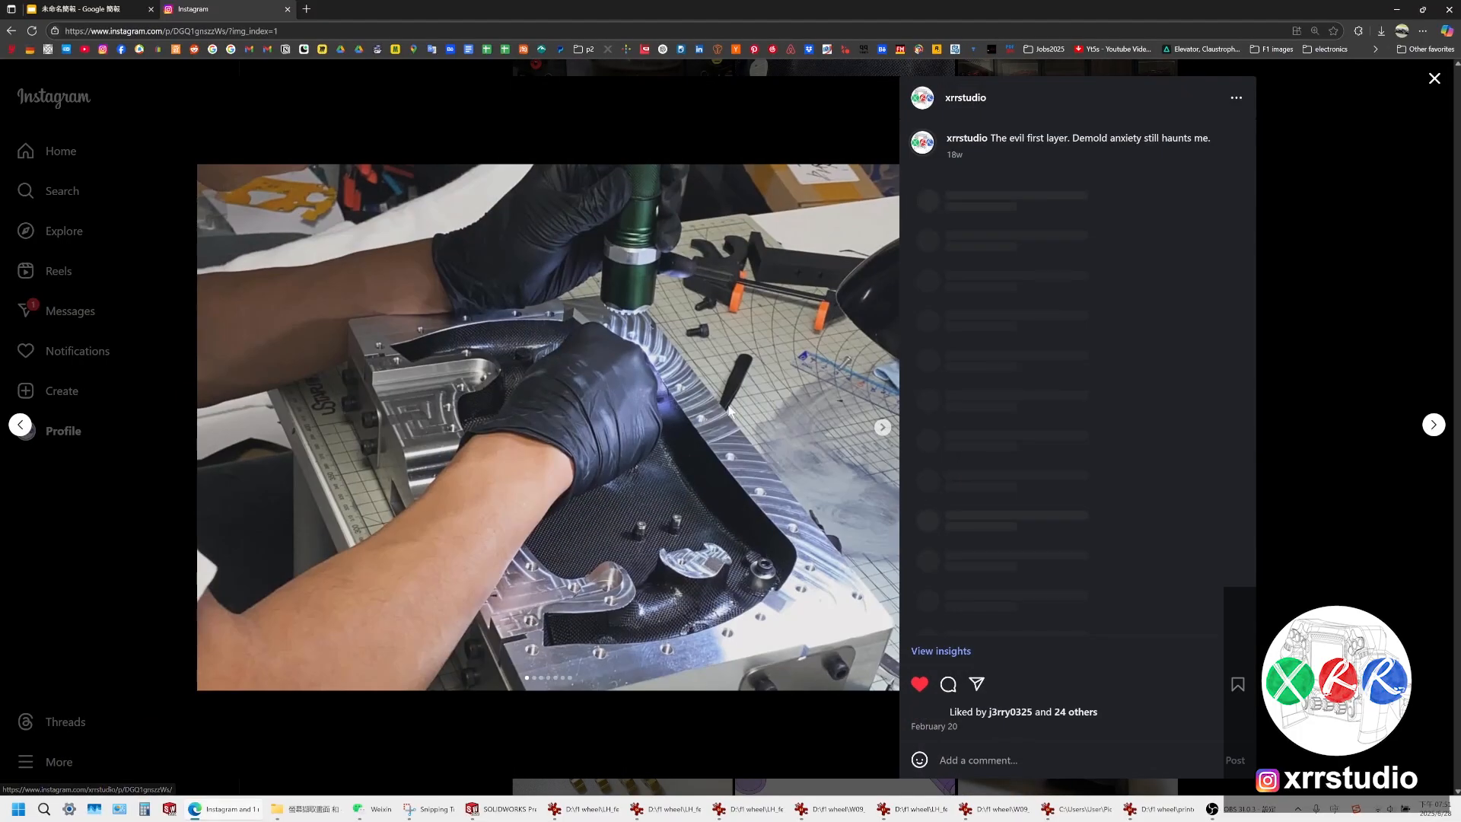
click(884, 431)
click(883, 431)
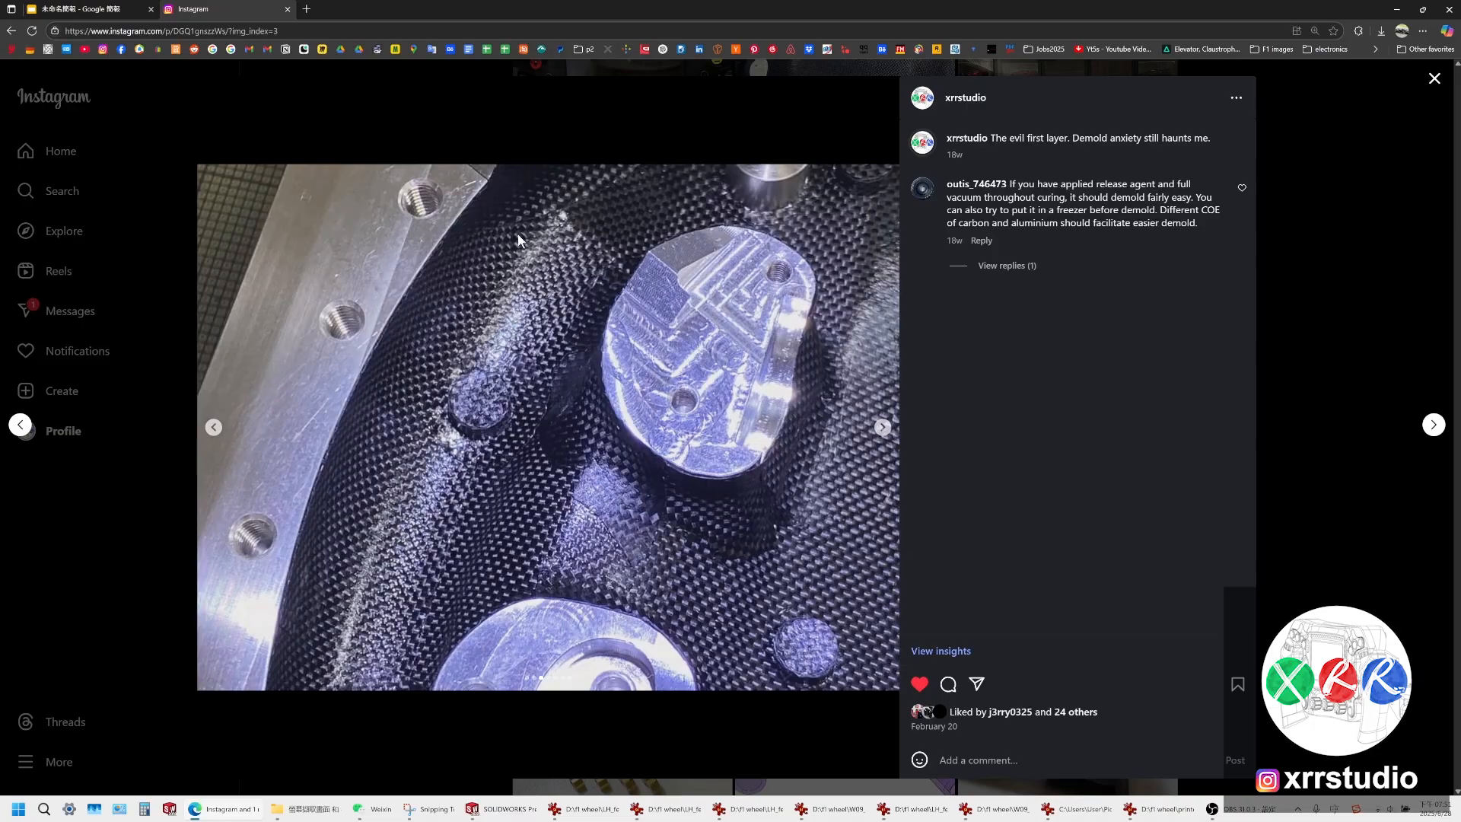
click(882, 428)
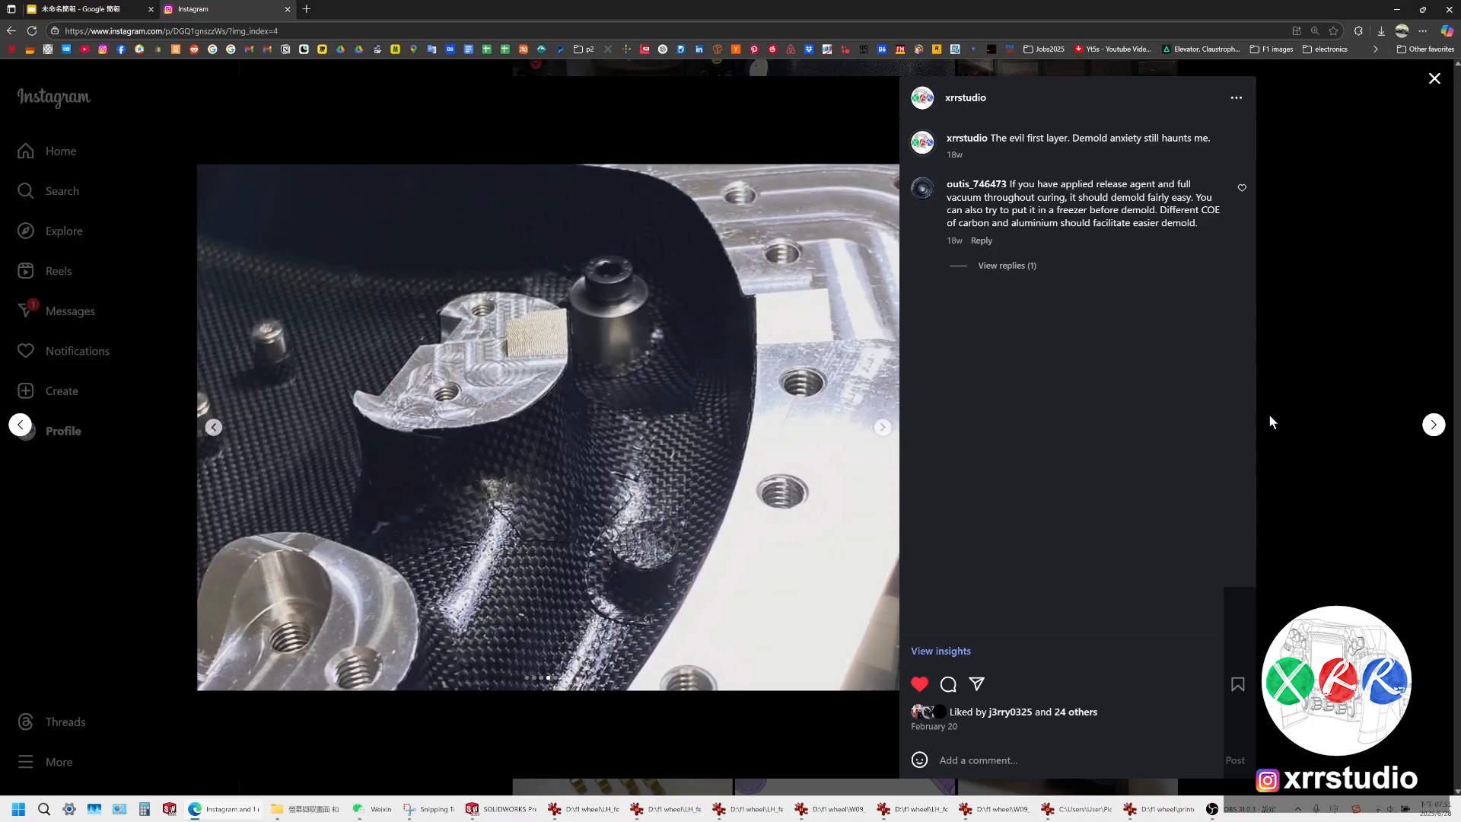
click(1271, 415)
Reopen the post about the first perfect back shell to check the shell's outer grip surface and close it
scroll(799, 388, up, 3)
click(825, 373)
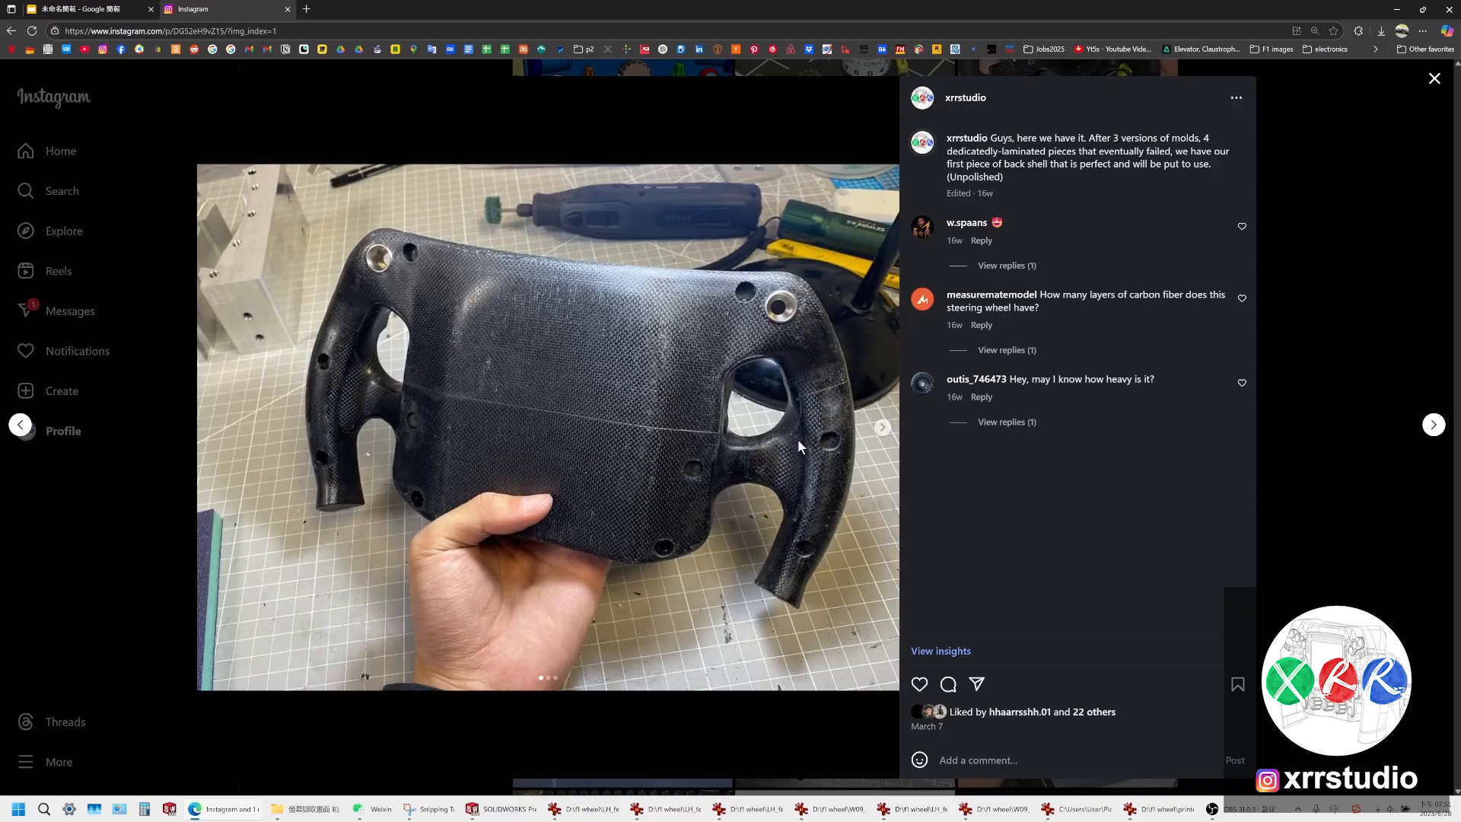
key(Escape)
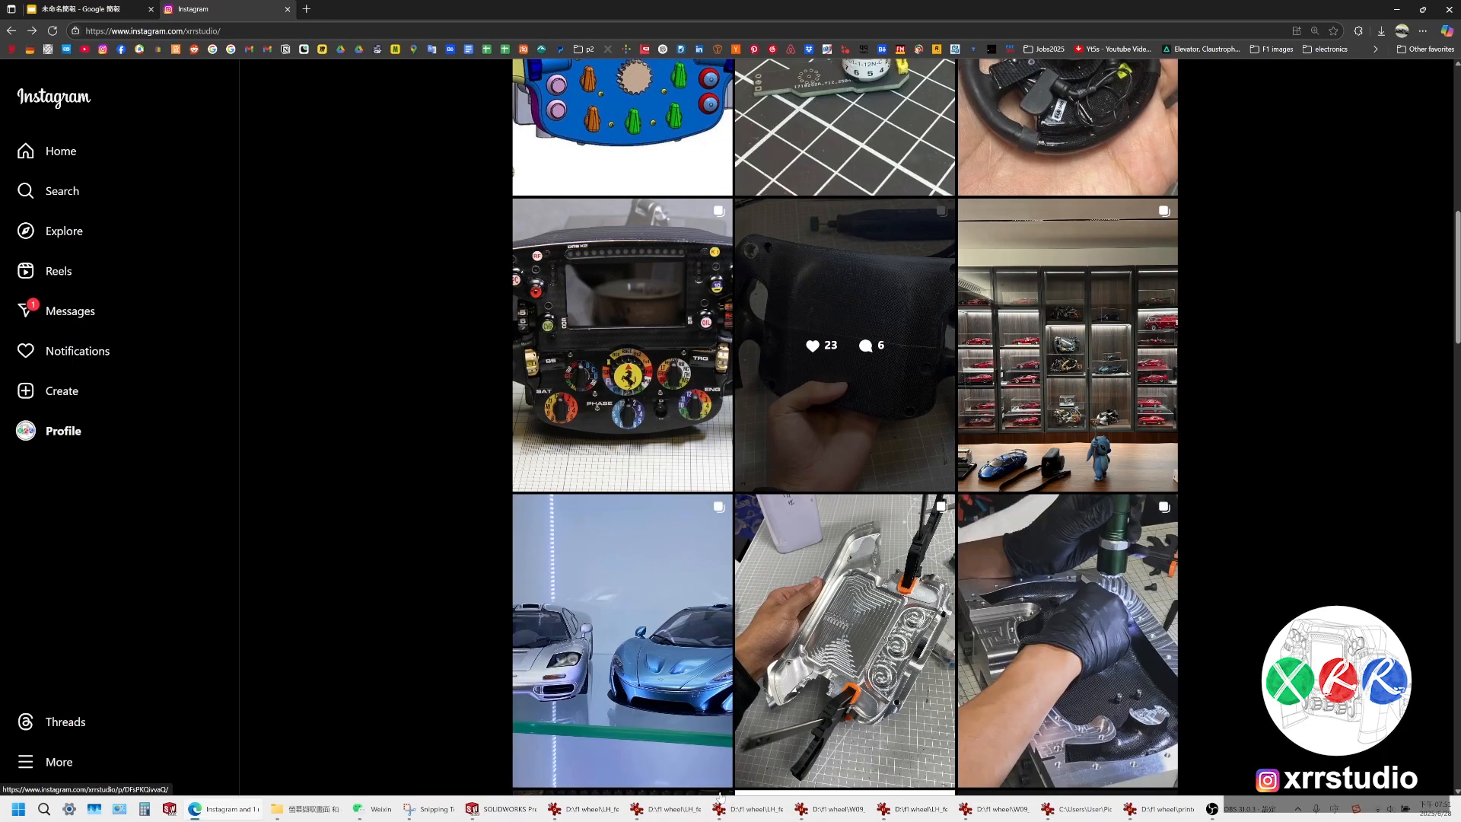
Switch to Snipping Tool and annotate the grip screenshot in blue, circling the flared bottom end and outlining the main section above it
click(503, 810)
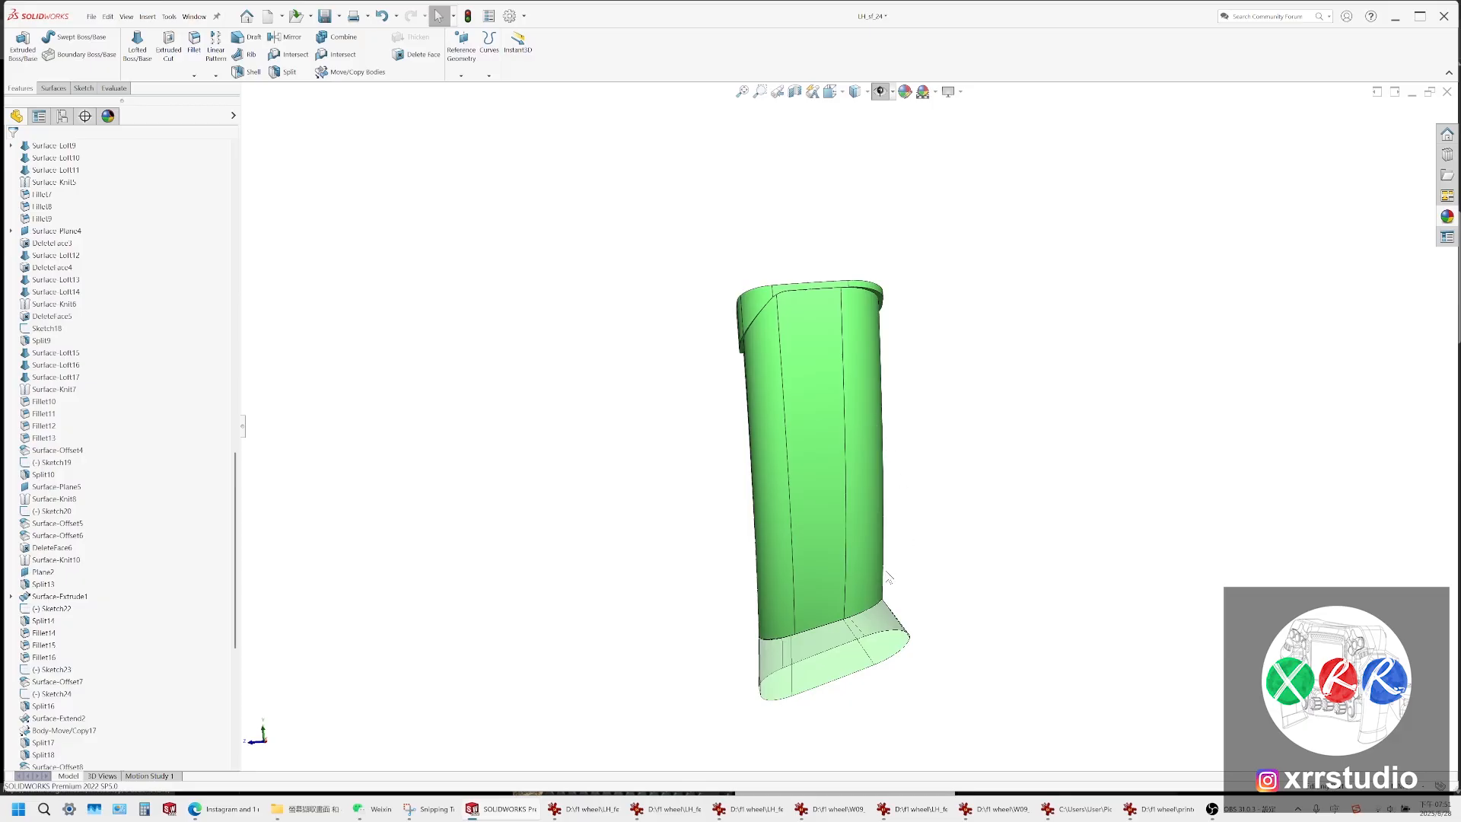
scroll(889, 579, down, 2)
click(440, 809)
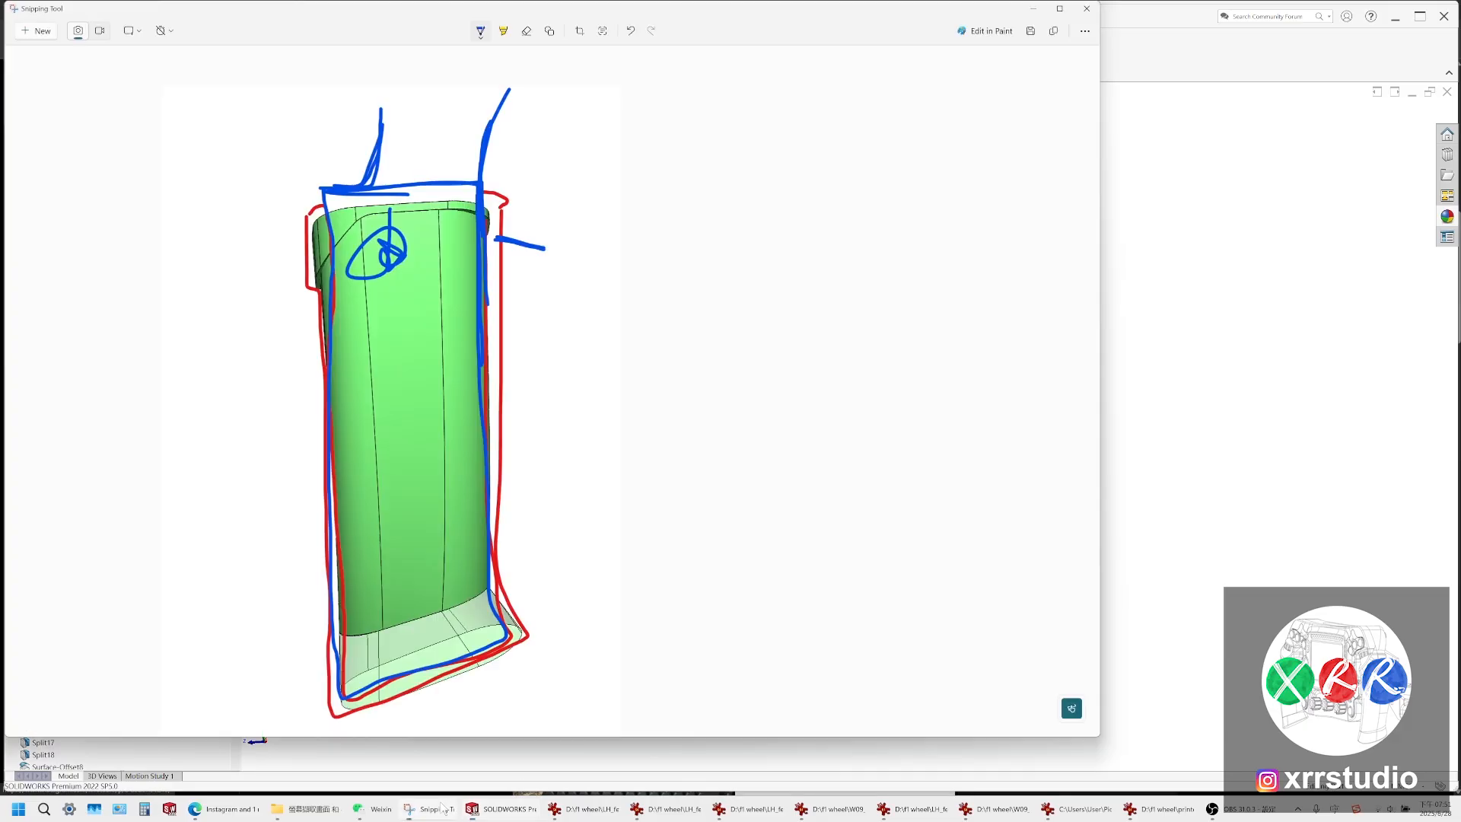
mouse_move(396, 617)
mouse_down()
mouse_move(374, 624)
mouse_move(467, 718)
mouse_move(387, 625)
mouse_up()
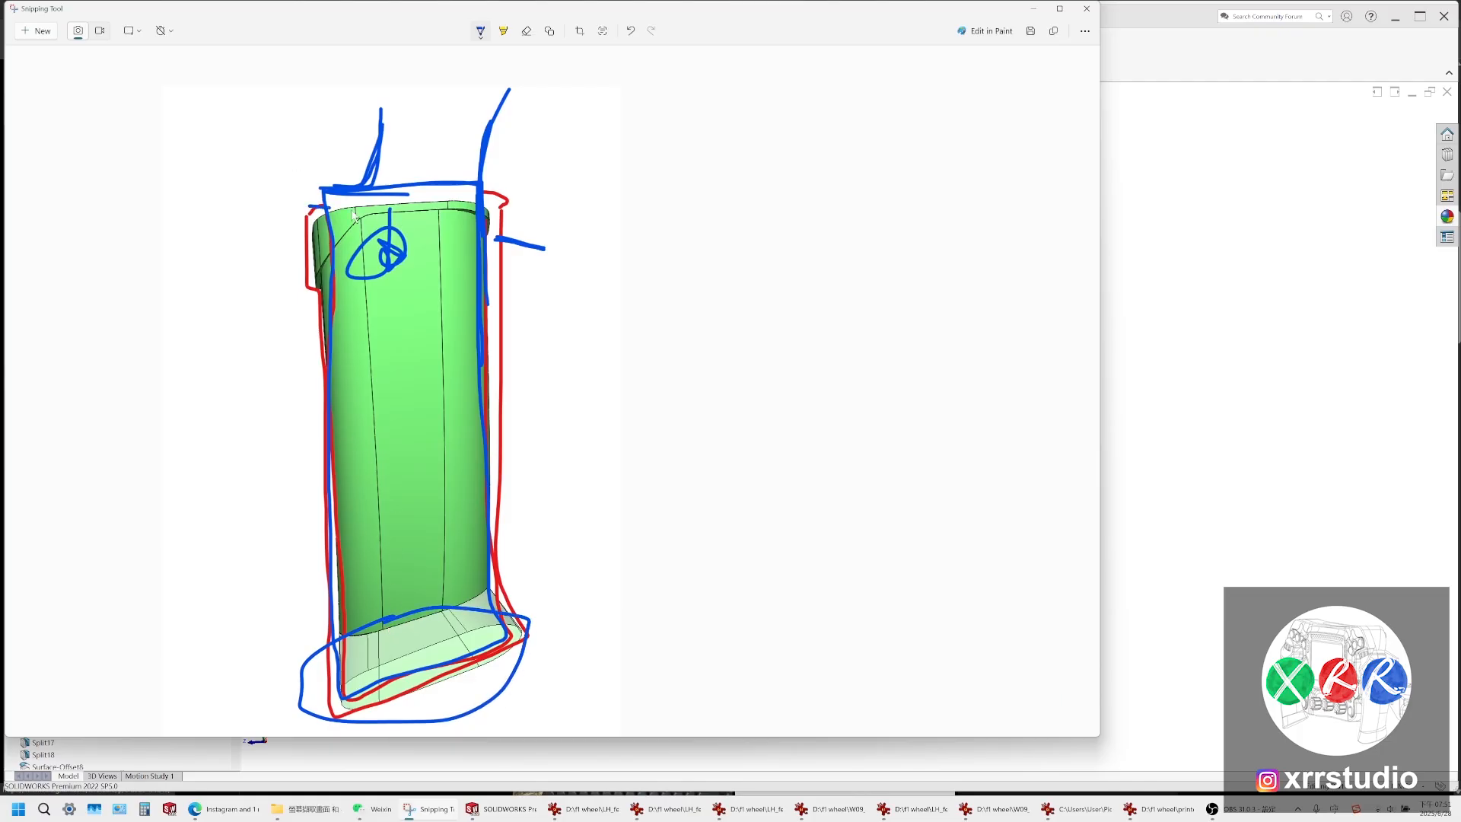
mouse_move(331, 207)
mouse_down()
mouse_move(542, 589)
mouse_move(358, 632)
mouse_move(335, 187)
mouse_up()
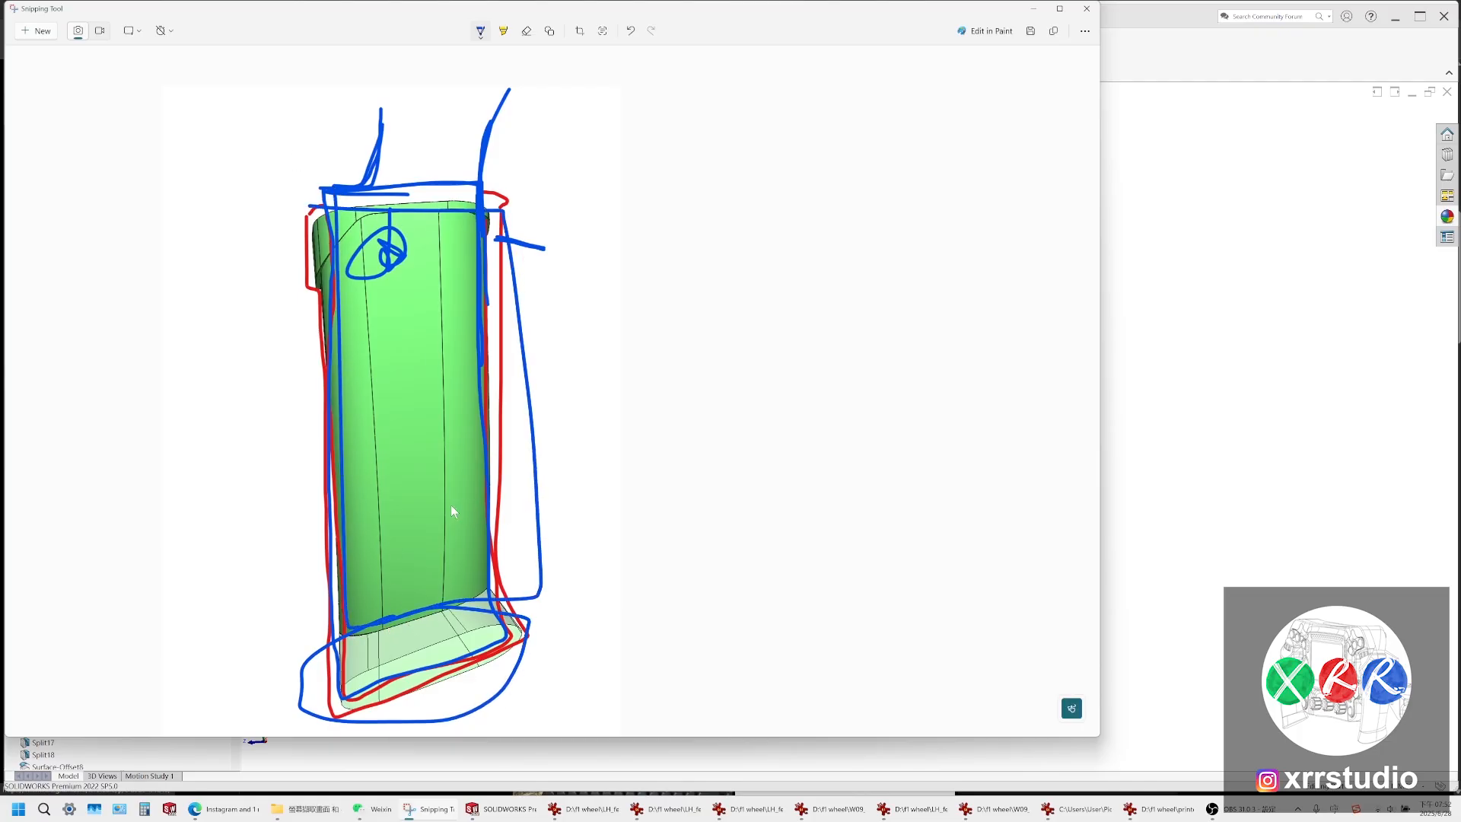
drag(420, 564, 417, 628)
mouse_move(317, 192)
mouse_down()
mouse_move(315, 295)
mouse_move(473, 237)
mouse_up()
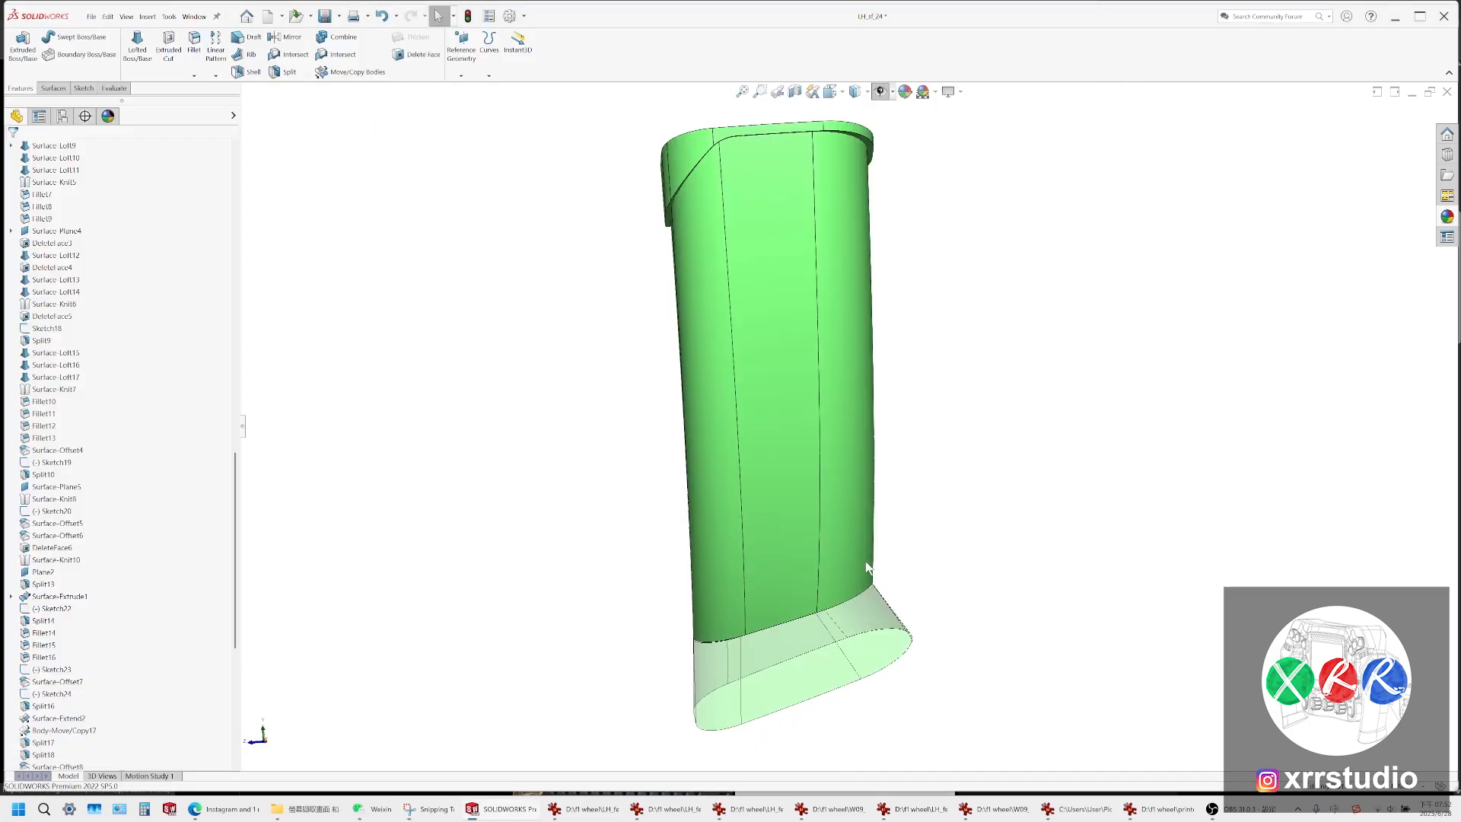
Switch to SOLIDWORKS and compare the grip's flared lower end with the steering wheel reference drawing, showing the references in front view
middle_drag(865, 560, 864, 454)
scroll(849, 565, down, 3)
scroll(729, 541, down, 4)
middle_drag(701, 547, 681, 644)
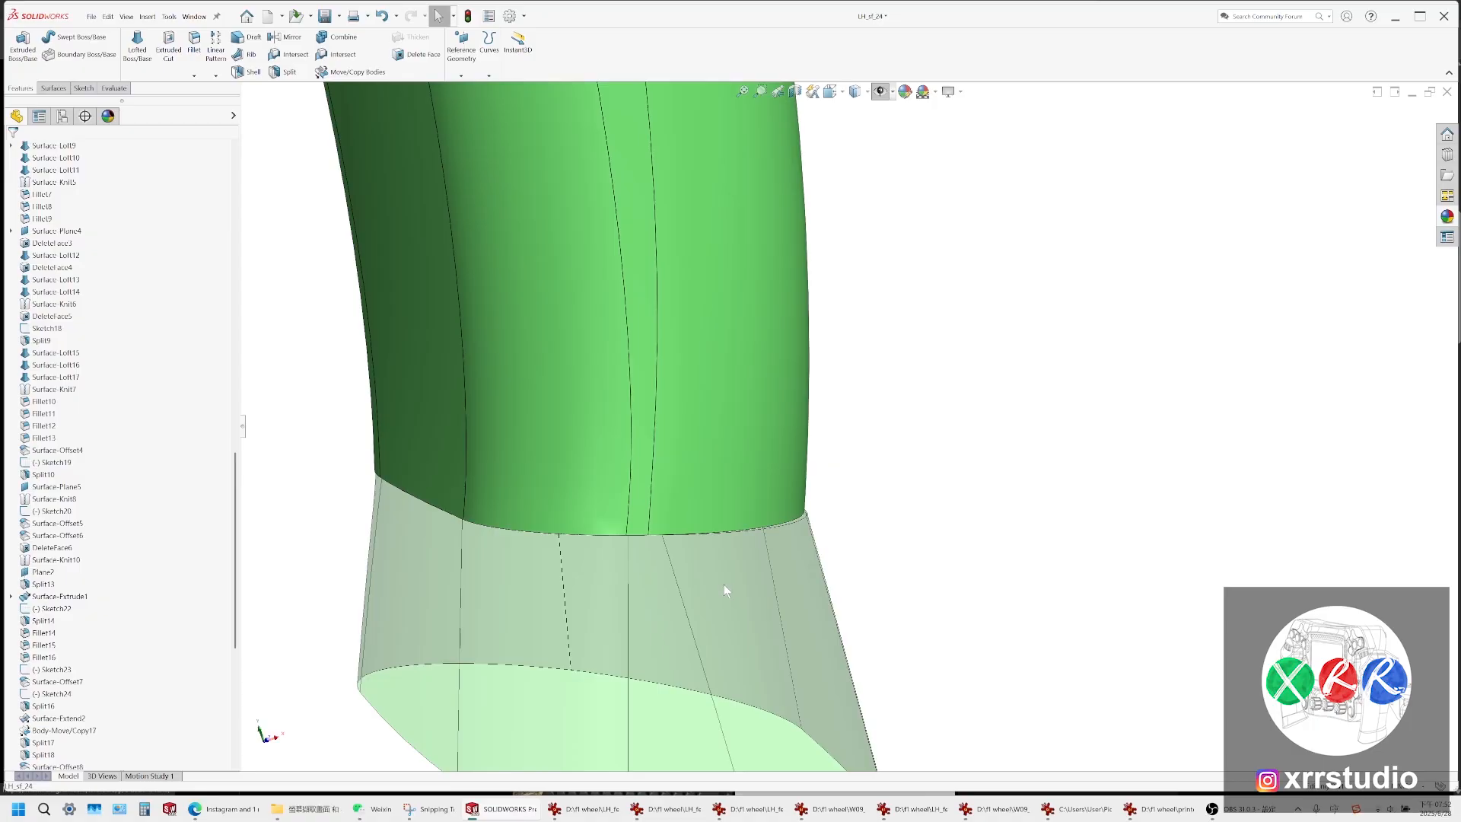
middle_drag(723, 584, 787, 572)
scroll(787, 573, down, 1)
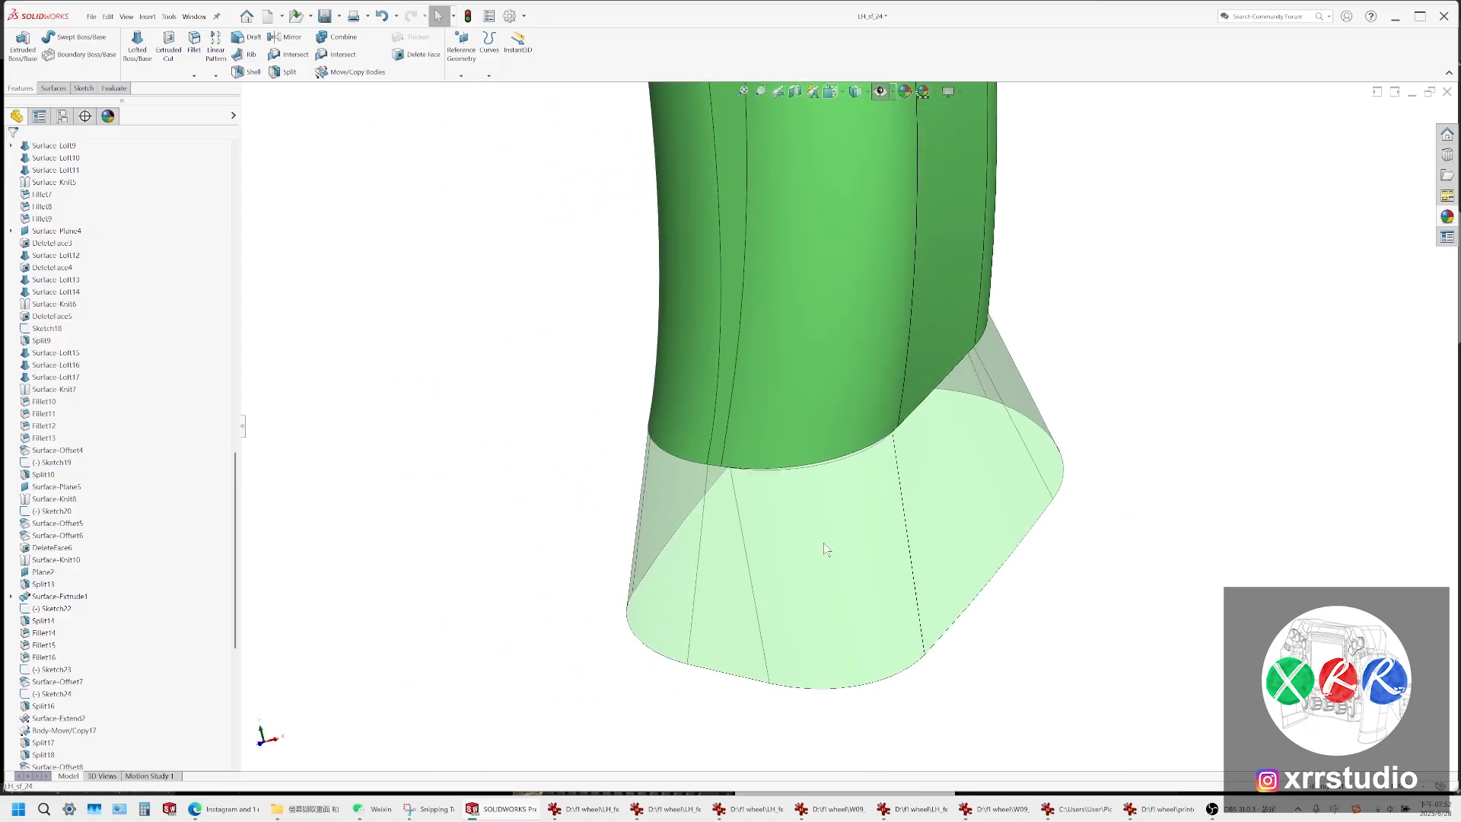
click(831, 92)
click(849, 146)
click(880, 92)
scroll(758, 600, down, 6)
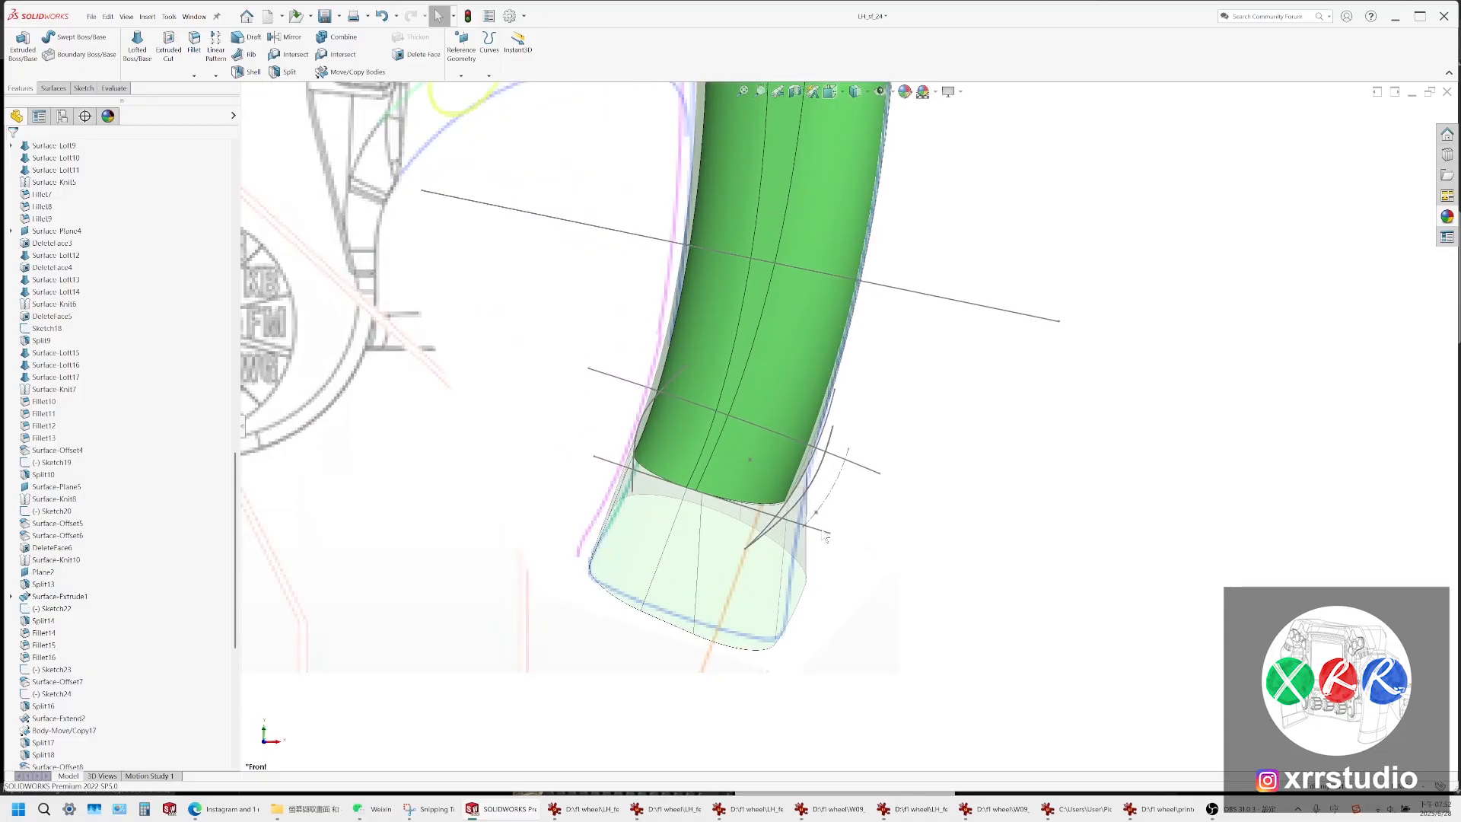
middle_drag(814, 535, 818, 484)
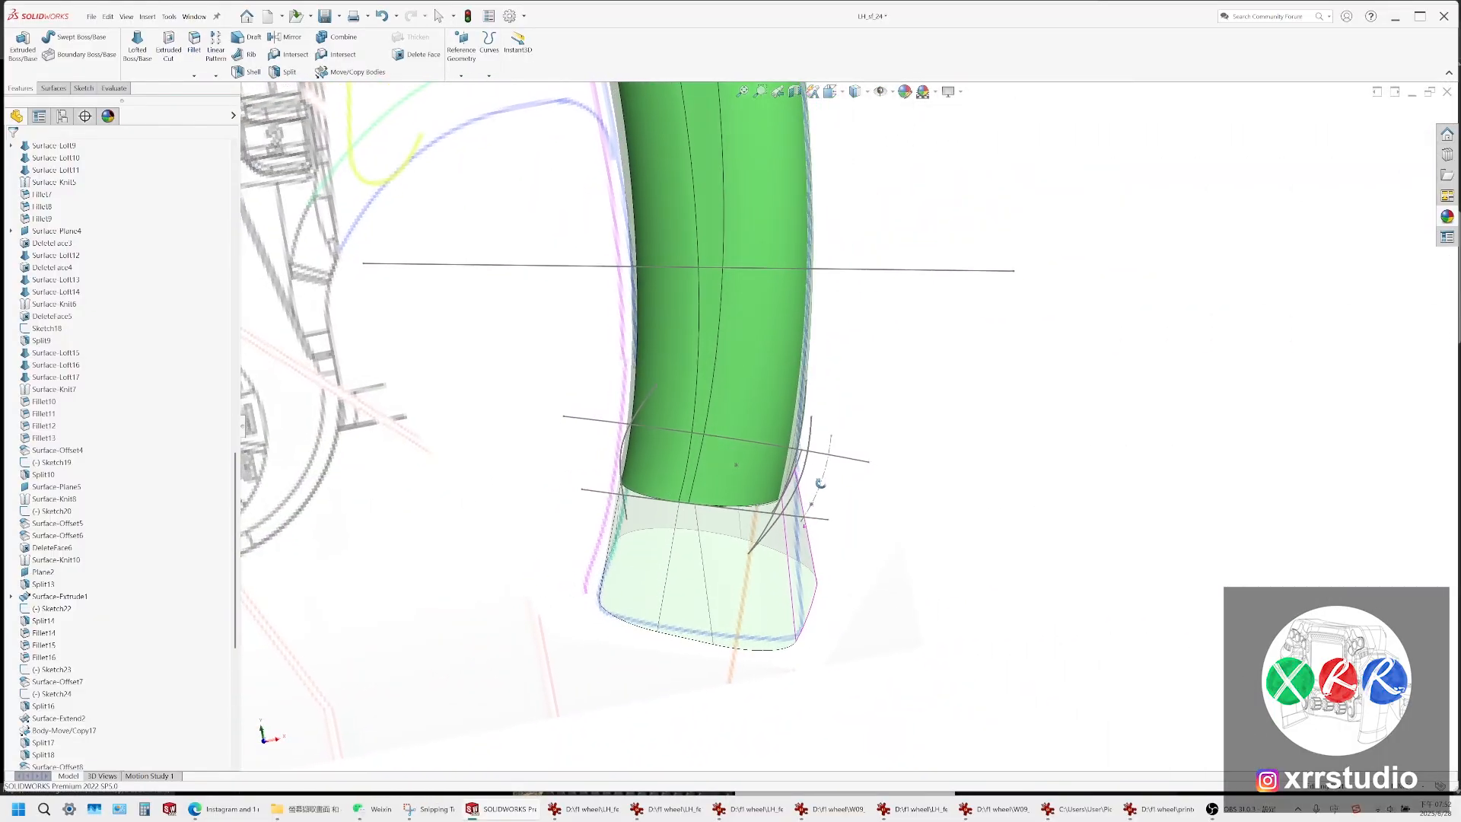
click(851, 157)
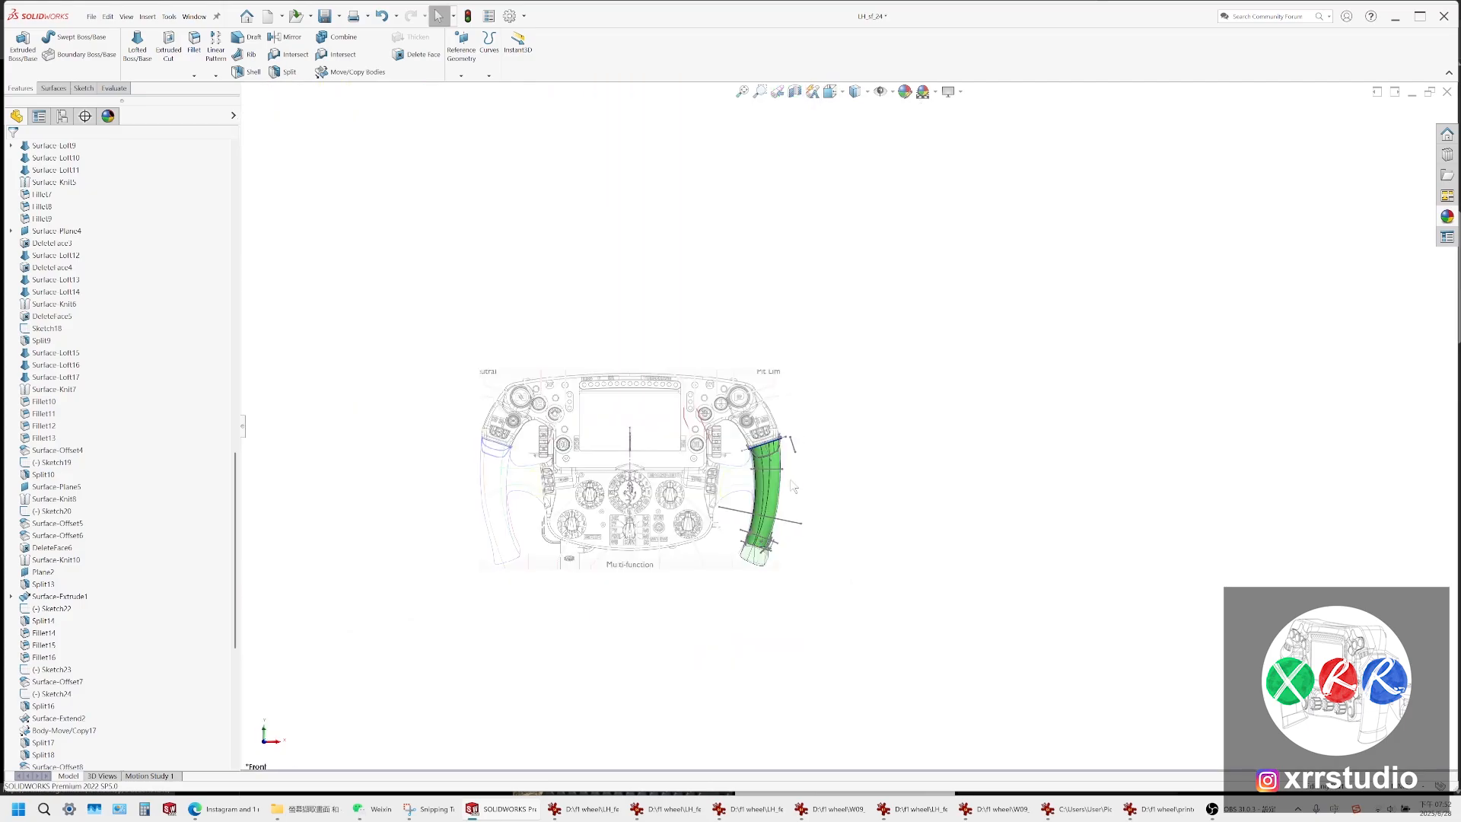
scroll(788, 486, down, 6)
scroll(723, 642, up, 2)
scroll(739, 645, down, 3)
scroll(738, 645, down, 2)
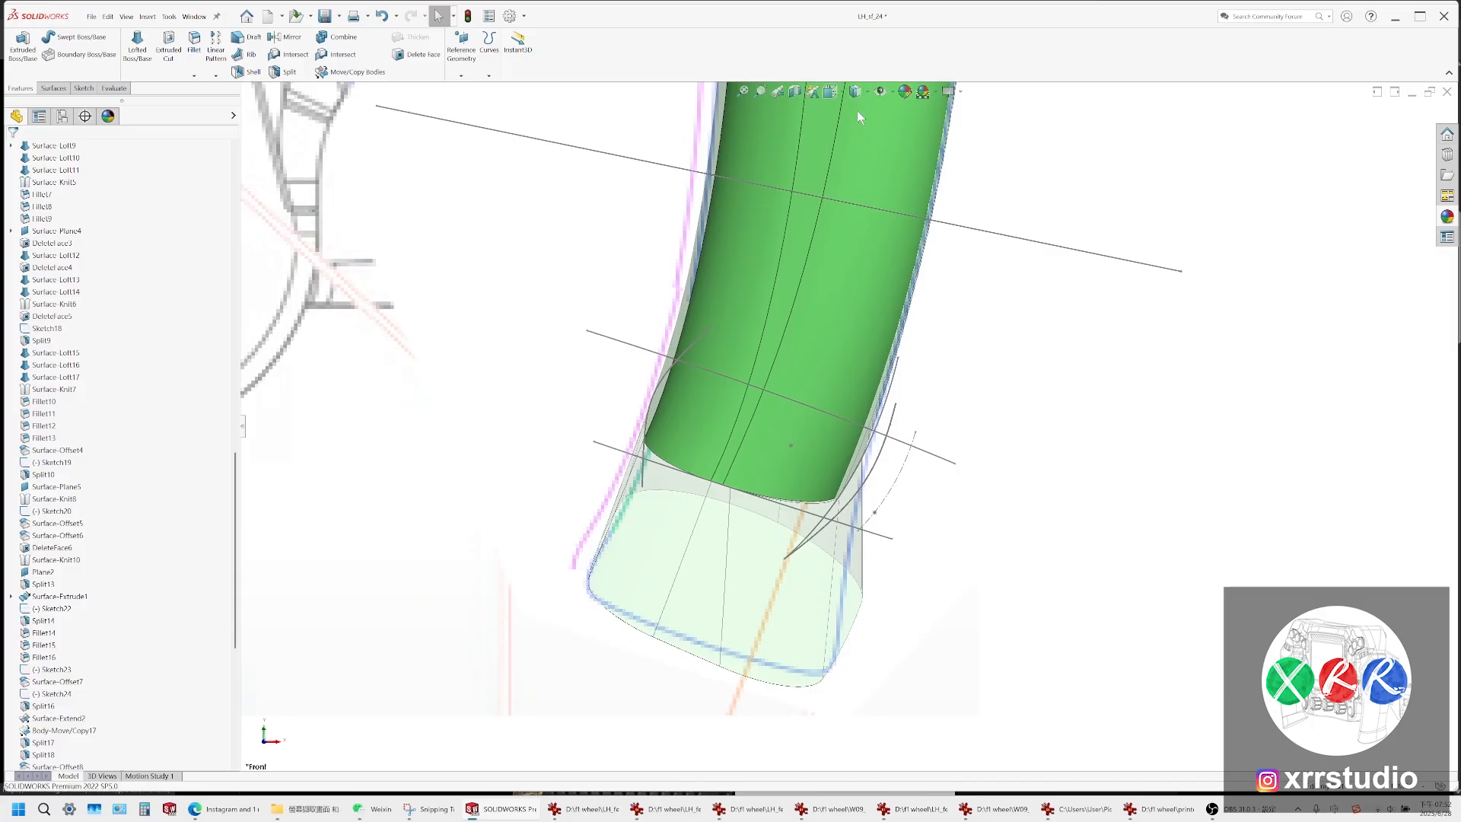
Hide the reference sketches and examine the grip's flared lower section and its bottom face from below and from the side
middle_drag(812, 596, 847, 487)
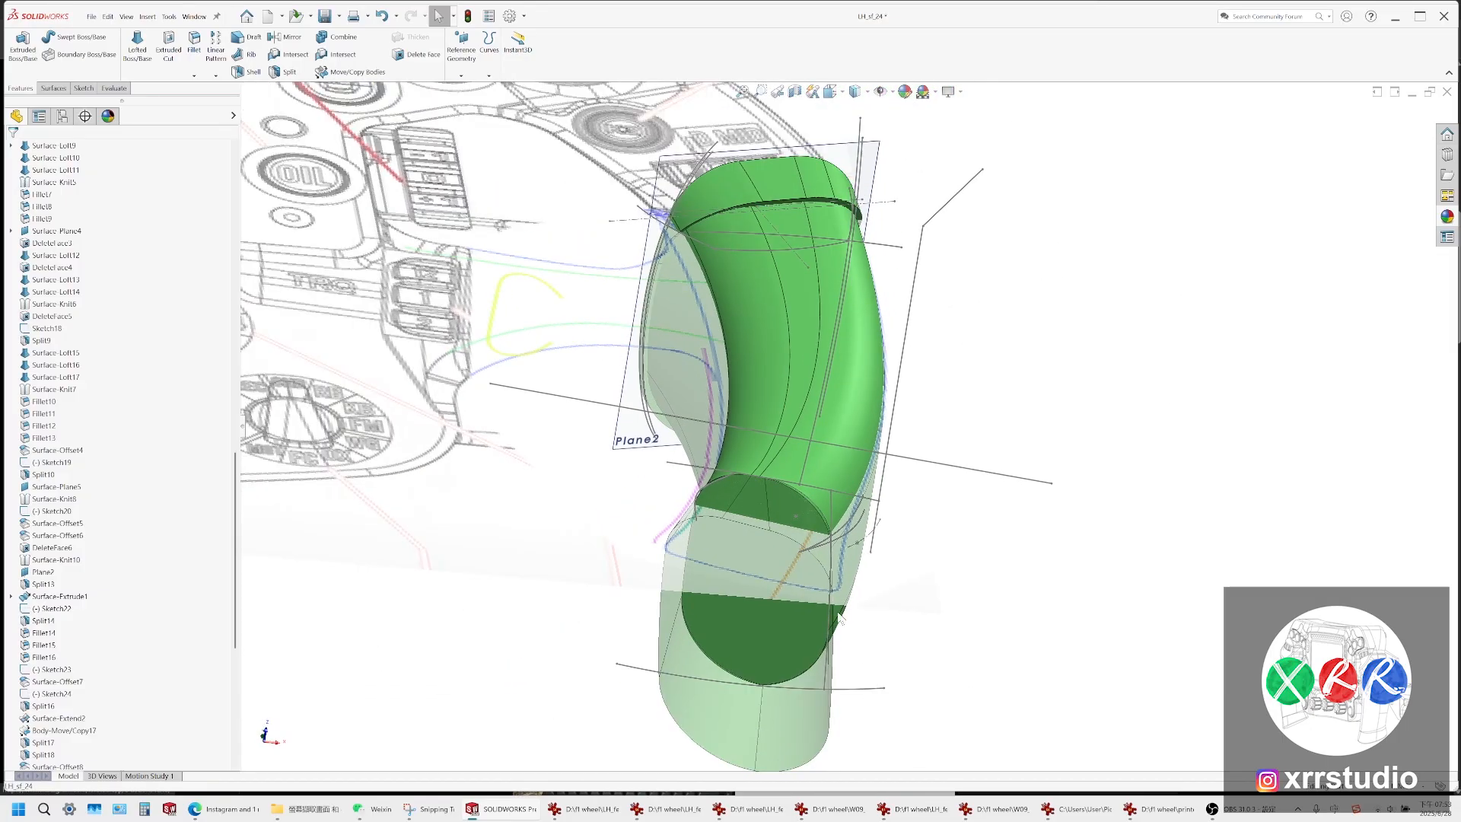
middle_drag(840, 616, 809, 609)
click(881, 92)
scroll(822, 537, down, 3)
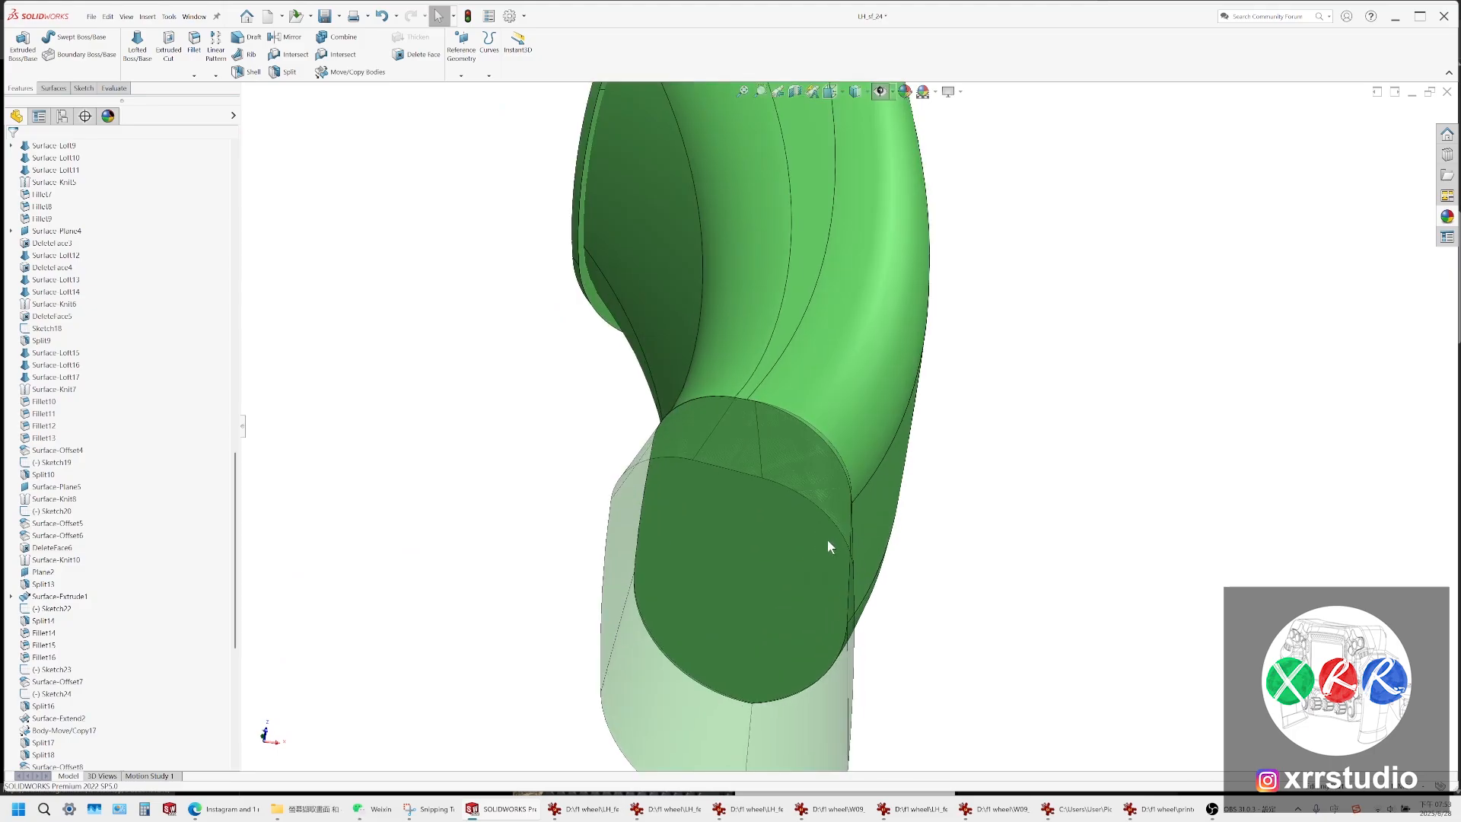
middle_drag(828, 540, 818, 445)
click(783, 577)
scroll(799, 577, up, 3)
middle_drag(815, 577, 812, 685)
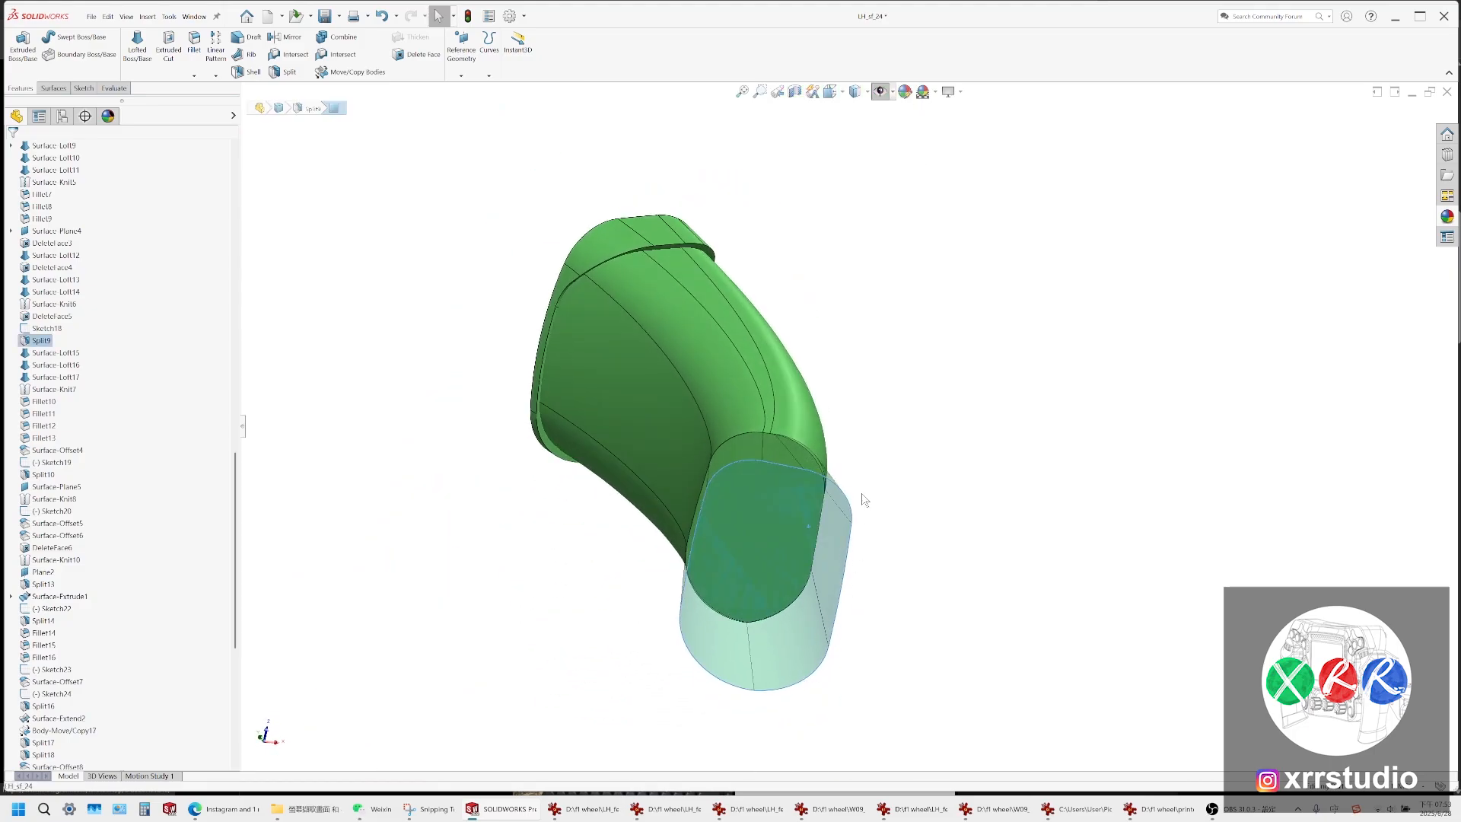
middle_drag(849, 491, 812, 702)
scroll(883, 475, down, 3)
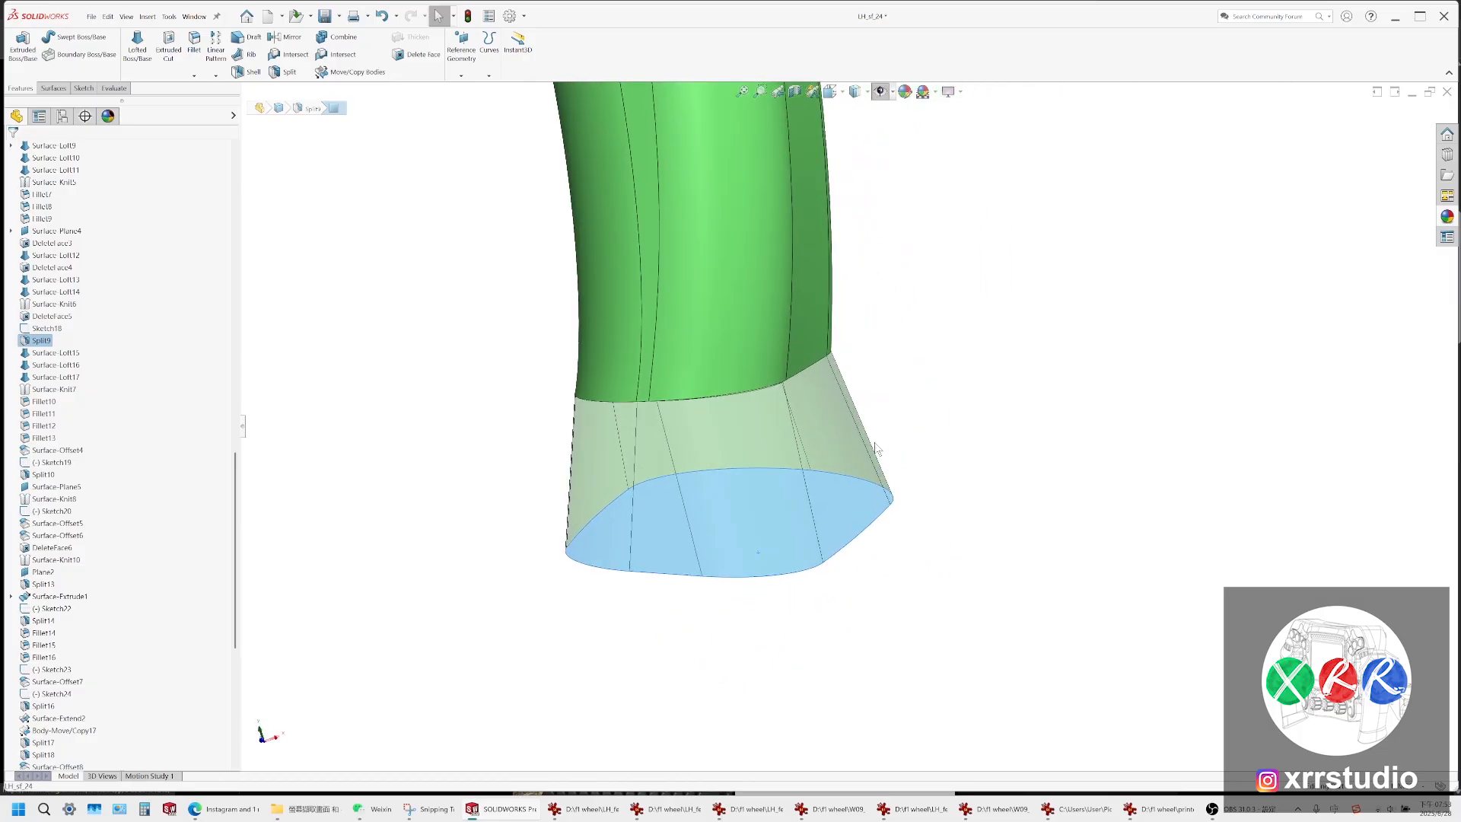
Find the offset surface at the grip's bottom end among the surface bodies and copy it in place with Move/Copy Bodies
scroll(89, 444, up, 15)
scroll(91, 444, up, 10)
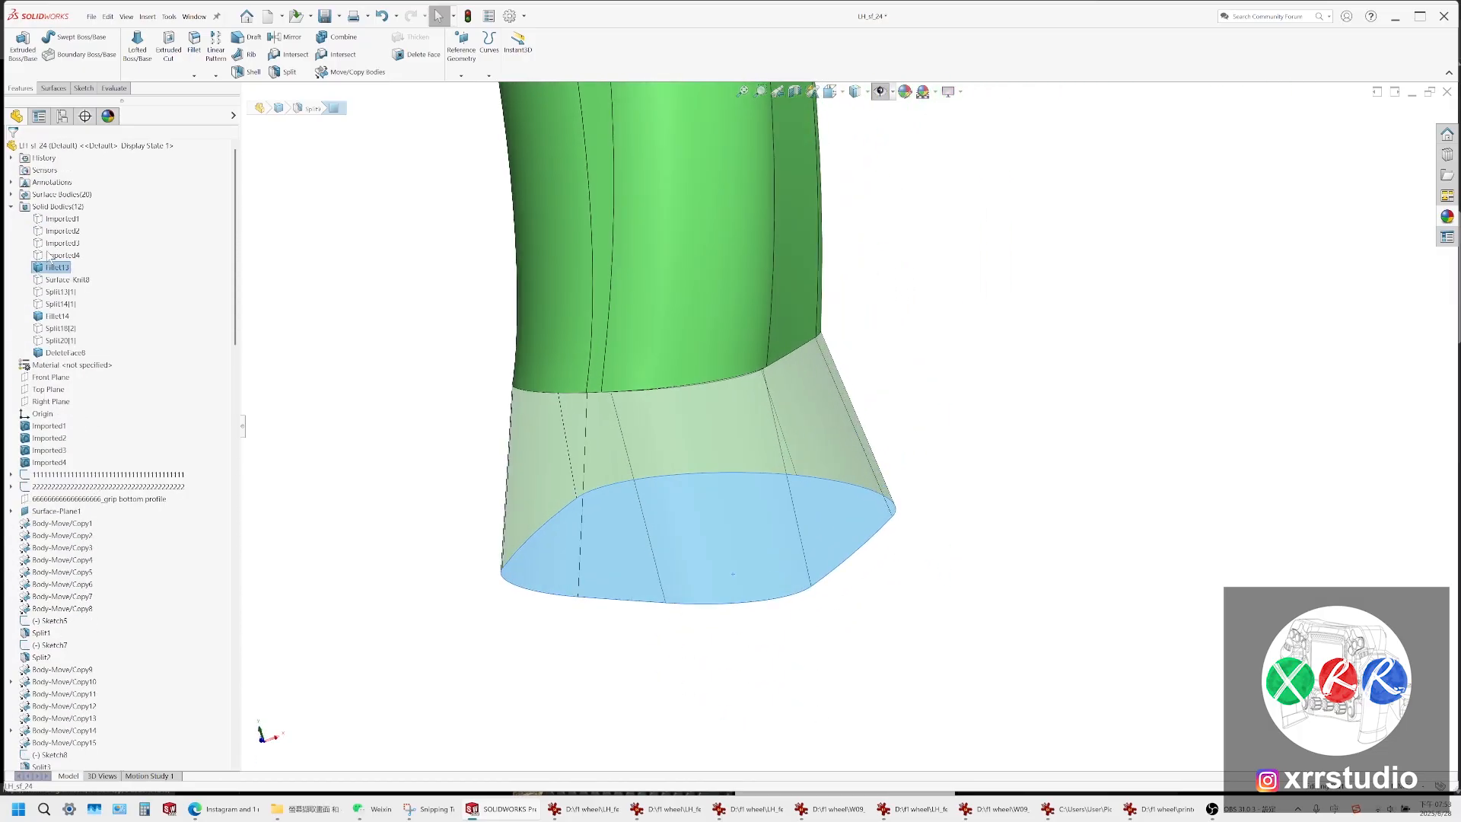
click(10, 195)
click(71, 427)
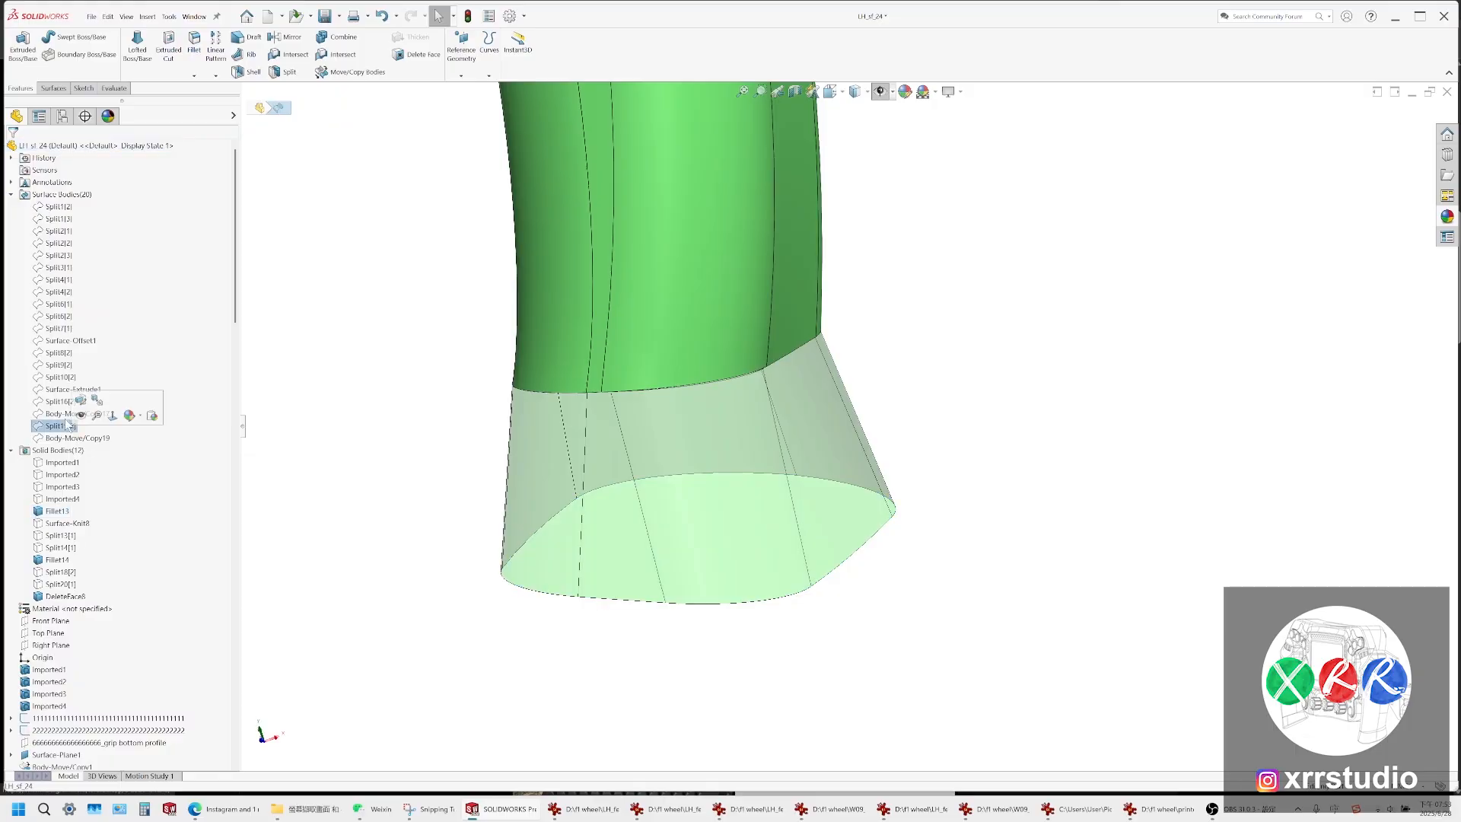
key(Up)
key(Up)
key(Up)
key(Up)
key(Up)
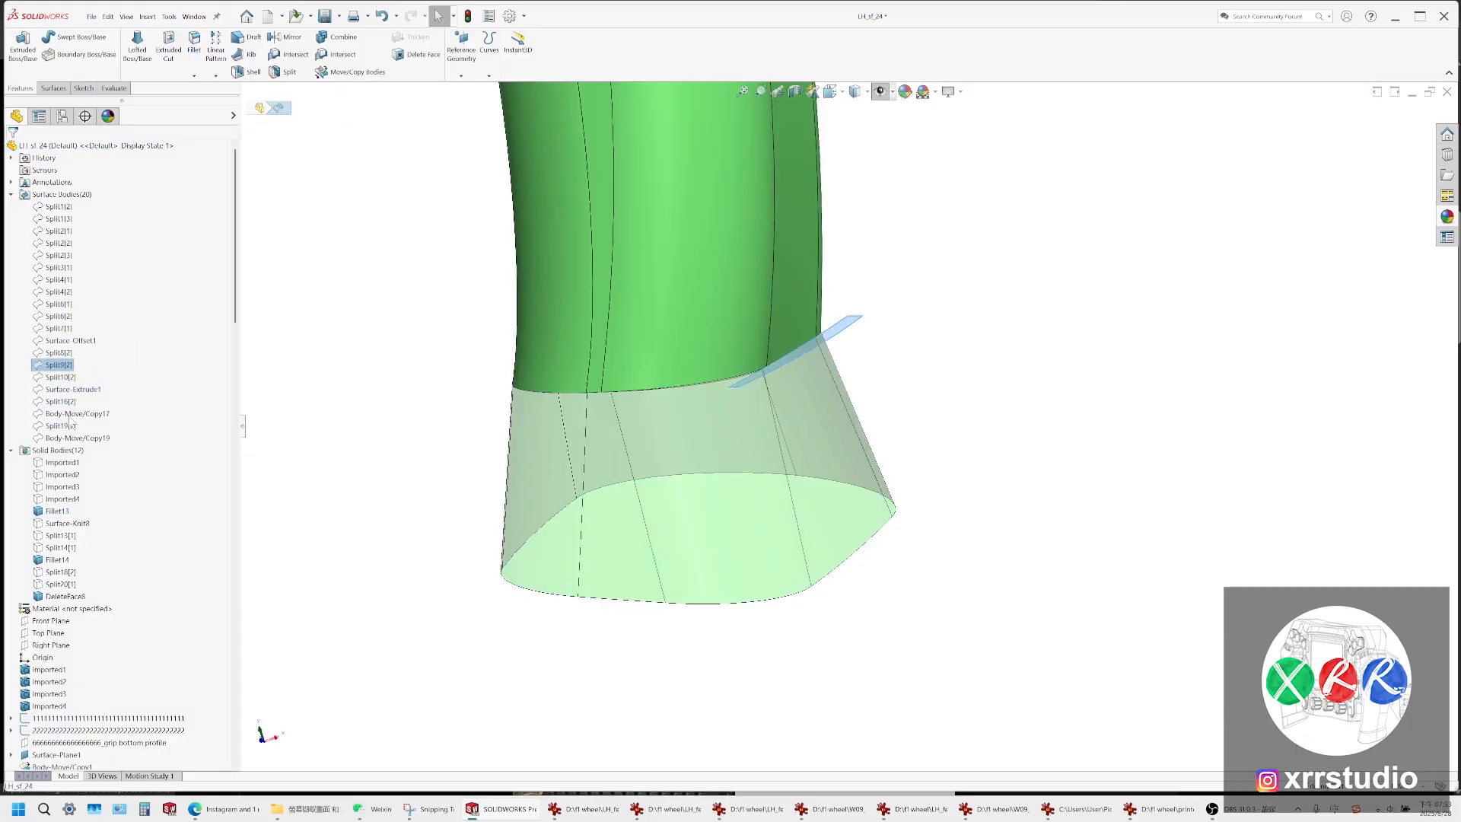
click(63, 340)
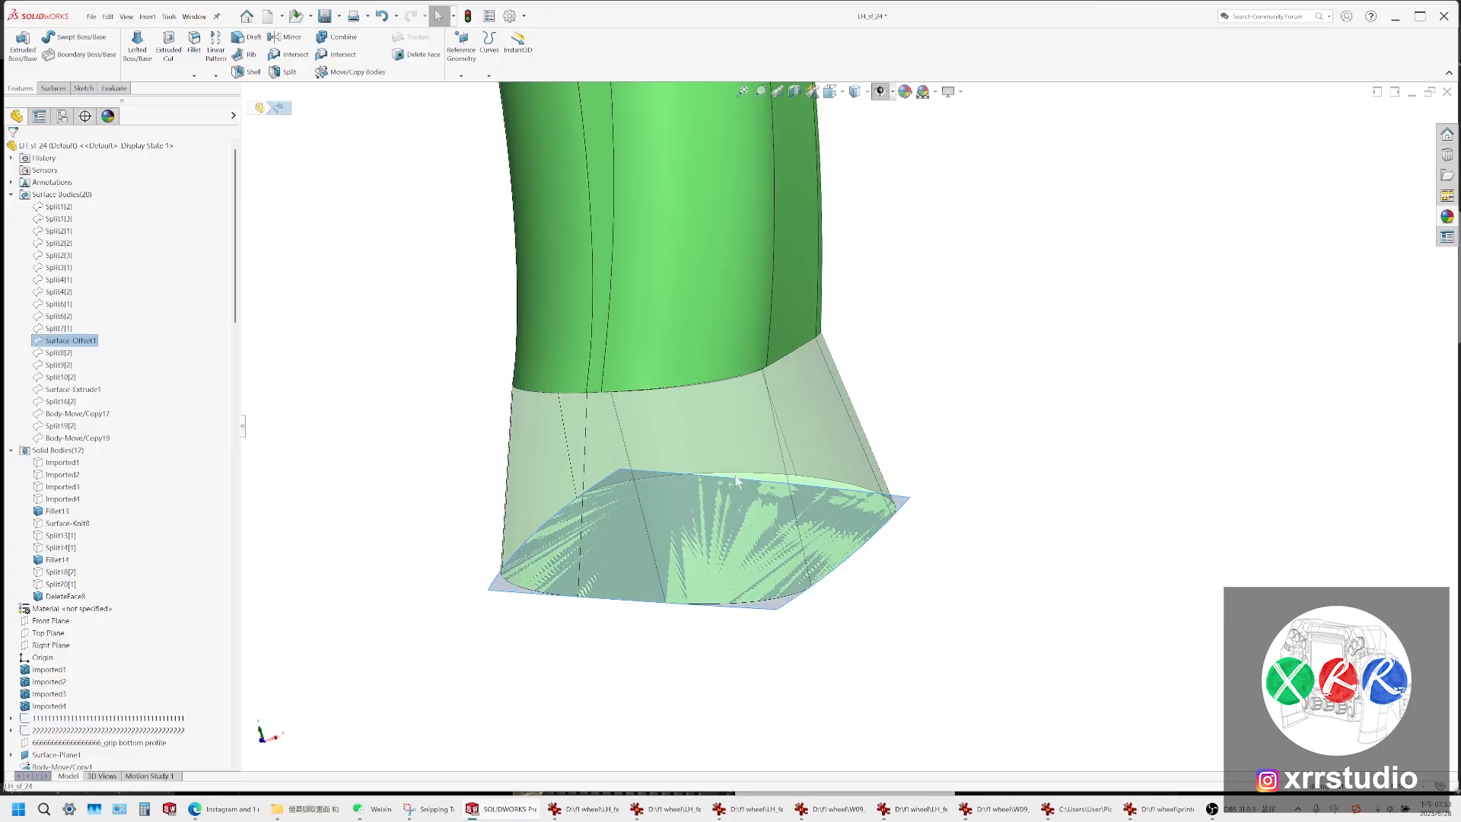
click(86, 342)
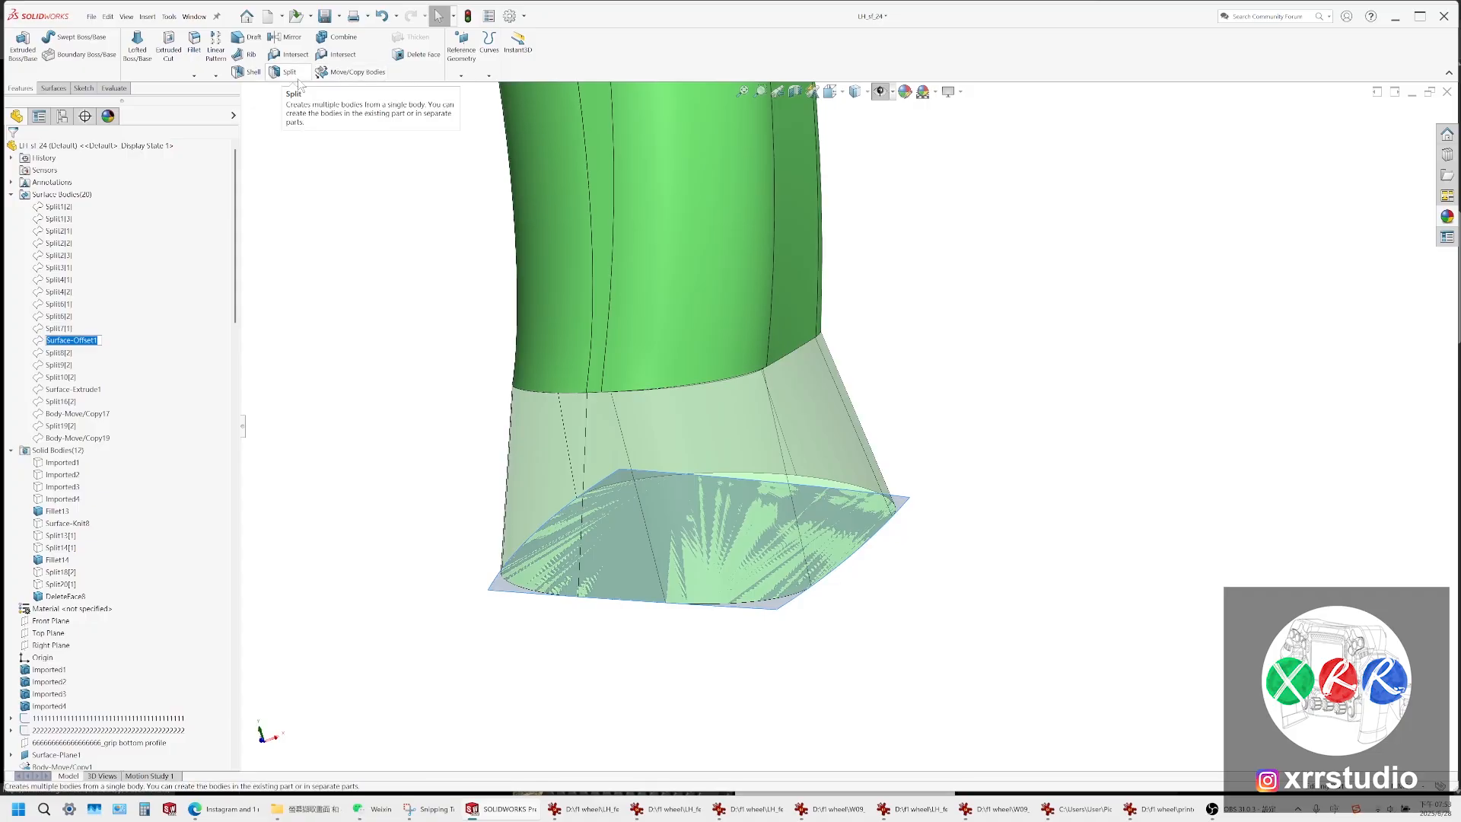
click(351, 72)
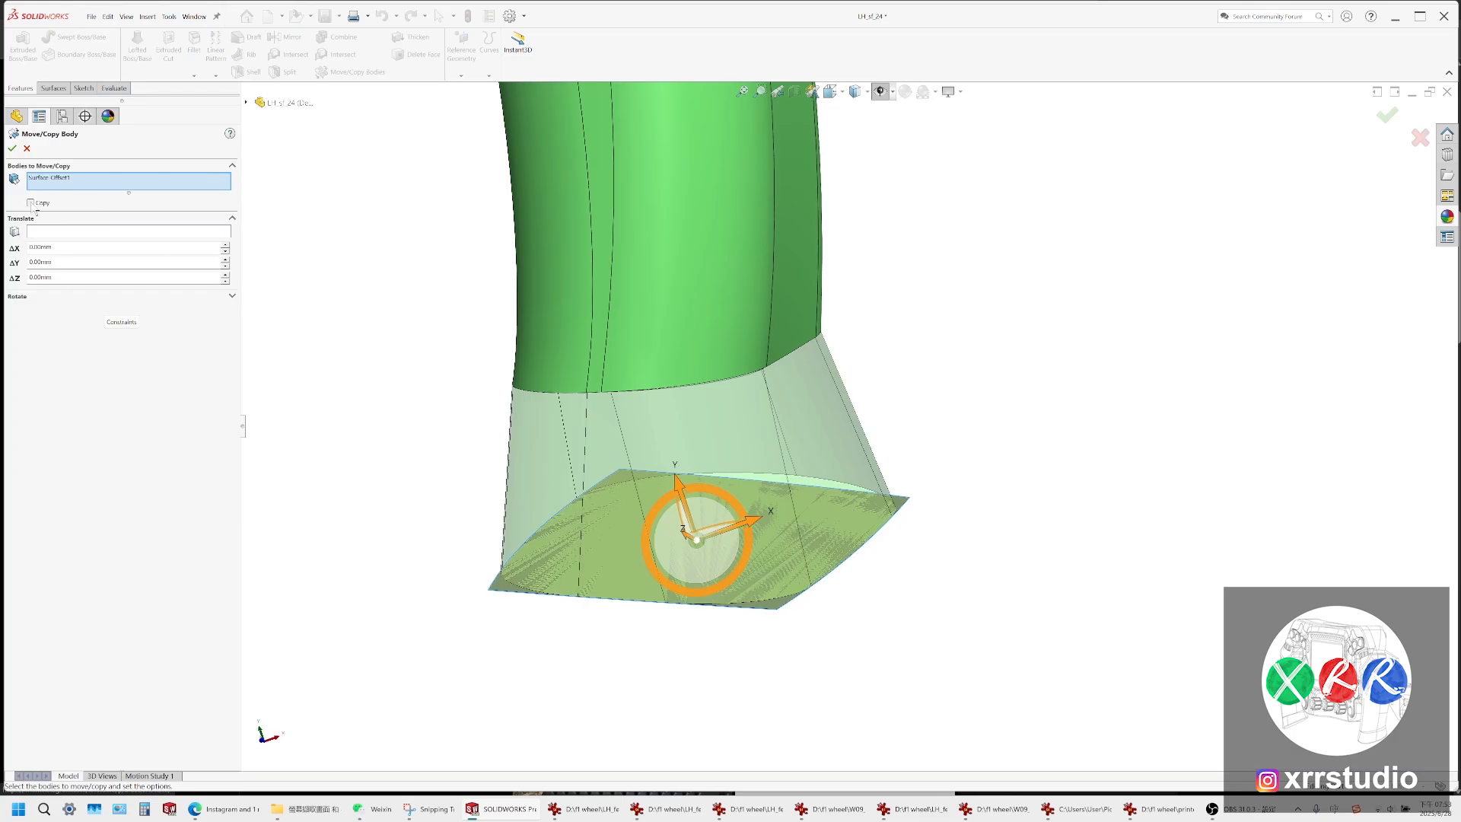
click(12, 148)
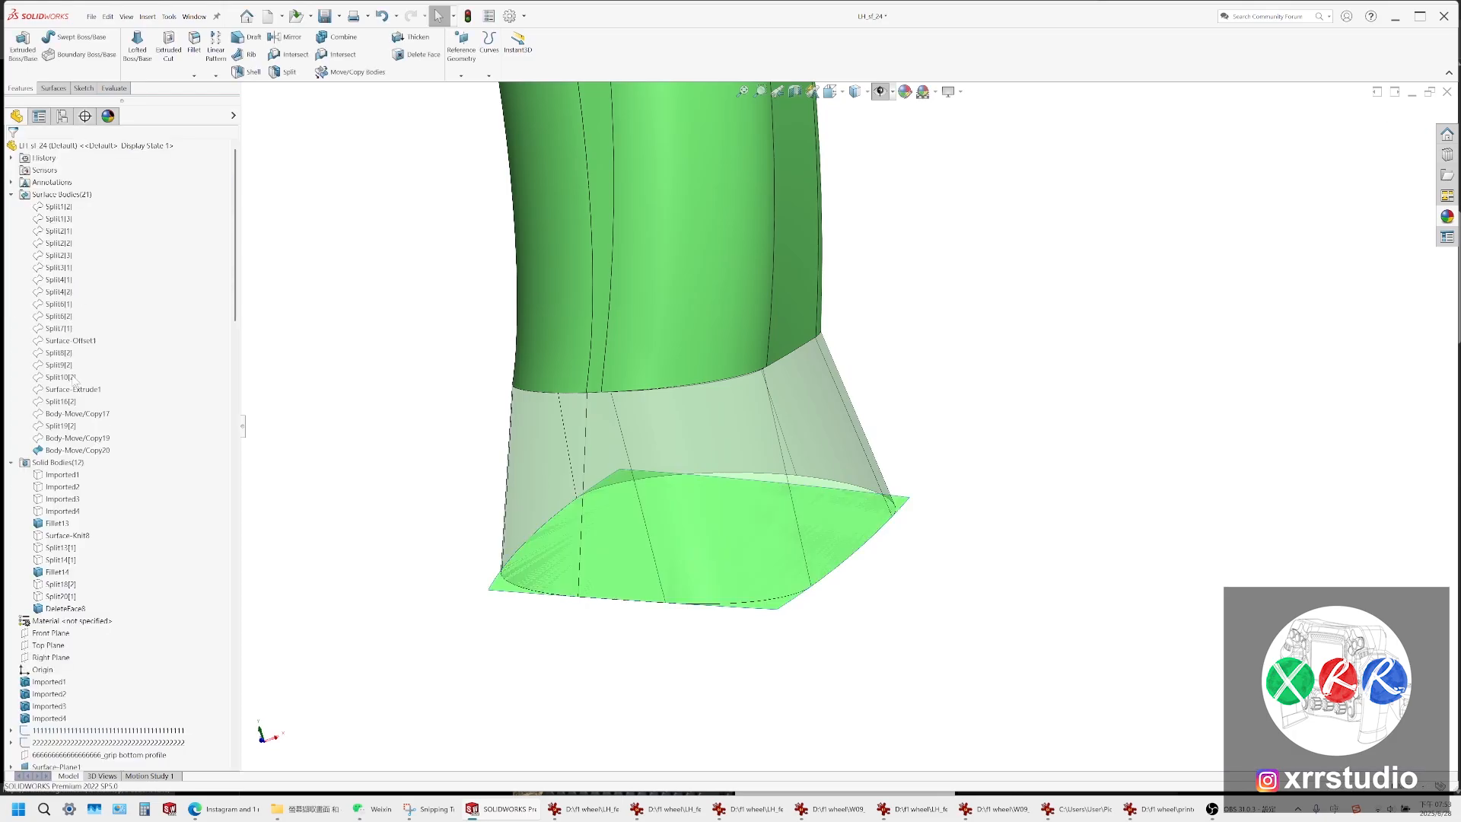
Orient the model to the front view and start a new sketch on the Front Plane
click(87, 452)
click(831, 92)
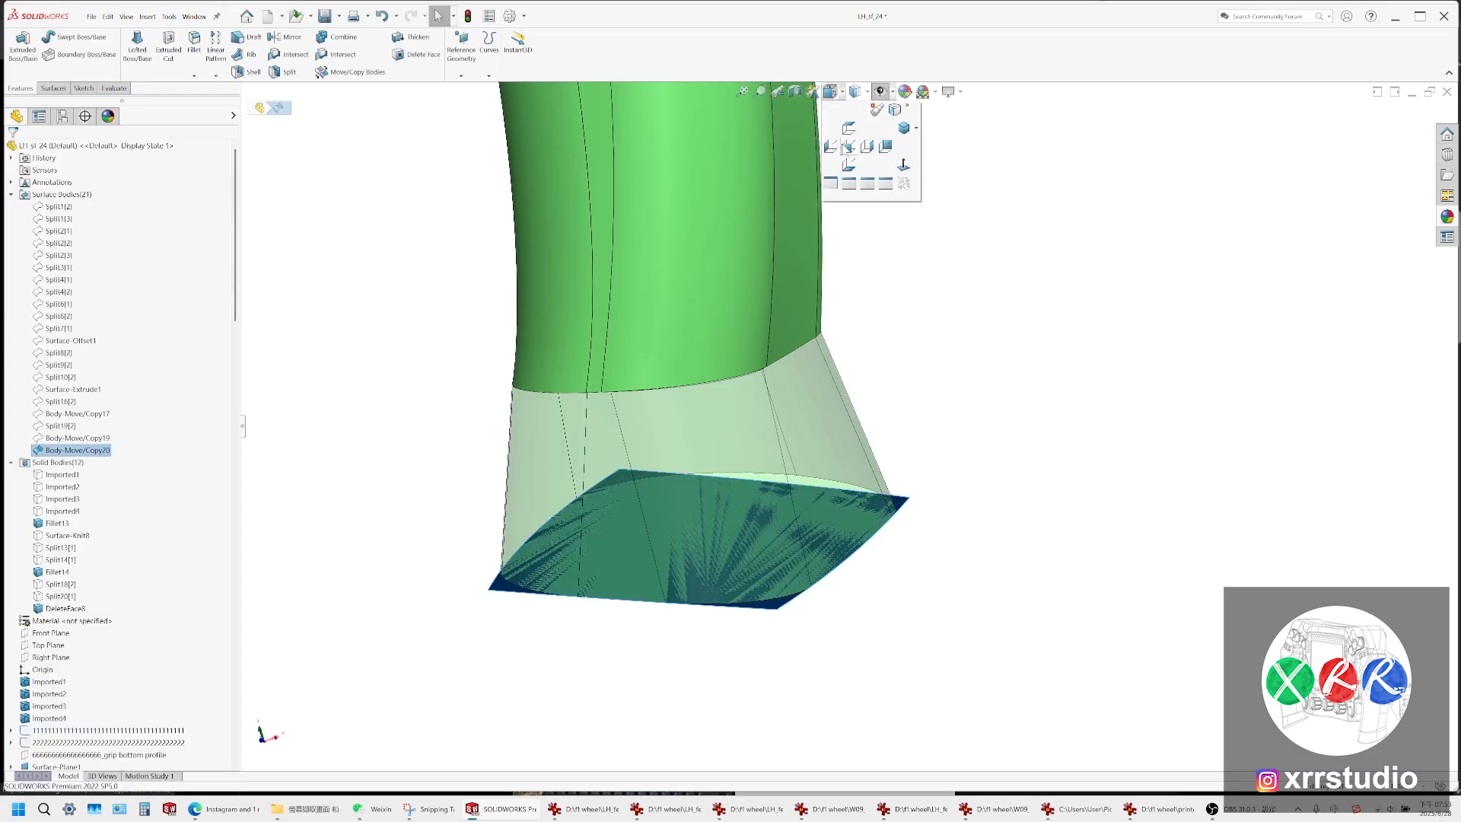
click(849, 147)
scroll(91, 530, down, 8)
click(47, 342)
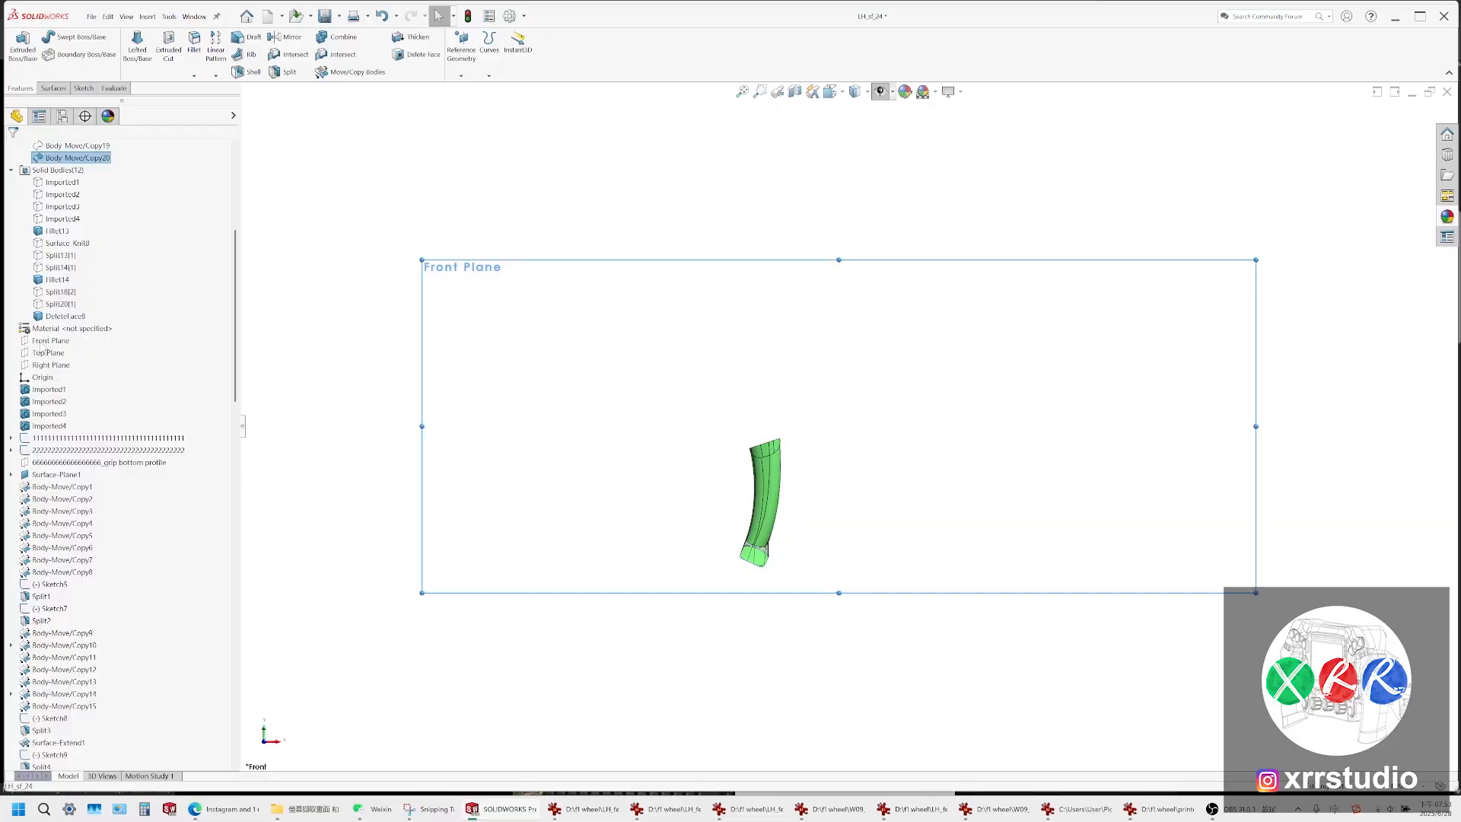
click(62, 324)
With wireframe display and the references shown, draw a two-point spline from the copied surface's lower outer corner up to the blue reference outline
click(204, 41)
scroll(730, 502, down, 10)
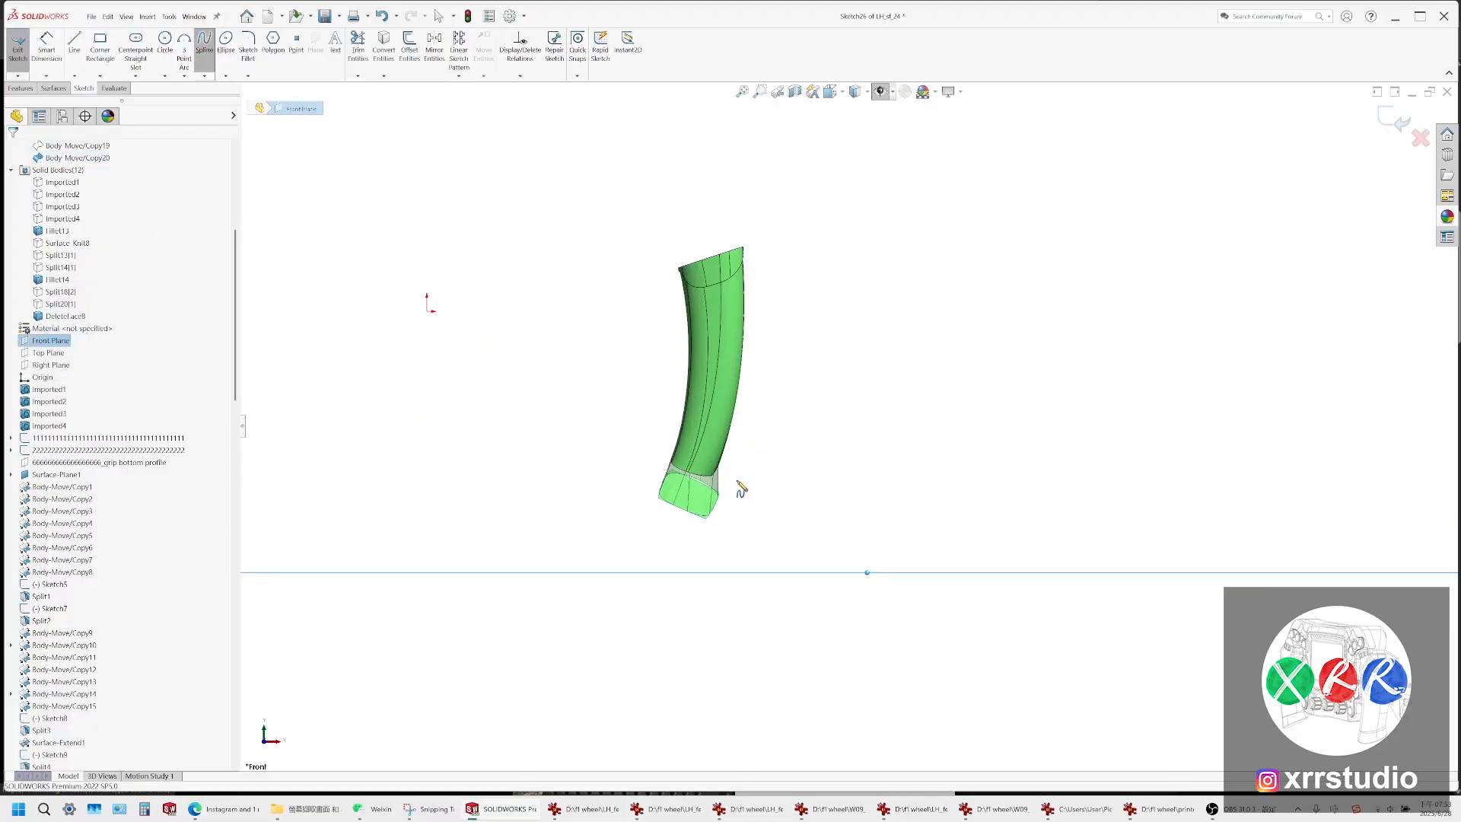
click(856, 92)
click(855, 183)
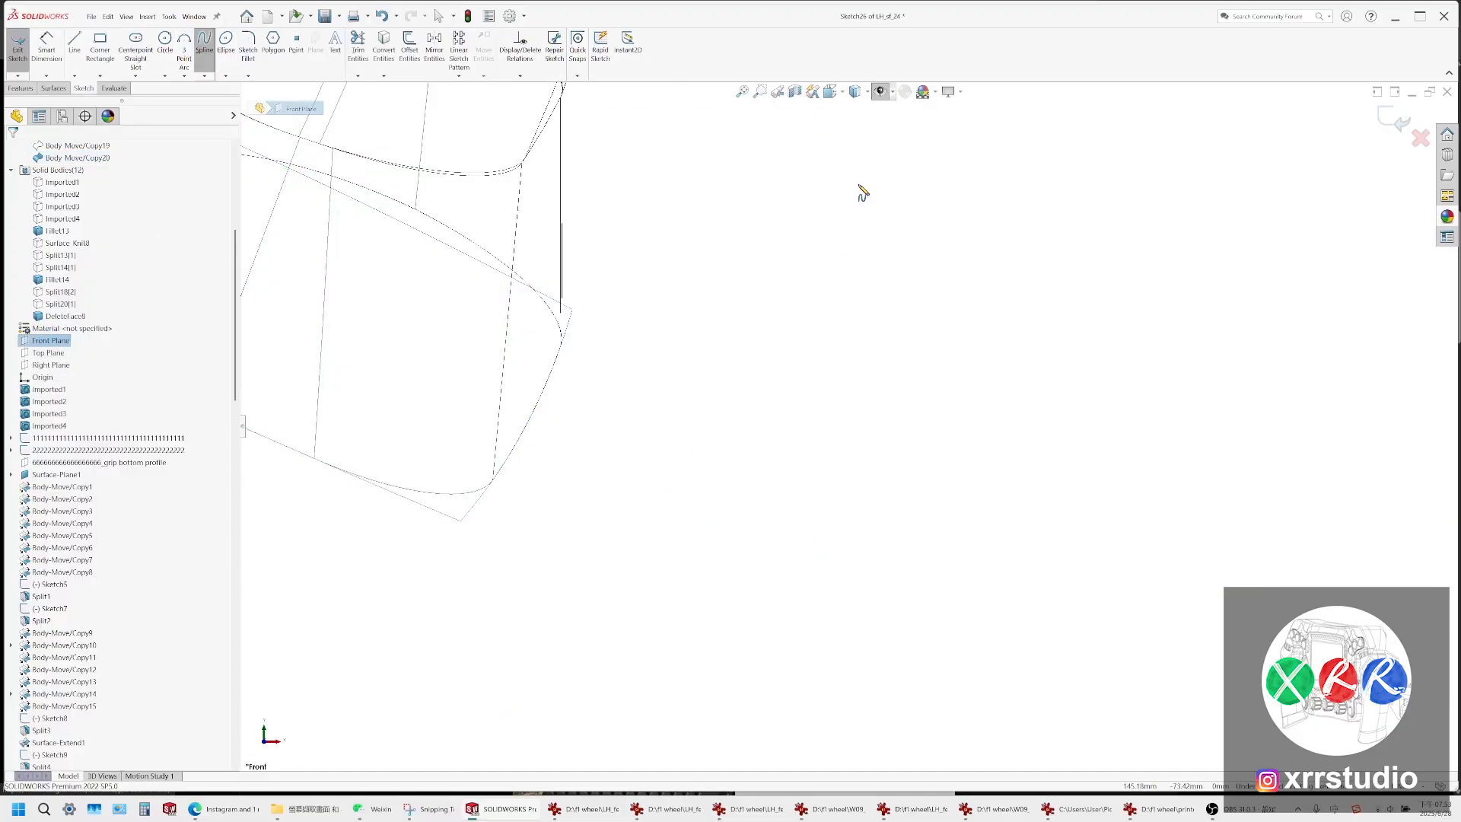
scroll(643, 317, up, 3)
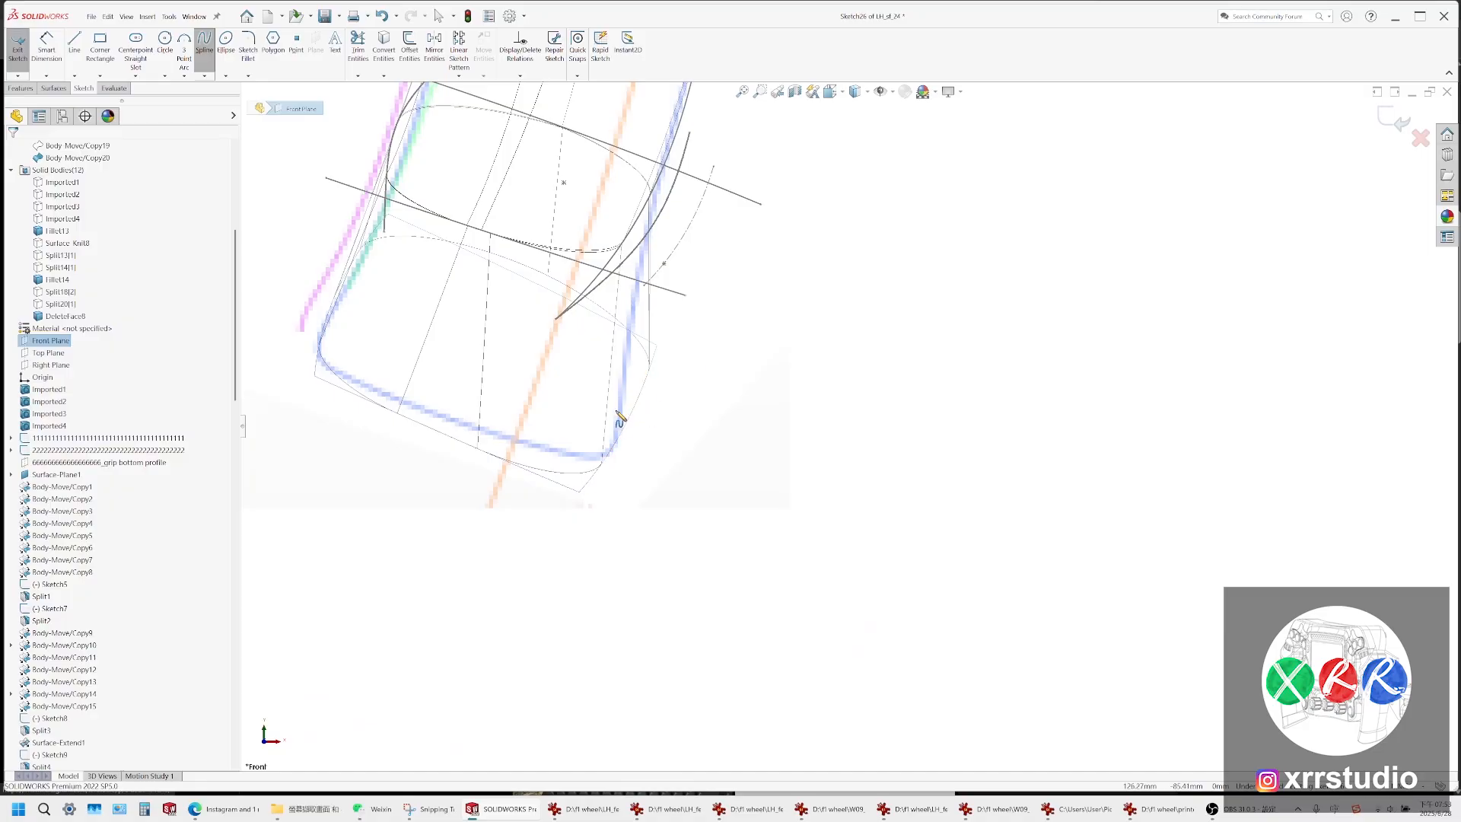
click(581, 493)
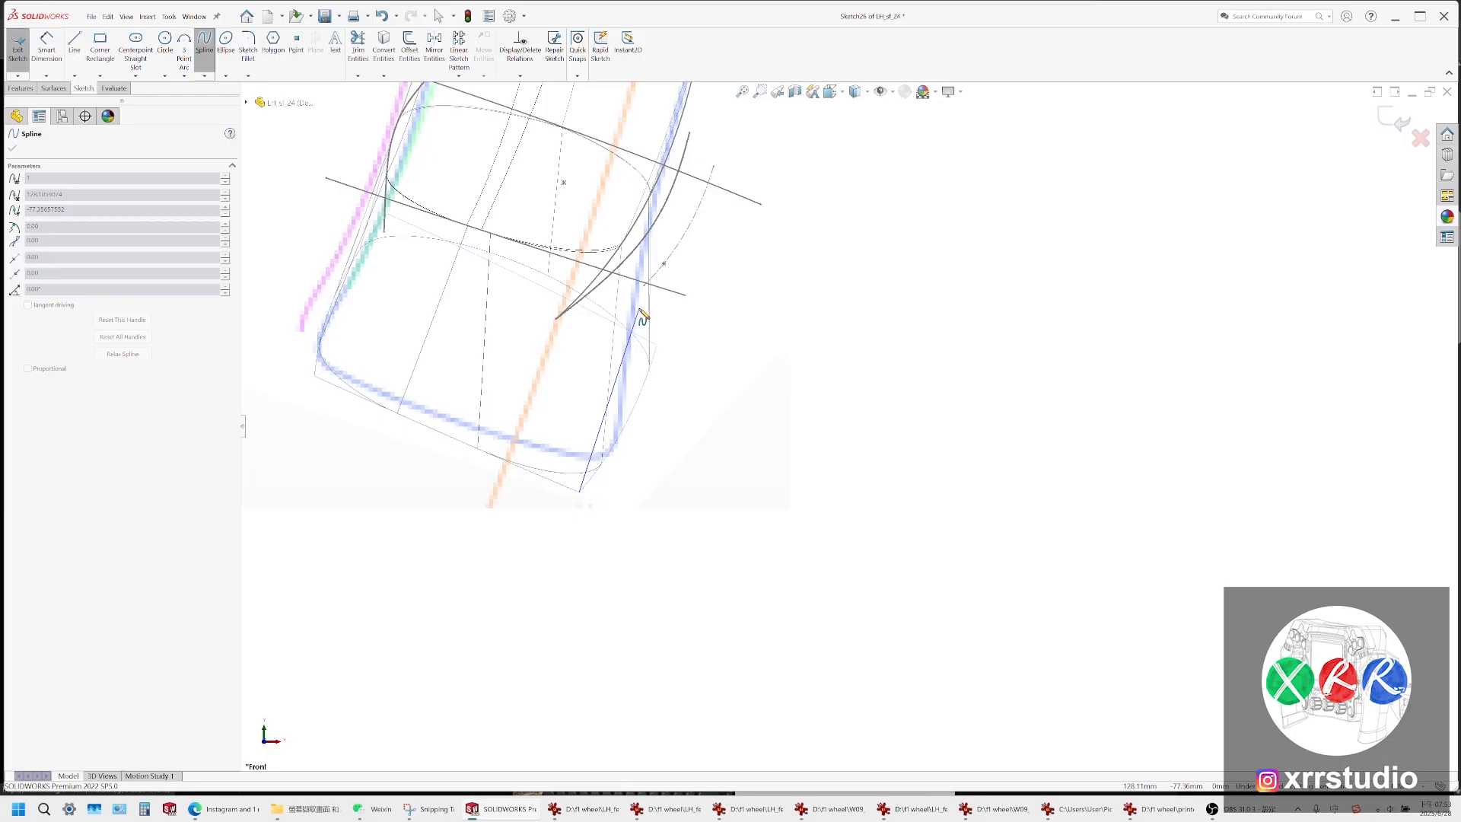
double_click(635, 314)
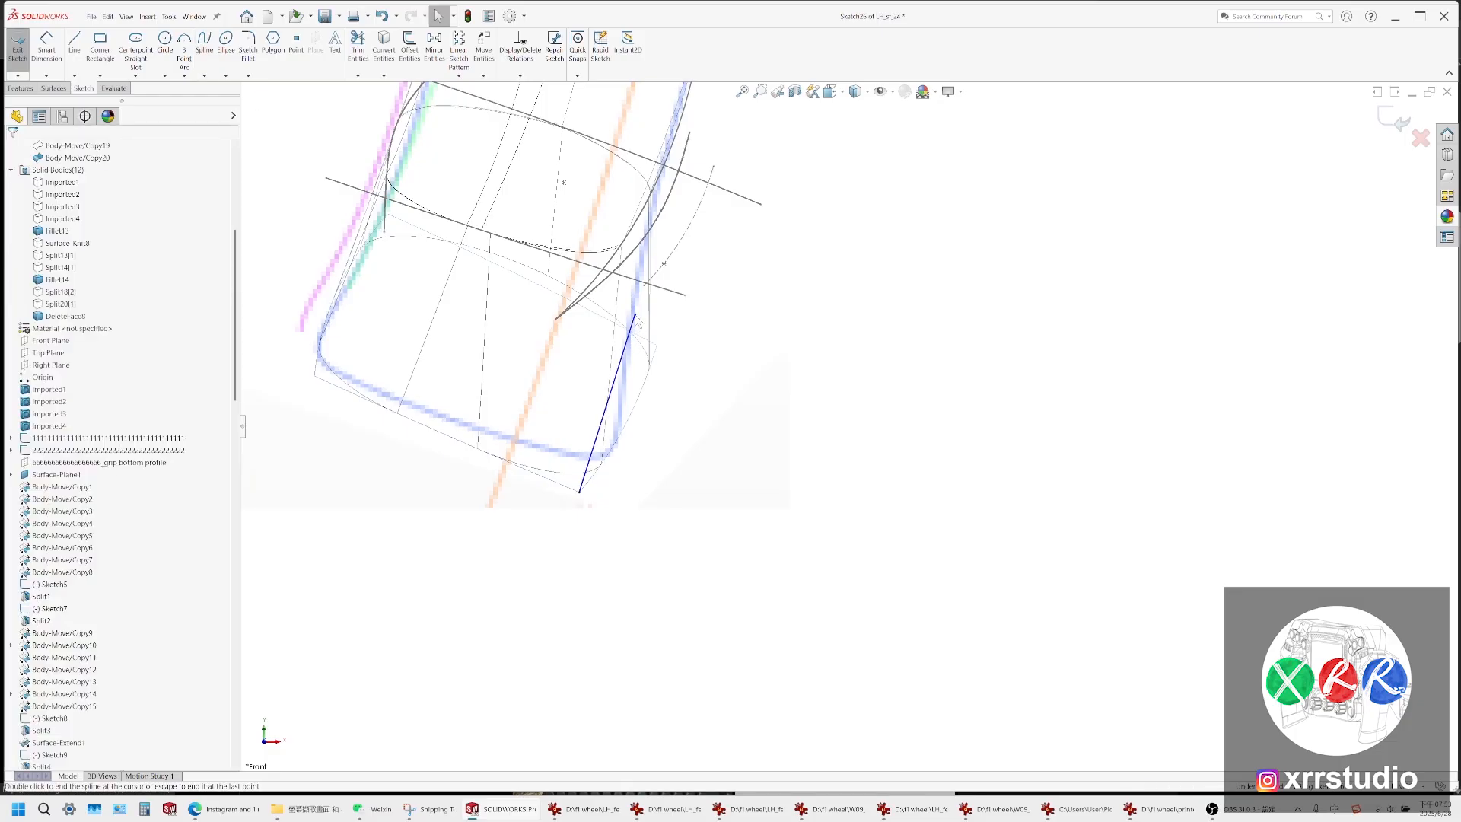
Bend the spline with its tangency handles at both ends until it follows the blue reference outline
click(636, 315)
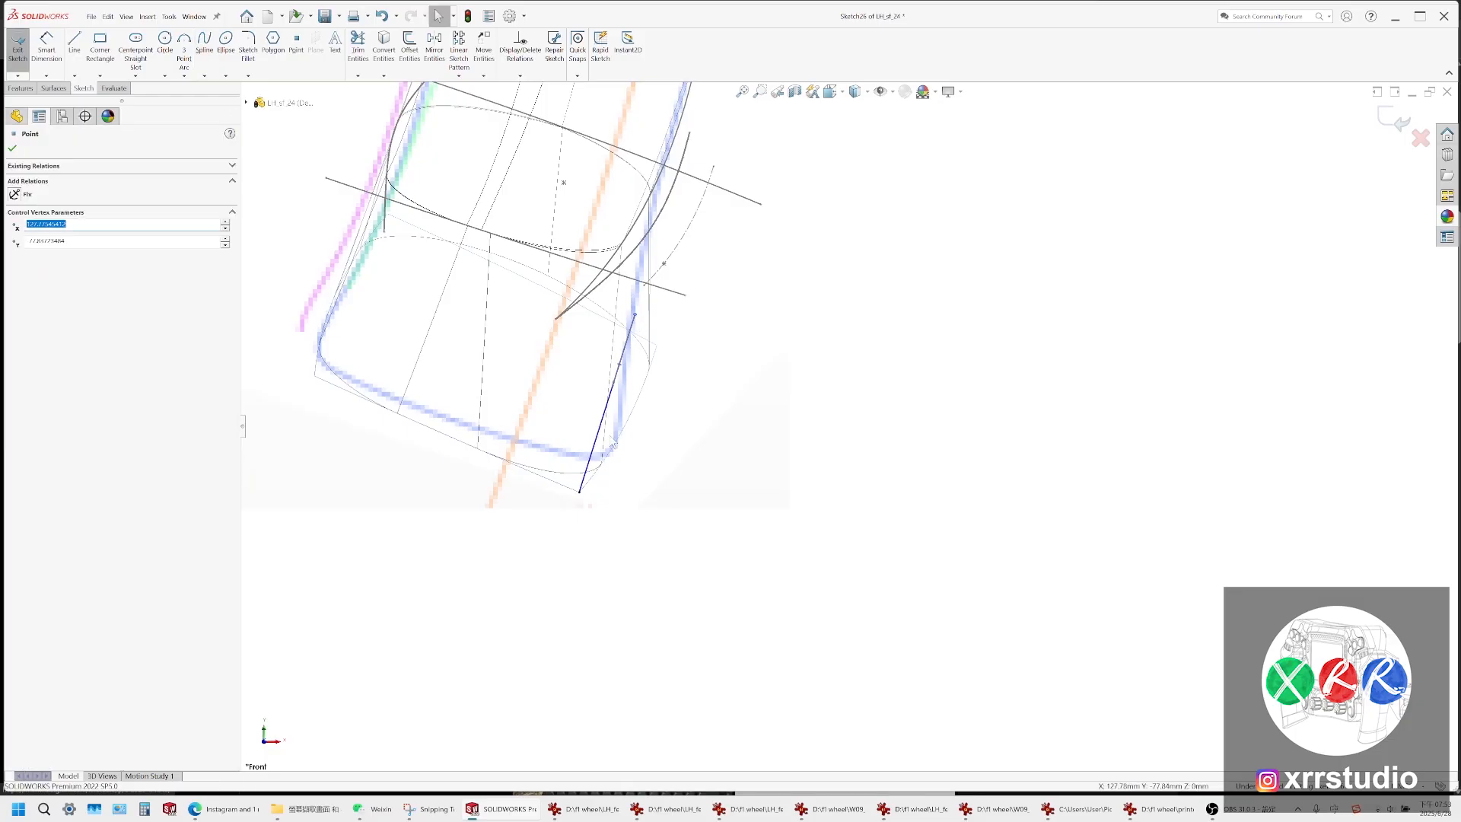
click(612, 395)
drag(611, 395, 632, 404)
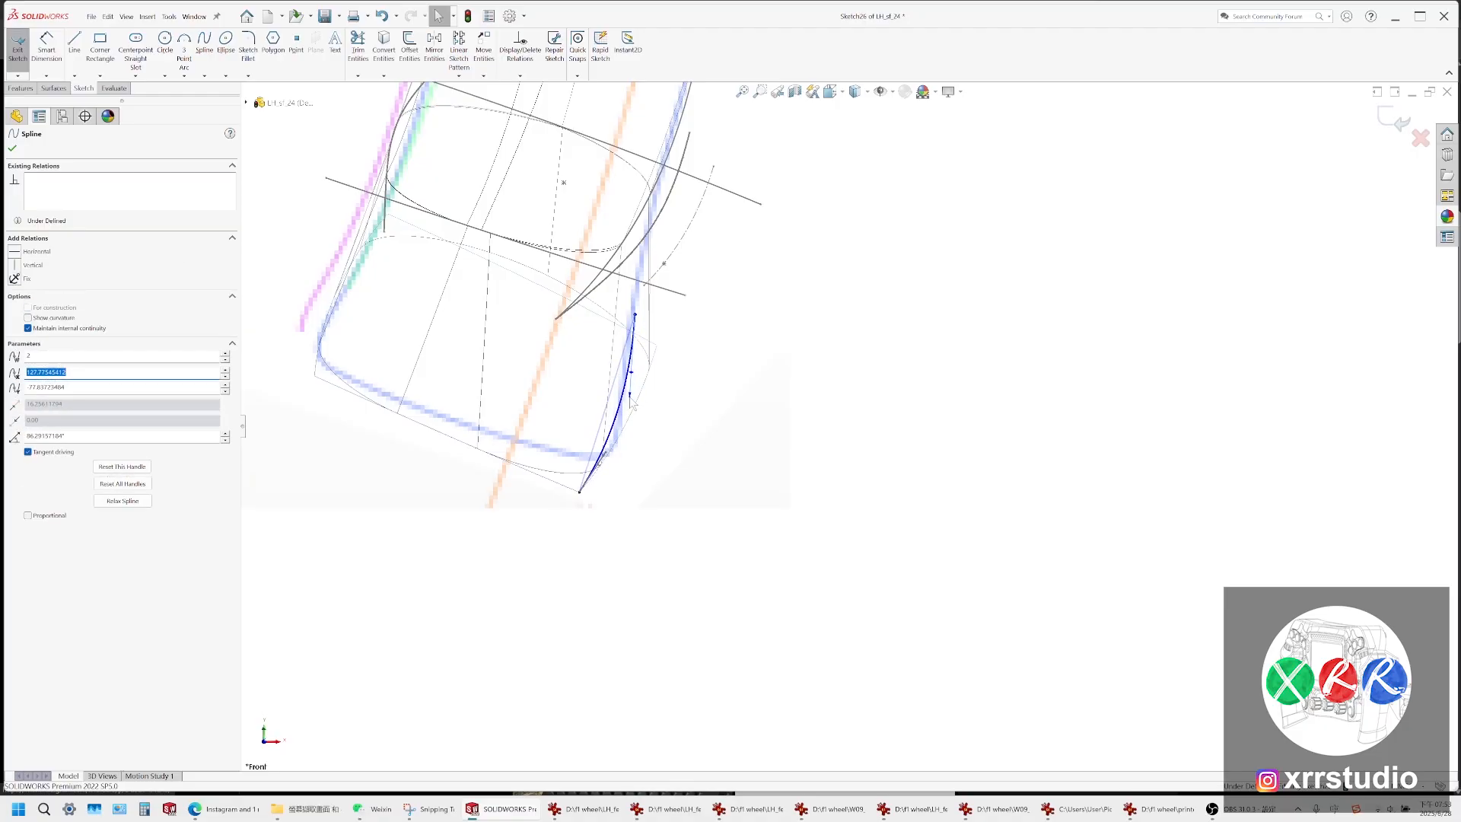
click(607, 465)
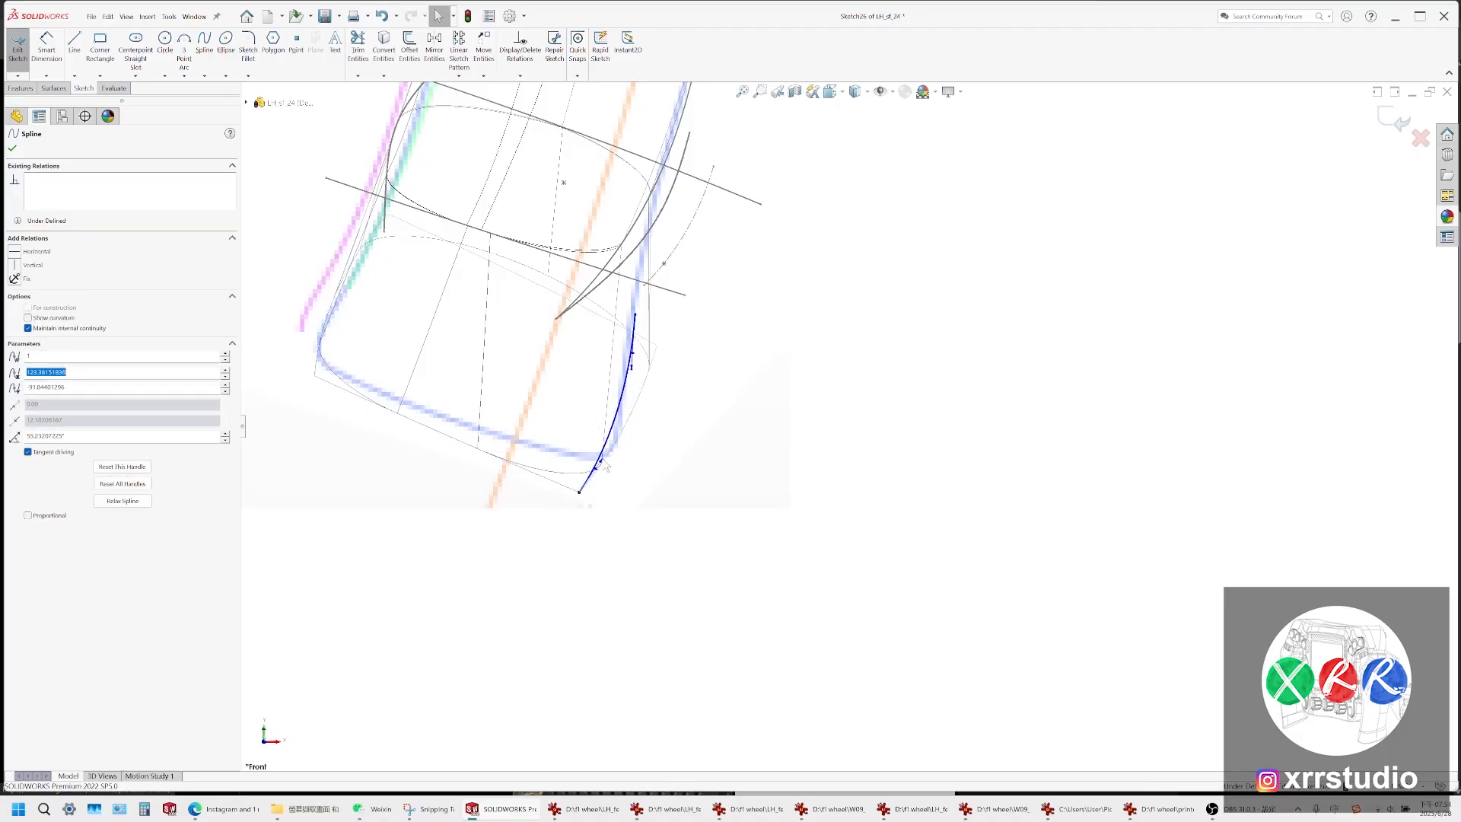
click(632, 372)
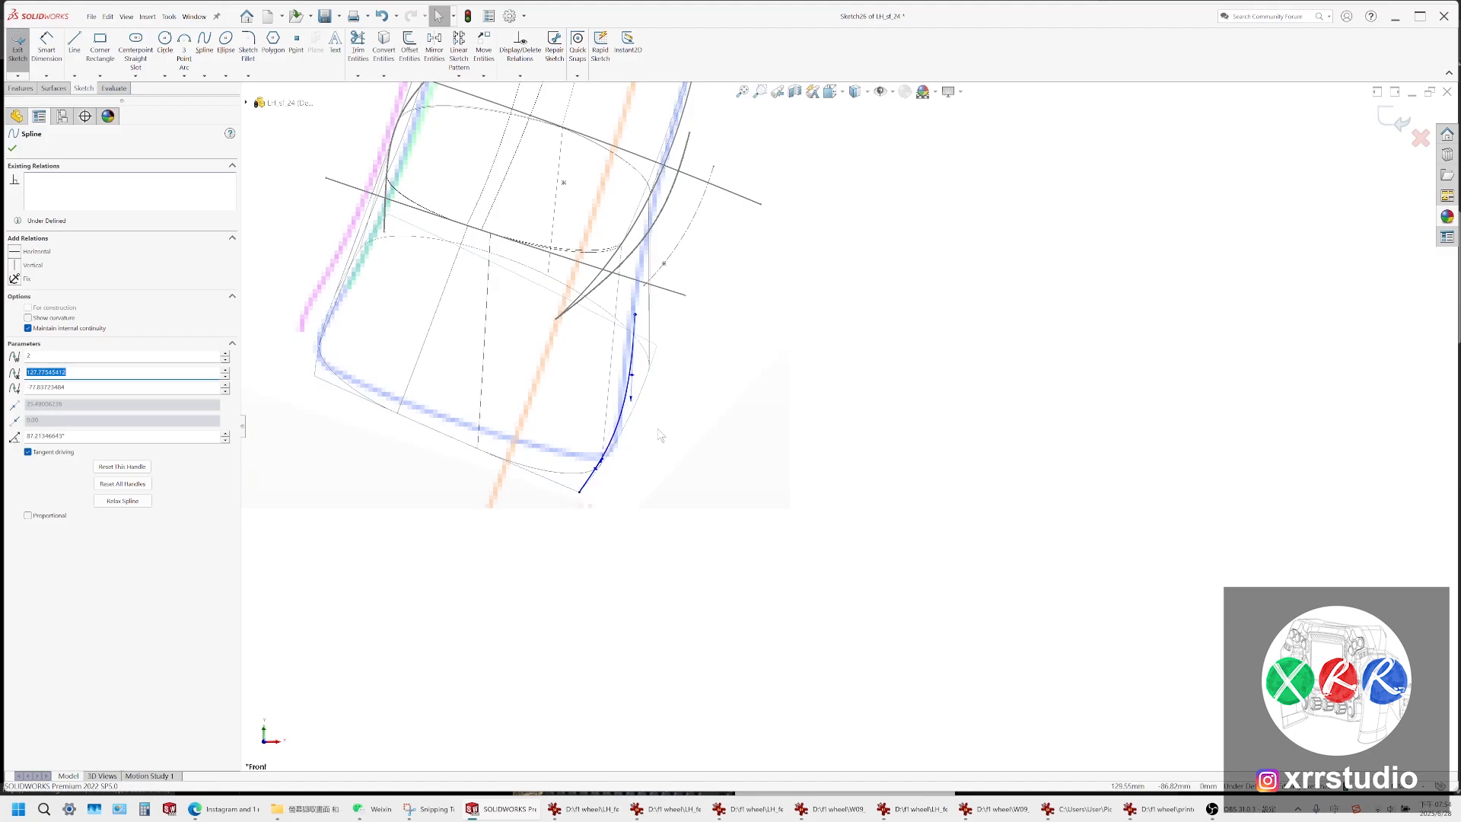
click(20, 87)
click(283, 72)
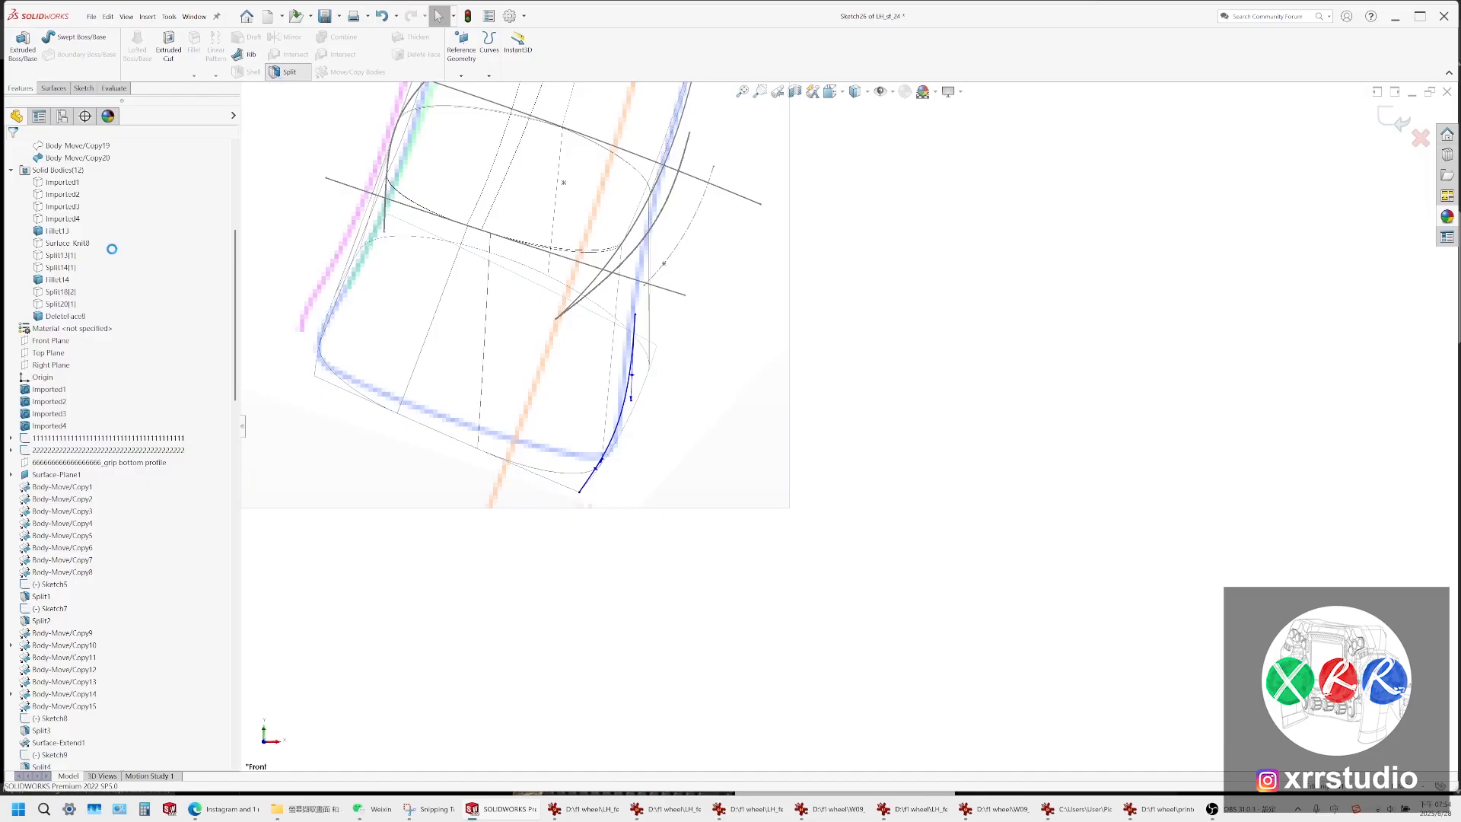
click(121, 277)
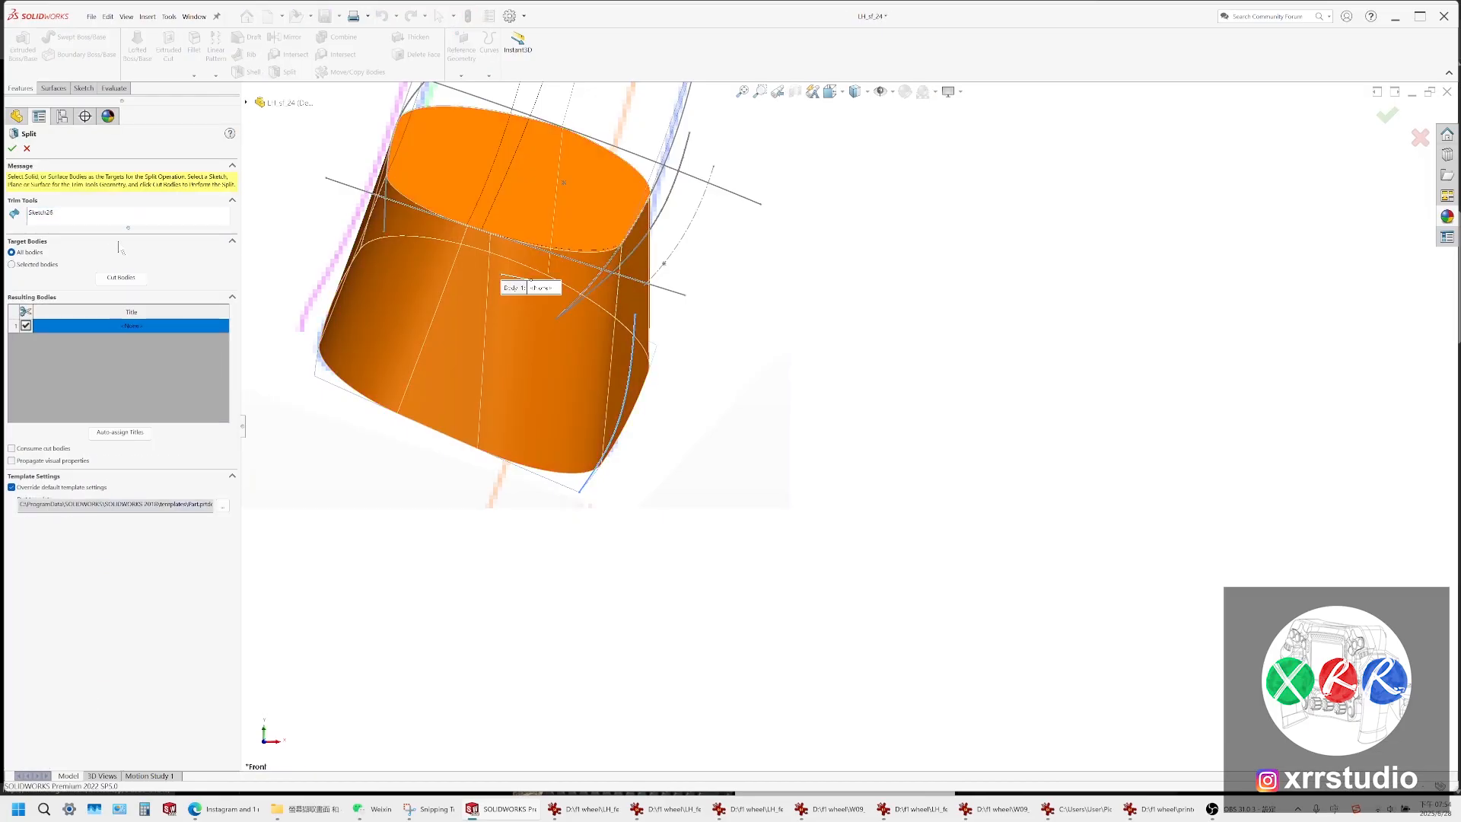
click(27, 148)
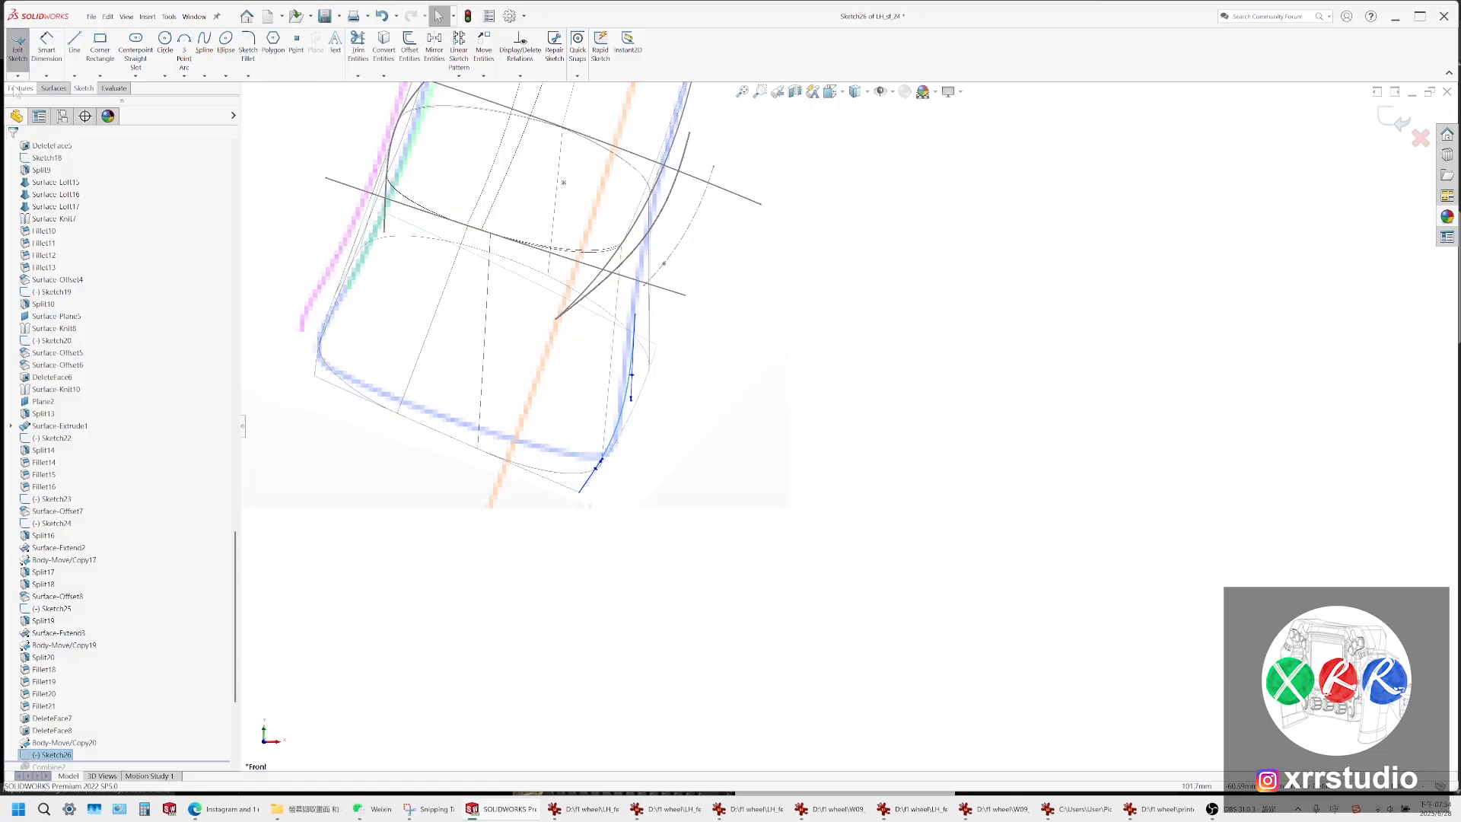
Split the copied bottom surface with the new spline sketch and hide the cut-off outer sliver and the reference sketches
click(286, 71)
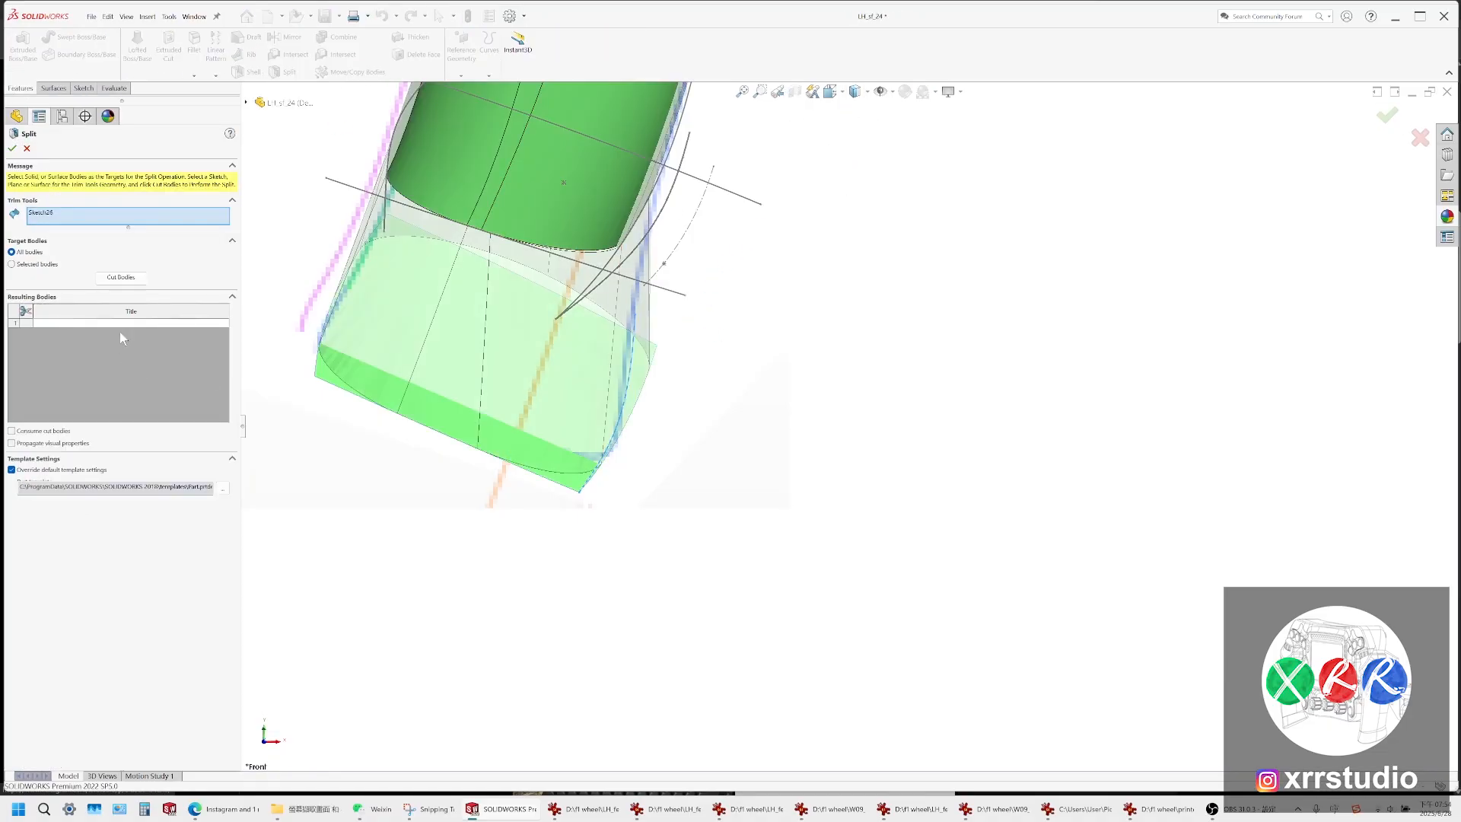
click(119, 325)
scroll(584, 485, down, 1)
middle_drag(586, 488, 592, 480)
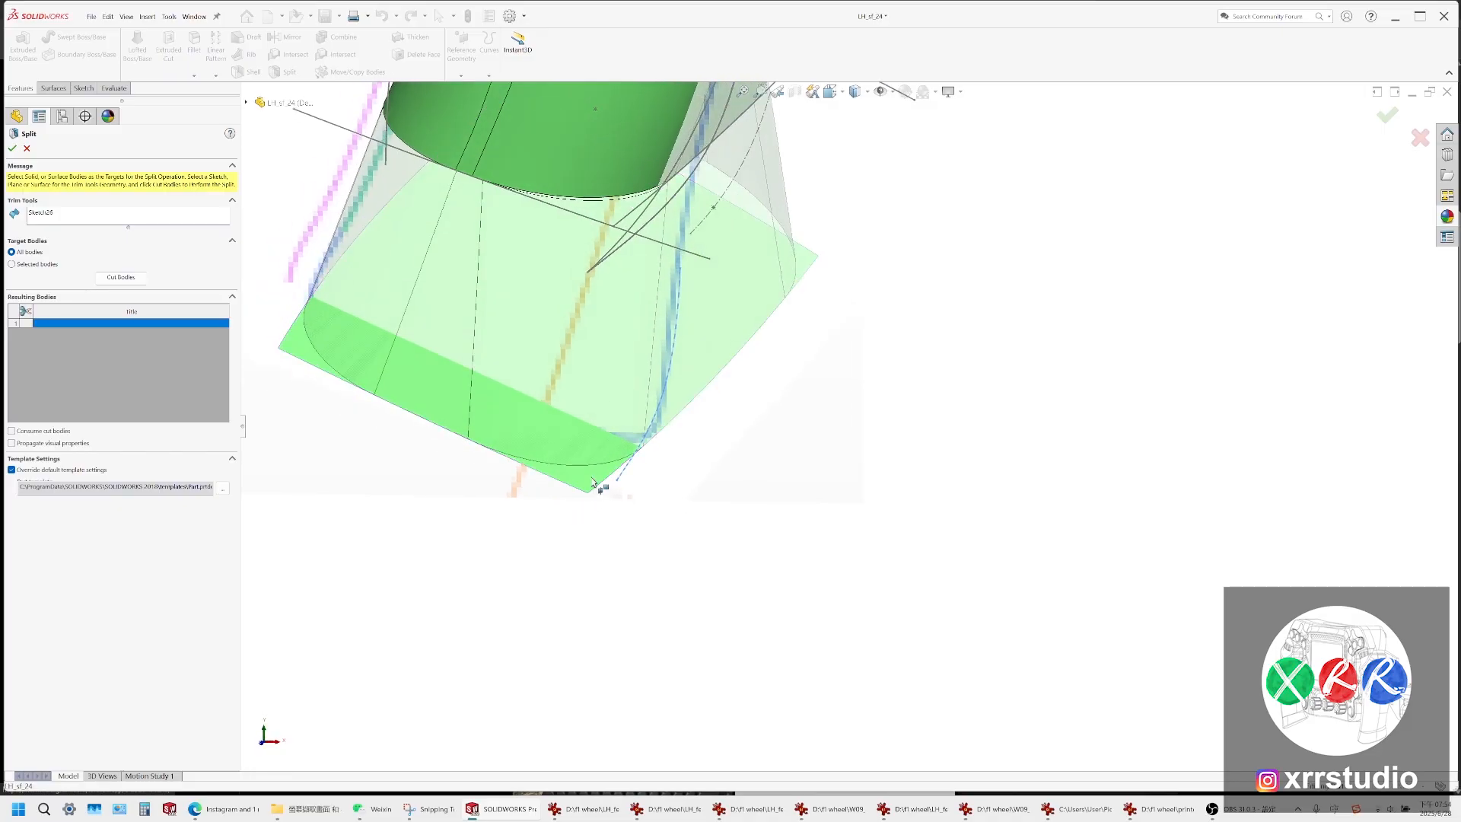
click(881, 92)
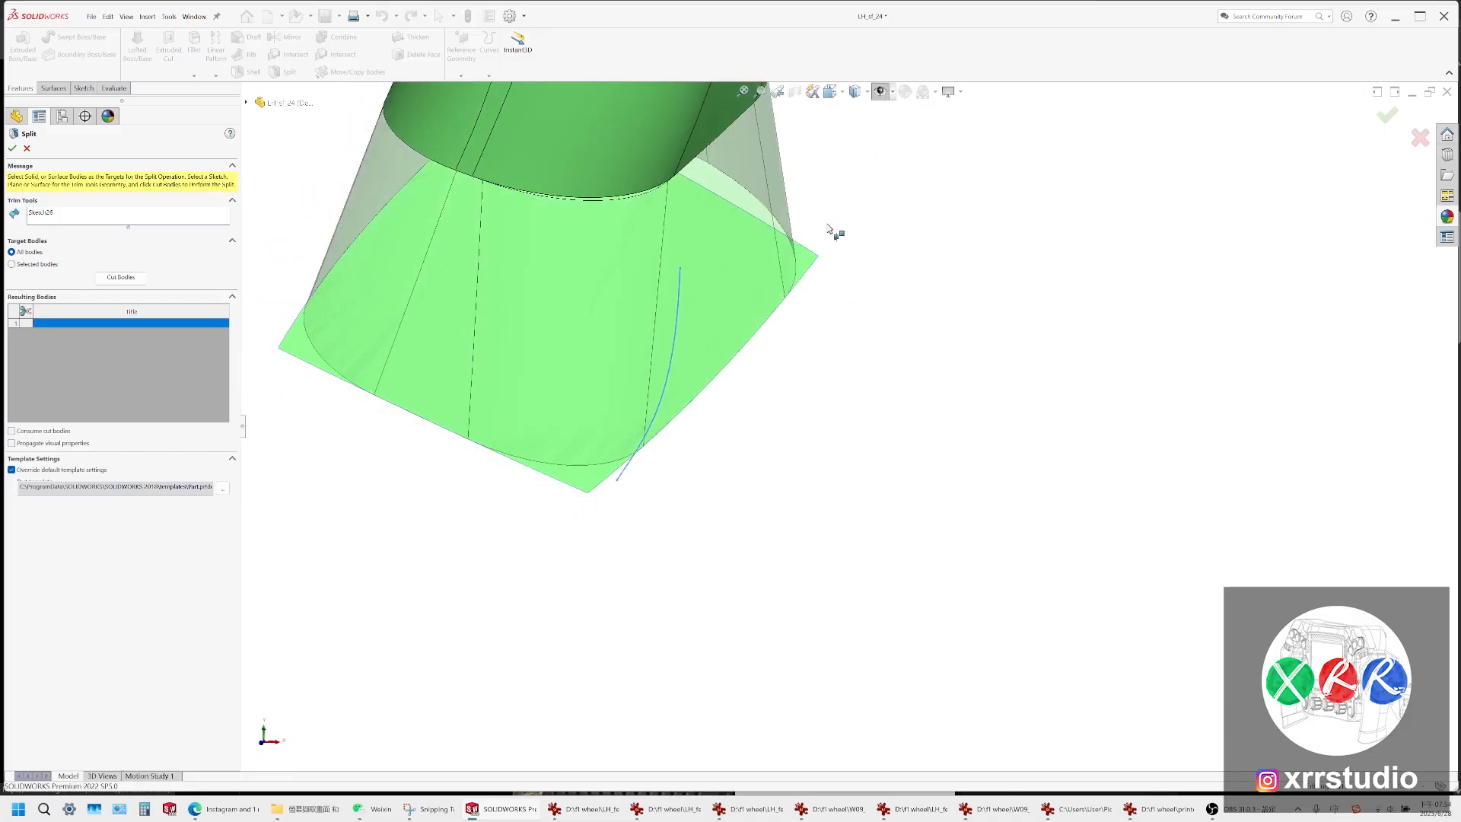
click(811, 258)
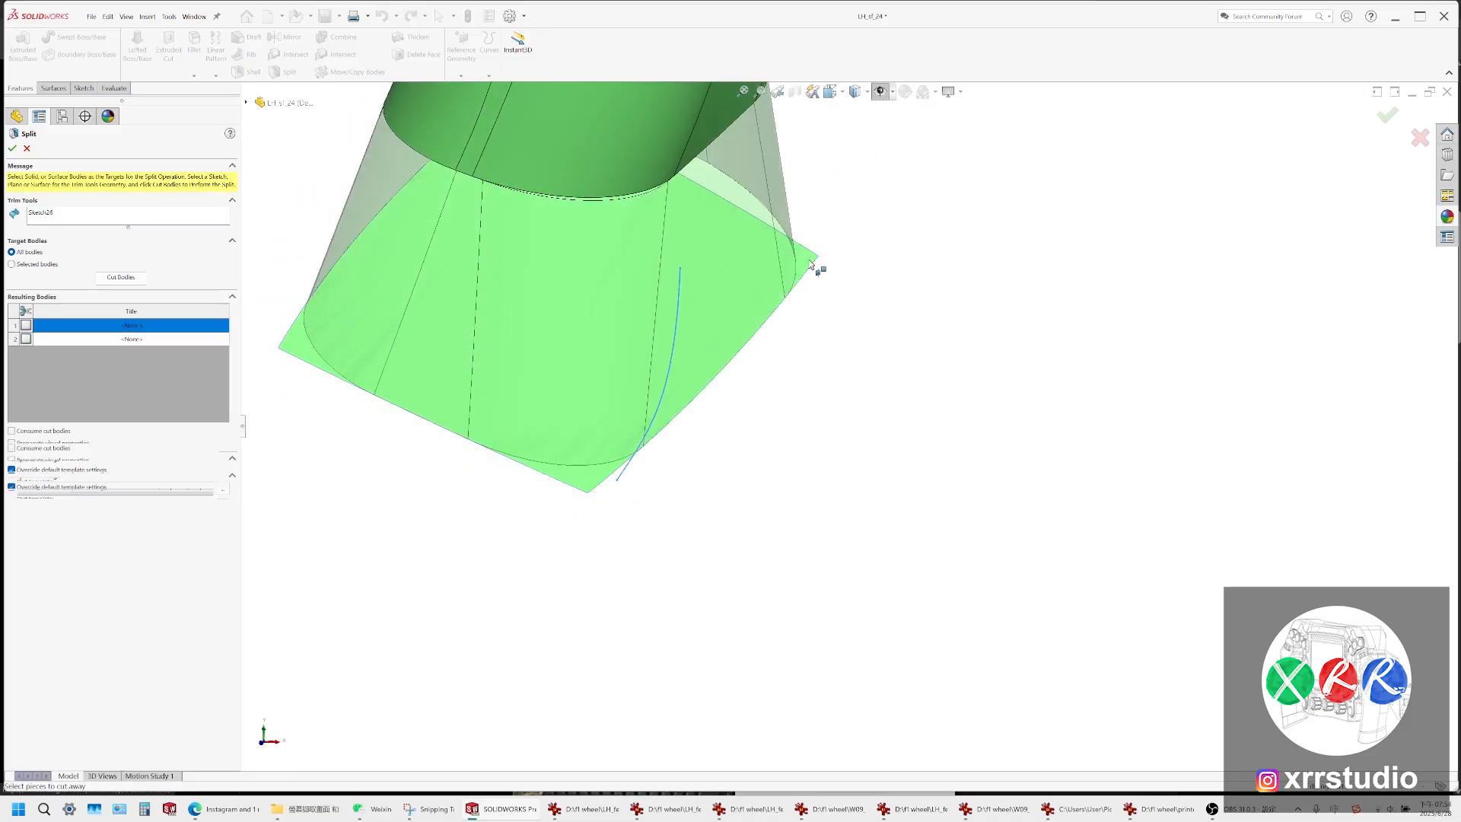
click(12, 150)
click(835, 259)
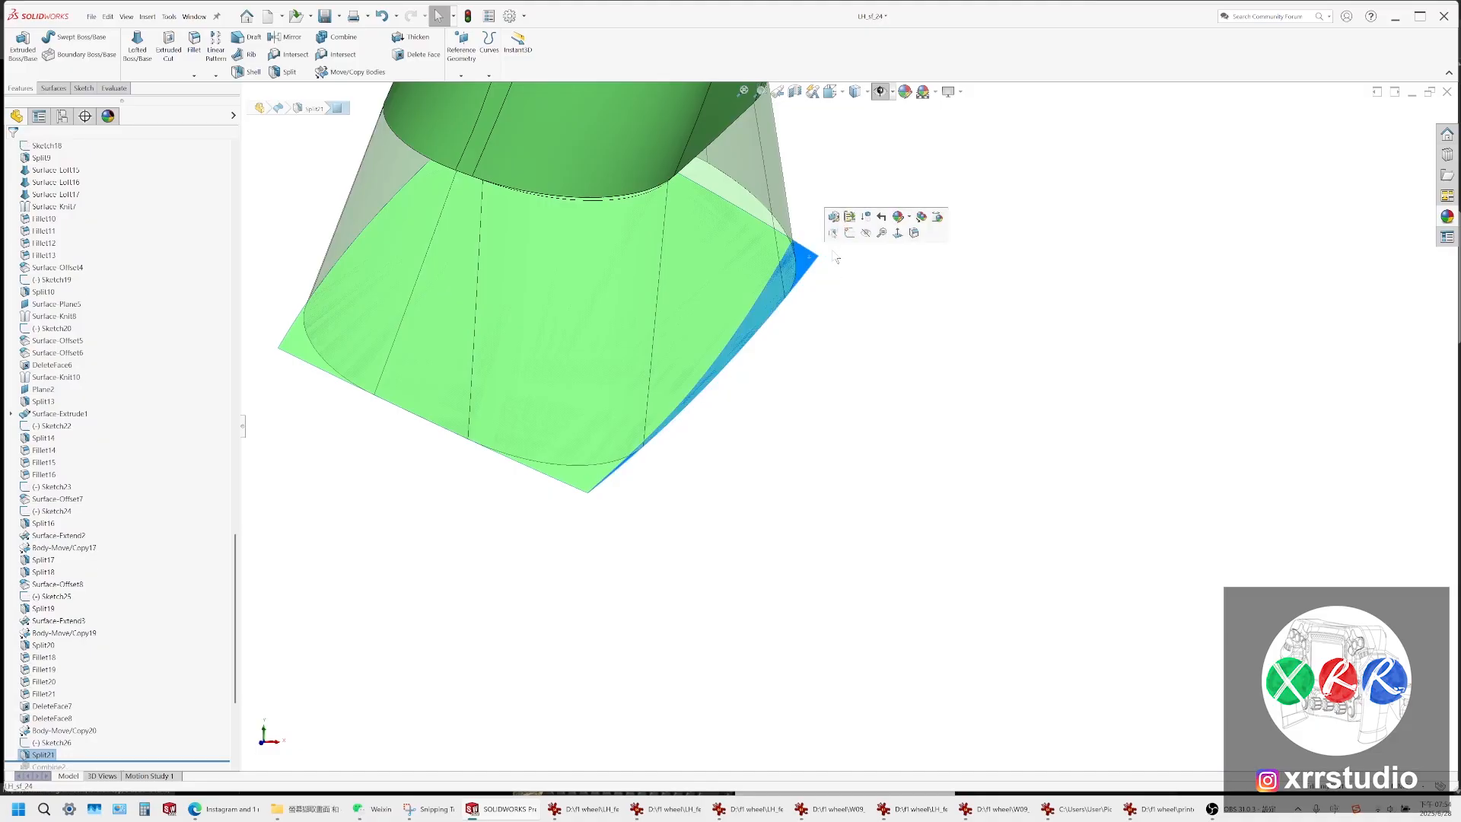
click(861, 272)
Examine how the trimmed surface sits against the flared lower end from the front, the side and below
scroll(687, 334, up, 5)
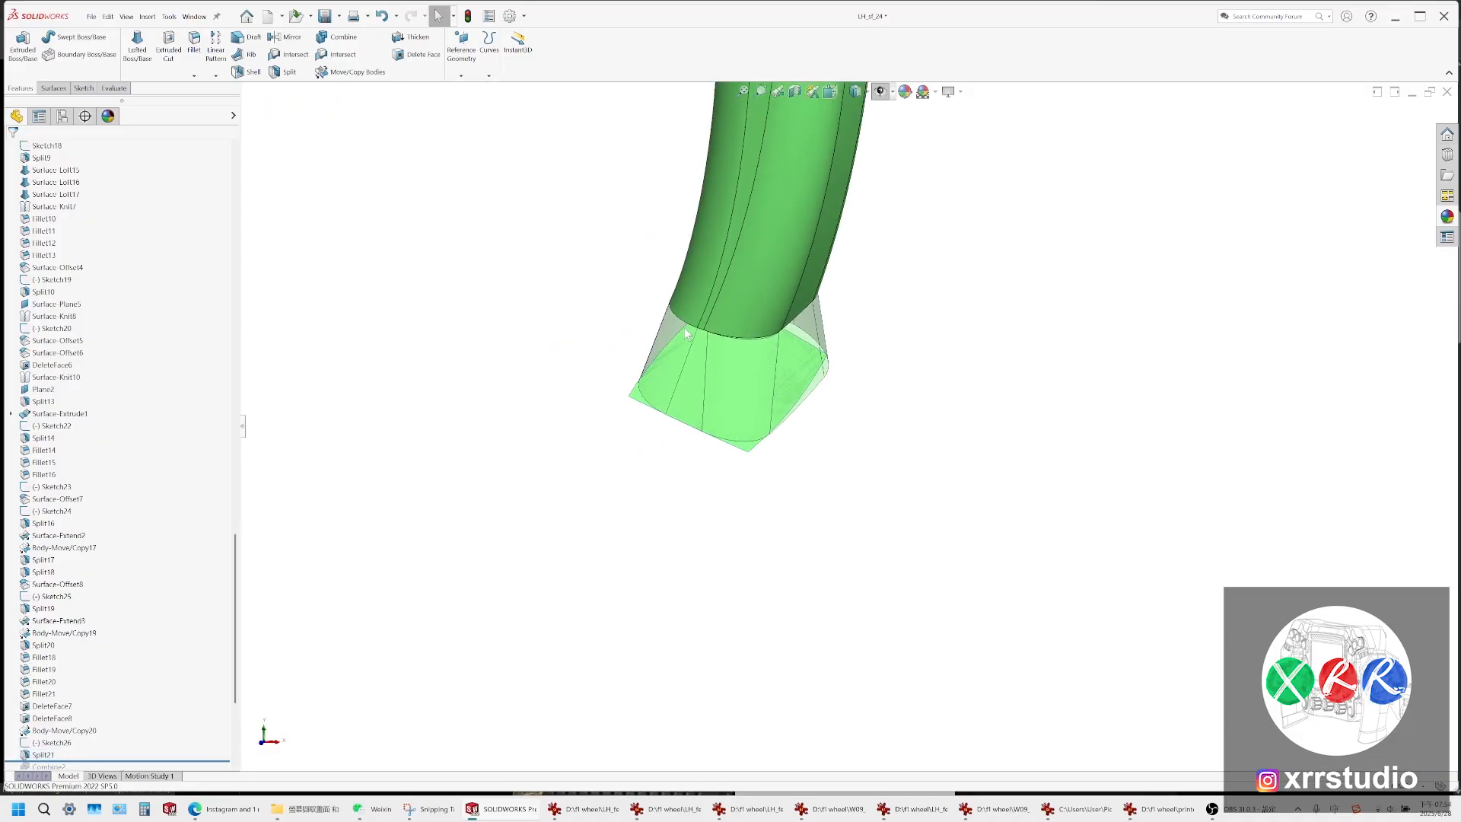
middle_drag(687, 334, 656, 368)
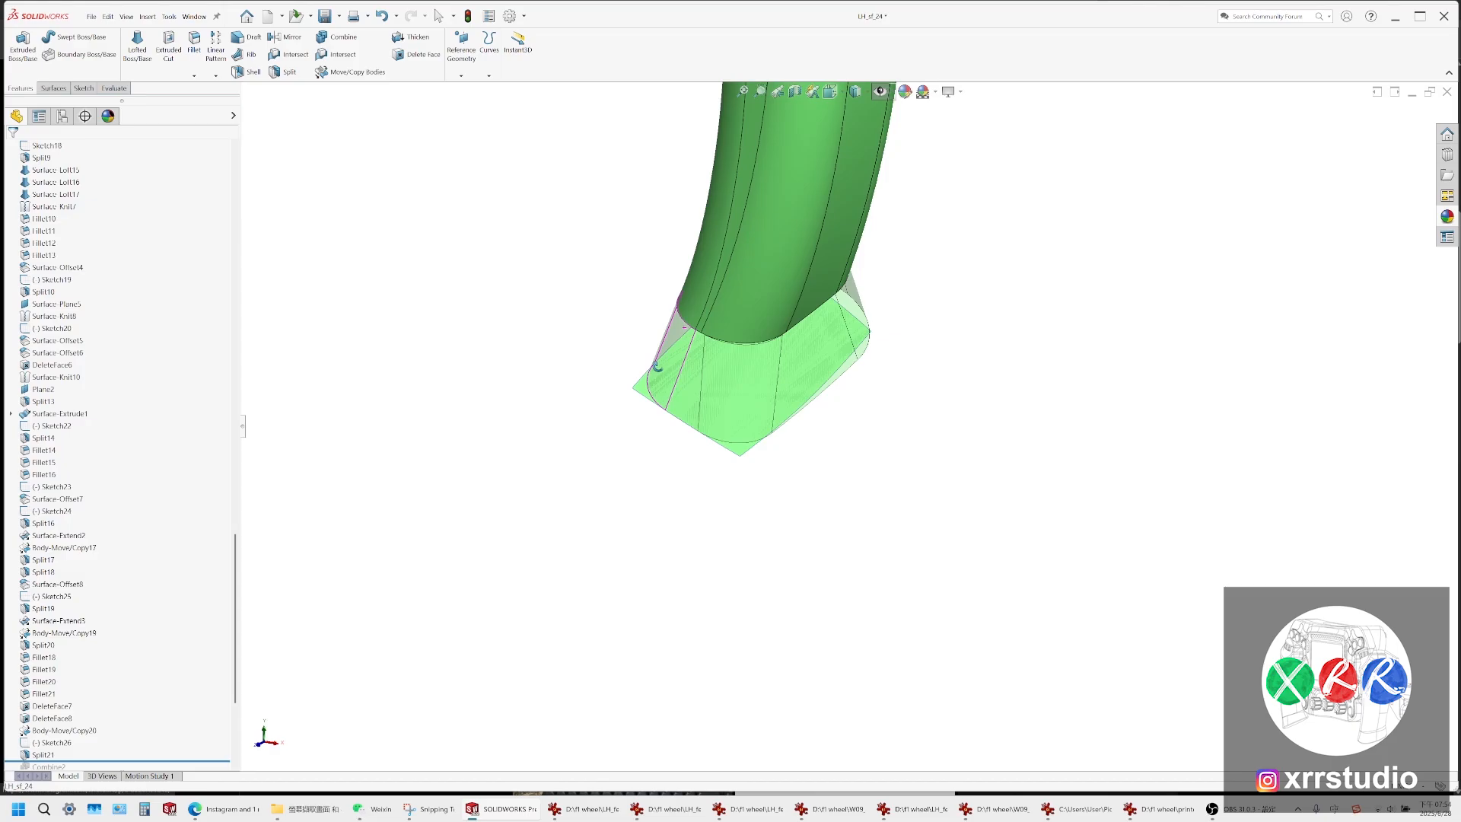
middle_drag(656, 368, 714, 319)
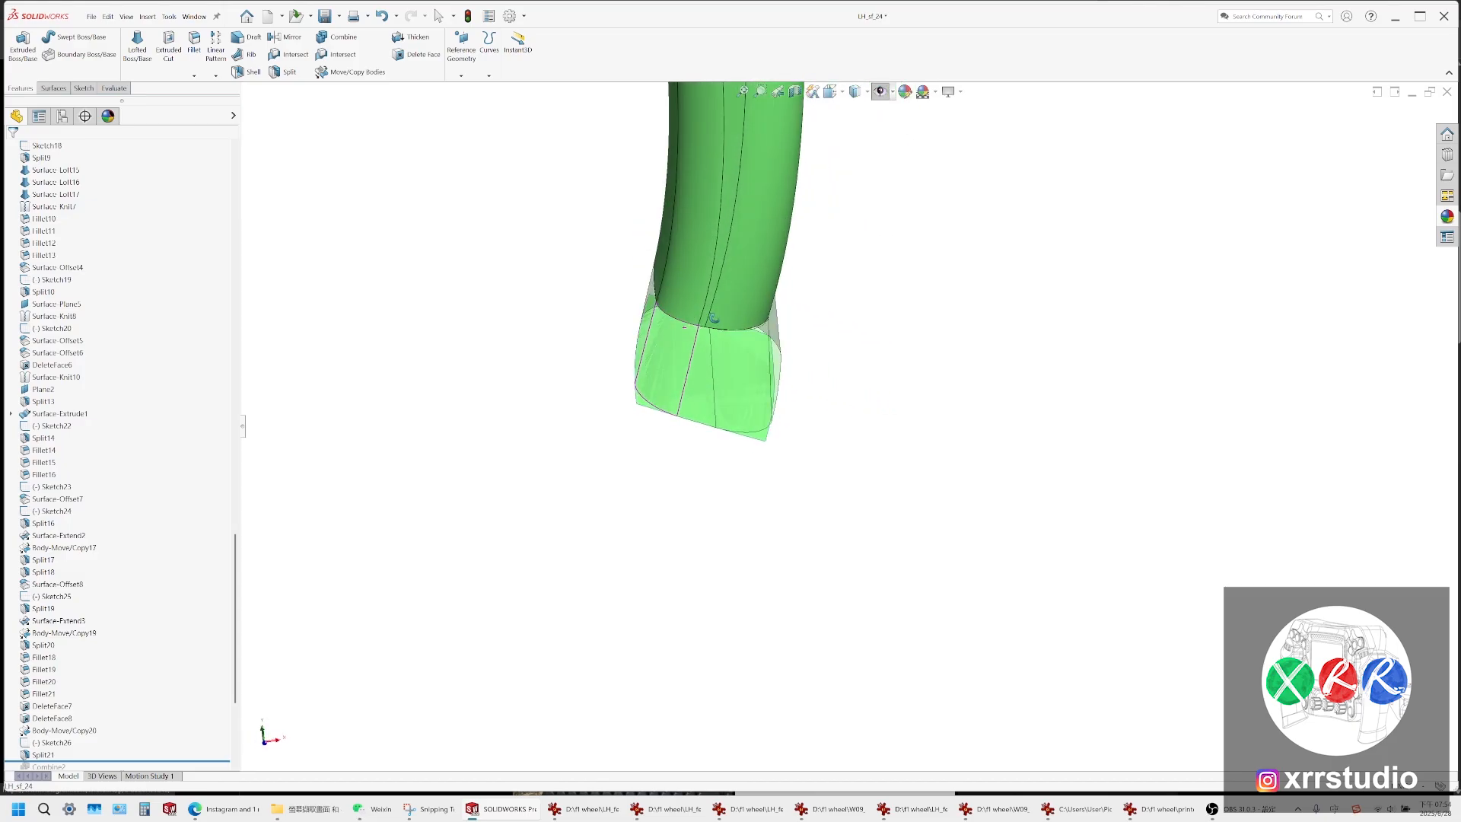
scroll(719, 341, down, 2)
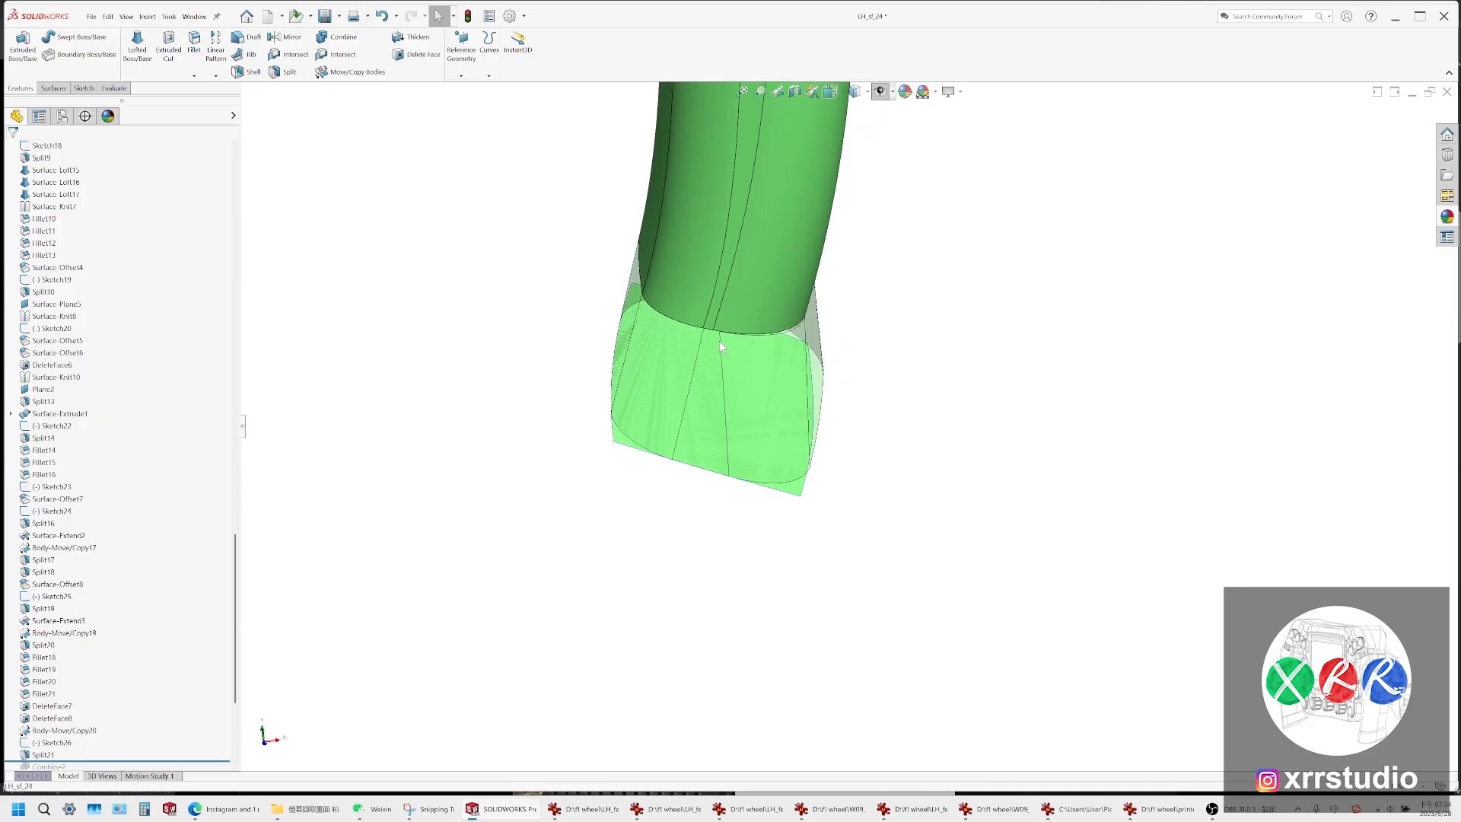
middle_drag(720, 341, 772, 361)
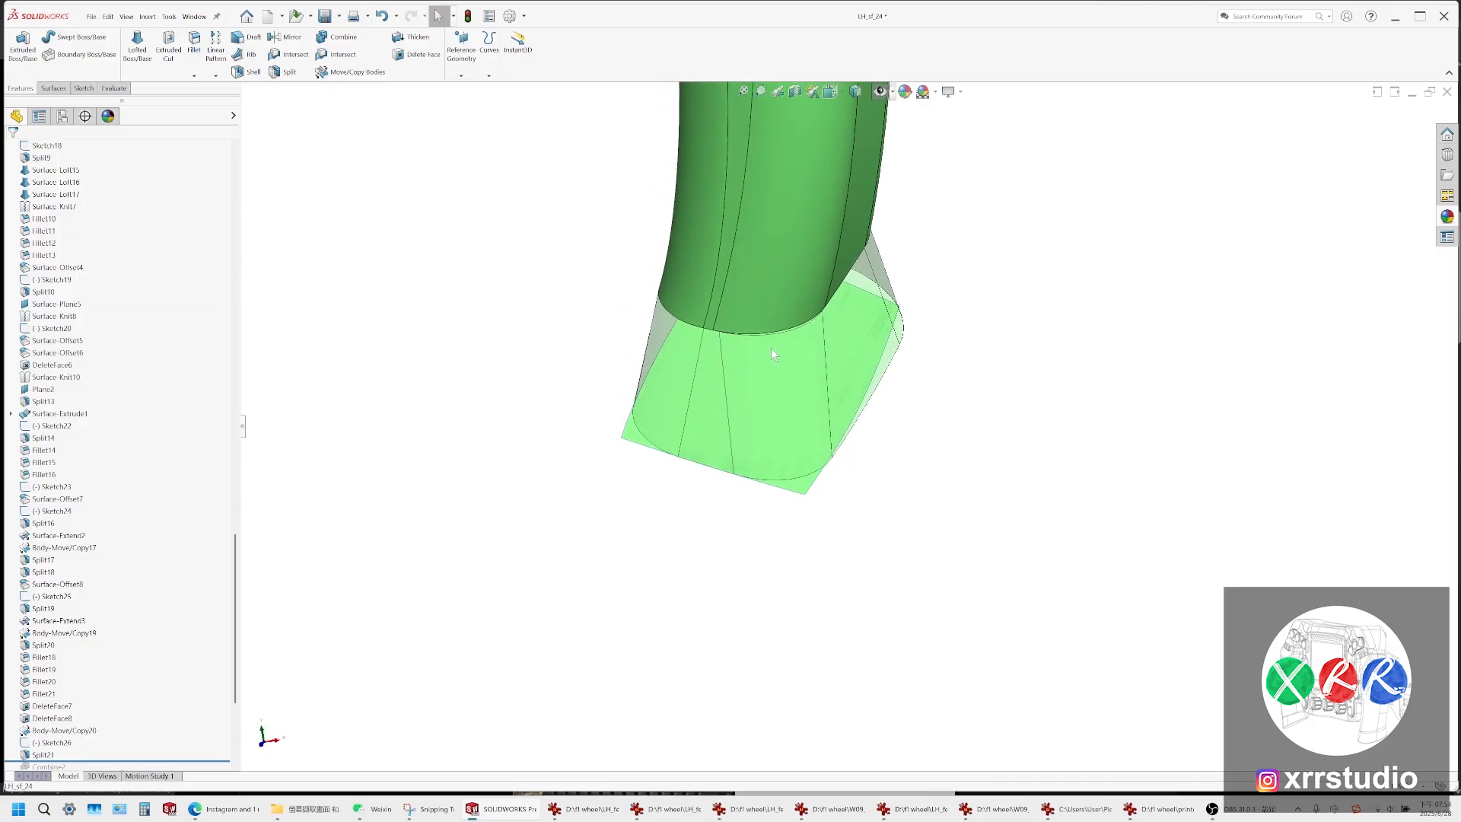
middle_drag(771, 349, 889, 295)
click(787, 327)
middle_drag(787, 327, 862, 279)
scroll(844, 312, down, 2)
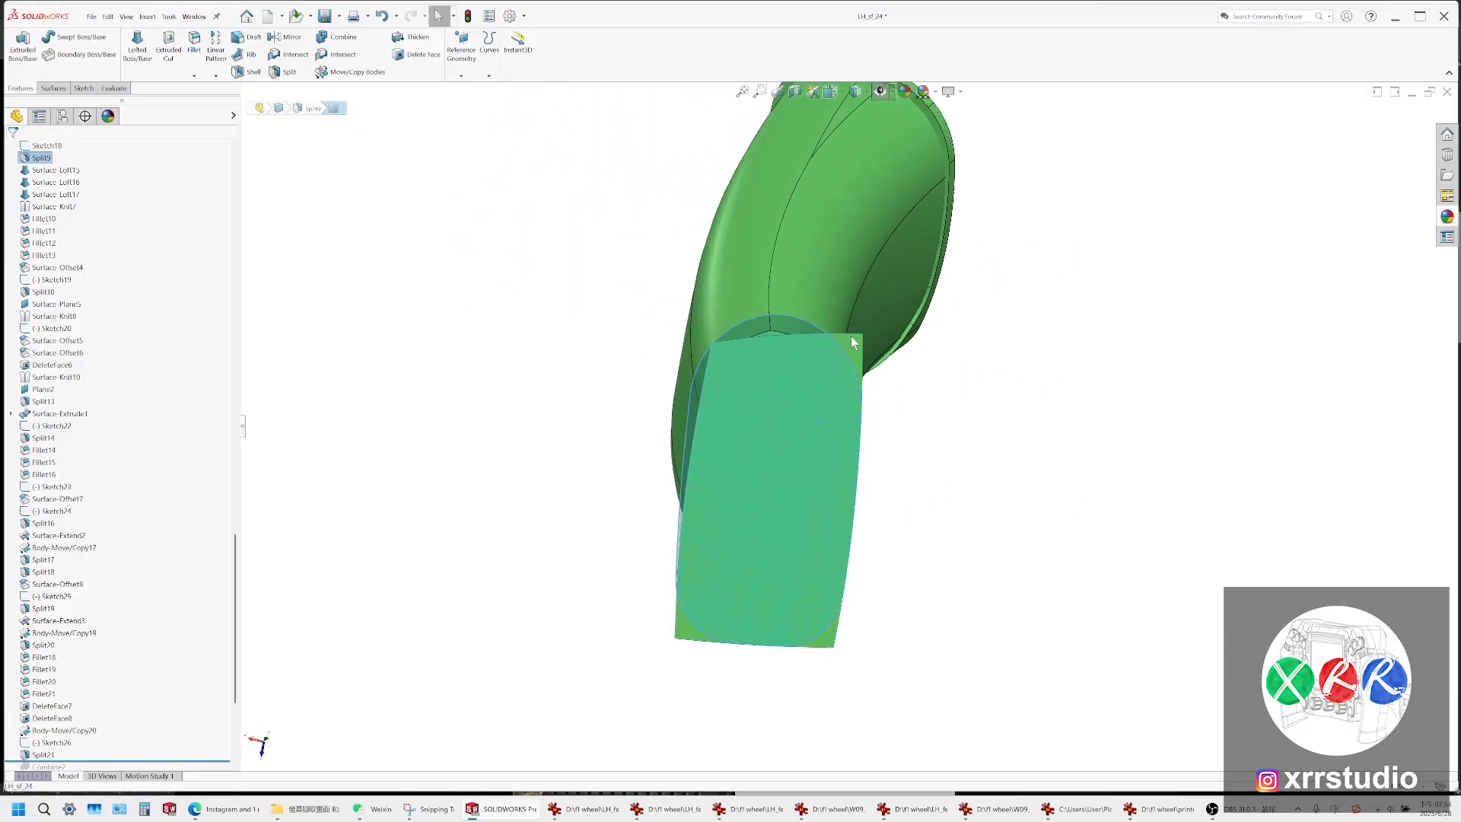
Extend the trimmed surface's short inner edge by distance with the Same surface type, just past the flared end's rounded outline
click(851, 337)
click(846, 336)
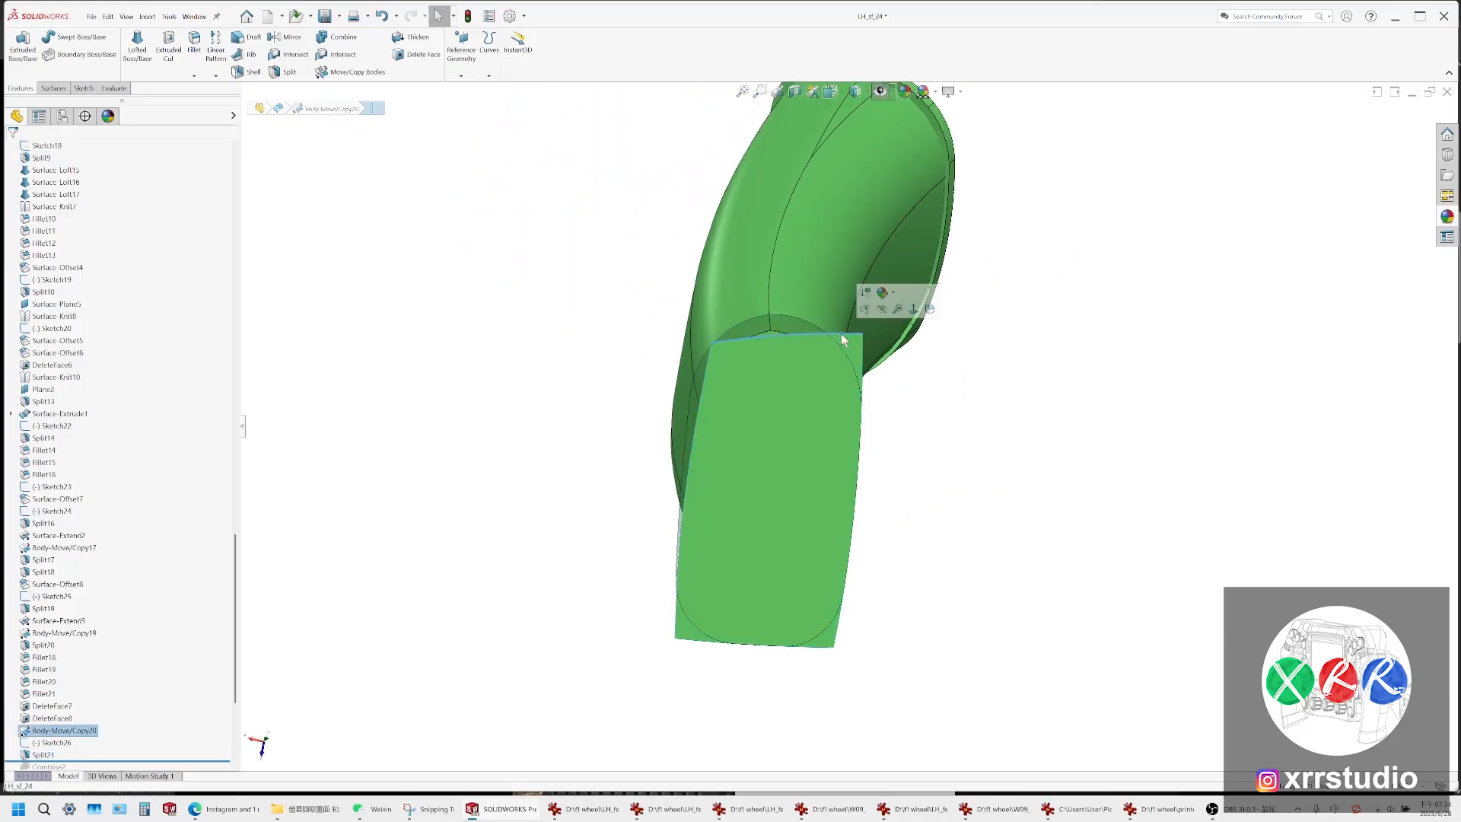
scroll(843, 322, down, 4)
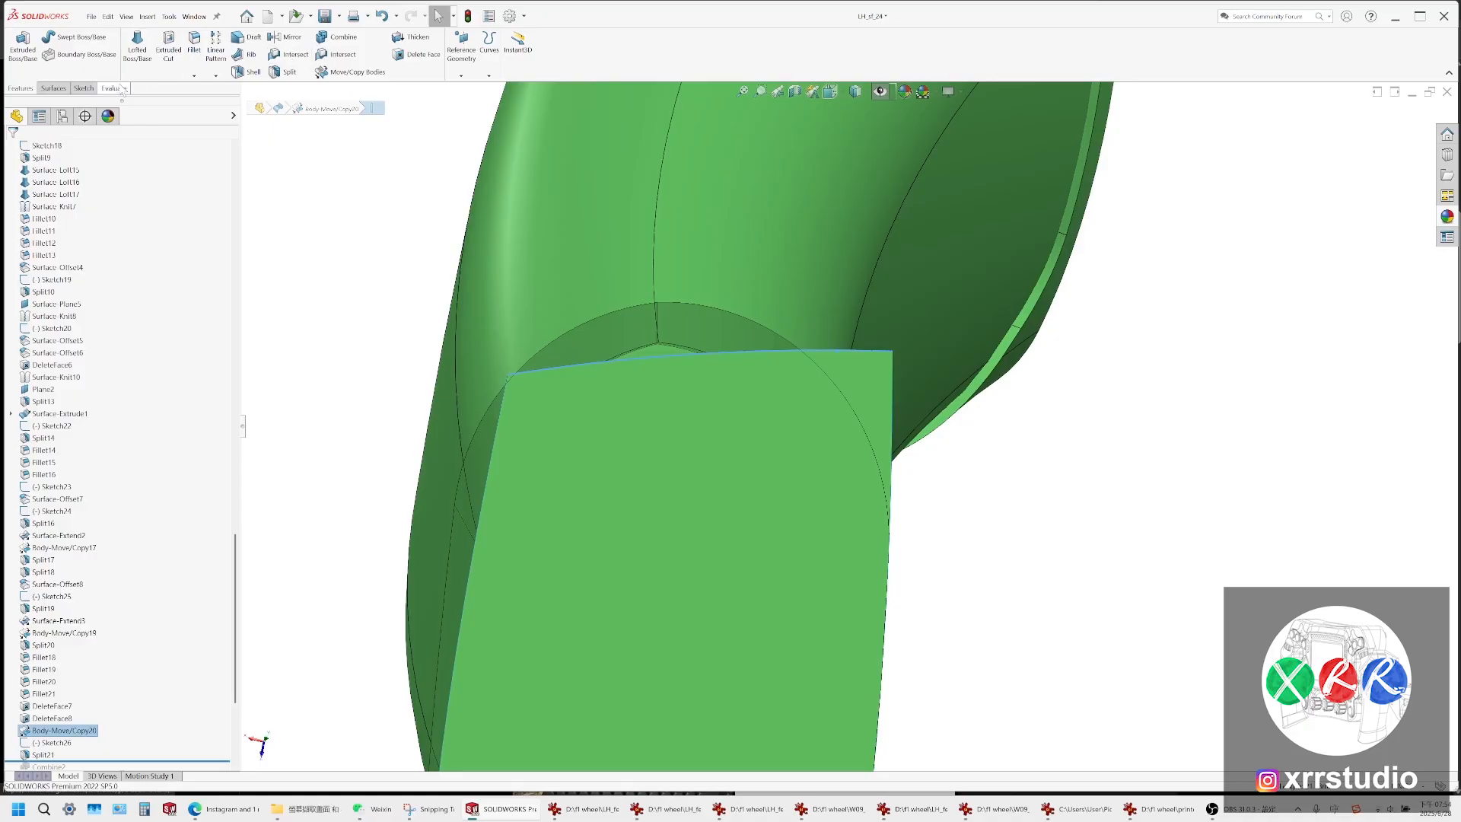
click(53, 89)
click(365, 45)
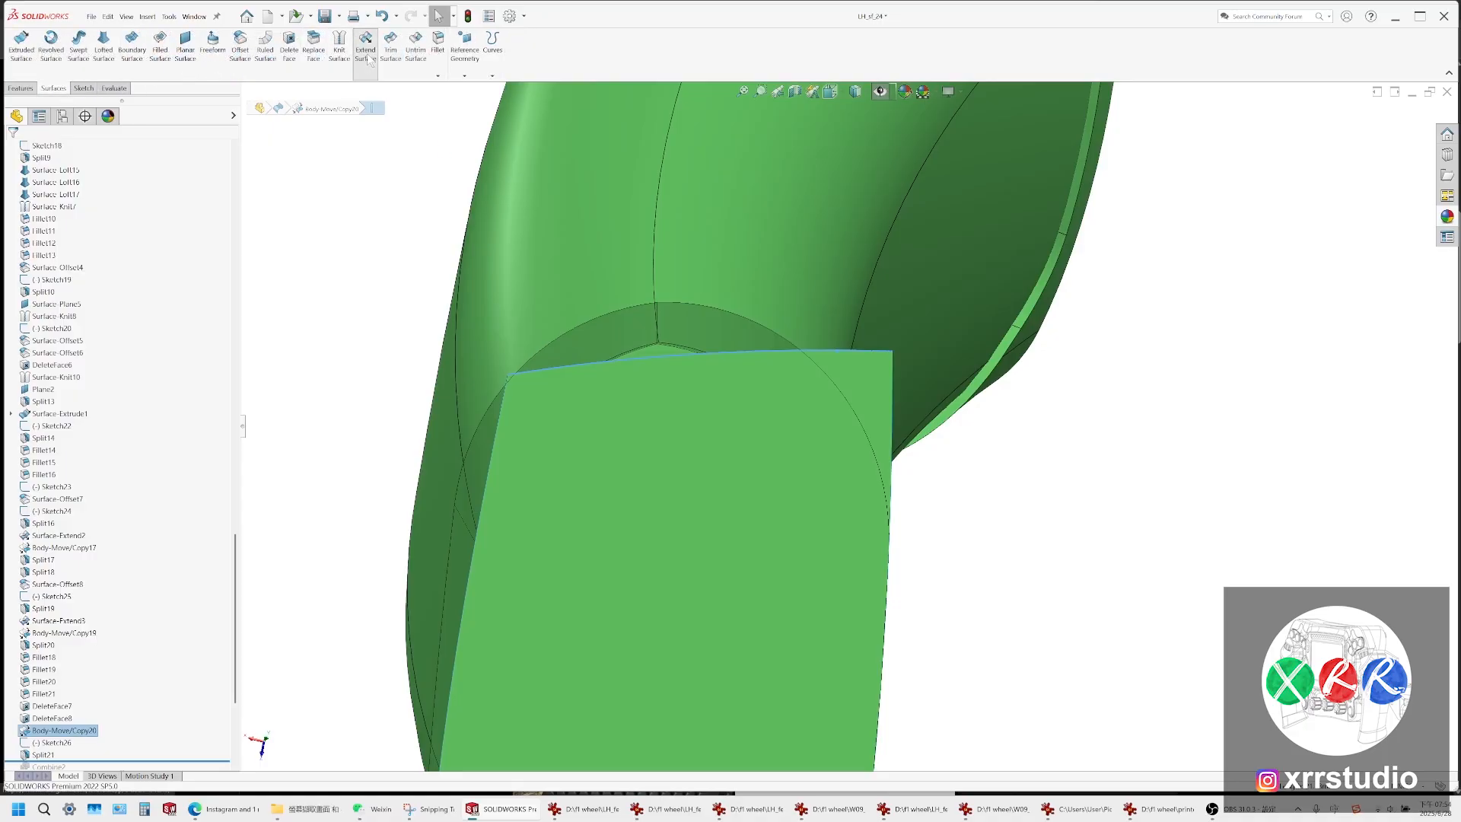
scroll(761, 331, up, 3)
middle_drag(788, 323, 796, 282)
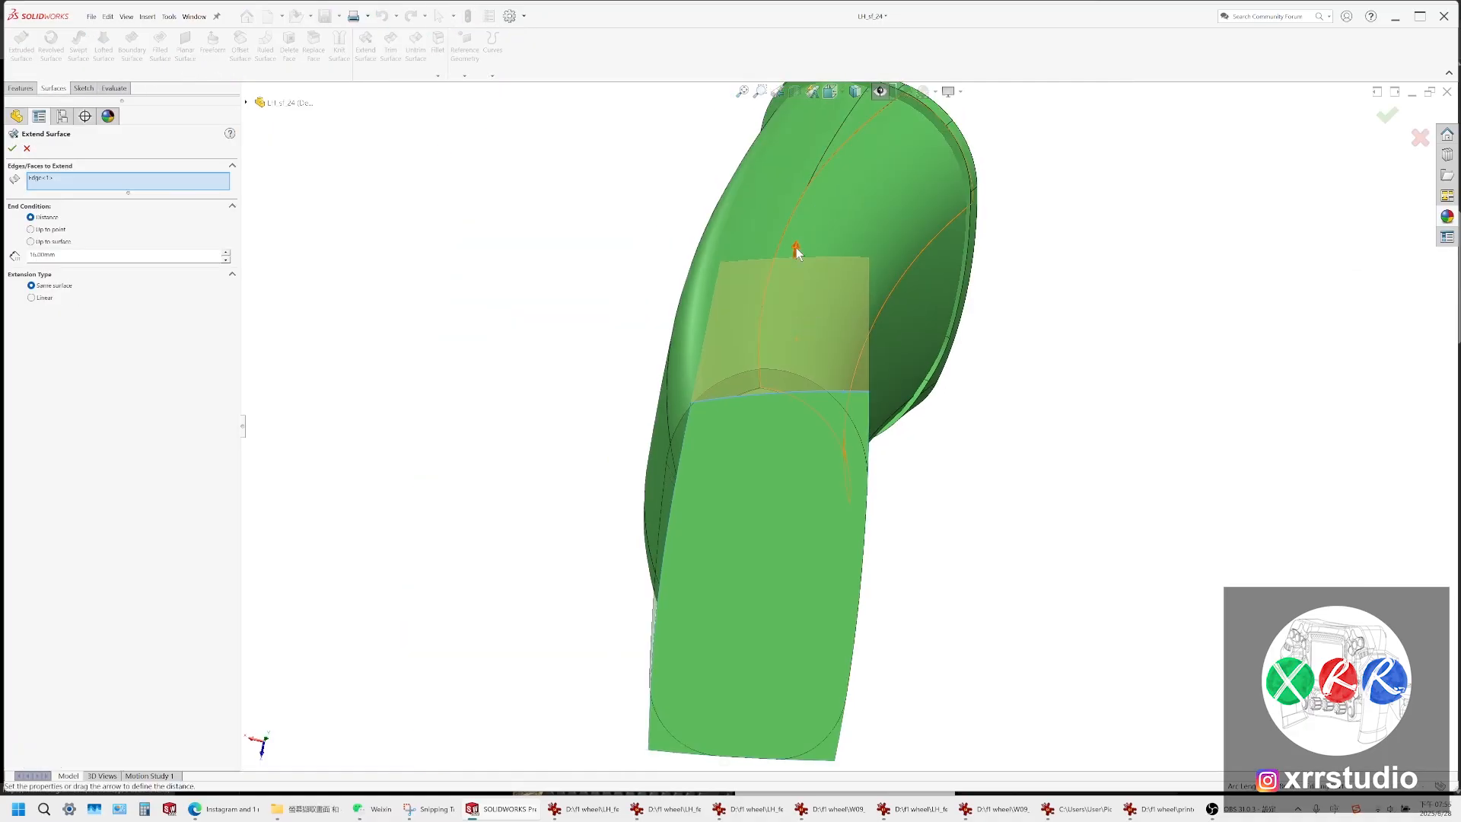
drag(797, 249, 787, 367)
middle_drag(787, 373, 788, 343)
scroll(789, 369, down, 3)
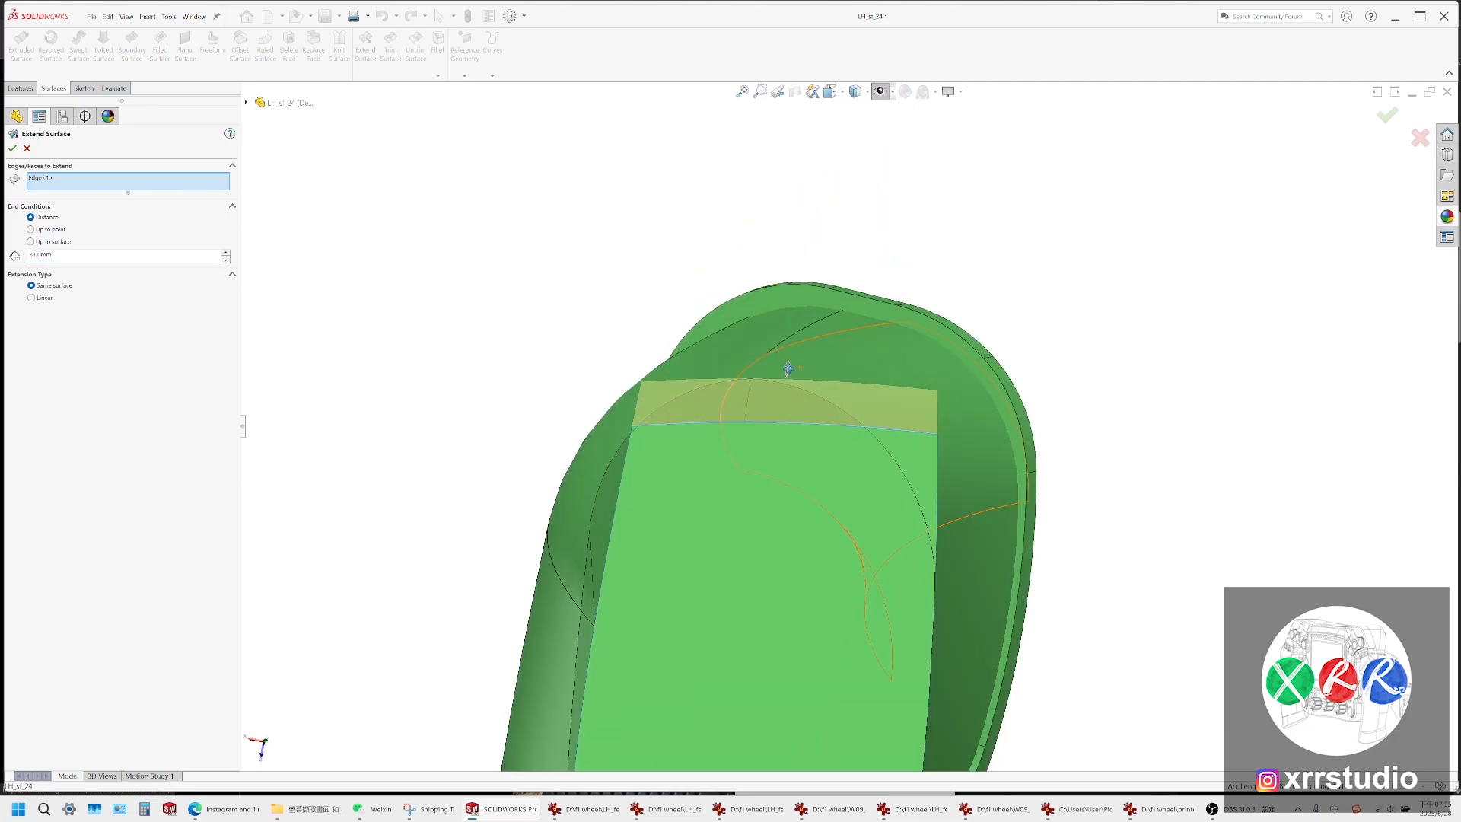
scroll(788, 369, down, 2)
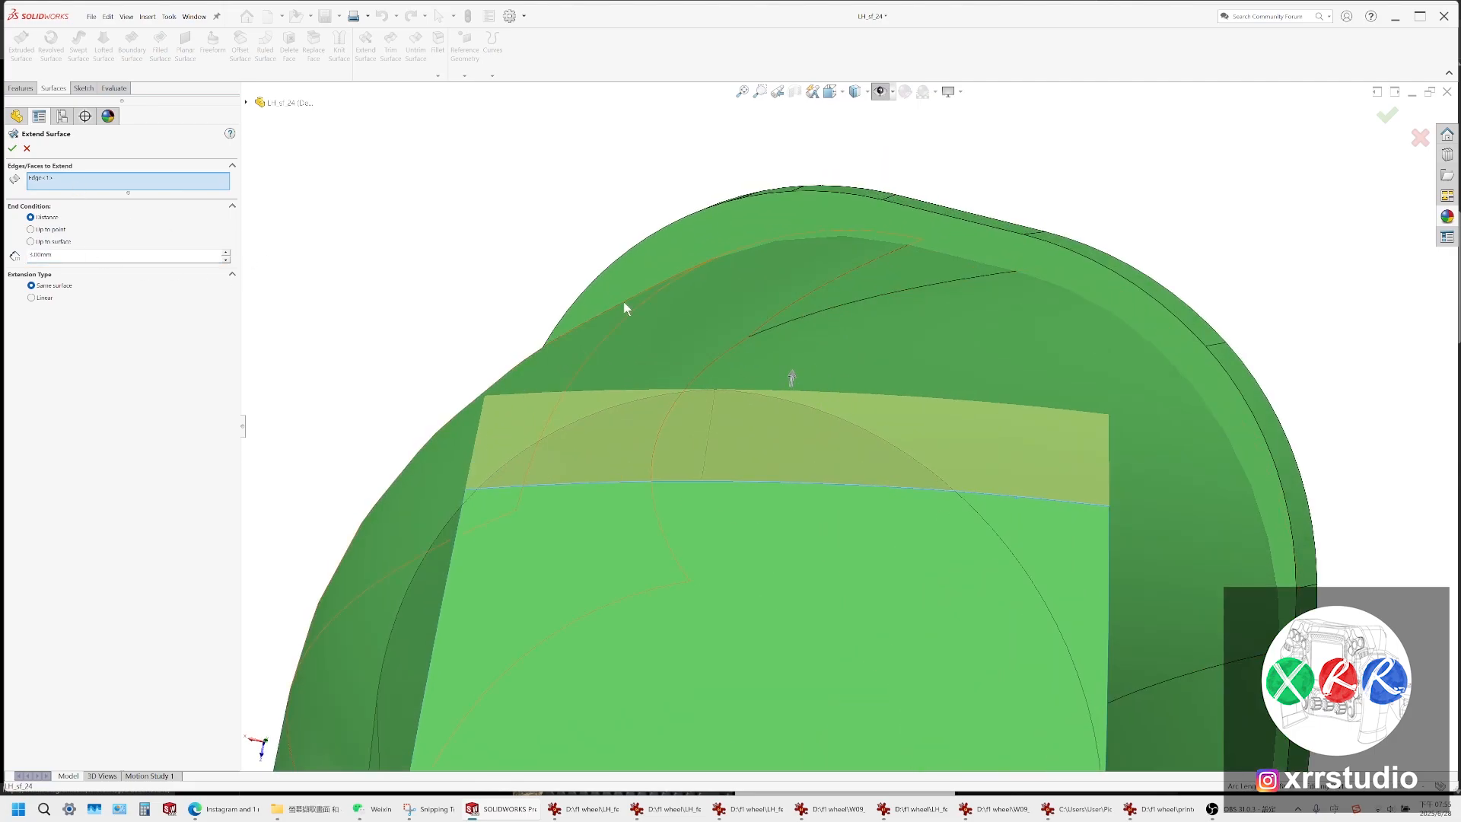
click(12, 149)
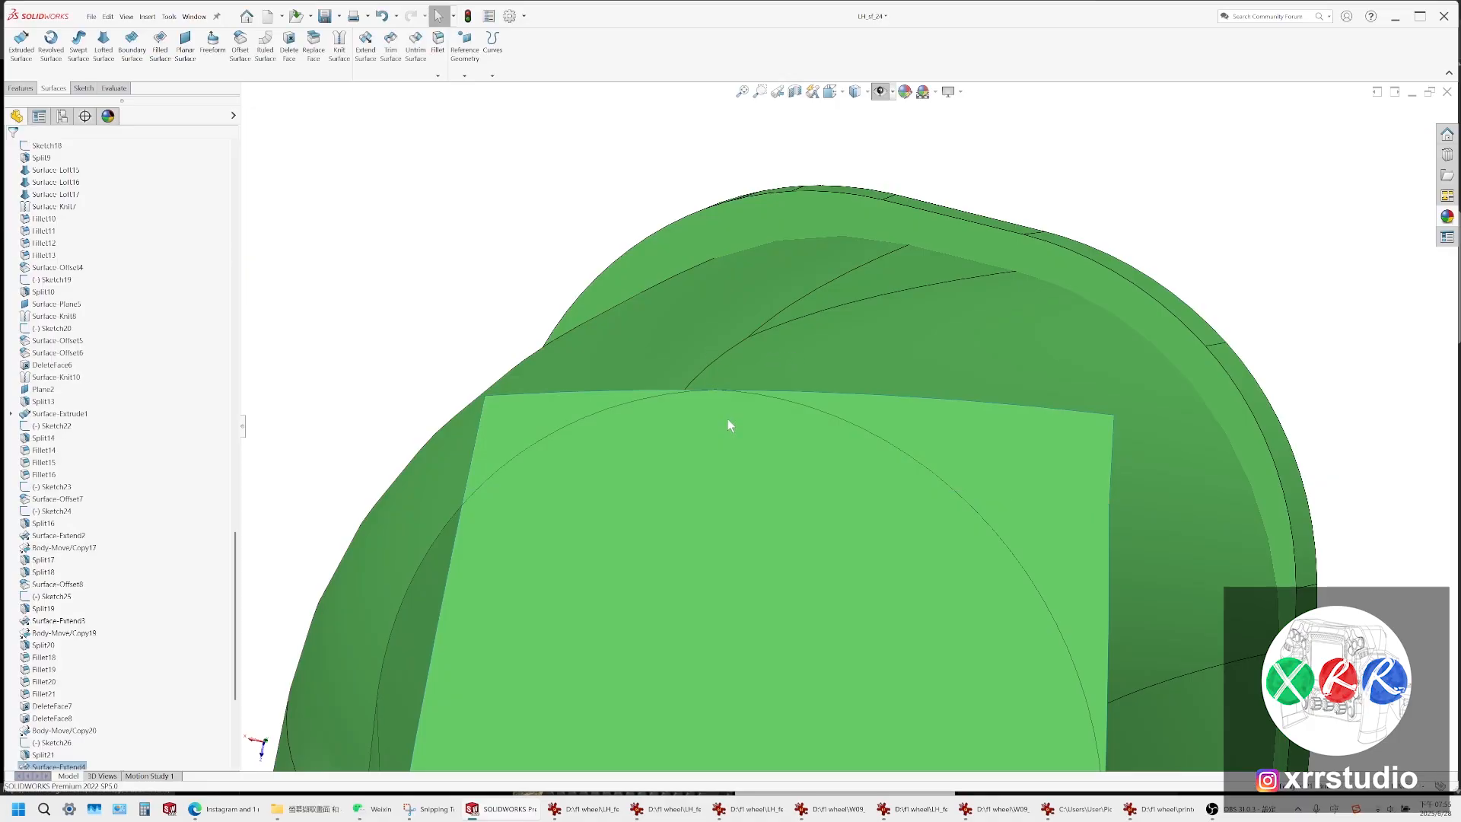
Inspect the extended surface around the grip's bottom end and start a new sketch on it
scroll(792, 426, up, 4)
middle_drag(797, 454, 661, 454)
scroll(910, 449, down, 2)
scroll(911, 449, up, 2)
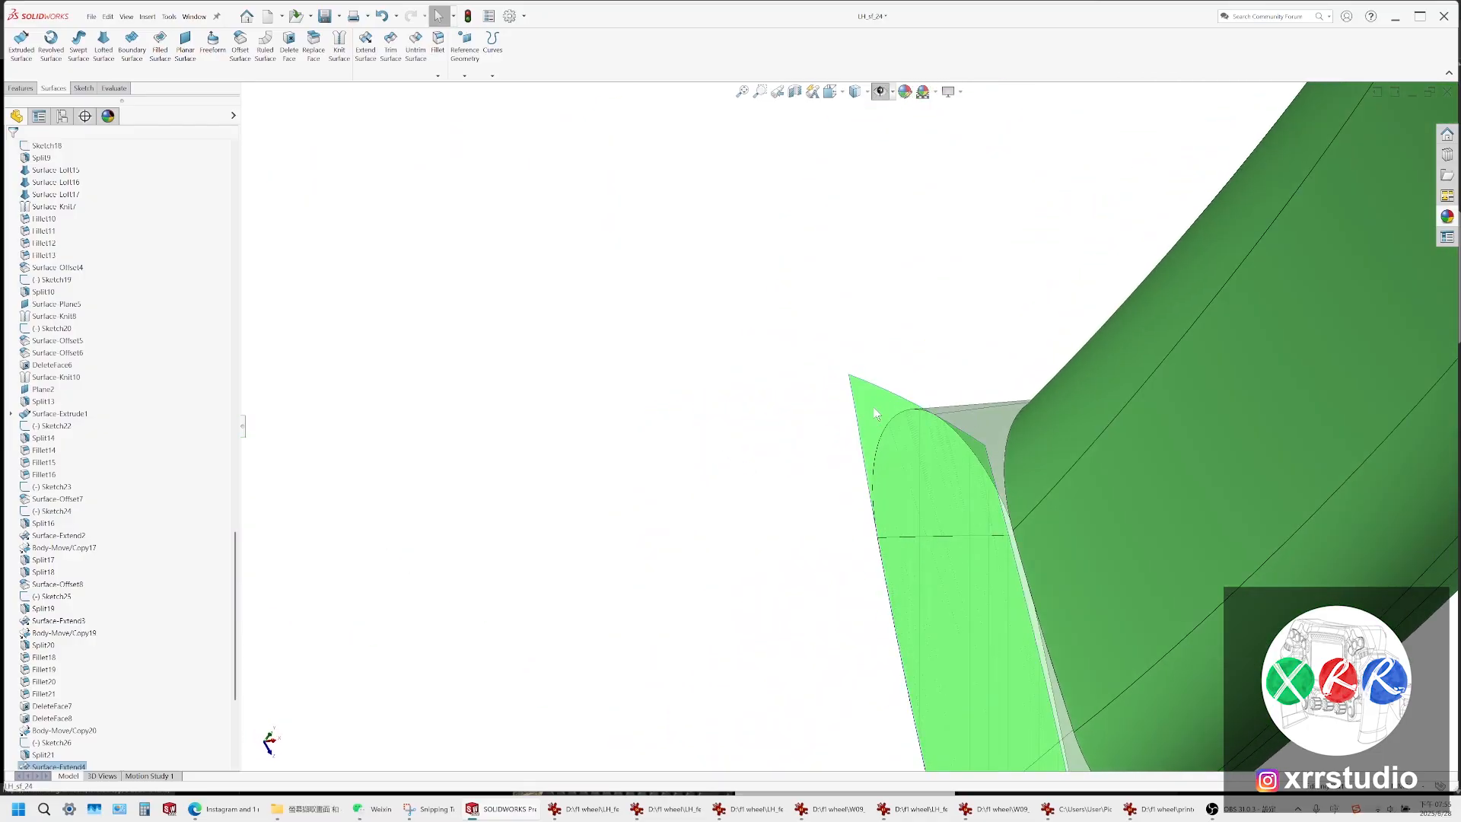
scroll(874, 406, up, 4)
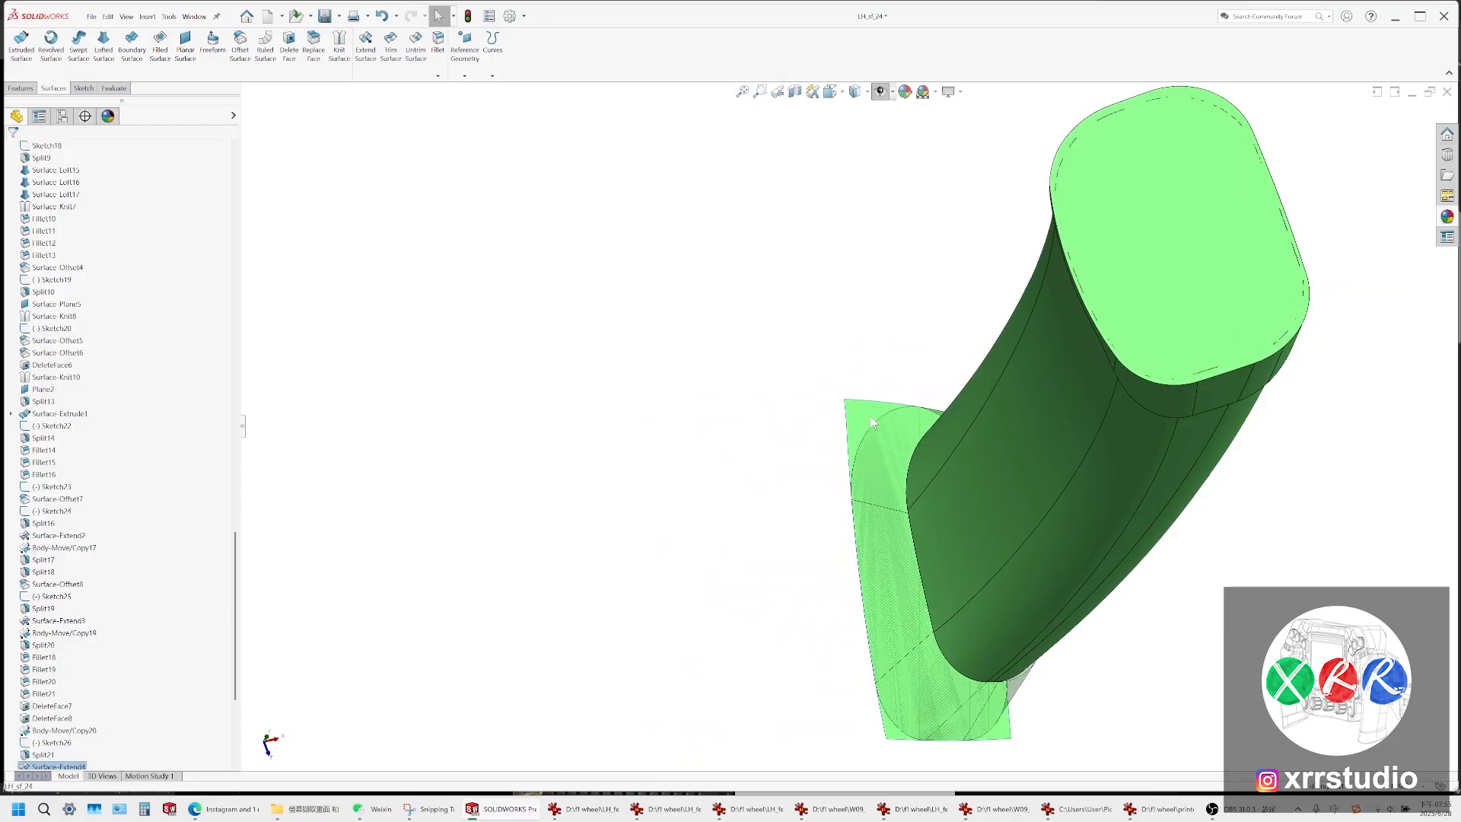
middle_drag(870, 415, 883, 461)
scroll(888, 414, up, 1)
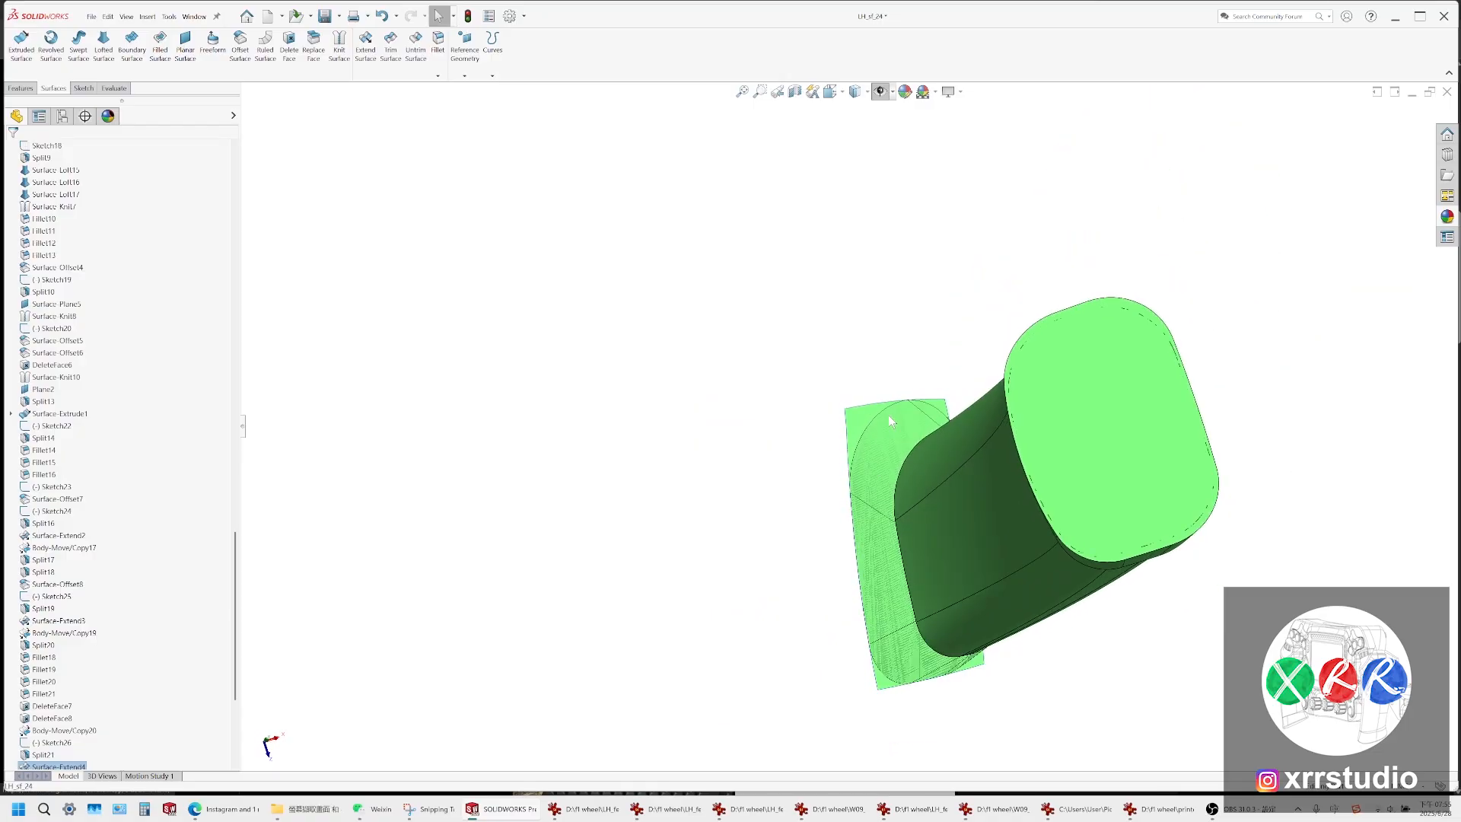
scroll(890, 418, down, 4)
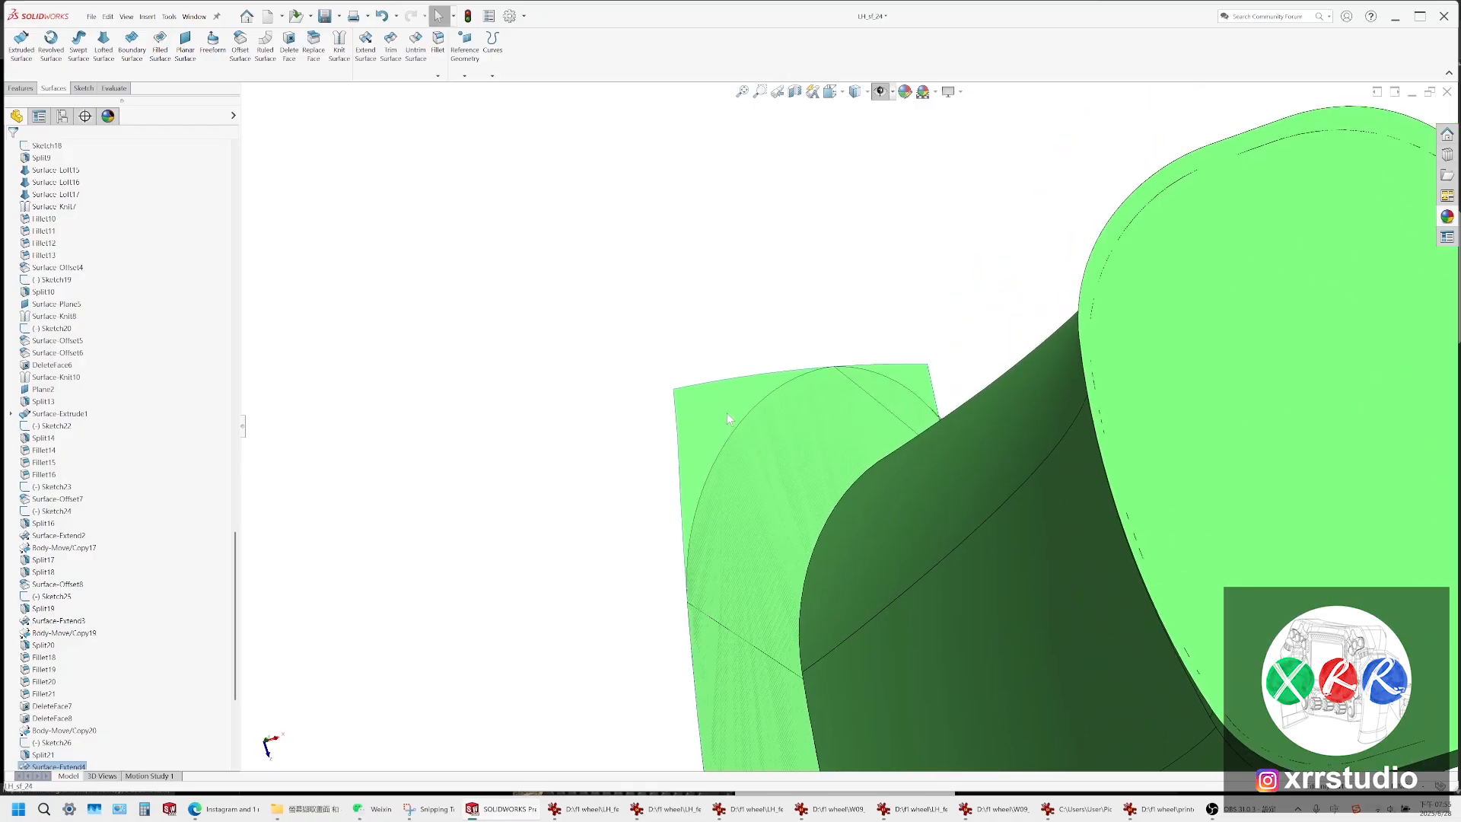
click(727, 412)
click(769, 390)
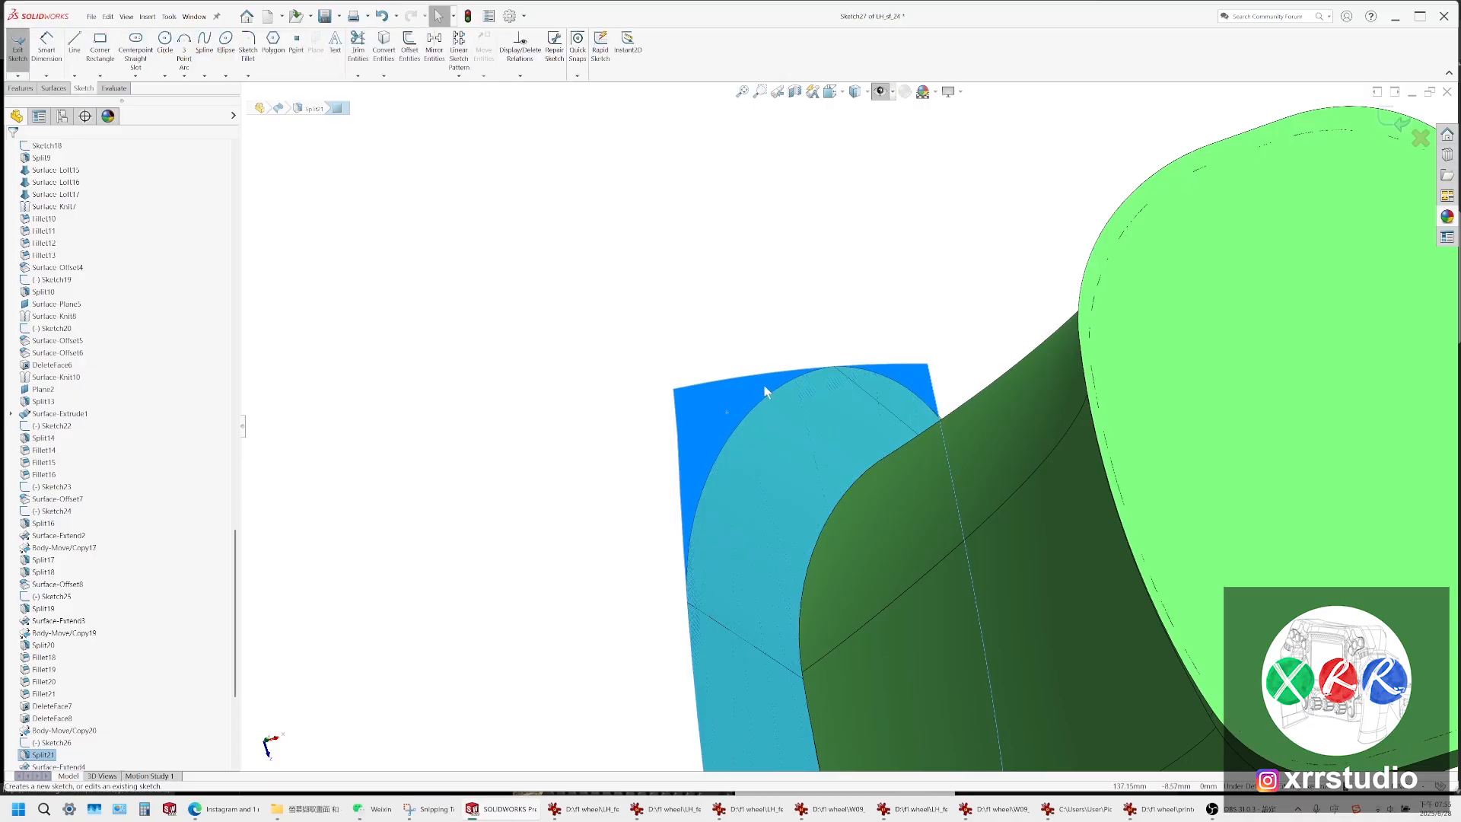
click(206, 50)
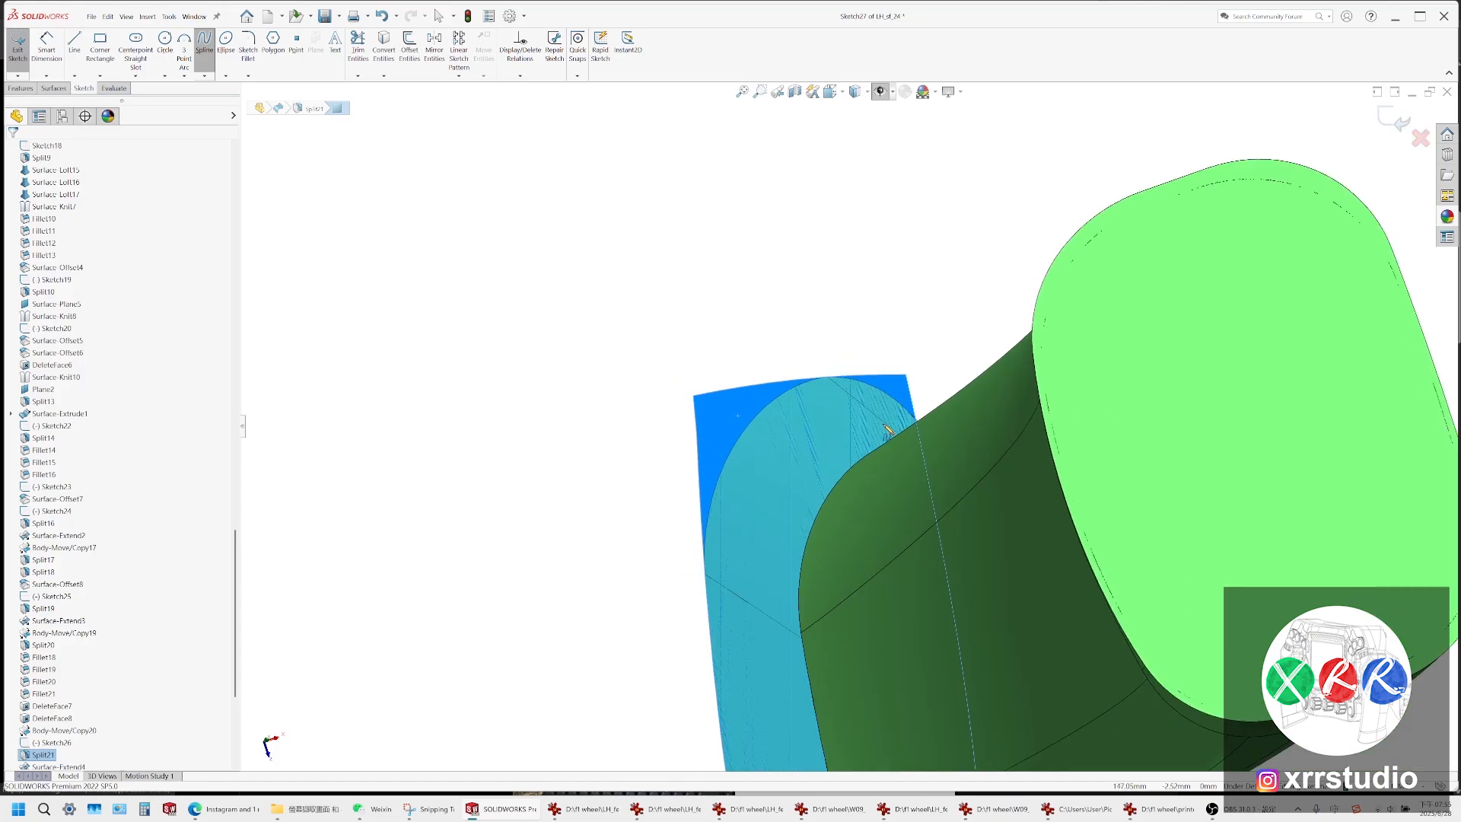
scroll(796, 392, down, 2)
key(Escape)
key(Escape)
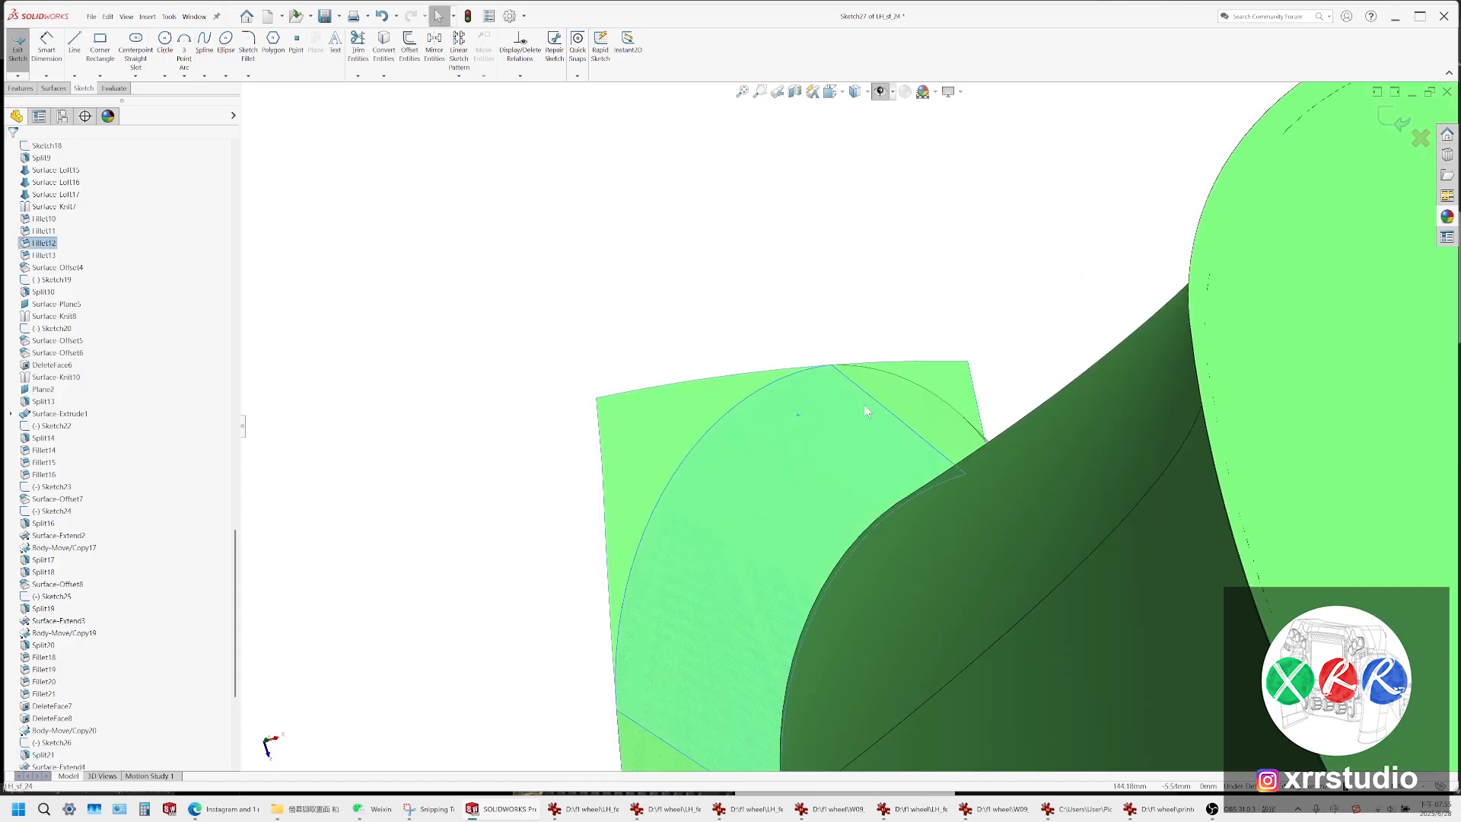
Draw a two-point spline across the extended surface's first corner, between the start and end of the rounded outline
ctrl+click(908, 415)
scroll(880, 449, up, 6)
ctrl+middle_drag(866, 505, 807, 183)
ctrl+click(887, 523)
middle_drag(887, 523, 872, 550)
click(860, 575)
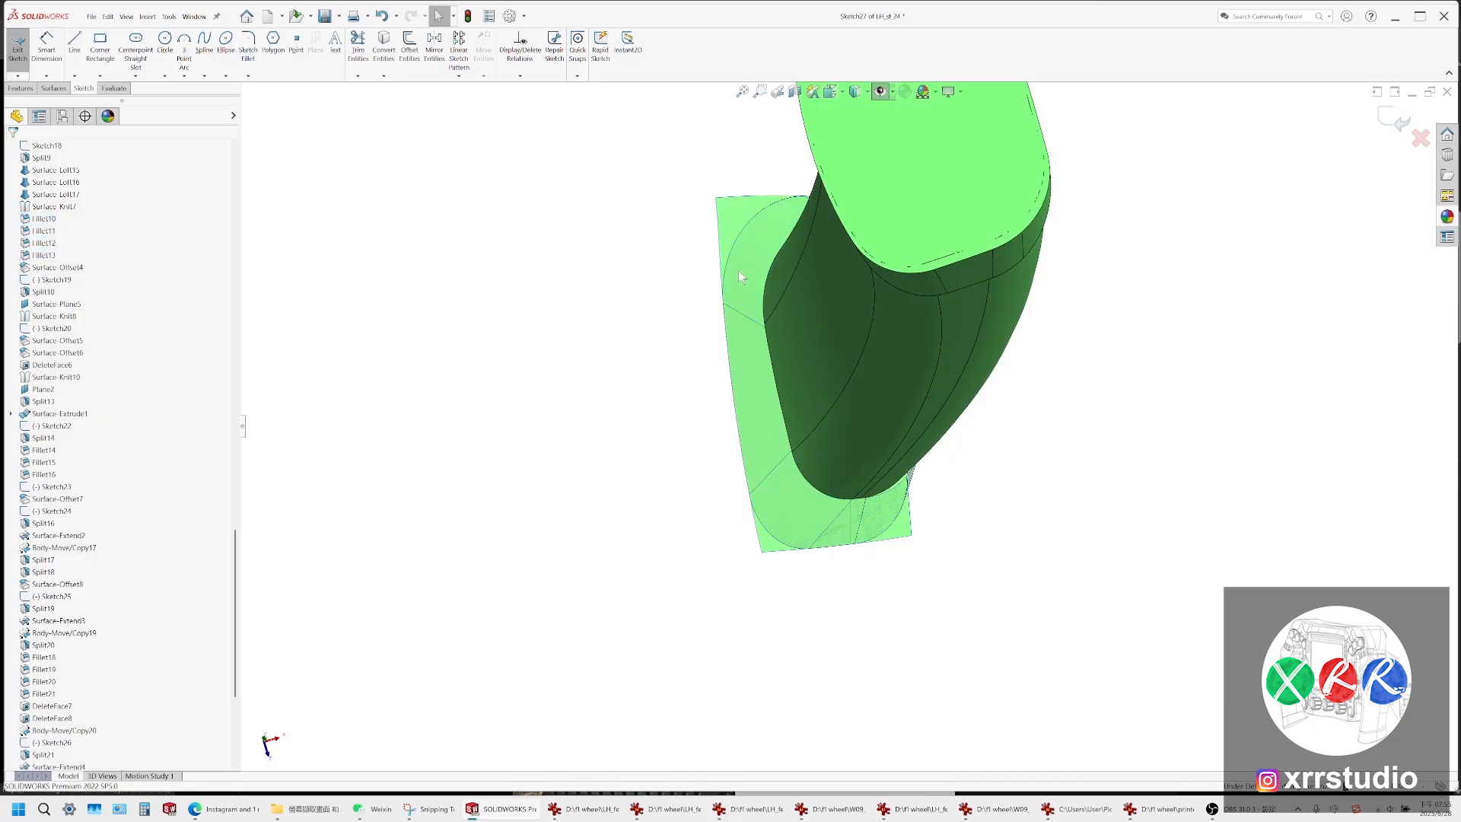
ctrl+middle_drag(734, 221, 725, 254)
click(724, 255)
scroll(825, 310, down, 5)
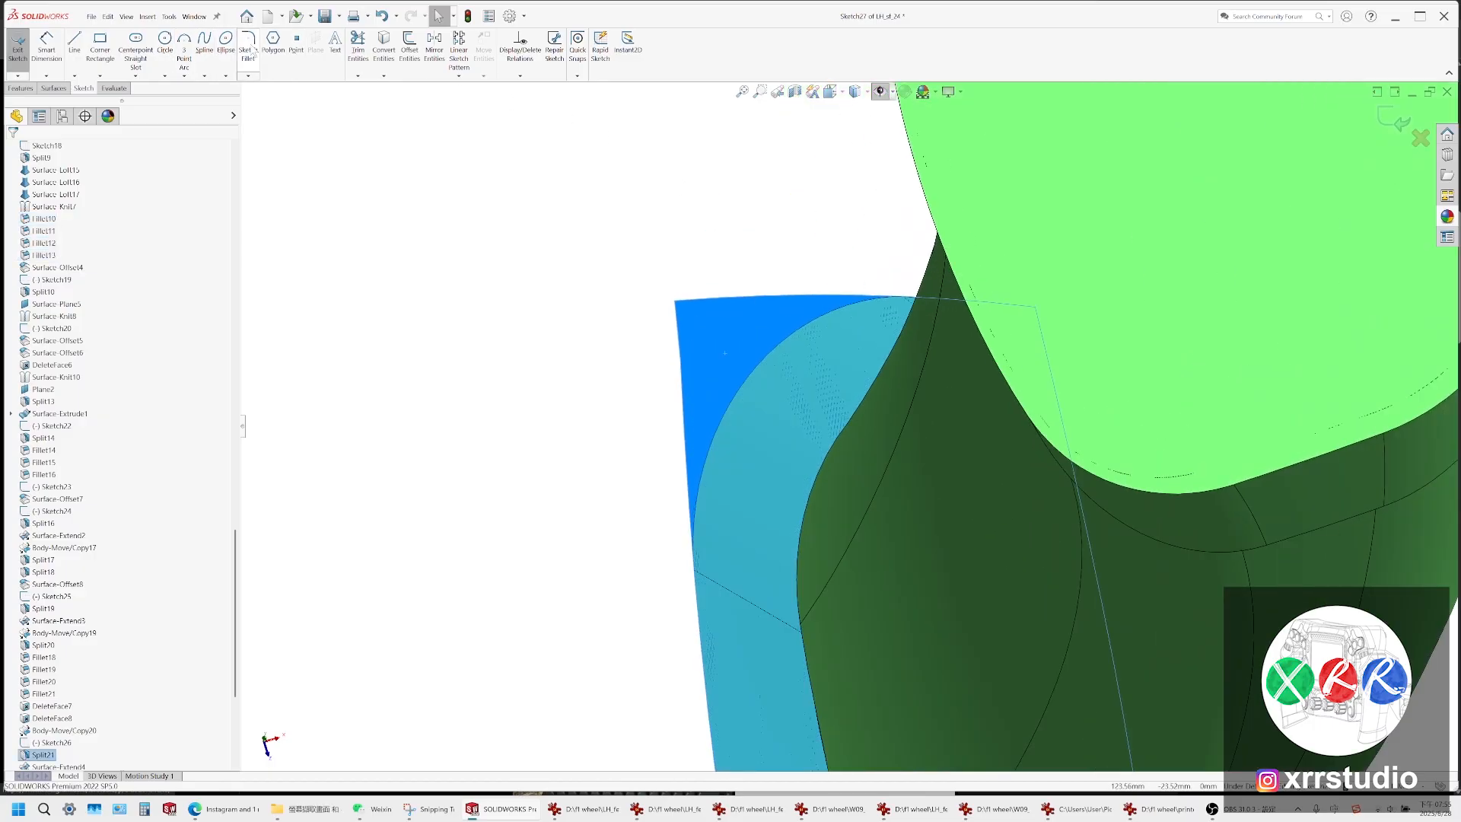
click(204, 44)
middle_drag(669, 315, 898, 293)
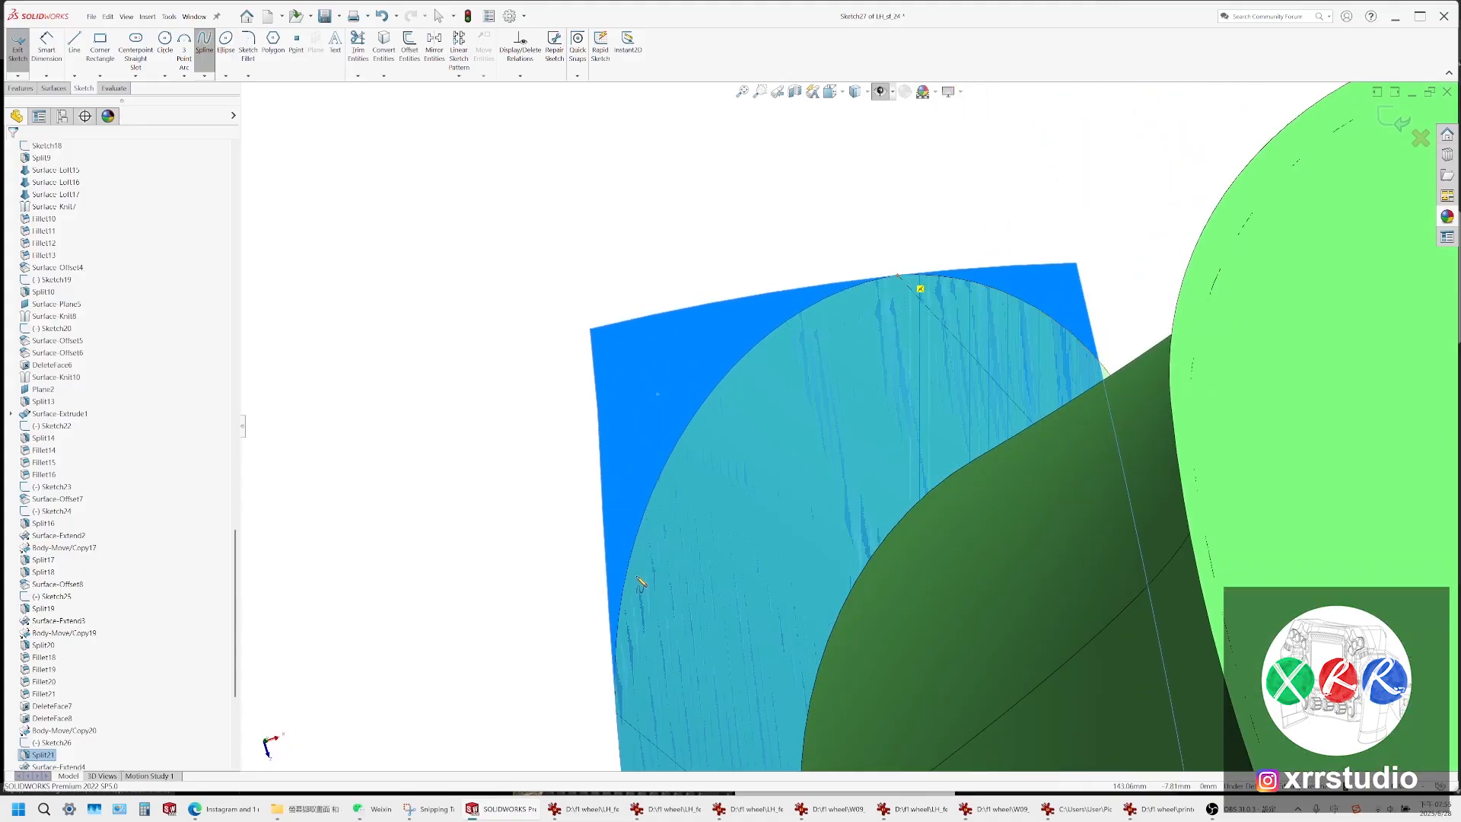
click(616, 713)
key(Escape)
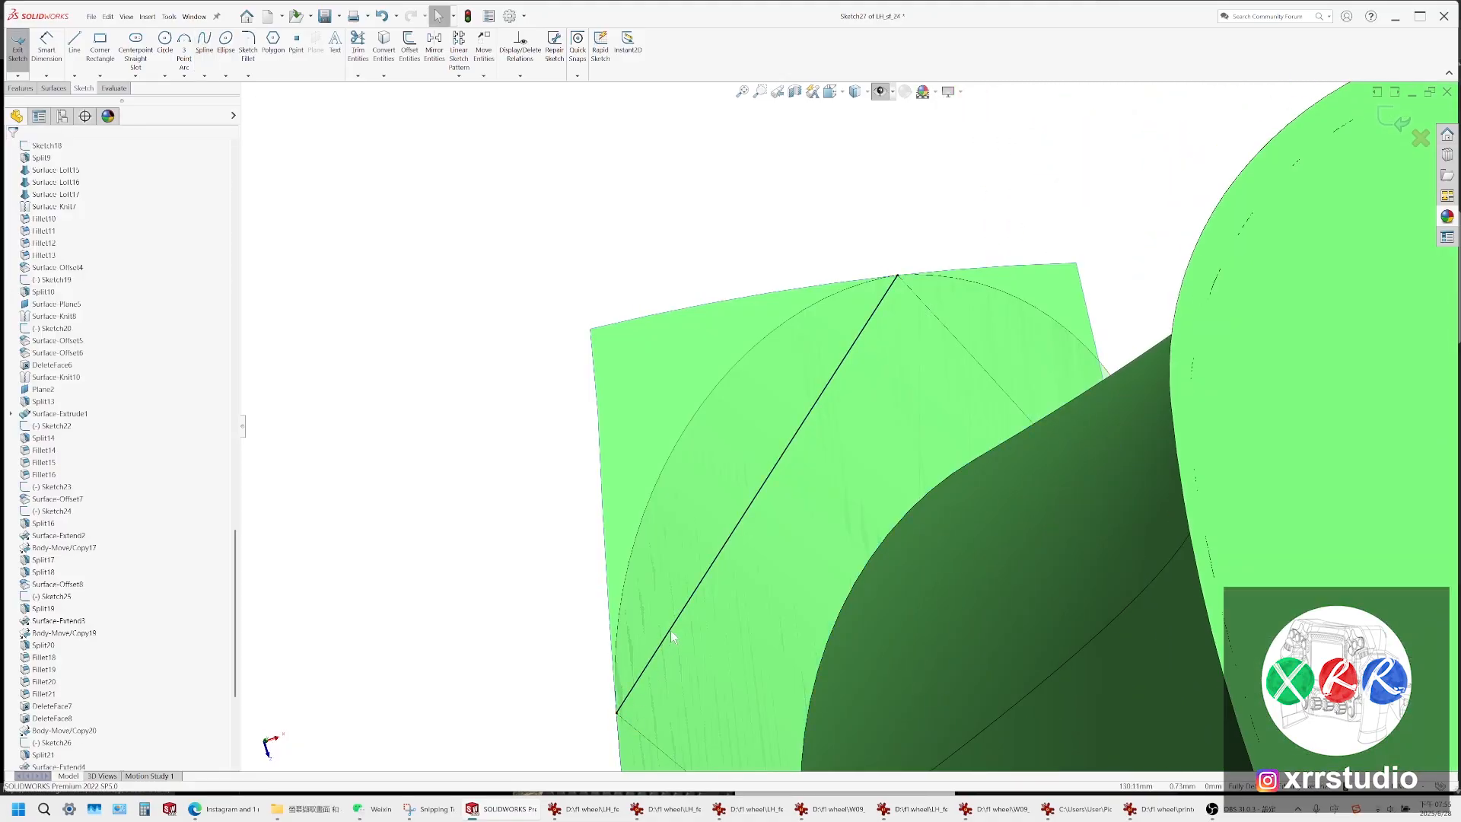
Shape the corner spline with its end tangents so it follows the flared end's rounded outline, and fix it
click(673, 637)
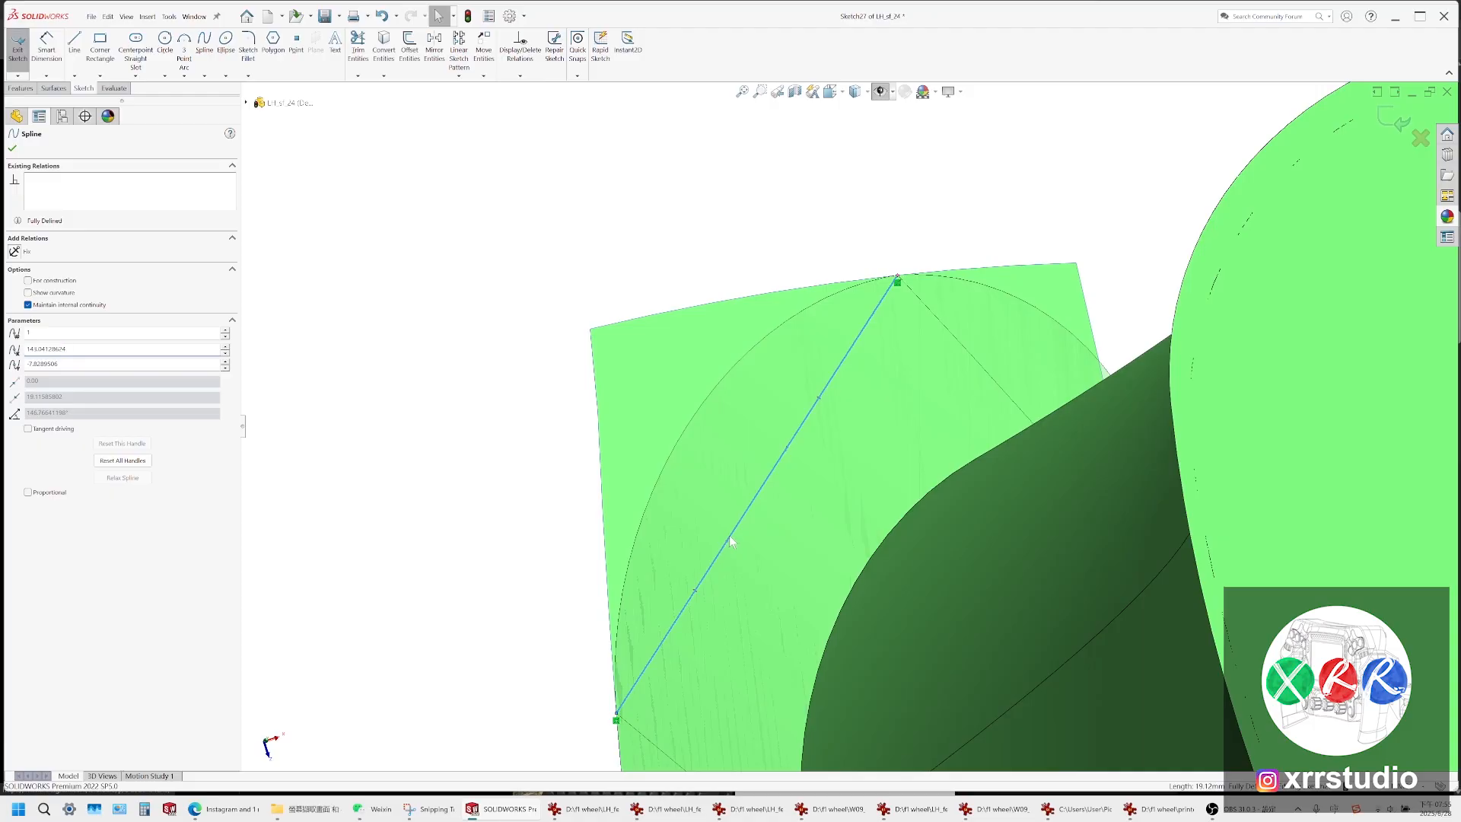
click(727, 543)
drag(727, 544, 605, 446)
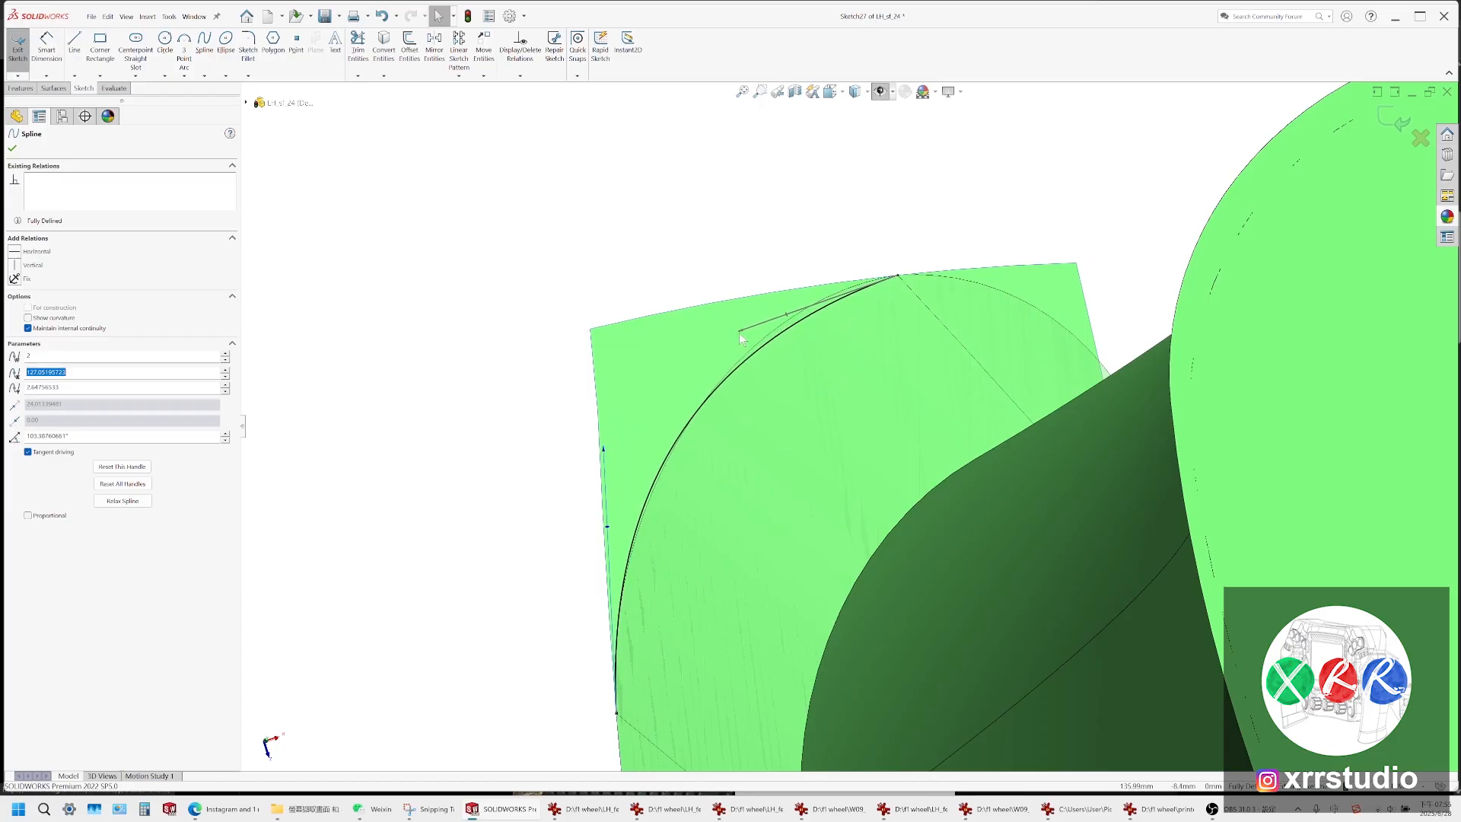
drag(738, 332, 751, 309)
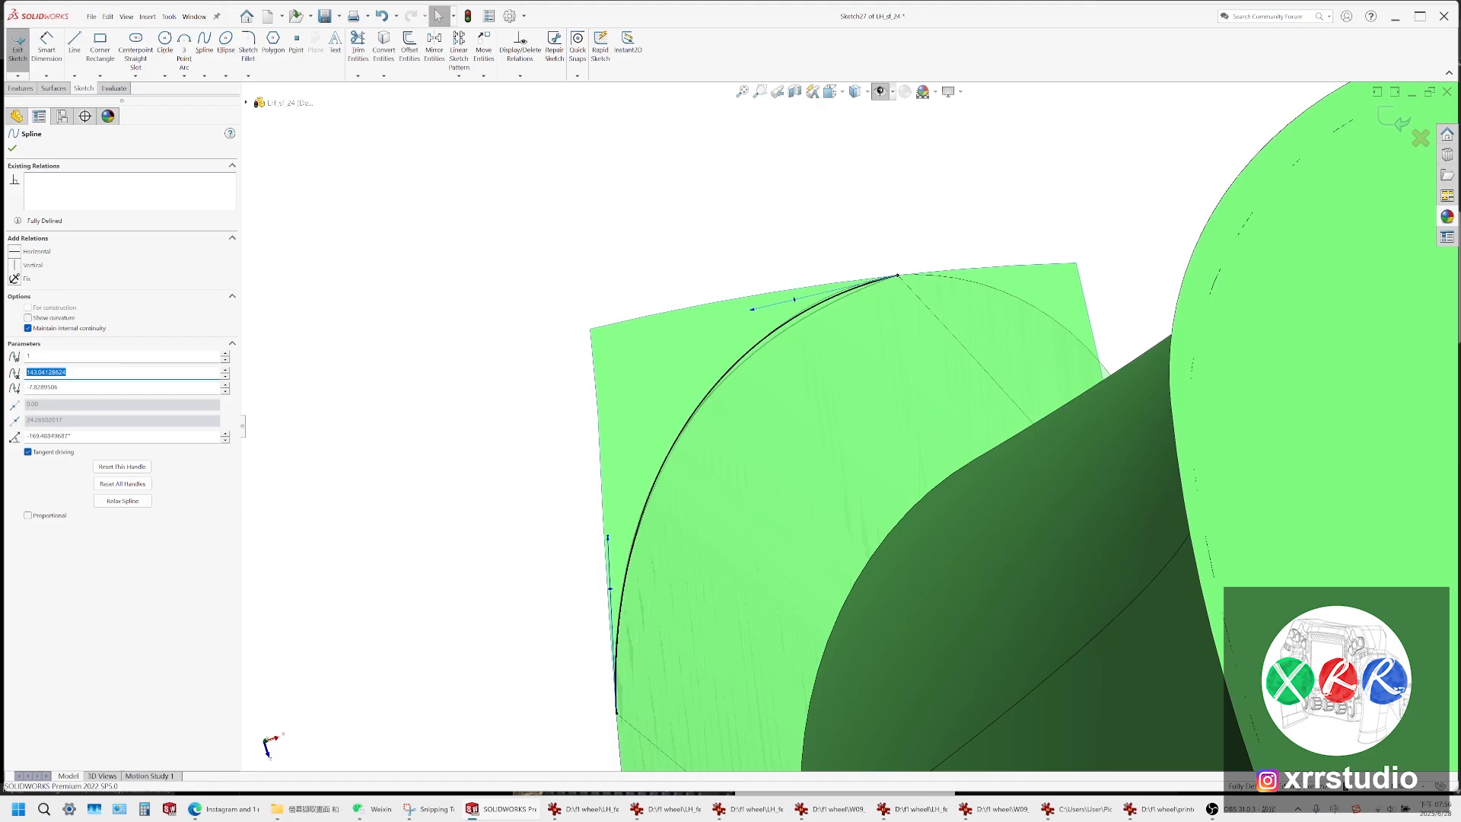
scroll(744, 390, up, 5)
click(777, 322)
scroll(787, 398, down, 5)
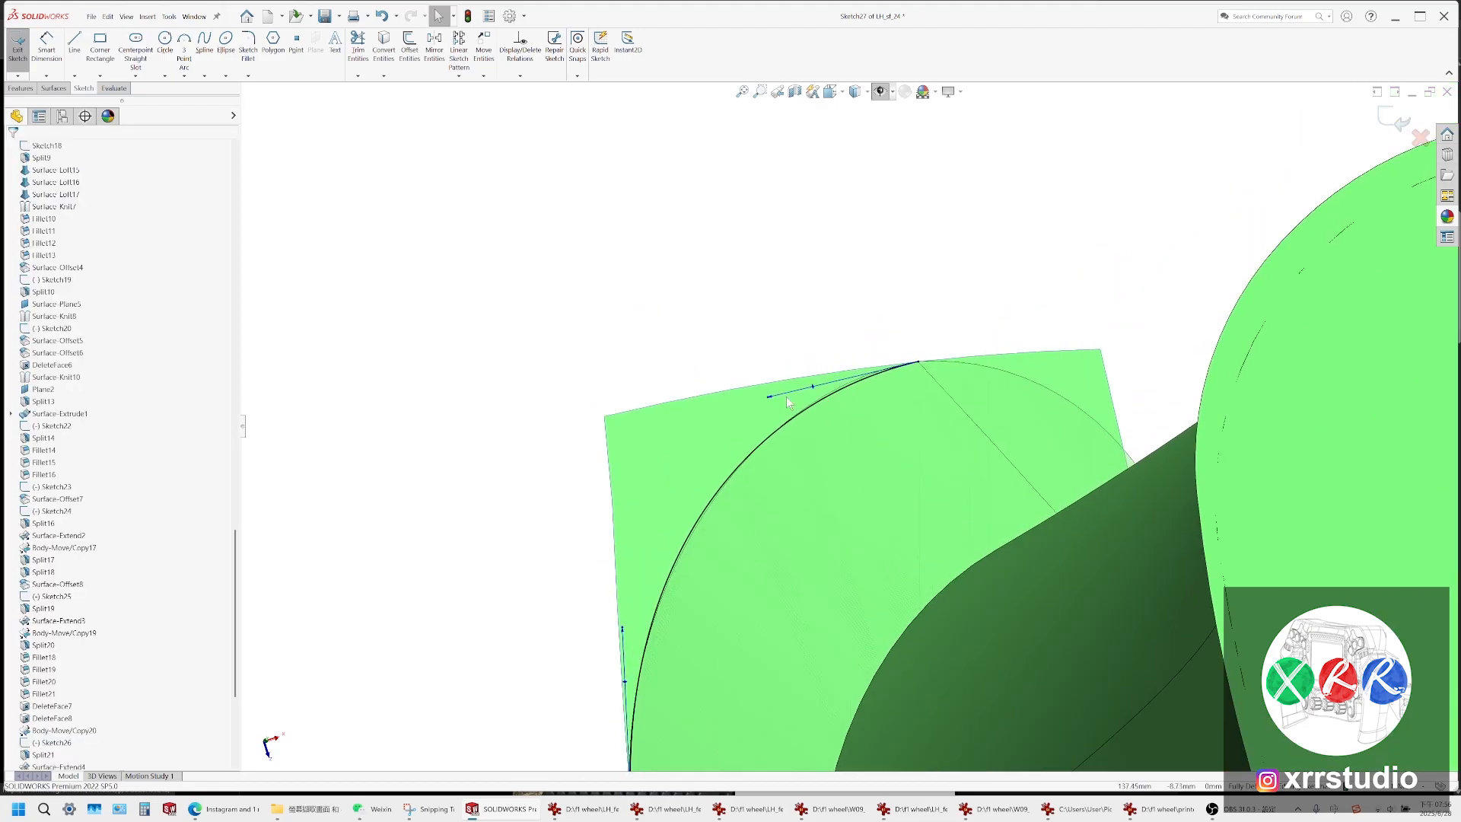
drag(769, 397, 780, 388)
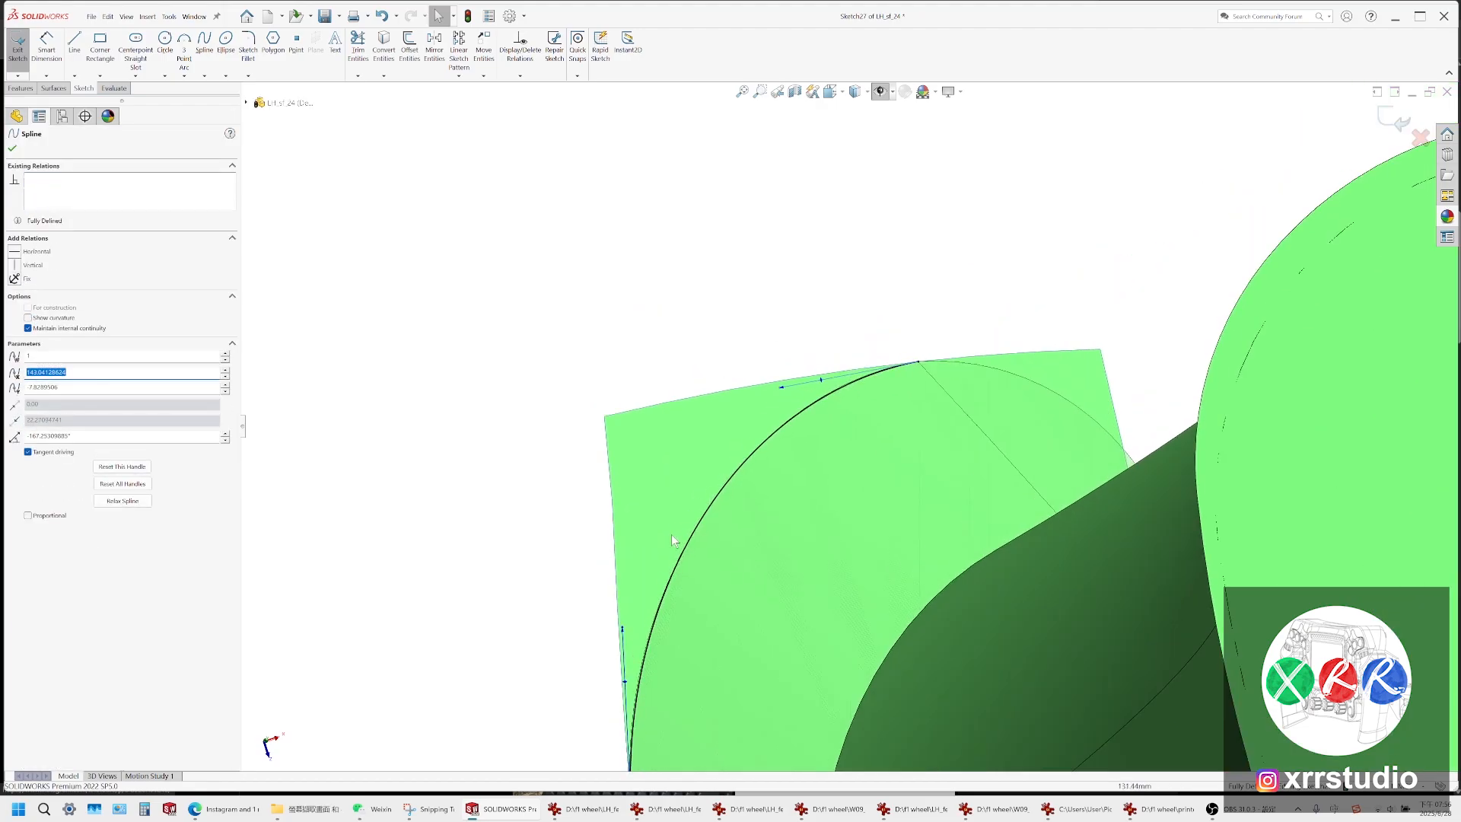
click(581, 590)
middle_drag(580, 590, 867, 478)
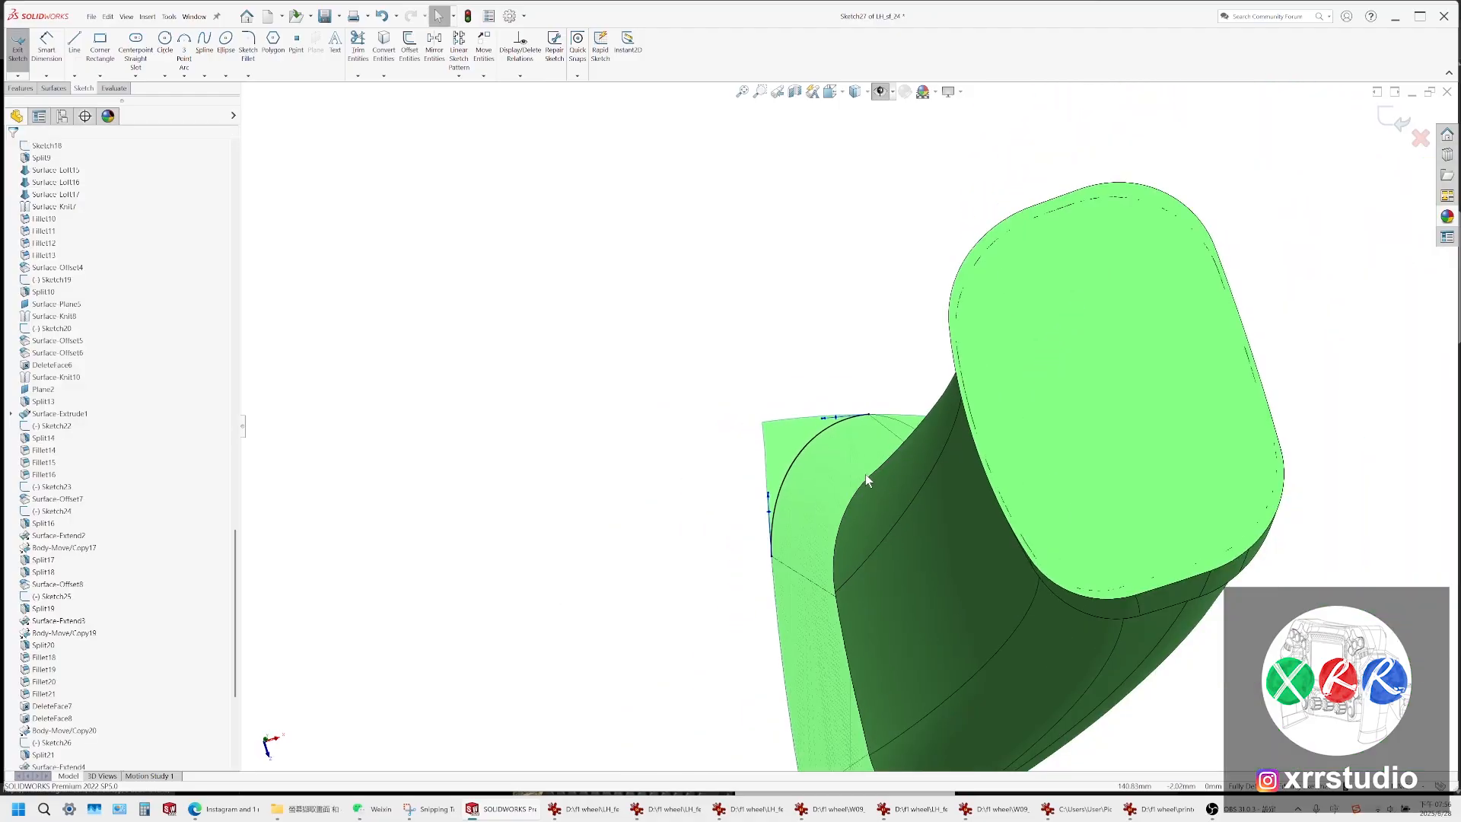
click(811, 442)
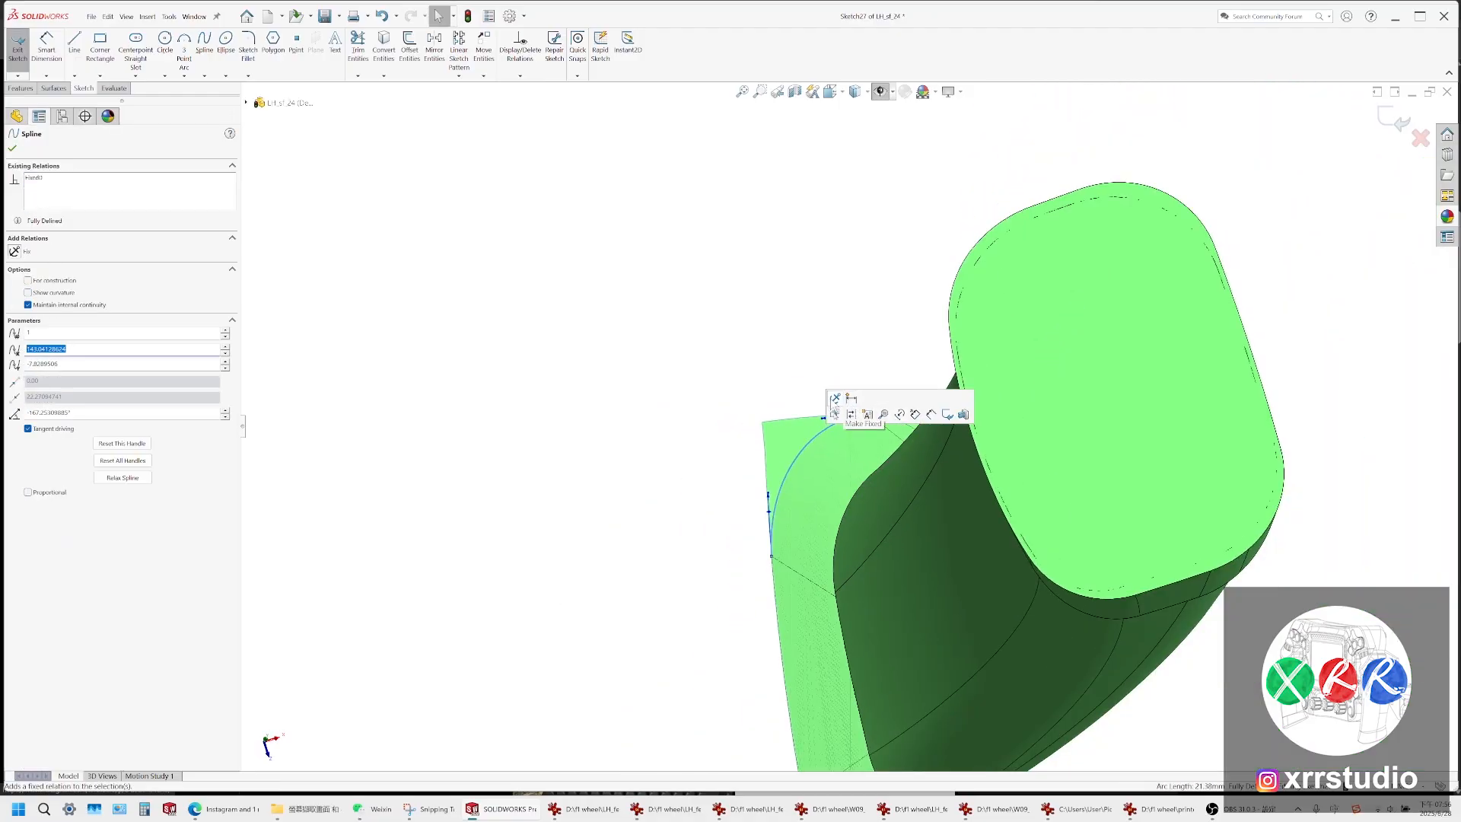
click(834, 401)
Draw a second two-point spline across the adjacent corner, from the extended surface's side edge to the first spline's end
scroll(845, 413, up, 2)
scroll(885, 514, down, 1)
middle_drag(885, 514, 900, 373)
click(900, 373)
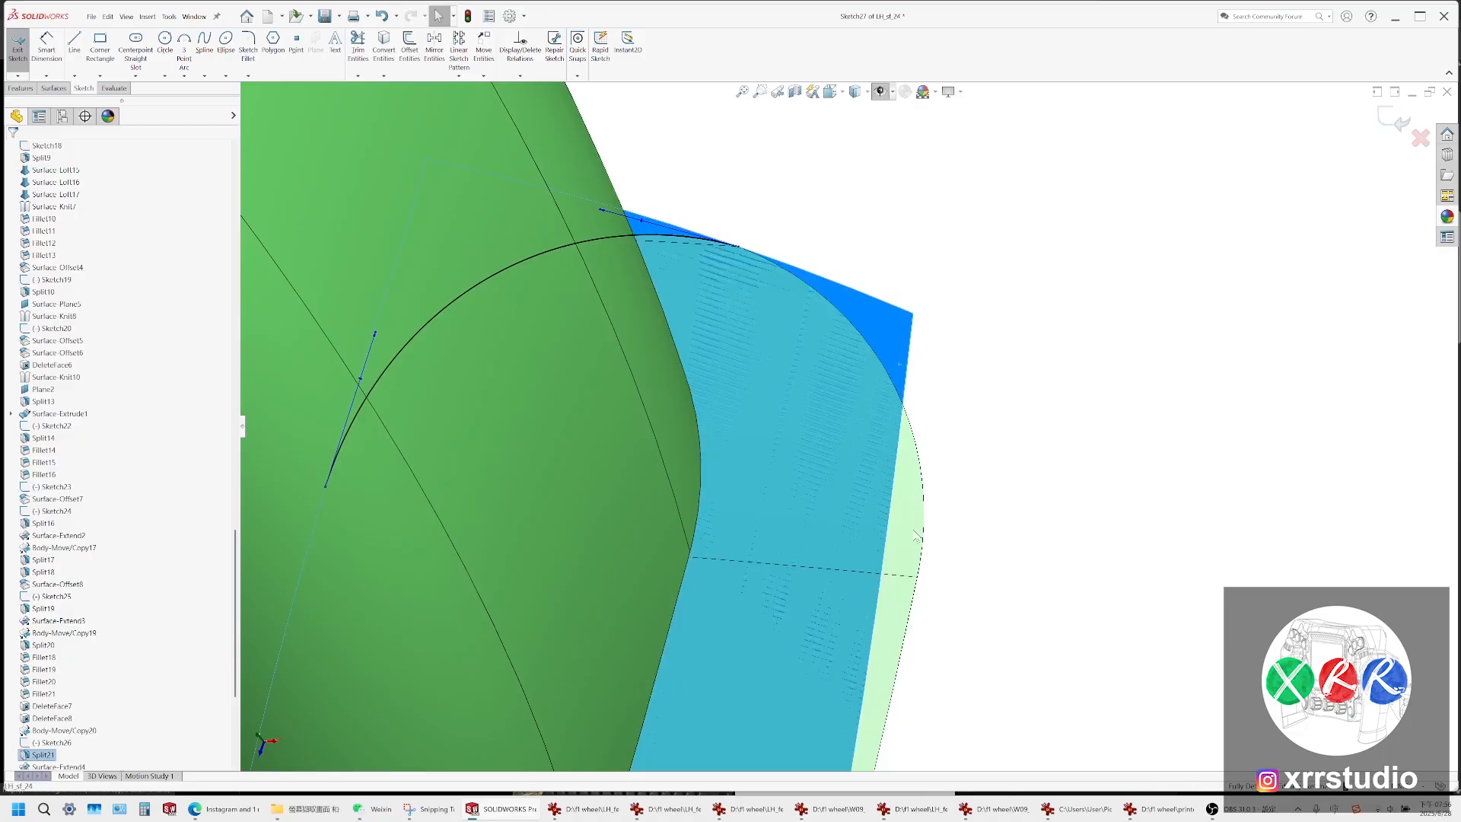
ctrl+middle_drag(928, 538, 911, 598)
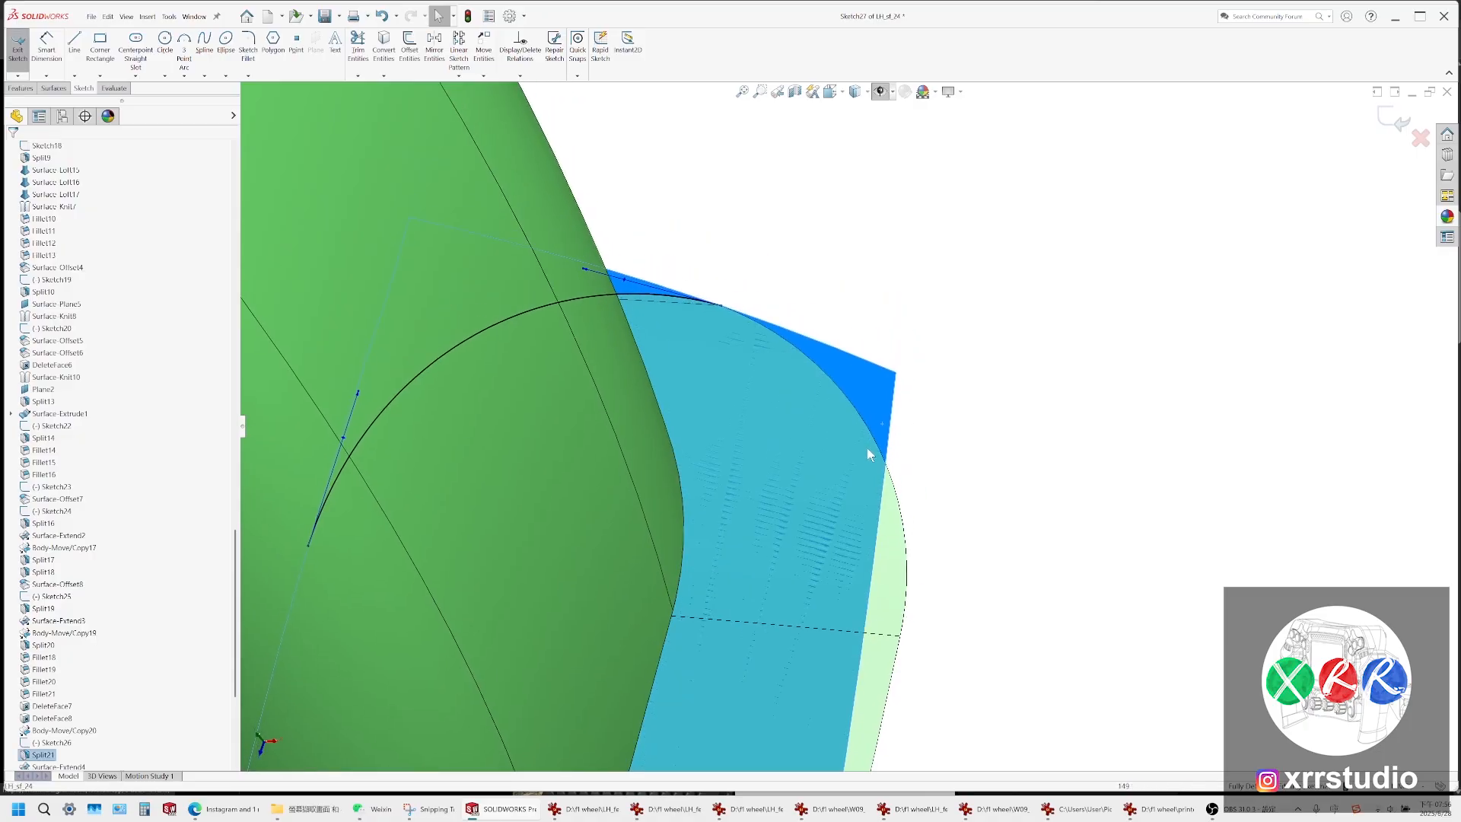
scroll(848, 375, up, 1)
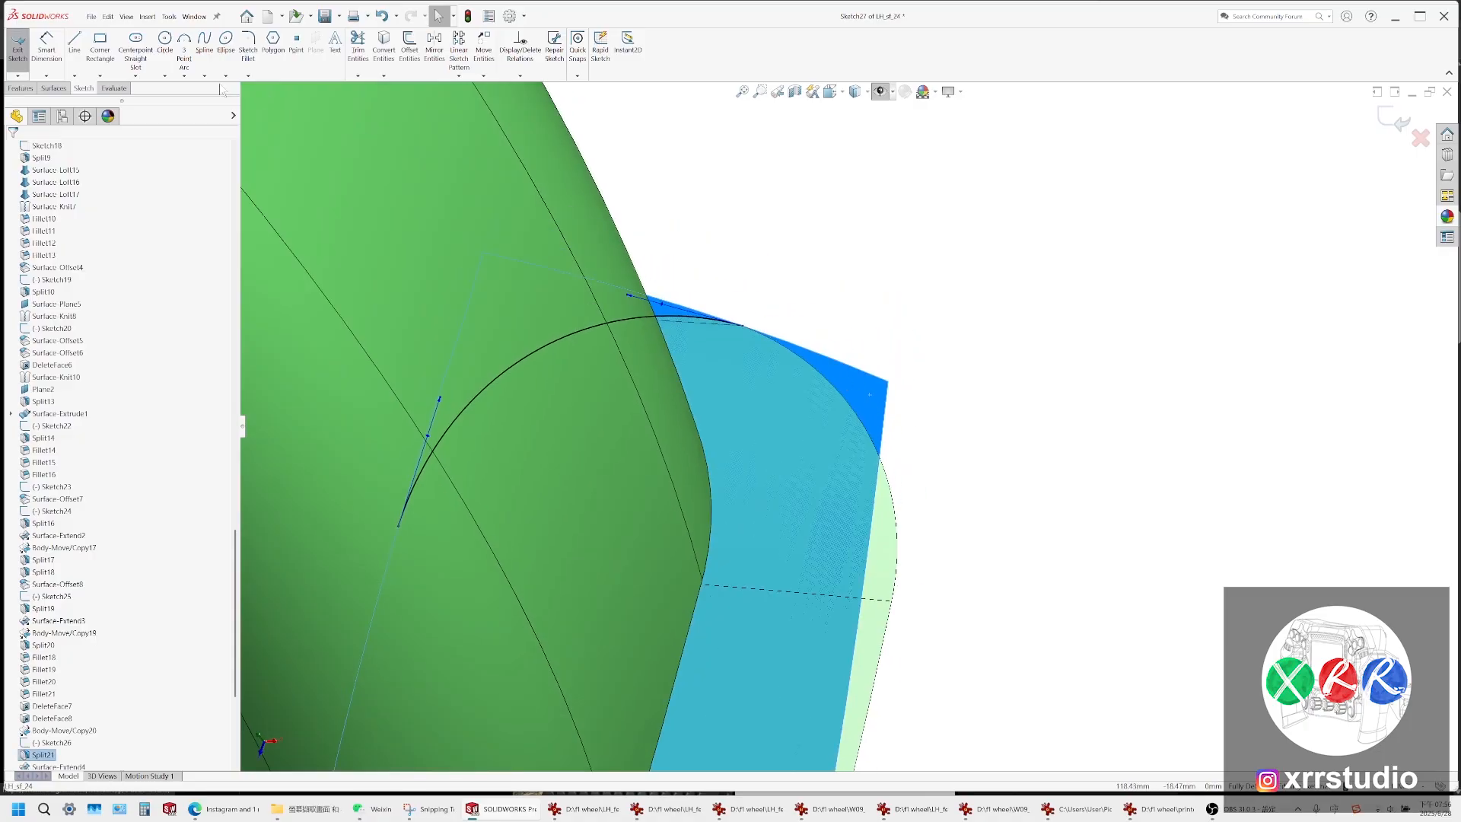
click(204, 43)
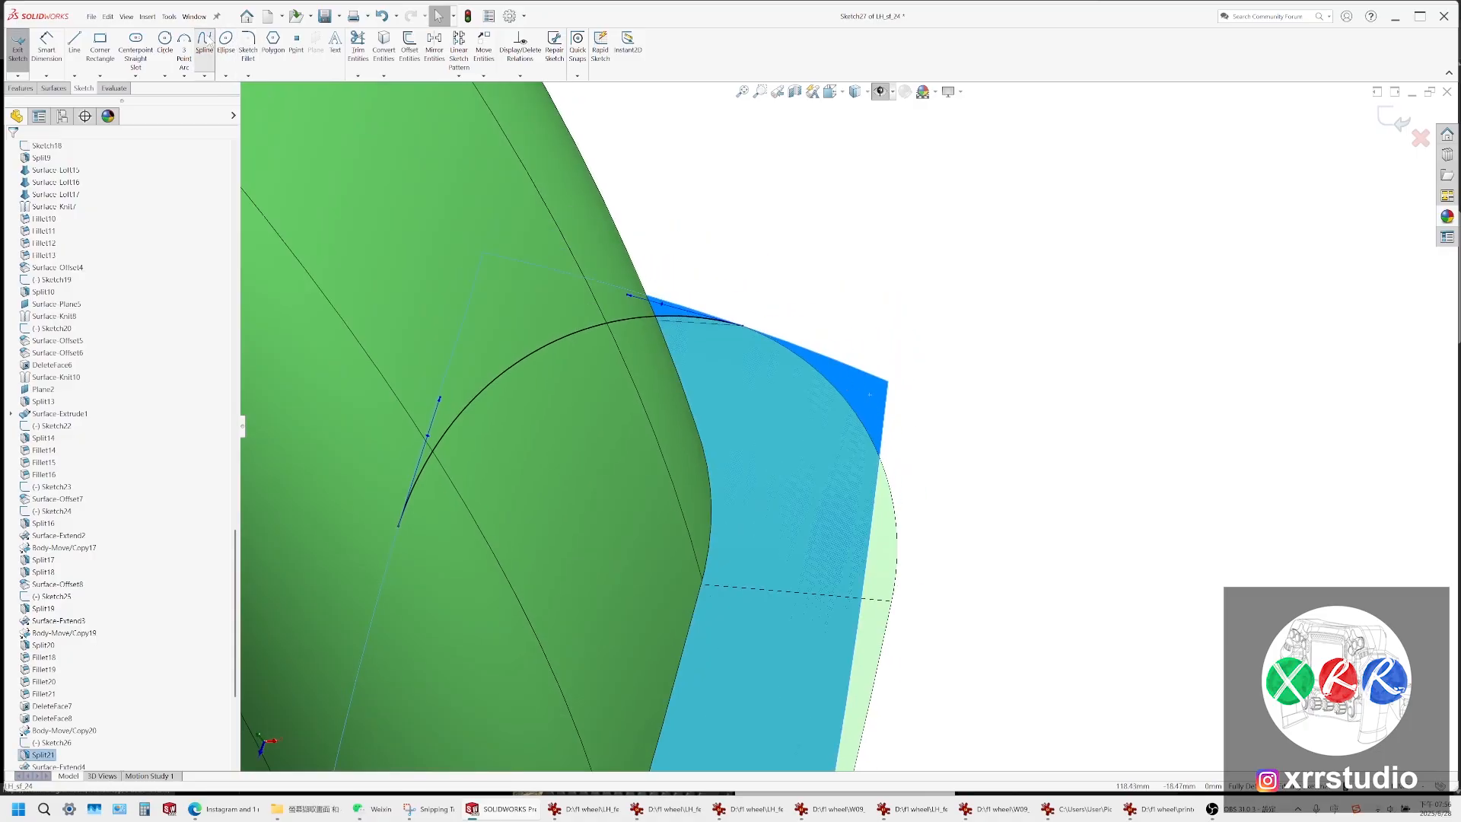
click(861, 592)
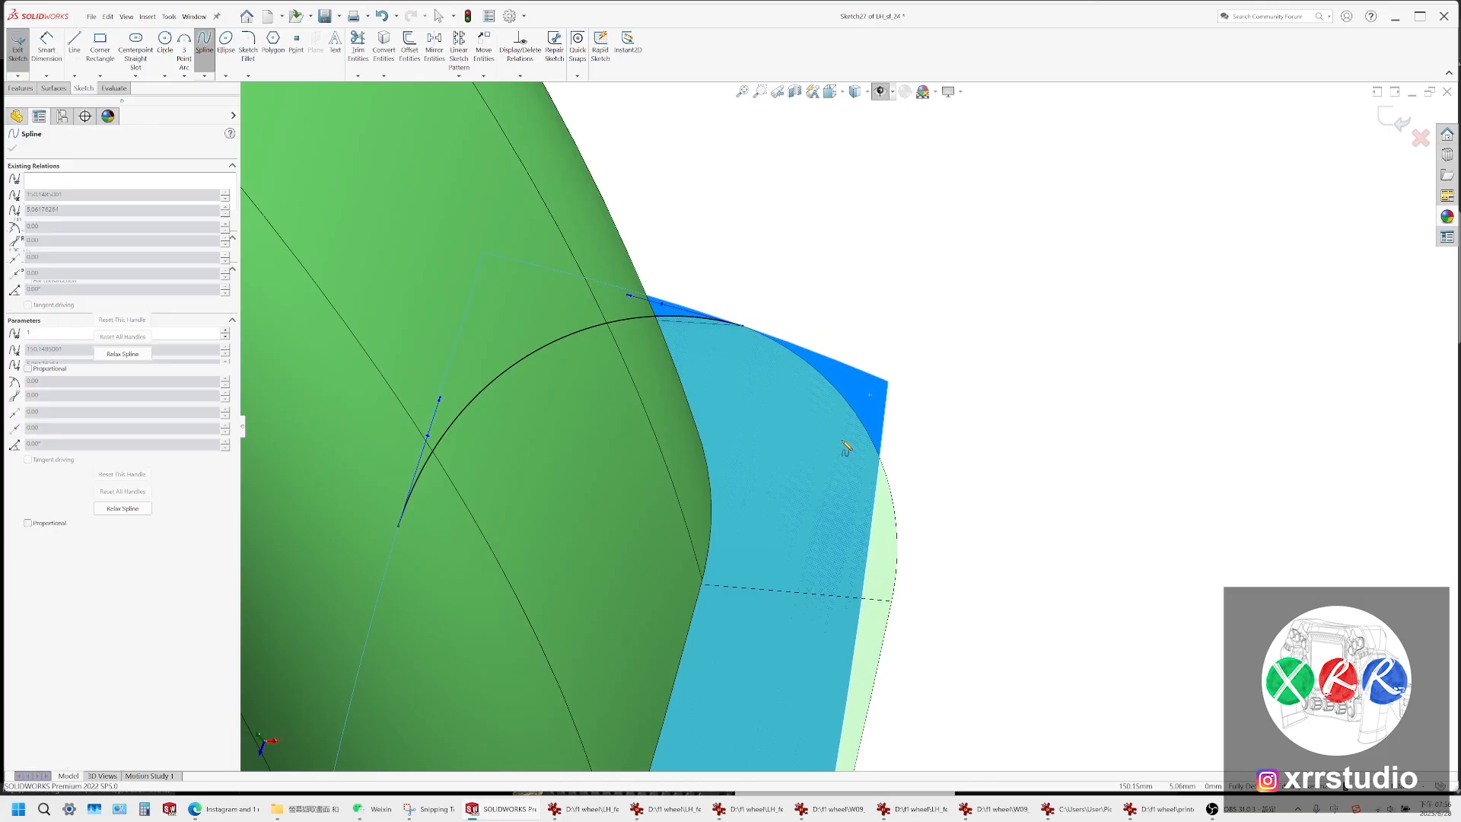
double_click(745, 327)
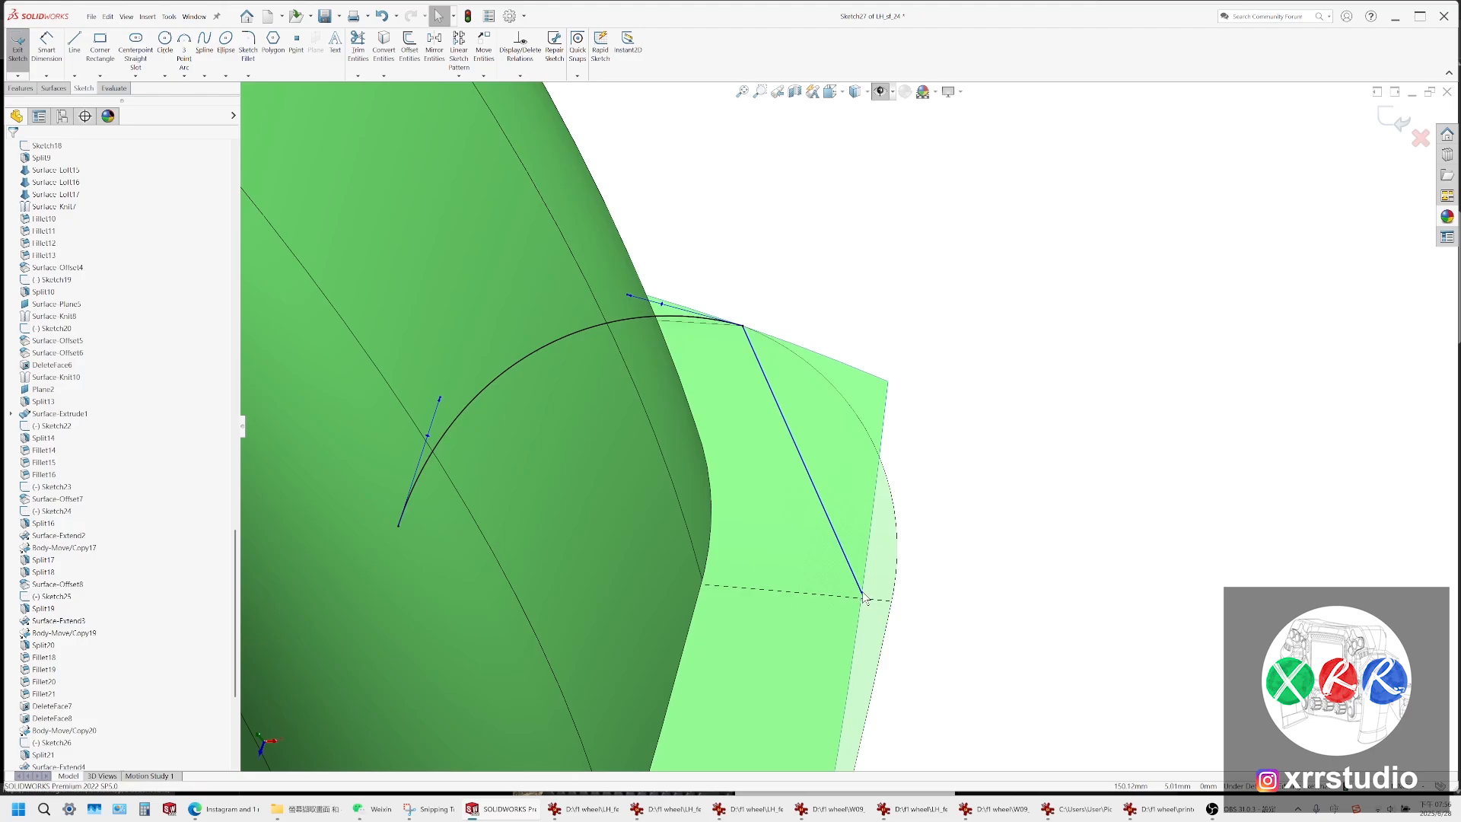
Make the second spline's free end coincident with the extended surface's side edge
click(863, 592)
middle_drag(873, 587, 866, 578)
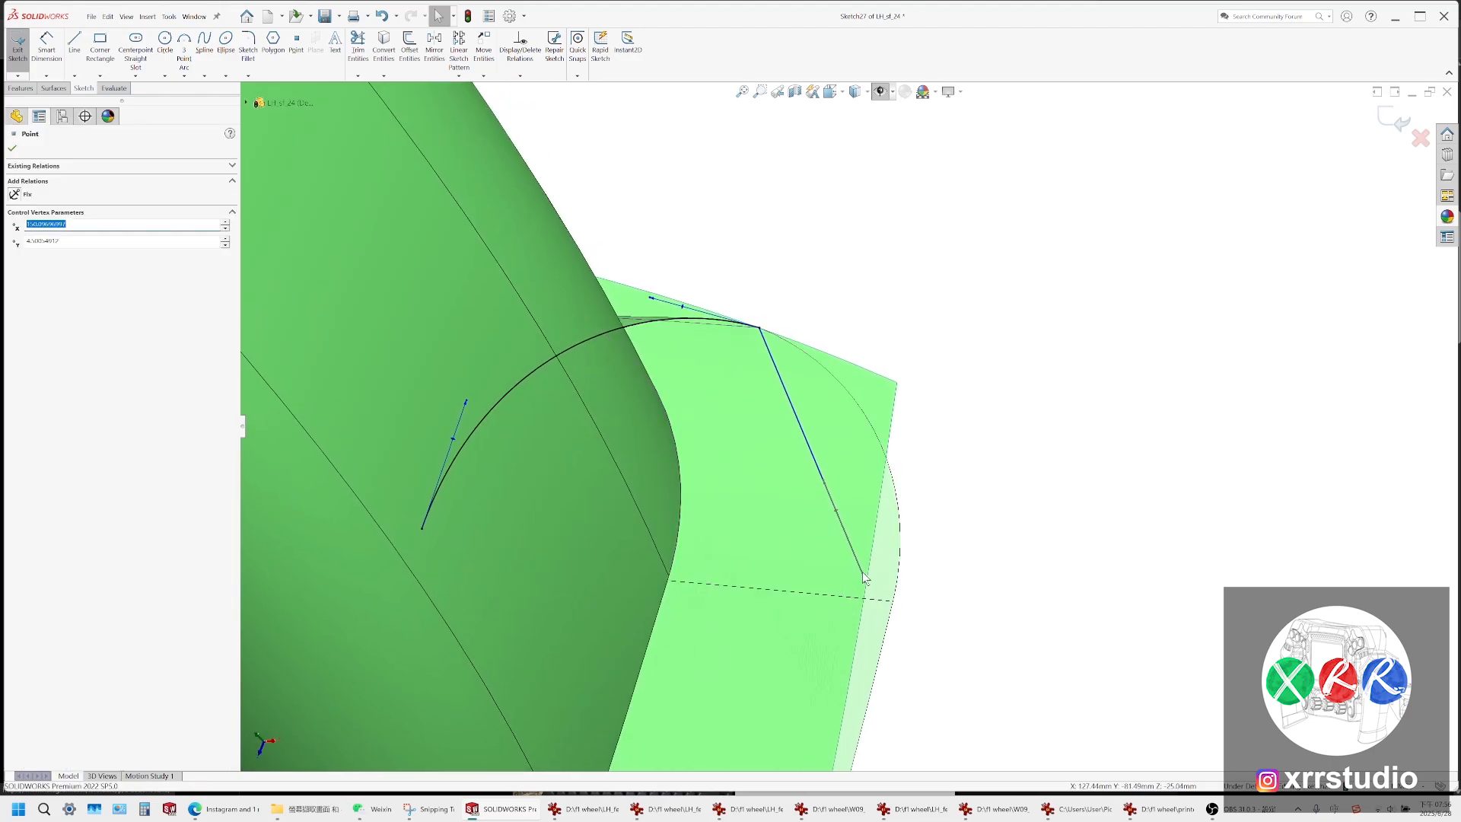
ctrl+click(890, 436)
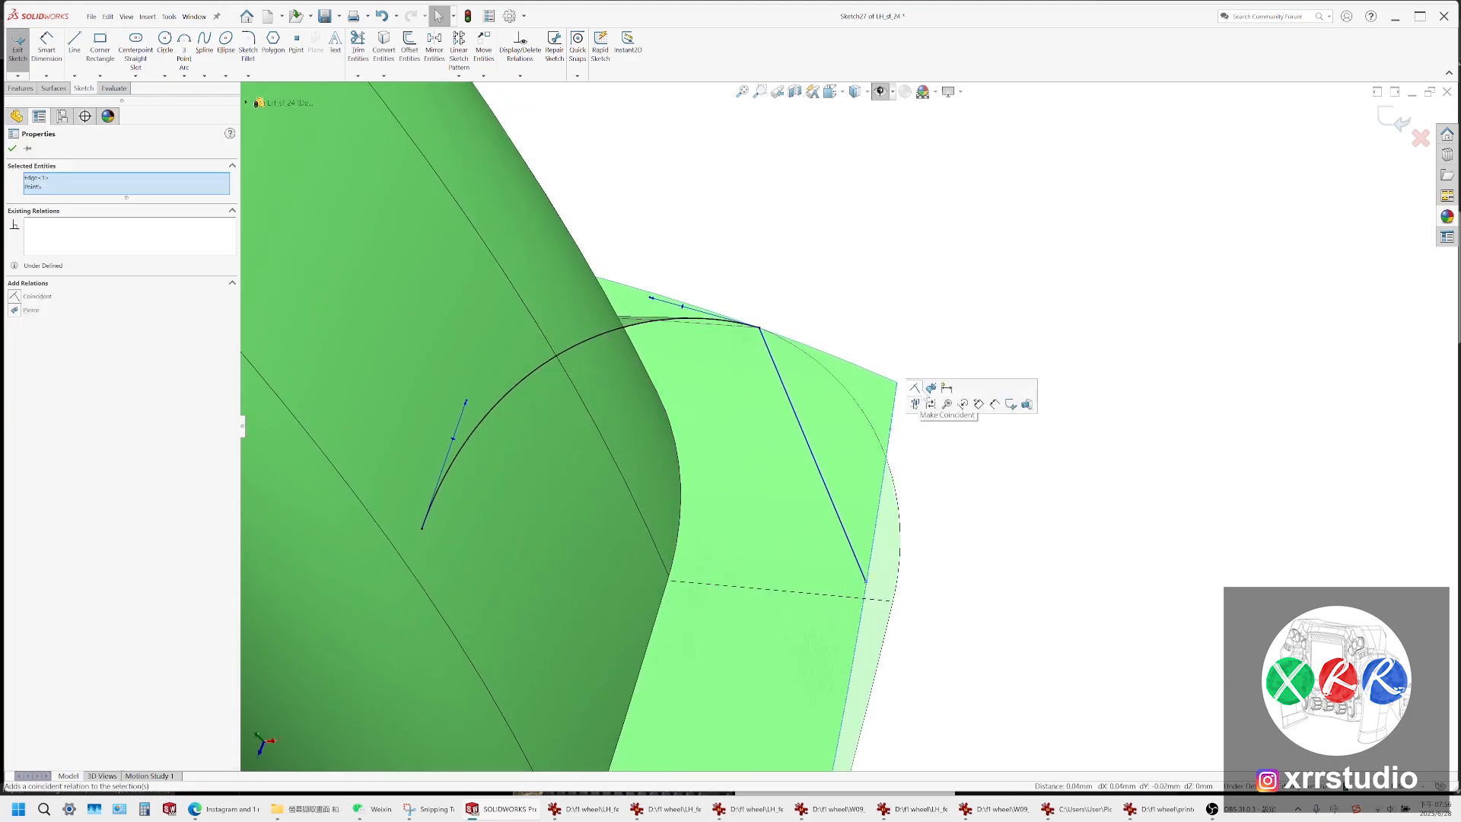
click(931, 388)
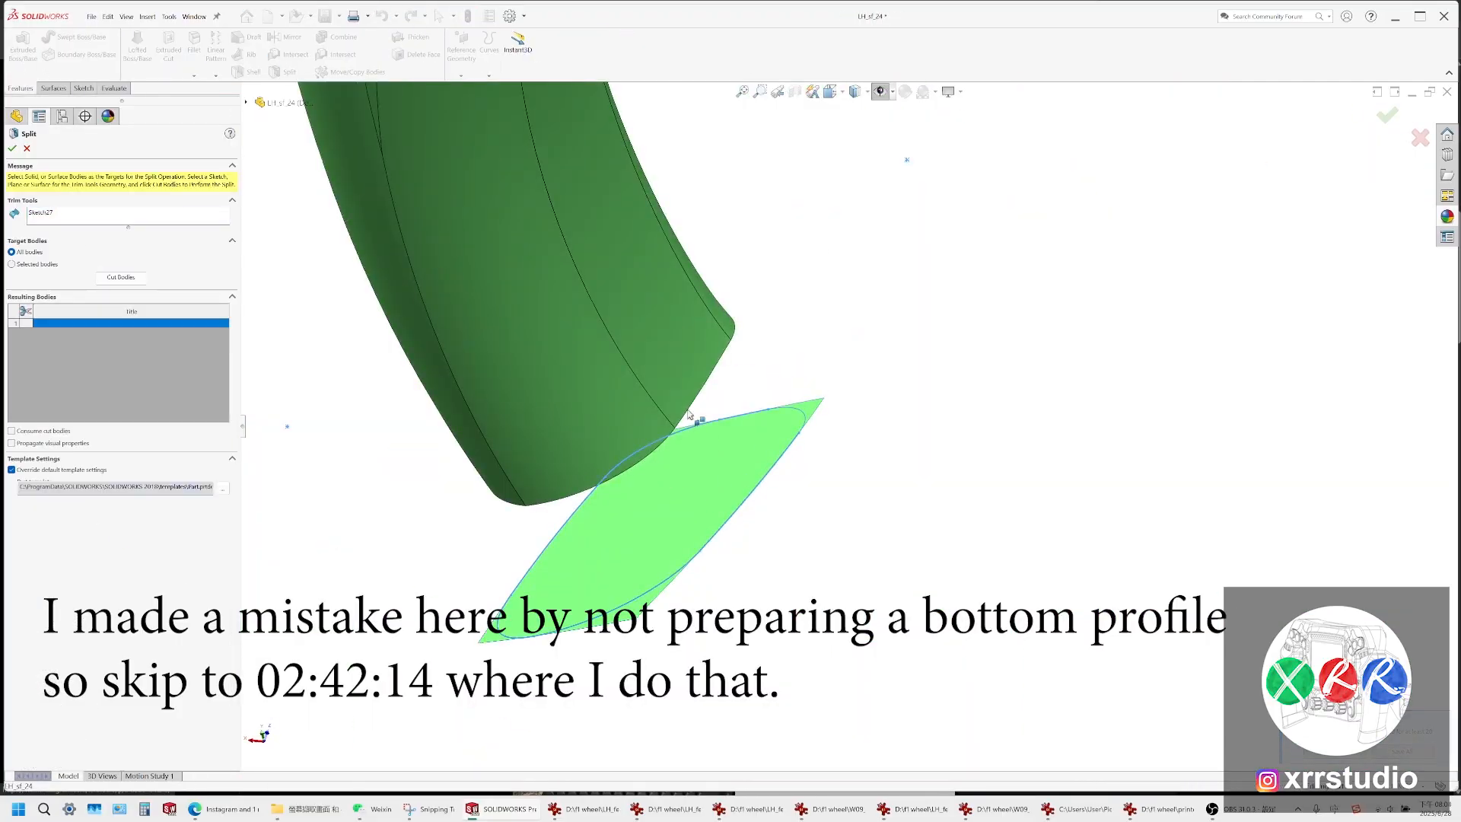
Cancel the pending Split and examine how the profile sketch's rounded corner lies on the extended surface
click(17, 148)
click(26, 148)
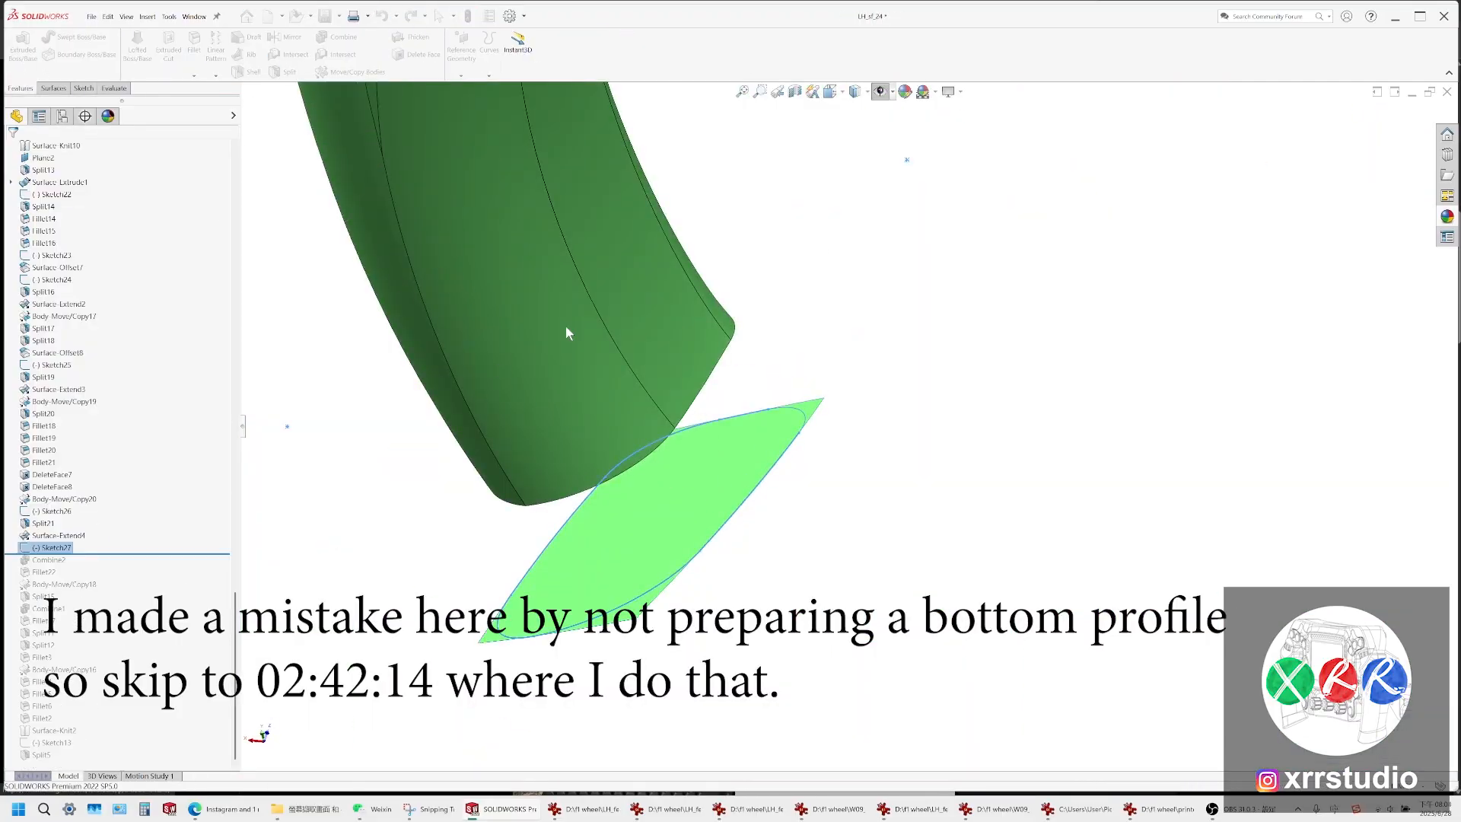
middle_drag(750, 382, 636, 245)
scroll(913, 450, down, 8)
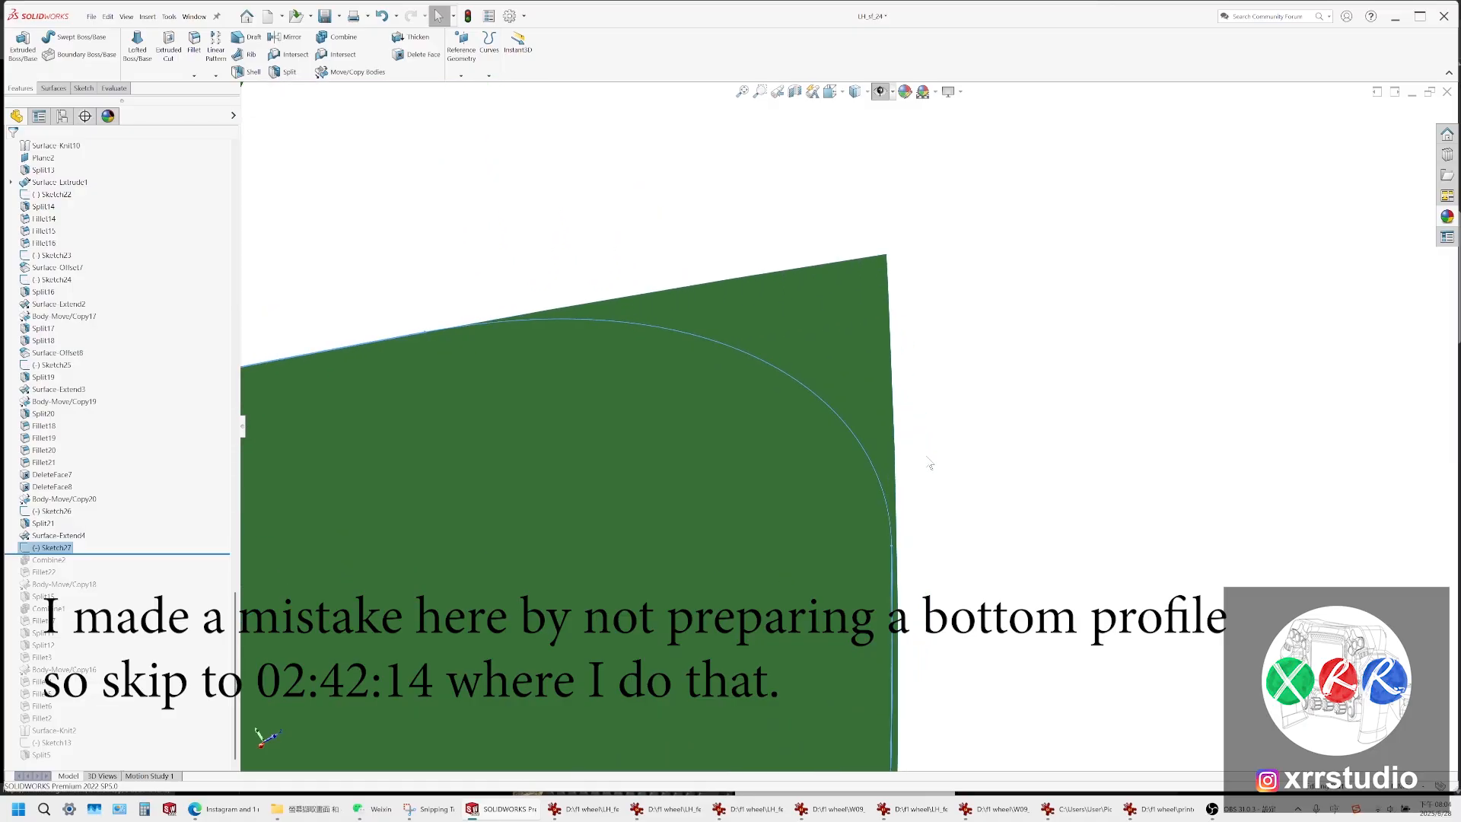
scroll(930, 464, up, 6)
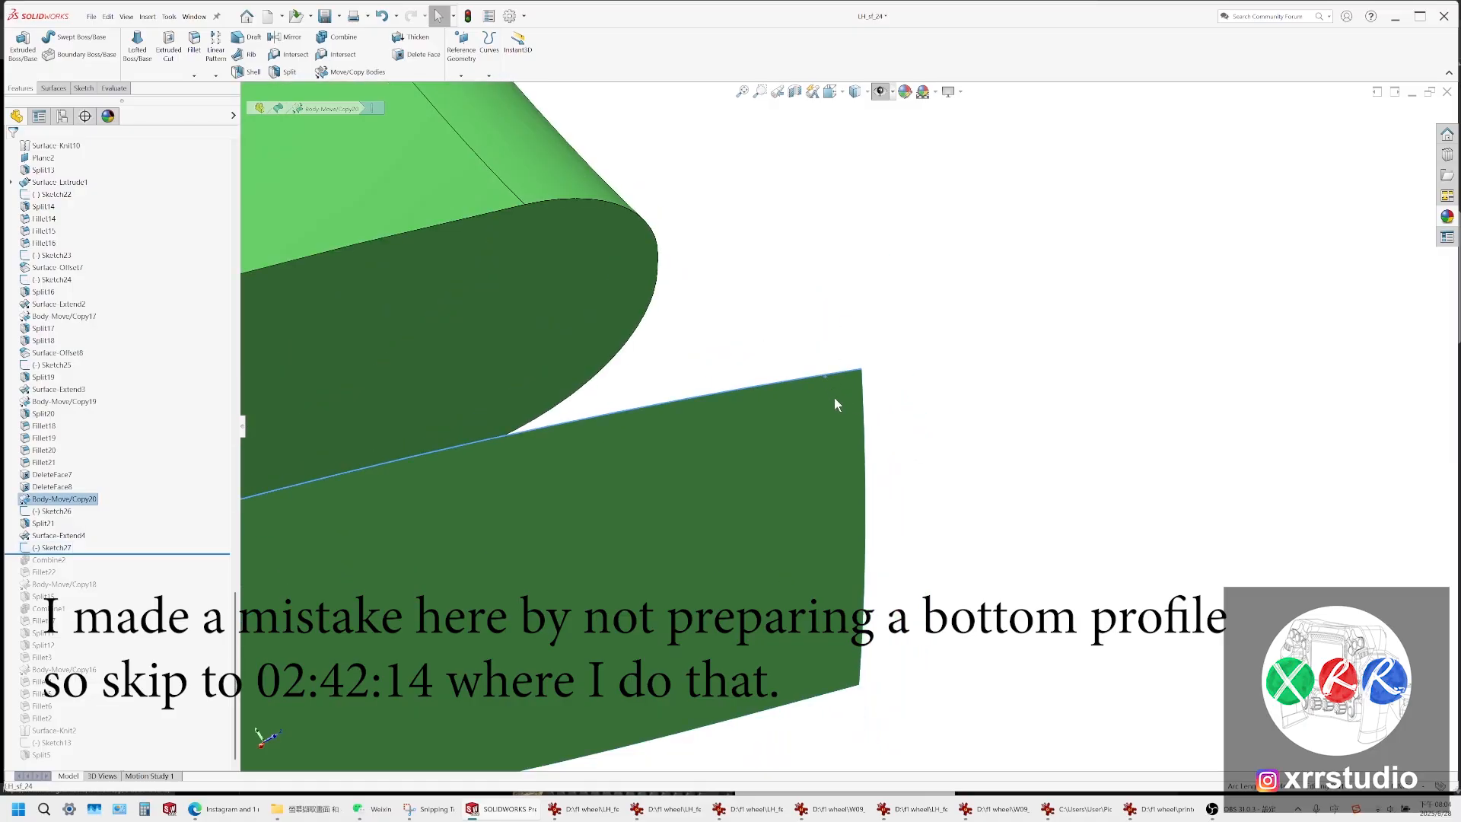
Start a new sketch on the extended bottom surface and draw a corner rectangle well beyond it on all sides
click(835, 398)
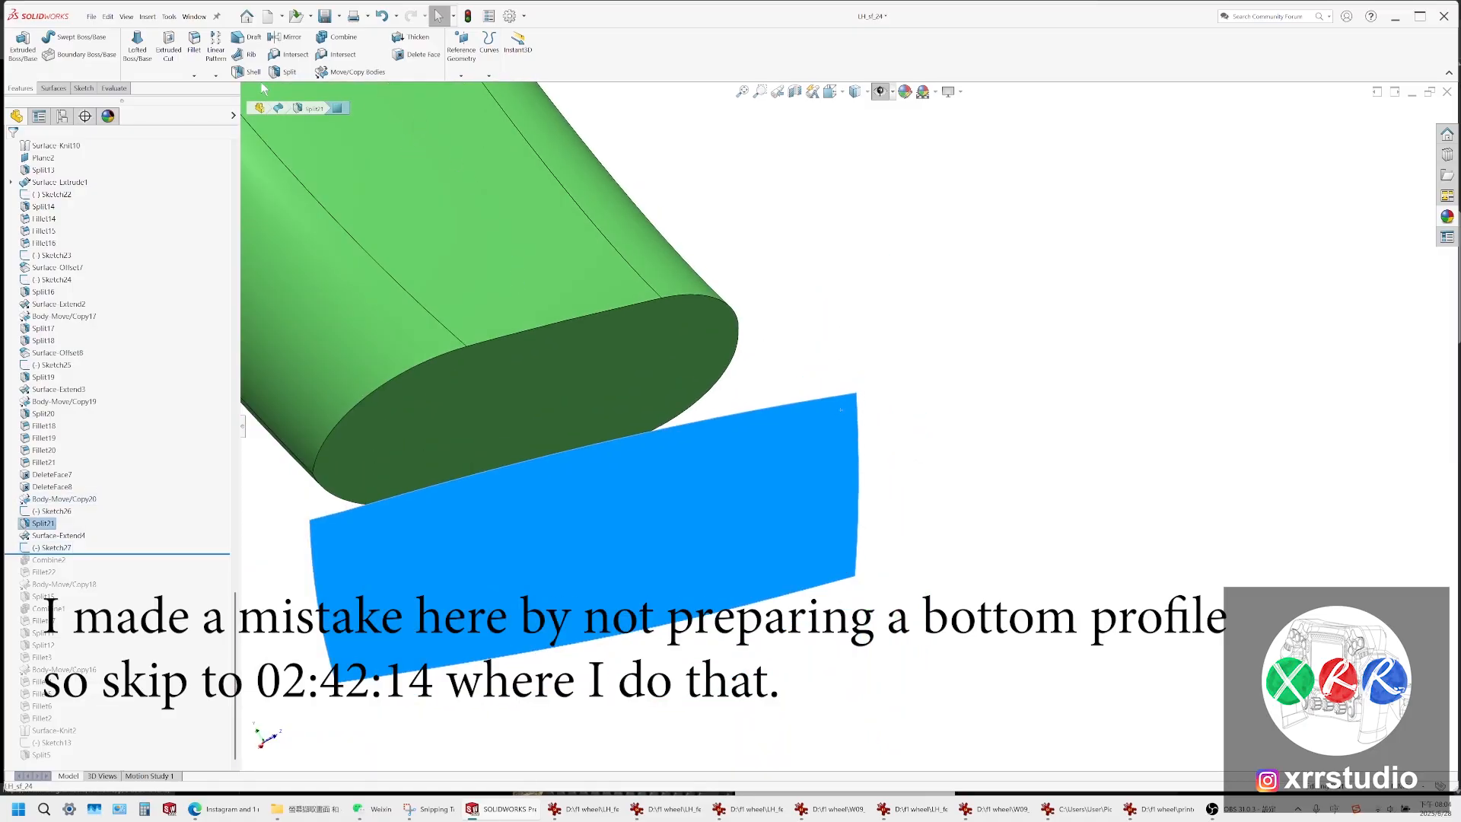
right_click(846, 411)
click(834, 378)
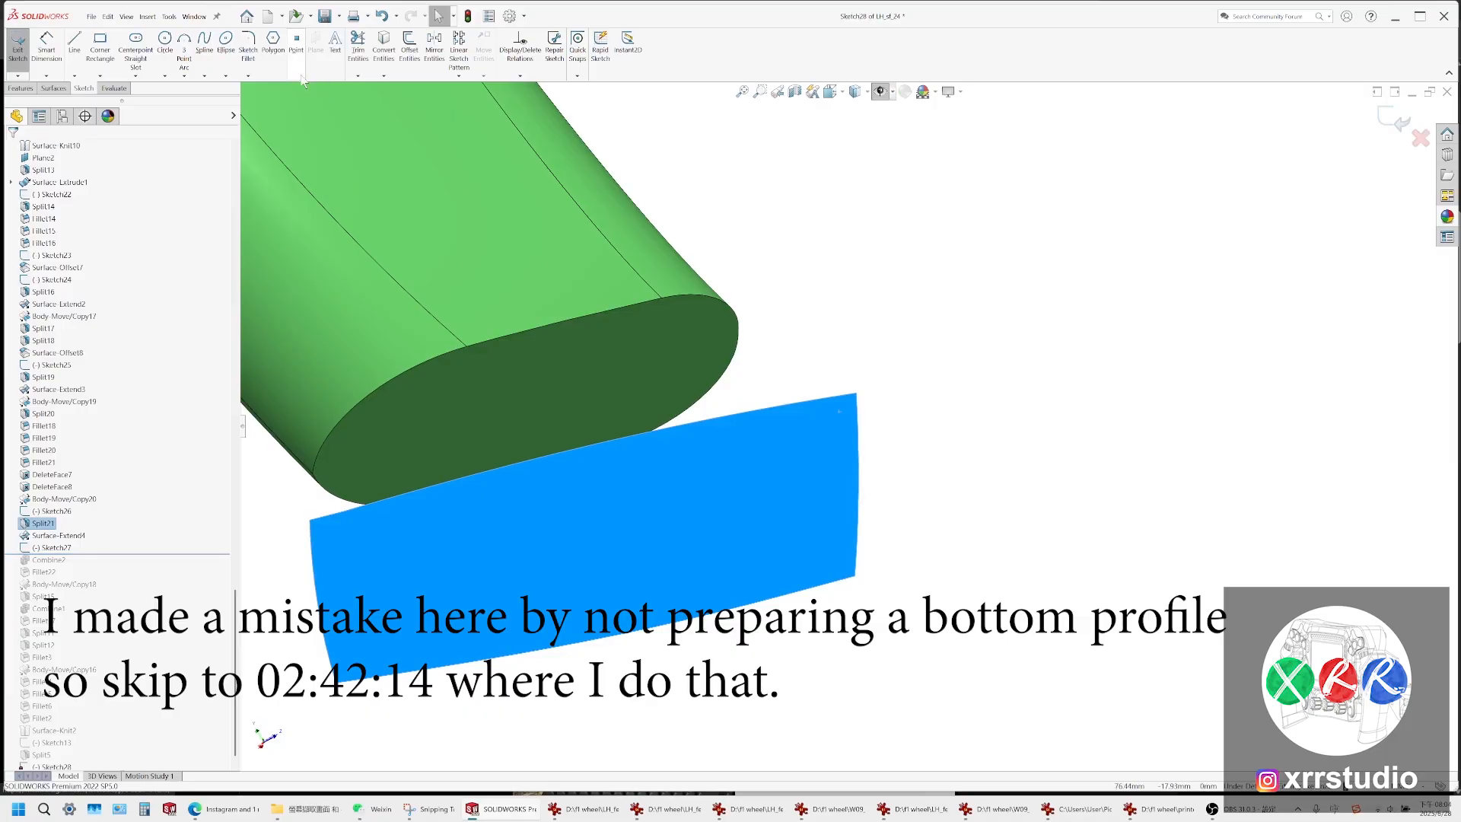
click(99, 46)
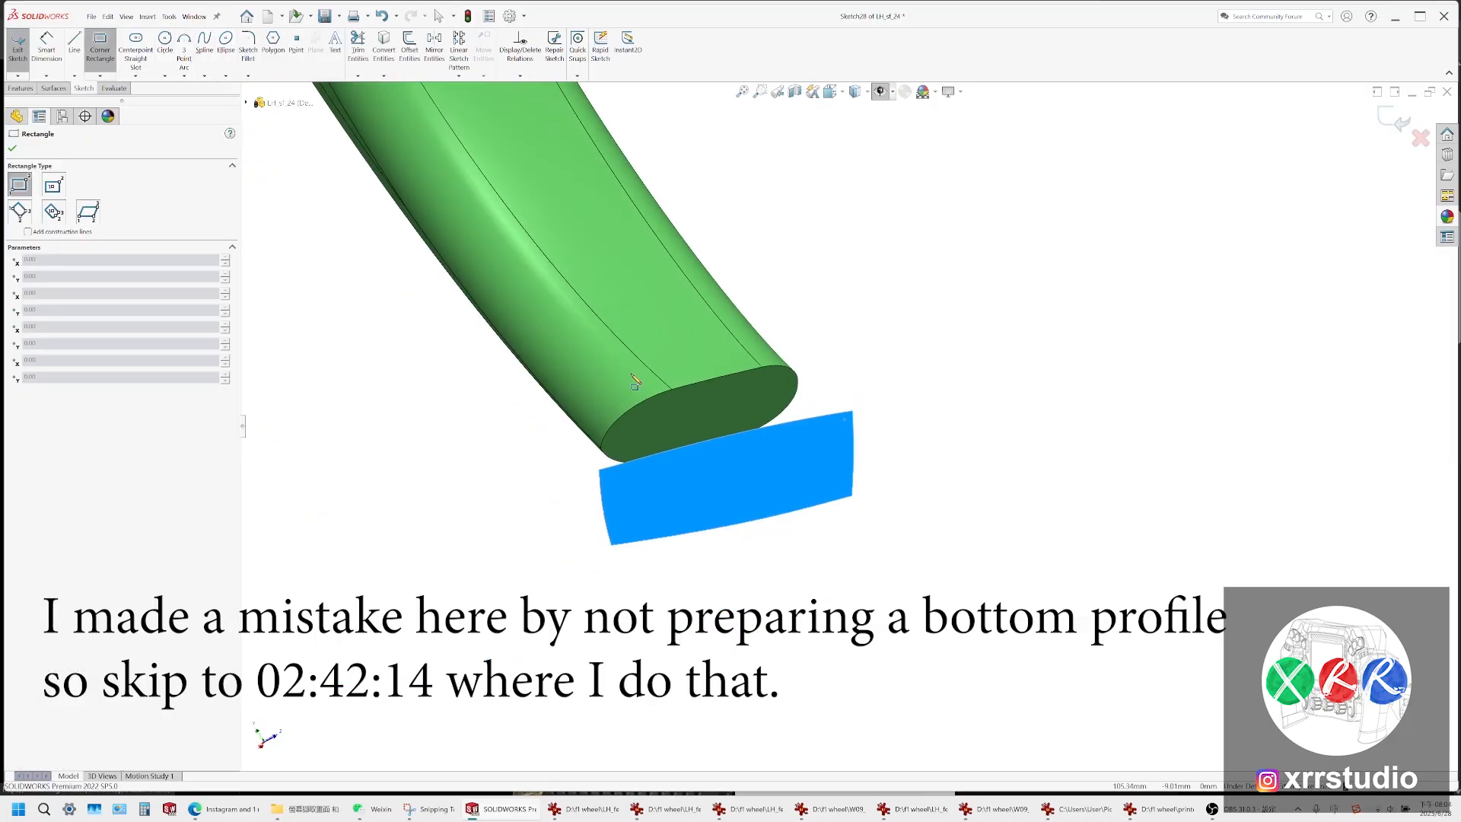
click(466, 349)
click(1008, 630)
click(12, 148)
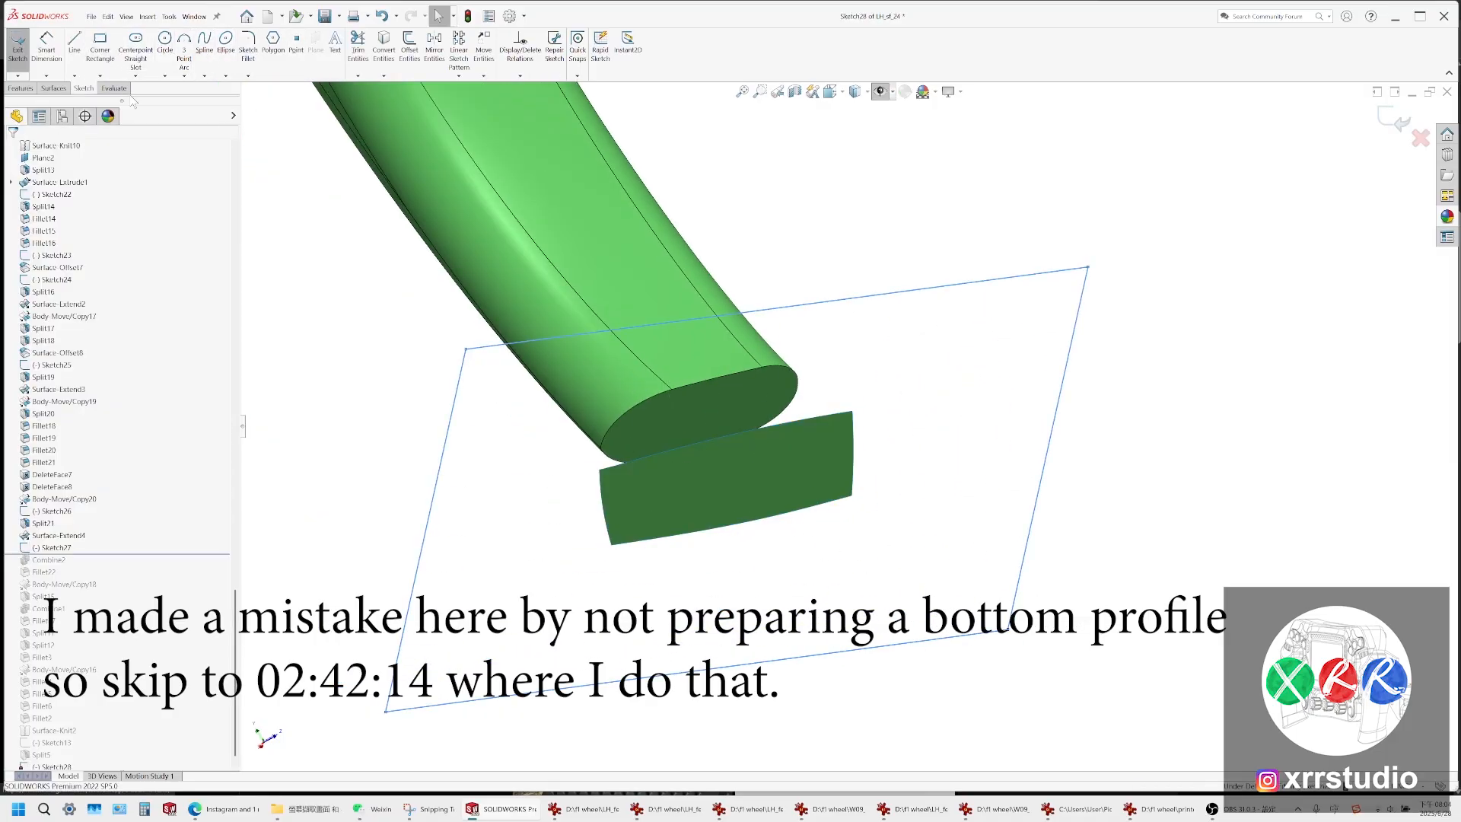
Create a planar surface from the large rectangle sketch
click(53, 88)
click(185, 46)
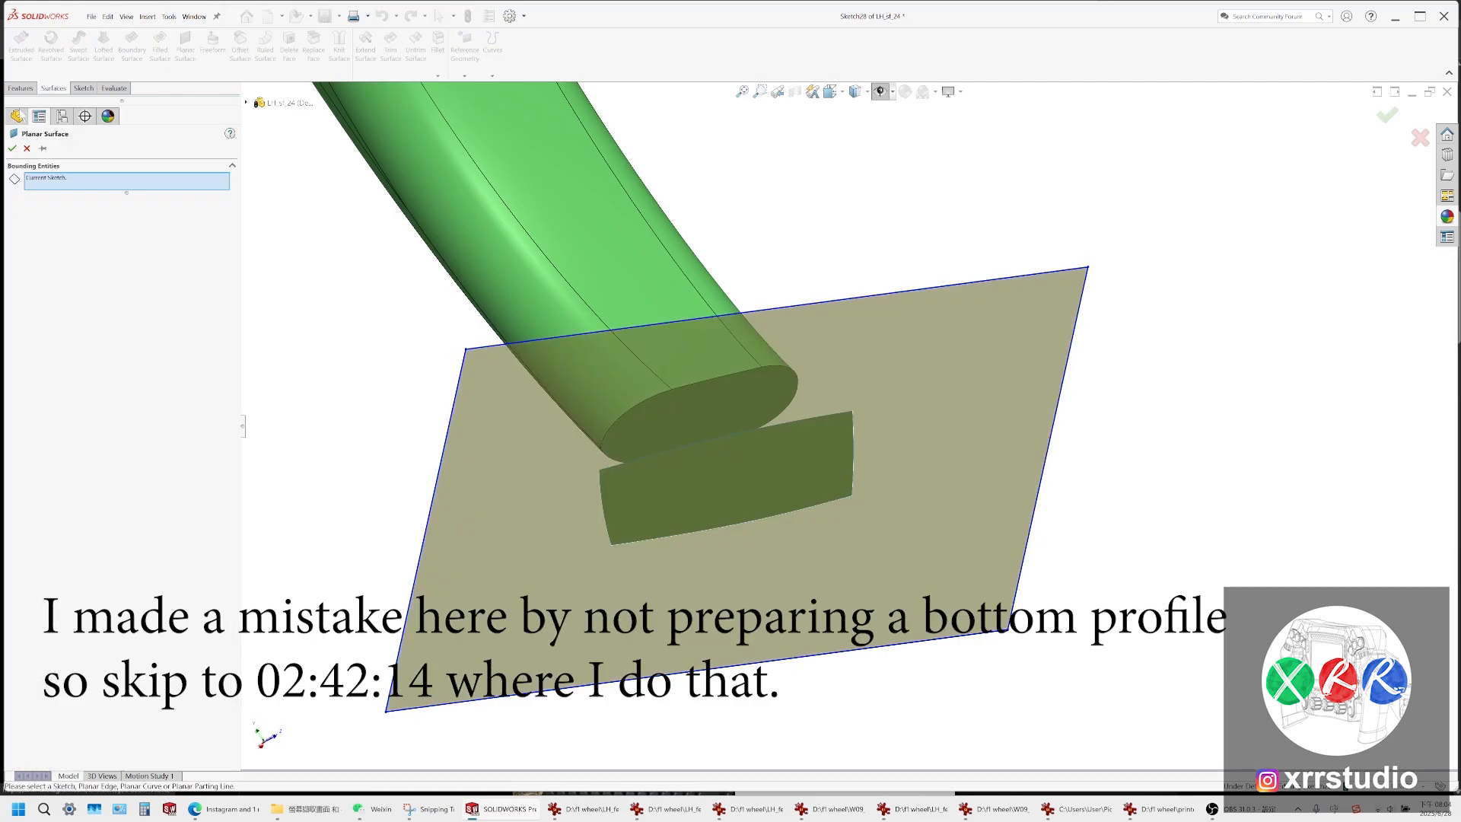
click(12, 149)
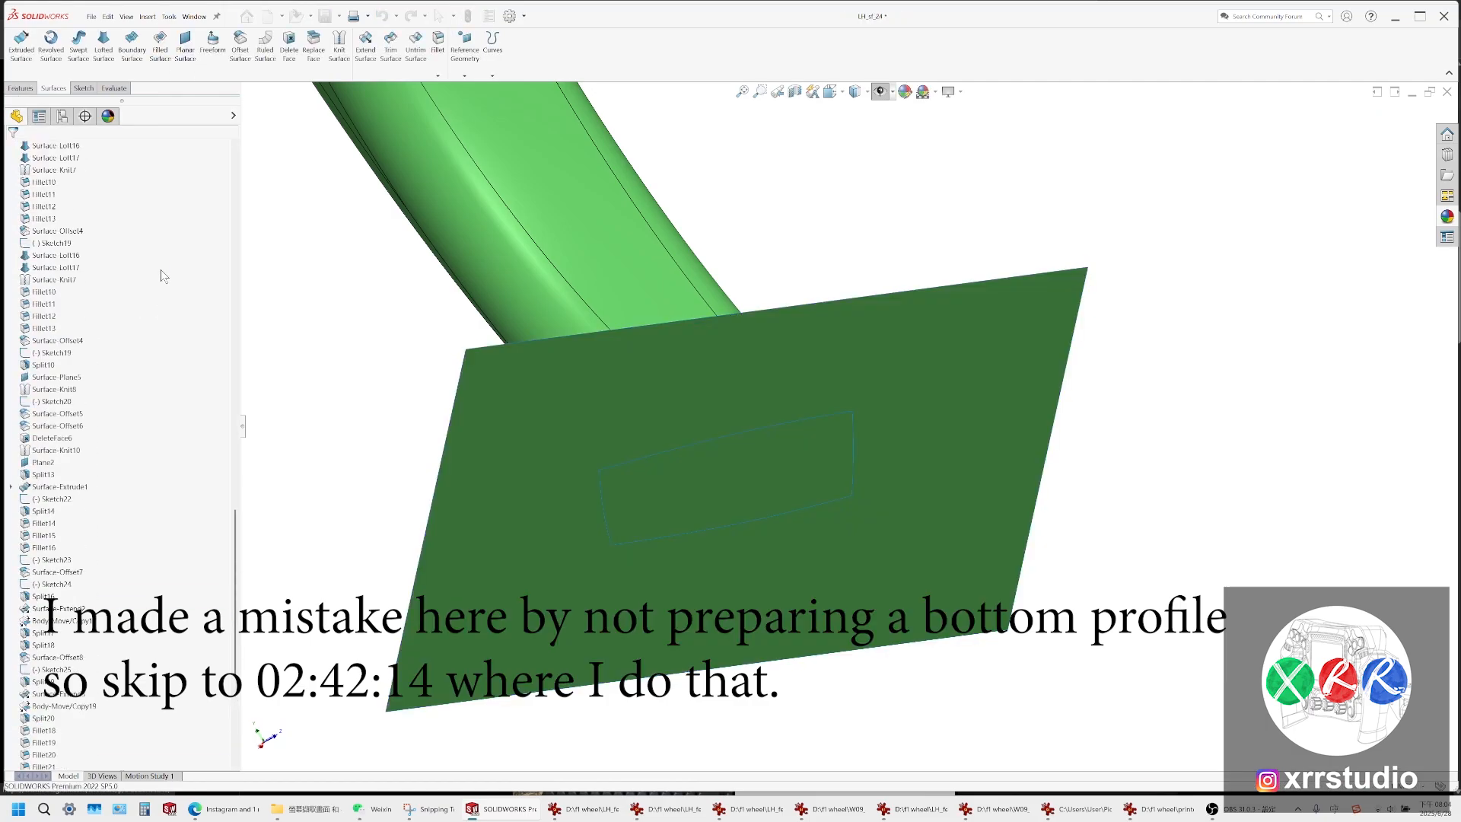
Hide the extended bottom surface body lying on the large planar surface
drag(236, 512, 237, 255)
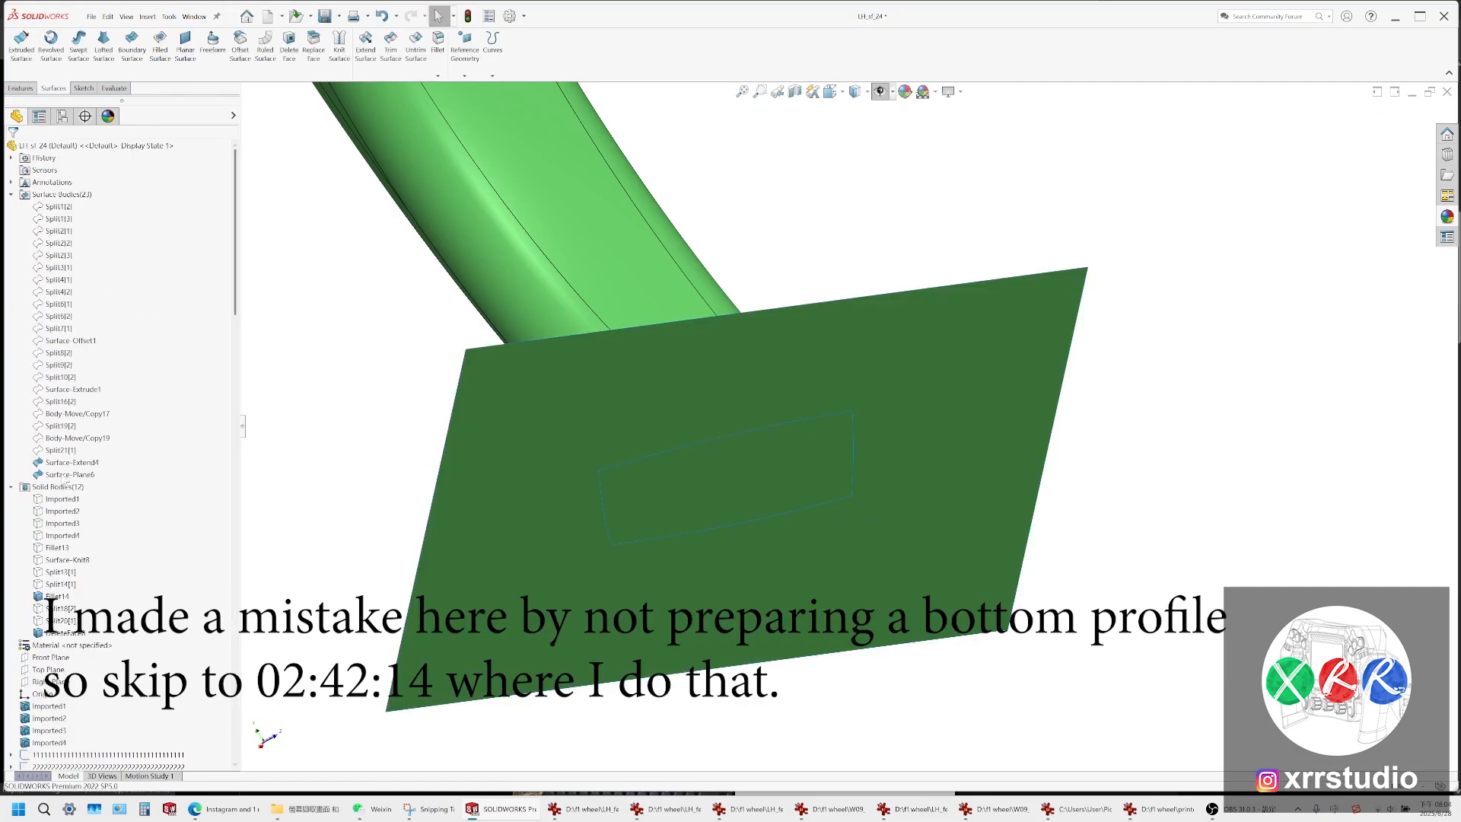
click(75, 463)
scroll(249, 470, down, 2)
scroll(171, 477, down, 20)
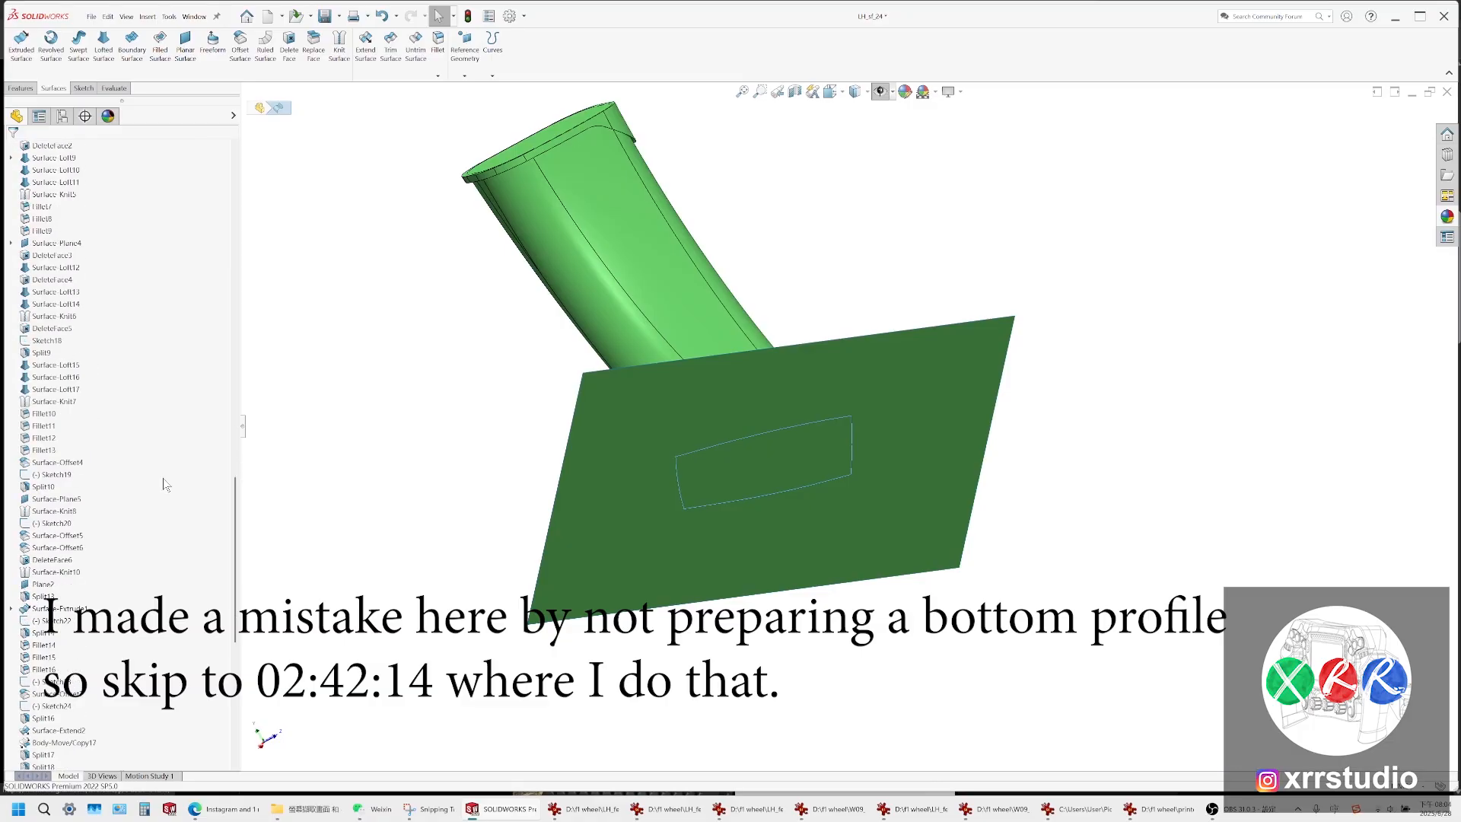
Try to split the planar surface with the rounded profile sketch Sketch27, checking its corner with hidden edges shown
click(53, 535)
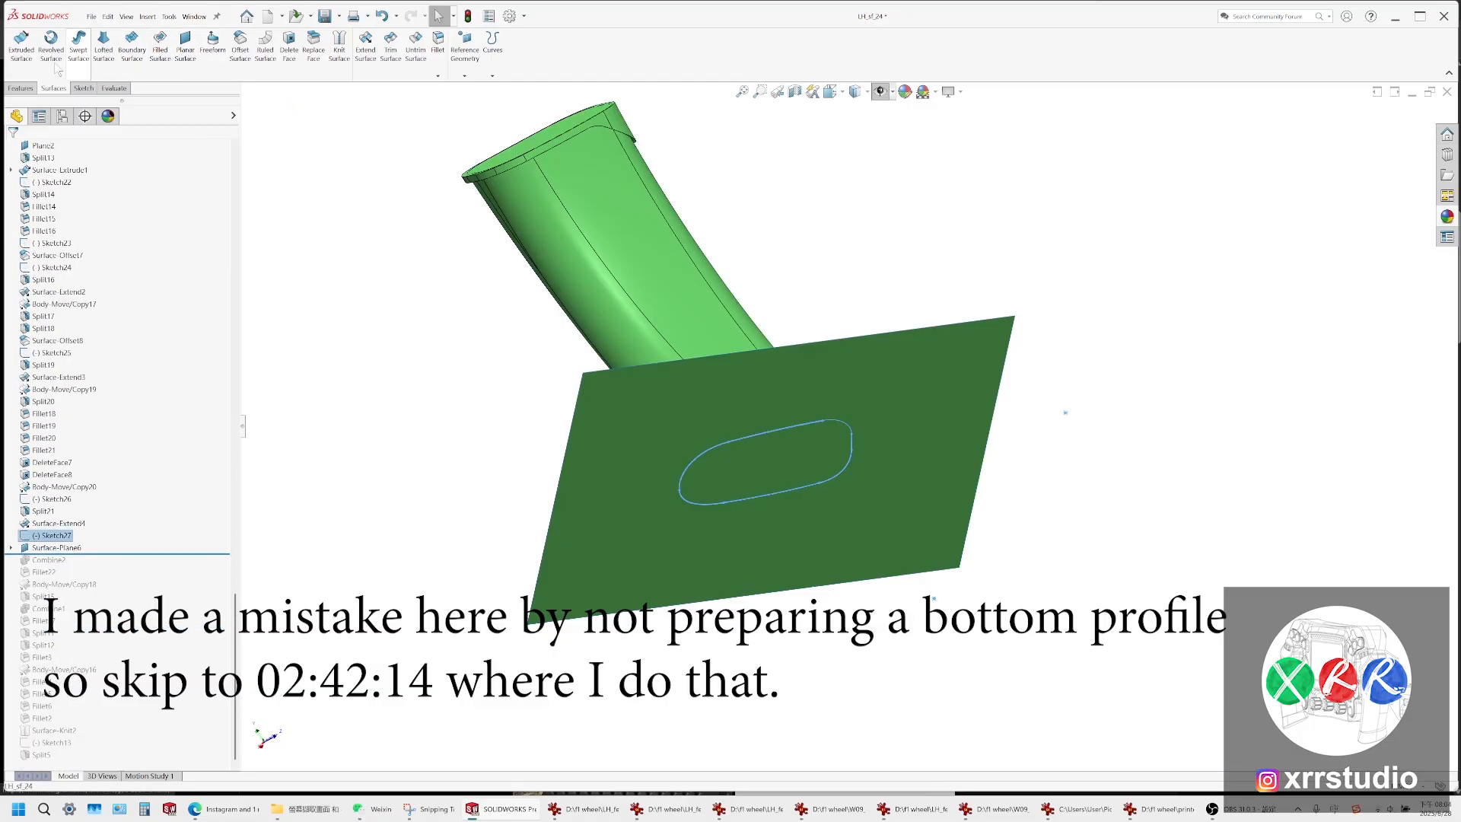
click(21, 90)
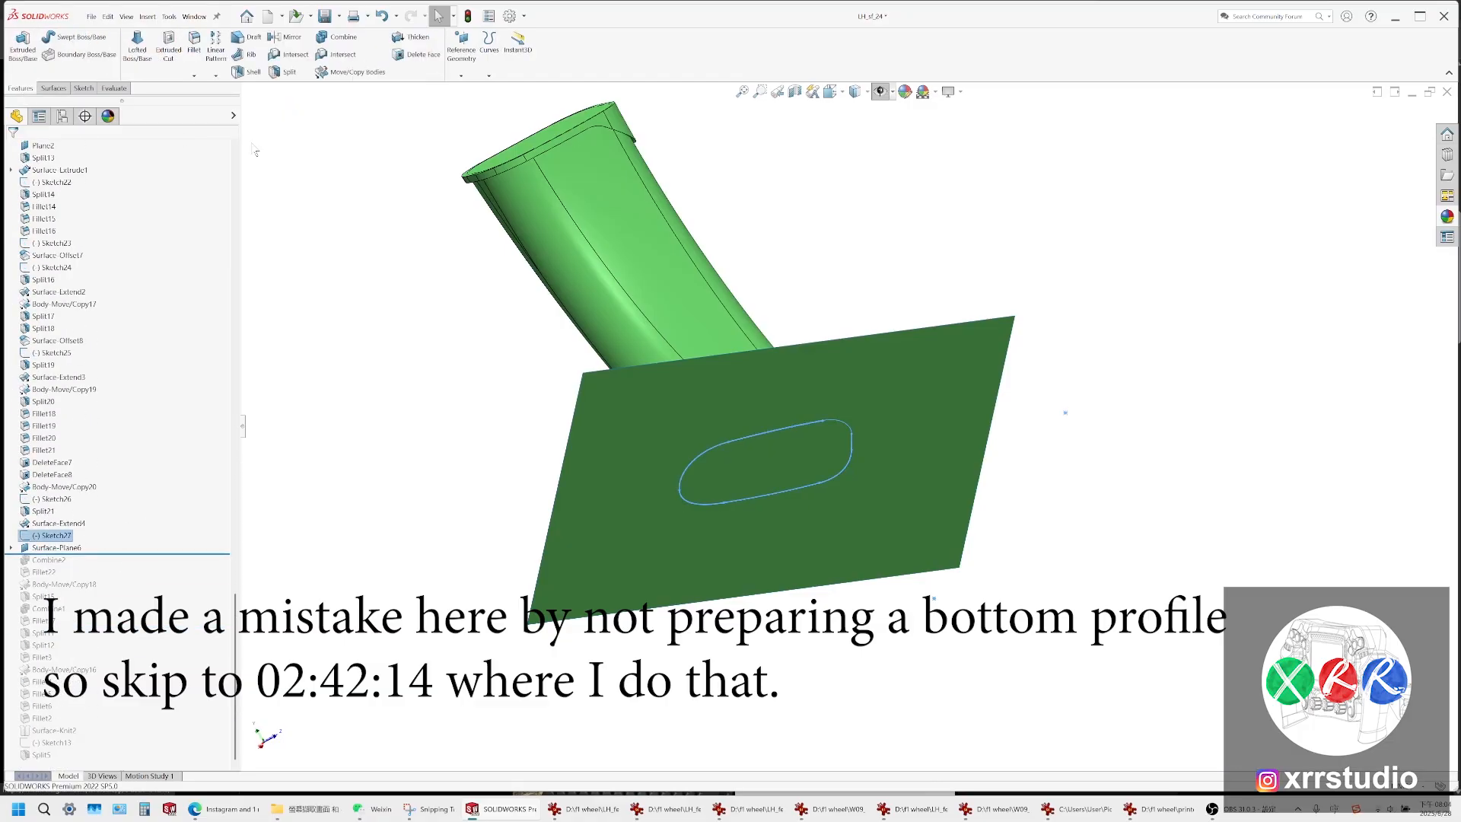
click(289, 74)
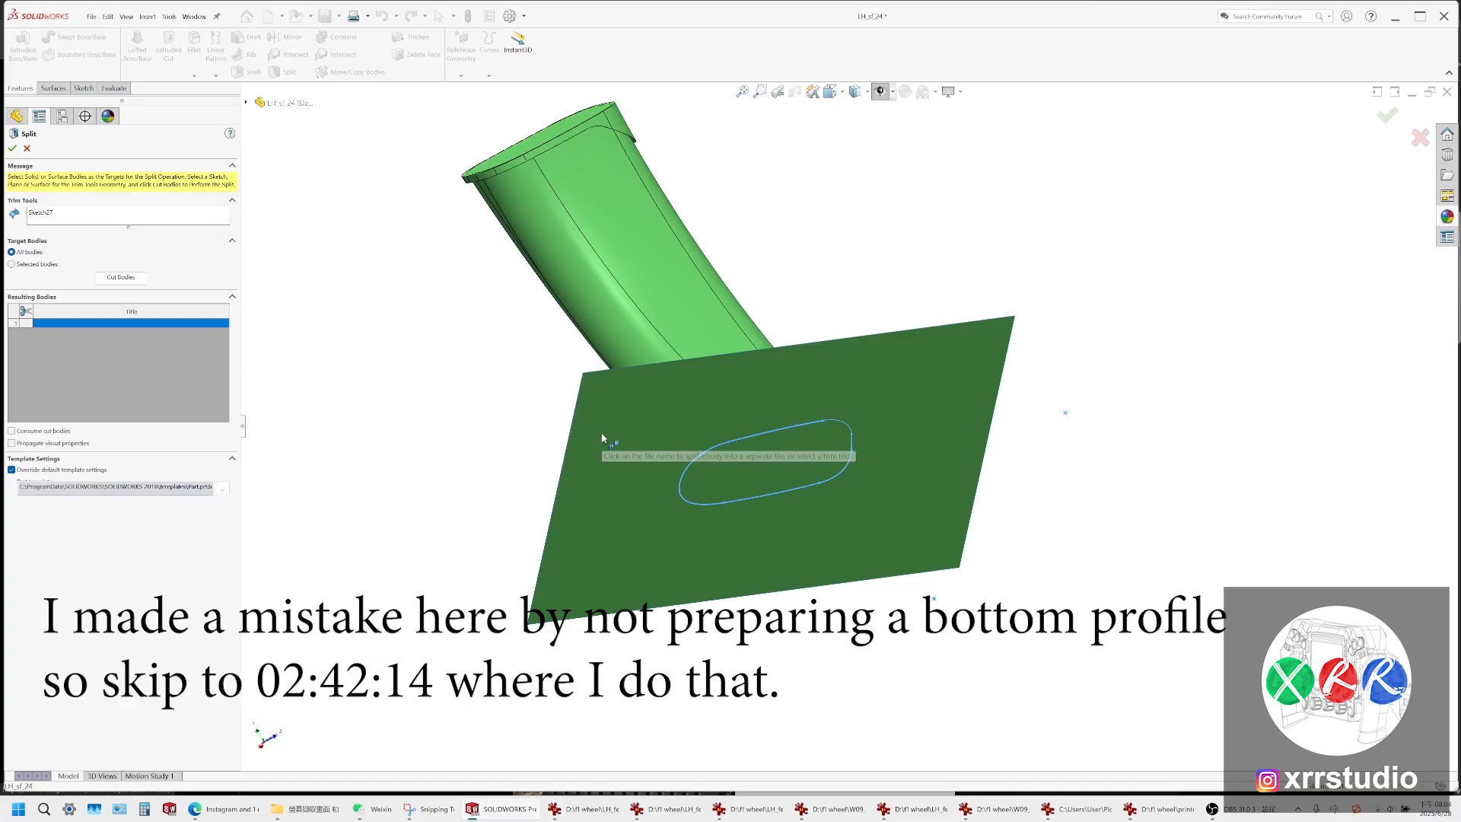
scroll(815, 446, down, 6)
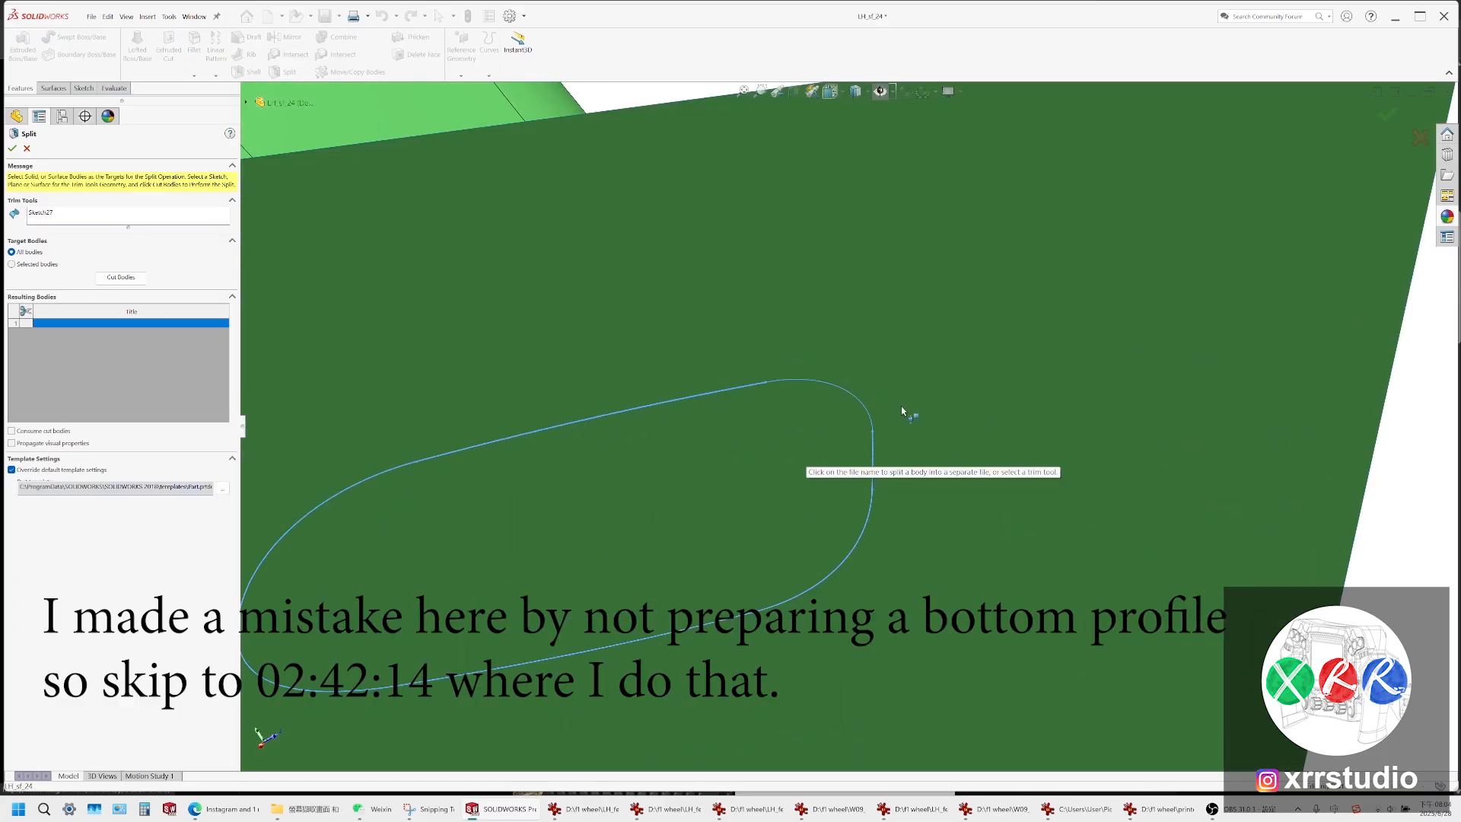
middle_drag(842, 405, 833, 299)
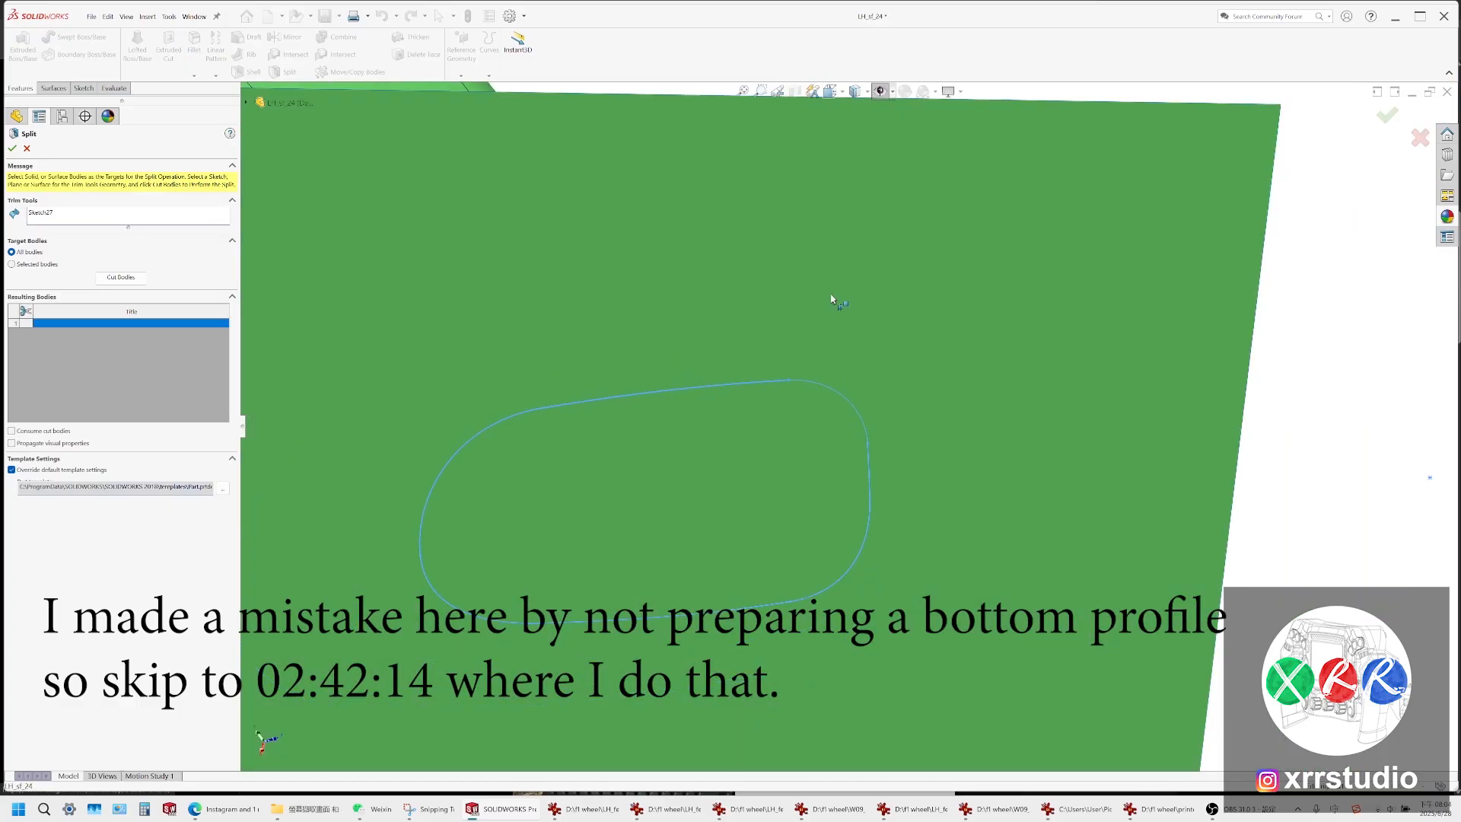
click(855, 93)
click(859, 187)
scroll(858, 454, down, 6)
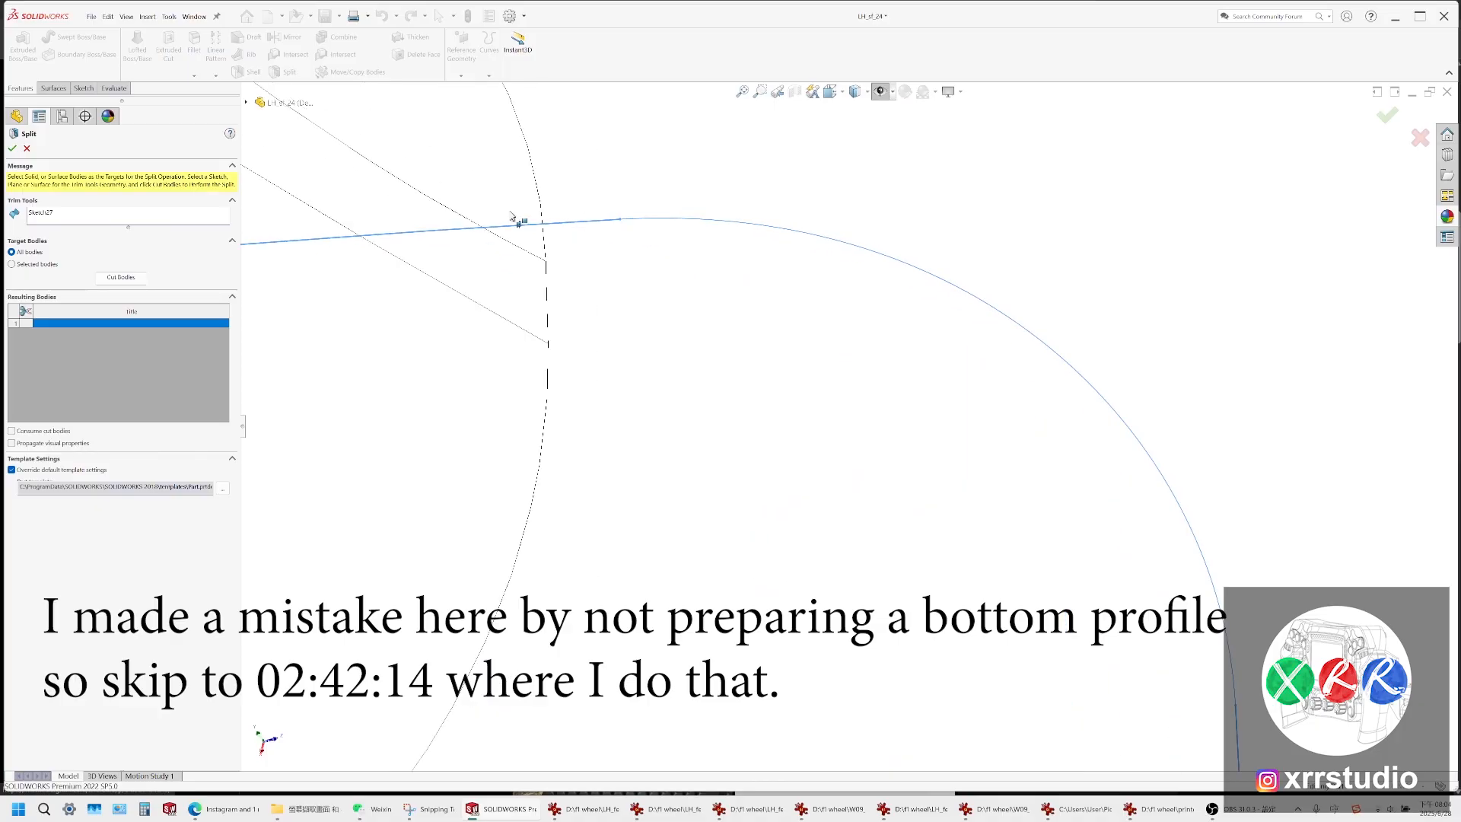
click(27, 148)
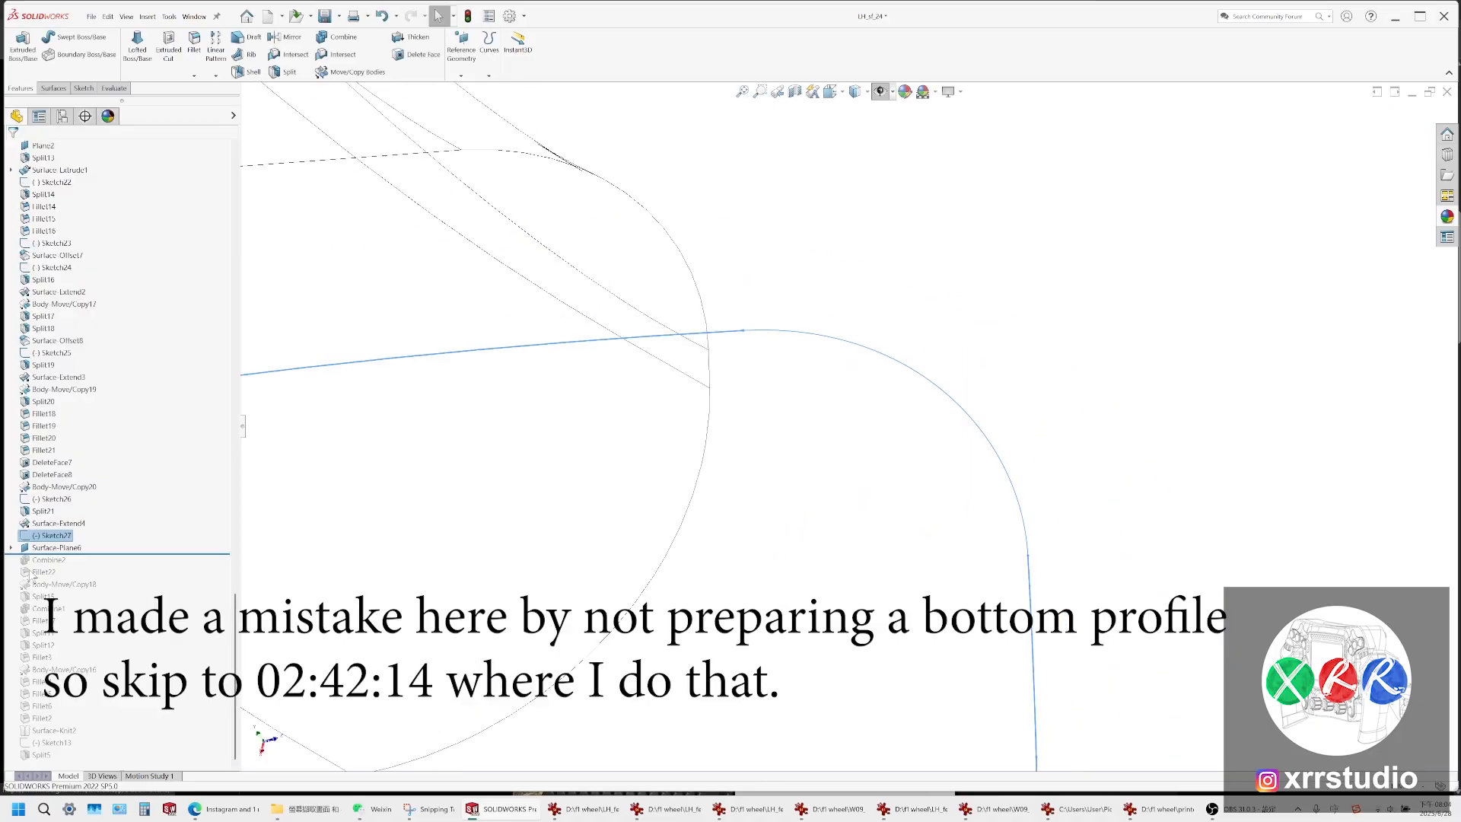
Open Sketch27 and examine how the corner splines join the neighbouring curves around the closed profile
right_click(57, 536)
click(76, 511)
scroll(779, 342, down, 2)
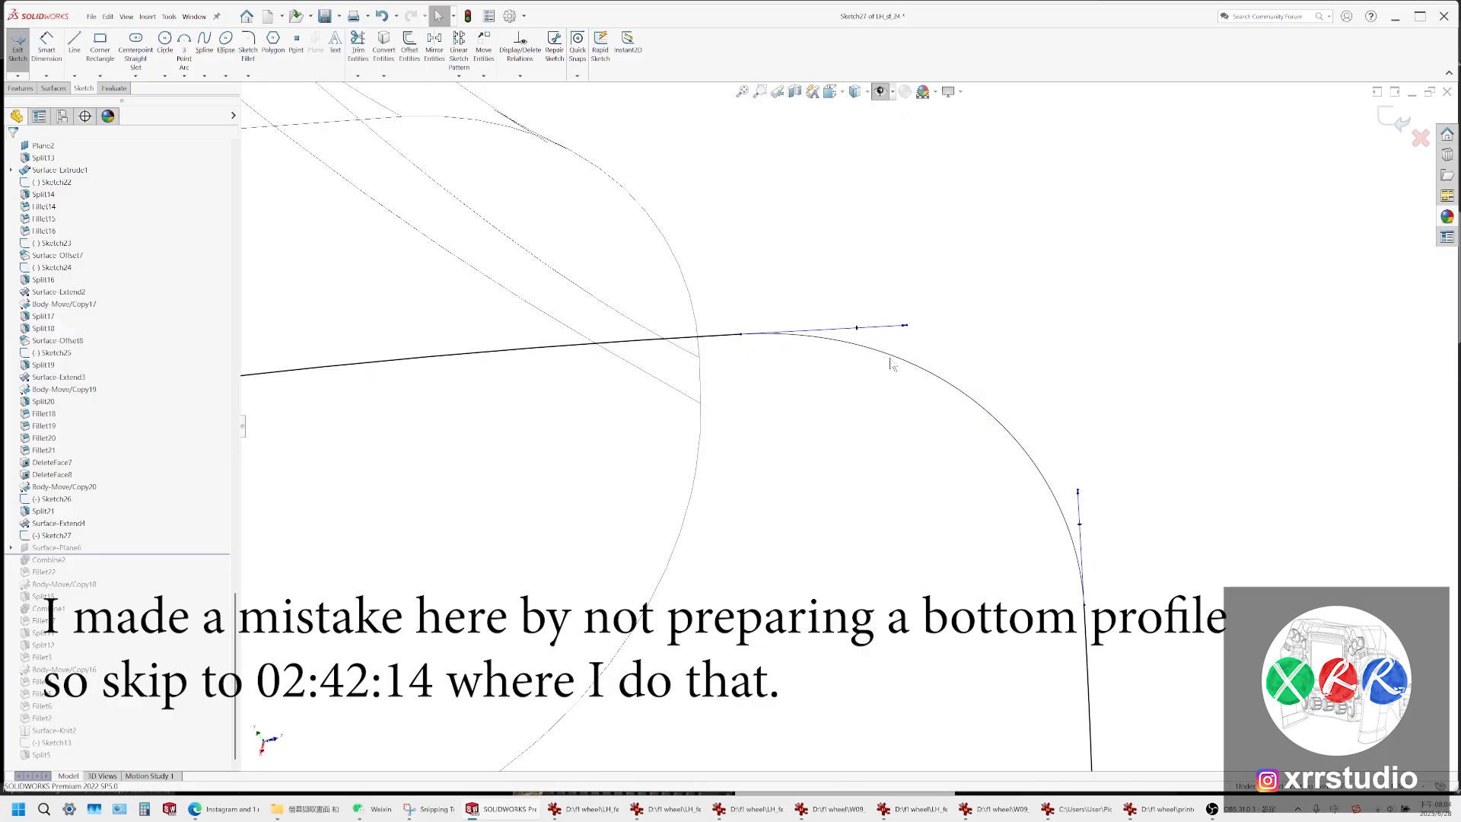
click(889, 363)
scroll(701, 352, up, 6)
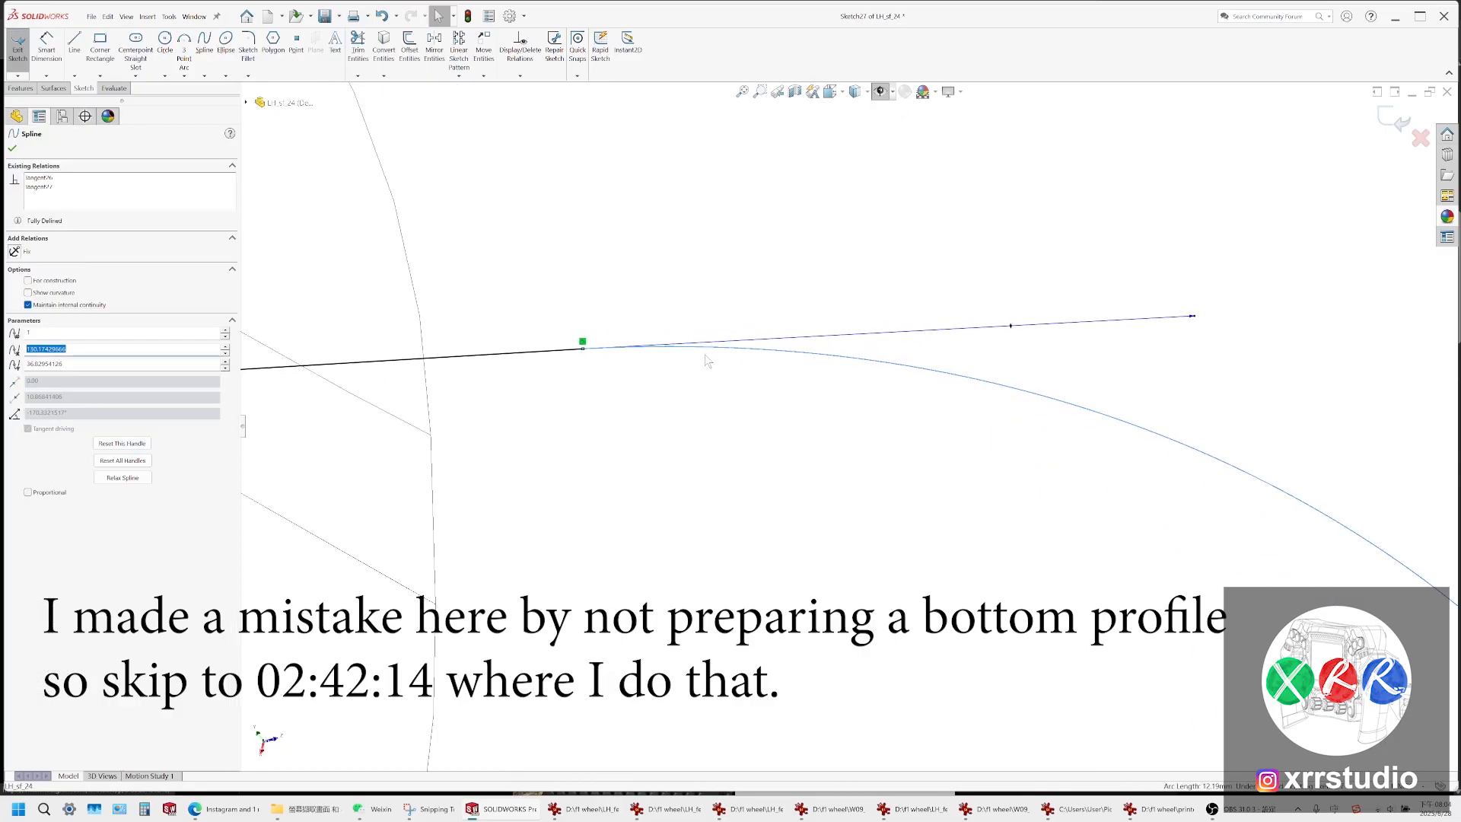
scroll(765, 392, down, 6)
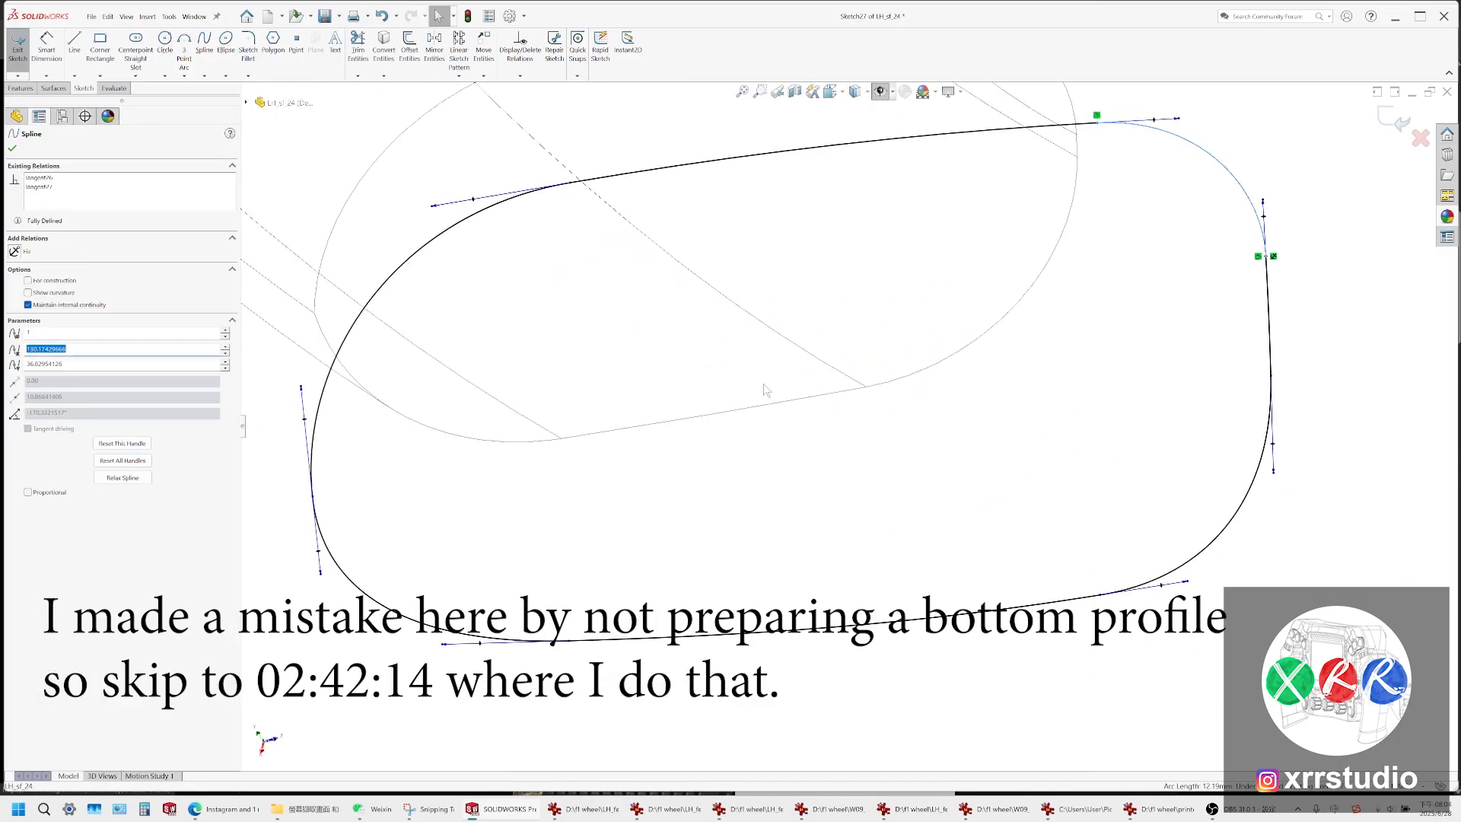
scroll(946, 390, up, 3)
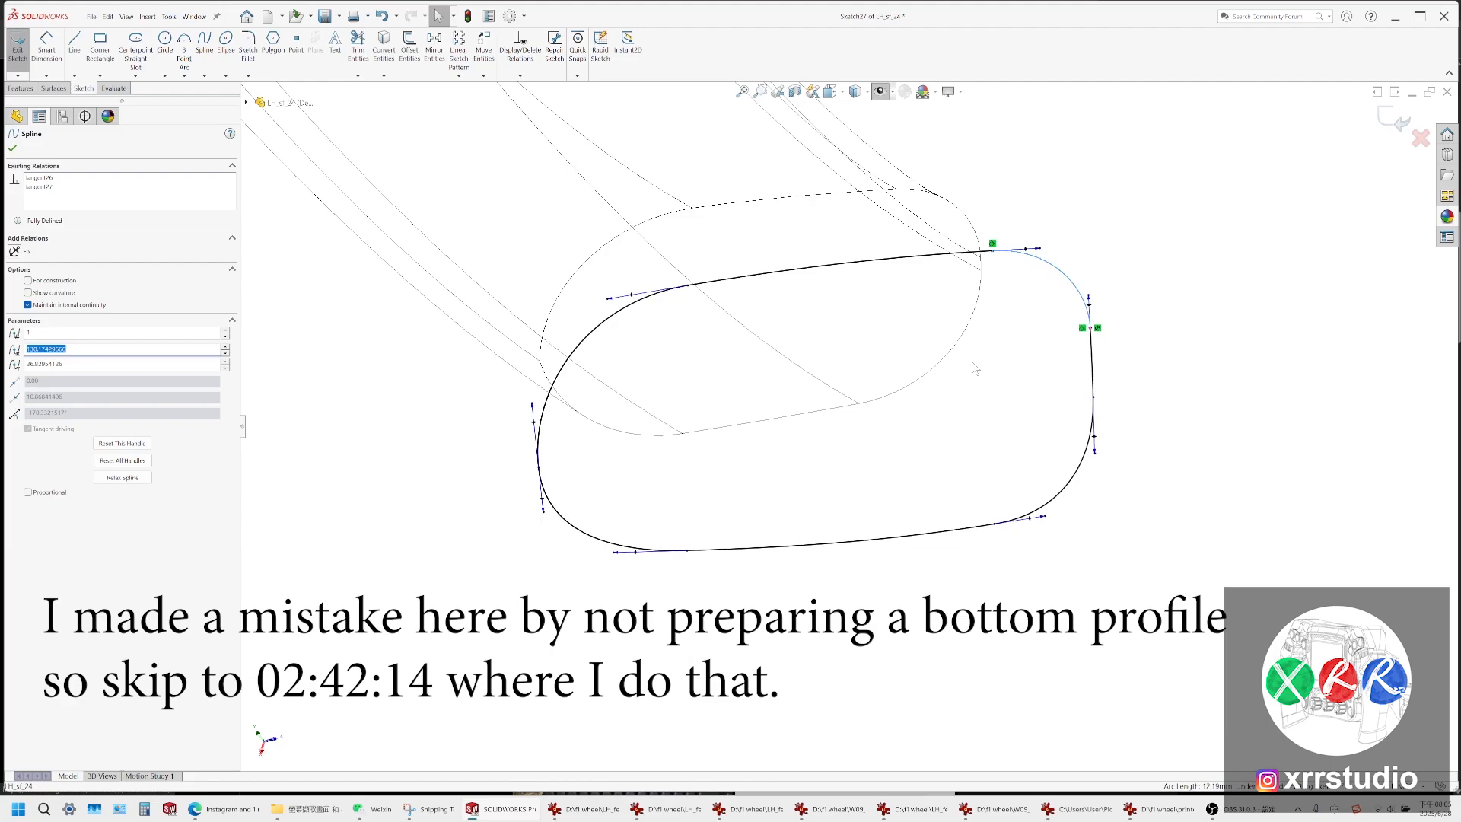
scroll(971, 362, up, 5)
middle_drag(928, 362, 927, 373)
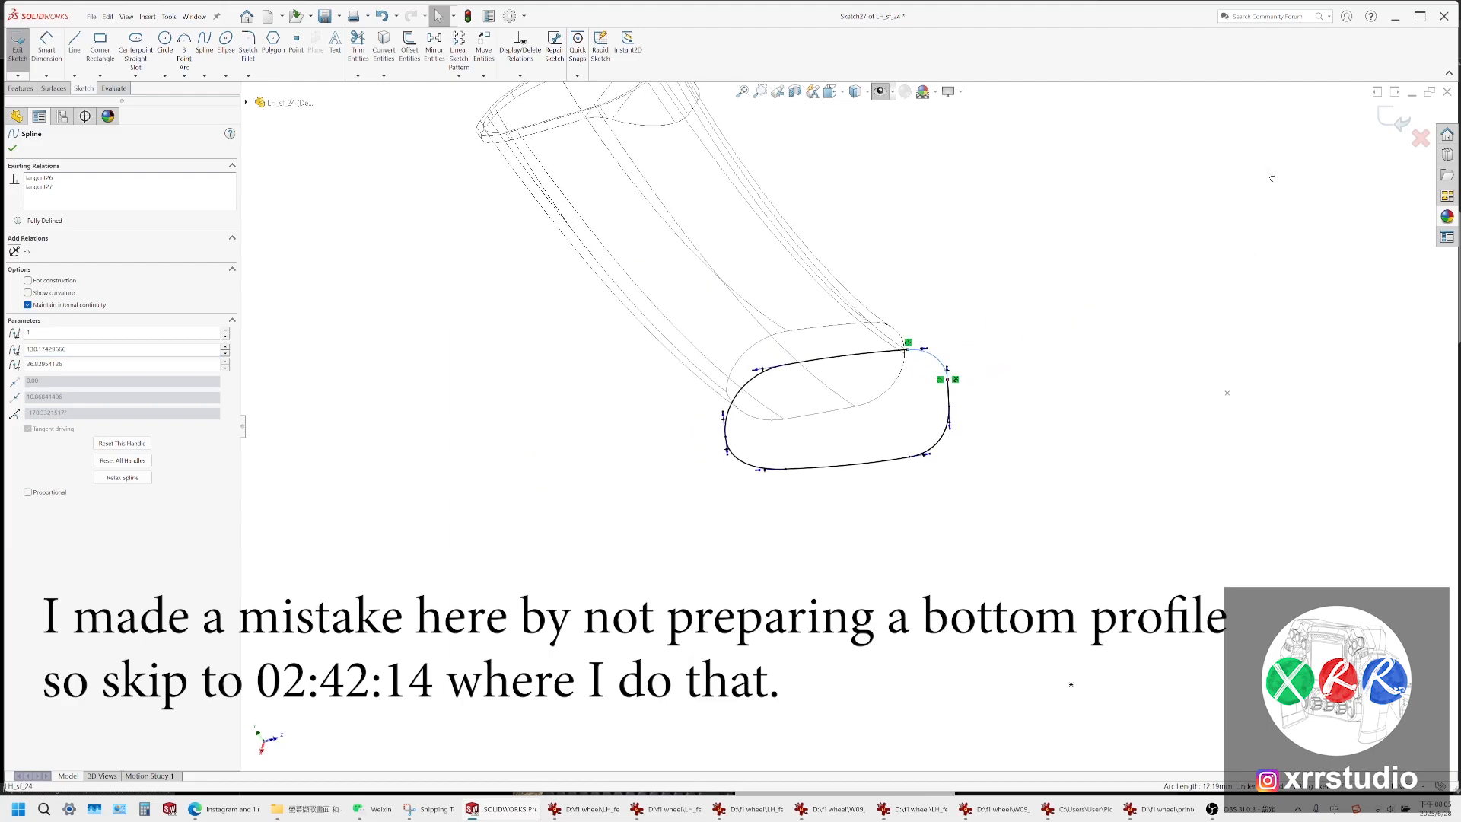
click(1384, 125)
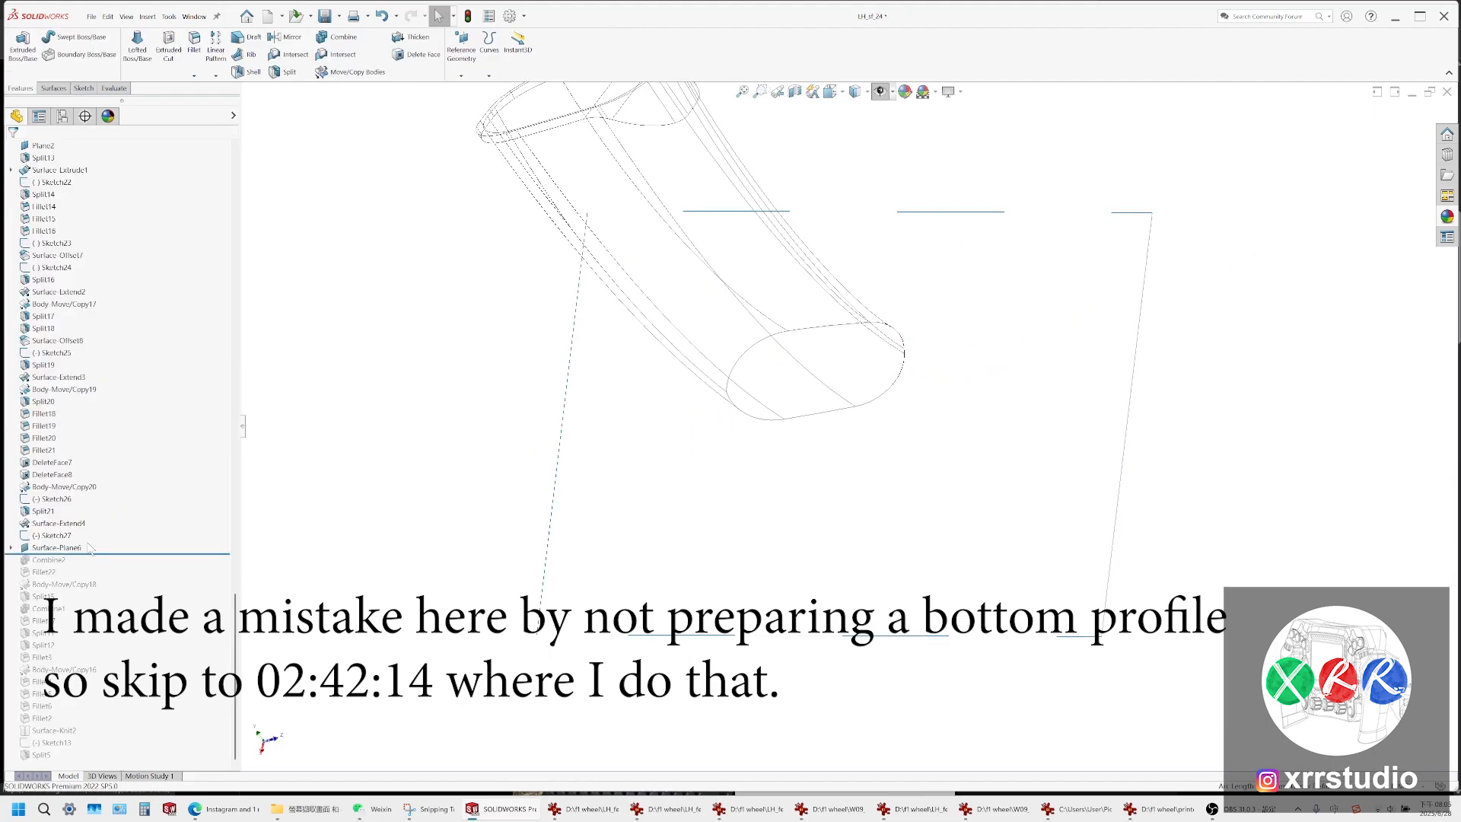
Try to create a planar surface bounded by Sketch27 and restore the shaded display
scroll(788, 349, up, 5)
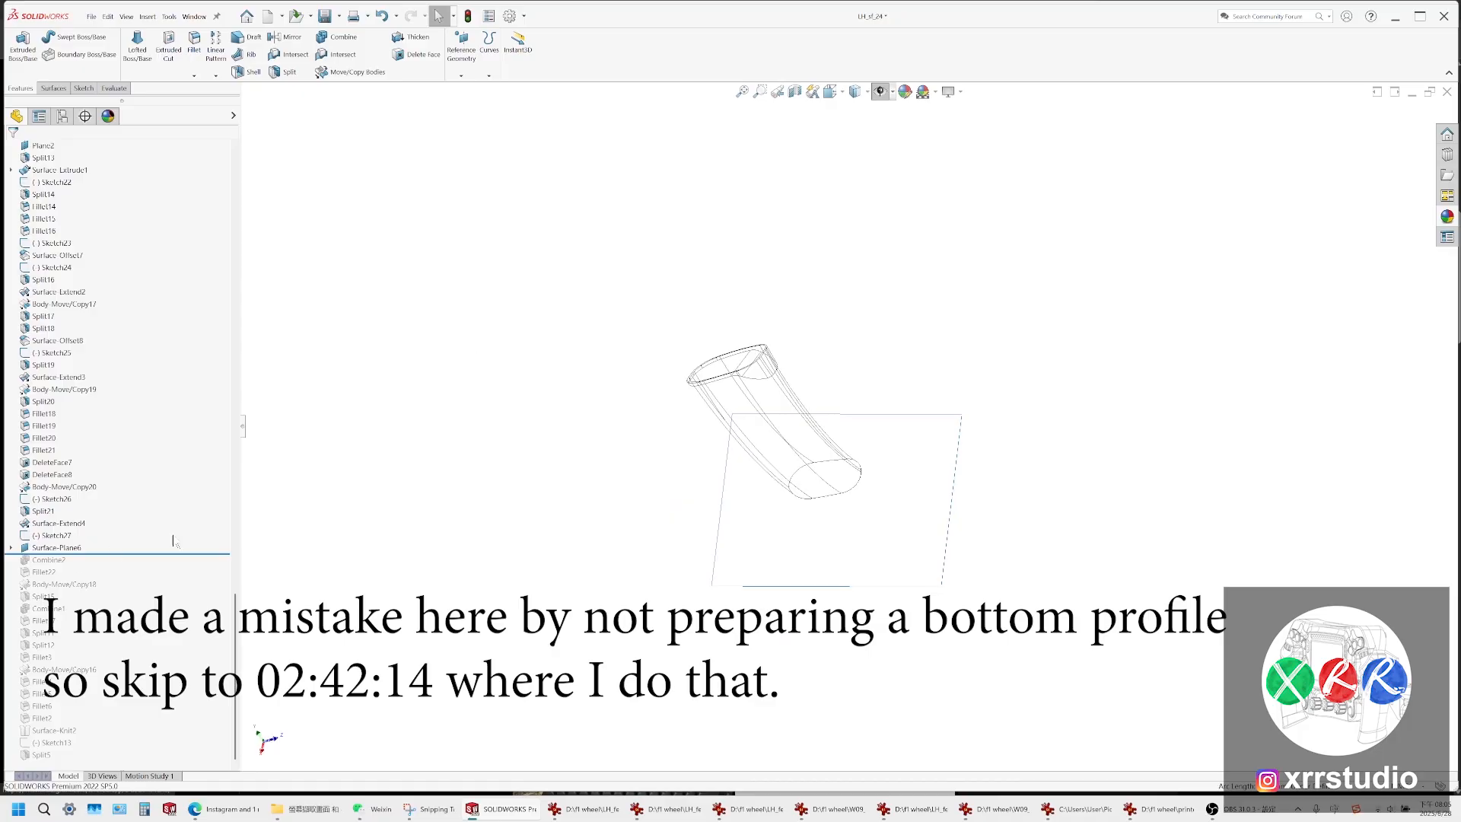
click(54, 535)
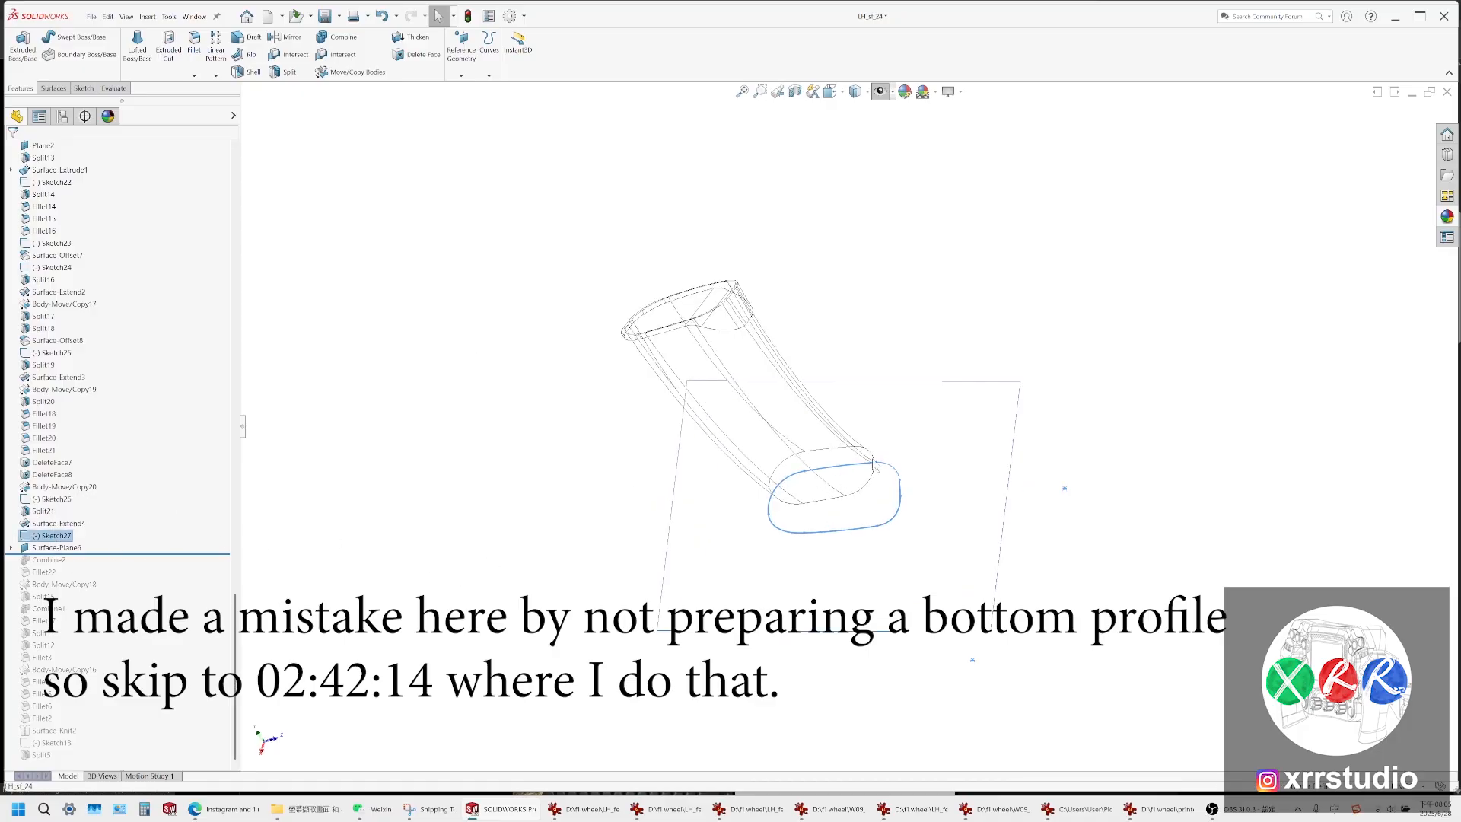
middle_drag(873, 464, 842, 755)
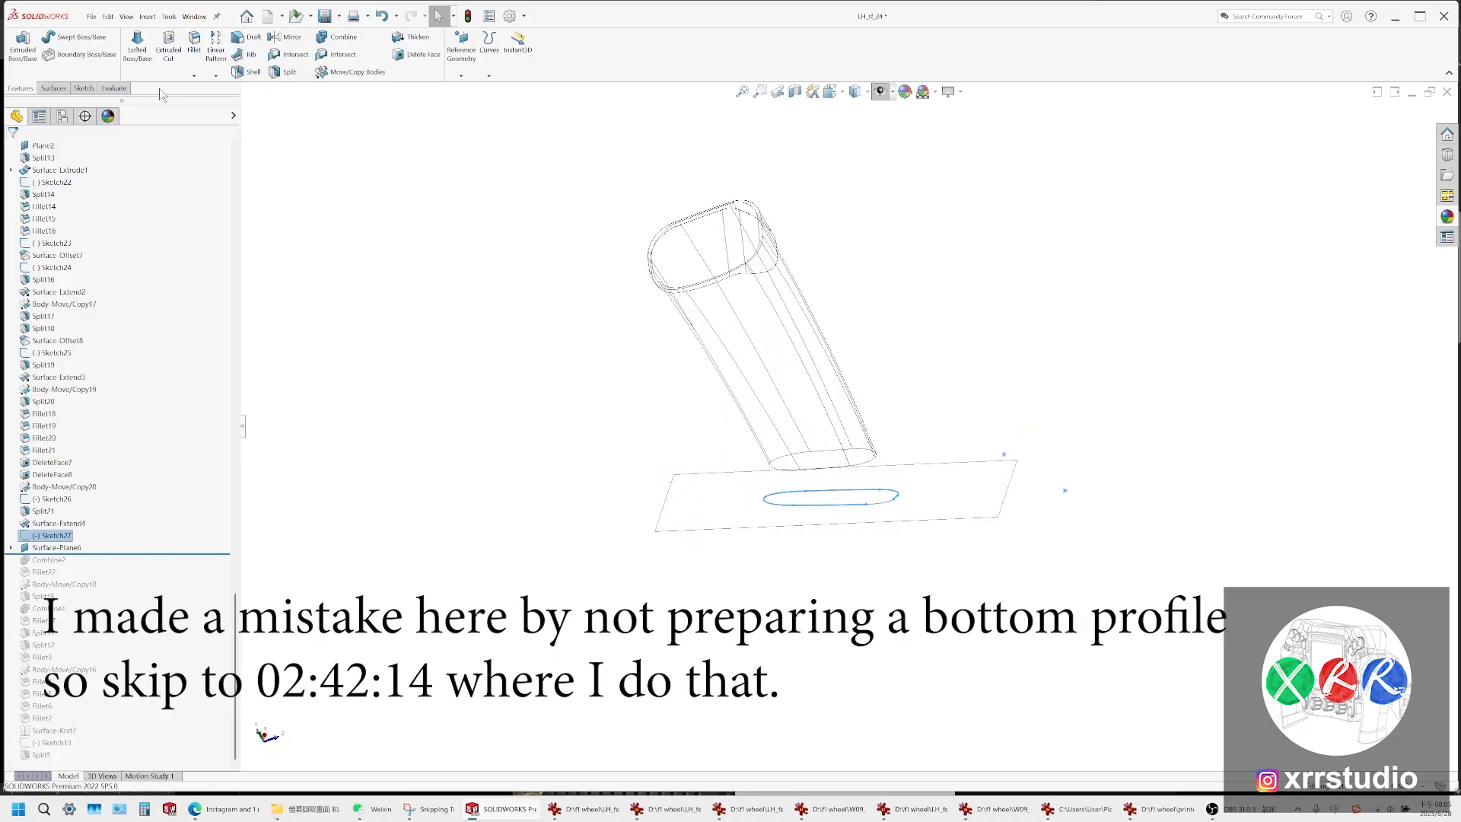
click(54, 89)
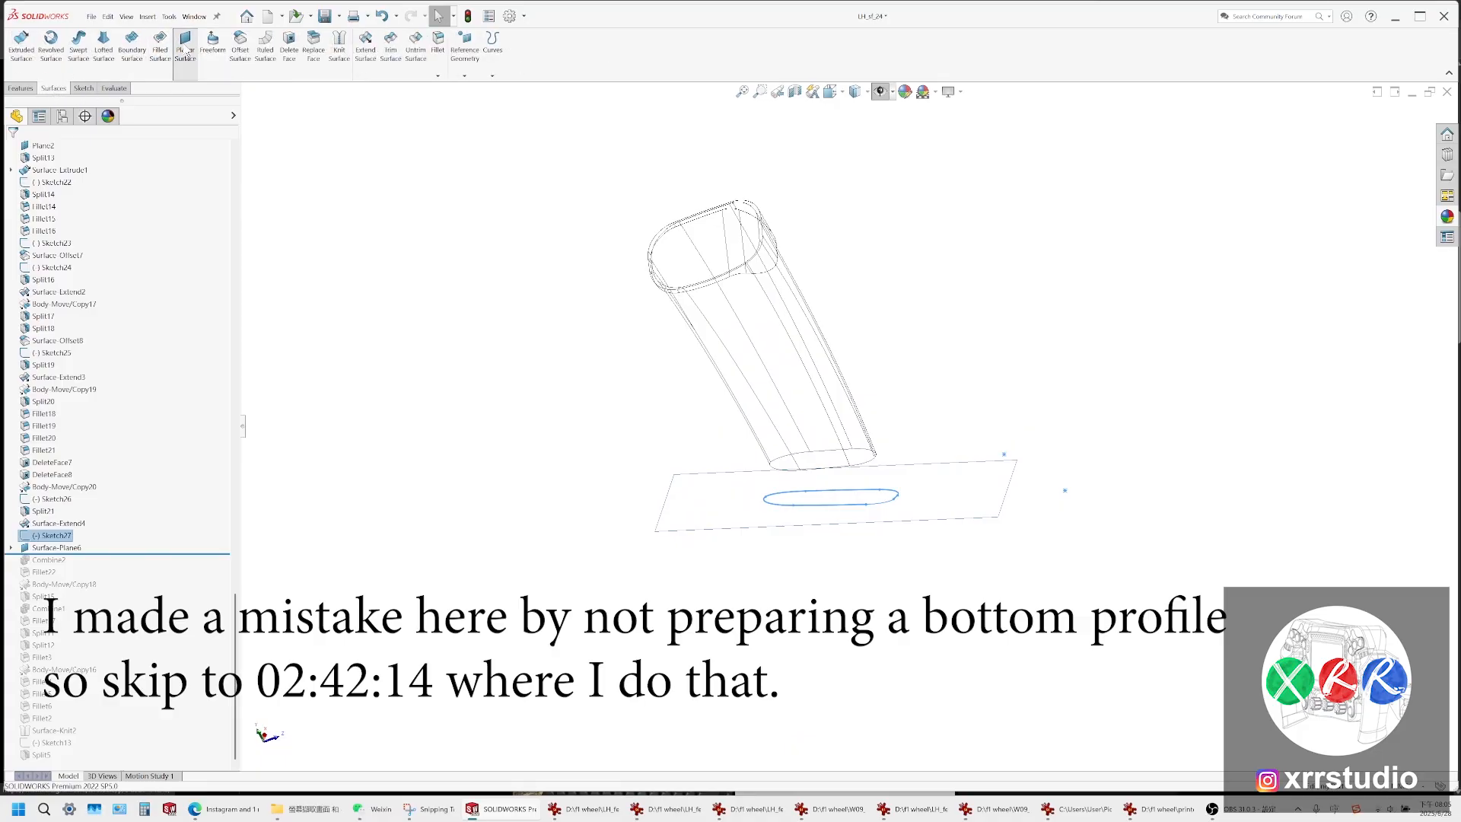
click(185, 46)
click(858, 91)
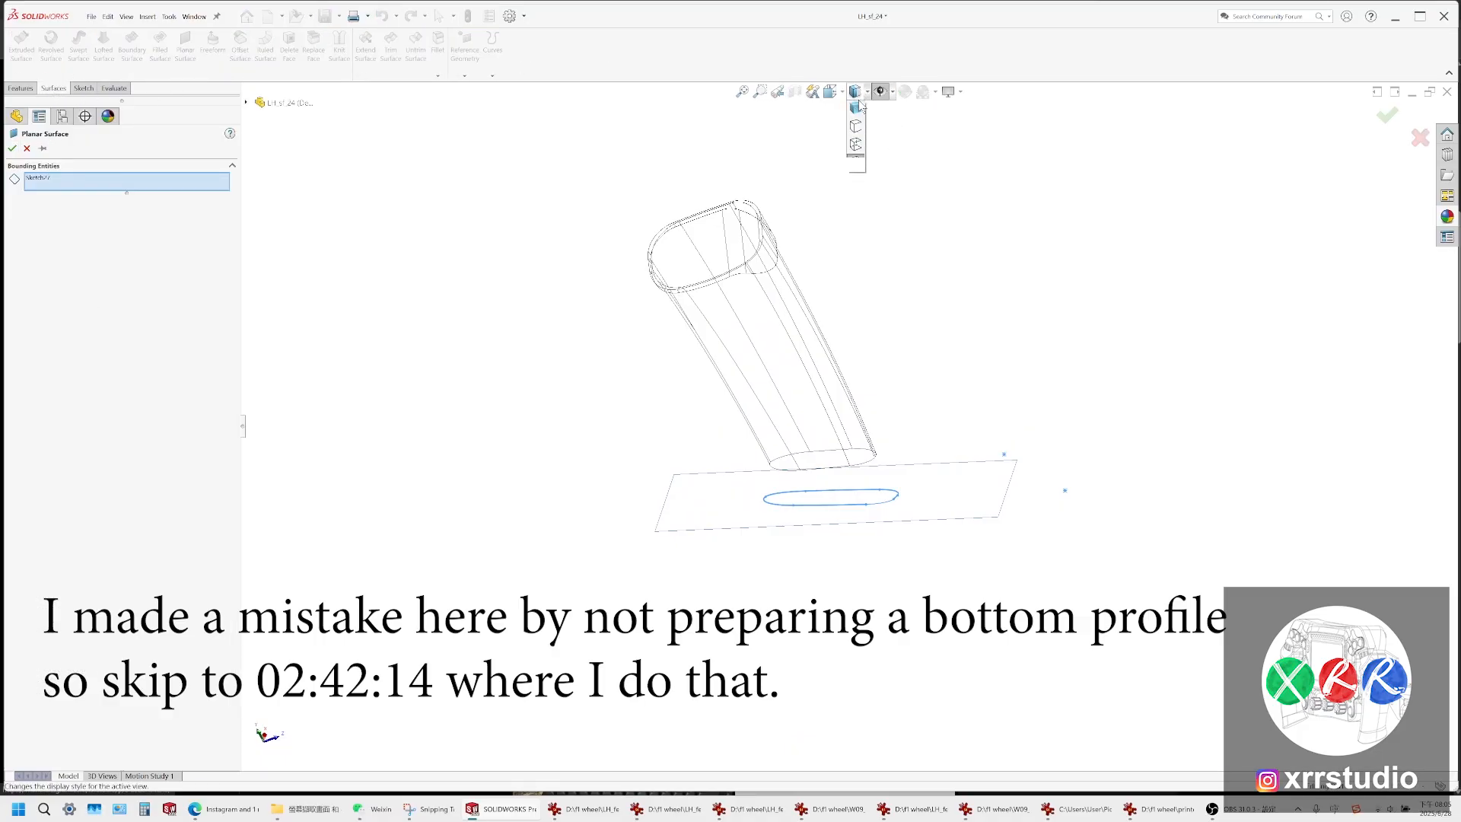
click(857, 108)
middle_drag(836, 442, 831, 508)
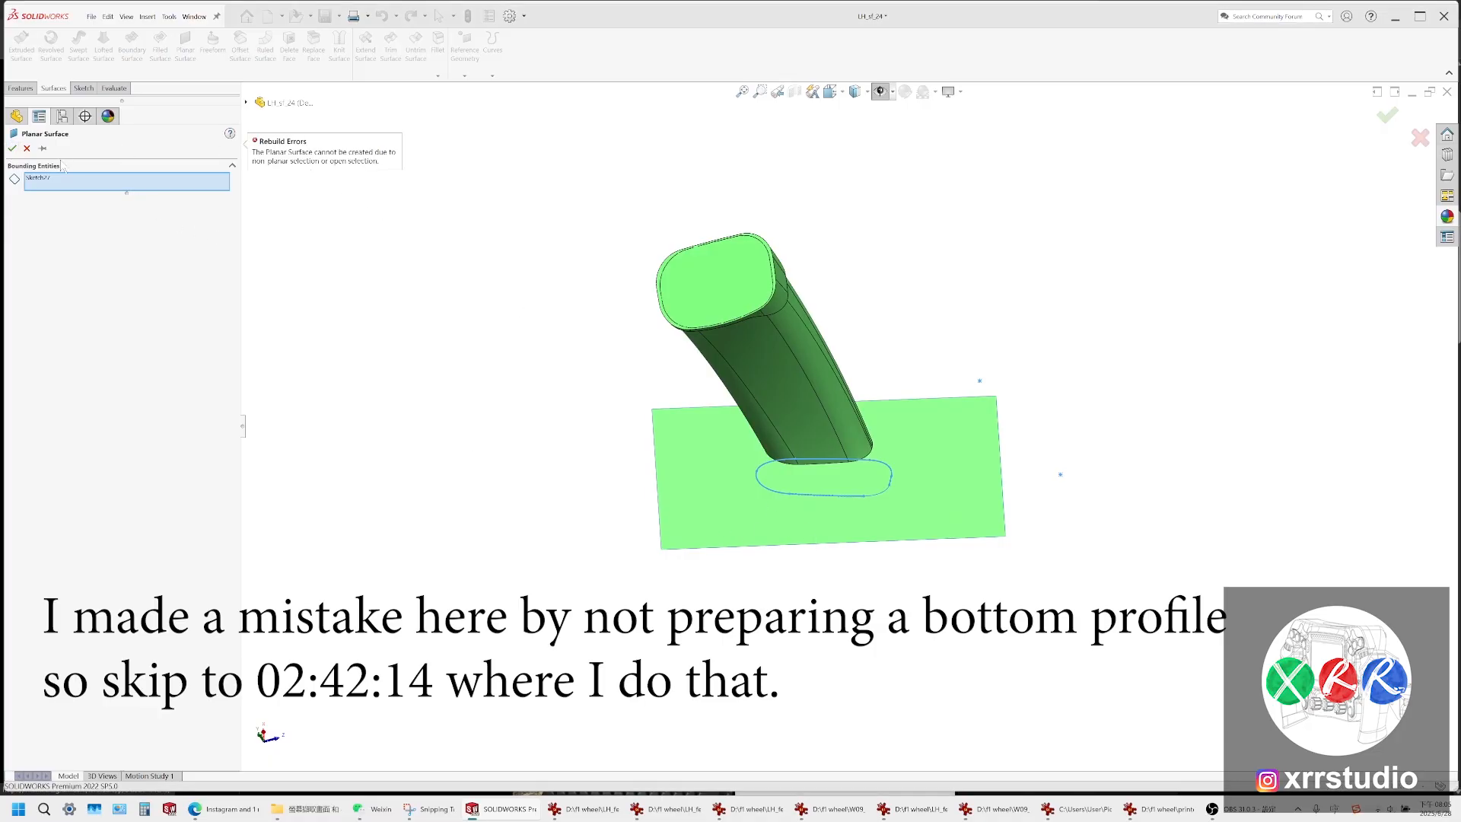
click(26, 148)
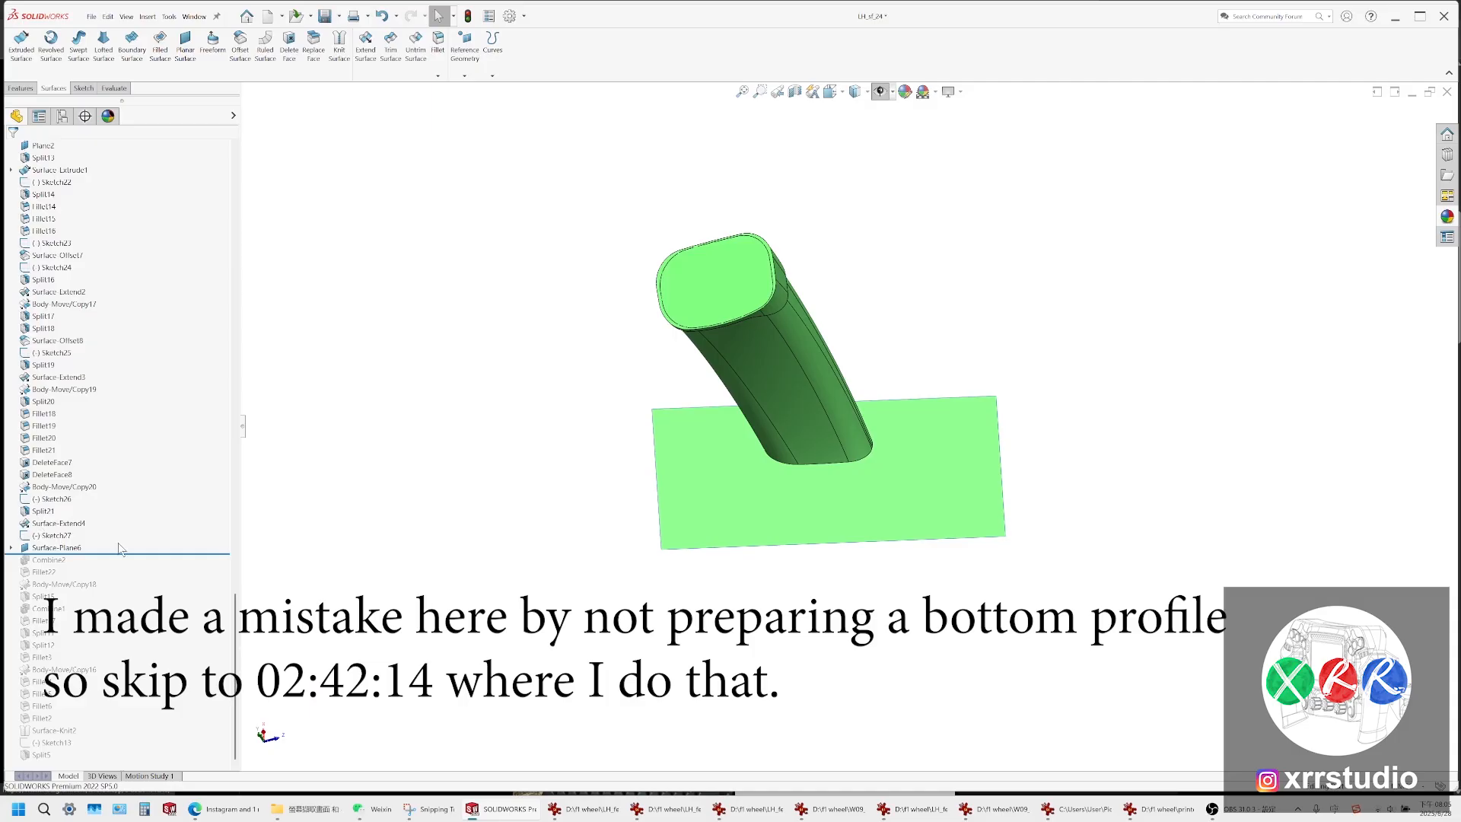
Start a new sketch on the large planar surface and convert the rounded profile of Sketch27 into it
click(761, 525)
click(765, 502)
click(72, 537)
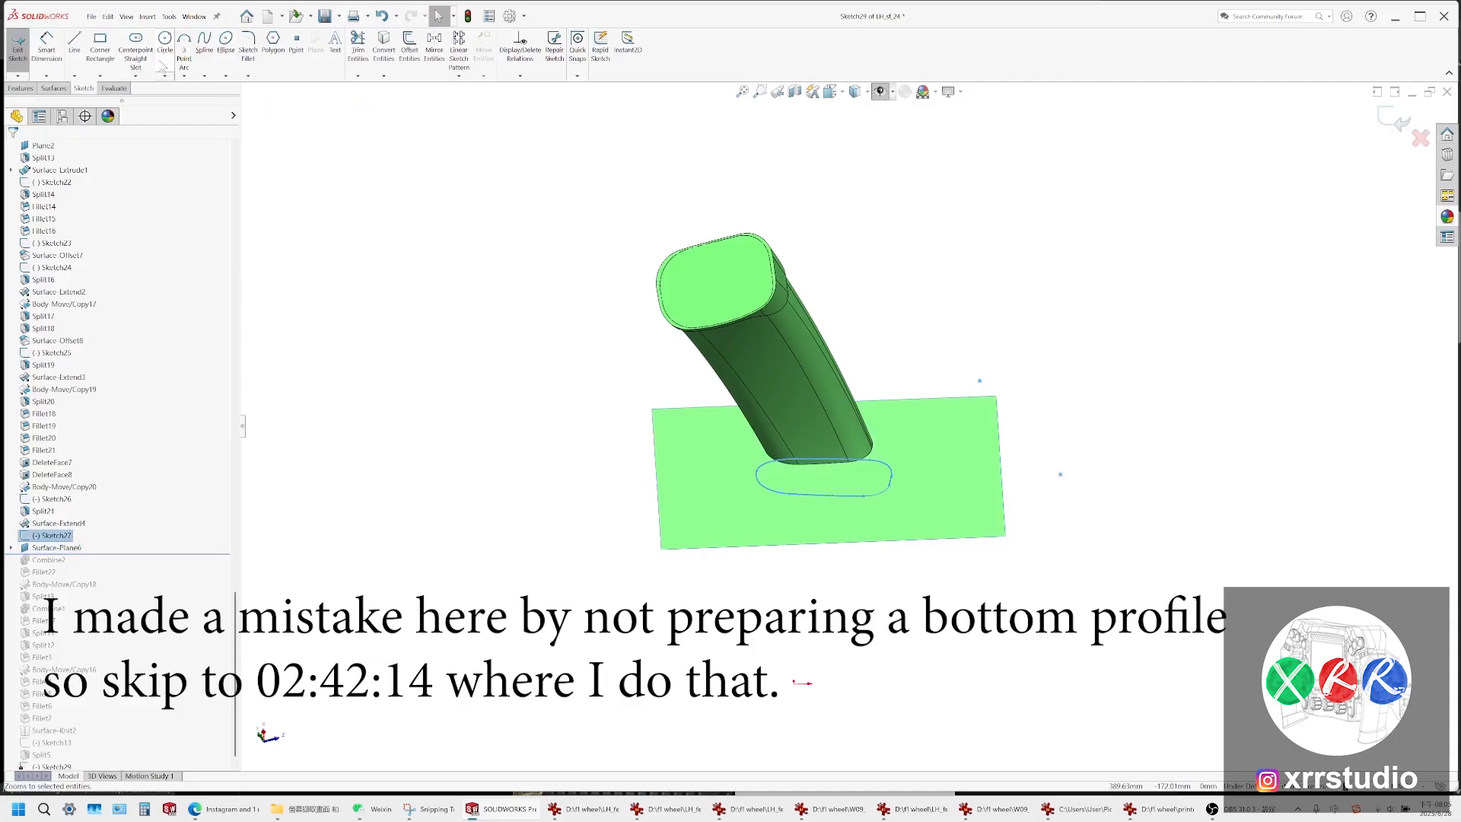
scroll(832, 519, down, 4)
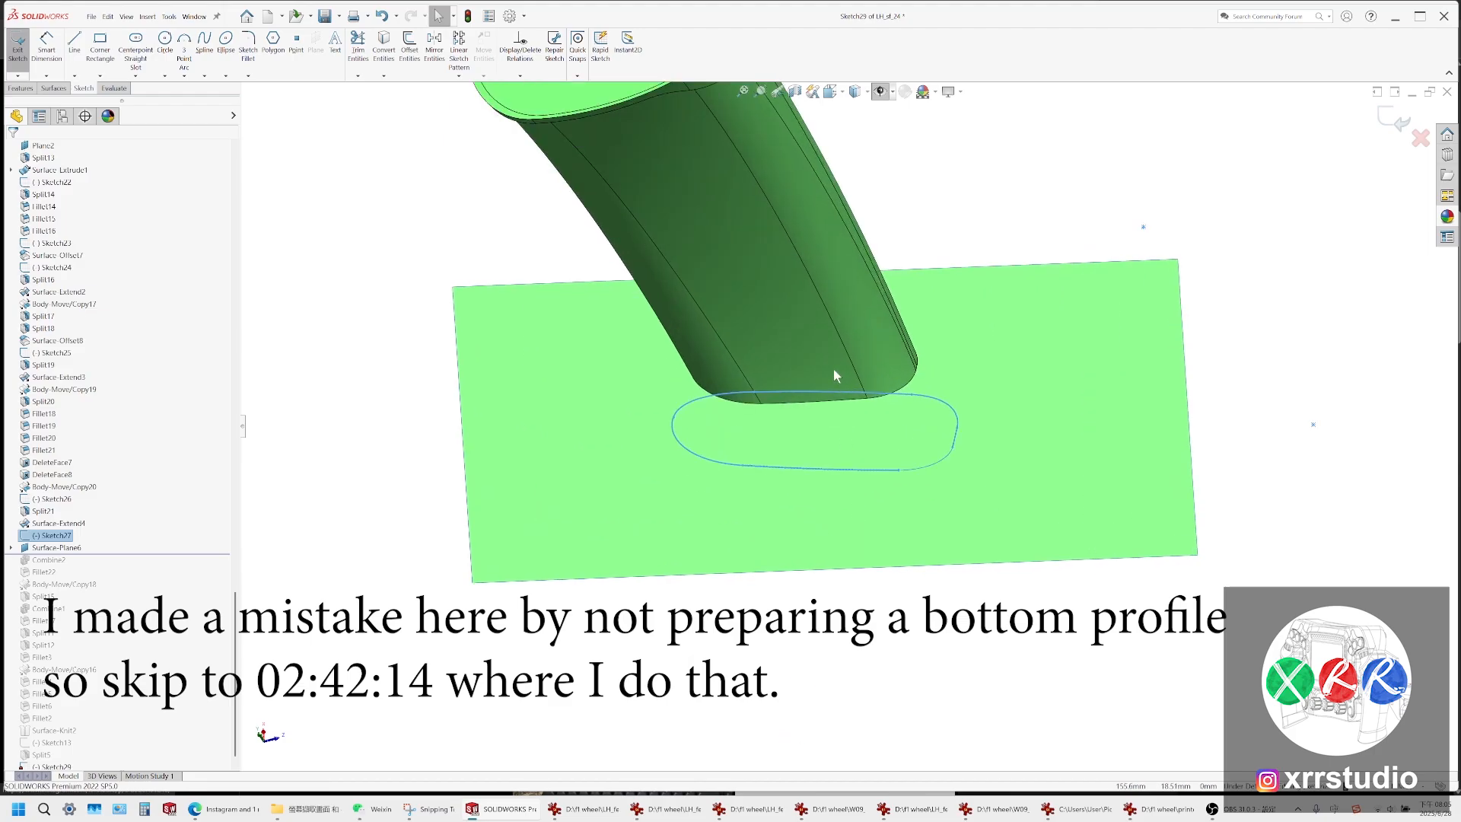
click(385, 47)
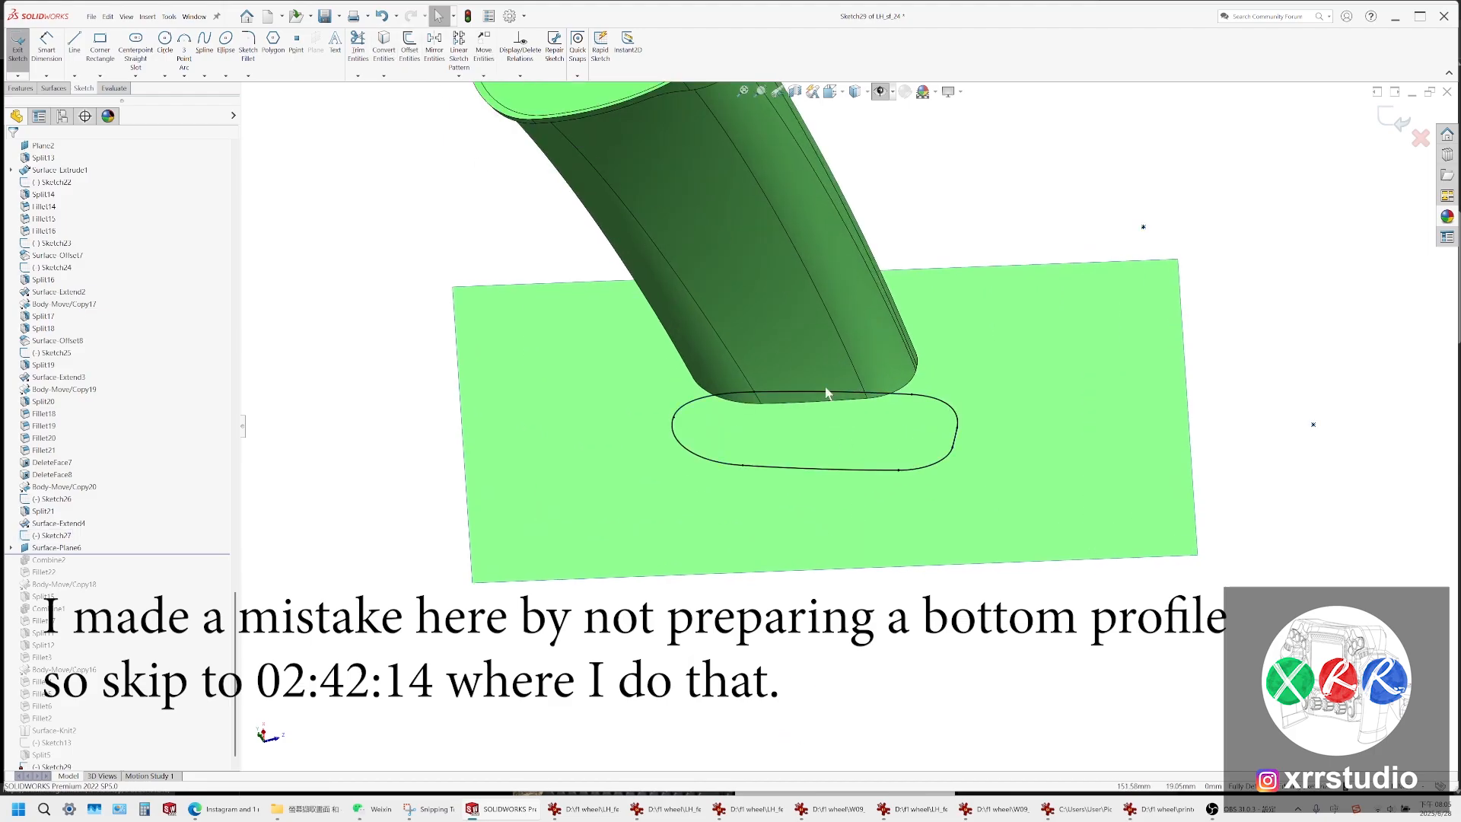
Try to split the planar surface using the converted profile sketch as the trim tool
click(596, 372)
click(21, 89)
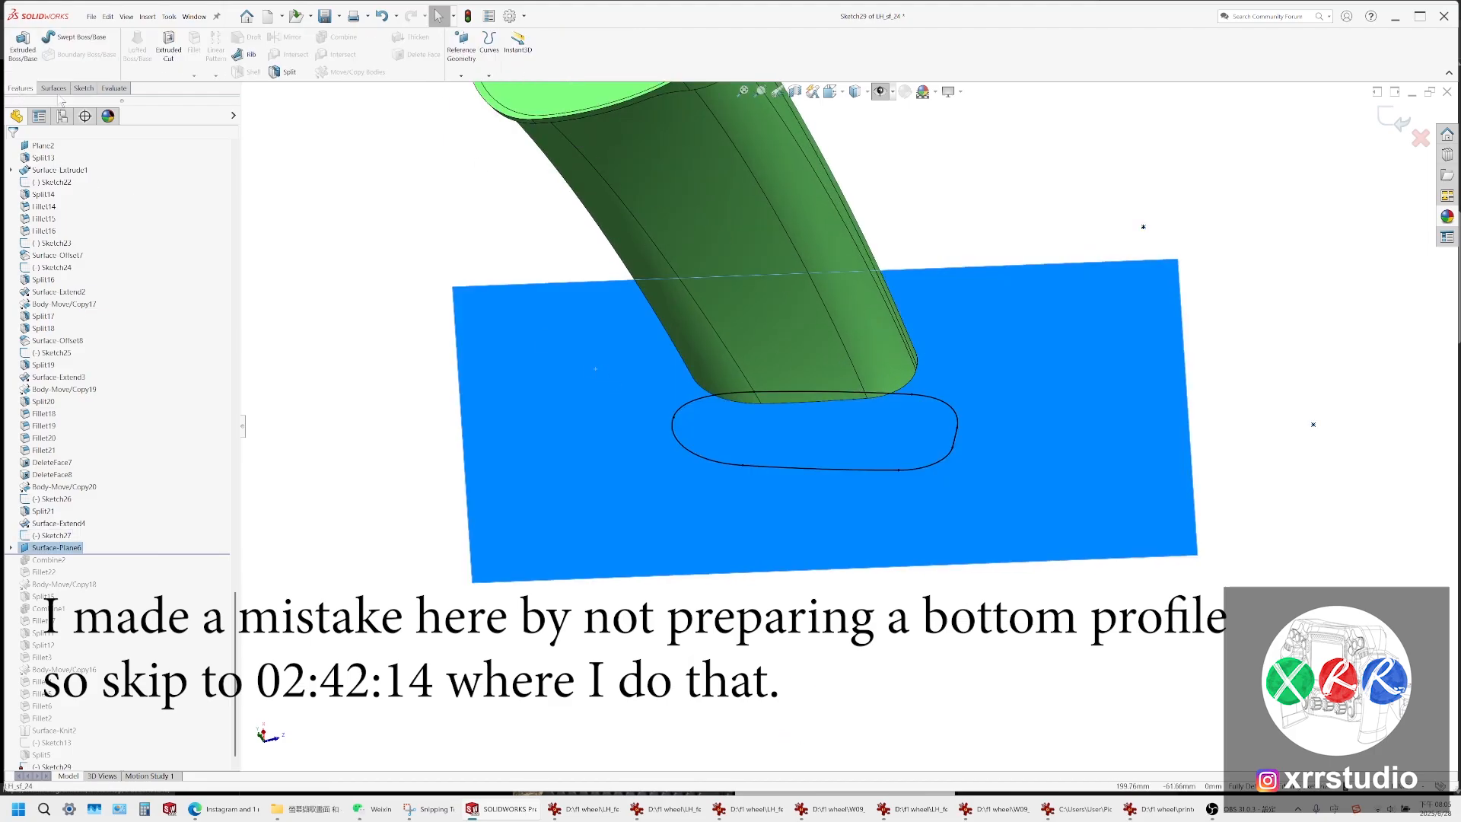
click(279, 74)
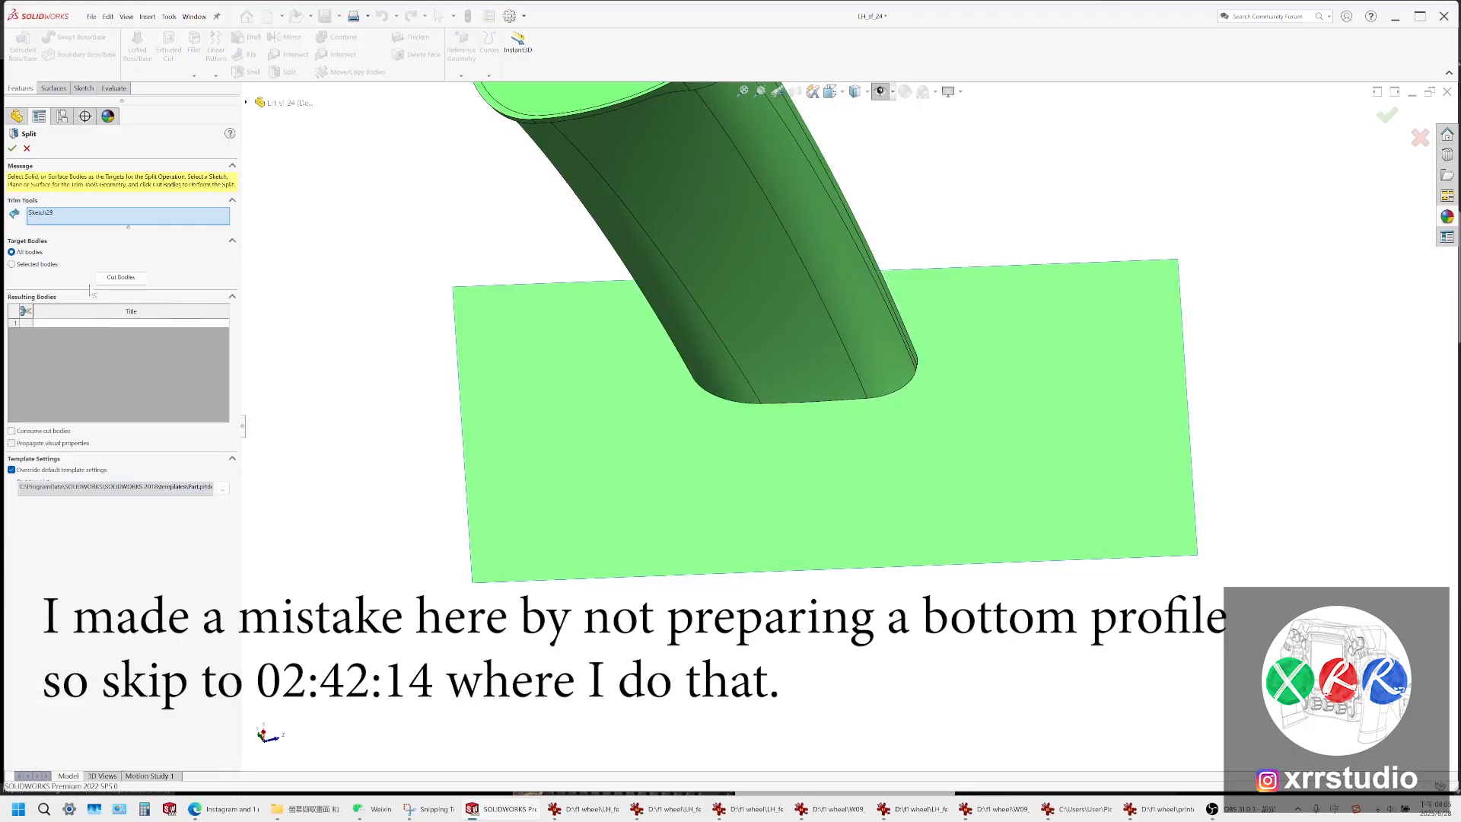
click(87, 322)
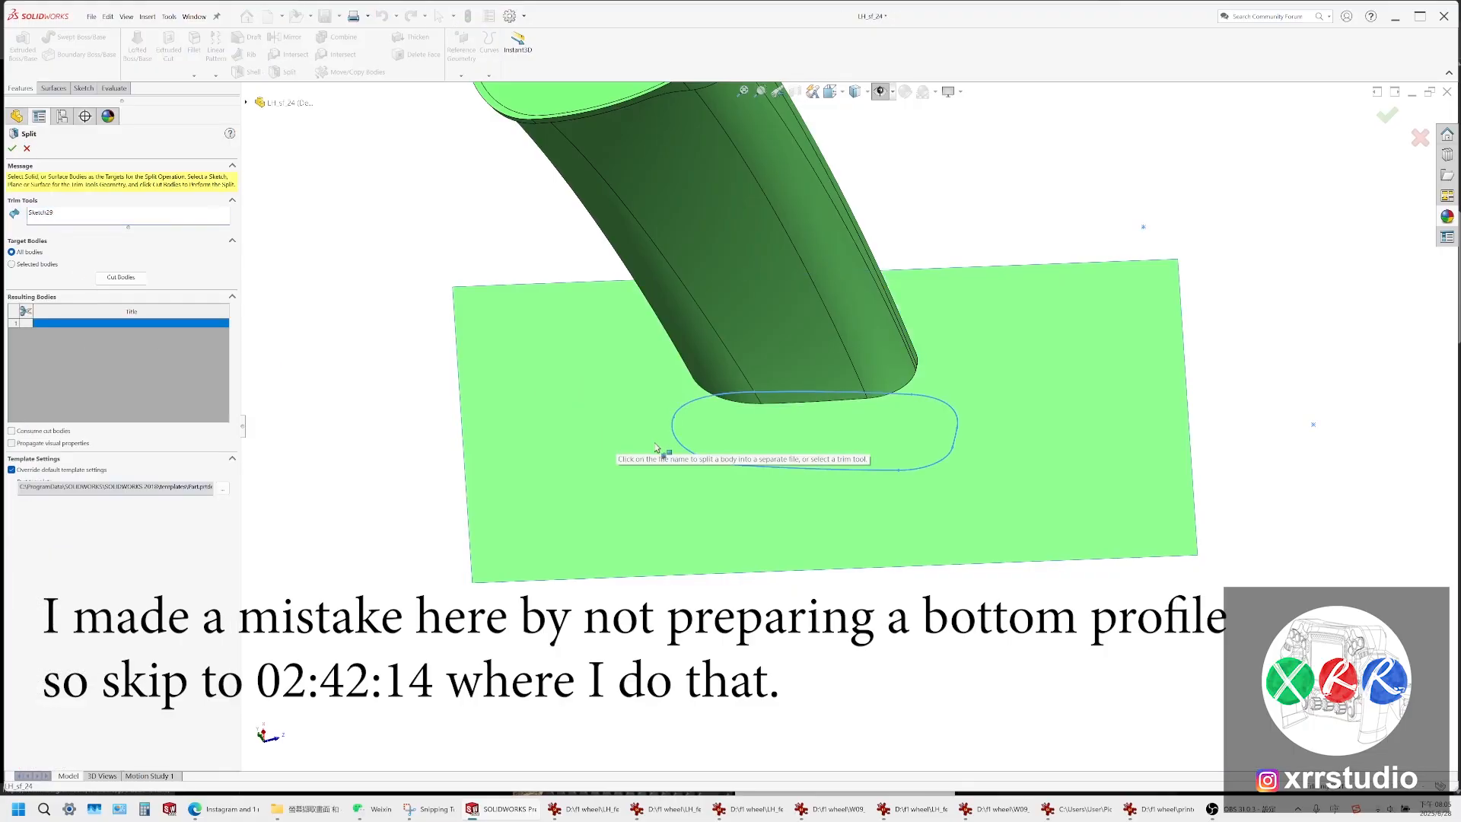
click(26, 149)
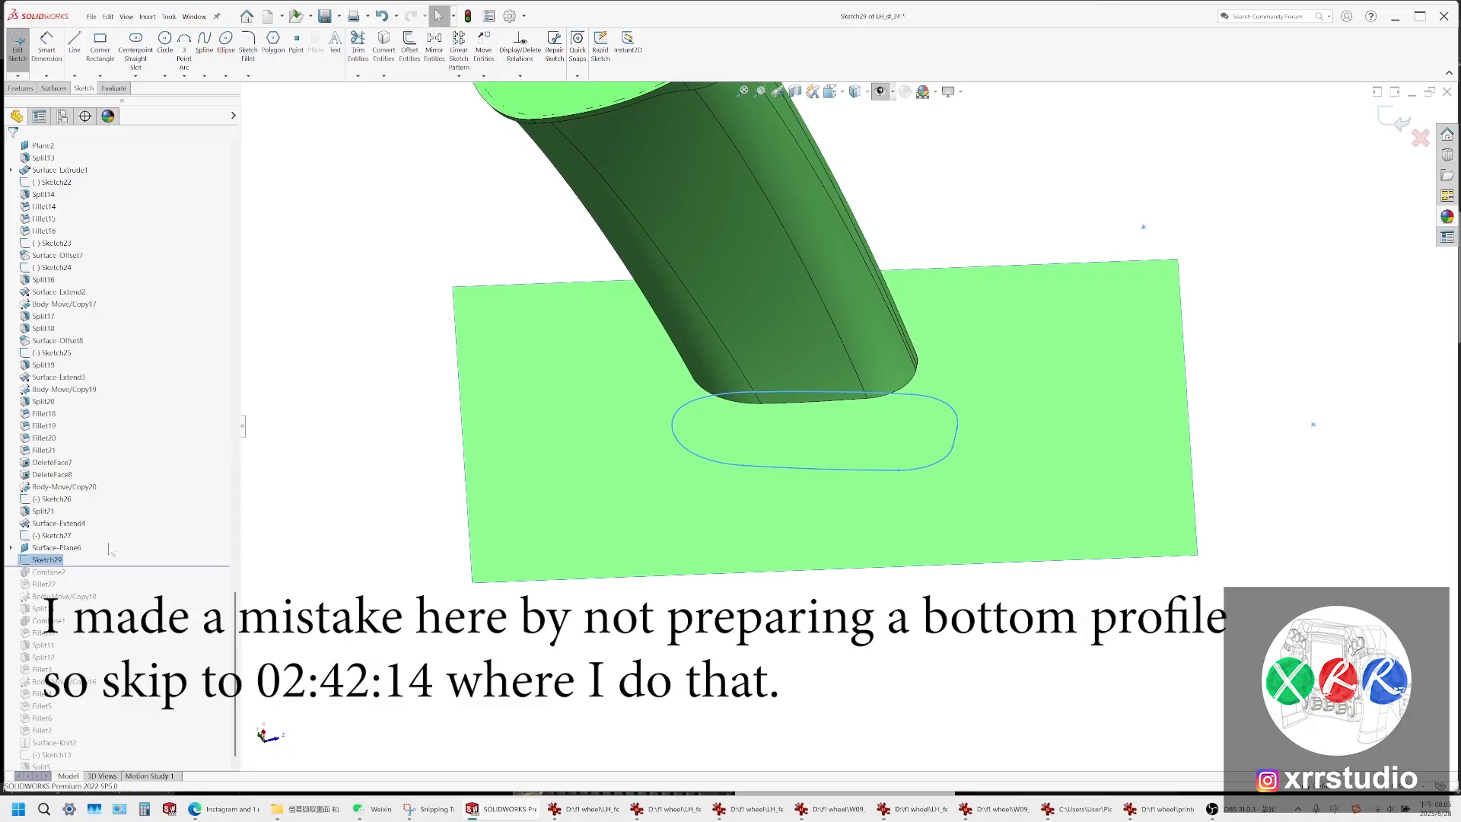
Hide Sketch27 and try again to split all bodies with the converted profile sketch as the trim tool
mouse_move(633, 458)
middle_down()
mouse_move(636, 381)
mouse_move(654, 415)
middle_up()
scroll(952, 420, down, 4)
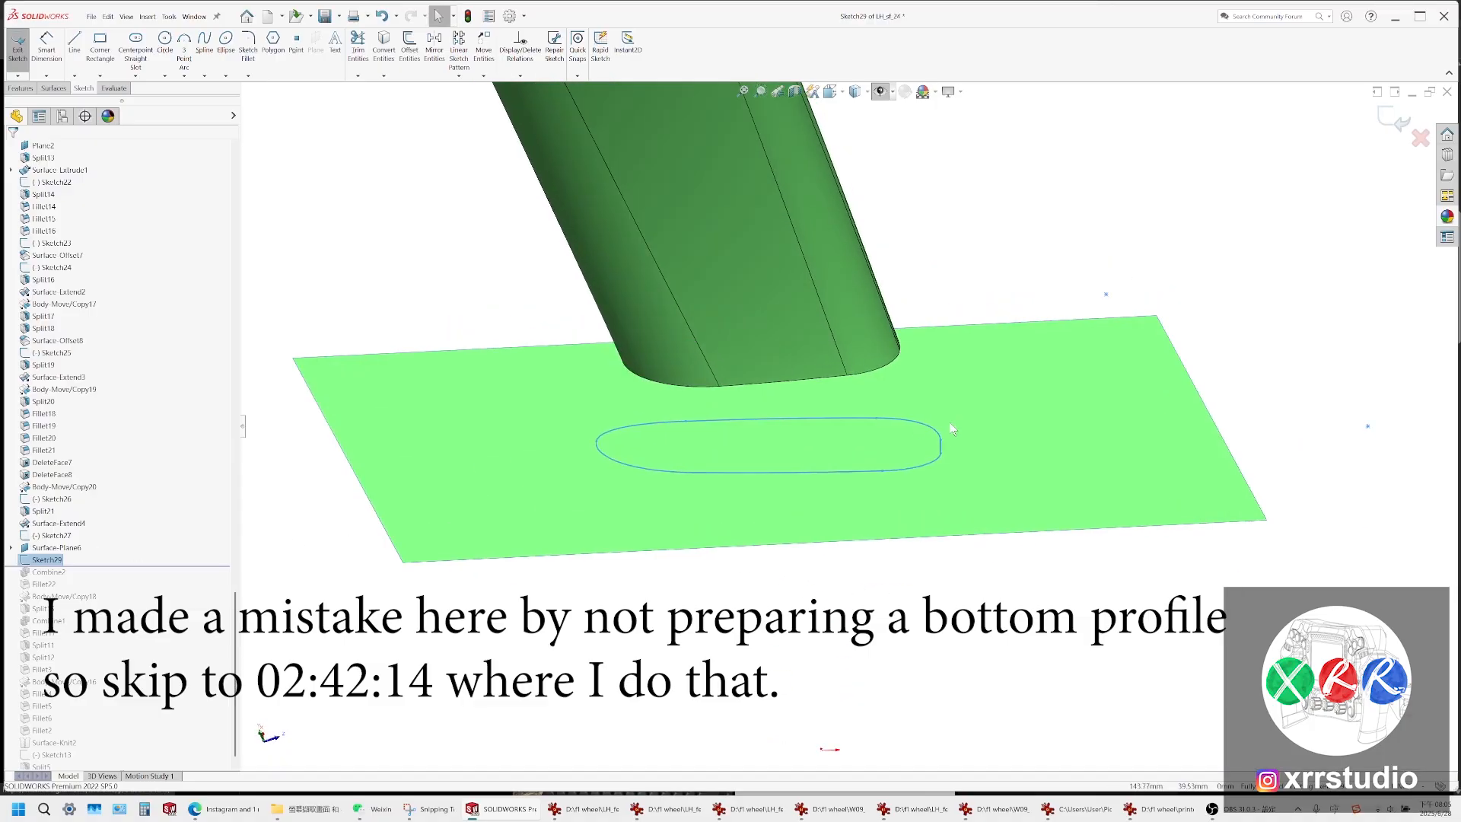
scroll(953, 414, up, 2)
scroll(885, 402, up, 5)
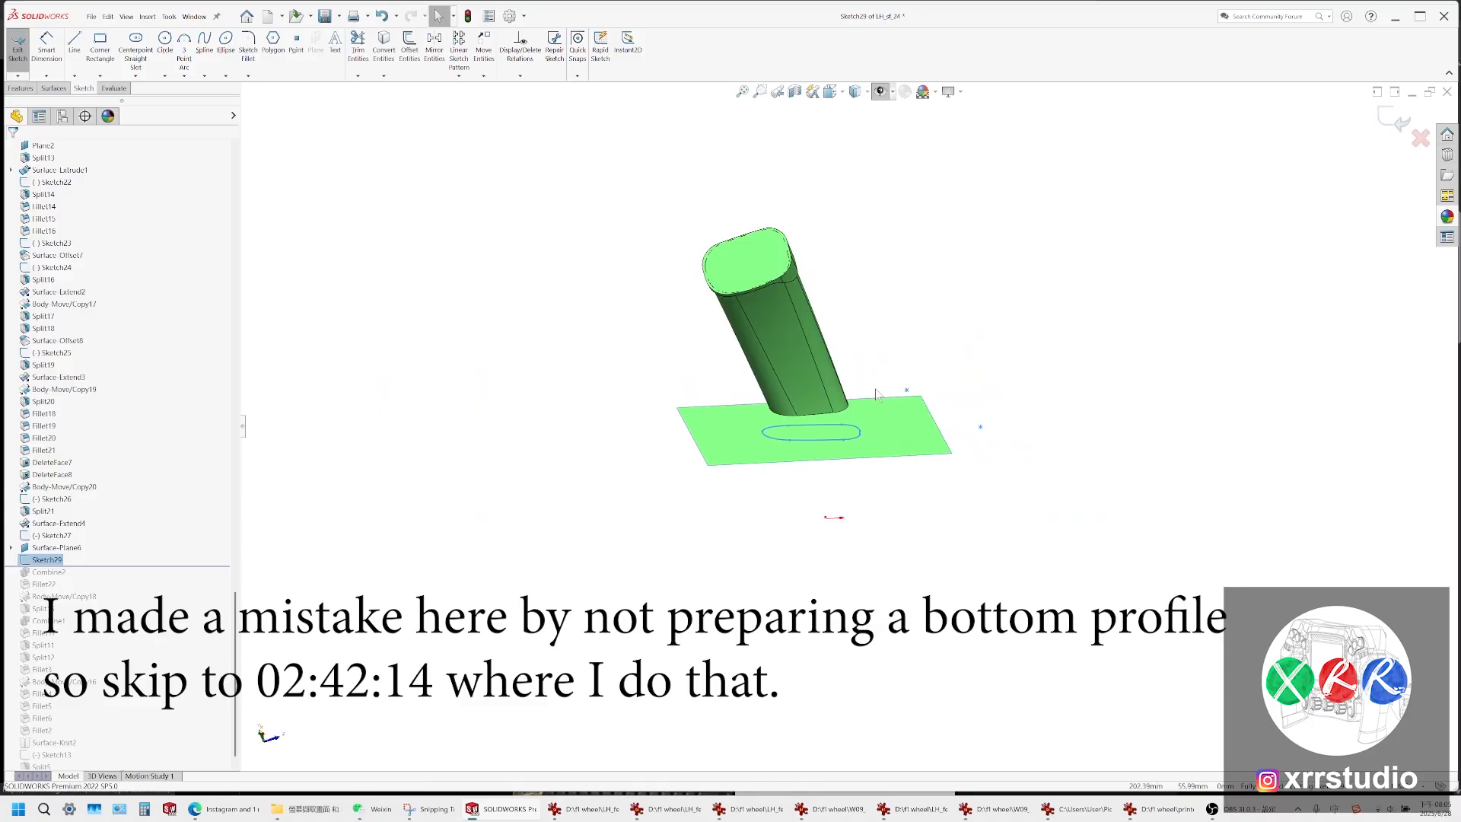
scroll(871, 403, down, 4)
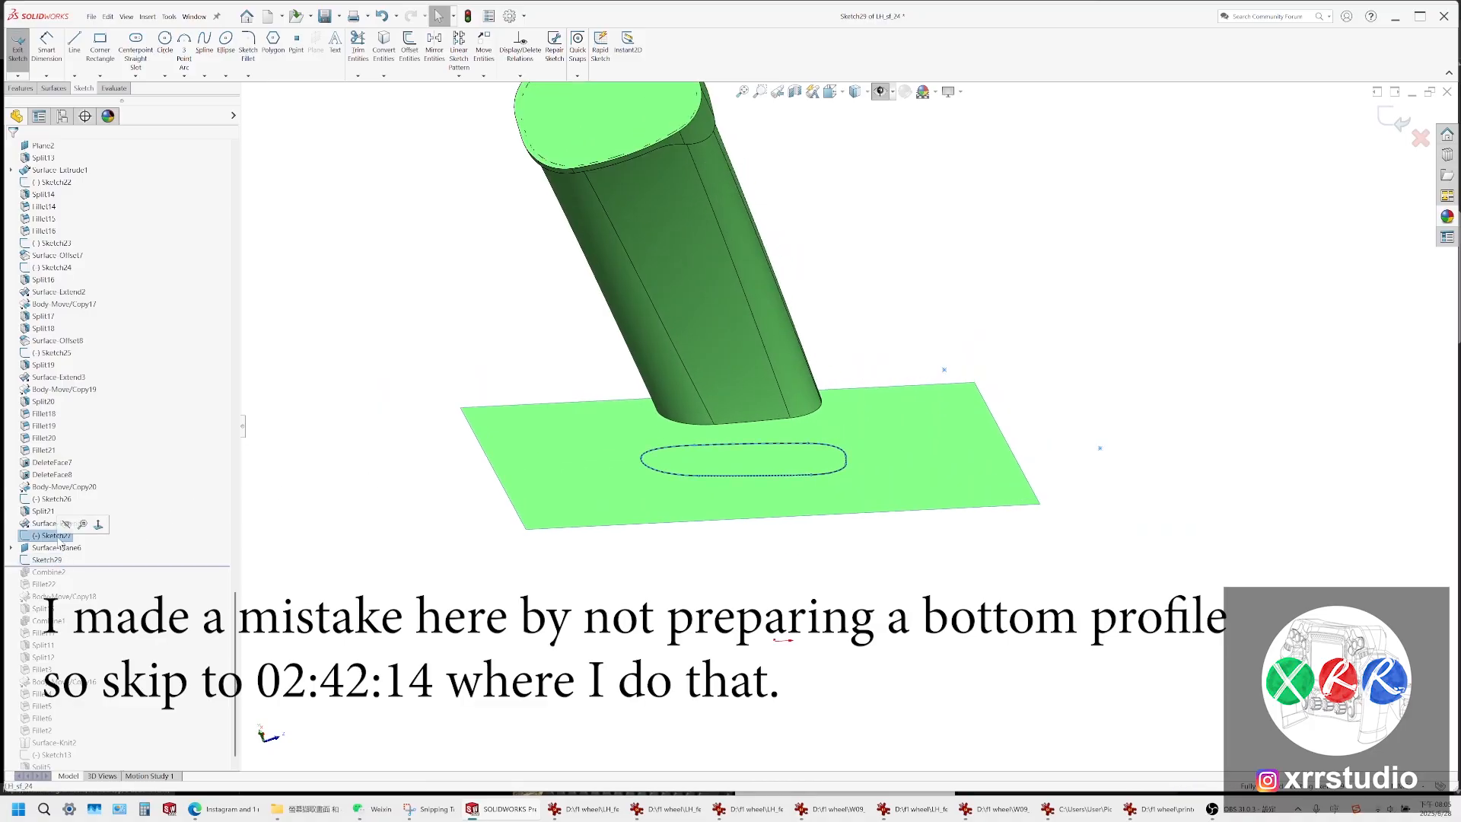
scroll(792, 479, down, 5)
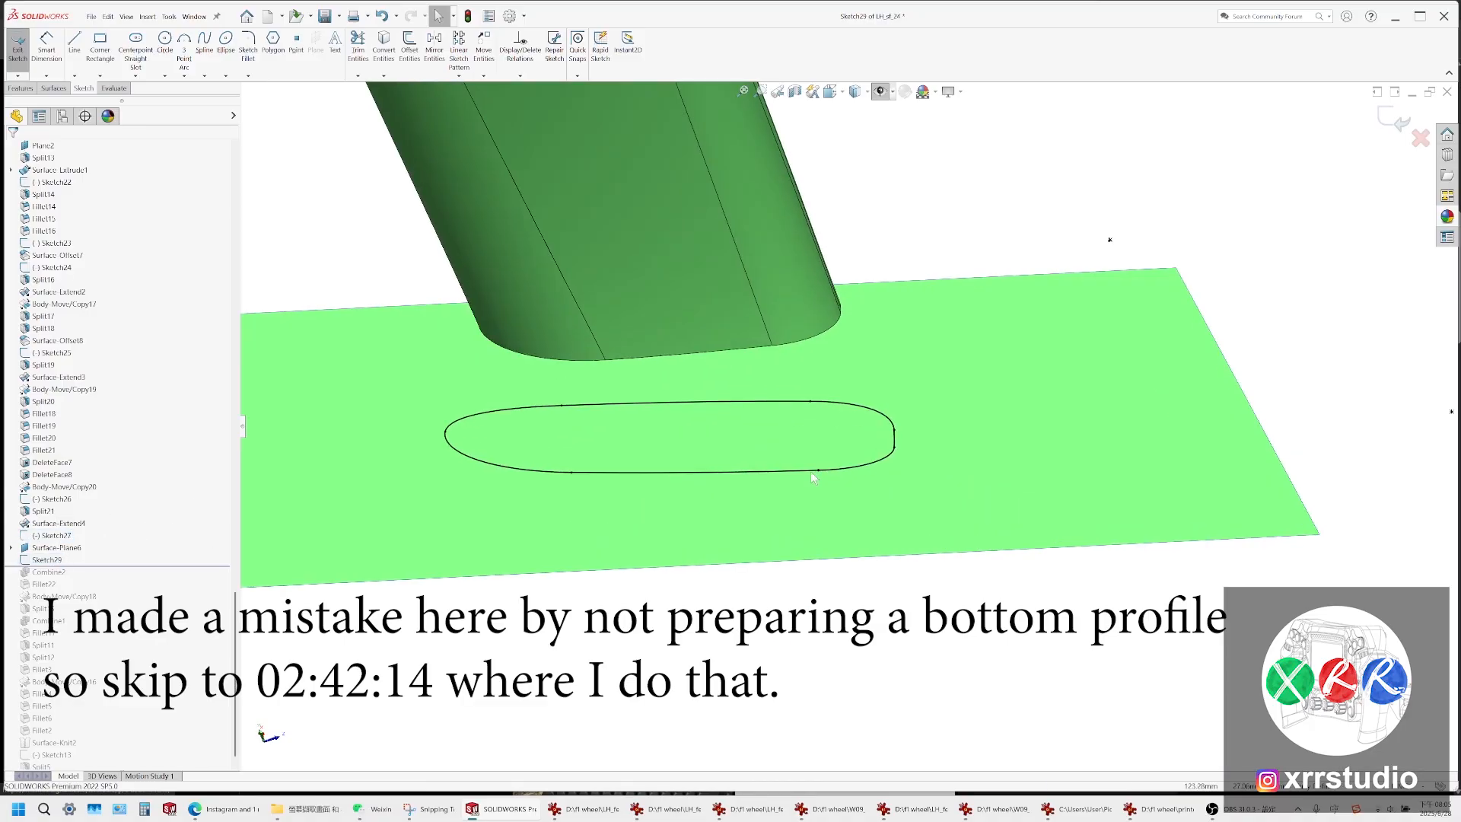
click(21, 89)
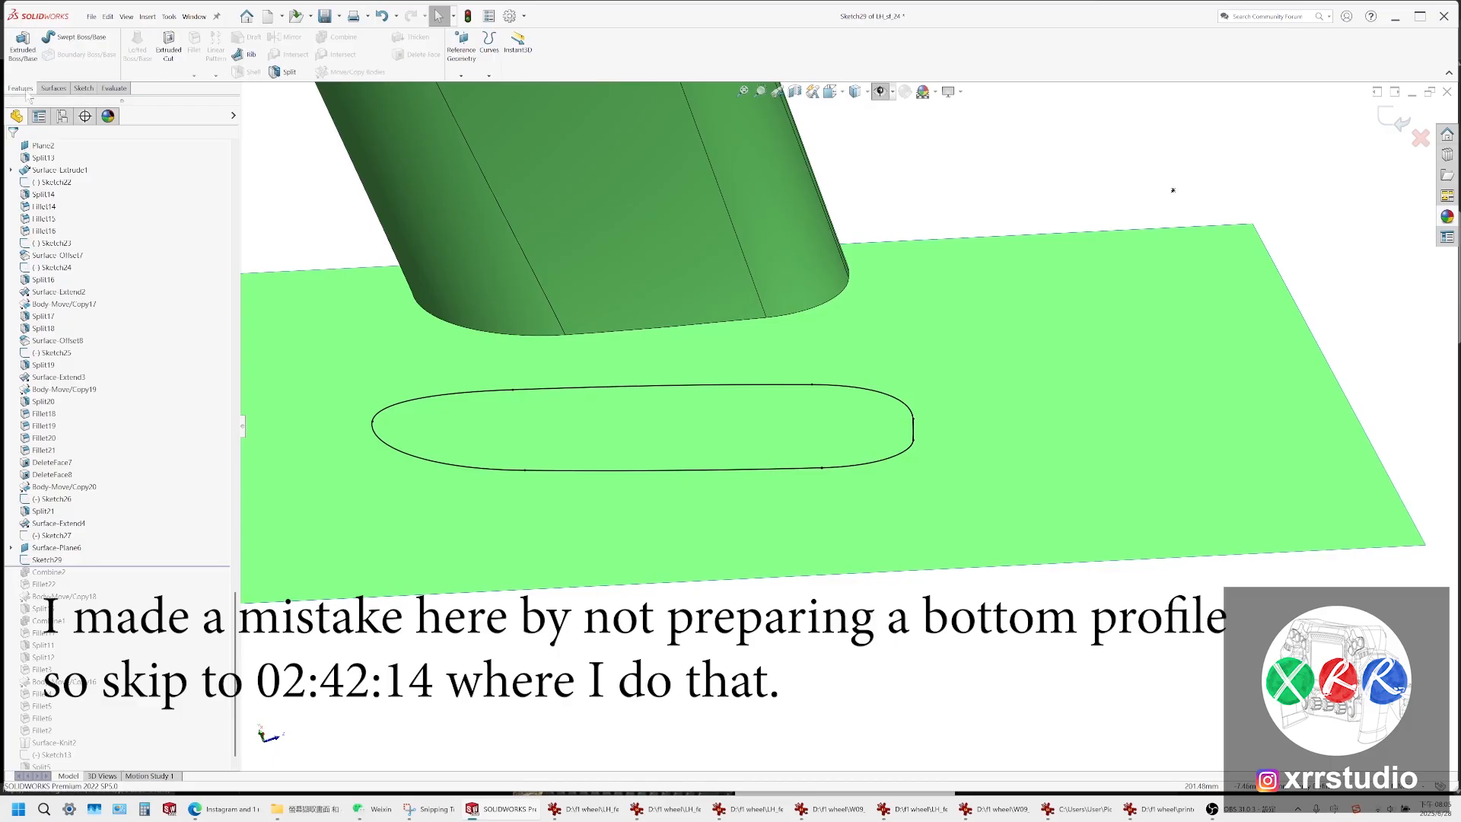
click(288, 72)
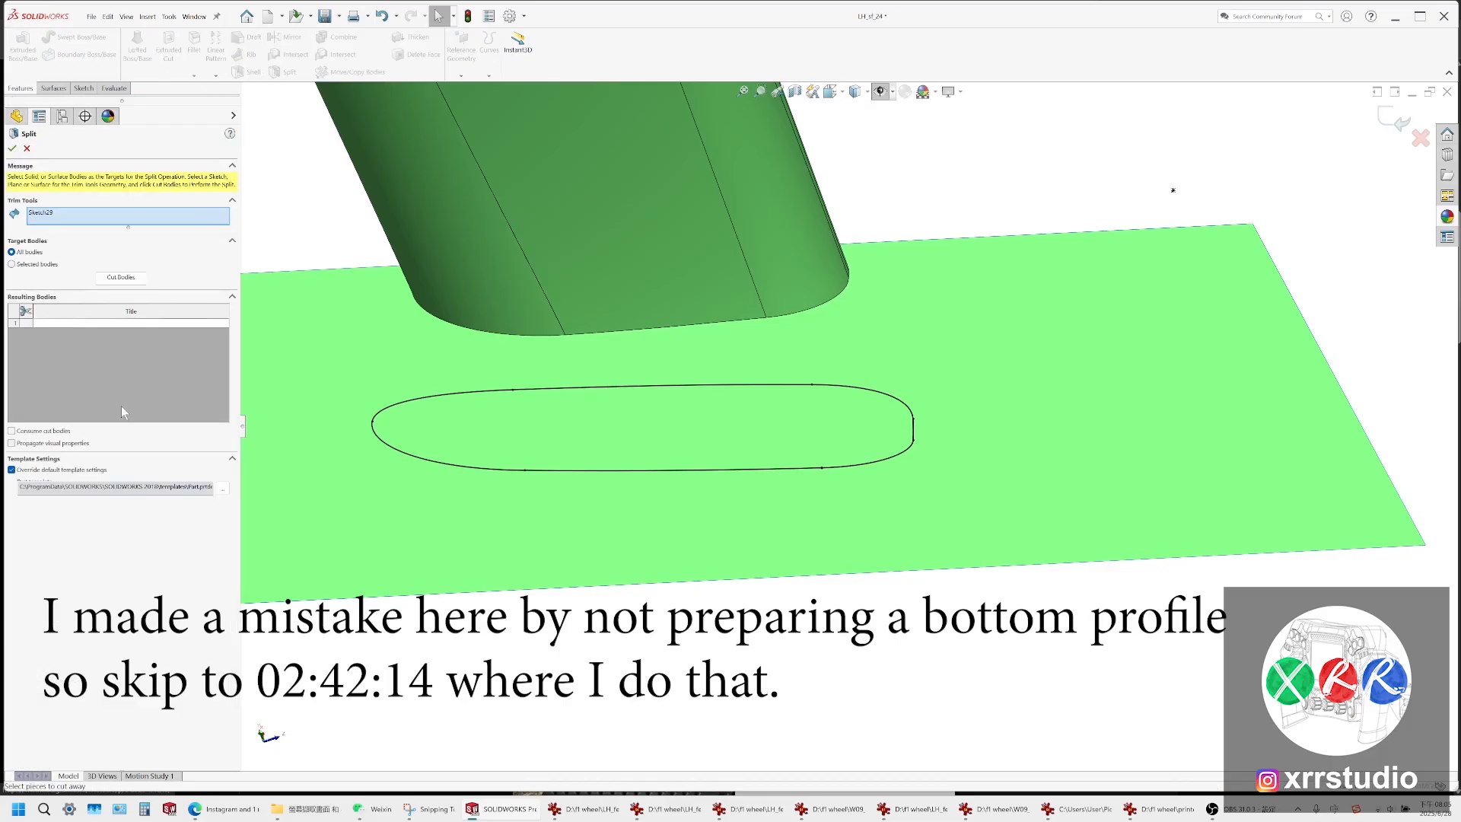
click(27, 149)
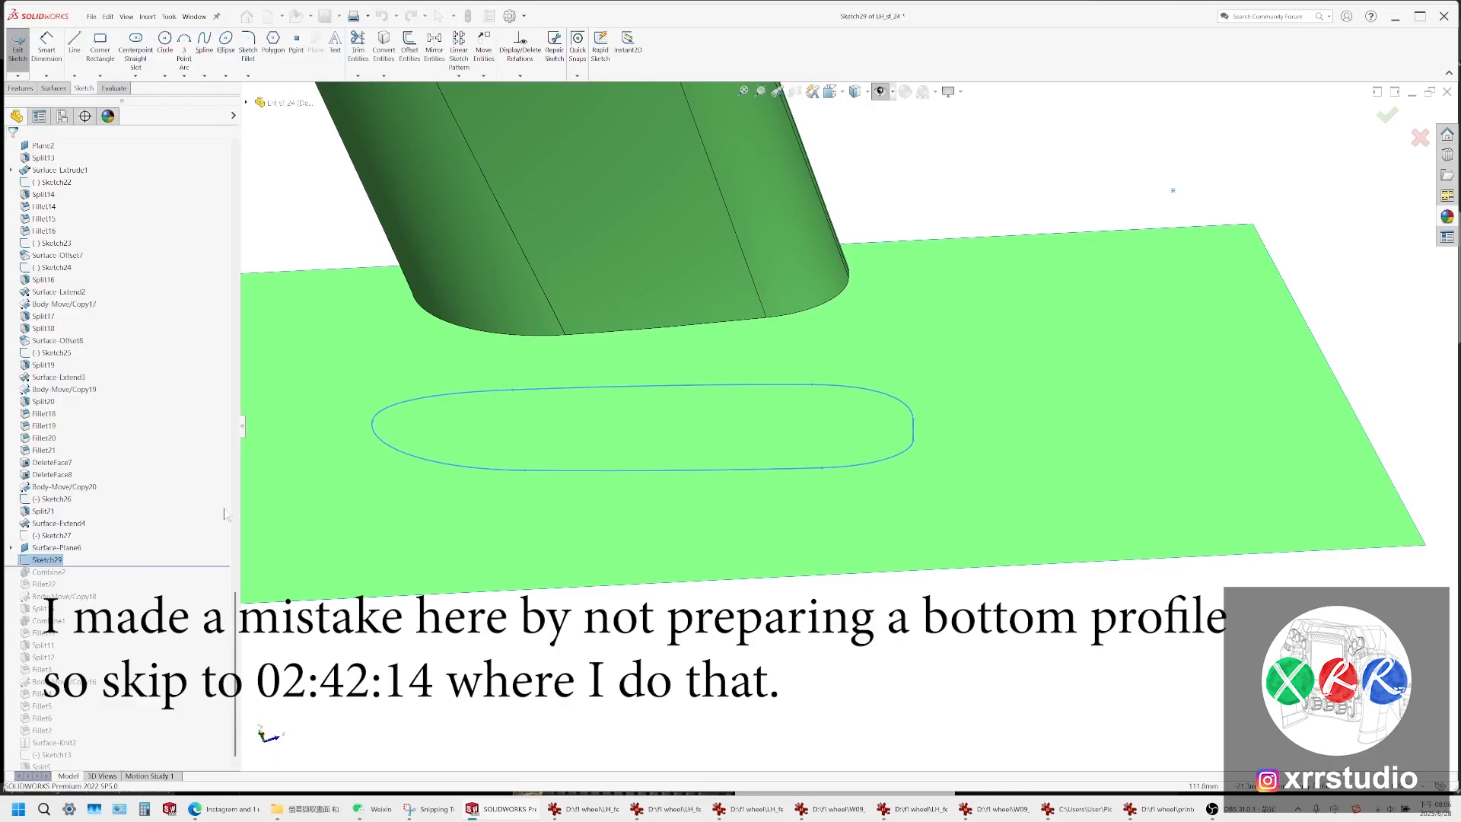
Hide the large planar surface and try to create a planar surface bounded by the converted profile of Sketch29
click(73, 548)
click(73, 536)
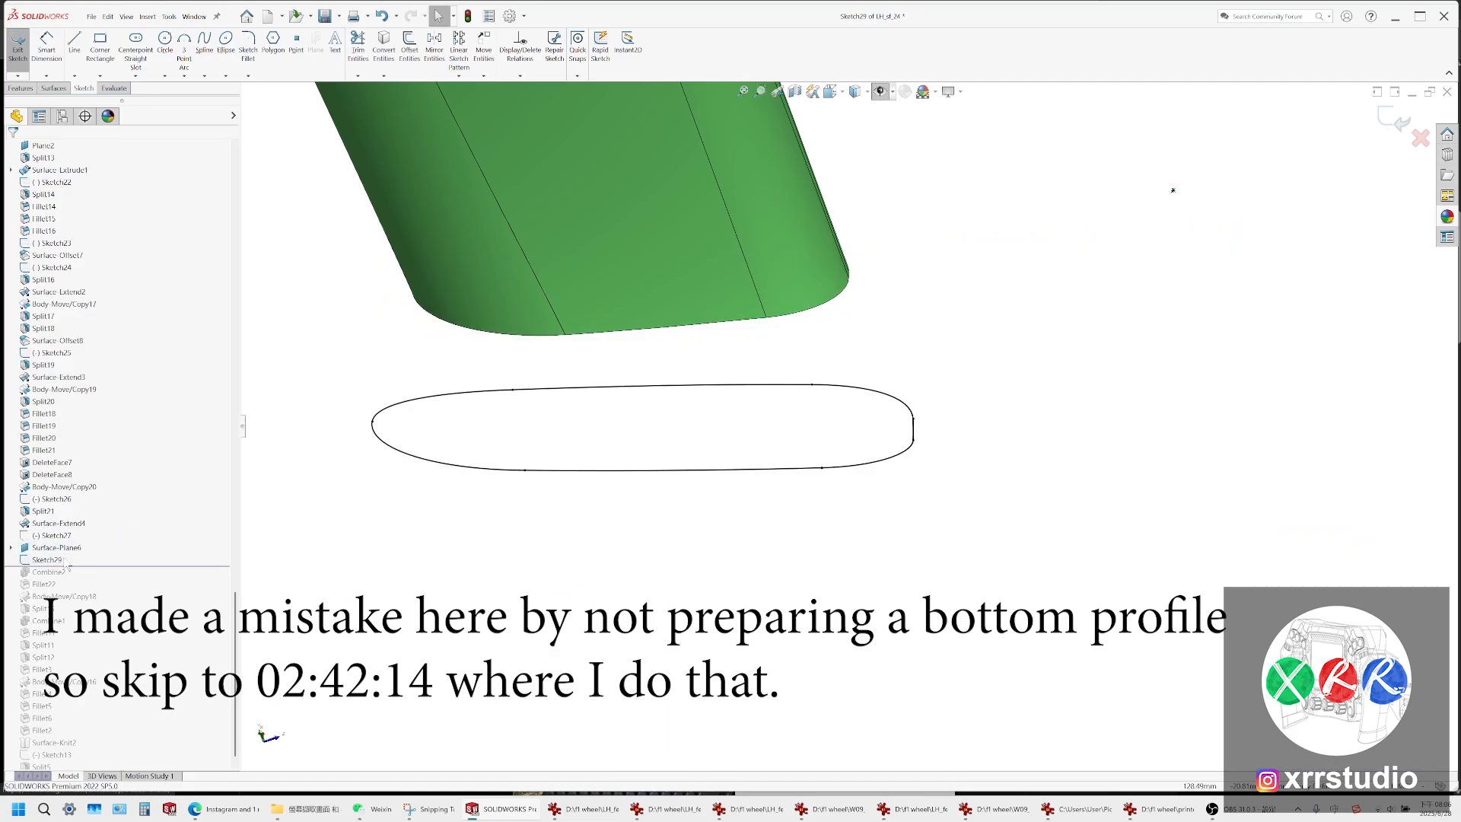
click(48, 560)
click(53, 88)
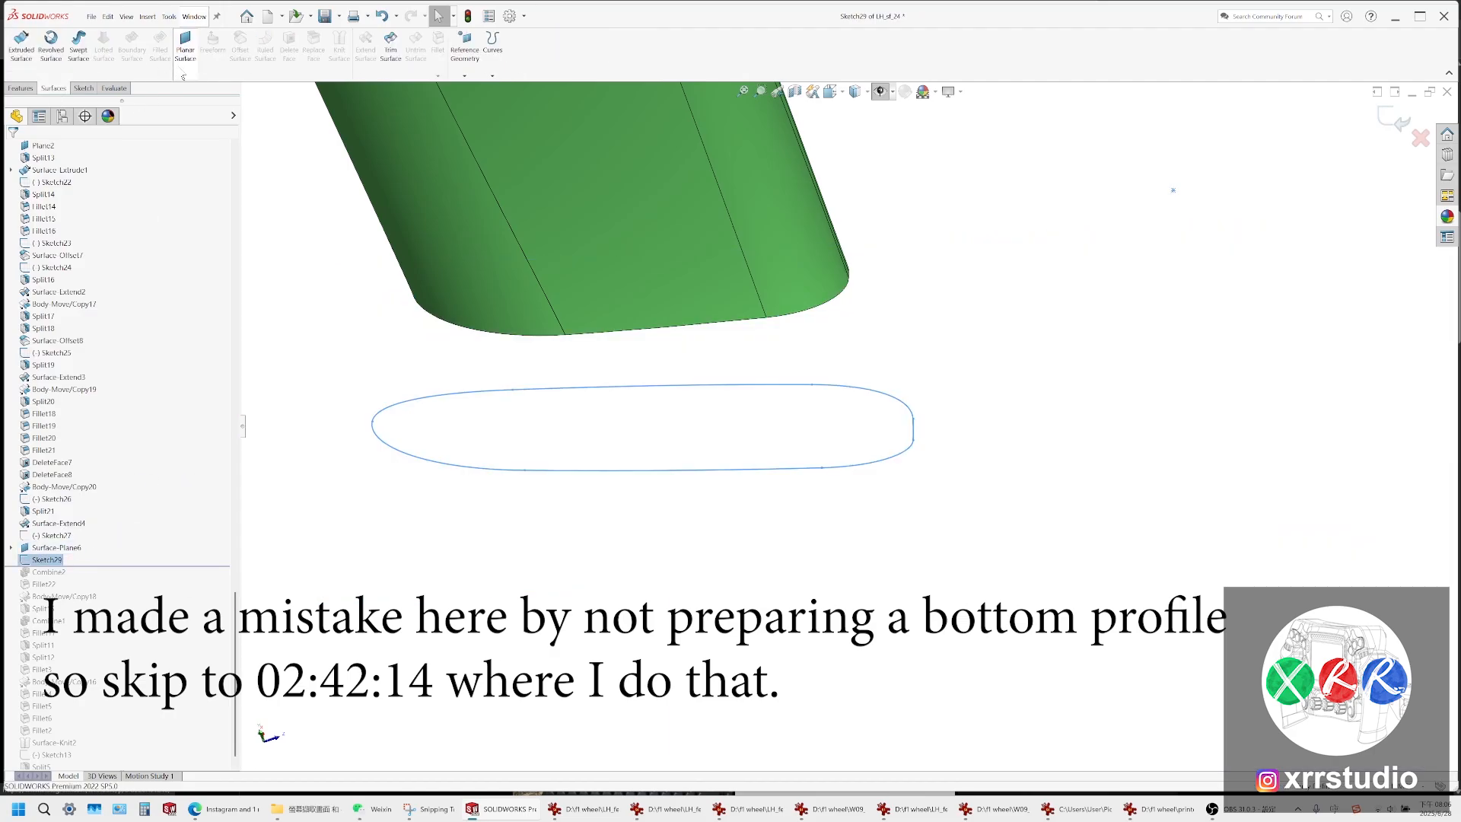
click(185, 48)
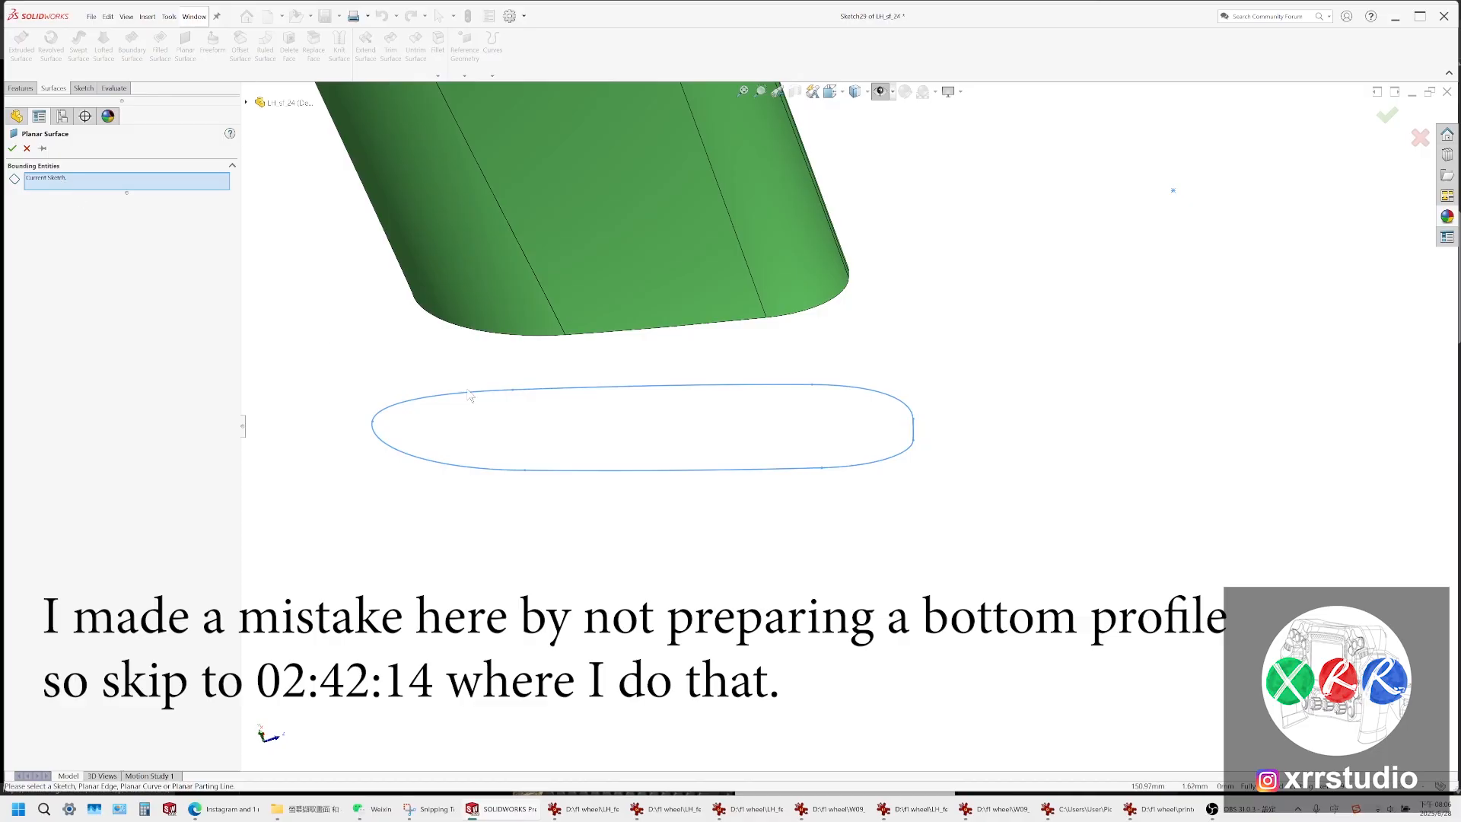
click(13, 149)
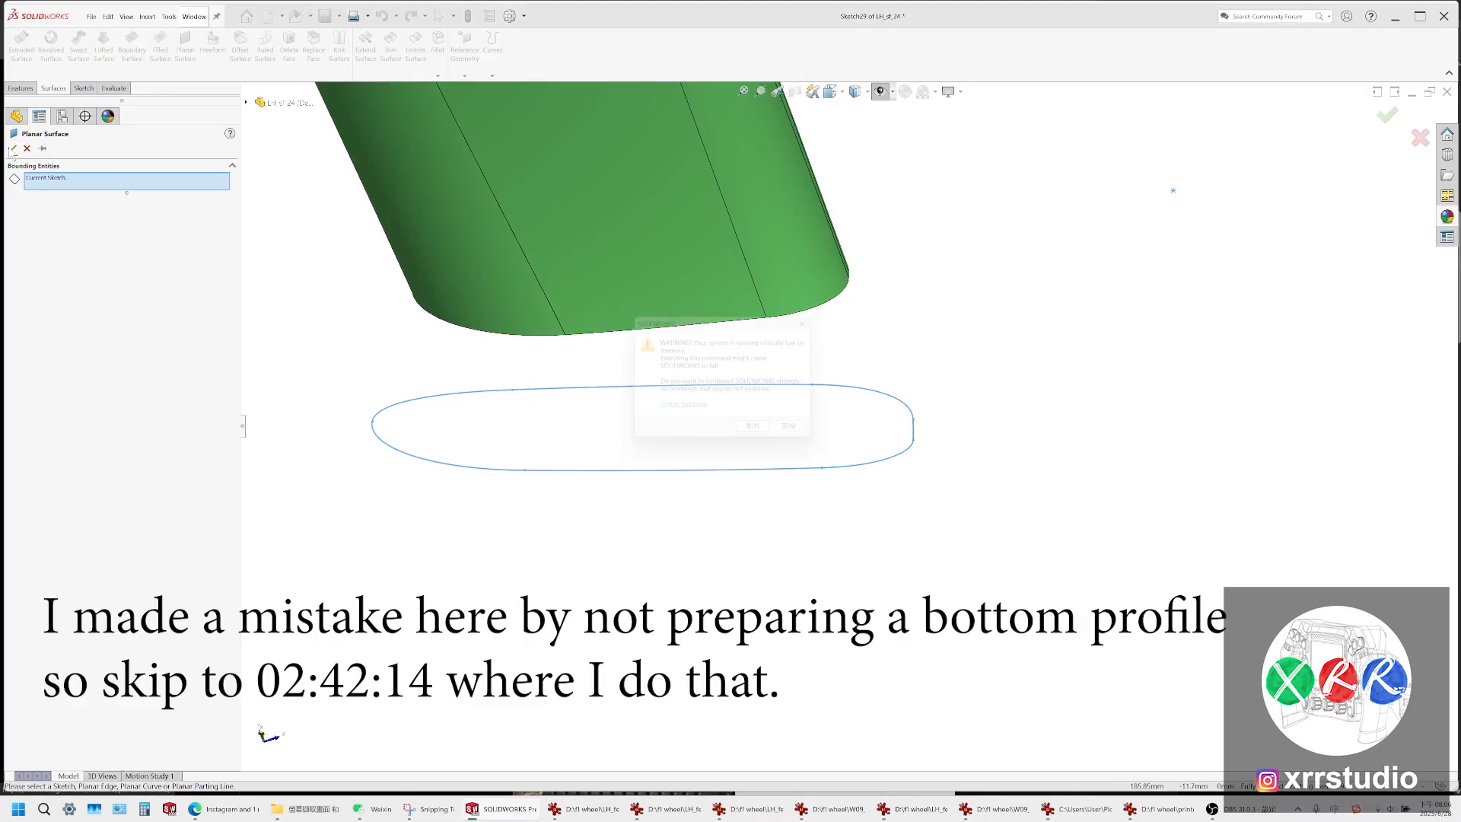
click(758, 437)
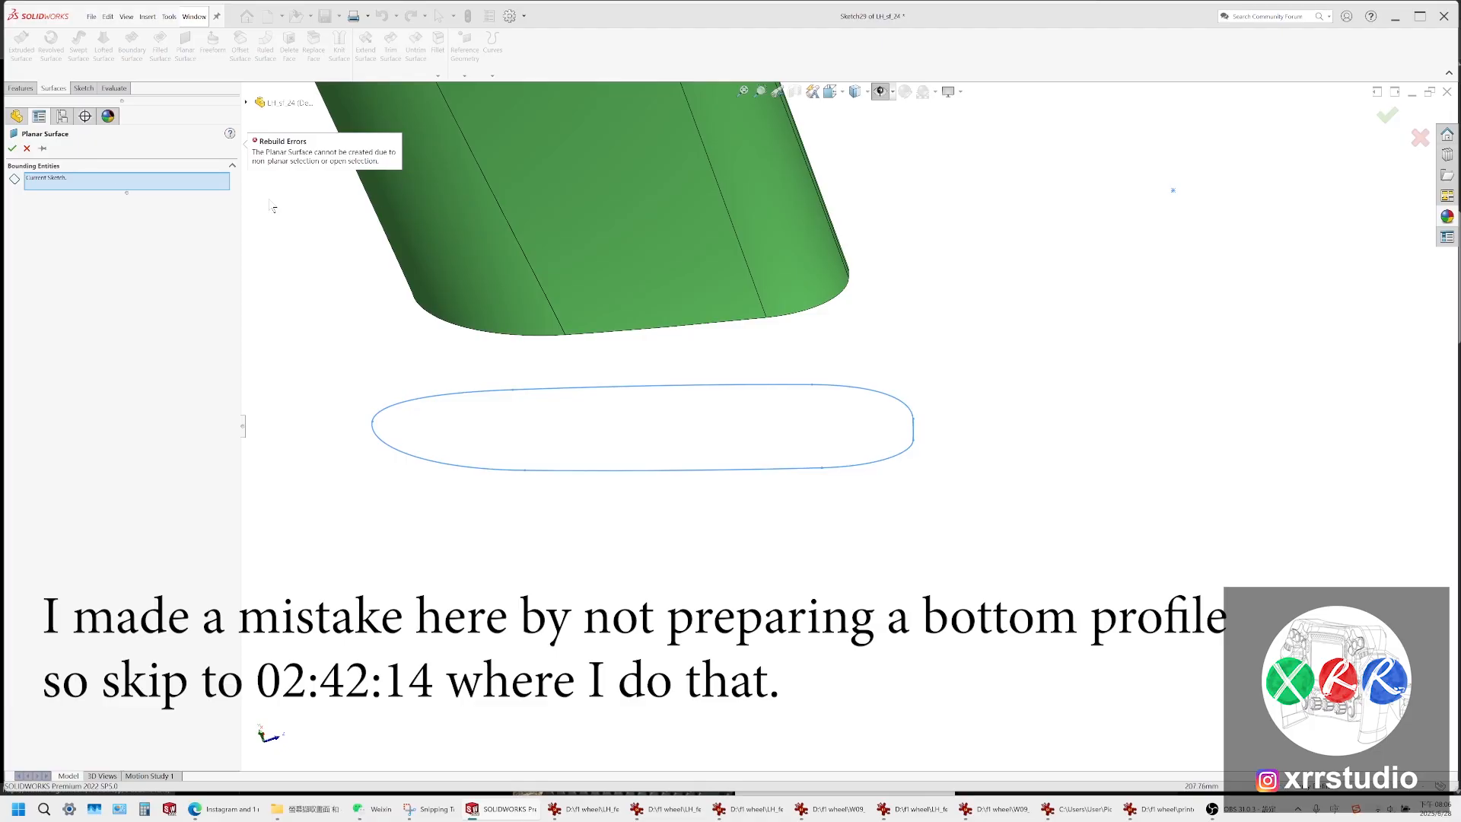
click(27, 148)
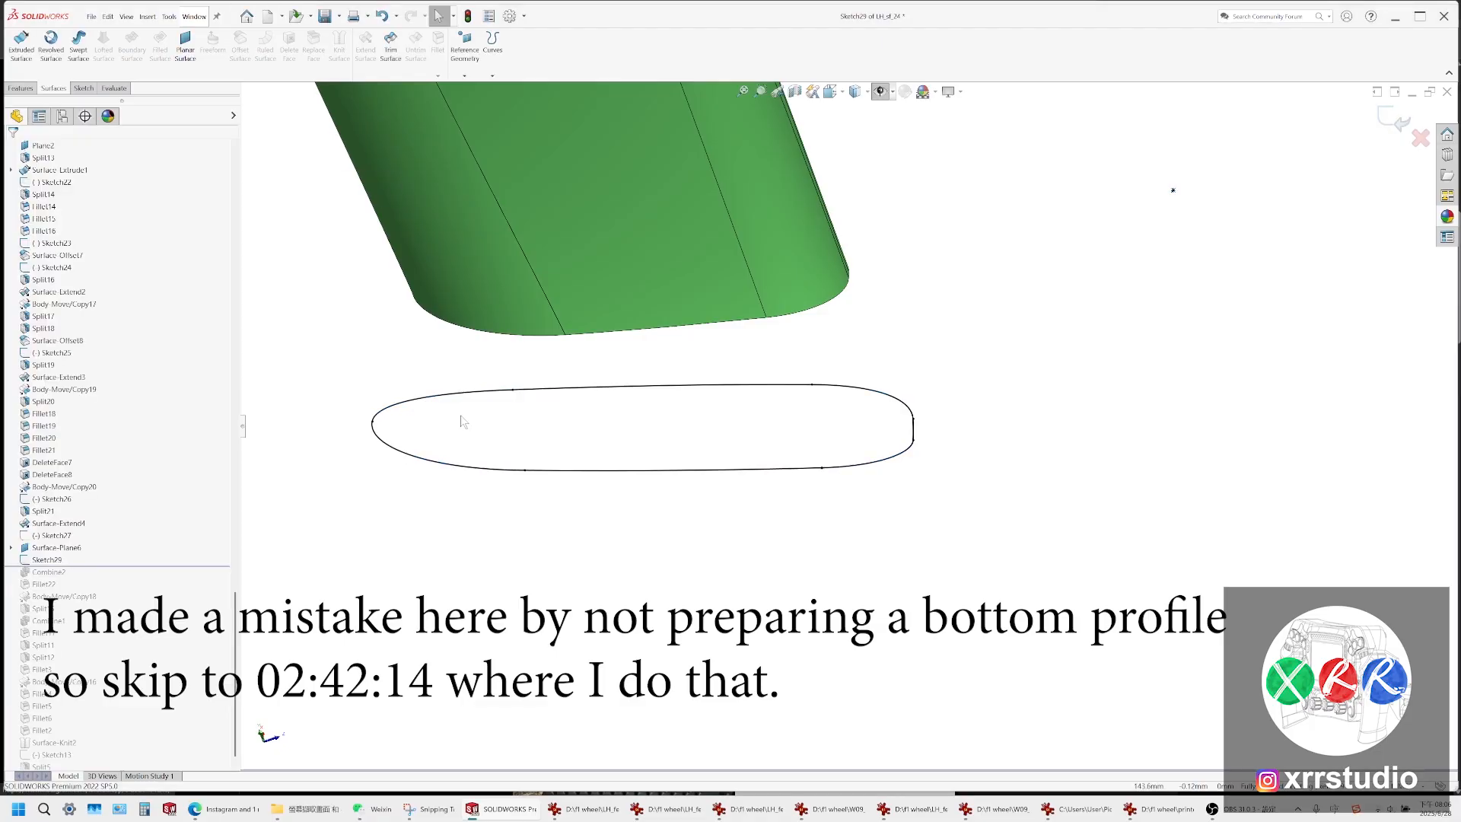
Examine the converted profile's wider rounded end and its adjoining curves for gaps between segments
scroll(533, 438, down, 6)
scroll(551, 390, down, 3)
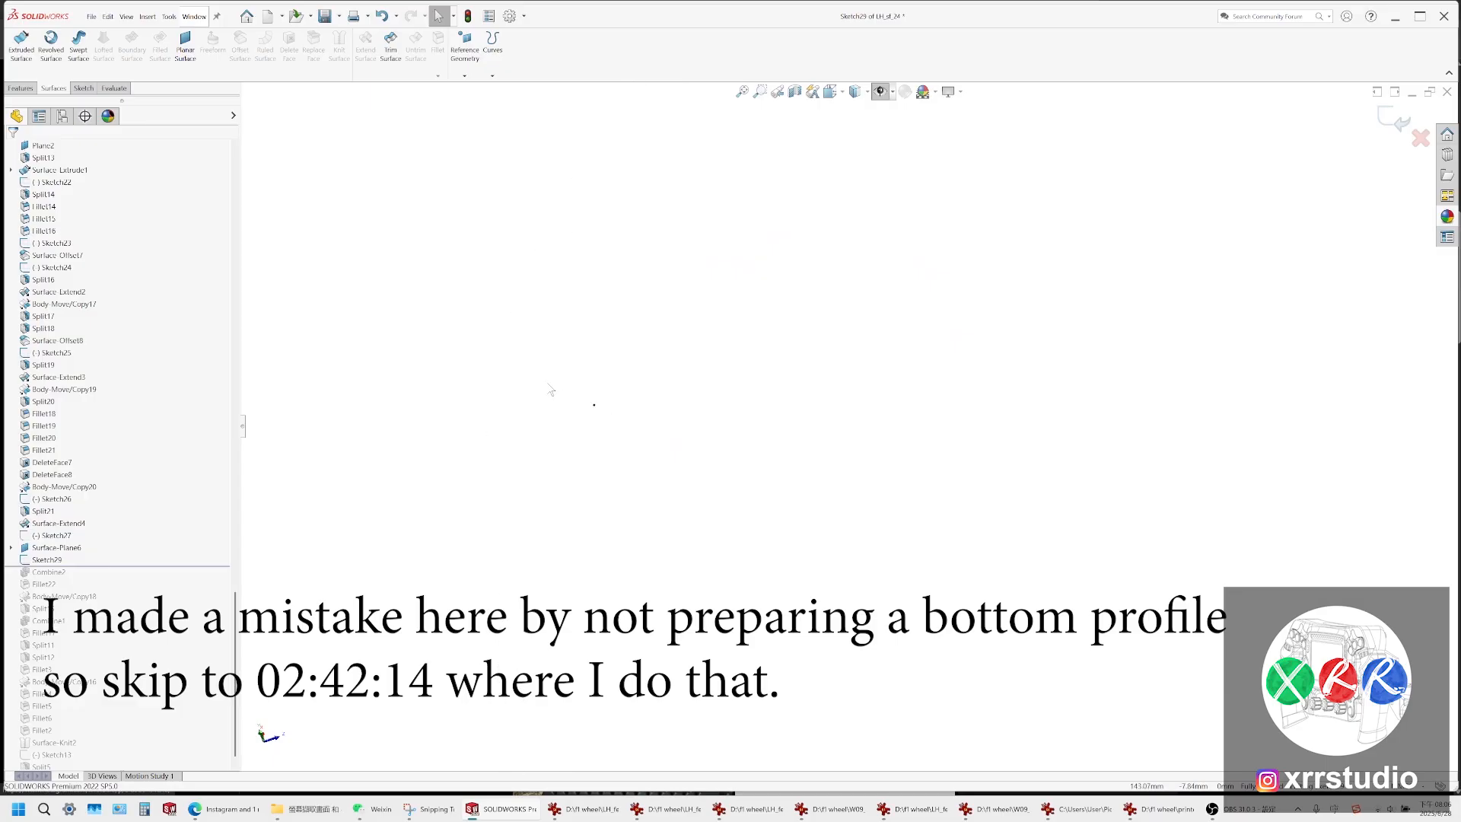
scroll(655, 409, down, 3)
ctrl+middle_drag(868, 391, 555, 594)
mouse_move(1044, 199)
ctrl+middle_down()
mouse_move(793, 486)
mouse_move(608, 609)
ctrl+middle_up()
ctrl+middle_drag(964, 178, 602, 547)
ctrl+middle_drag(1107, 179, 440, 577)
scroll(1136, 335, up, 4)
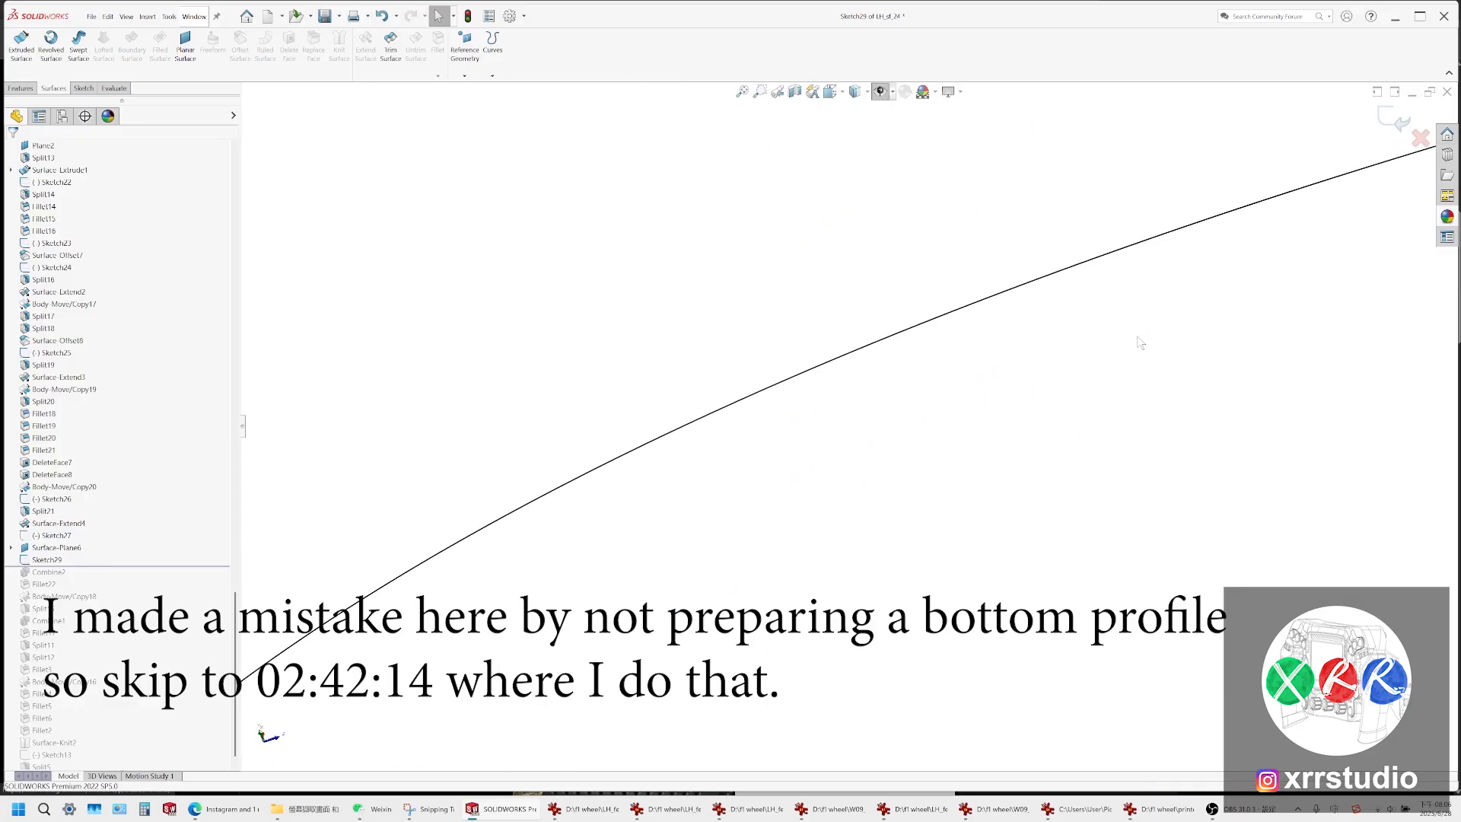
scroll(1103, 359, up, 6)
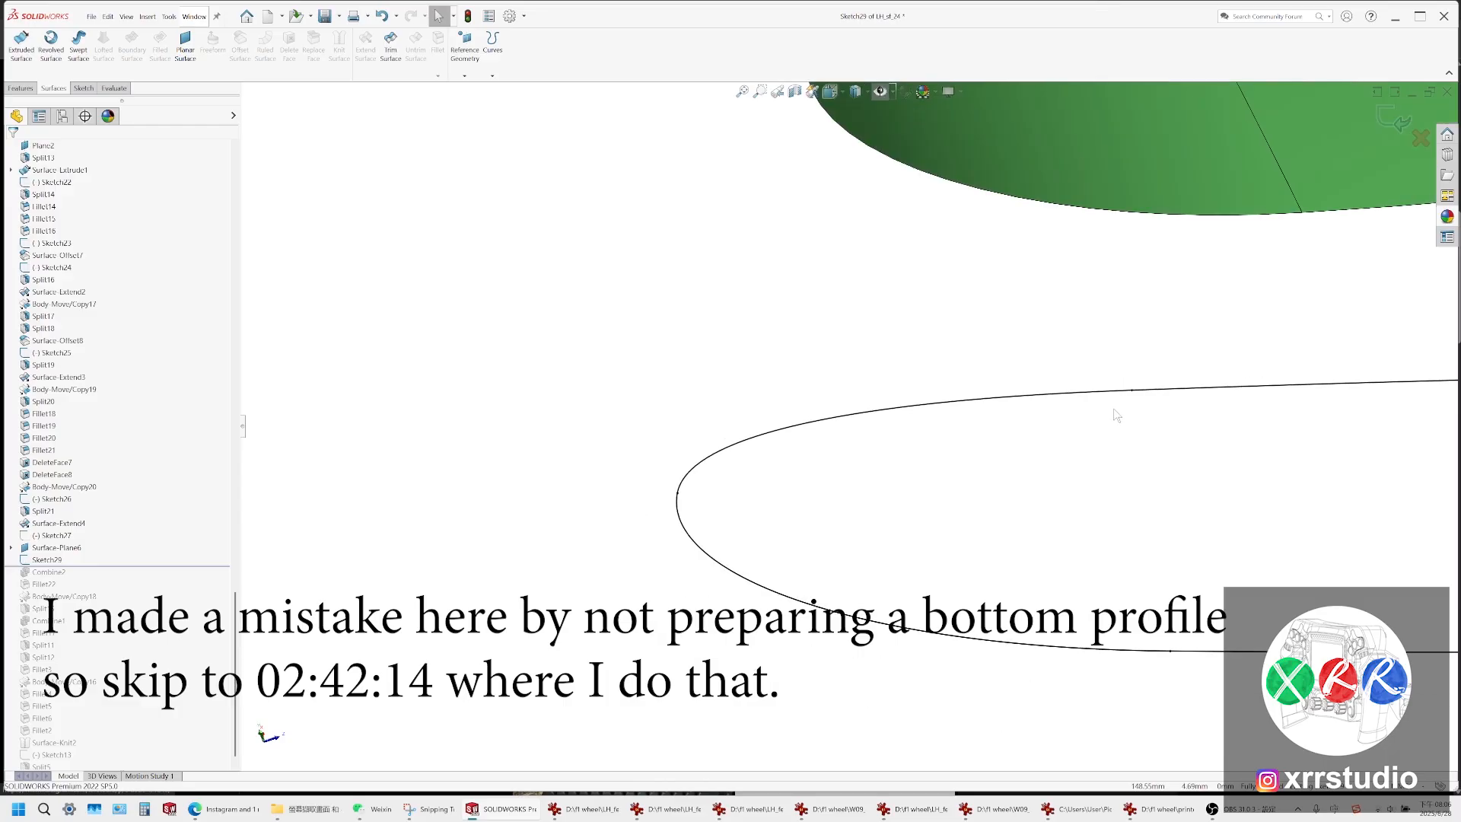
scroll(990, 411, down, 5)
mouse_move(760, 349)
ctrl+middle_down()
mouse_move(762, 435)
mouse_move(789, 480)
mouse_move(801, 473)
mouse_move(305, 487)
ctrl+middle_up()
ctrl+middle_drag(1138, 462, 441, 445)
scroll(1229, 421, up, 8)
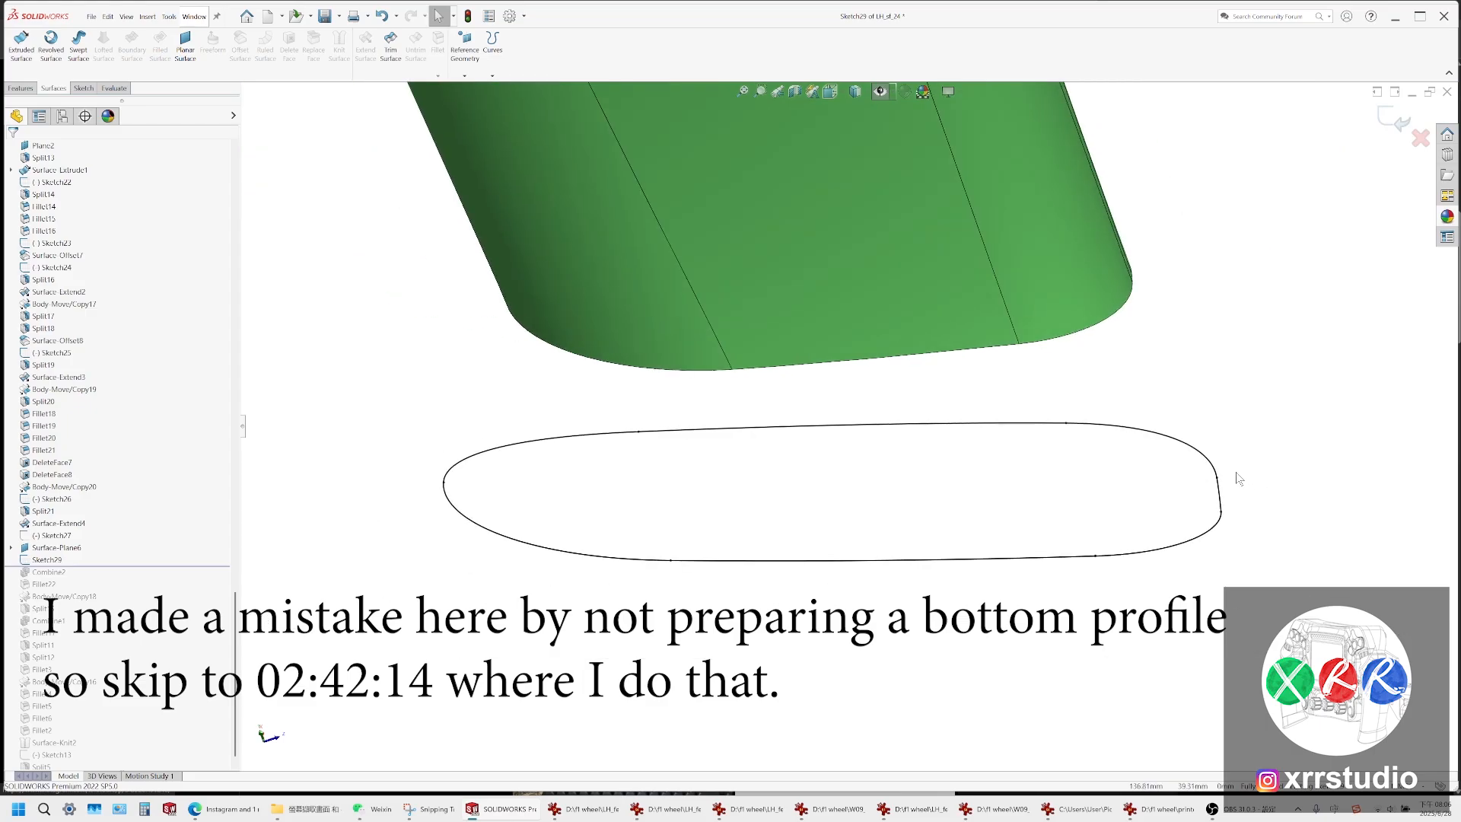
Examine the short end segment of the profile and how the corners join the long lower curve
scroll(1019, 480, up, 10)
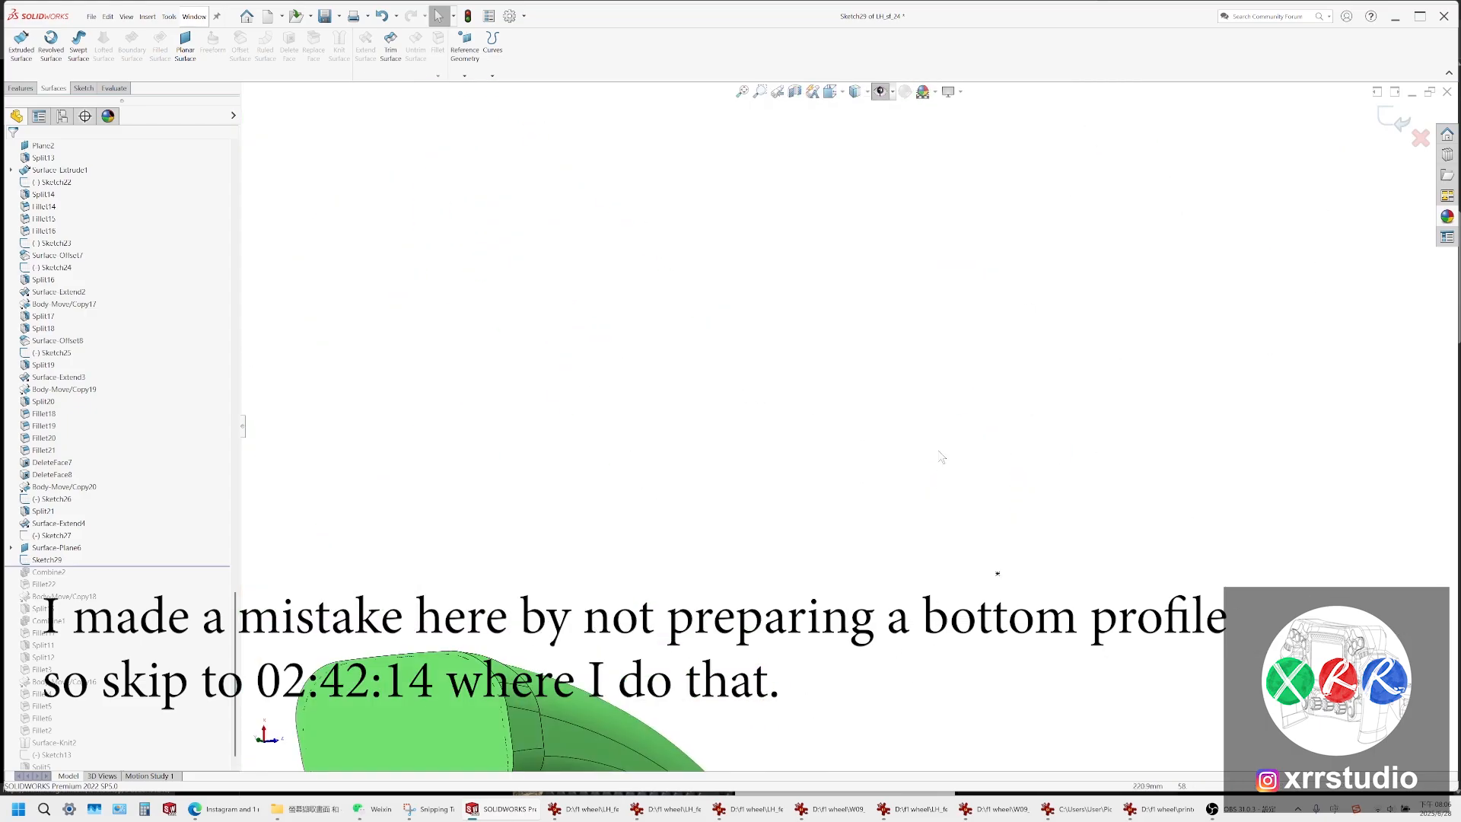
ctrl+middle_drag(808, 762, 910, 505)
scroll(927, 466, down, 11)
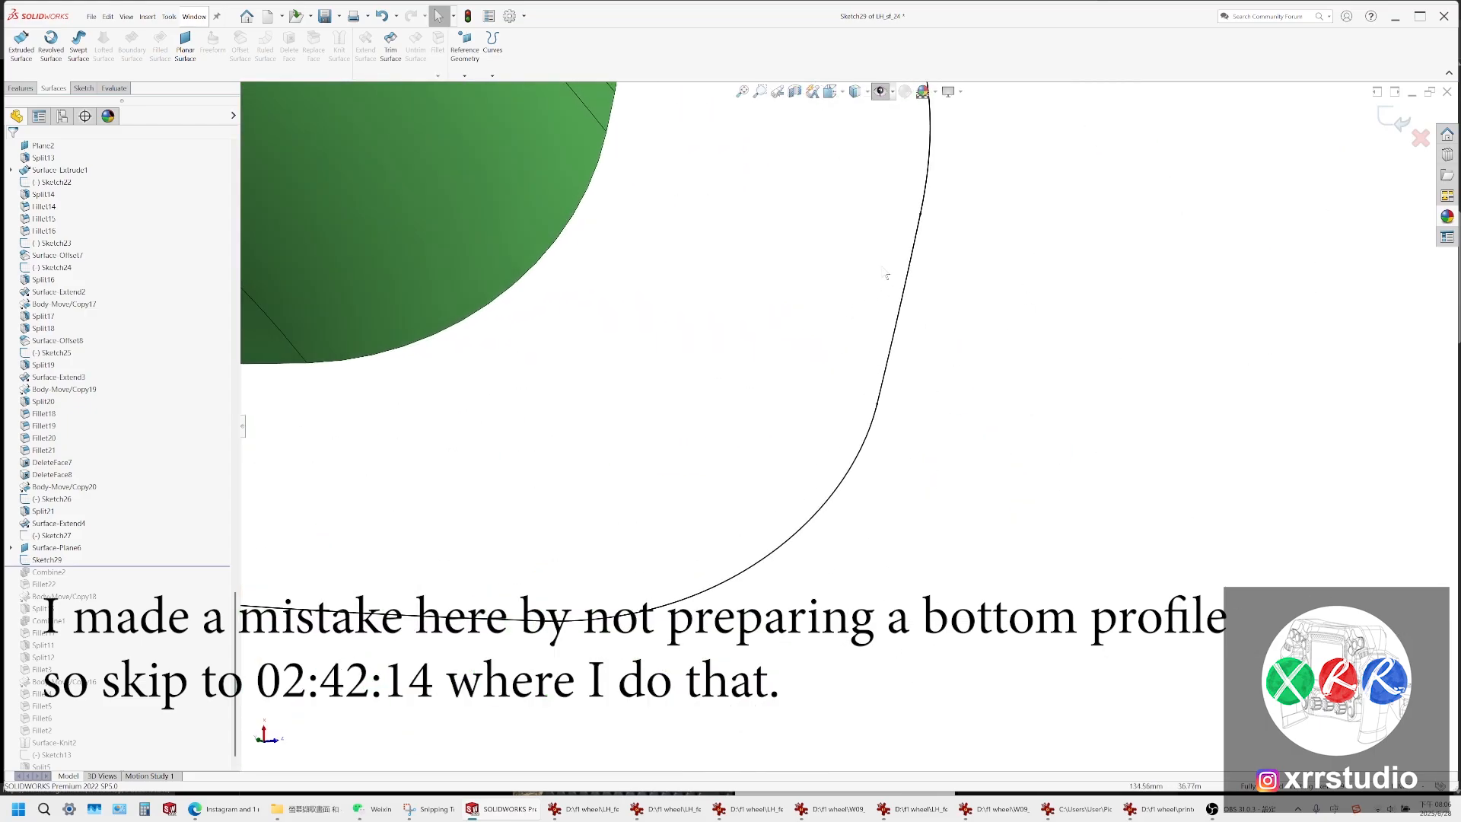
click(915, 246)
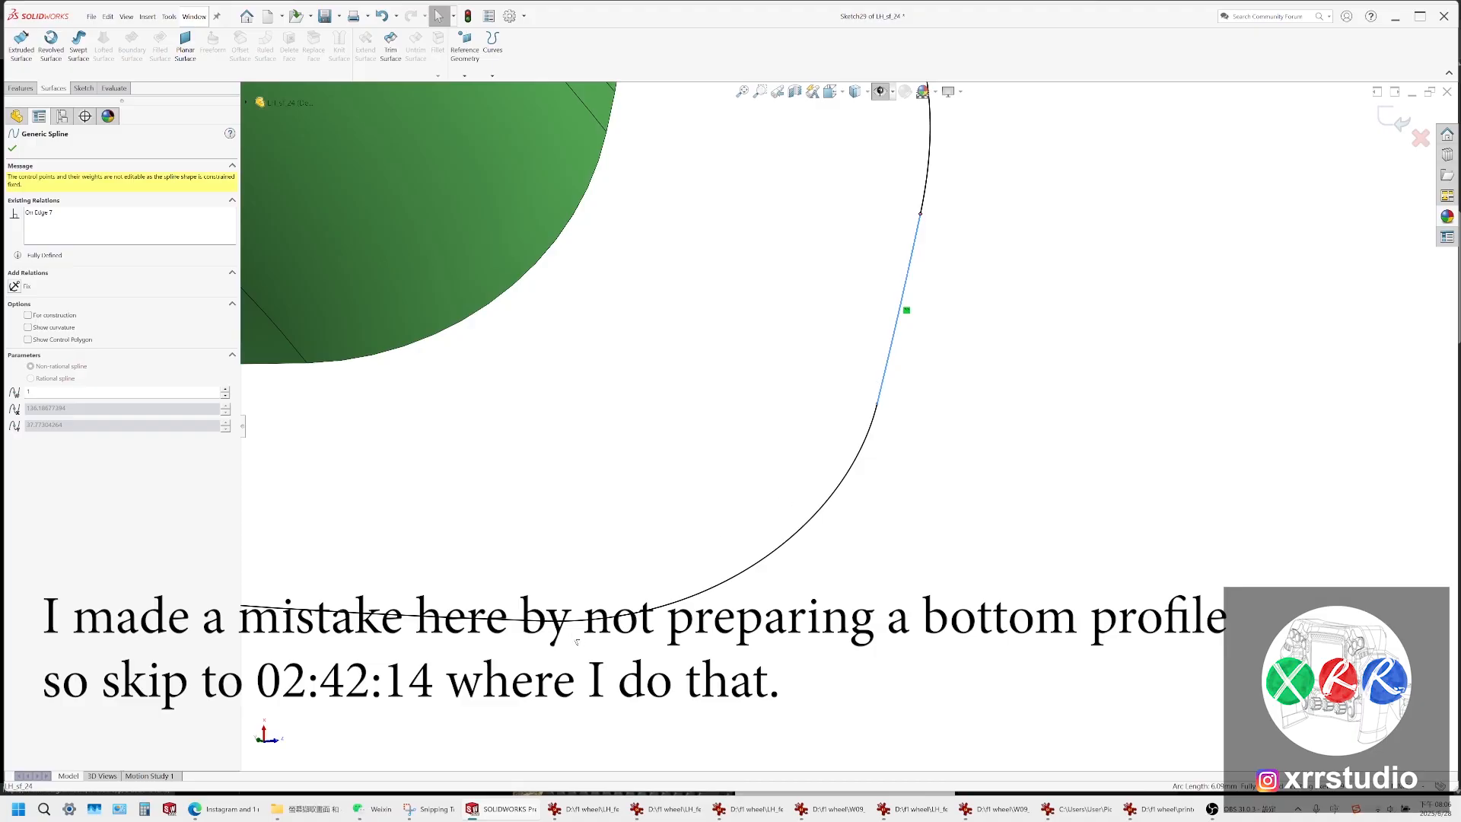
scroll(597, 523, down, 10)
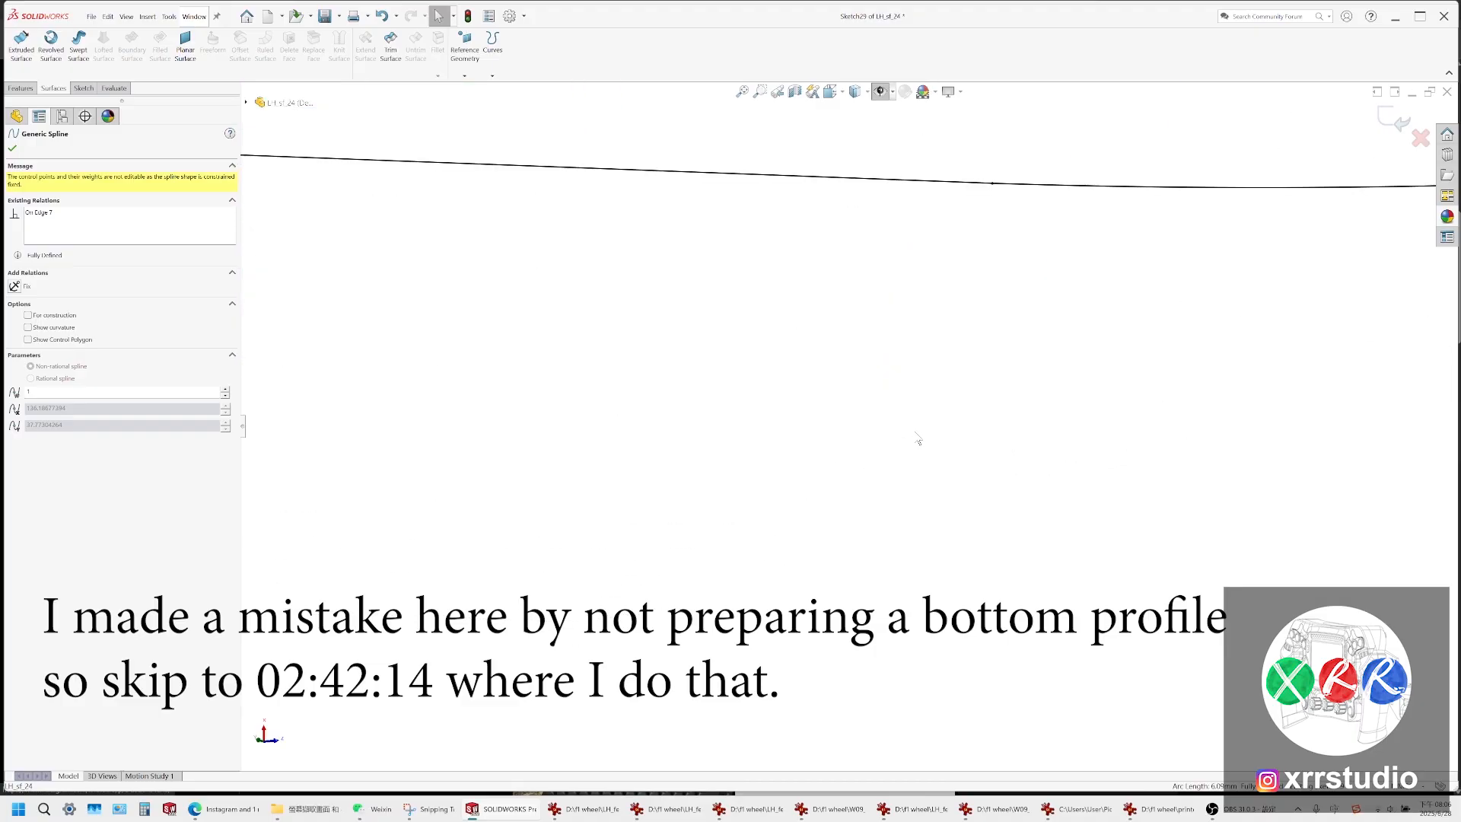
scroll(918, 439, up, 10)
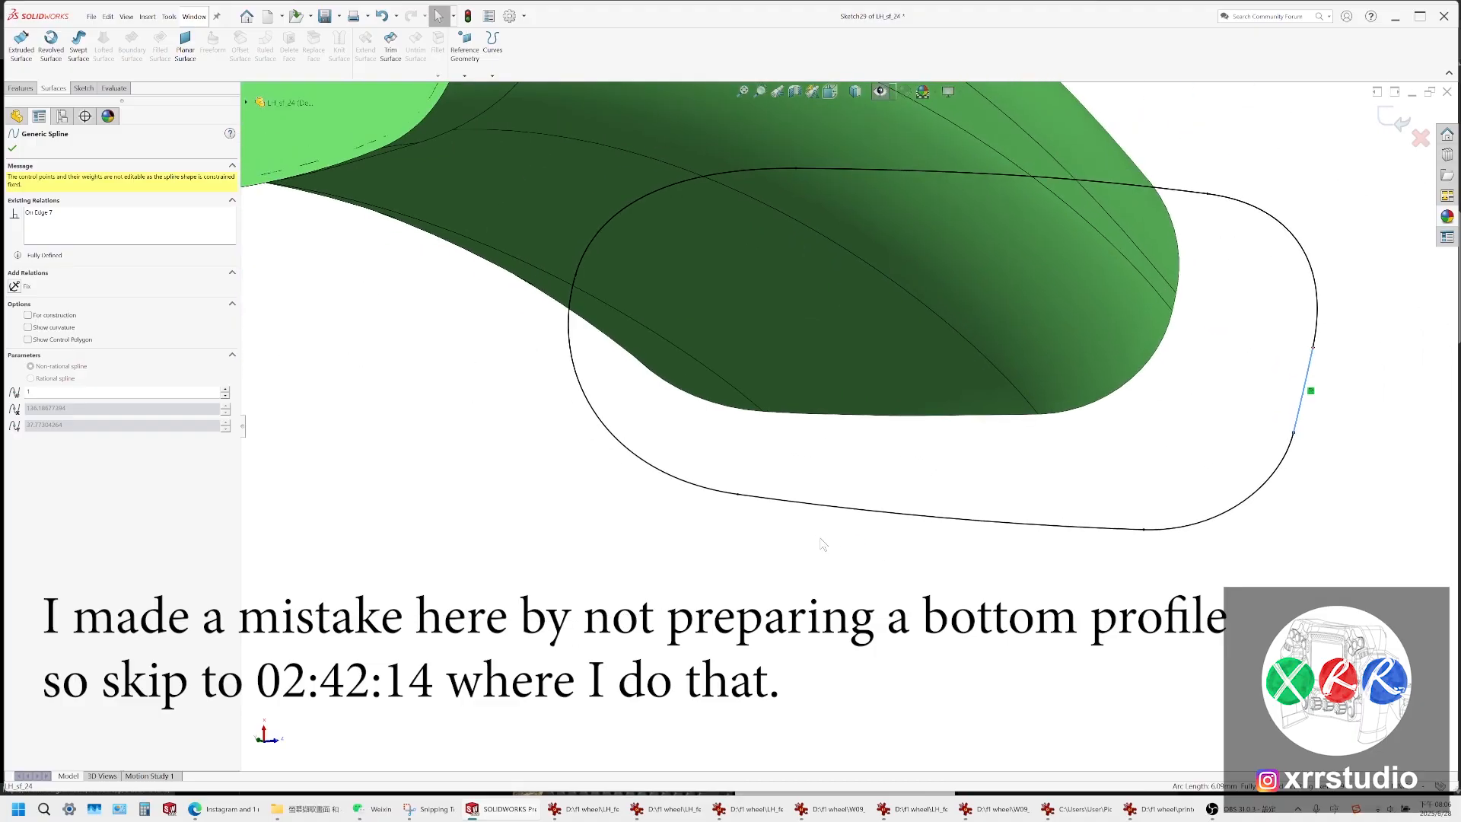
scroll(823, 544, down, 8)
key(Escape)
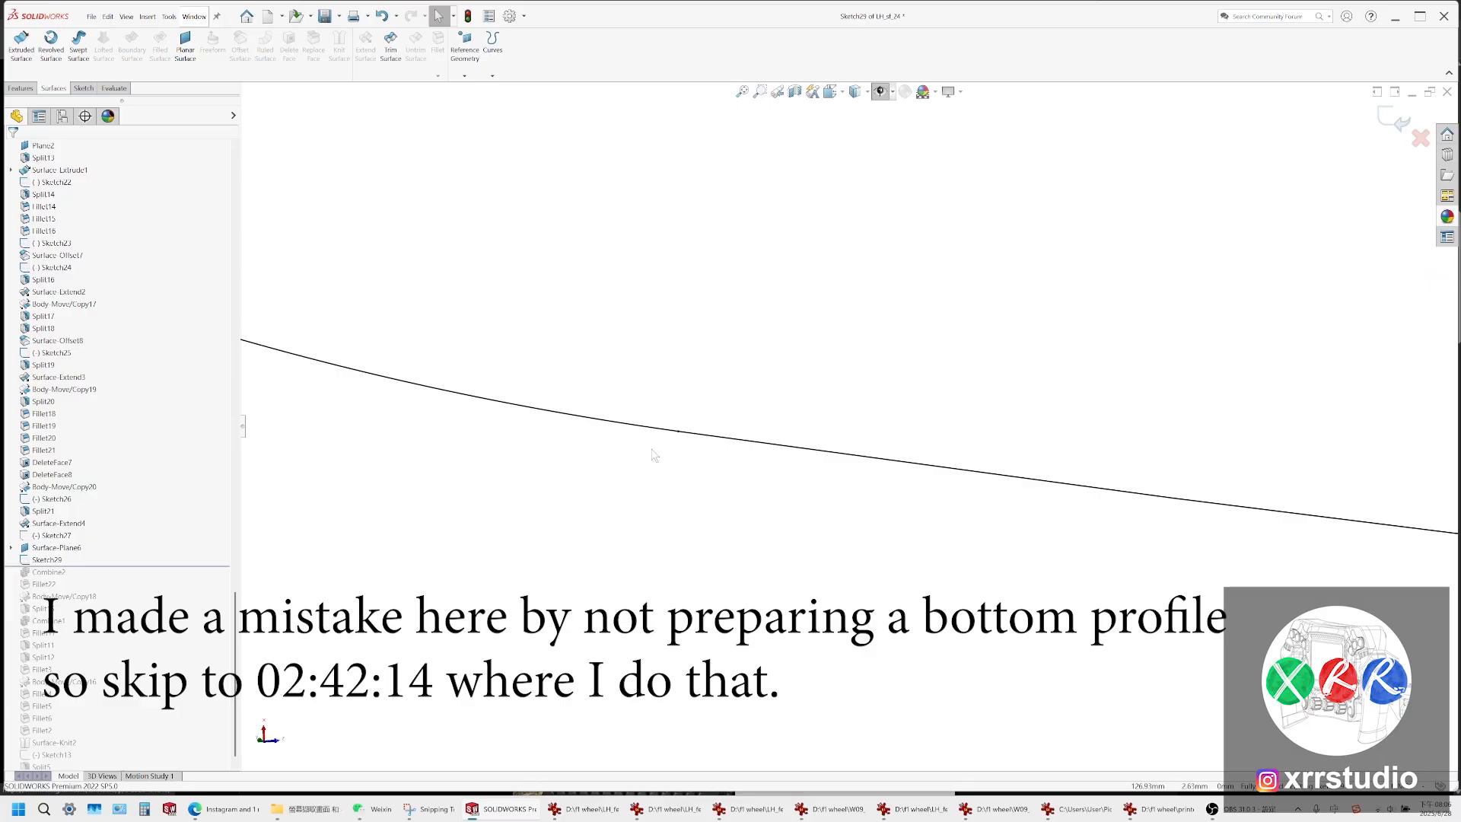
scroll(679, 432, up, 8)
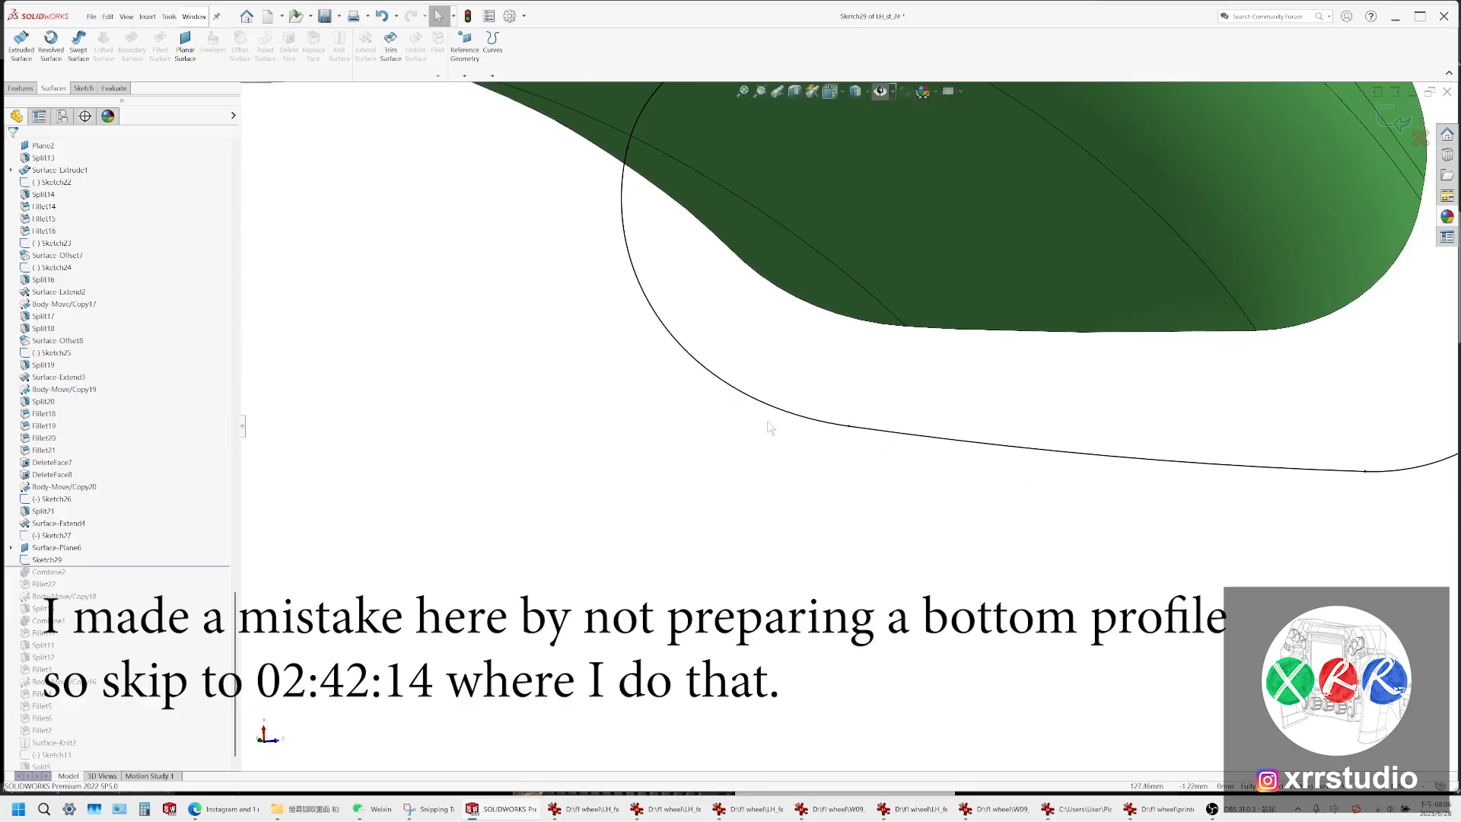
scroll(770, 428, up, 5)
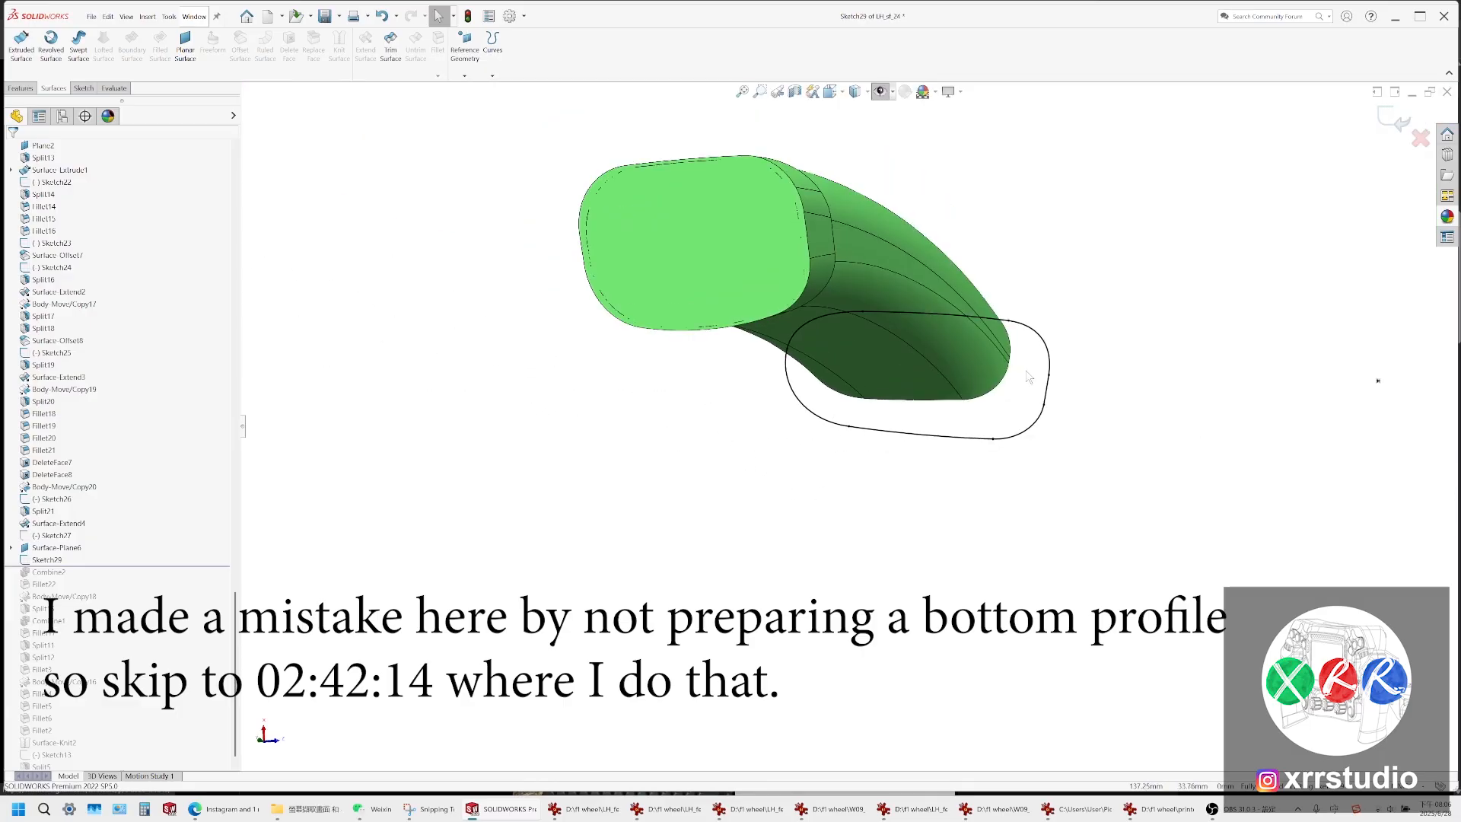
scroll(1050, 349, down, 4)
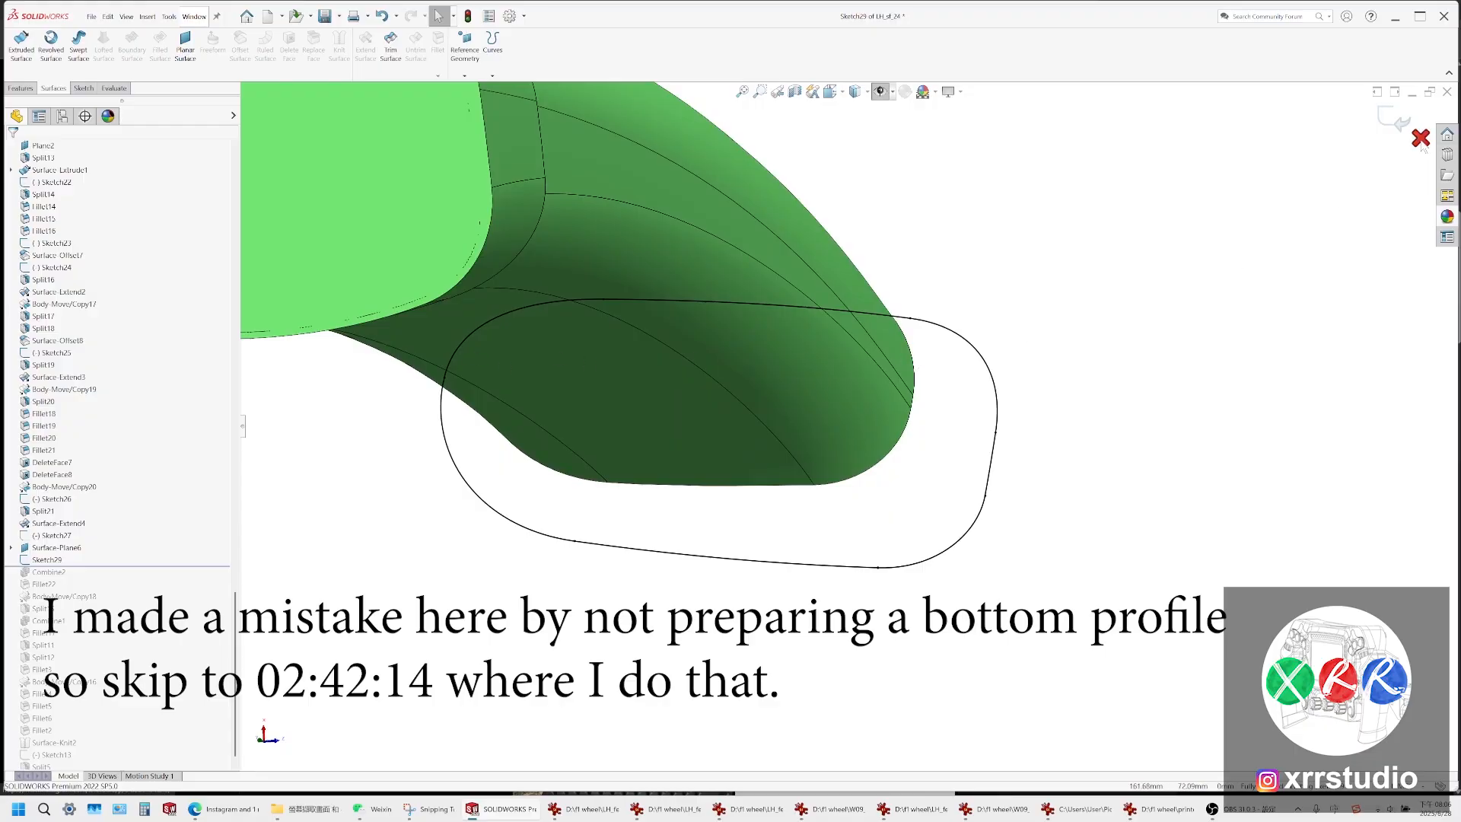
Leave Sketch29 and start a new sketch on the large planar surface
click(64, 547)
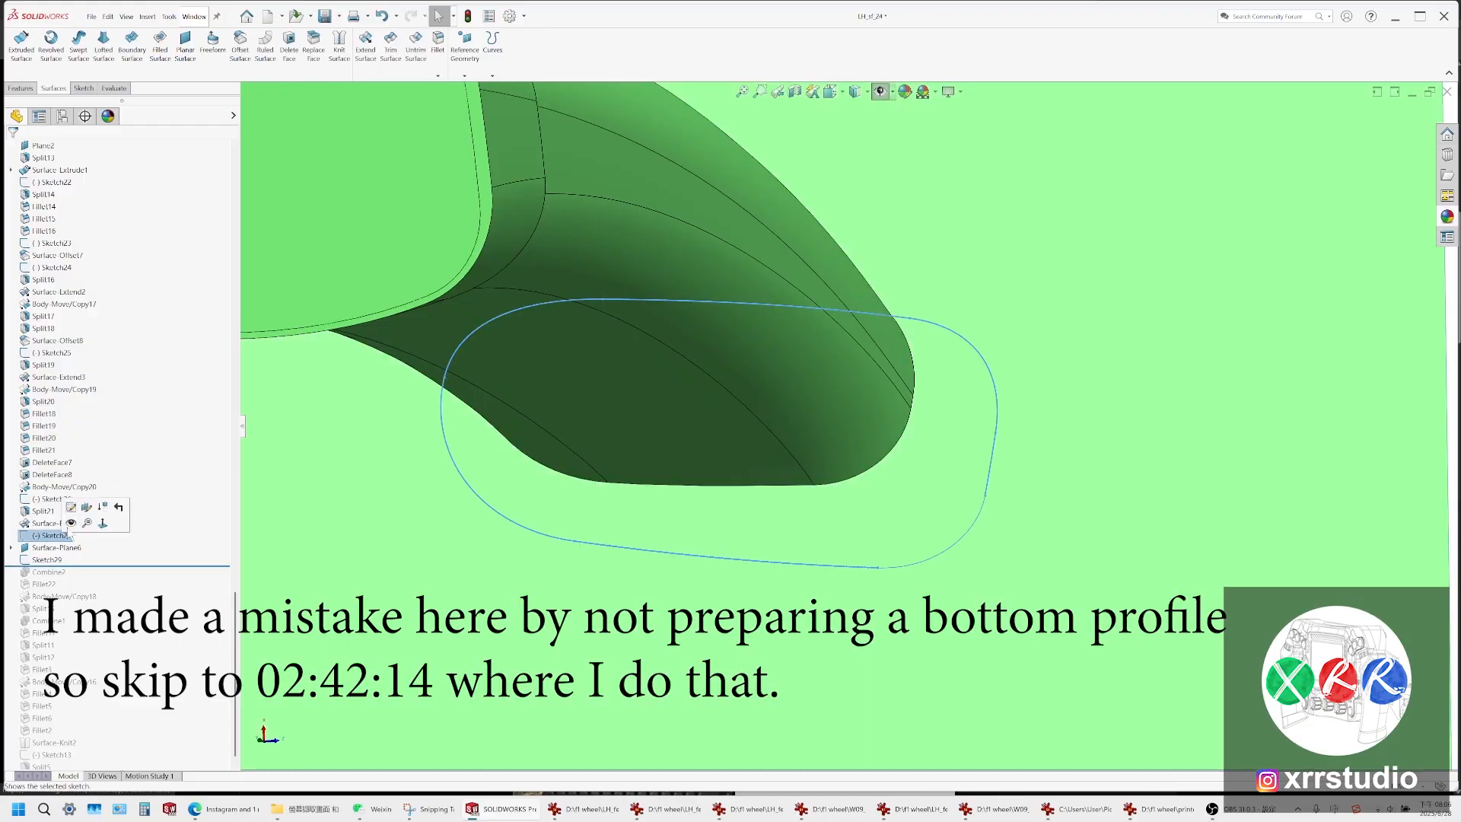
click(67, 549)
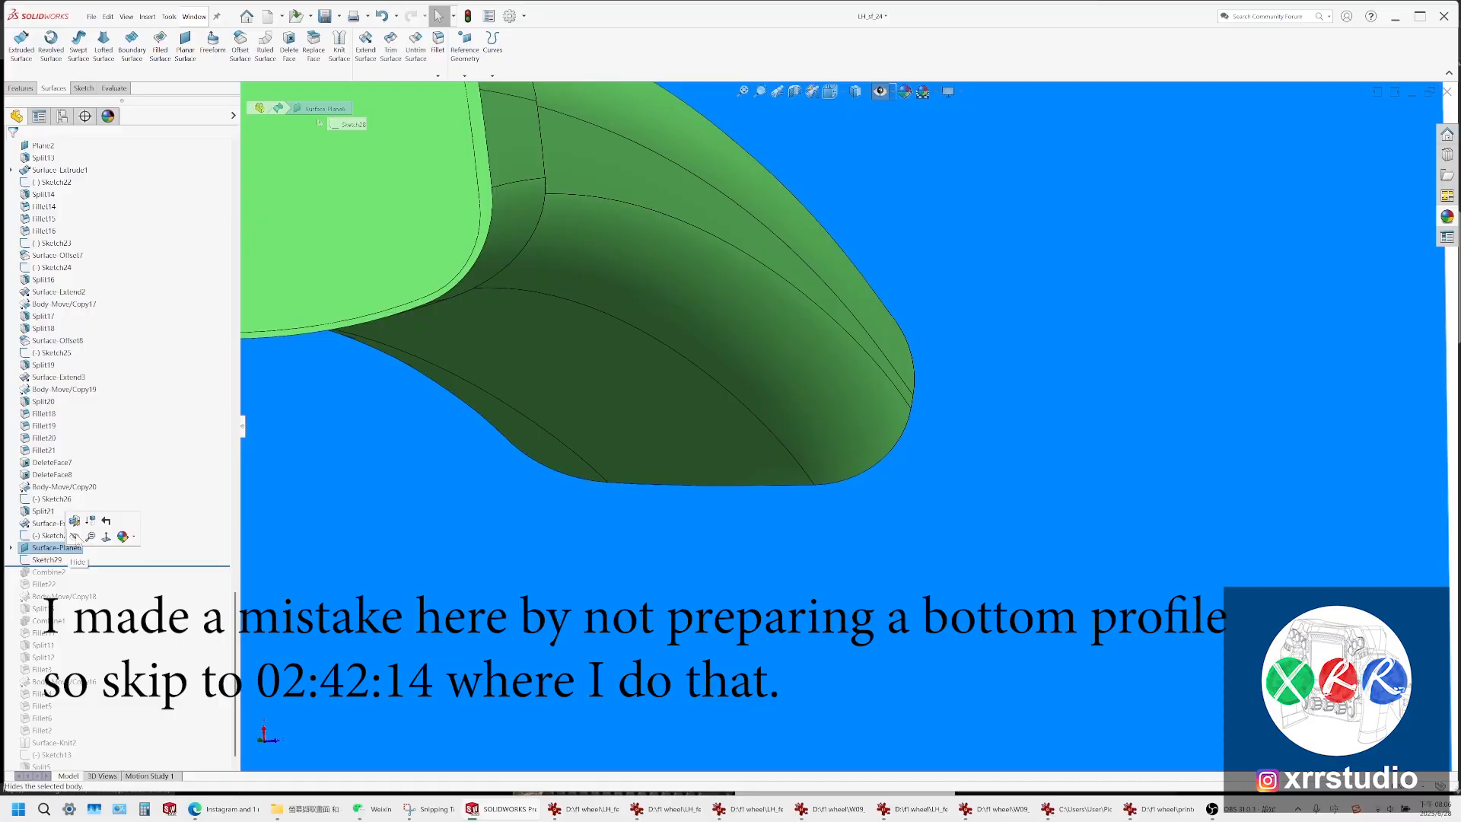
right_click(385, 548)
click(415, 520)
click(52, 535)
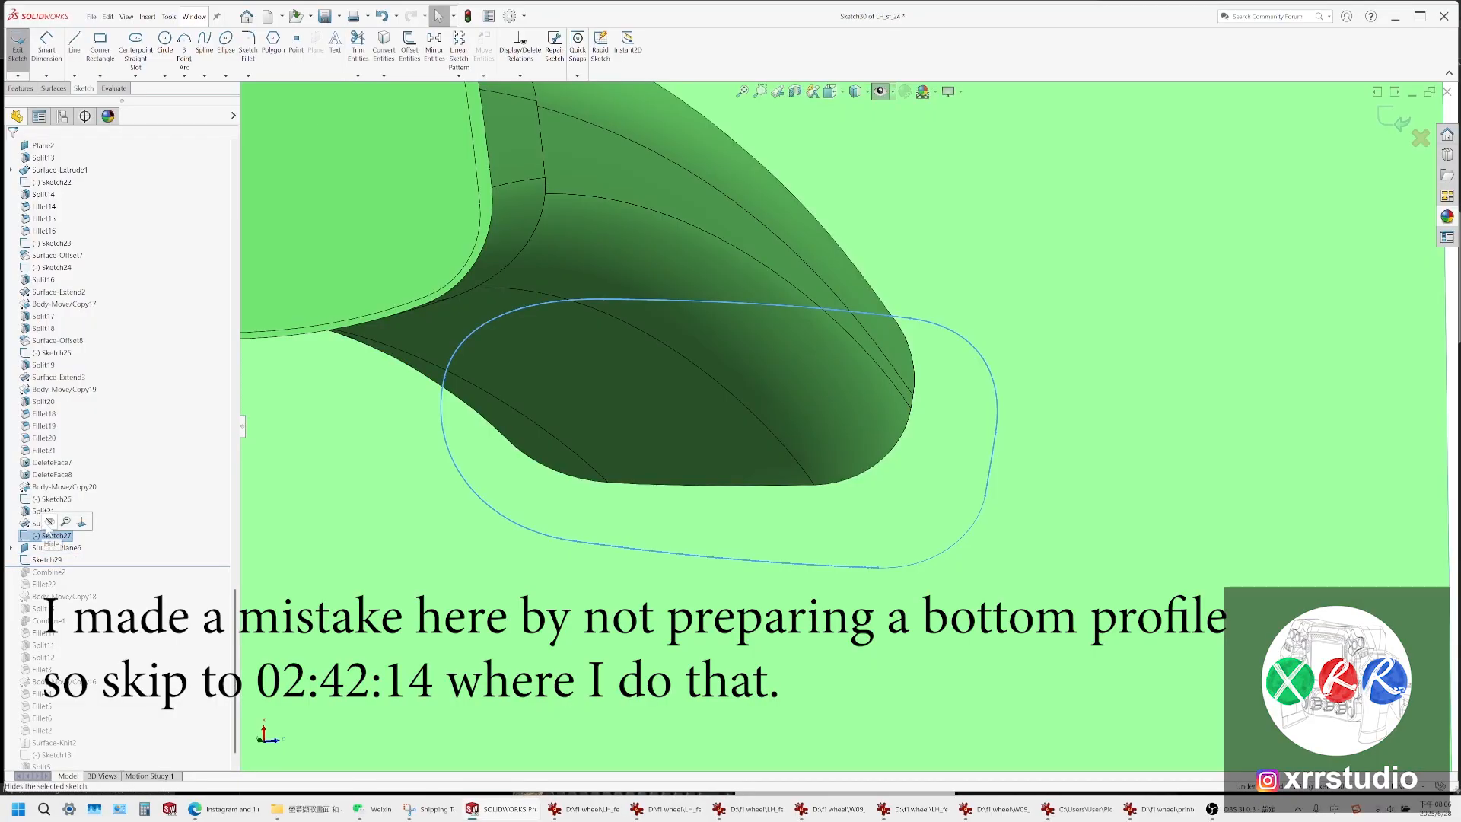
key(Escape)
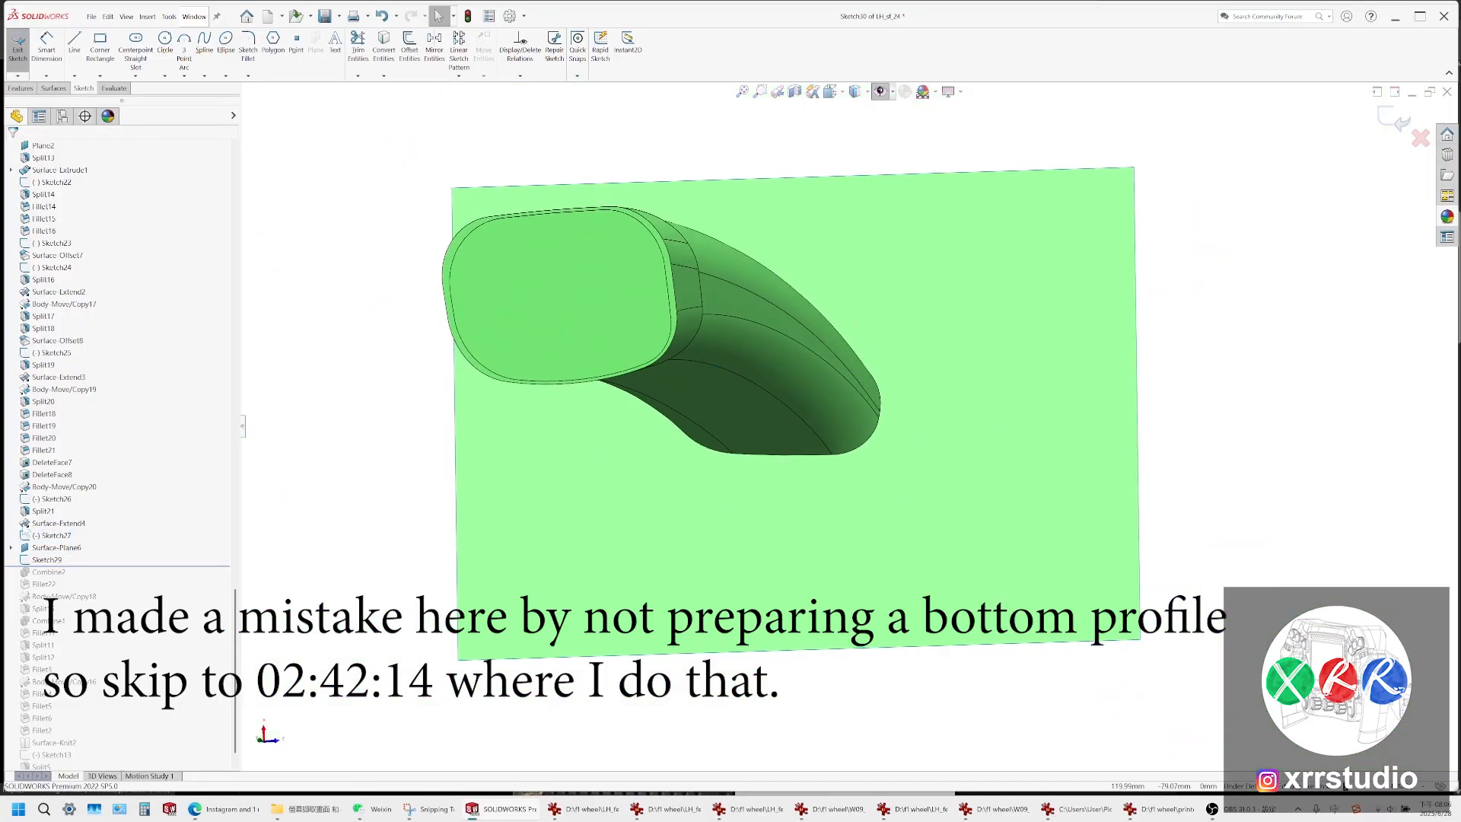
Show the hidden sketches and convert only Sketch27's side curves into the new sketch, leaving out the rounded corners
click(880, 91)
click(847, 493)
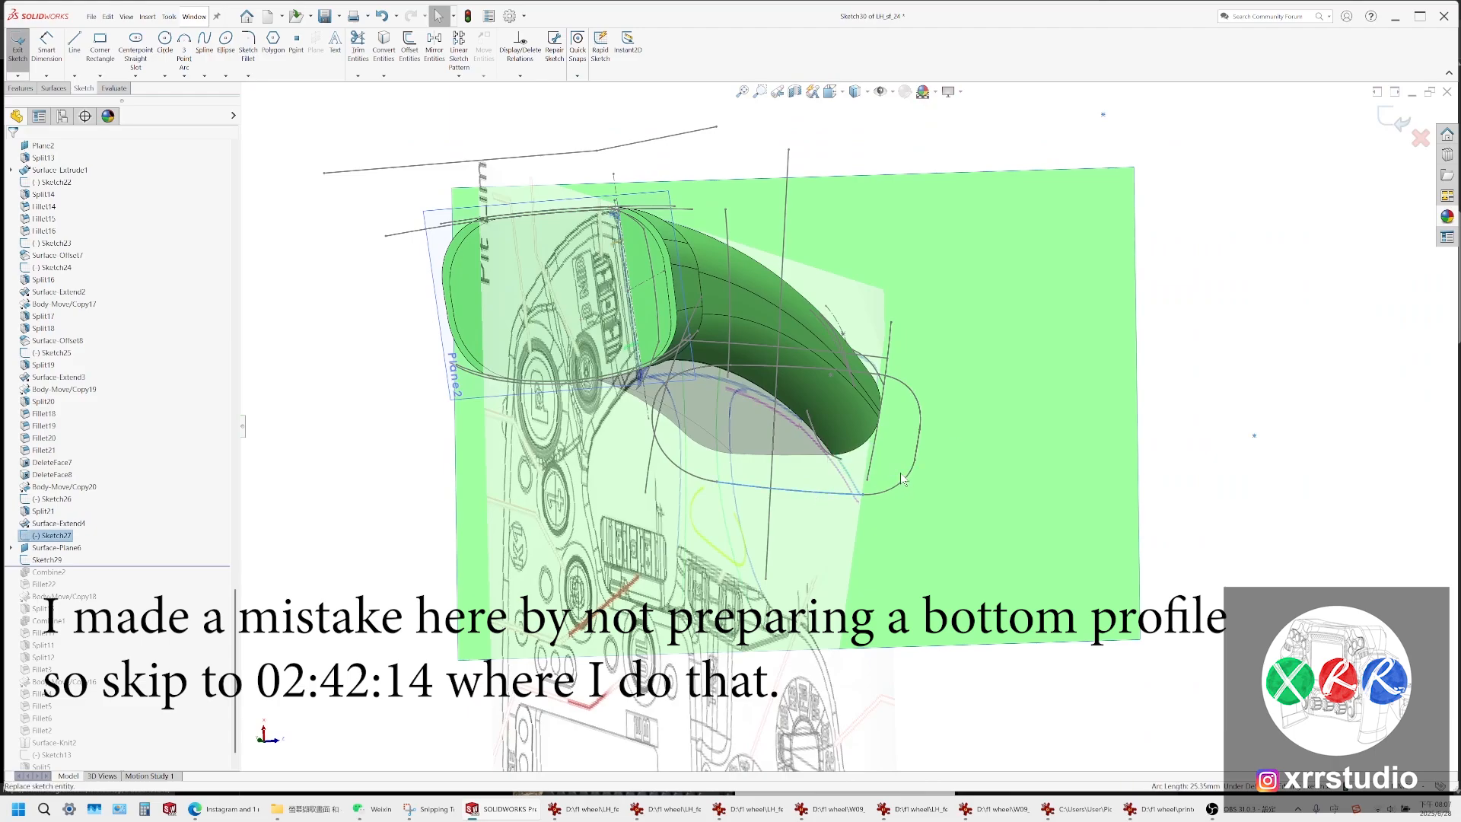
ctrl+click(865, 378)
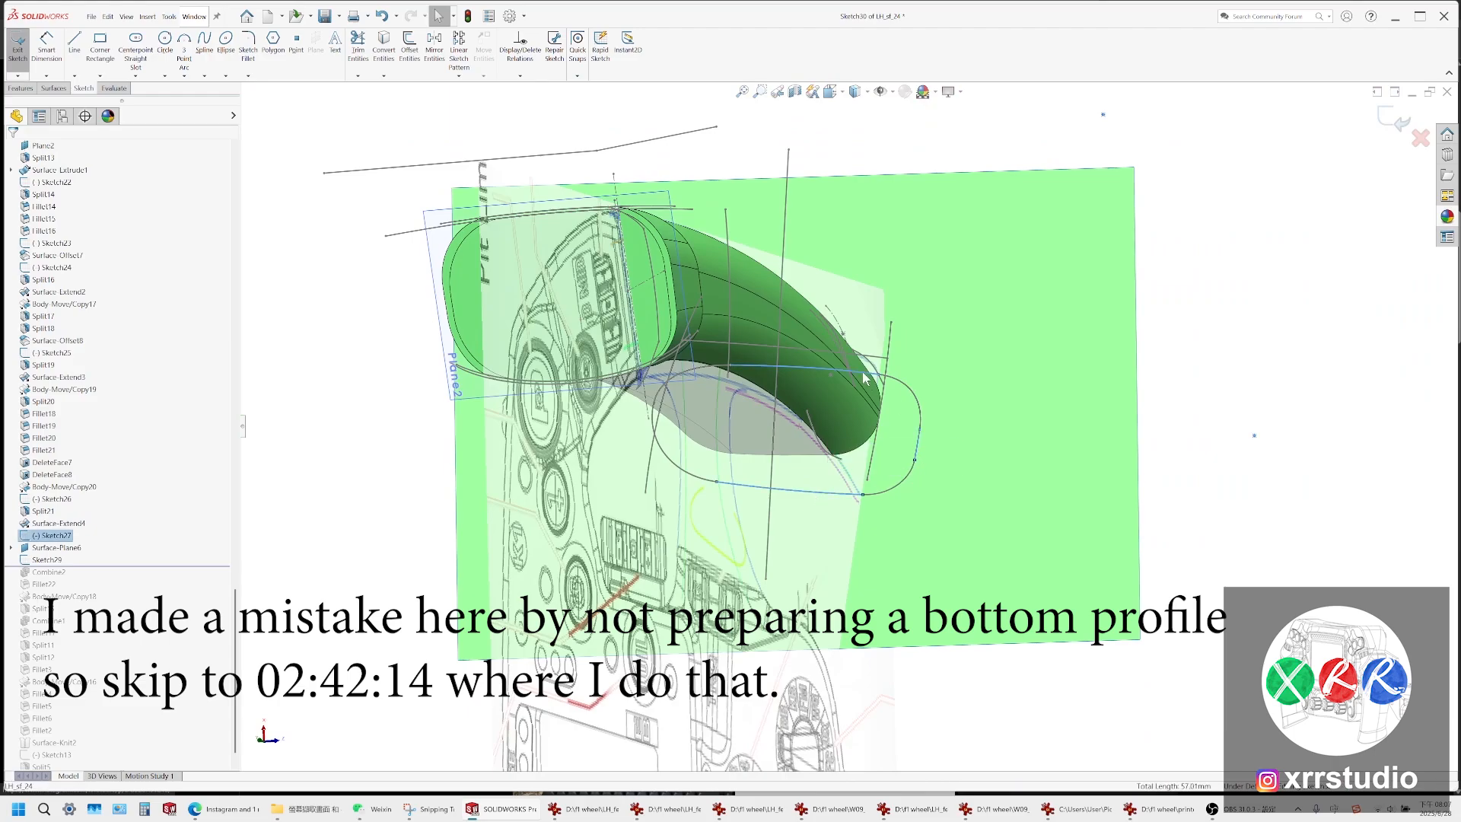
ctrl+click(655, 413)
click(380, 57)
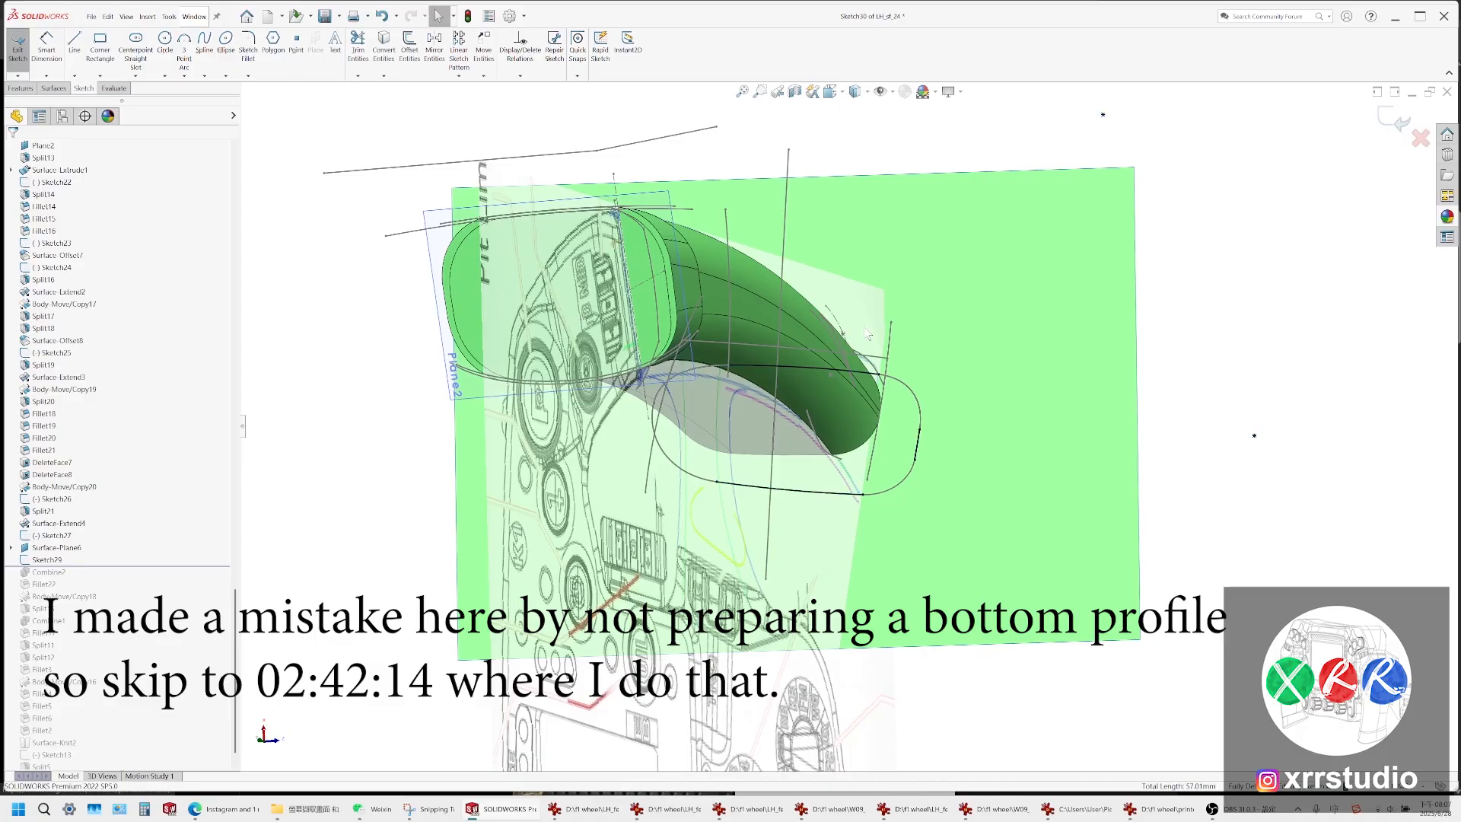
Draw a two-point spline across the open upper corner, joining the short end segment to the end of the long upper curve
click(204, 42)
scroll(913, 476, down, 5)
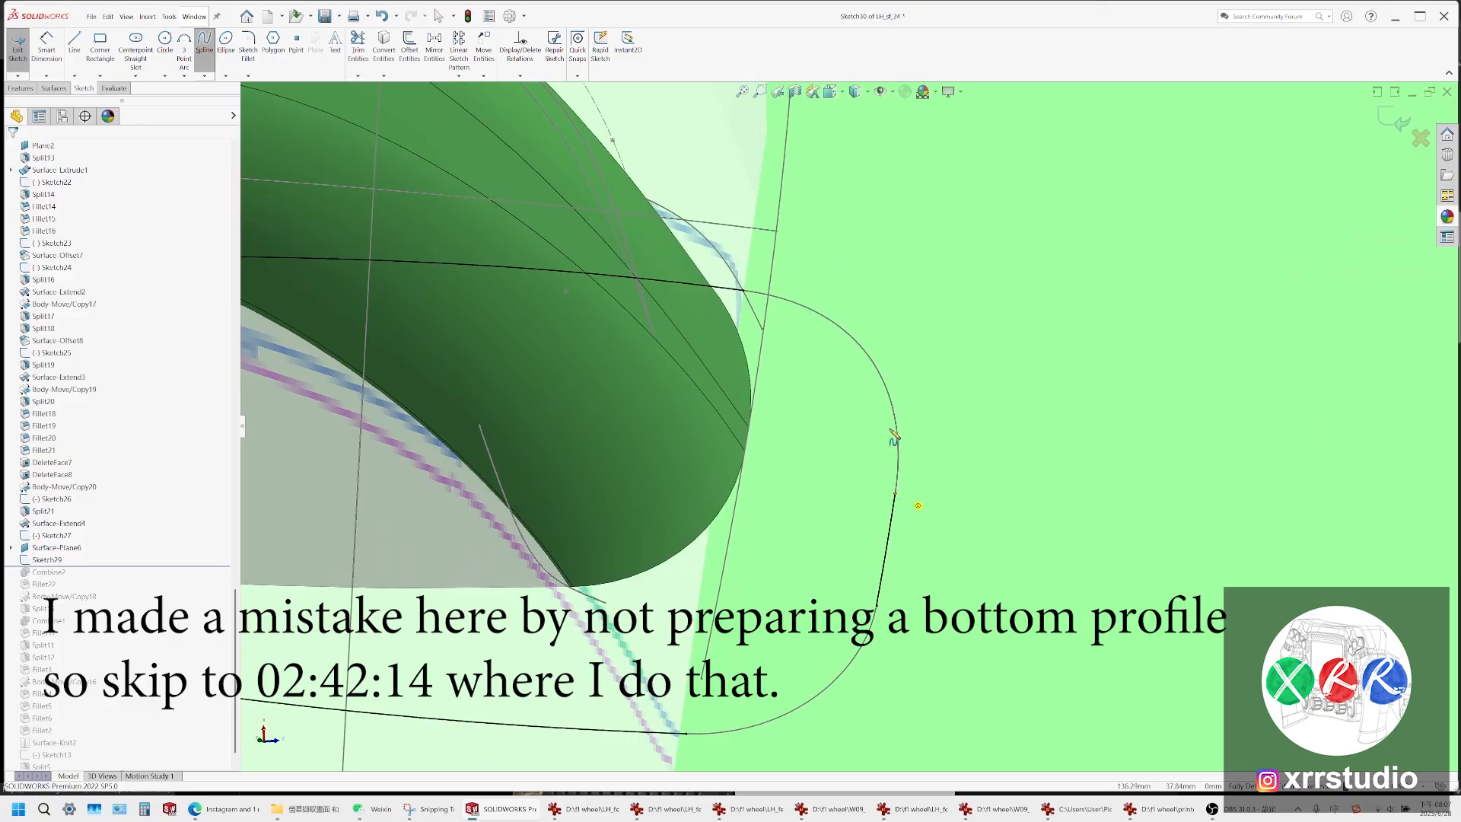
click(895, 493)
scroll(735, 299, down, 2)
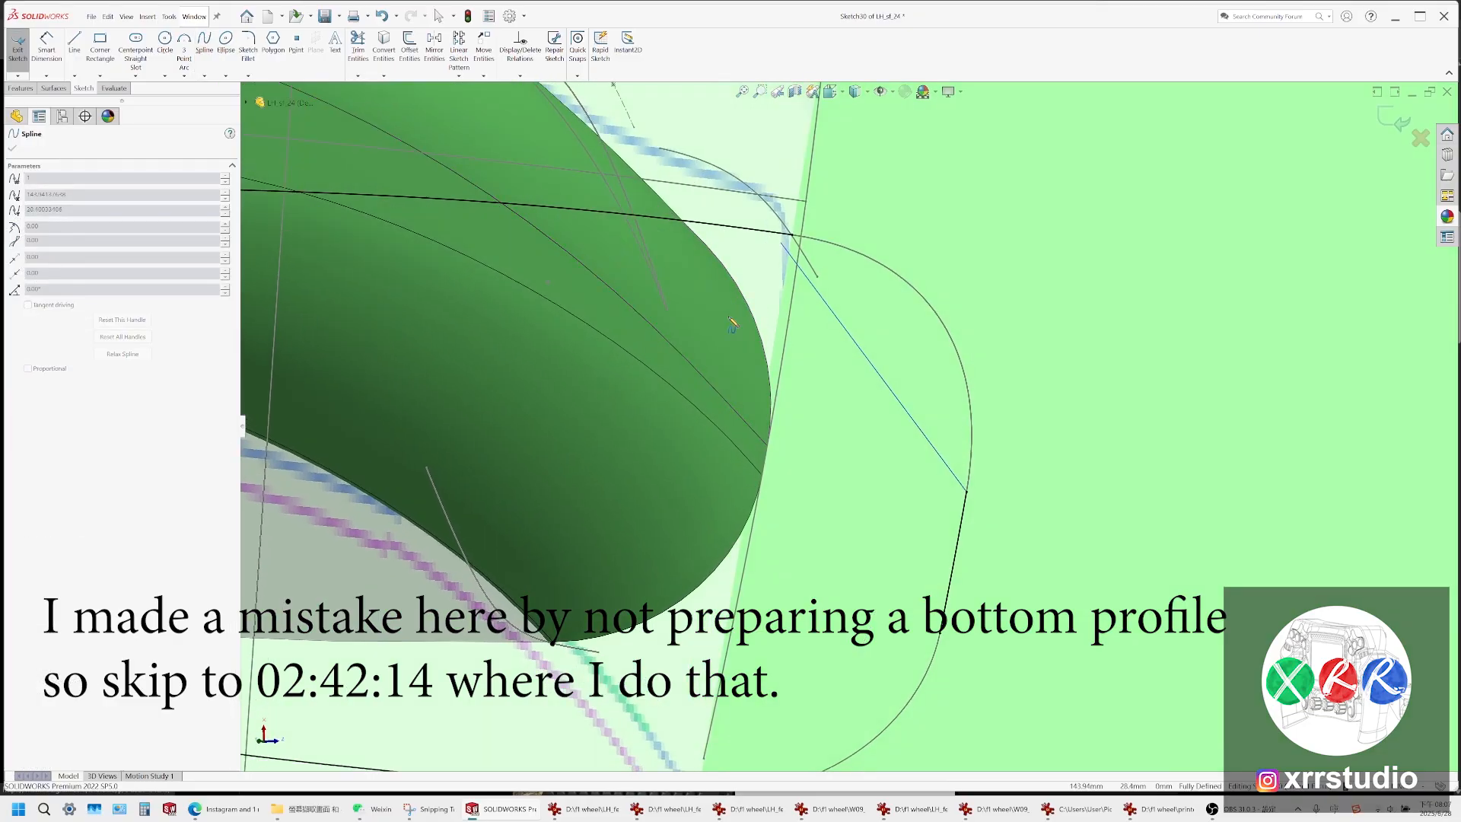
scroll(799, 255, down, 3)
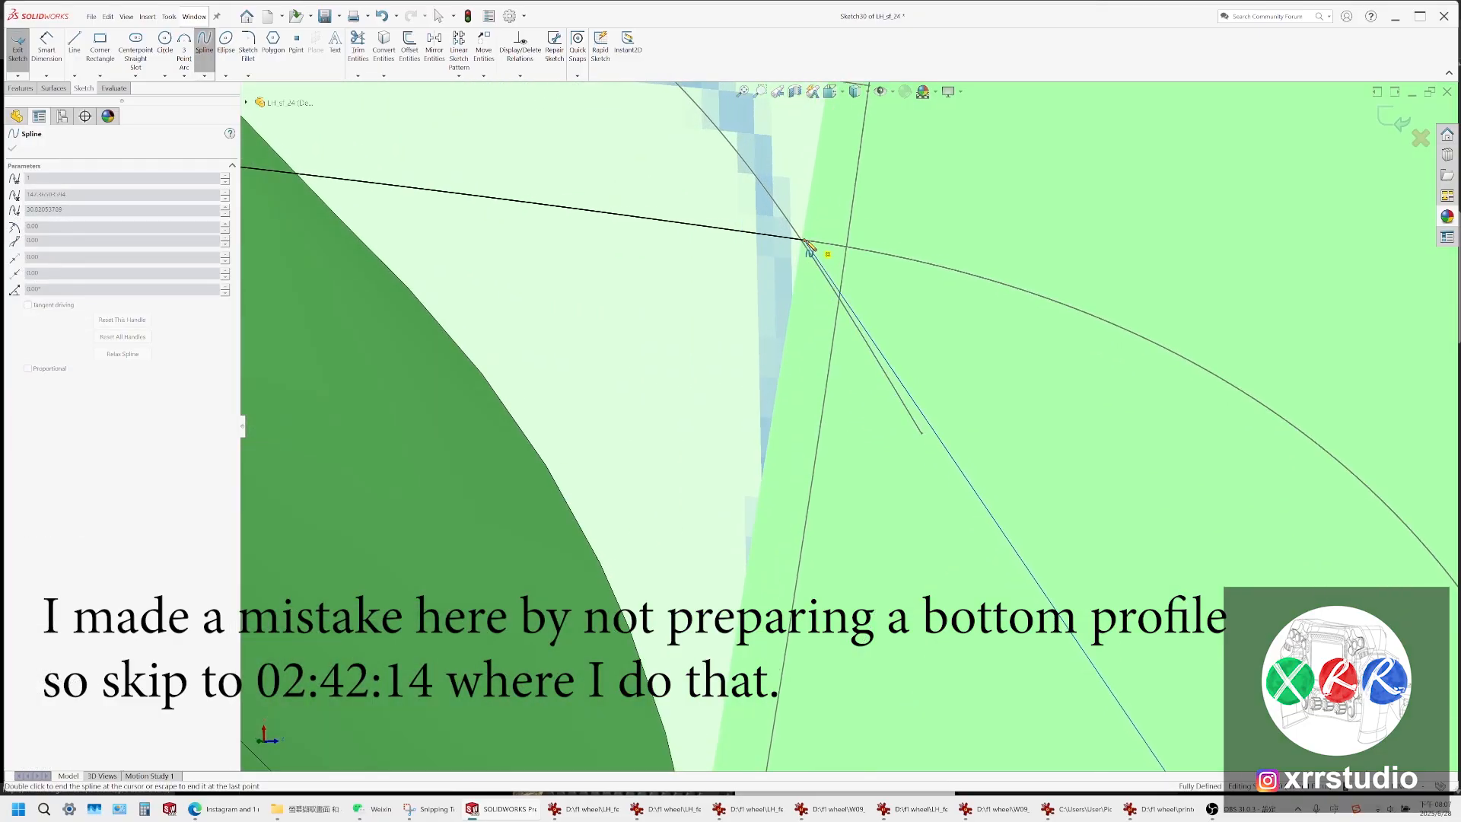
click(804, 240)
key(Escape)
Make the upper corner spline tangent to the long upper curve where they meet
click(806, 245)
key(Delete)
click(806, 243)
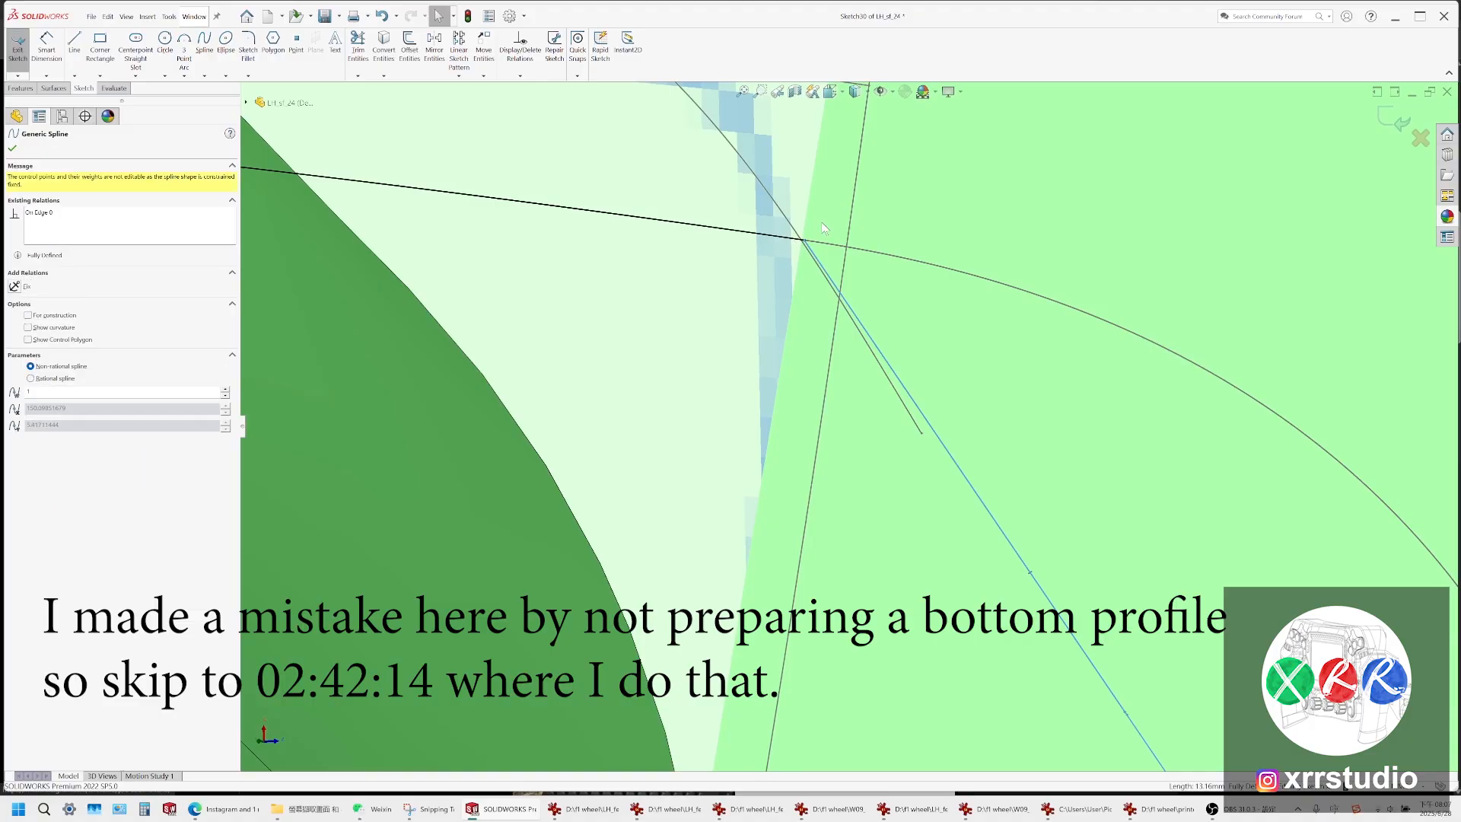
ctrl+click(807, 244)
click(818, 200)
scroll(1066, 400, up, 3)
ctrl+middle_drag(1065, 400, 852, 89)
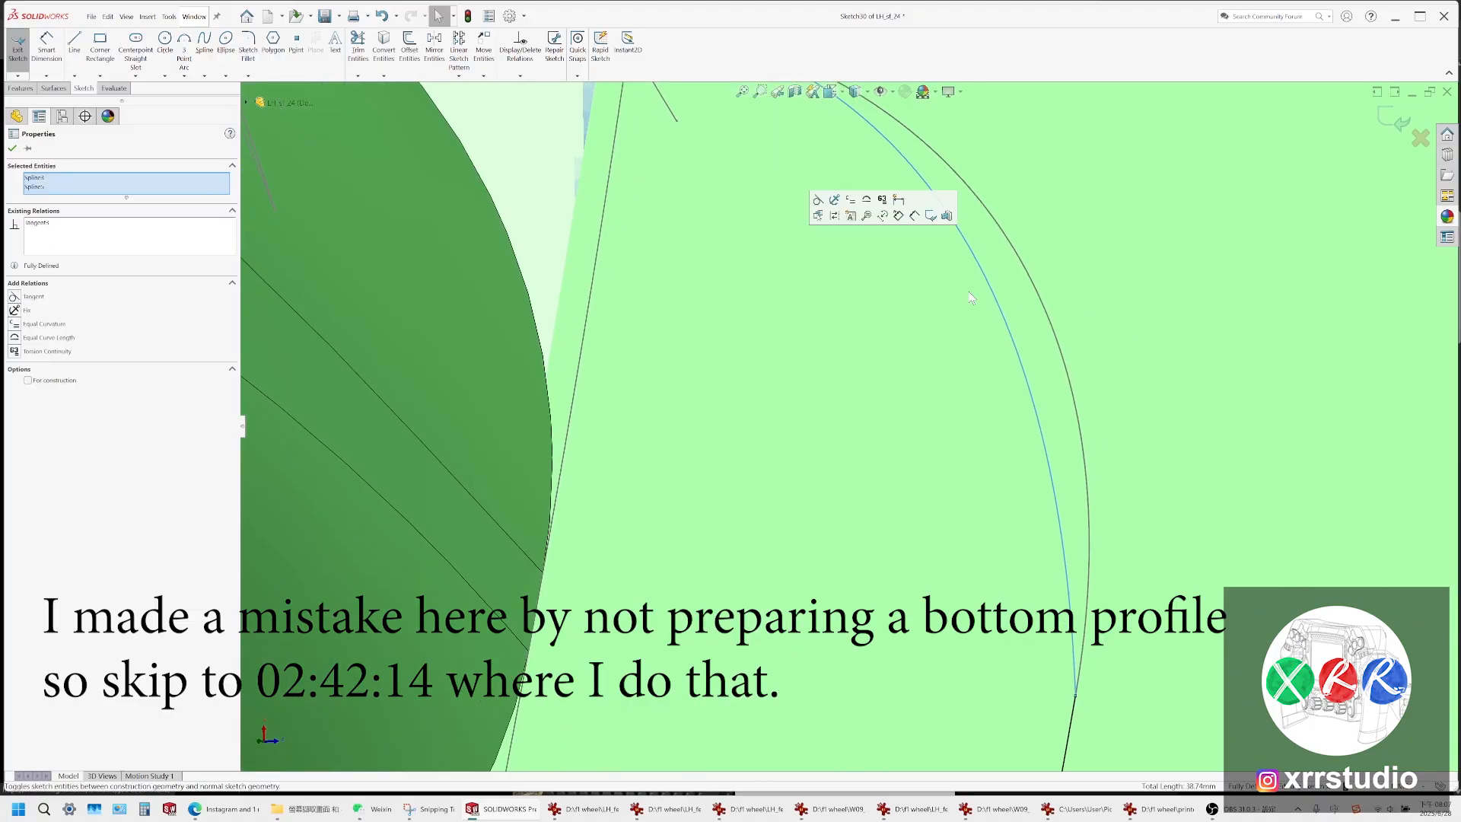
Make the upper corner spline tangent to the short end segment and adjust its end handle to follow the original rounded corner
scroll(970, 297, up, 2)
click(976, 608)
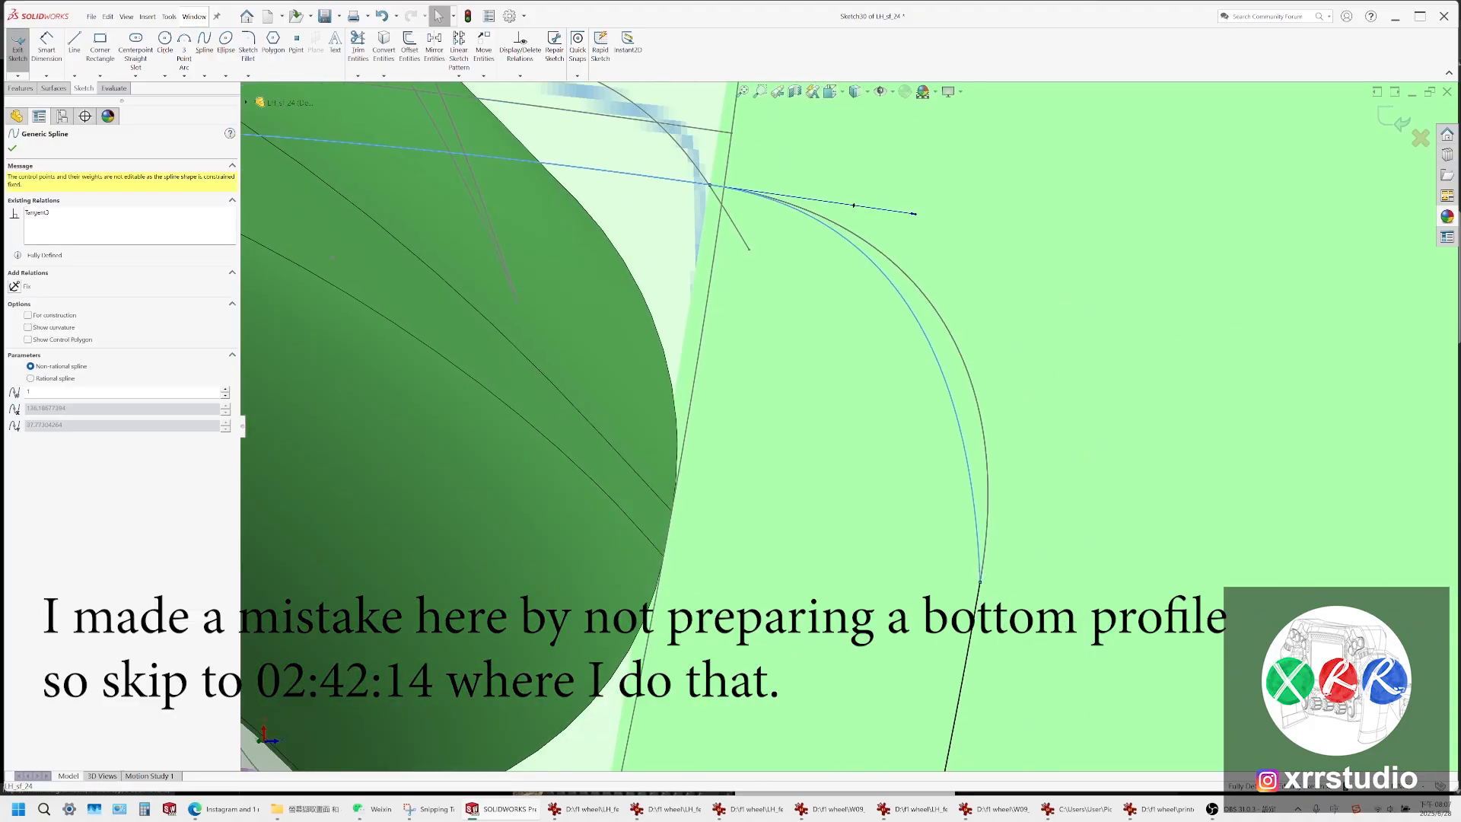
ctrl+click(978, 540)
click(999, 523)
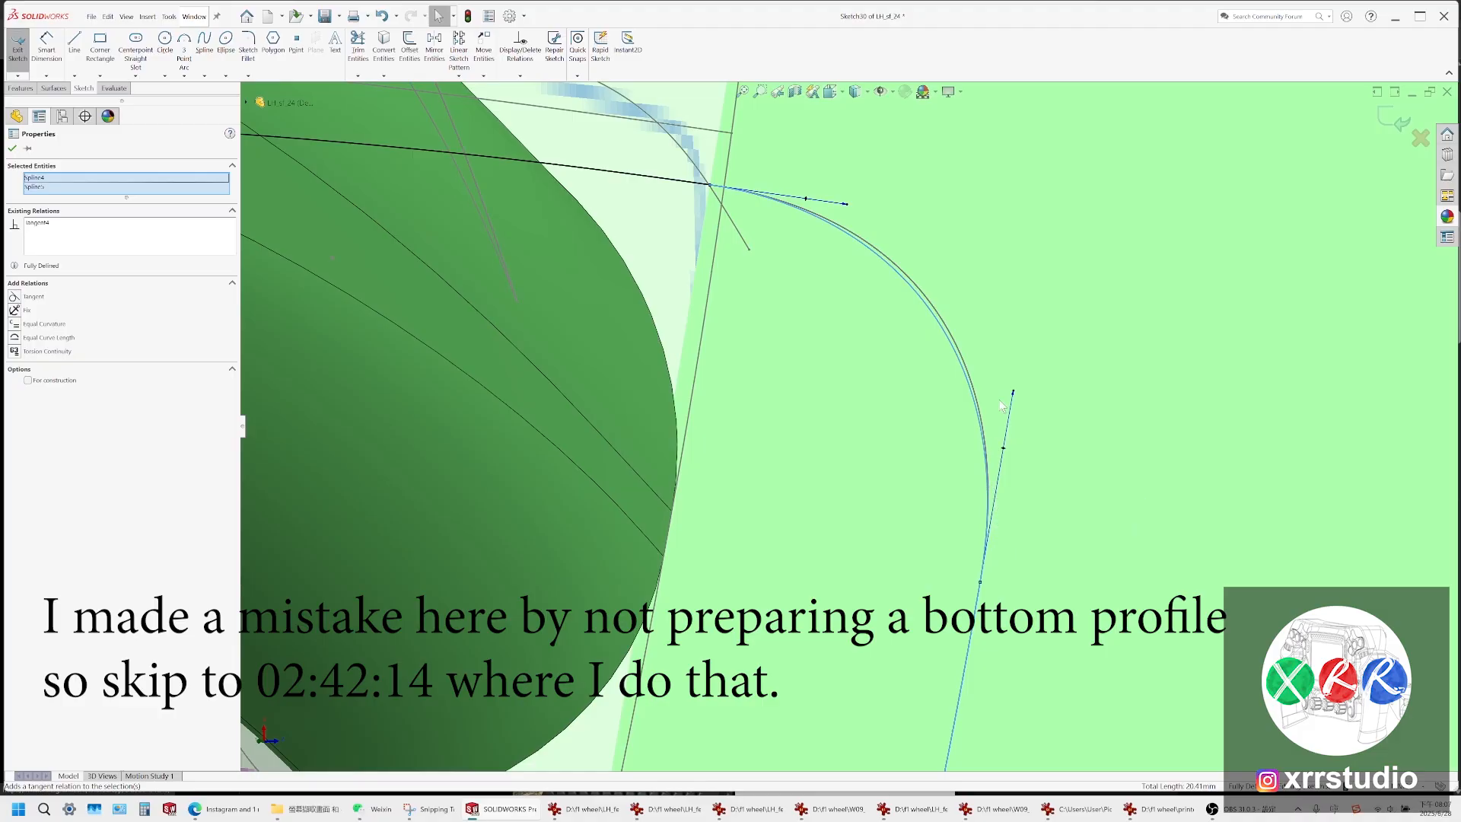
drag(1014, 394, 1016, 386)
scroll(1024, 433, up, 6)
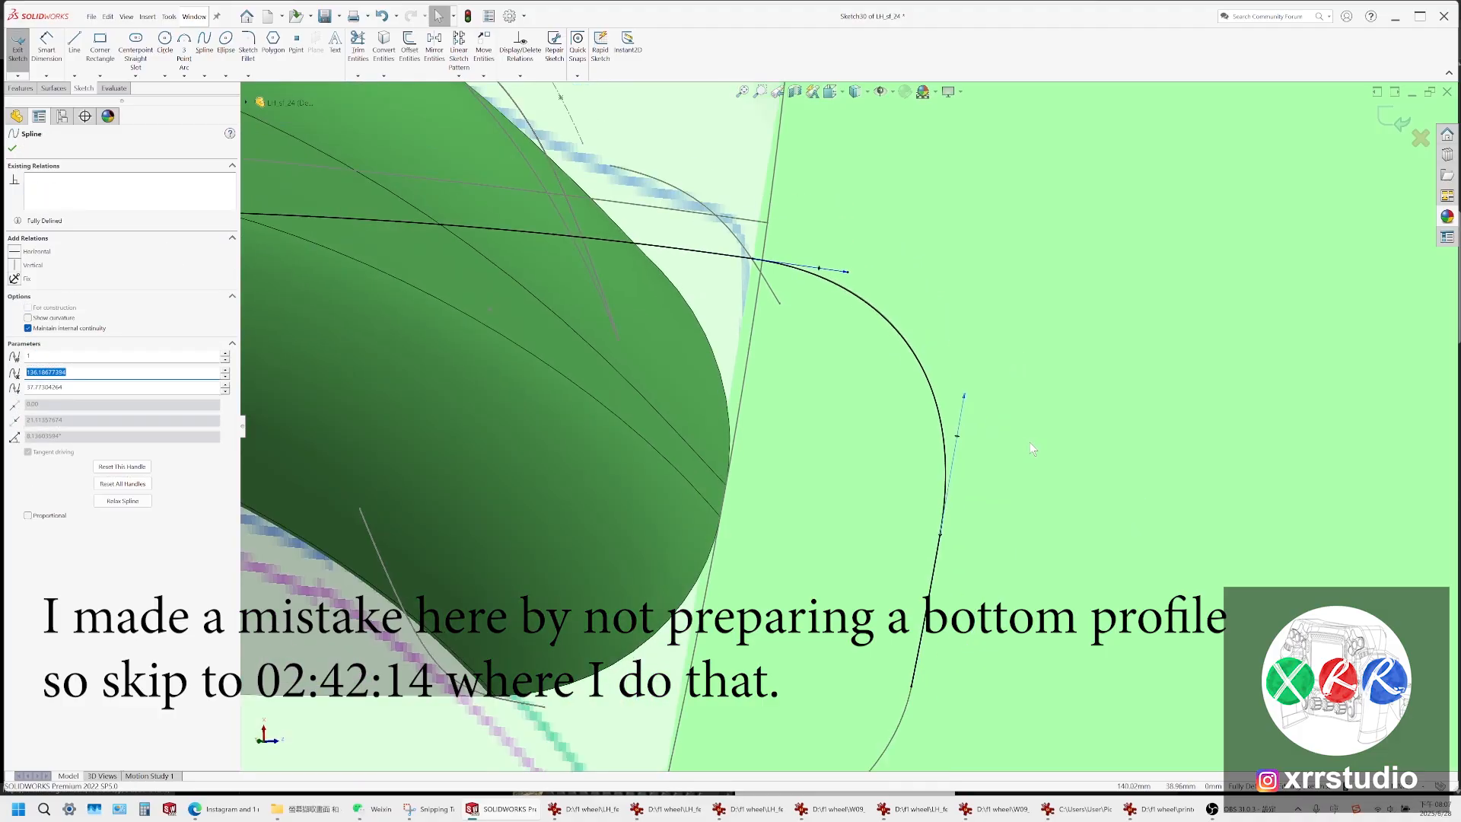
Draw a two-point spline across the open lower corner, joining the long lower curve to the short end segment
scroll(903, 443, down, 3)
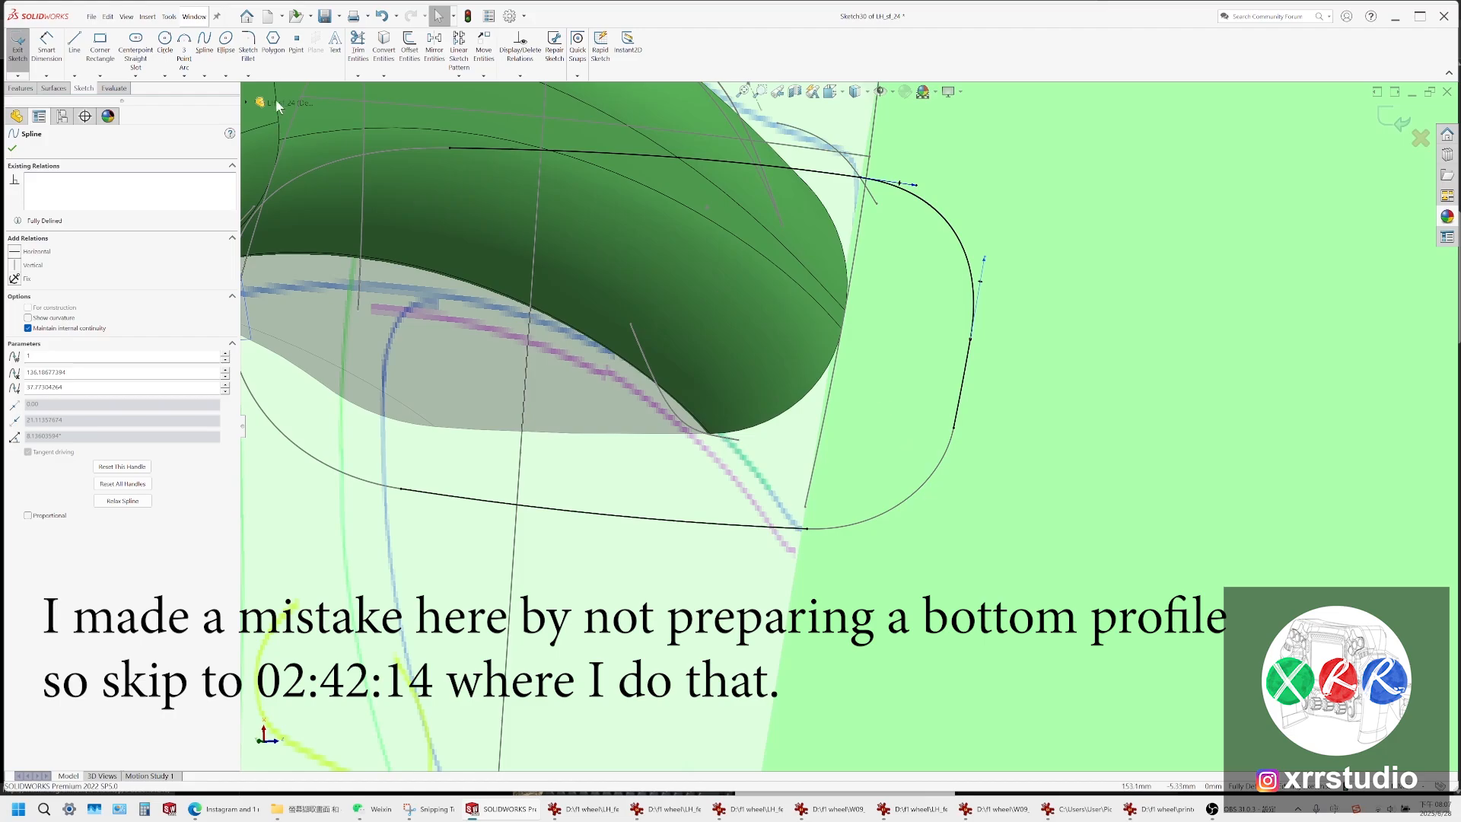
click(249, 45)
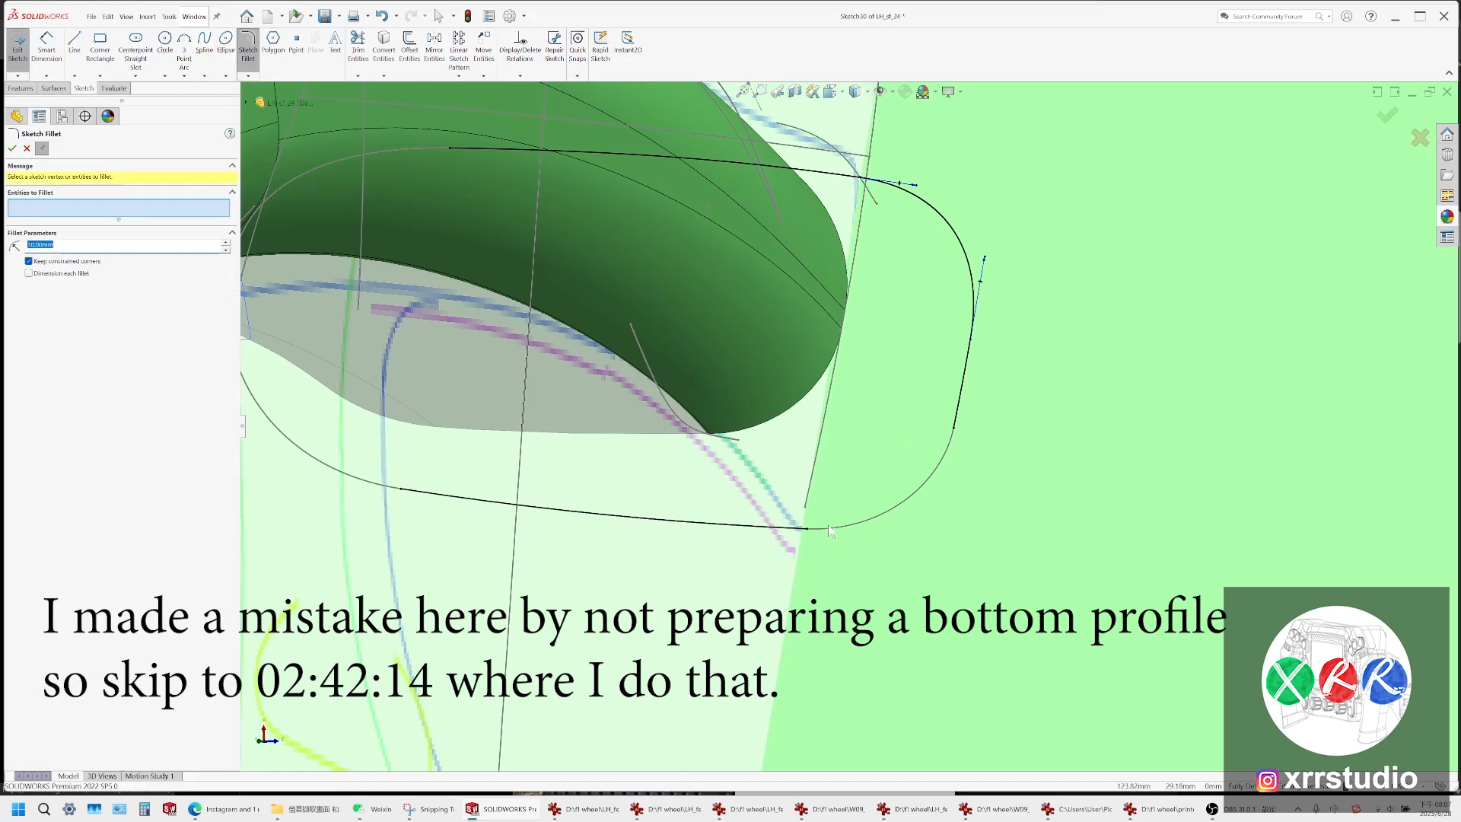
click(205, 46)
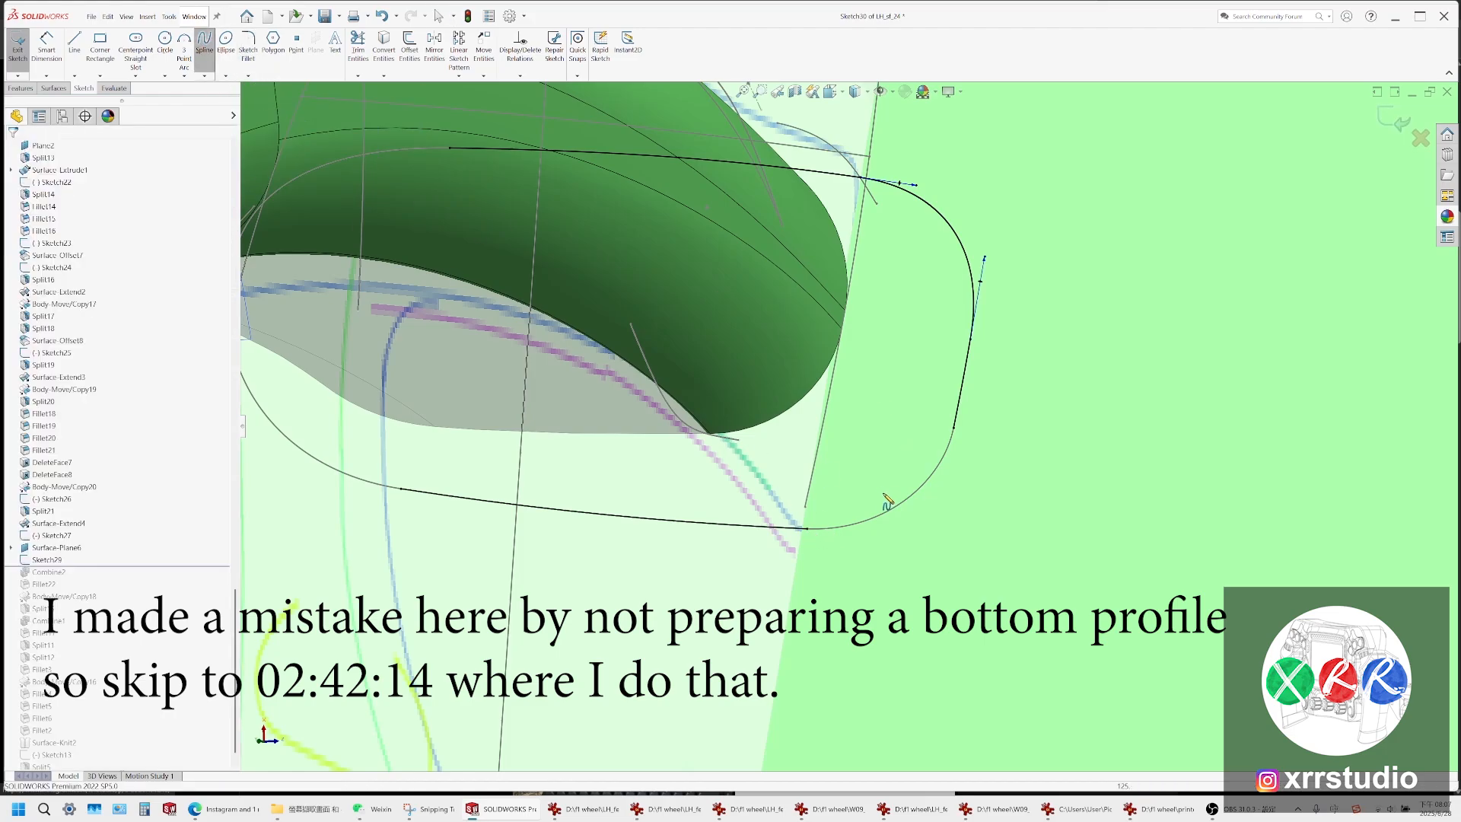
click(807, 527)
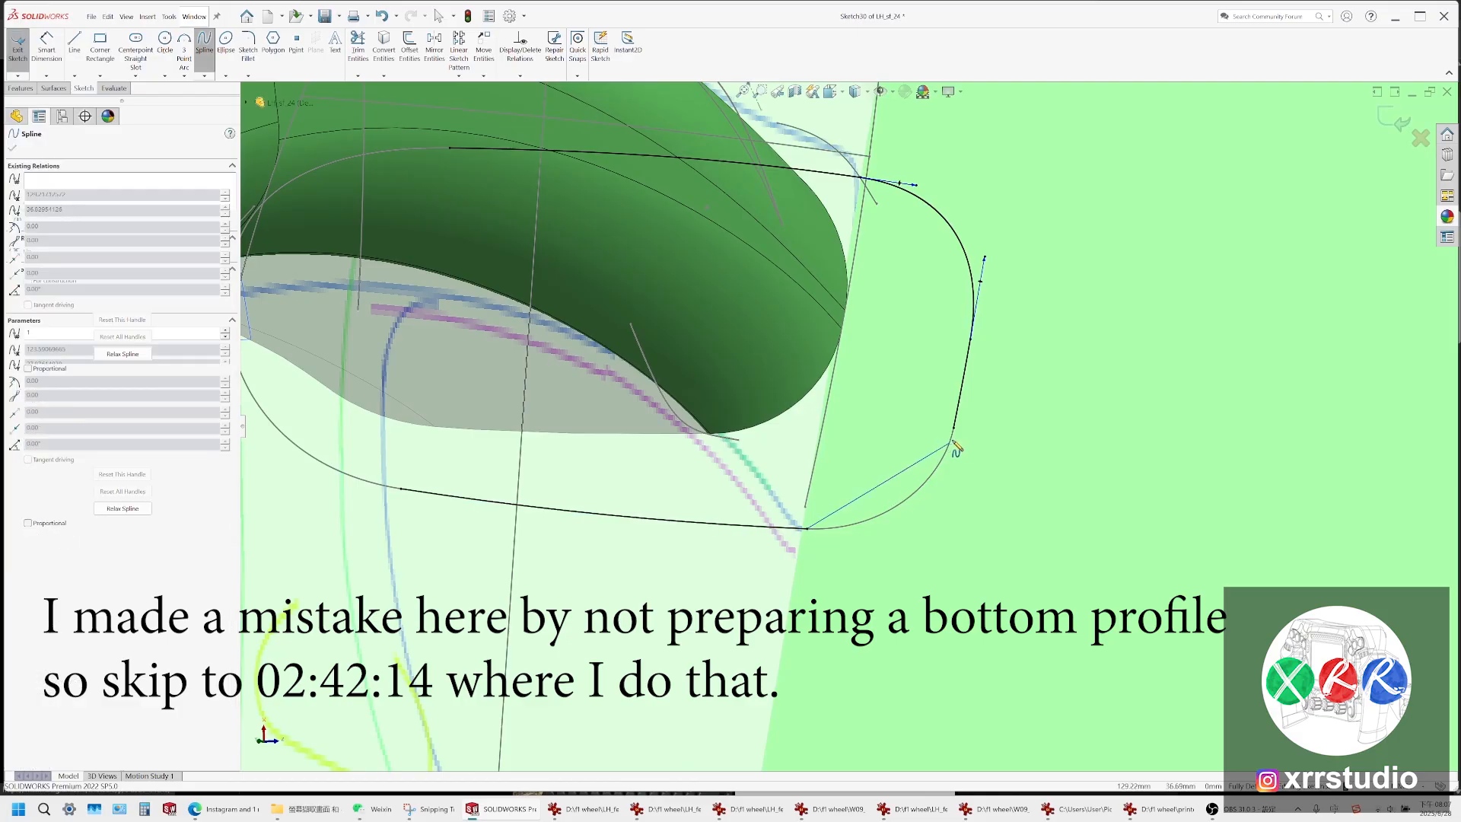
click(954, 427)
key(Escape)
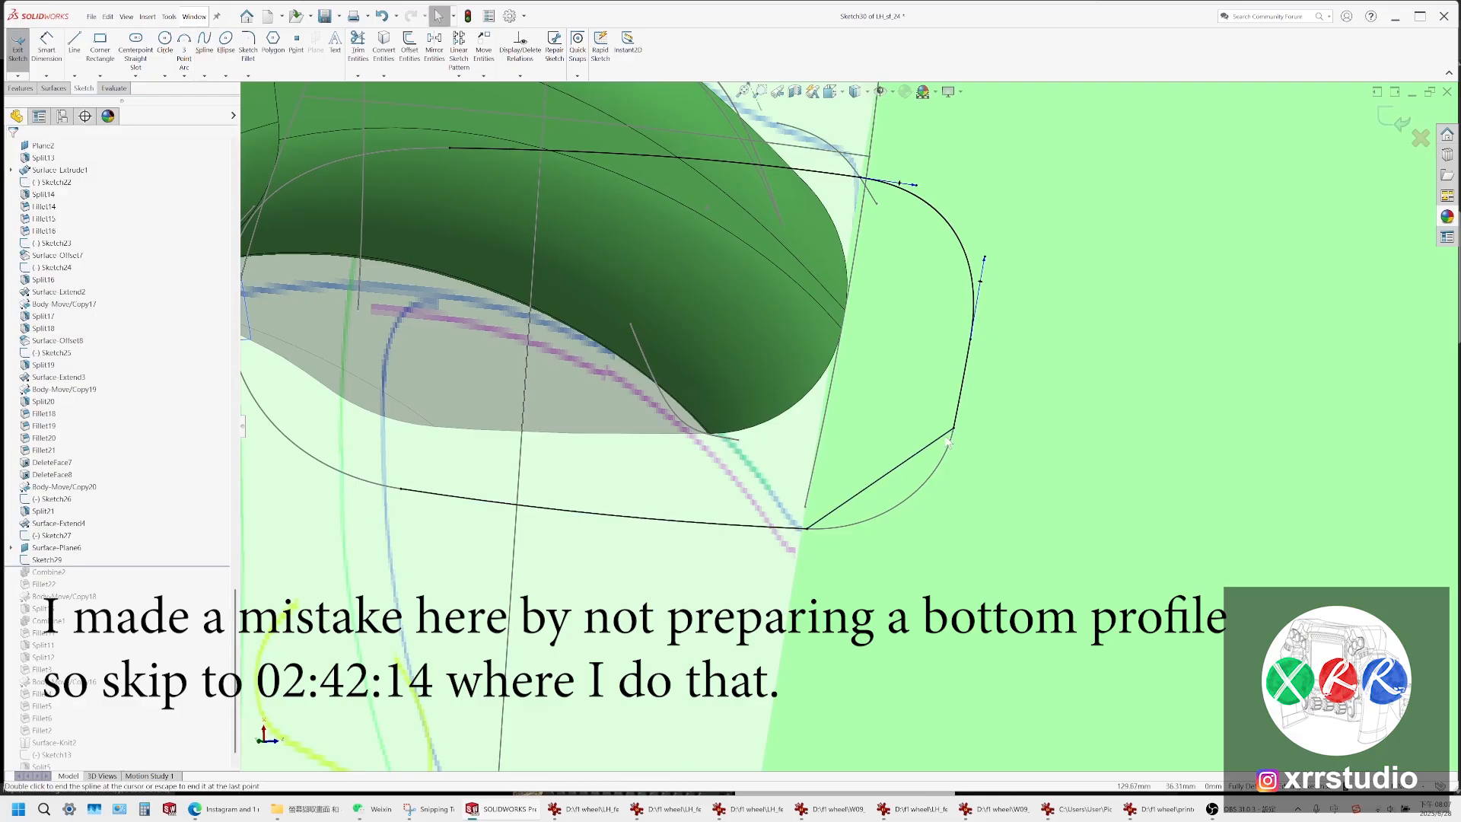
Try to make the lower corner spline's handle tangent to the short end segment, and undo the attempt
ctrl+click(958, 411)
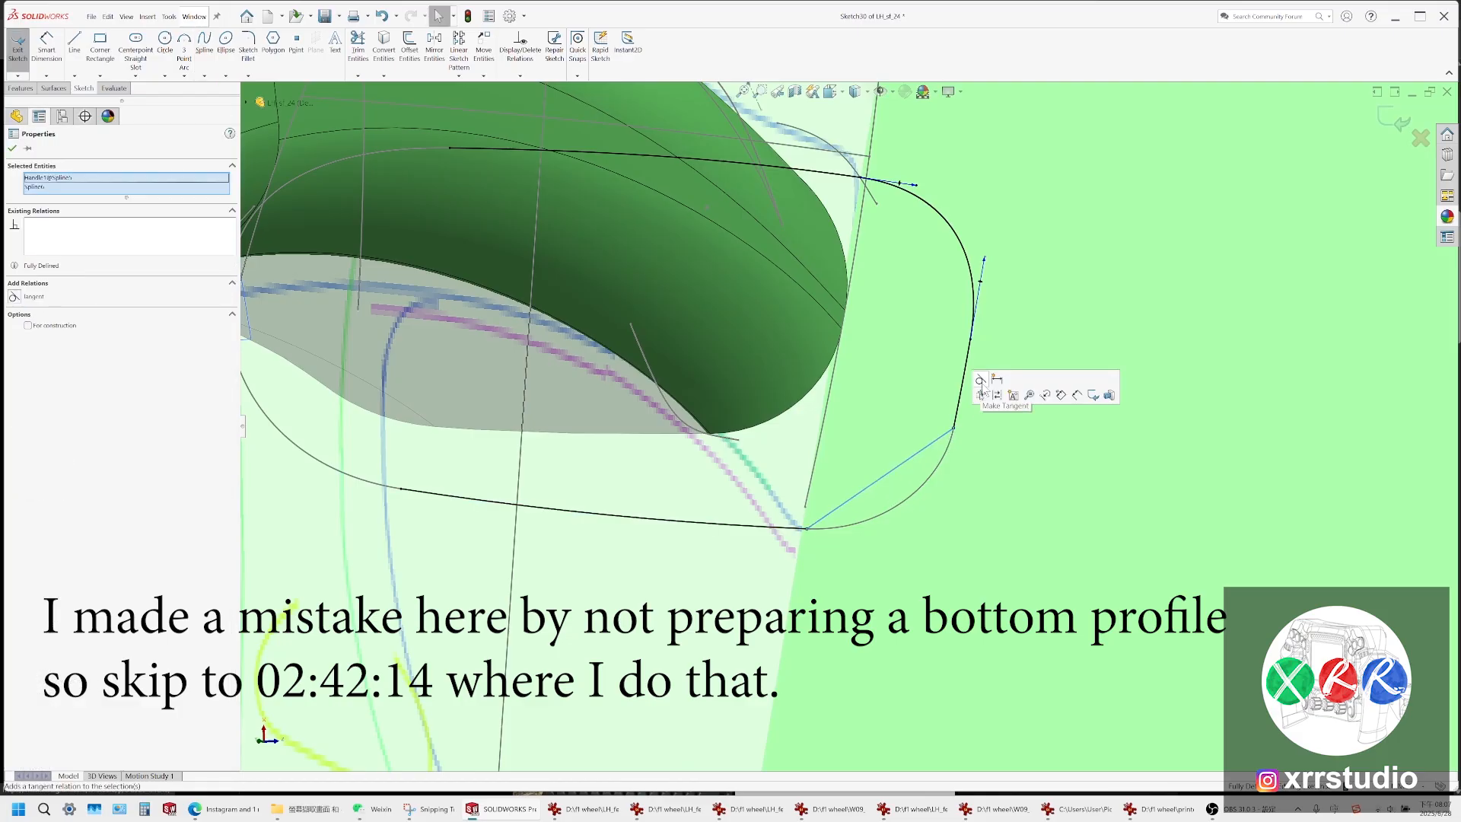
click(984, 390)
scroll(982, 463, down, 1)
key(ctrl+z)
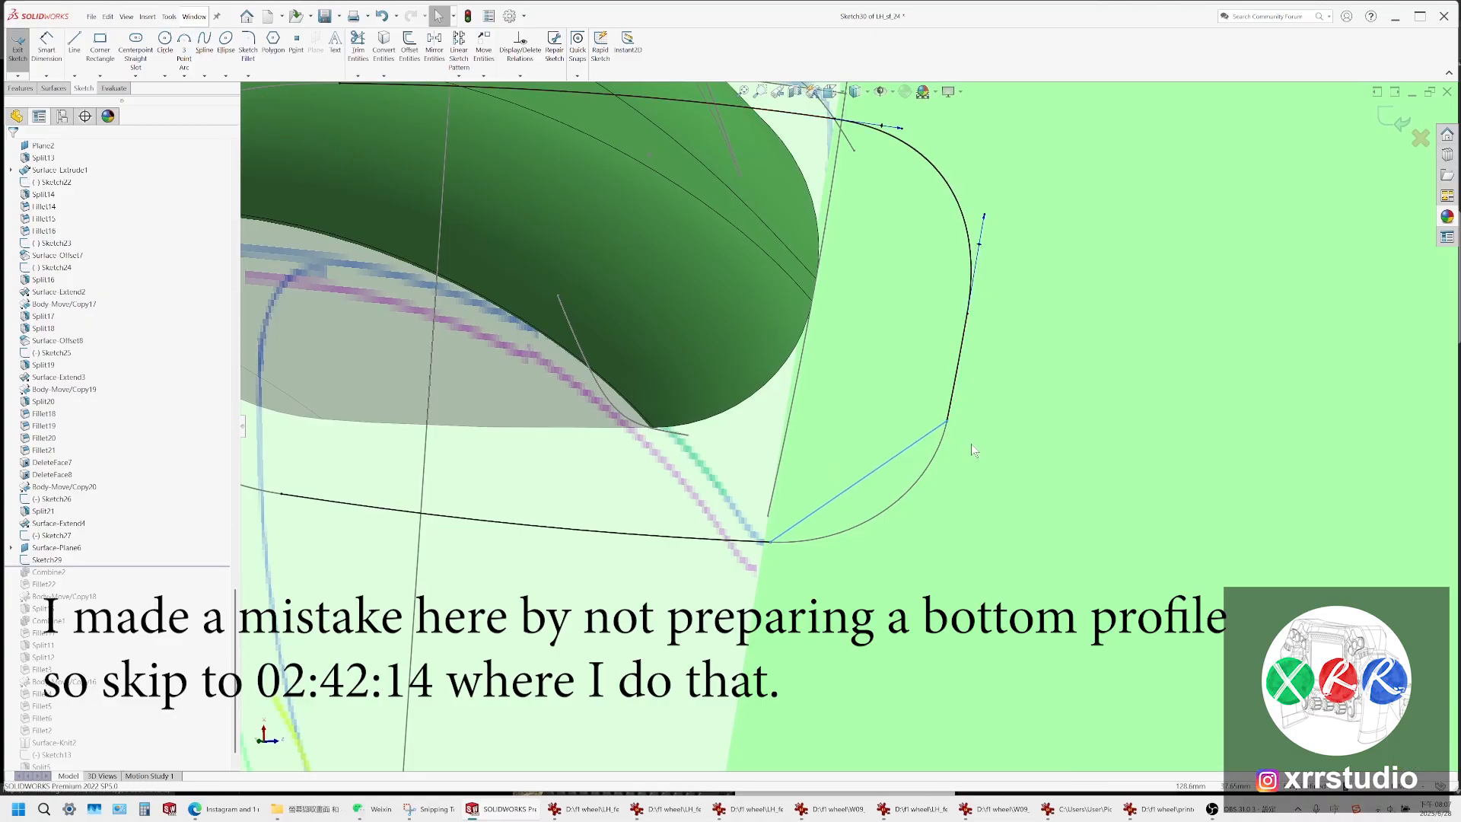
Make the lower corner spline tangent to the short end segment, selecting just these two curves
click(971, 444)
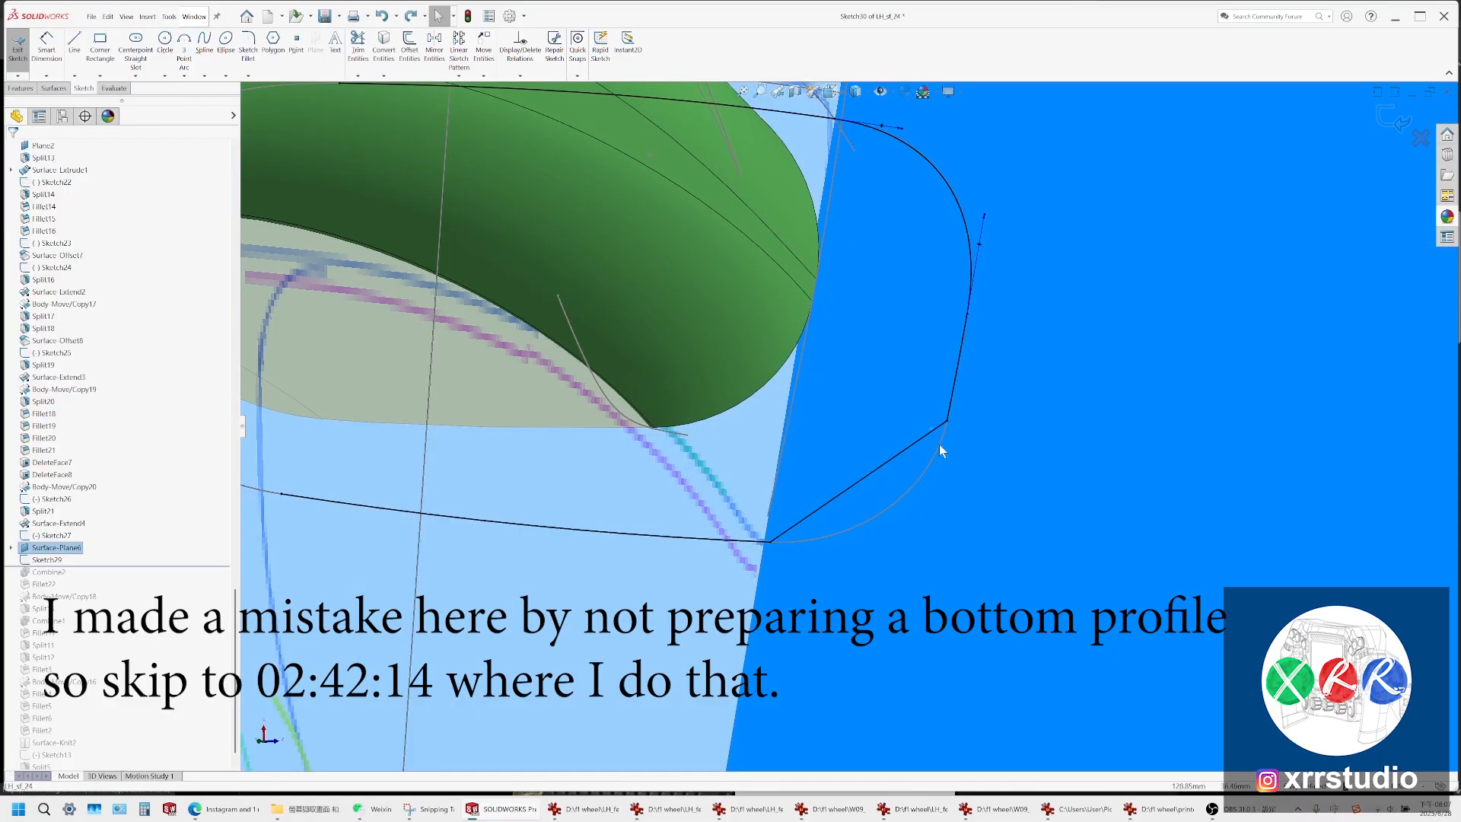
click(941, 444)
click(951, 411)
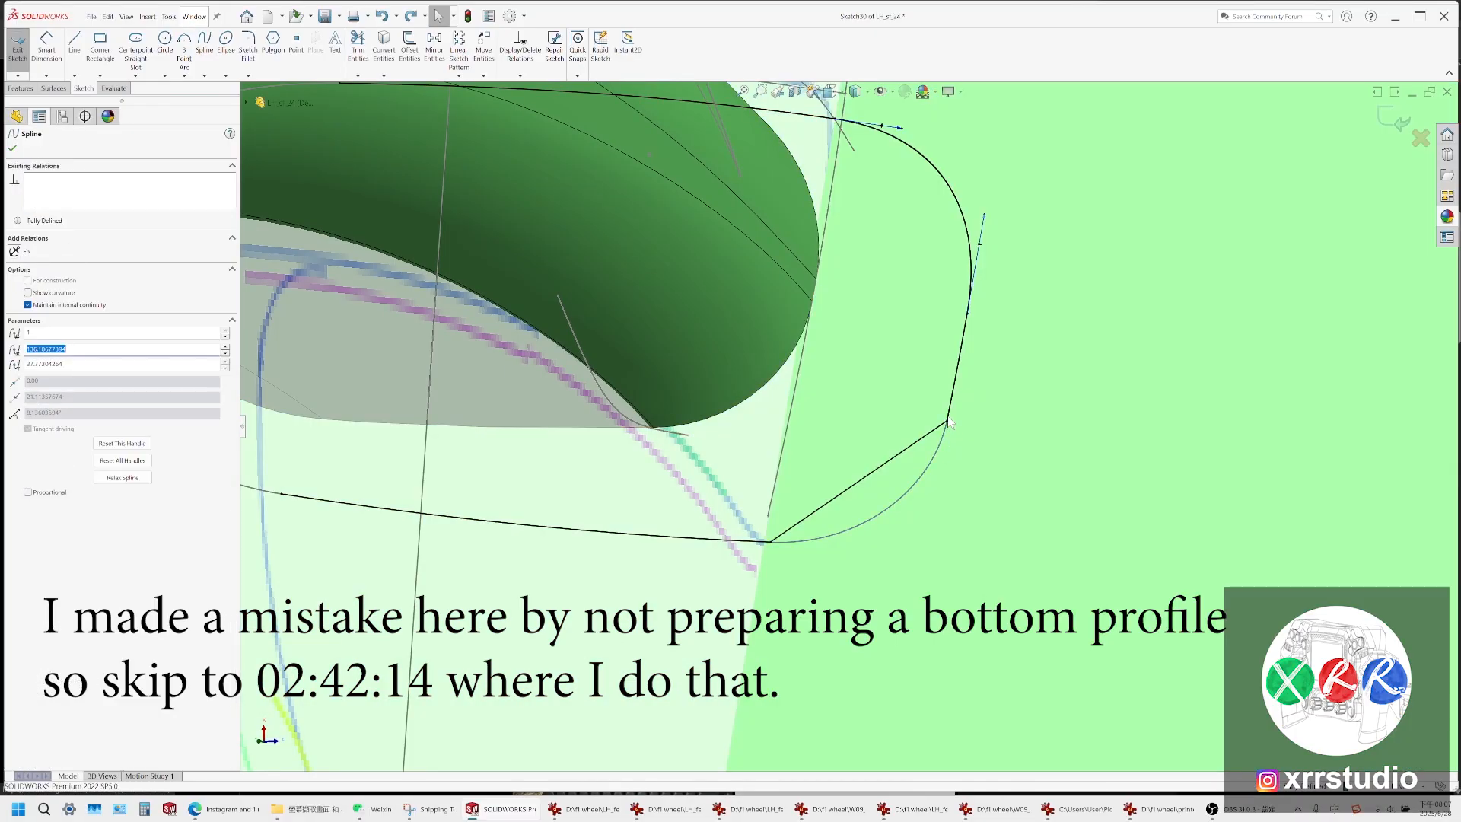
scroll(952, 411, down, 3)
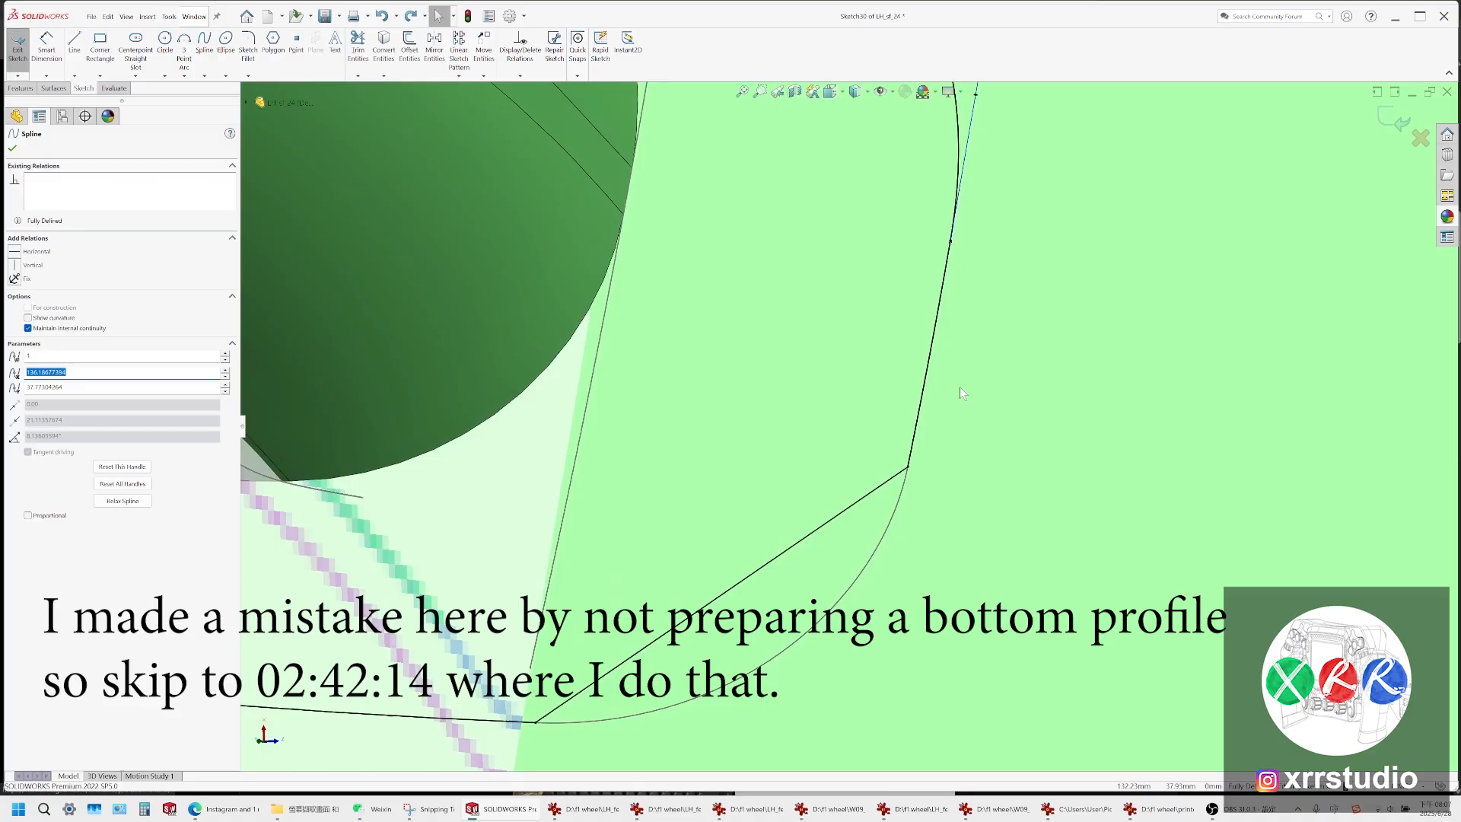
click(933, 330)
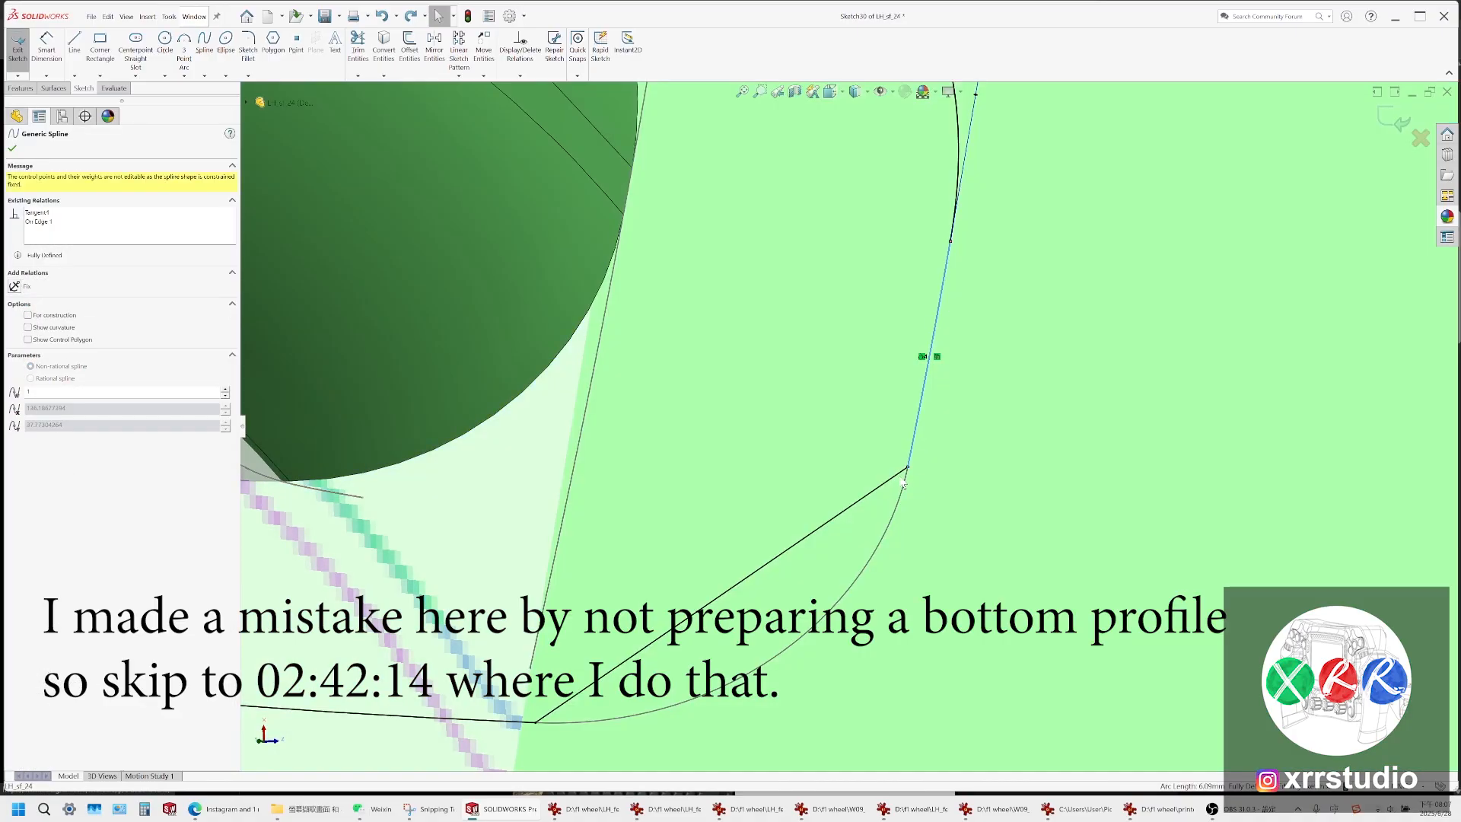
ctrl+click(901, 481)
ctrl+click(897, 473)
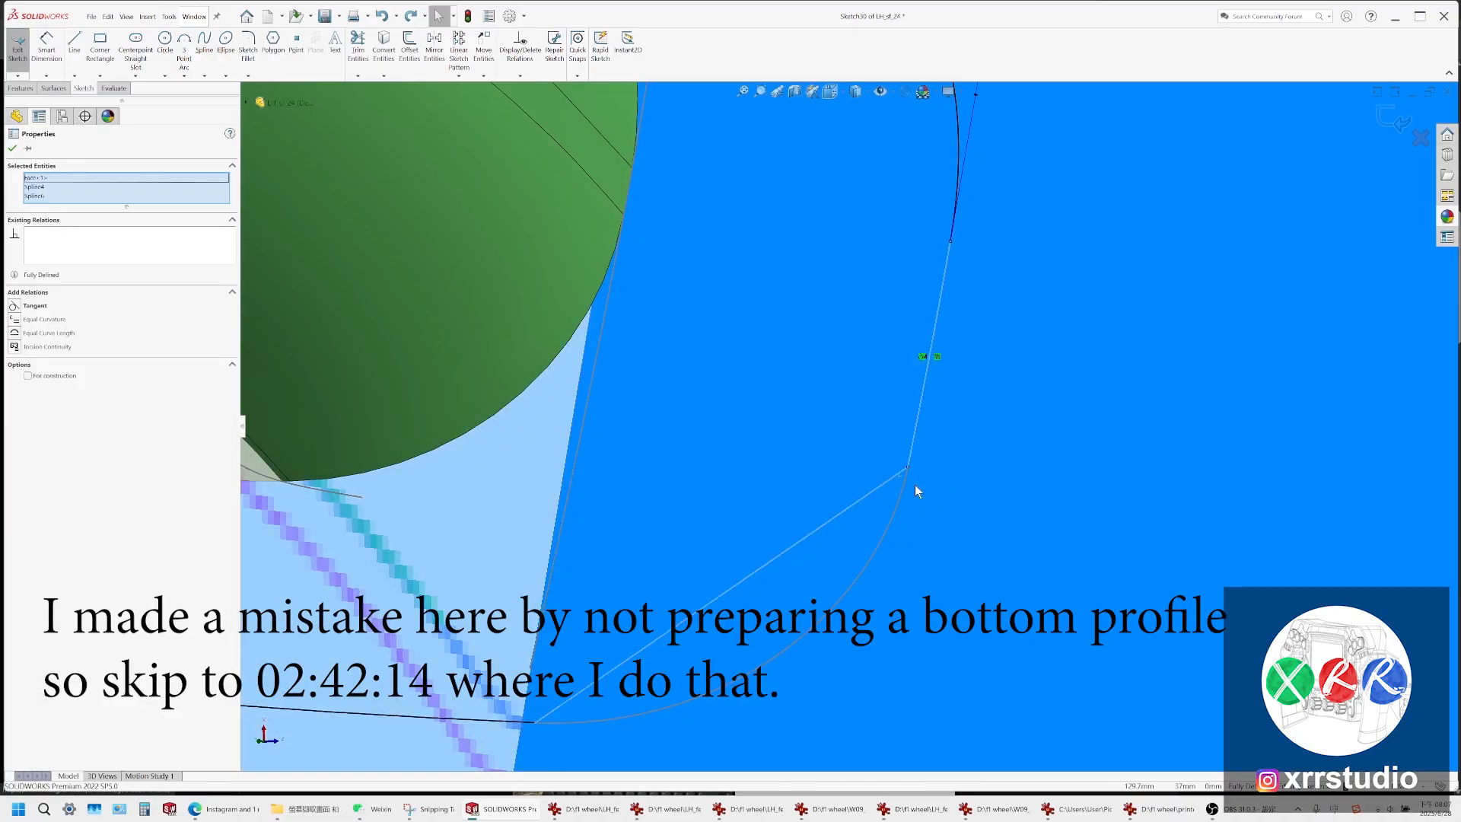
ctrl+click(916, 485)
click(941, 444)
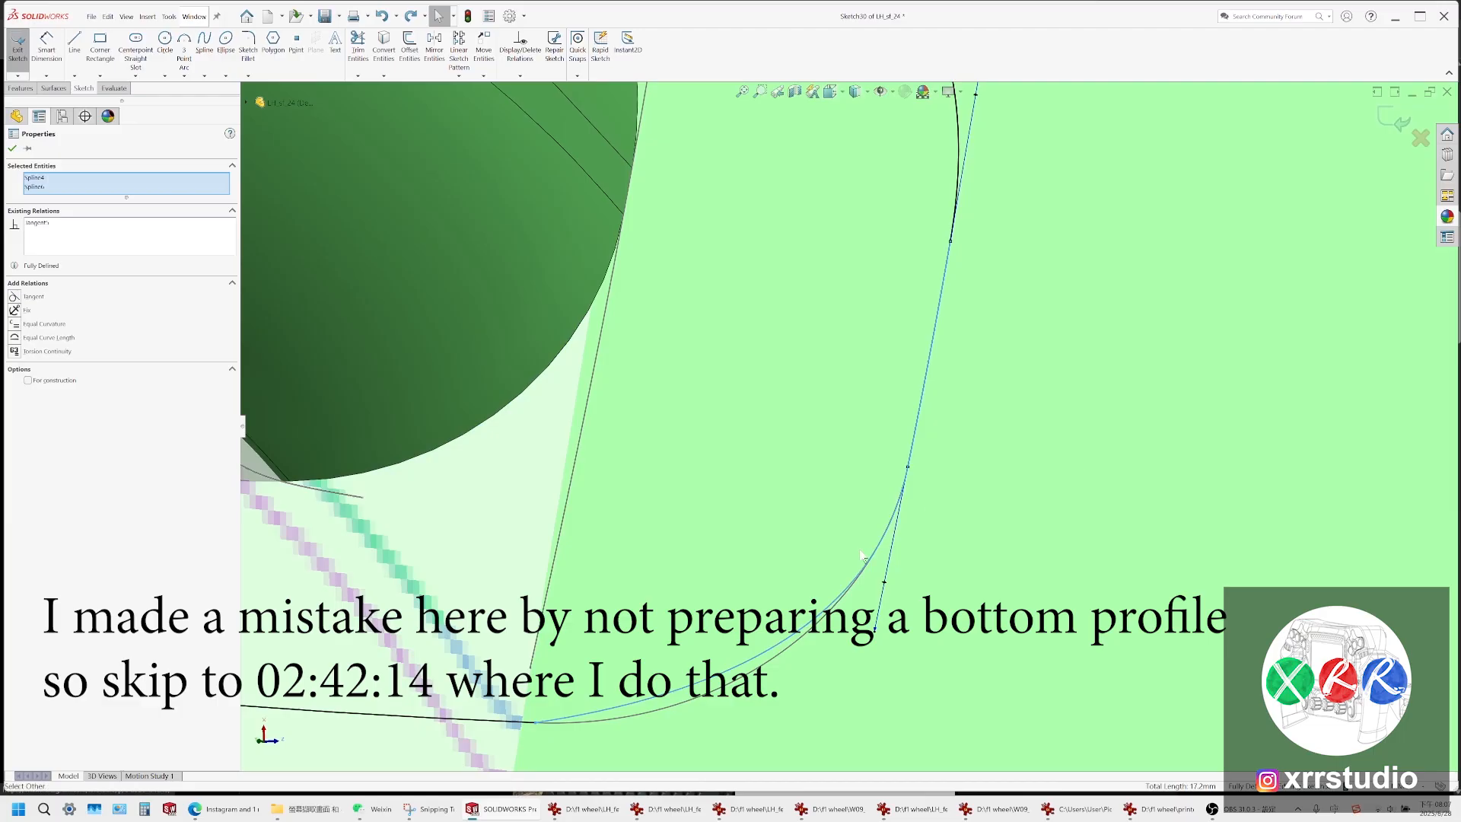
Make the lower corner spline tangent to the long lower curve and adjust its end handle to follow the original rounded corner
click(538, 722)
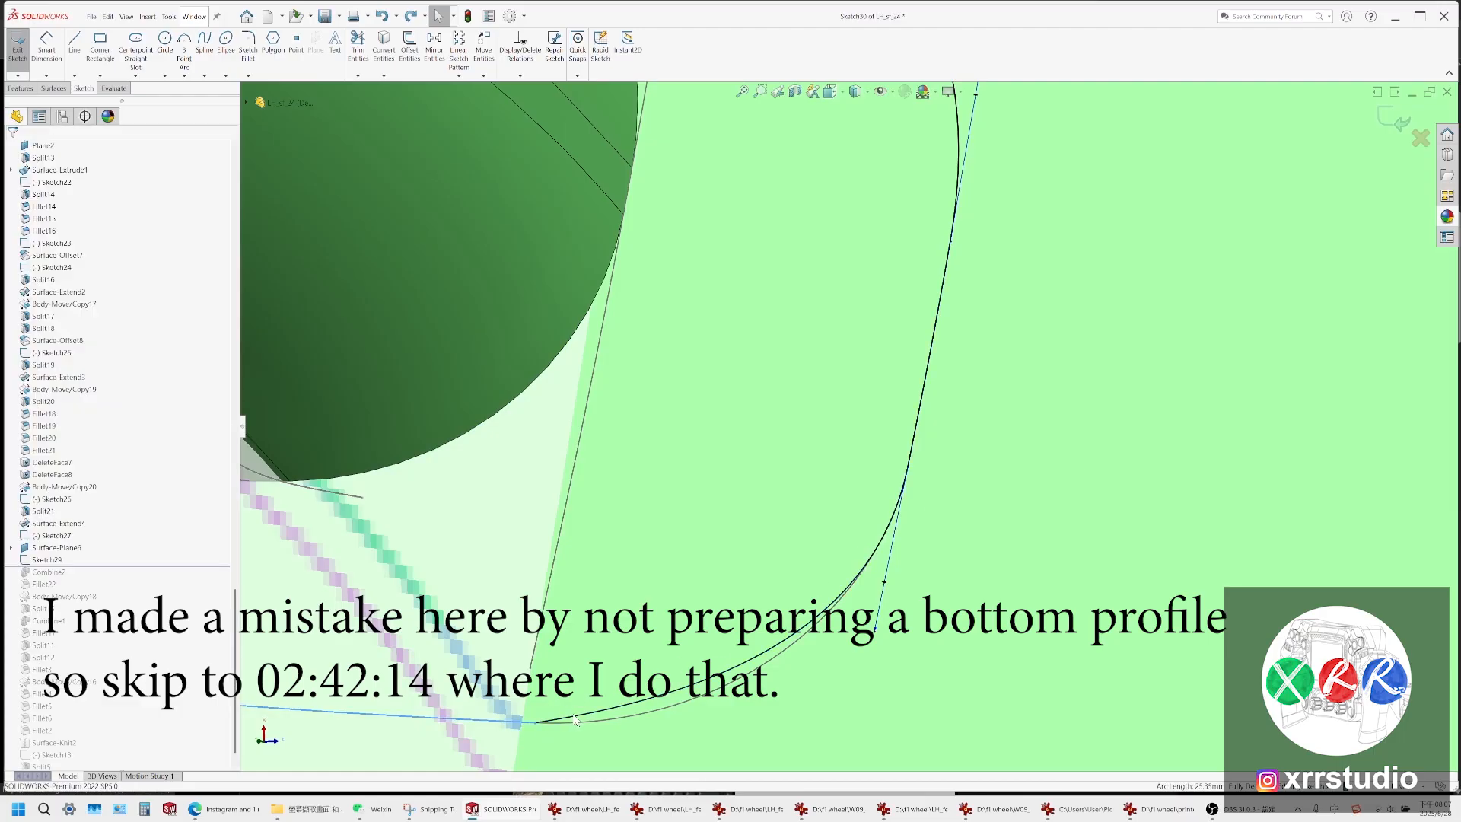
ctrl+click(591, 714)
click(588, 712)
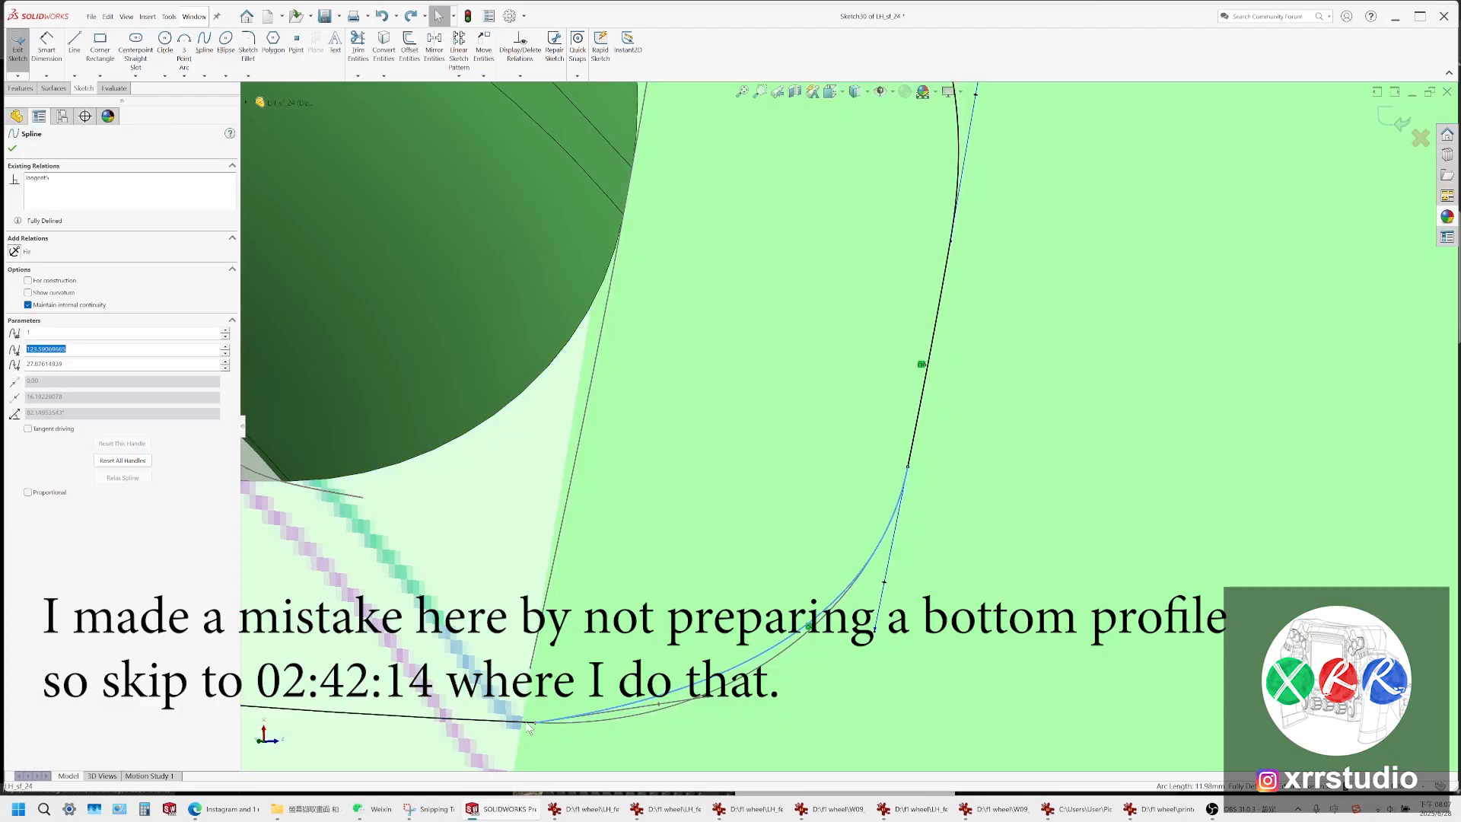
ctrl+click(528, 721)
click(587, 707)
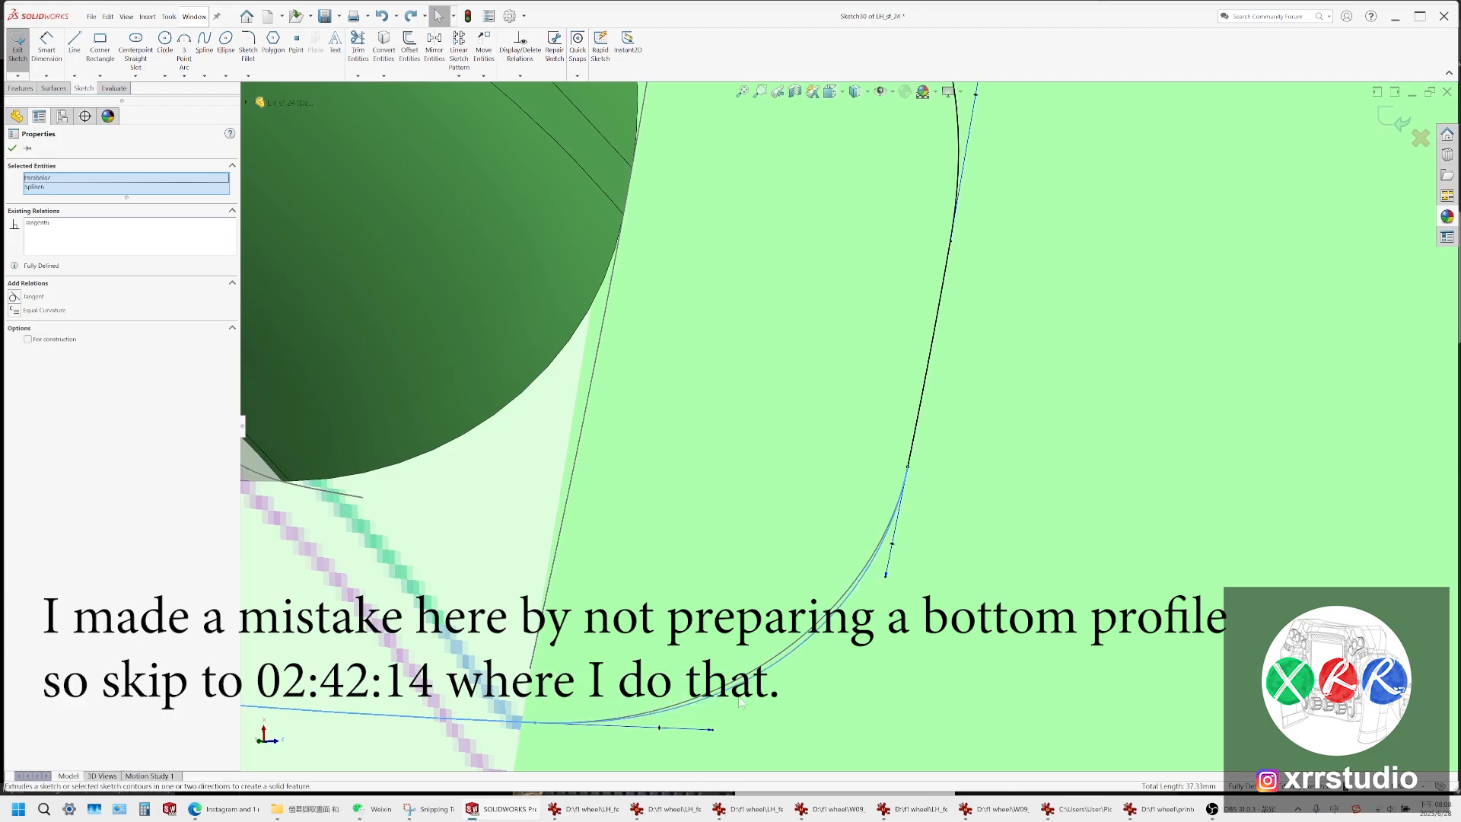
drag(713, 730, 693, 729)
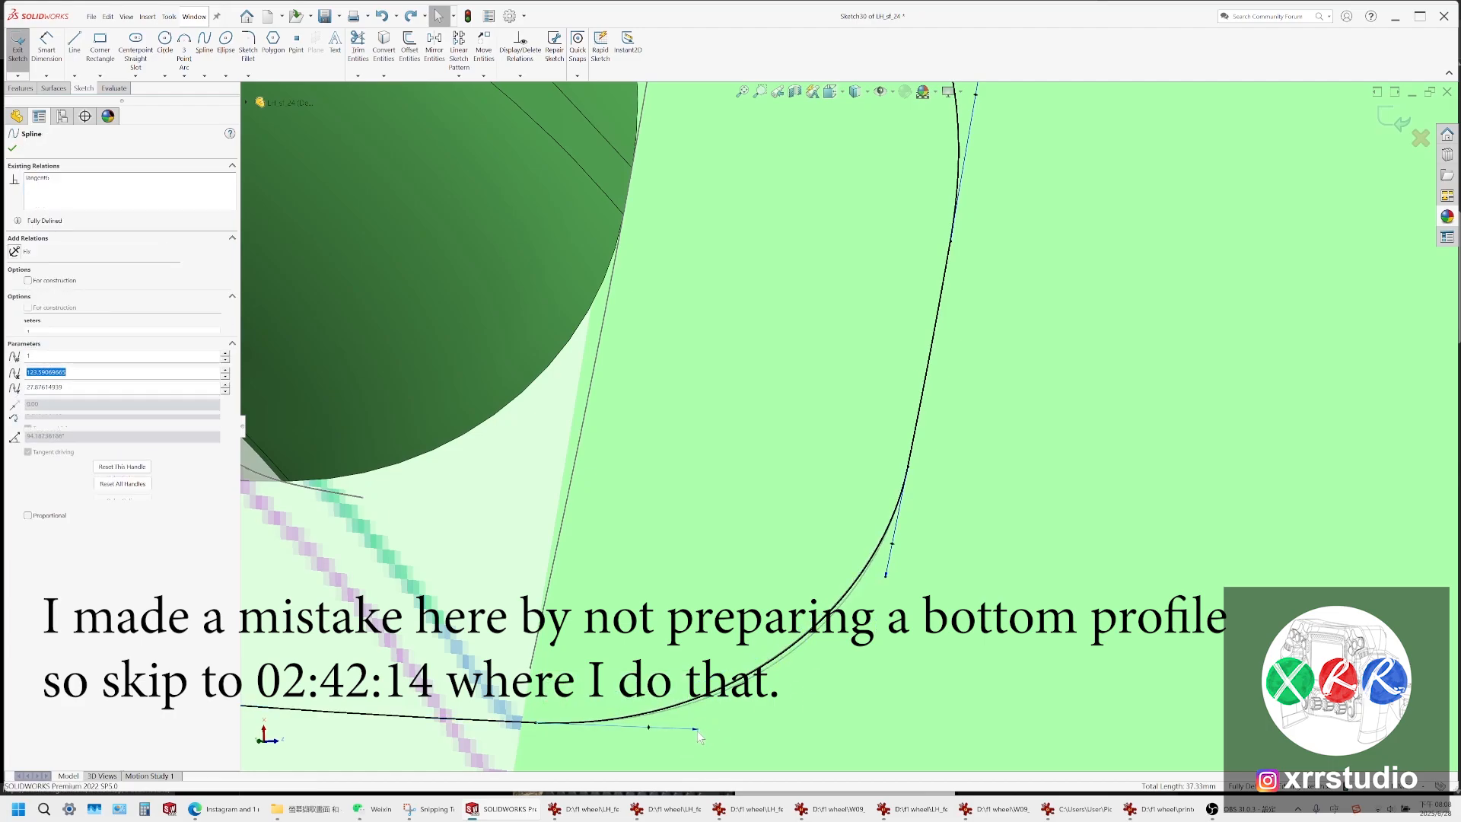
scroll(916, 647, up, 4)
scroll(917, 652, up, 3)
scroll(985, 554, up, 3)
key(Escape)
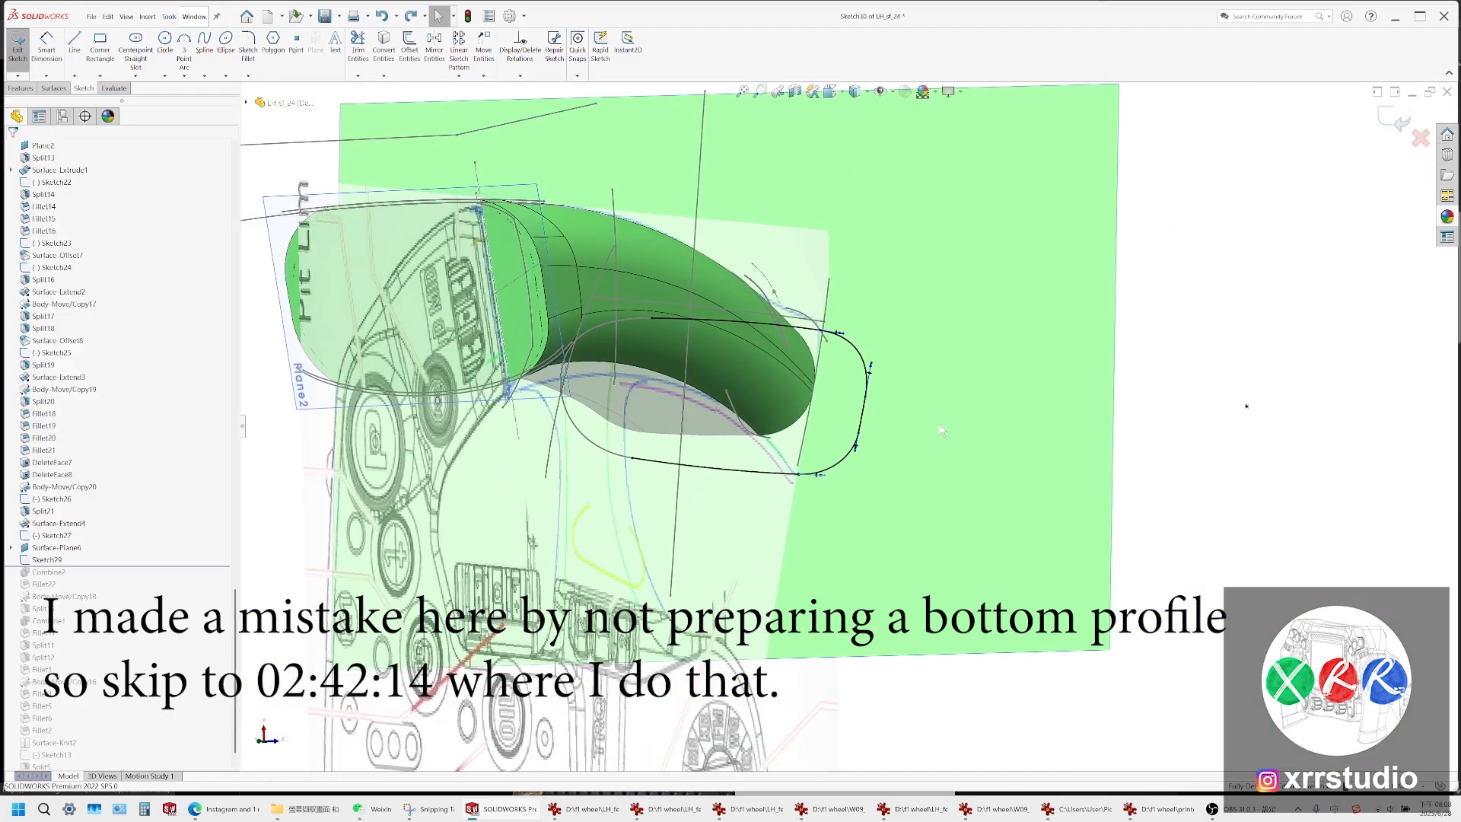
Draw a straight line at the profile's open end, from the end of the long lower curve to the original rounded outline
scroll(647, 396, down, 1)
middle_drag(634, 498, 651, 450)
scroll(651, 450, down, 1)
scroll(671, 469, down, 2)
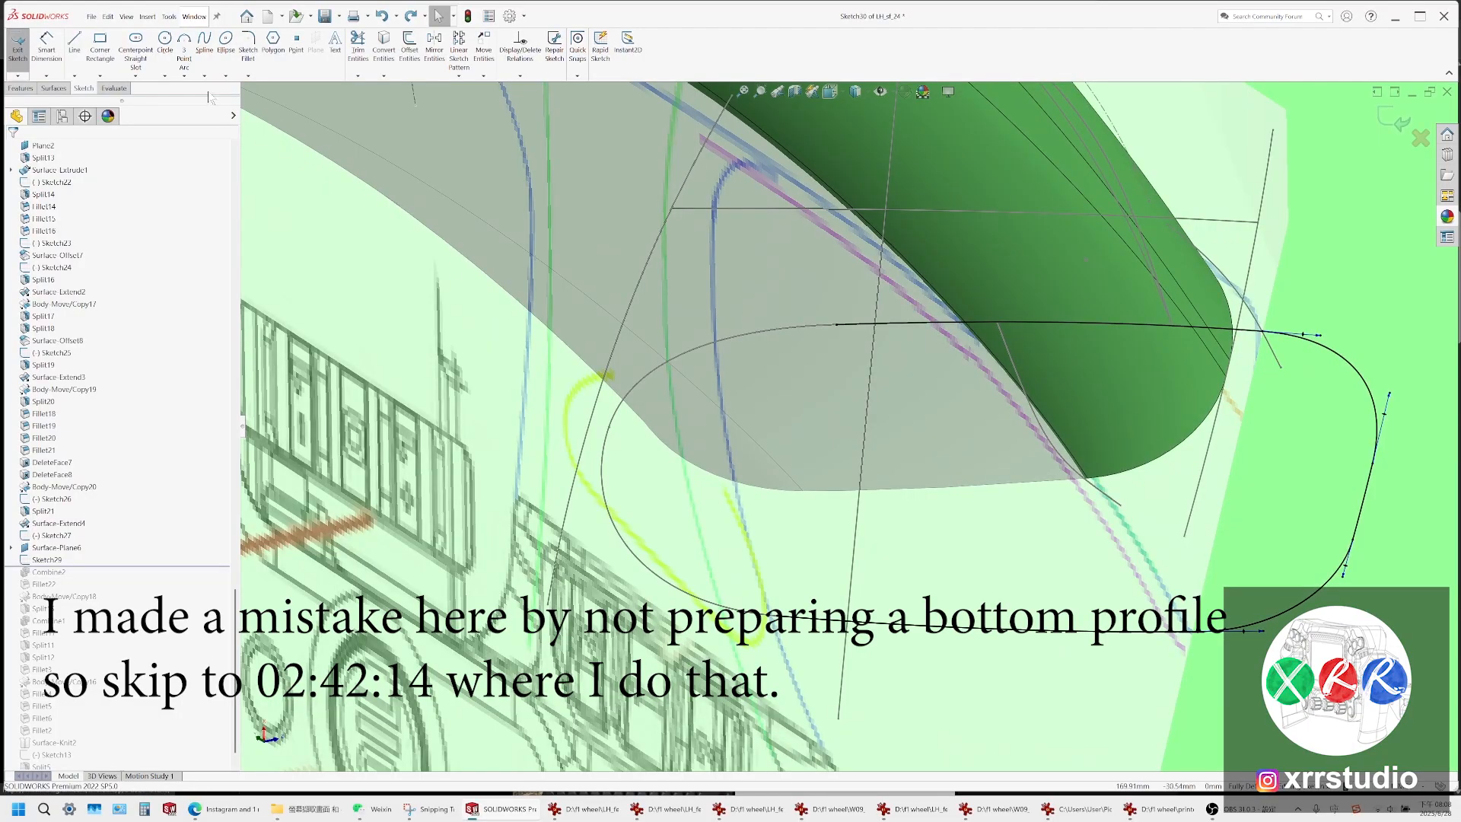
click(76, 42)
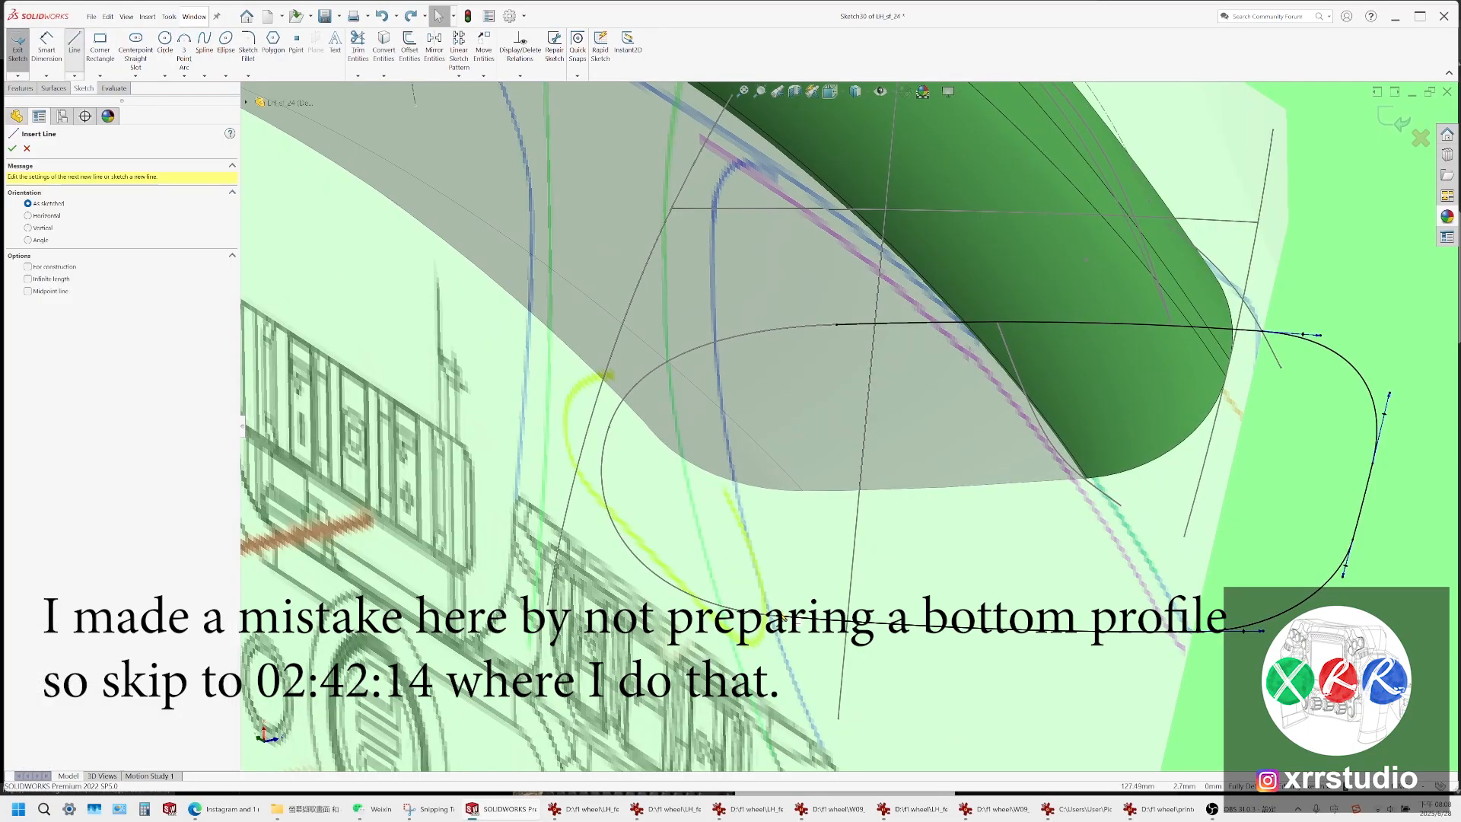
click(772, 609)
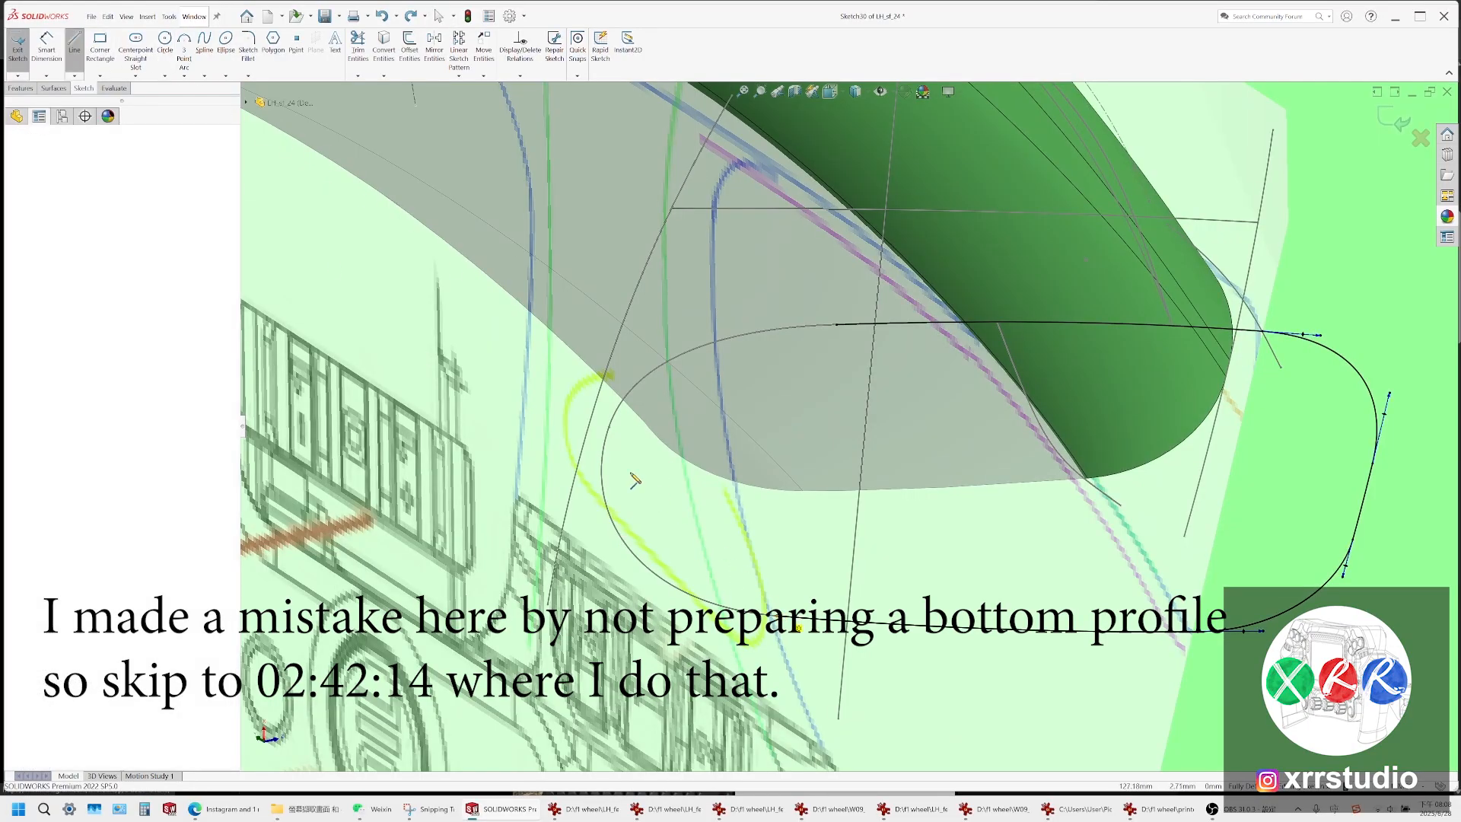
click(612, 432)
key(Escape)
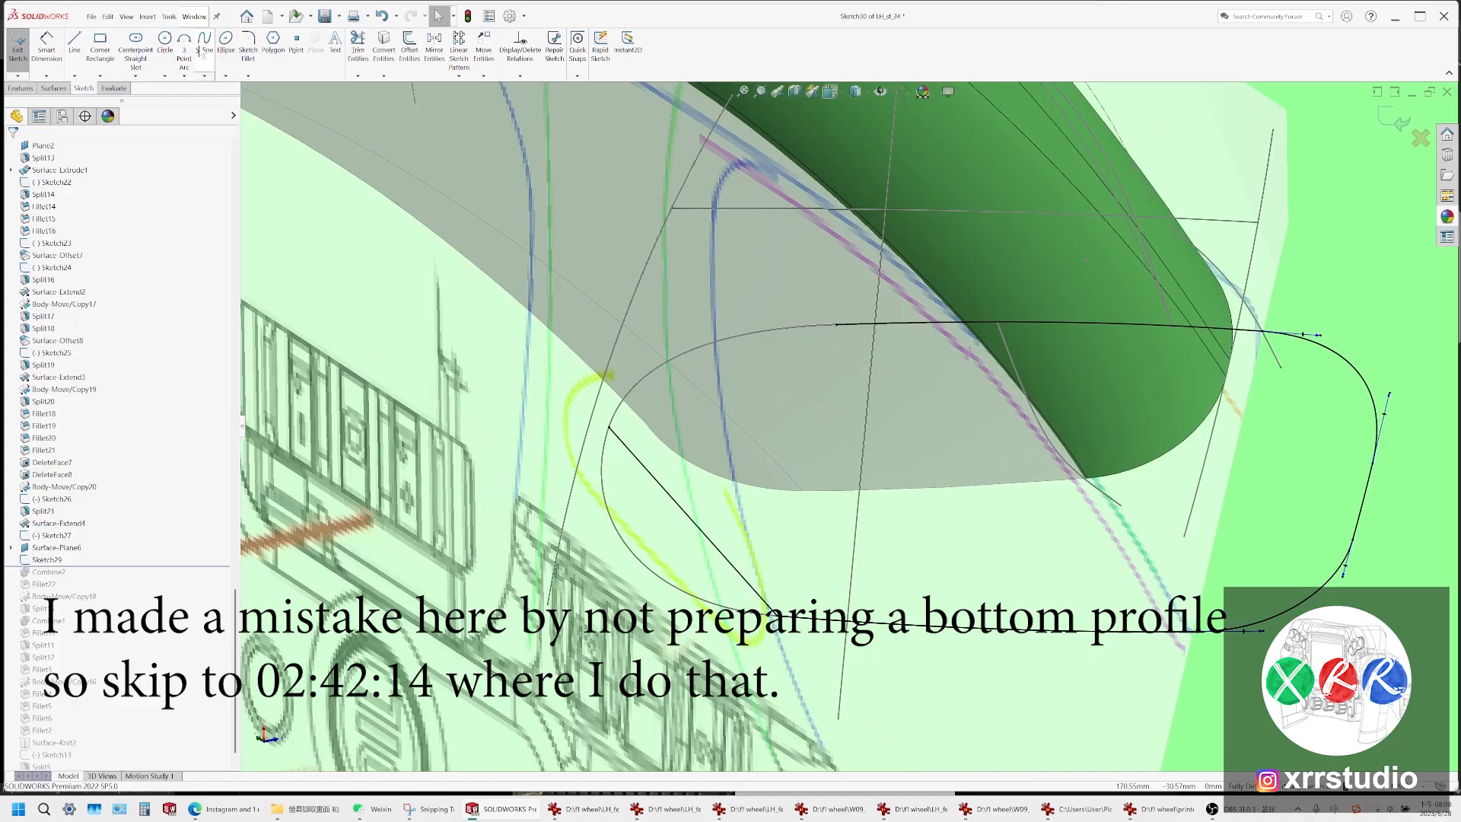
Draw a two-point spline from the new line's upper end to a point inside the profile
click(202, 46)
click(610, 430)
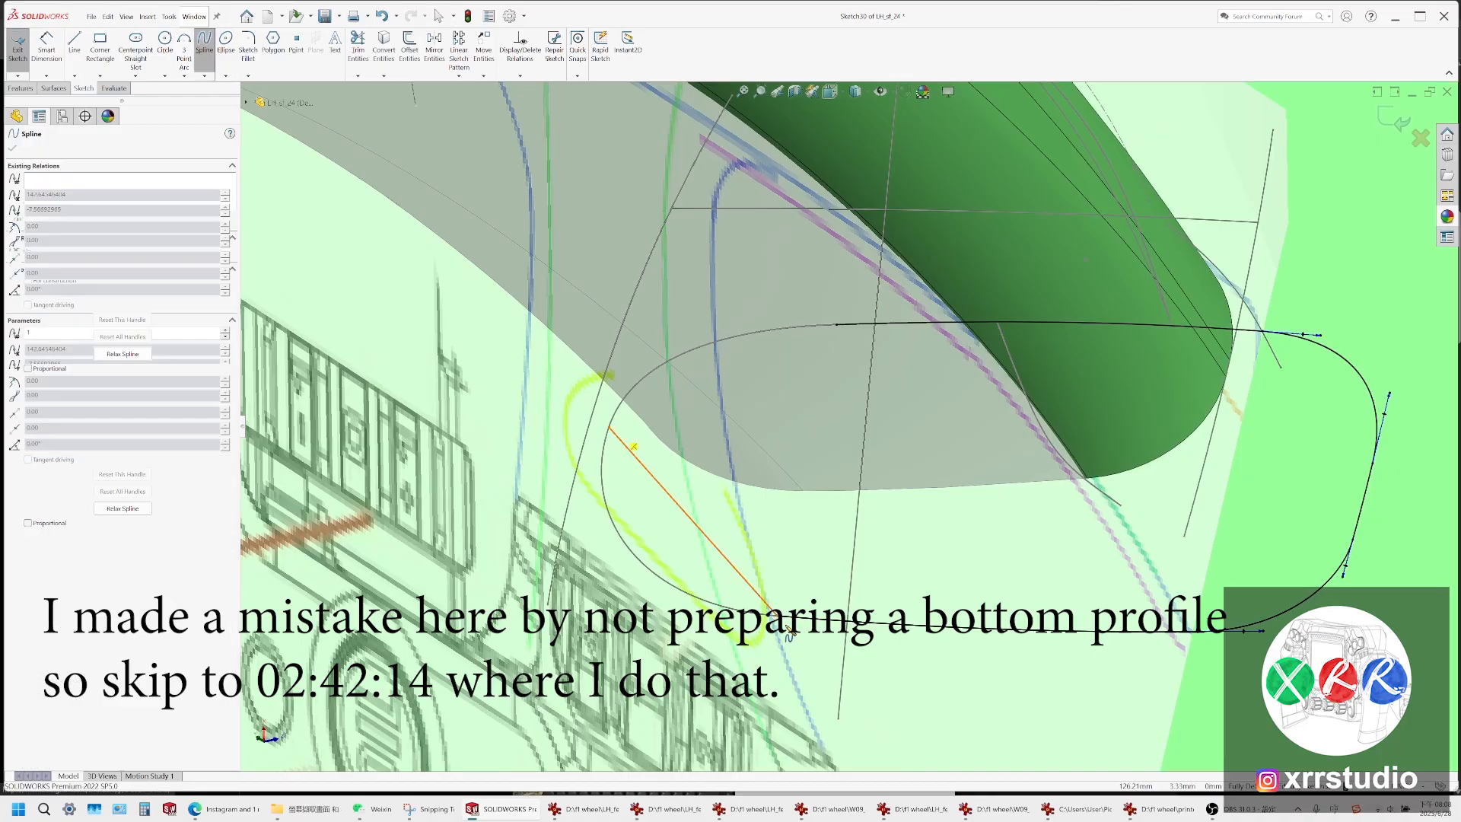
double_click(827, 504)
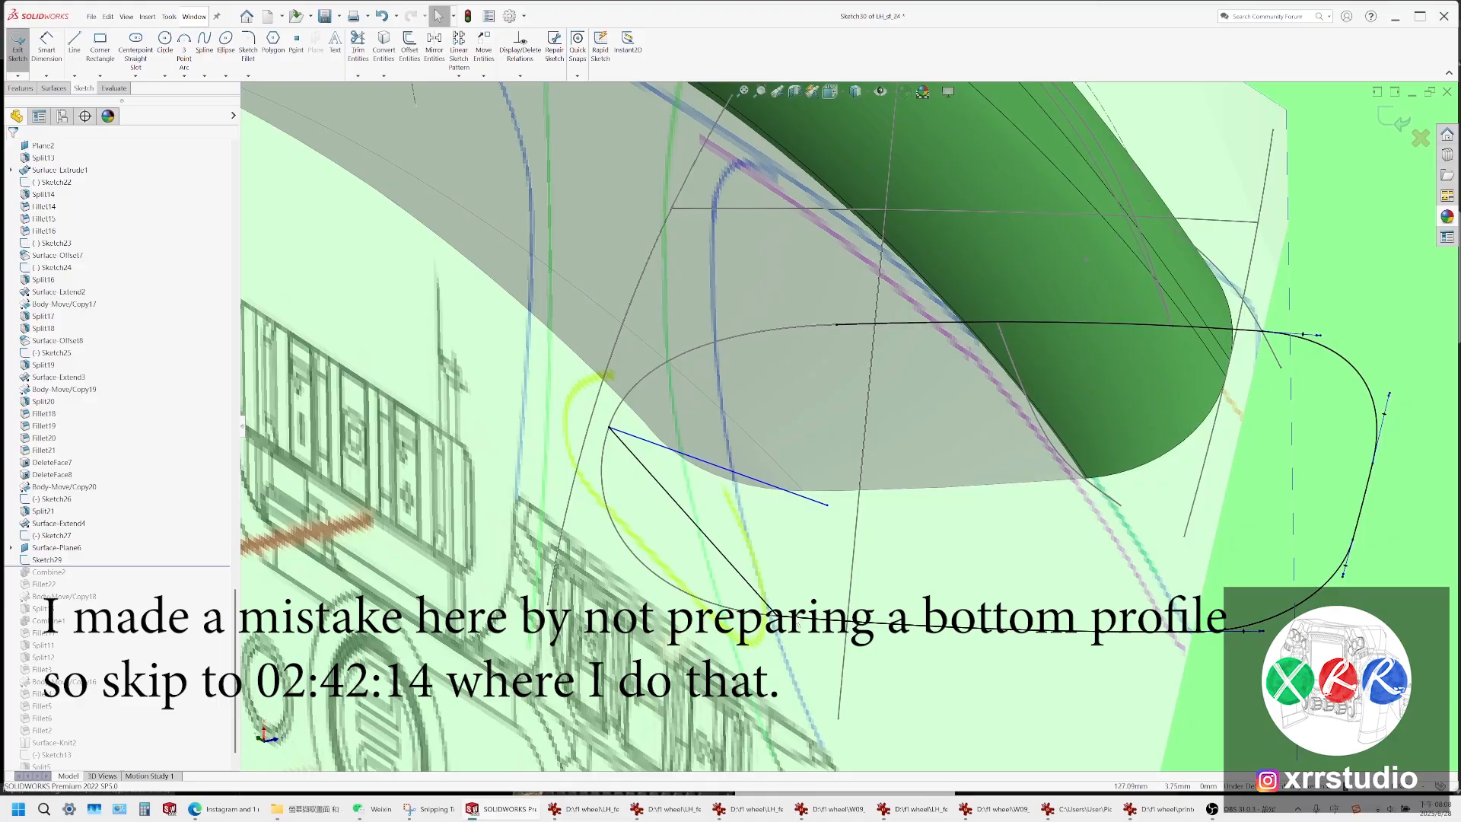
Try to make the straight end line tangent to the long lower curve, and undo the relation
click(790, 618)
ctrl+click(751, 587)
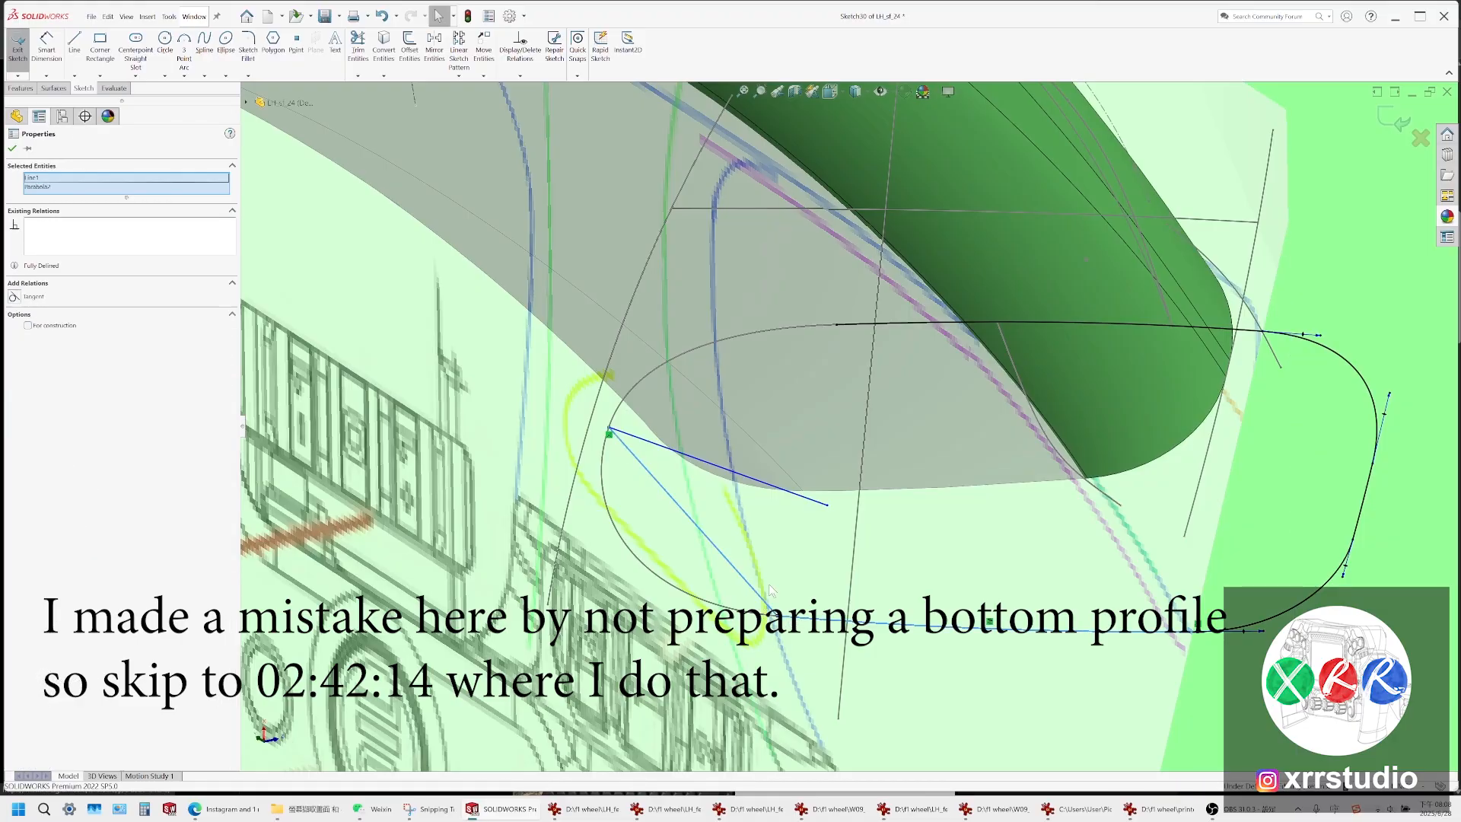
click(783, 558)
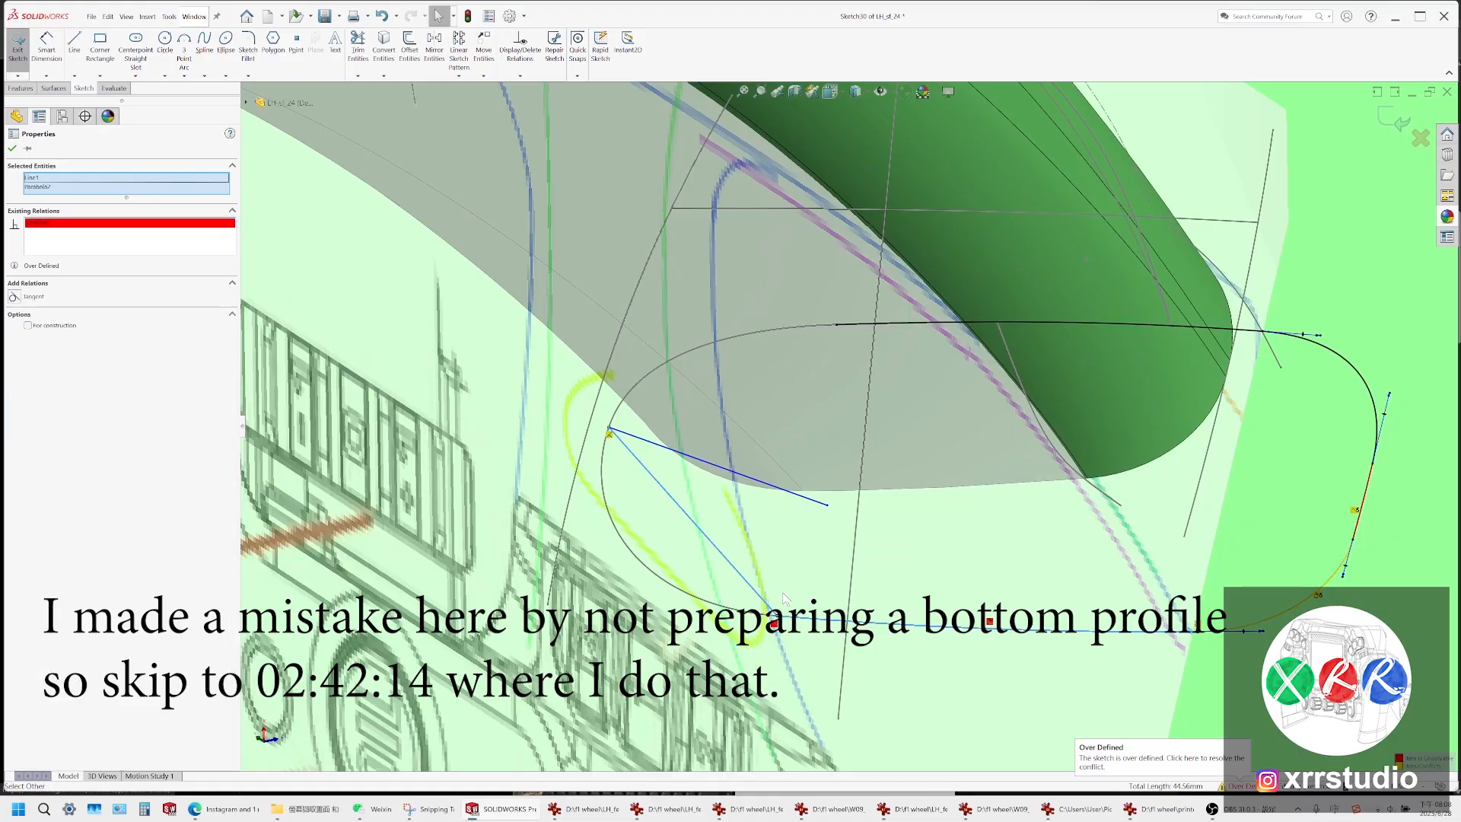
key(ctrl+z)
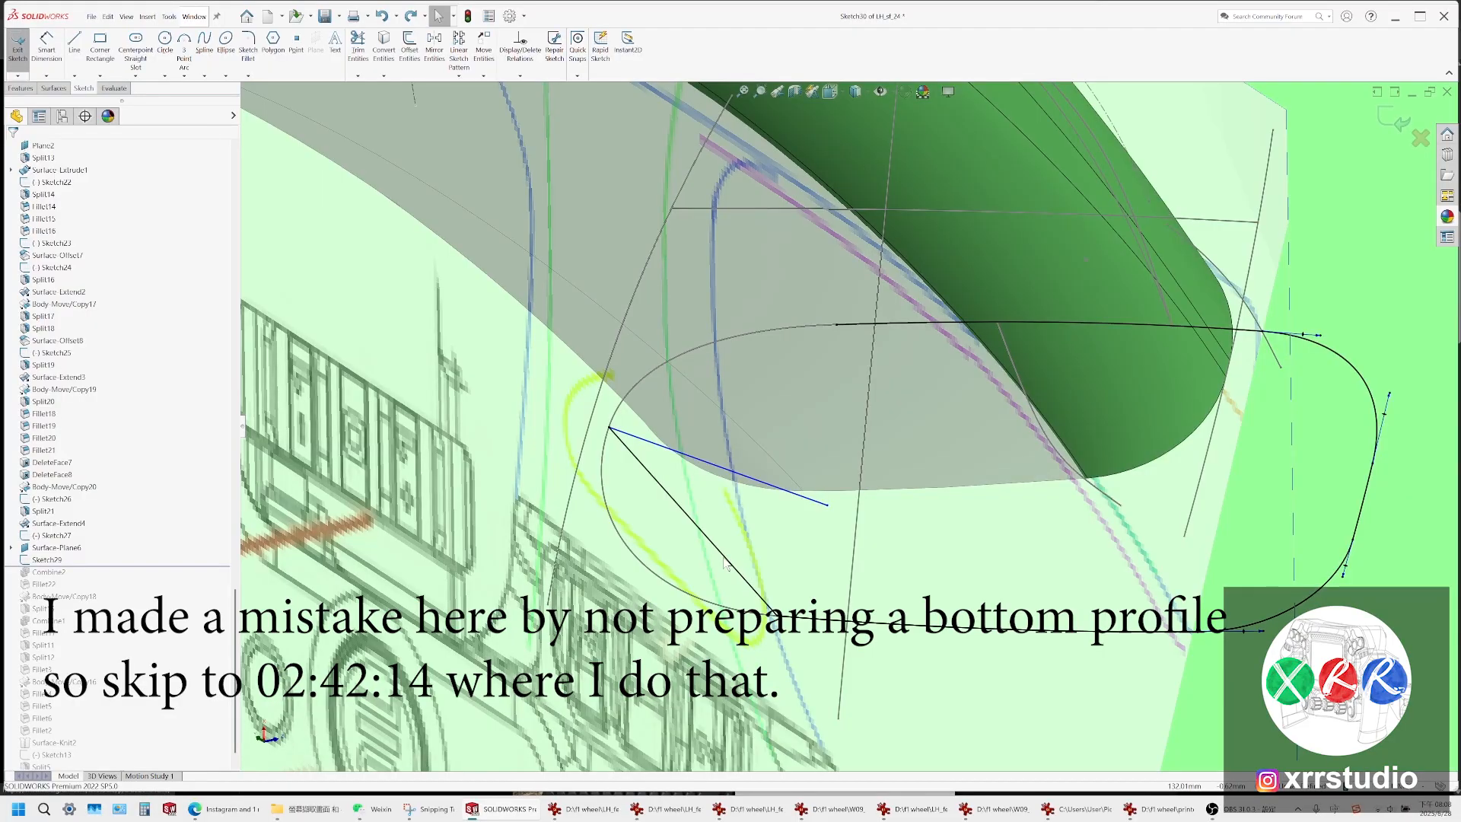
Replace the straight end line with a two-point spline between the same endpoints, and convert the inner guide spline to construction geometry
click(725, 563)
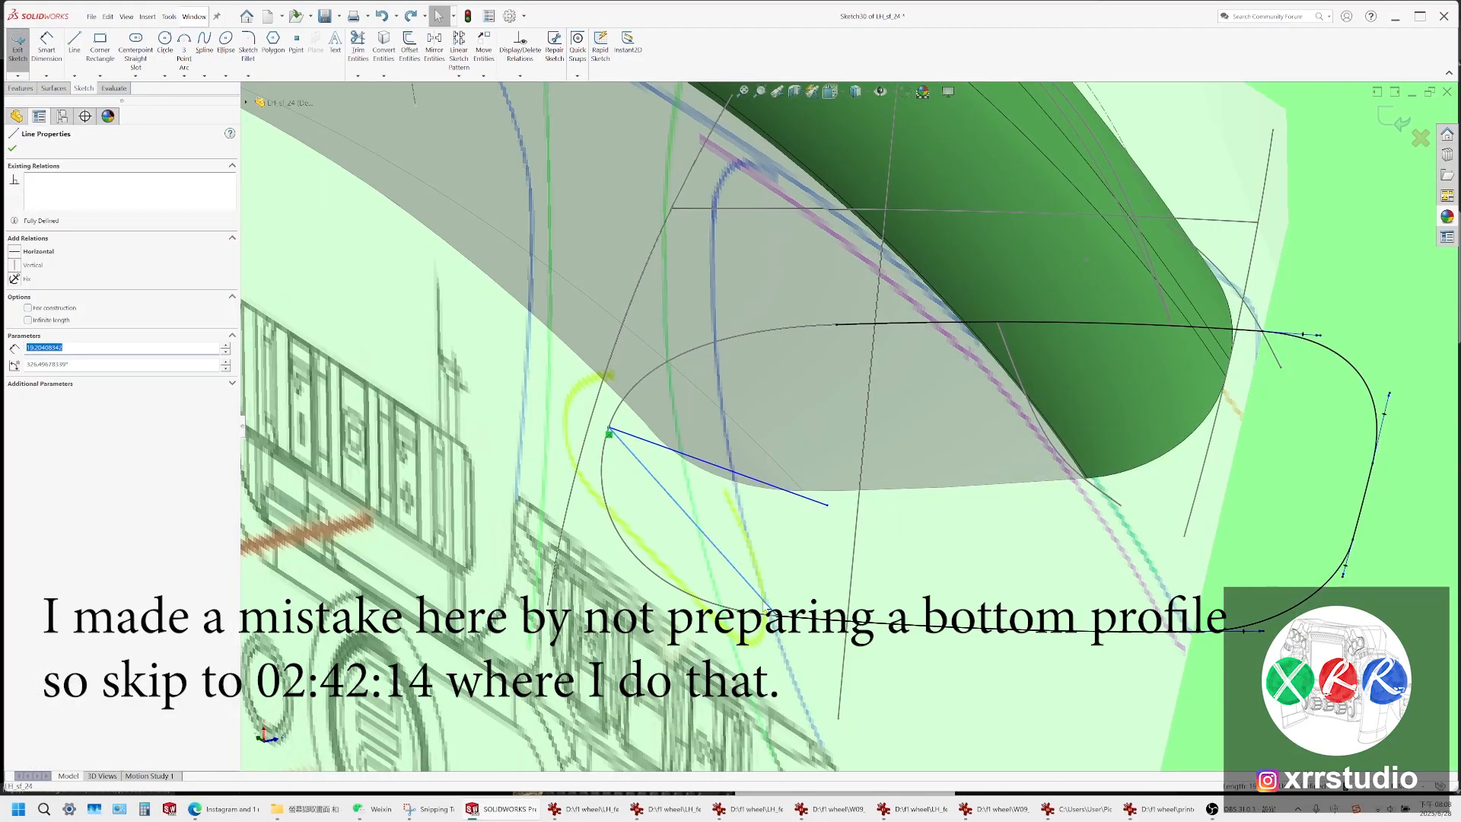
key(Delete)
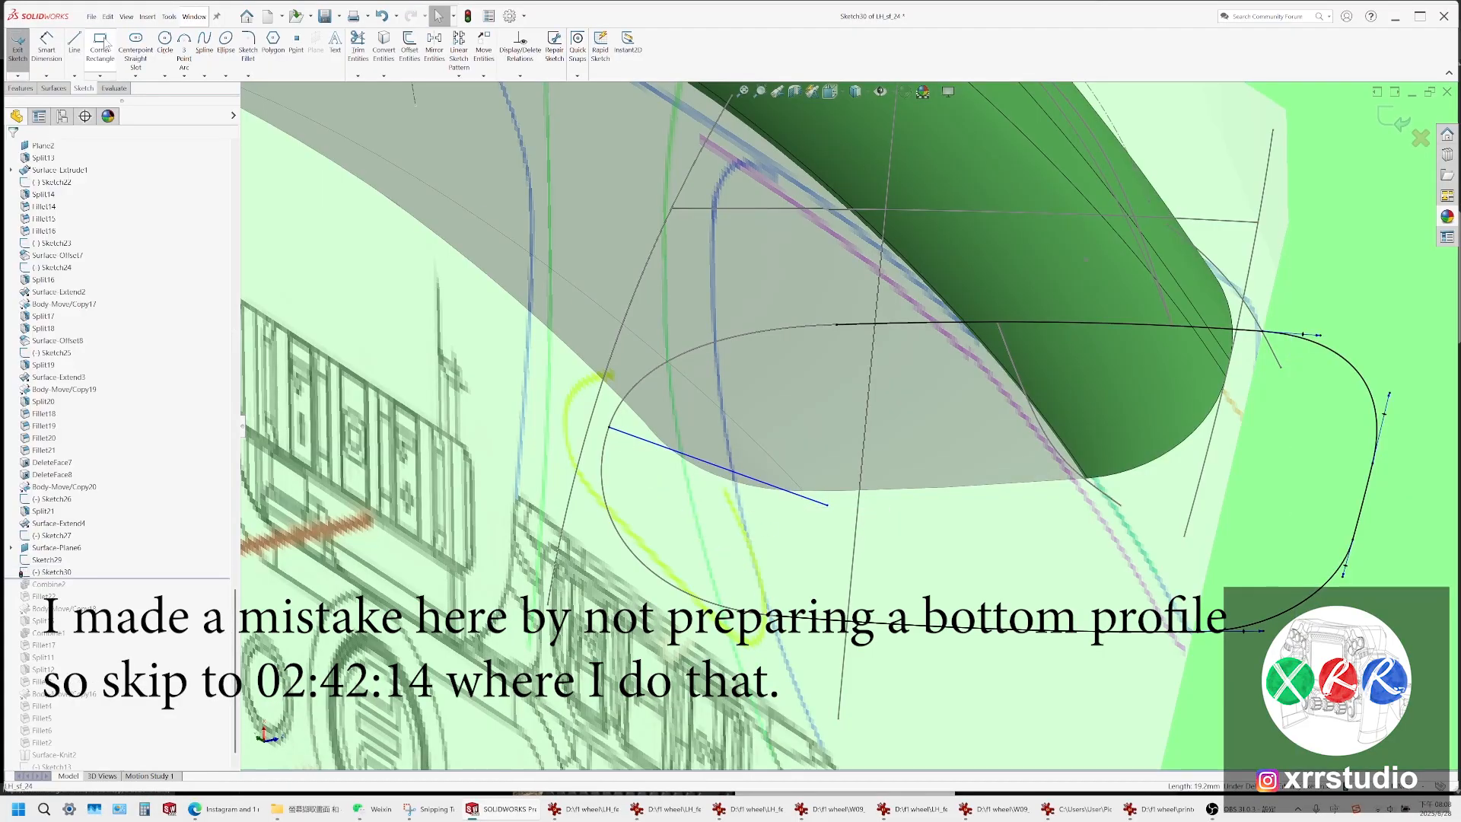
click(205, 46)
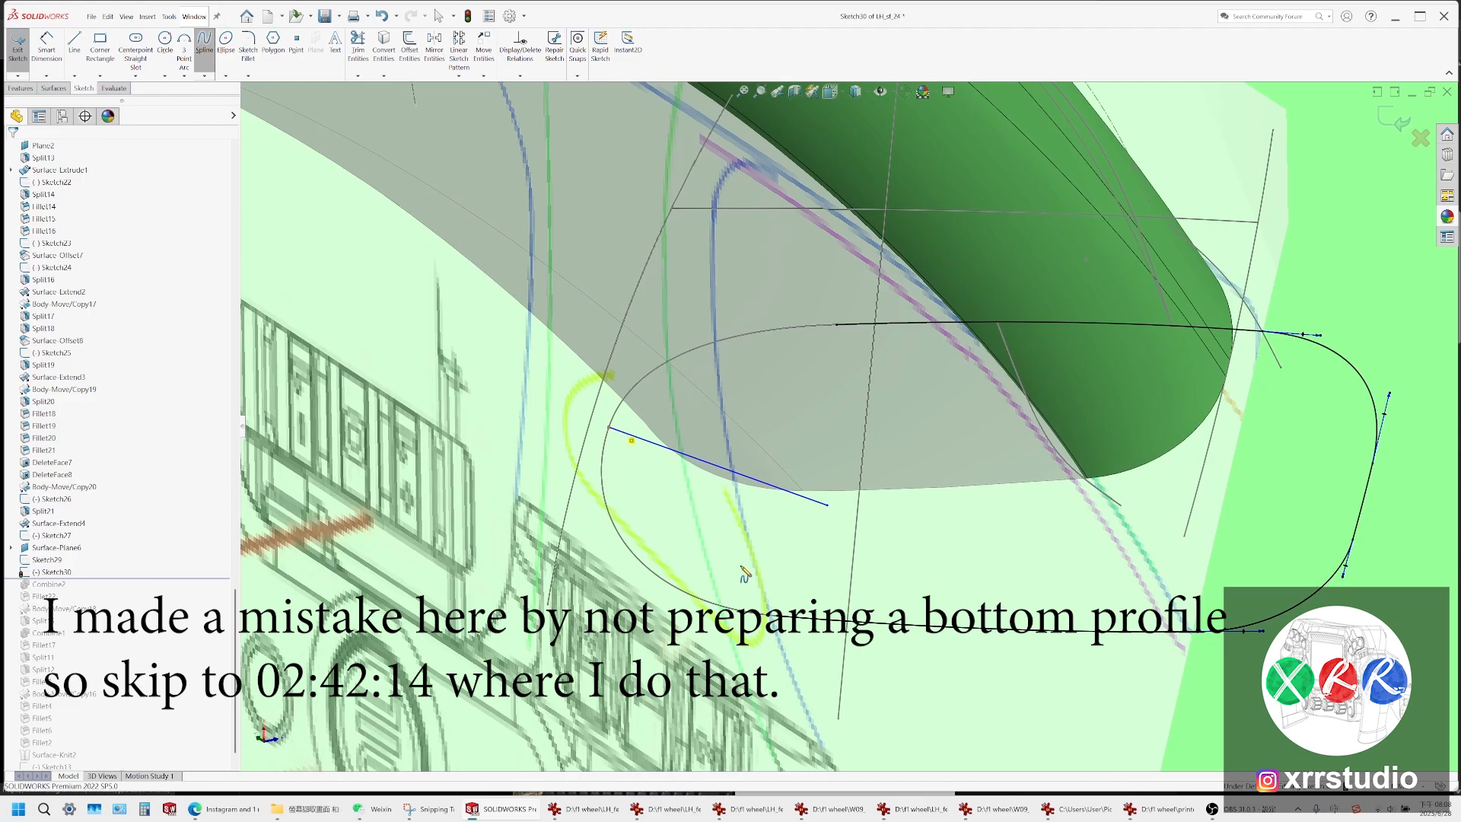
click(774, 613)
key(Escape)
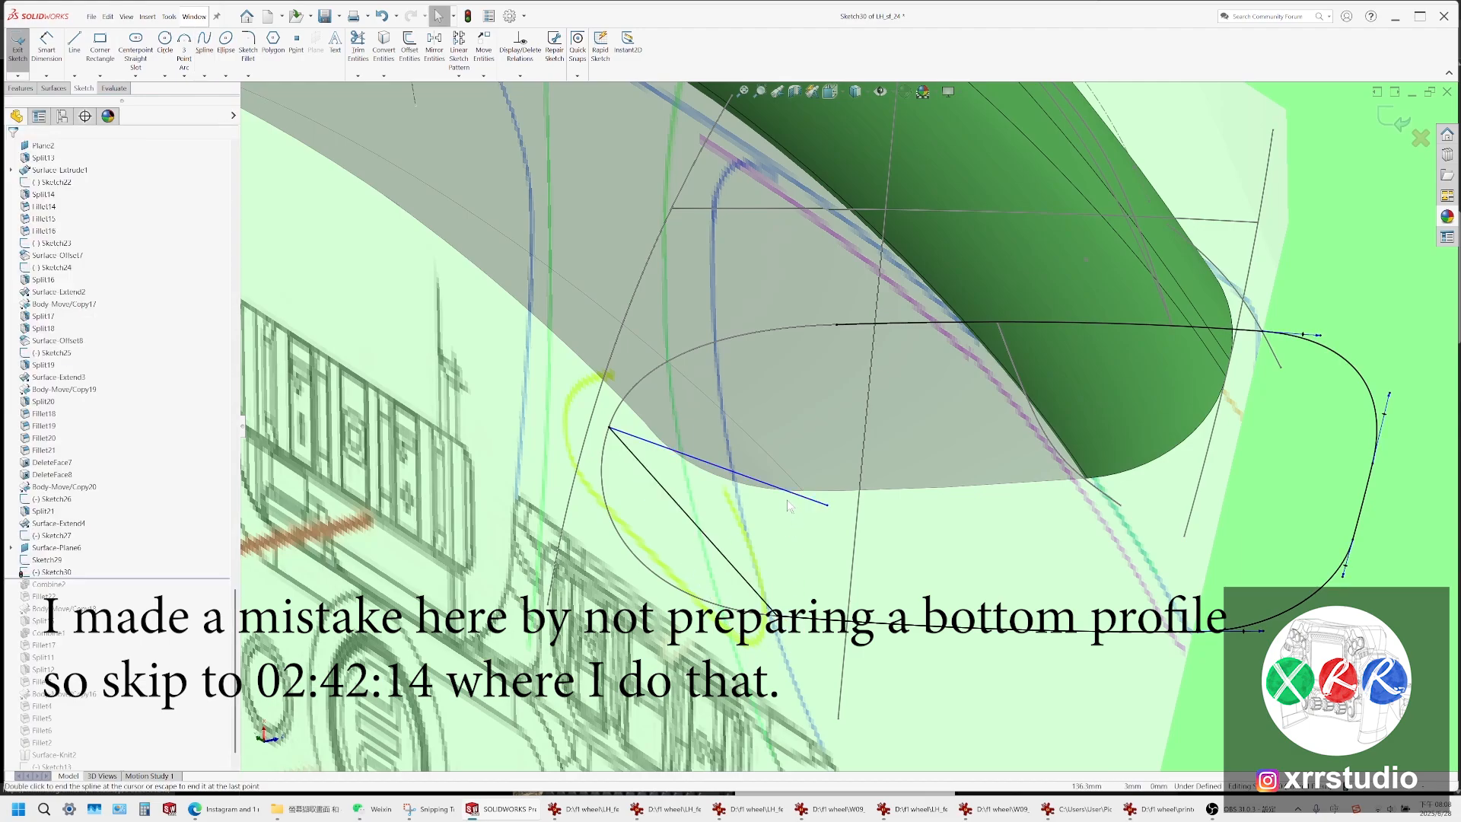
click(791, 493)
key(Escape)
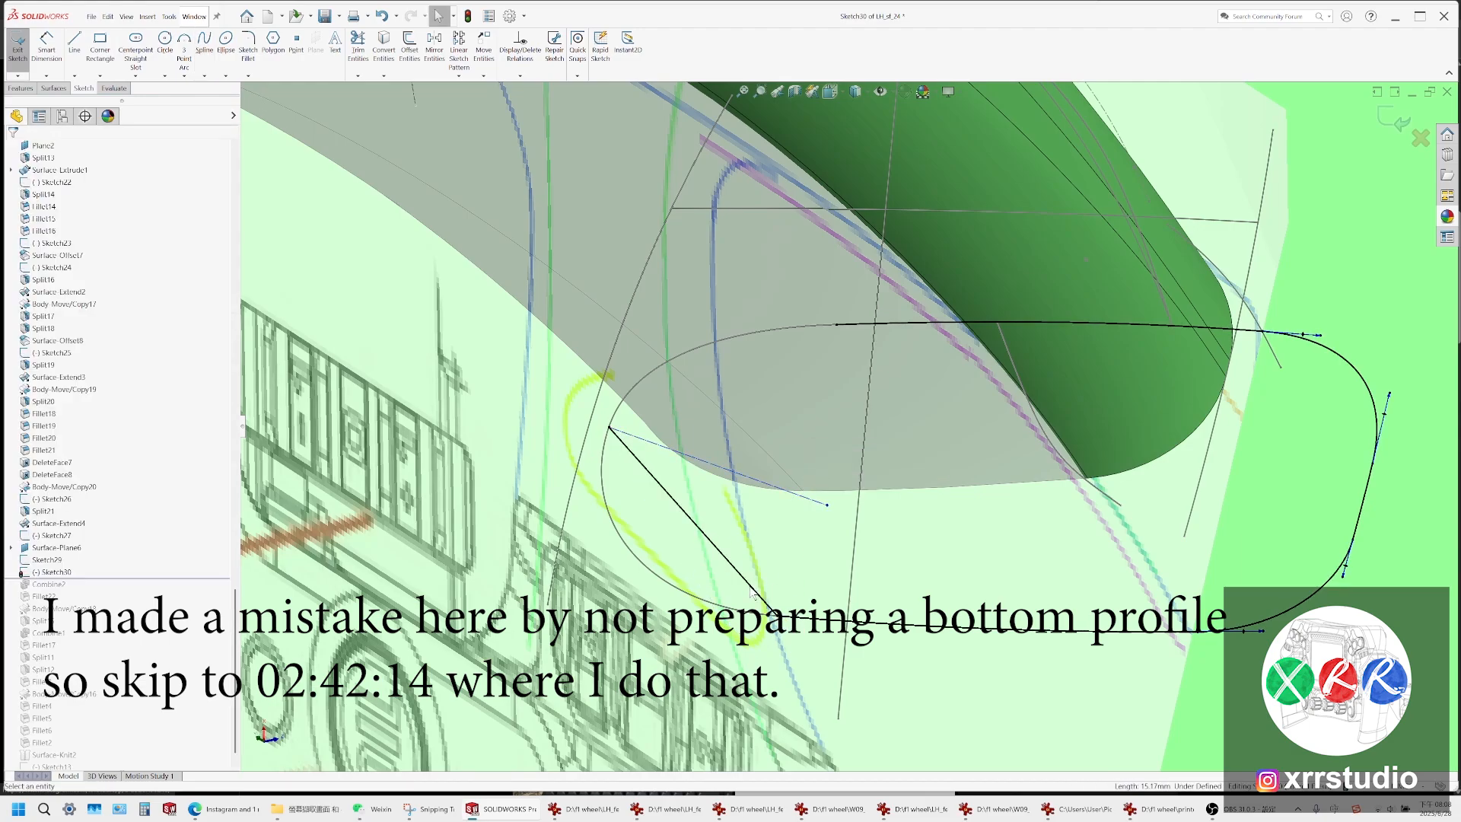
Try to make the new end spline tangent to the long lower curve, and undo the relation
click(750, 587)
ctrl+click(796, 618)
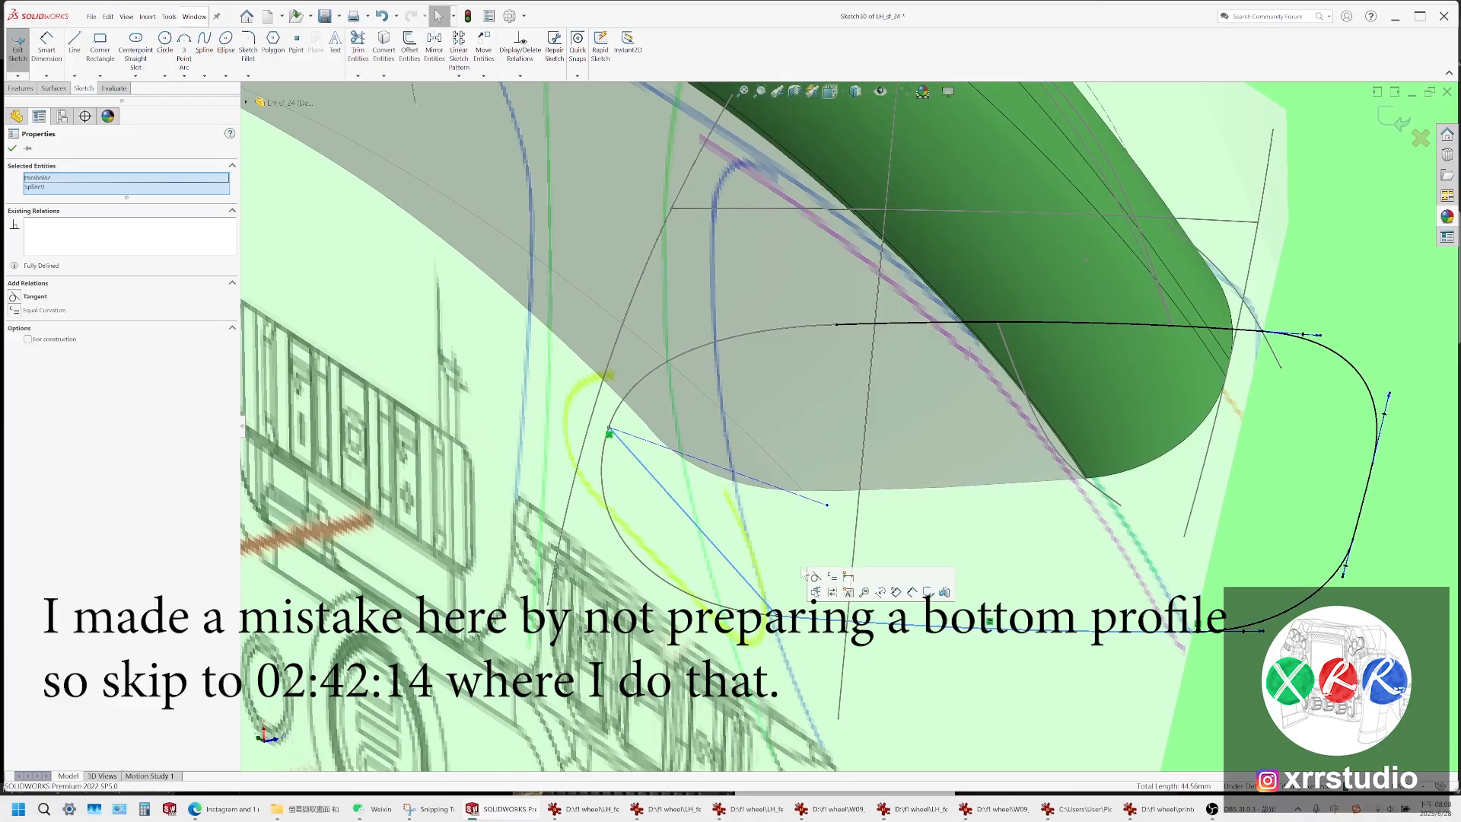
click(815, 577)
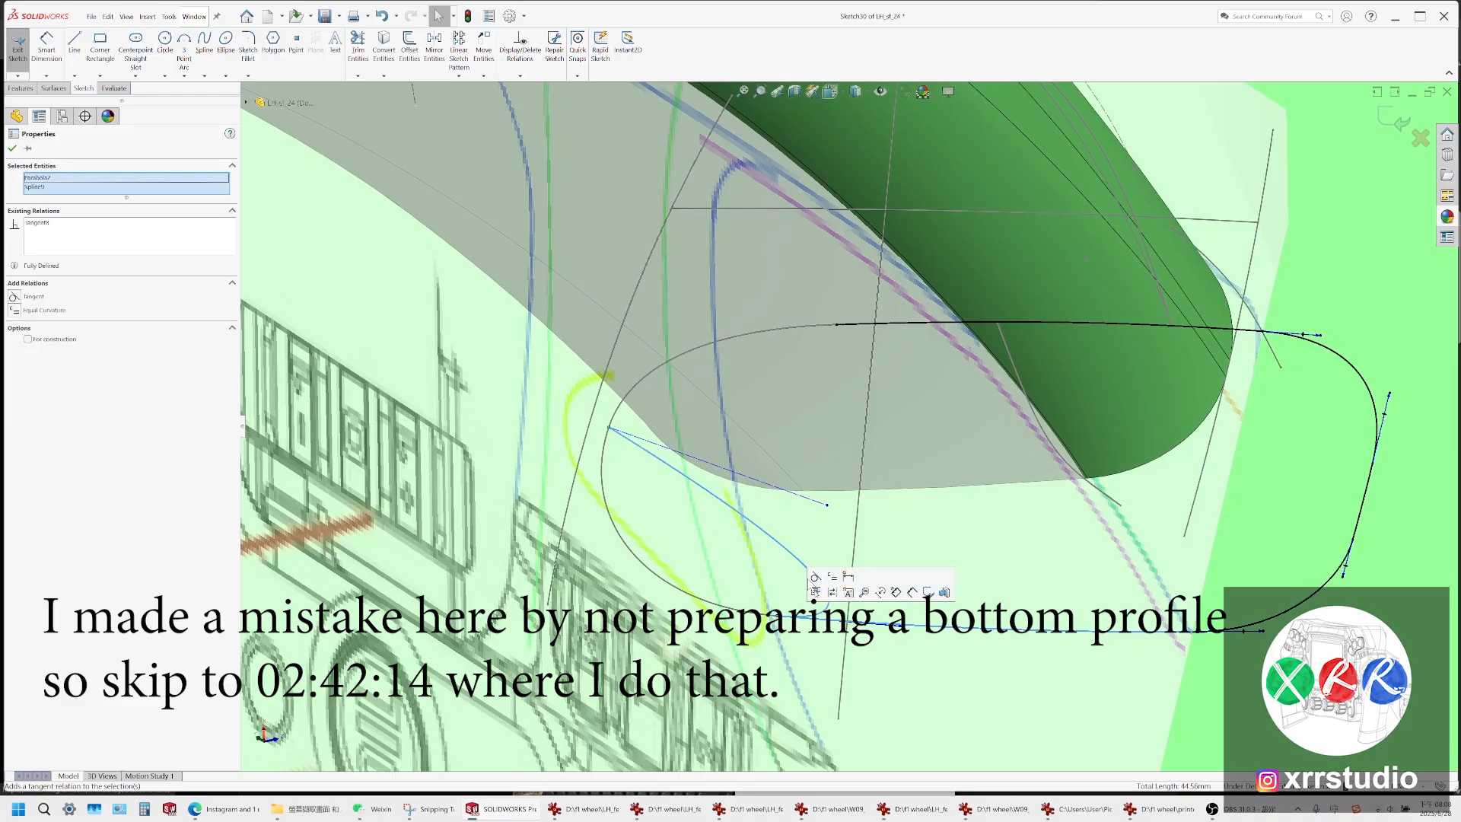
key(ctrl+z)
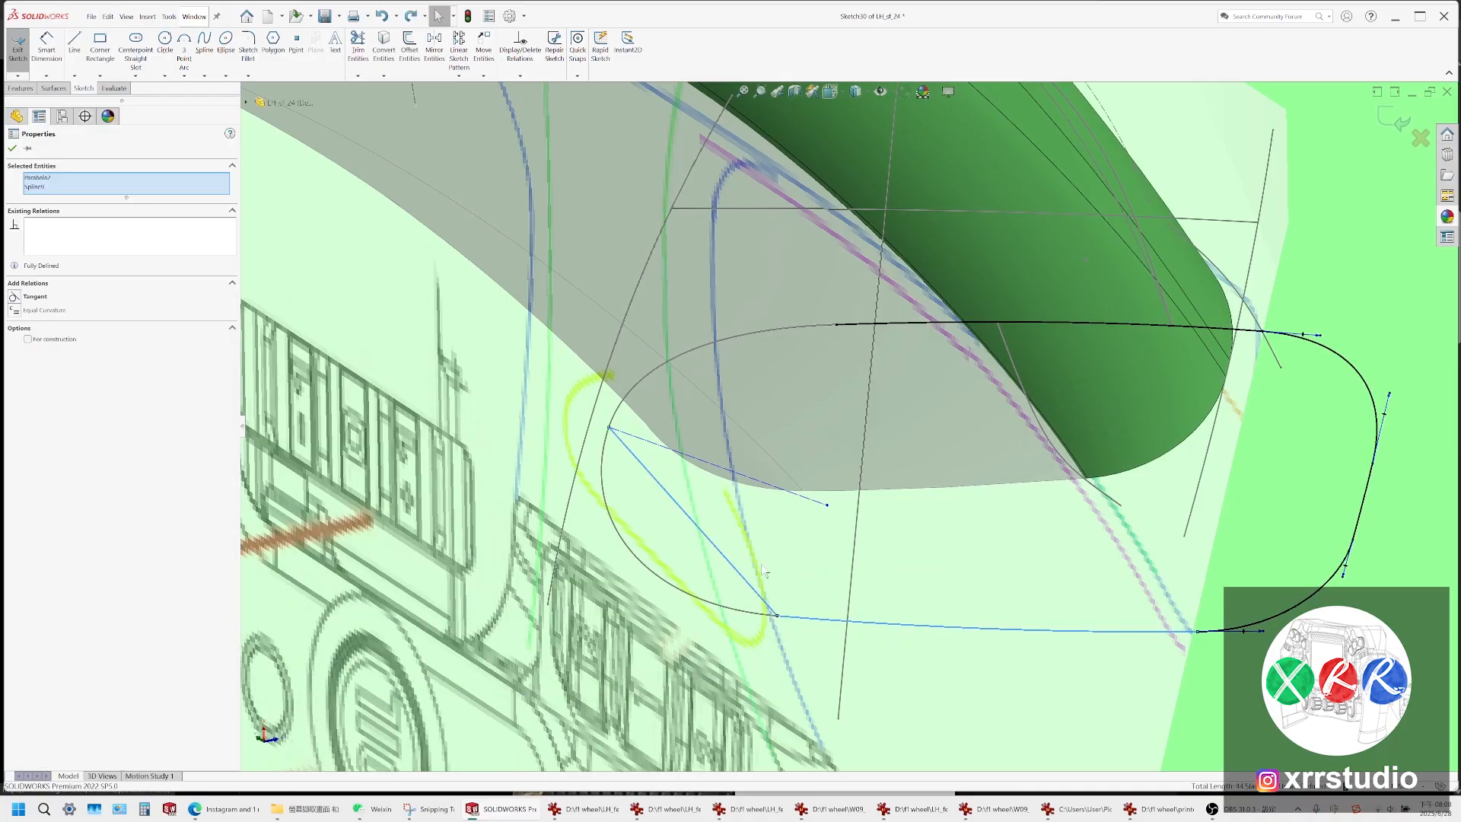
key(Escape)
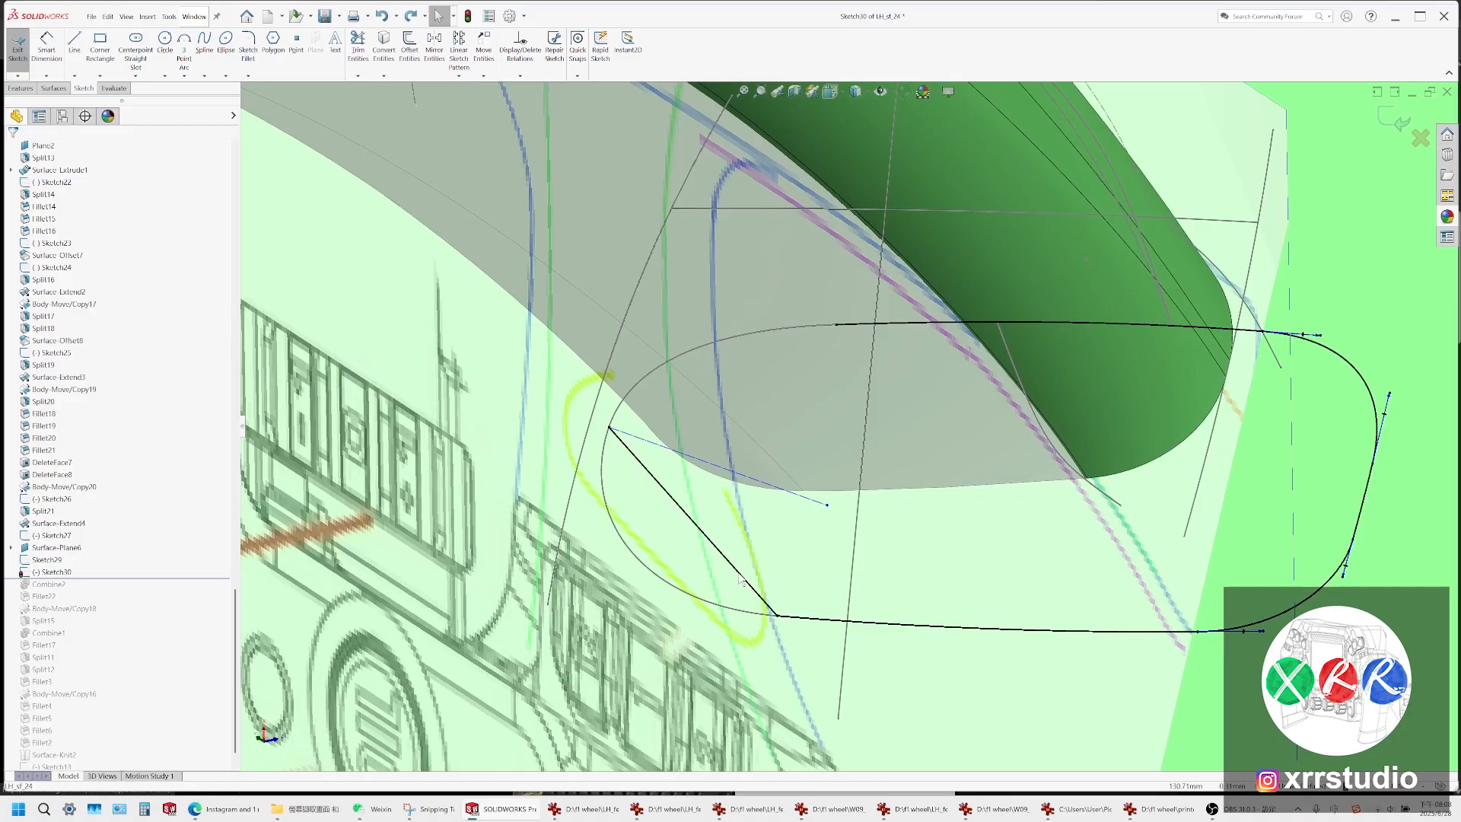
Bow the end spline outward along the original rounded outline, and make it tangent to the long lower curve
click(713, 548)
drag(709, 540, 647, 579)
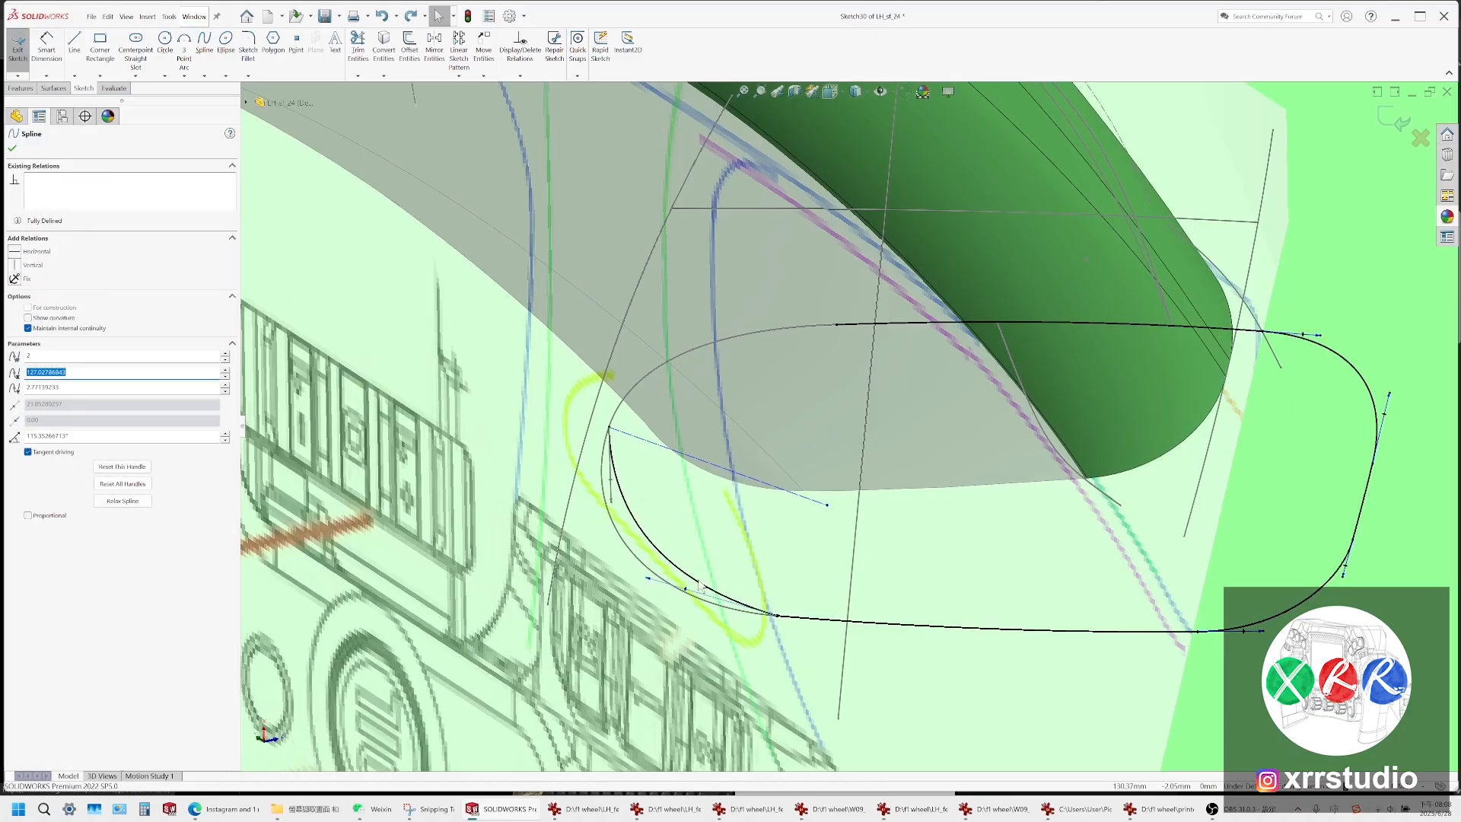
ctrl+click(788, 619)
click(815, 578)
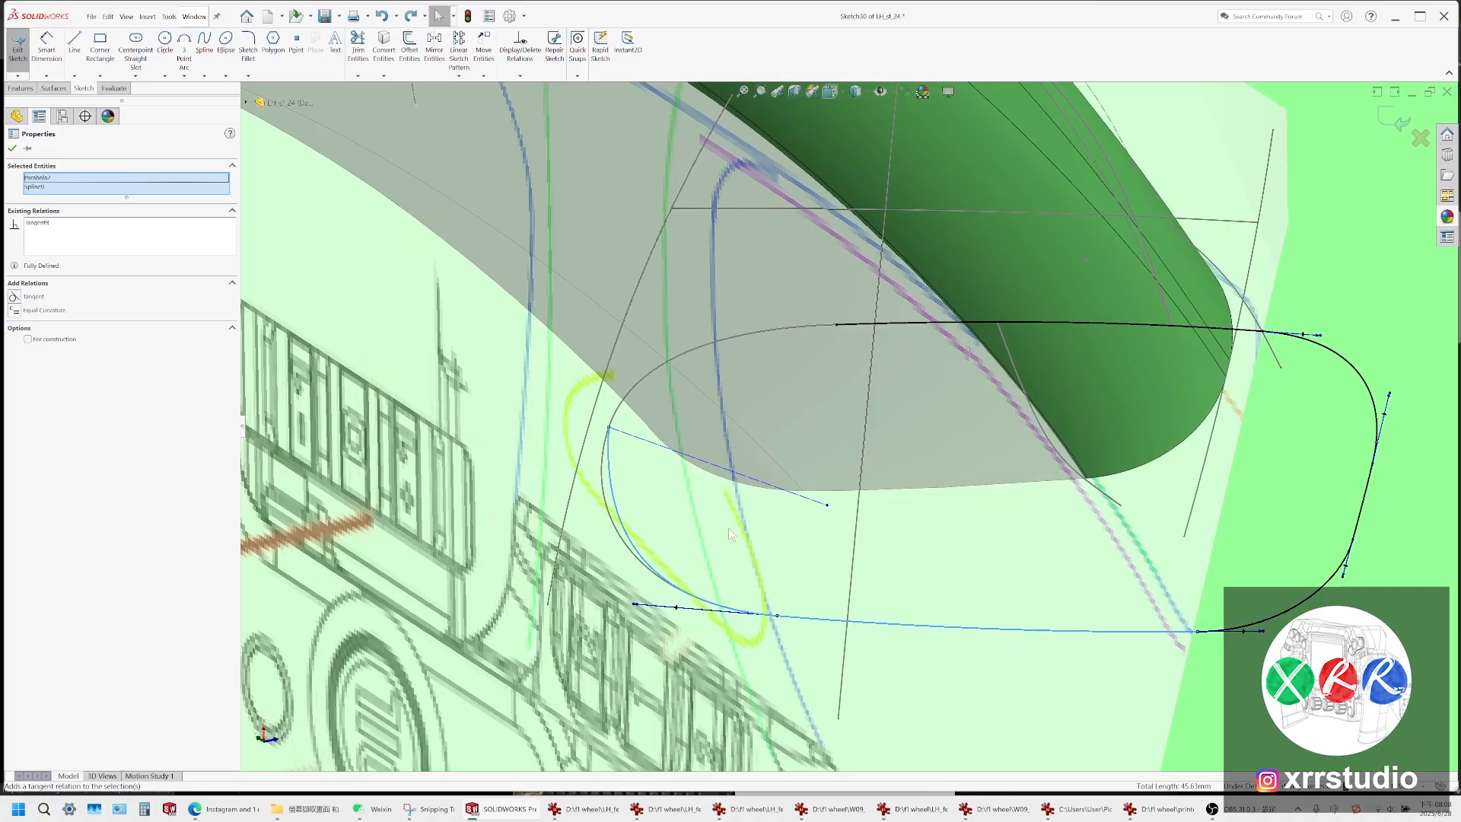
Draw a two-point spline from the end spline's upper end to the open end of the long upper curve
click(210, 67)
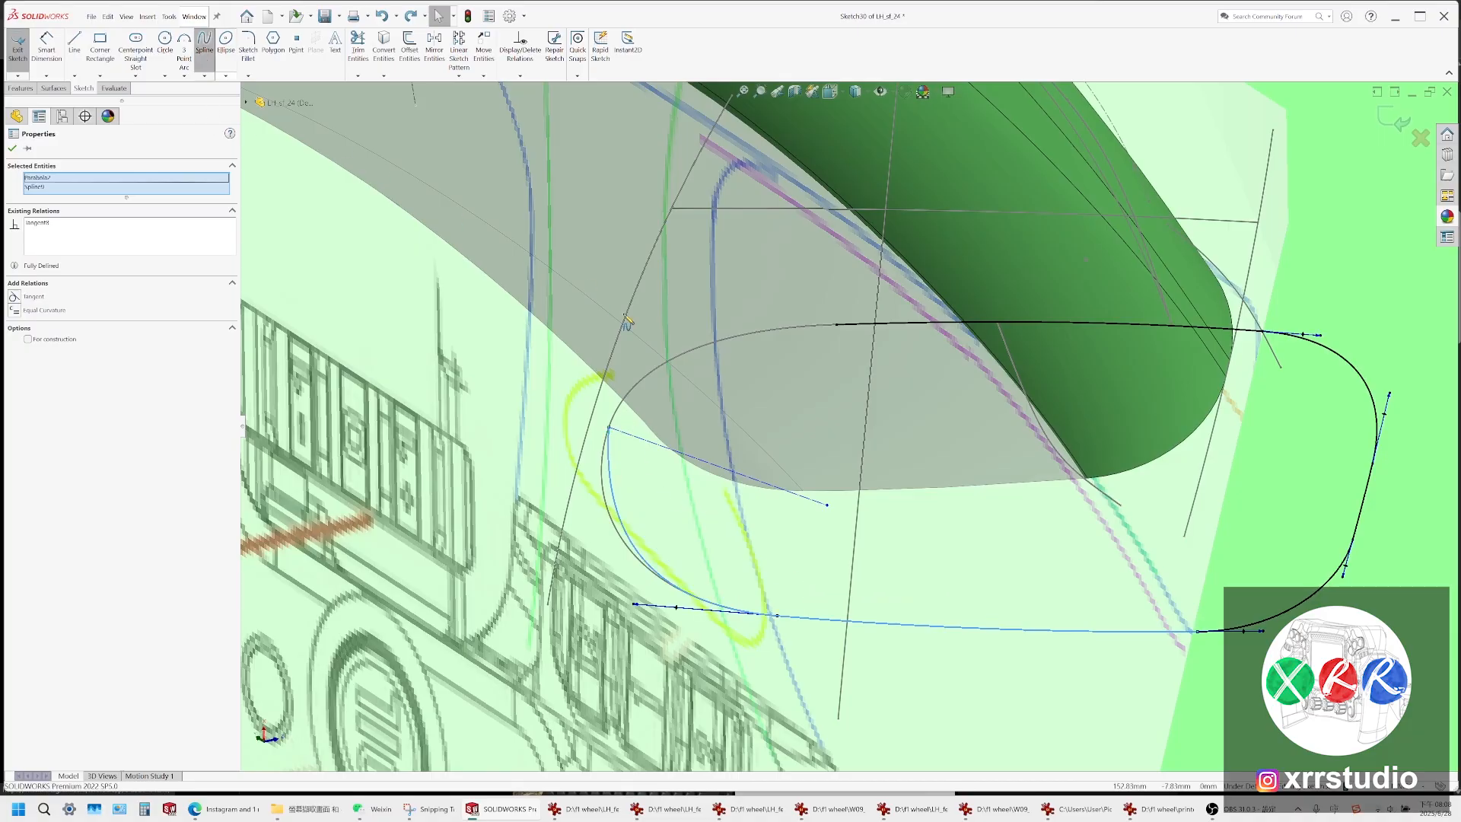
click(610, 428)
click(837, 325)
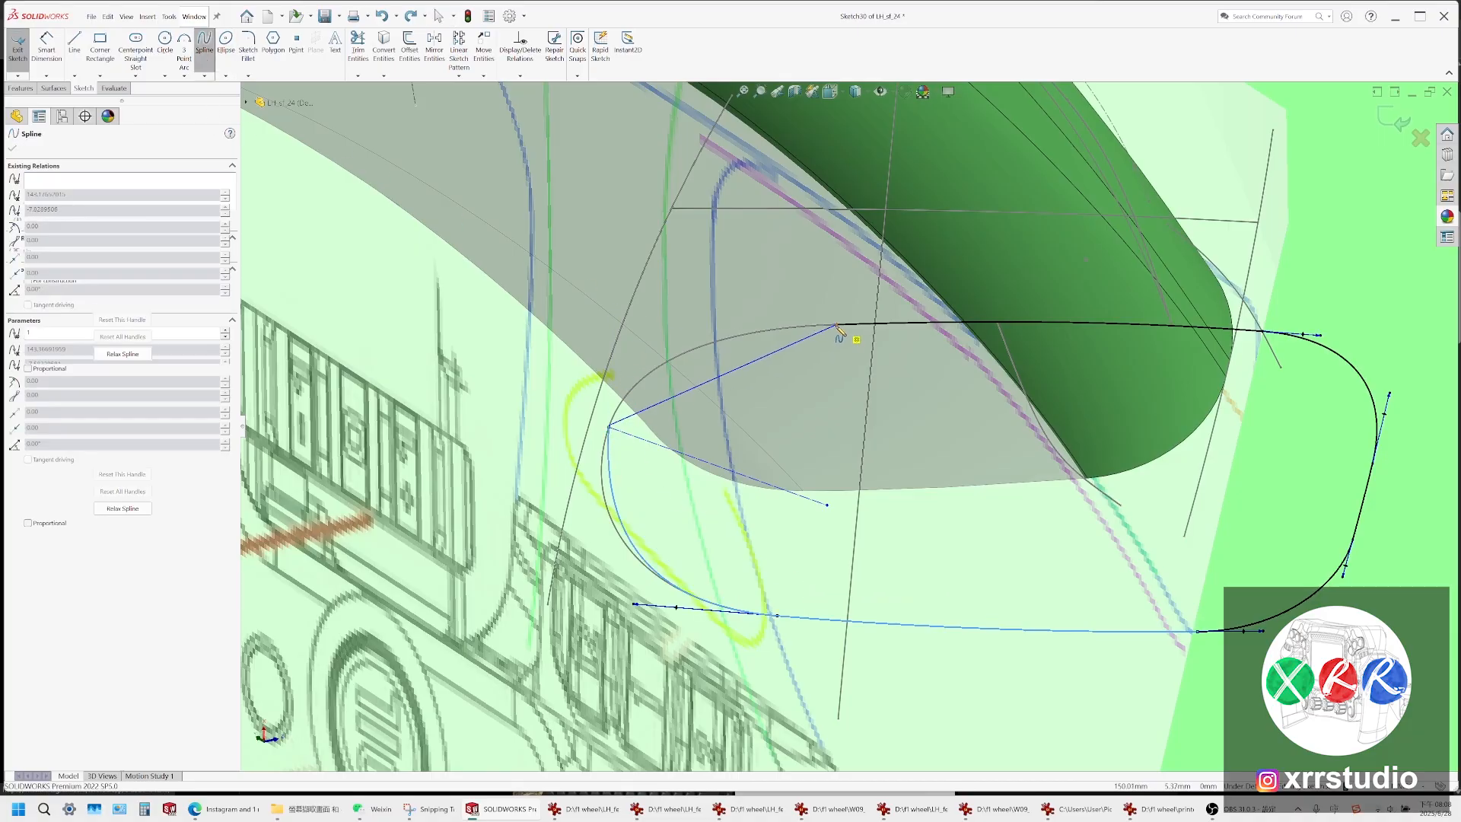
key(Escape)
Make the upper corner spline tangent to the long upper curve and lengthen its handle to follow the original rounded outline
click(829, 329)
ctrl+click(832, 320)
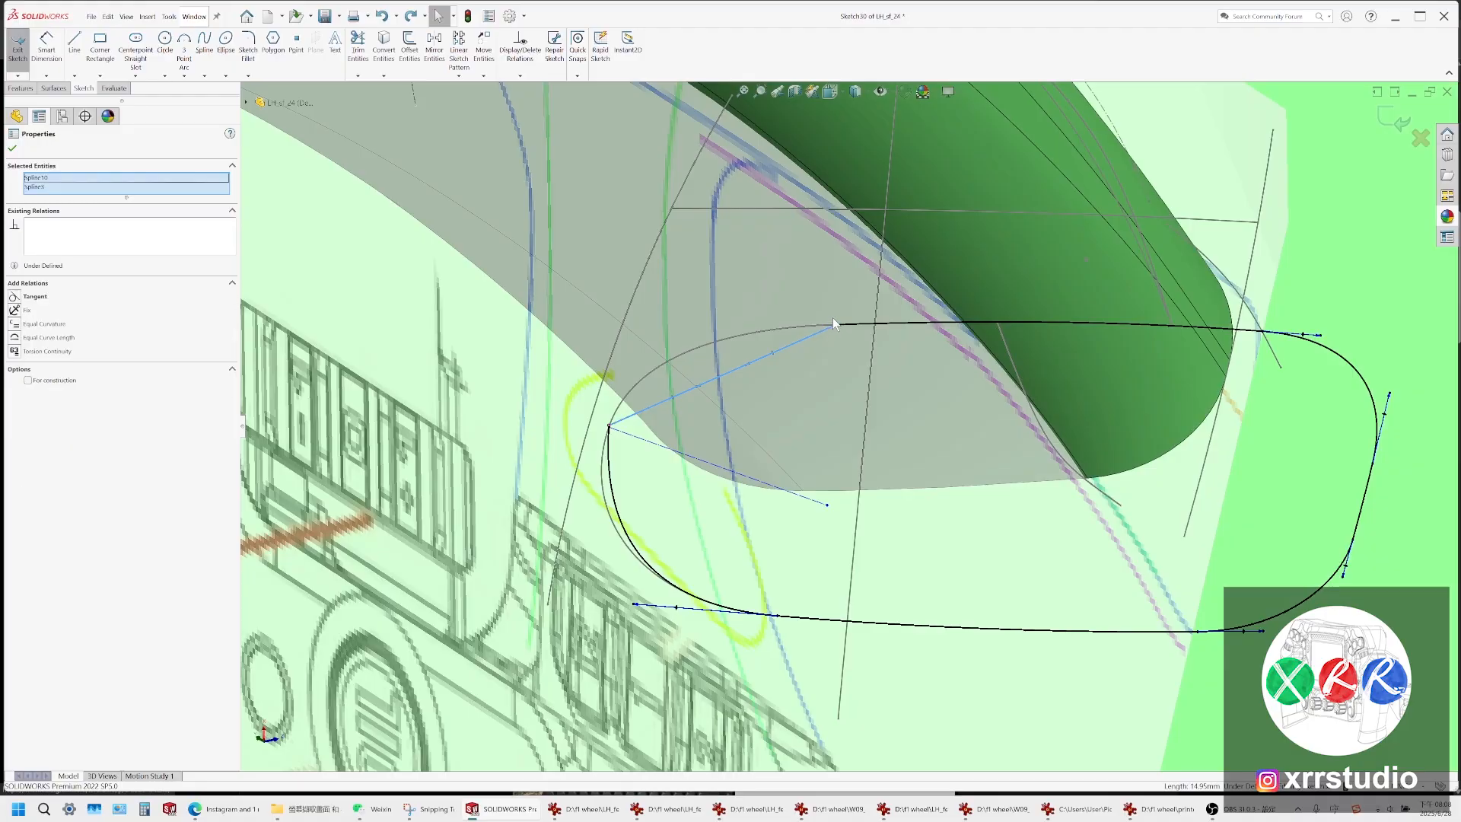
click(868, 284)
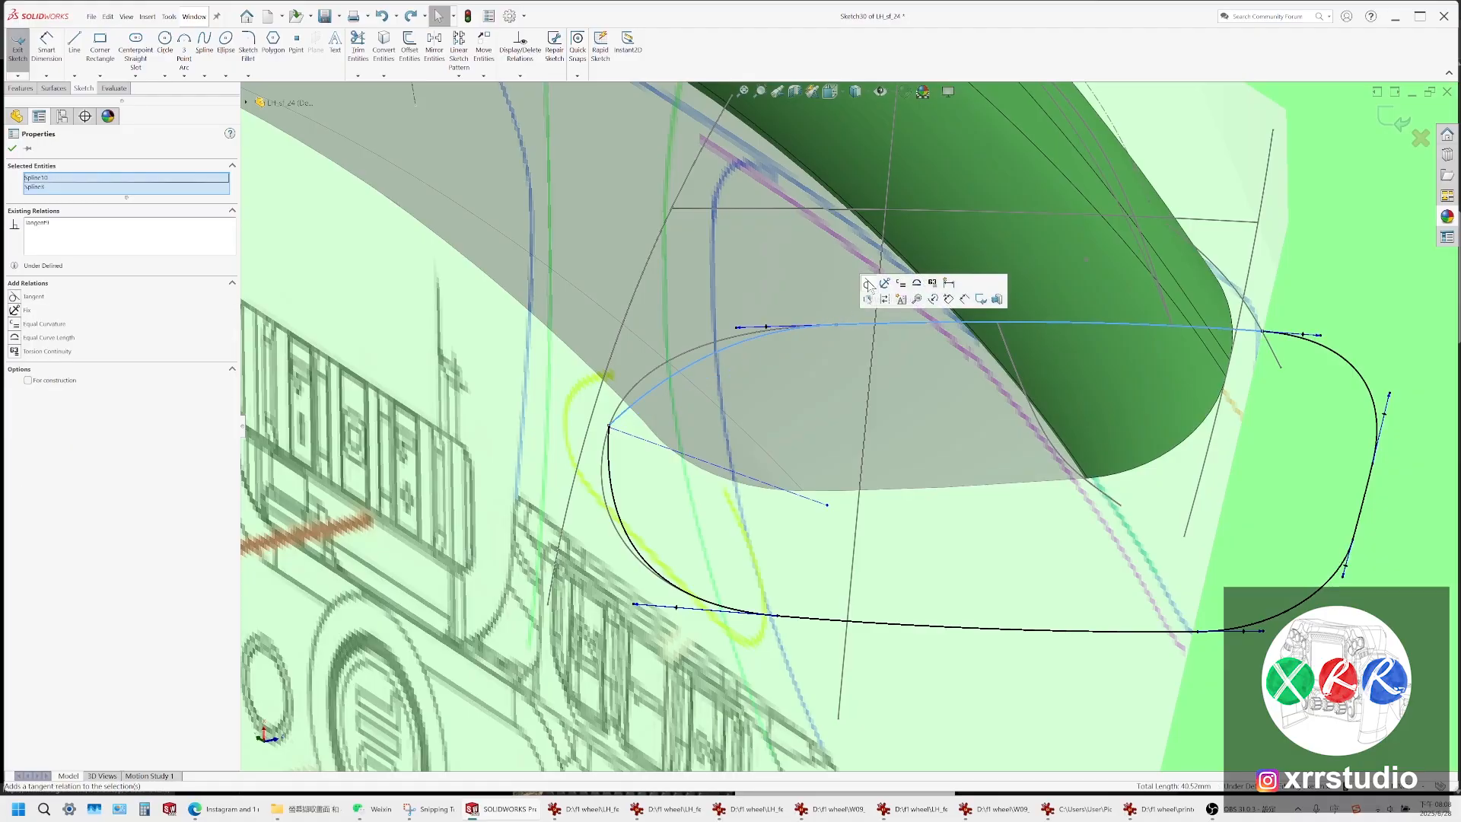
click(737, 329)
drag(737, 328, 686, 330)
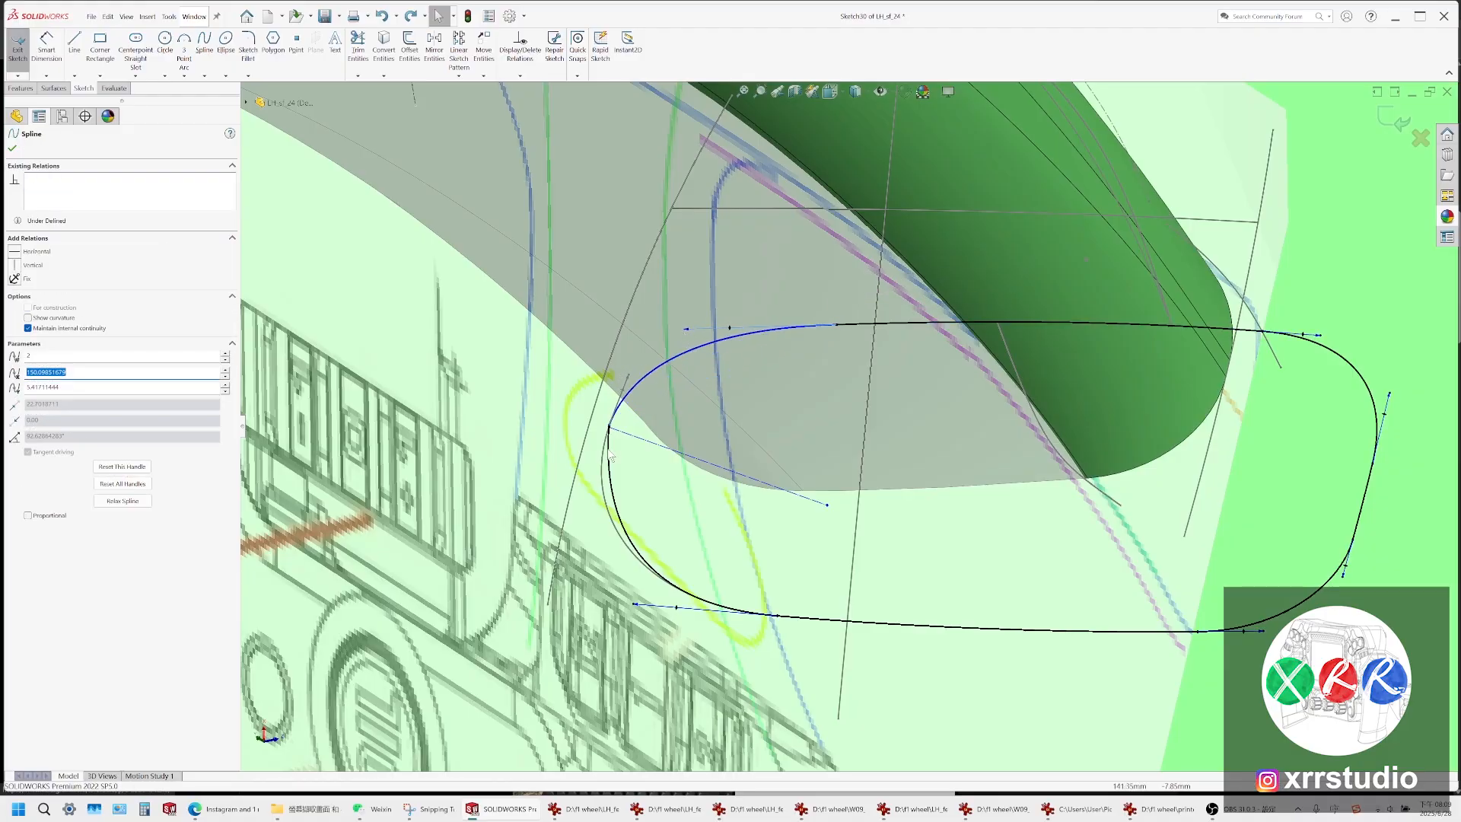
Add a tangent relation between the upper and lower corner splines at their shared end
click(638, 381)
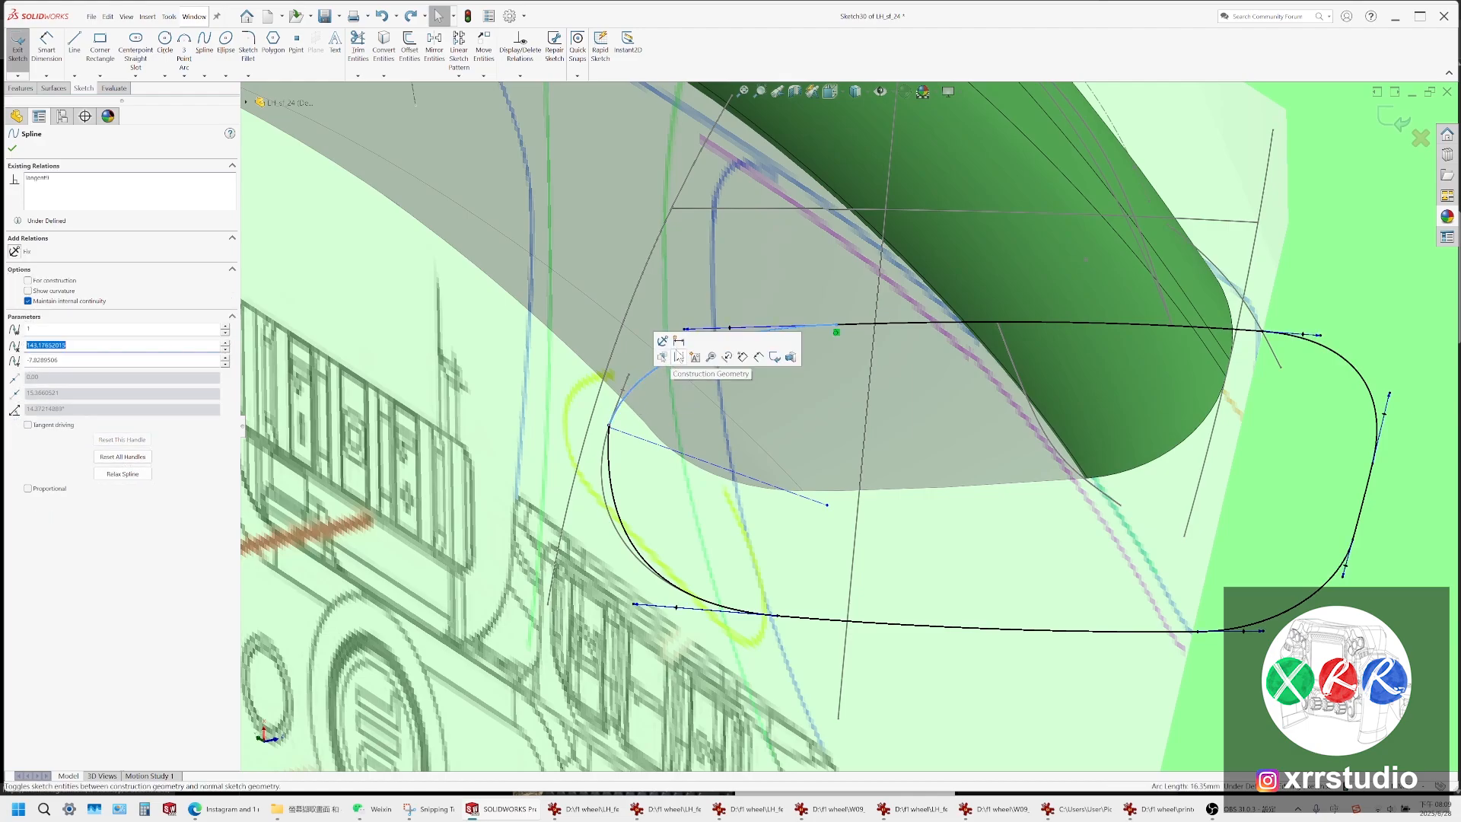
ctrl+click(632, 386)
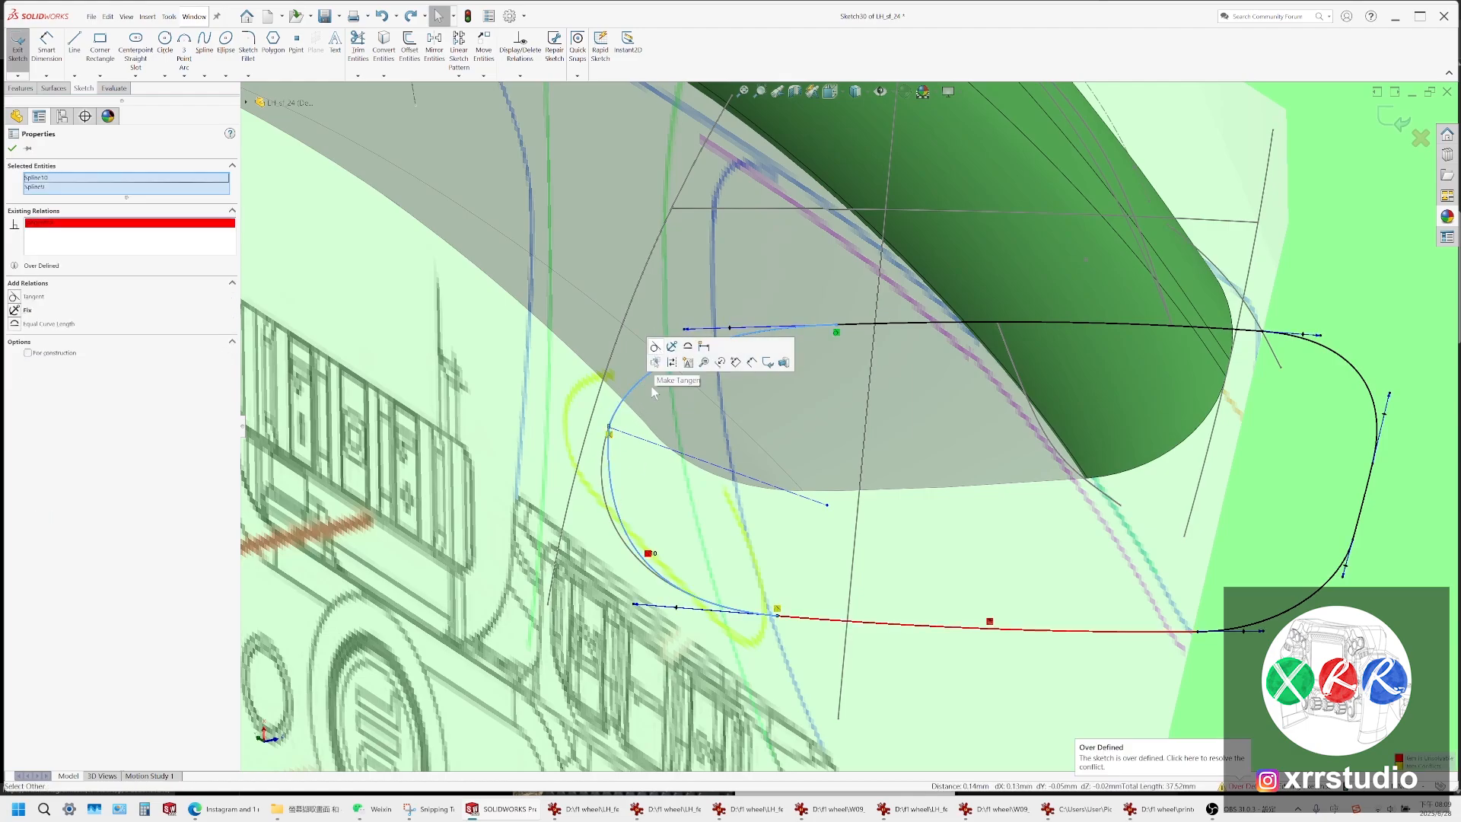
click(655, 347)
Try to pull the upper corner spline's endpoint onto the lower corner spline's end, and select the construction spline at that corner
scroll(646, 433, down, 5)
scroll(646, 433, down, 3)
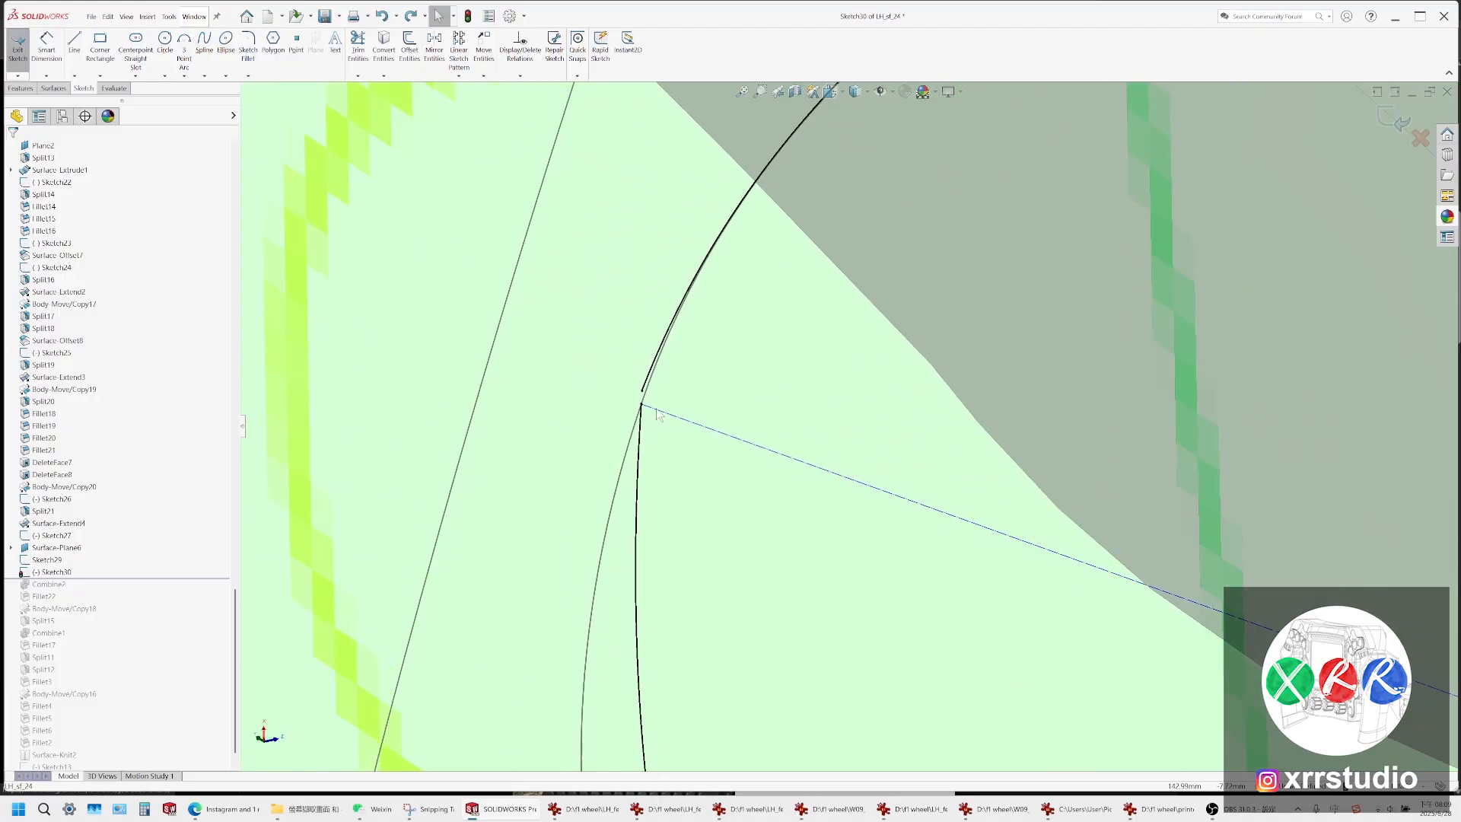
drag(644, 395, 644, 414)
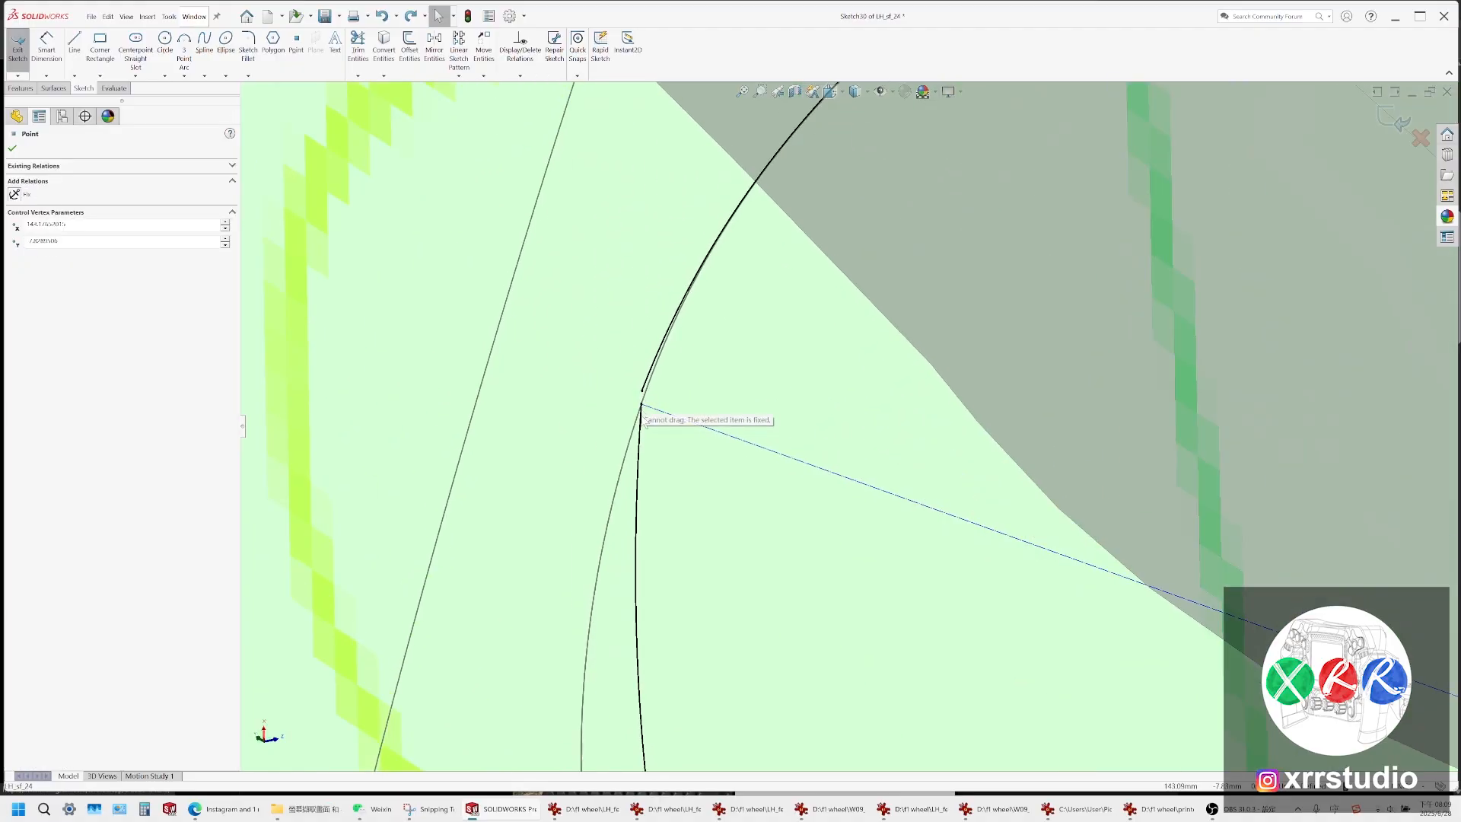
key(Escape)
click(645, 408)
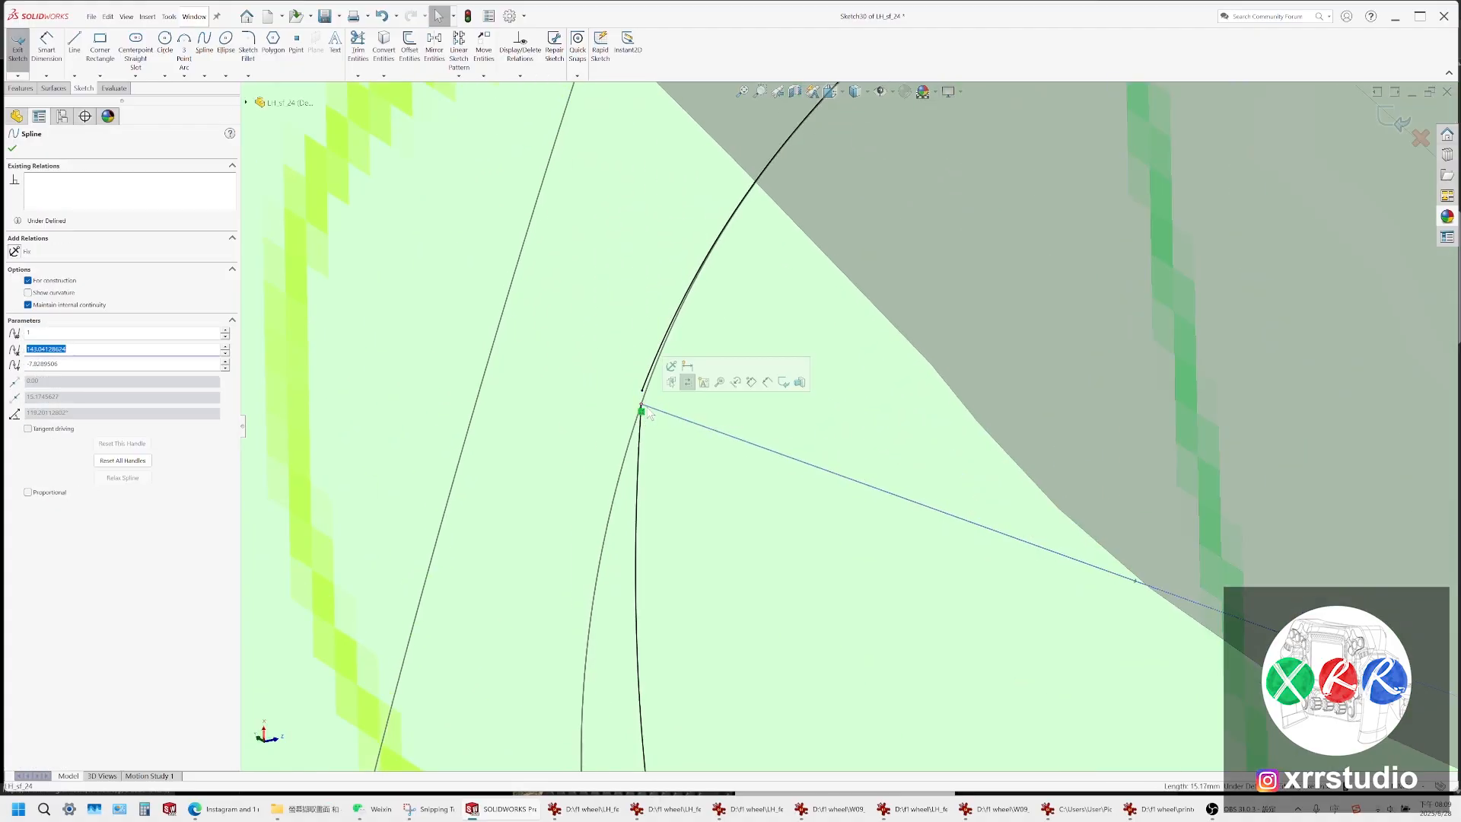
Move the lower spline's loose endpoint onto the end of the upper spline so the two curves connect
key(Escape)
drag(643, 405, 653, 404)
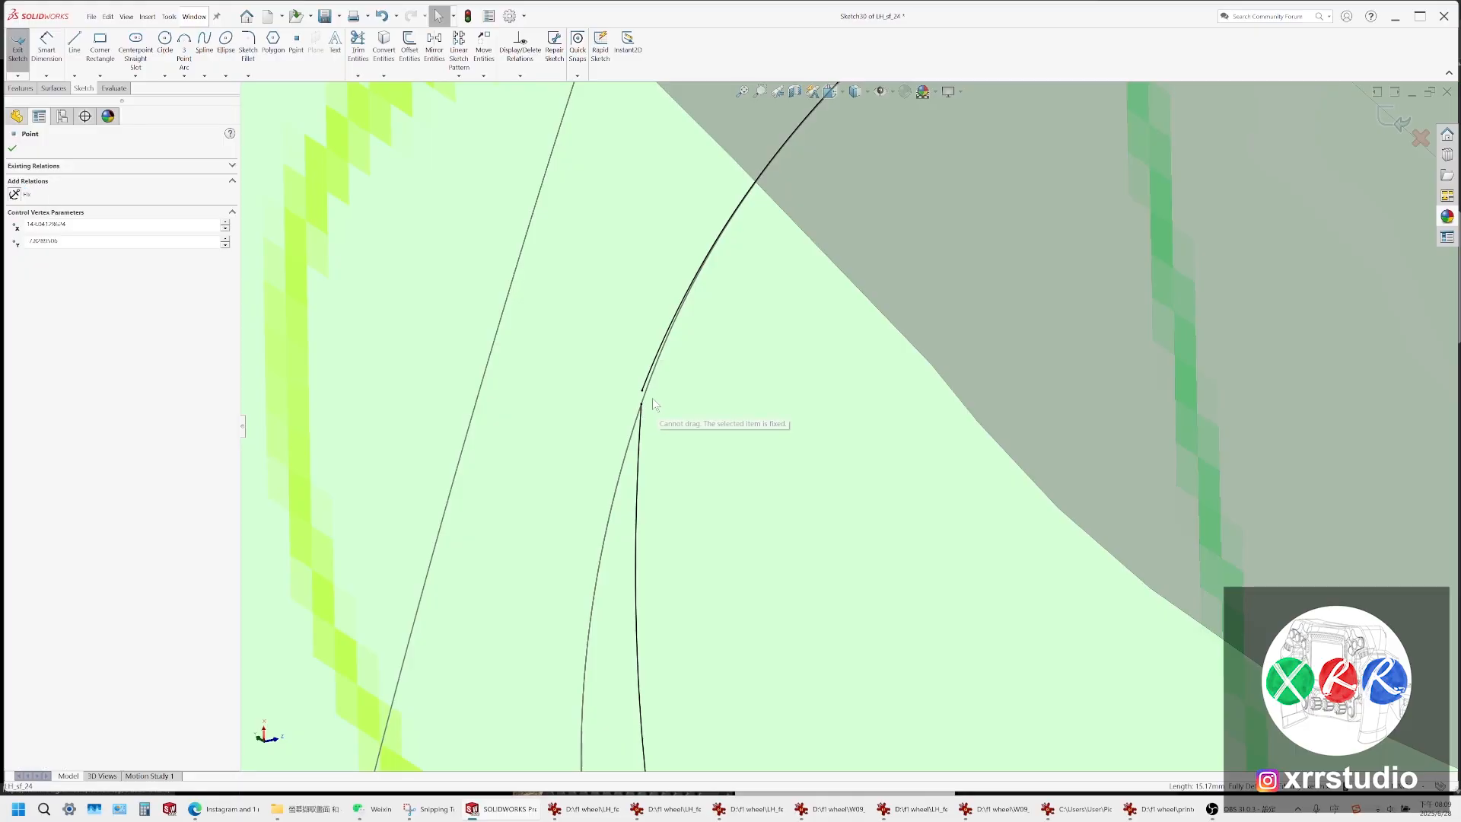
right_click(643, 408)
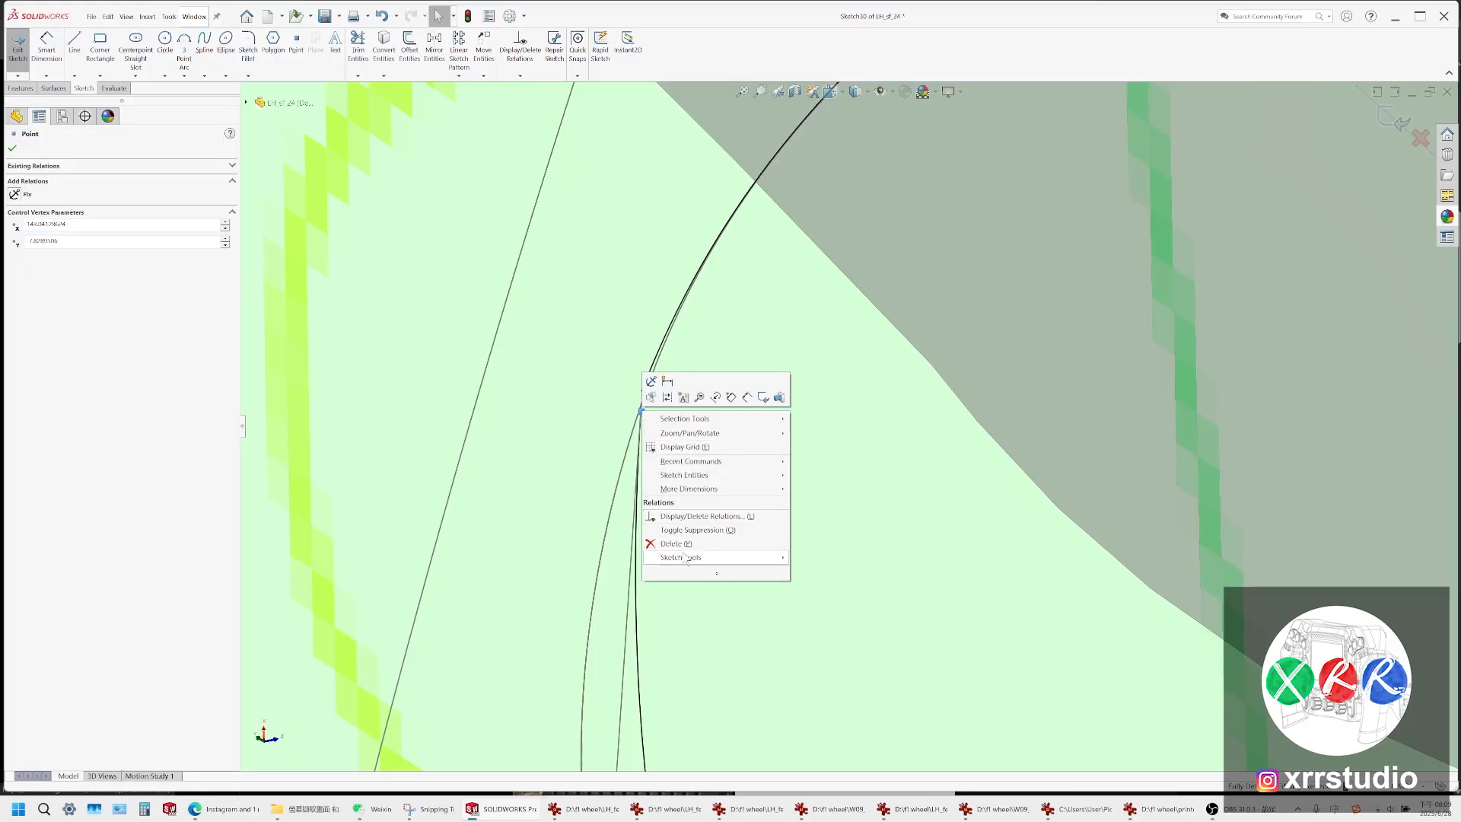
click(679, 557)
drag(642, 405, 642, 391)
Make the lower and upper splines tangent at their shared endpoint
click(641, 411)
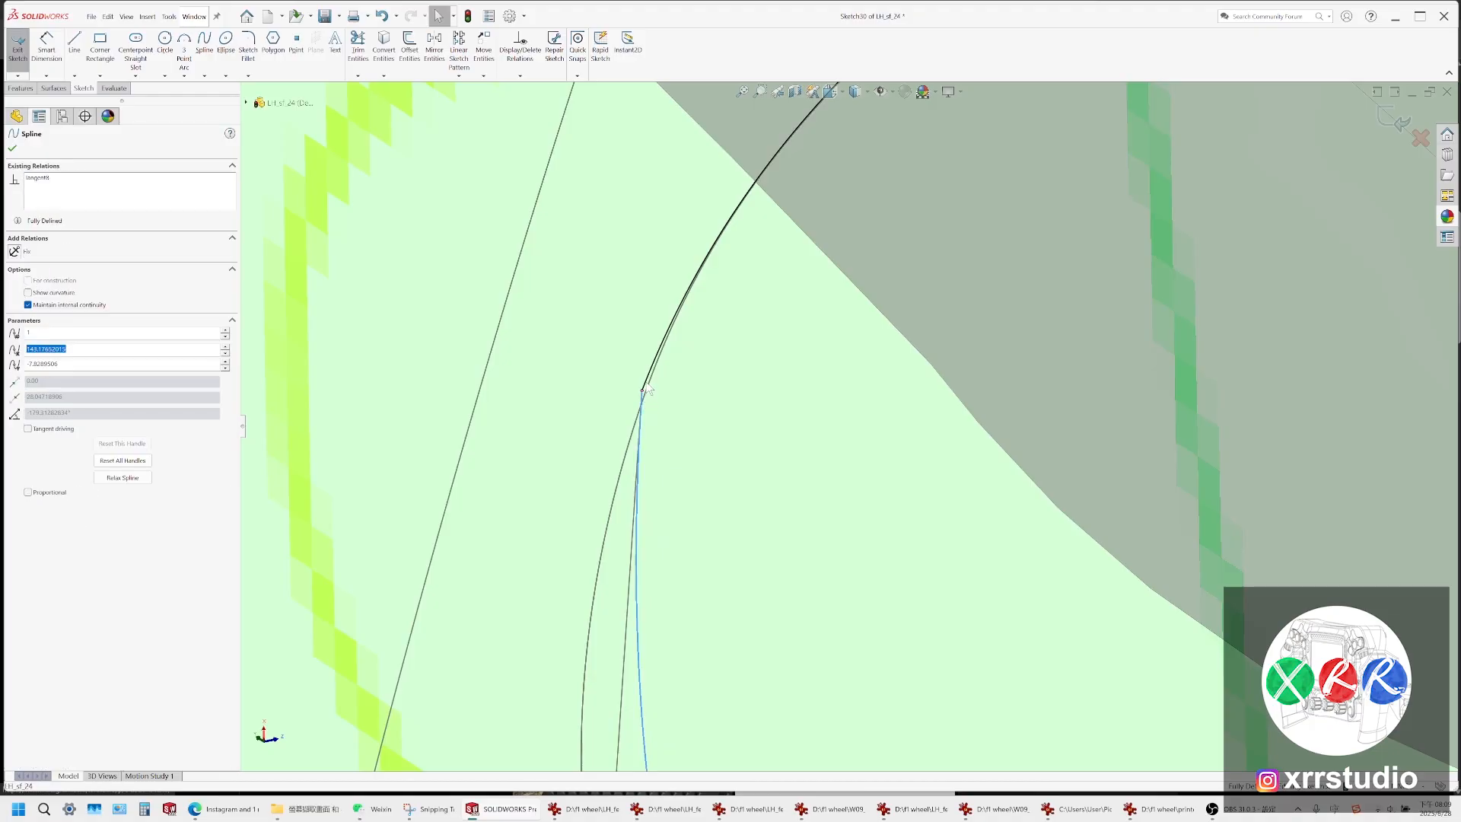
ctrl+click(656, 364)
click(672, 357)
scroll(669, 449, up, 8)
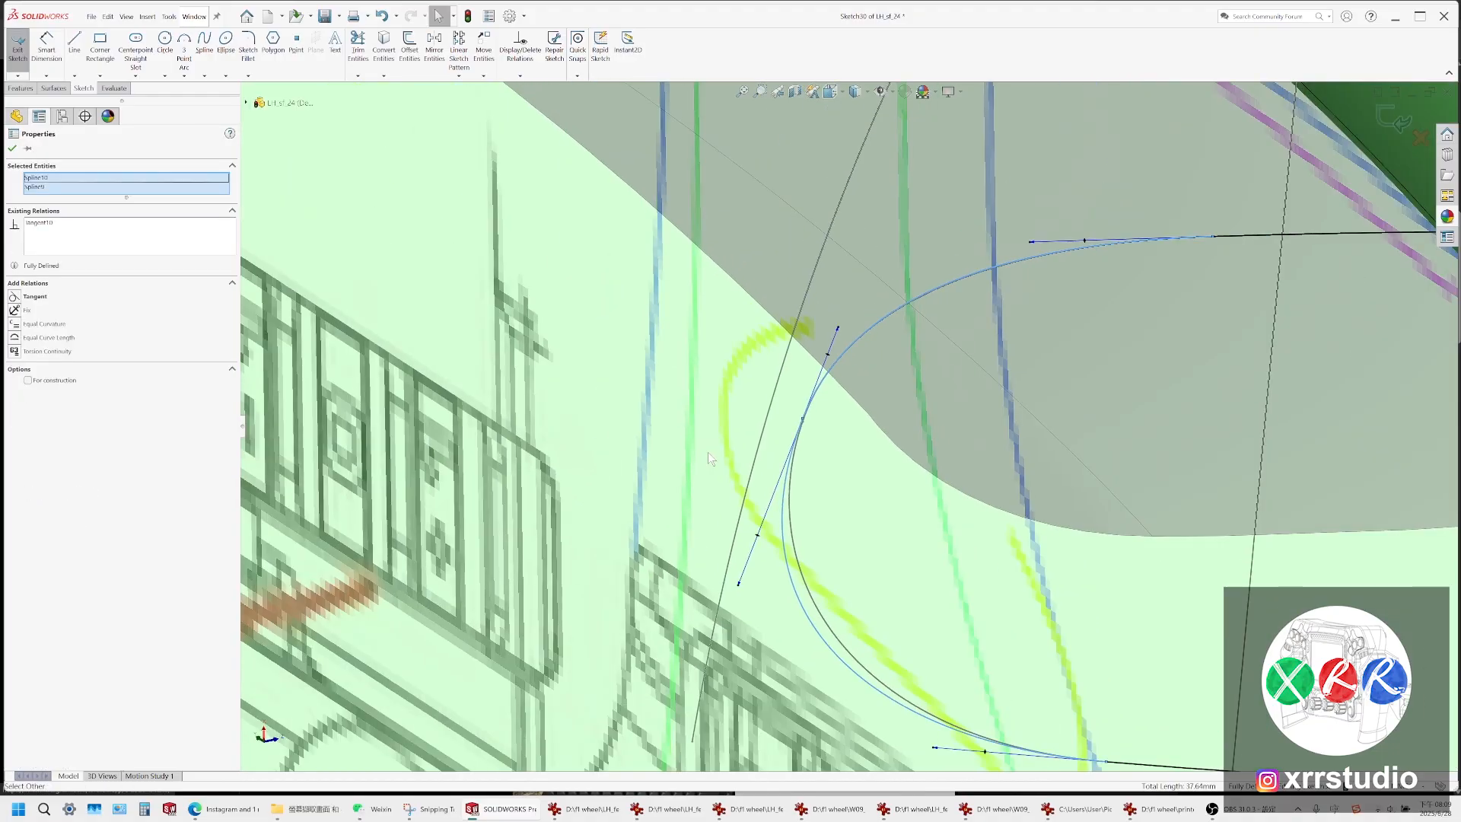
scroll(679, 399, down, 2)
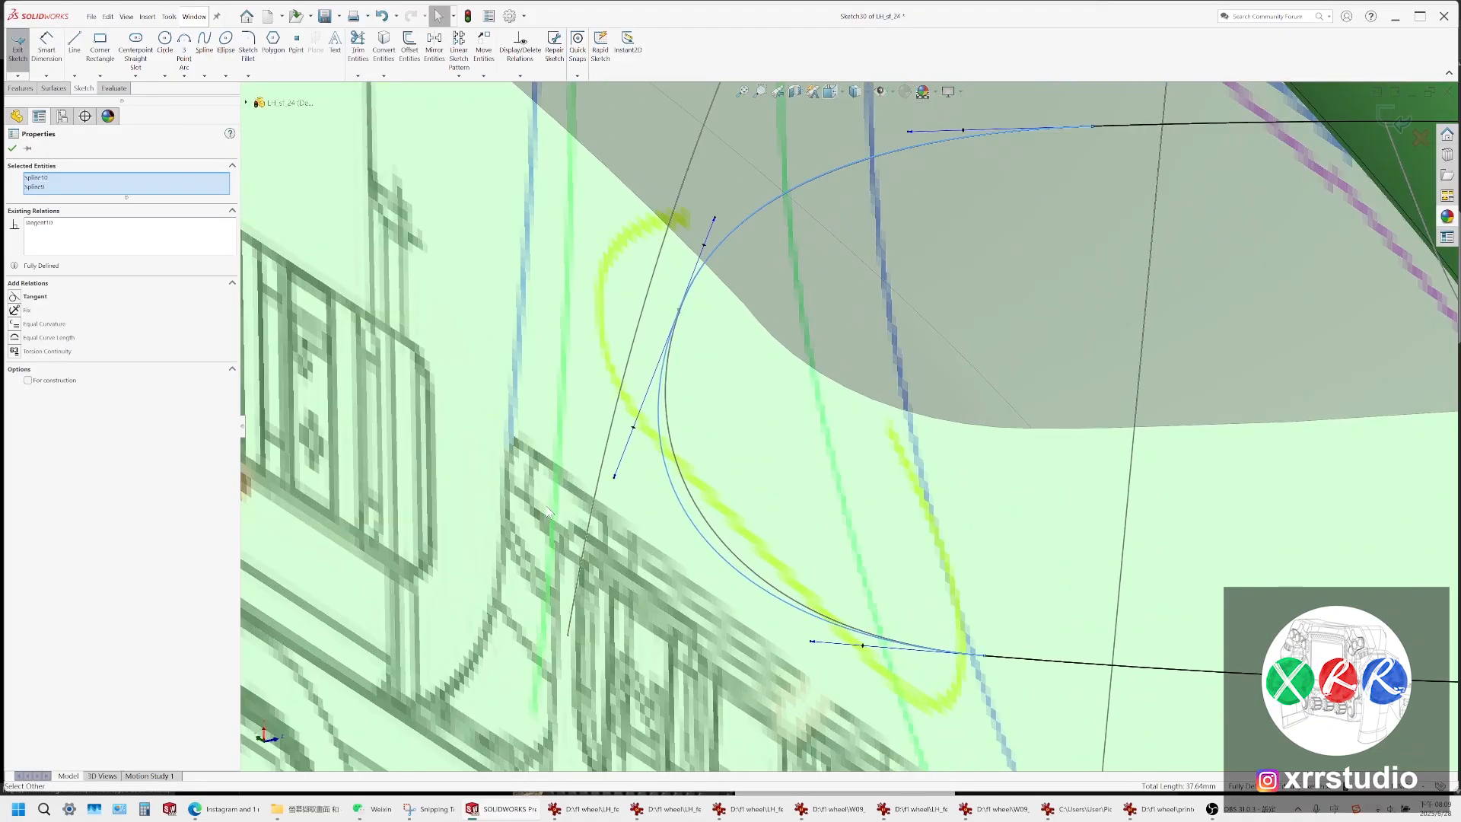
Reshape the lower spline with the tangency handles at both of its ends so it closely follows the thin reference curve
click(615, 478)
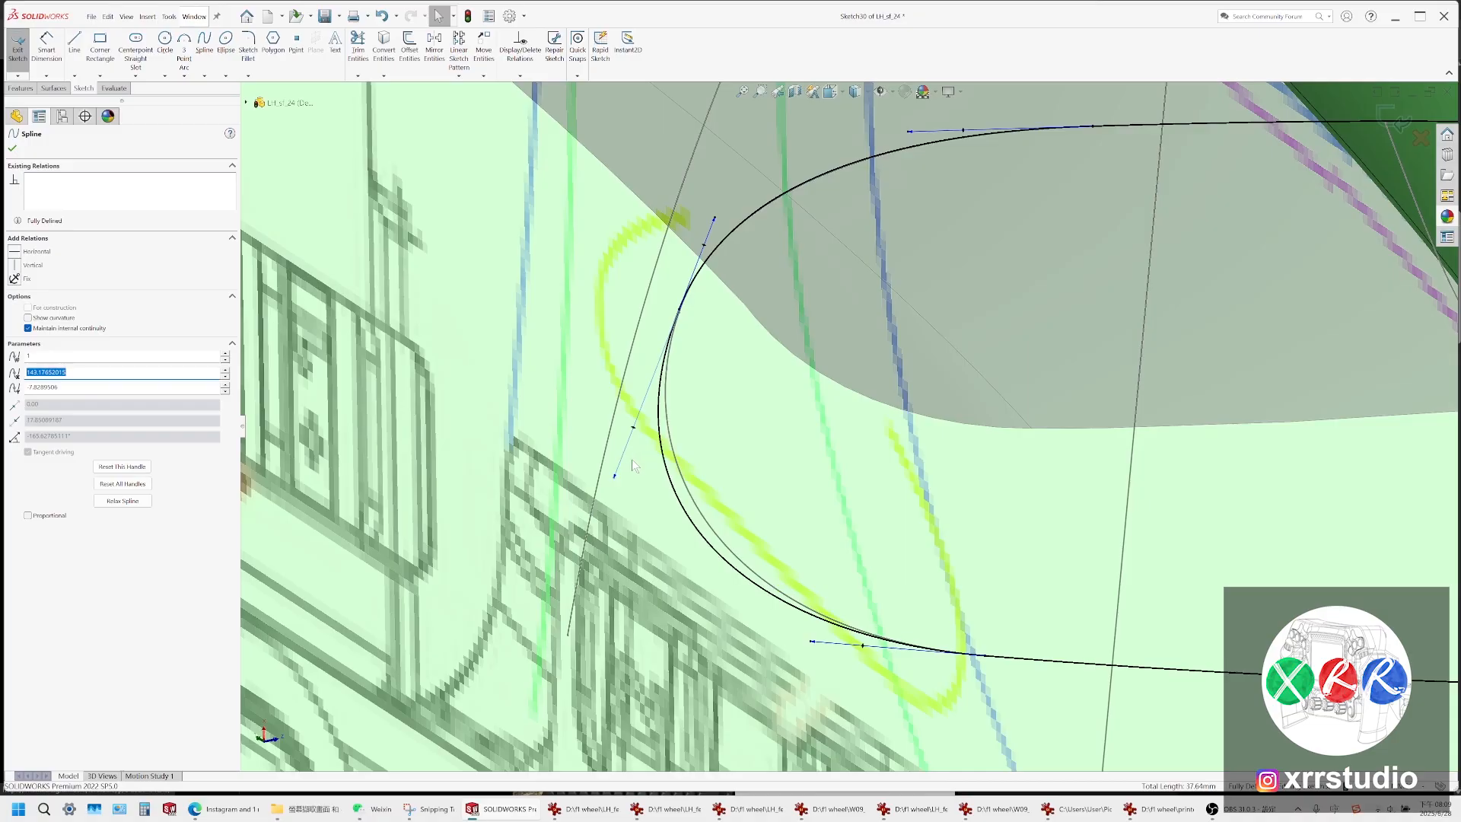
key(ctrl+z)
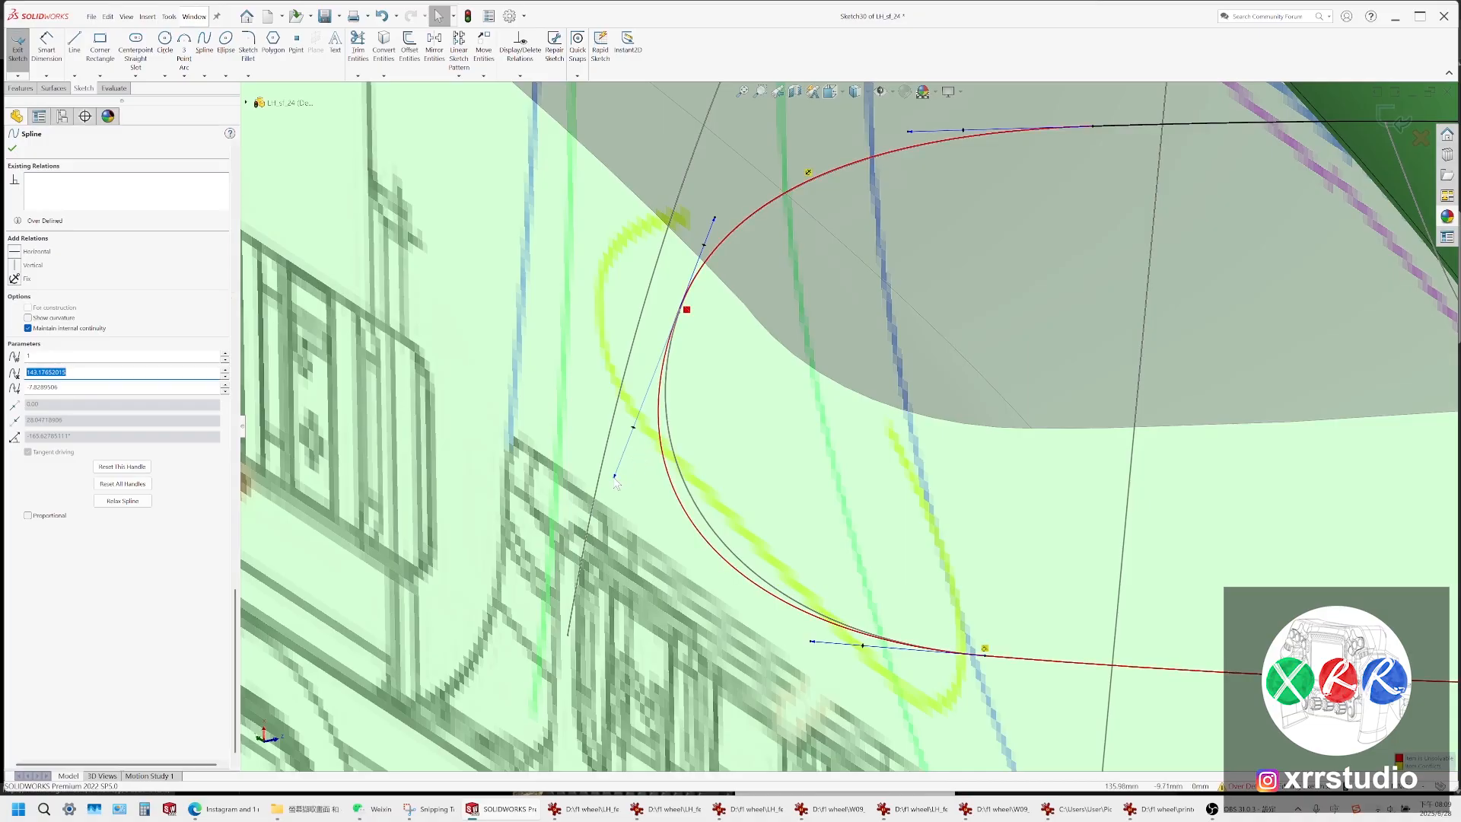
mouse_move(615, 477)
mouse_down()
mouse_move(642, 452)
mouse_move(636, 470)
mouse_up()
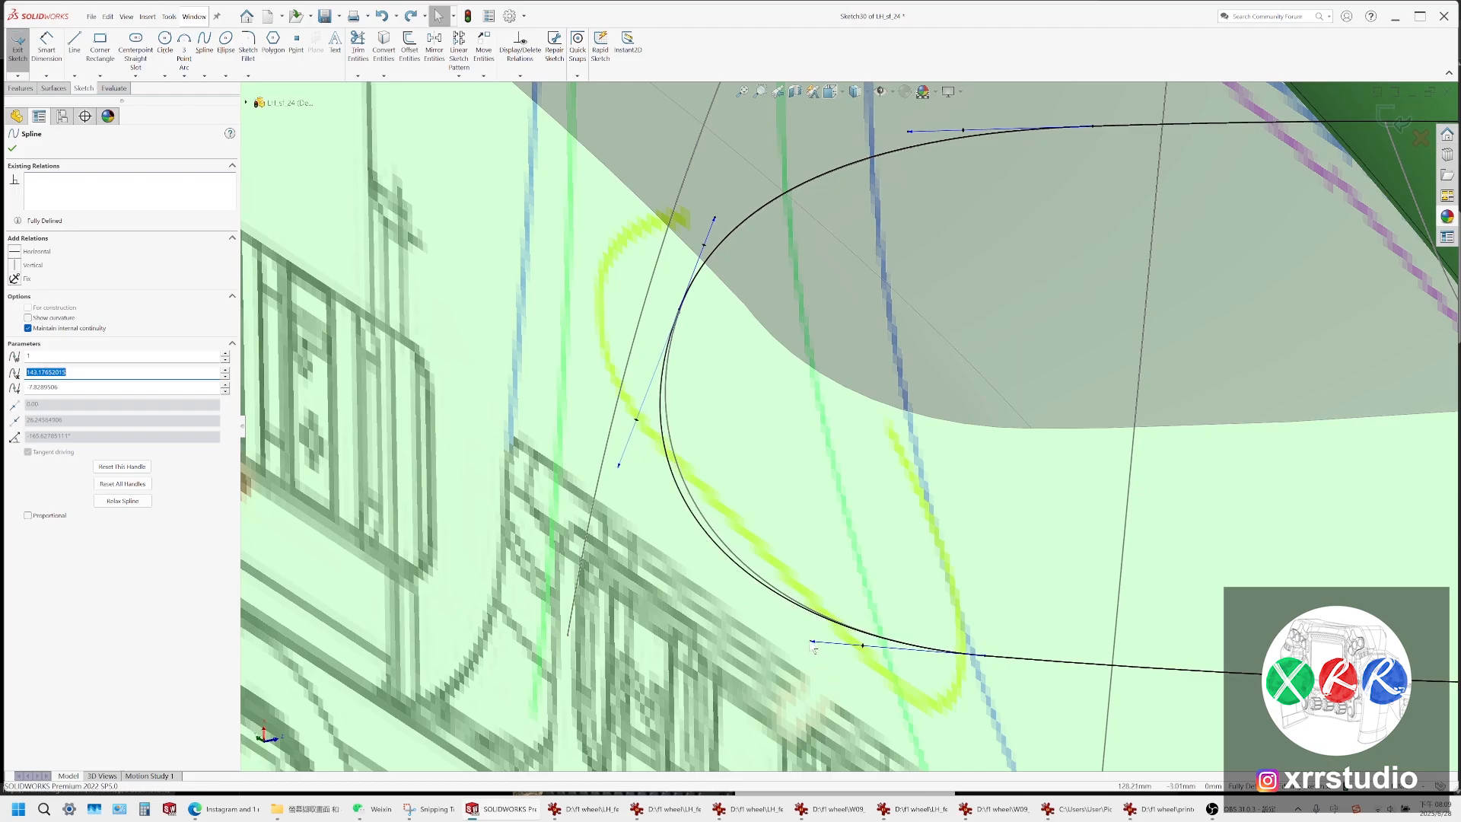
drag(811, 642, 841, 647)
drag(619, 466, 615, 476)
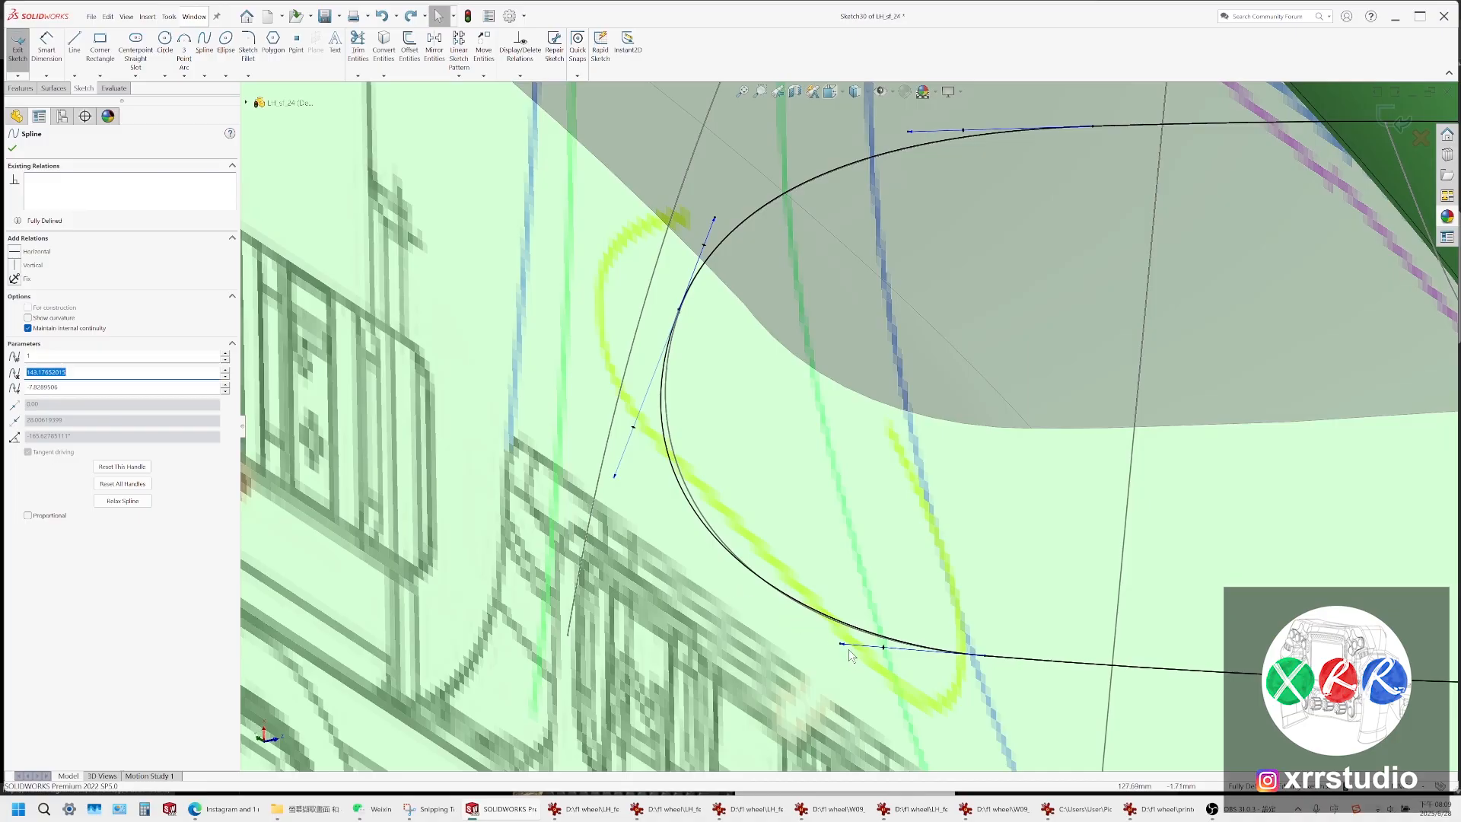
drag(841, 647, 836, 650)
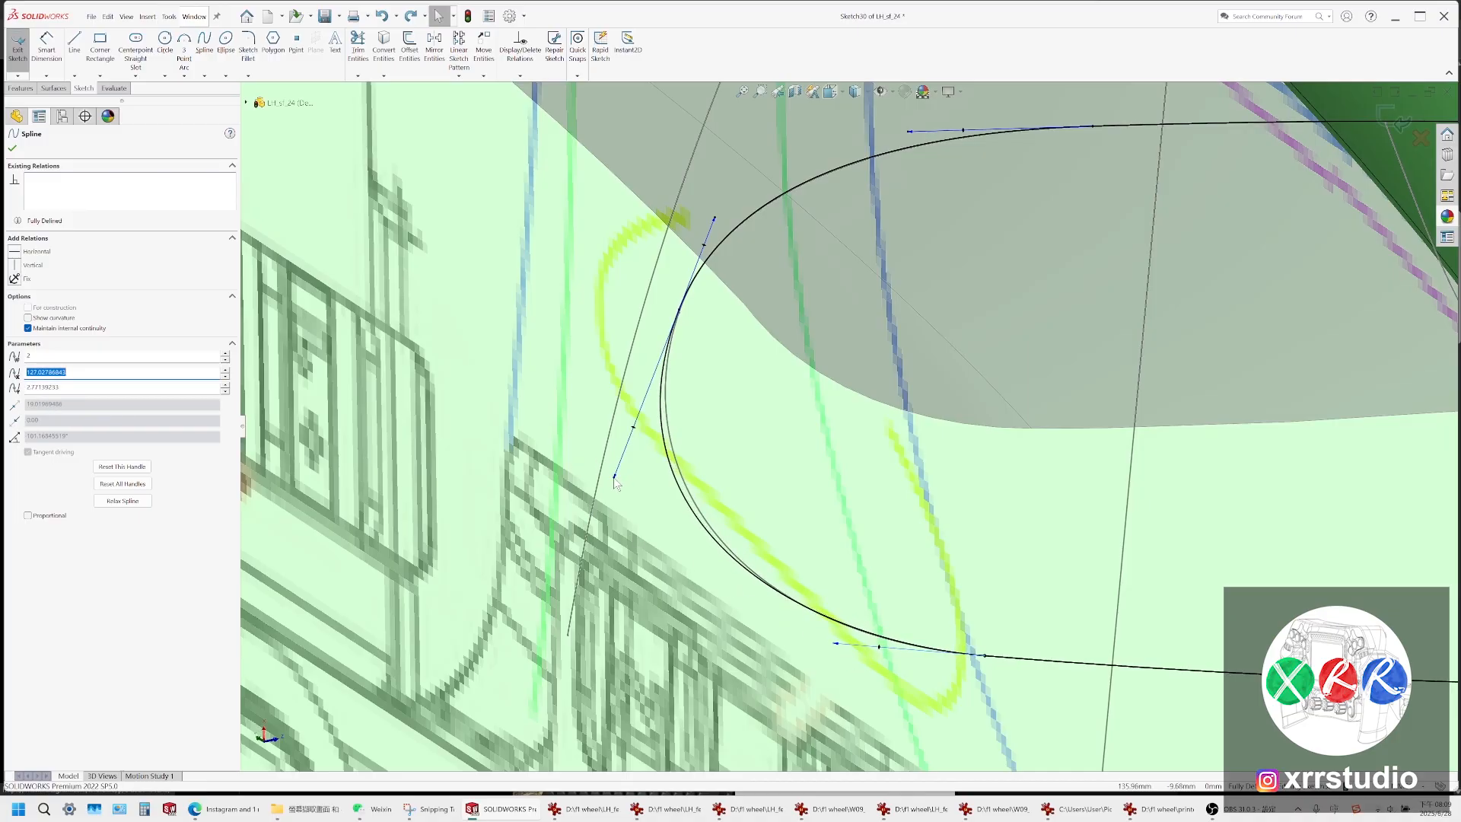
drag(616, 481, 626, 476)
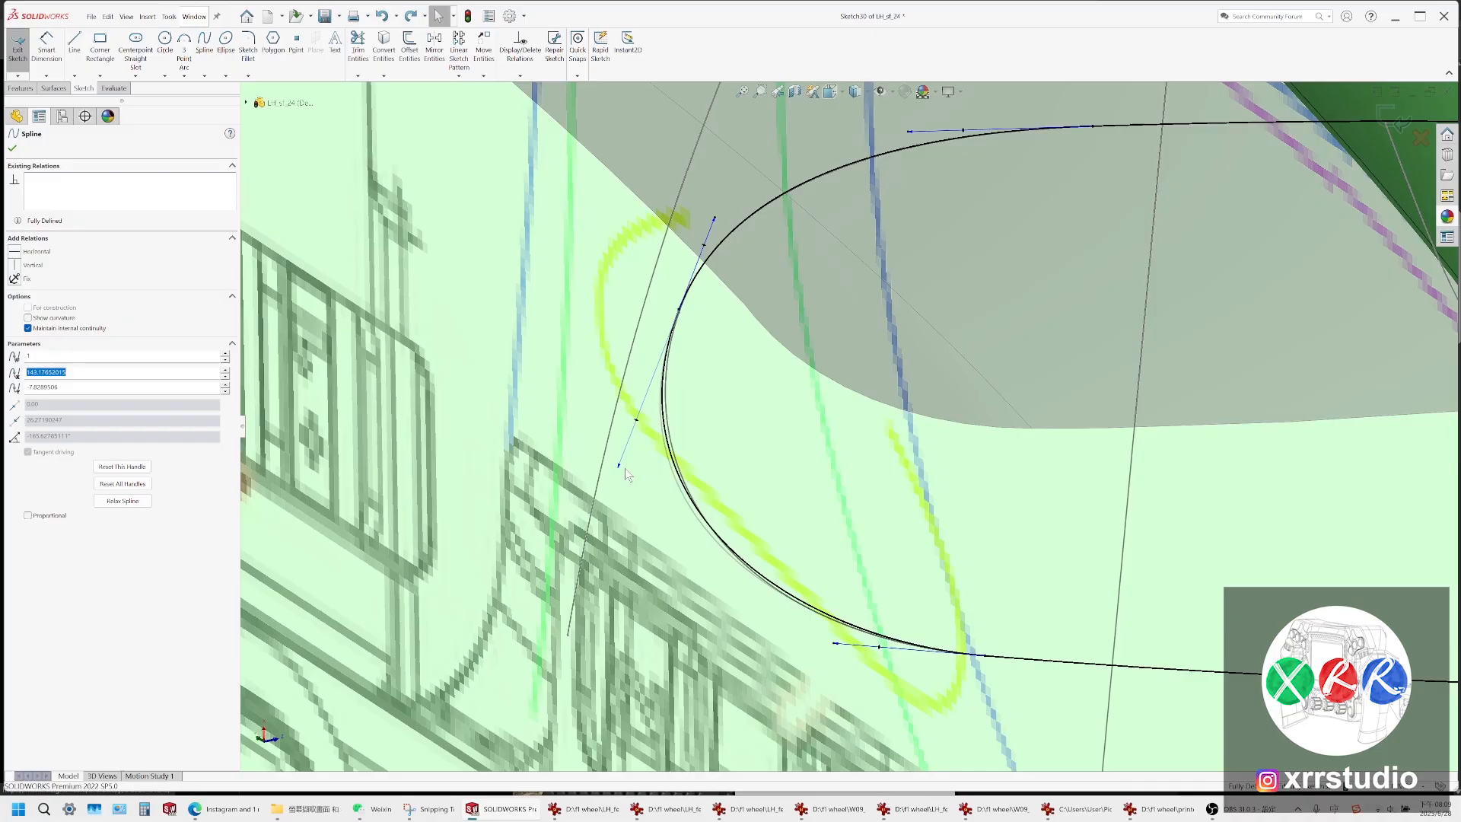
scroll(852, 457, up, 5)
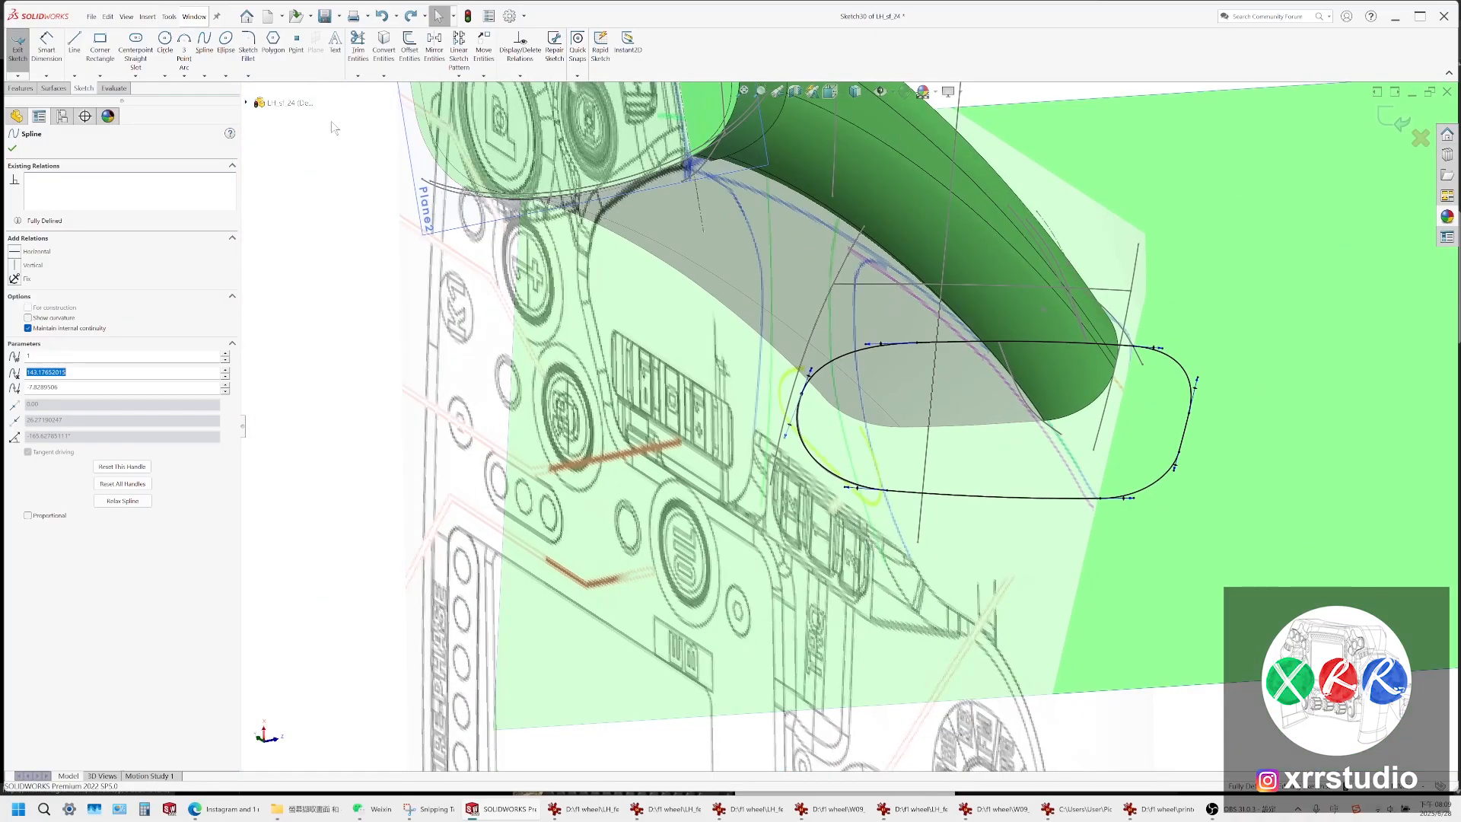
click(13, 149)
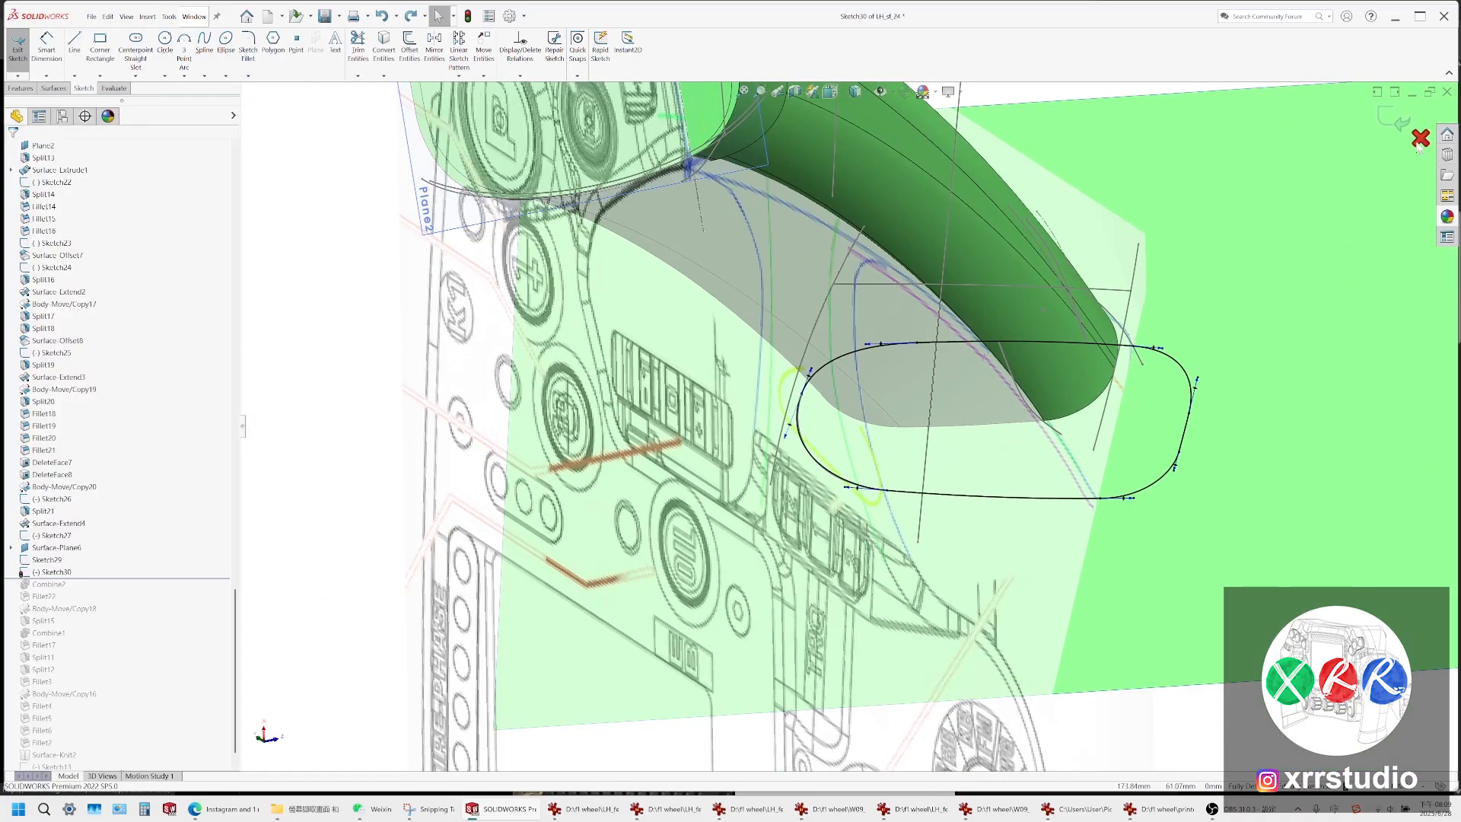
Close the sketch and create a planar surface from its closed rounded outline
click(1395, 119)
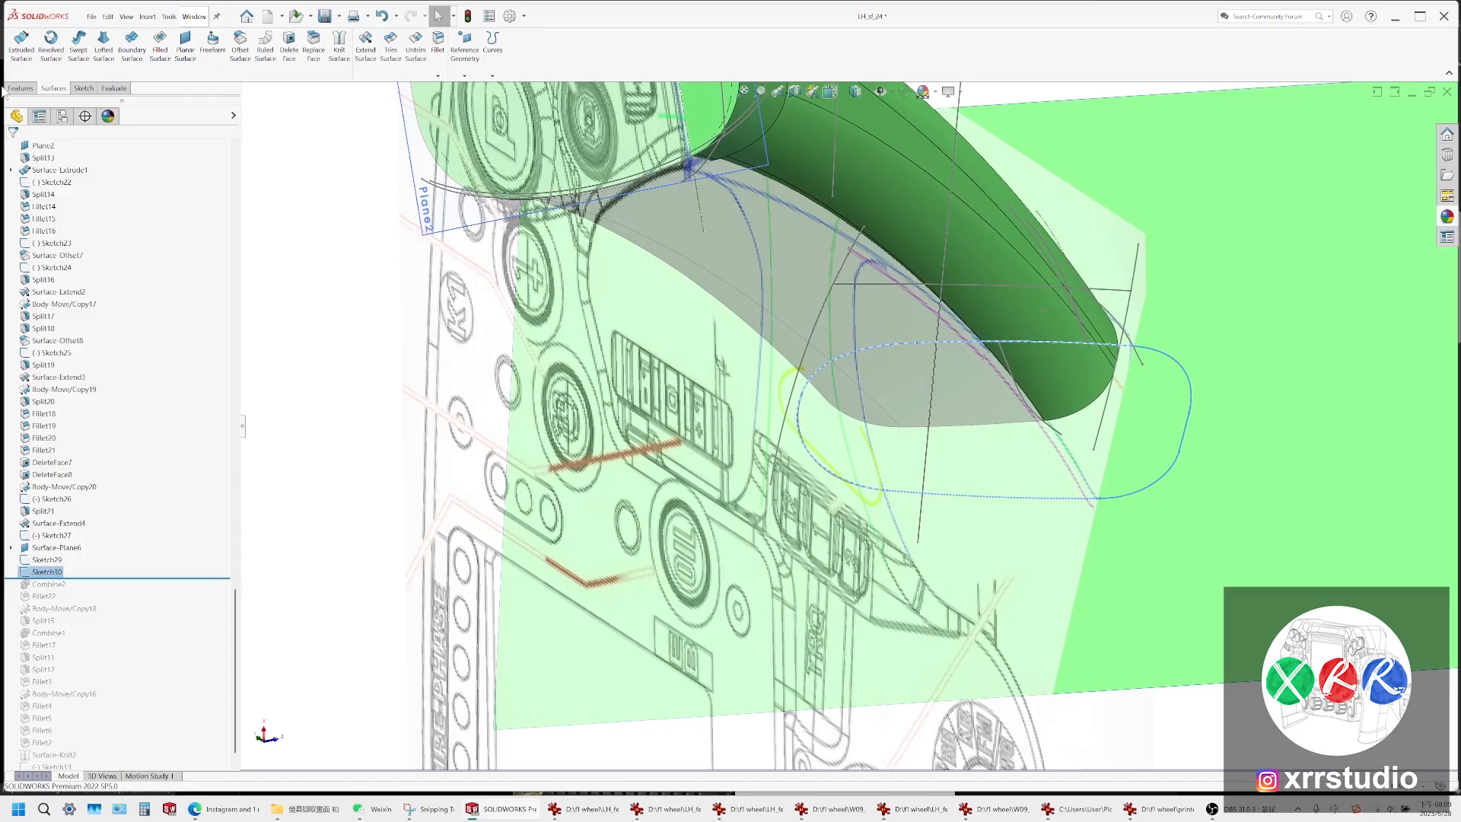
click(185, 48)
click(12, 149)
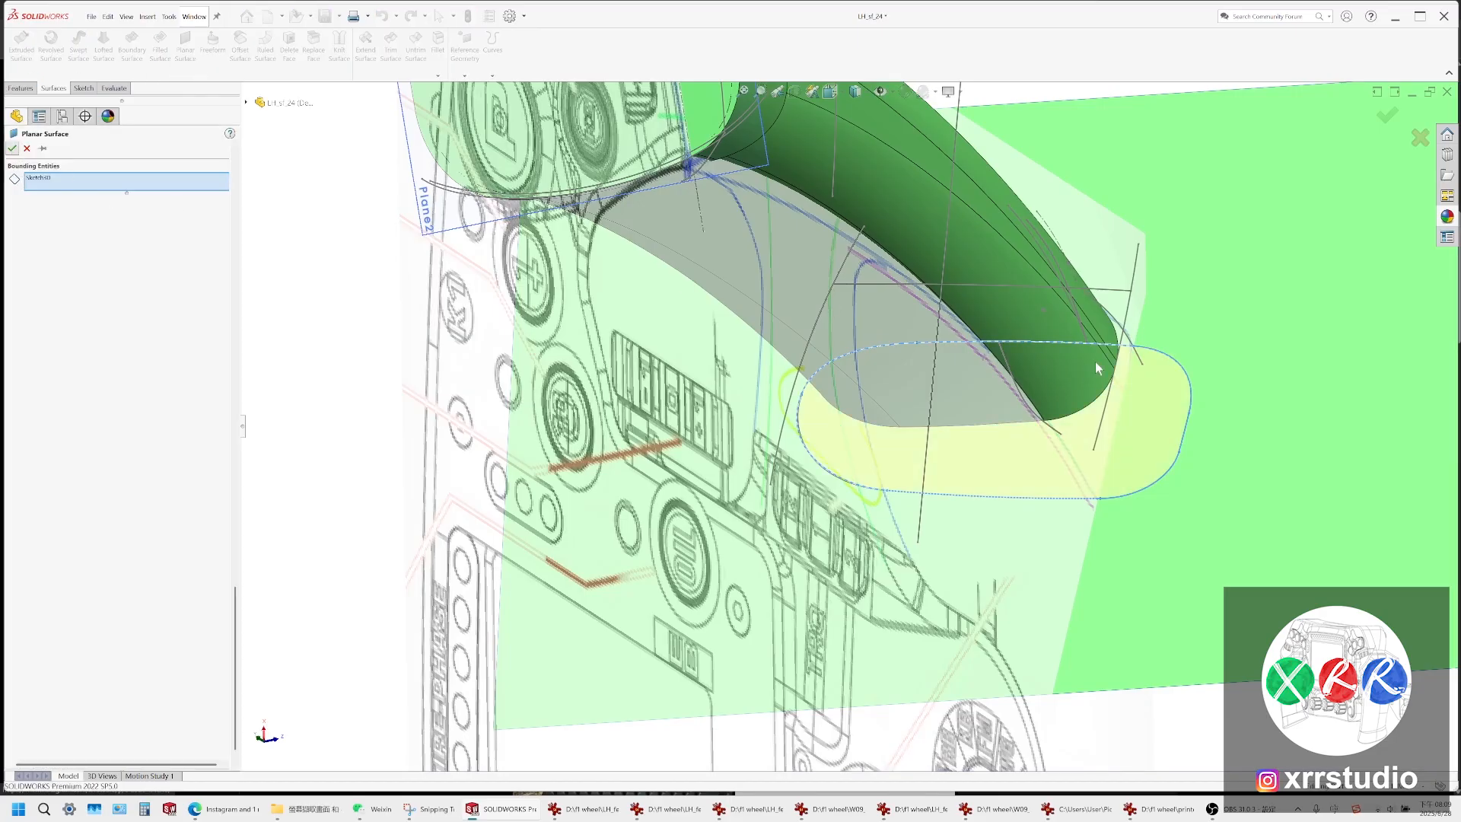
Hide the large planar surface, then hide all sketches, planes and reference images in the view
scroll(1185, 413, up, 2)
click(1185, 413)
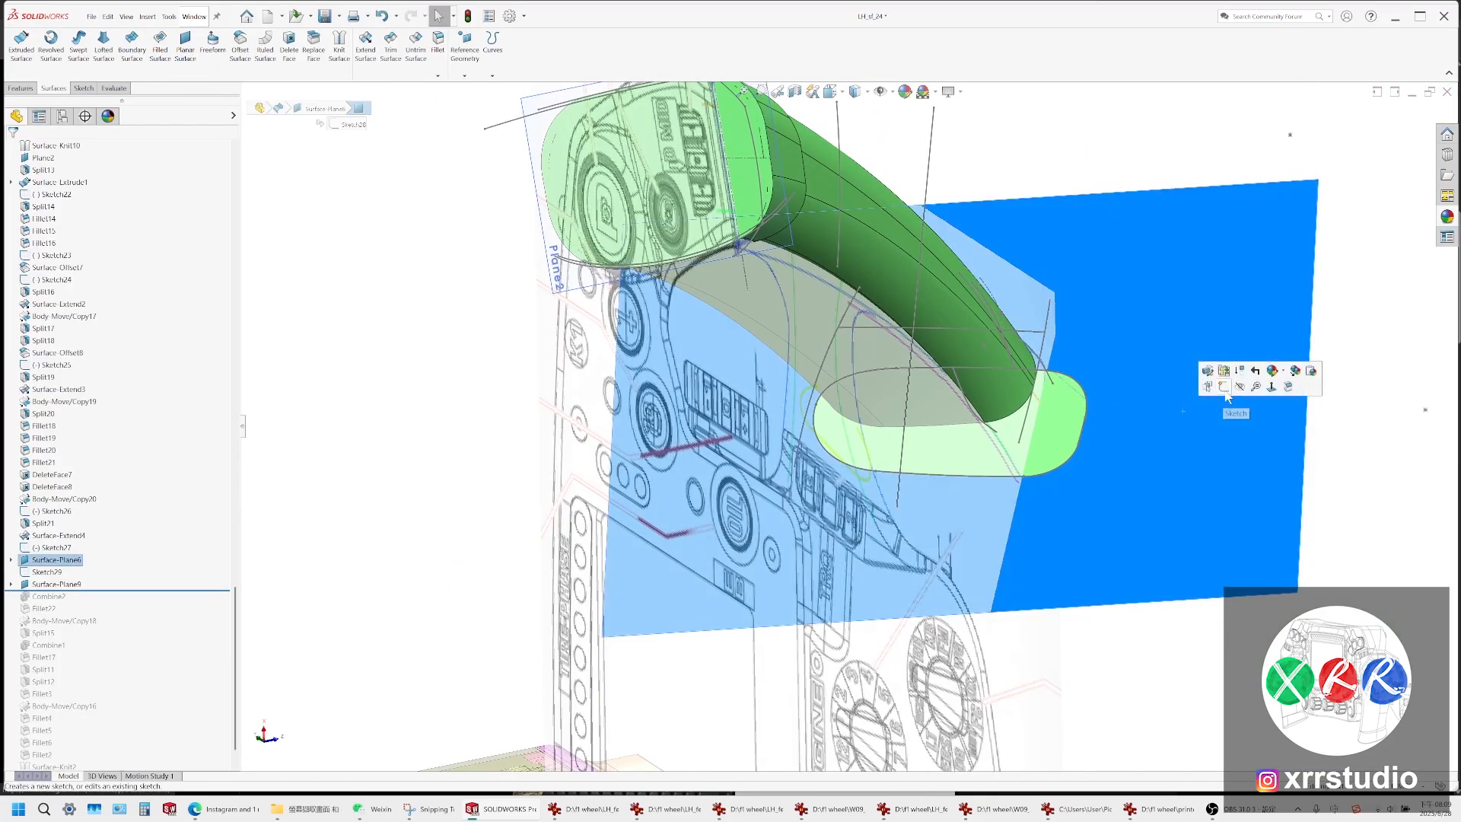
click(1330, 478)
middle_drag(989, 454, 1034, 359)
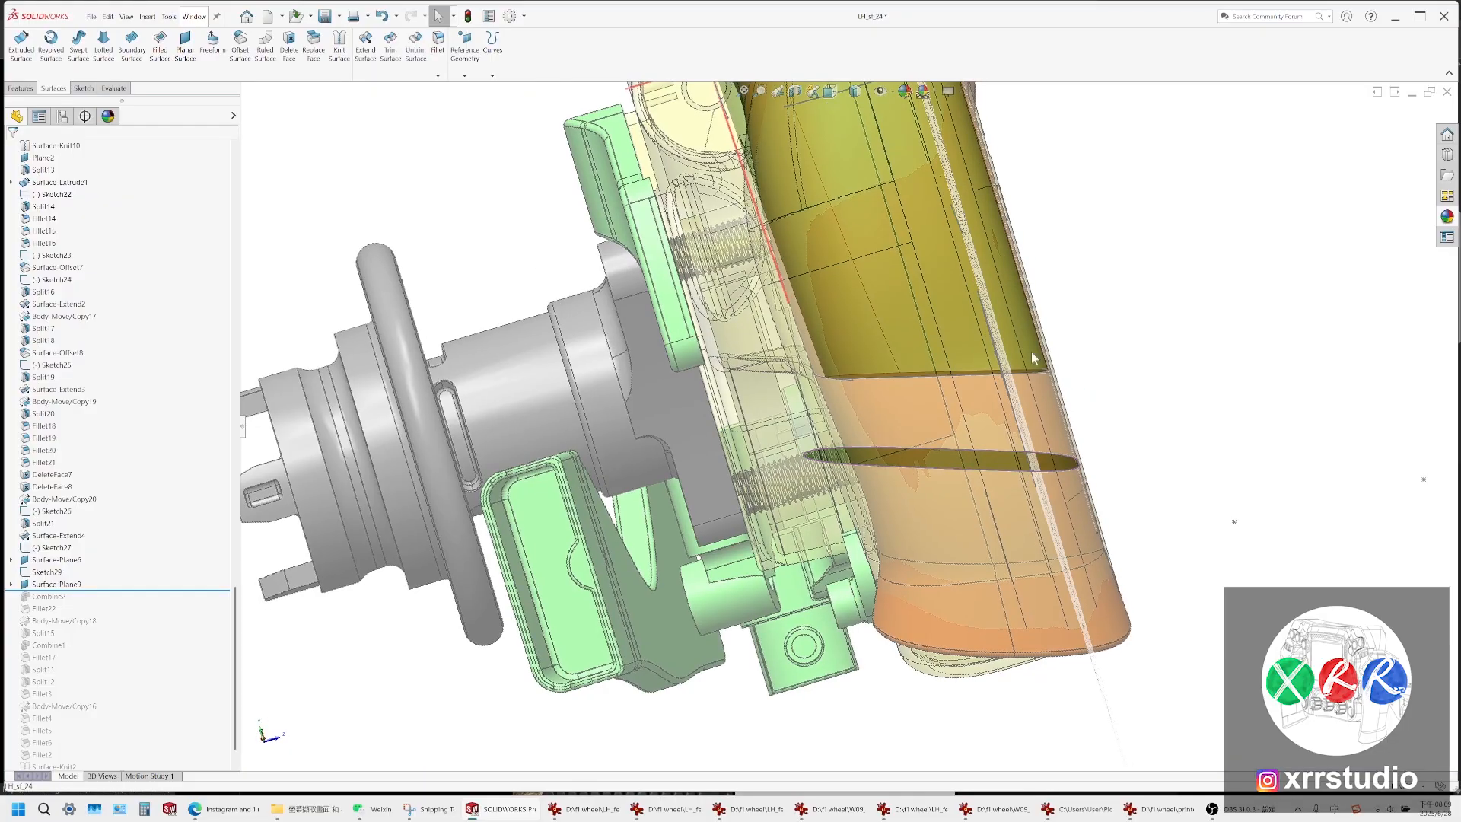
scroll(1034, 381, up, 1)
middle_drag(1035, 436, 944, 157)
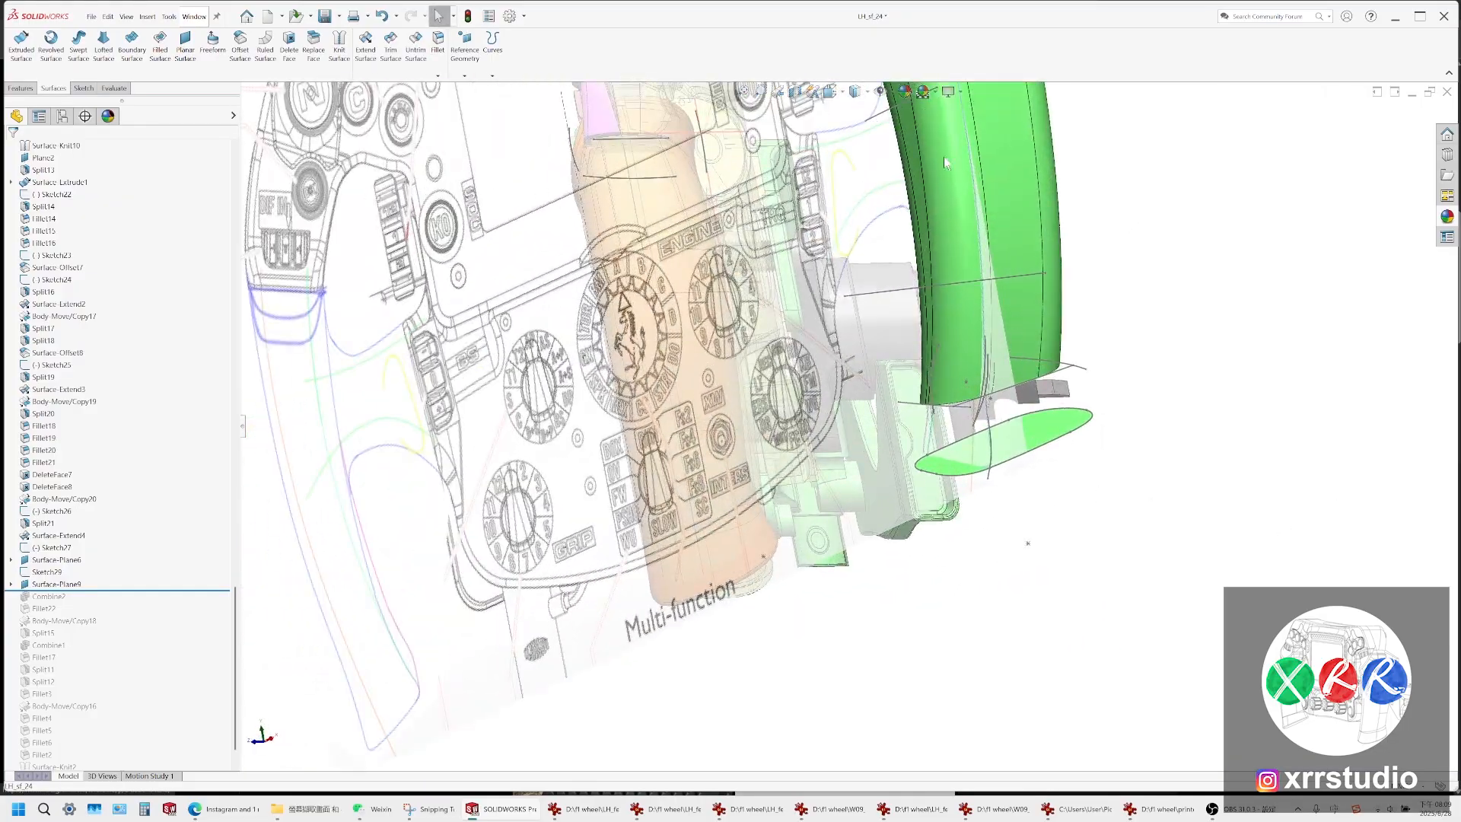
click(880, 90)
Select the flat end face of the green grip body facing the new planar surface
middle_drag(1018, 378, 1154, 128)
scroll(979, 382, down, 5)
click(1152, 409)
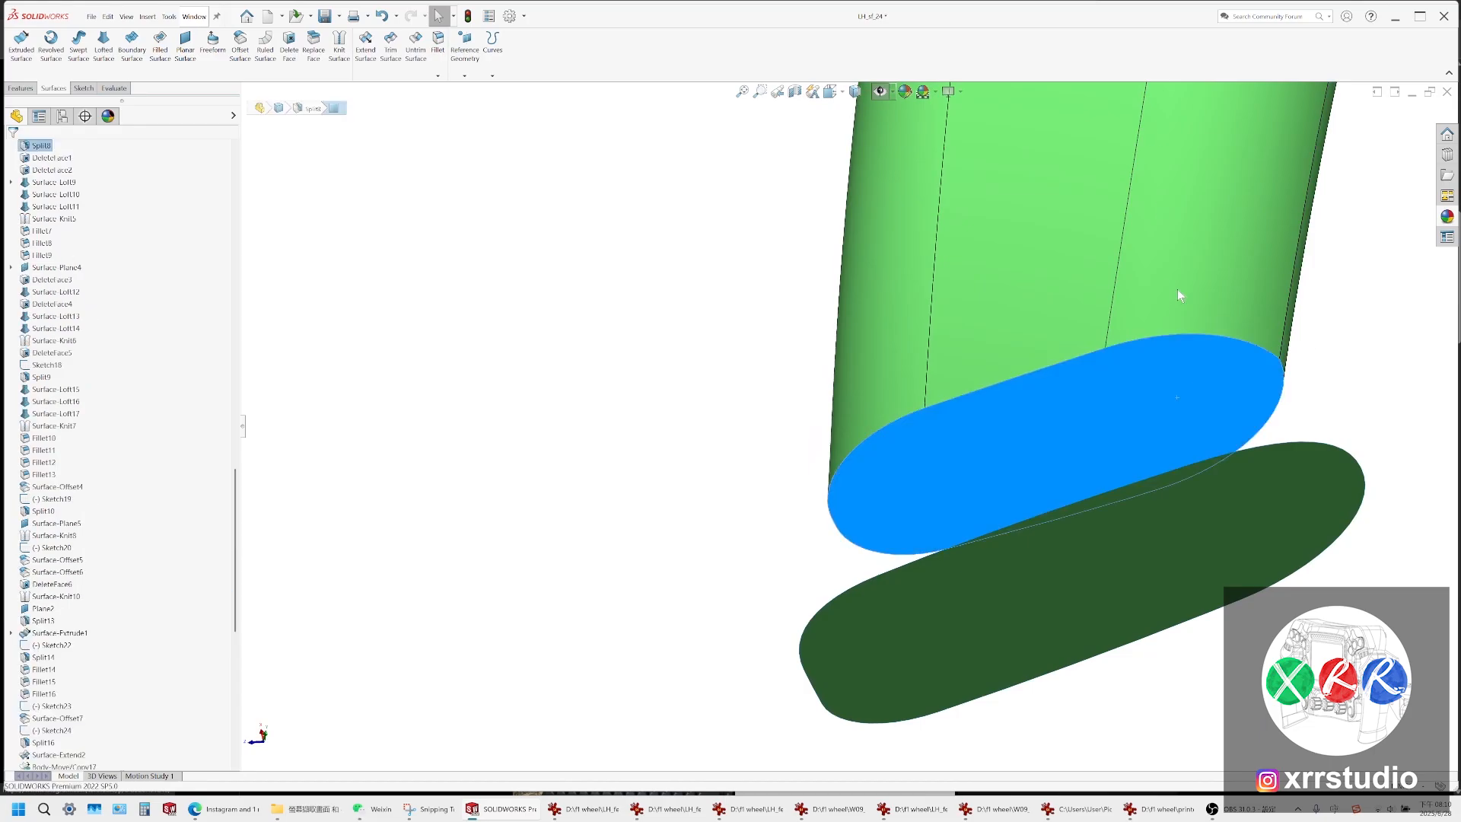
click(1152, 403)
scroll(1148, 382, up, 2)
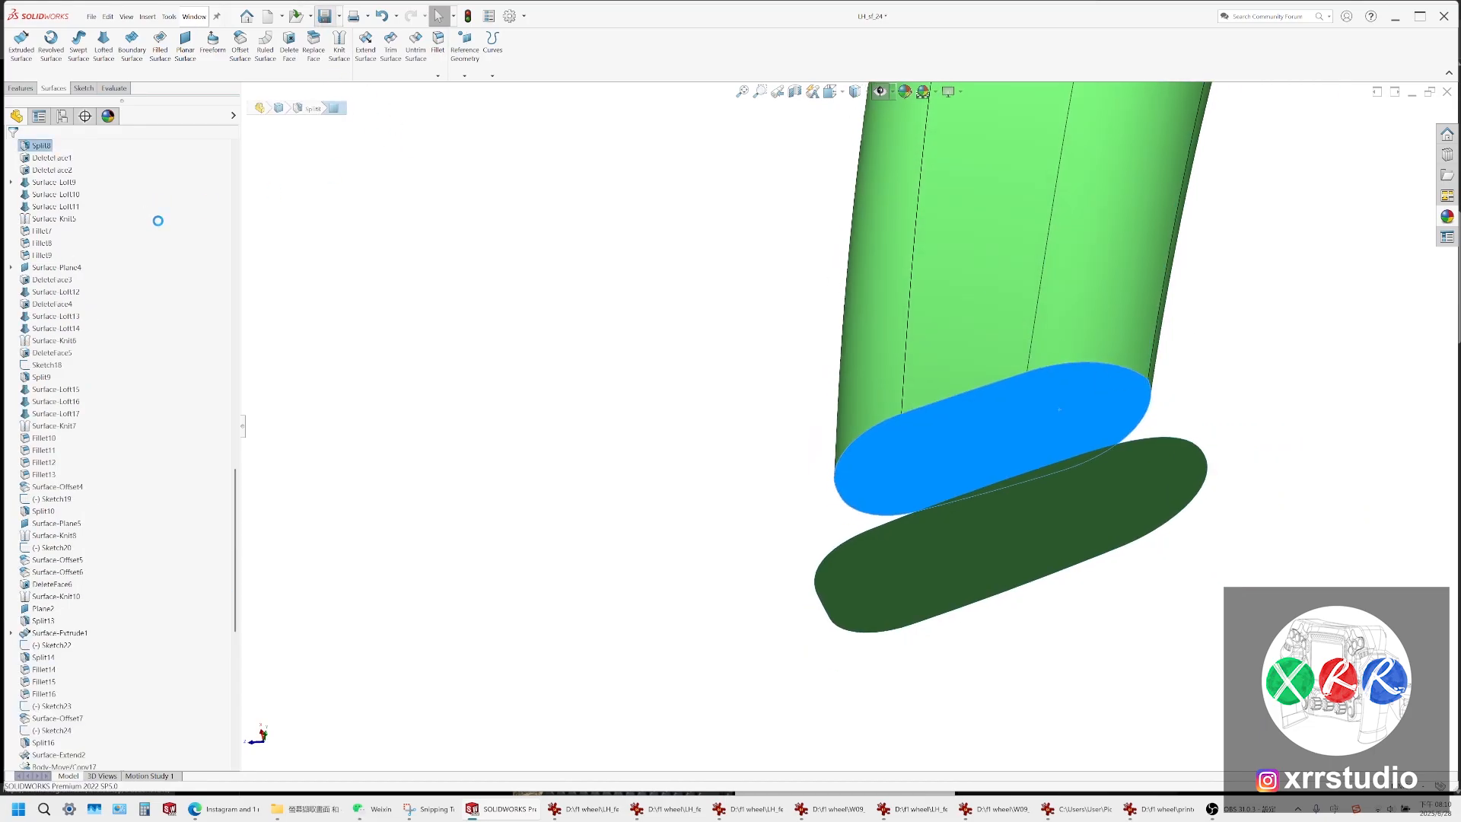
Save the part under the new name LH_sf_225
click(92, 16)
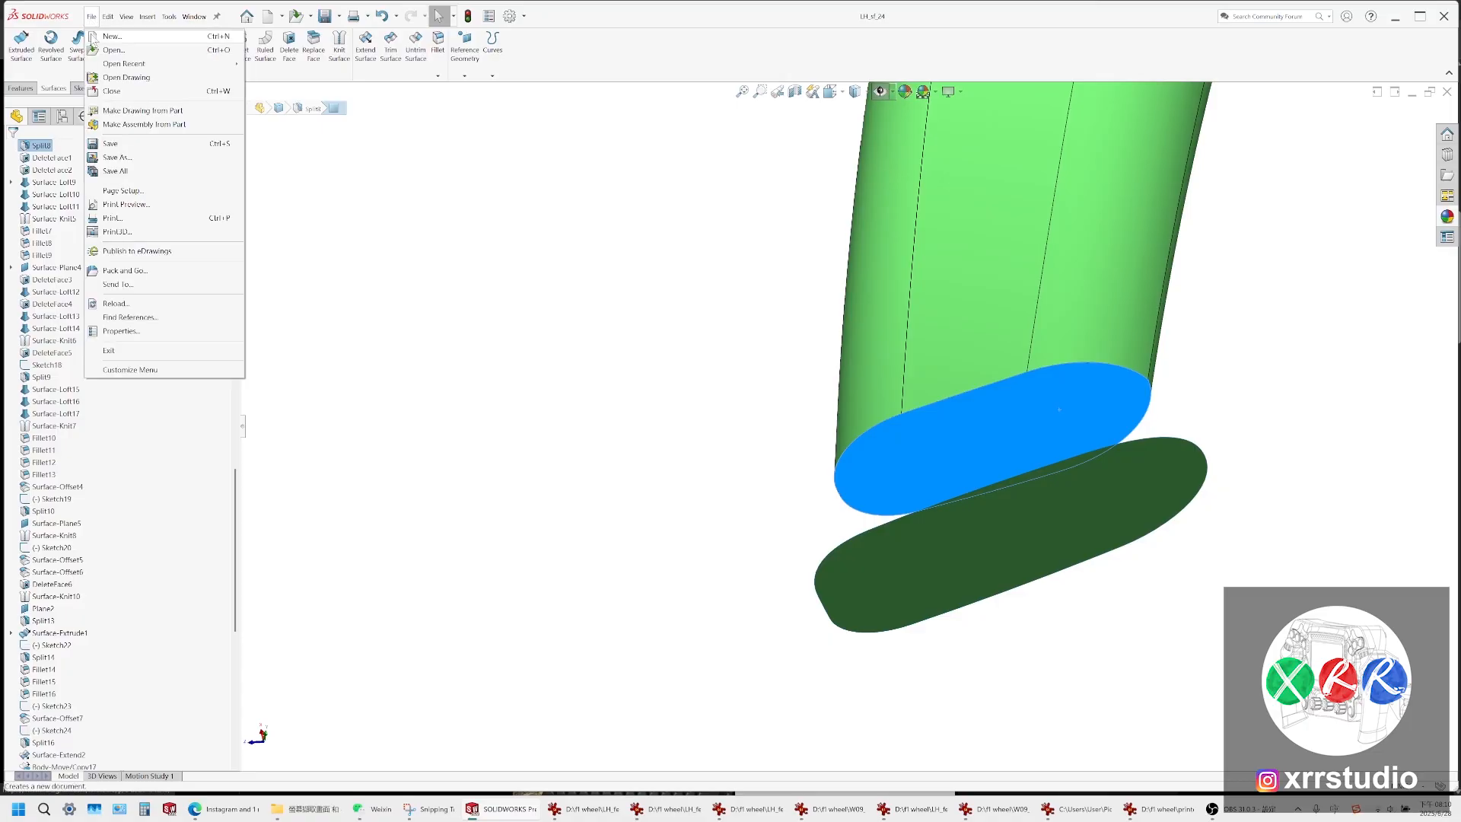
click(140, 155)
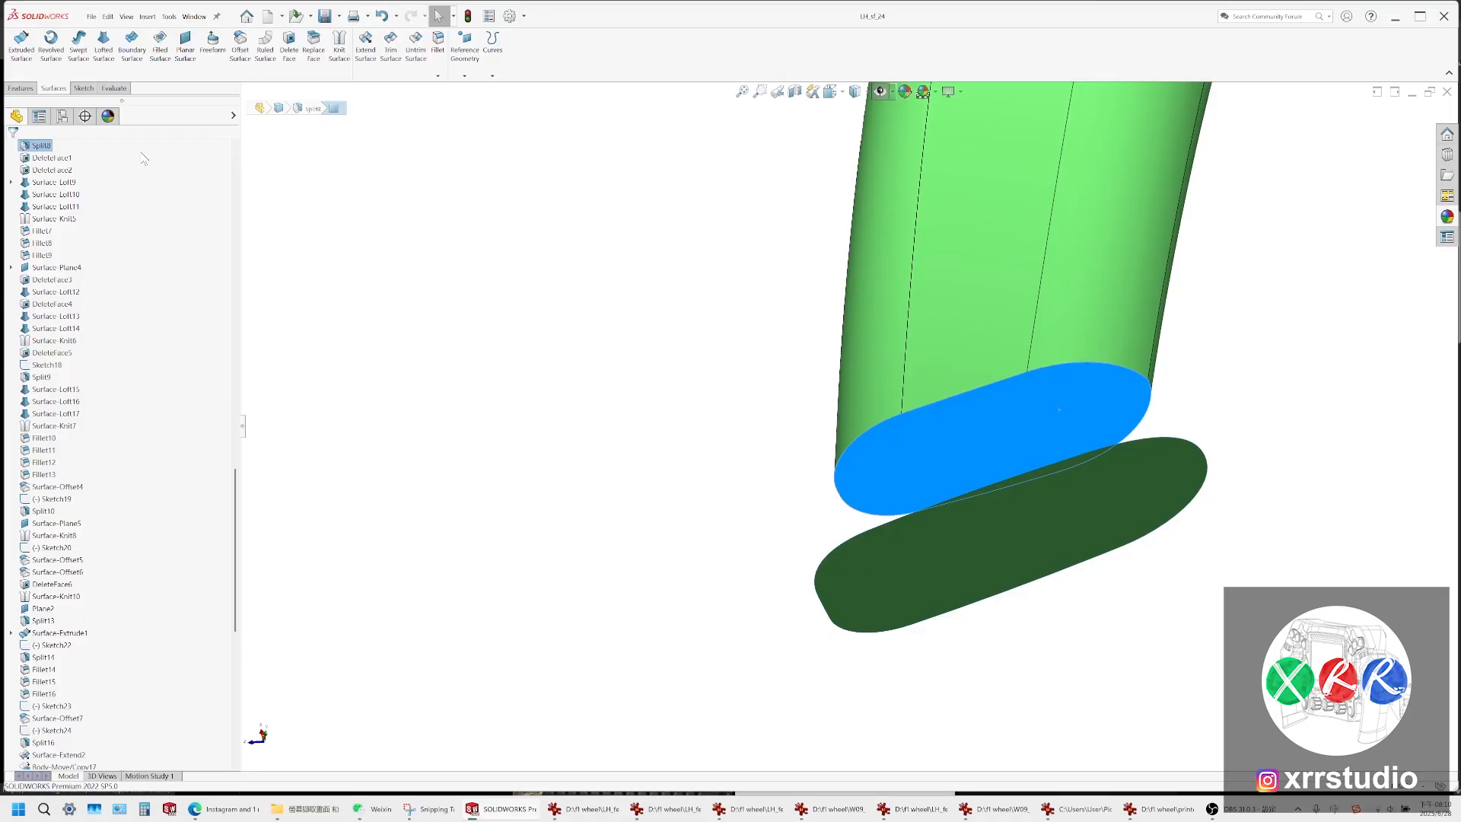
key(BackSpace)
text(25)
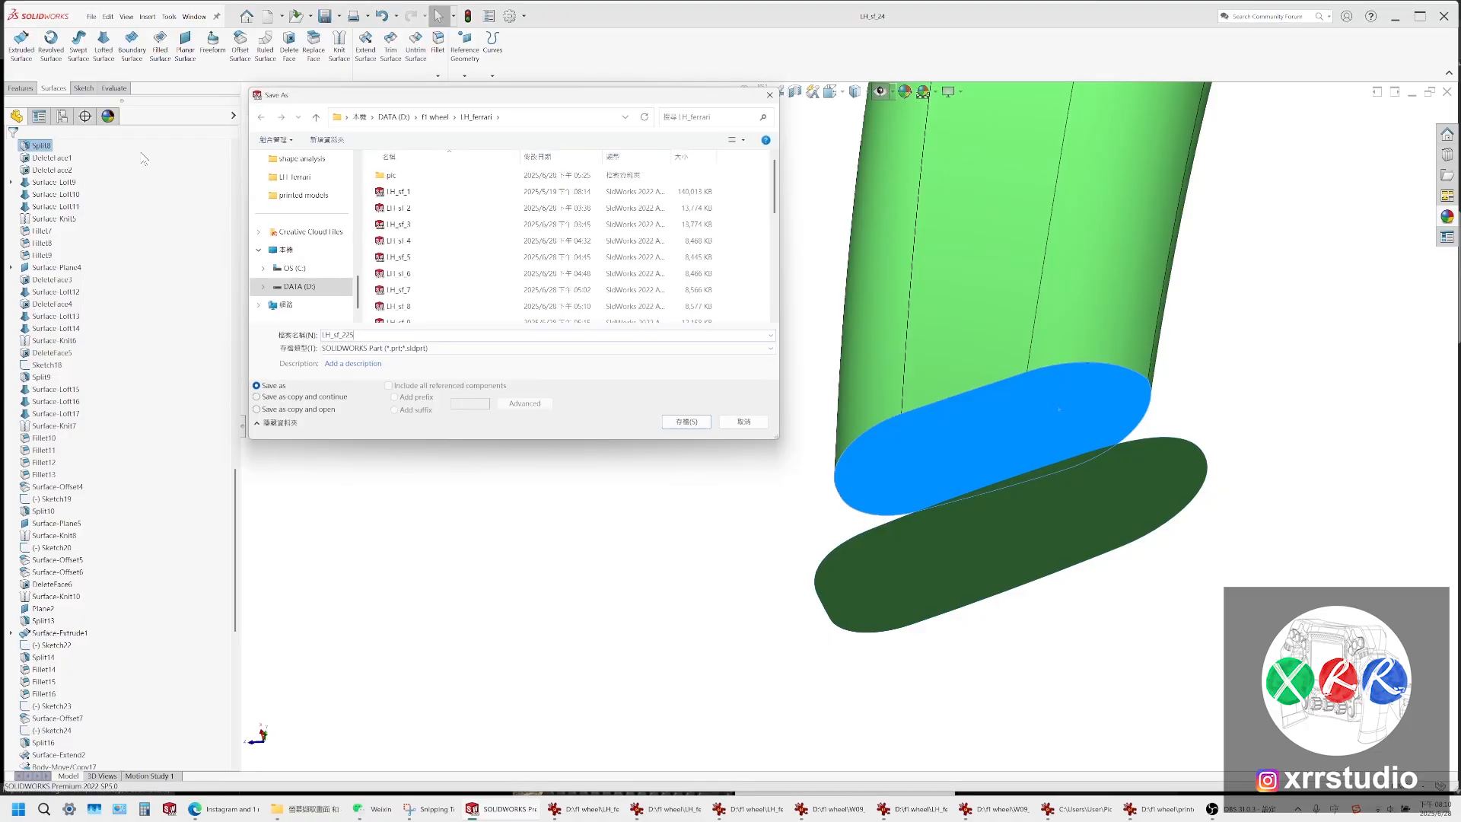
key(Return)
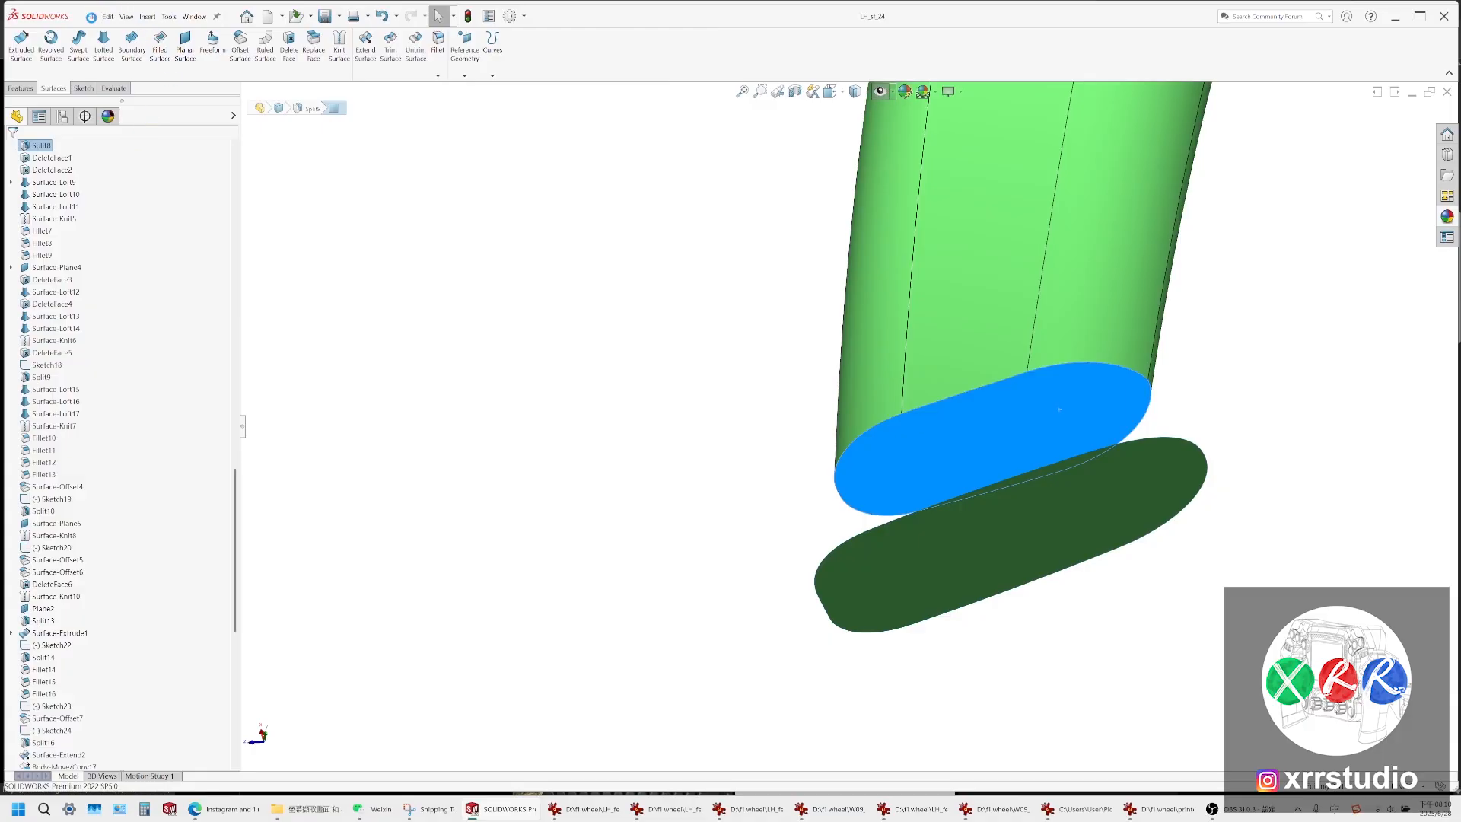
Save the part under the new name LH_sf_25
click(91, 16)
click(135, 158)
key(Right)
key(BackSpace)
key(BackSpace)
text(6)
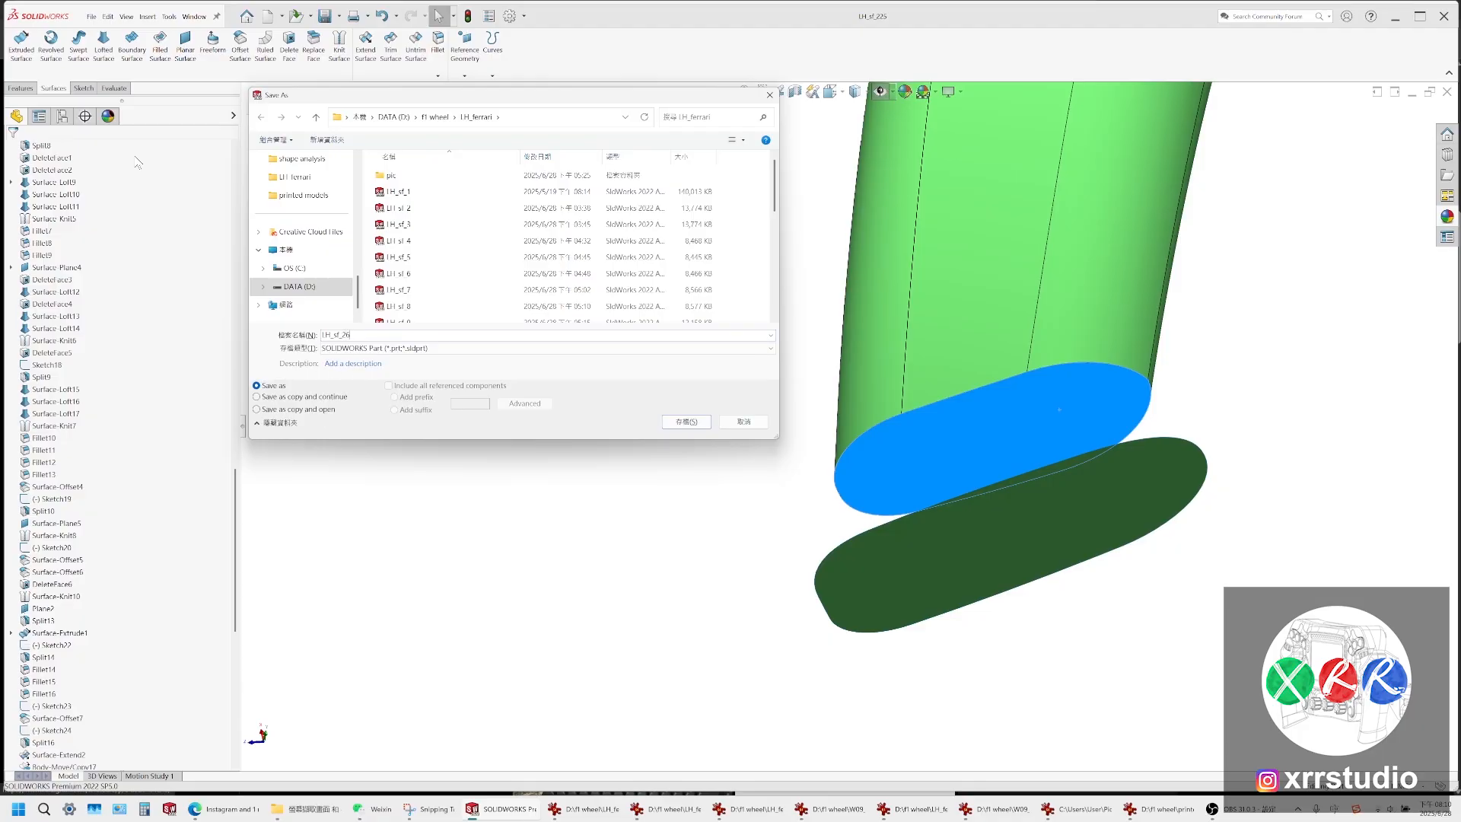
key(Return)
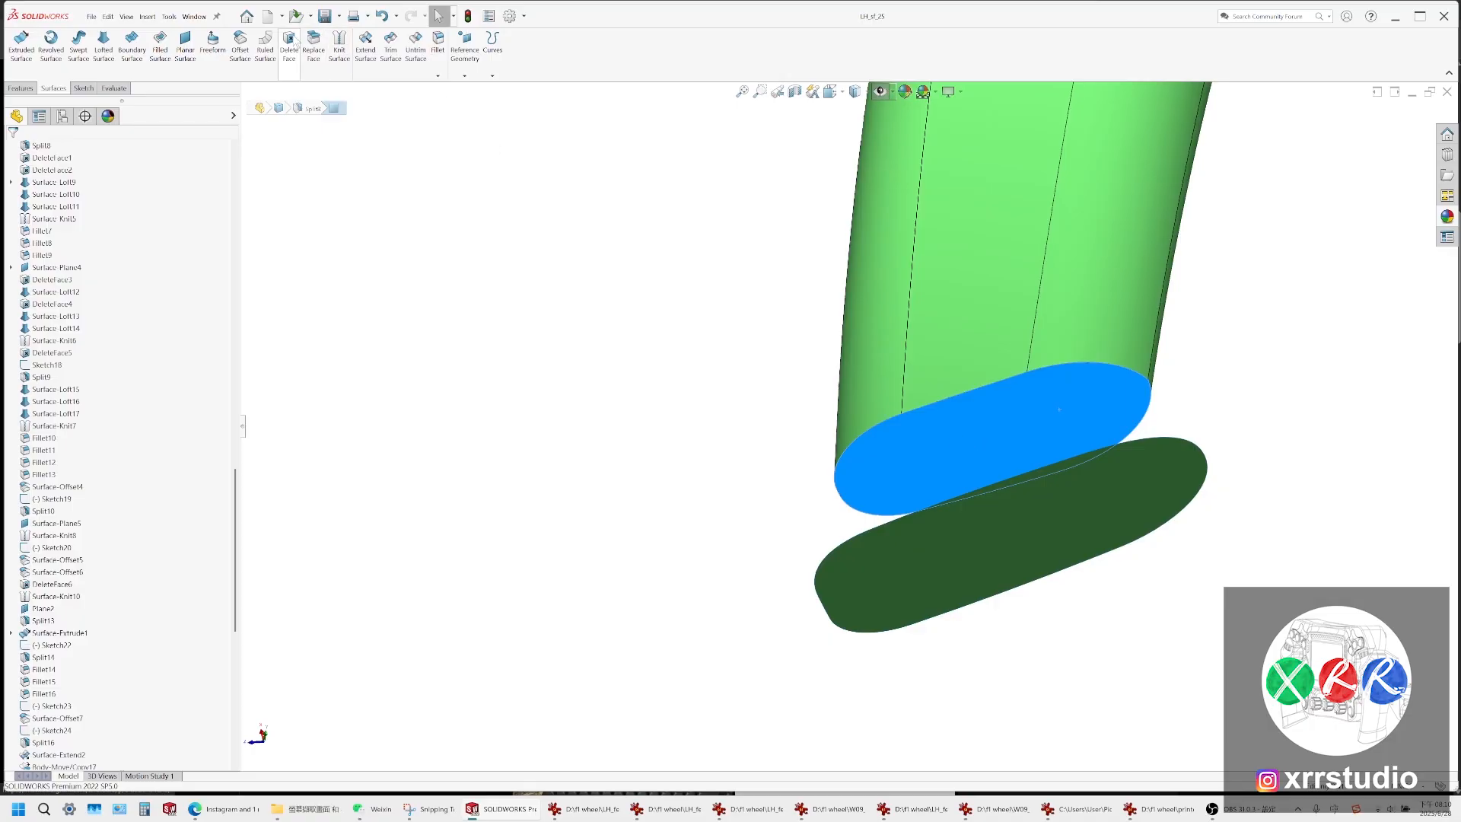
Delete the selected flat end face of the grip without patching it
click(282, 61)
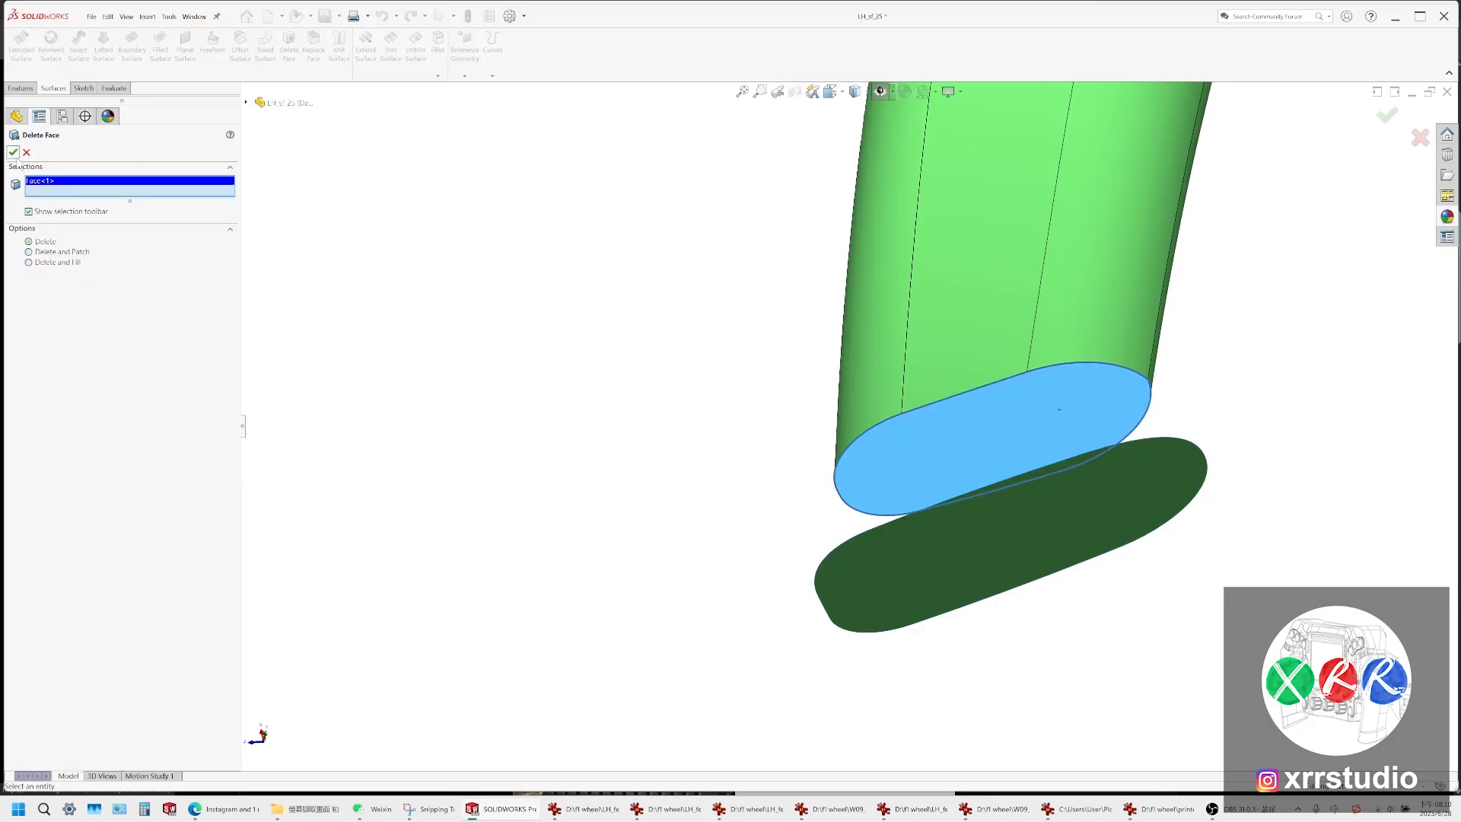
middle_drag(1007, 395, 878, 453)
scroll(878, 452, down, 2)
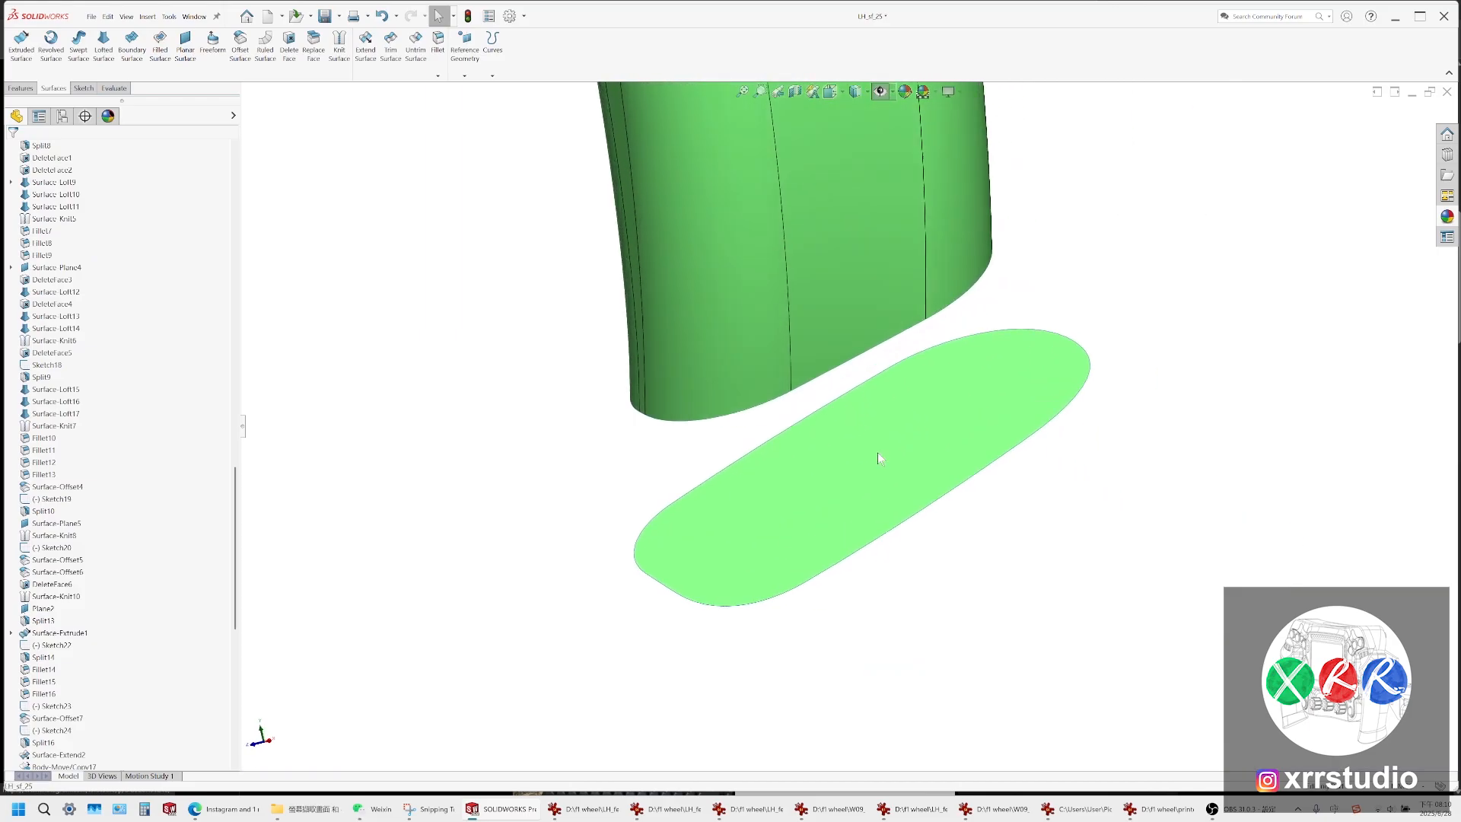
Loft a surface between the grip's rounded end edge and the matching rounded edge of the planar surface, merging tangent faces
click(782, 597)
ctrl+click(763, 408)
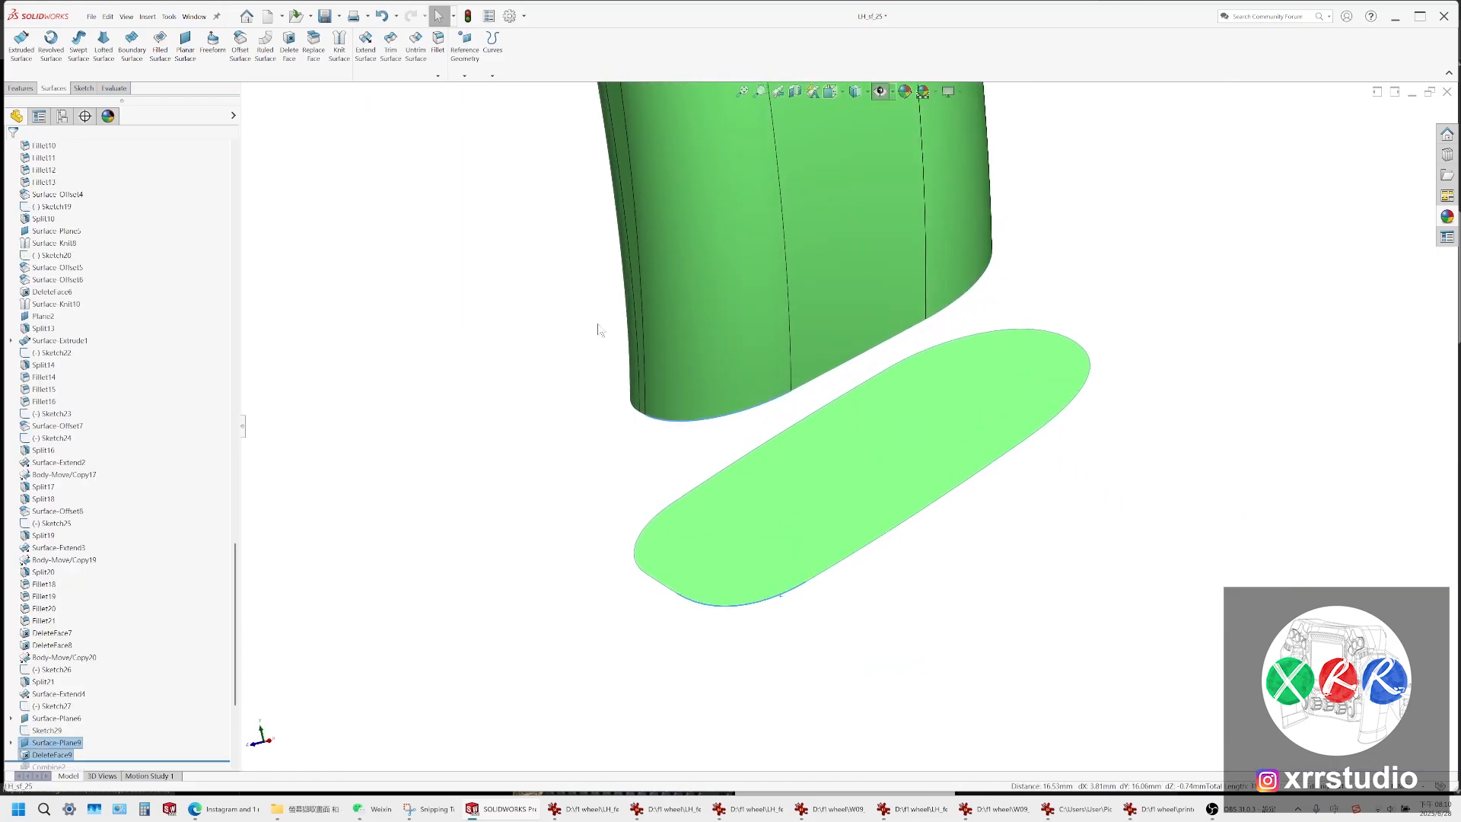
click(104, 44)
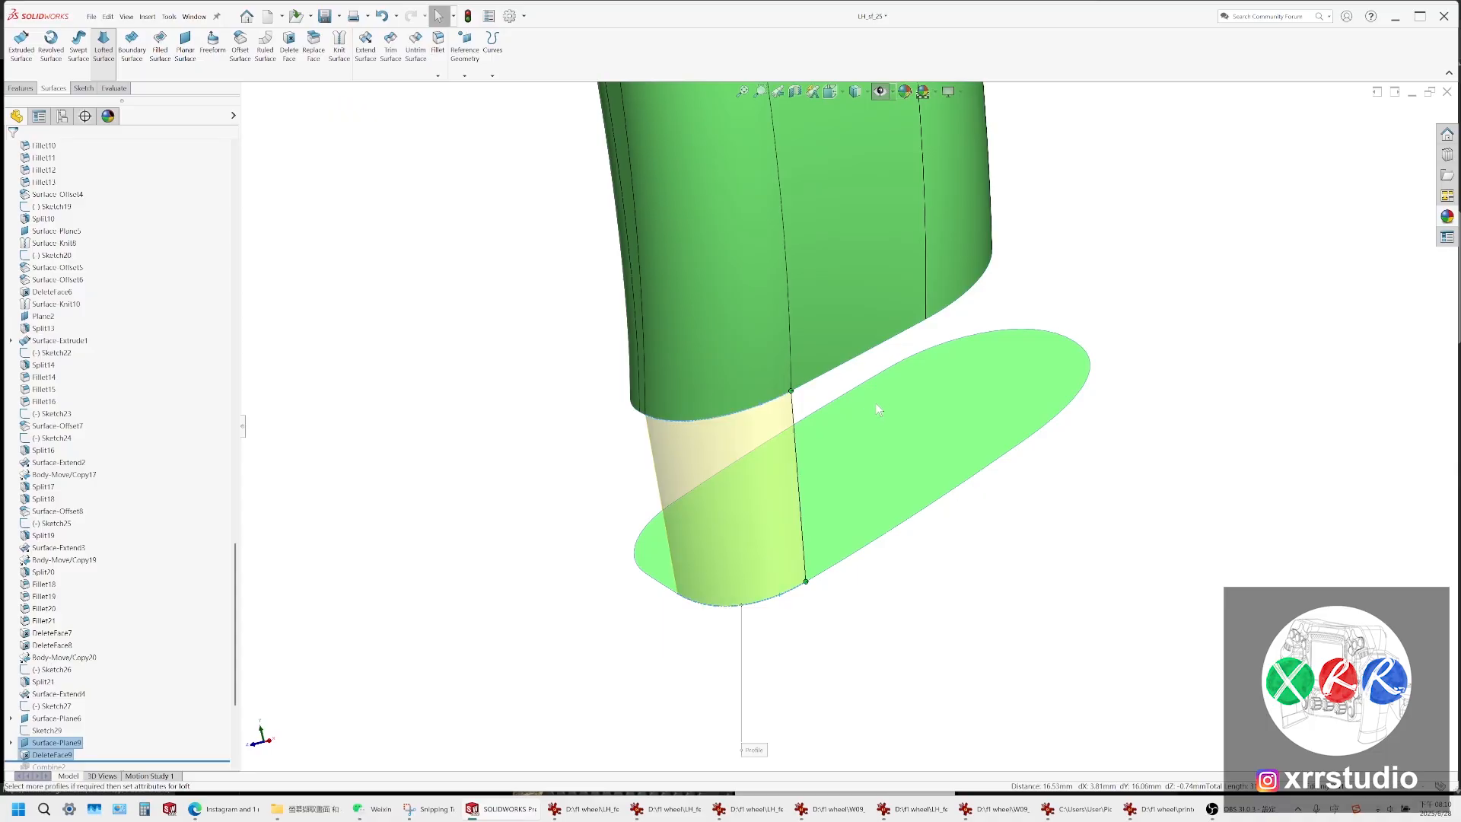
middle_drag(734, 460, 668, 401)
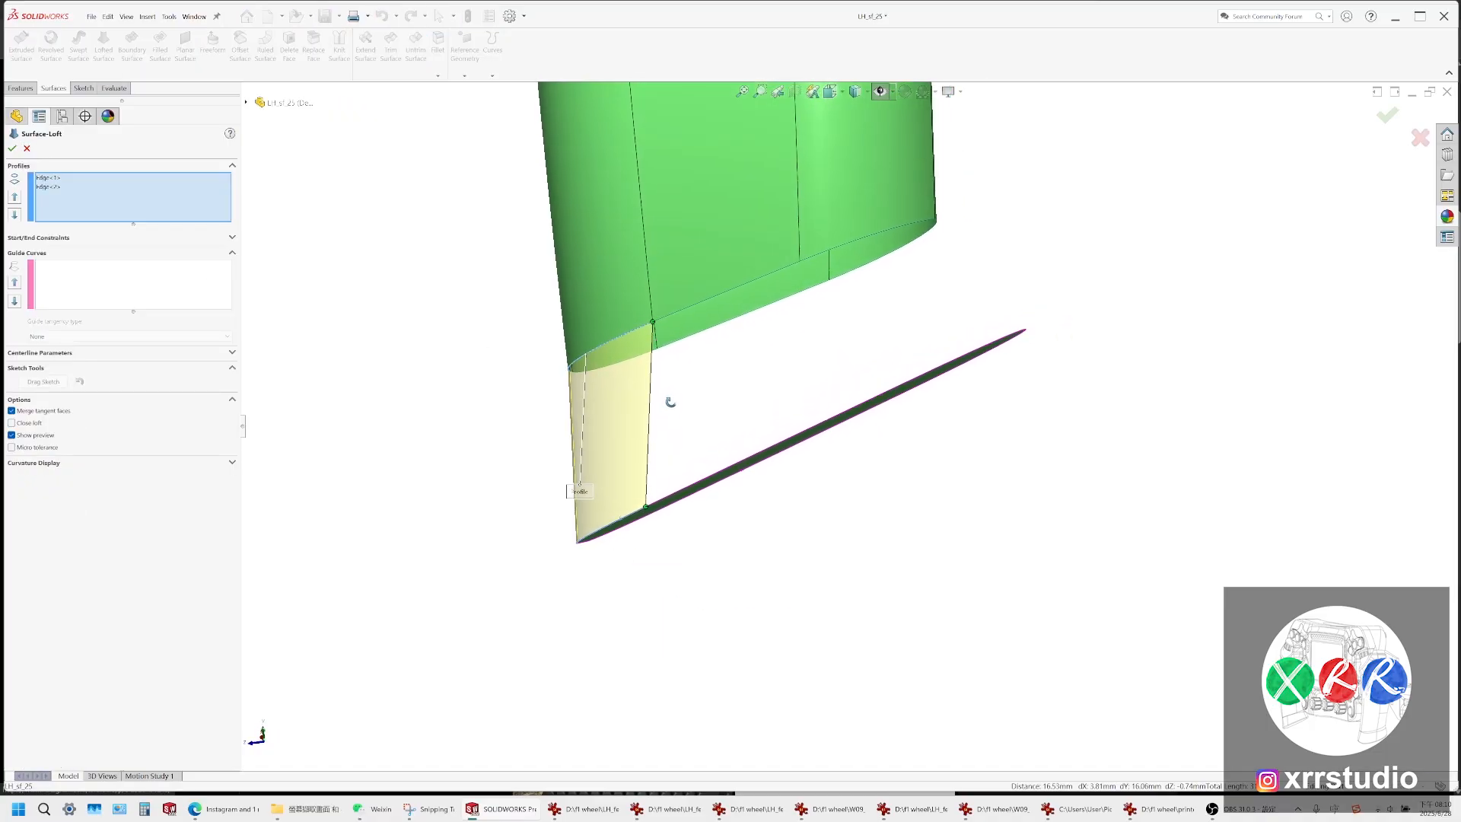
click(11, 149)
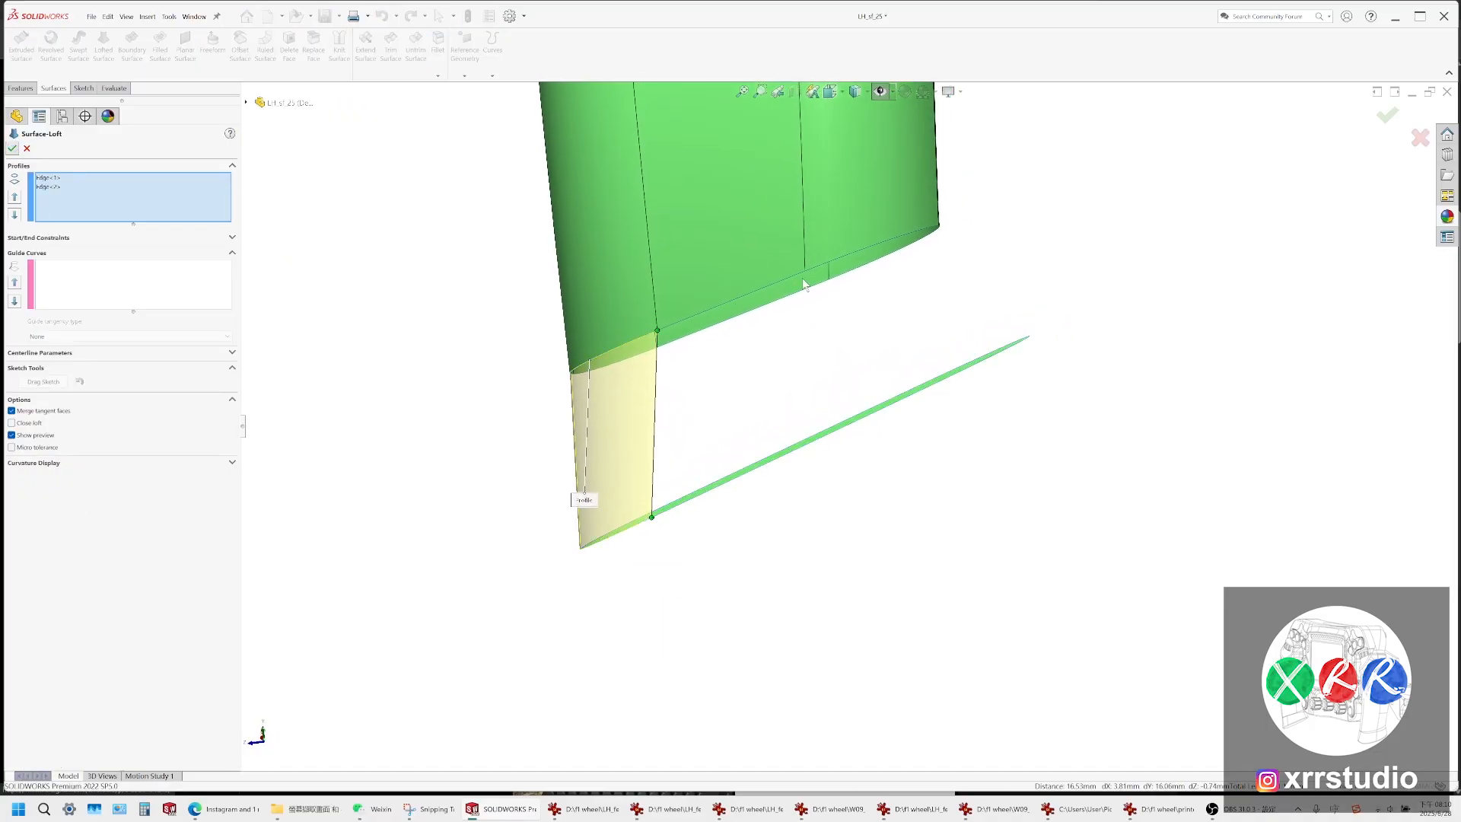
Loft a second surface between the grip and the planar surface along the rounded edges at the opposite end
middle_drag(875, 248, 979, 467)
click(978, 462)
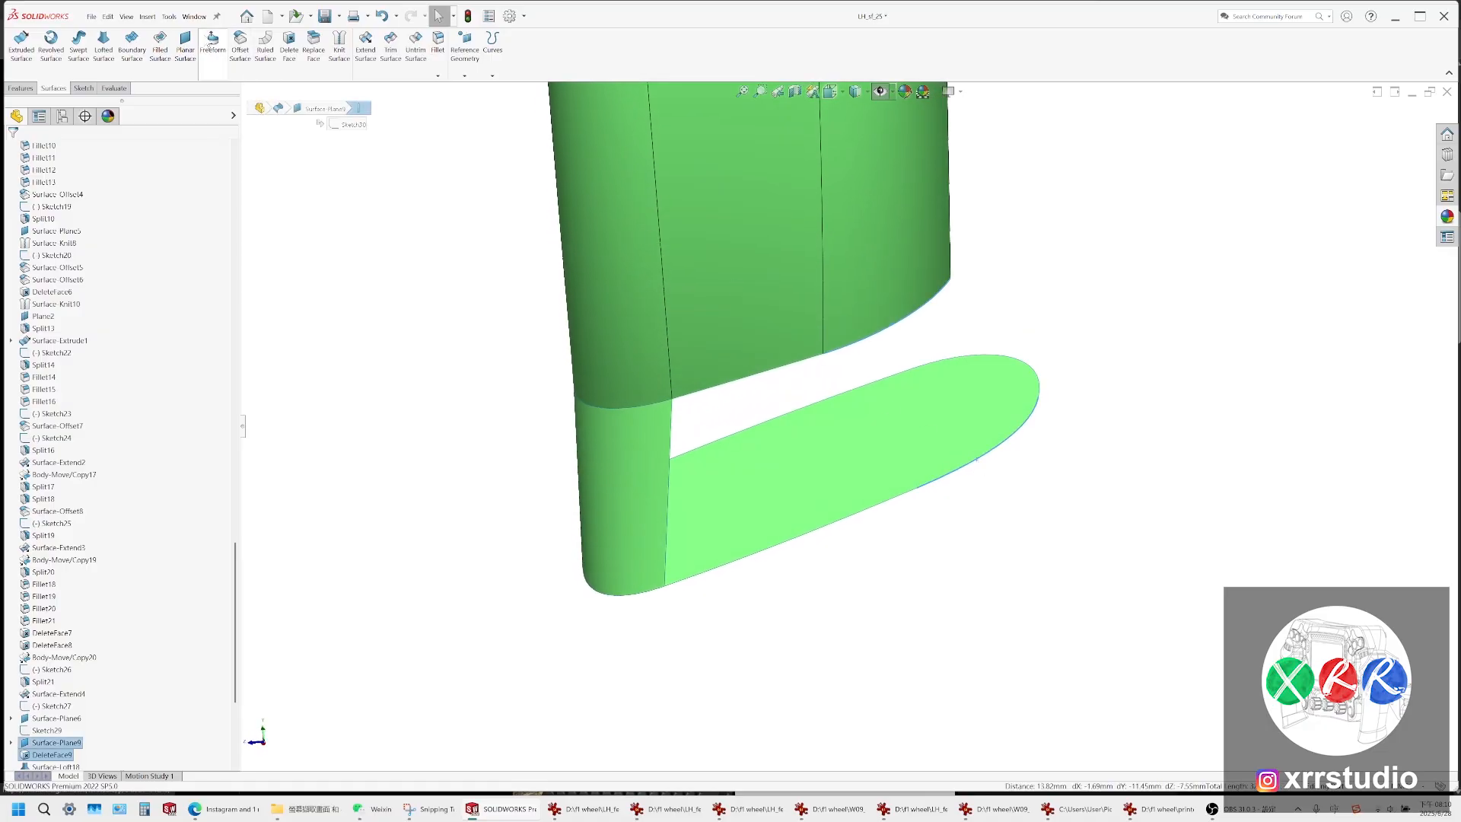
click(103, 45)
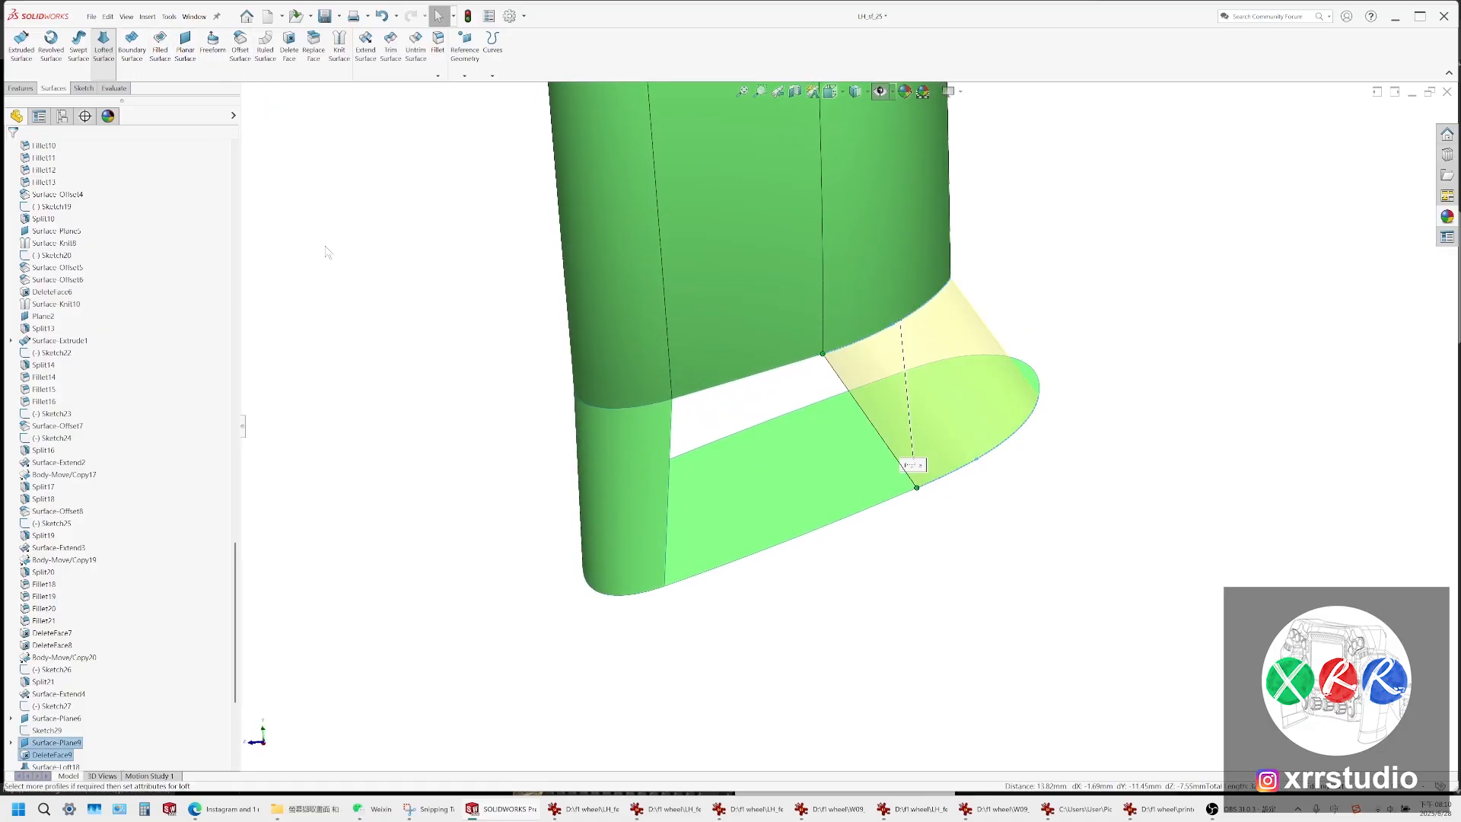
key(Return)
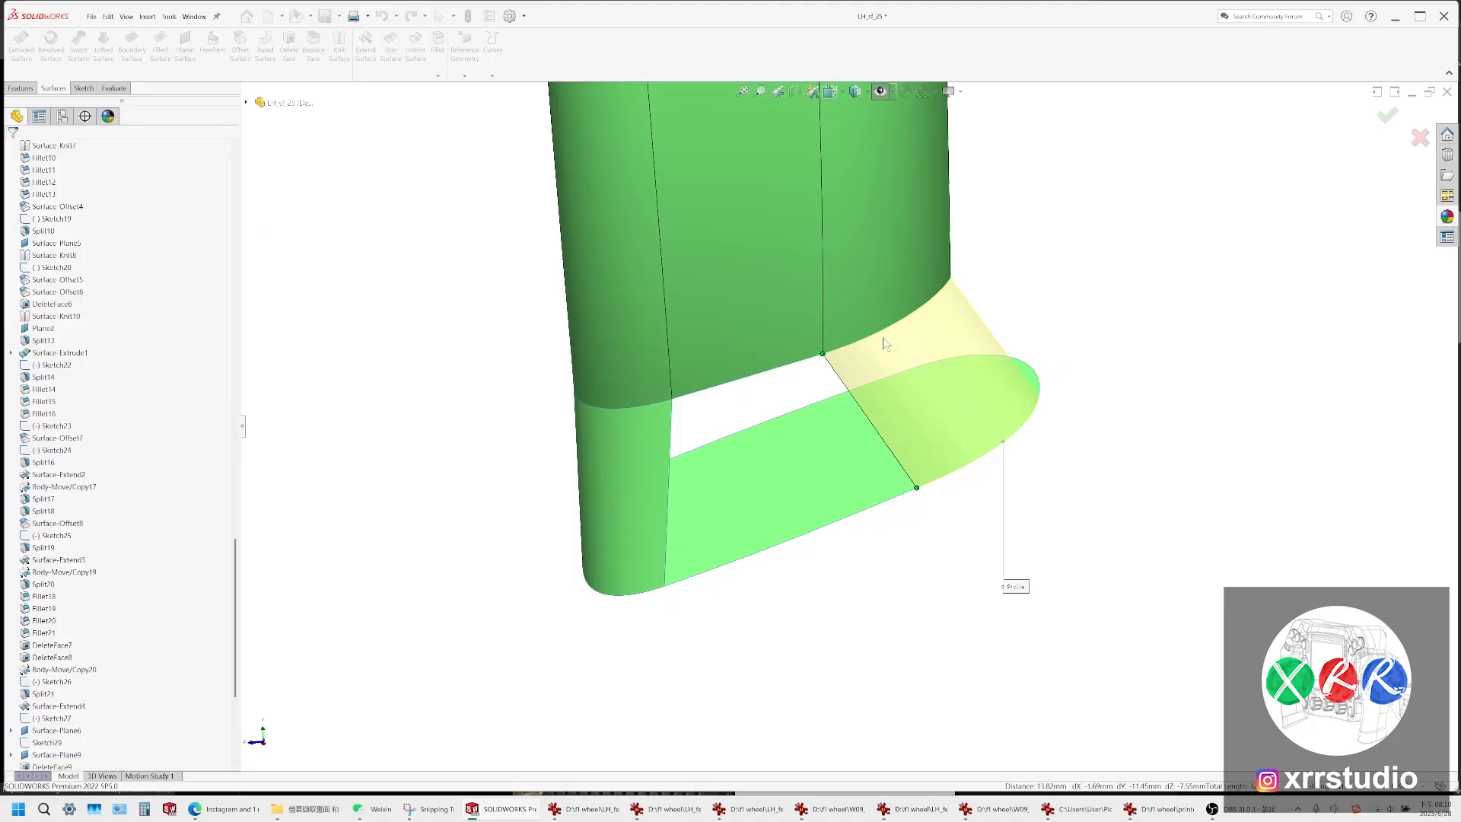
Loft a surface between the grip and planar surface edges at the third rounded corner, aligning the connector to straighten the loft
middle_drag(866, 322, 930, 460)
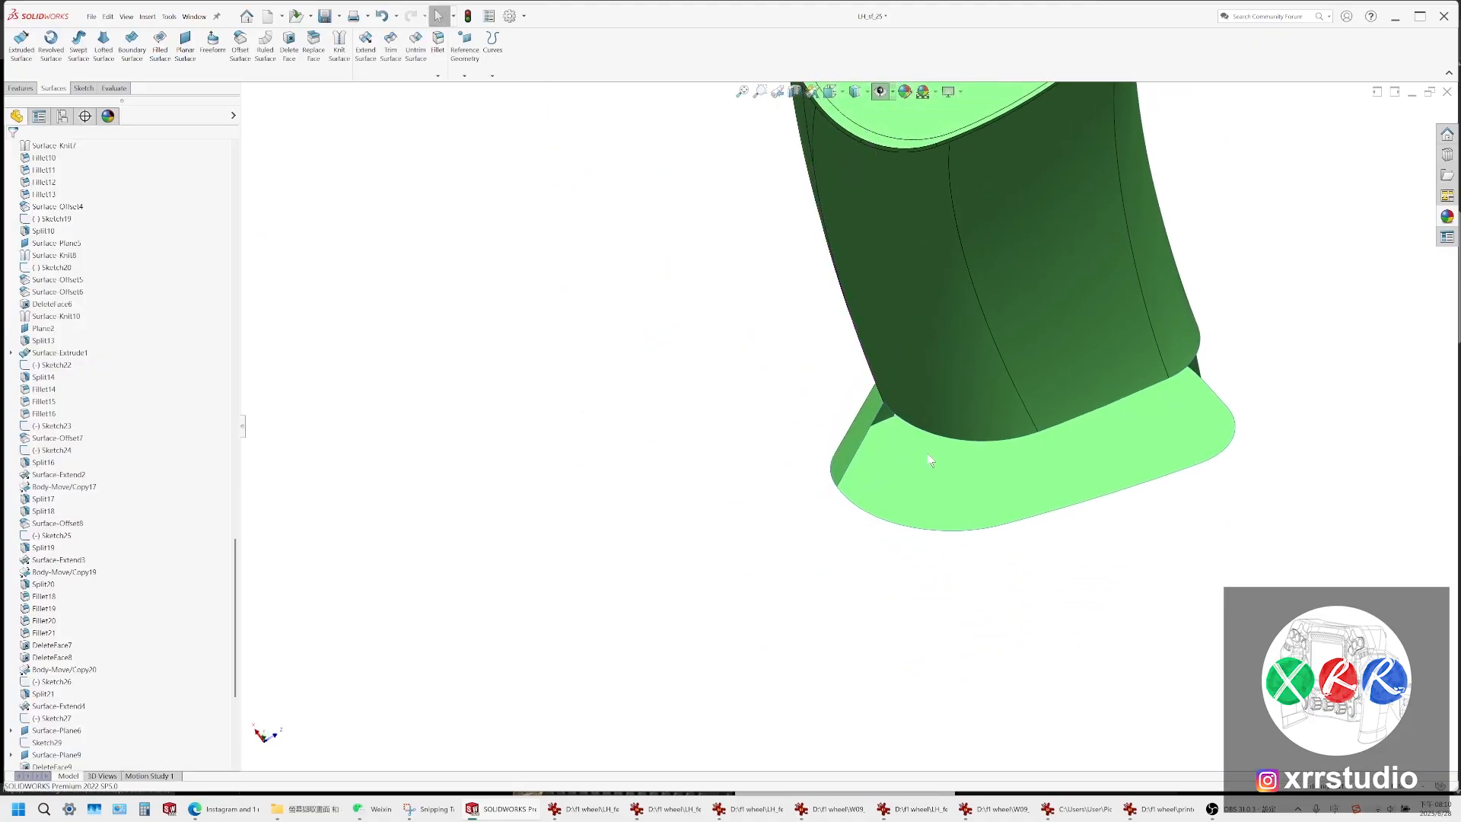
click(950, 444)
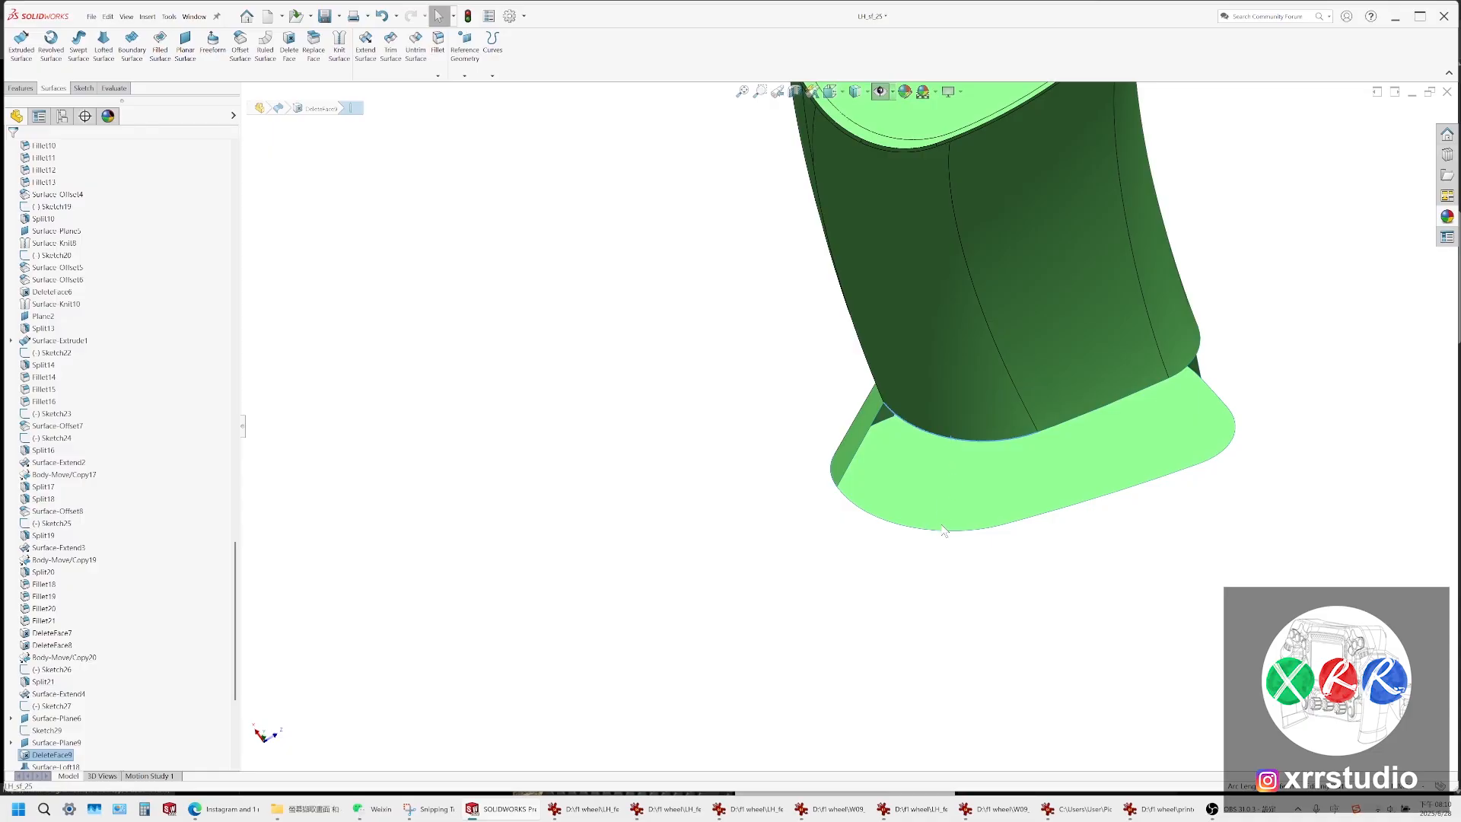
ctrl+middle_drag(955, 534, 806, 531)
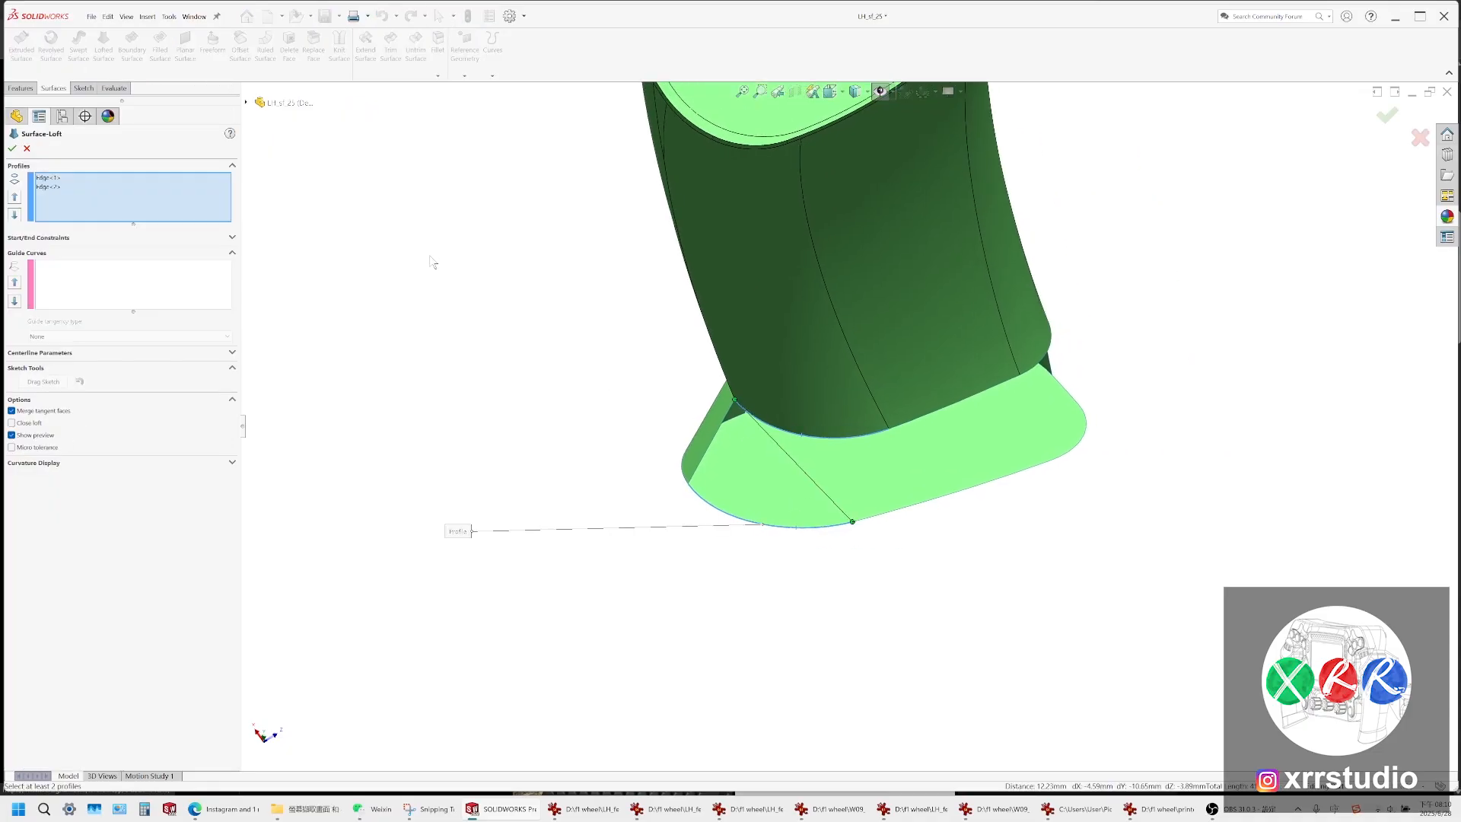
drag(735, 402, 889, 428)
click(12, 149)
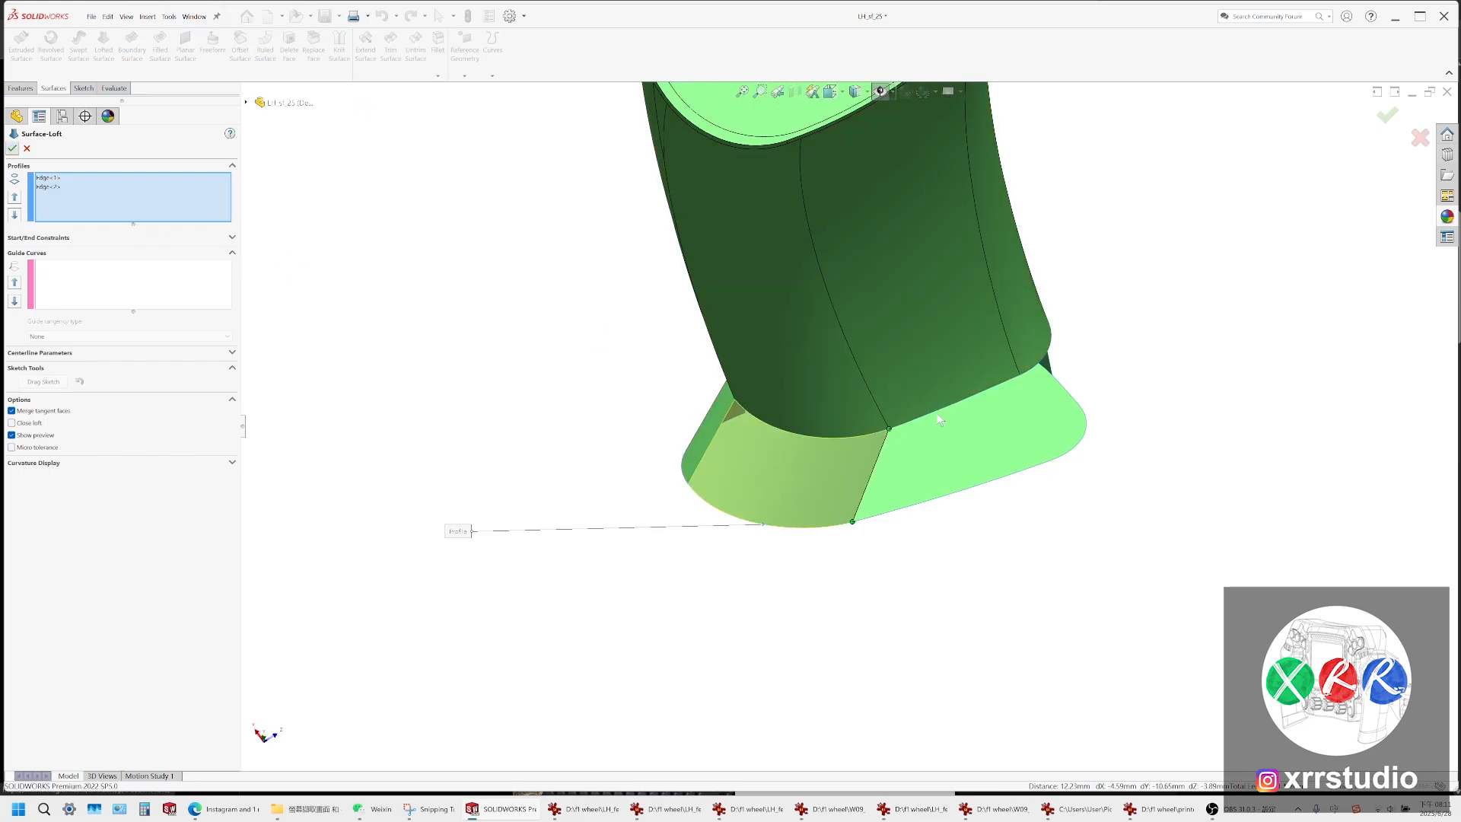
Loft a surface between the grip's end edge and the planar surface edge at the remaining rounded corner
click(1080, 444)
middle_drag(952, 432, 1008, 371)
middle_drag(836, 494, 1028, 456)
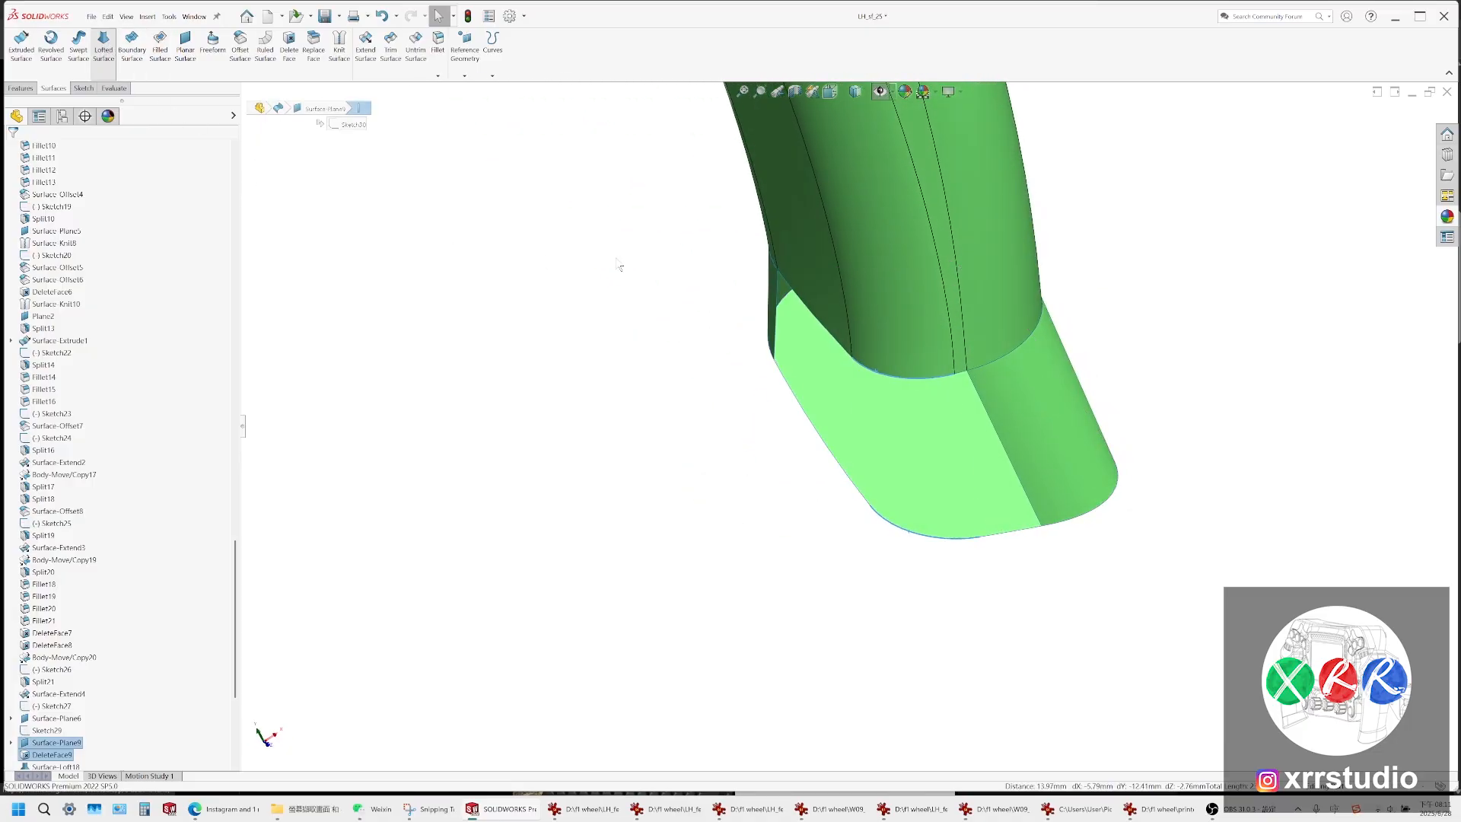
click(103, 43)
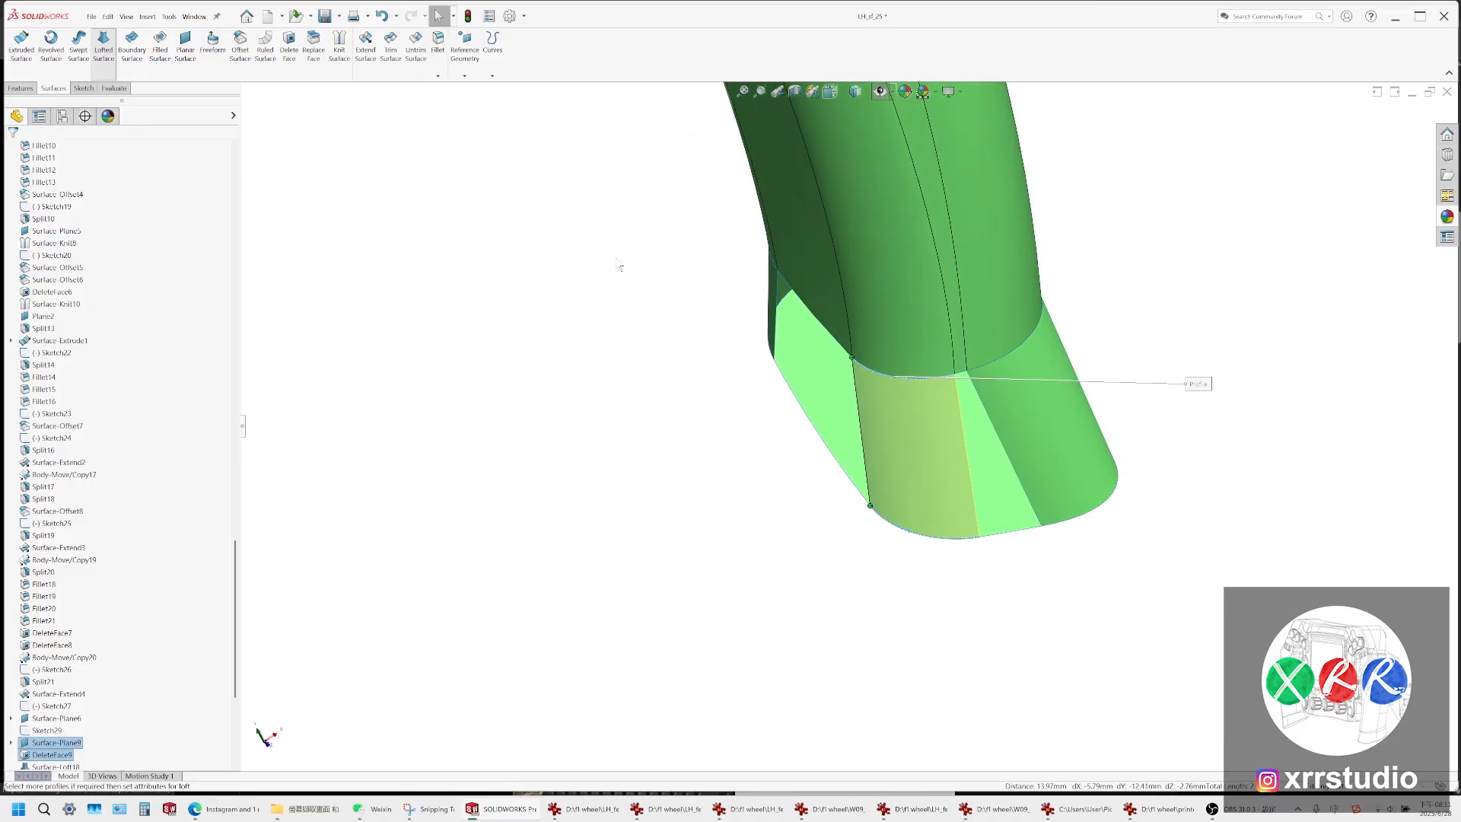
right_click(870, 372)
middle_drag(870, 372, 990, 263)
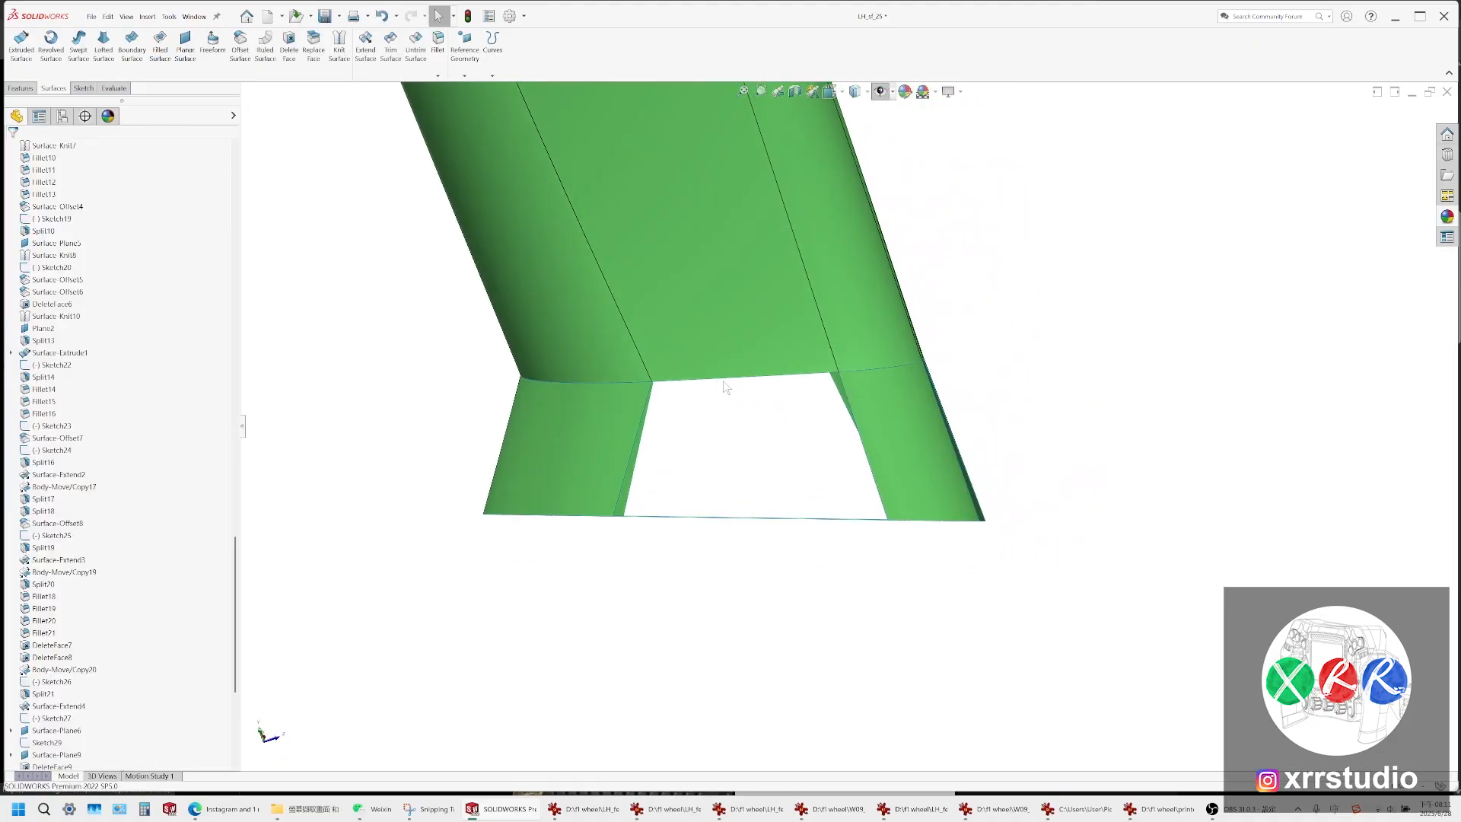
Loft a surface between the straight grip edge and straight planar surface edge to fill one wide side gap
click(727, 384)
middle_drag(726, 384, 756, 481)
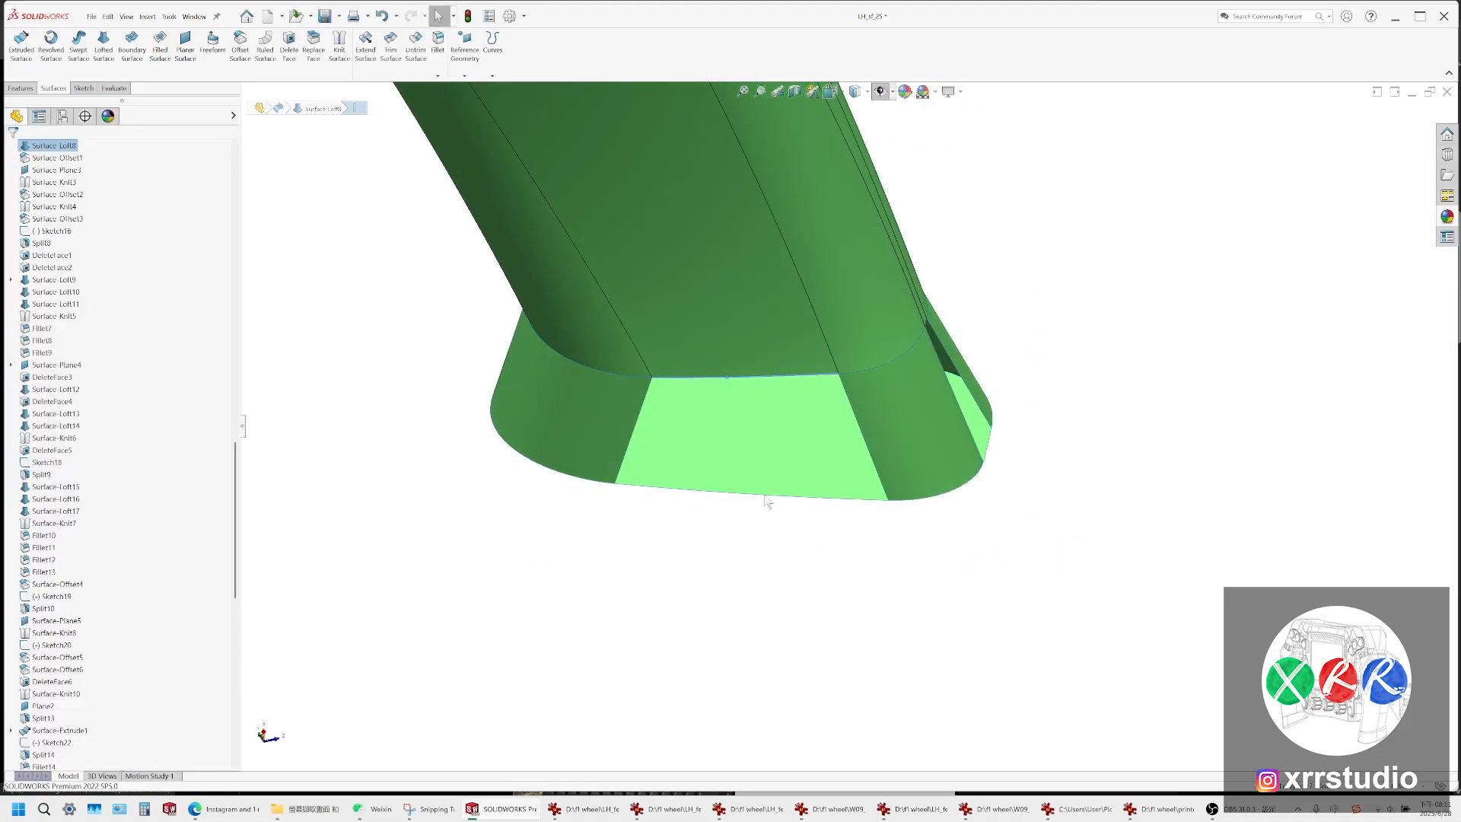
click(765, 496)
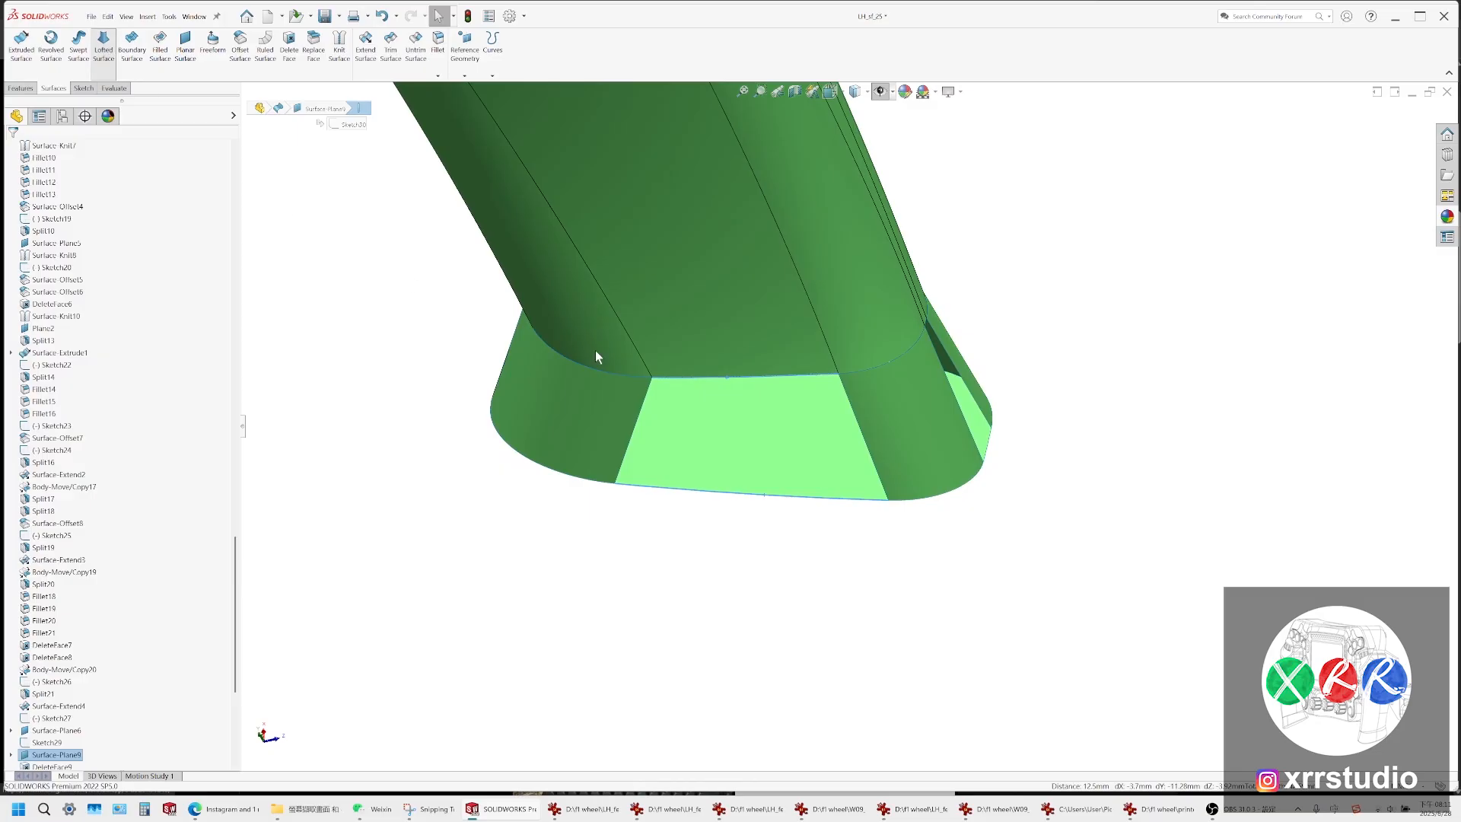
key(Return)
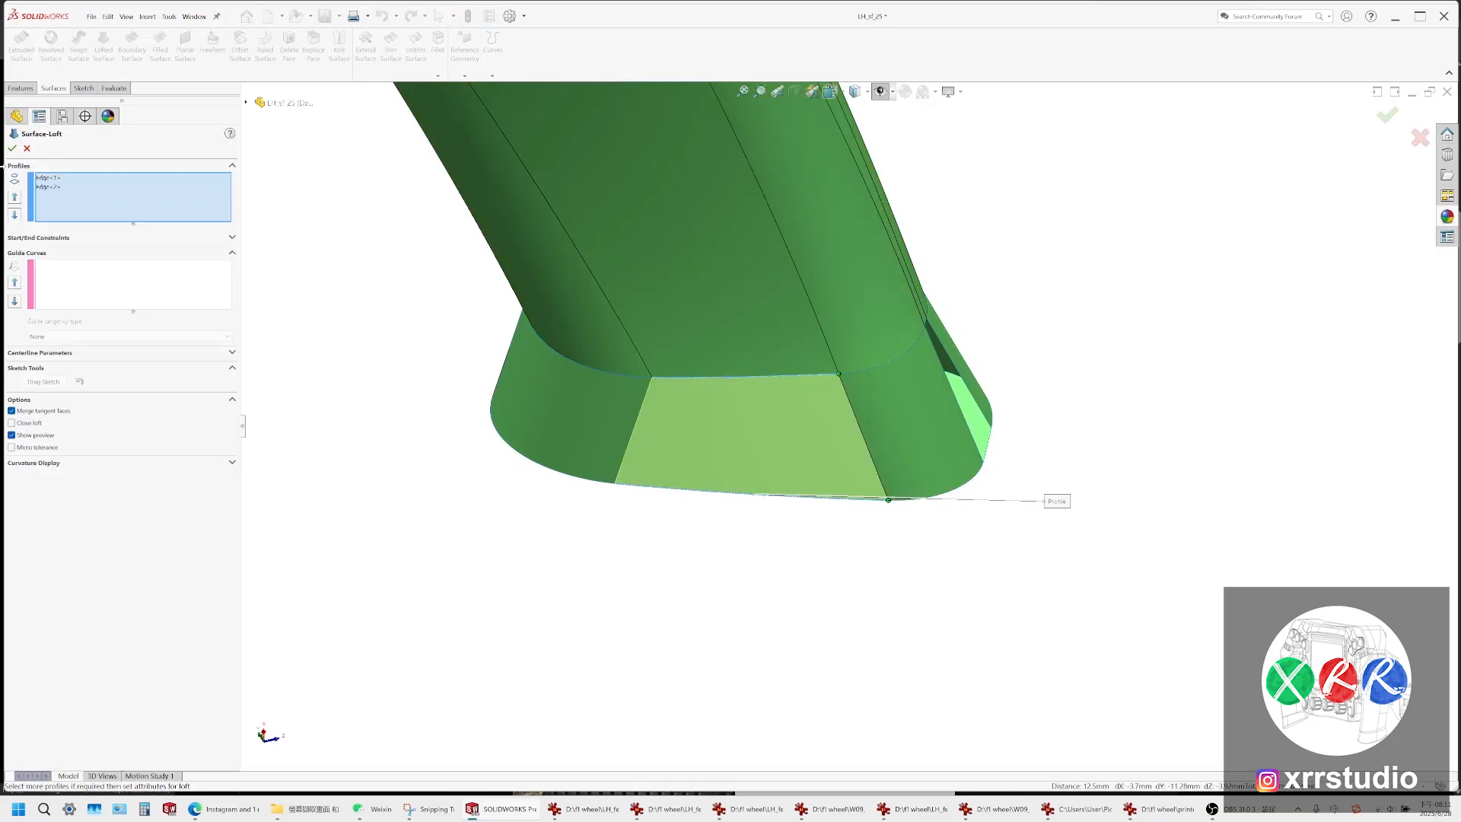
key(Return)
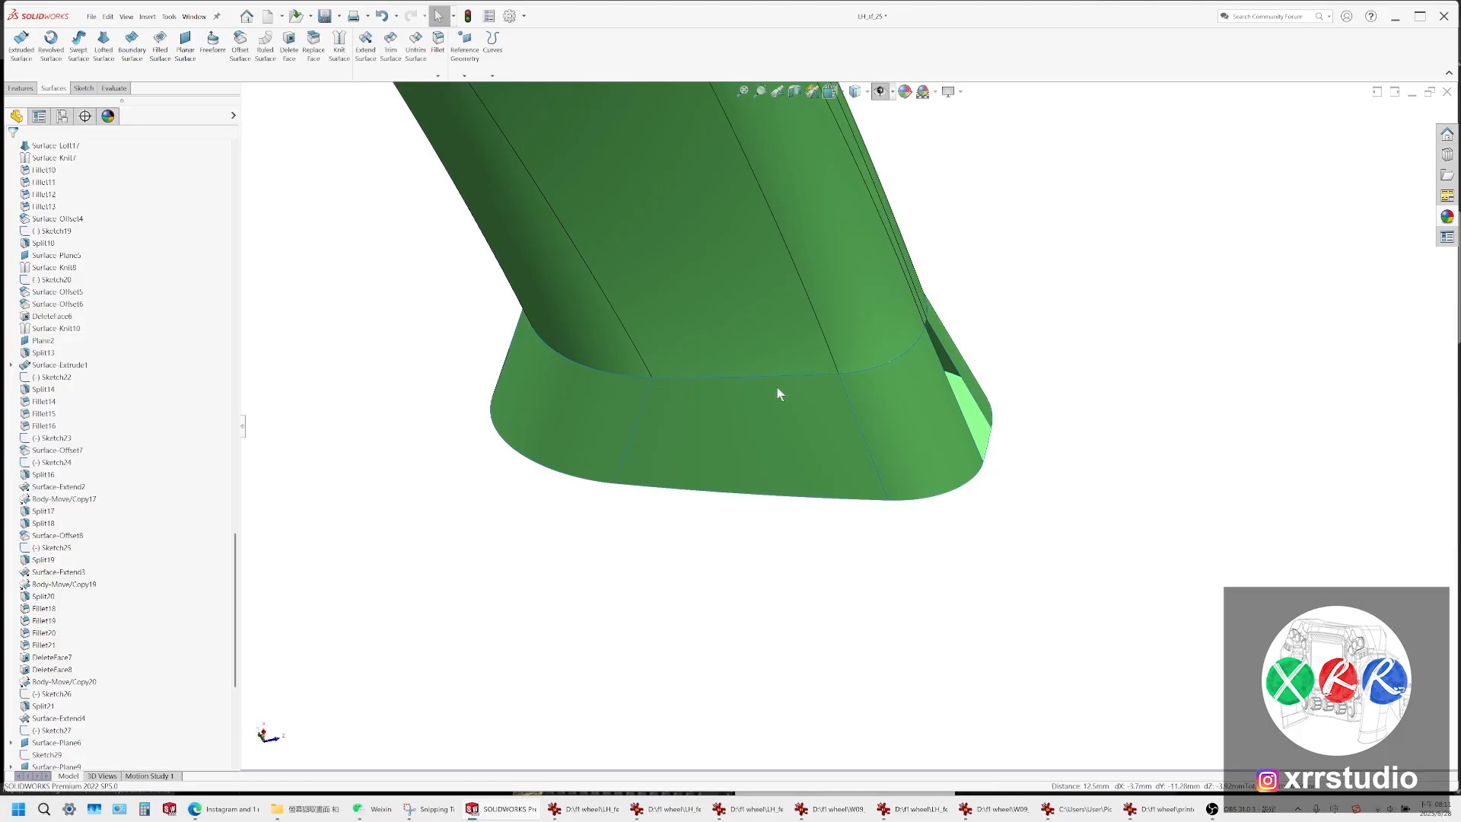
Loft a surface across the opposite wide gap between the straight edges of the grip and the planar surface
middle_drag(778, 387, 723, 472)
click(765, 434)
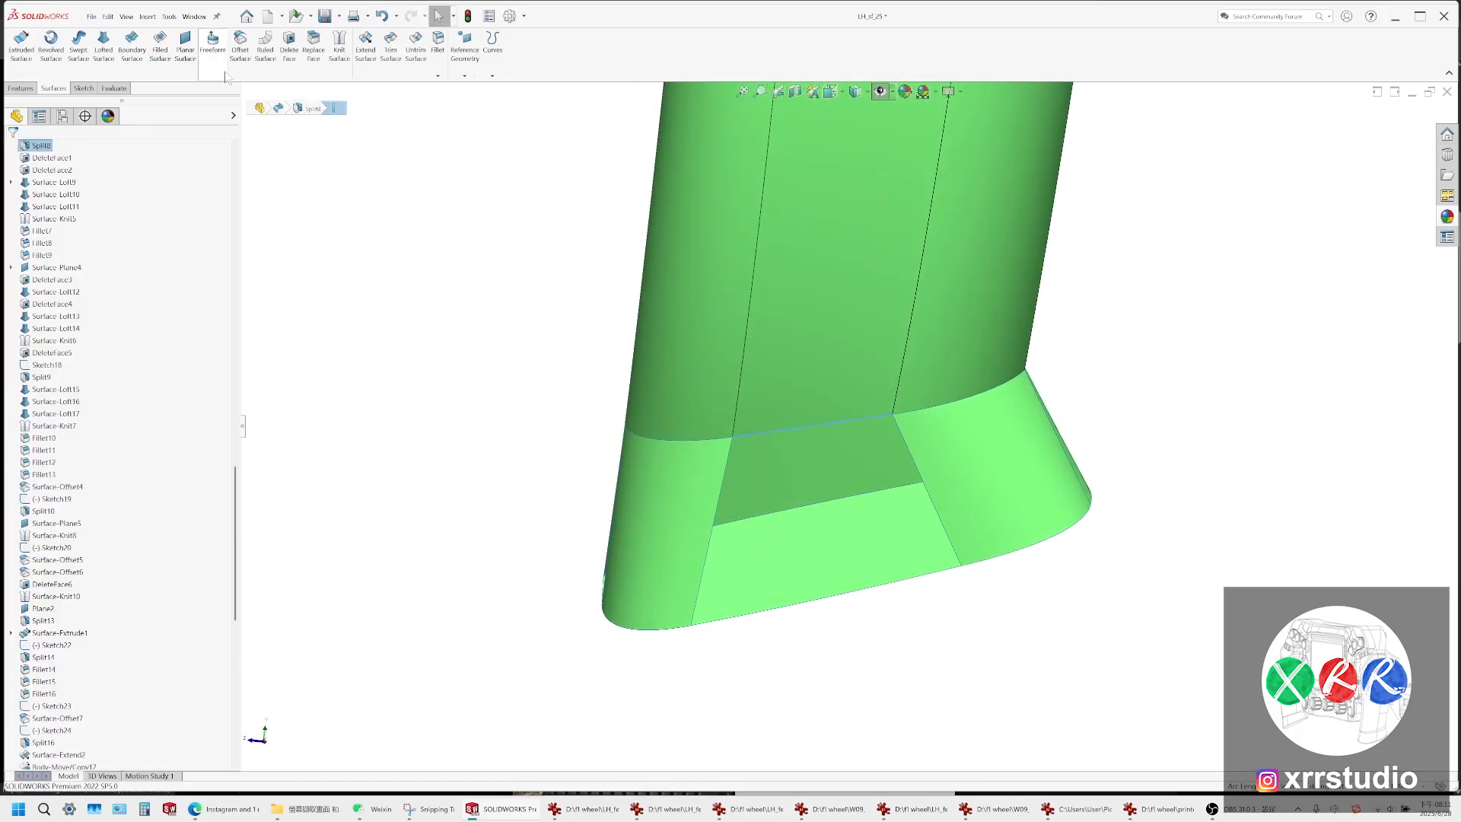
click(107, 44)
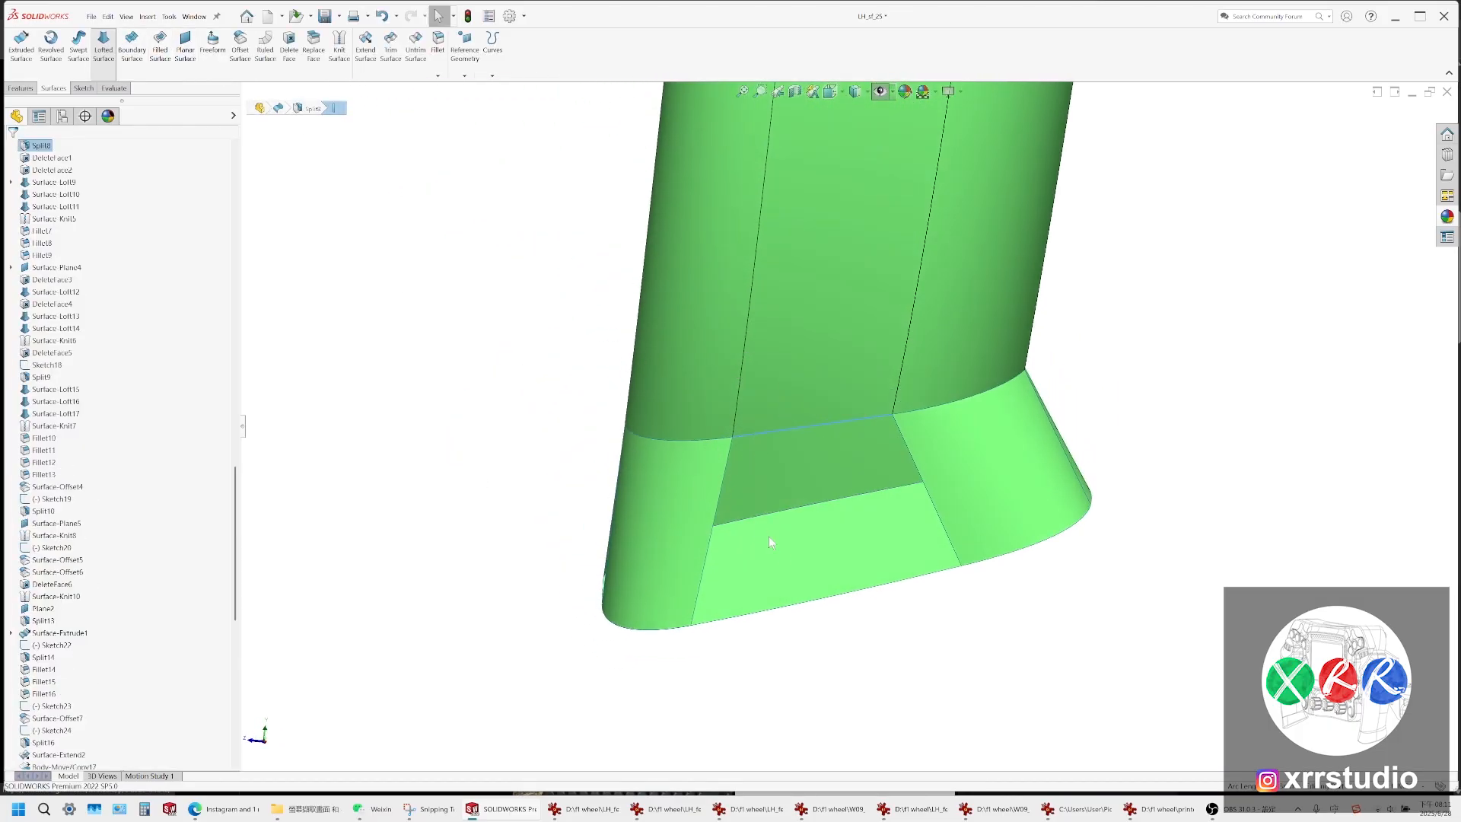
click(830, 602)
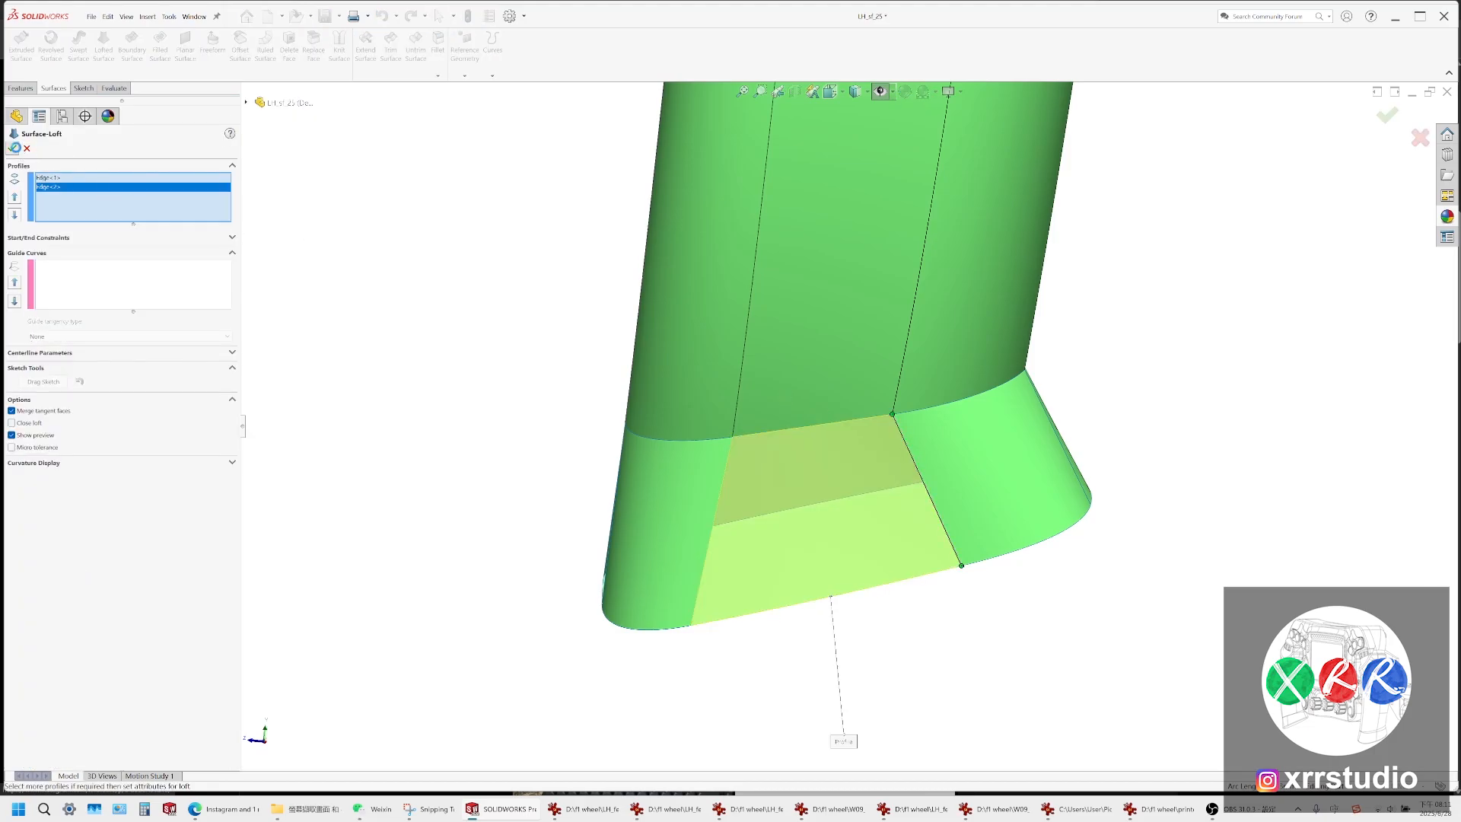
key(Return)
Loft a surface across the narrow gap between the grip's short end edge and the planar surface's short edge
middle_drag(921, 395, 1036, 440)
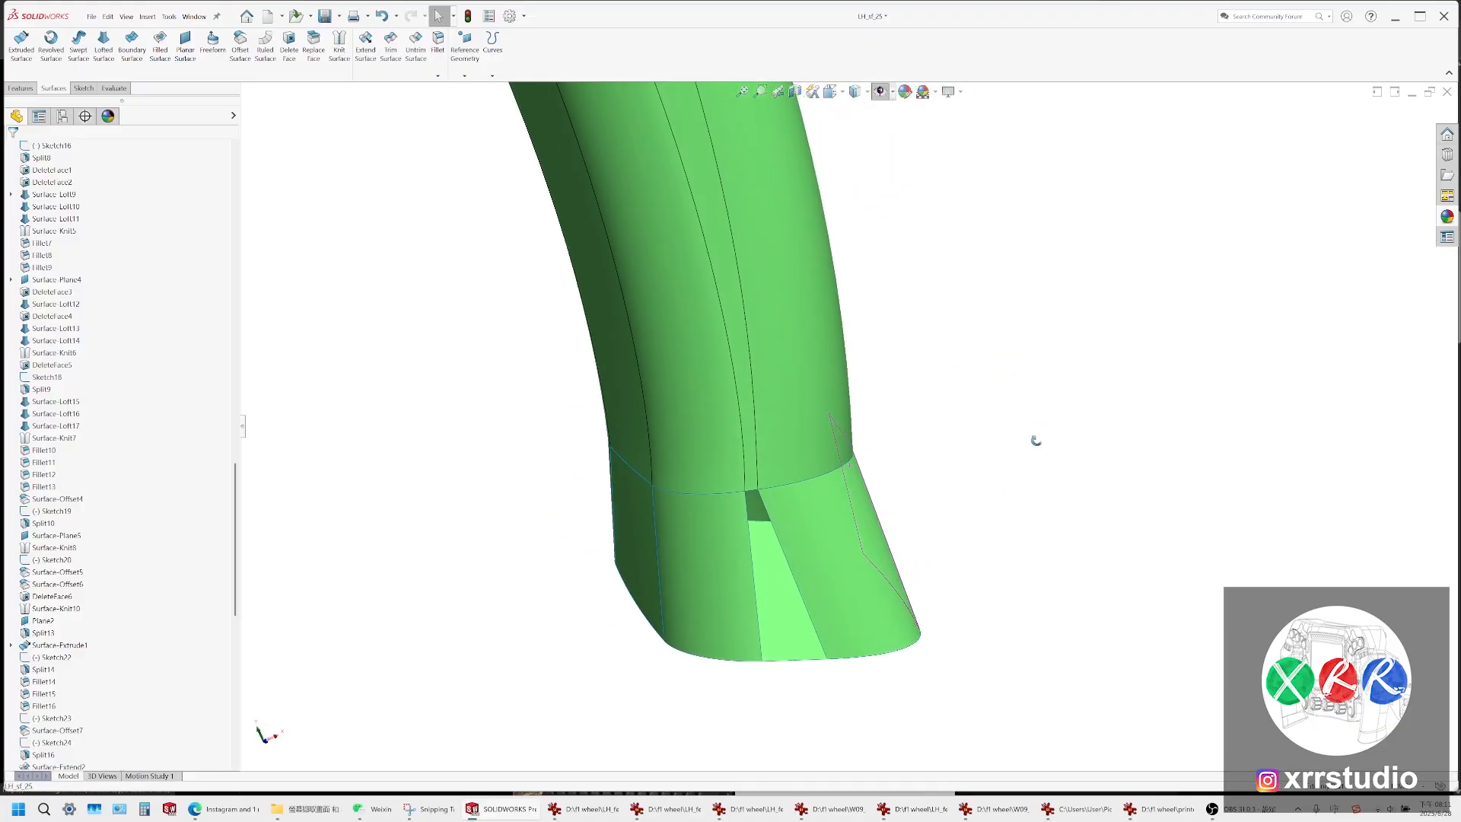
click(752, 492)
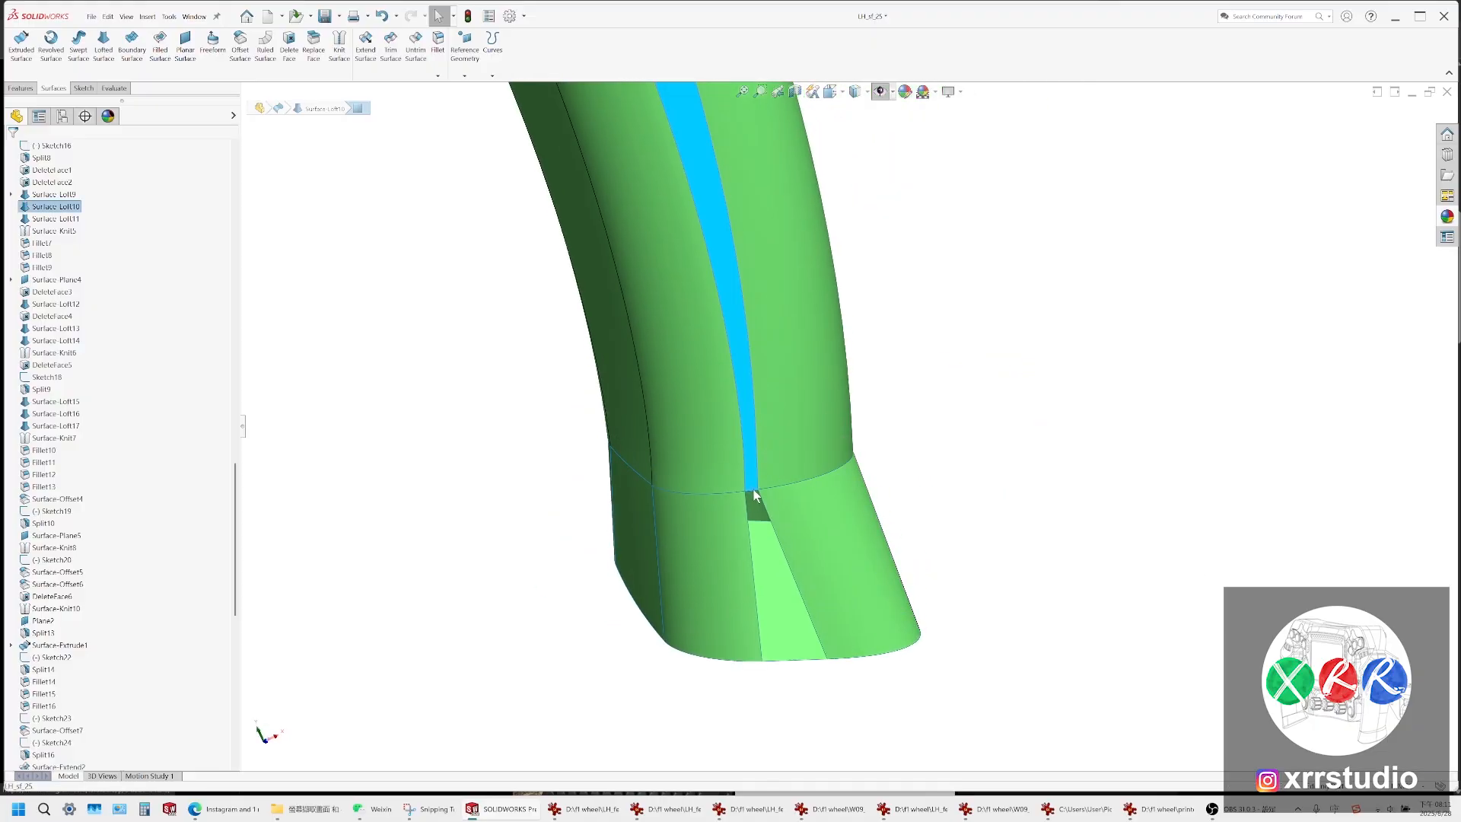
ctrl+click(807, 660)
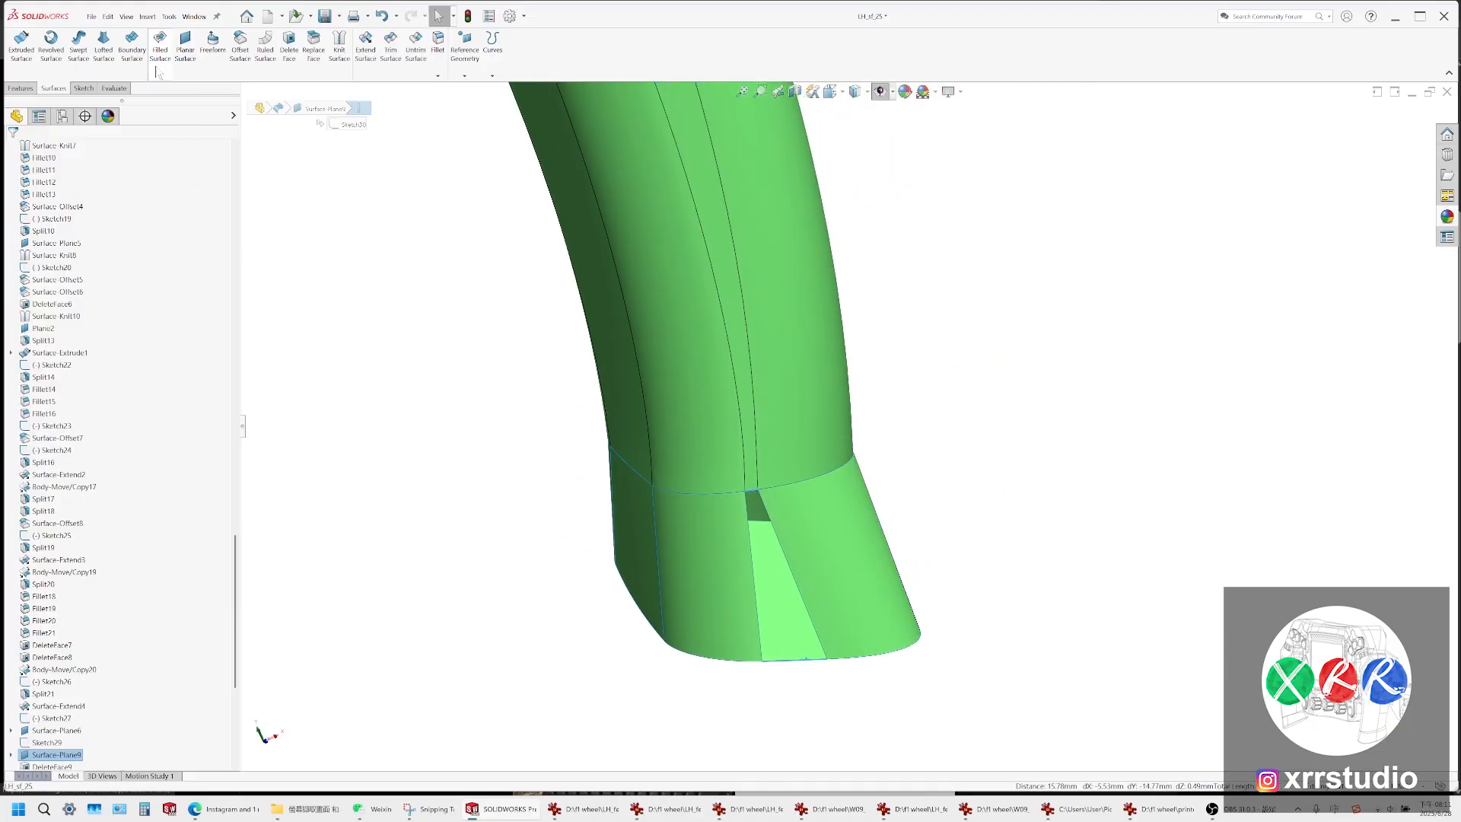
click(114, 54)
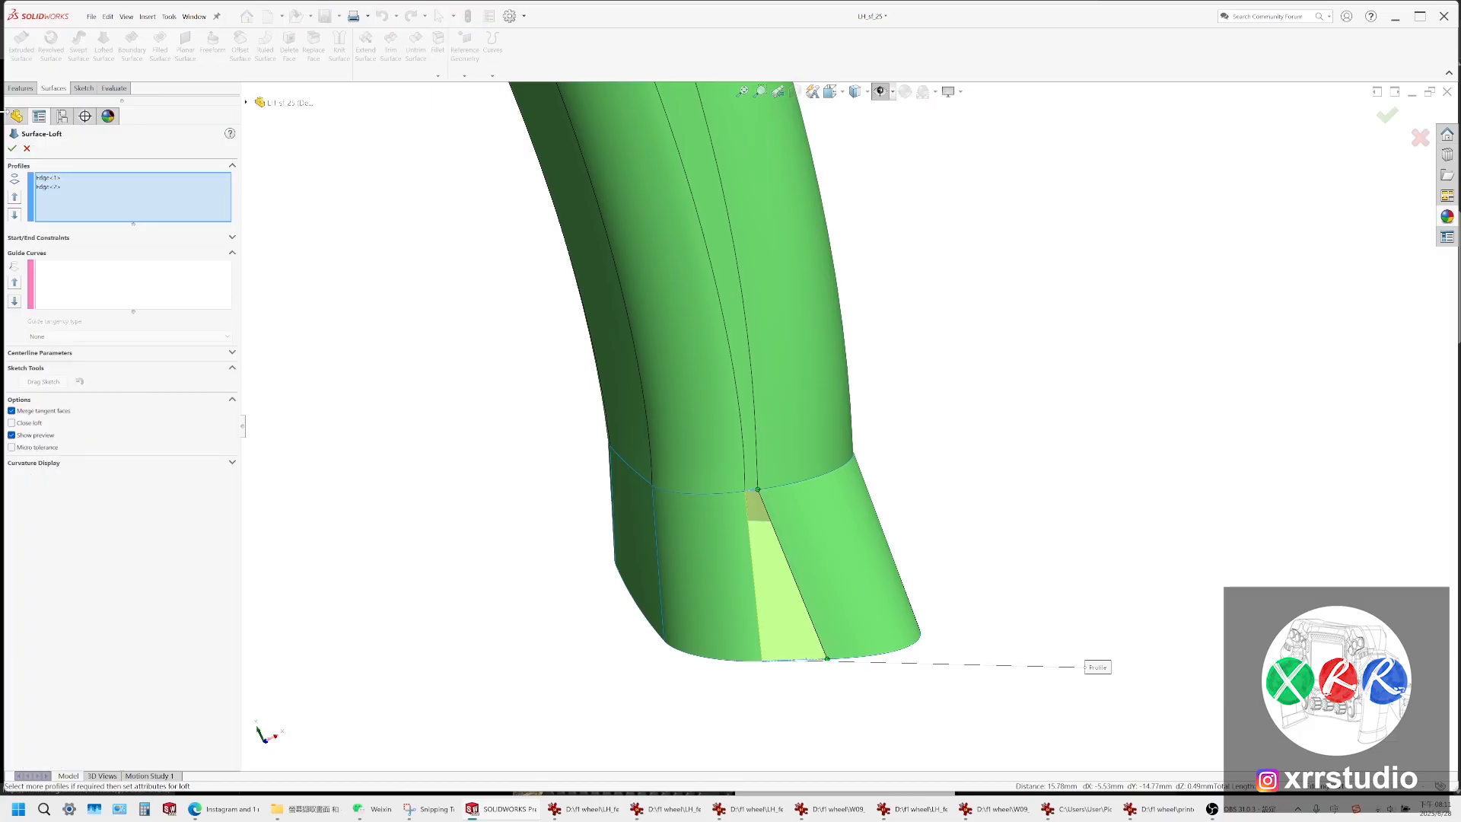
click(12, 150)
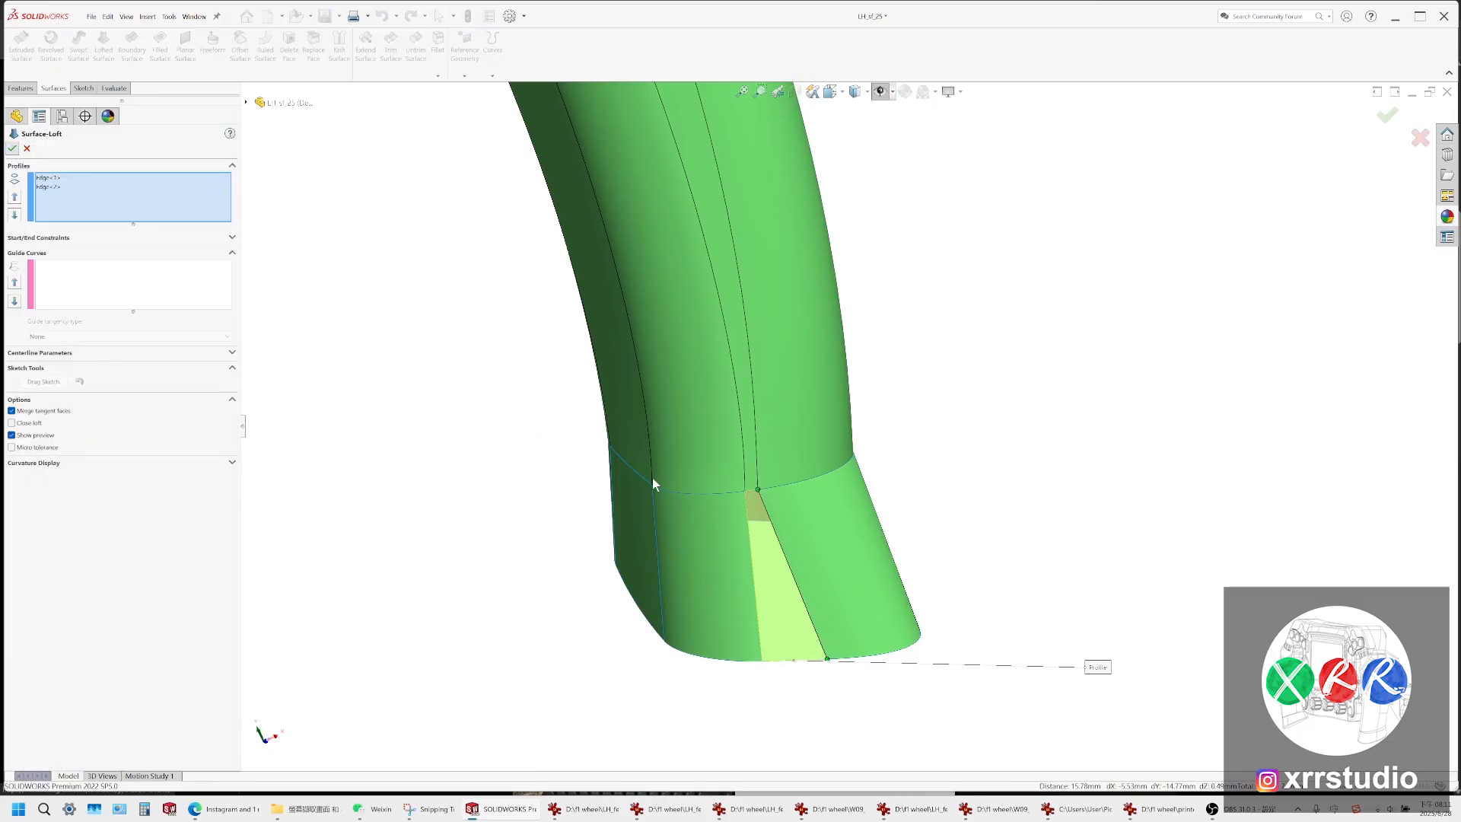
Knit the grip, all the connecting lofts and the planar end surface together, with Create solid enabled
middle_drag(784, 454, 802, 655)
scroll(856, 460, up, 8)
scroll(937, 391, down, 6)
middle_drag(856, 460, 1017, 359)
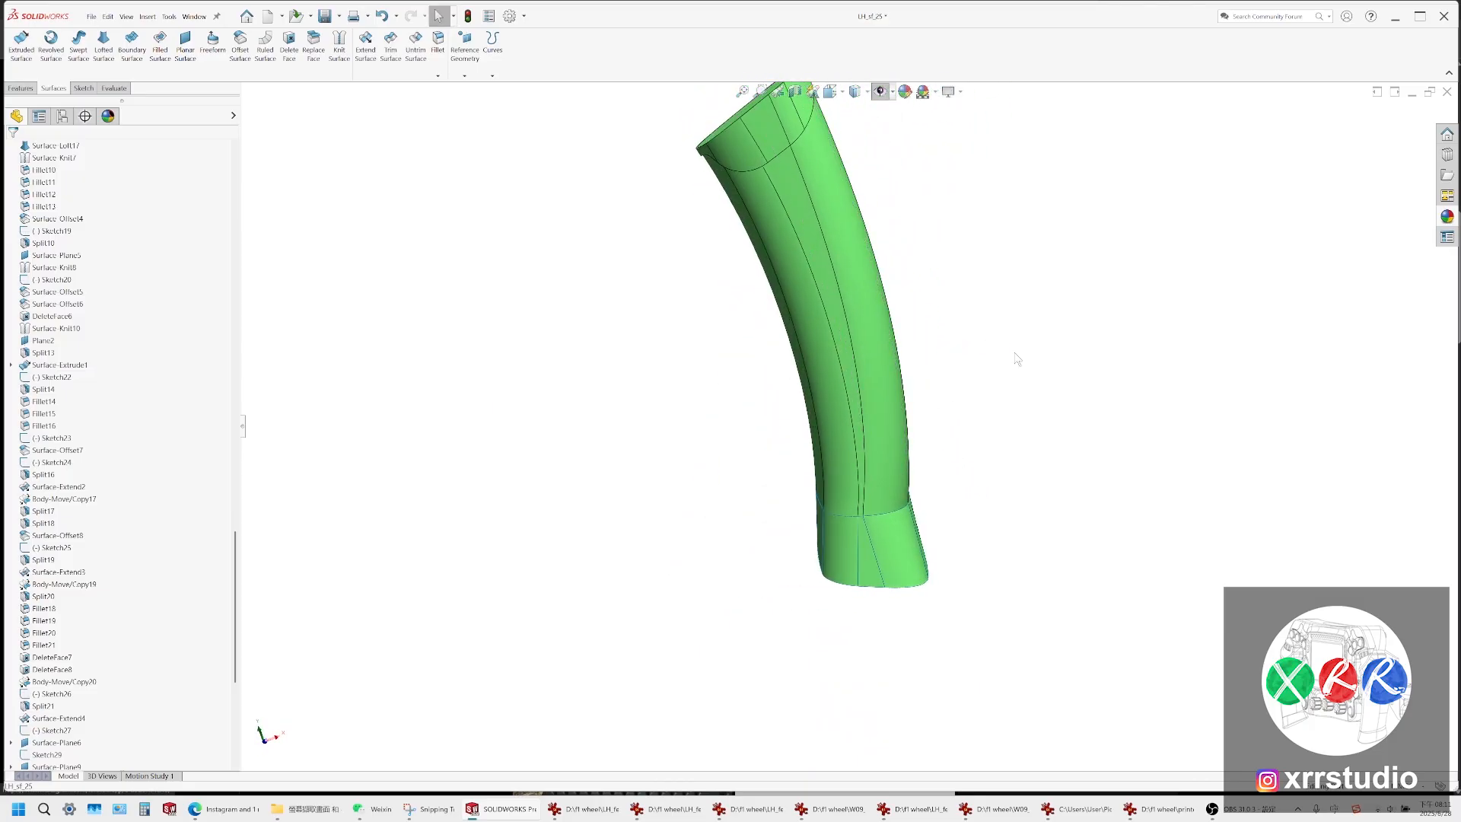
click(336, 60)
middle_drag(756, 153, 701, 102)
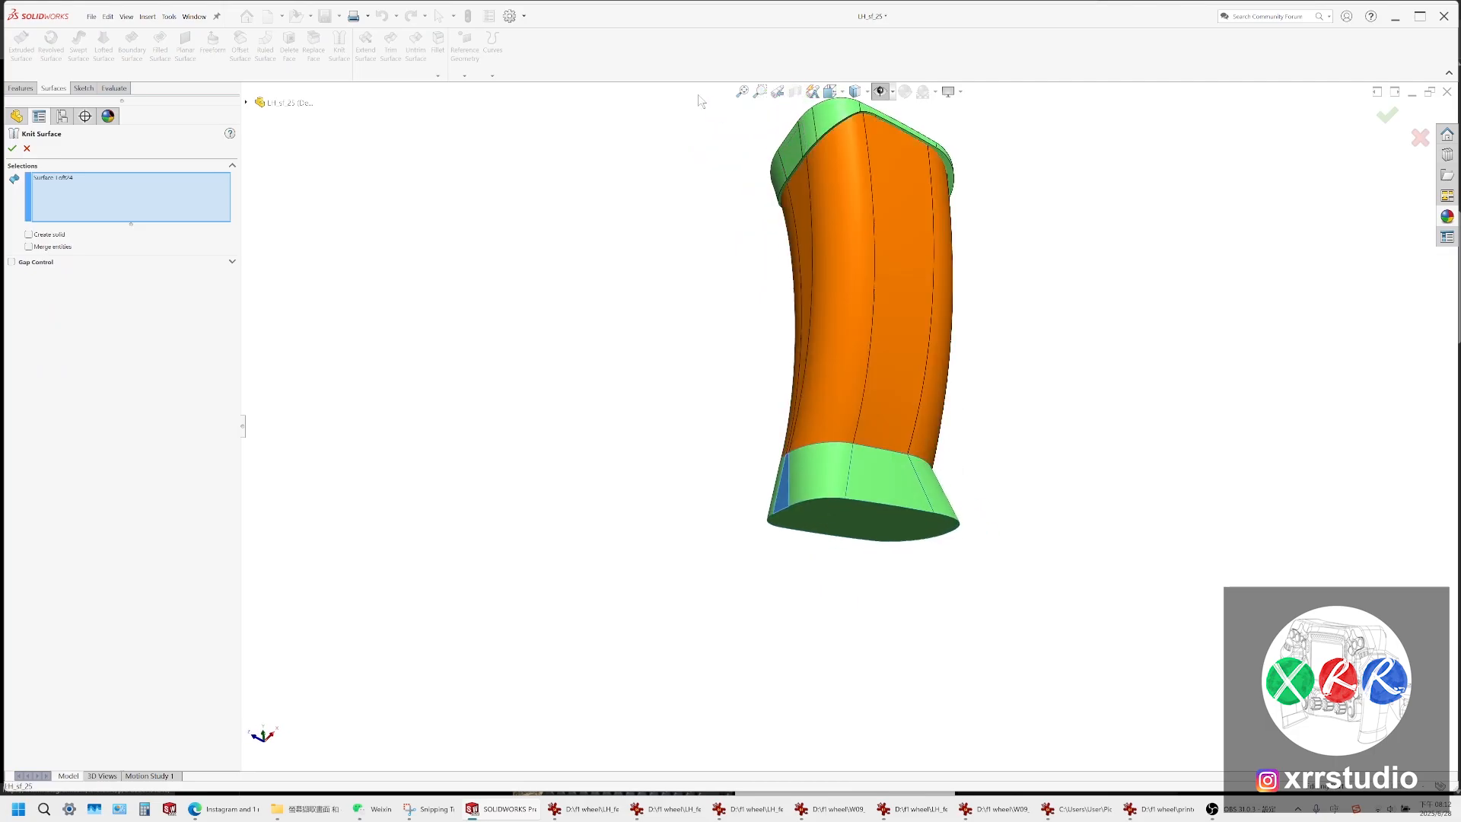
scroll(956, 345, down, 2)
scroll(953, 339, up, 1)
click(860, 495)
click(790, 524)
click(845, 530)
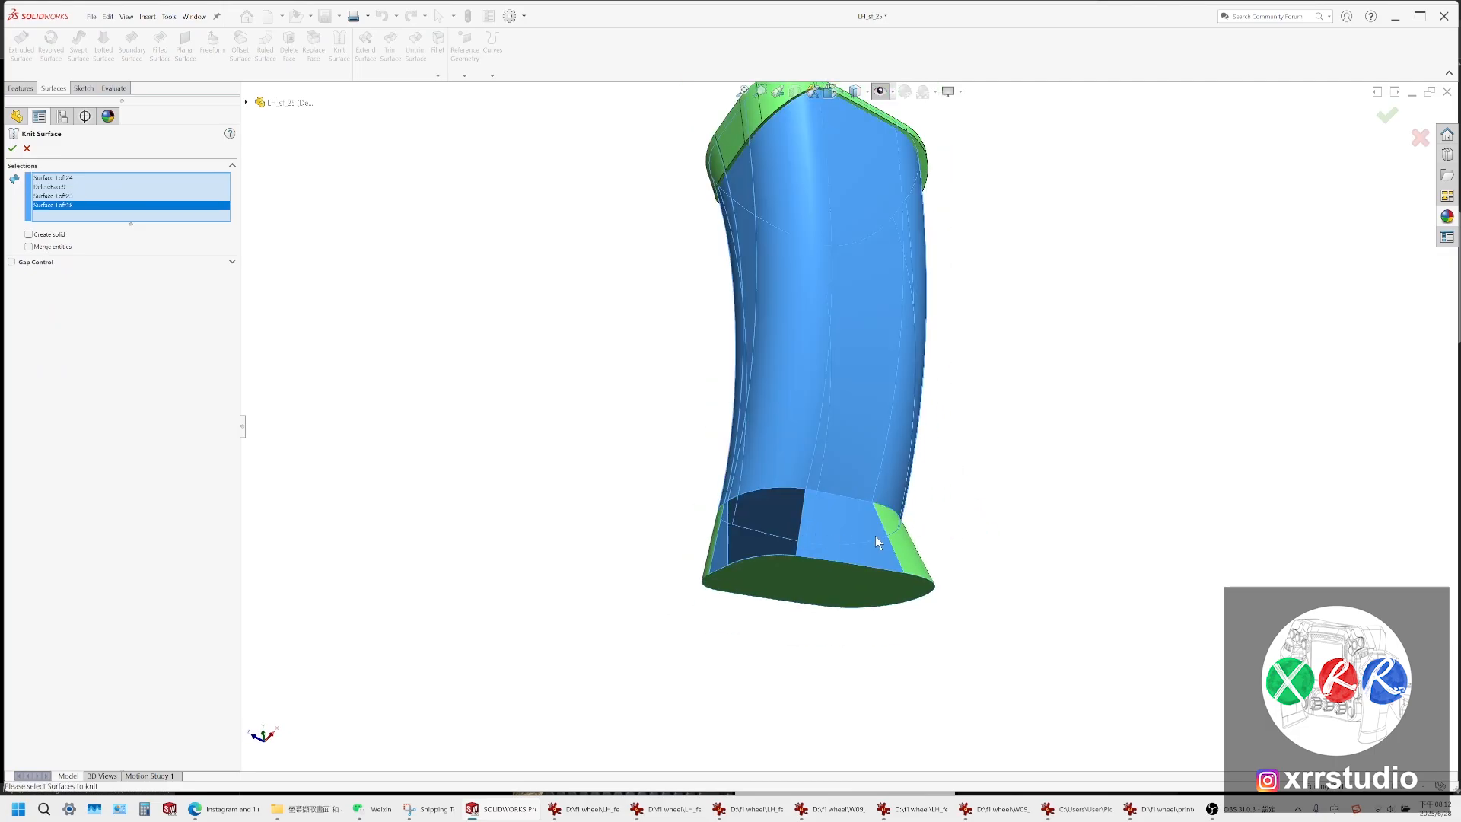
click(896, 541)
middle_drag(819, 545, 1014, 574)
click(789, 538)
click(698, 565)
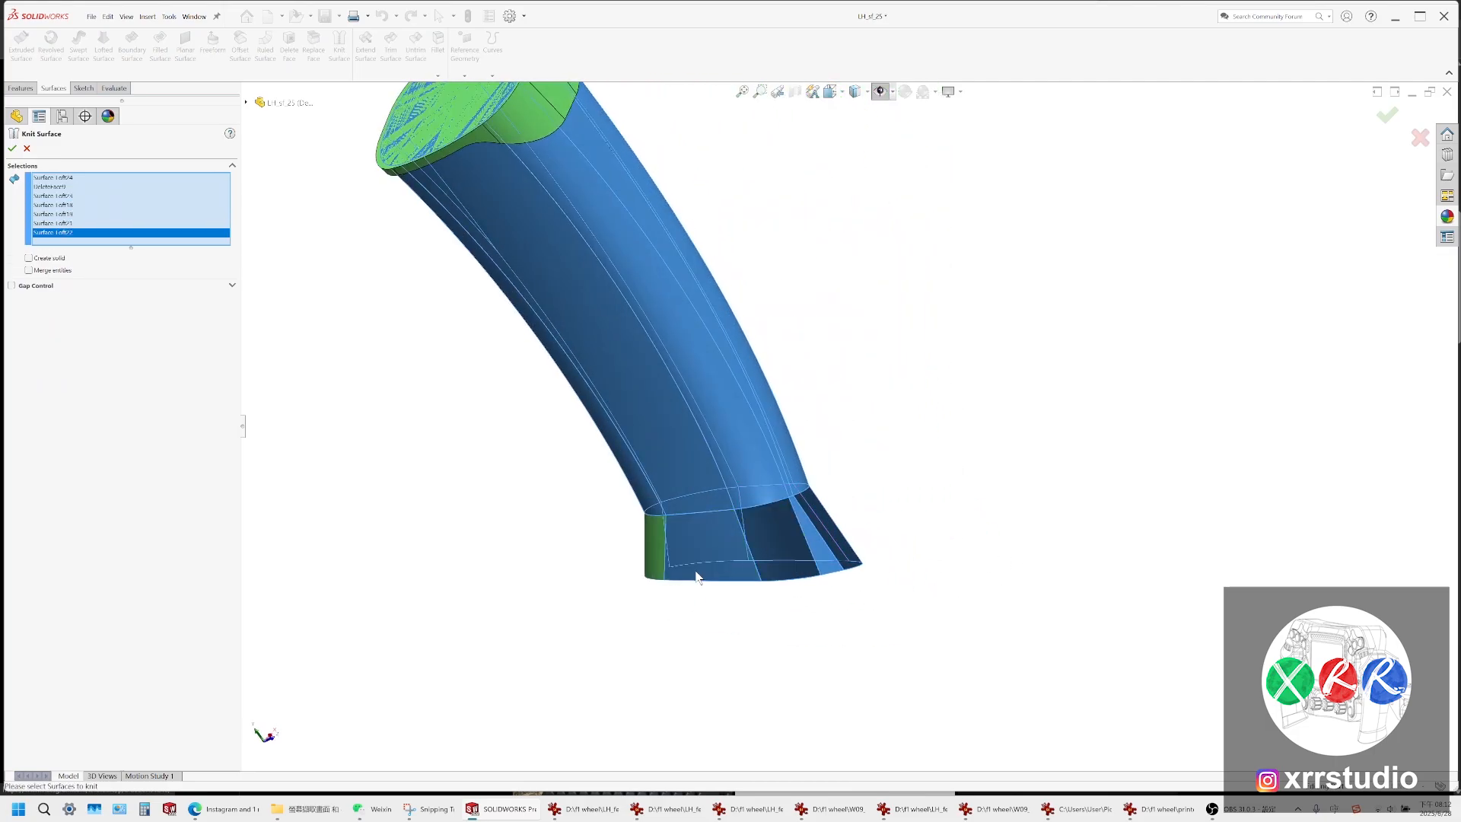
middle_drag(695, 572, 822, 562)
click(660, 544)
middle_drag(660, 543, 649, 438)
click(651, 599)
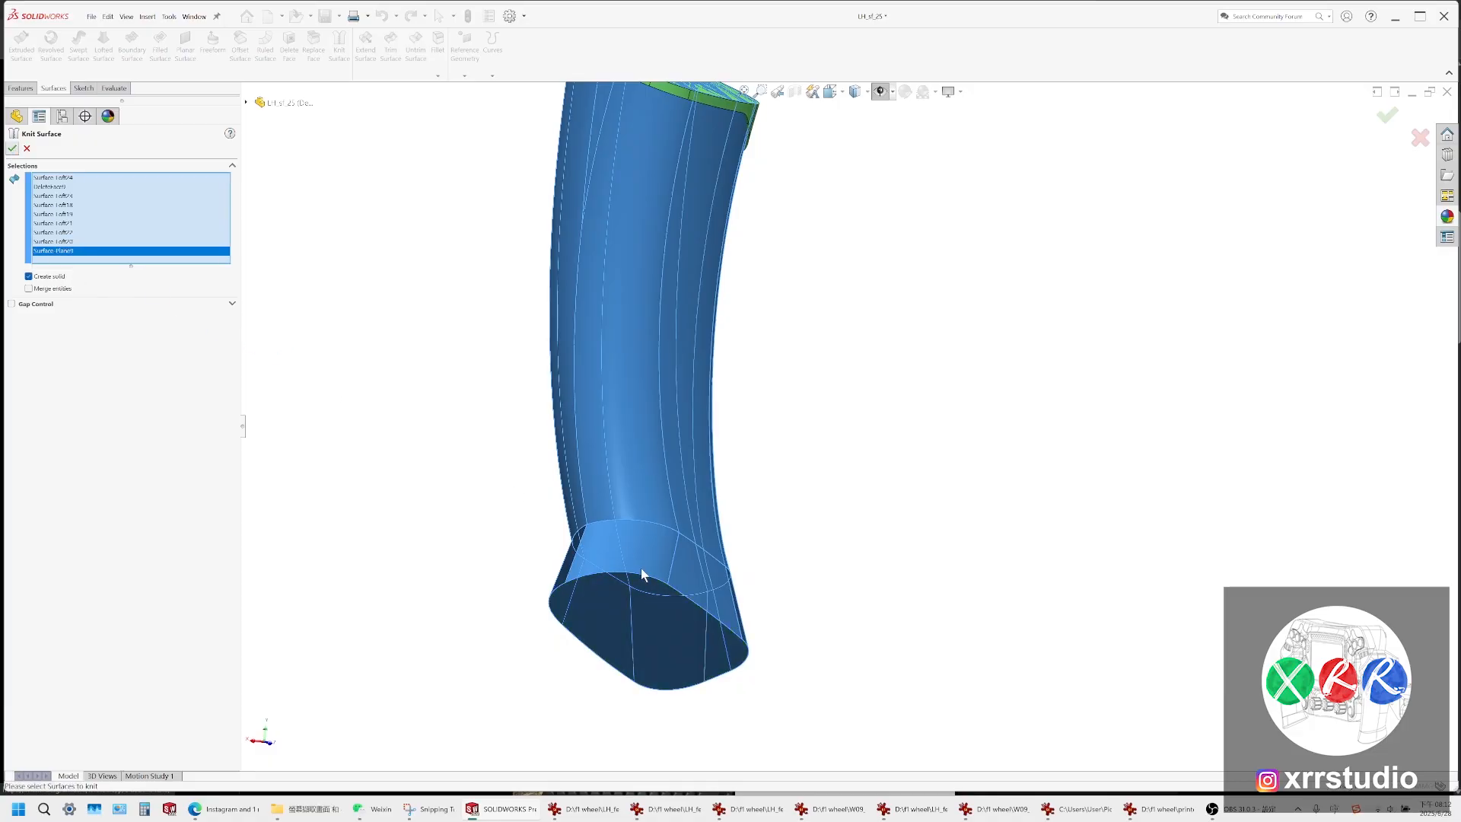
key(Return)
Examine the grip's upper end and how the cap body around it meets the grip faces
scroll(635, 572, up, 3)
middle_drag(634, 572, 756, 210)
scroll(755, 372, up, 8)
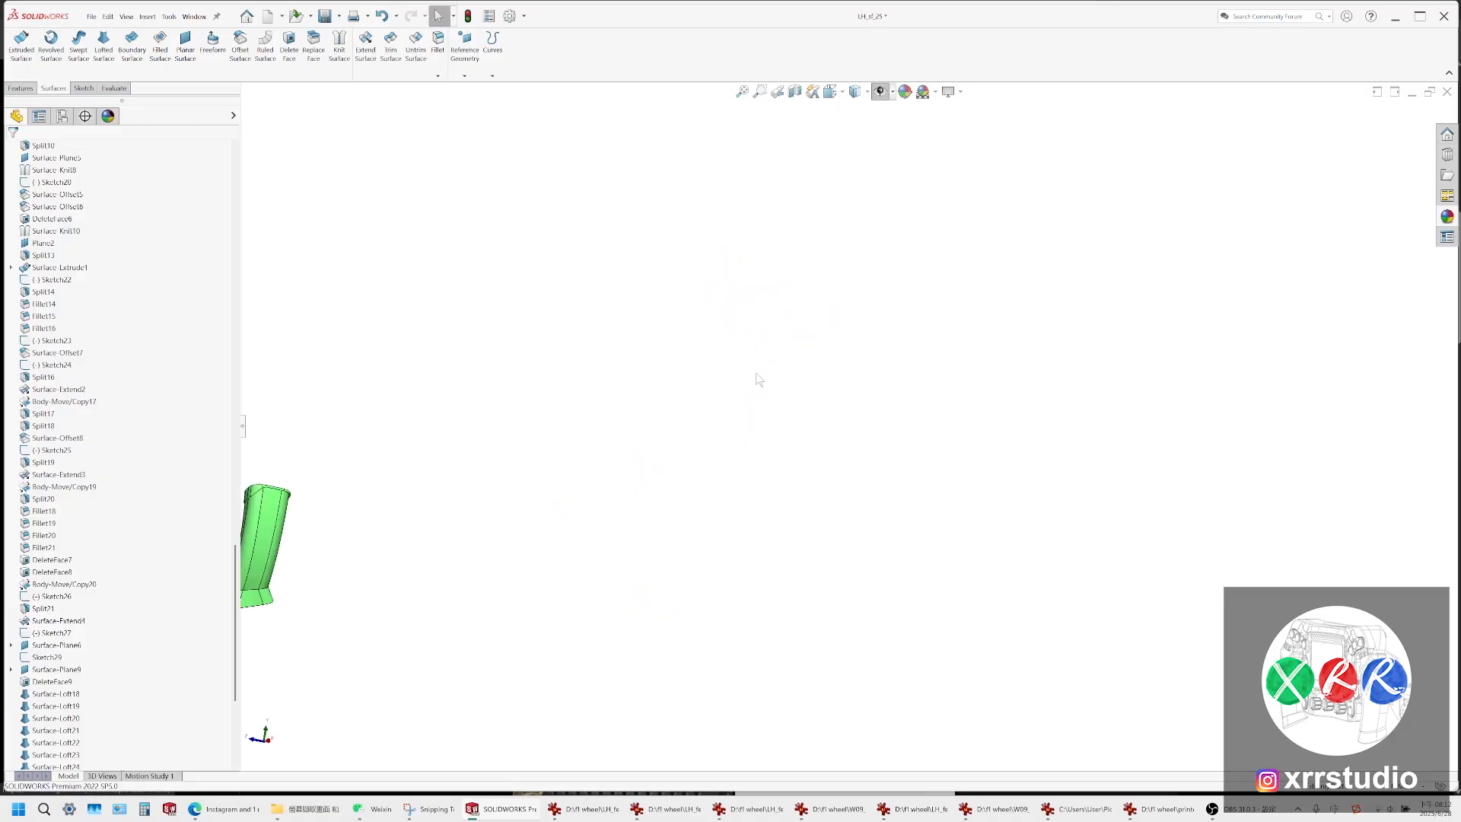
scroll(527, 487, down, 10)
click(676, 312)
middle_drag(682, 335, 686, 295)
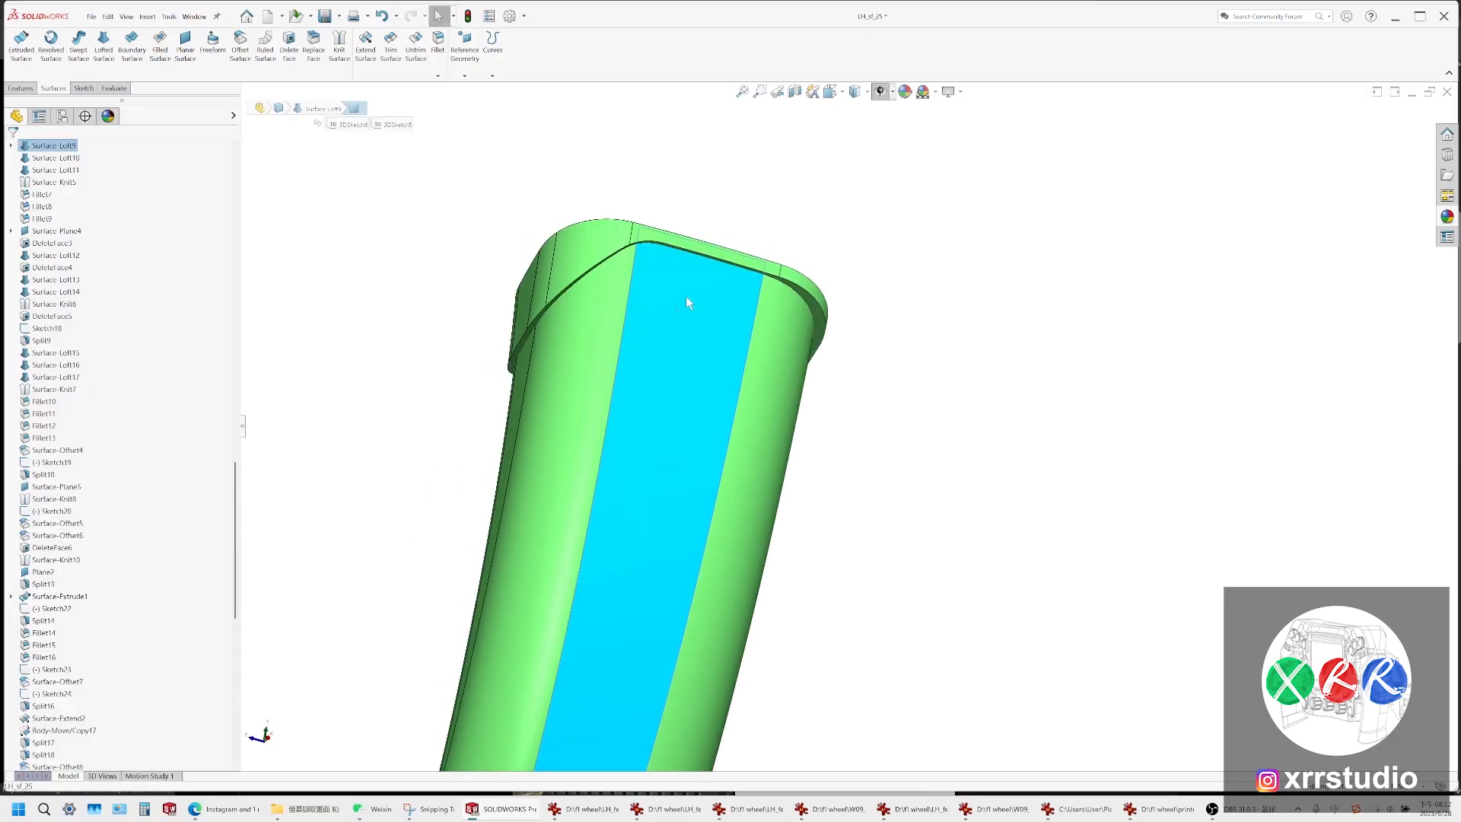
scroll(675, 293, up, 1)
click(631, 300)
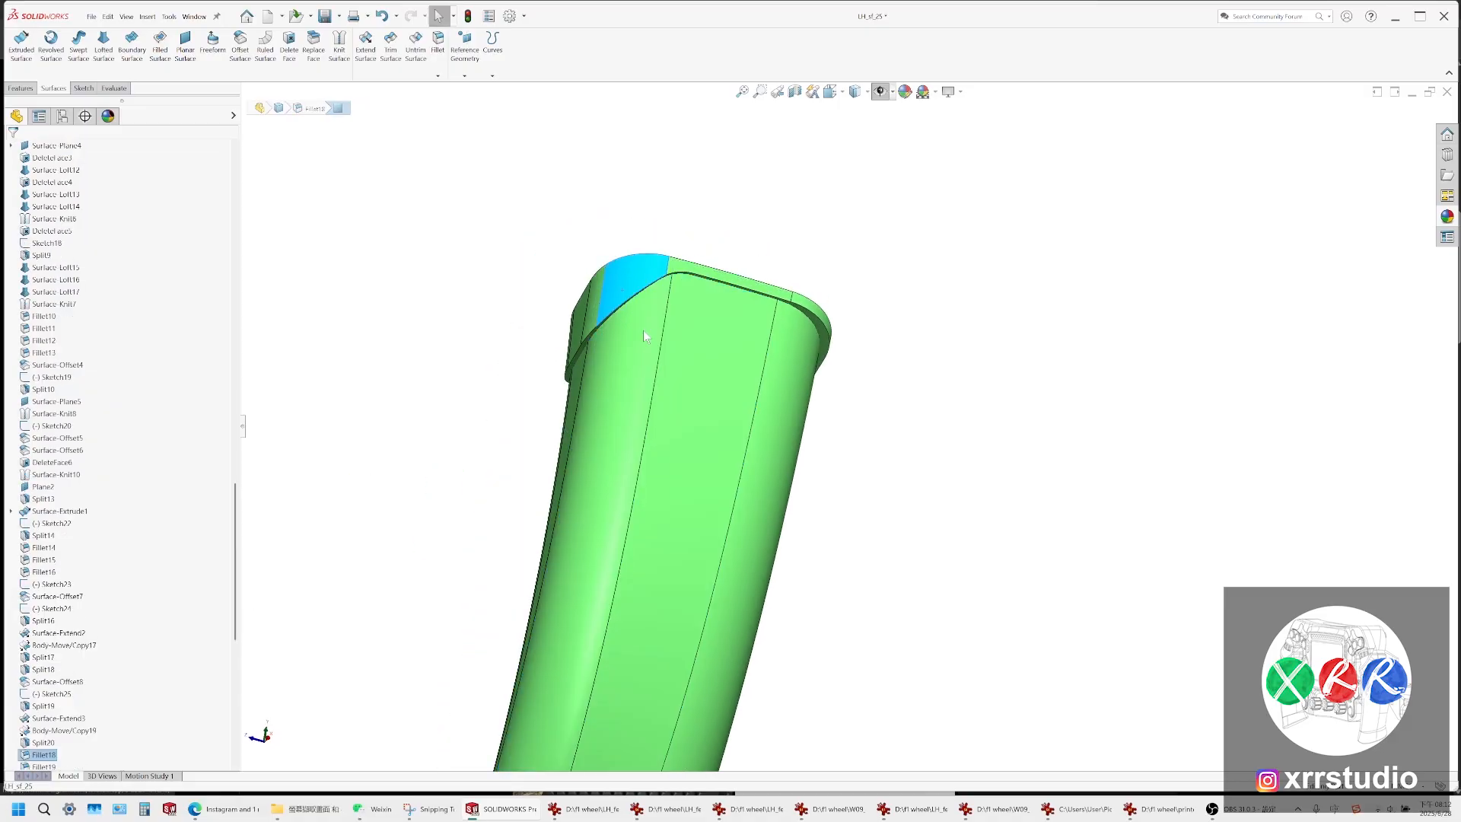
click(643, 331)
click(899, 410)
click(694, 386)
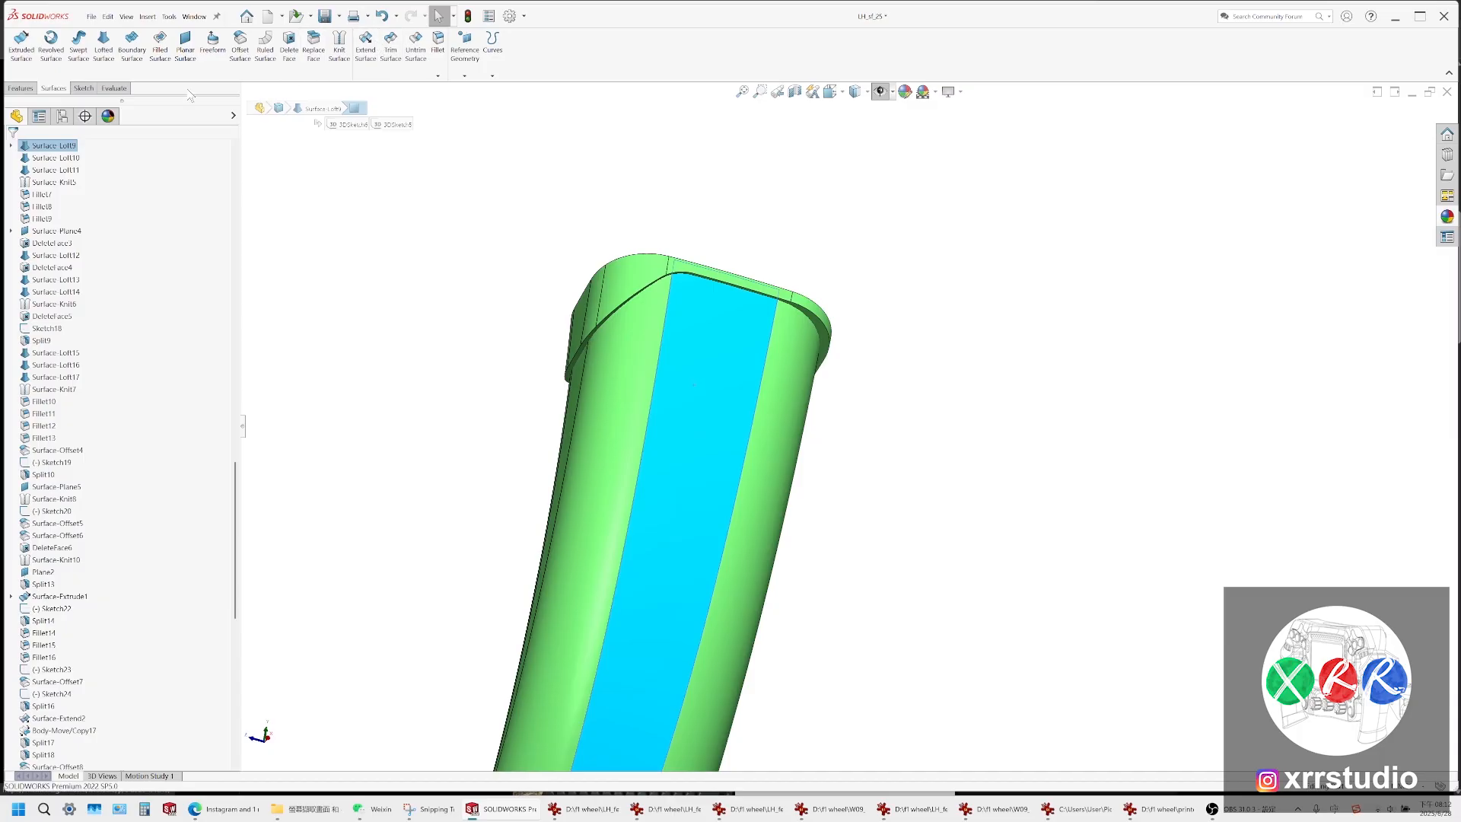
Make one copy of the cap body at the grip's upper end in place, with zero translation
click(23, 88)
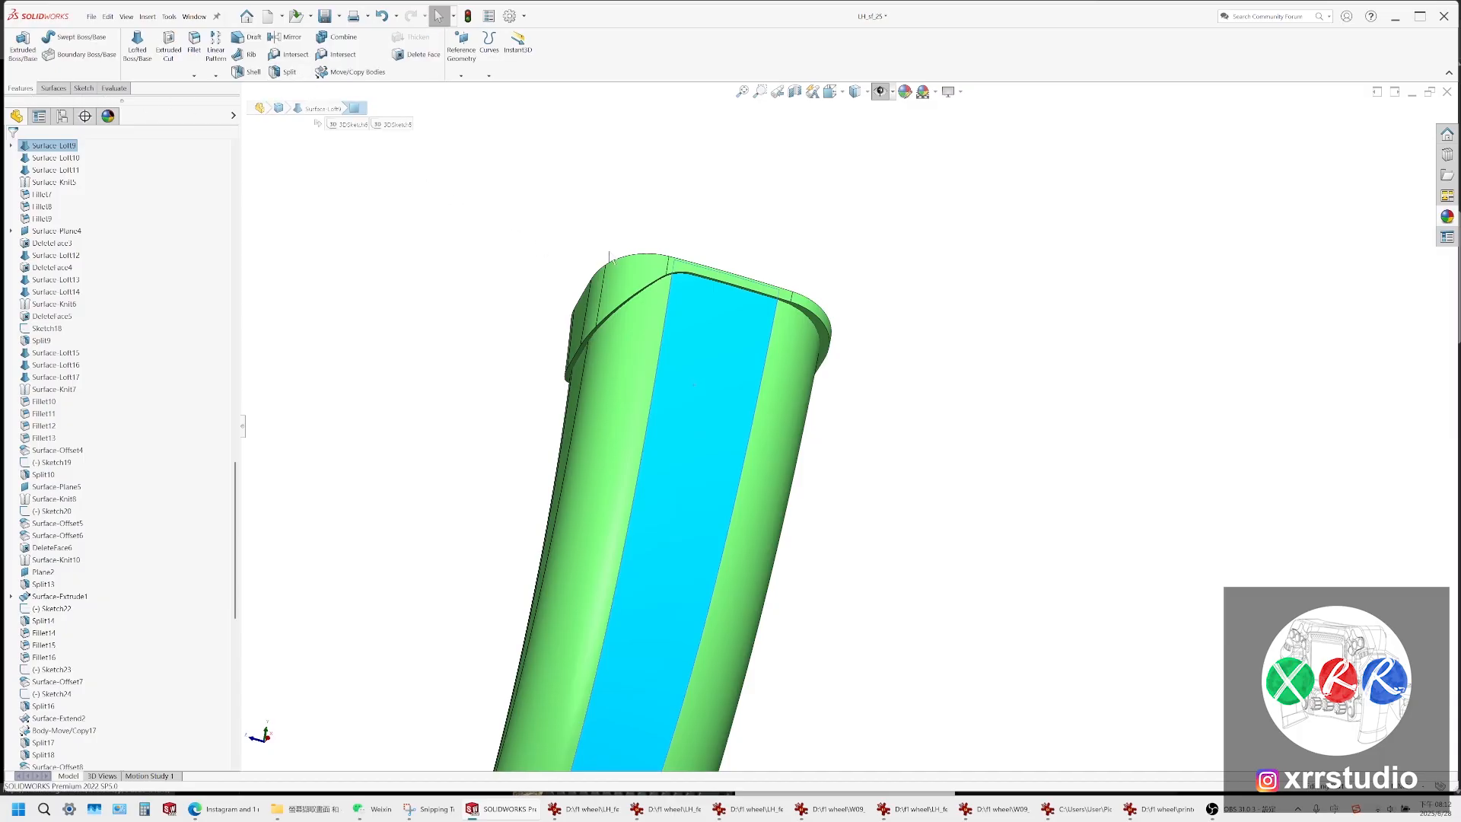
ctrl+click(642, 274)
click(322, 73)
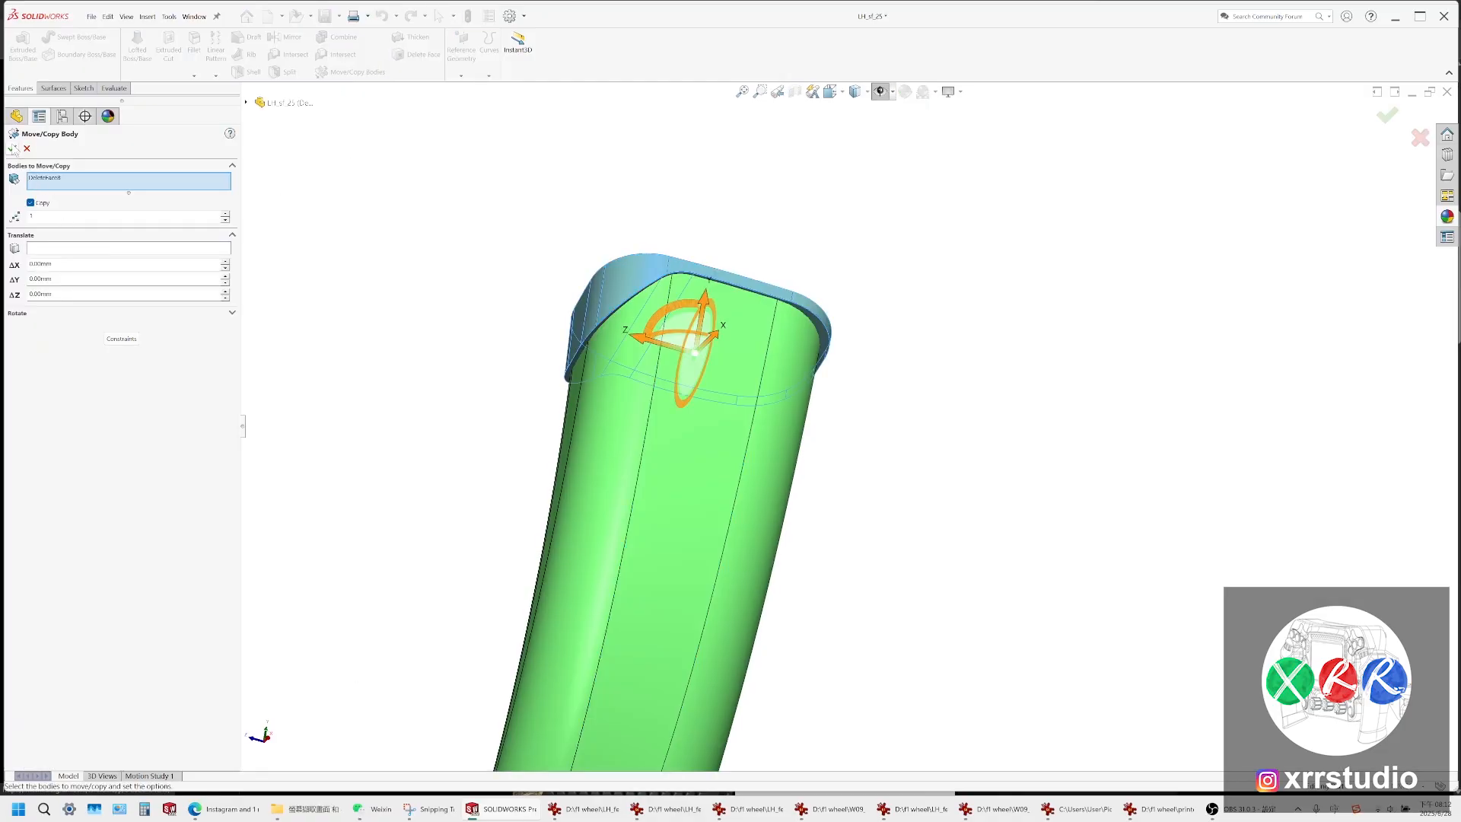
key(Return)
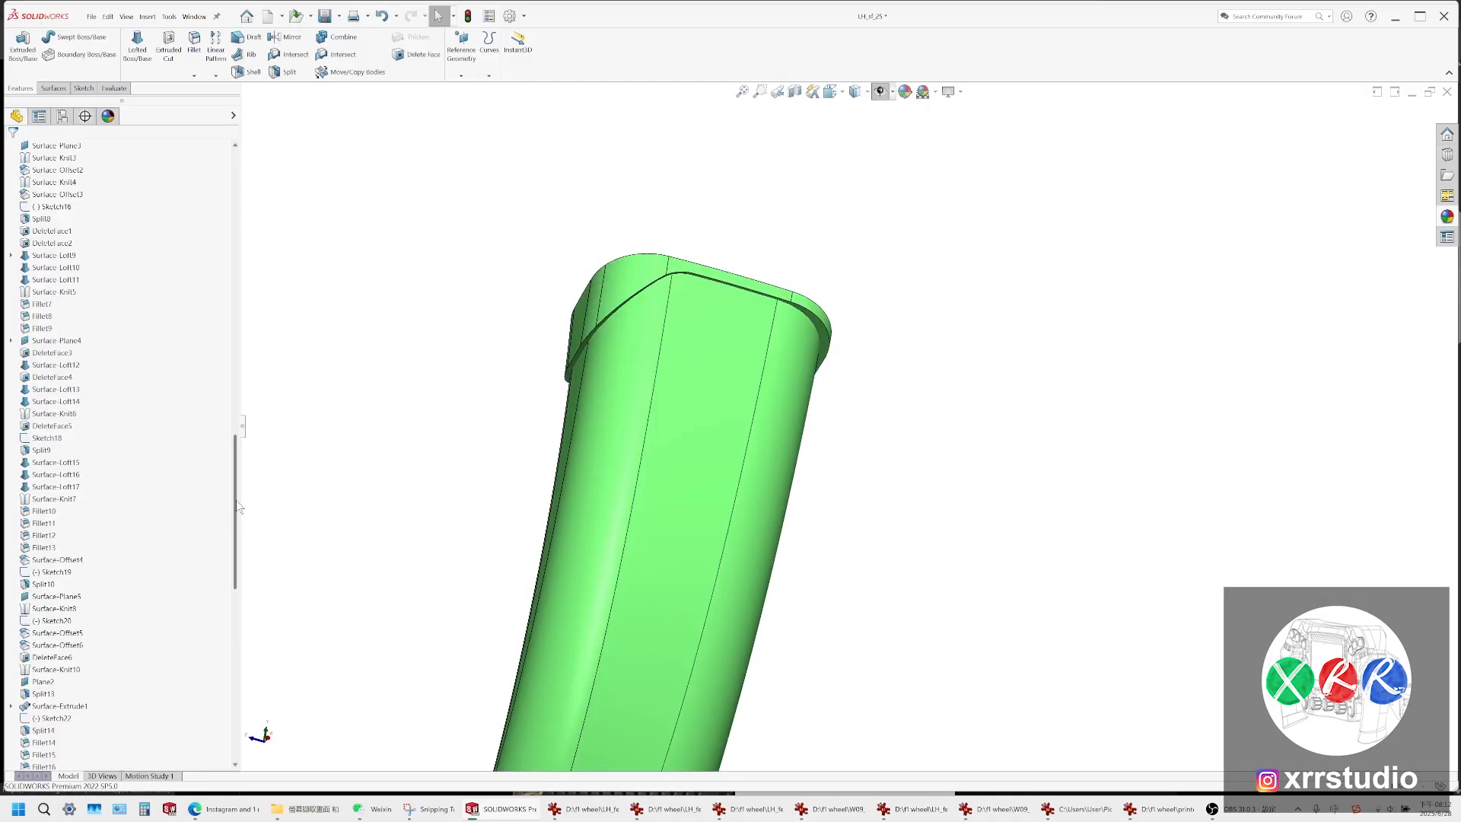
Hide the solid bodies Surface-Knit11 and Body-Move/Copy21, and select the copied cap body alone
scroll(47, 478, down, 3)
click(66, 526)
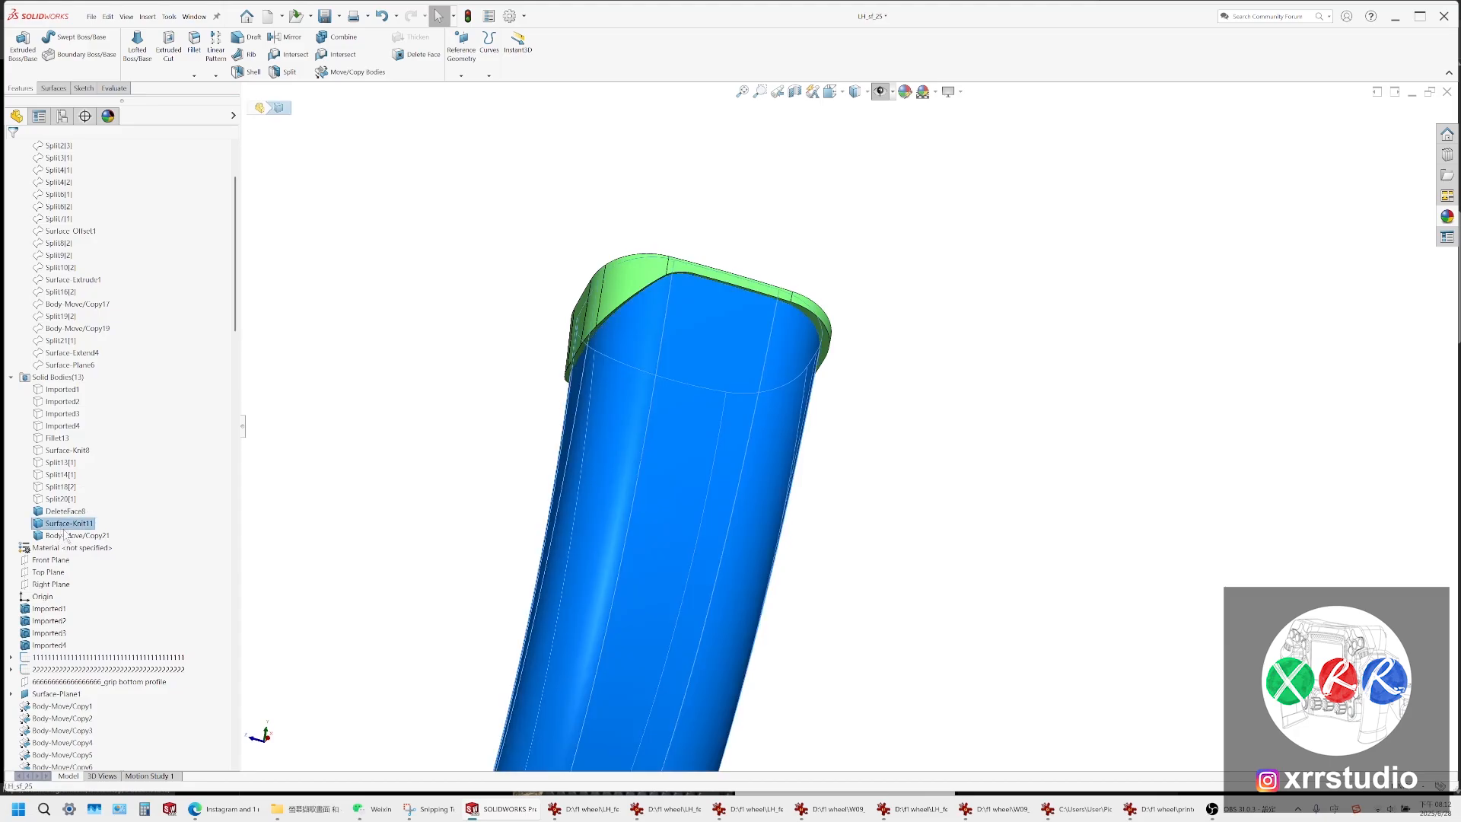
ctrl+click(67, 537)
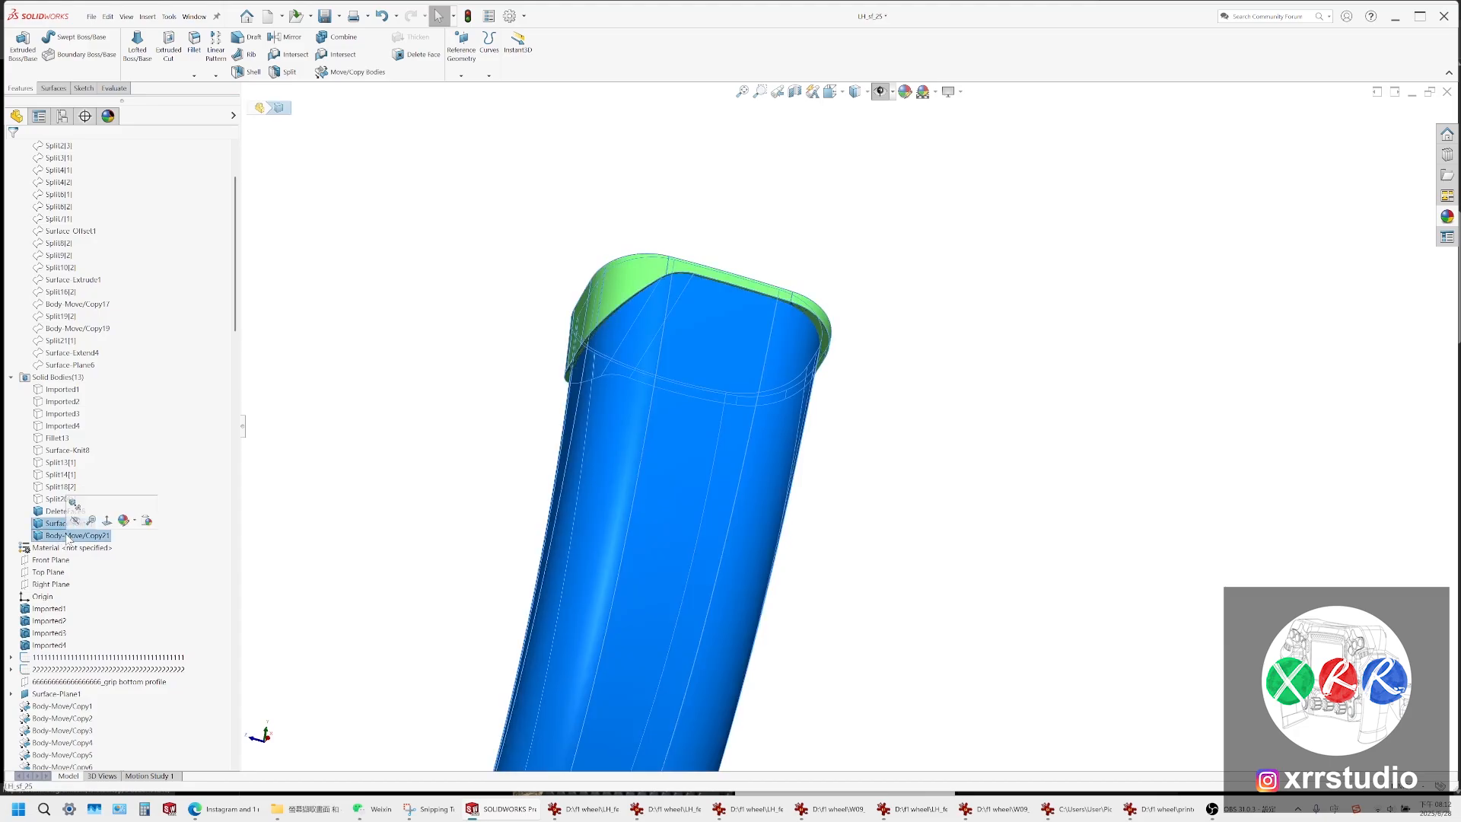
click(75, 521)
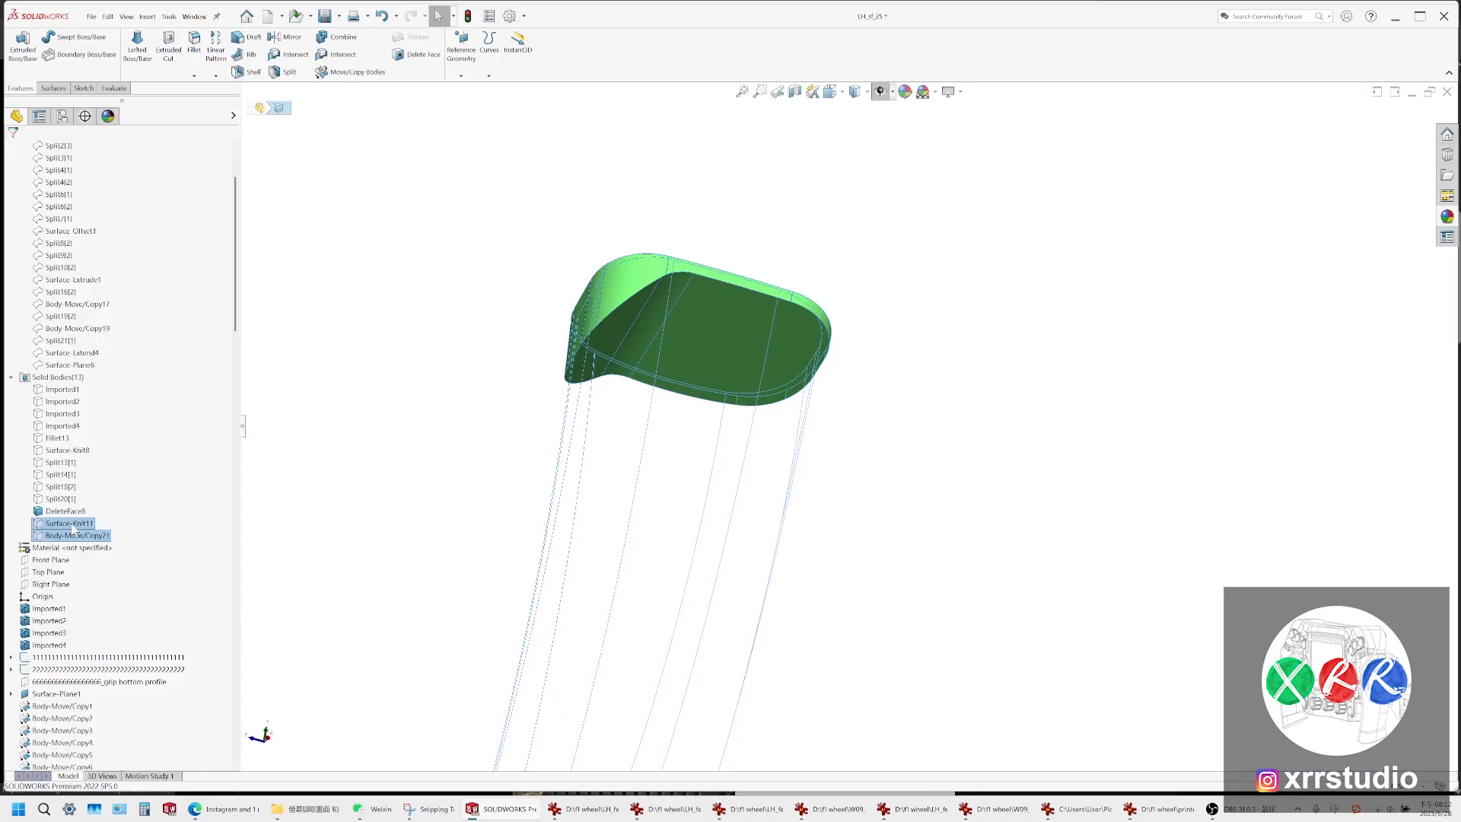
click(355, 525)
click(84, 538)
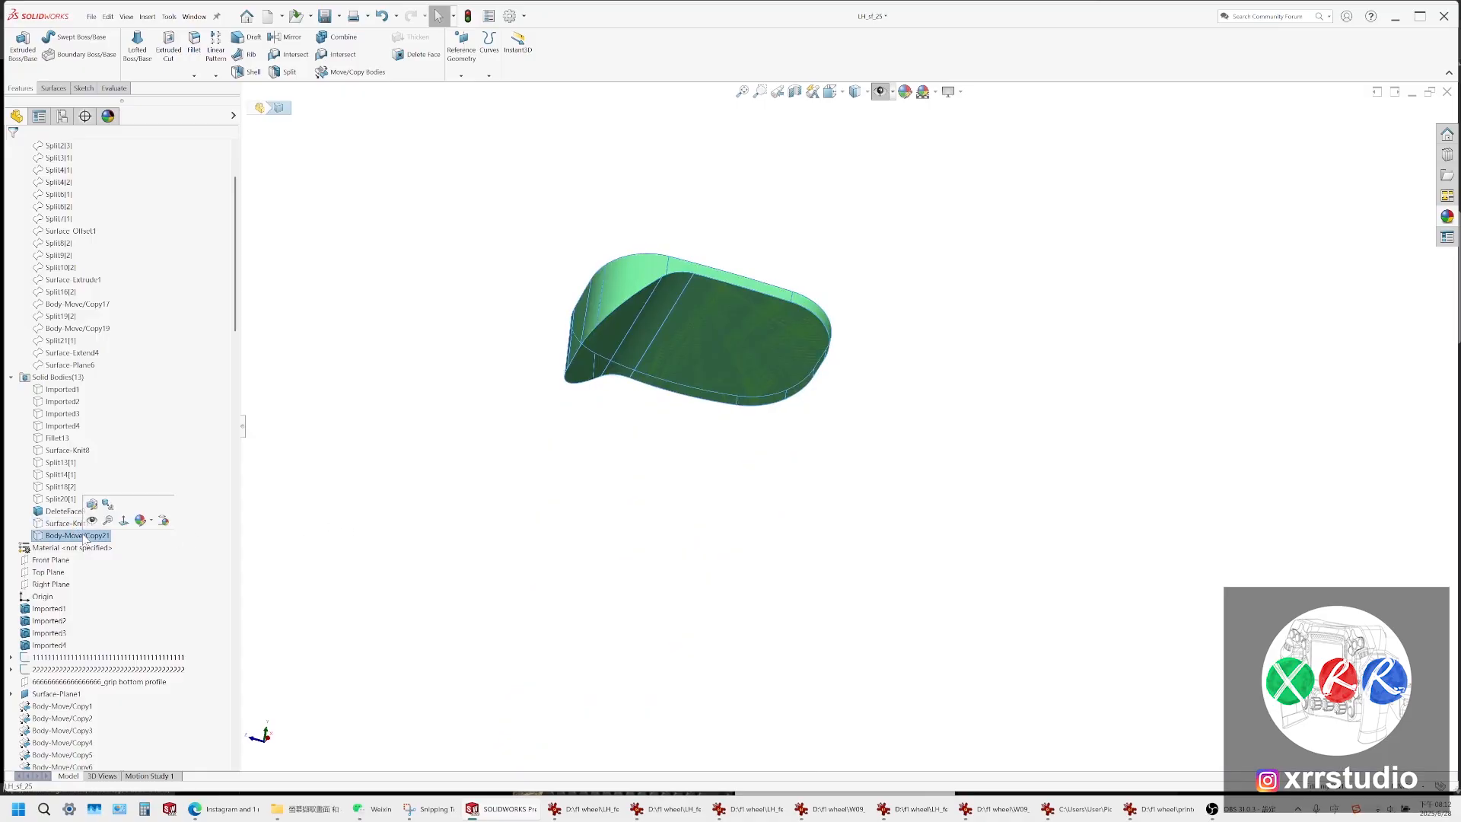
Roll the feature history back to just after Surface-Knit11 and show the knitted grip solid body
scroll(140, 455, down, 20)
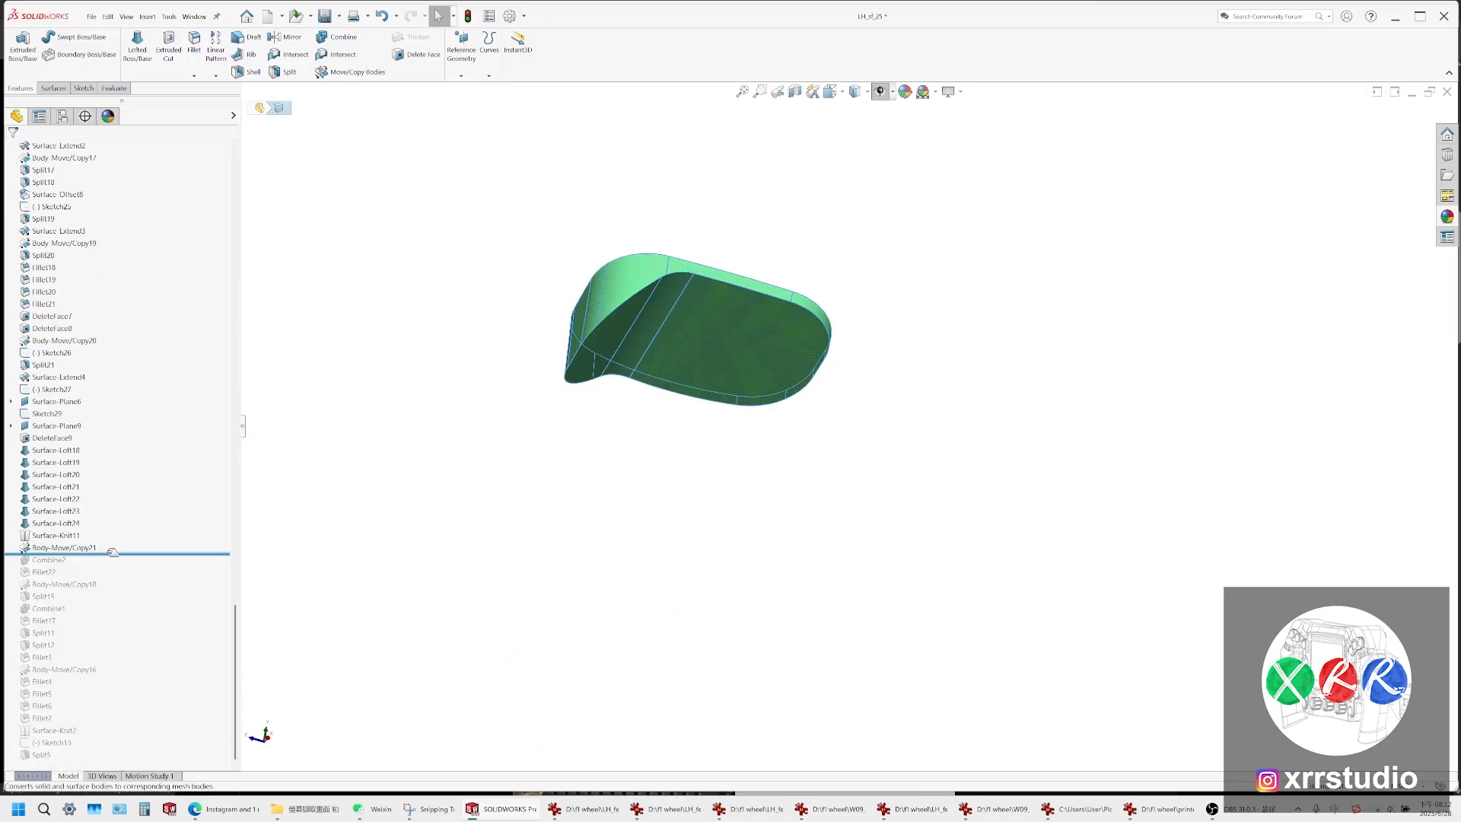
drag(138, 553, 137, 541)
scroll(105, 491, up, 20)
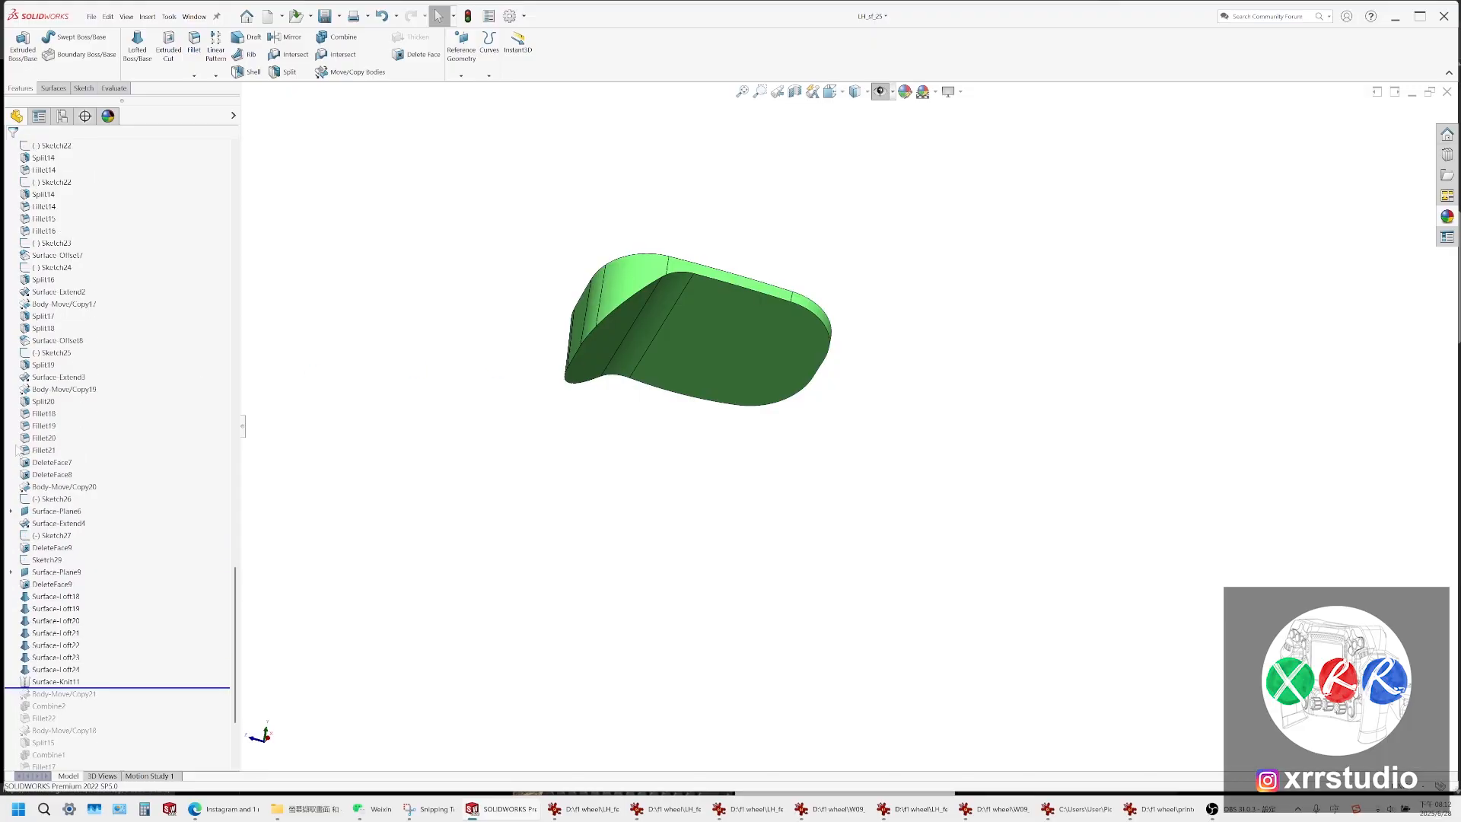
scroll(105, 491, down, 2)
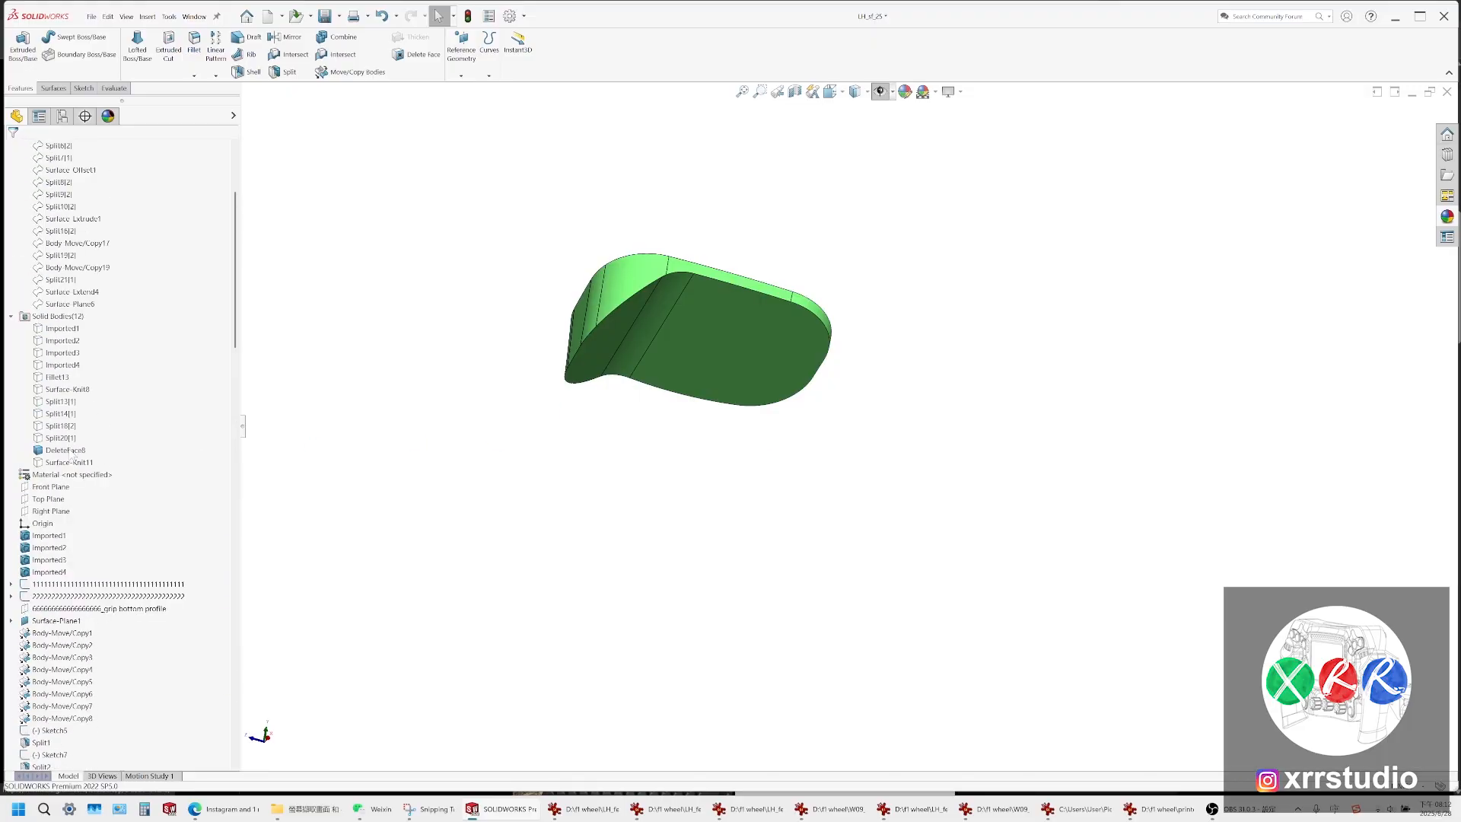
click(70, 461)
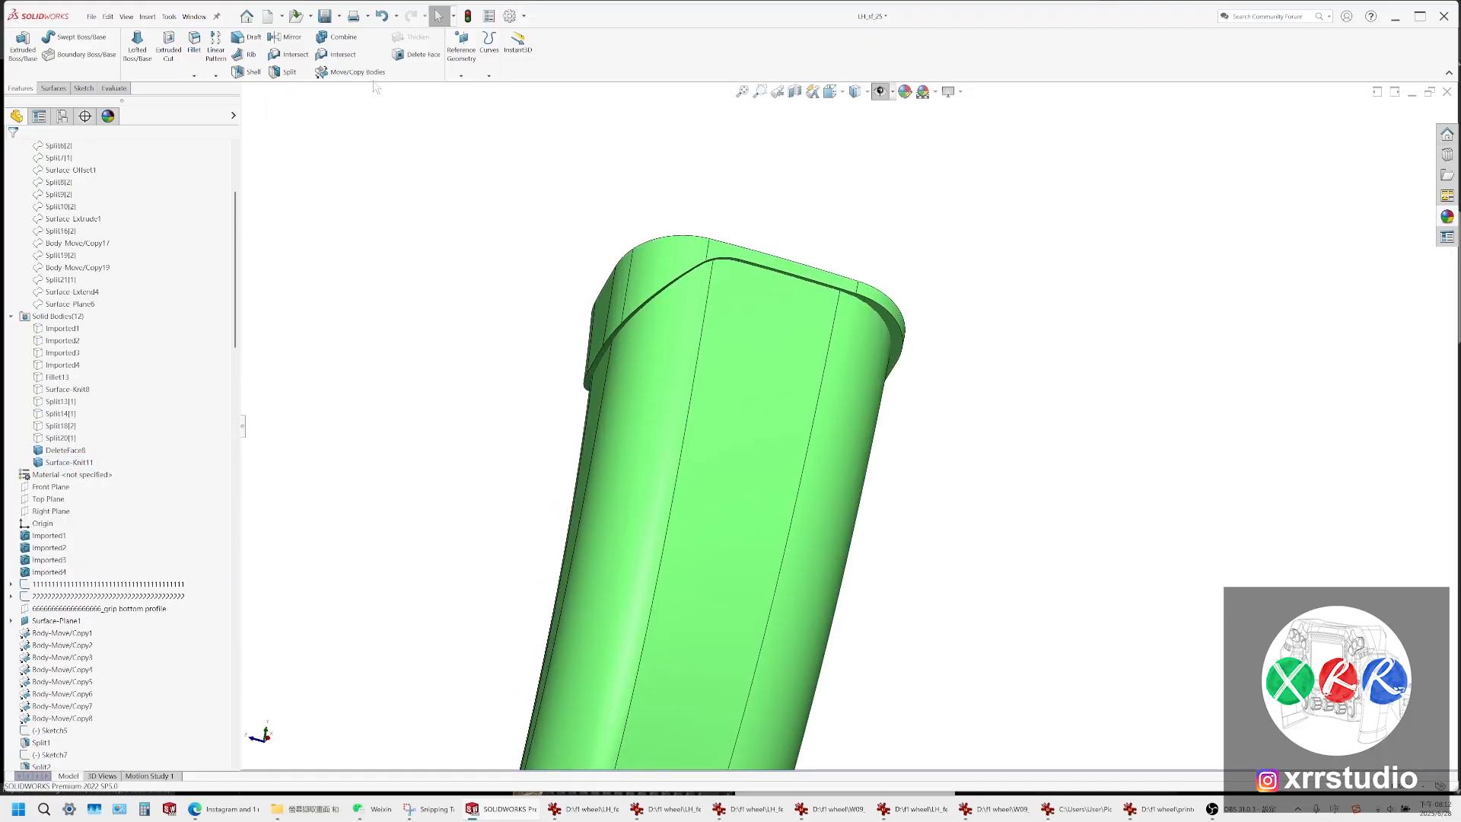
Make one copy each of the cap body and the knitted grip in place with zero translation, and hide both copies
click(67, 450)
ctrl+click(69, 462)
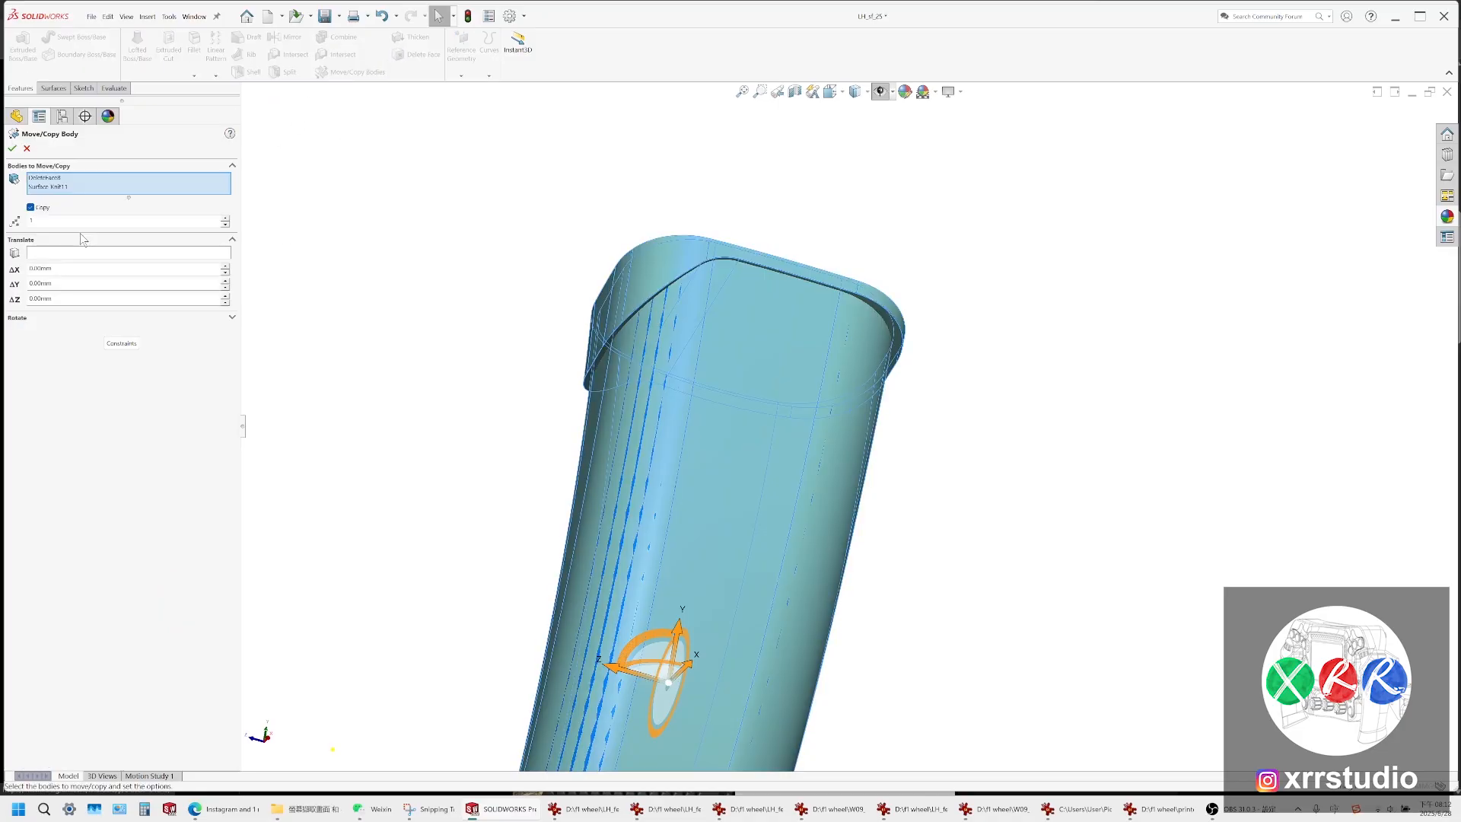
key(Return)
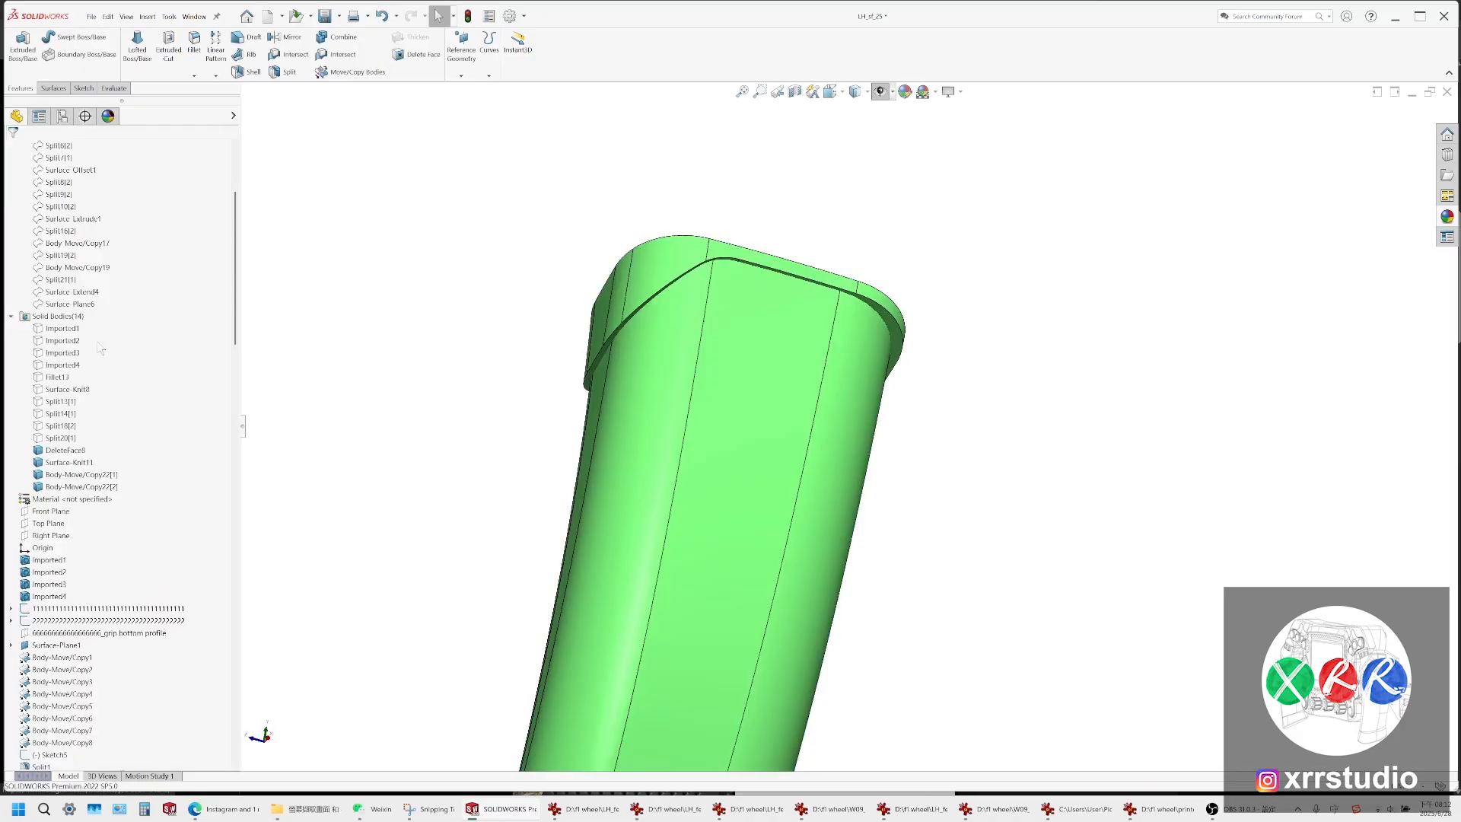
click(80, 474)
shift+click(85, 487)
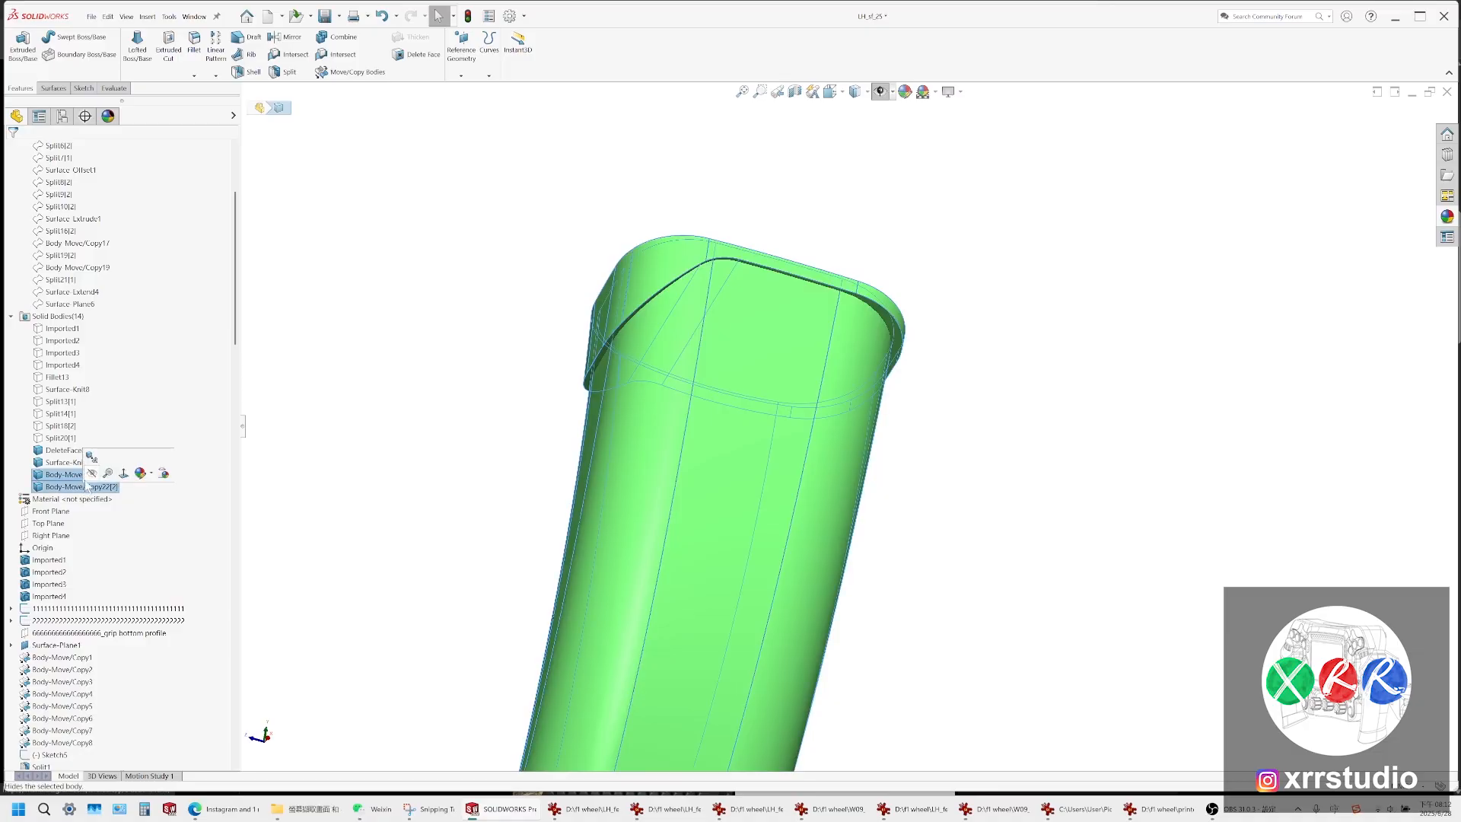
click(377, 459)
scroll(512, 385, up, 5)
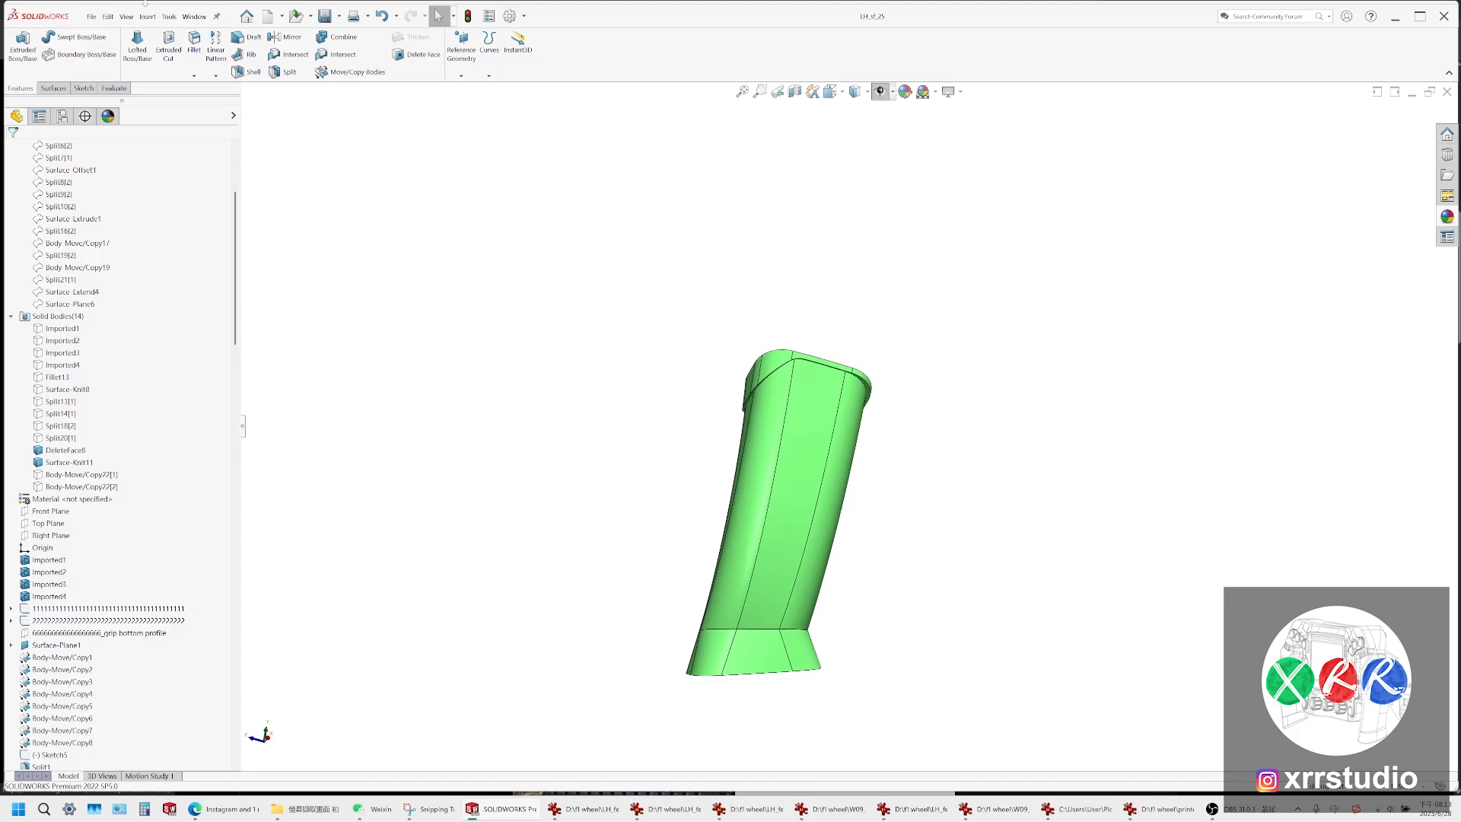
Save the part under the new file name LH_sf_26
click(92, 17)
click(147, 153)
key(End)
key(BackSpace)
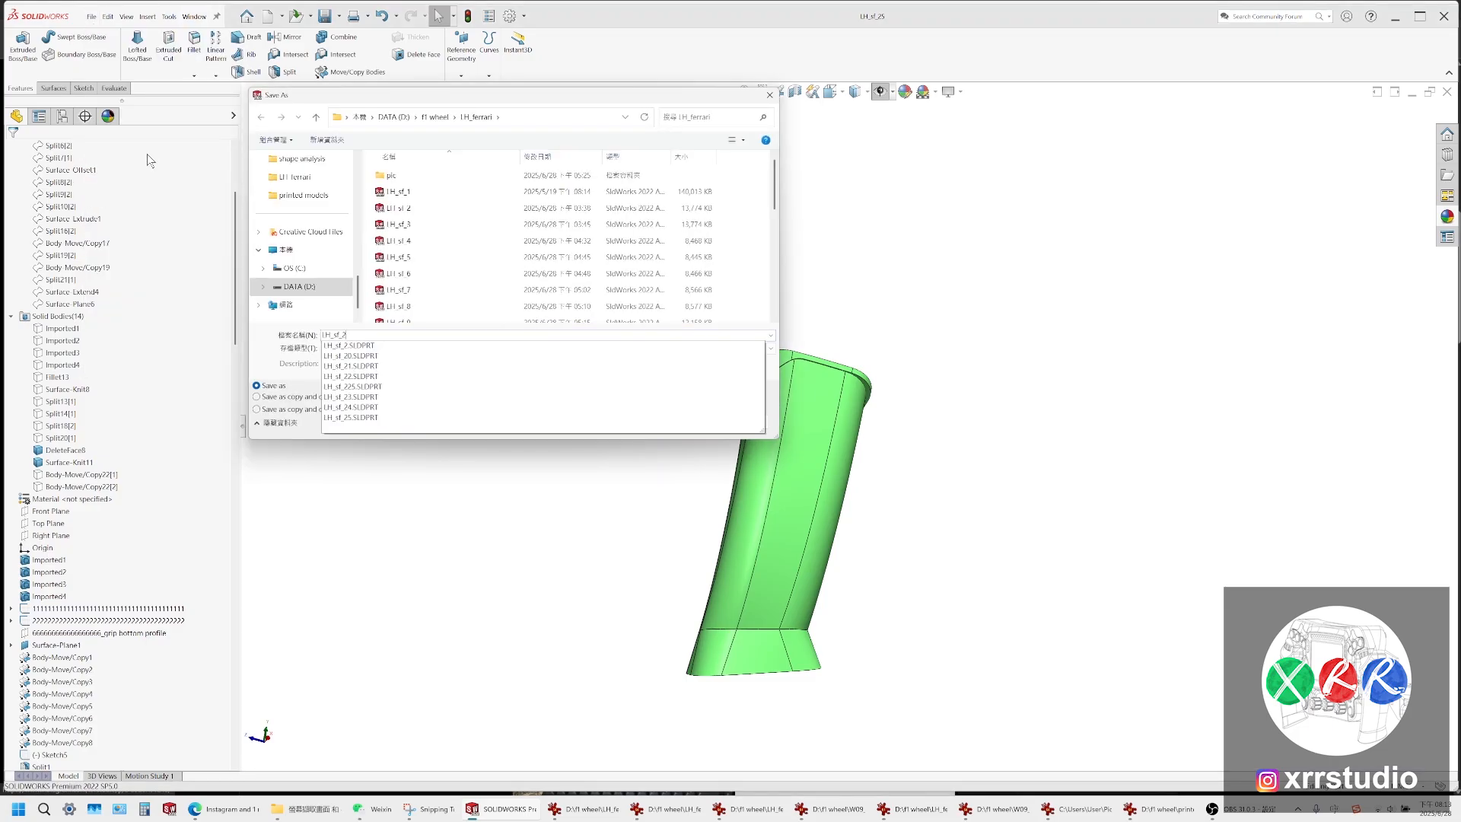
text(6)
key(Return)
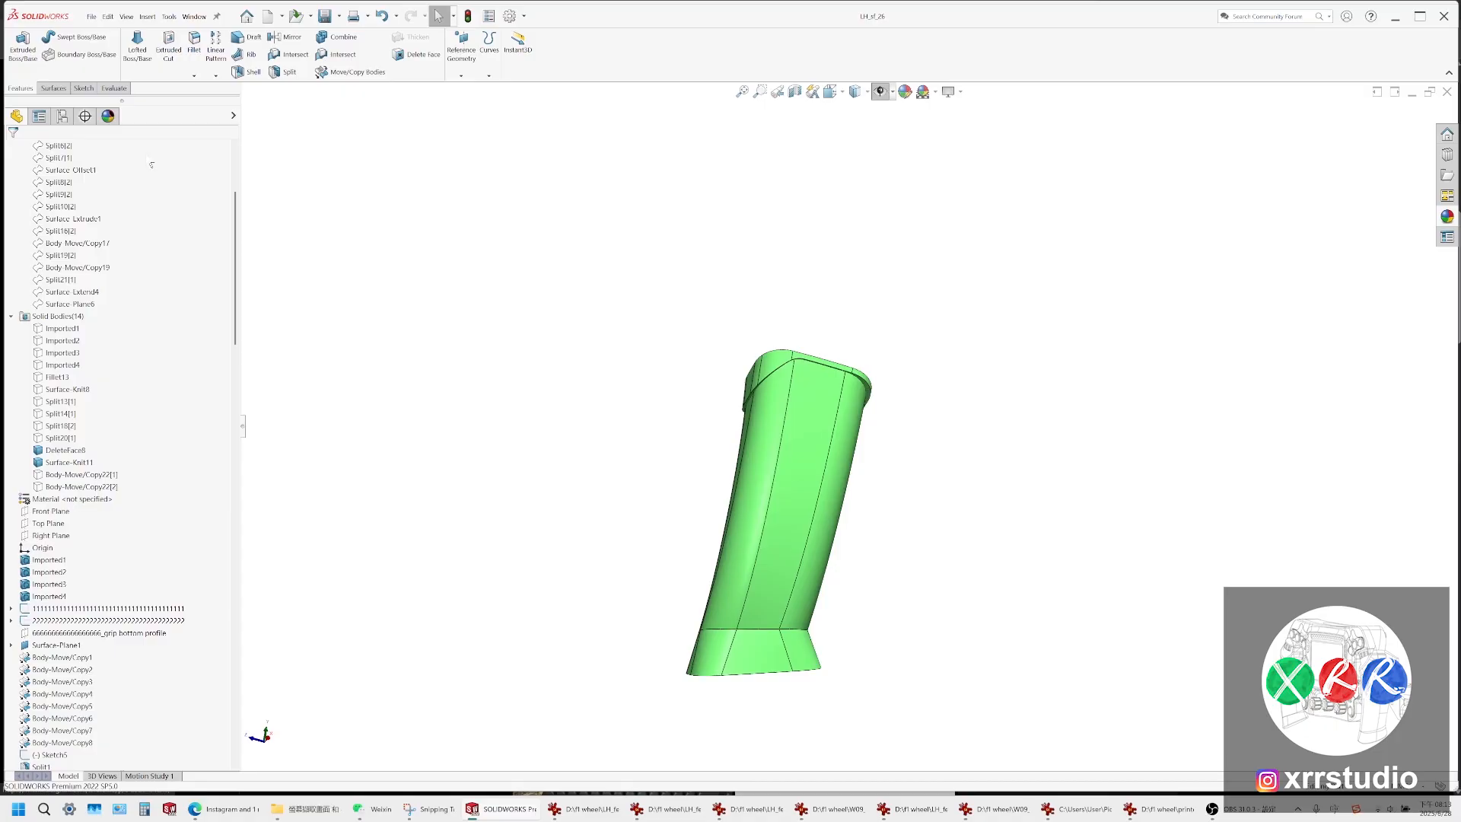
Examine the grip from its capped upper end down along its curved length
scroll(647, 451, down, 3)
scroll(970, 417, up, 2)
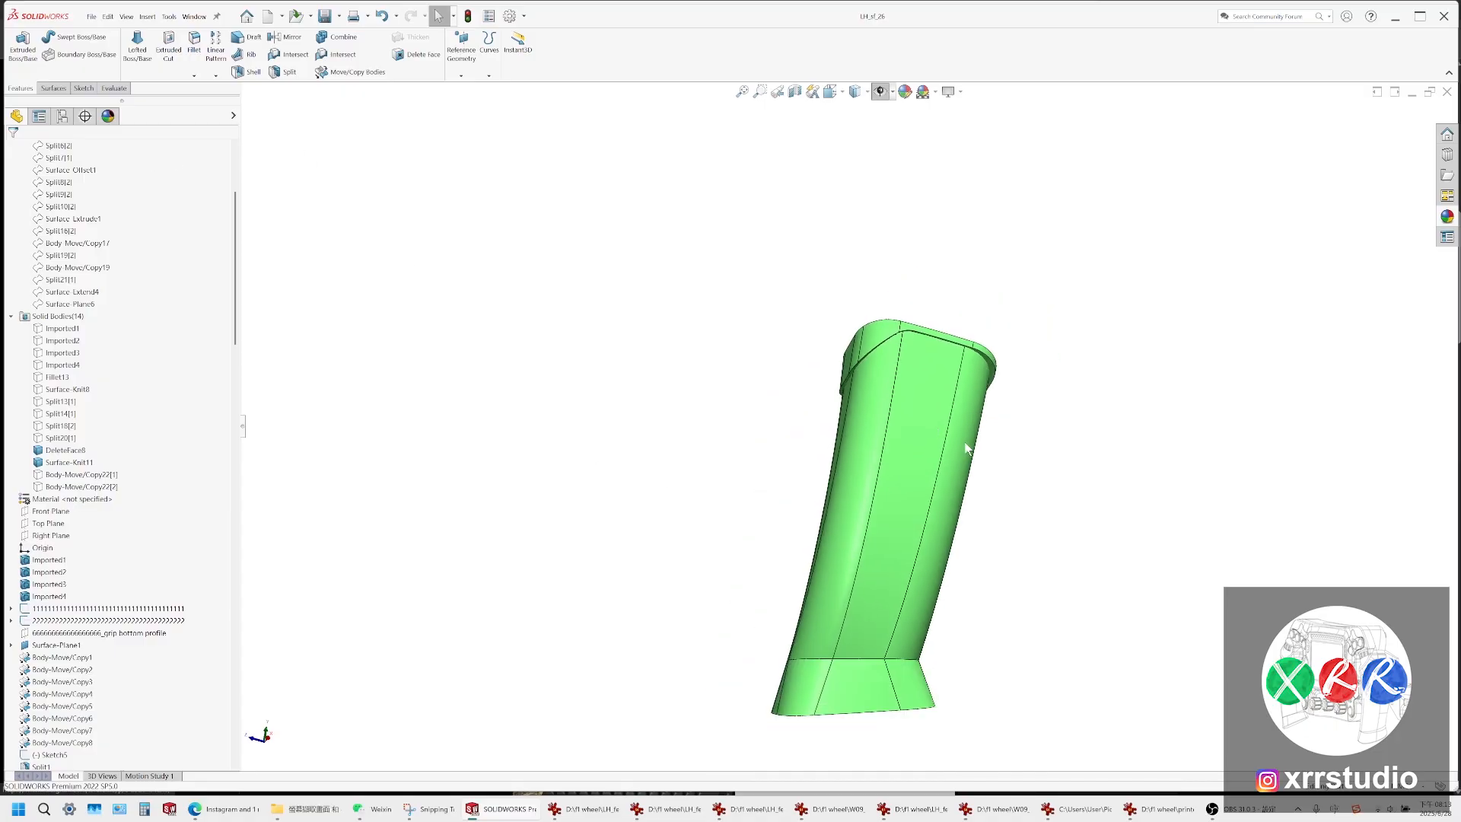
scroll(1014, 371, down, 3)
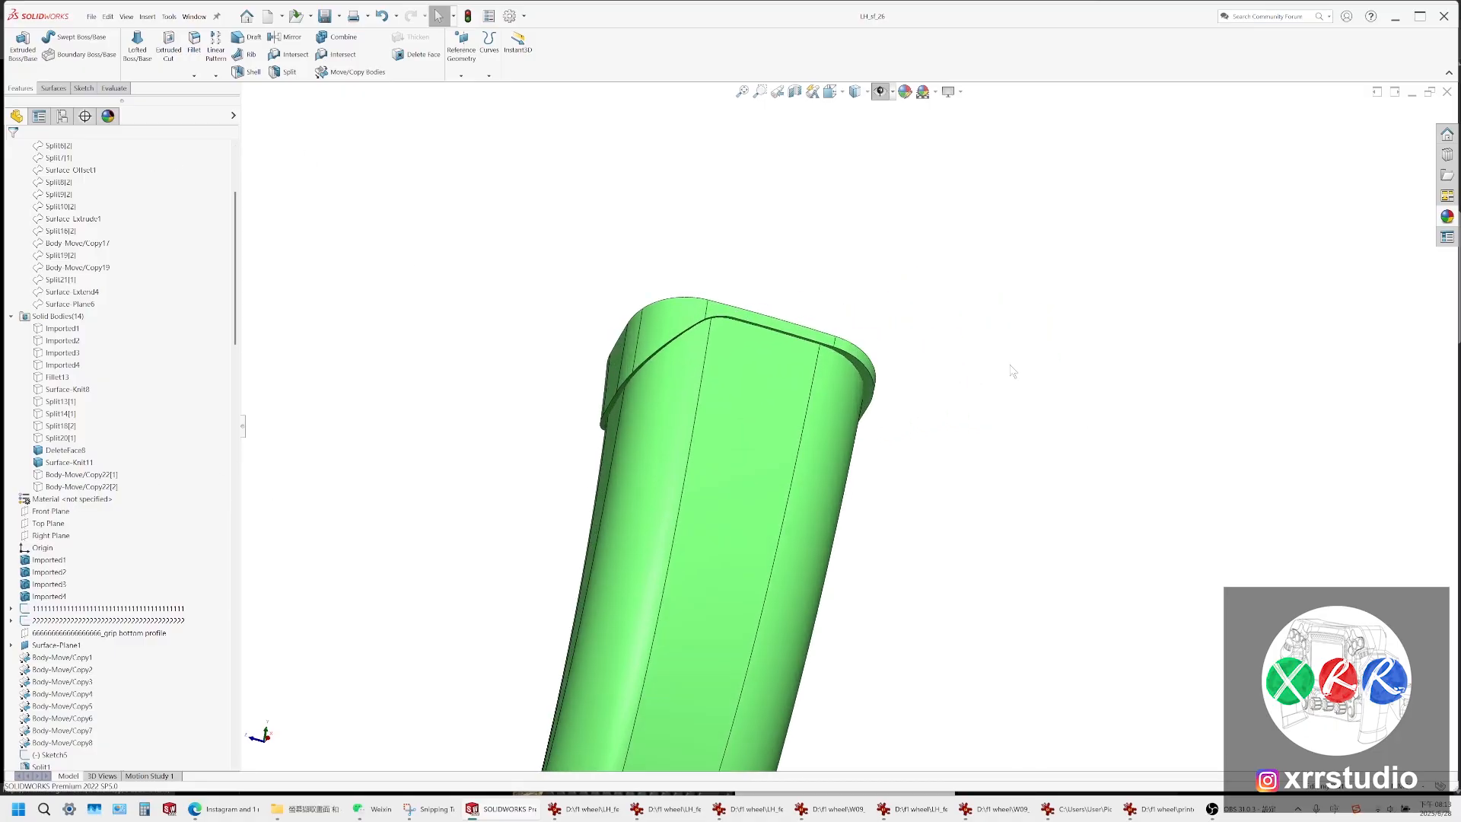
scroll(823, 488, up, 3)
middle_drag(824, 481, 815, 287)
scroll(756, 609, down, 4)
middle_drag(1109, 381, 1066, 536)
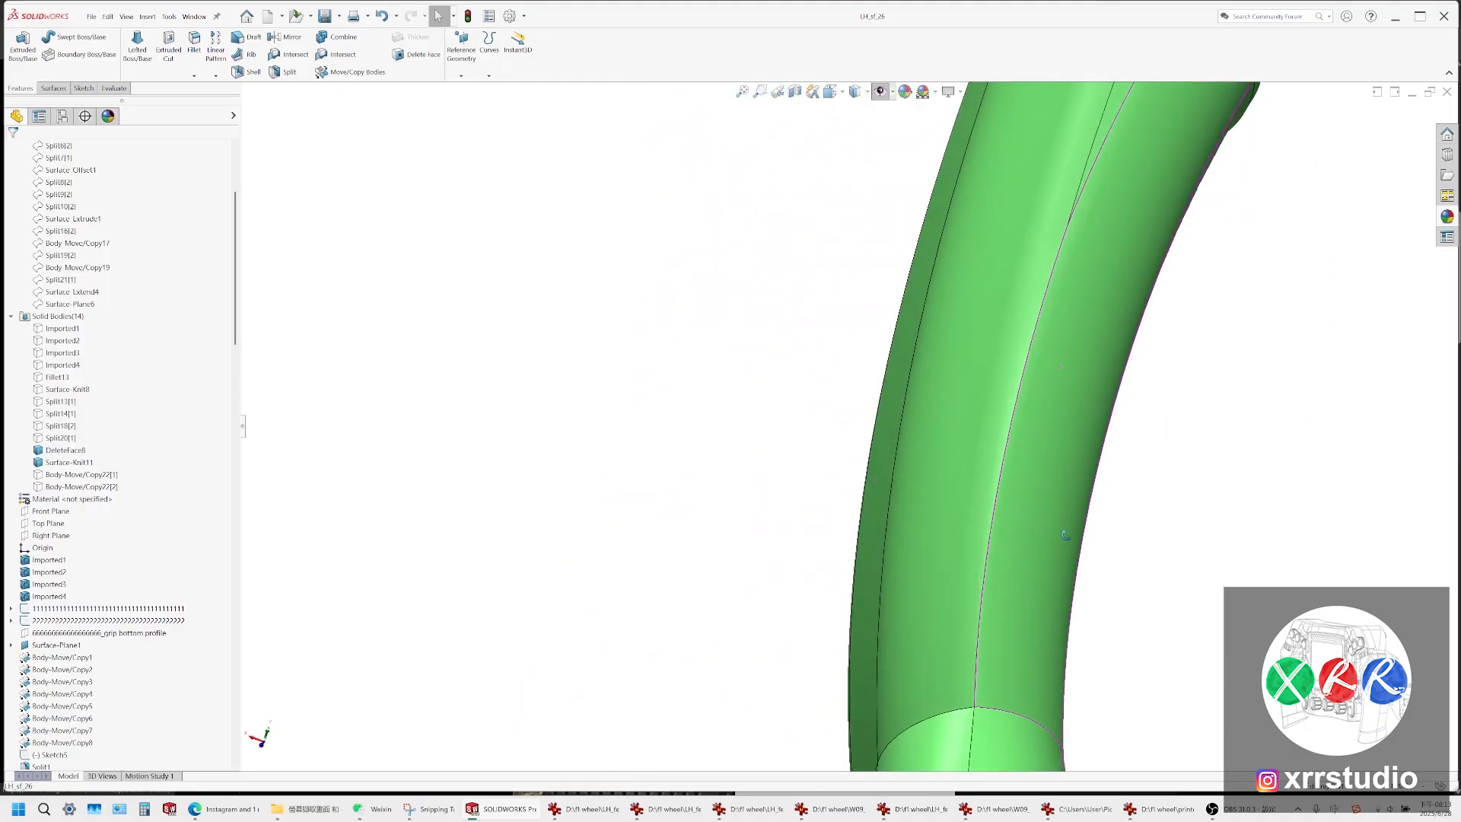
Try a 4 mm symmetric fillet with tangent propagation on the three edges where the grip meets its flared lower end
scroll(1020, 609, up, 3)
middle_drag(982, 677, 889, 586)
scroll(889, 586, down, 4)
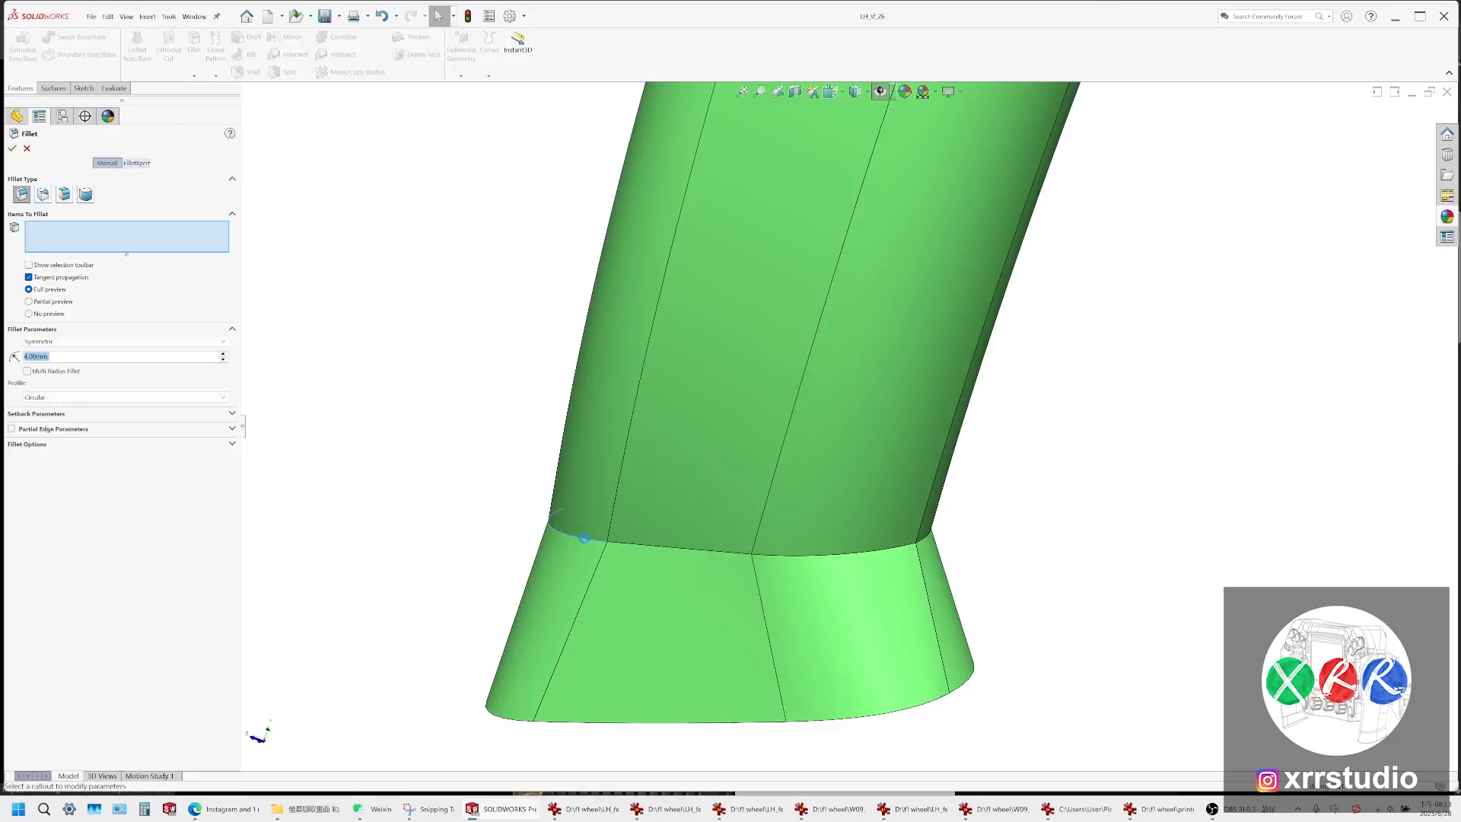
click(584, 538)
middle_drag(586, 538, 977, 533)
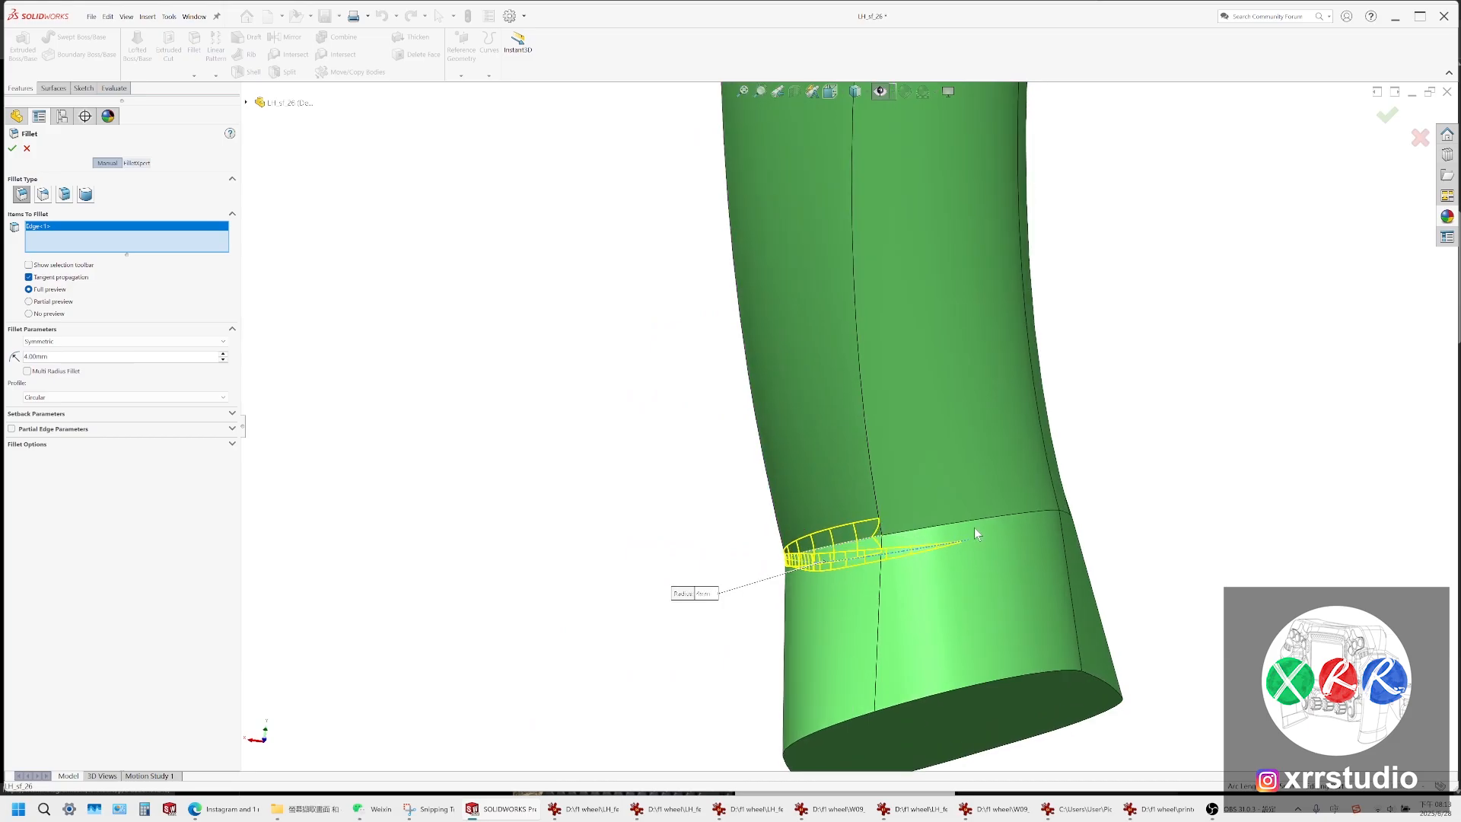
click(963, 522)
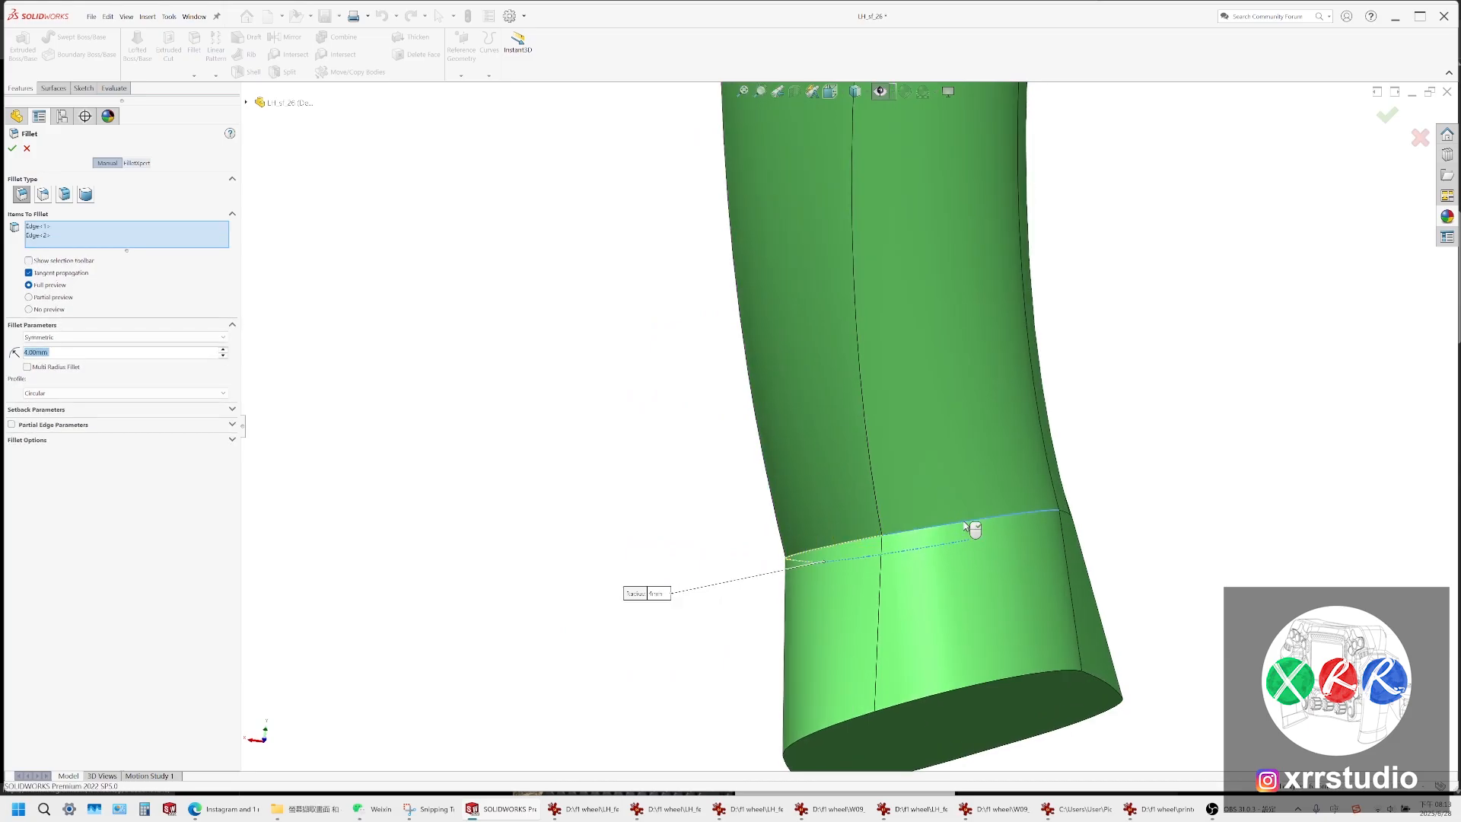
middle_drag(972, 527, 841, 592)
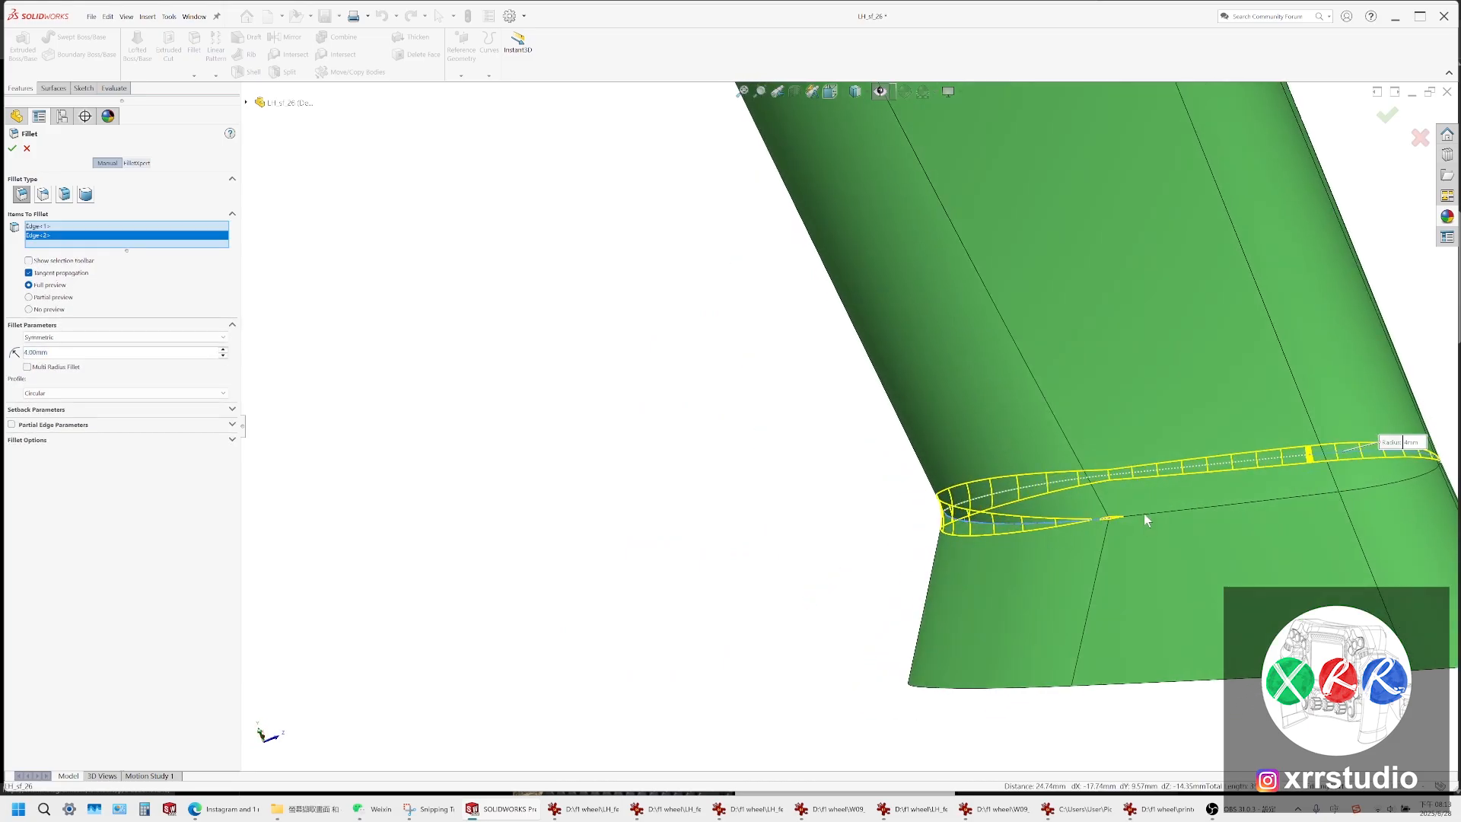
click(1145, 515)
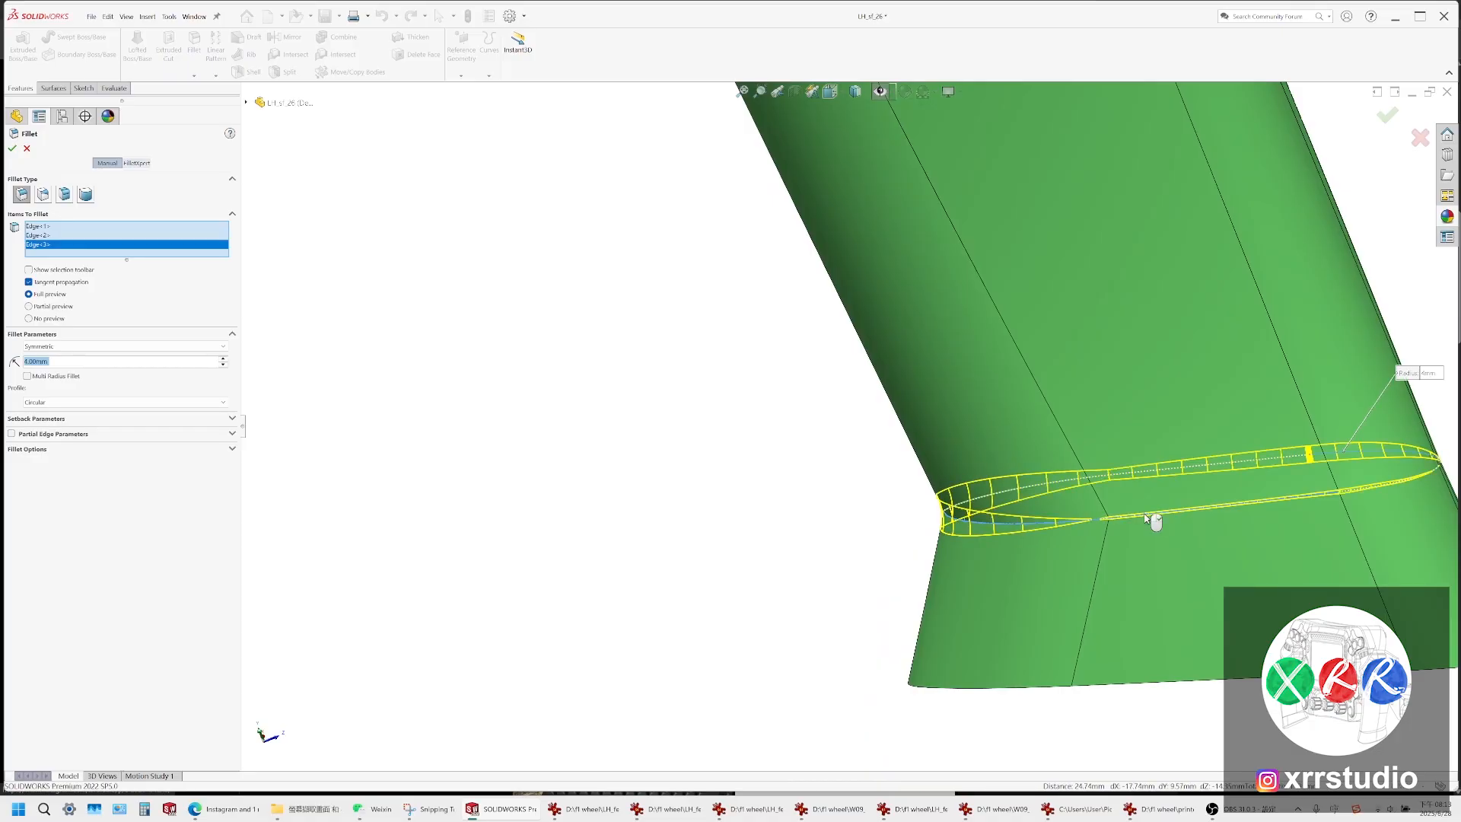
ctrl+middle_drag(1261, 531, 940, 532)
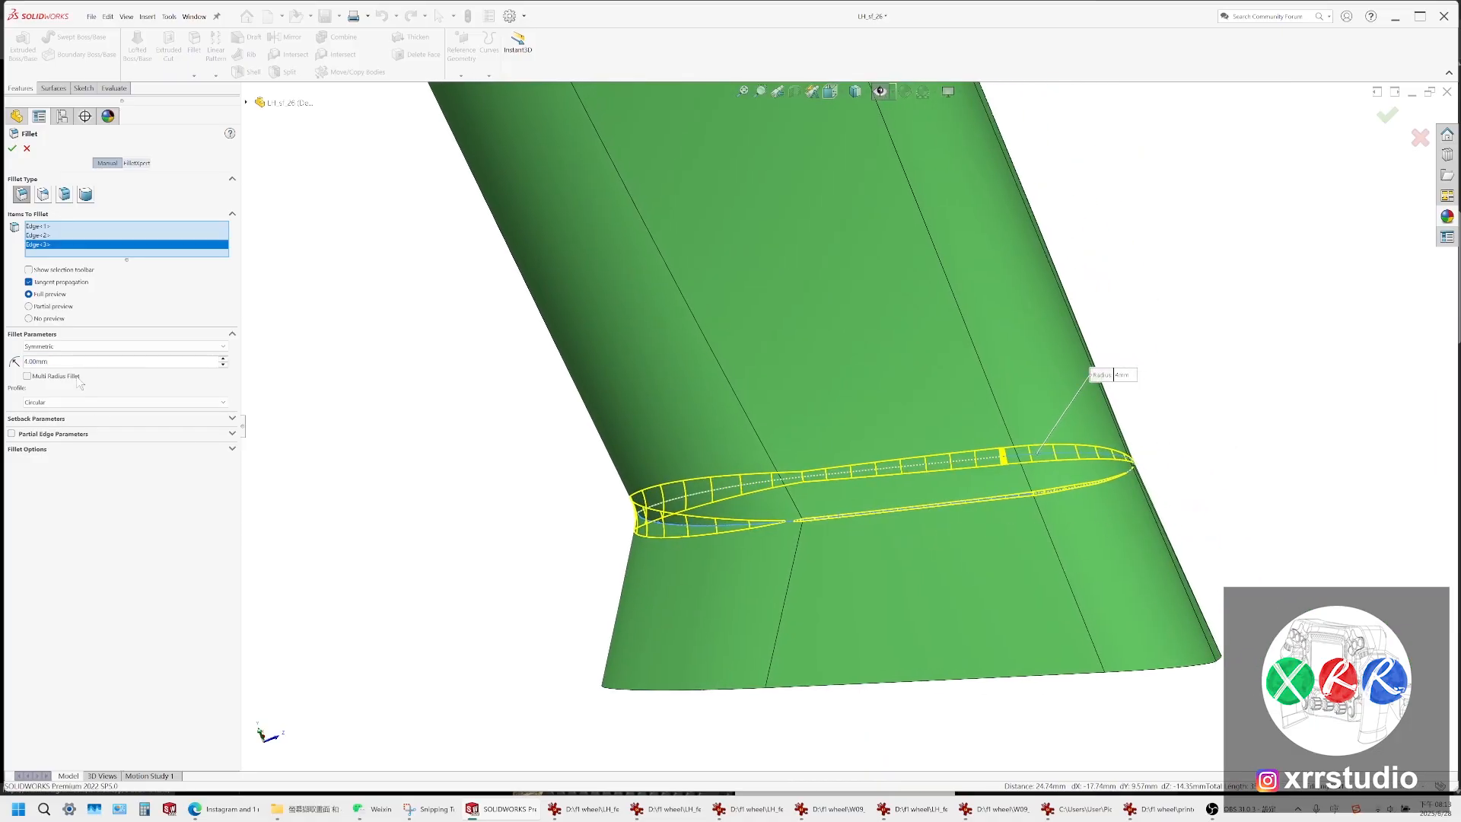
middle_drag(747, 525, 750, 609)
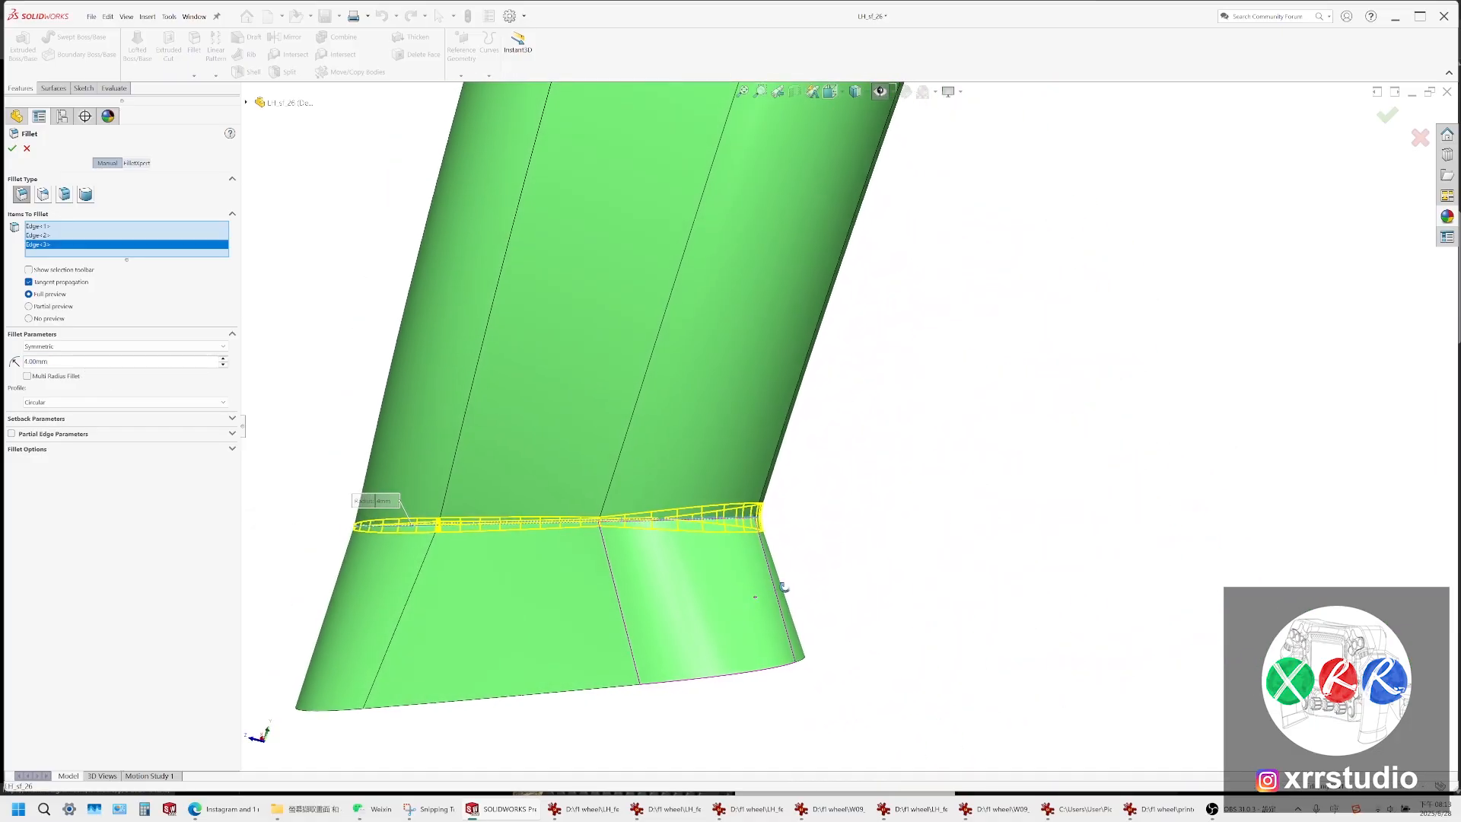
Switch to the steering wheel reference photos in IrfanView, check the grip shape there, and return to SOLIDWORKS
click(651, 808)
click(654, 811)
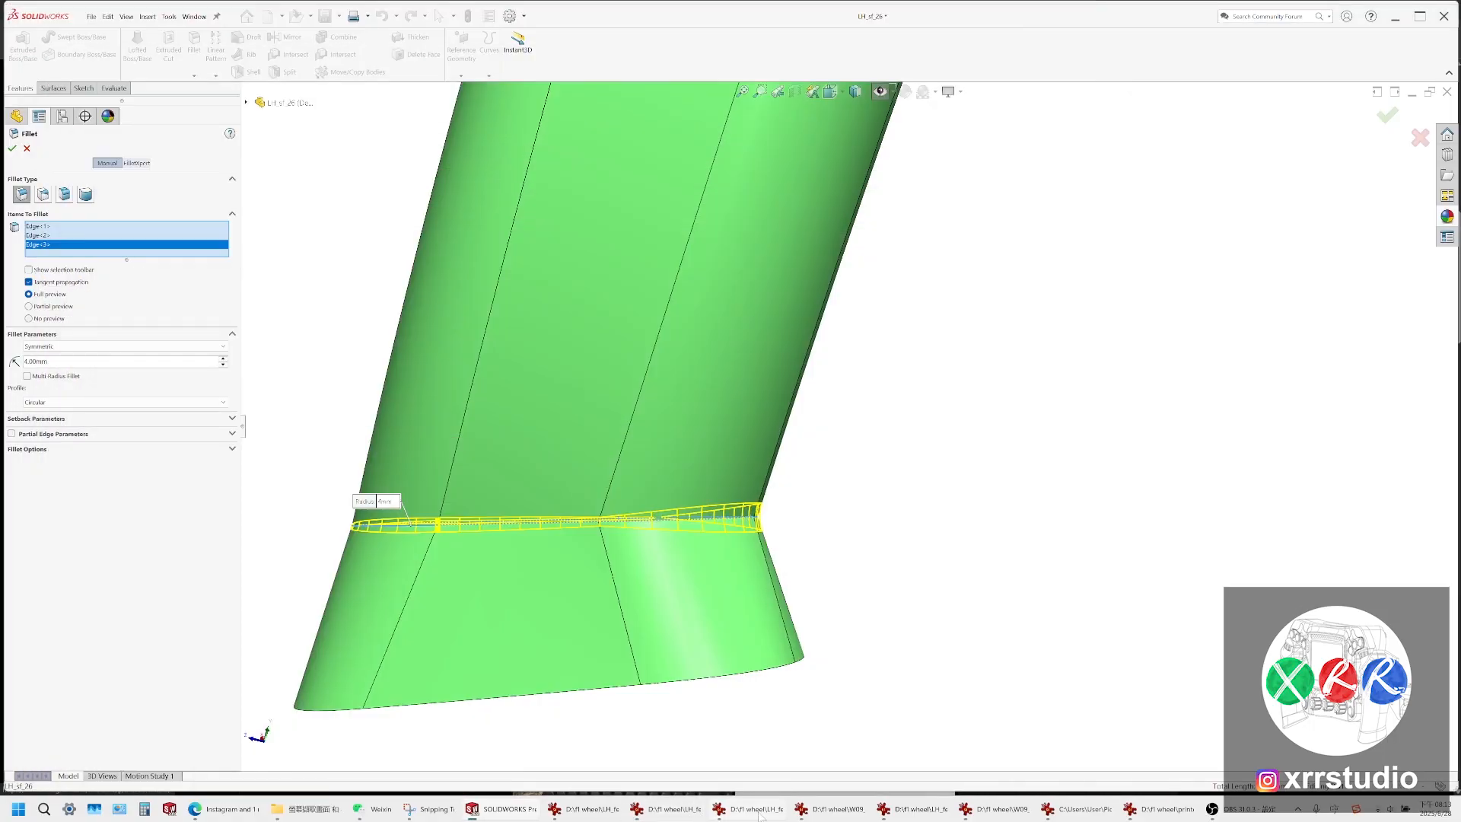
click(752, 813)
click(845, 815)
click(927, 817)
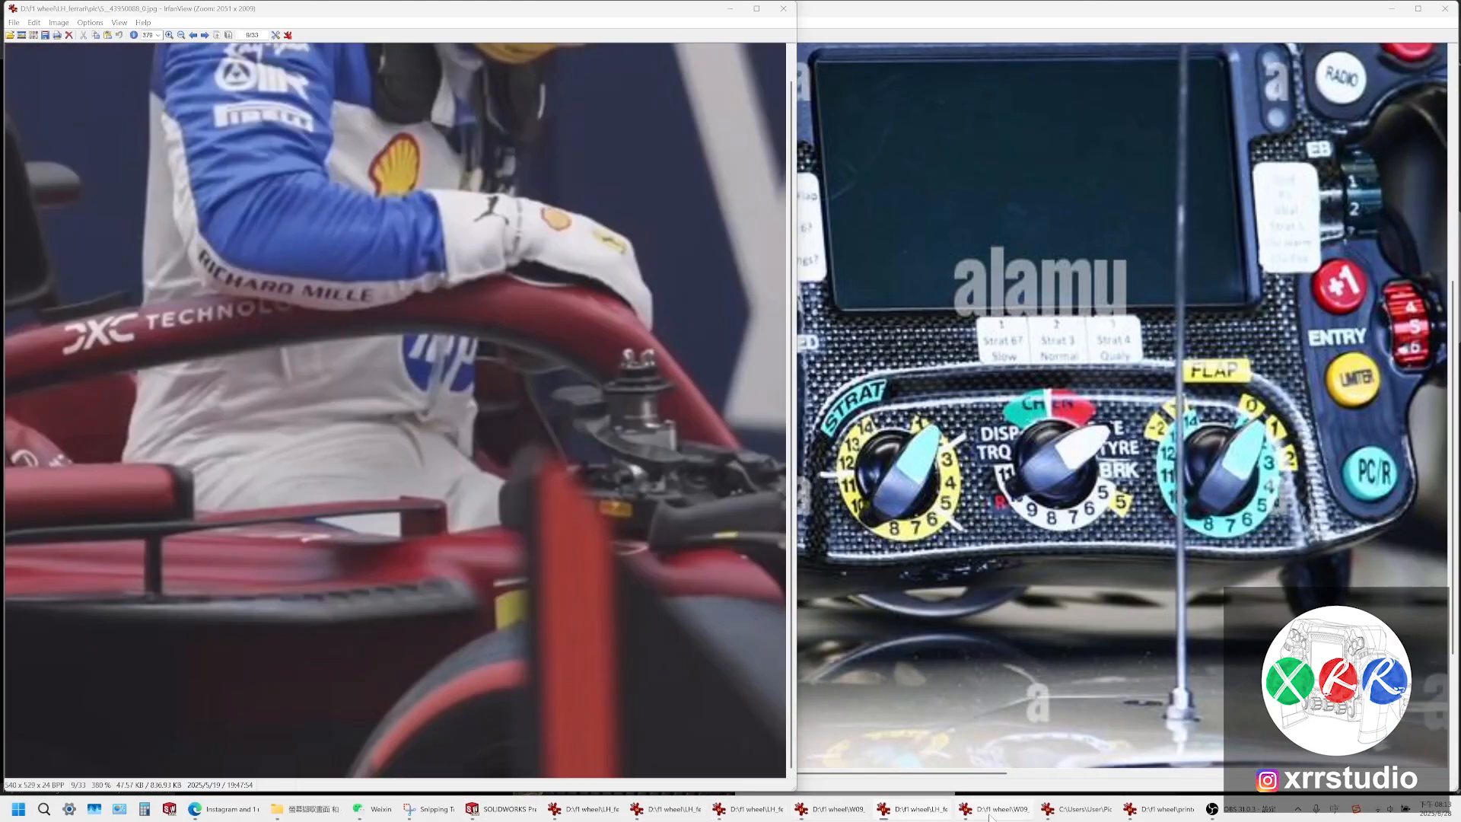
click(990, 814)
click(917, 811)
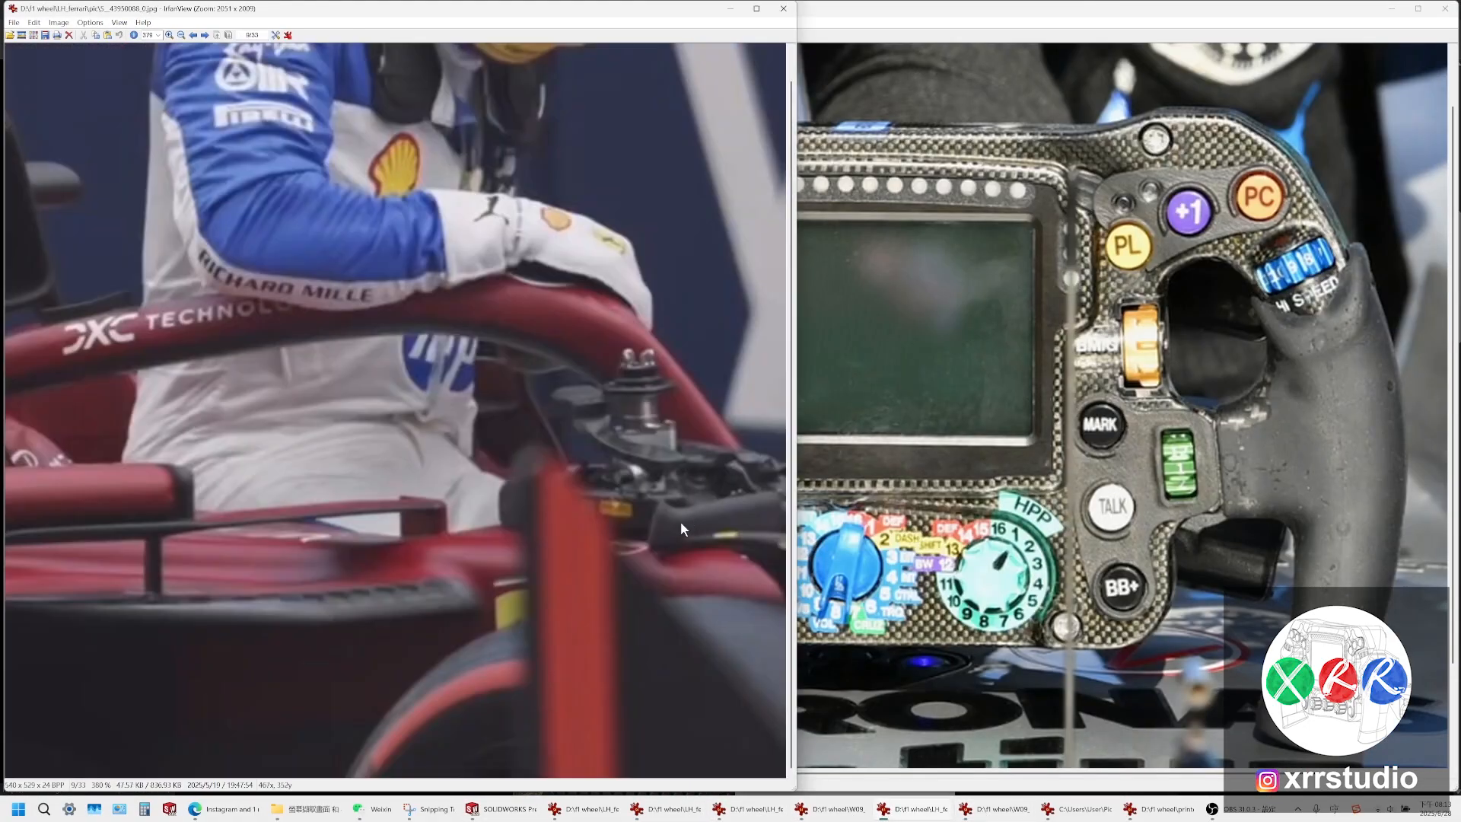
click(502, 809)
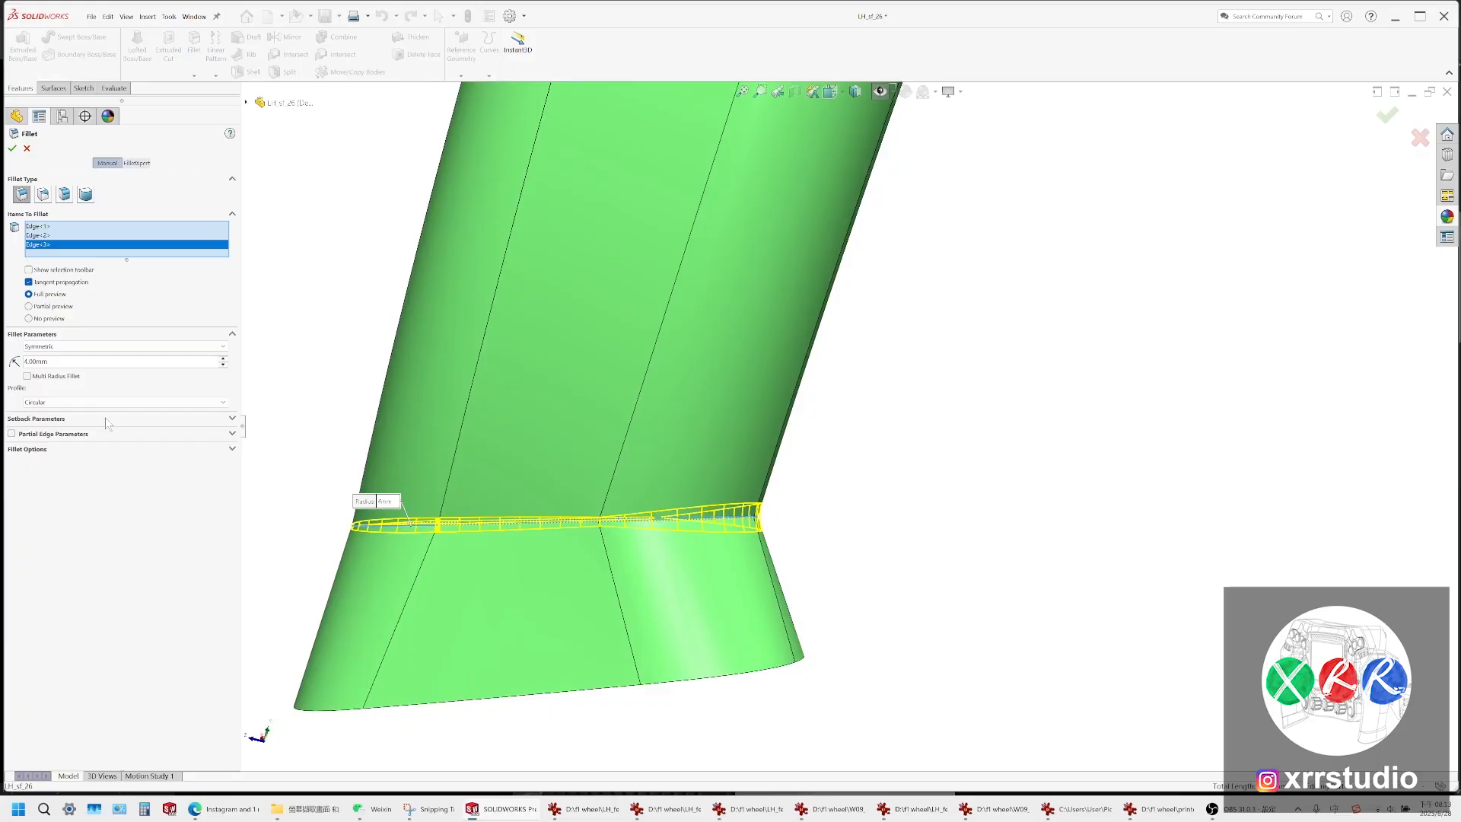
Try fillet radii of 10, 8 and 6 mm on the selected edges around the grip's flared lower end
click(77, 362)
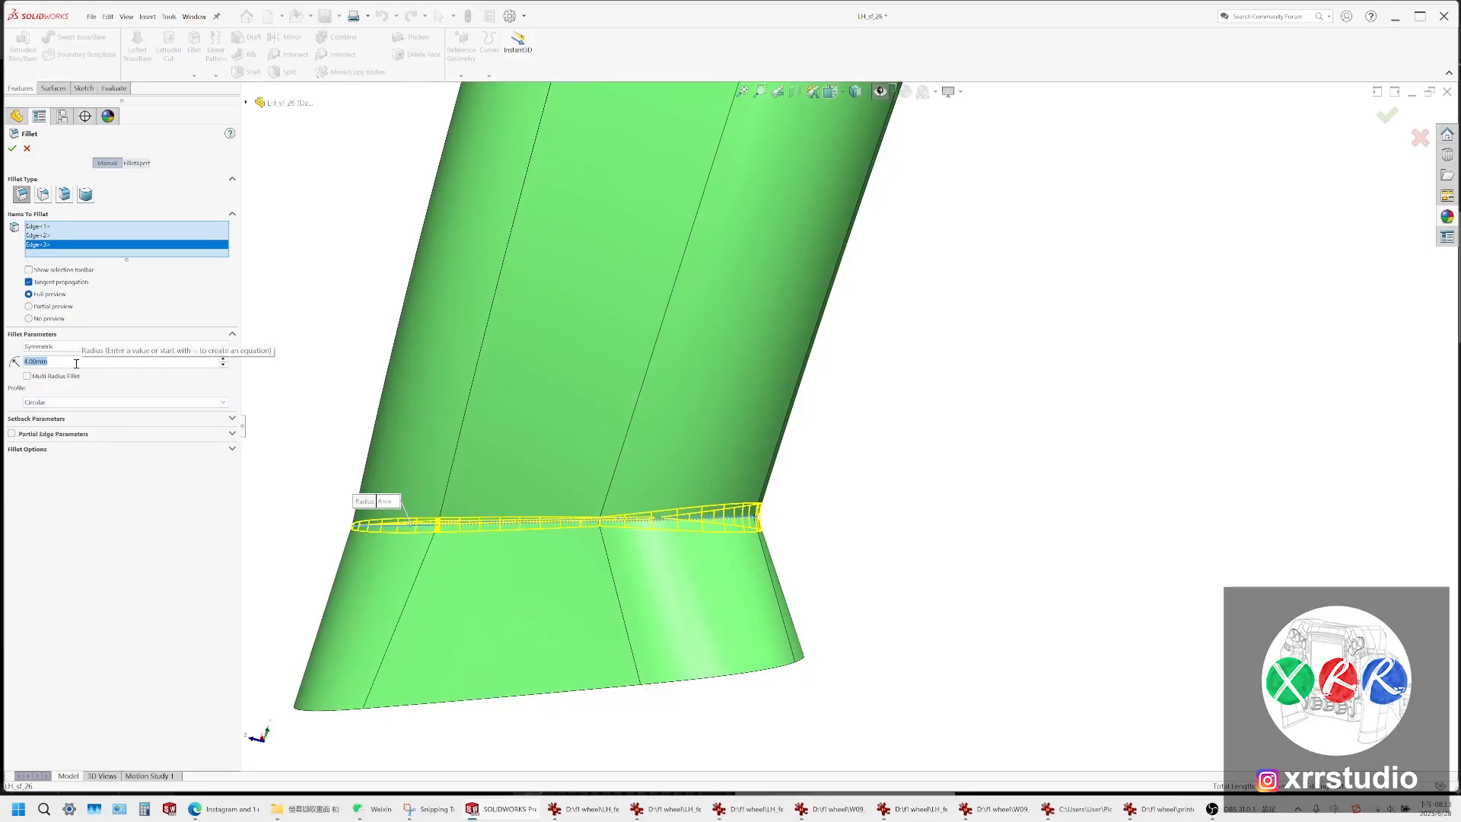
text(10)
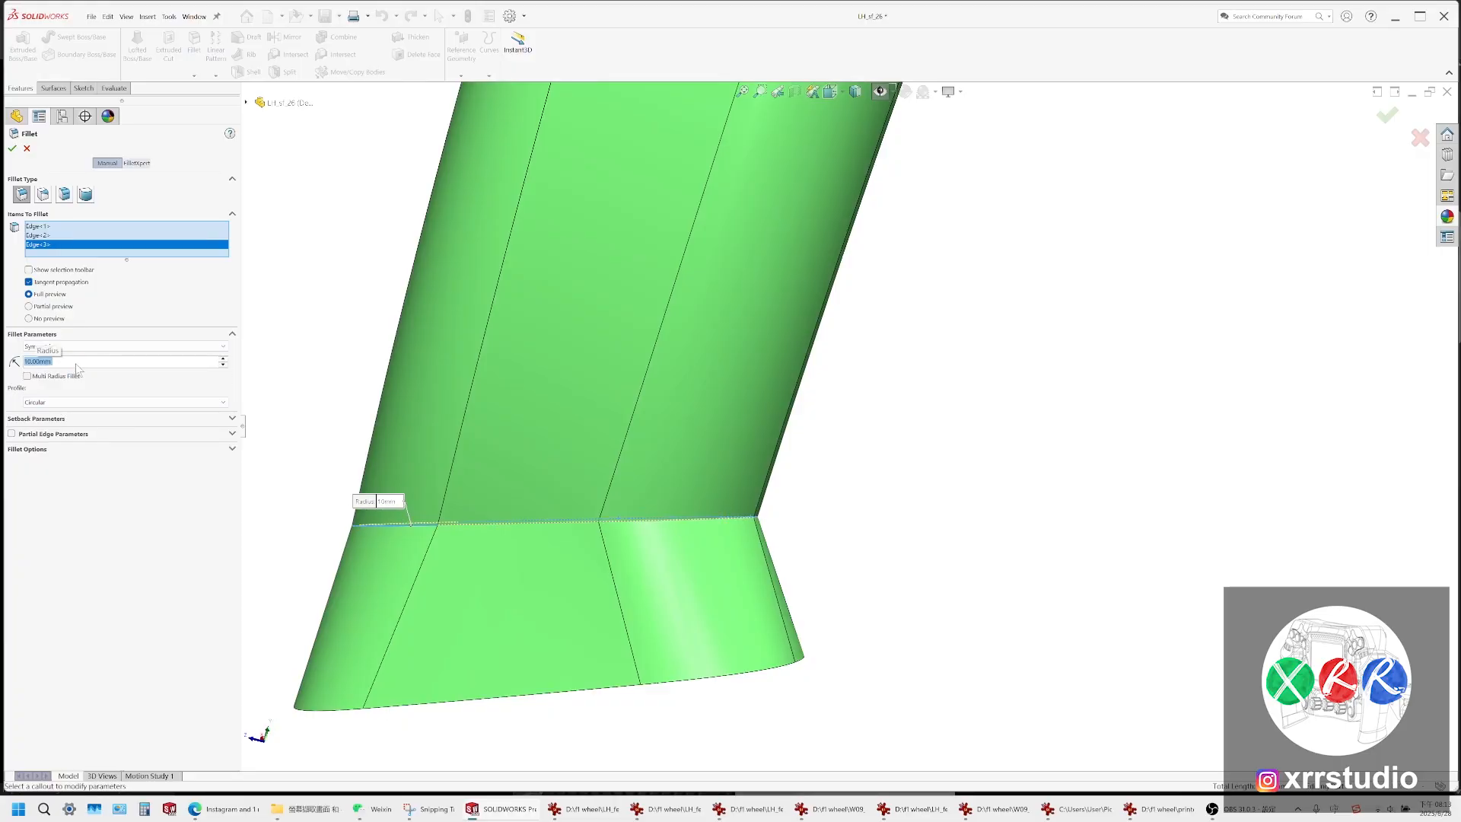
text(8)
text(6)
middle_drag(616, 479, 693, 490)
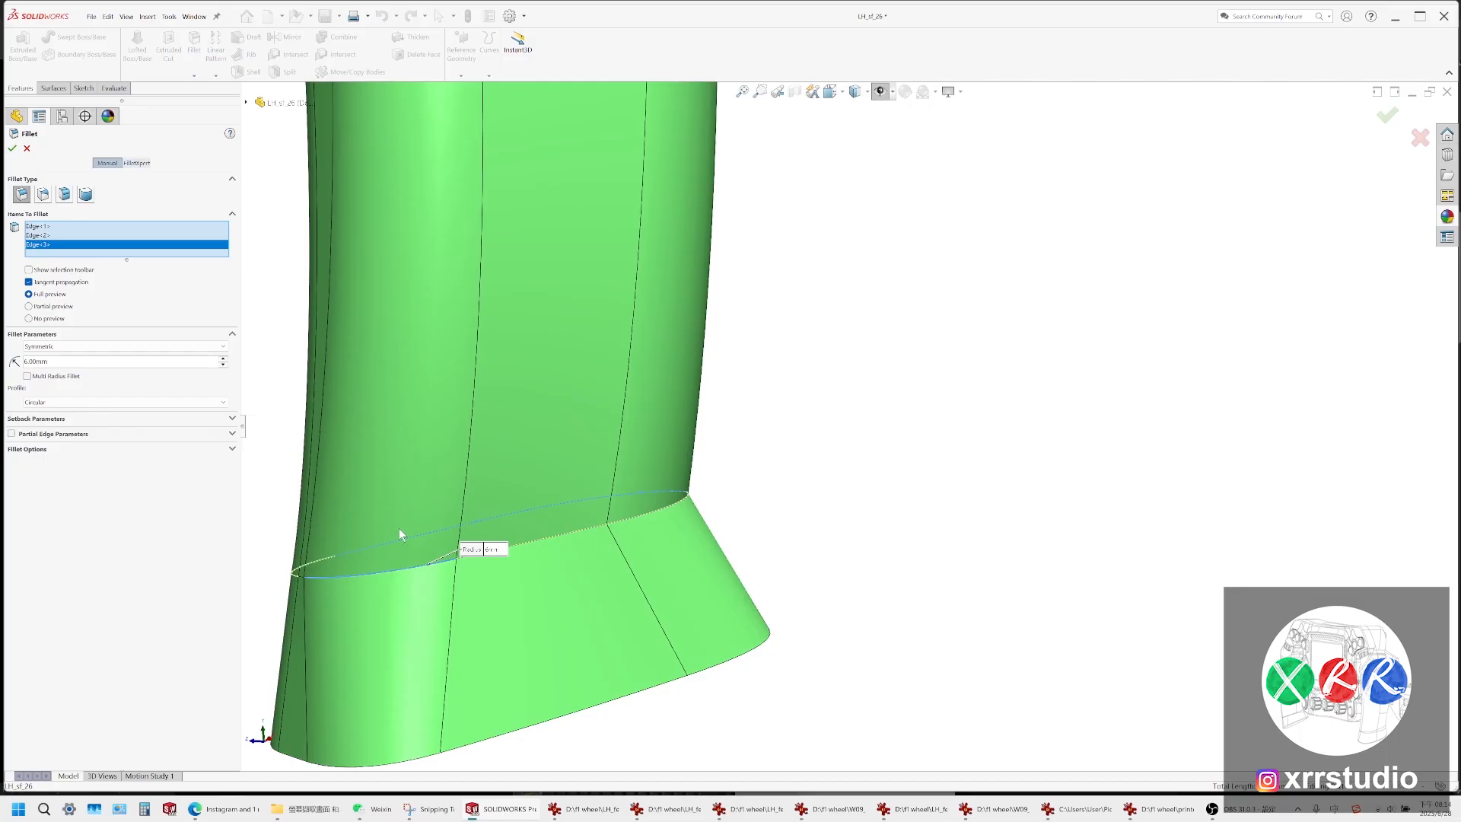
click(28, 149)
Examine the grip's flared lower end and check where the planar surfaces Surface-Plane9 and Surface-Plane6 lie relative to it
scroll(359, 498, down, 3)
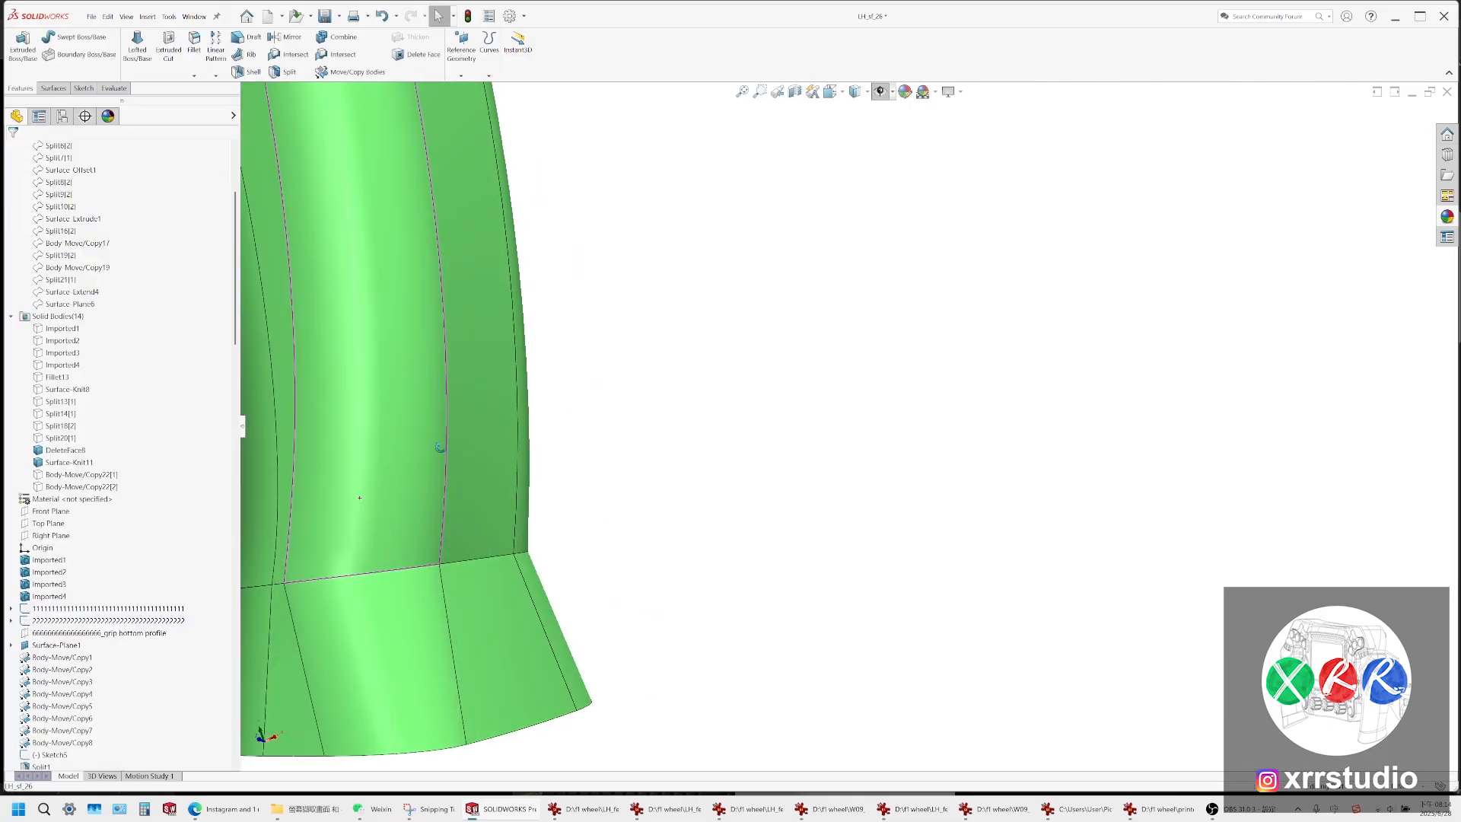
middle_drag(440, 447, 487, 428)
scroll(417, 537, up, 1)
scroll(137, 529, up, 4)
scroll(137, 529, down, 7)
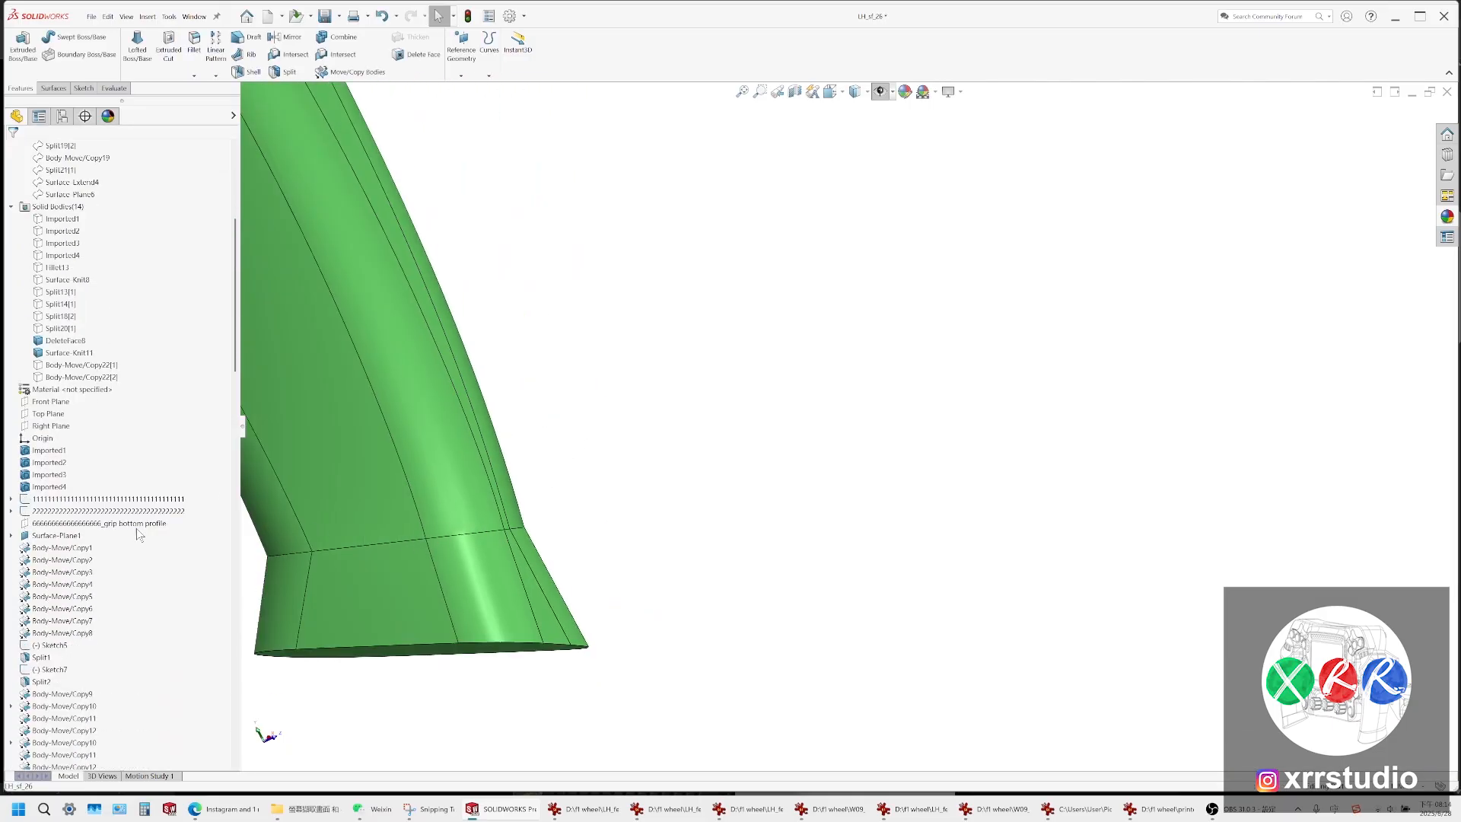
scroll(136, 528, down, 10)
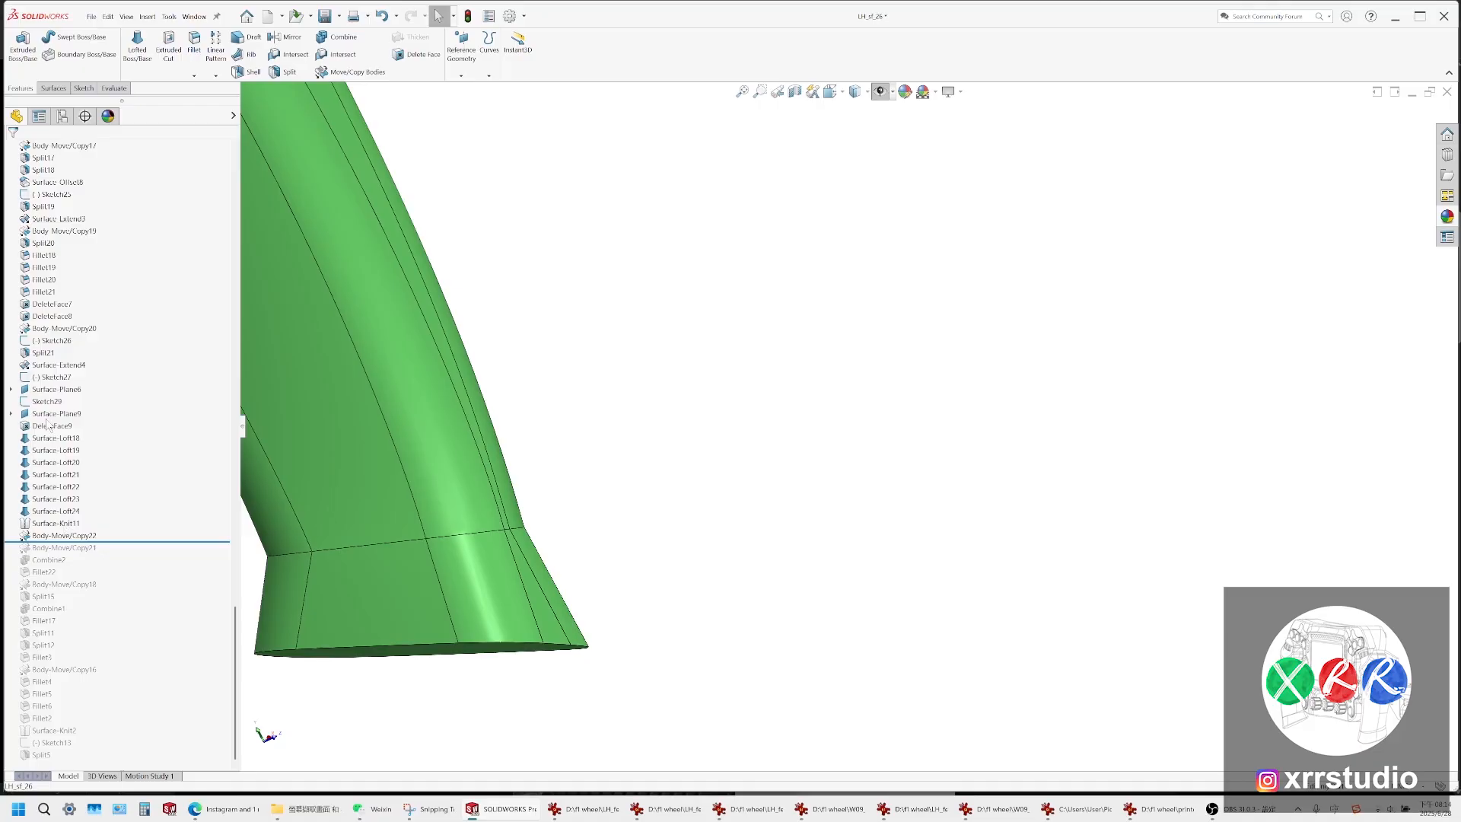
click(54, 414)
click(52, 389)
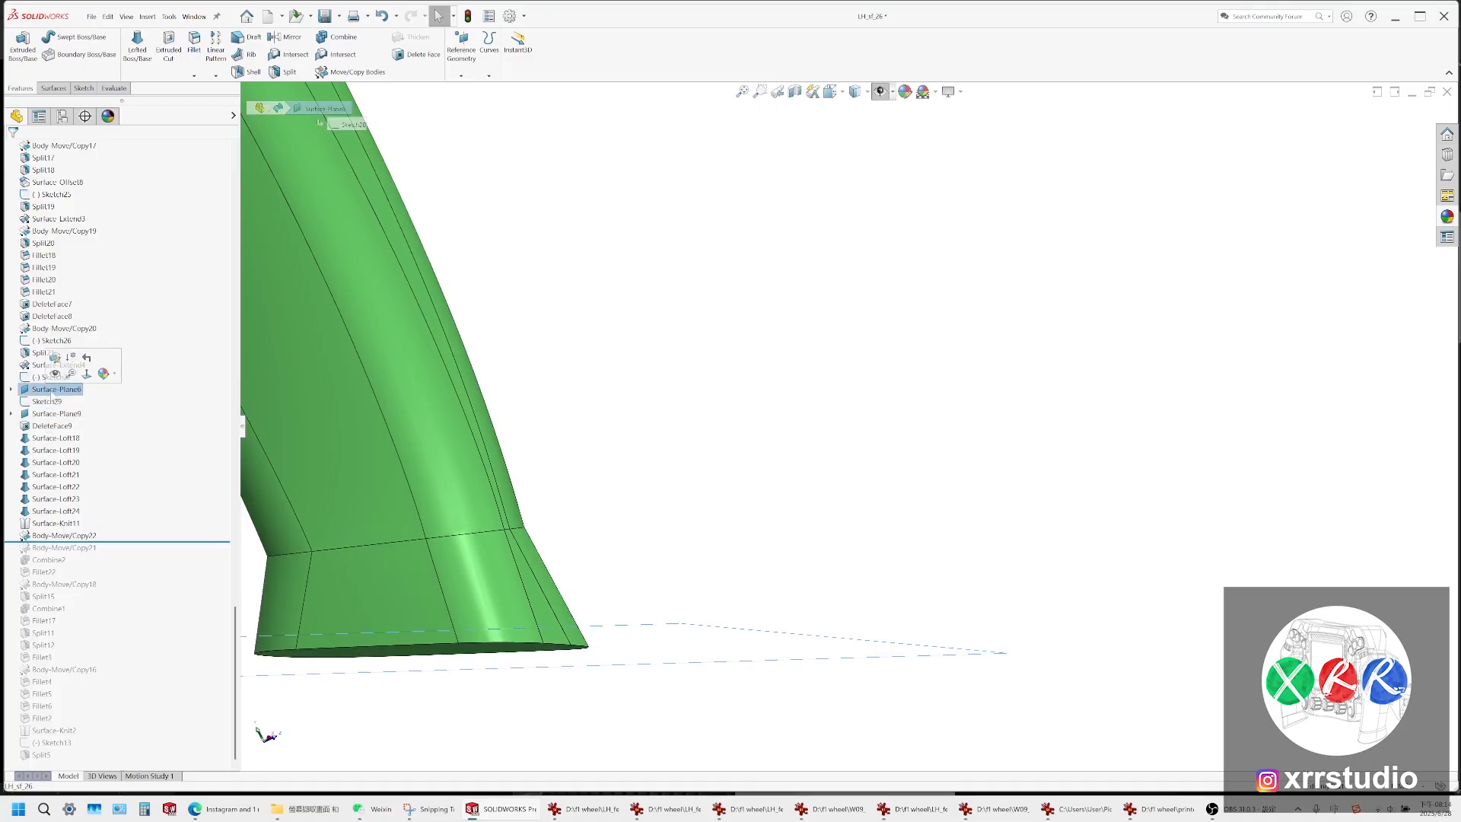
middle_drag(443, 545, 443, 563)
scroll(56, 444, up, 2)
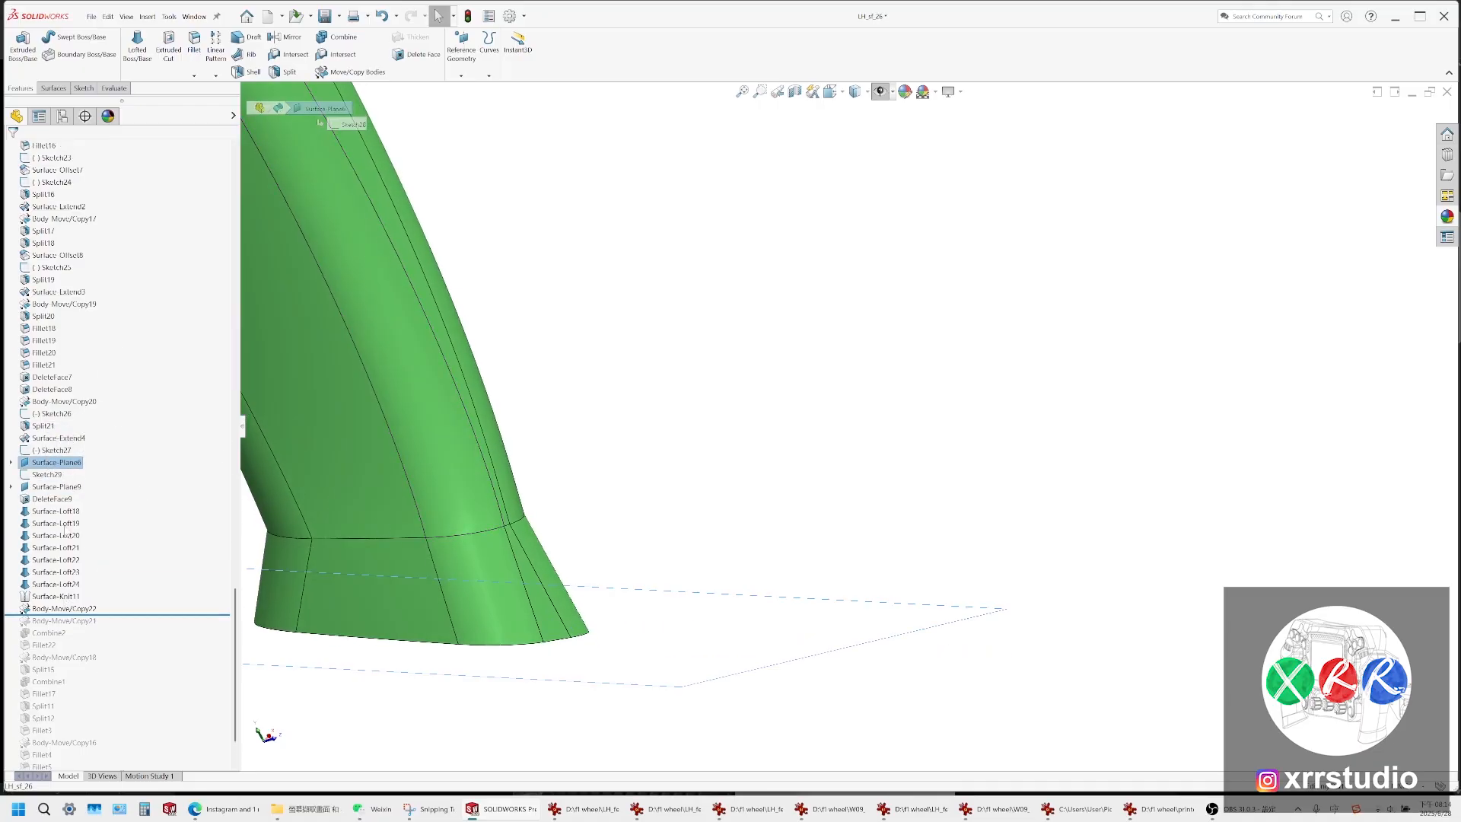
Examine which surface bodies lie at the grip's ends, checking Surface-Extend4, Body-Move/Copy17, Body-Move/Copy19 and the split surfaces
scroll(63, 535, up, 20)
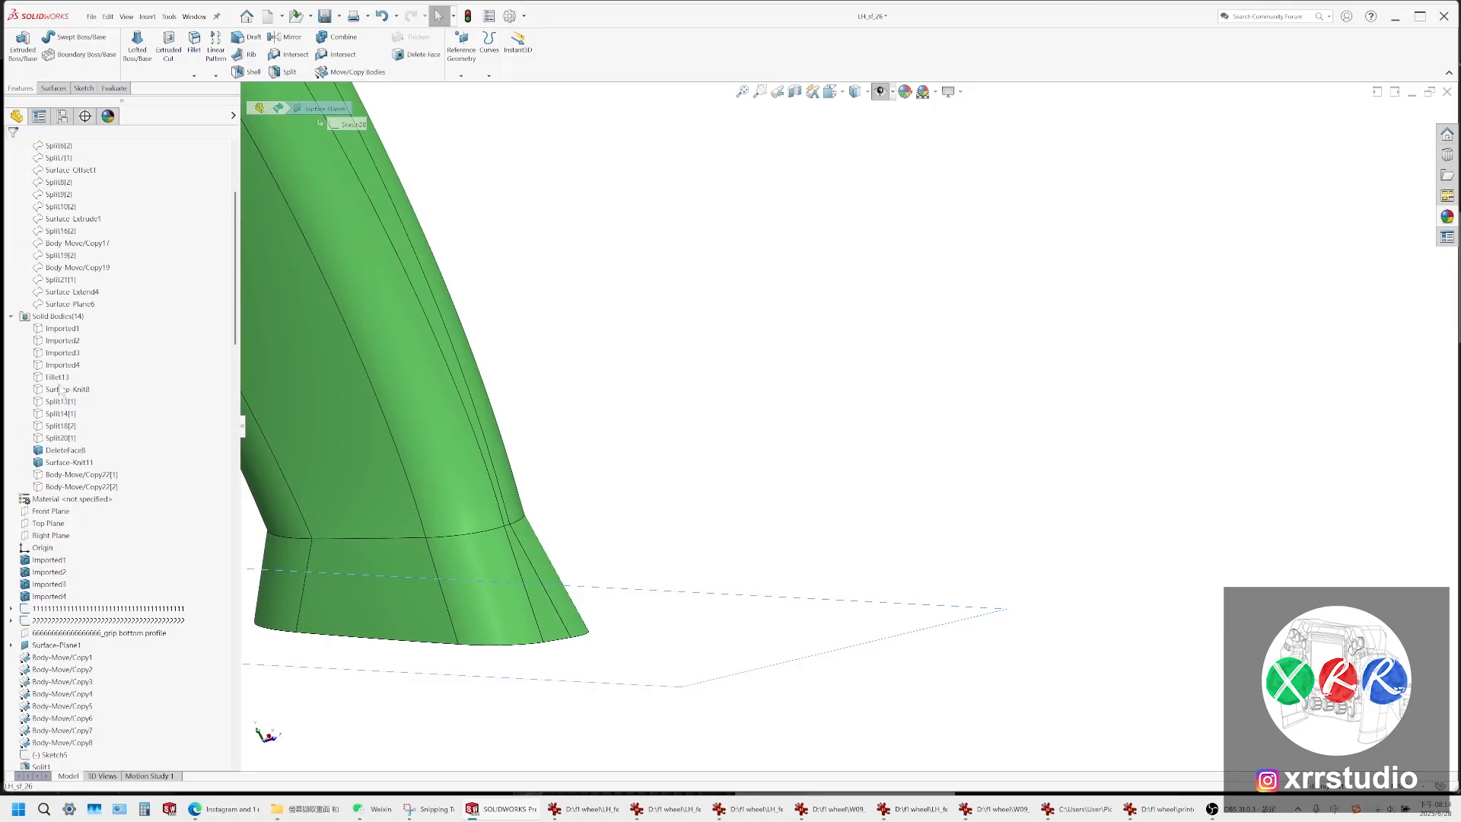
click(53, 293)
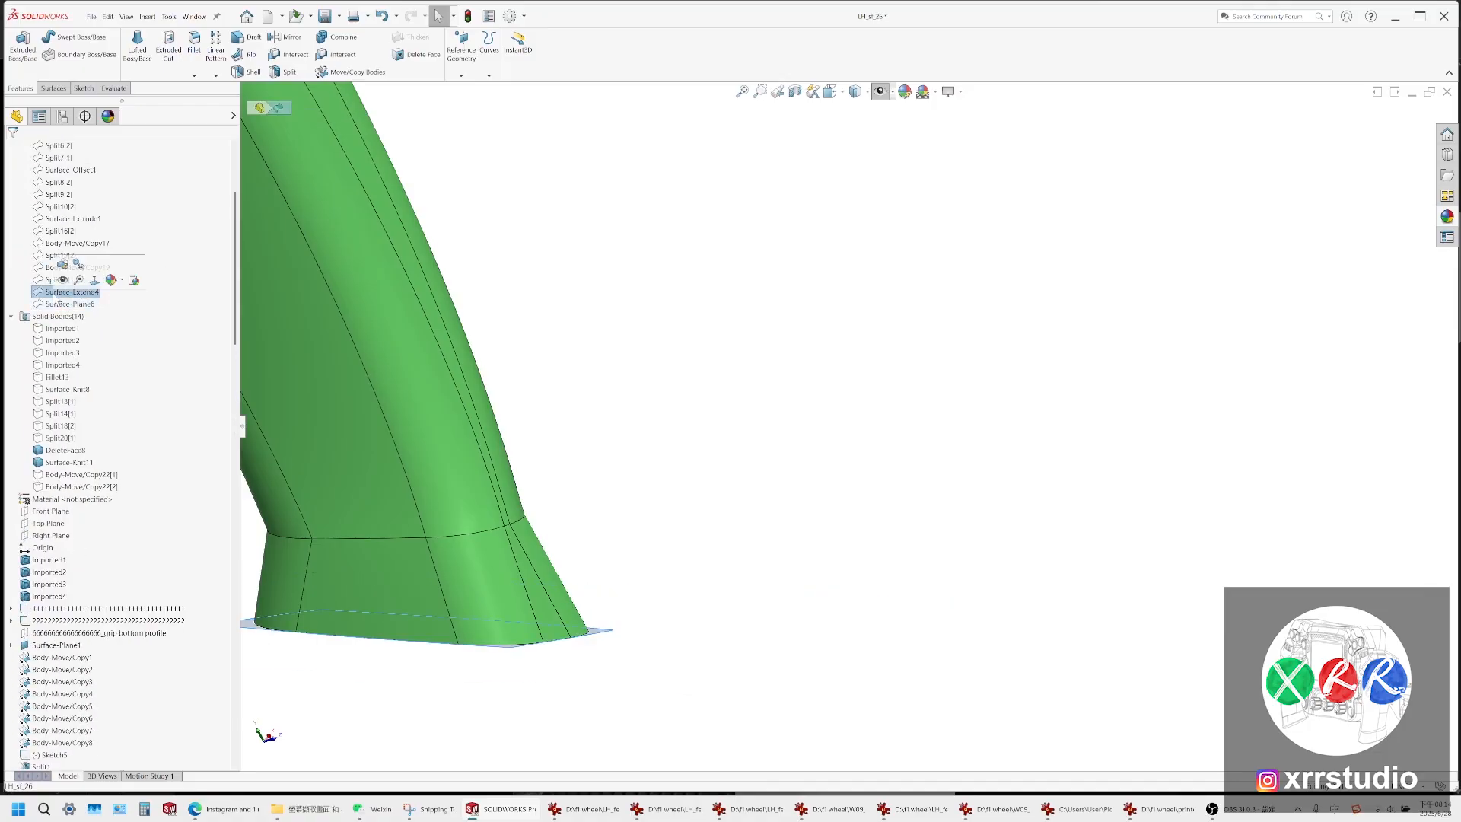
click(45, 283)
scroll(58, 293, up, 1)
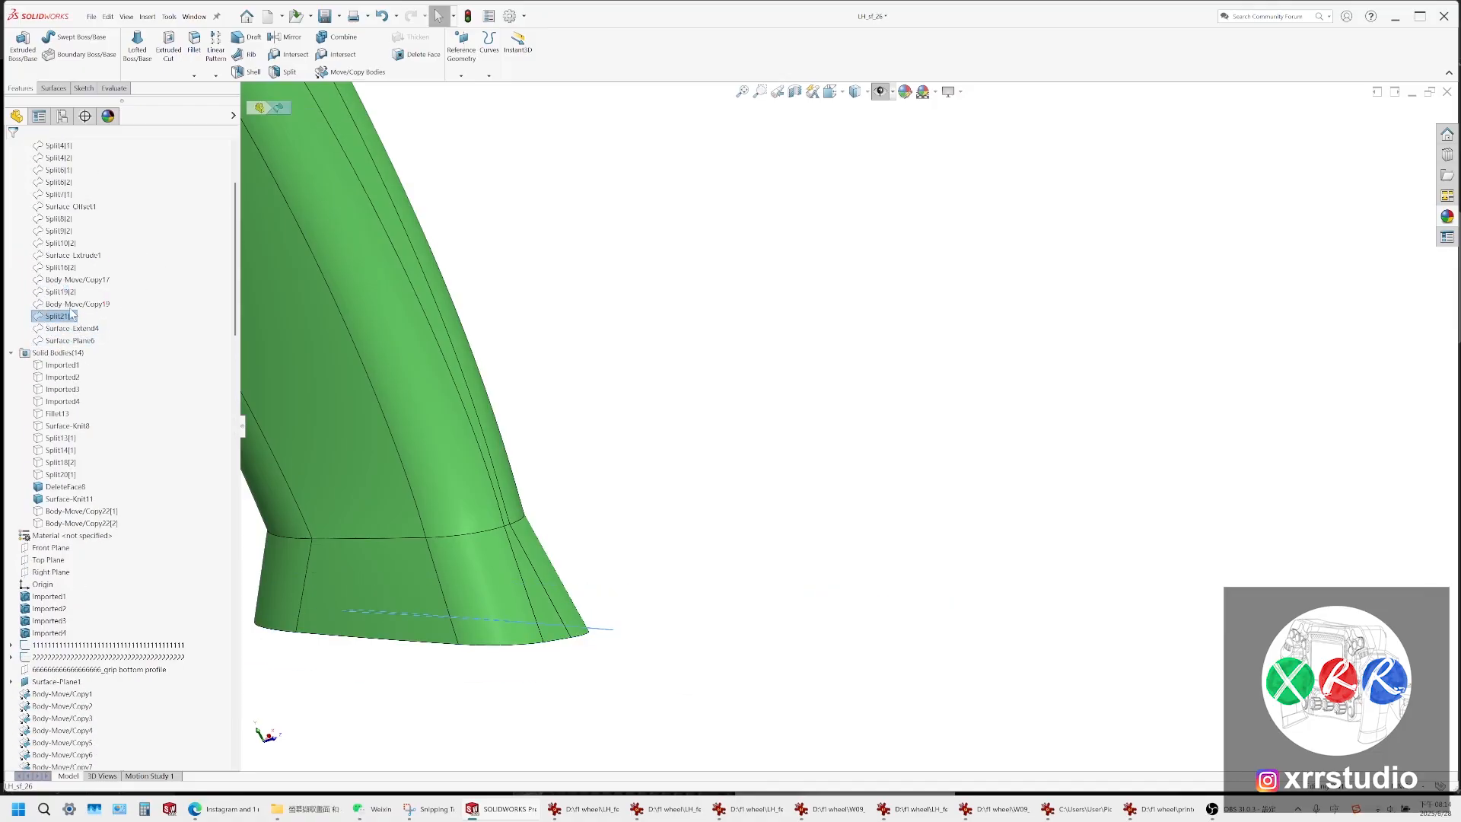
click(69, 307)
scroll(72, 318, up, 2)
click(74, 365)
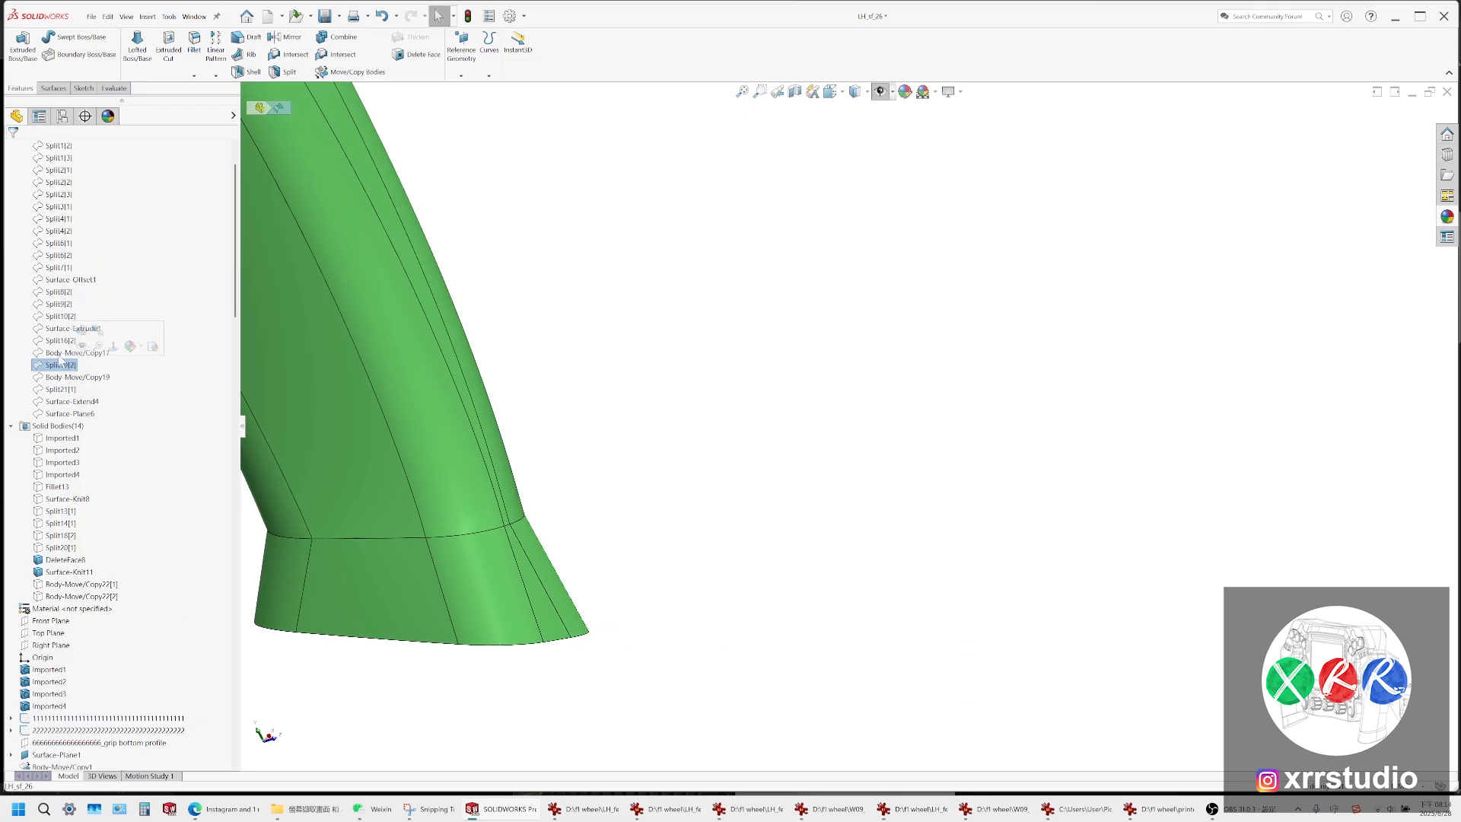
click(75, 354)
scroll(556, 510, up, 3)
scroll(700, 300, up, 2)
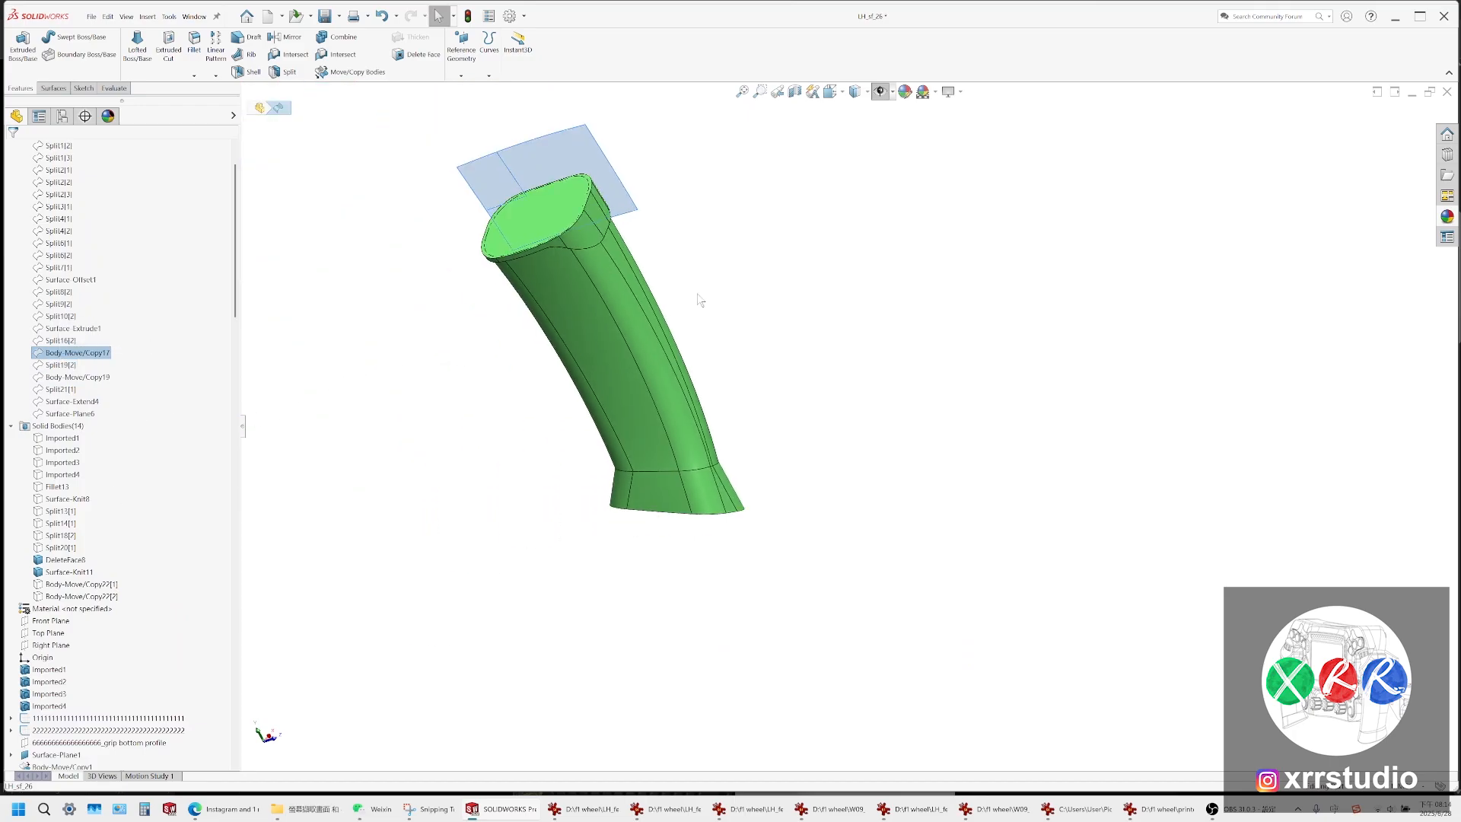
click(75, 377)
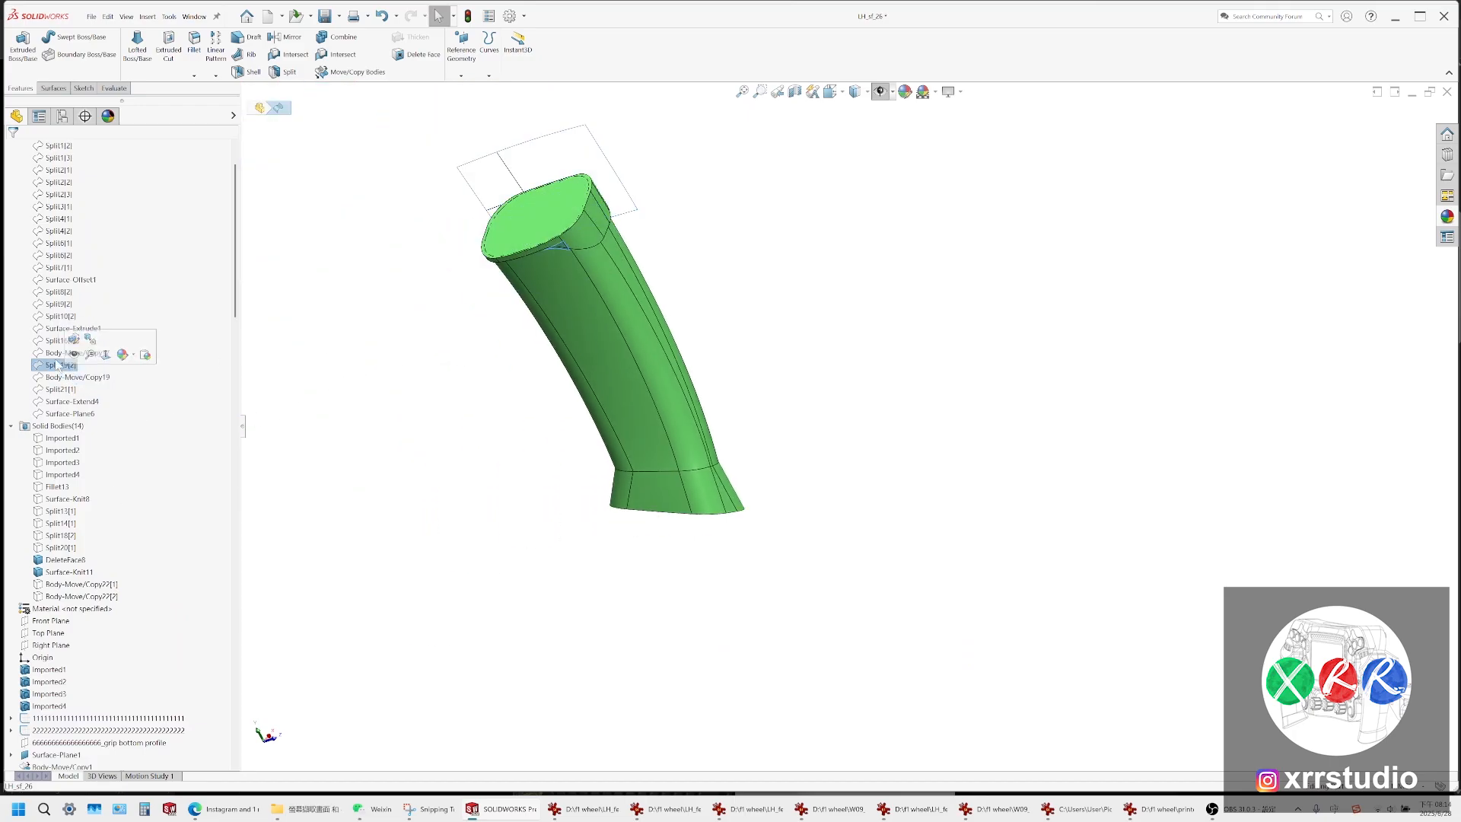
click(61, 365)
click(61, 340)
click(61, 402)
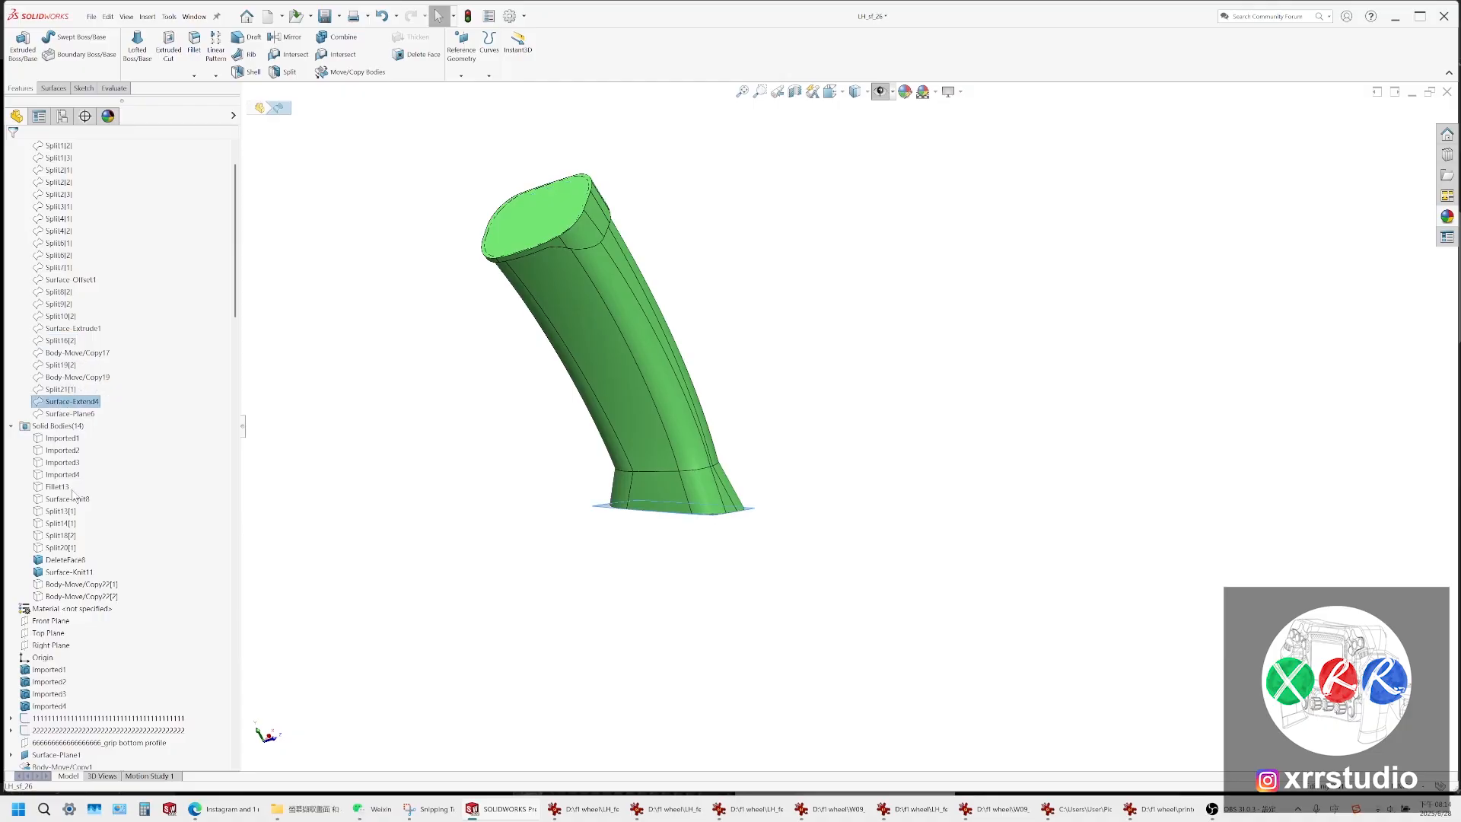
Examine the hidden solid bodies, comparing the split, knitted and Body-Move/Copy22 copies with the visible grip at its flared lower end
click(68, 536)
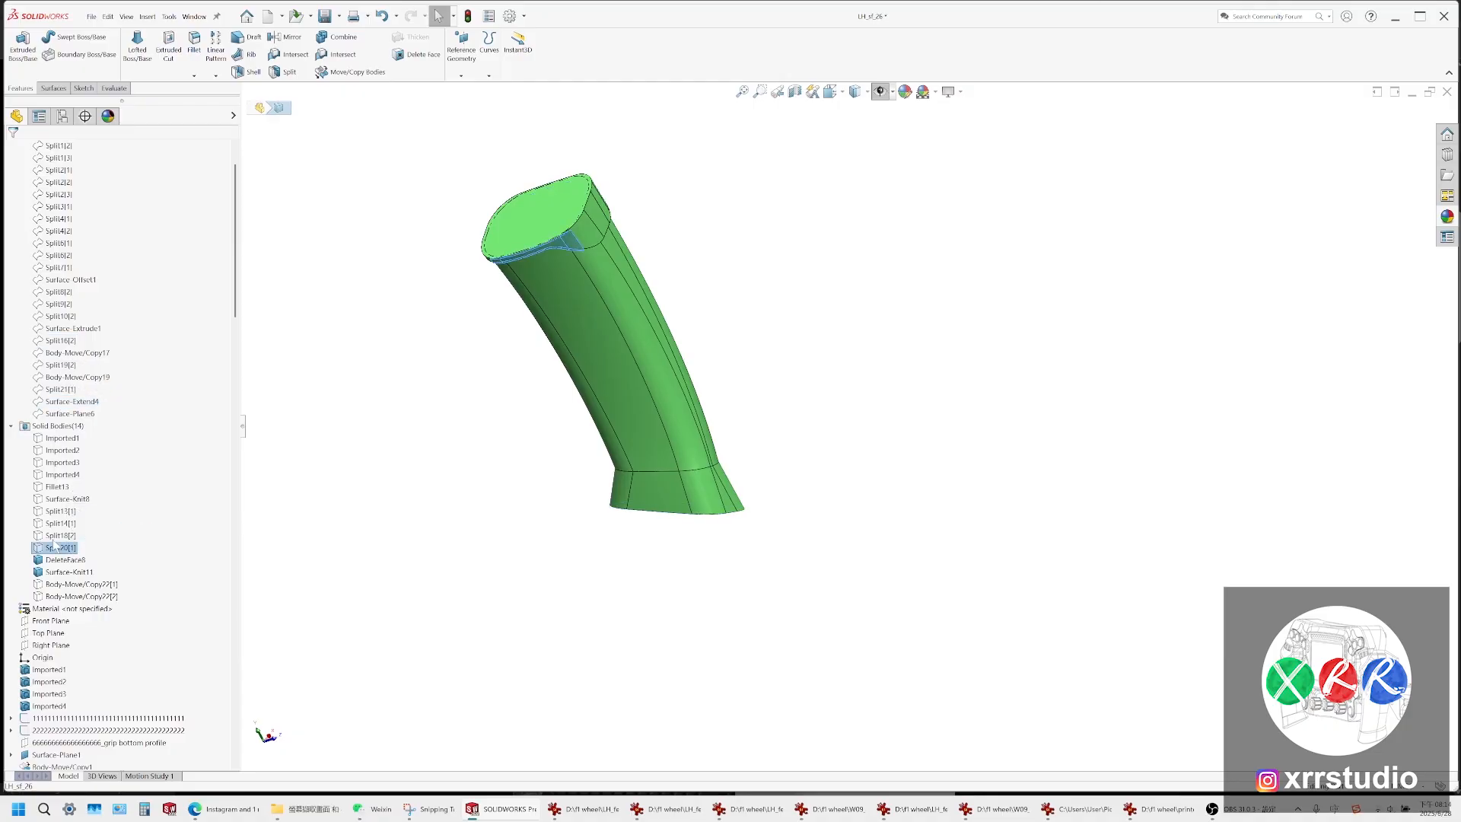
click(61, 524)
scroll(709, 473, up, 8)
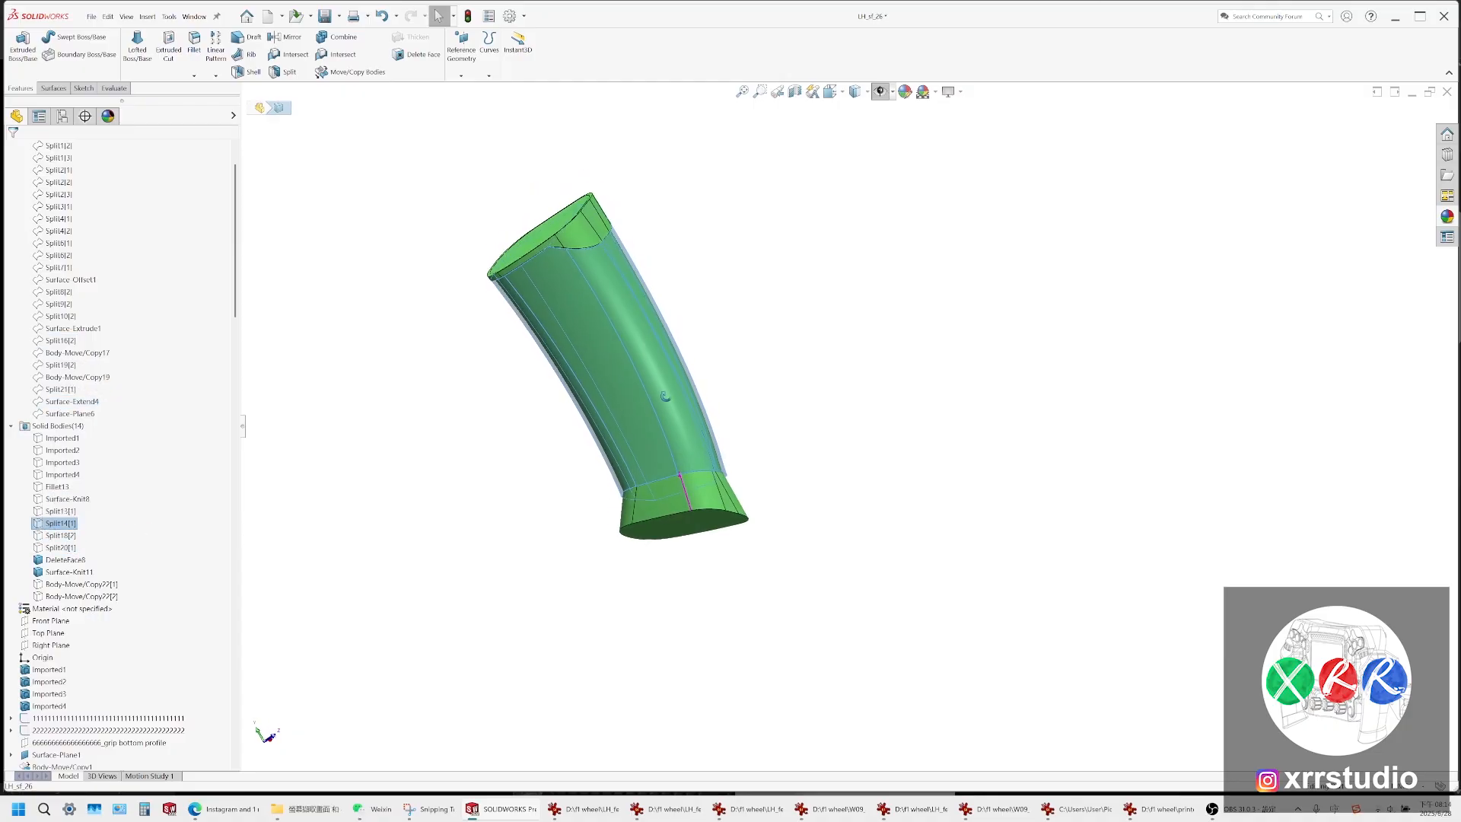
mouse_move(750, 524)
middle_down()
mouse_move(768, 545)
mouse_move(774, 510)
middle_up()
click(67, 511)
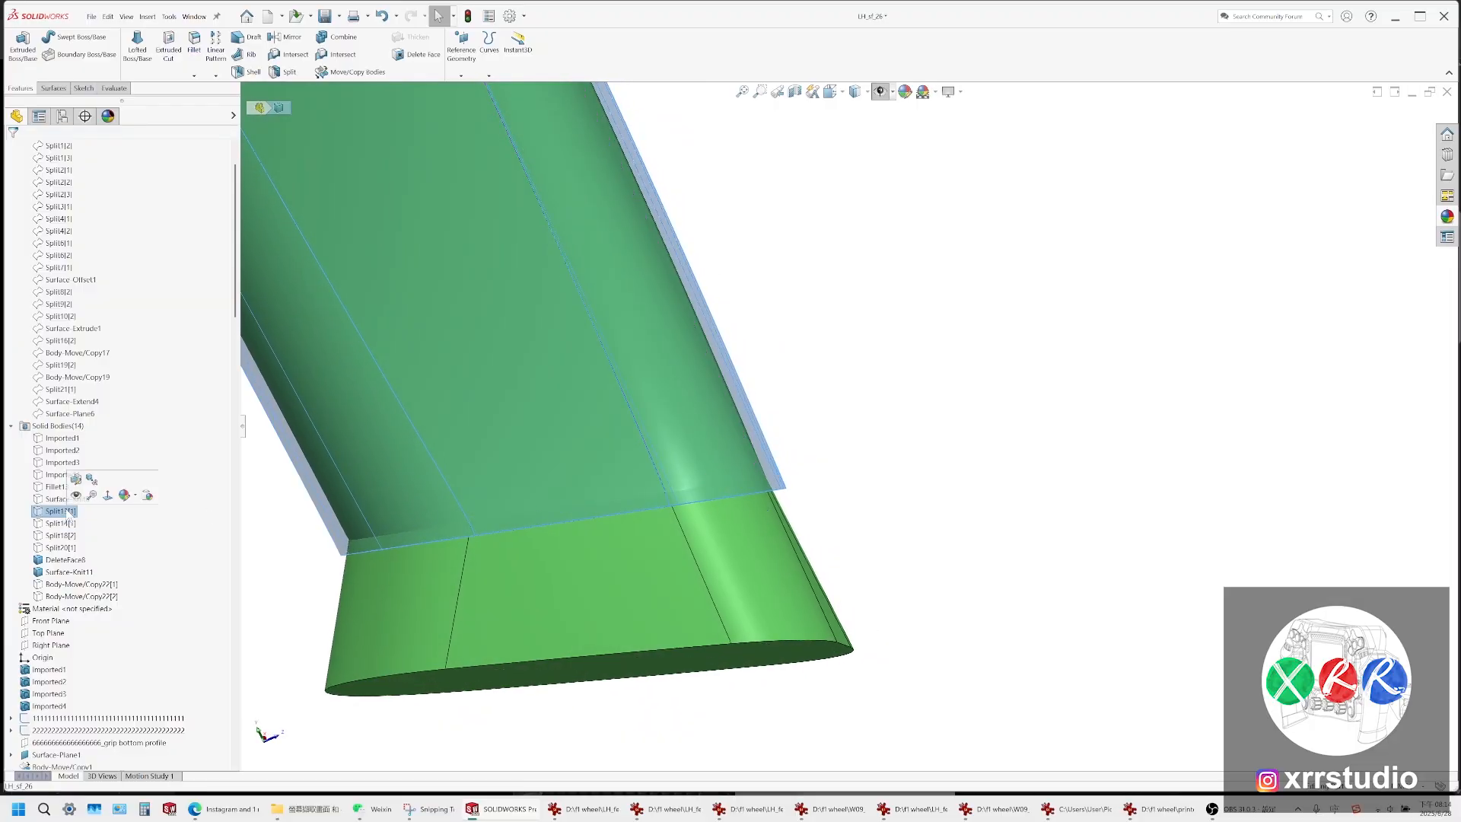
click(58, 500)
click(100, 599)
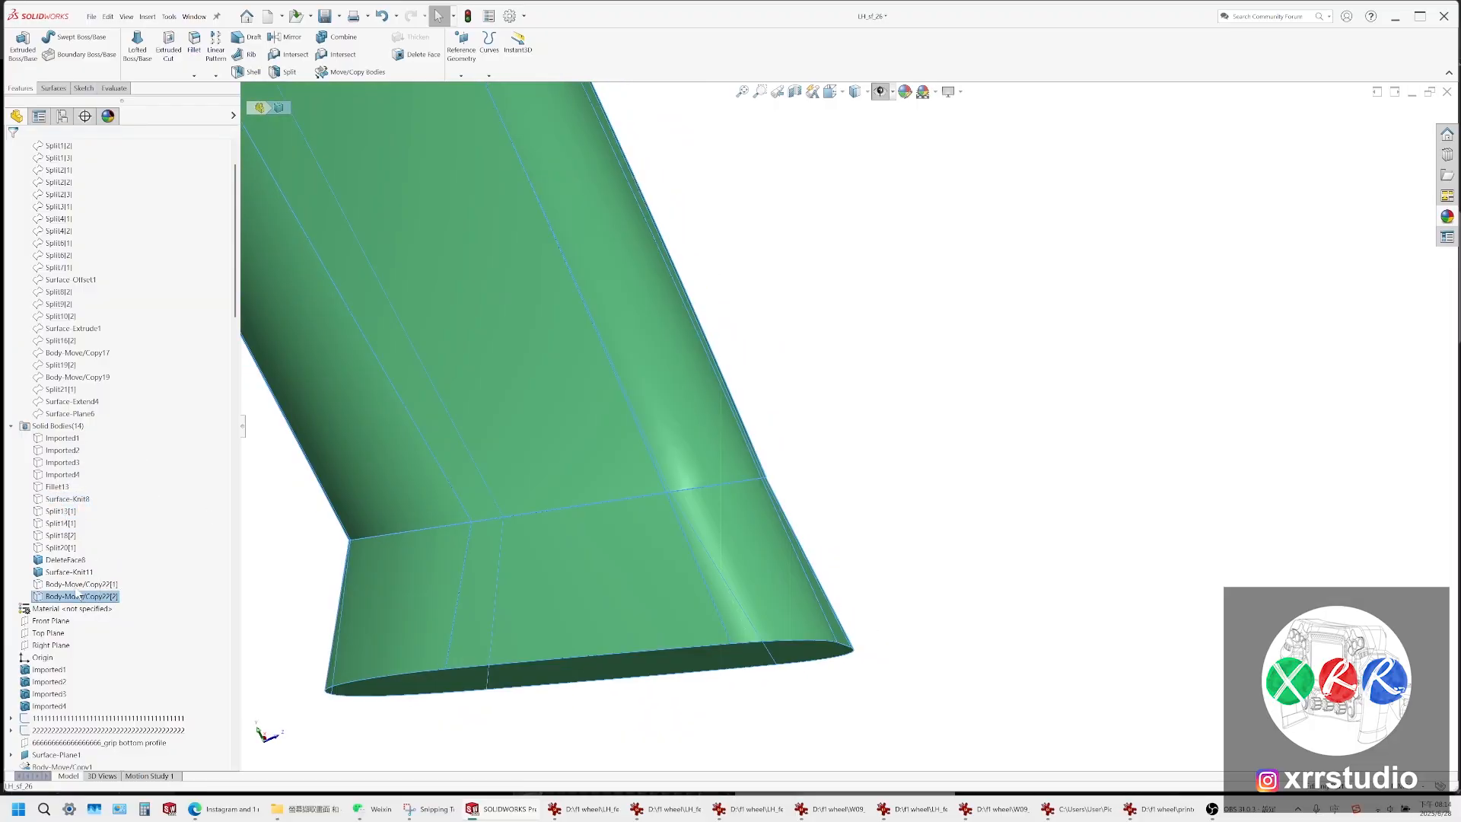
click(75, 585)
click(52, 533)
click(47, 523)
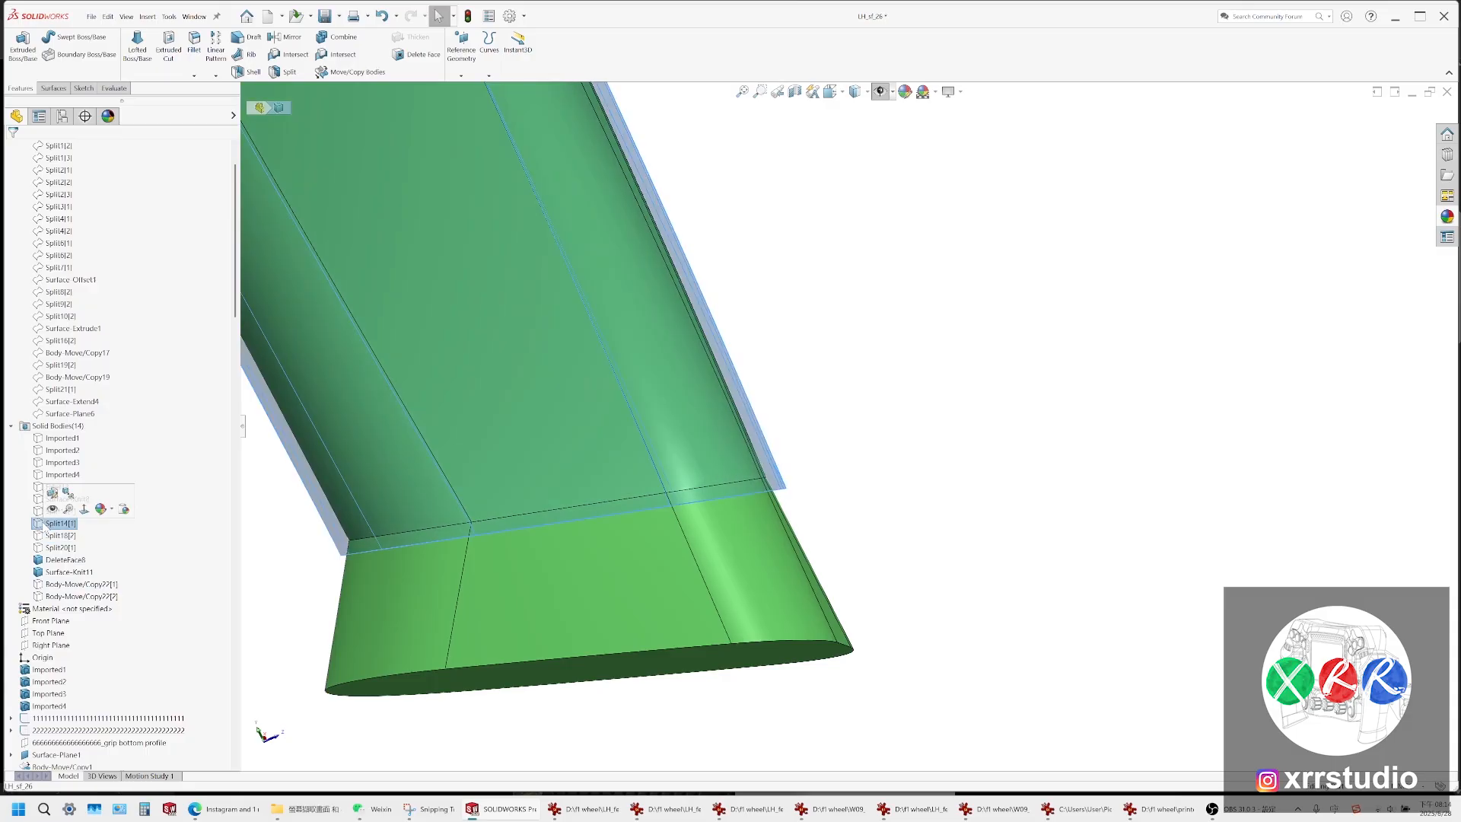
click(60, 511)
scroll(68, 548, up, 2)
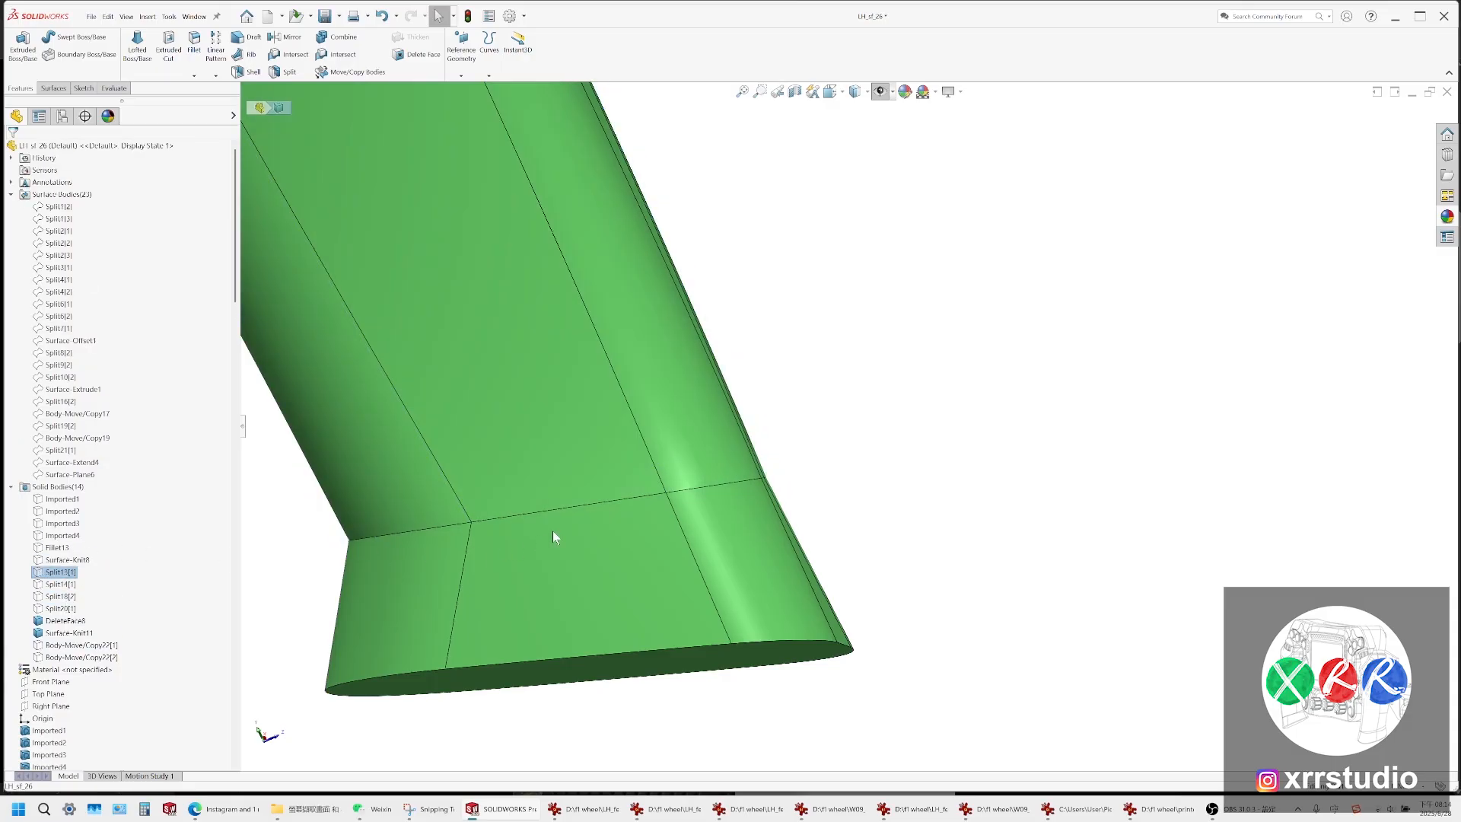
Check how the planar surfaces Surface-Plane9 and Surface-Plane6 sit against the grip's flared lower end
middle_drag(571, 515, 407, 581)
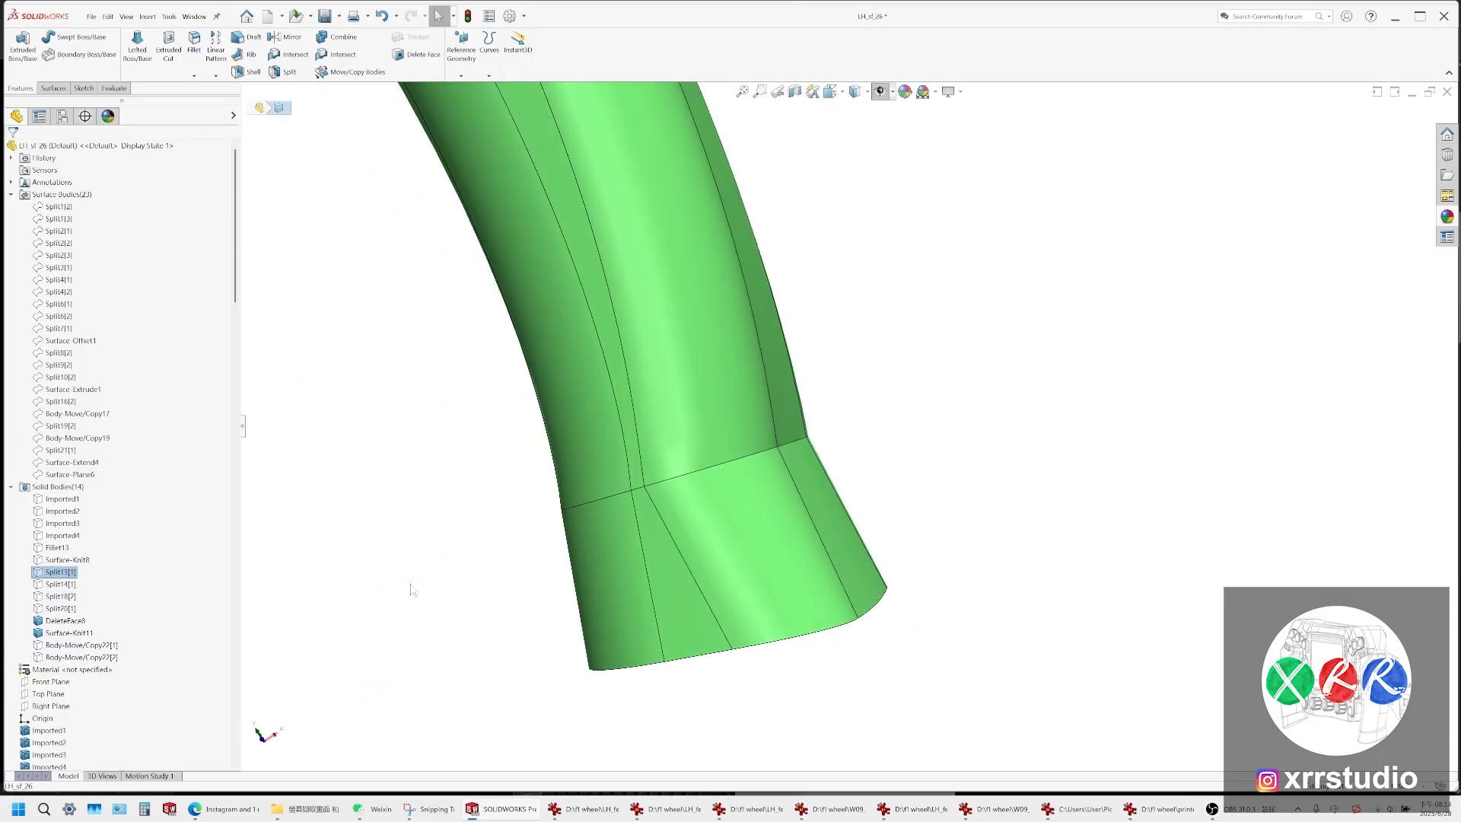
scroll(718, 486, up, 3)
scroll(223, 415, down, 15)
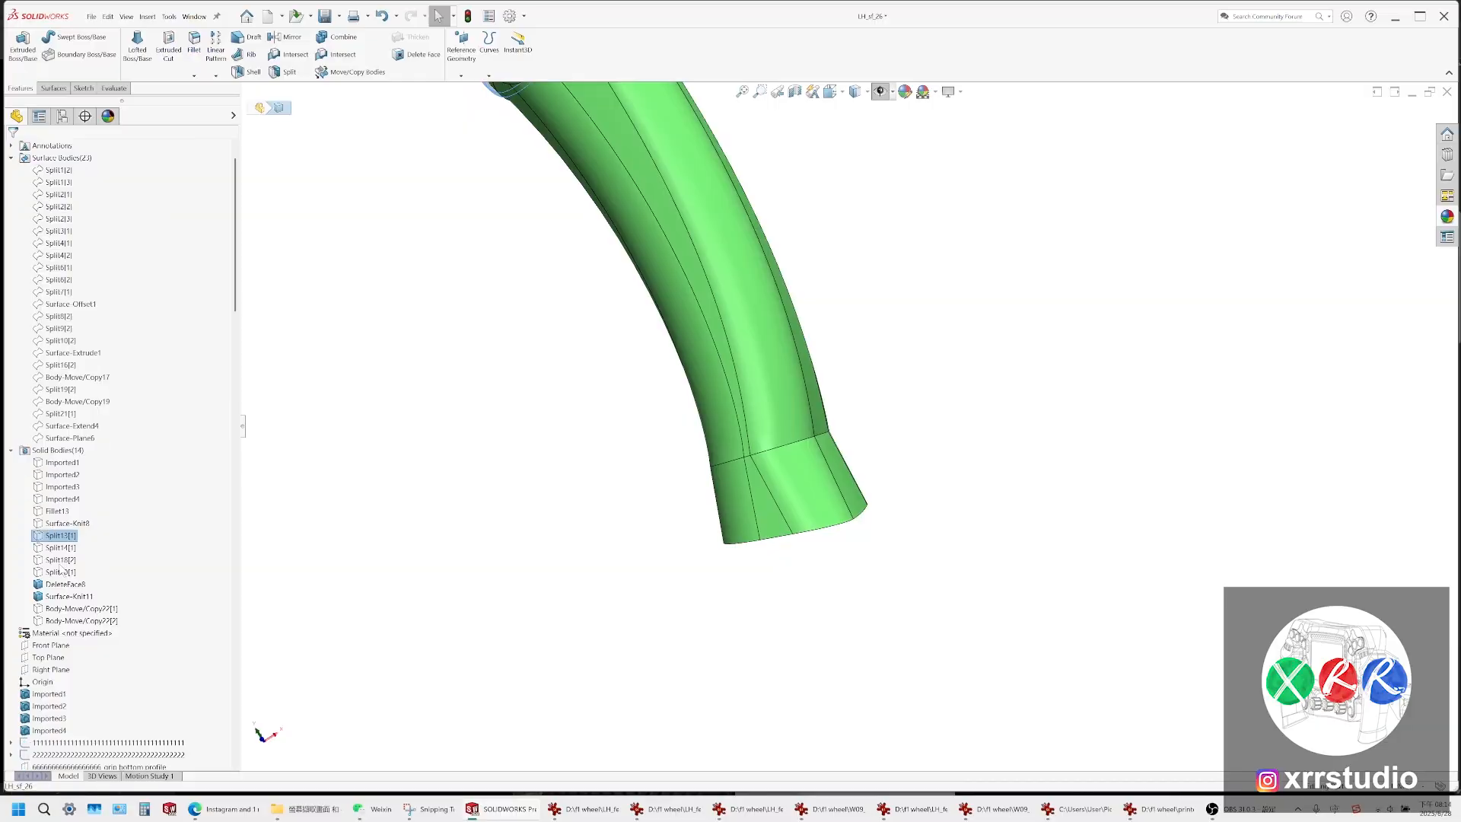
scroll(223, 415, down, 20)
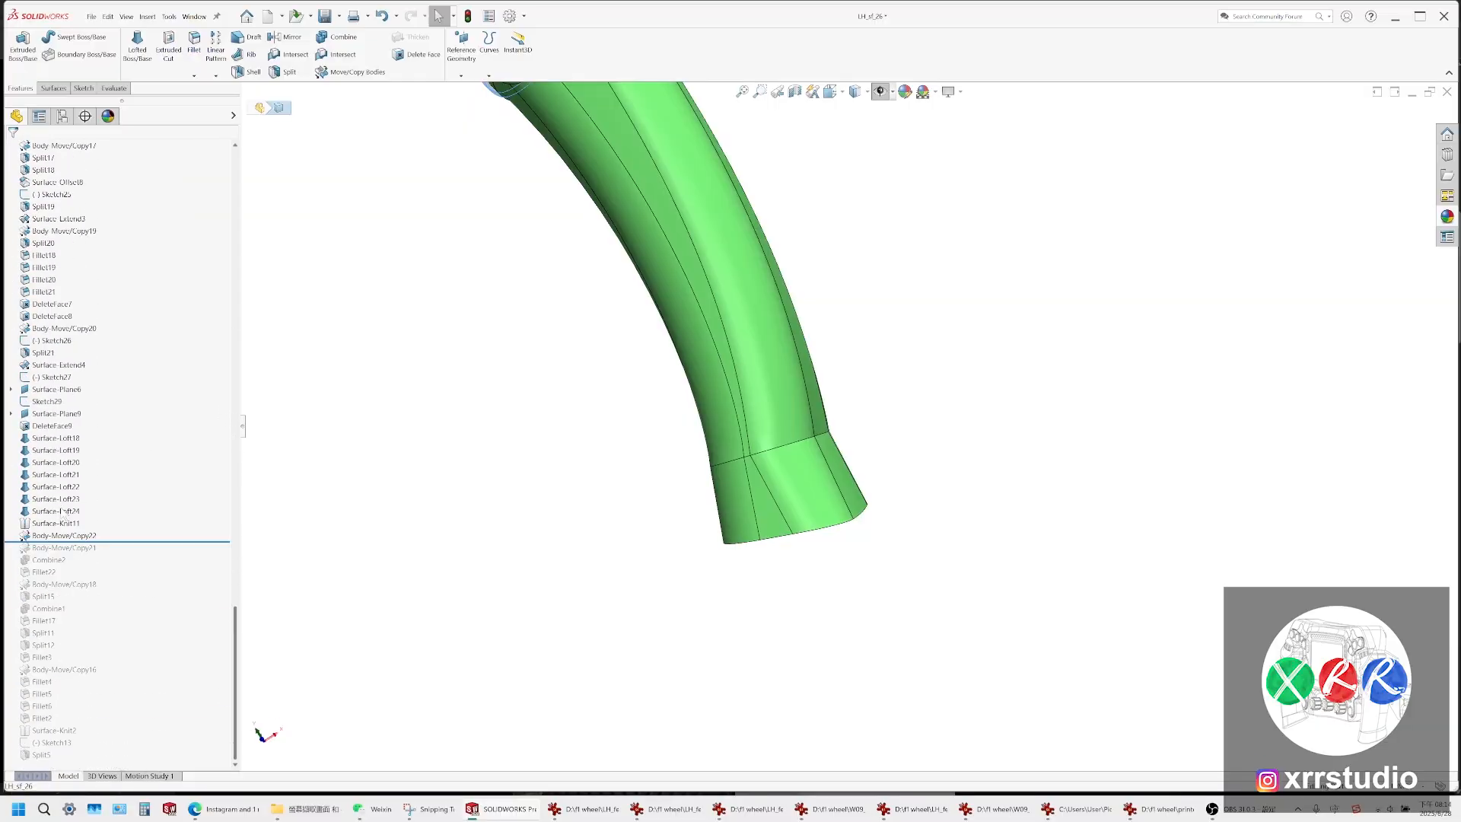
click(57, 413)
scroll(805, 443, down, 2)
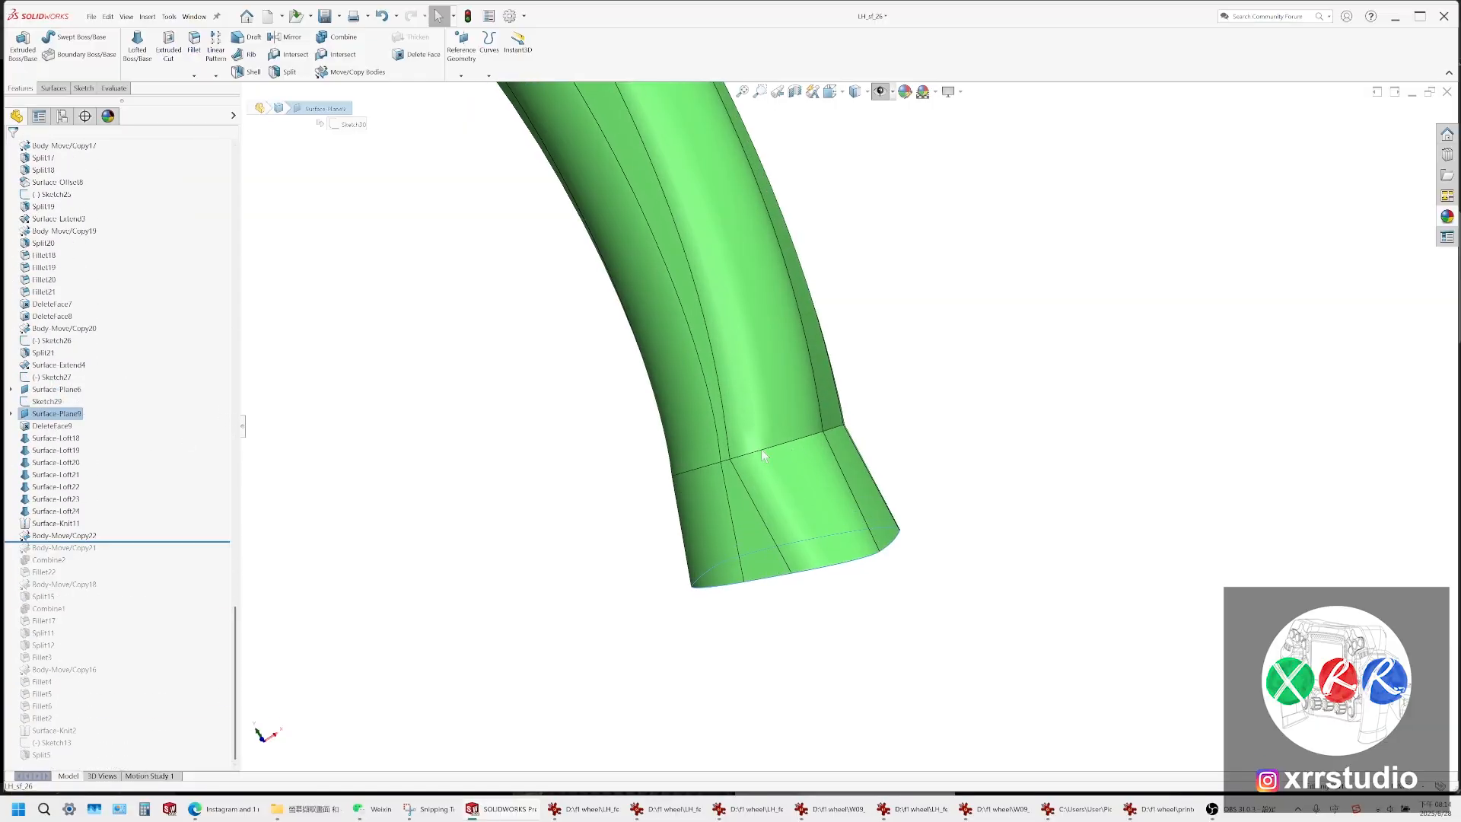
click(56, 389)
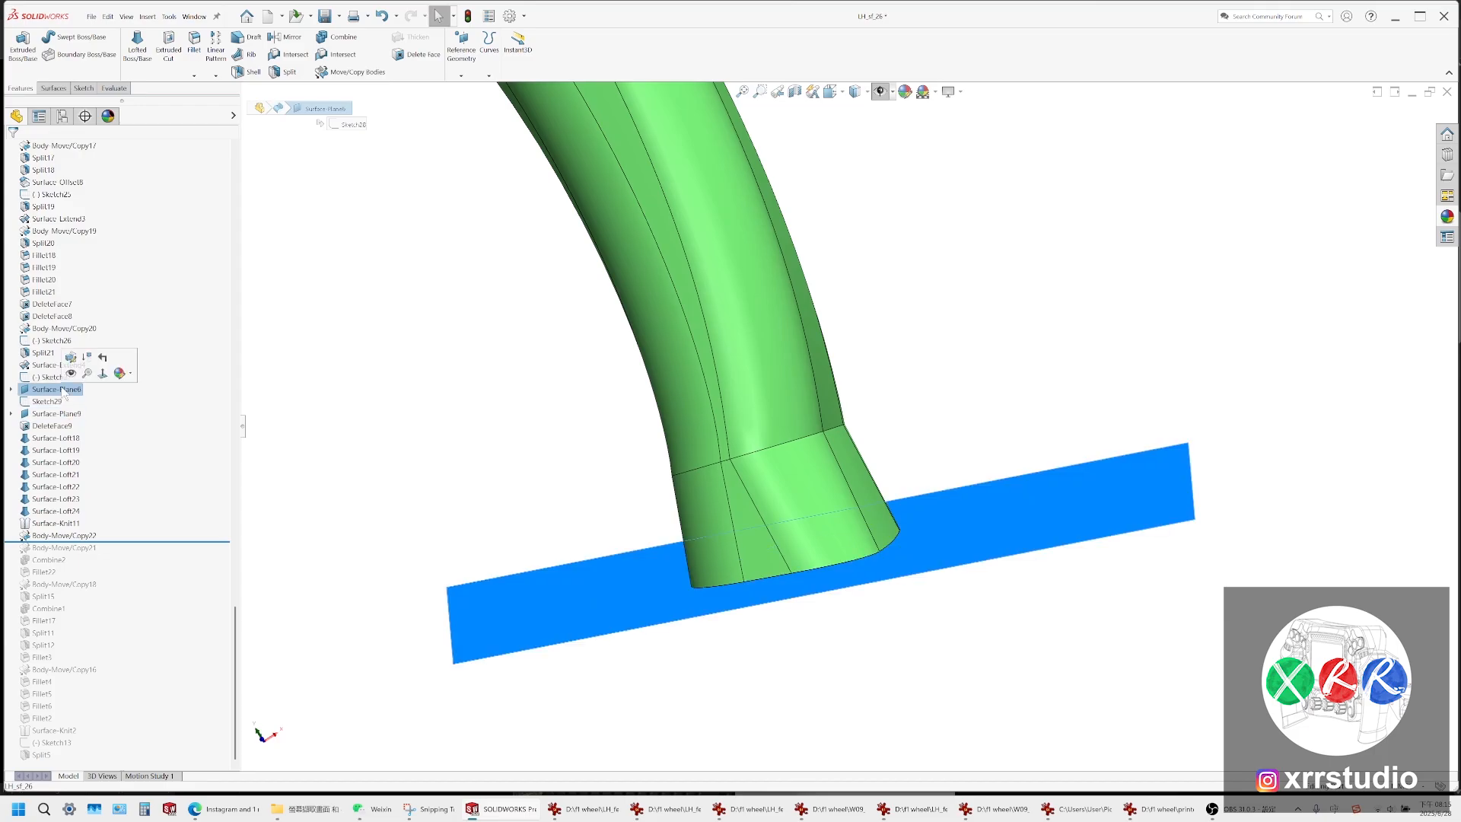
mouse_move(744, 512)
middle_down()
mouse_move(916, 379)
mouse_move(1043, 367)
mouse_move(1041, 355)
mouse_move(819, 368)
mouse_move(767, 401)
middle_up()
Examine where Sketch25, Sketch26, Sketch27, Sketch29, the two planar surfaces and Surface-Extend4 lie relative to the grip's flared end
click(54, 340)
scroll(76, 374, up, 4)
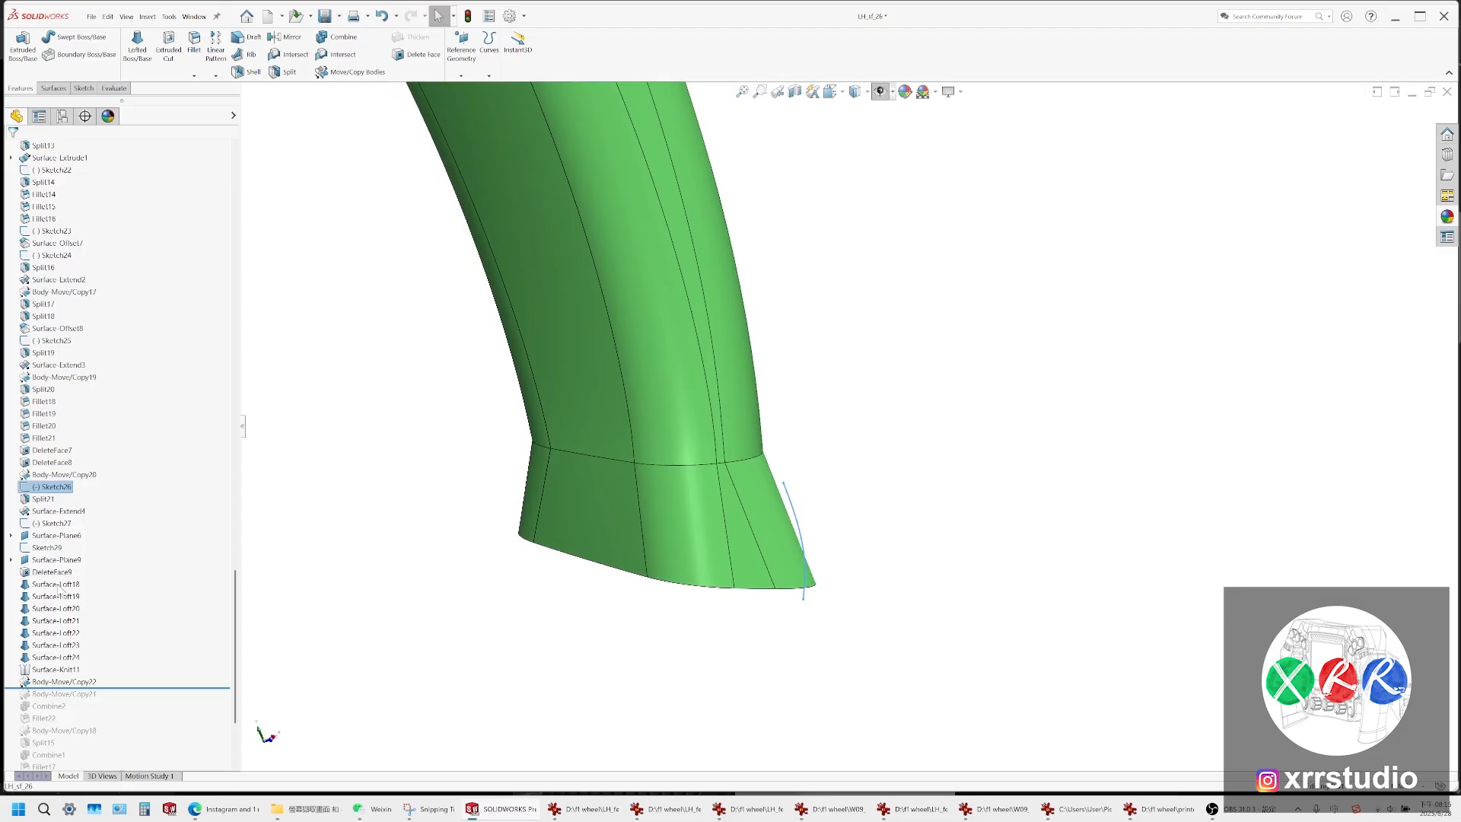
mouse_move(567, 543)
middle_down()
mouse_move(567, 502)
mouse_move(571, 513)
middle_up()
click(51, 547)
scroll(696, 456, up, 3)
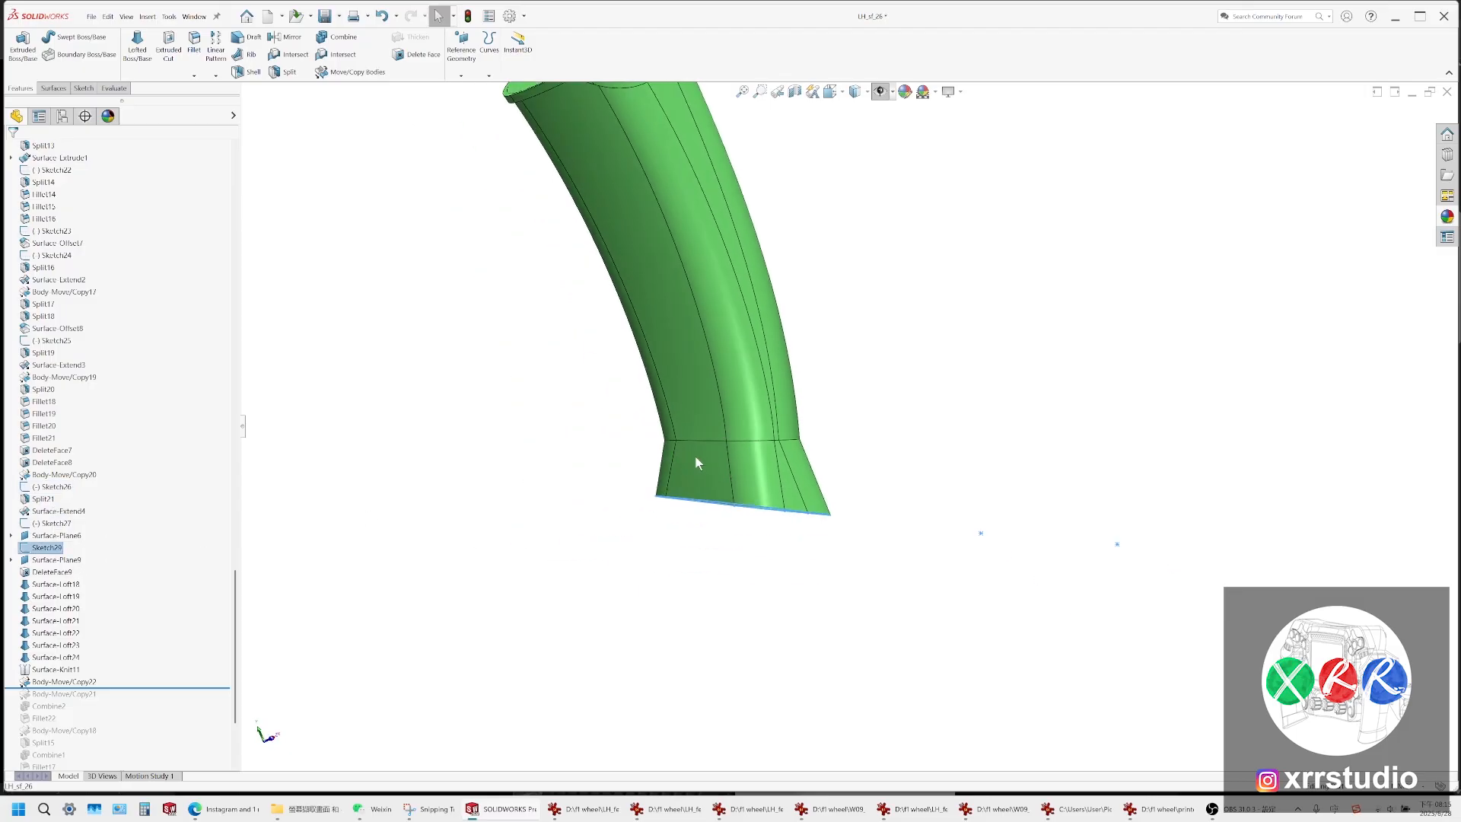
scroll(696, 456, up, 1)
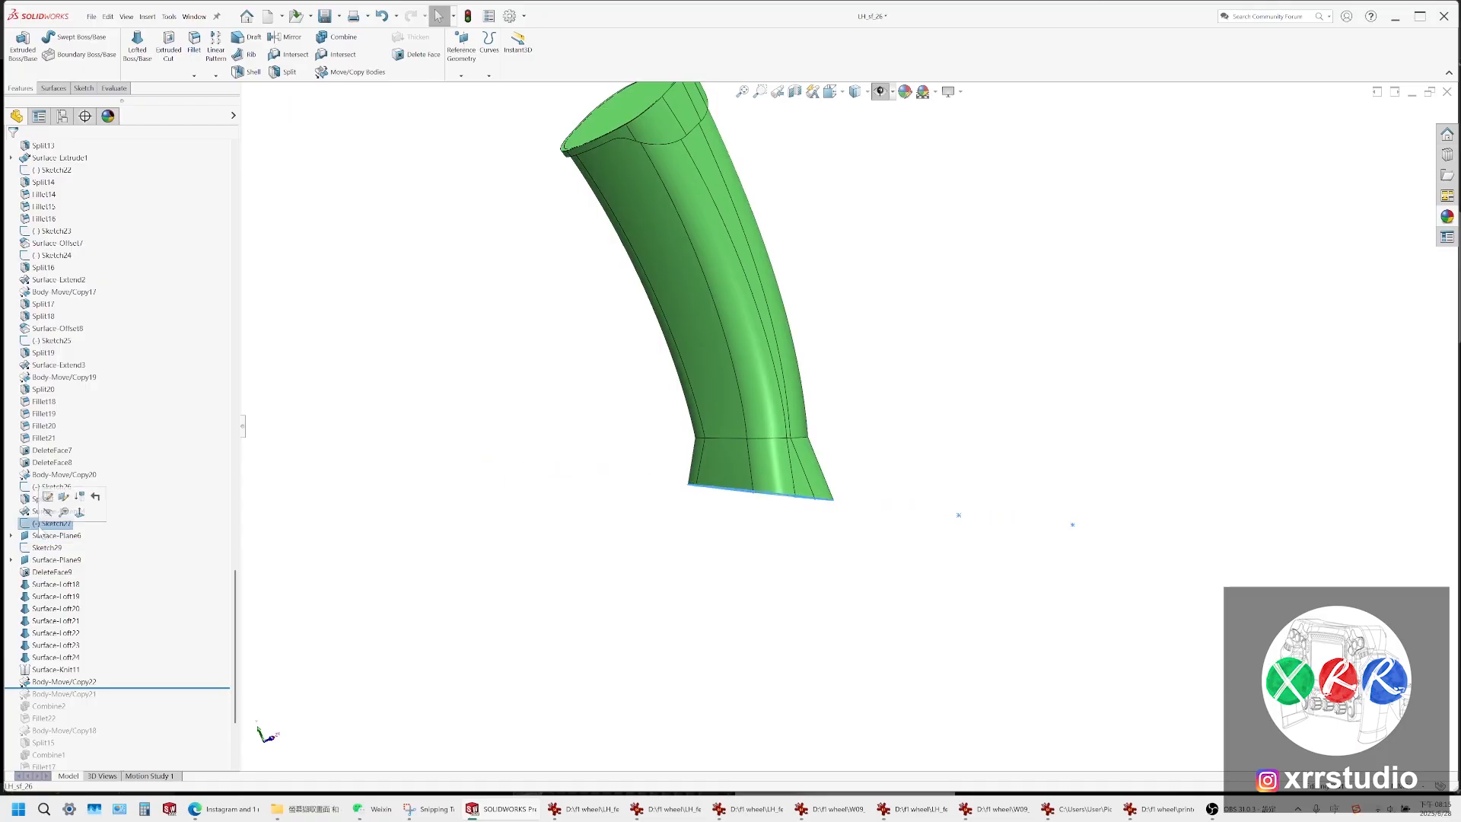
click(47, 523)
click(53, 487)
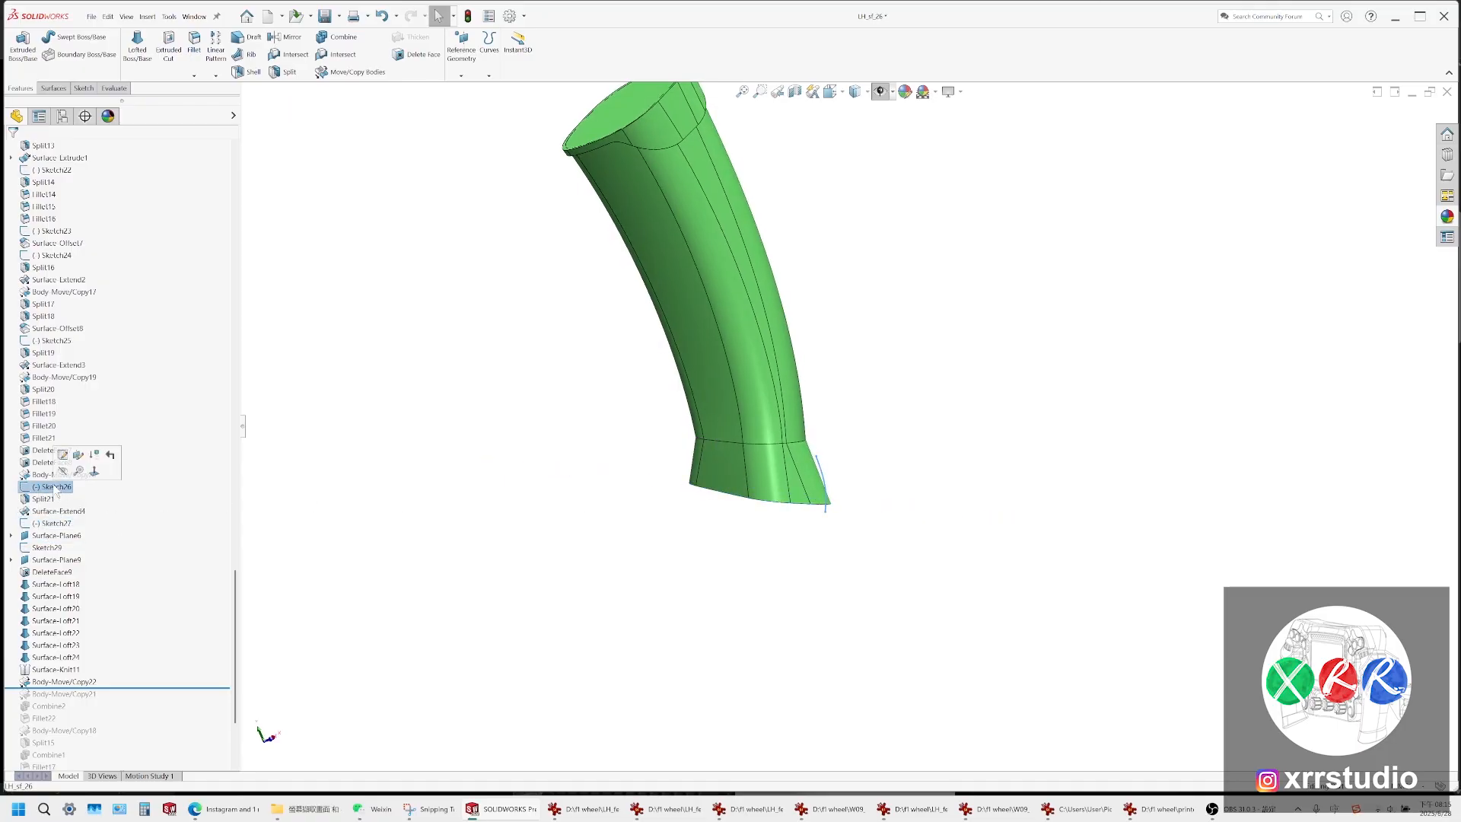
click(47, 342)
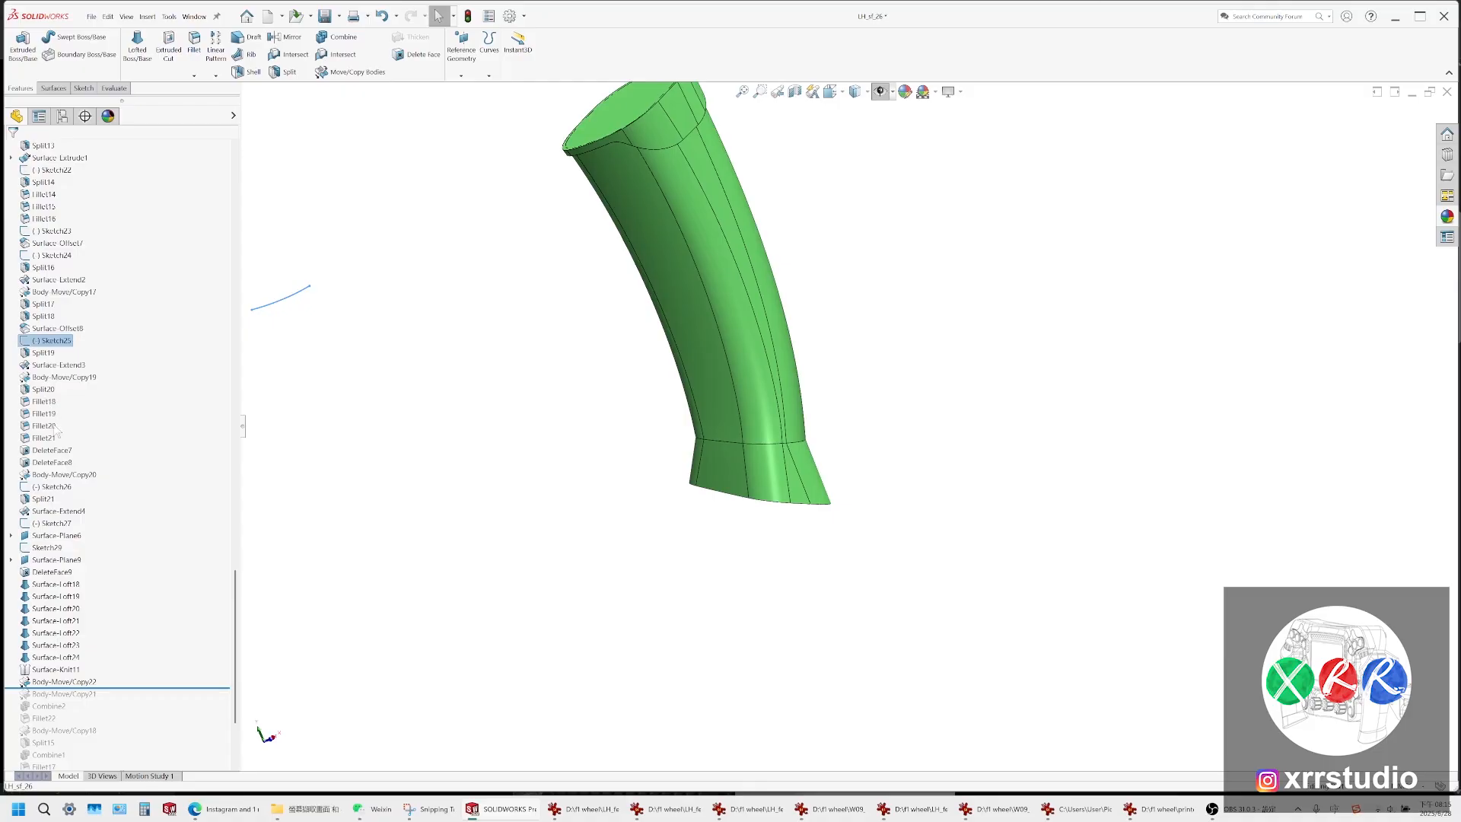
click(51, 489)
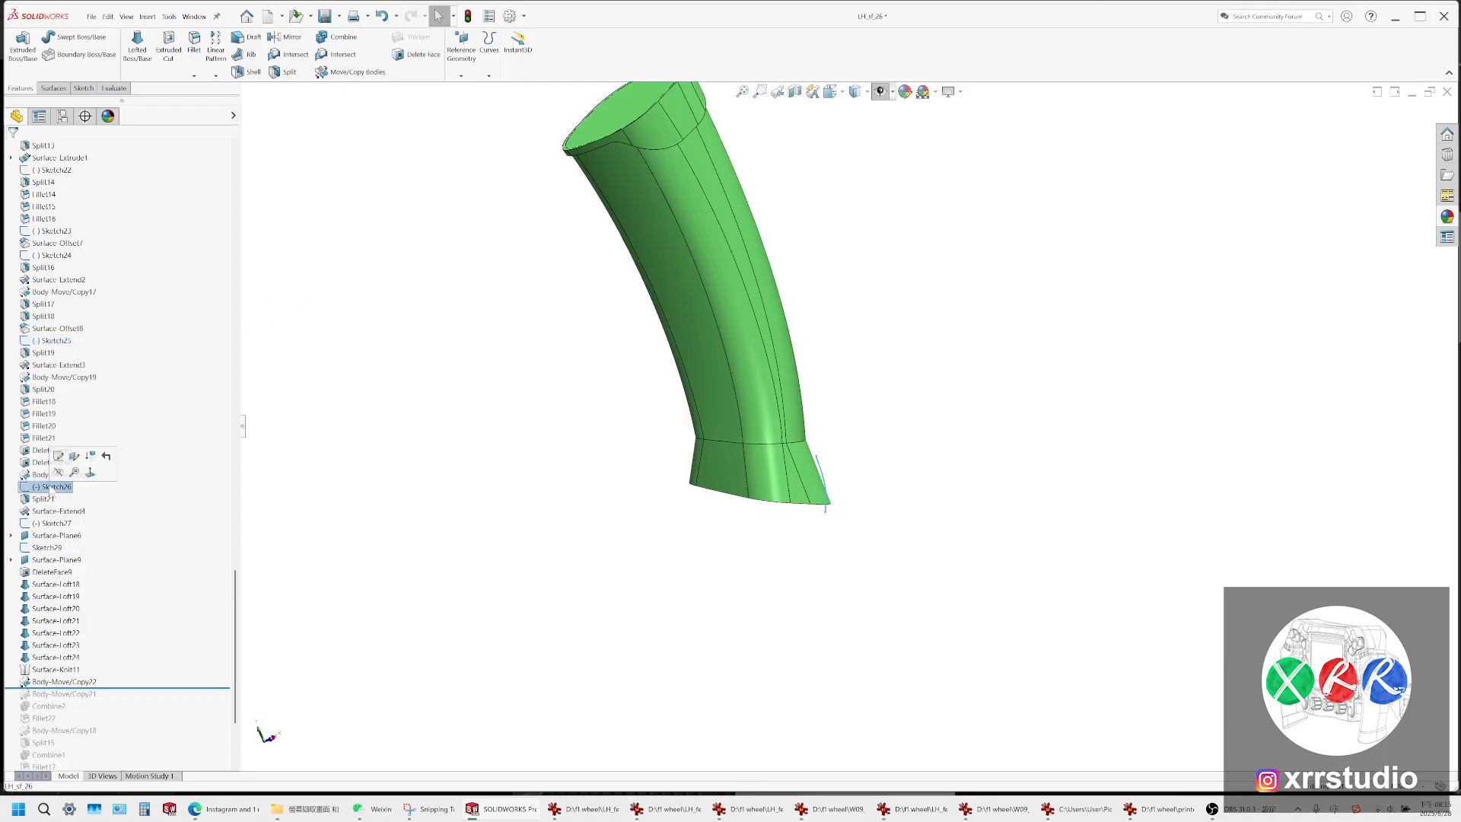
scroll(654, 487, up, 3)
scroll(752, 471, down, 2)
middle_drag(785, 478, 727, 434)
scroll(809, 434, down, 4)
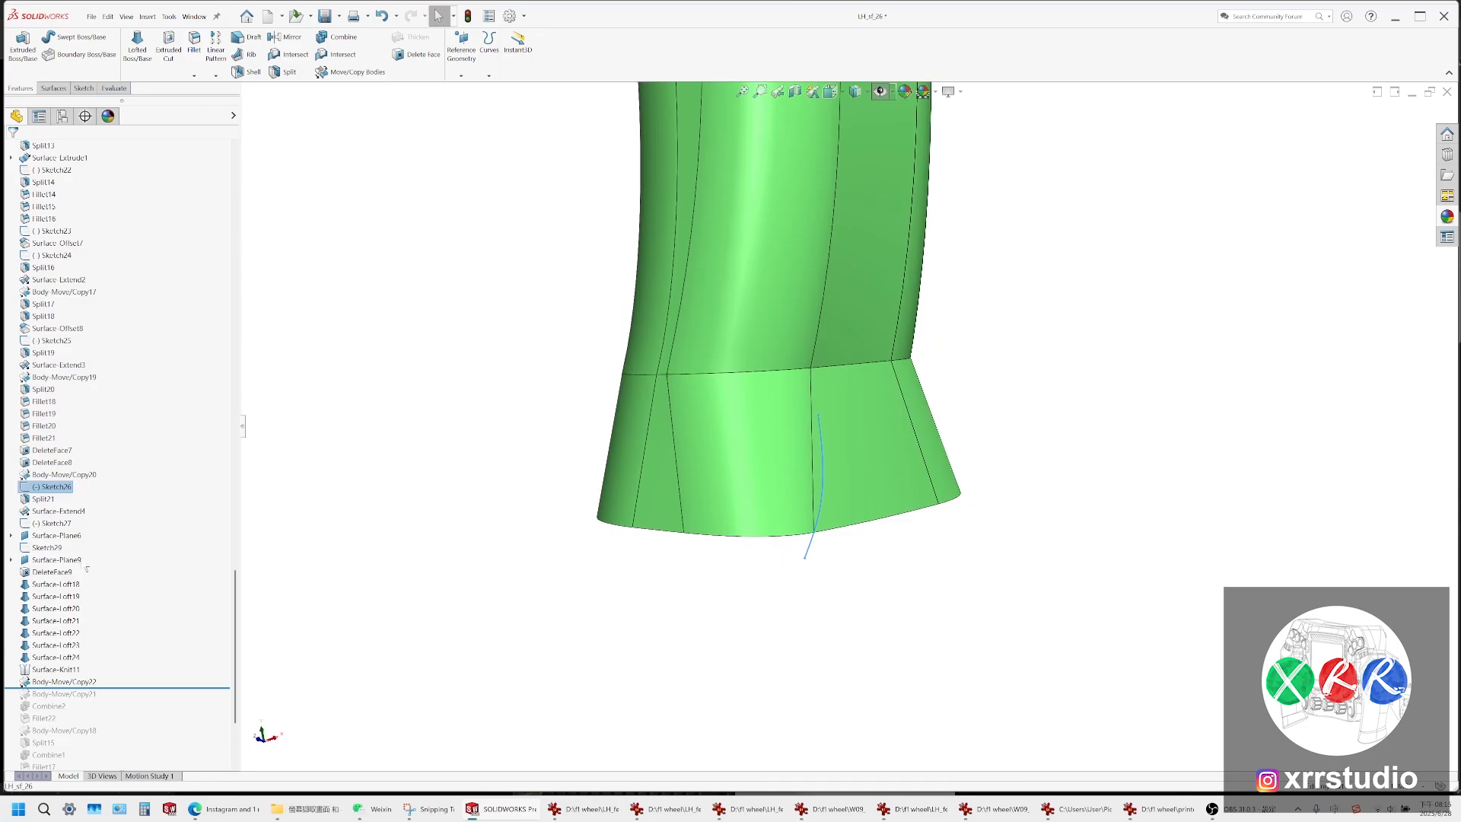
click(62, 561)
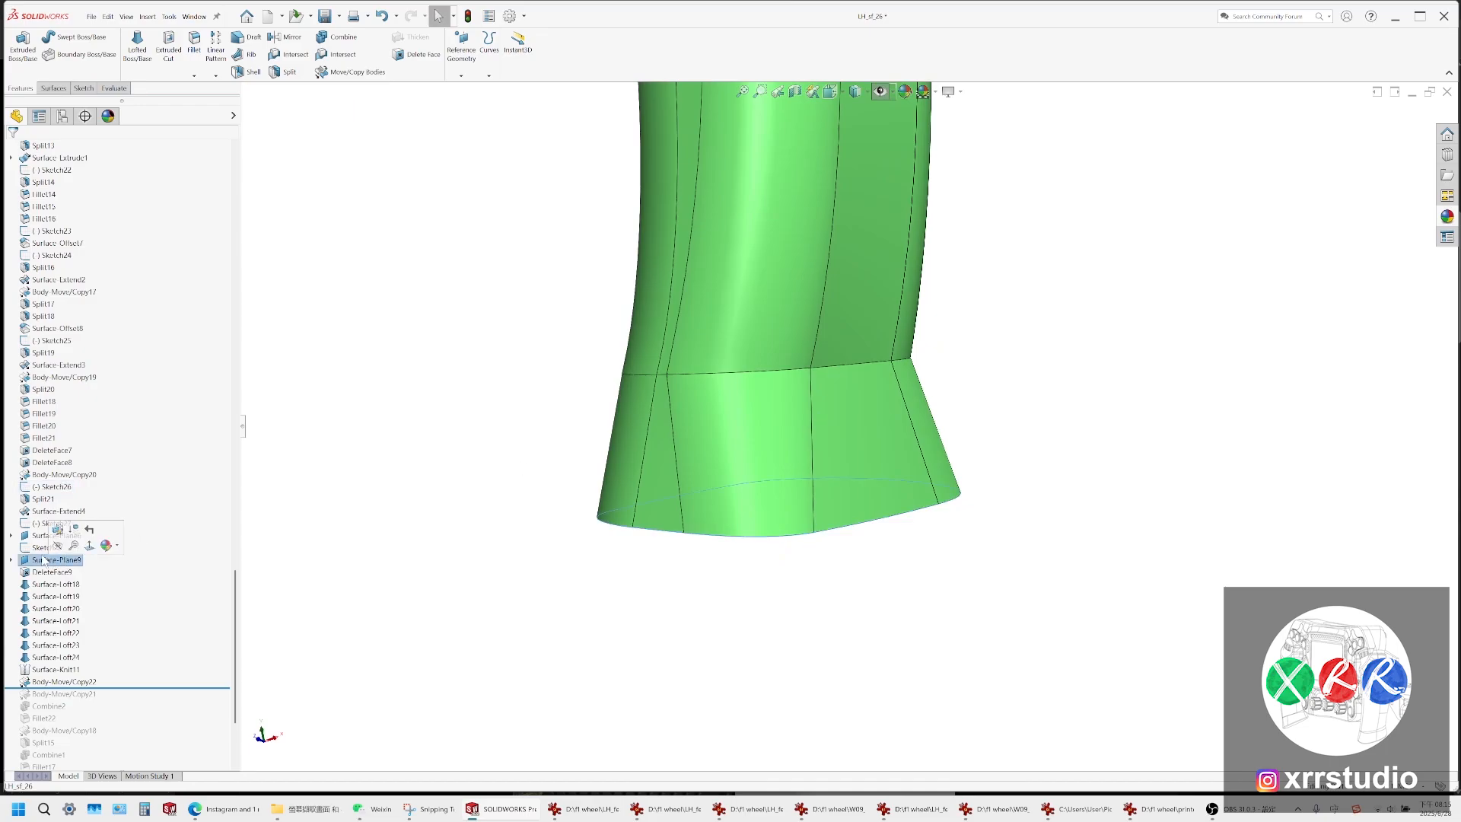
click(58, 536)
scroll(73, 573, up, 1)
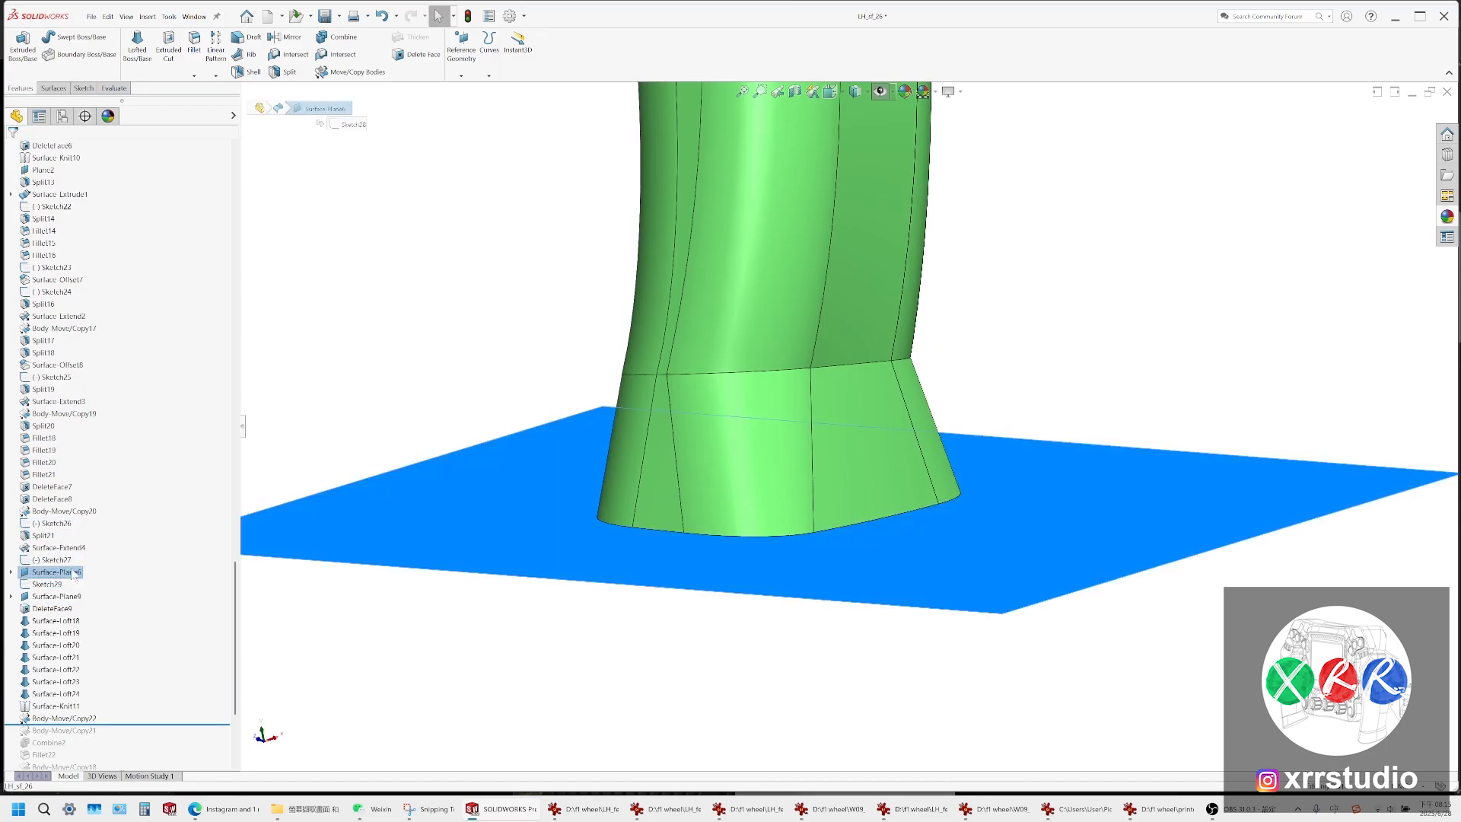
click(58, 547)
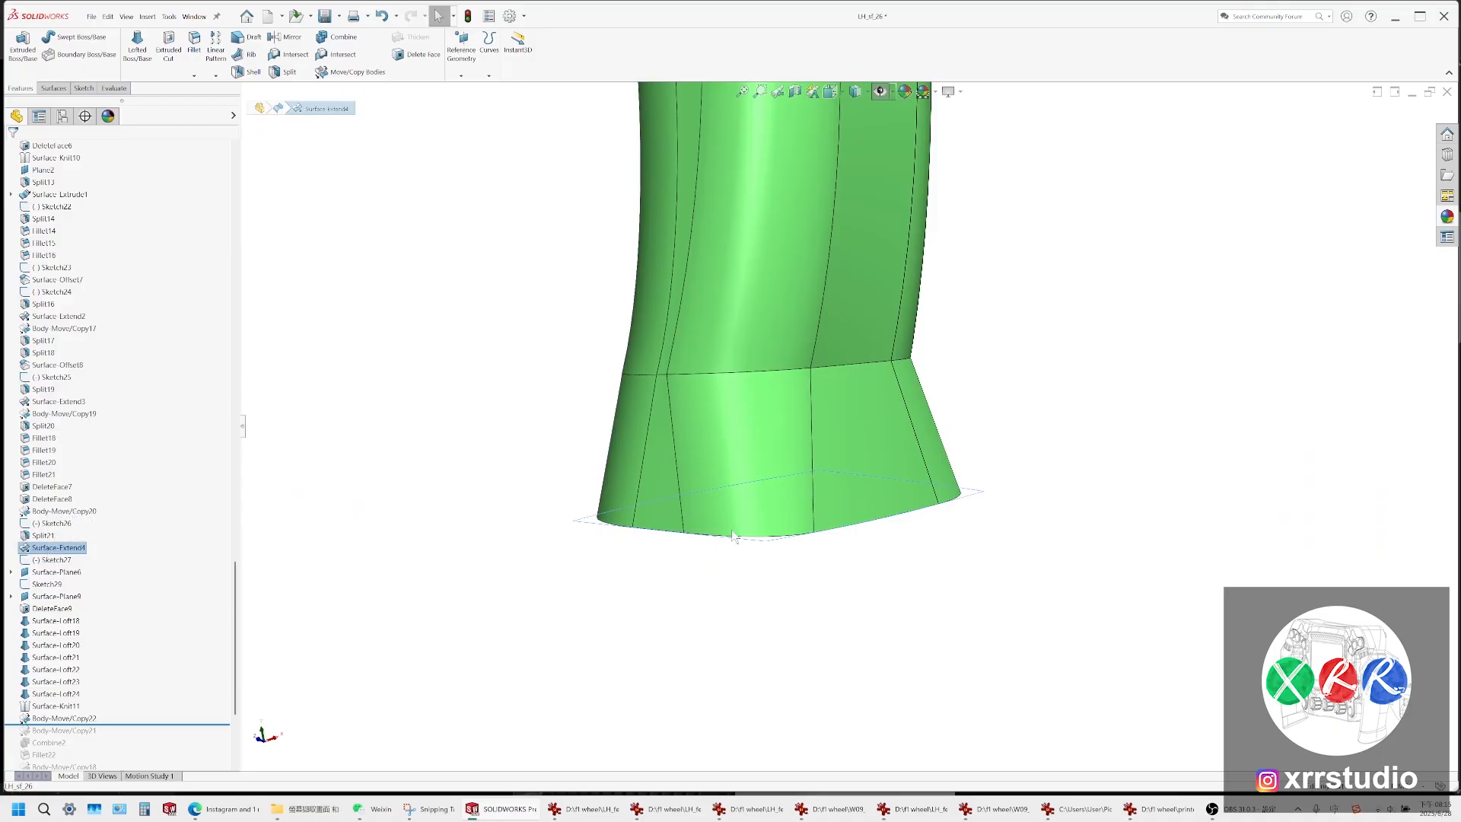
Create a reference plane coincident with the curved edge where the grip meets its flared lower end
scroll(789, 509, up, 2)
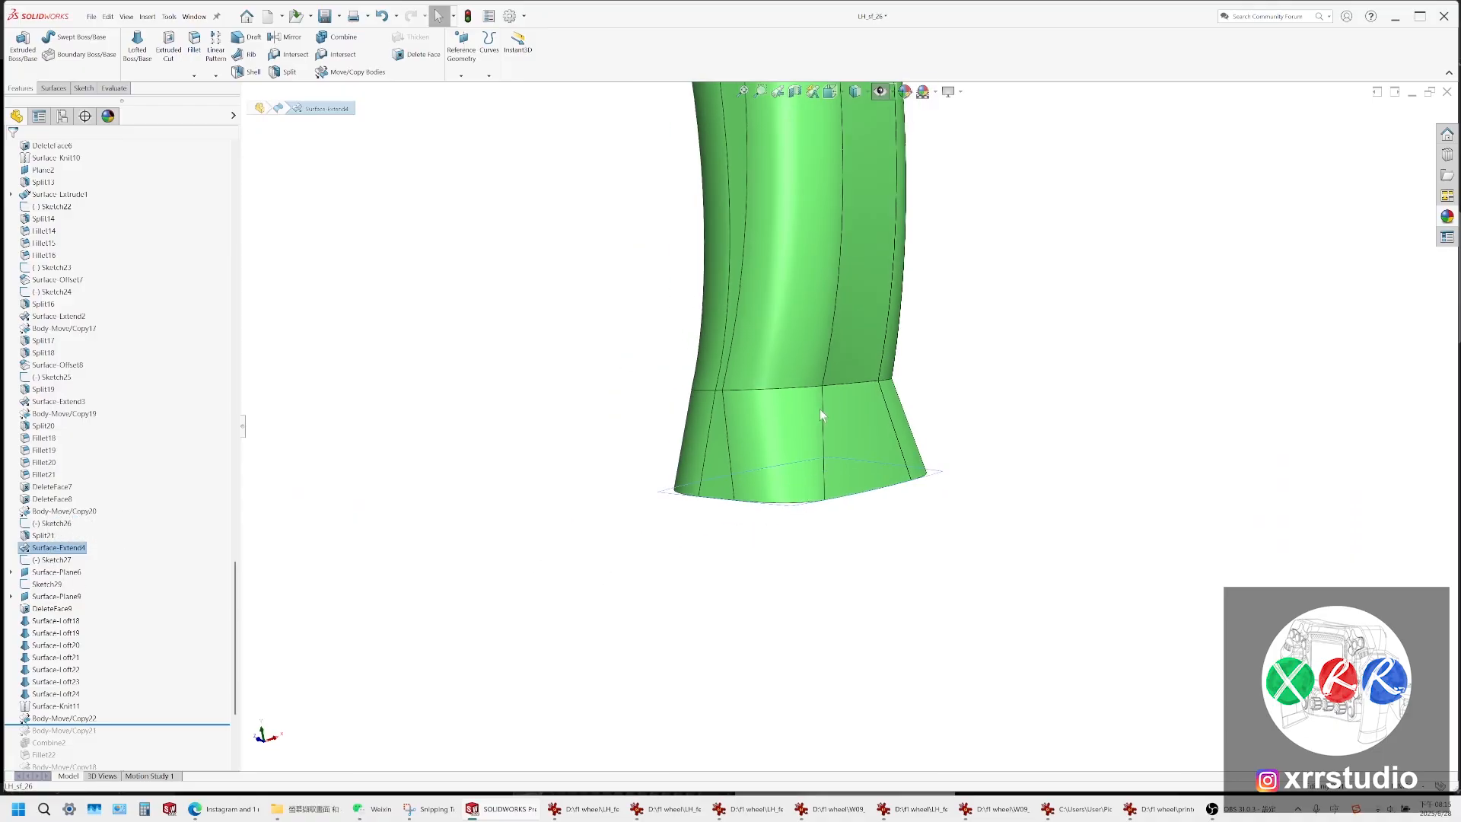
click(811, 387)
click(462, 74)
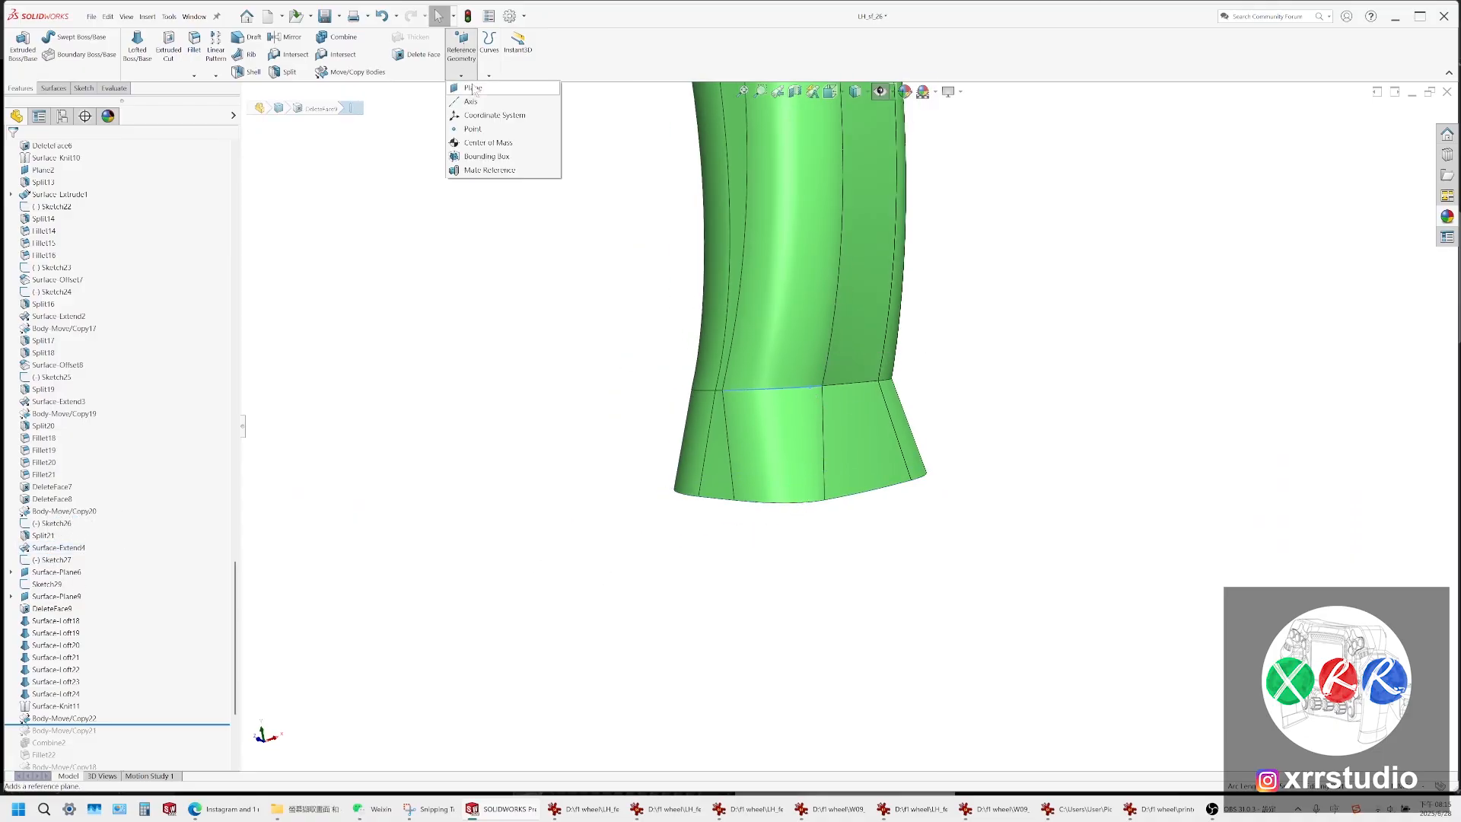
click(474, 88)
click(759, 433)
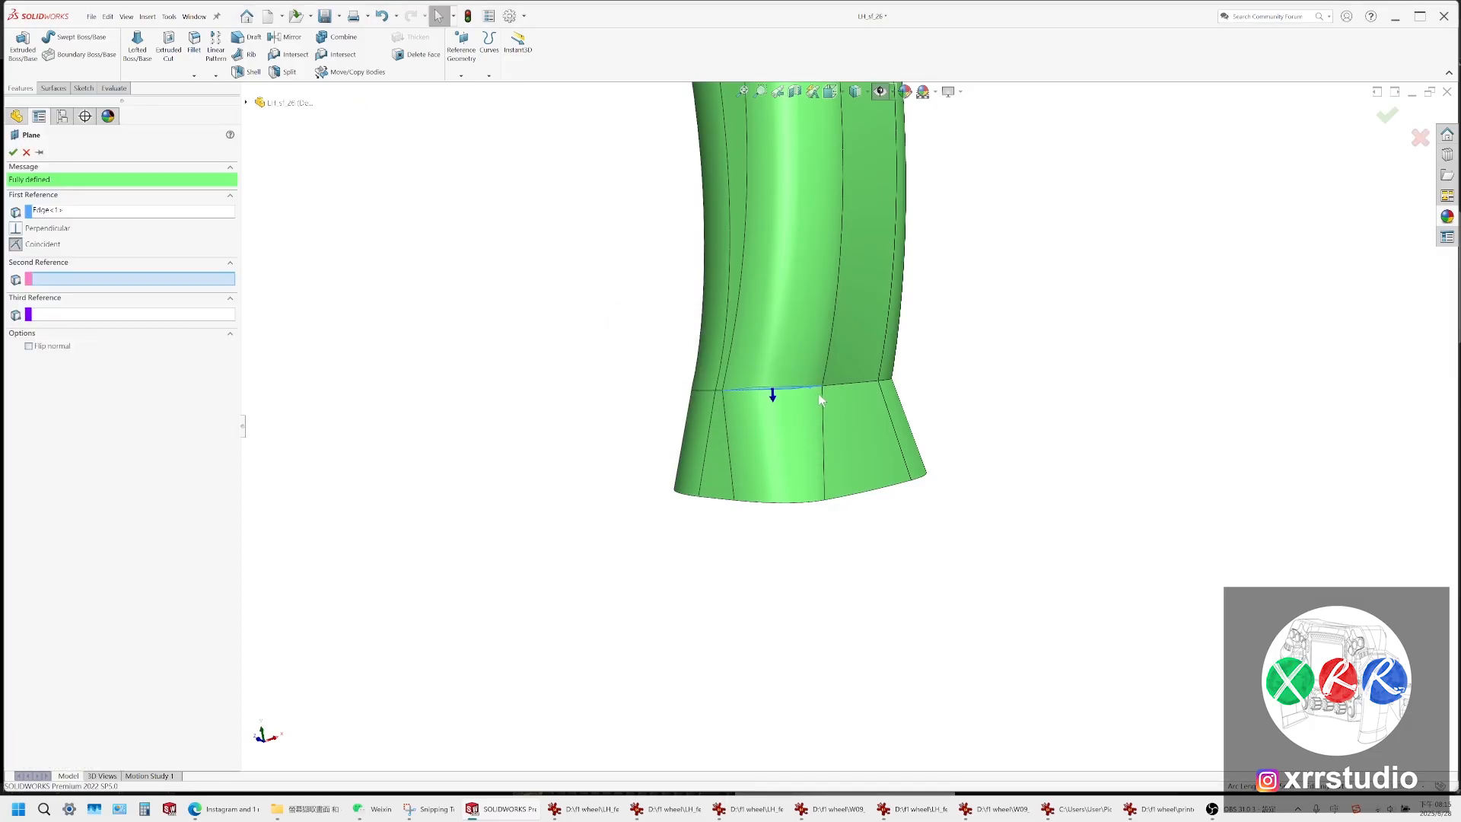
scroll(815, 399, down, 3)
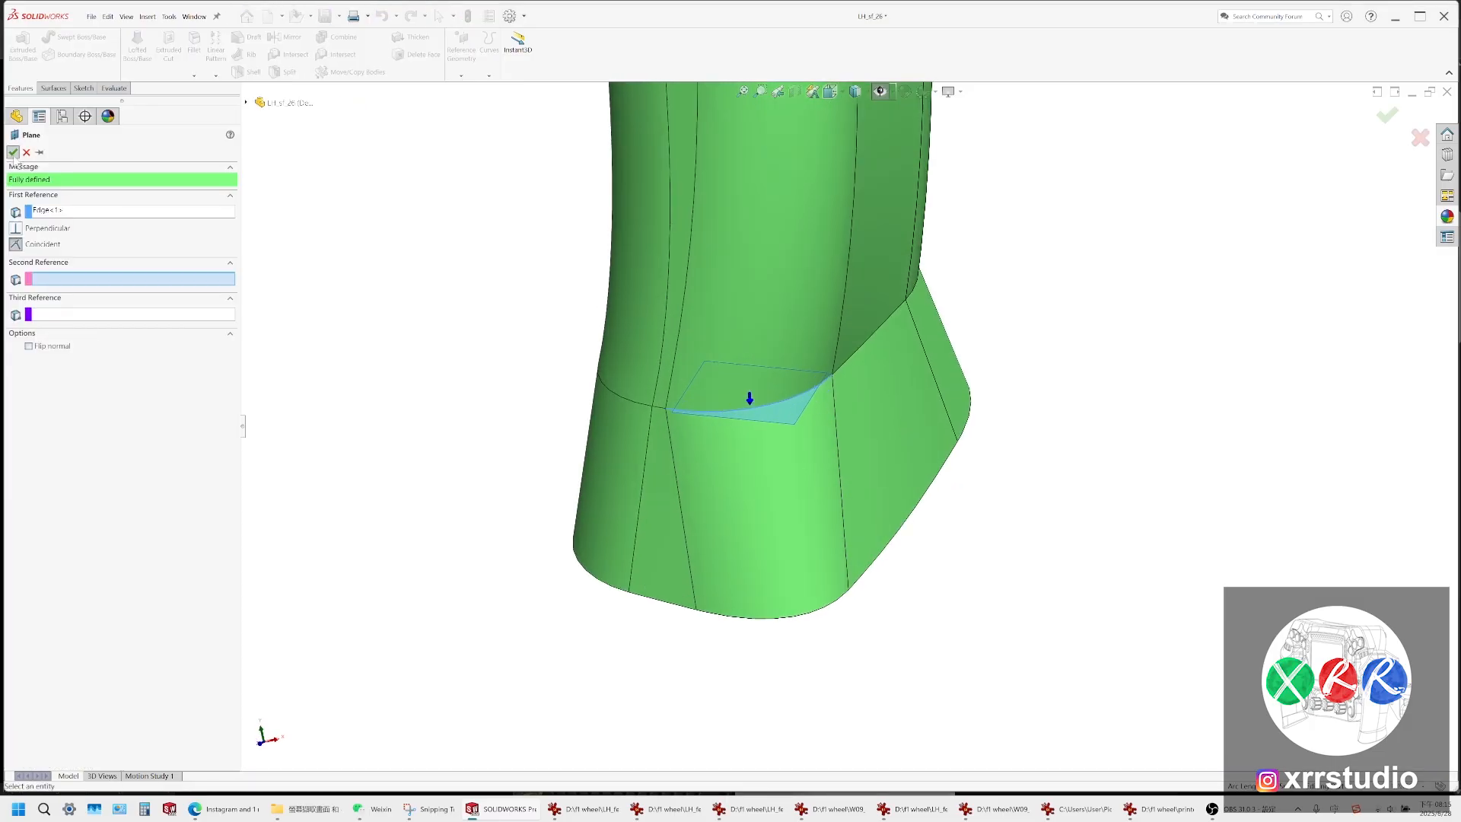
key(Return)
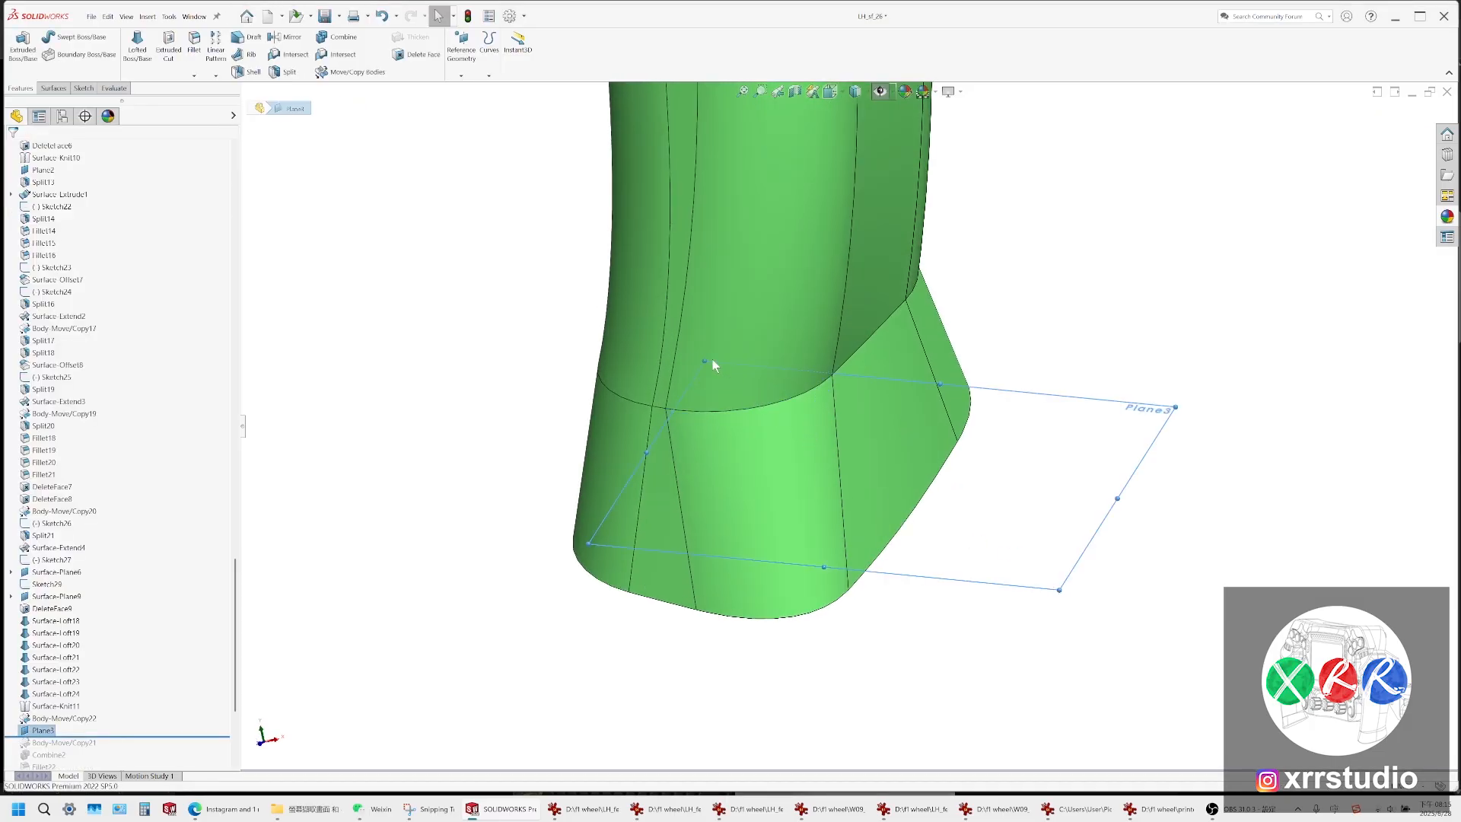
Create a reference plane offset 2.5 mm below Plane3 and enlarge it so it spans the grip's flared end
middle_drag(707, 359, 887, 377)
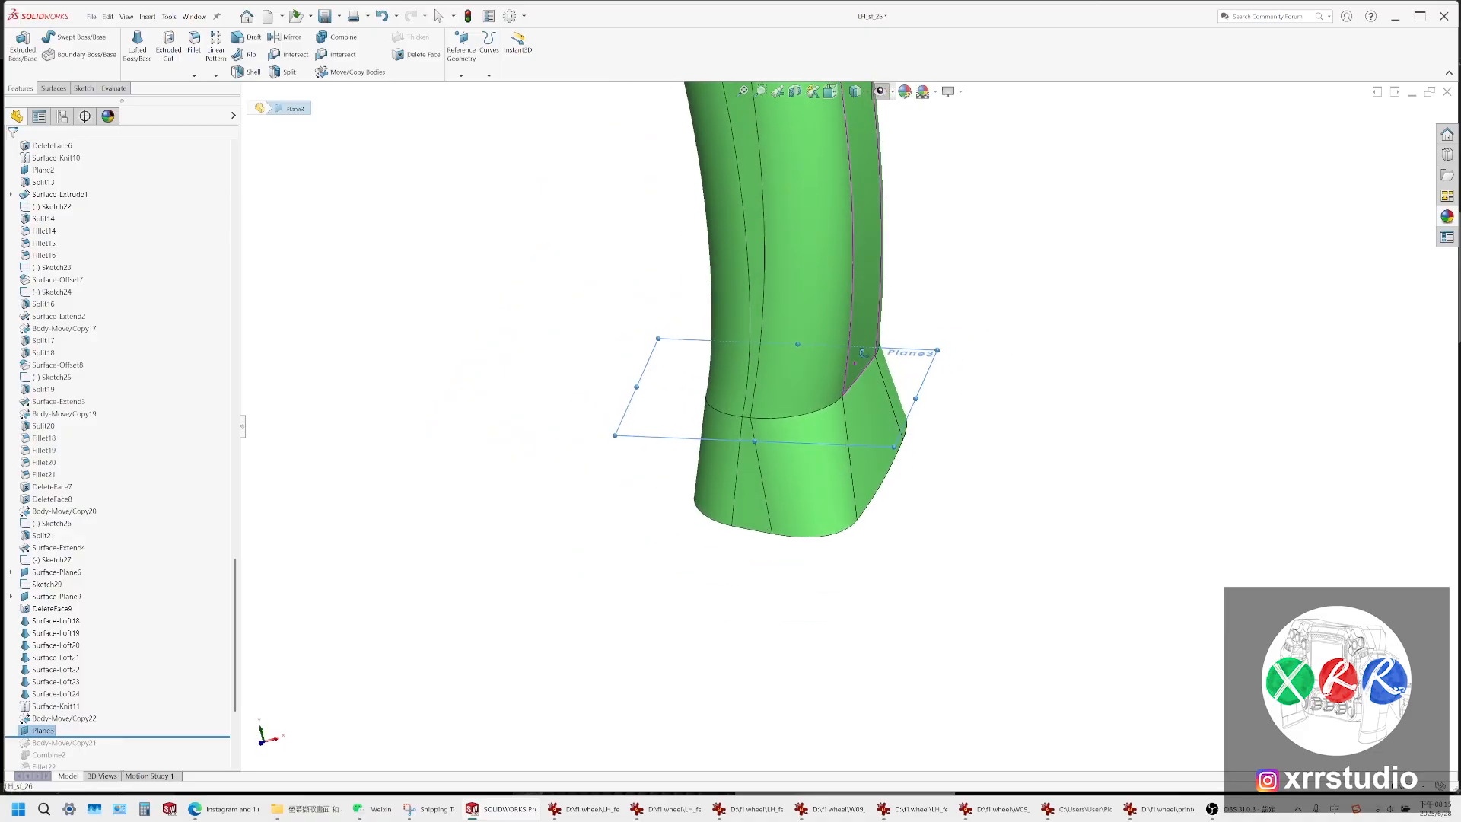
click(461, 76)
click(467, 88)
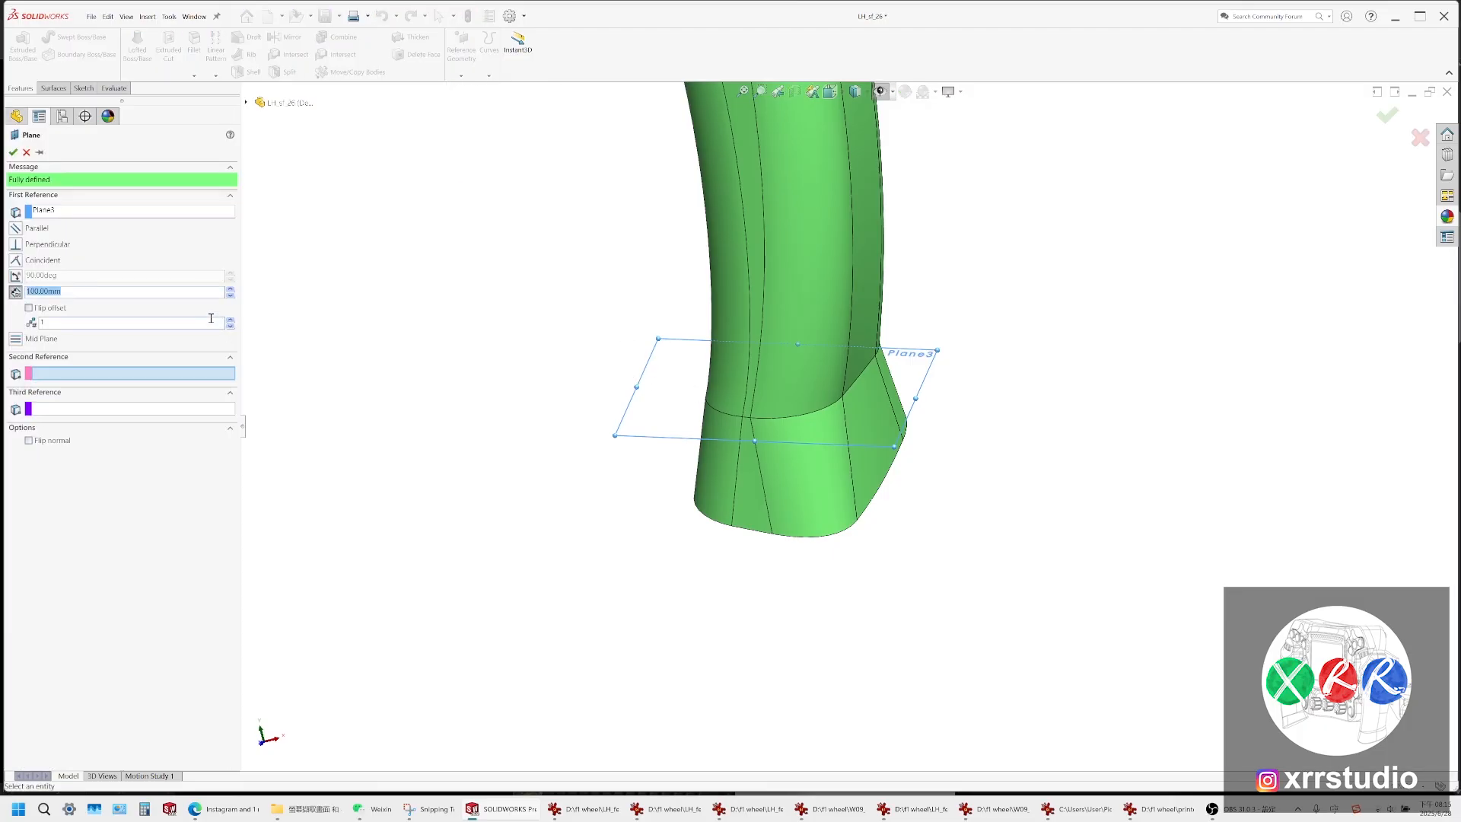
text(5)
key(Return)
middle_drag(857, 353, 715, 315)
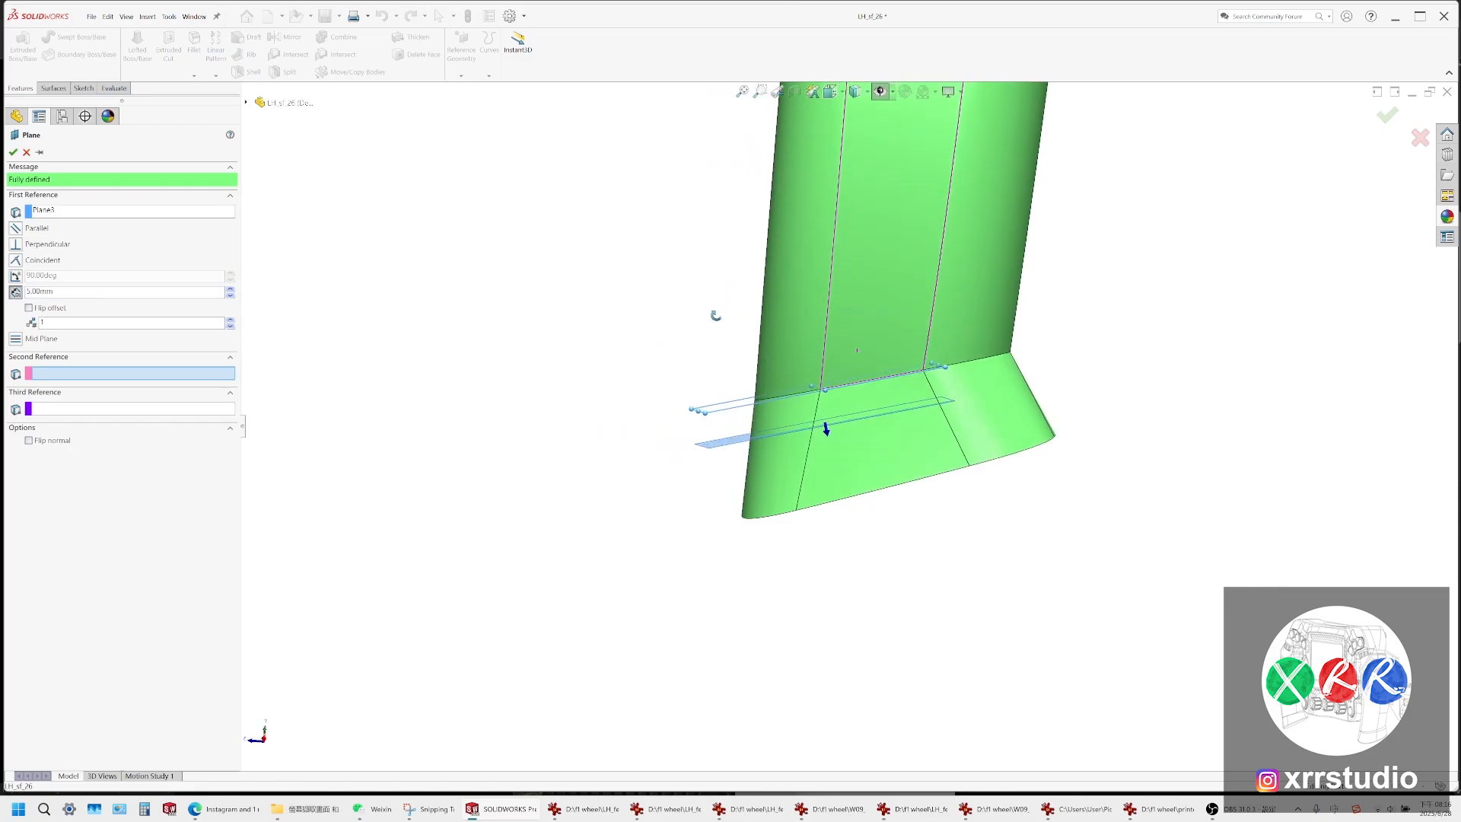
click(53, 292)
text(2)
key(Return)
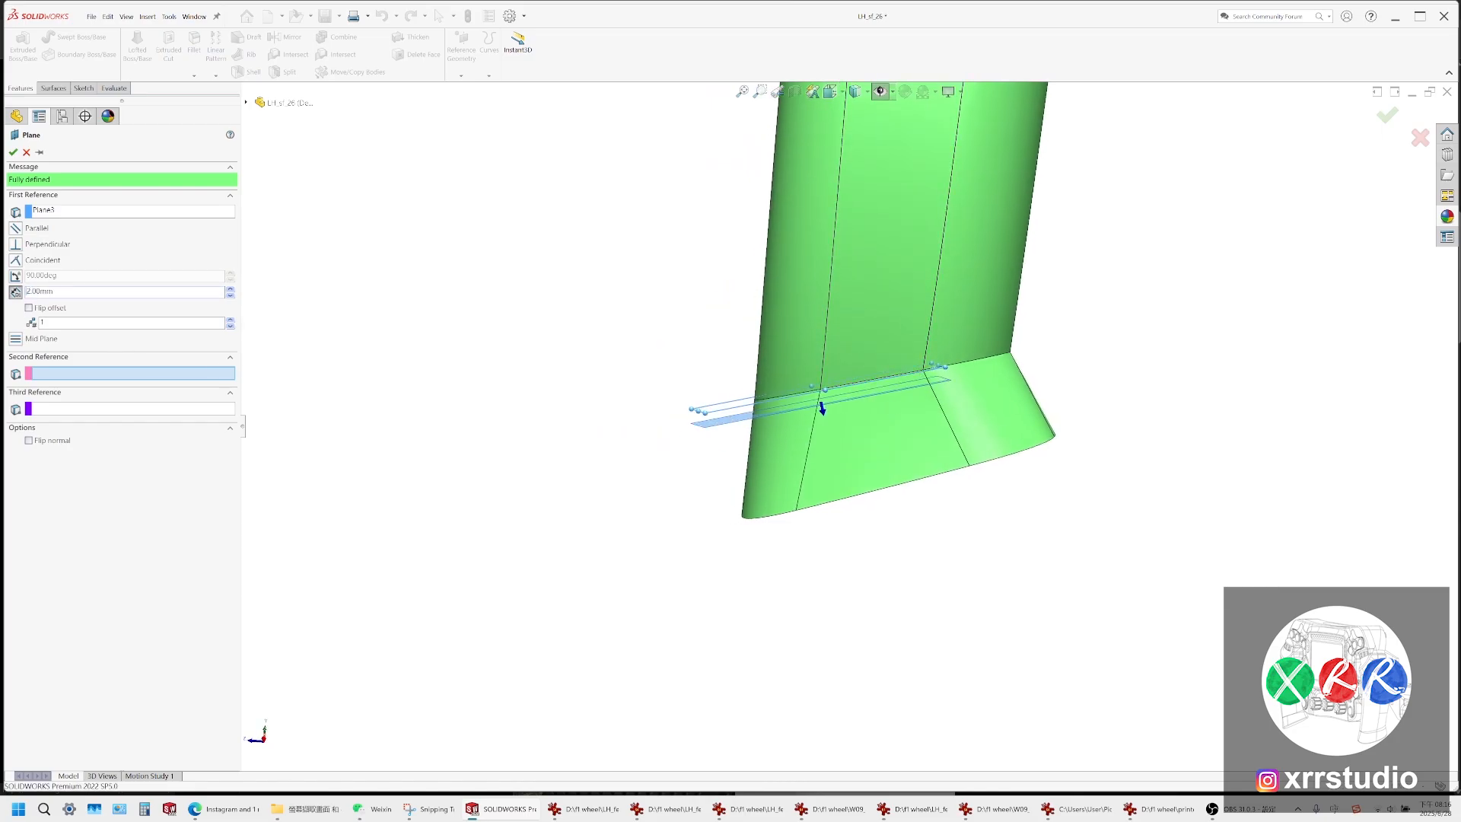
click(81, 296)
text(2.5)
key(Return)
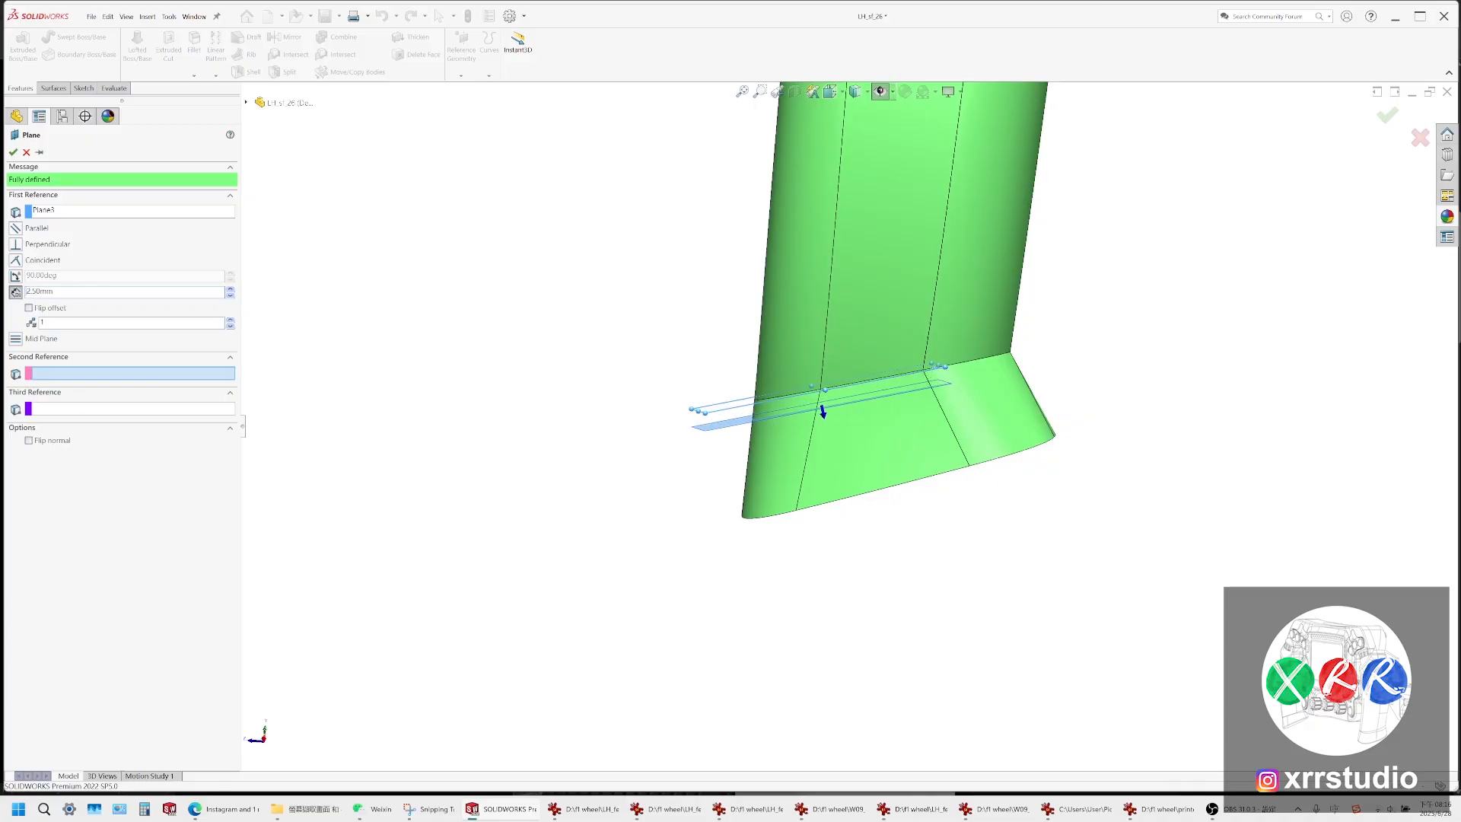
click(63, 310)
click(63, 309)
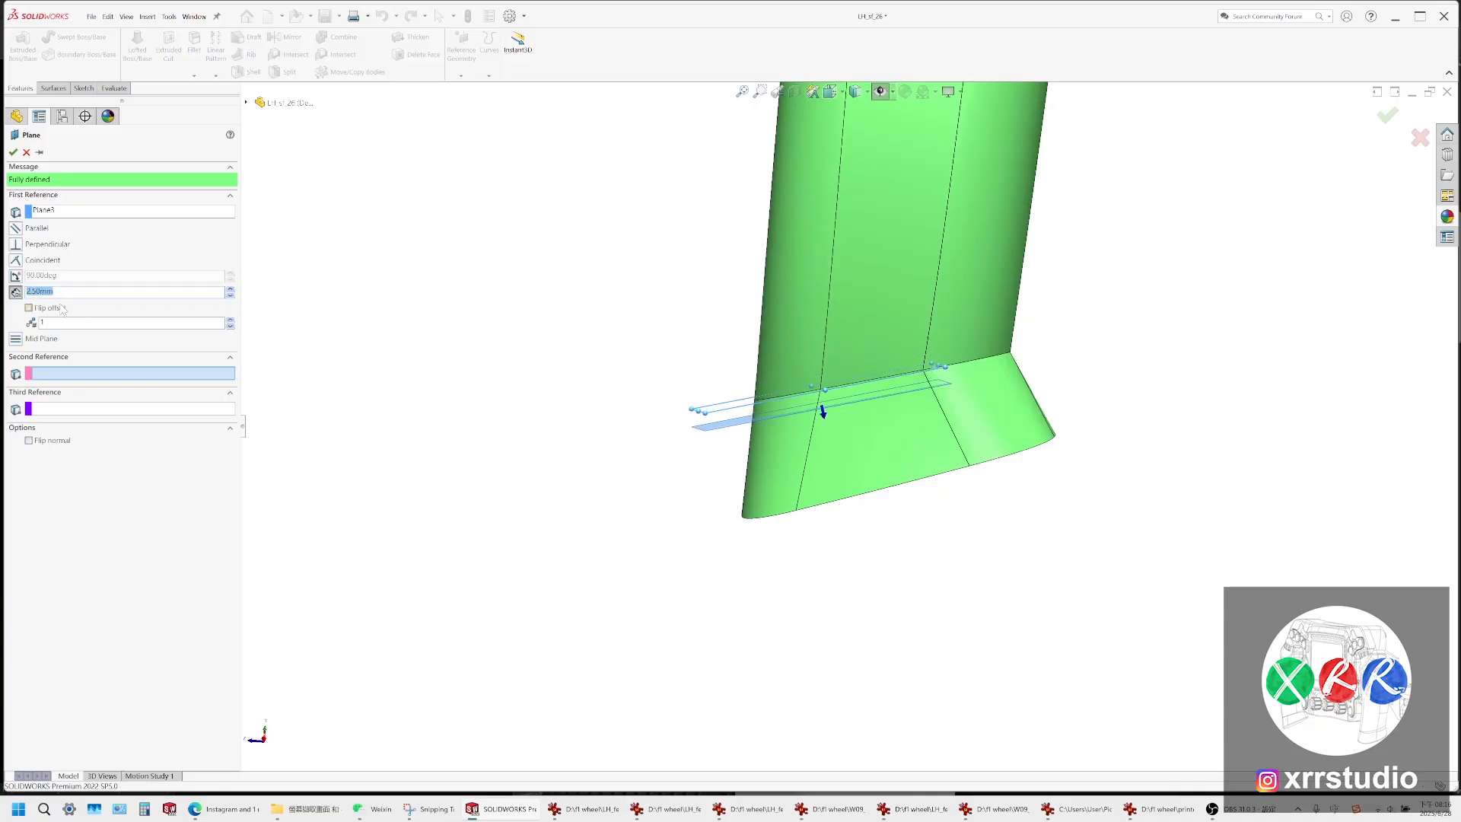
click(13, 153)
drag(953, 387, 1206, 335)
Create a reference plane 5 mm above Plane4 using a flipped offset, glancing at the steering wheel reference images
click(461, 75)
click(468, 91)
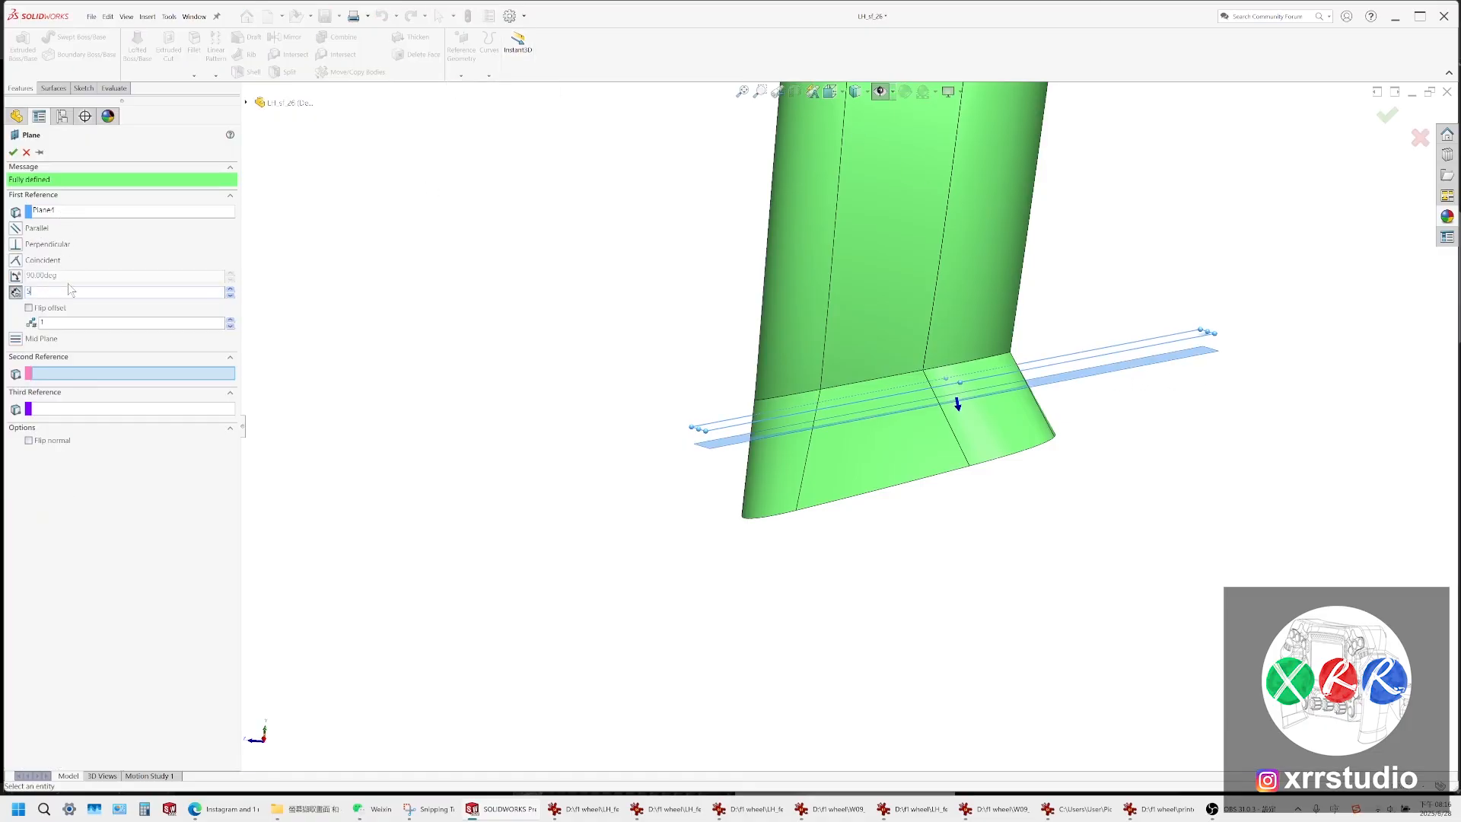
key(Return)
click(47, 309)
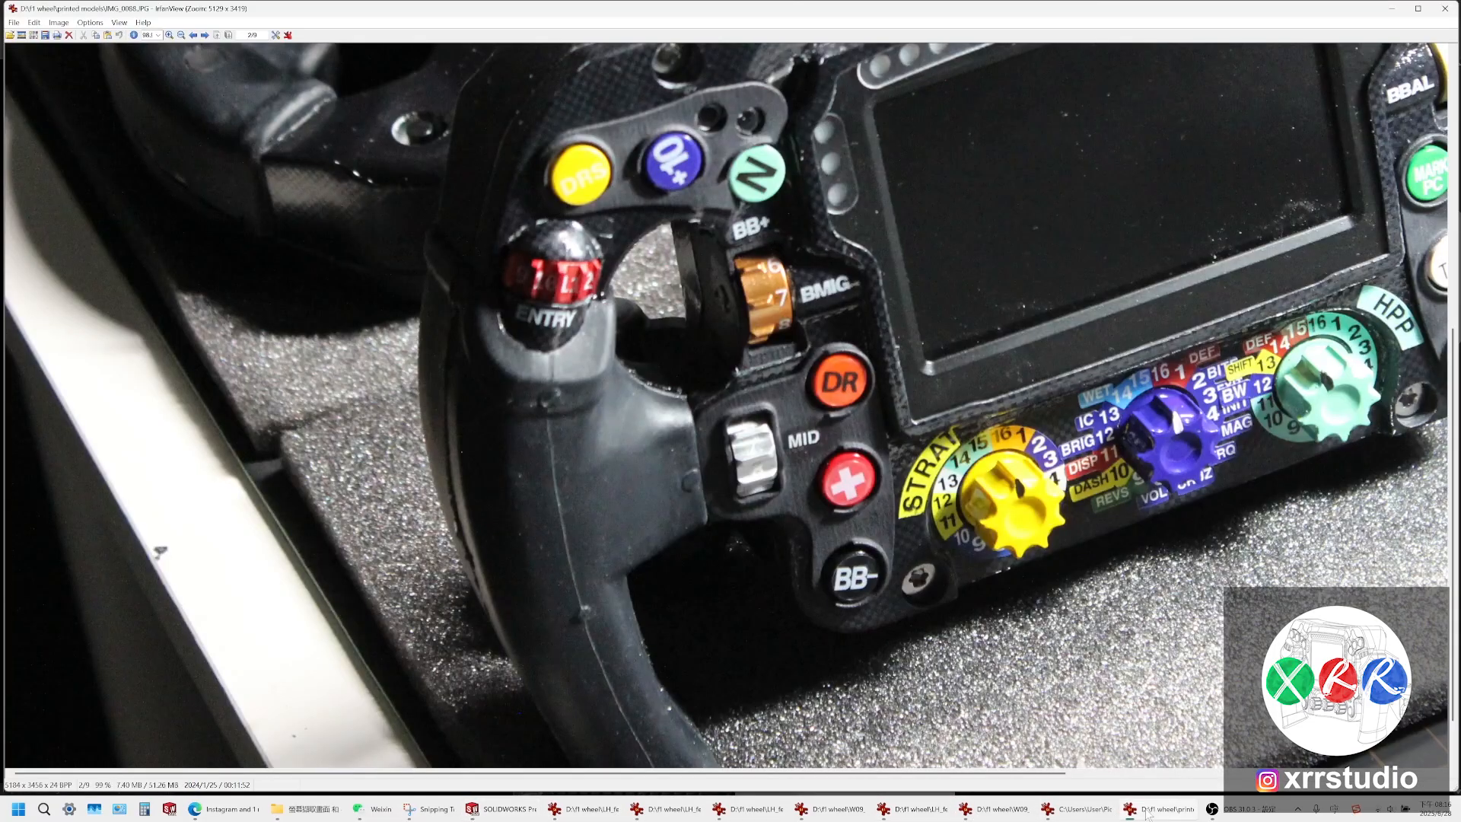
click(1093, 814)
click(1048, 813)
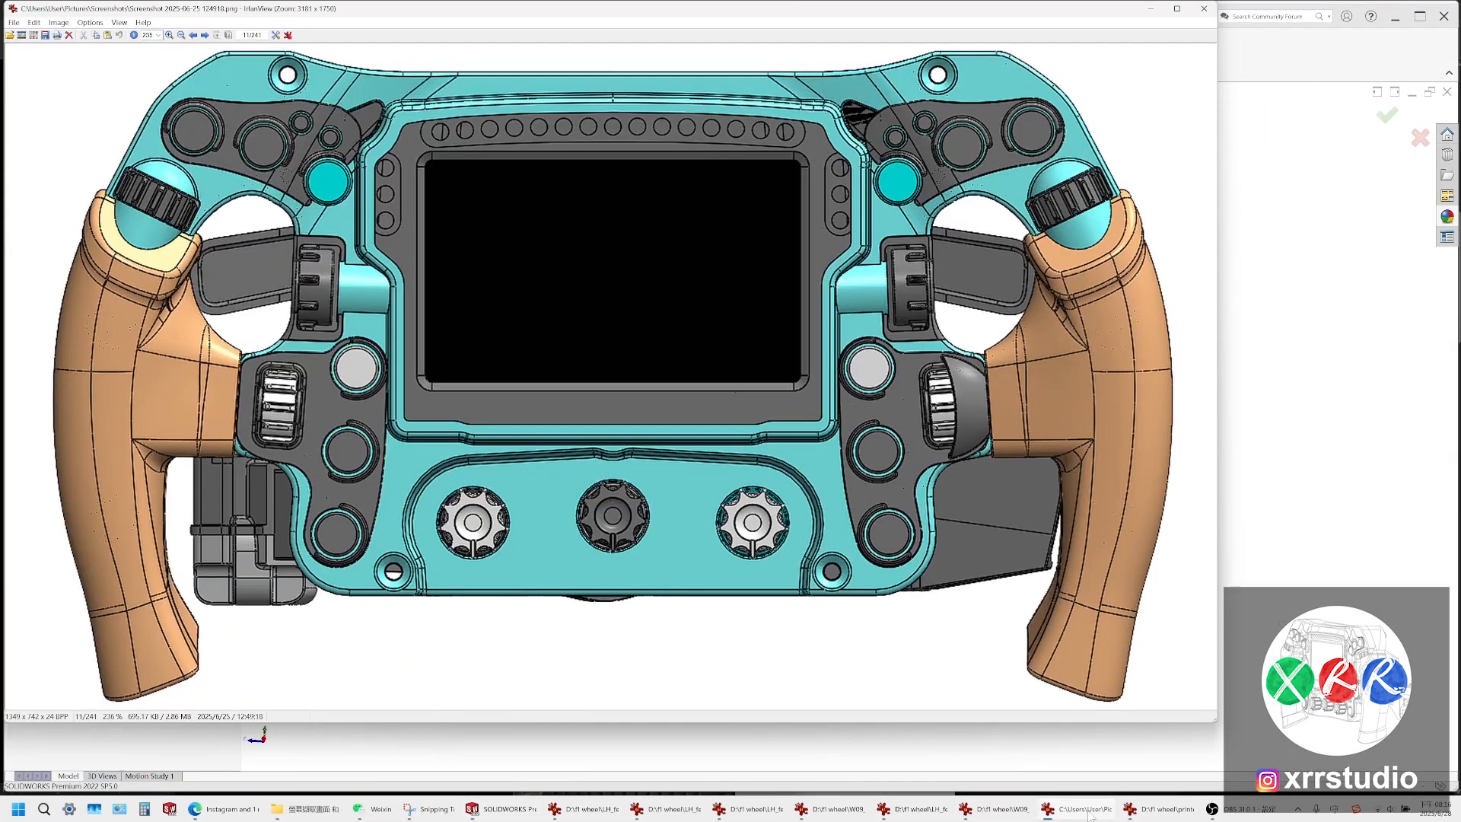
click(966, 813)
click(938, 812)
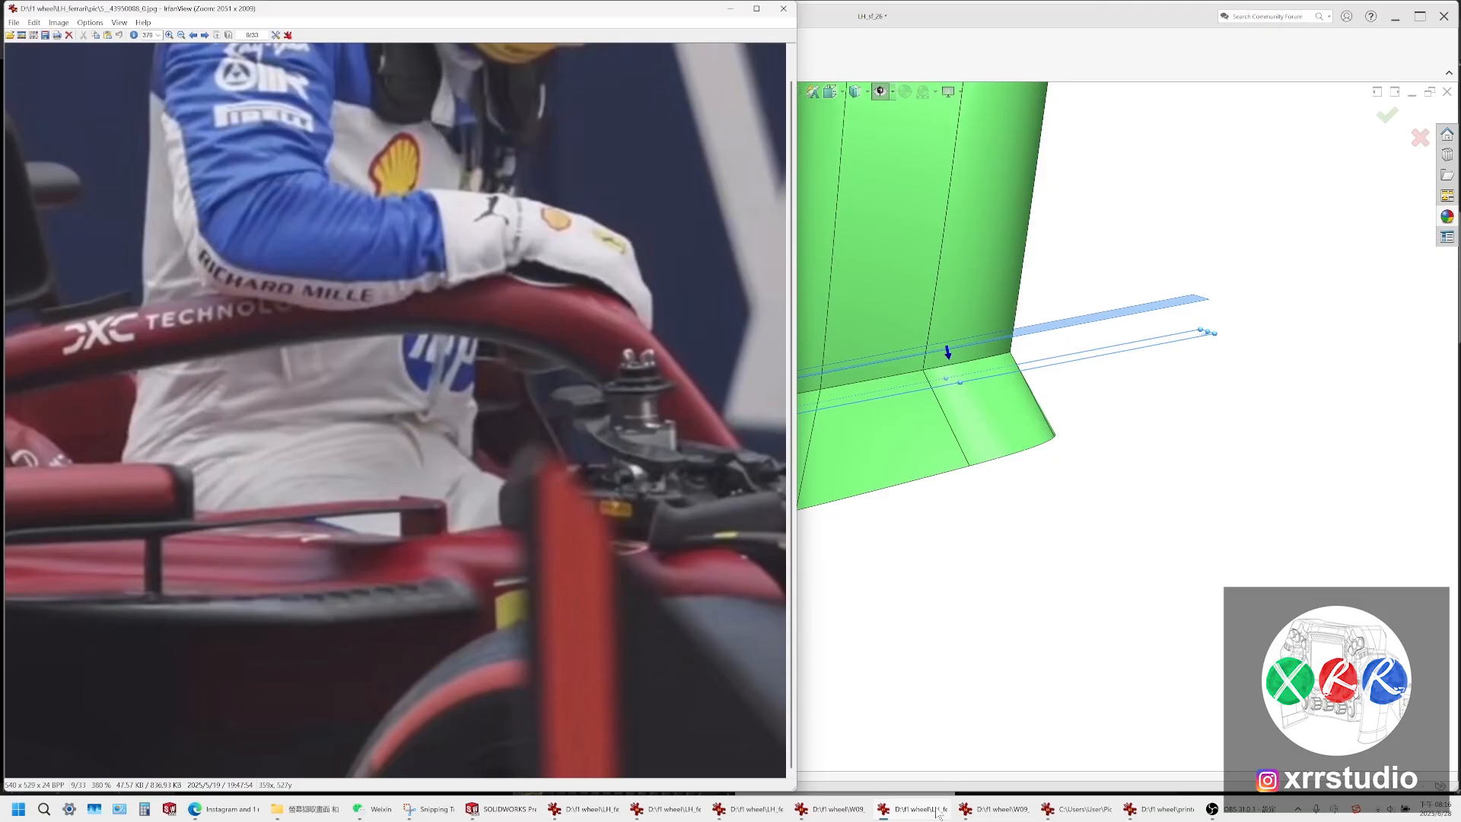
click(937, 813)
click(13, 153)
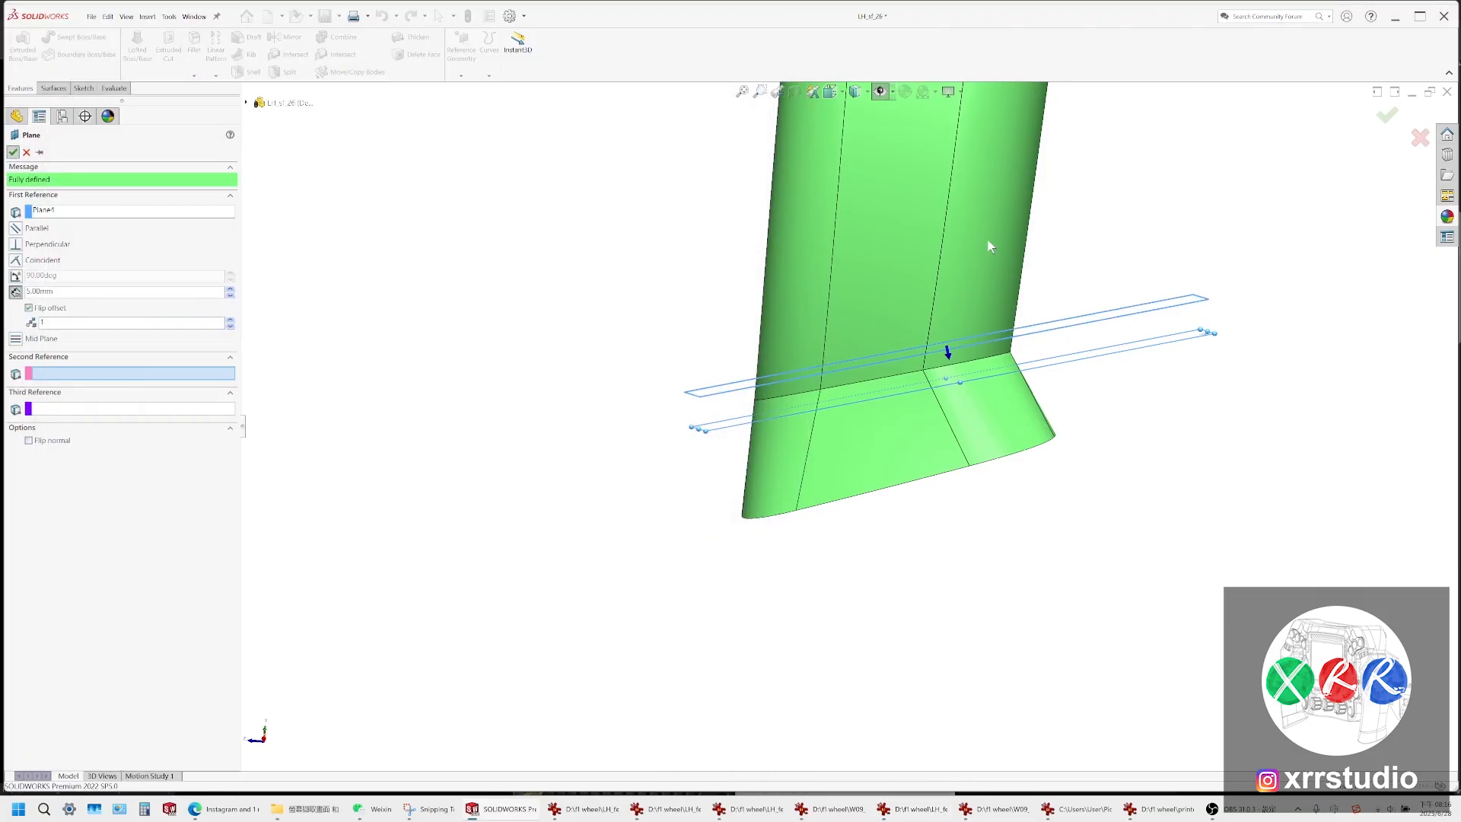
Split the grip body with Plane4 and Plane5, and hide the thin band between the two planes
scroll(149, 599, down, 5)
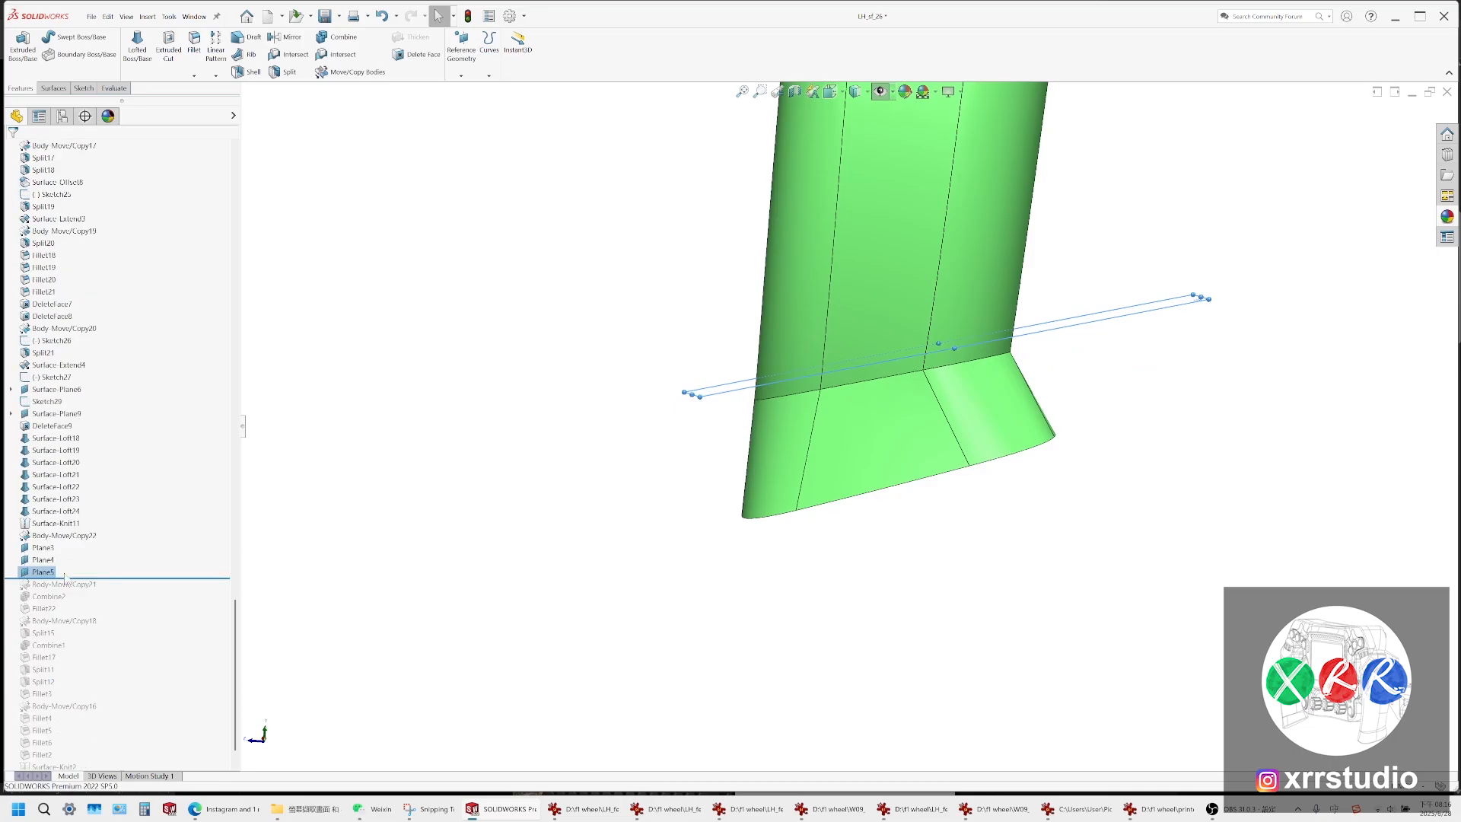
ctrl+click(44, 560)
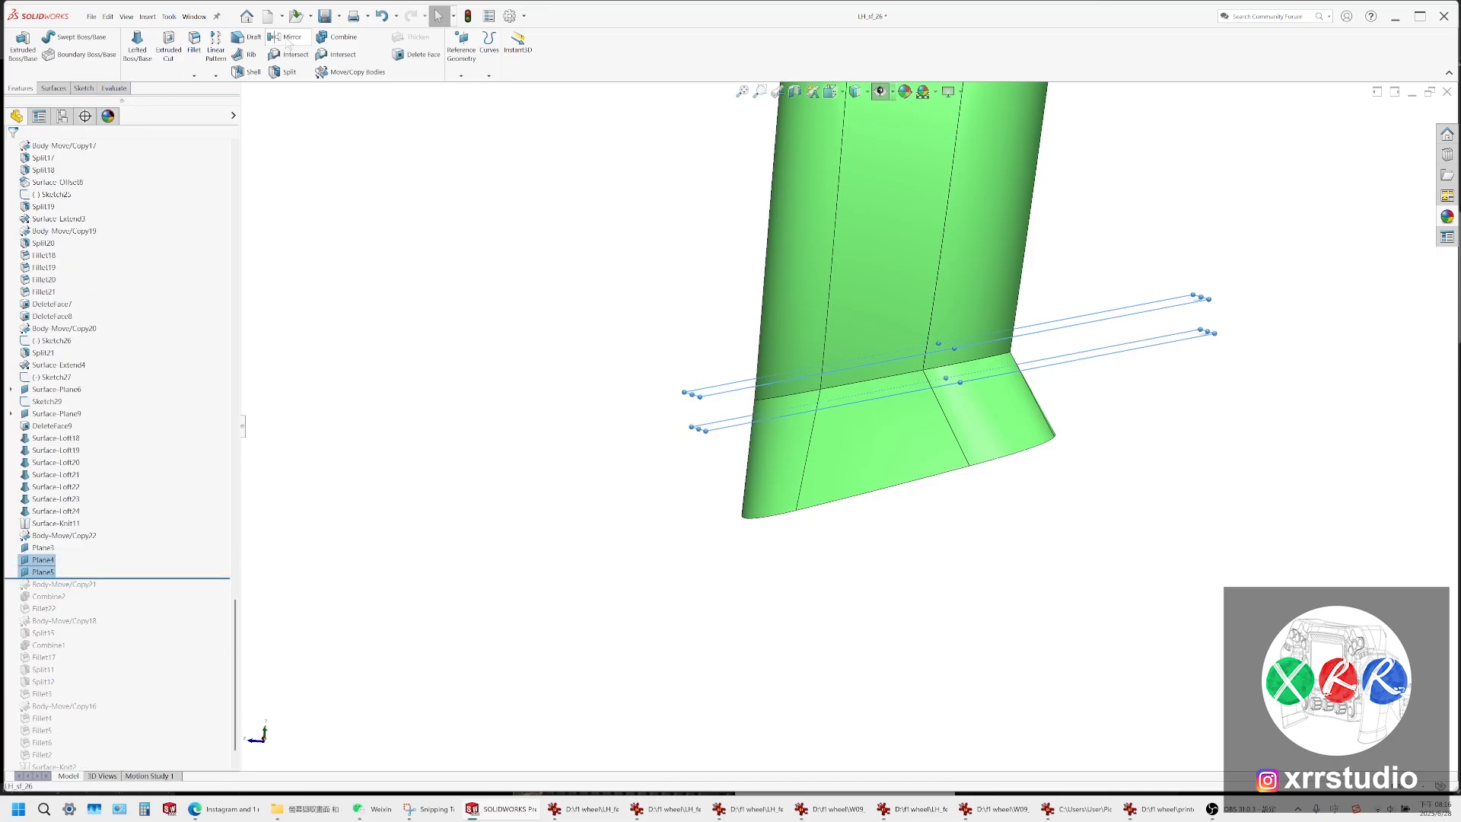
click(283, 71)
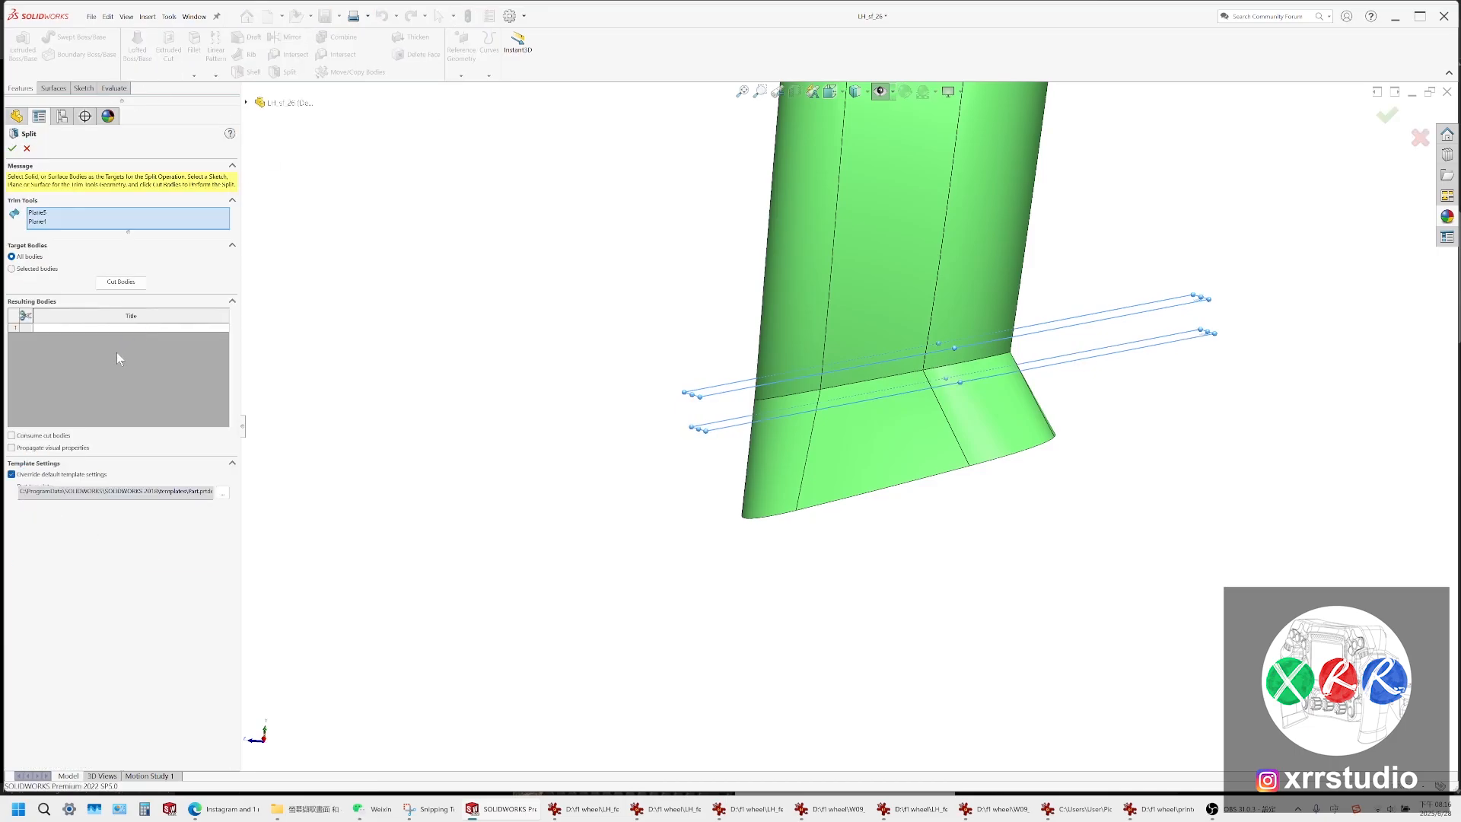
click(113, 327)
click(120, 282)
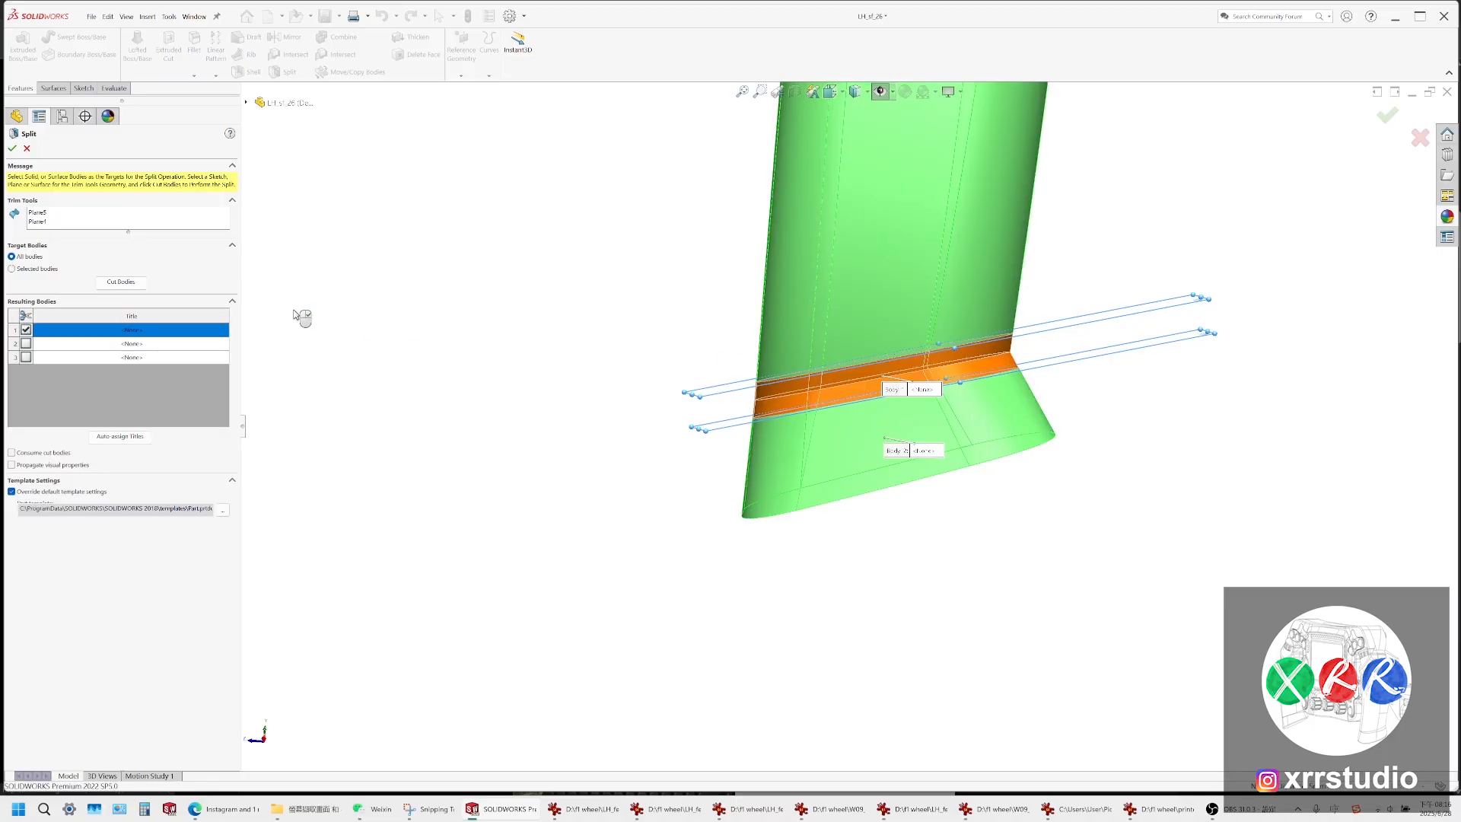
click(12, 148)
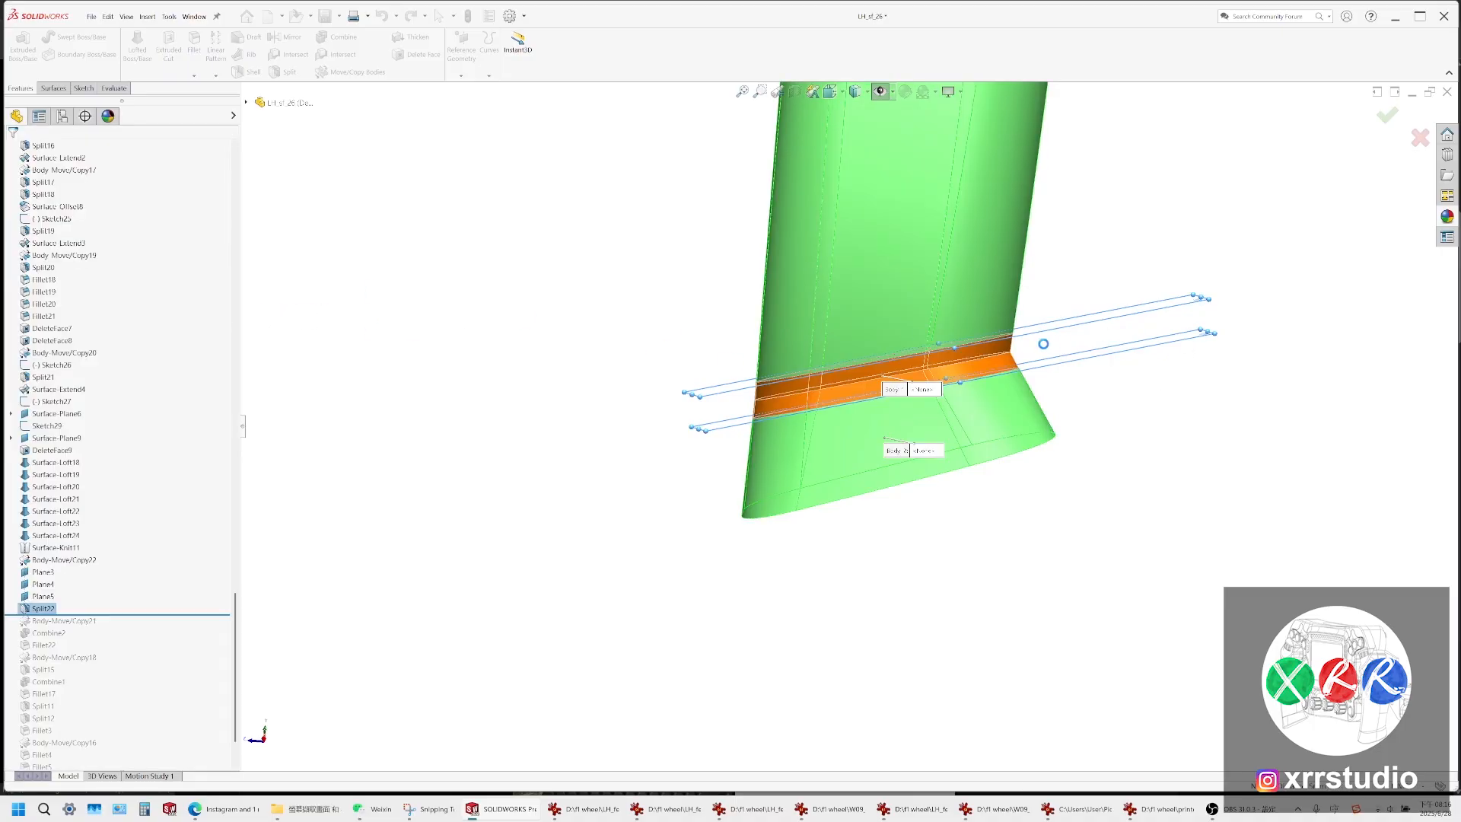
click(1005, 348)
click(1042, 324)
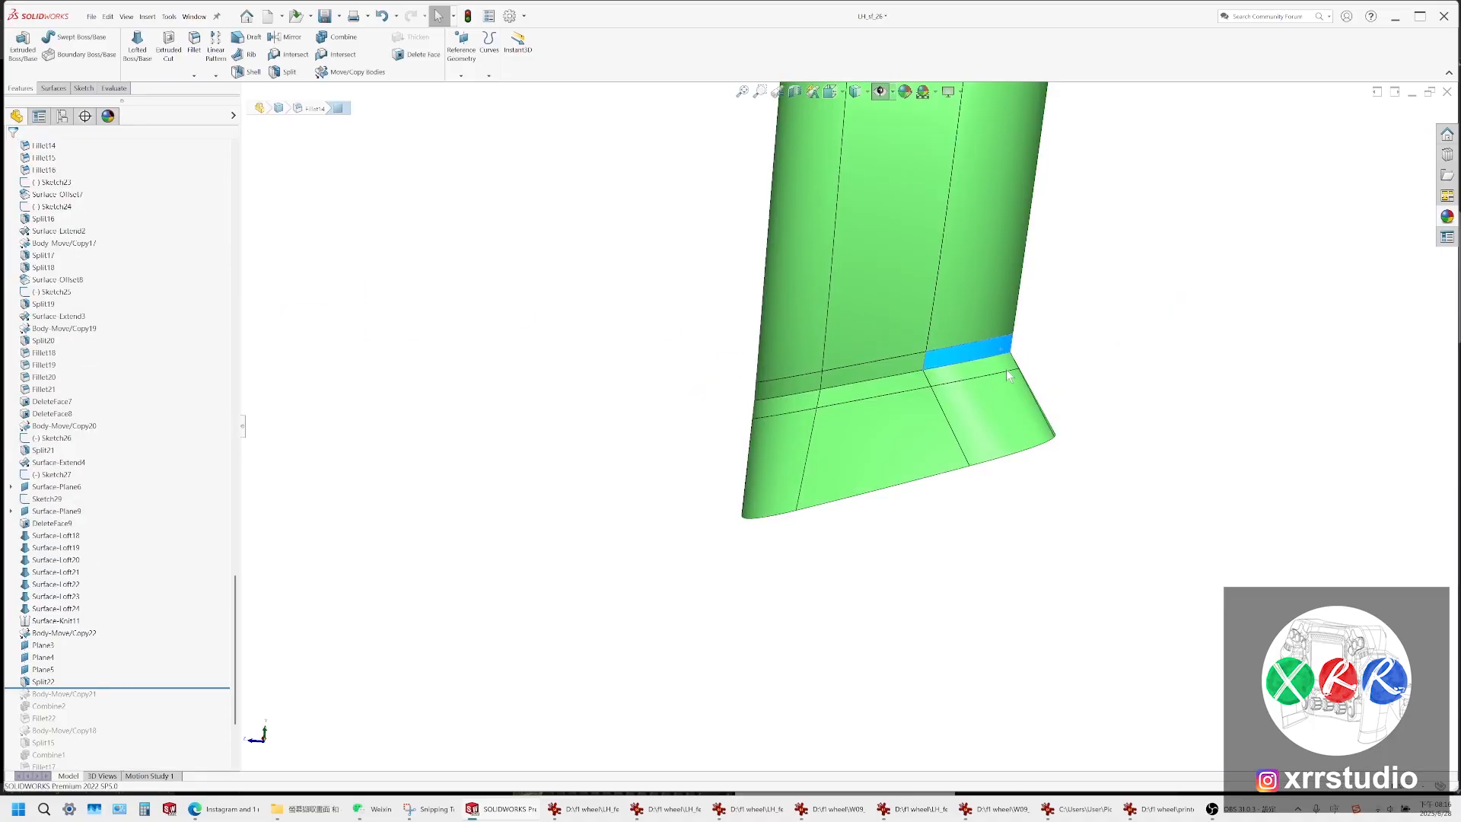
Delete the two end faces that face each other across the gap between the grip and its flared end
middle_drag(1020, 365, 903, 262)
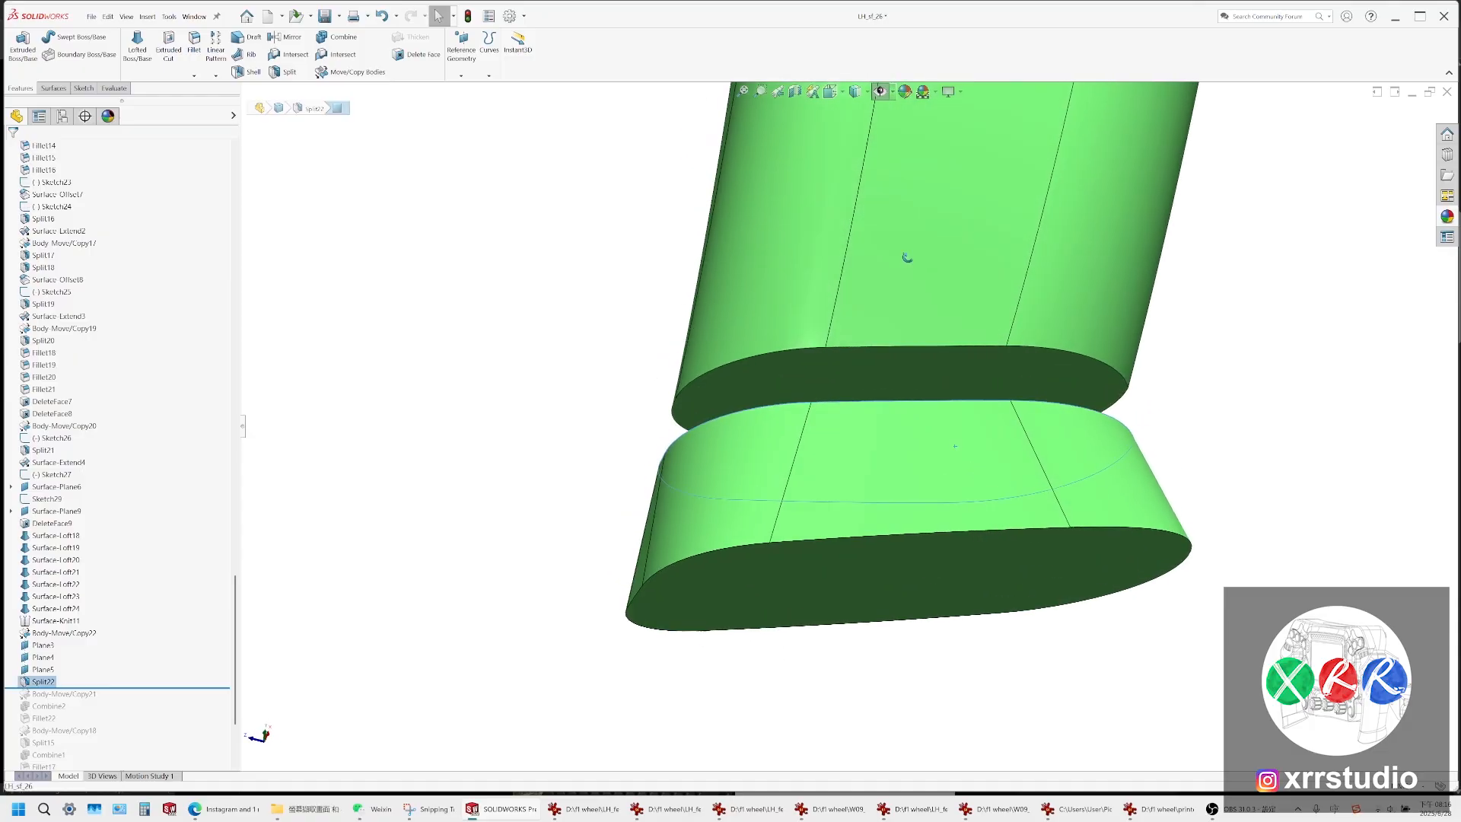
click(893, 358)
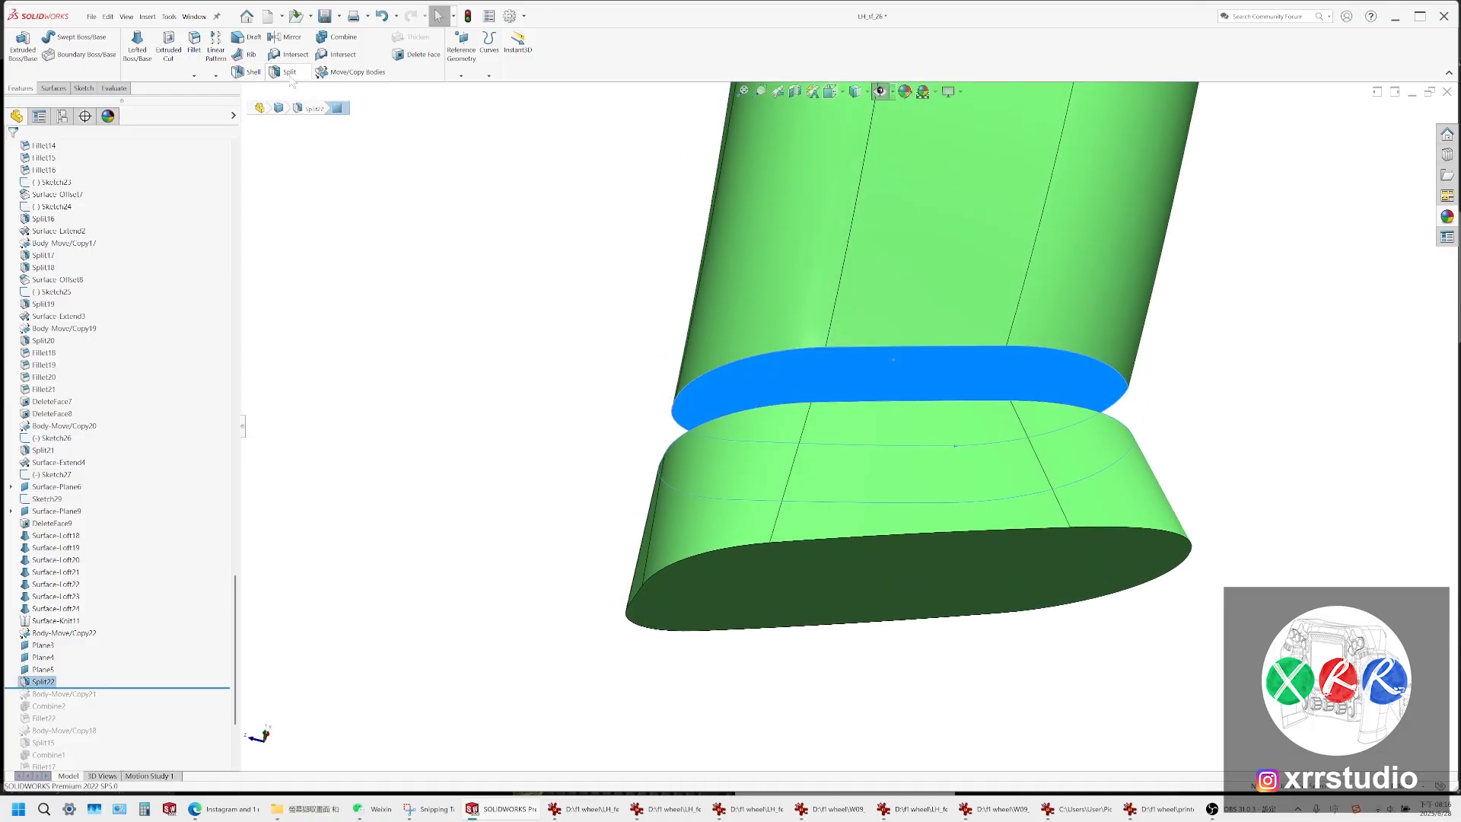
scroll(766, 218, up, 4)
scroll(848, 229, down, 7)
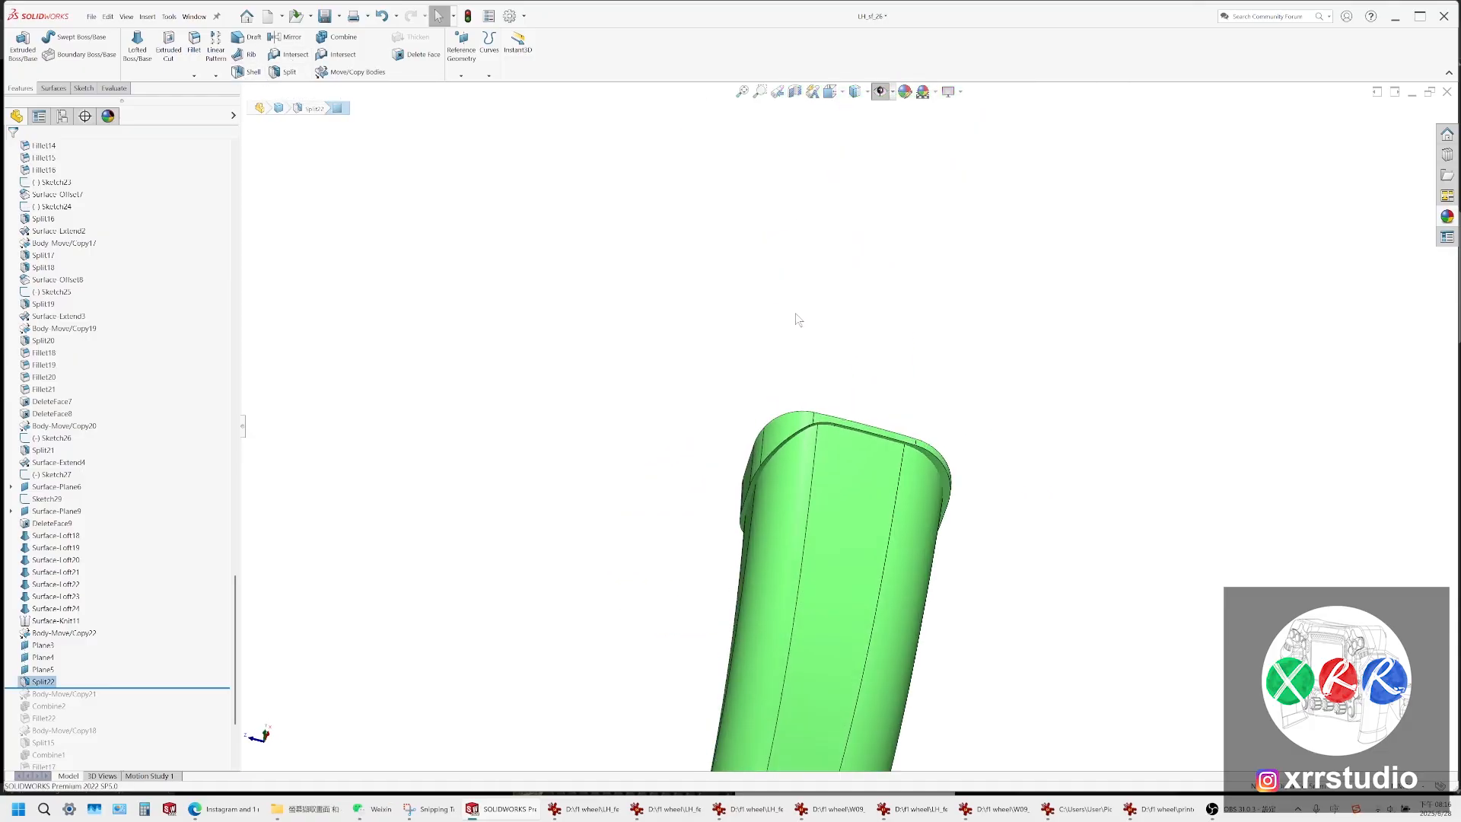
scroll(857, 660, up, 3)
scroll(856, 661, down, 8)
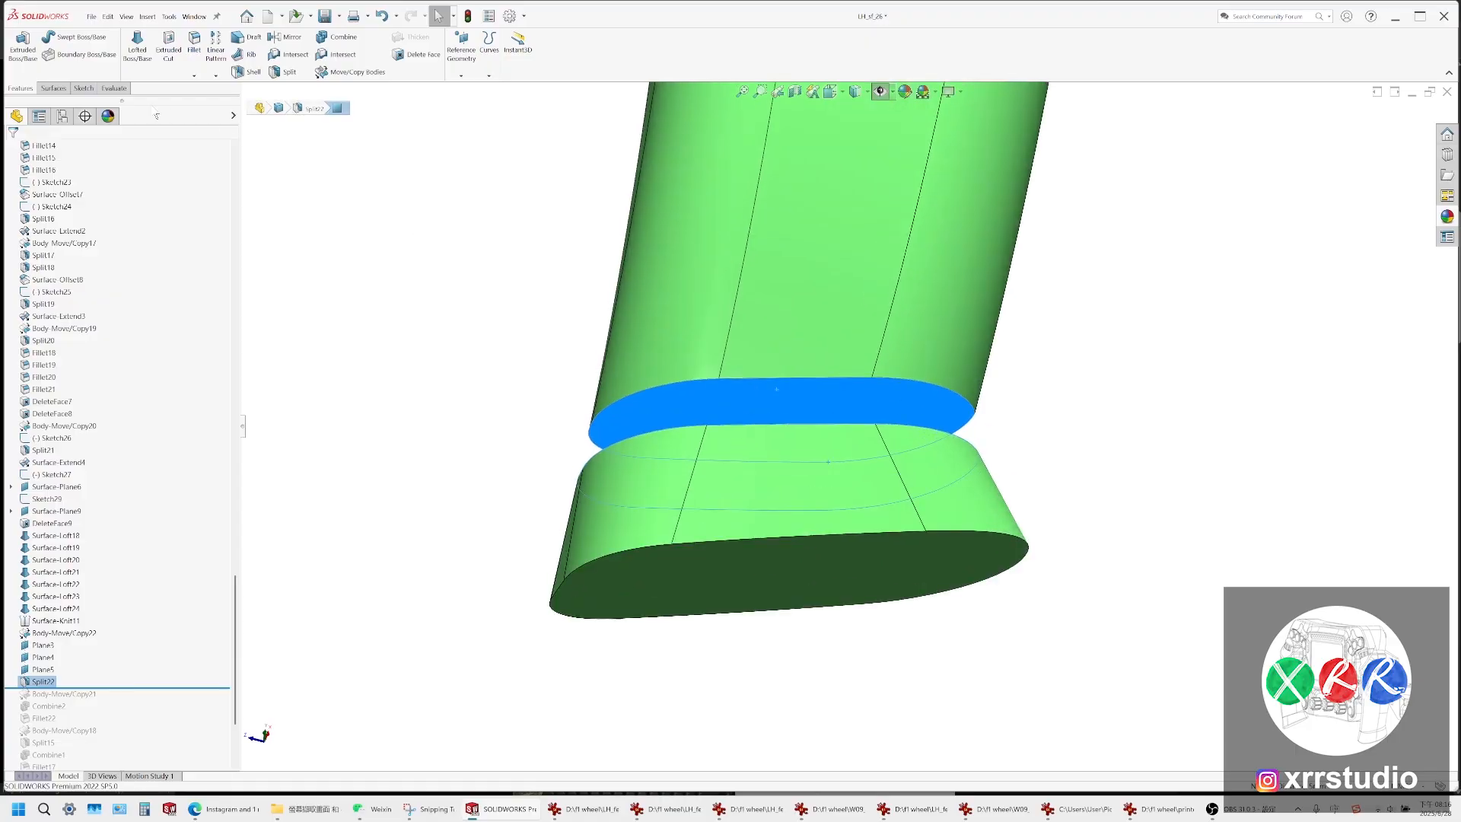
click(65, 90)
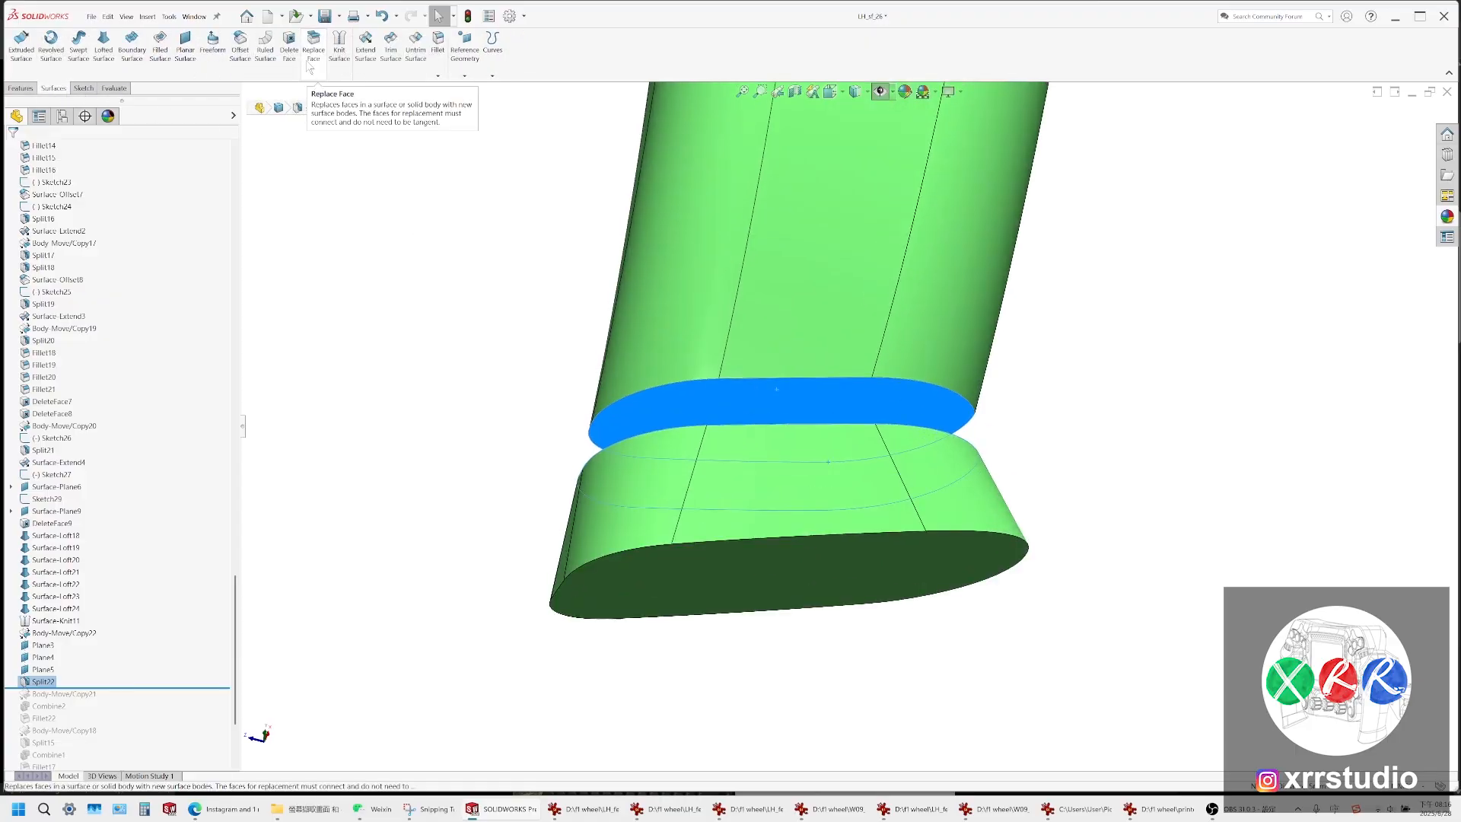
click(14, 153)
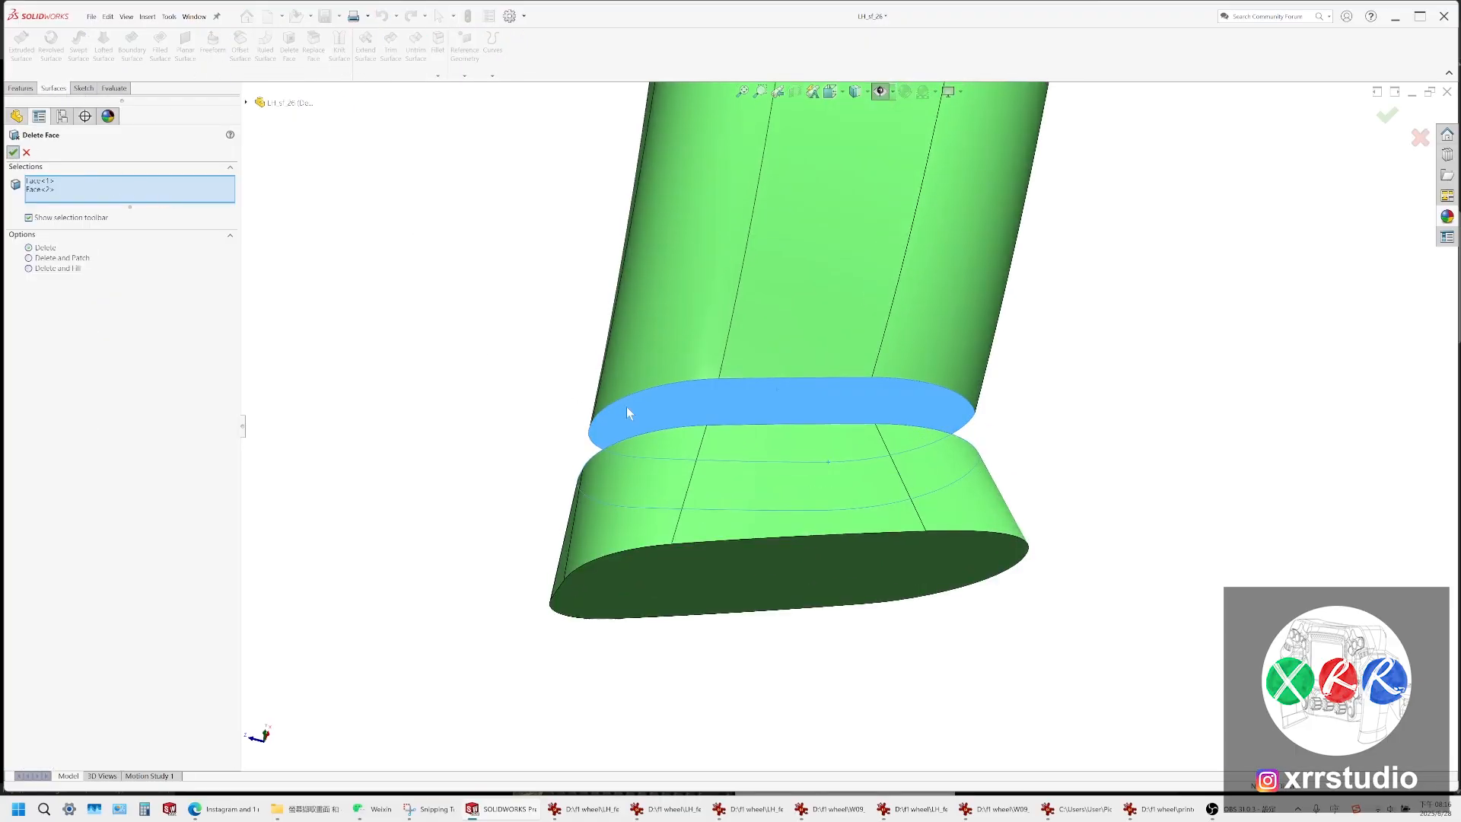
Set up a surface loft between the facing flat-side edges across the gap, with Curvature To Face at start and end
middle_drag(733, 401, 734, 445)
scroll(734, 449, down, 2)
click(570, 452)
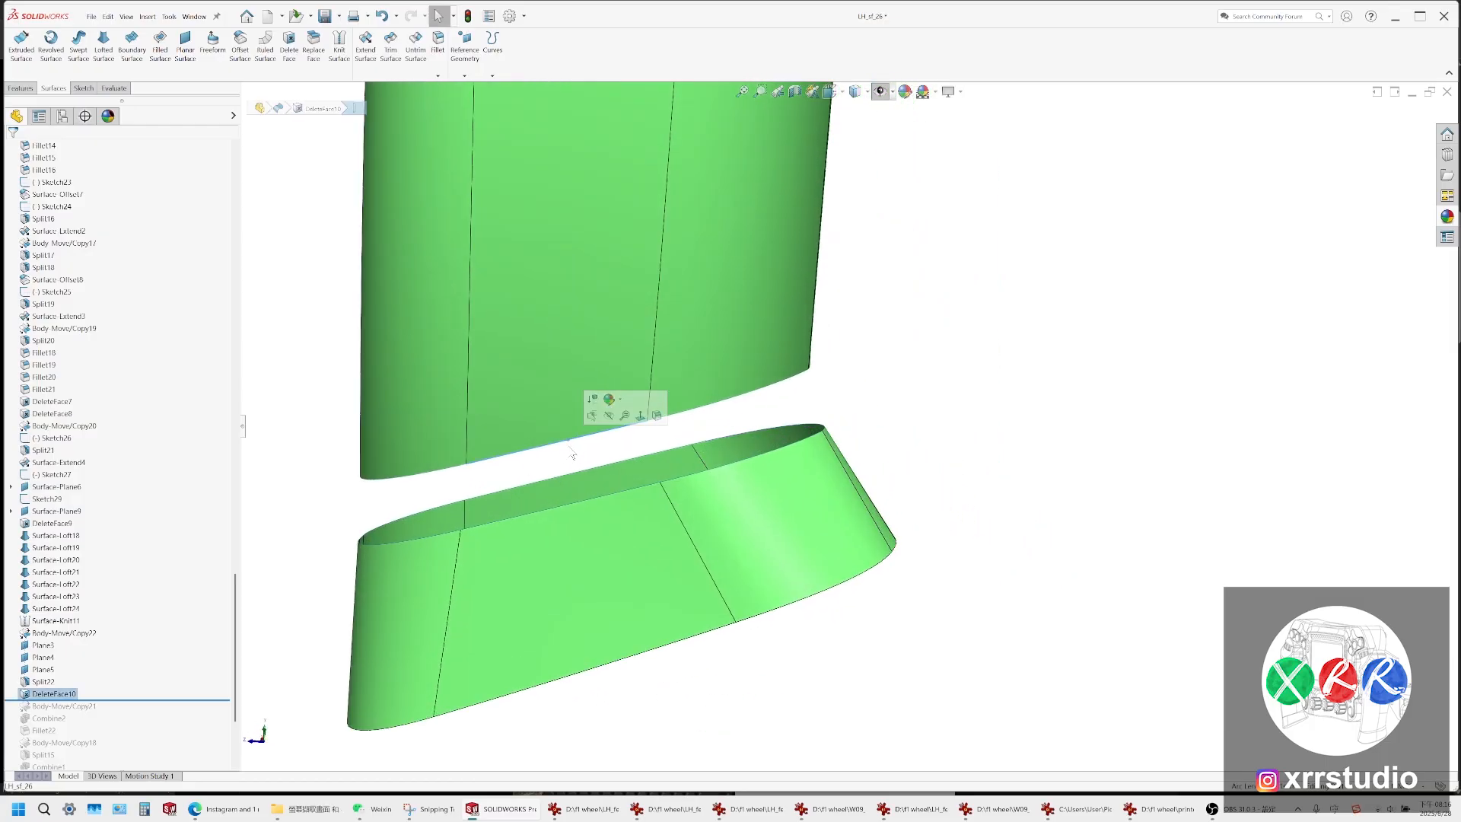
middle_drag(581, 501, 730, 527)
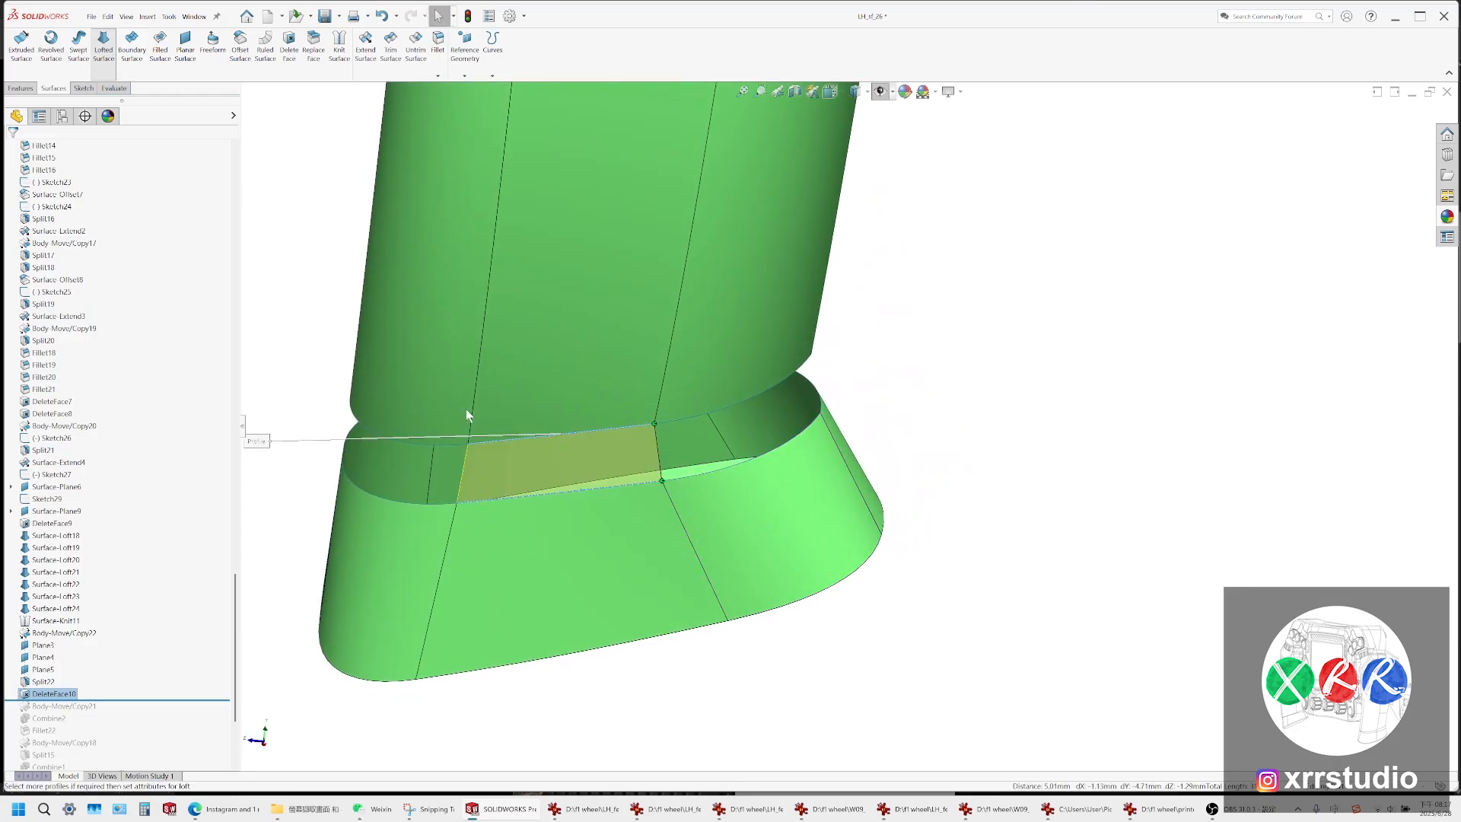
click(48, 238)
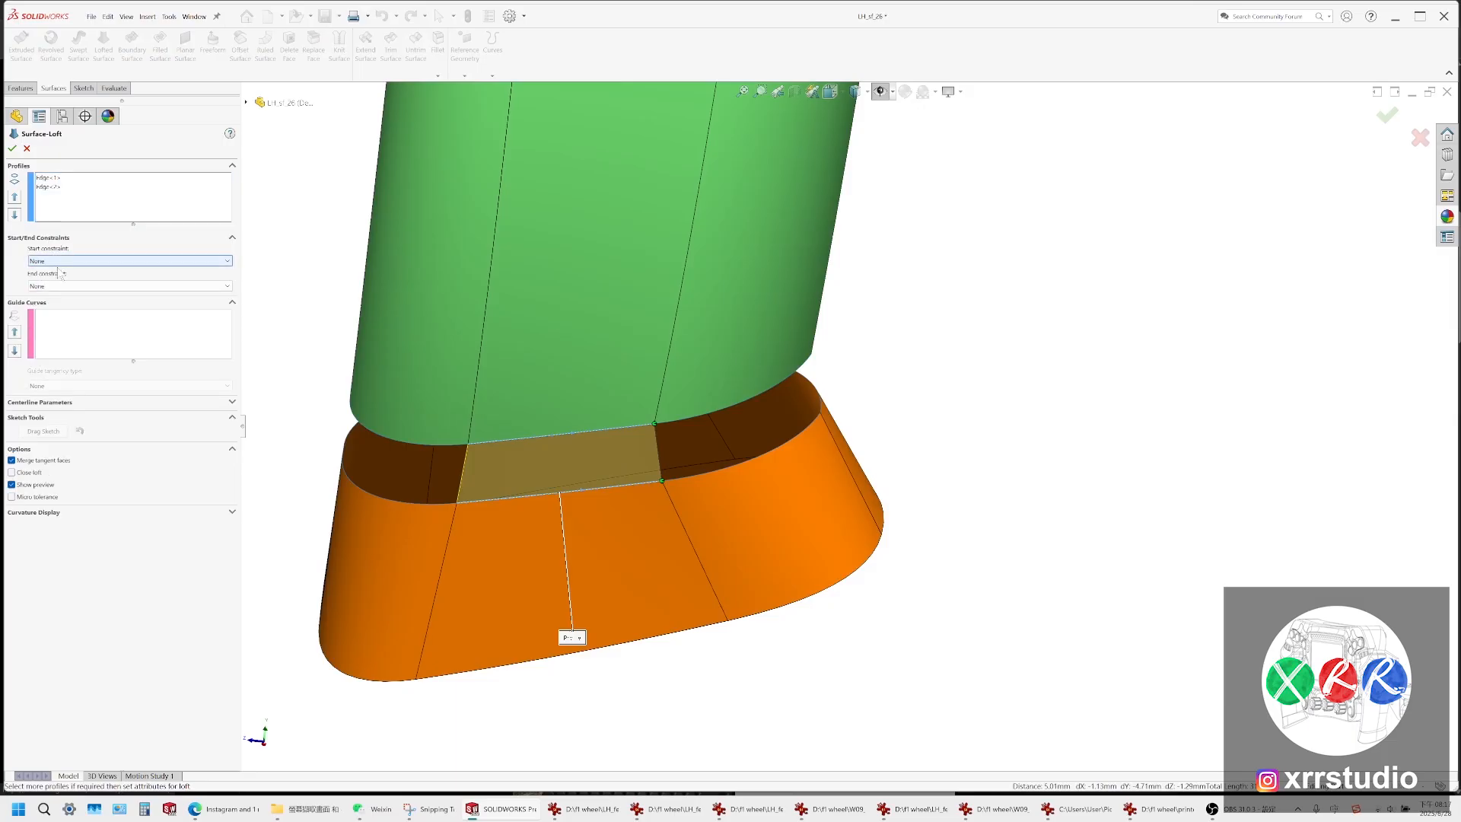
click(69, 261)
click(67, 296)
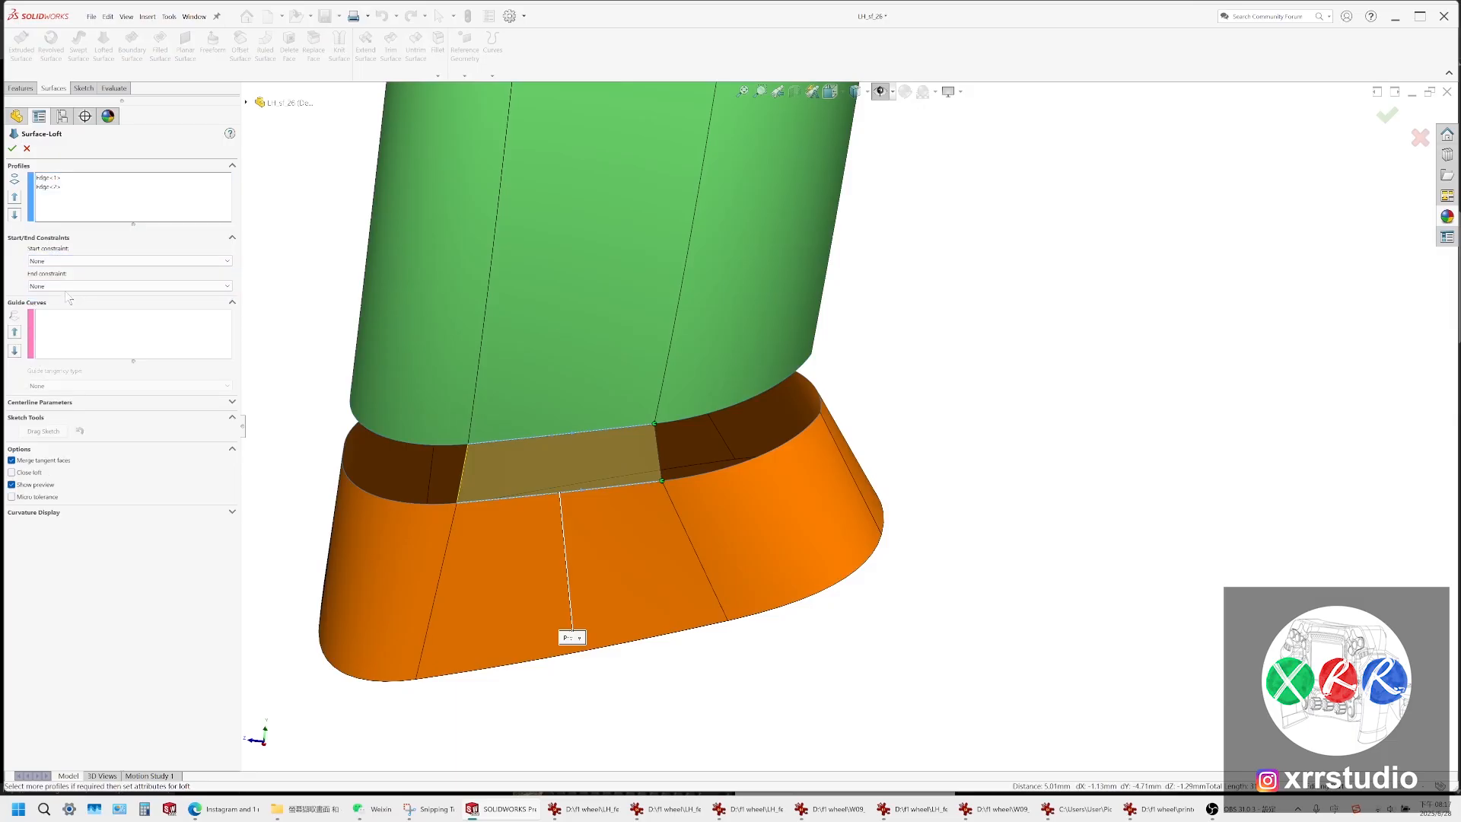
click(68, 286)
click(68, 320)
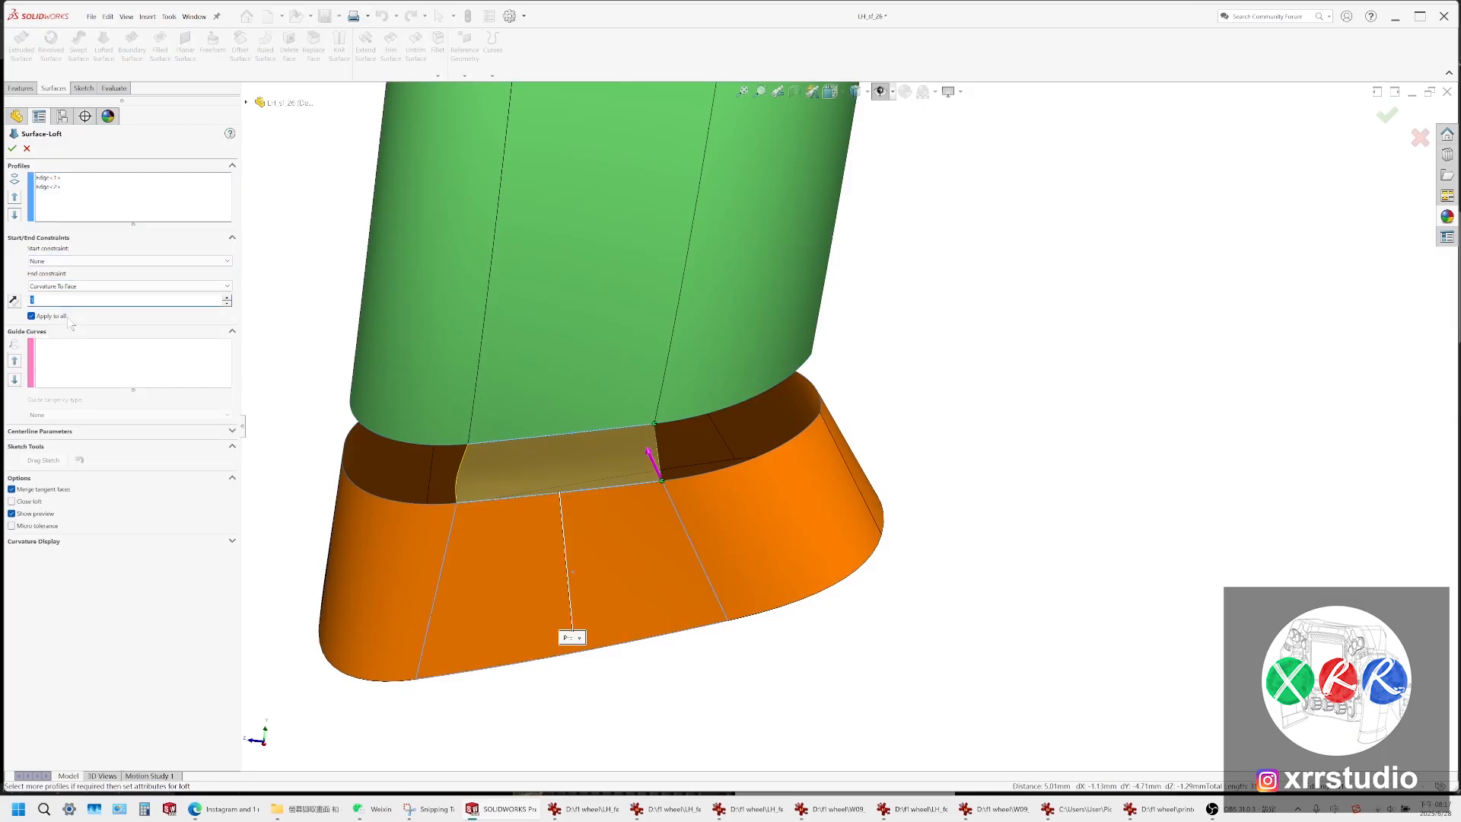
click(65, 262)
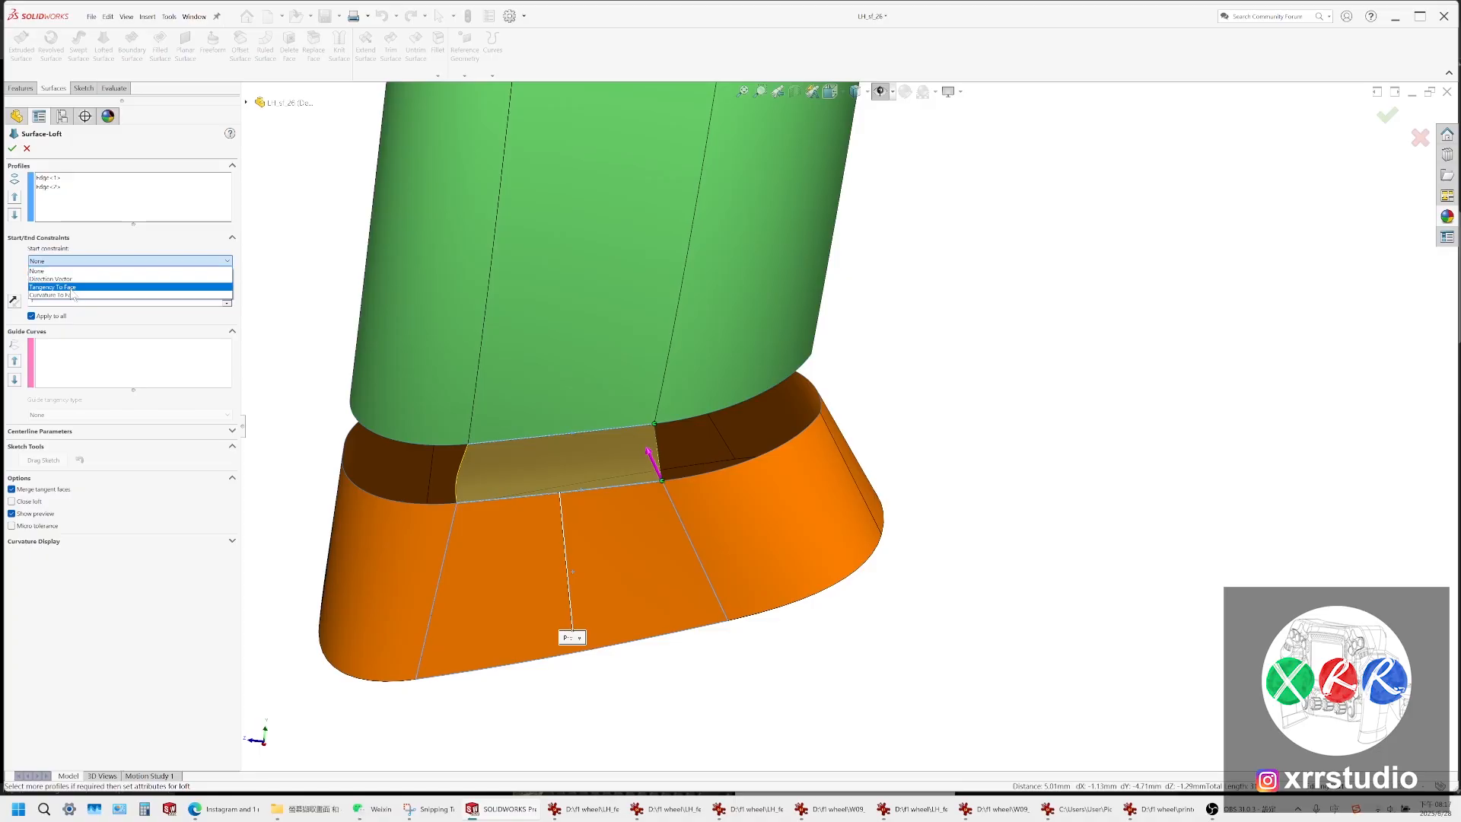
click(72, 294)
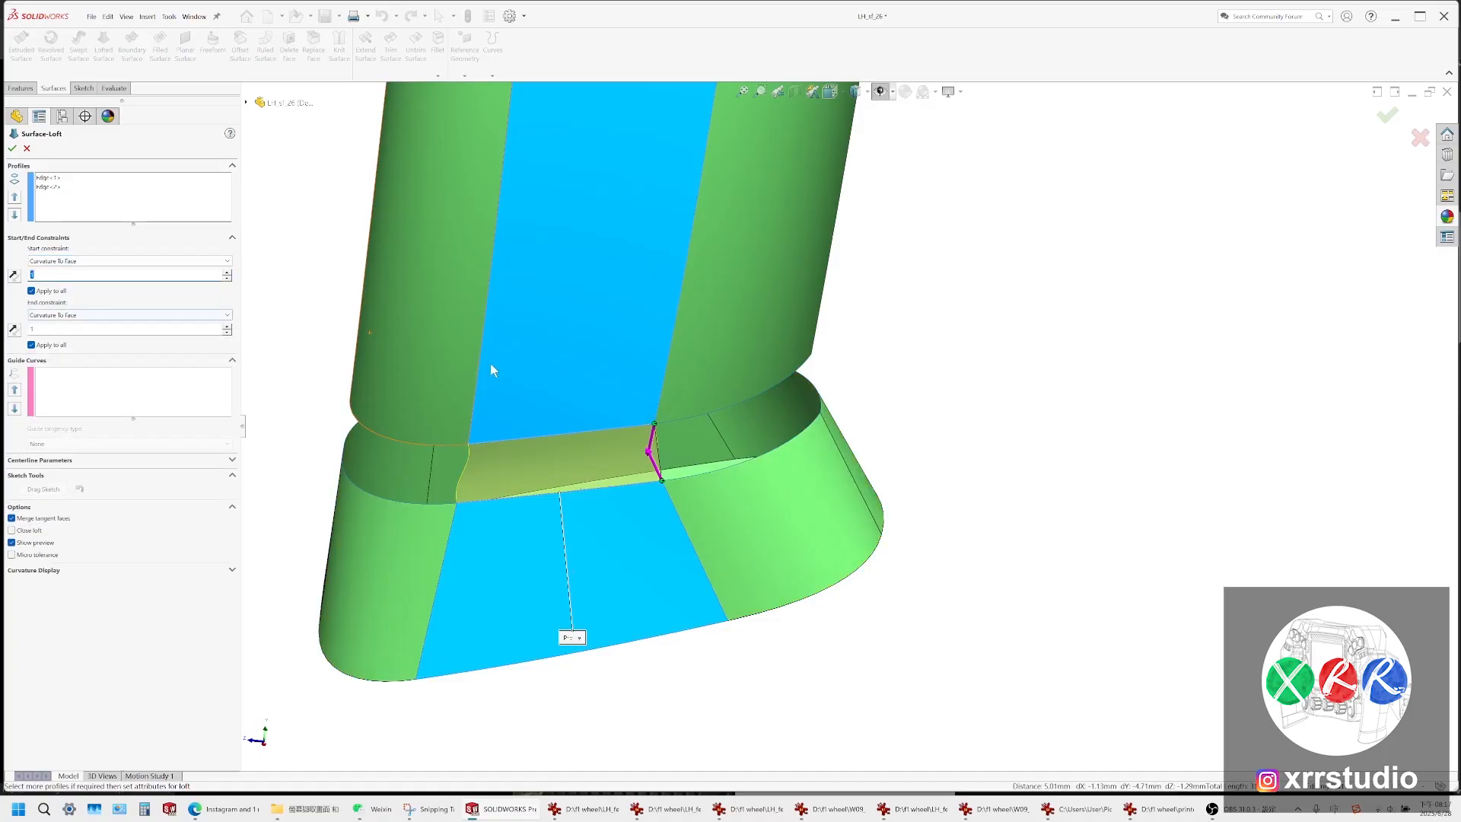
Shorten the loft's start and end tangent lengths, setting the end one to 0.23, for a tighter transition
scroll(696, 410, up, 2)
middle_drag(696, 409, 730, 444)
scroll(724, 449, down, 3)
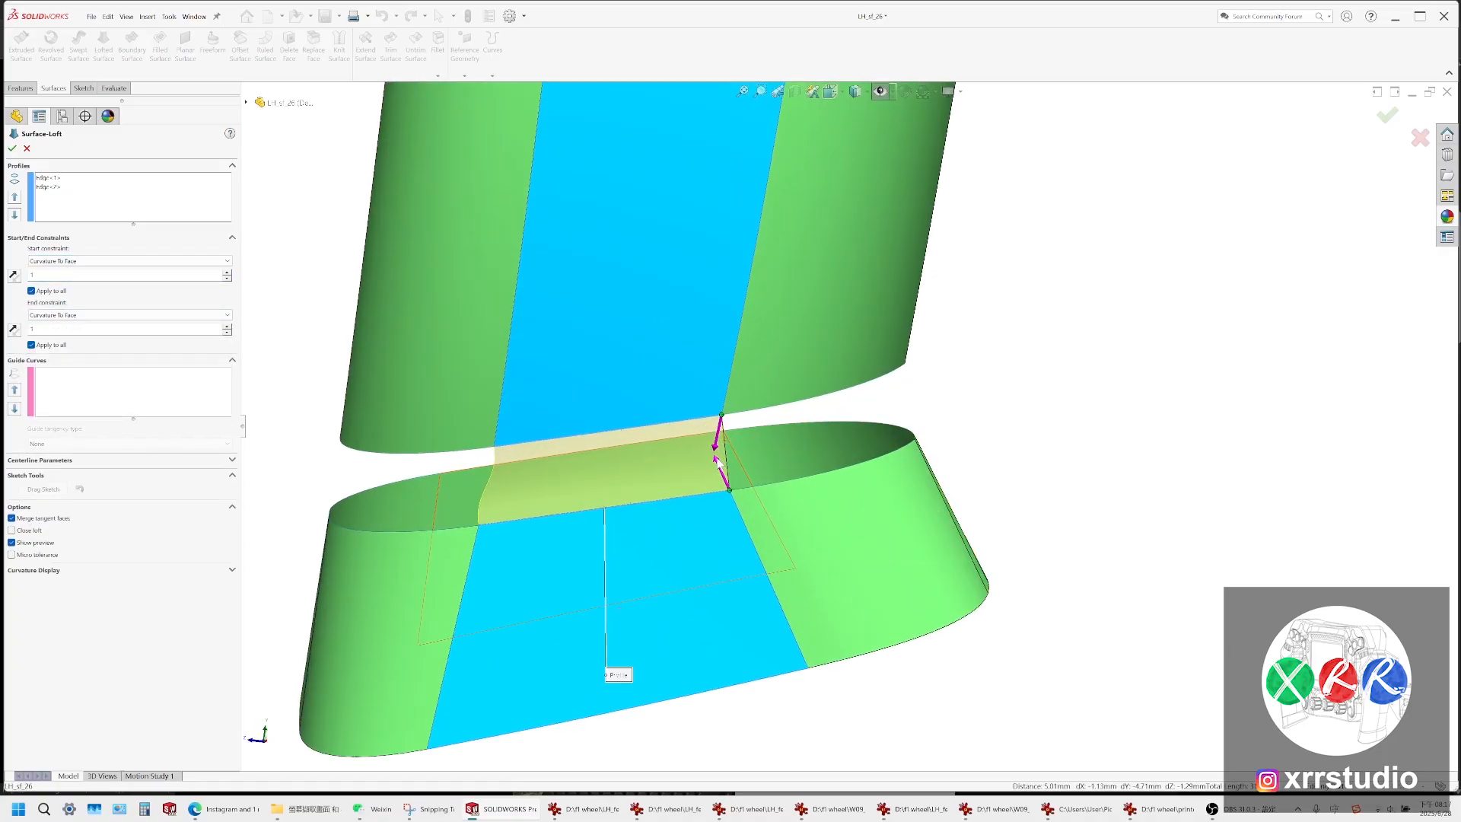
mouse_move(718, 461)
mouse_down()
mouse_move(725, 478)
mouse_move(720, 439)
mouse_up()
middle_drag(674, 438, 772, 355)
scroll(772, 355, down, 1)
scroll(799, 331, down, 3)
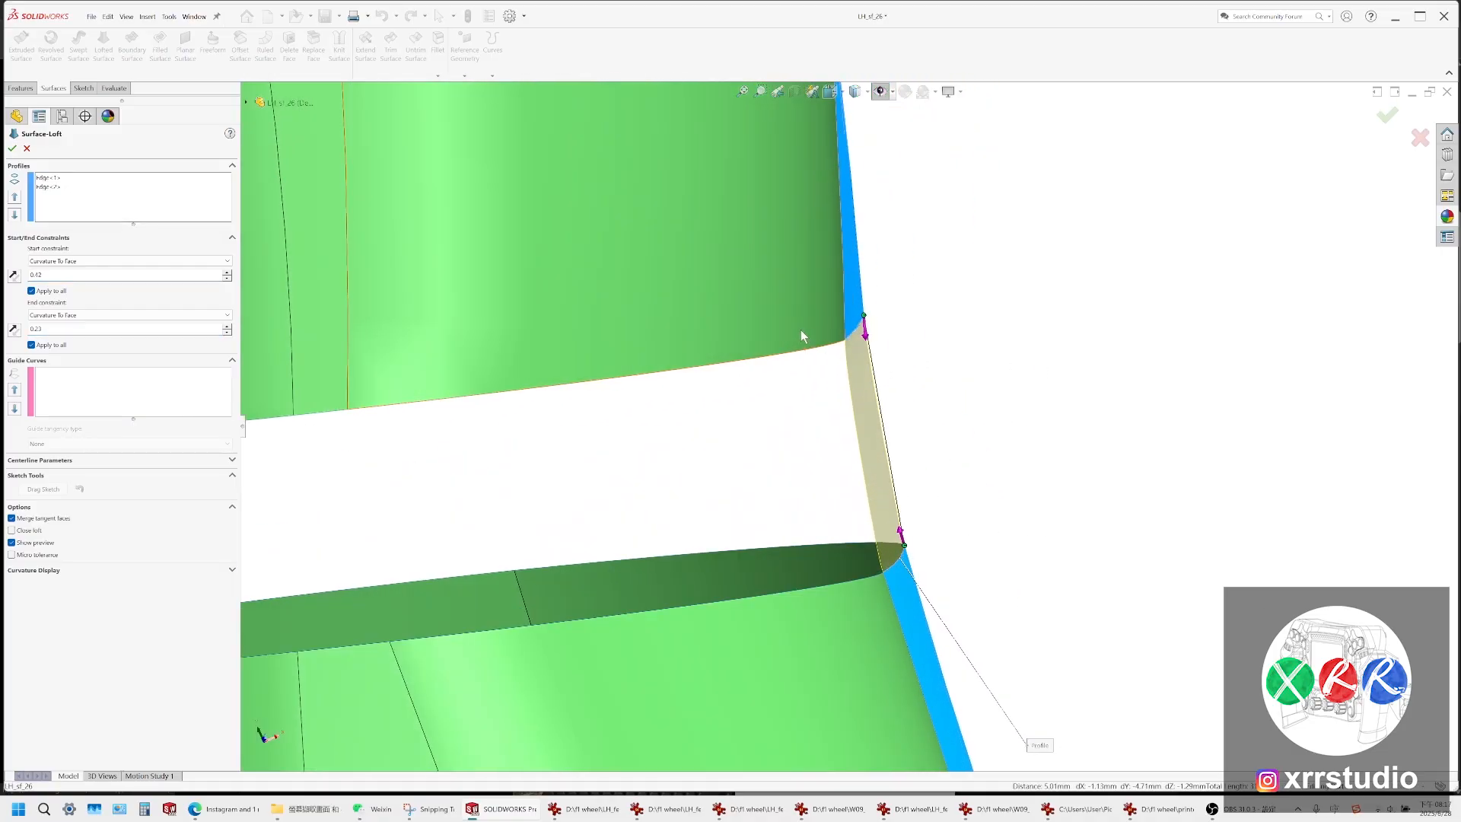
Compare the loft preview with the wheel's sketched outlines in front view using wireframe display
click(835, 93)
click(851, 147)
click(861, 96)
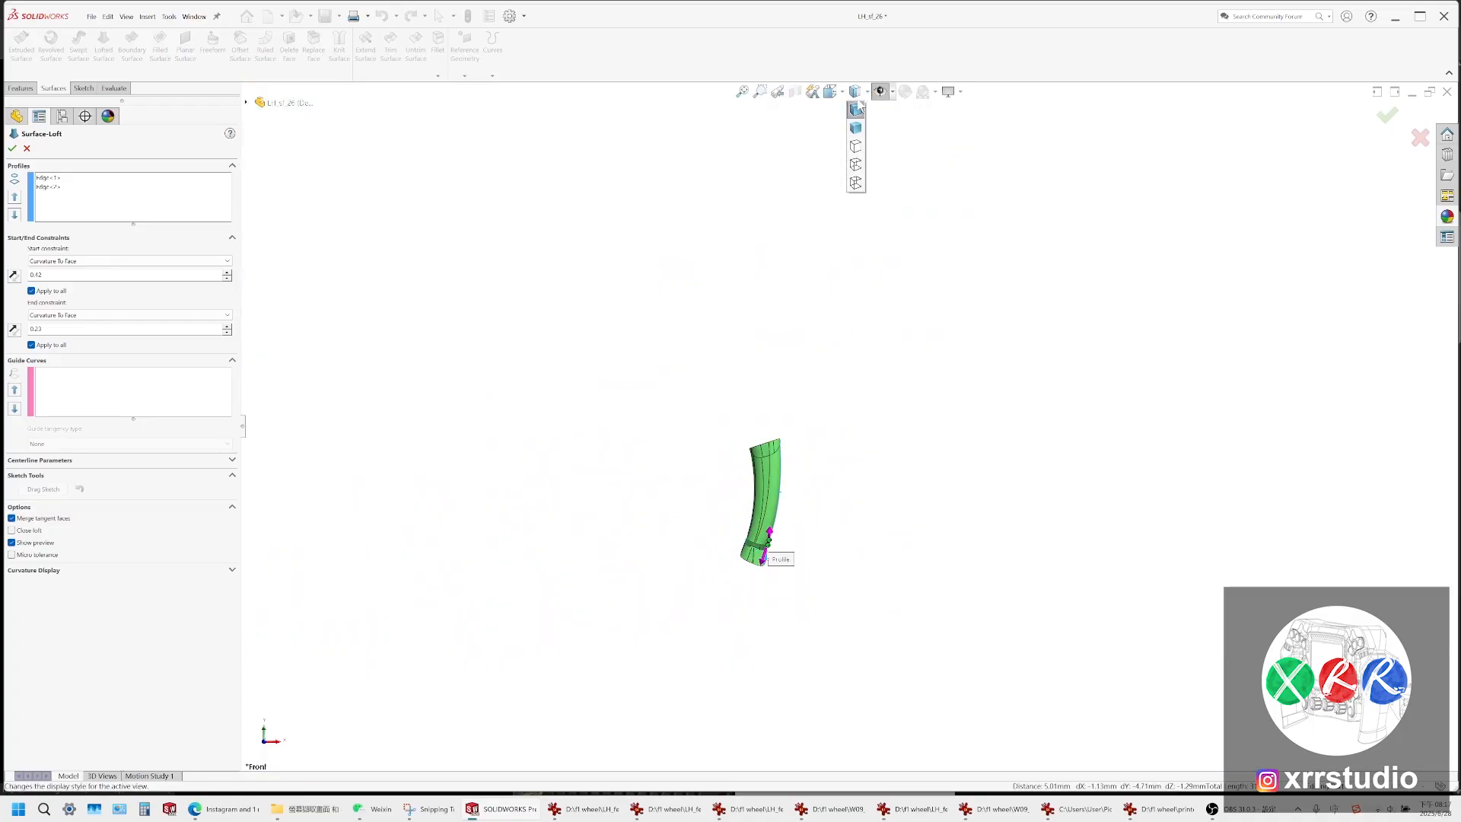
click(856, 182)
scroll(792, 533, down, 5)
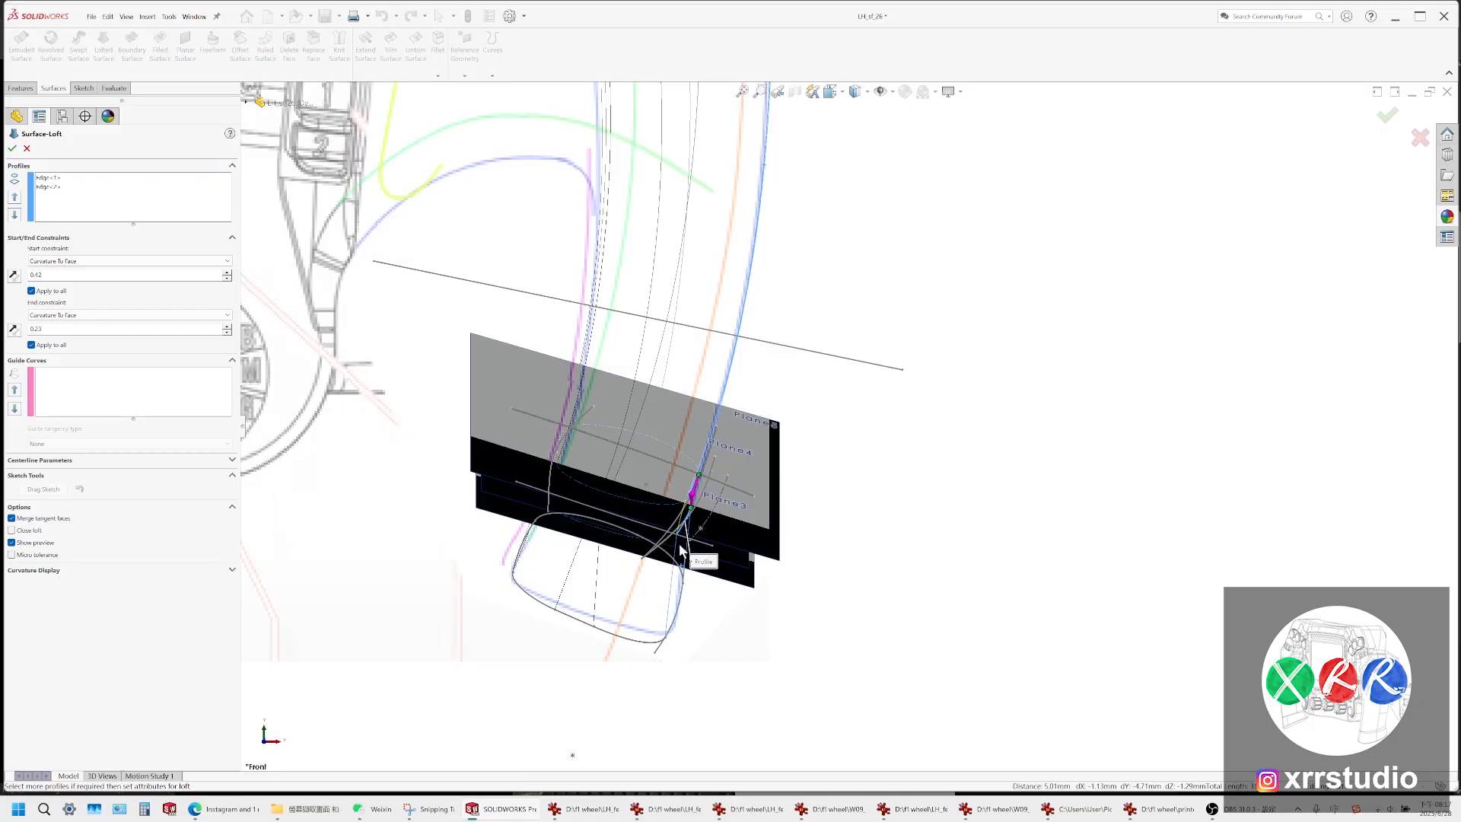
mouse_move(677, 592)
middle_down()
mouse_move(491, 587)
mouse_move(494, 599)
mouse_move(647, 605)
mouse_move(670, 628)
mouse_move(689, 598)
middle_up()
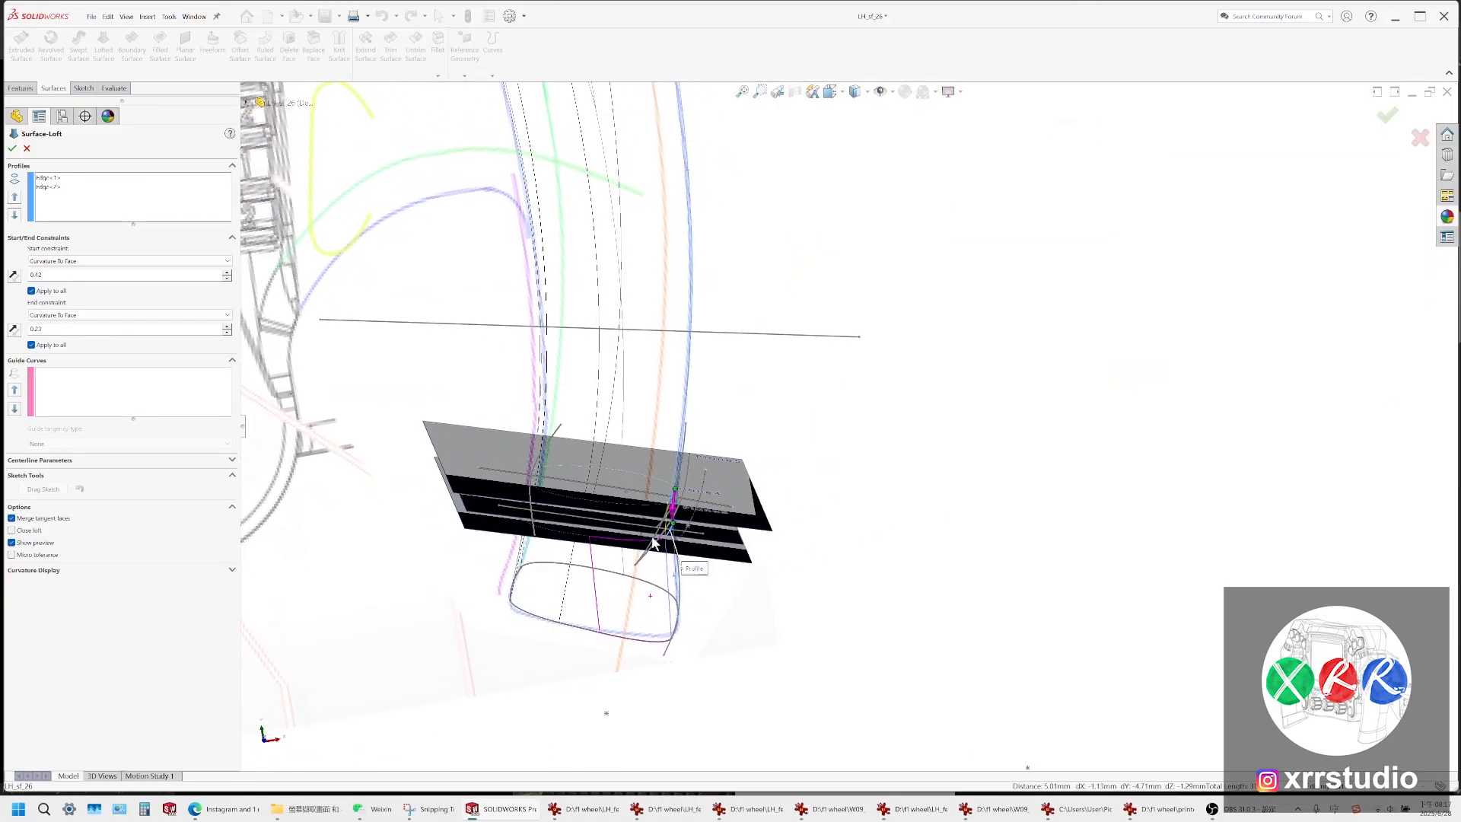
Check the loft preview against the wheel's sketched outlines from the front and from oblique angles
click(835, 92)
click(849, 149)
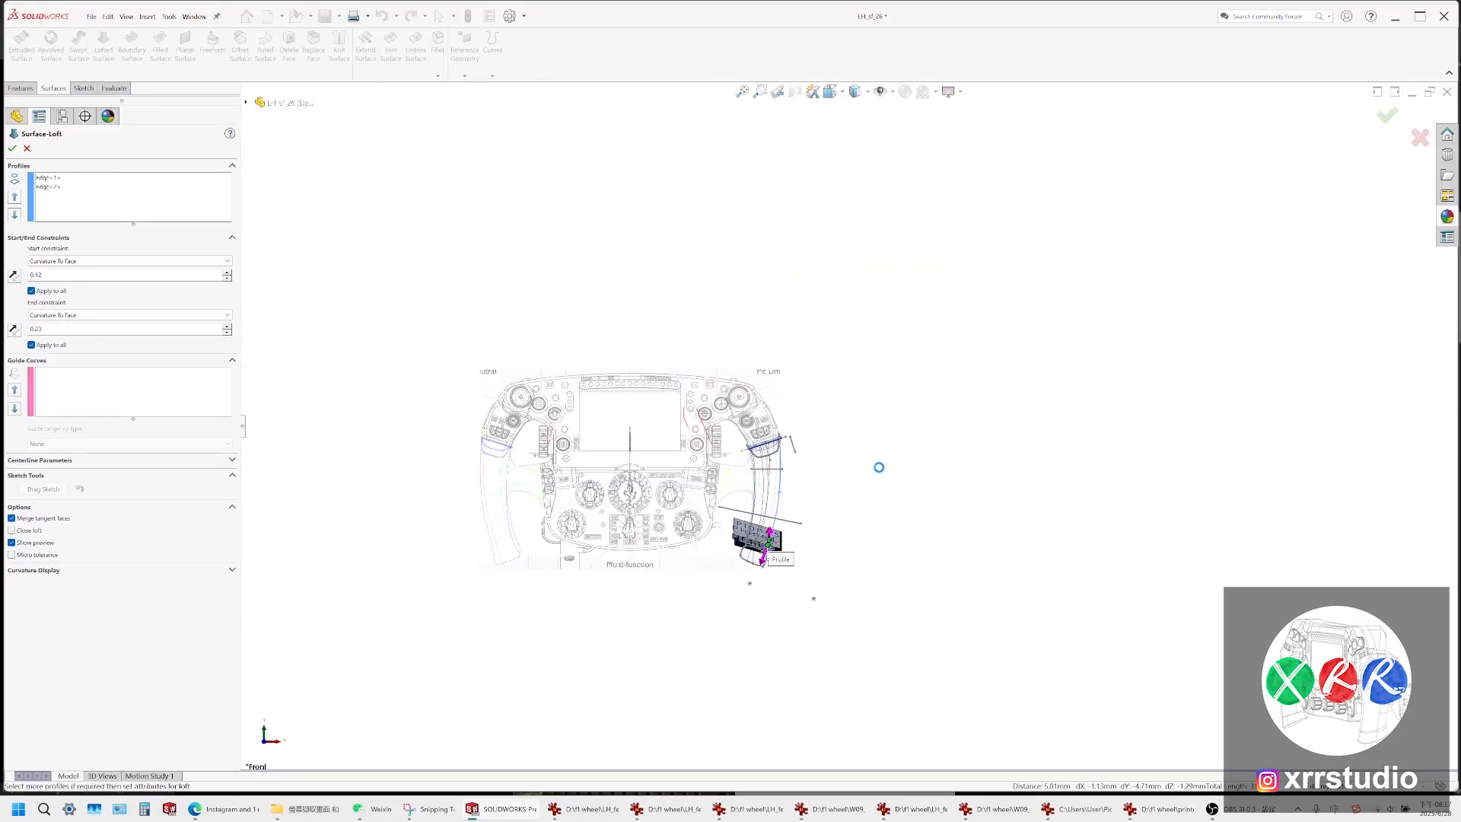
scroll(845, 502, down, 6)
scroll(621, 618, down, 5)
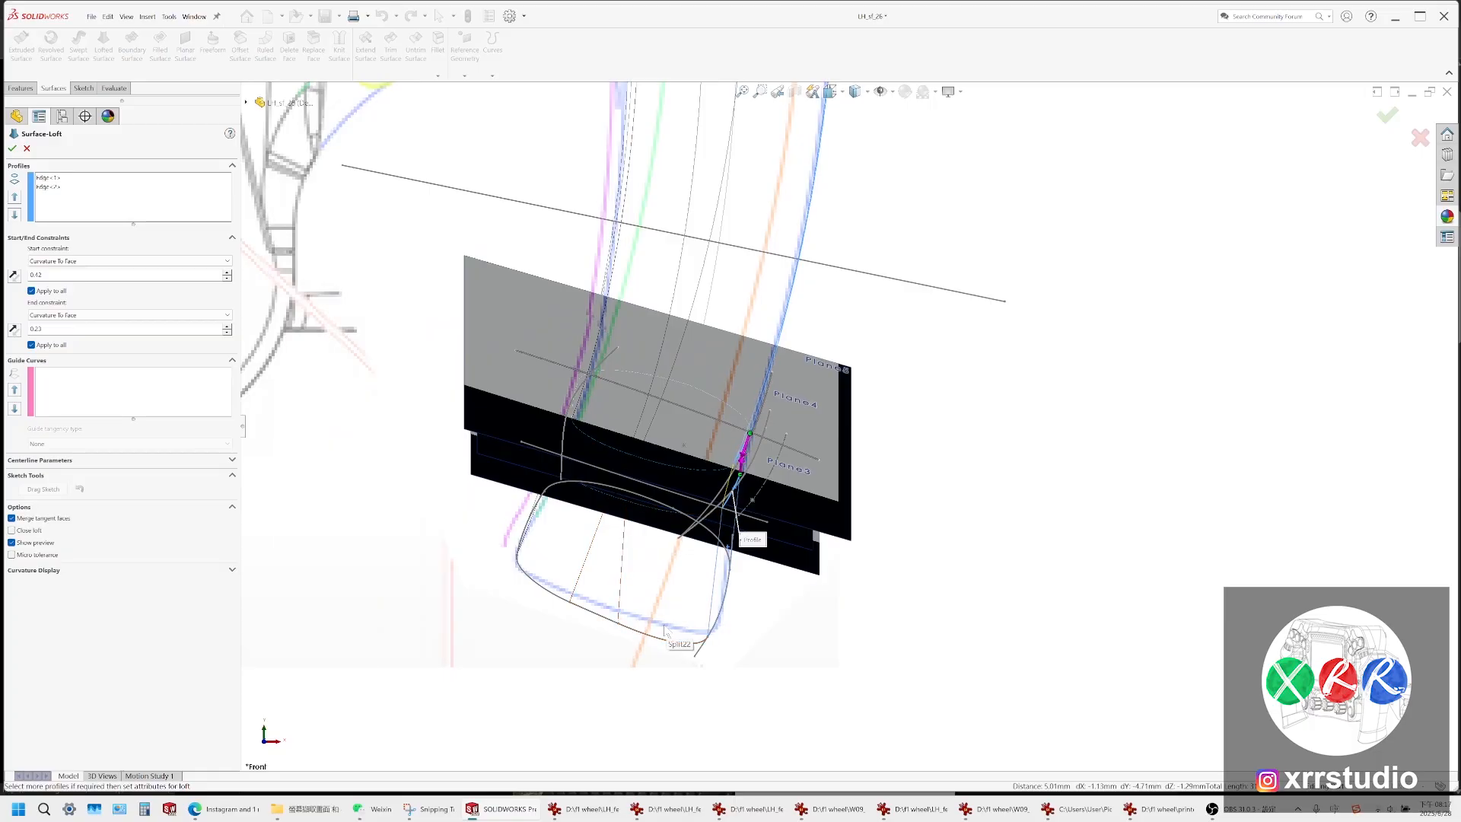
scroll(732, 600, up, 3)
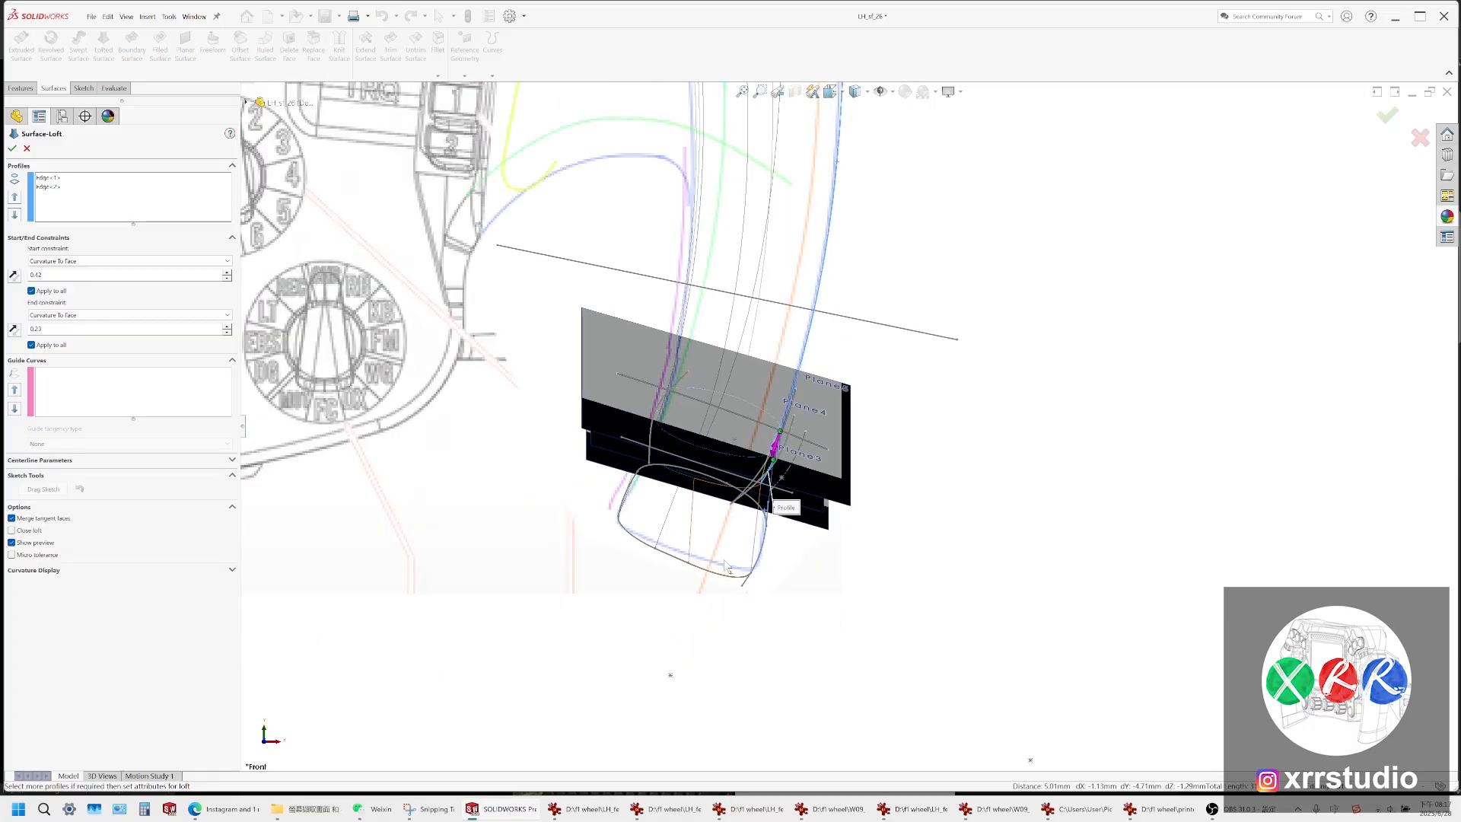
middle_drag(727, 567, 774, 500)
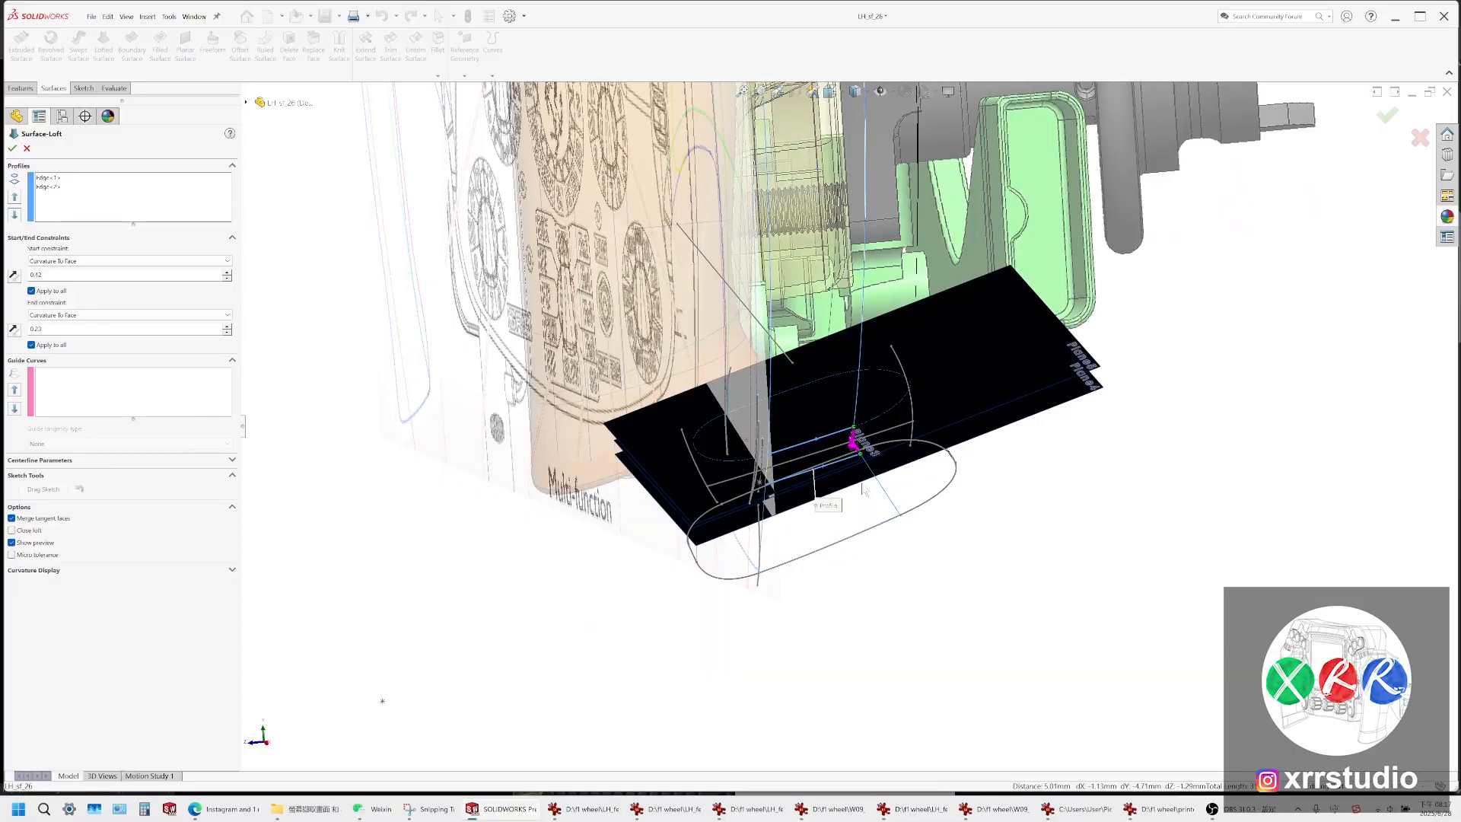
middle_drag(866, 493, 906, 521)
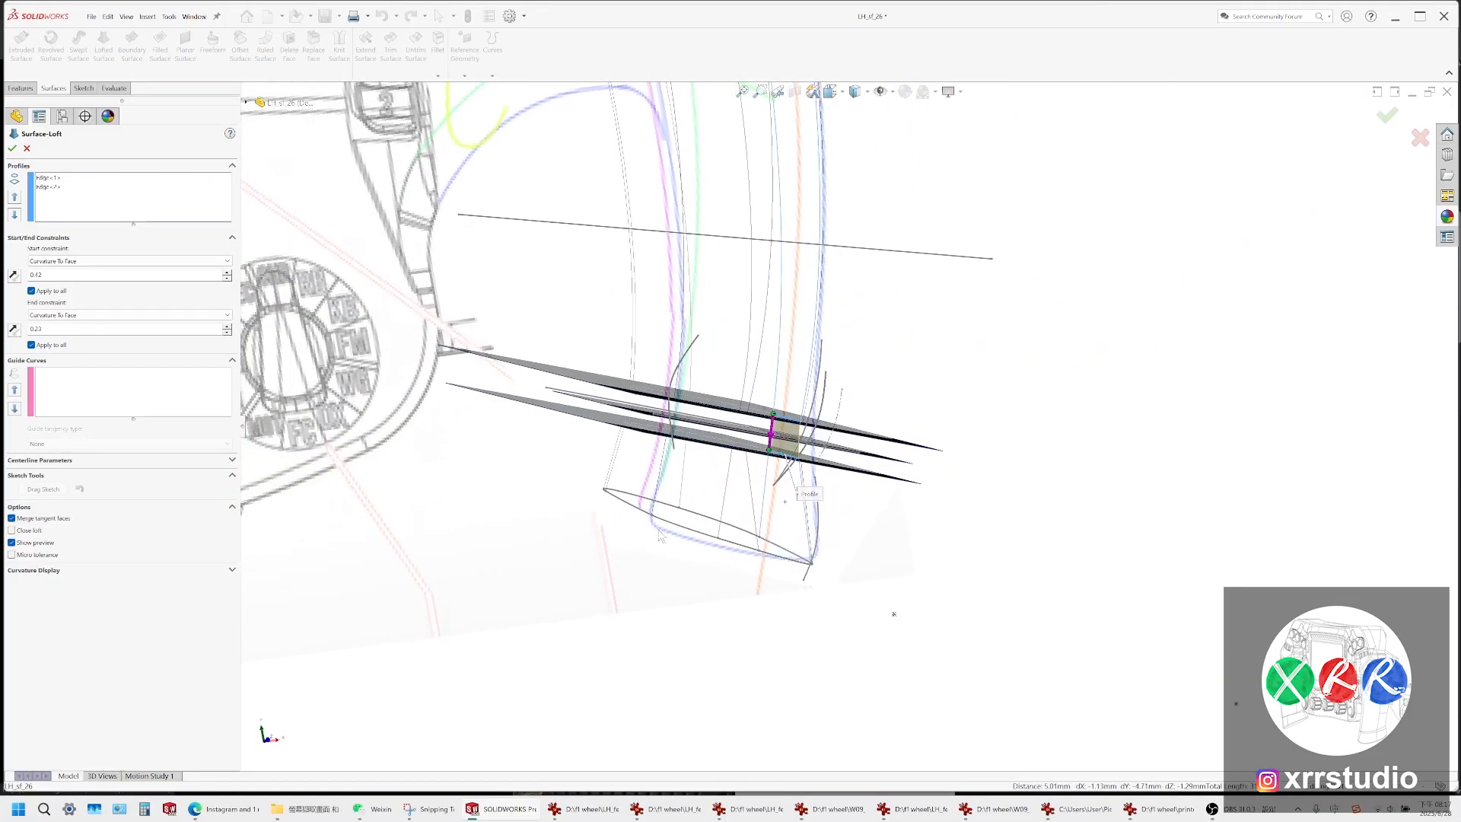
middle_drag(771, 421, 605, 475)
Hide the reference planes and sketches and return the display to shaded with edges around the gap
click(879, 93)
click(856, 92)
click(857, 109)
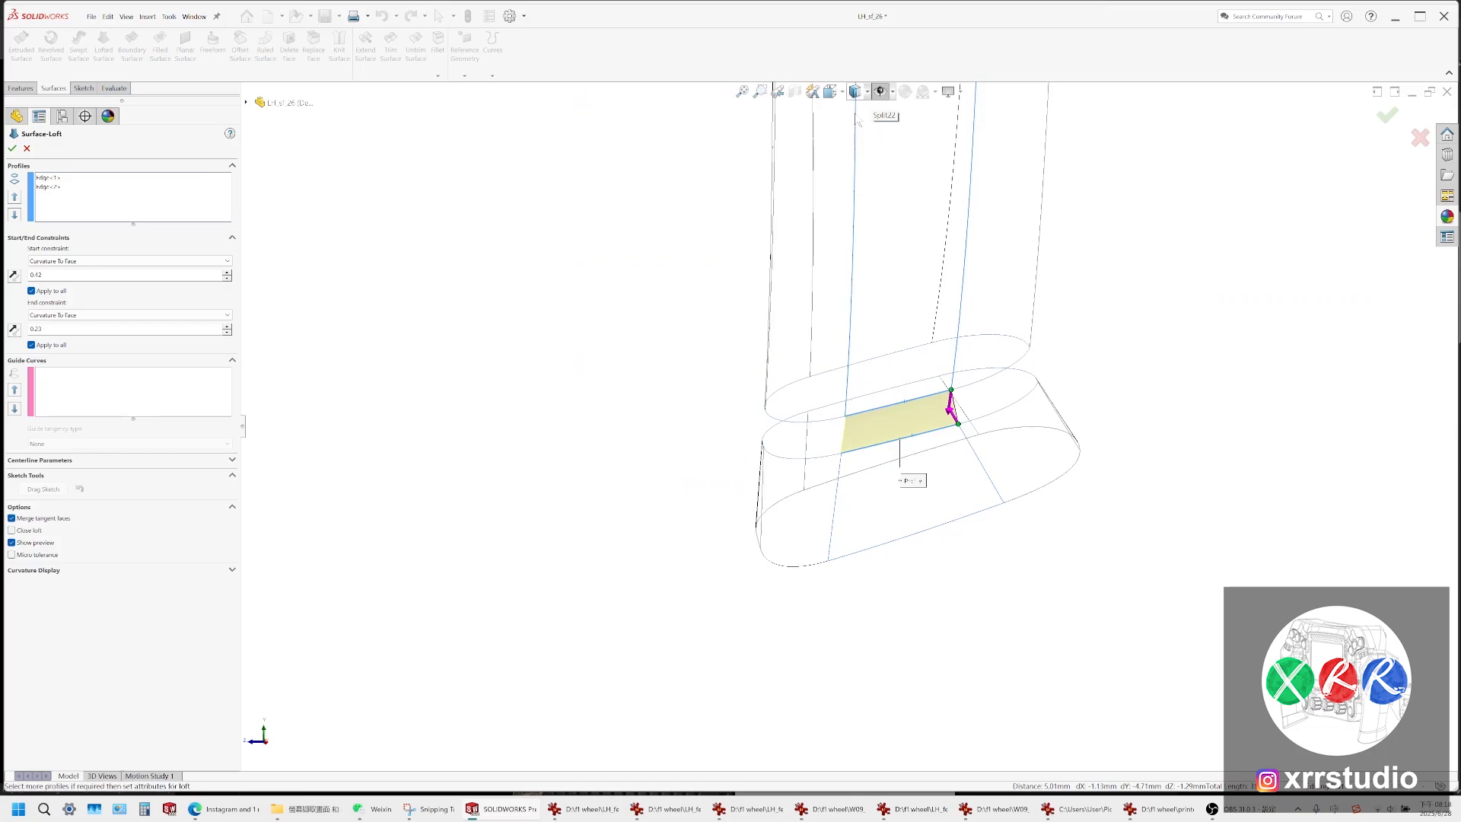
scroll(946, 426, down, 3)
scroll(946, 415, down, 2)
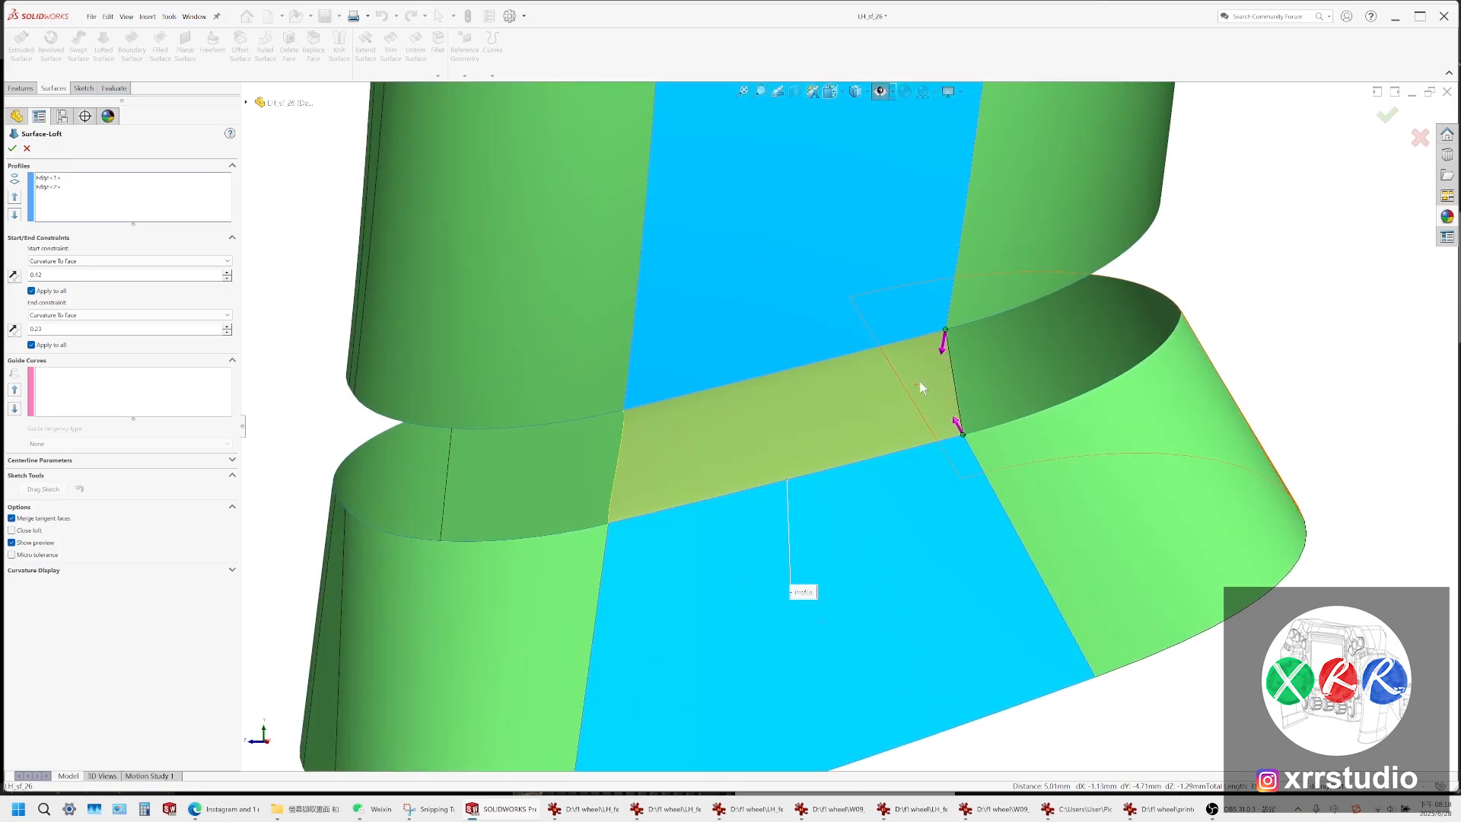
middle_drag(642, 488, 620, 480)
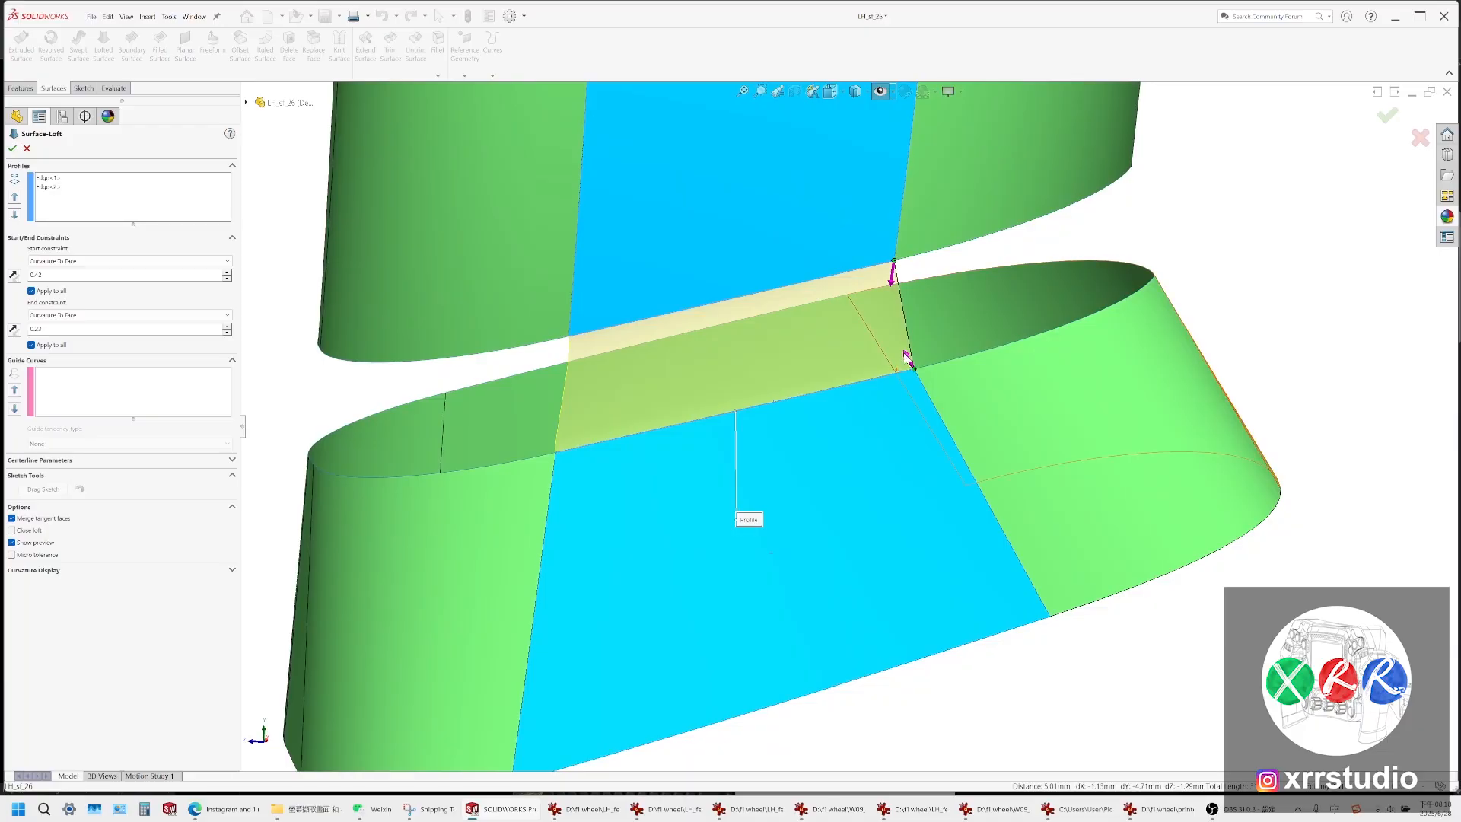
Shorten the loft's end tangent length and set its start tangent length to 0.1
drag(905, 353, 908, 357)
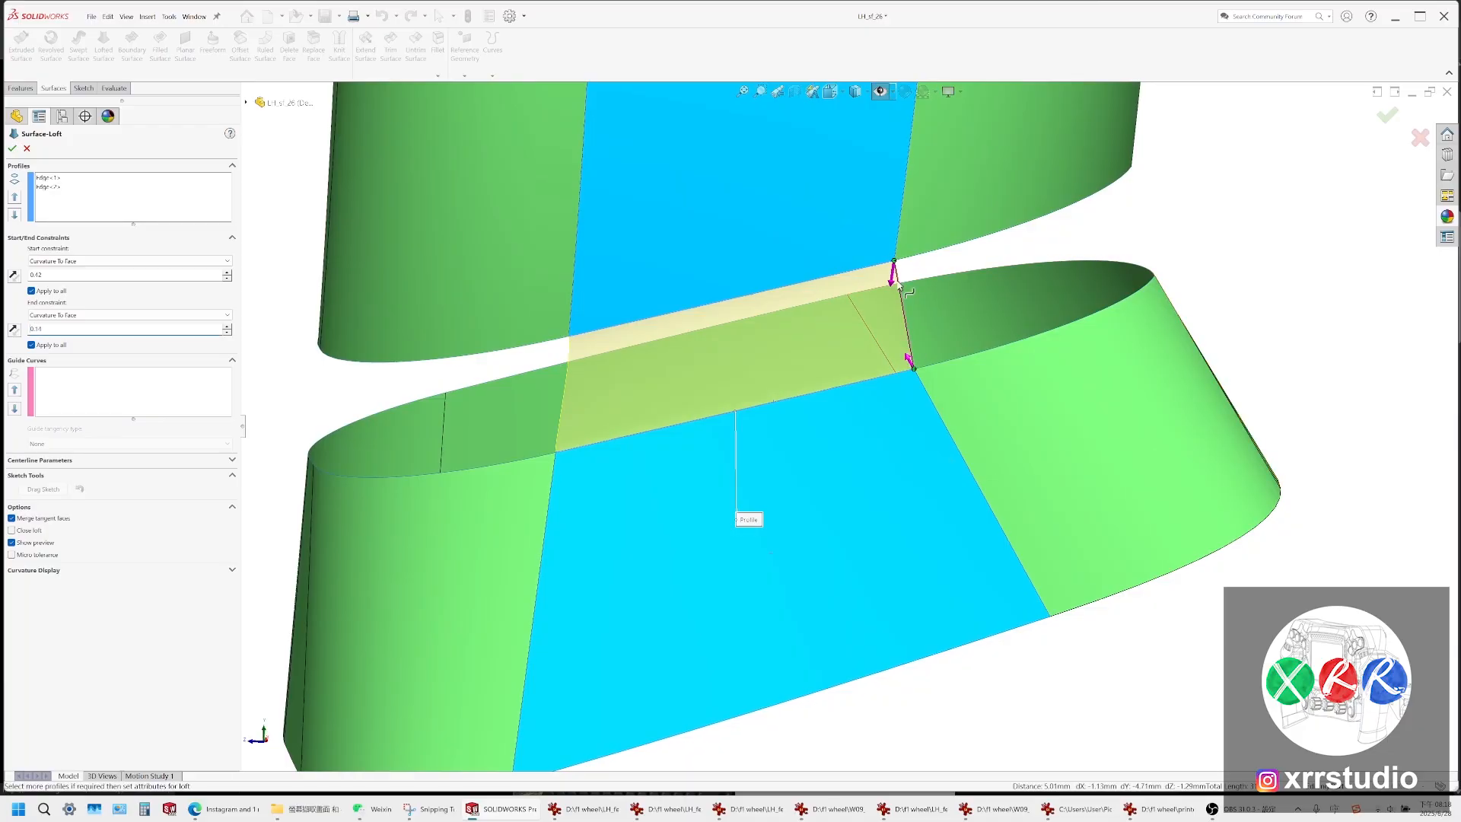
drag(892, 283, 895, 278)
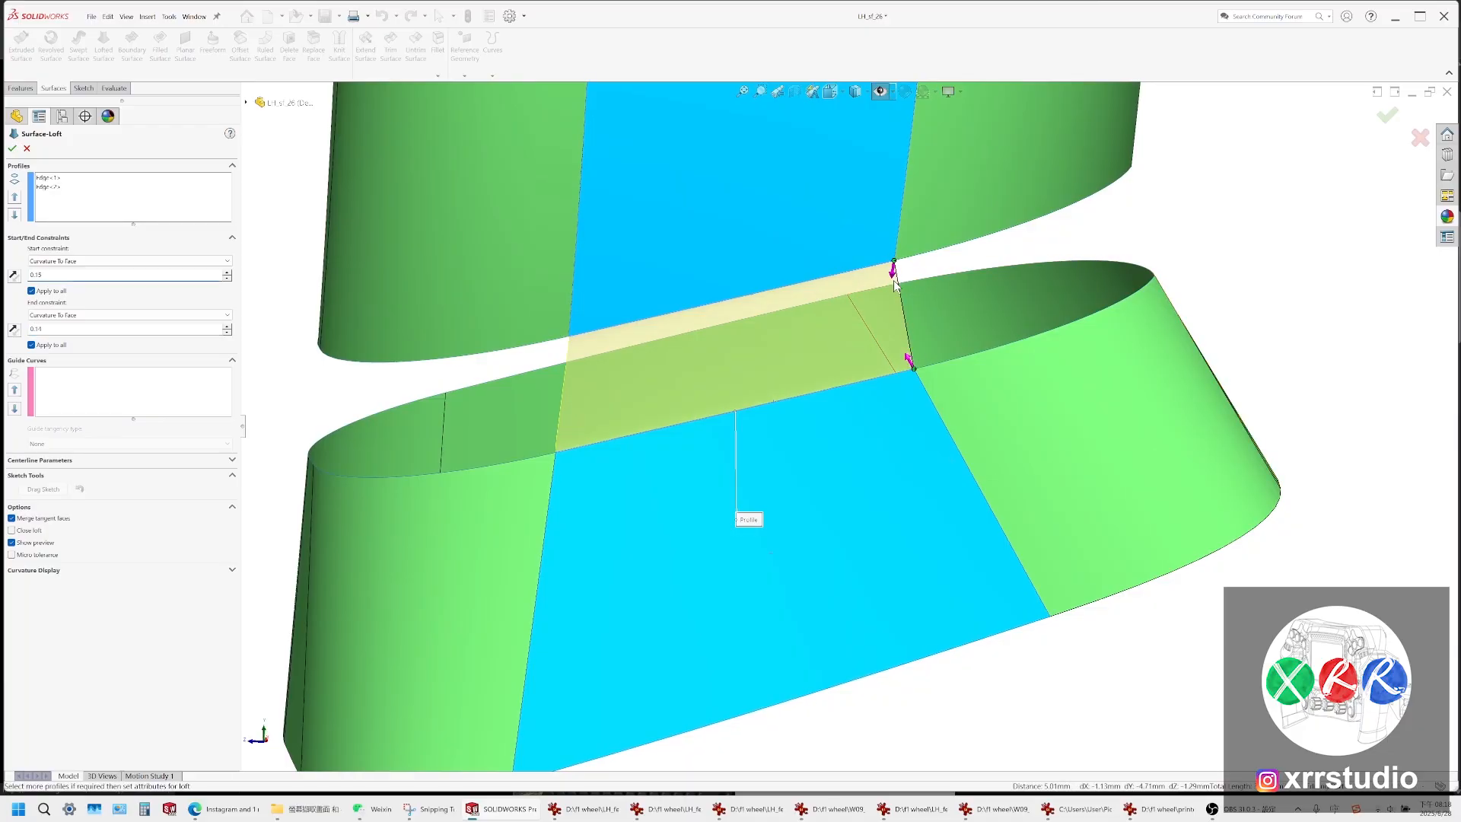
middle_drag(896, 285, 848, 242)
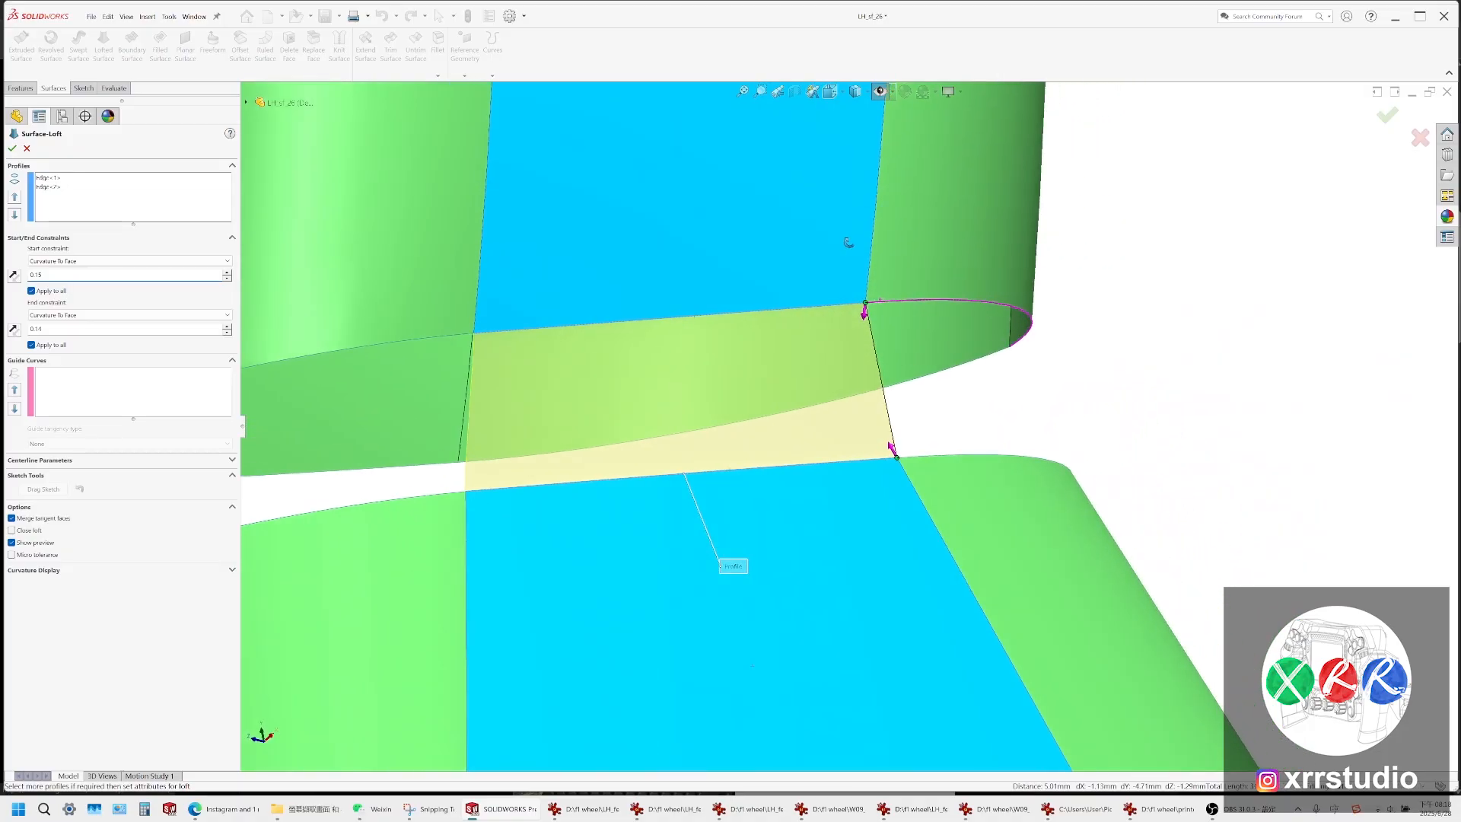
scroll(661, 349, down, 1)
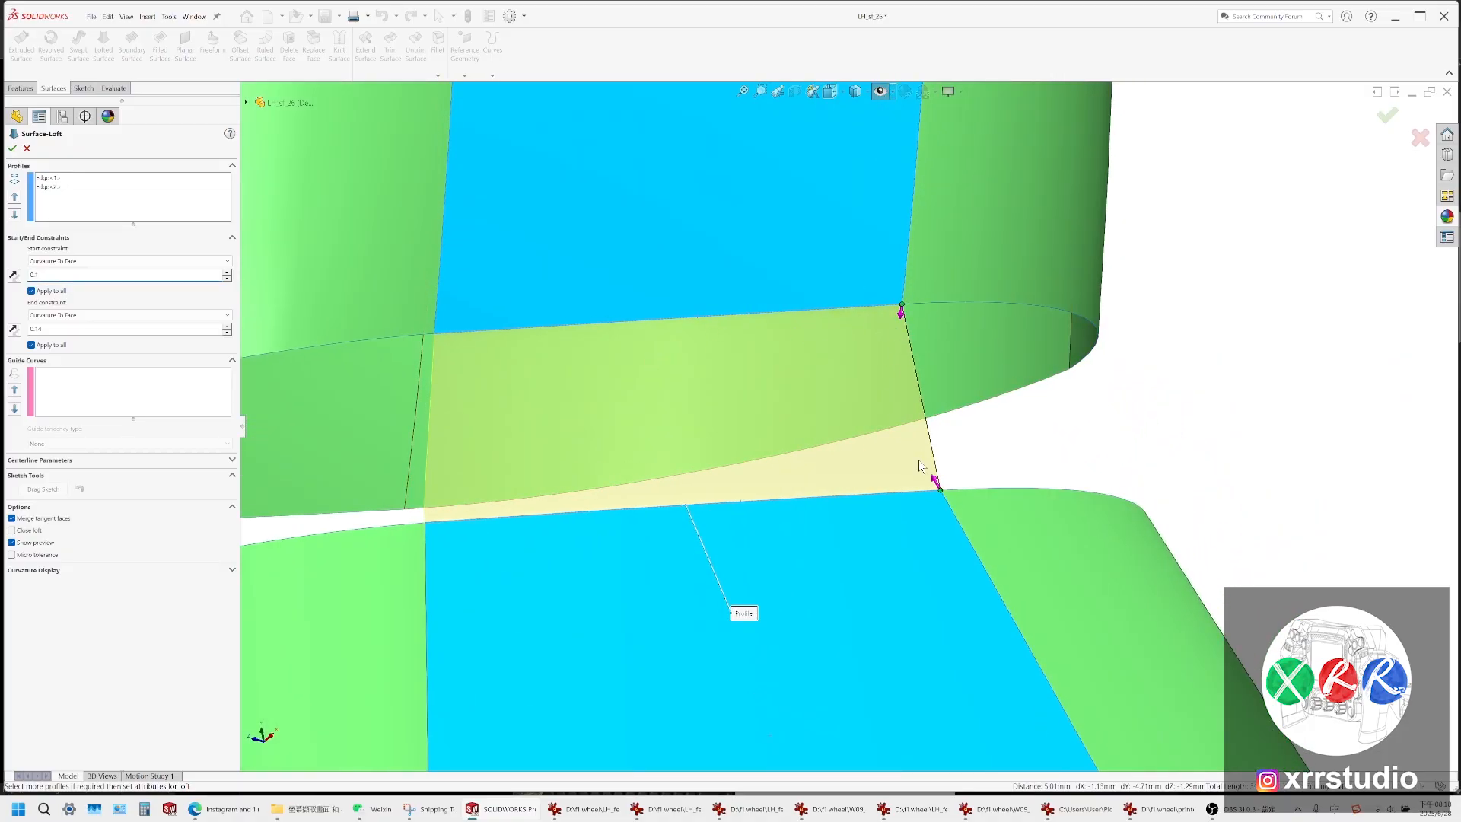
Try longer end tangent lengths for the loft, beginning with 0.2, and check the preview's curvature from several angles
drag(935, 481, 936, 478)
middle_drag(936, 479, 728, 533)
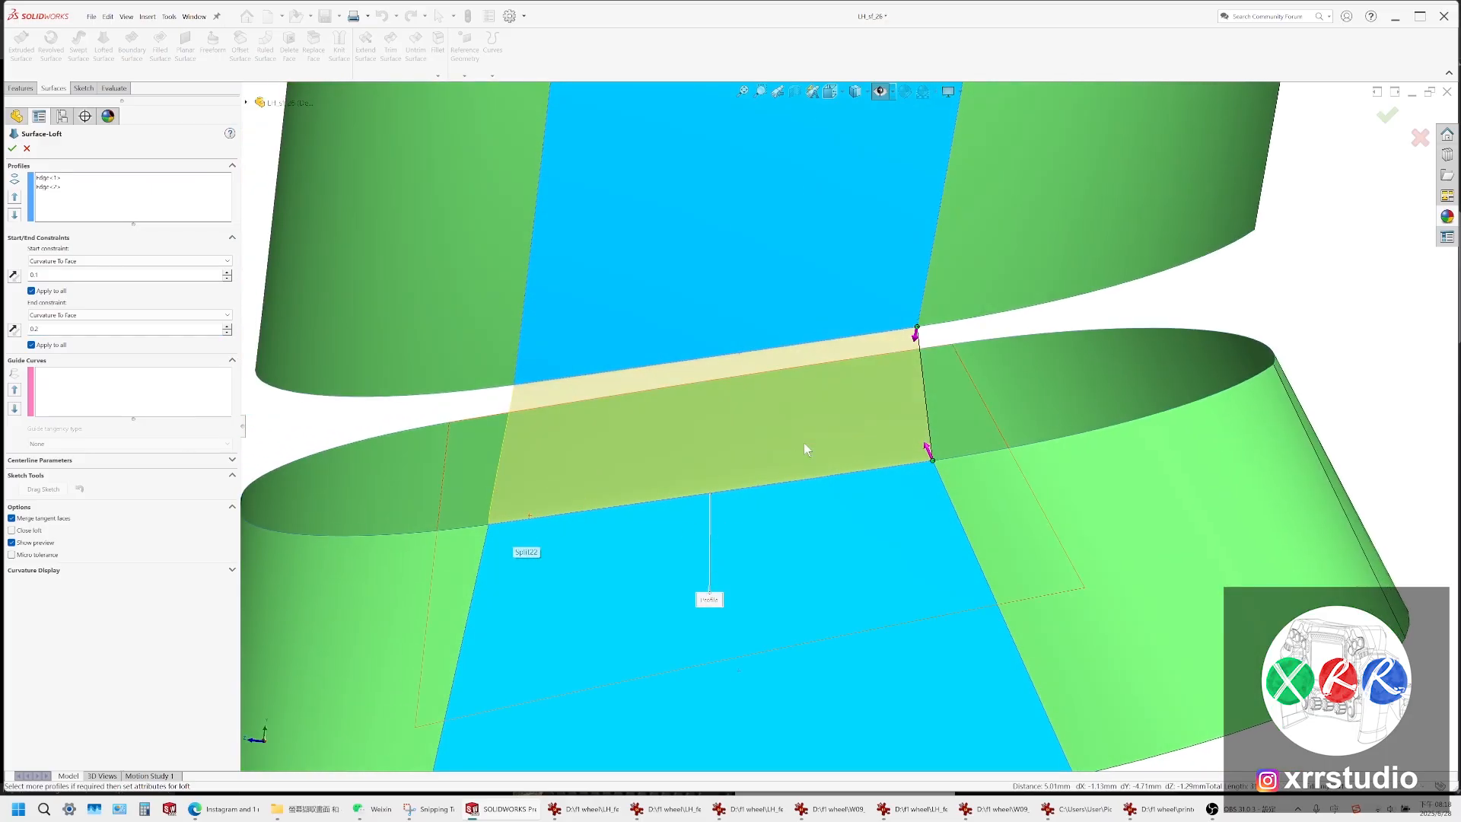
middle_drag(746, 355, 777, 368)
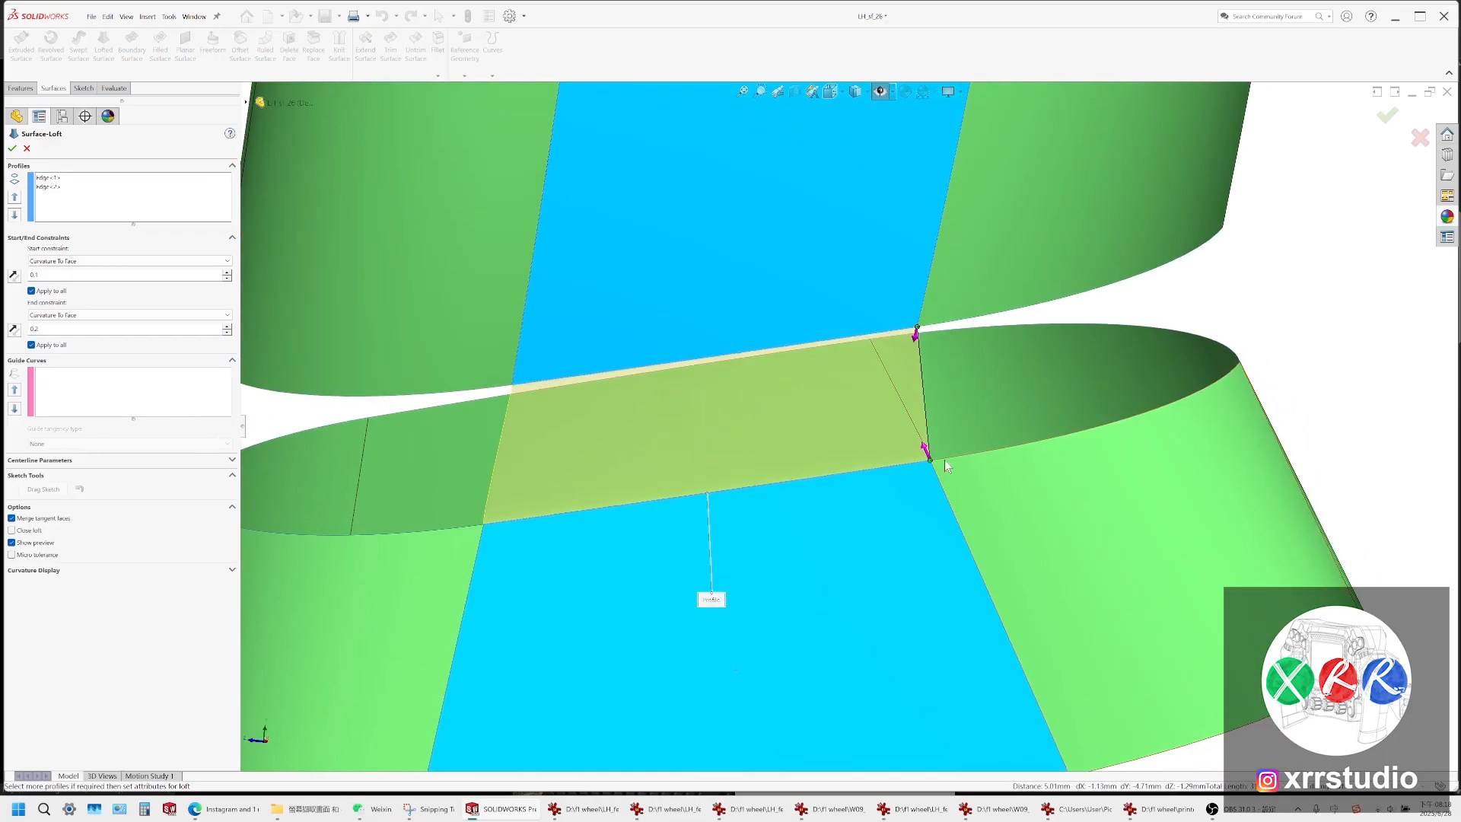
drag(925, 450, 924, 447)
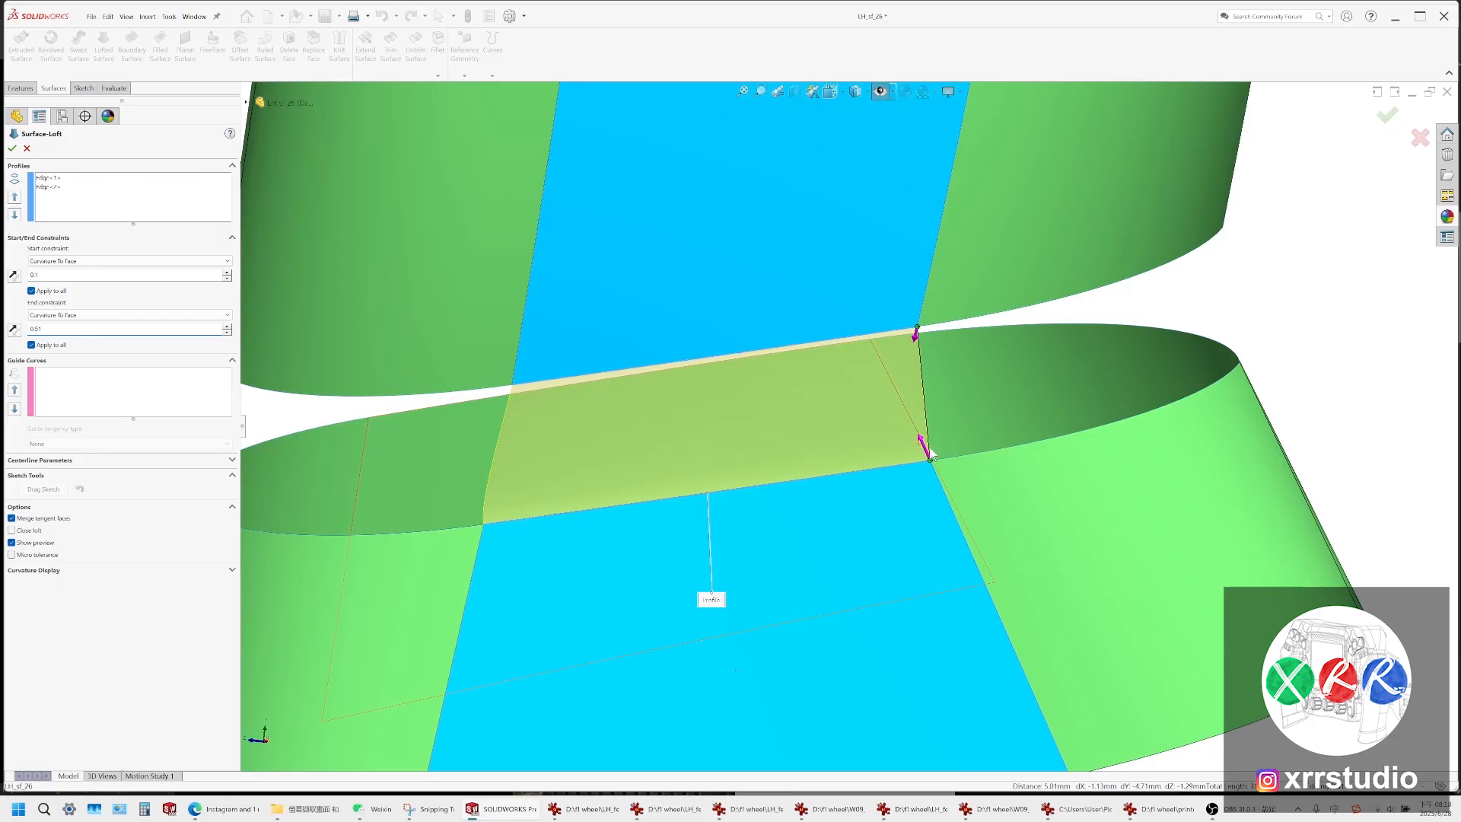
scroll(1029, 441, up, 5)
scroll(1027, 446, down, 8)
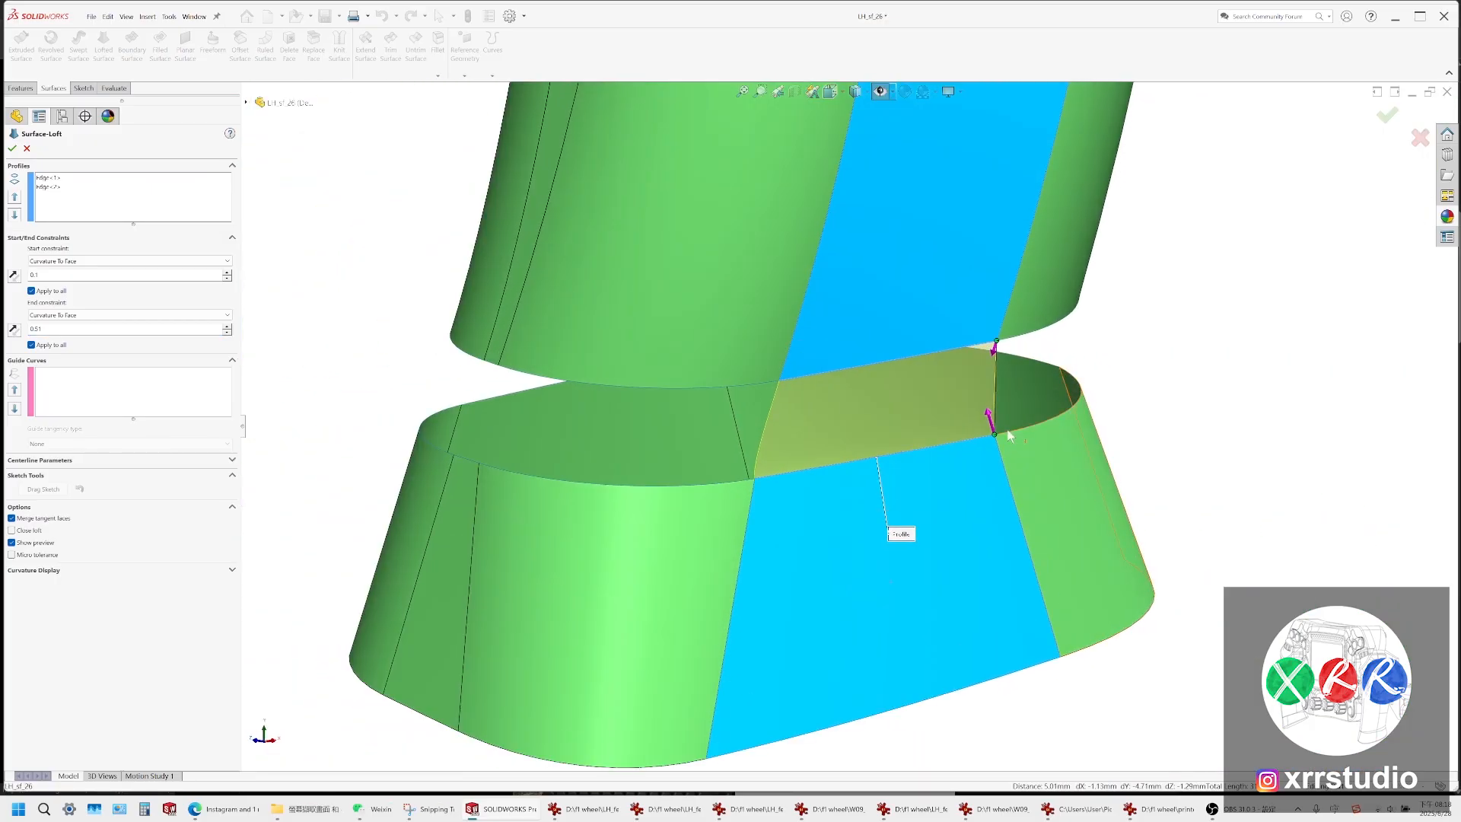
scroll(1088, 457, up, 3)
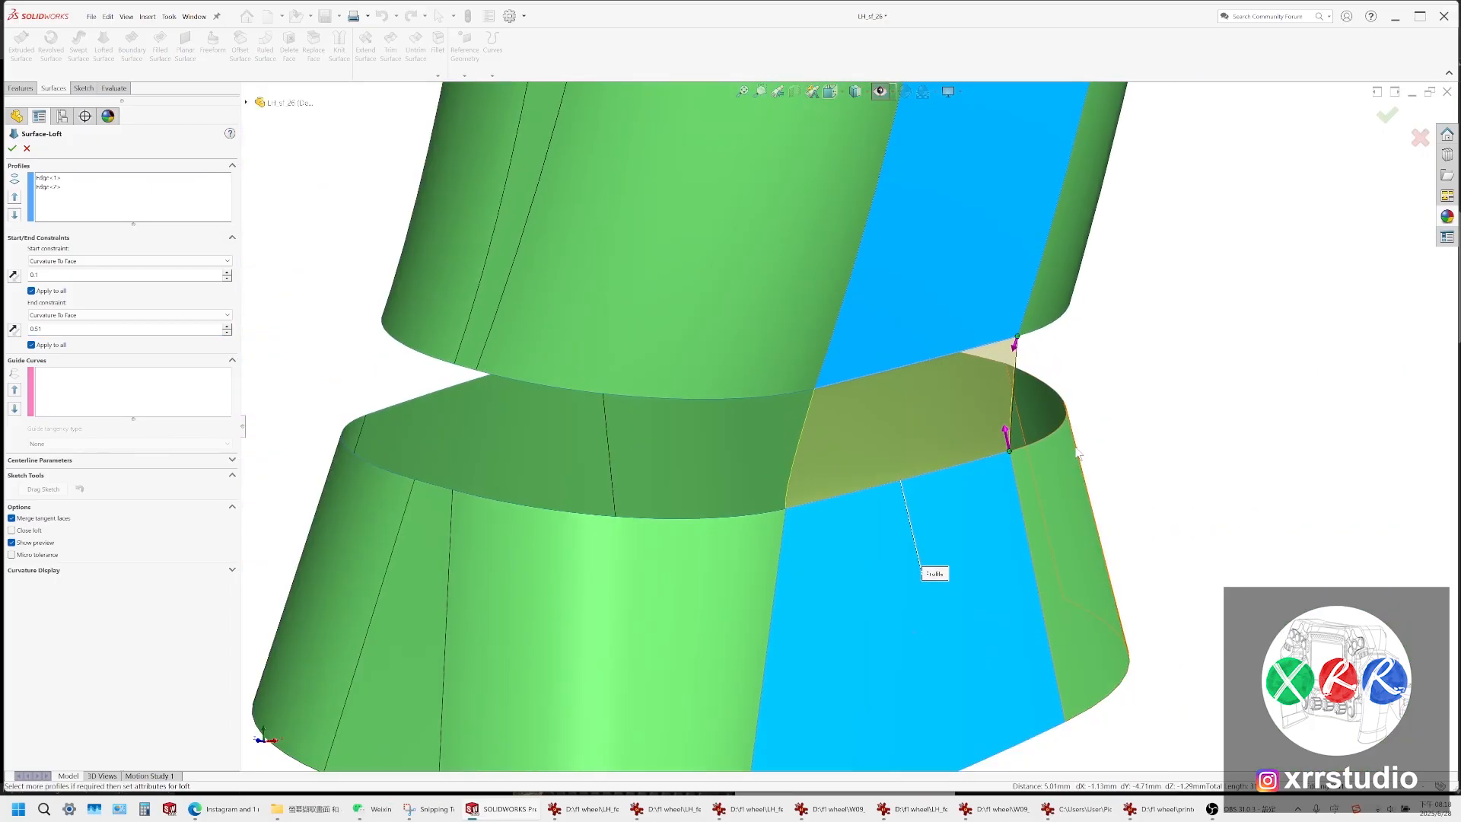
Set the loft's end tangent length to 0.1 and create the flat-side surface
mouse_move(1087, 454)
middle_down()
mouse_move(1180, 455)
mouse_move(1076, 437)
middle_up()
scroll(1000, 436, down, 3)
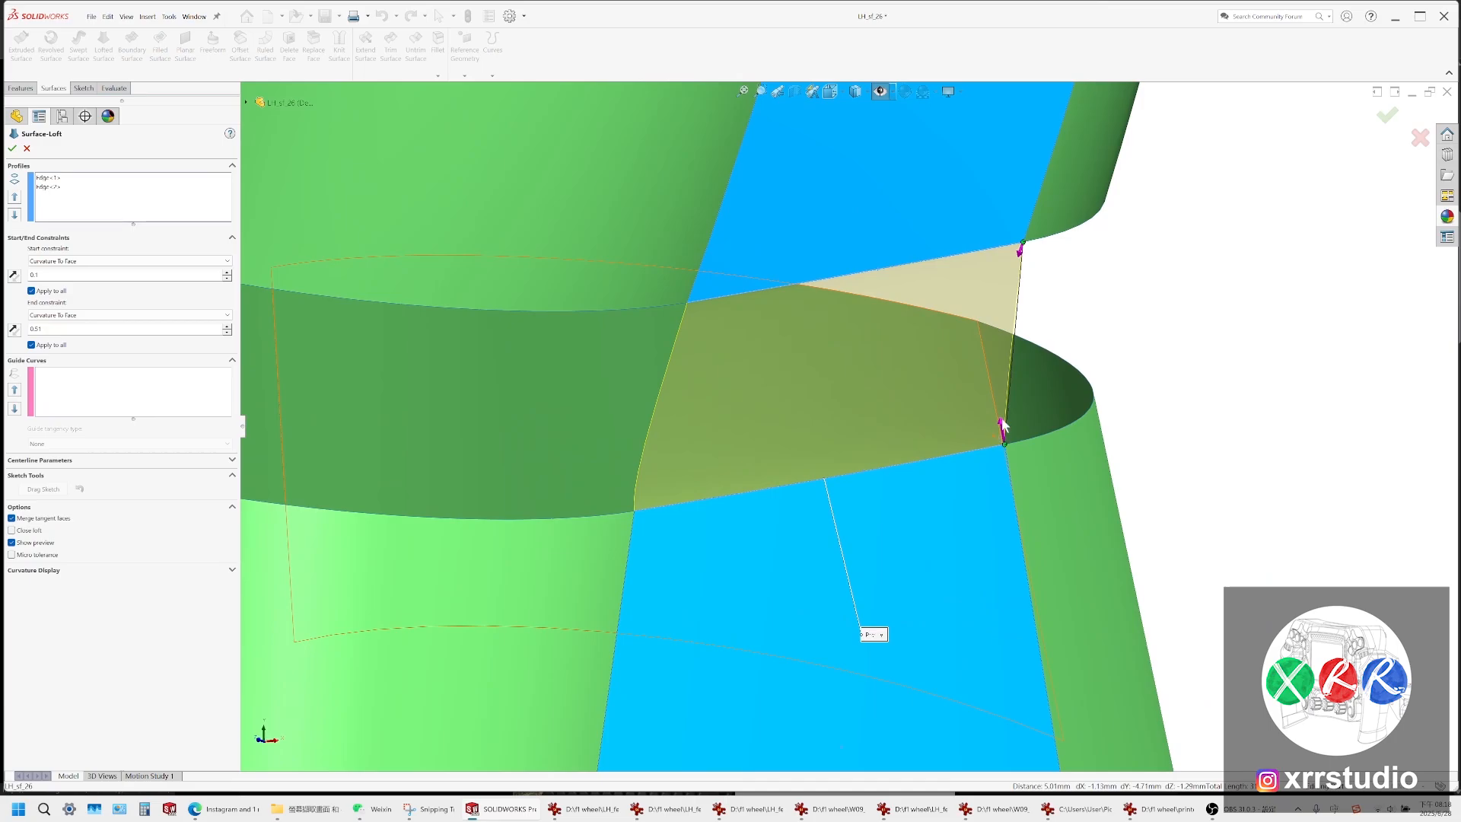
drag(1004, 427, 1003, 437)
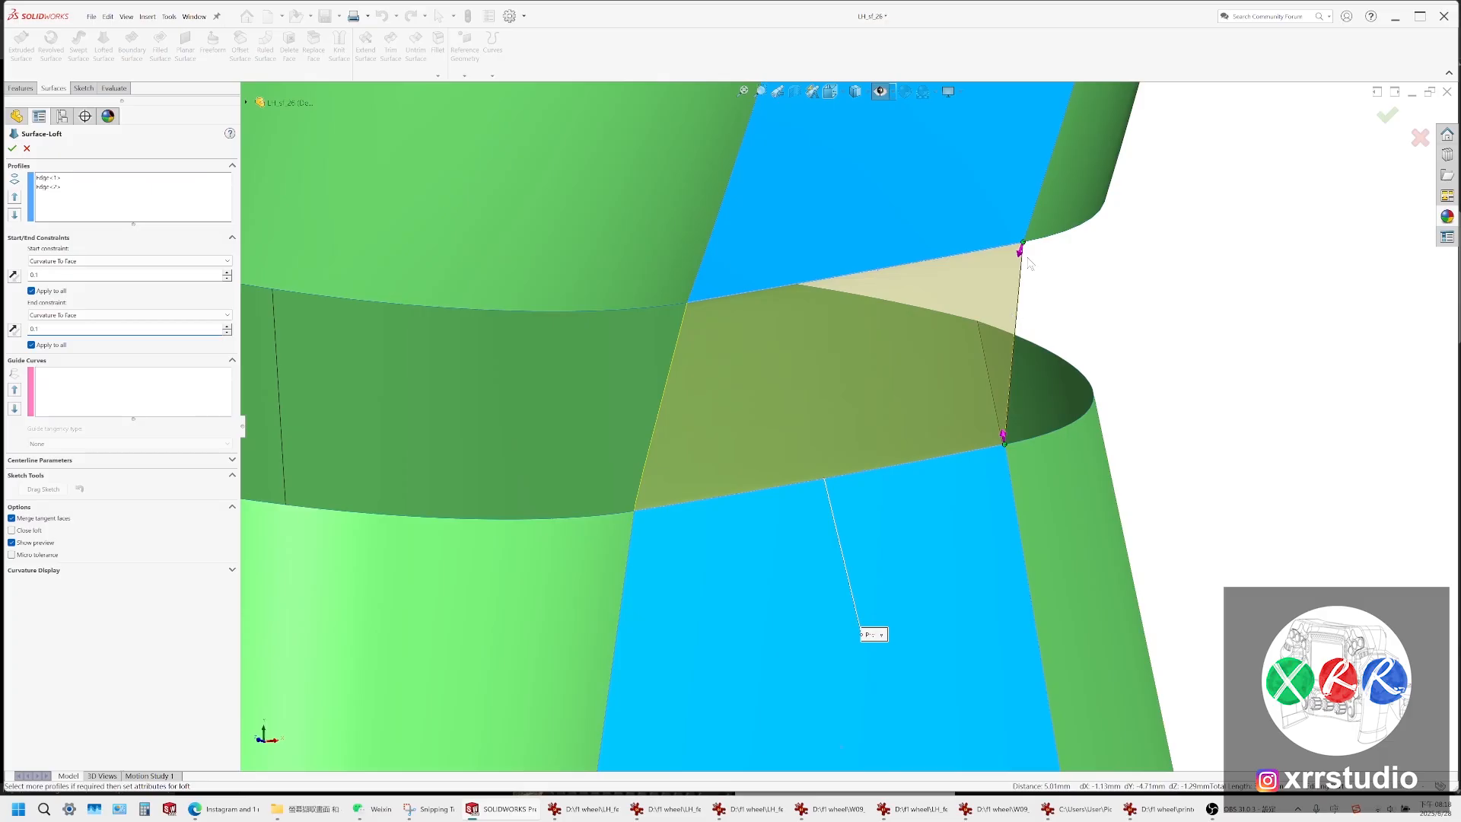
click(12, 149)
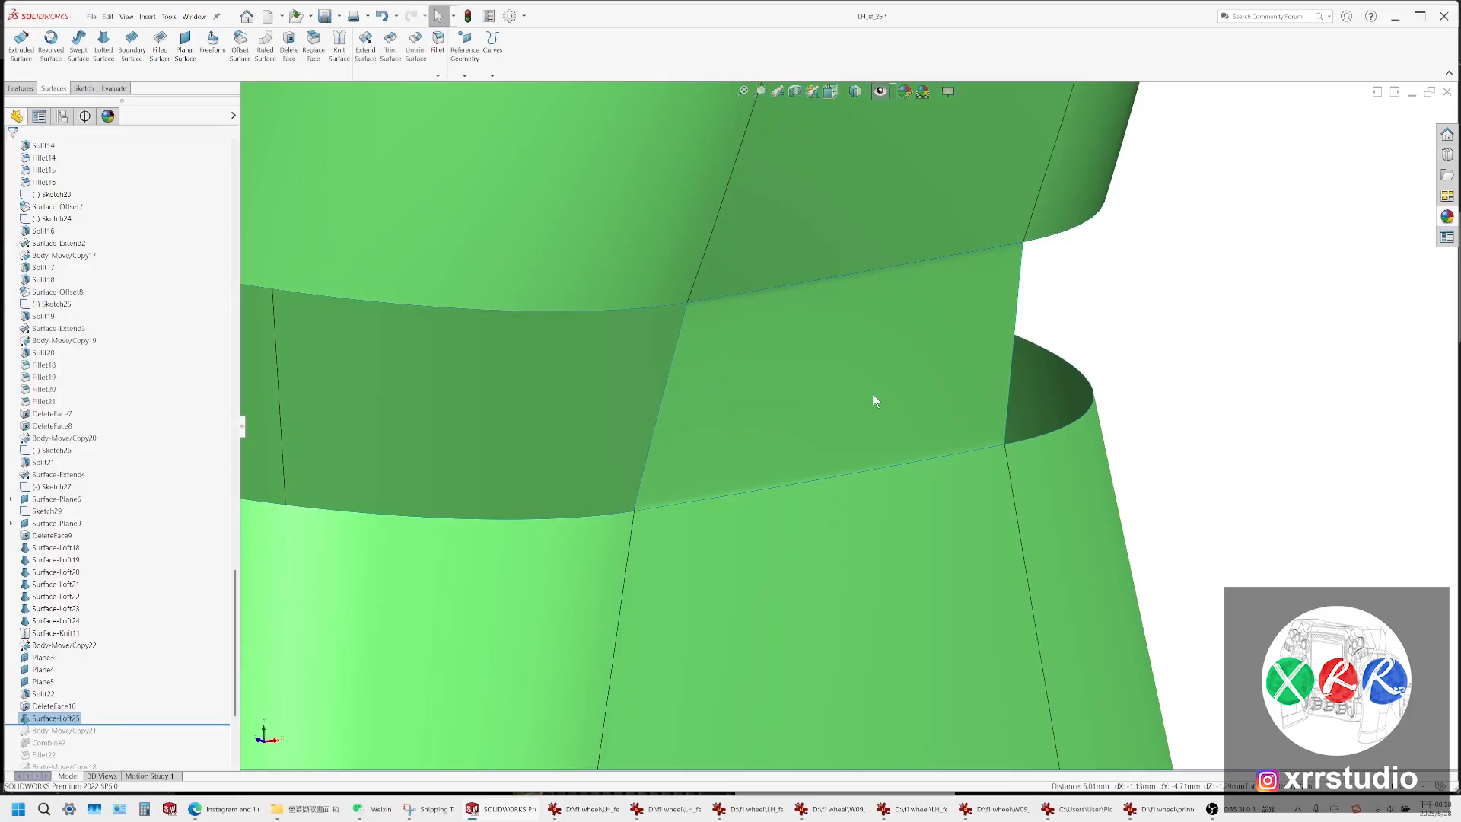
Hide the newly lofted flat-side surface between the grip and its flared end
middle_drag(874, 398, 788, 387)
click(788, 387)
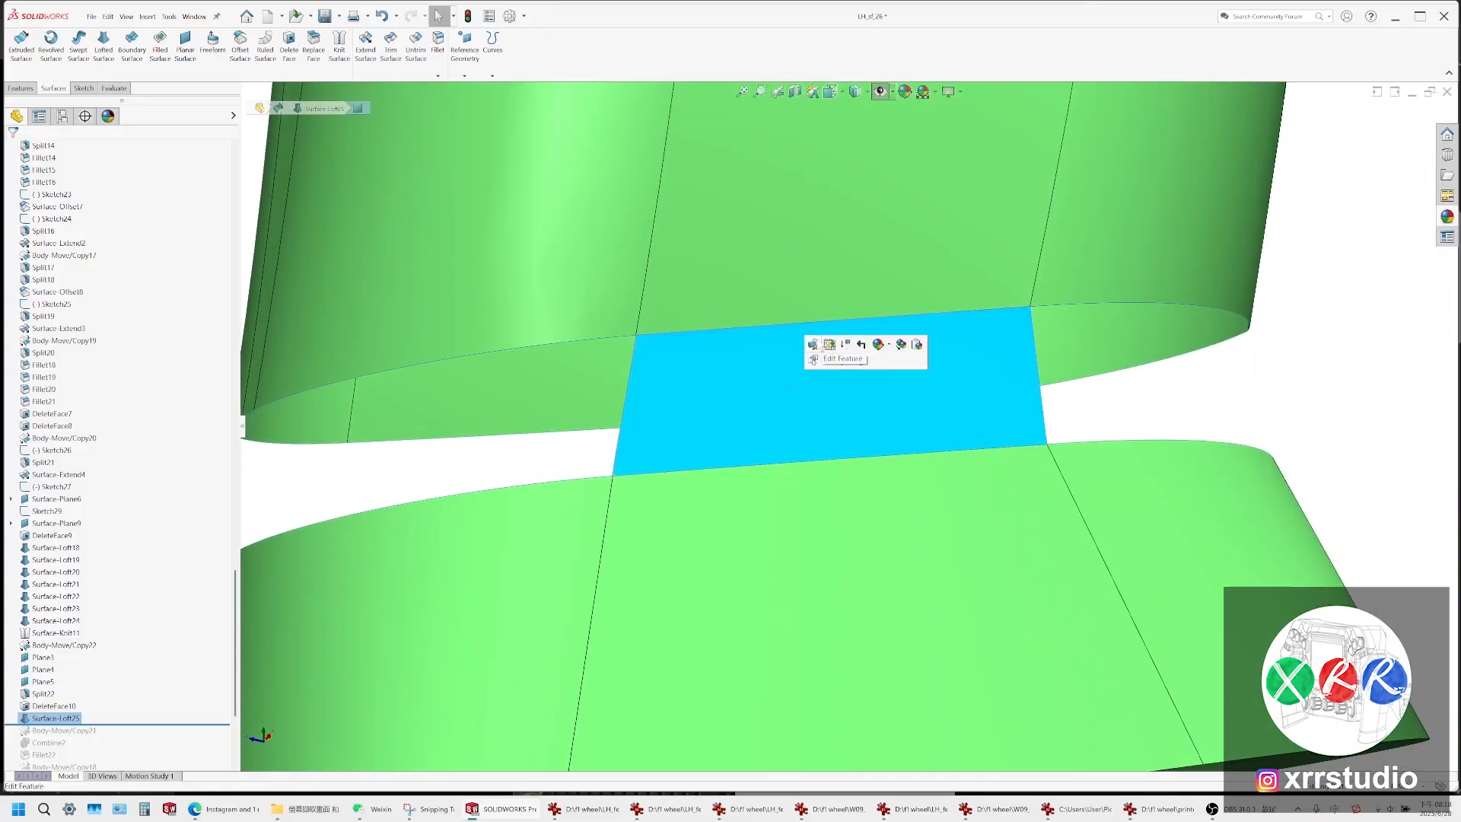
click(829, 344)
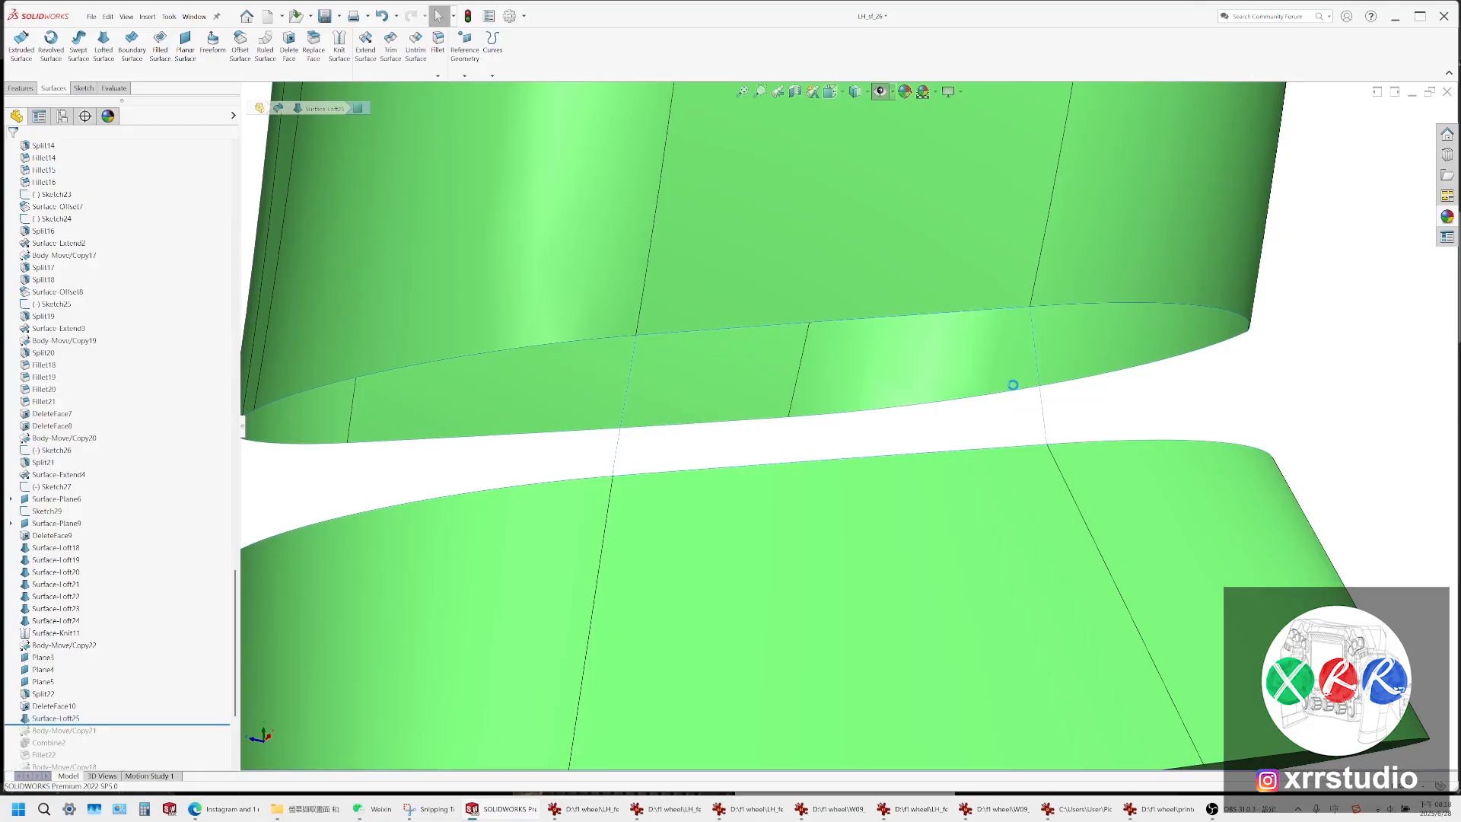
Set up a surface loft between the facing edges of the adjacent rounded side, with Tangency To Face at start and end
scroll(1013, 386, up, 2)
middle_drag(1013, 385, 973, 455)
click(979, 434)
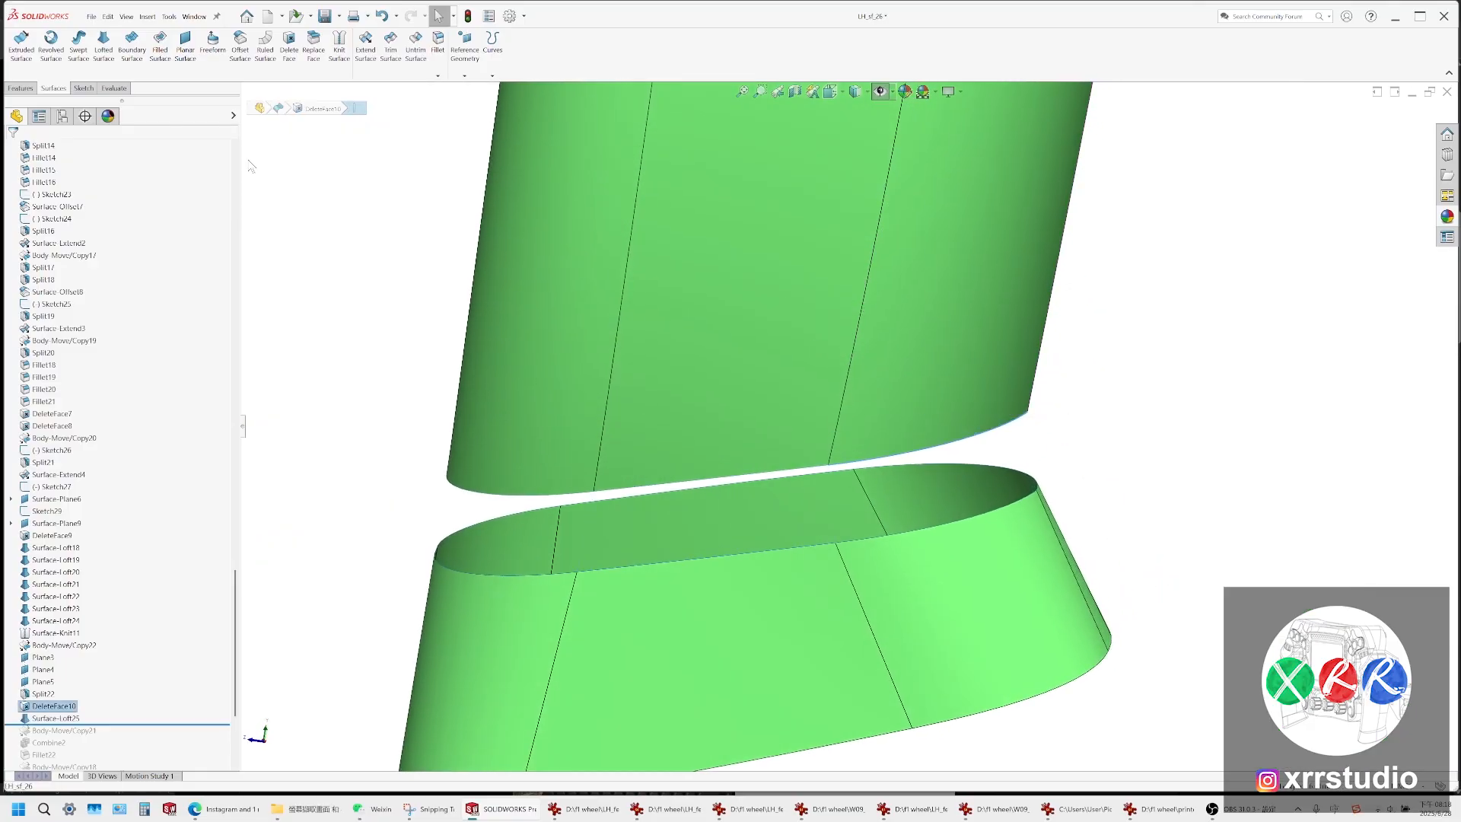
click(112, 53)
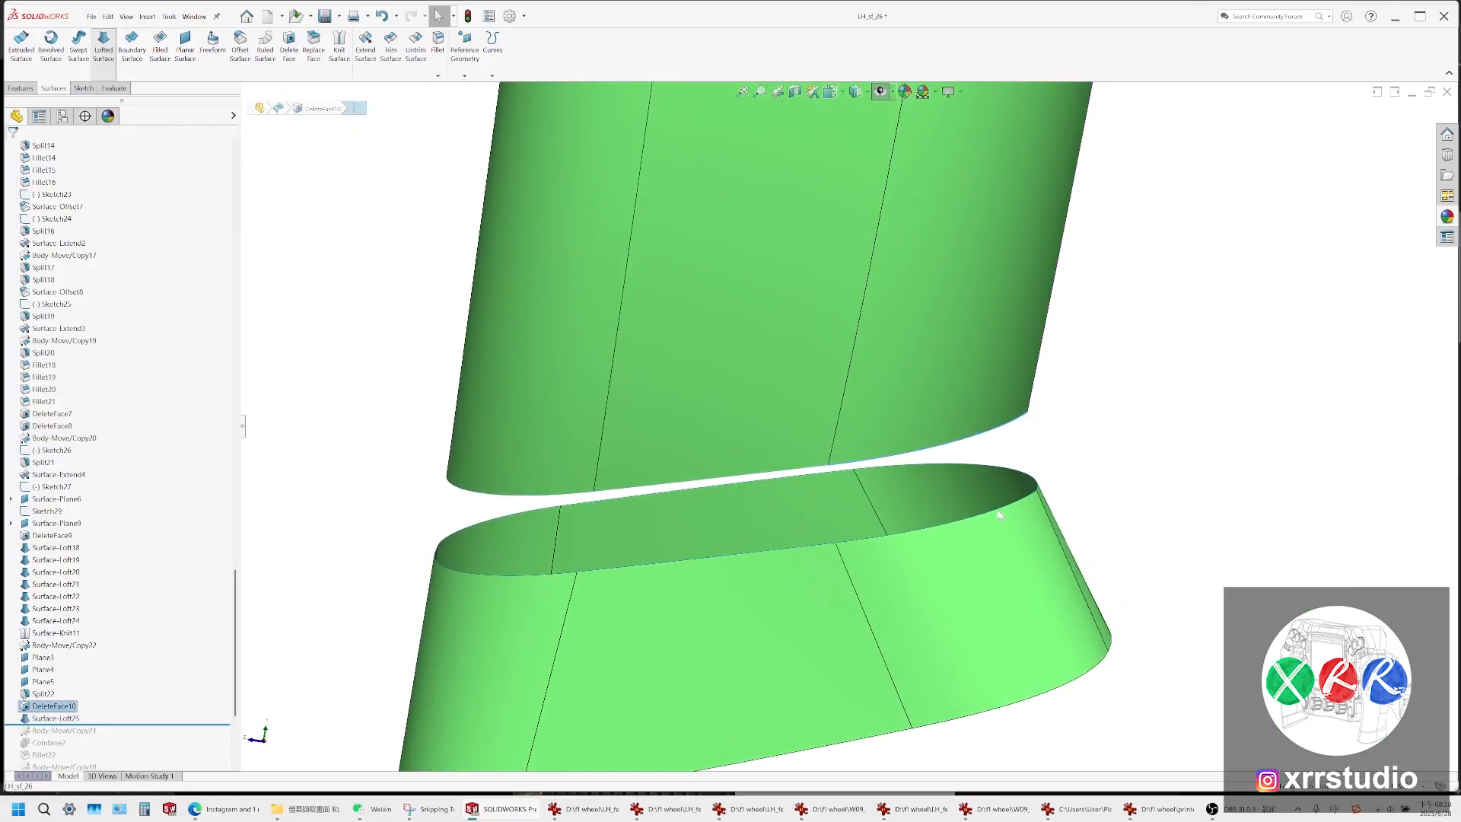
click(989, 513)
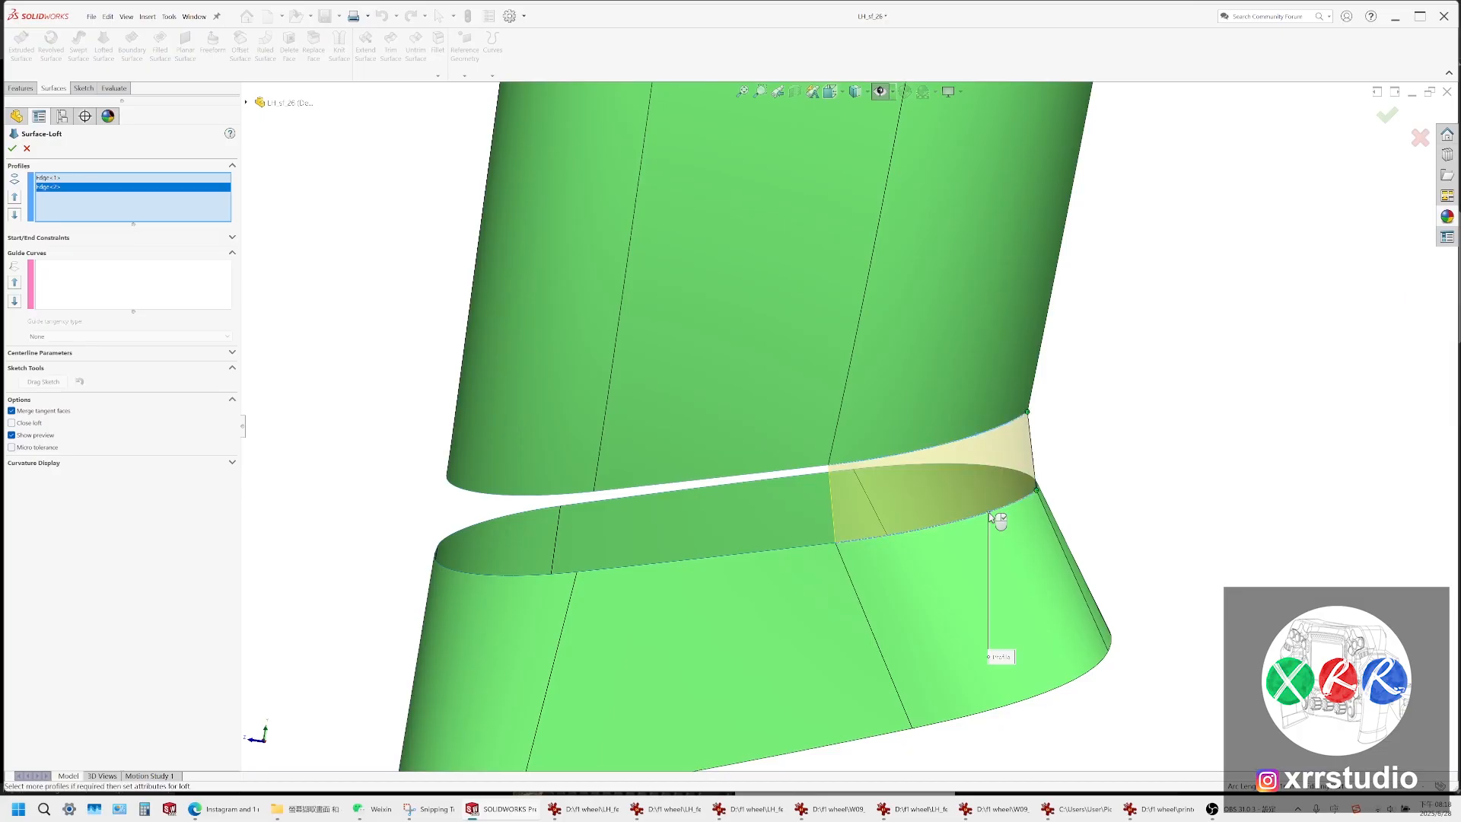
click(53, 239)
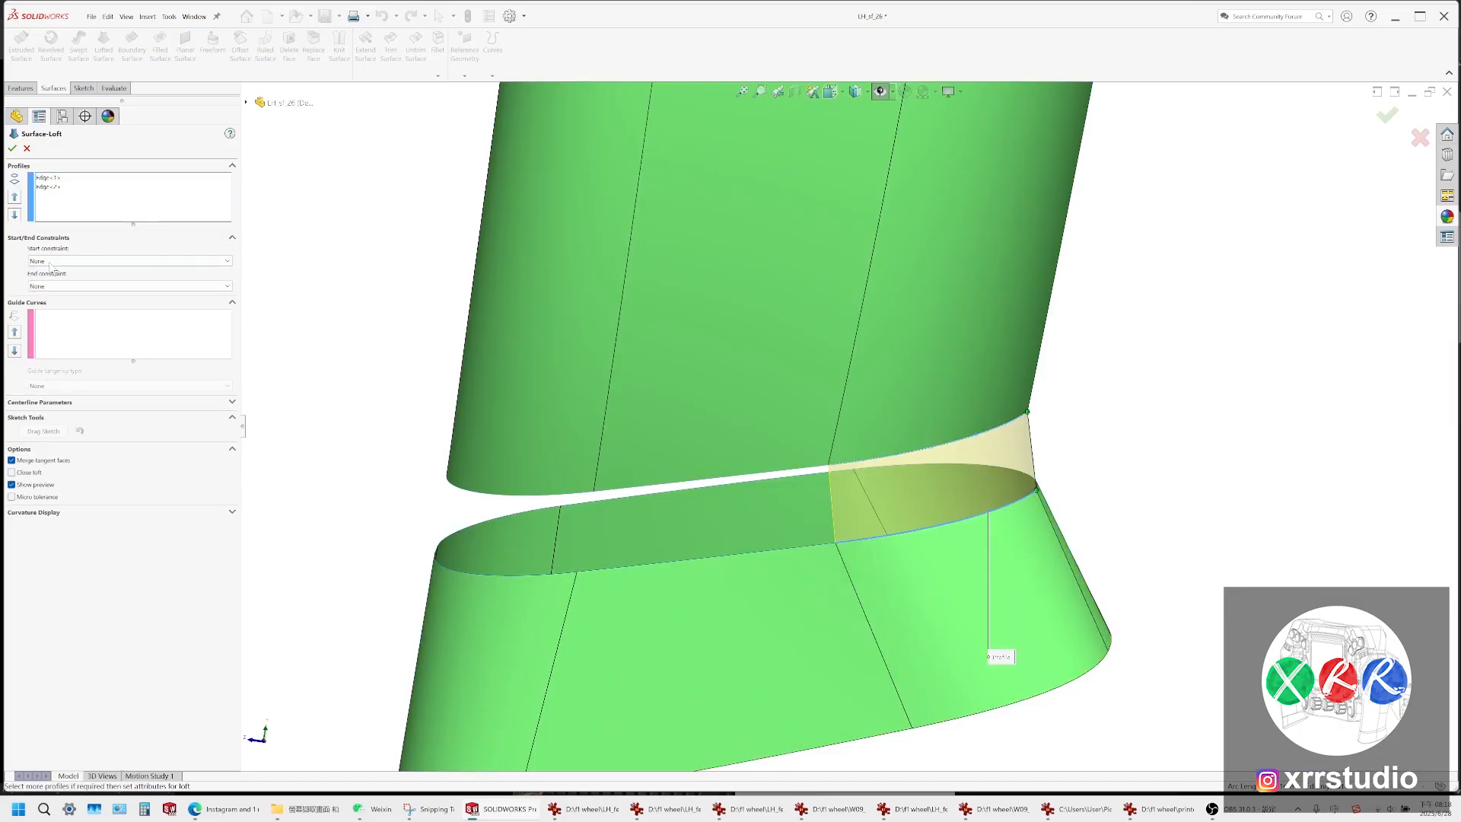
click(54, 261)
click(56, 288)
click(65, 315)
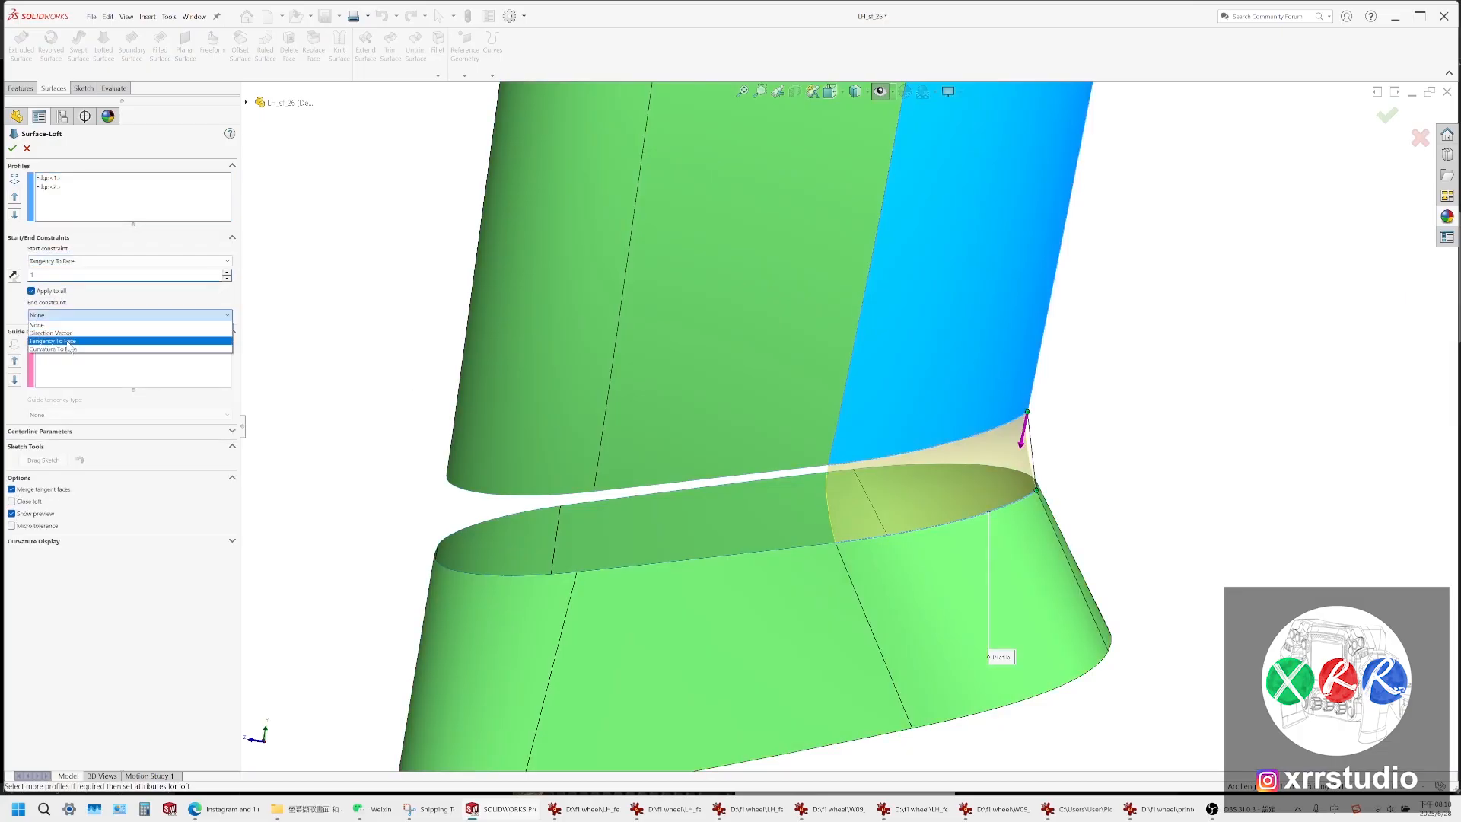
click(67, 343)
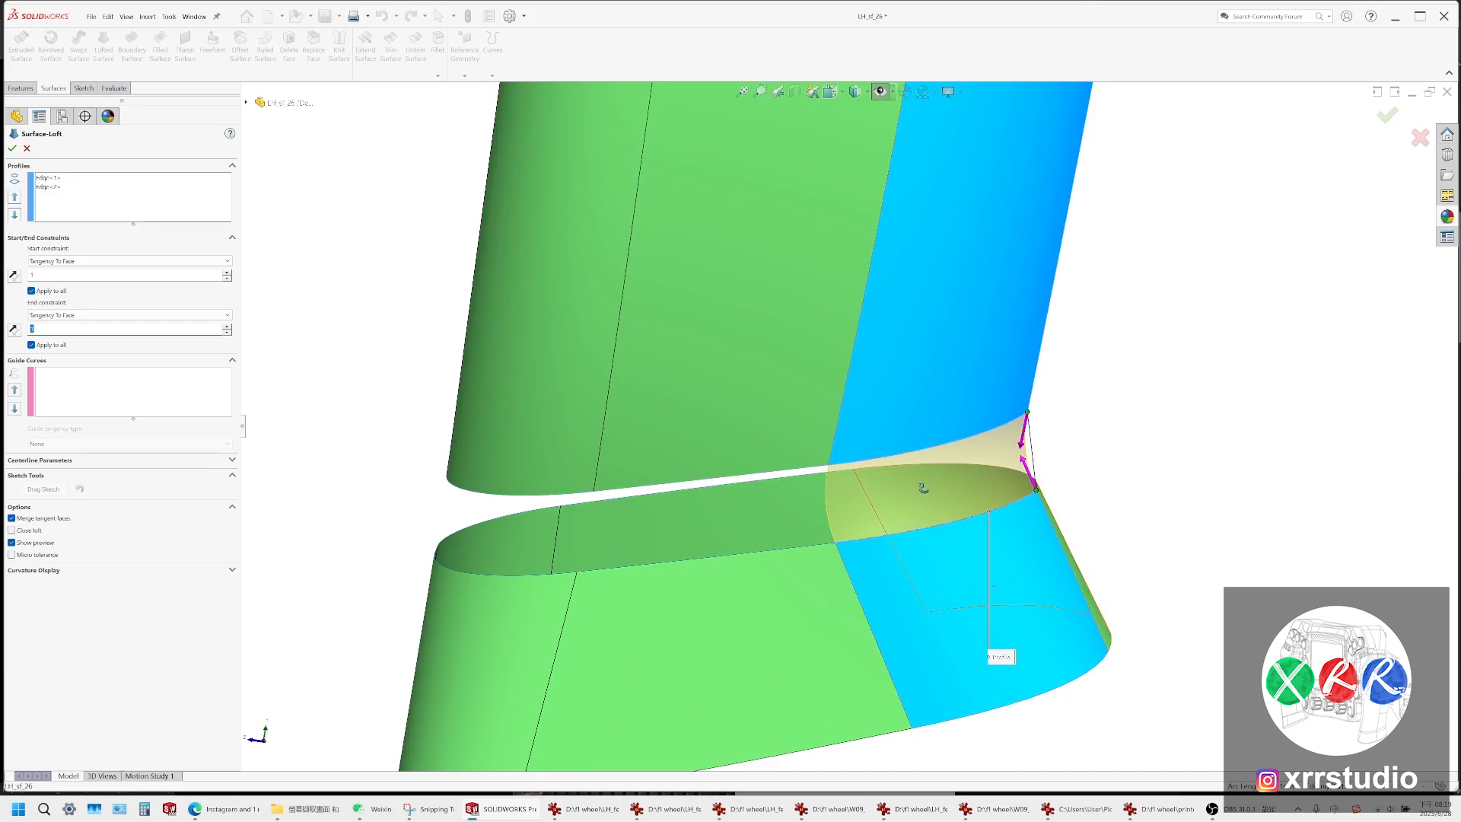
middle_drag(923, 489, 826, 525)
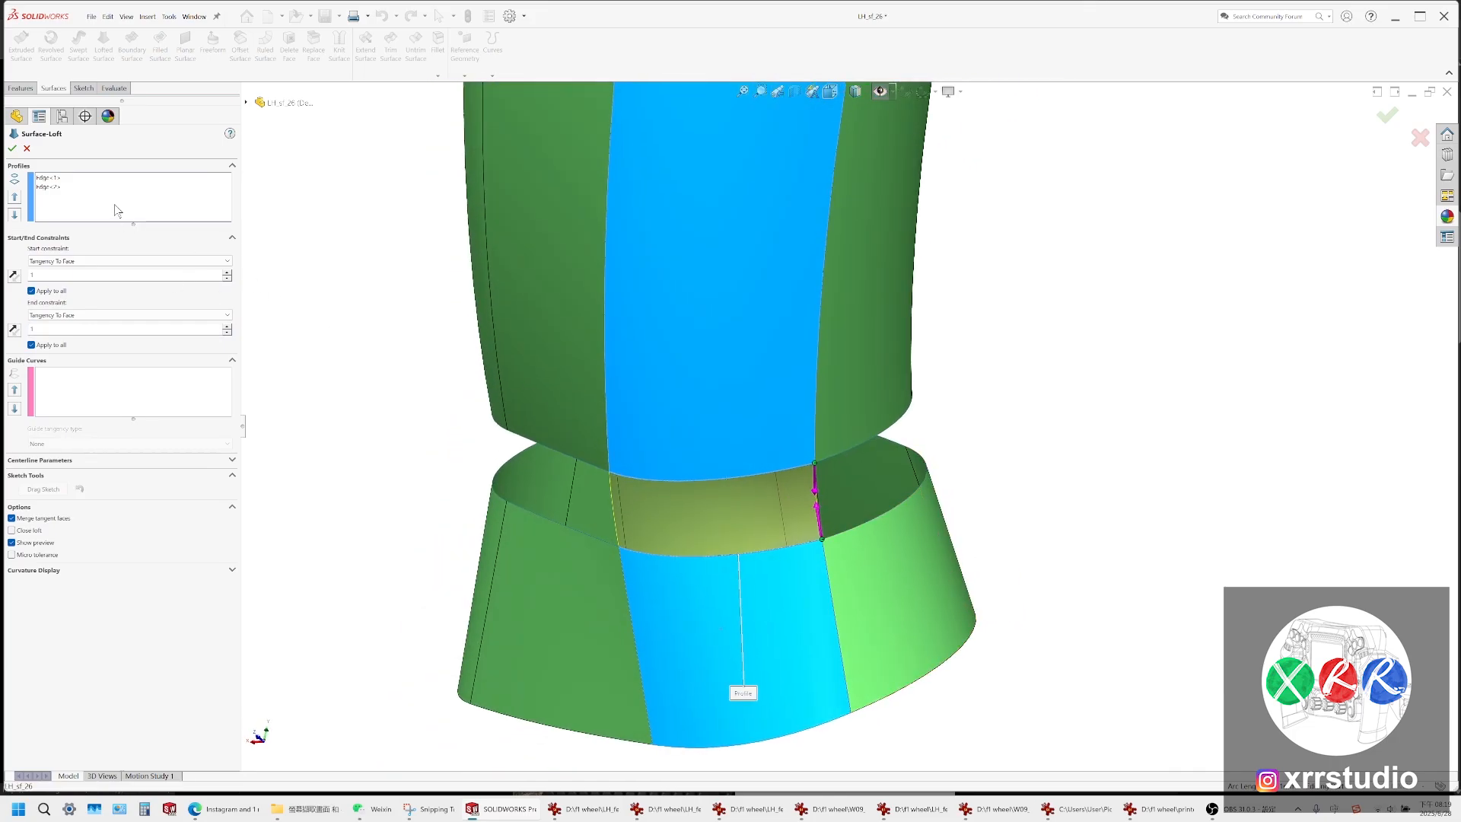
Try Curvature To Face as the loft's start constraint, restore Tangency To Face and create the rounded-side surface
click(50, 260)
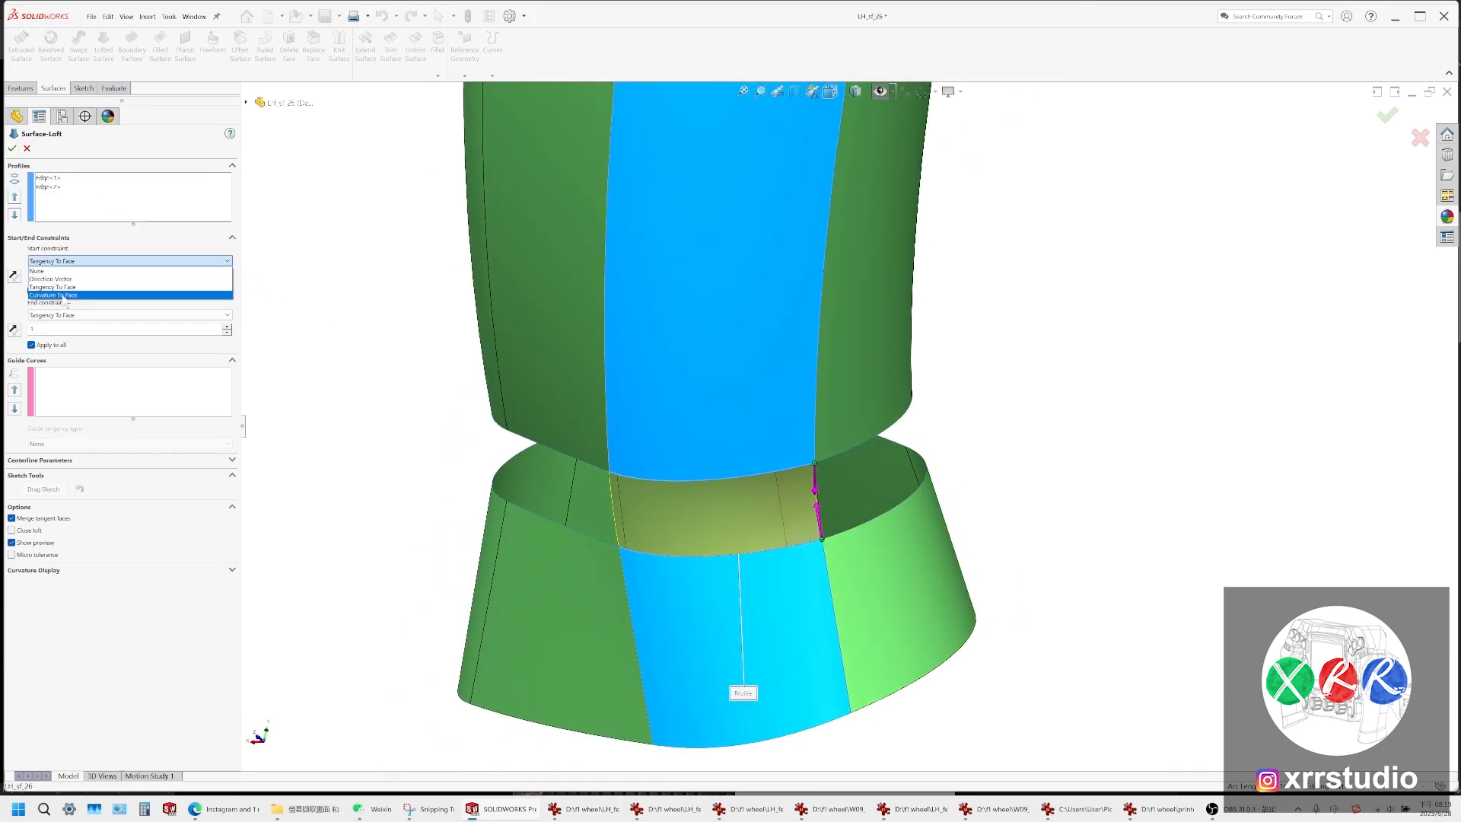
click(64, 297)
click(65, 260)
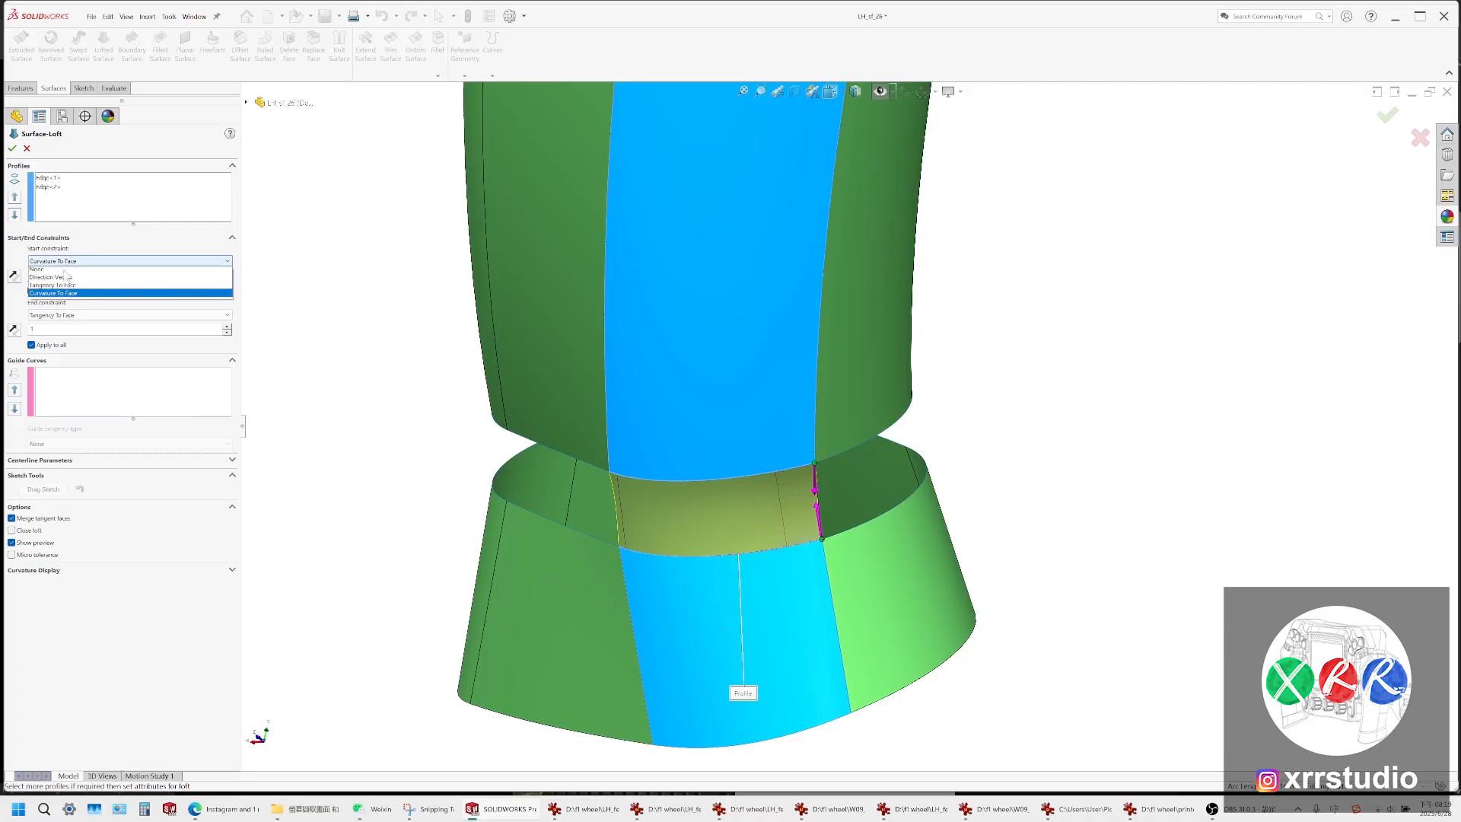
click(57, 284)
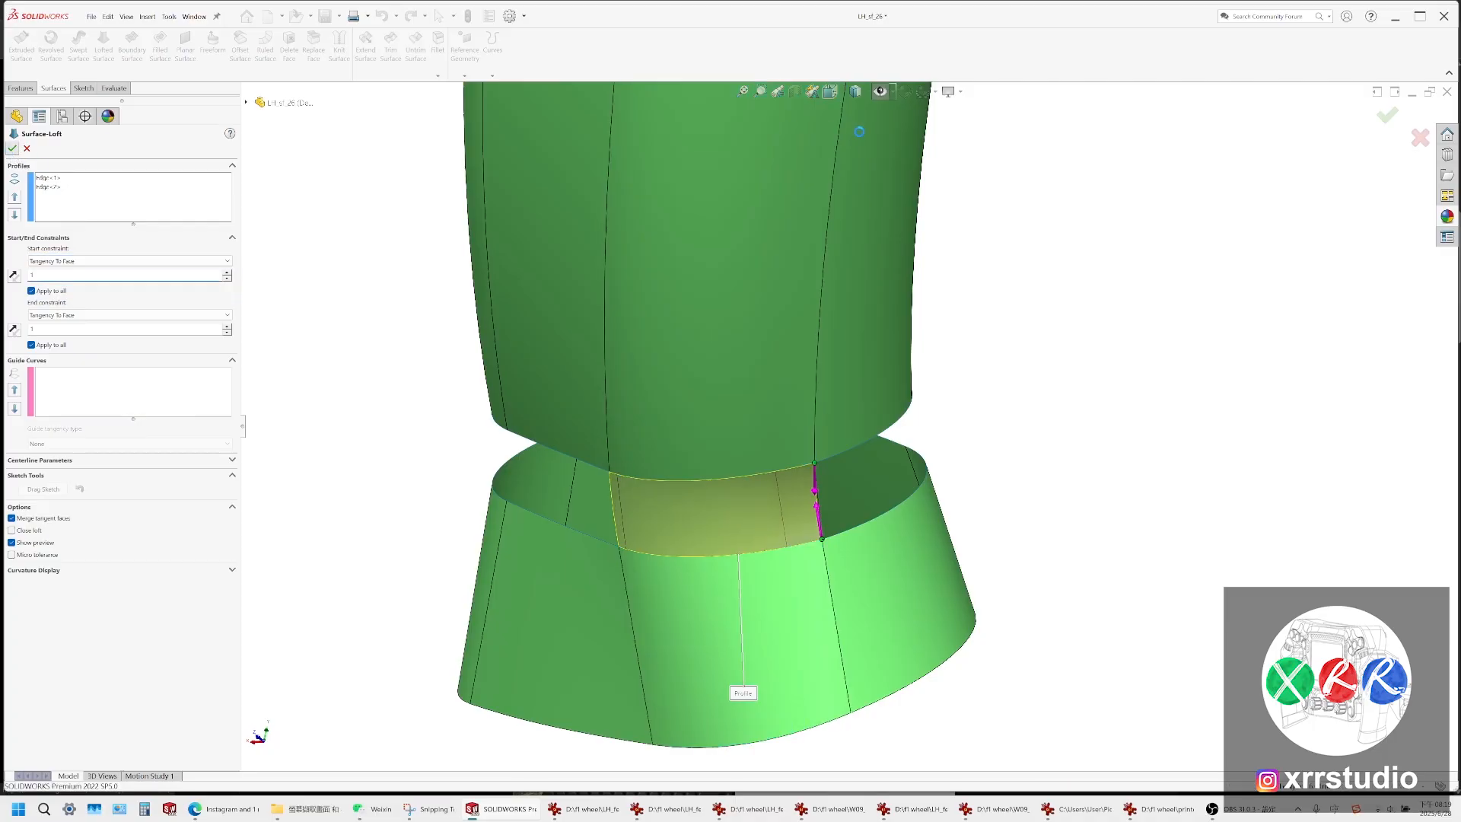
Display the model shaded without edges and inspect the rounded-side transition for smoothness from several angles
click(861, 95)
click(861, 124)
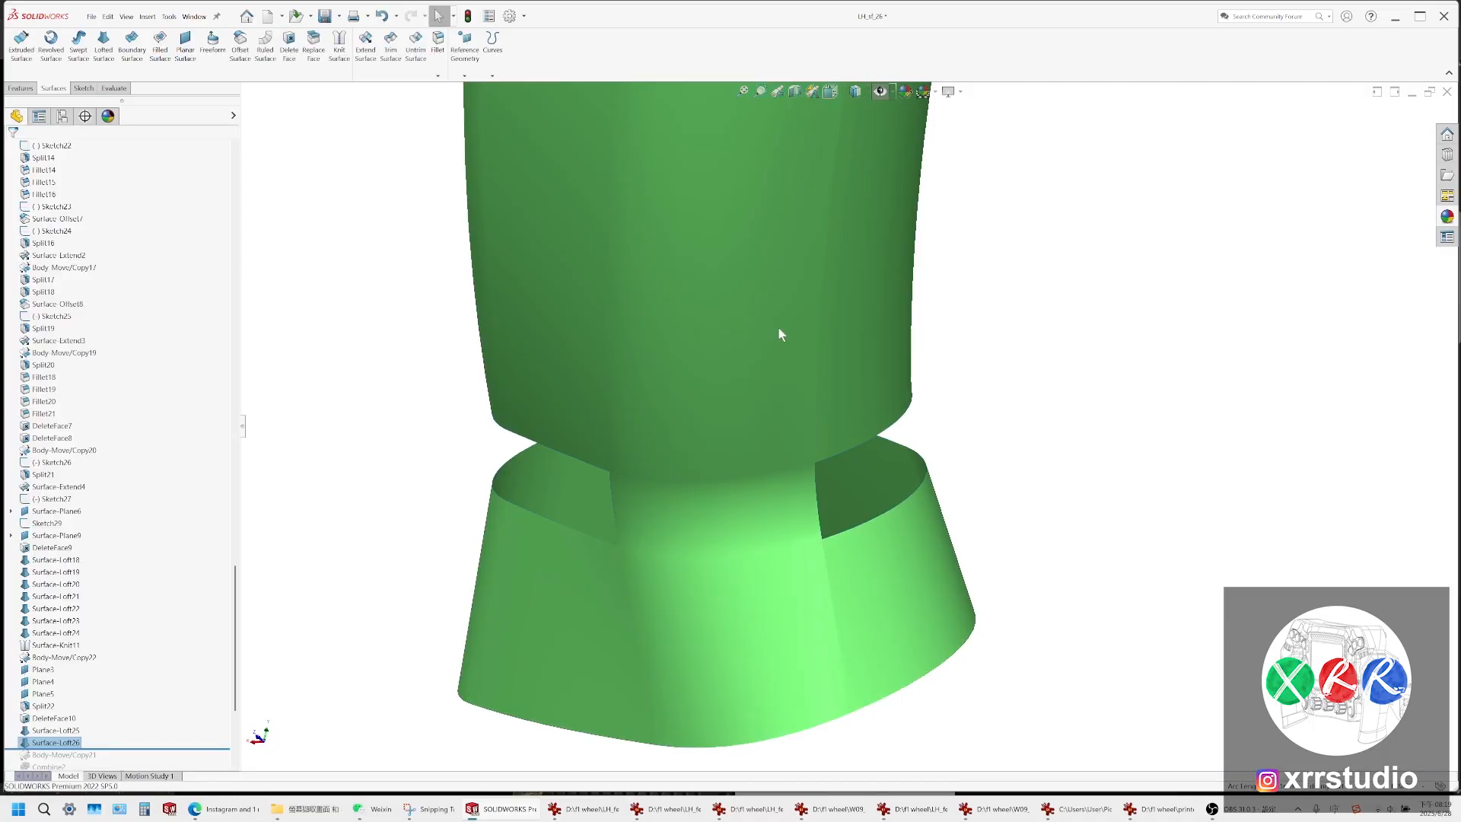
mouse_move(763, 361)
middle_down()
mouse_move(767, 211)
mouse_move(845, 188)
middle_up()
scroll(756, 512, down, 4)
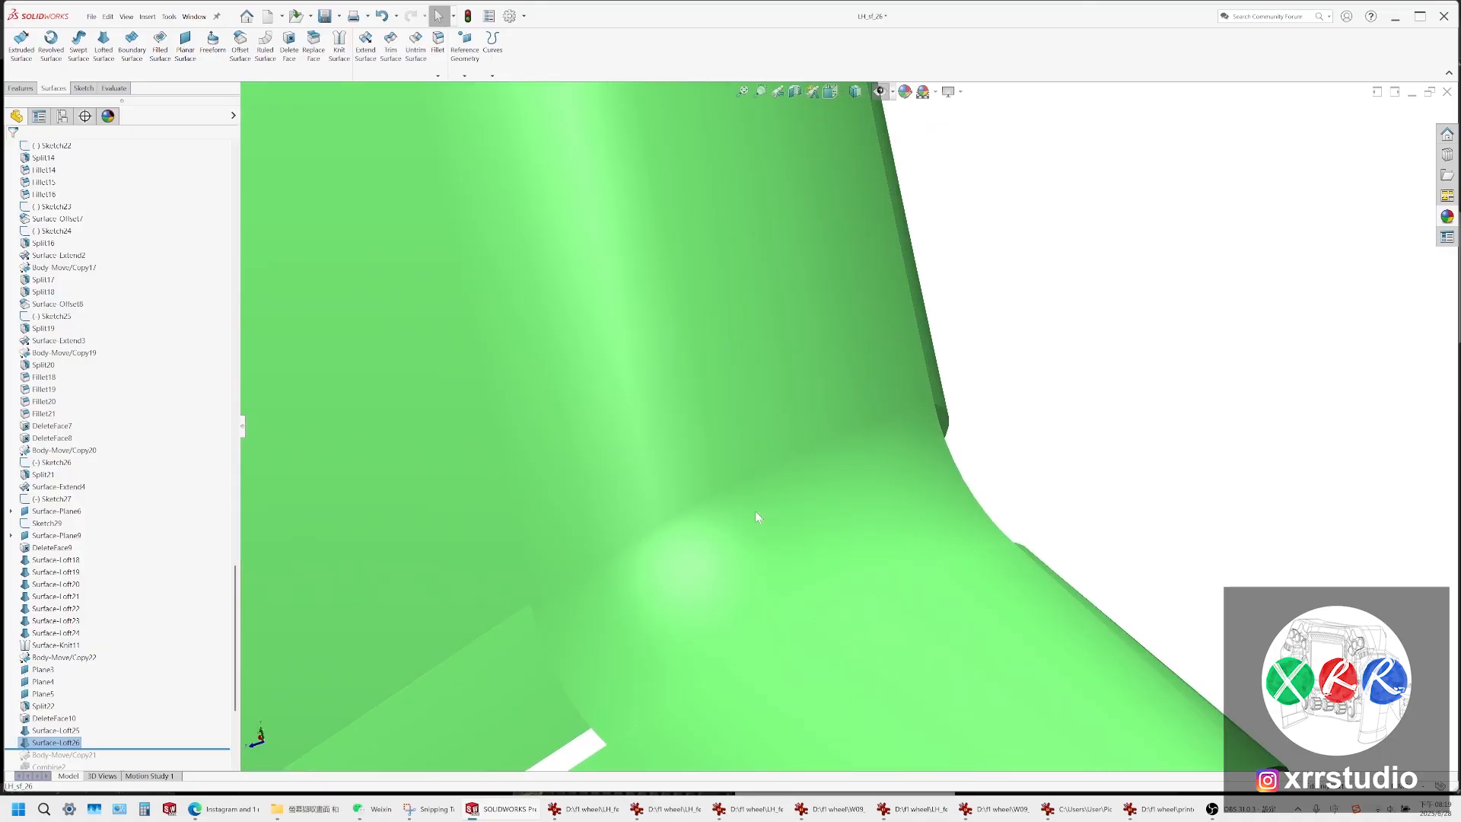
middle_drag(760, 485, 851, 496)
click(811, 531)
click(1074, 484)
scroll(1064, 466, up, 6)
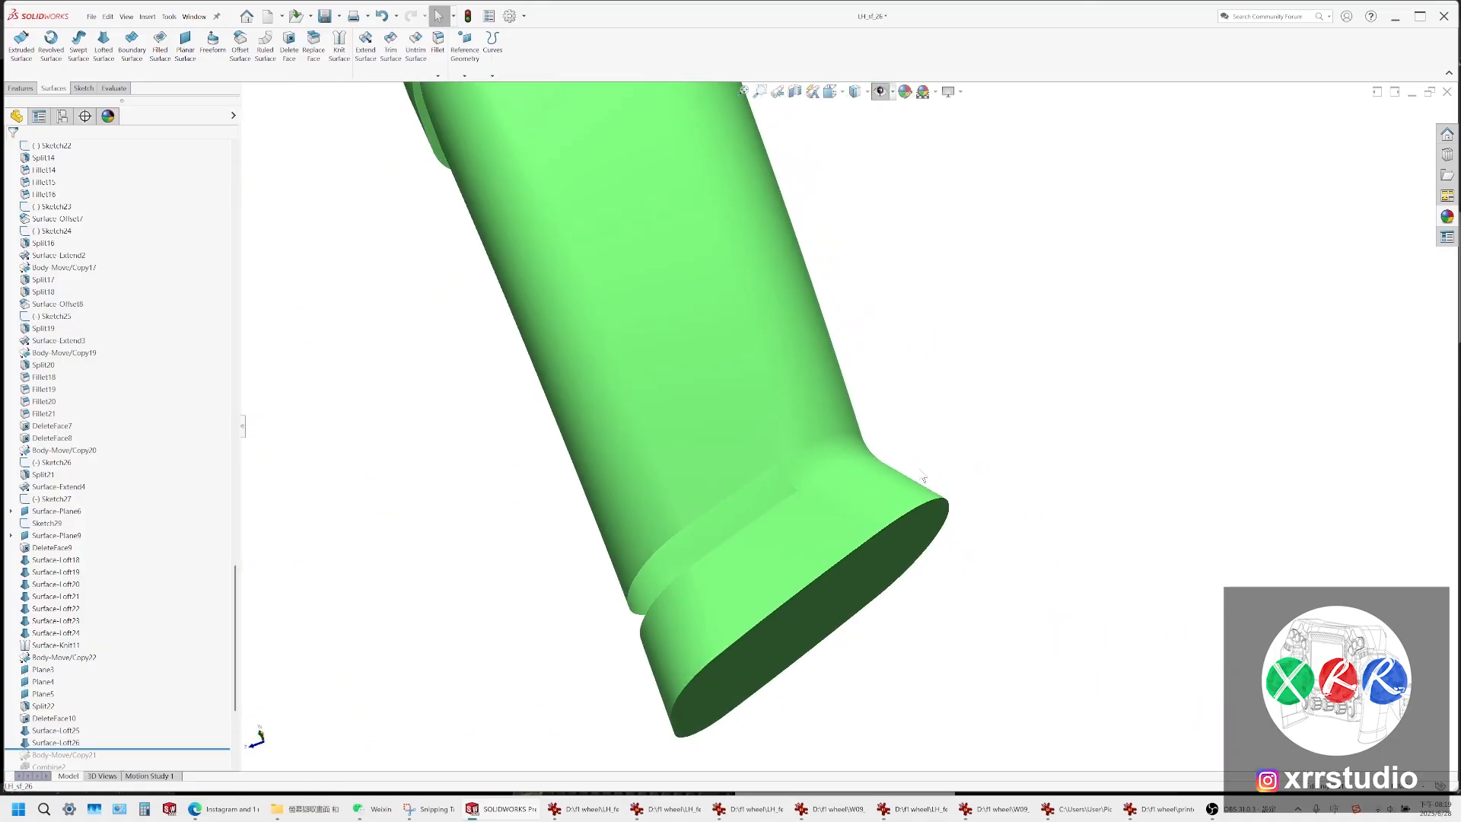
Compare the grip's flared lower end with the reference photos of the real steering wheels
middle_drag(872, 433, 906, 522)
scroll(934, 483, up, 5)
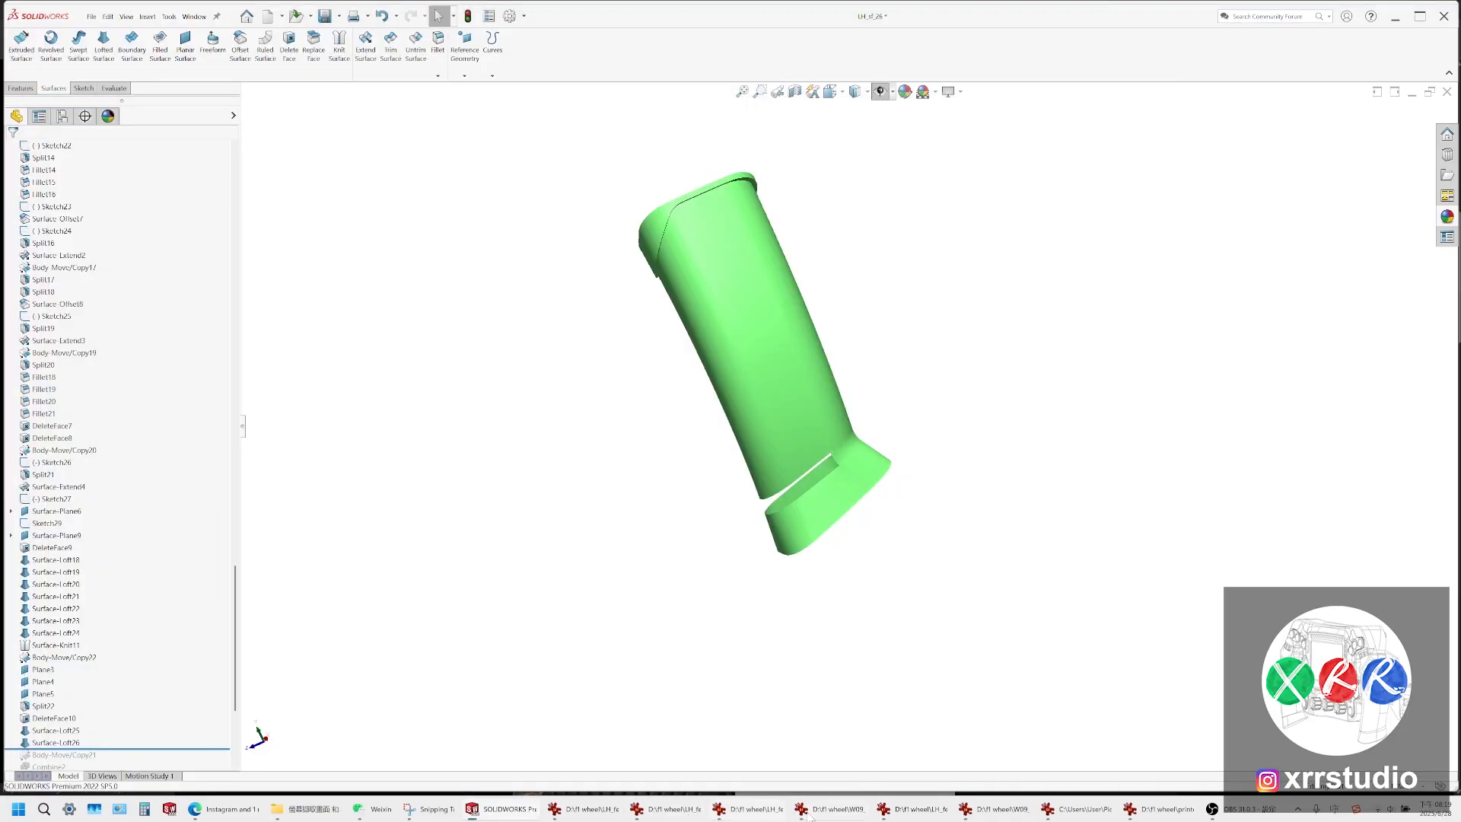
click(1070, 805)
click(1070, 807)
click(999, 813)
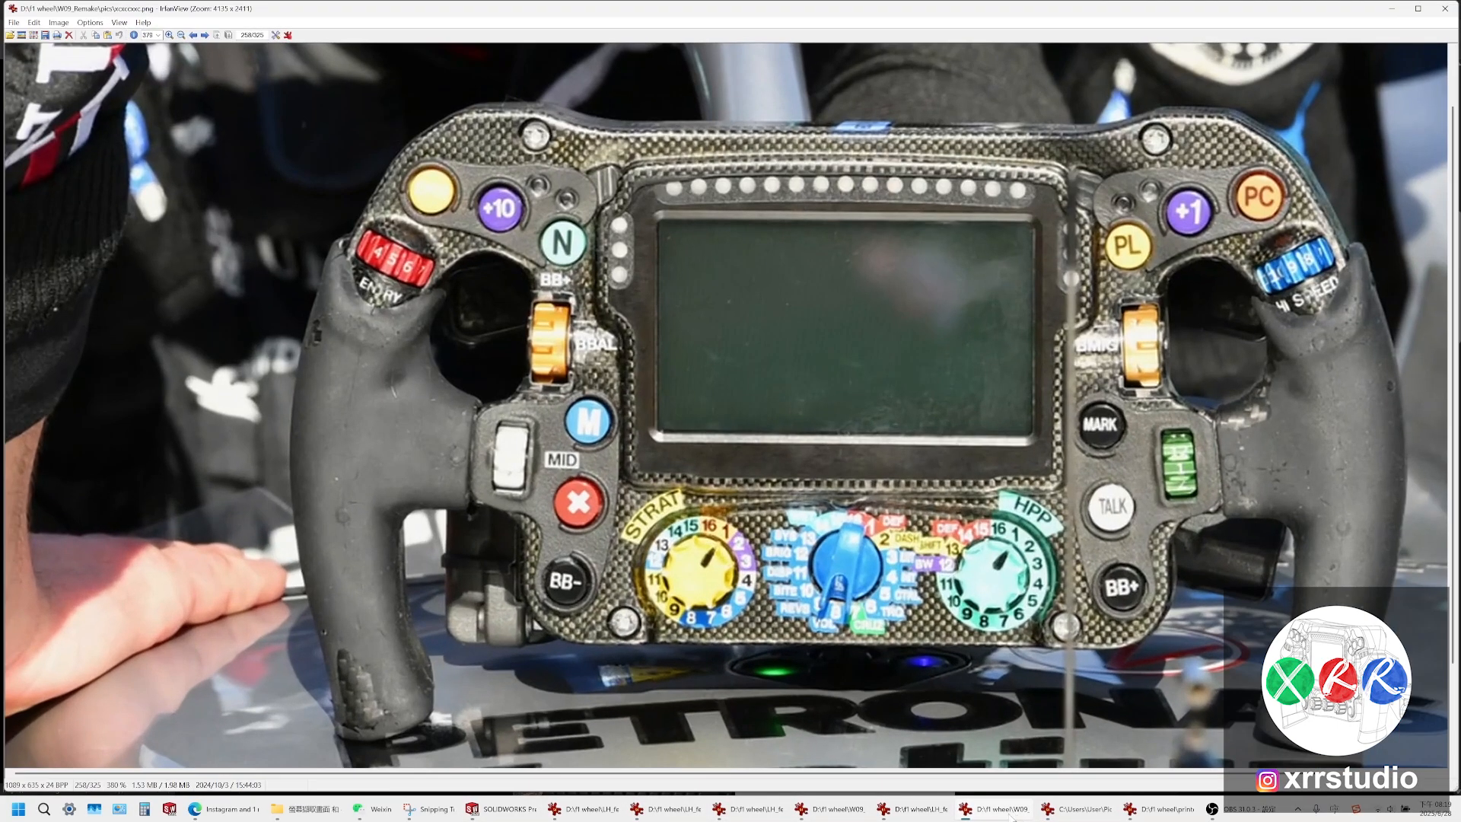
click(999, 813)
click(928, 815)
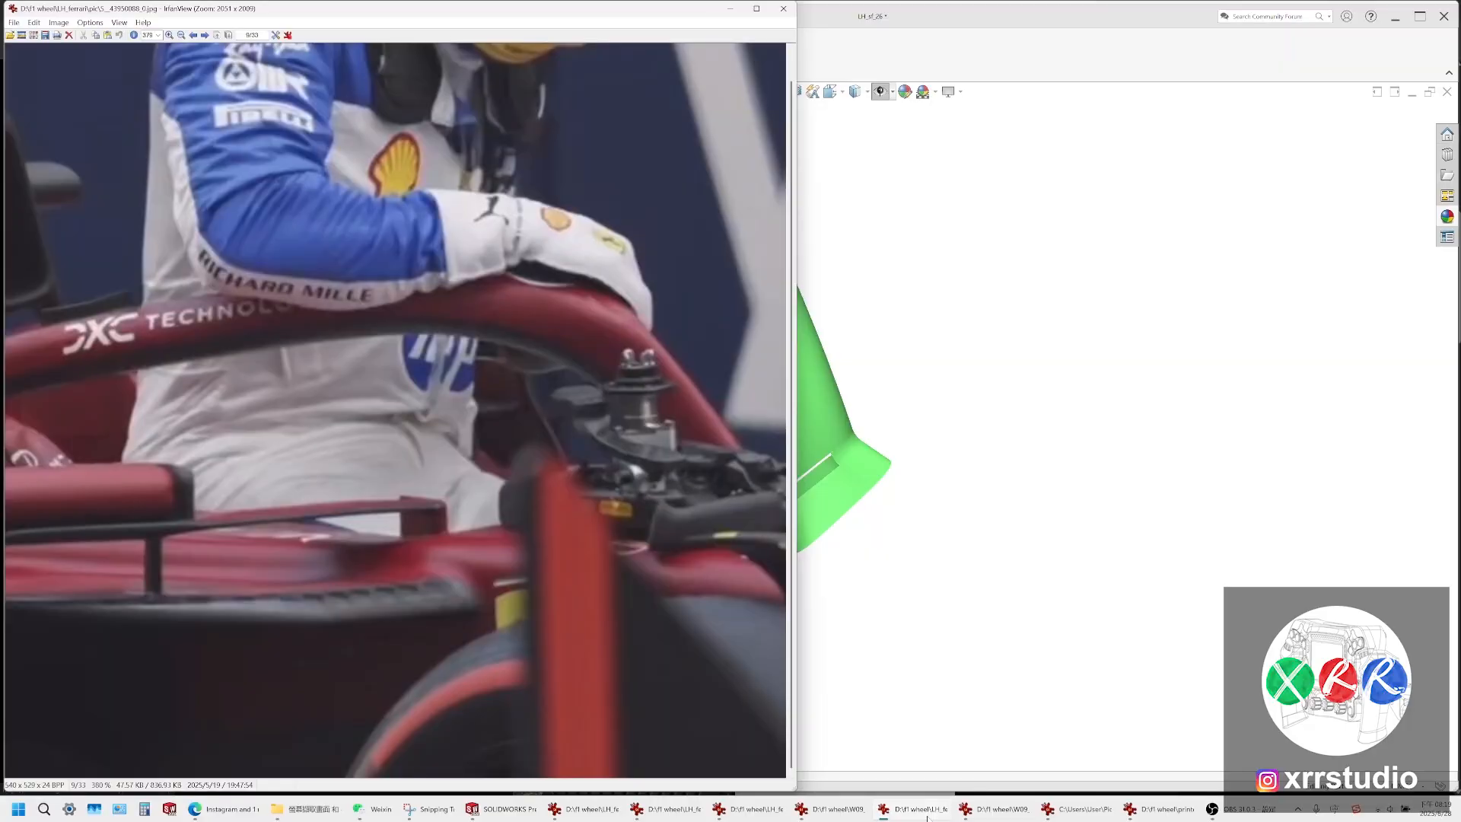
click(928, 816)
Set the offset of Plane5 from Plane4 to 6 mm so the cut-out band and its lofts rebuild
scroll(169, 607, down, 5)
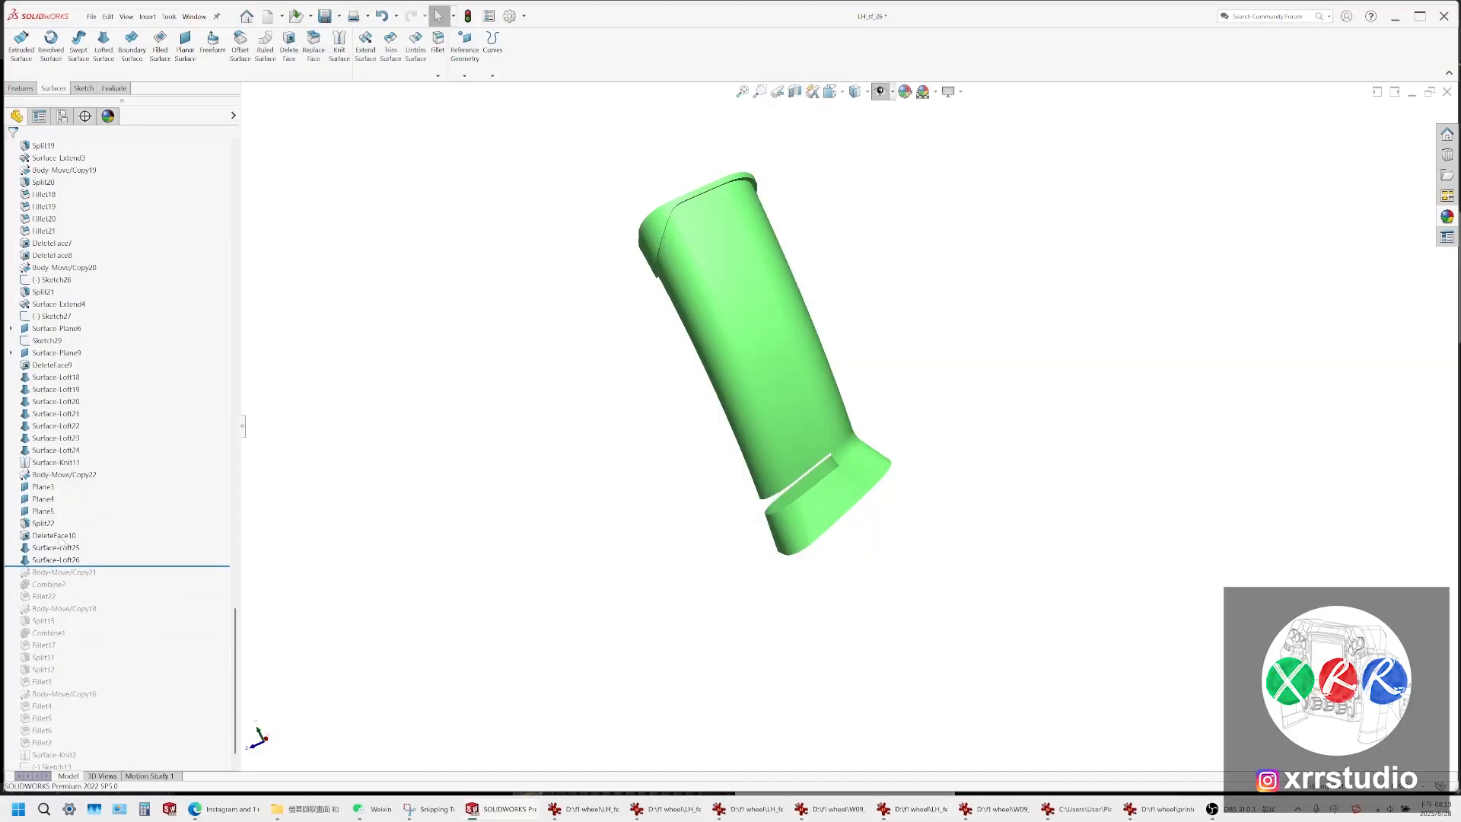
click(63, 548)
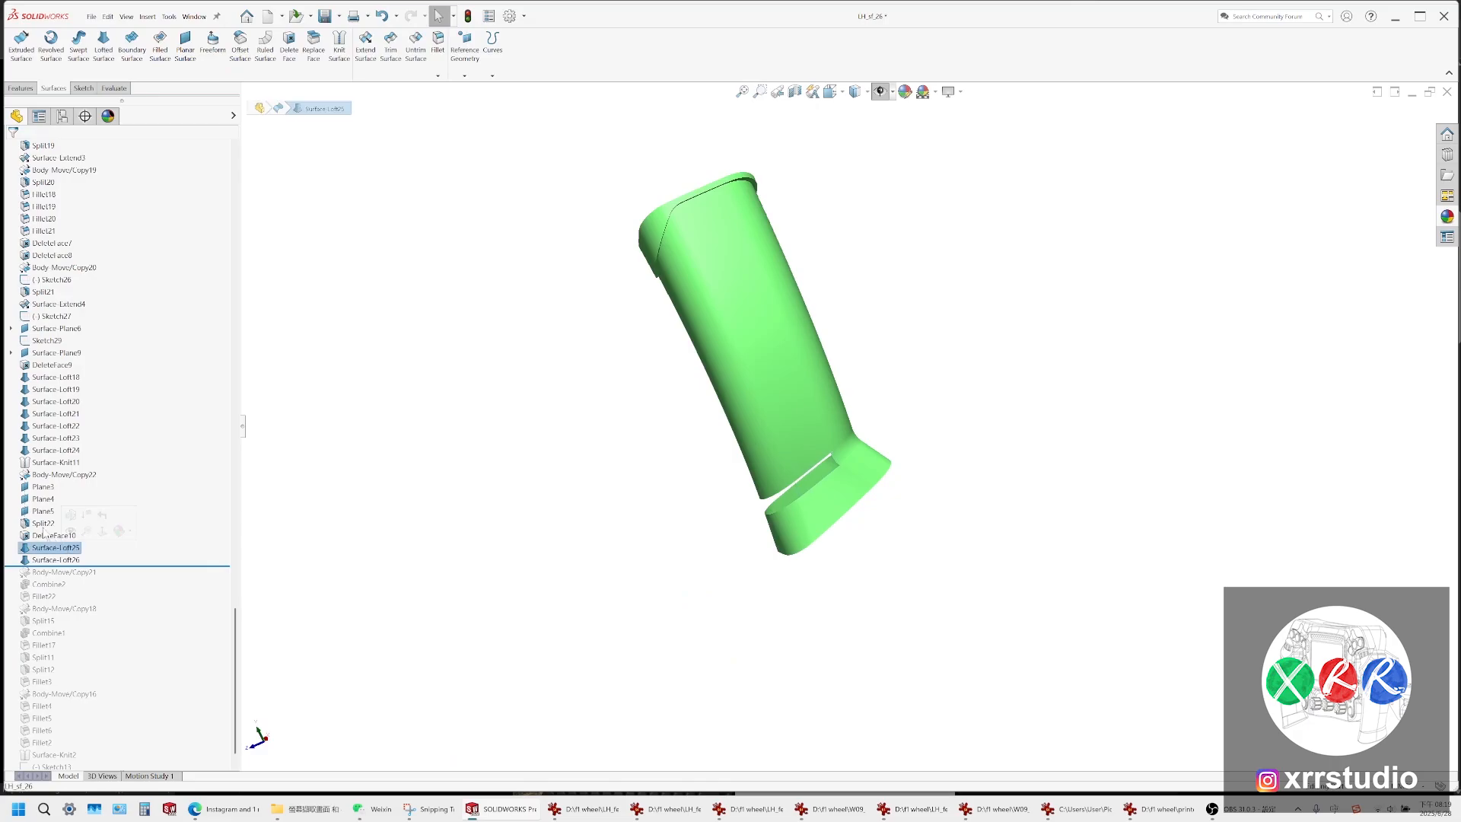
click(42, 500)
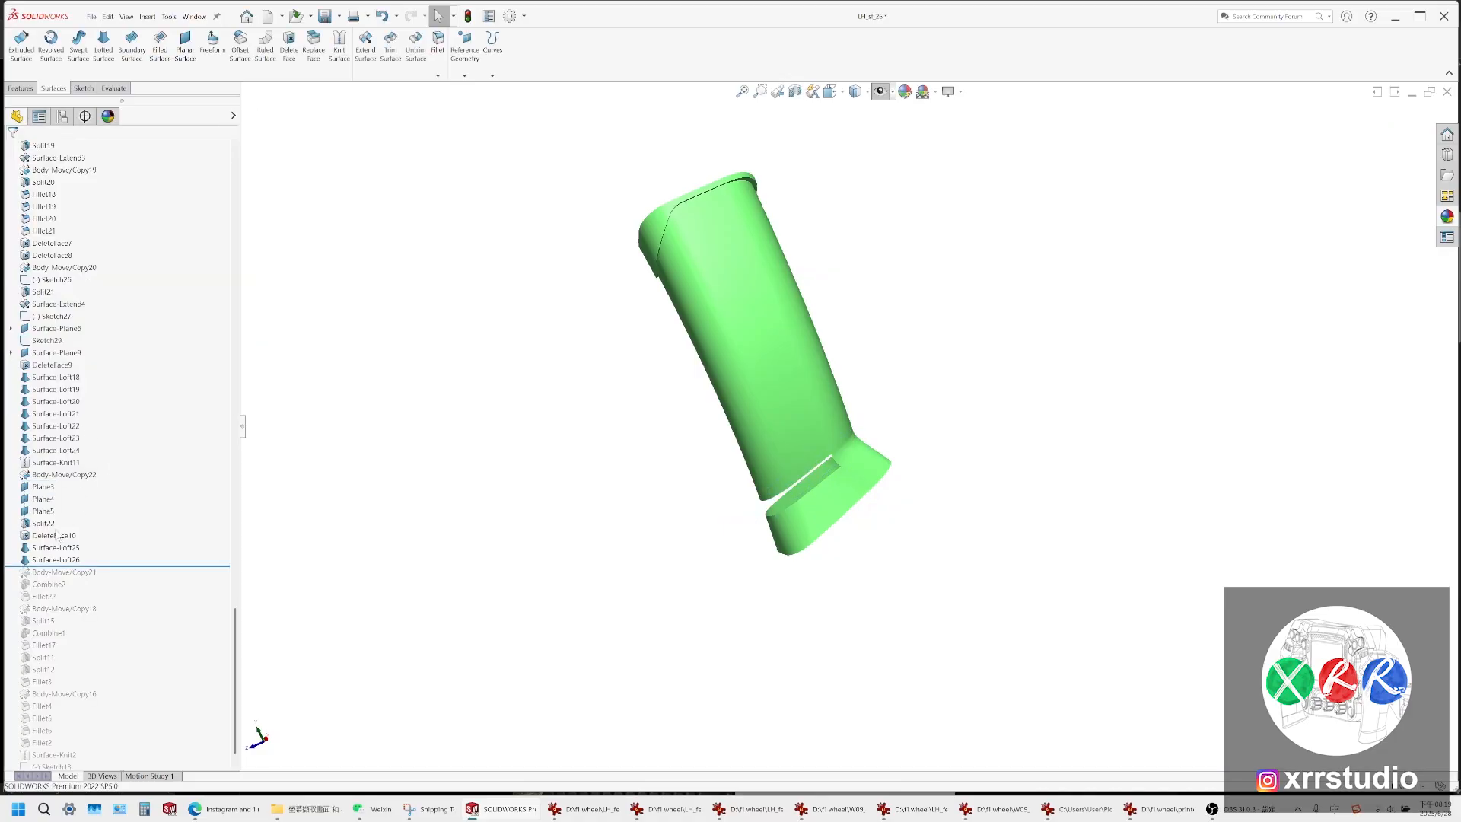
click(50, 512)
click(59, 482)
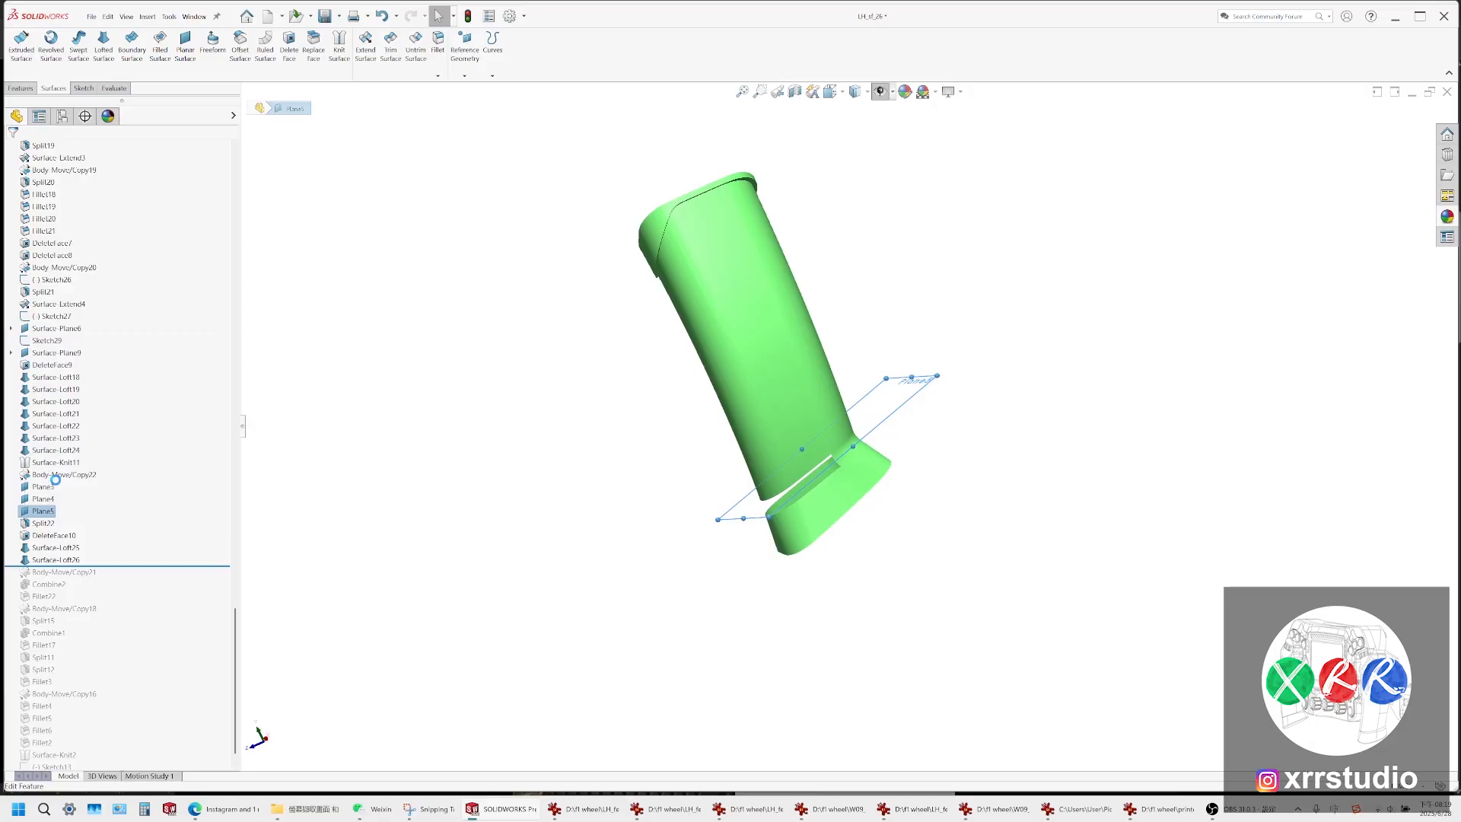
middle_drag(534, 500, 674, 459)
scroll(762, 496, down, 5)
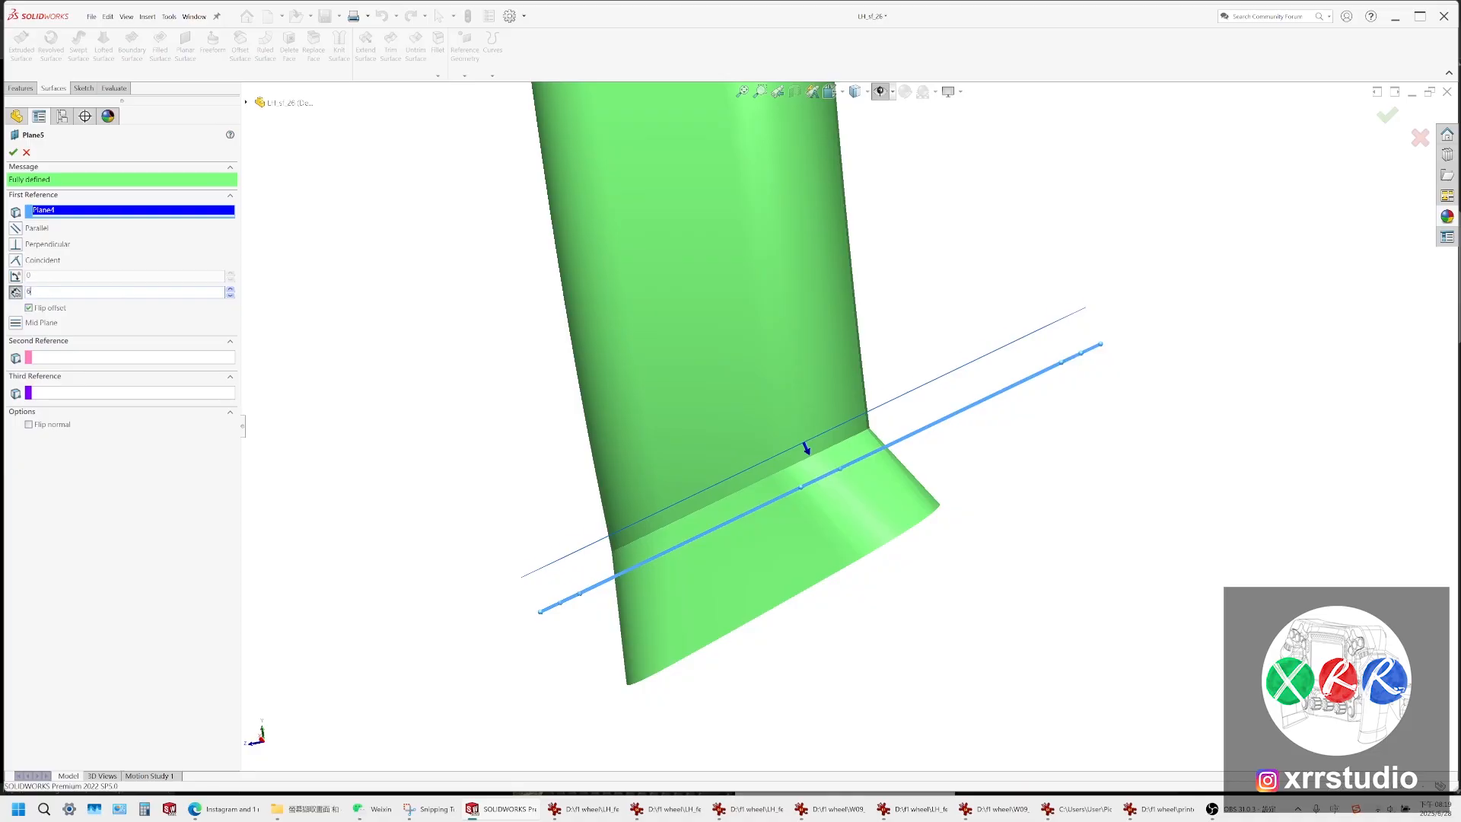
text(6)
key(Return)
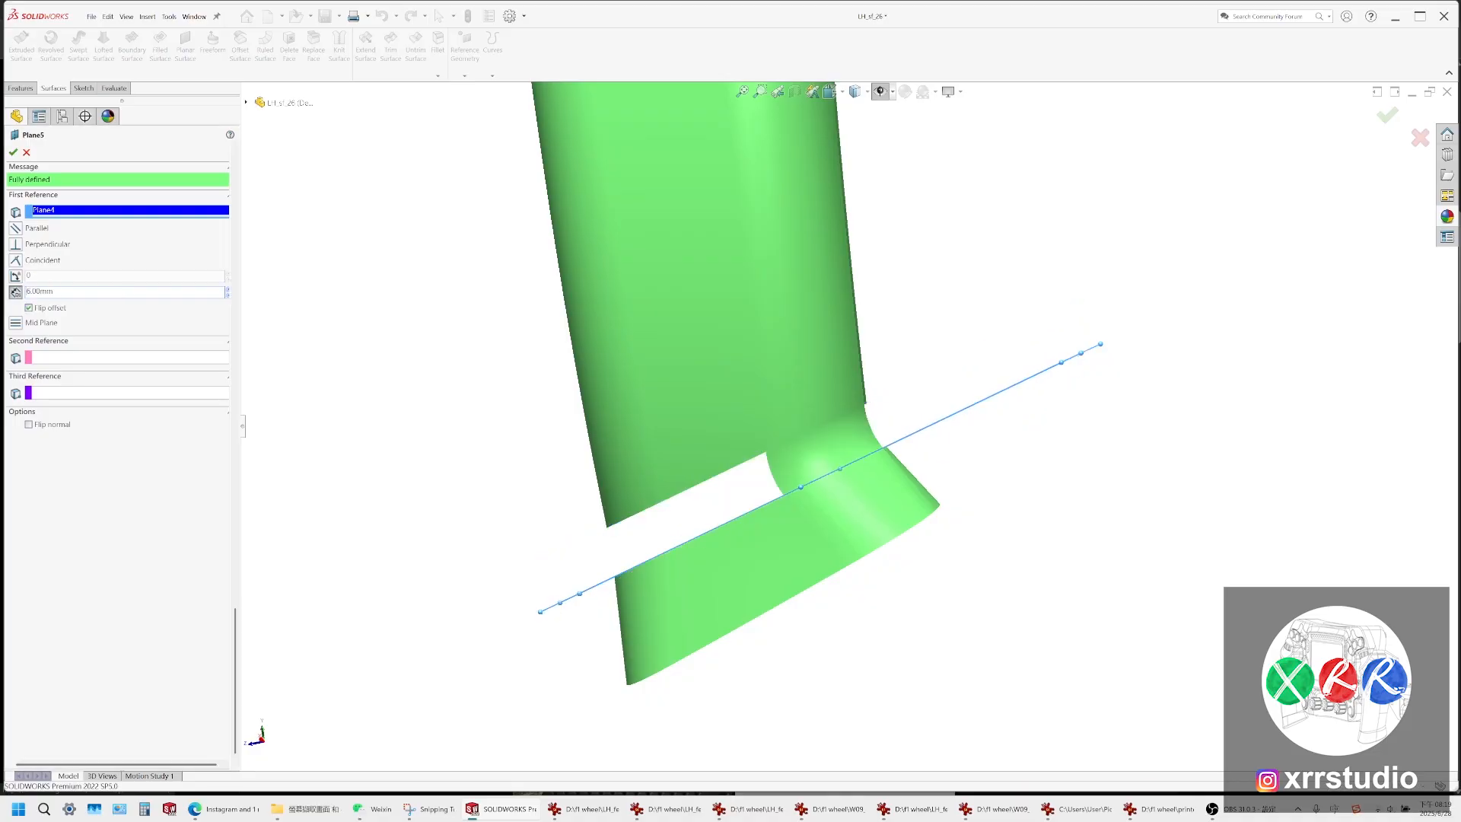
scroll(851, 426, up, 3)
middle_drag(846, 480, 870, 457)
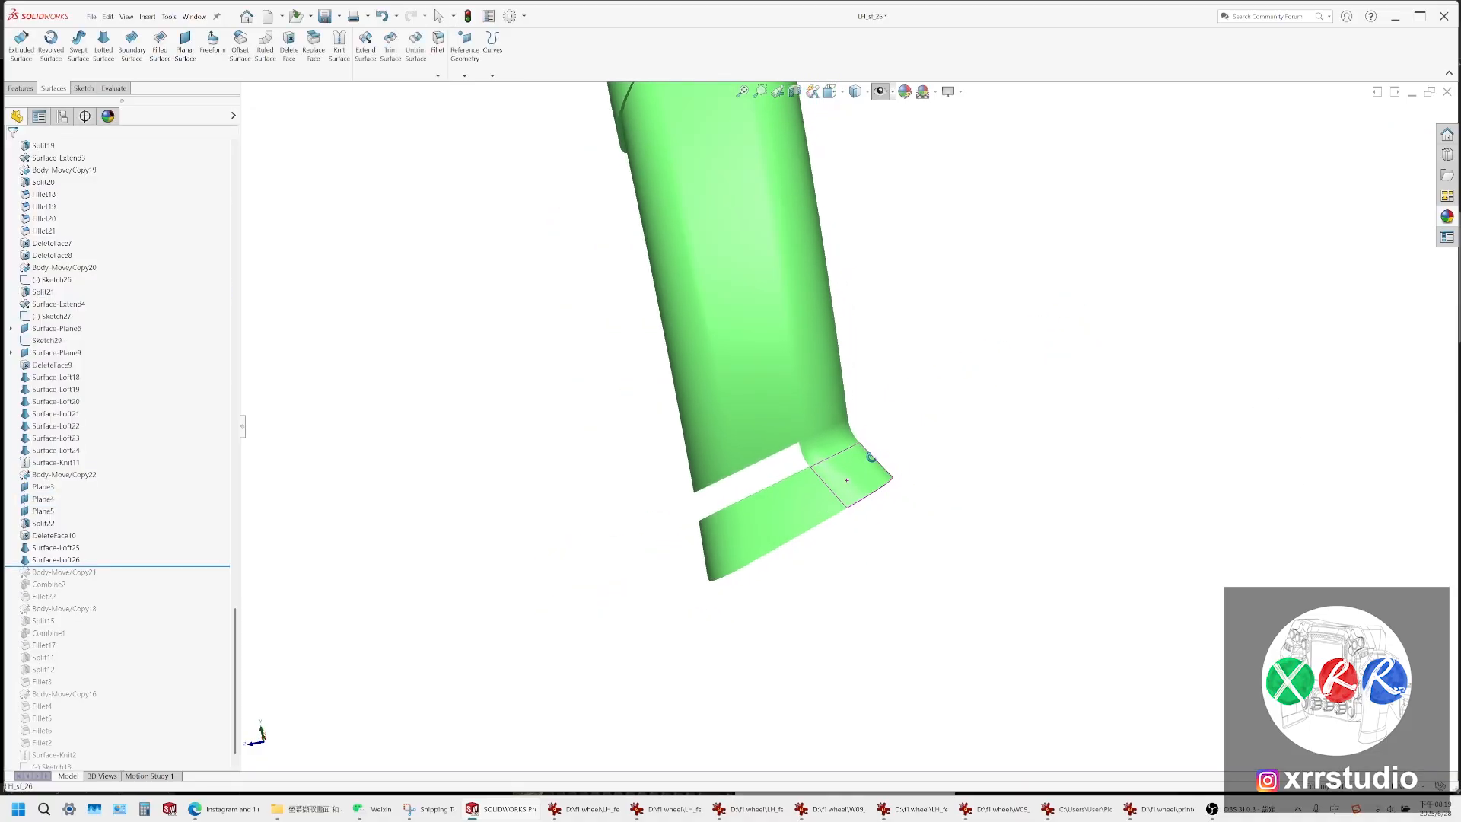
Examine the steering wheel reference photos for the shape of the grip's lower end, then return to the model
click(665, 809)
click(667, 809)
click(720, 810)
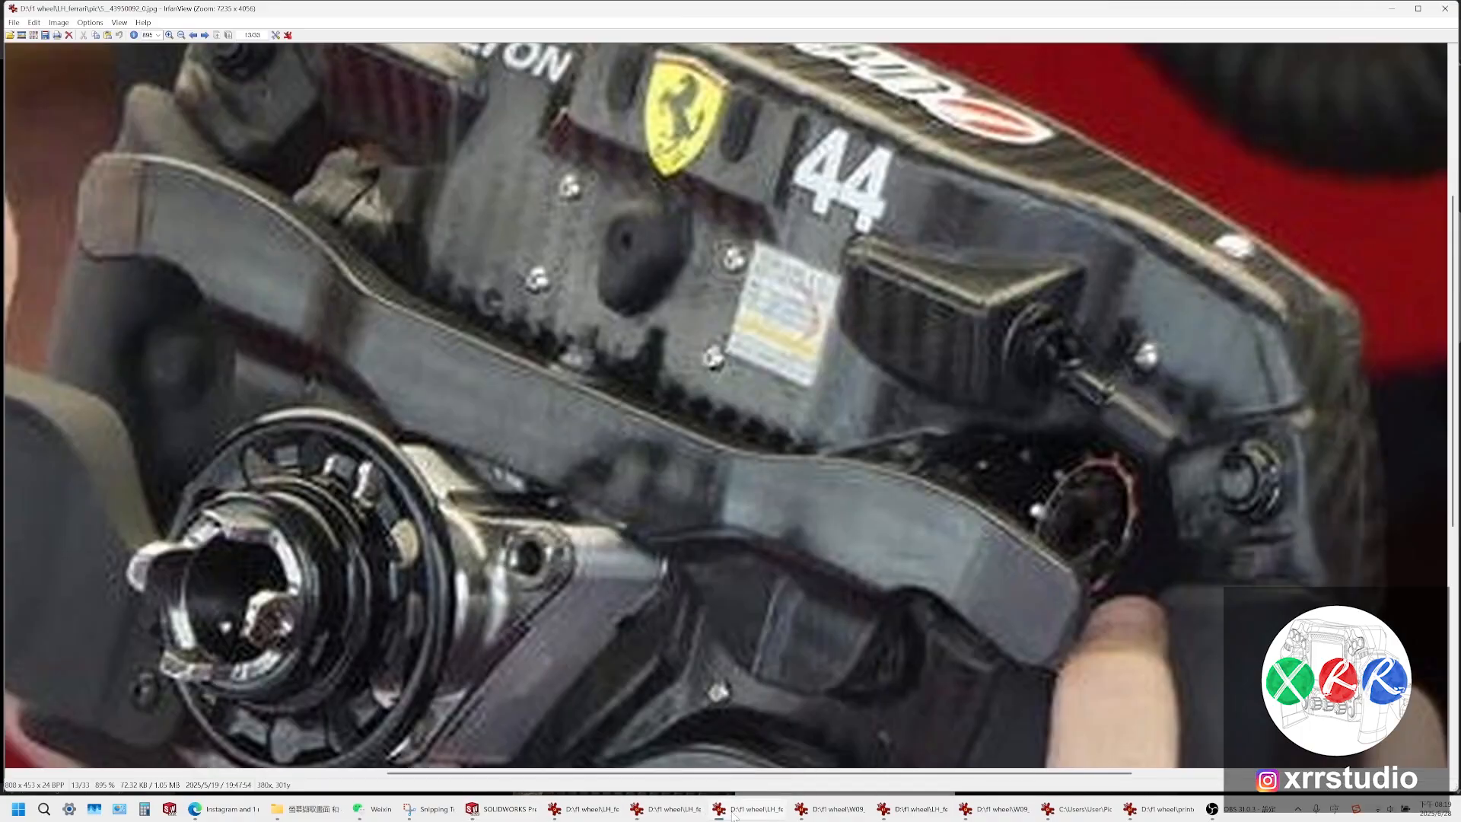
click(720, 809)
click(879, 816)
click(866, 816)
click(886, 815)
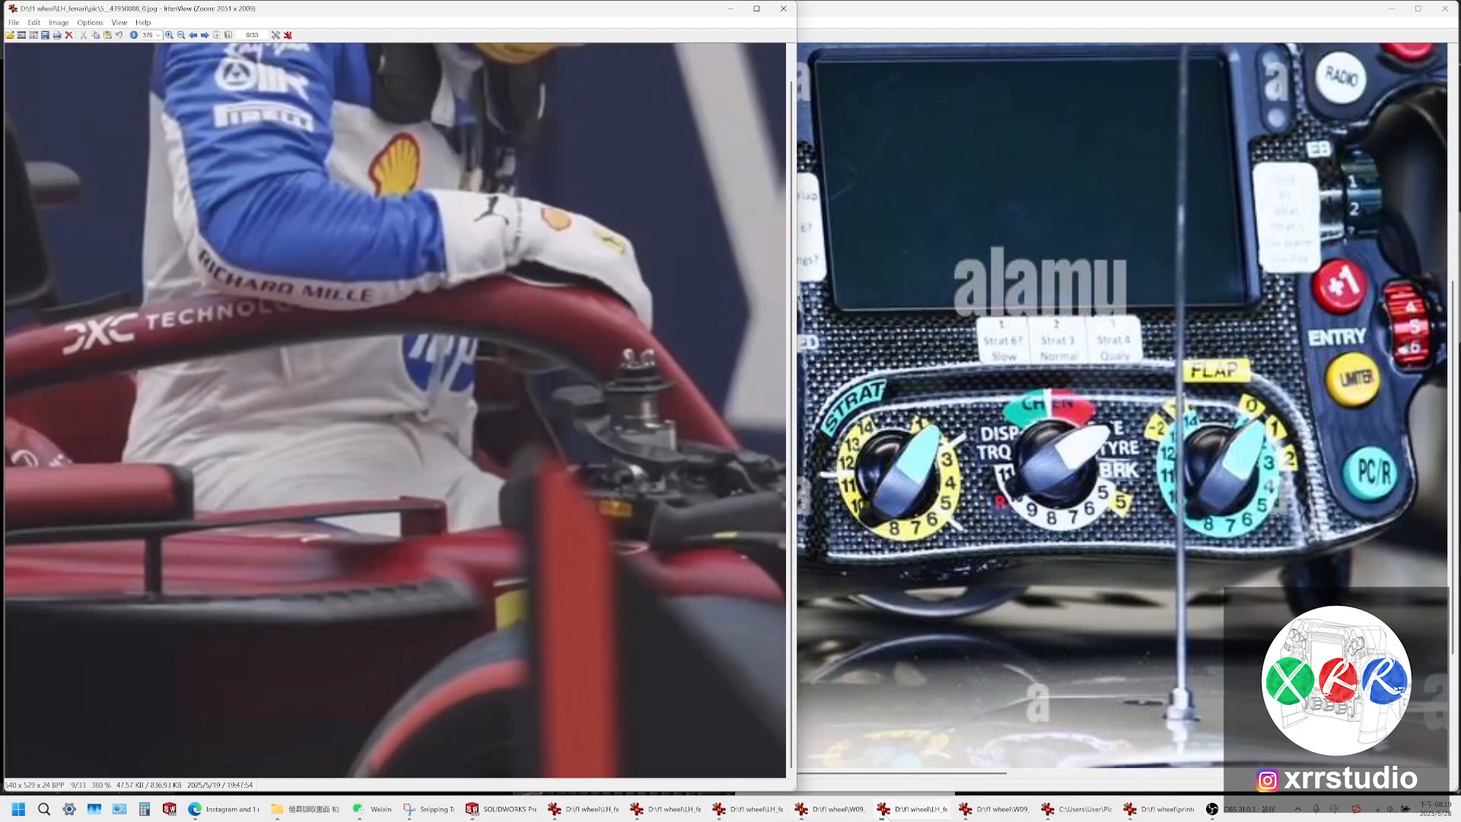
click(505, 808)
click(836, 811)
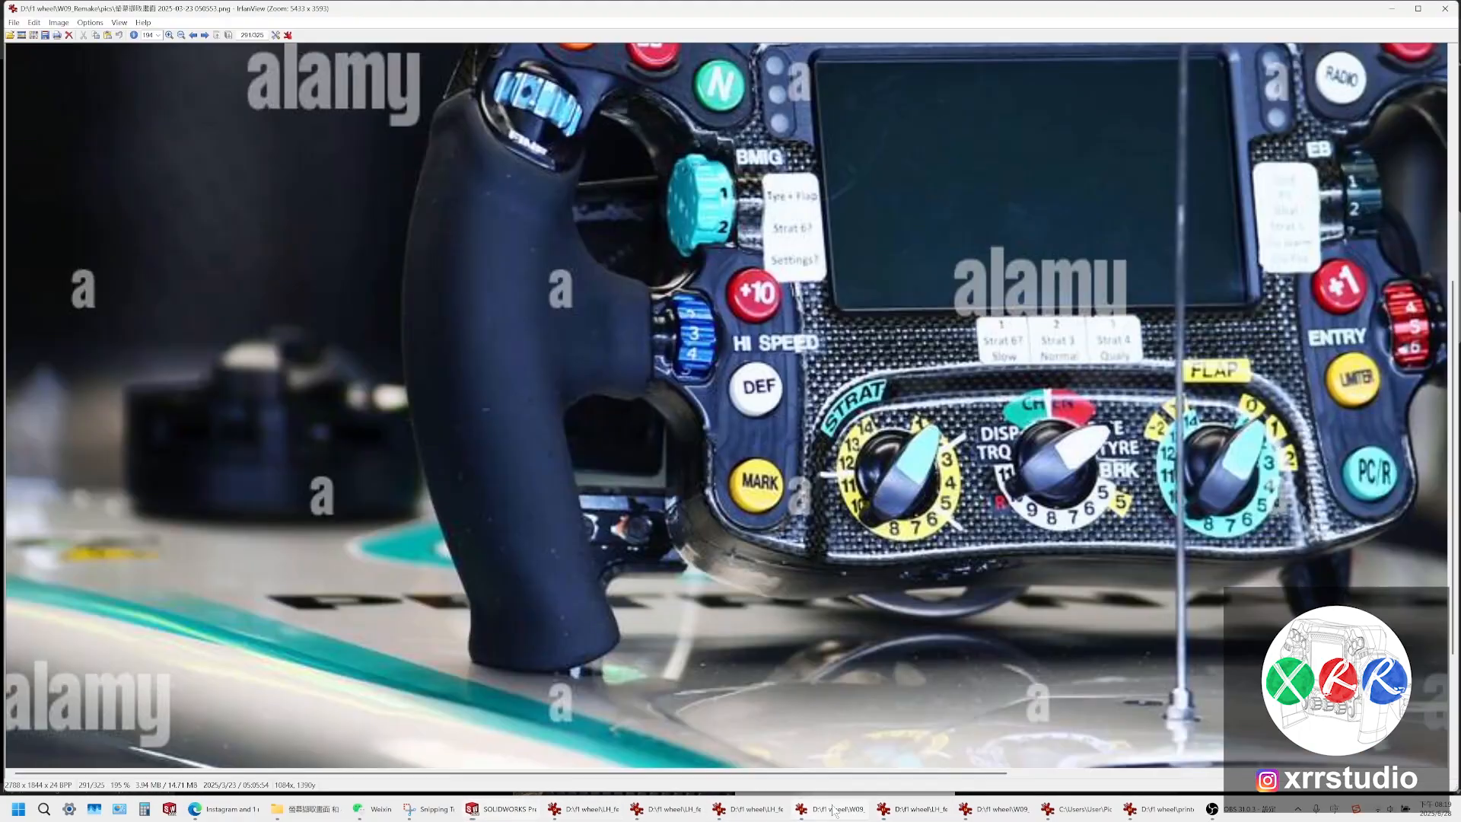
click(835, 811)
click(899, 810)
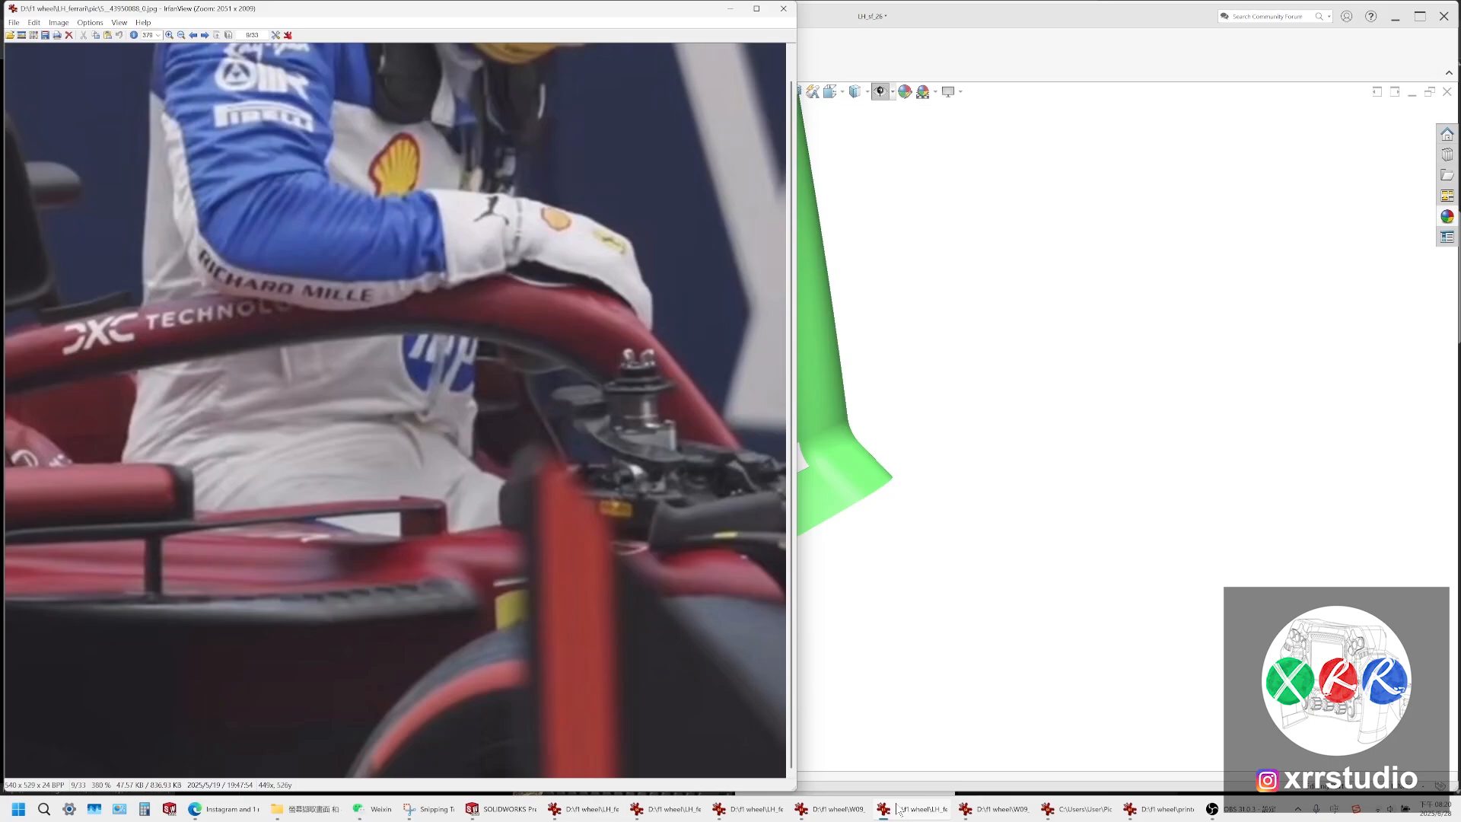
click(905, 692)
Open the rounded-side loft surface between the grip and its flared end for editing
scroll(845, 437, down, 5)
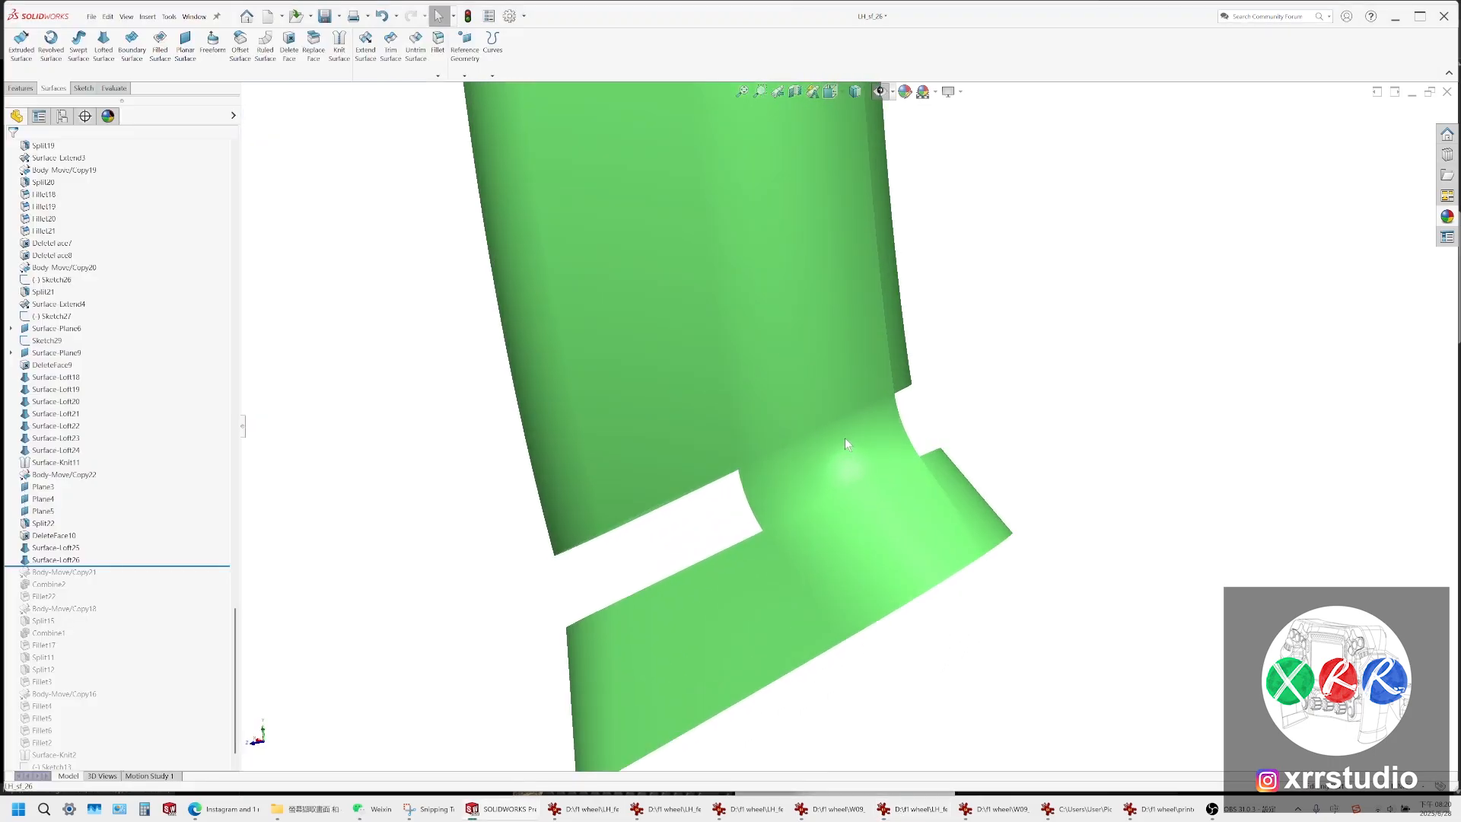
mouse_move(918, 443)
middle_down()
mouse_move(873, 496)
mouse_move(940, 450)
middle_up()
scroll(1012, 392, down, 2)
middle_drag(1010, 381, 880, 564)
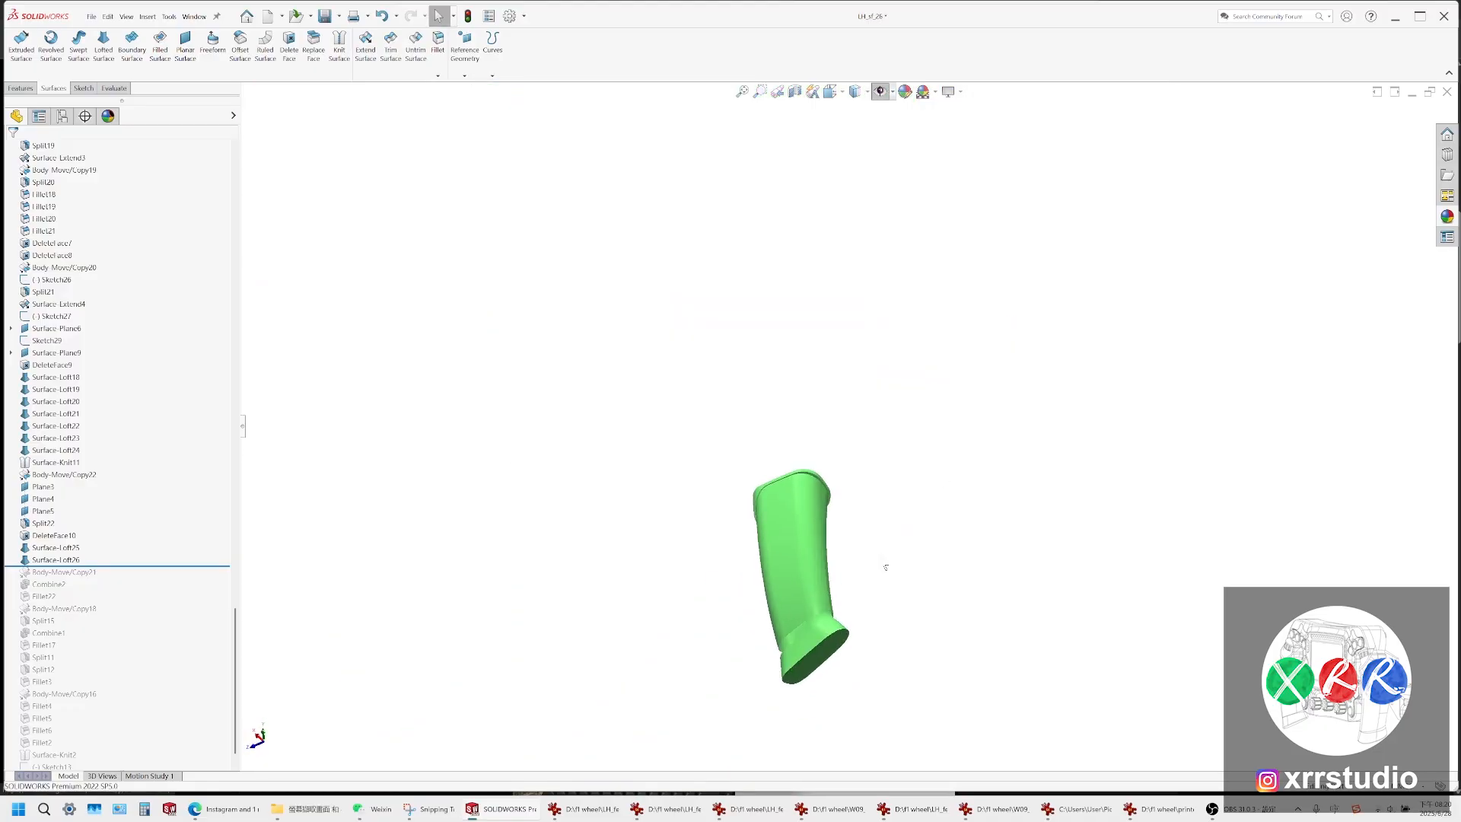
scroll(793, 619, down, 5)
click(699, 646)
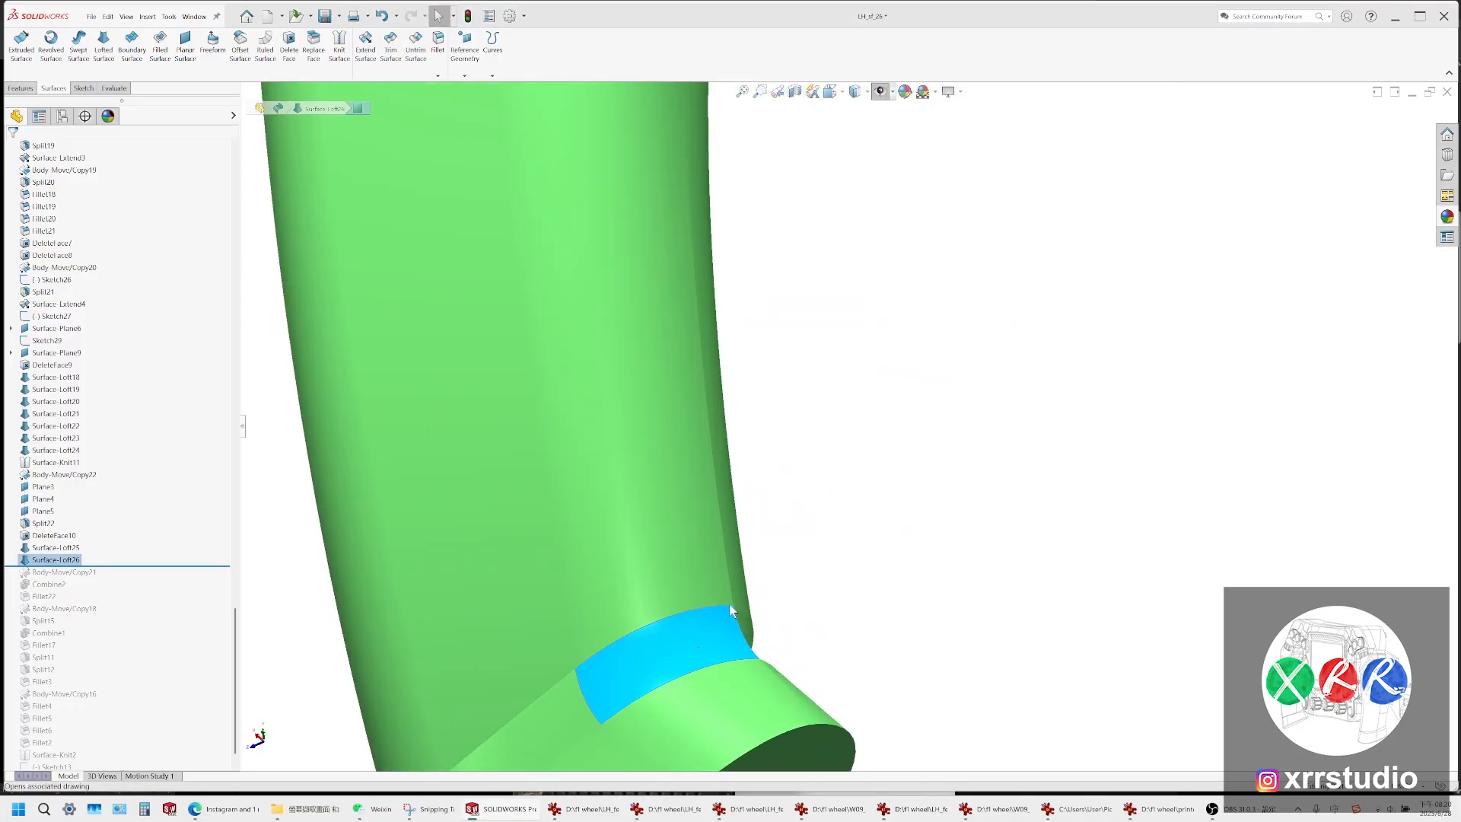
click(732, 609)
click(1106, 399)
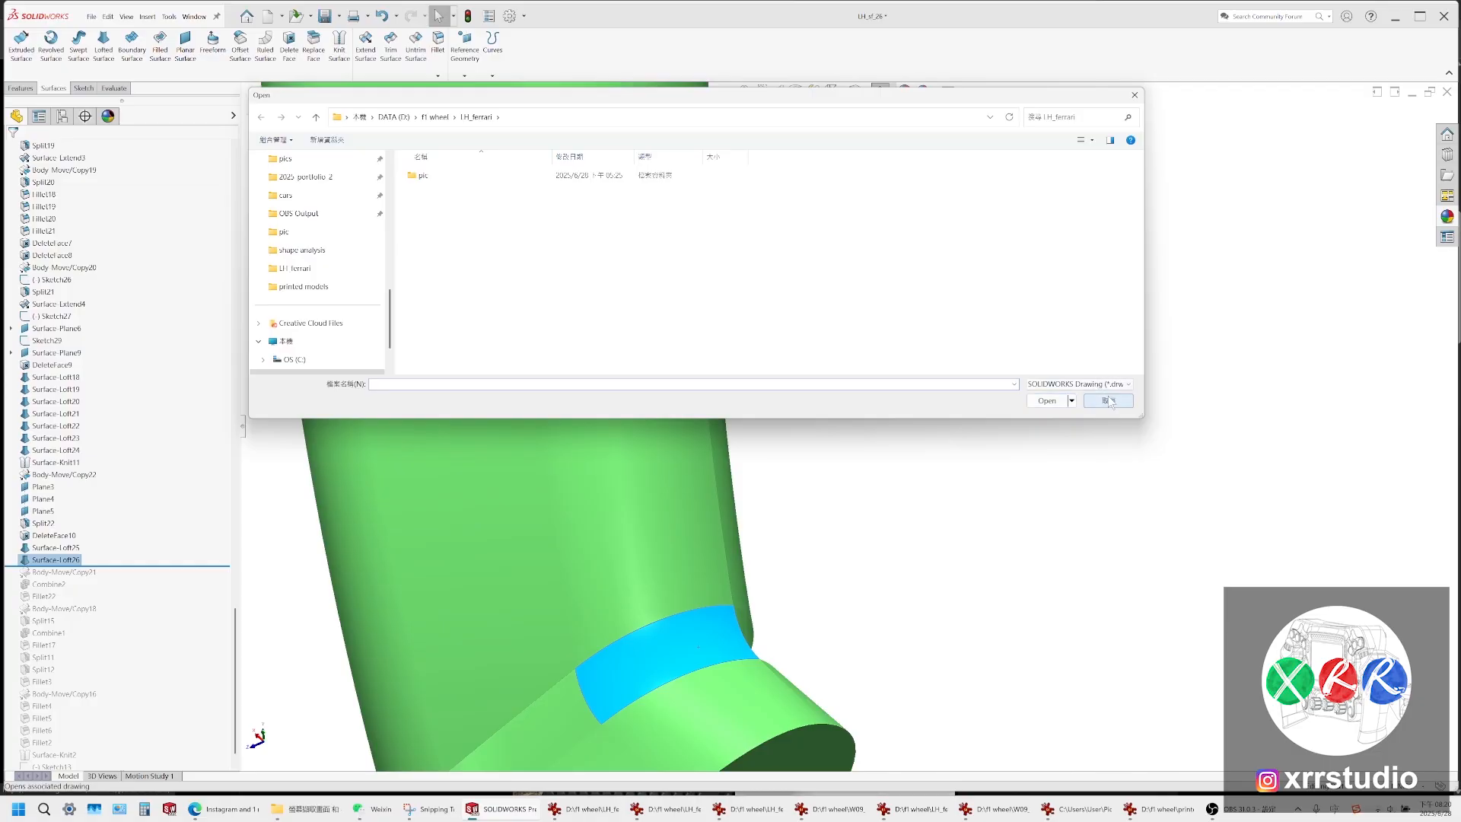
right_click(685, 638)
click(694, 514)
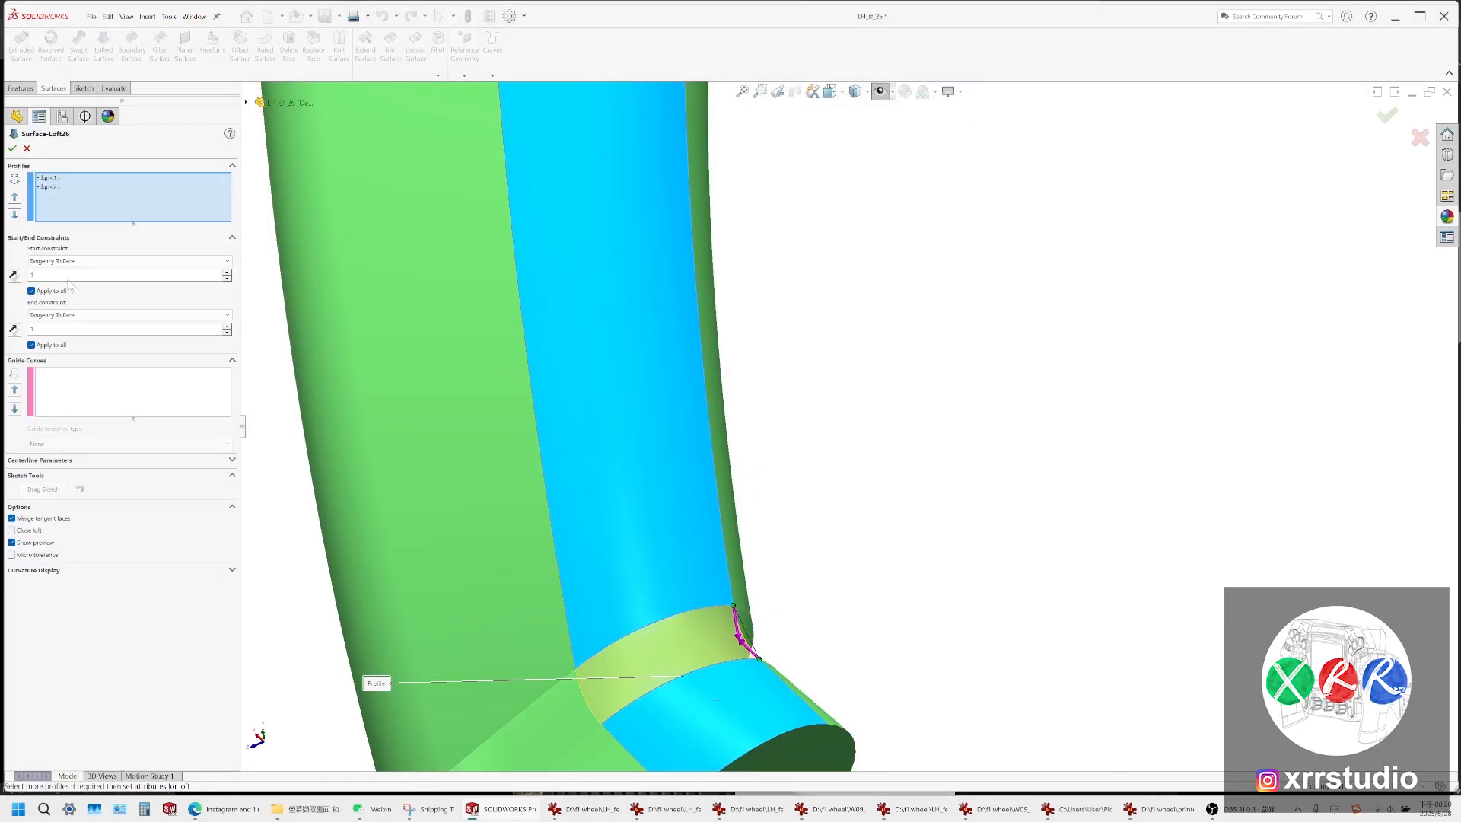
Try Curvature To Face as the loft's start and end constraints, with tangent lengths of 0.68 and 0.52
click(59, 260)
click(76, 294)
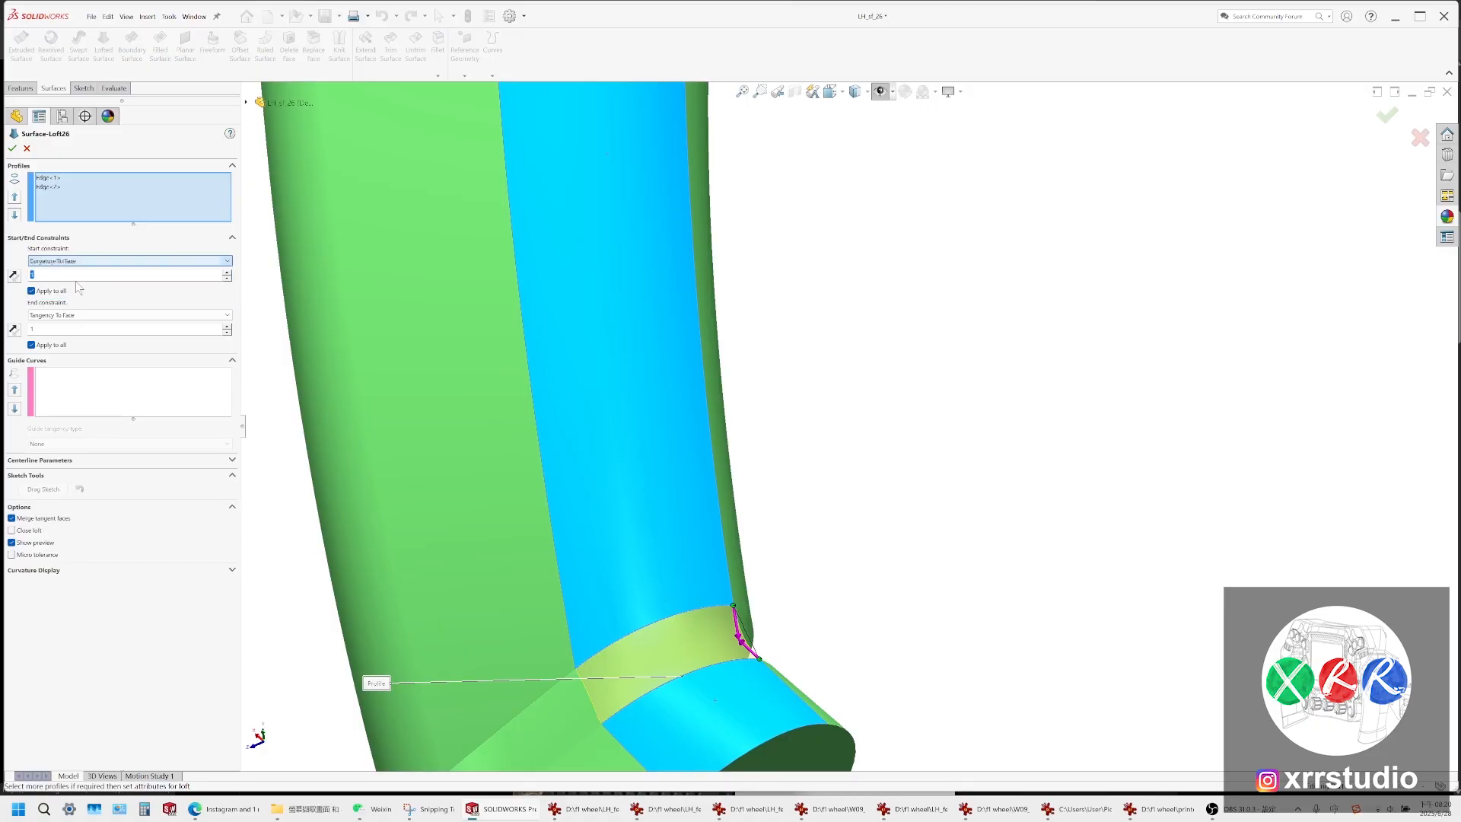
click(76, 315)
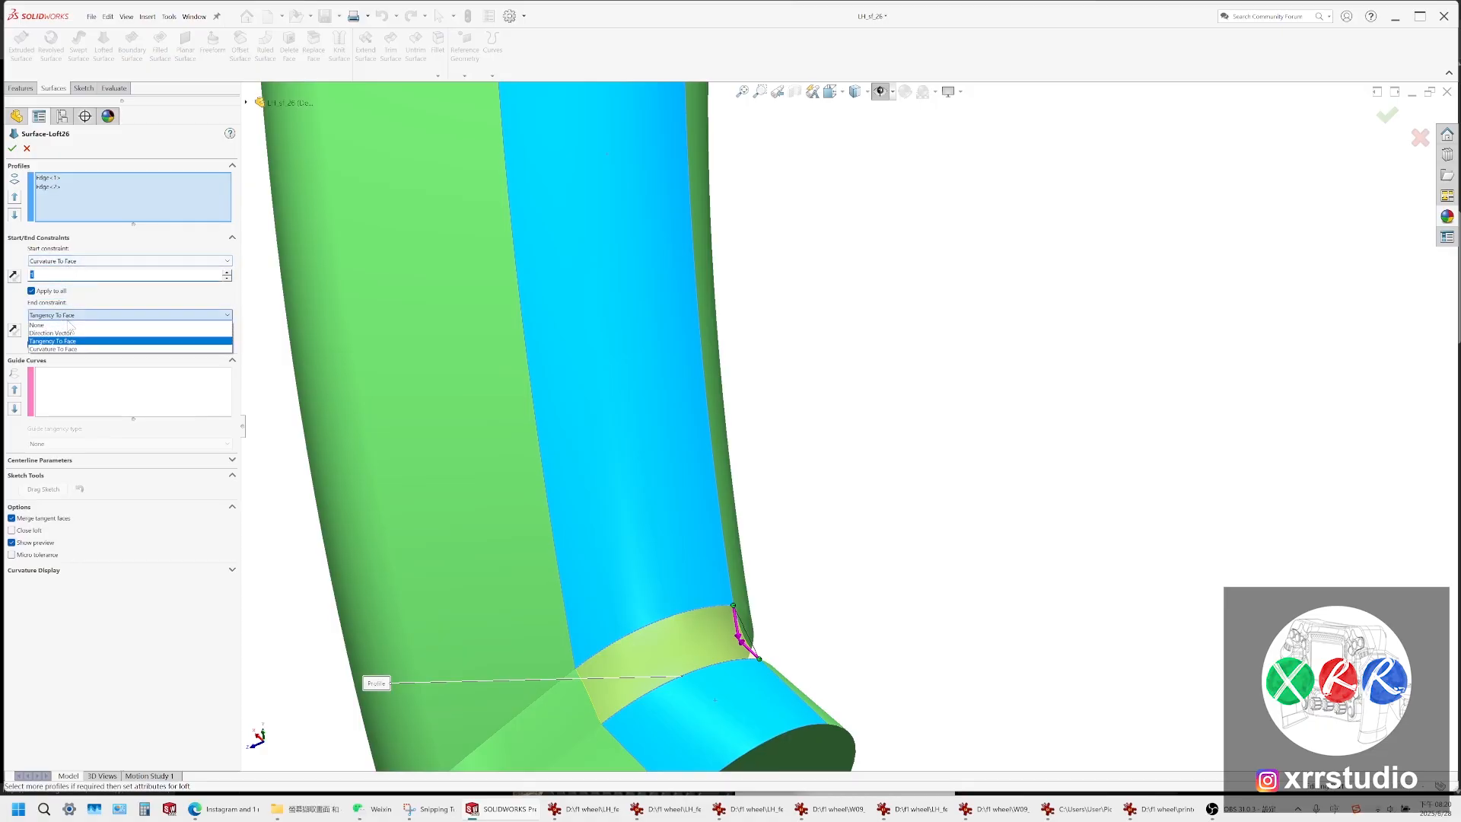
click(76, 349)
scroll(749, 639, down, 4)
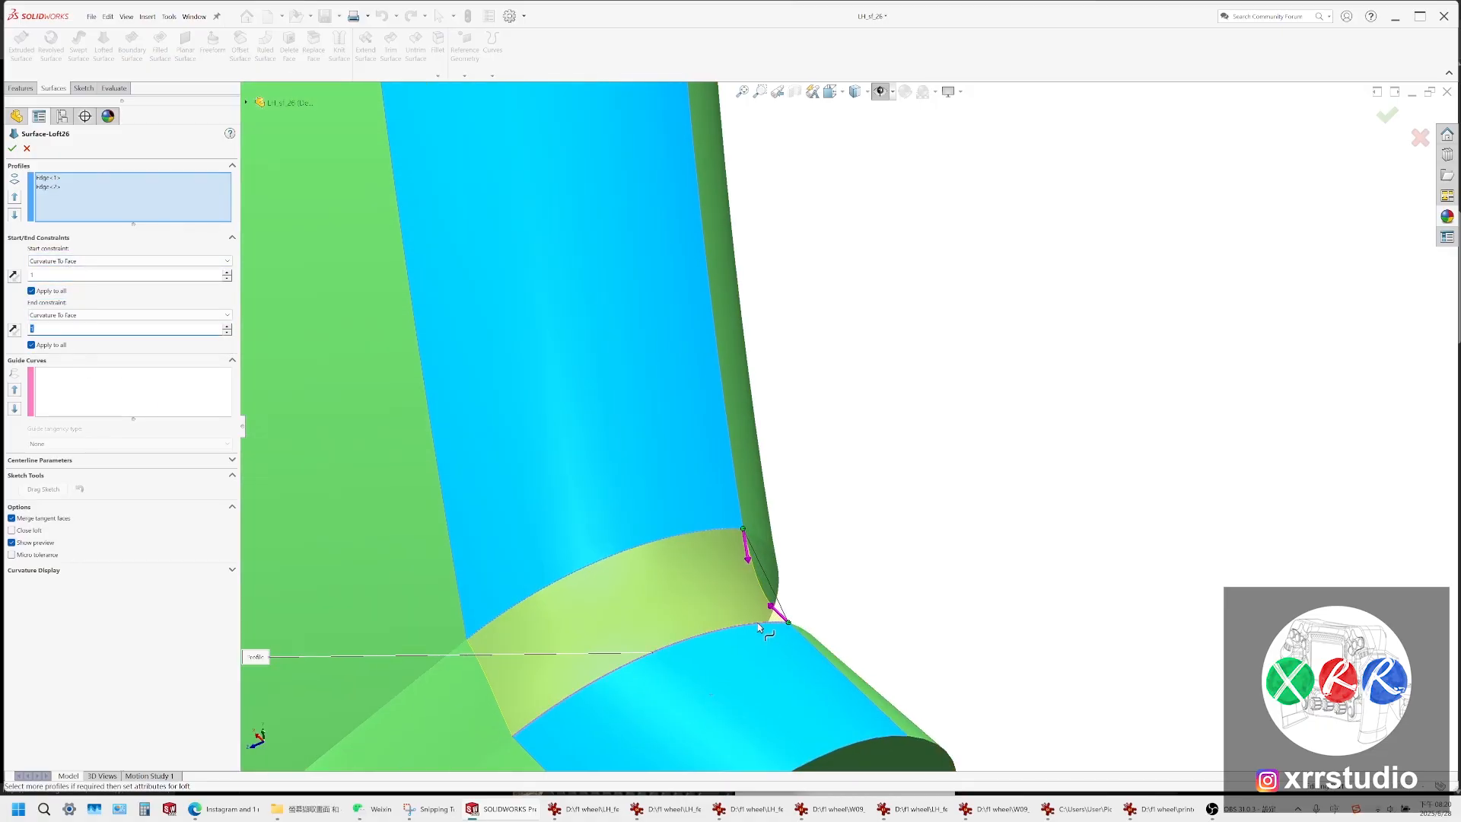
middle_drag(651, 643, 575, 653)
scroll(575, 652, up, 4)
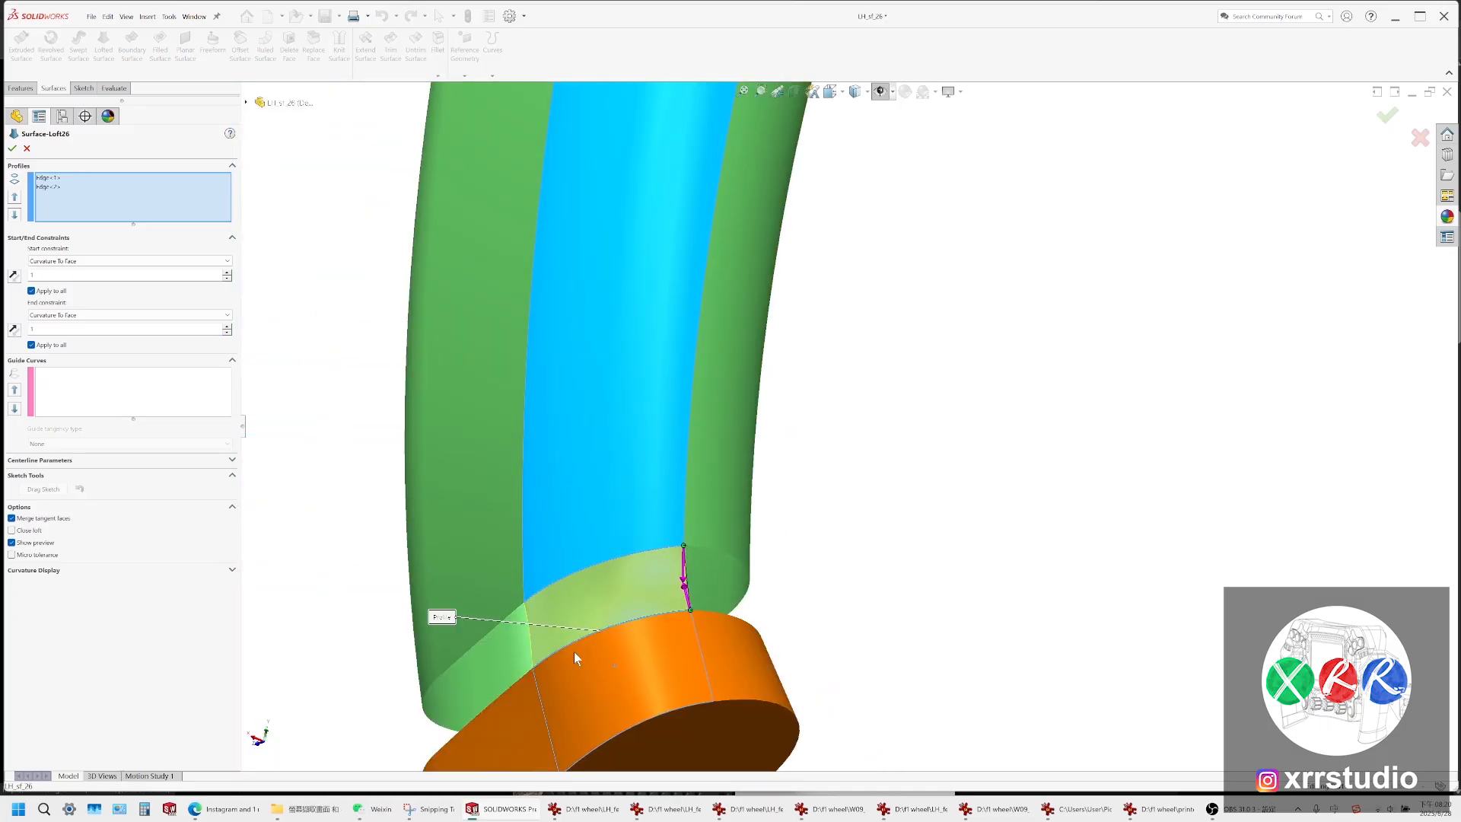
middle_drag(656, 576, 848, 515)
scroll(647, 609, down, 5)
scroll(623, 641, up, 3)
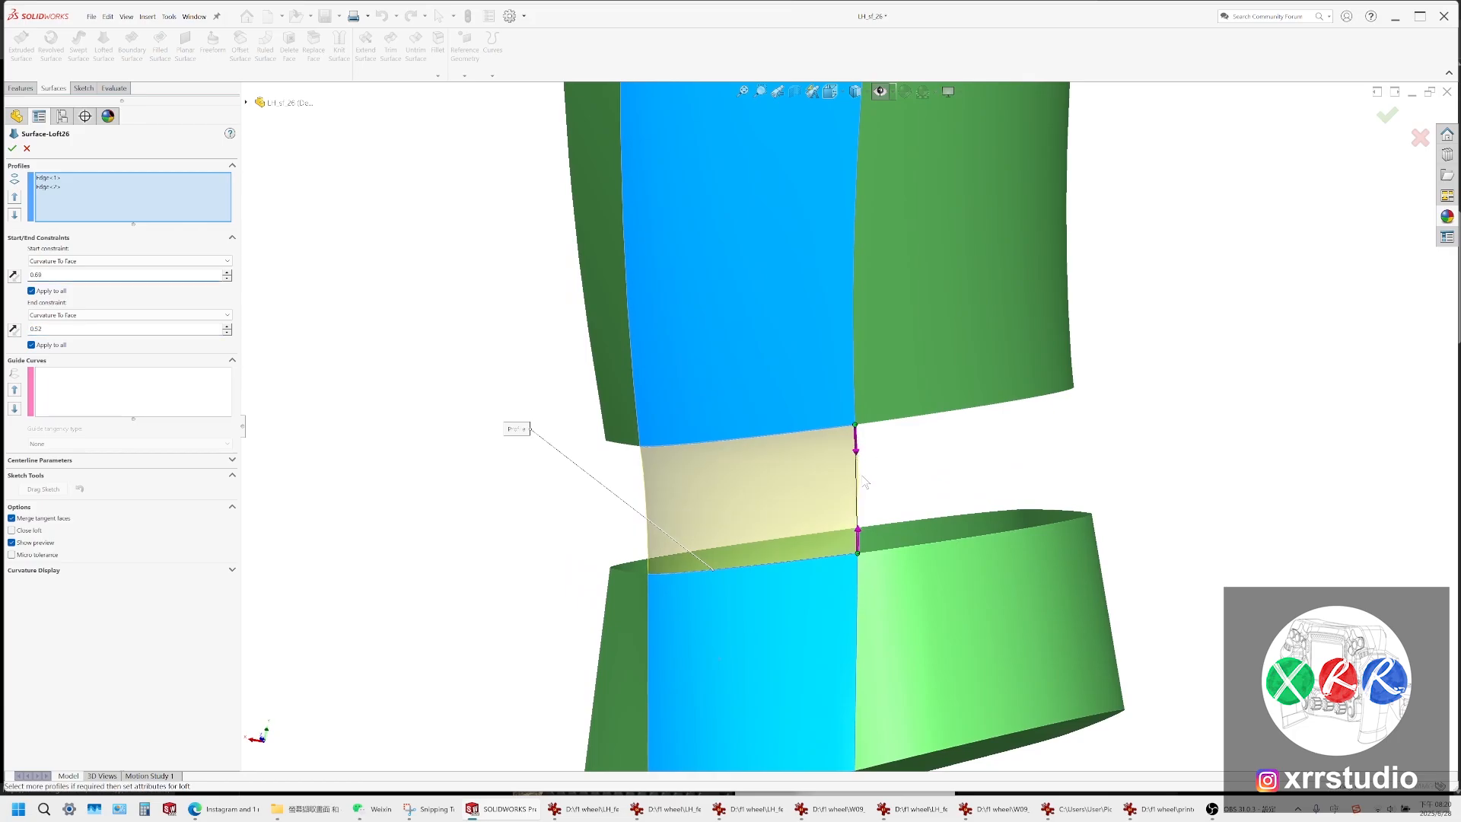
scroll(963, 429, up, 5)
middle_drag(863, 476, 953, 414)
scroll(1103, 397, down, 5)
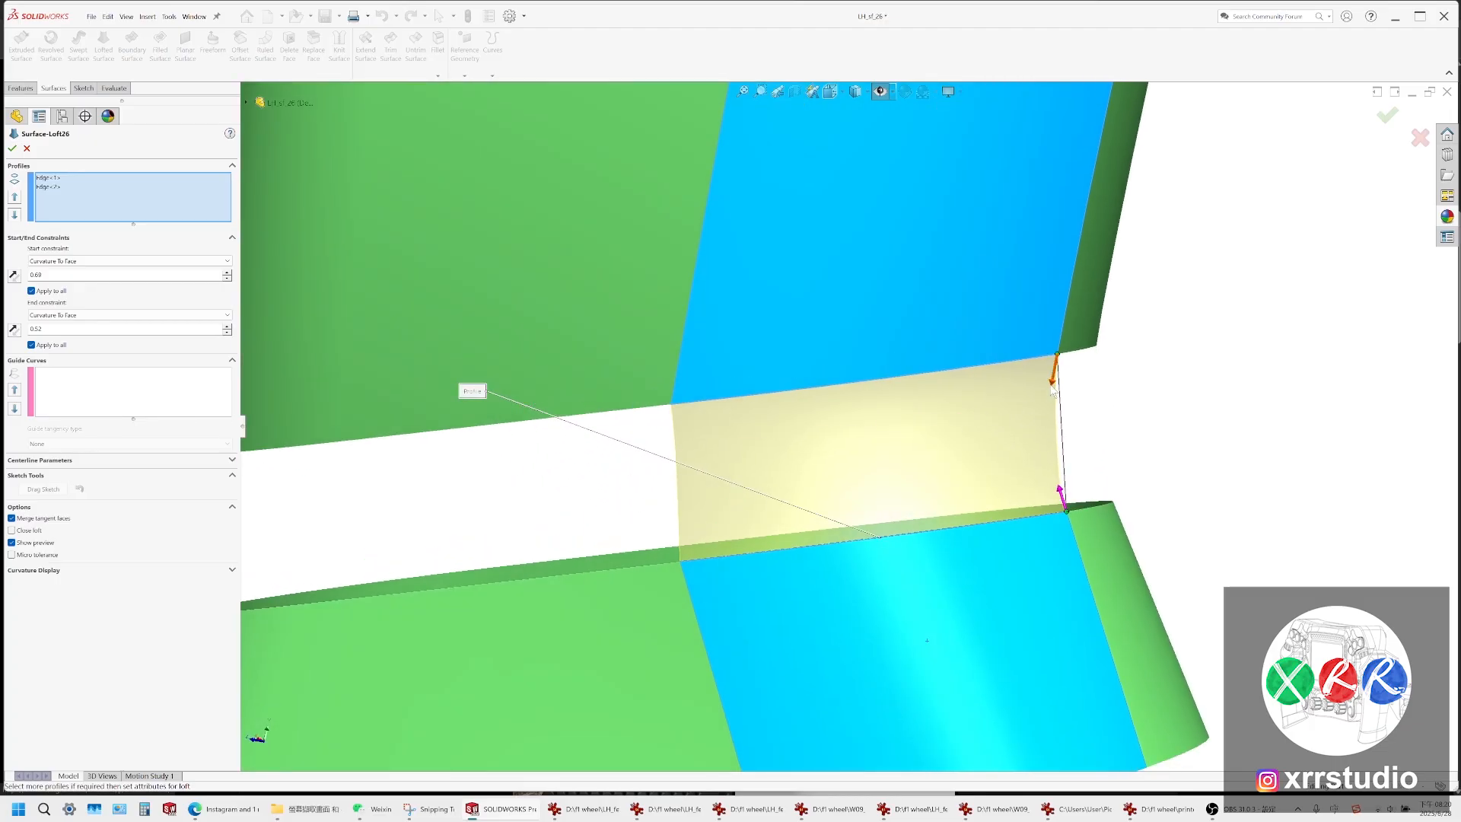
Set the loft's start and end constraints to Tangency To Face, apply the edit and display the model shaded without edges
click(76, 261)
click(84, 287)
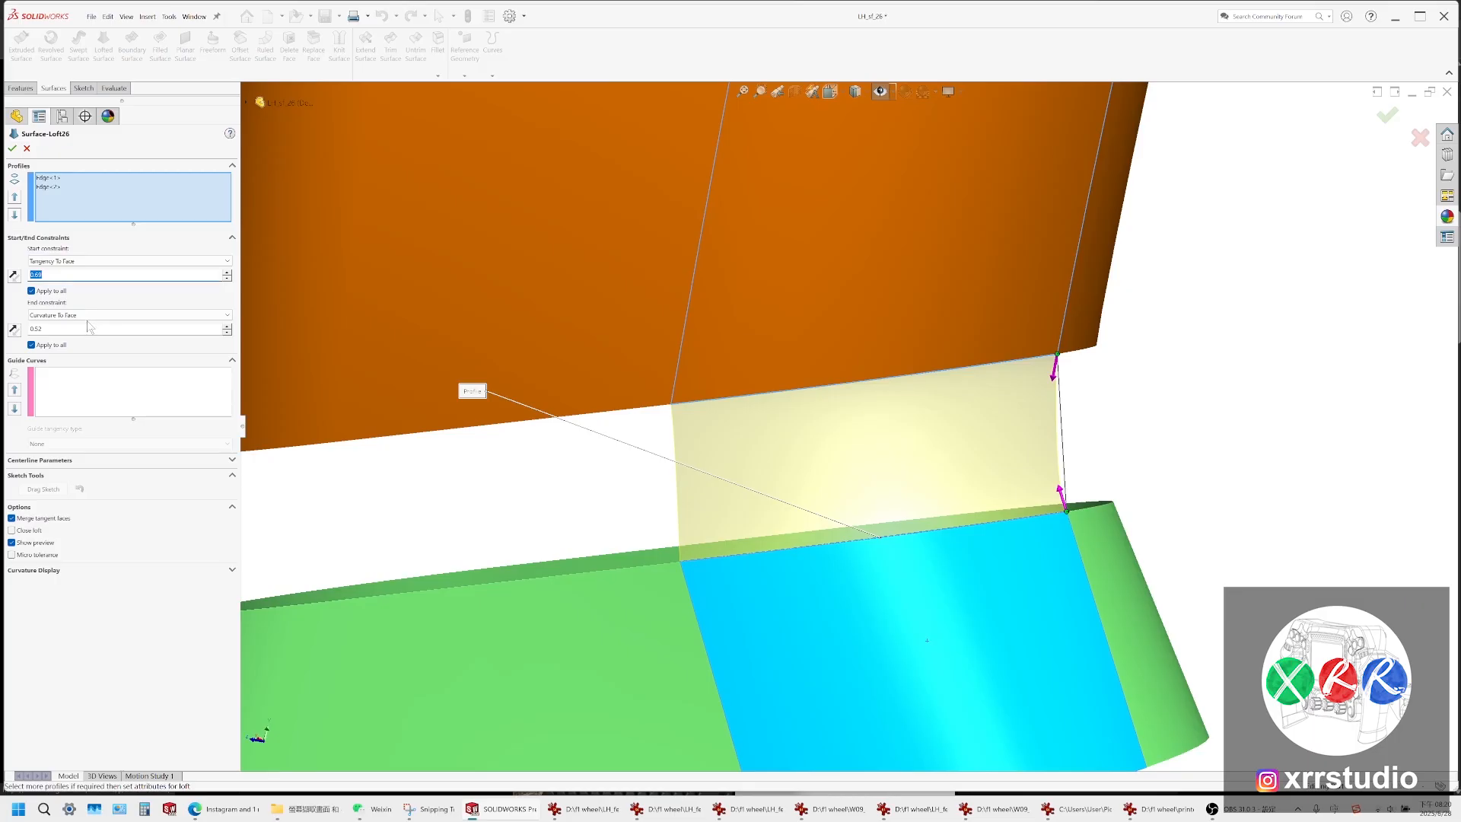
click(87, 315)
click(87, 341)
scroll(948, 457, up, 2)
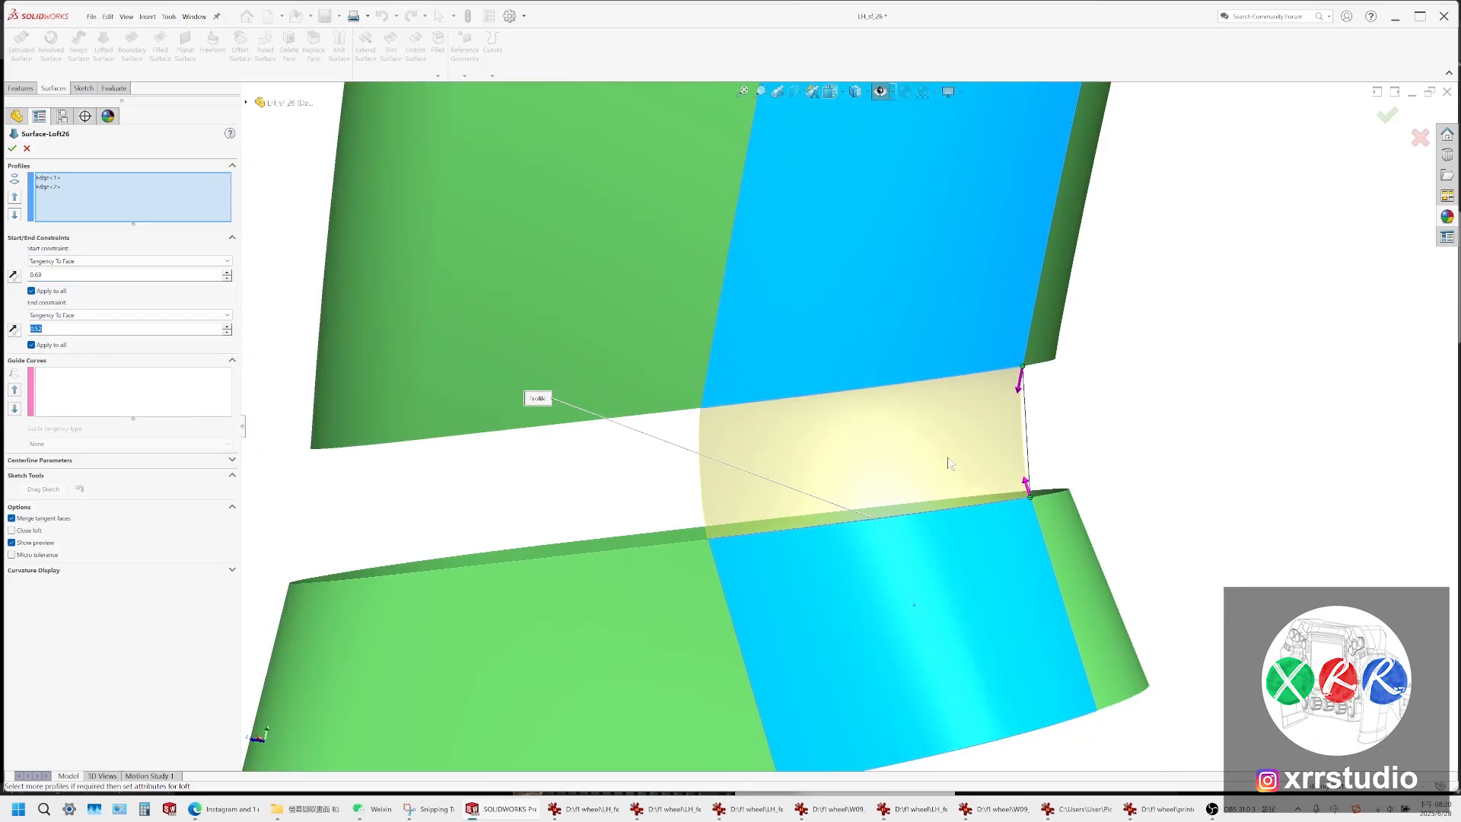
scroll(1009, 491, down, 3)
scroll(1009, 491, up, 4)
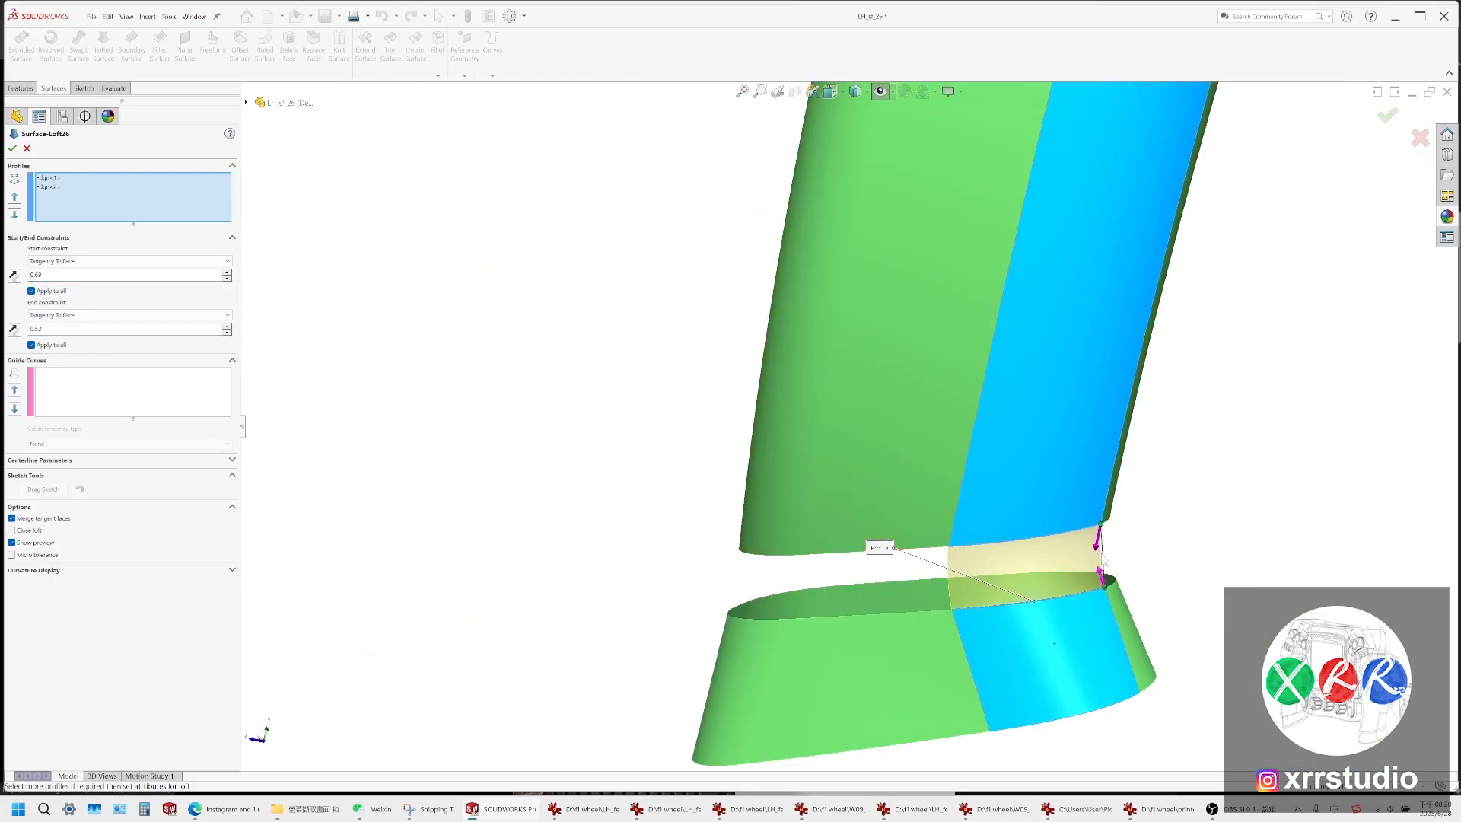
scroll(1011, 554, down, 1)
middle_drag(1011, 555, 723, 468)
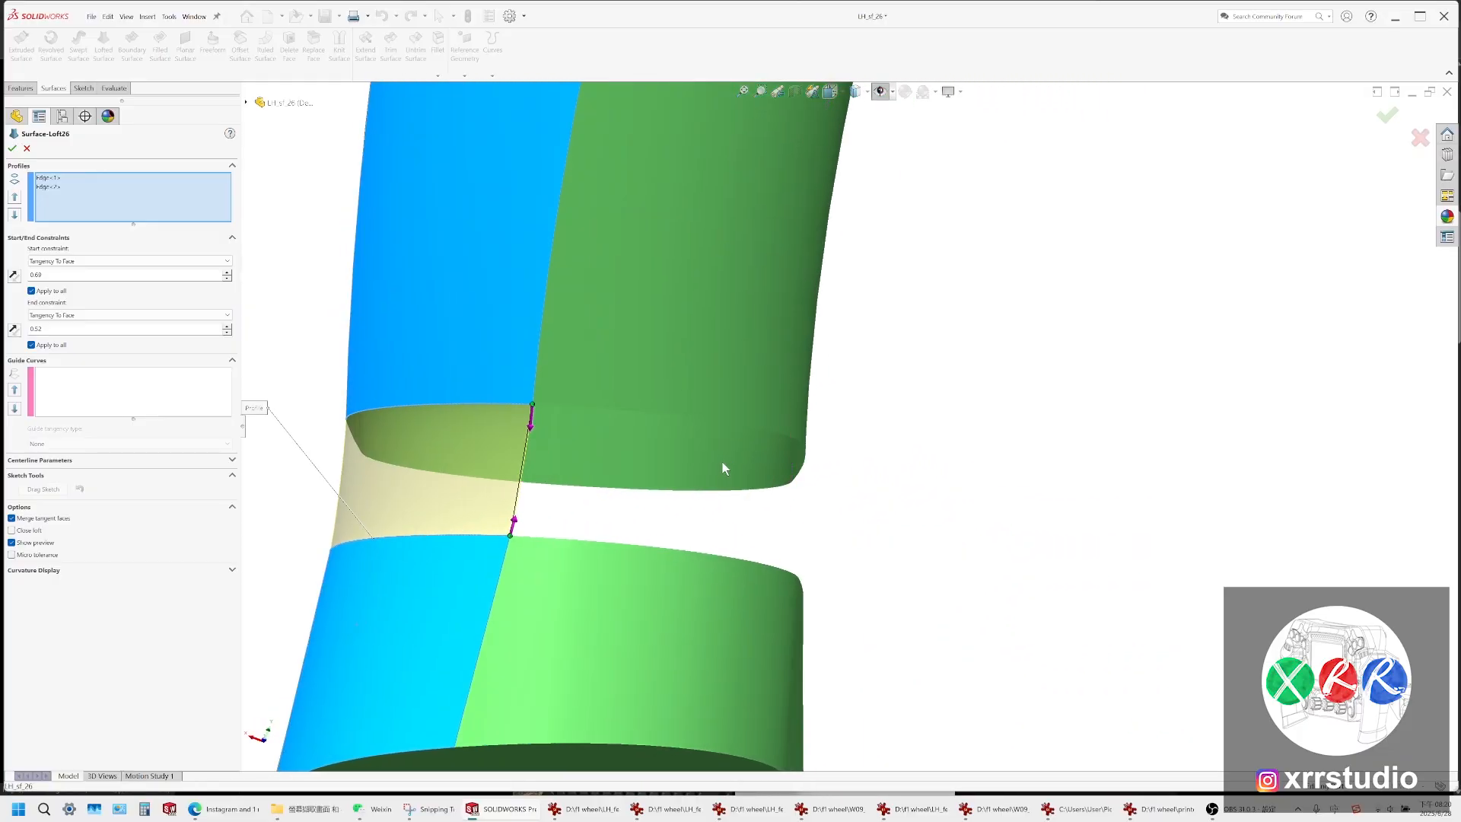
key(Return)
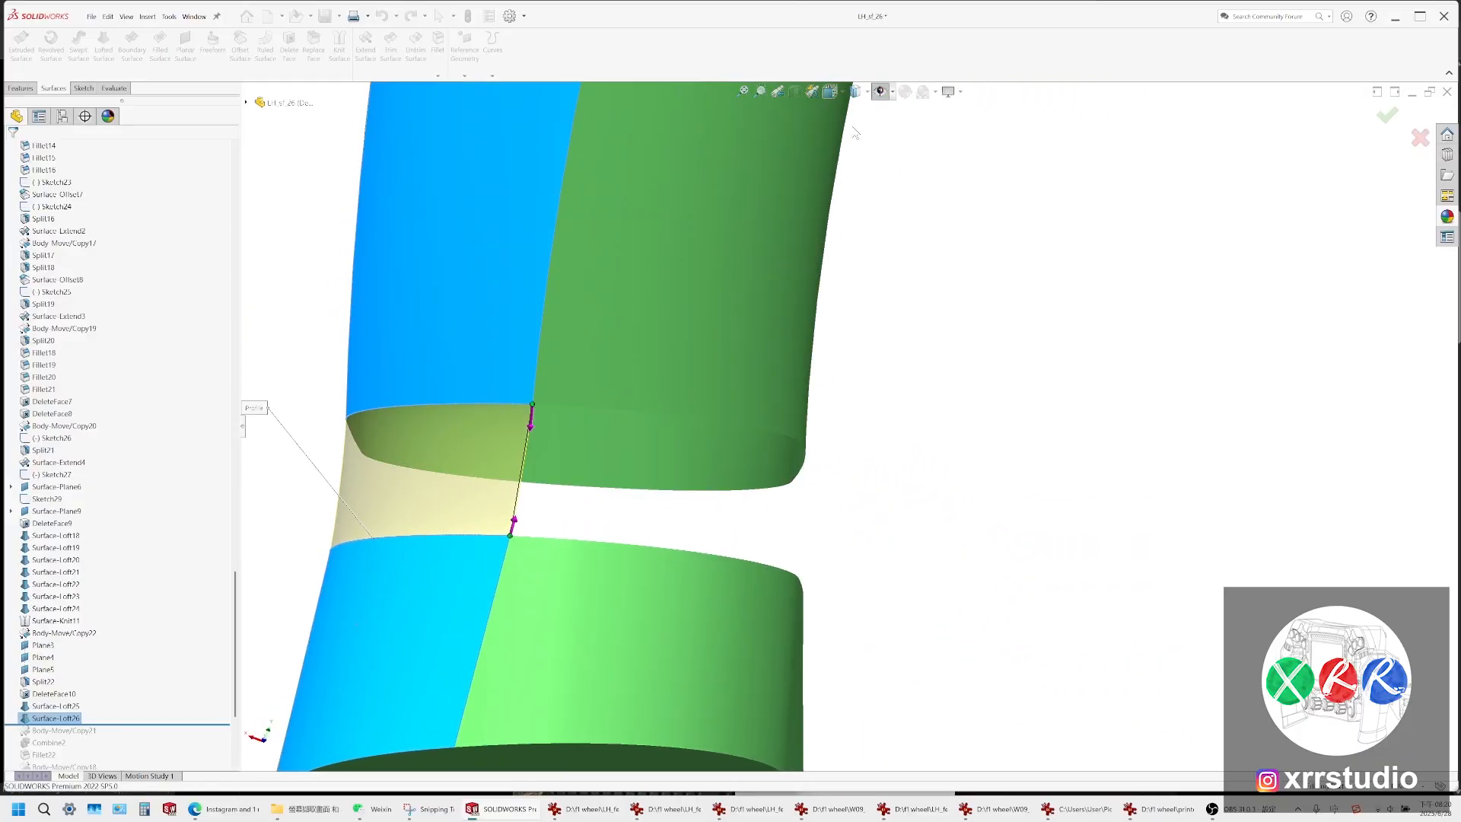
click(855, 92)
click(857, 114)
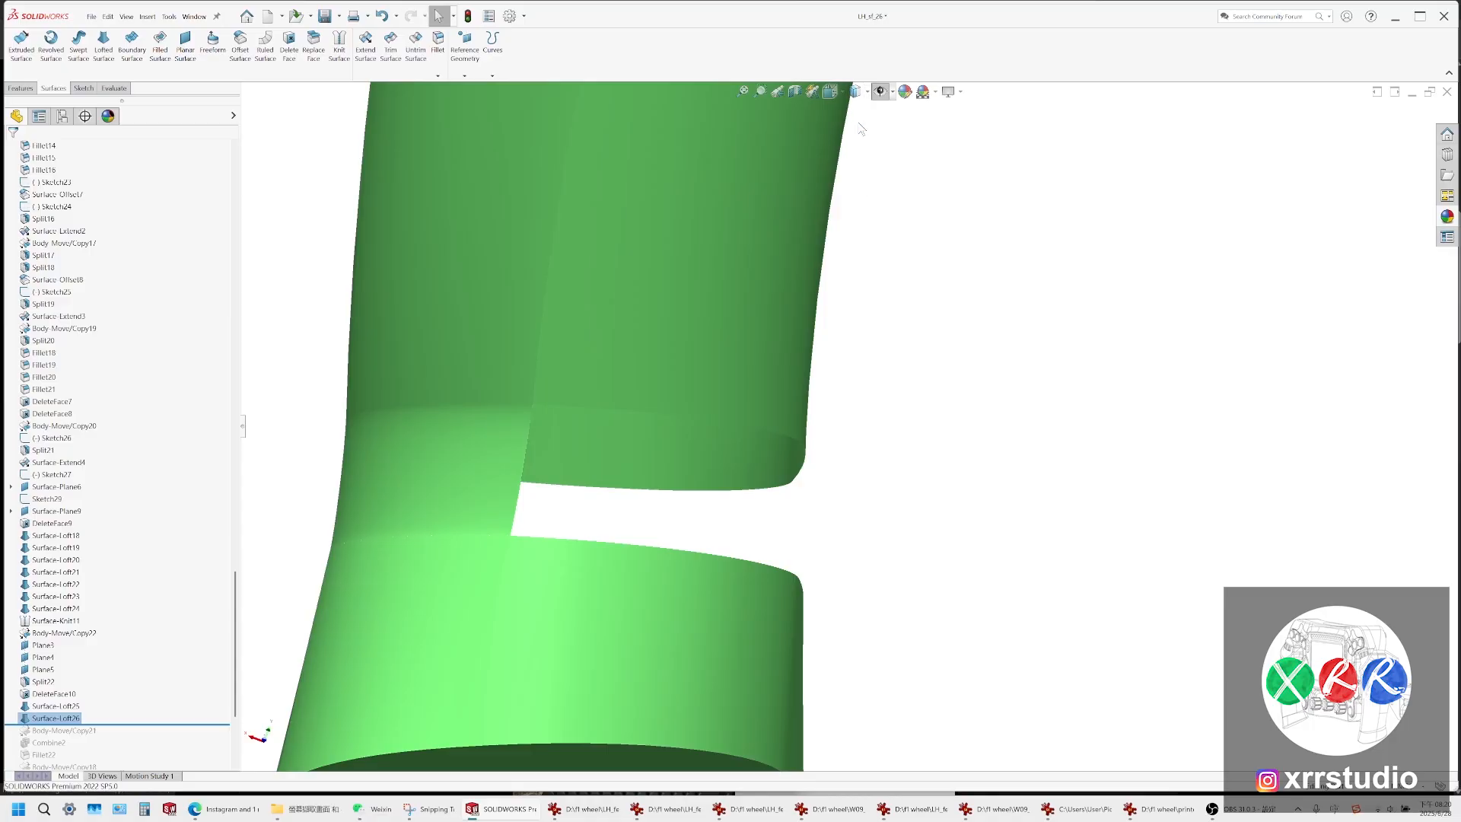
Edit the rounded-side loft, clear its profiles and reselect the grip and flared-end edges with Tangency To Face at both ends
middle_drag(510, 437, 666, 422)
scroll(674, 420, down, 3)
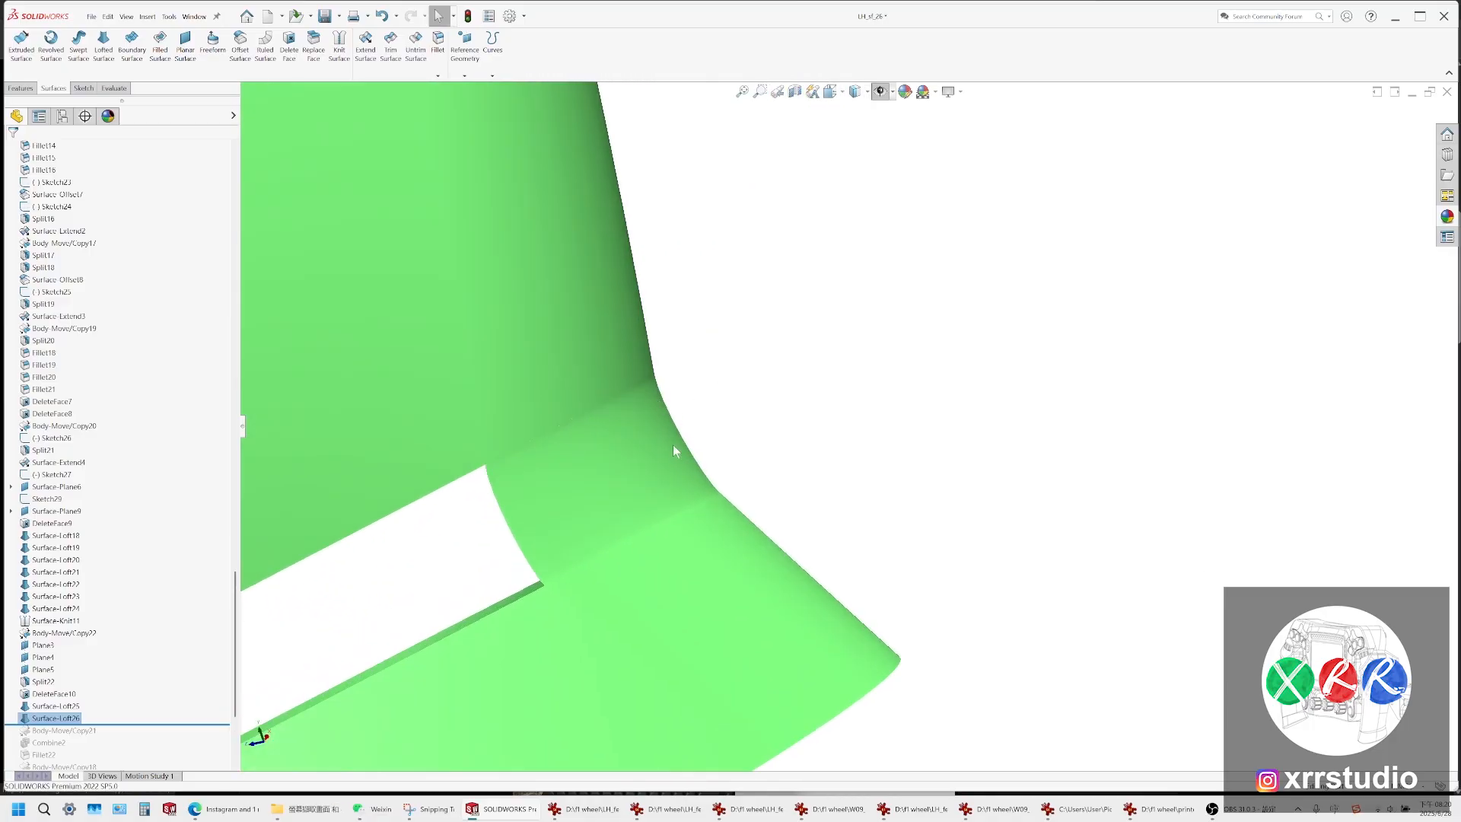
click(675, 451)
click(685, 404)
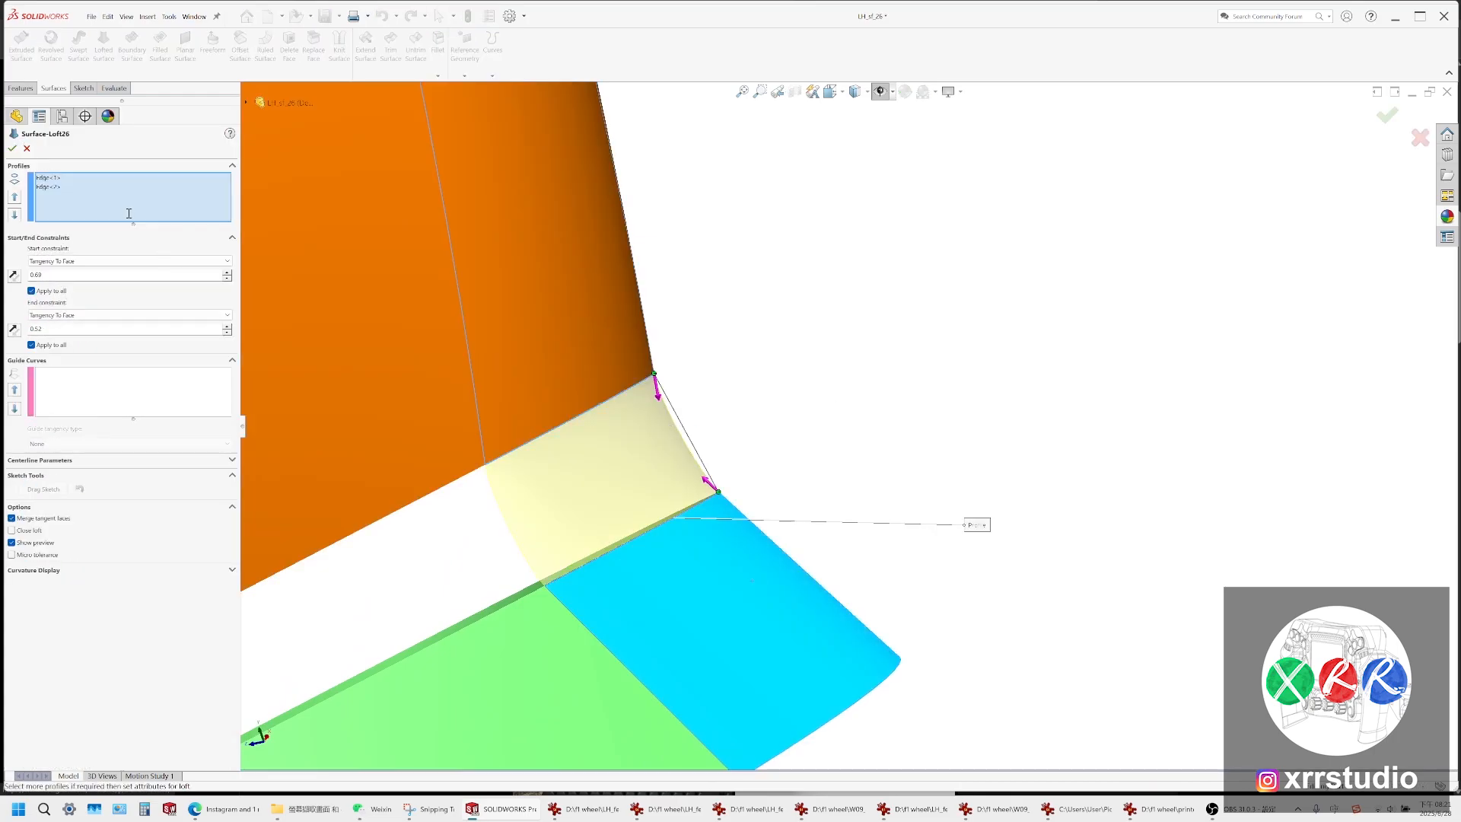
right_click(128, 213)
click(142, 214)
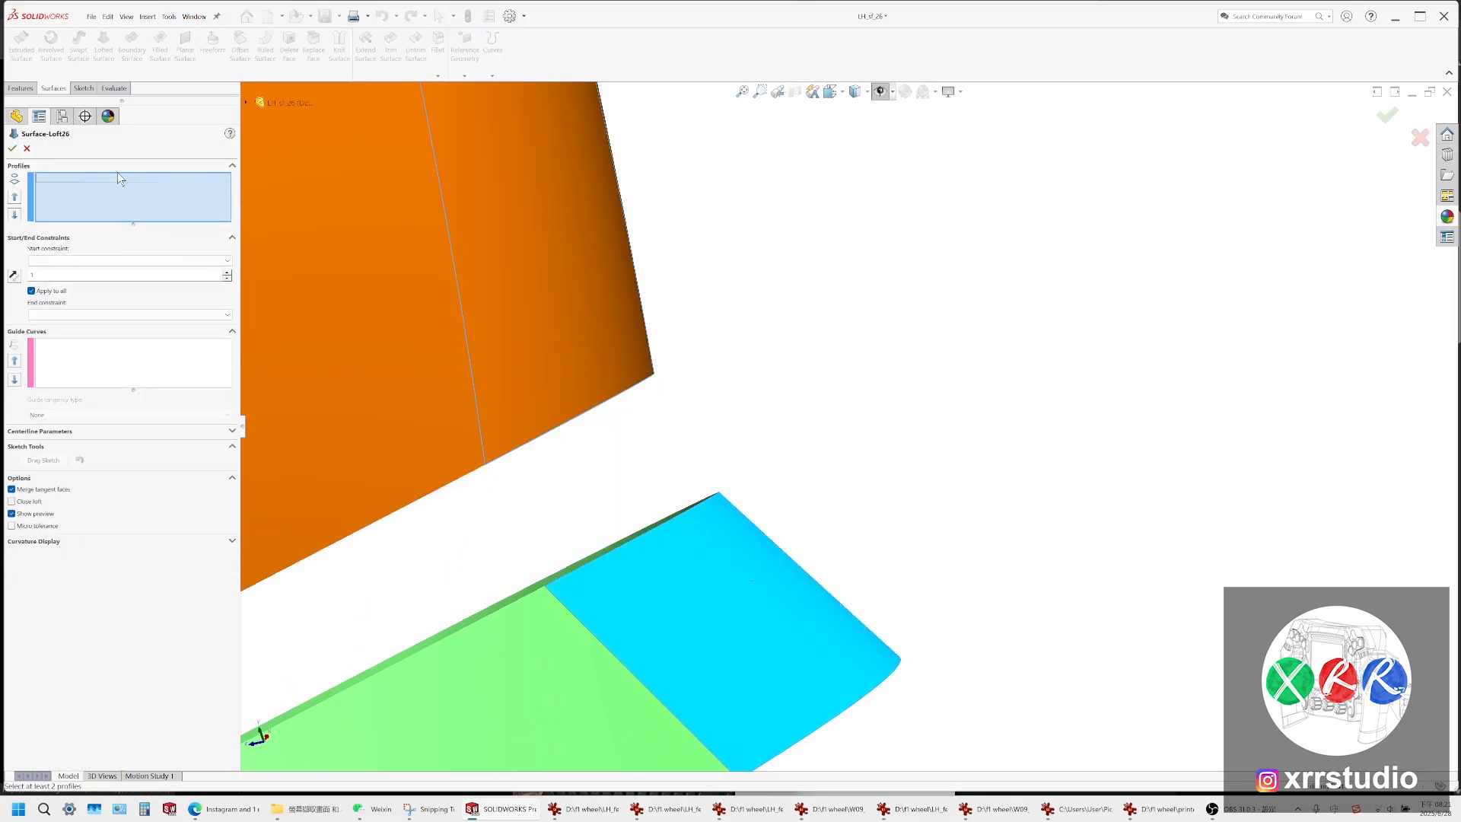
click(653, 381)
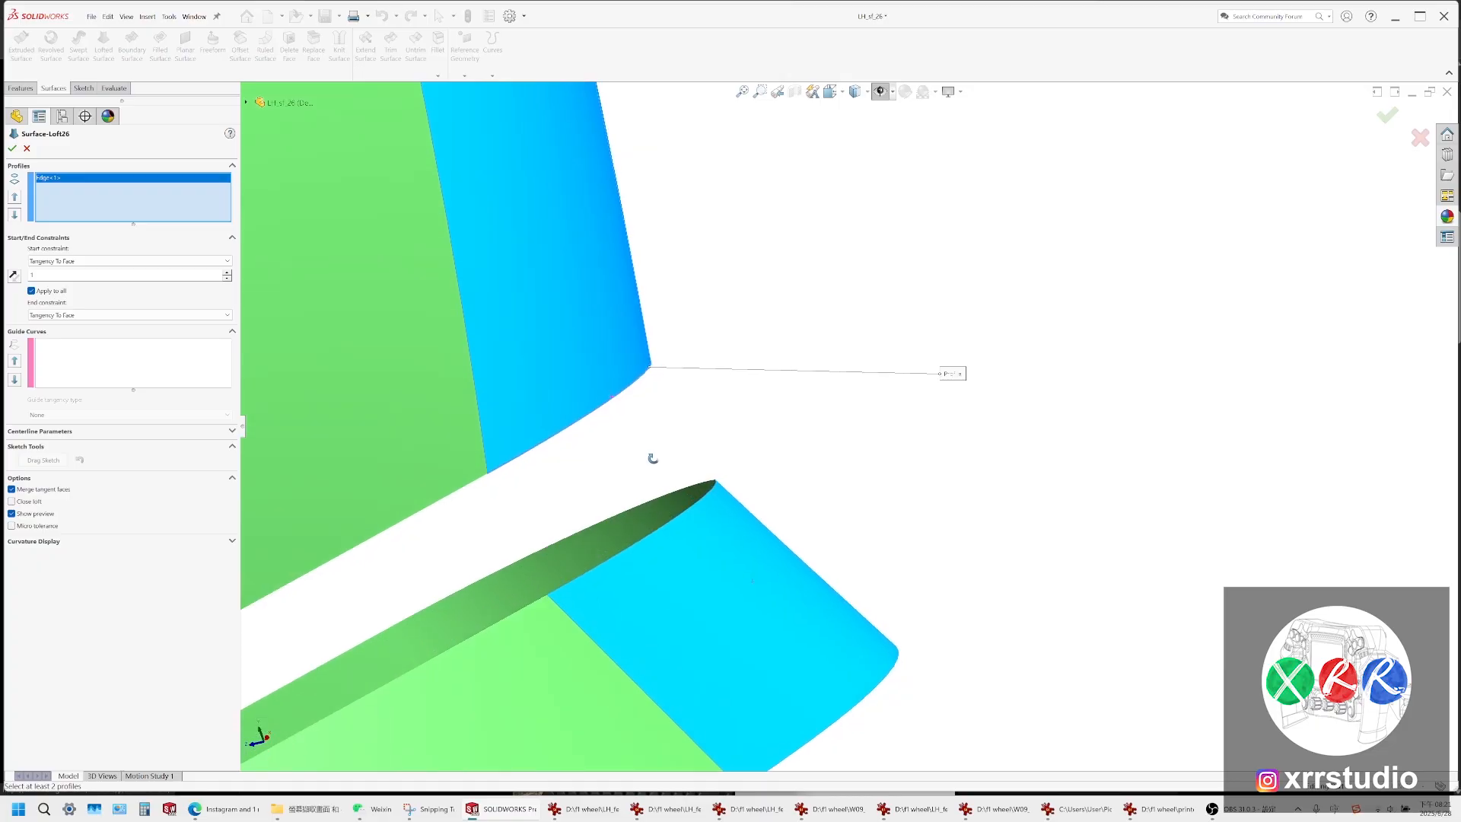
click(702, 507)
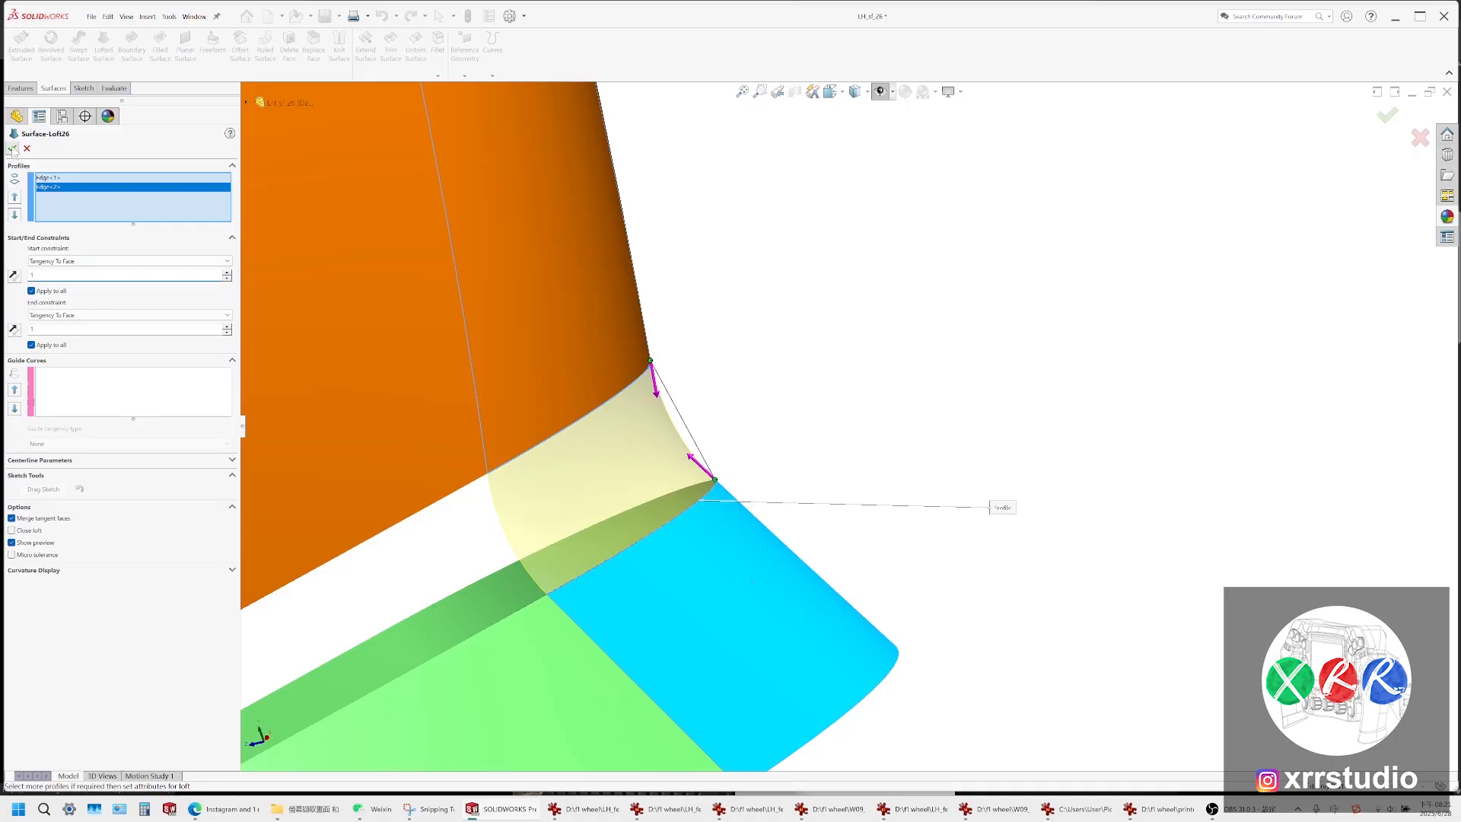
key(Return)
Start a lofted surface across the gap section beside the rounded-side loft, using the grip's lower edge and the flared end's upper edge as profiles
scroll(732, 448, up, 4)
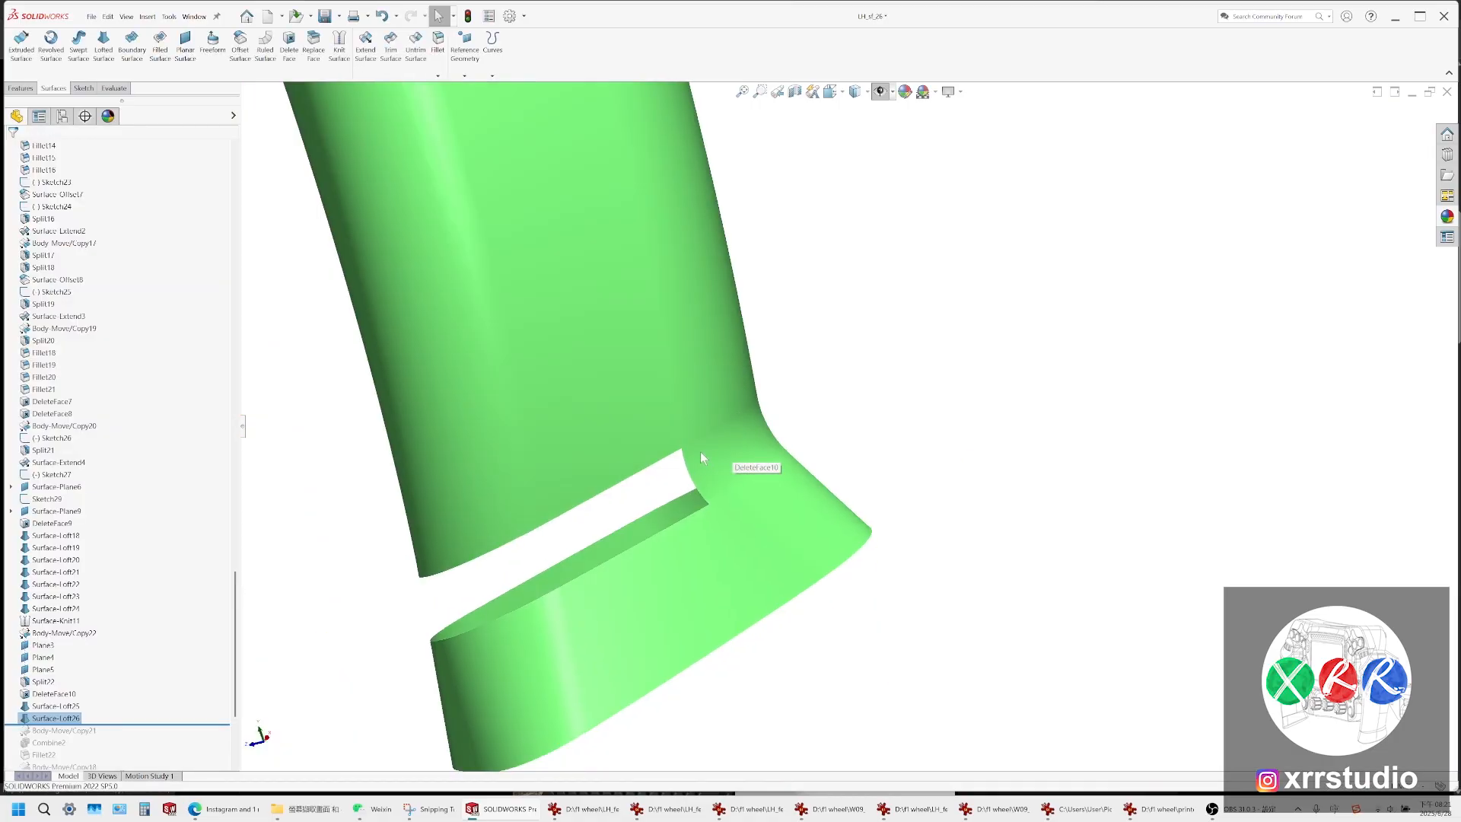
middle_drag(700, 451, 835, 643)
scroll(601, 516, up, 5)
scroll(639, 506, down, 5)
scroll(792, 511, down, 6)
middle_drag(790, 508, 952, 382)
scroll(931, 308, up, 4)
scroll(892, 503, down, 4)
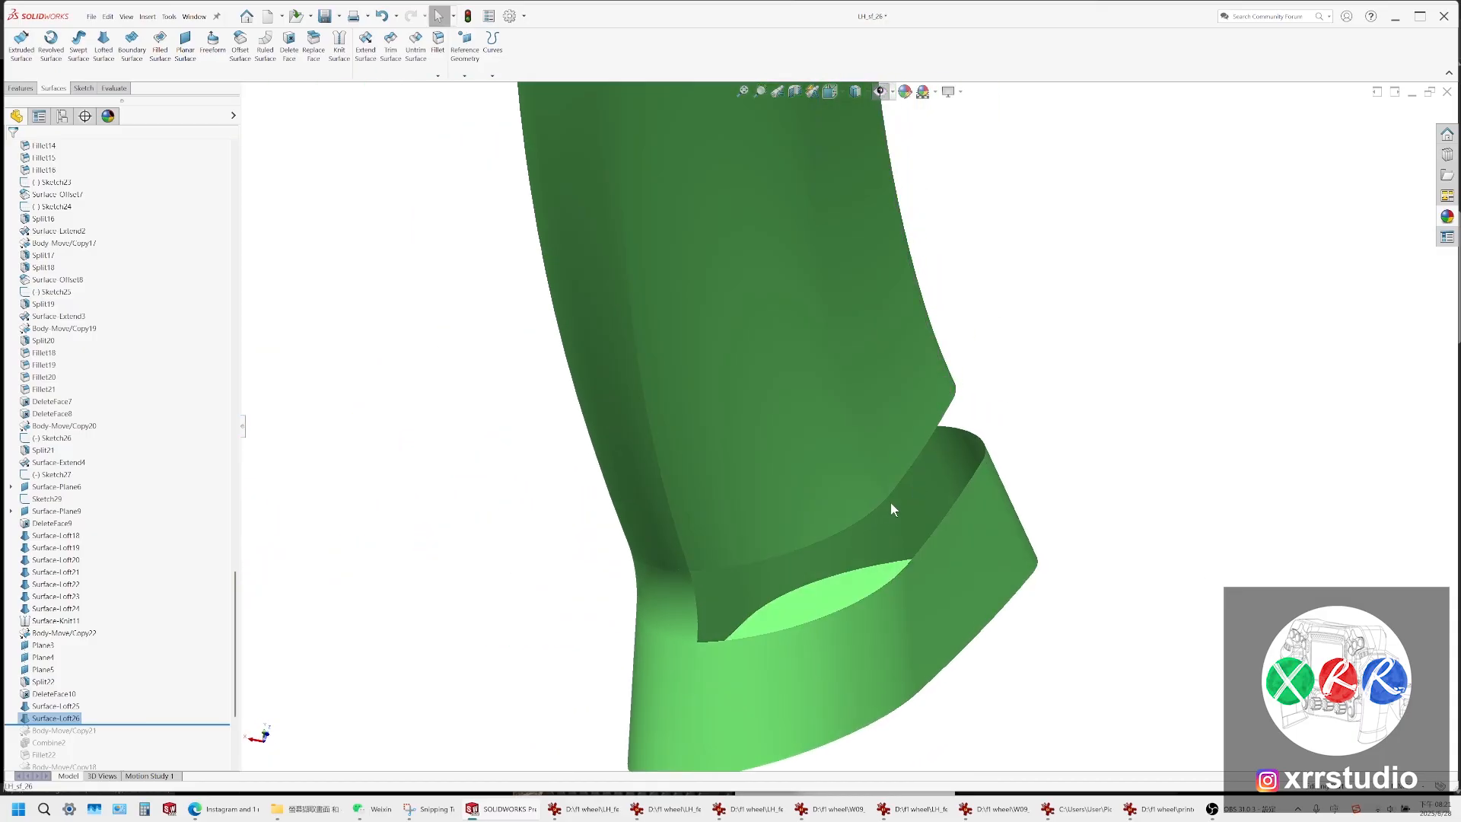
click(799, 548)
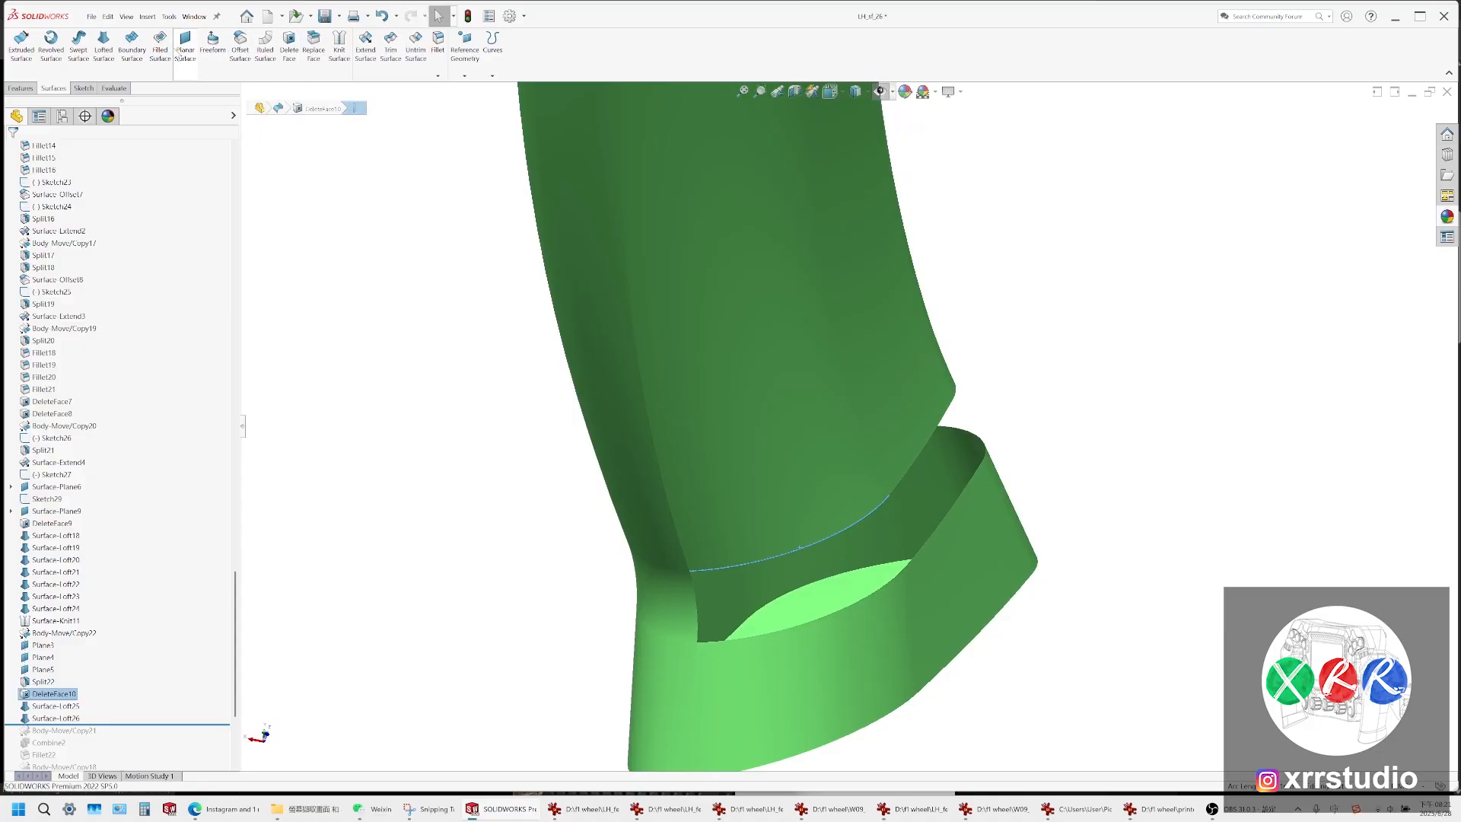
click(104, 45)
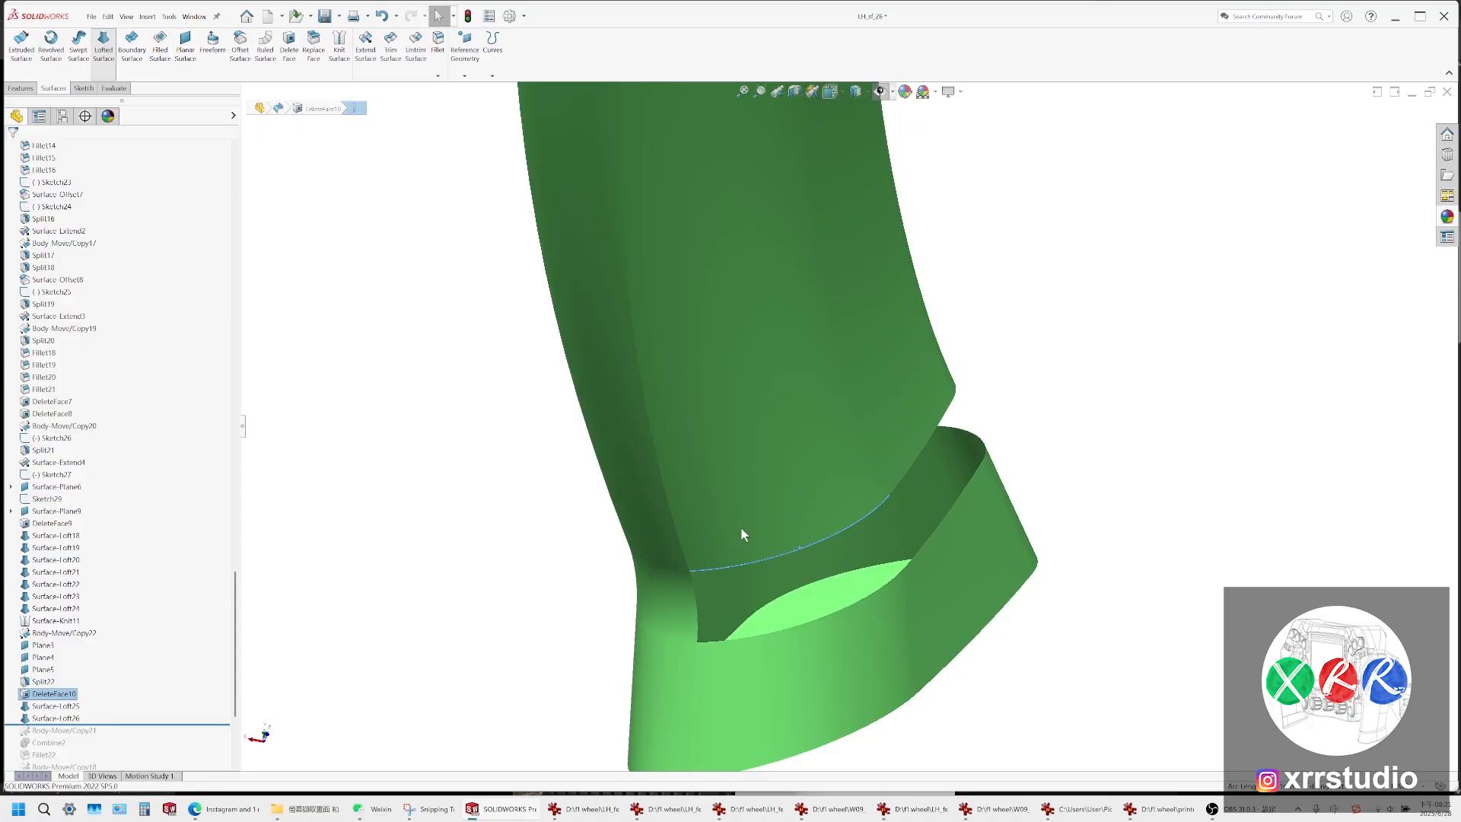
click(860, 605)
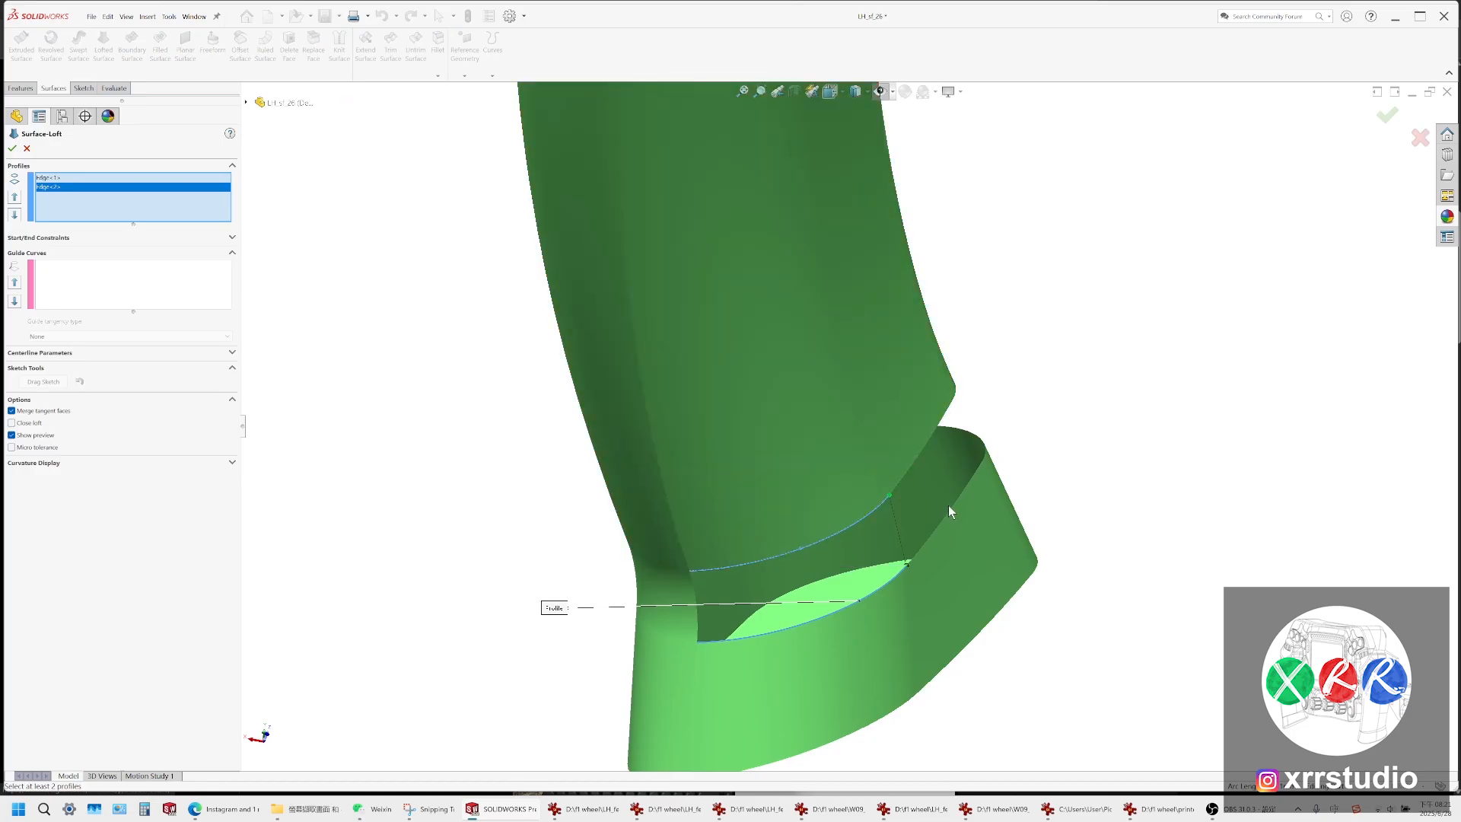
Set the new loft's start and end constraints to Tangency To Face
click(35, 241)
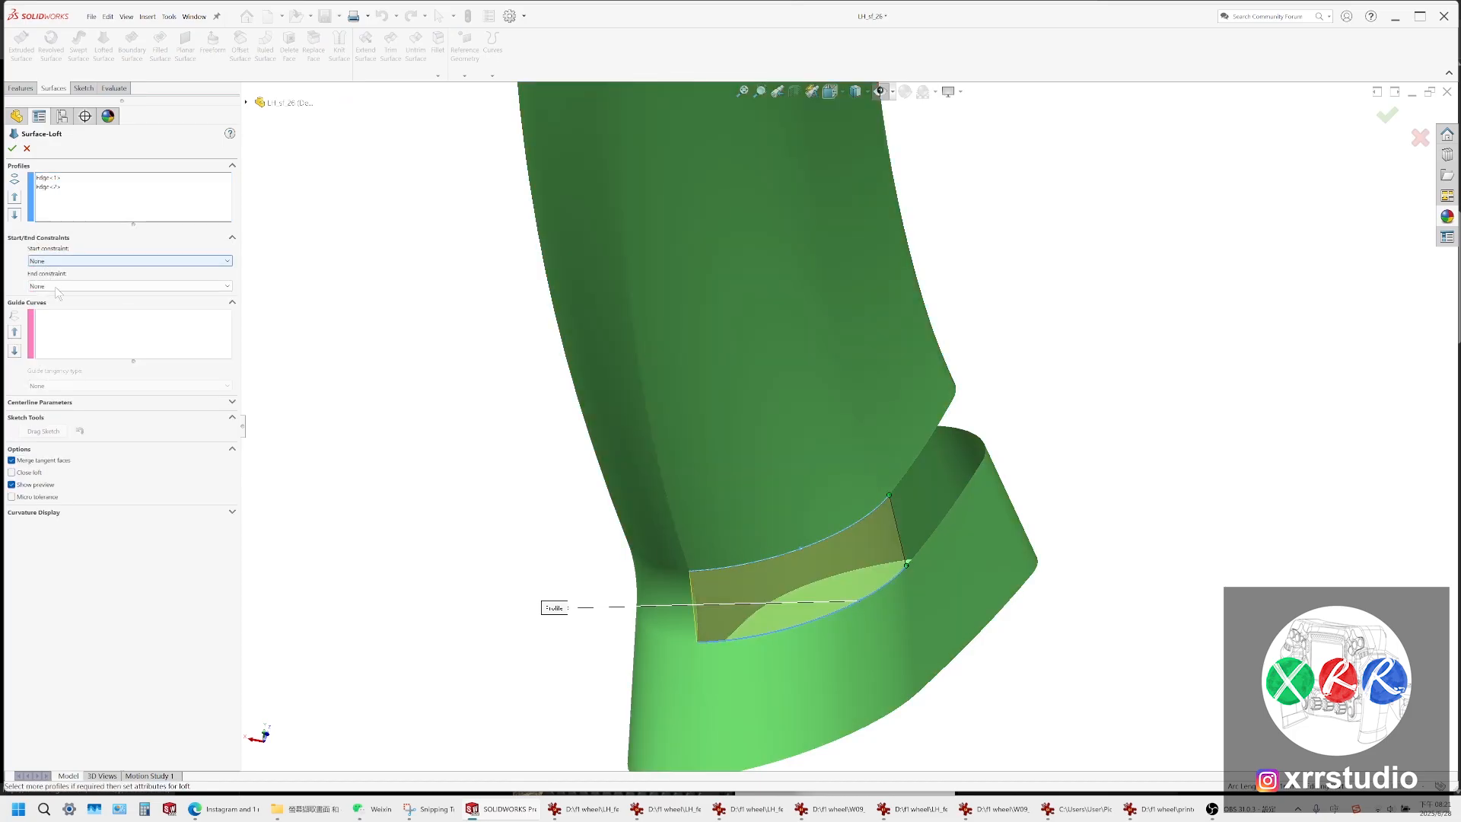
click(55, 286)
click(67, 291)
click(67, 261)
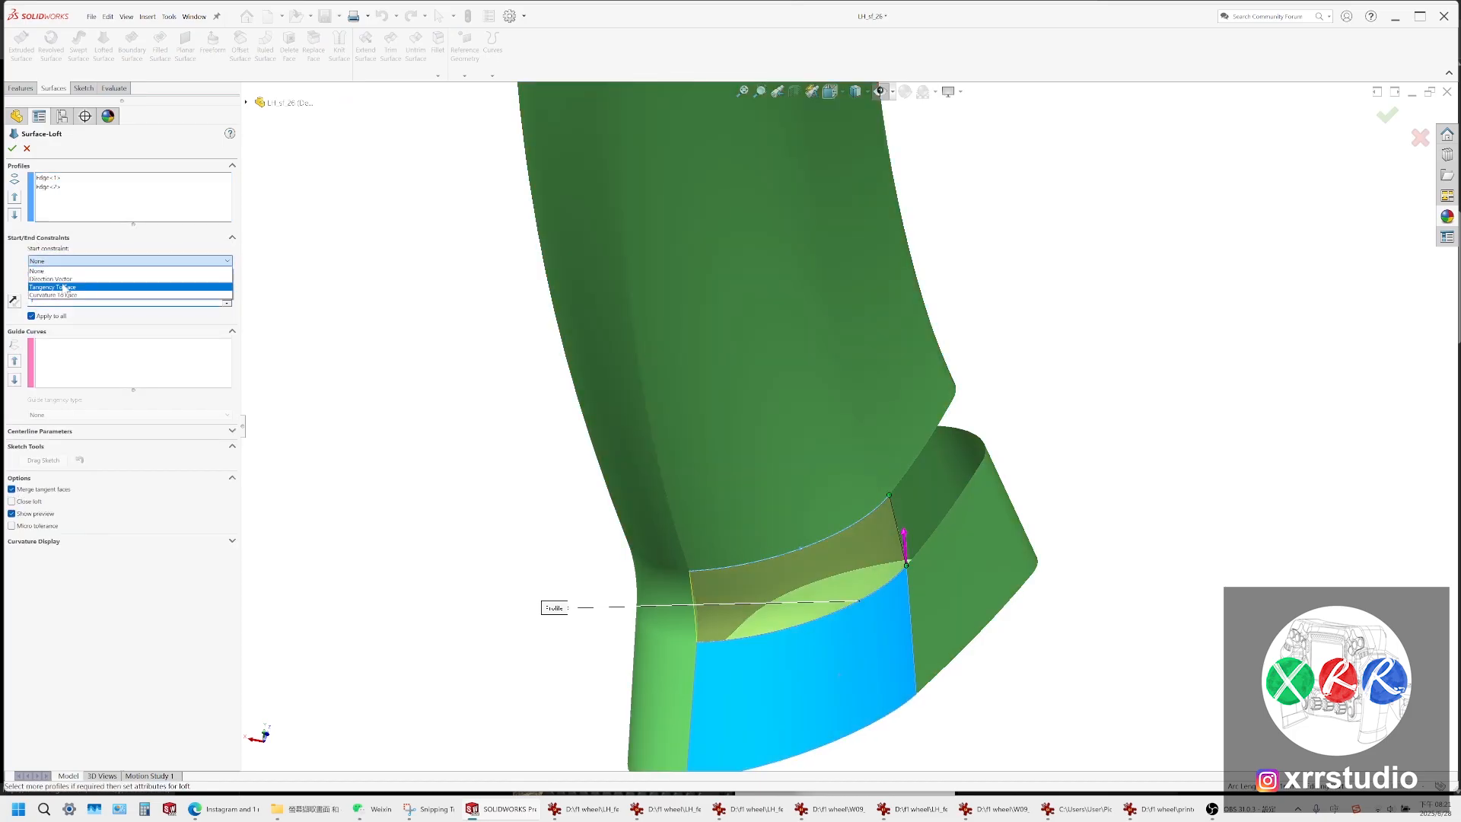
click(67, 296)
click(65, 315)
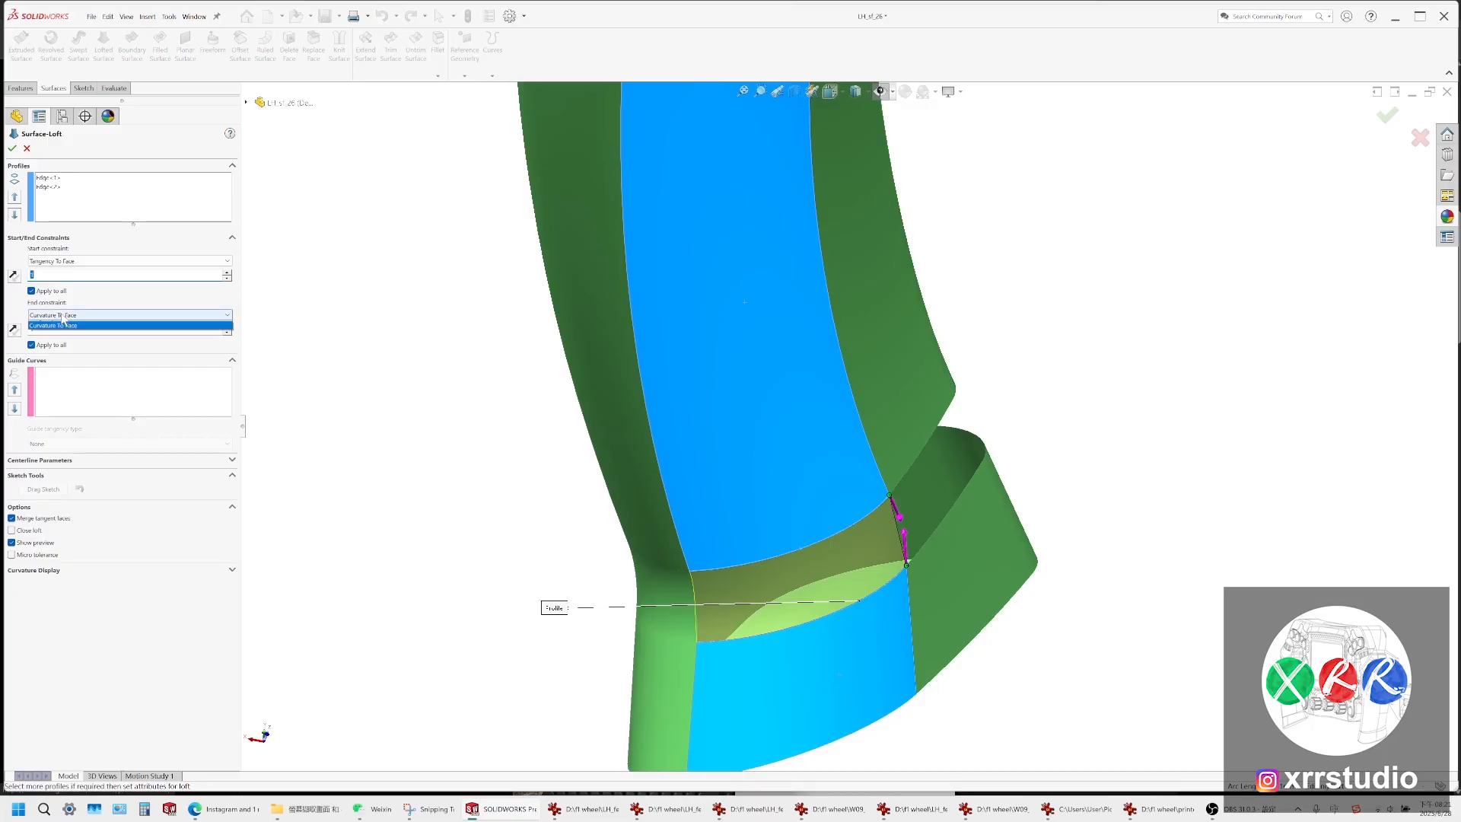
click(67, 347)
Add the adjoining loft's side edge as a guide curve and create the lofted surface
click(98, 391)
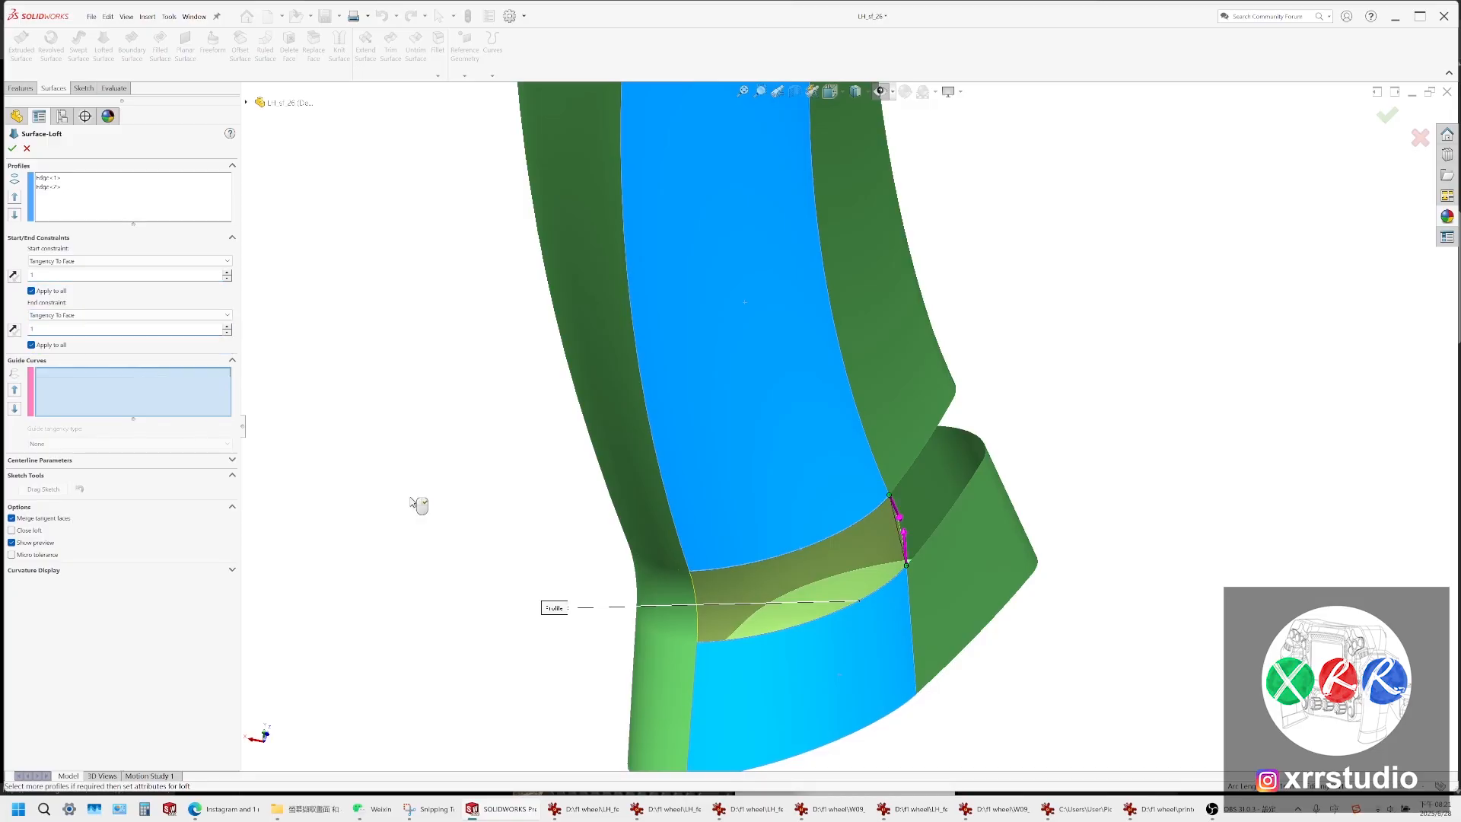
click(694, 594)
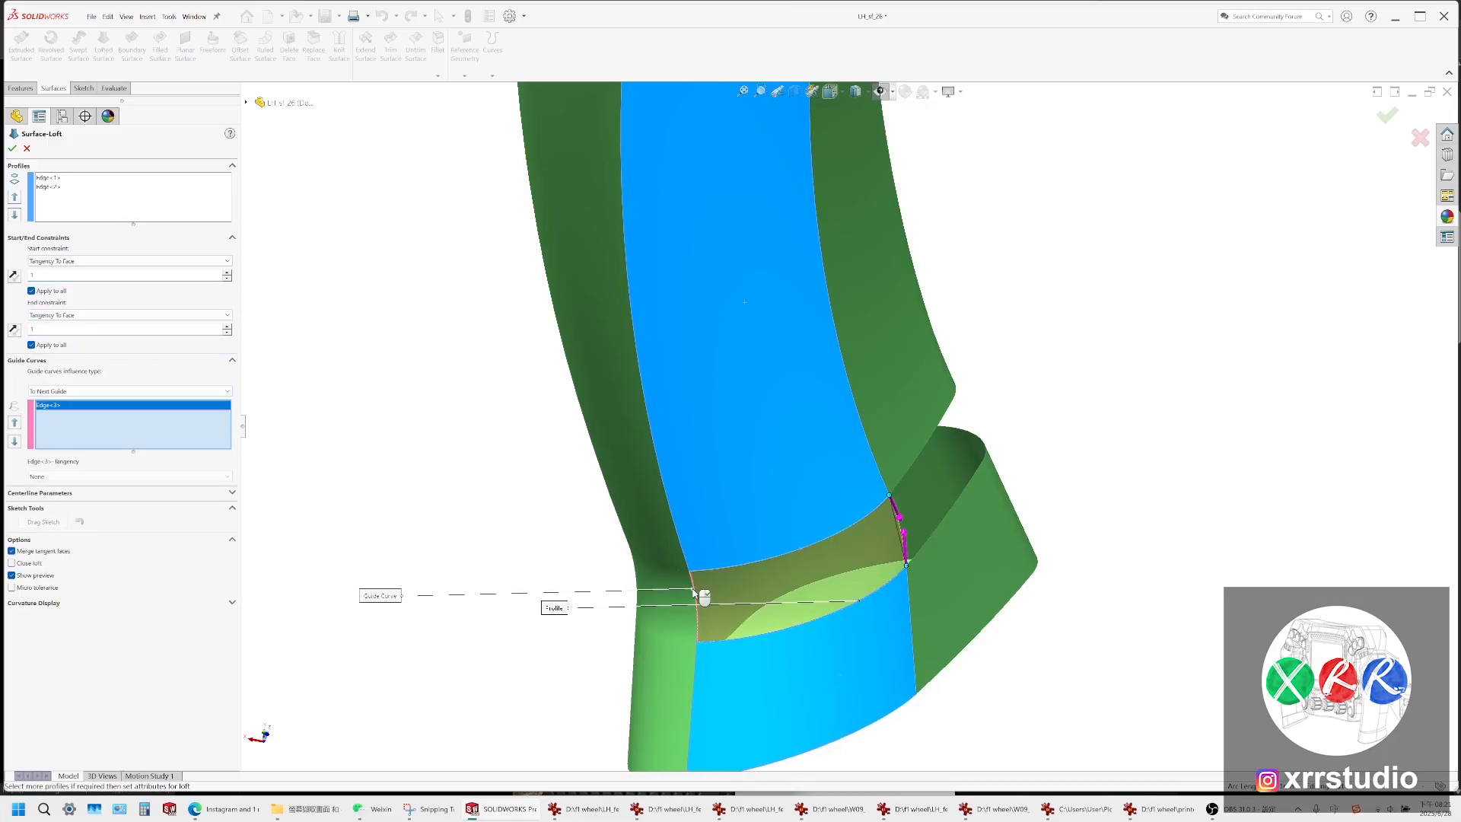
middle_drag(807, 562, 1099, 313)
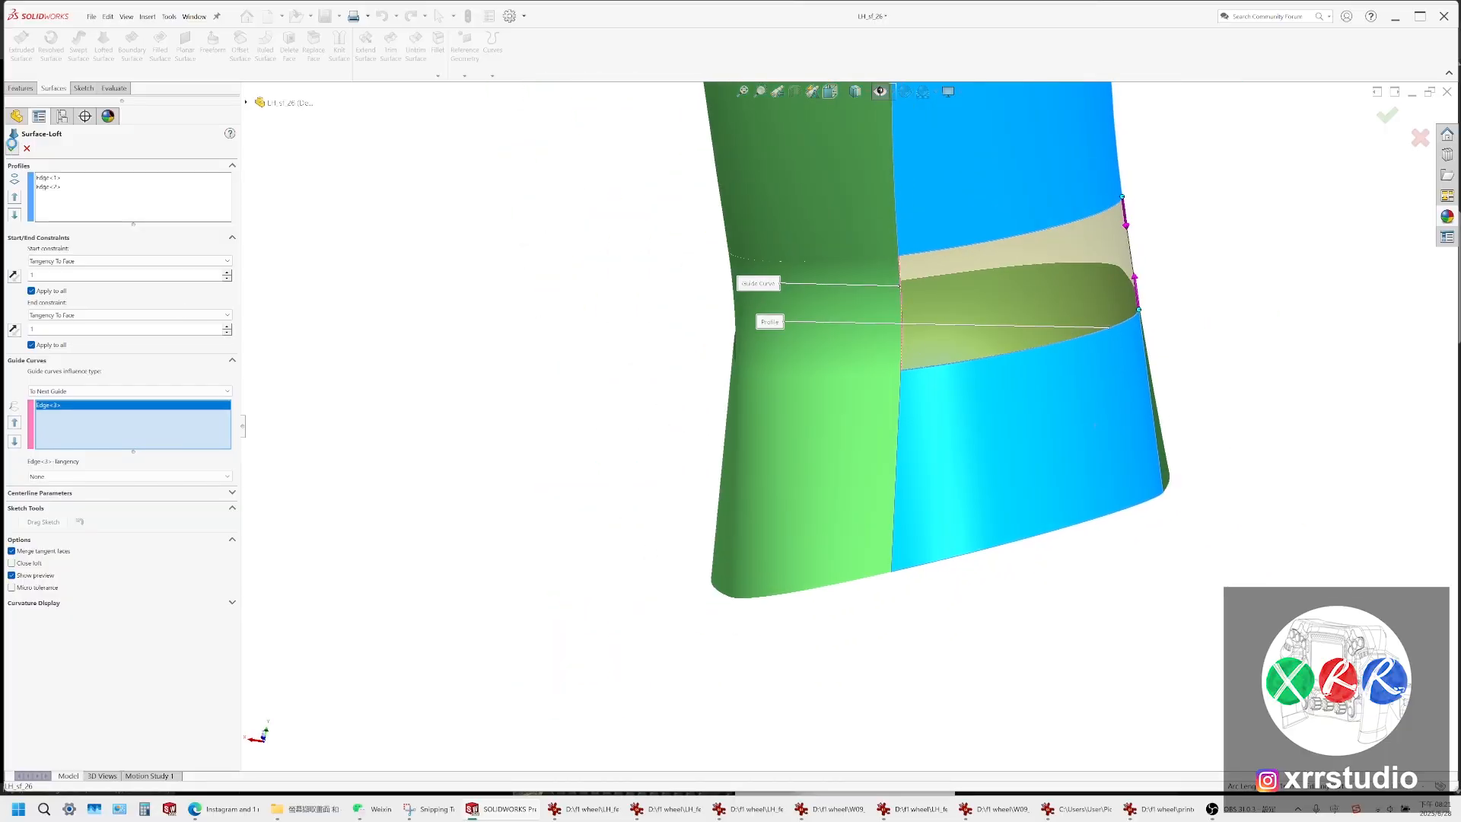
scroll(939, 310, up, 3)
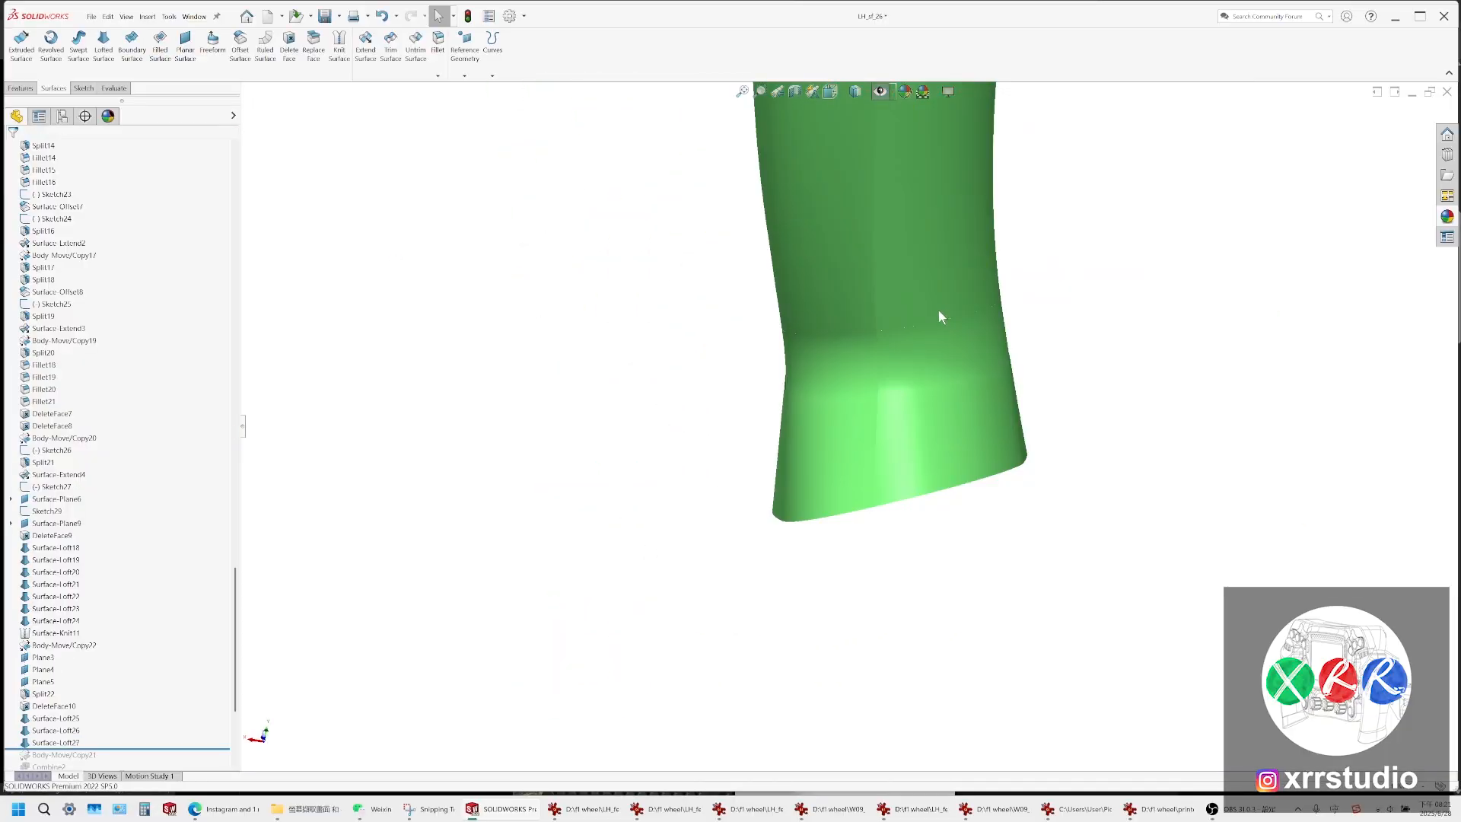
Inspect the joined lower end from several sides and display the model shaded with edges
middle_drag(941, 317, 815, 274)
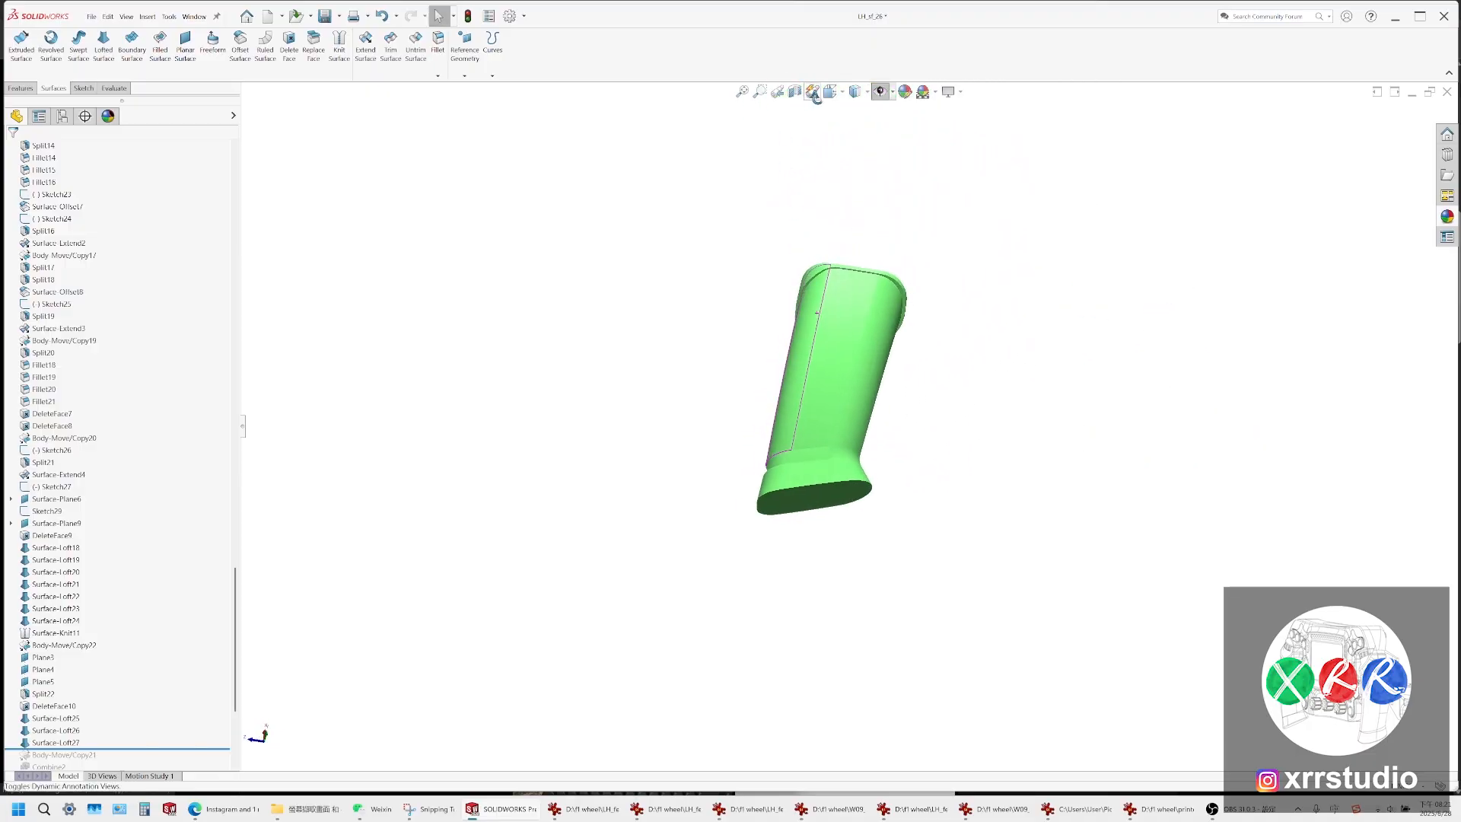
middle_drag(816, 97, 822, 253)
scroll(822, 252, up, 3)
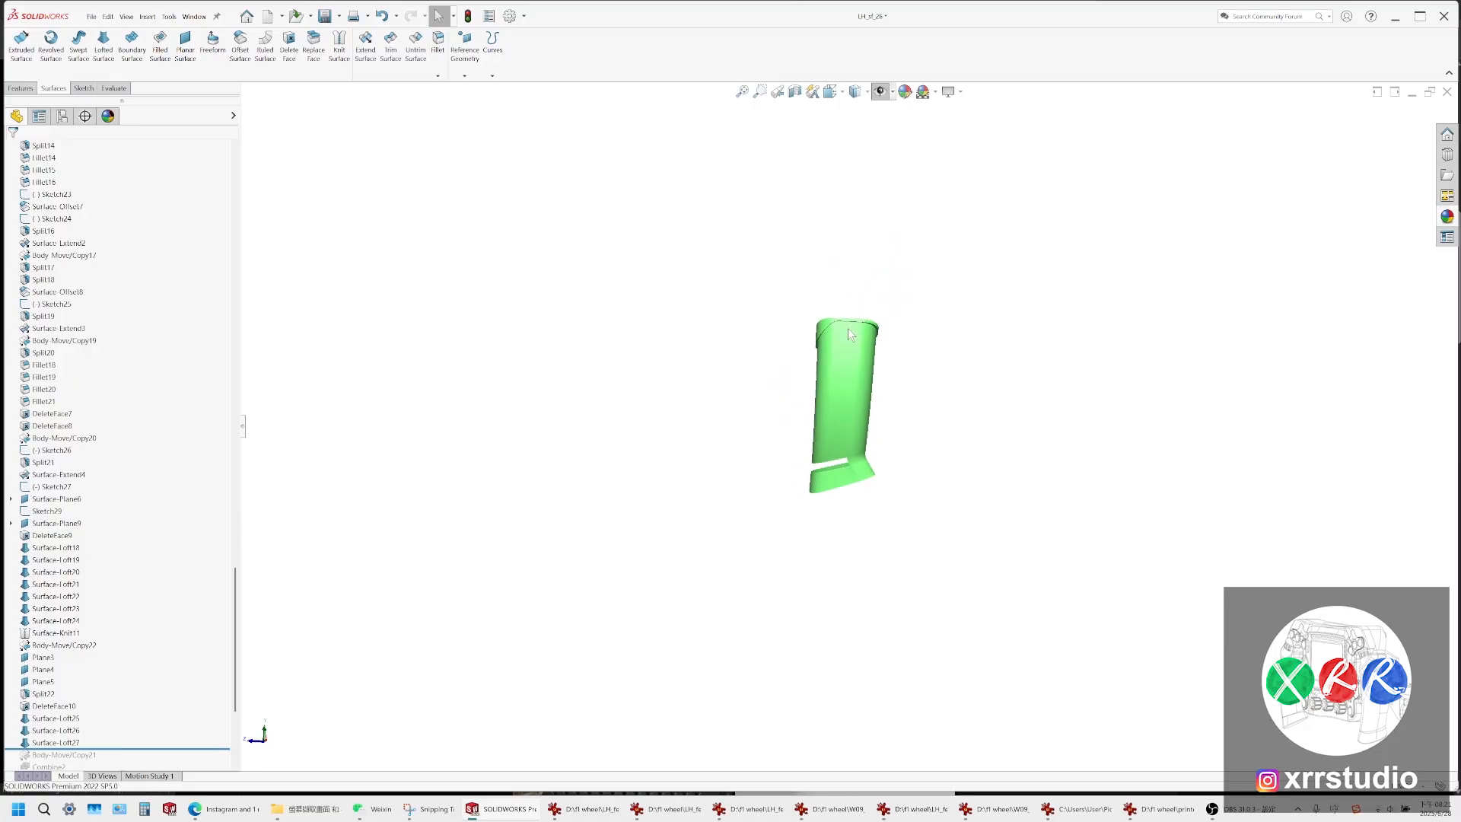
middle_drag(877, 363, 855, 337)
scroll(865, 436, down, 3)
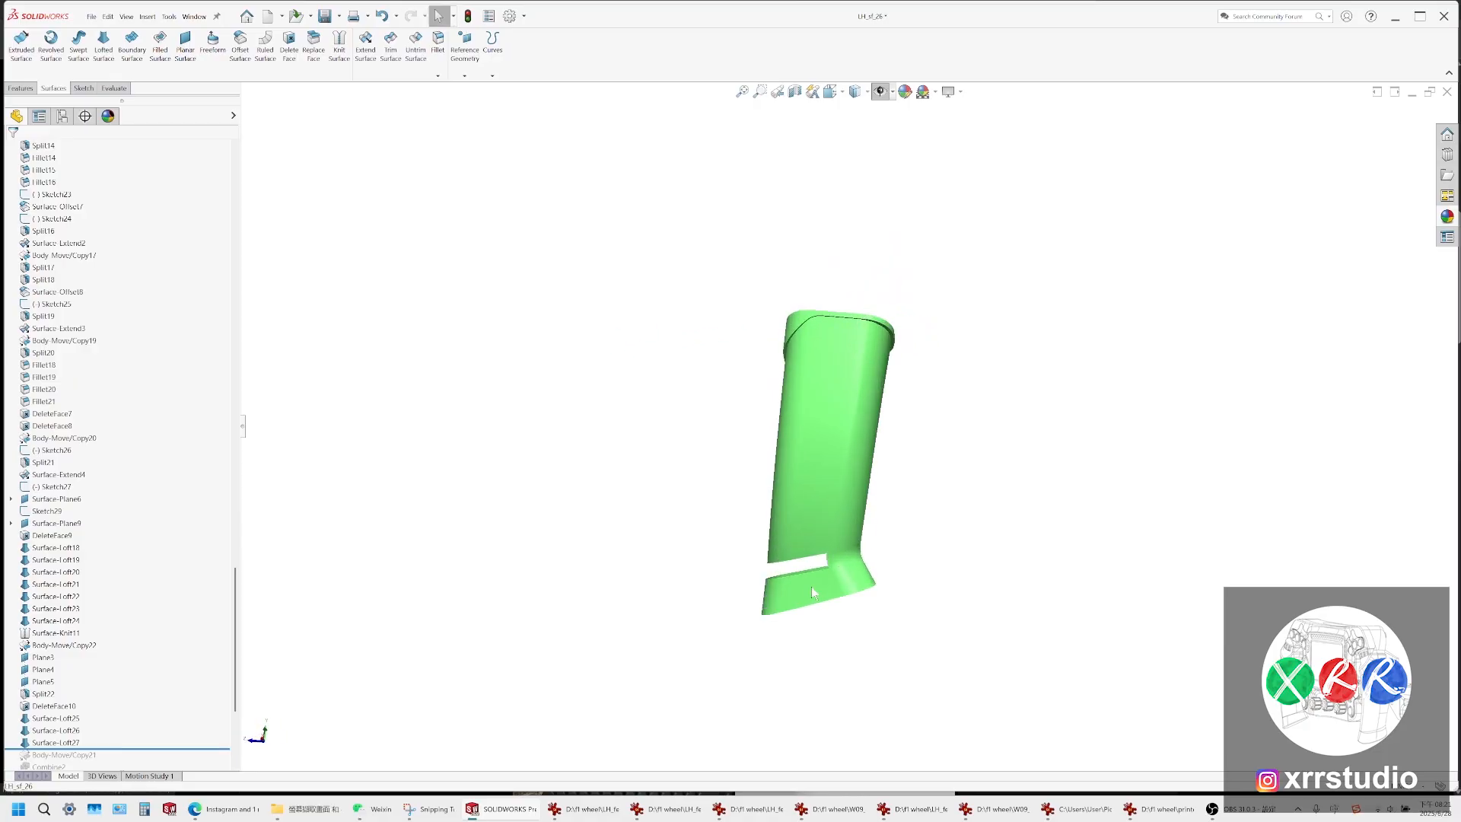
scroll(813, 582, down, 3)
click(858, 92)
click(858, 110)
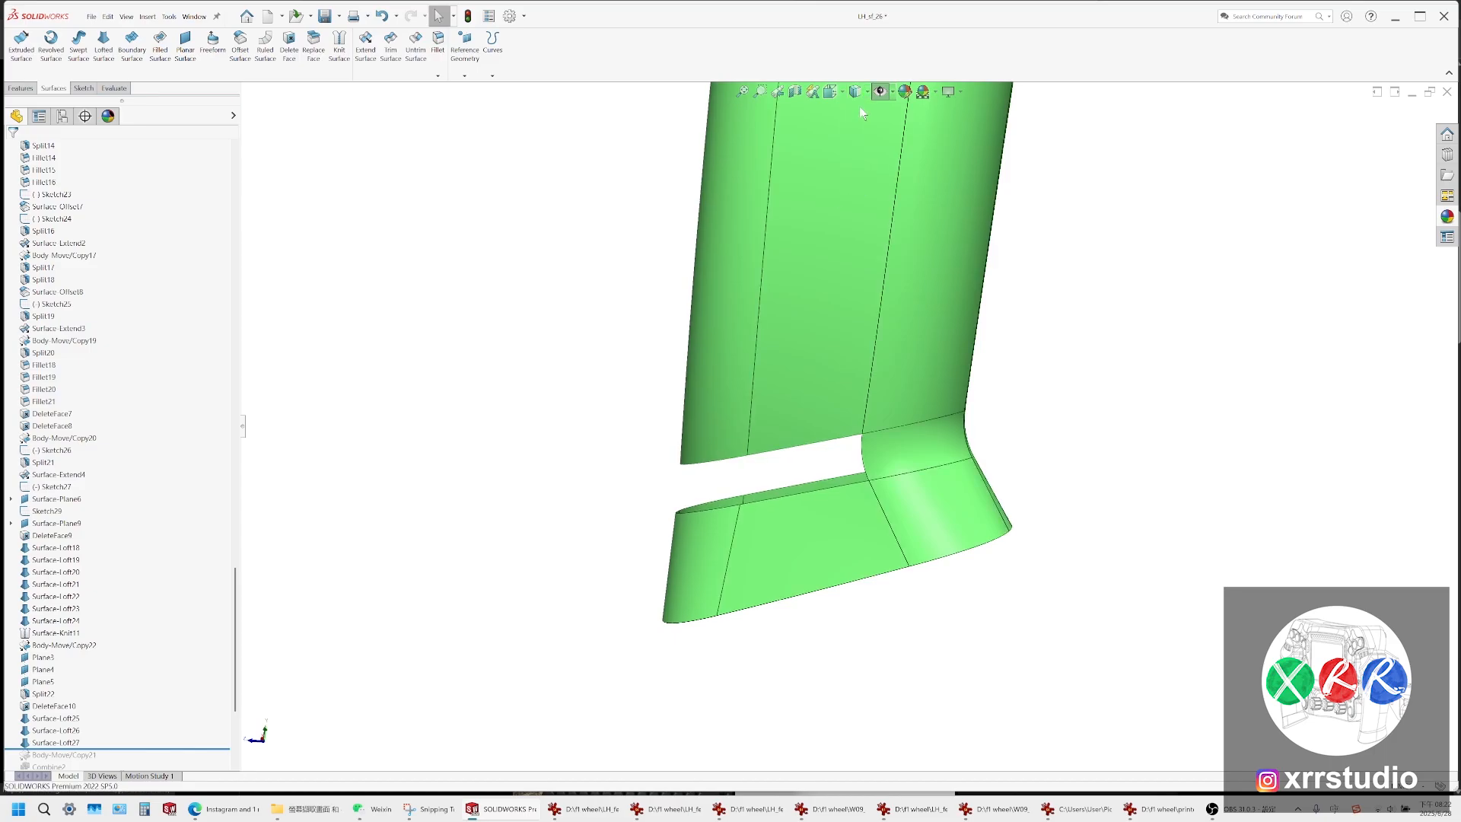
Start another lofted surface across an open gap section, using the facing edges of the grip and the flared end as profiles
middle_drag(750, 301, 925, 323)
scroll(700, 495, down, 2)
click(697, 496)
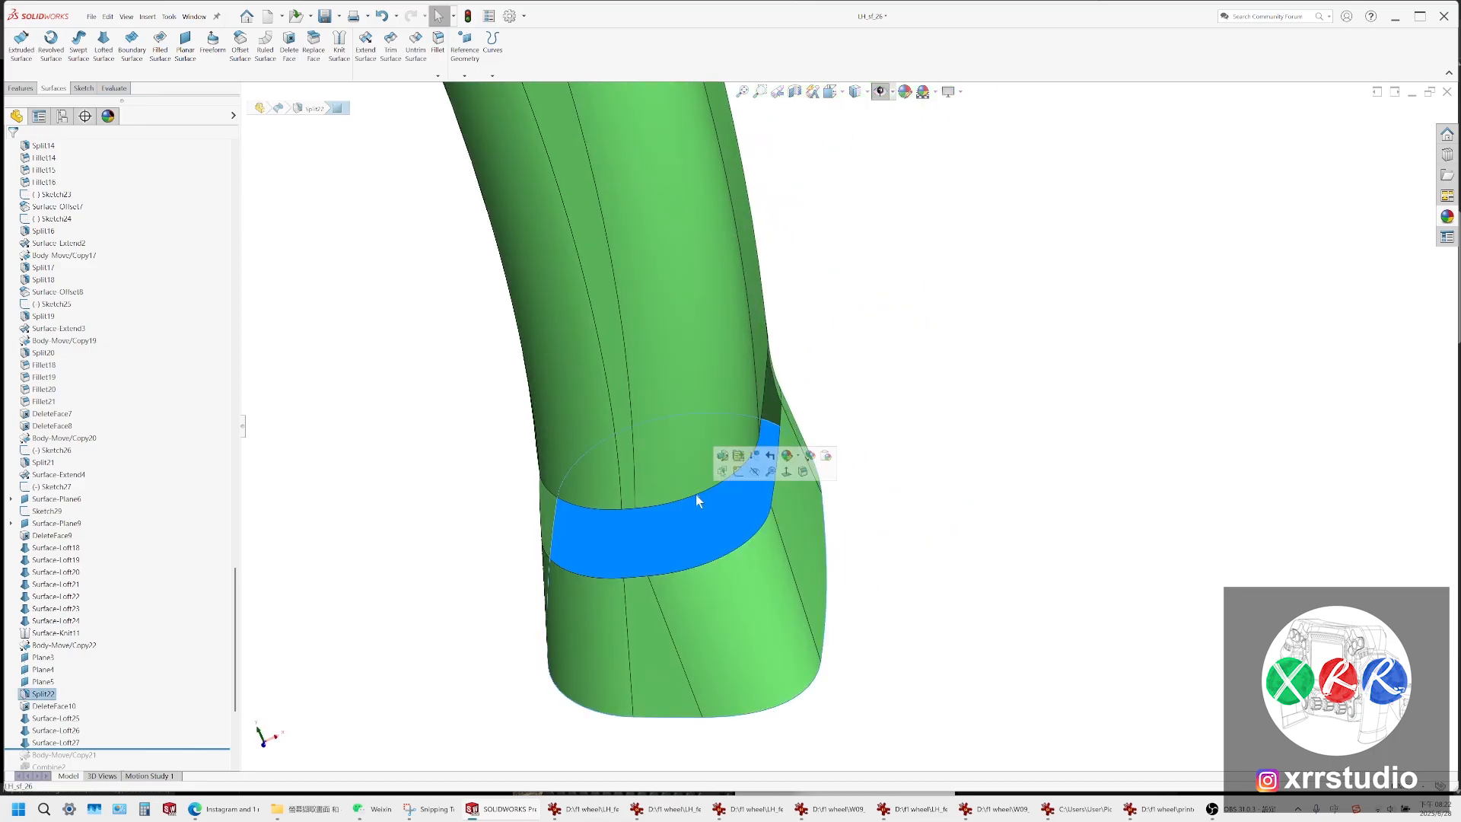
key(Escape)
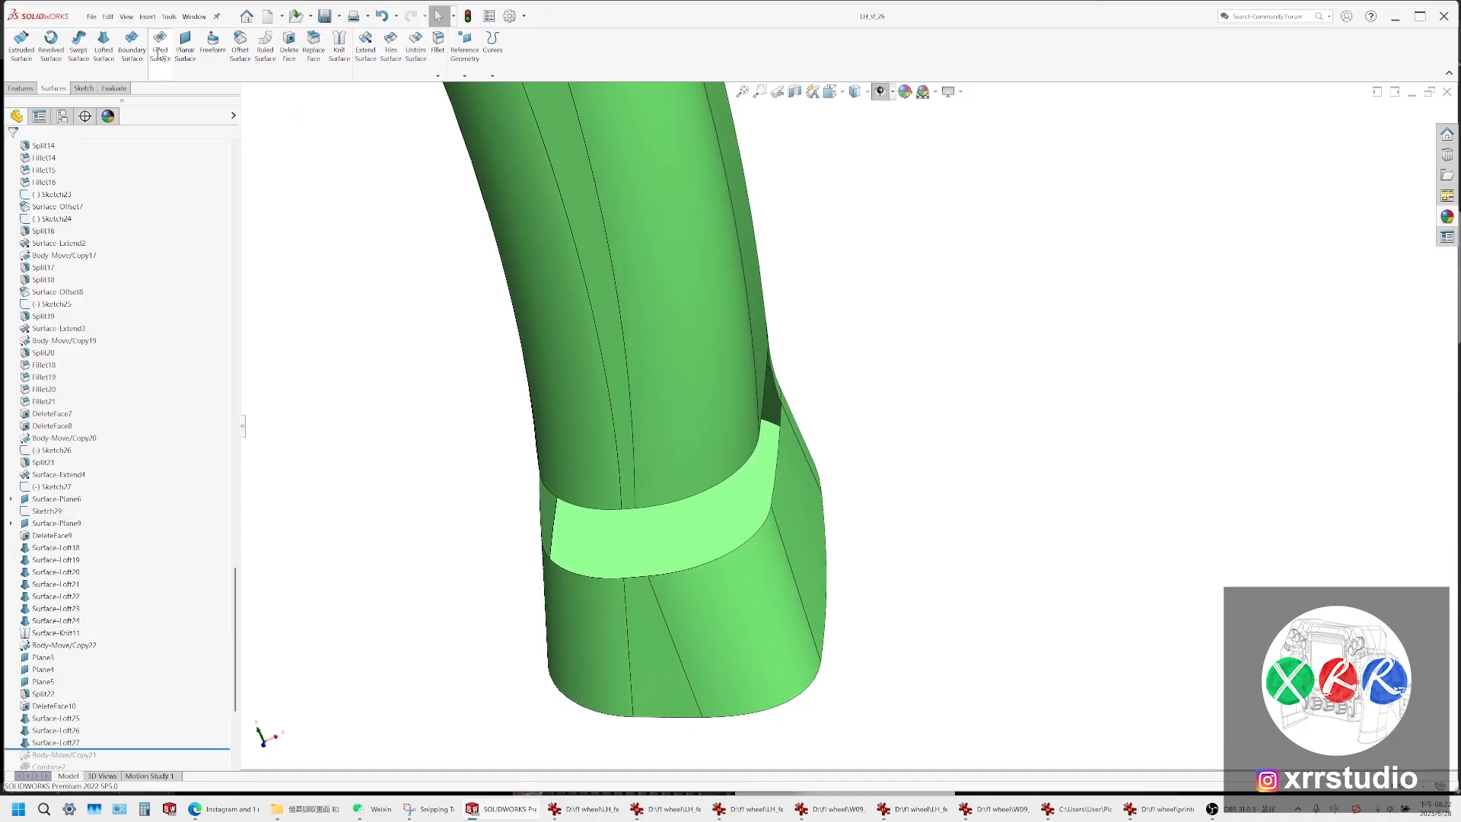
click(111, 56)
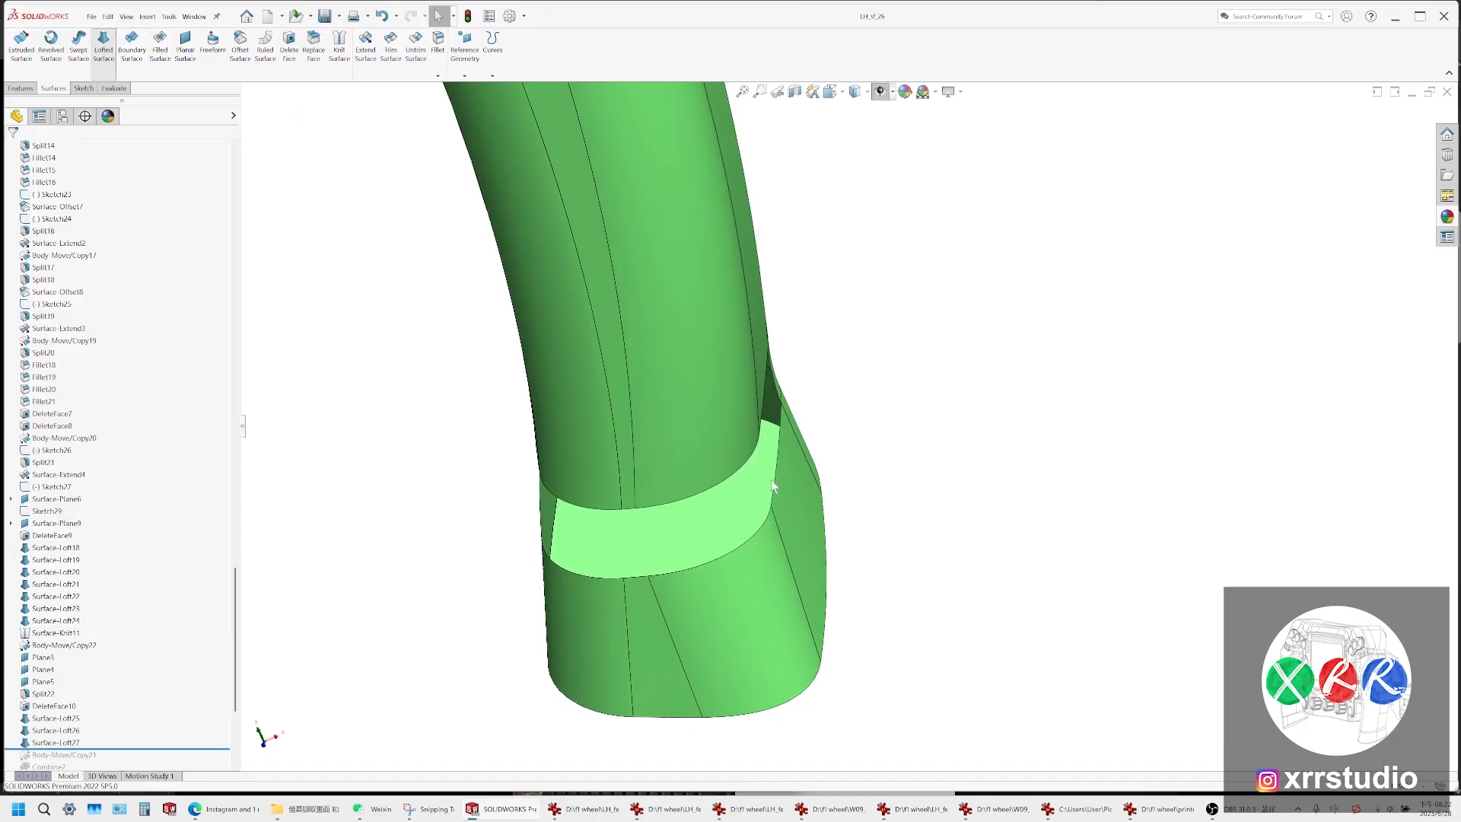
click(728, 476)
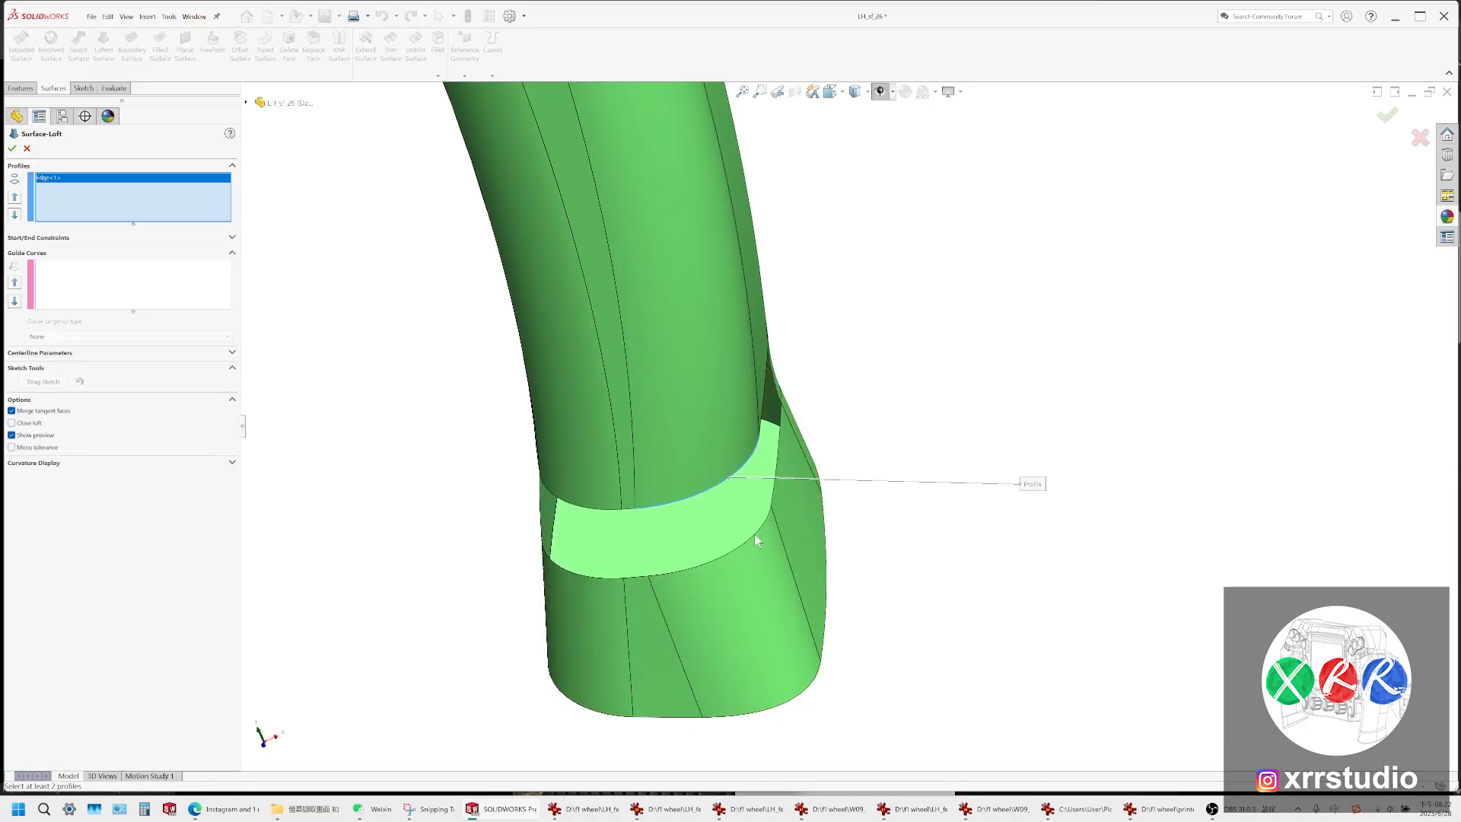
click(755, 534)
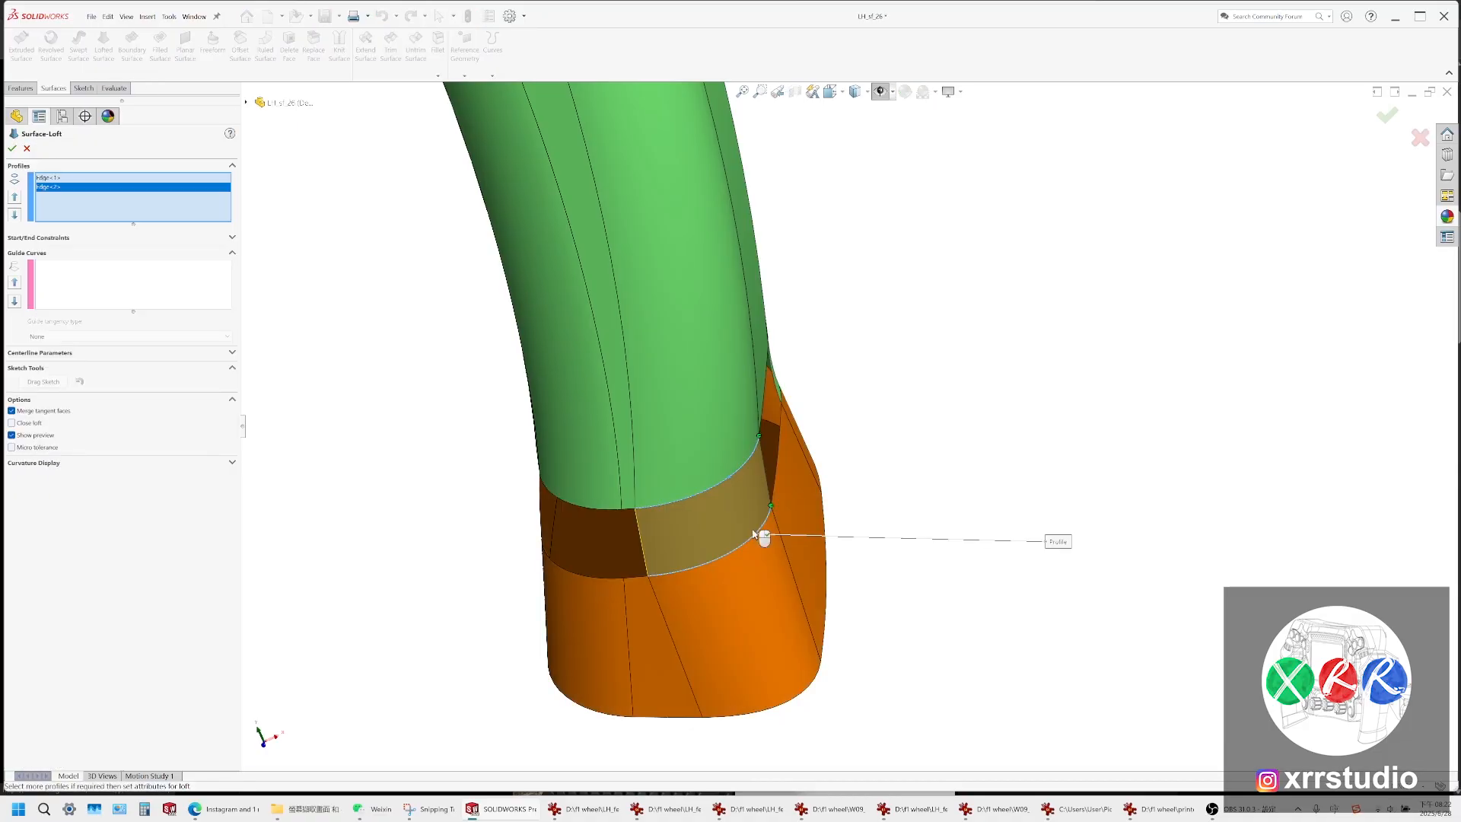
Apply Tangency To Face as both the start and end constraint of this loft
click(95, 237)
click(76, 261)
click(66, 284)
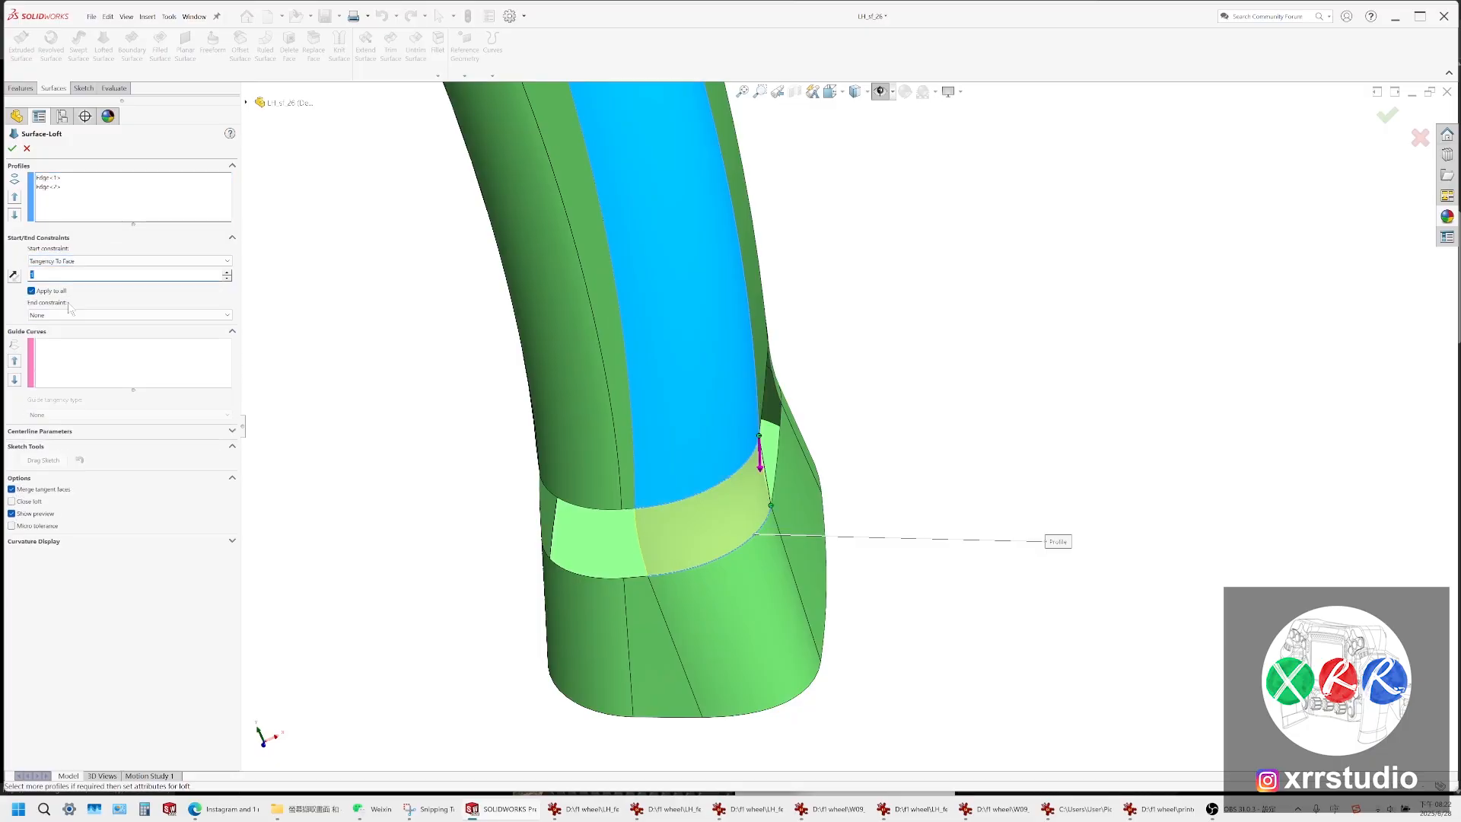
click(69, 315)
click(69, 337)
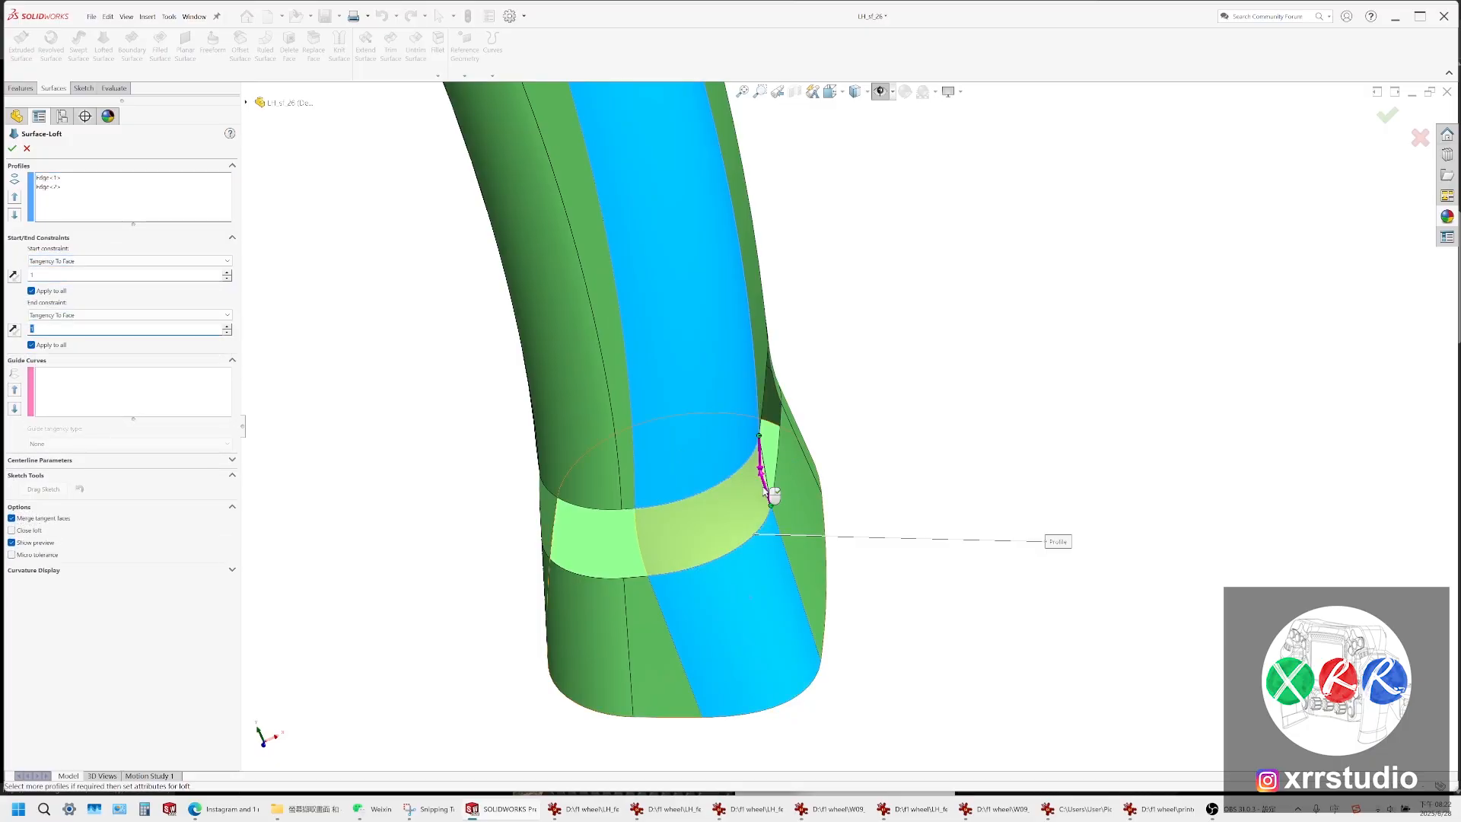
Change both loft constraints to Curvature To Face and shorten the start tangent length
middle_drag(709, 486, 687, 377)
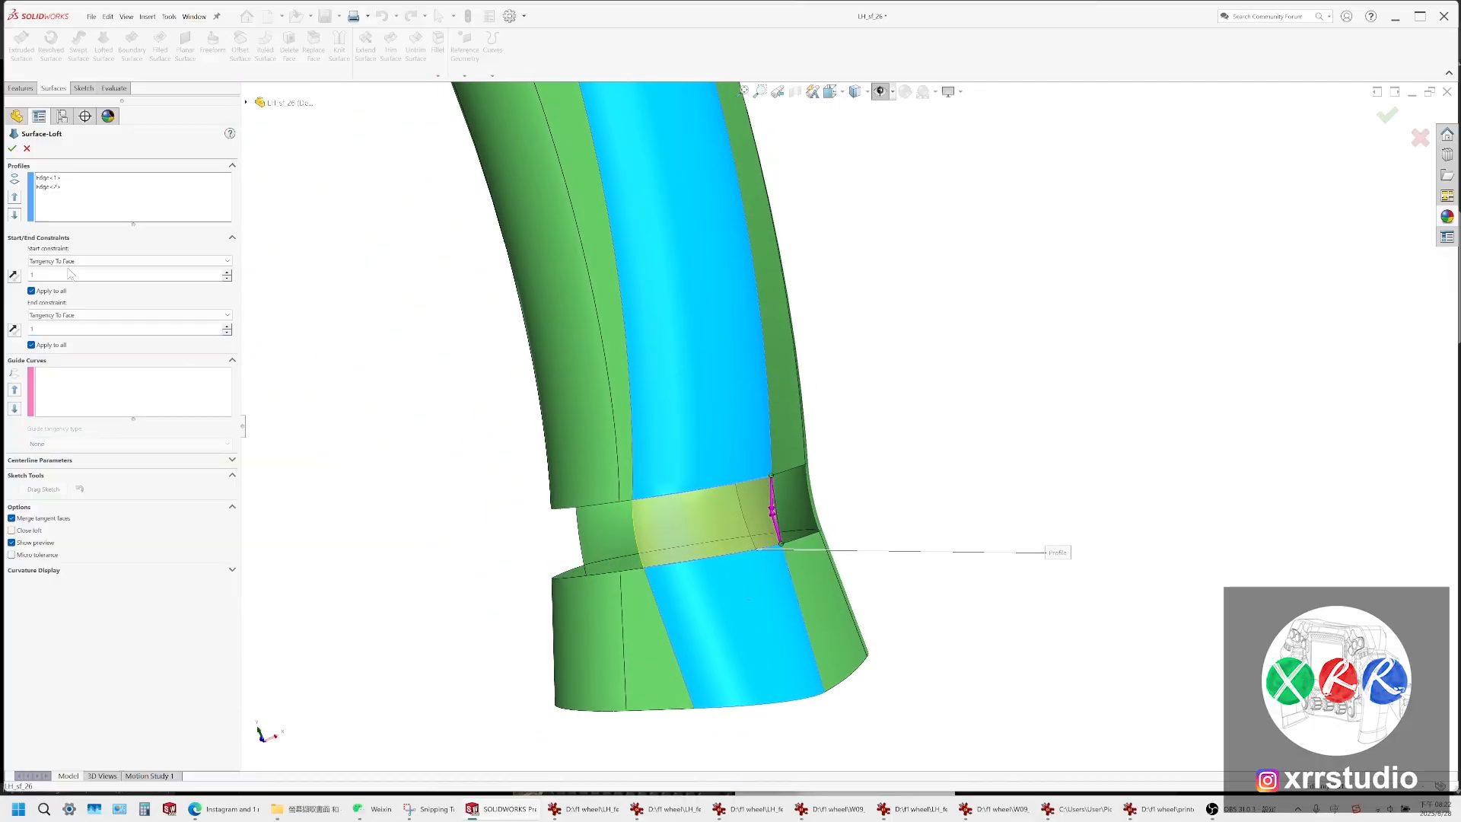
click(128, 261)
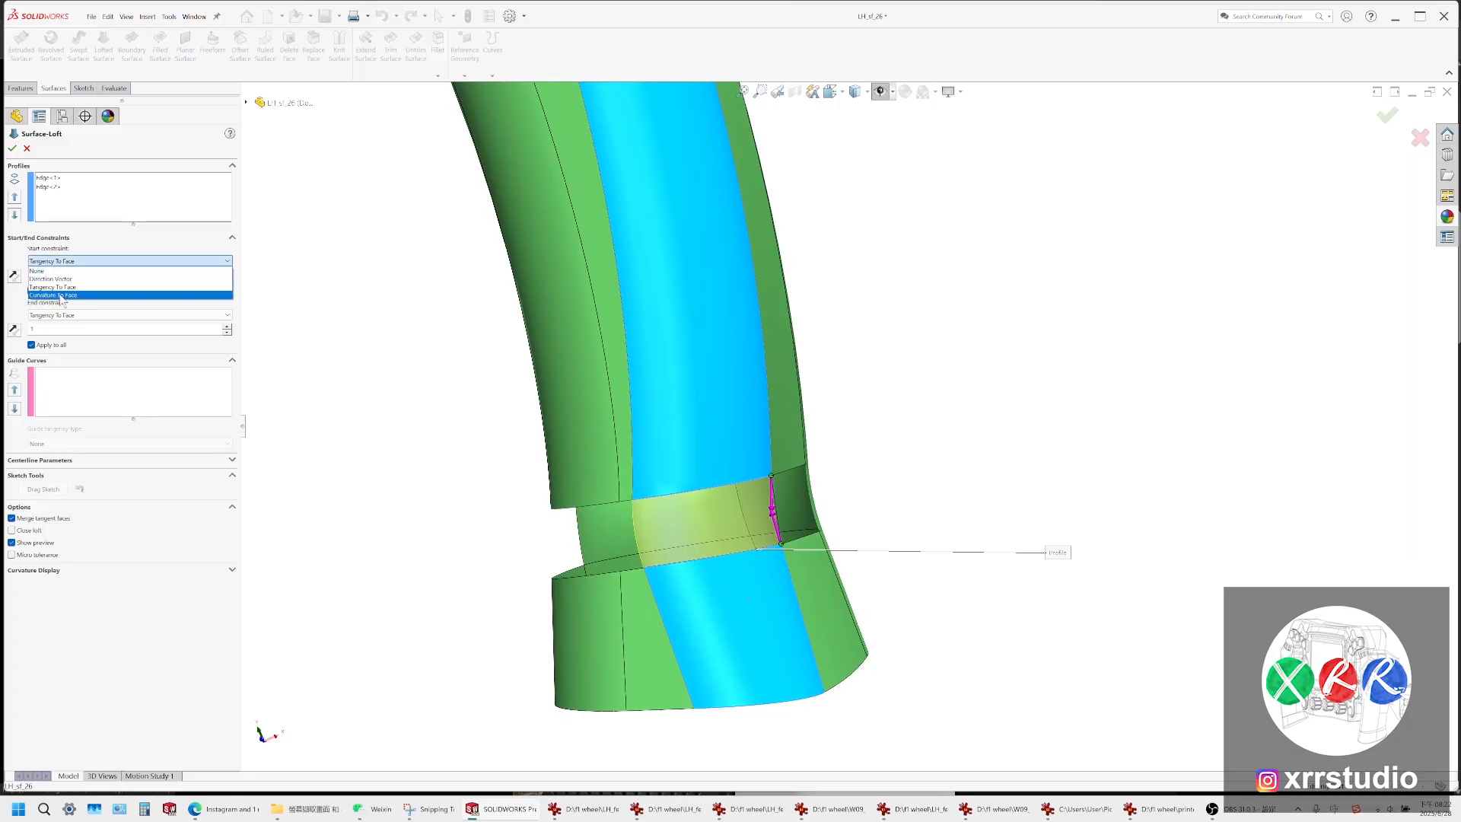
click(65, 297)
scroll(708, 516, down, 2)
click(128, 315)
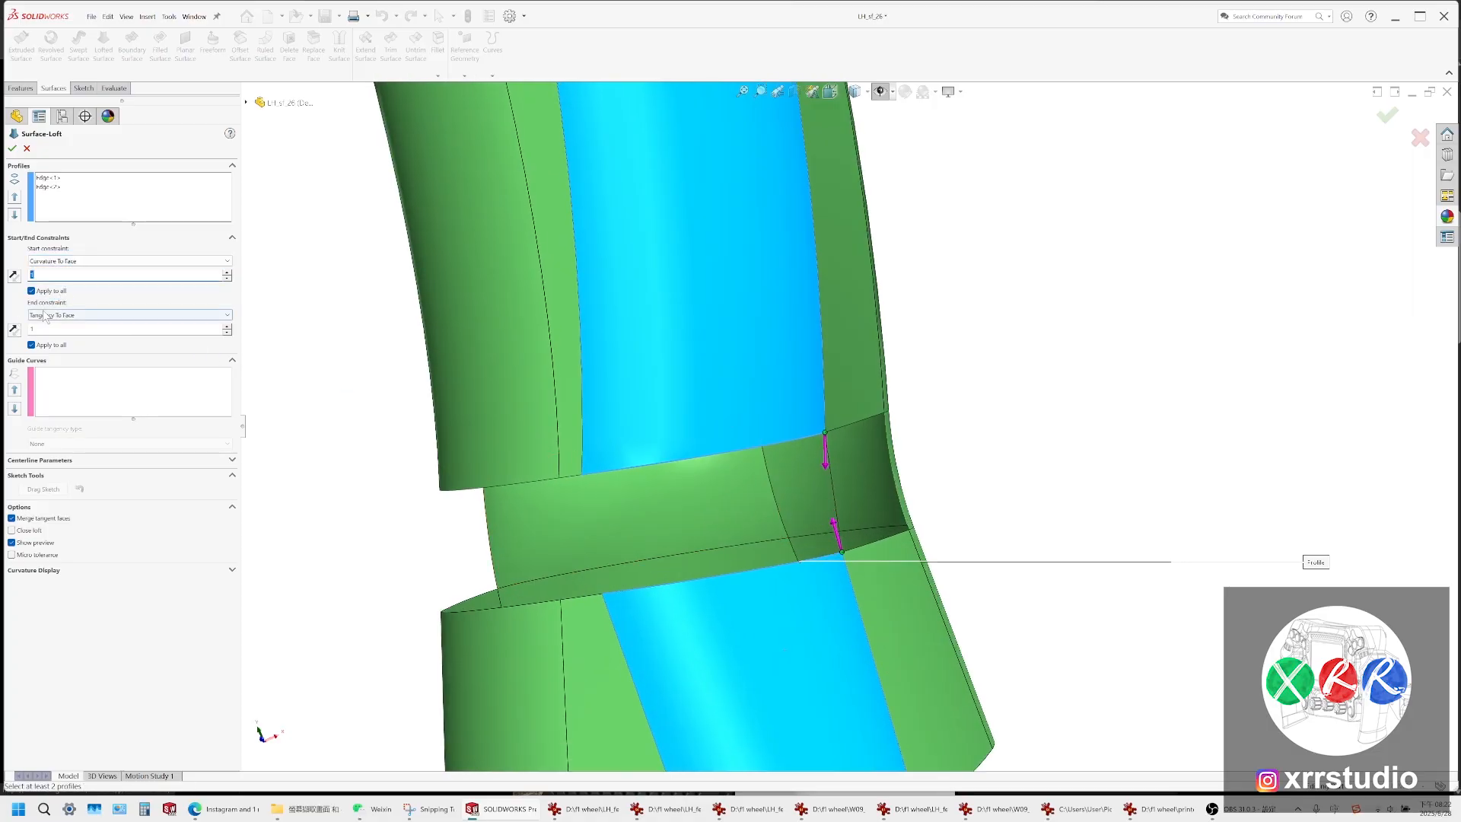
click(53, 347)
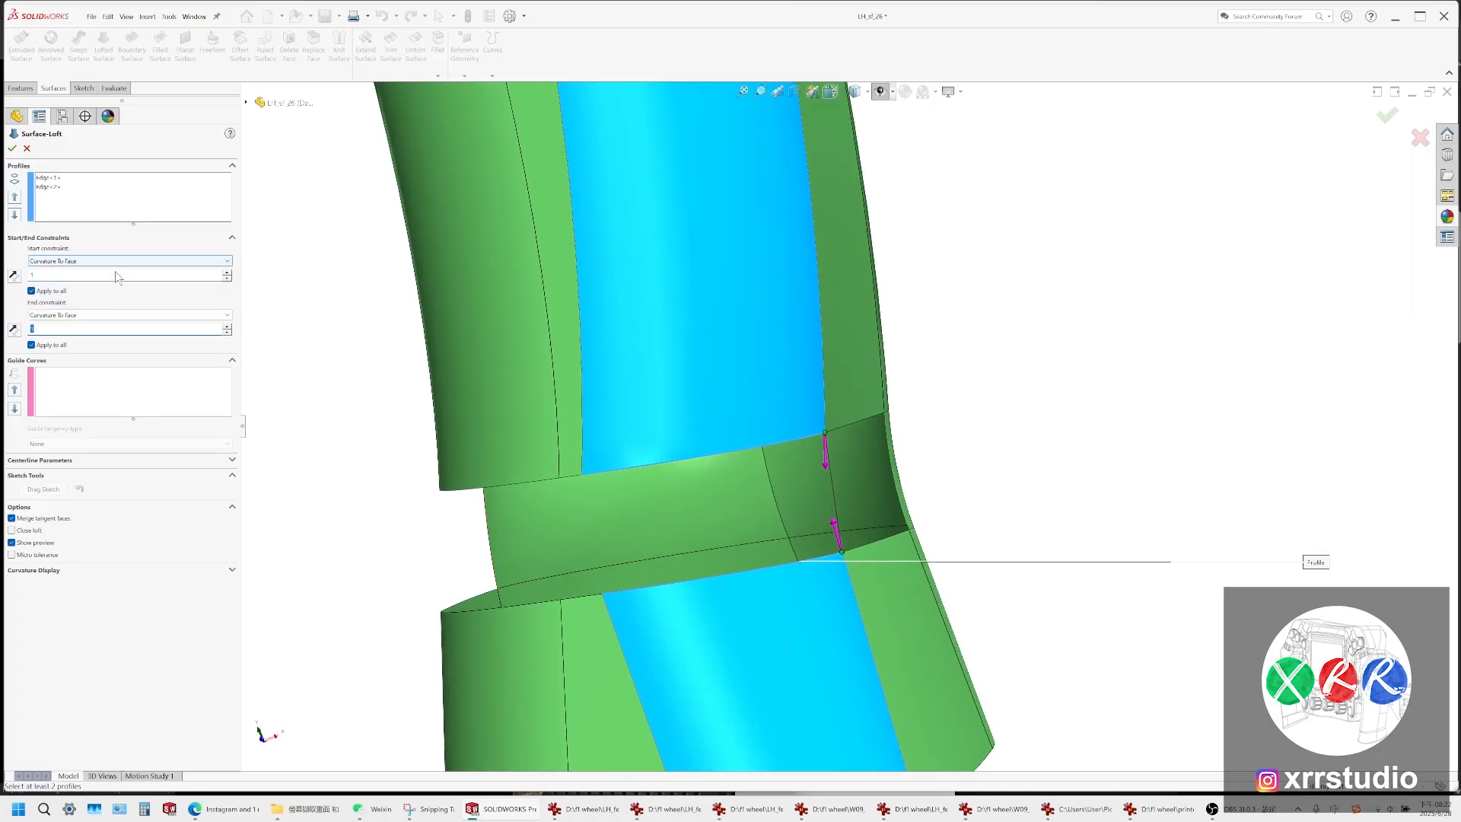
click(80, 315)
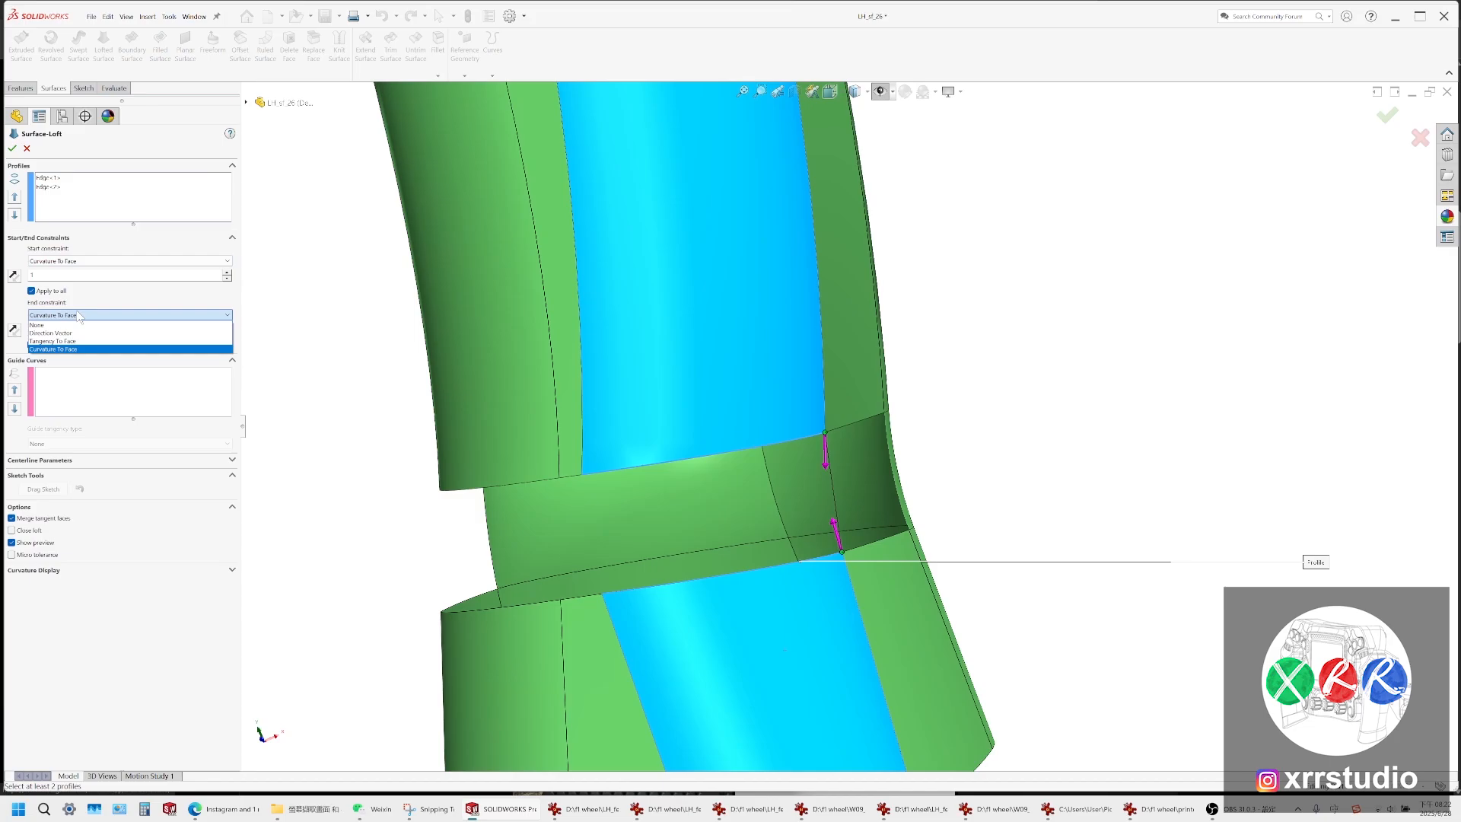
click(825, 467)
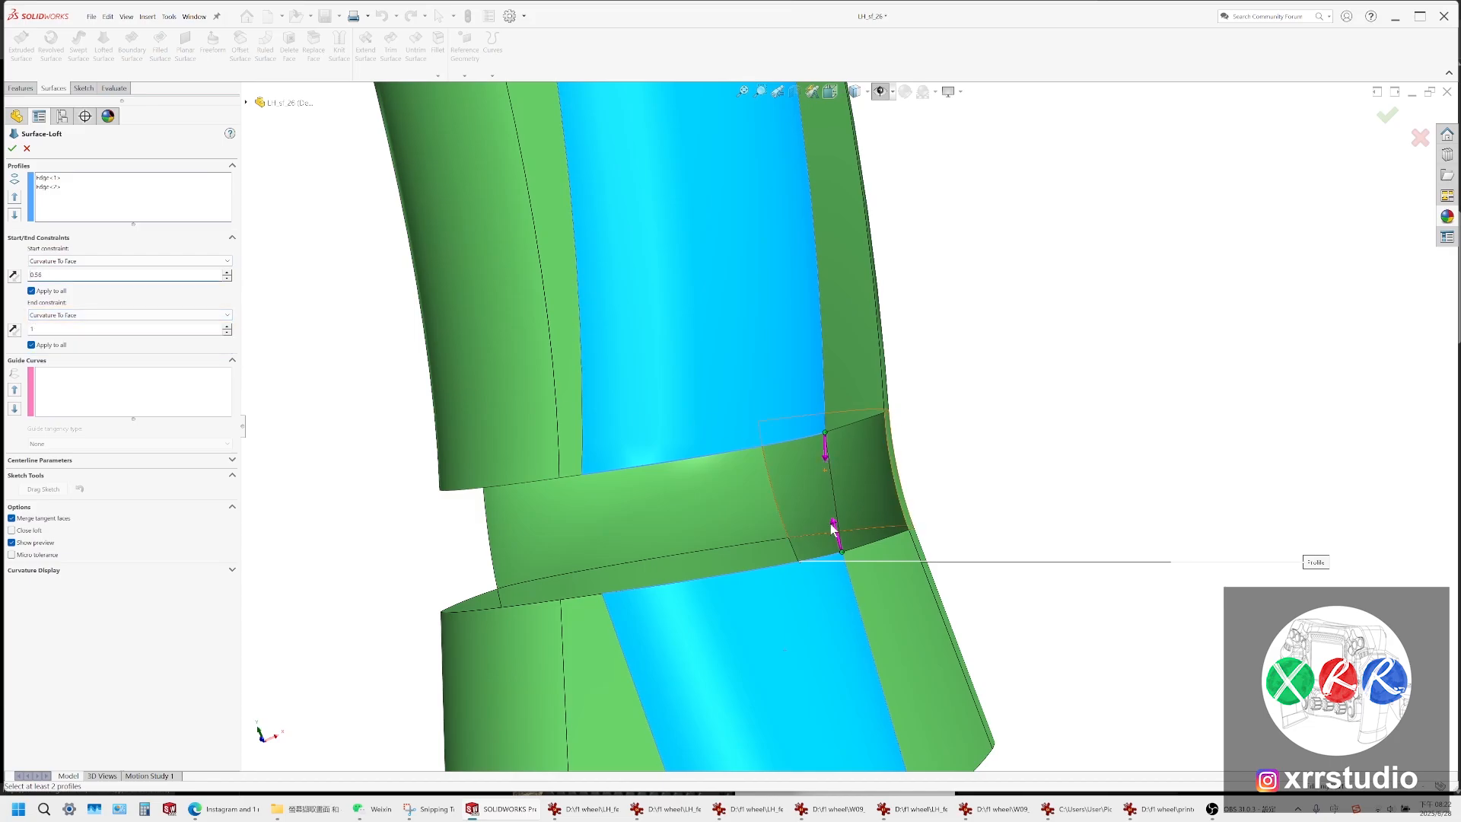
Try changing the loft's start constraint to Tangency To Face with its Apply to all option turned off
click(128, 262)
click(124, 298)
click(128, 261)
click(111, 289)
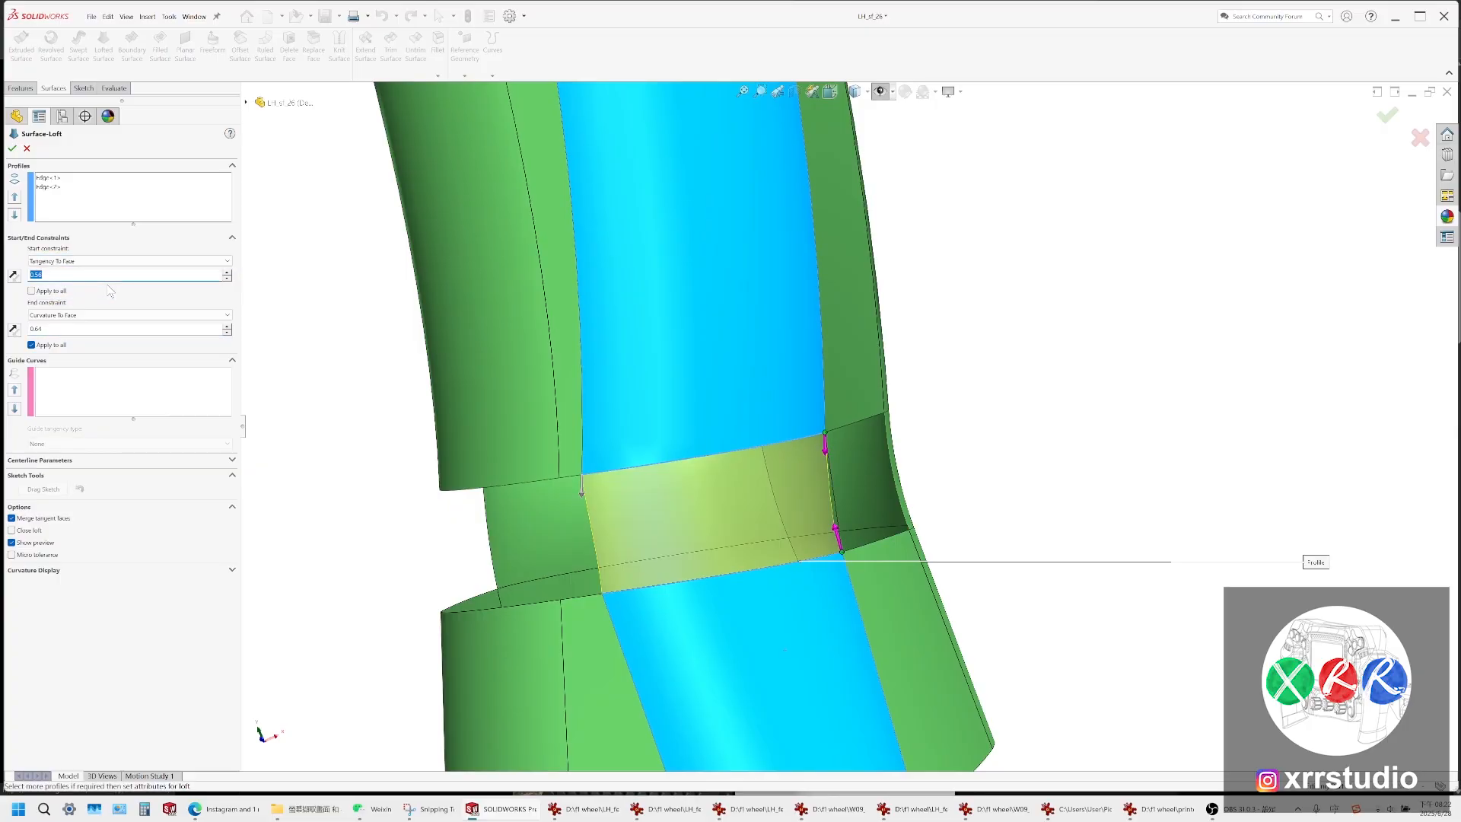
Clear the loft's profiles and reselect the facing edges of the grip and the flared end across the gap section
right_click(173, 209)
click(199, 216)
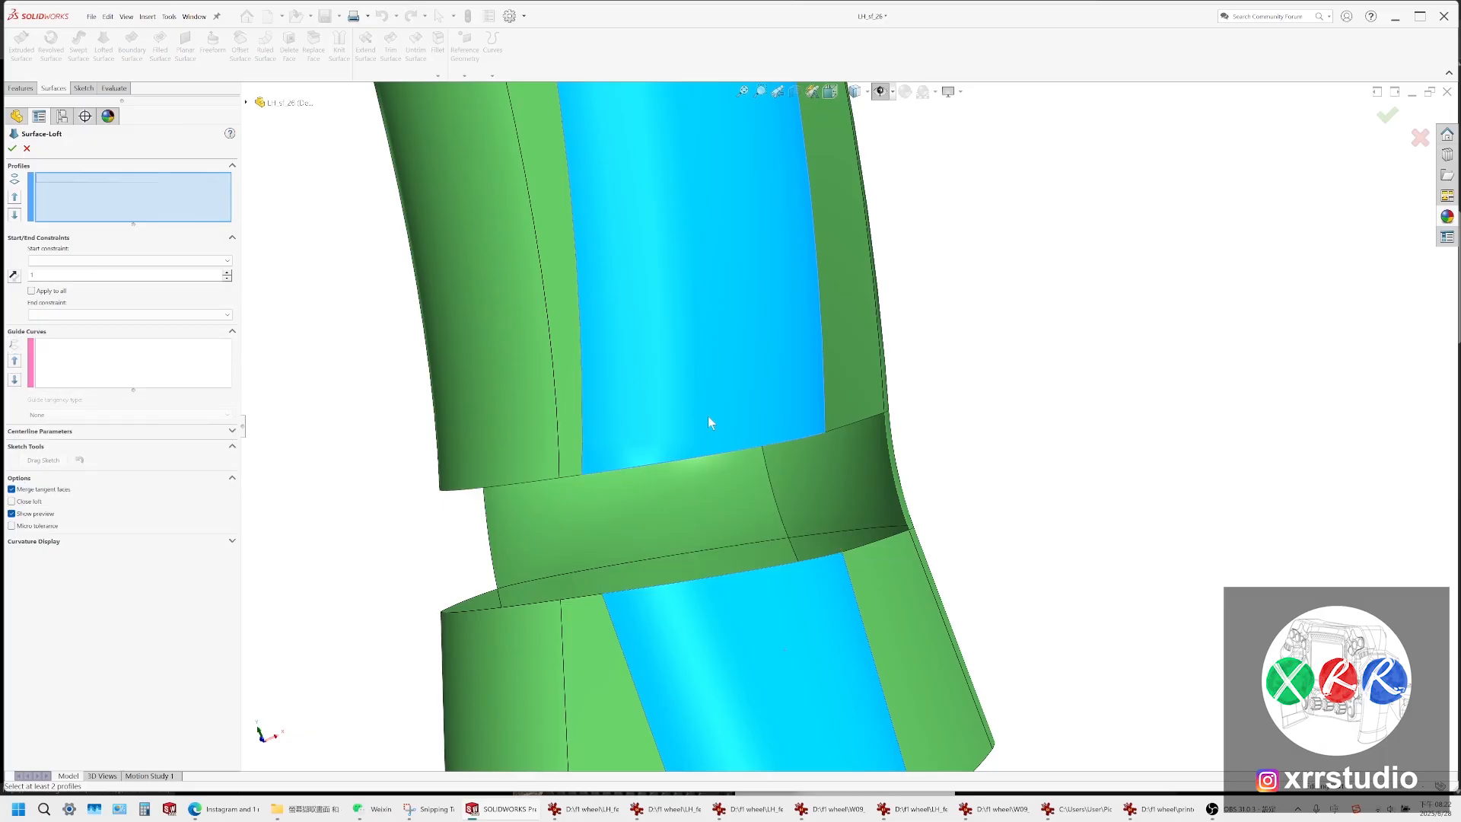
click(765, 443)
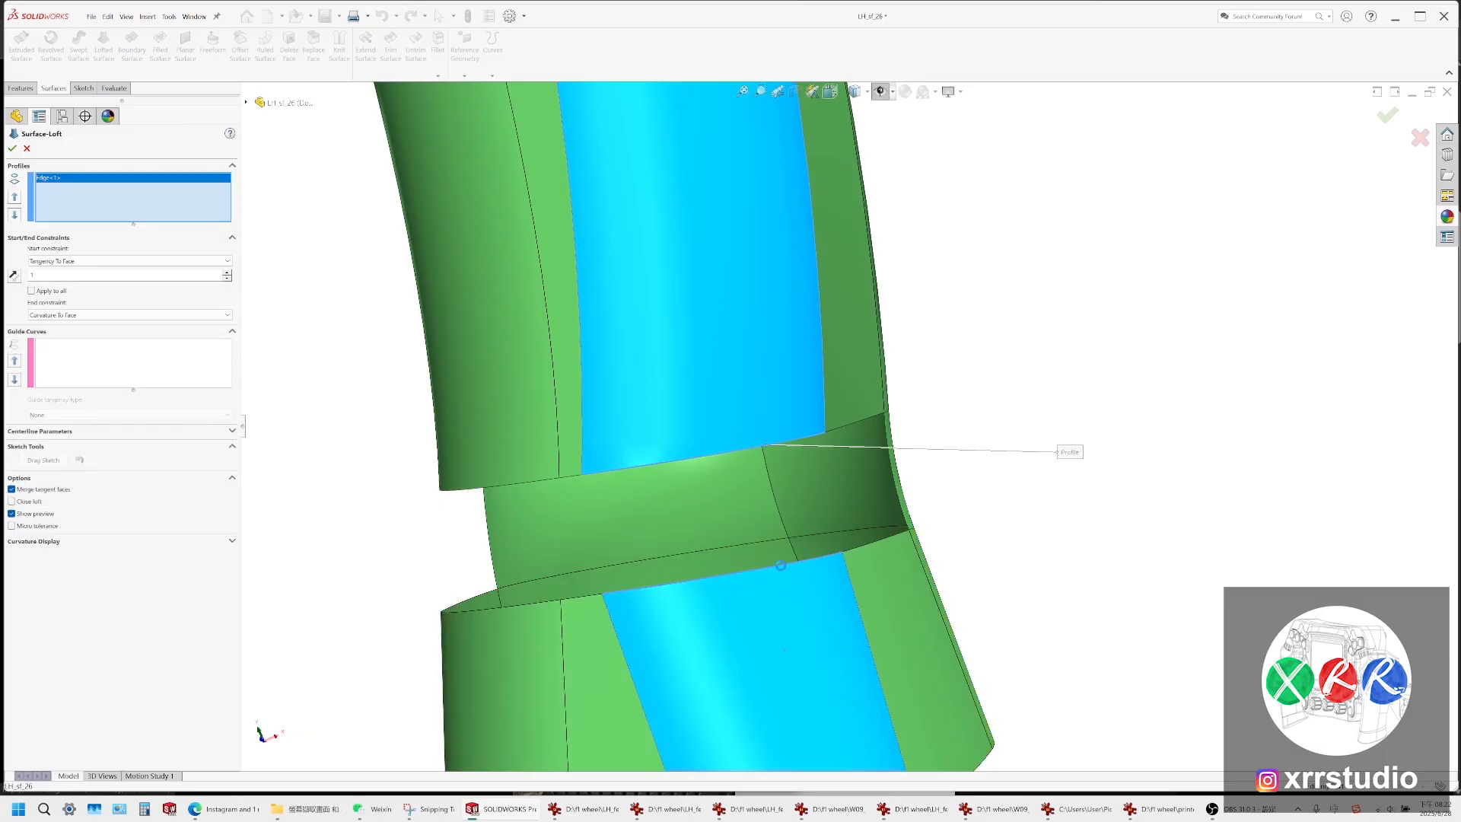
click(784, 564)
Apply Tangency To Face as both the end and start constraint and complete the loft
click(94, 286)
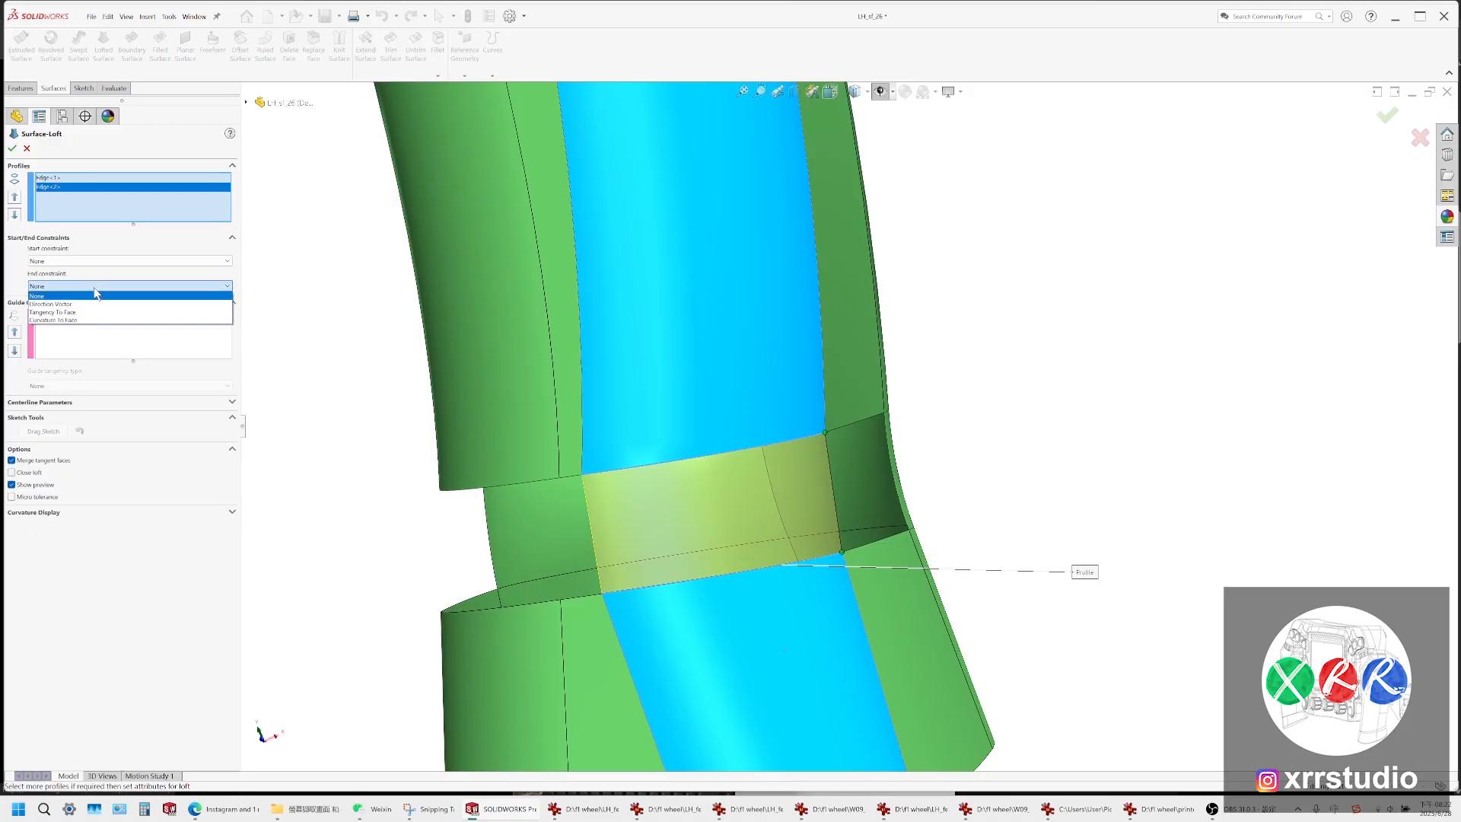
click(61, 322)
click(64, 261)
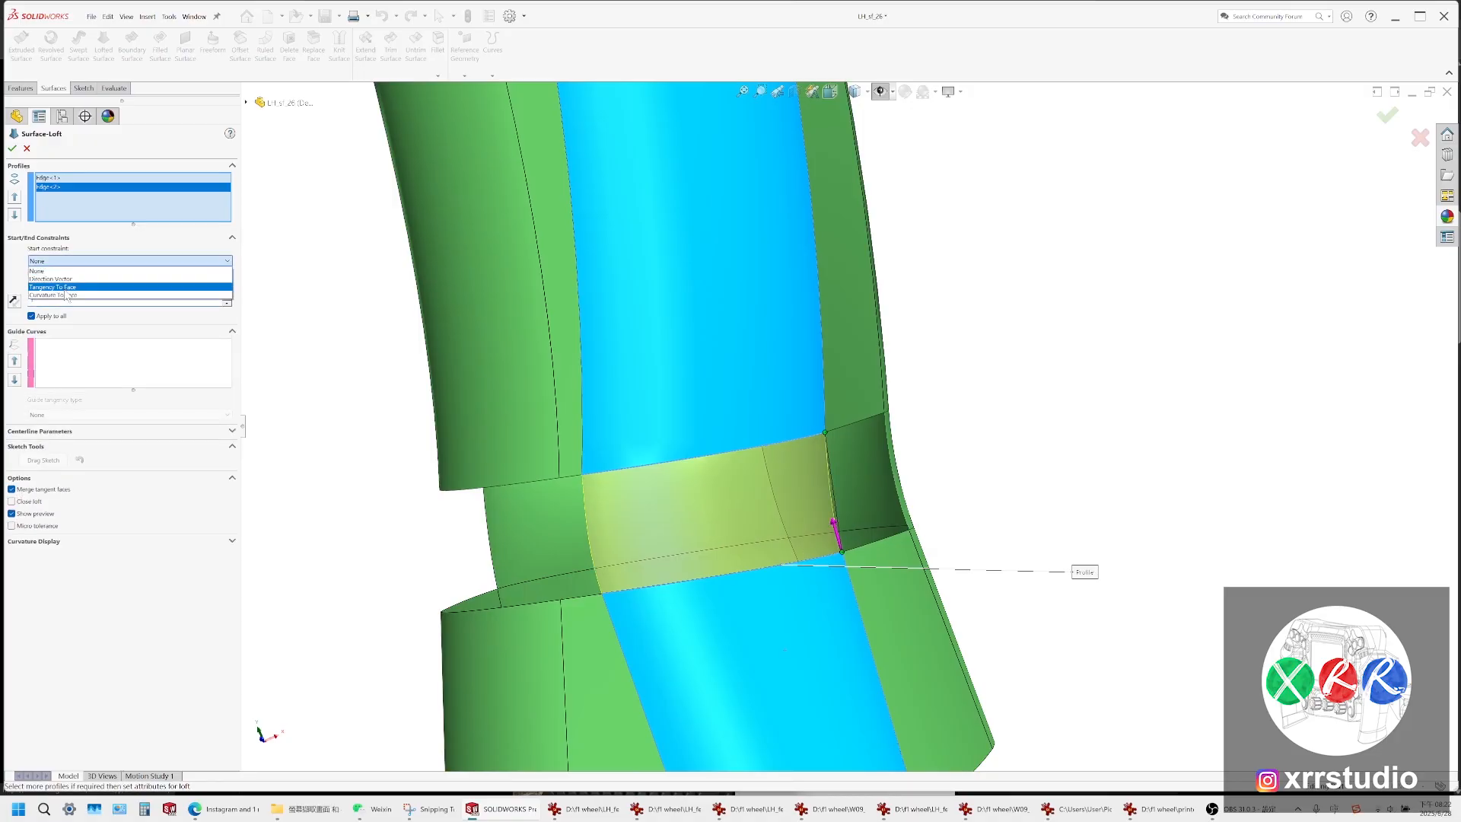
click(61, 297)
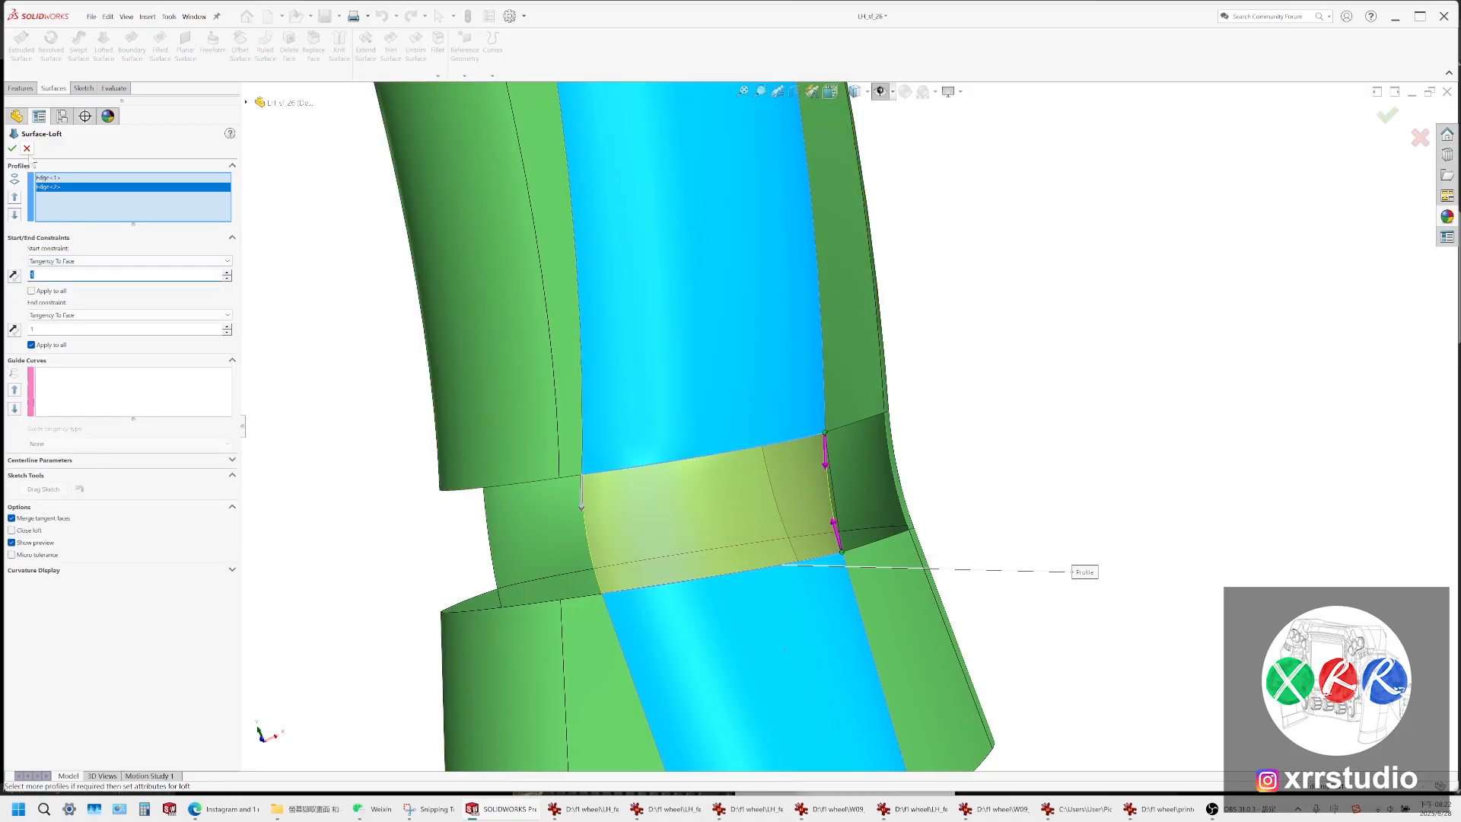
click(12, 149)
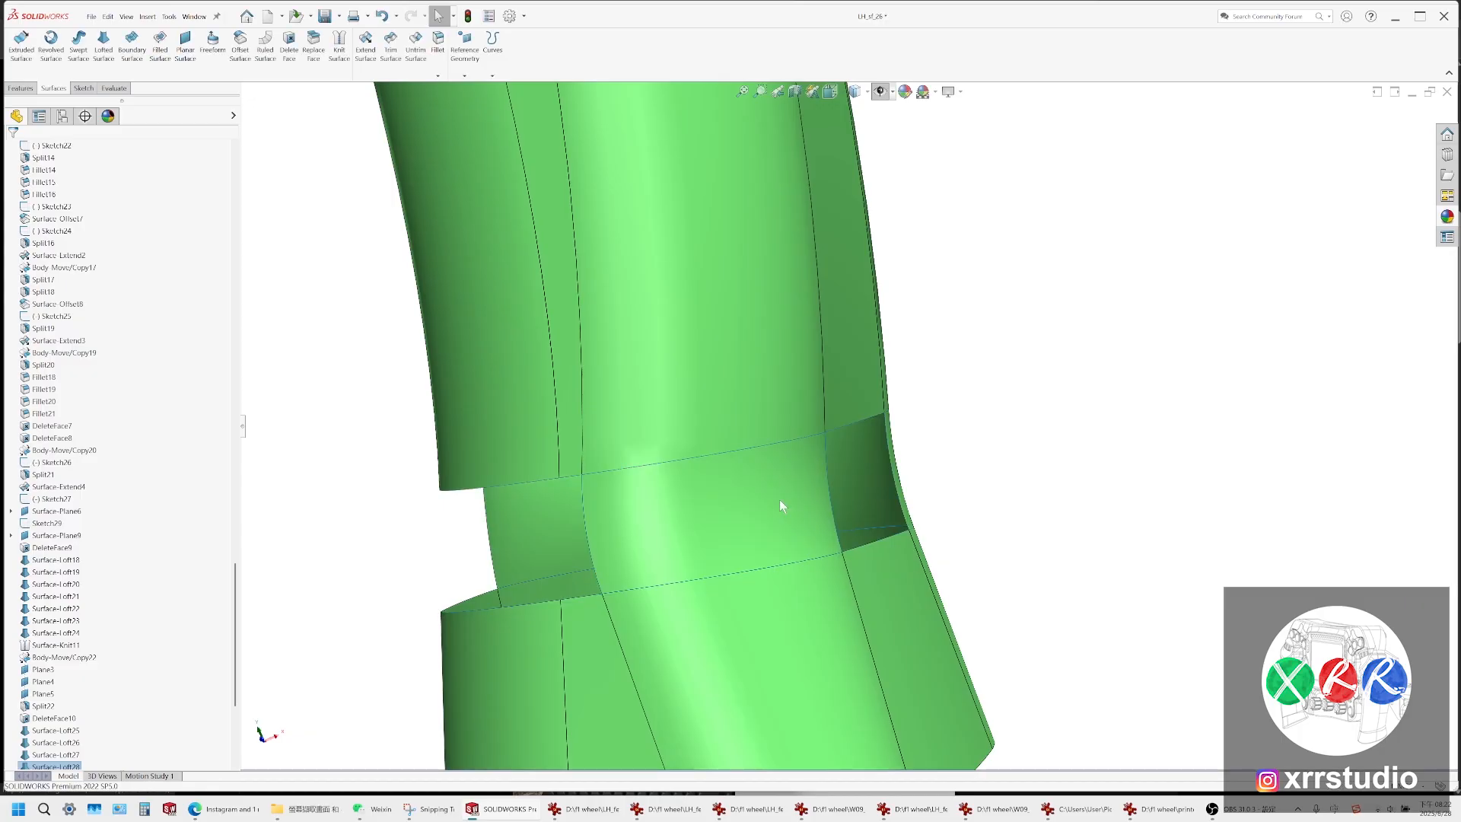
Start a lofted surface across the next rounded gap section, using its upper grip edge and lower flared-end edge as profiles
scroll(780, 500, up, 5)
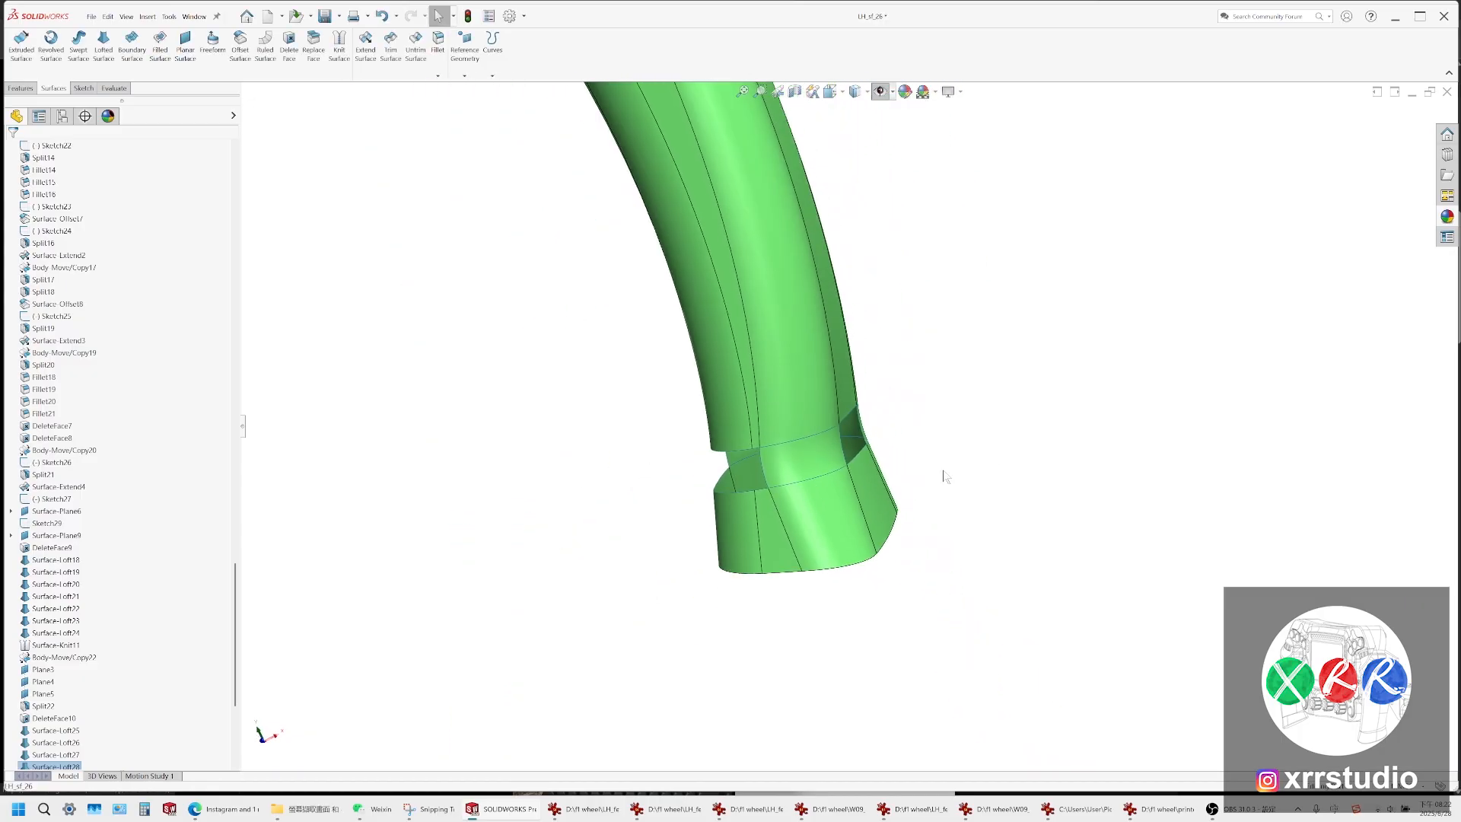
middle_drag(943, 476, 851, 435)
scroll(851, 436, down, 3)
click(851, 431)
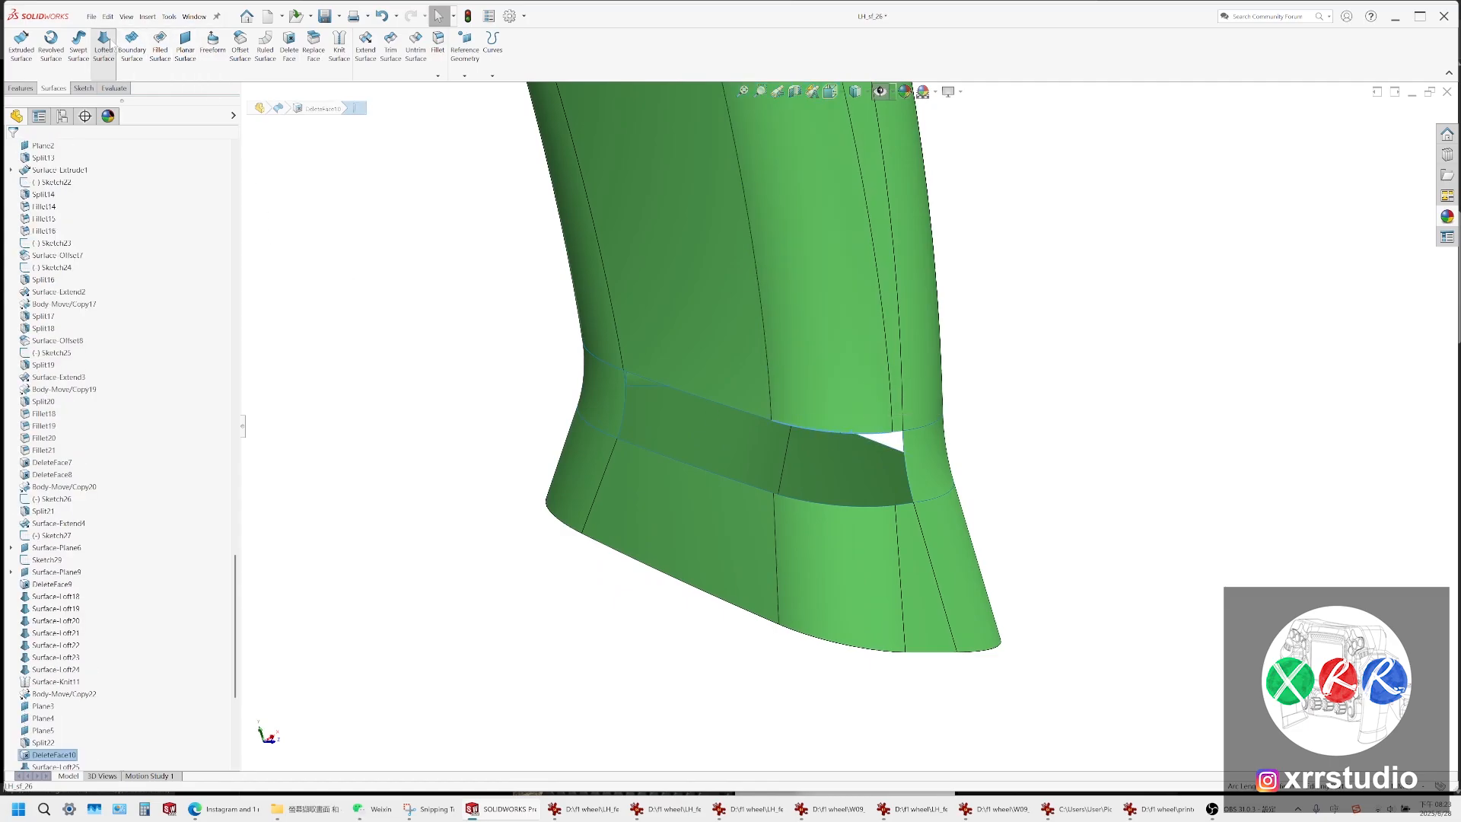
click(837, 506)
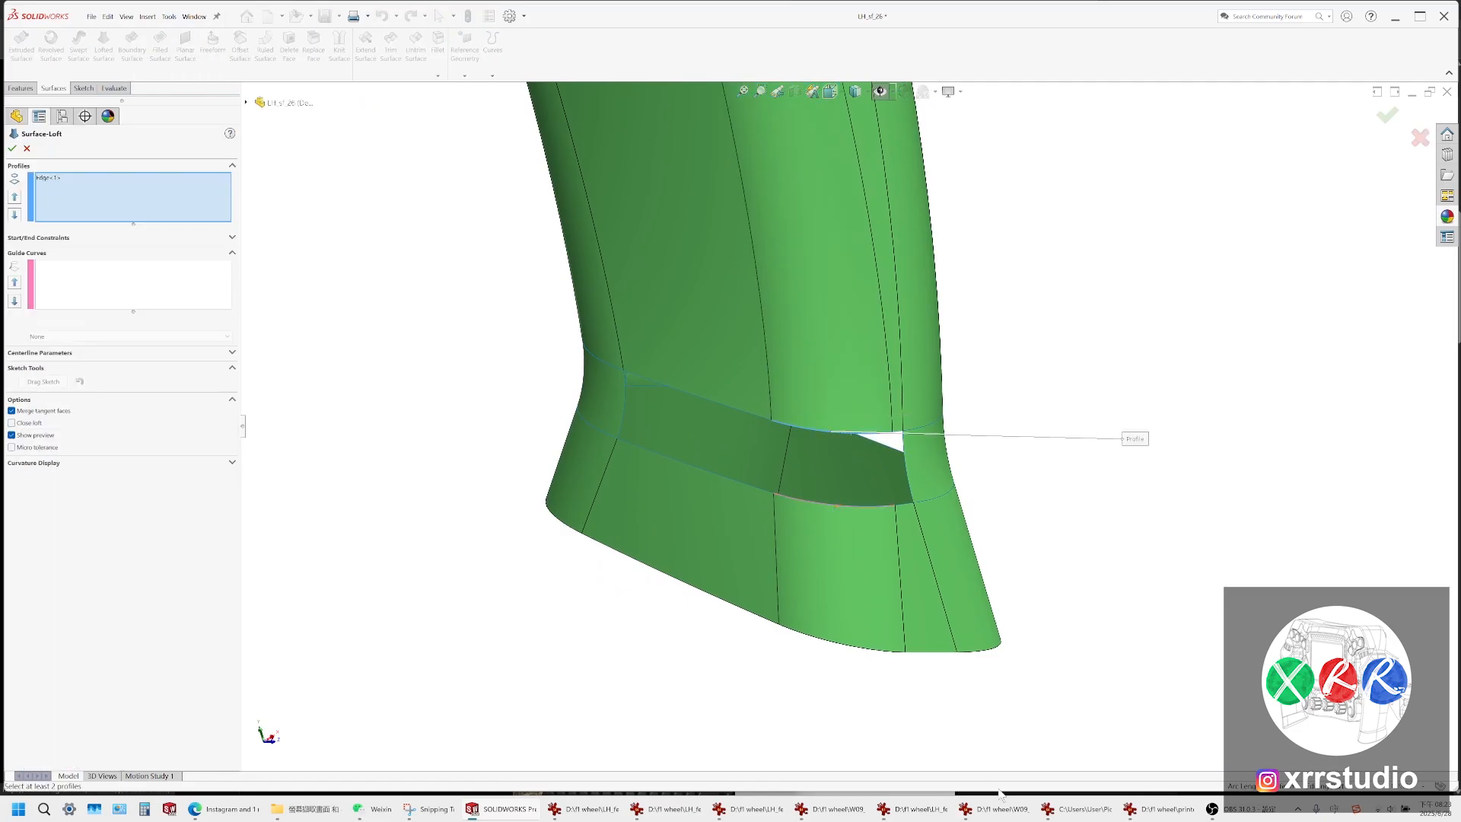
click(1212, 809)
click(1212, 809)
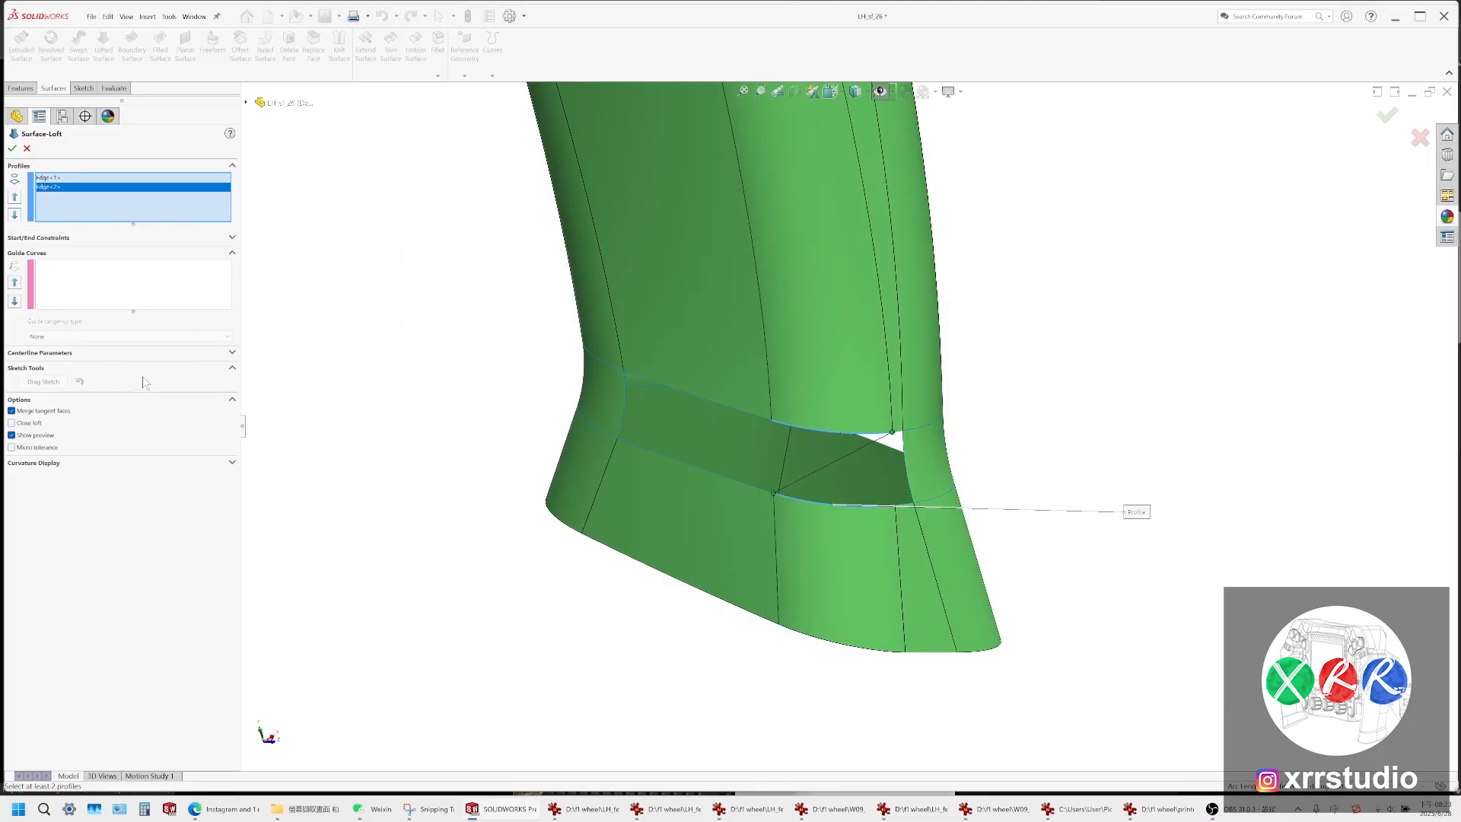
Set the start and end constraints of this loft to Tangency To Face and complete the surface
click(46, 238)
click(129, 261)
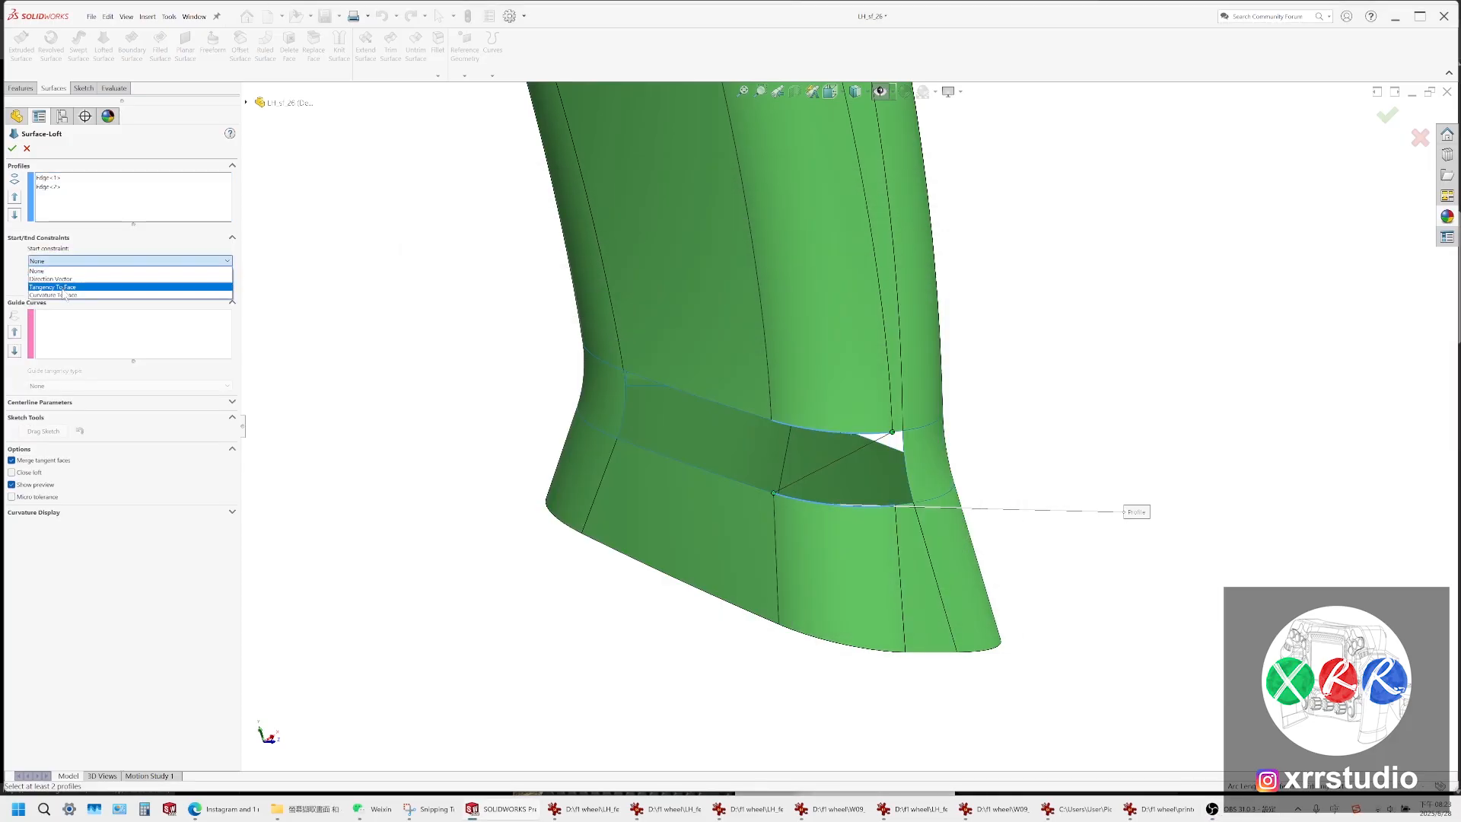
click(61, 292)
click(61, 315)
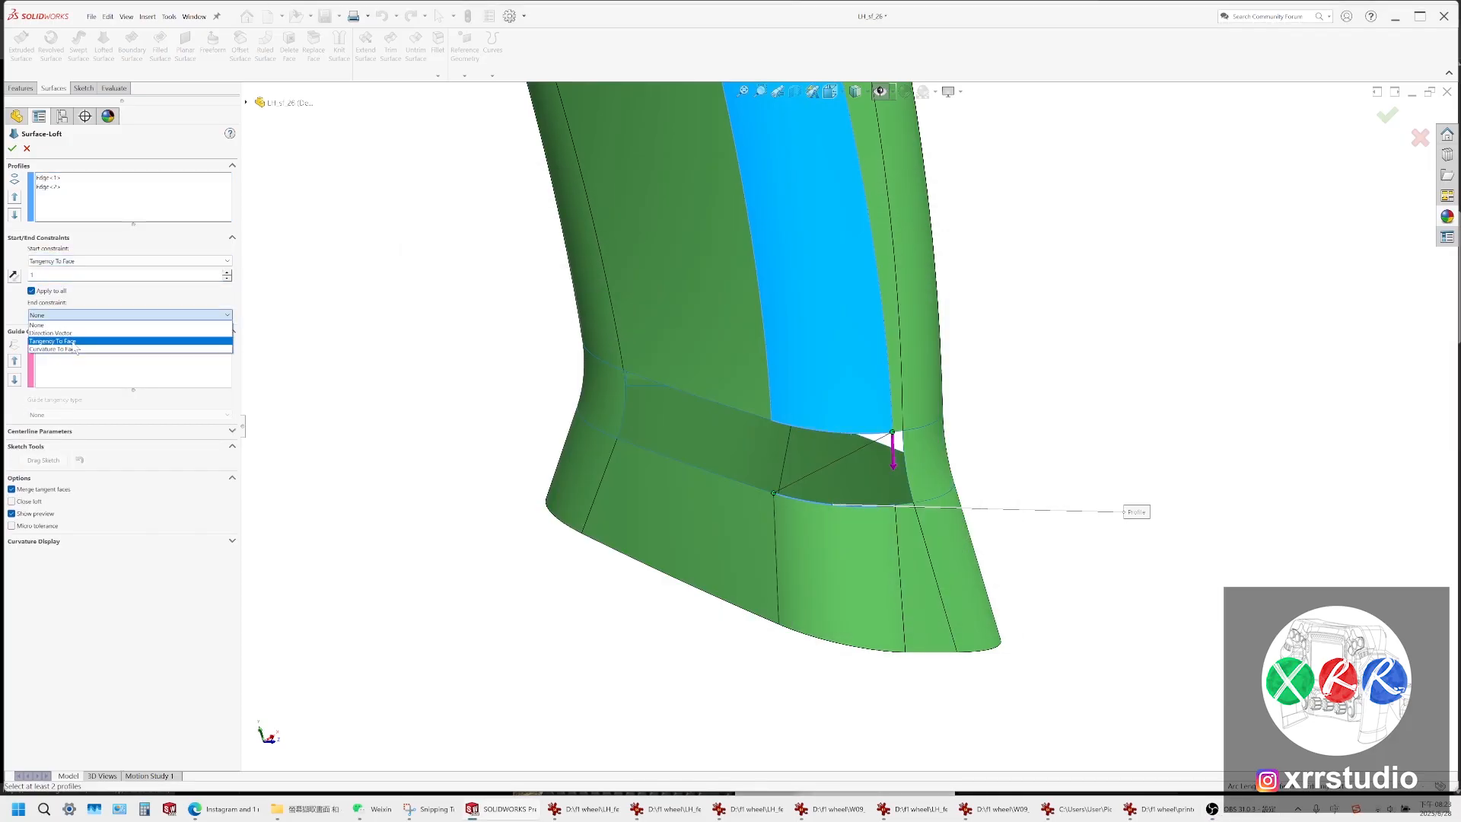
click(61, 341)
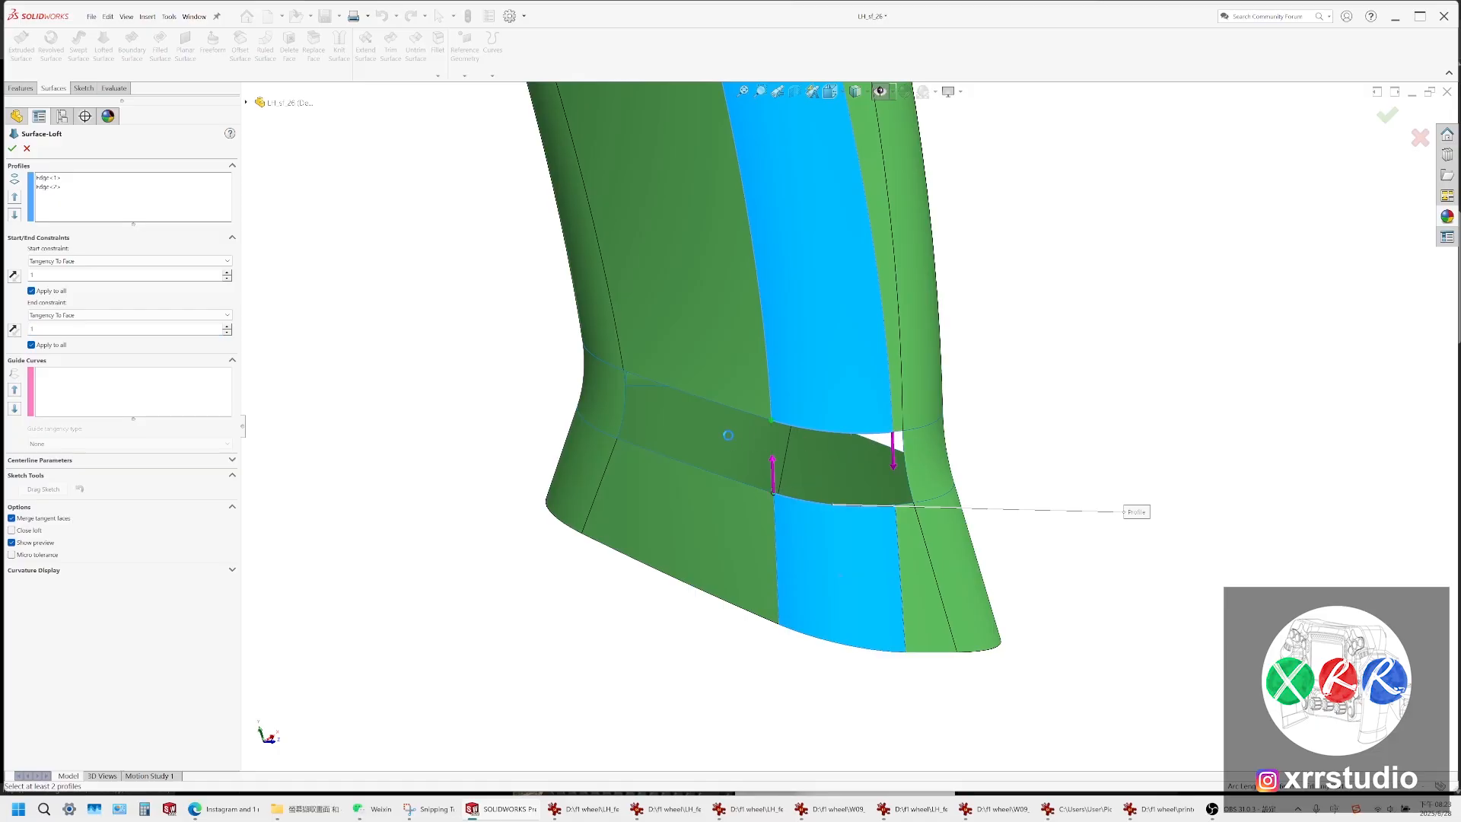
middle_drag(820, 436, 698, 376)
scroll(548, 370, down, 2)
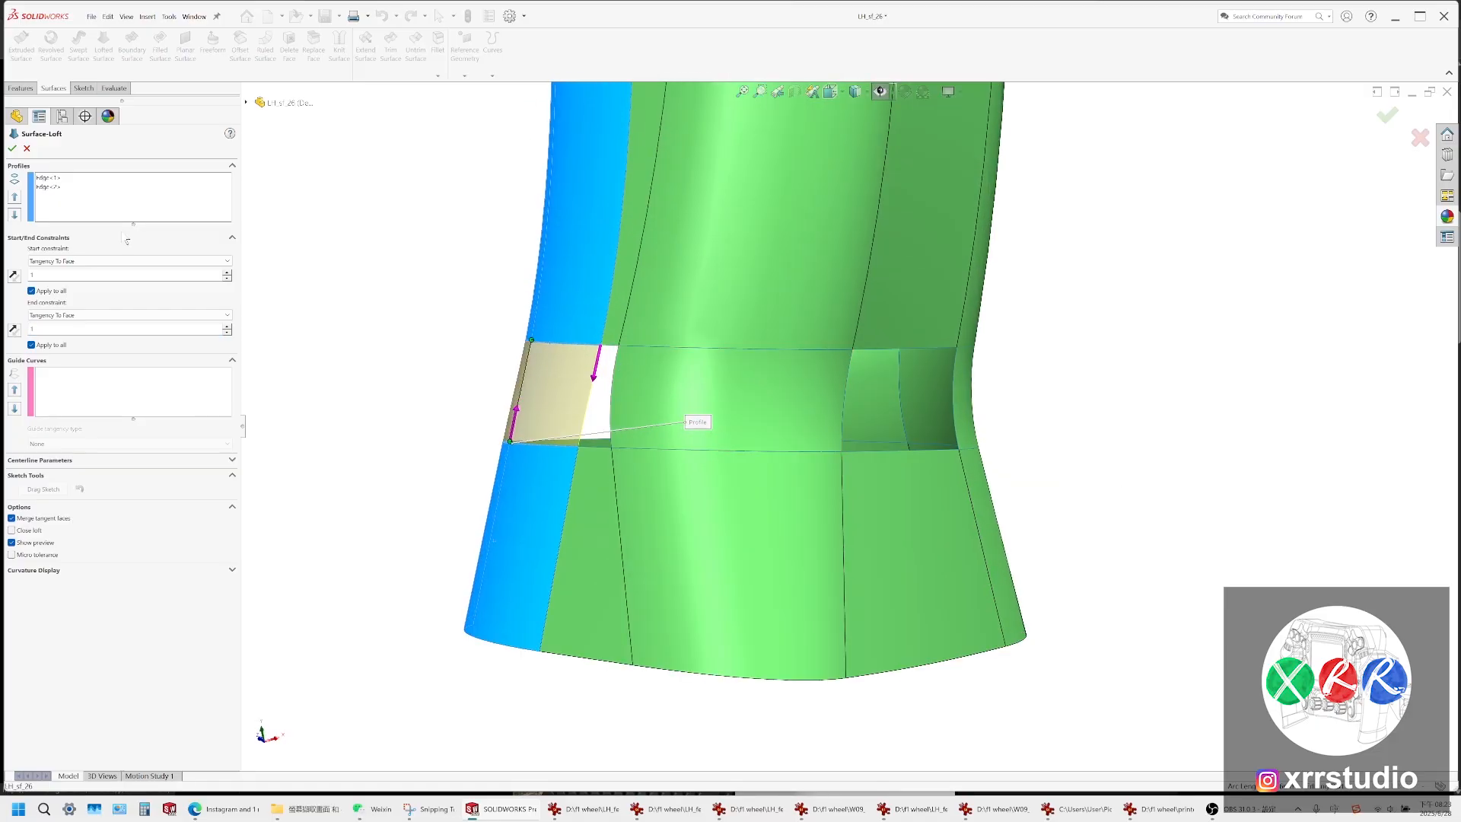
click(13, 148)
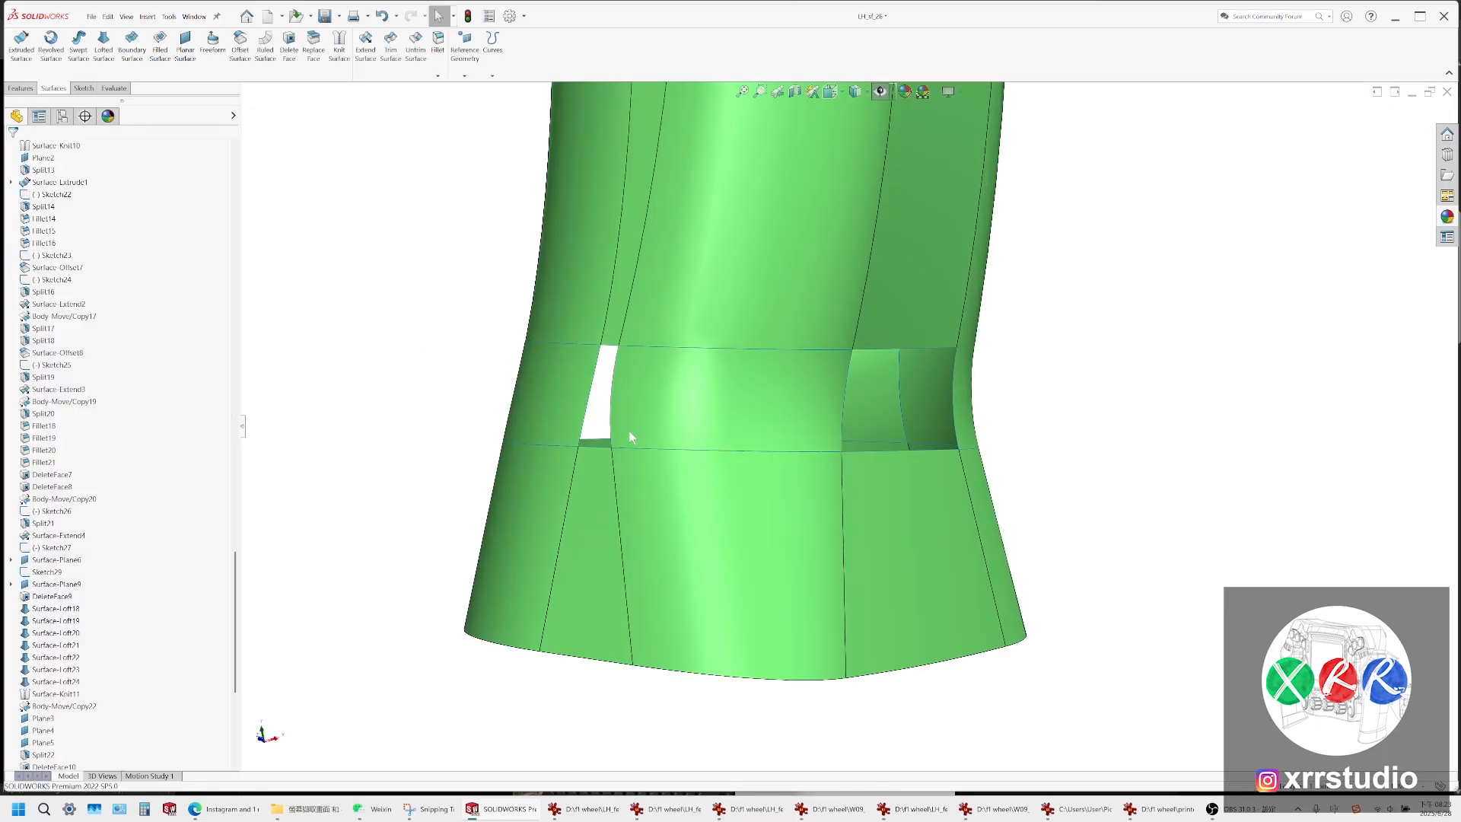
Start a filled surface on the flat side opening, selecting its four surrounding edges as the patch boundary
middle_drag(756, 414, 860, 459)
scroll(860, 441, up, 3)
scroll(576, 426, down, 3)
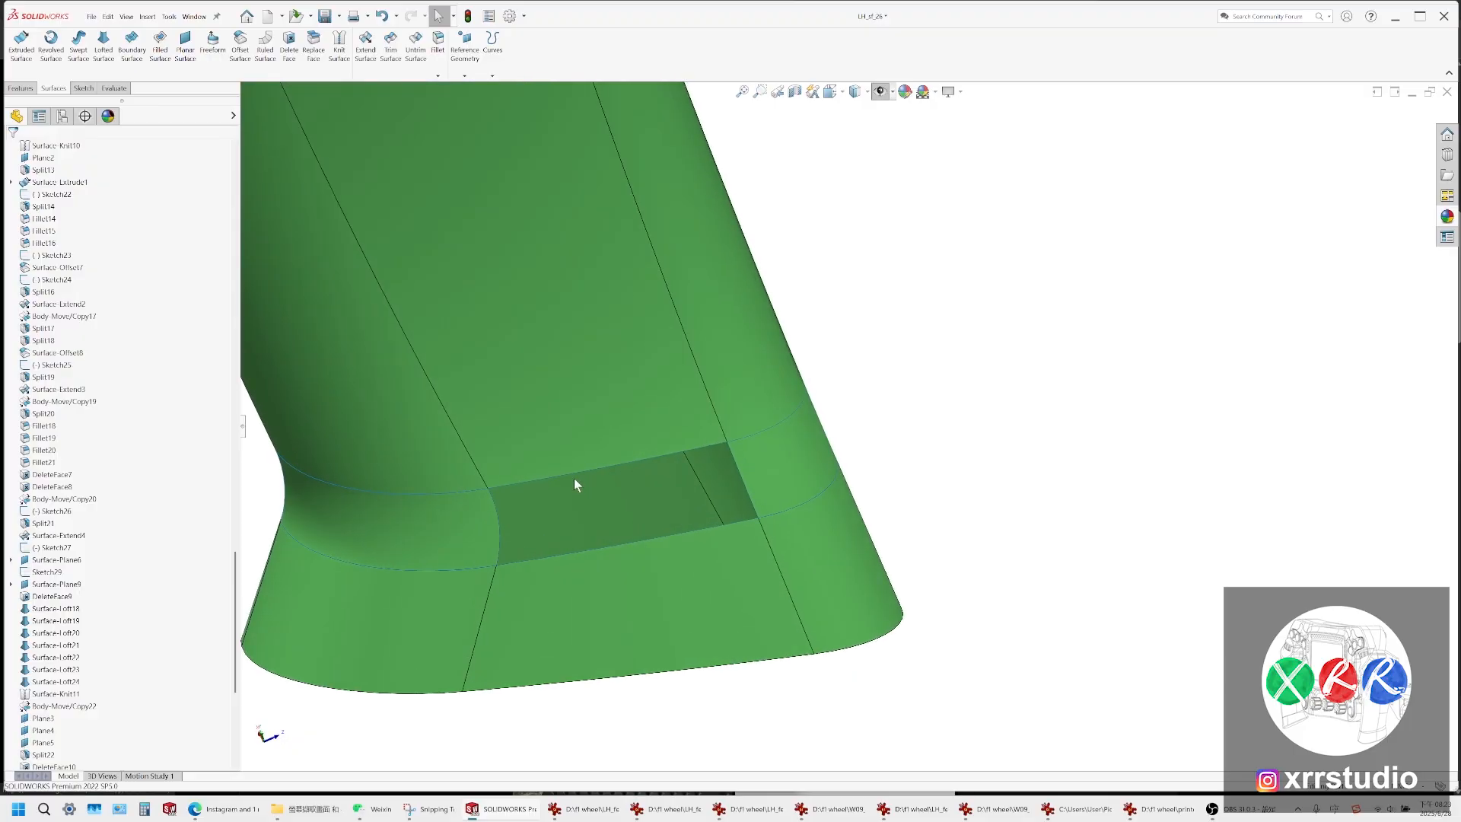
click(585, 469)
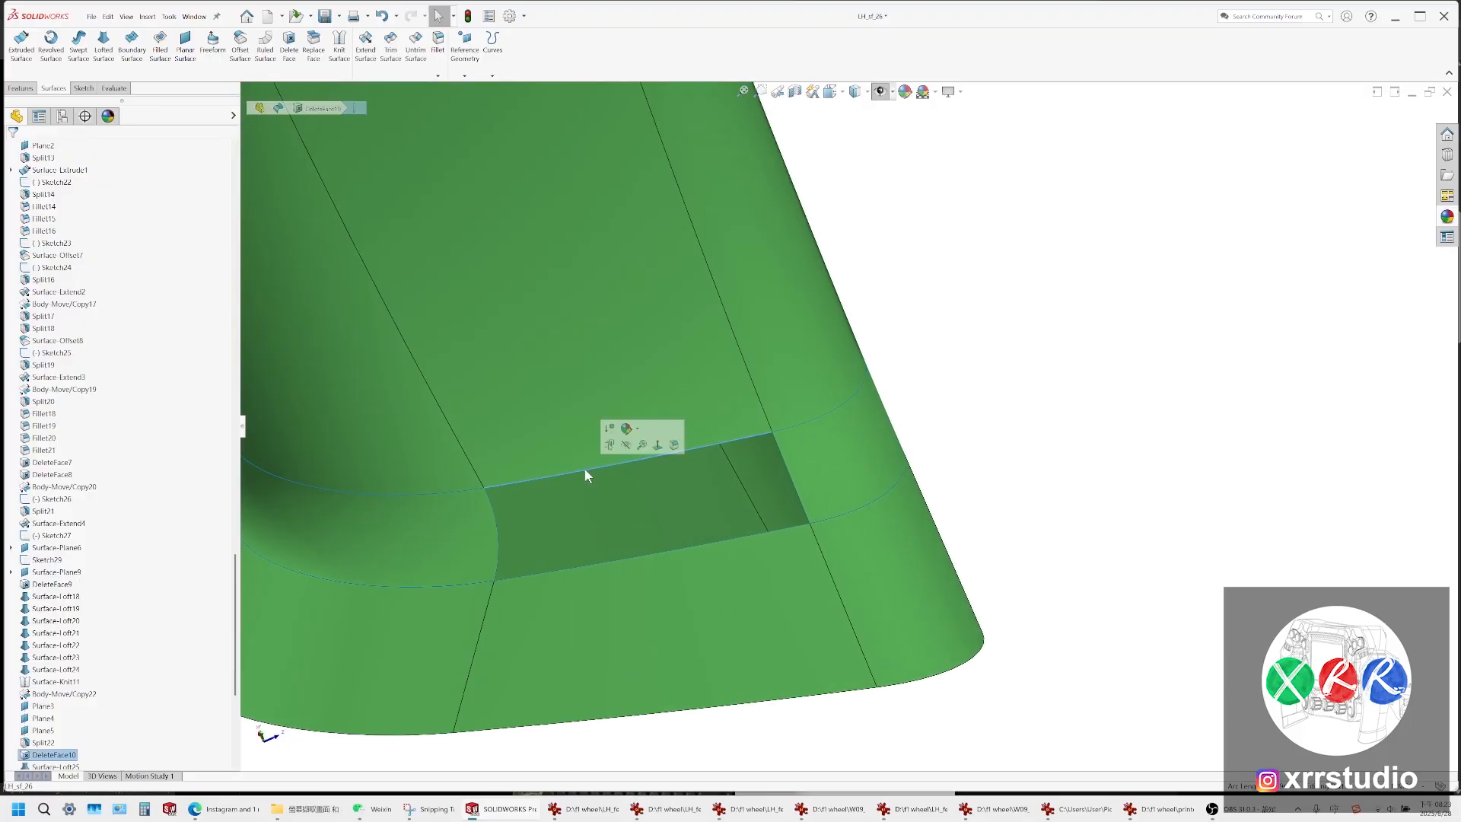
click(160, 45)
click(483, 491)
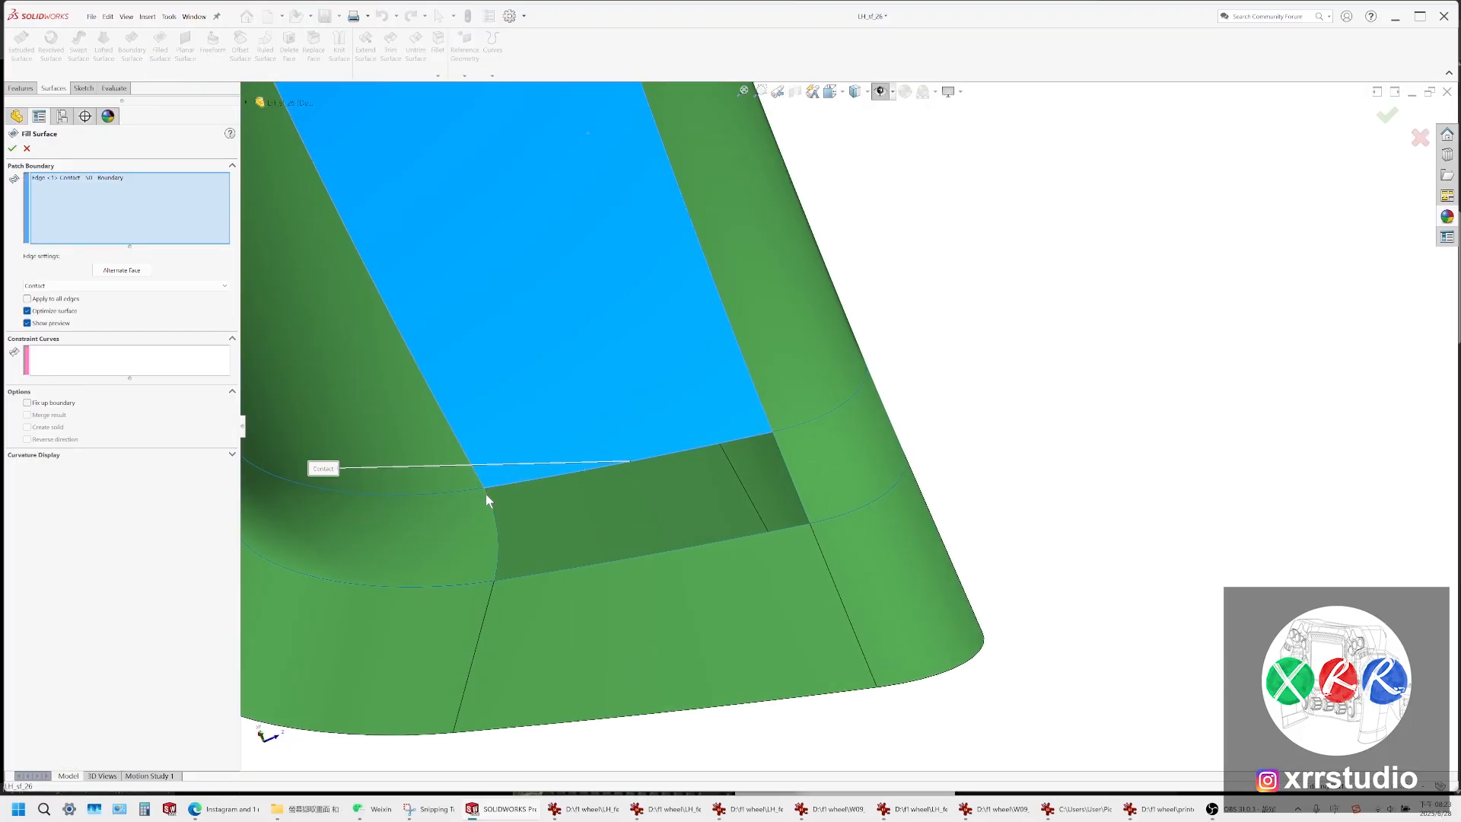
click(485, 496)
click(559, 575)
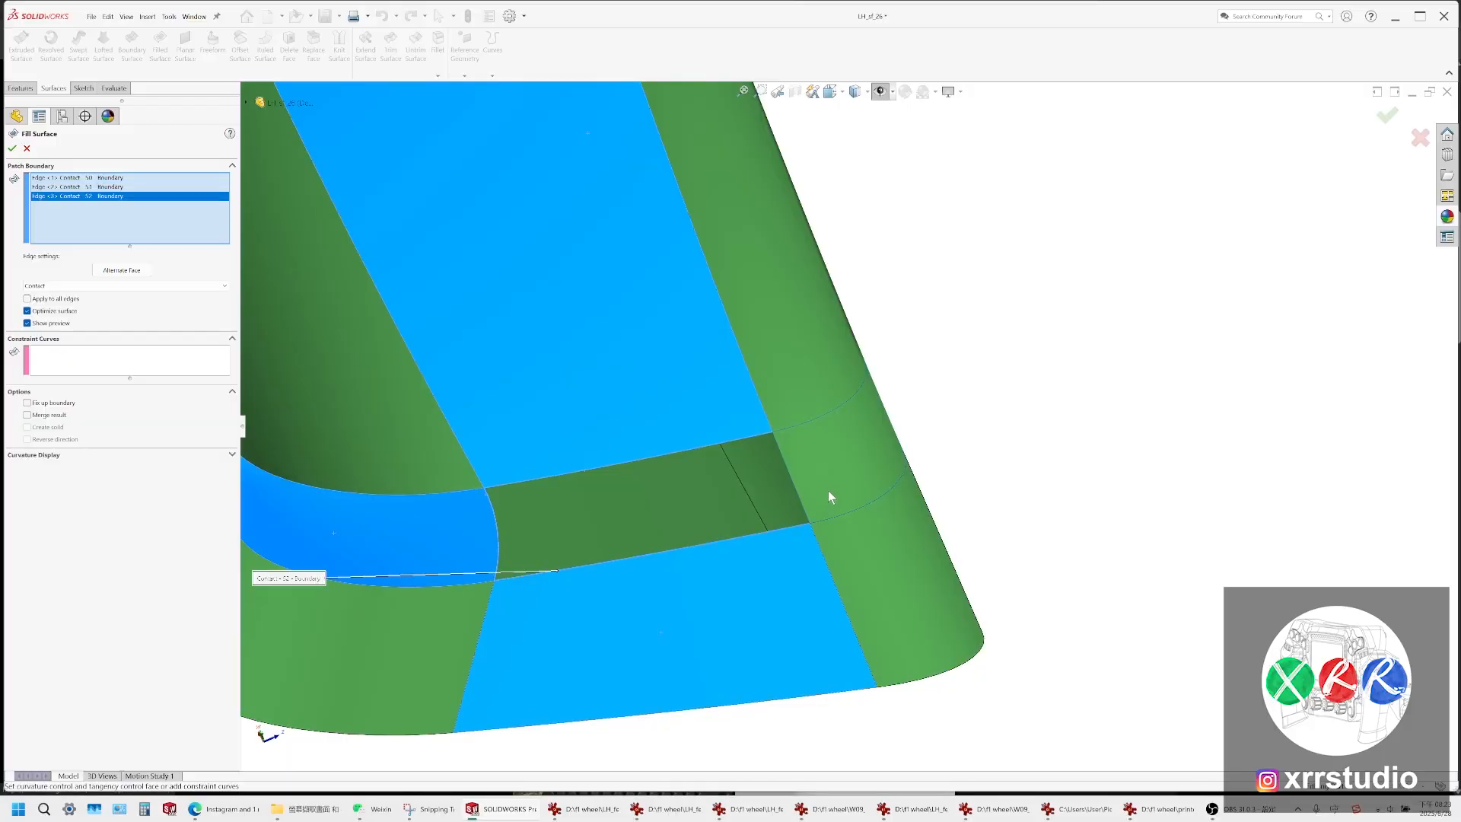
click(790, 473)
Set the last selected boundary edge to Tangent and complete the filled surface
click(70, 287)
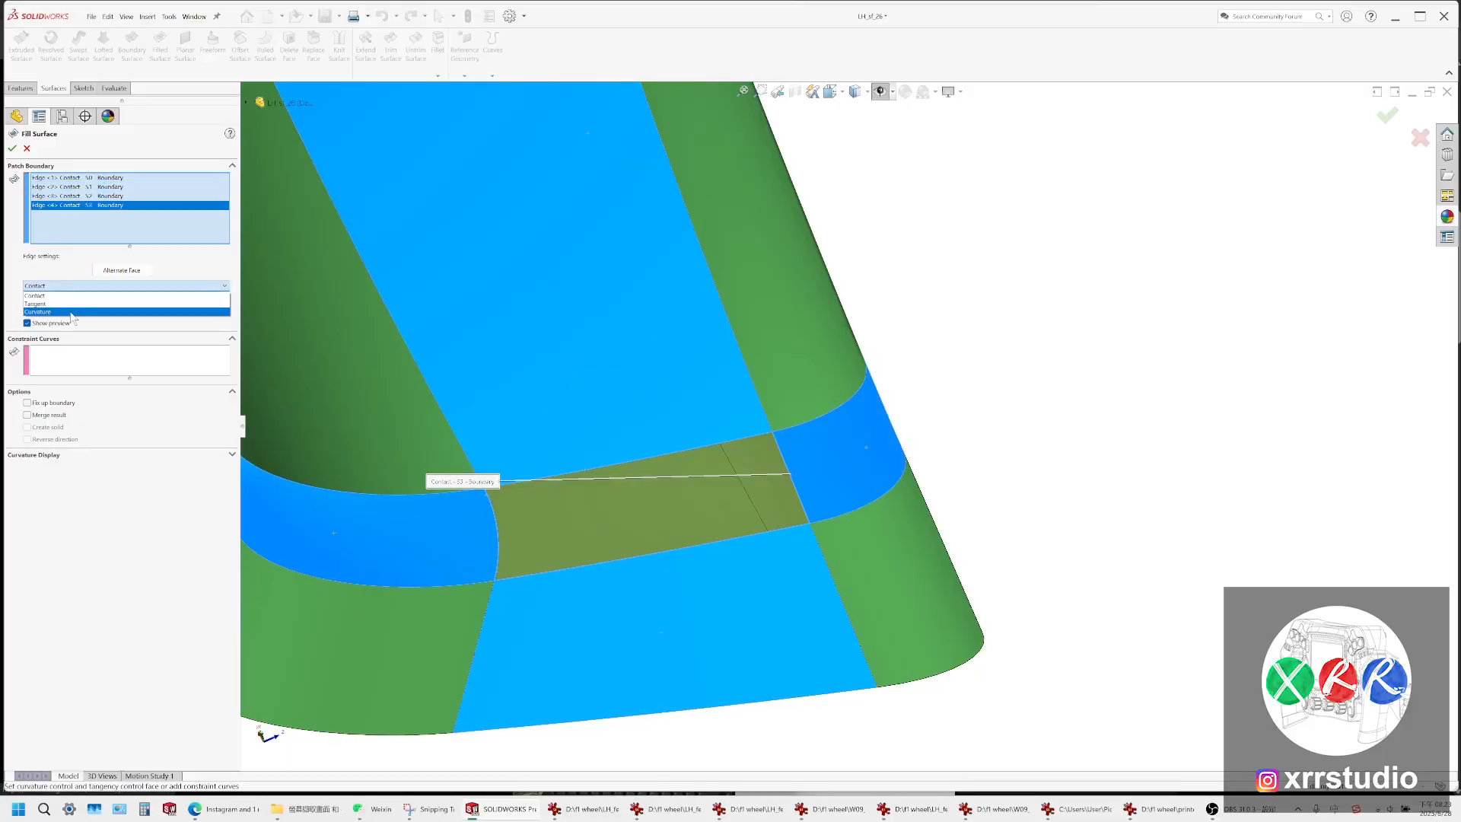
click(71, 314)
click(70, 287)
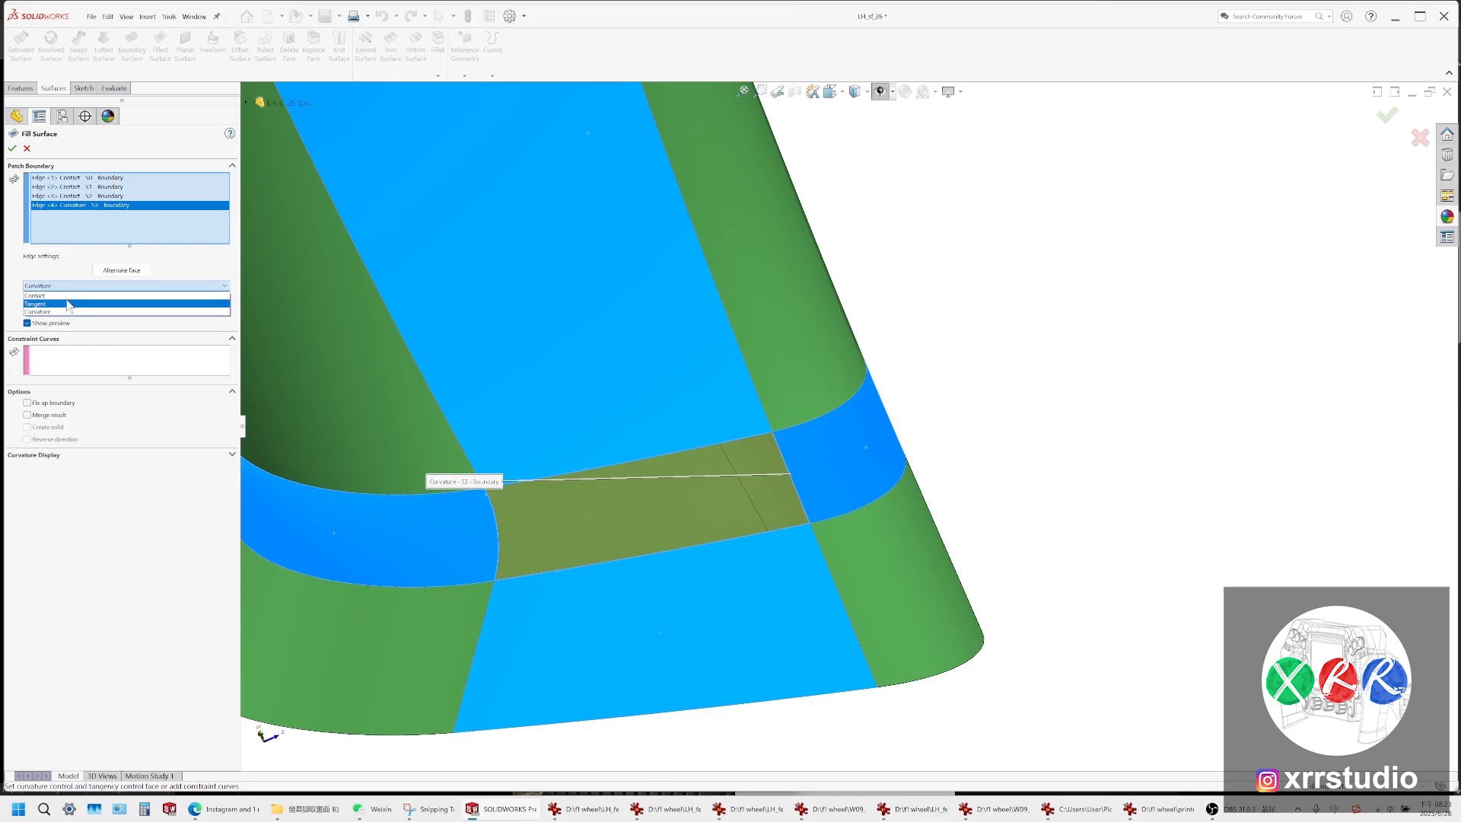
click(70, 305)
middle_drag(596, 522, 573, 357)
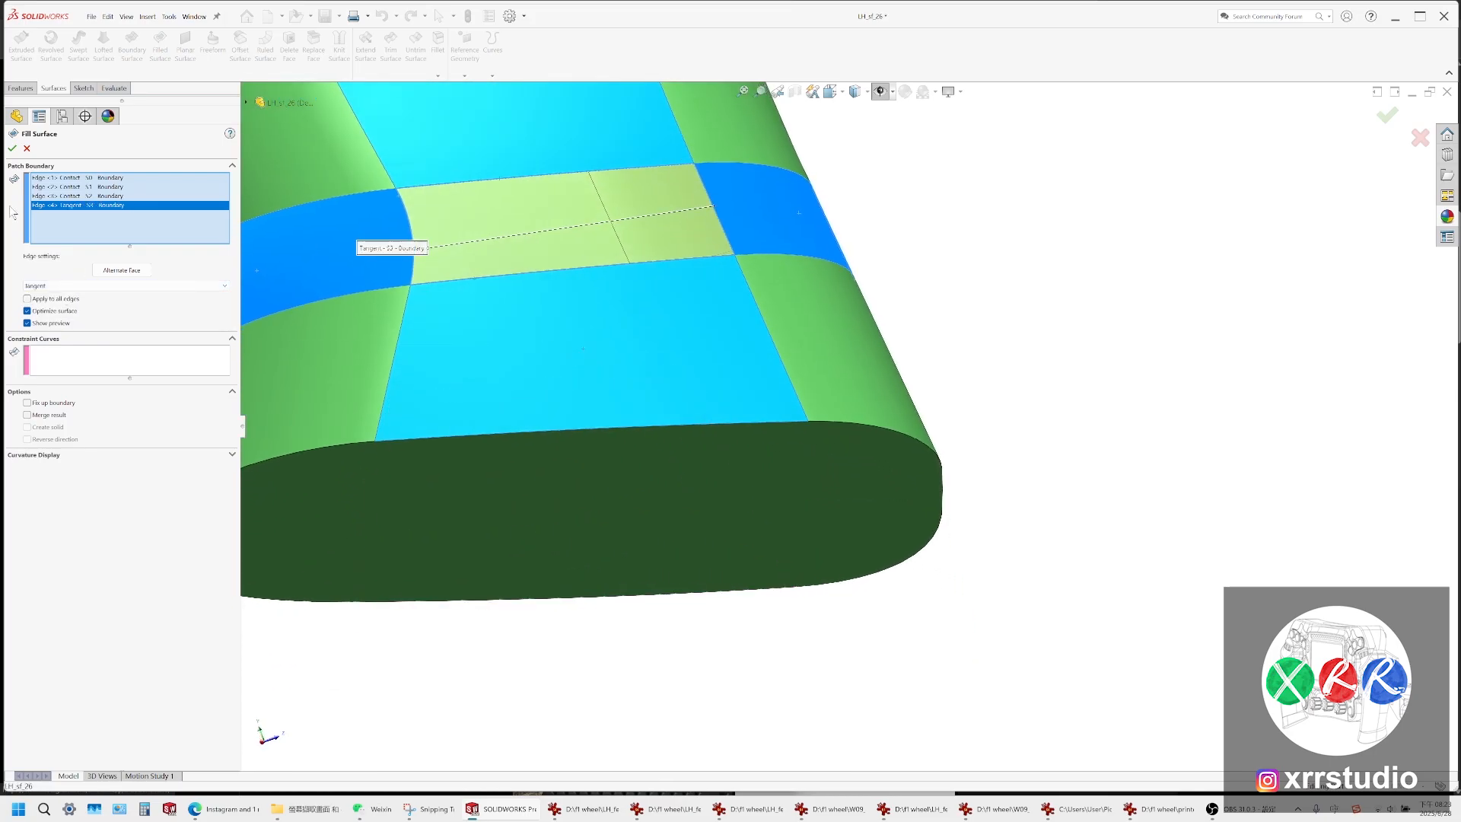
click(12, 149)
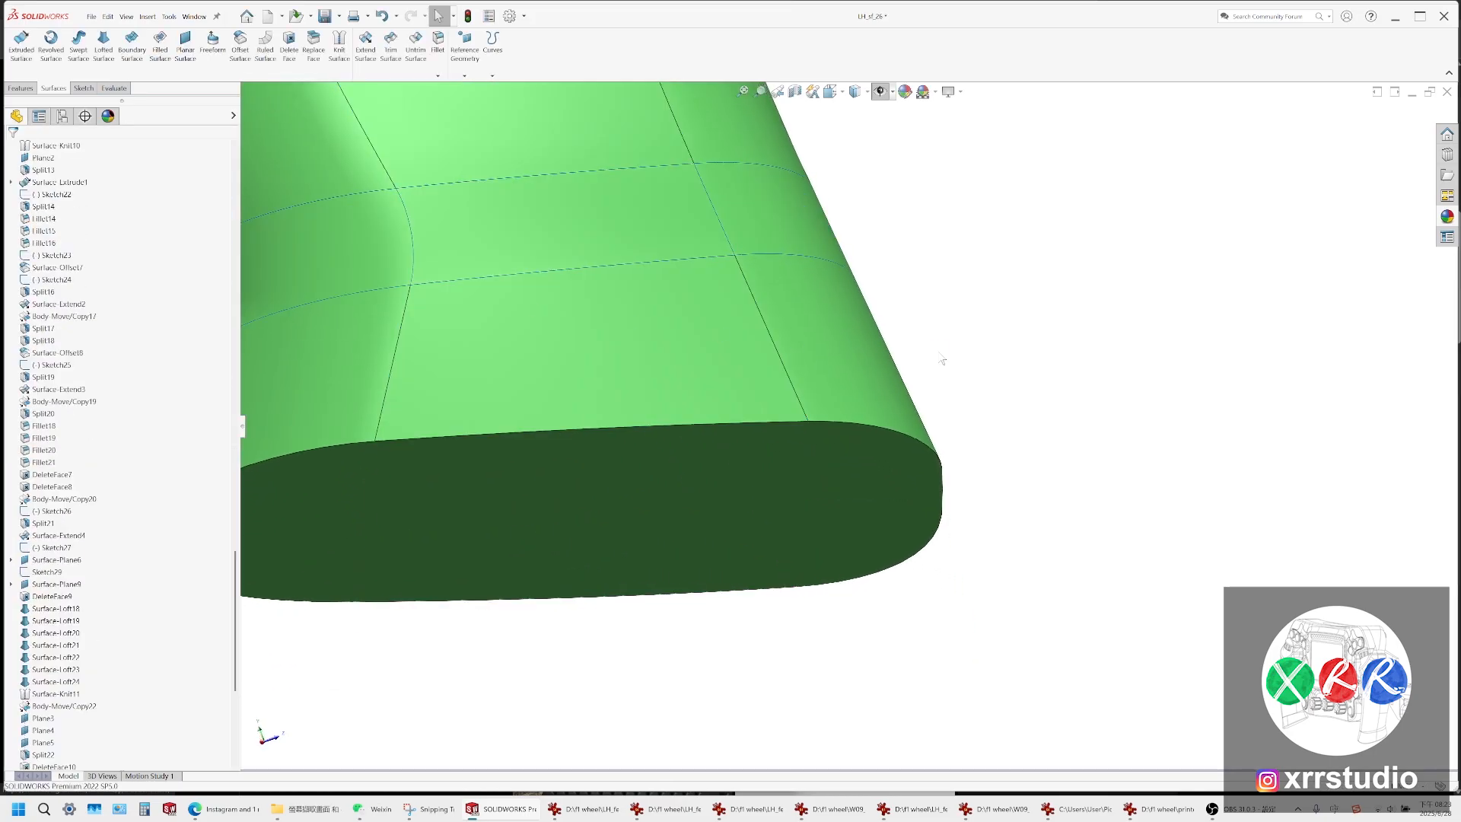
Edit the filled surface and set its boundary edge condition to Tangent
click(494, 253)
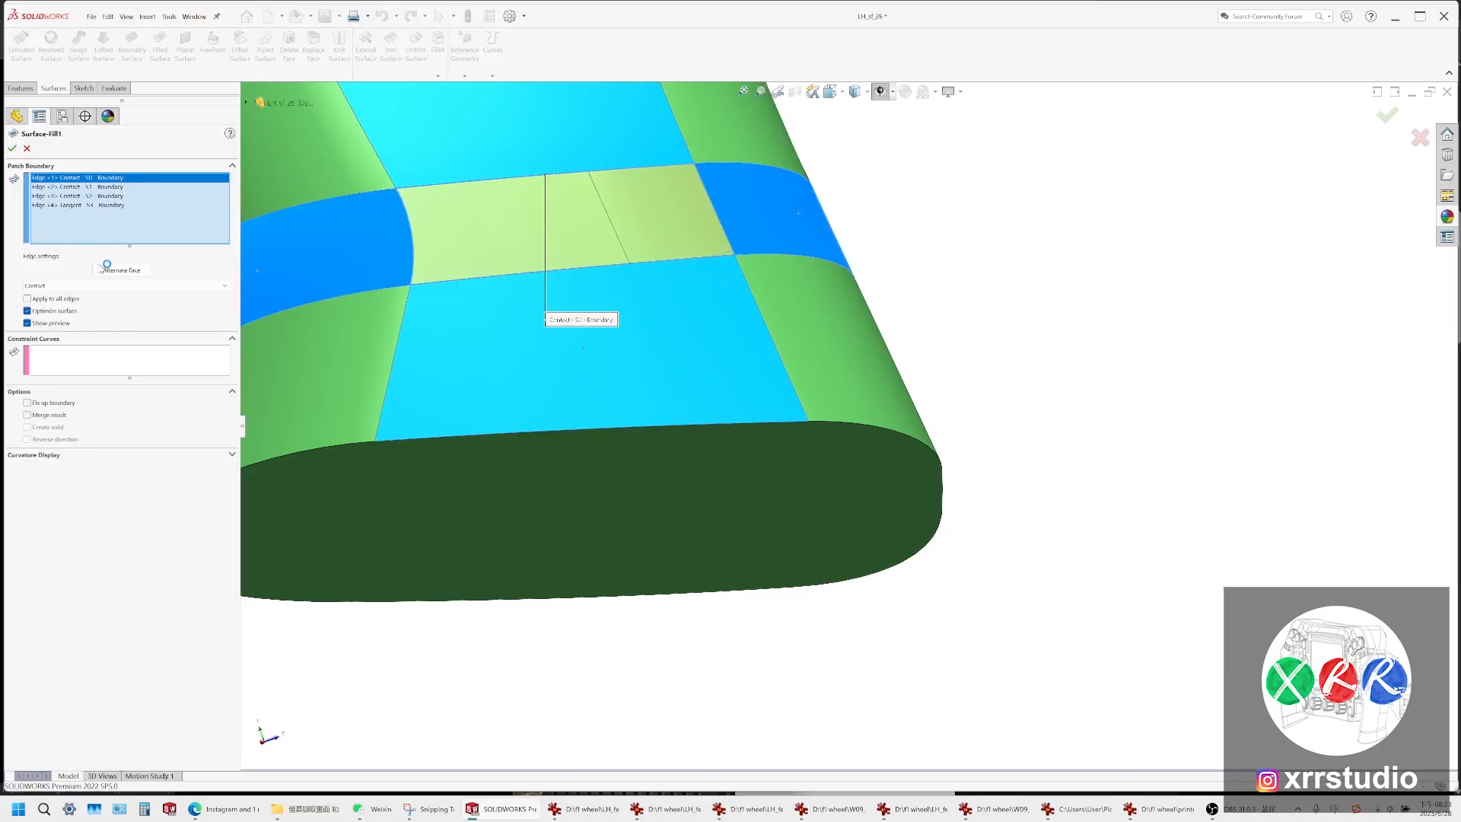
click(76, 286)
click(78, 302)
click(70, 287)
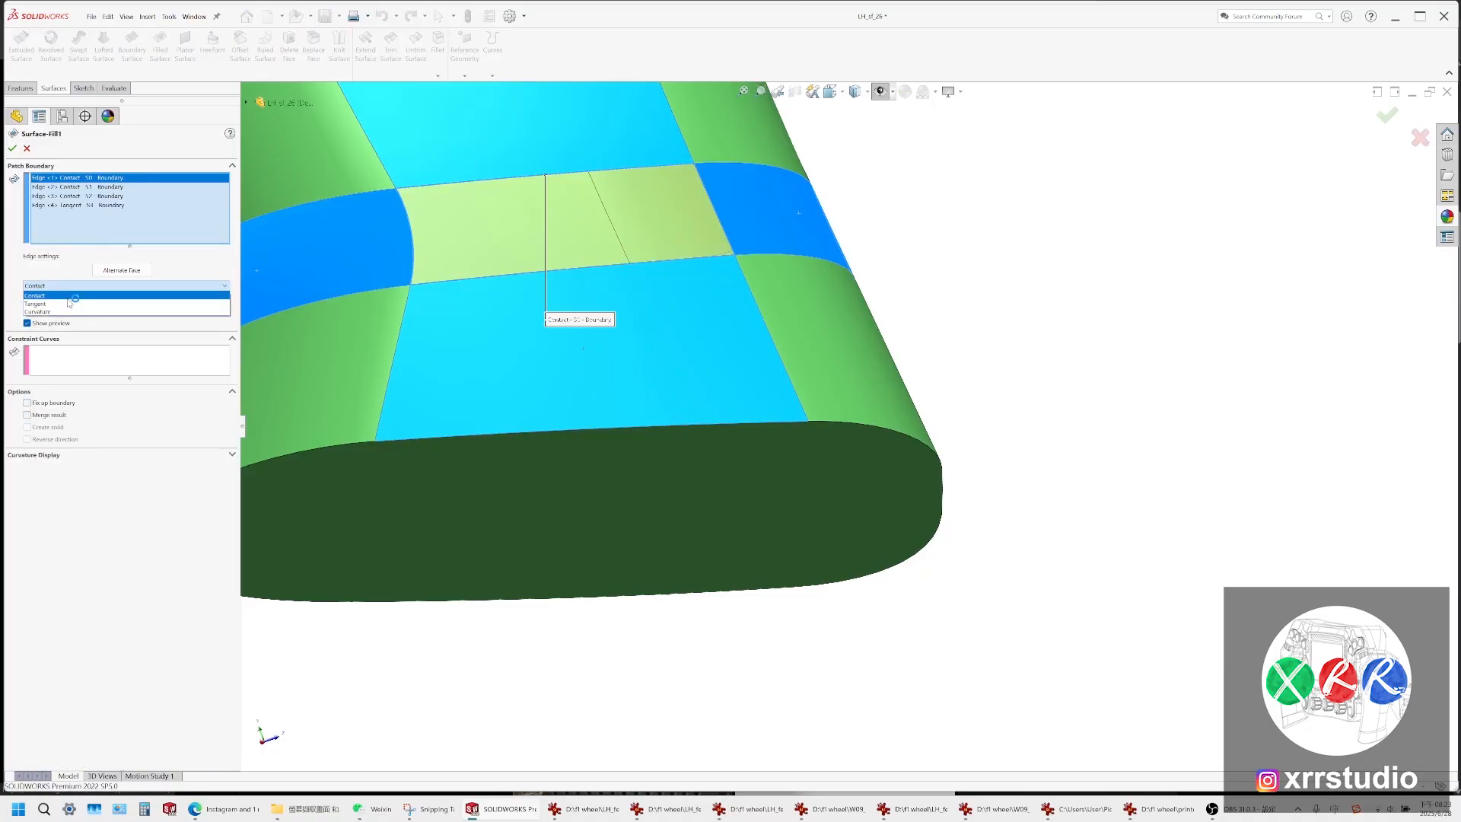
click(69, 302)
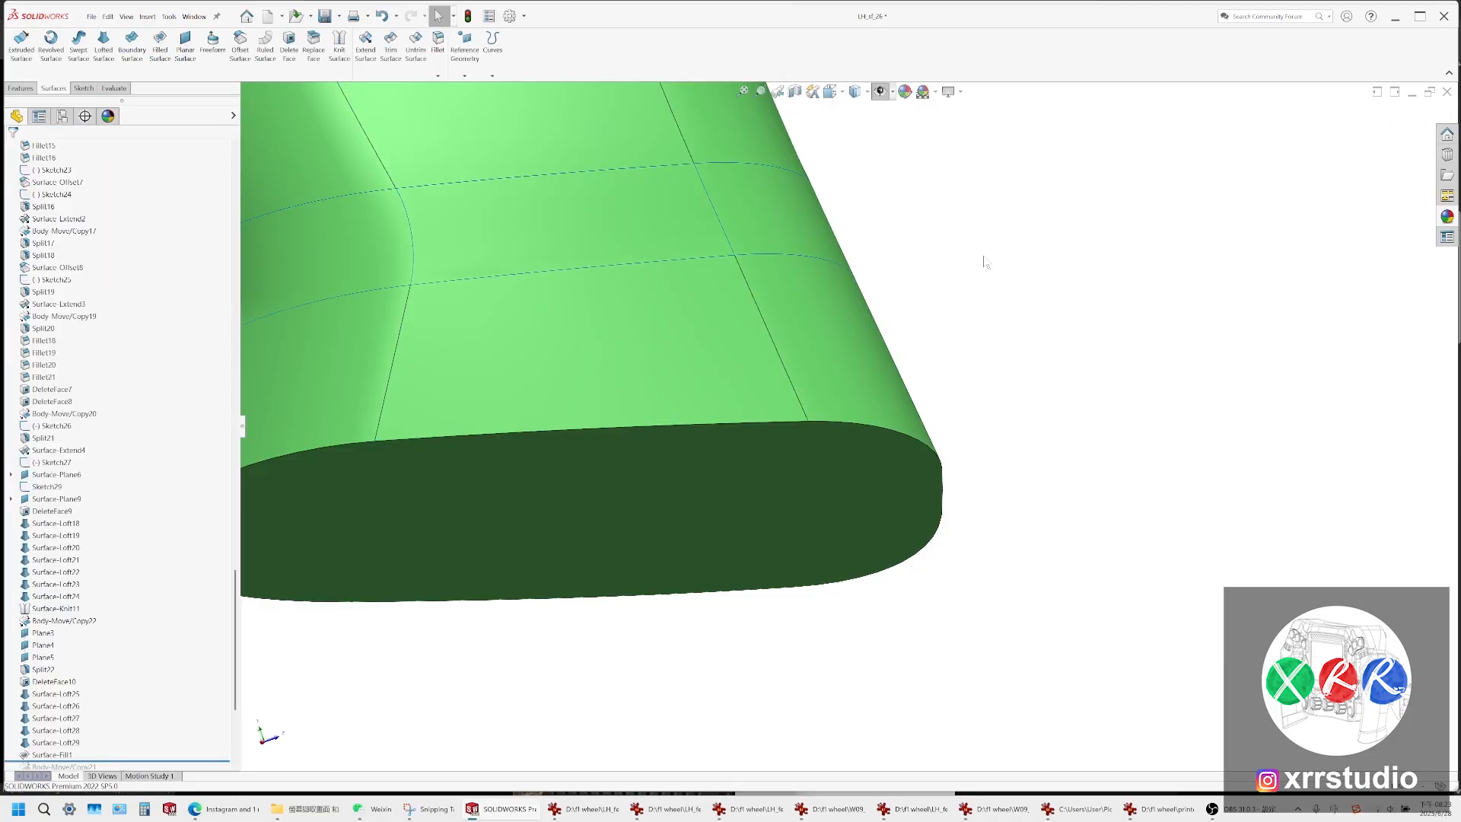
Inspect the bridged lower end from other sides in shaded display without edges, and restore the shaded with edges display
middle_drag(622, 327, 622, 401)
scroll(609, 365, up, 3)
scroll(576, 298, down, 3)
mouse_move(576, 298)
middle_down()
mouse_move(665, 172)
mouse_move(727, 258)
mouse_move(515, 286)
mouse_move(532, 274)
mouse_move(618, 373)
mouse_move(528, 381)
mouse_move(767, 345)
mouse_move(880, 145)
middle_up()
click(867, 92)
click(855, 123)
click(866, 92)
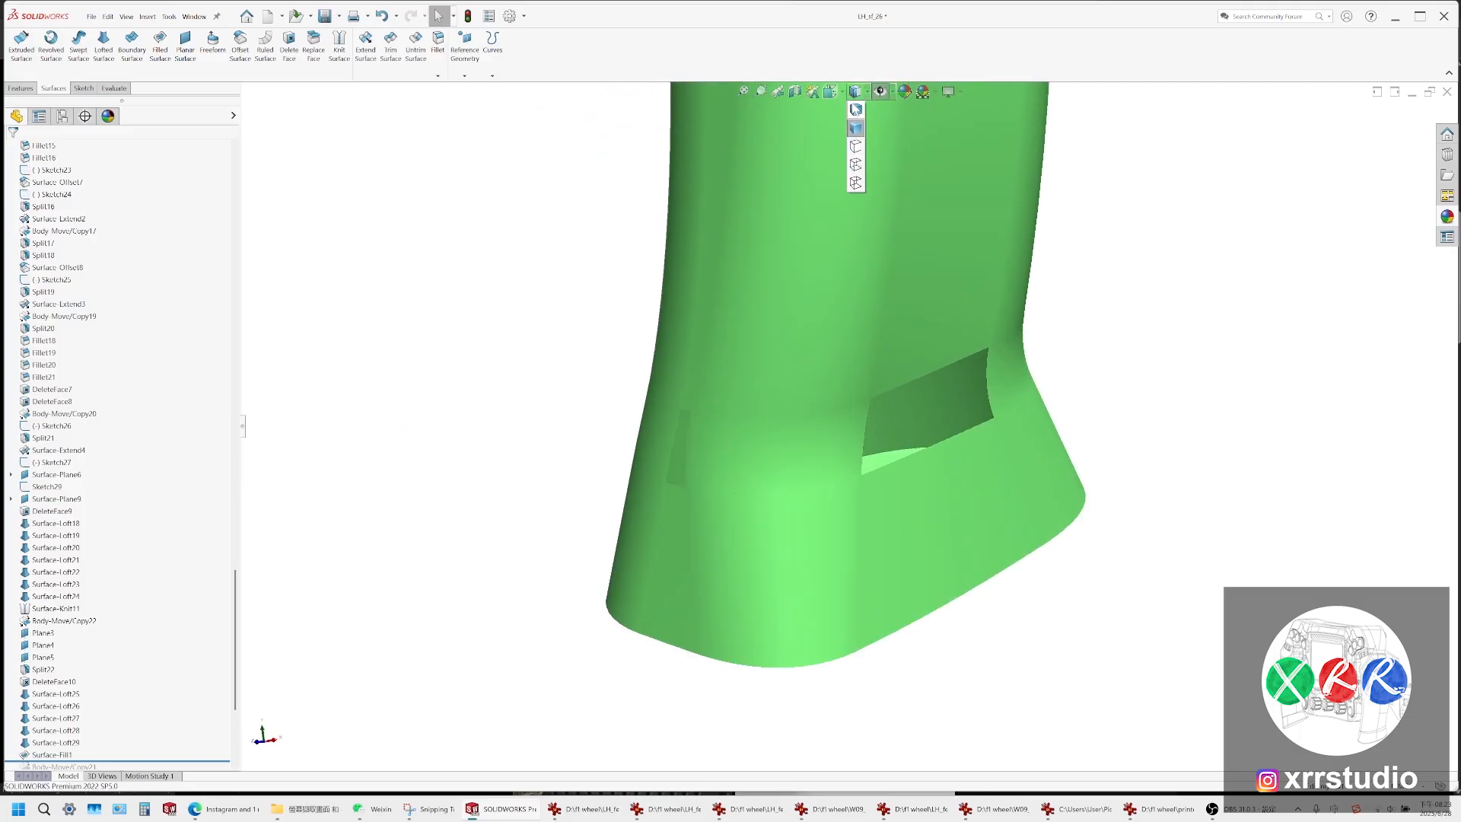
click(855, 107)
Start a filled surface on the opposite flat opening, selecting its four surrounding edges as the patch boundary
scroll(770, 378, up, 3)
scroll(1054, 395, up, 3)
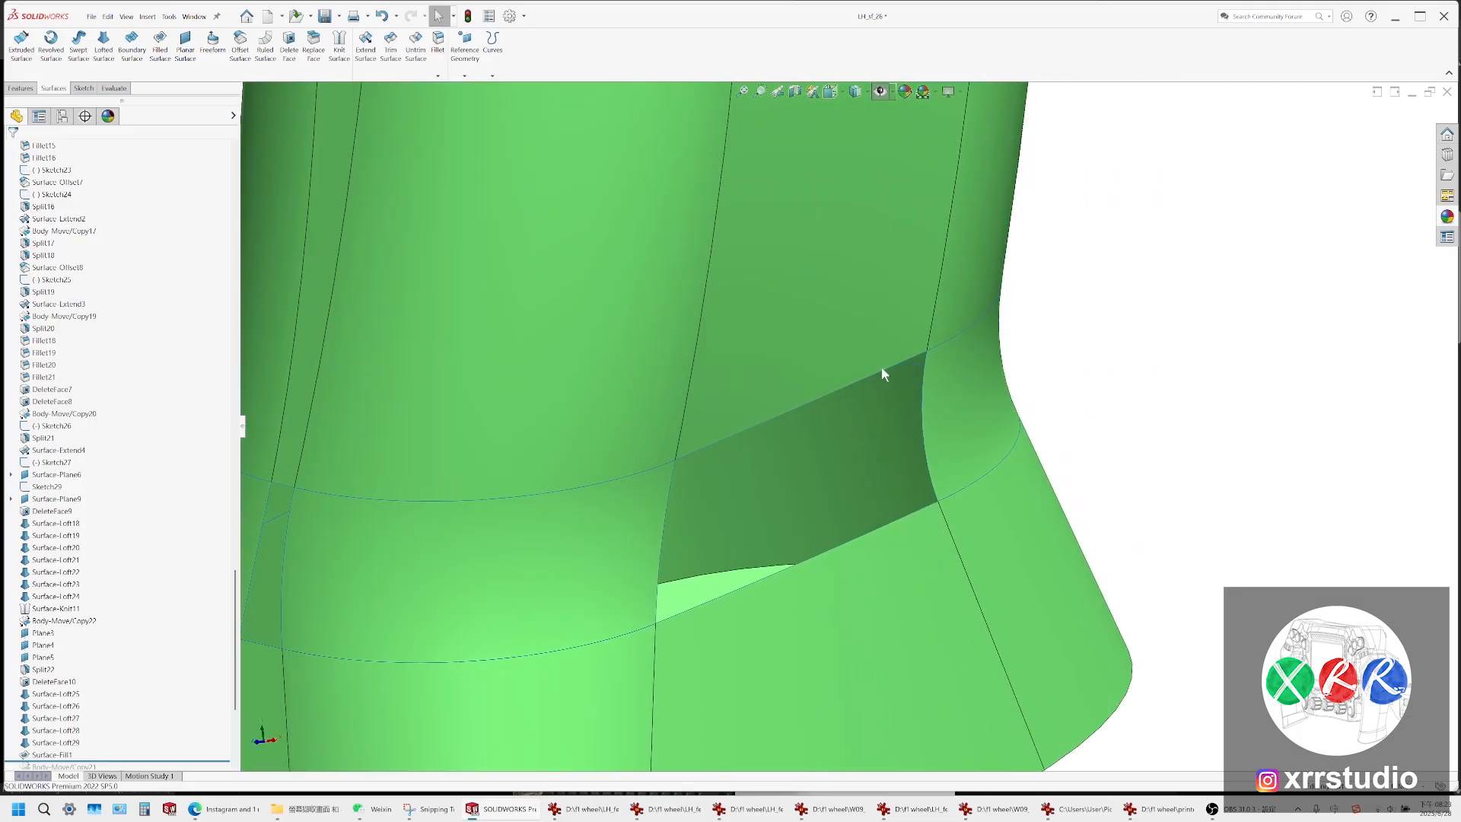
click(161, 54)
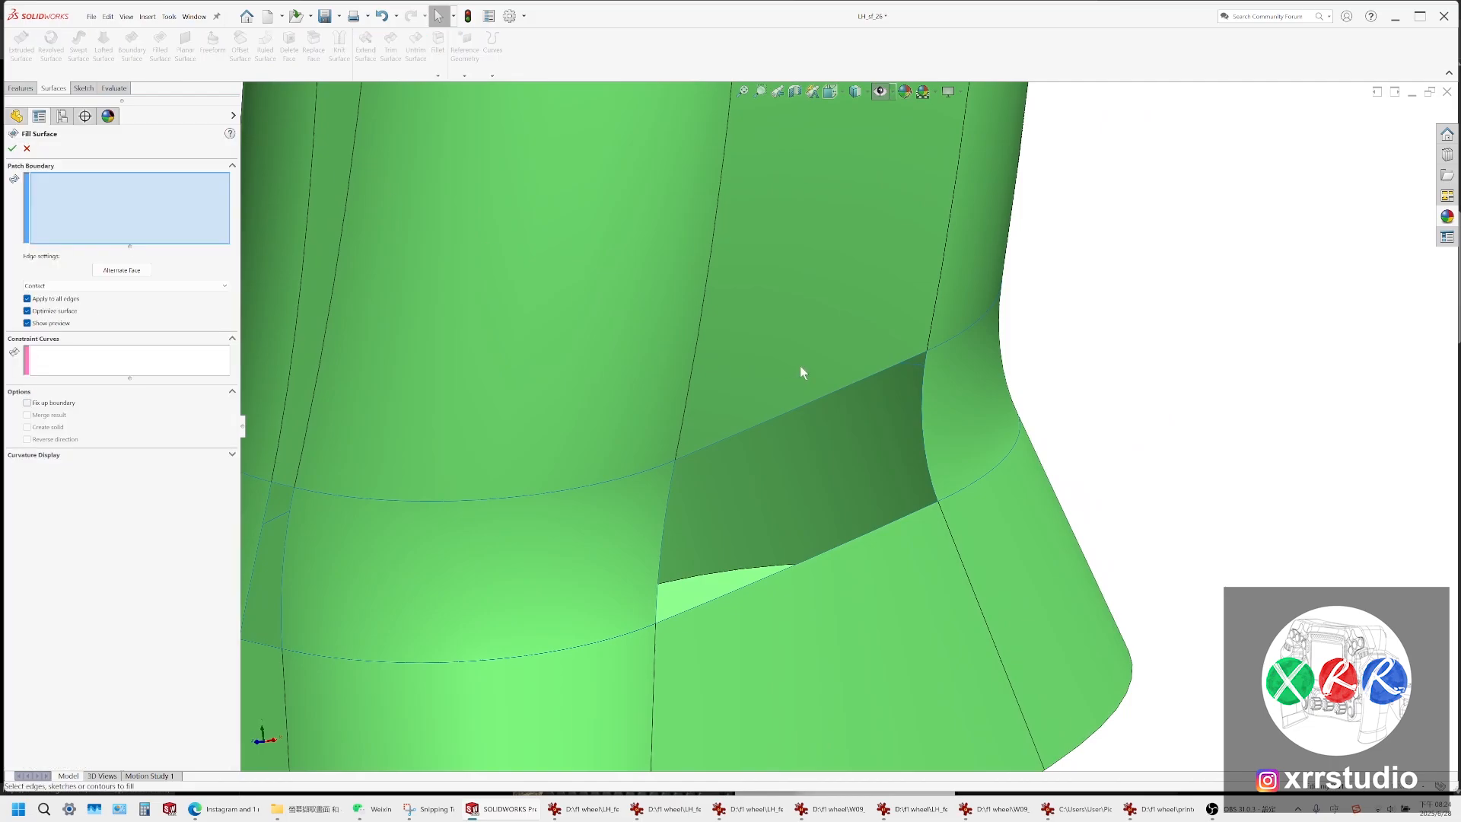
click(825, 396)
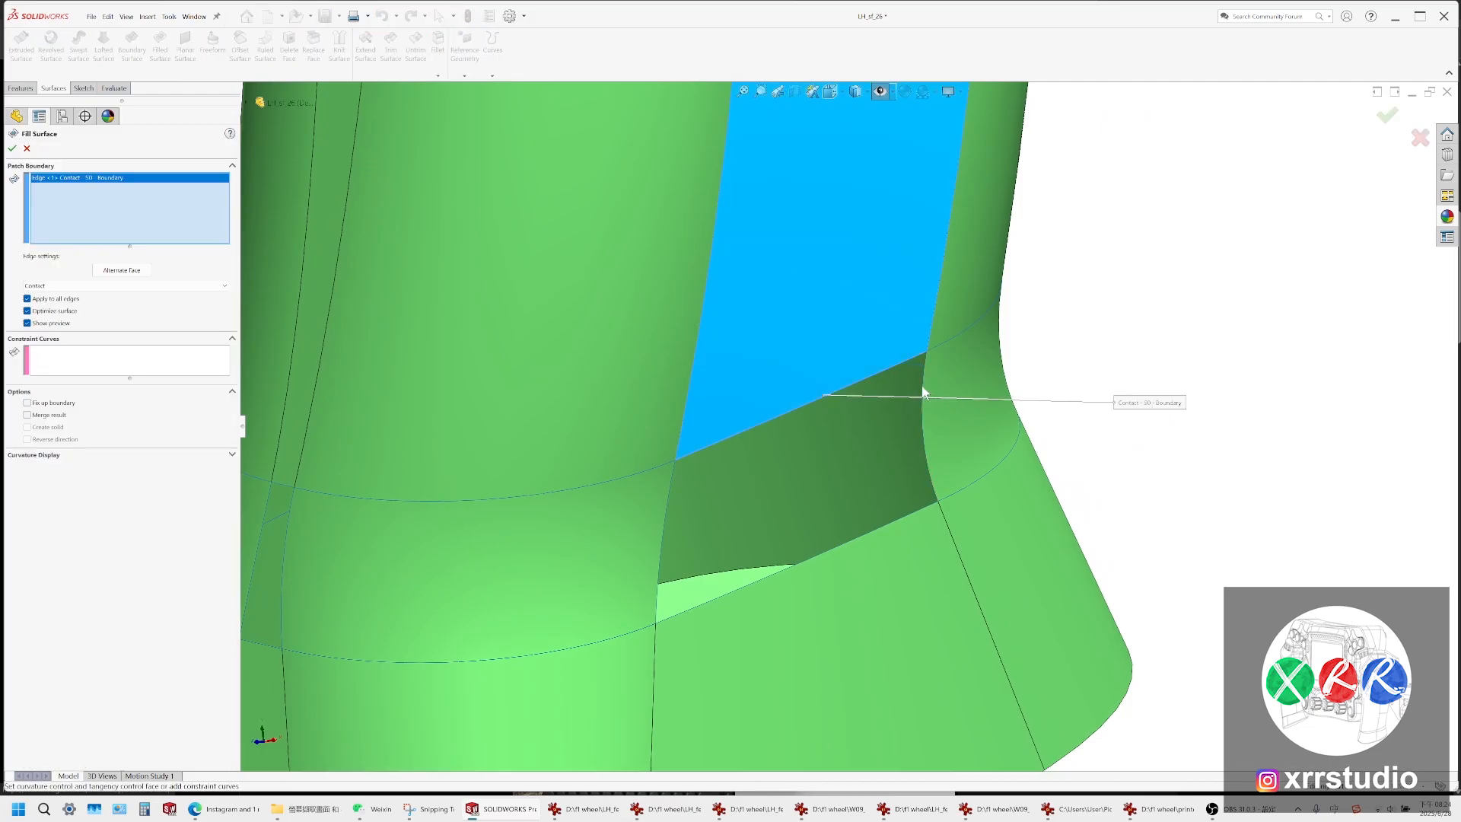
click(924, 388)
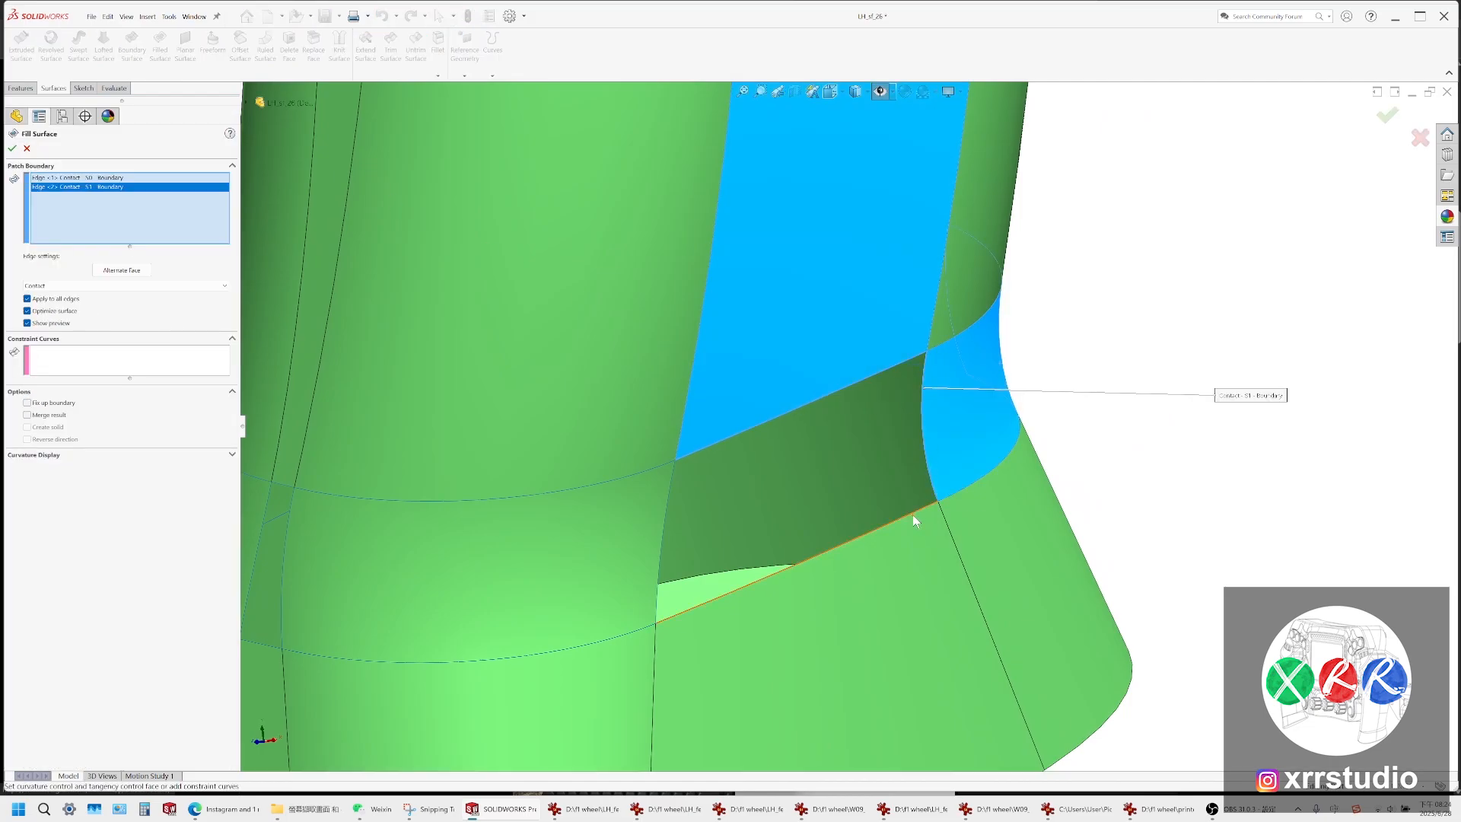
click(911, 514)
click(662, 519)
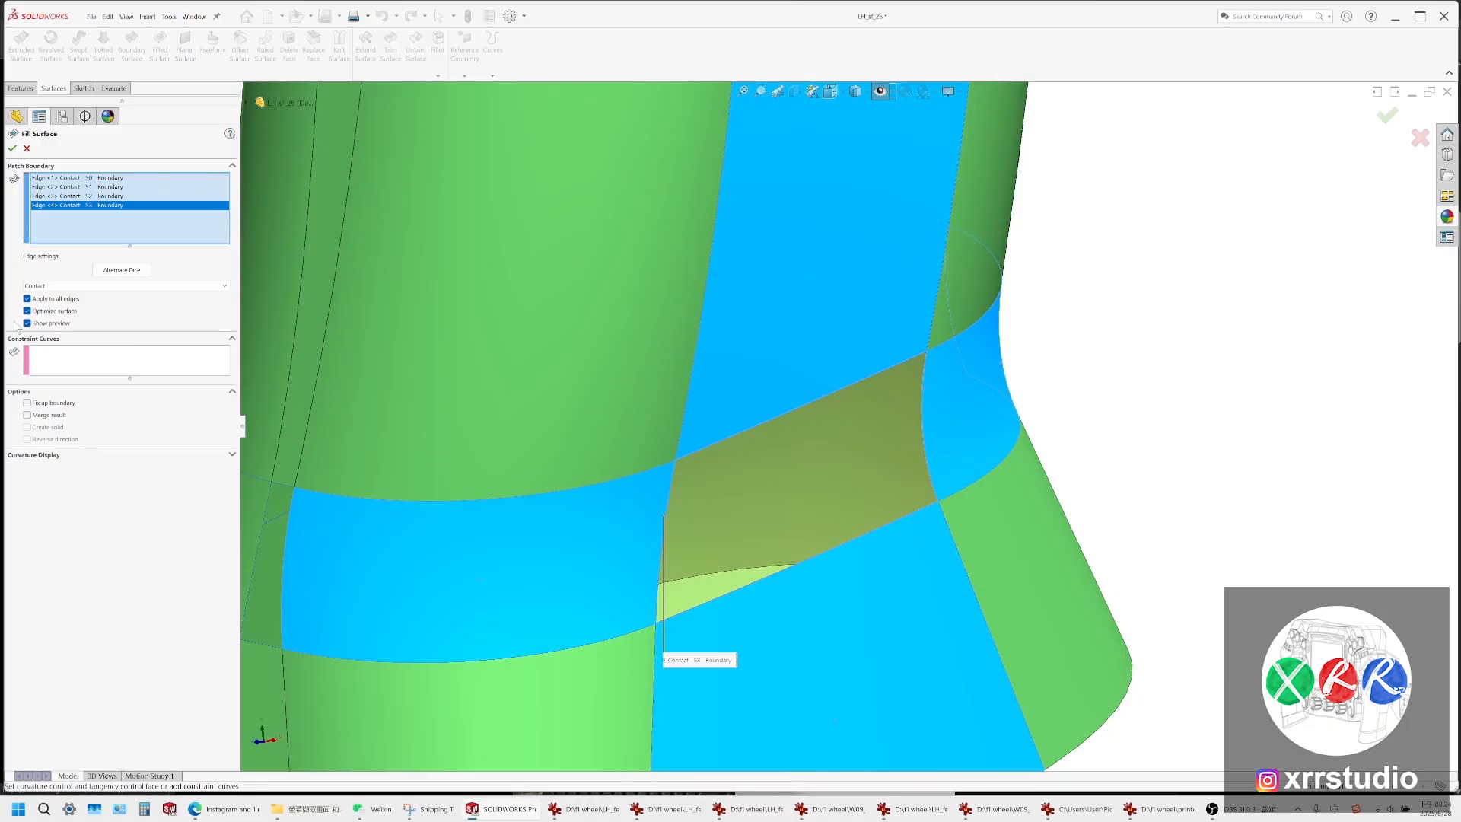
Set all edges of this patch boundary to Tangent and complete the filled surface
click(122, 285)
click(114, 302)
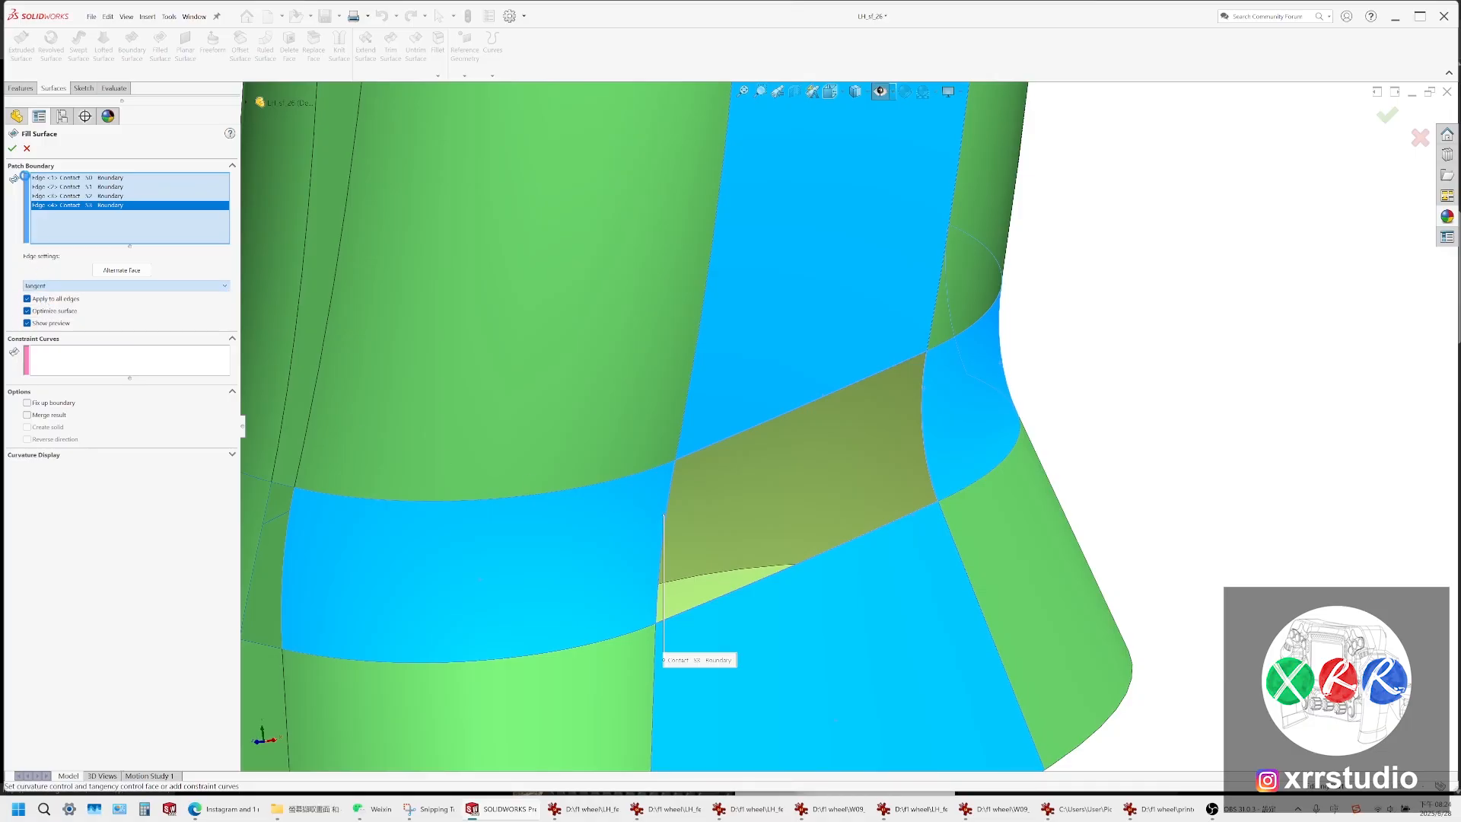
click(12, 150)
scroll(677, 438, up, 3)
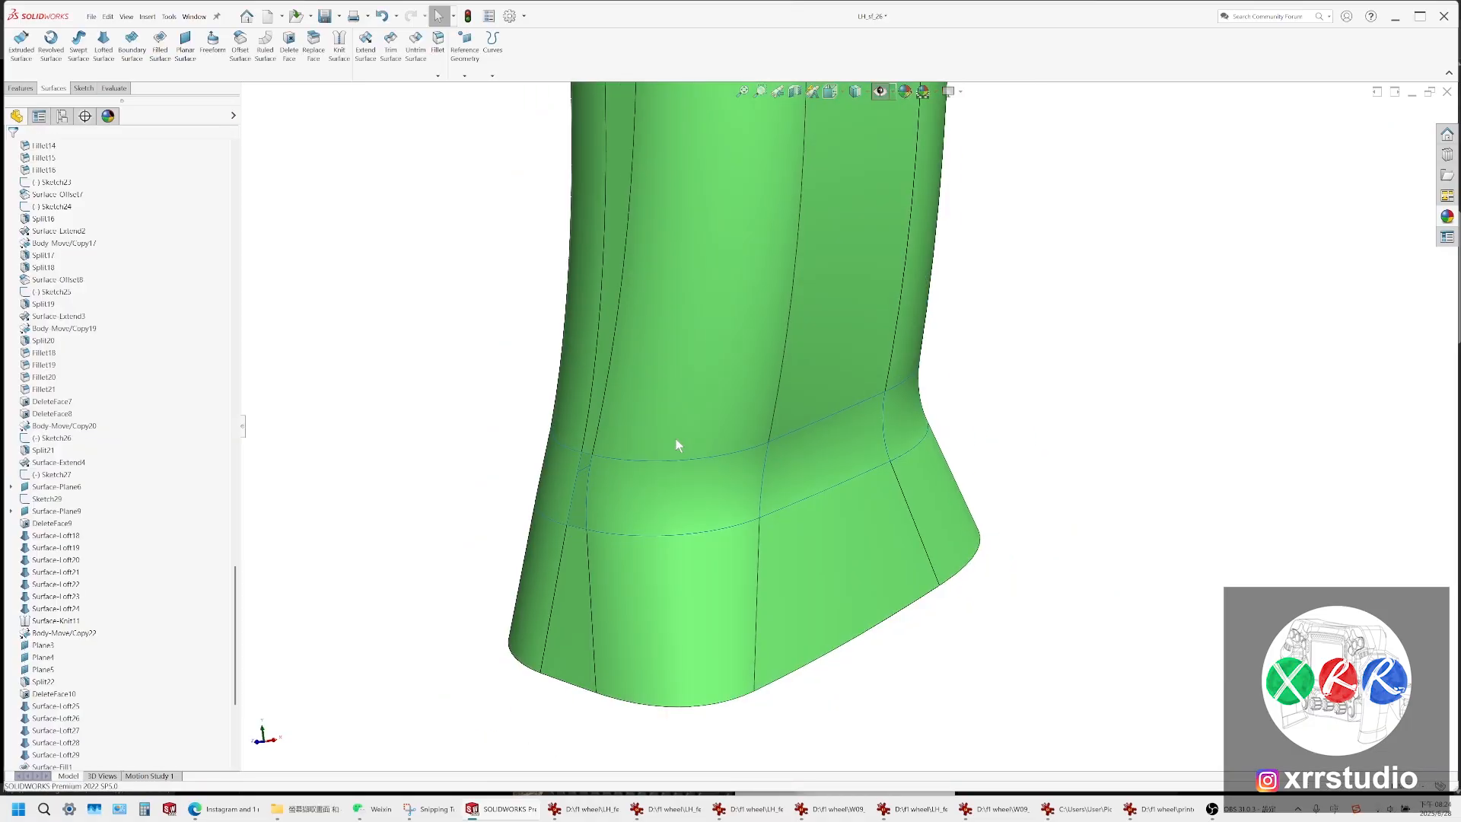
Fill the remaining narrow opening in the lower band with a surface bounded by its four edges, all set to Tangent
middle_drag(677, 439, 713, 390)
scroll(605, 498, down, 3)
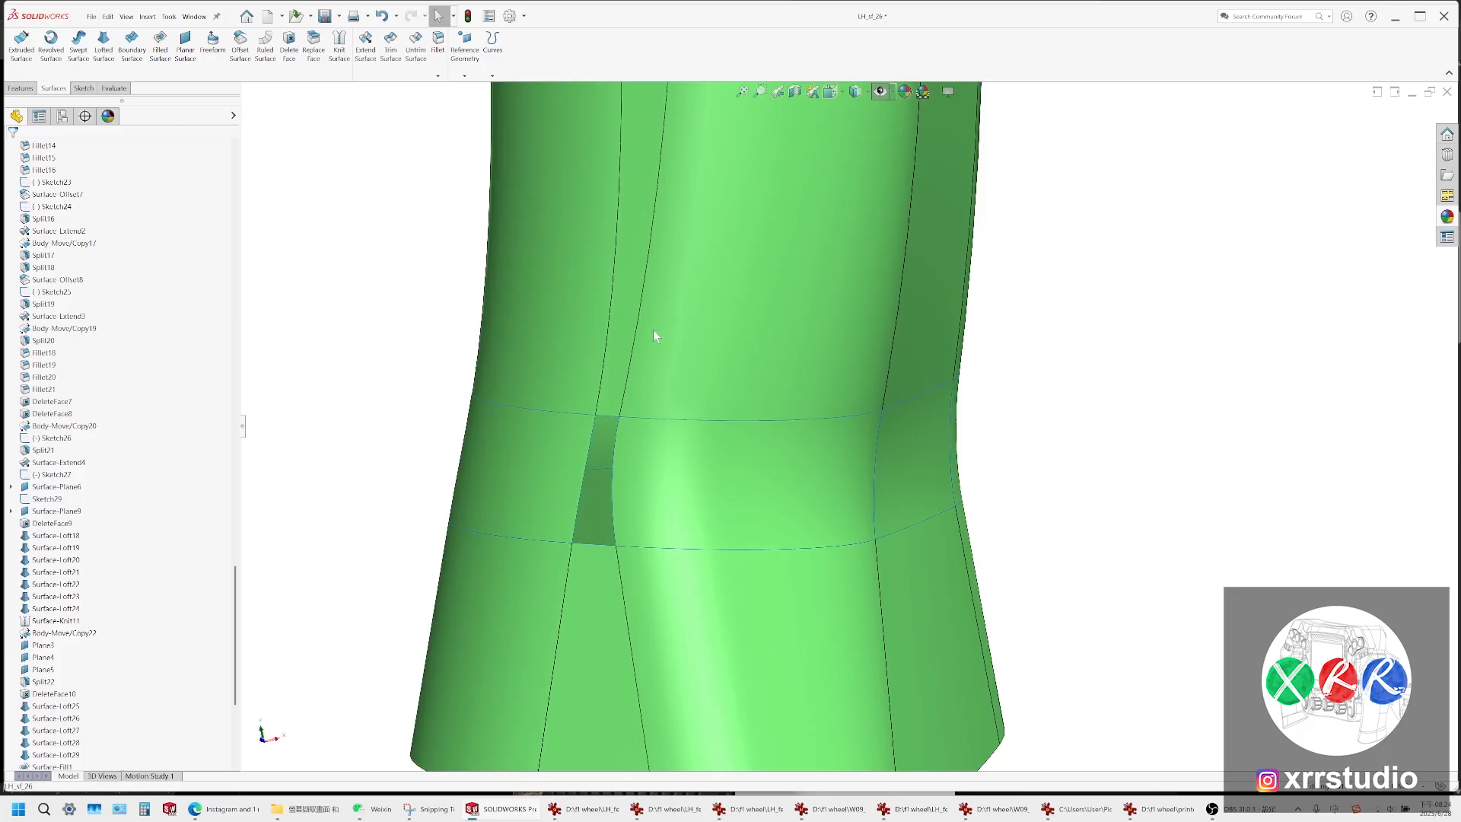
click(160, 44)
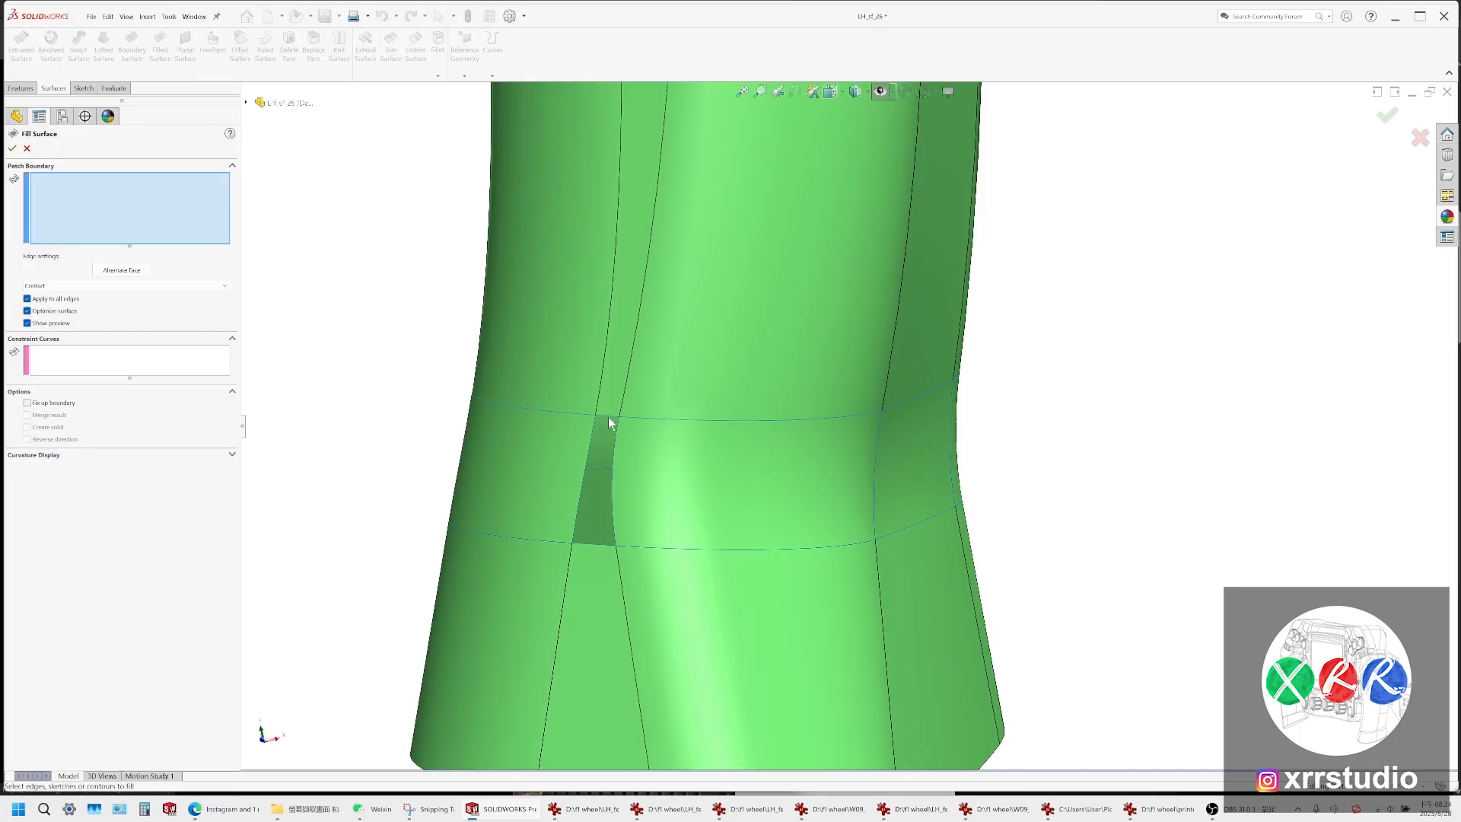
click(608, 416)
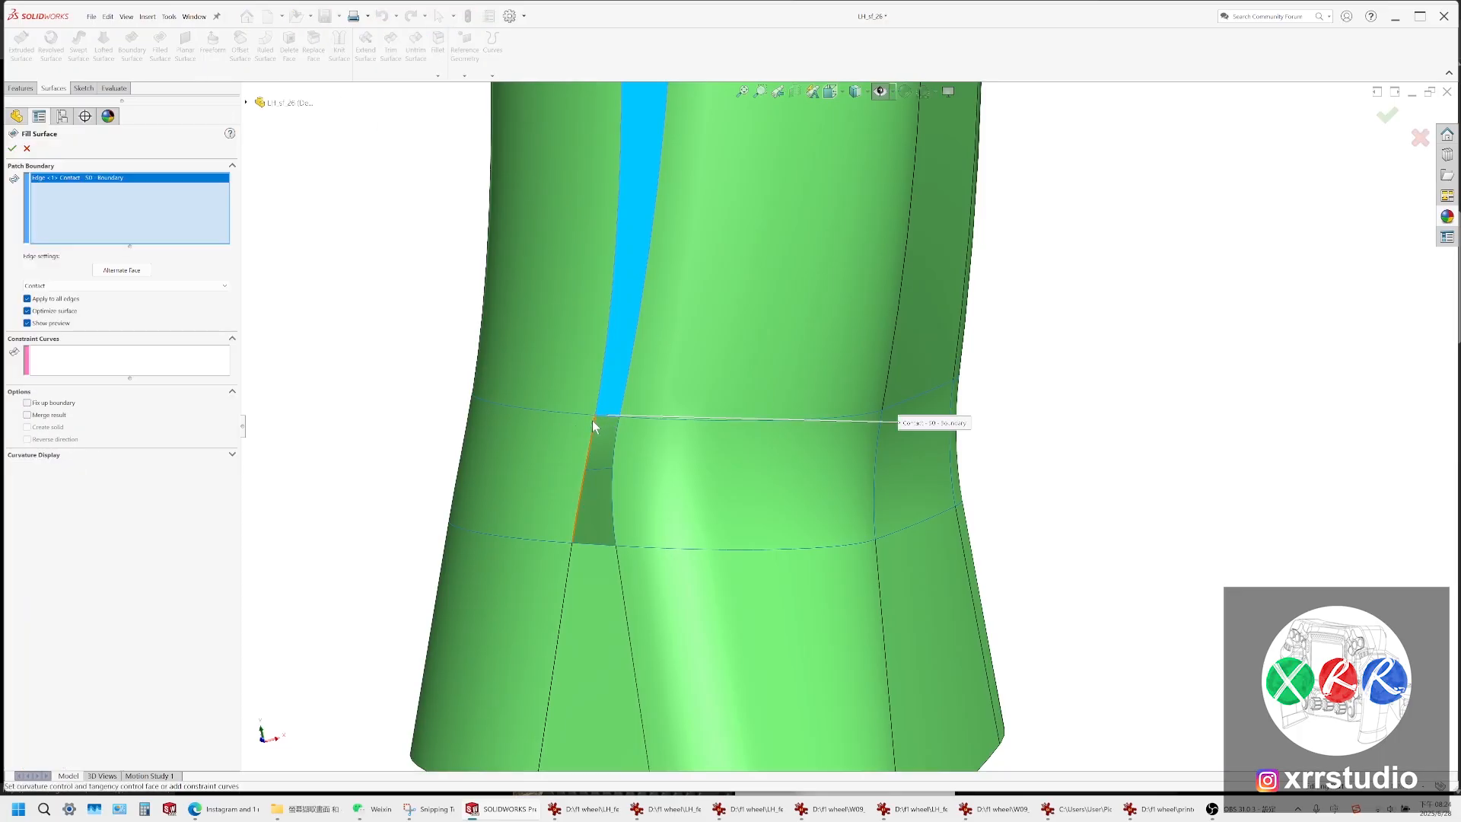
click(593, 420)
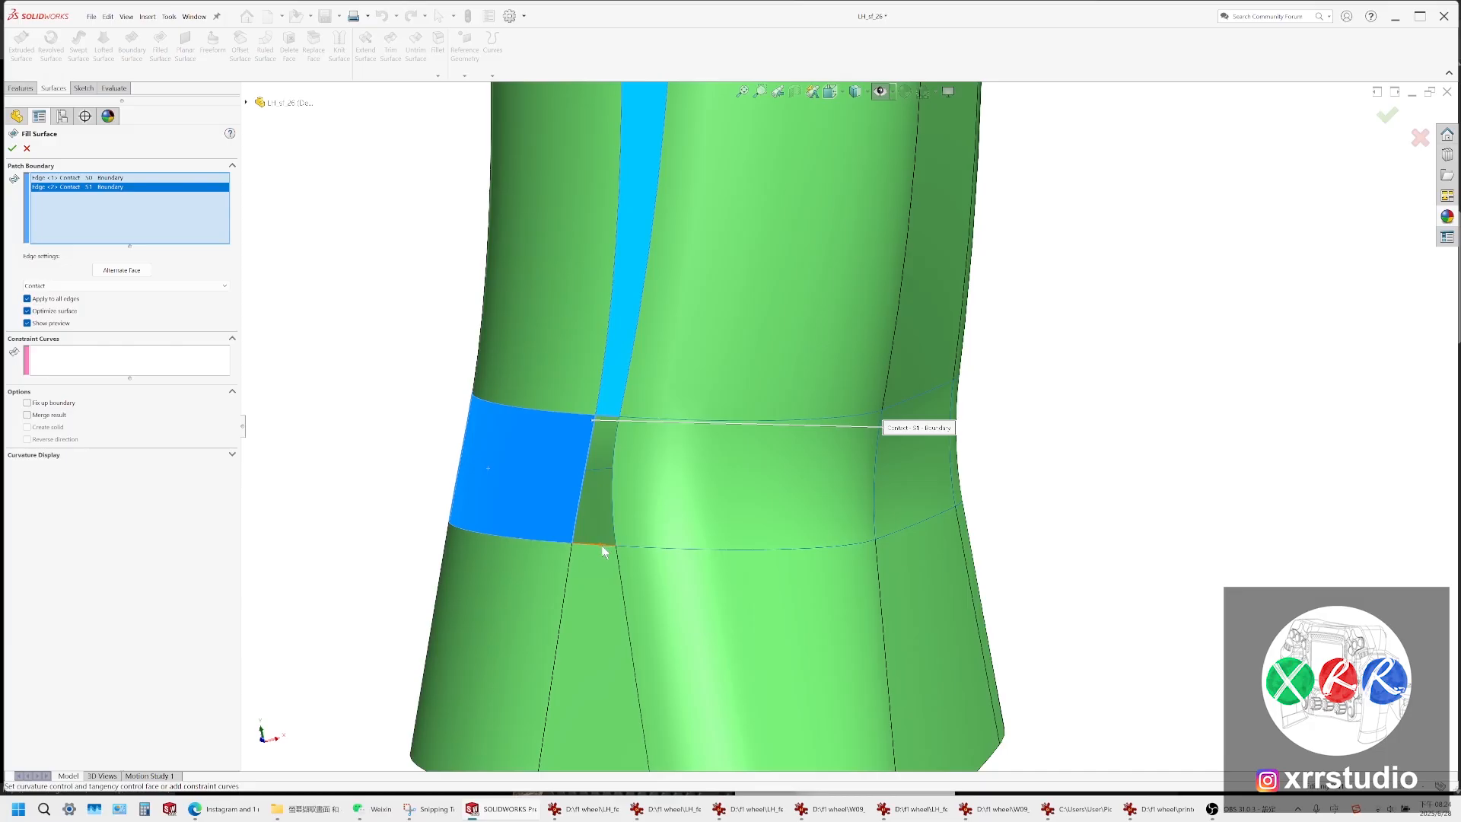
click(601, 545)
click(617, 536)
click(152, 286)
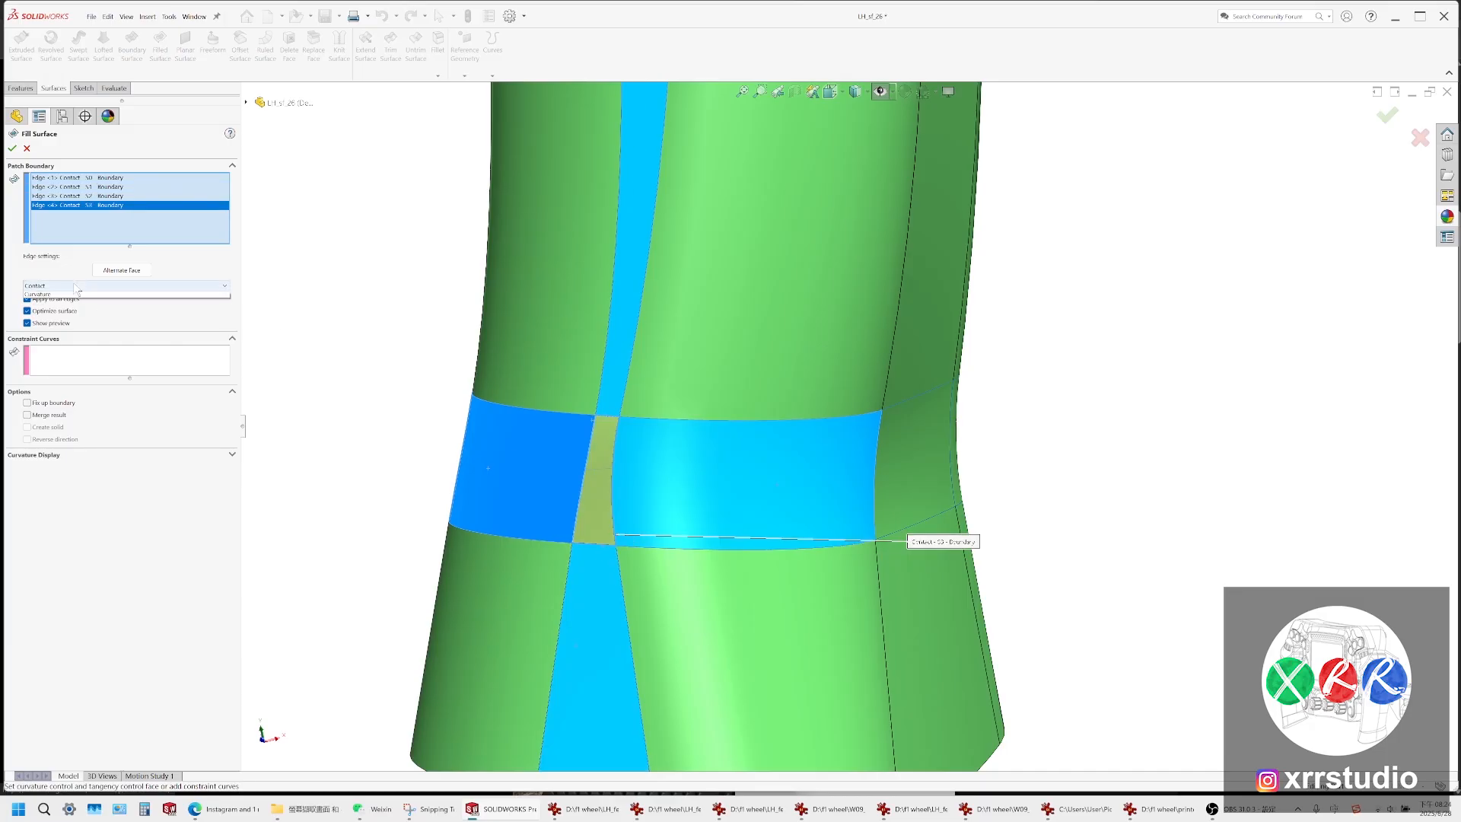
click(152, 302)
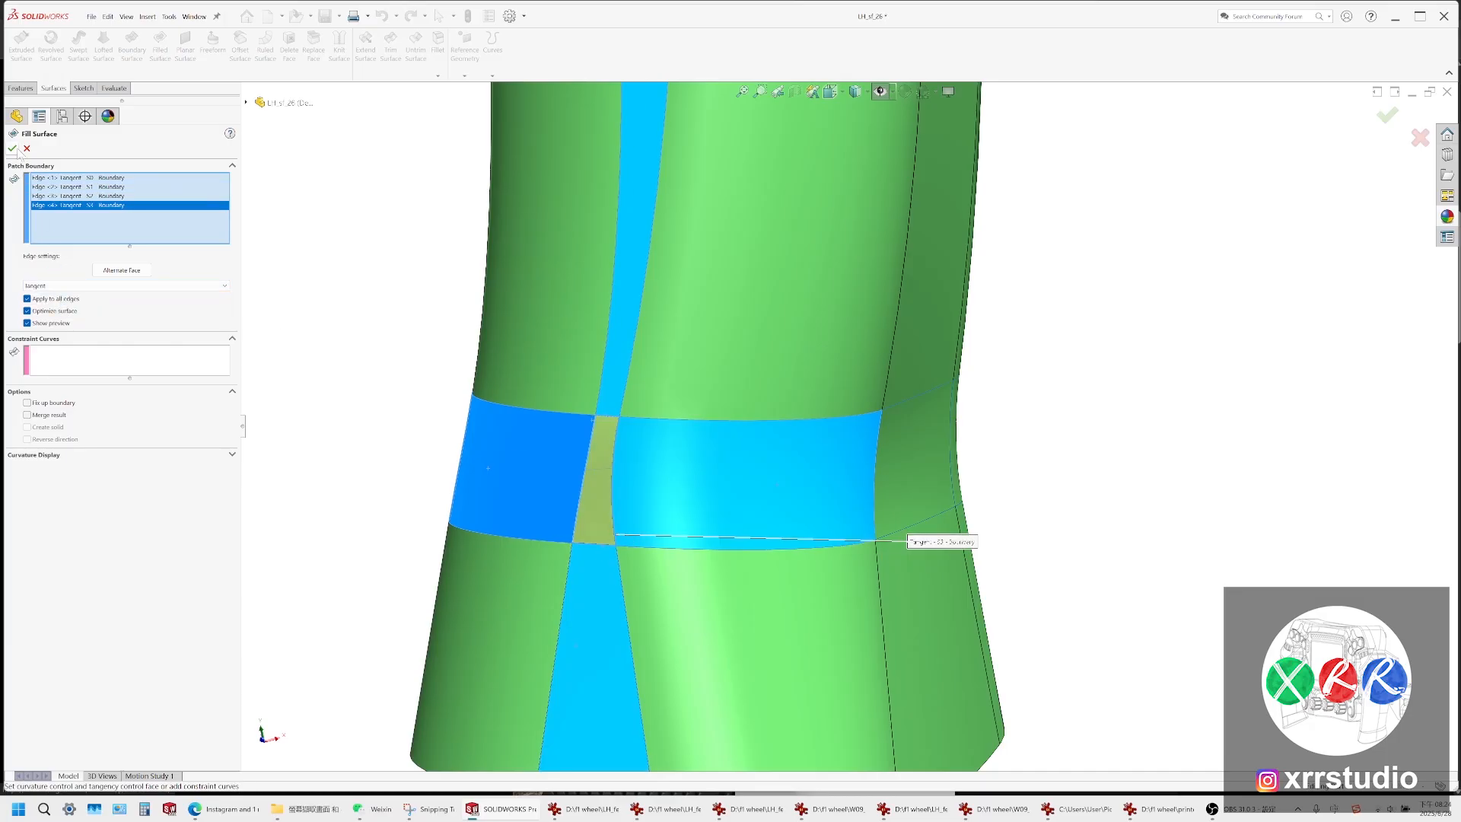
right_click(672, 384)
Inspect the bridged lower end and the whole grip from several sides in shaded display without edges
click(856, 93)
click(859, 128)
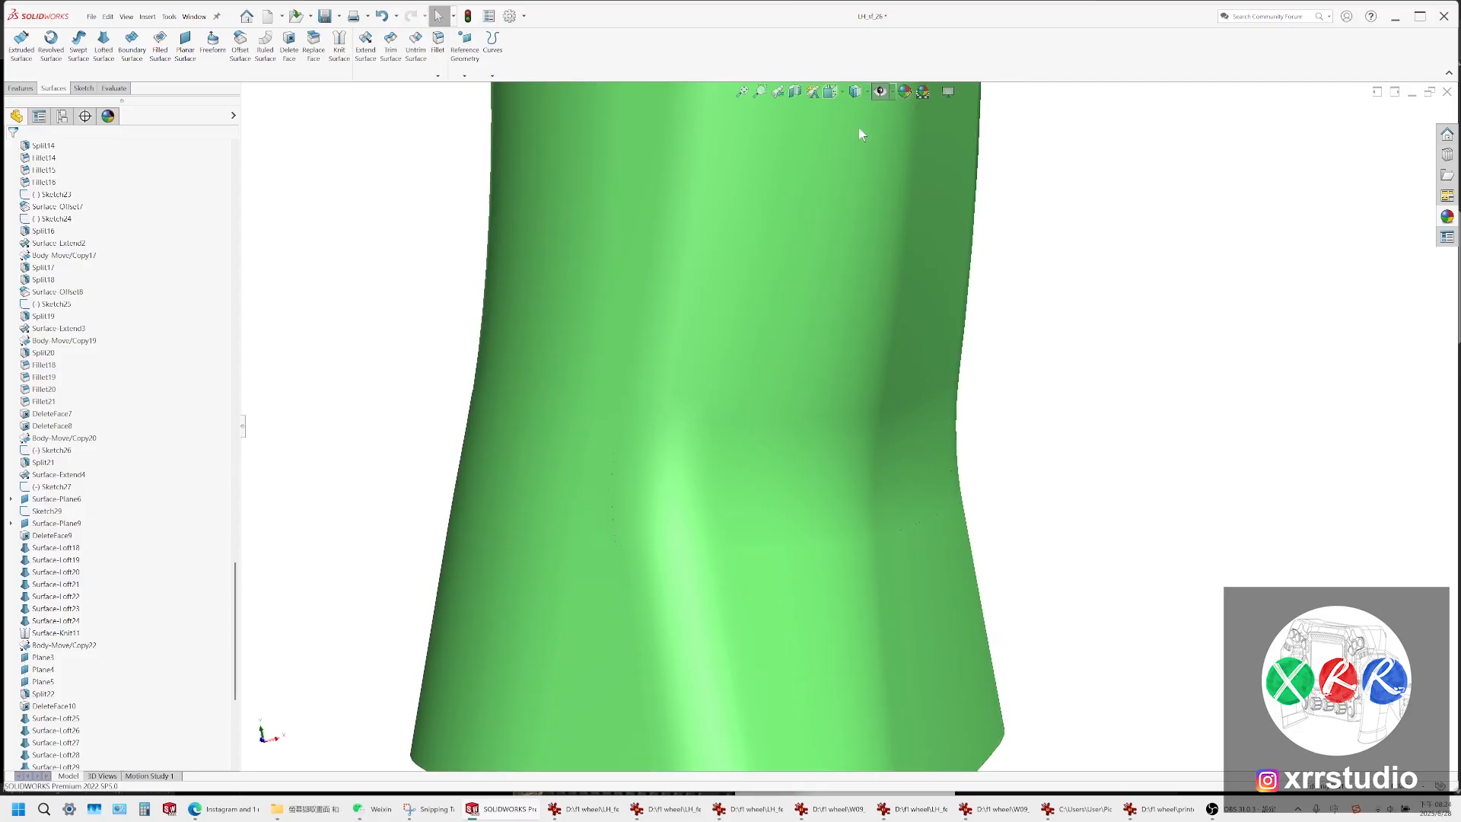
scroll(809, 379, up, 5)
middle_drag(810, 379, 681, 348)
scroll(981, 350, up, 6)
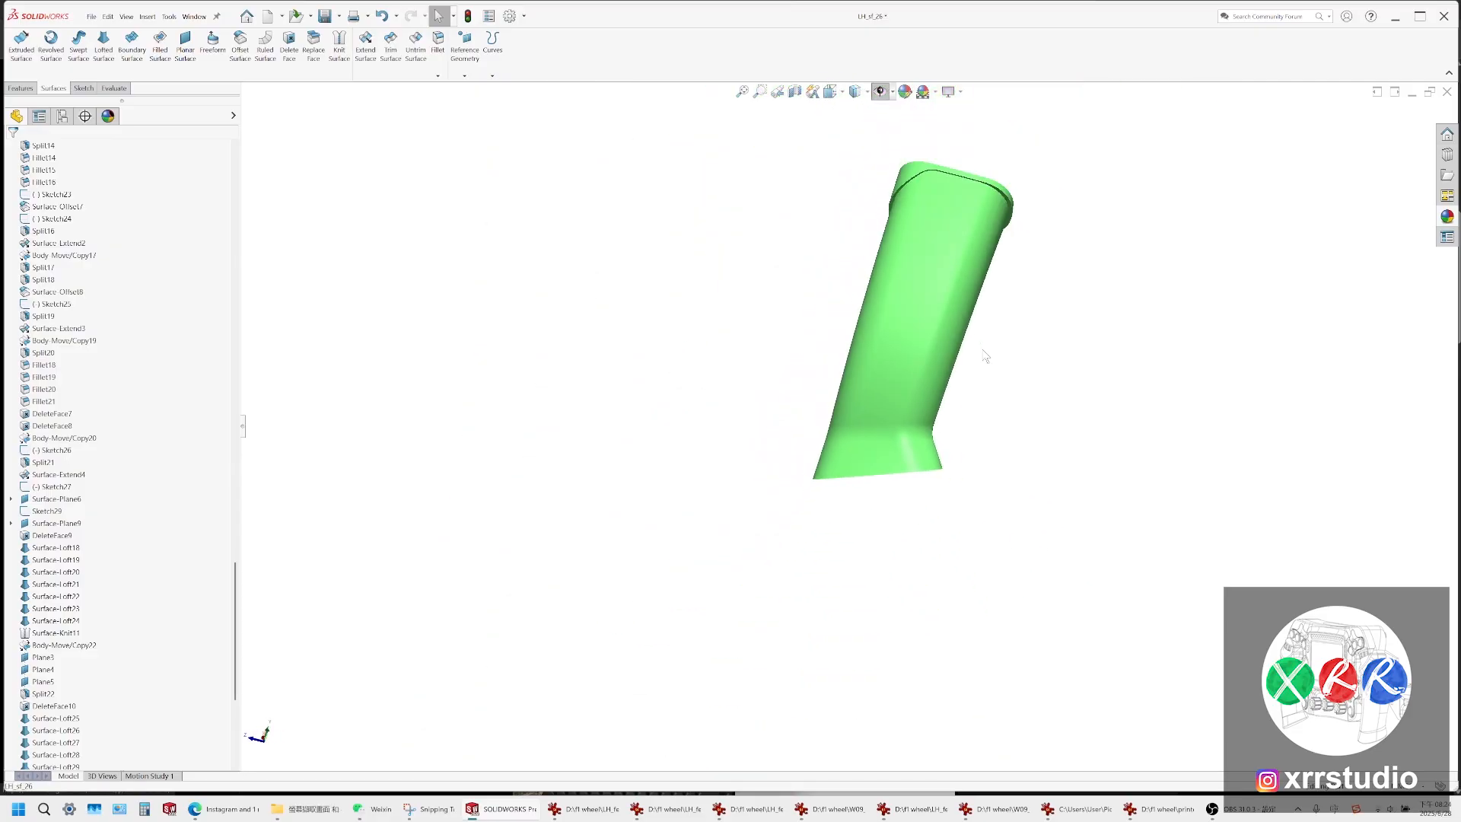
middle_drag(975, 364, 950, 391)
scroll(942, 450, down, 6)
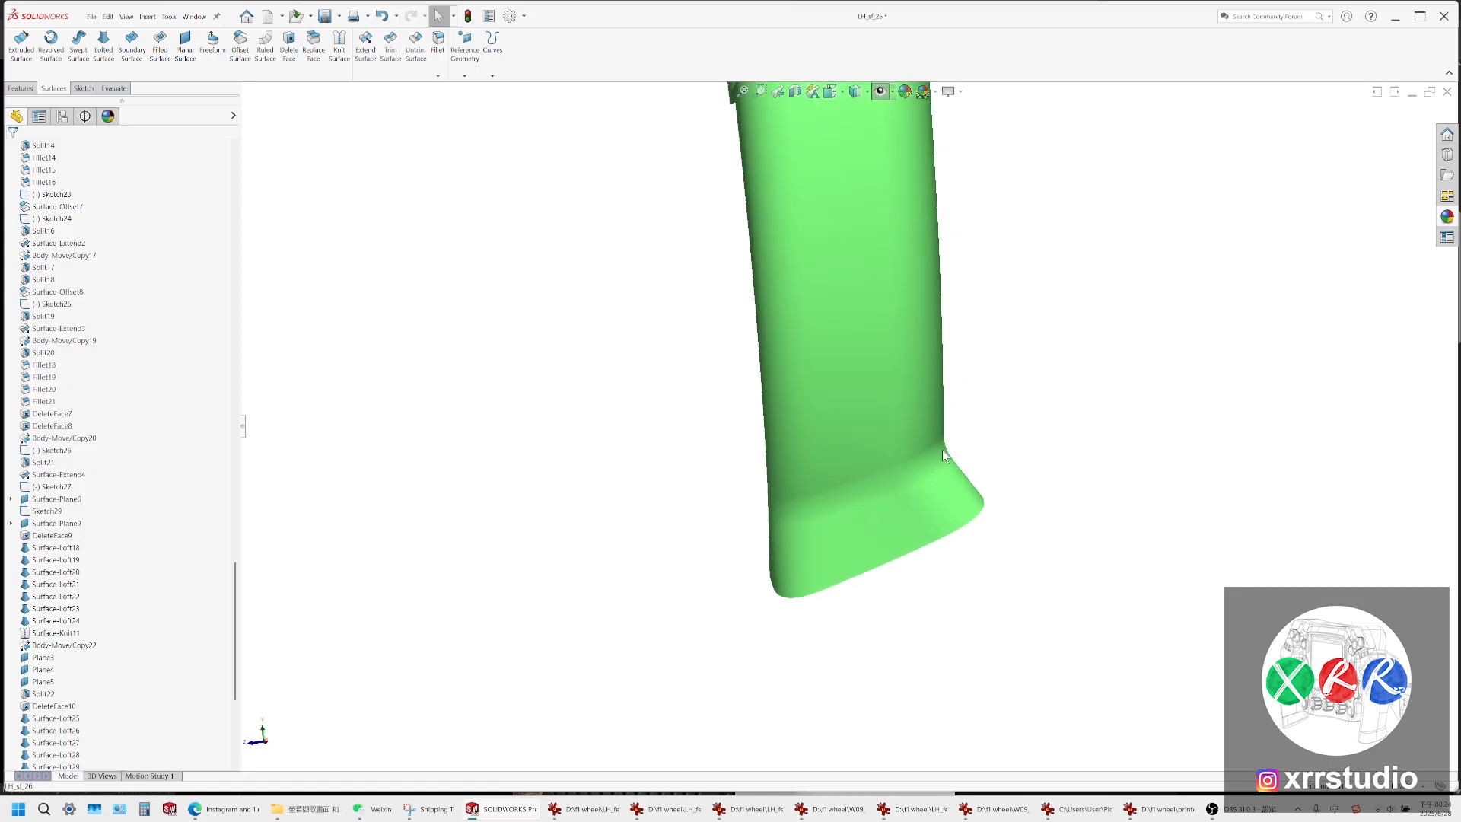
middle_drag(852, 440, 910, 418)
scroll(945, 335, up, 5)
middle_drag(914, 318, 929, 288)
scroll(855, 388, down, 5)
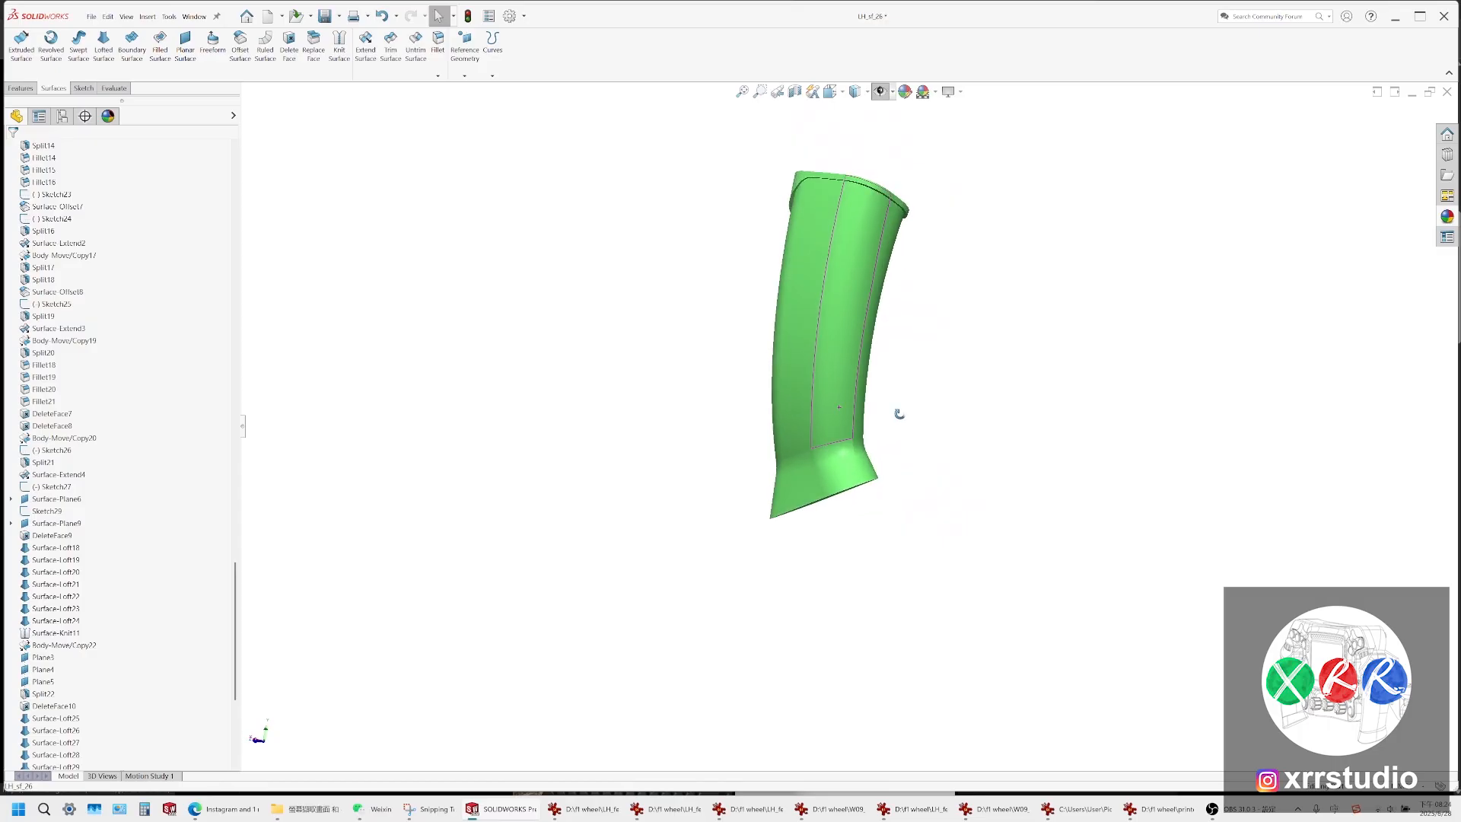
middle_drag(850, 436, 908, 452)
scroll(909, 452, down, 3)
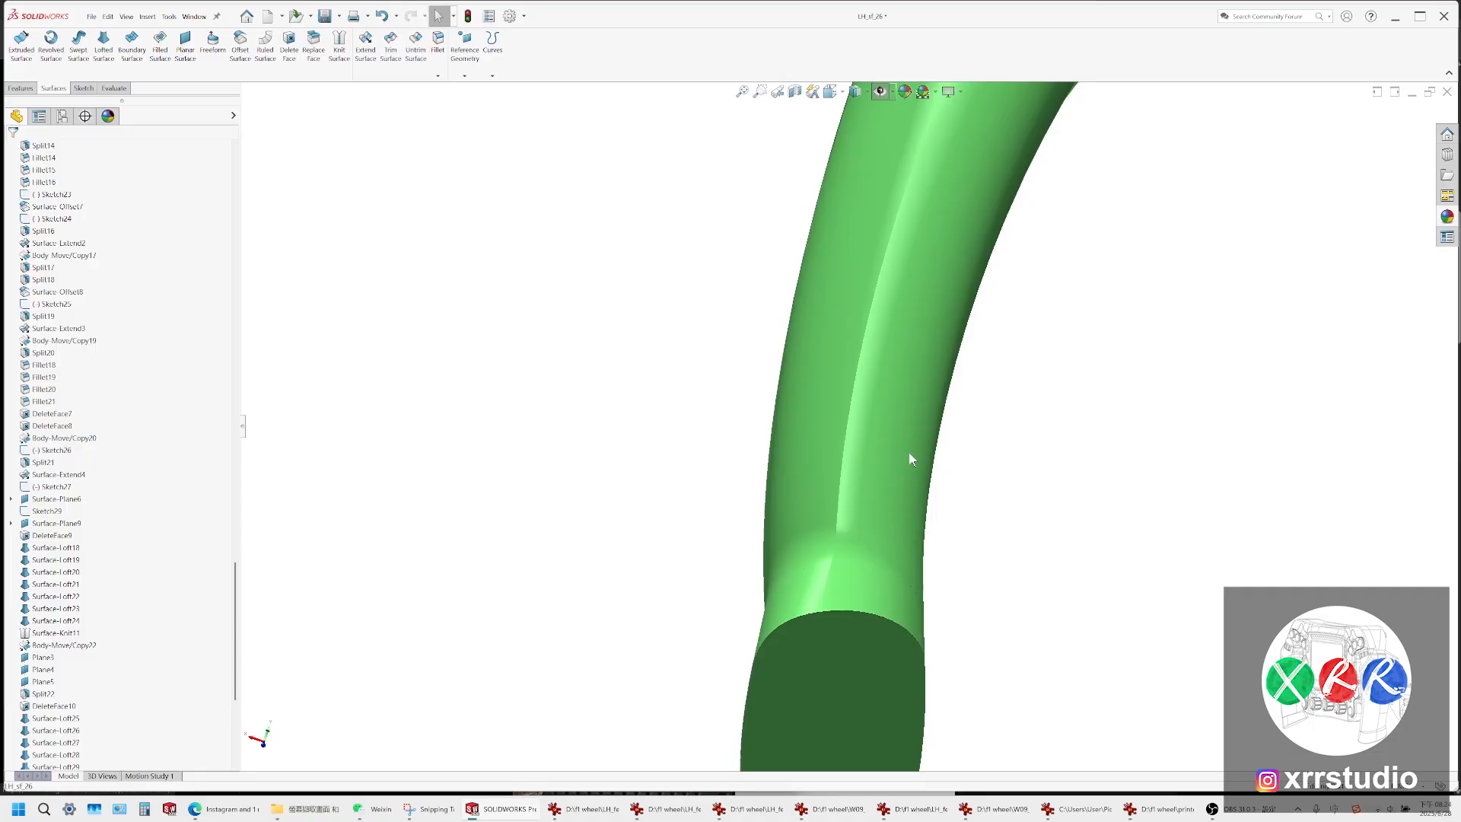
click(856, 372)
scroll(855, 371, up, 3)
middle_drag(875, 395, 963, 354)
scroll(960, 424, up, 2)
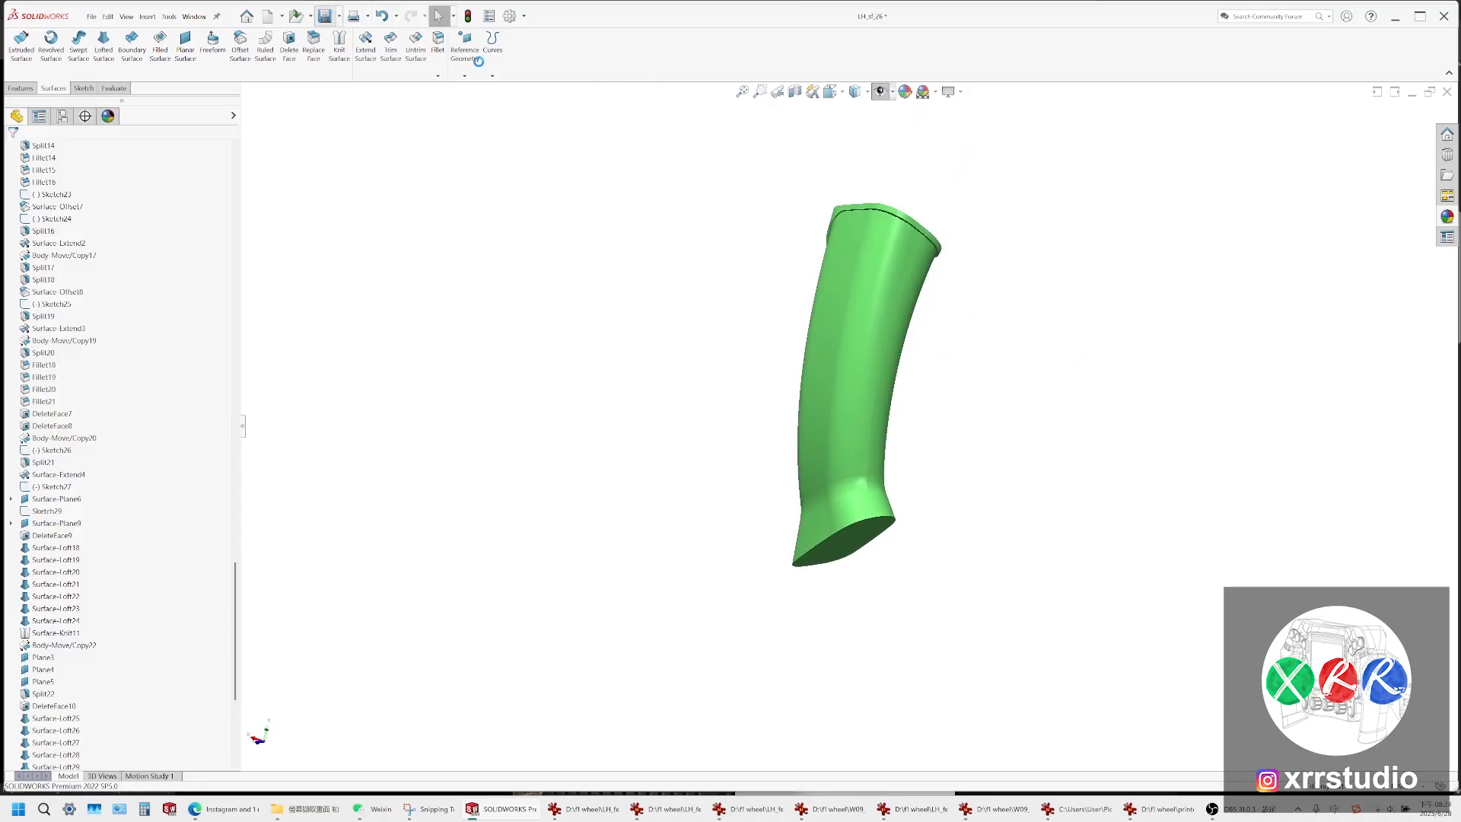
Save the part under the new name LH_sf_27
click(91, 17)
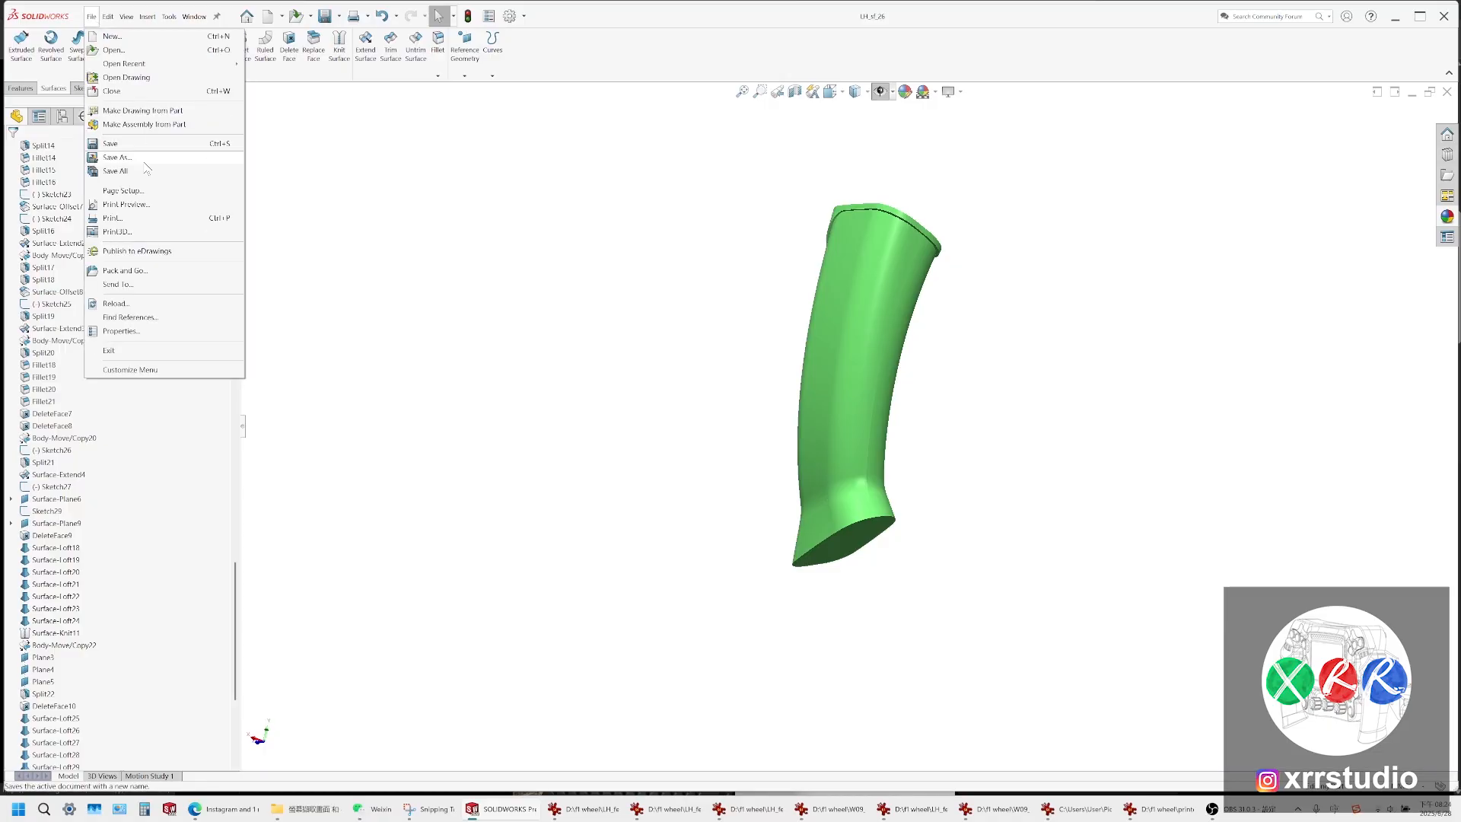
click(144, 160)
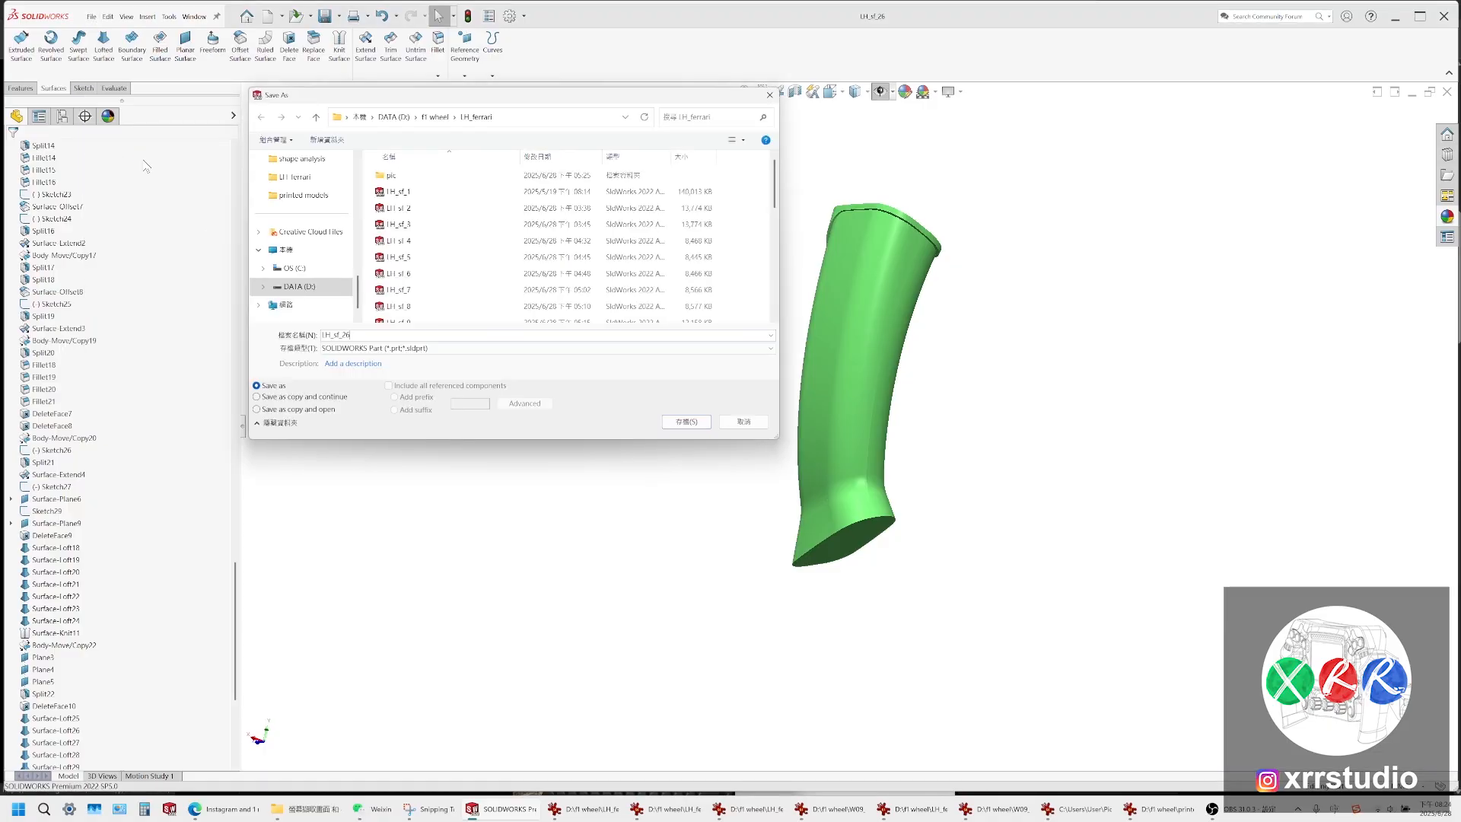
key(Return)
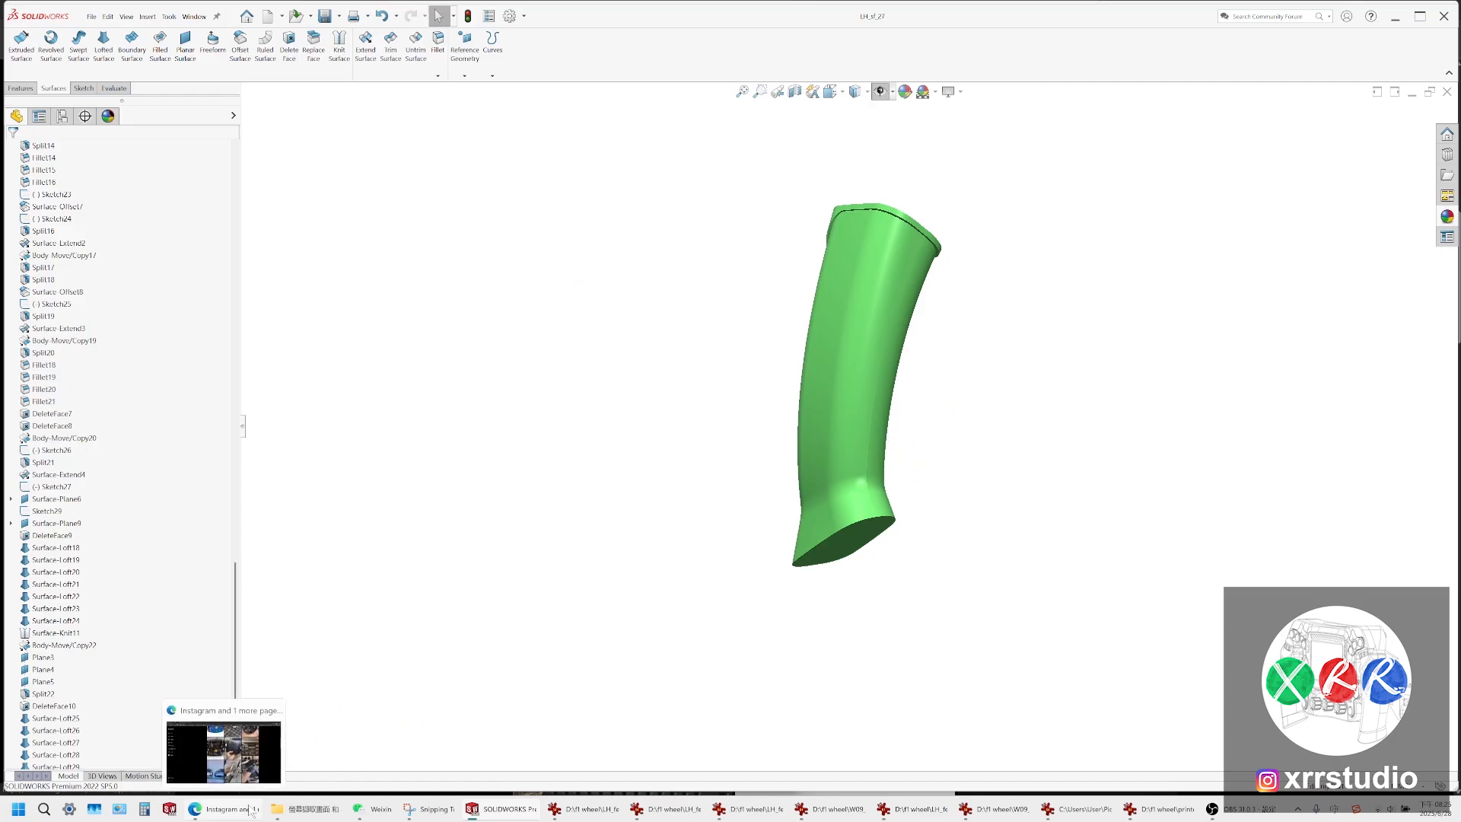
Restore shaded with edges display and start a surface knit with the main grip body, the flared end body and the first bridging patches
scroll(869, 394, down, 5)
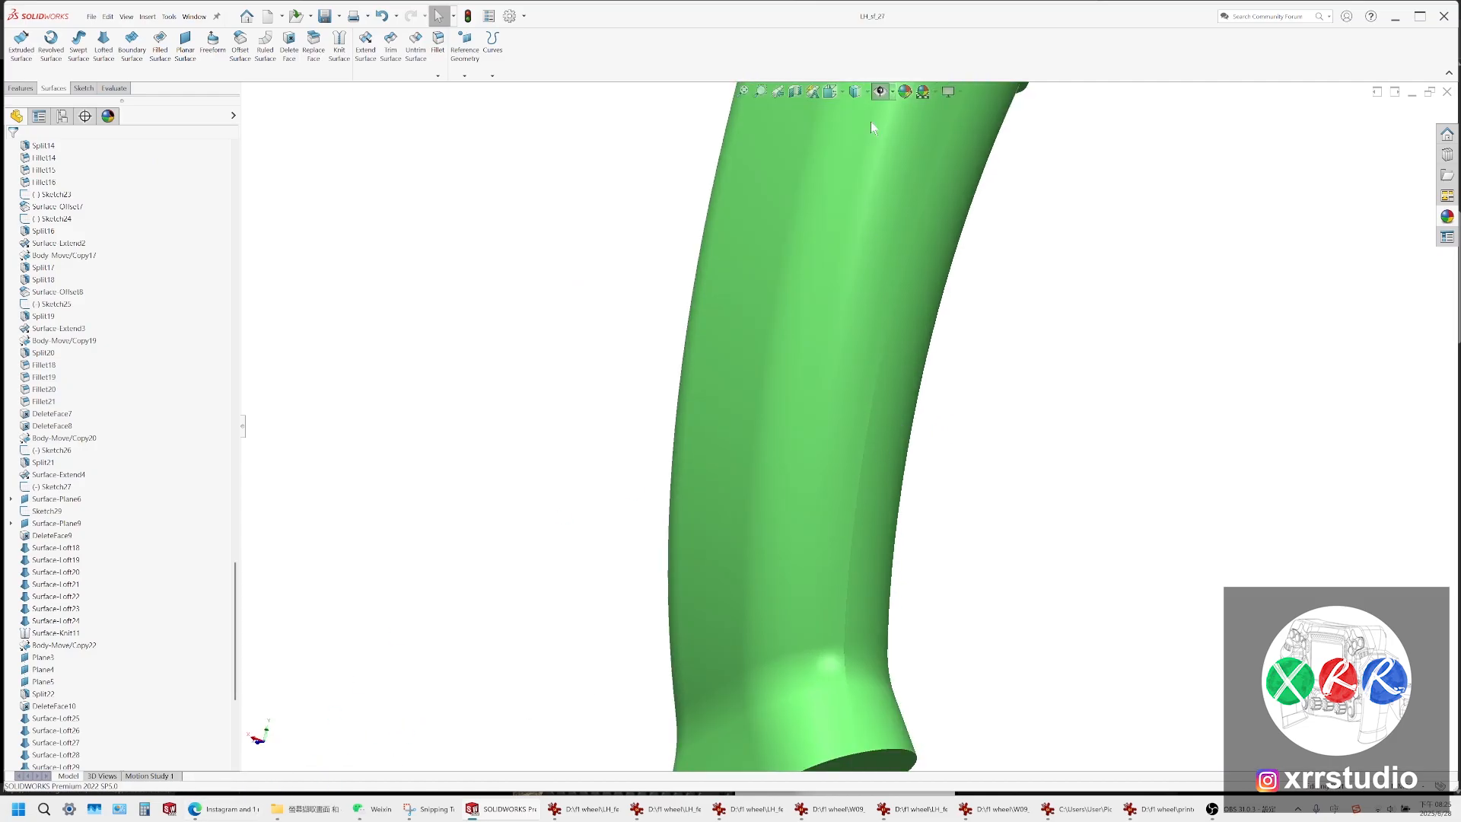
key(f)
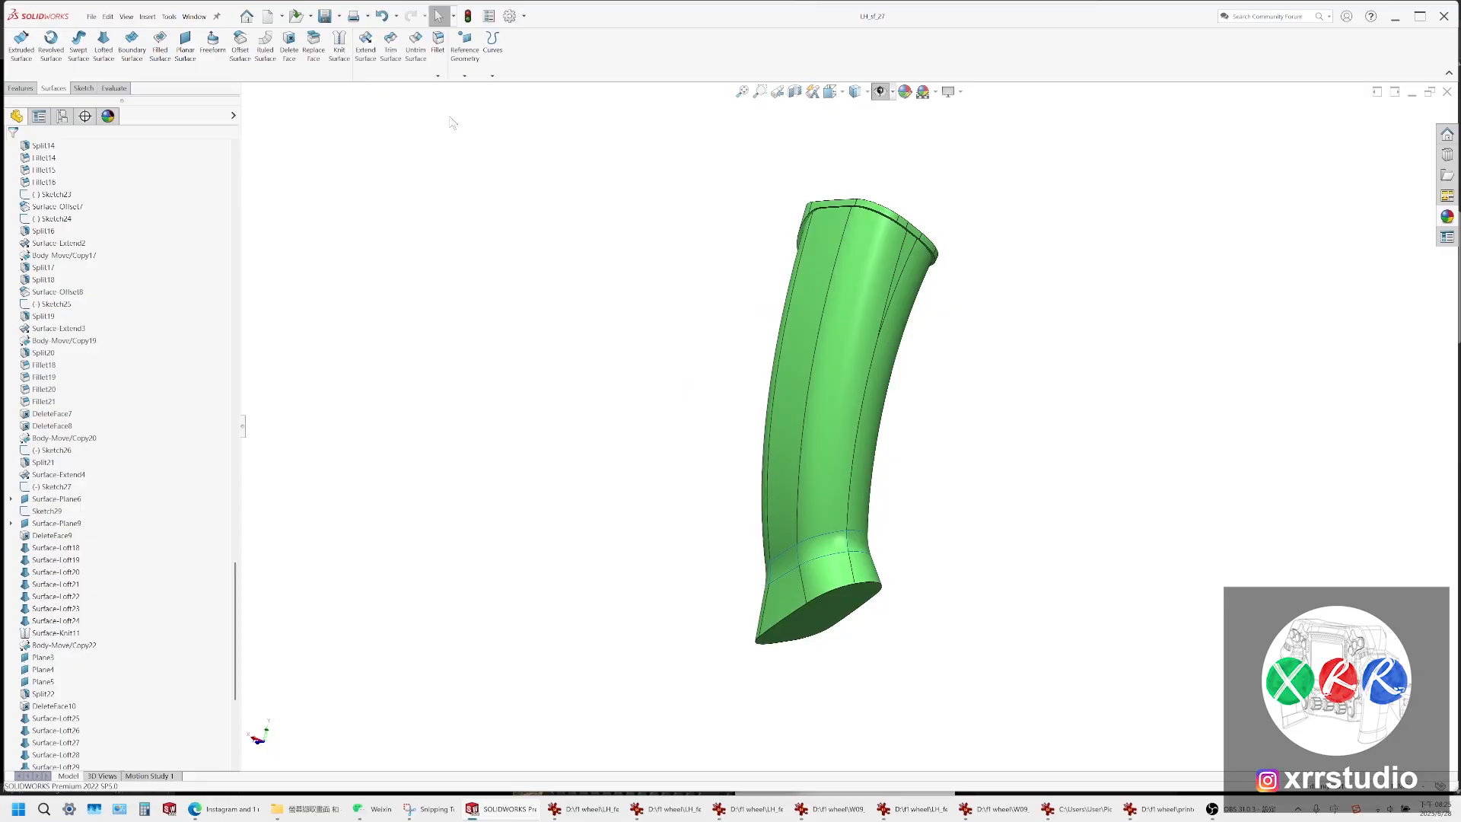
click(344, 60)
click(892, 318)
click(773, 587)
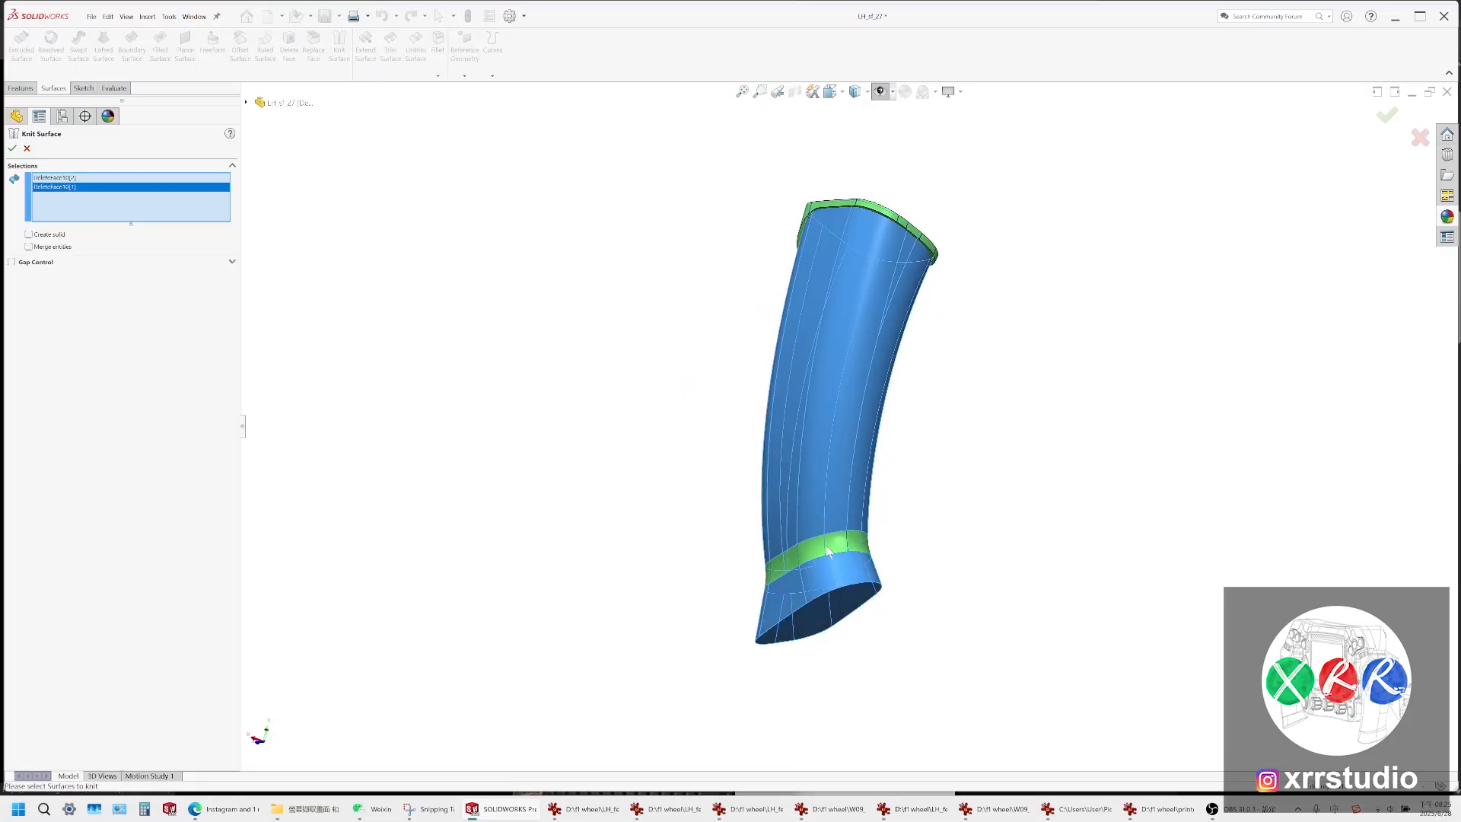
click(813, 551)
click(792, 567)
middle_drag(792, 567, 929, 594)
click(807, 598)
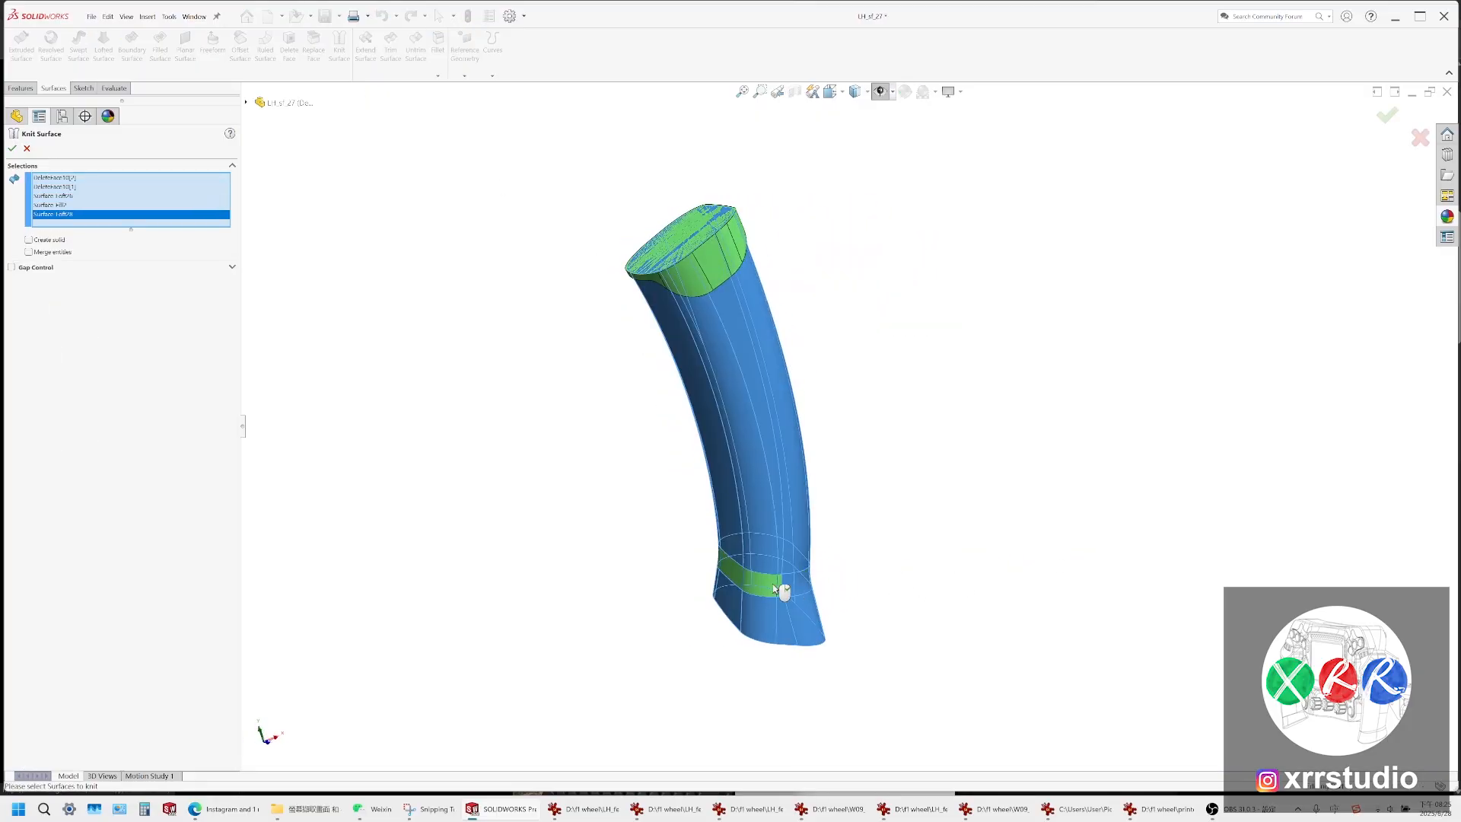
Add the remaining lofted and filled bridging patches around the band to the selection and complete the surface knit
click(786, 588)
click(786, 588)
click(781, 586)
click(795, 587)
click(734, 577)
middle_drag(735, 578, 940, 567)
click(673, 583)
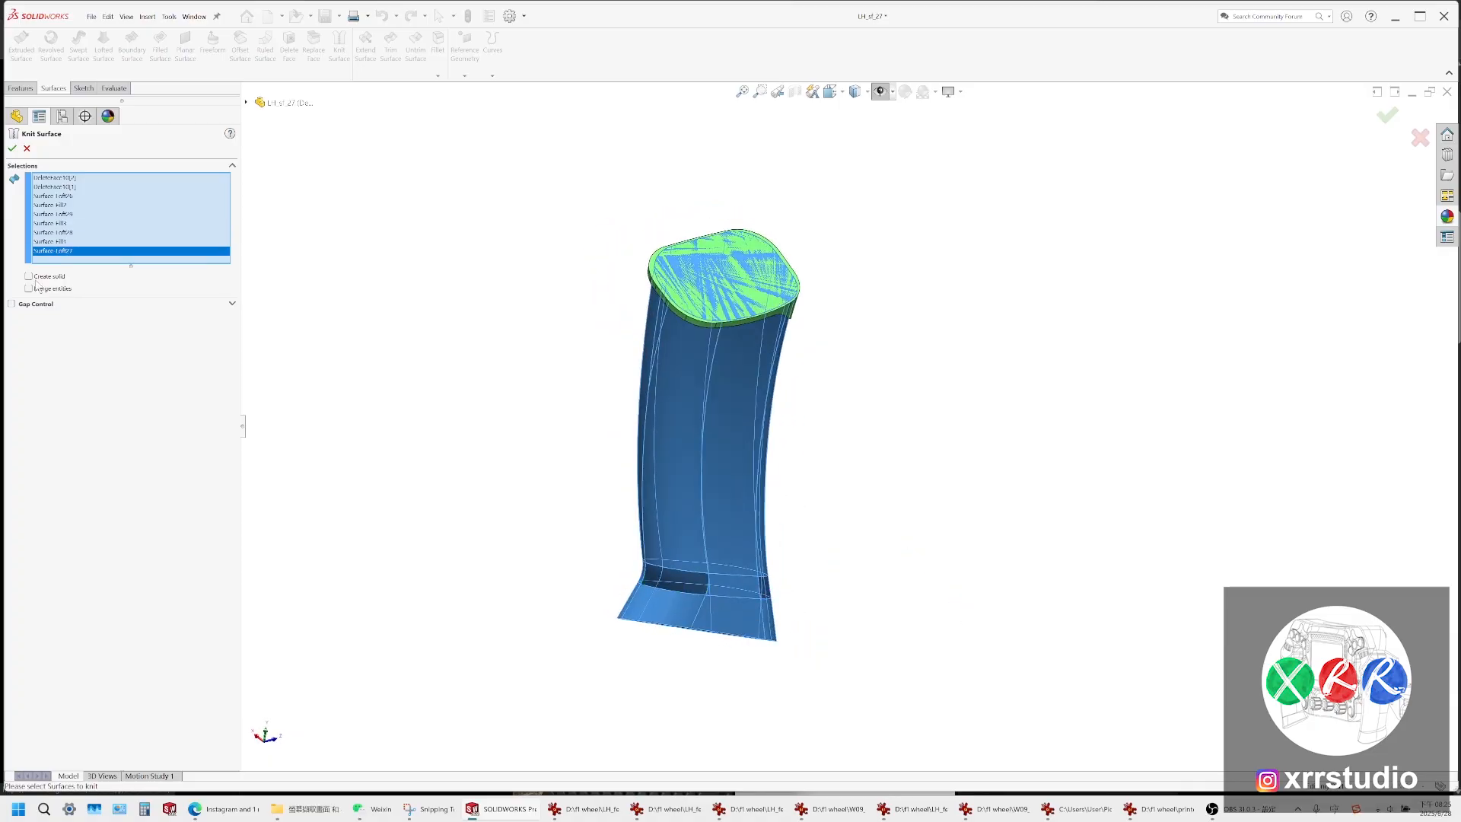
key(Return)
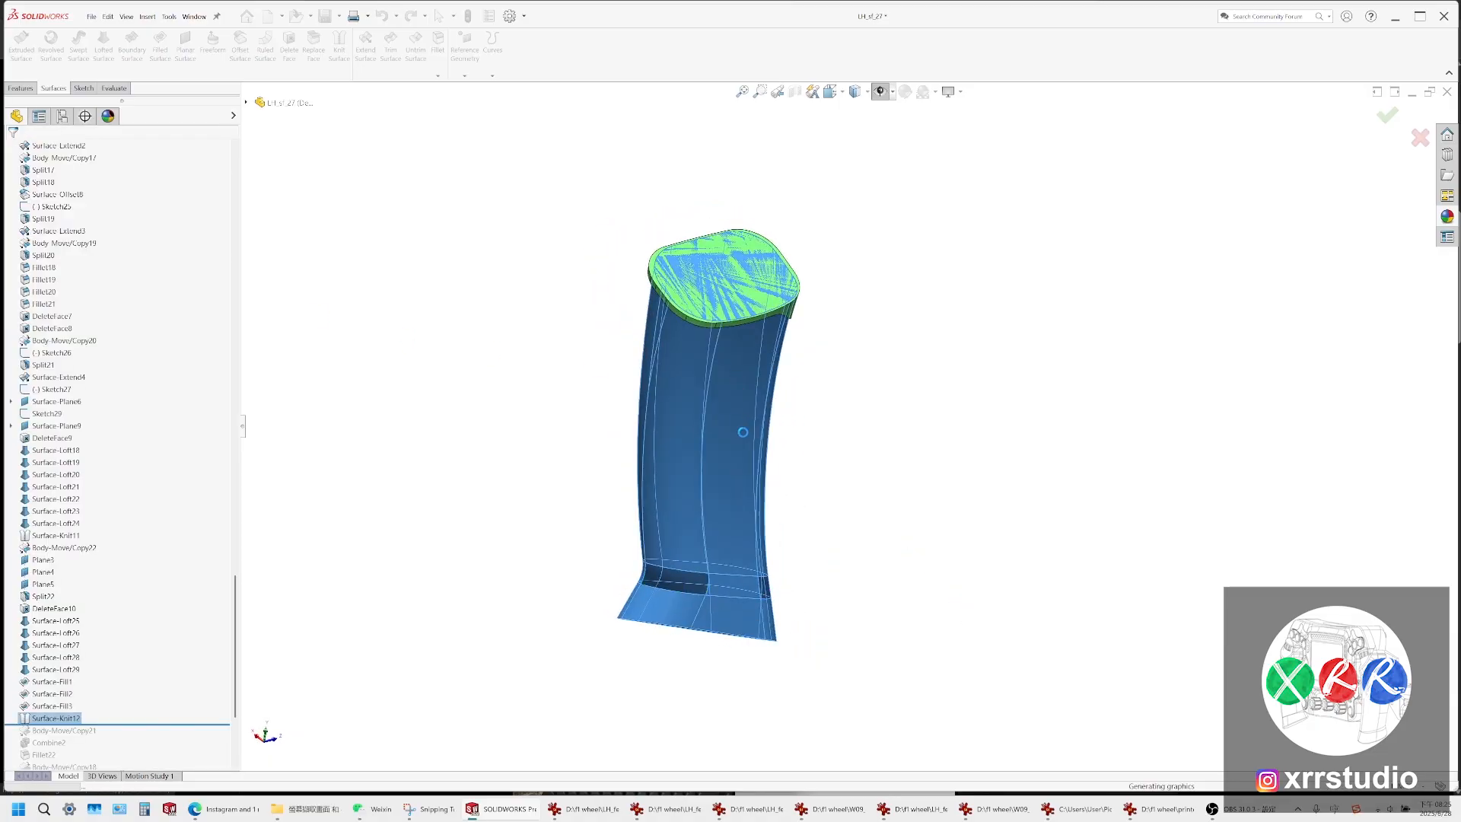
Switch to IrfanView and examine the steering wheel reference photos for the shape of the grip's lower end
middle_drag(724, 435, 914, 391)
scroll(913, 391, up, 4)
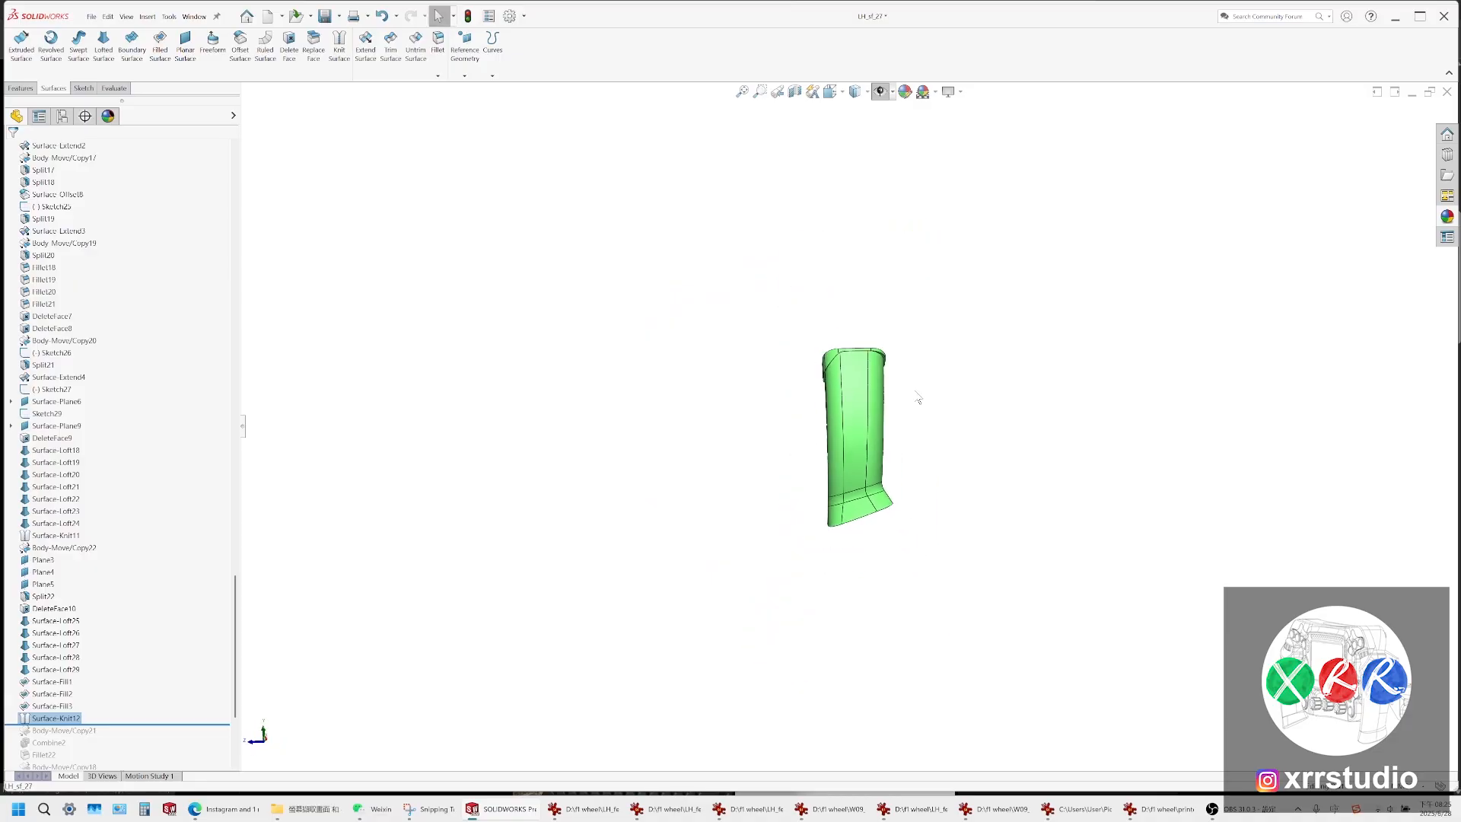
click(601, 809)
click(601, 809)
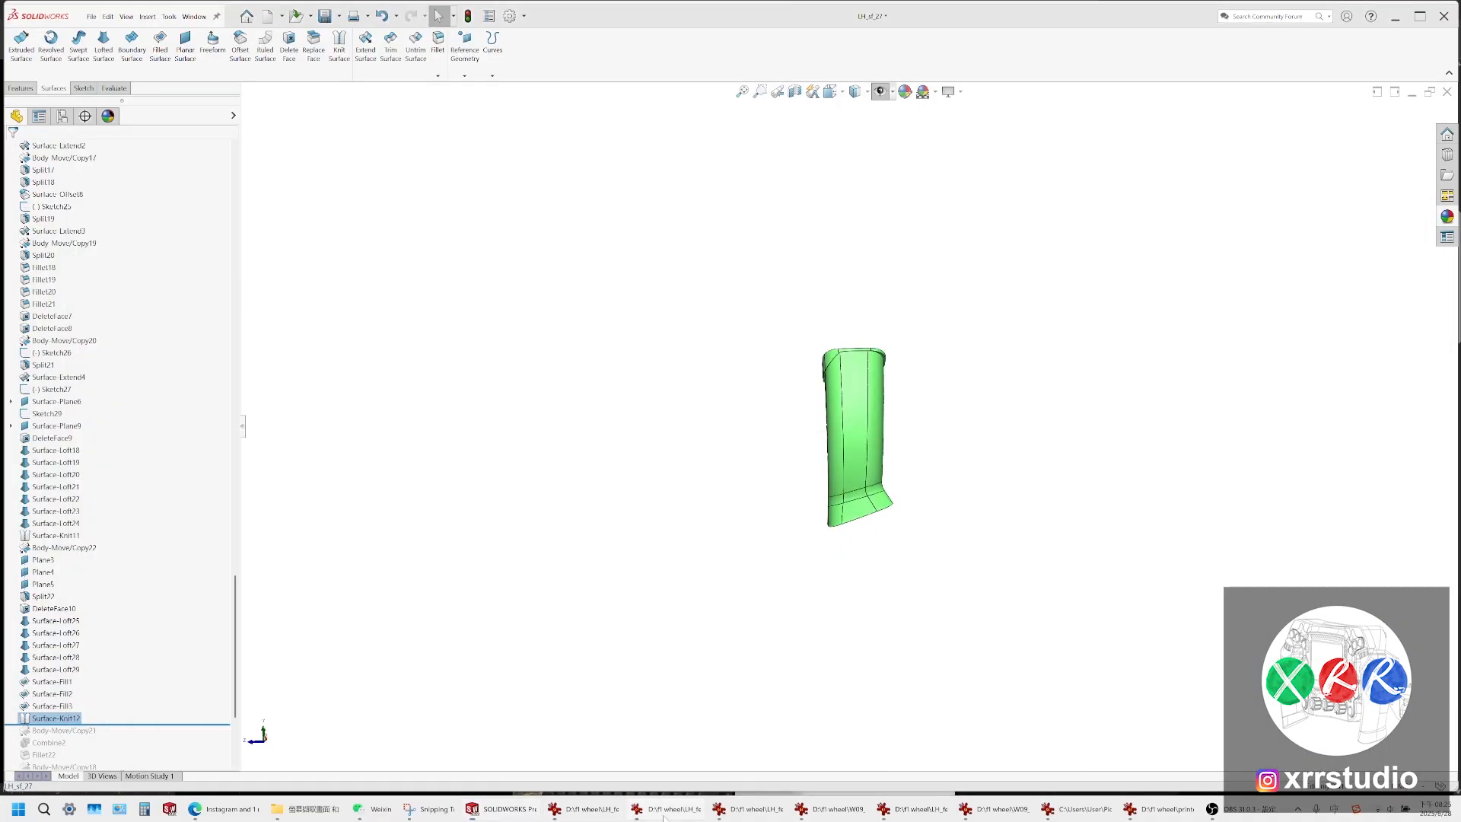
click(664, 812)
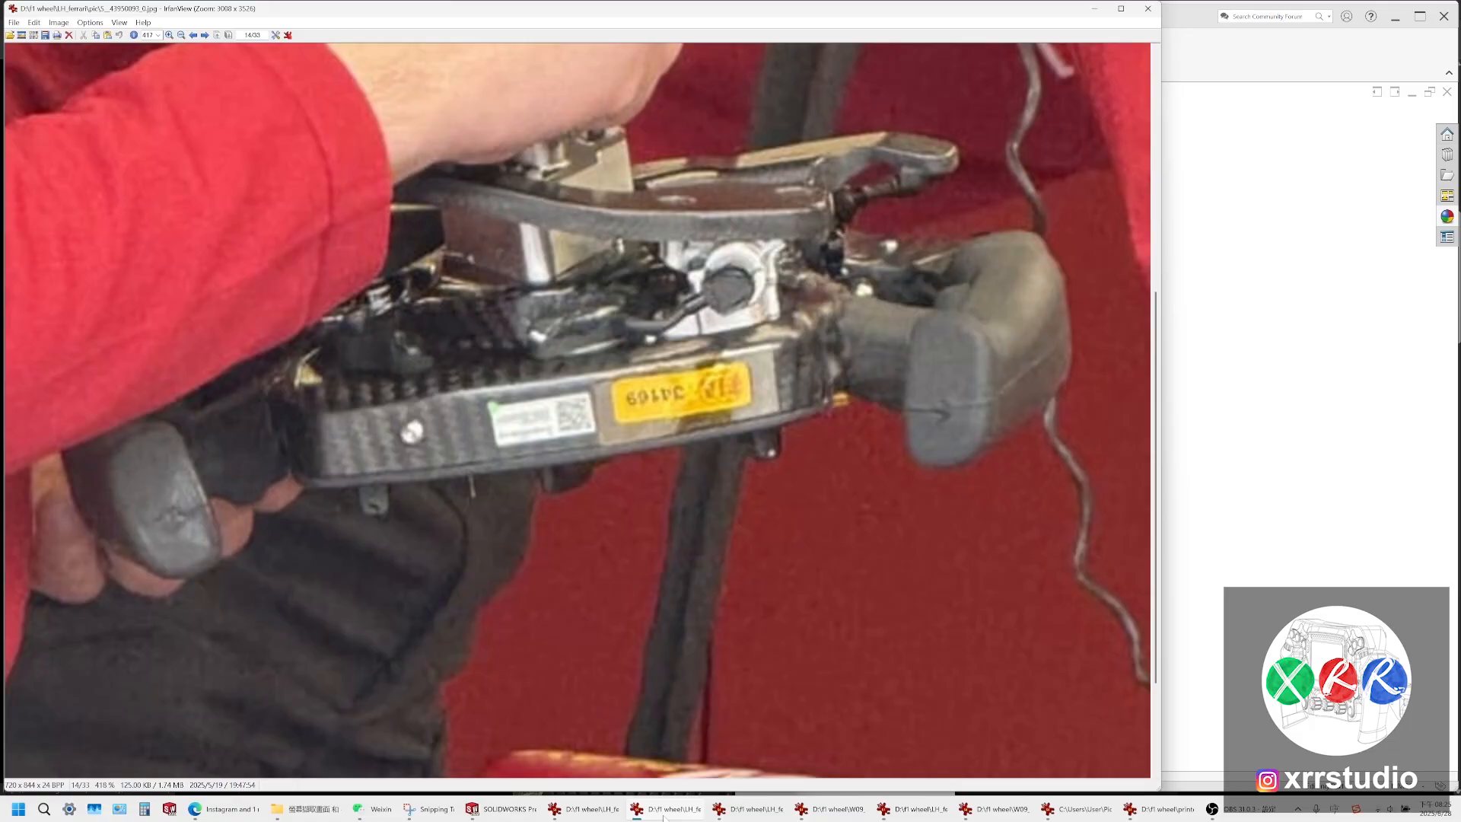
click(664, 812)
click(664, 811)
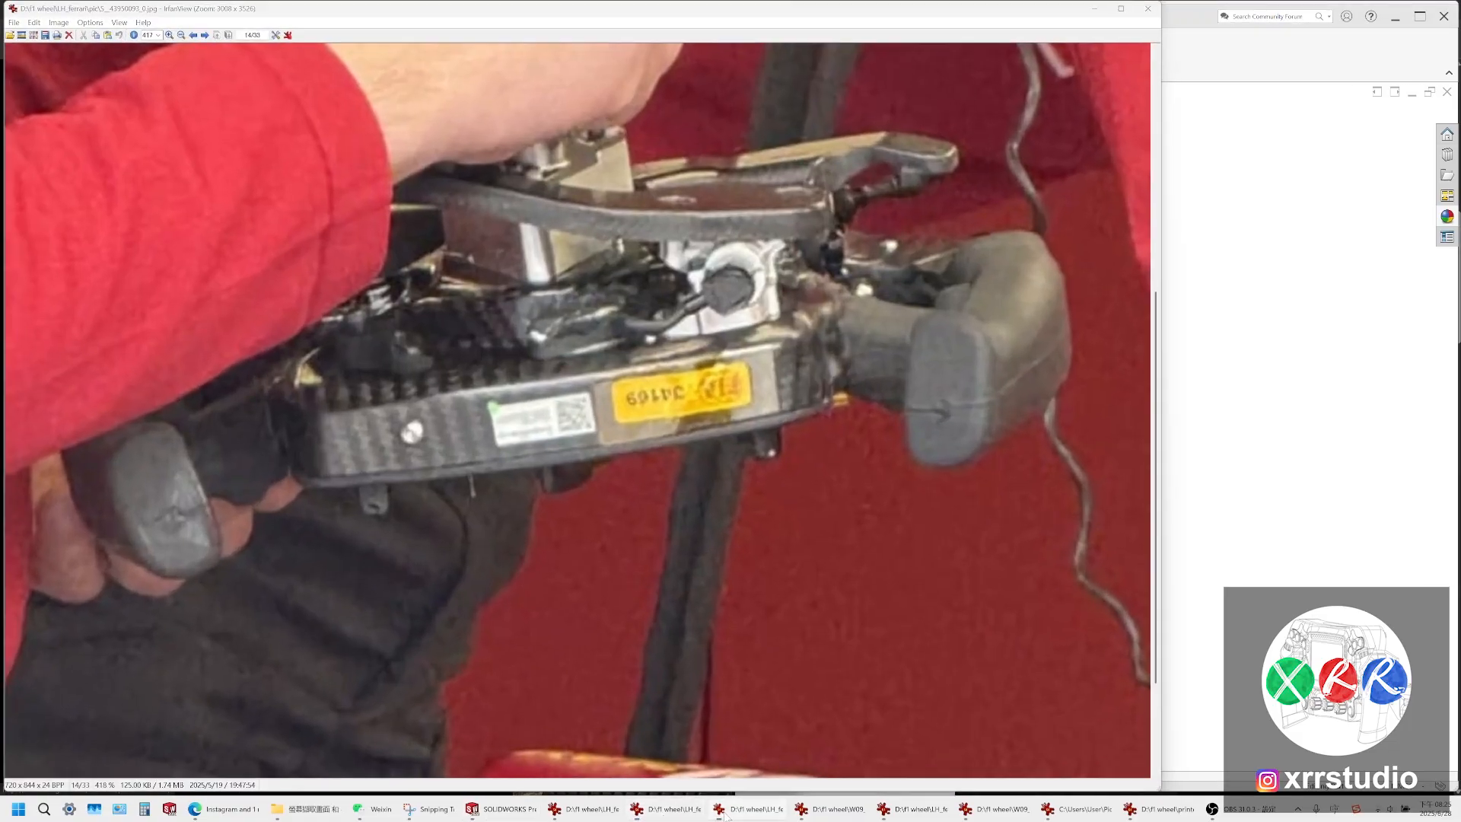
click(724, 811)
scroll(673, 513, down, 5)
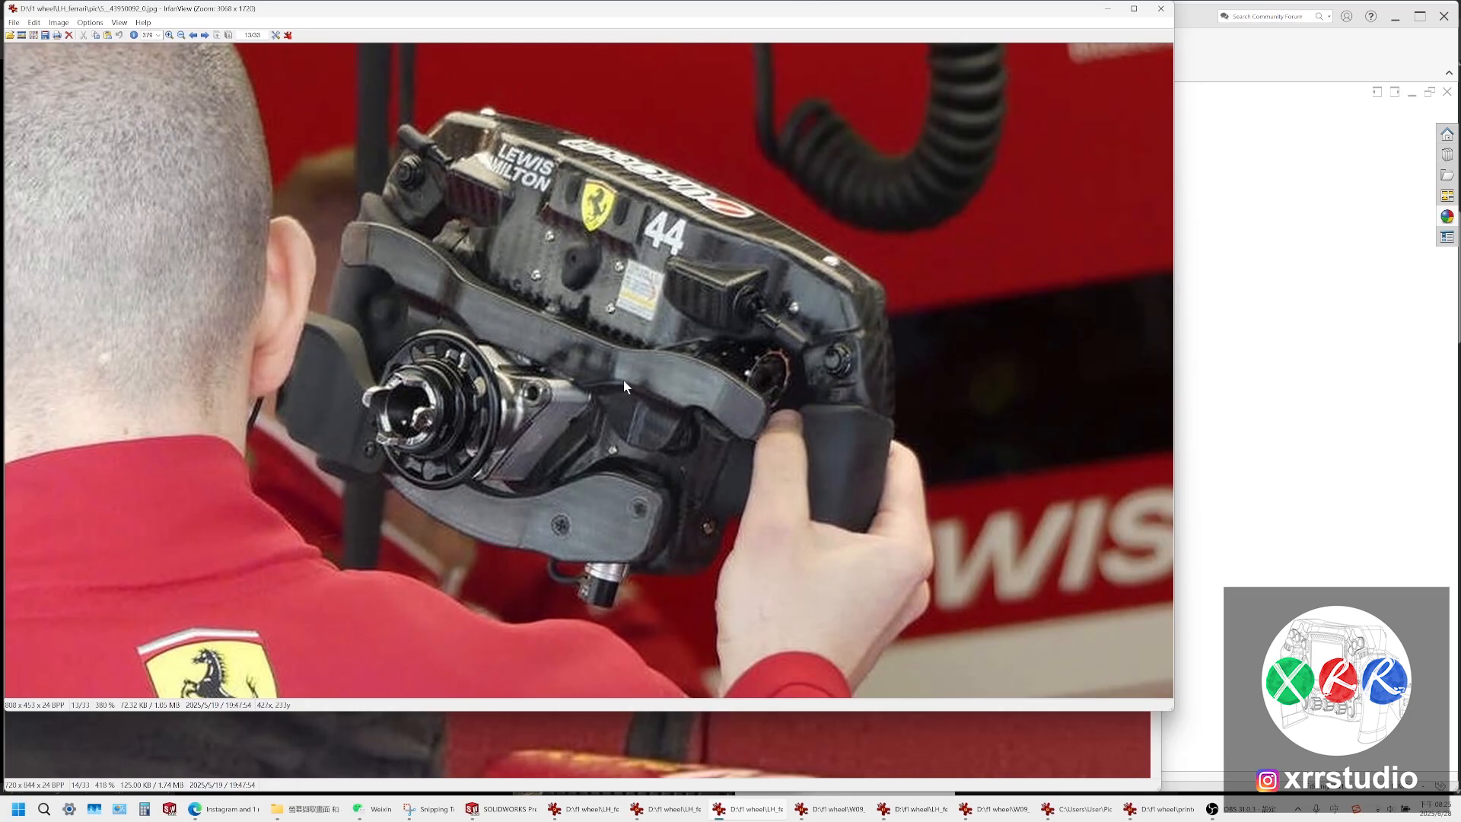
click(669, 810)
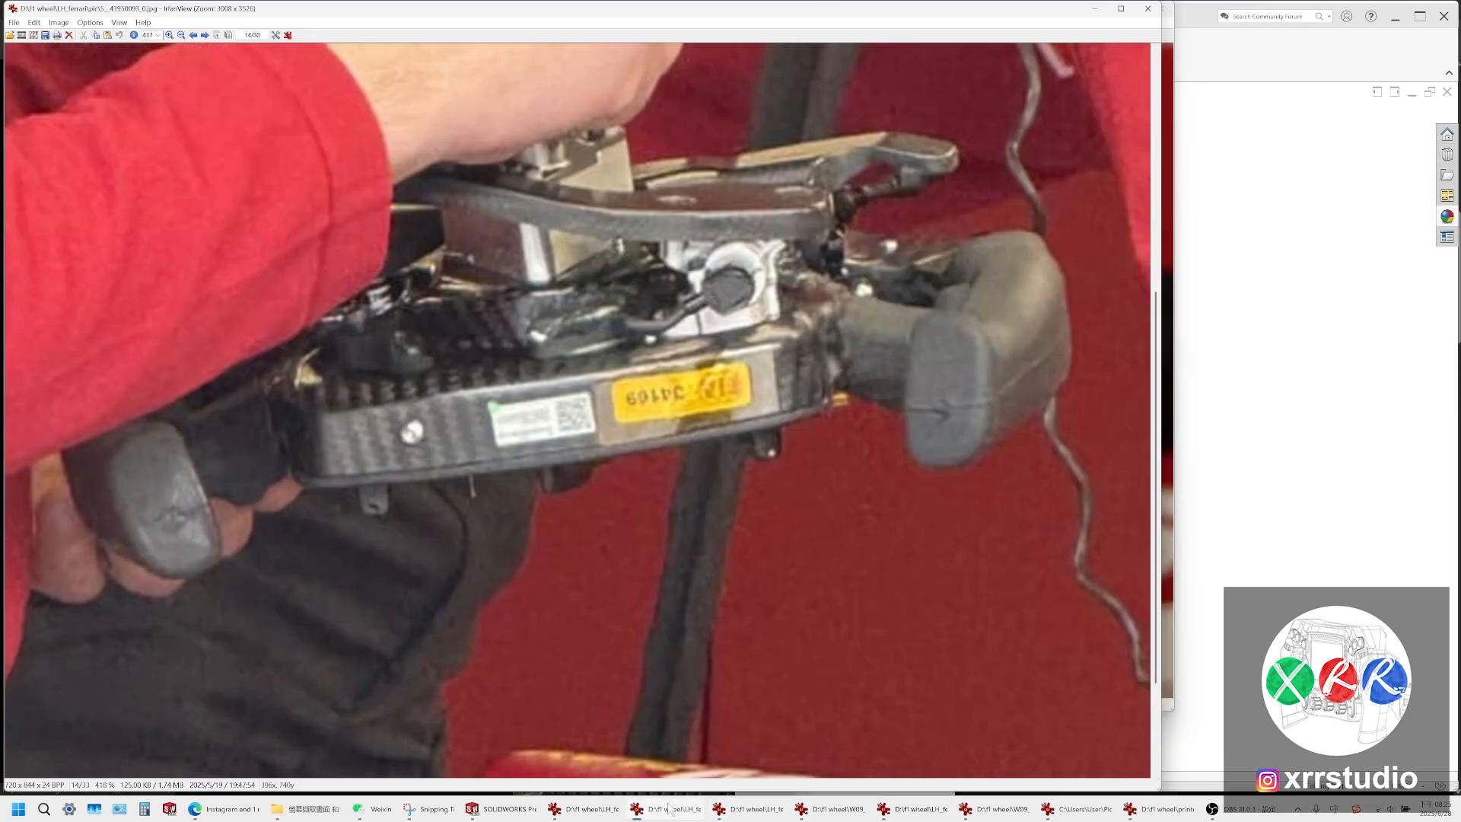
click(750, 811)
click(837, 814)
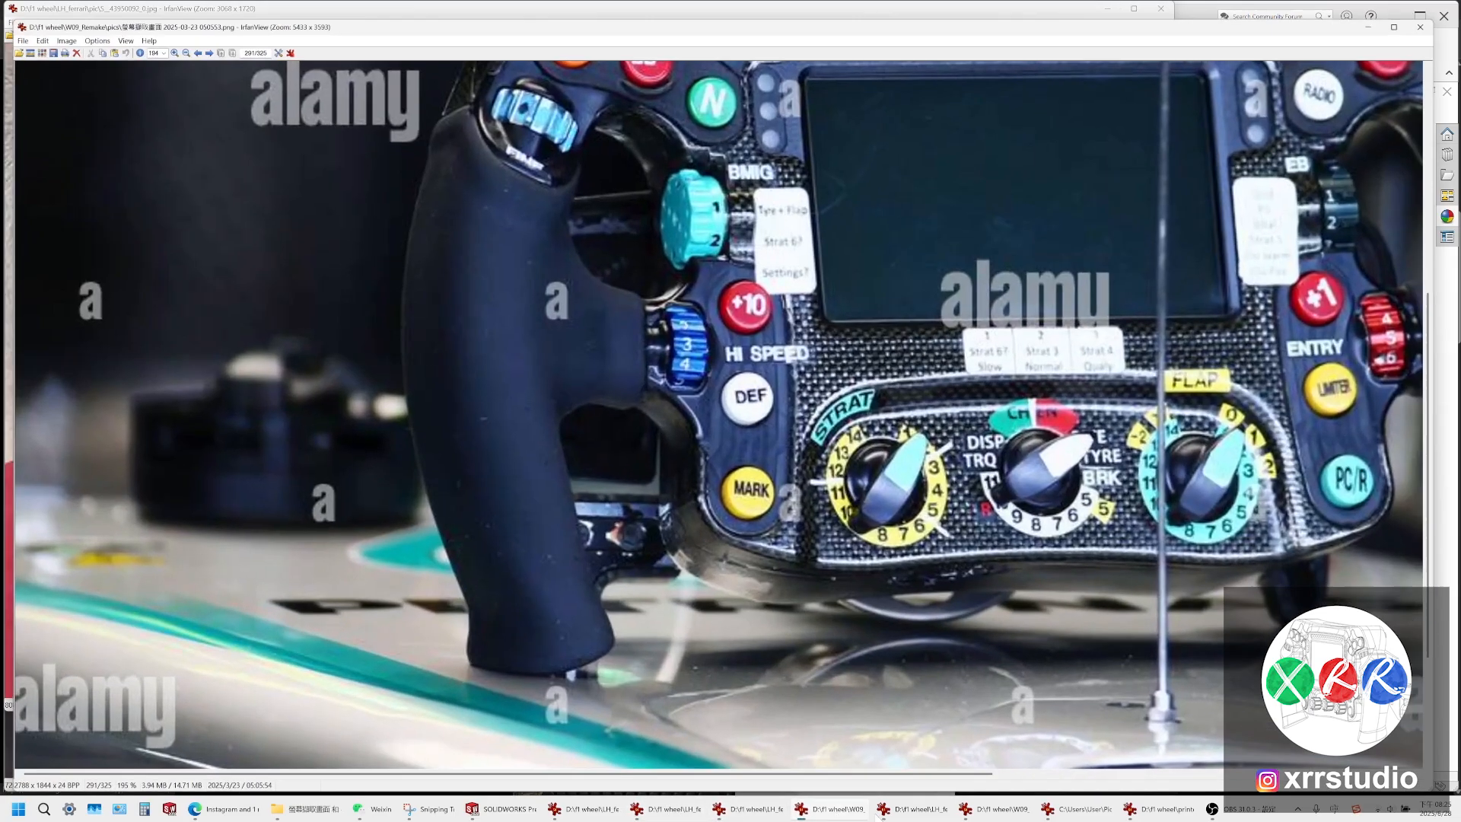
click(924, 817)
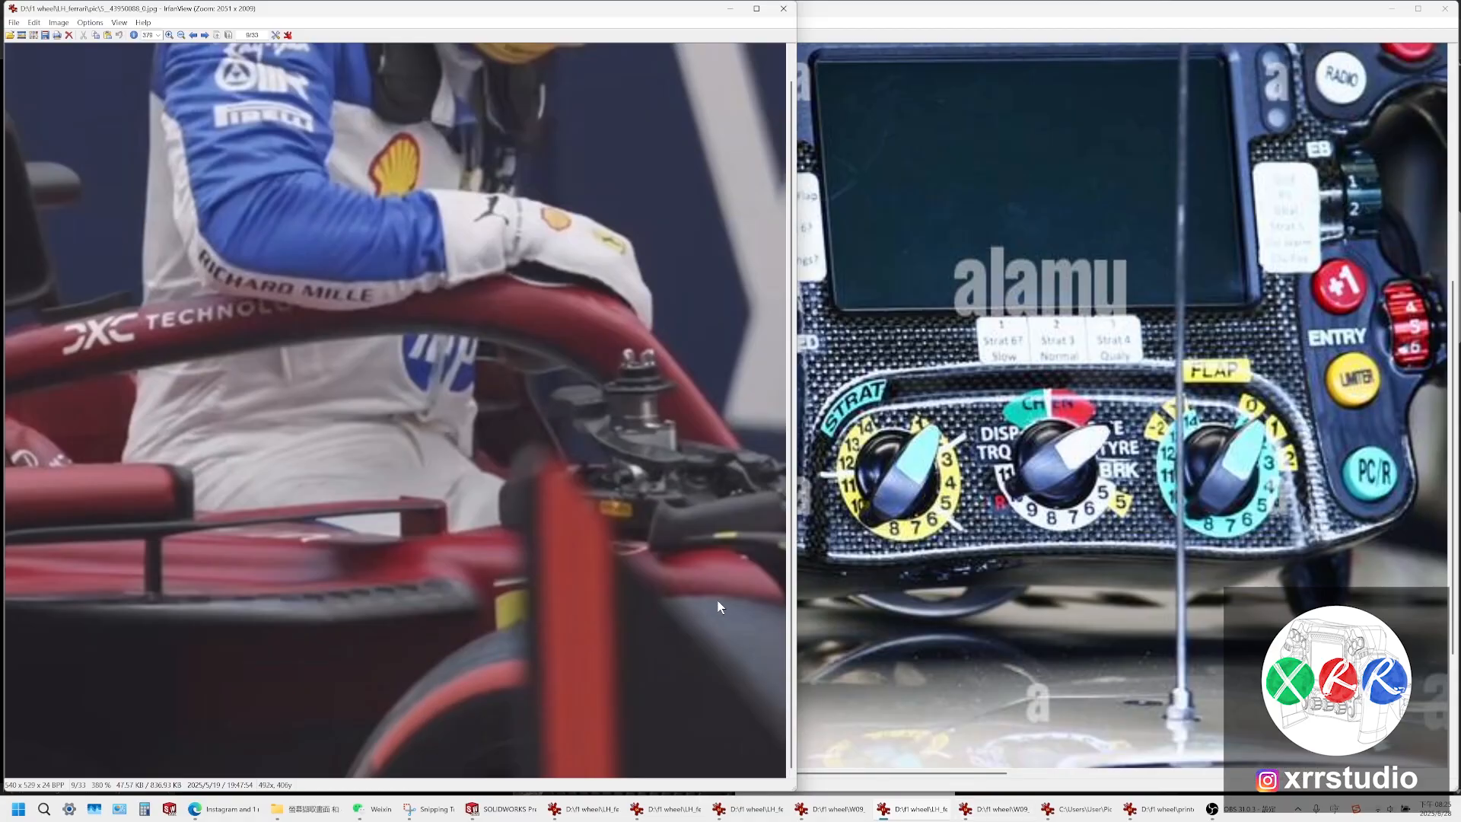
ctrl+scroll(400, 458, down, 2)
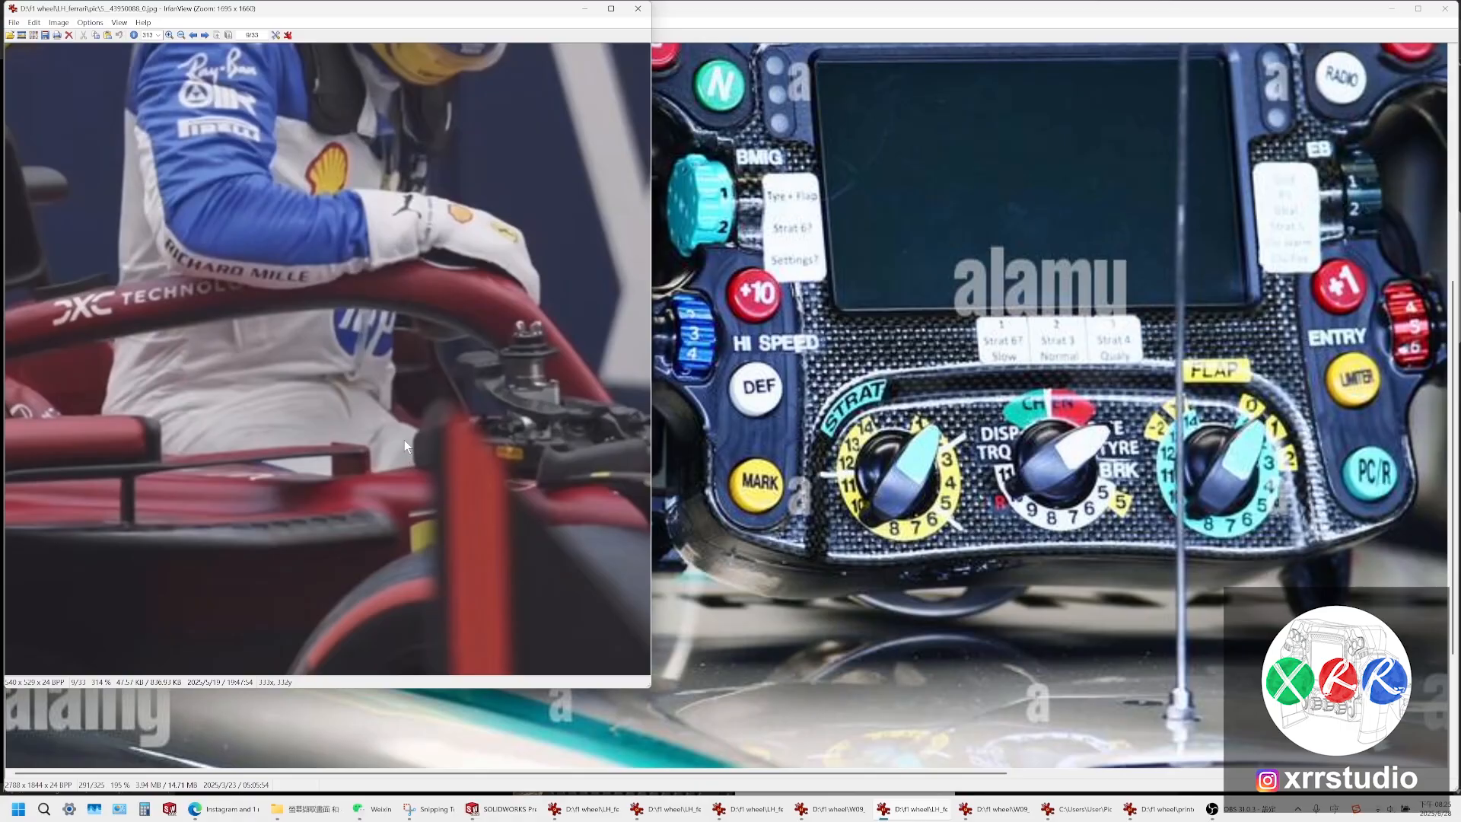
Switch back to SOLIDWORKS and inspect the knitted grip's lower end from below, with and without edges displayed
click(504, 810)
scroll(882, 400, down, 5)
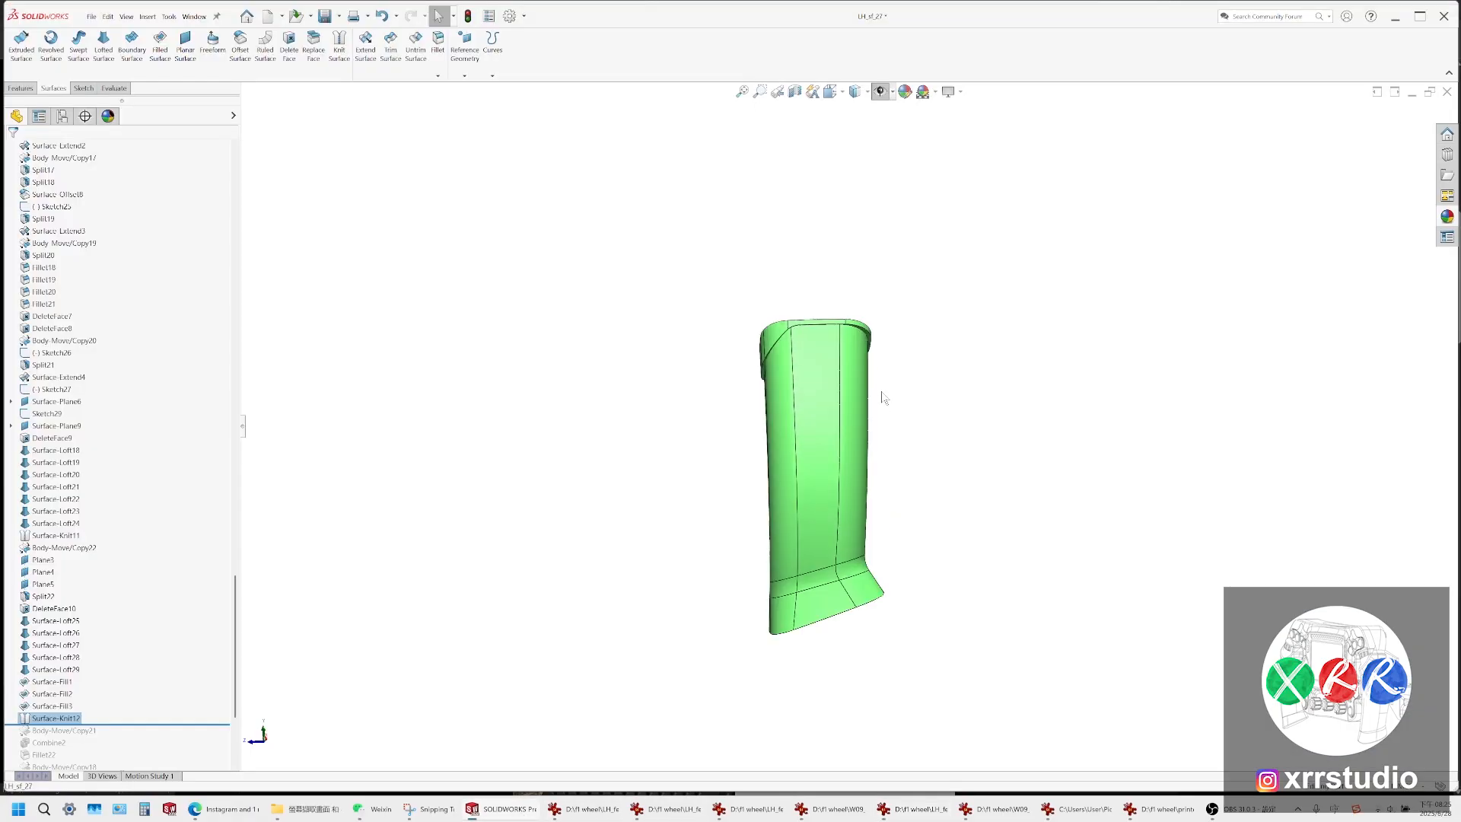
middle_drag(882, 396, 831, 432)
scroll(942, 498, down, 2)
middle_drag(836, 511, 832, 557)
scroll(776, 582, down, 7)
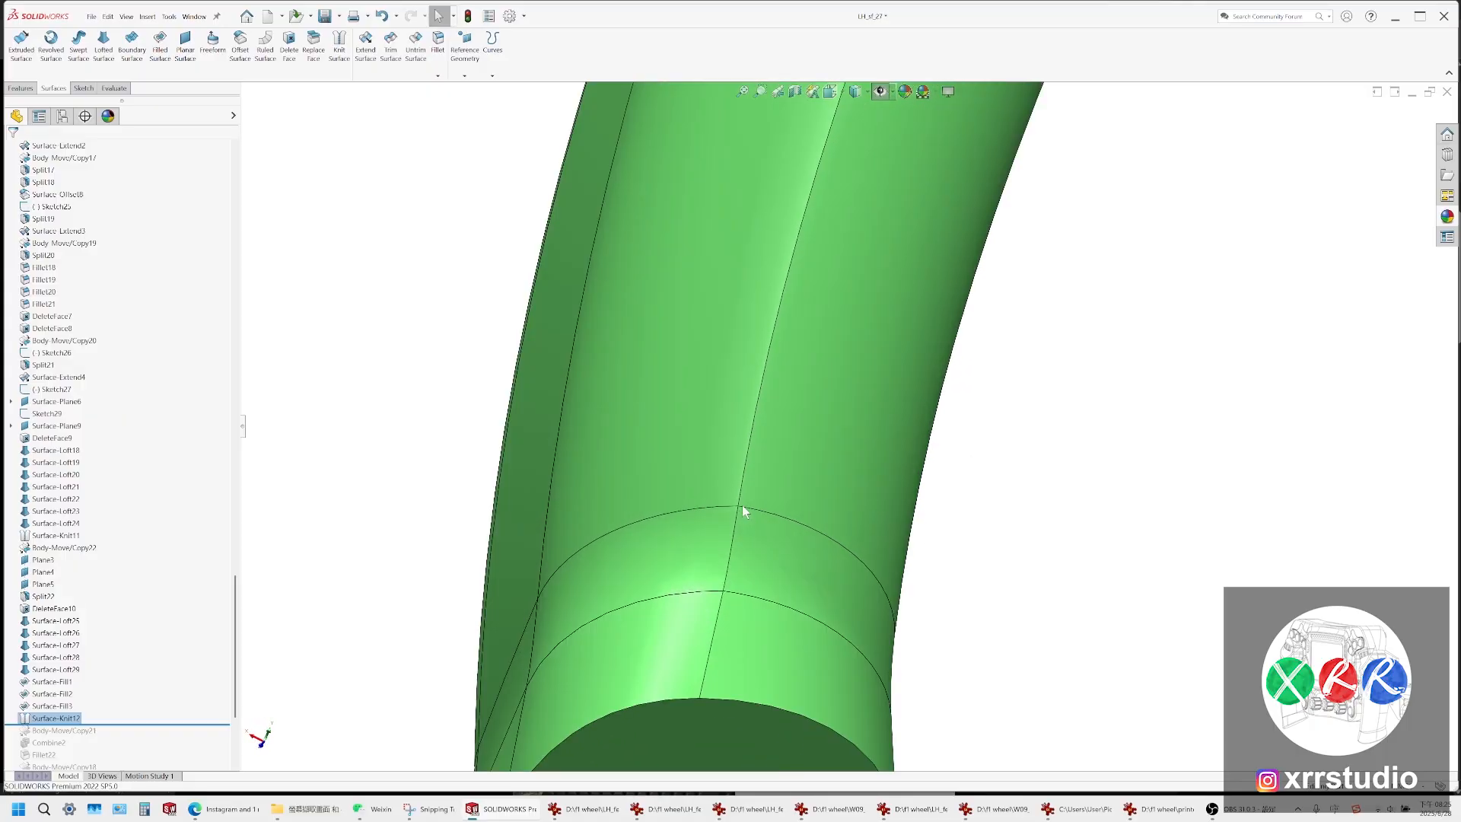
middle_drag(742, 503, 787, 413)
scroll(787, 411, up, 5)
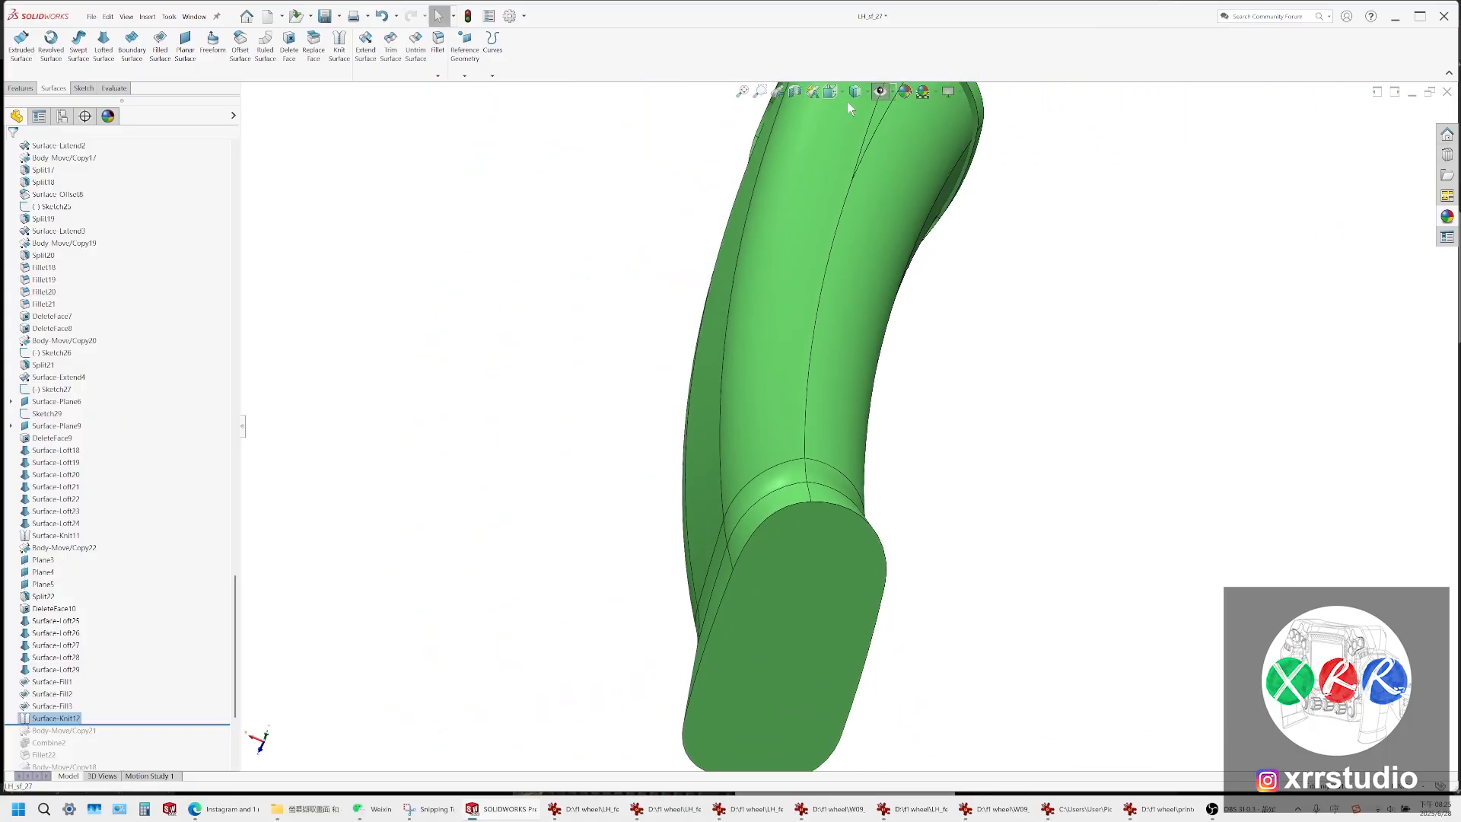
middle_drag(833, 353, 813, 455)
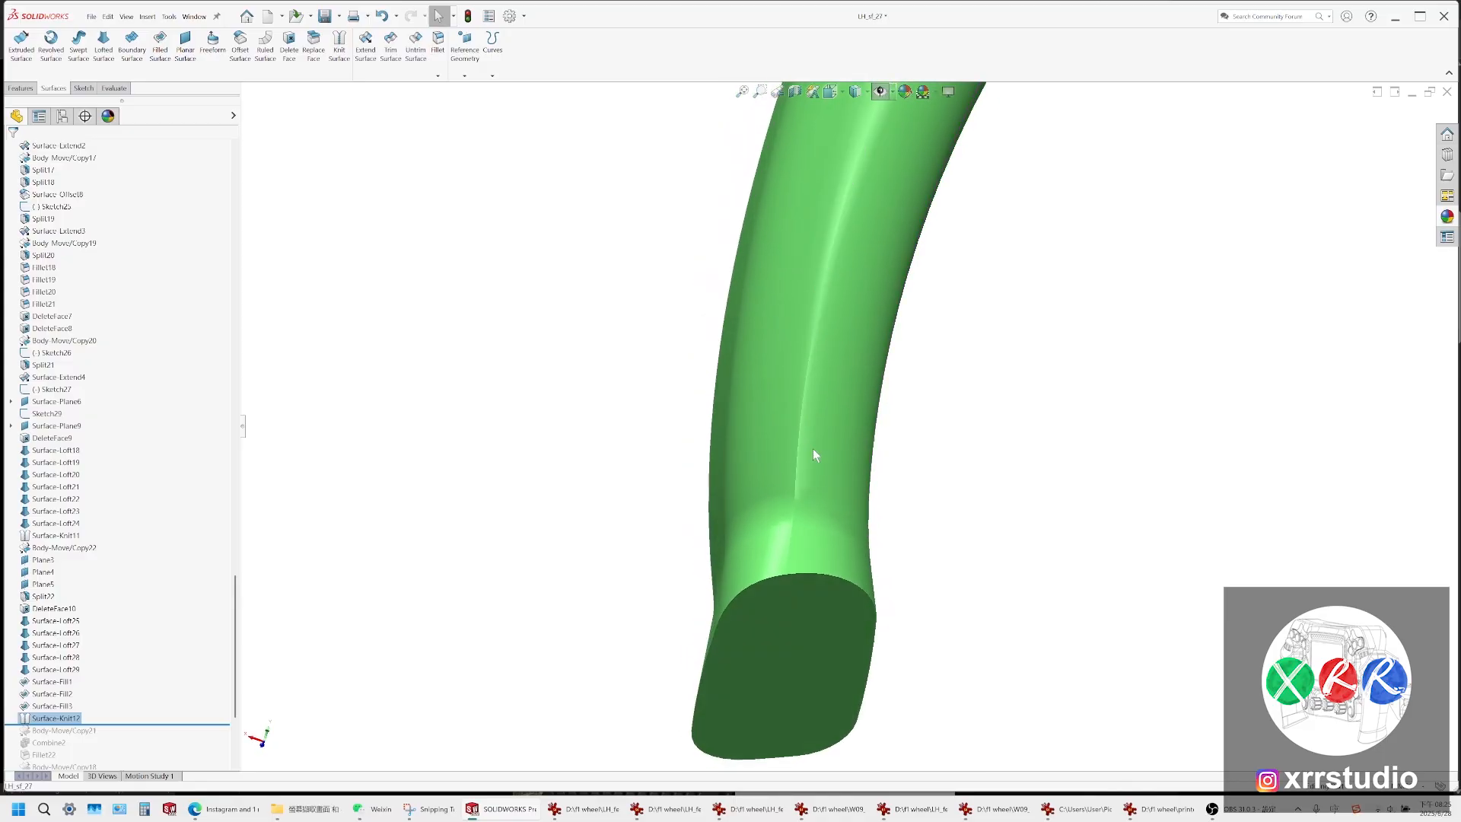
click(868, 157)
scroll(888, 340, up, 4)
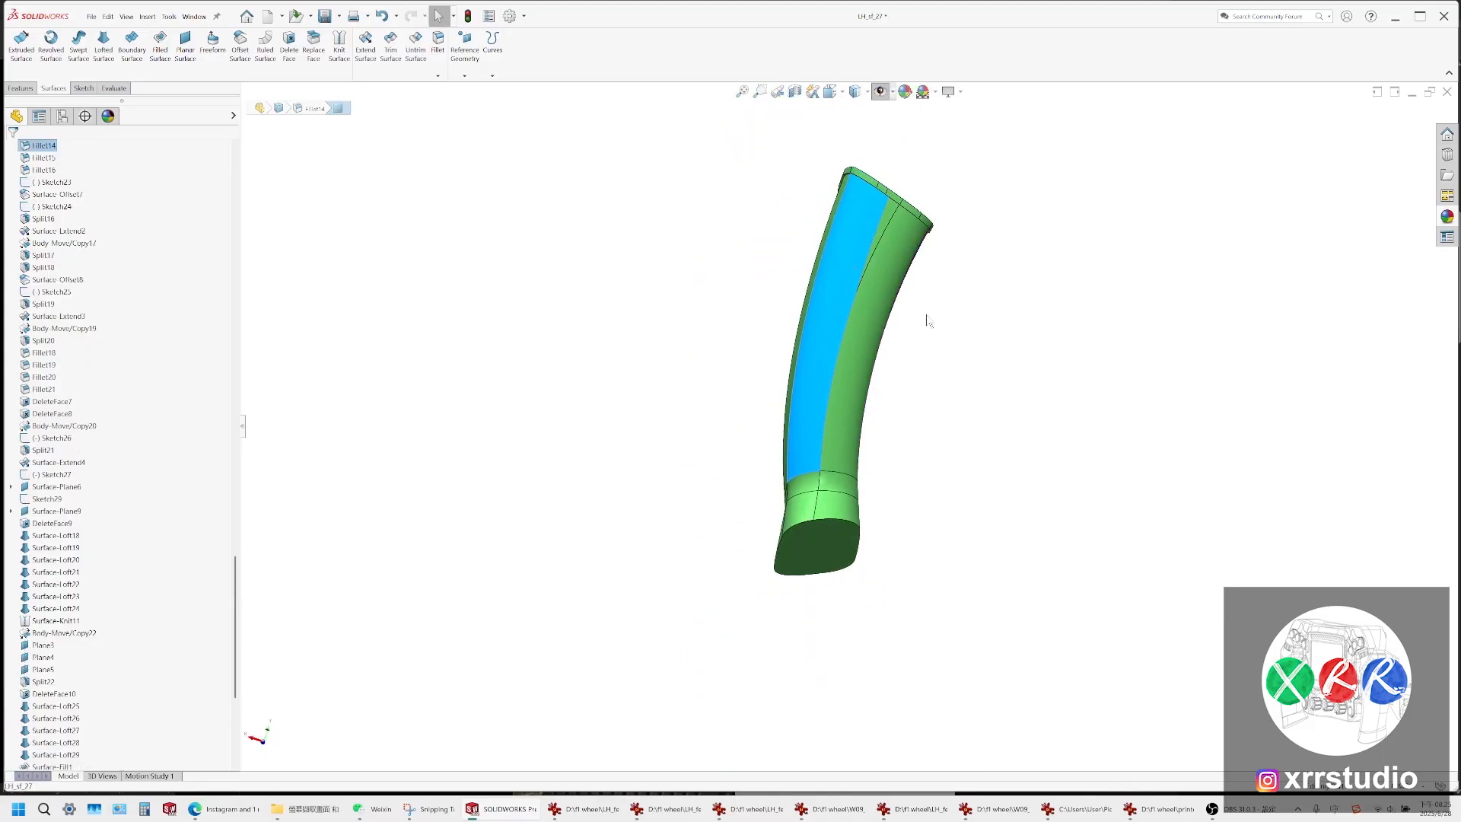
Isolate the knitted grip body so that only it remains displayed
click(964, 308)
middle_drag(904, 261, 889, 216)
click(899, 231)
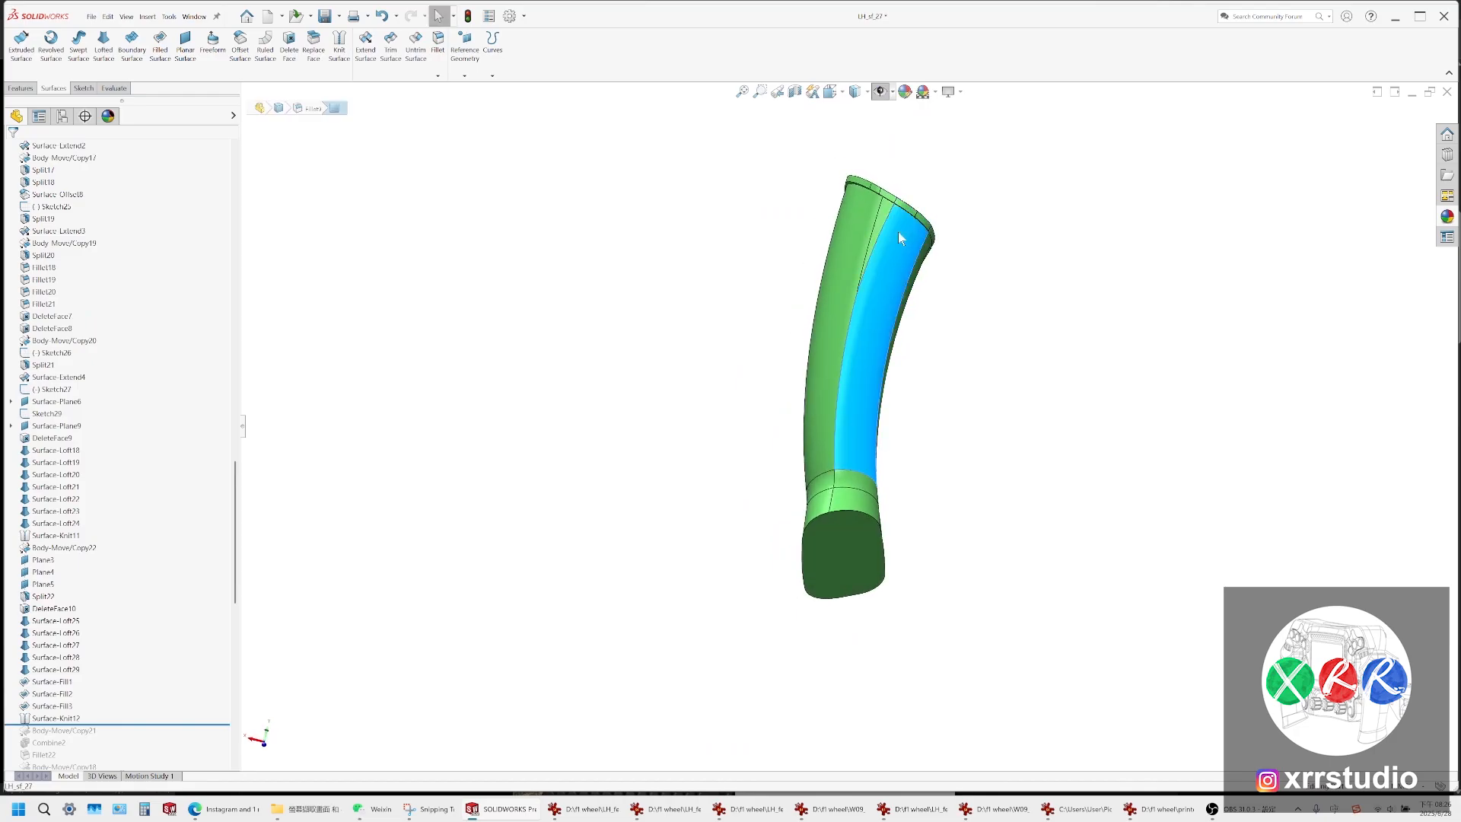
right_click(898, 231)
click(946, 479)
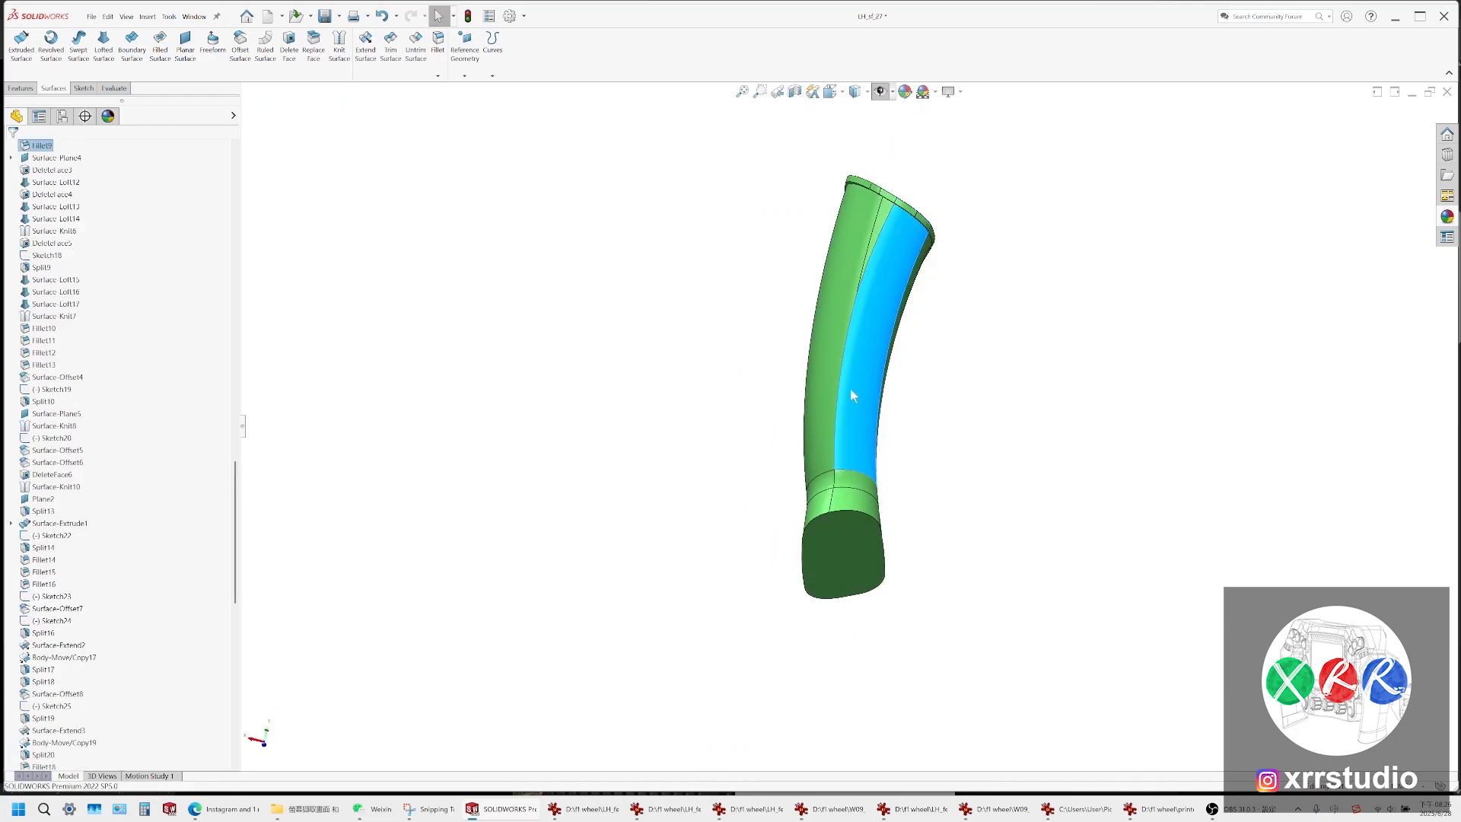
middle_drag(864, 488, 835, 487)
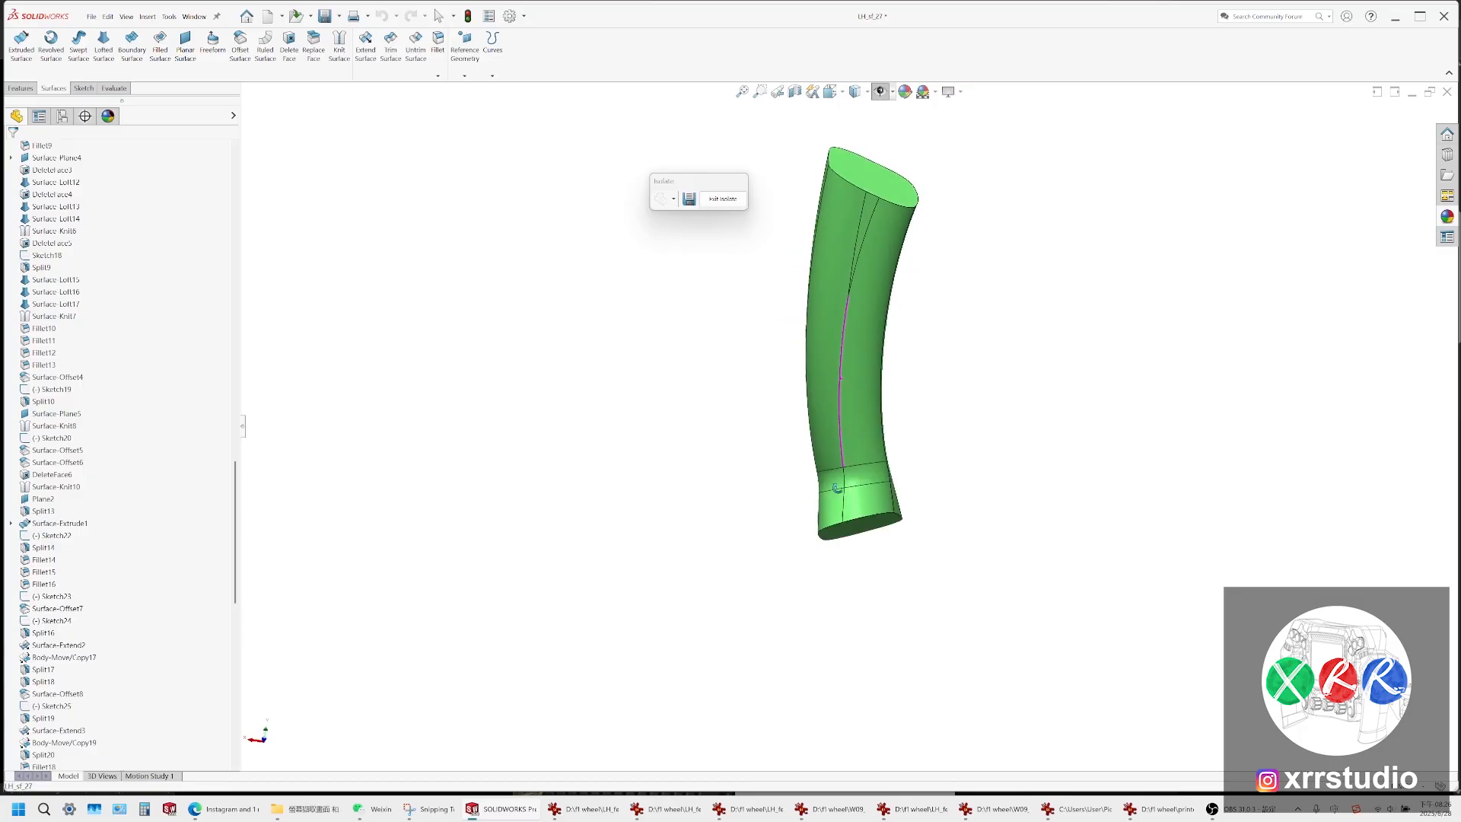
click(875, 289)
ctrl+click(843, 260)
ctrl+click(867, 214)
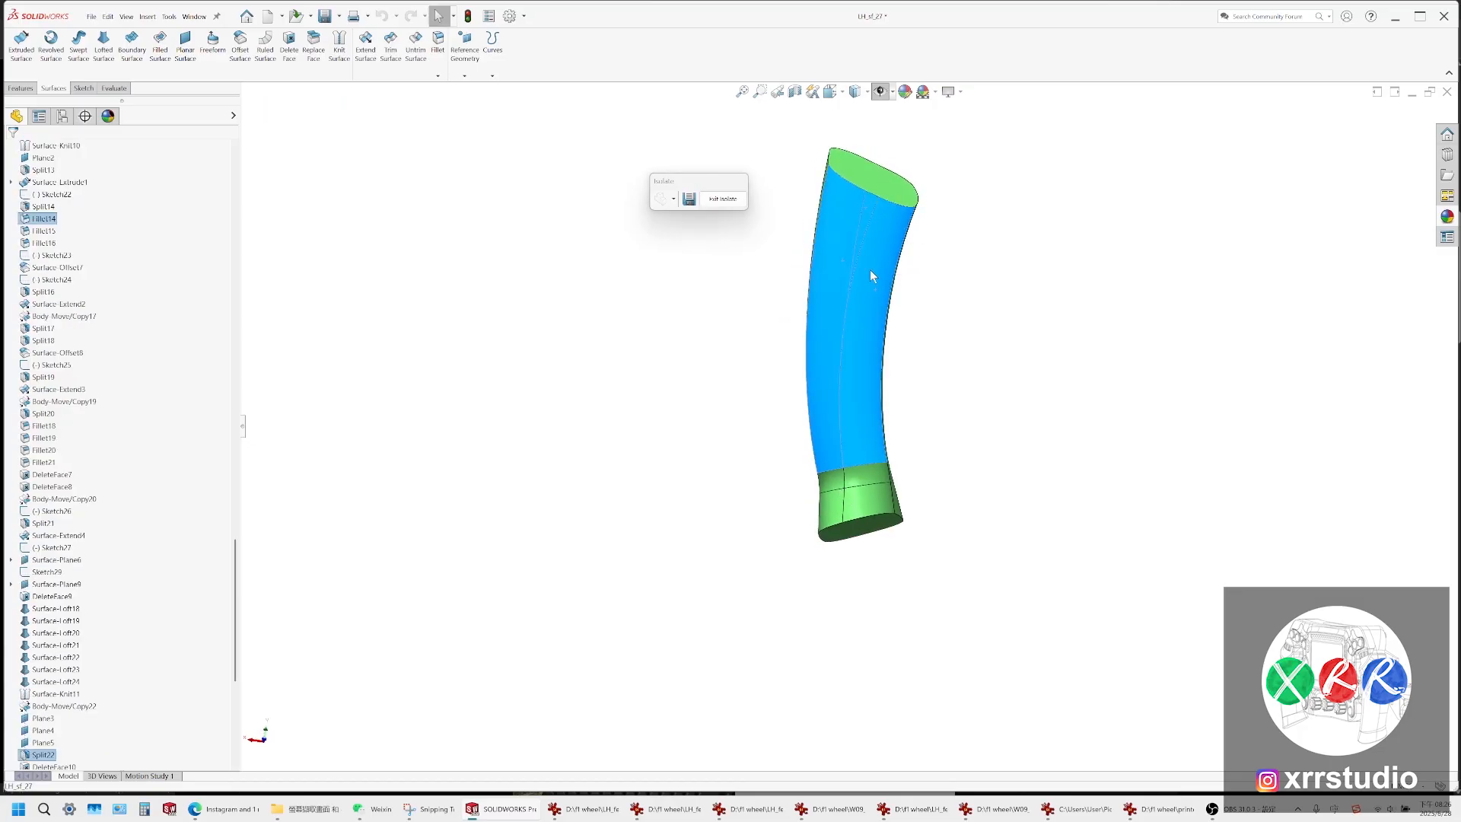
scroll(878, 511, down, 2)
ctrl+click(845, 487)
ctrl+click(812, 493)
ctrl+click(814, 460)
ctrl+click(861, 461)
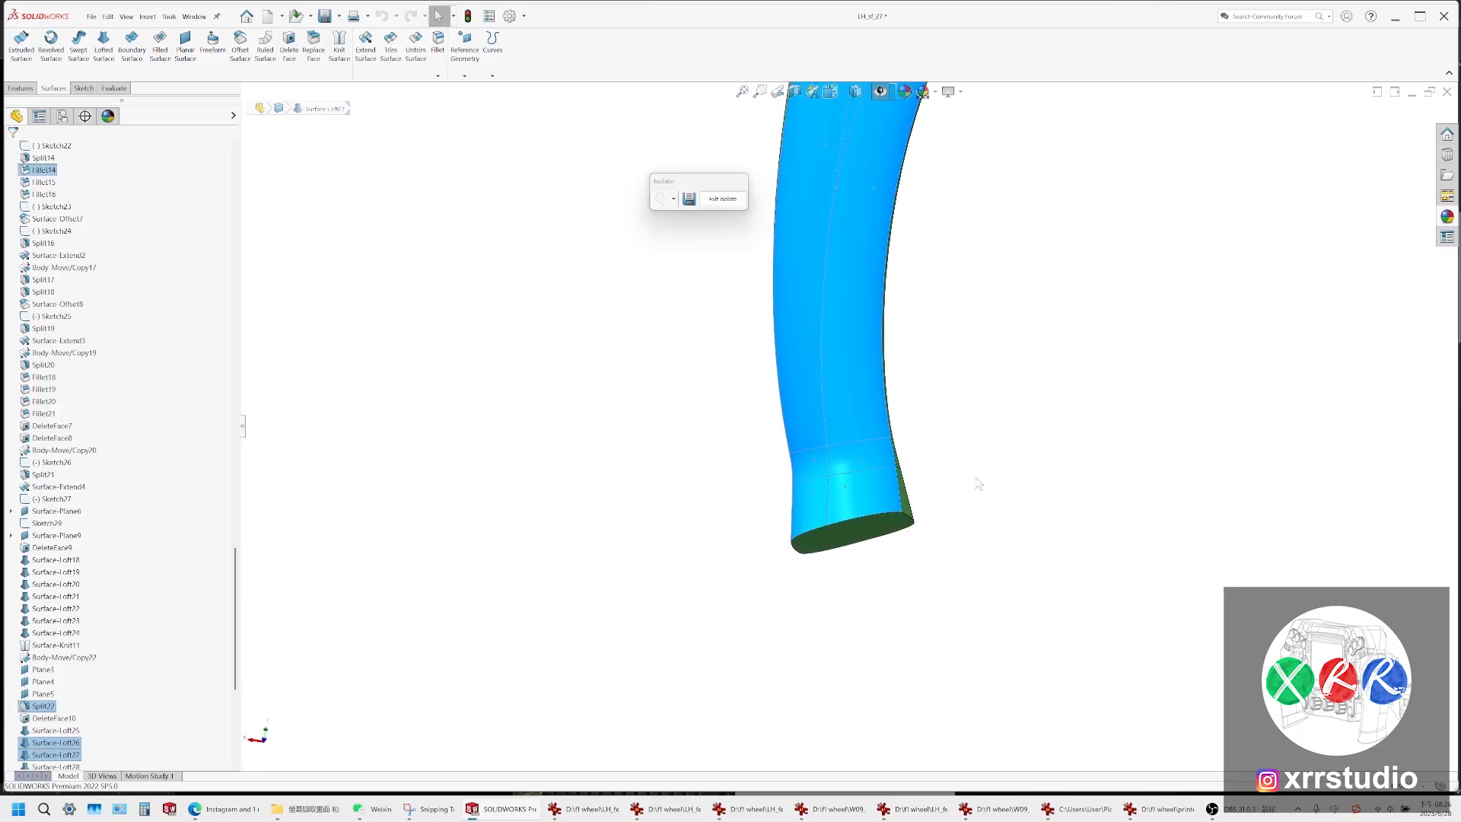
click(977, 484)
scroll(944, 466, up, 3)
click(1212, 809)
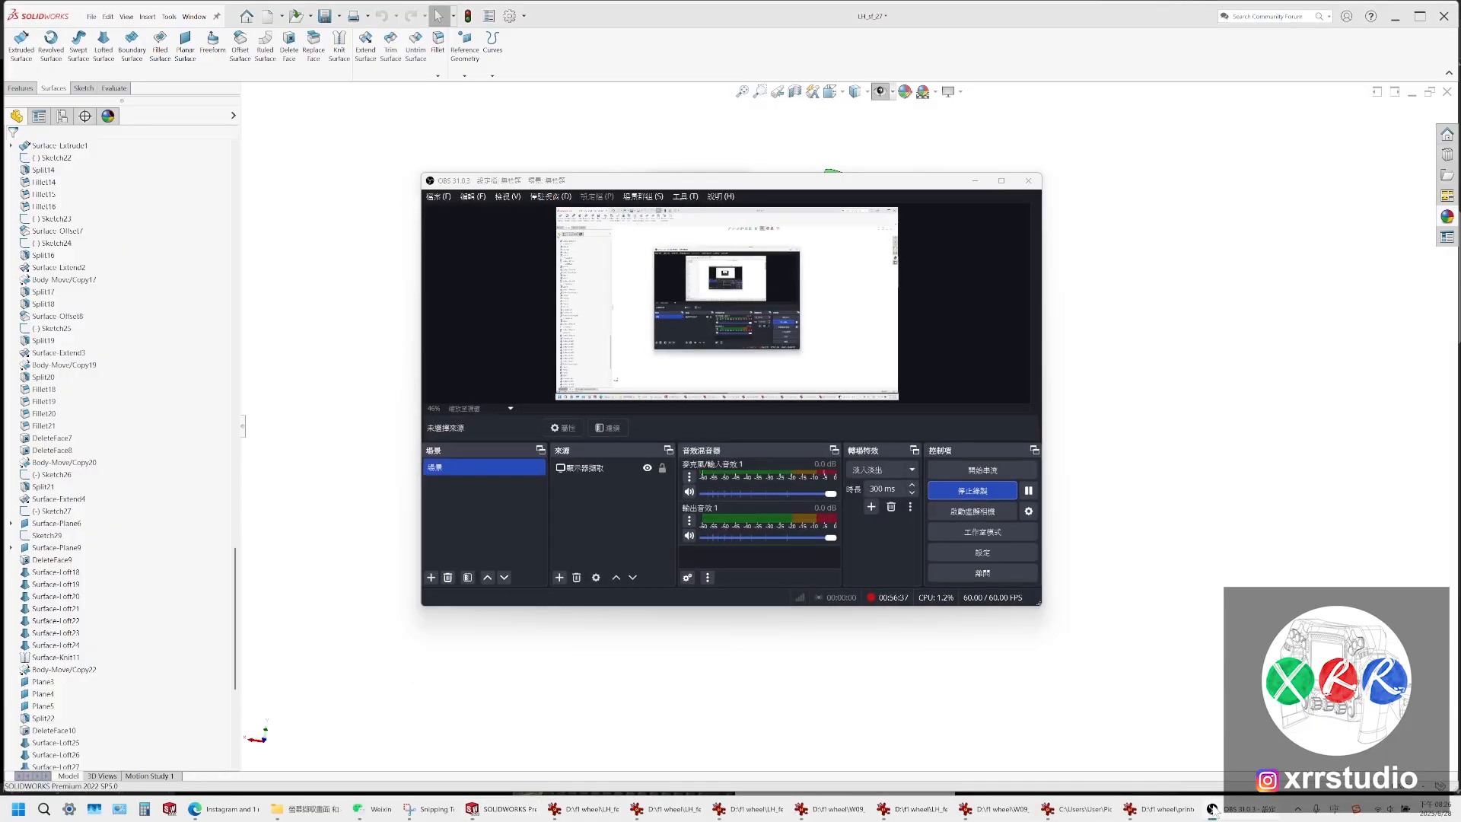
click(1151, 502)
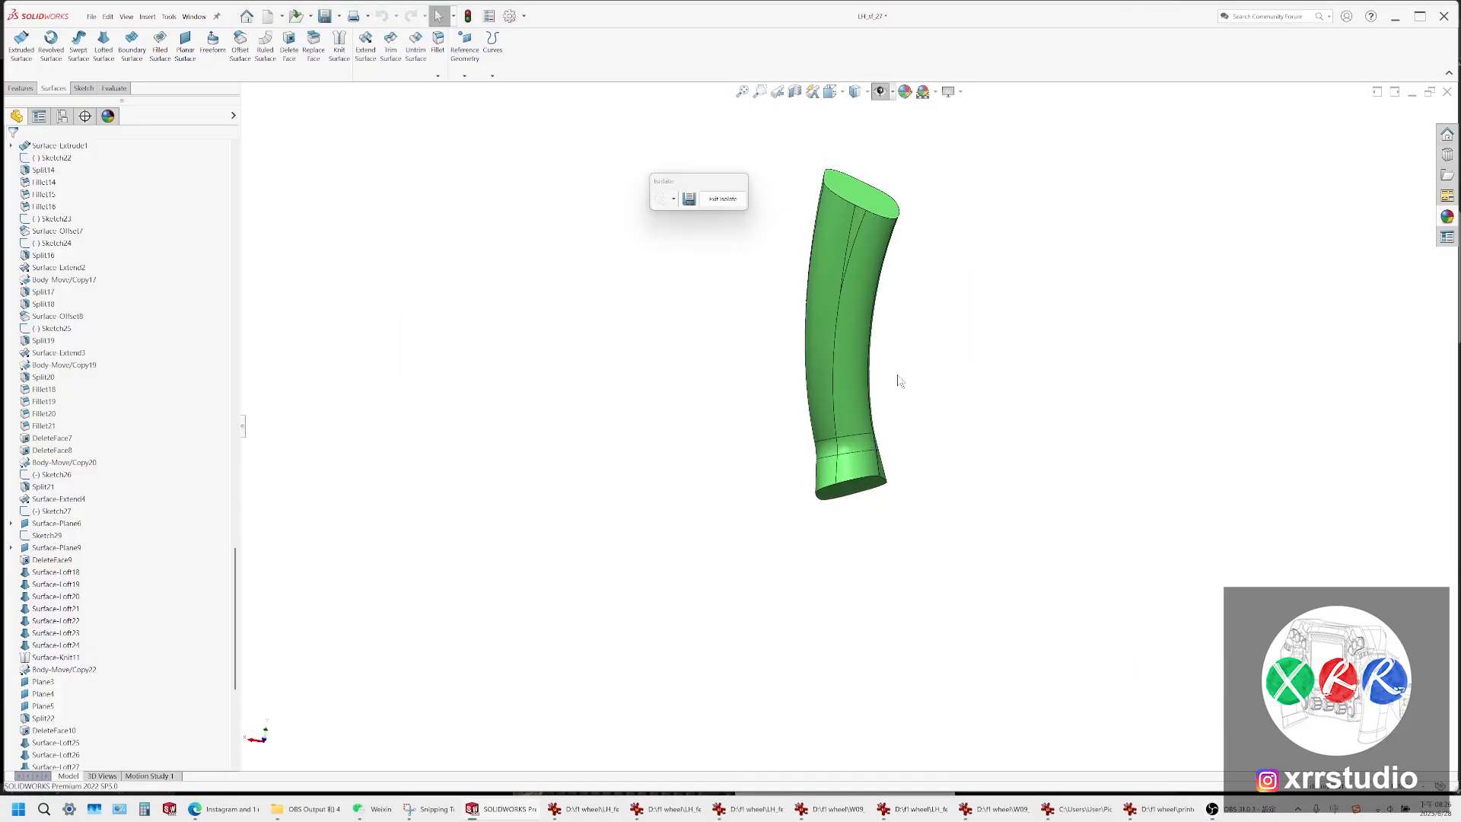
Inspect the long seam along the grip's side with edges hidden, and restore the shaded with edges display
scroll(875, 366, down, 5)
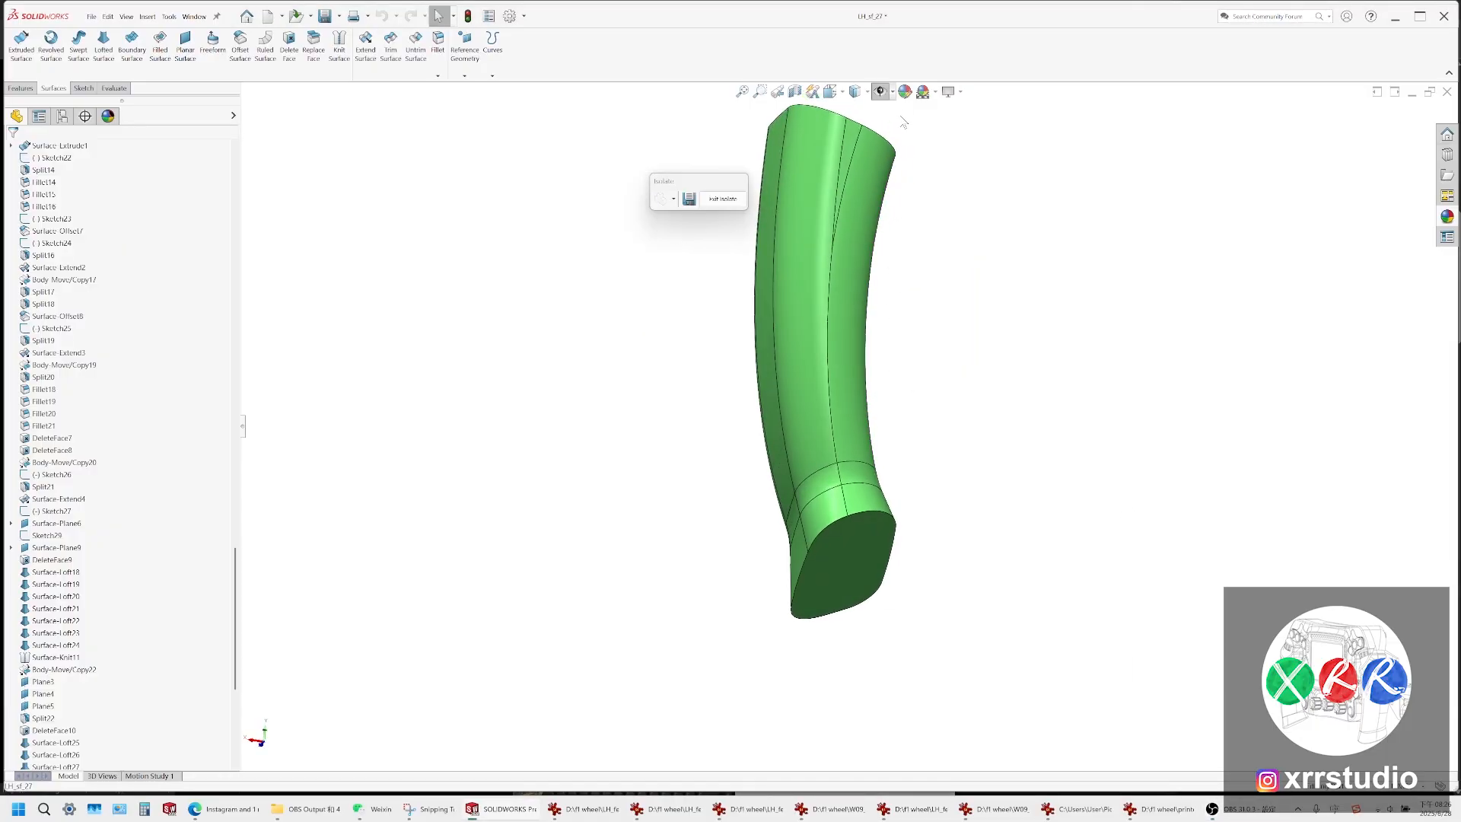
scroll(836, 320, down, 3)
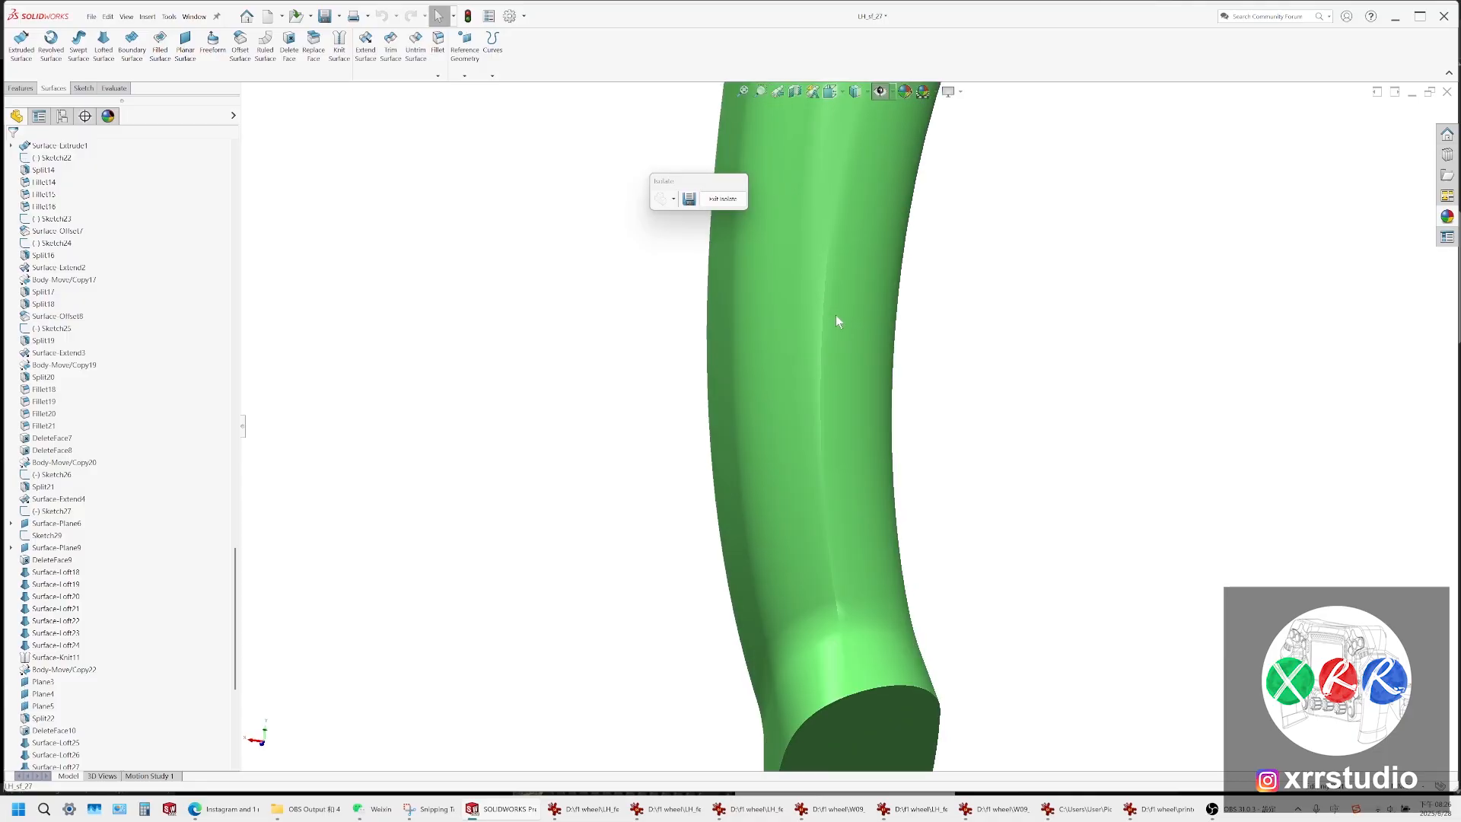
middle_drag(836, 321, 823, 267)
click(825, 290)
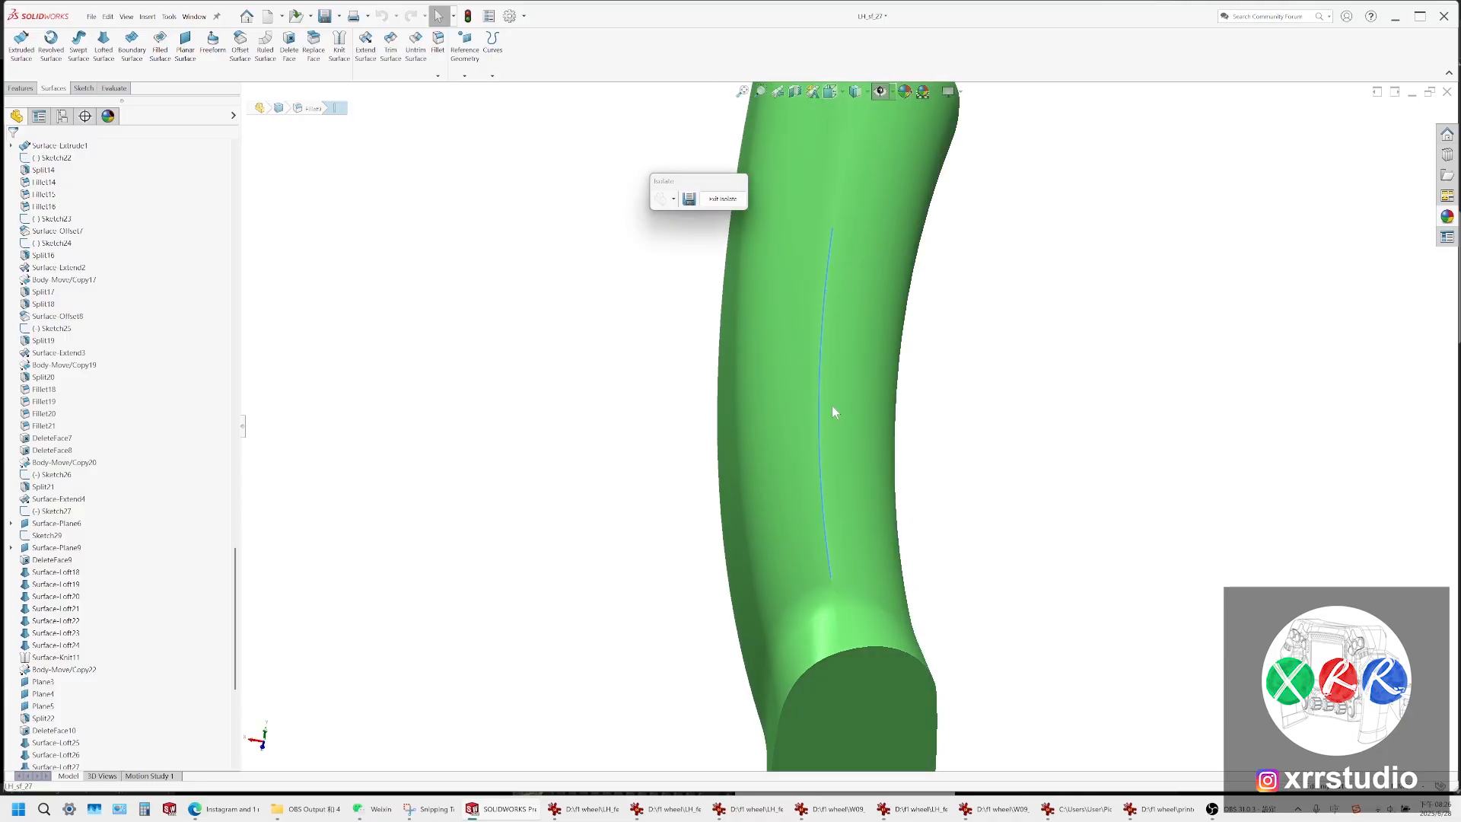
click(989, 538)
middle_drag(988, 538, 862, 595)
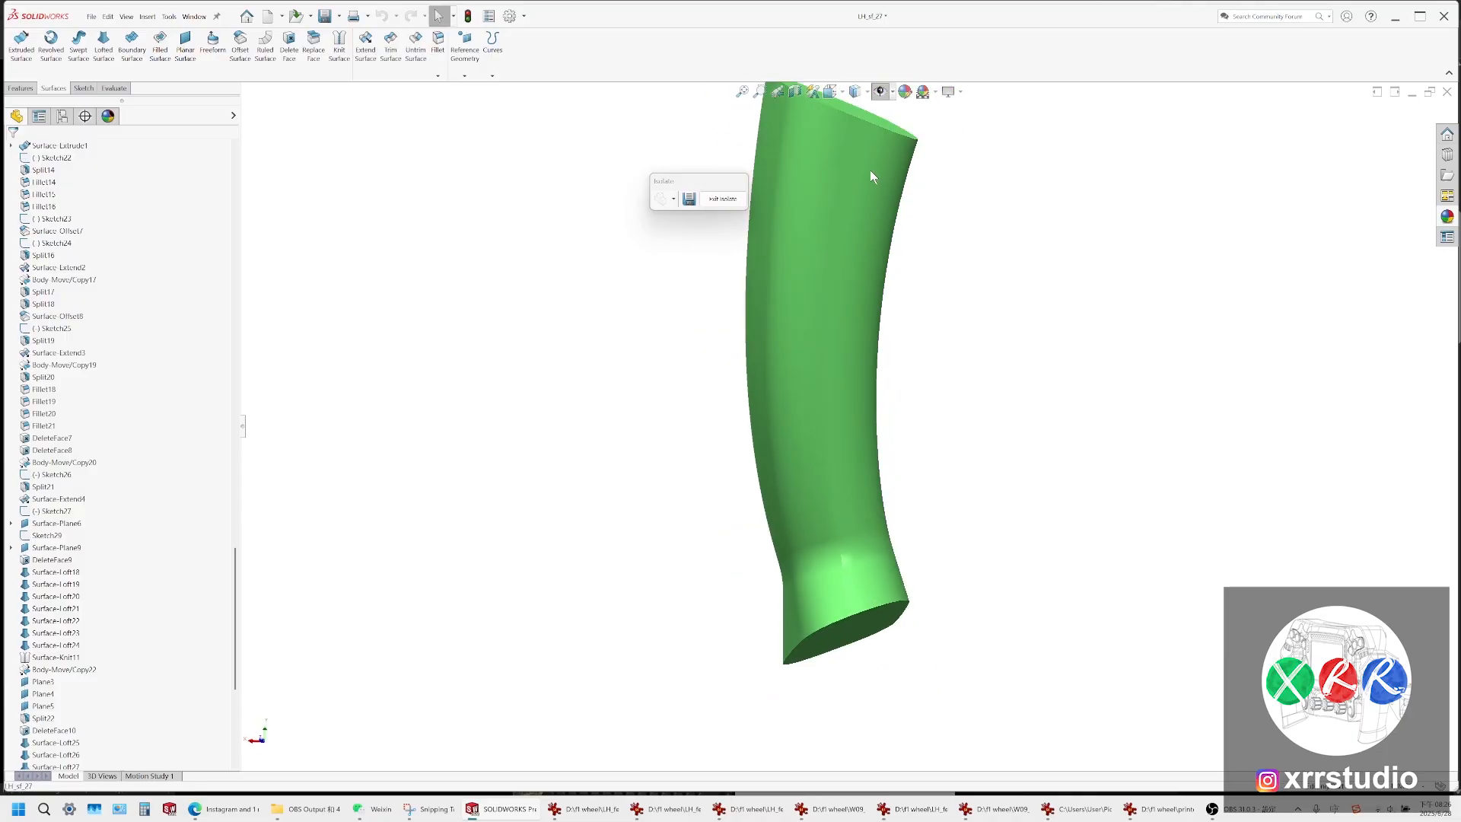
click(854, 91)
click(855, 111)
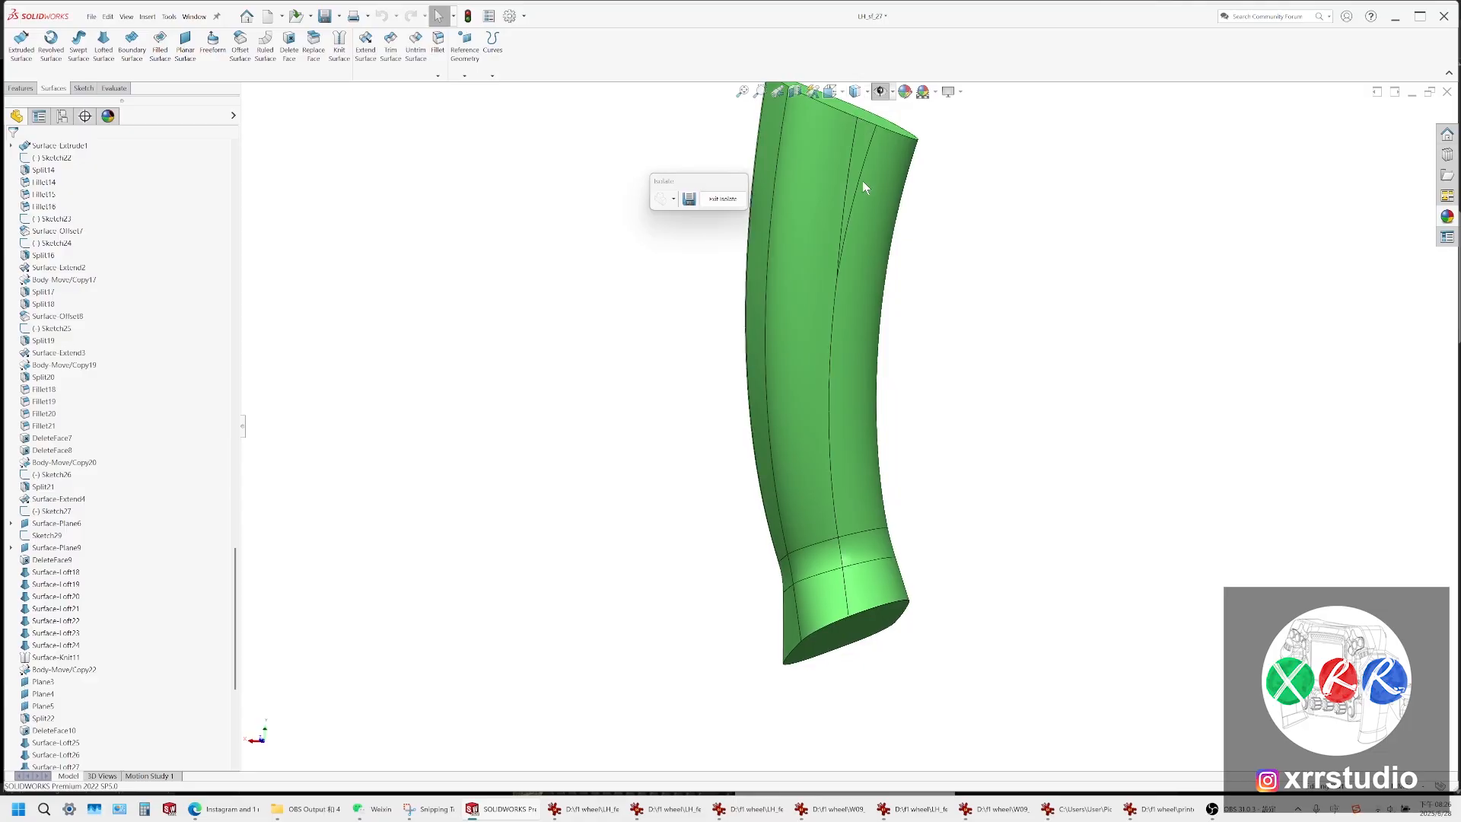
Copy the grip's long side faces and its flared lower-end faces as an offset surface with 0 mm distance
click(863, 187)
ctrl+click(838, 381)
ctrl+click(879, 580)
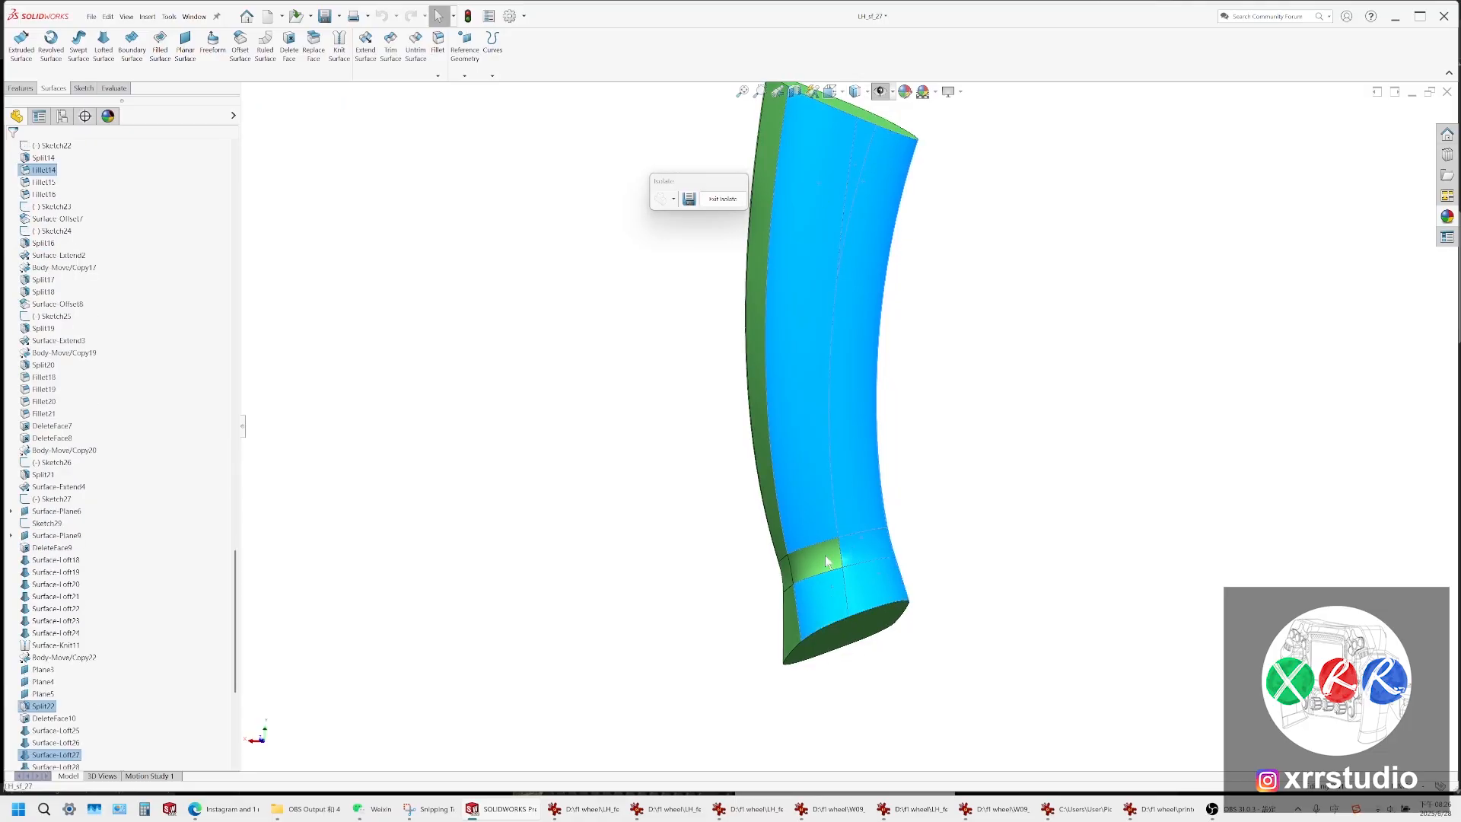
ctrl+click(820, 561)
click(240, 45)
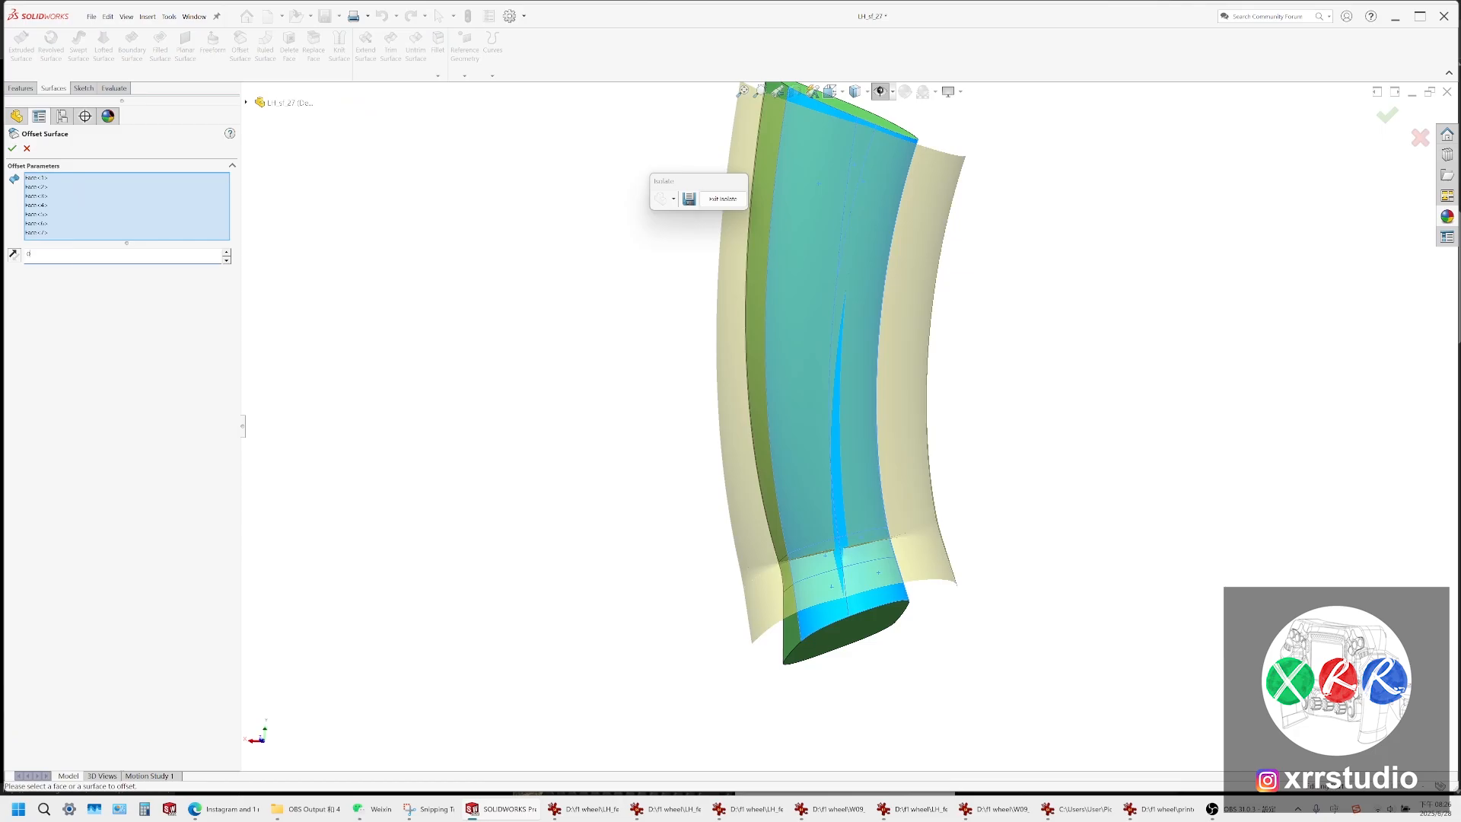
text(0)
key(Return)
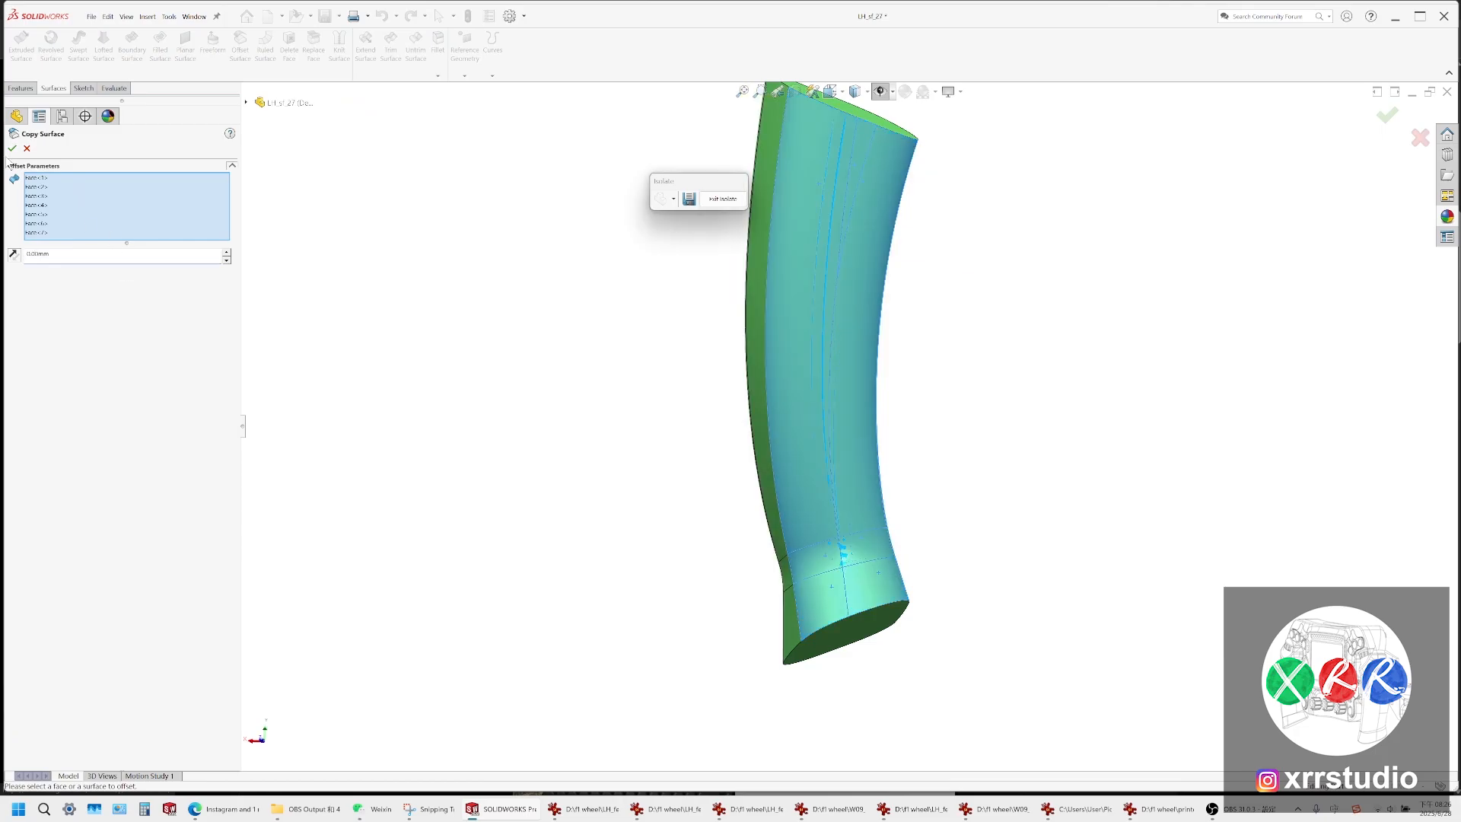
key(Return)
Hide the solid grip body and view the copied surface from the back
click(760, 281)
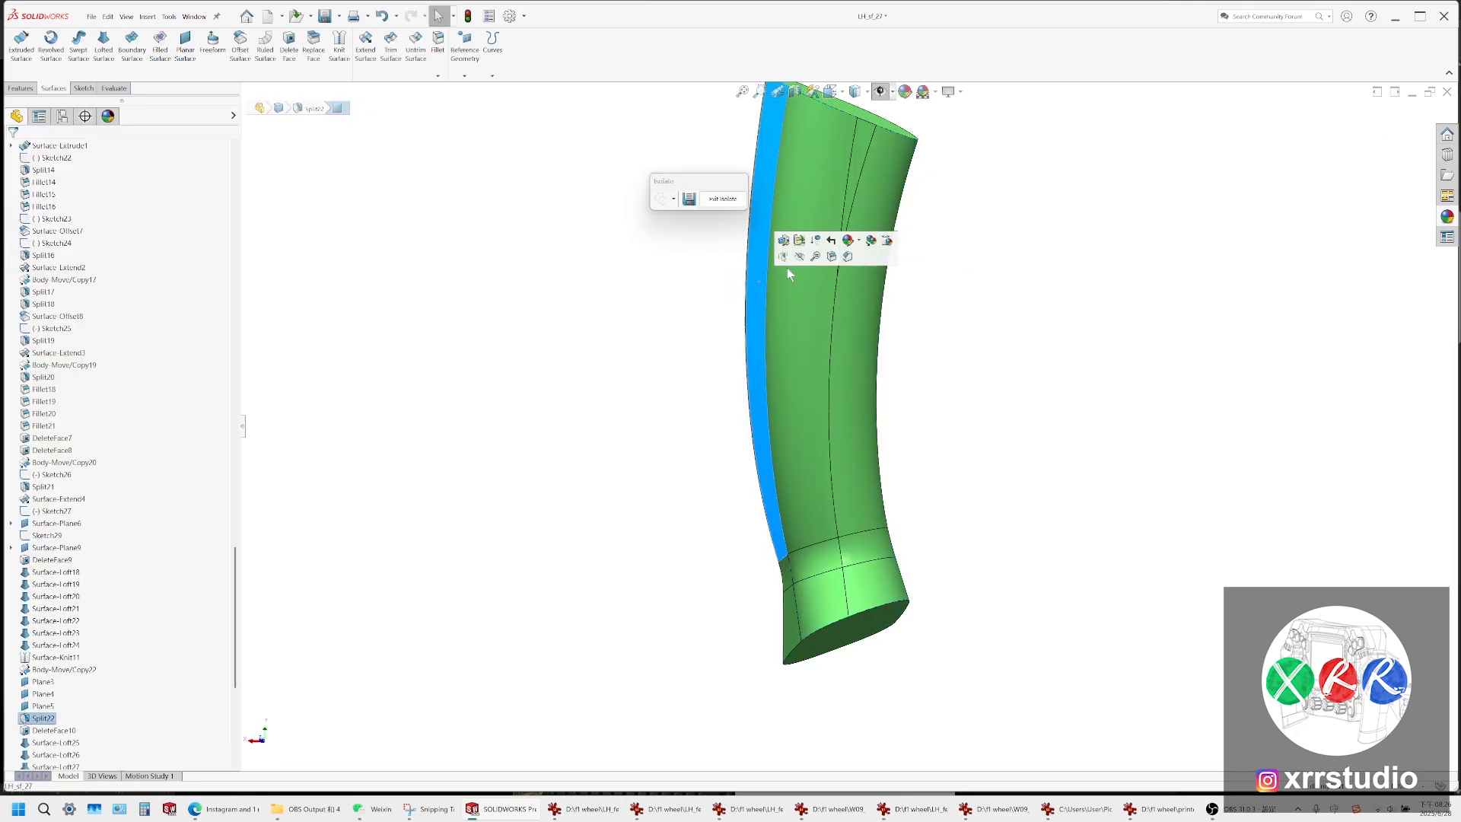
click(939, 164)
click(832, 90)
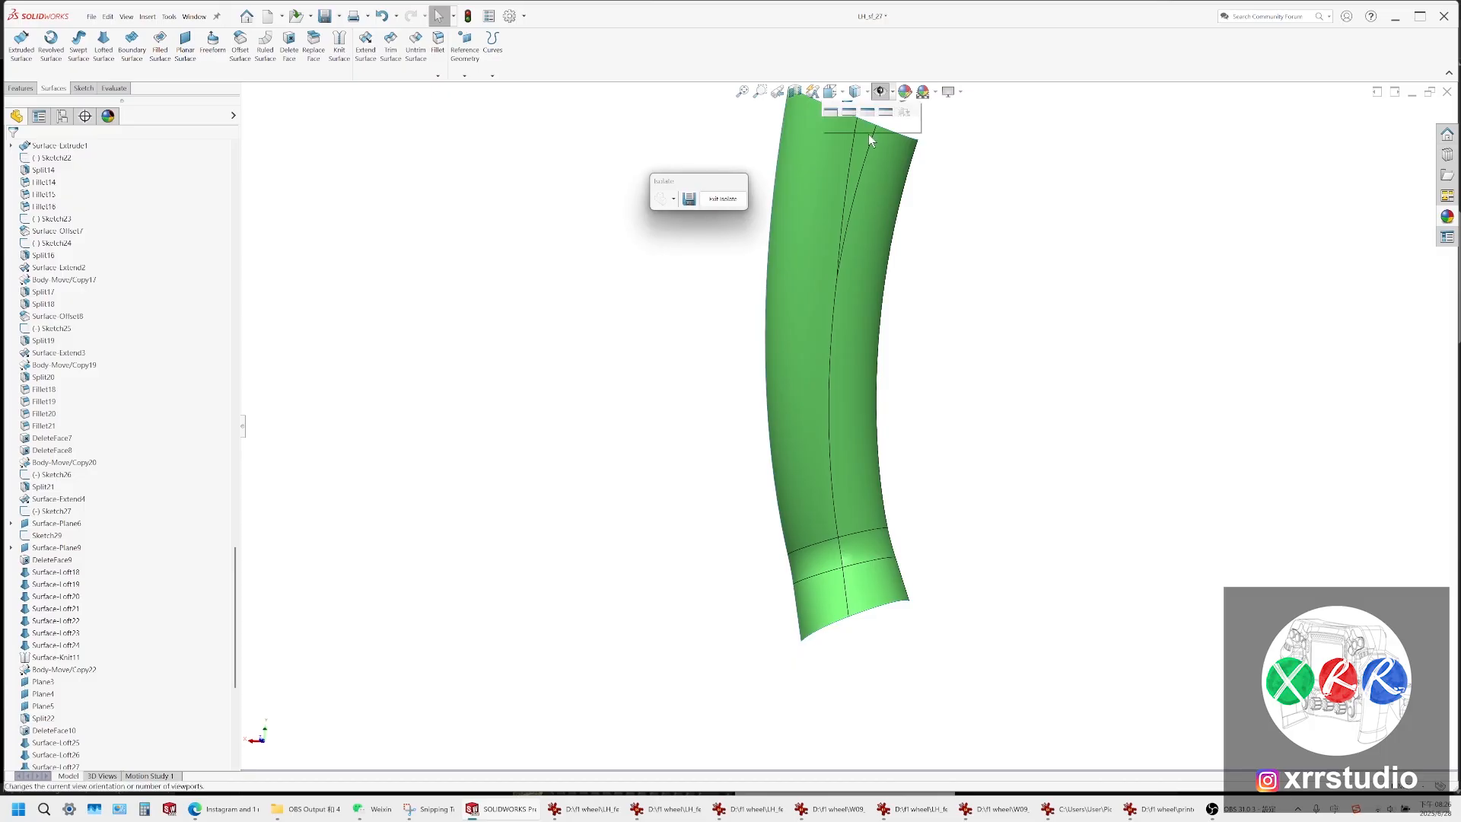
click(869, 135)
scroll(960, 519, down, 4)
scroll(960, 518, down, 3)
scroll(879, 424, down, 2)
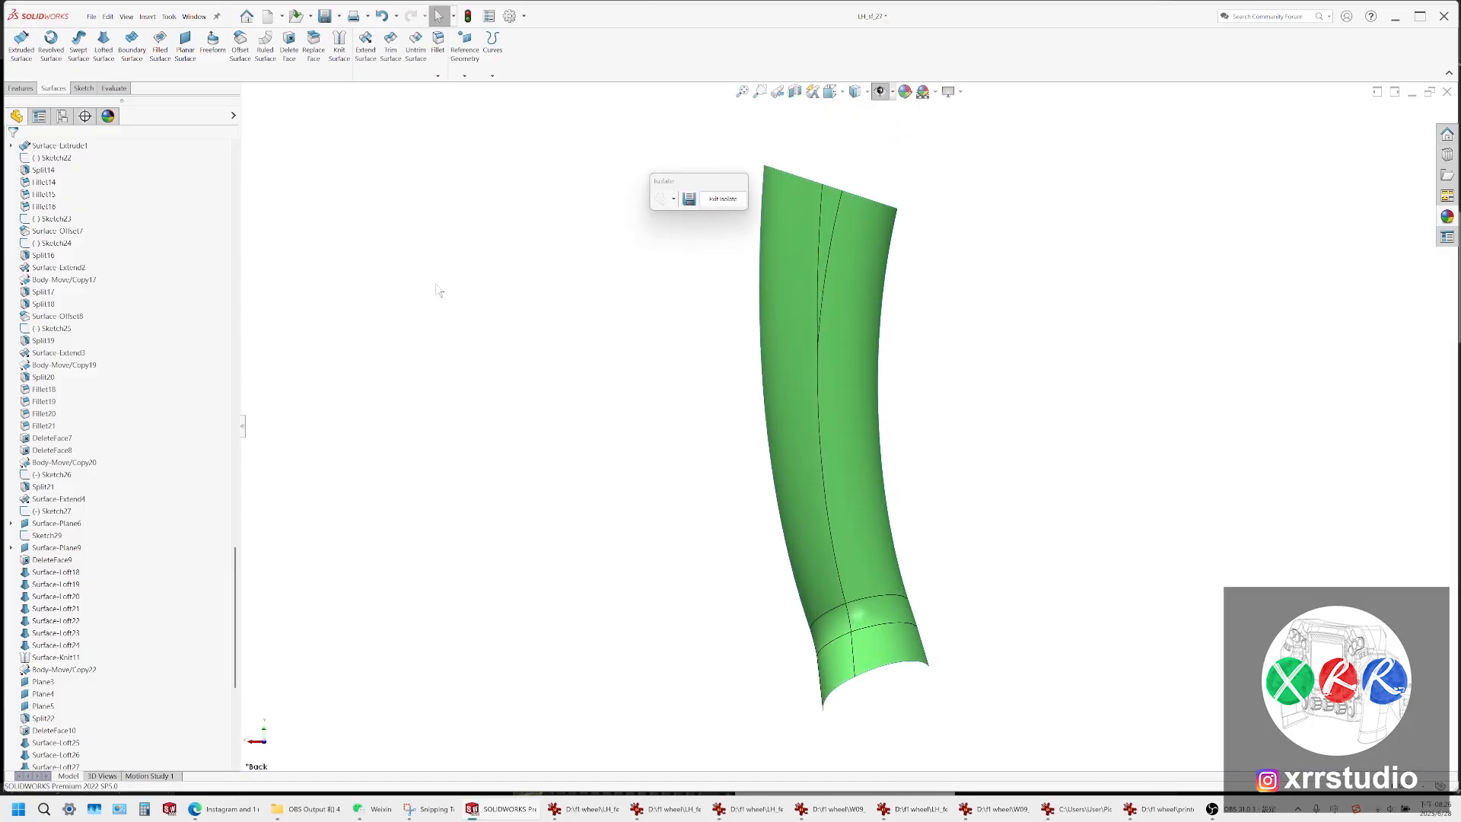
Start a sketch on the Front Plane and draw a two-point spline from above the grip's upper edge down to the lower band
scroll(140, 508, up, 20)
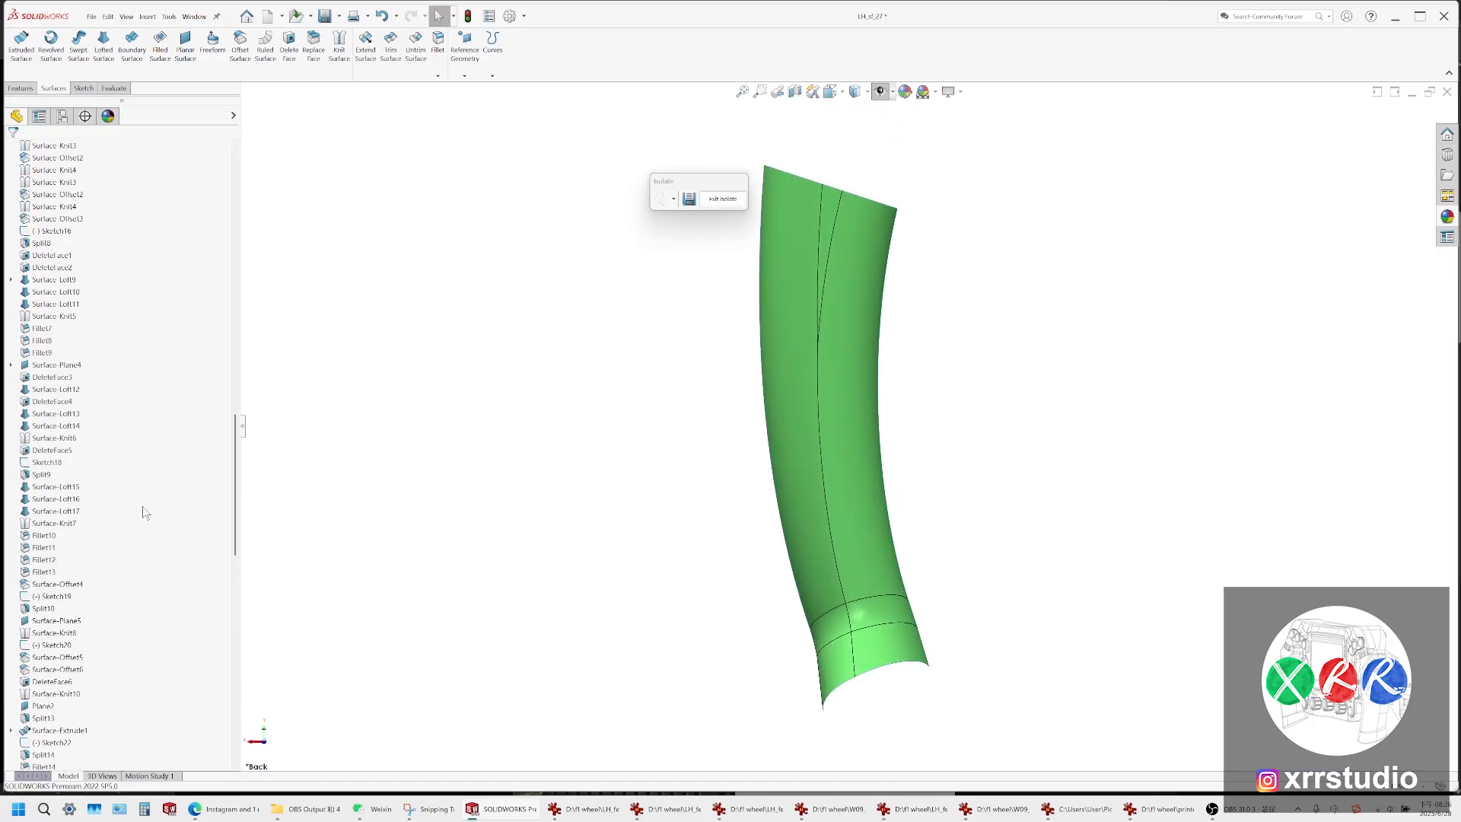
scroll(106, 558, up, 4)
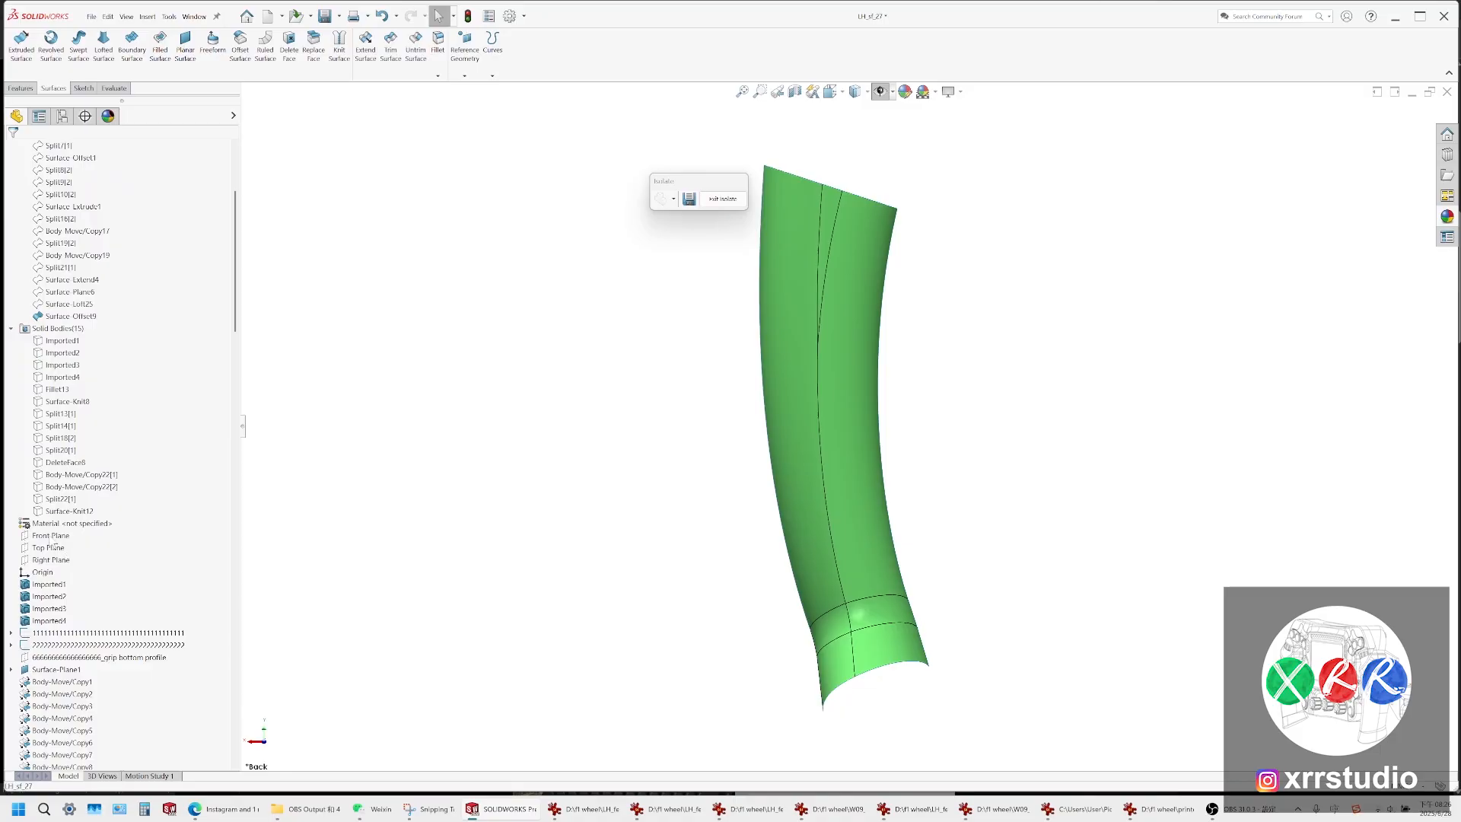
click(50, 537)
click(61, 521)
click(203, 44)
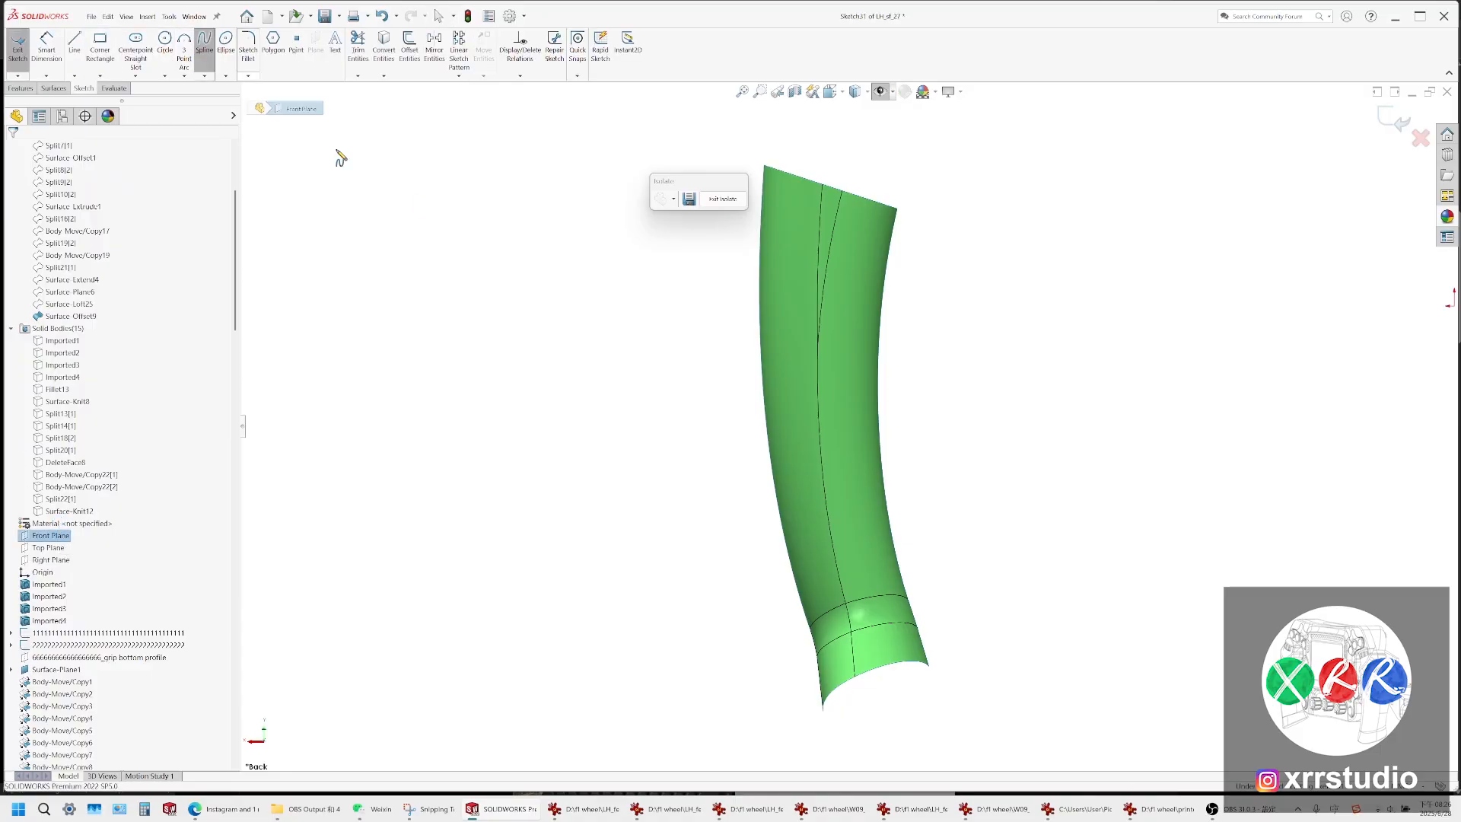
click(840, 154)
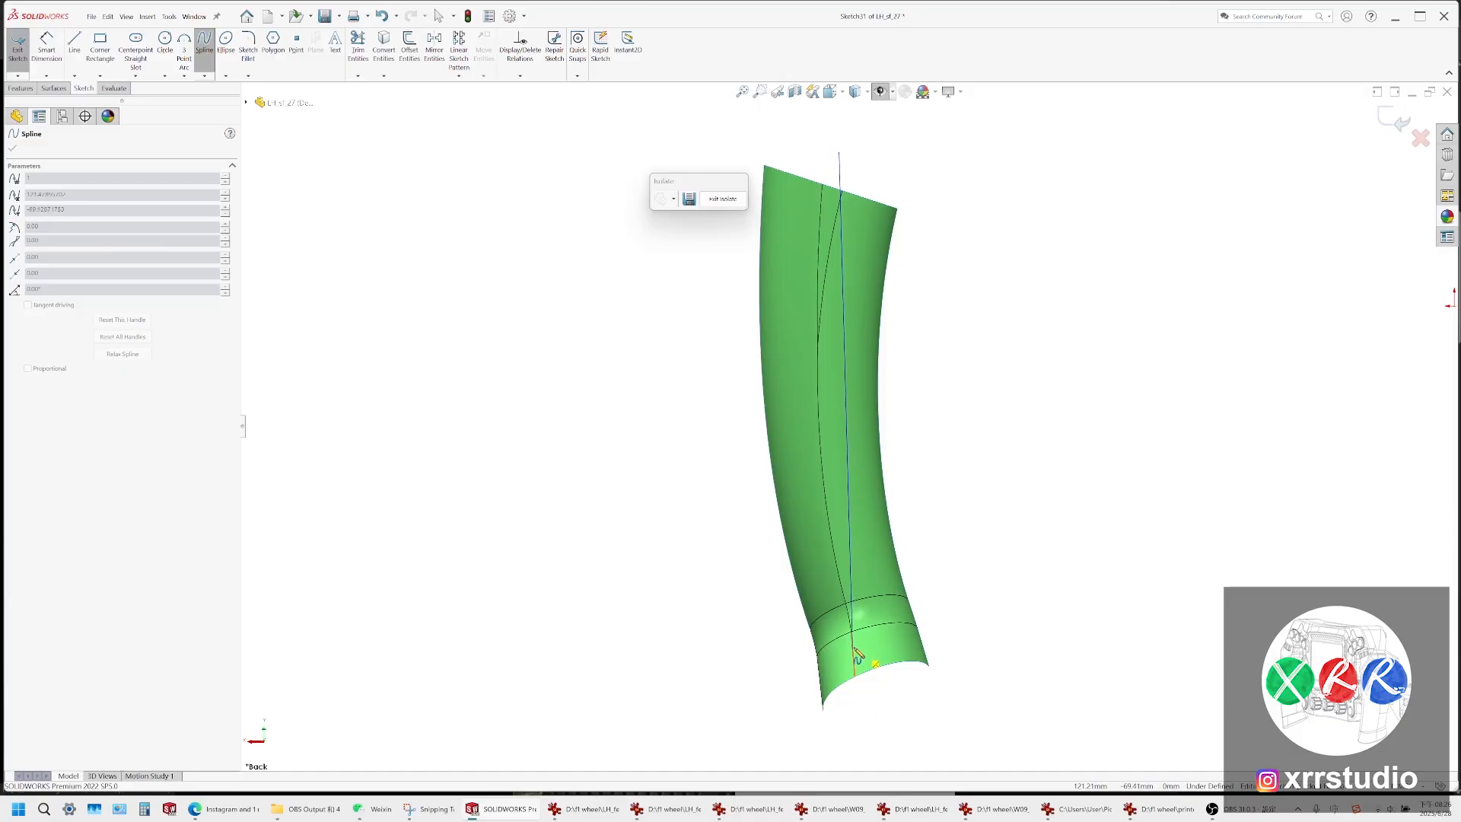
click(848, 609)
key(Escape)
Bend the spline to follow the curved long seam of the copied surface
click(840, 414)
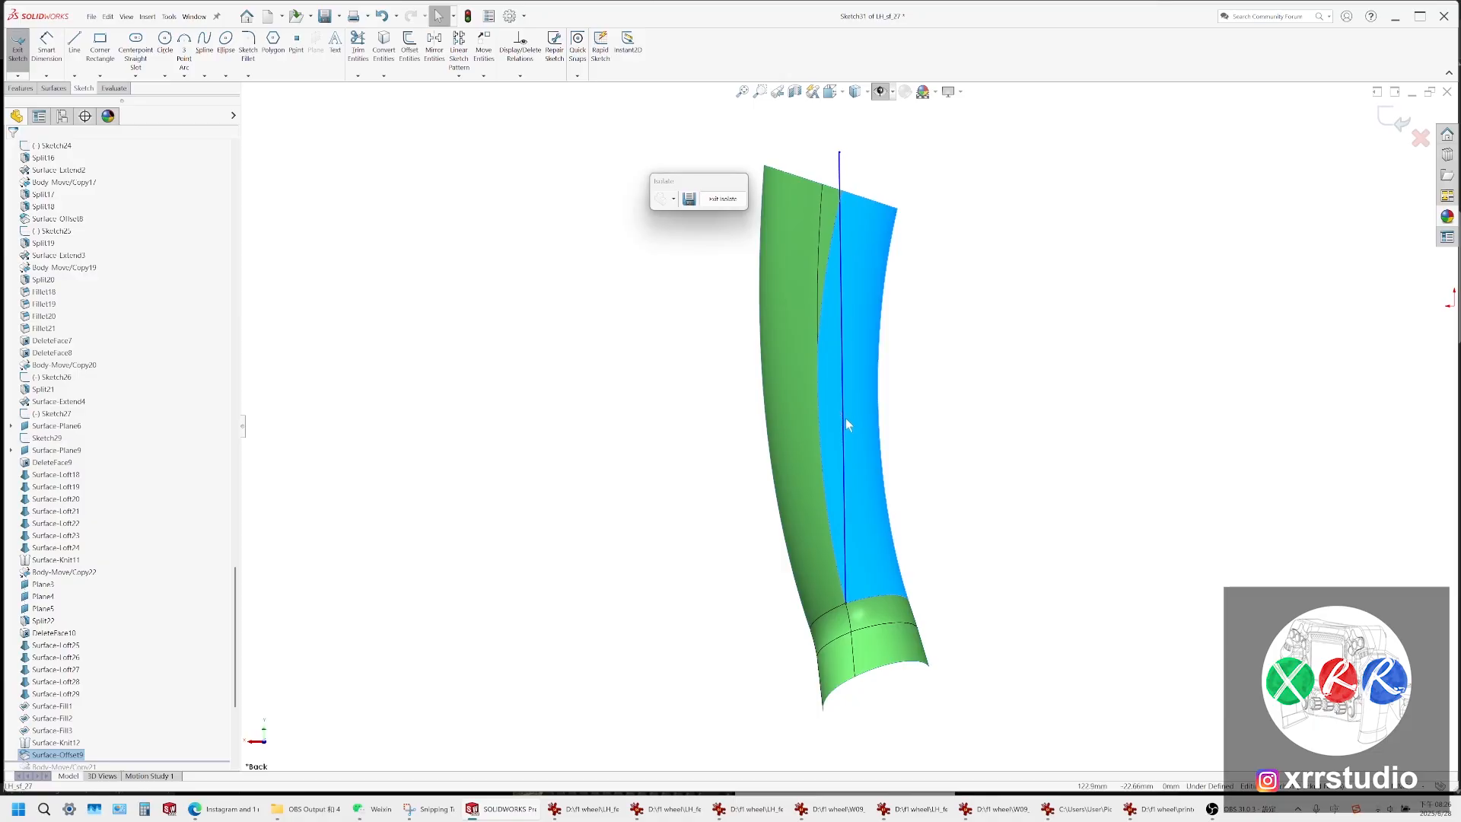
click(844, 425)
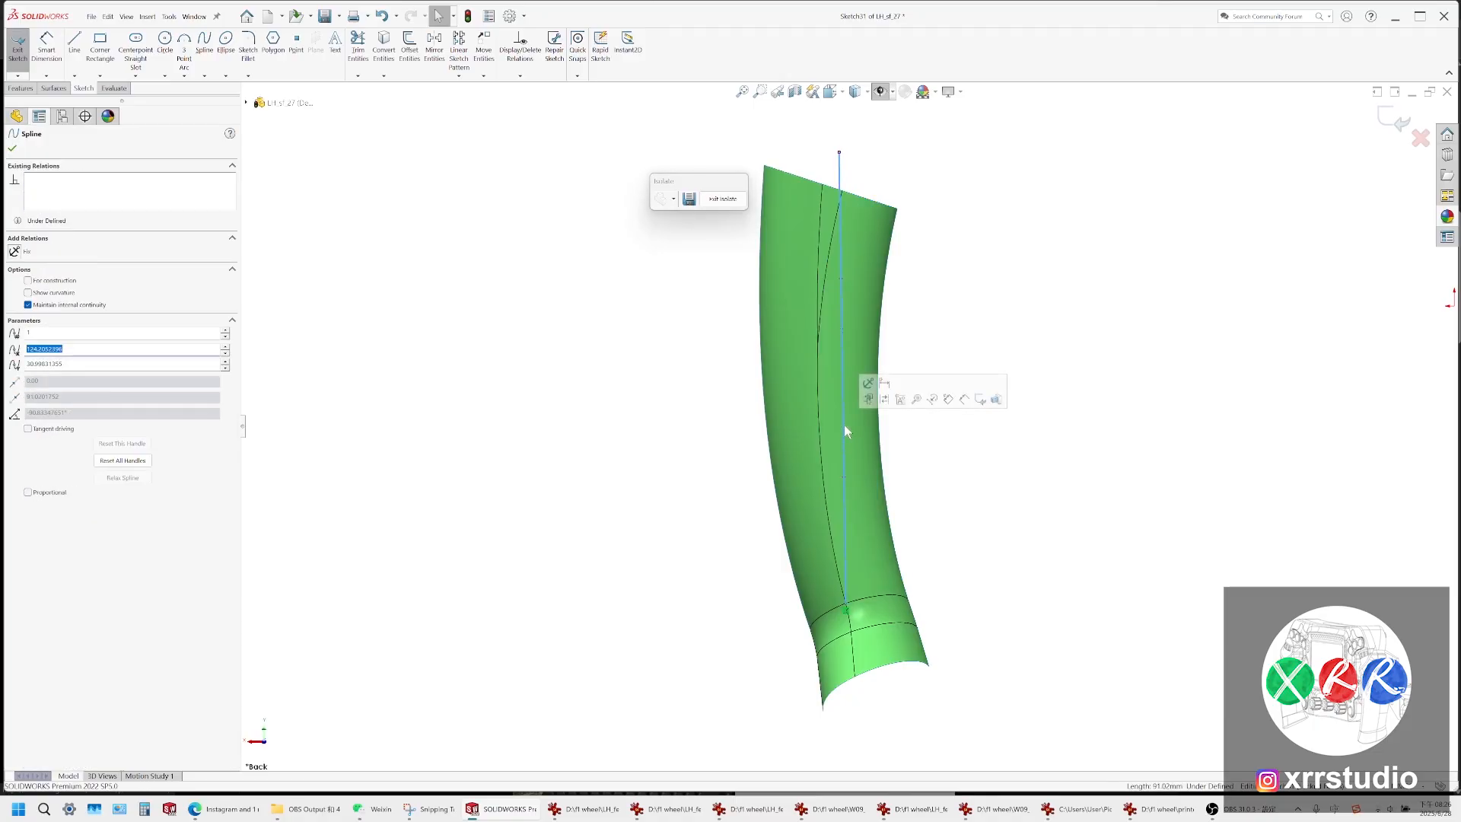
drag(844, 425, 804, 426)
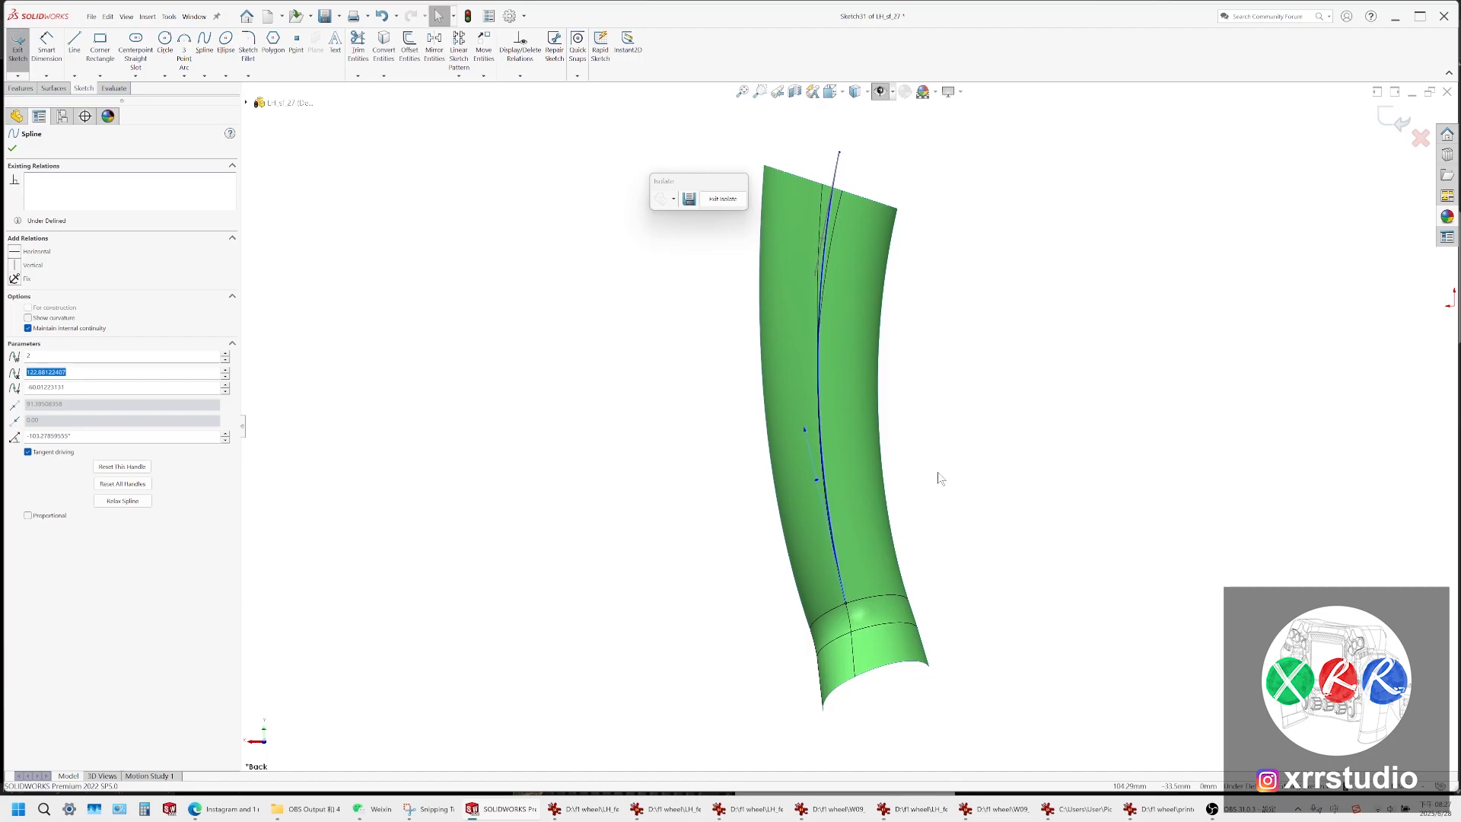
click(942, 478)
Draw a second two-point spline from the first spline's lower end to a point below the surface's lower edge
click(204, 44)
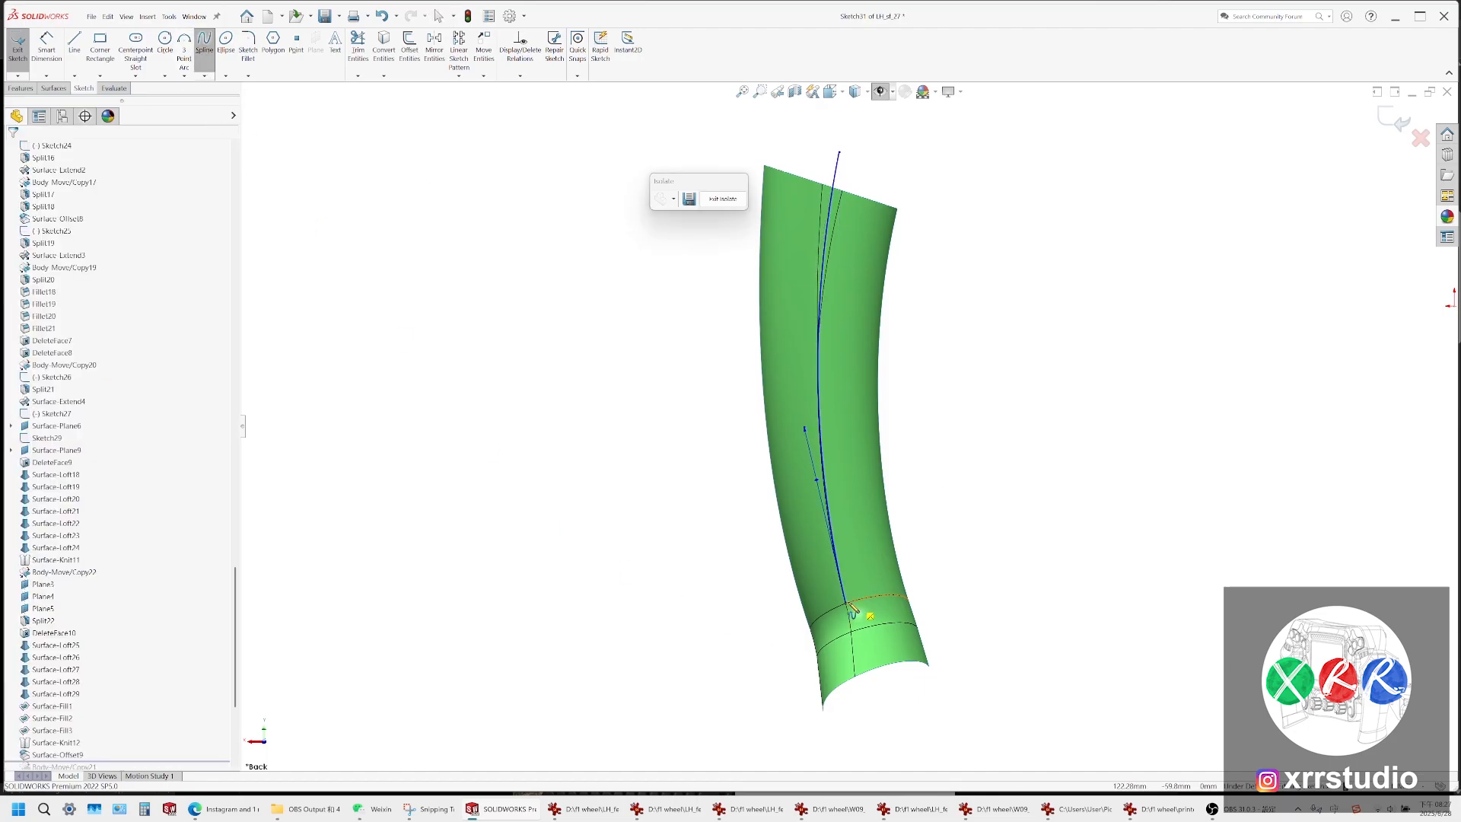
click(853, 738)
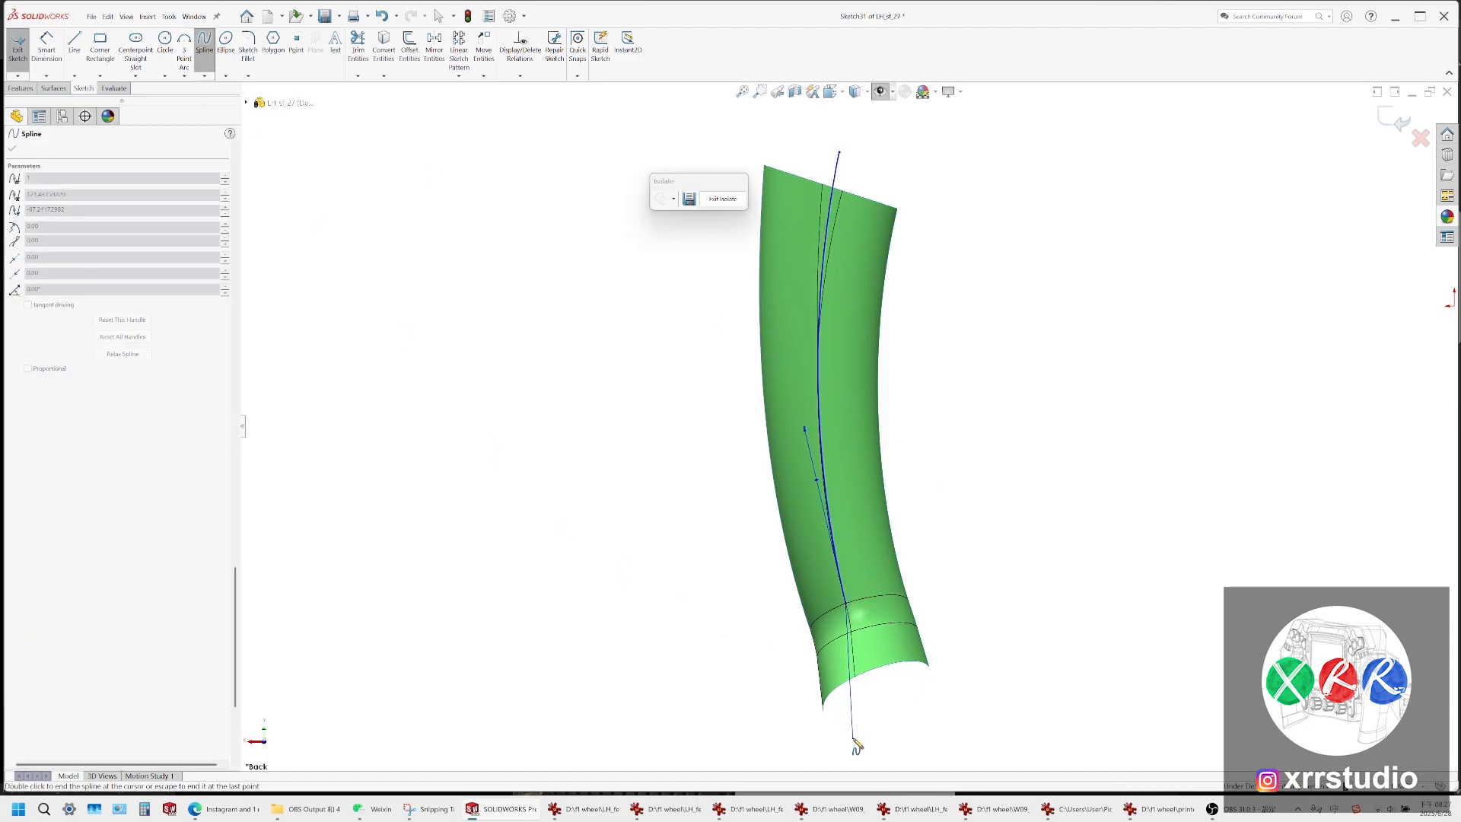
key(Escape)
click(853, 738)
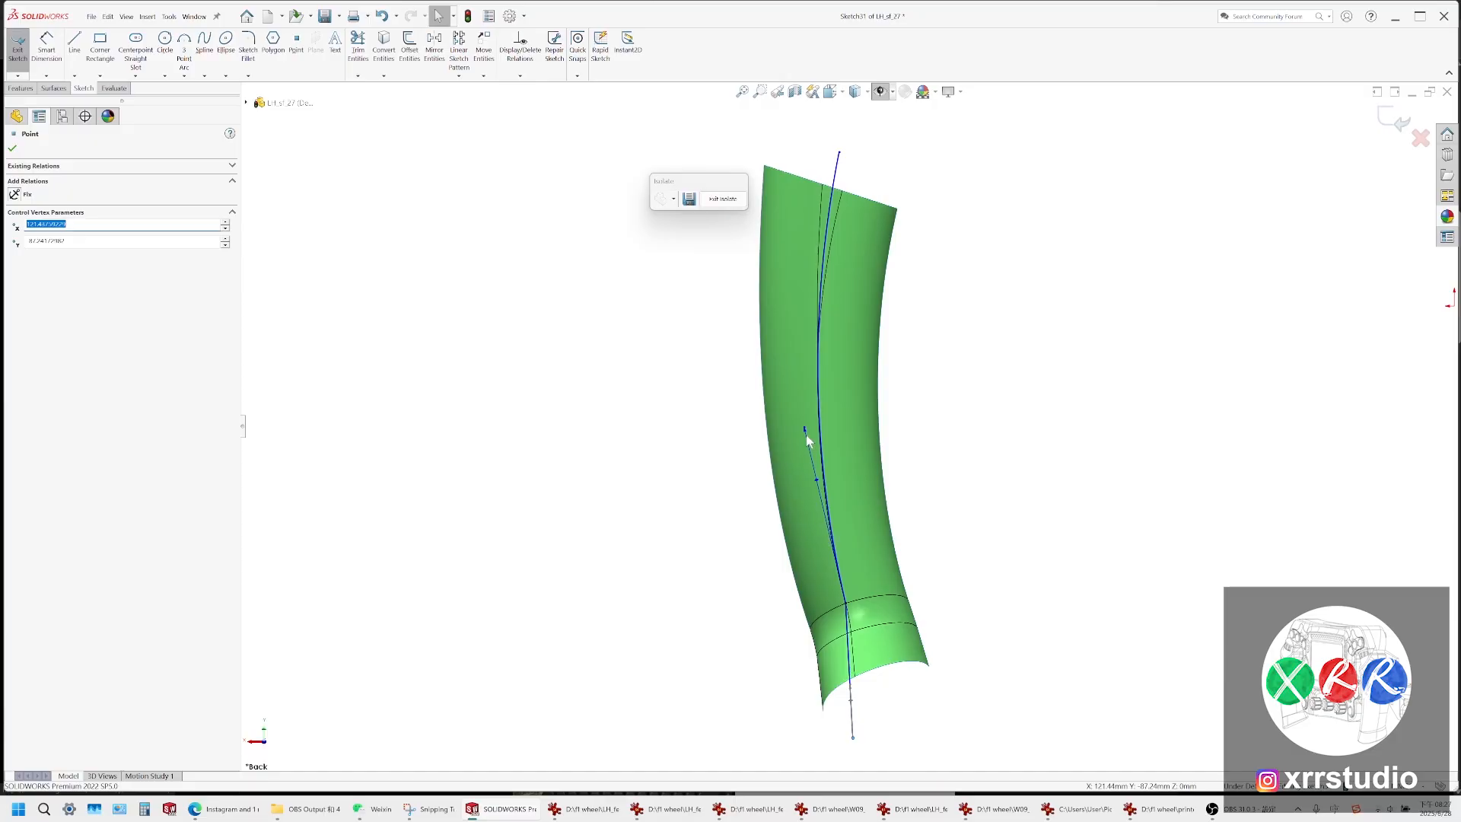
Fine-tune the long spline's lower tangent handle and apply a Fix relation to the spline
drag(804, 428, 804, 442)
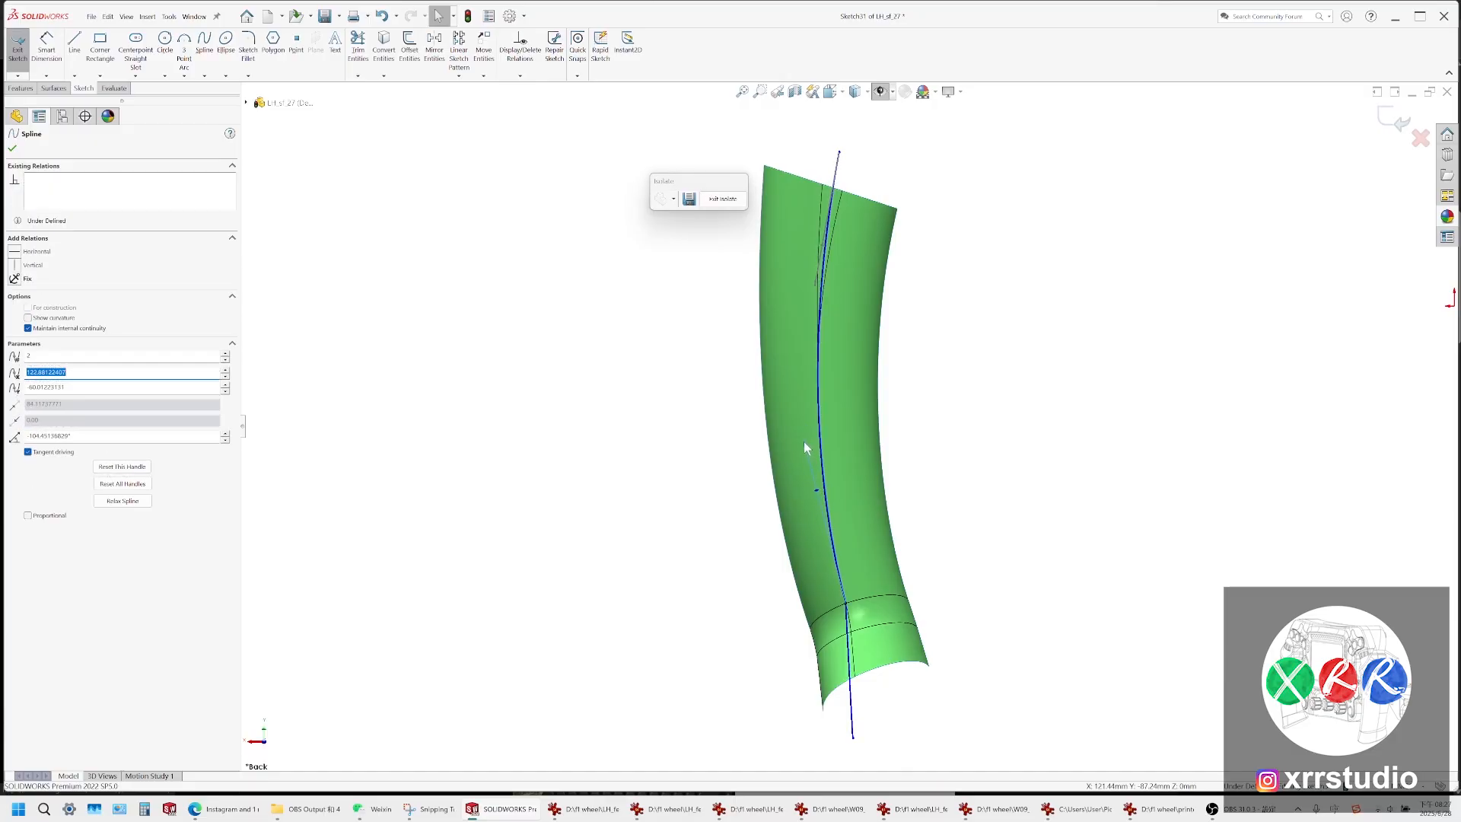
click(820, 337)
key(Escape)
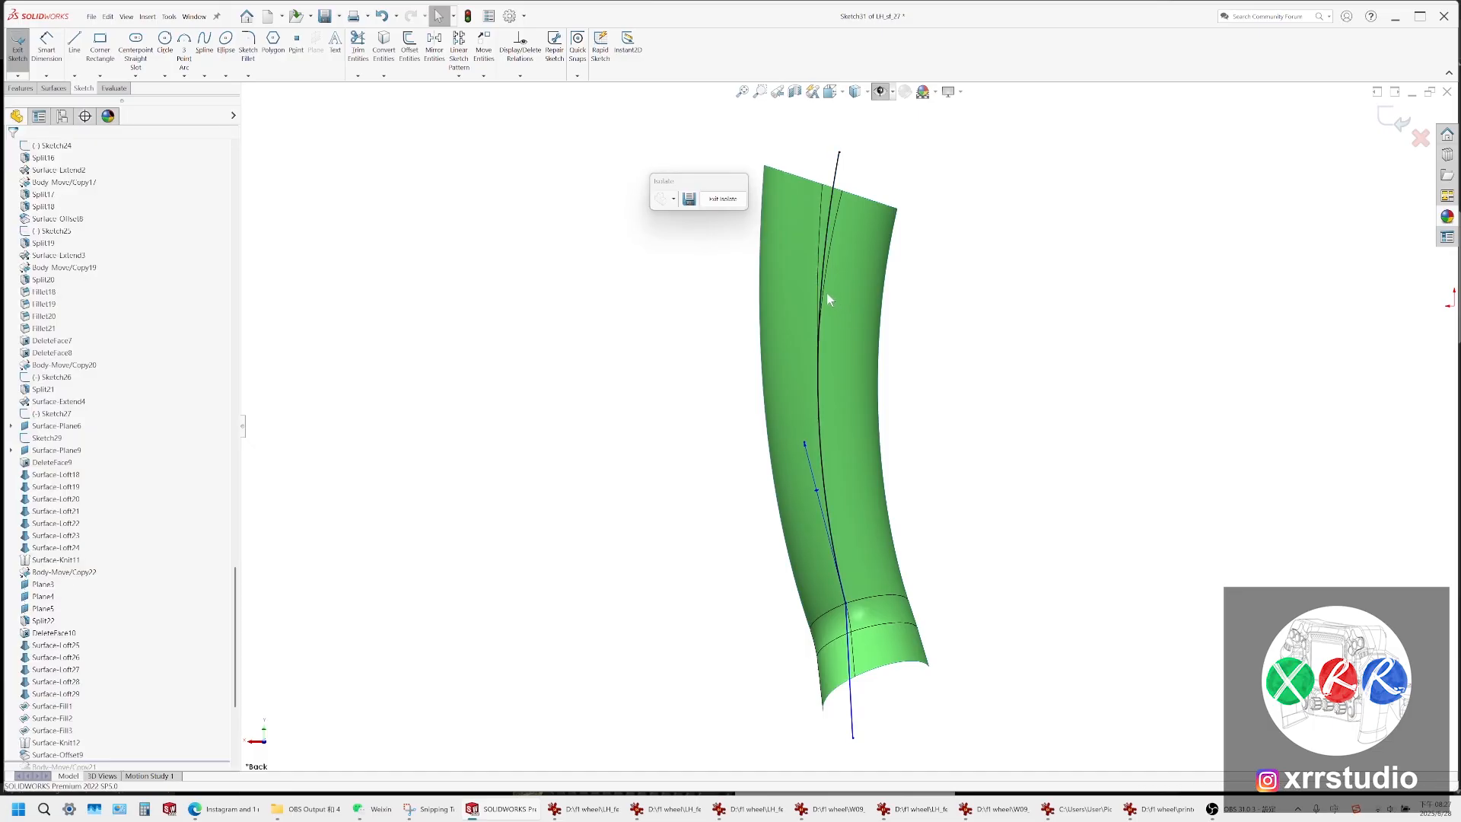
Make the short lower spline tangent to the long spline and move its free lower end further down to shape its curve
click(821, 292)
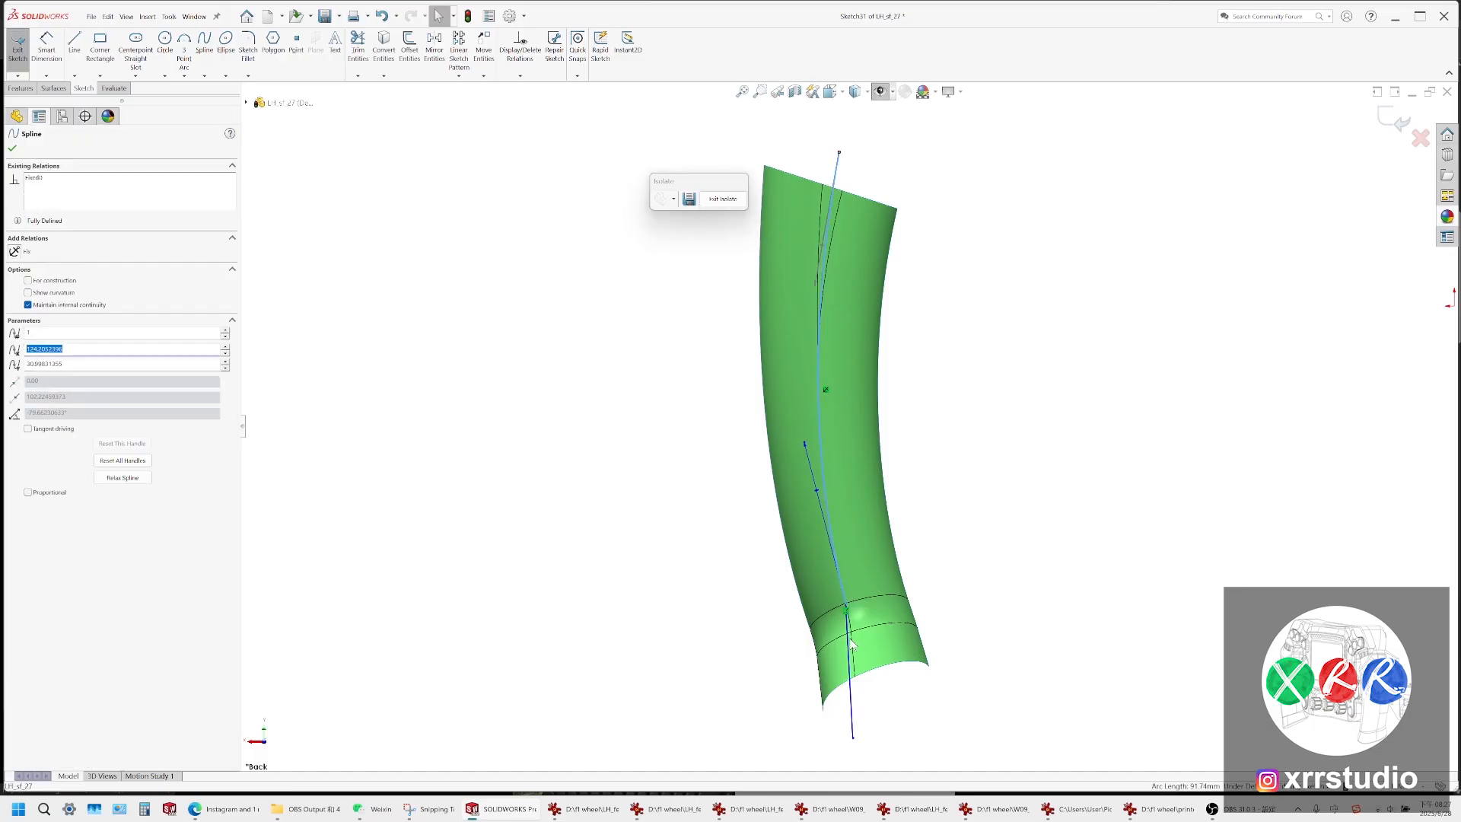
click(852, 646)
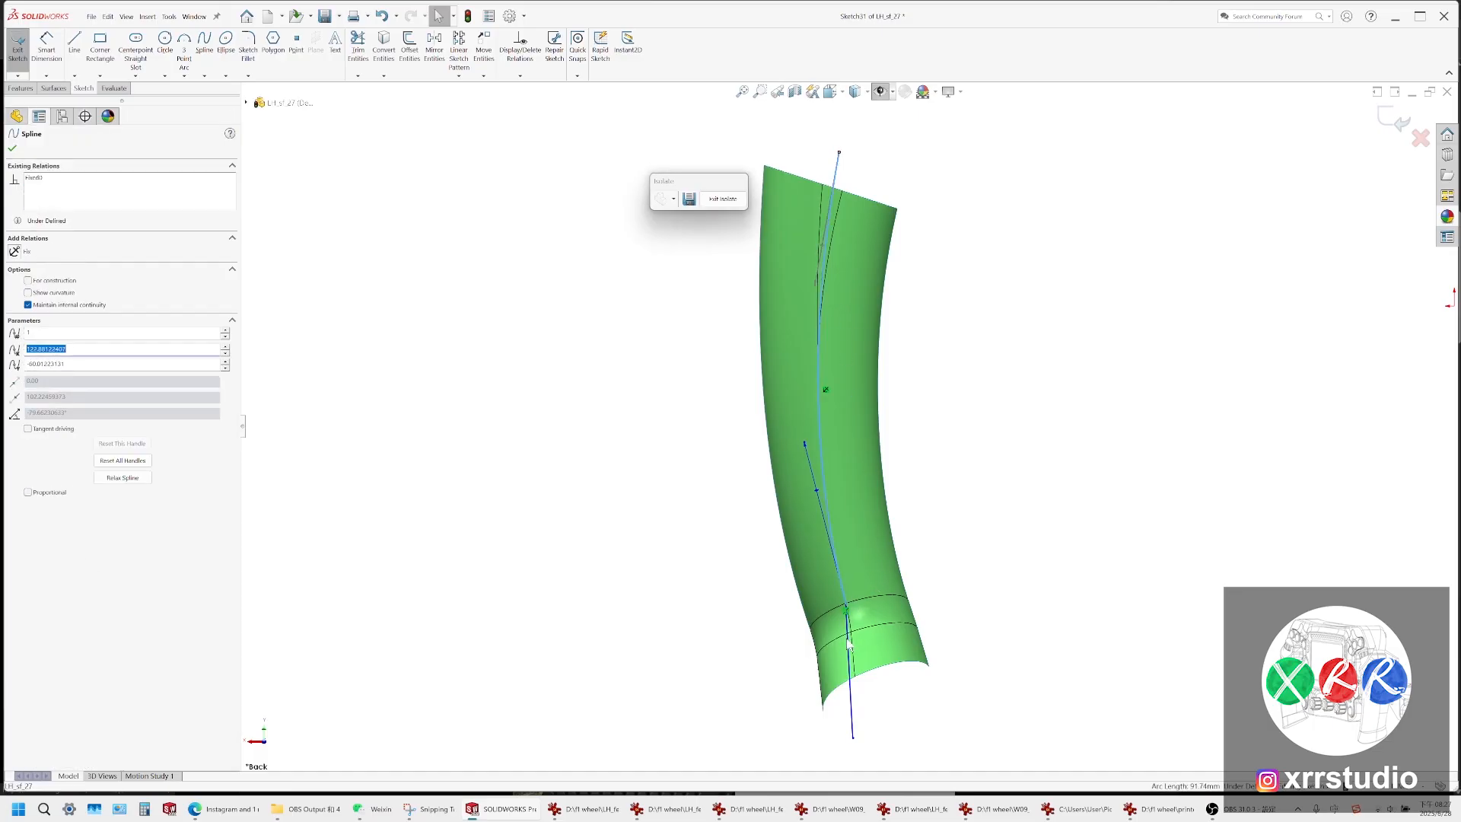
ctrl+click(839, 574)
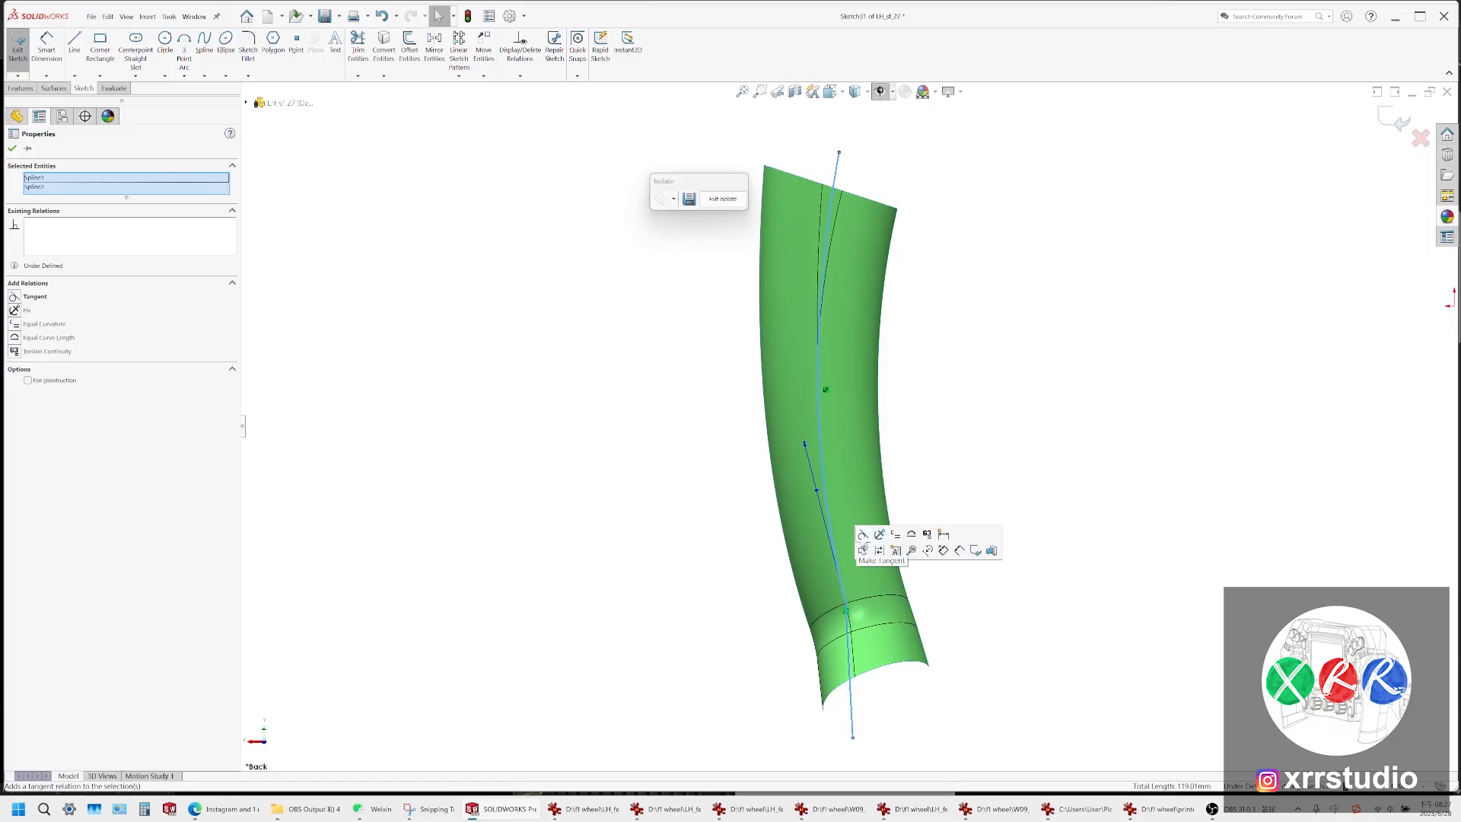
click(863, 534)
click(833, 740)
drag(856, 745, 846, 769)
scroll(992, 597, up, 2)
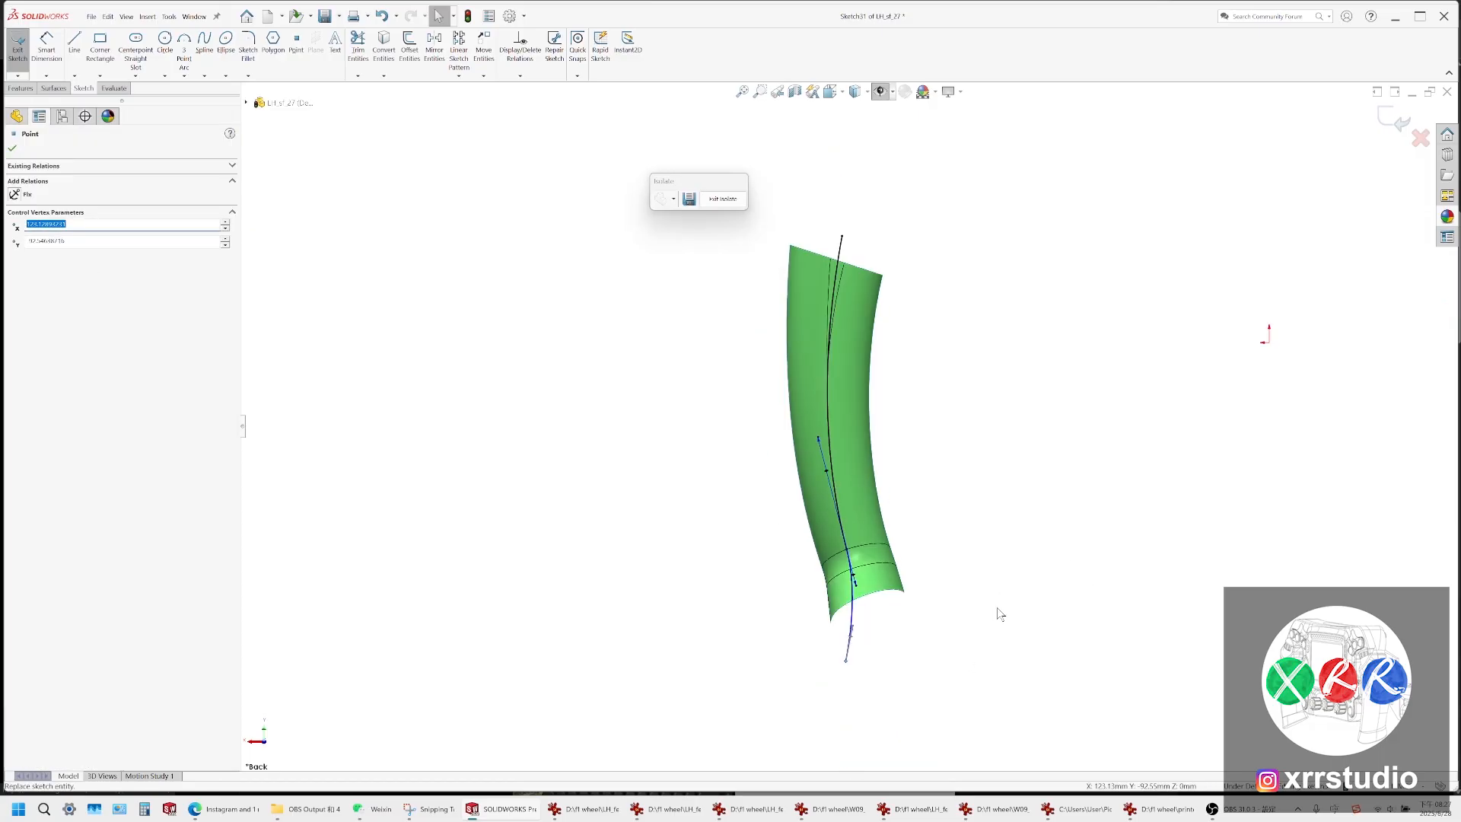
click(997, 621)
scroll(915, 455, down, 2)
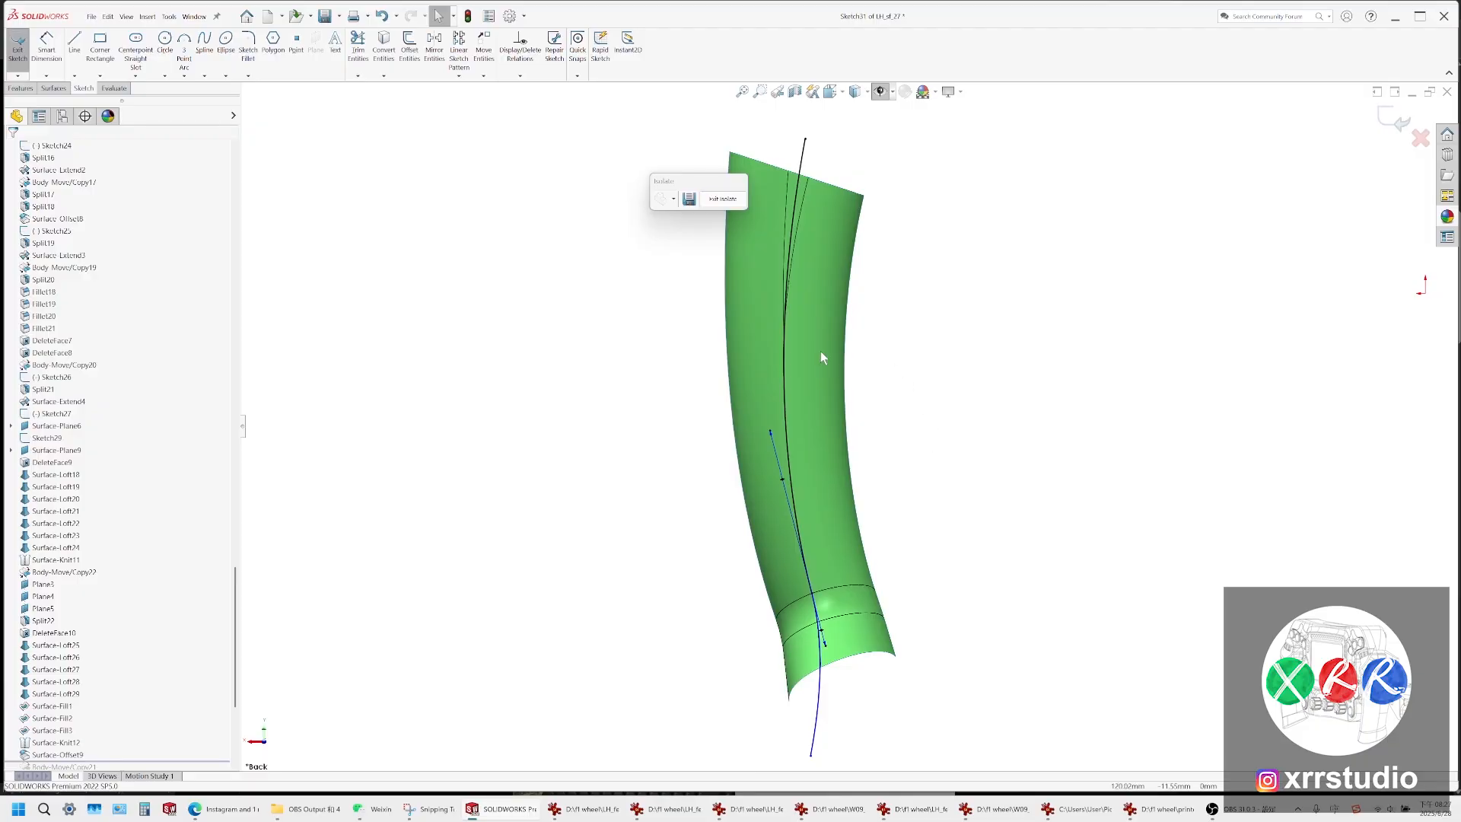
Nudge the free lower end of the short spline slightly further down to refine its curve below the surface
click(786, 362)
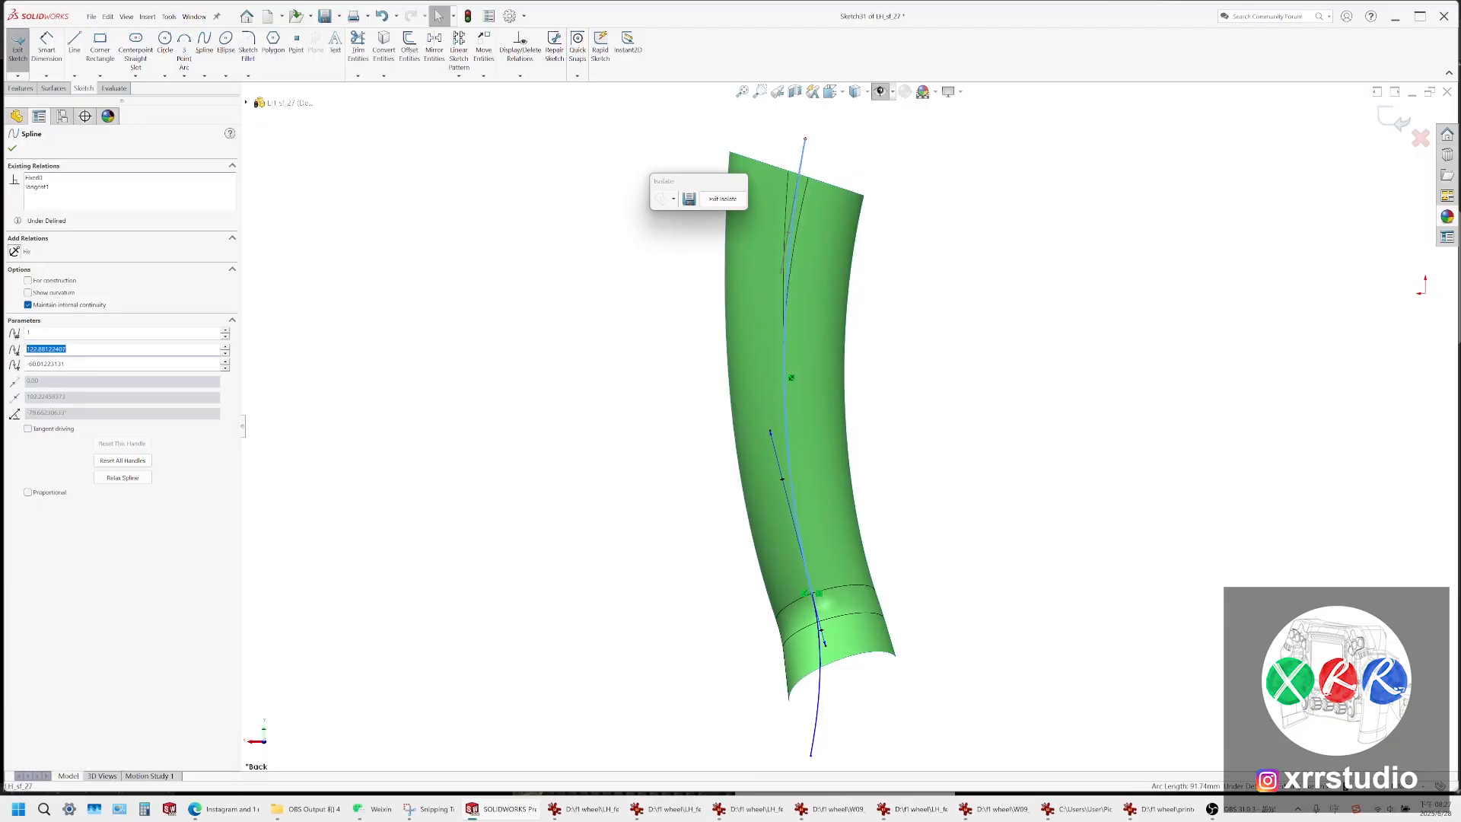
click(819, 719)
drag(810, 757, 815, 762)
click(884, 691)
Try to apply a Fix relation to the short lower spline, and undo the attempt
click(811, 593)
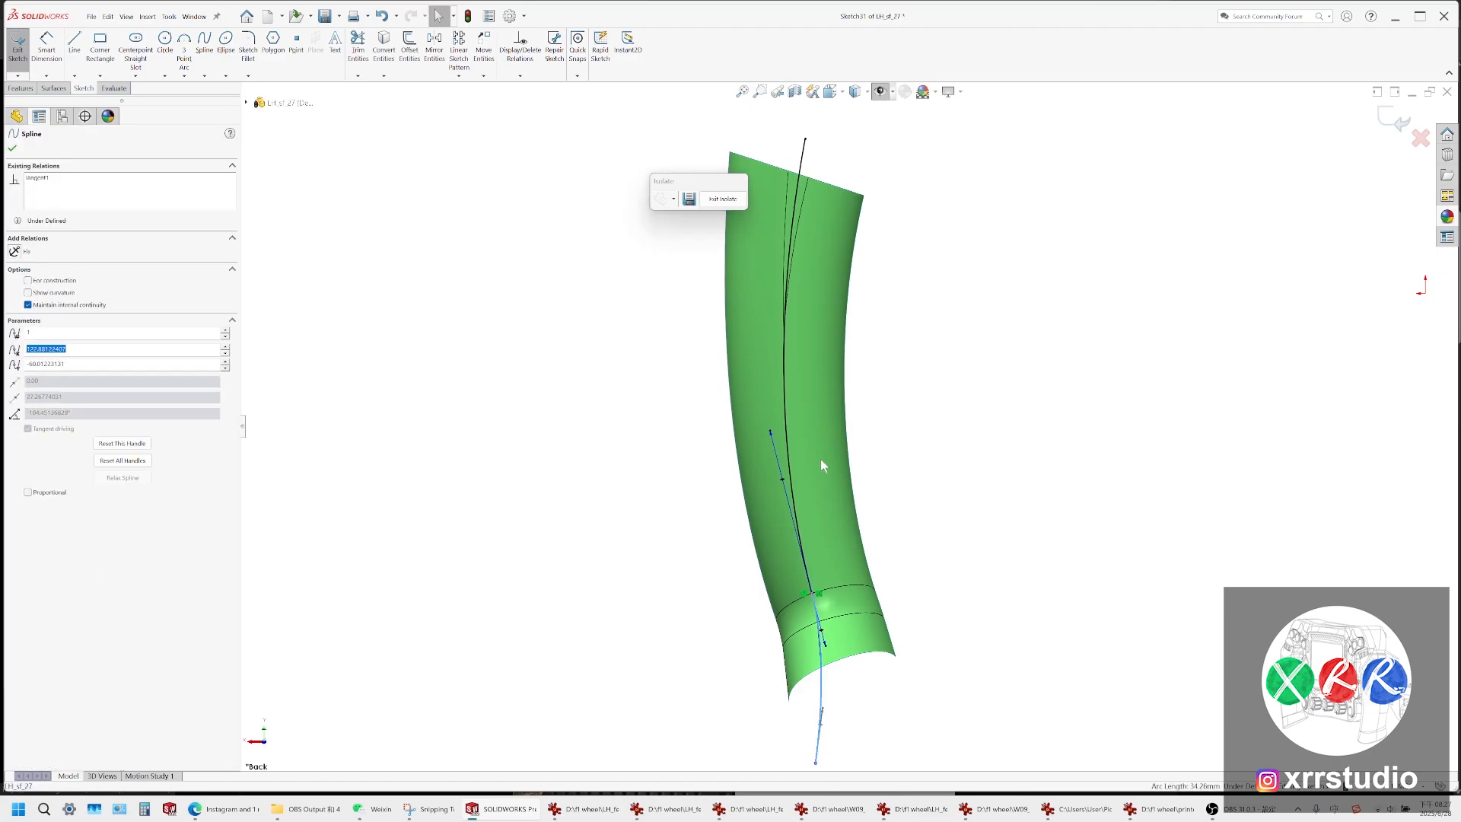
click(848, 649)
click(966, 445)
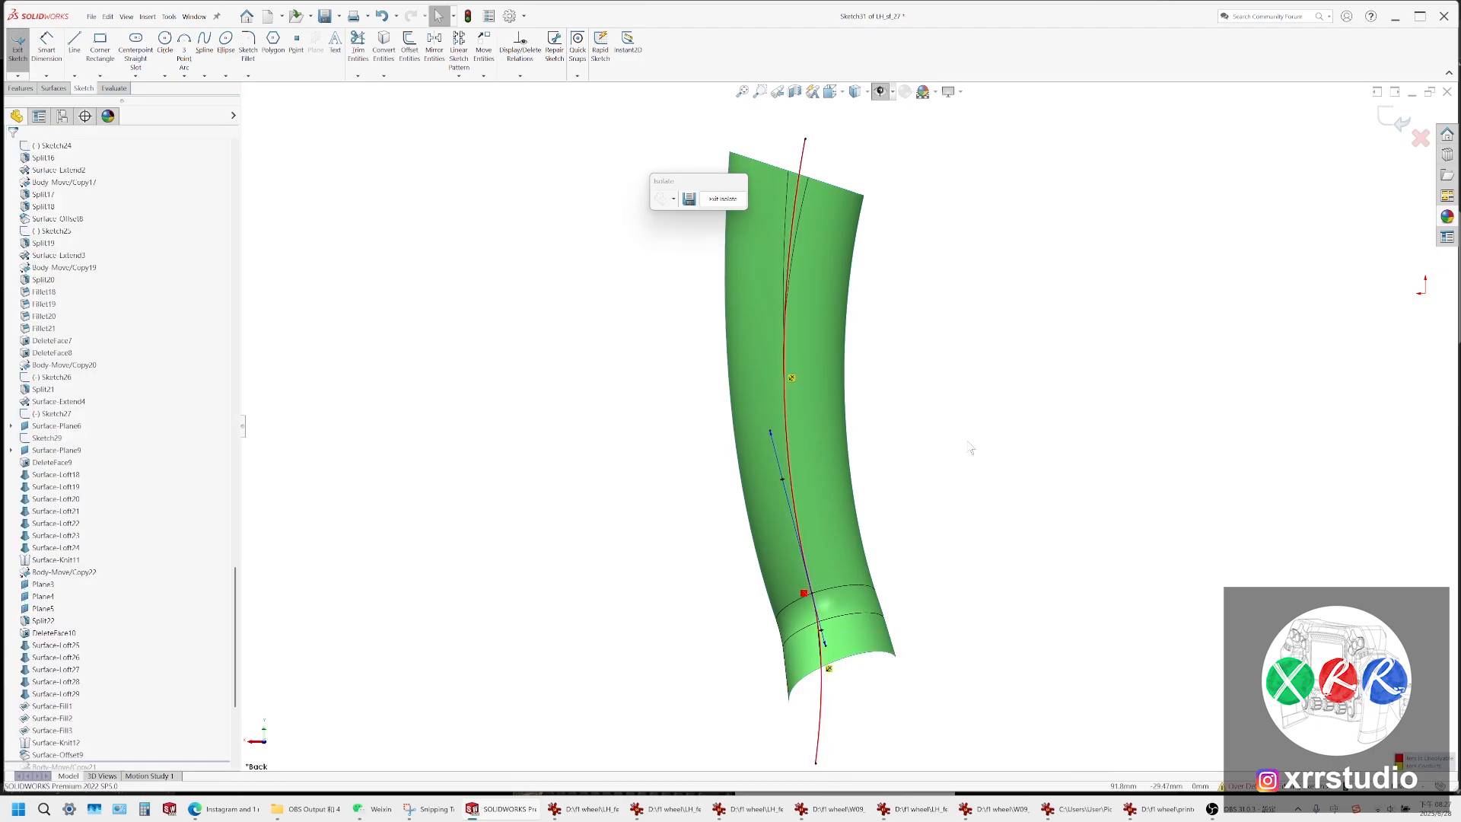
key(ctrl+z)
click(821, 681)
click(796, 695)
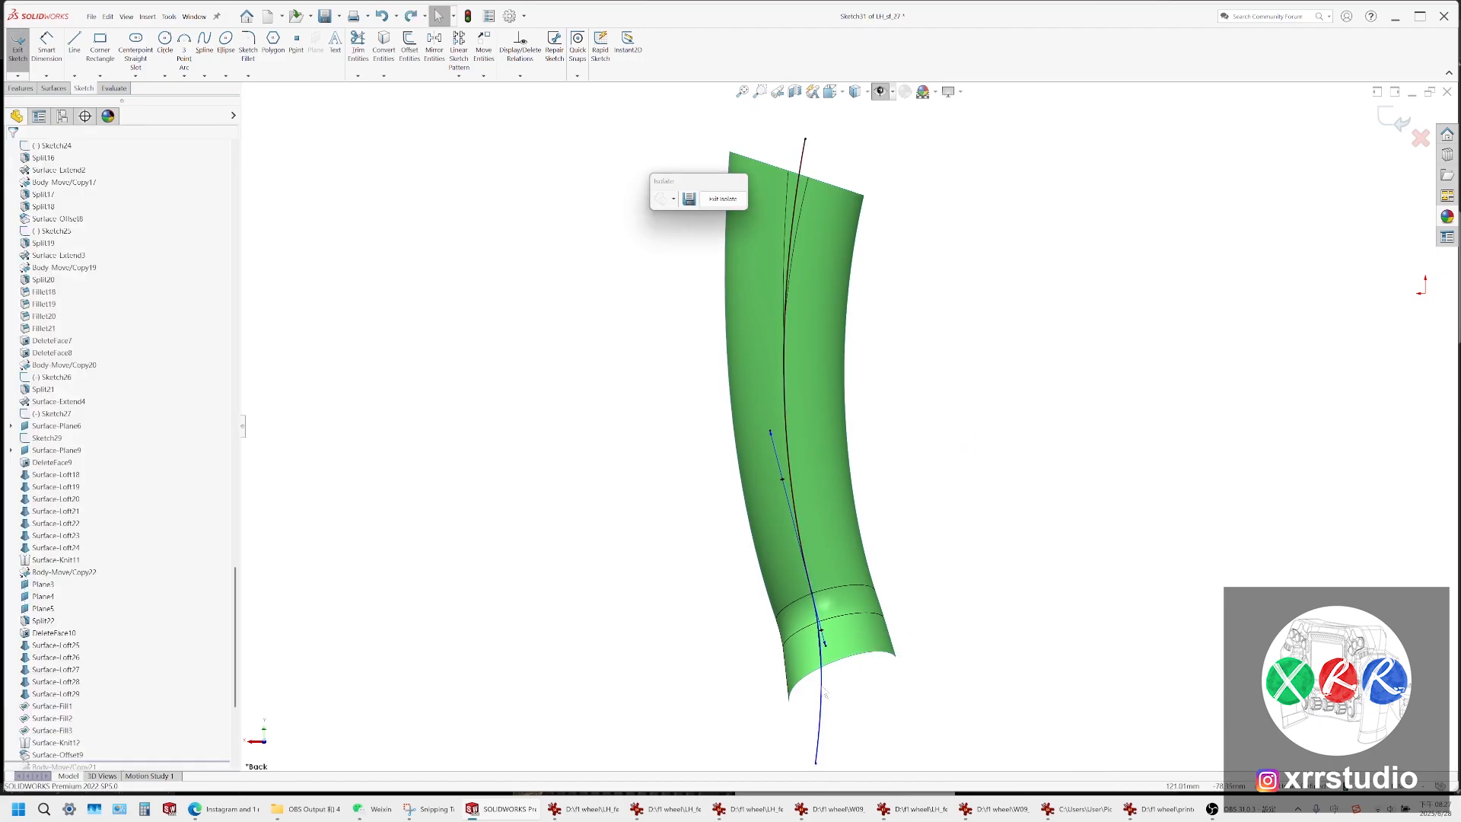
click(820, 683)
key(ctrl+z)
Convert both the long spline and the short lower spline to construction geometry
click(805, 159)
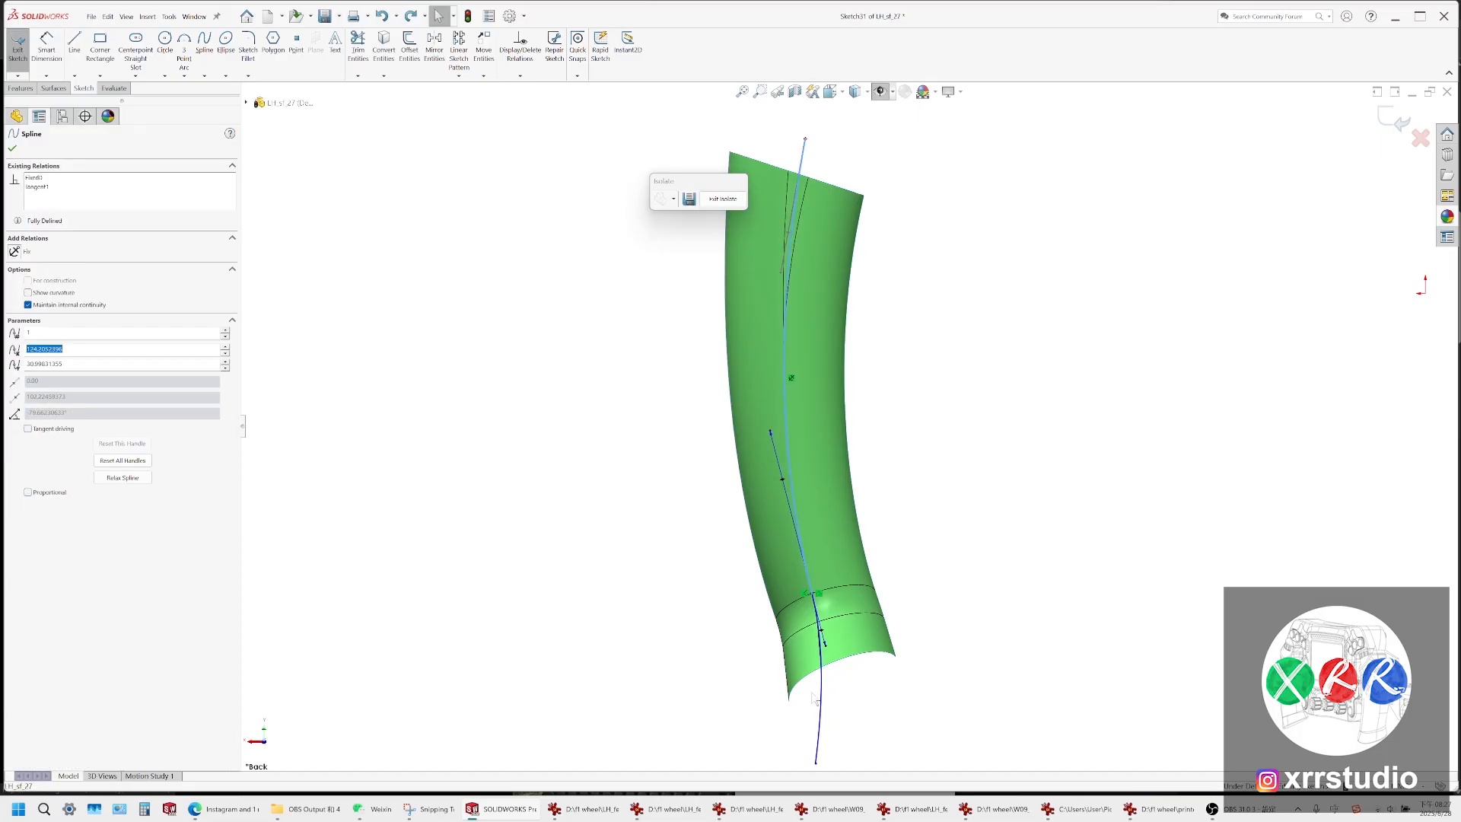
ctrl+click(821, 676)
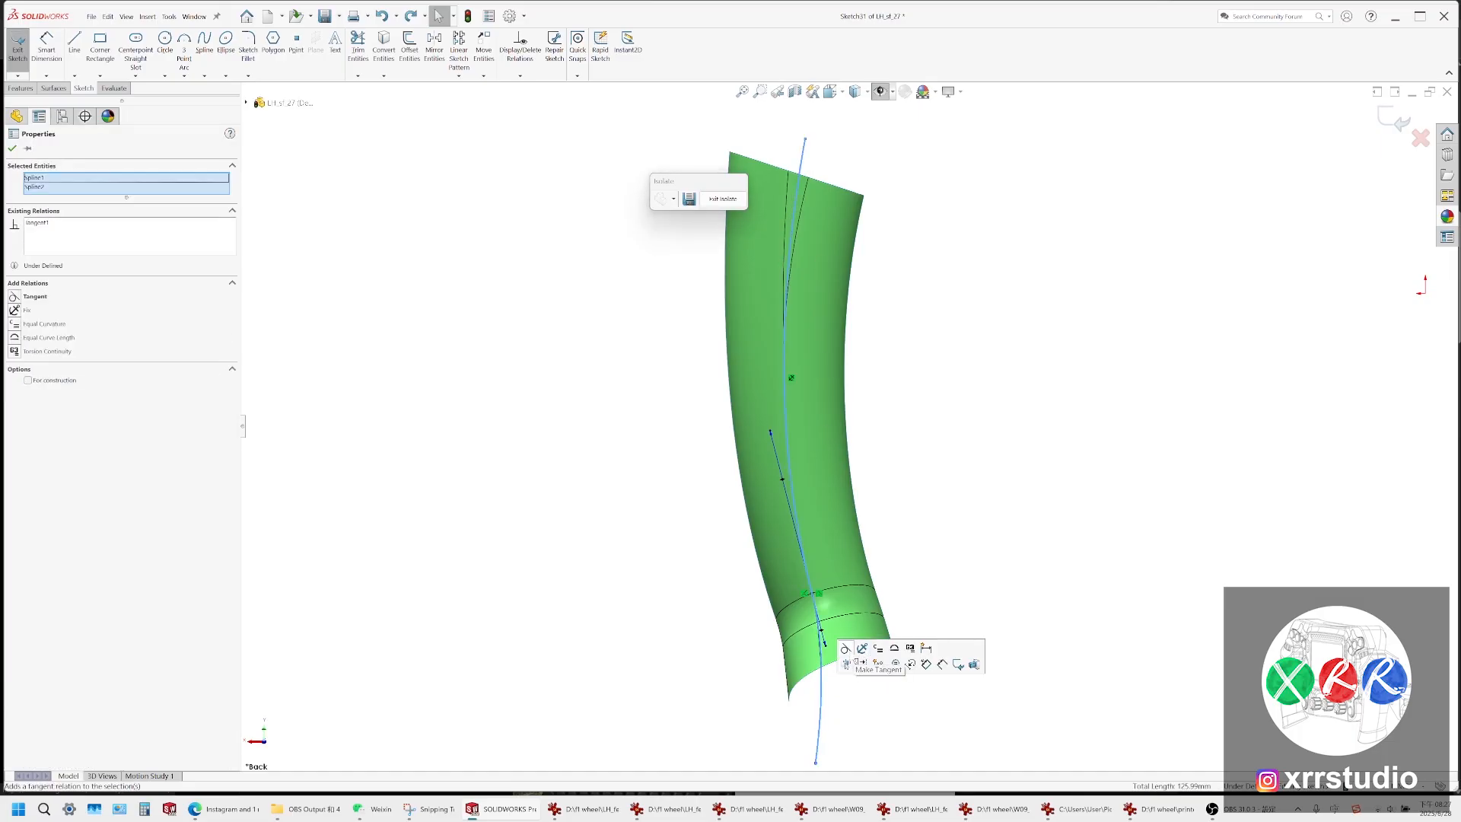
click(938, 530)
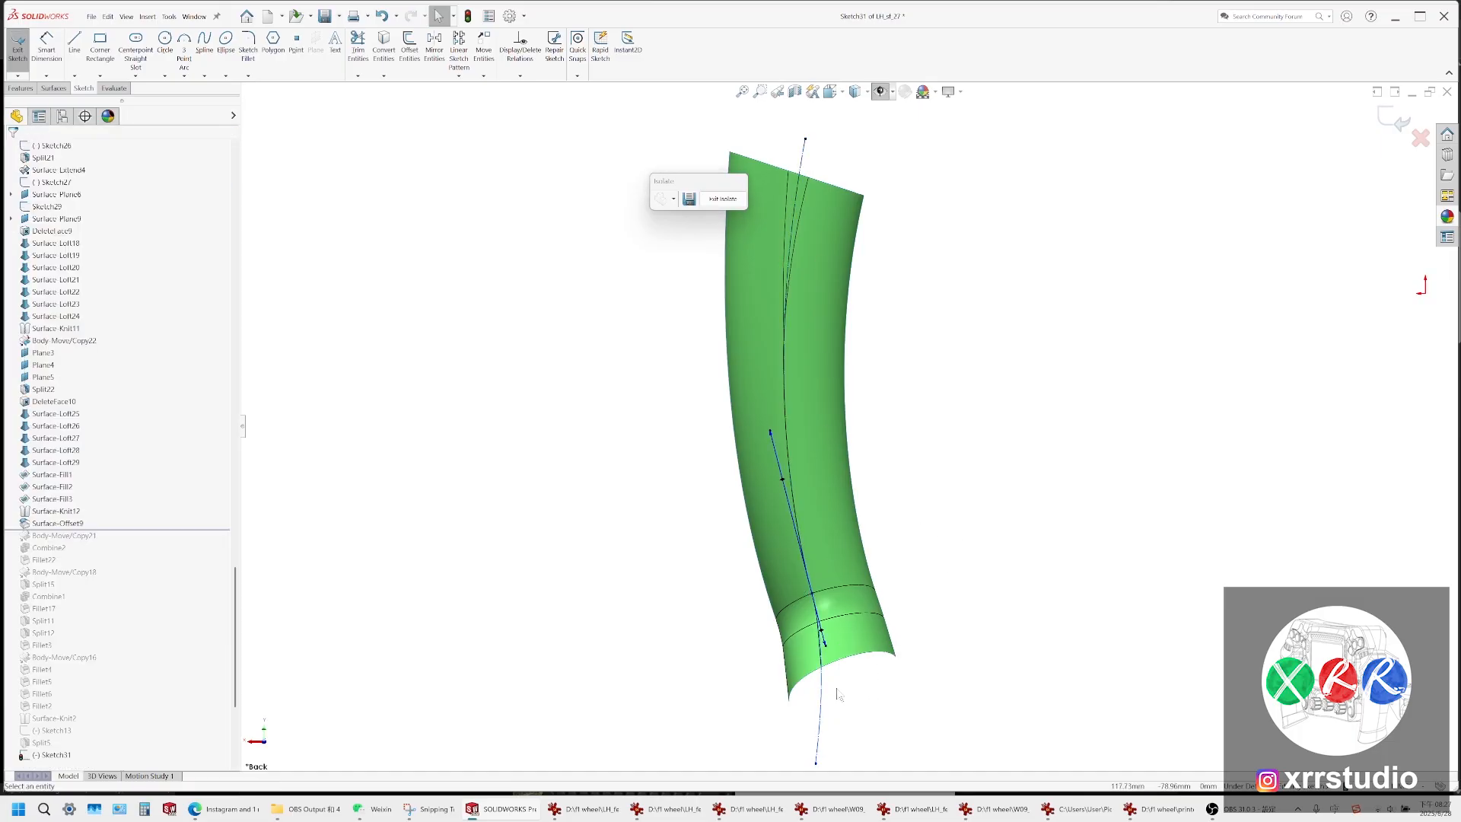
Offset the central construction spline curves by 3 mm in both directions to form a band along the surface
click(809, 215)
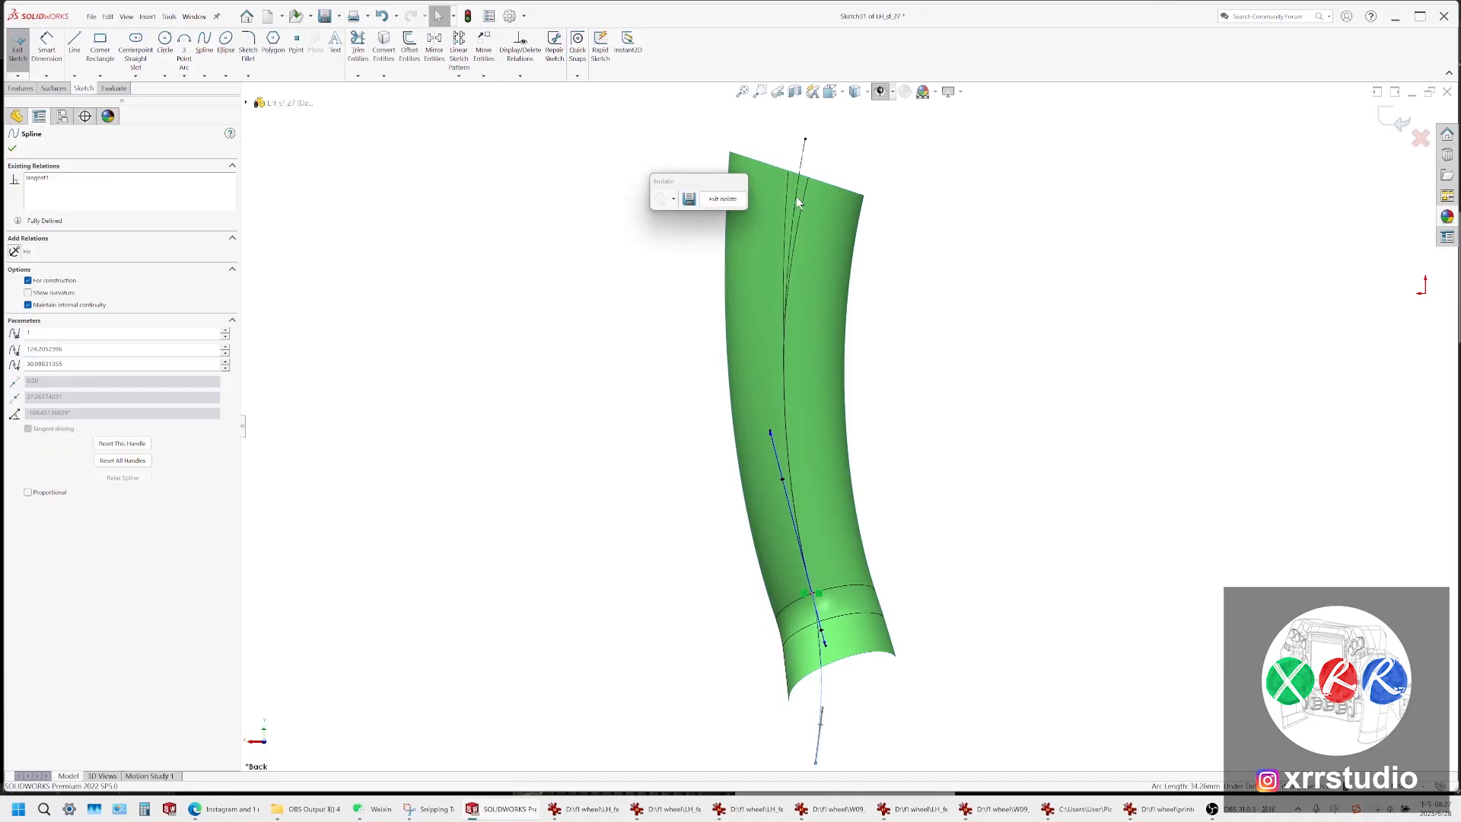
ctrl+click(796, 192)
click(410, 50)
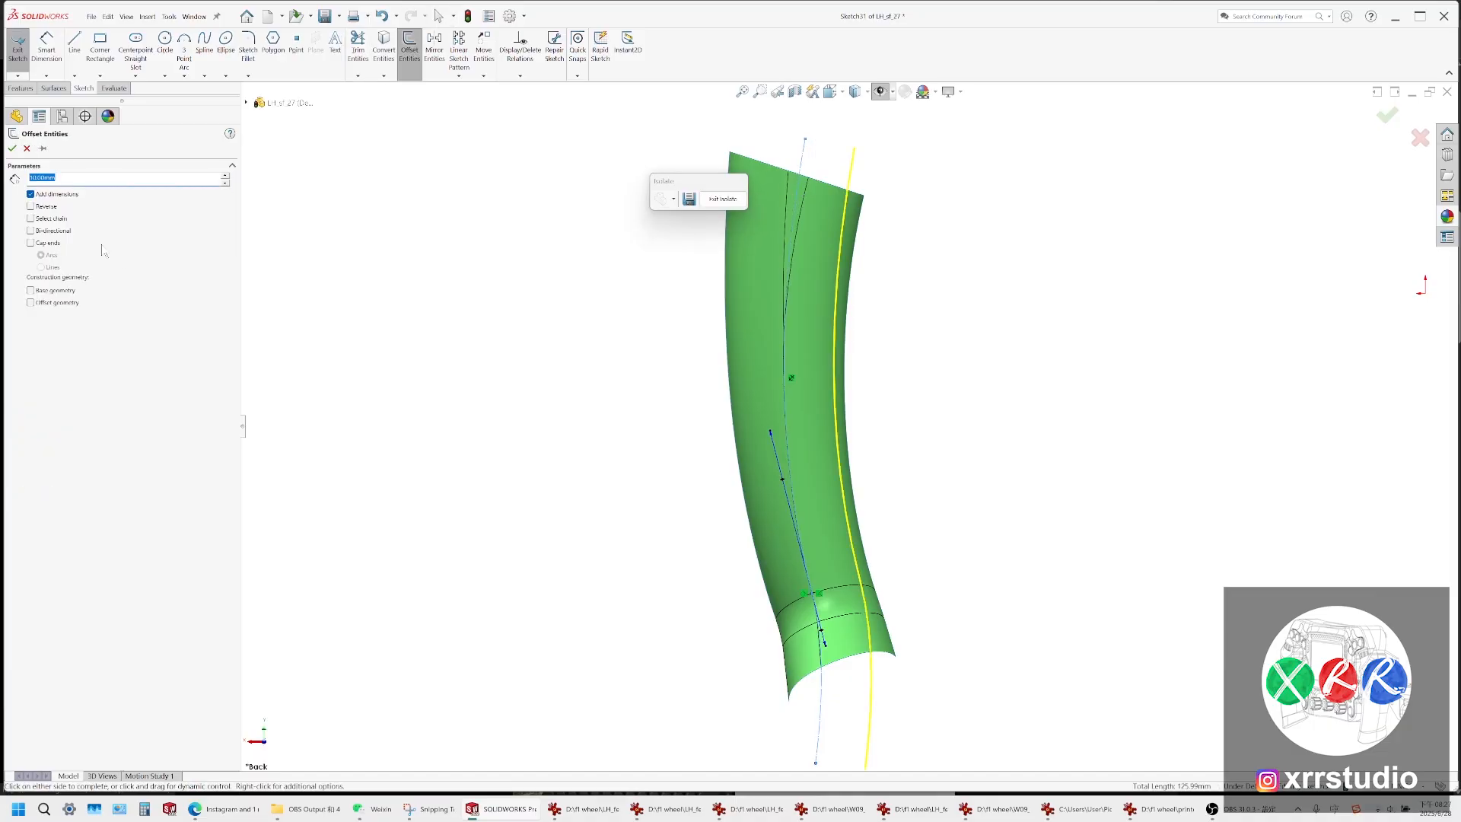
click(31, 231)
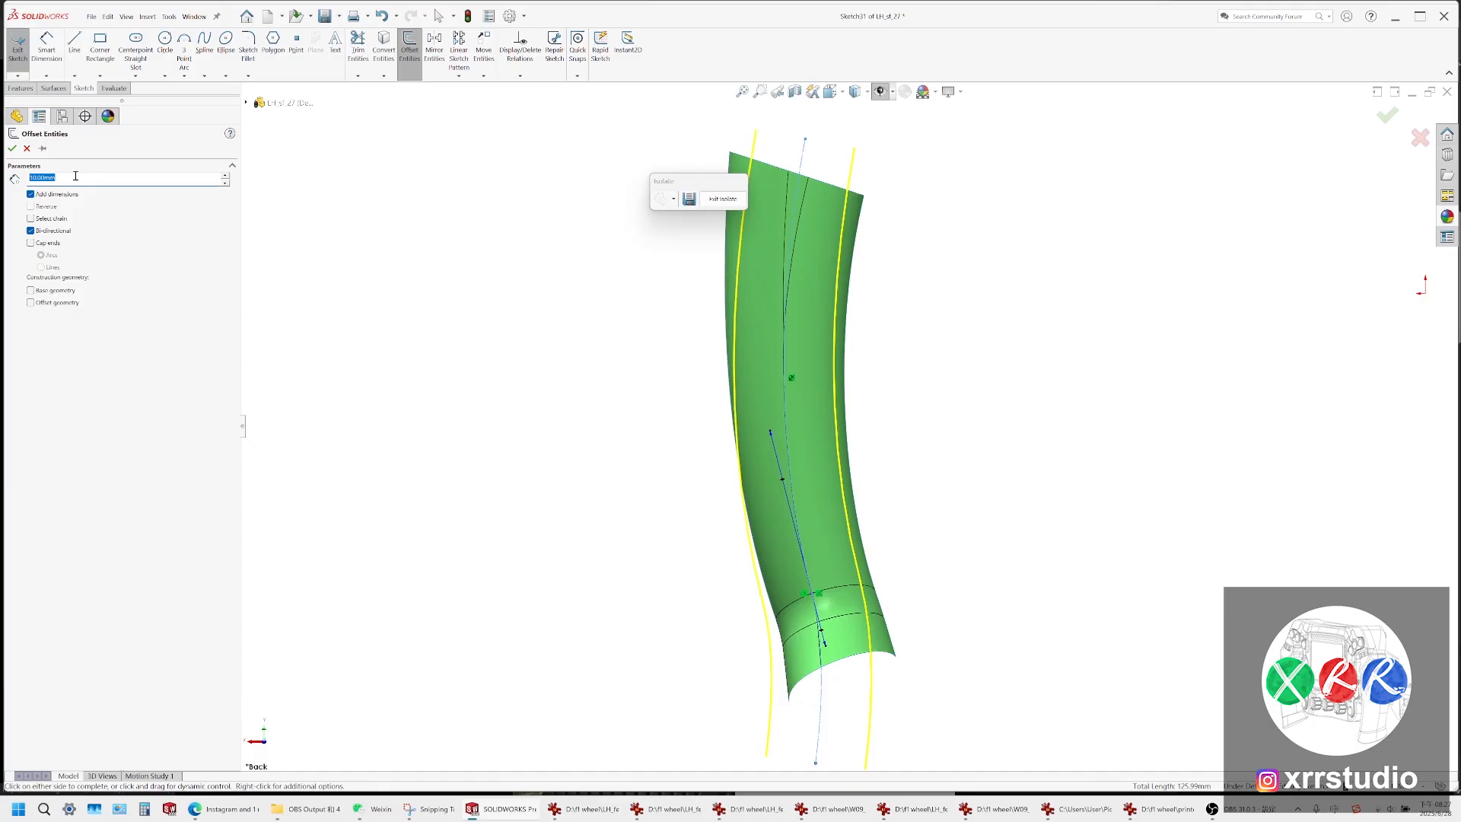
text(2)
key(Return)
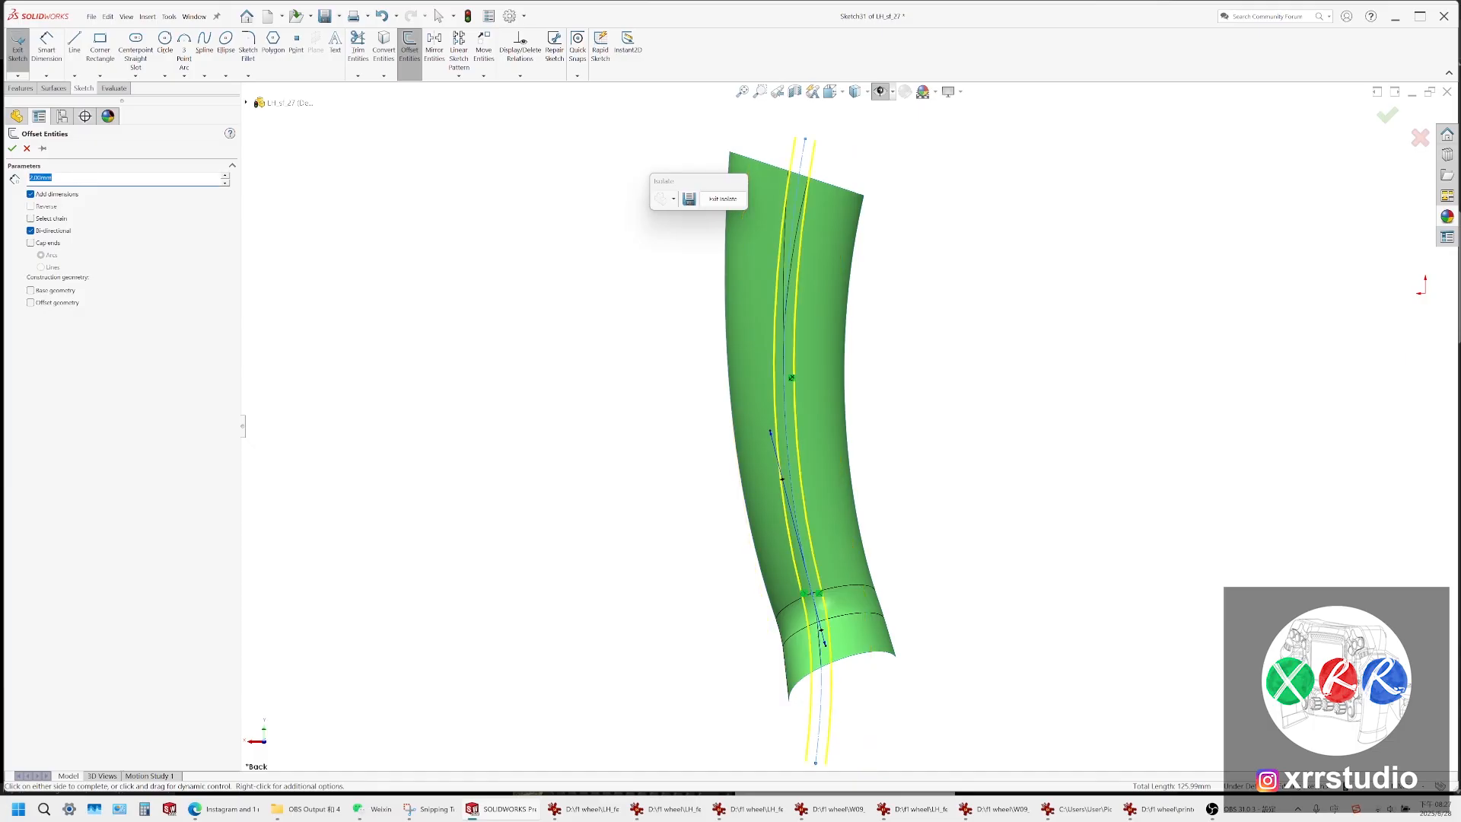
text(4)
key(Return)
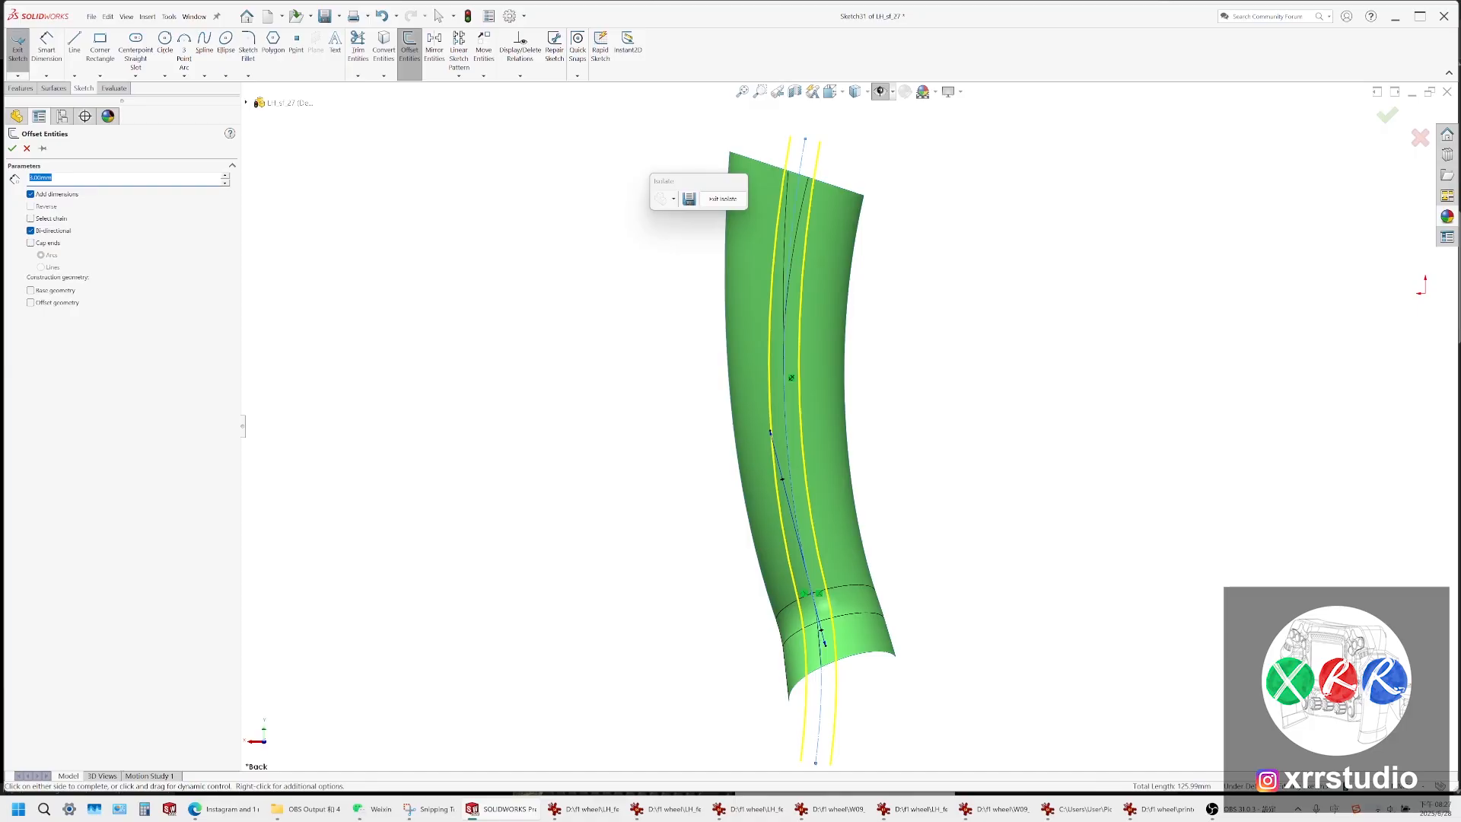
key(Return)
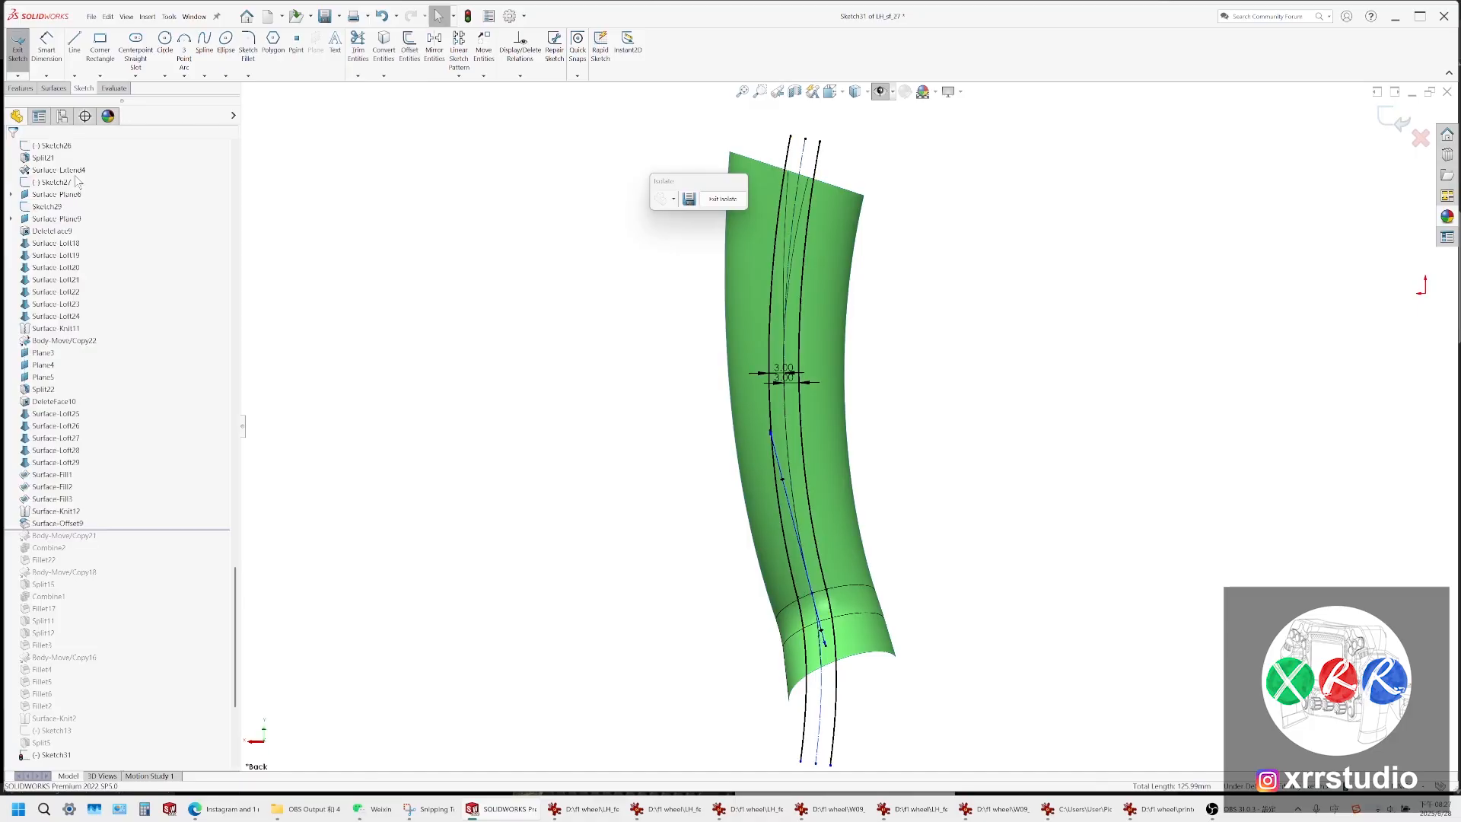
Split the green surface body with the offset sketch, cutting out the narrow middle strip, and hide that strip
click(53, 88)
click(21, 88)
click(286, 73)
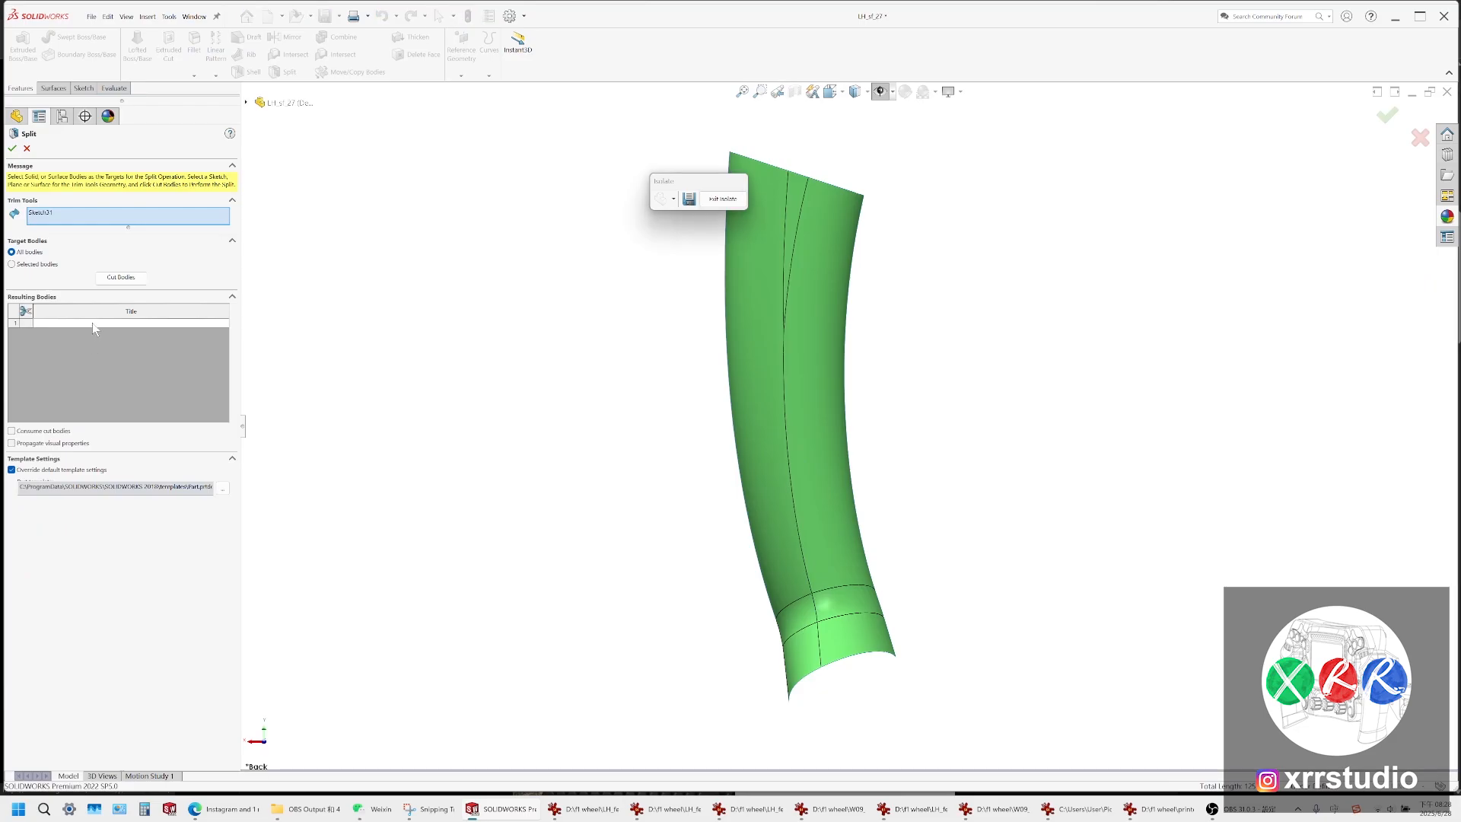
click(796, 202)
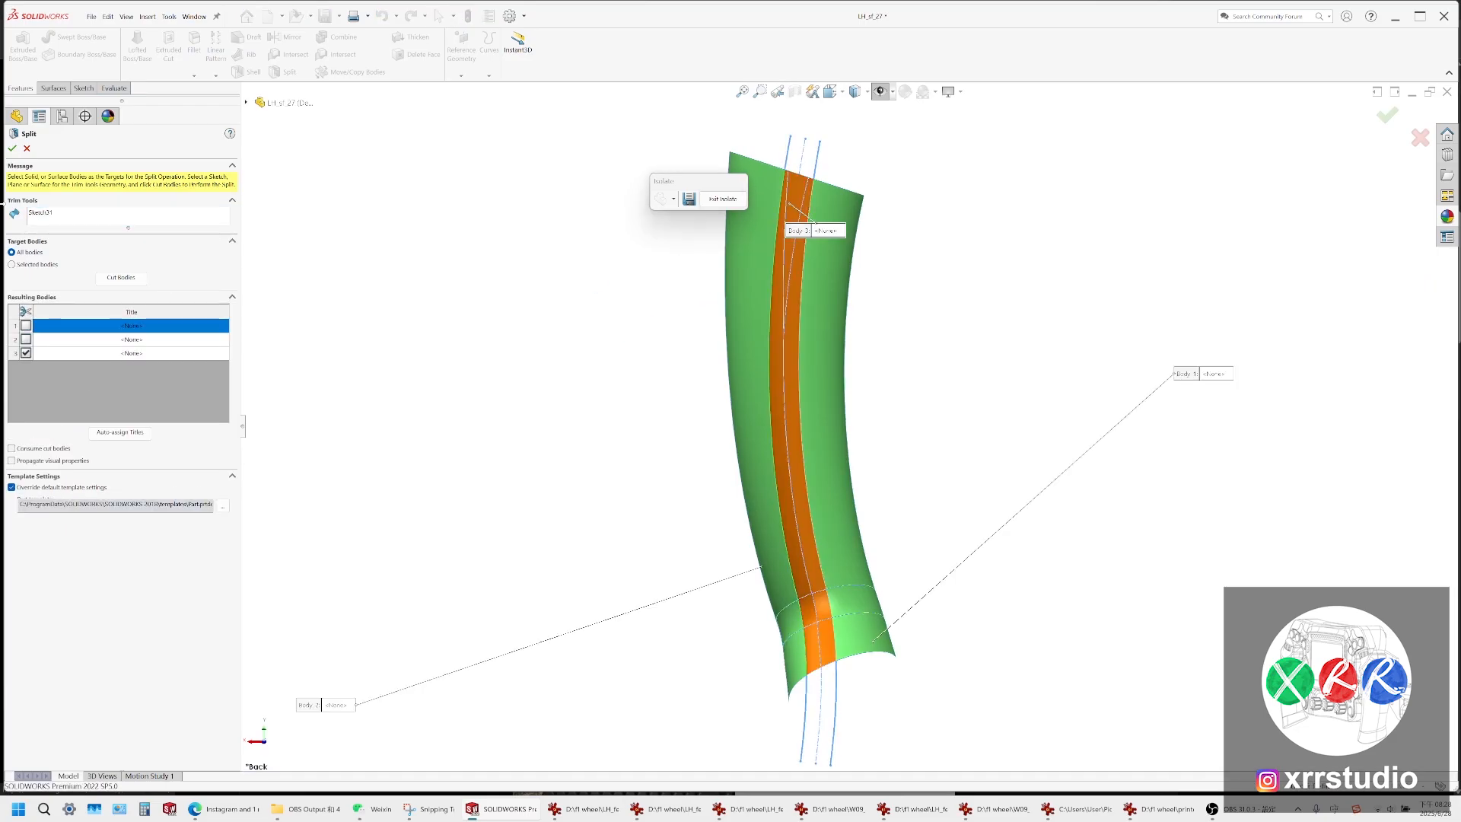
right_click(901, 280)
click(793, 201)
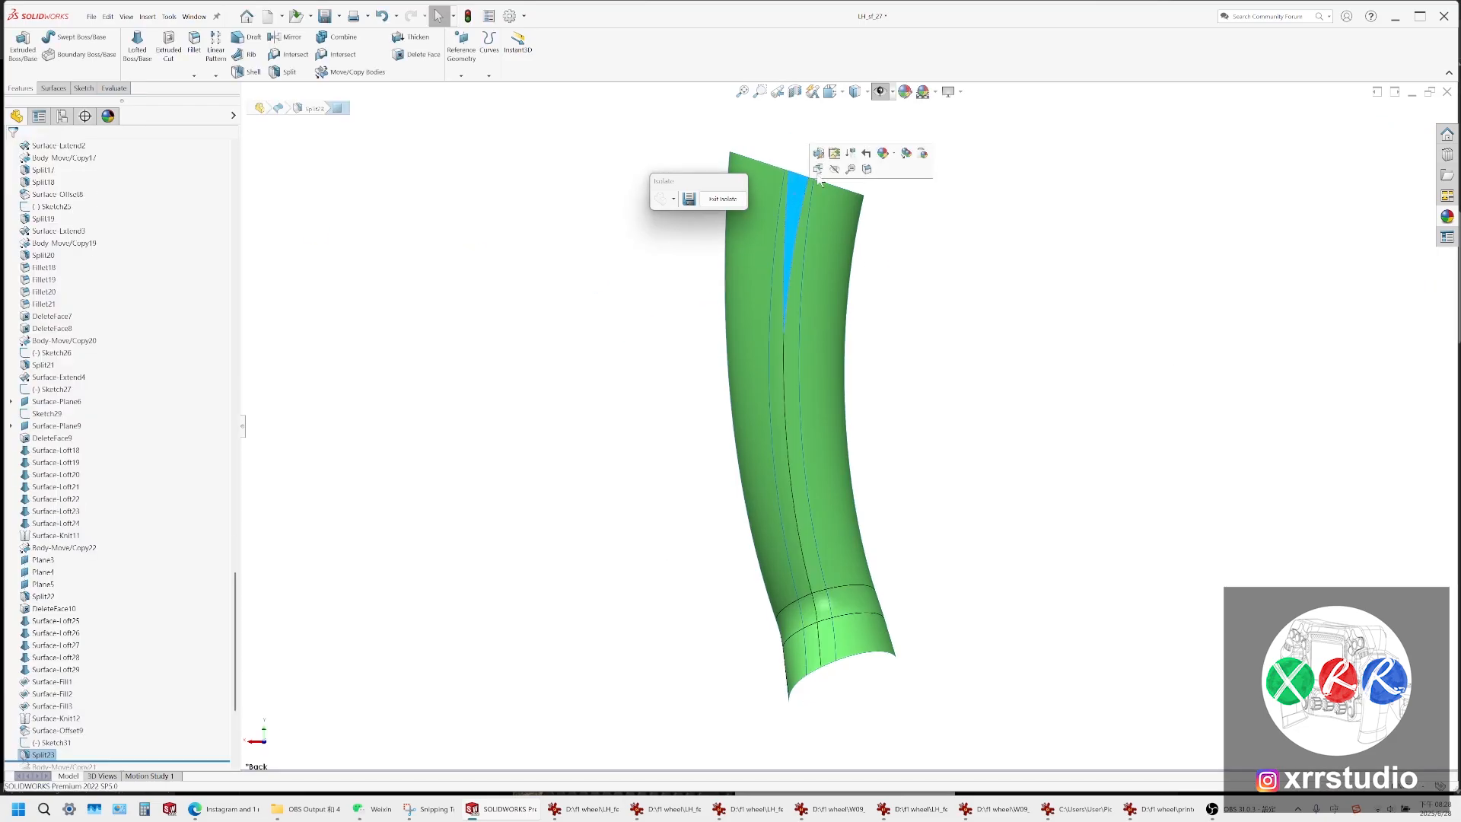
key(Tab)
Create a reference plane coincident with the curved upper edge of the right-hand surface strip
scroll(832, 639, down, 3)
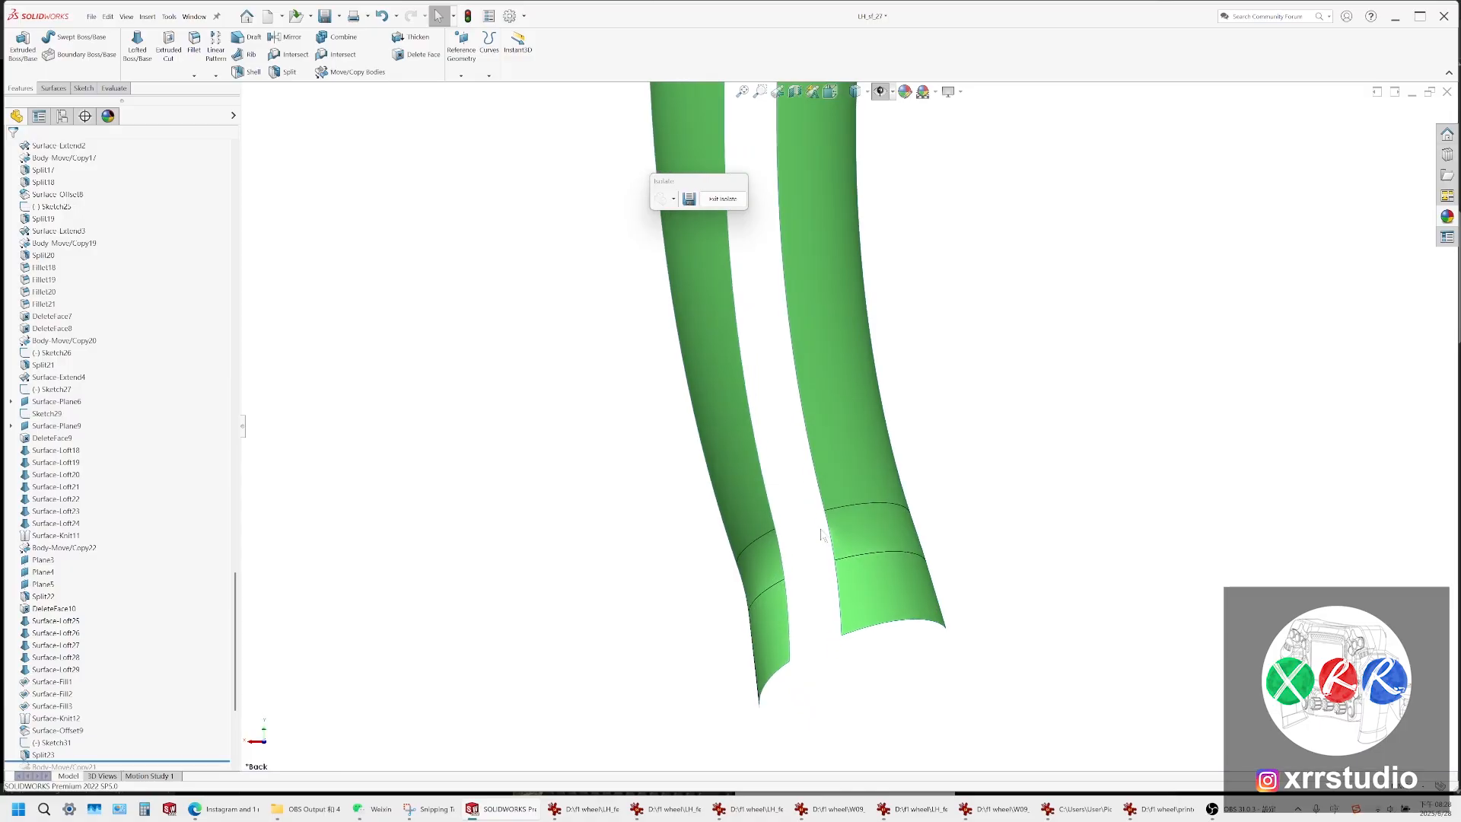
middle_drag(824, 535, 842, 196)
scroll(843, 197, down, 2)
scroll(845, 201, down, 1)
click(861, 238)
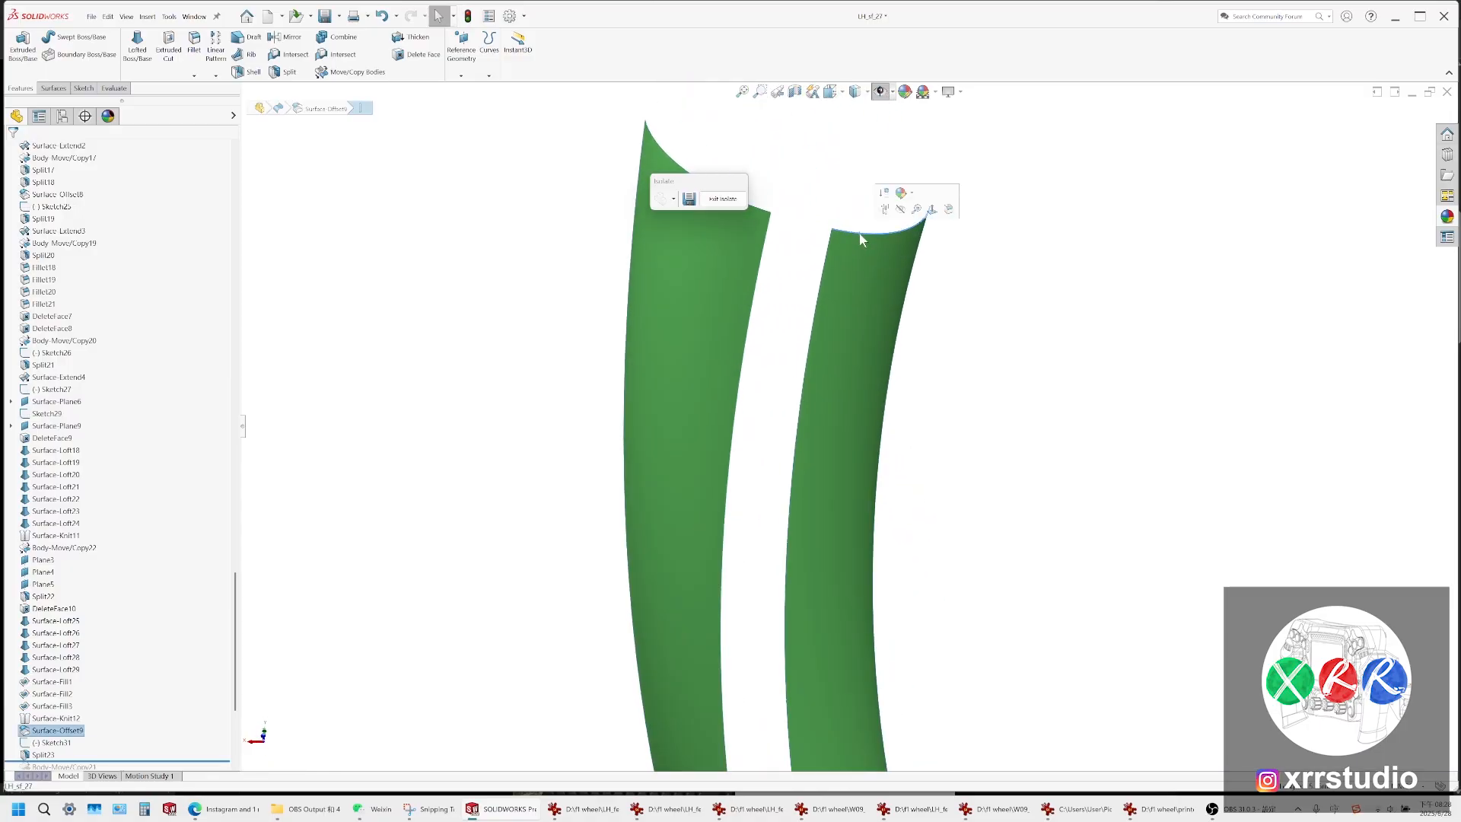
scroll(854, 350, up, 1)
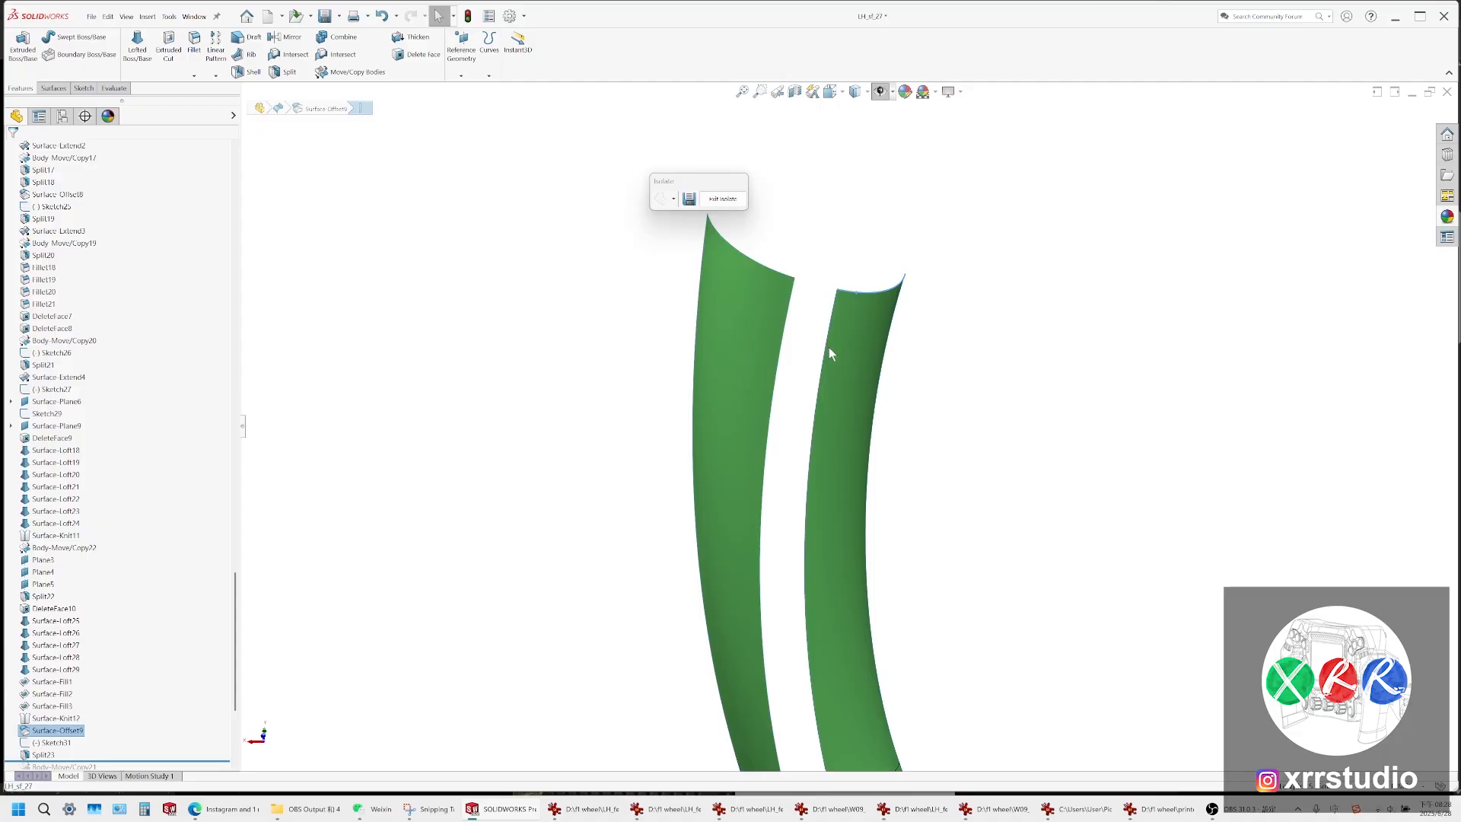
scroll(845, 381, up, 1)
scroll(825, 310, down, 3)
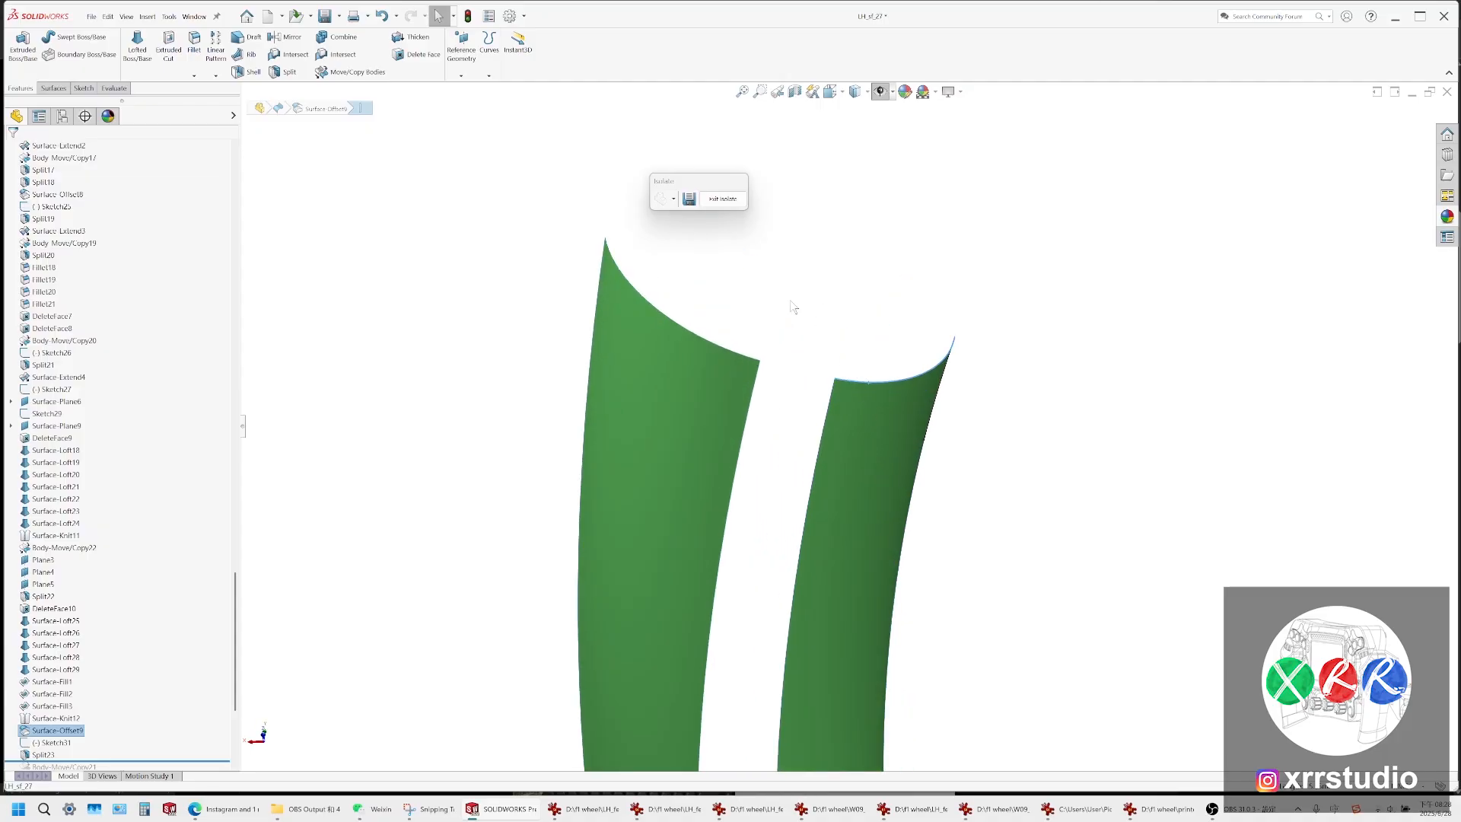
click(460, 75)
click(476, 97)
click(13, 152)
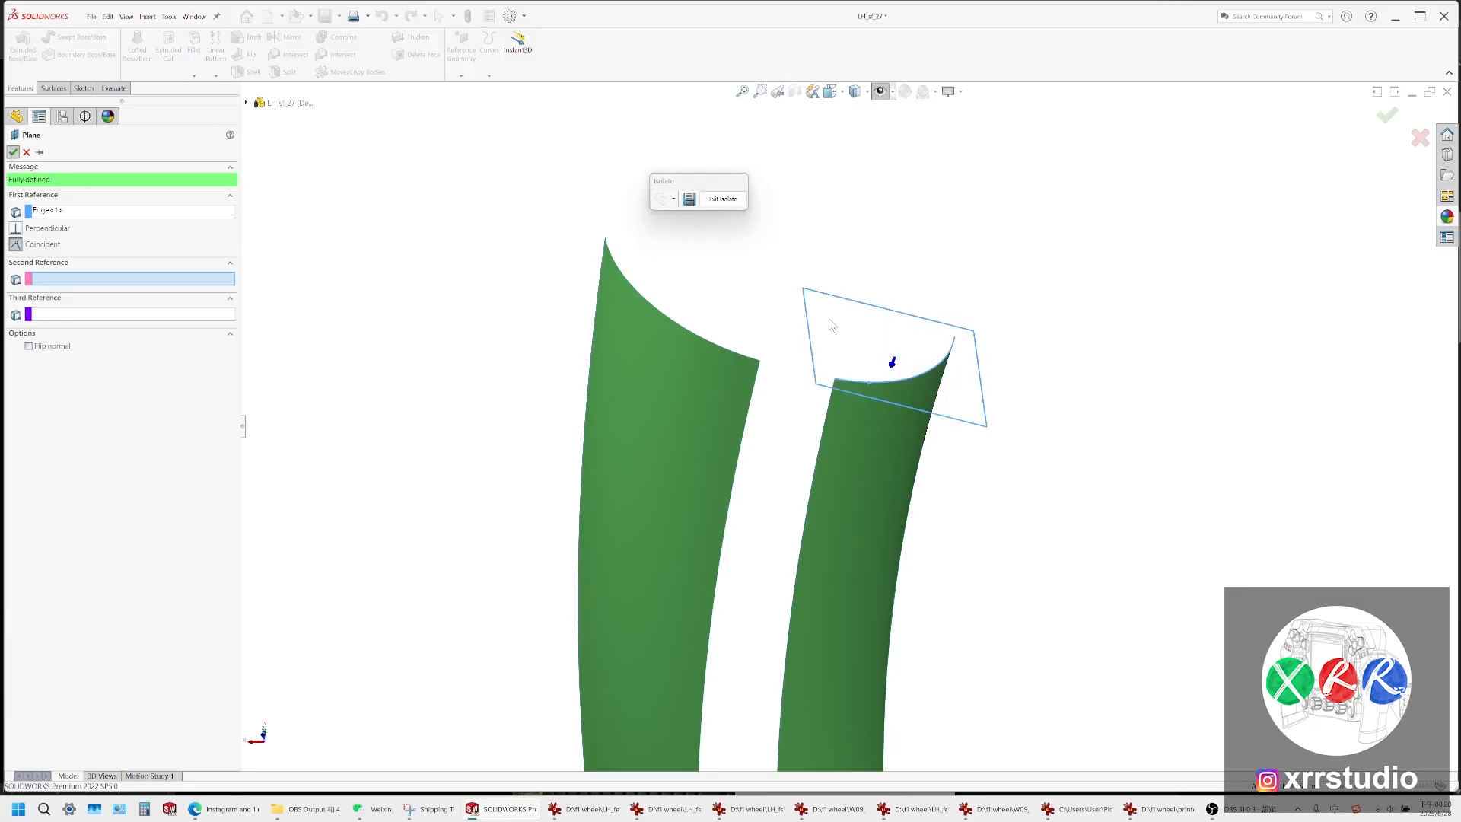
Sketch a two-point spline on the new plane, bridging the gap between the upper corners of the two strips
right_click(842, 321)
click(824, 302)
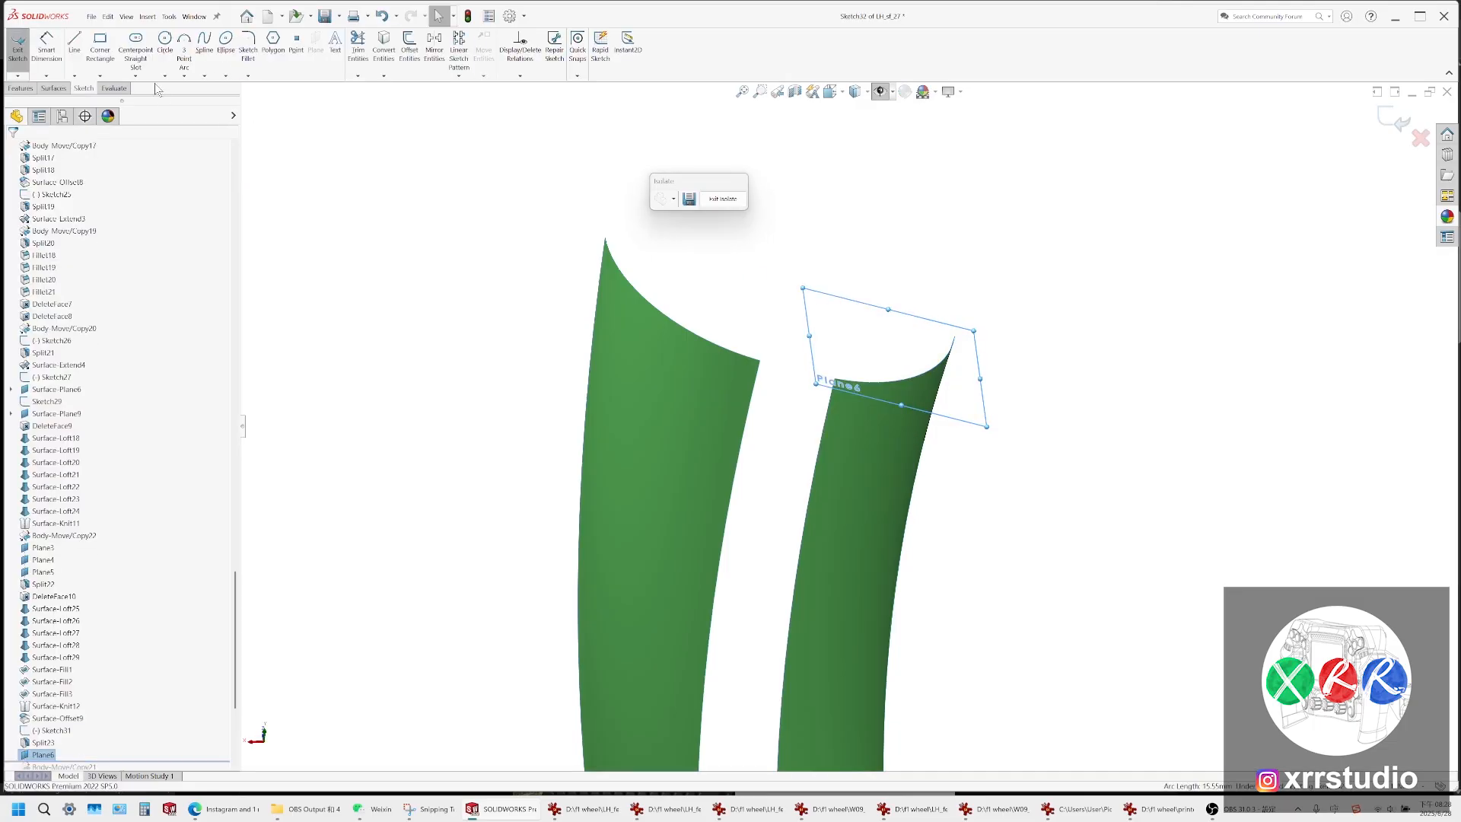
click(204, 43)
scroll(760, 346, down, 3)
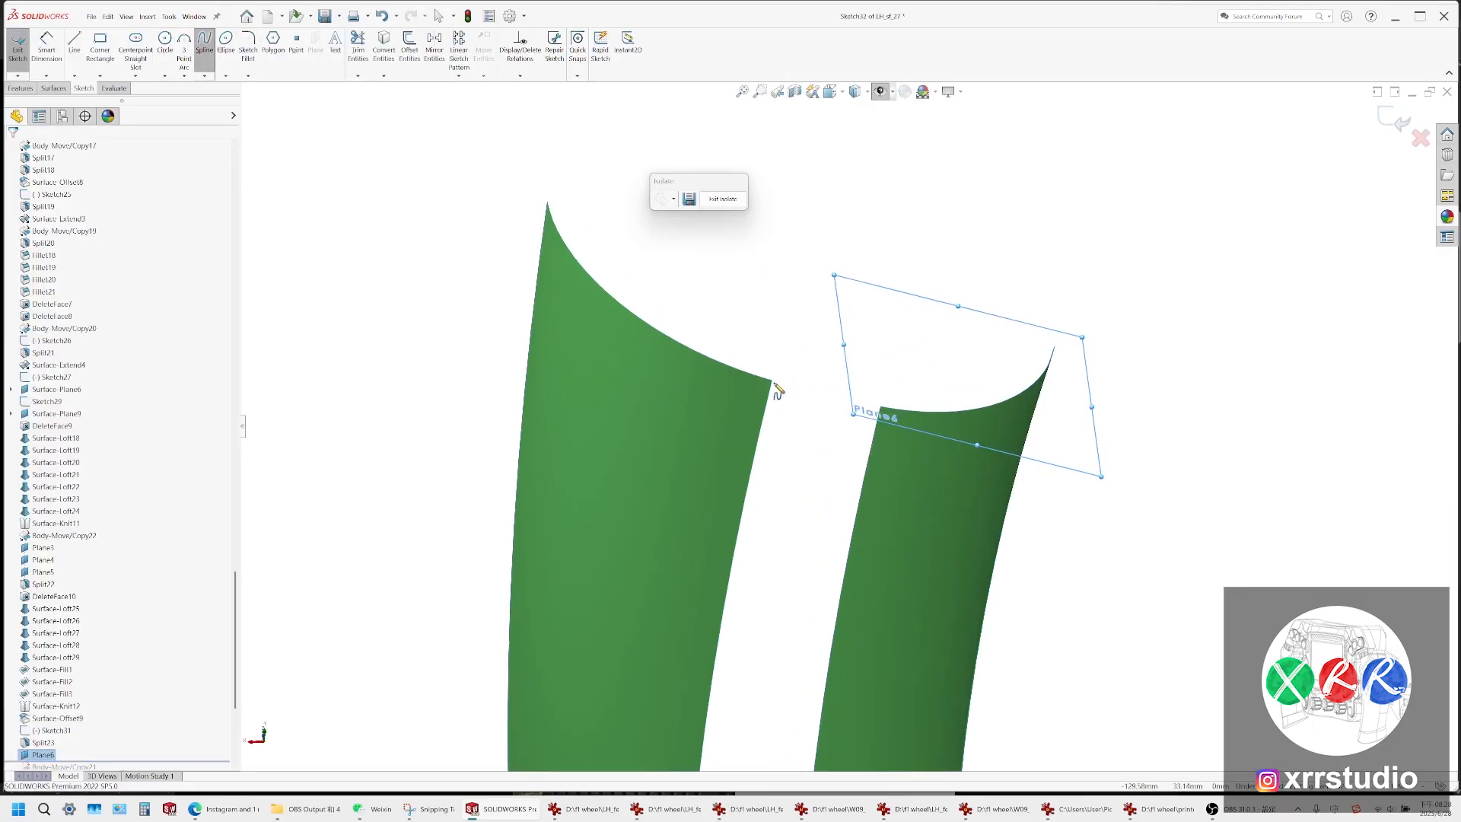
click(772, 382)
double_click(883, 408)
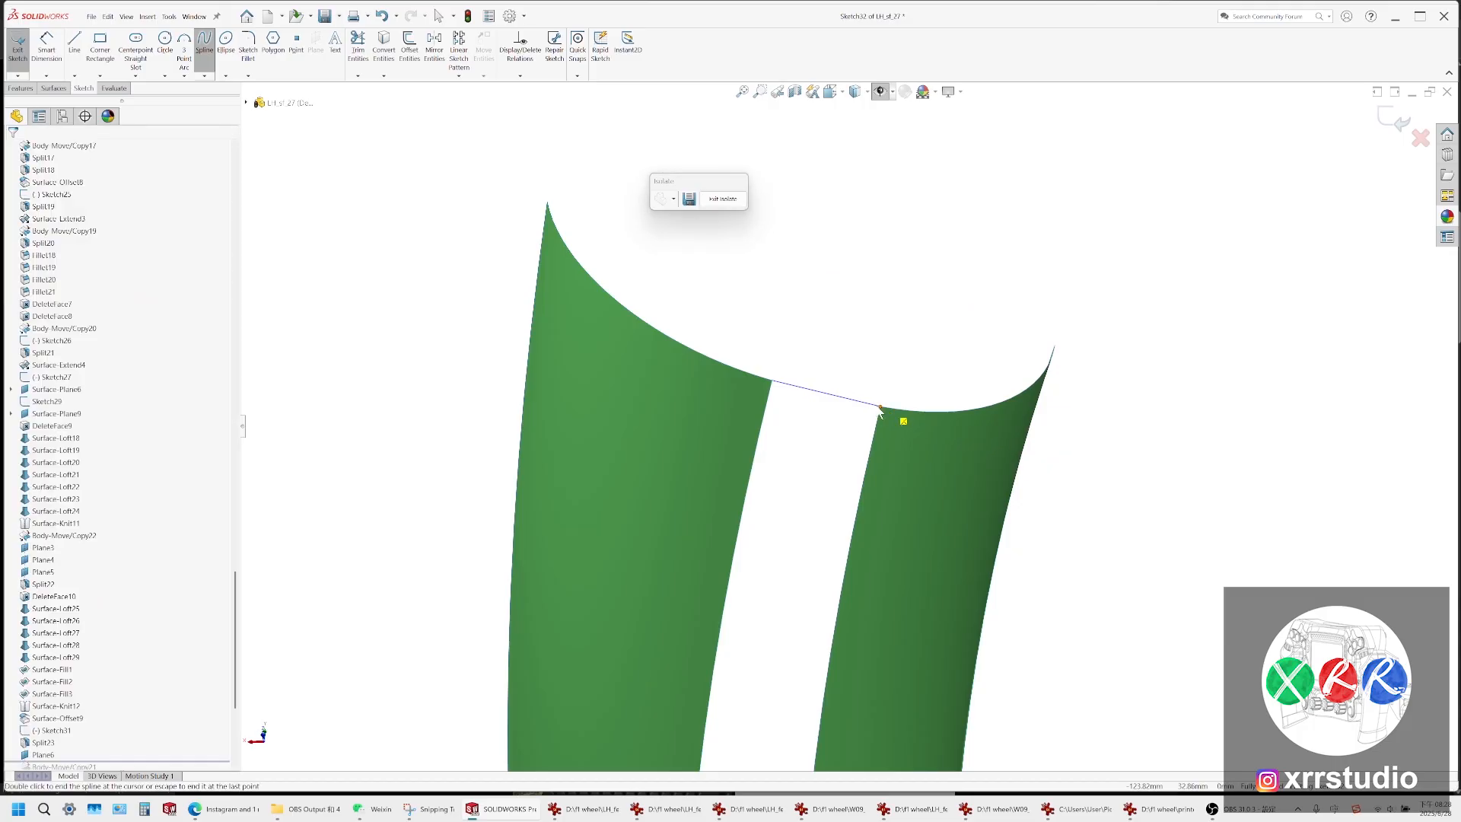
key(Escape)
Make the bridging spline tangent to the upper edges of both neighbouring surface strips
click(868, 404)
ctrl+click(902, 410)
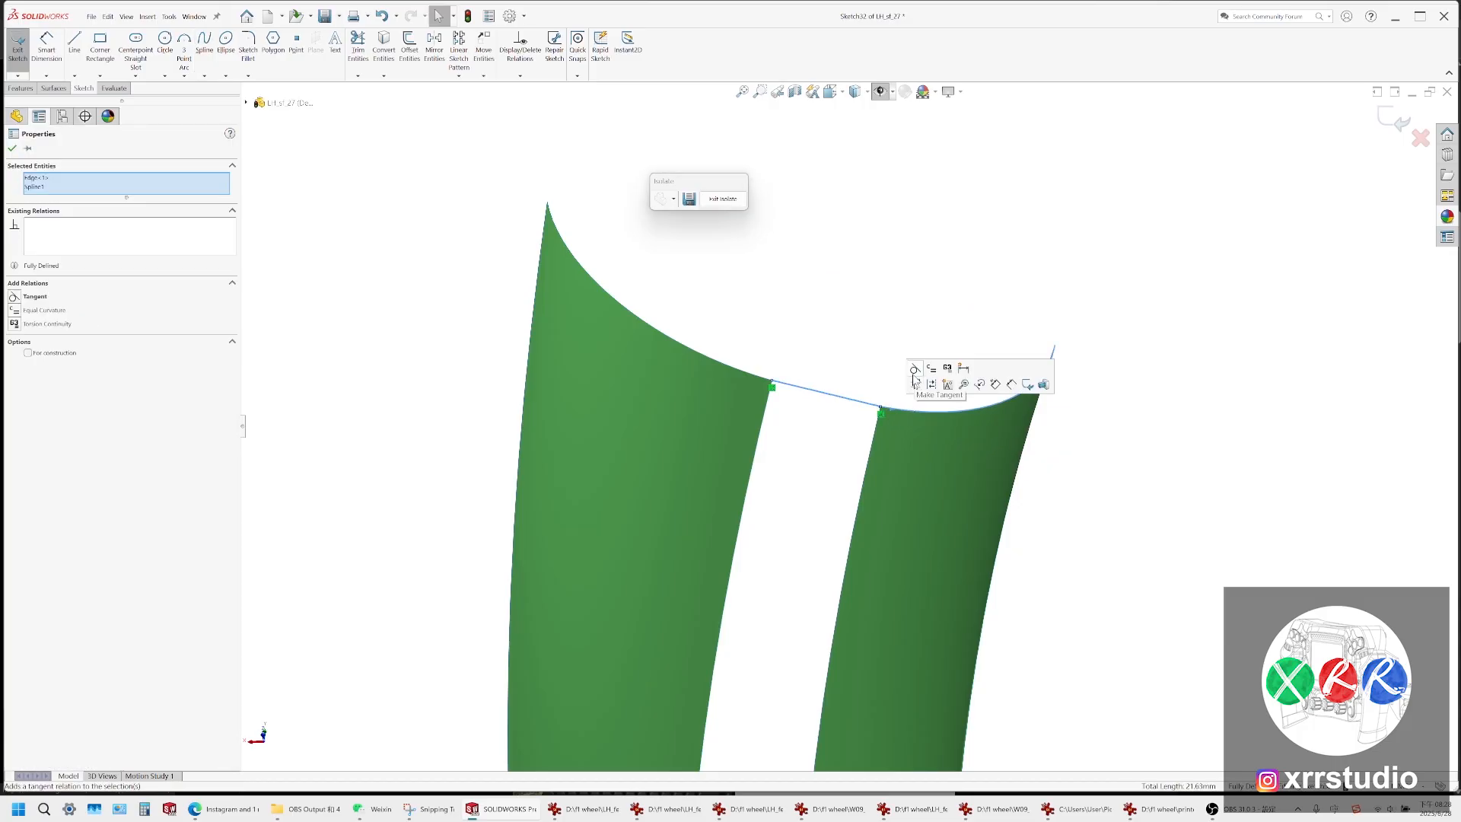
click(916, 383)
click(818, 373)
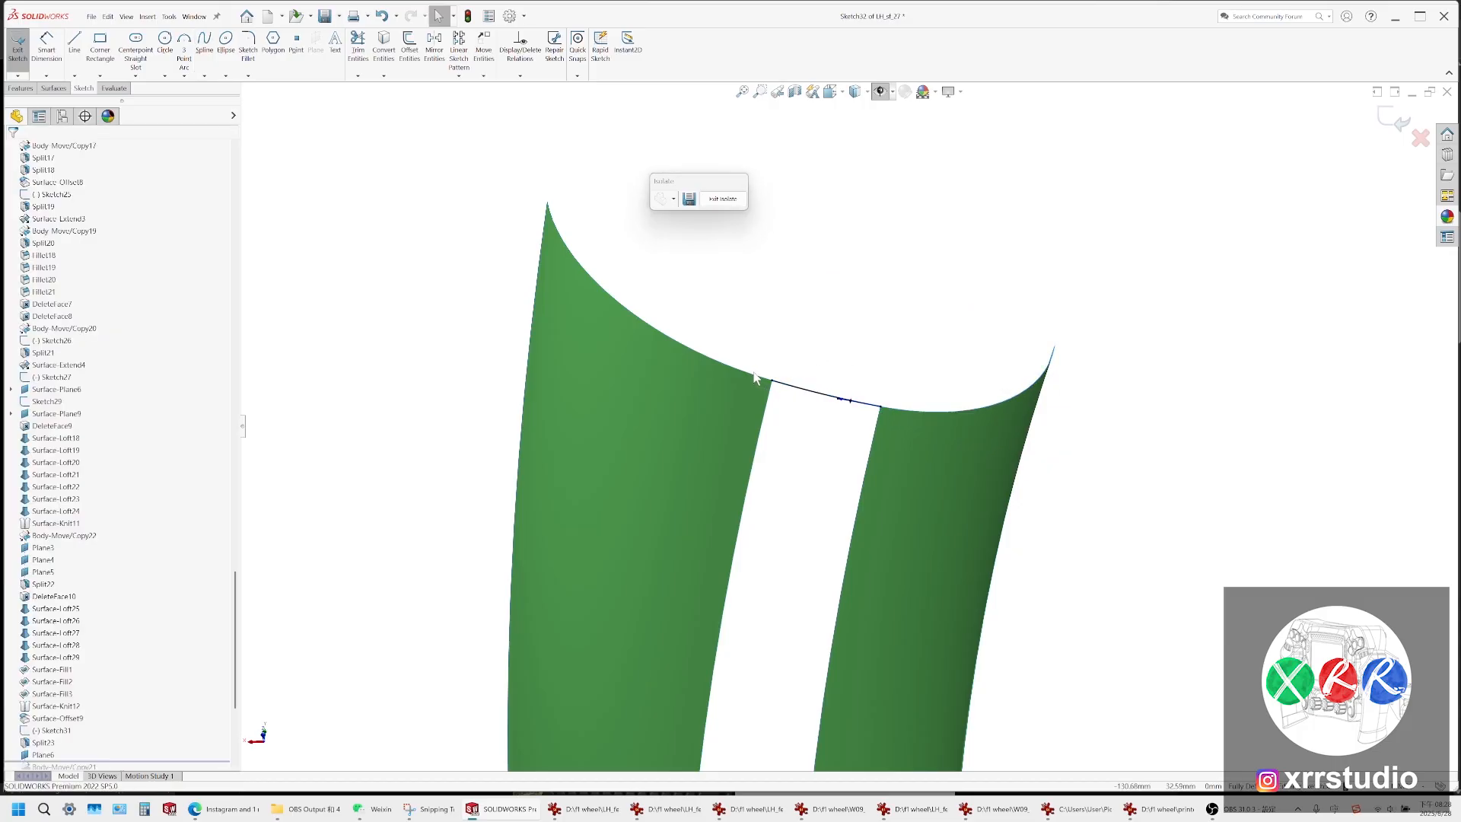
ctrl+click(800, 388)
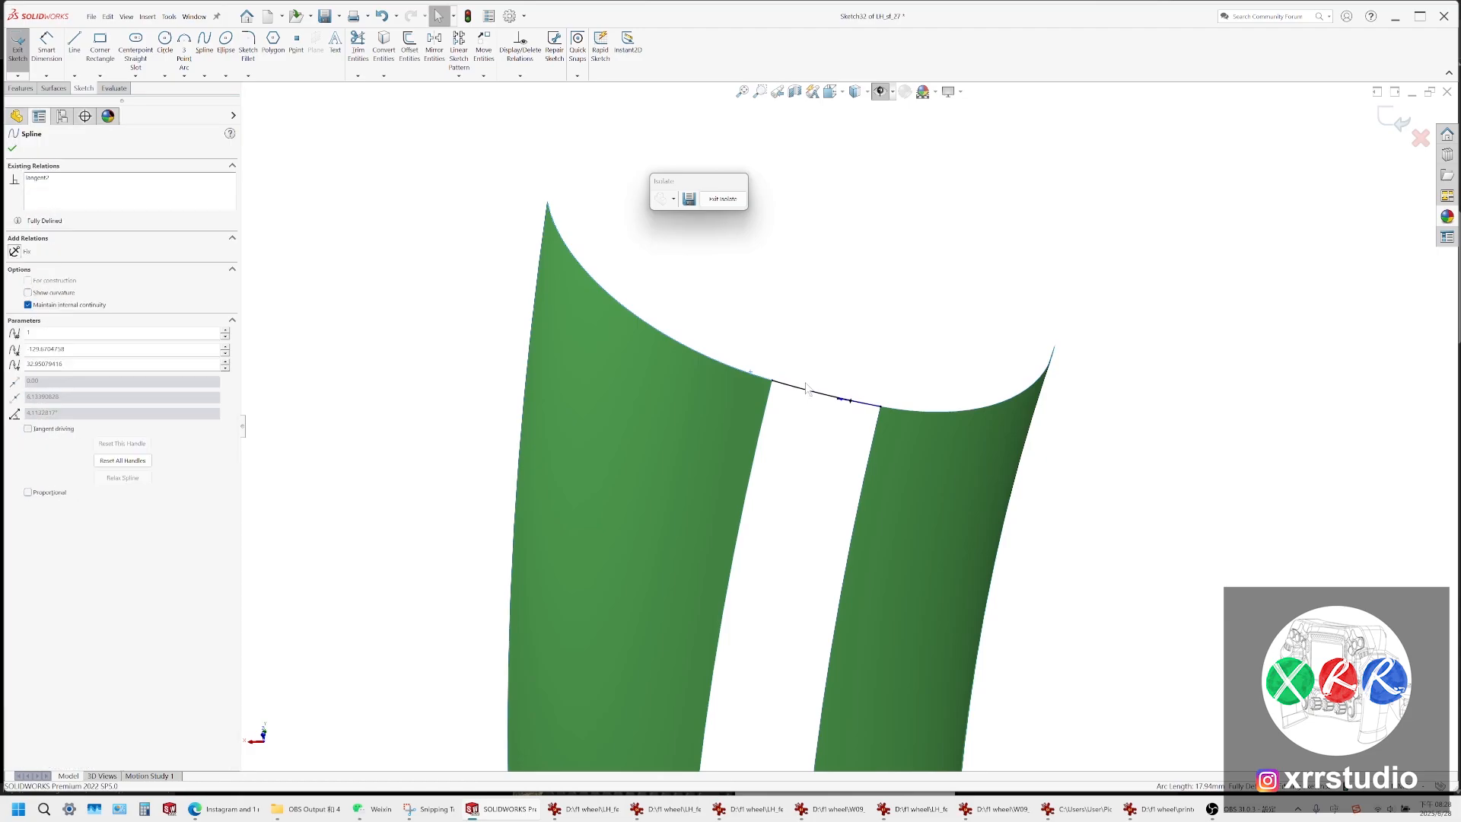
click(817, 353)
click(795, 375)
Examine the bridging spline, its relations and the adjoining strip edges from several viewpoints
scroll(823, 395, down, 3)
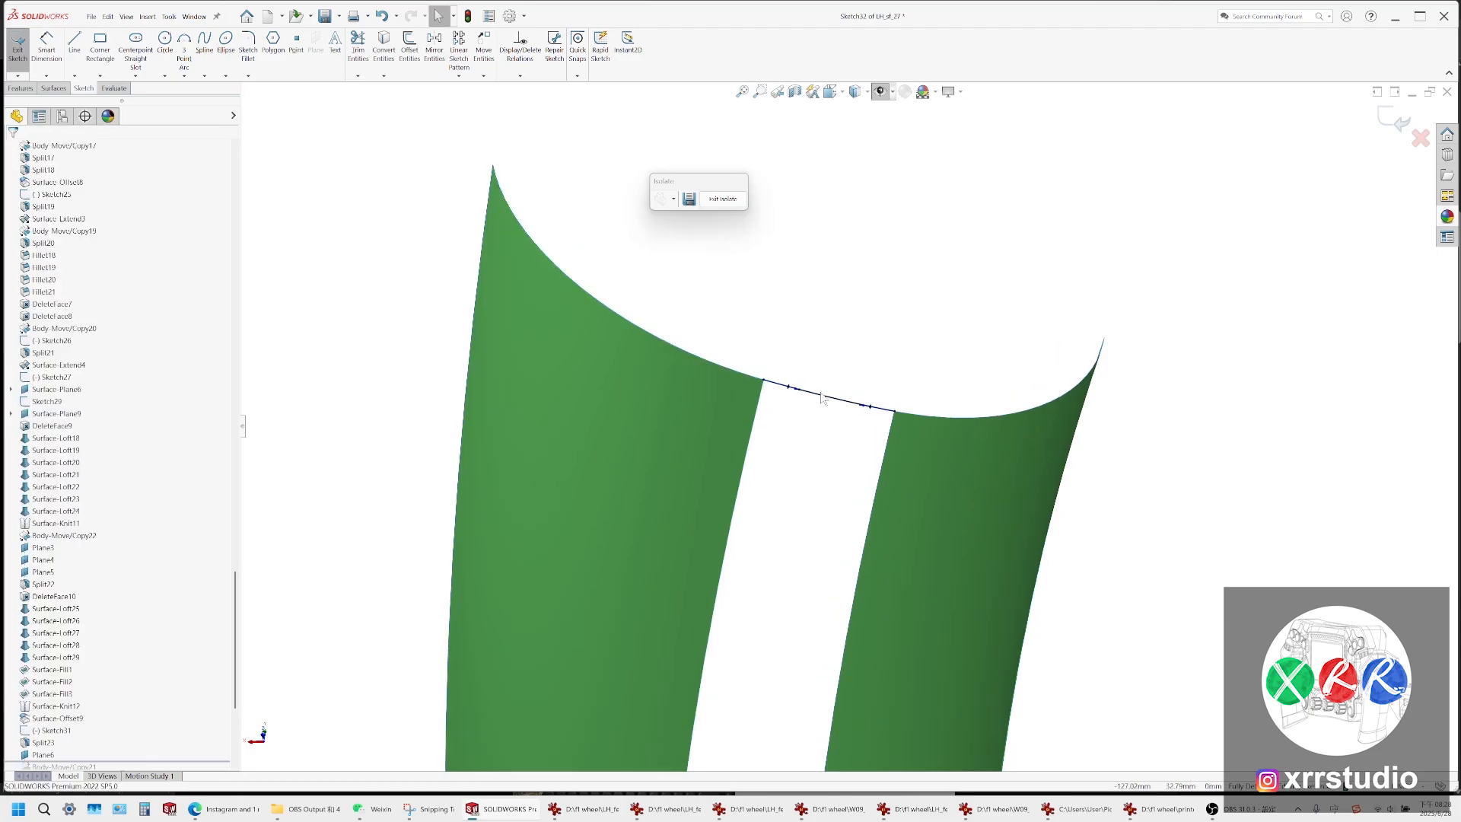
scroll(824, 403, up, 3)
scroll(801, 445, up, 8)
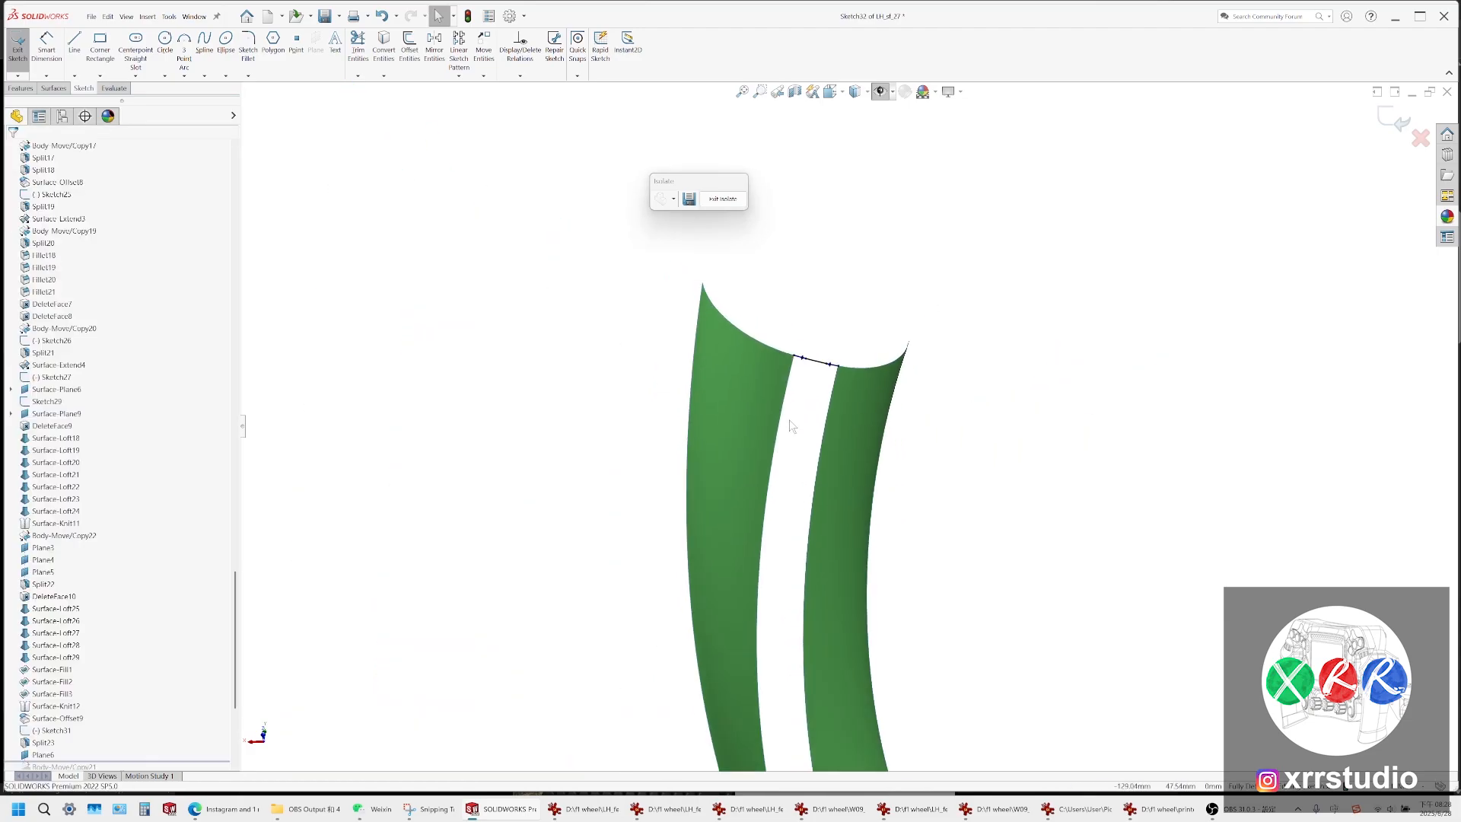
click(807, 459)
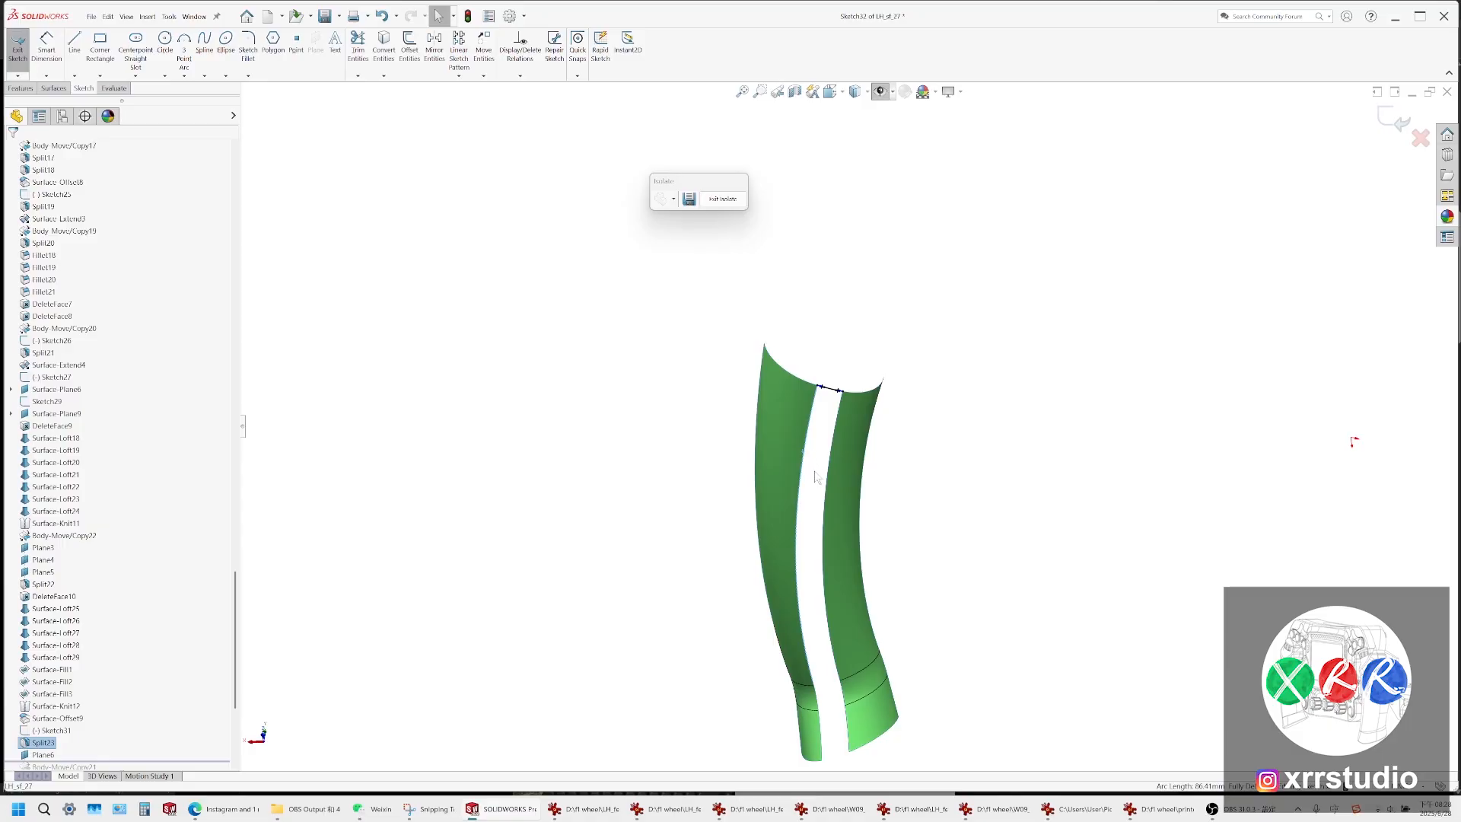
scroll(905, 402, down, 2)
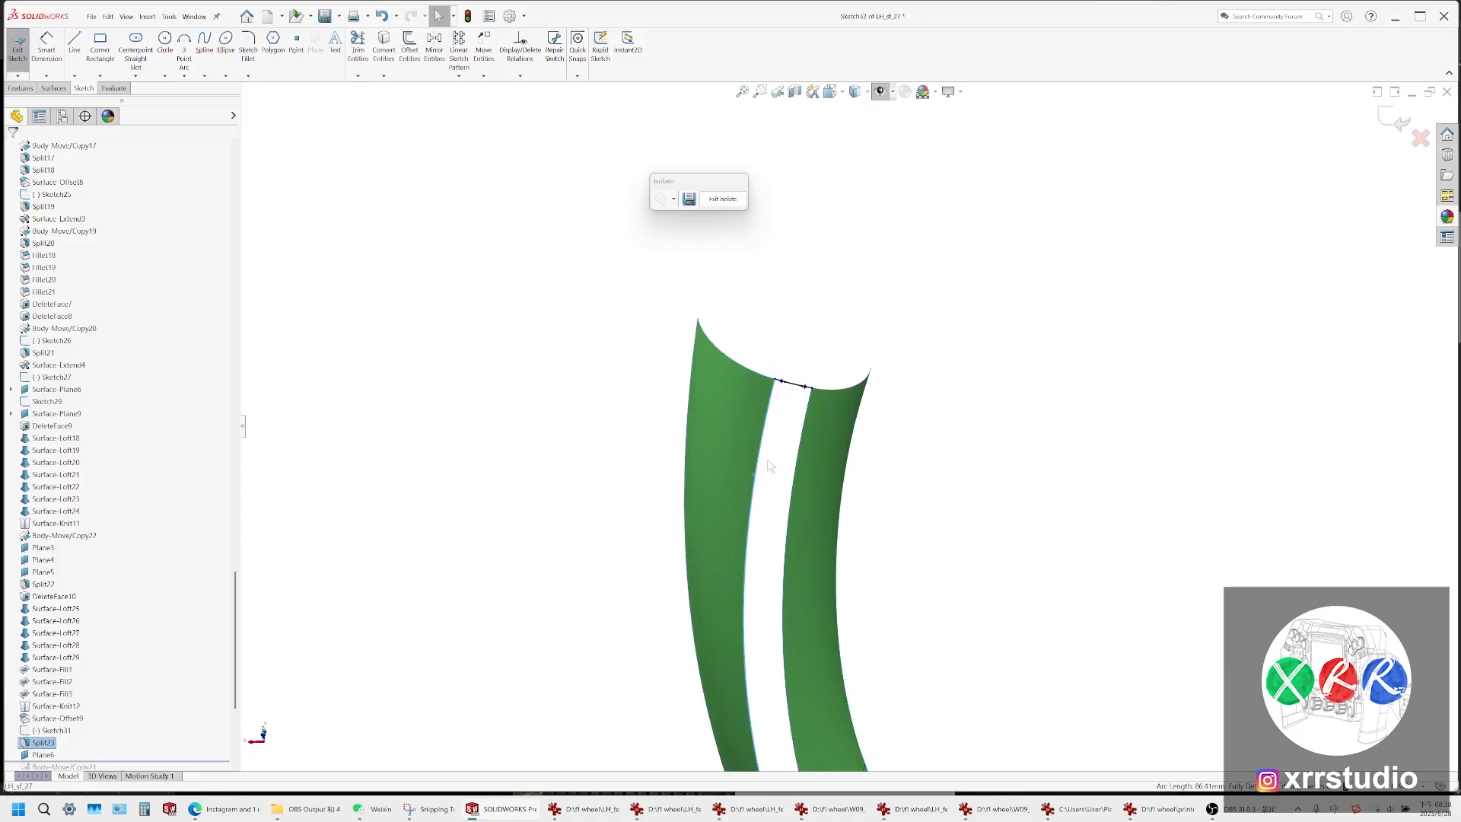
scroll(779, 447, down, 3)
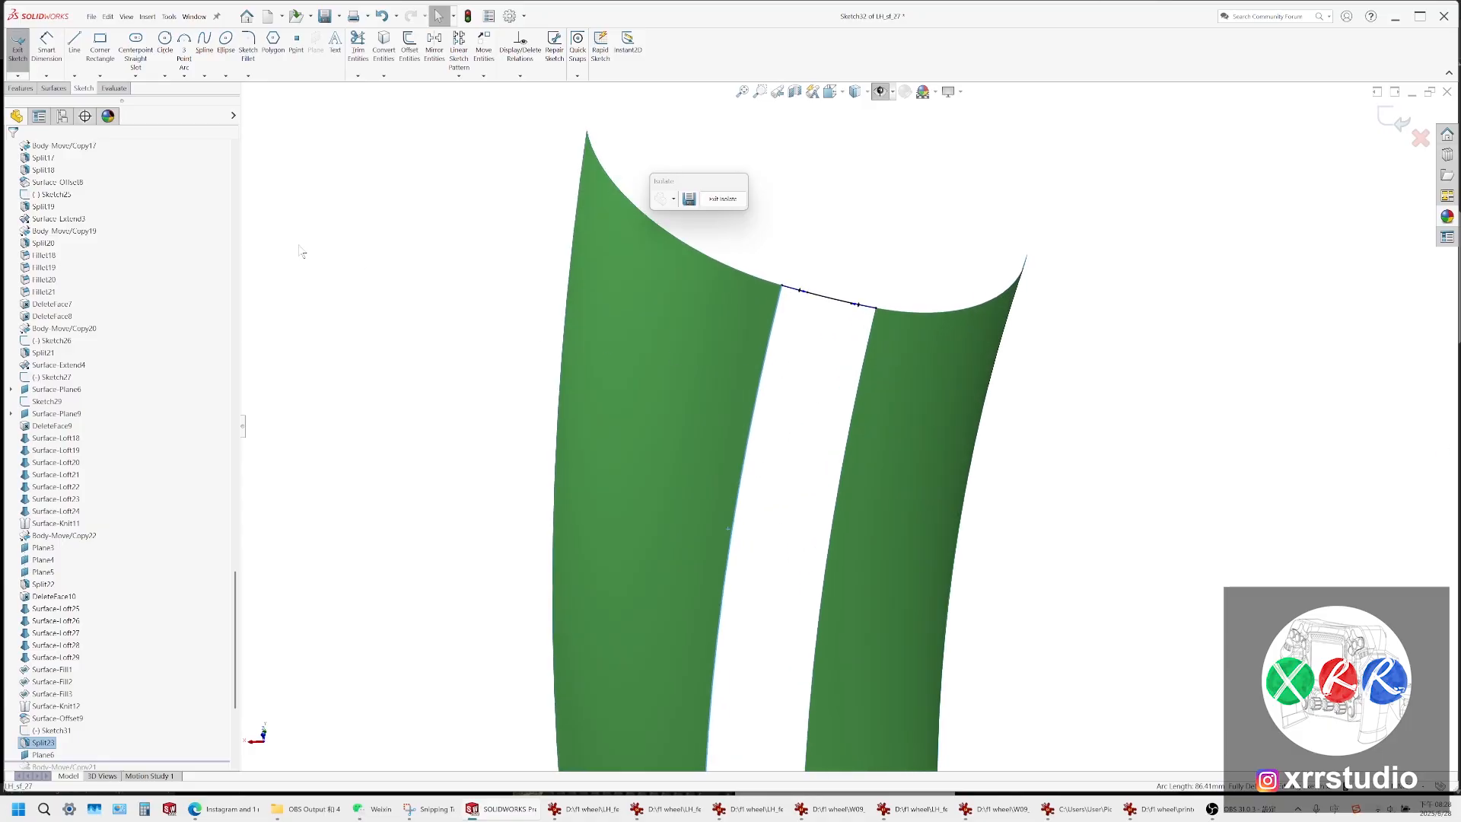
scroll(796, 546, up, 2)
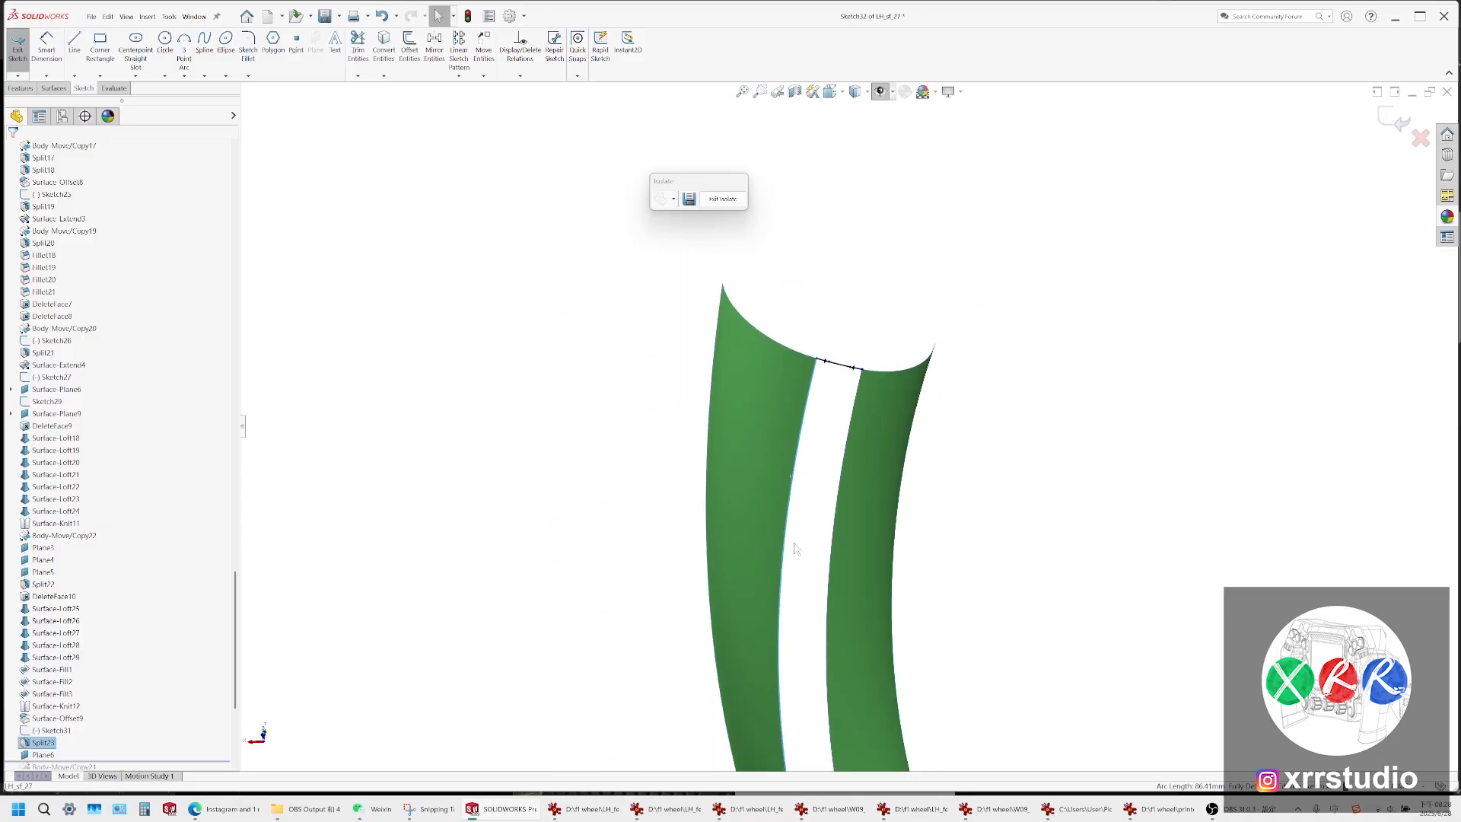
middle_drag(795, 546, 752, 490)
scroll(777, 441, up, 1)
ctrl+drag(792, 282, 787, 400)
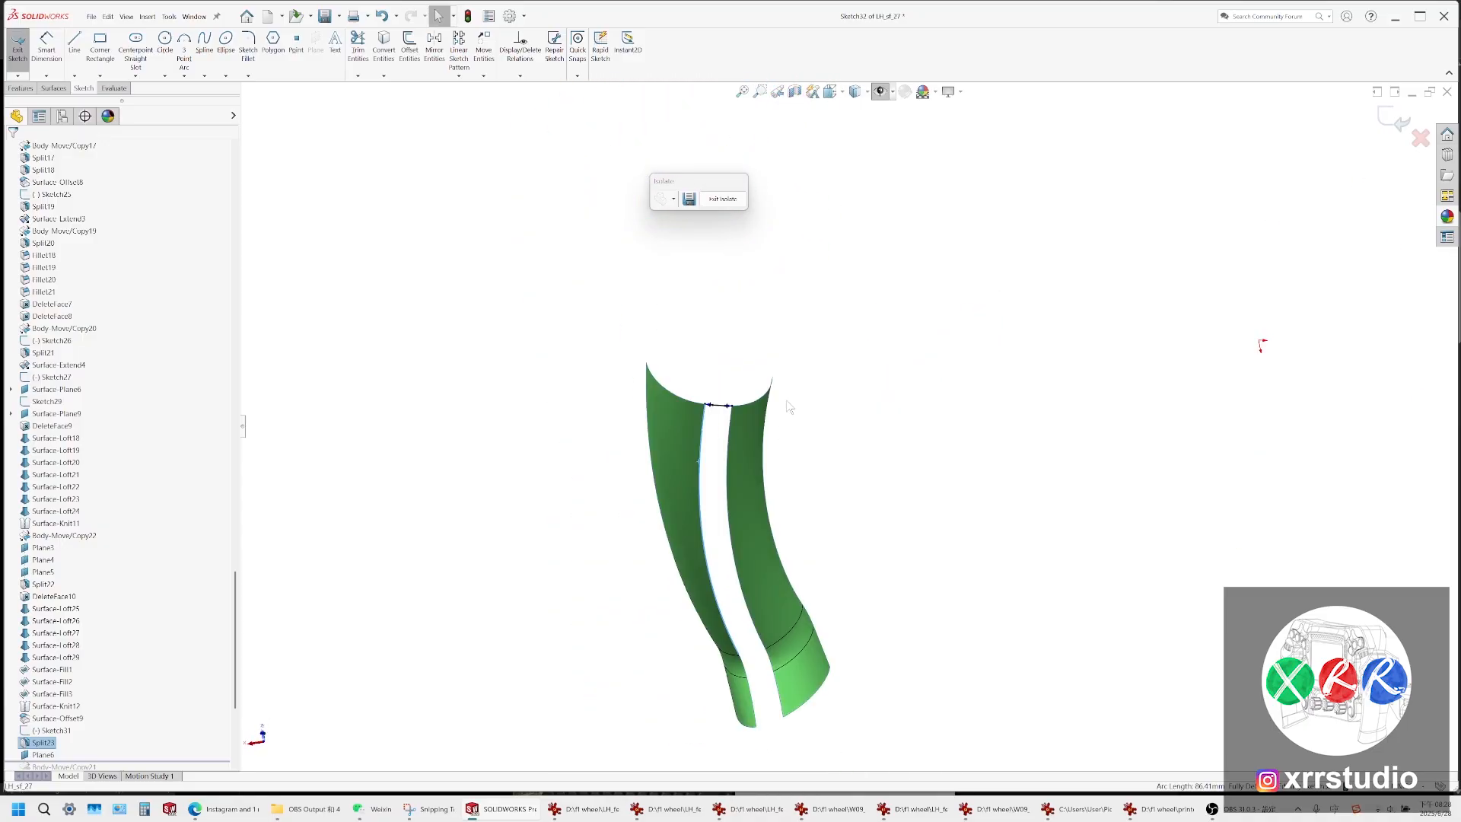
click(787, 399)
scroll(676, 518, down, 3)
scroll(744, 336, down, 2)
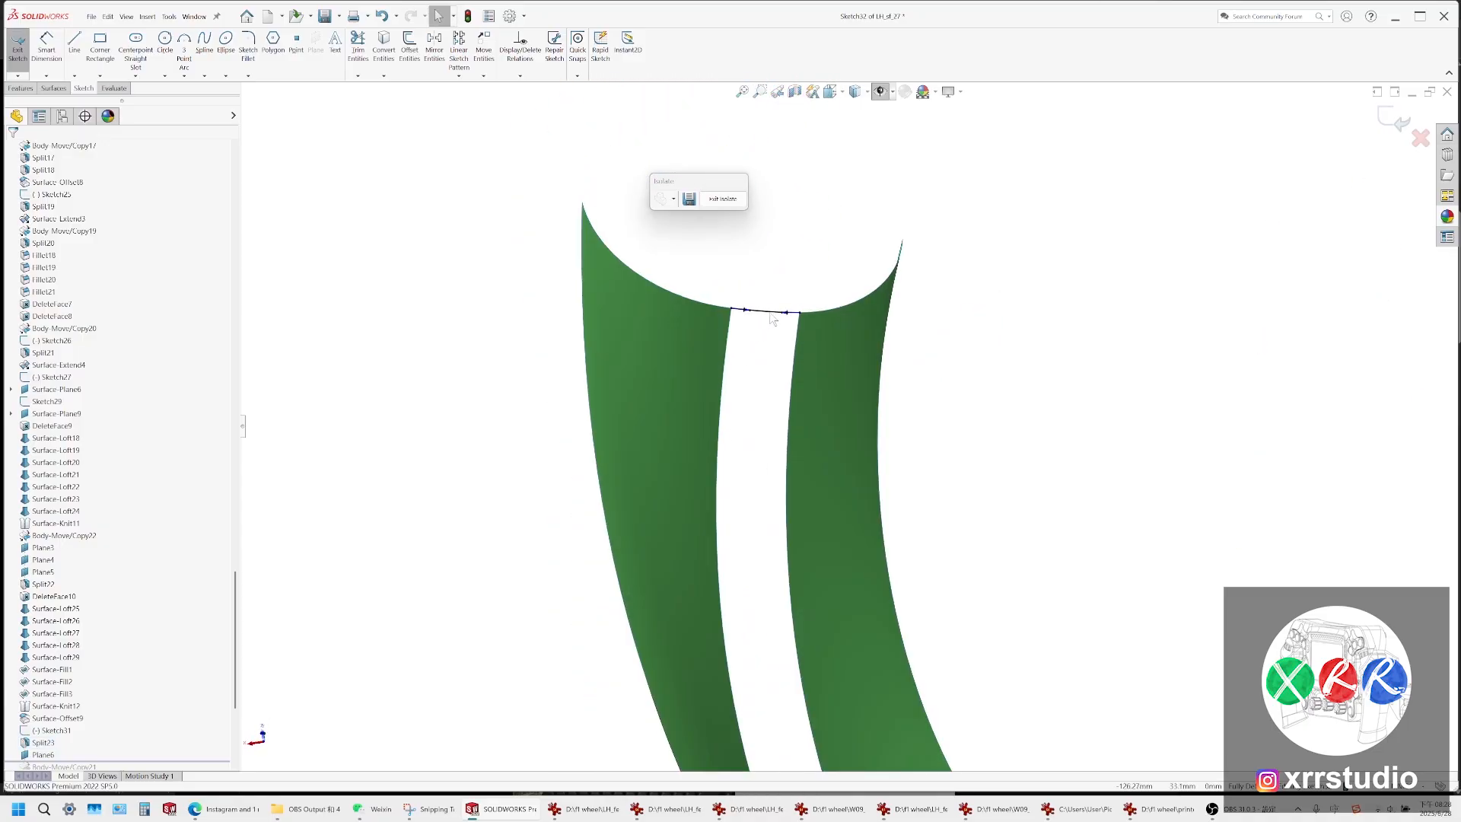
click(772, 318)
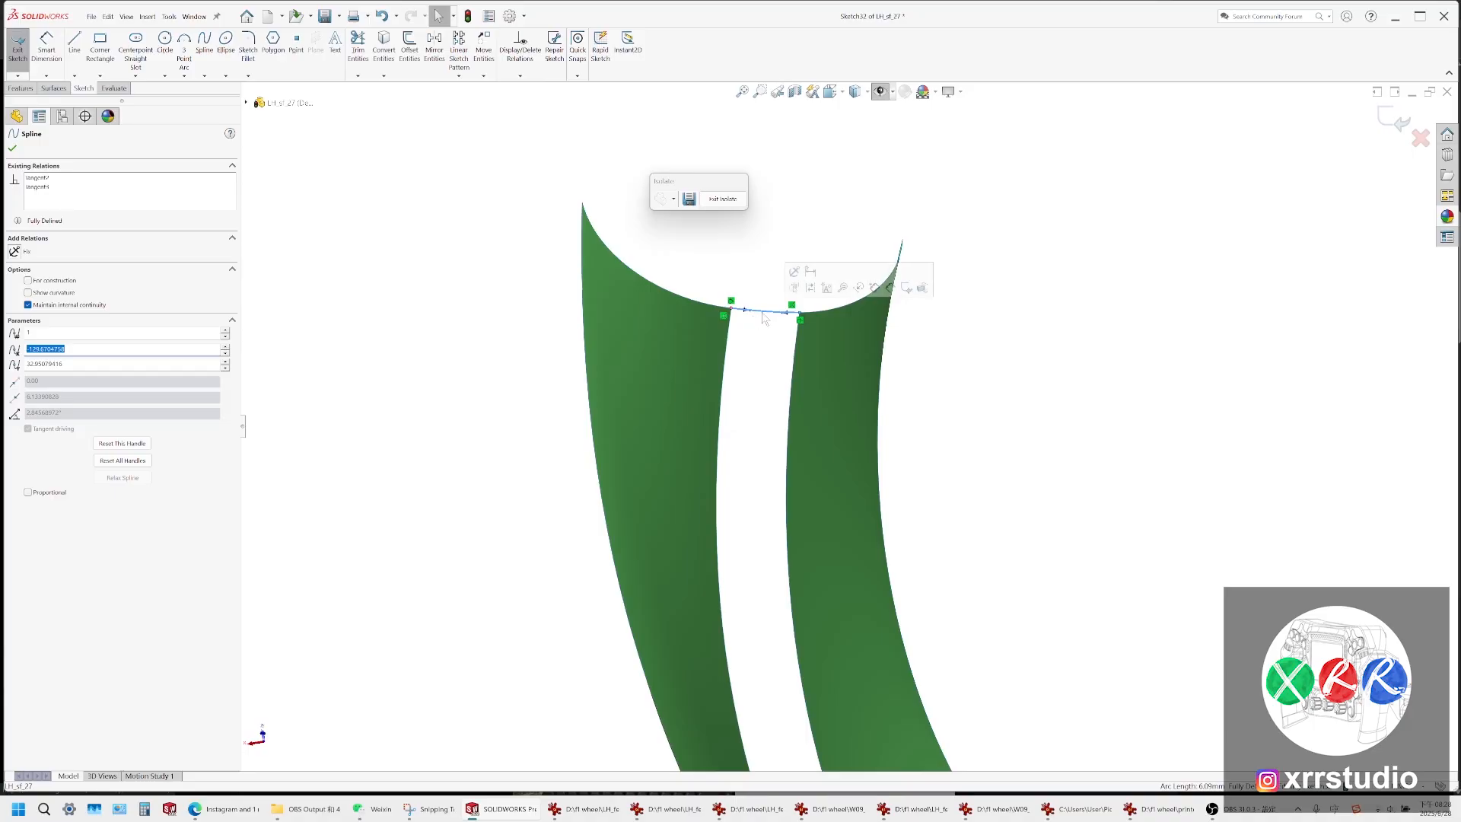
key(Escape)
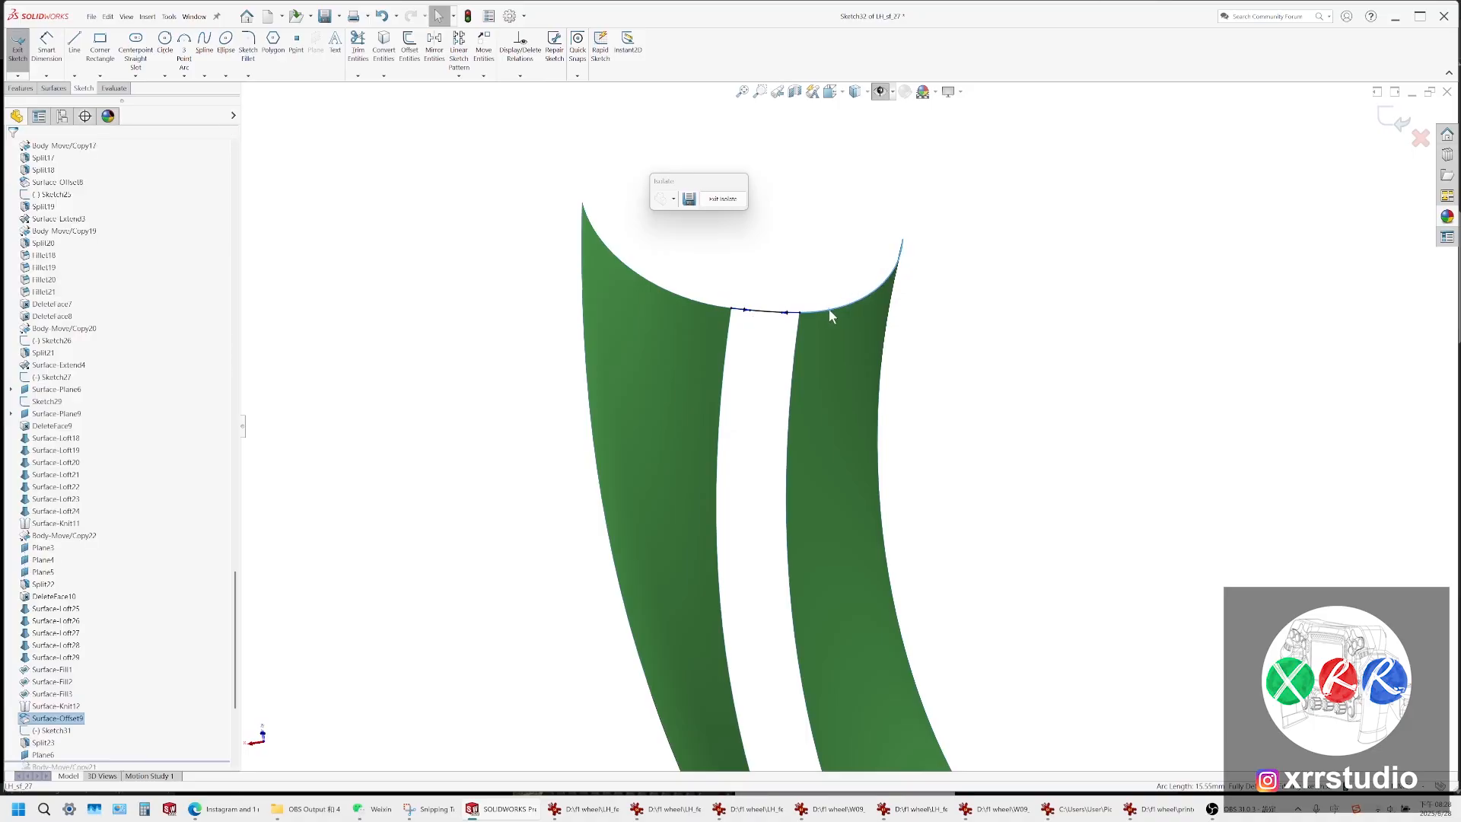
click(777, 314)
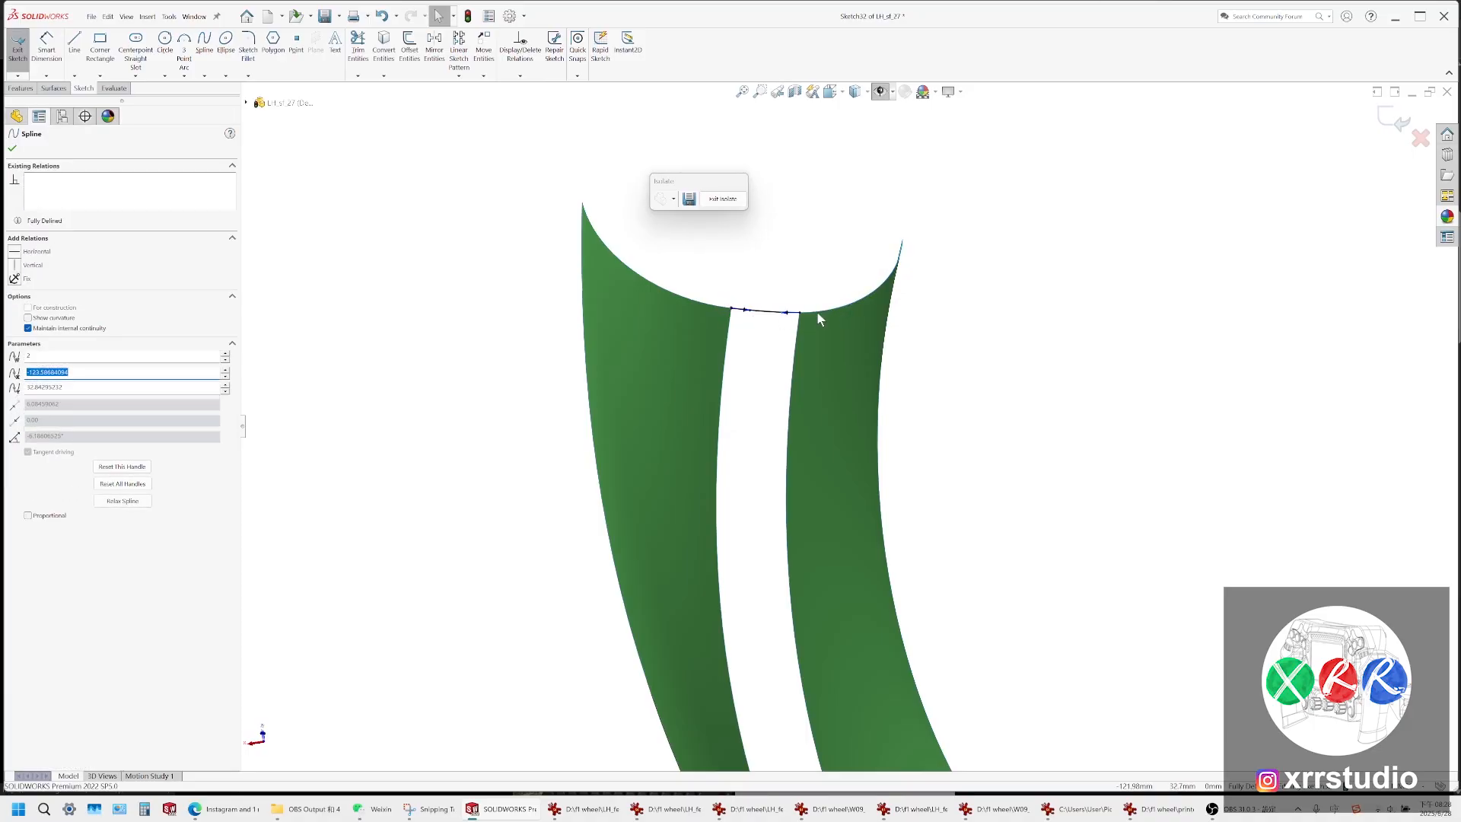
key(Escape)
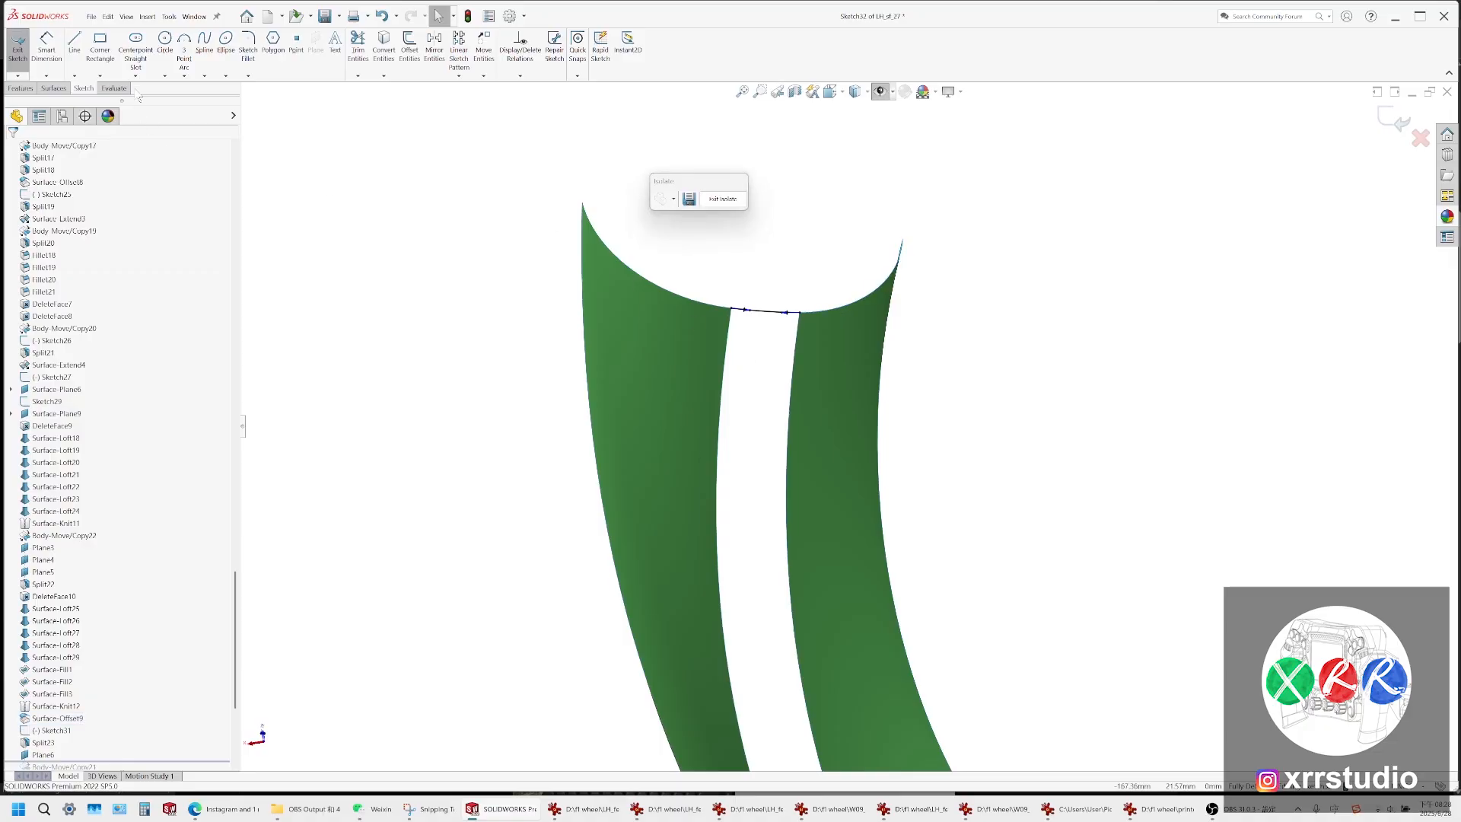
Close the spline sketch and start a surface loft using the long facing edges of the two upper strips as its profiles
click(69, 89)
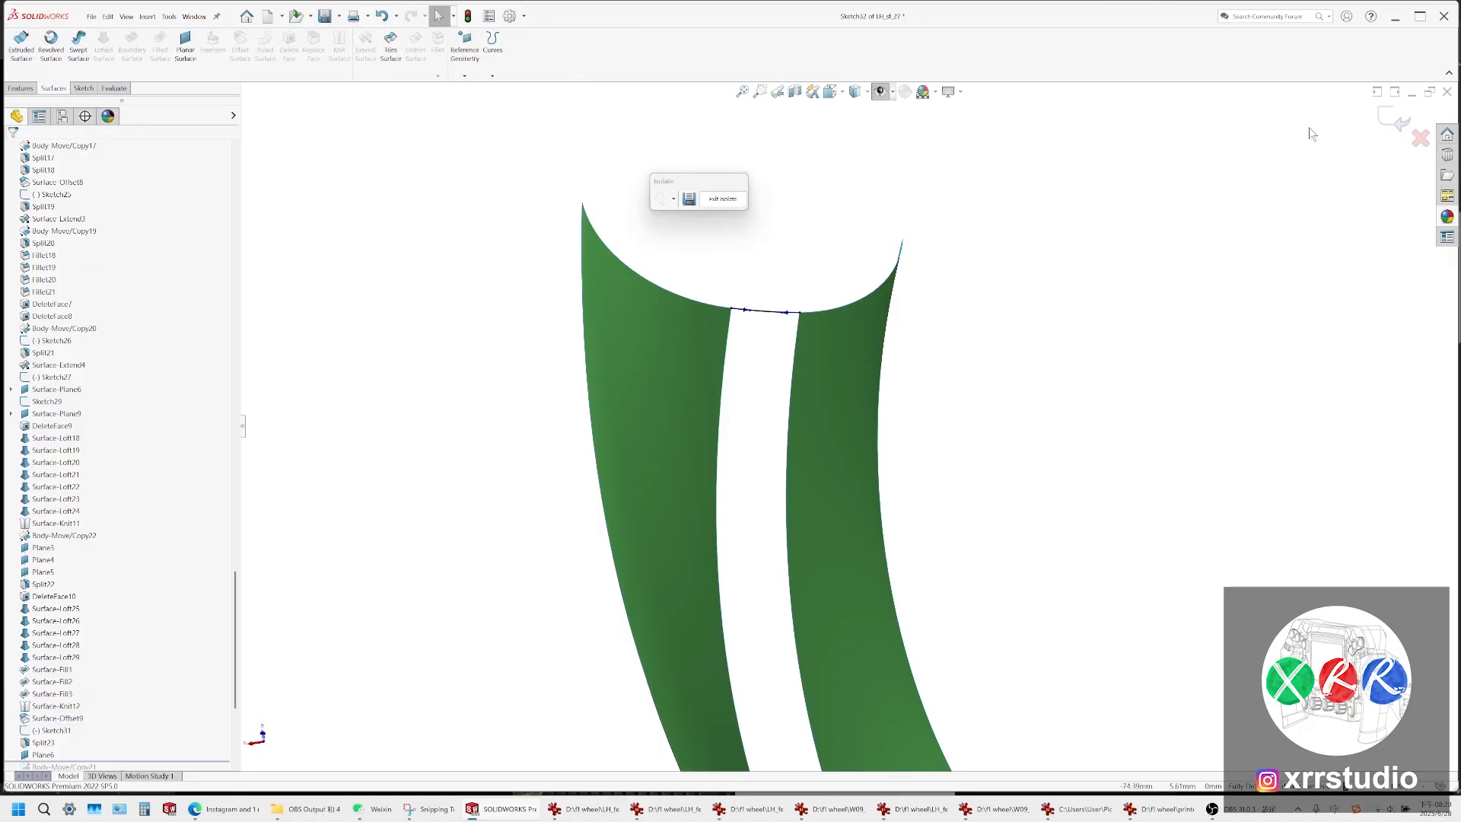
click(1401, 122)
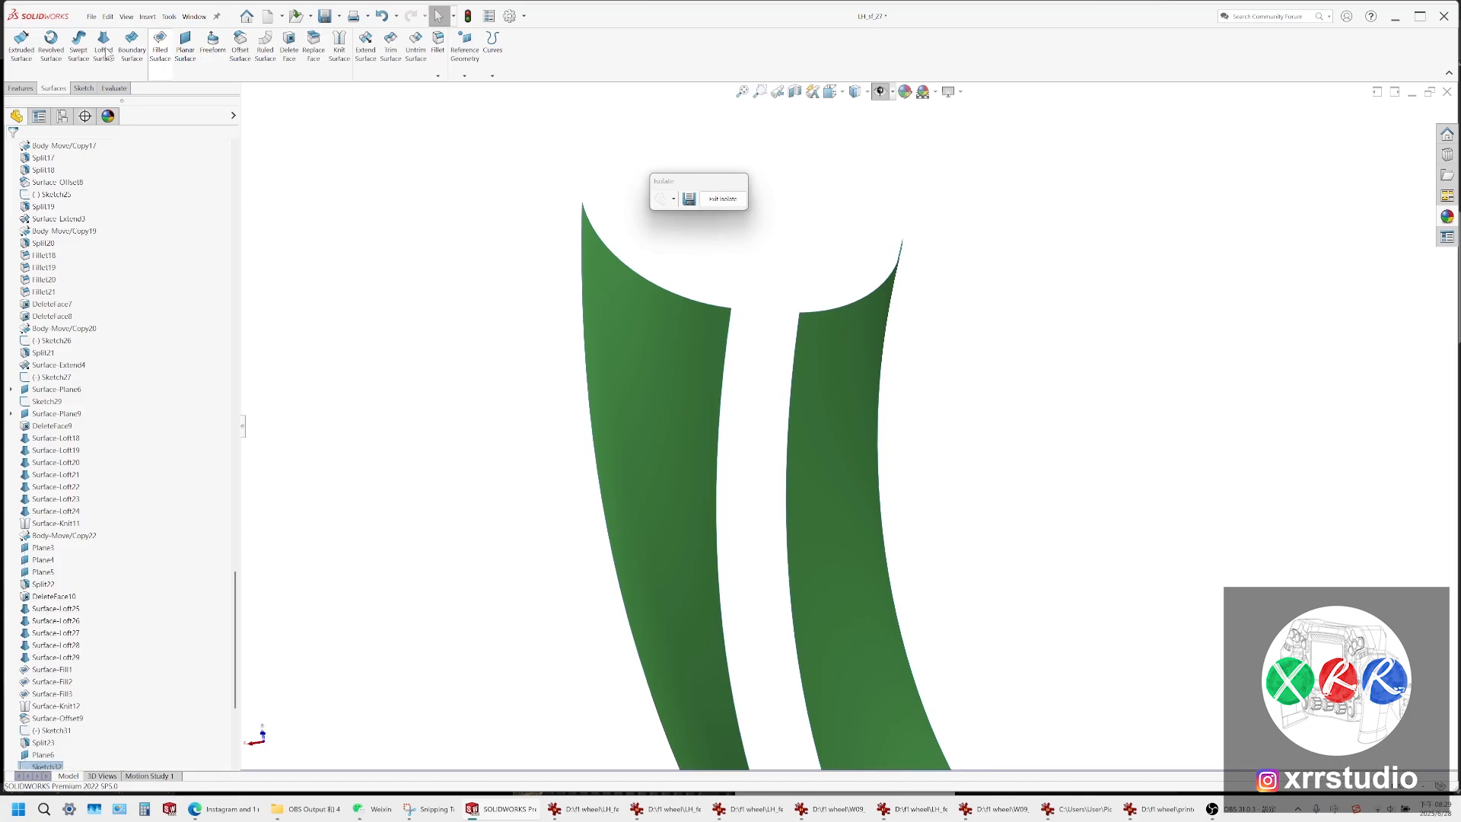
click(727, 340)
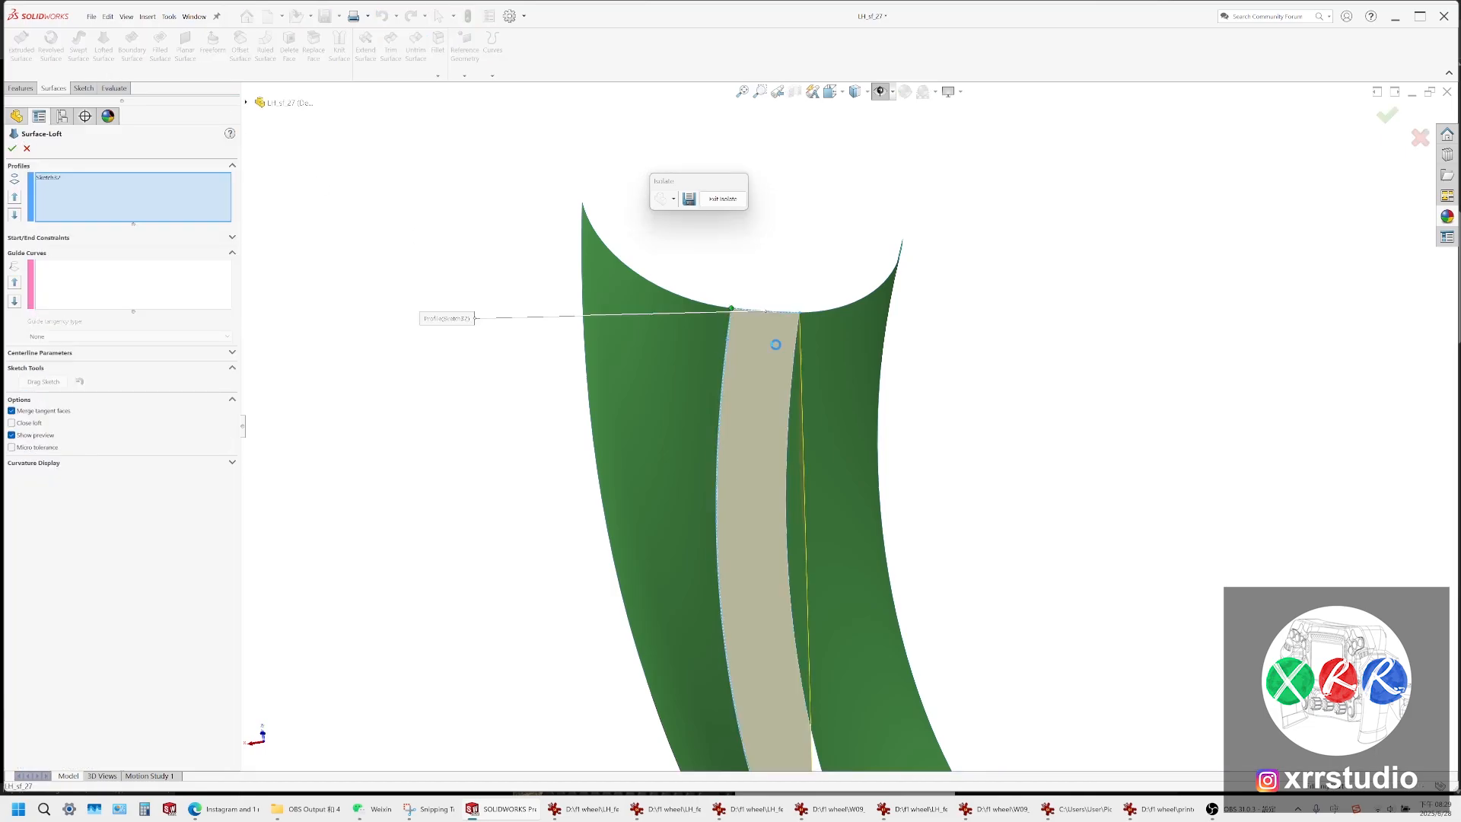
click(794, 346)
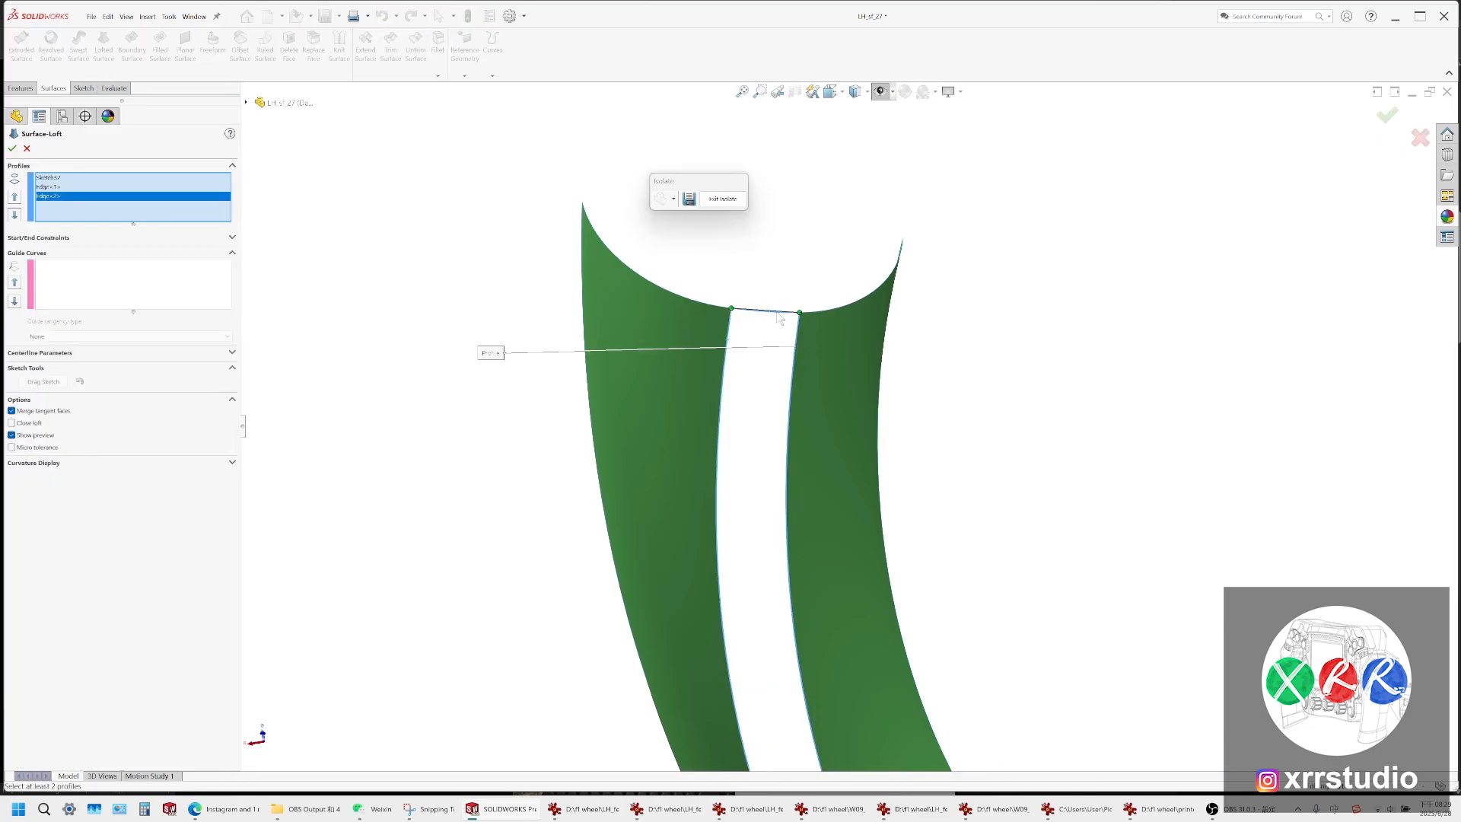
right_click(84, 178)
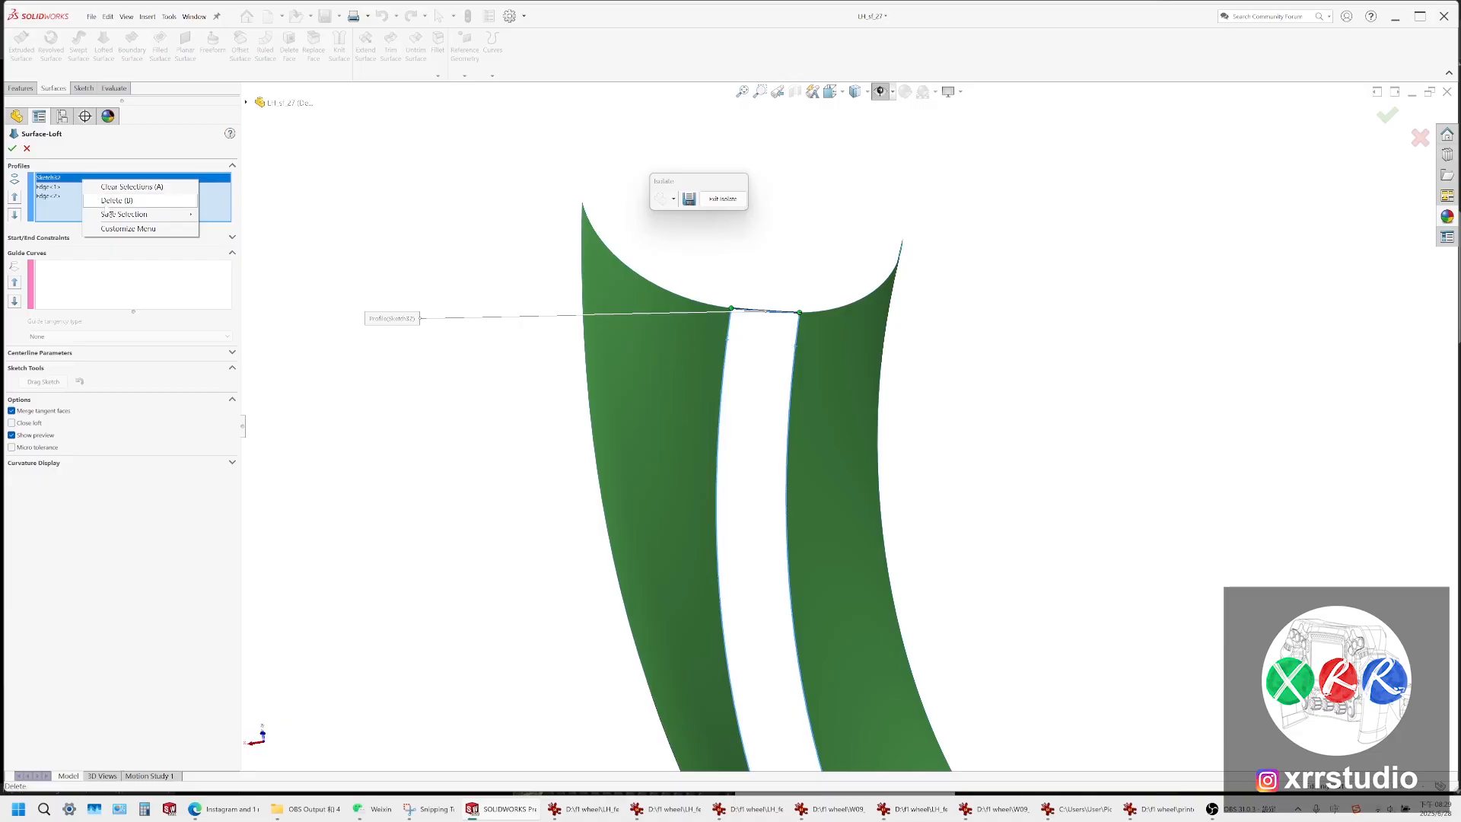
click(114, 196)
Add the bridging spline sketch at the upper end of the gap as the loft's guide curve
click(120, 294)
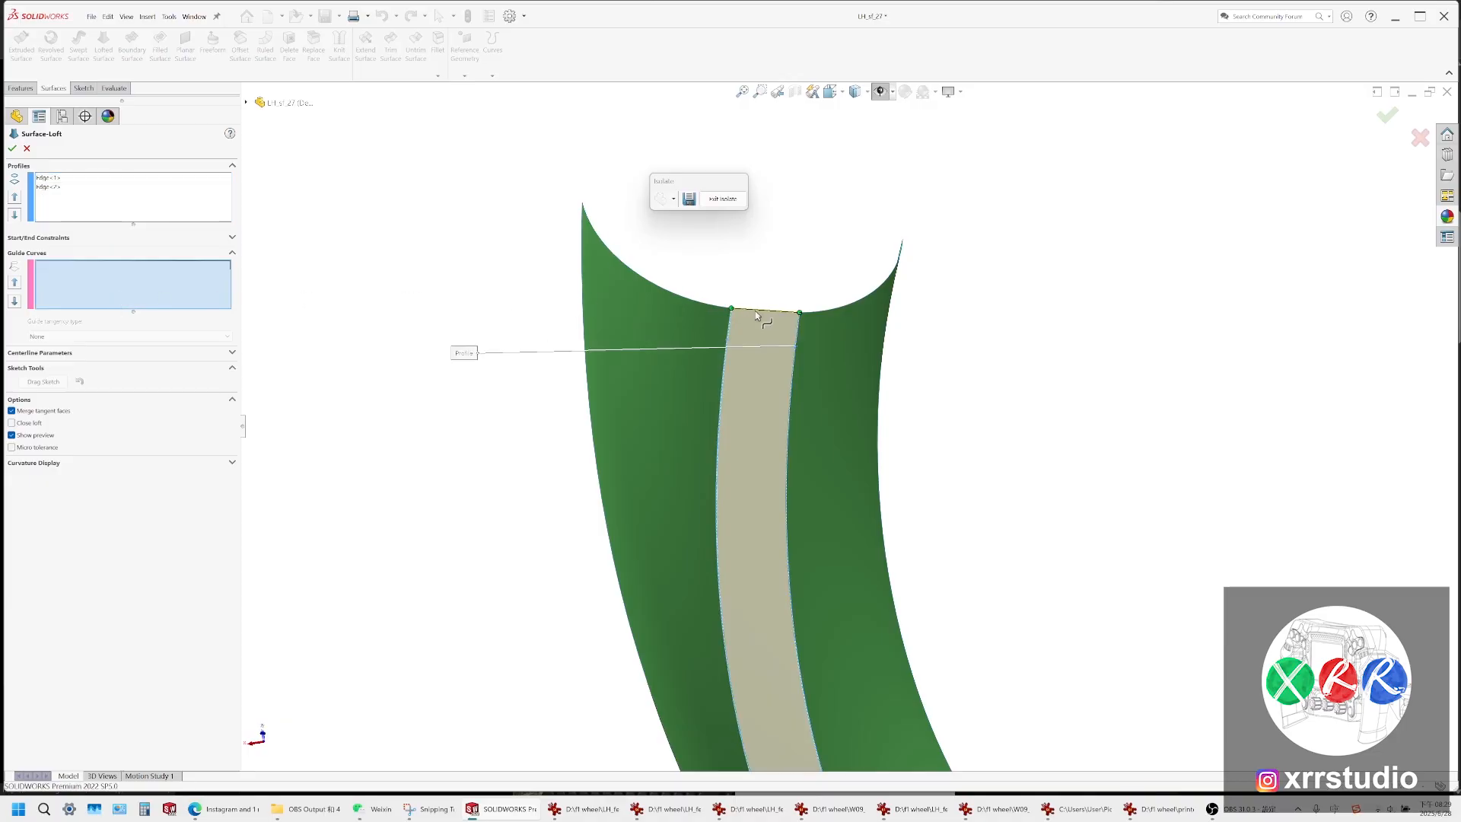
scroll(763, 317, down, 5)
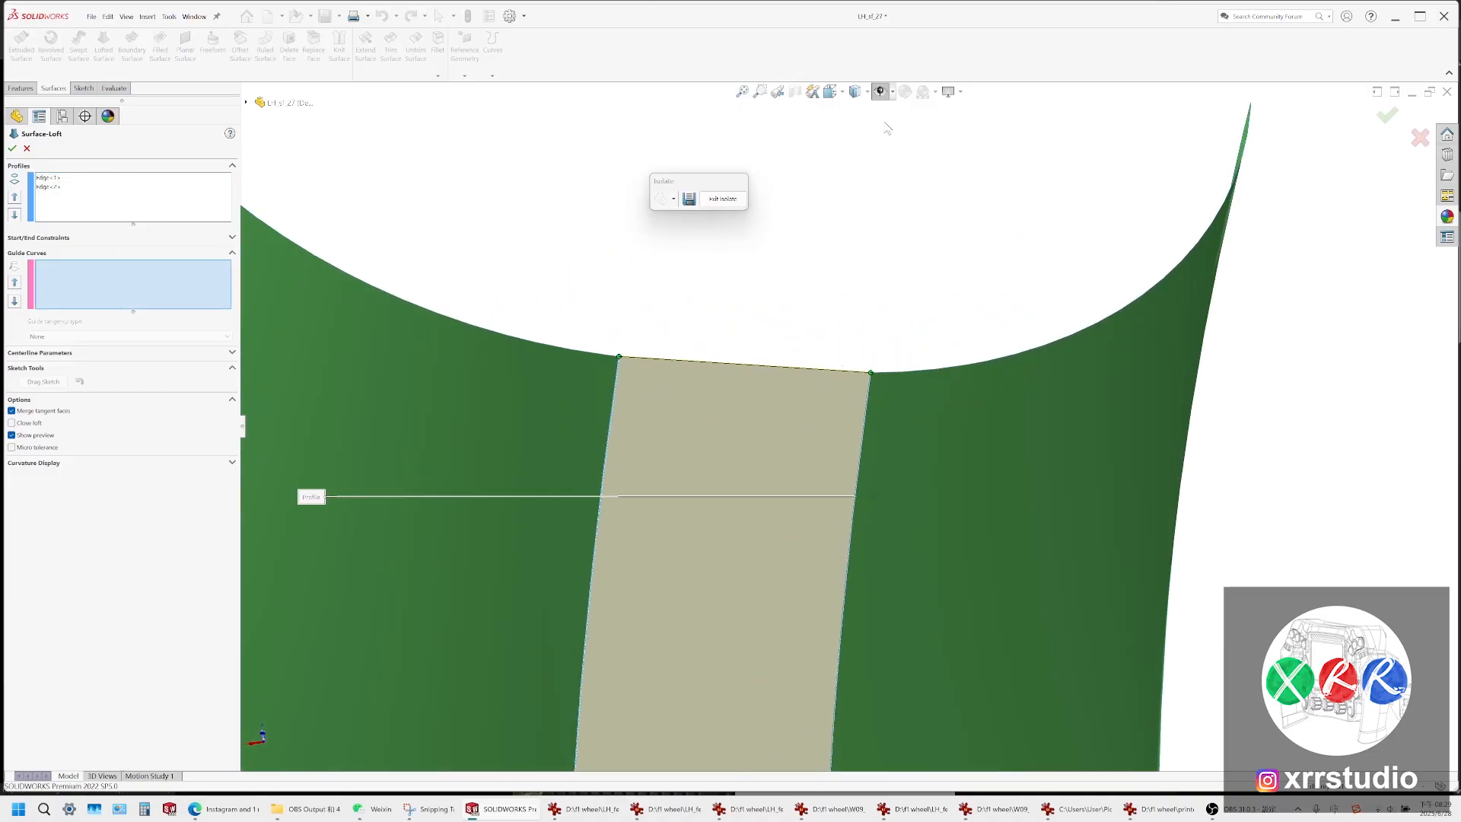
click(881, 92)
click(757, 373)
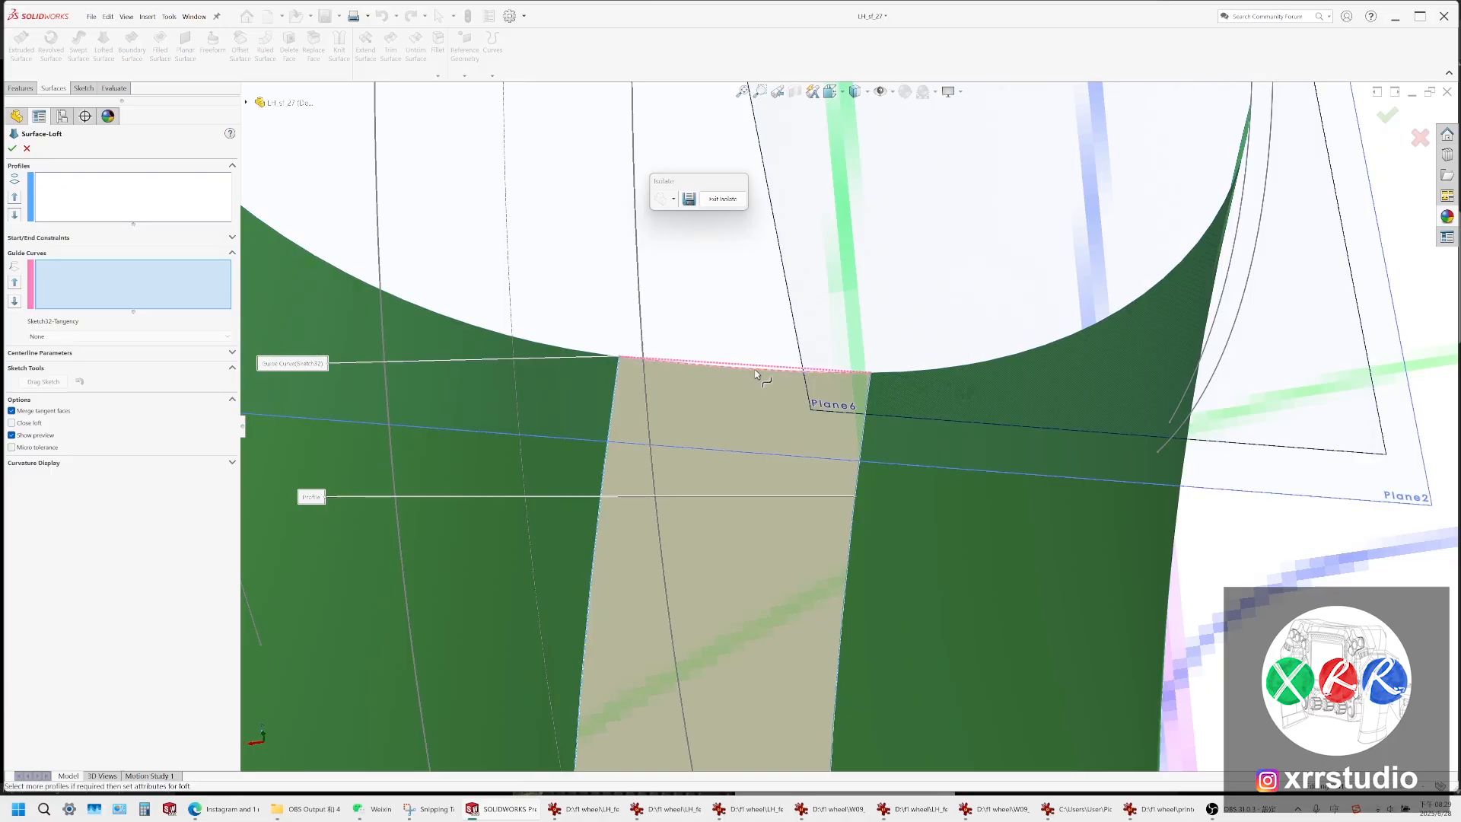
click(880, 91)
scroll(856, 483, up, 8)
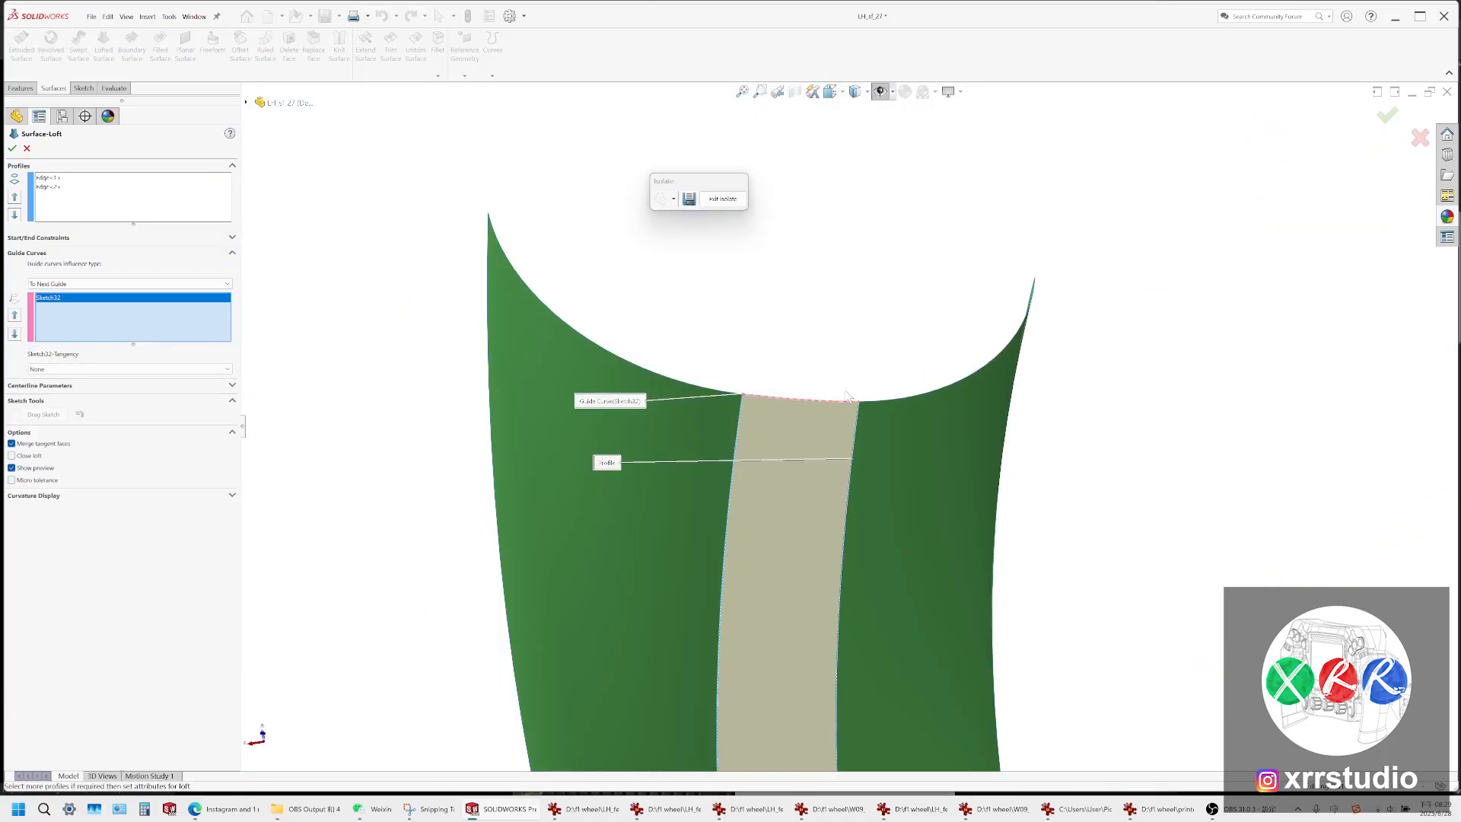
ctrl+middle_drag(853, 484, 794, 430)
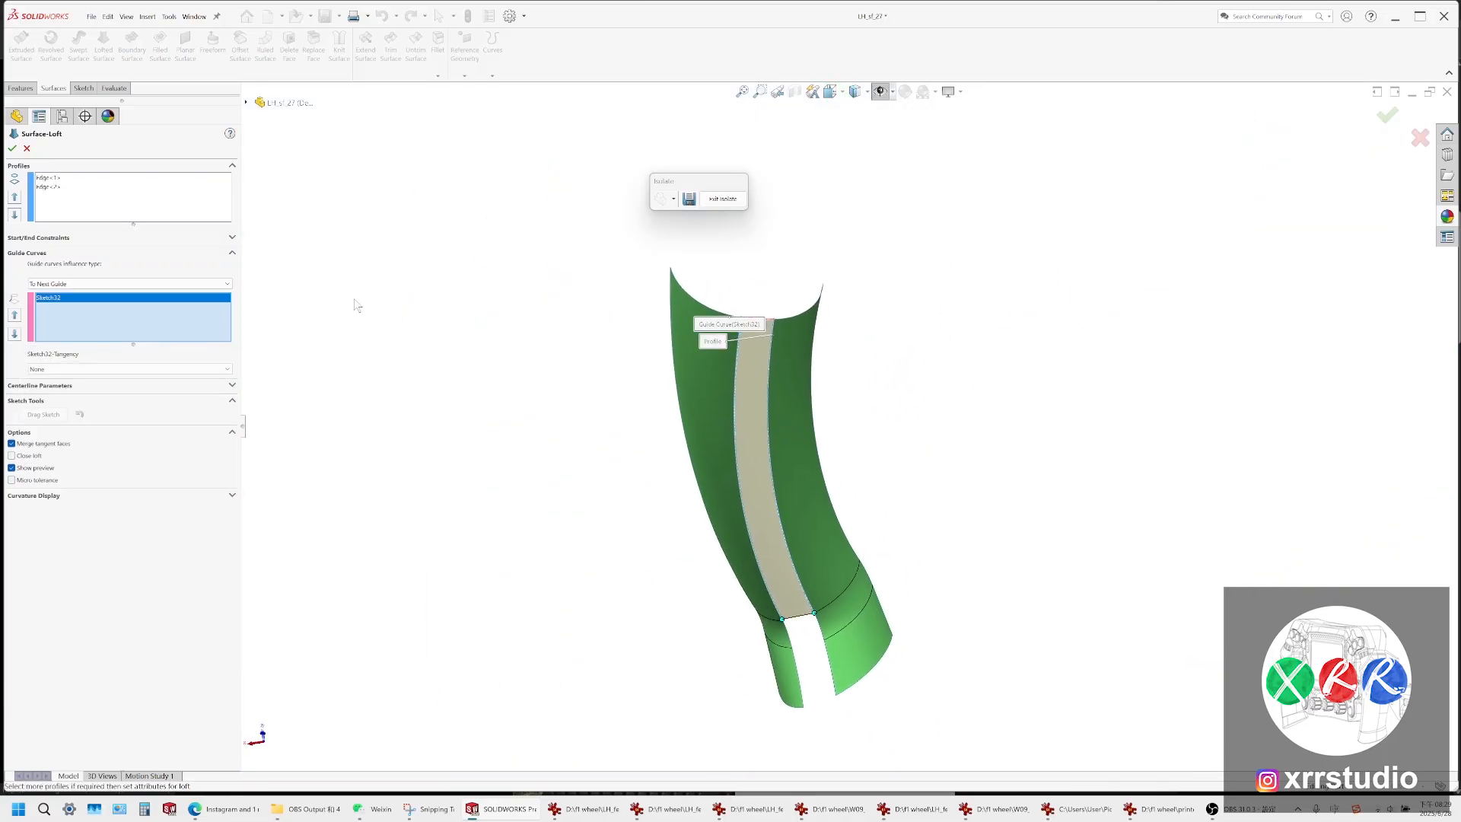
Set the loft's start and end constraints to Curvature To Face and create the surface
click(55, 238)
click(76, 260)
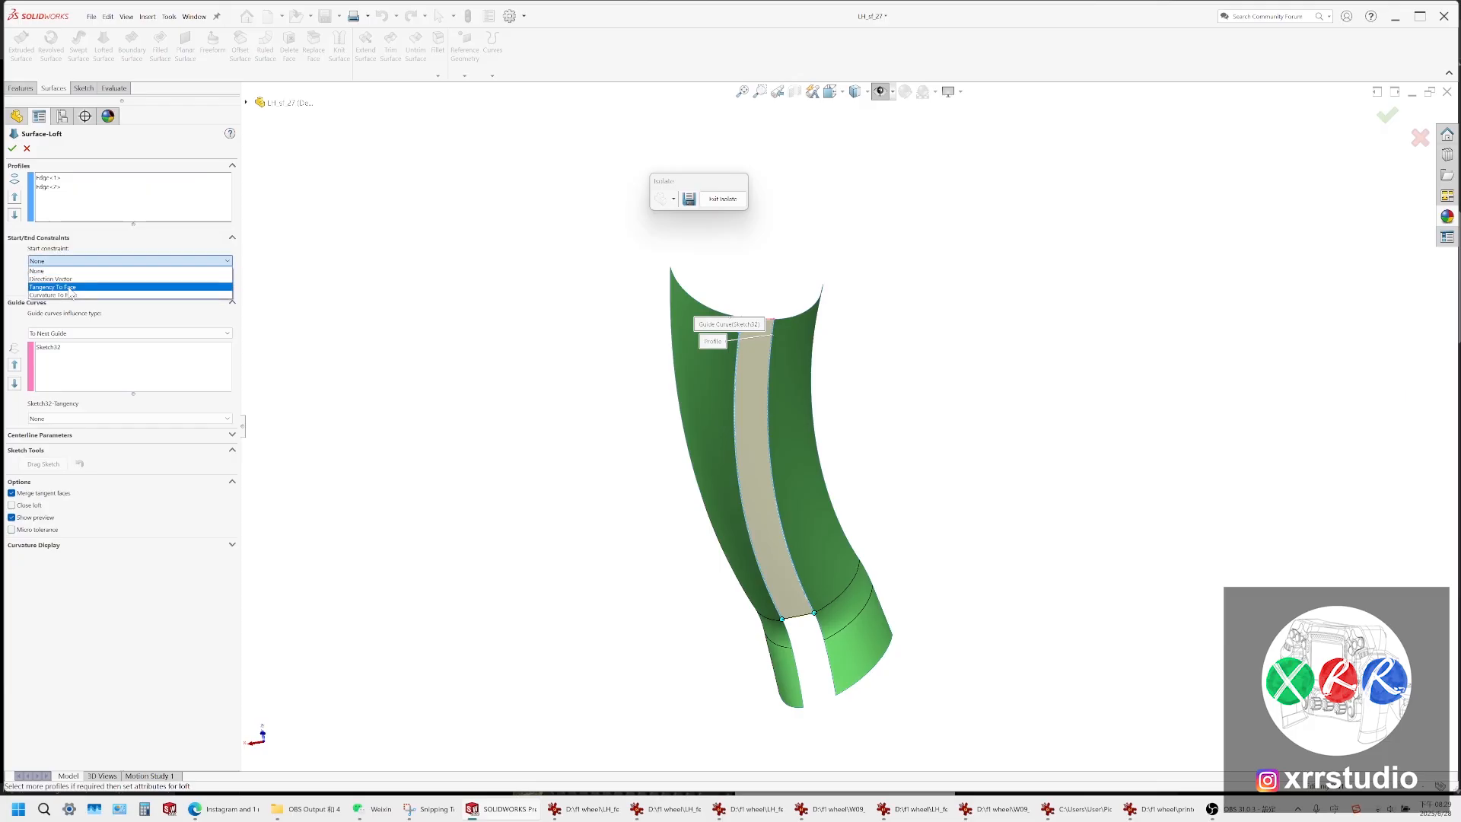
click(71, 298)
click(72, 315)
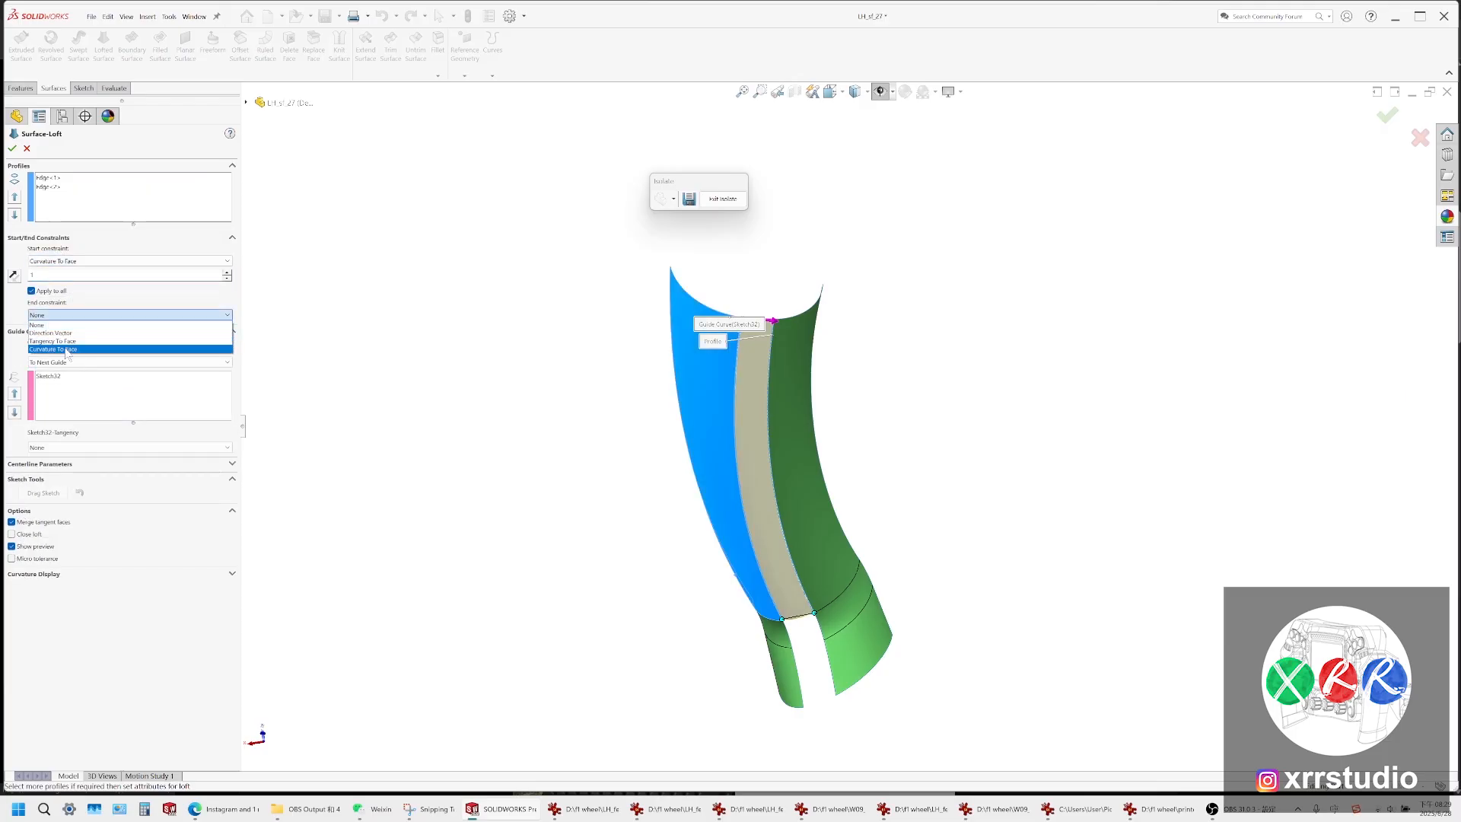
click(69, 357)
scroll(767, 484, down, 2)
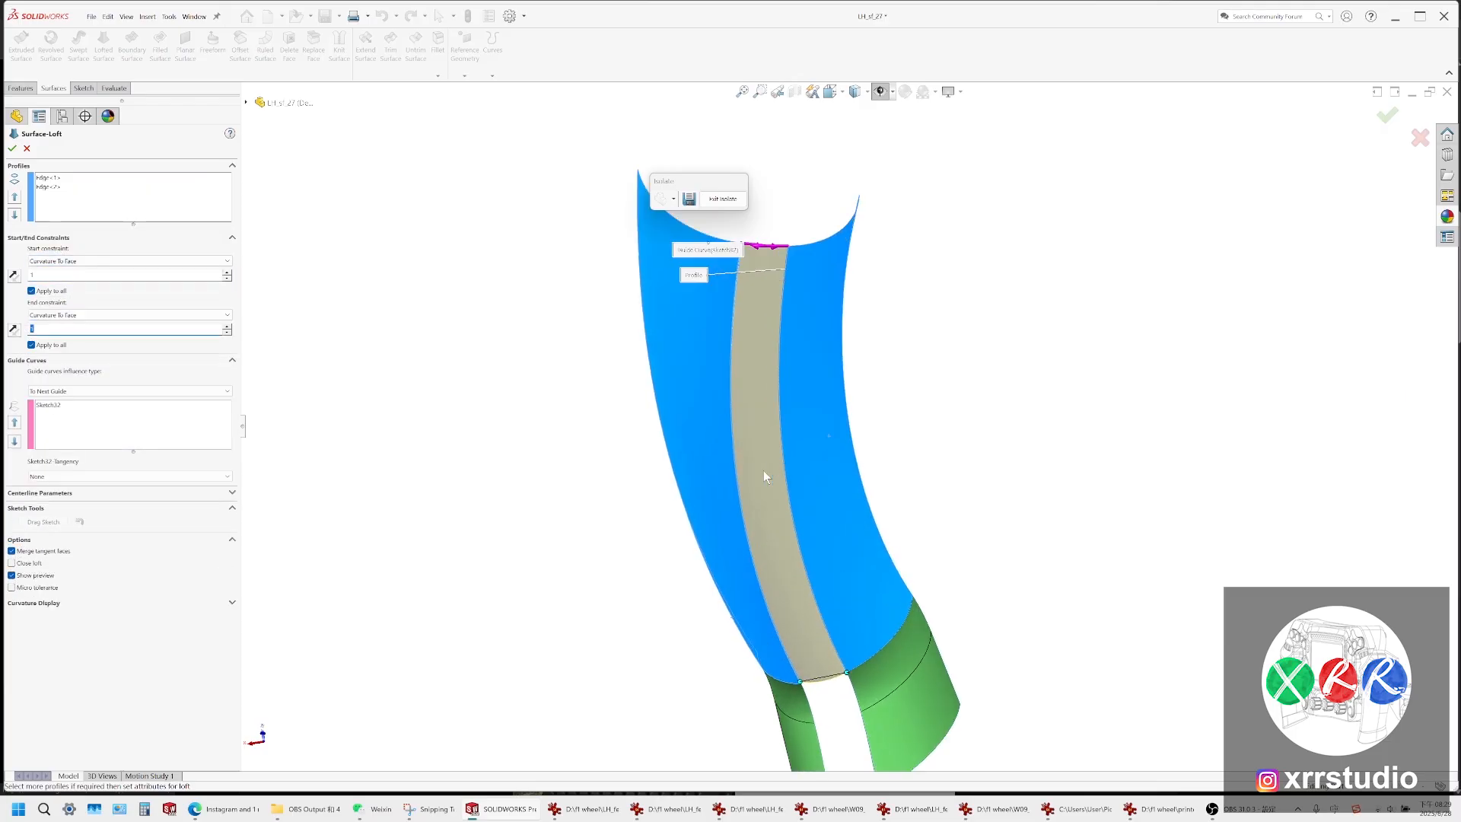
click(13, 148)
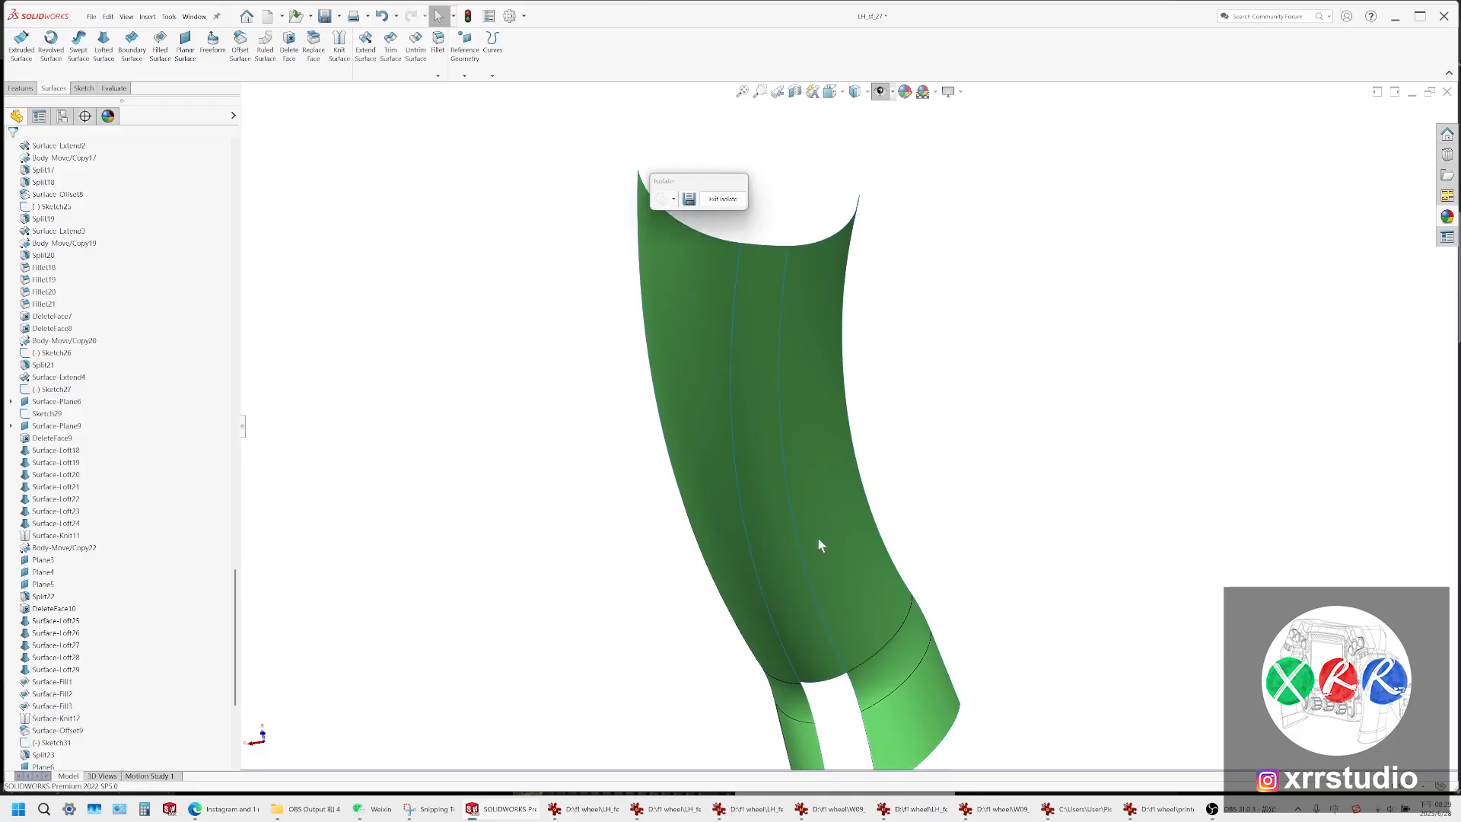
Examine the new lofted middle strip and its seams with the neighbouring surfaces from several viewpoints
middle_drag(819, 540, 829, 275)
scroll(779, 460, up, 2)
mouse_move(779, 459)
middle_down()
mouse_move(760, 437)
mouse_move(805, 478)
mouse_move(871, 588)
mouse_move(871, 310)
mouse_move(865, 495)
mouse_move(865, 424)
mouse_move(897, 460)
mouse_move(882, 580)
middle_up()
click(858, 92)
click(857, 128)
middle_drag(991, 502, 825, 476)
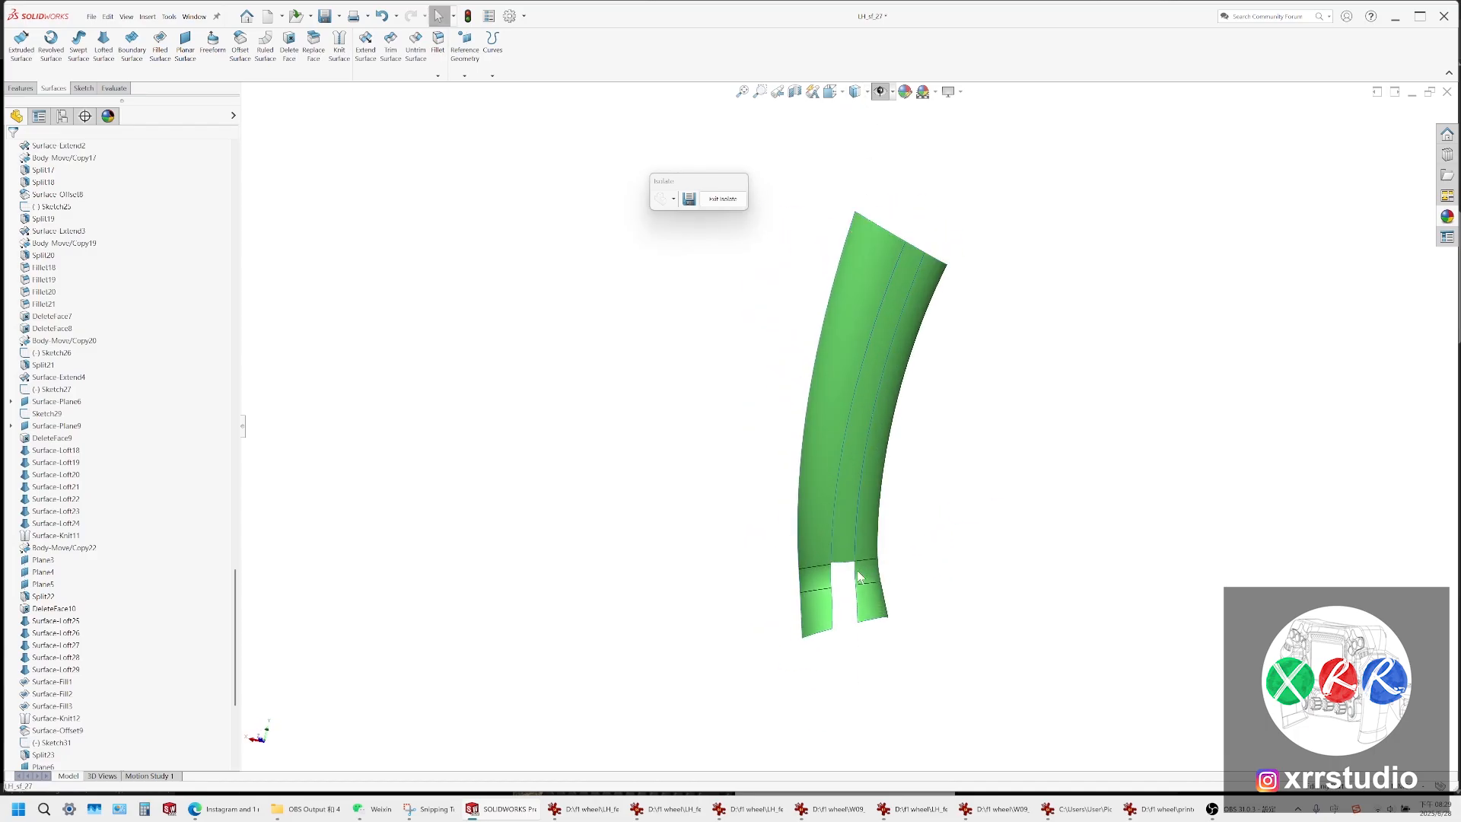
Create a reference plane coincident with the curved lower edge of the surface beside the remaining gap
scroll(822, 584, down, 6)
middle_drag(794, 588, 793, 667)
click(828, 646)
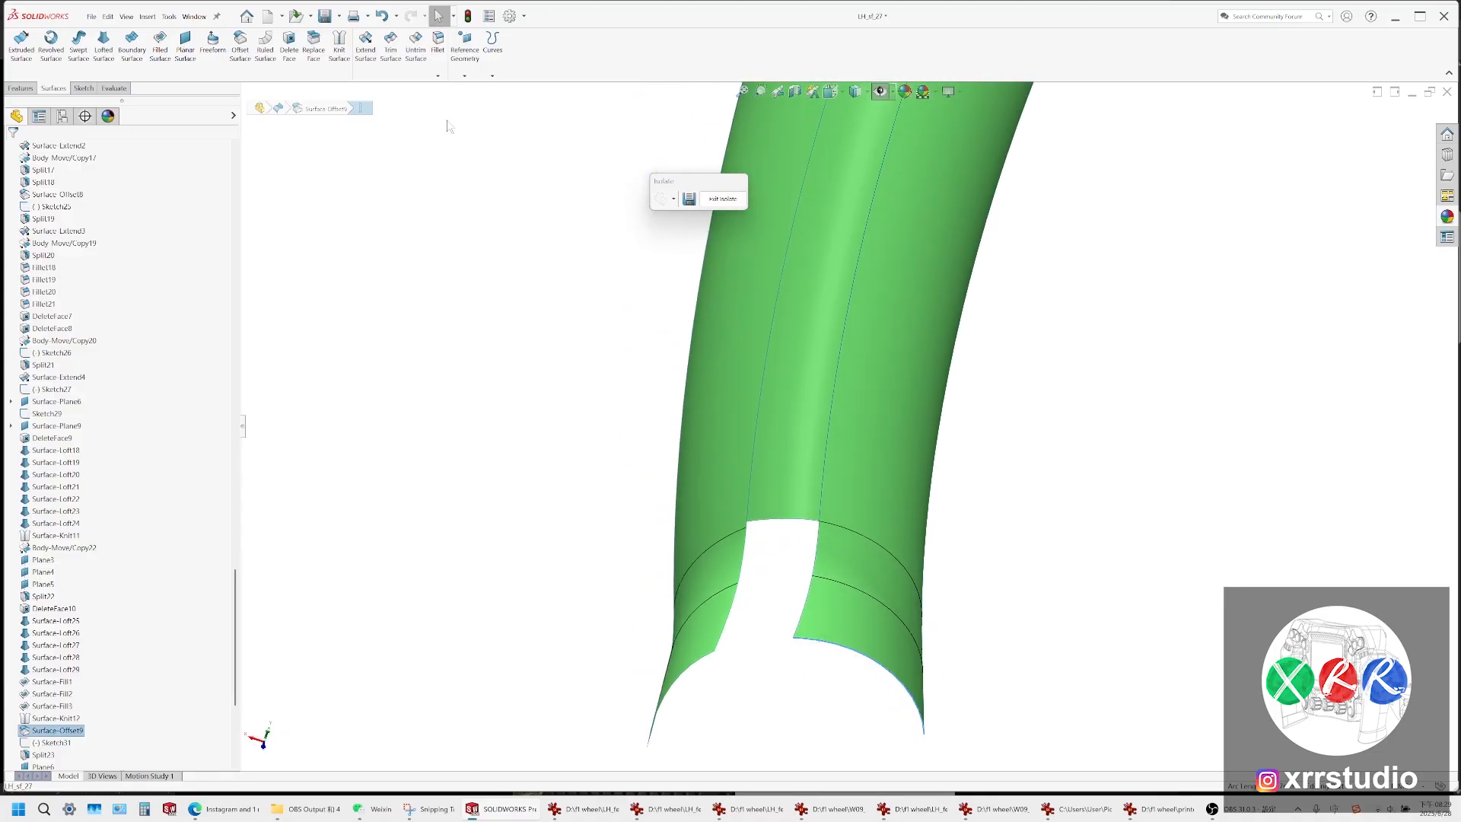
click(464, 75)
click(466, 89)
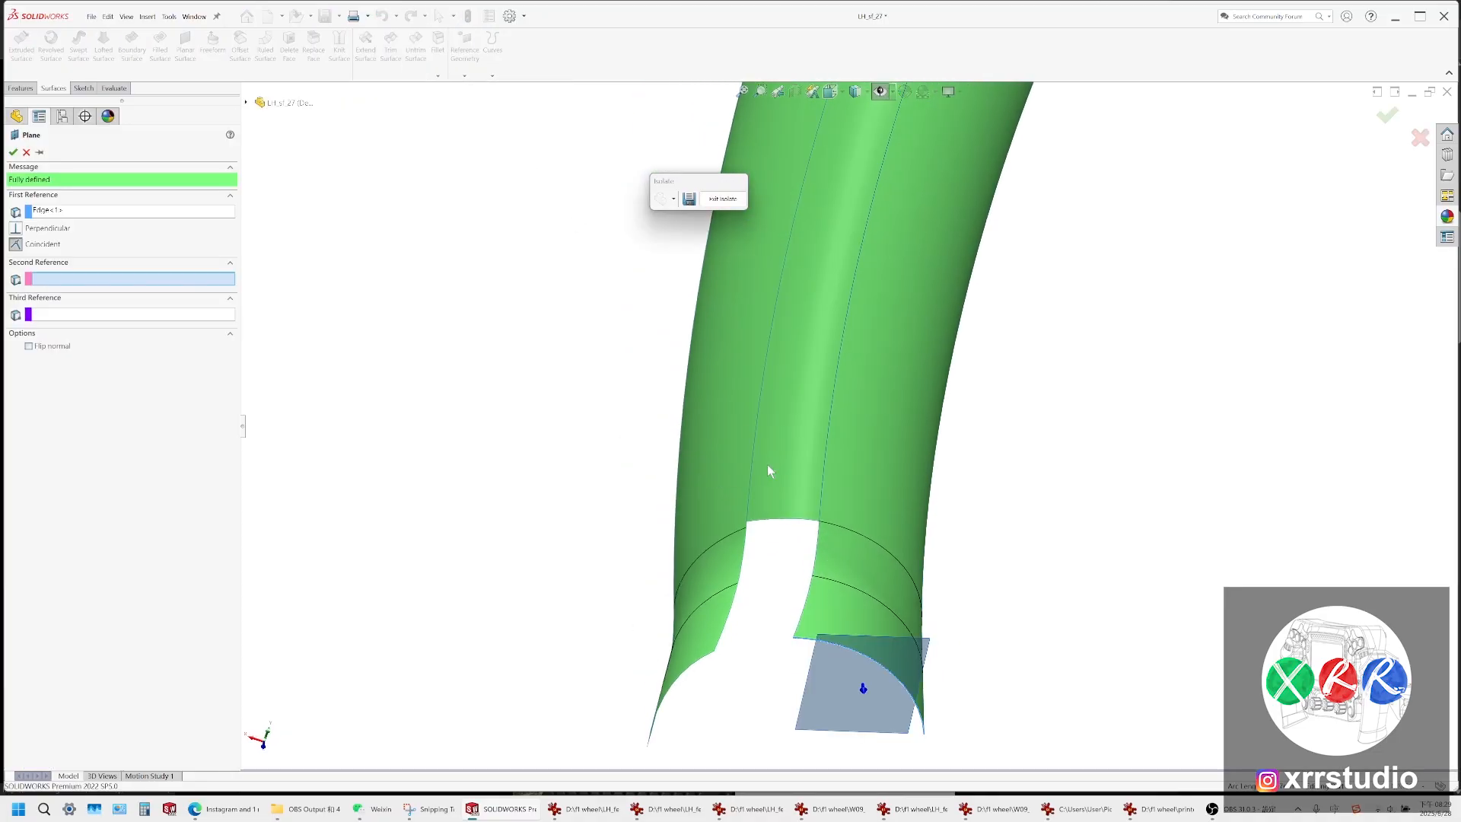
right_click(852, 670)
Sketch a two-point spline on the new plane, joining the two lower corners of the remaining gap
right_click(872, 644)
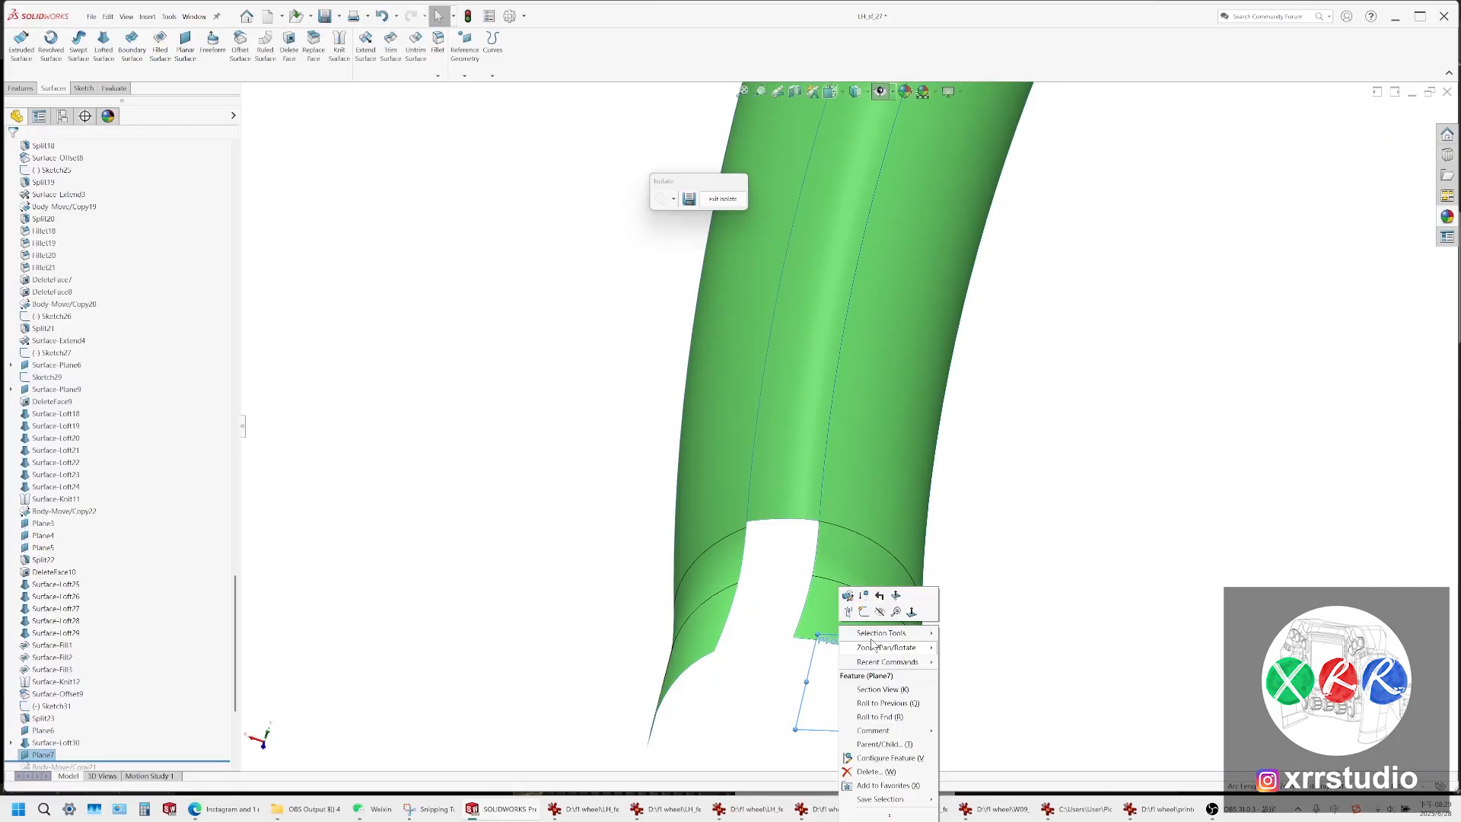
click(863, 612)
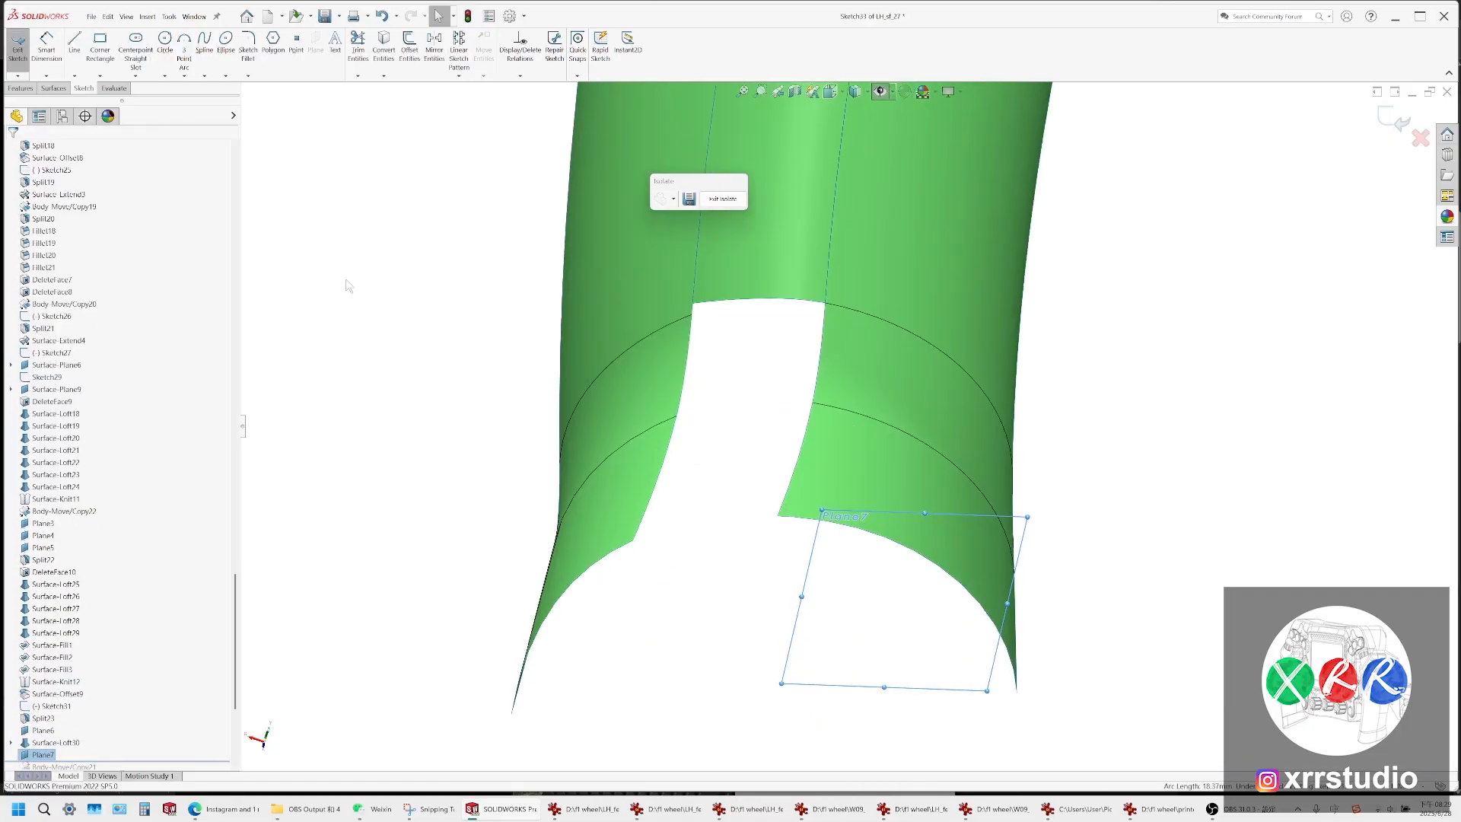
click(203, 46)
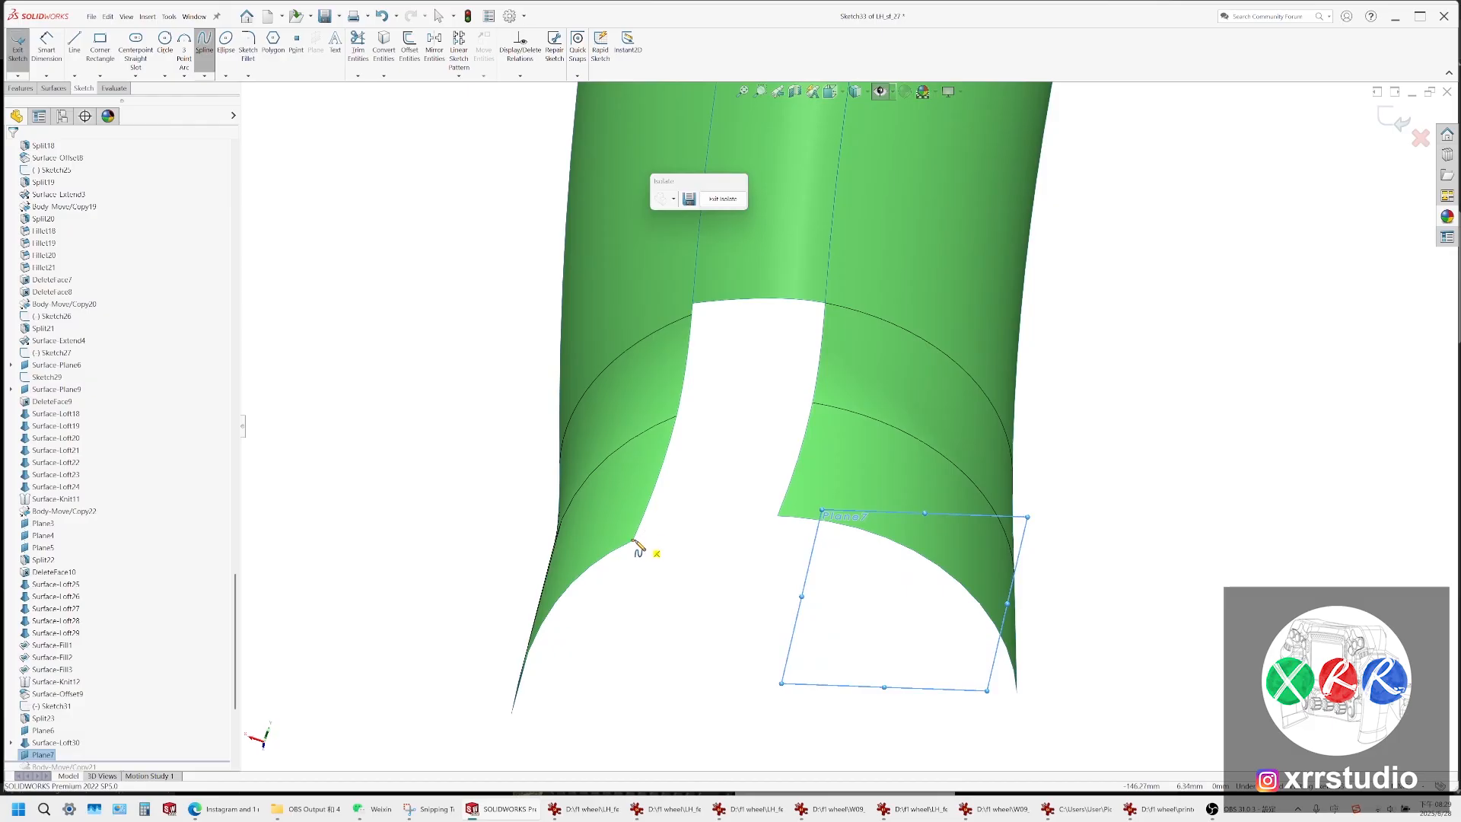
click(634, 539)
double_click(778, 518)
key(Escape)
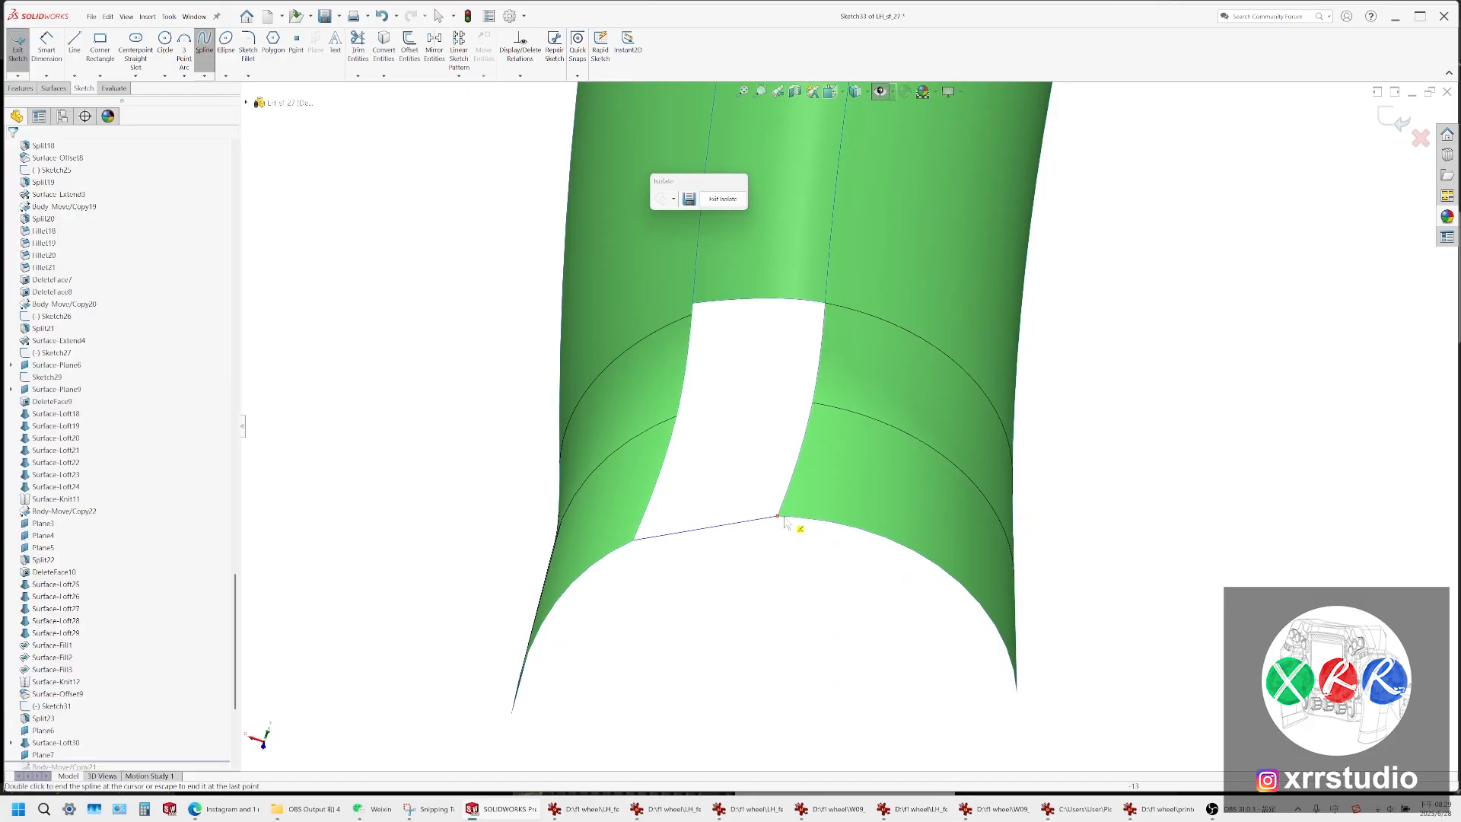
Make the lower bridging spline tangent to the curved bottom edges of both neighbouring surfaces
click(769, 518)
ctrl+click(783, 517)
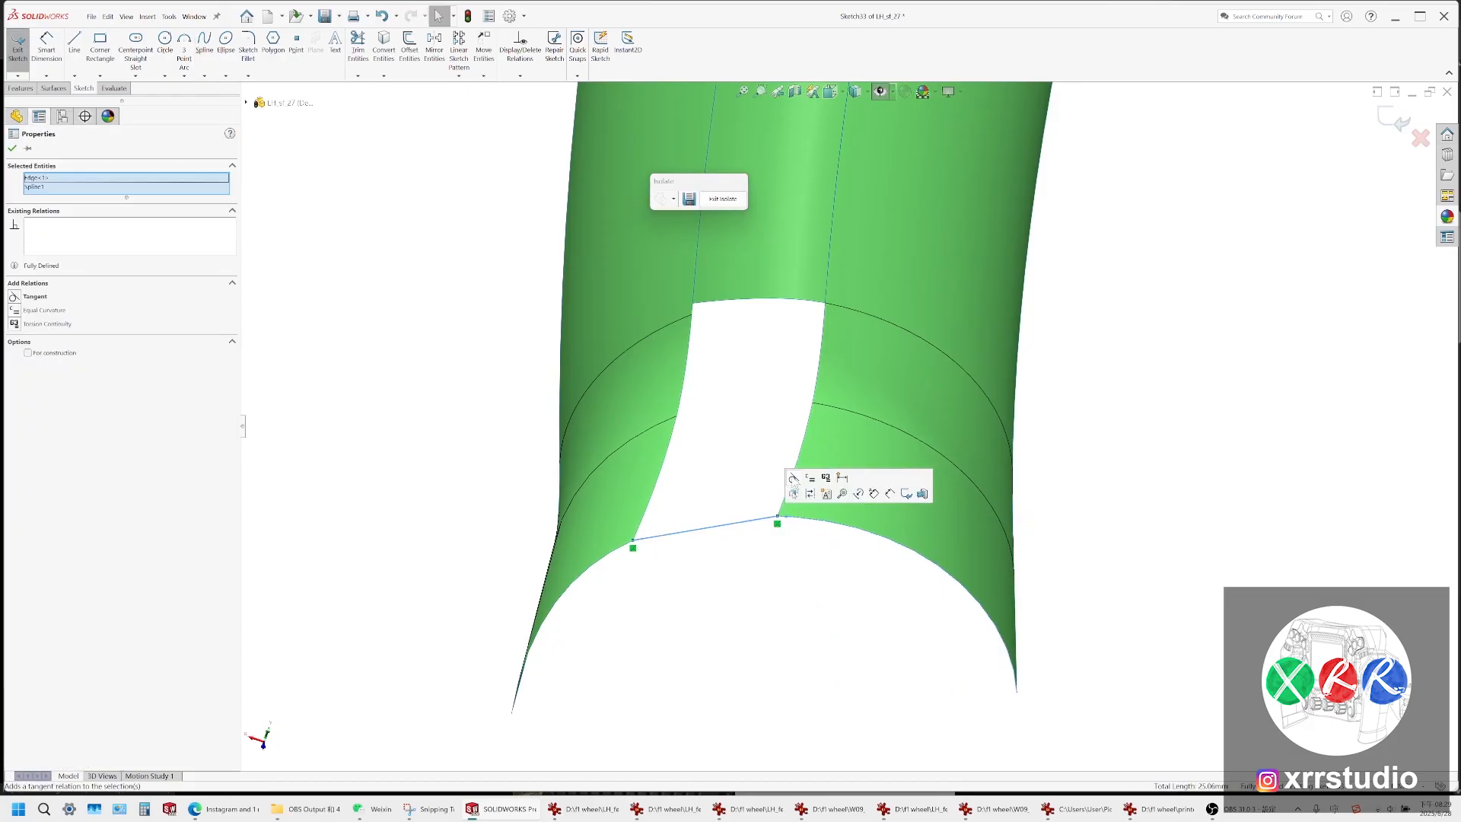
click(814, 481)
click(618, 549)
ctrl+click(647, 536)
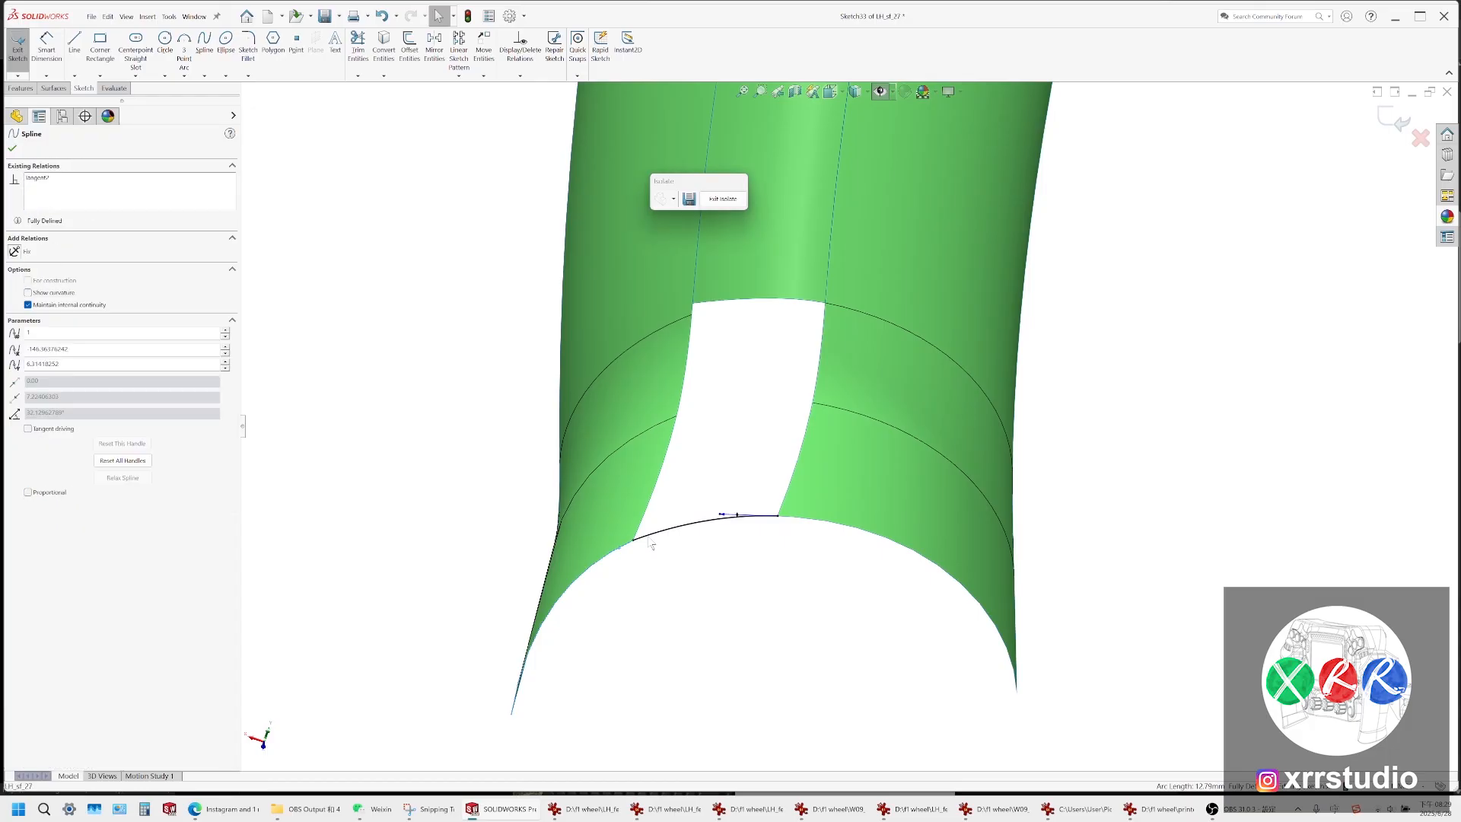
click(670, 496)
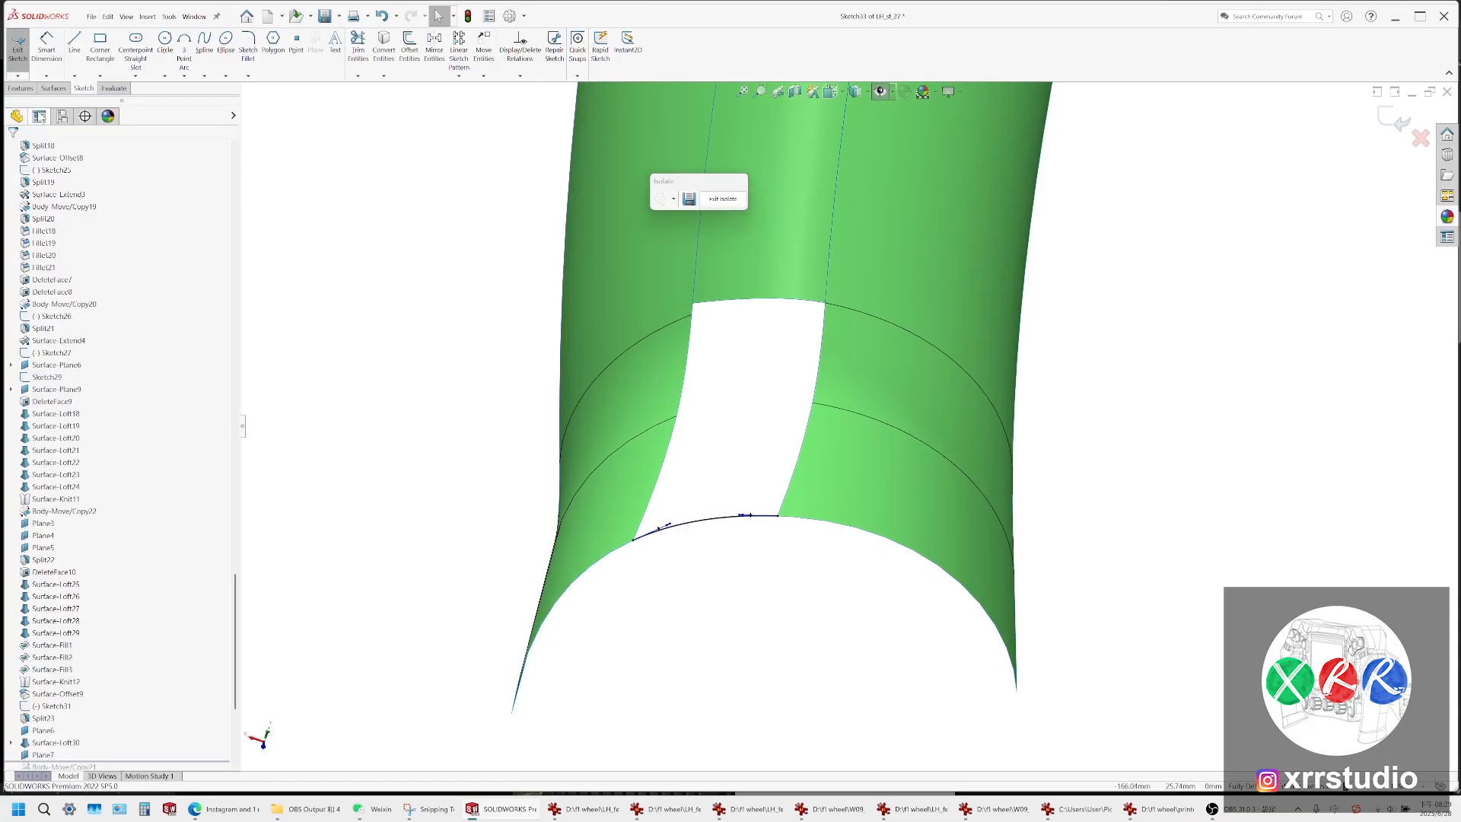
Close the sketch and start a surface loft using the two lowest side edges of the gap as profiles instead of the preselected sketch
click(1399, 120)
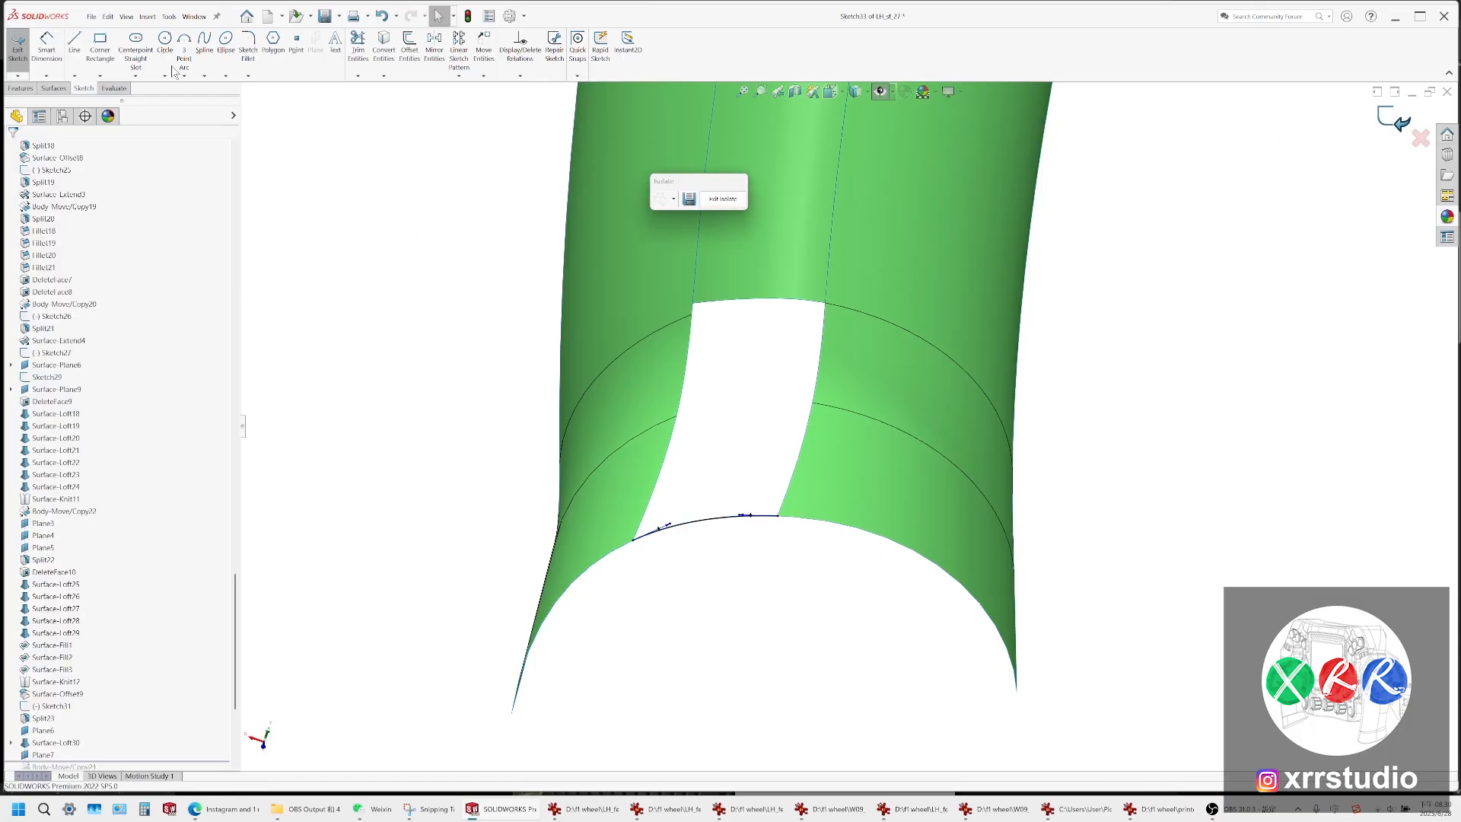
click(61, 90)
click(103, 44)
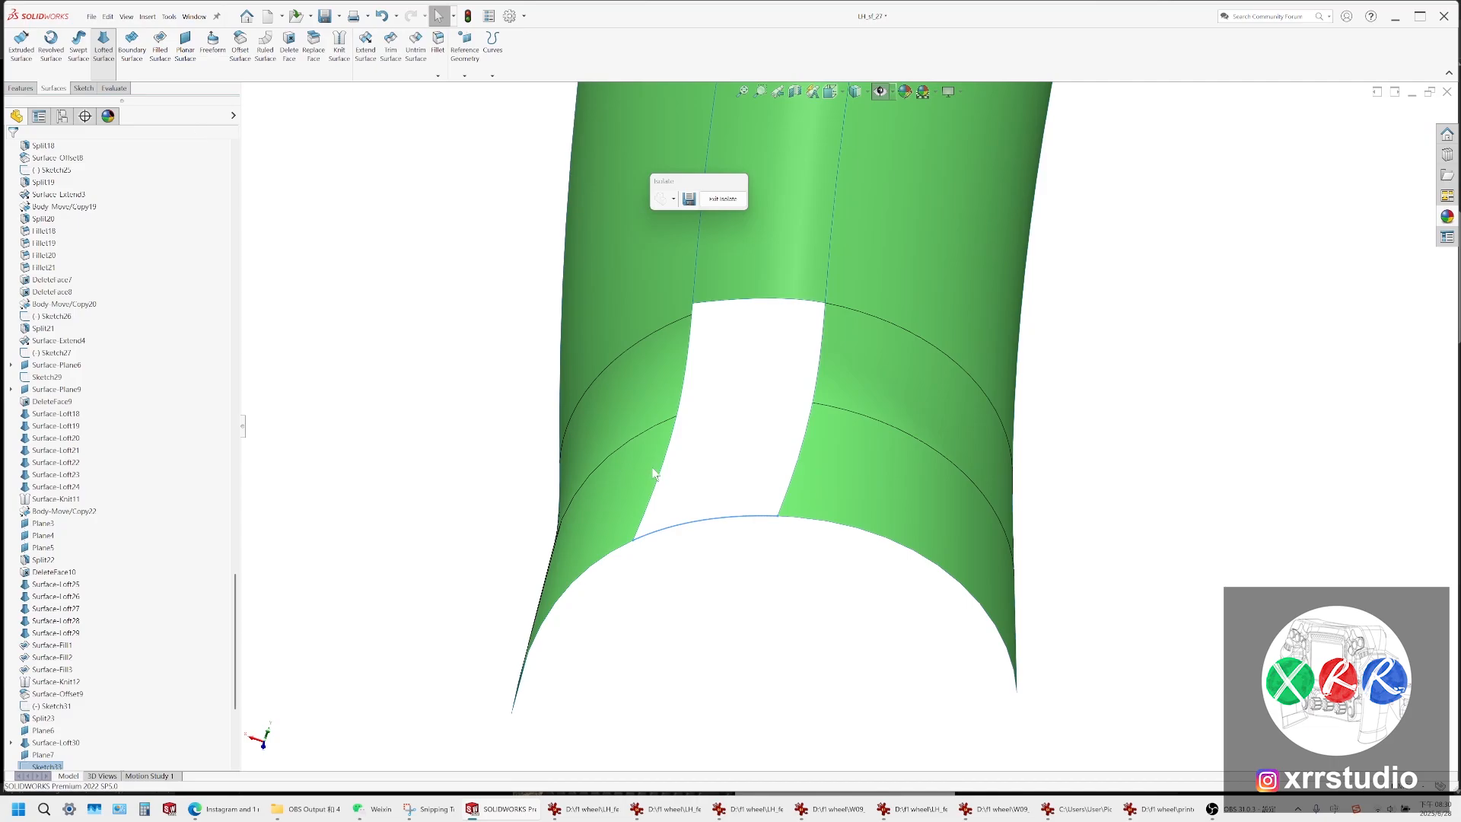
right_click(81, 189)
click(111, 199)
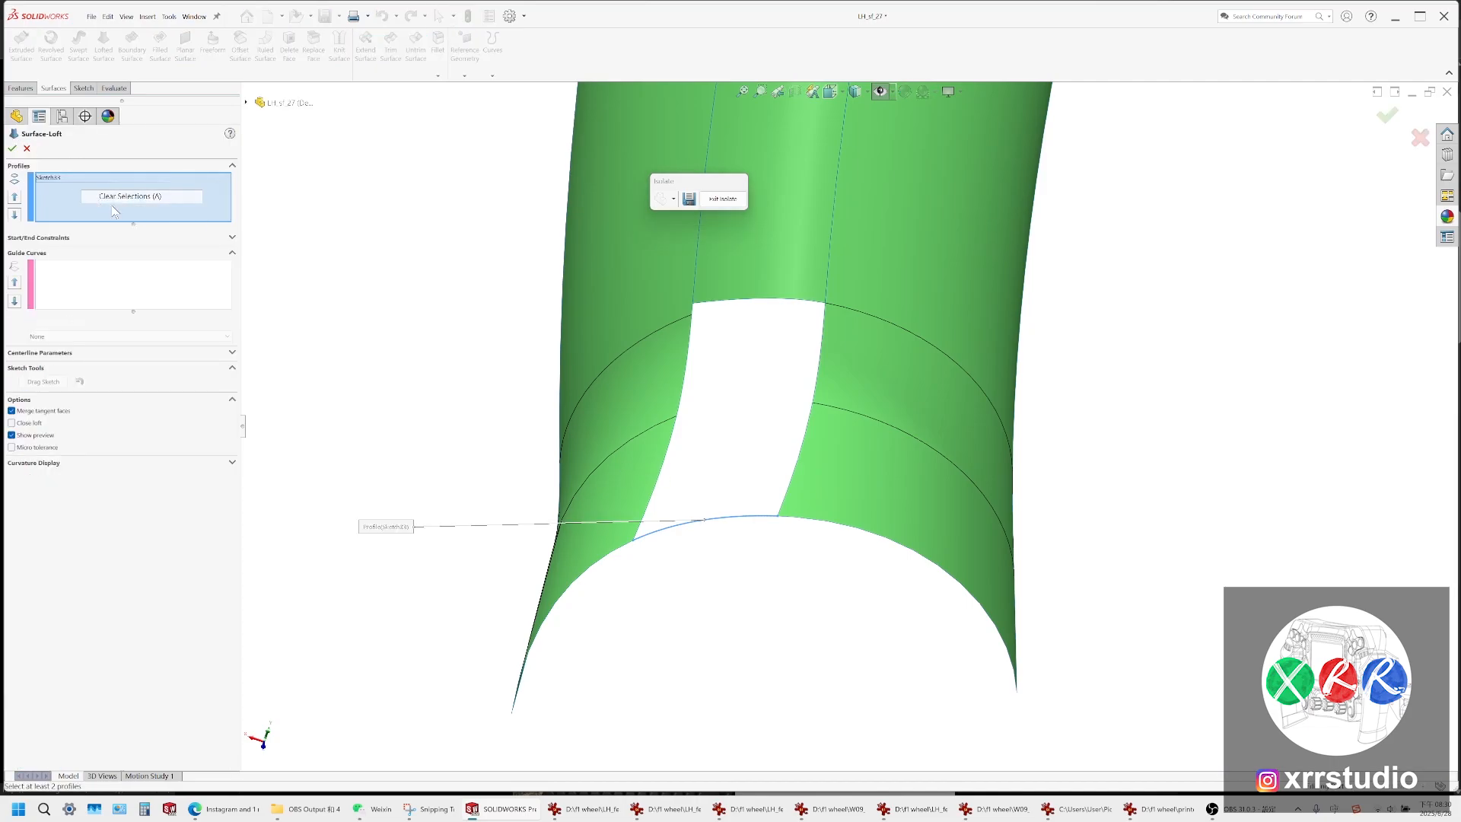
click(663, 475)
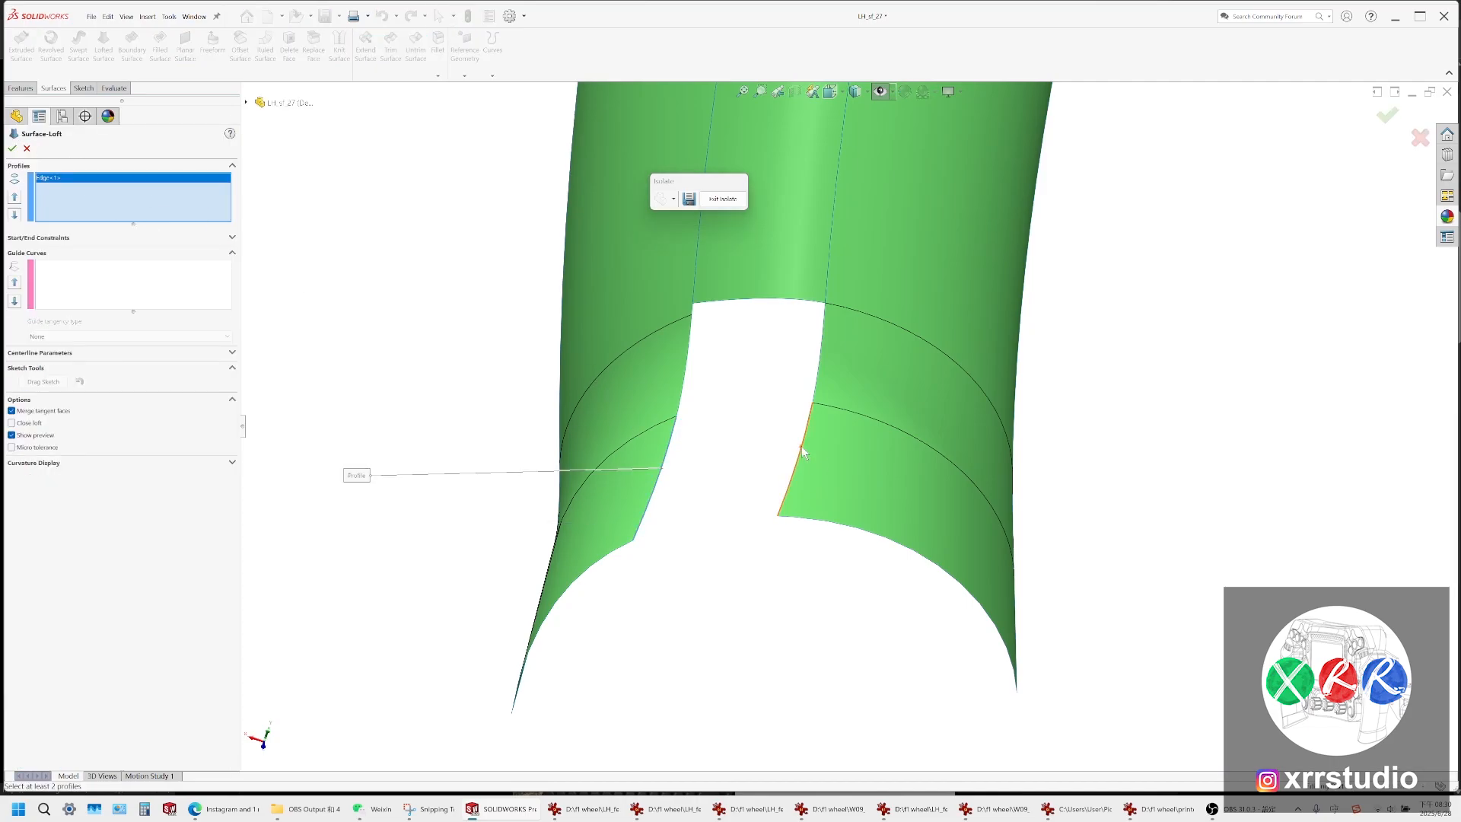
click(802, 447)
Add the lower bridging spline sketch as the loft's guide curve
click(880, 92)
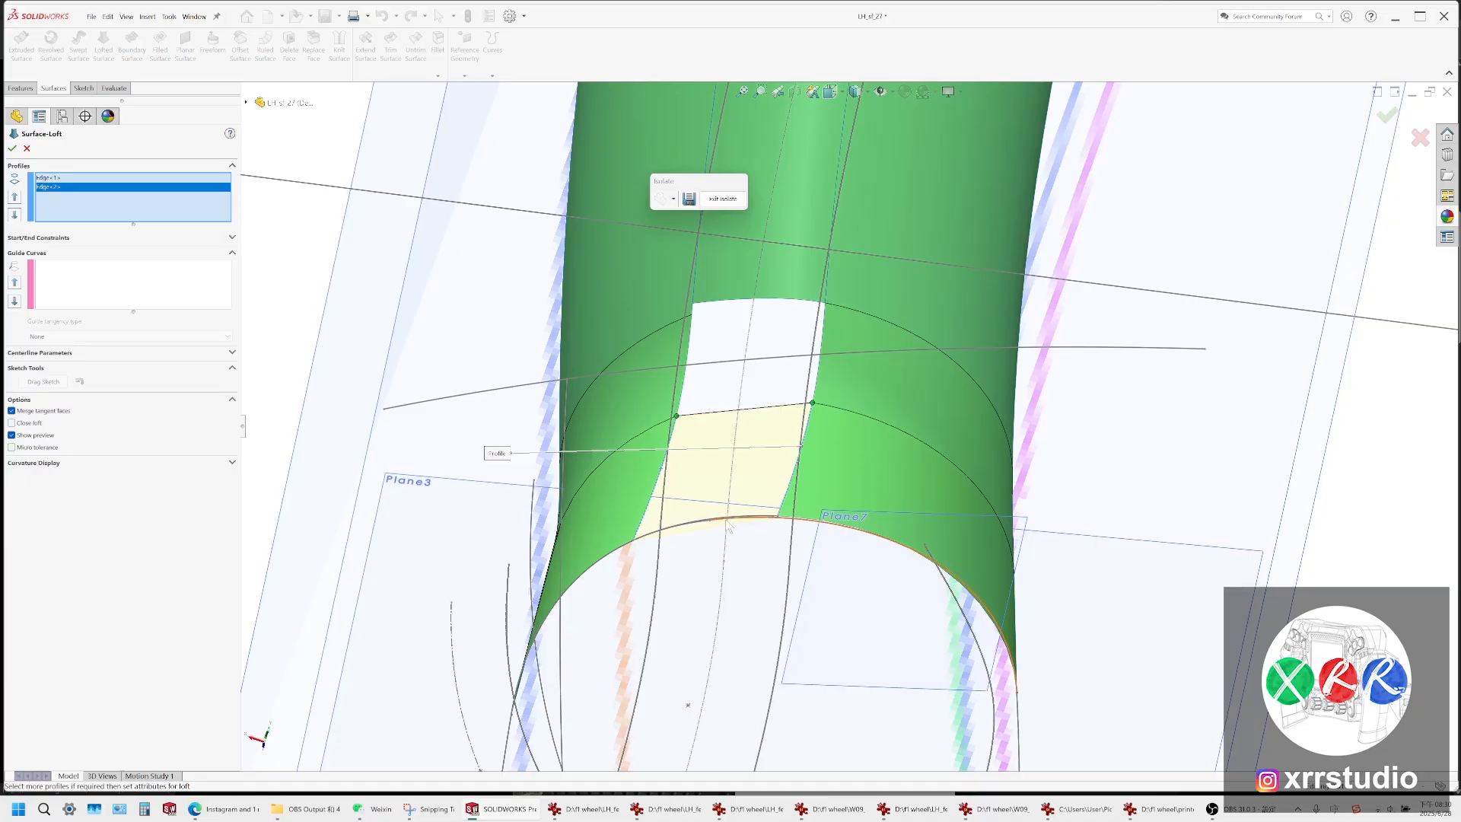
scroll(729, 526, down, 5)
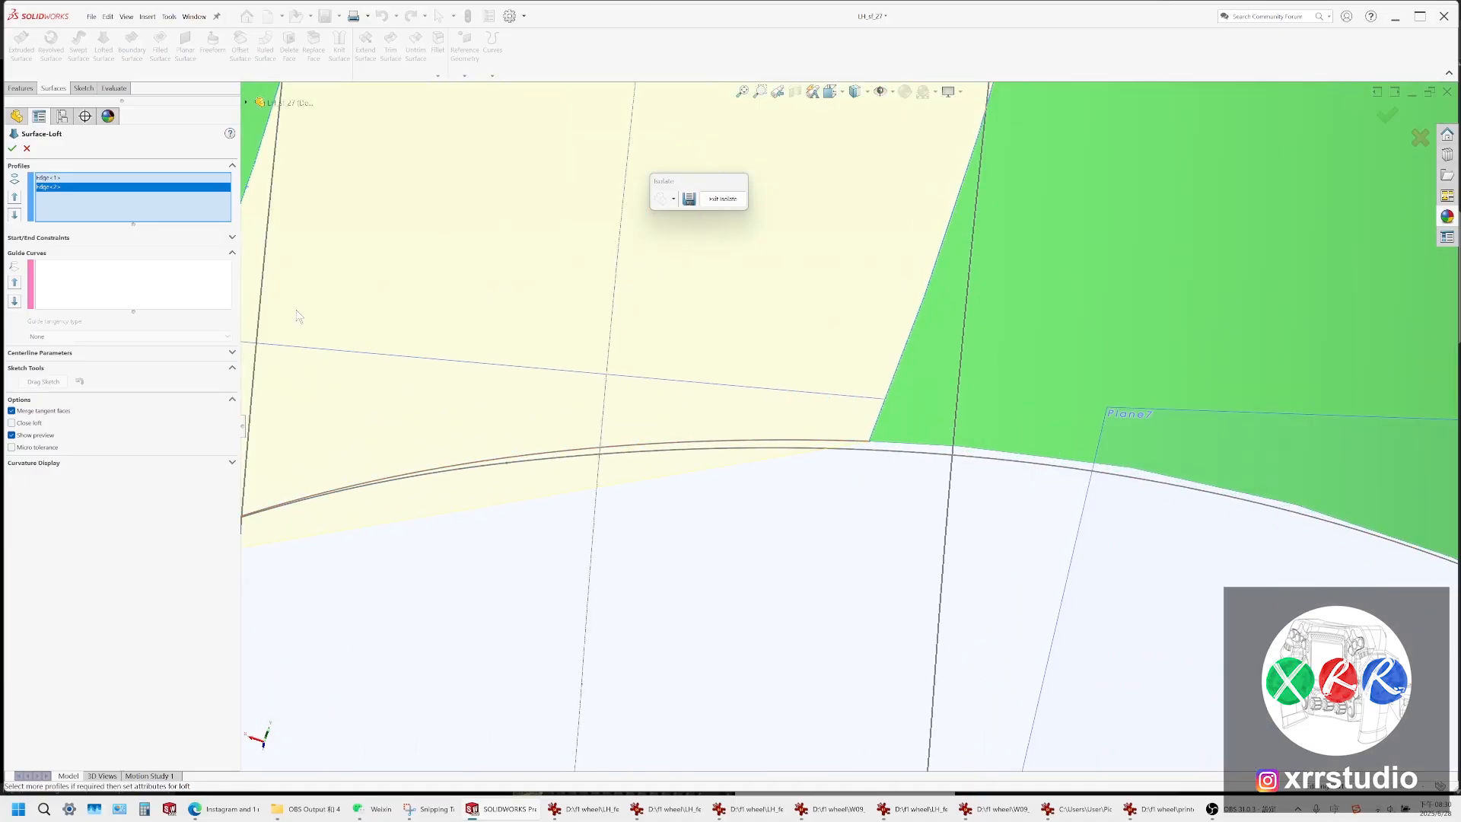
click(124, 272)
click(850, 446)
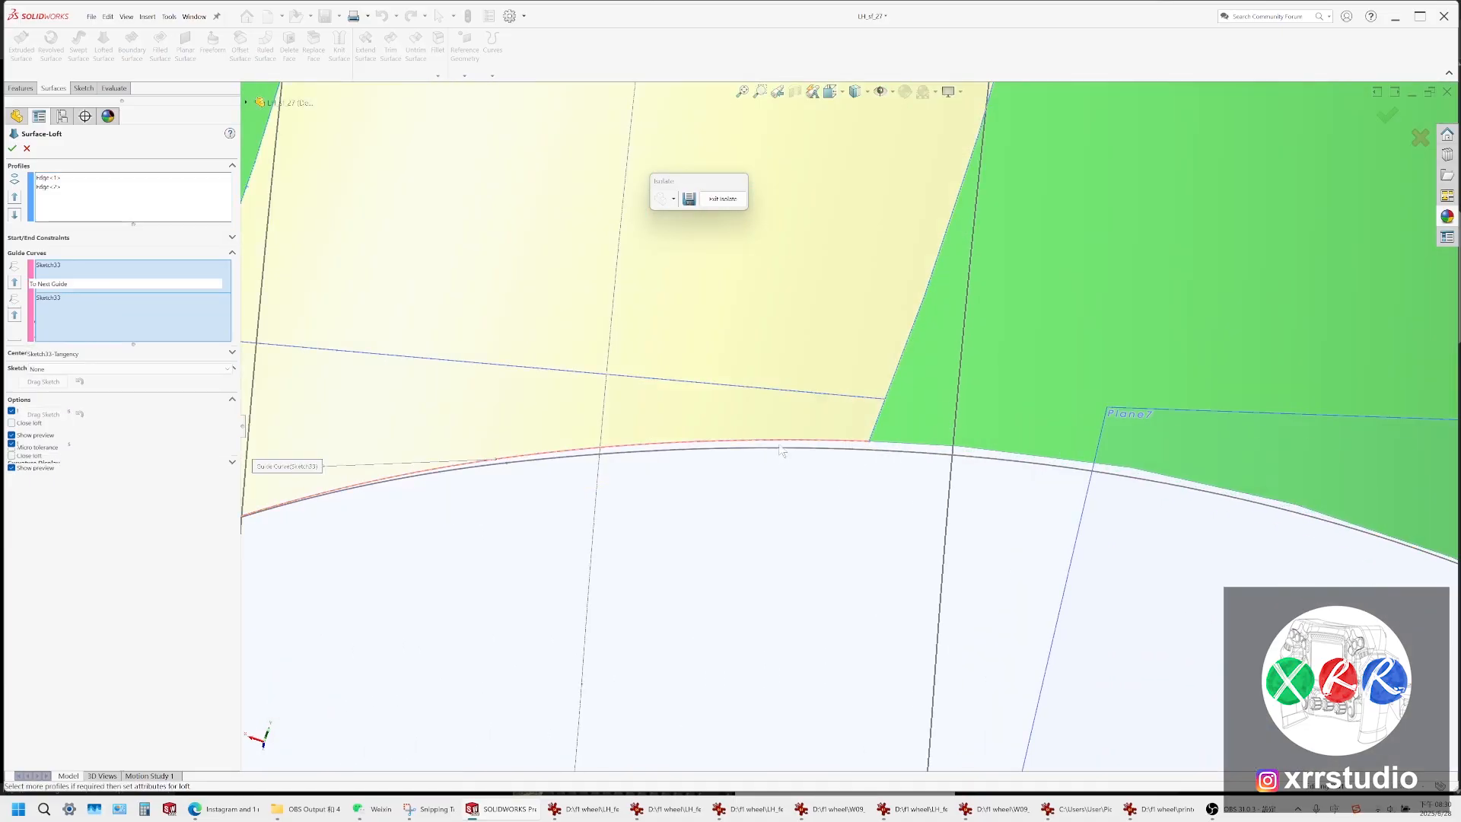
scroll(721, 424, up, 2)
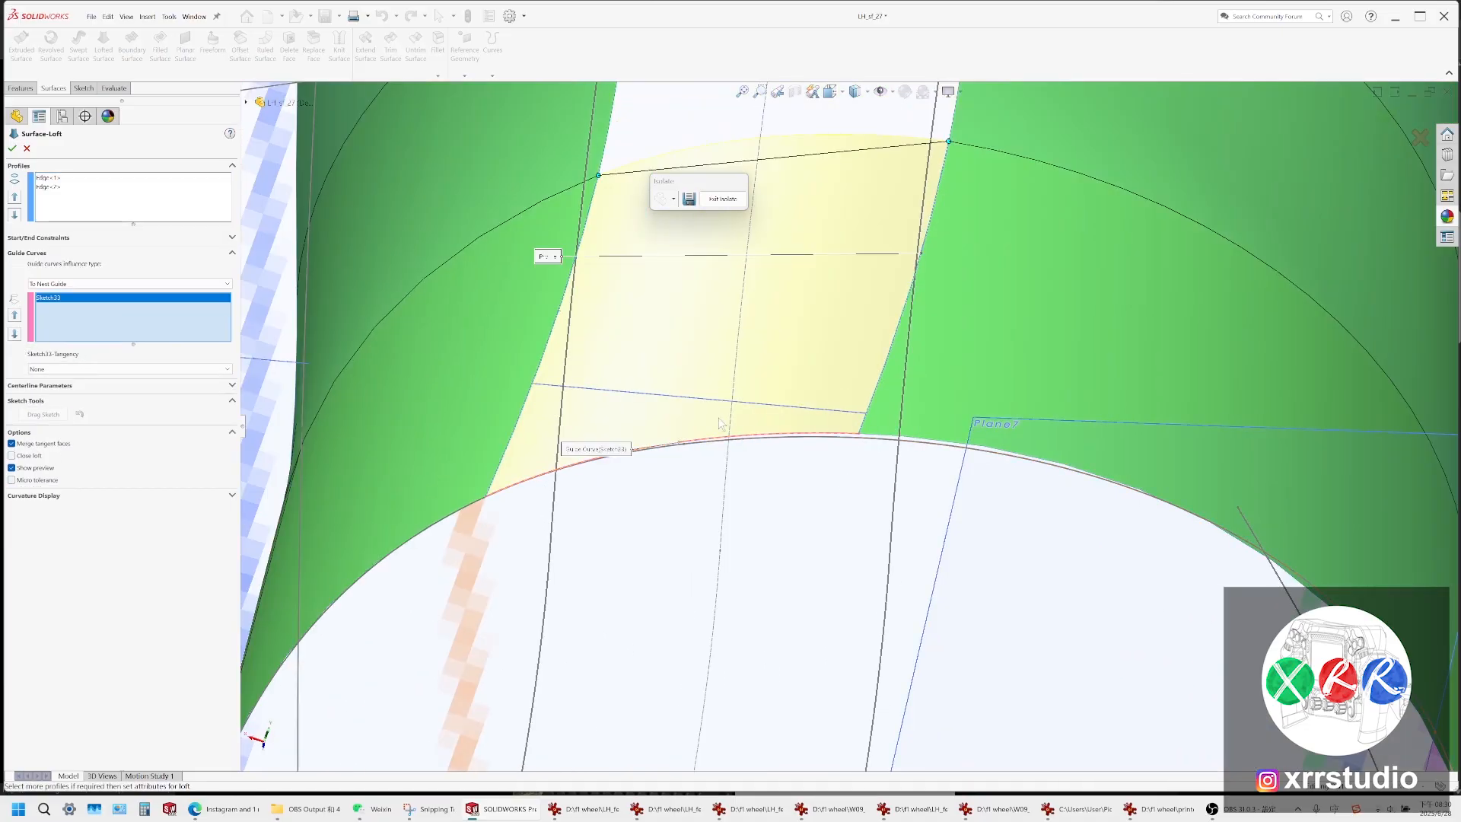
click(881, 91)
scroll(873, 328, up, 4)
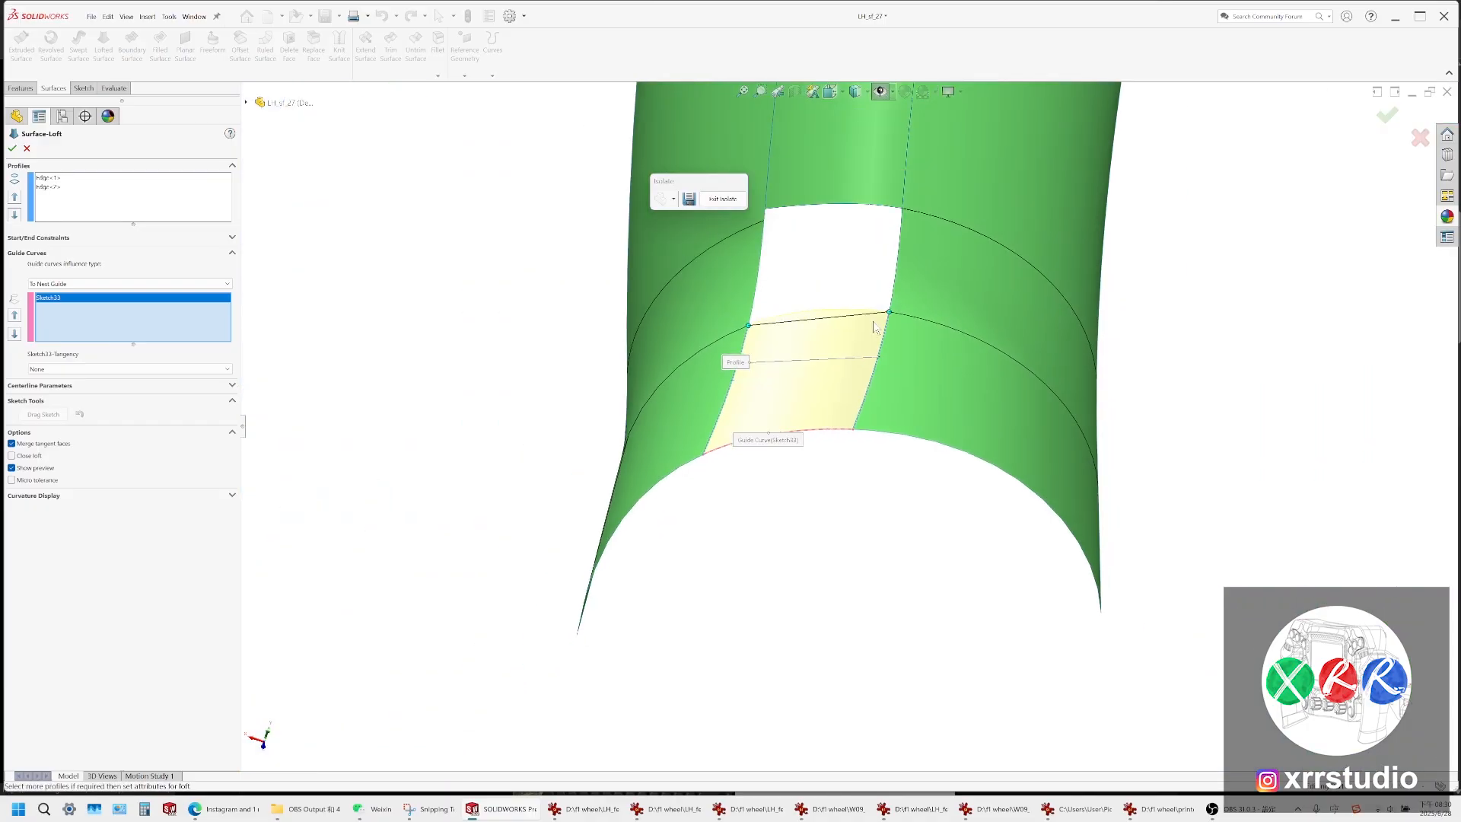
Set both the start and end constraints of the lower loft to Curvature To Face and create the surface
click(82, 238)
click(76, 261)
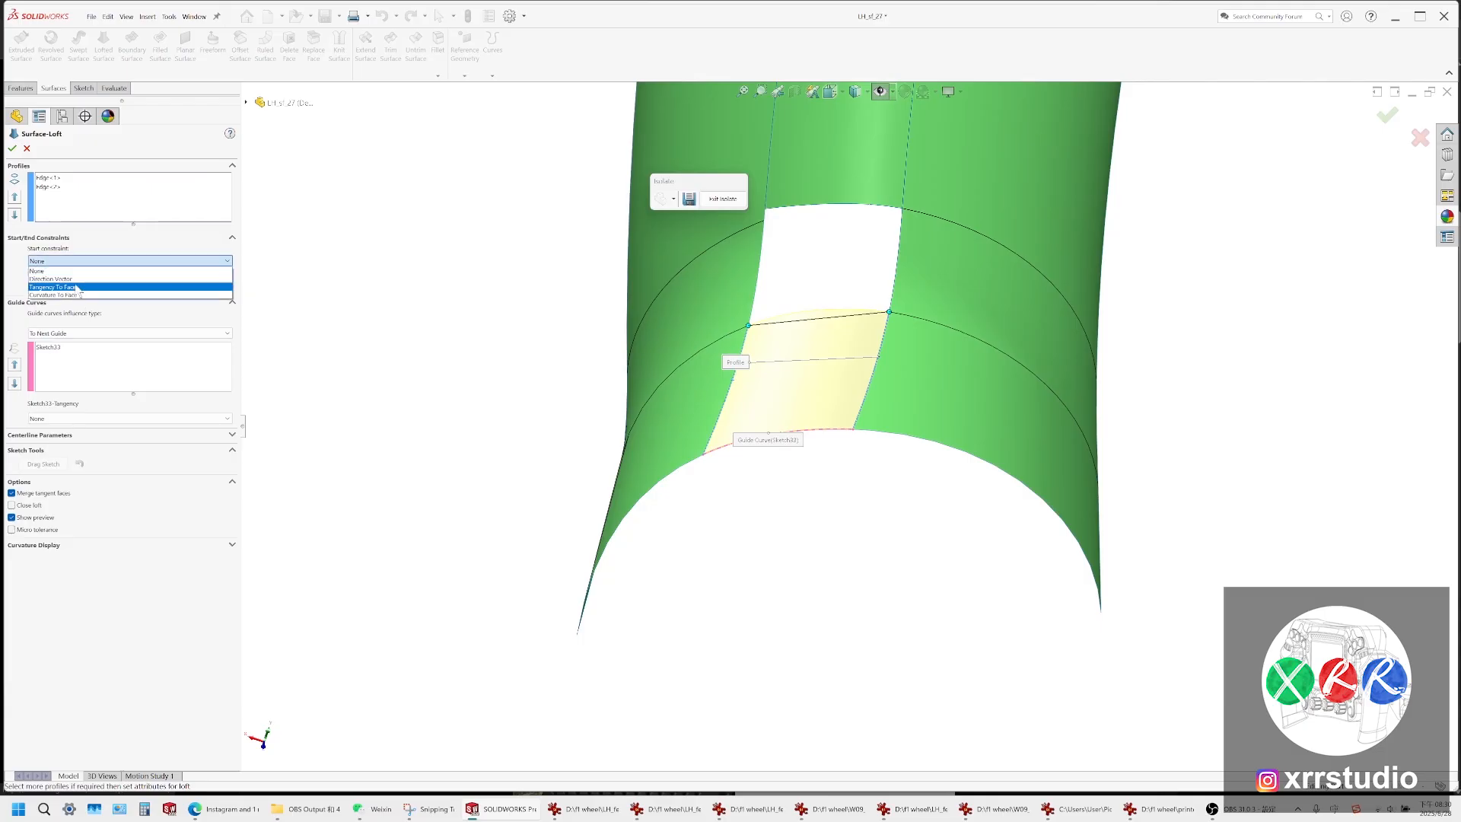
click(77, 304)
click(76, 314)
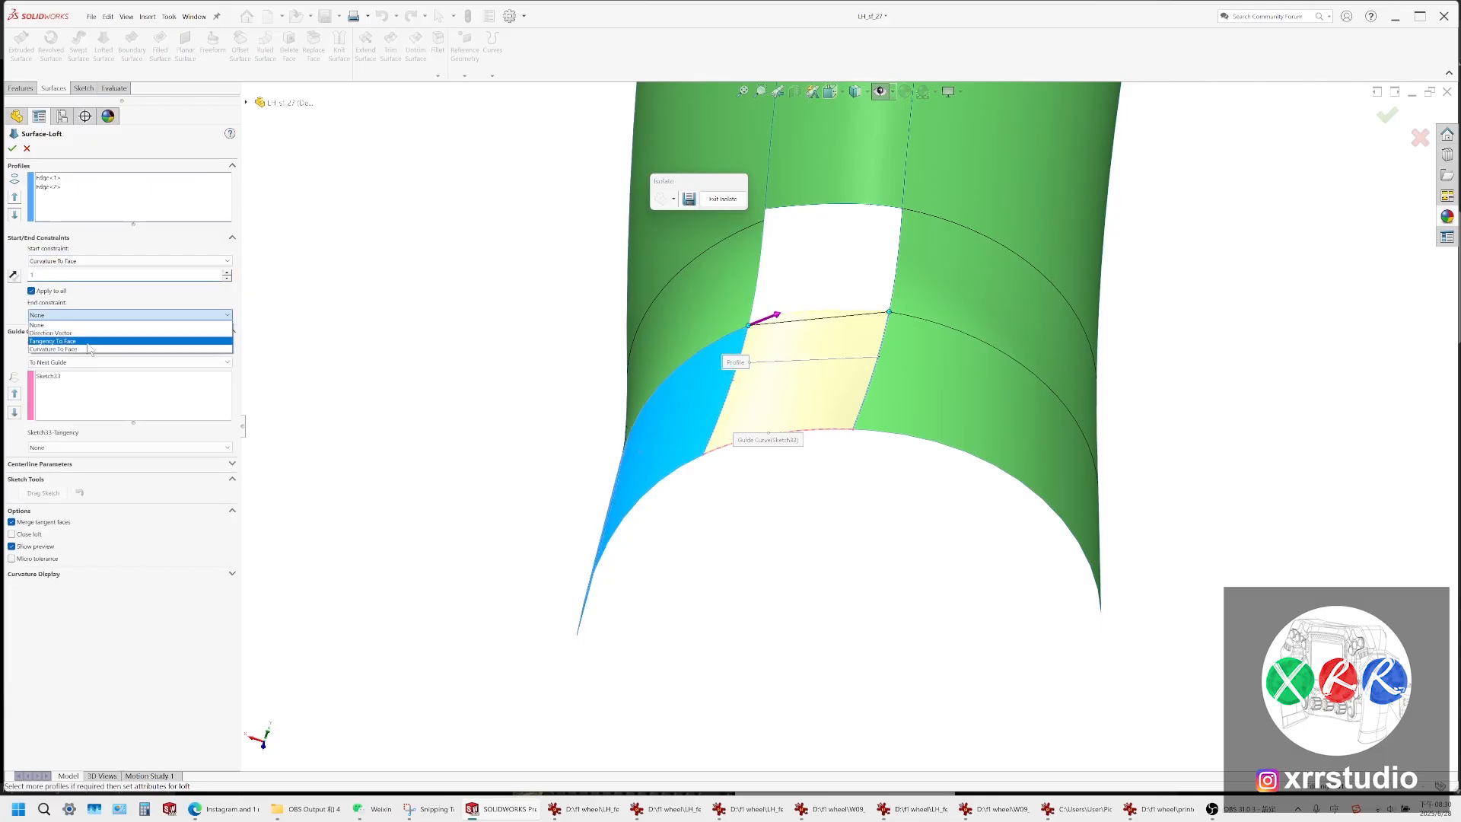
click(76, 357)
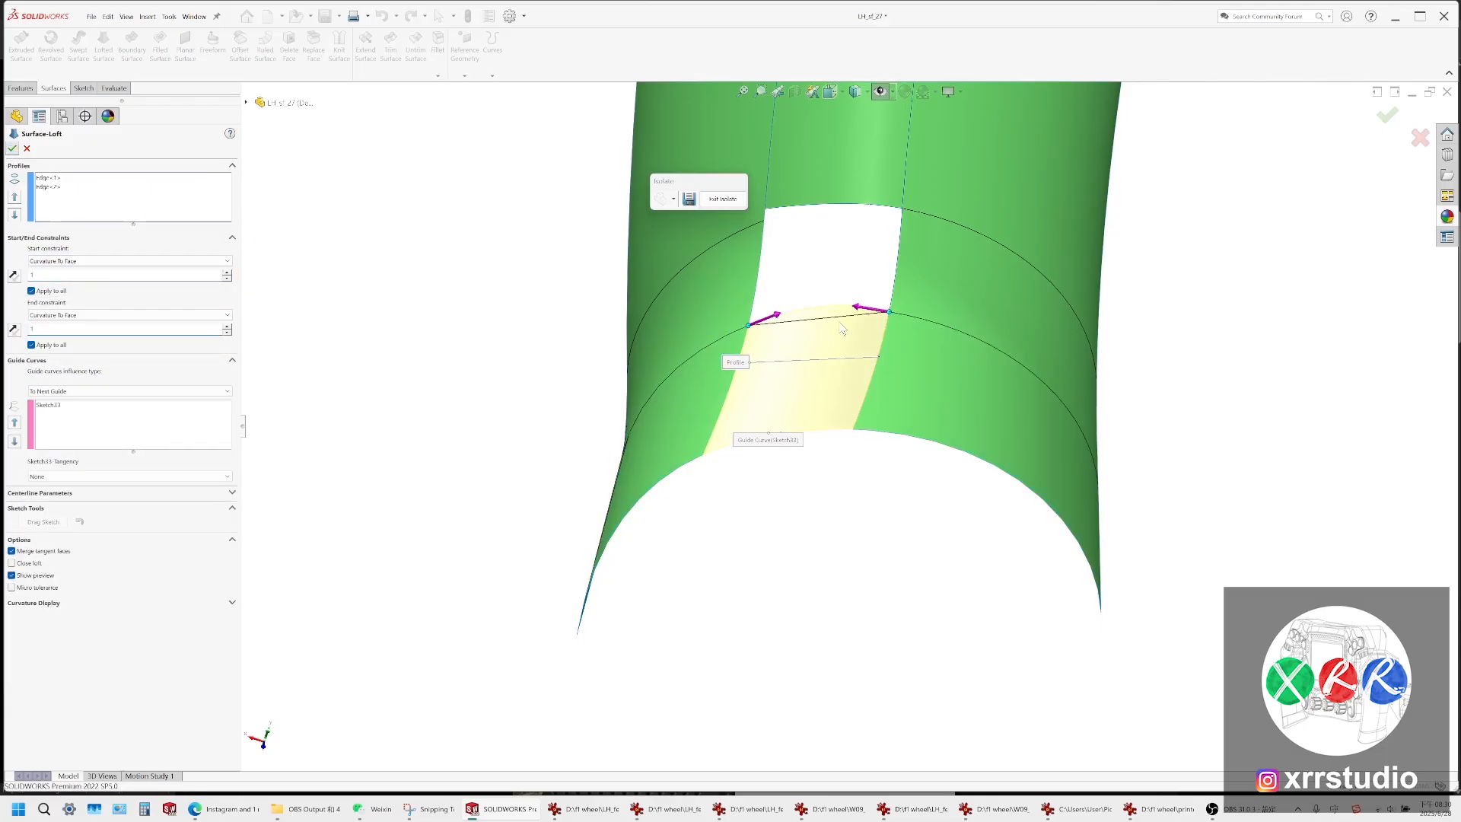
key(Return)
Examine the new lower surface and how the edges meet at the upper corners of the remaining gap
middle_drag(889, 394, 665, 282)
scroll(665, 283, up, 4)
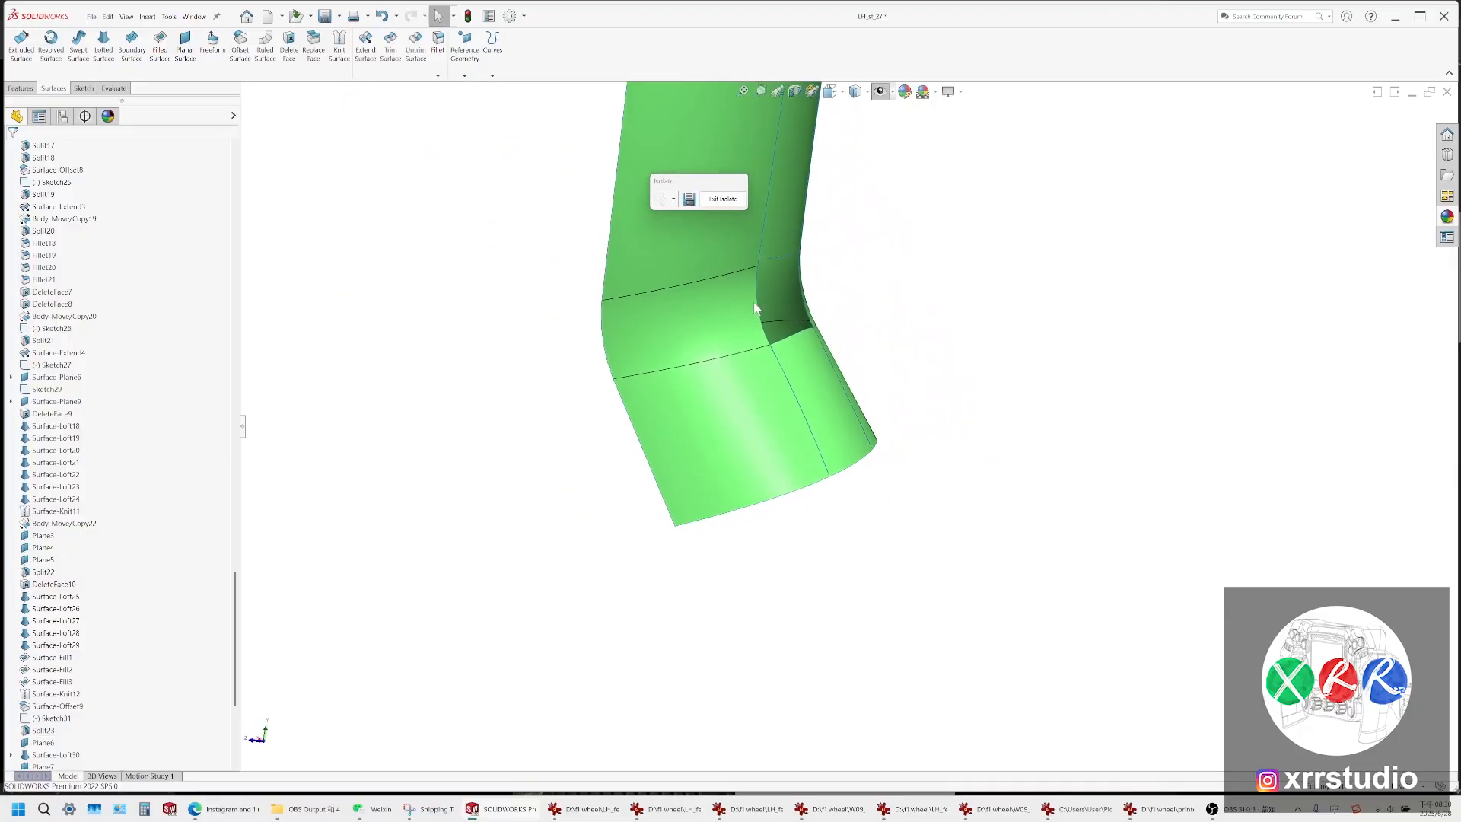
middle_drag(757, 309, 726, 308)
scroll(749, 310, down, 6)
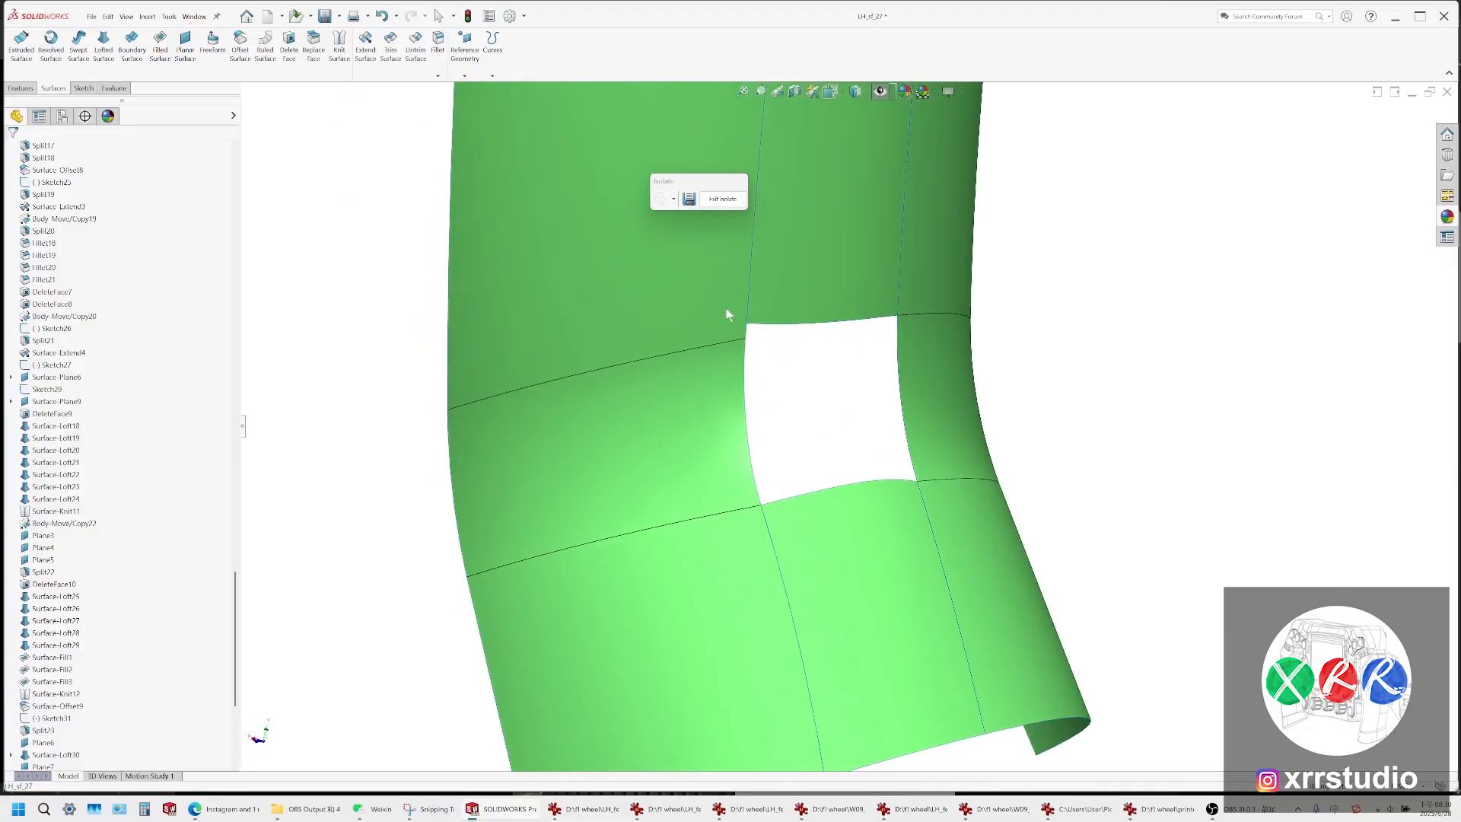
click(749, 333)
scroll(773, 358, down, 5)
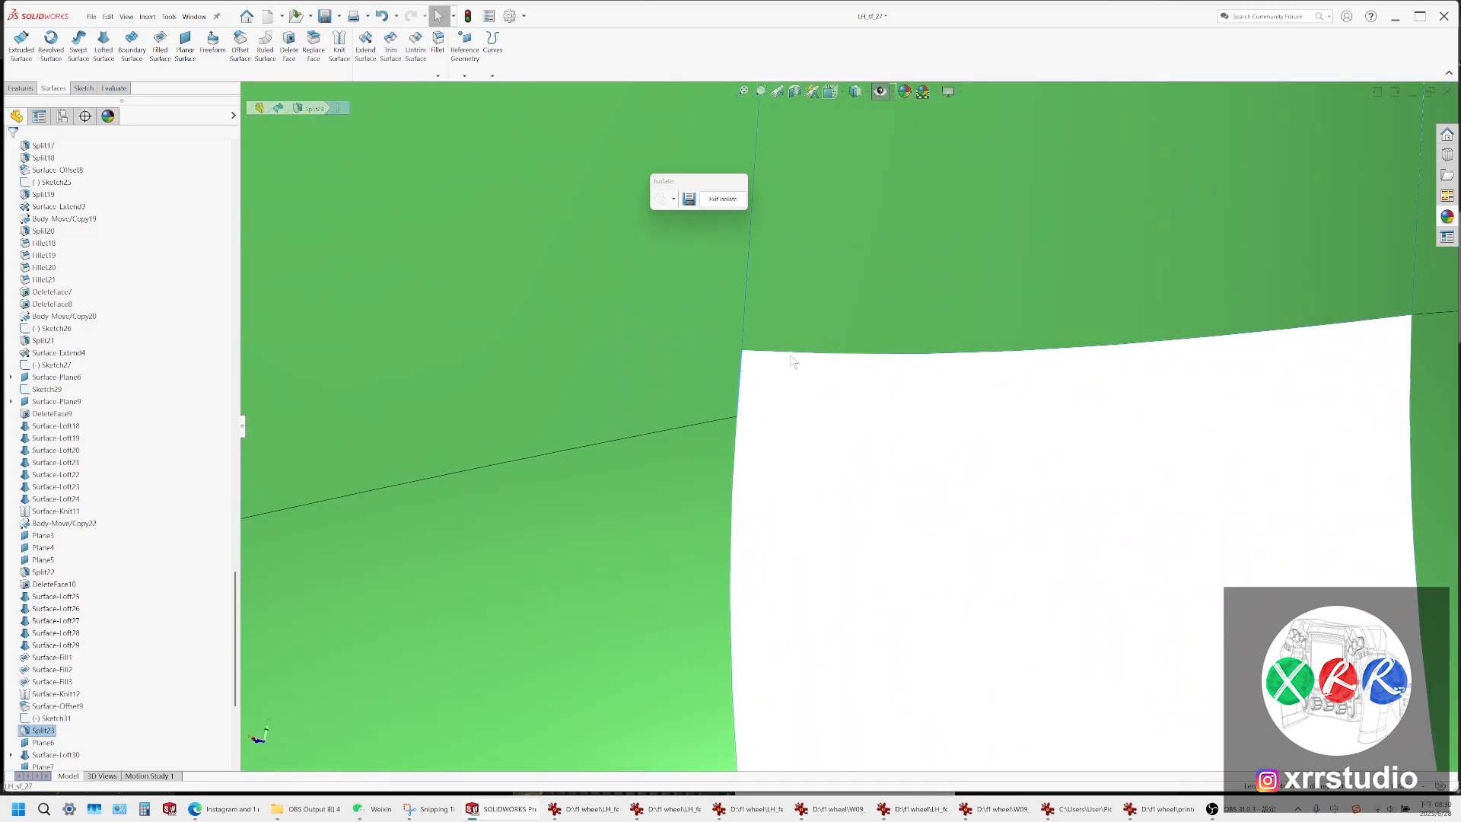
middle_drag(773, 358, 881, 427)
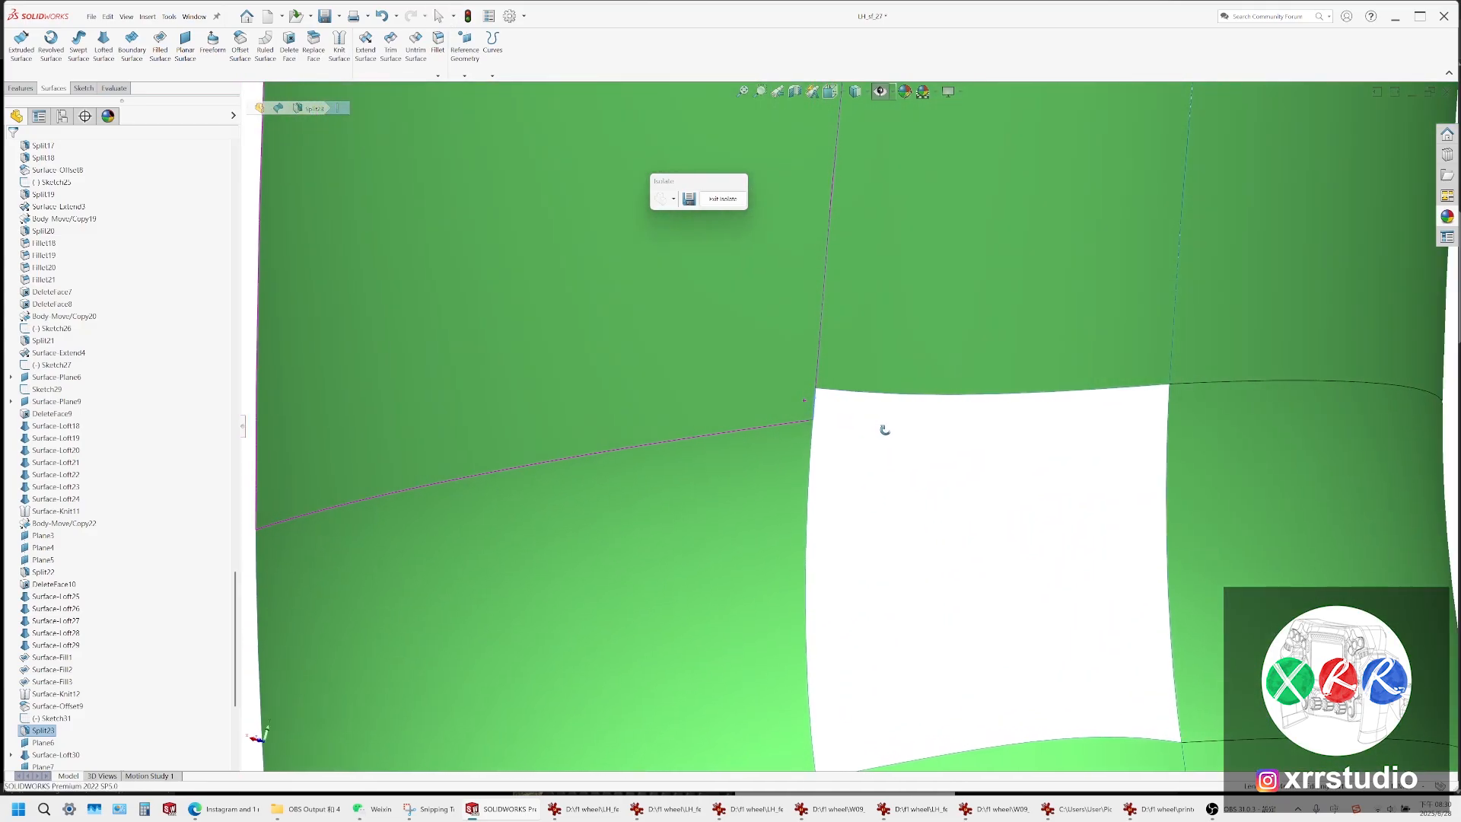
scroll(850, 424, up, 8)
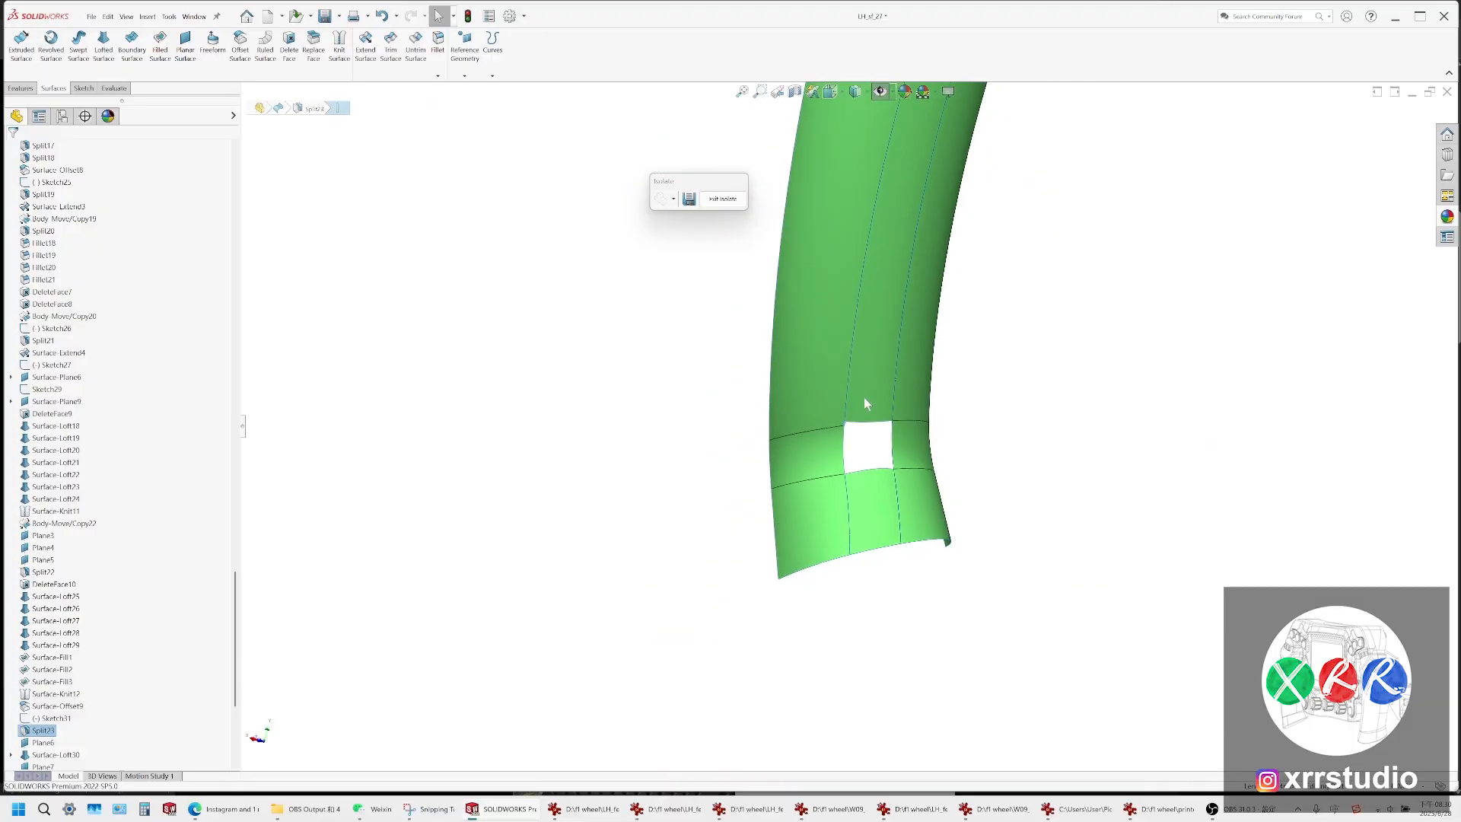
scroll(870, 386, down, 8)
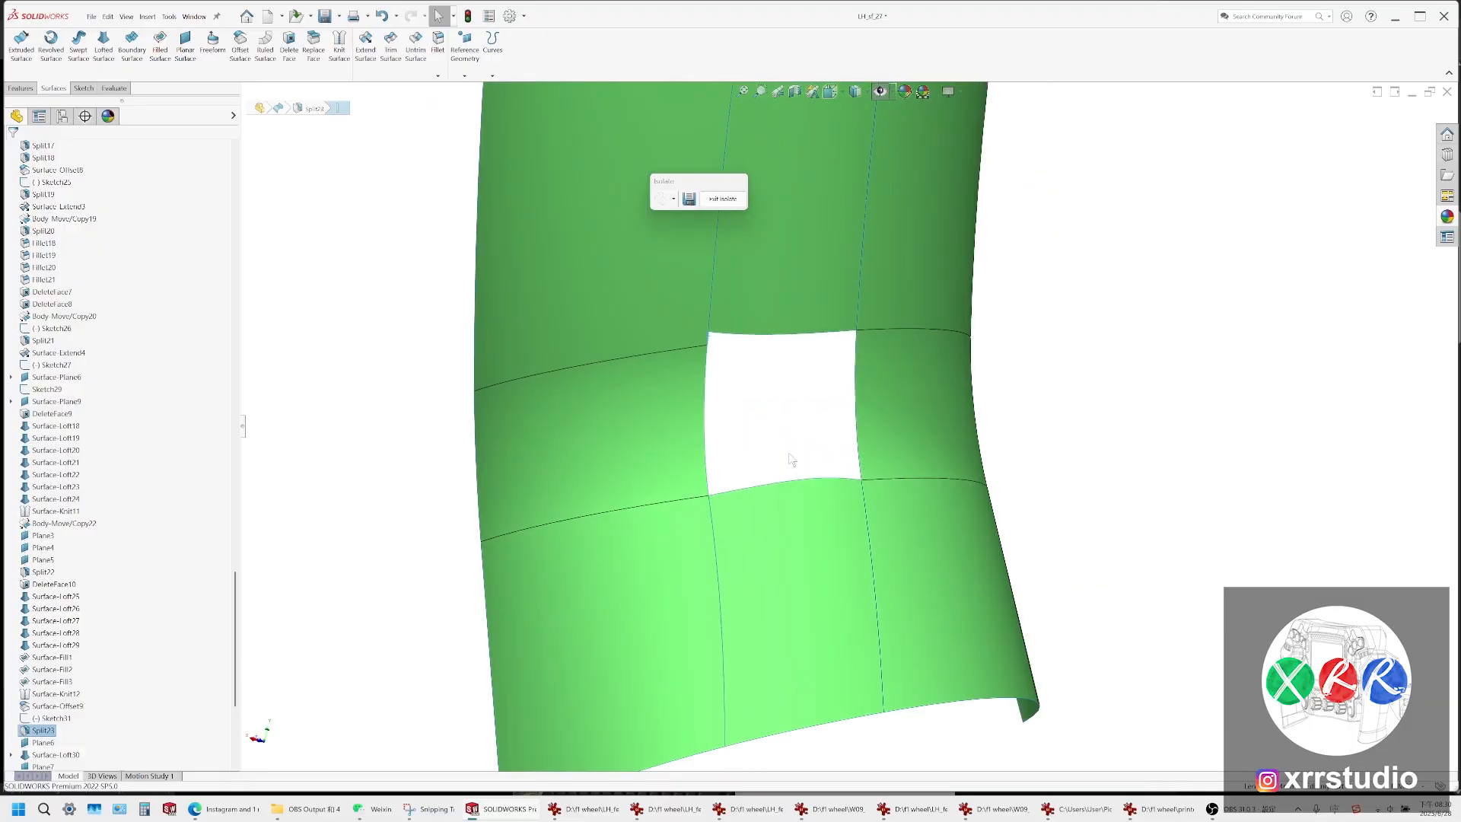
Create a reference plane coincident with the neighbouring surface's curved edge that runs into the gap's lower corner
click(683, 499)
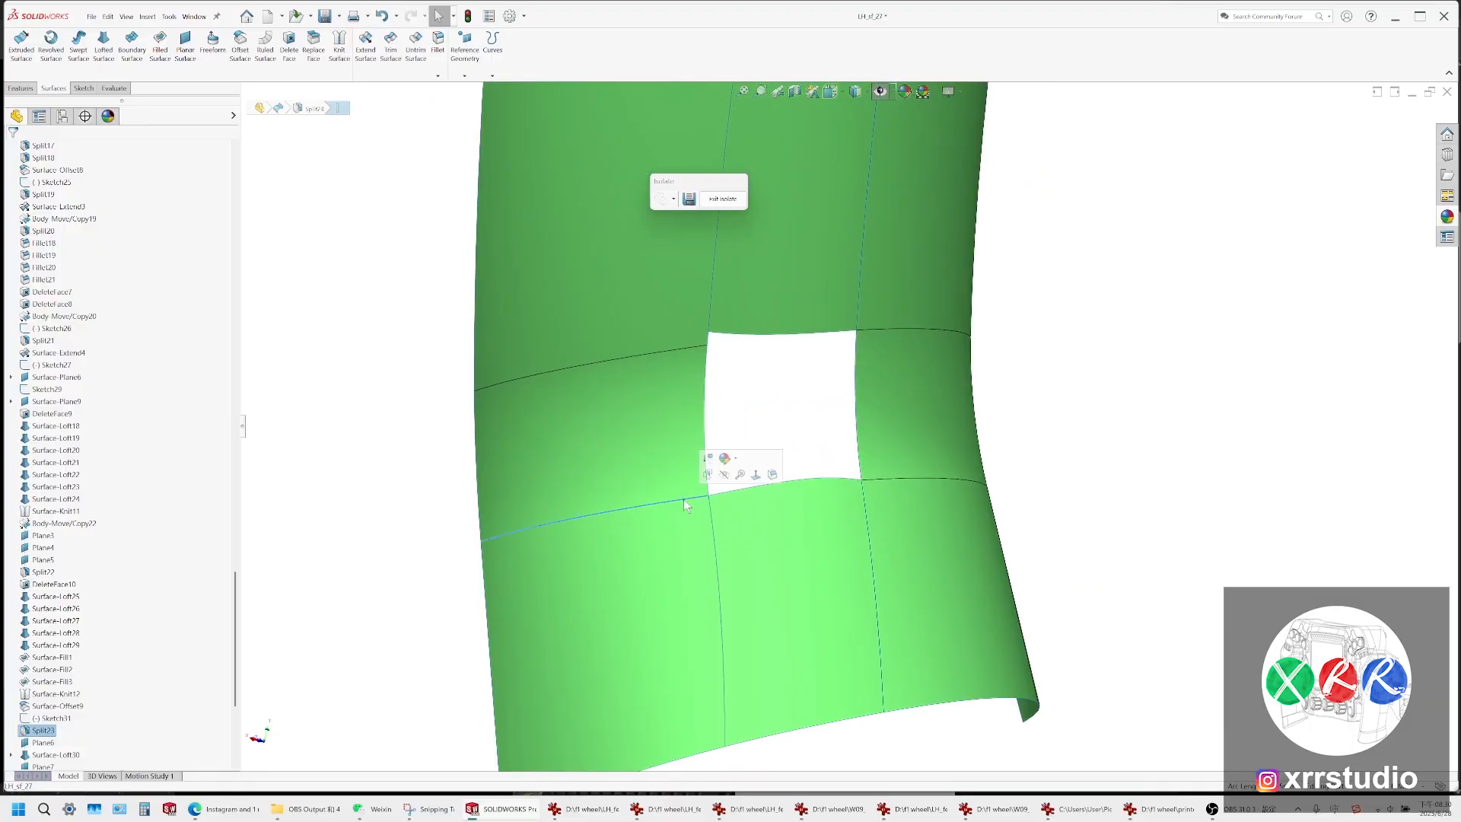
click(458, 67)
click(471, 89)
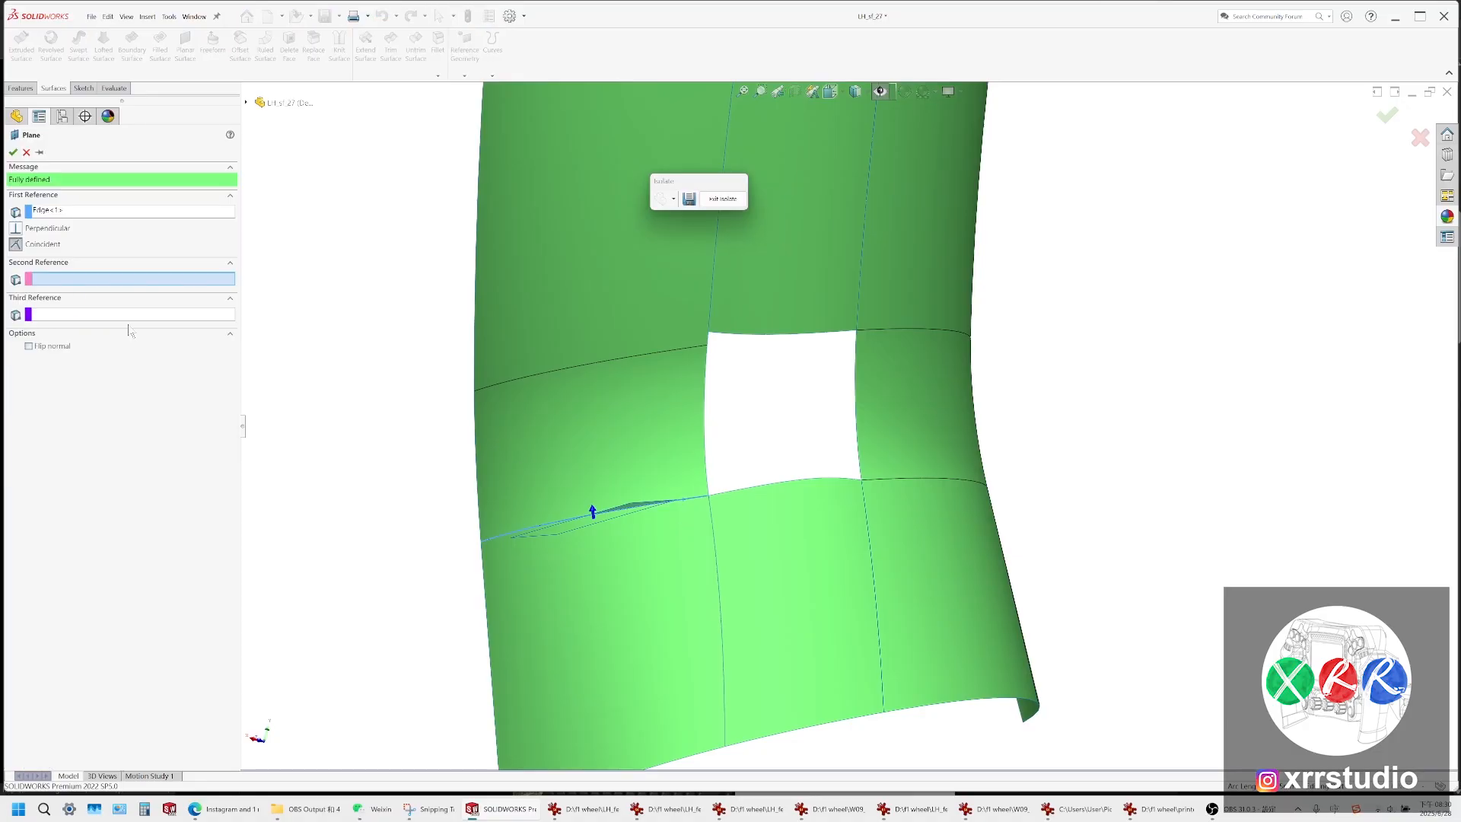
click(13, 151)
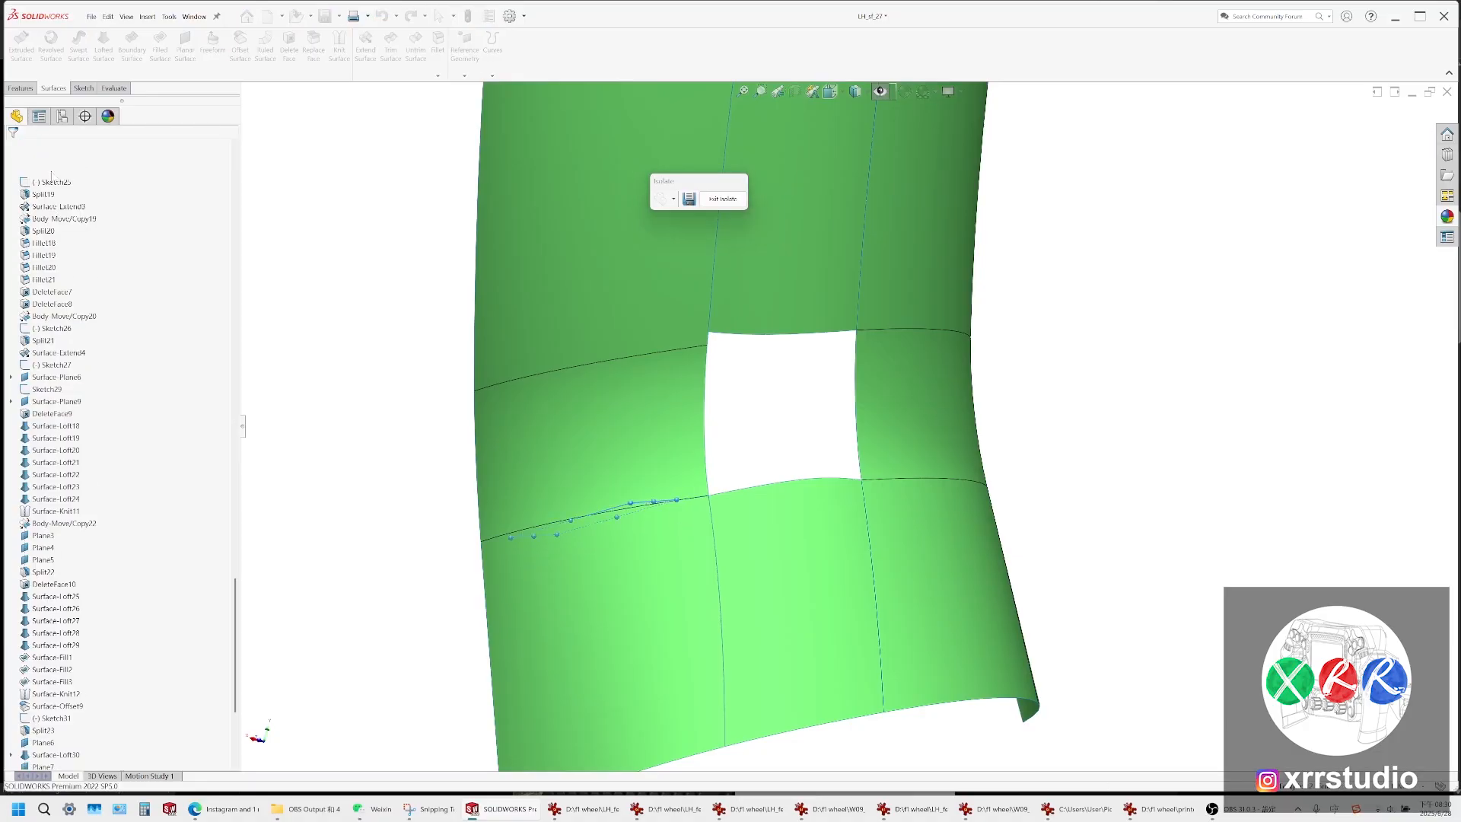
Split the lower lofted surface with the new plane and hide the thin sliver above the cut
click(20, 88)
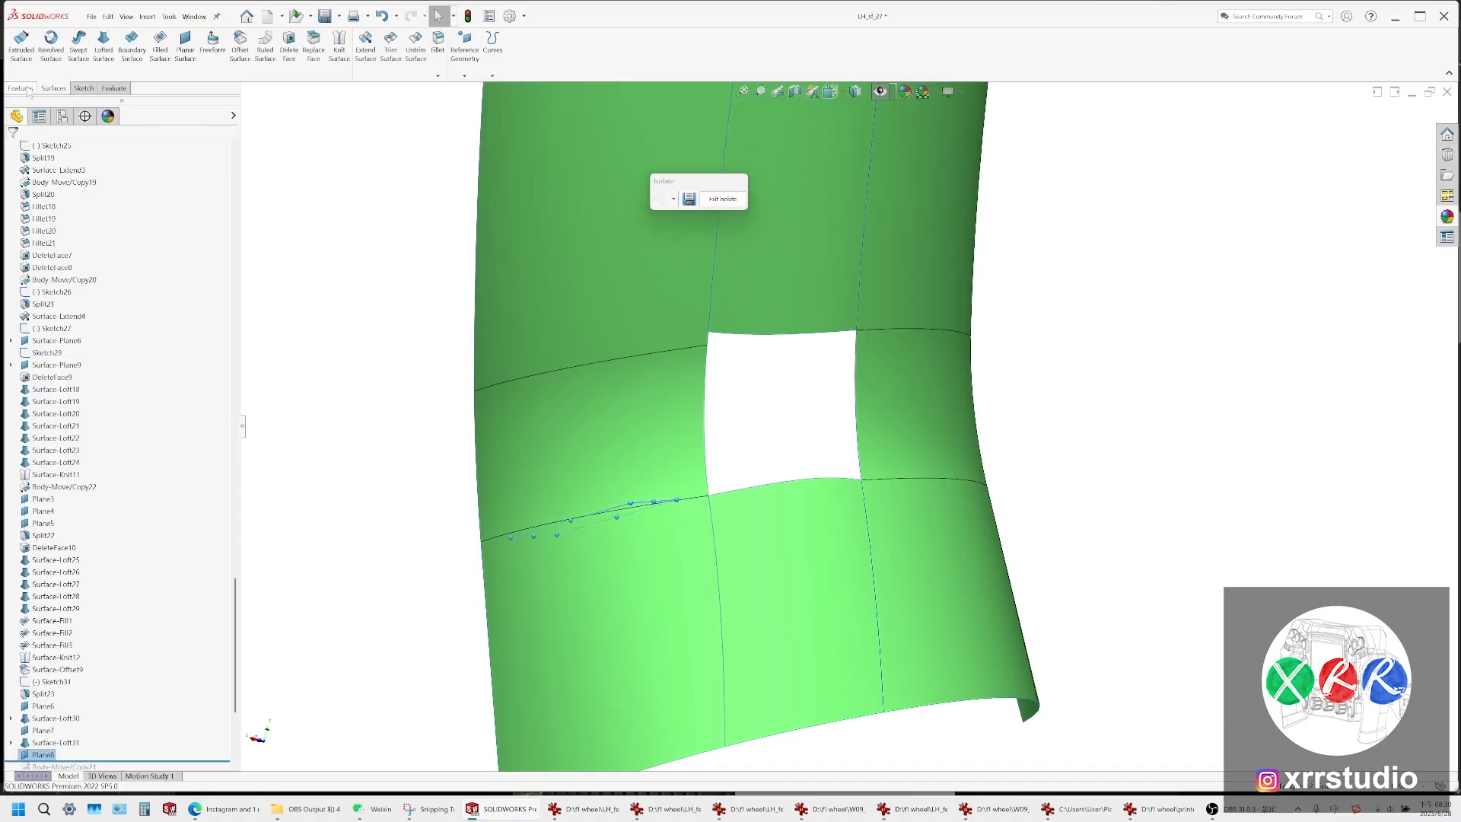
click(286, 73)
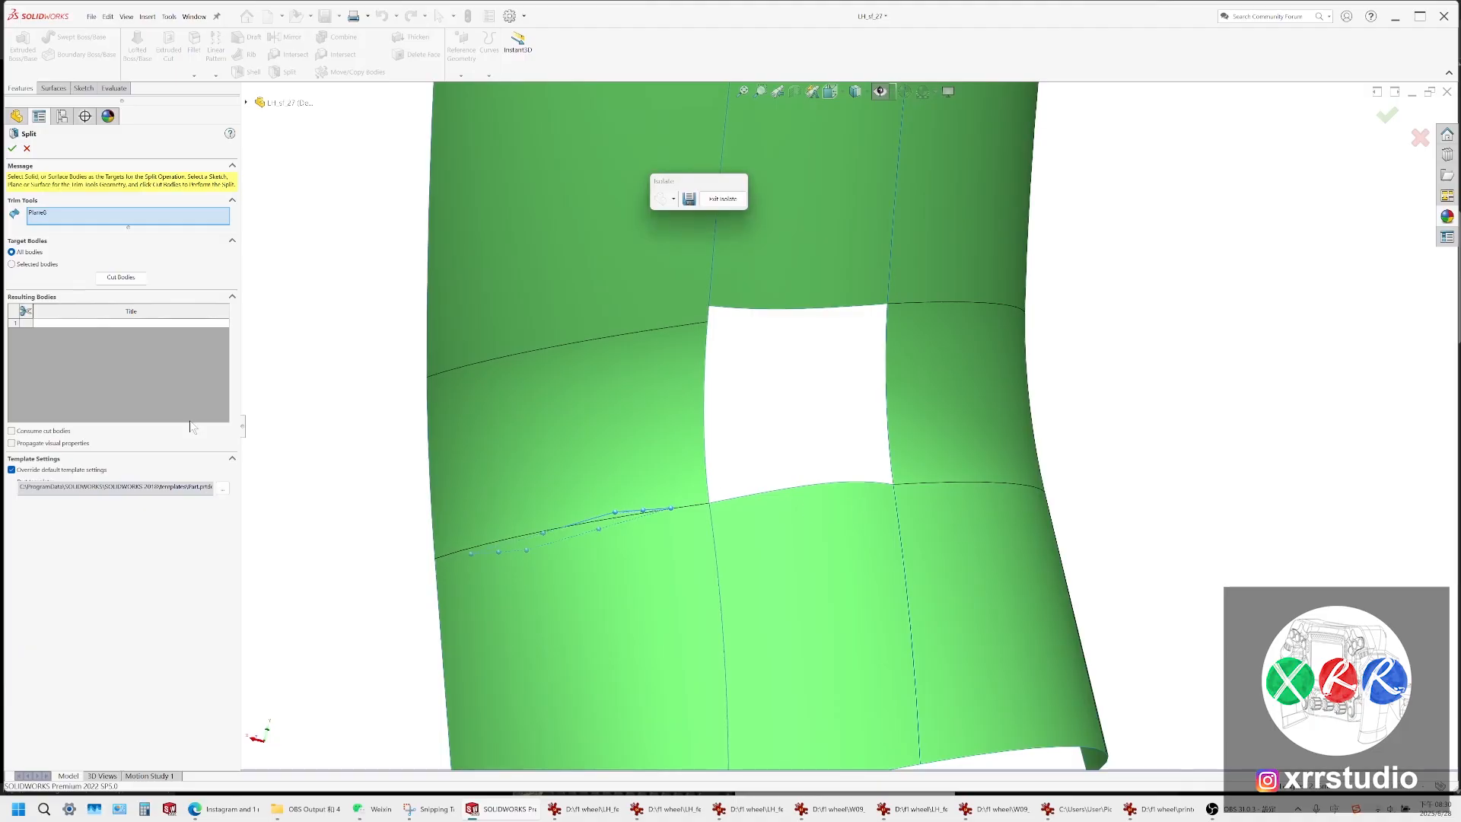
scroll(566, 362, down, 3)
click(906, 469)
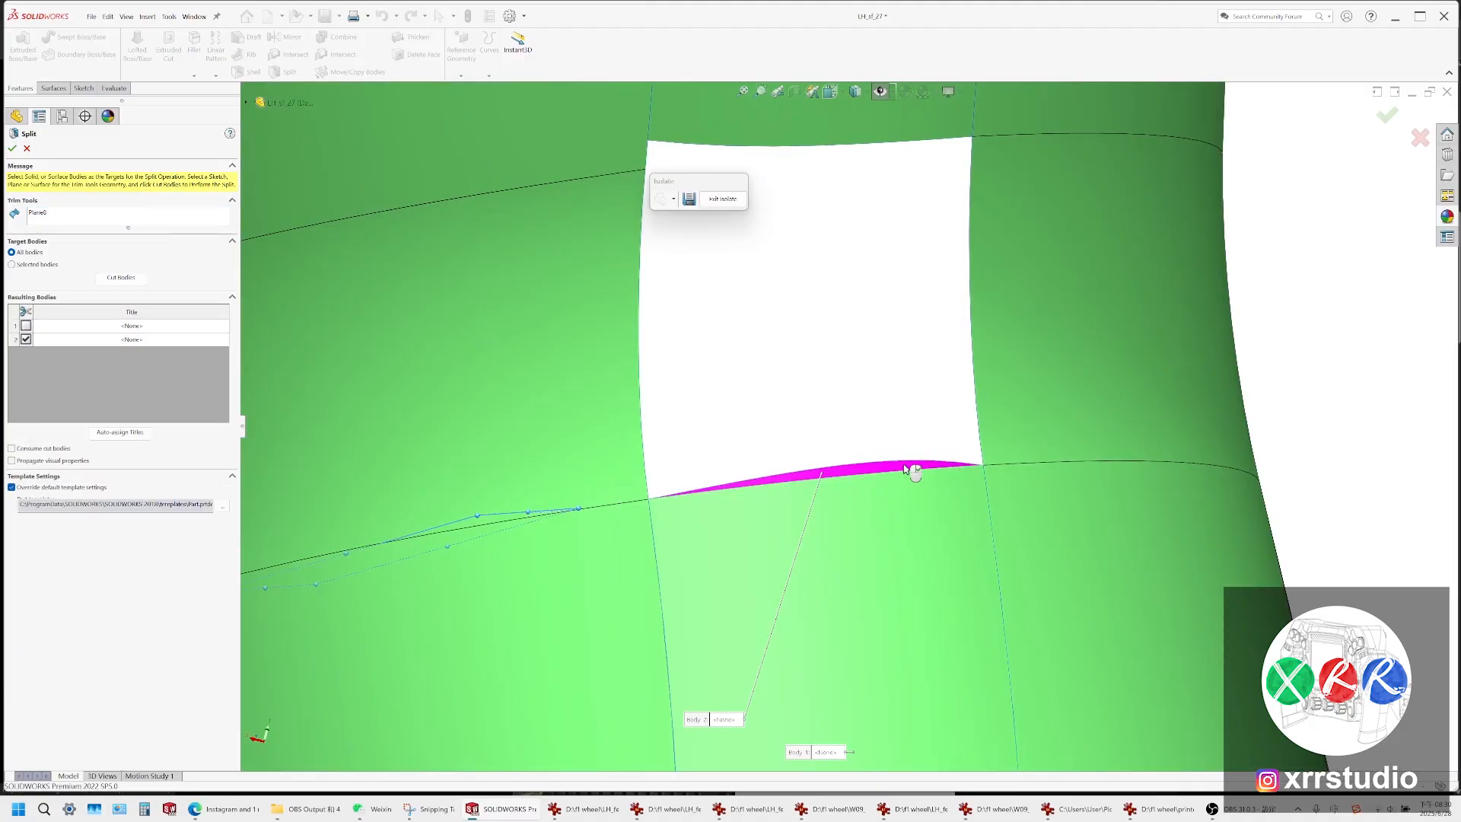
key(Return)
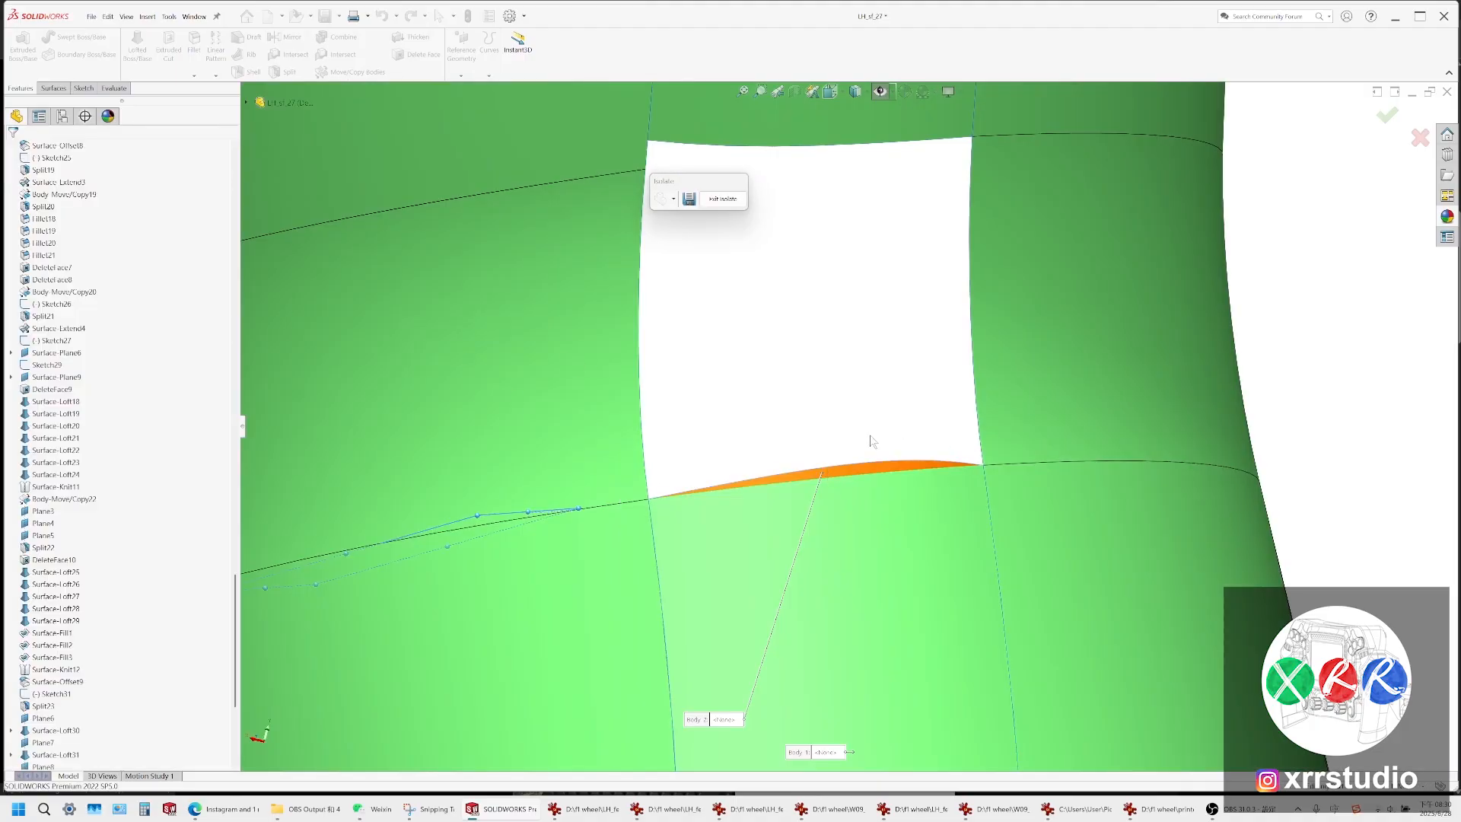
click(879, 469)
click(922, 445)
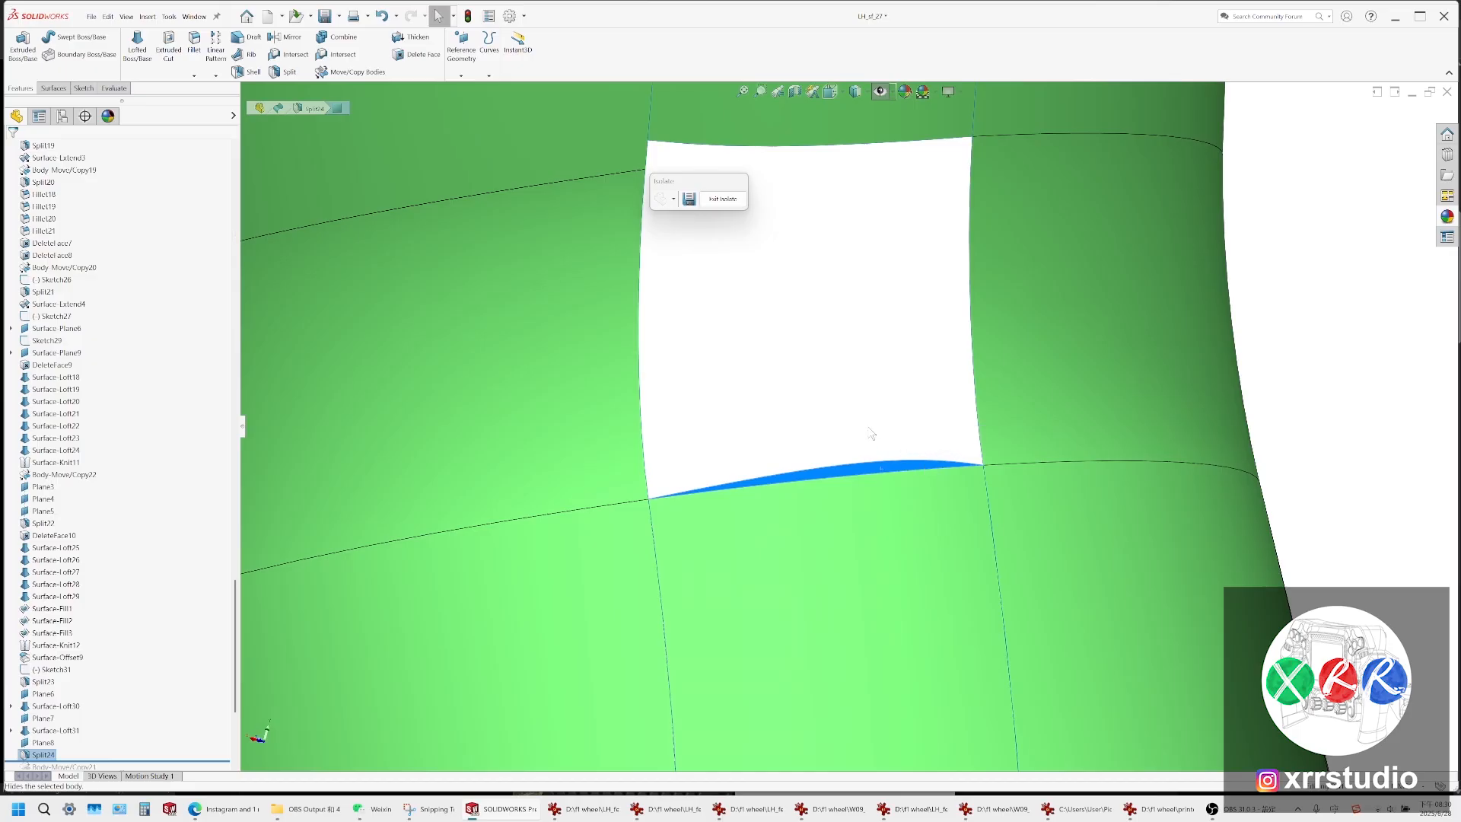
Examine the upper corners and the trimmed lower edge of the remaining gap
scroll(877, 388, up, 3)
middle_drag(855, 359, 788, 312)
scroll(753, 324, down, 4)
scroll(750, 328, down, 2)
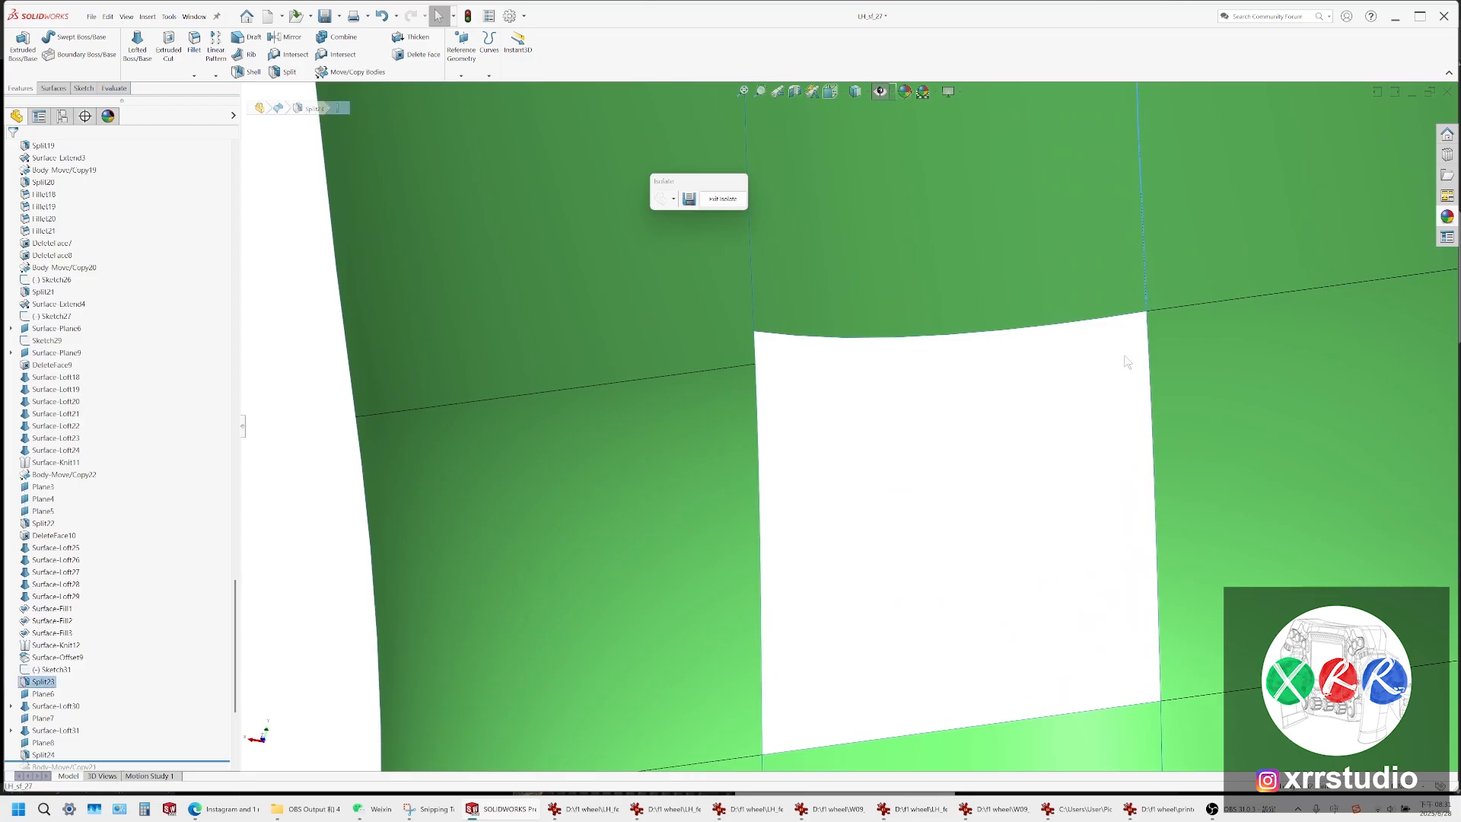
scroll(1031, 340, up, 3)
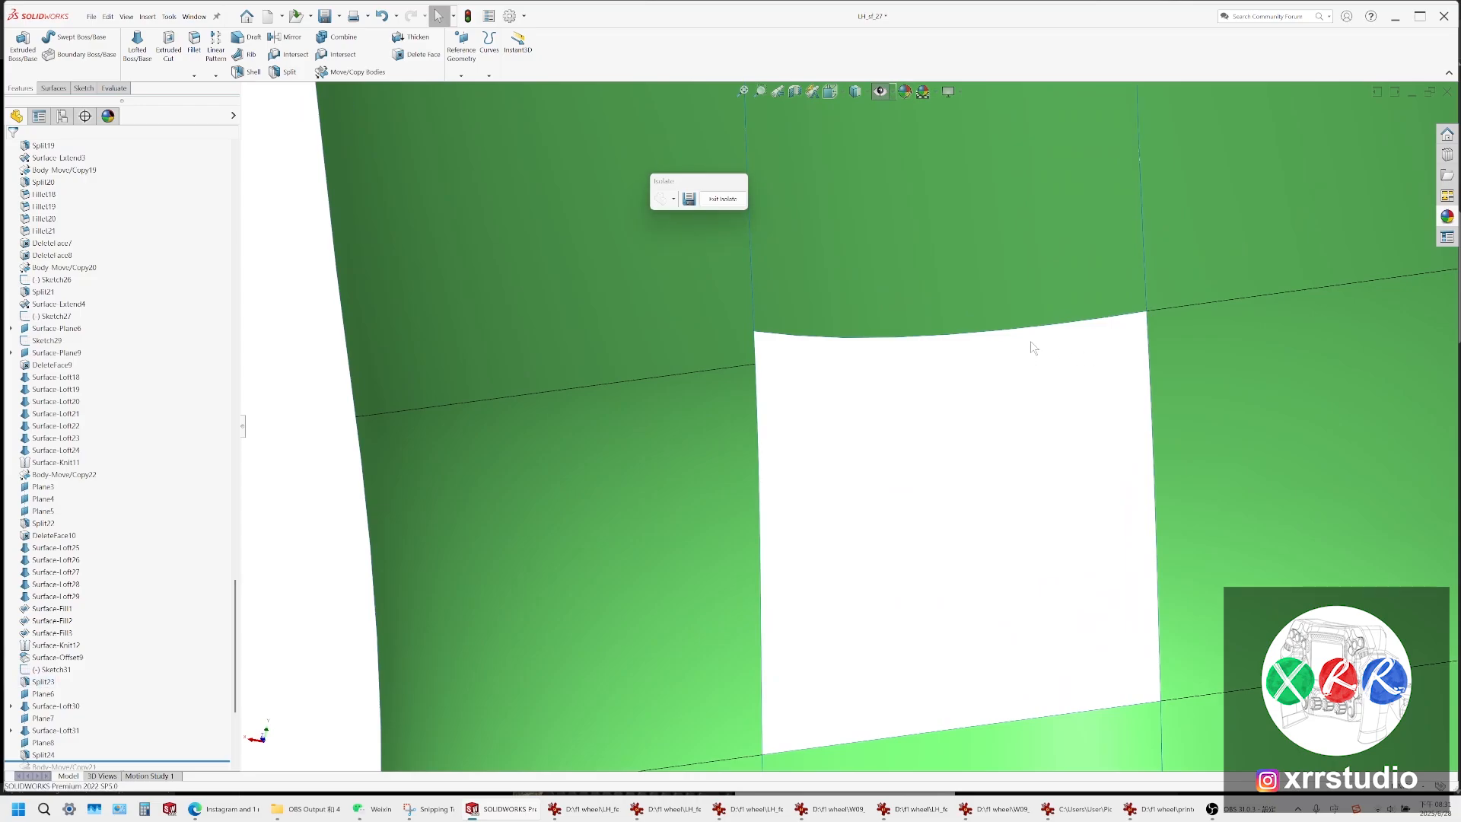
middle_drag(898, 558, 879, 532)
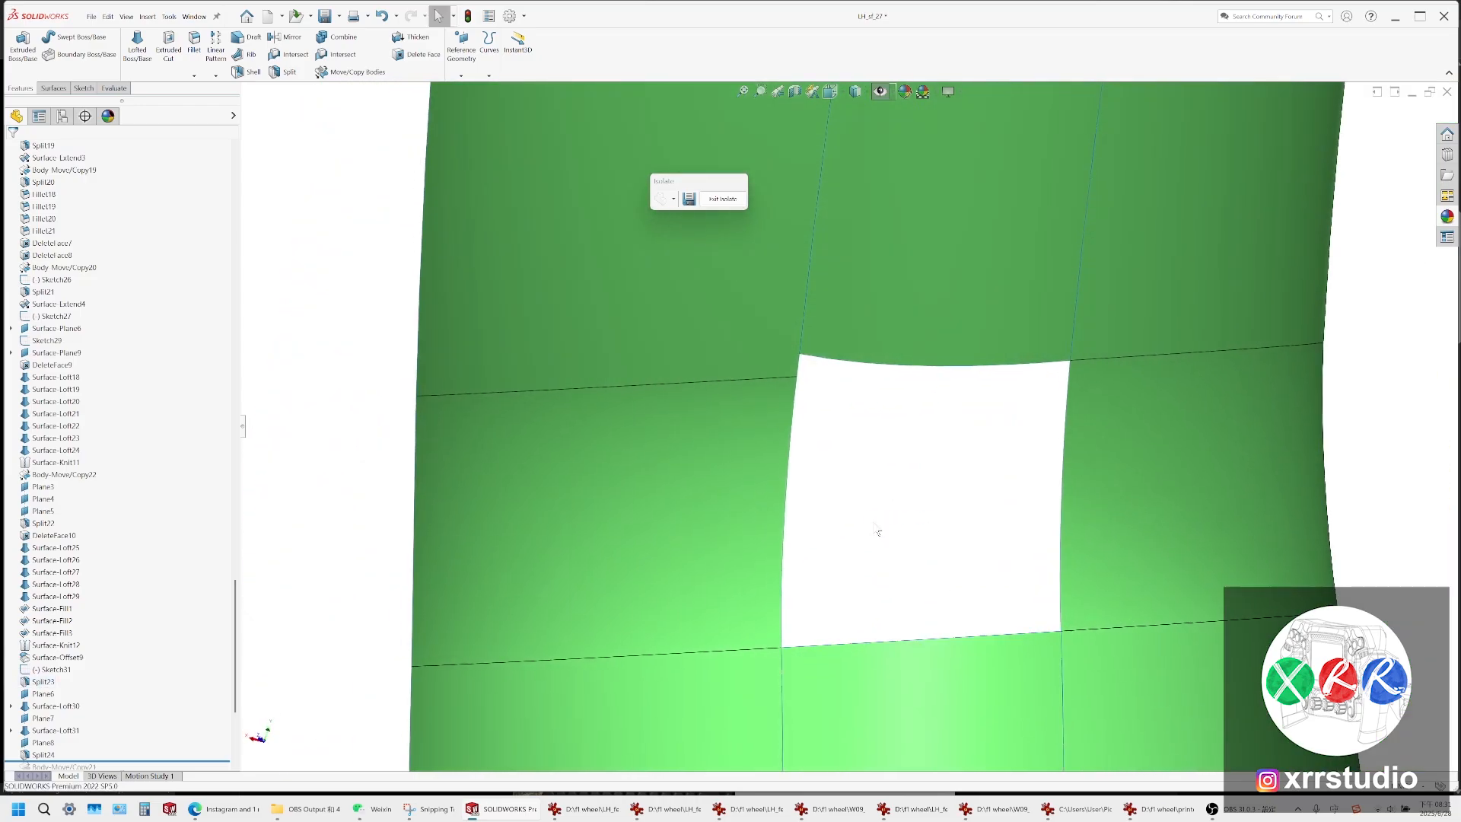
click(842, 646)
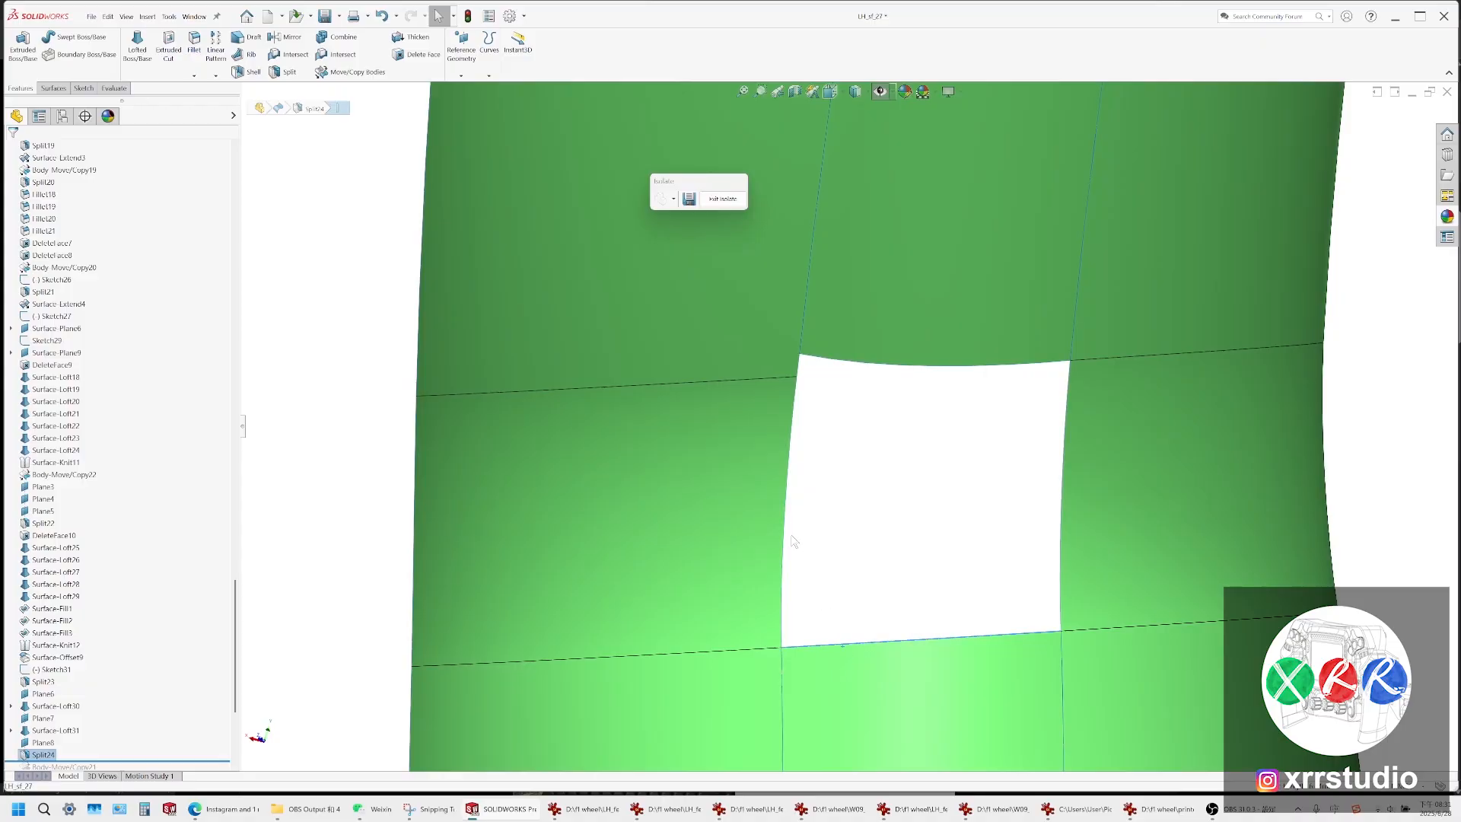
Start a surface loft with the gap's two side edges as profiles and align their connector points to remove the twist
click(619, 415)
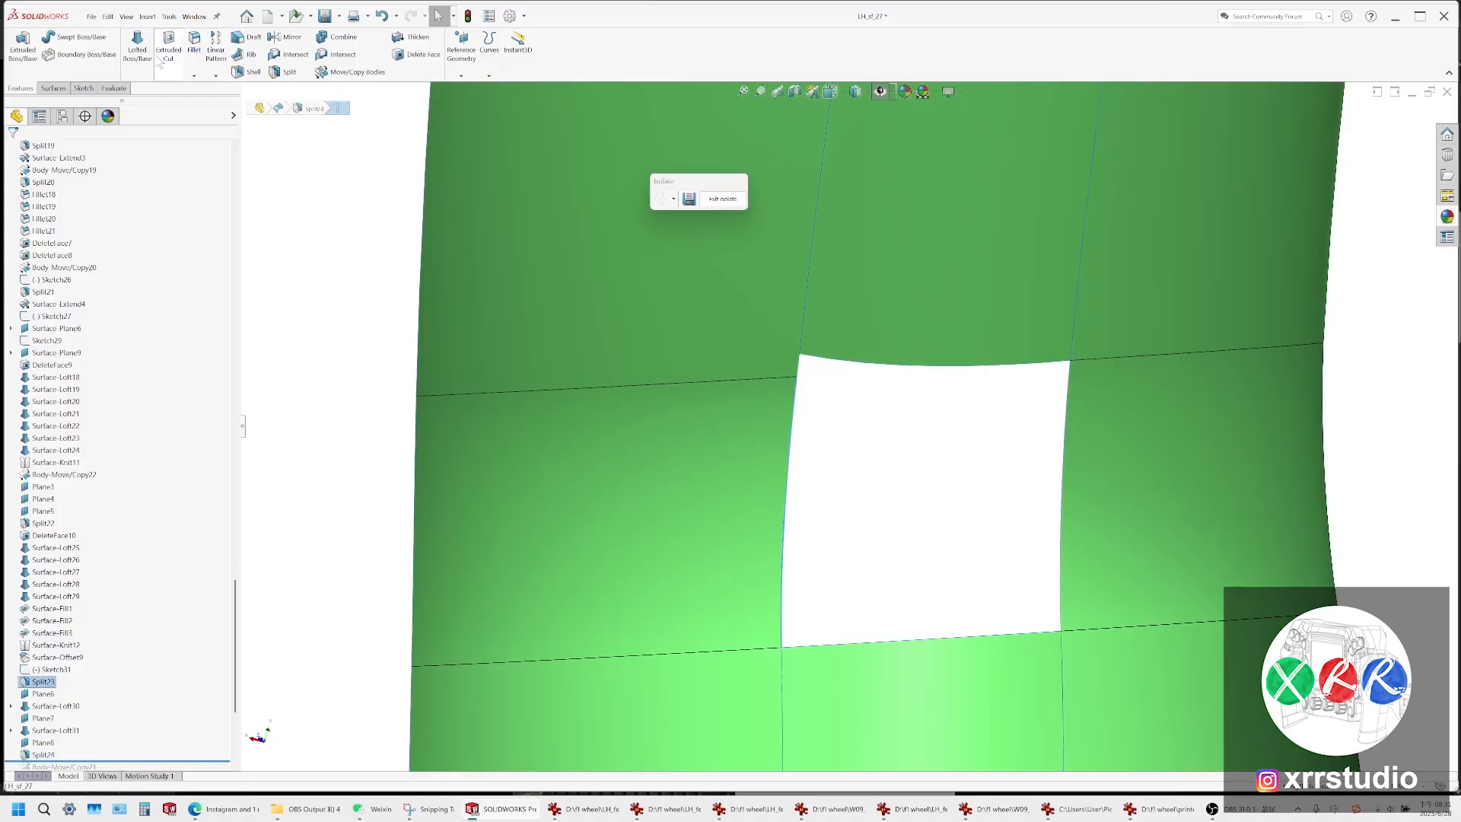
click(53, 89)
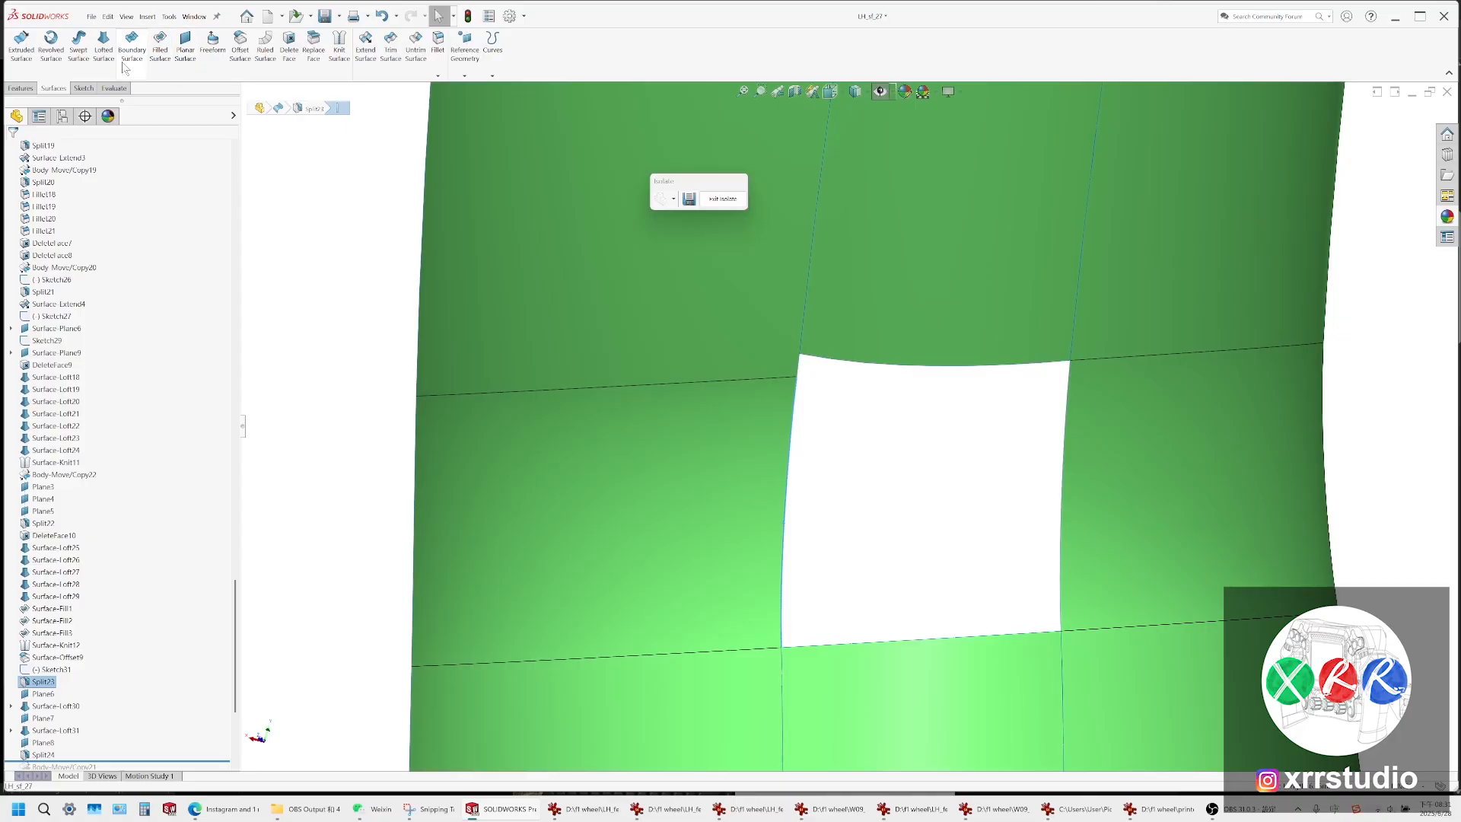
click(1064, 445)
scroll(1089, 382, down, 6)
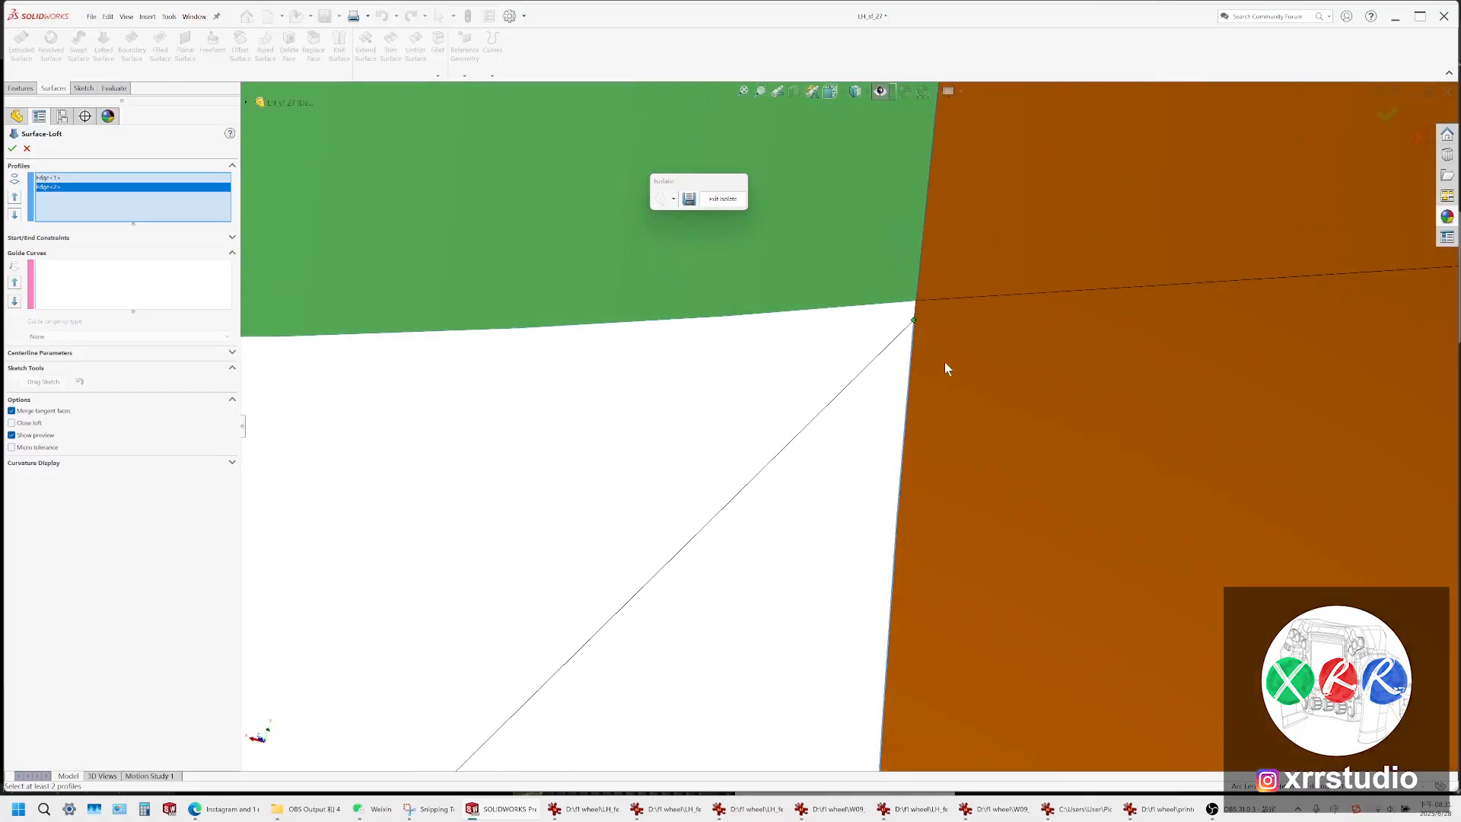
scroll(898, 426, up, 5)
scroll(888, 467, up, 4)
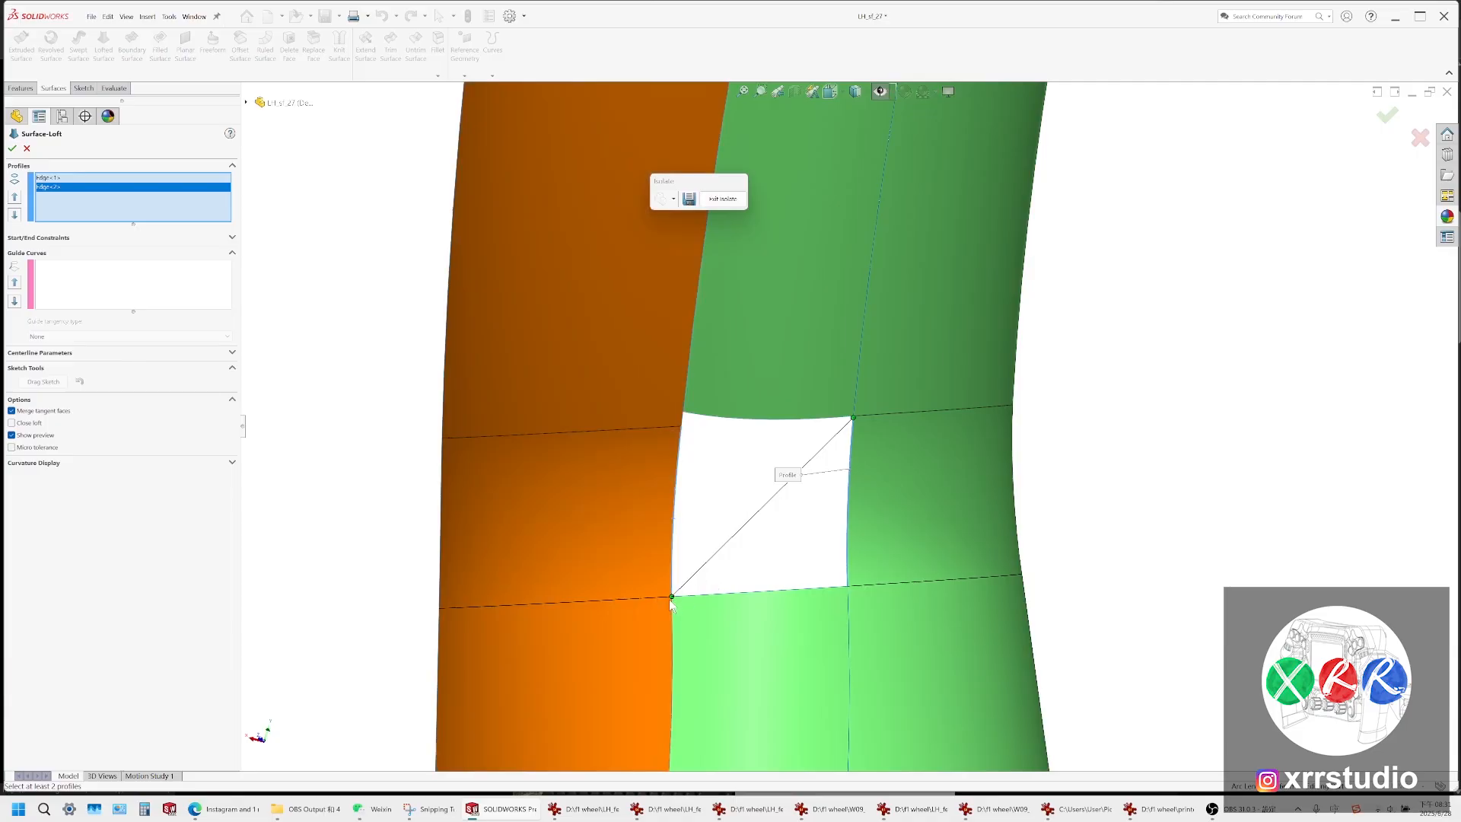
scroll(811, 497, down, 2)
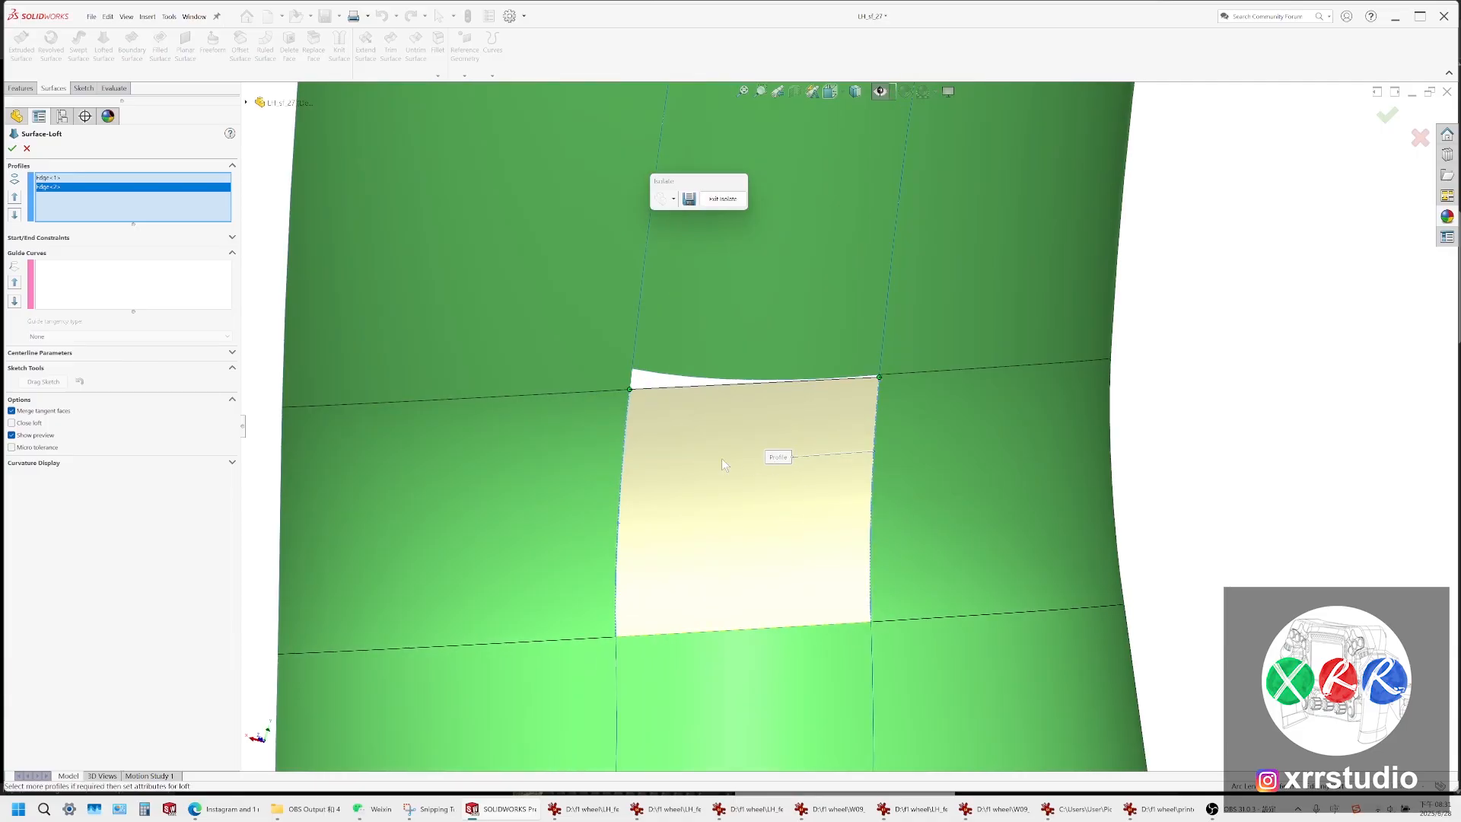
Add the gap's trimmed lower edge as the loft's guide curve with Tangency To Face
click(63, 241)
click(66, 346)
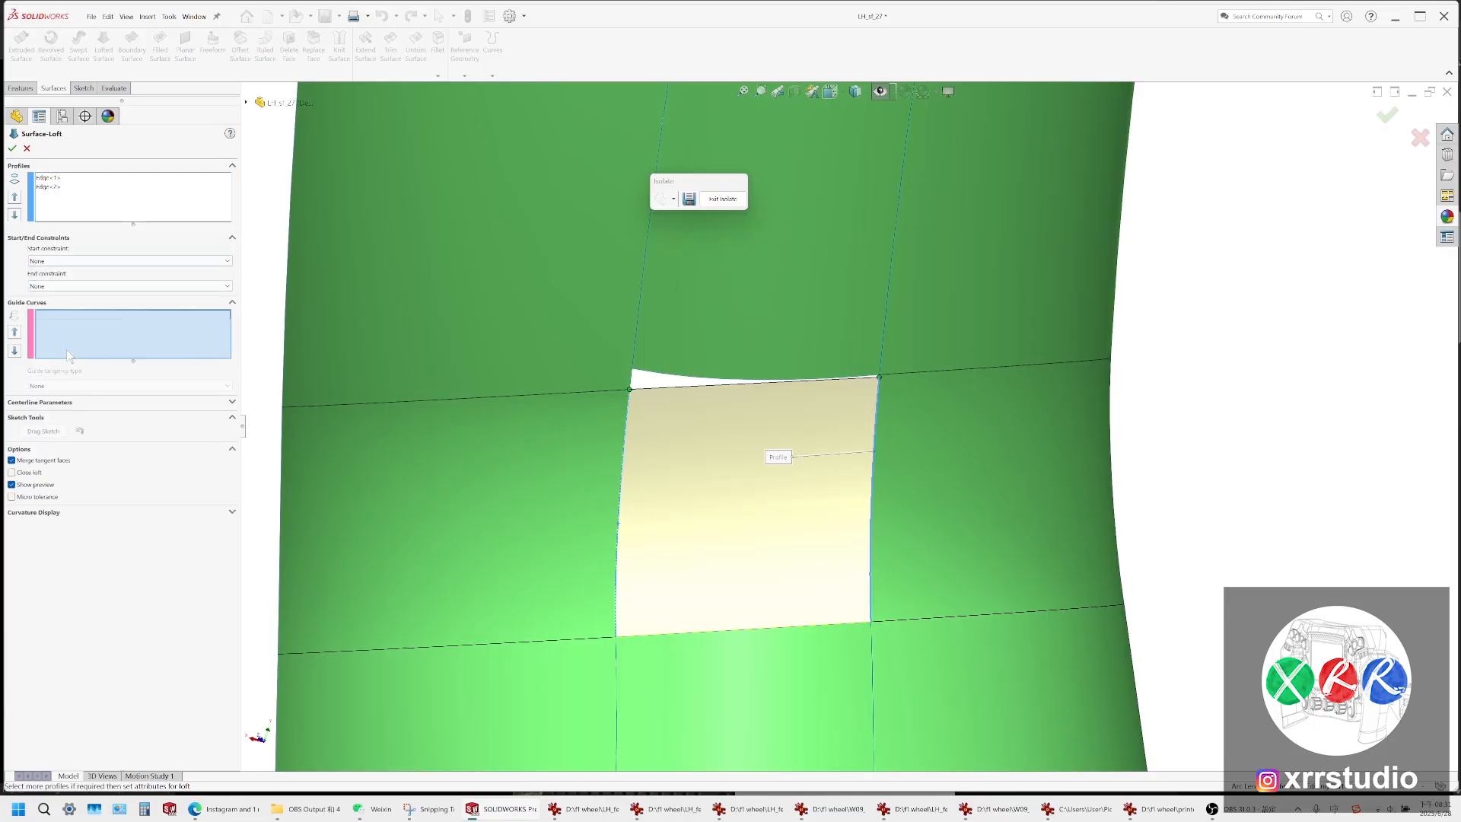
click(810, 628)
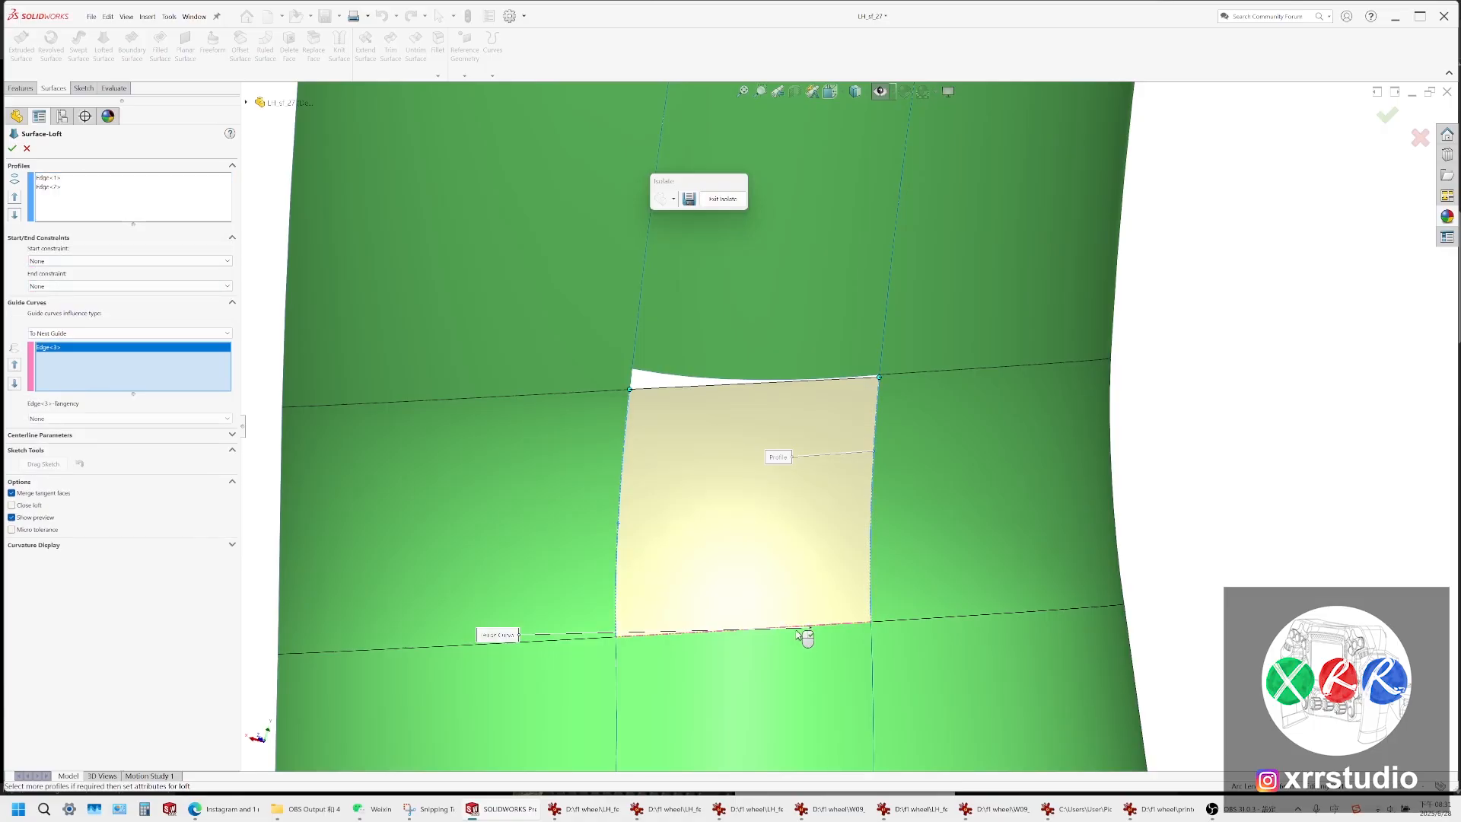
mouse_move(698, 630)
middle_down()
mouse_move(701, 653)
mouse_move(706, 618)
middle_up()
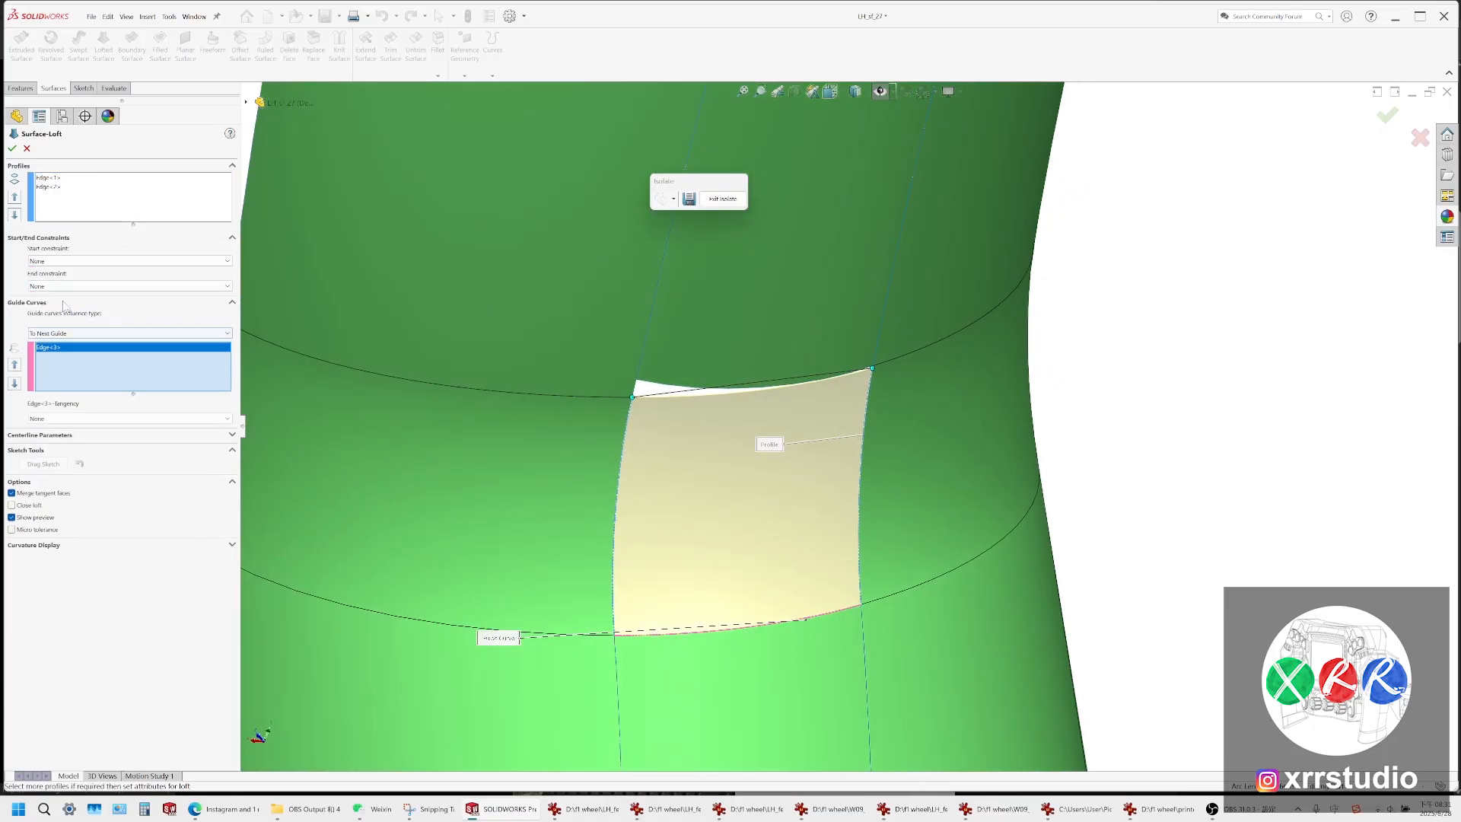
click(69, 420)
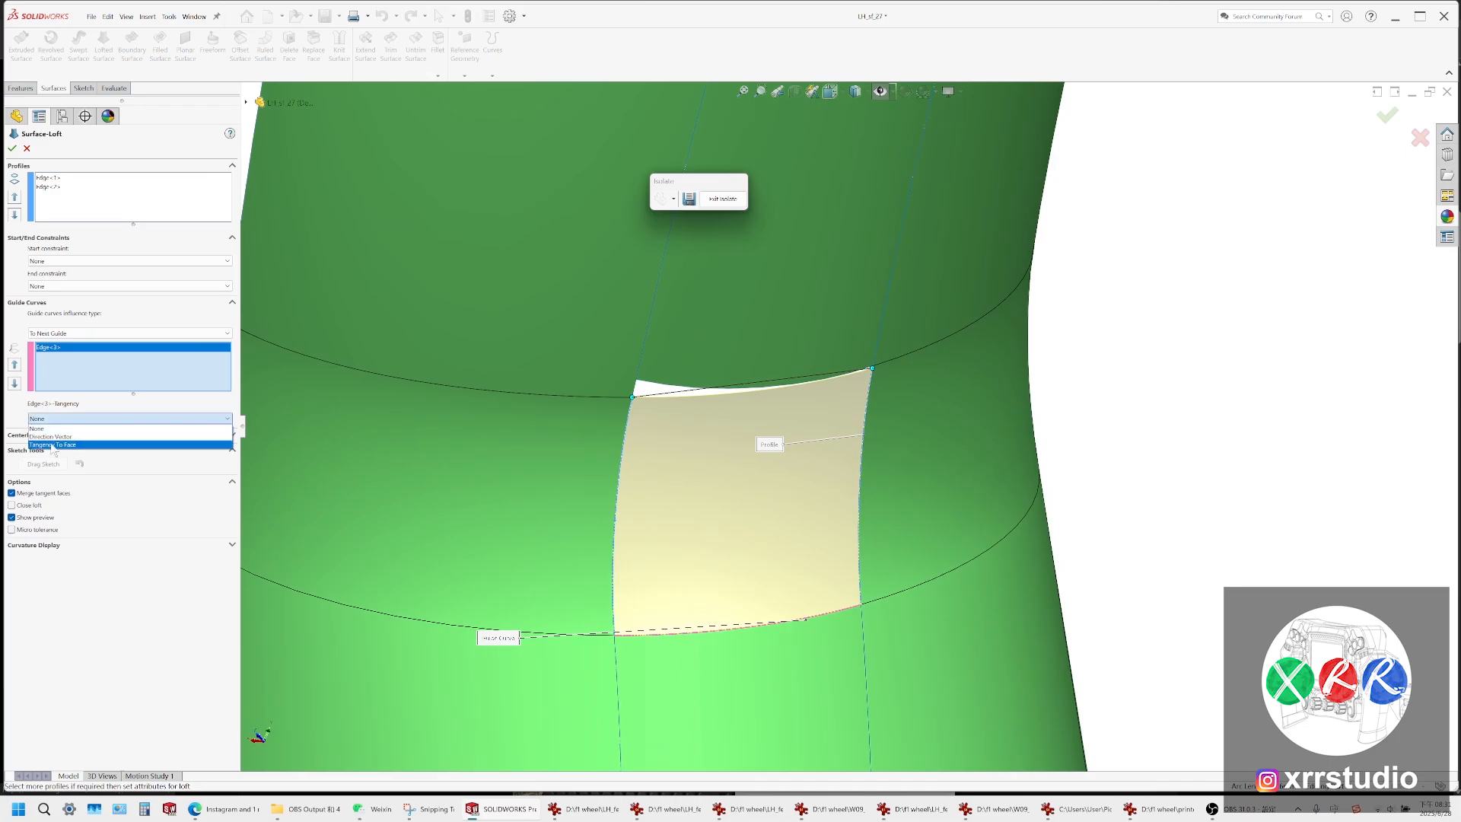
click(53, 449)
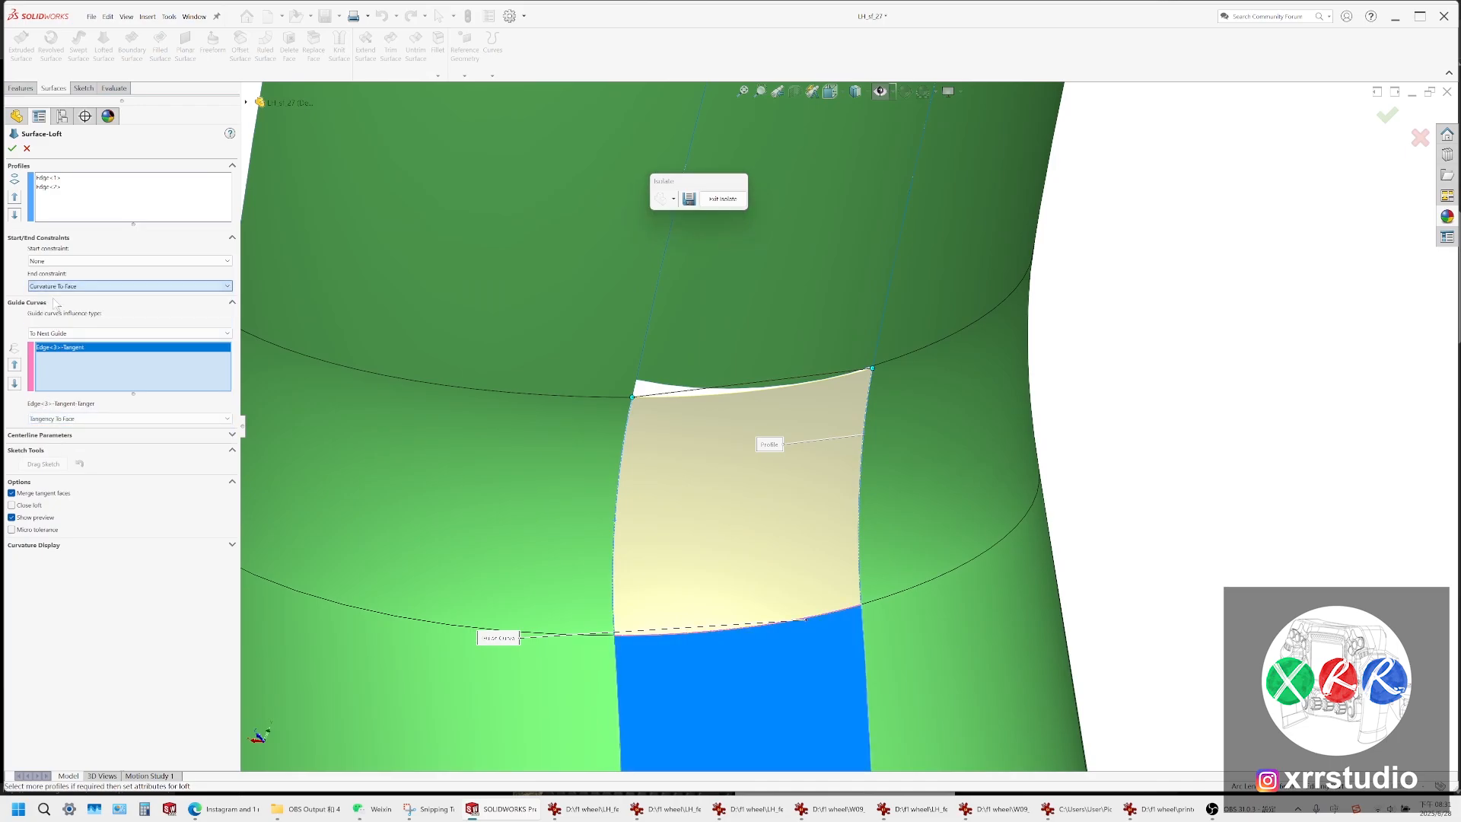
Try Curvature To Face as the loft's start constraint
click(57, 261)
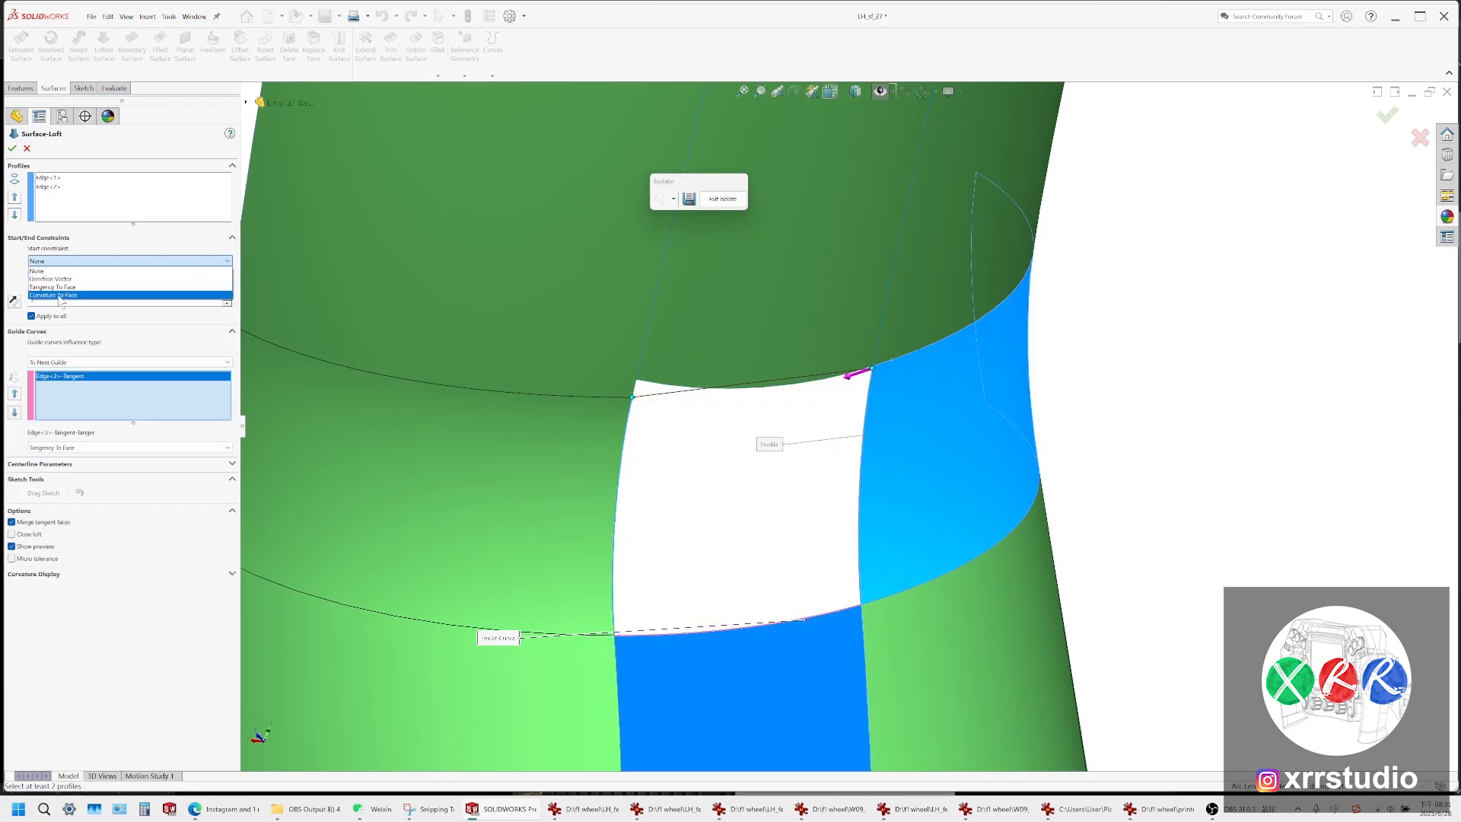
click(59, 296)
scroll(709, 474, up, 2)
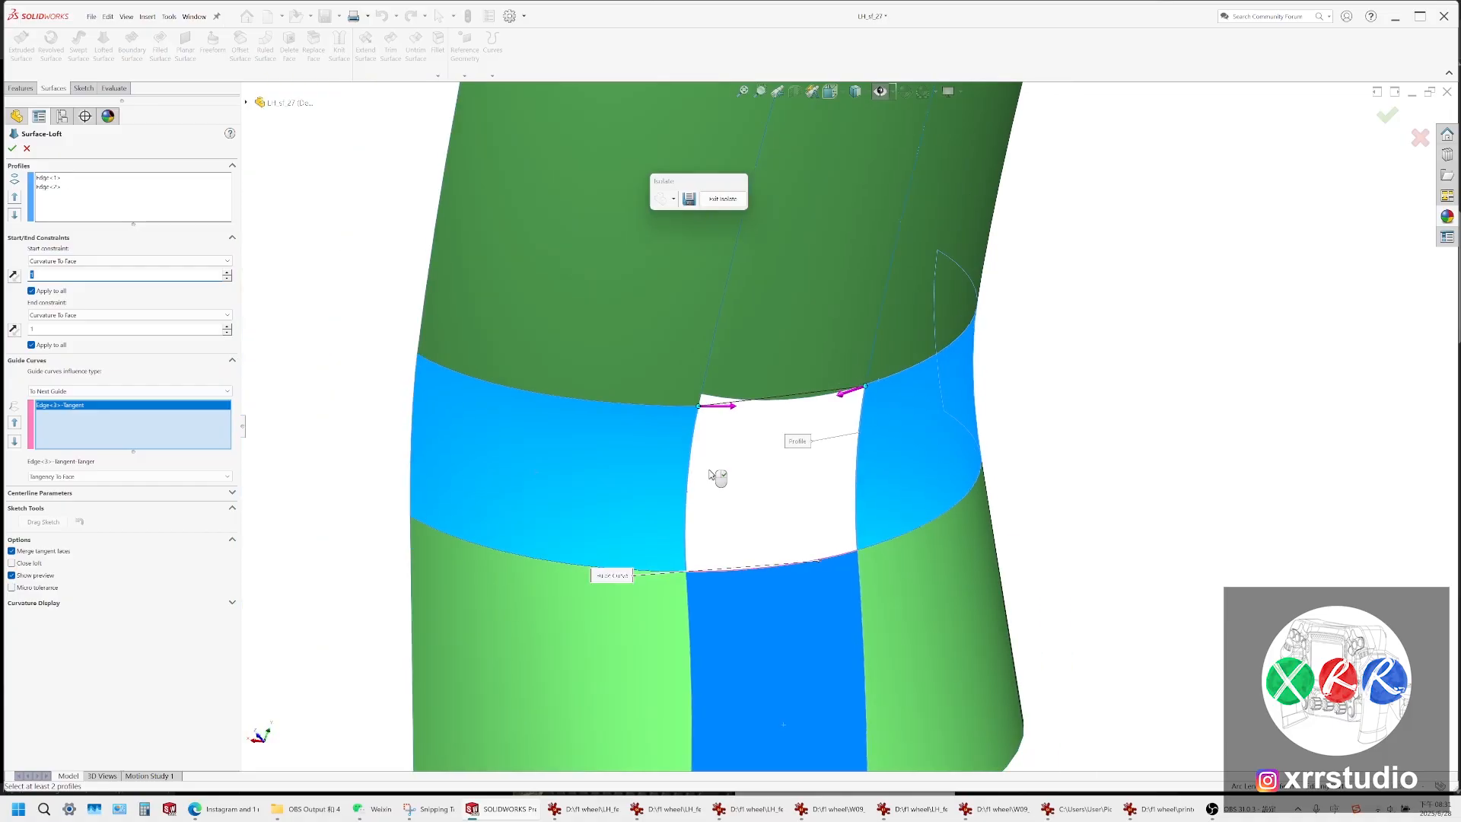
scroll(735, 463, down, 2)
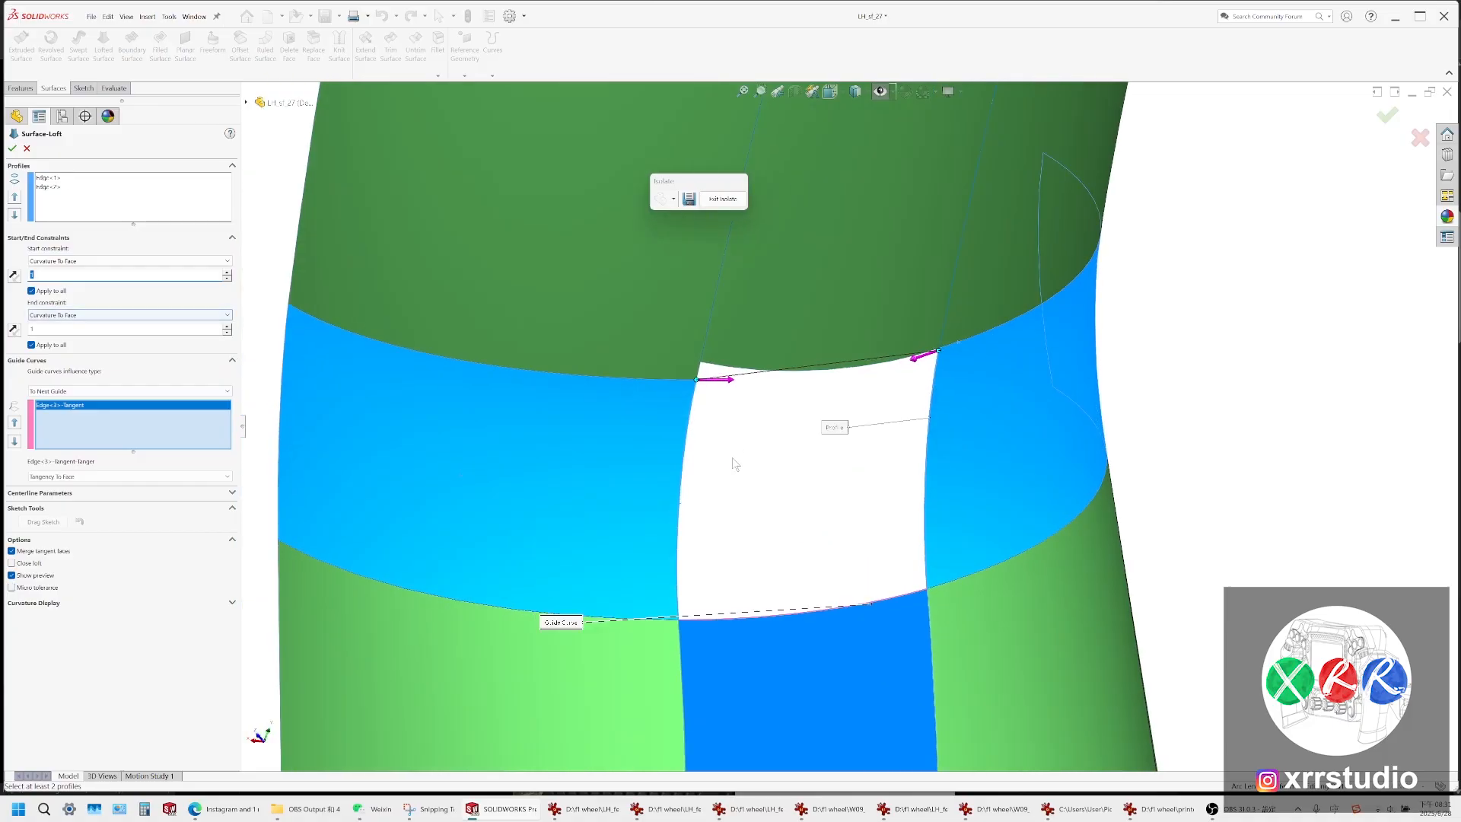
Set the loft's start and end constraints to Tangency To Face and create the surface
click(88, 261)
click(84, 297)
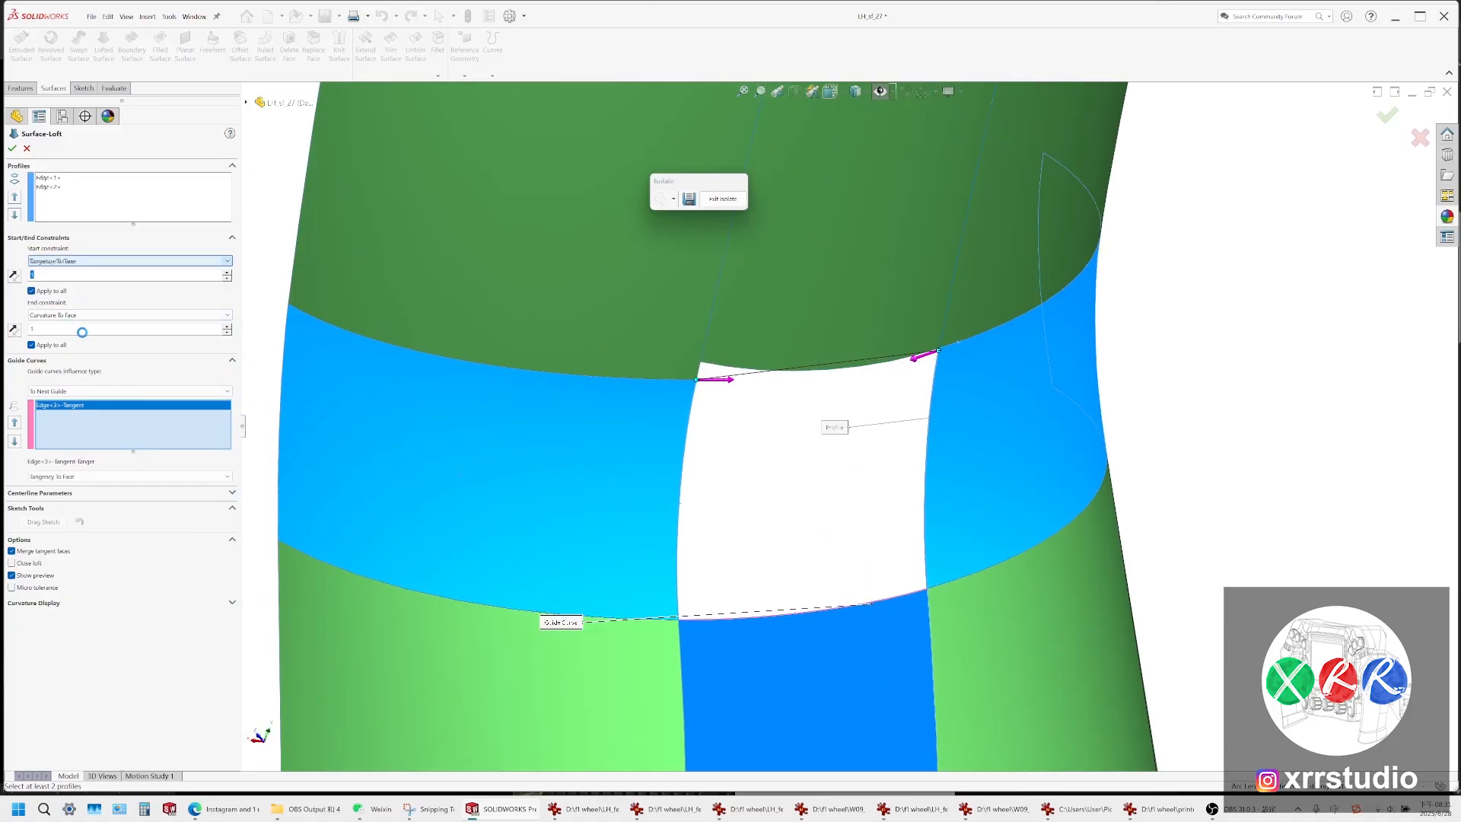
click(84, 315)
click(84, 342)
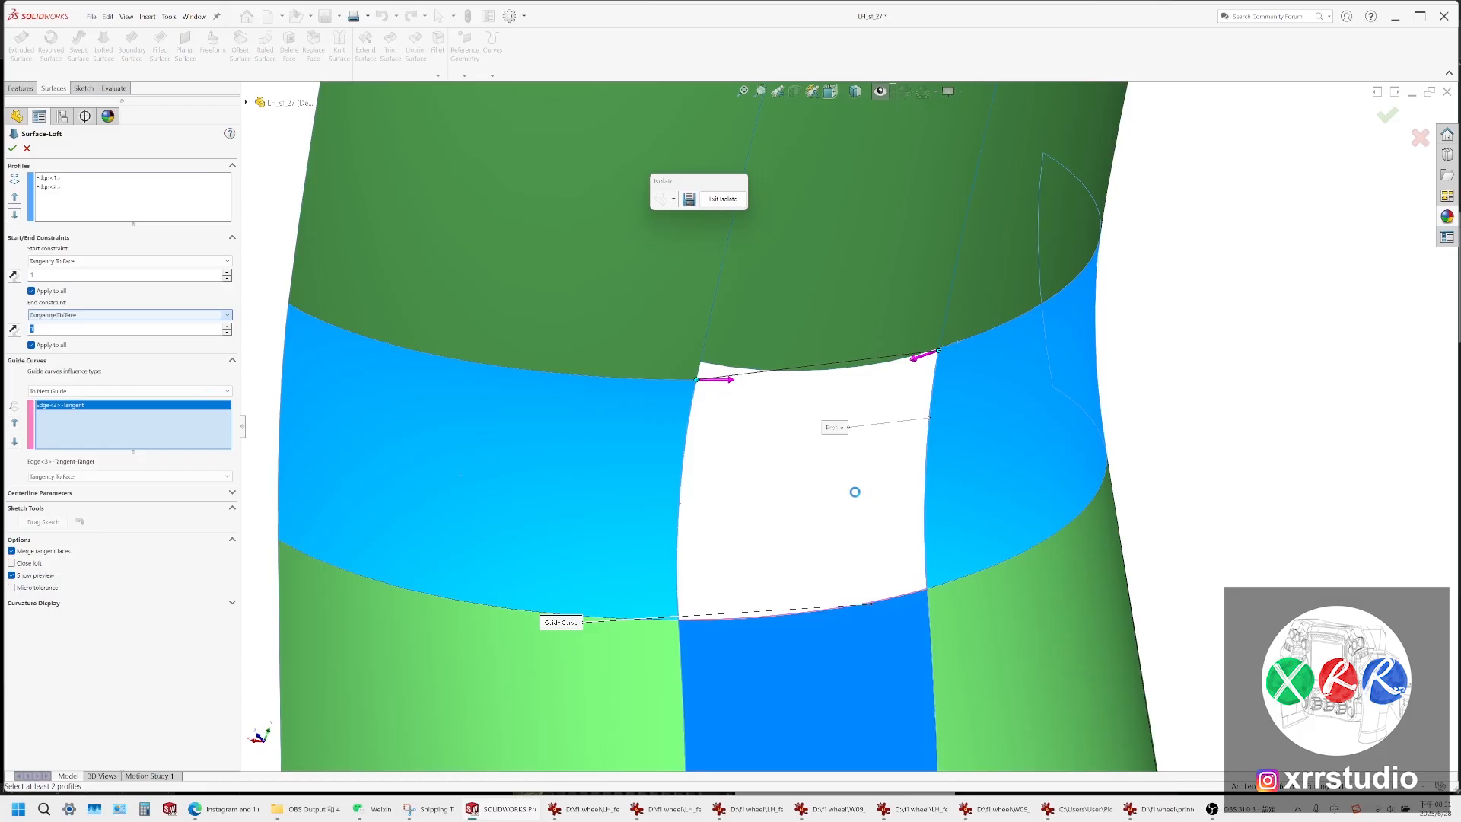
click(12, 149)
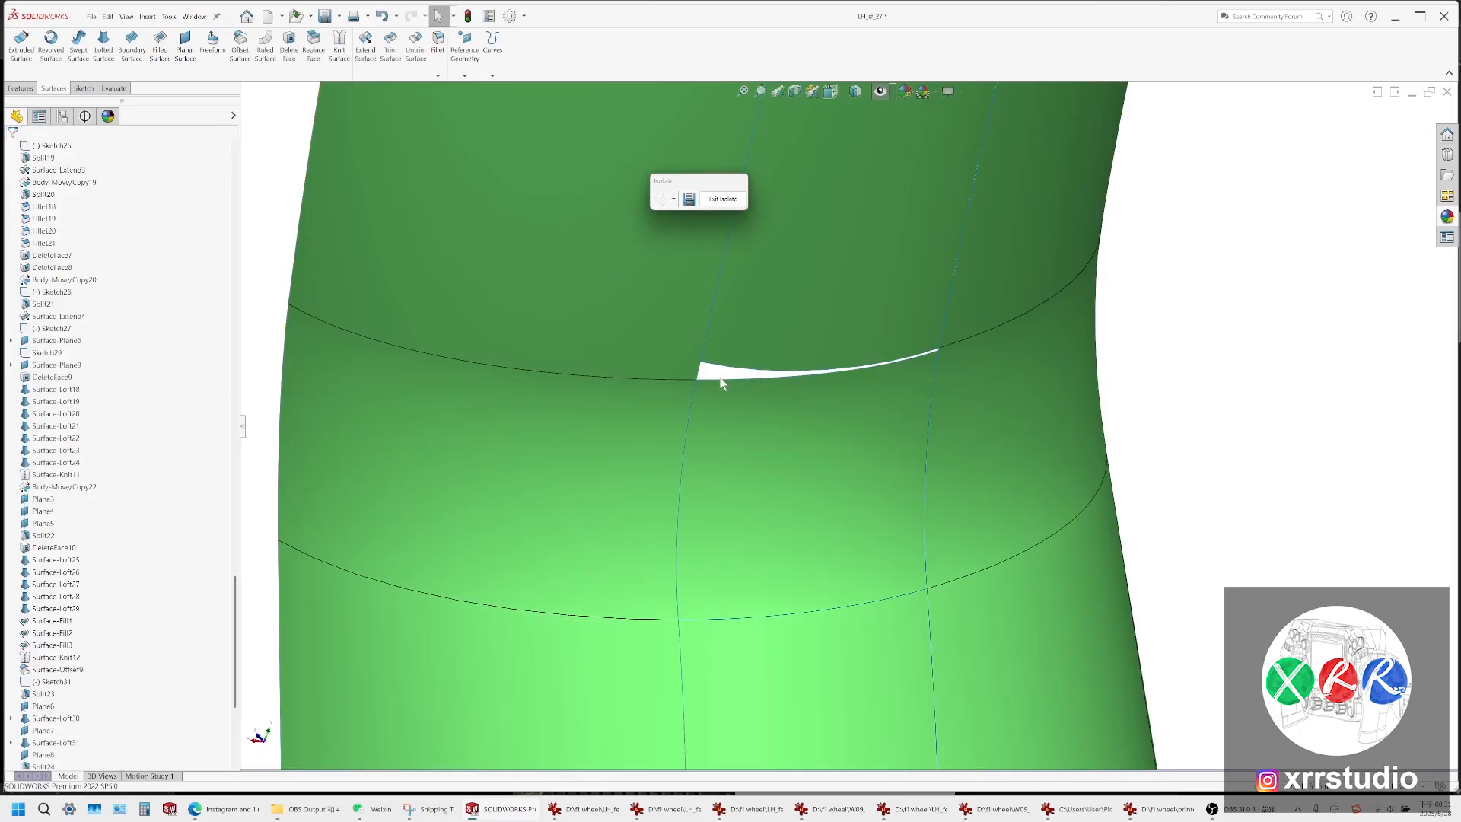
Orient the model to the Back view at the remaining sliver gap and open a new sketch on the Front Plane
mouse_move(722, 383)
middle_down()
mouse_move(734, 310)
mouse_move(721, 309)
mouse_move(835, 387)
mouse_move(852, 369)
mouse_move(751, 381)
middle_up()
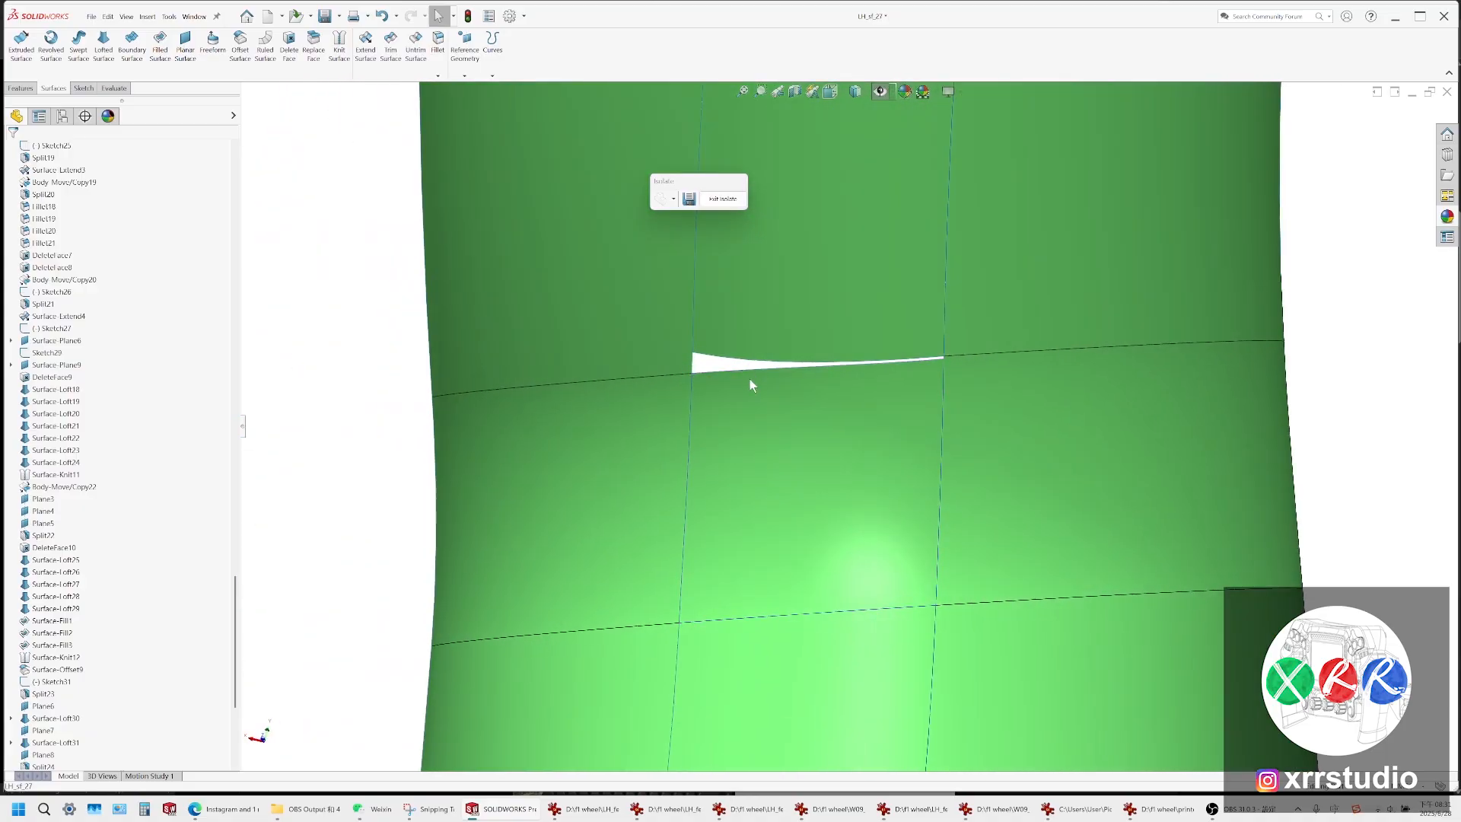
scroll(750, 380, up, 1)
click(832, 93)
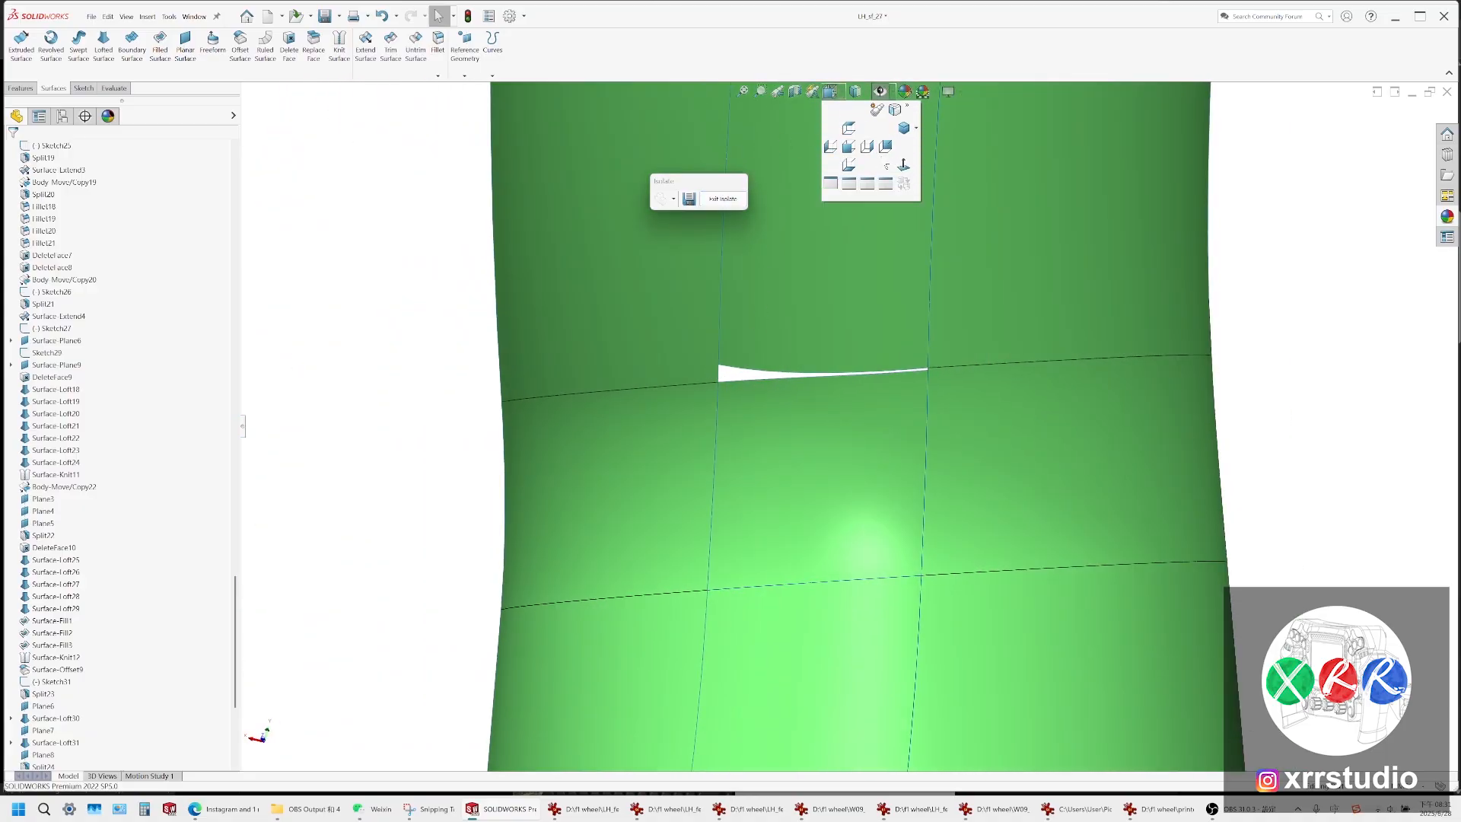
click(854, 147)
scroll(944, 522, down, 5)
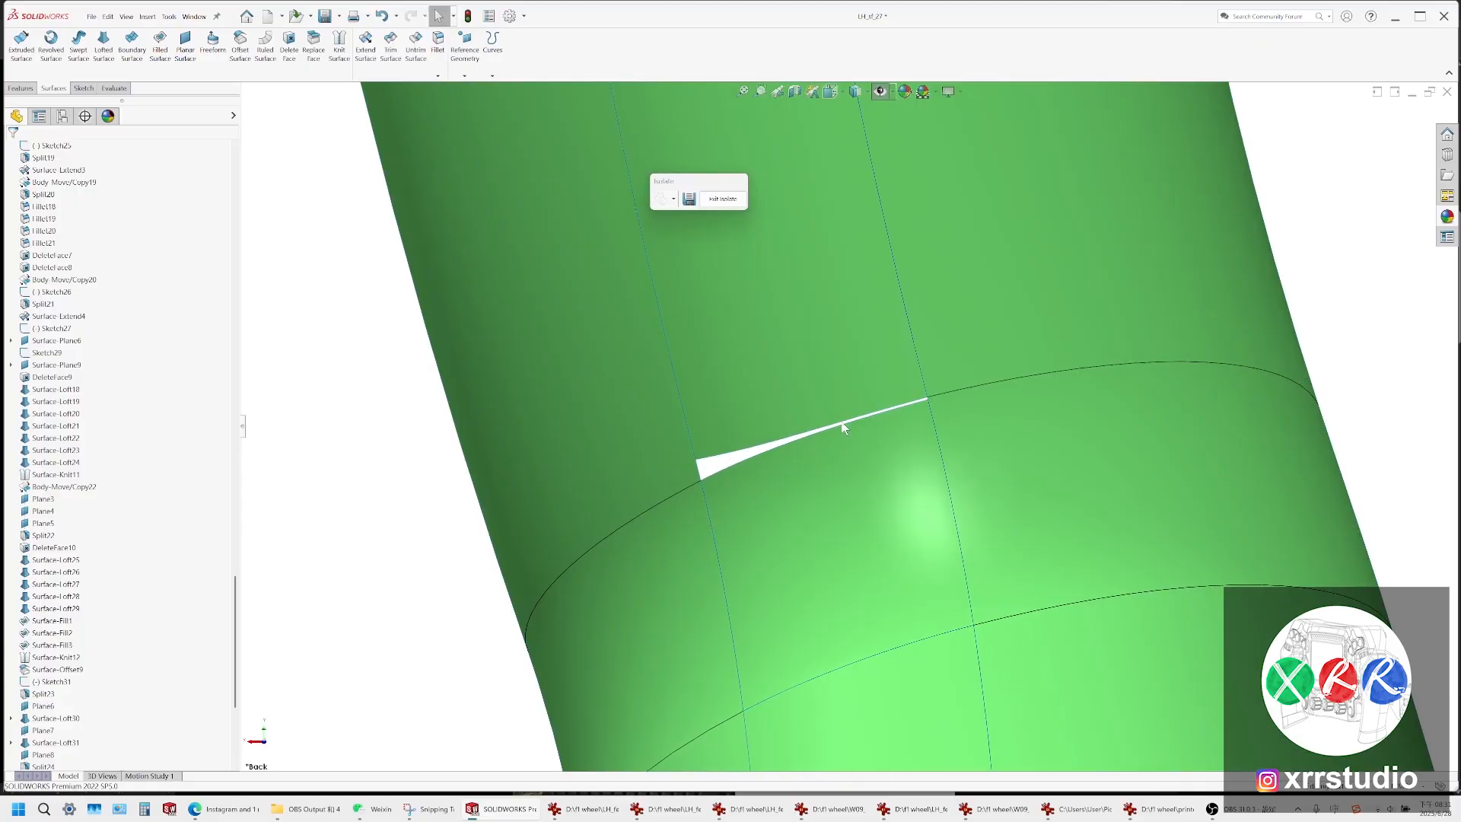
scroll(180, 558, up, 20)
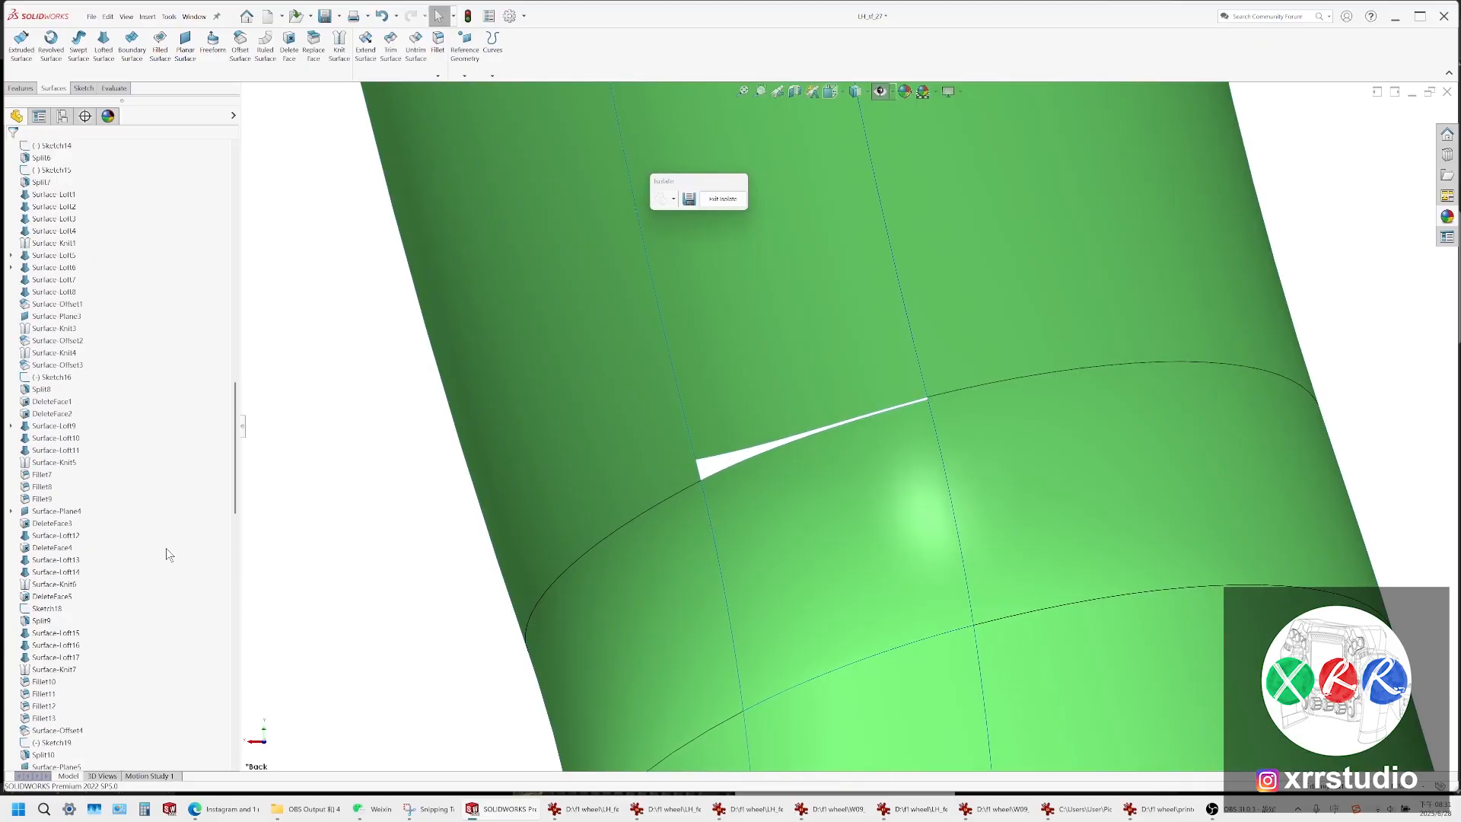
scroll(183, 551, up, 10)
click(50, 572)
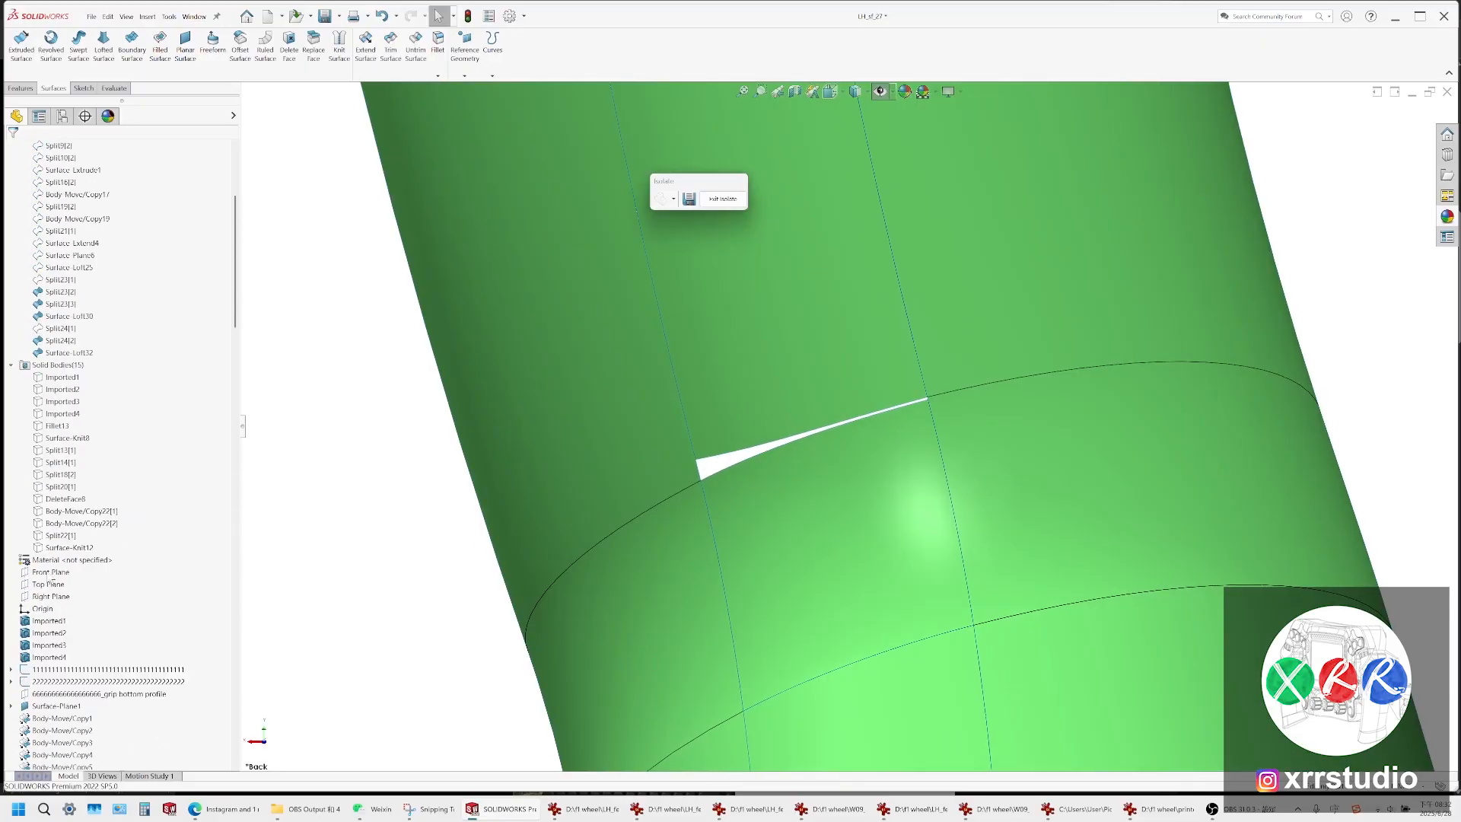
click(59, 562)
Draw a straight line between the two lower corners of the upper middle surface, along the sliver gap
click(74, 42)
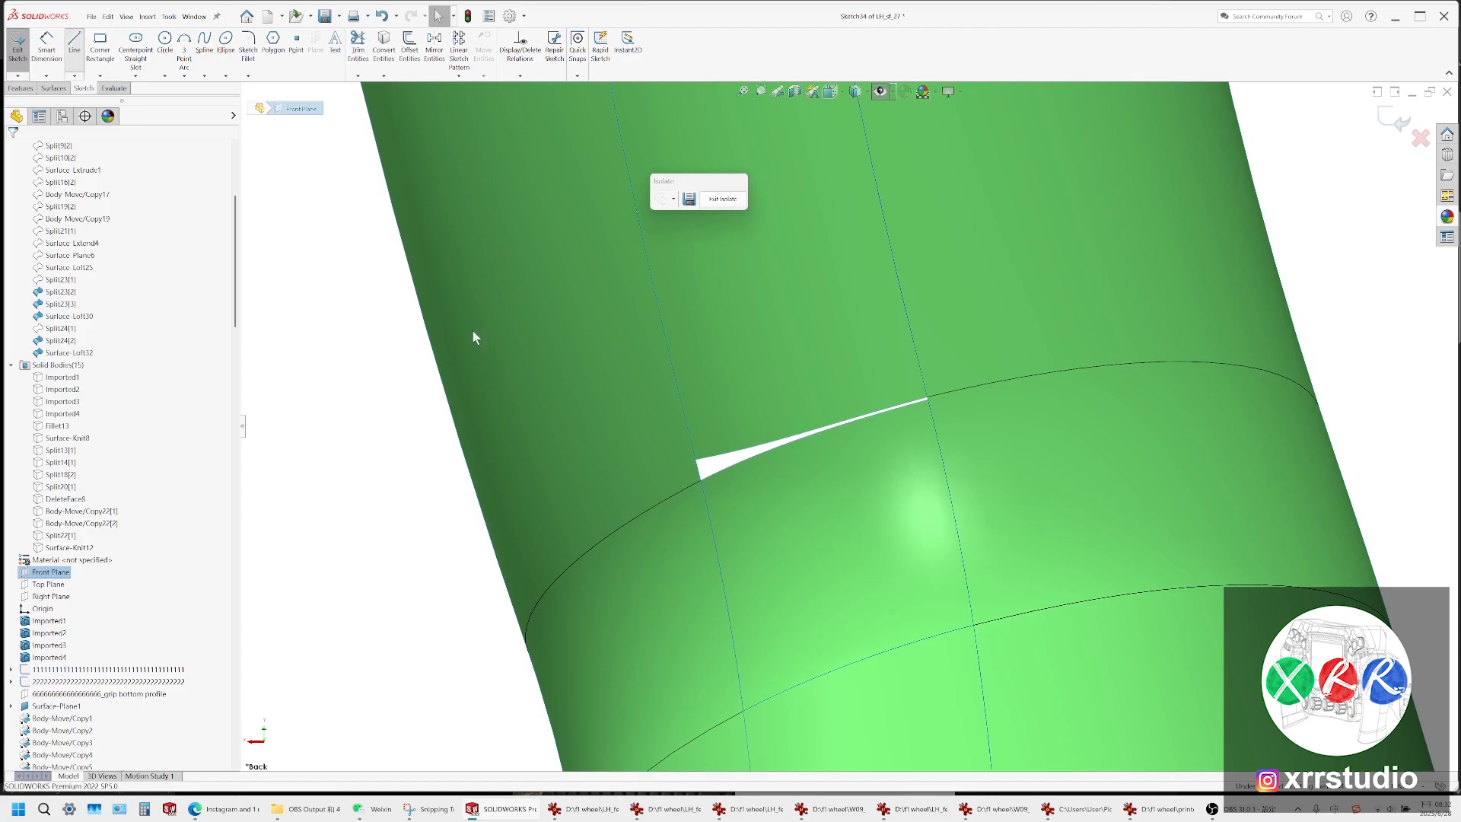
click(698, 462)
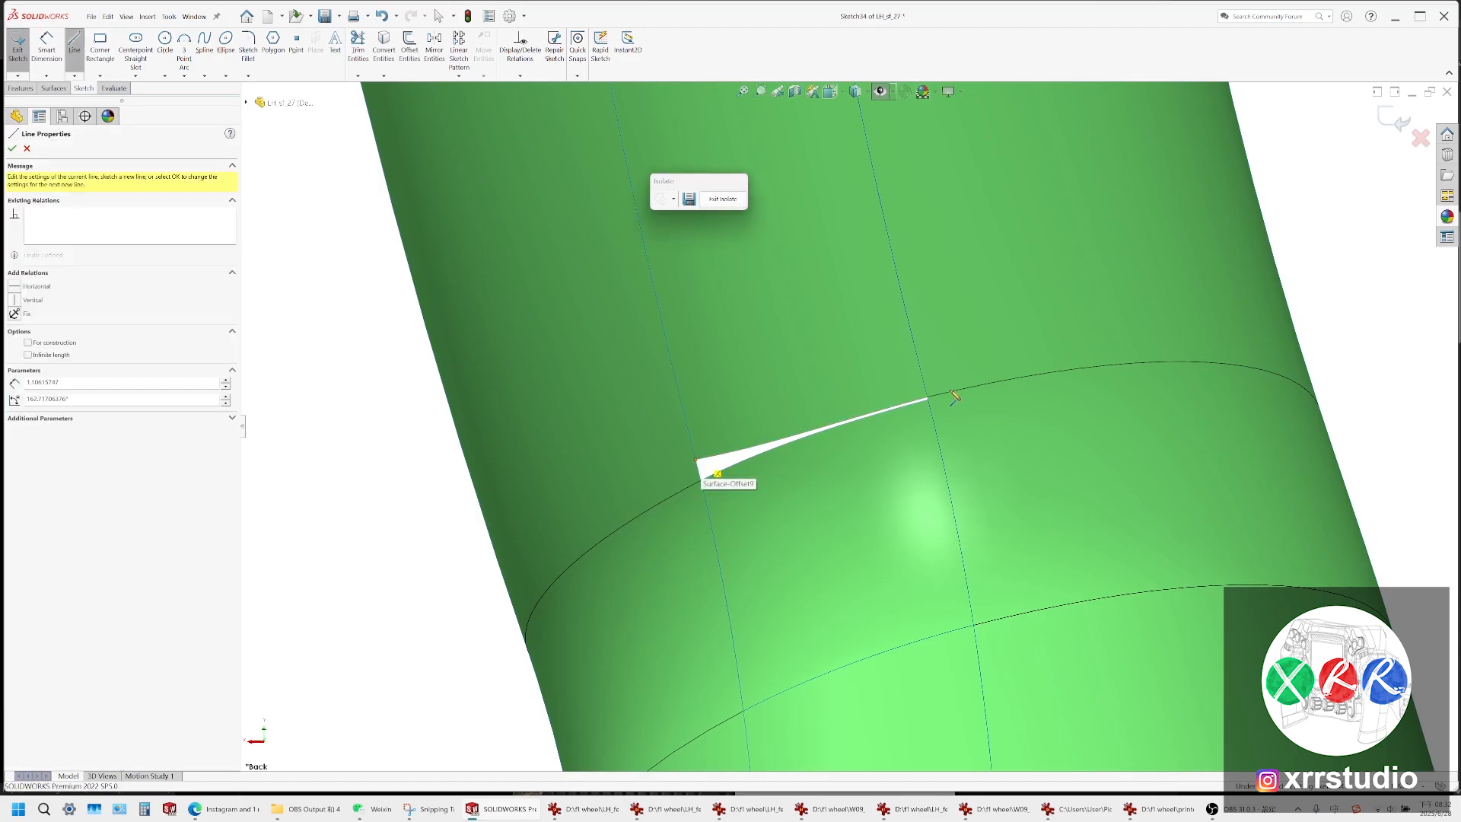
scroll(918, 407, down, 4)
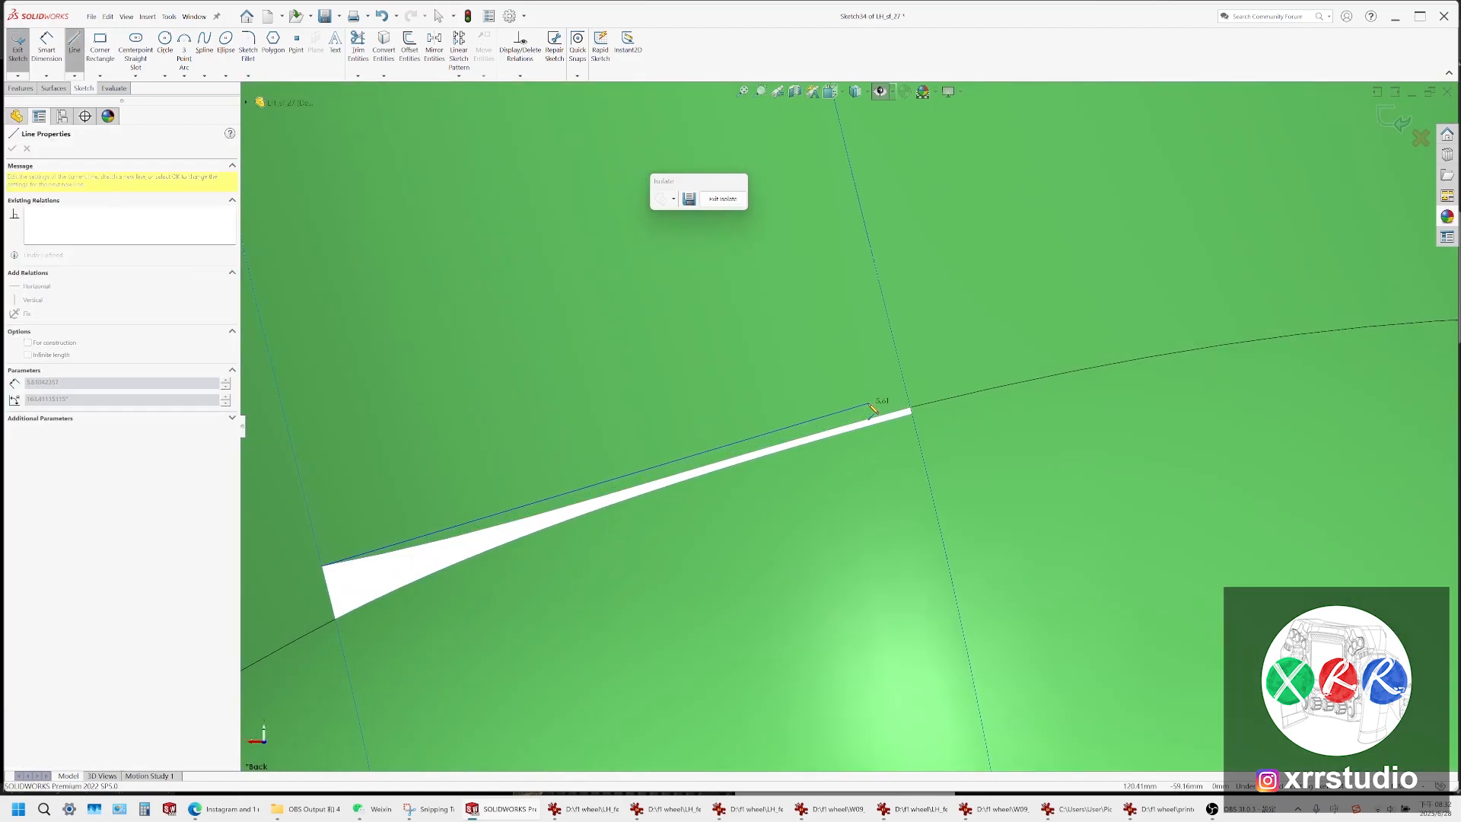
click(913, 412)
key(Escape)
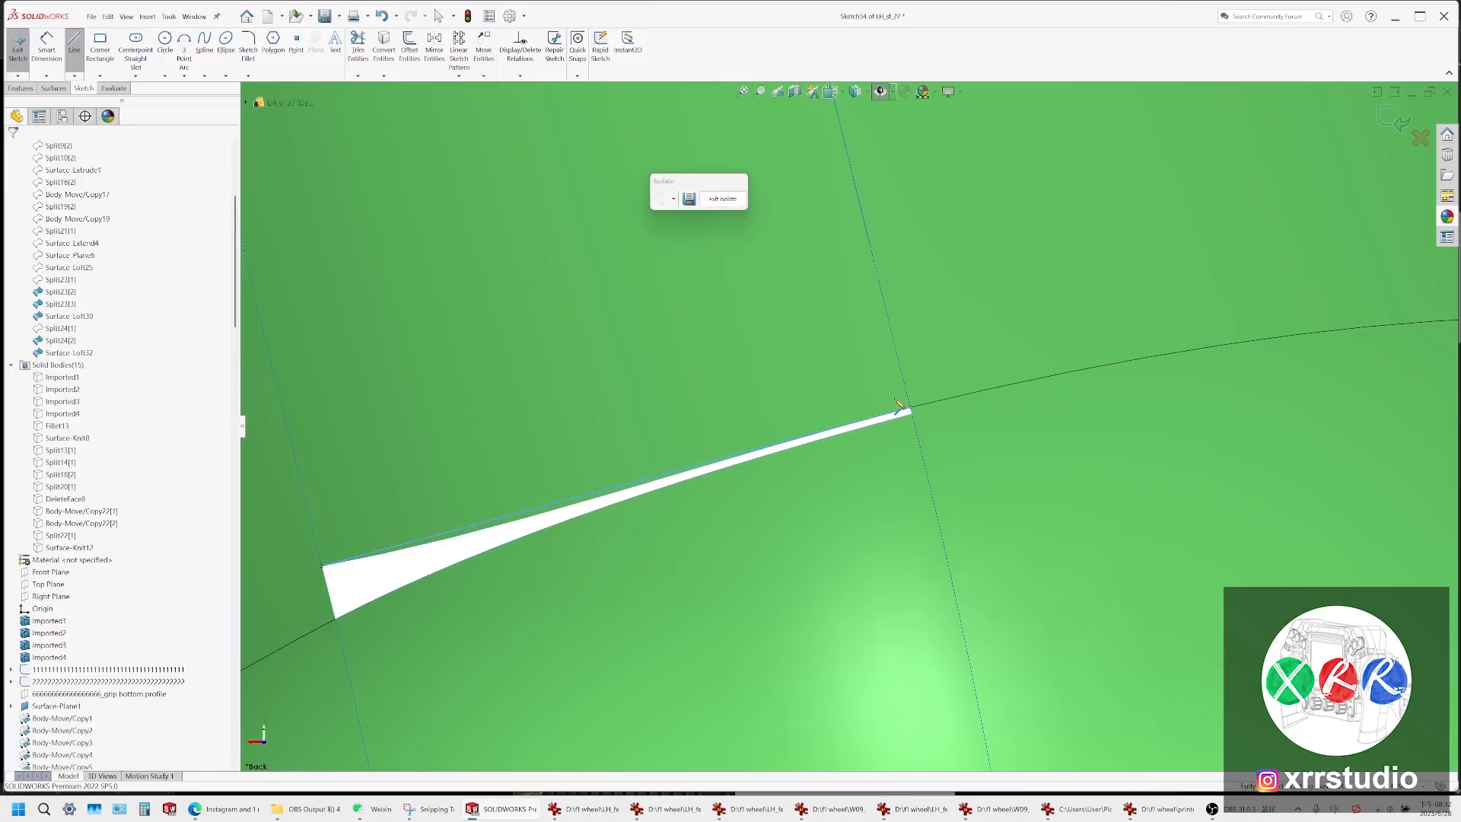
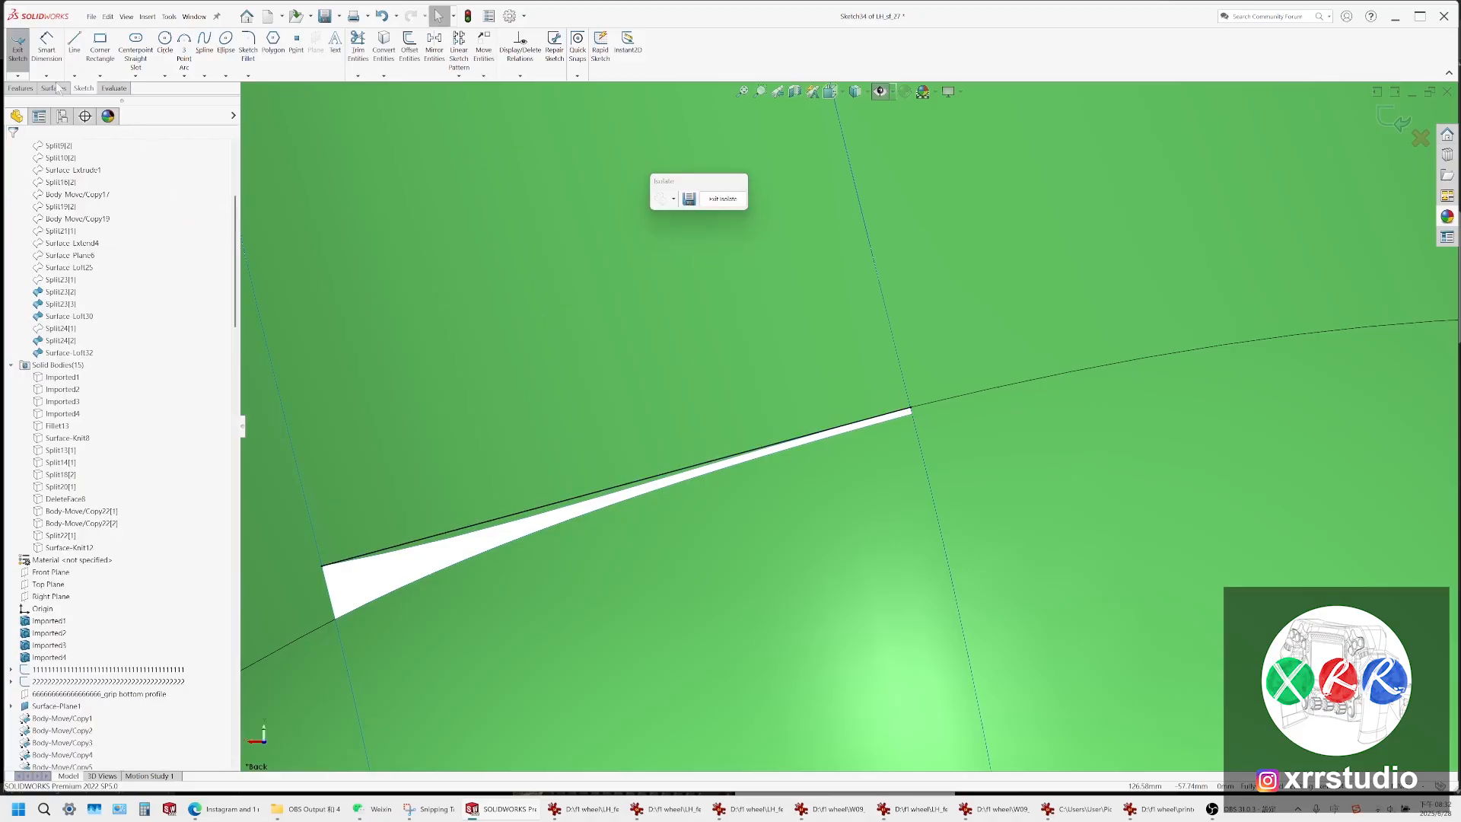
Try to split the upper middle surface along the sketched line, separating the thin strip at its lower edge
click(25, 89)
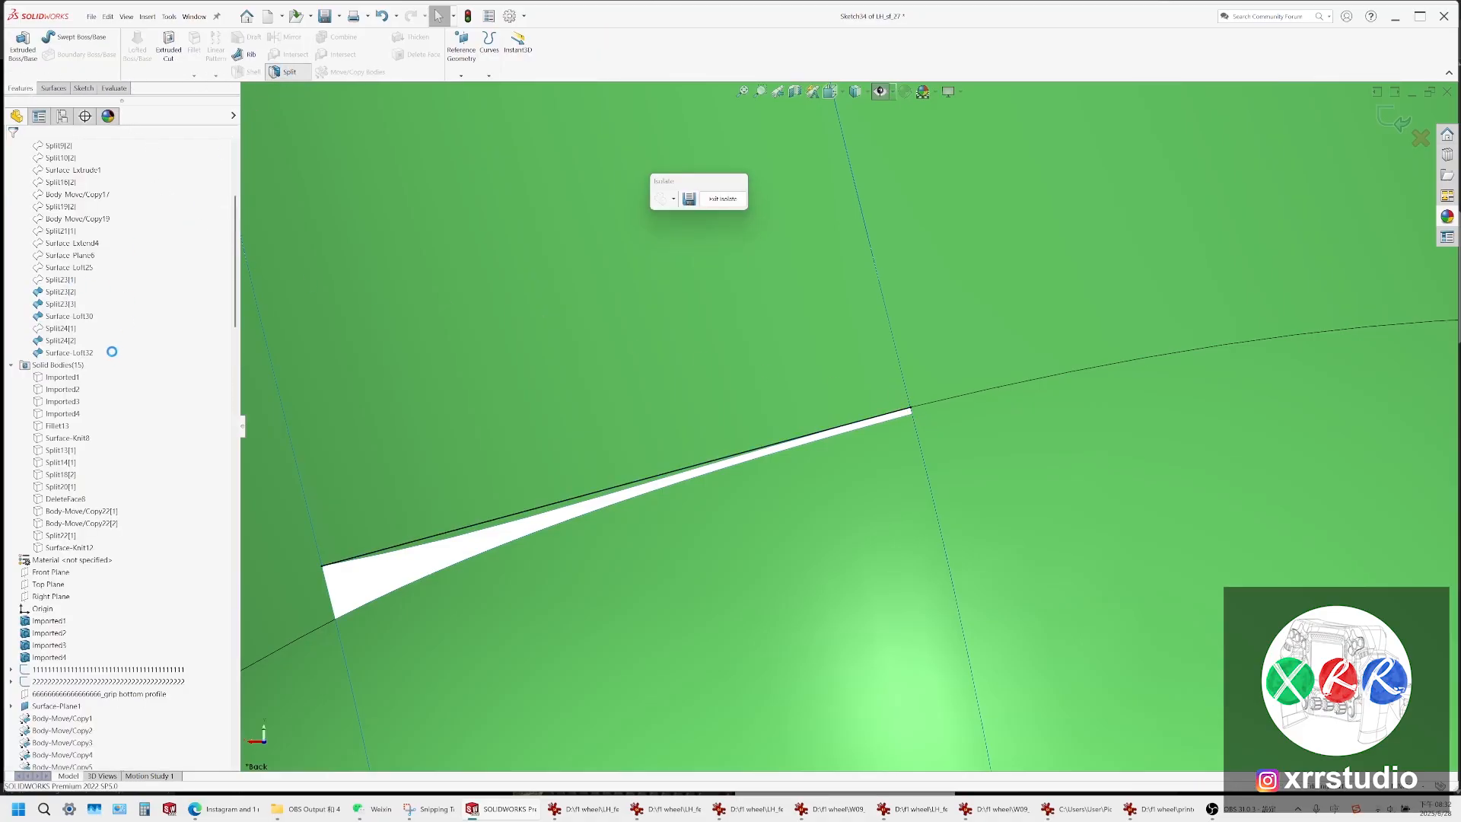
scroll(596, 488, down, 5)
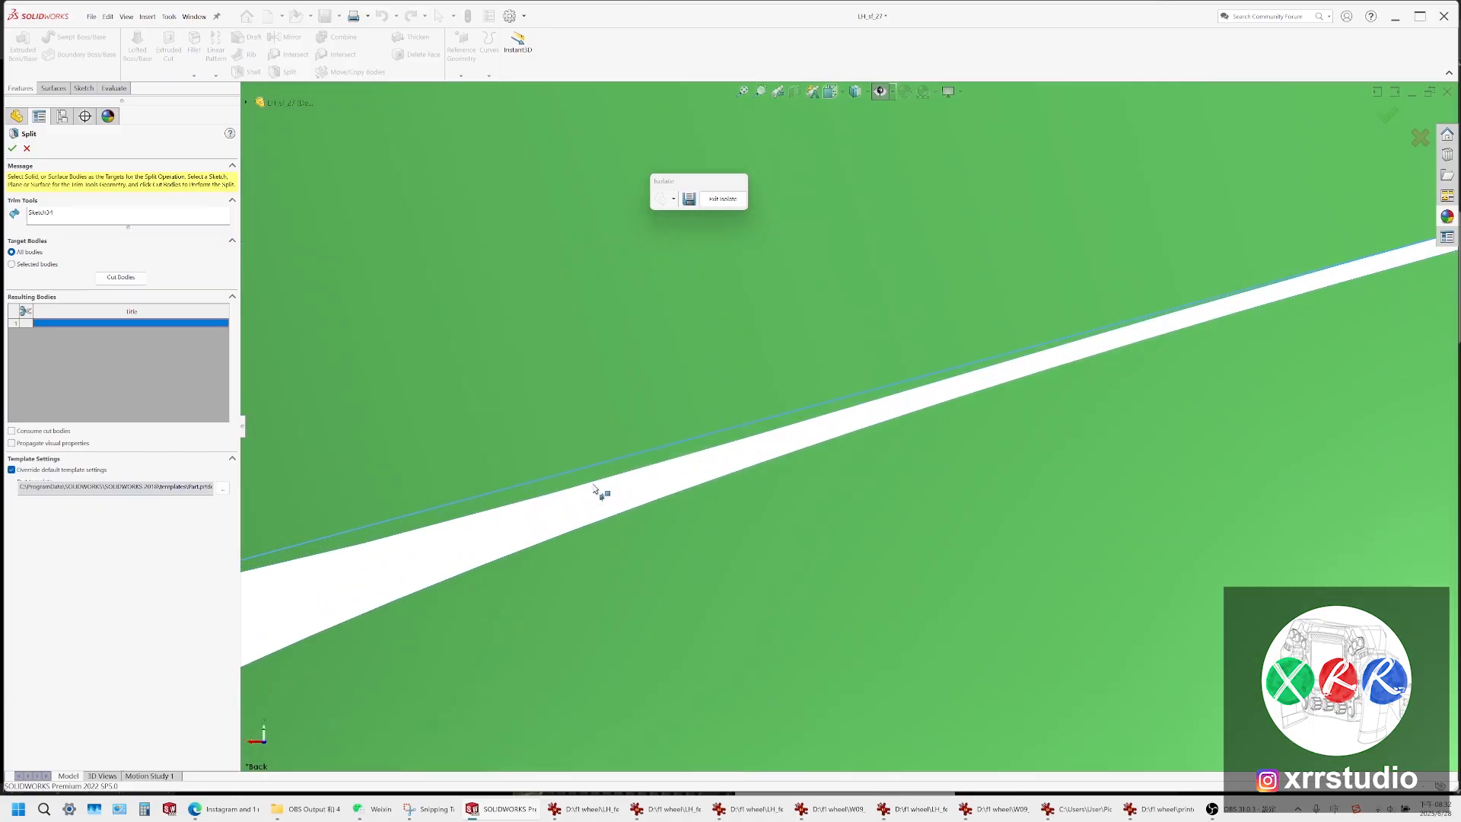
right_click(595, 487)
scroll(597, 485, up, 2)
click(597, 480)
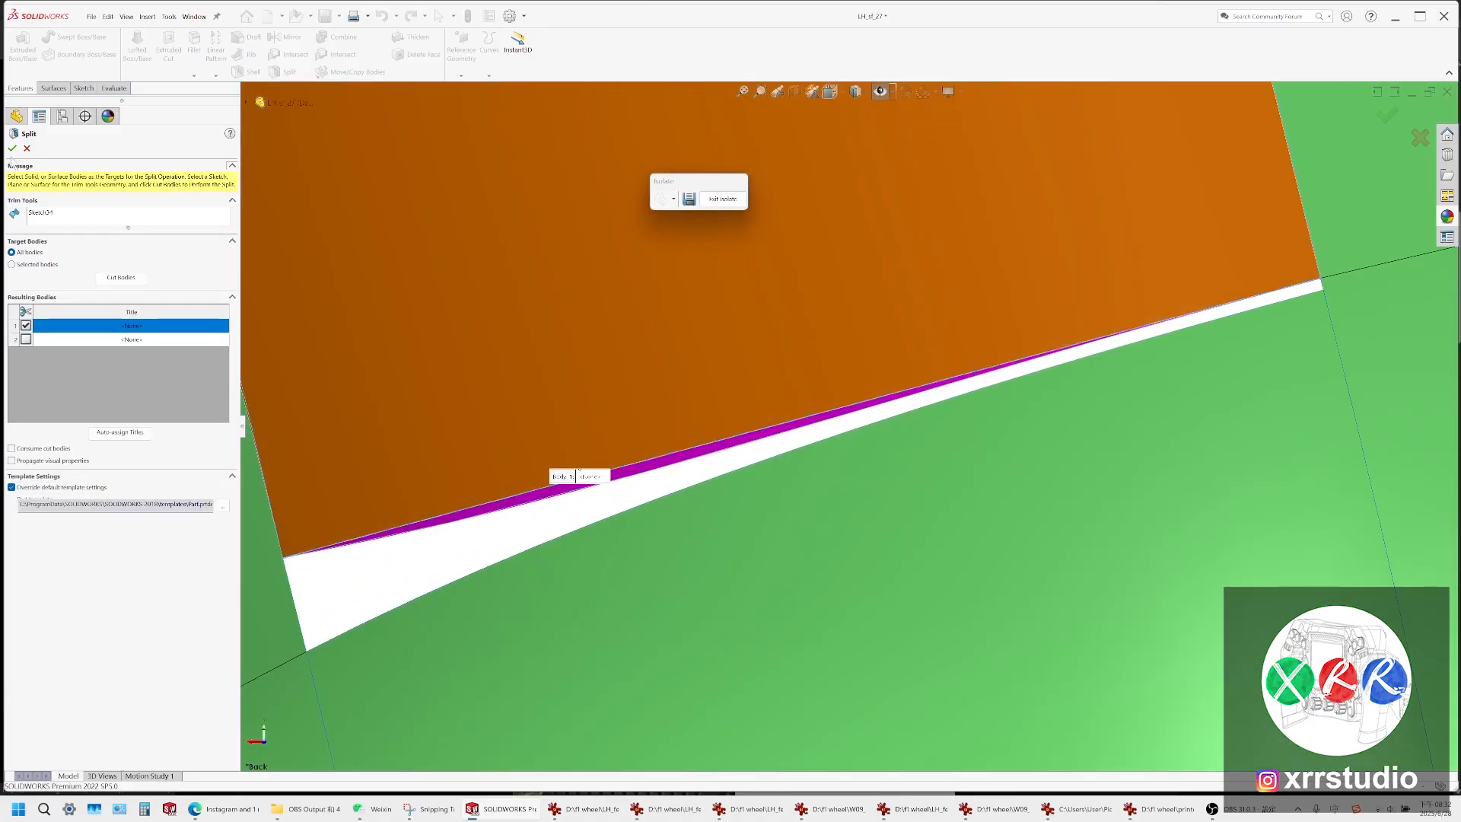
click(12, 148)
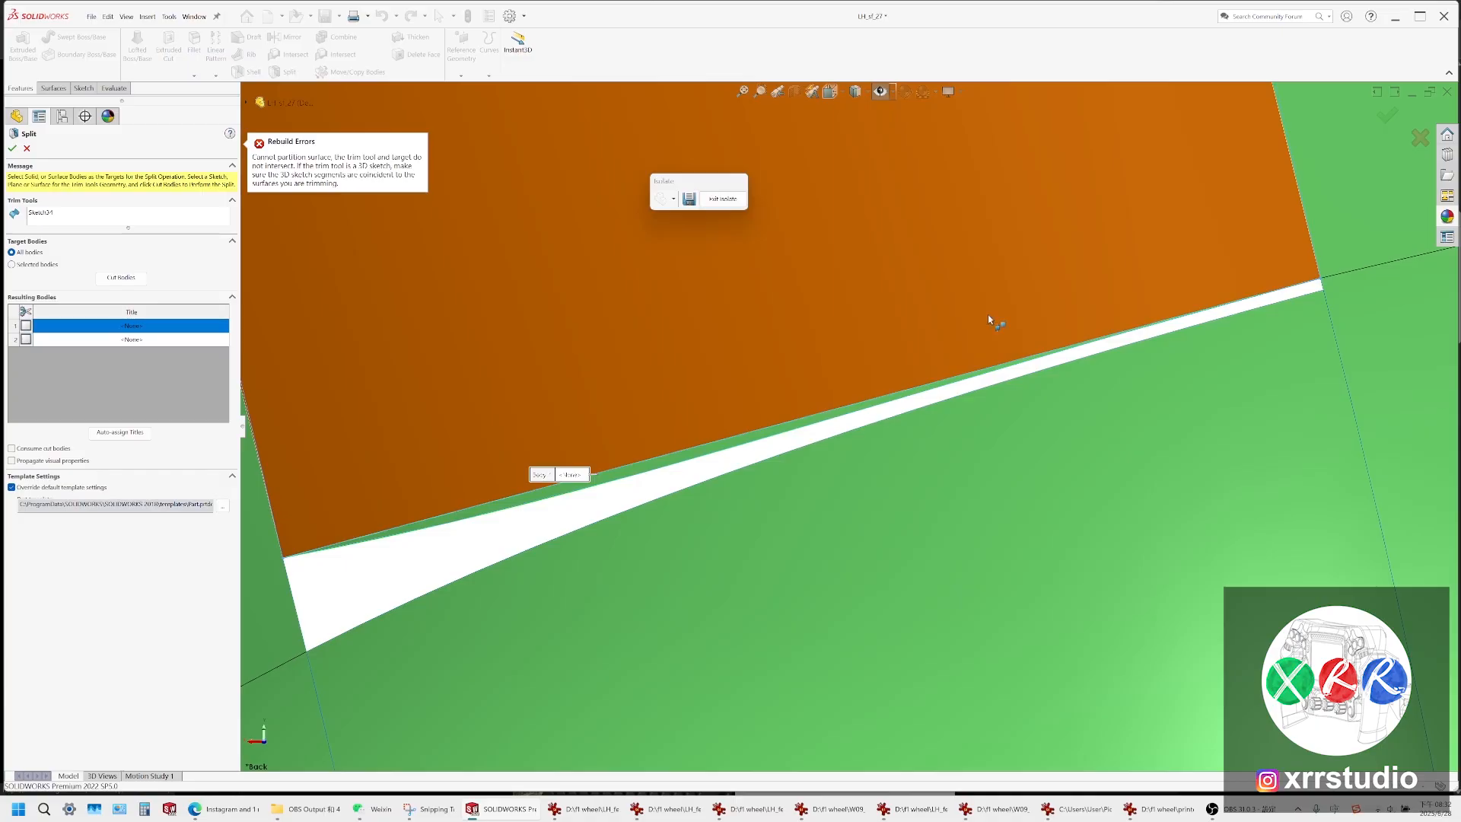
click(27, 148)
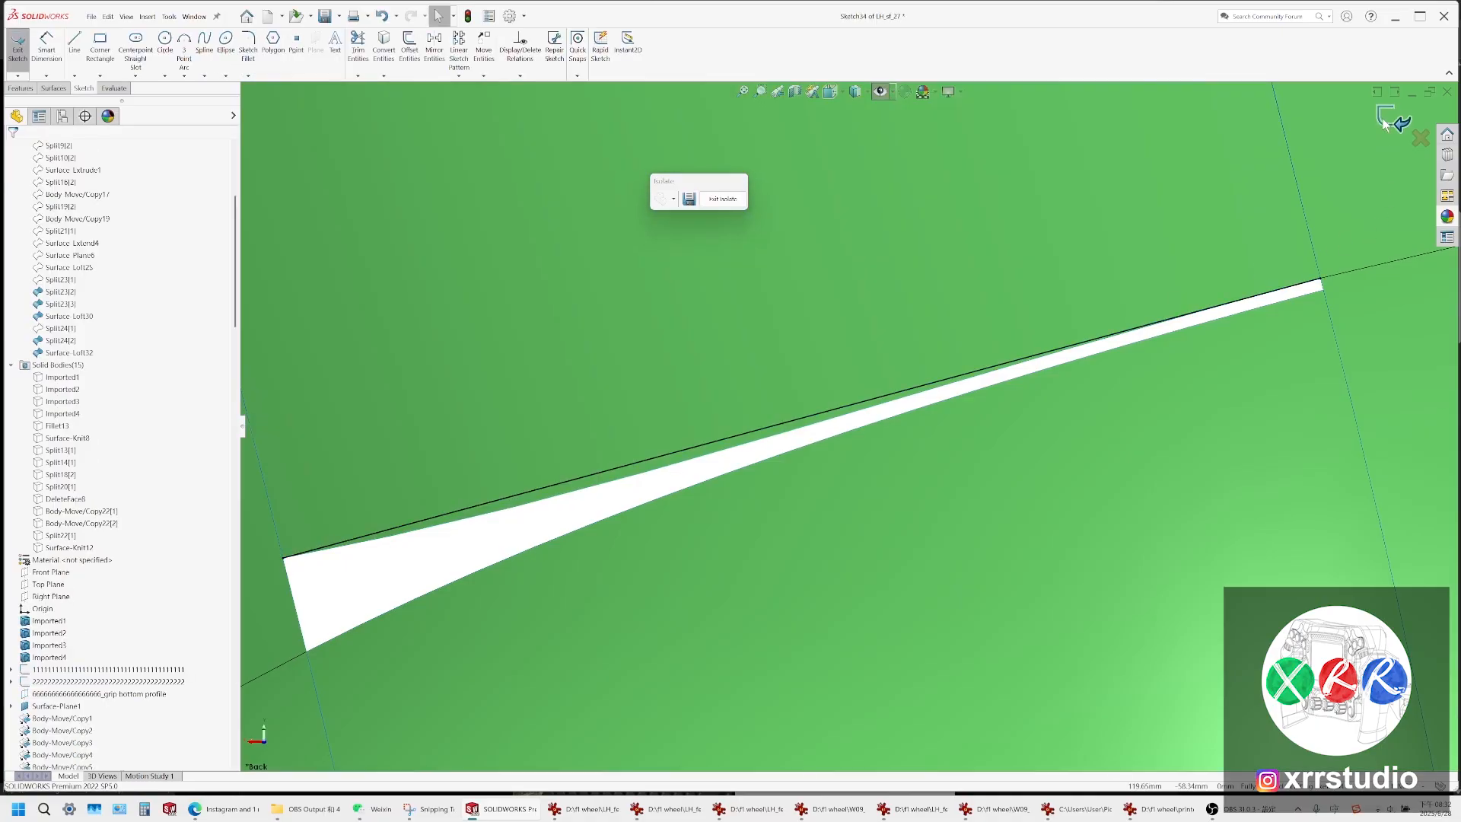
Close the sketch, leave the isolated view and hide the filleted body overlapping the middle strip
click(1399, 120)
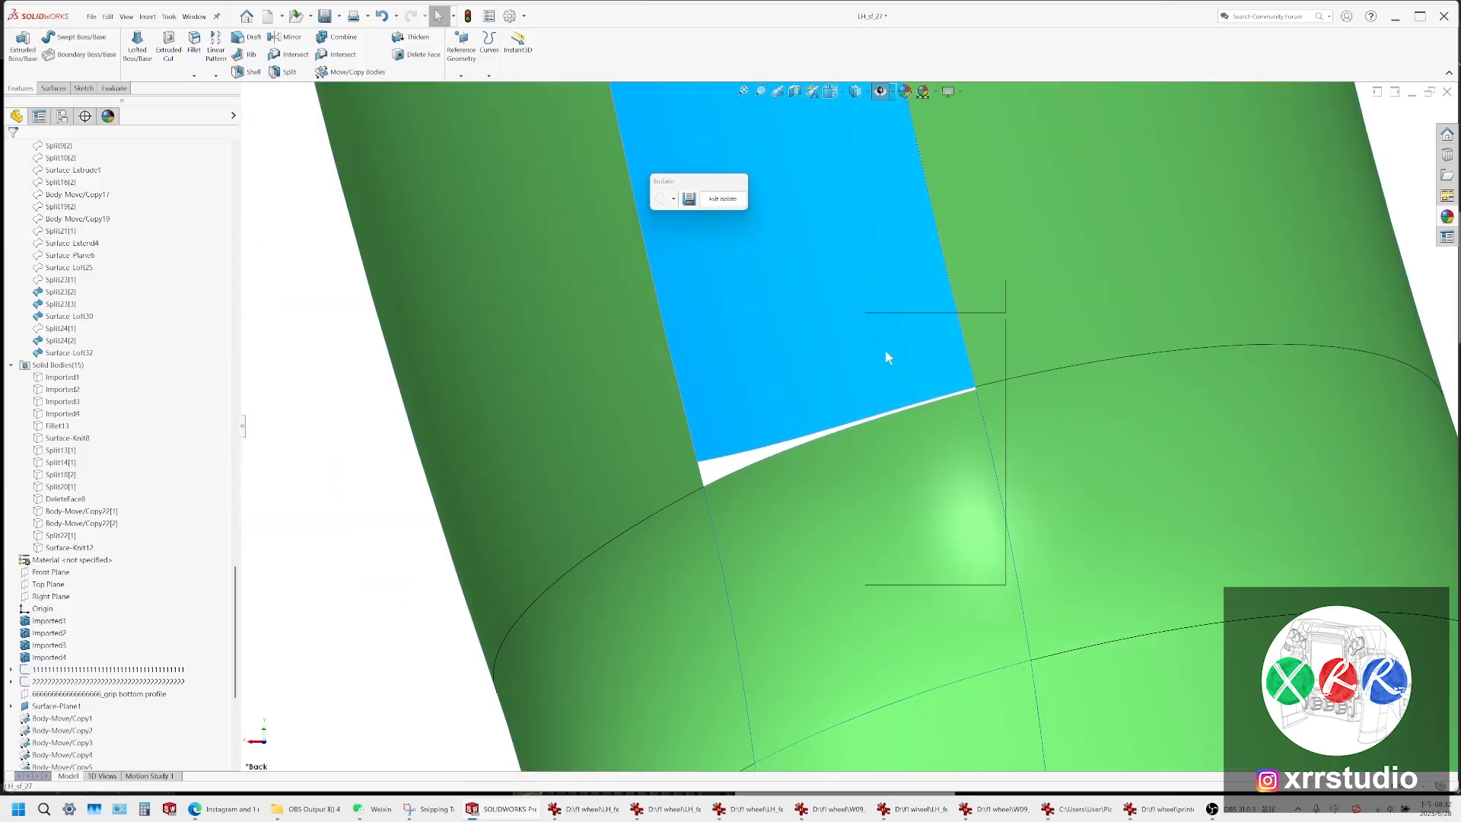
right_click(863, 315)
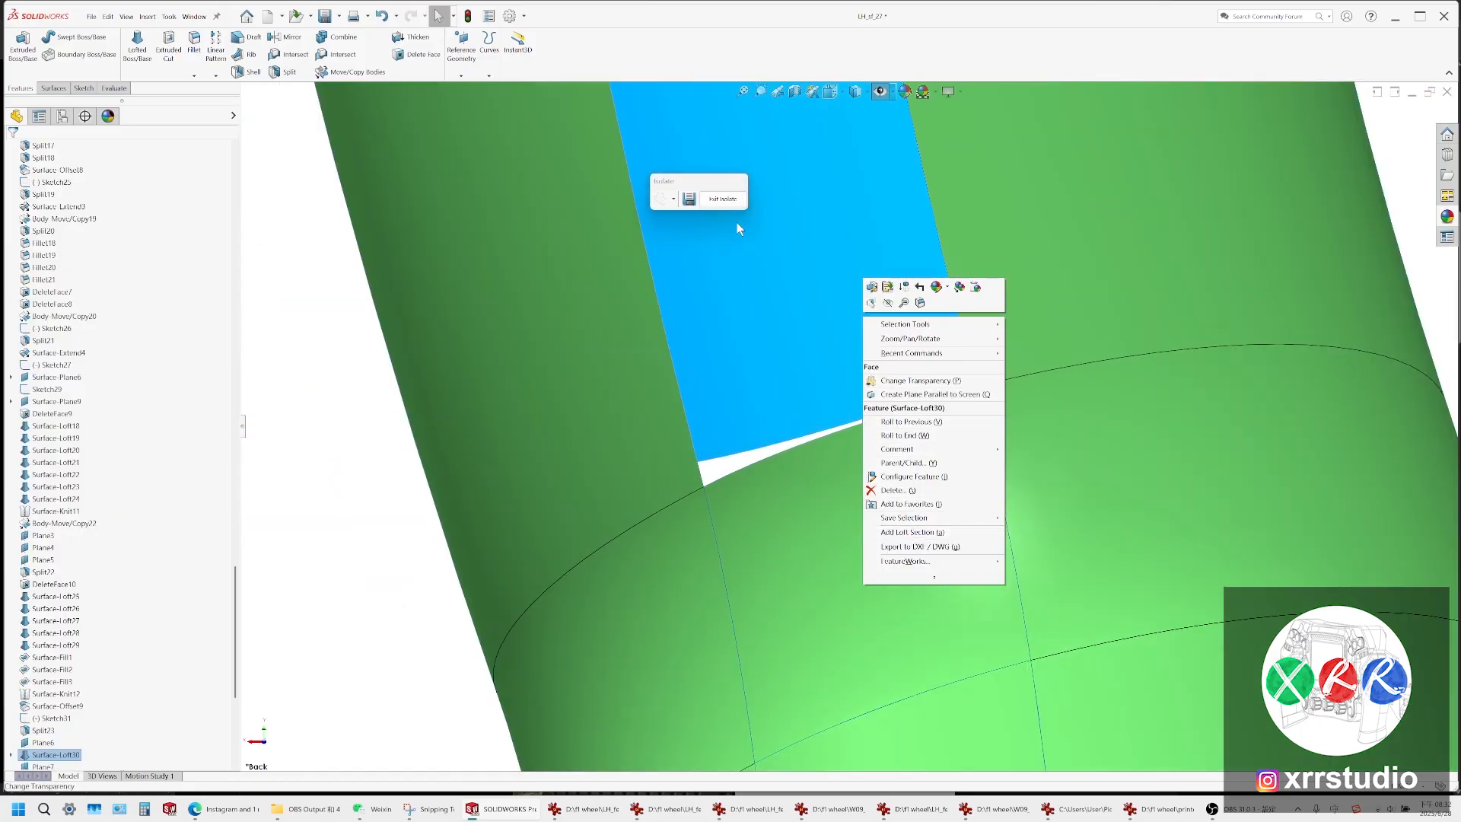
click(728, 202)
right_click(840, 356)
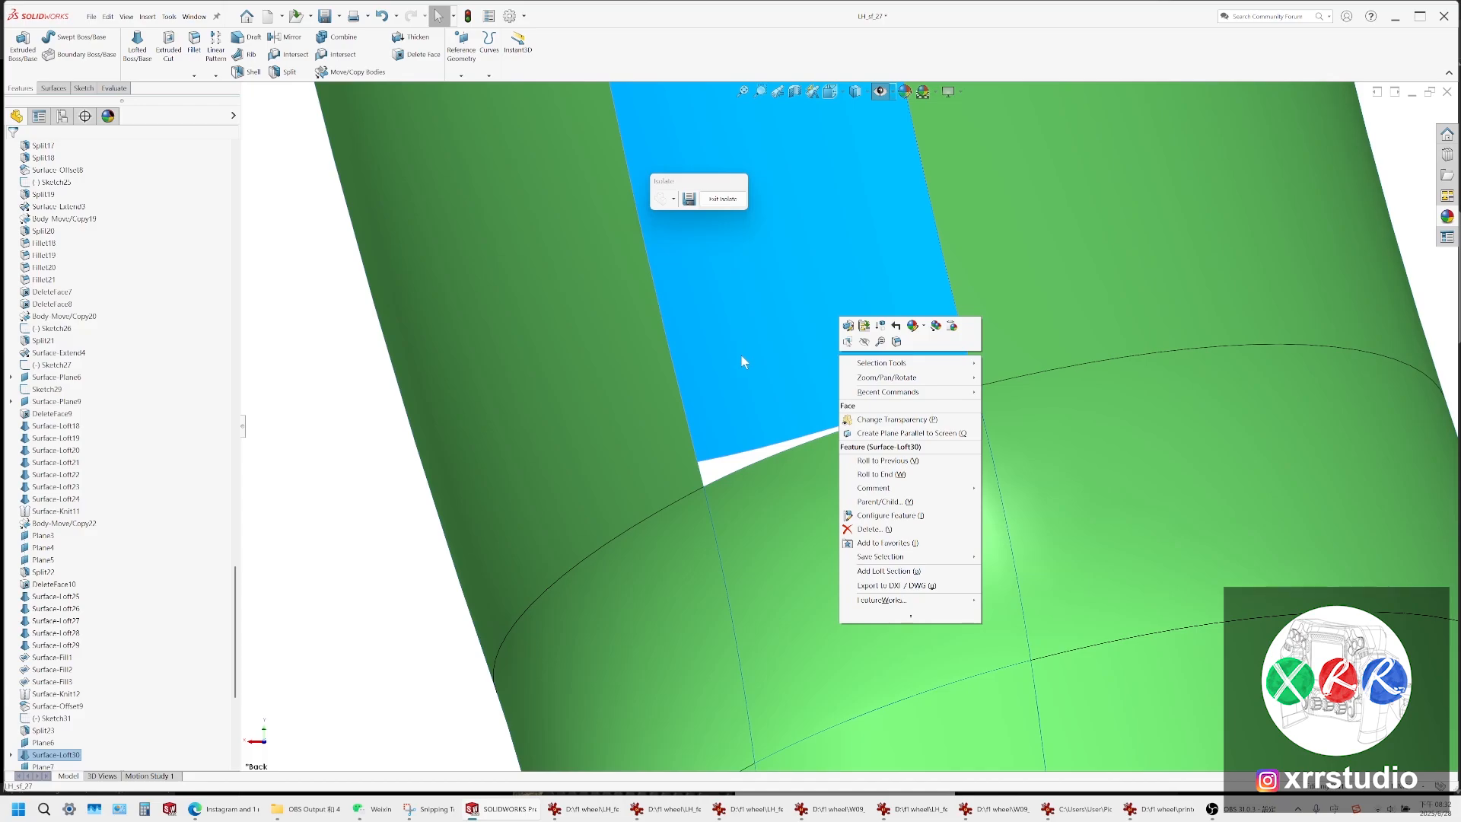
right_click(727, 323)
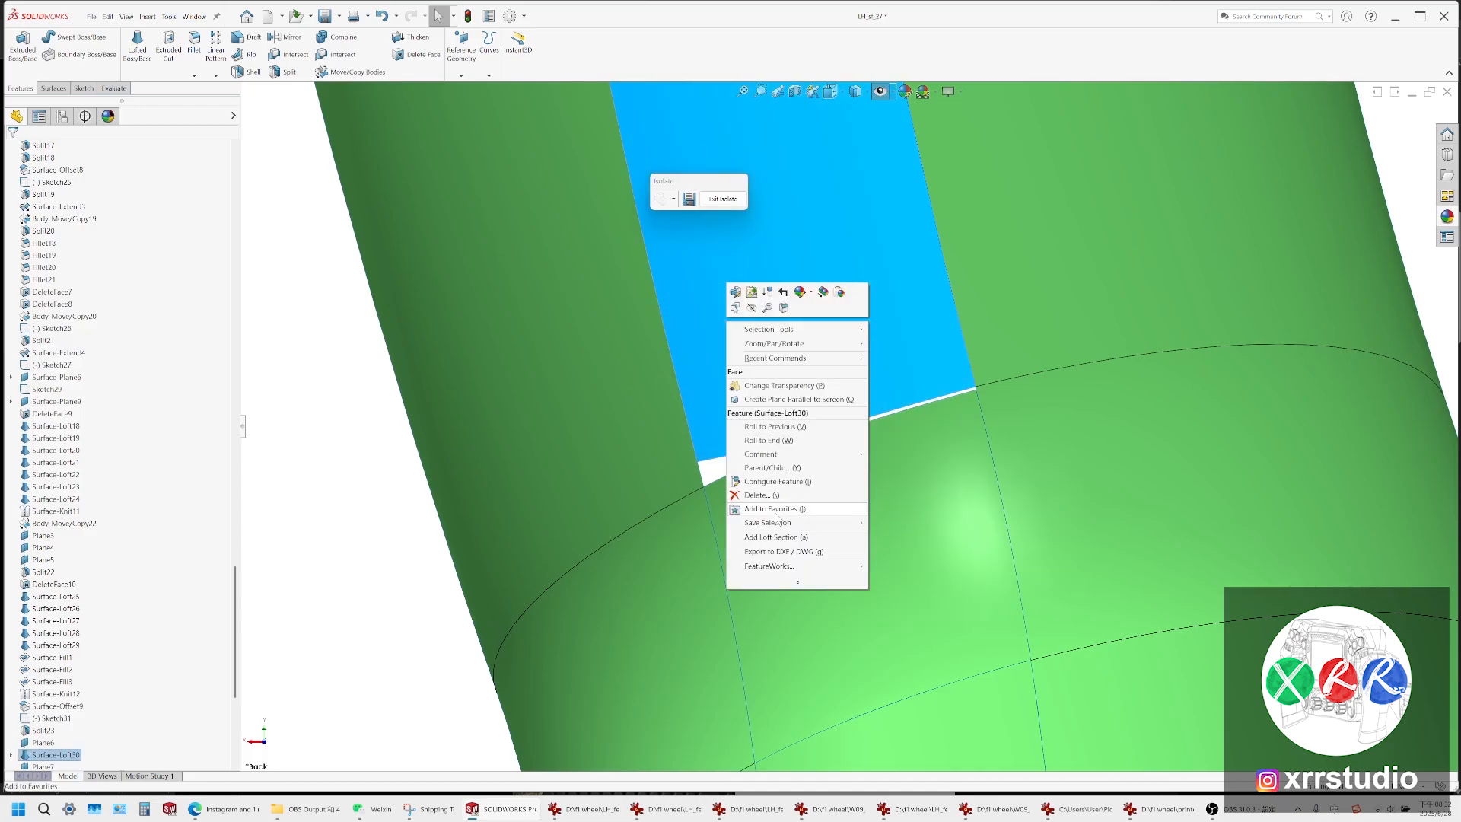
click(720, 227)
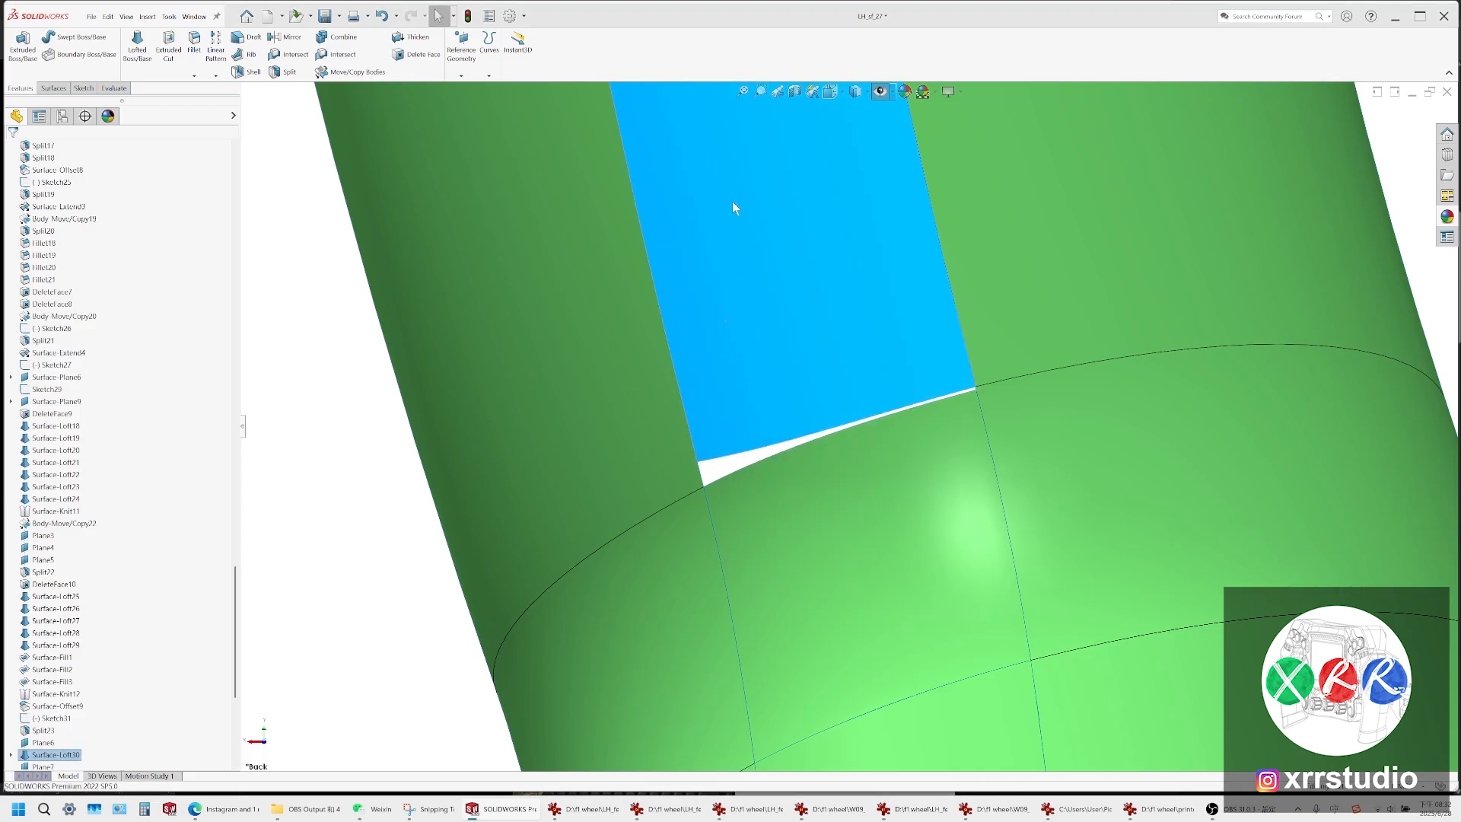
right_click(766, 345)
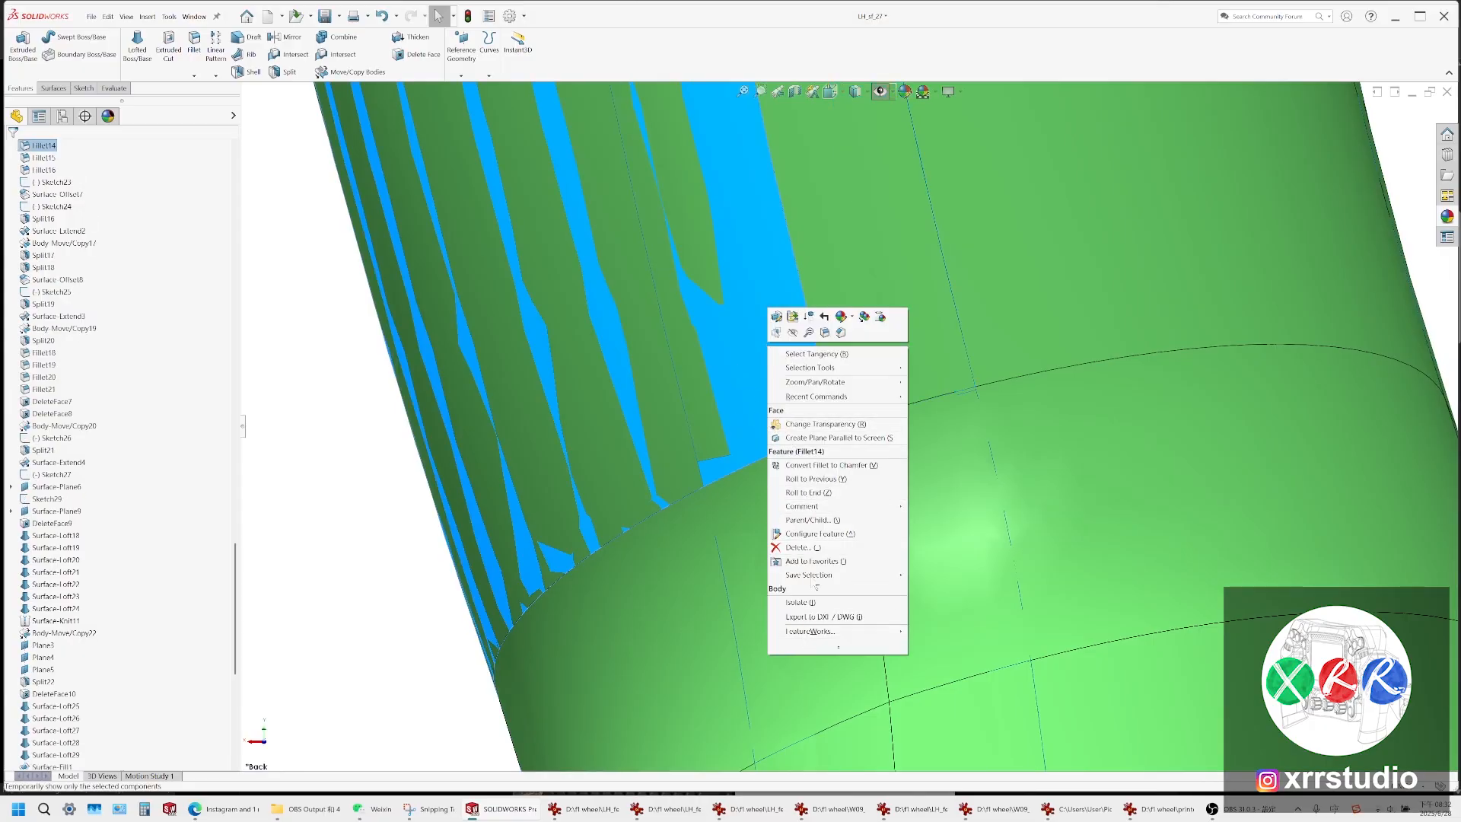
click(792, 334)
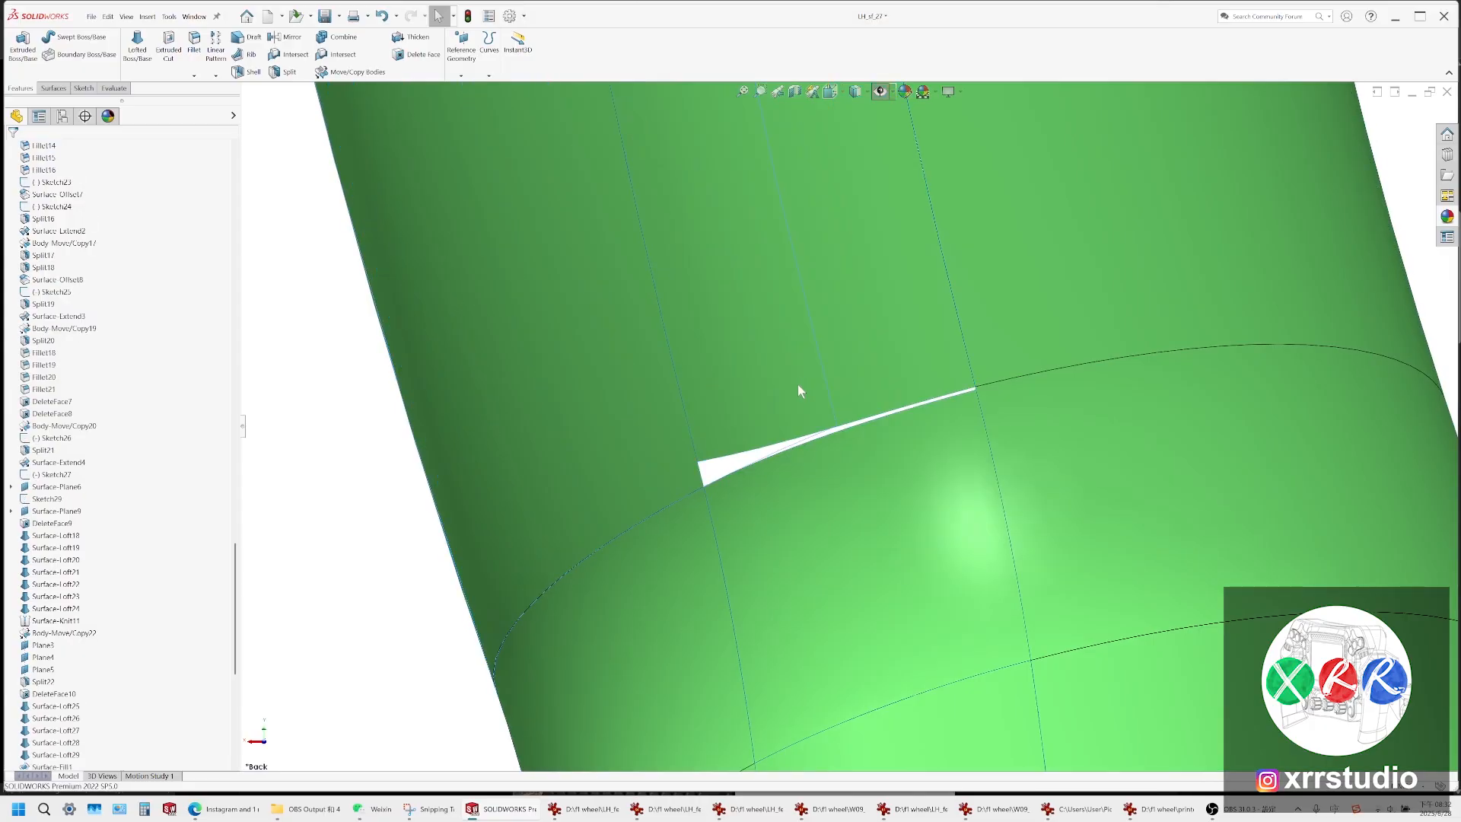
Isolate the upper middle surface and split it with the sketched line
right_click(799, 386)
click(838, 628)
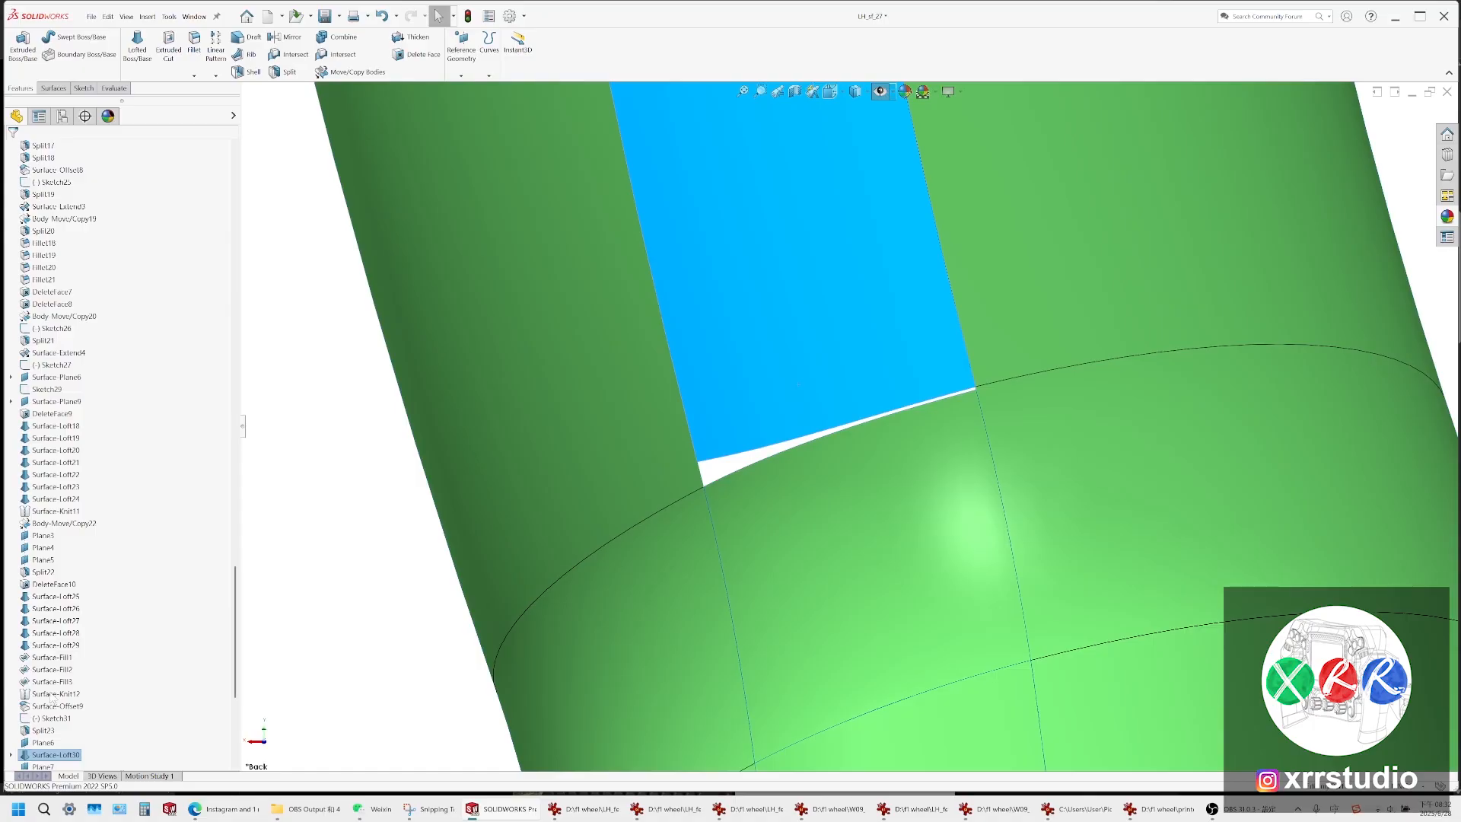
scroll(19, 732, down, 8)
click(41, 537)
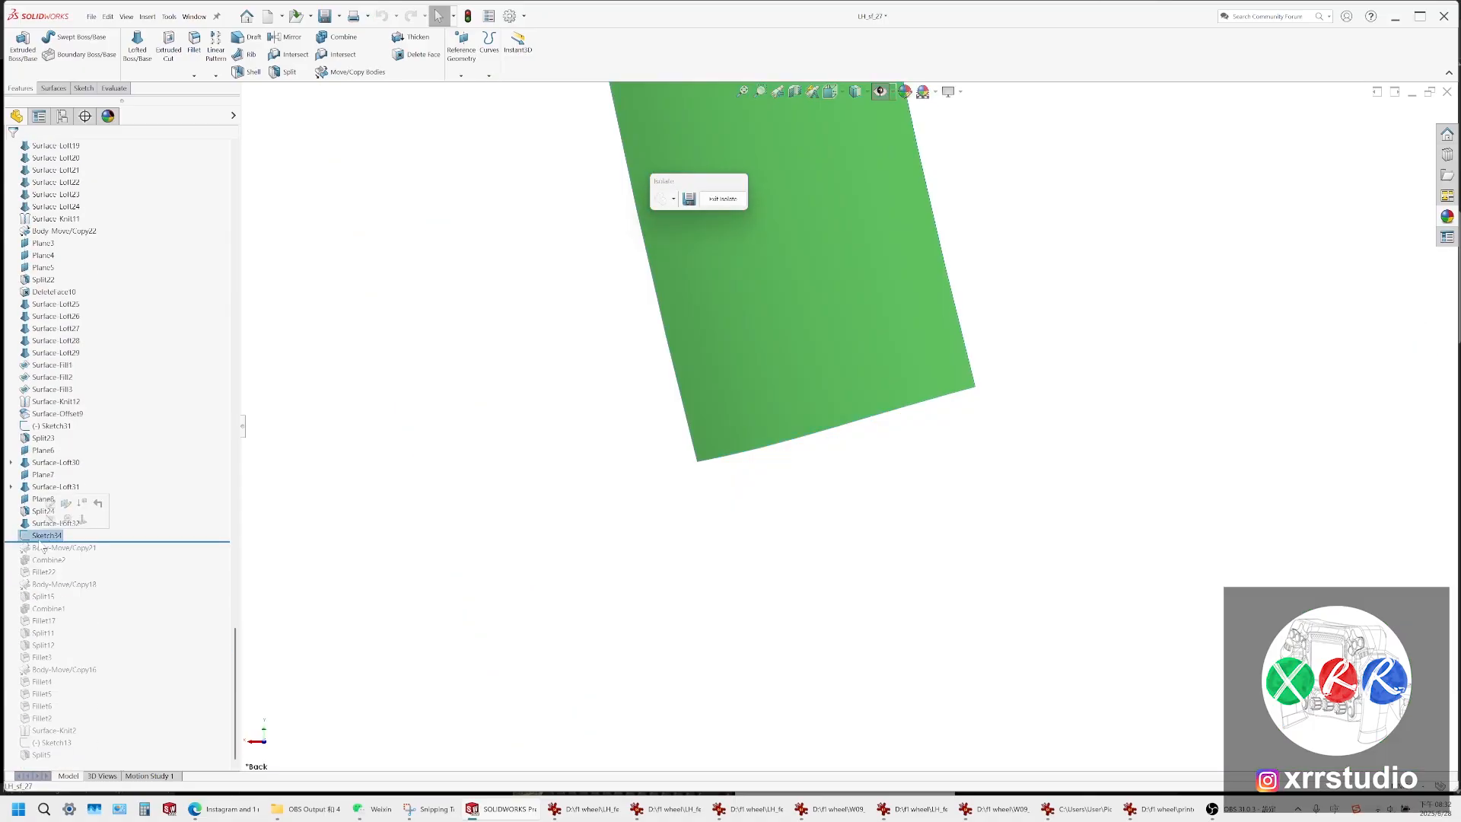
click(115, 278)
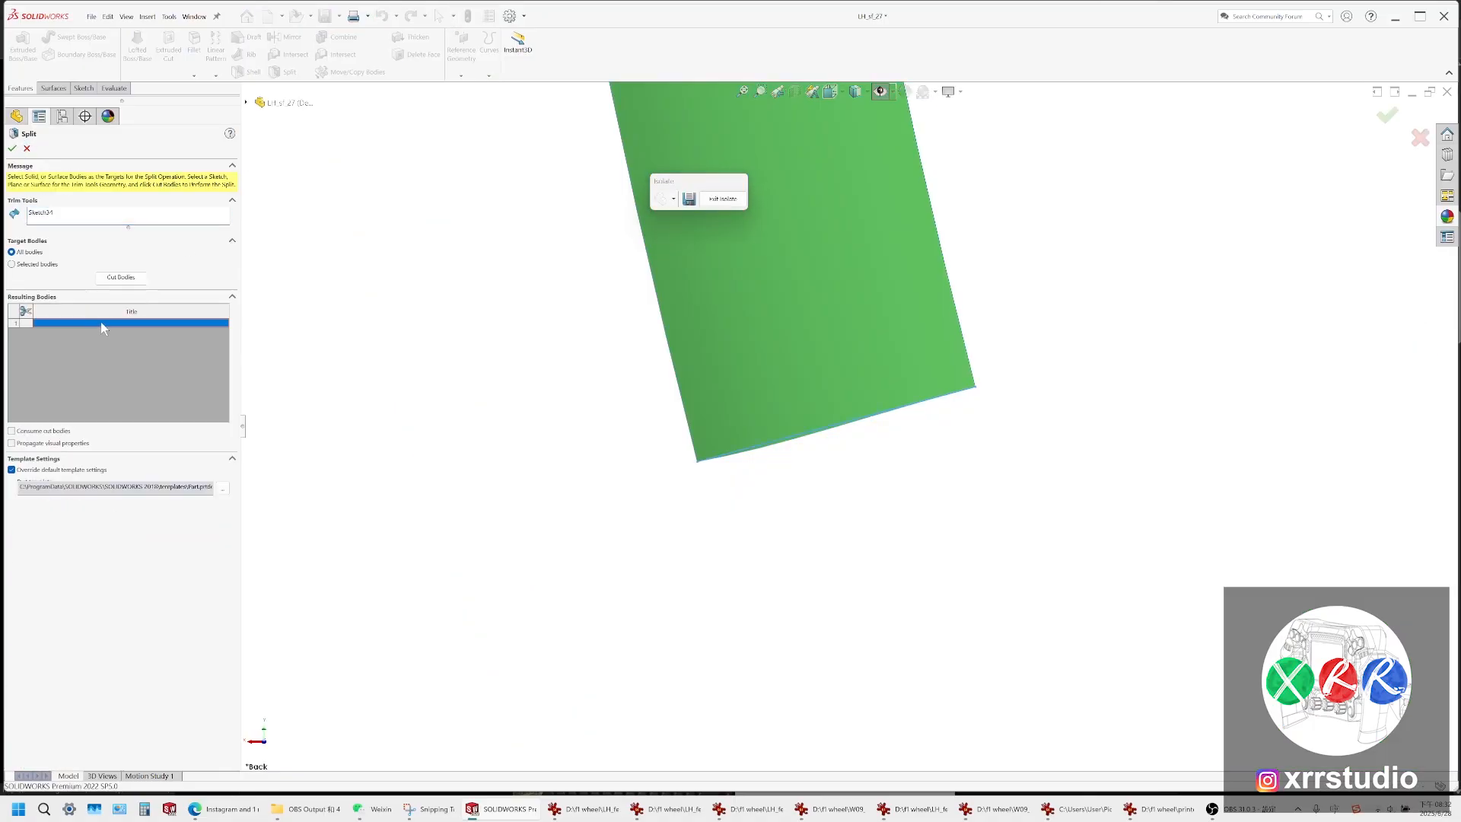
click(692, 316)
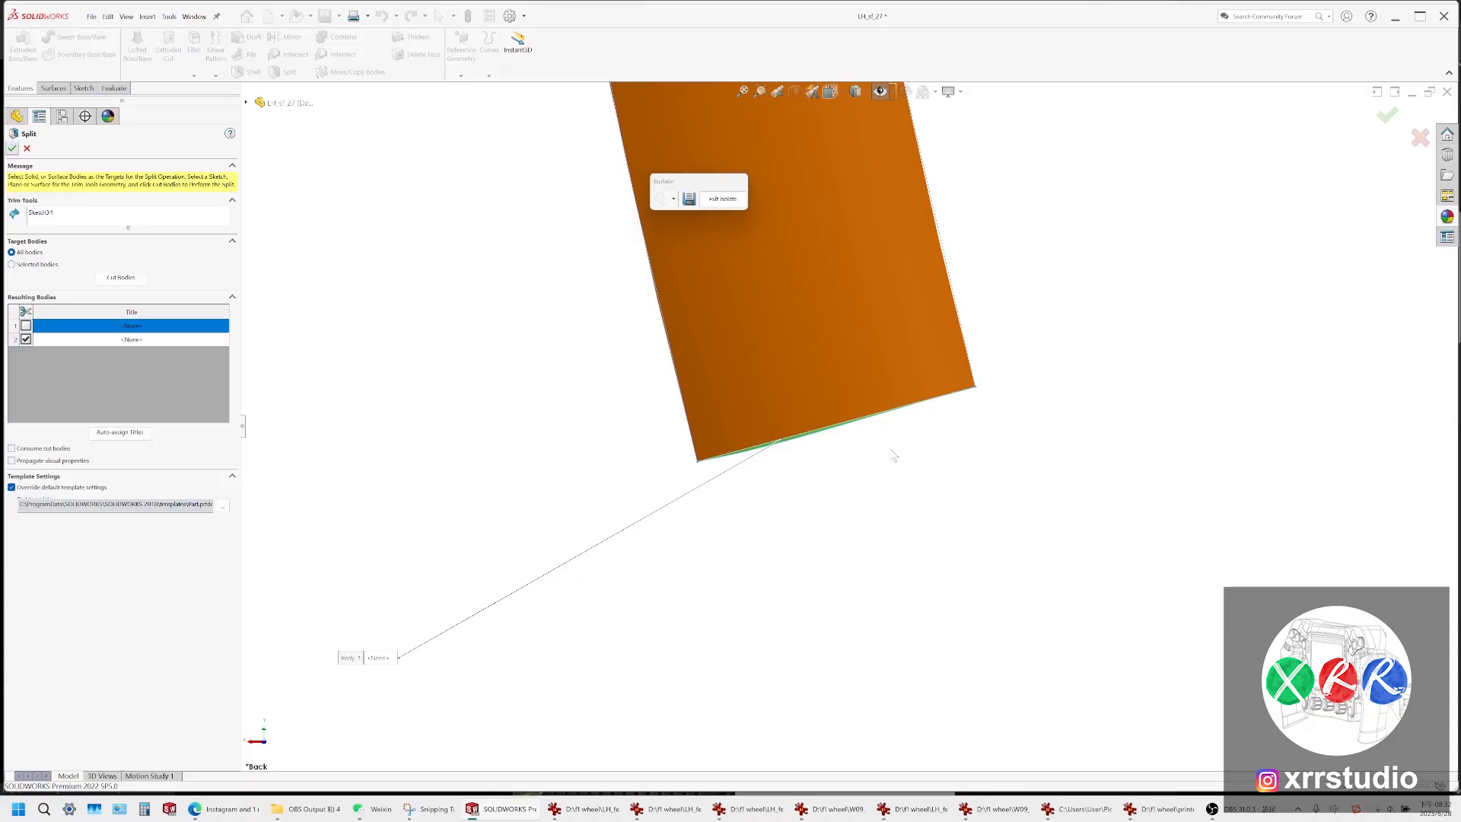
key(Return)
Hide the thin sliver below the cut and exit the isolated view of the upper surface
scroll(887, 451, down, 6)
click(821, 405)
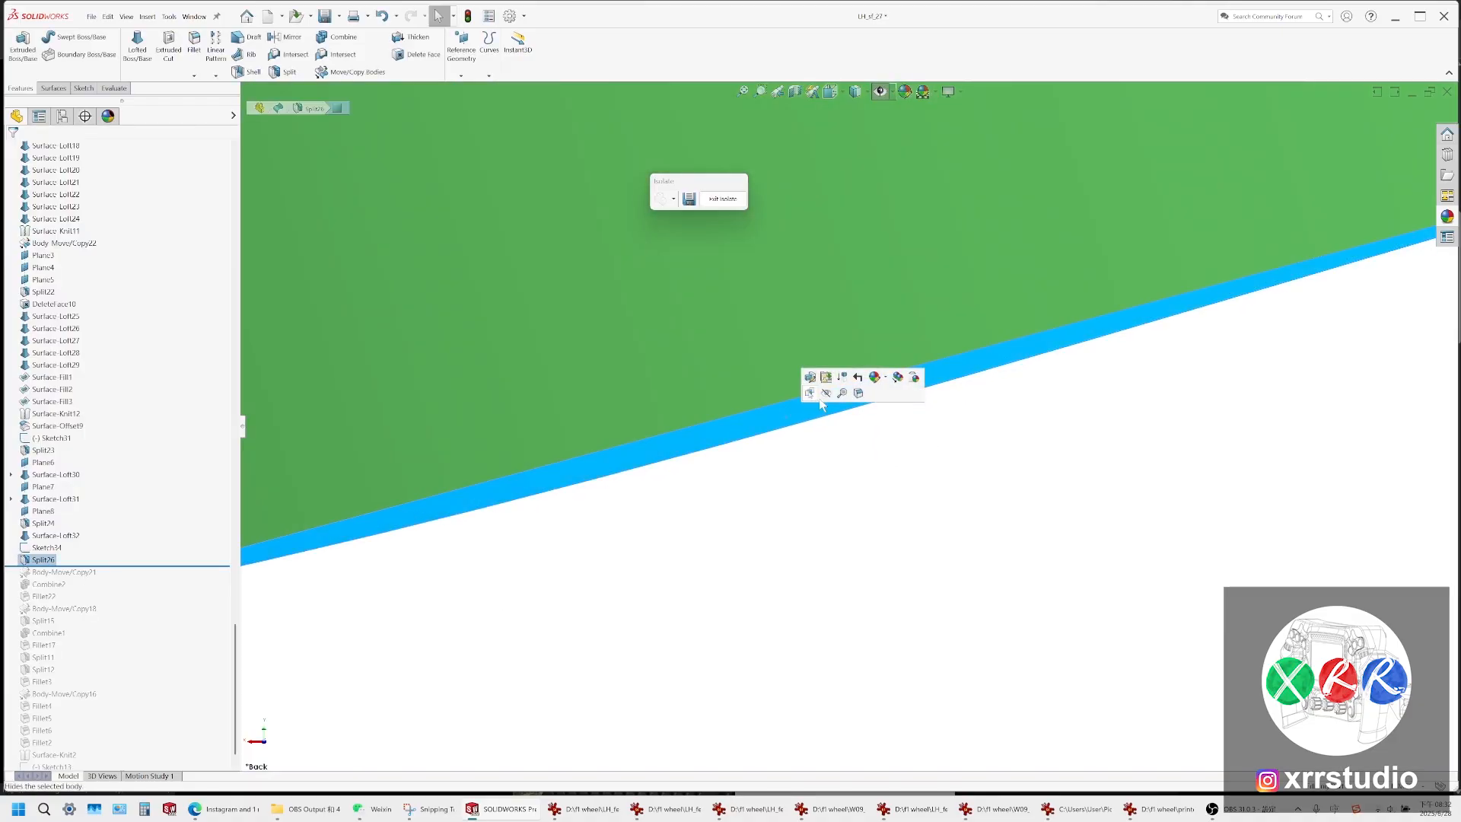
click(824, 396)
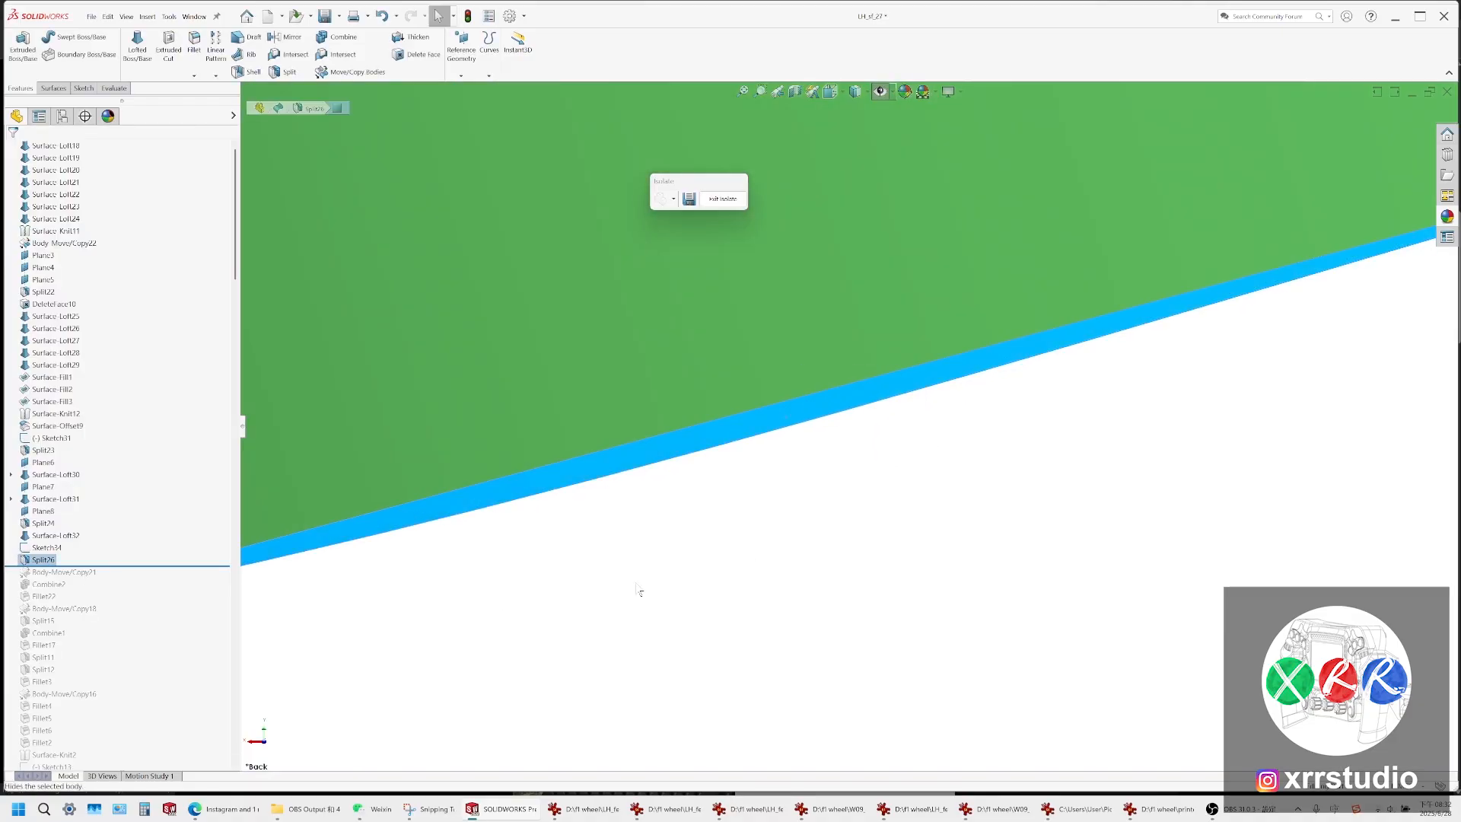
click(723, 200)
scroll(964, 473, down, 5)
scroll(959, 475, up, 3)
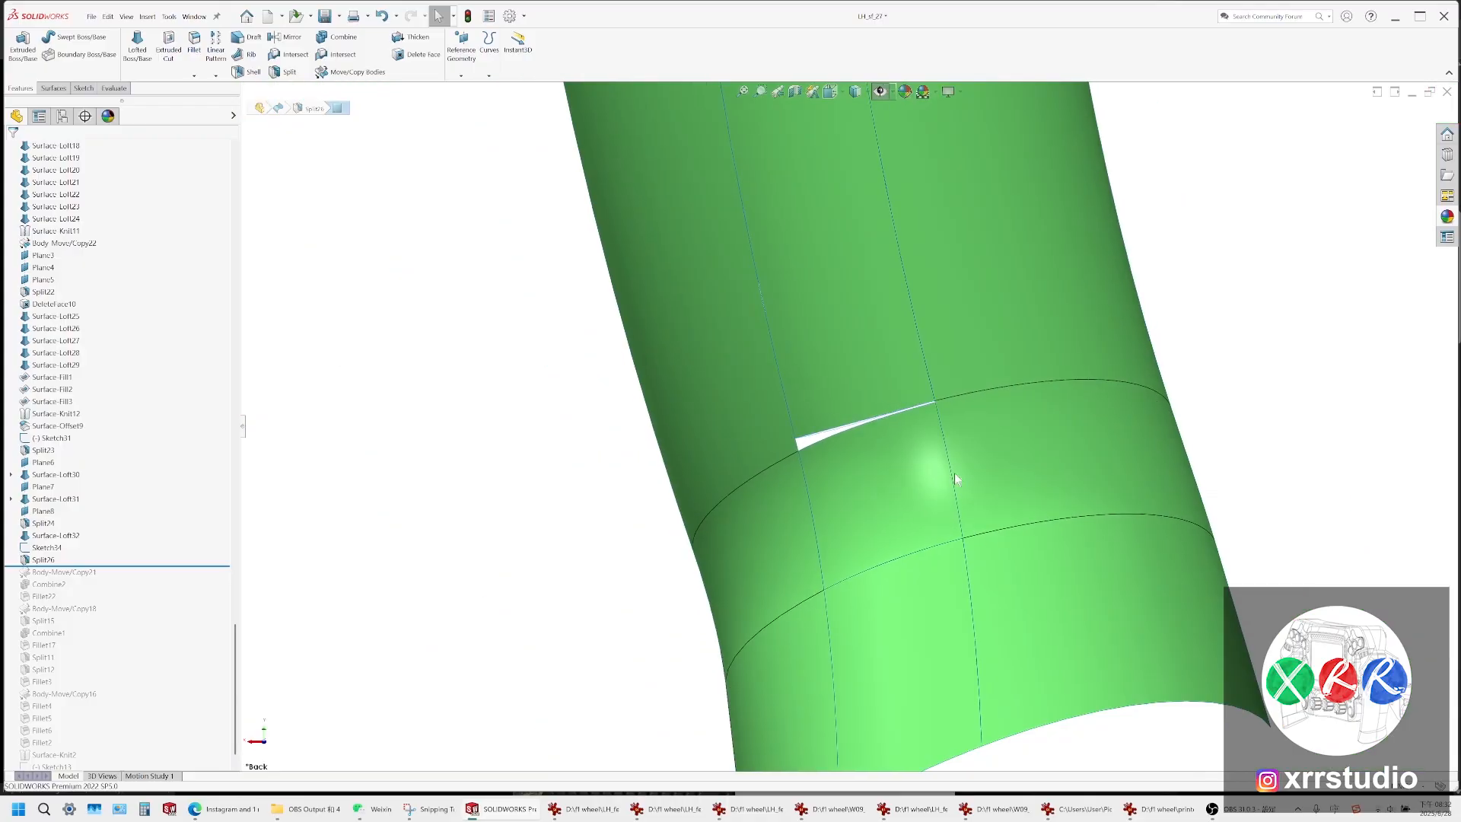
Knit the upper middle strip, the lofted middle patch and the surrounding handle surfaces together, without merging entities
scroll(963, 480, up, 3)
middle_drag(969, 489, 1103, 424)
scroll(980, 466, down, 3)
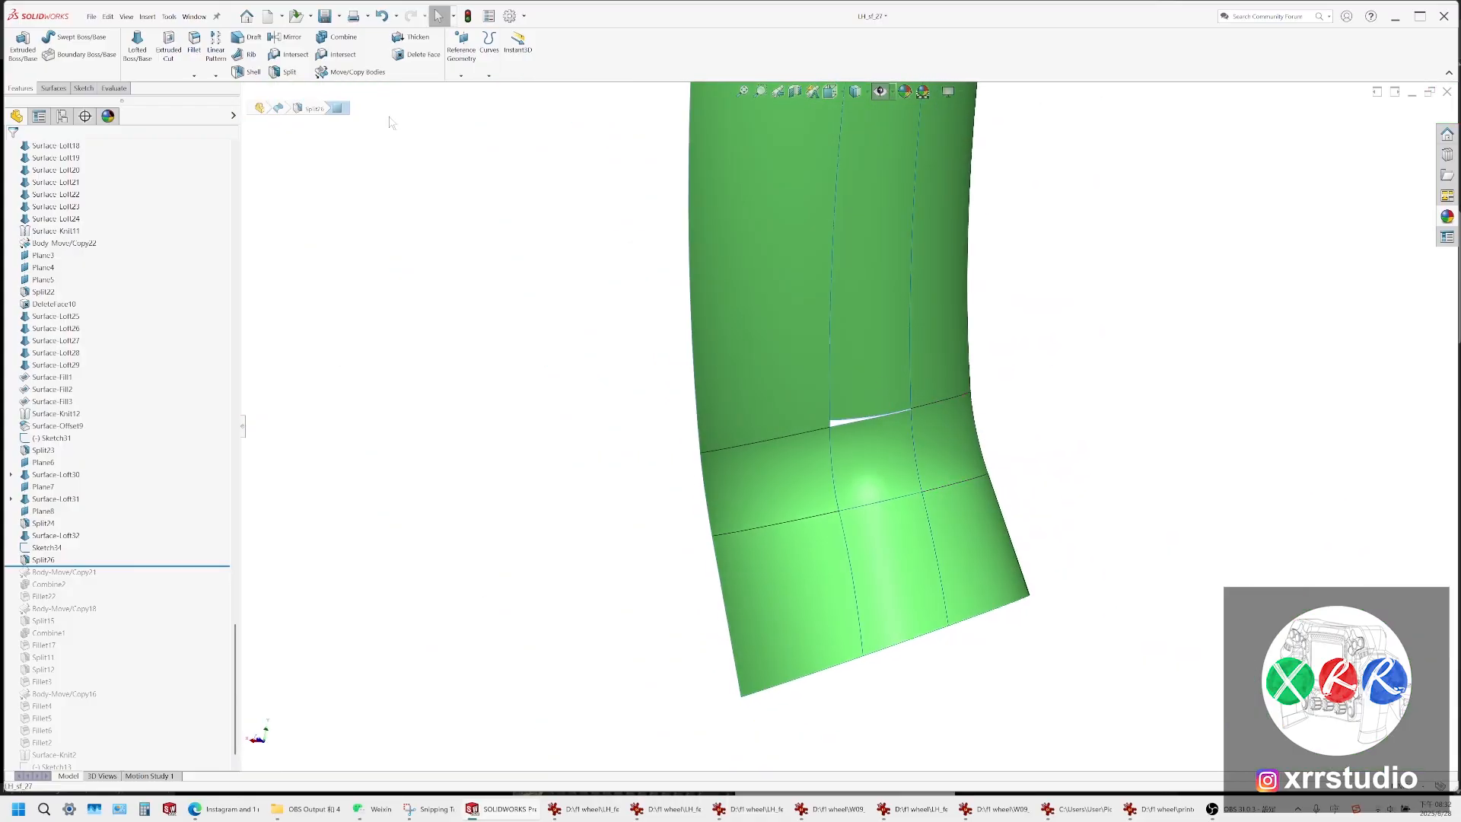
click(67, 90)
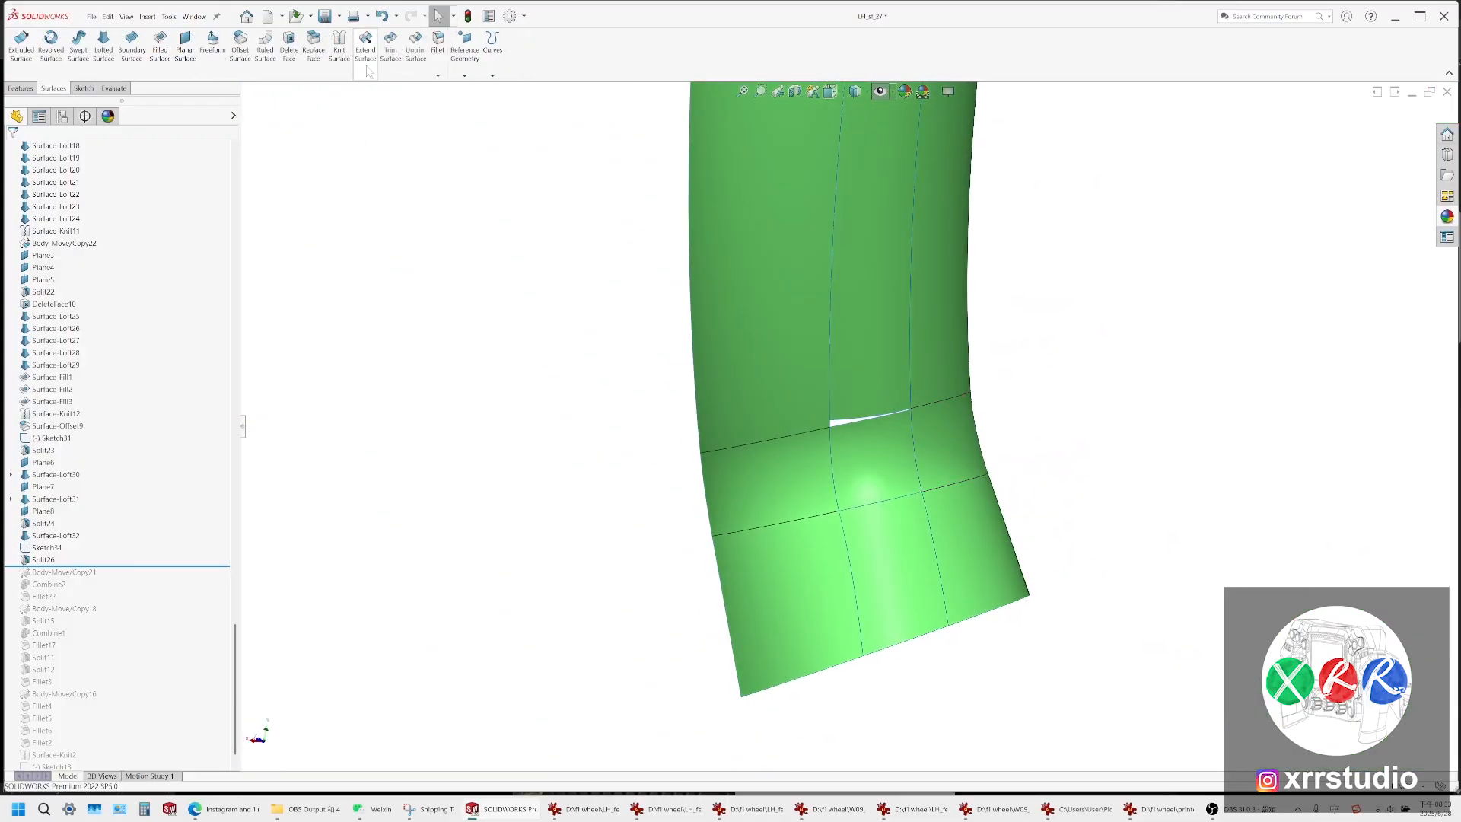
click(332, 66)
click(877, 361)
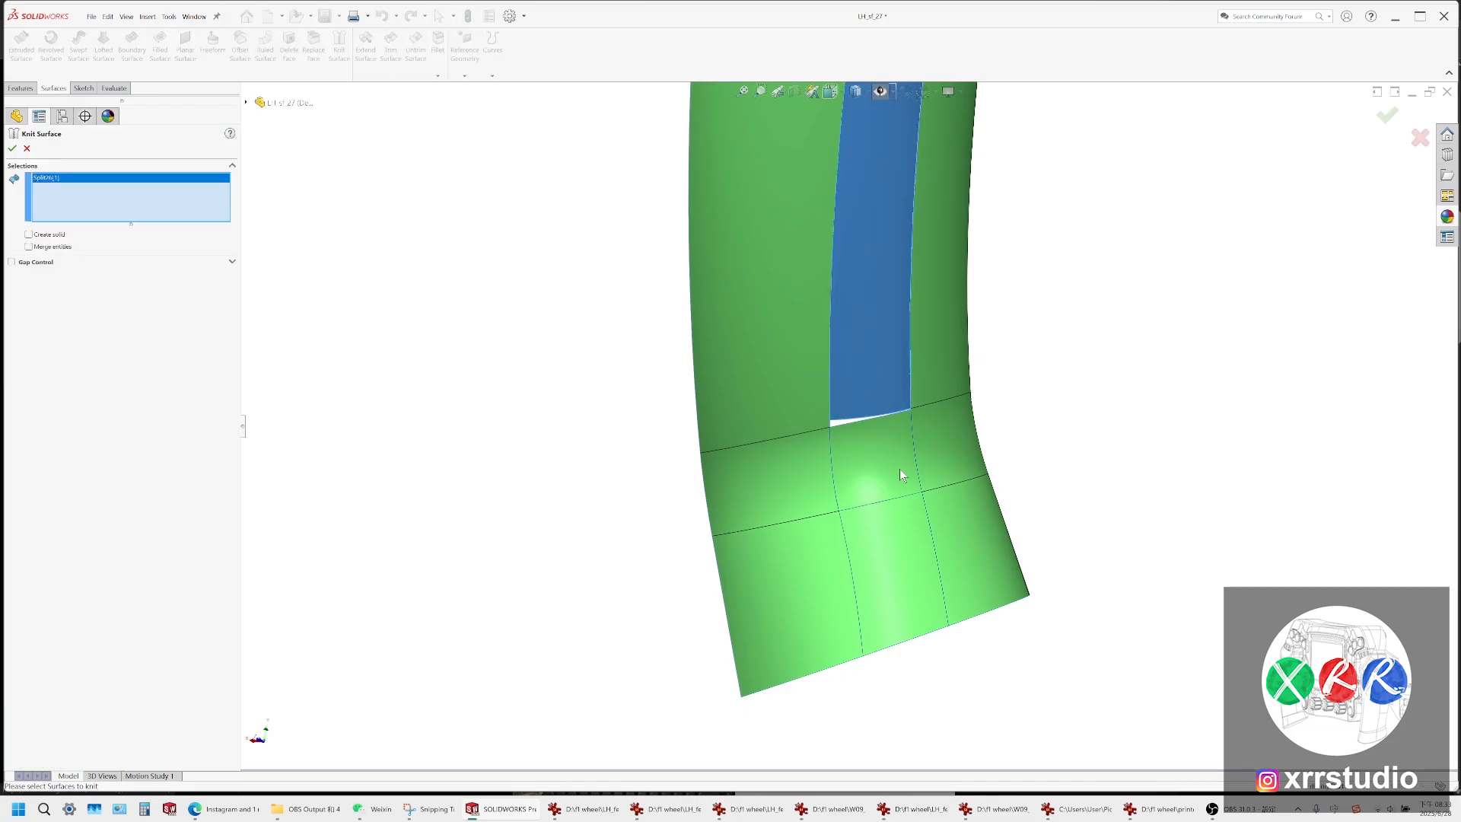
click(899, 469)
click(761, 365)
click(787, 457)
click(930, 556)
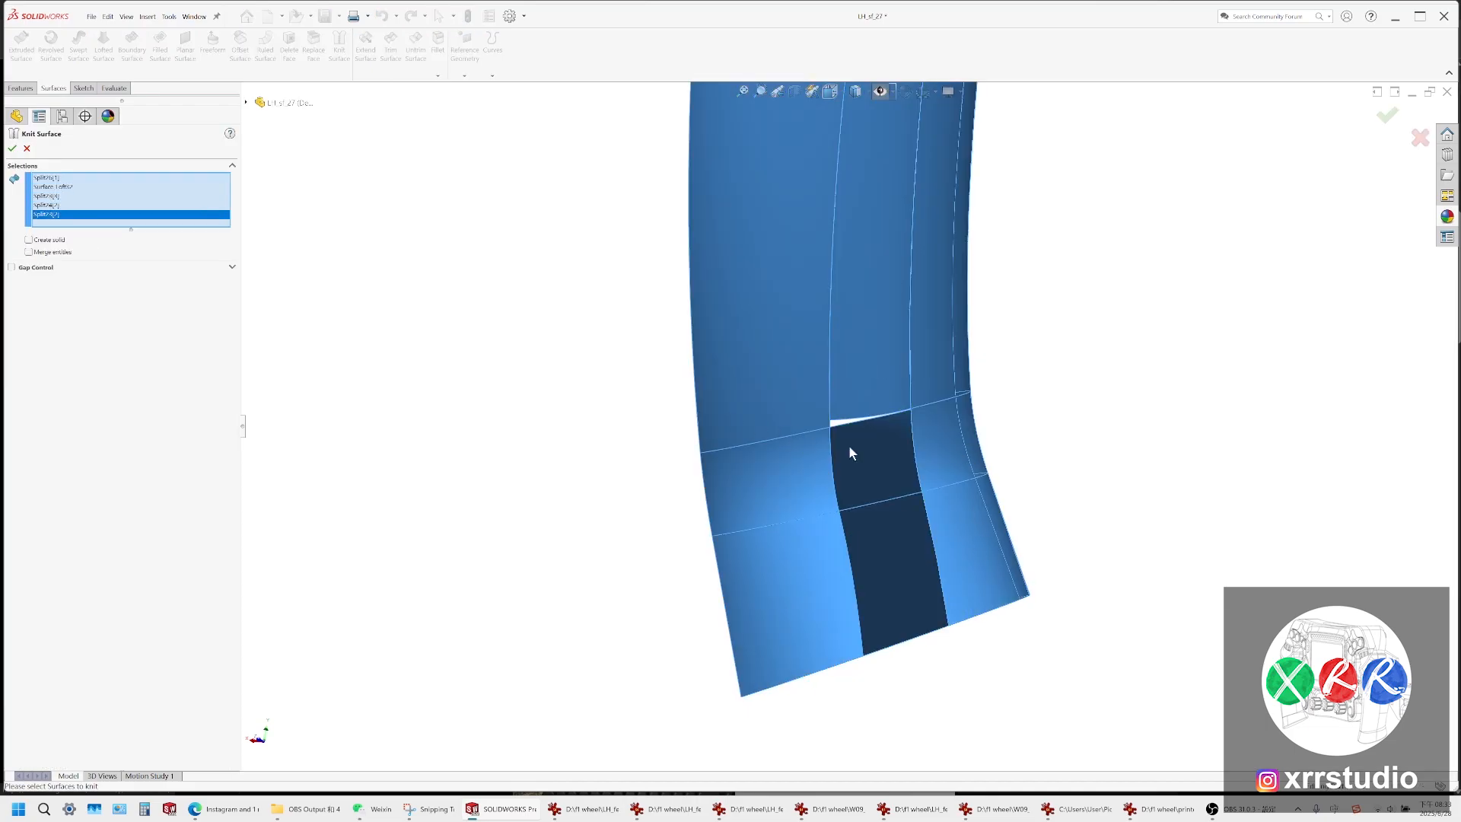
middle_drag(848, 447, 714, 276)
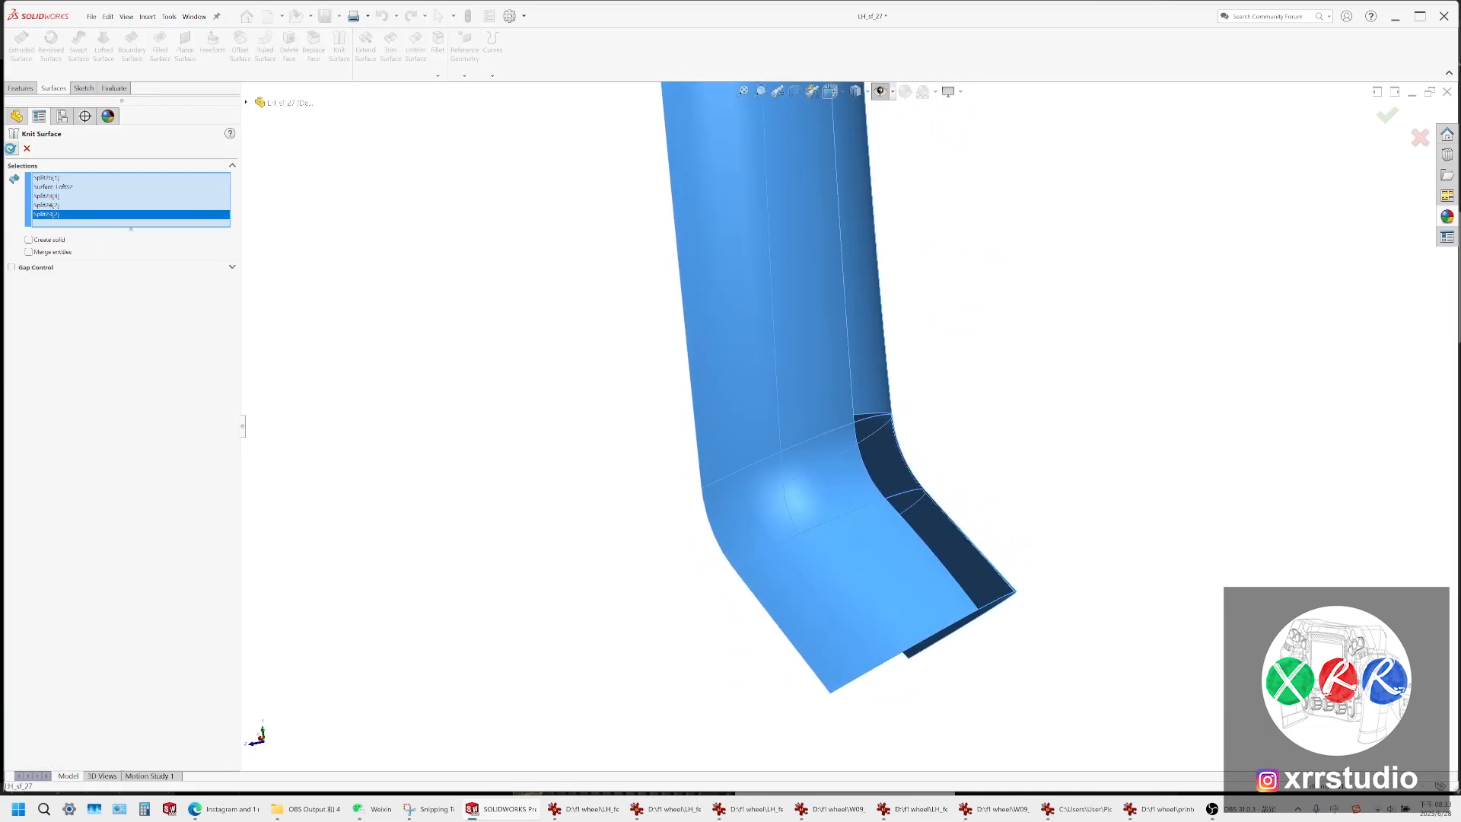
key(Return)
scroll(856, 427, down, 8)
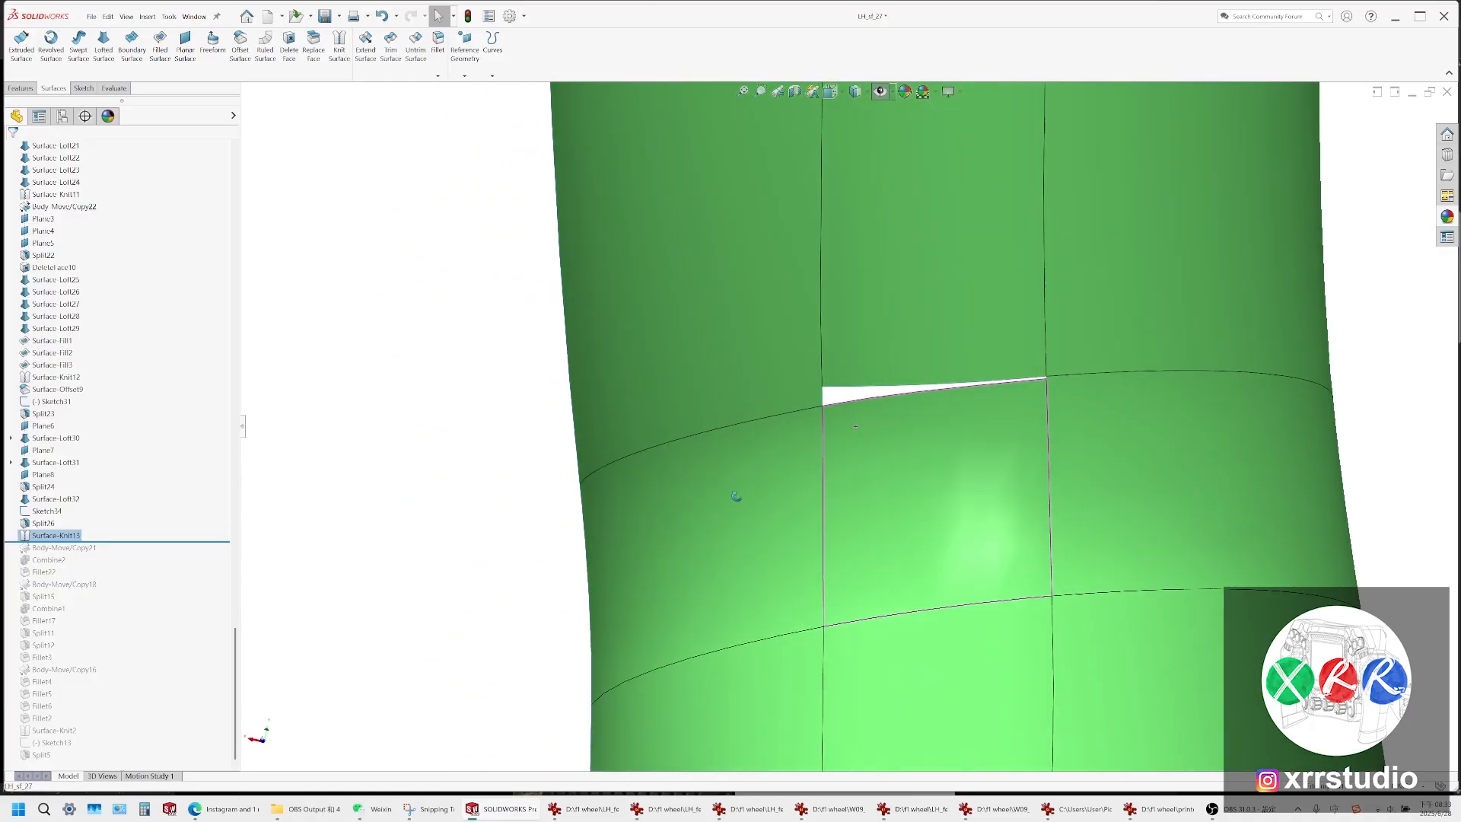
scroll(974, 425, down, 4)
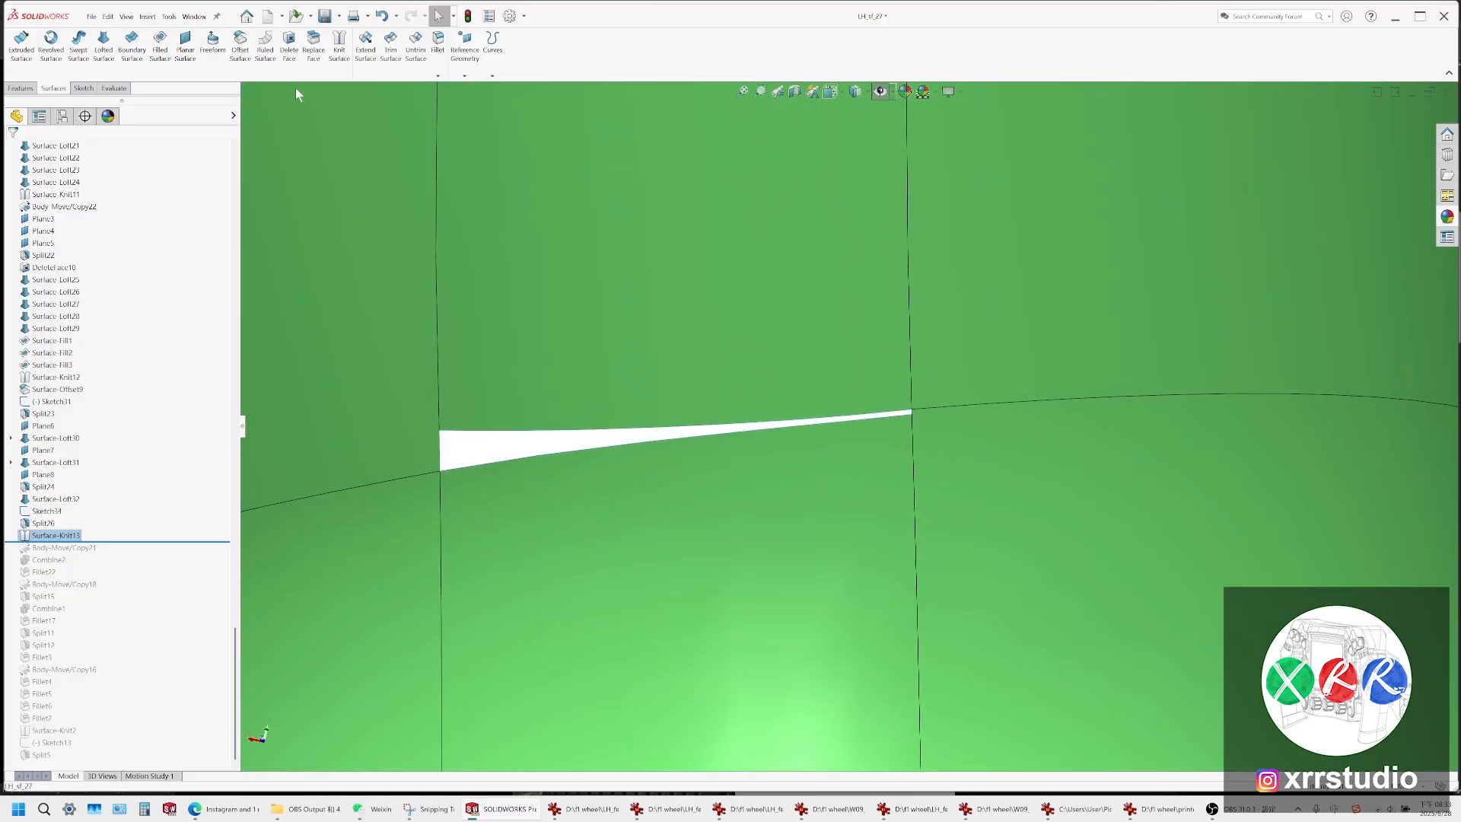
click(160, 44)
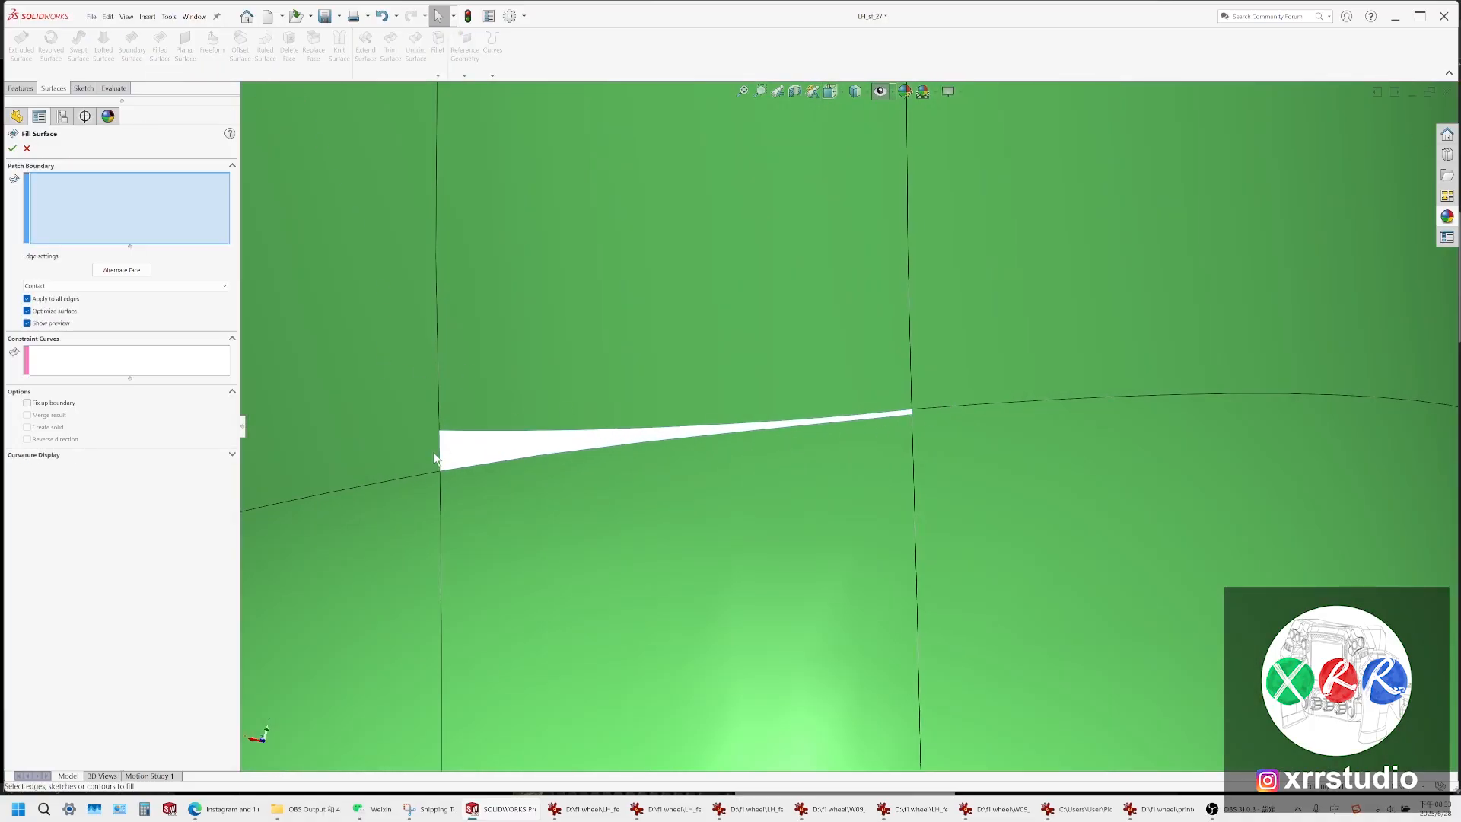
click(443, 448)
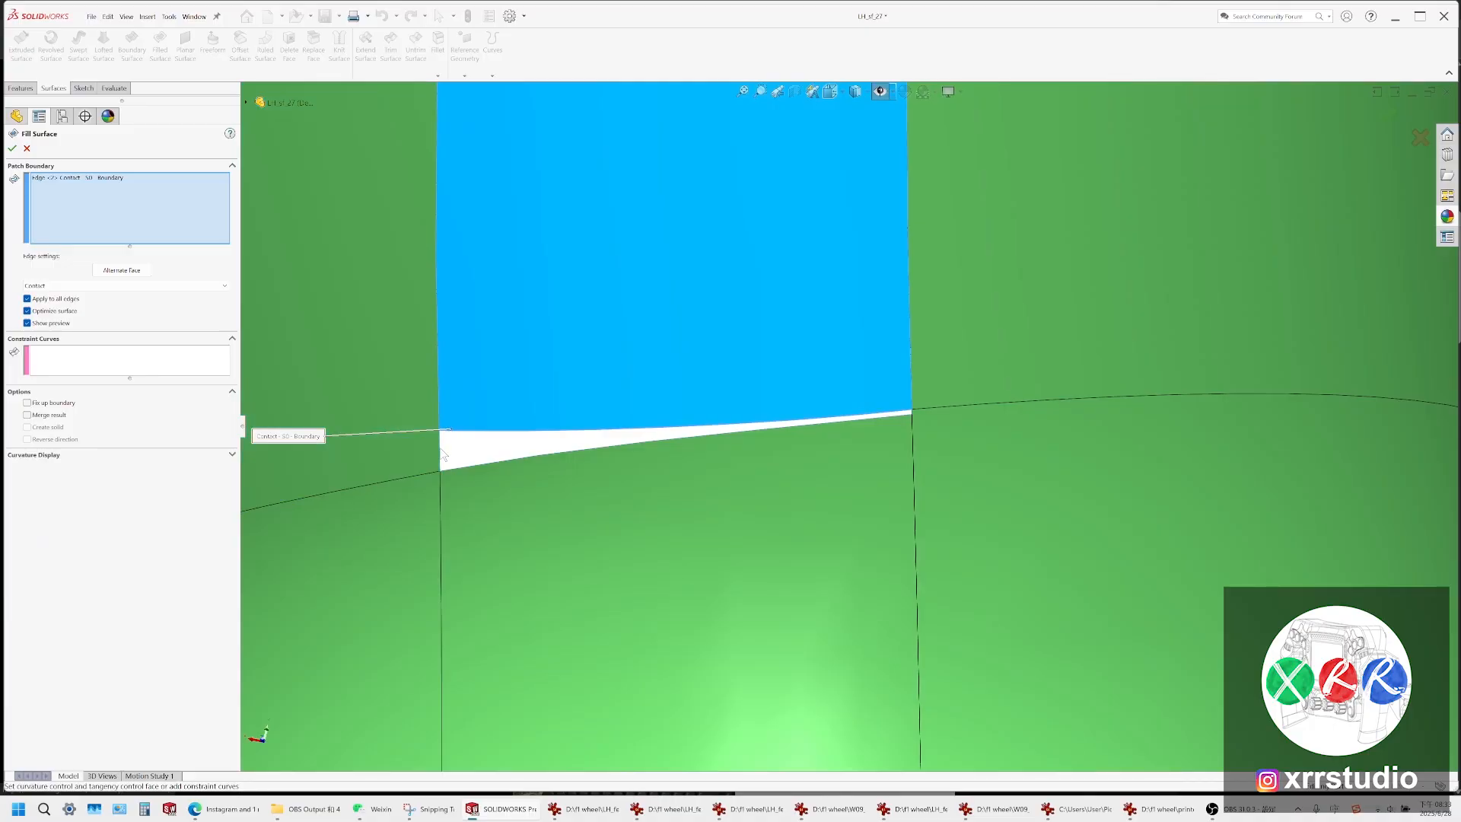
click(442, 452)
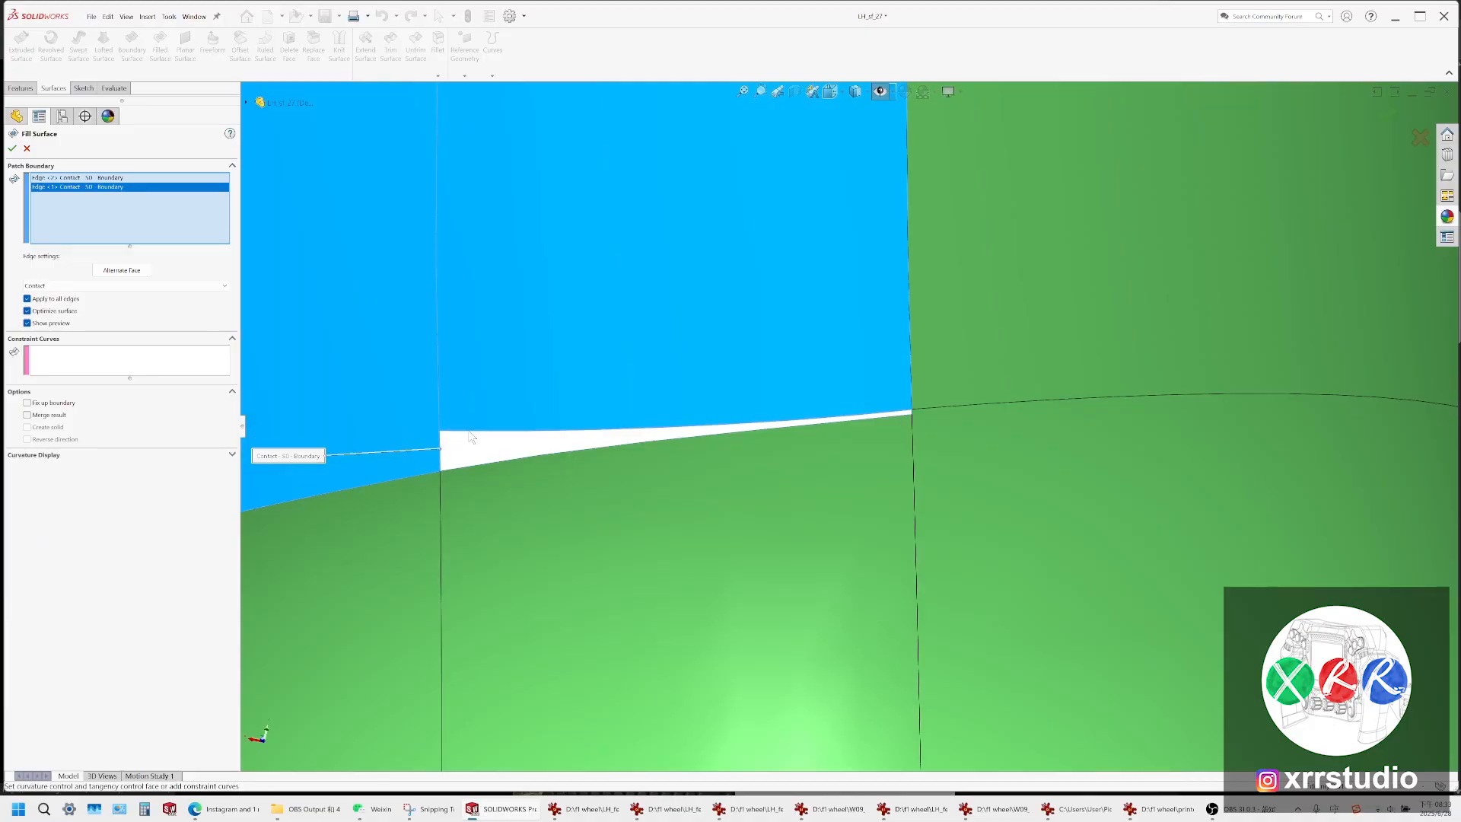
click(490, 464)
scroll(976, 418, down, 3)
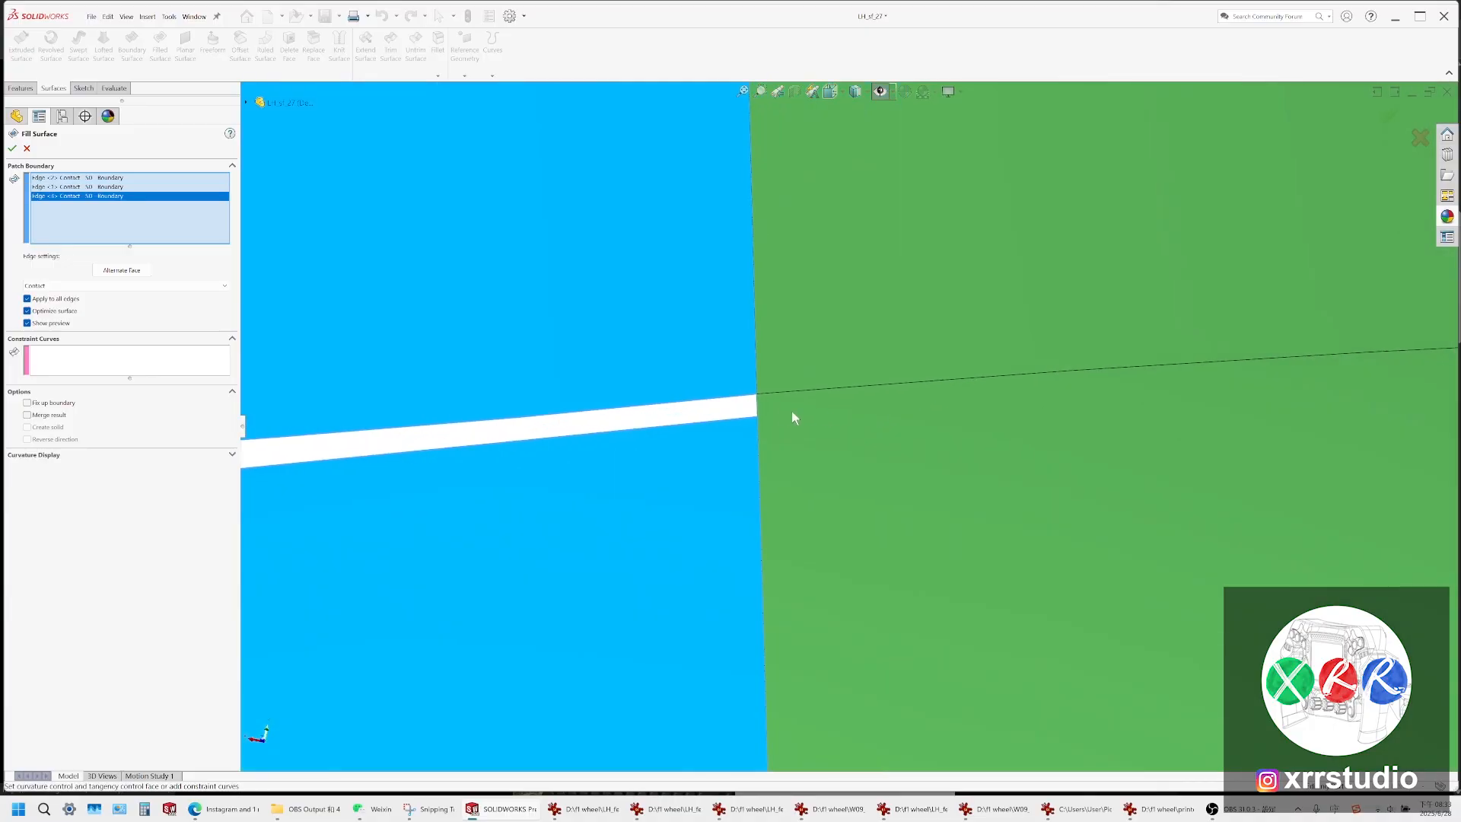
click(760, 404)
scroll(716, 409, up, 3)
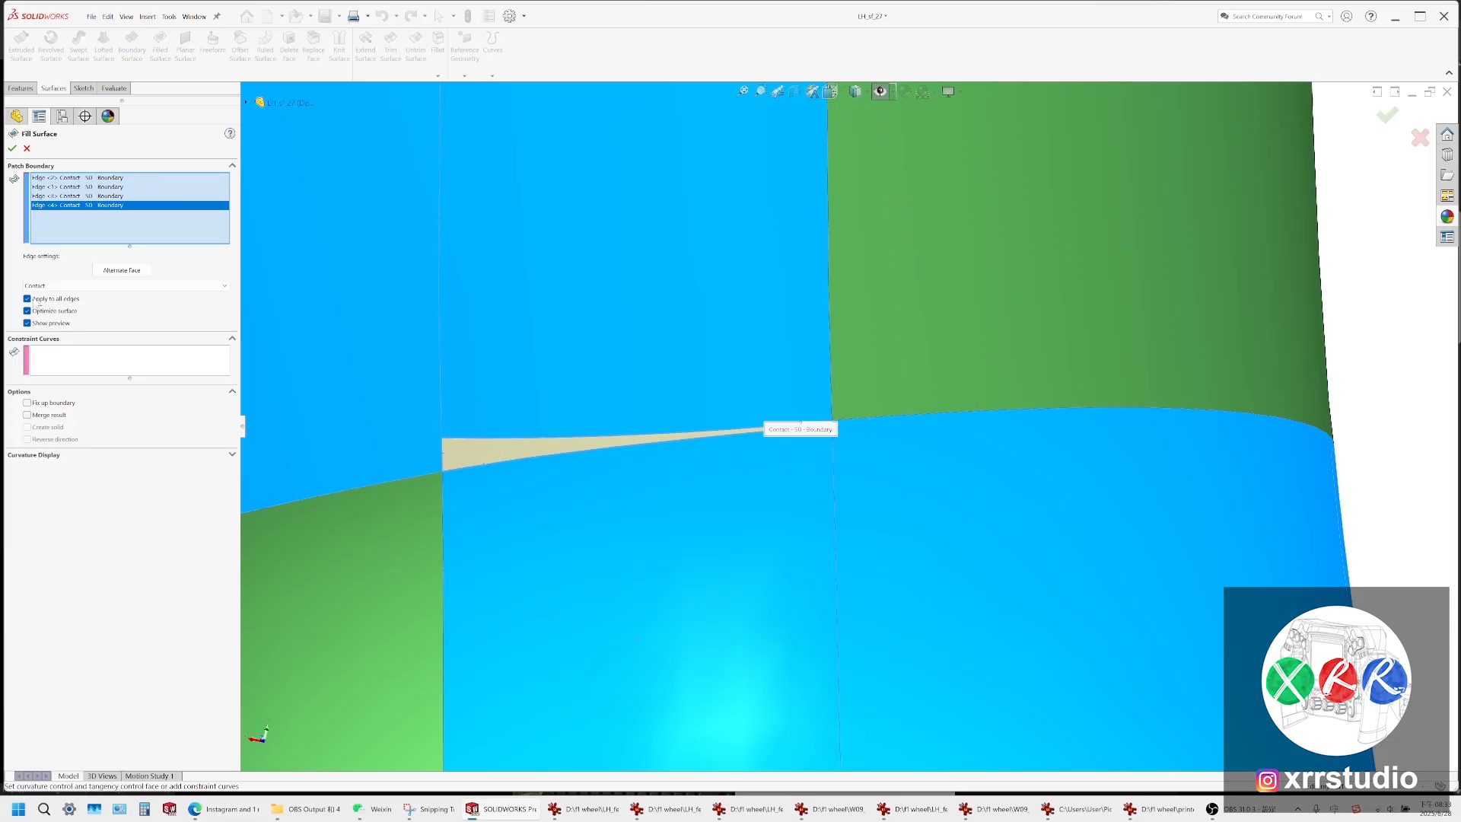
click(46, 285)
click(49, 306)
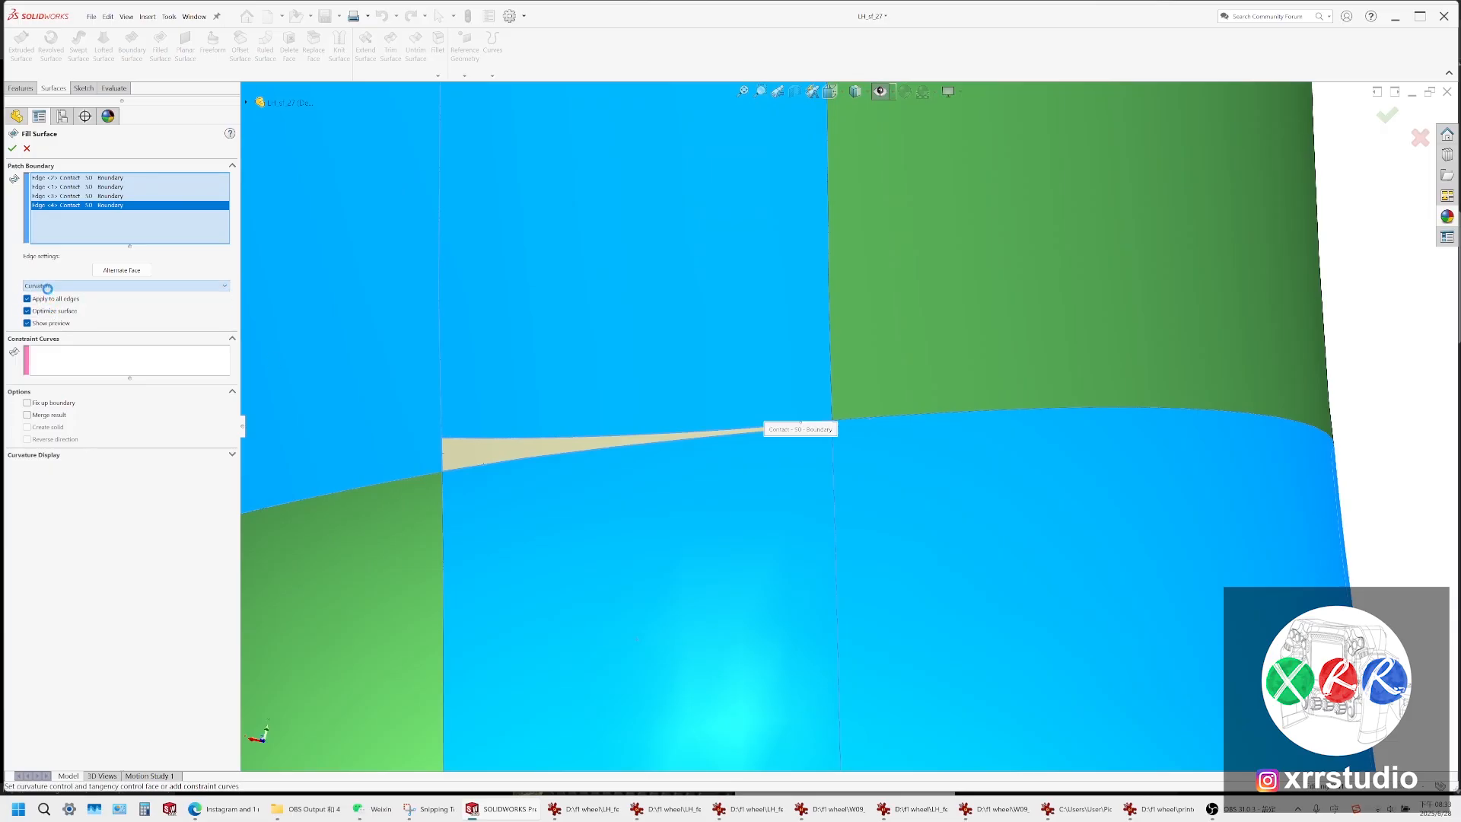
click(49, 286)
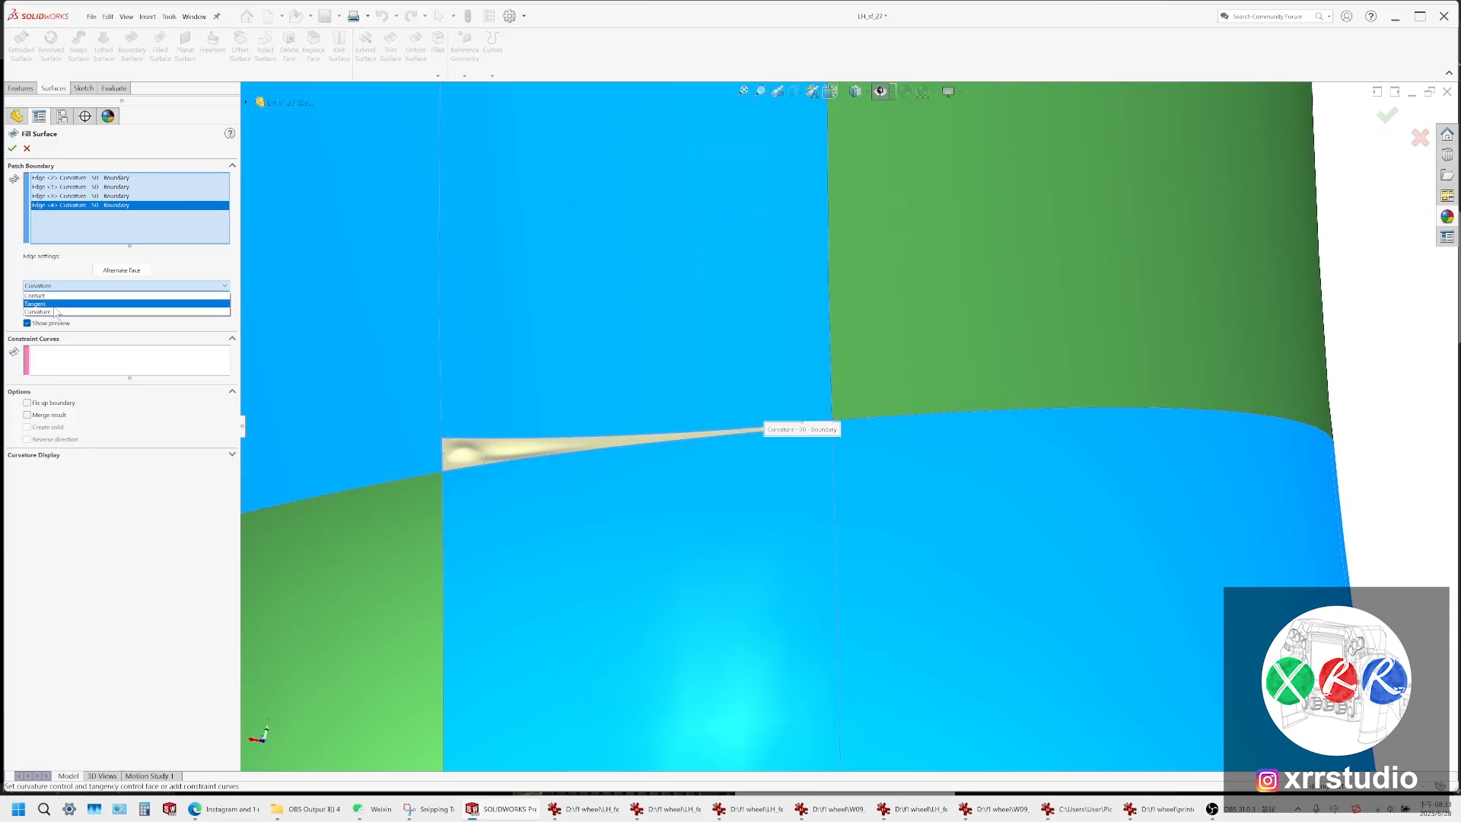
click(55, 304)
scroll(449, 417, down, 3)
middle_drag(707, 471, 532, 528)
ctrl+middle_drag(949, 529, 775, 510)
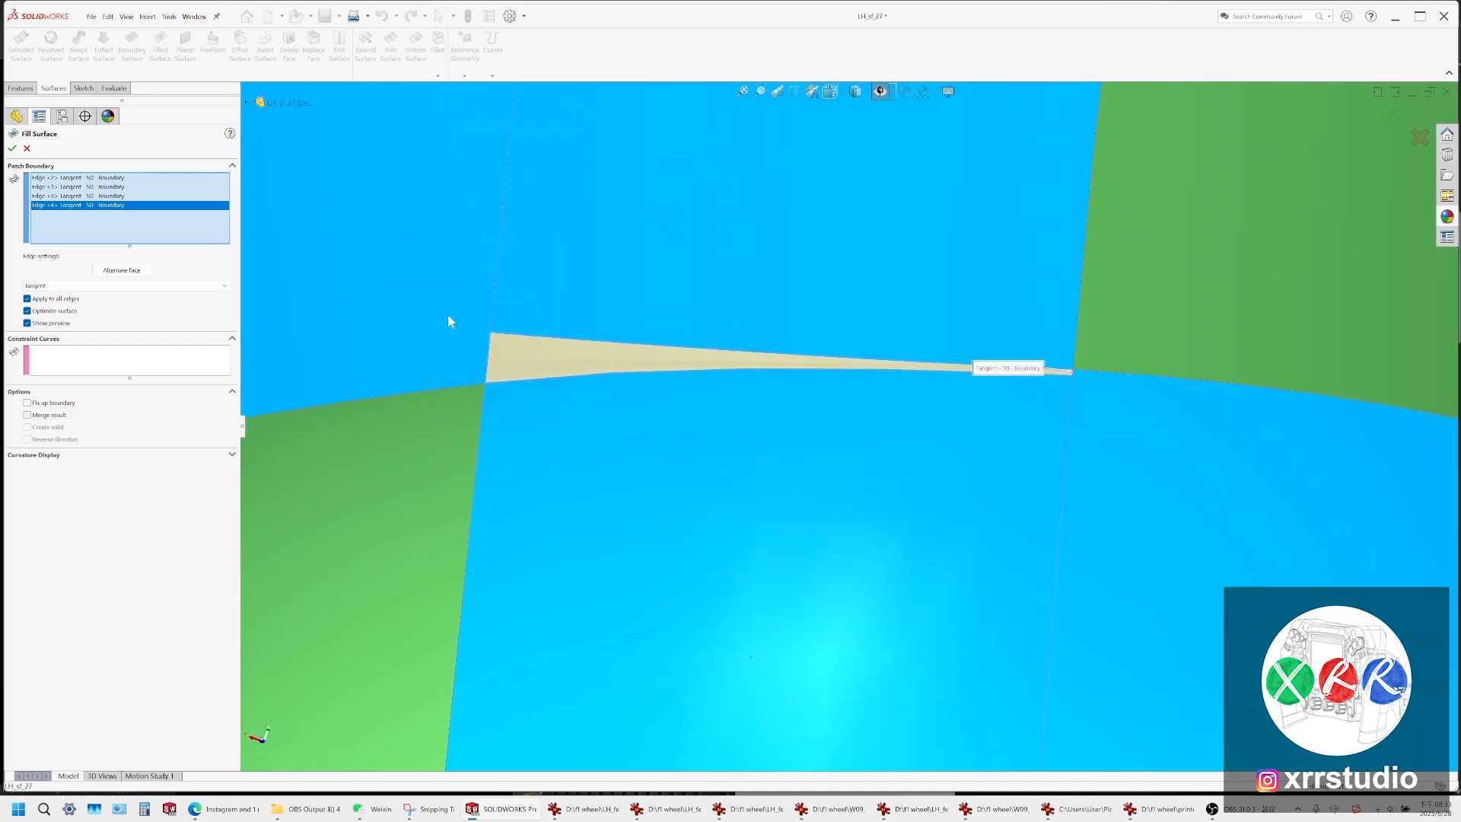
click(26, 149)
scroll(831, 415, up, 6)
Orient the model to the back view and open Sketch34, which holds the split line, for editing
click(885, 423)
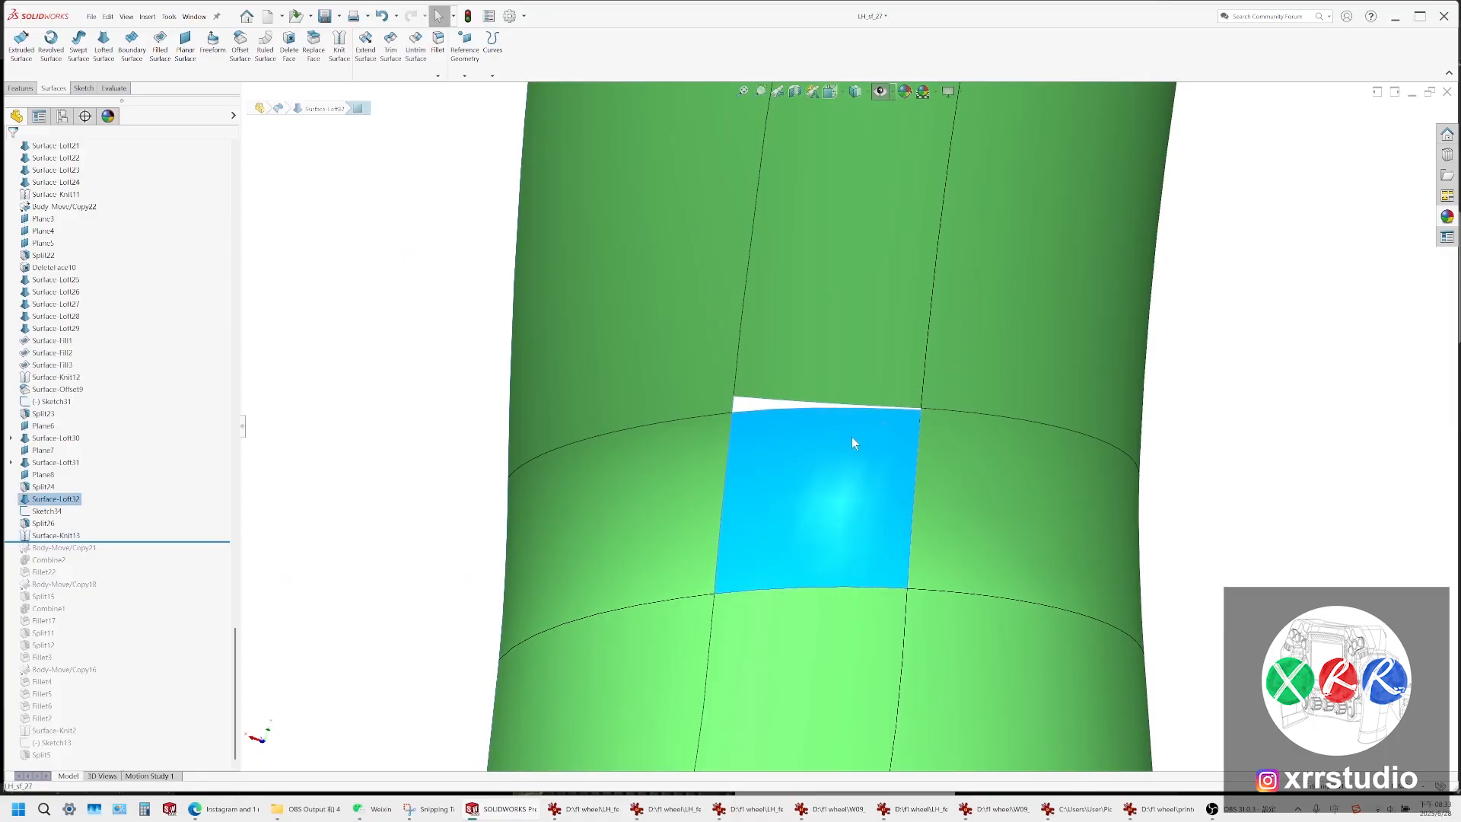
middle_drag(853, 440, 832, 516)
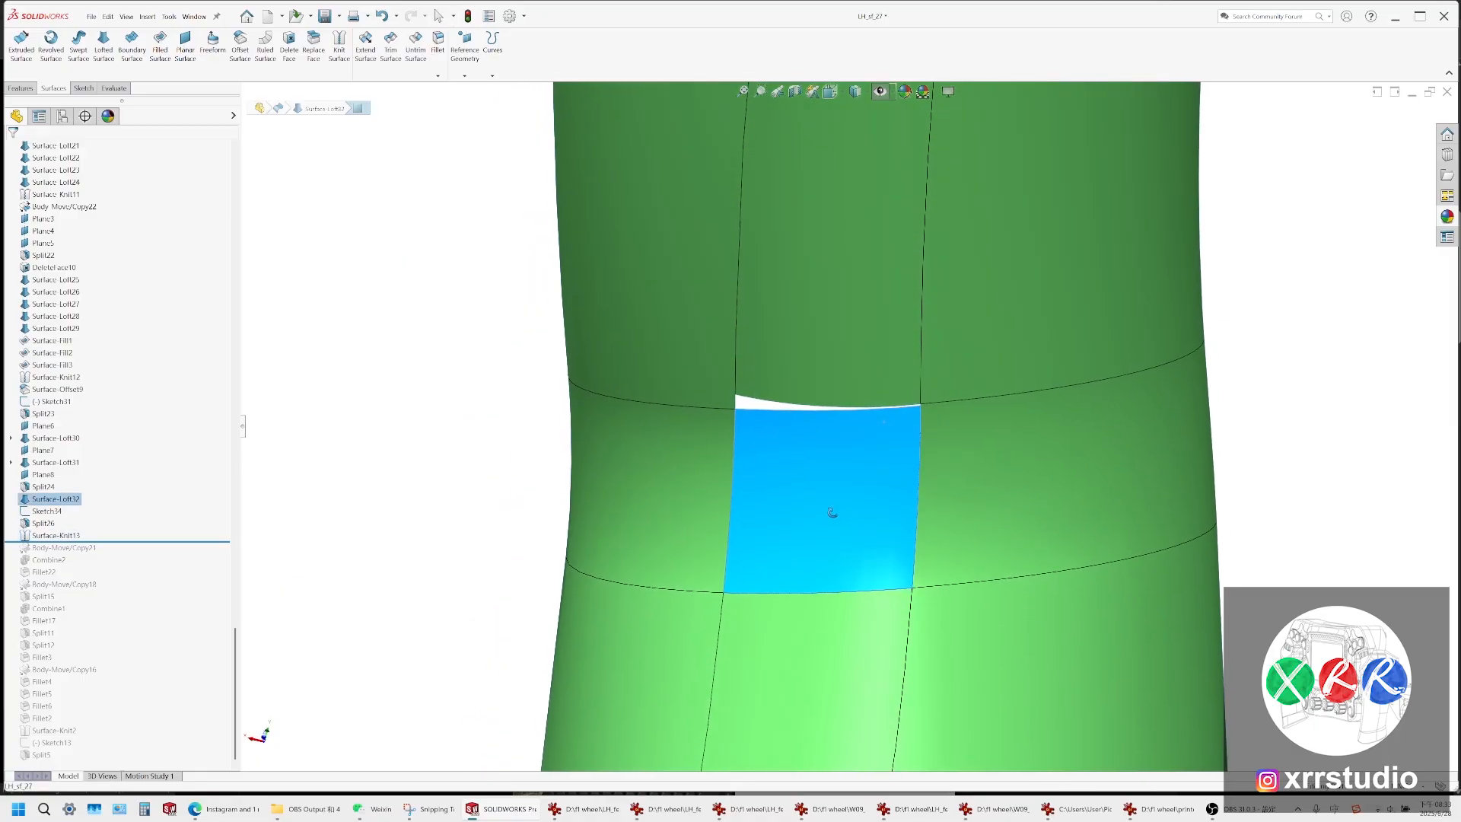
click(46, 511)
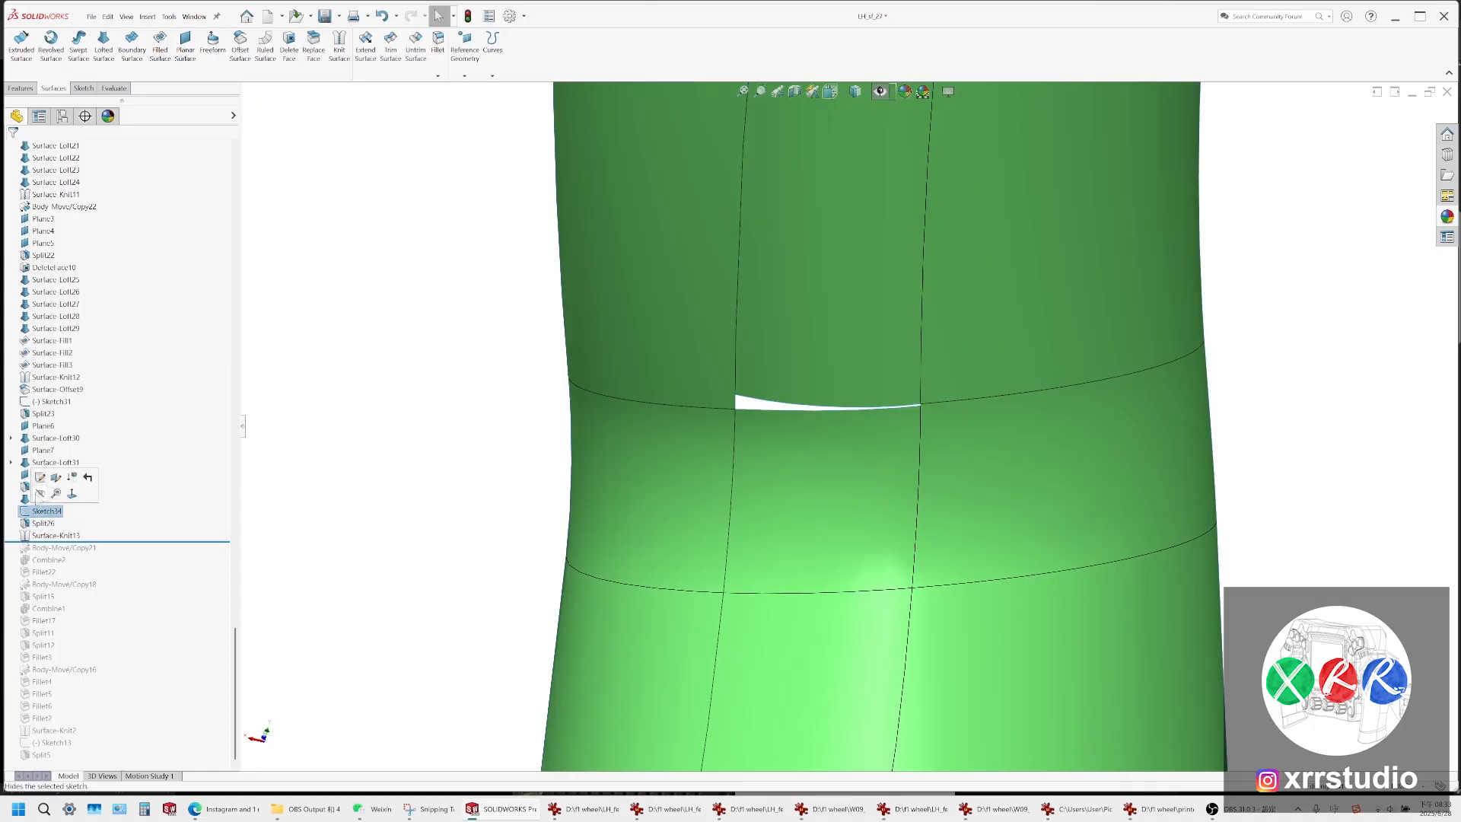
scroll(811, 395, up, 7)
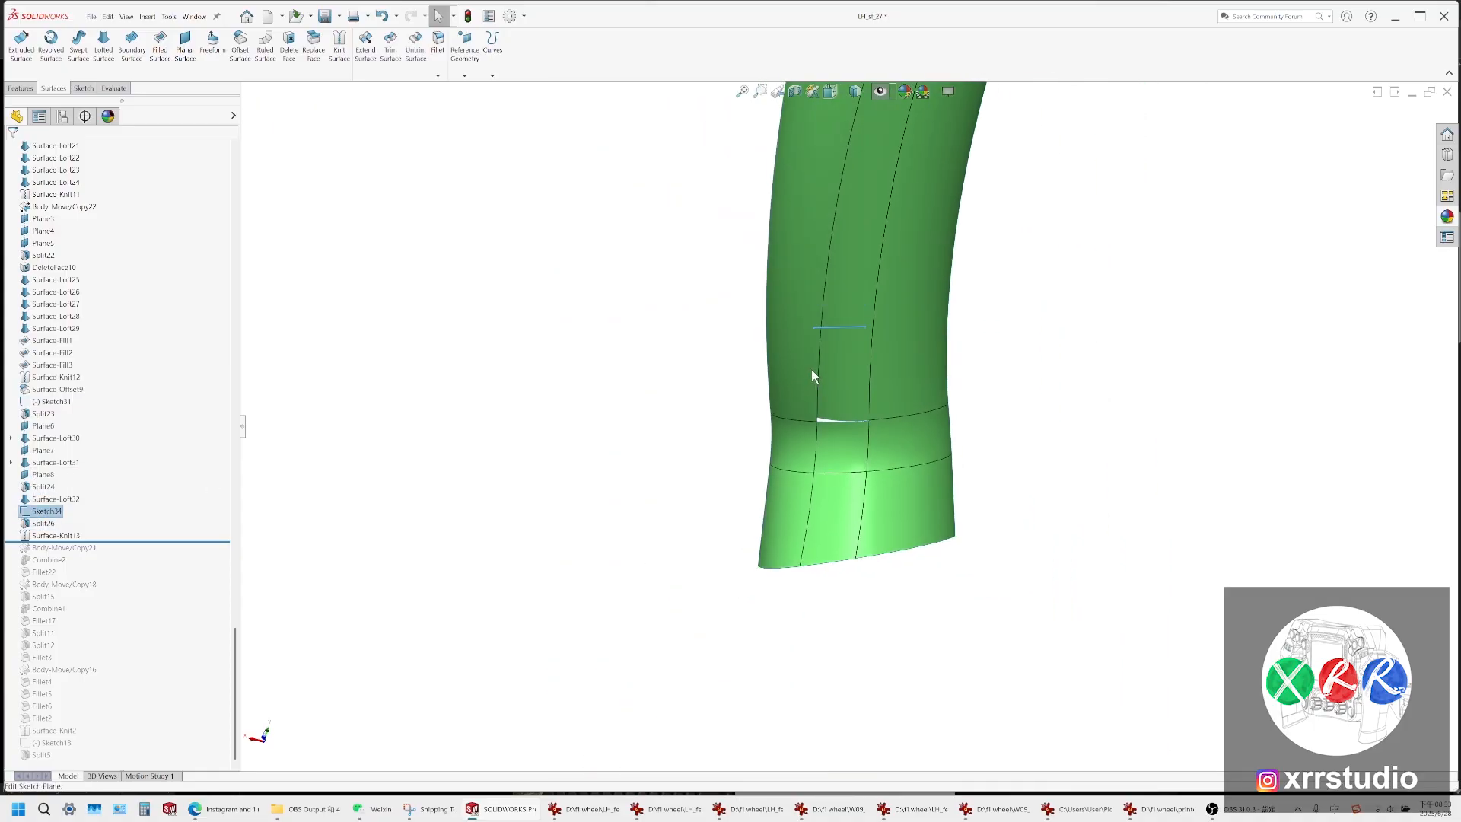
middle_drag(811, 369, 837, 270)
click(834, 93)
click(884, 149)
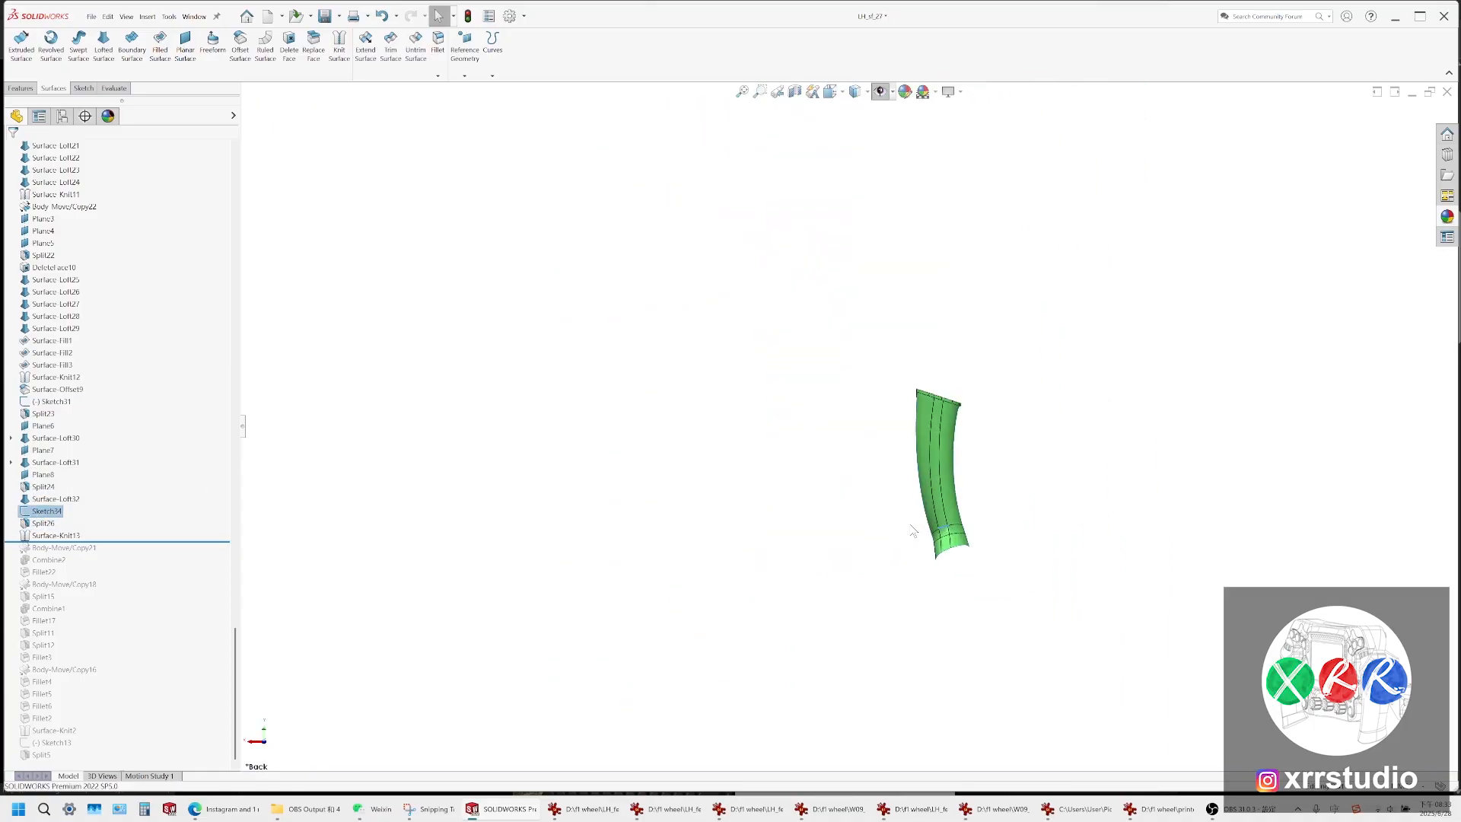
scroll(925, 488, down, 6)
scroll(926, 491, down, 4)
right_click(59, 511)
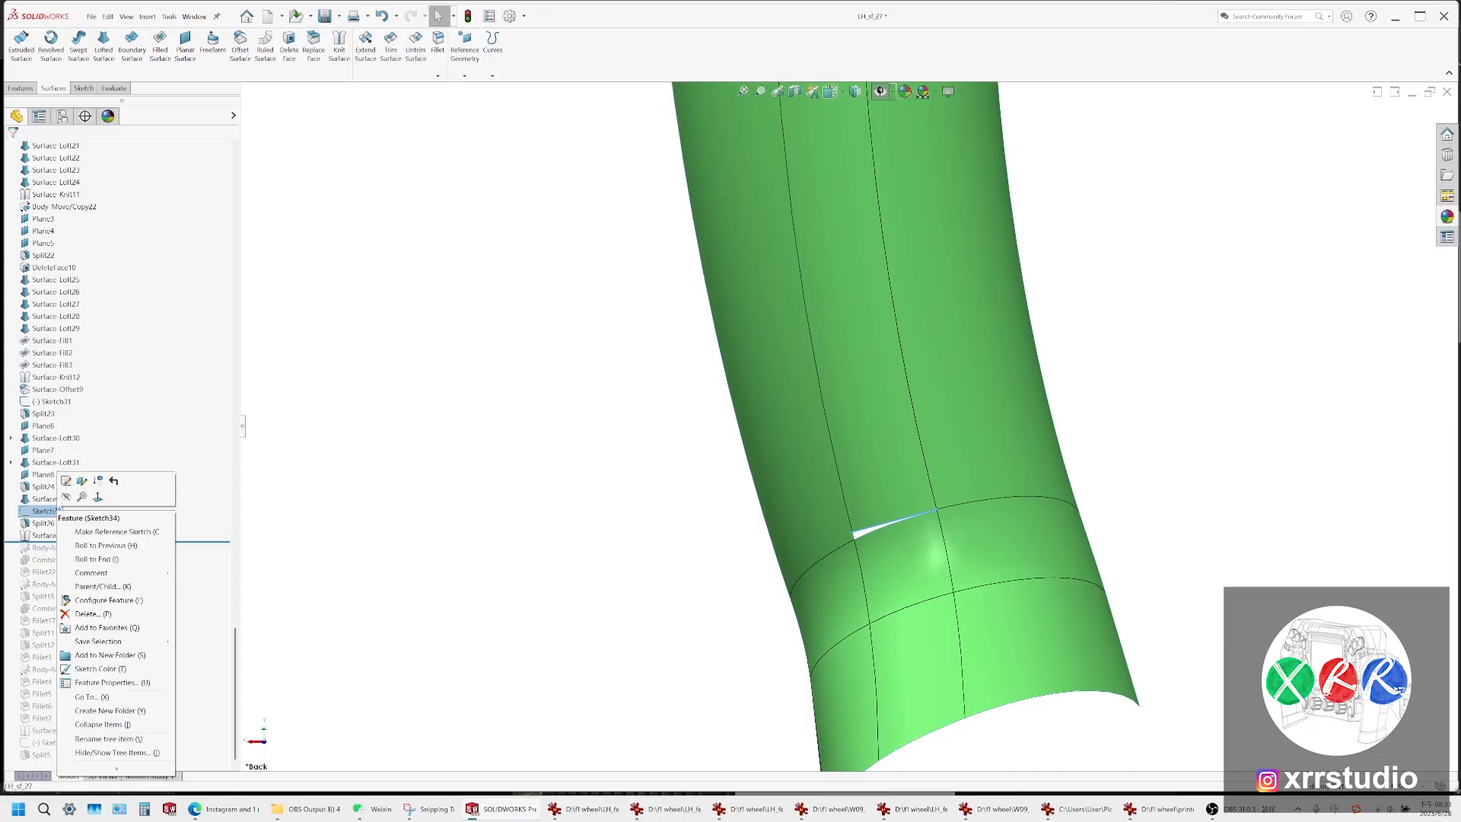
click(66, 481)
Free the end of the straight split line above the sliver gap, and delete that line from the sketch
scroll(990, 487, down, 6)
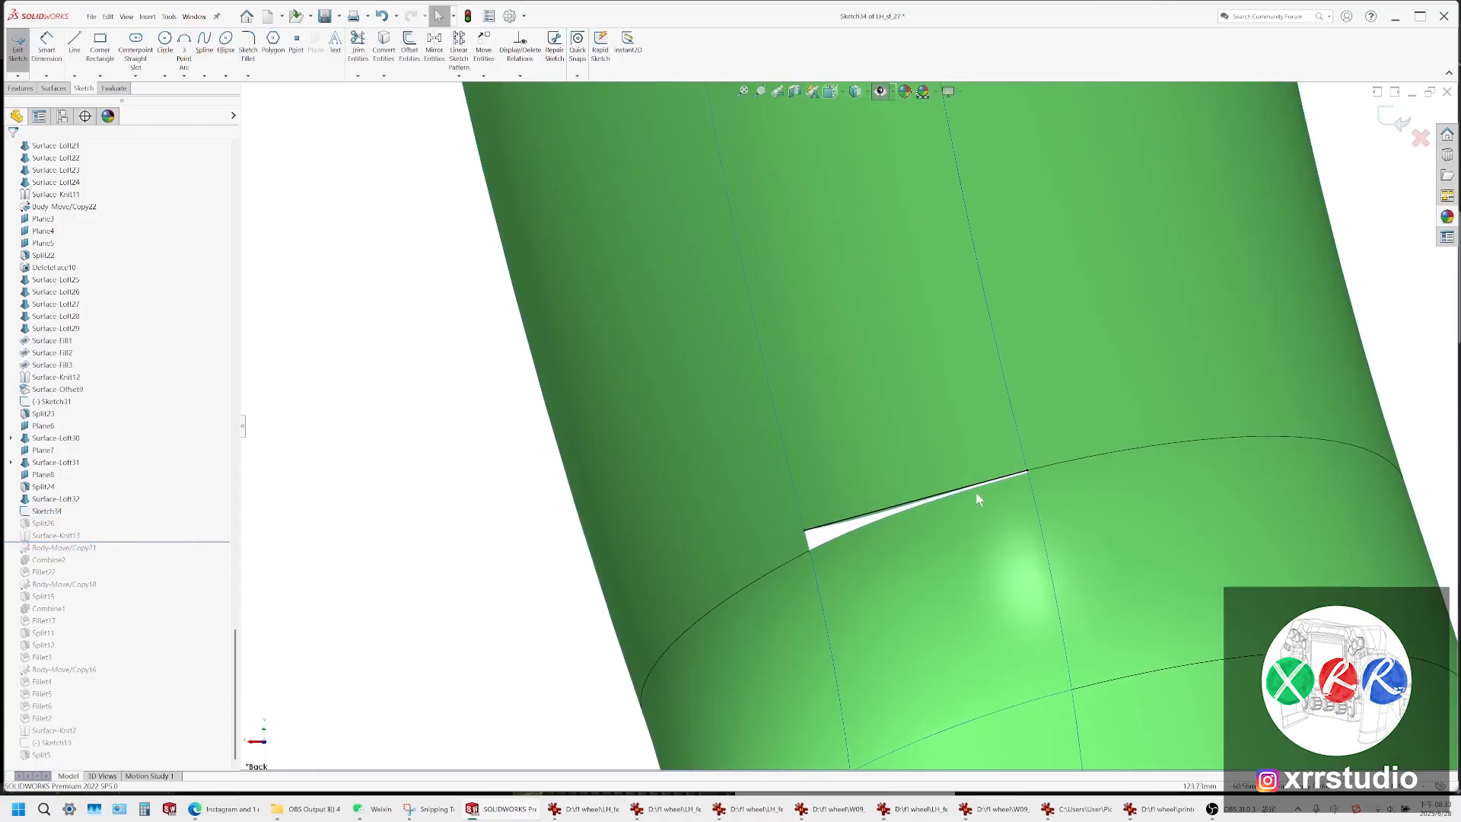
click(1055, 455)
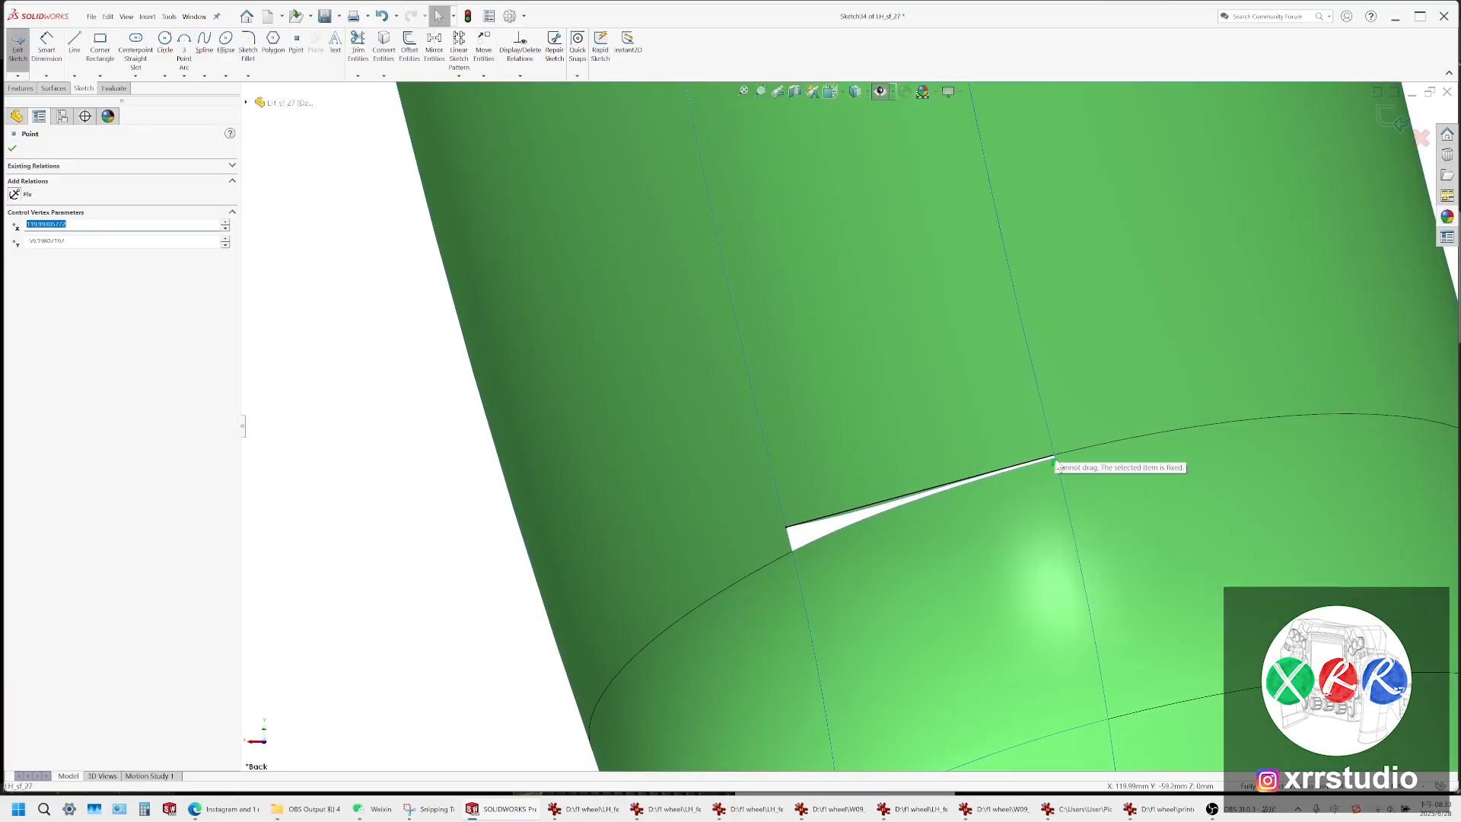
right_click(1056, 458)
key(Escape)
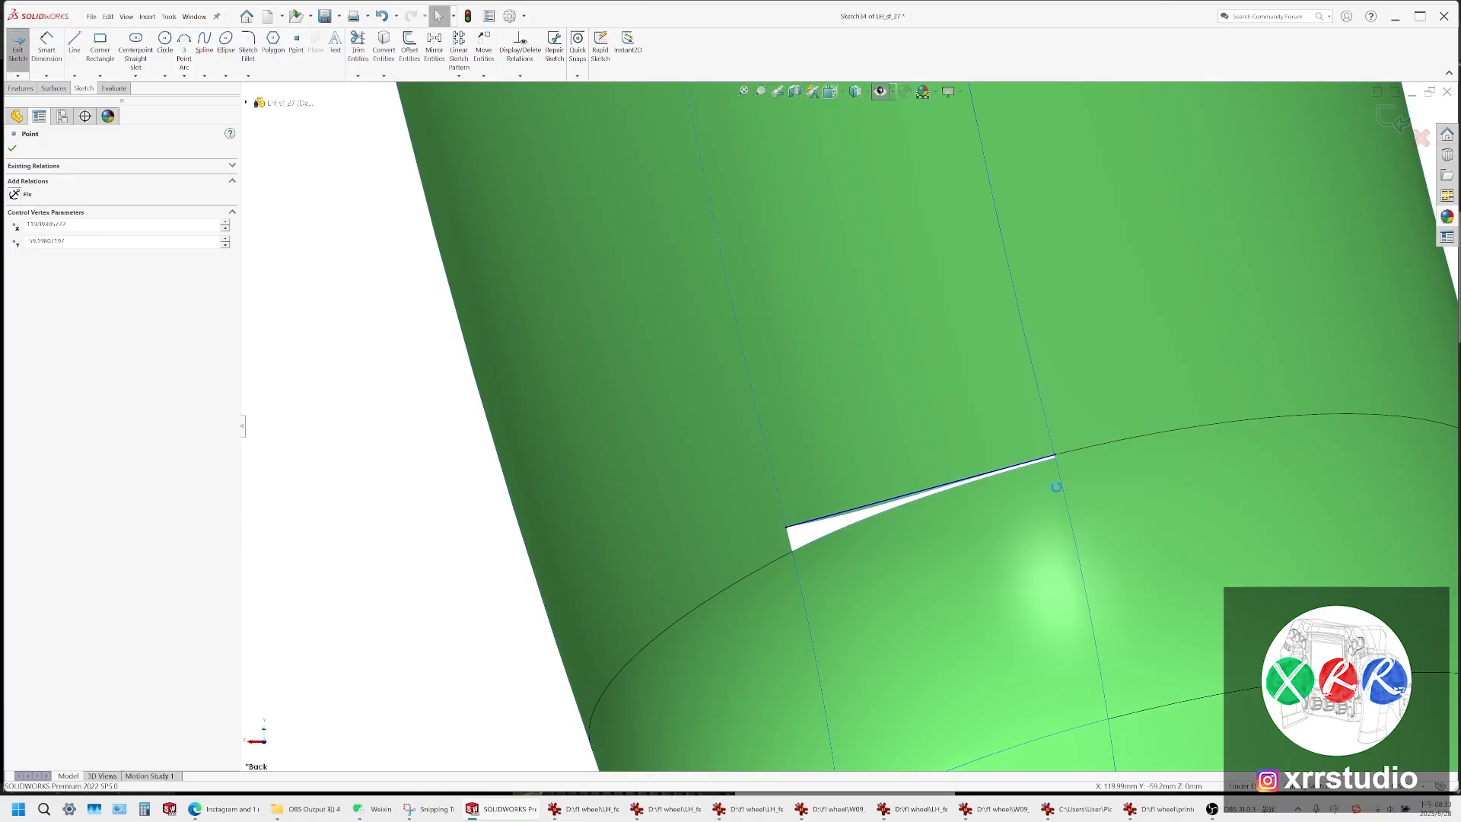
mouse_move(1056, 455)
mouse_down()
mouse_move(1012, 430)
mouse_move(1061, 424)
mouse_move(1048, 433)
mouse_move(1065, 413)
mouse_up()
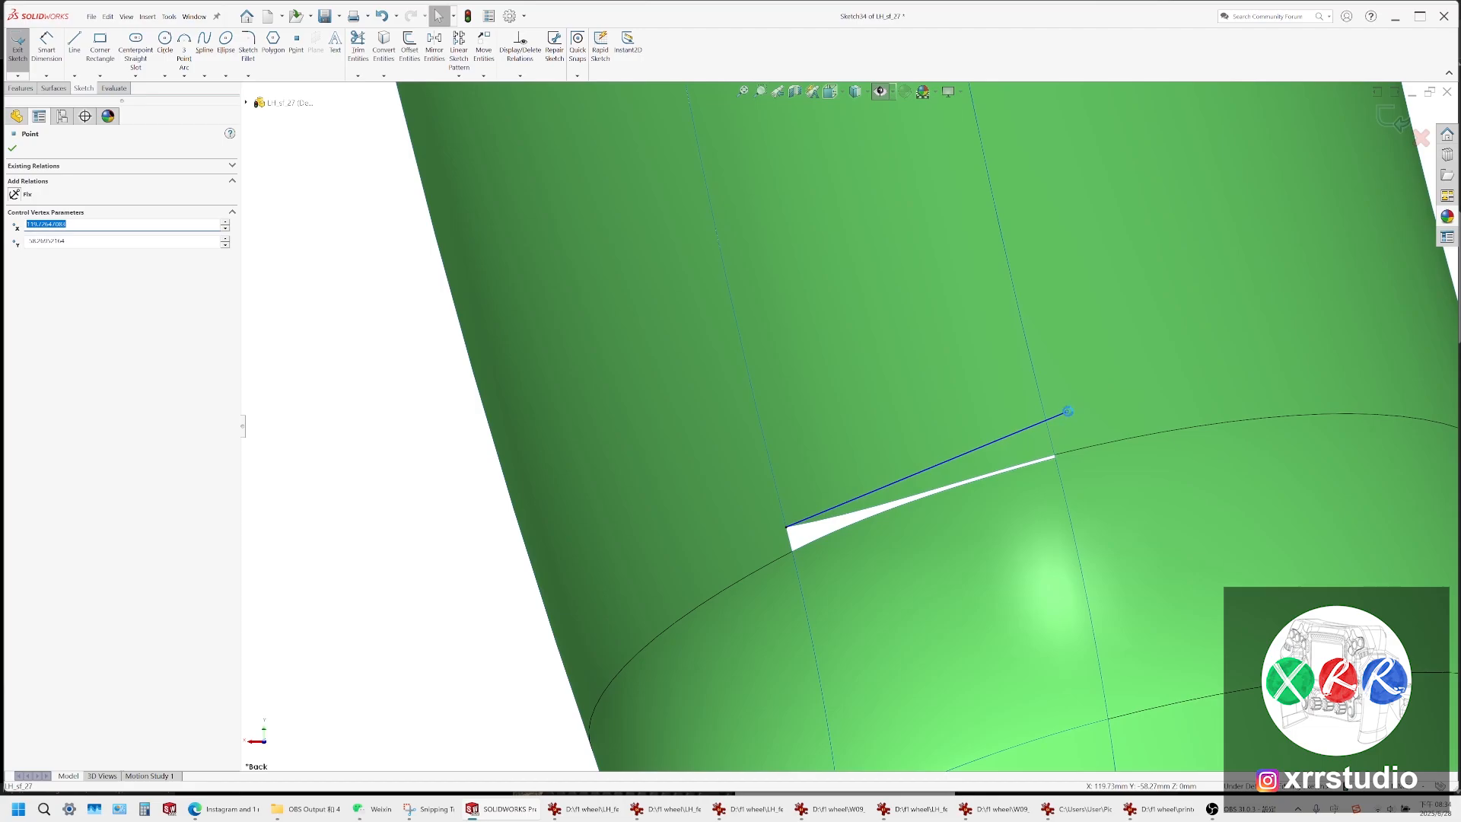
drag(1067, 411, 1073, 420)
click(998, 453)
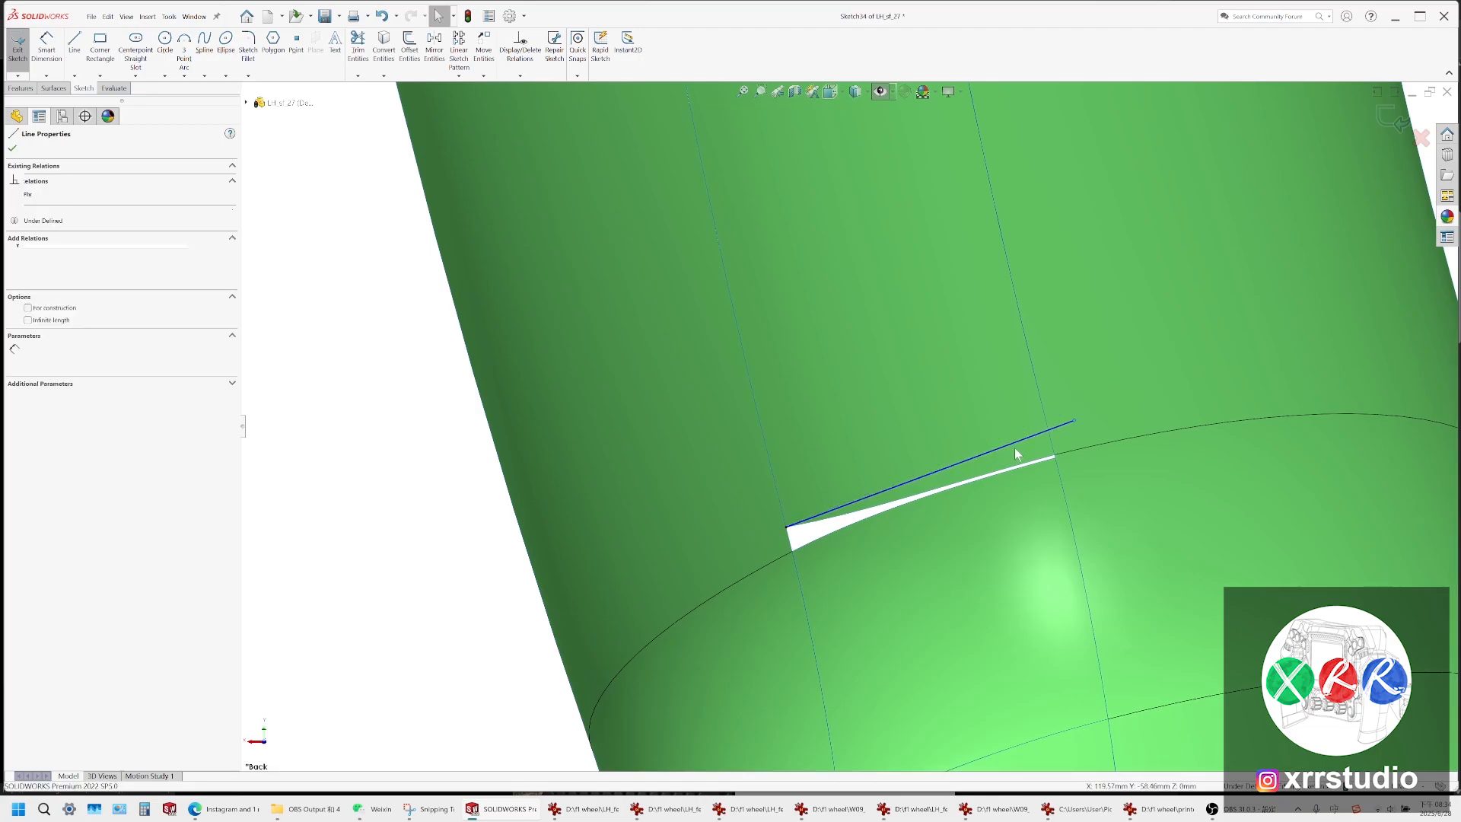
key(Delete)
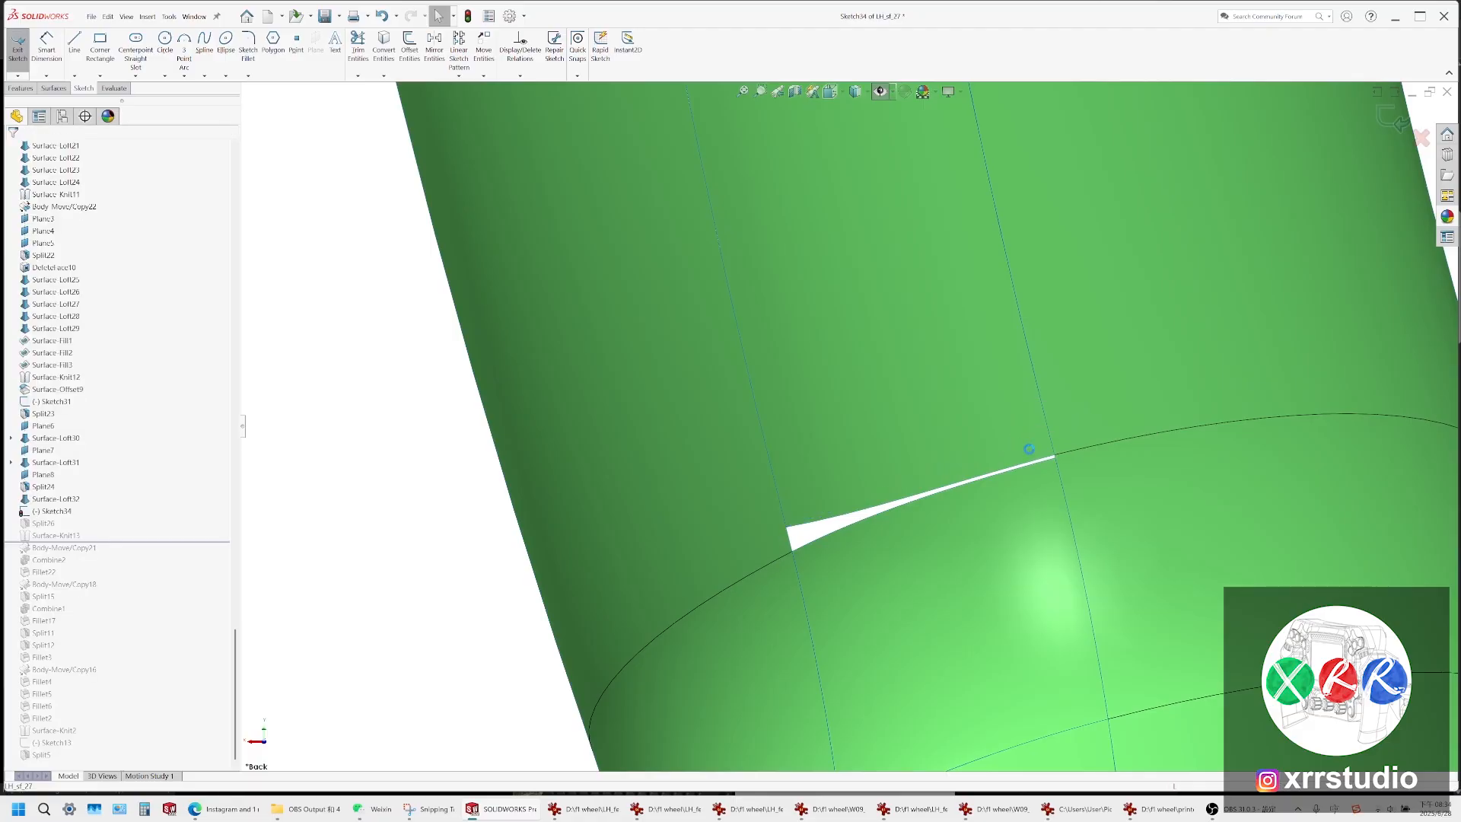
Sketch a slightly bowed spline from the gap's left upper corner past the right seam of the middle strip, and close the sketch
click(204, 42)
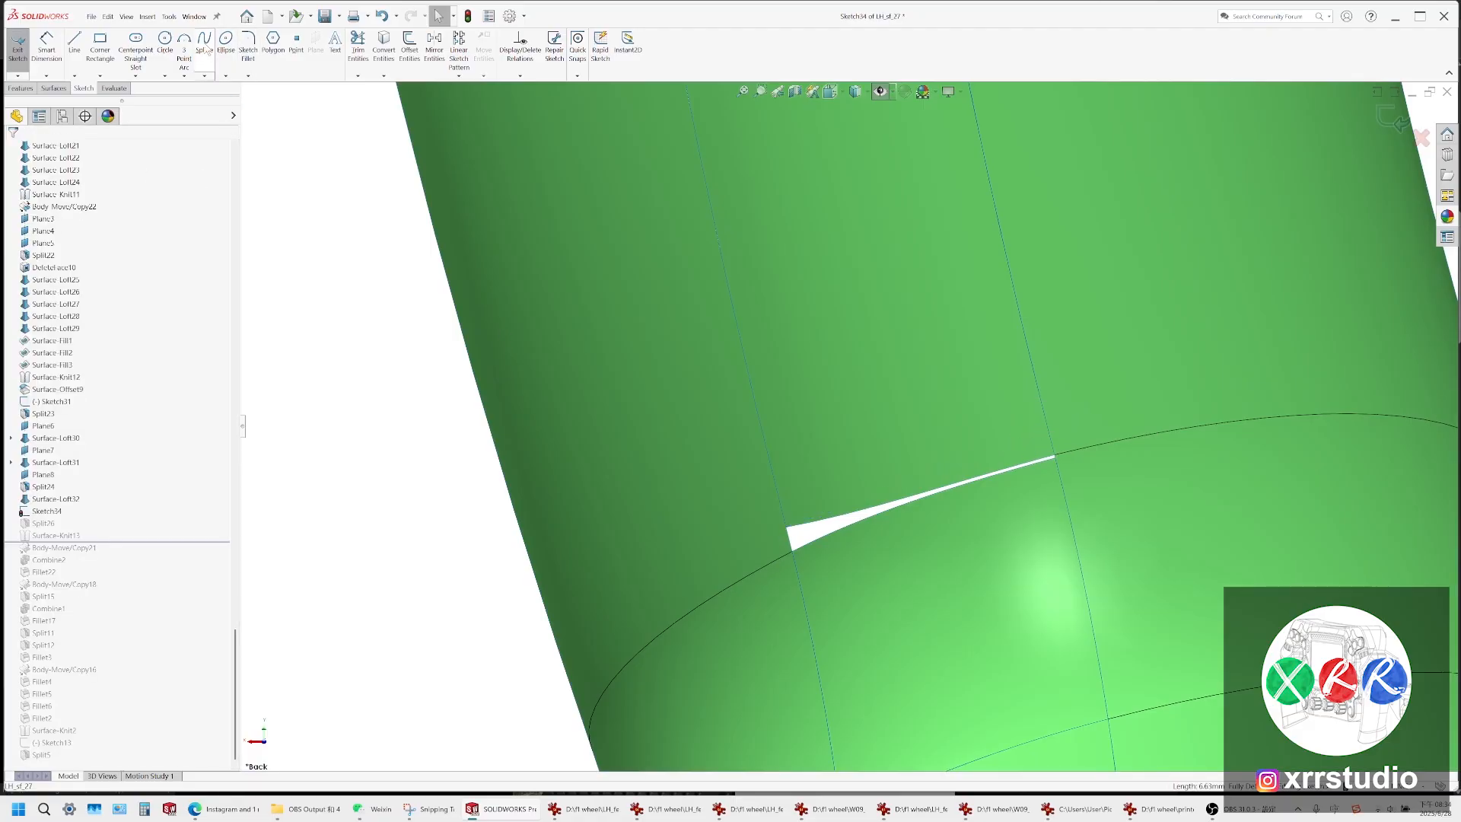
click(786, 527)
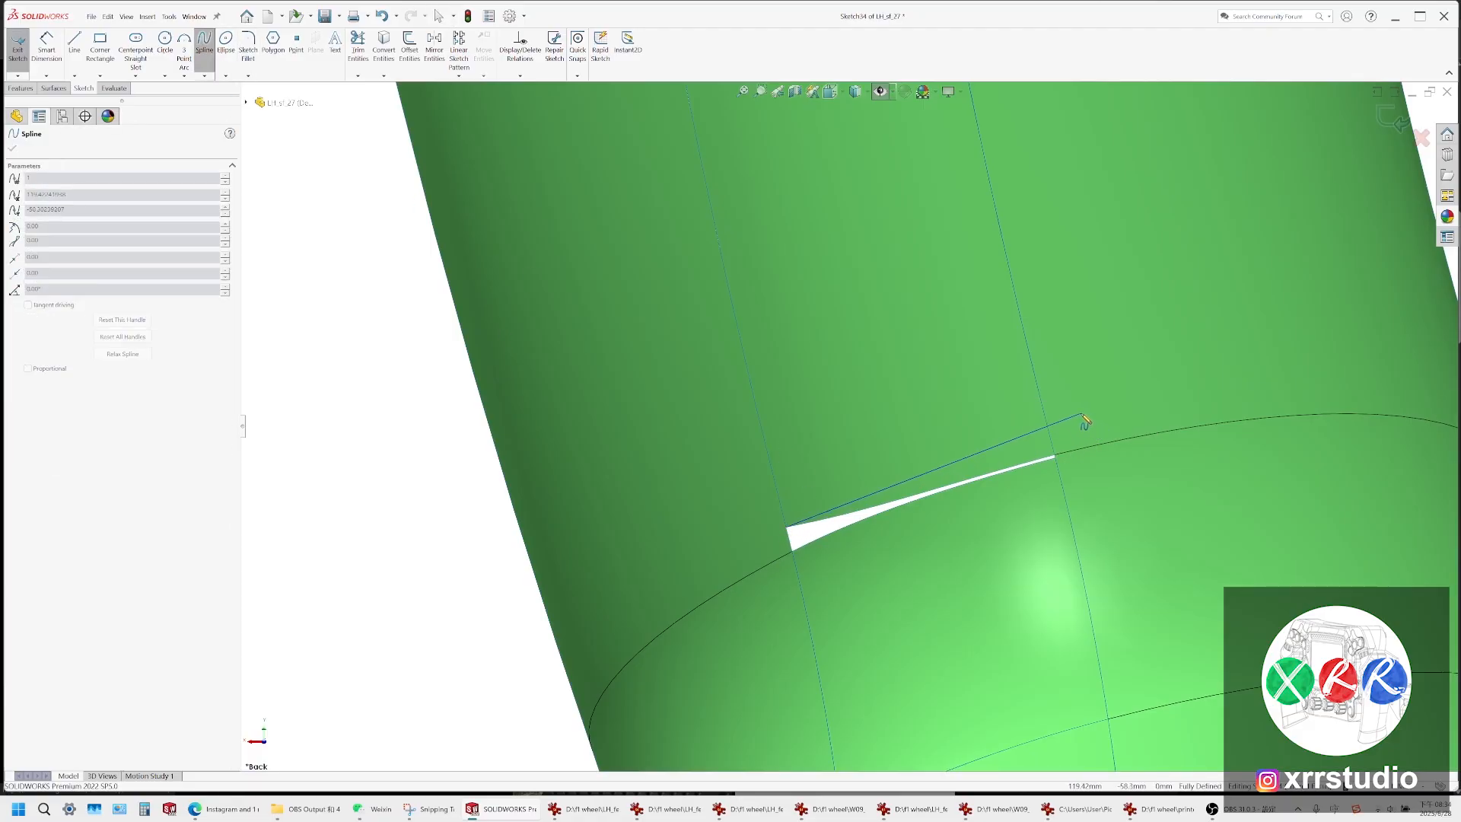
click(1082, 414)
key(Escape)
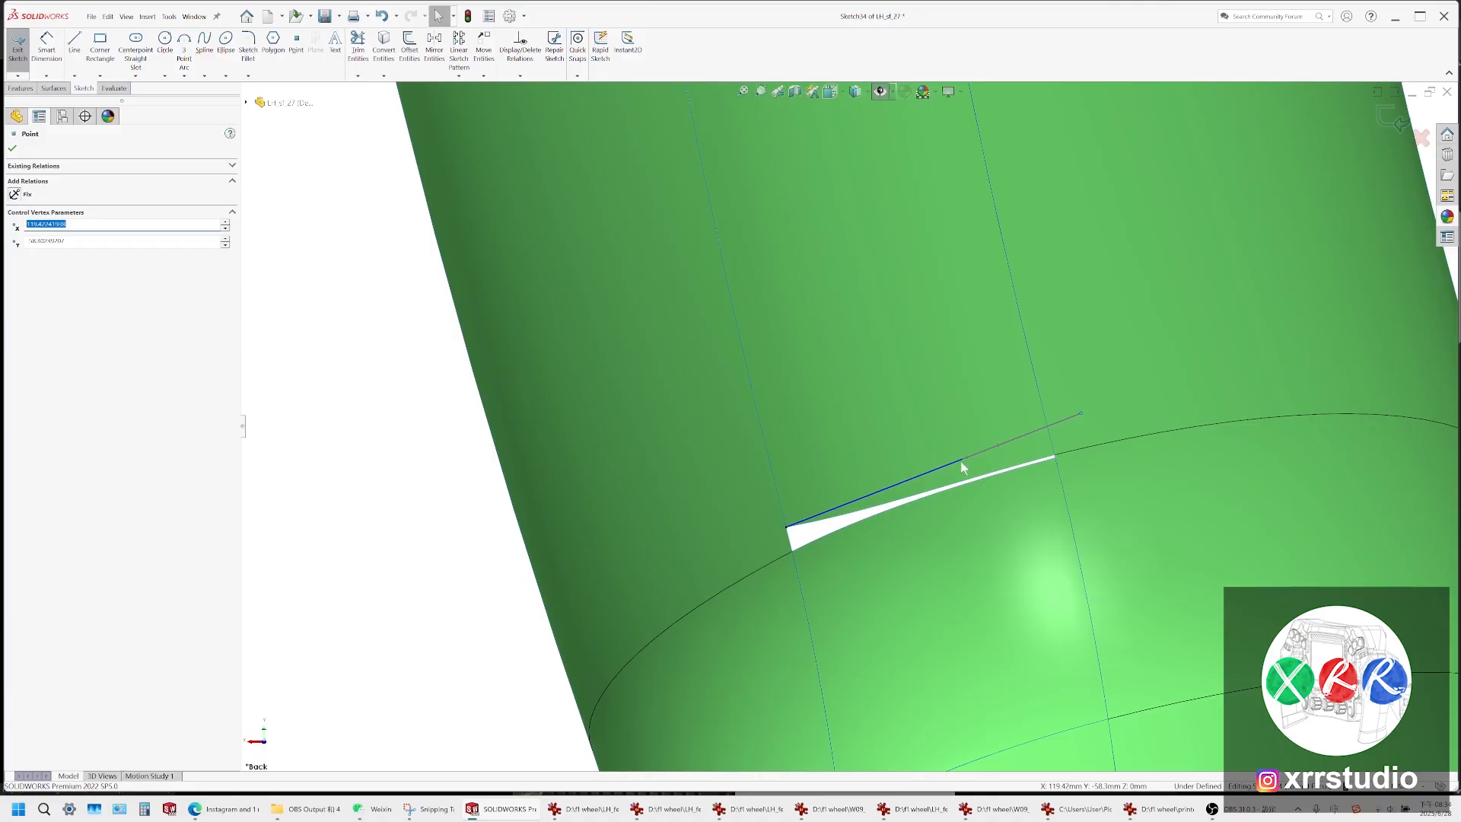
click(961, 459)
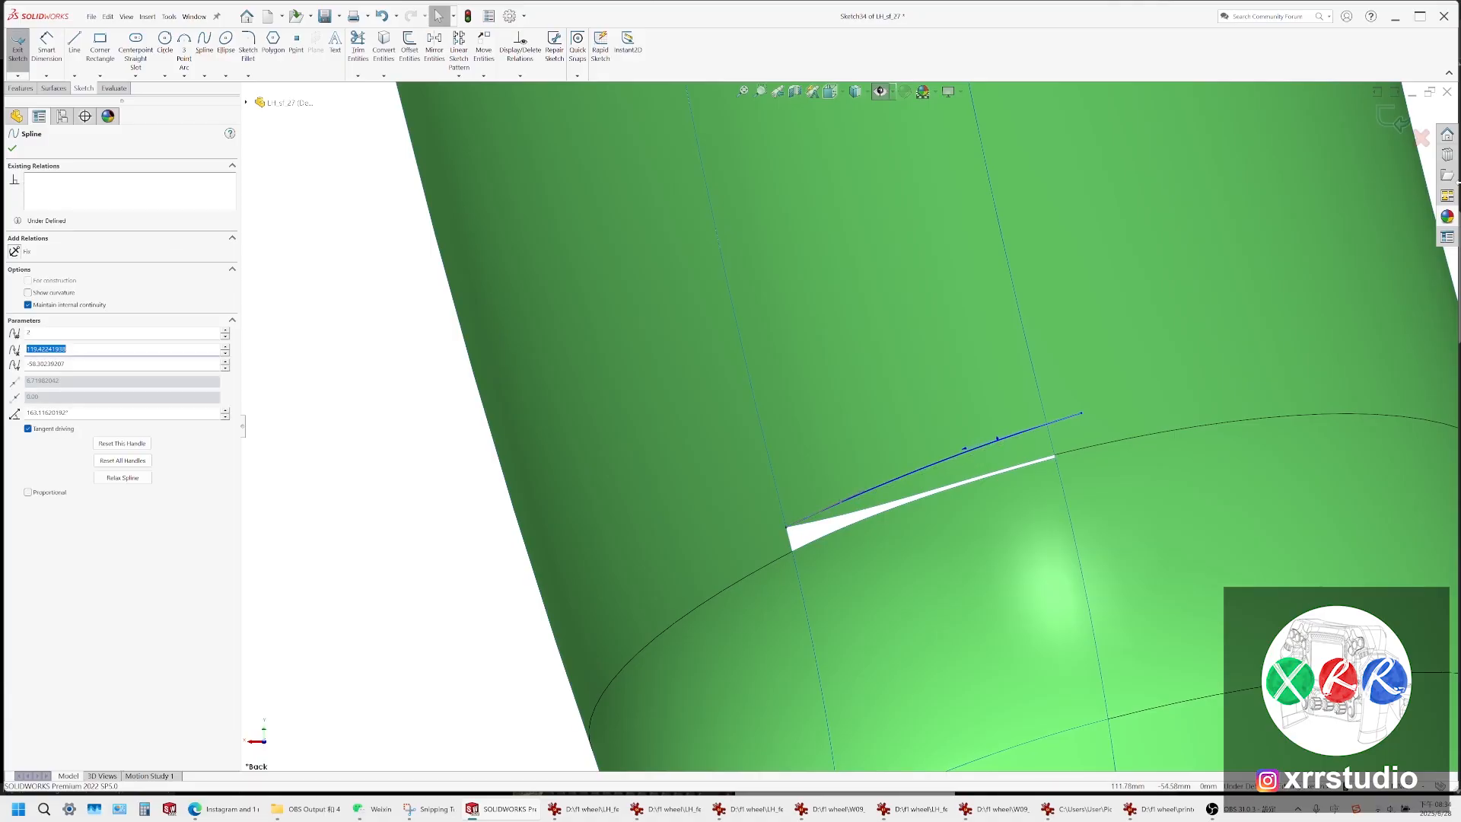
click(1396, 121)
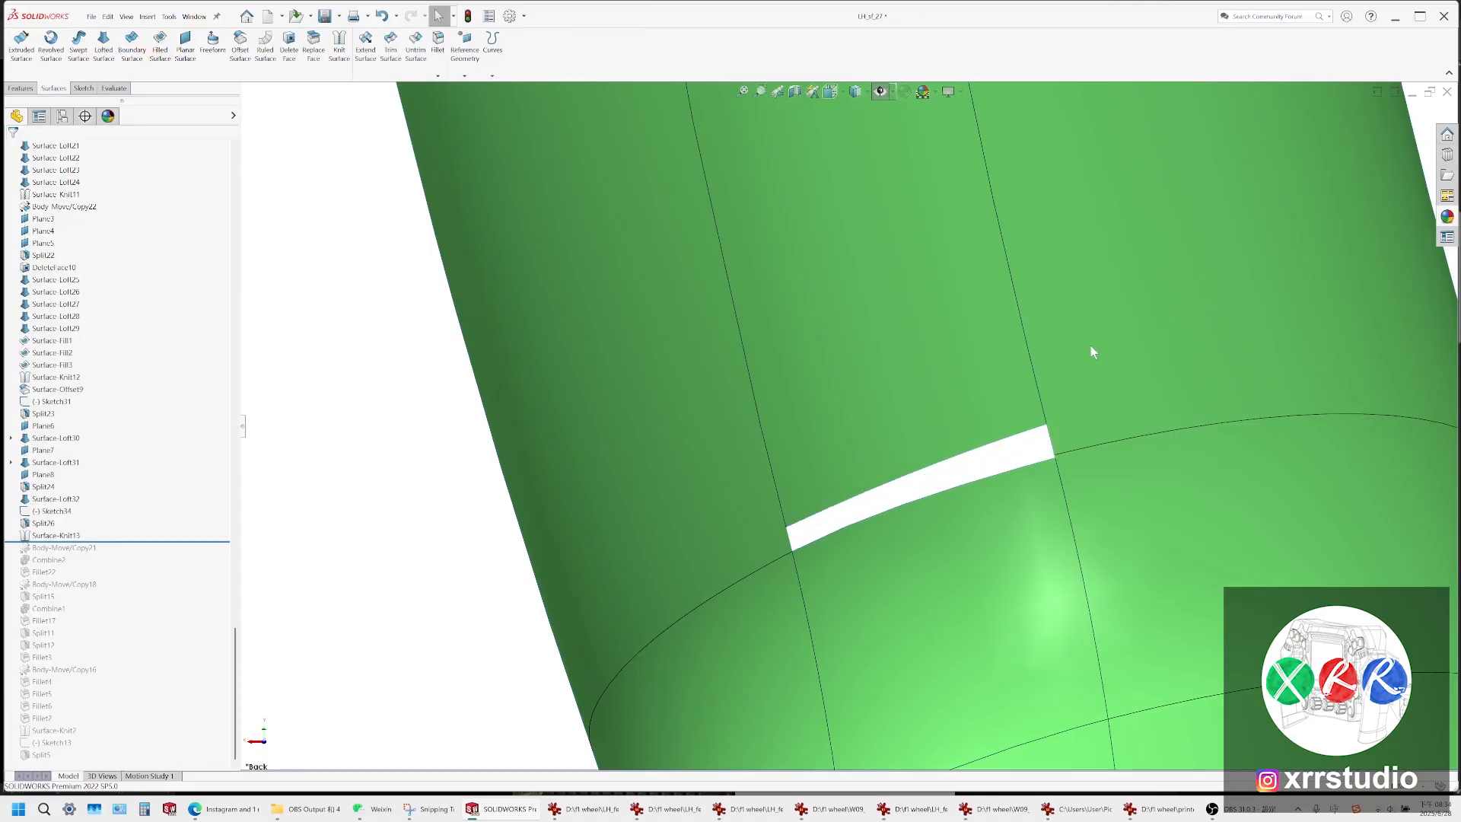
scroll(1050, 441, down, 5)
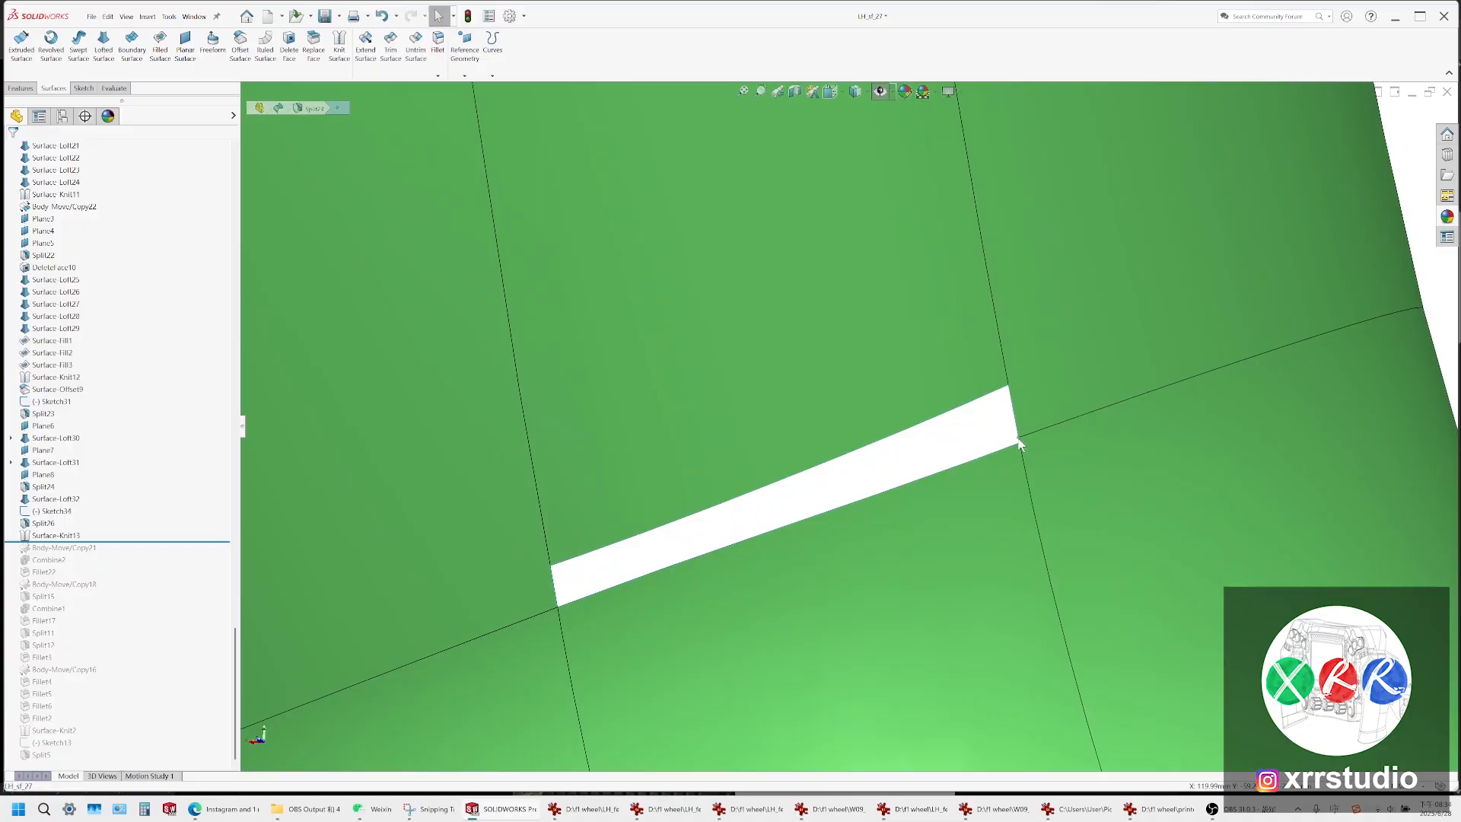
click(1020, 440)
scroll(1022, 444, down, 1)
scroll(1025, 445, up, 4)
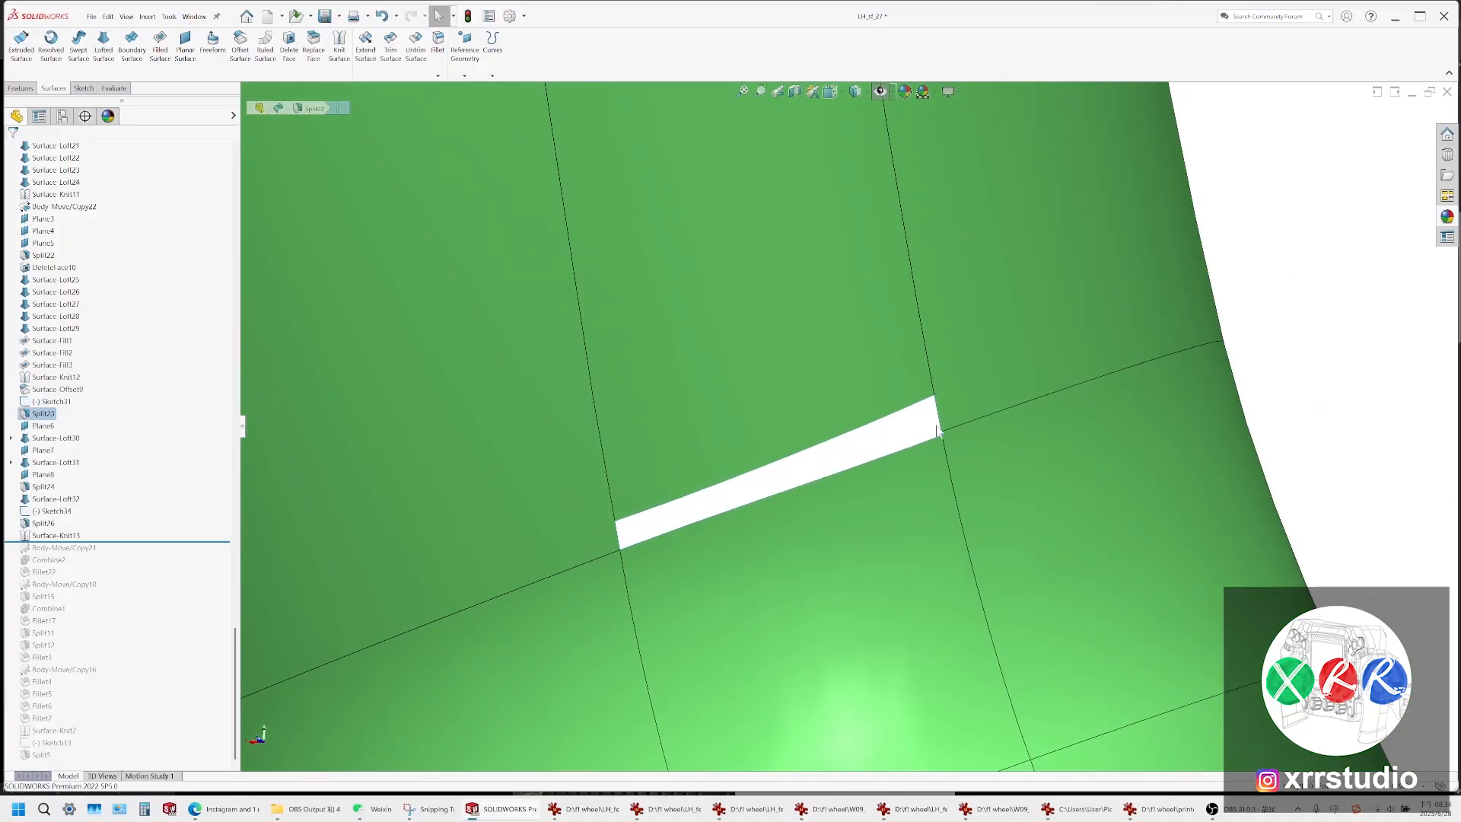
scroll(936, 418, up, 5)
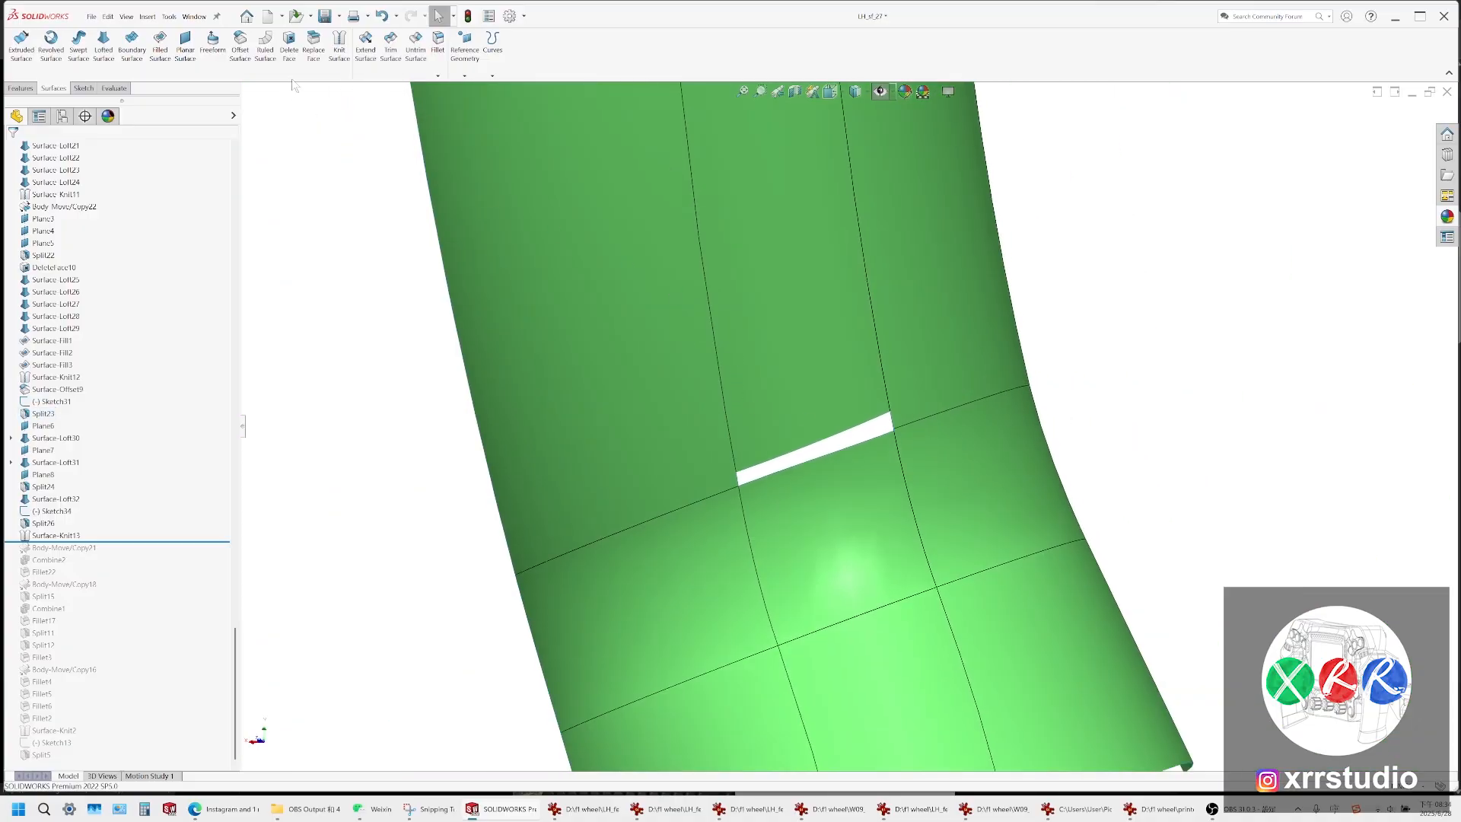
Start a filled surface and select the edges around the sliver gap in the handle's middle strip as its patch boundary
click(161, 52)
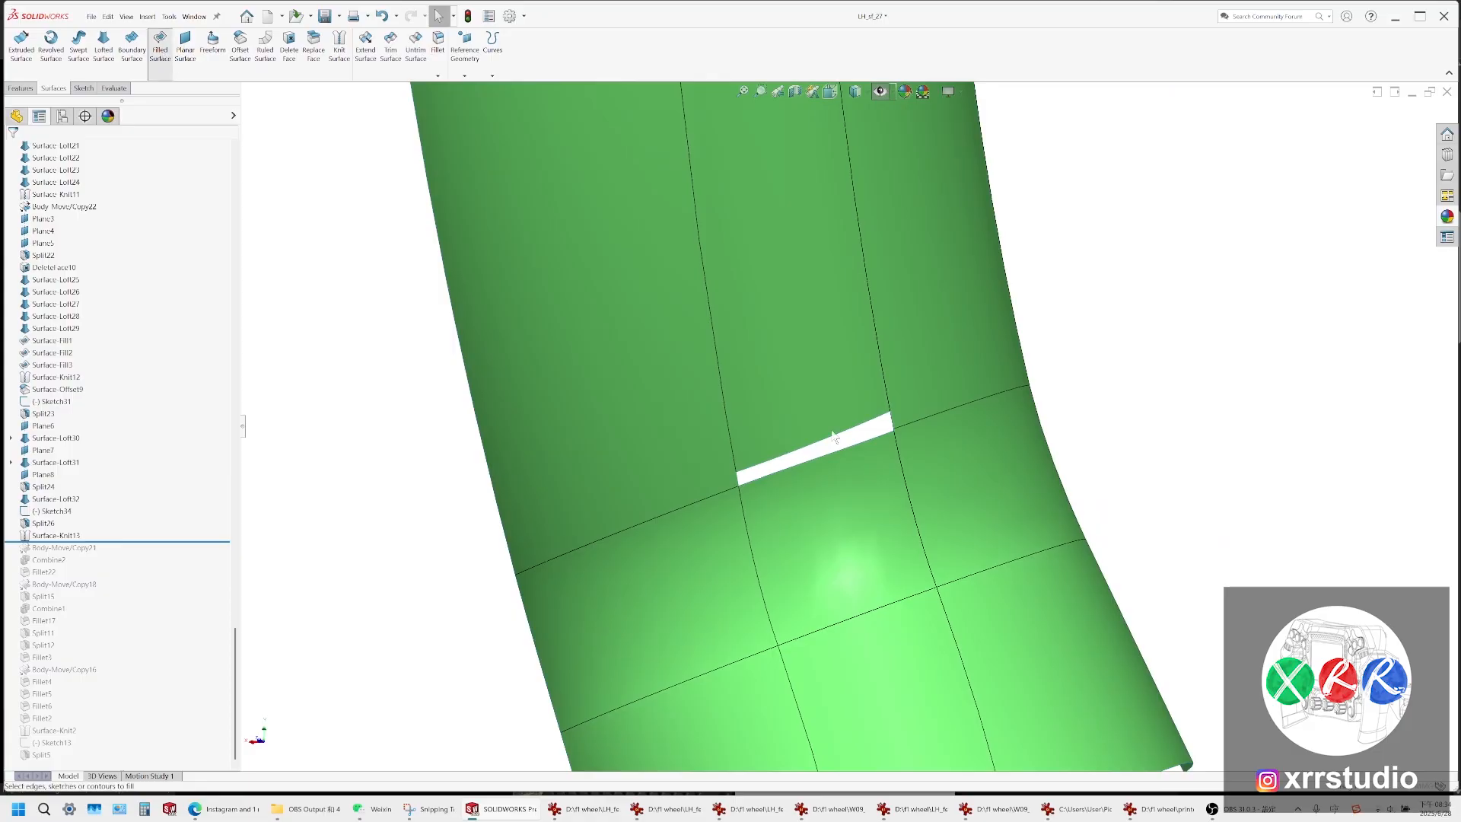
scroll(842, 430, down, 8)
click(1010, 381)
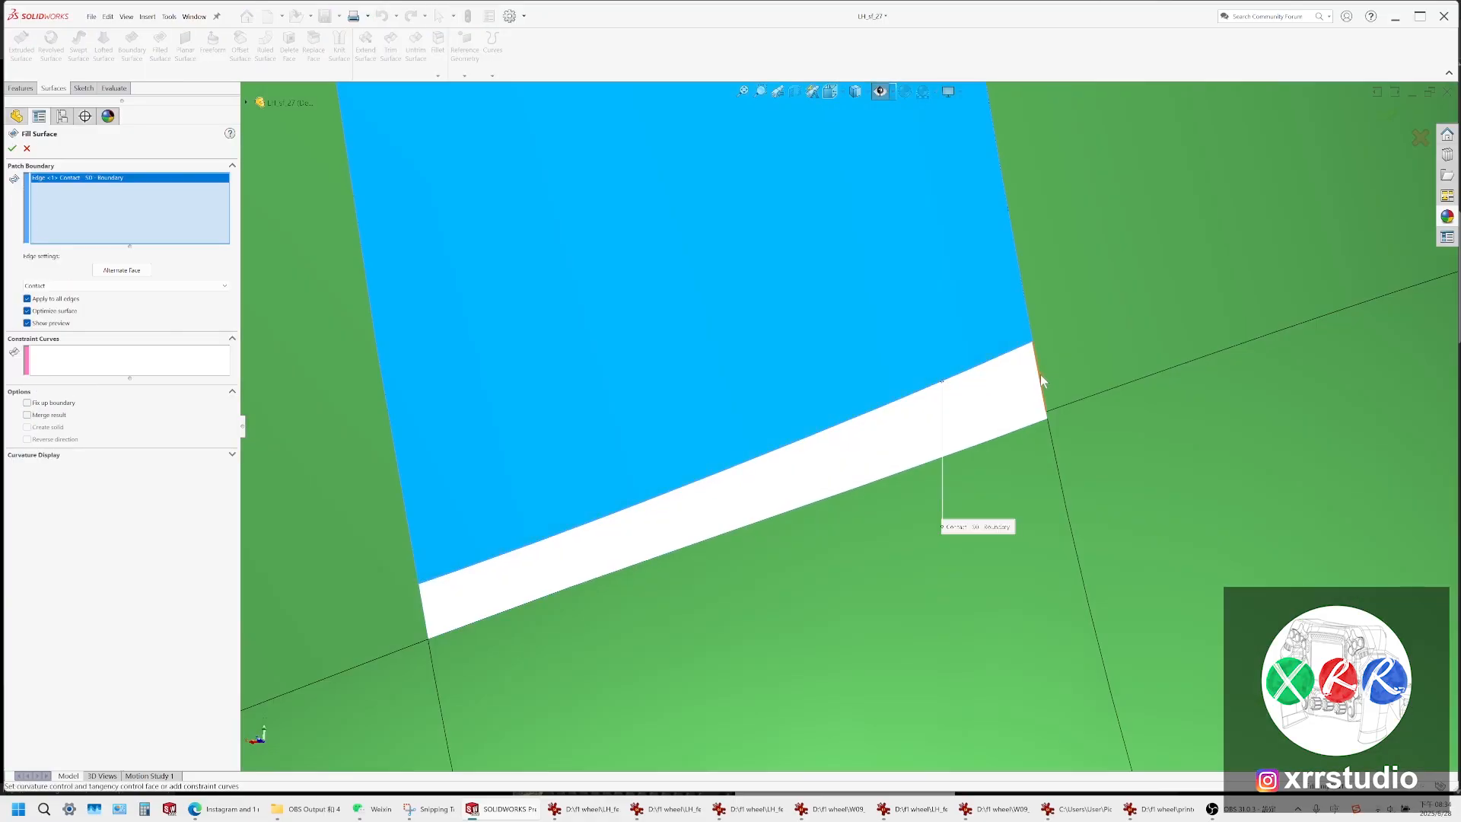
click(1051, 419)
click(1048, 418)
click(1044, 420)
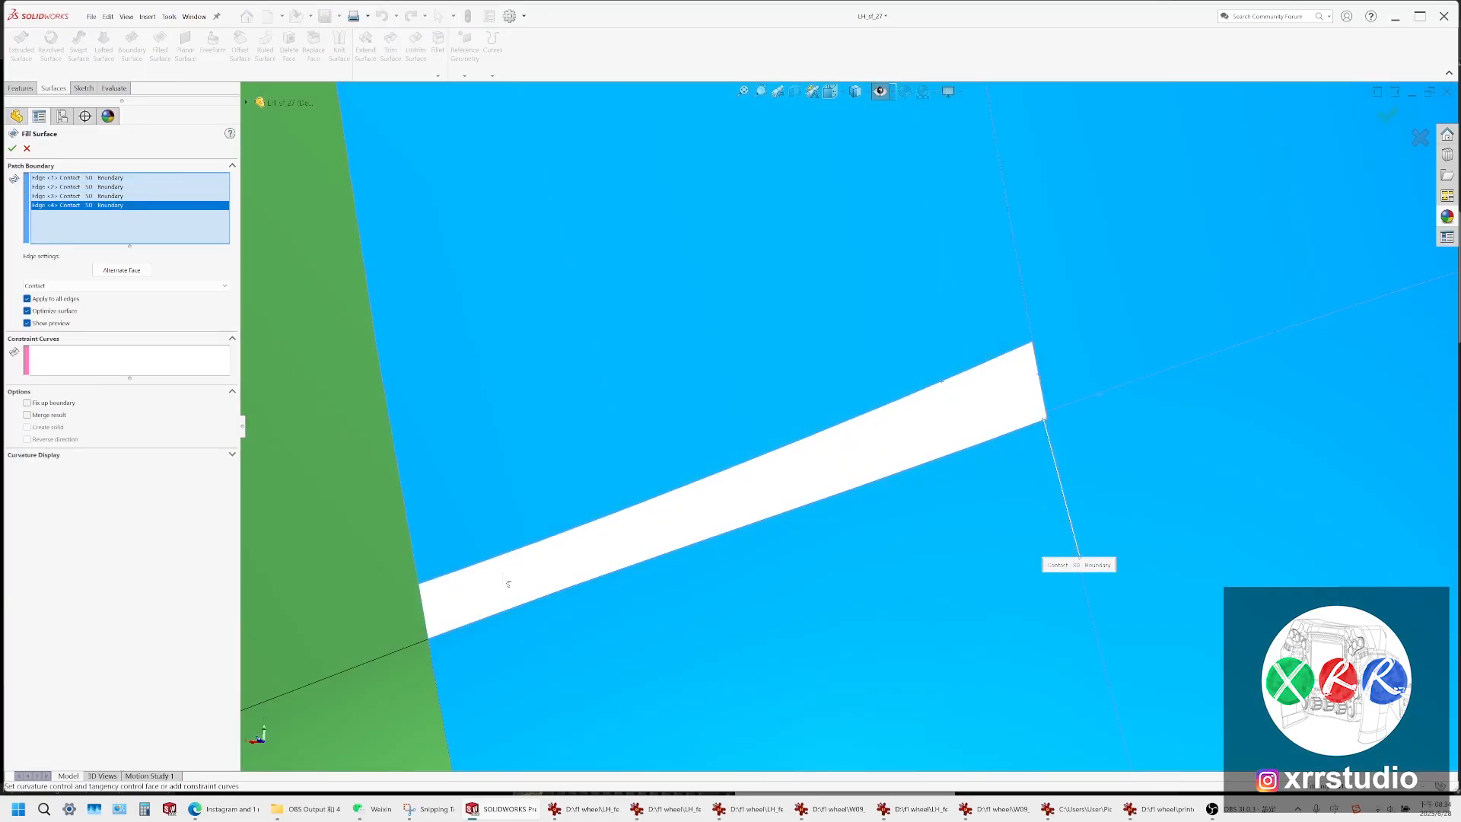
click(423, 590)
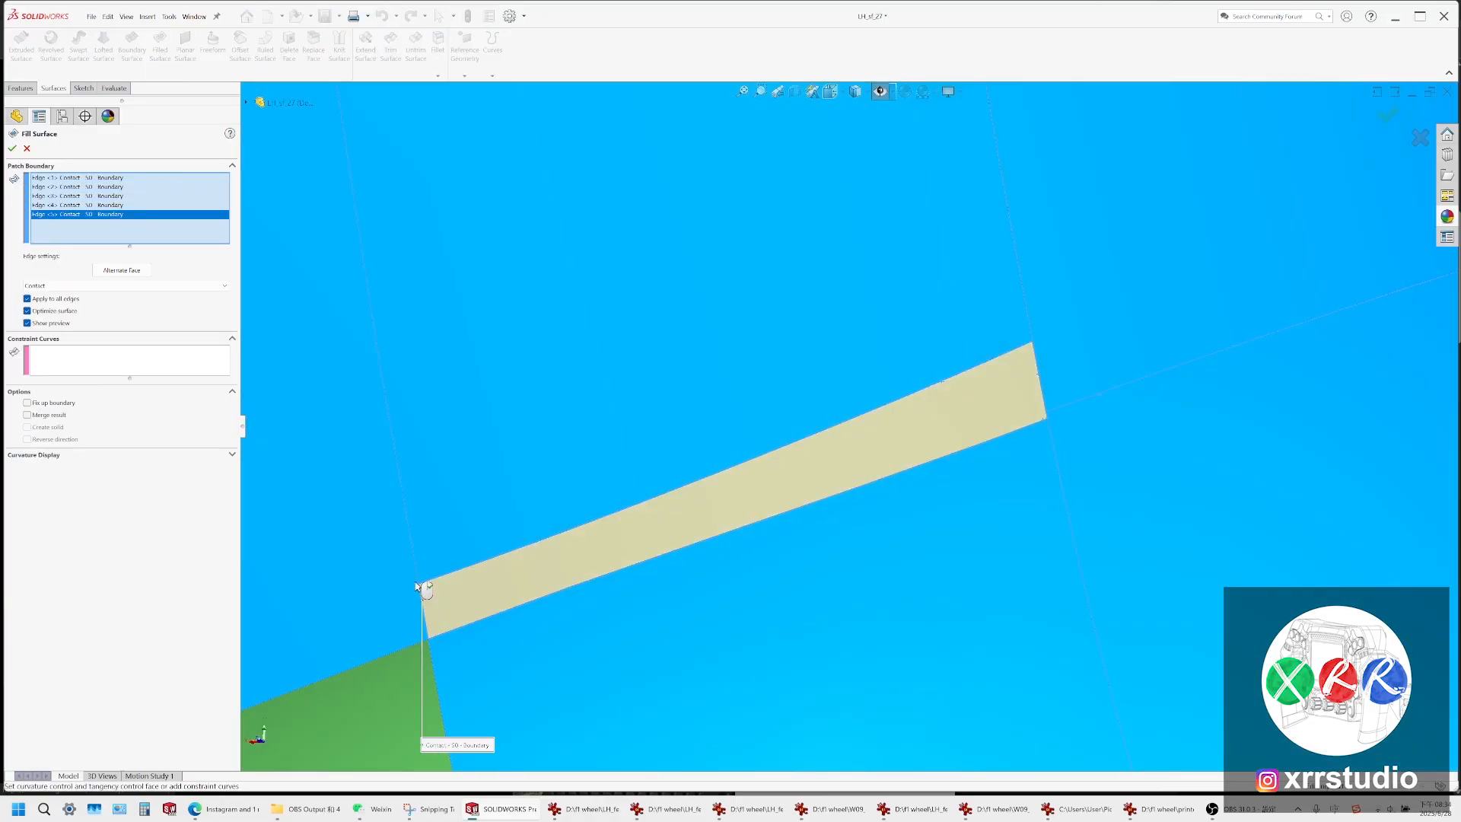
Try Curvature for the patch's edges, return them all to Tangent, and create the filled surface over the gap
click(46, 286)
click(54, 305)
middle_drag(939, 417, 1068, 322)
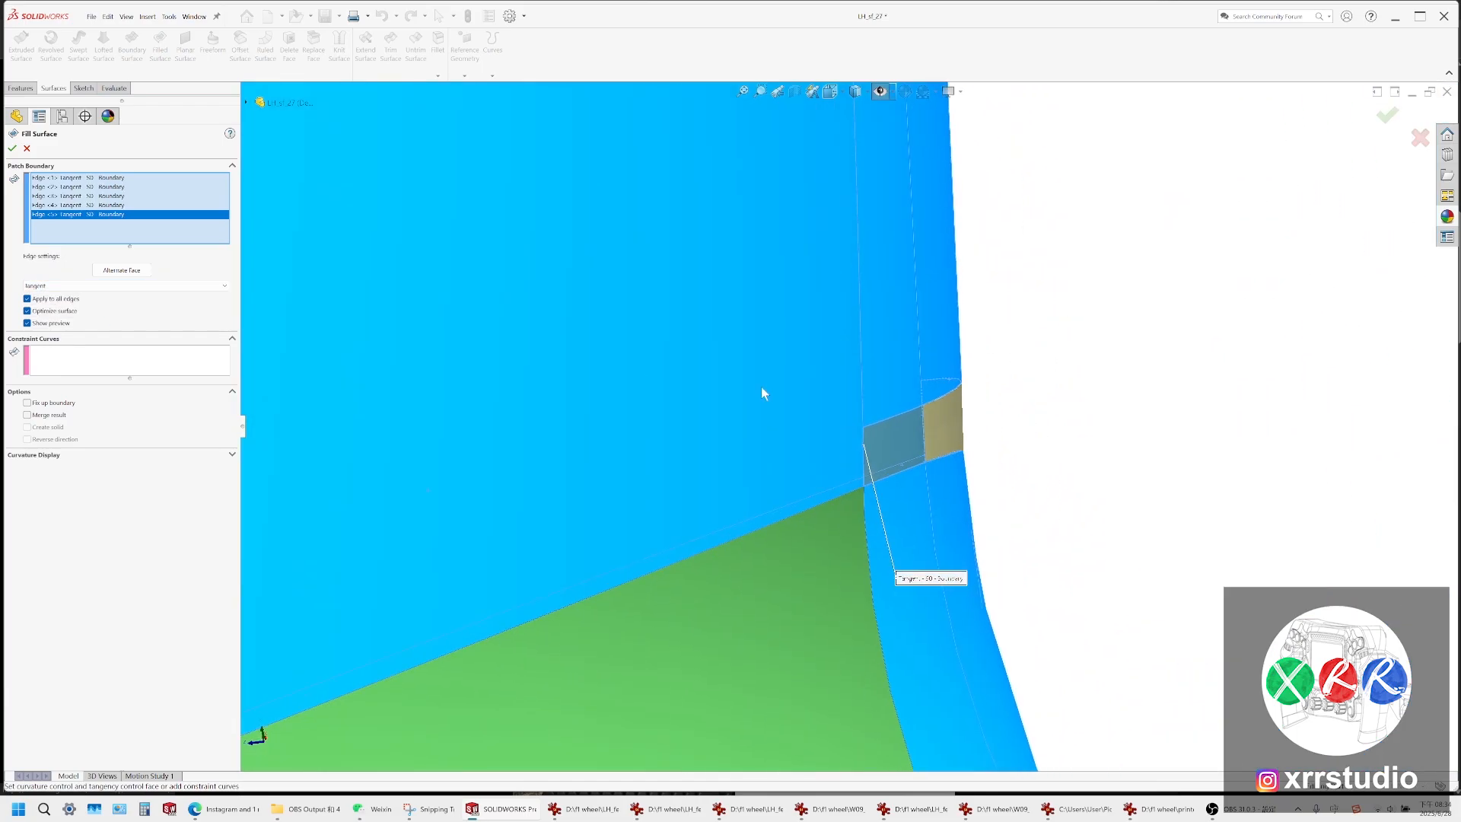
click(88, 286)
click(89, 316)
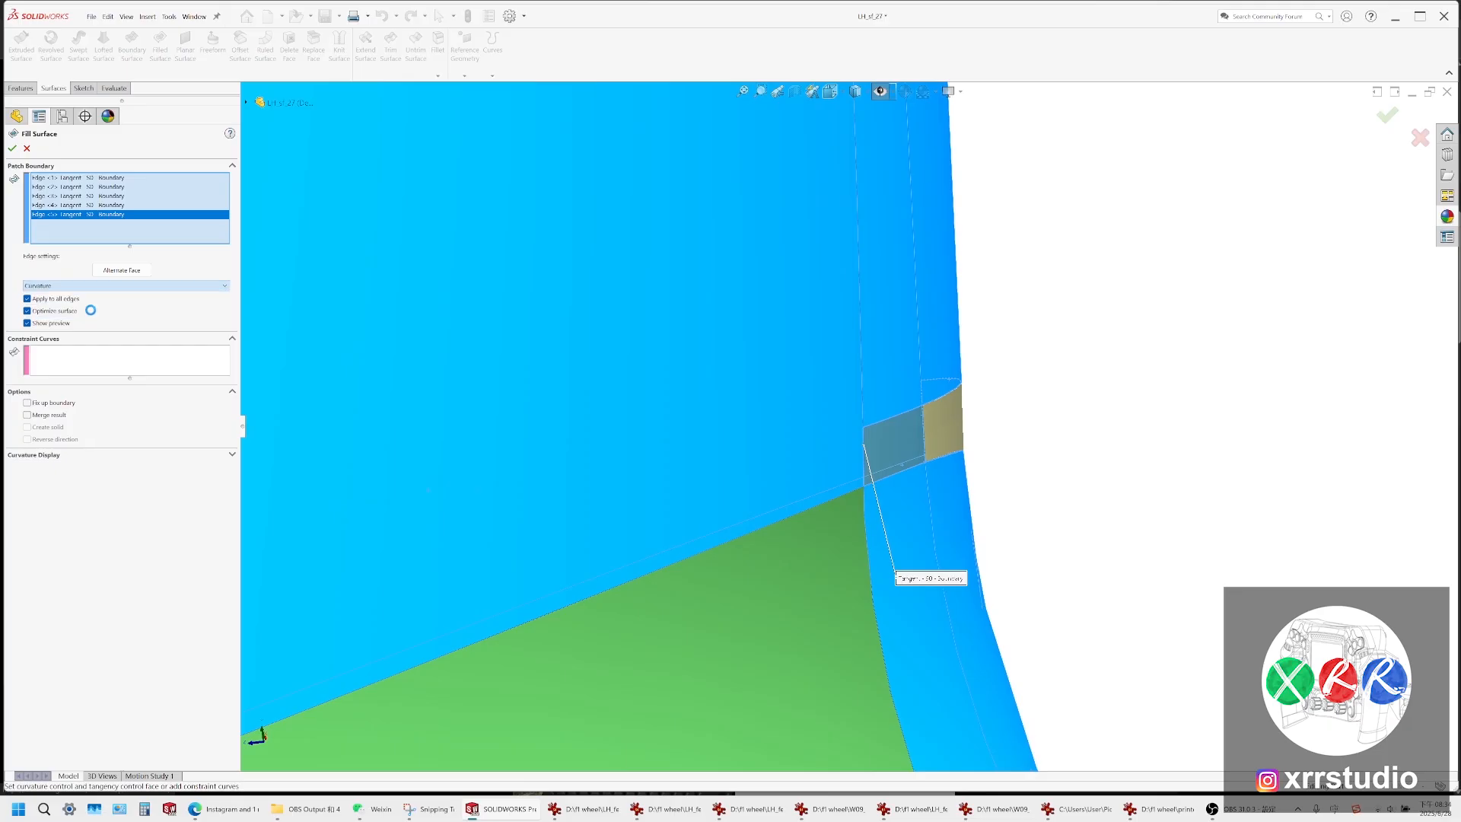
click(148, 287)
click(141, 306)
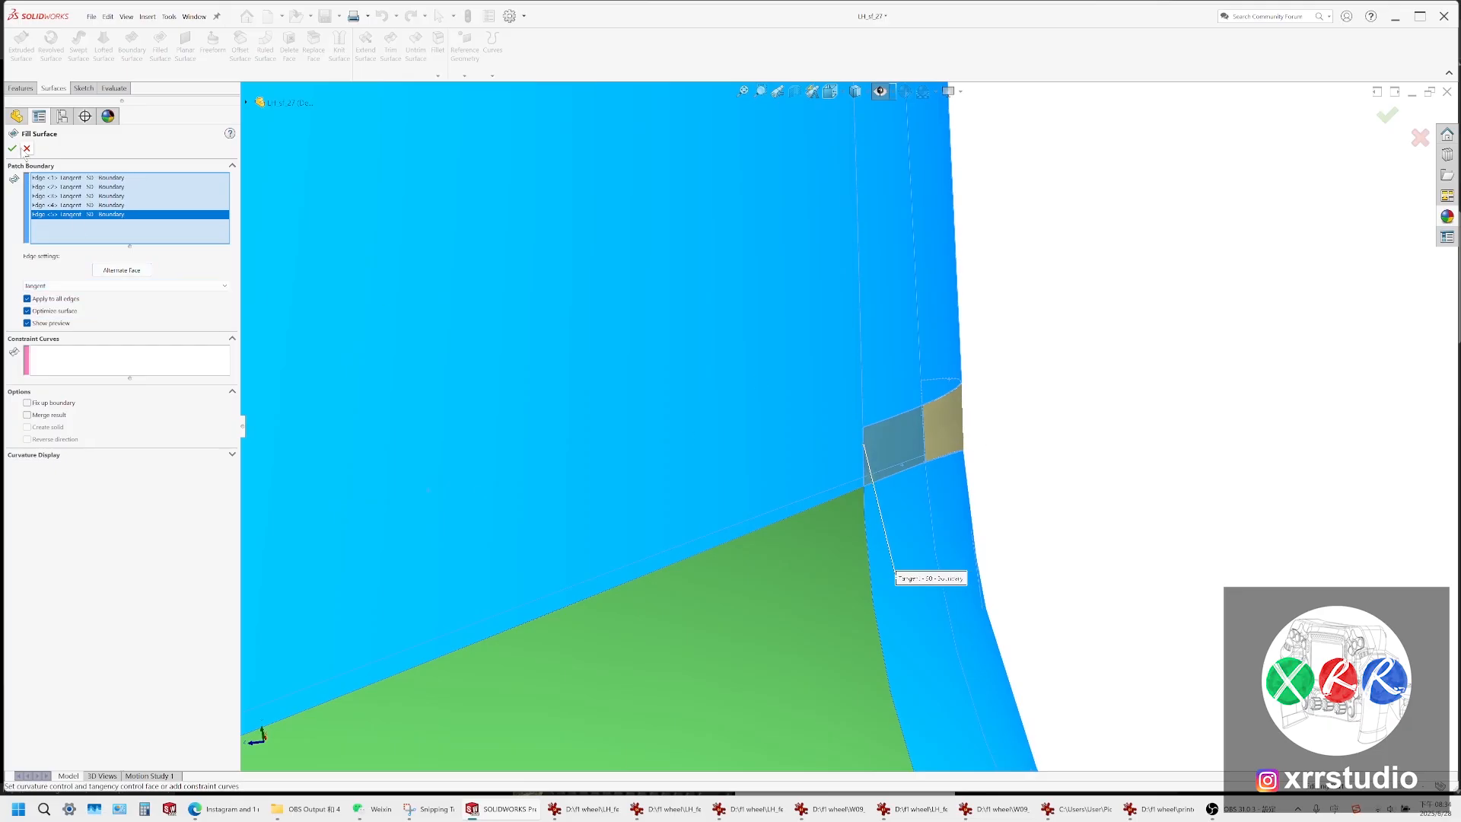
click(12, 148)
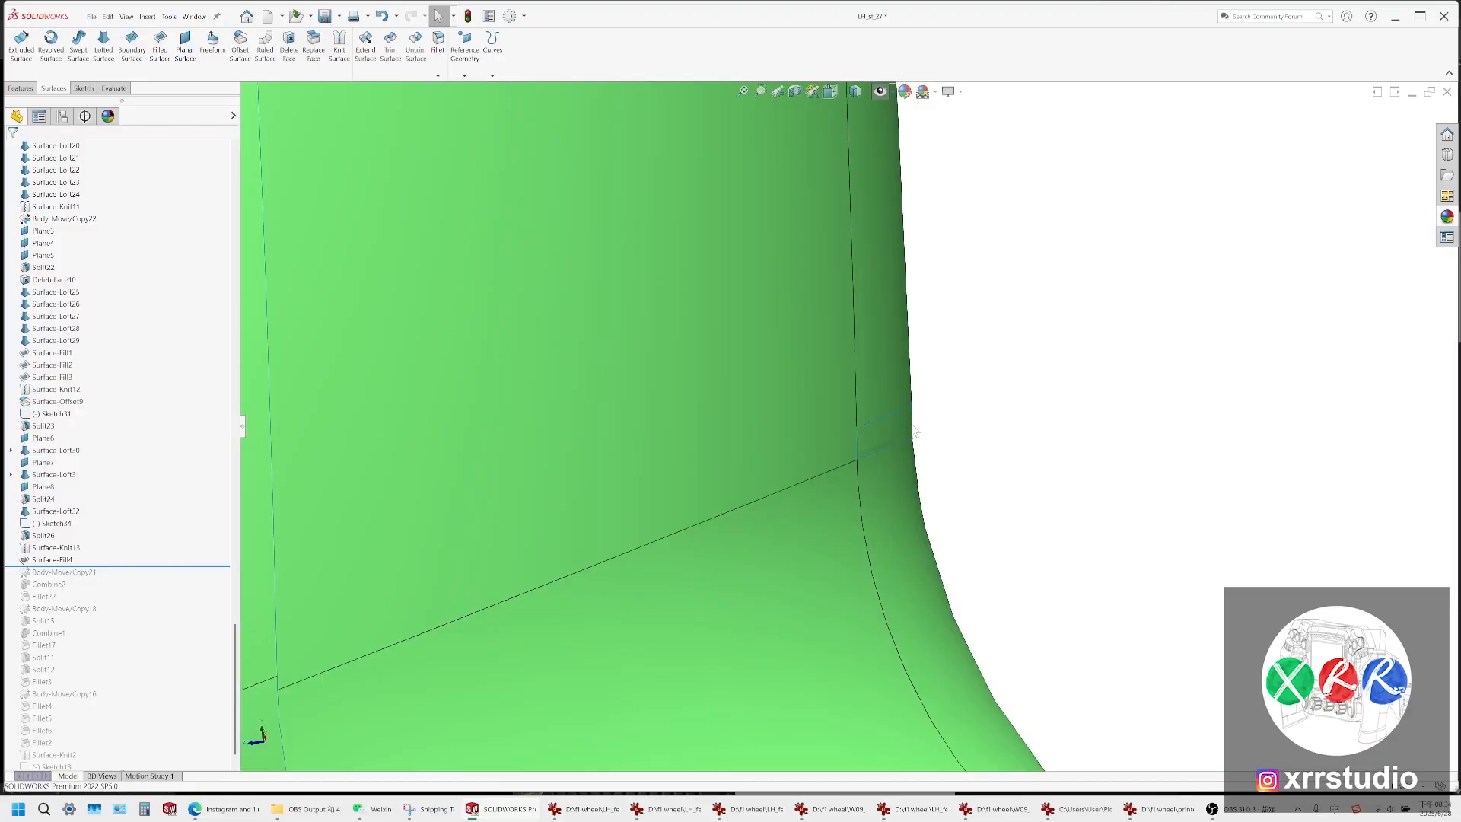
Check how the filled patch blends into the surrounding faces, and hide that patch
scroll(916, 433, down, 10)
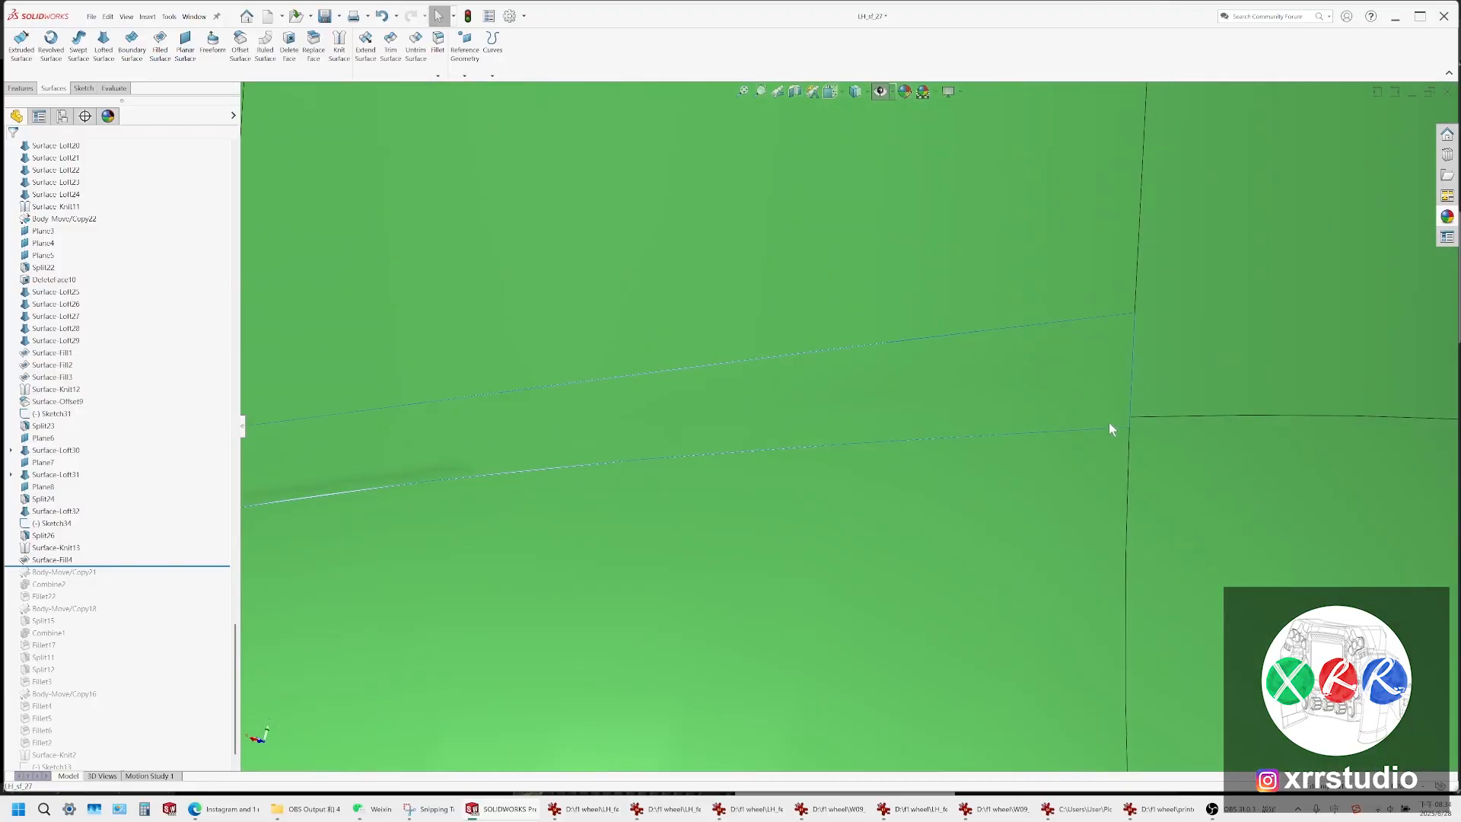
mouse_move(1108, 423)
middle_down()
mouse_move(1125, 454)
mouse_move(878, 432)
mouse_move(850, 378)
mouse_move(868, 368)
middle_up()
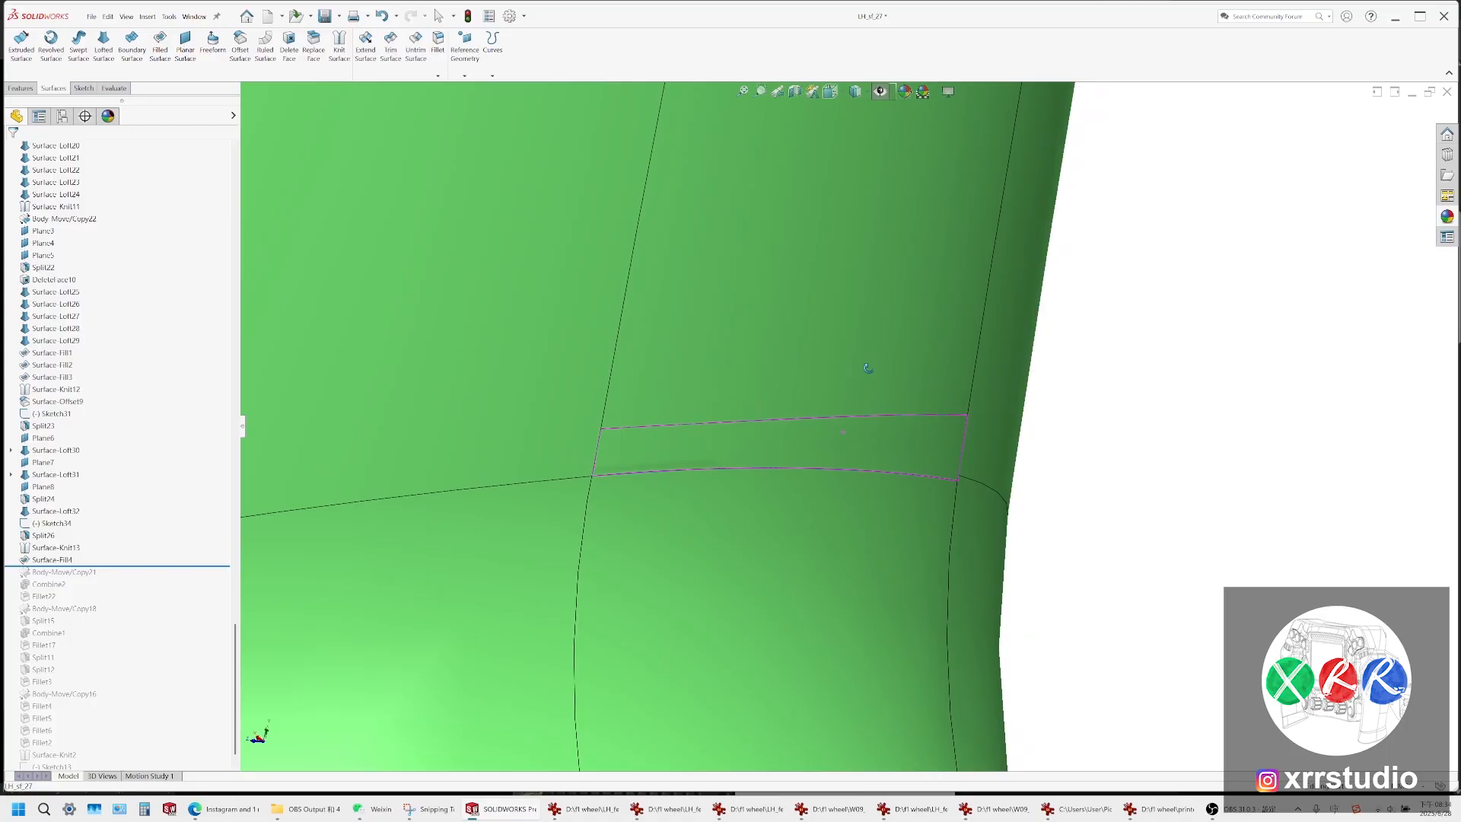
middle_drag(867, 368, 829, 437)
click(830, 437)
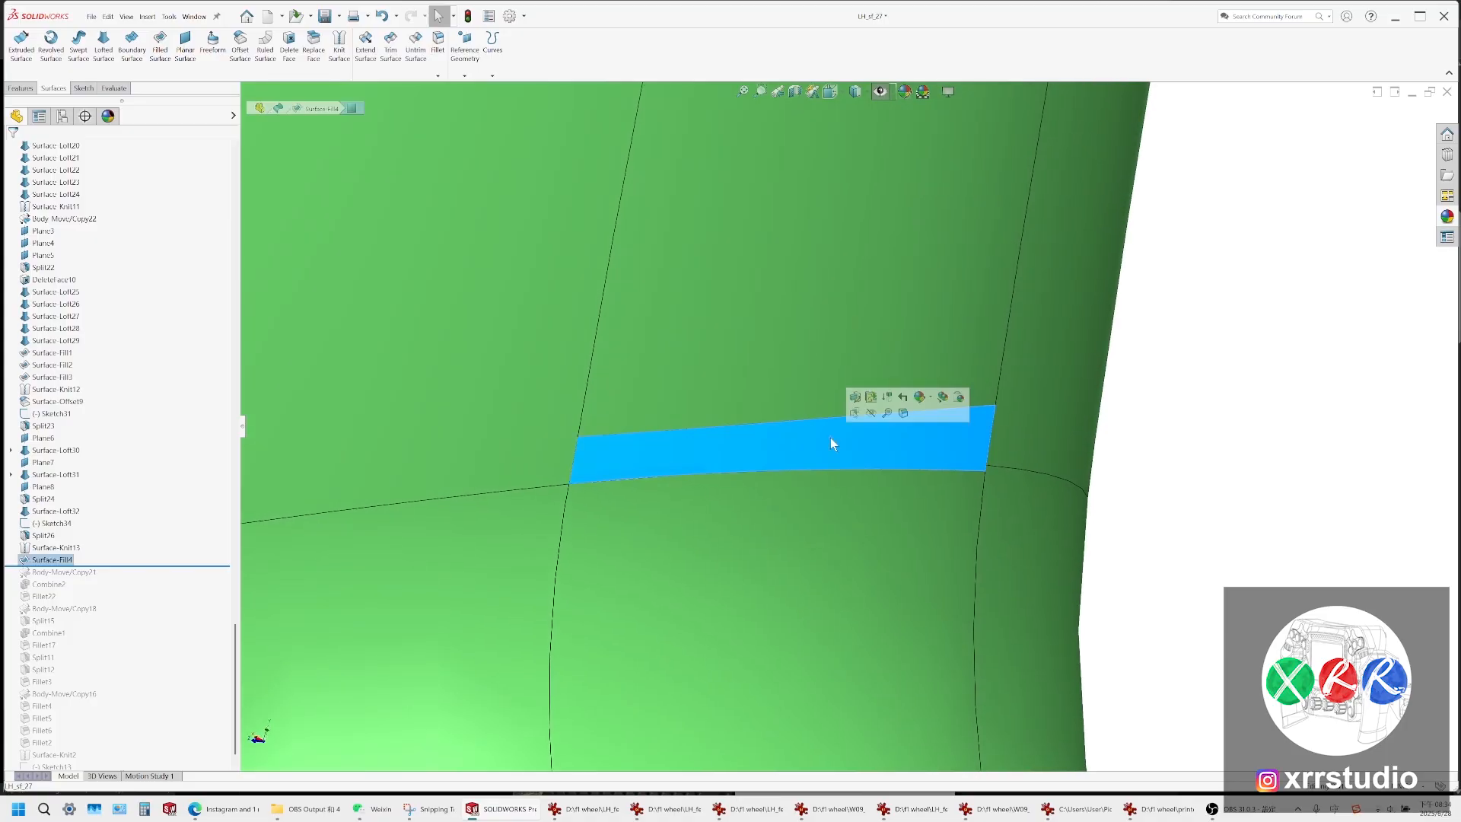
click(870, 415)
middle_drag(959, 497, 885, 499)
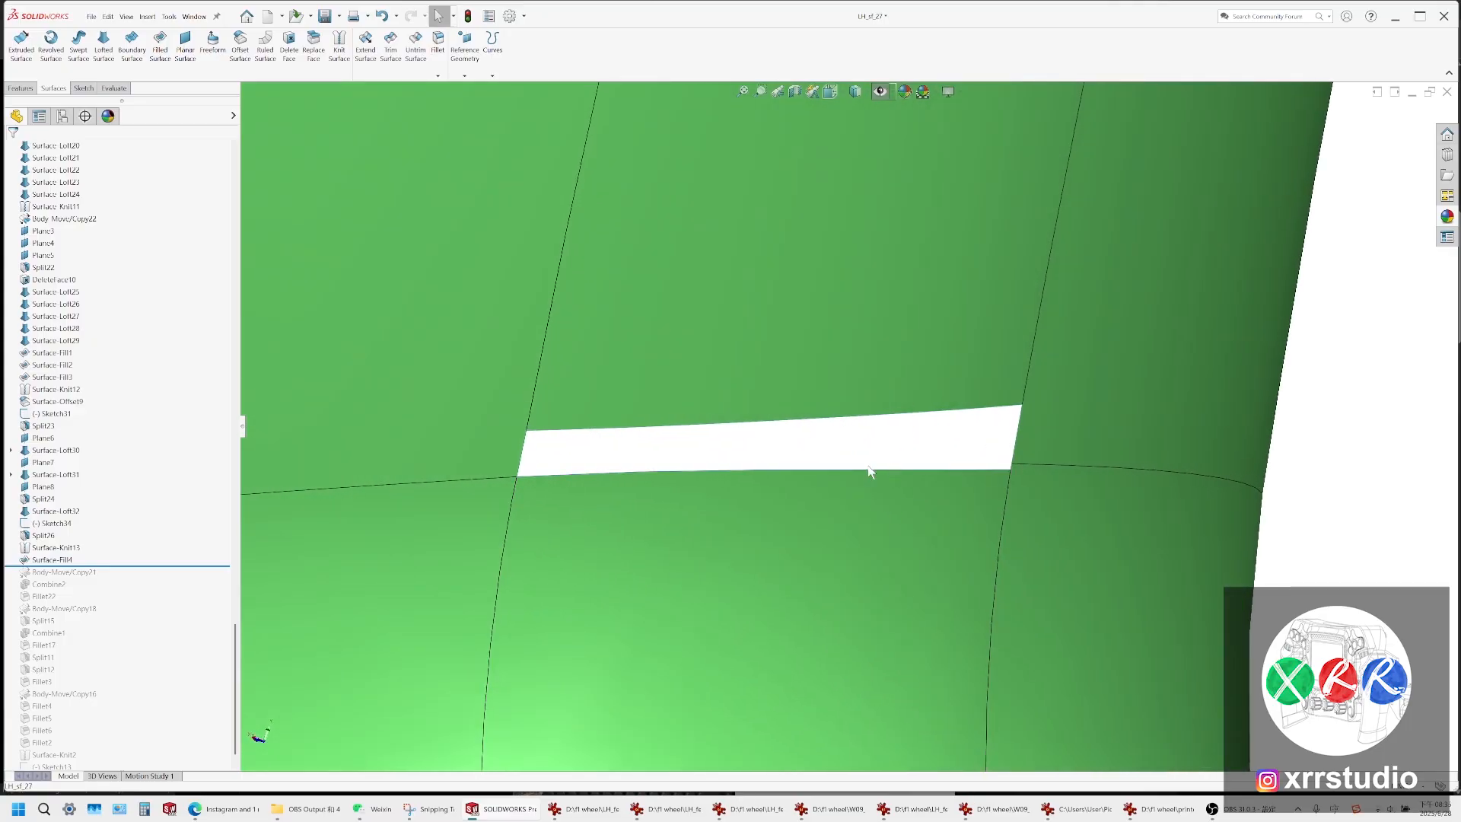
click(532, 446)
click(75, 88)
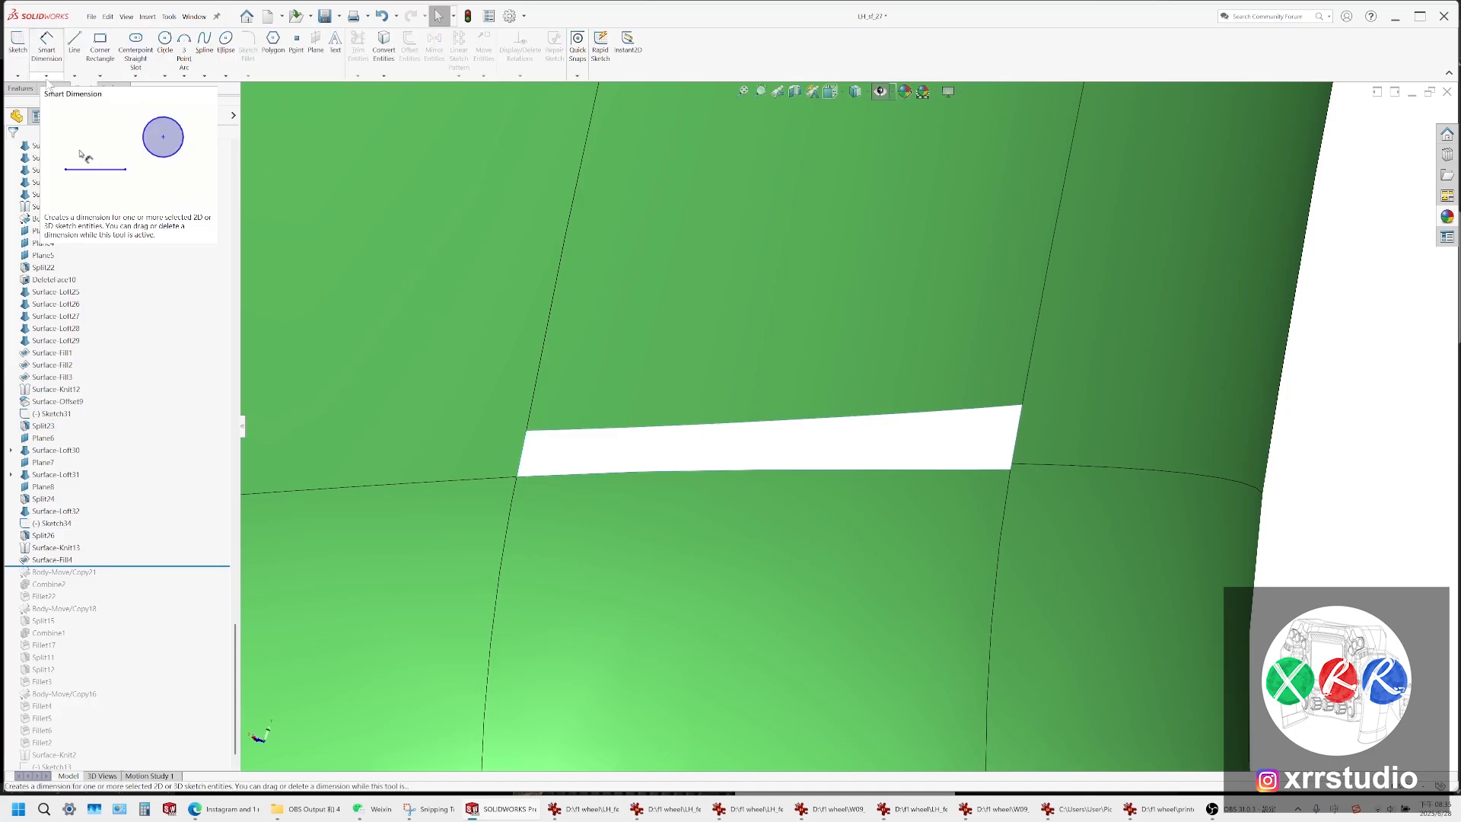
click(53, 89)
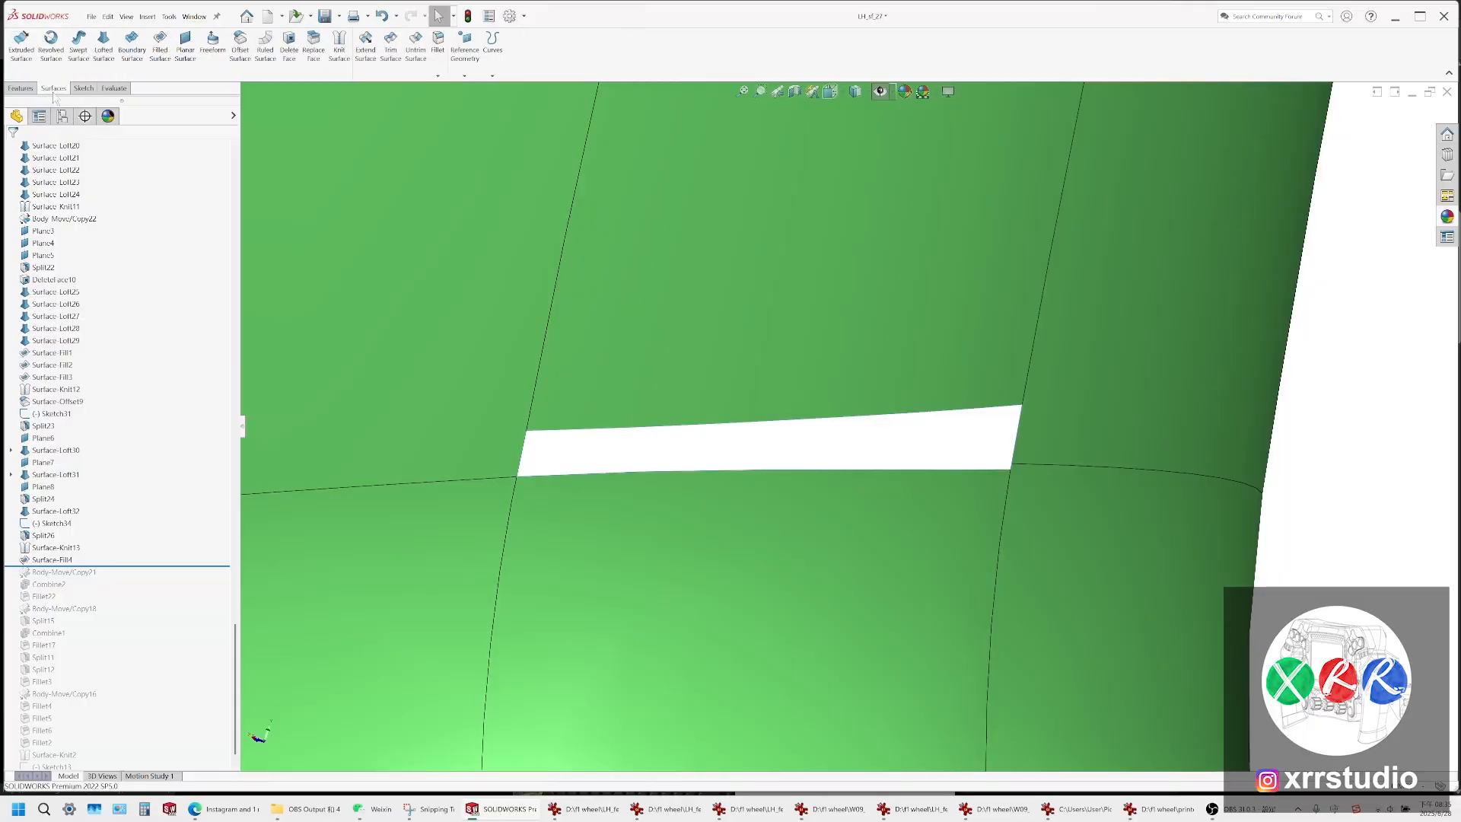
click(142, 64)
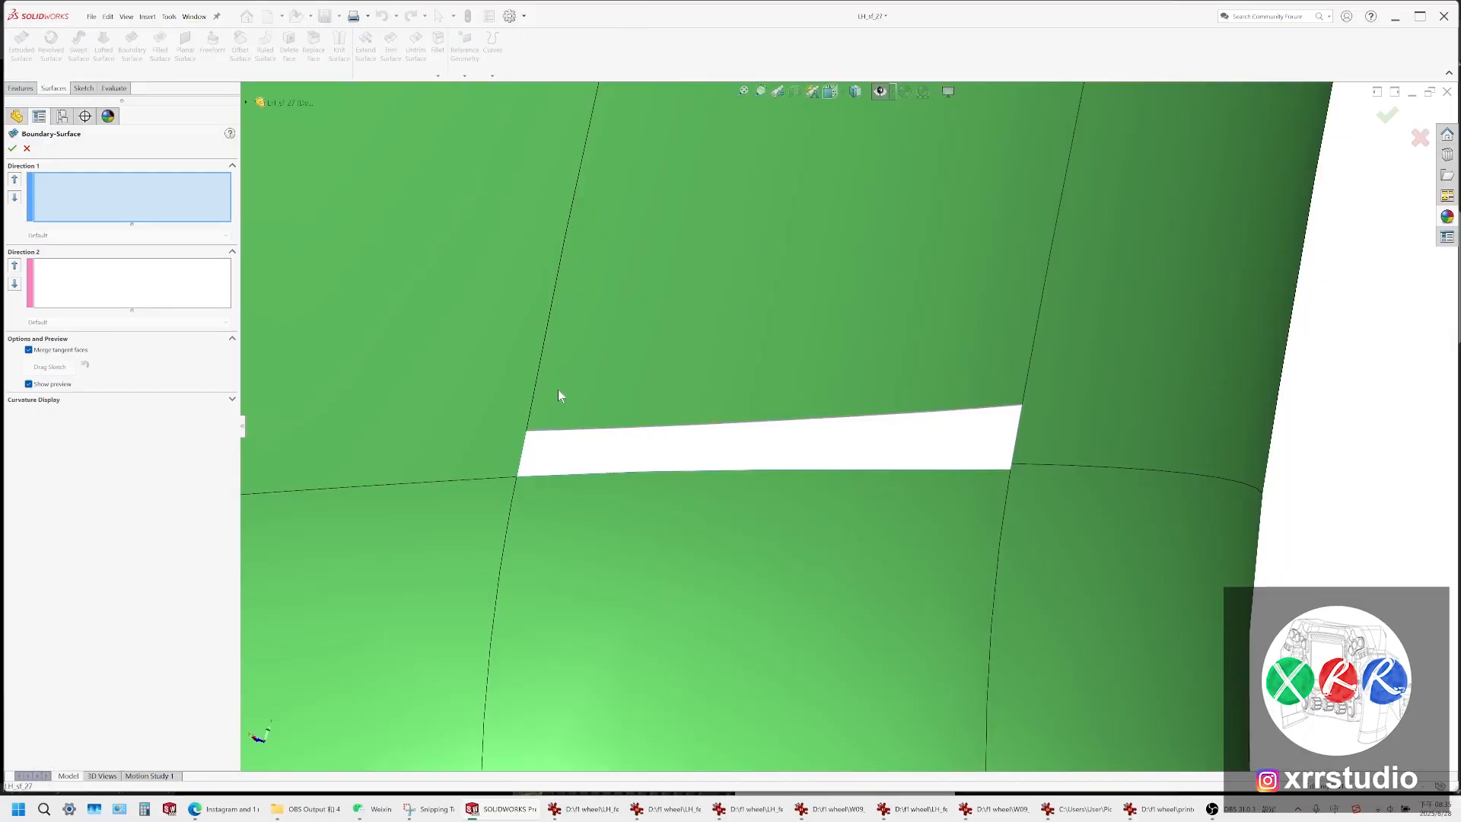
click(558, 429)
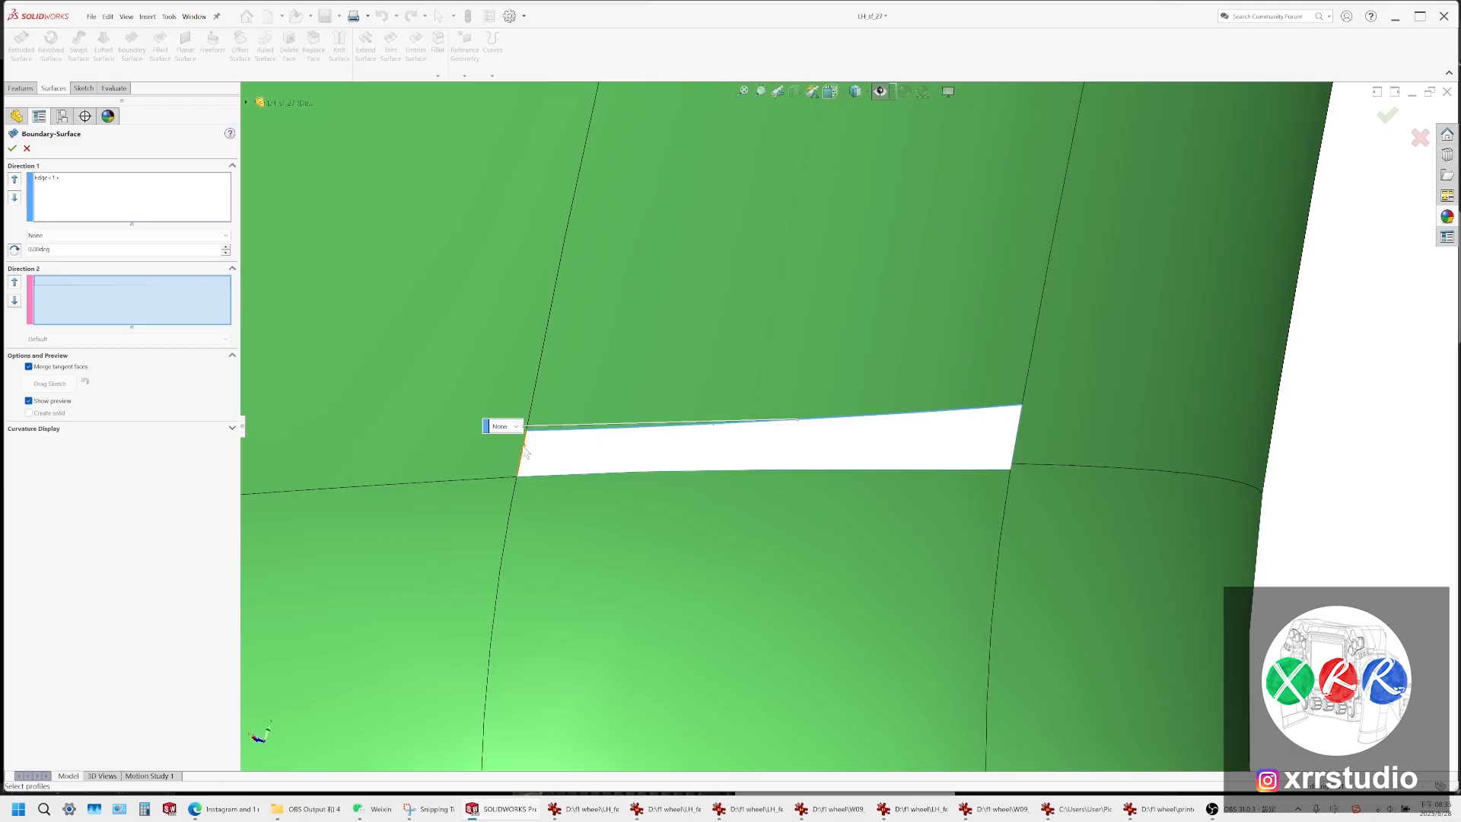
click(525, 452)
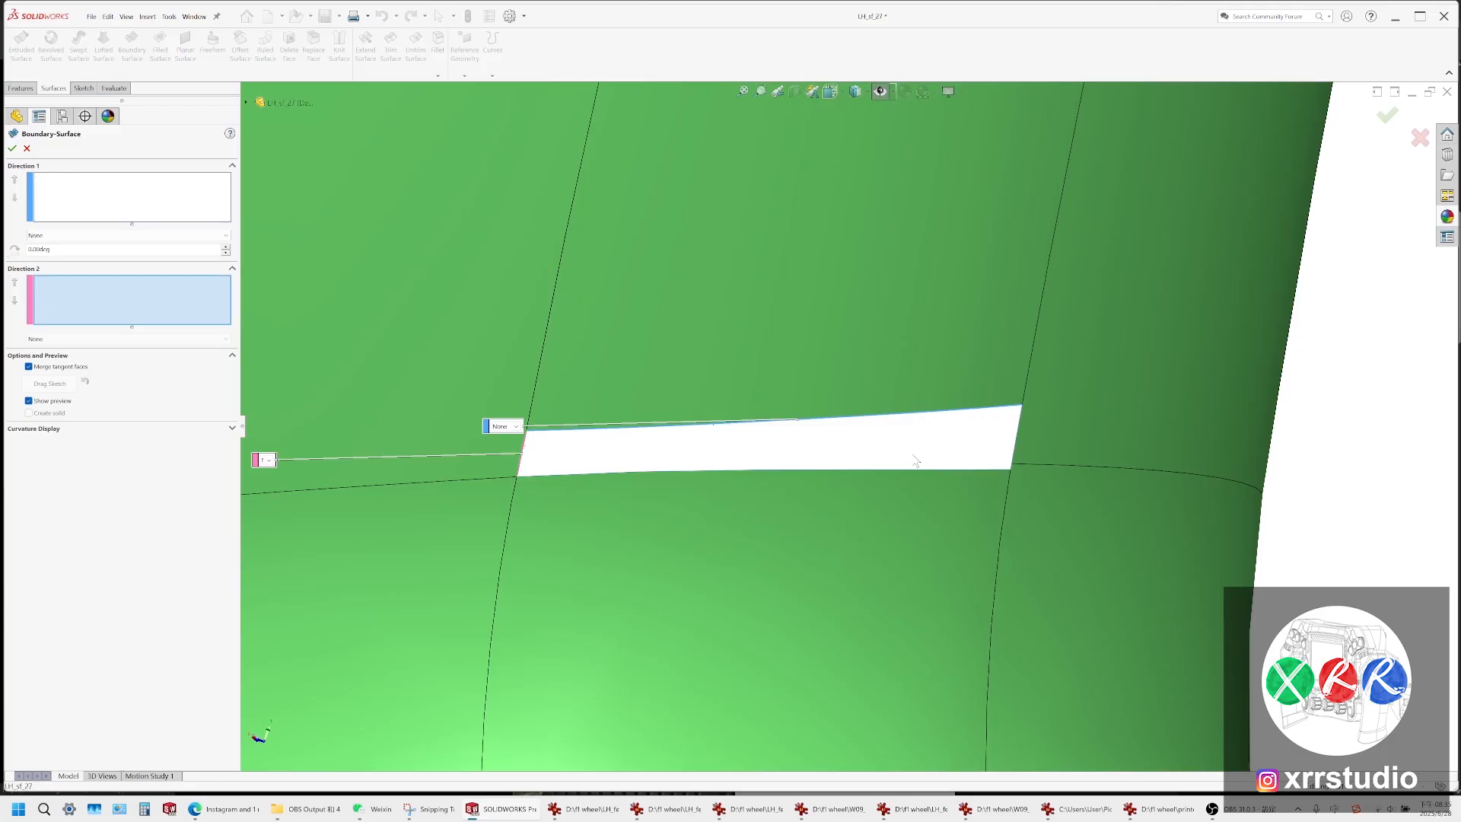
click(1020, 430)
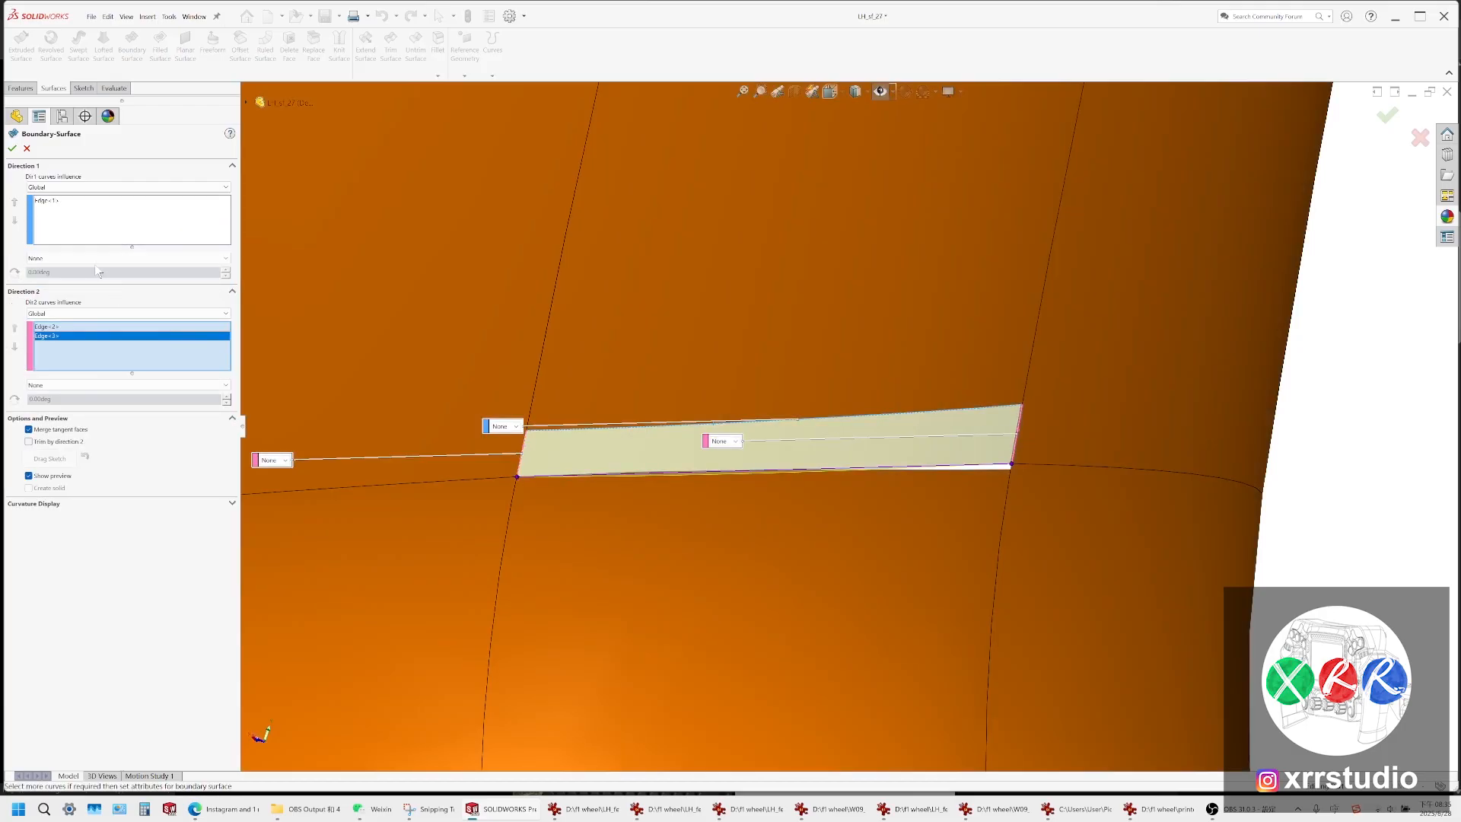
click(93, 258)
click(92, 284)
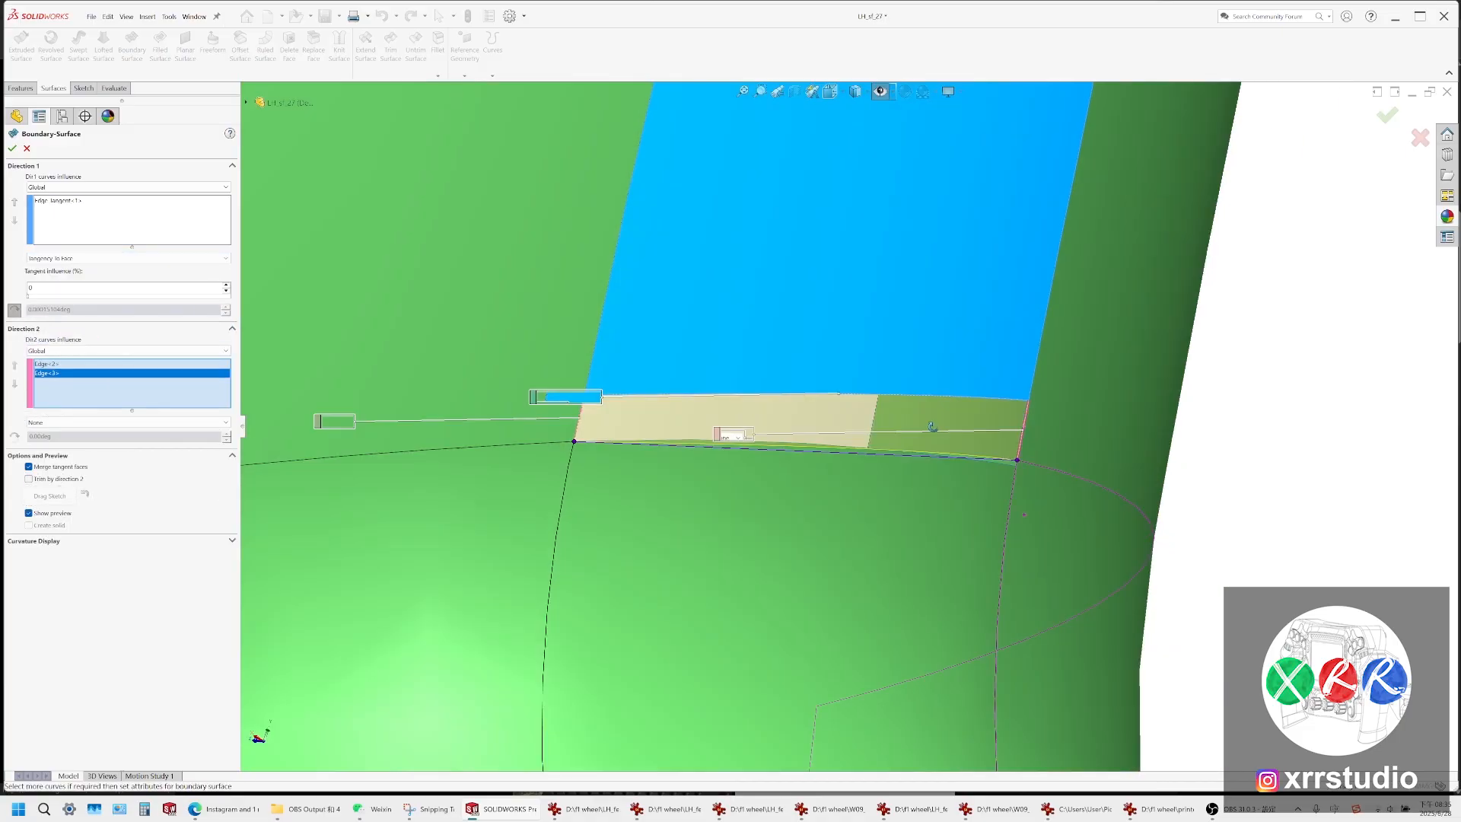
middle_drag(932, 427, 731, 573)
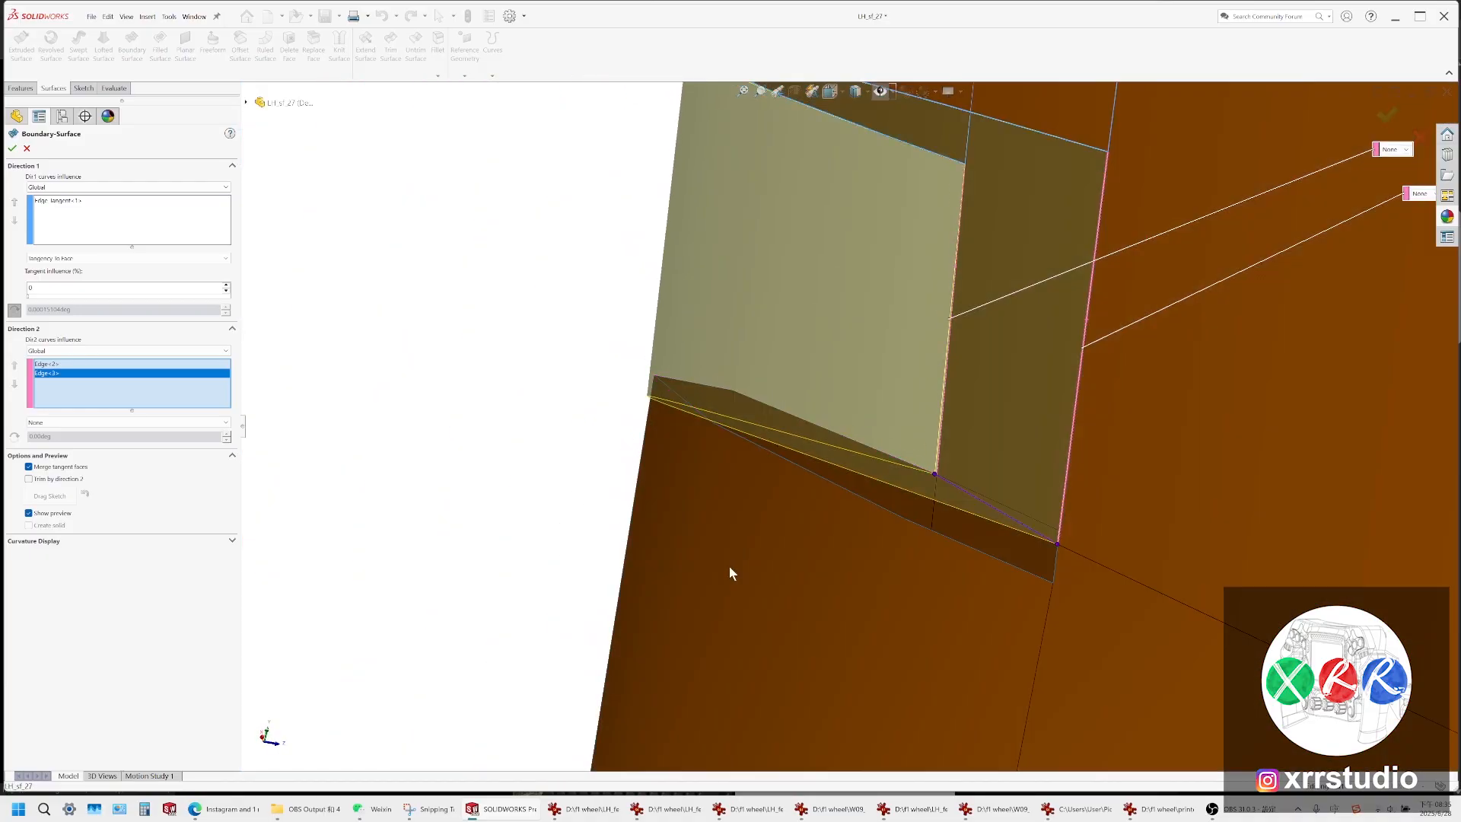
click(26, 149)
Examine the open gap from several angles, including its corners, its upper edge and the lofted face below it
scroll(860, 424, up, 5)
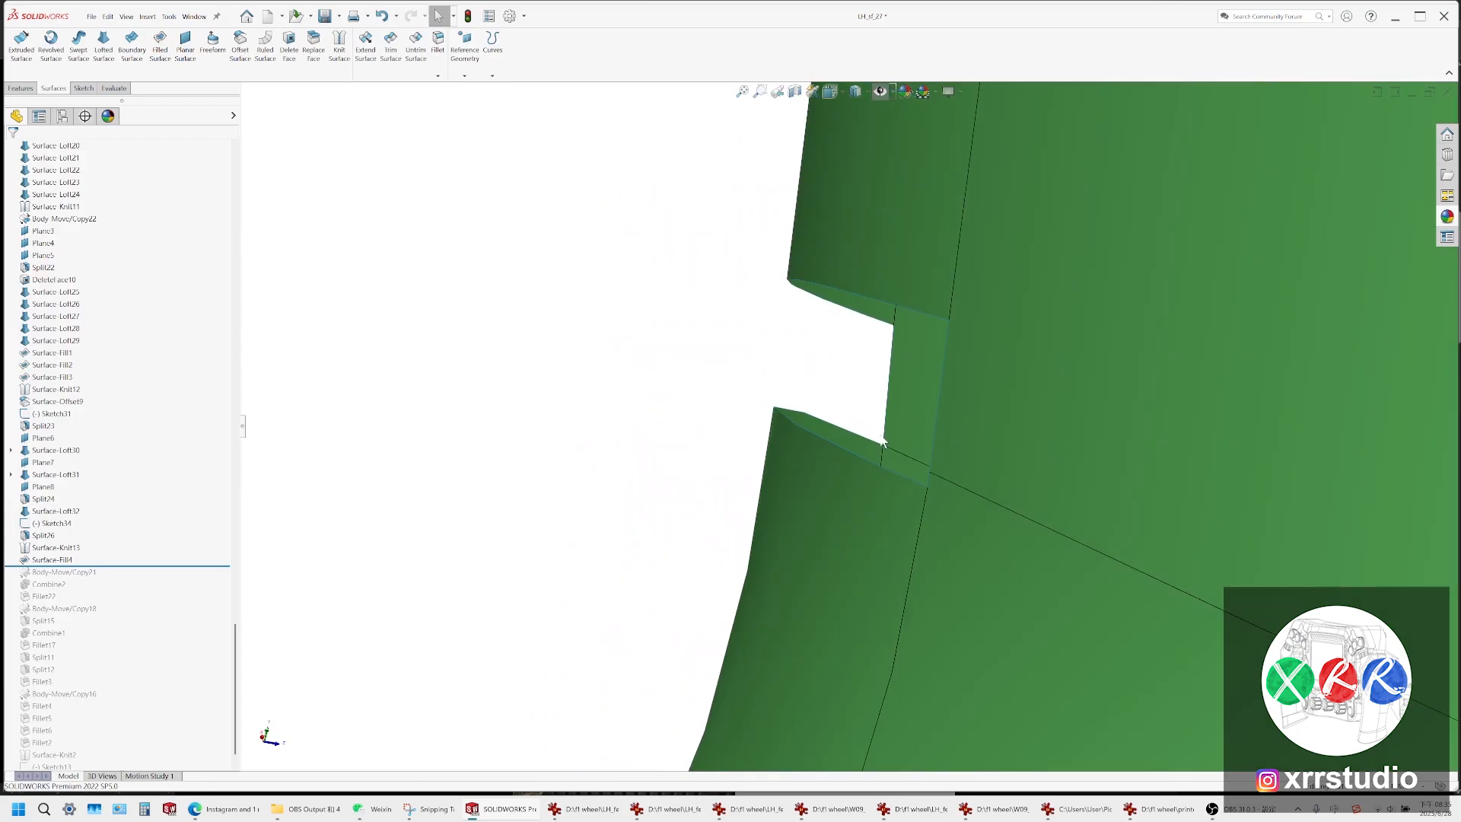
middle_drag(868, 428, 936, 441)
scroll(1061, 445, up, 5)
scroll(978, 447, up, 5)
scroll(936, 441, down, 5)
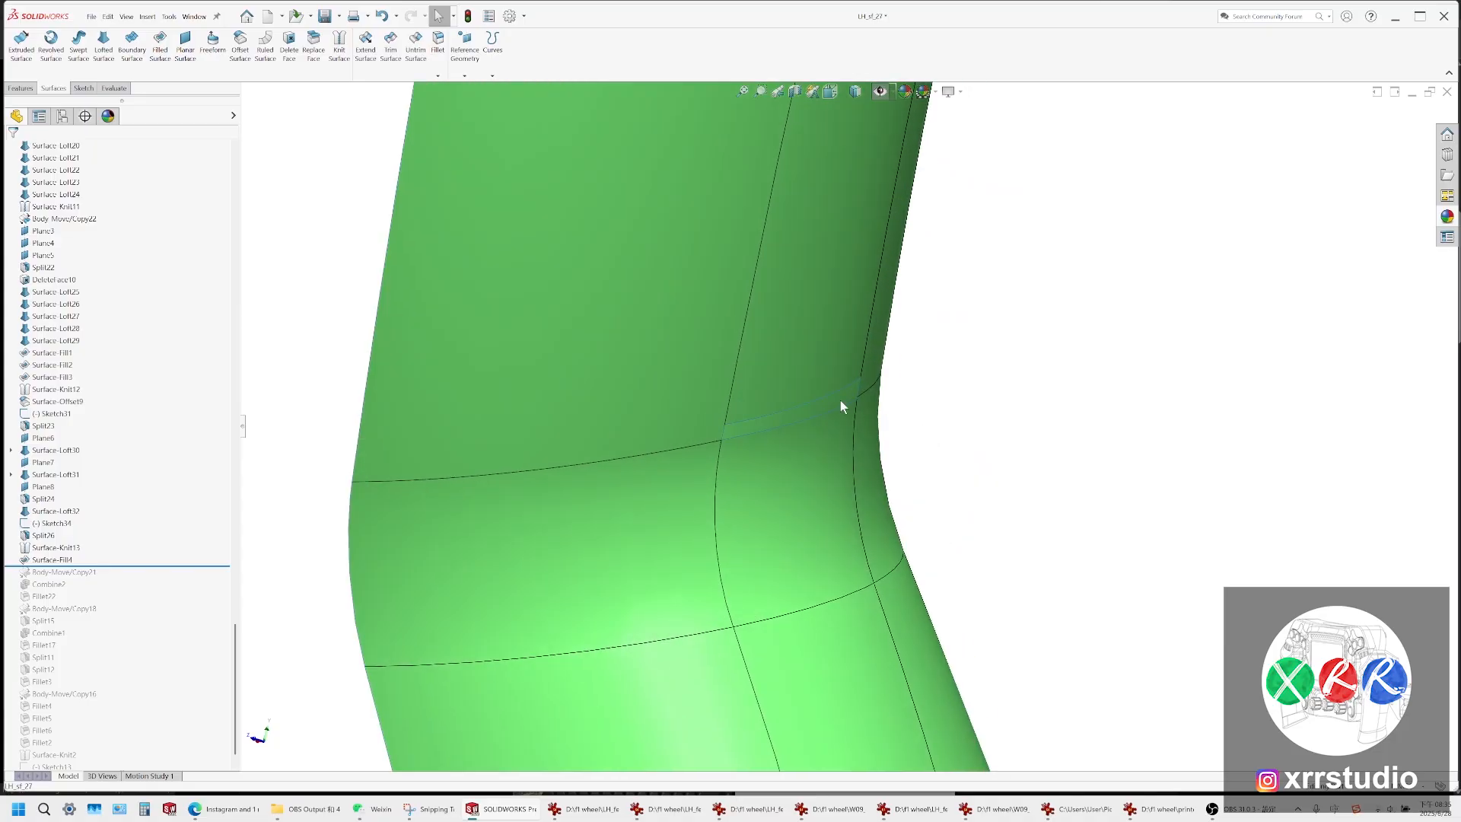
middle_drag(778, 376, 756, 387)
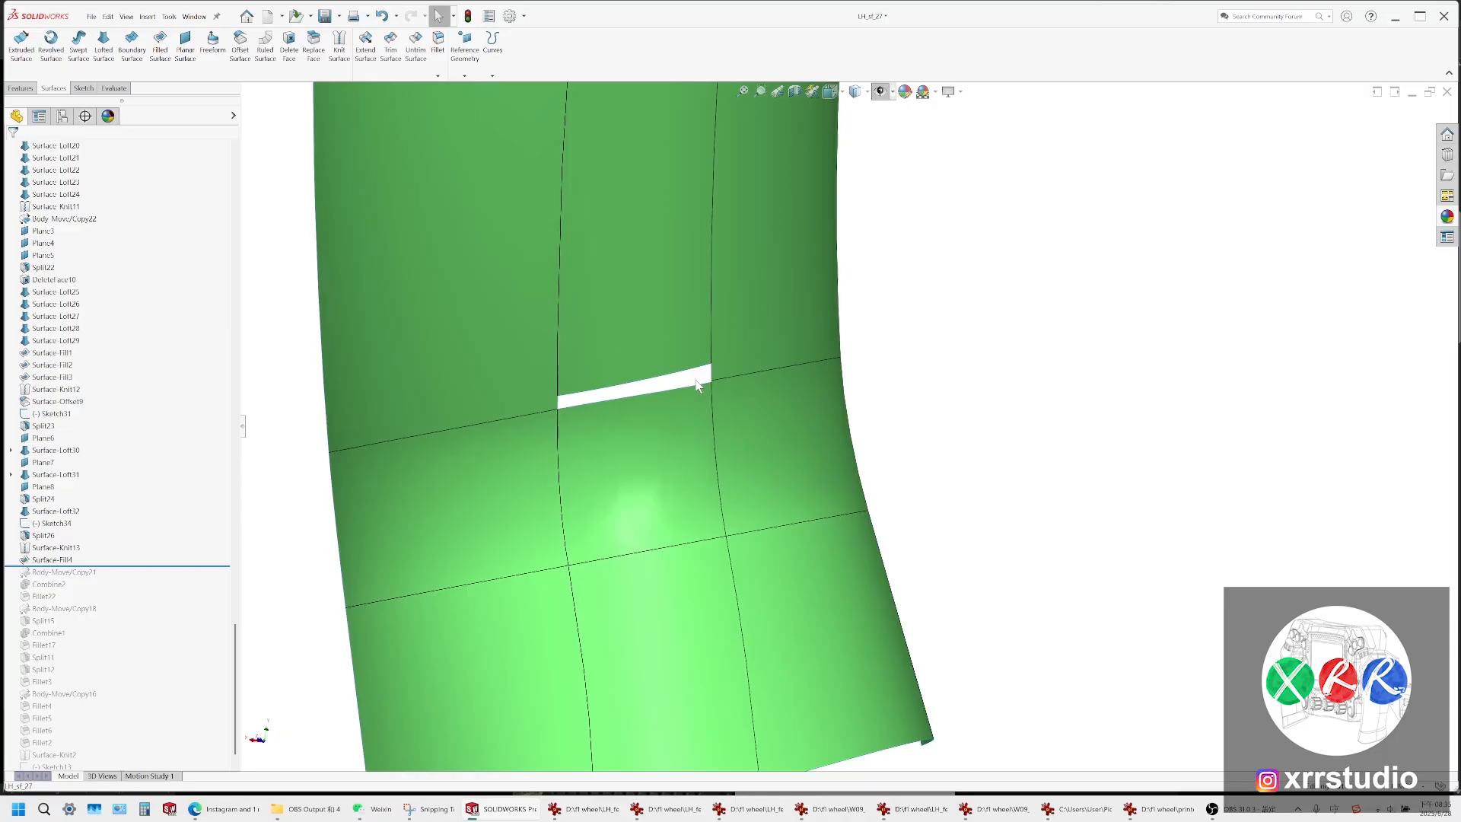
scroll(697, 384, down, 5)
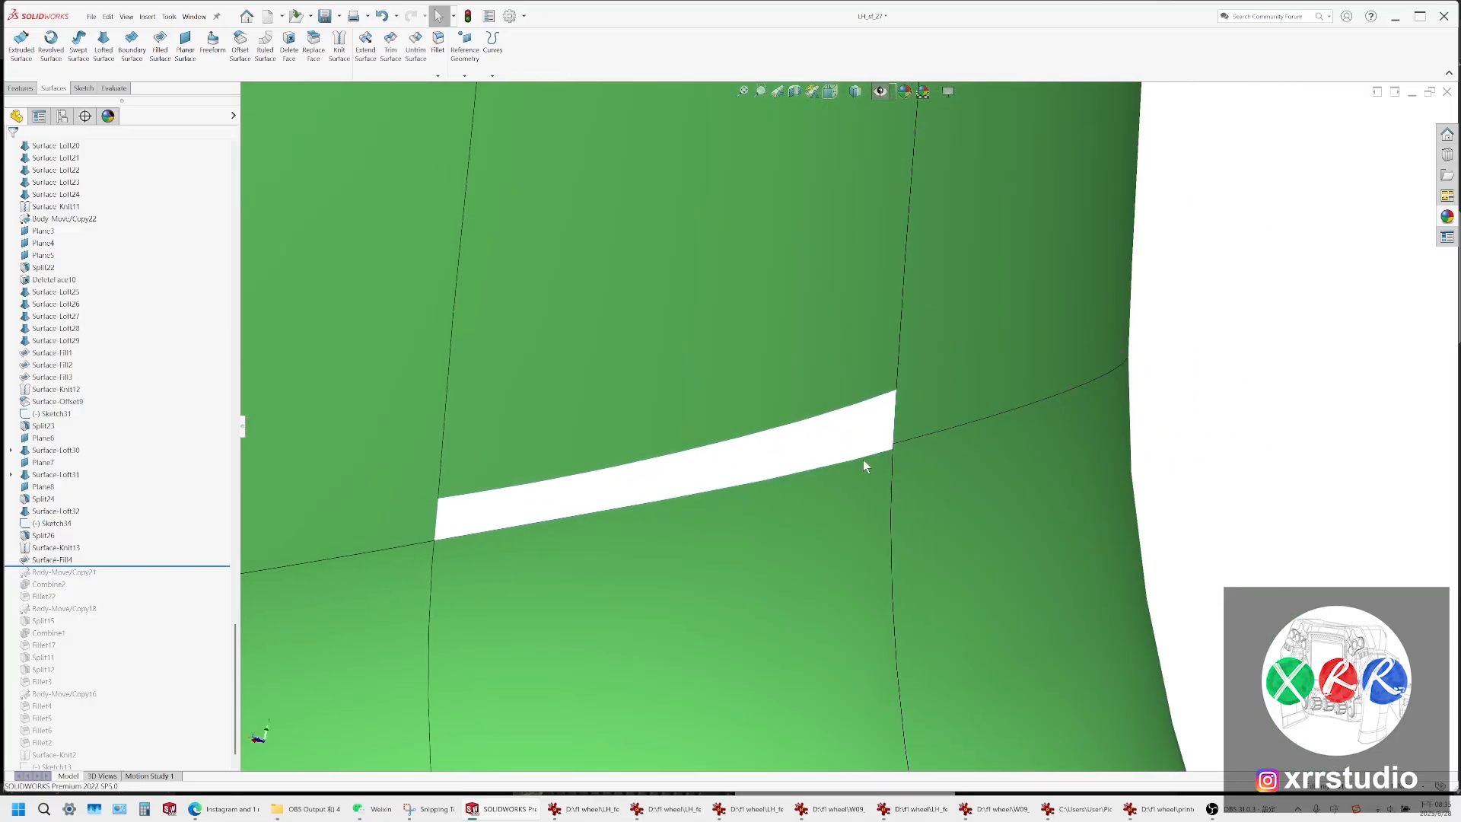
ctrl+middle_drag(864, 461, 1011, 417)
scroll(1008, 429, up, 2)
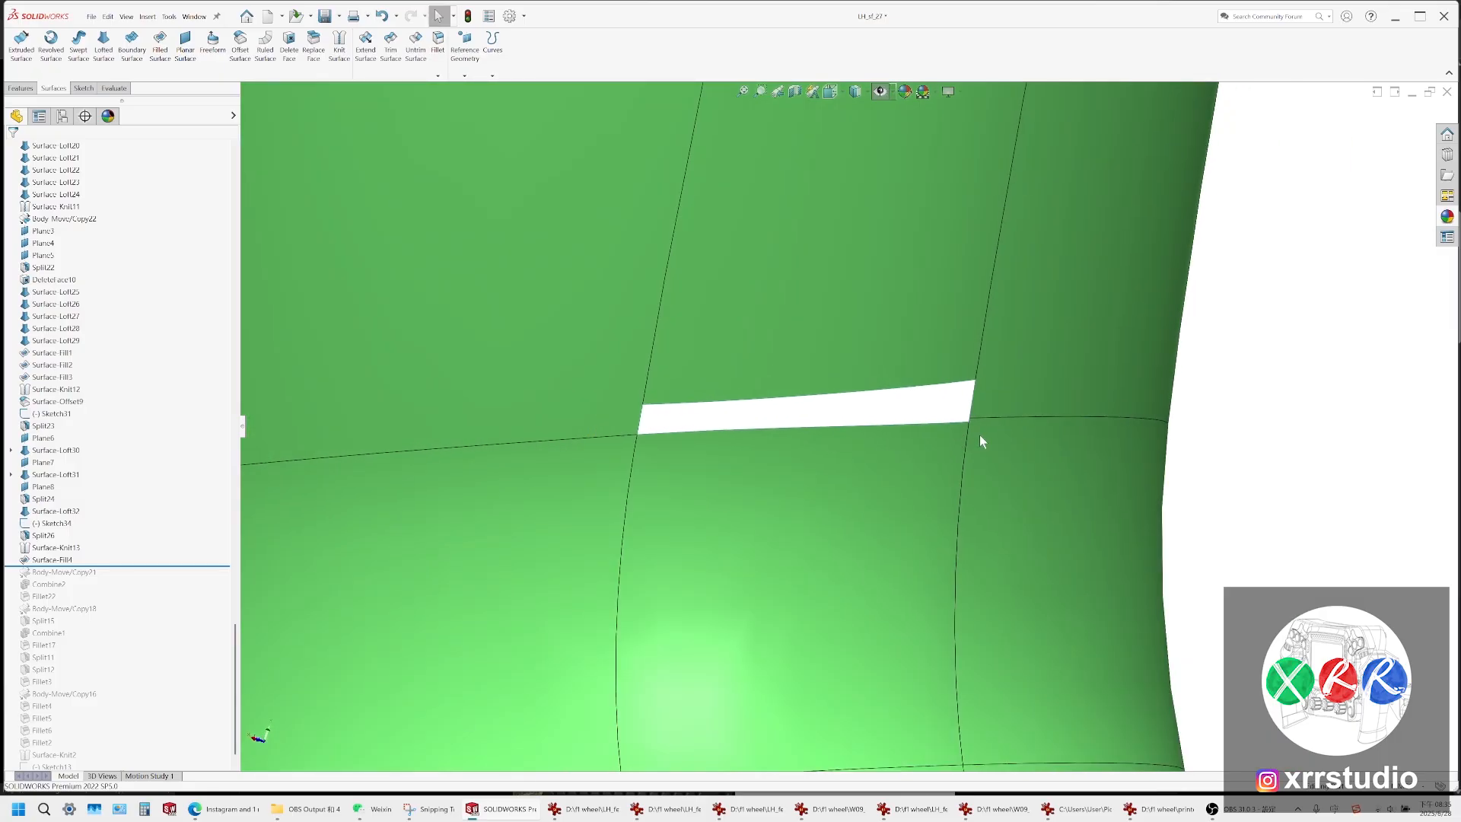
click(981, 436)
click(948, 439)
scroll(959, 430, down, 3)
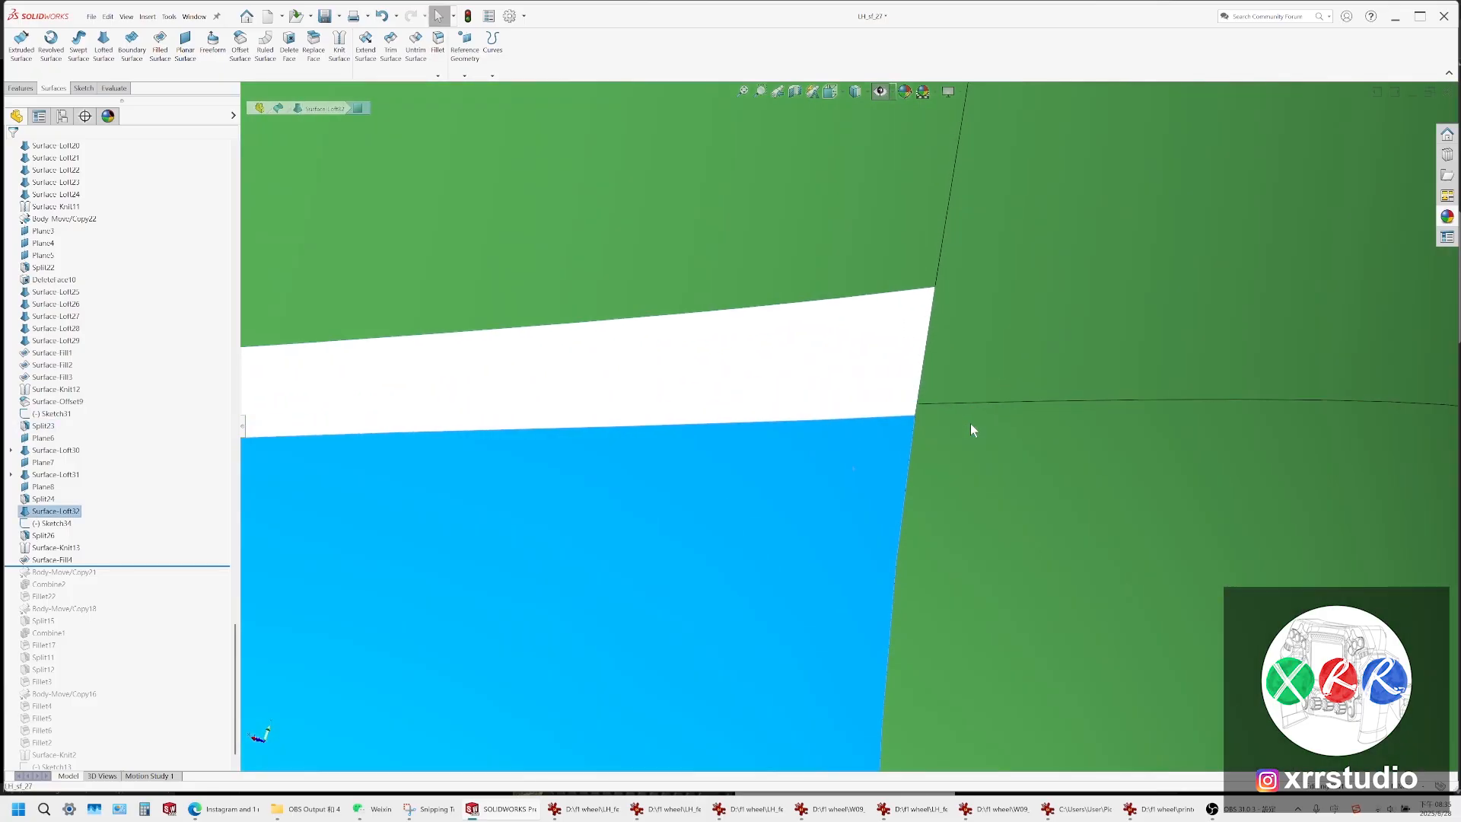
click(918, 410)
scroll(918, 411, up, 2)
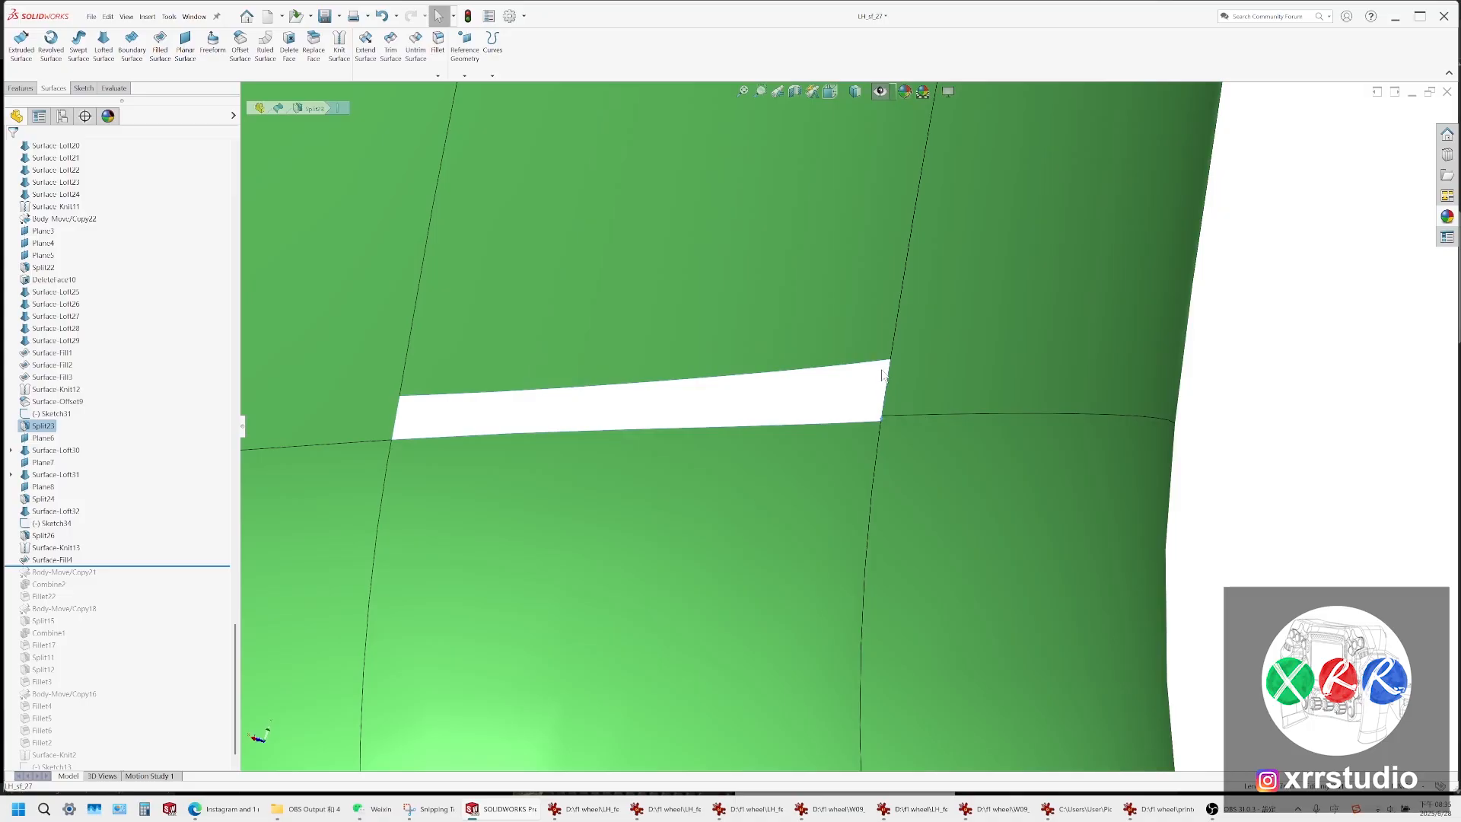
click(879, 363)
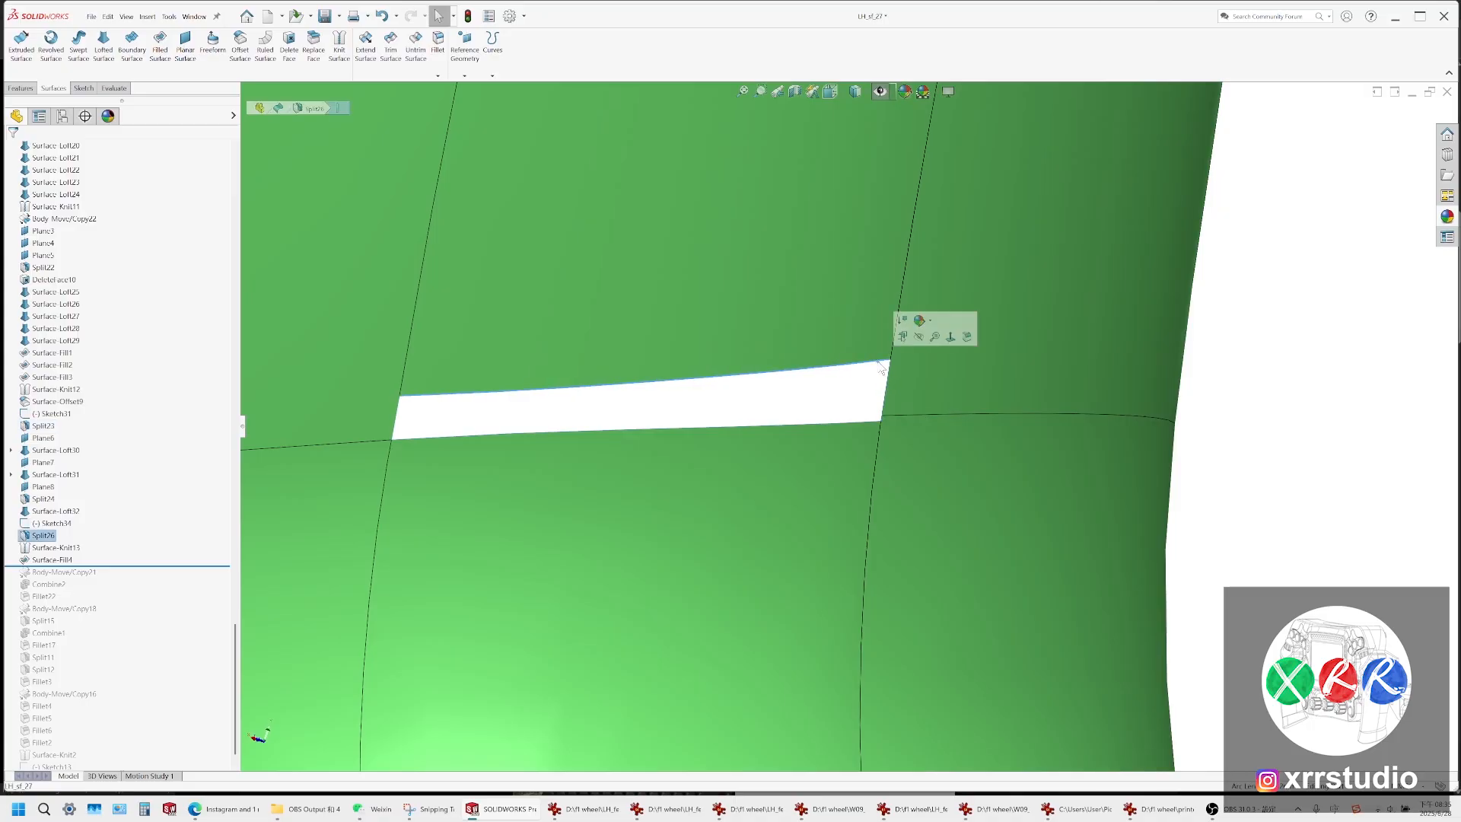
middle_drag(882, 369, 956, 512)
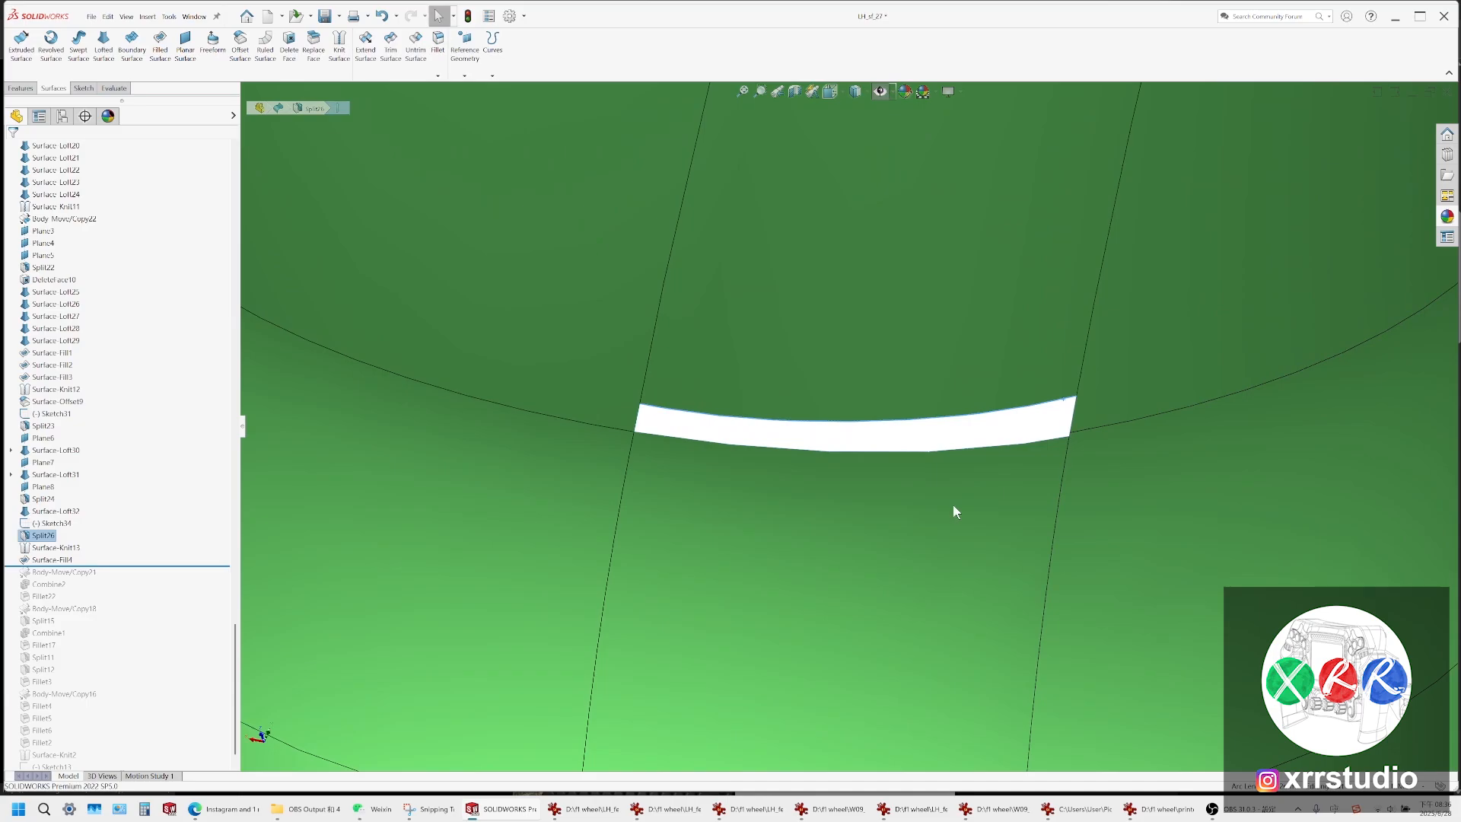
click(953, 509)
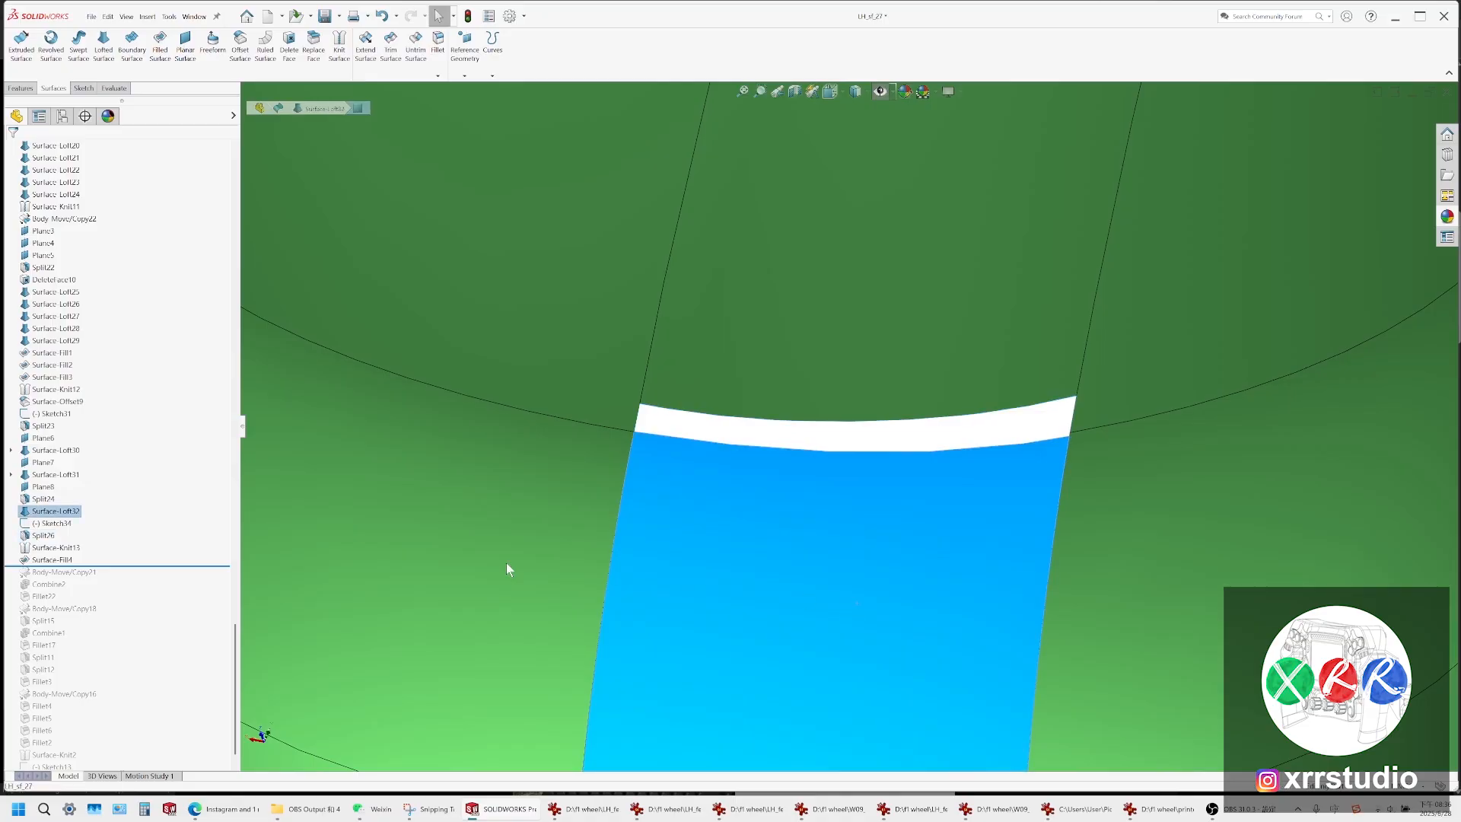
Highlight the knitted handle body to check which faces it includes, and inspect the gap's upper edge from the opposite side
drag(237, 627, 268, 218)
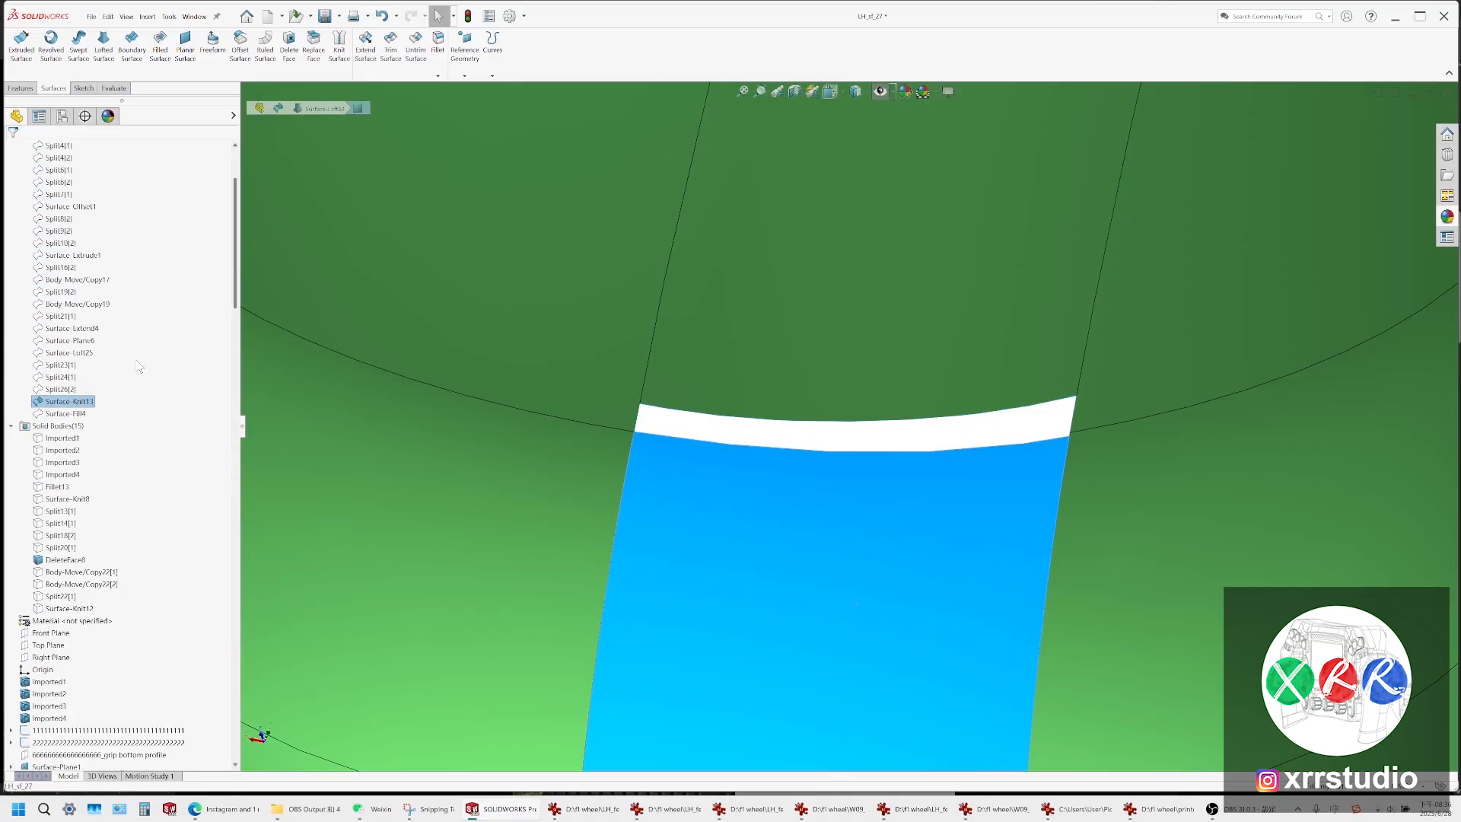
click(61, 400)
scroll(817, 516, up, 8)
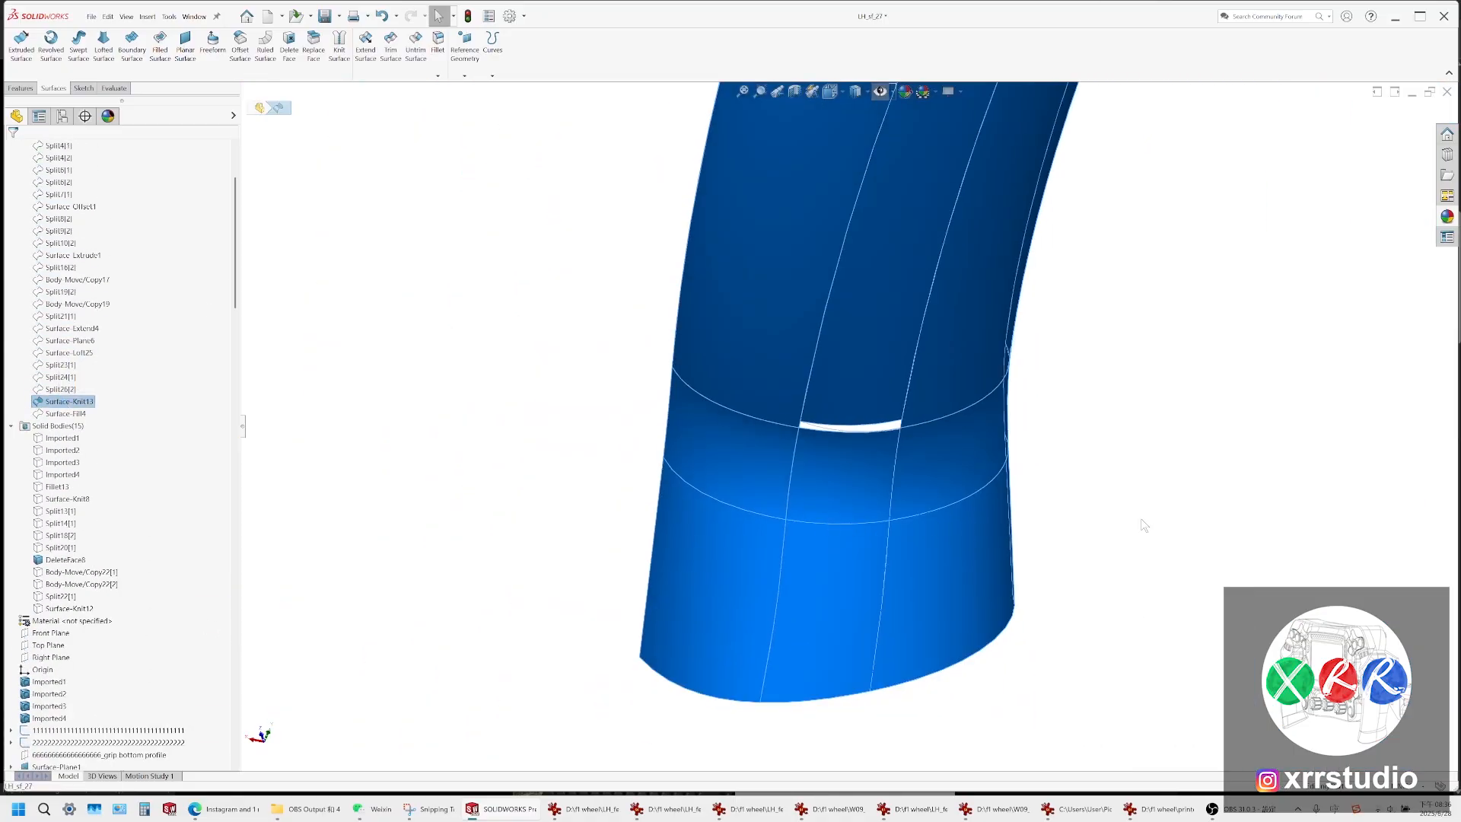
click(1141, 518)
scroll(856, 421, down, 4)
middle_drag(856, 420, 870, 429)
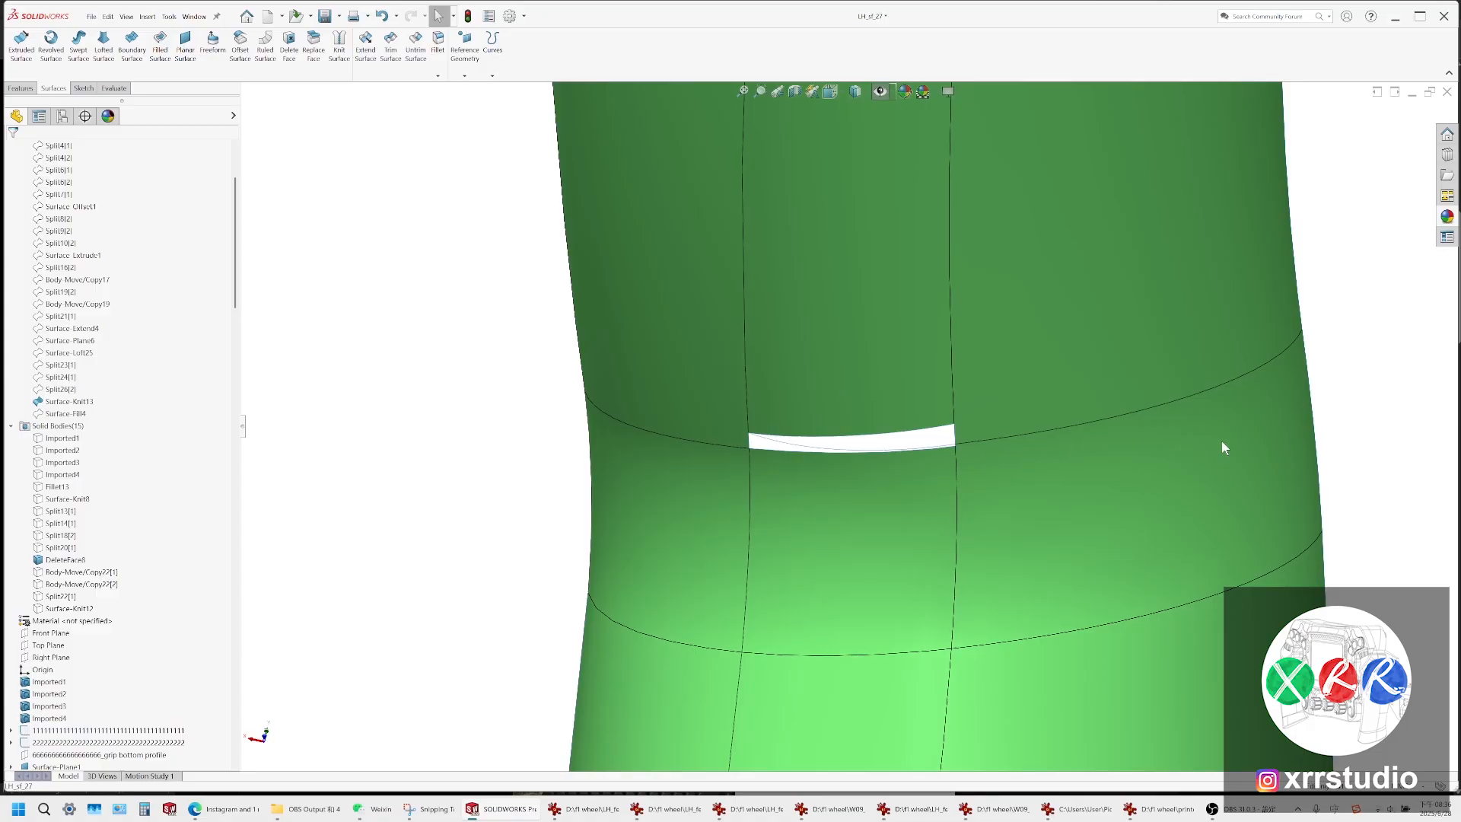
scroll(809, 450, down, 5)
middle_drag(854, 414, 1082, 423)
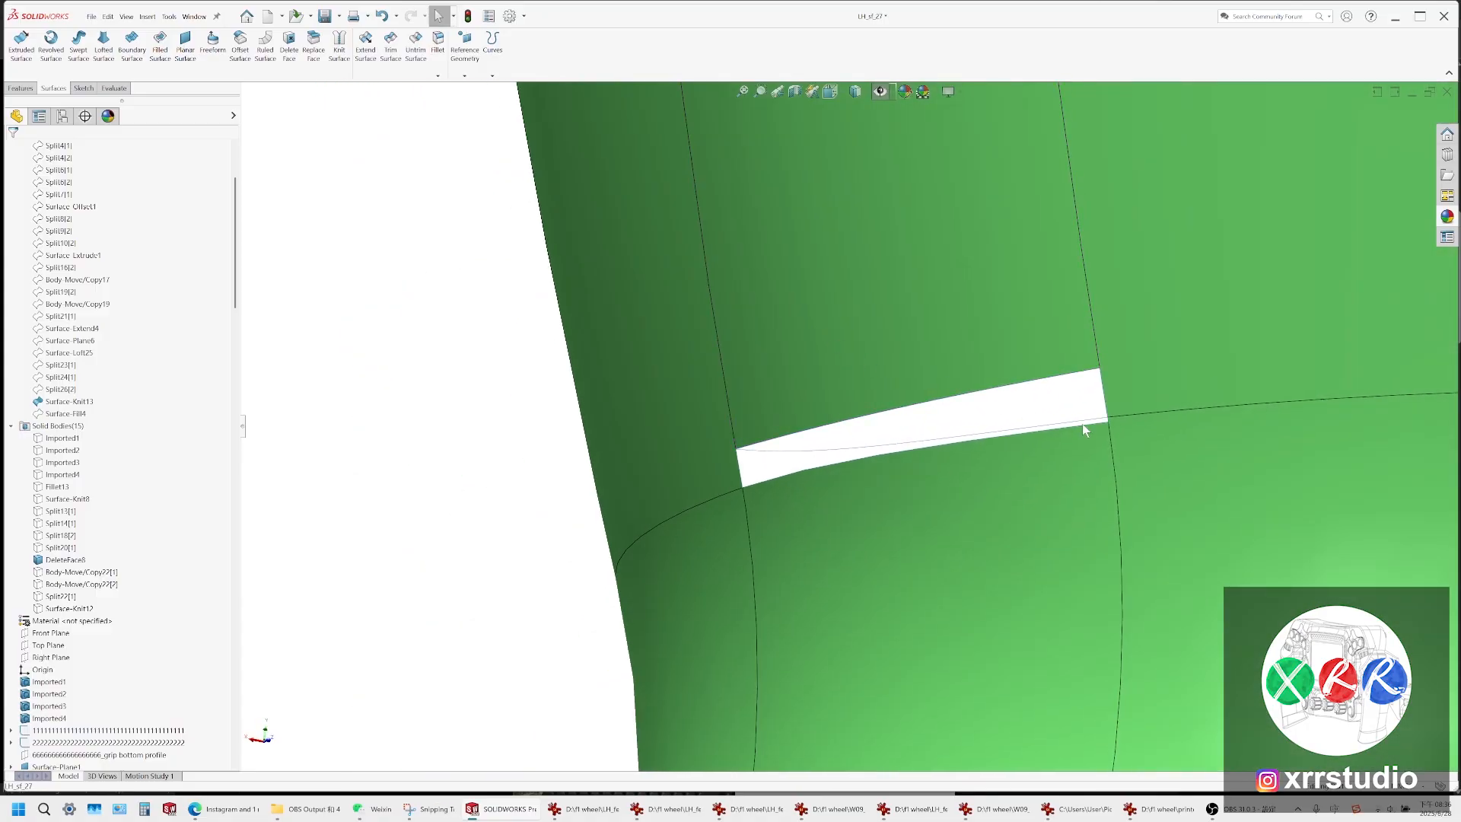
click(1070, 376)
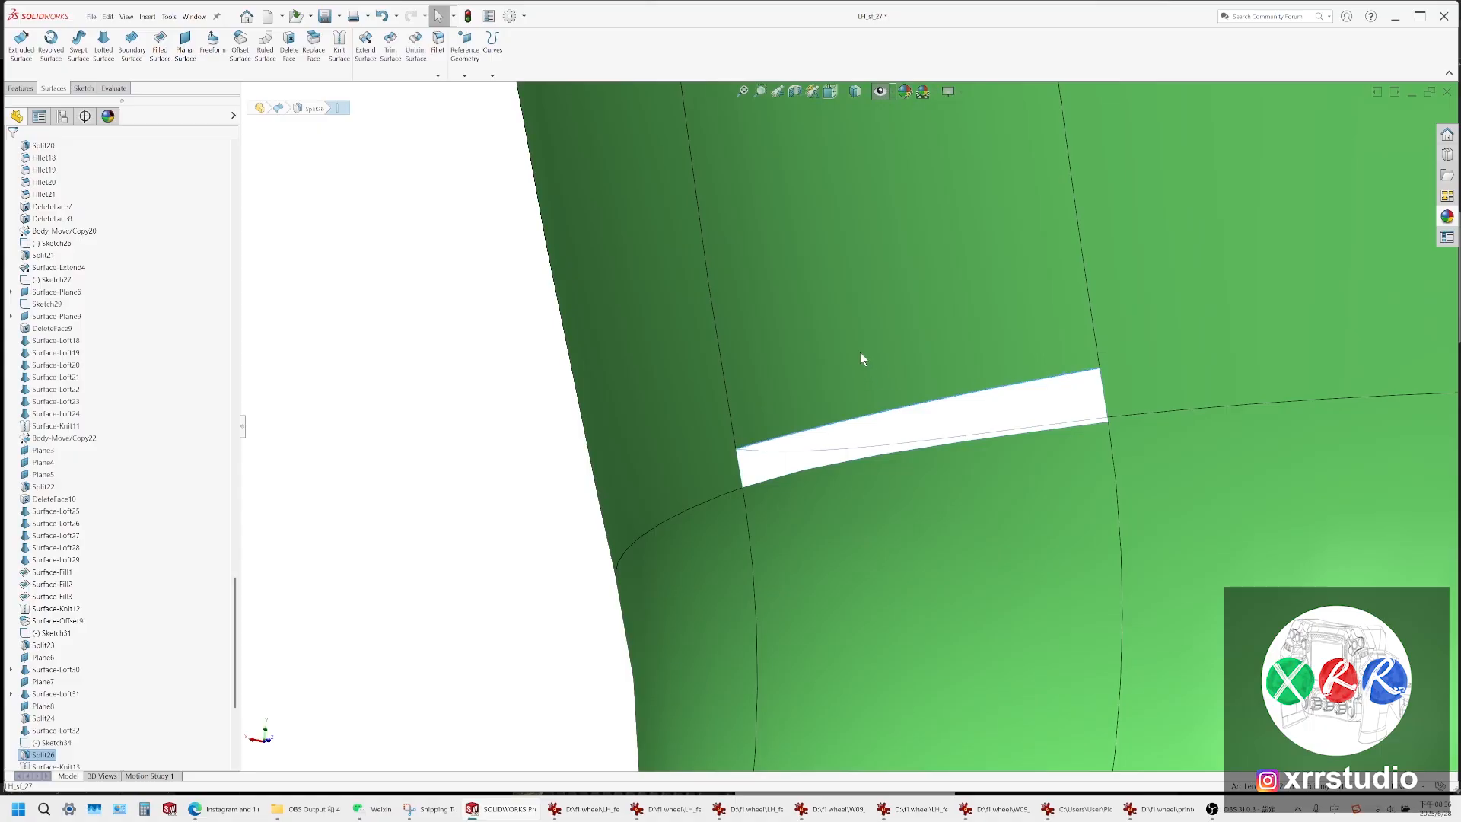
Create a filled surface over the sliver gap, bounded by its five edges and using Contact for all of them
click(160, 44)
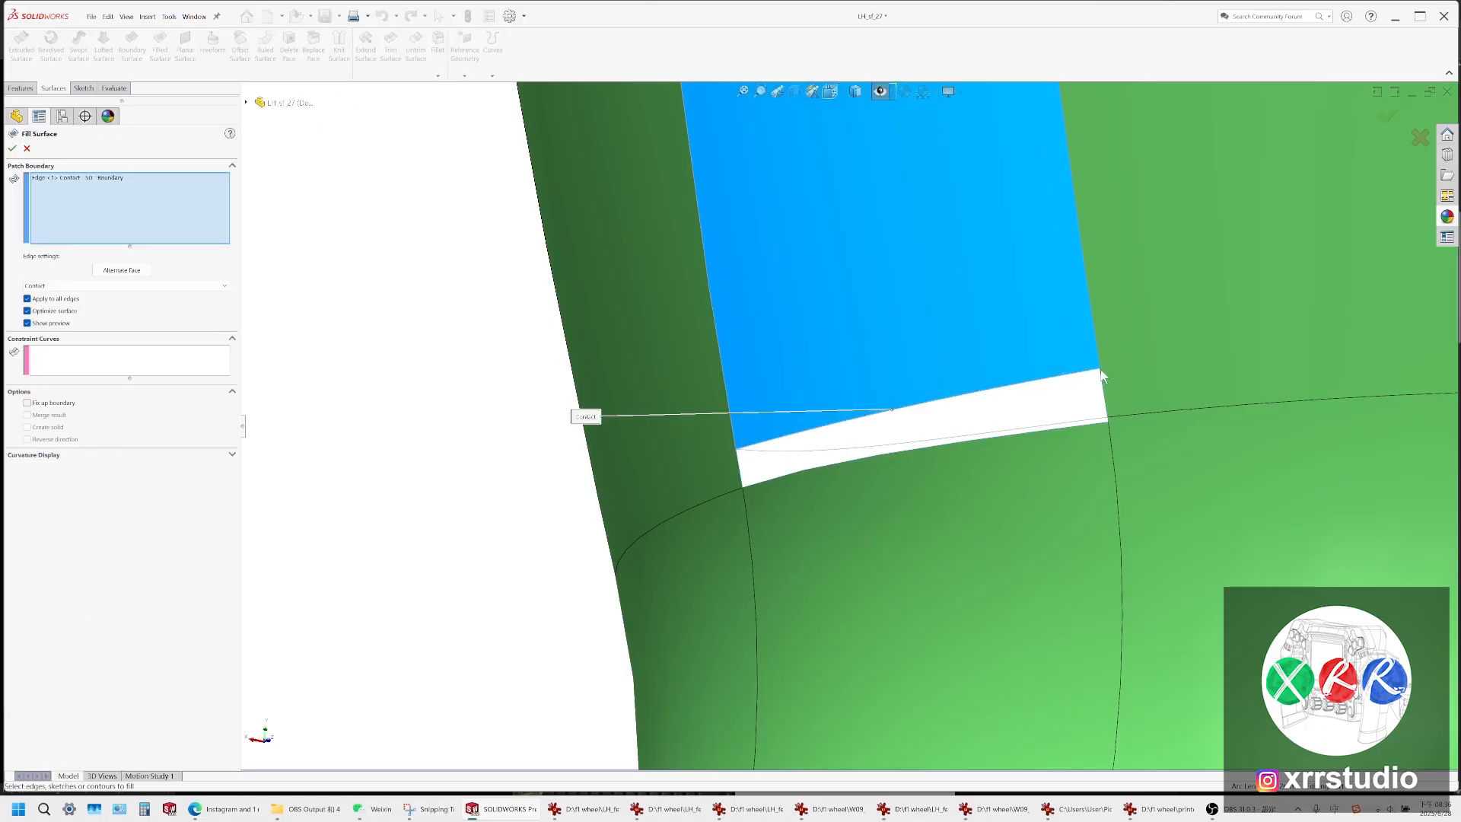
click(1102, 379)
scroll(1107, 418, down, 3)
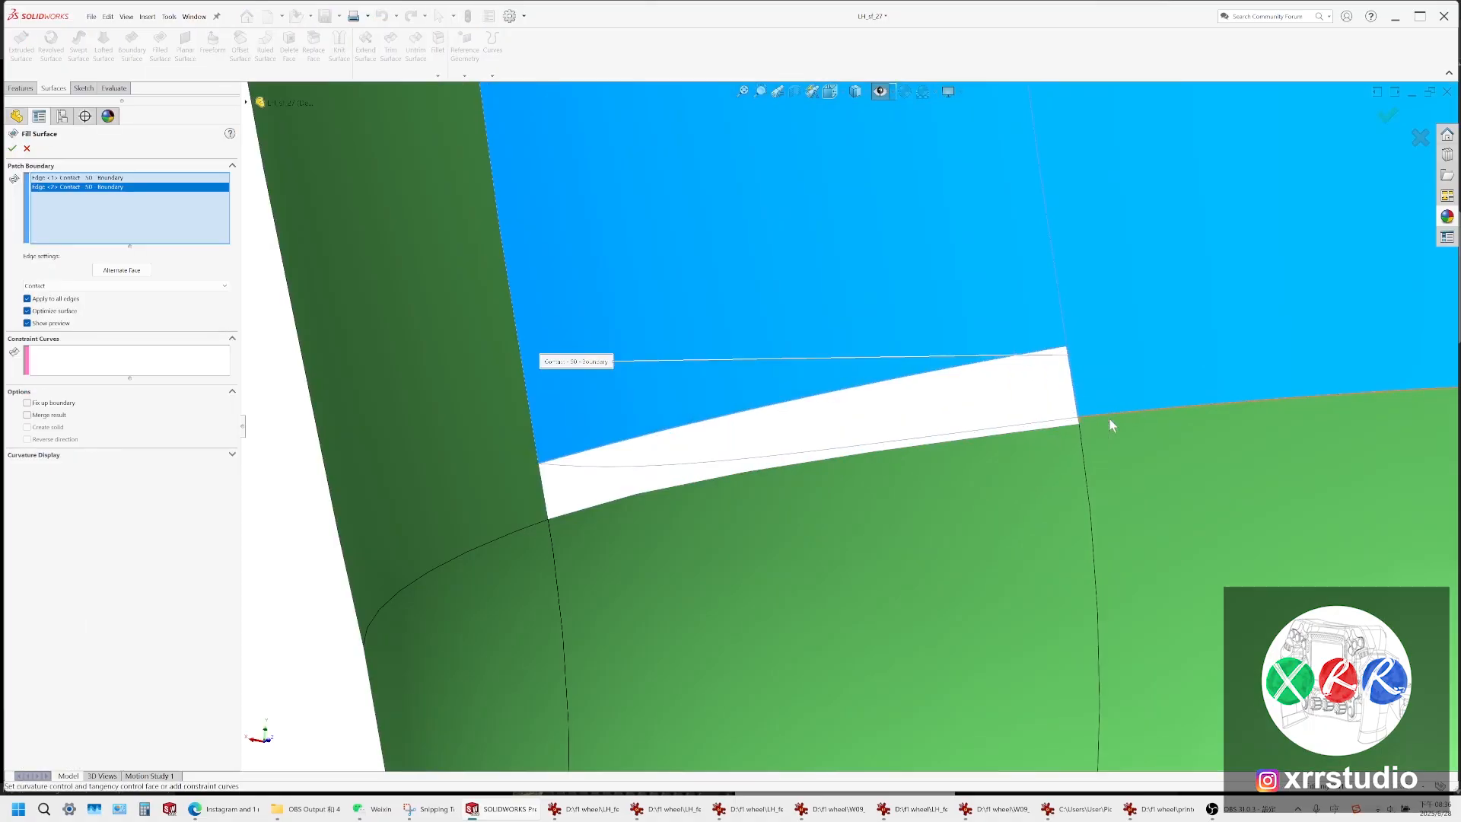
click(1038, 423)
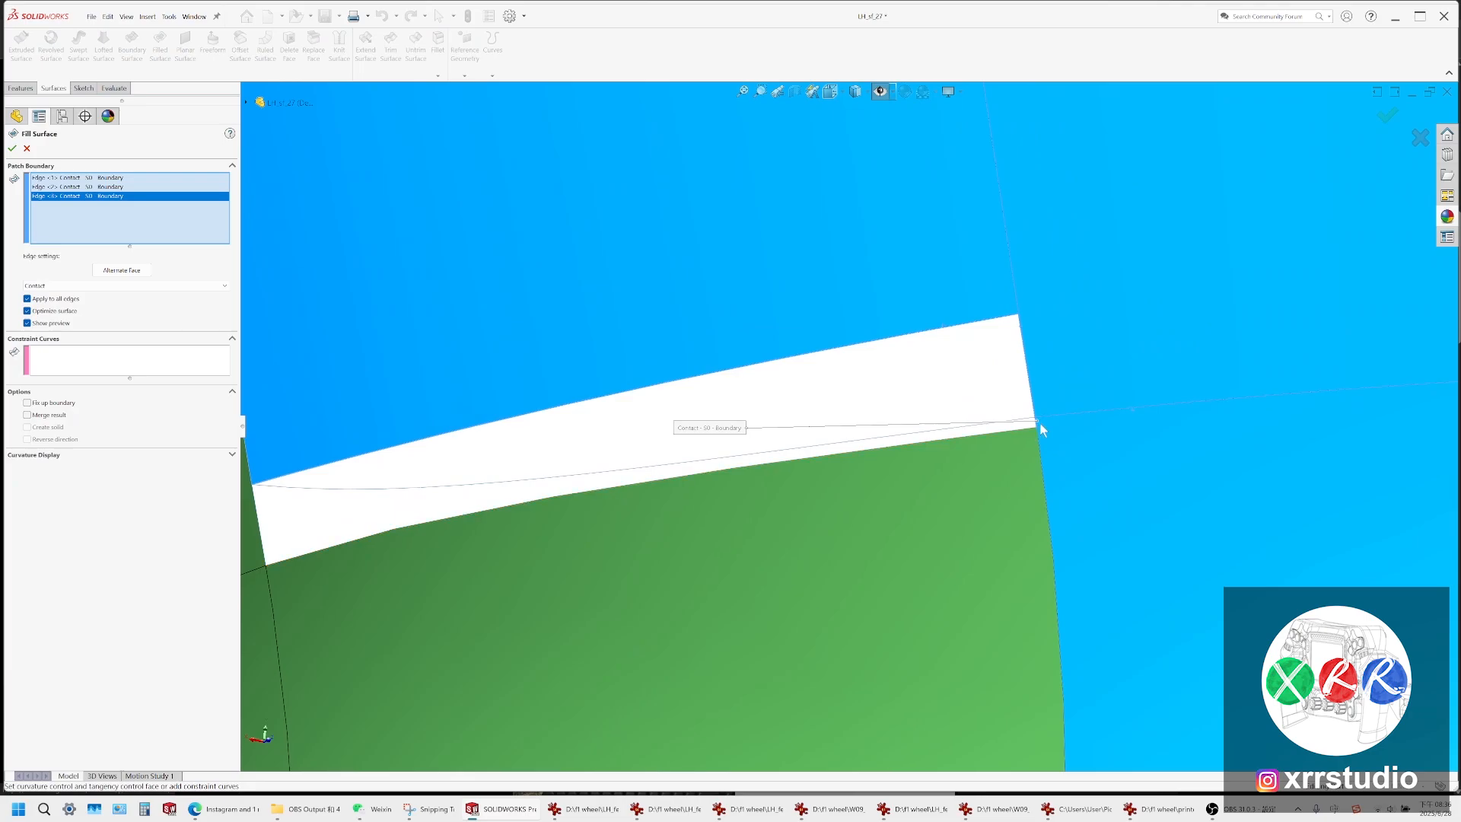
click(1024, 427)
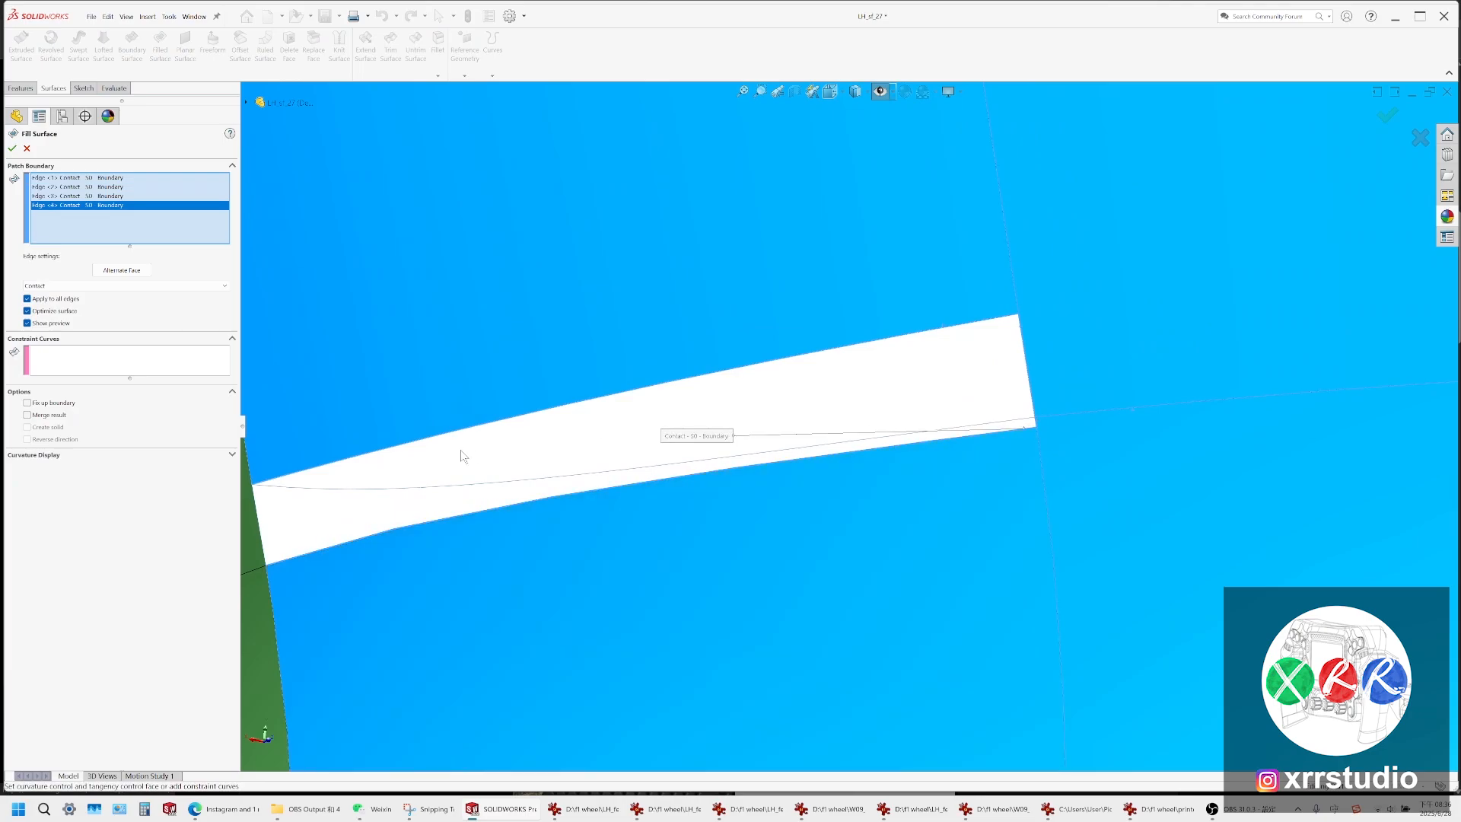
click(258, 515)
middle_drag(661, 385, 896, 331)
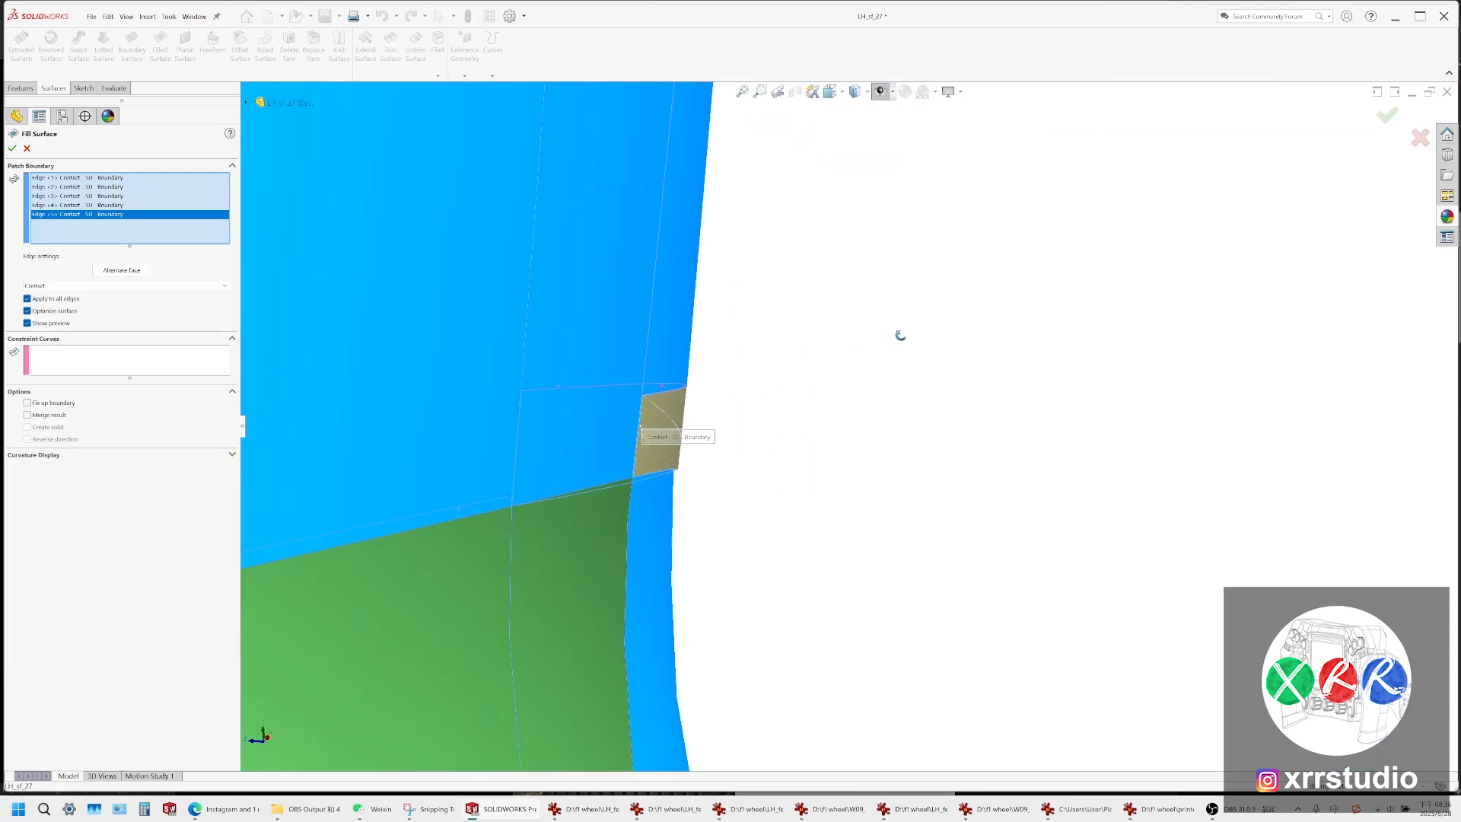
click(12, 148)
click(762, 435)
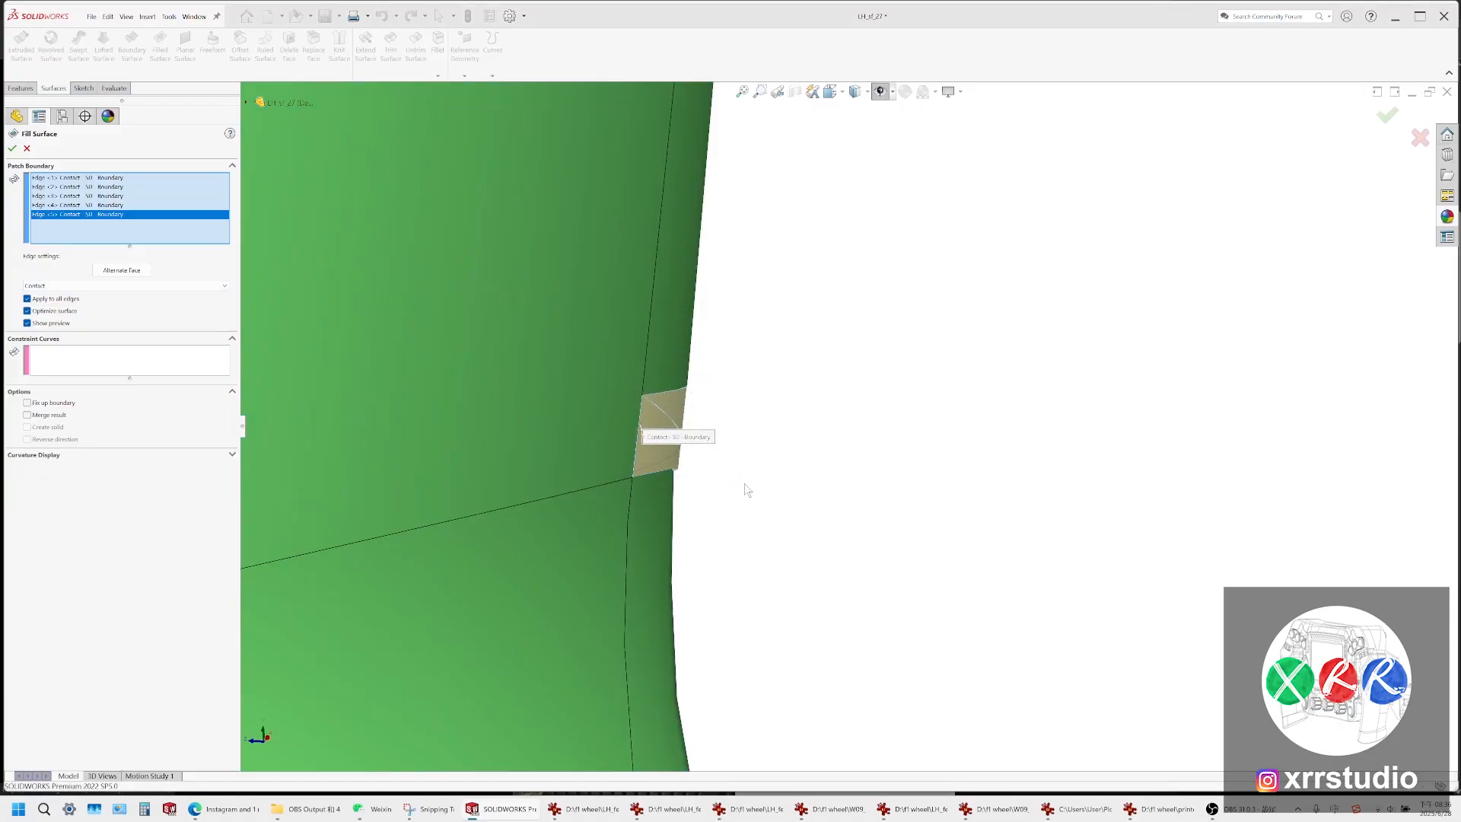
Knit the handle's surface body and the new fill patch together without creating a solid
middle_drag(693, 467, 453, 395)
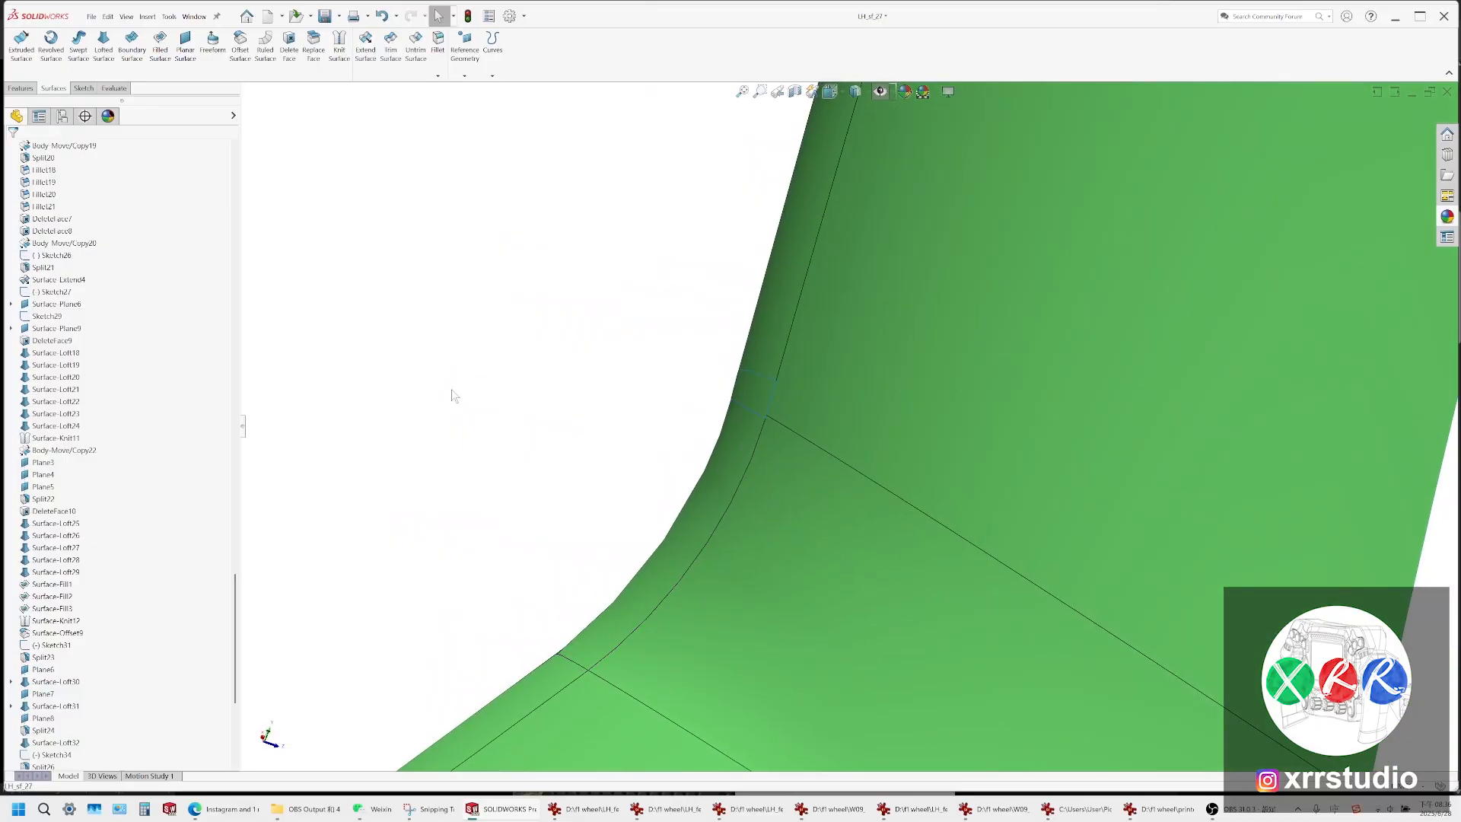
click(336, 48)
click(779, 382)
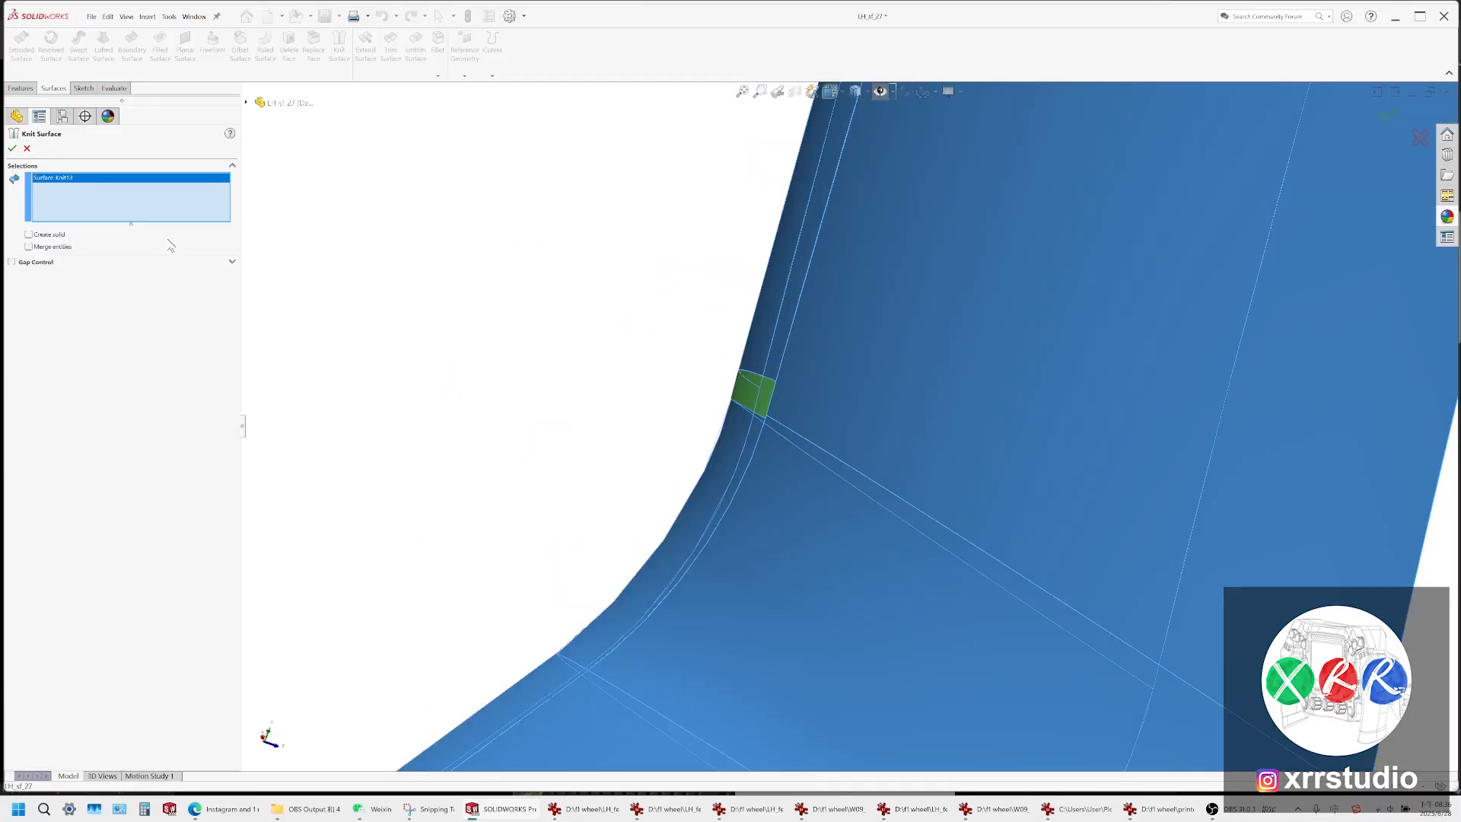
click(755, 392)
scroll(975, 409, up, 6)
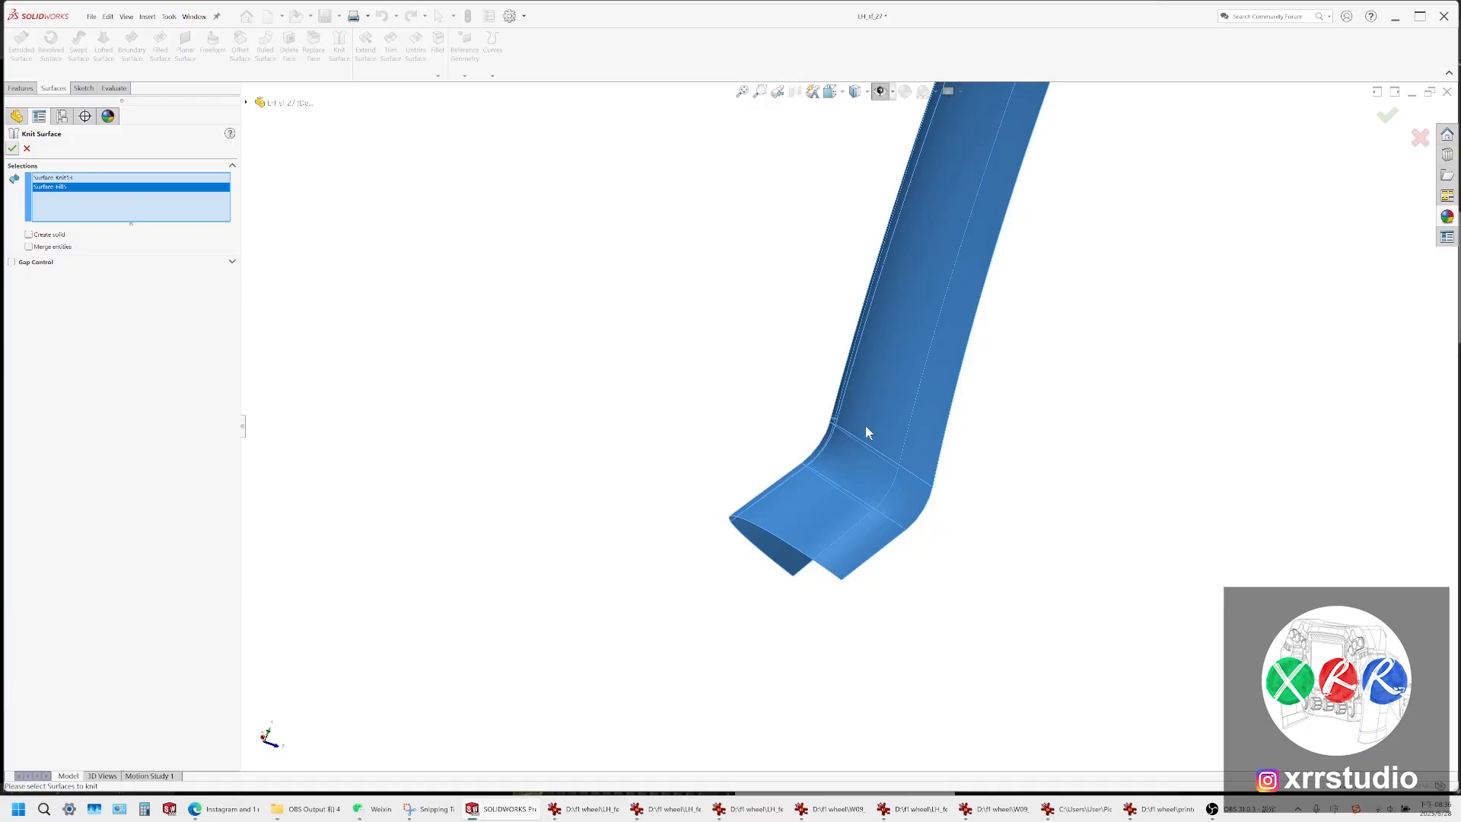
key(Return)
Examine how the knitted patch blends into the surrounding faces around the bend, with and without edges displayed
scroll(844, 428, down, 6)
scroll(883, 418, up, 2)
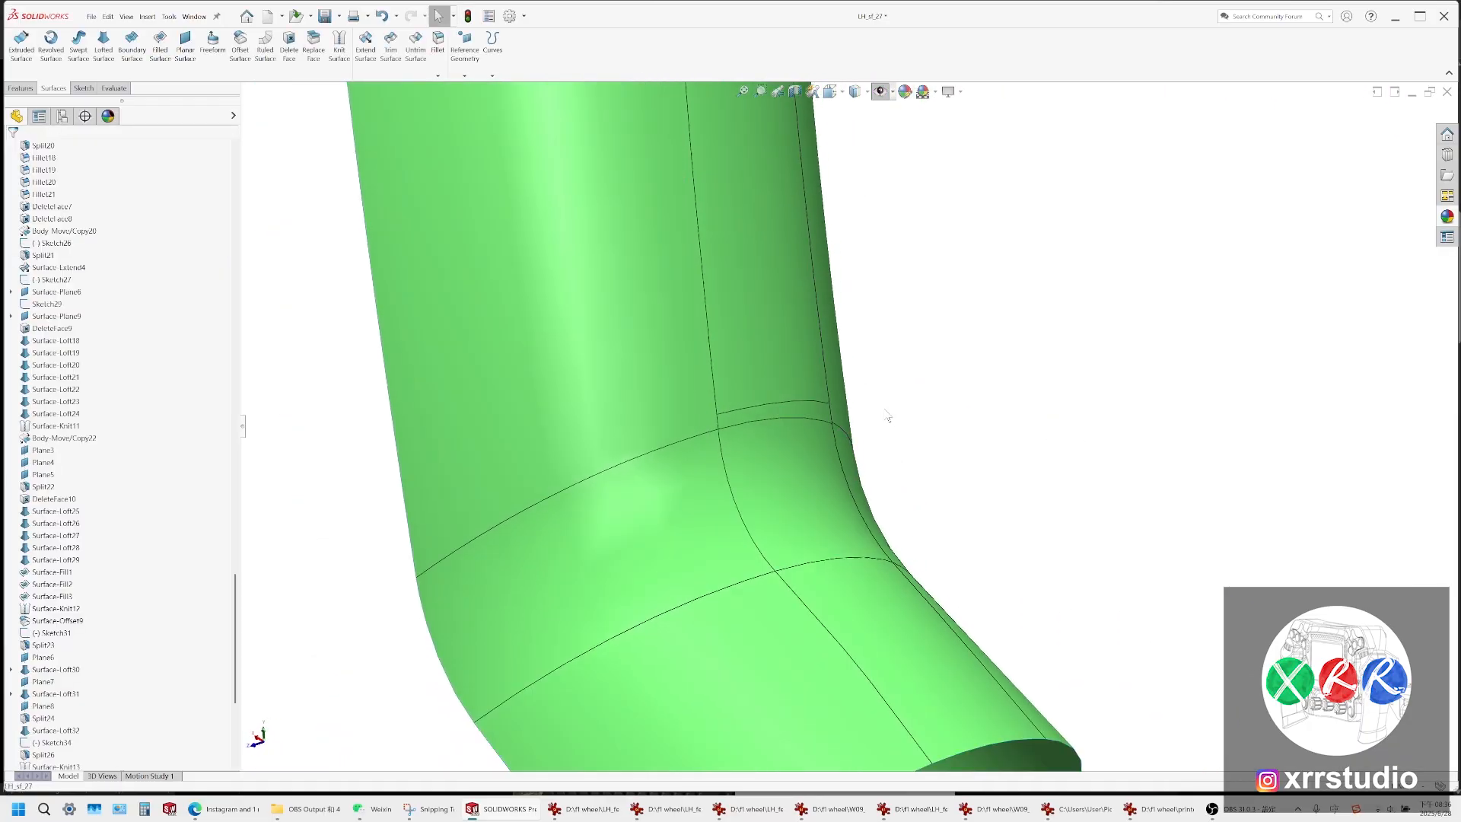
scroll(884, 418, down, 4)
middle_drag(814, 372, 857, 433)
scroll(1006, 411, down, 3)
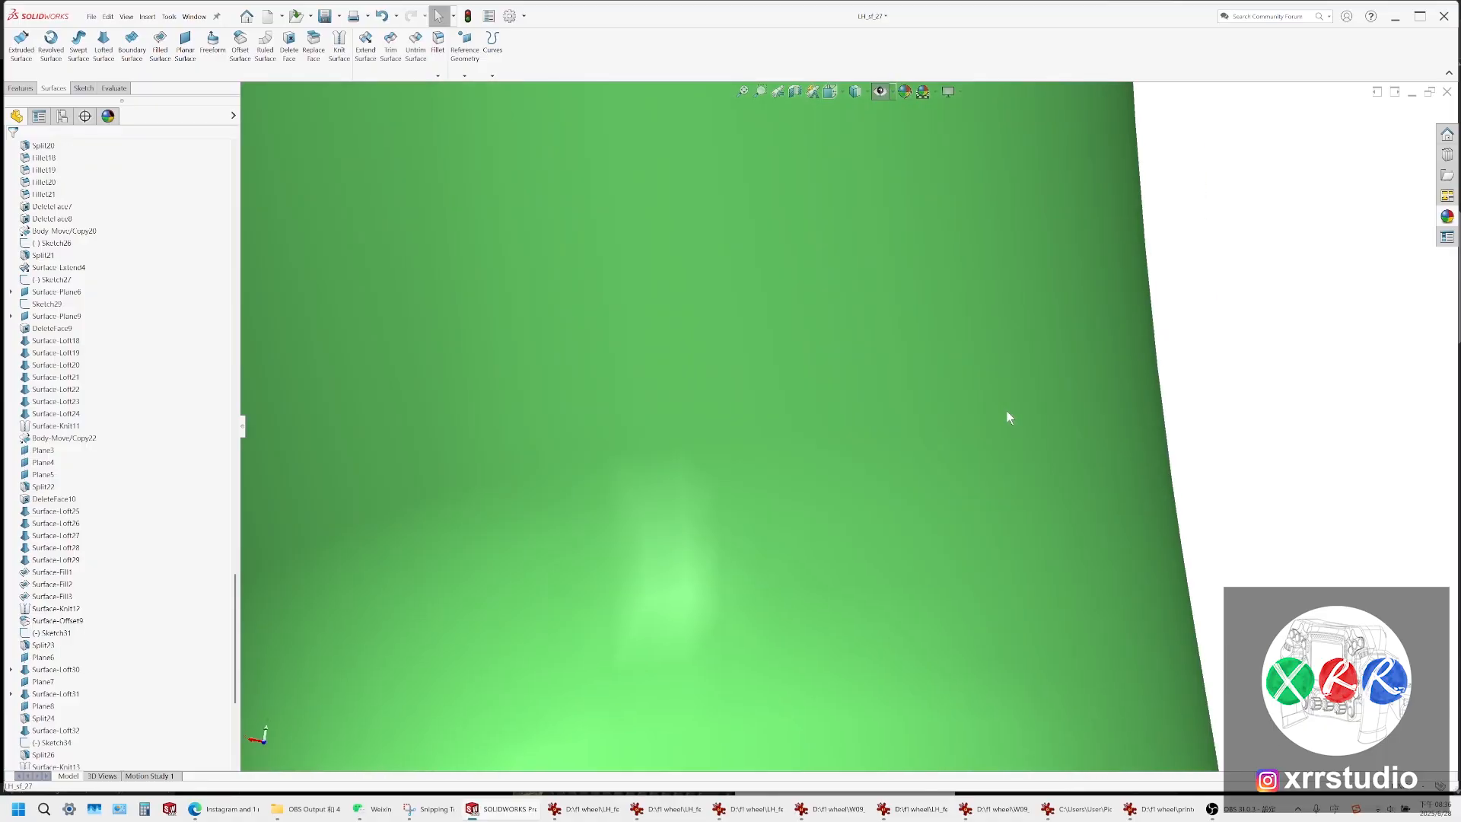
scroll(1007, 411, up, 7)
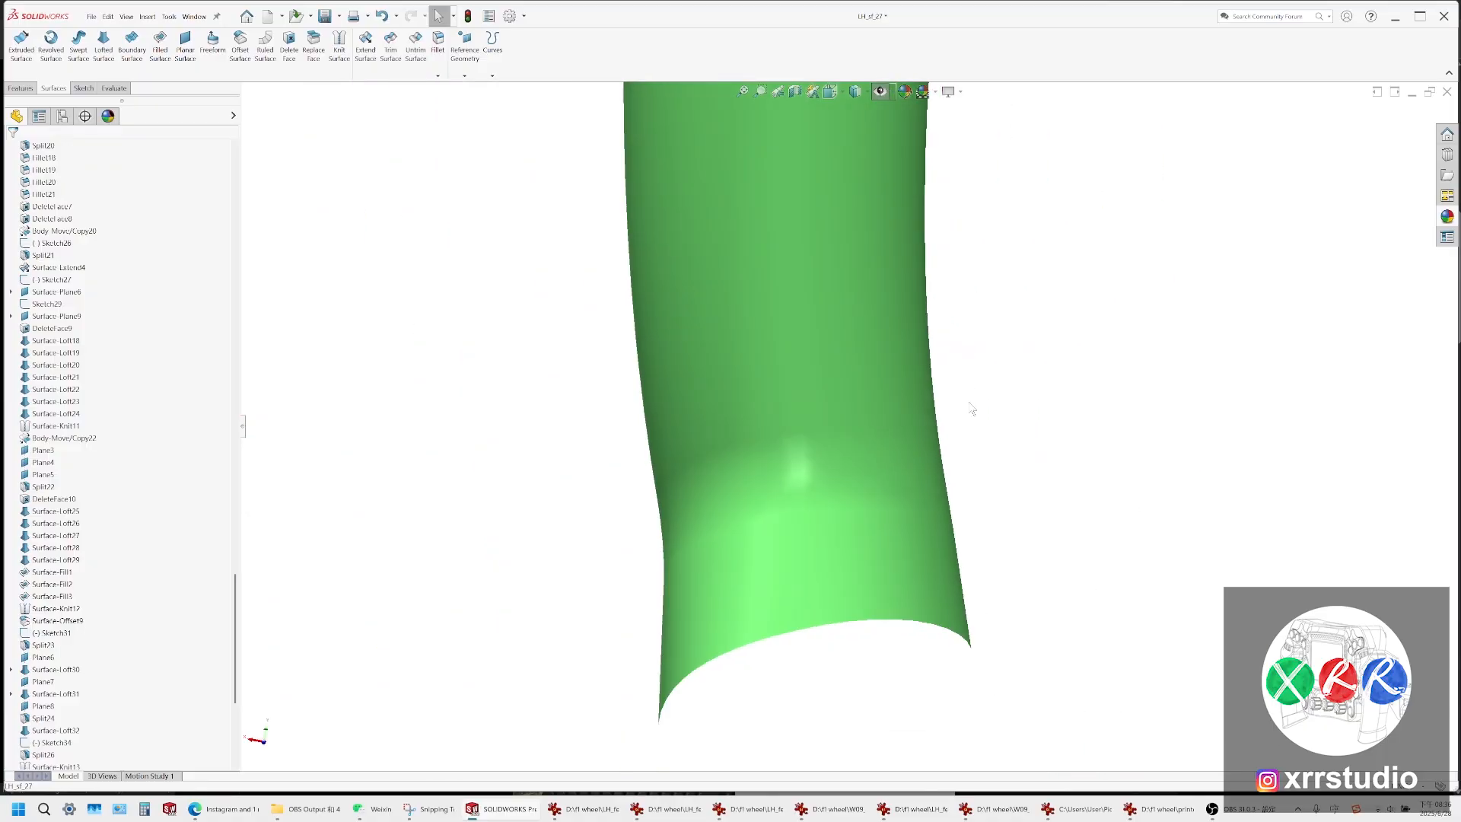
click(856, 92)
click(857, 112)
Highlight the surface and solid bodies one after another to identify the solid handle body that matches the knitted surface
middle_drag(803, 463, 927, 515)
scroll(913, 495, up, 7)
scroll(124, 426, up, 5)
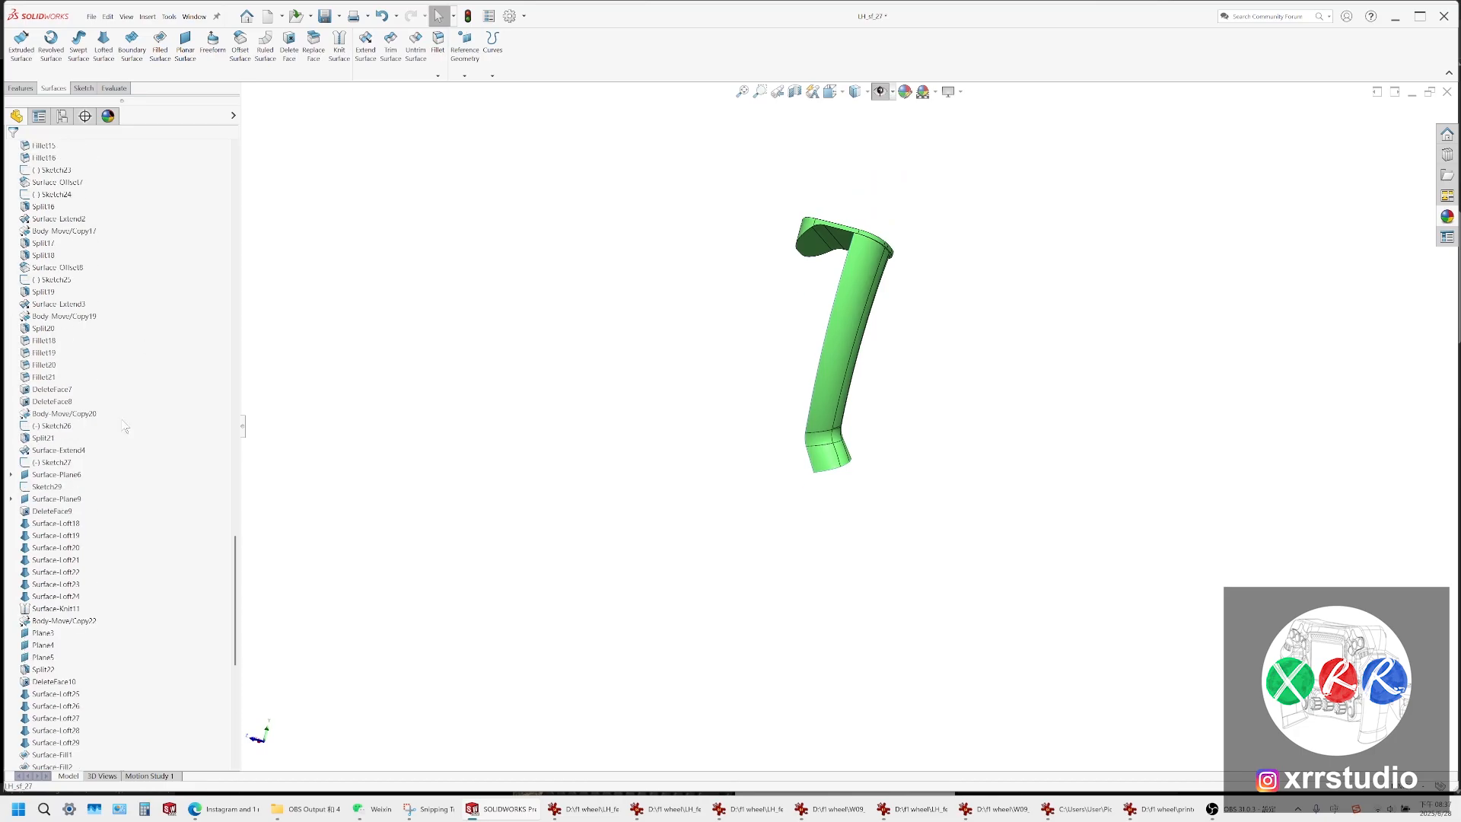
scroll(124, 426, up, 5)
drag(235, 540, 236, 221)
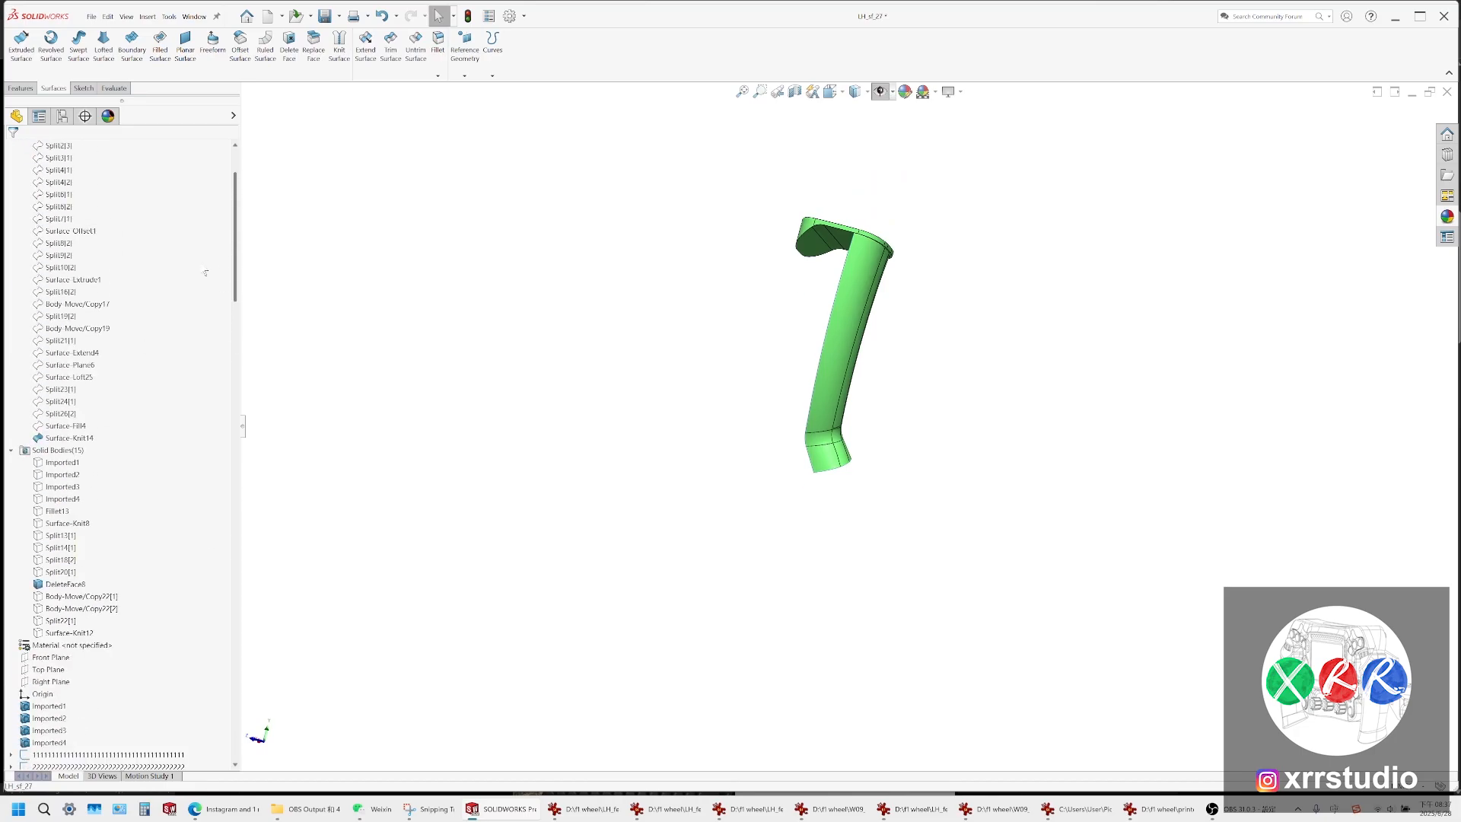
click(61, 426)
scroll(794, 446, down, 3)
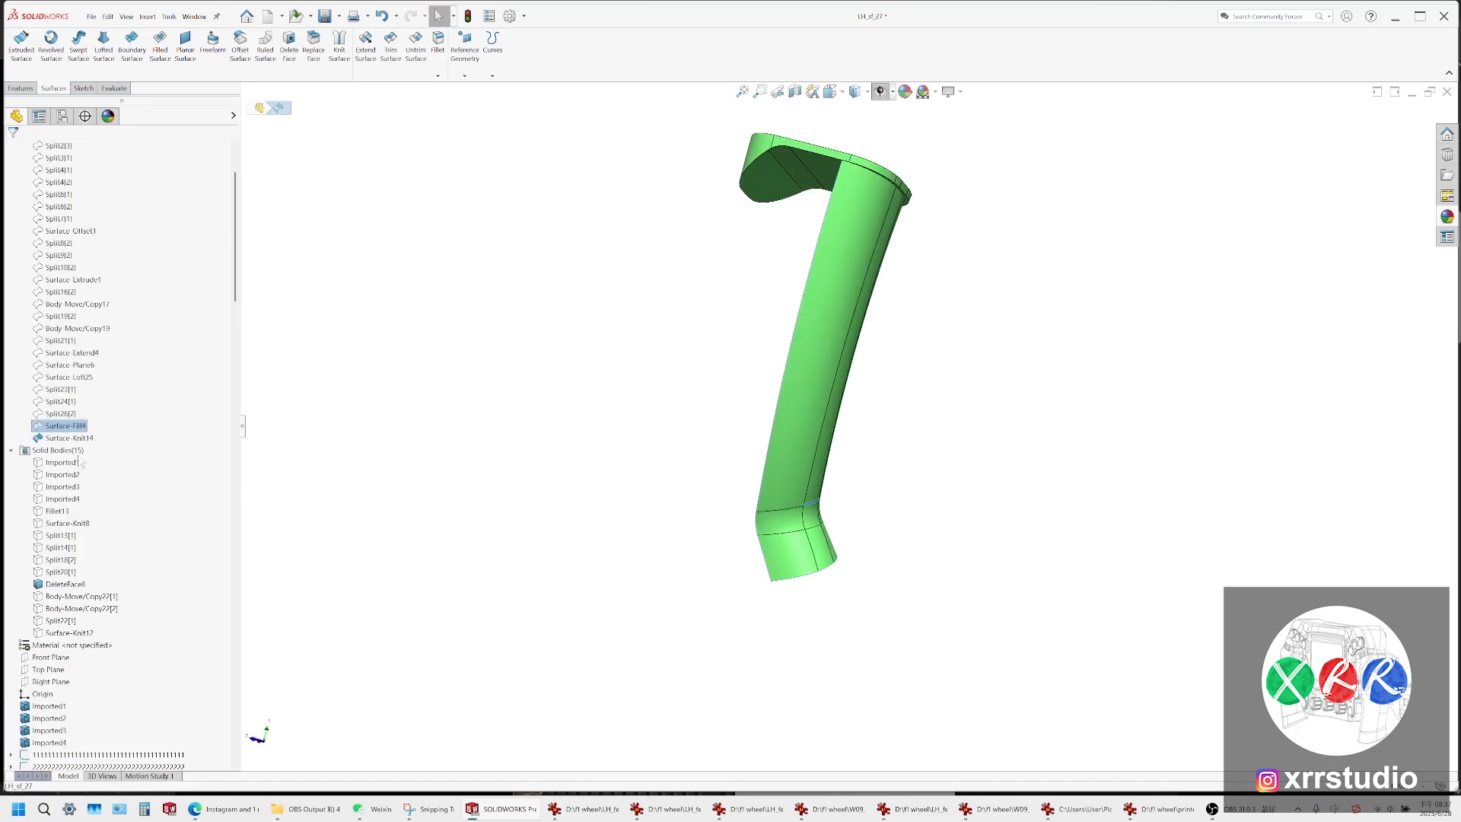
click(70, 416)
click(69, 597)
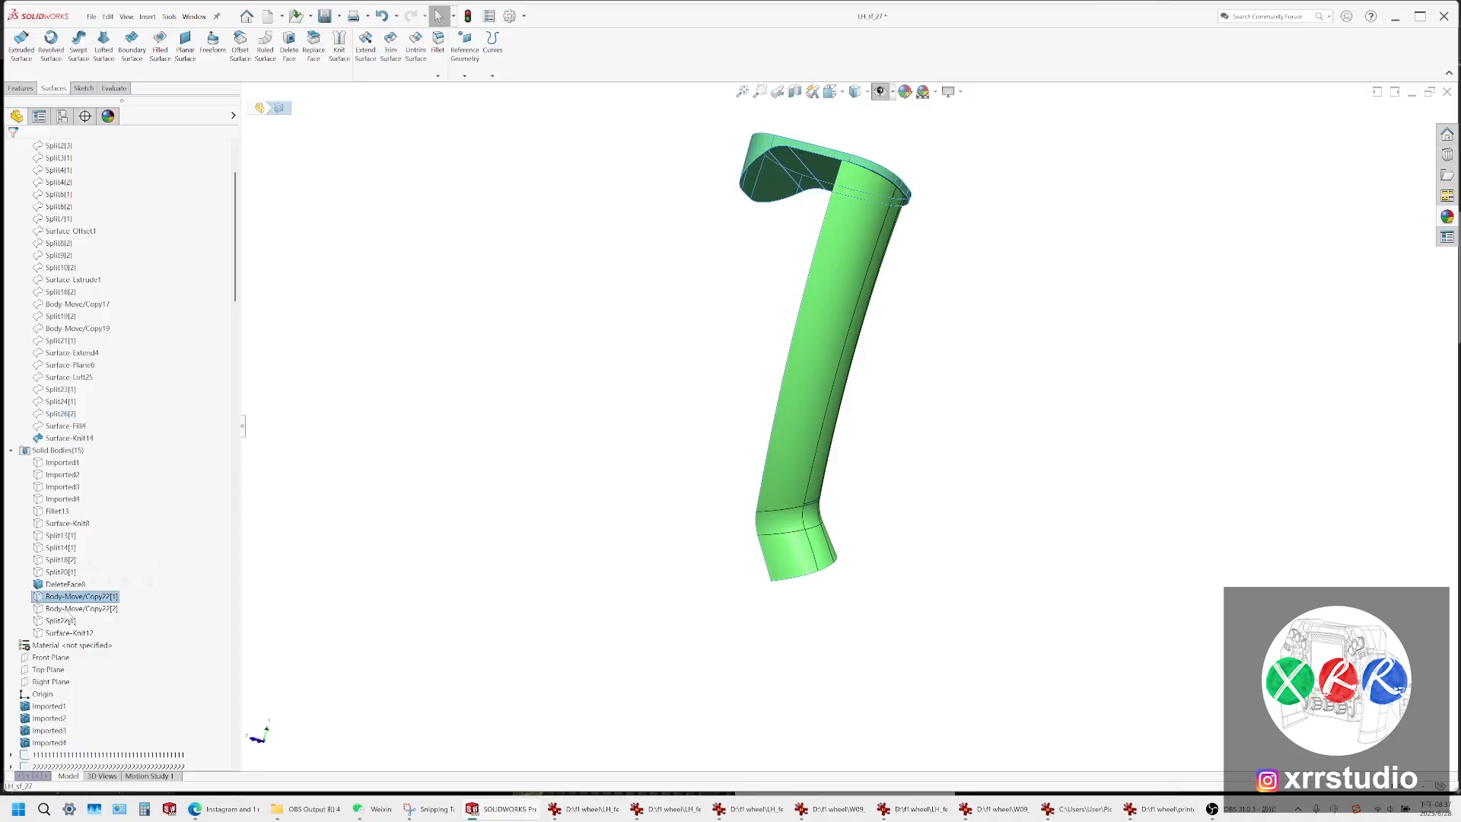
click(69, 609)
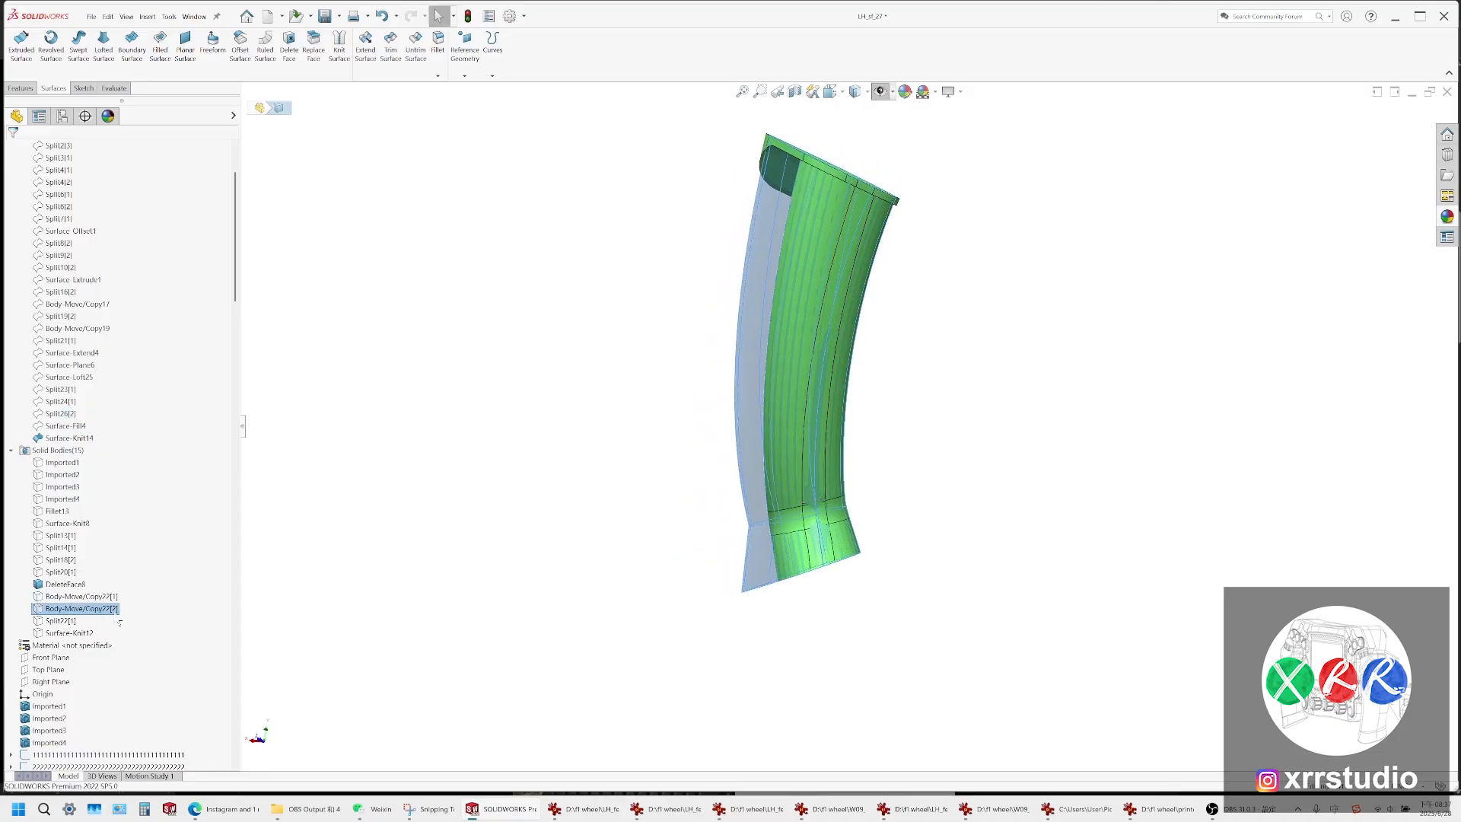
click(60, 621)
click(67, 634)
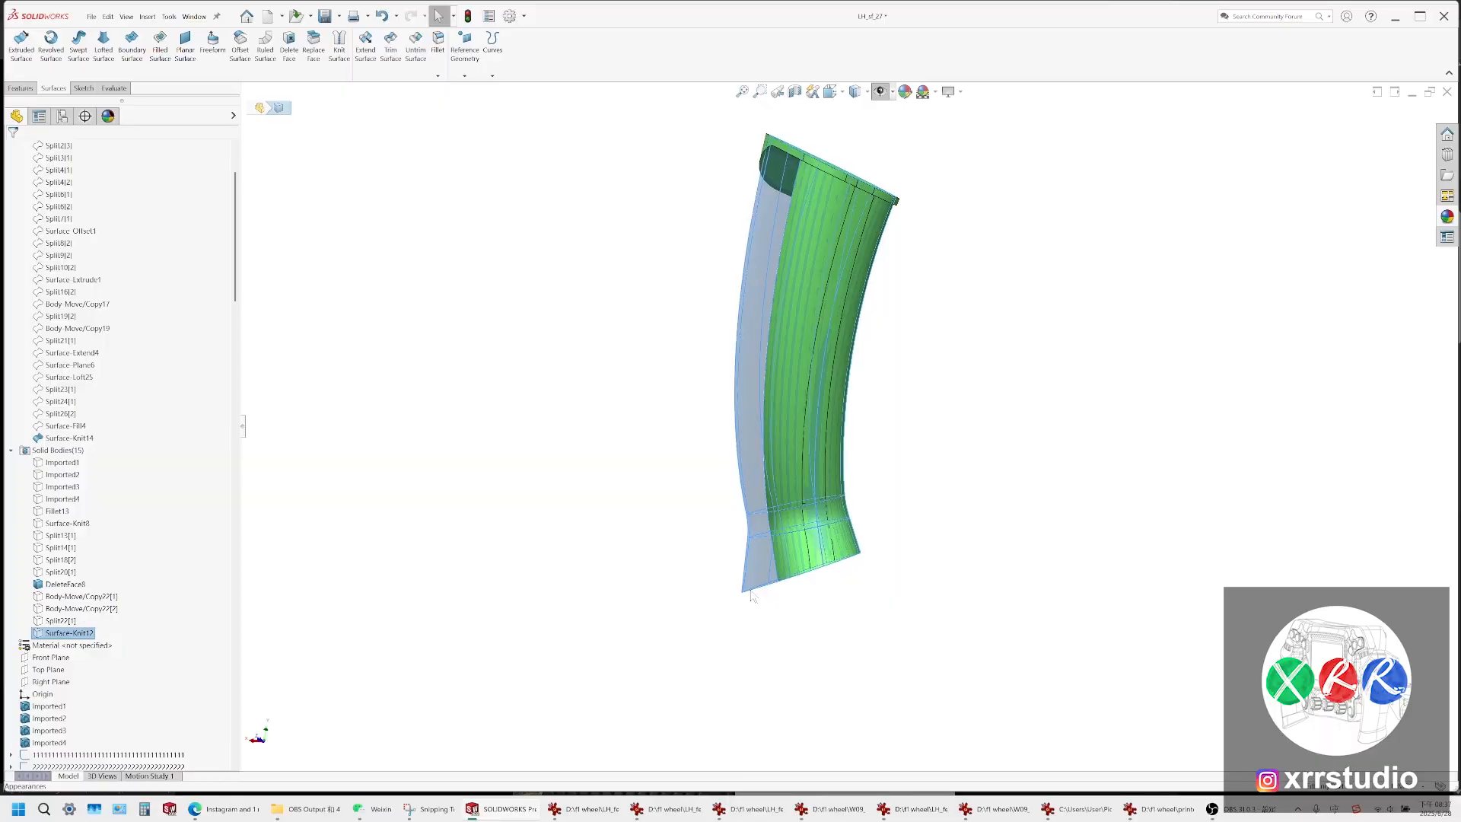
middle_drag(784, 578, 707, 533)
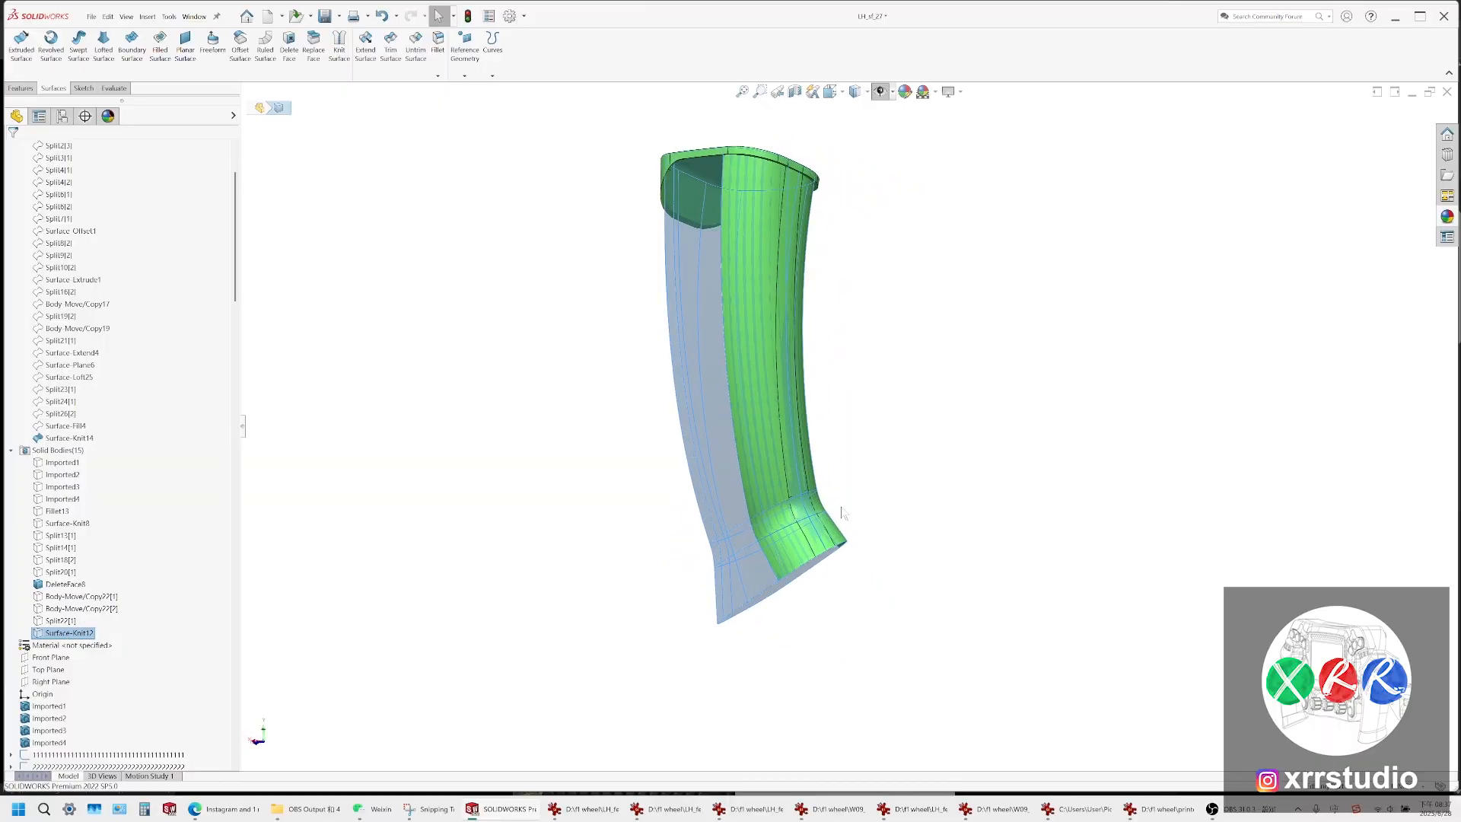
scroll(796, 493, down, 5)
Show the solid handle body Surface-Knit12, and hide the top flange body and the knitted surface Surface-Knit14
right_click(91, 634)
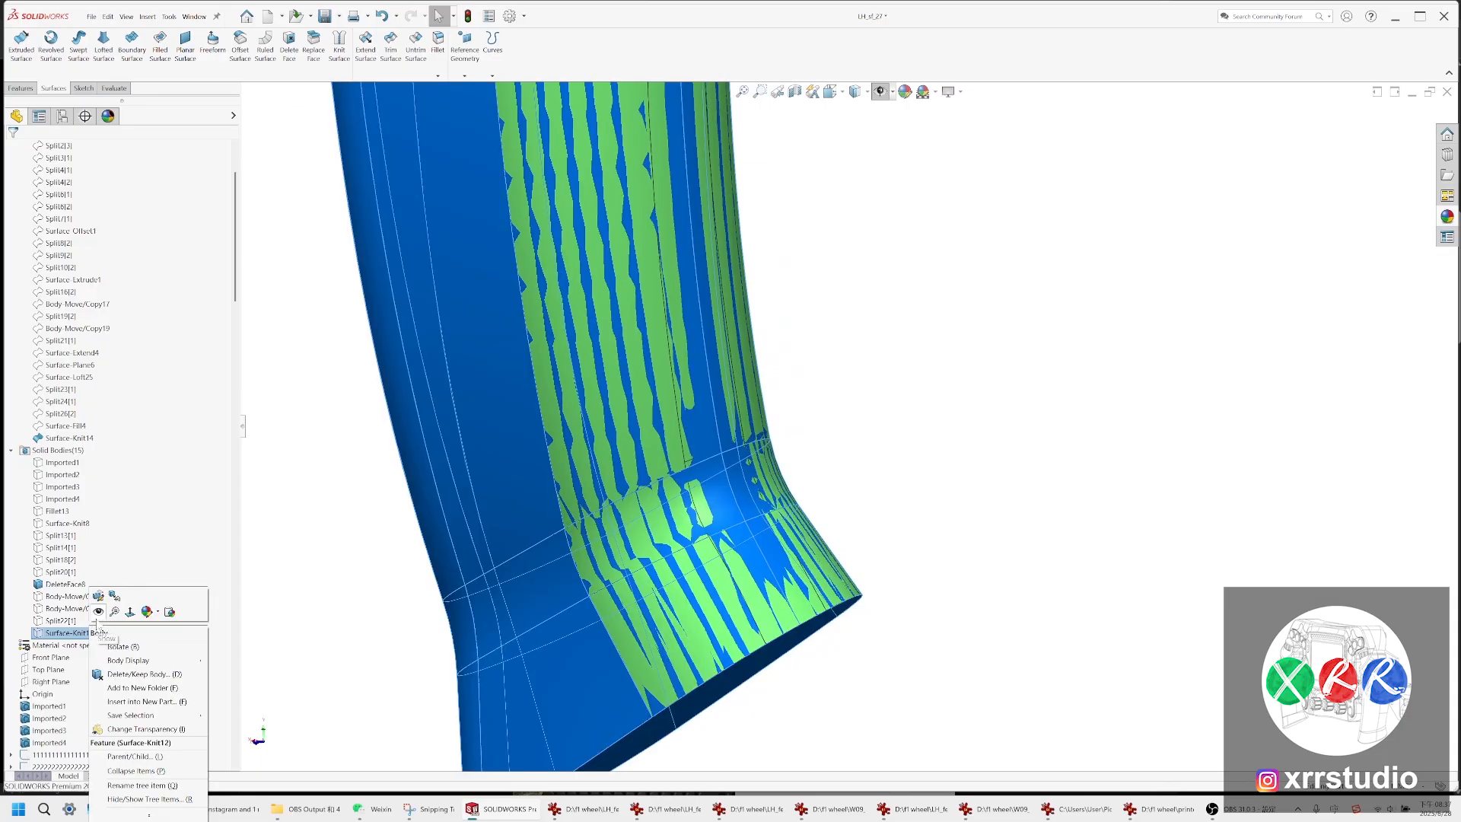
click(100, 614)
click(77, 586)
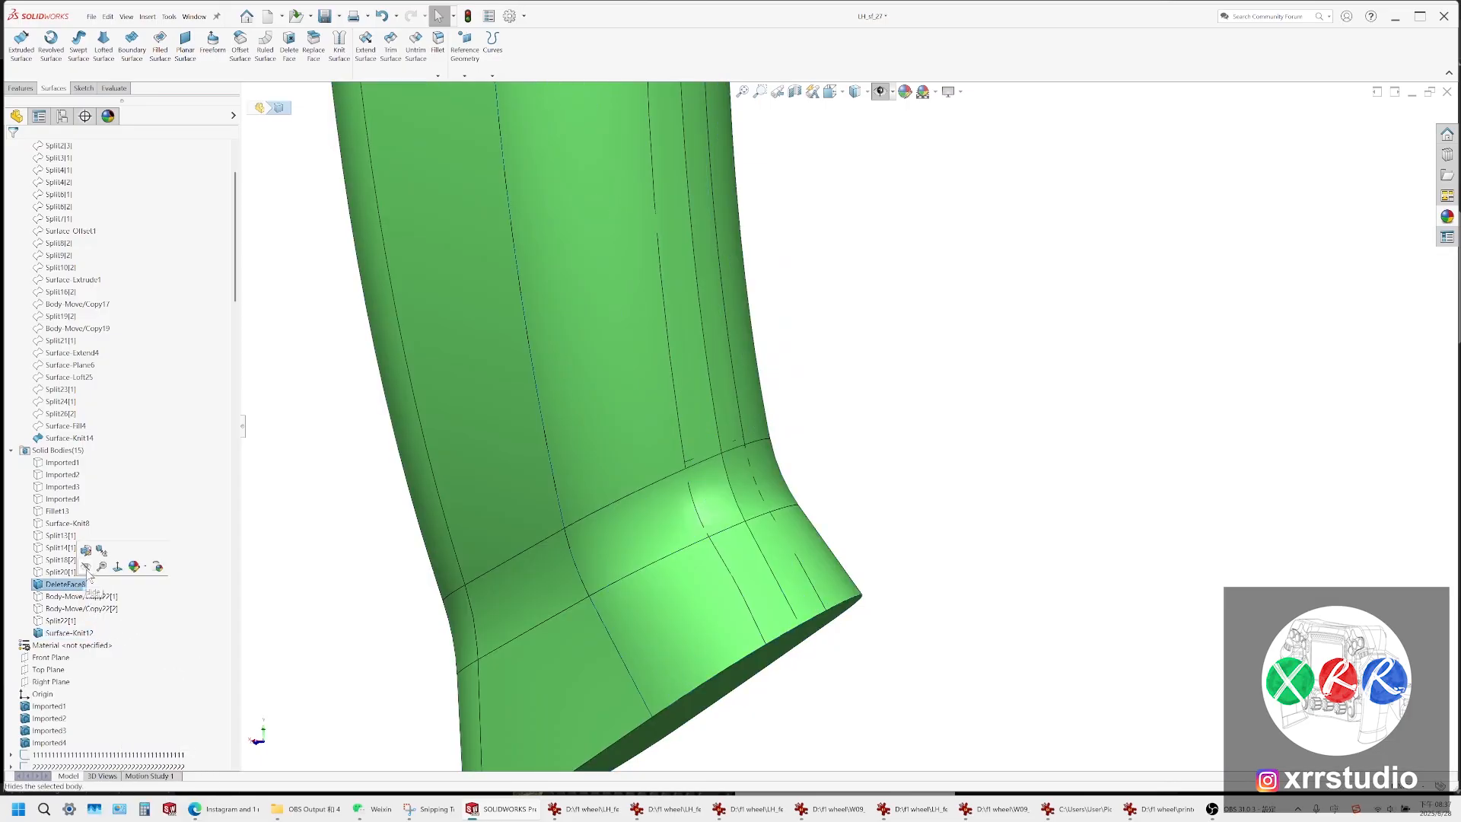
scroll(752, 567, up, 3)
middle_drag(752, 567, 842, 477)
scroll(845, 478, up, 1)
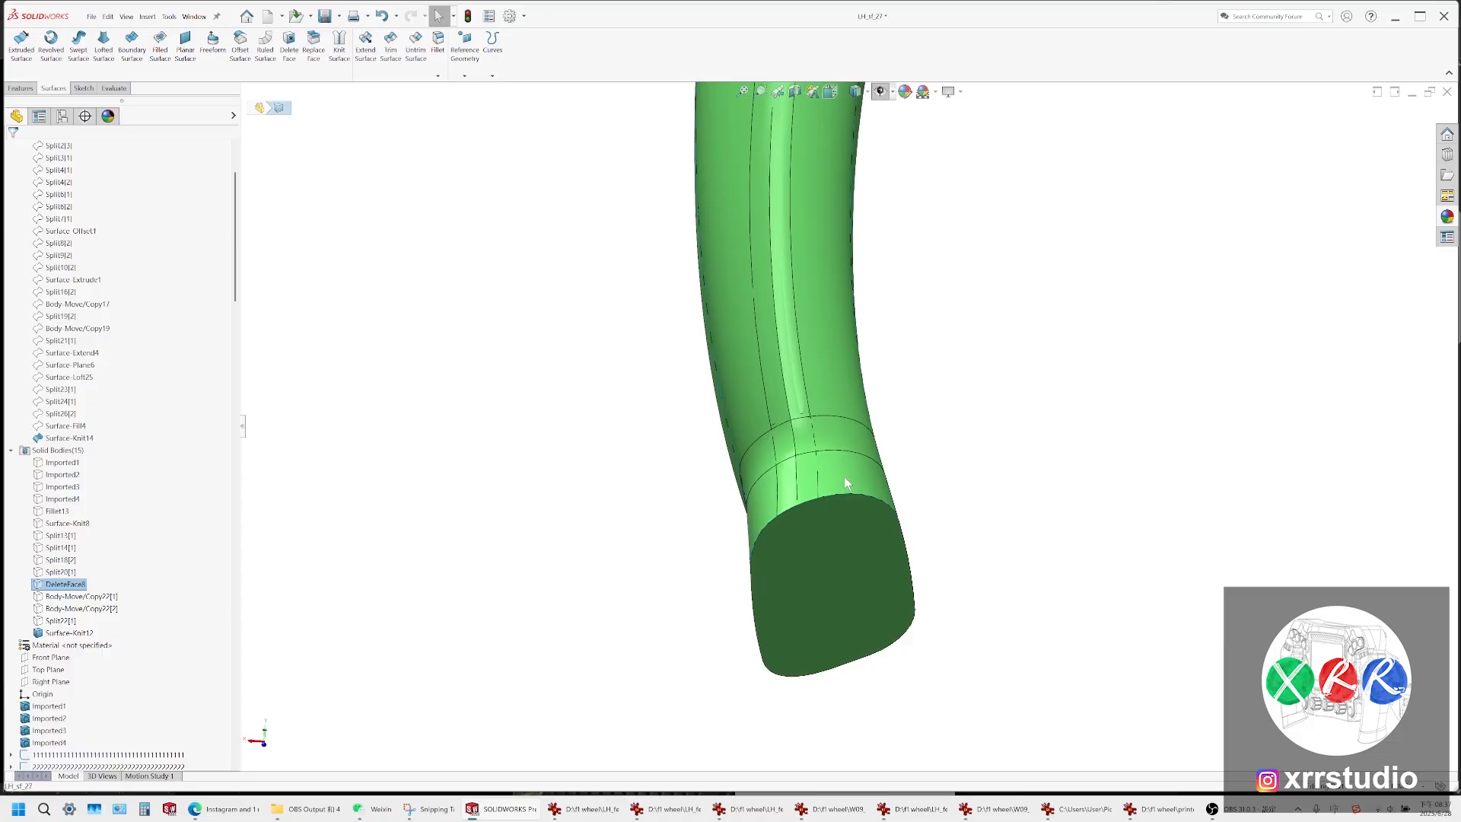
click(36, 439)
click(85, 428)
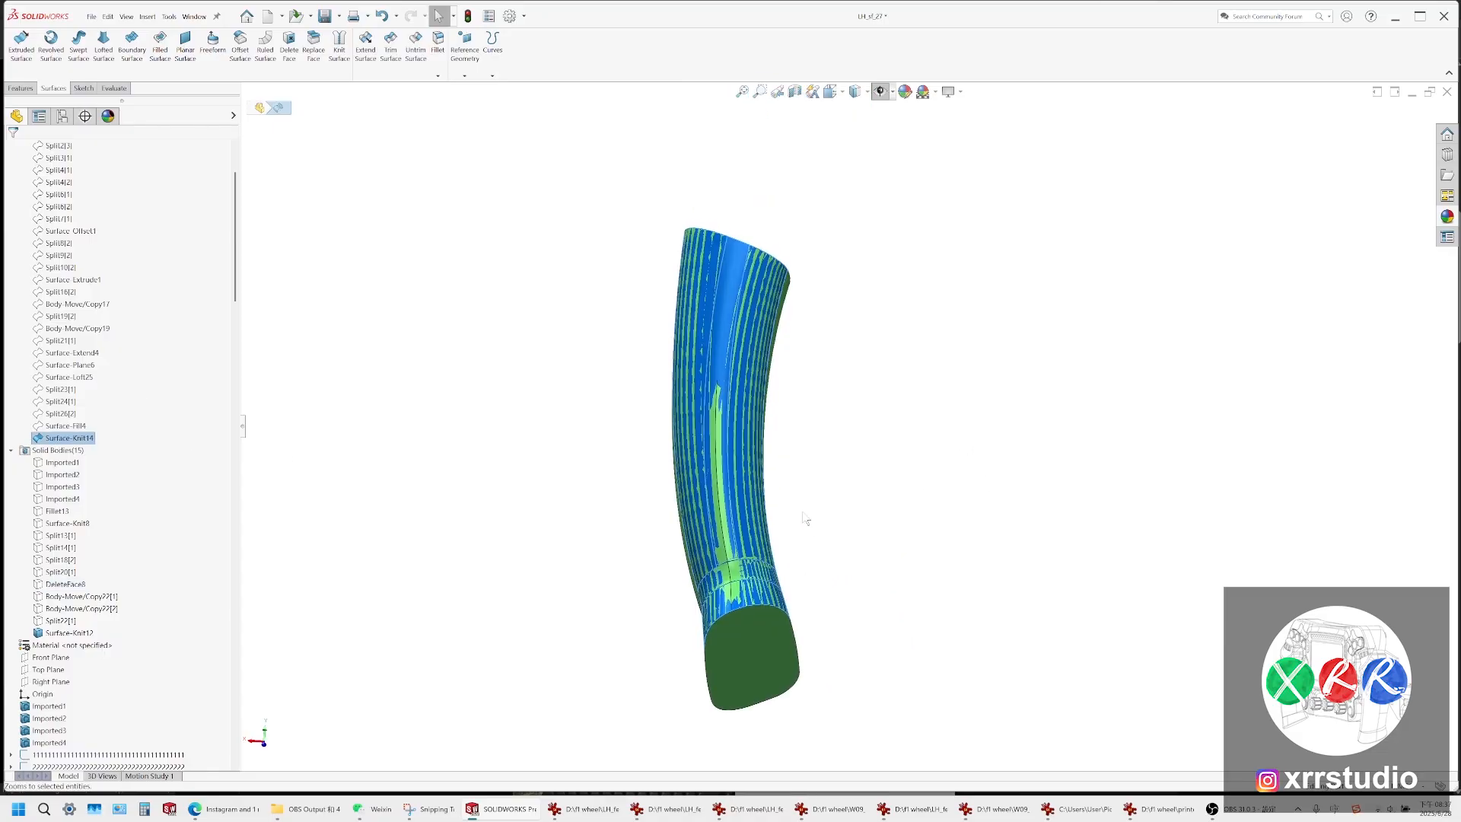
middle_drag(806, 520, 874, 548)
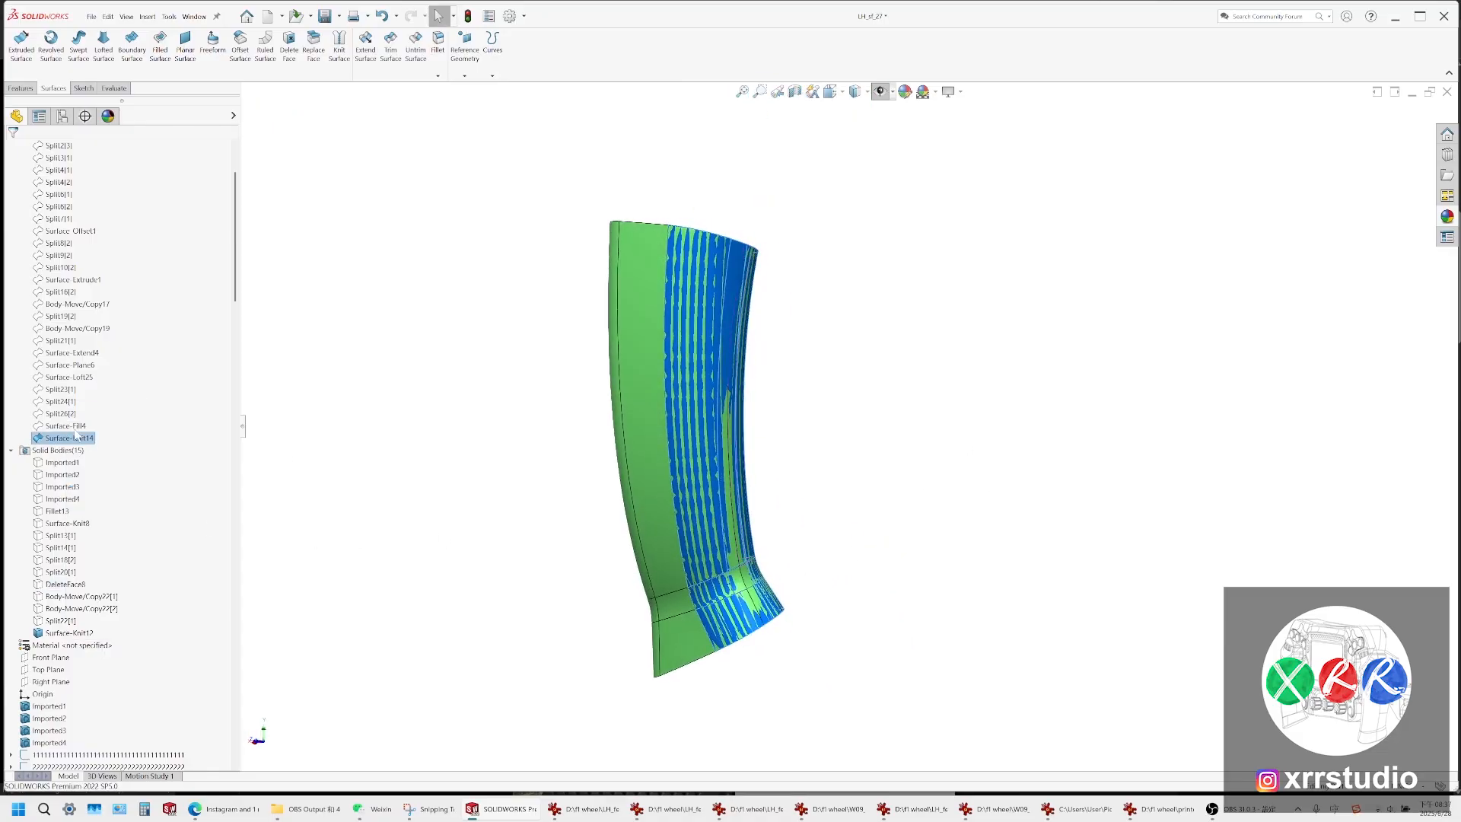
Delete the solid handle's faces that the knitted surface replaces, along the grip, through the bend and down to the lower end
middle_drag(761, 584, 715, 619)
ctrl+click(717, 620)
ctrl+click(767, 600)
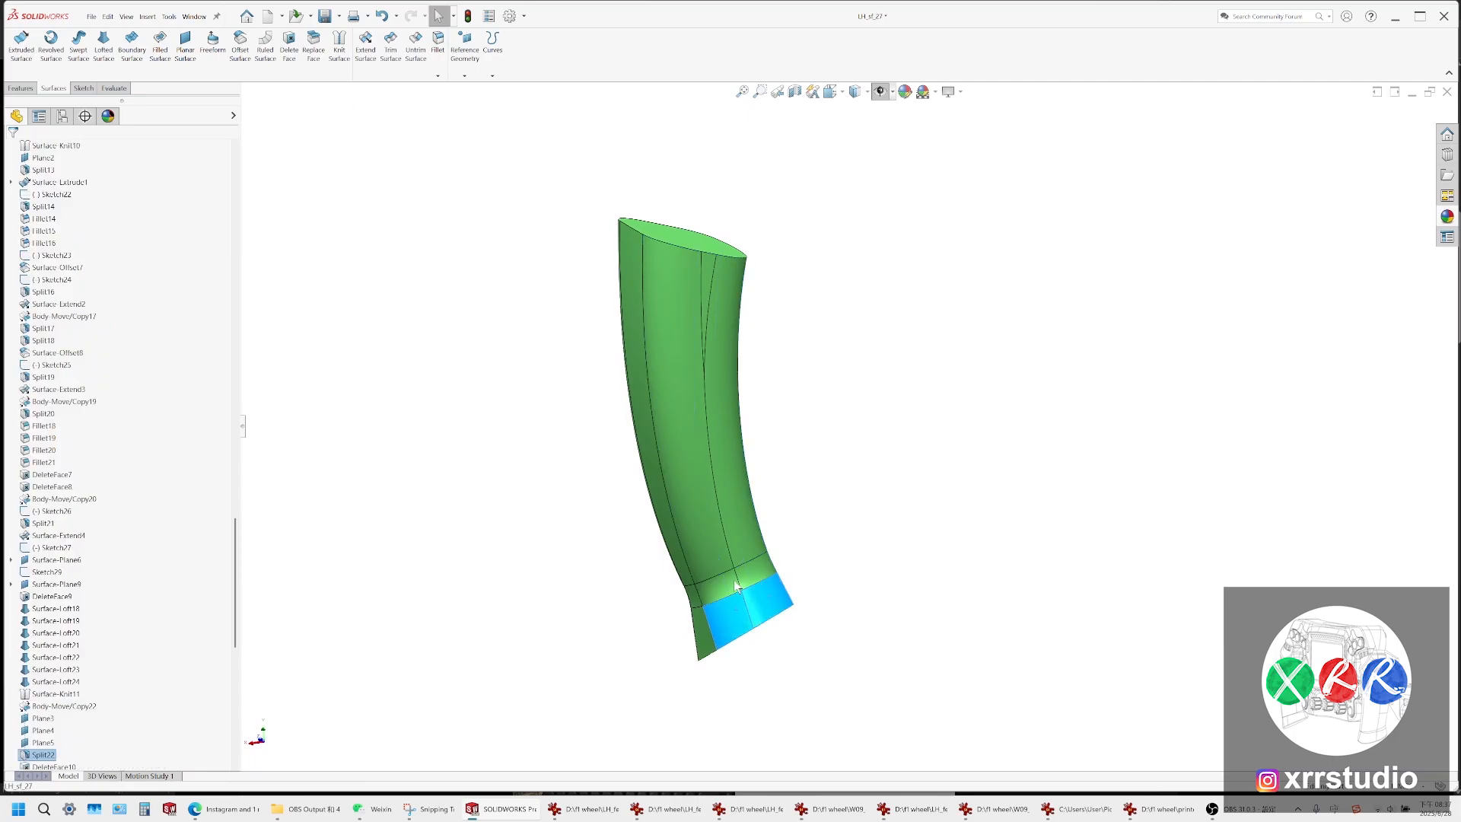
ctrl+click(760, 574)
ctrl+click(720, 588)
ctrl+click(729, 545)
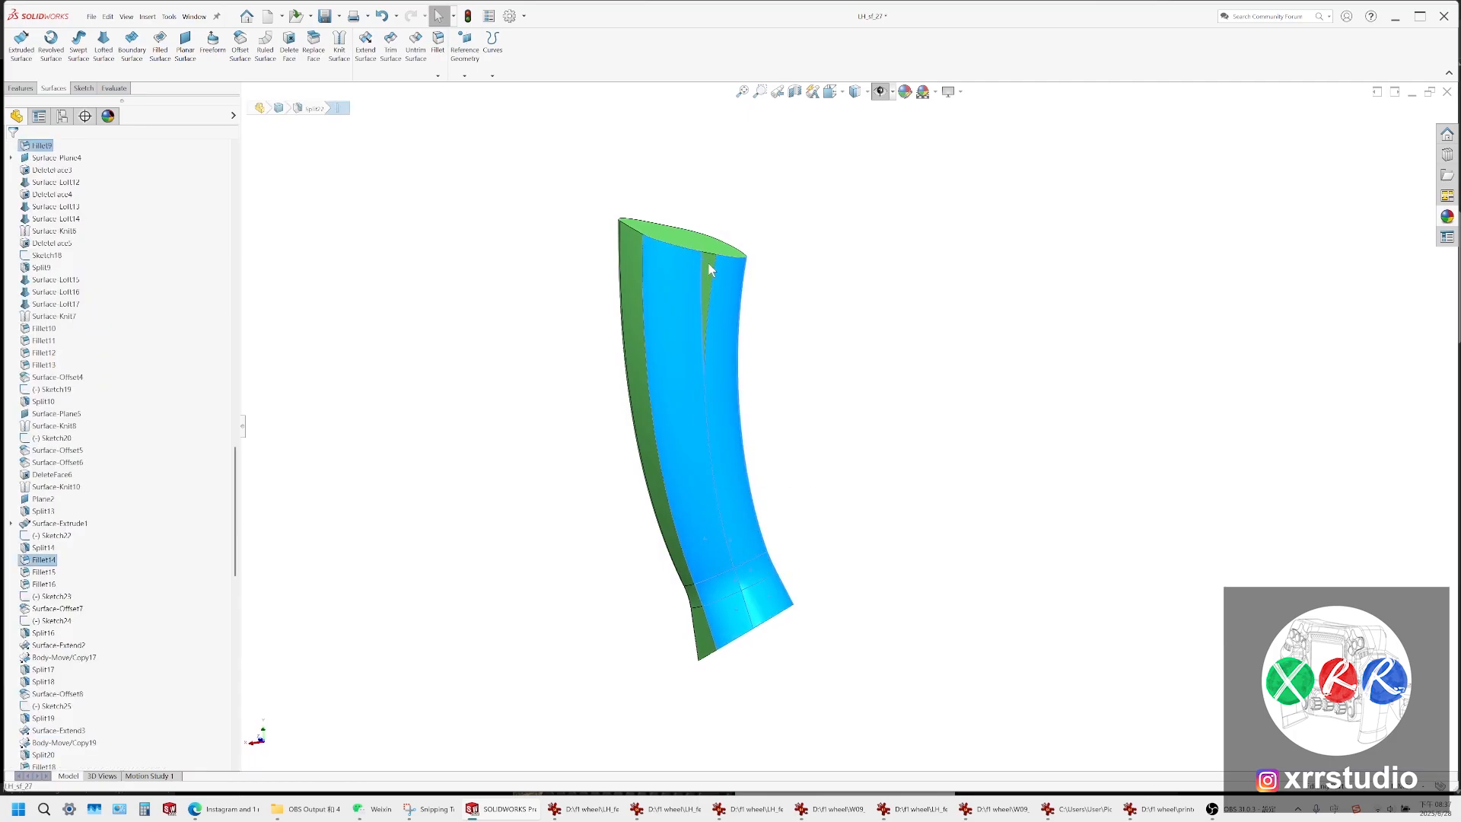
middle_drag(694, 340, 561, 300)
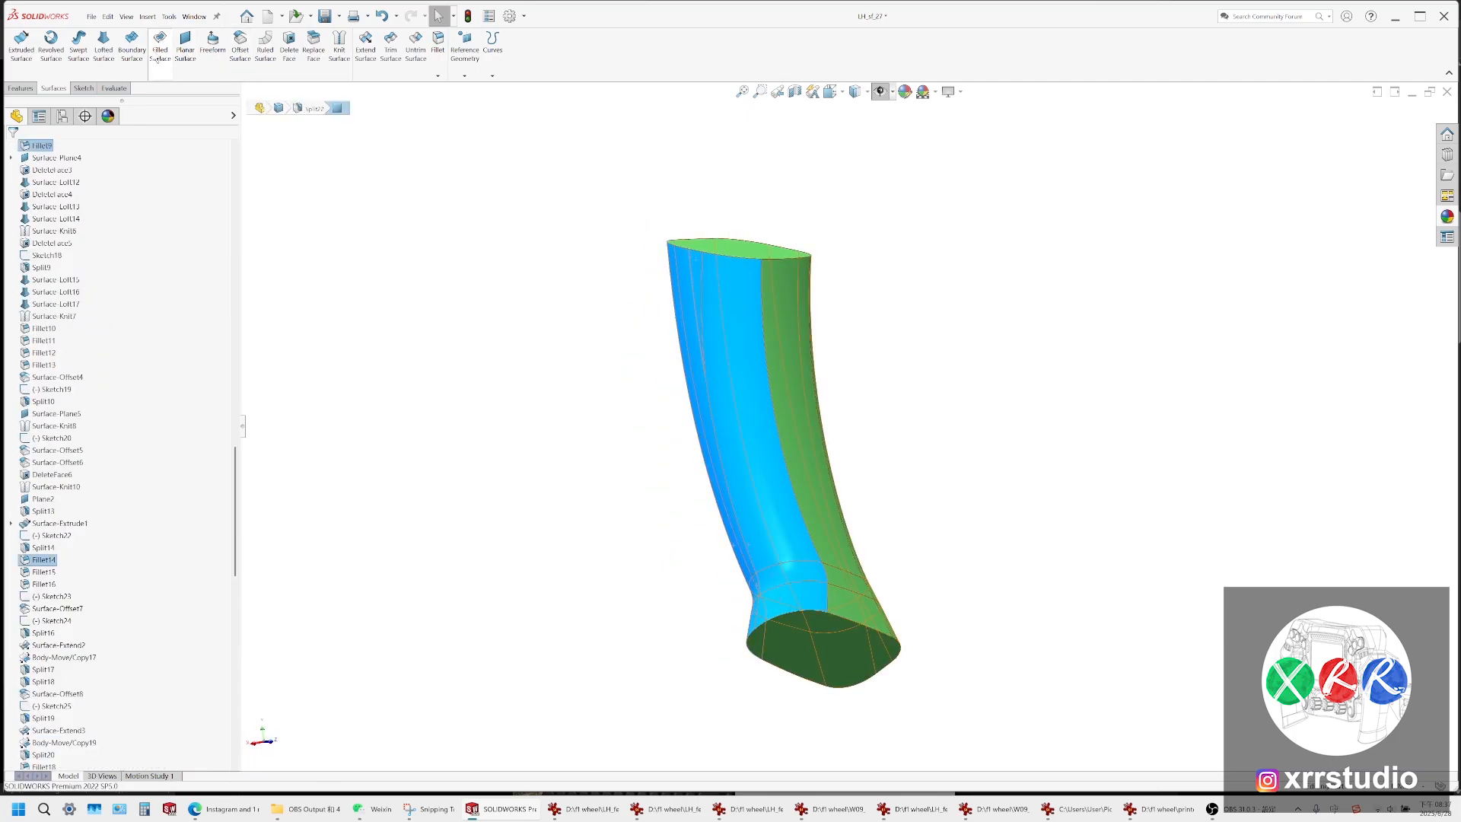
click(289, 43)
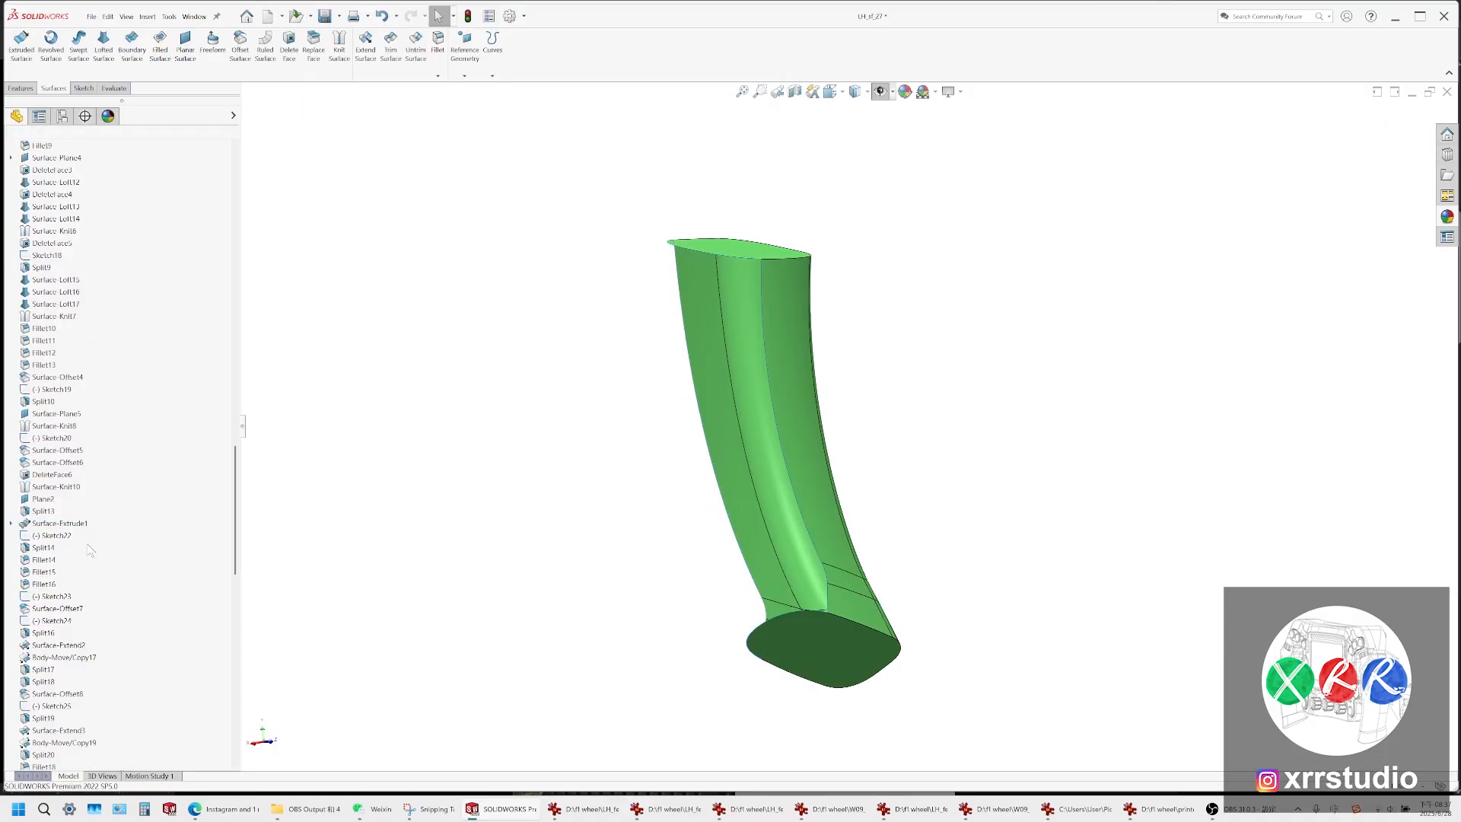
Show the knitted surface Surface-Knit14 again and check its fit against the remaining handle faces around the lower end
scroll(108, 516, up, 20)
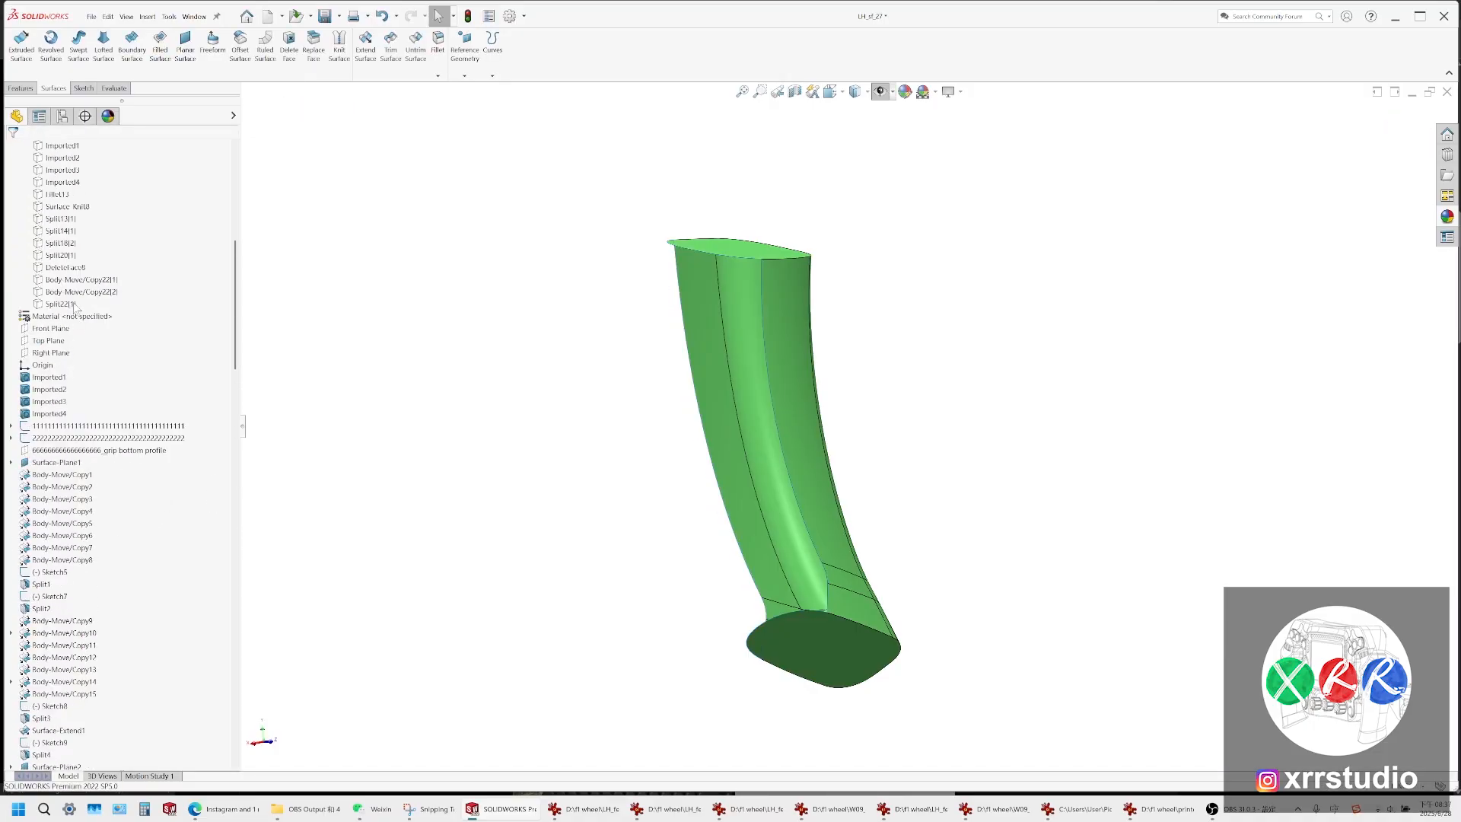
scroll(77, 306, up, 5)
click(70, 292)
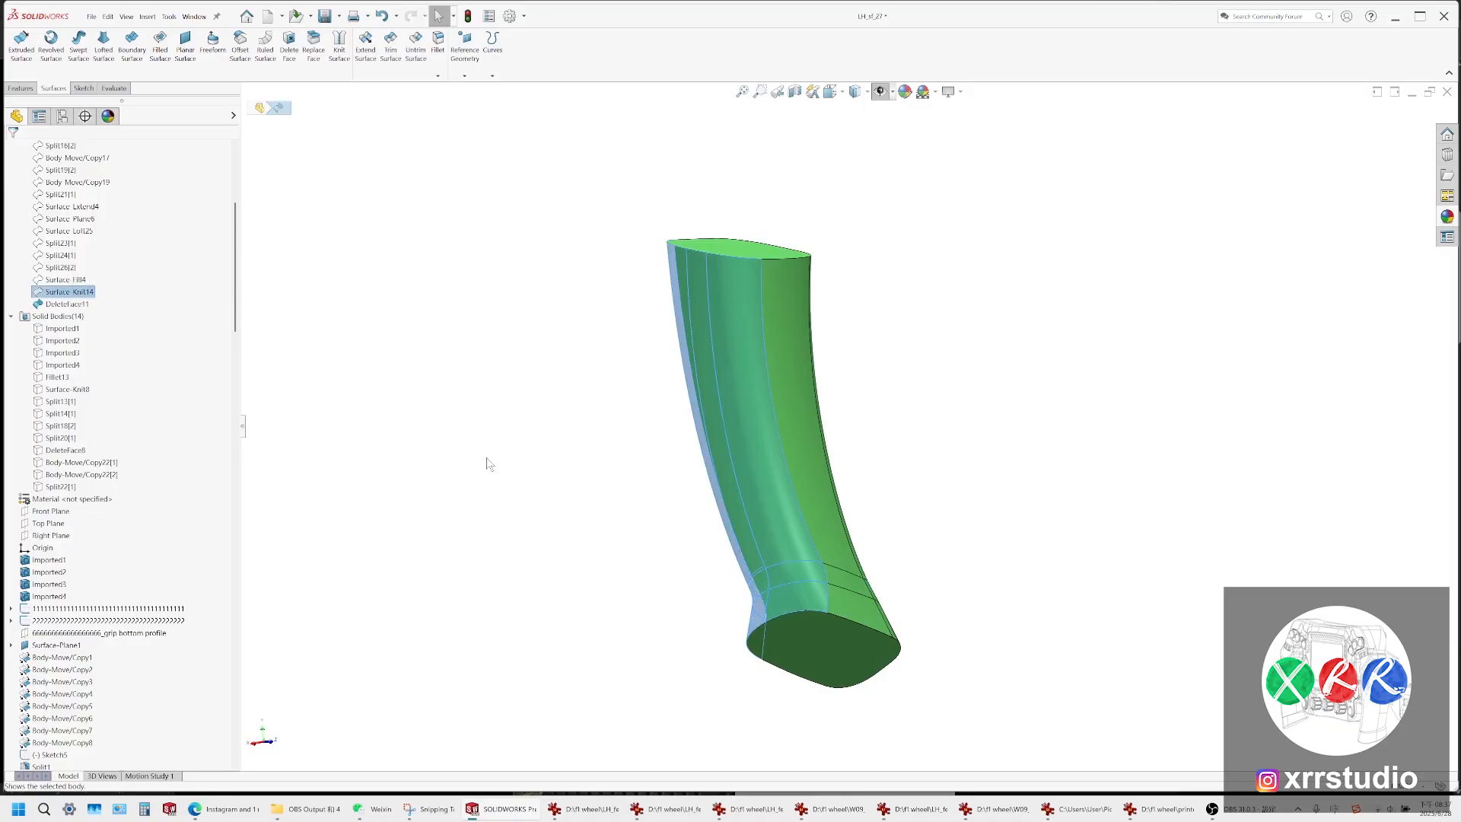
key(Escape)
scroll(791, 601, down, 10)
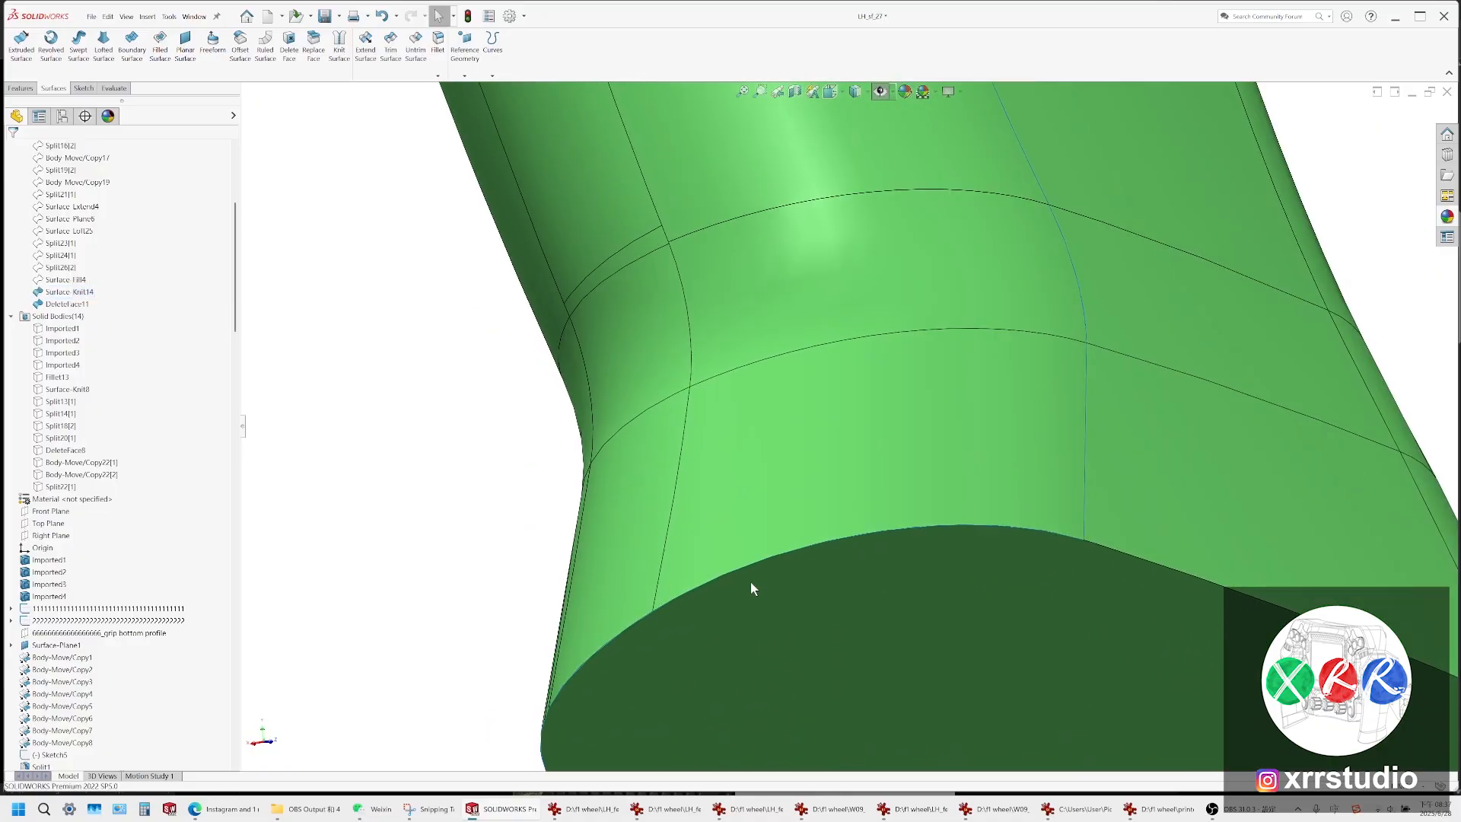
scroll(791, 487, up, 10)
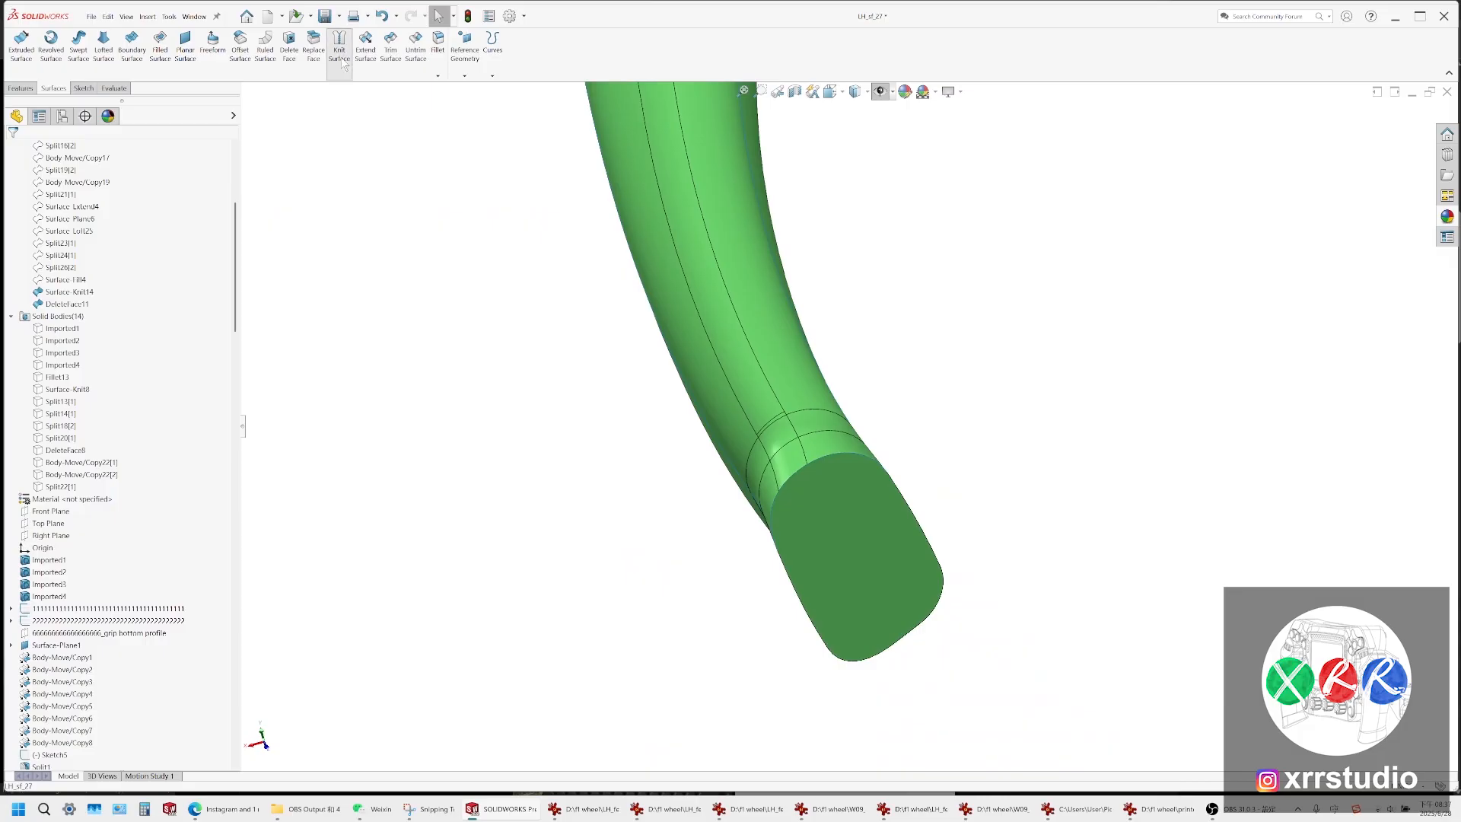
Knit Surface-Knit14 and the remaining handle surface DeleteFace11 into one body with Create solid enabled
click(344, 65)
click(744, 483)
click(792, 489)
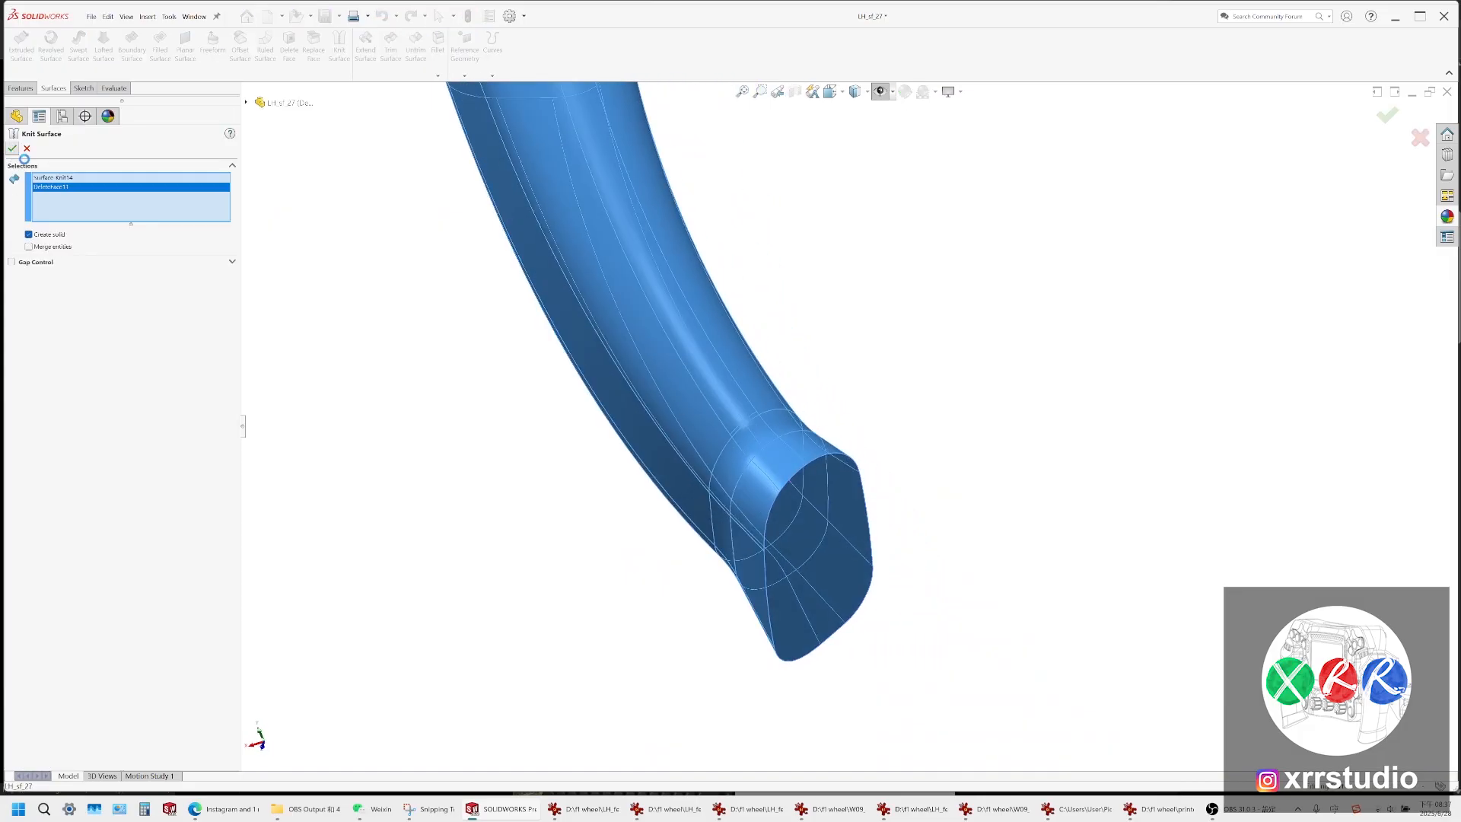
scroll(854, 443, up, 3)
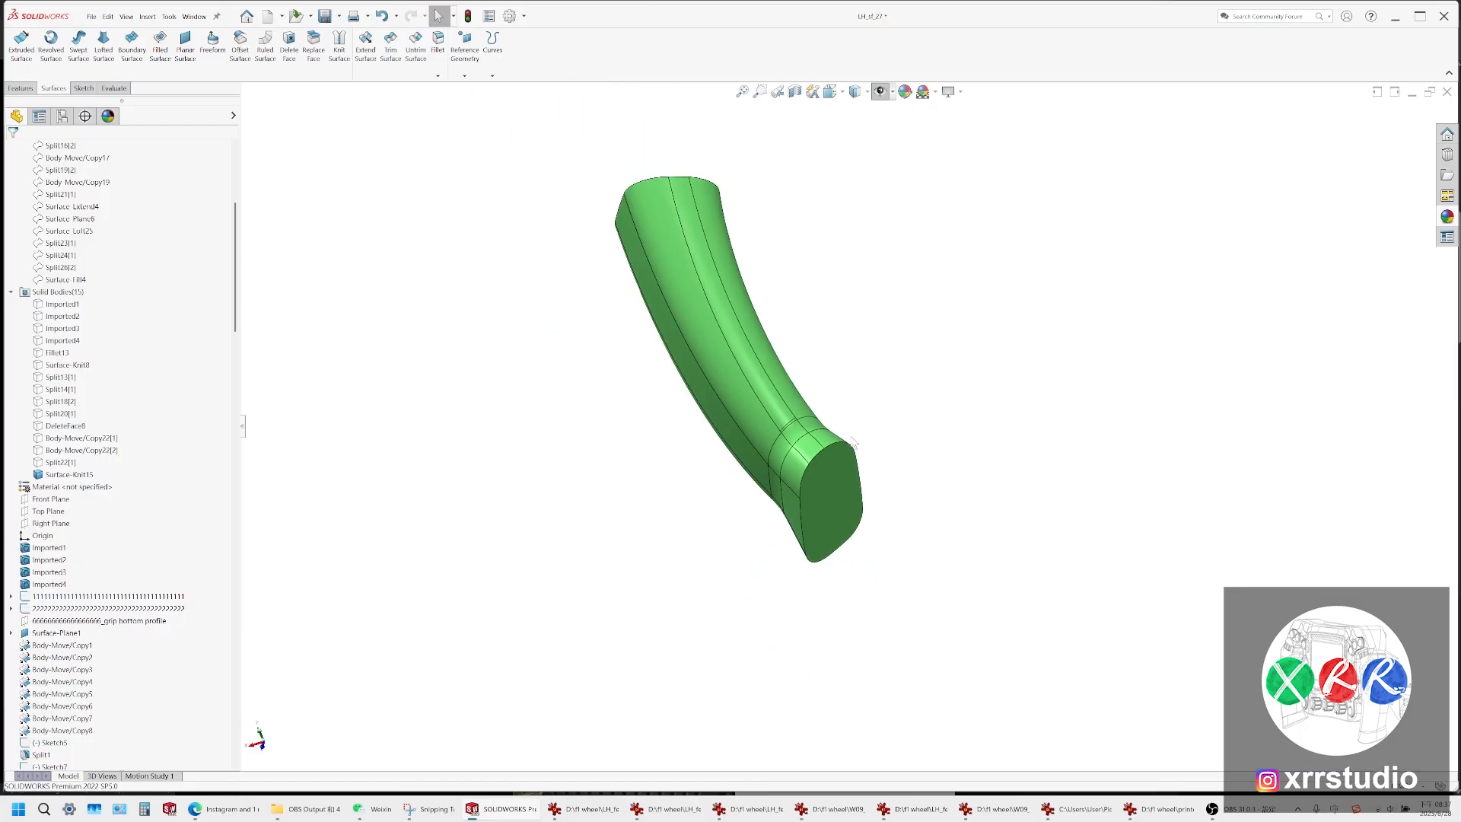
Inspect the knitted solid handle around its bend and patched area, changing the display style to judge the surface transitions
scroll(854, 444, up, 2)
middle_drag(855, 443, 1018, 326)
scroll(875, 423, down, 5)
middle_drag(860, 424, 723, 403)
scroll(659, 436, down, 6)
scroll(611, 334, down, 3)
middle_drag(636, 314, 765, 259)
click(863, 99)
click(868, 92)
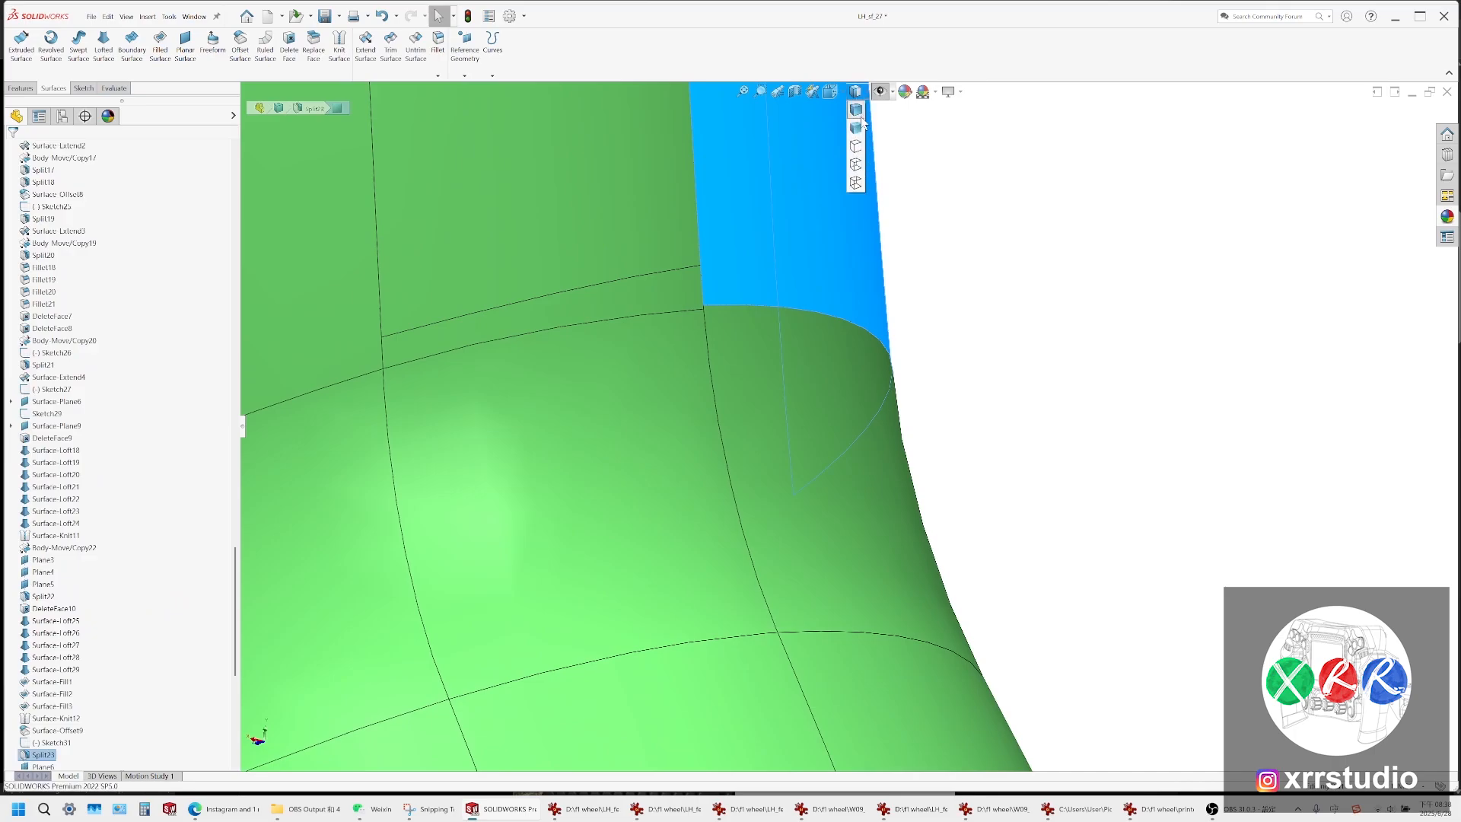
Inspect the knitted handle's surface transitions shaded without edges, then restore the shaded display with edges
click(860, 126)
click(901, 175)
middle_drag(819, 335, 791, 366)
scroll(790, 365, up, 10)
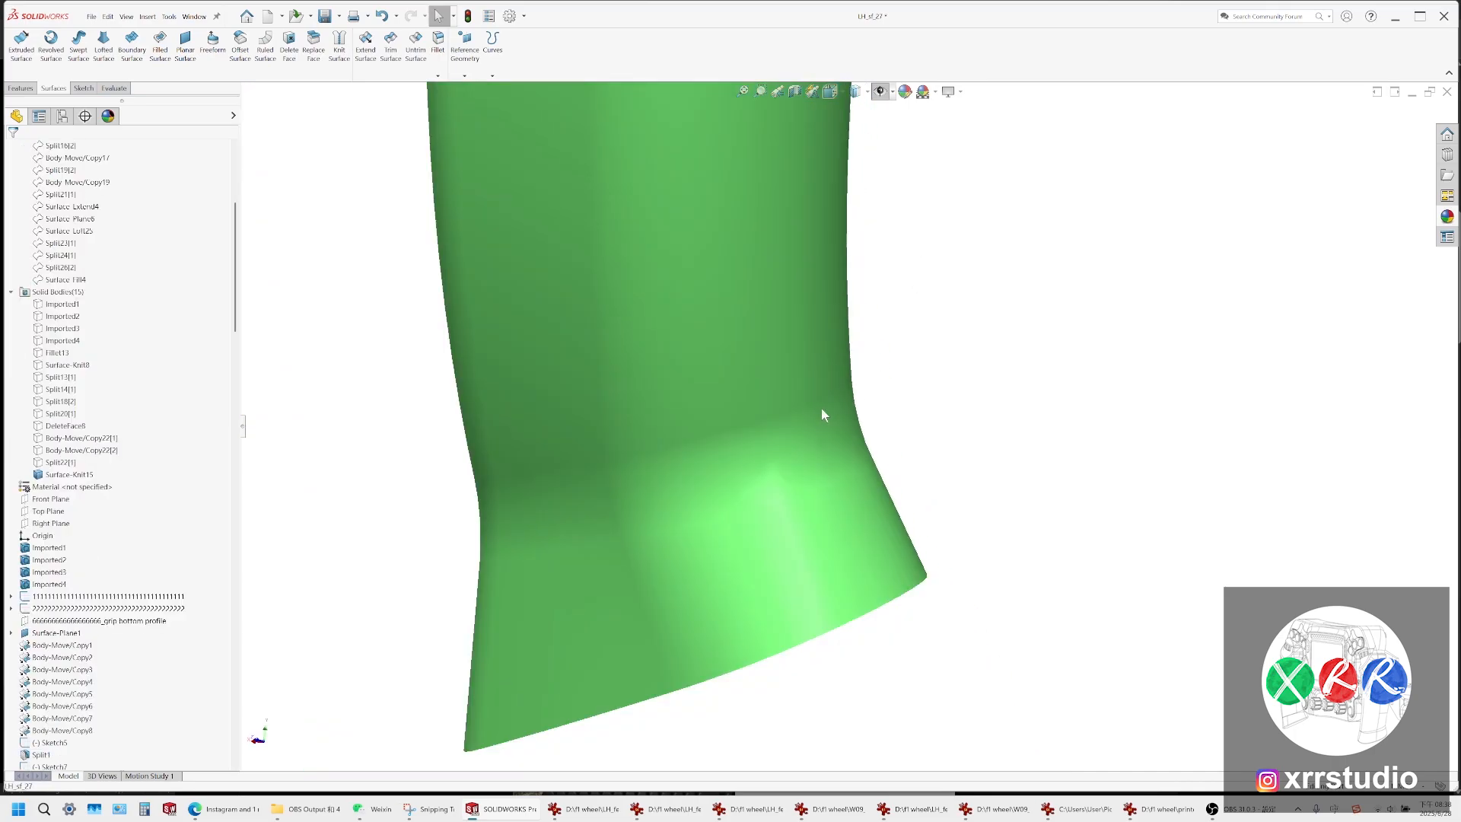
scroll(930, 351, up, 2)
mouse_move(870, 365)
middle_down()
mouse_move(825, 441)
mouse_move(933, 443)
mouse_move(958, 421)
mouse_move(962, 509)
mouse_move(989, 464)
middle_up()
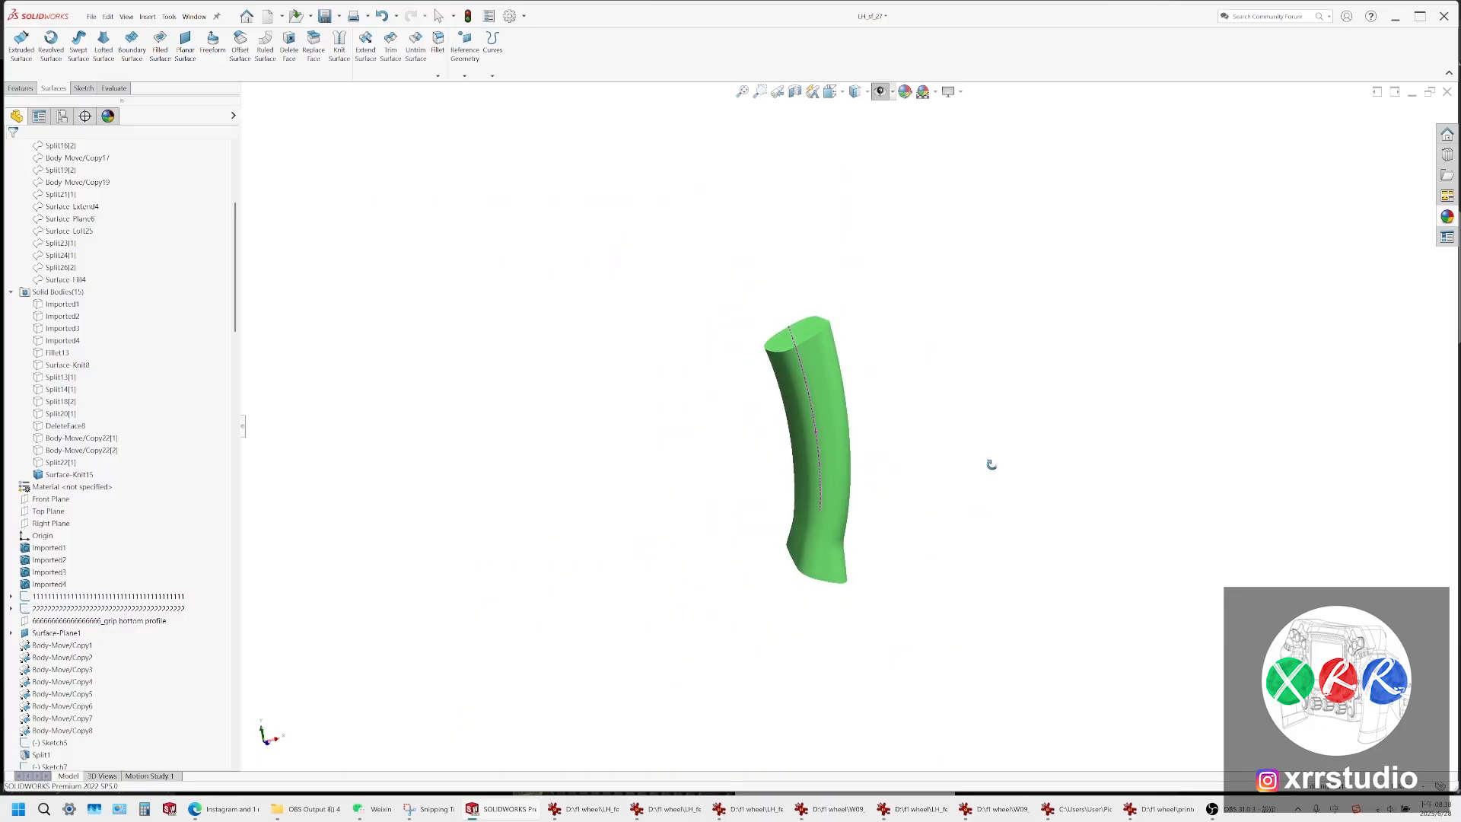
click(868, 92)
click(858, 113)
middle_drag(807, 355, 746, 298)
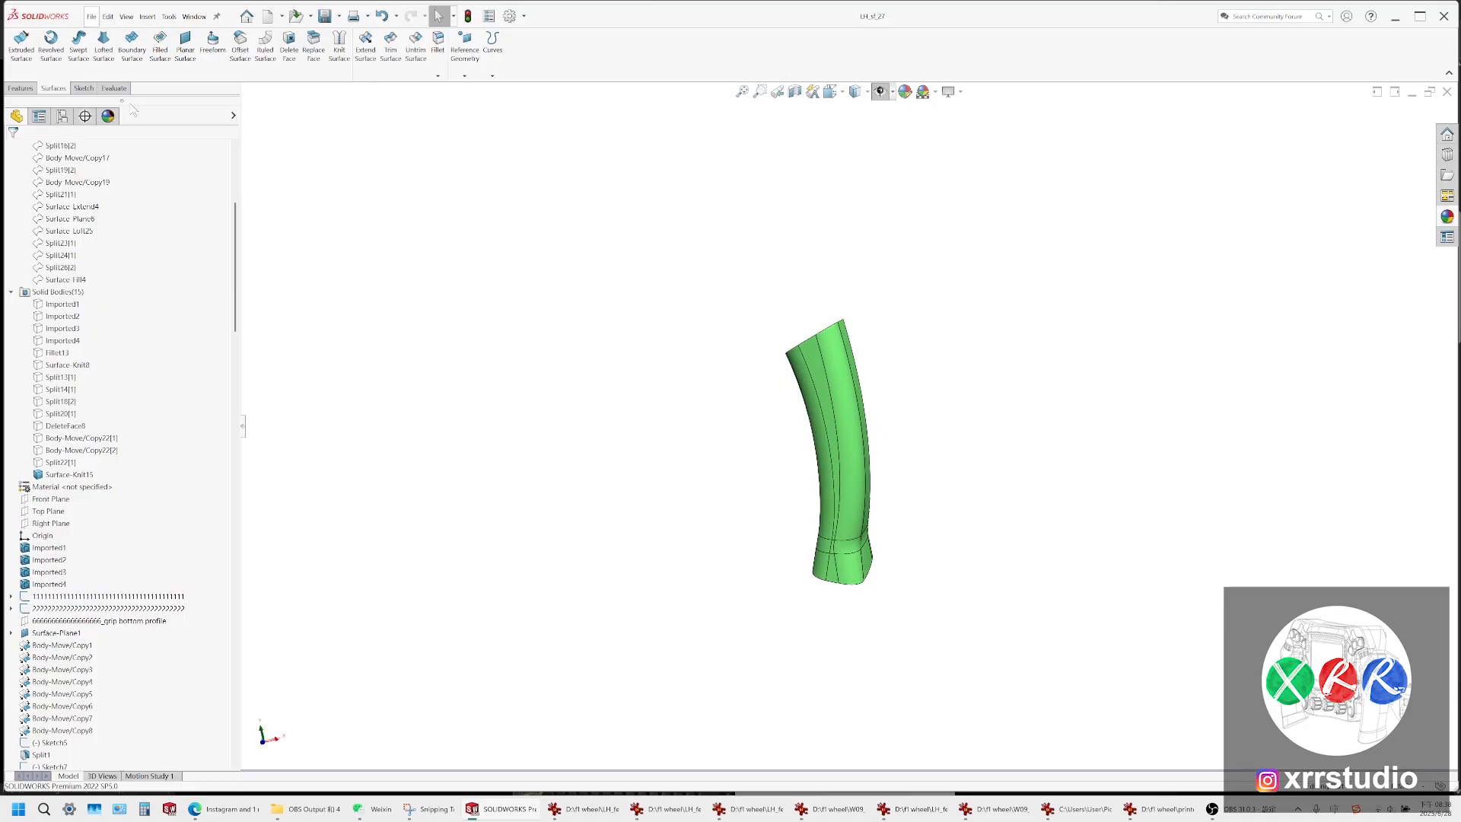
Save the part under the new file name LH_sf_28
click(91, 16)
click(130, 160)
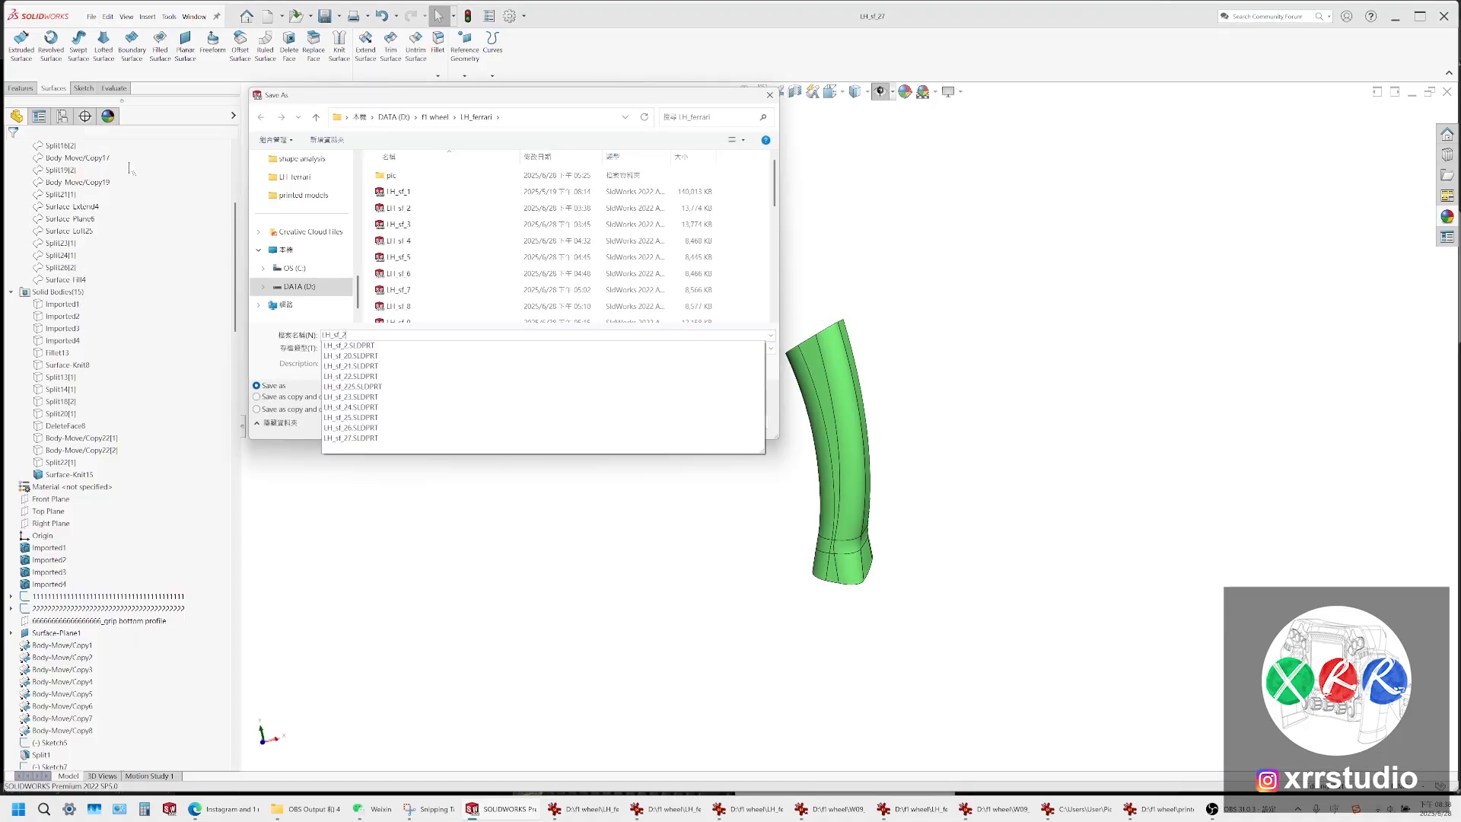
key(Return)
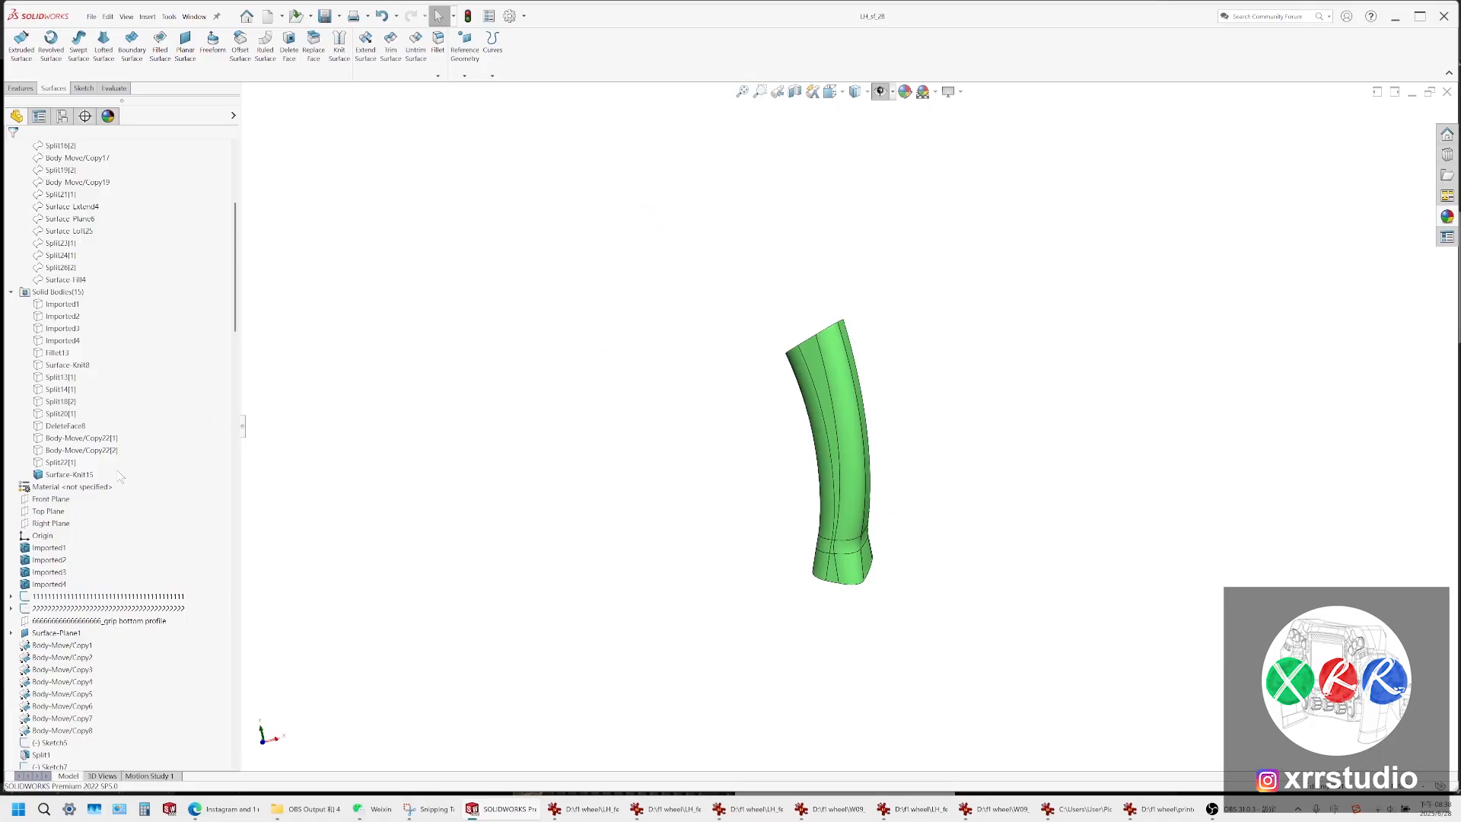
Highlight the hidden solid body Split22[1] against the knitted handle and examine the handle from its flat side
click(66, 464)
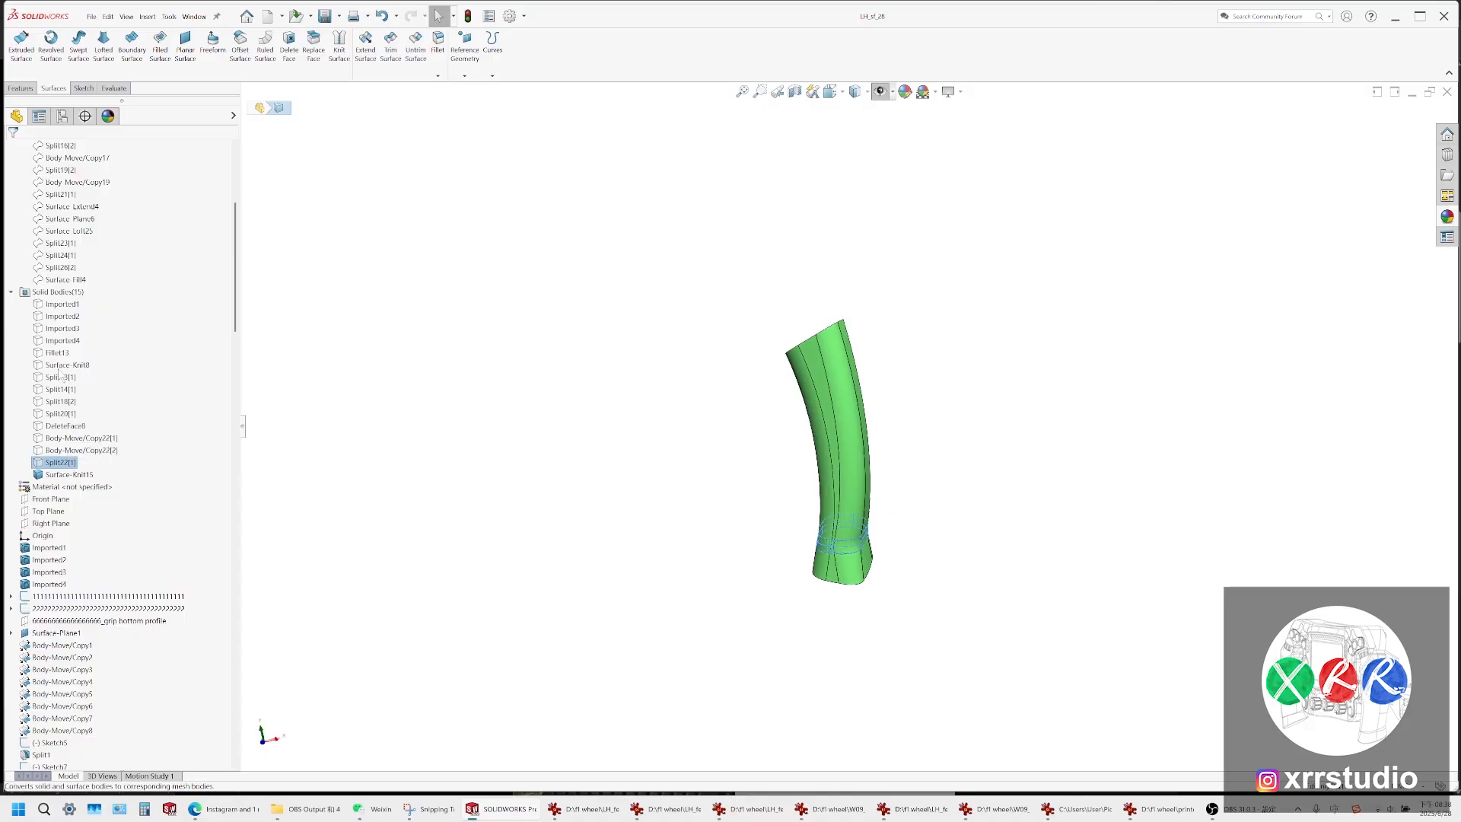
click(1042, 380)
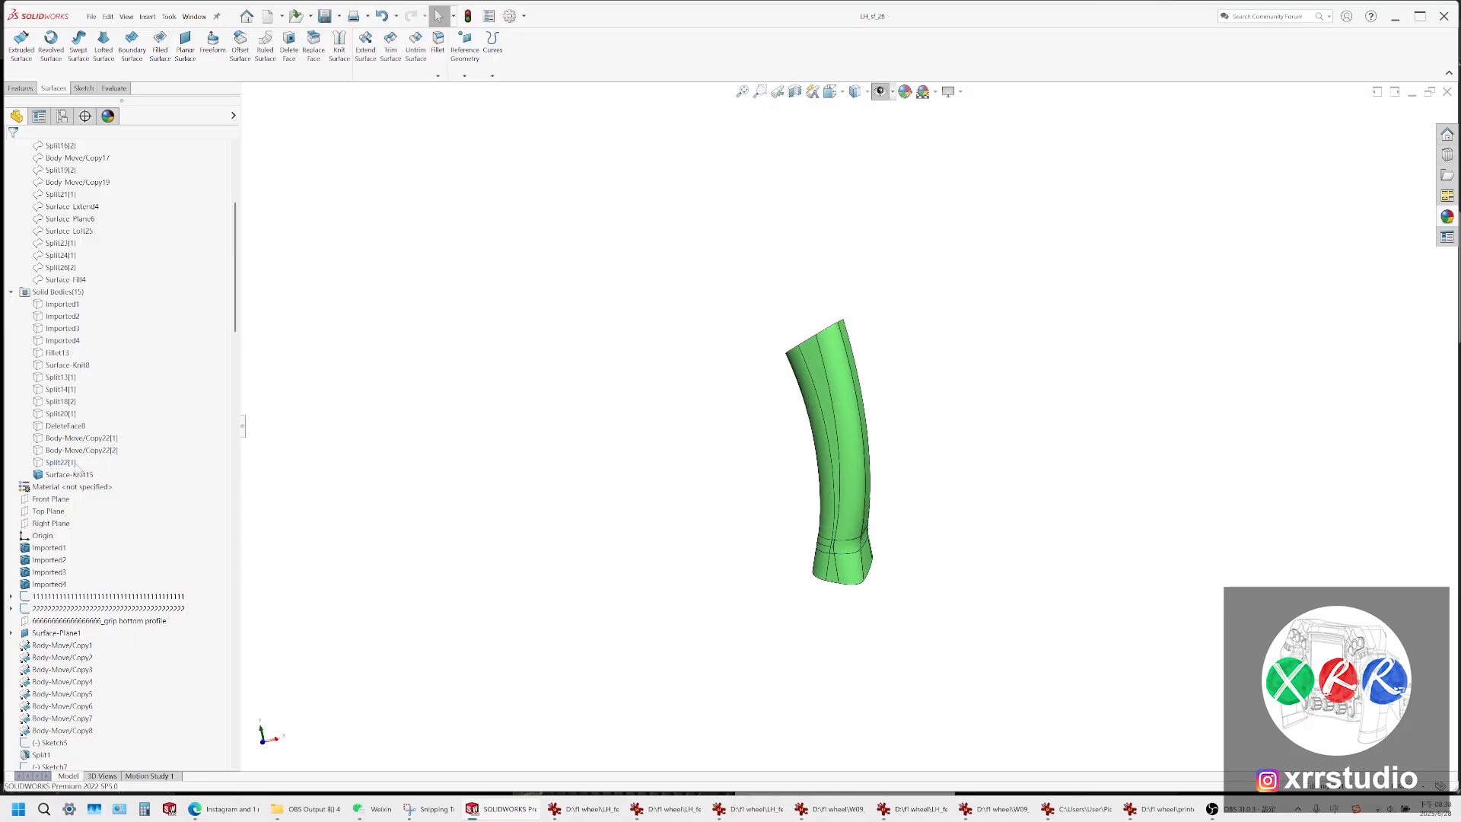
click(74, 463)
scroll(903, 531, down, 5)
click(911, 466)
scroll(832, 436, up, 3)
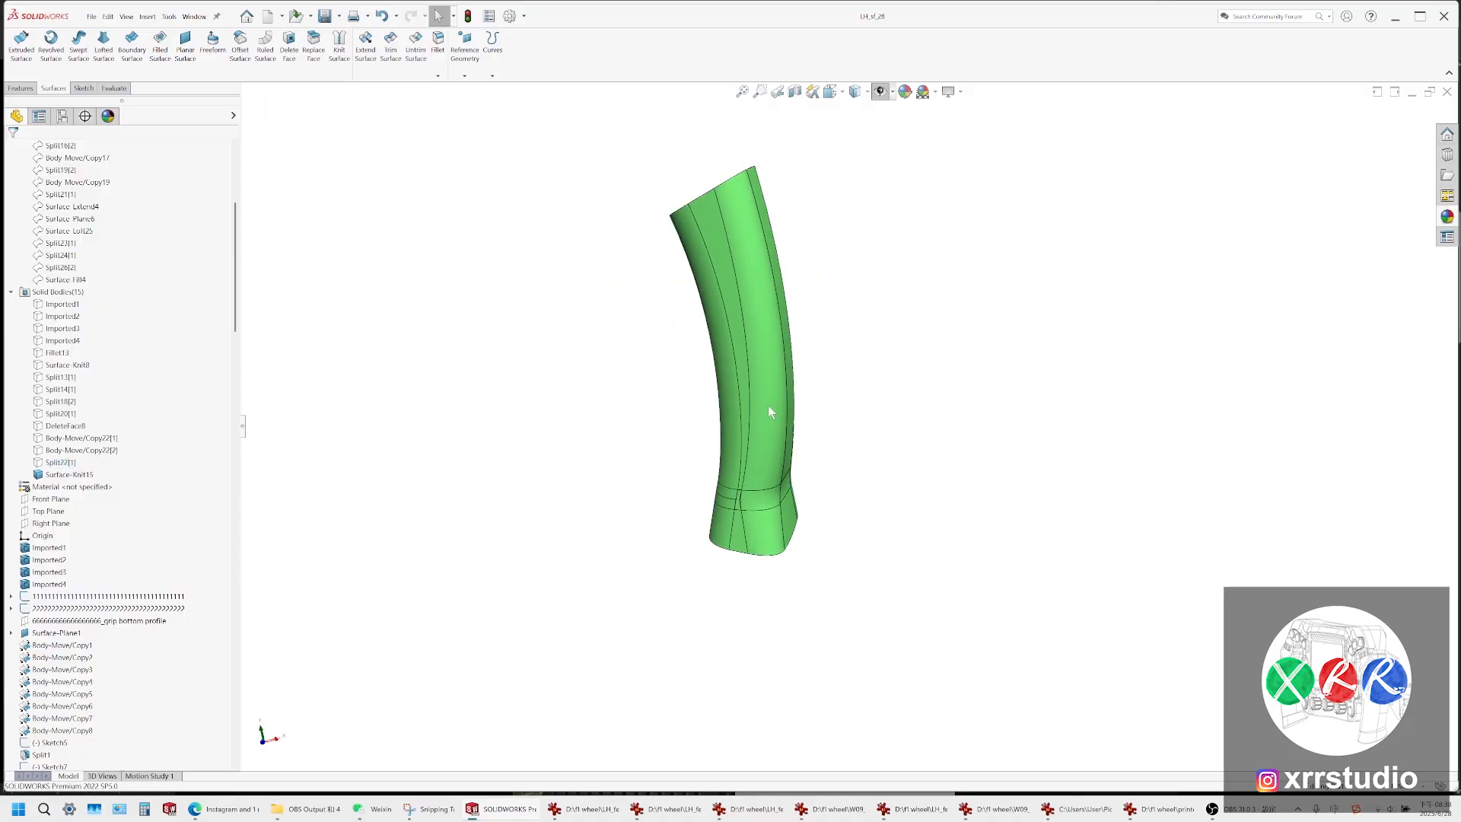
middle_drag(768, 407, 814, 602)
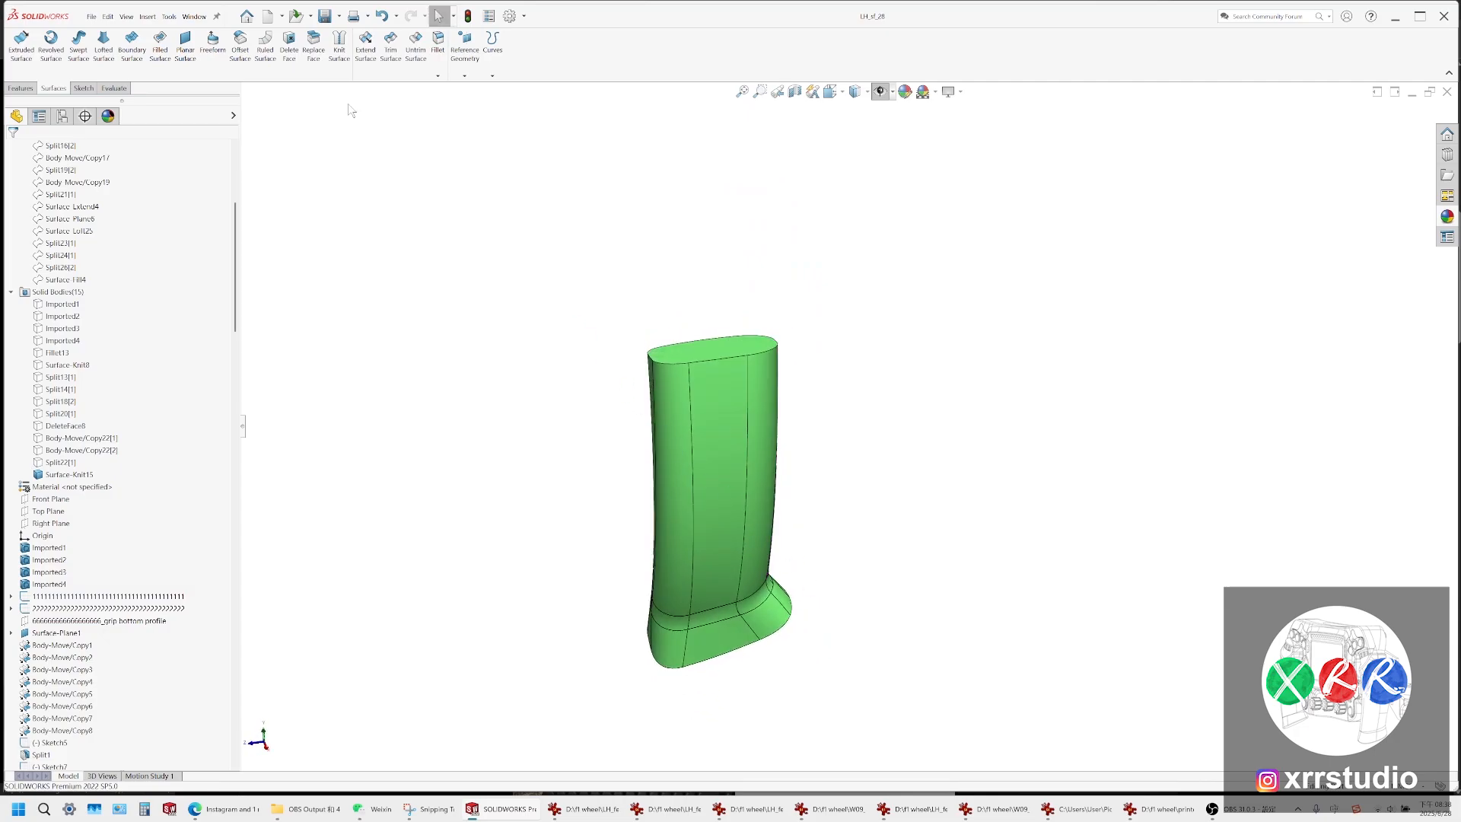
Check the hidden solid bodies against the handle and show the collar body Body-Move/Copy22[1] at its upper end
click(61, 305)
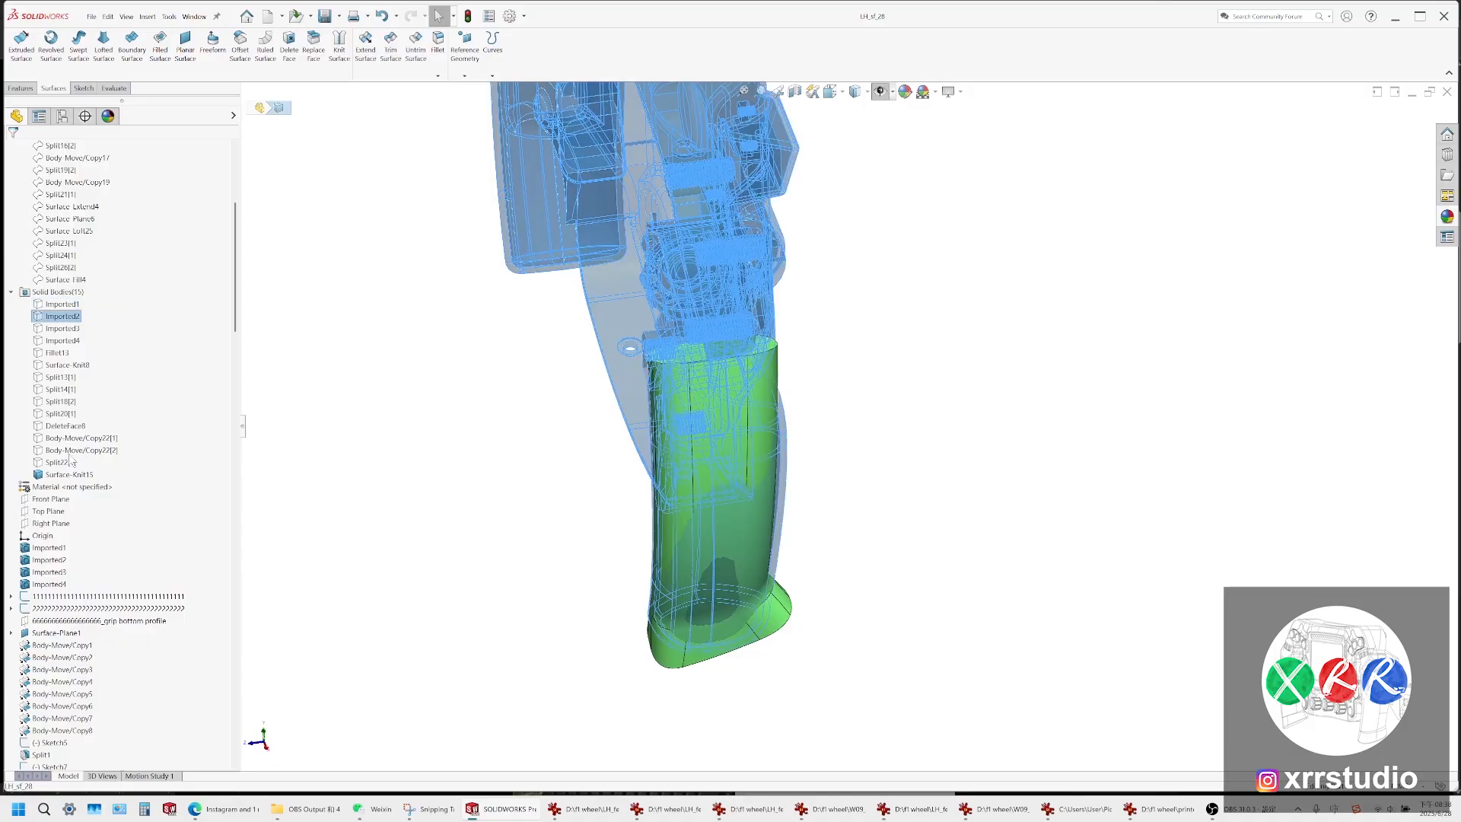
click(69, 452)
click(140, 450)
click(105, 440)
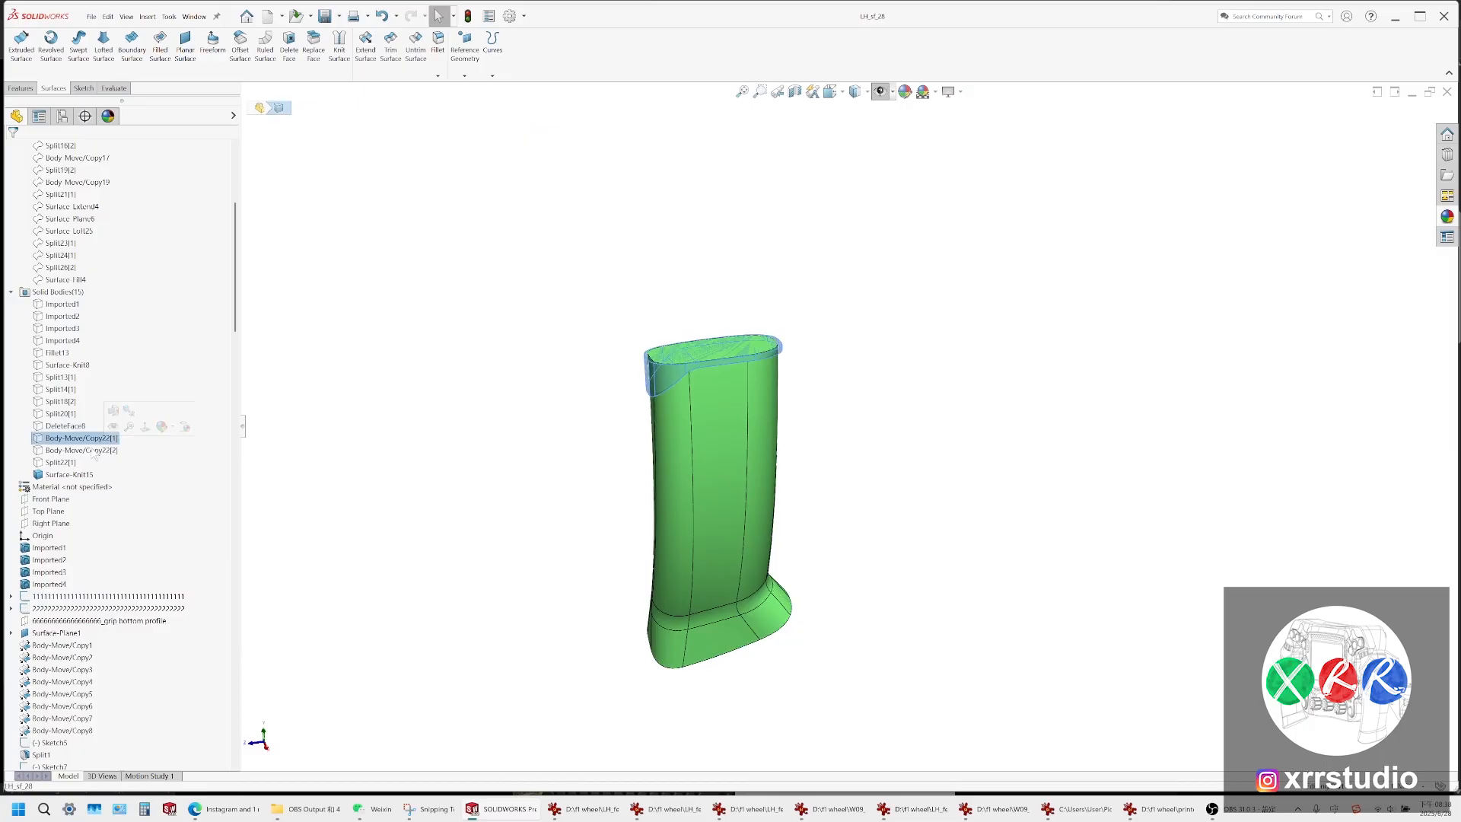
right_click(86, 440)
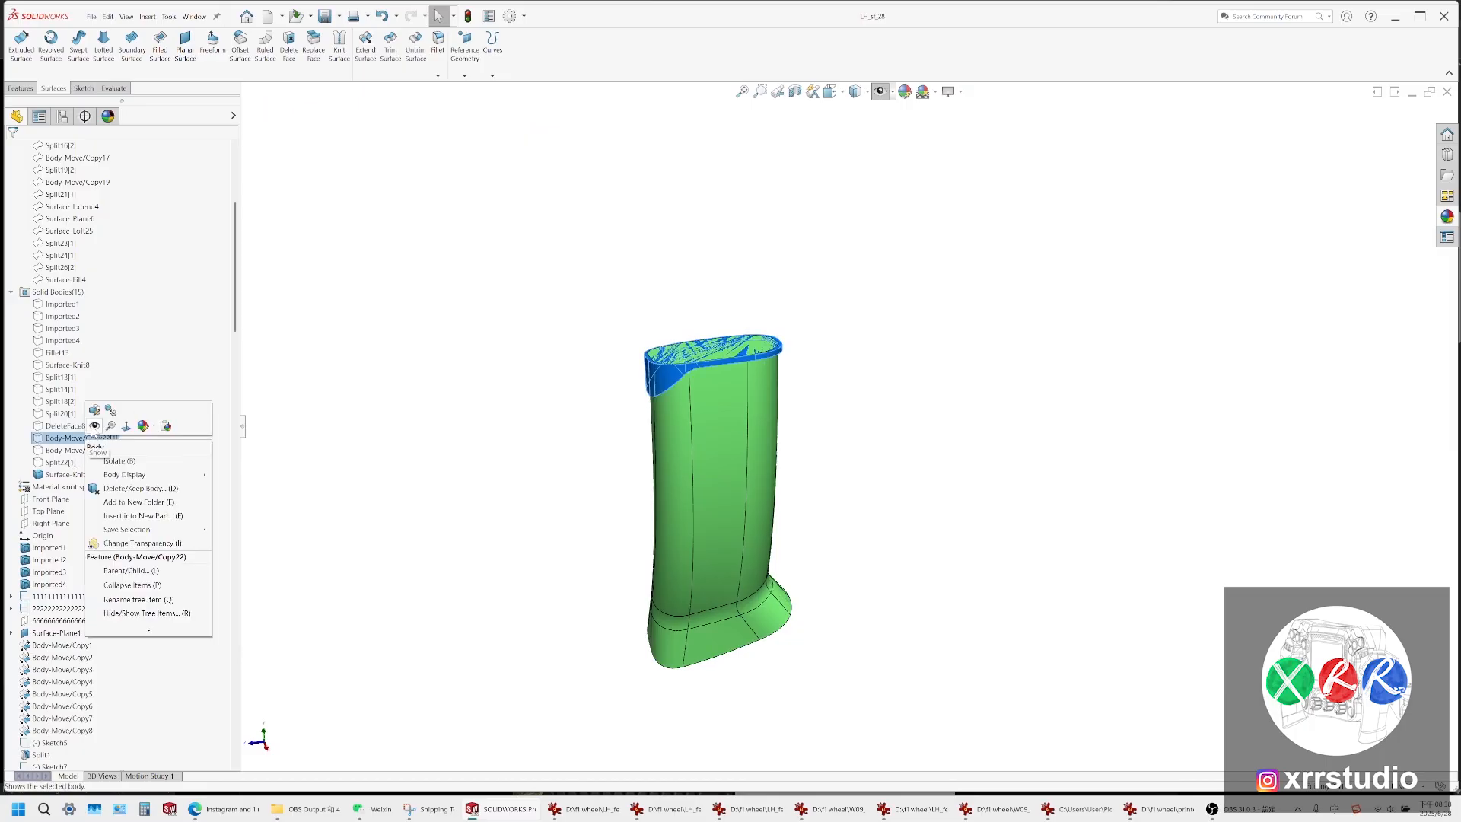
click(93, 425)
Delete the superseded solid bodies Body-Move/Copy22[2] and Split22[1]
click(76, 454)
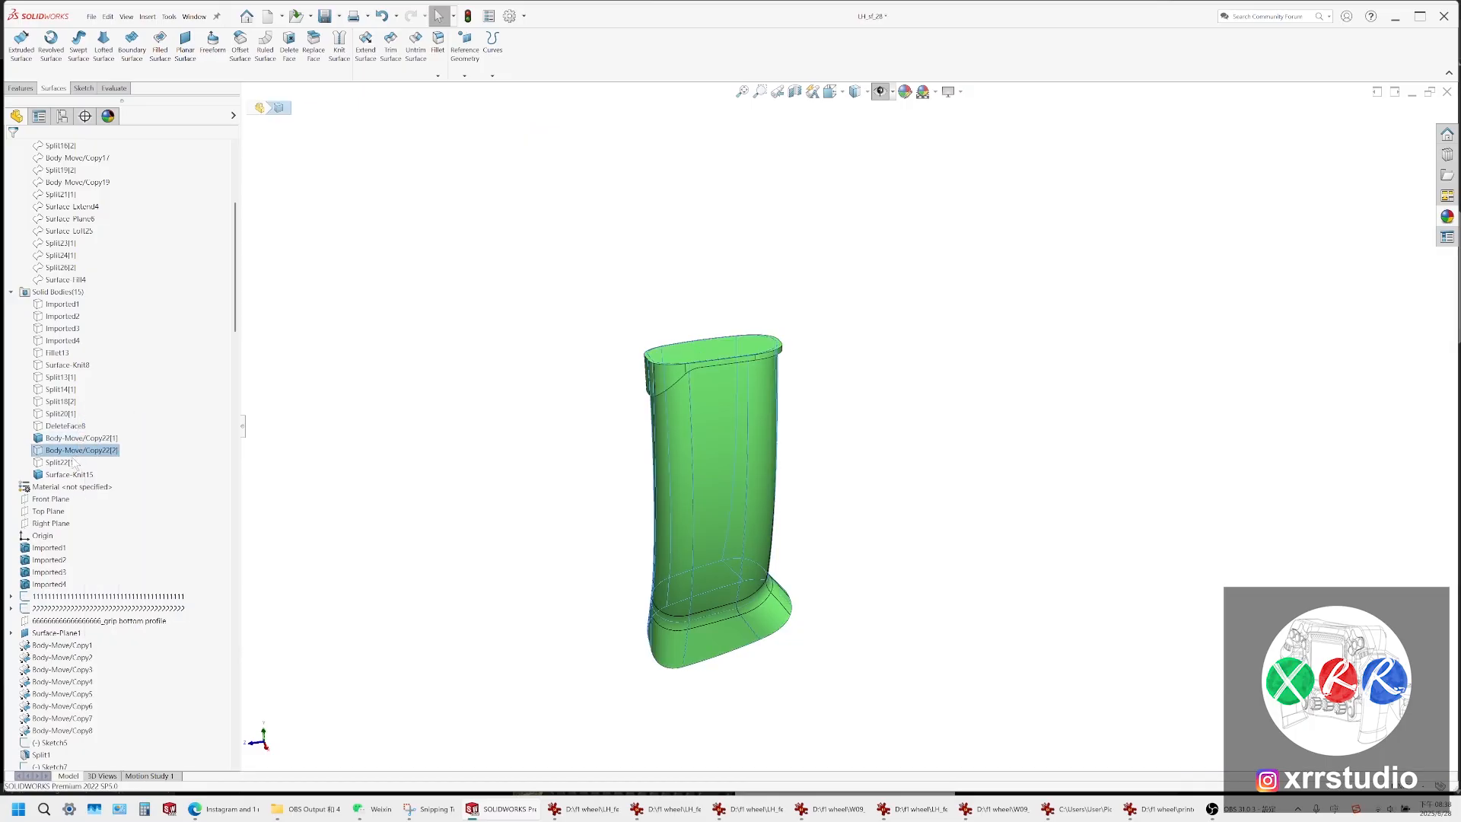
ctrl+click(61, 462)
right_click(72, 464)
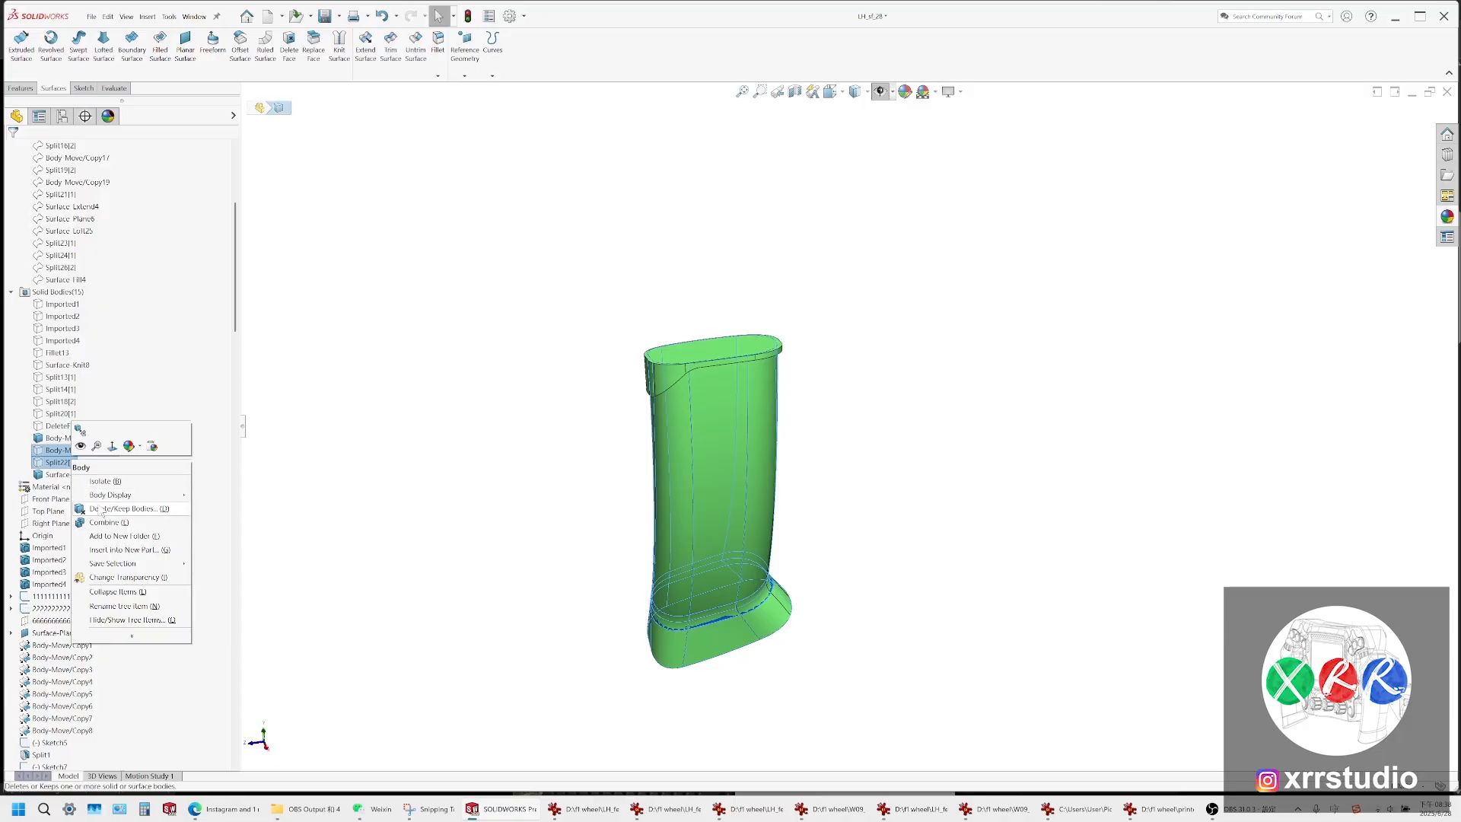
click(96, 496)
click(13, 150)
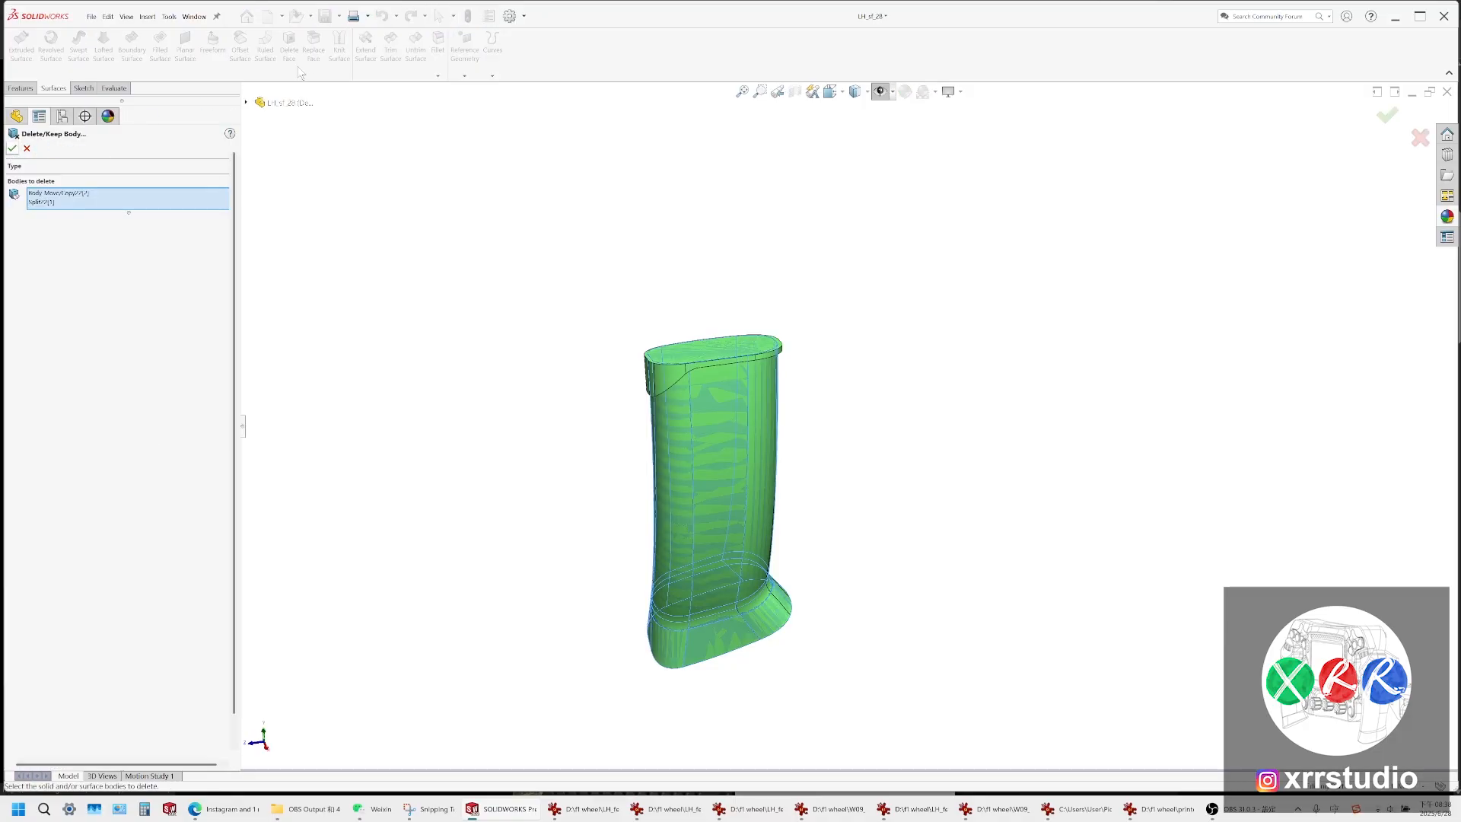
Make one in-place copy of the collar body and Surface-Knit15 with zero translation, and hide both copies
click(99, 440)
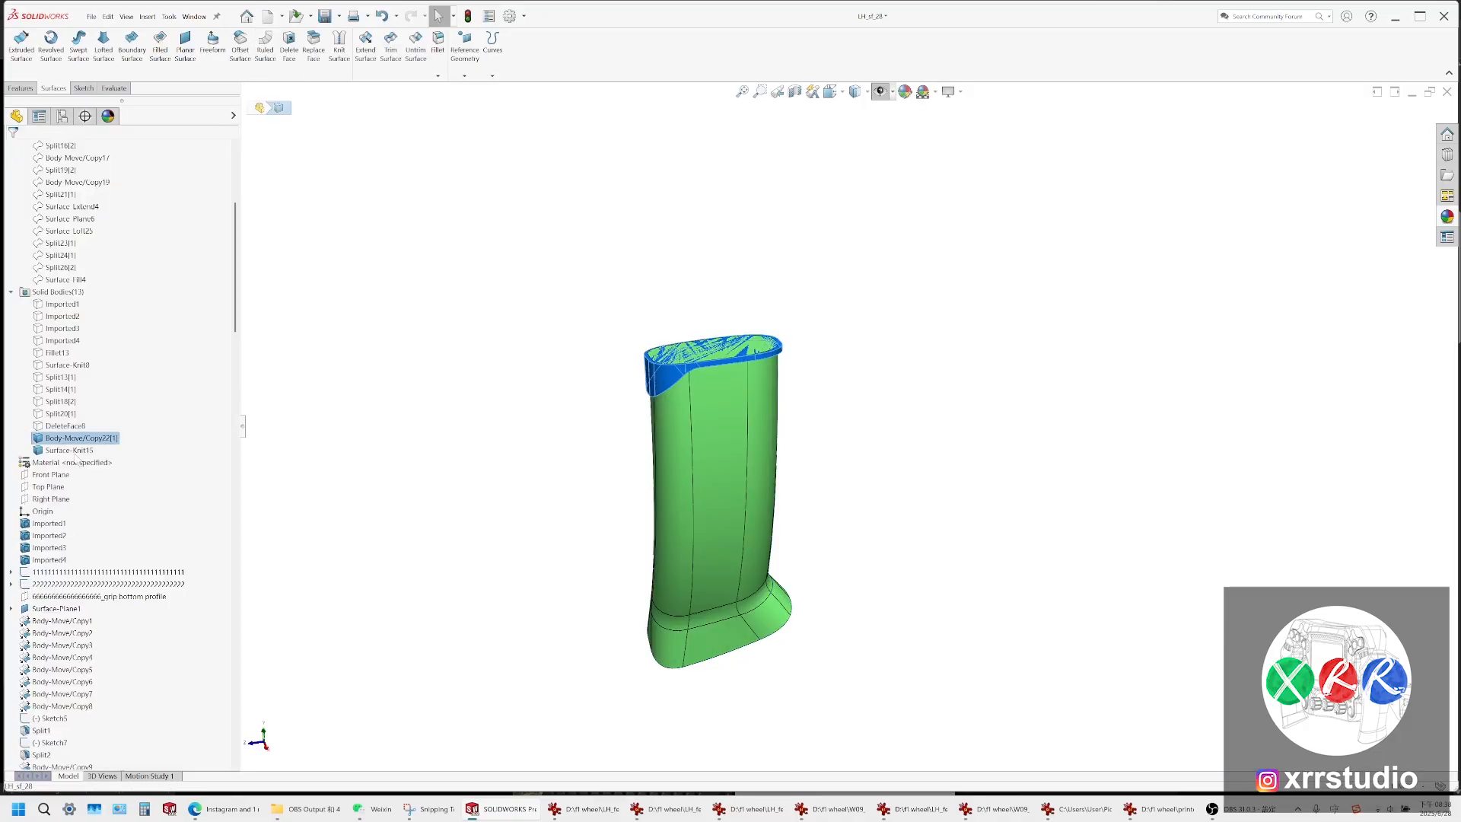
ctrl+click(80, 450)
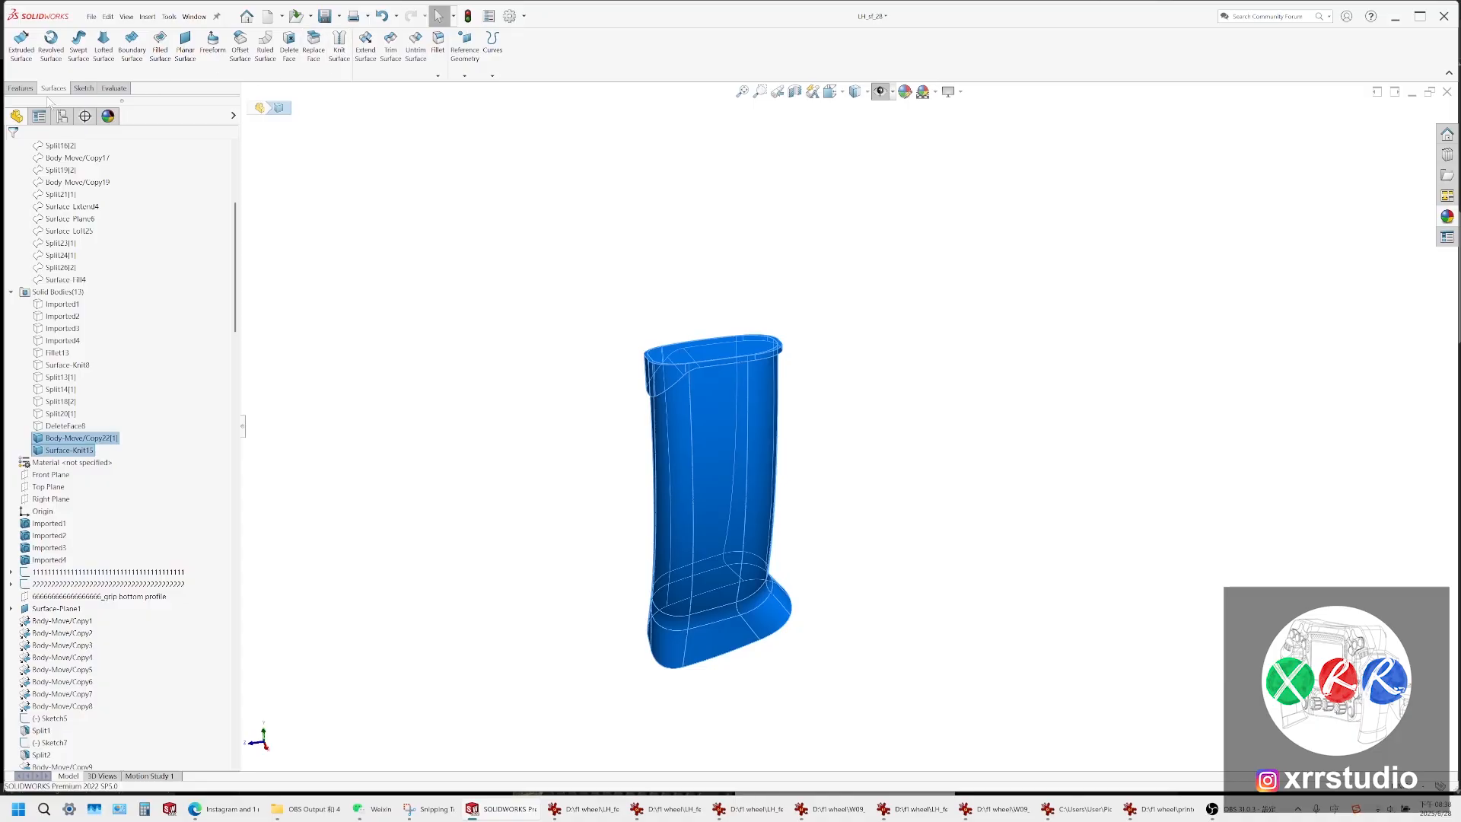
click(22, 88)
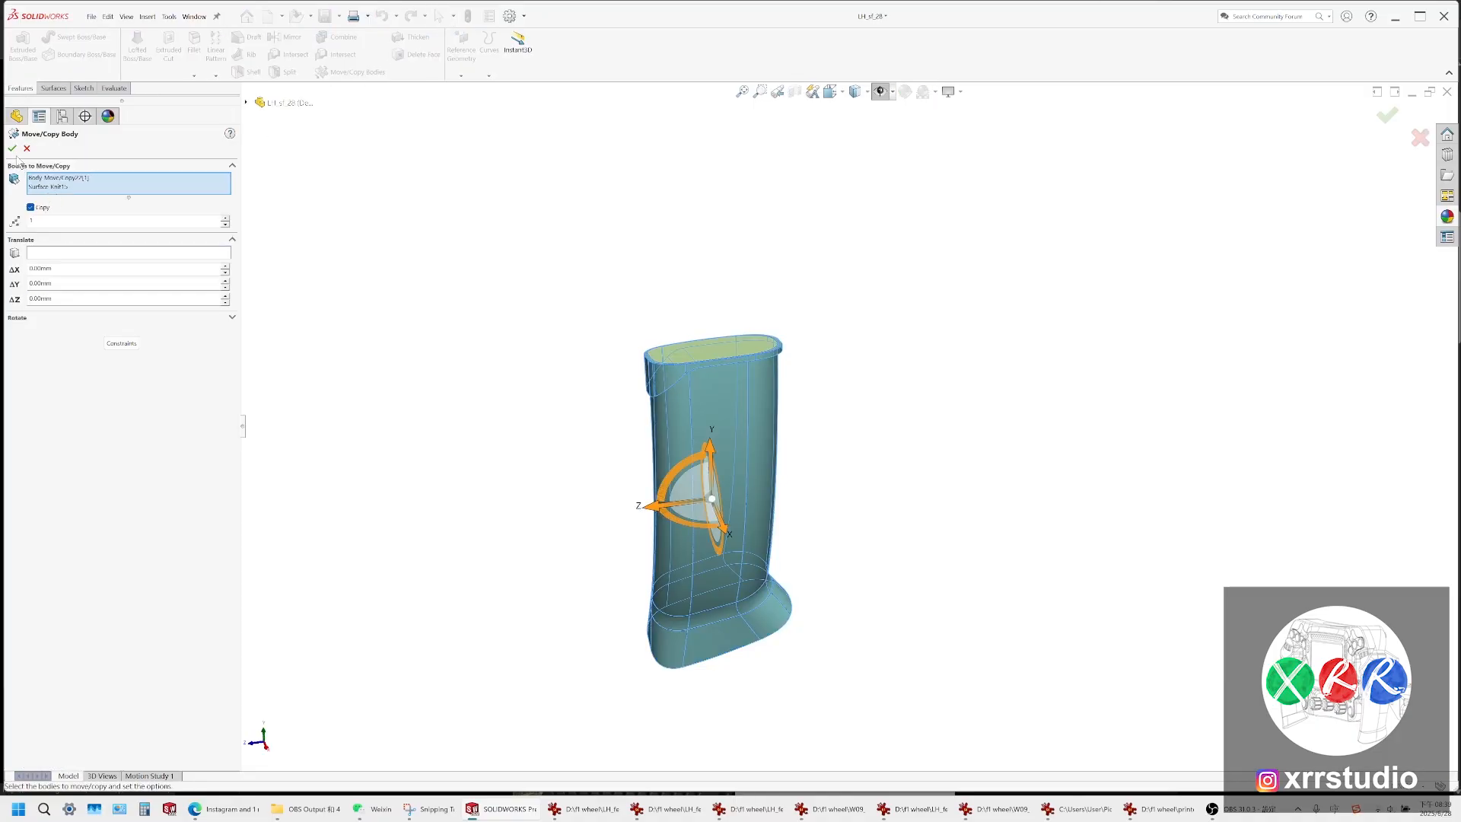
key(Return)
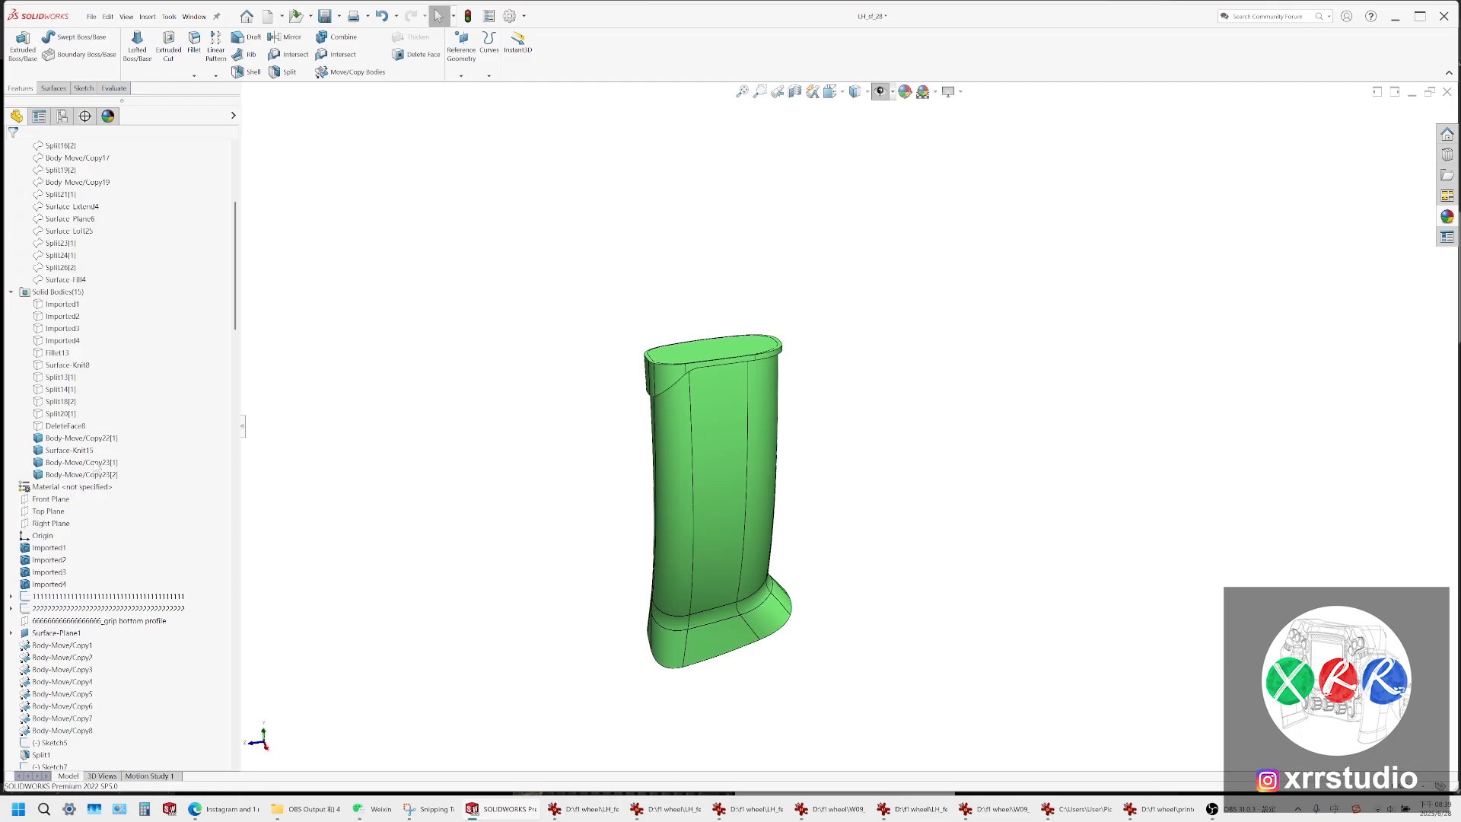
click(93, 463)
ctrl+click(95, 473)
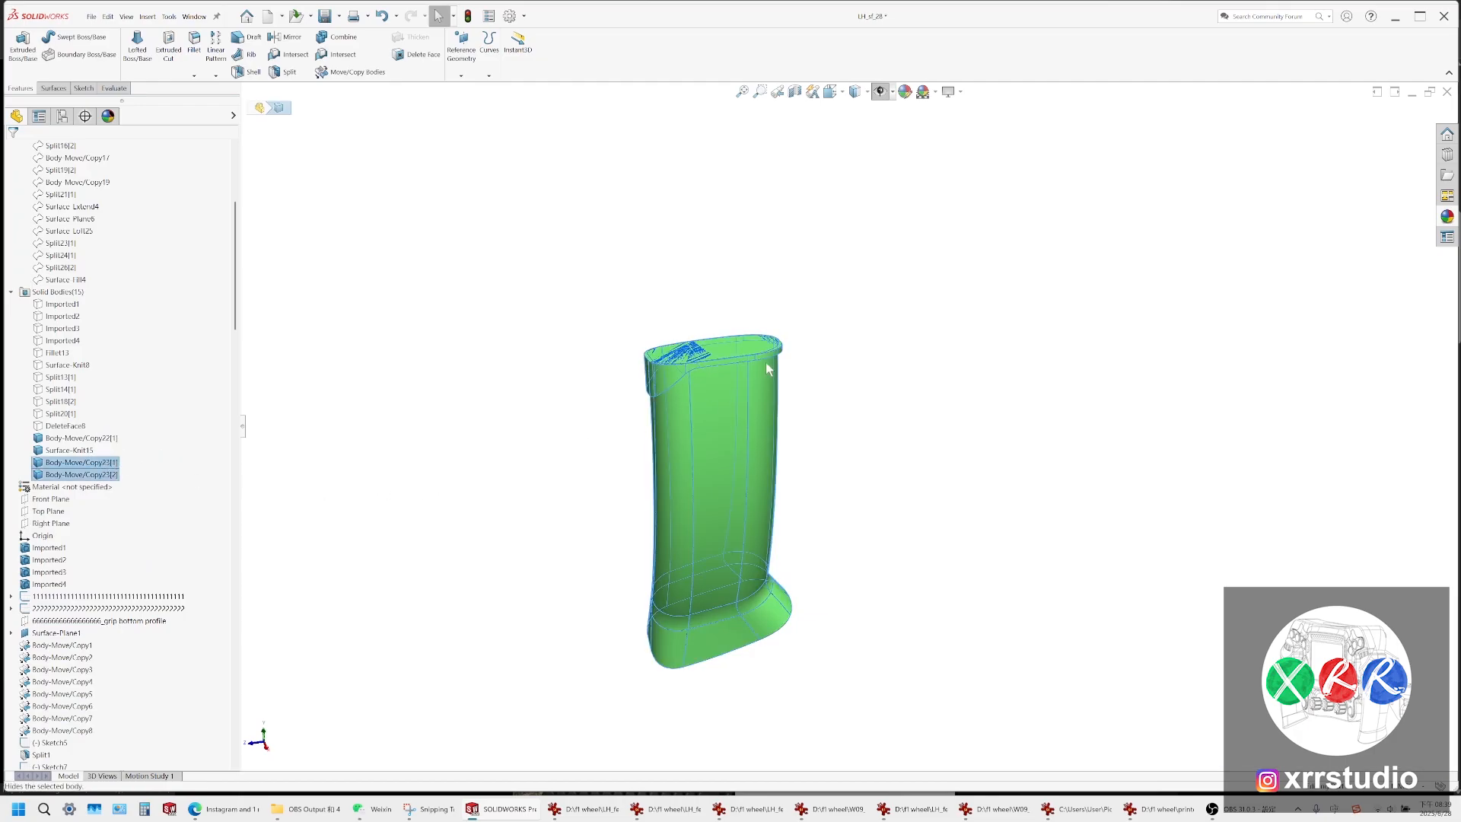
Combine the collar body and the knitted handle into one solid with the Add operation
scroll(759, 352, down, 5)
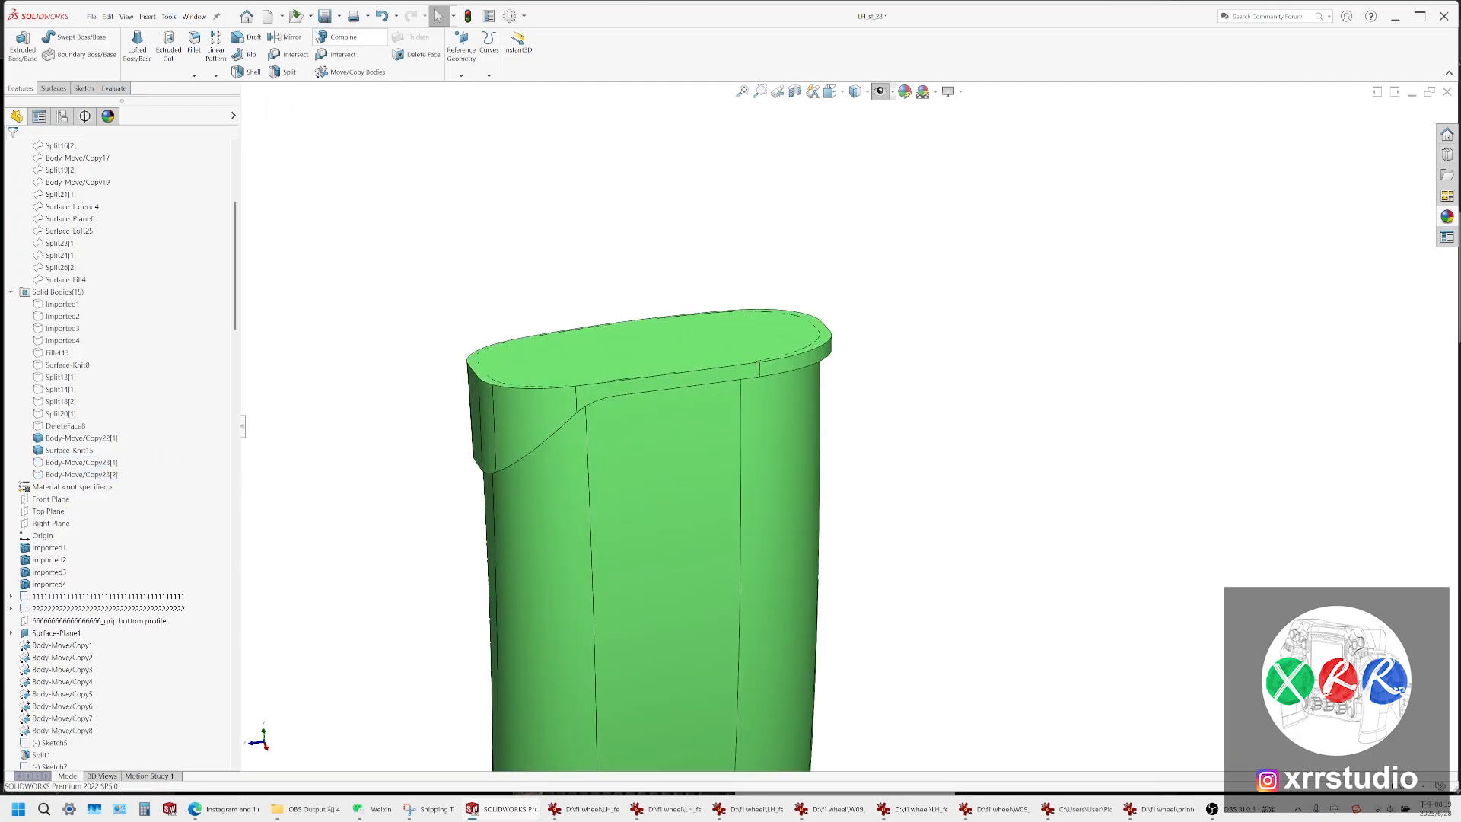
click(337, 37)
scroll(871, 468, up, 5)
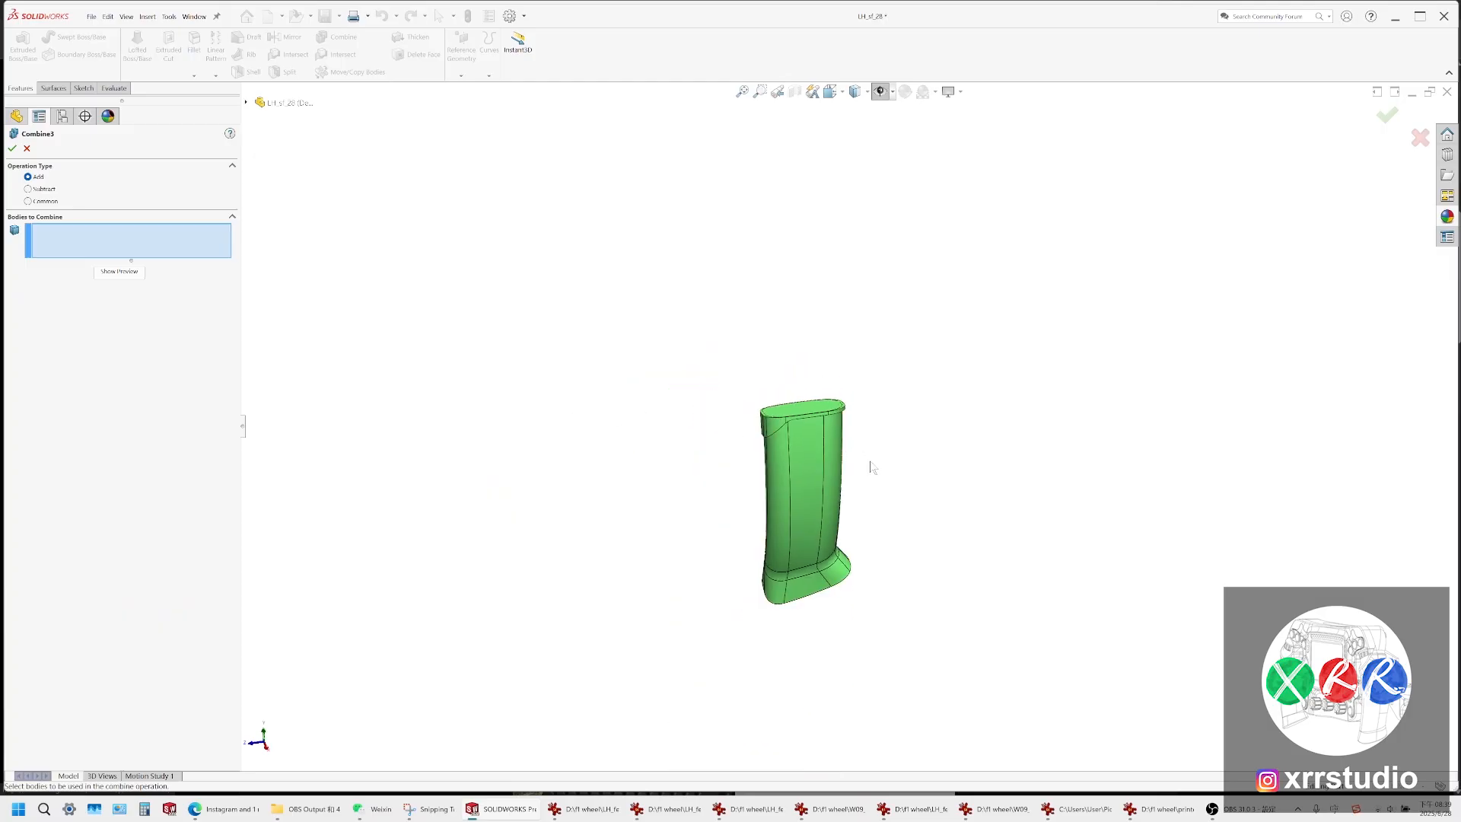
scroll(872, 466, down, 4)
click(680, 436)
click(626, 338)
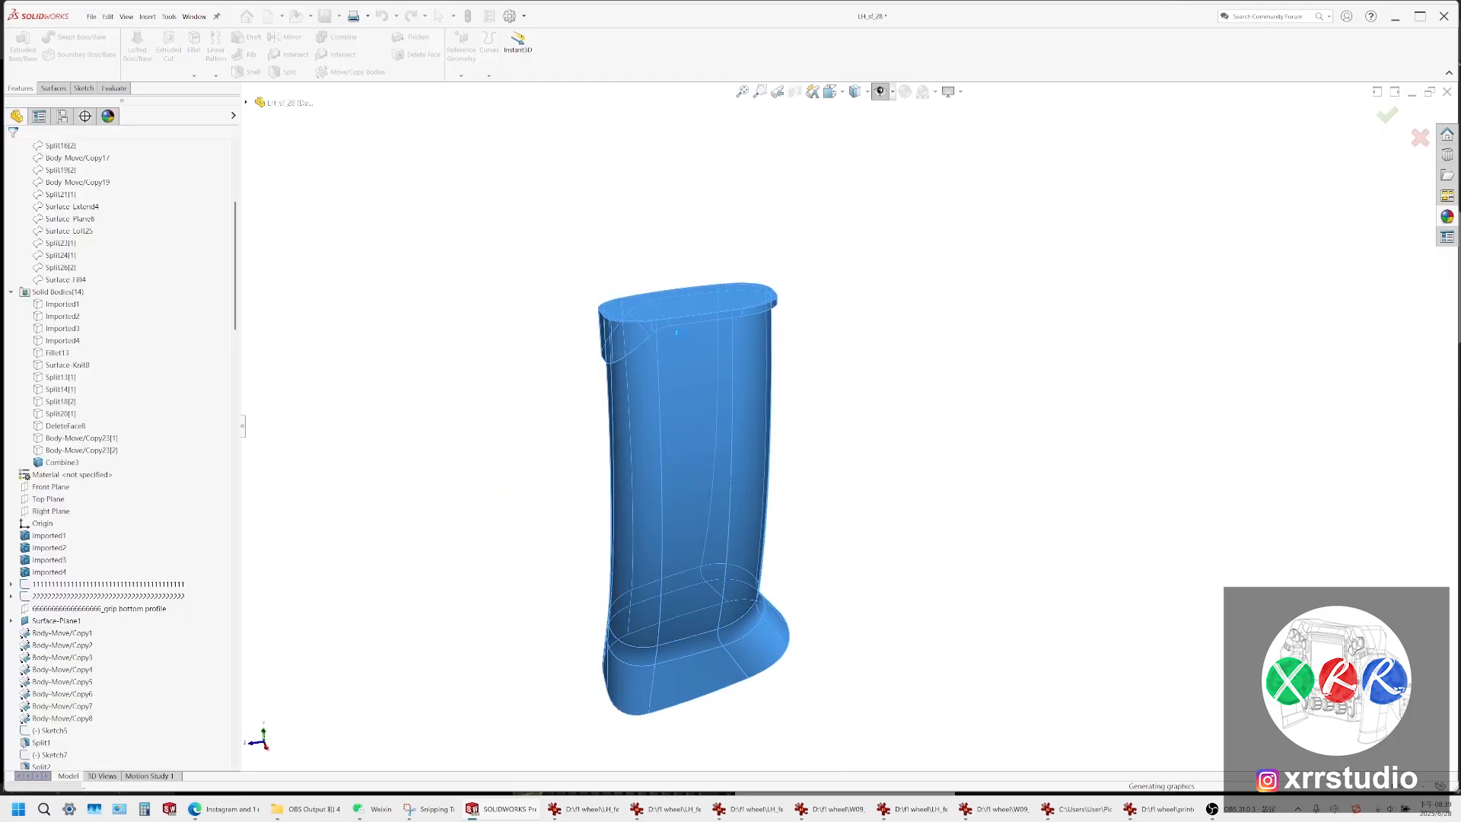
Fillet the edge where the collar's underside meets the handle with a symmetric 4 mm radius and tangent propagation
scroll(681, 332, down, 5)
scroll(680, 332, down, 3)
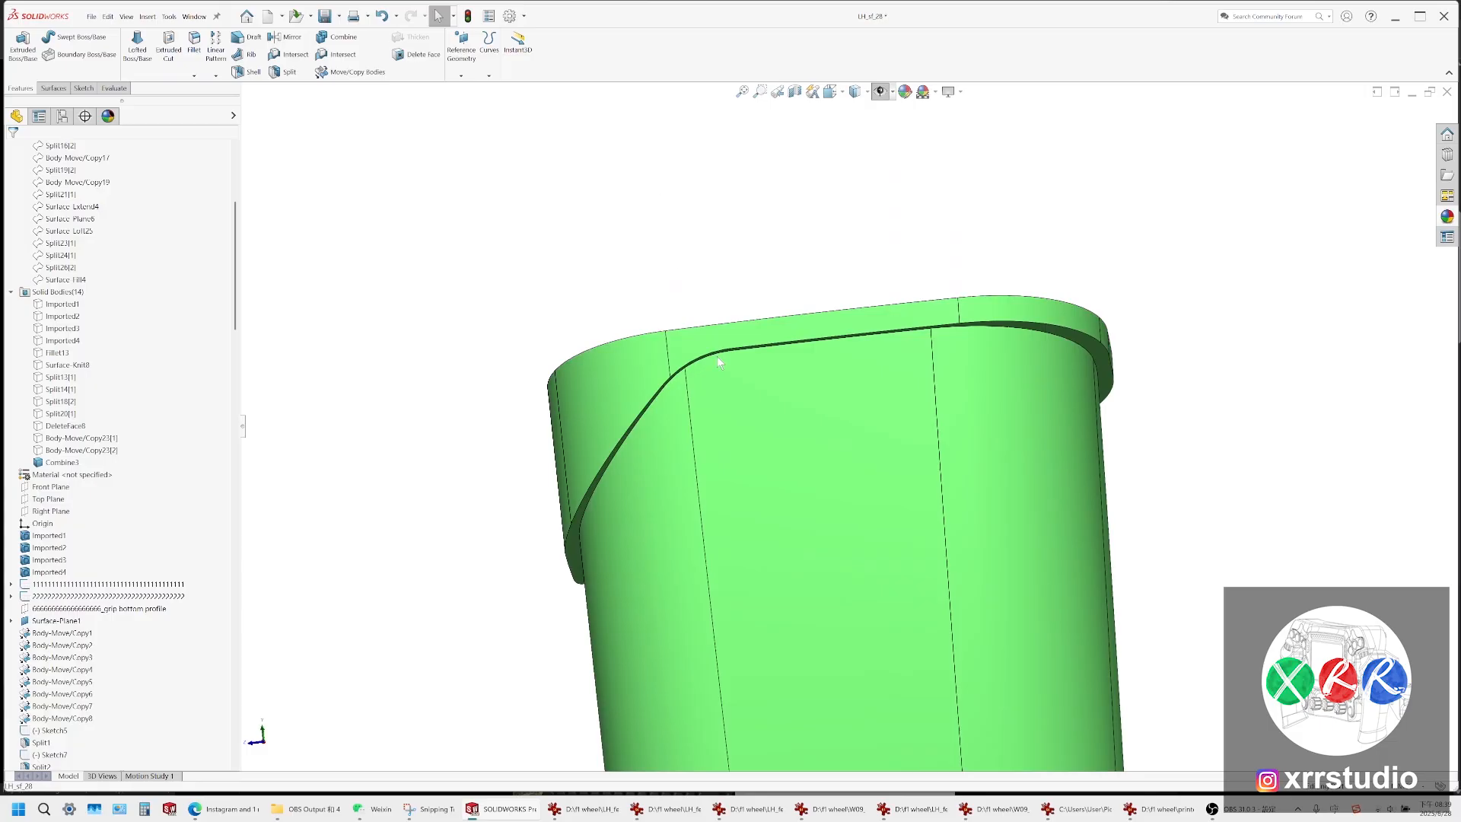
scroll(717, 356, down, 5)
scroll(724, 366, up, 10)
mouse_move(754, 405)
middle_down()
mouse_move(851, 368)
mouse_move(949, 365)
mouse_move(900, 431)
mouse_move(822, 454)
mouse_move(741, 411)
middle_up()
scroll(1134, 422, down, 5)
click(1152, 420)
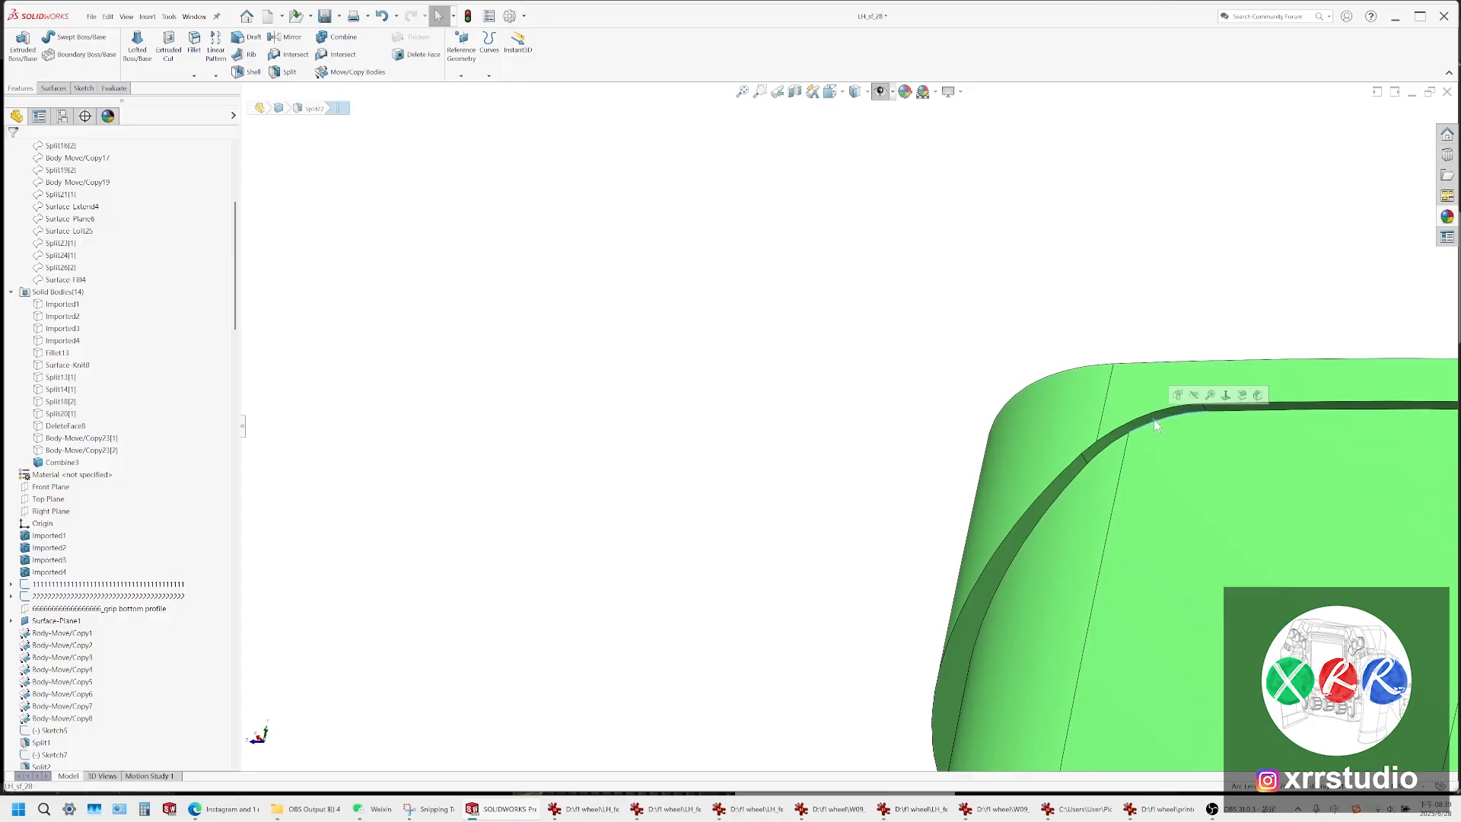
middle_drag(607, 253, 694, 328)
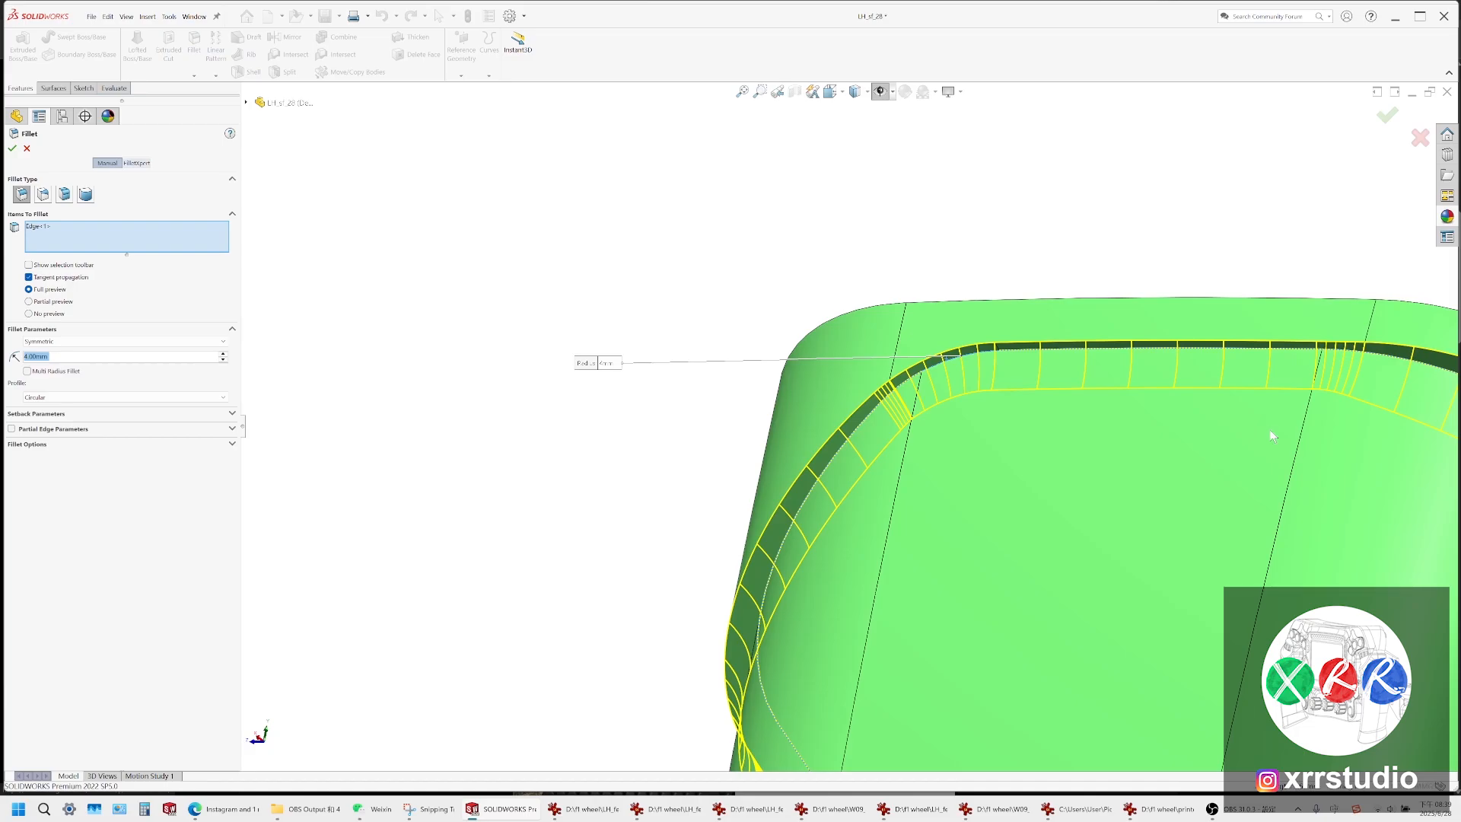
key(Return)
Inspect the filleted collar and the whole handle from several angles, finishing in the Right view
middle_drag(1146, 522, 698, 261)
scroll(715, 289, down, 3)
scroll(737, 457, up, 3)
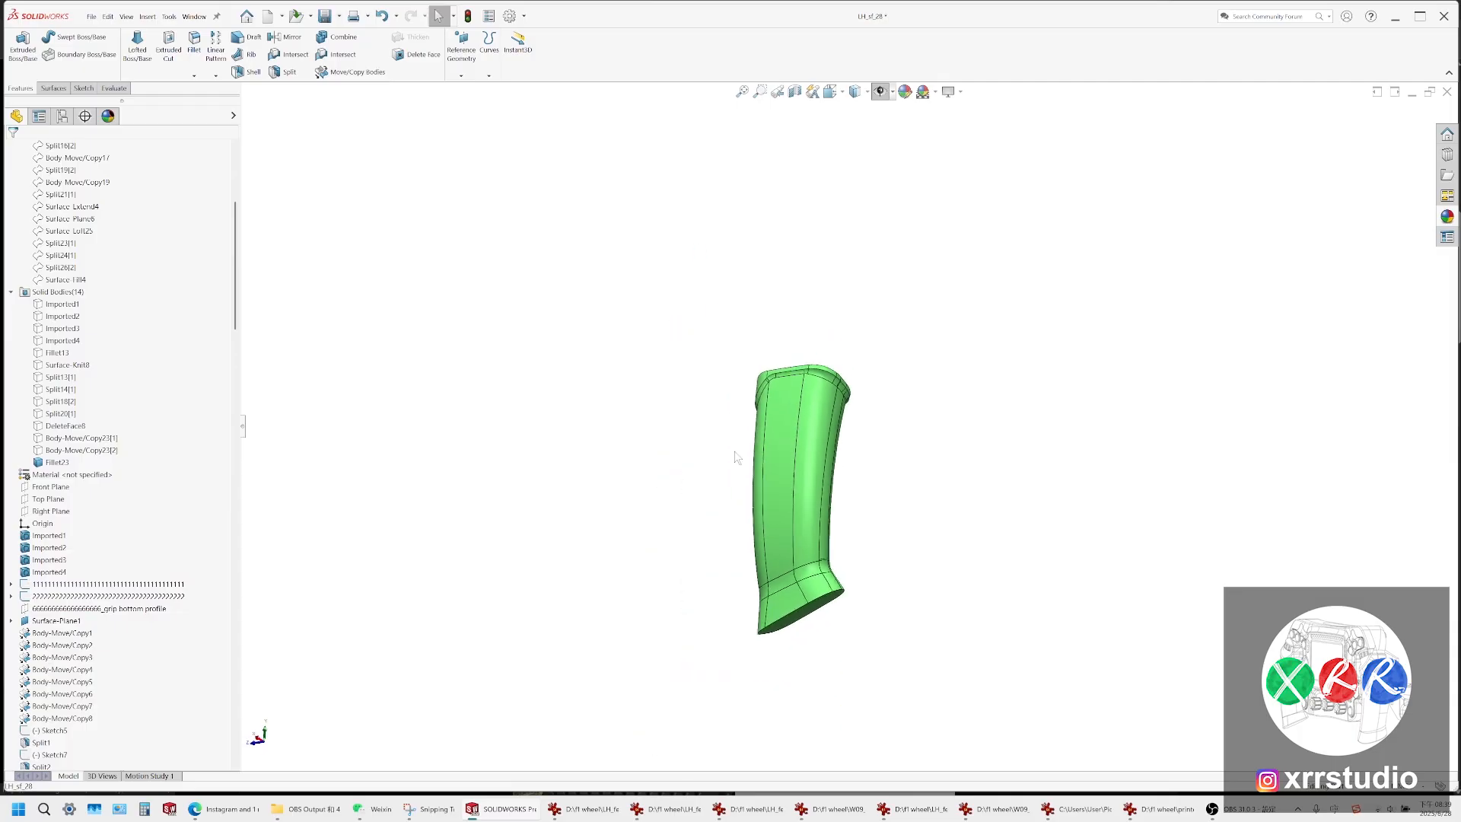
middle_drag(737, 457, 891, 551)
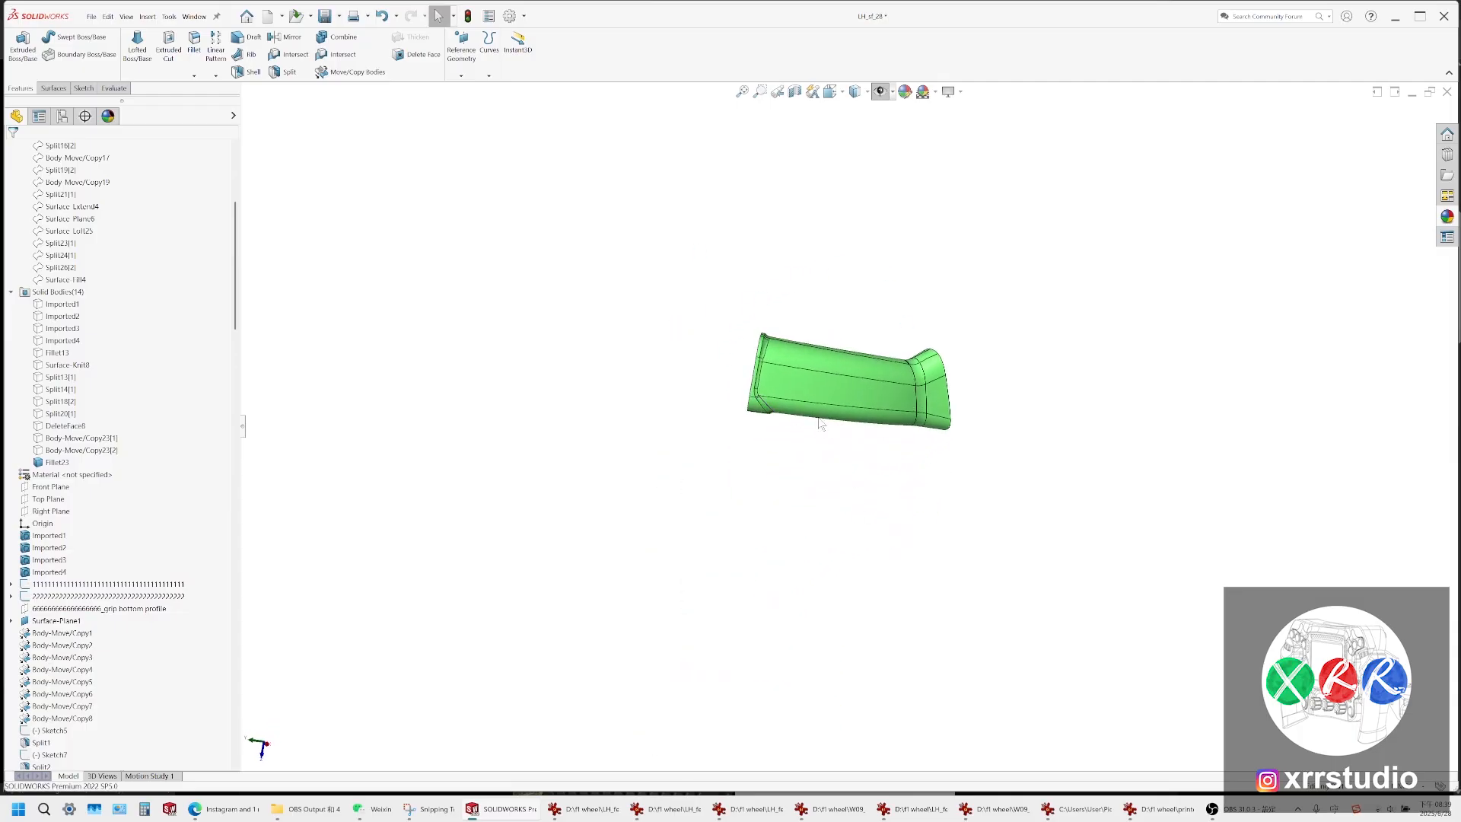
middle_drag(820, 424, 858, 167)
click(831, 92)
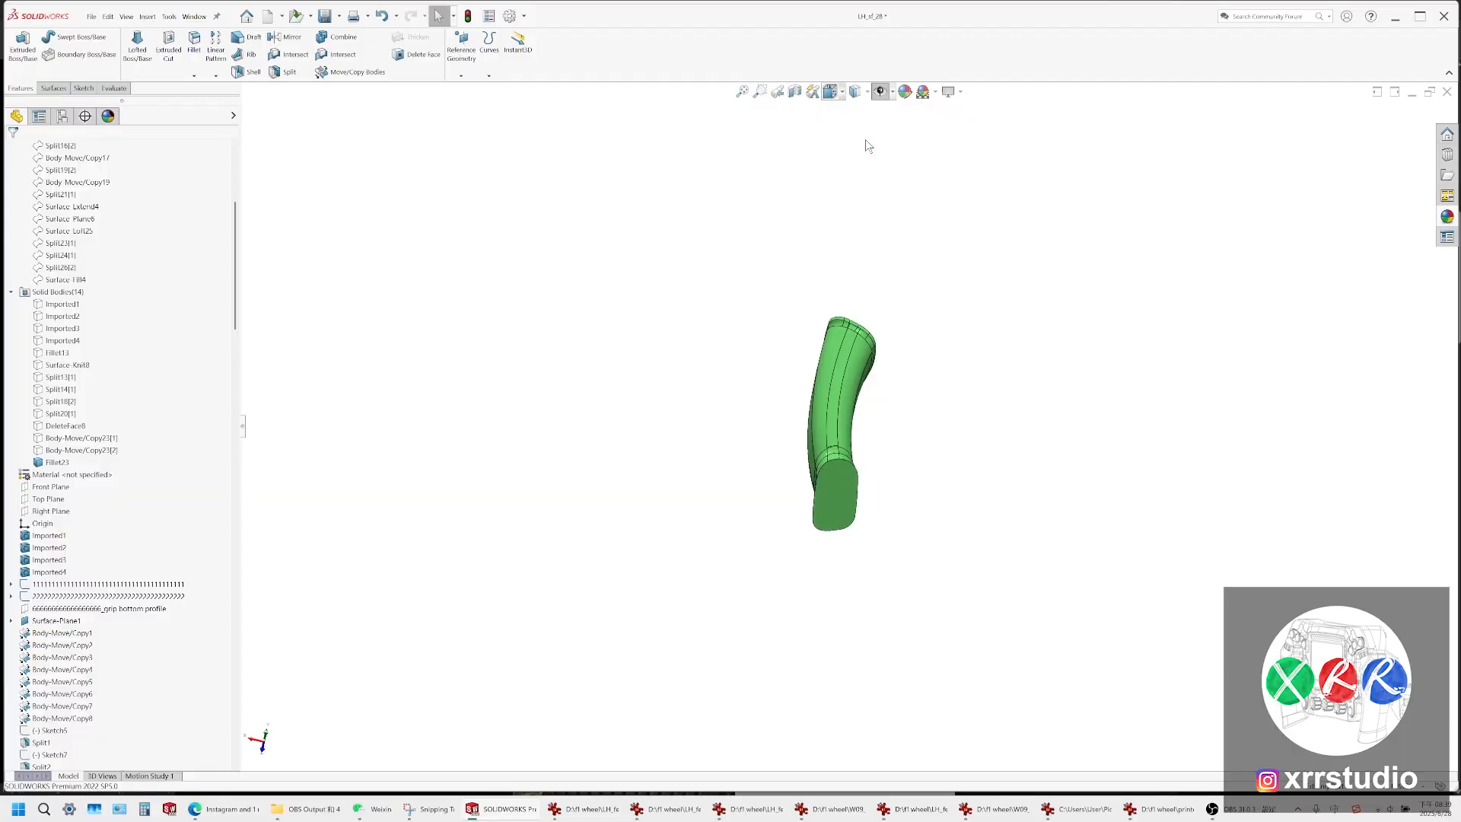
scroll(540, 463, down, 5)
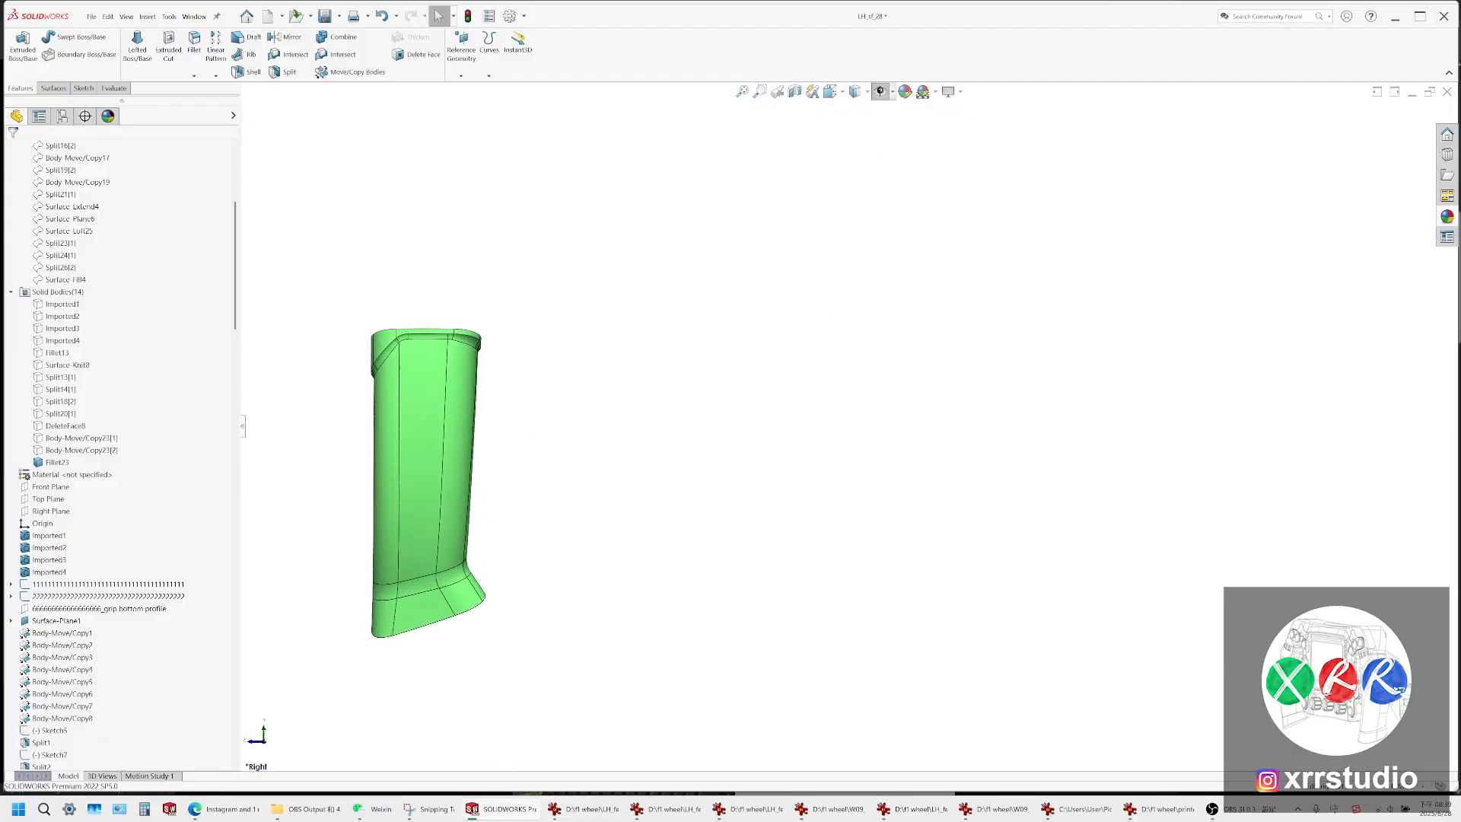
Compare the handle's Right view with the rear steering wheel photo and the side-on cockpit photo
mouse_move(838, 809)
mouse_move(911, 764)
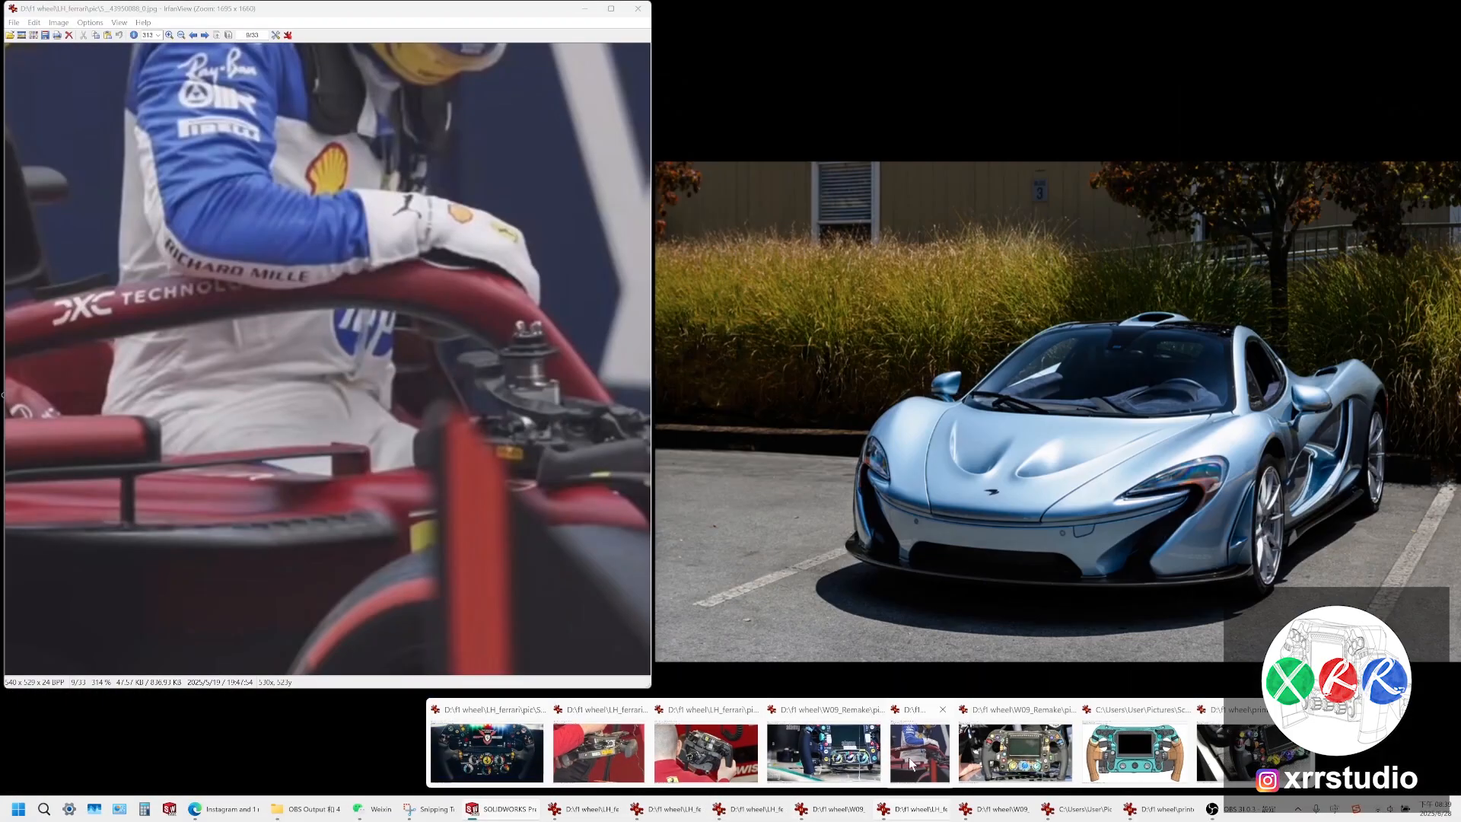
click(706, 753)
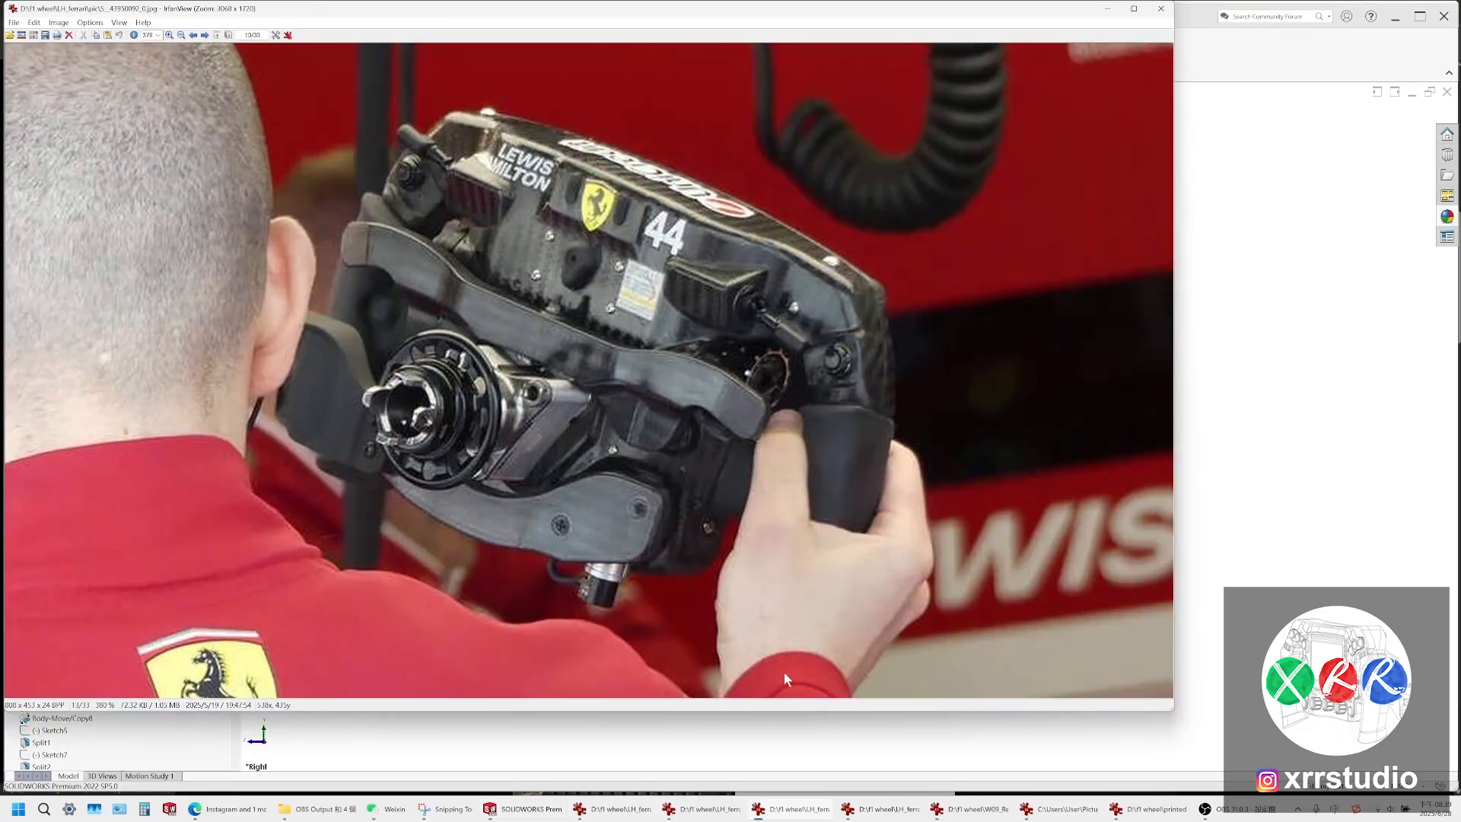
click(852, 812)
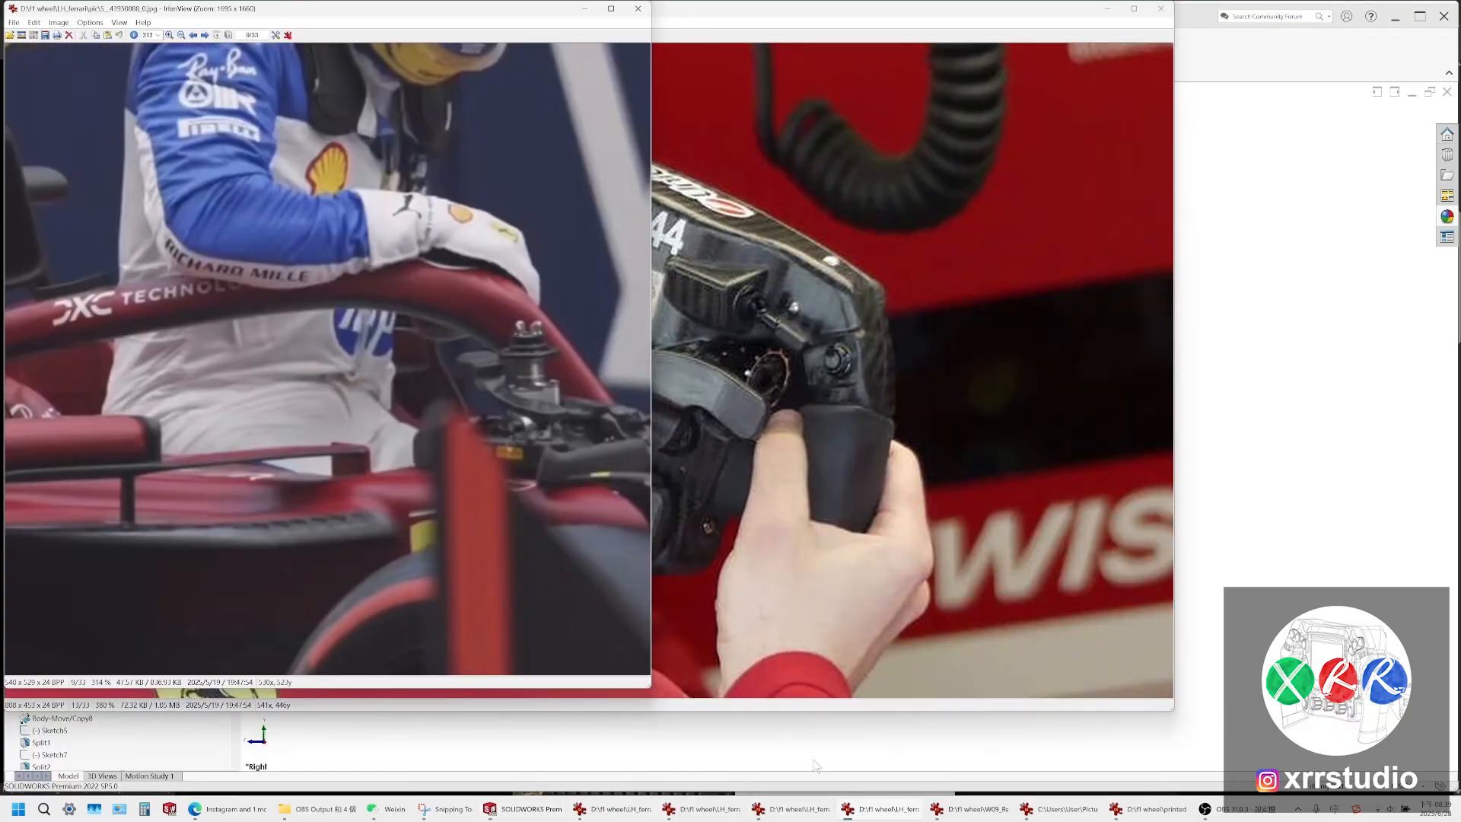
click(789, 732)
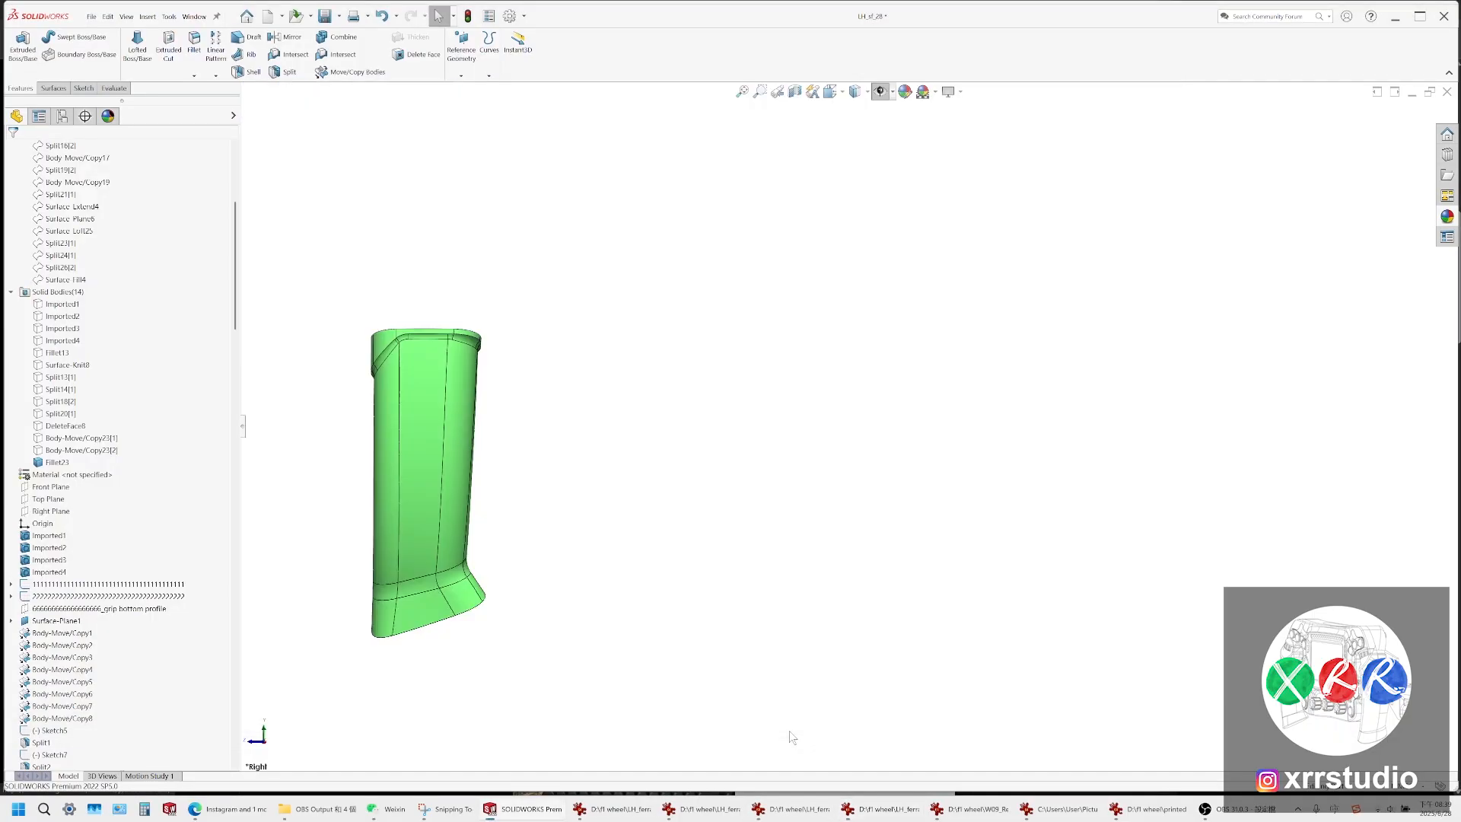
click(887, 813)
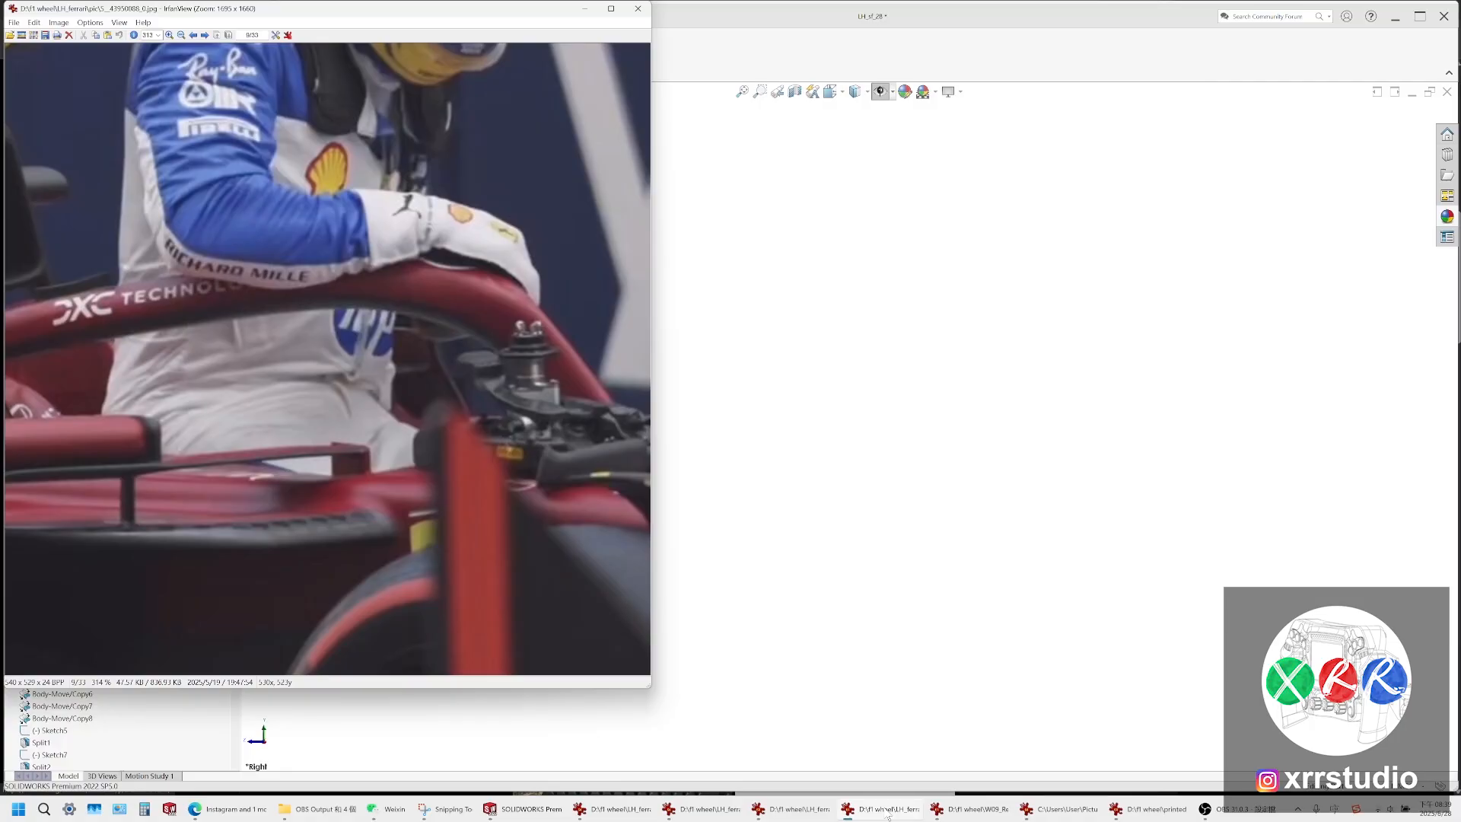
click(887, 813)
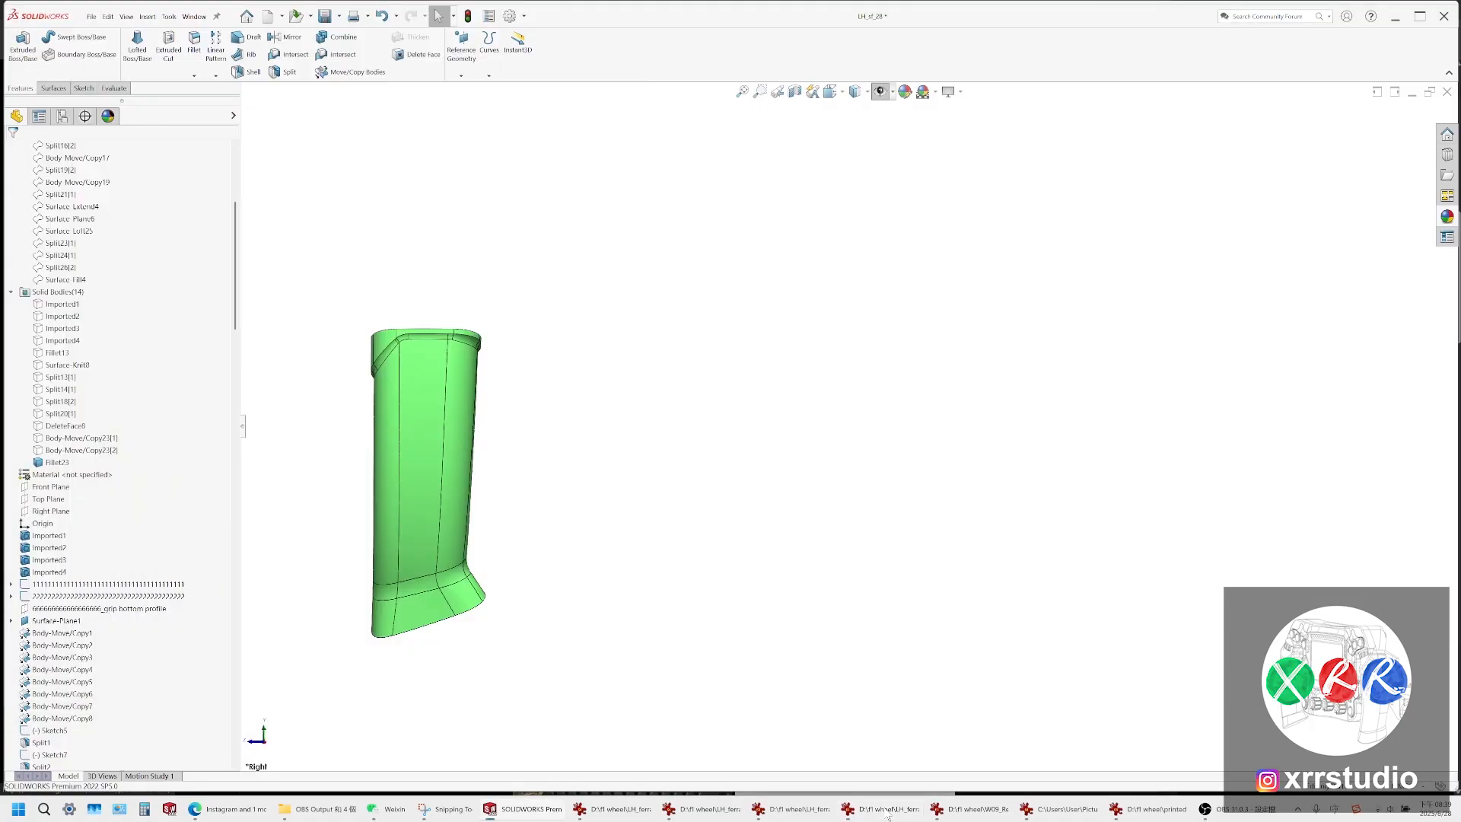
click(886, 813)
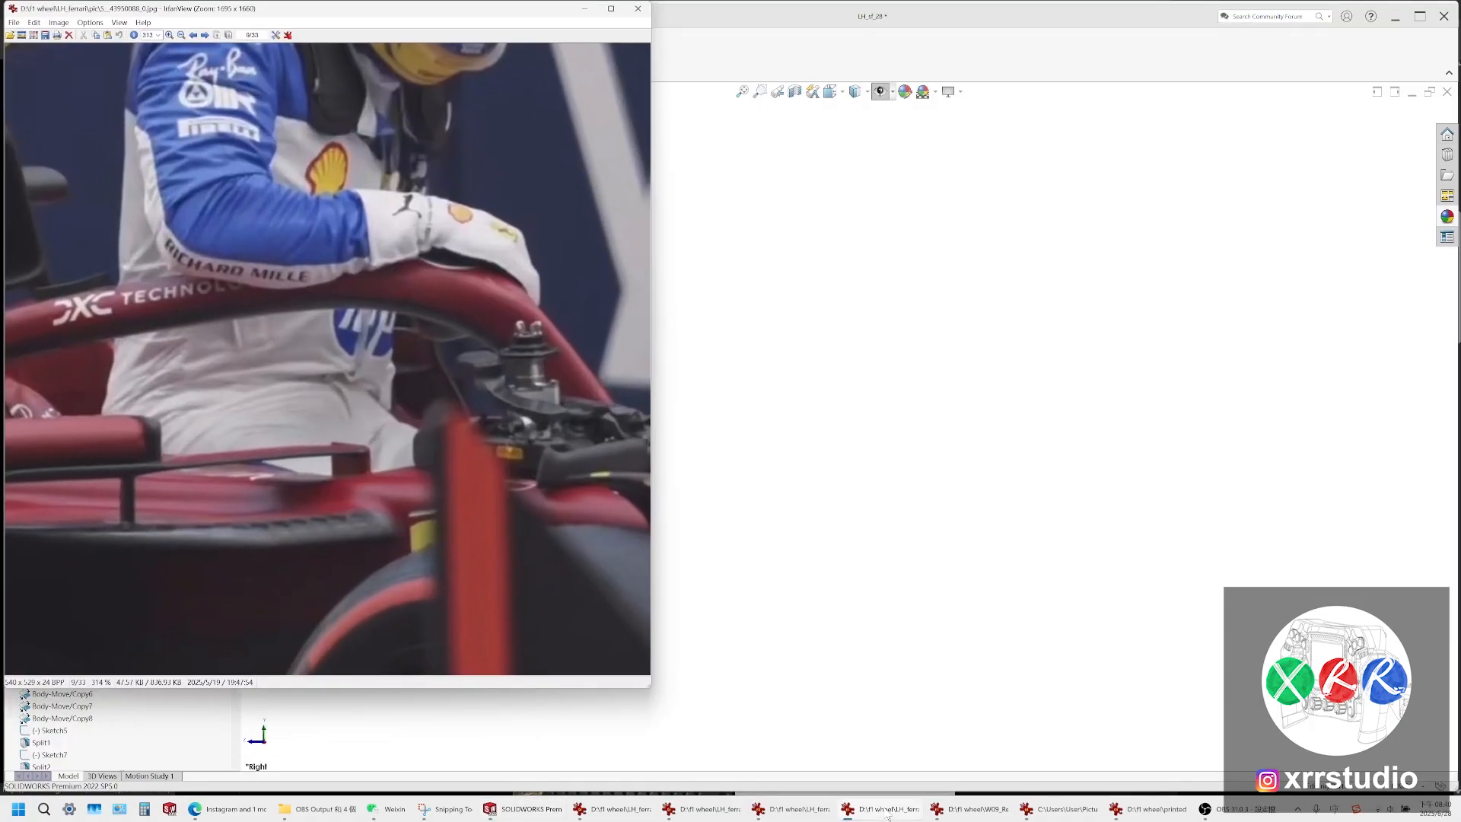
click(886, 813)
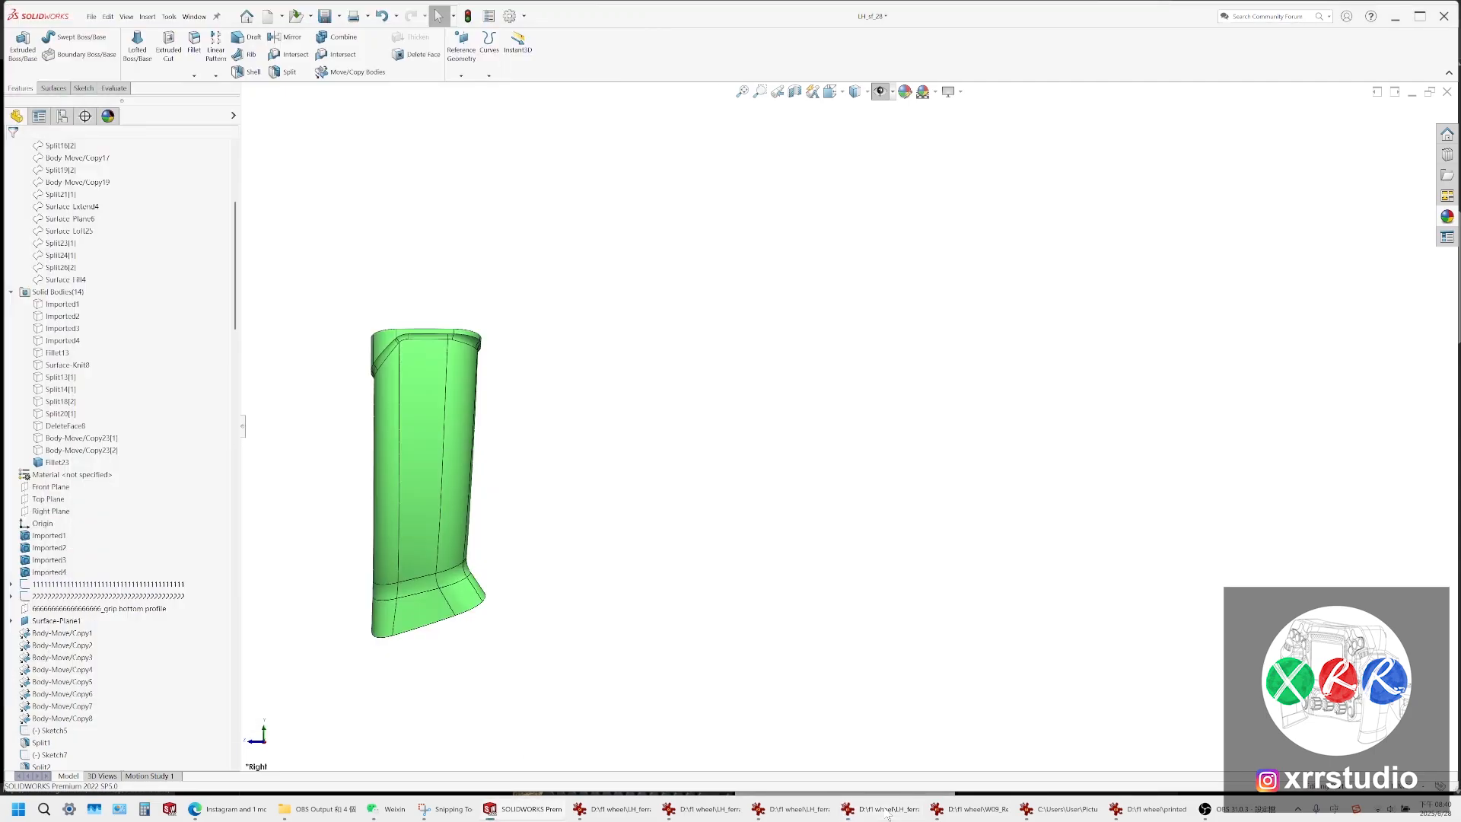
Compare the handle's curvature and filleted upper collar with the annotated wheel photo on slide 2 of the Google Slides reference presentation
scroll(609, 548, up, 4)
scroll(609, 547, down, 3)
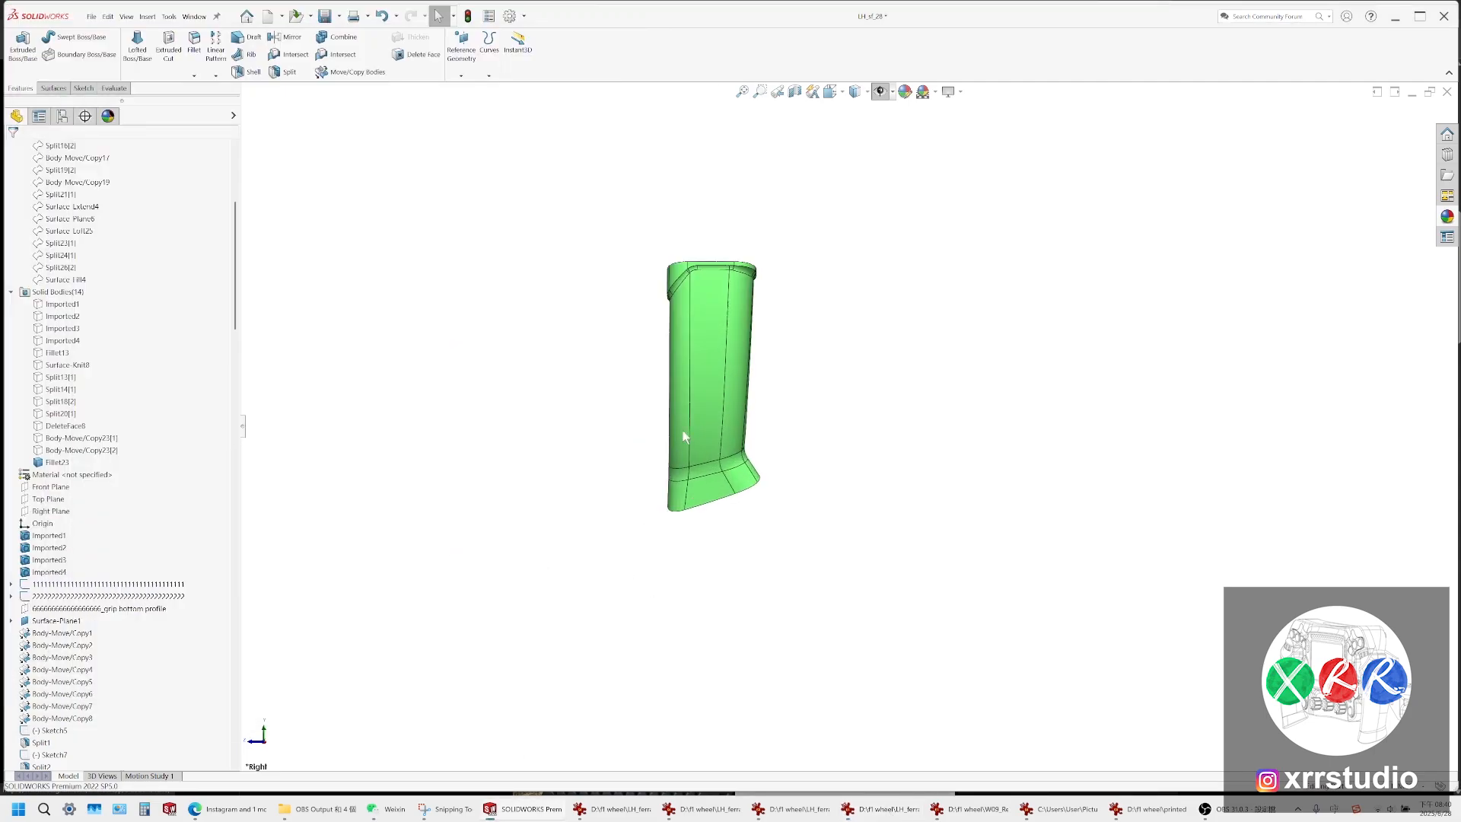
scroll(681, 430, down, 1)
scroll(742, 286, down, 2)
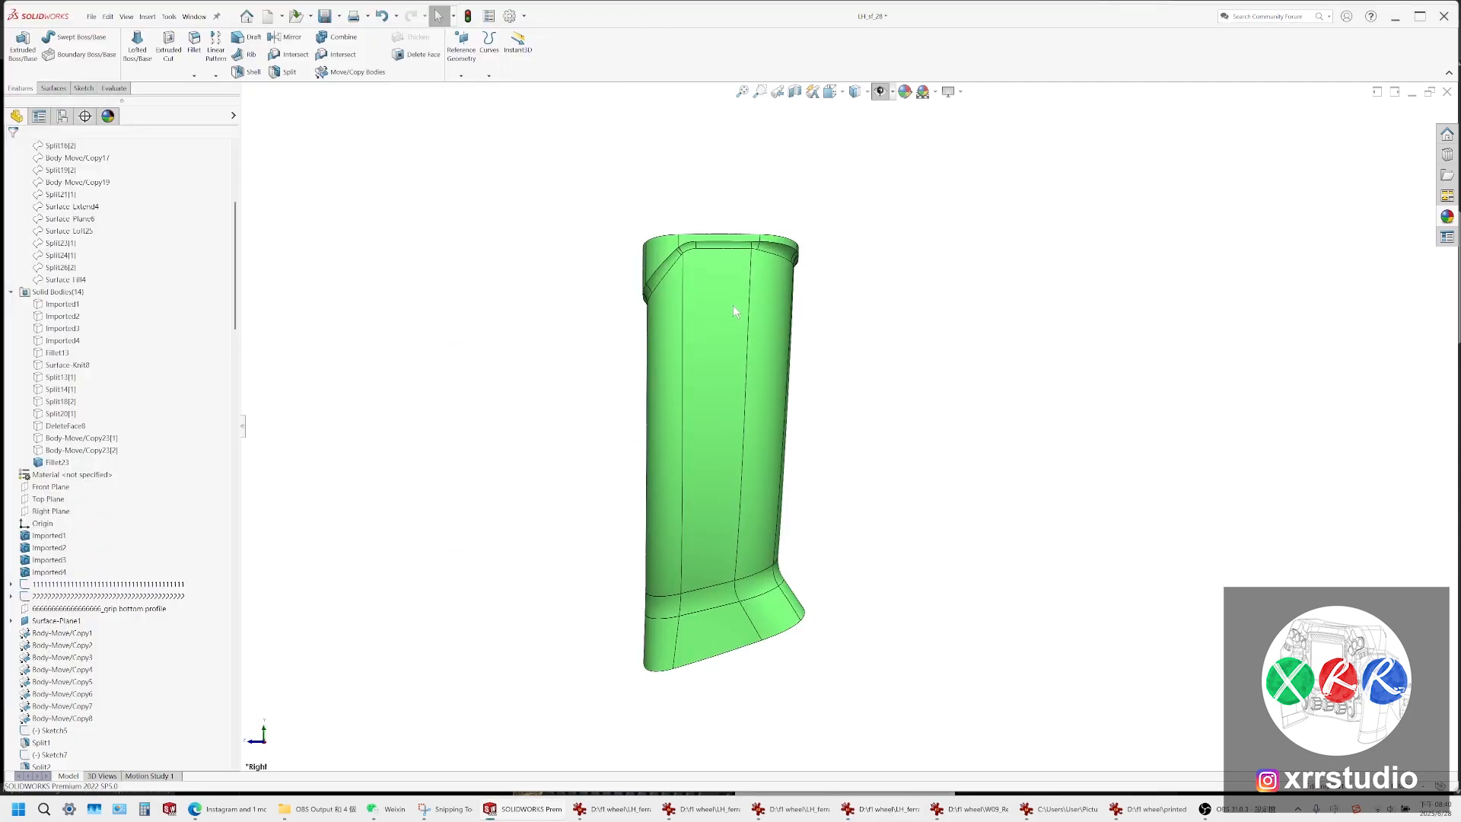
middle_drag(705, 381, 868, 332)
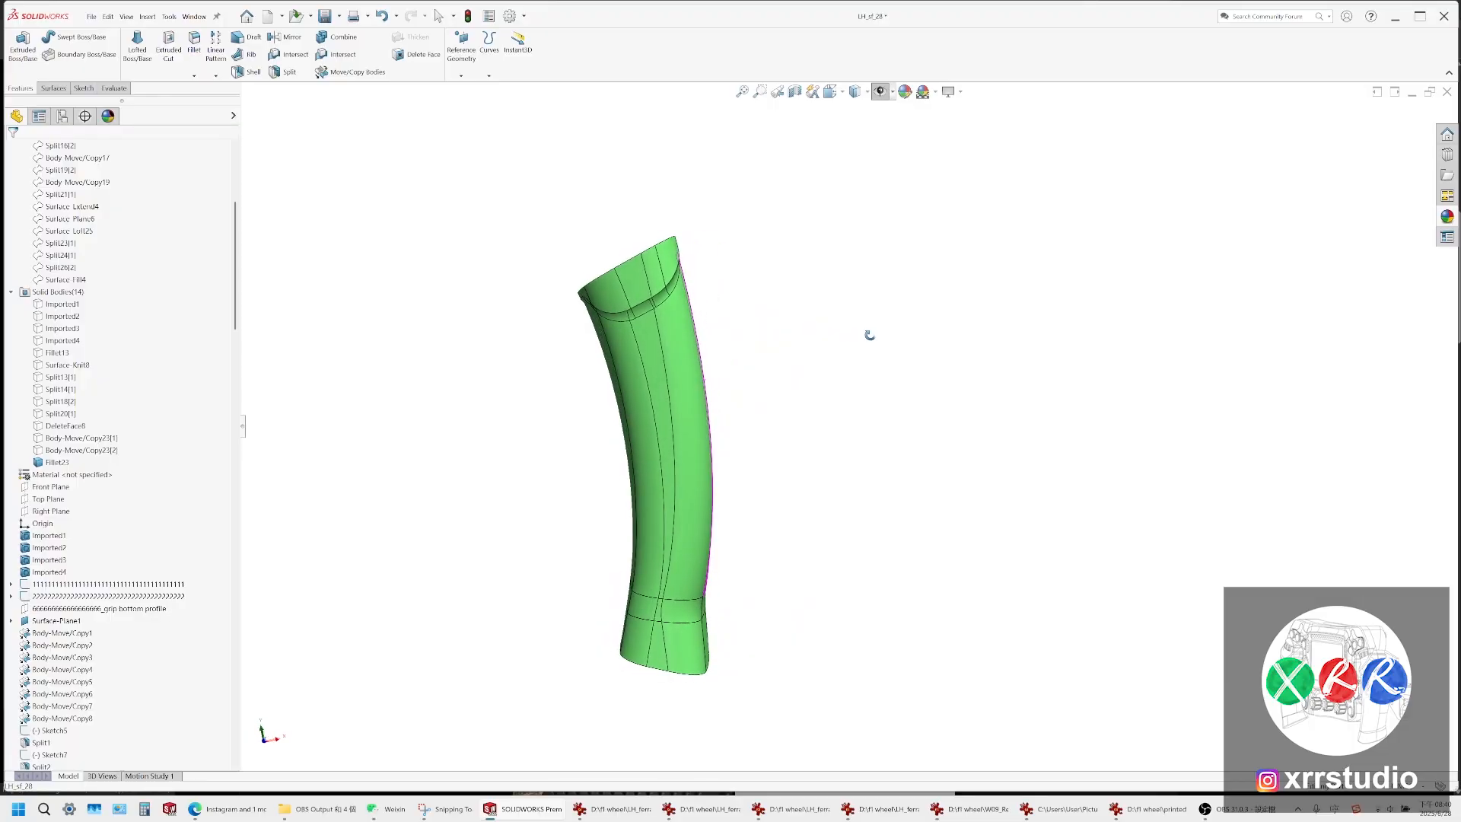
click(228, 809)
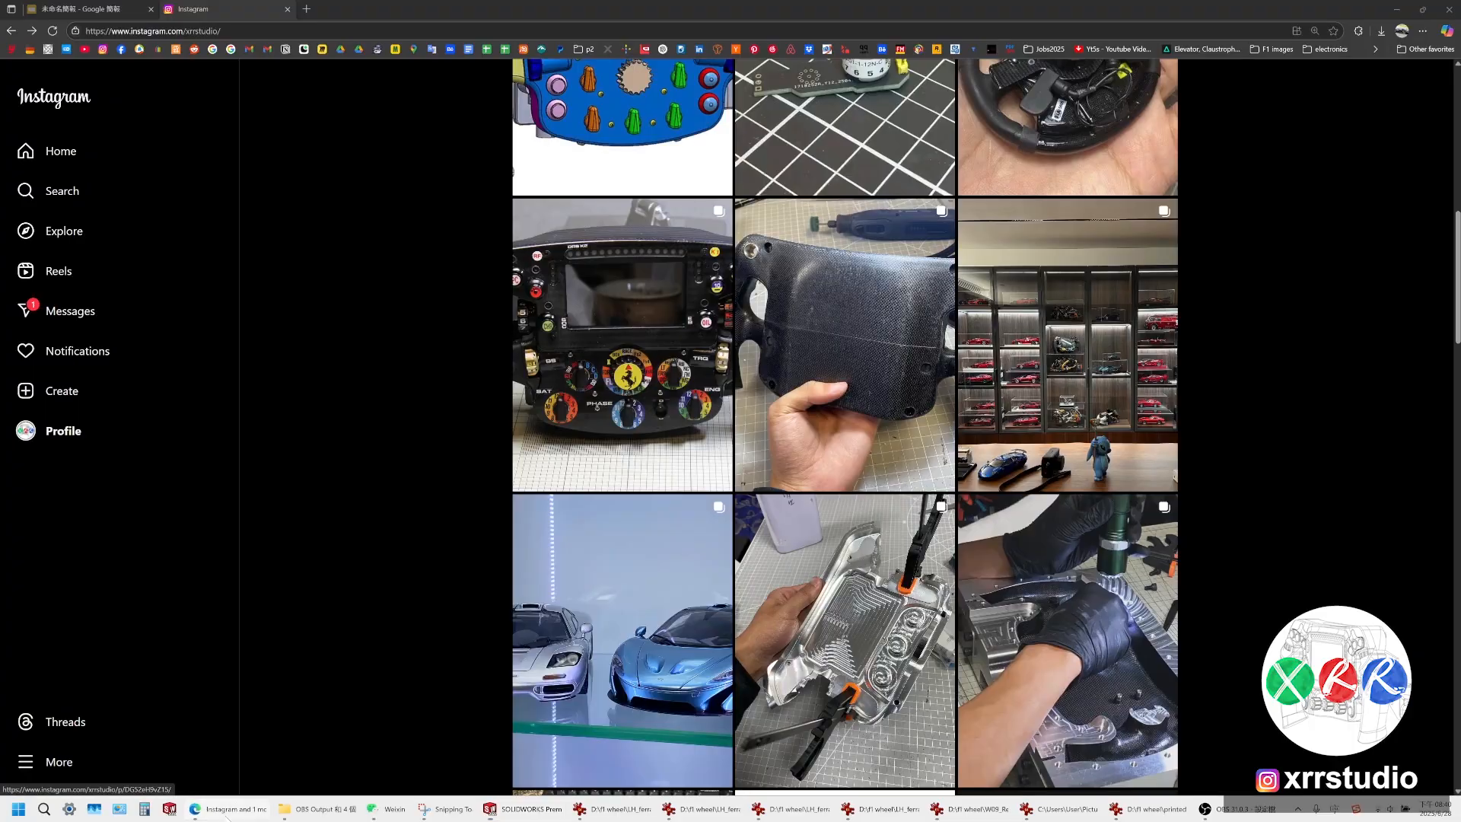
click(91, 8)
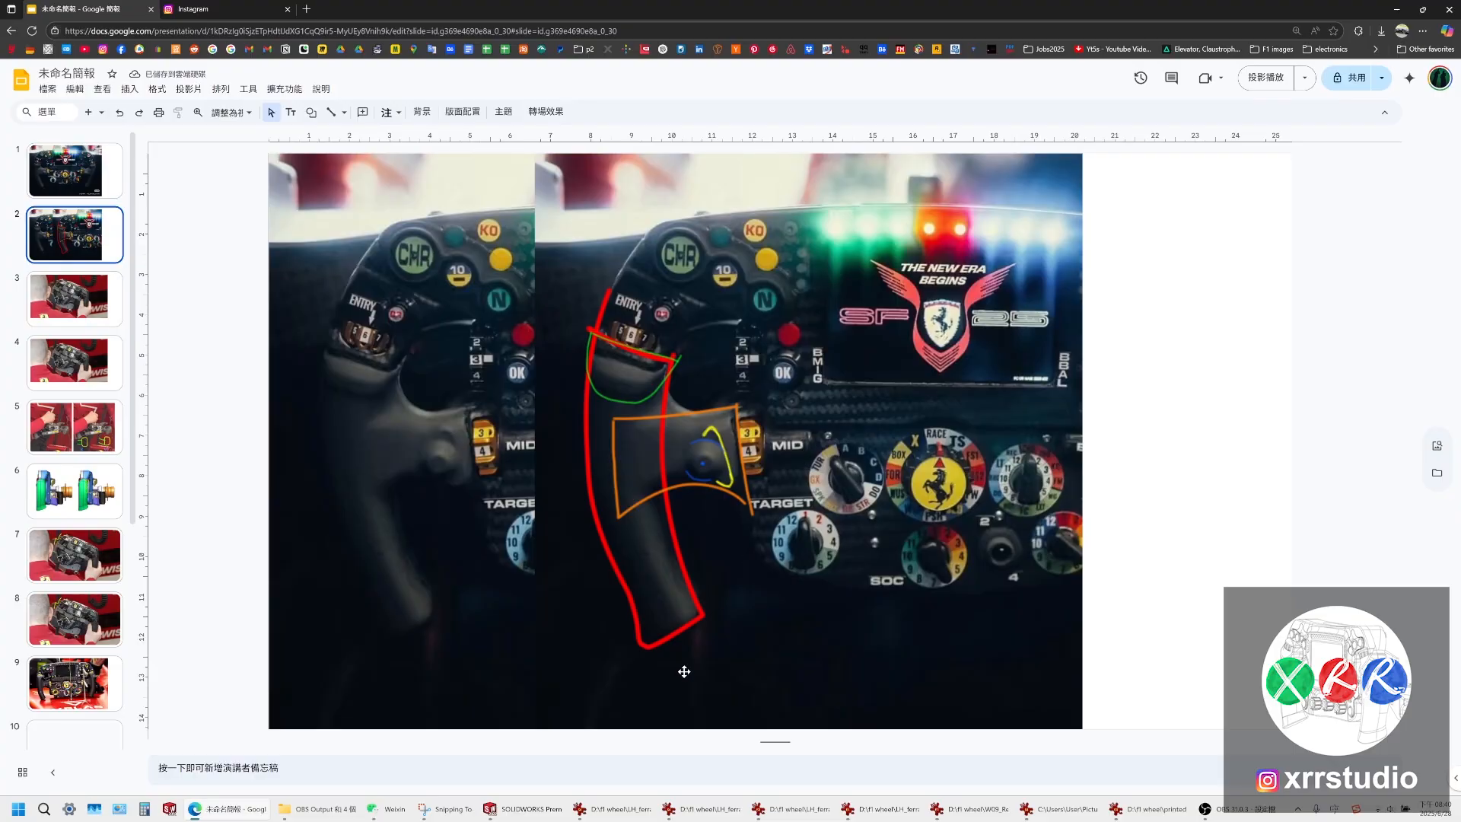
key(alt+Tab)
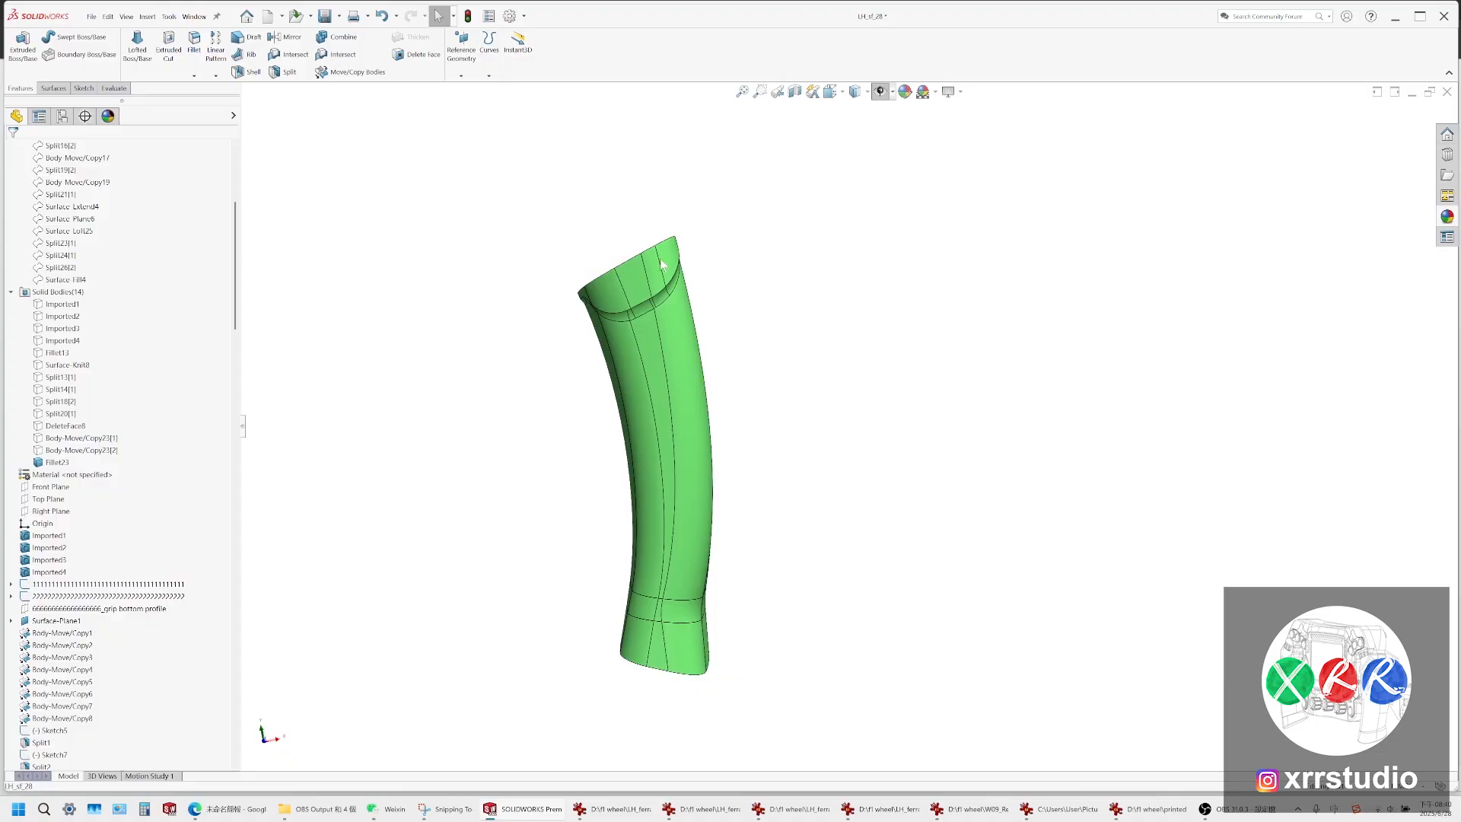
scroll(675, 286, down, 5)
middle_drag(678, 287, 653, 434)
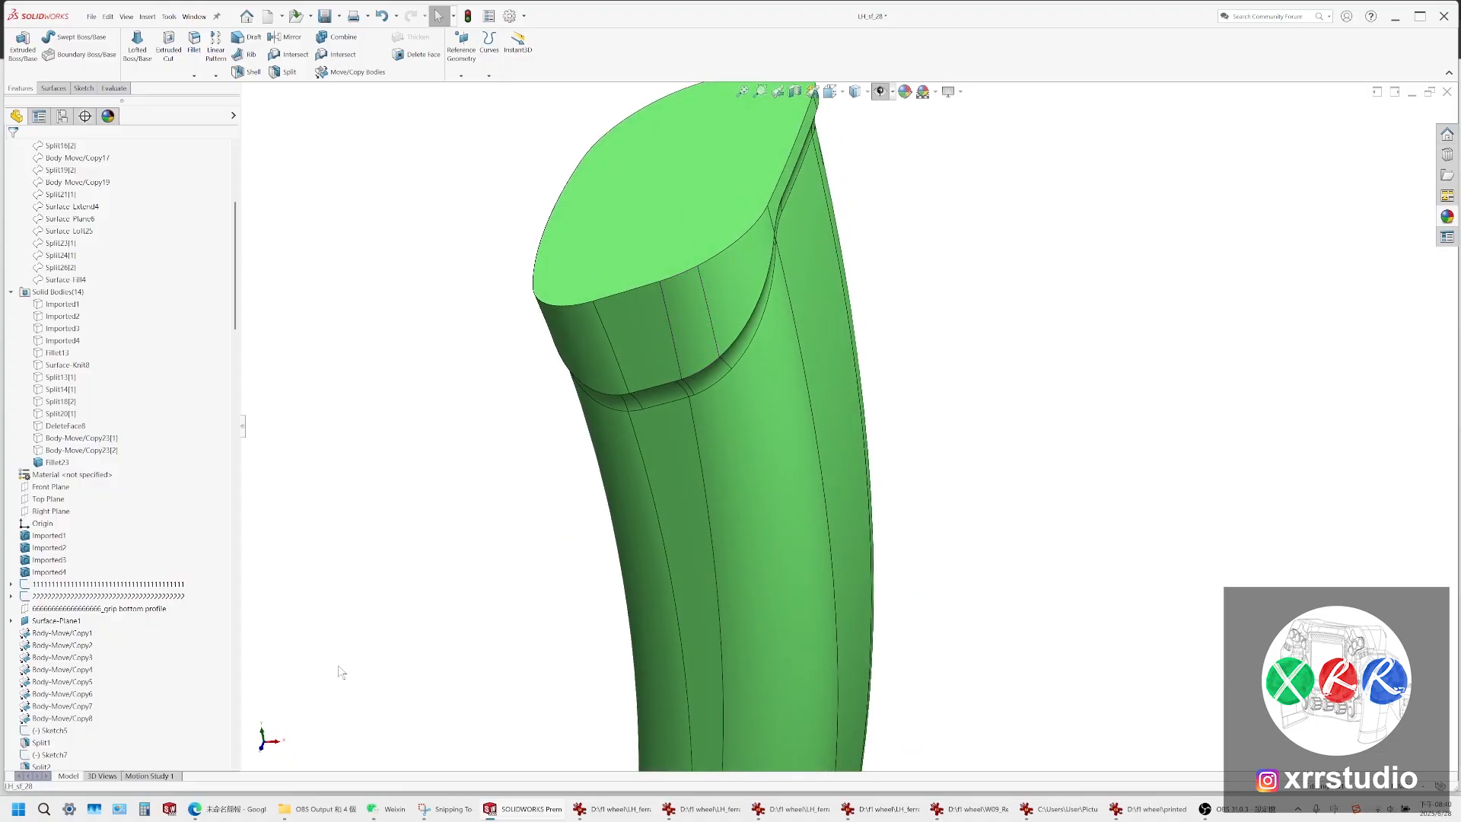
Review slides 13, 11 and 2 of the Google Slides presentation, examining the marked collar outline and the grip's transition to the wheel body
click(228, 809)
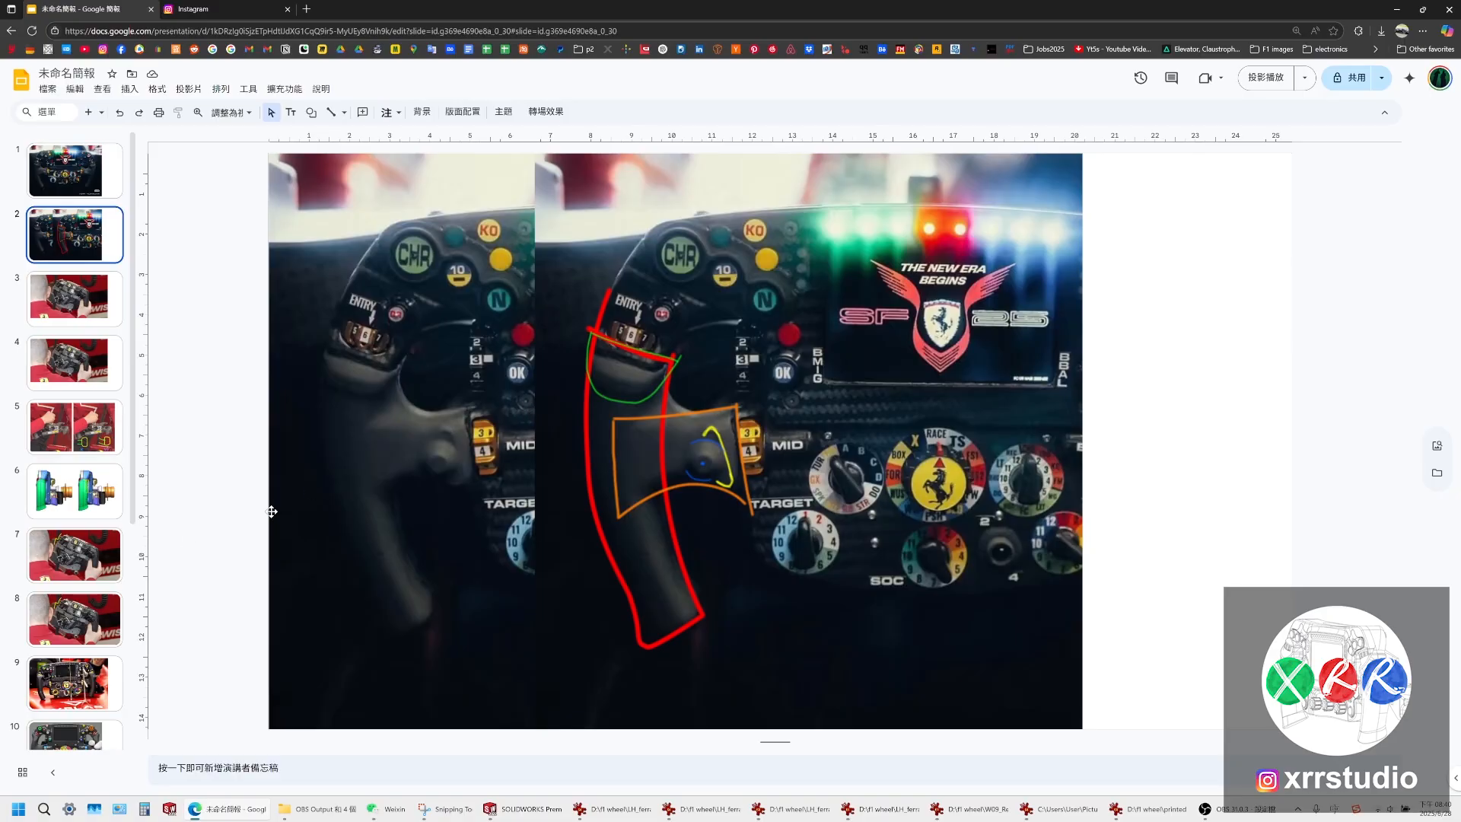
scroll(81, 569, down, 5)
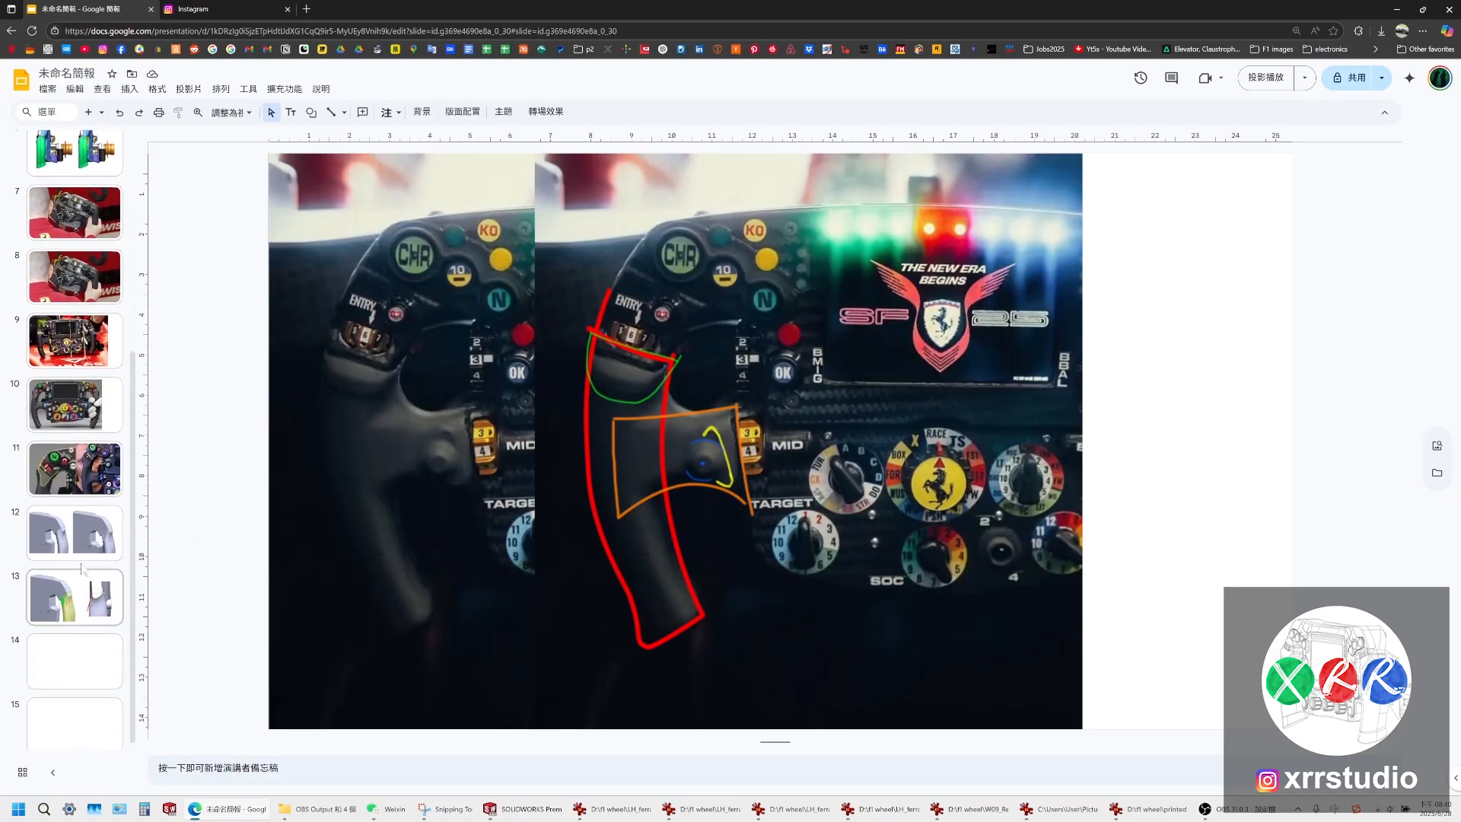
click(85, 606)
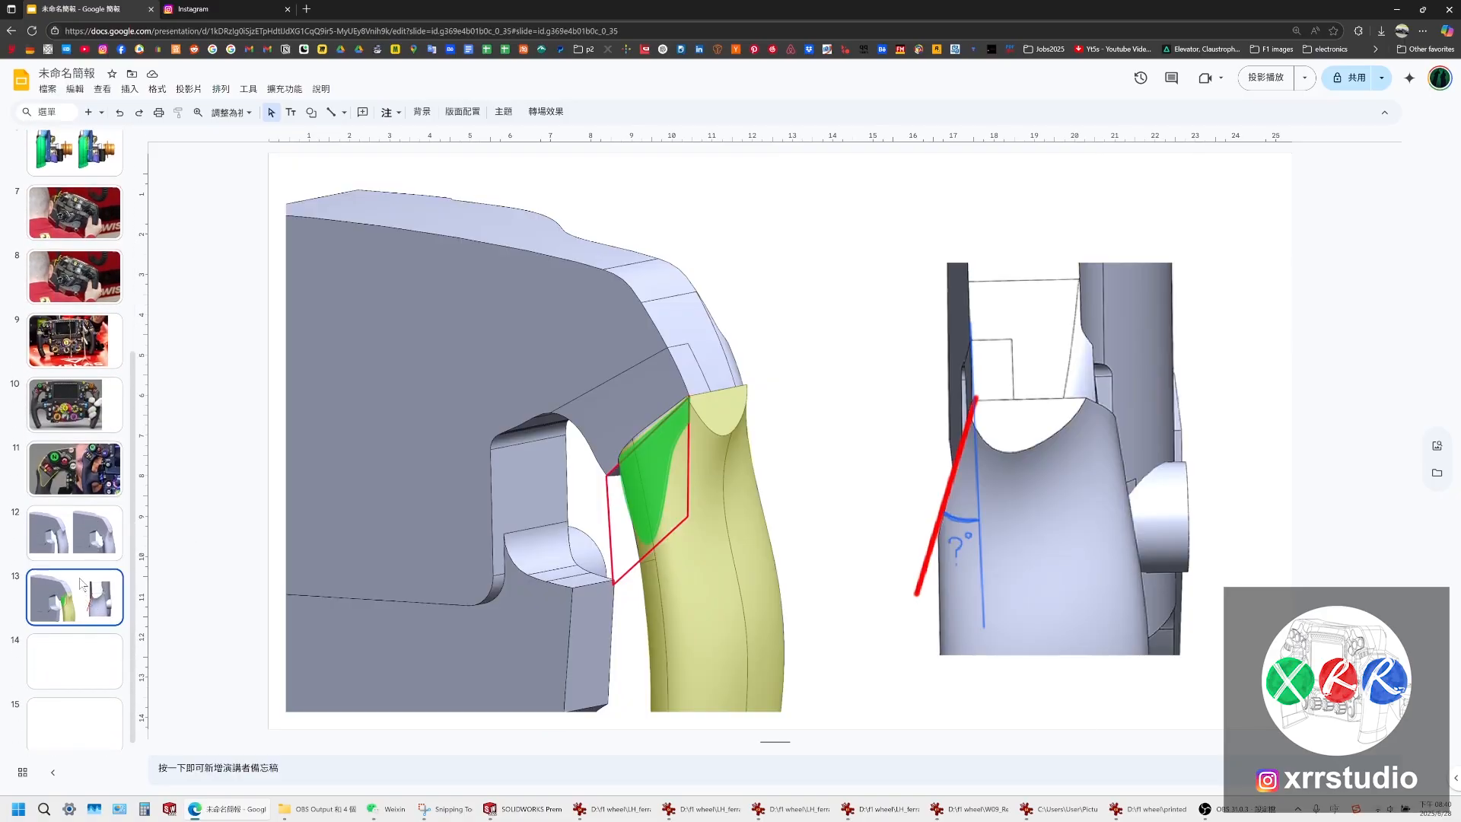
click(69, 486)
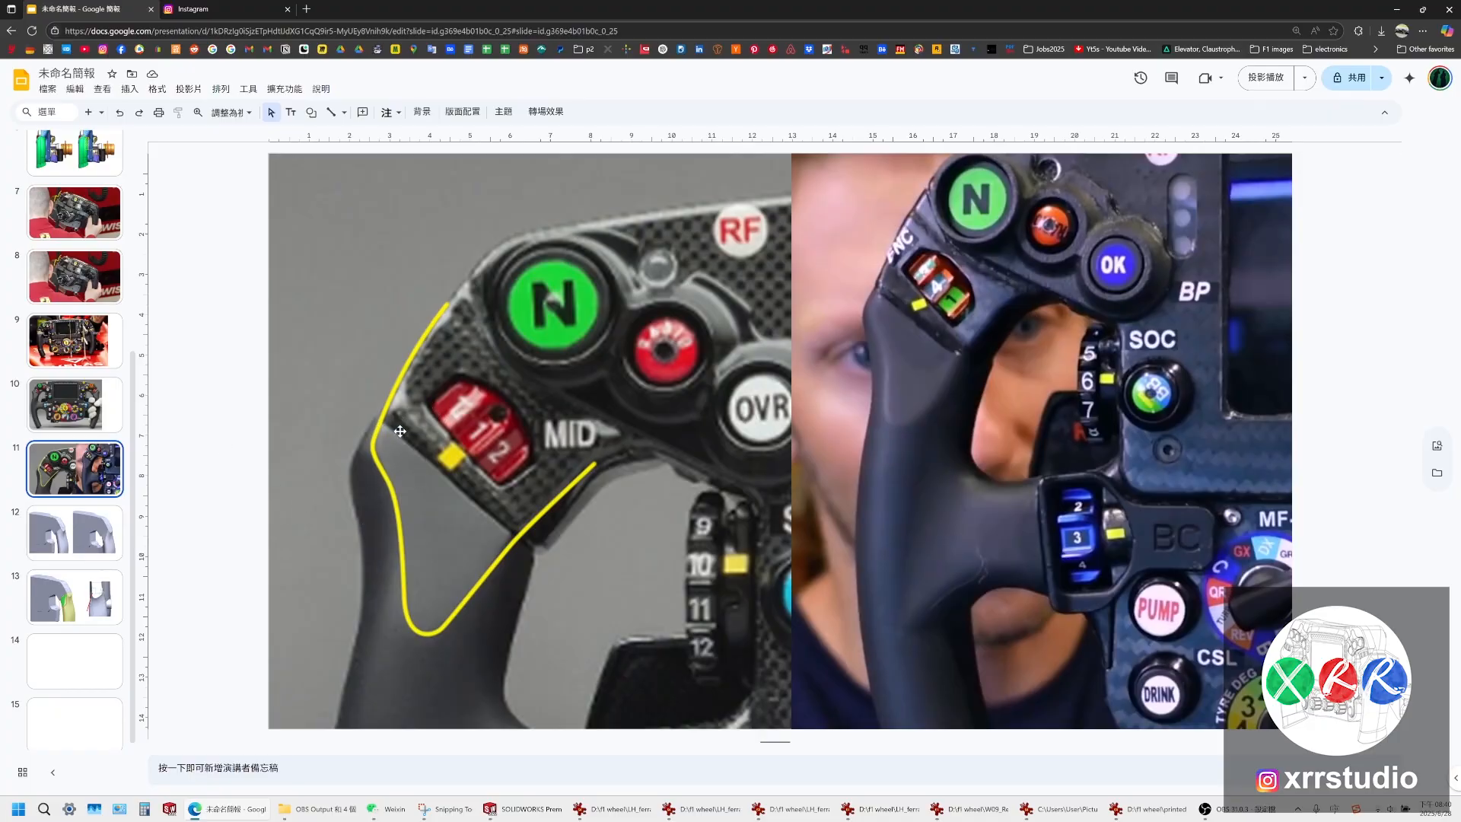
click(50, 593)
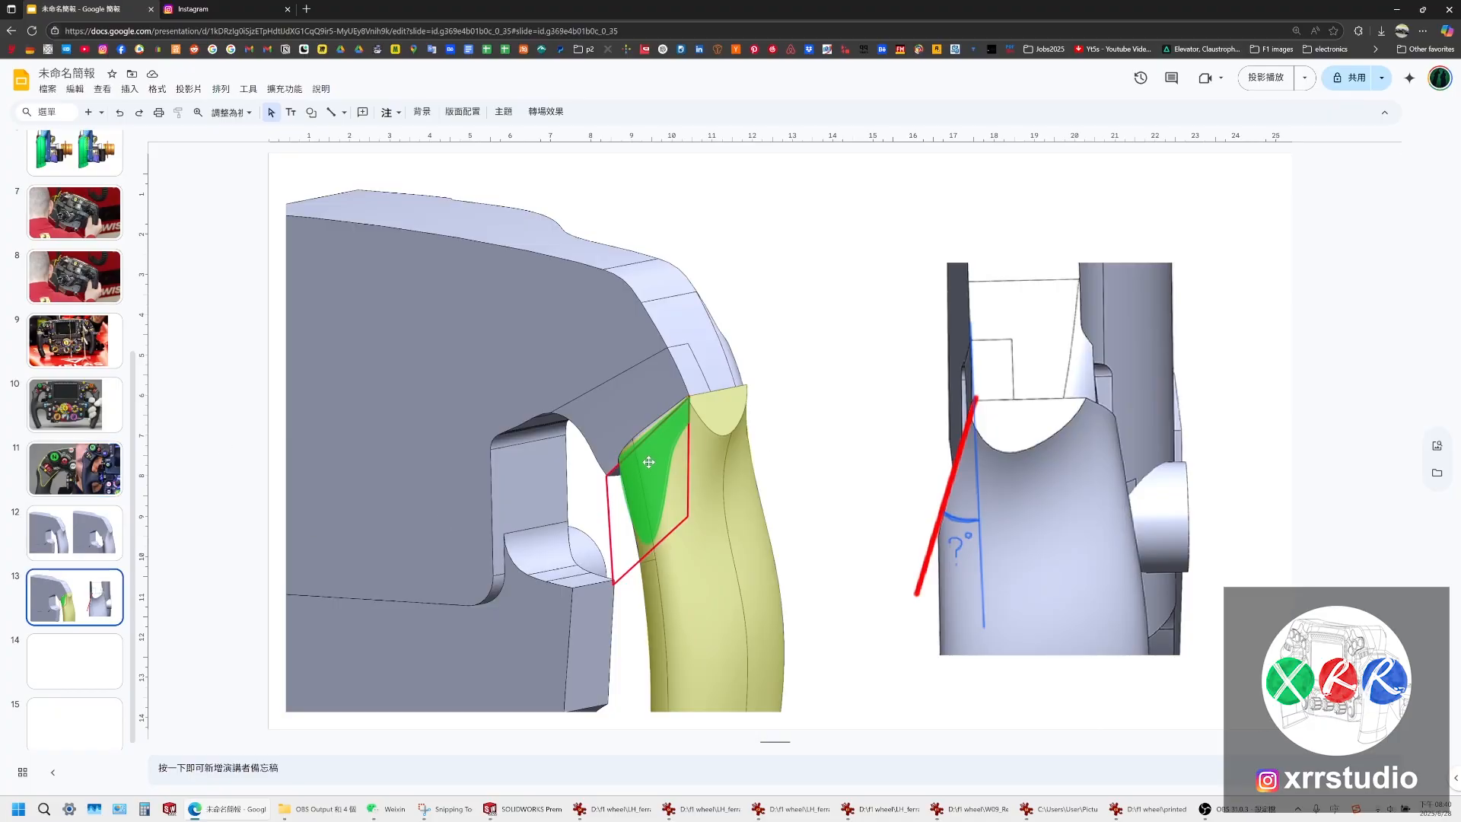
scroll(69, 342, up, 5)
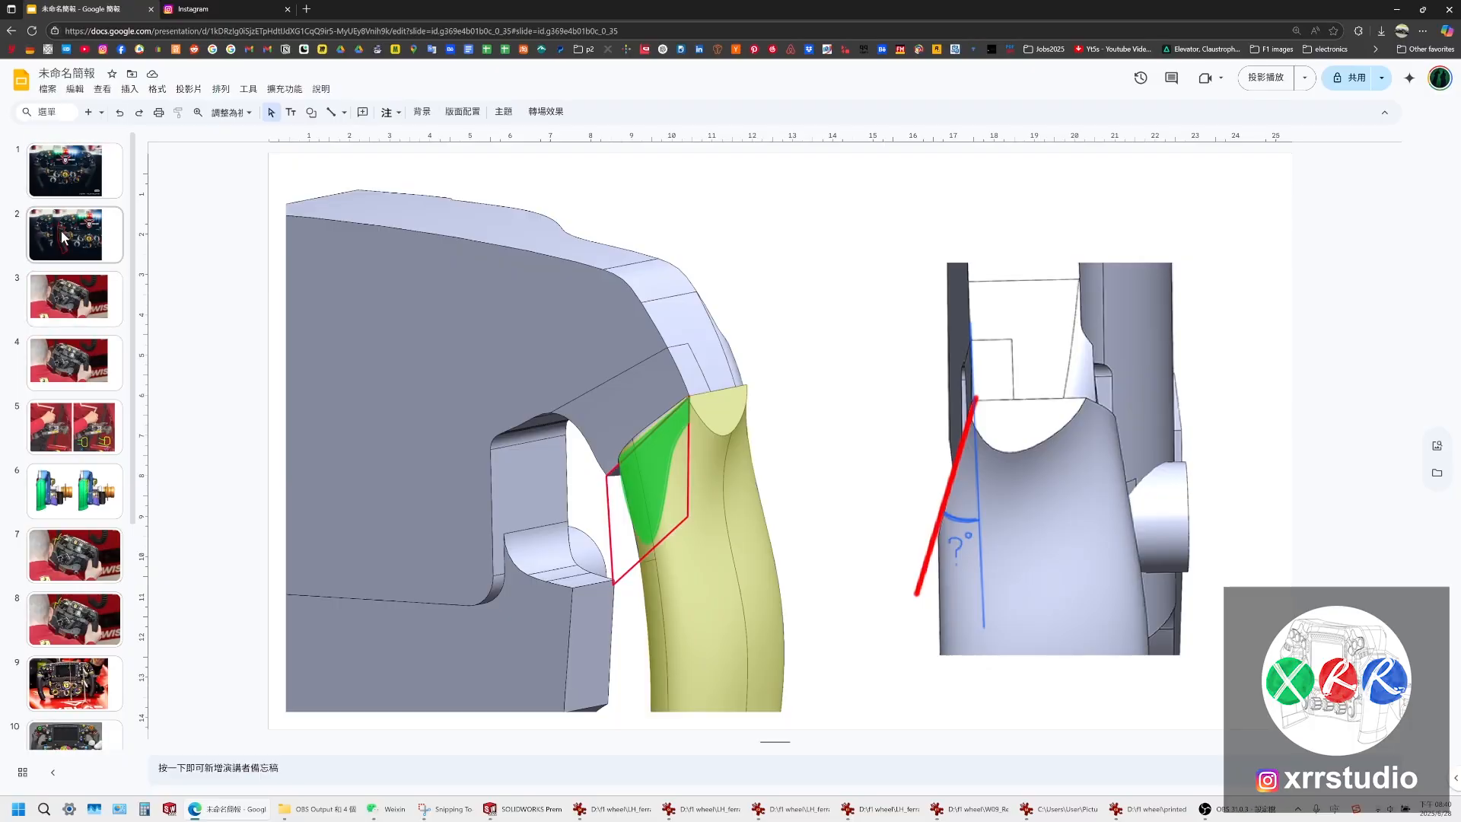
click(64, 239)
ctrl+scroll(652, 379, up, 5)
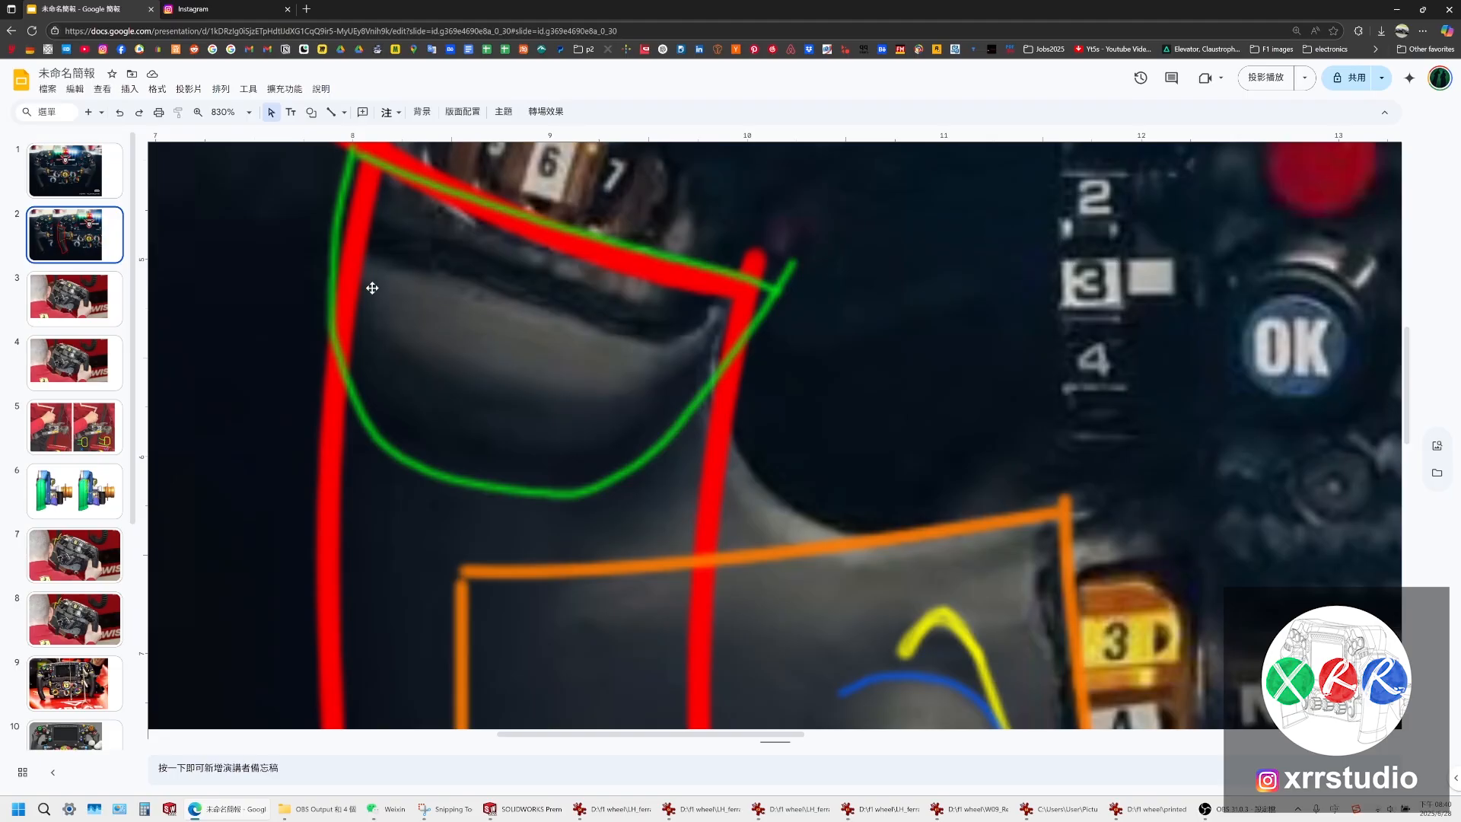
ctrl+scroll(619, 395, down, 6)
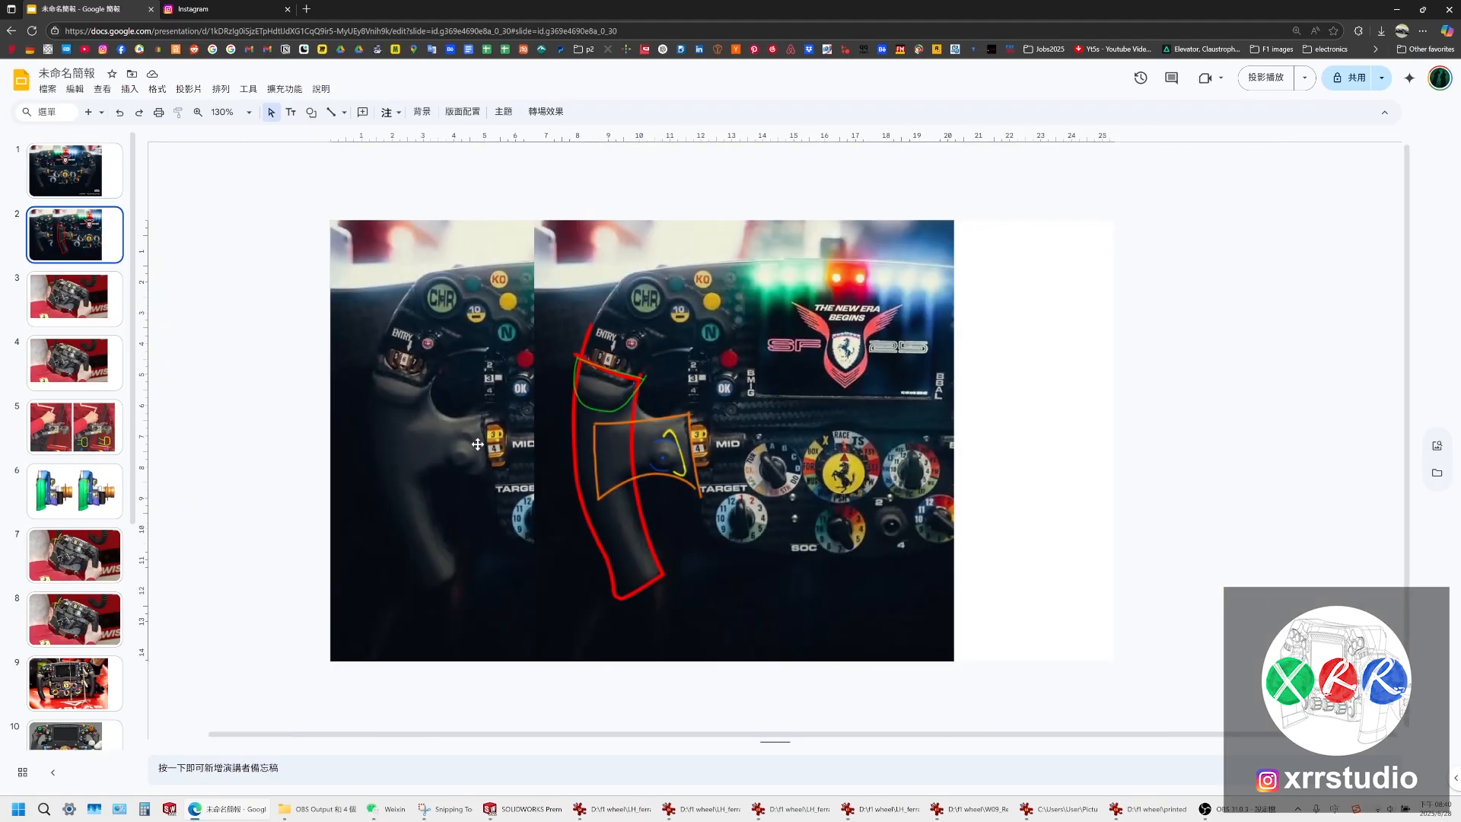
Browse the reference photos in the pic folder and examine the upper grip collar in the angled wheel photo with the UniCredit lettering
click(326, 811)
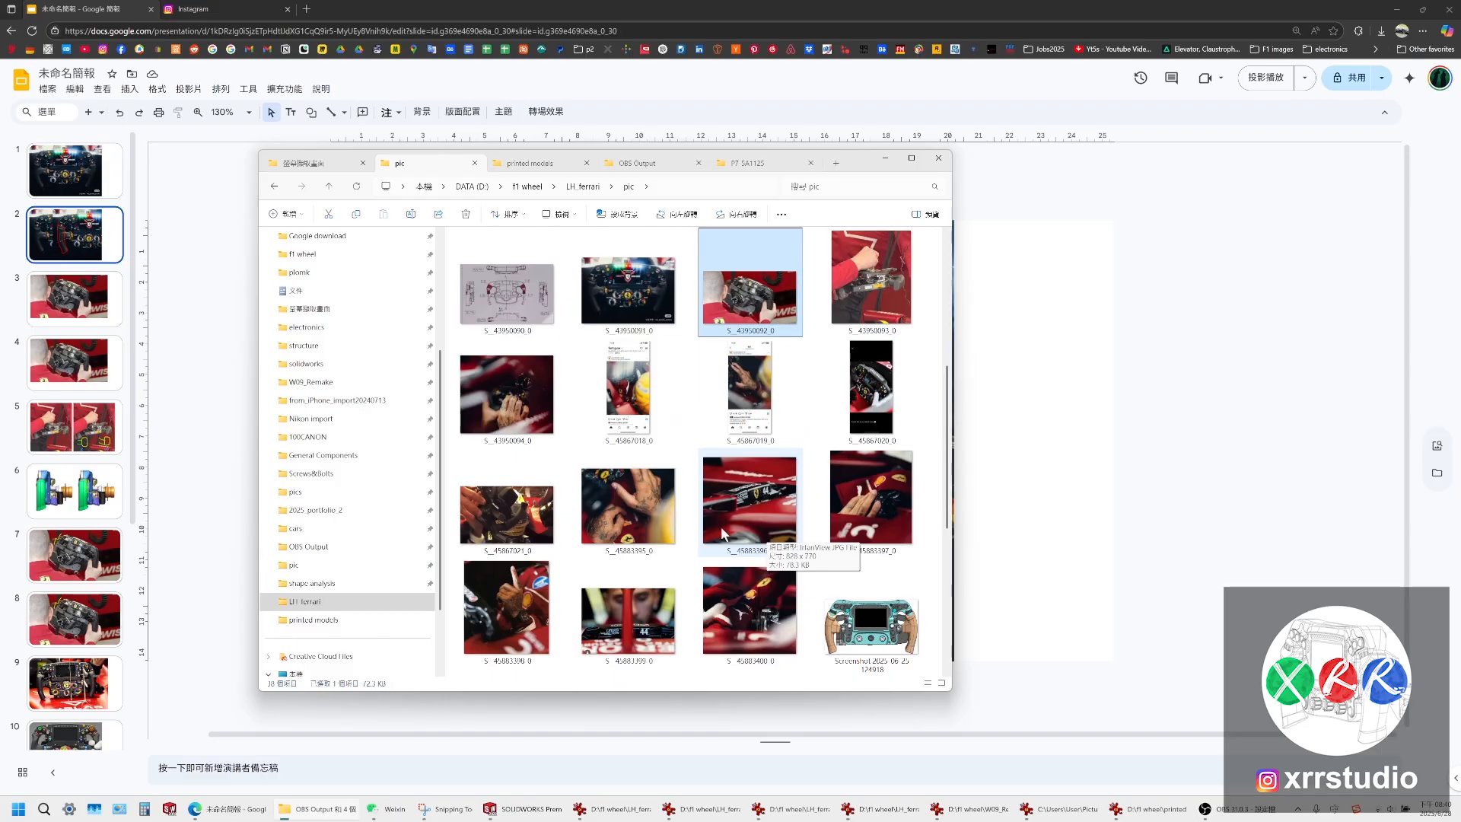
click(755, 615)
double_click(755, 615)
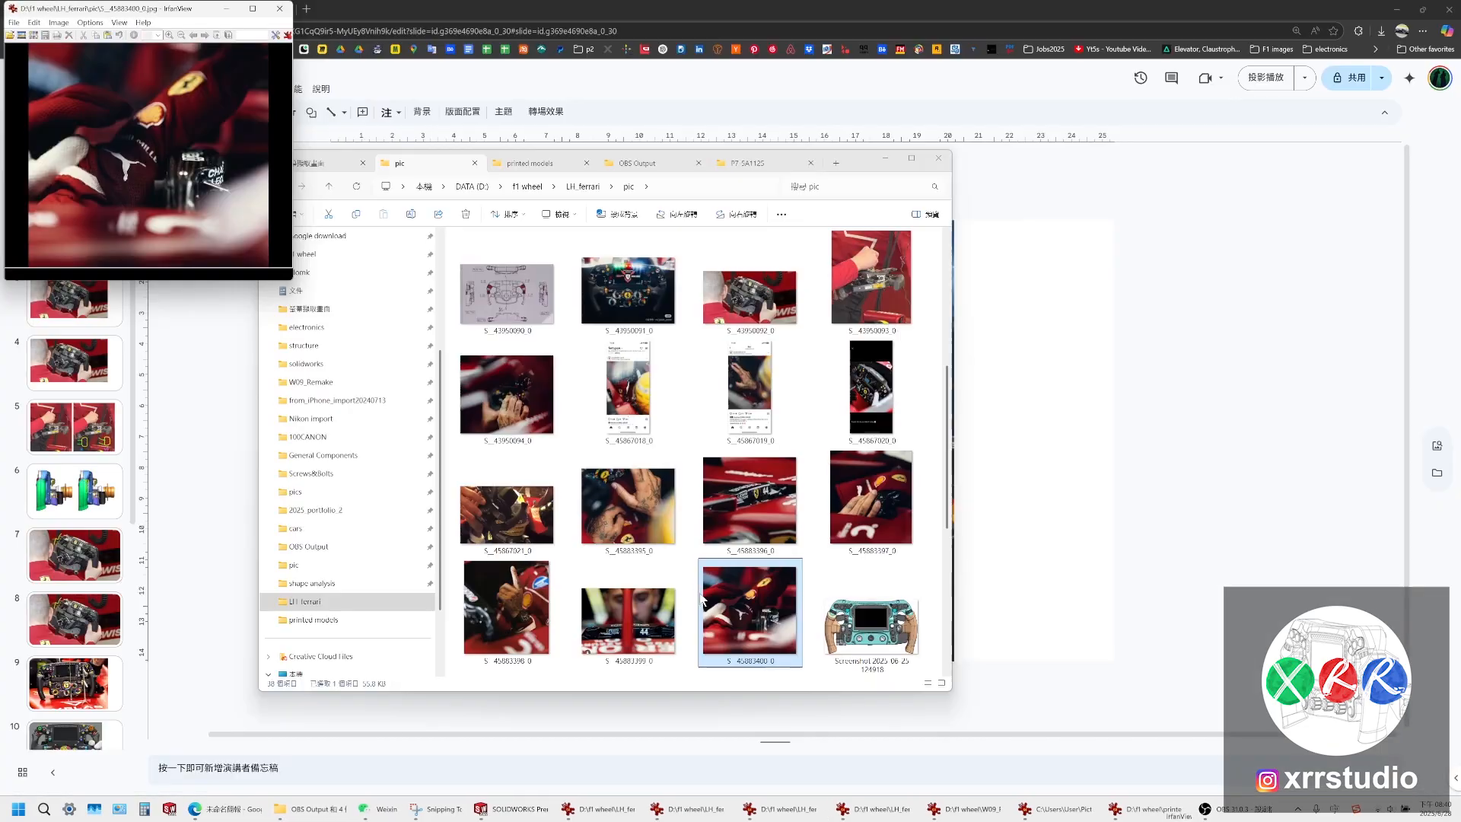
scroll(220, 210, up, 1)
scroll(220, 211, up, 1)
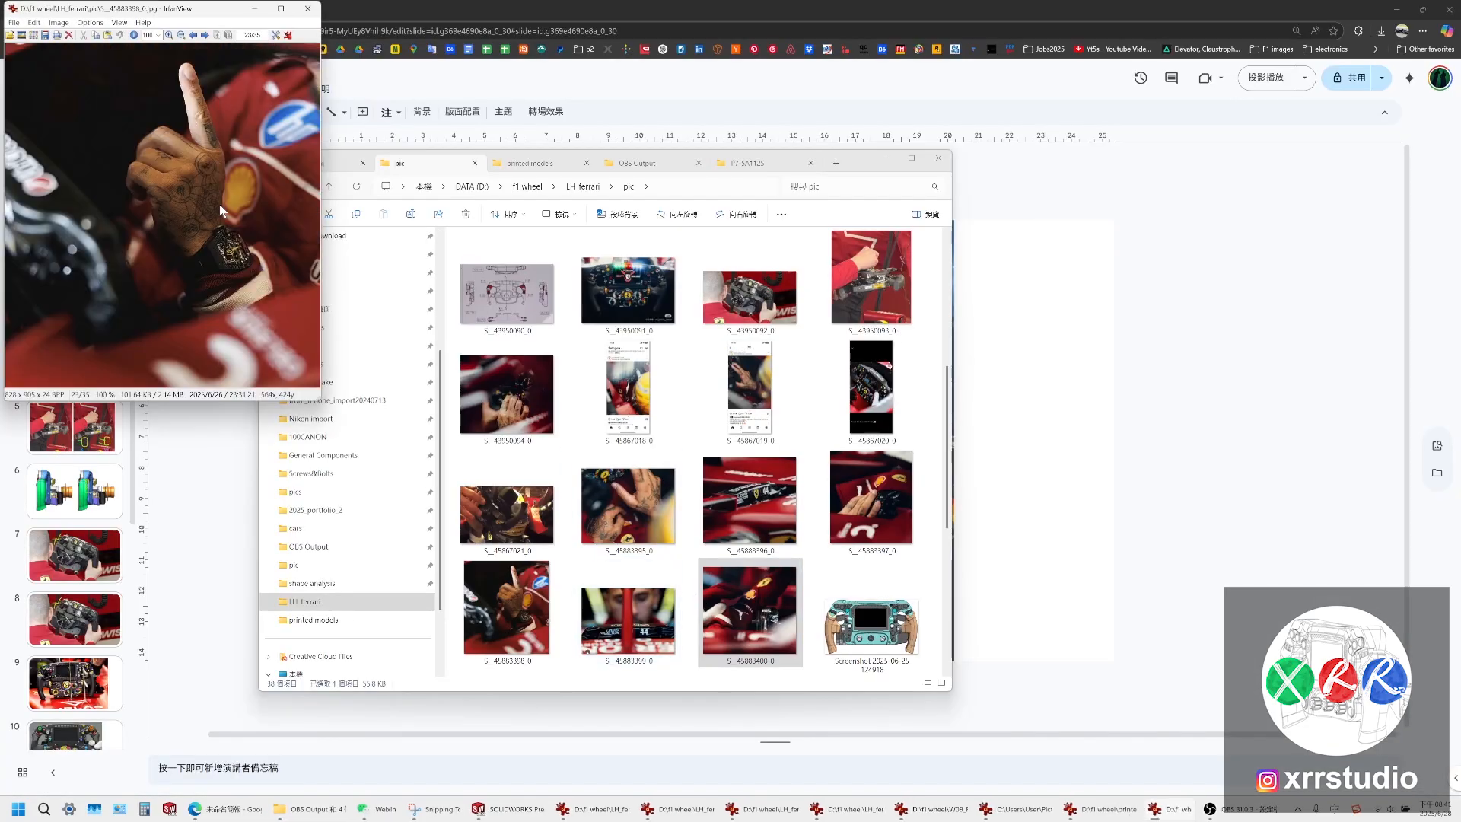
scroll(220, 204, up, 1)
scroll(219, 203, up, 1)
scroll(220, 210, up, 1)
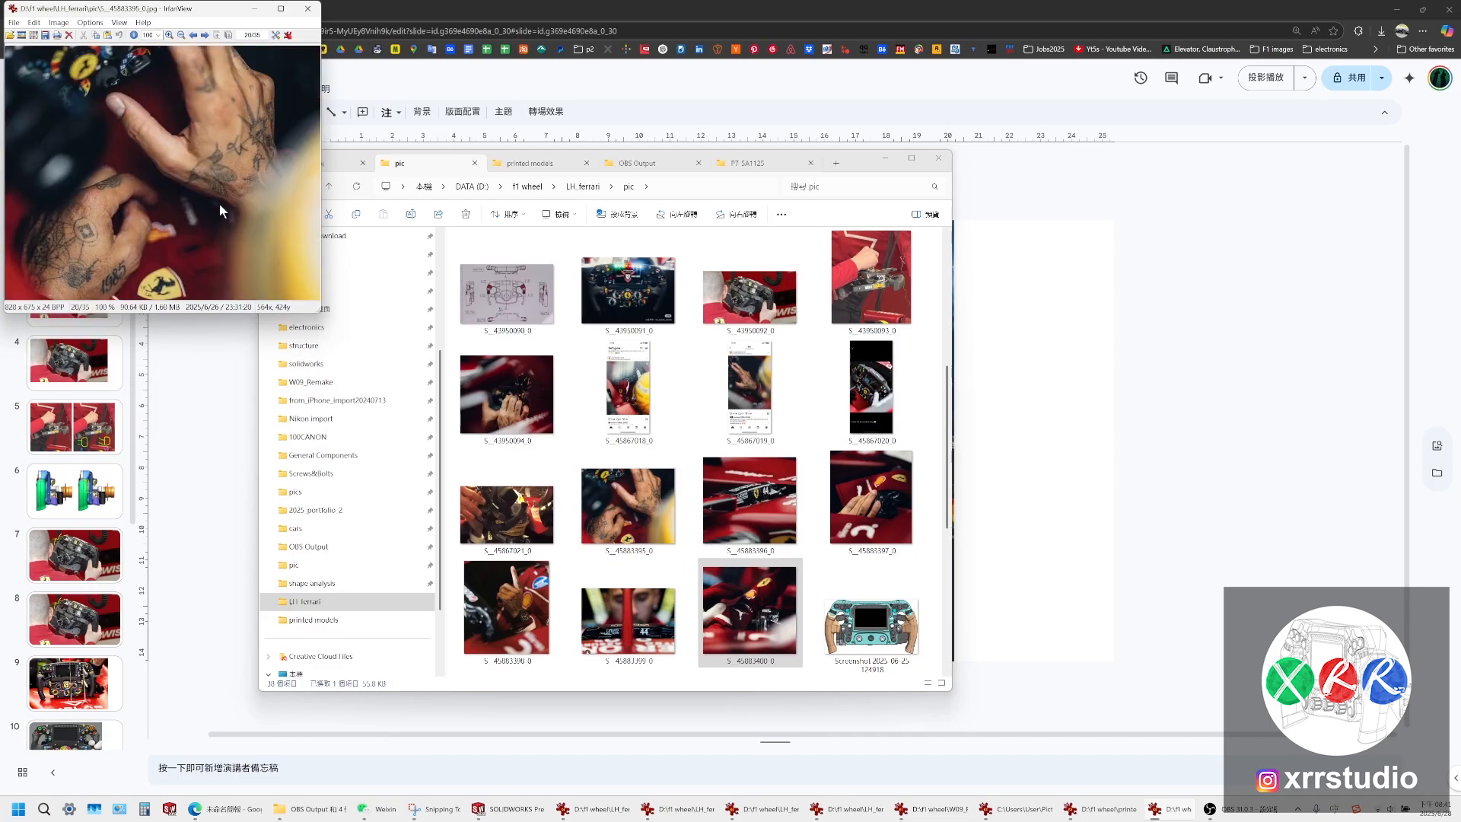
scroll(220, 210, up, 1)
scroll(220, 210, up, 1)
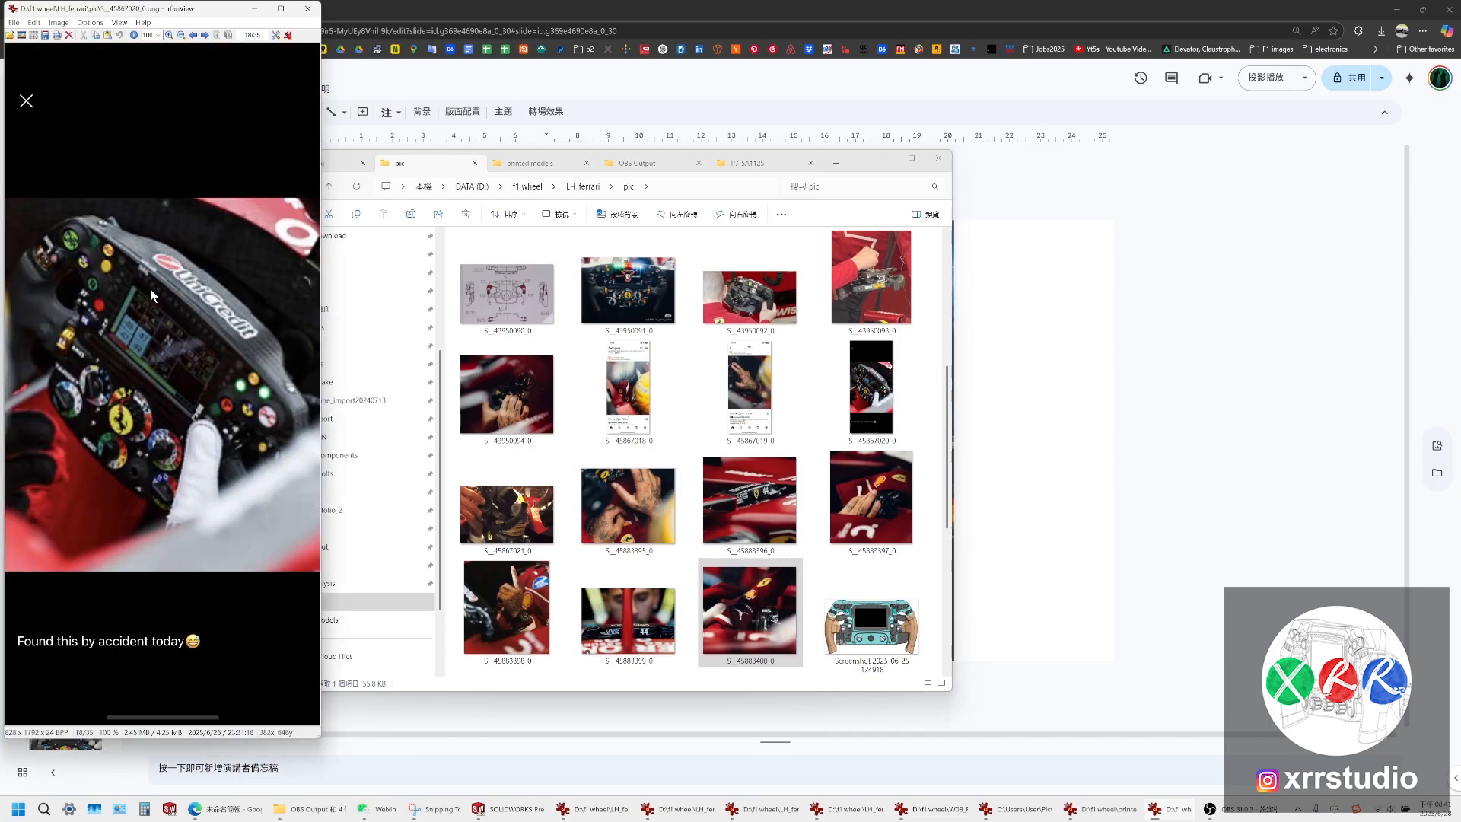
ctrl+scroll(149, 292, up, 4)
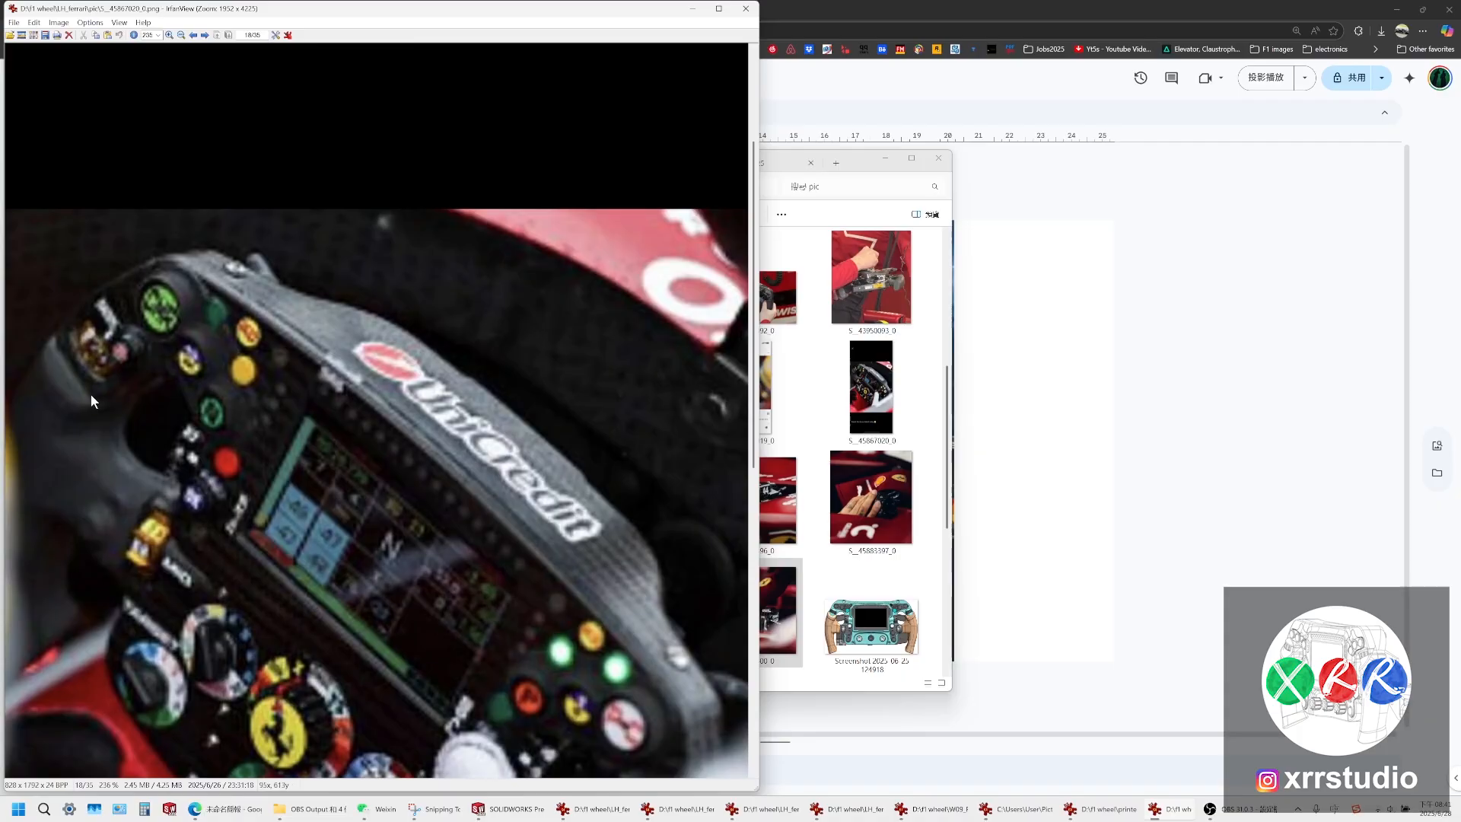
ctrl+scroll(92, 412, up, 1)
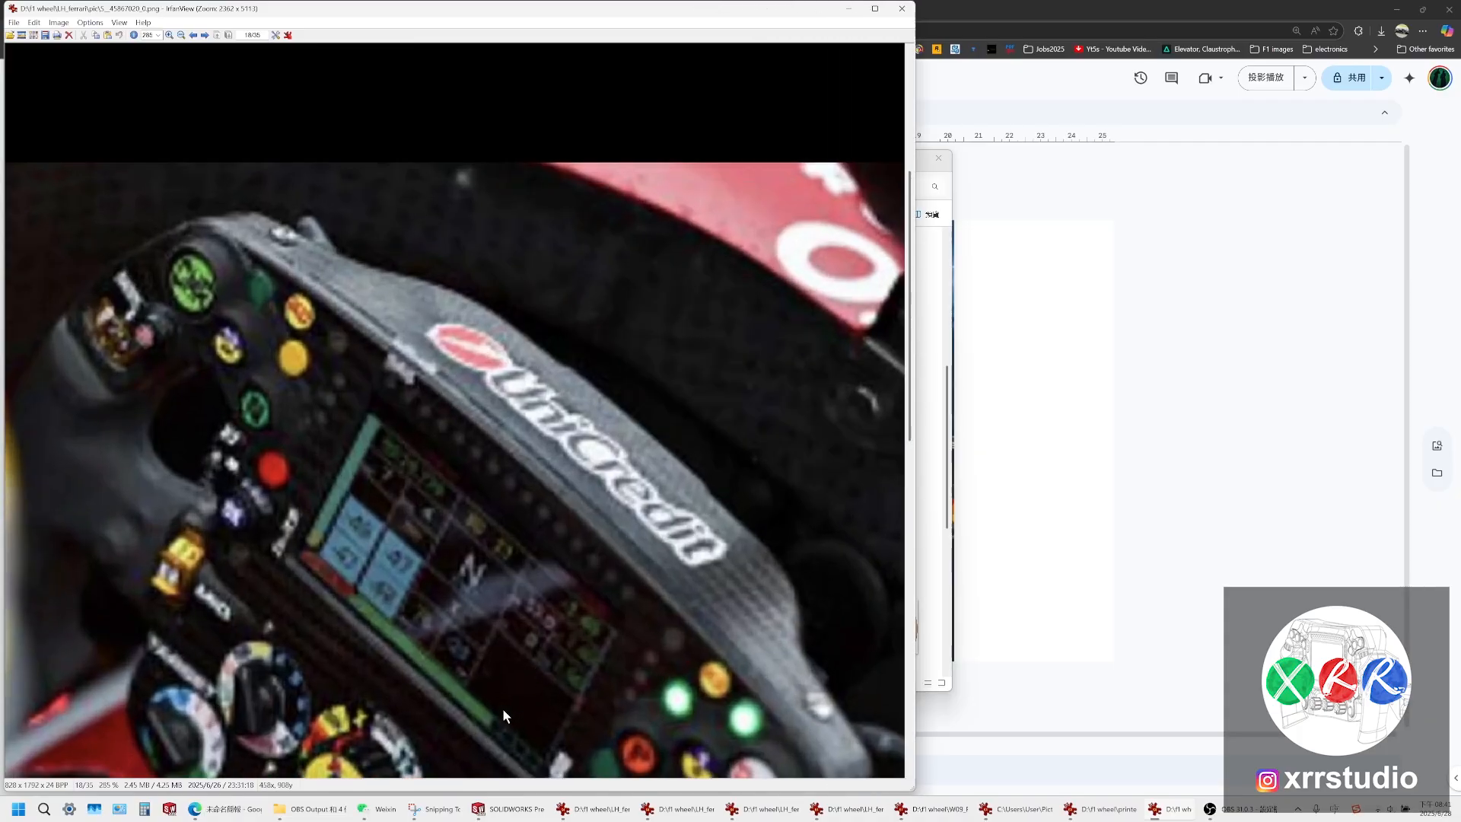
click(219, 809)
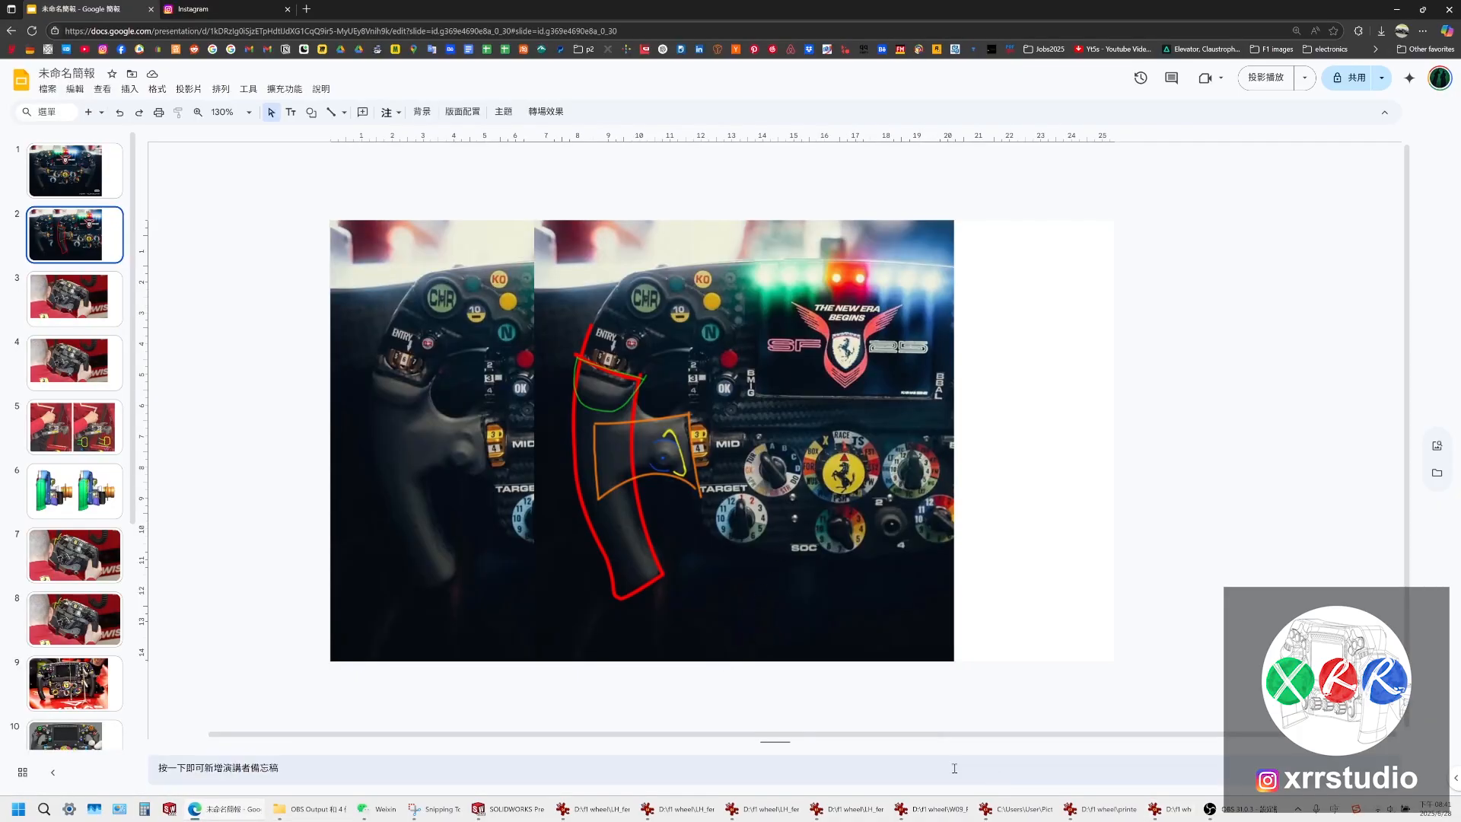
click(1212, 809)
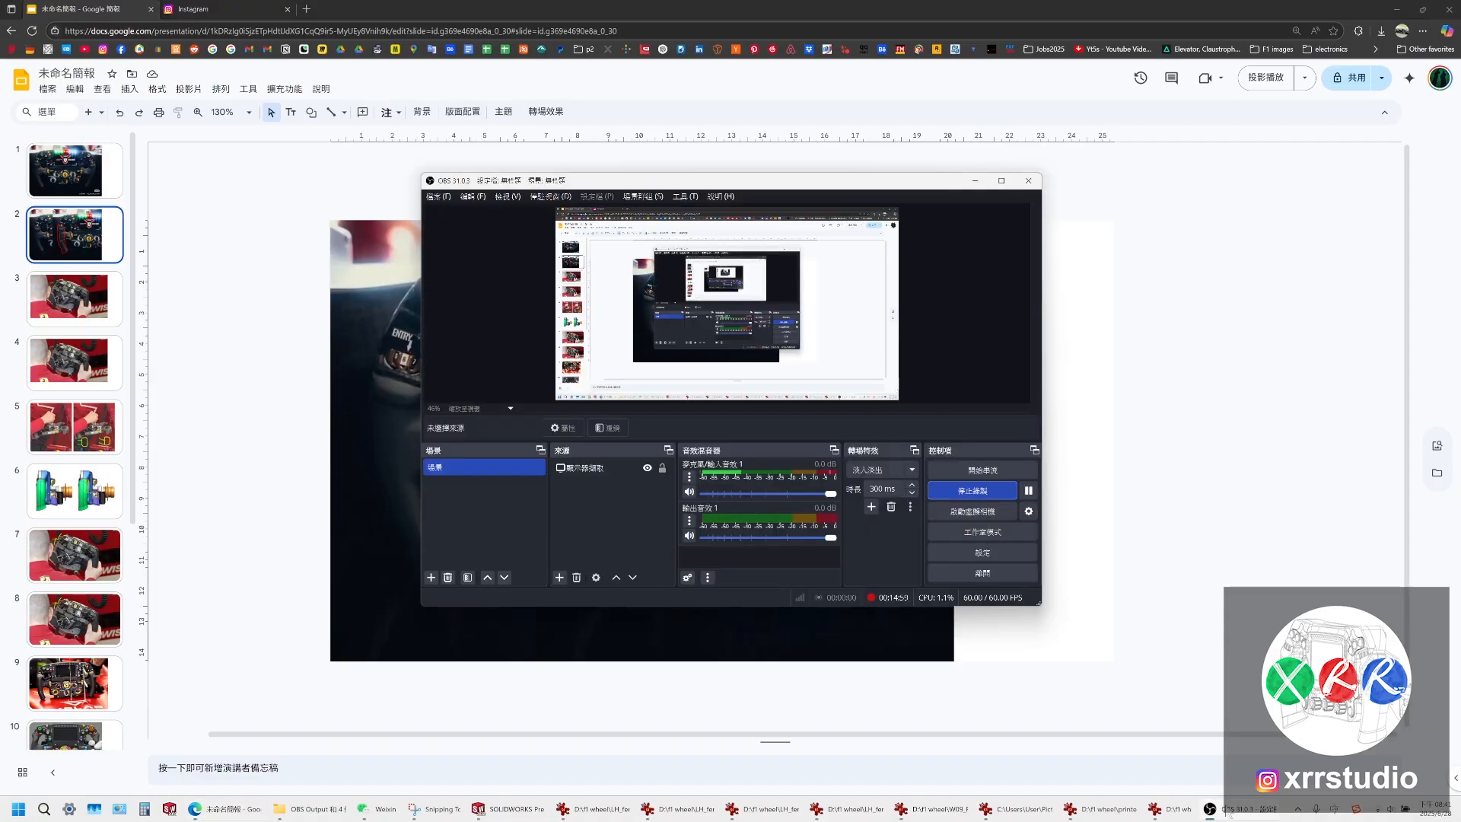
click(1029, 493)
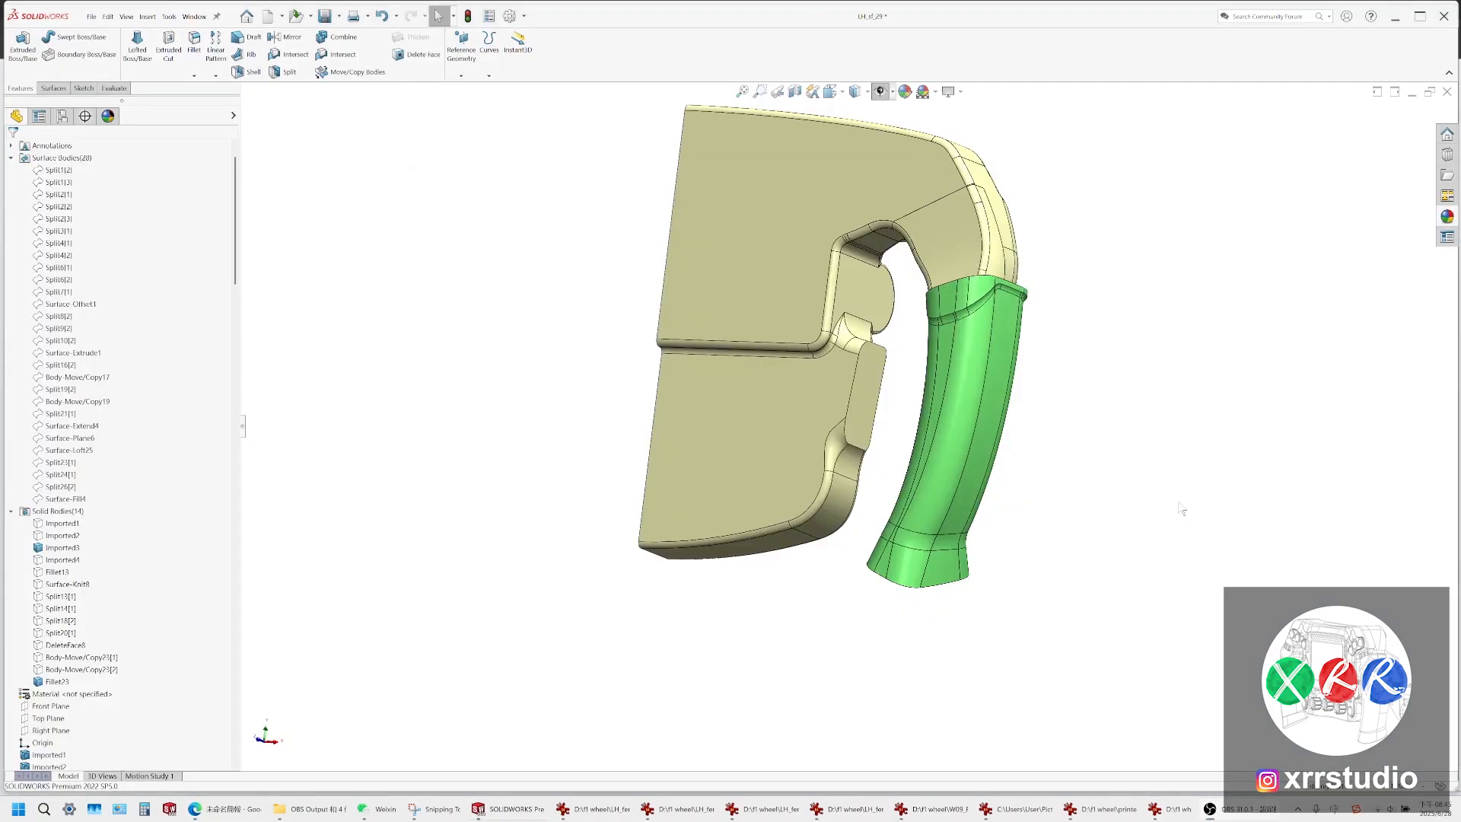
scroll(920, 353, up, 1)
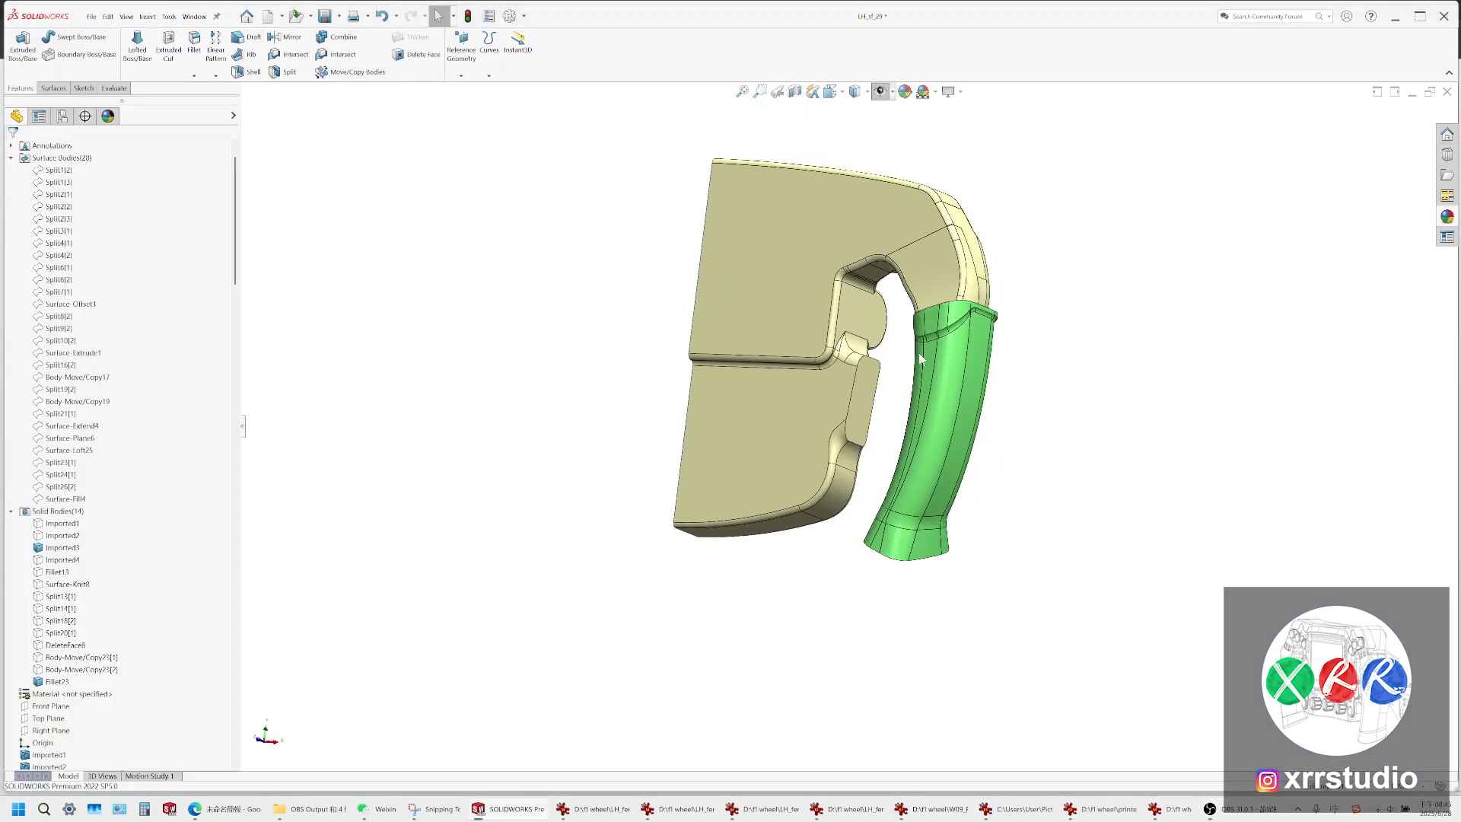
click(1228, 813)
click(1227, 813)
scroll(919, 349, down, 2)
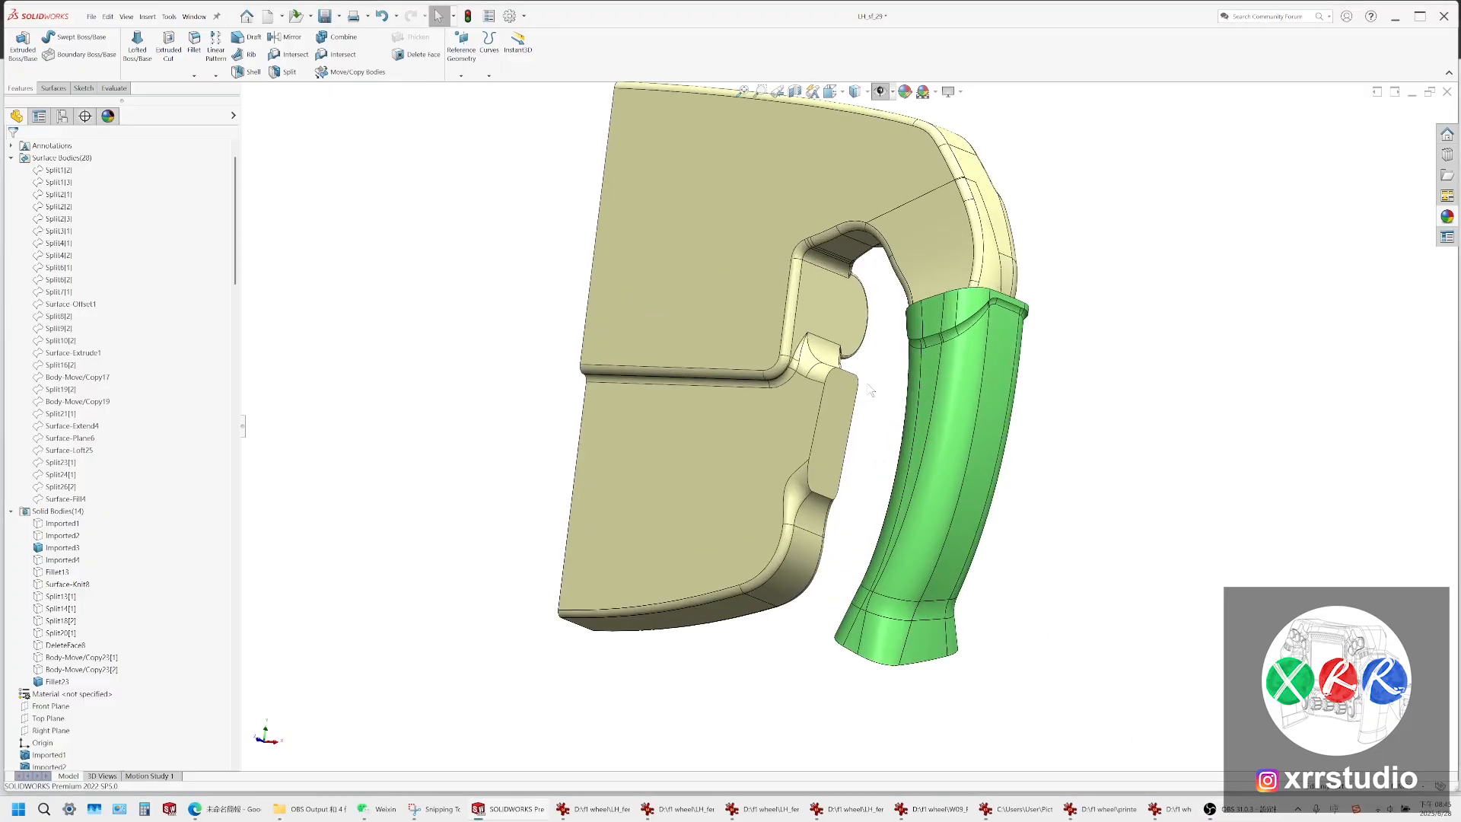
Compare the handle's upper collar with the green collar outline and grip shape drawn on slide 2 of the Google Slides reference presentation
scroll(970, 299, down, 3)
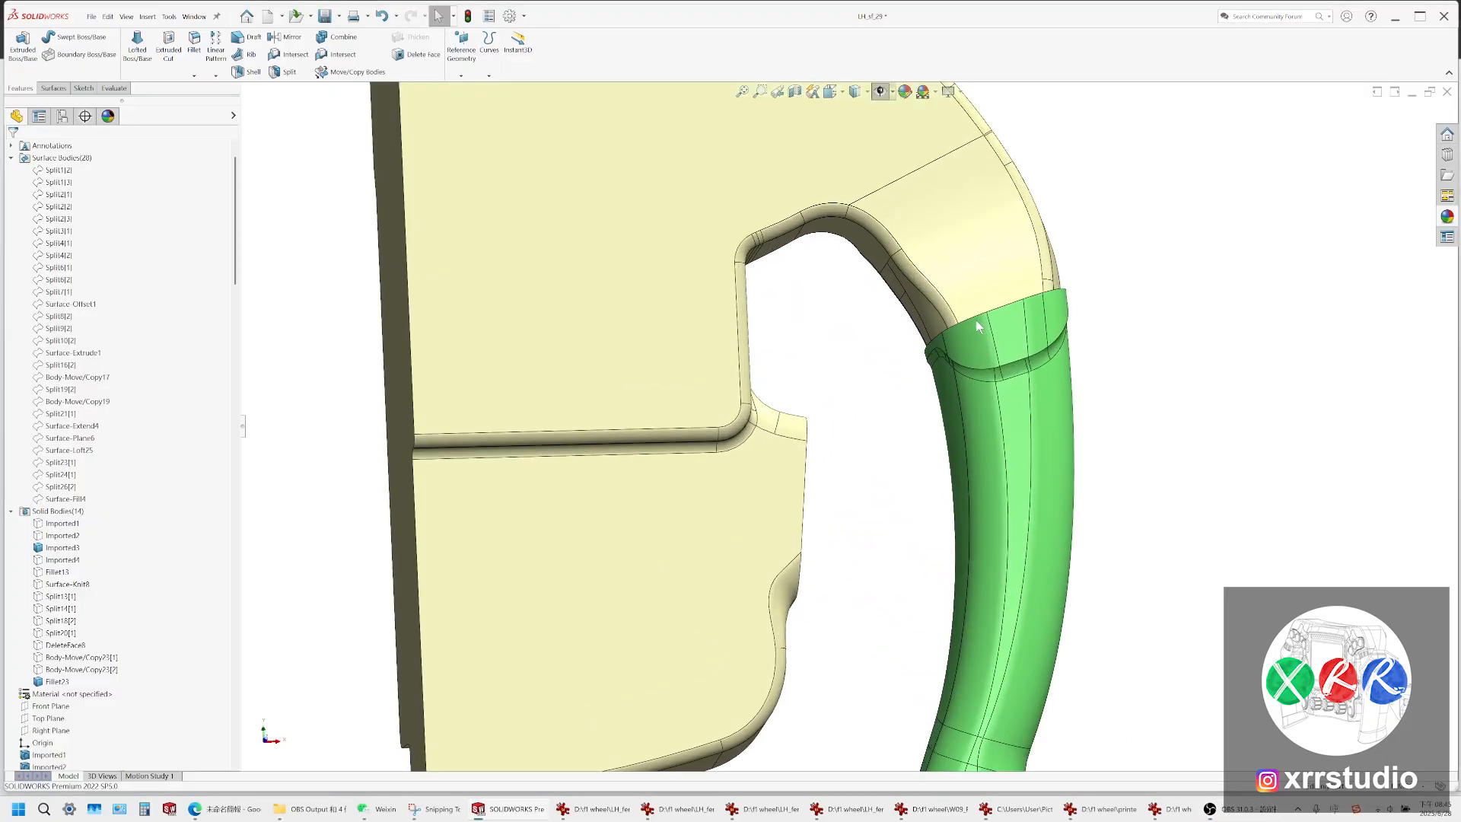
middle_drag(976, 319, 995, 366)
click(267, 819)
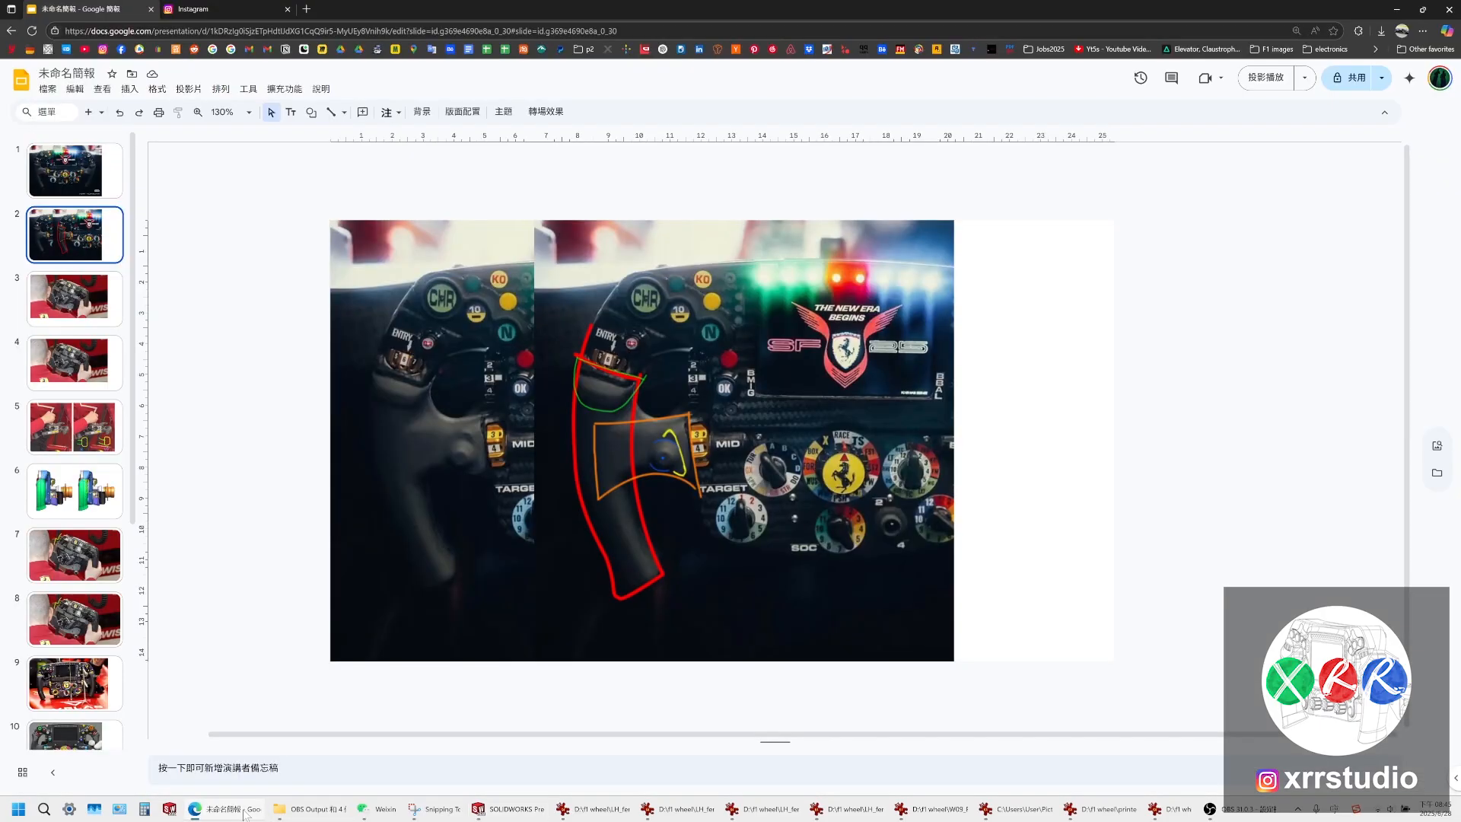
ctrl+scroll(604, 400, up, 5)
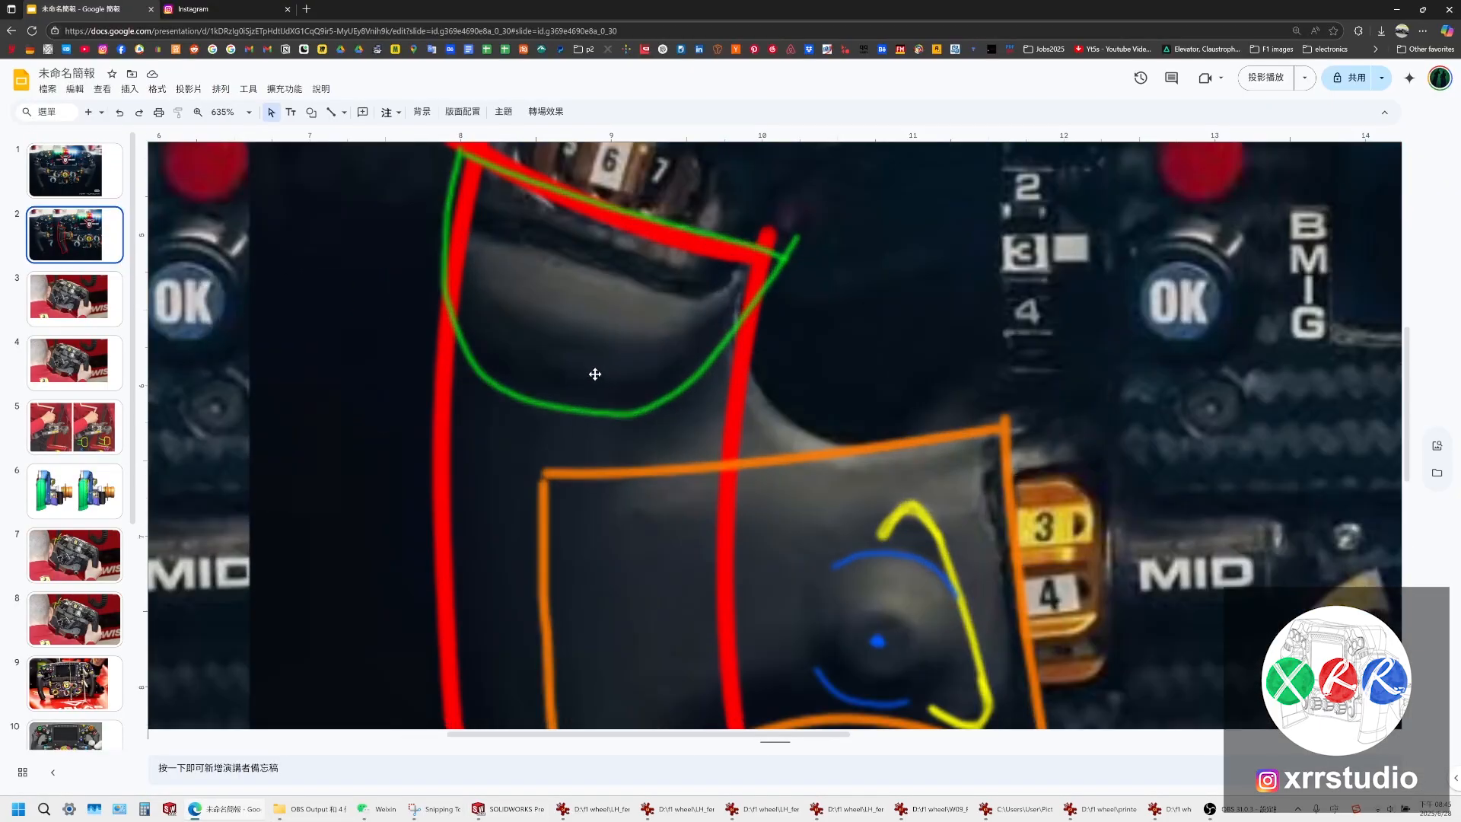
scroll(525, 300, up, 1)
scroll(528, 300, up, 2)
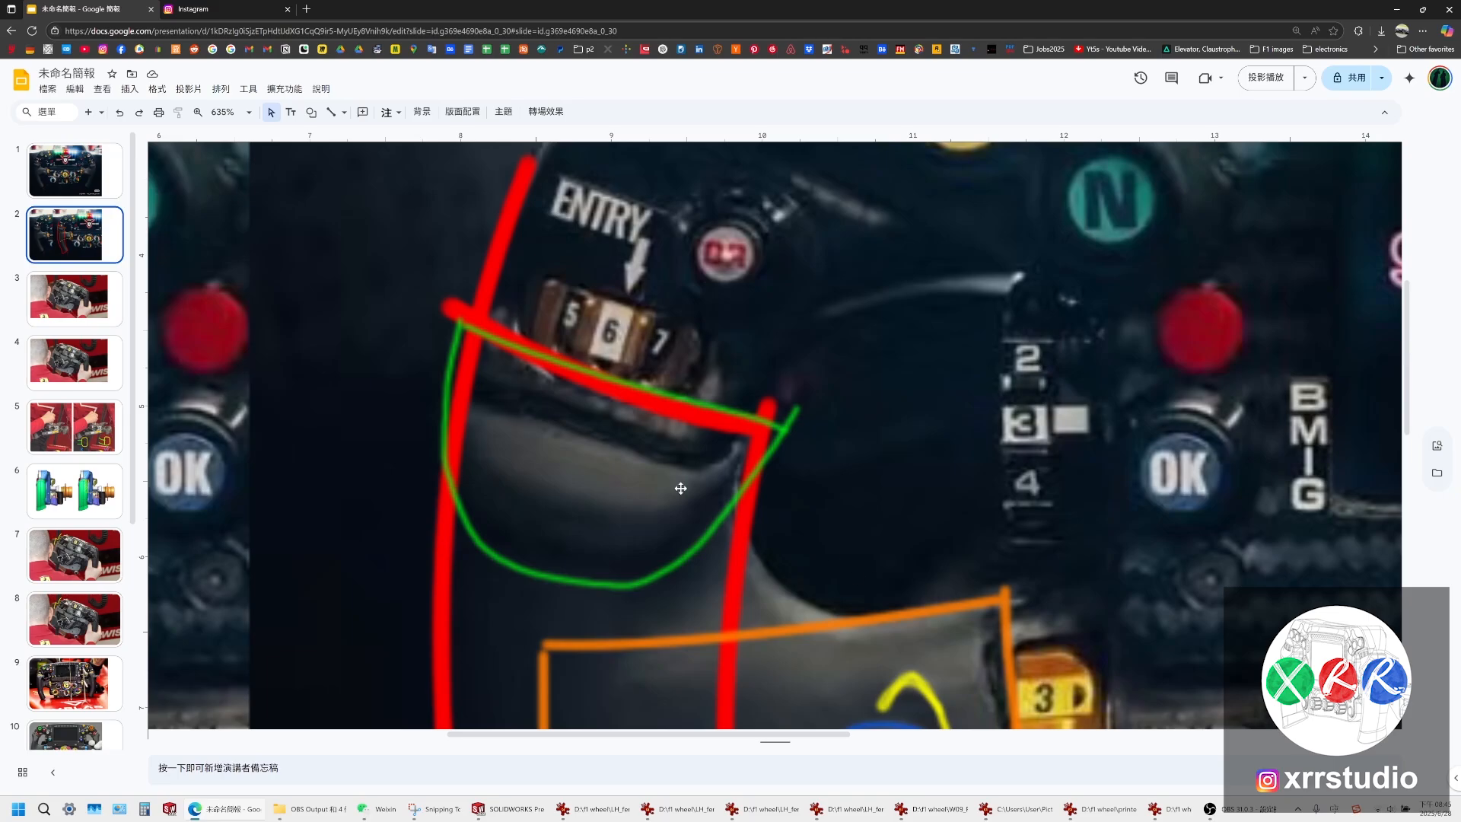
click(1238, 809)
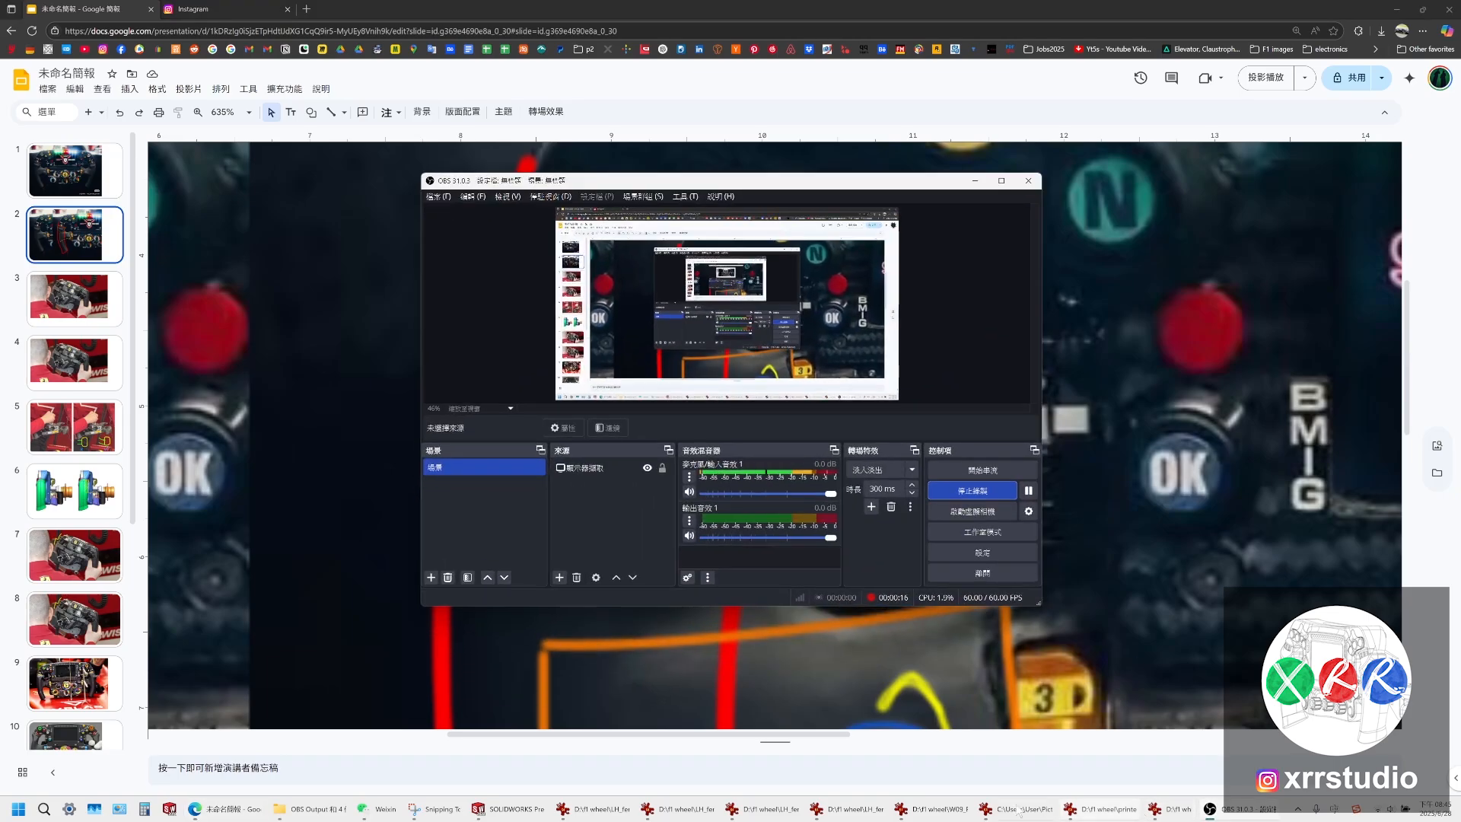
click(727, 710)
scroll(742, 654, down, 5)
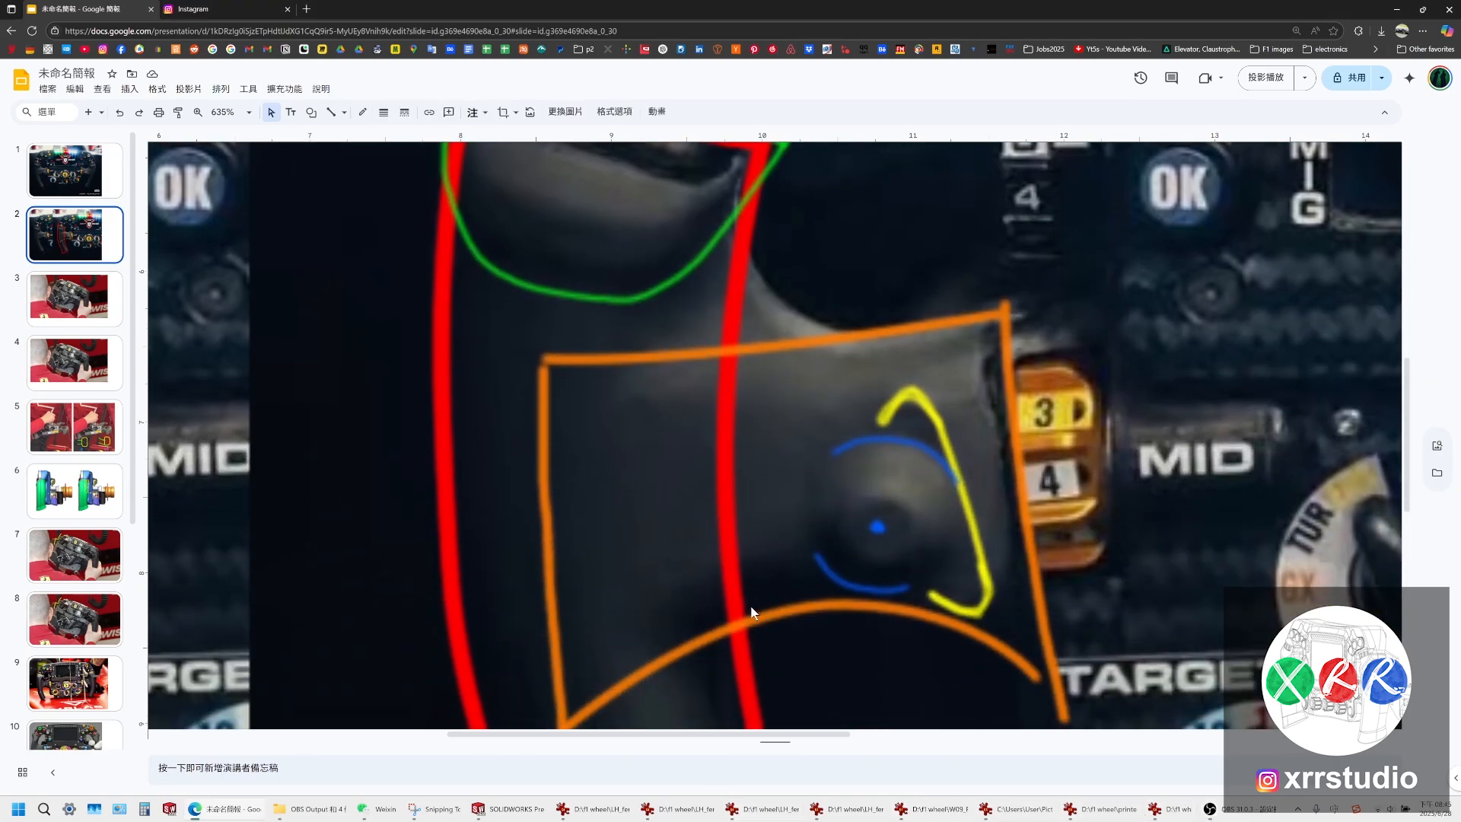
ctrl+scroll(751, 613, down, 5)
scroll(757, 605, down, 1)
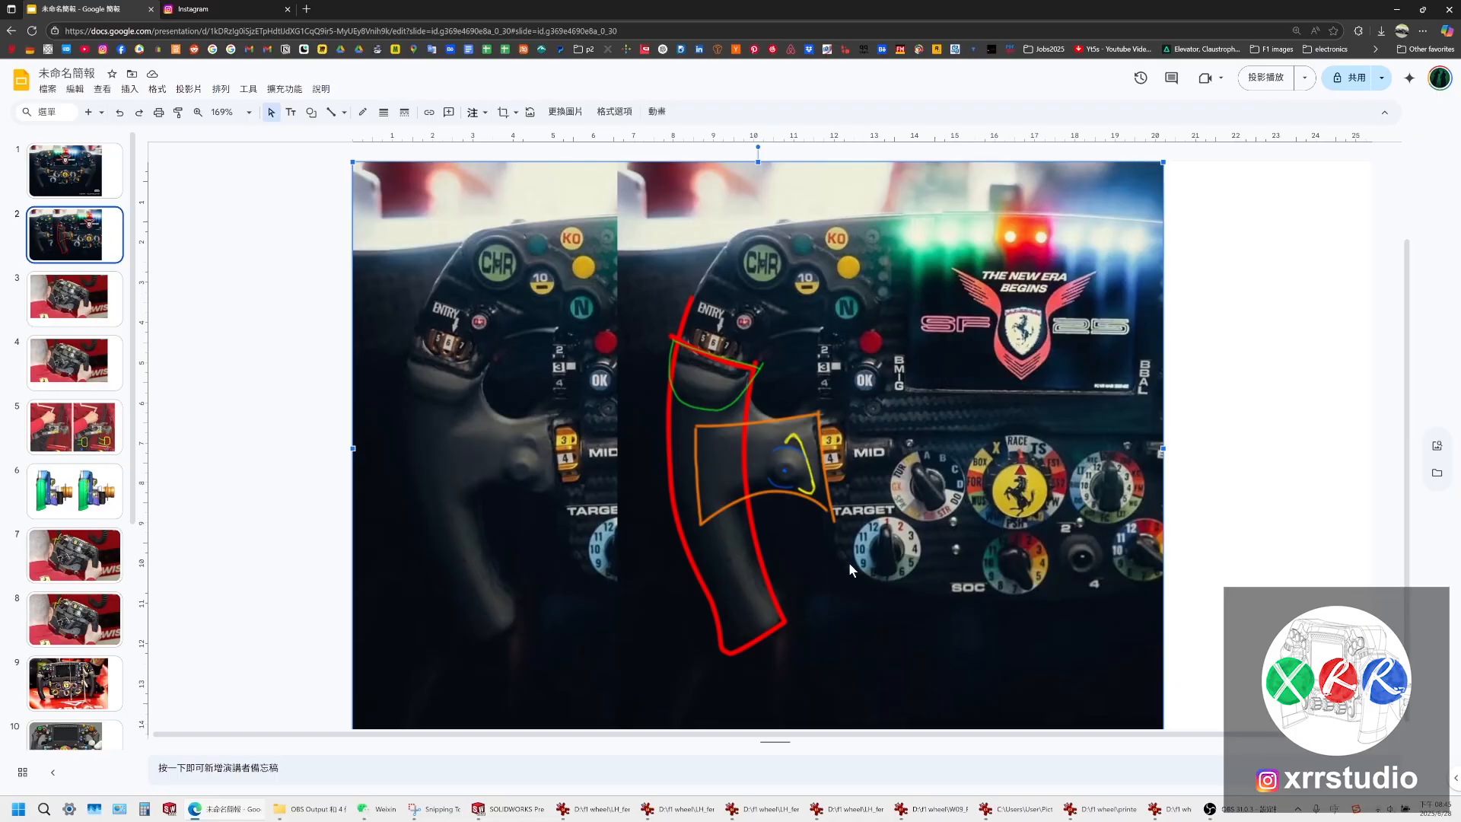
Switch to SOLIDWORKS and examine the collar's filleted step and its joint with the wheel body from several angles
click(517, 810)
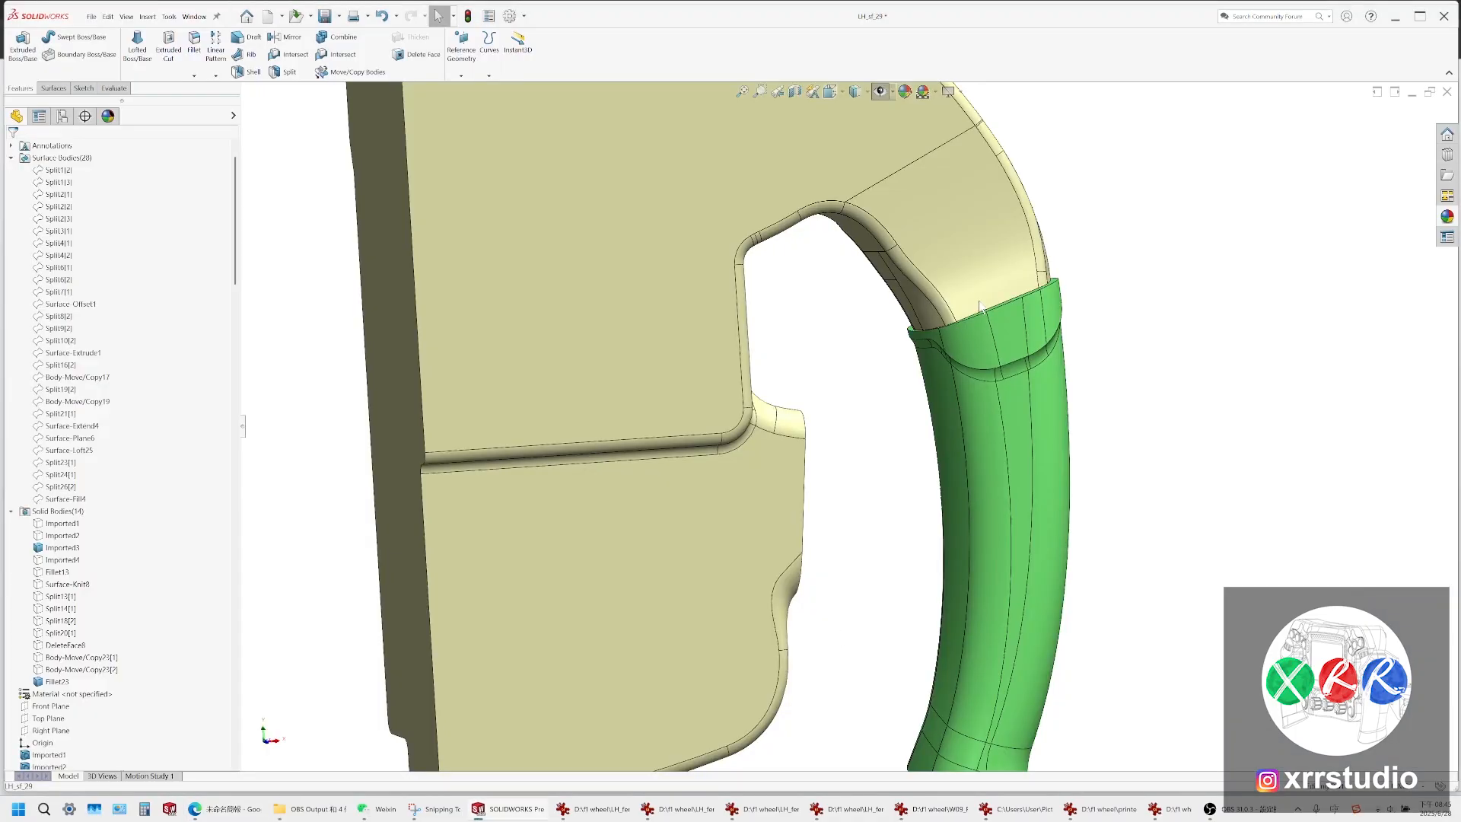
scroll(1018, 319, down, 2)
middle_drag(1018, 322, 952, 317)
scroll(952, 318, down, 5)
middle_drag(897, 411, 907, 467)
scroll(907, 467, down, 5)
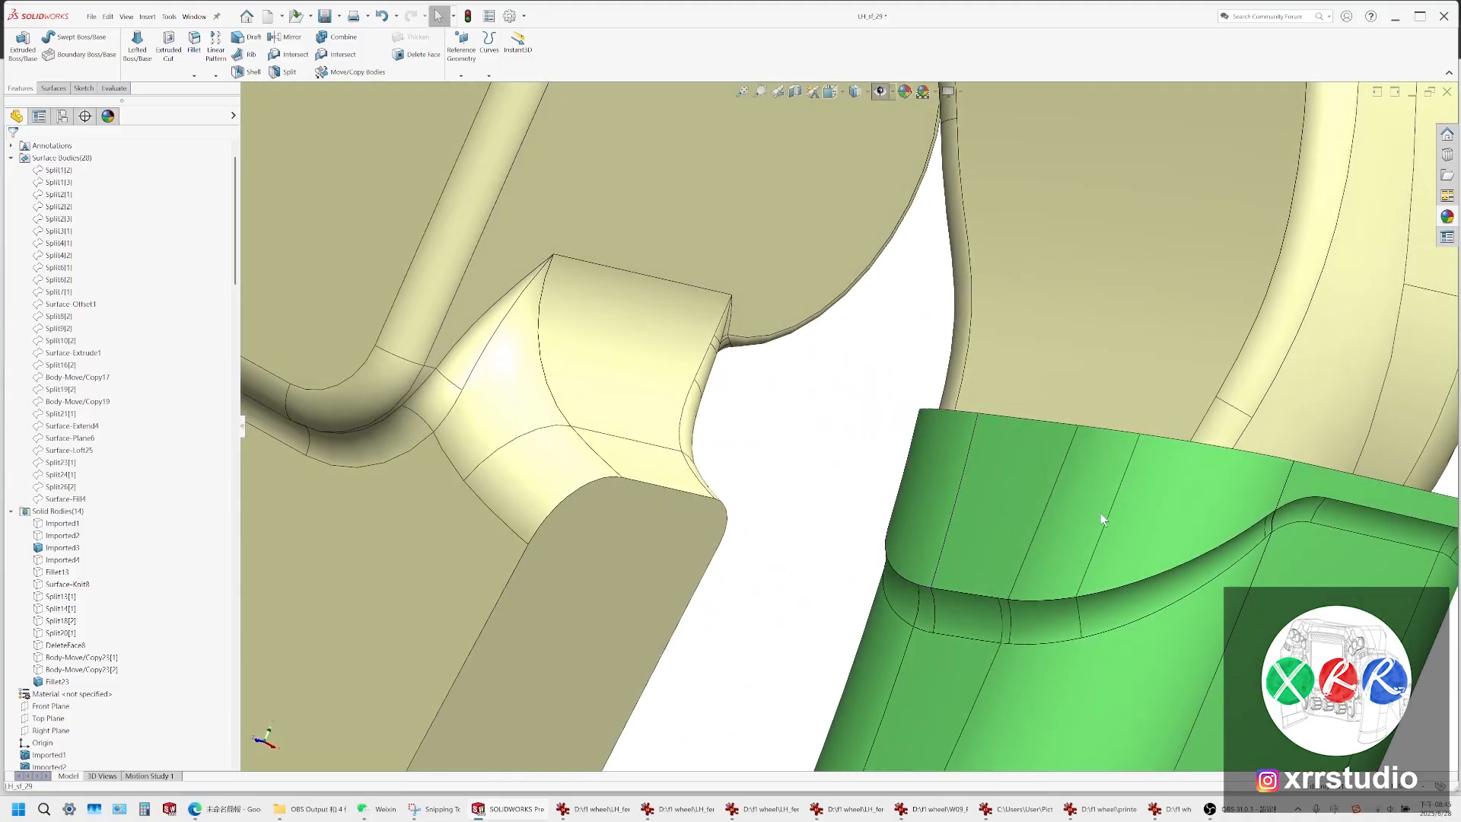
middle_drag(1101, 513, 987, 500)
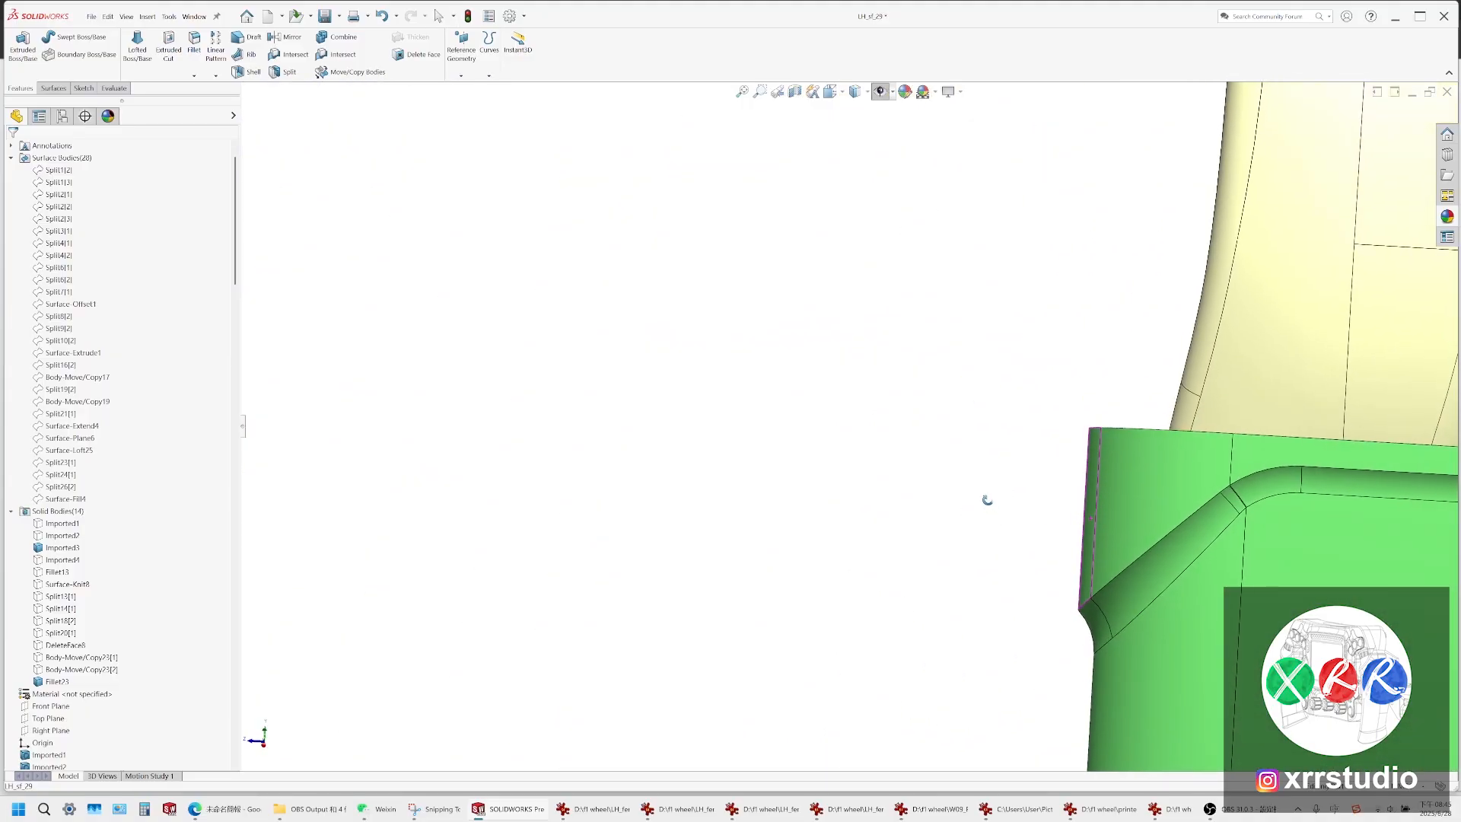
middle_drag(1195, 503, 872, 491)
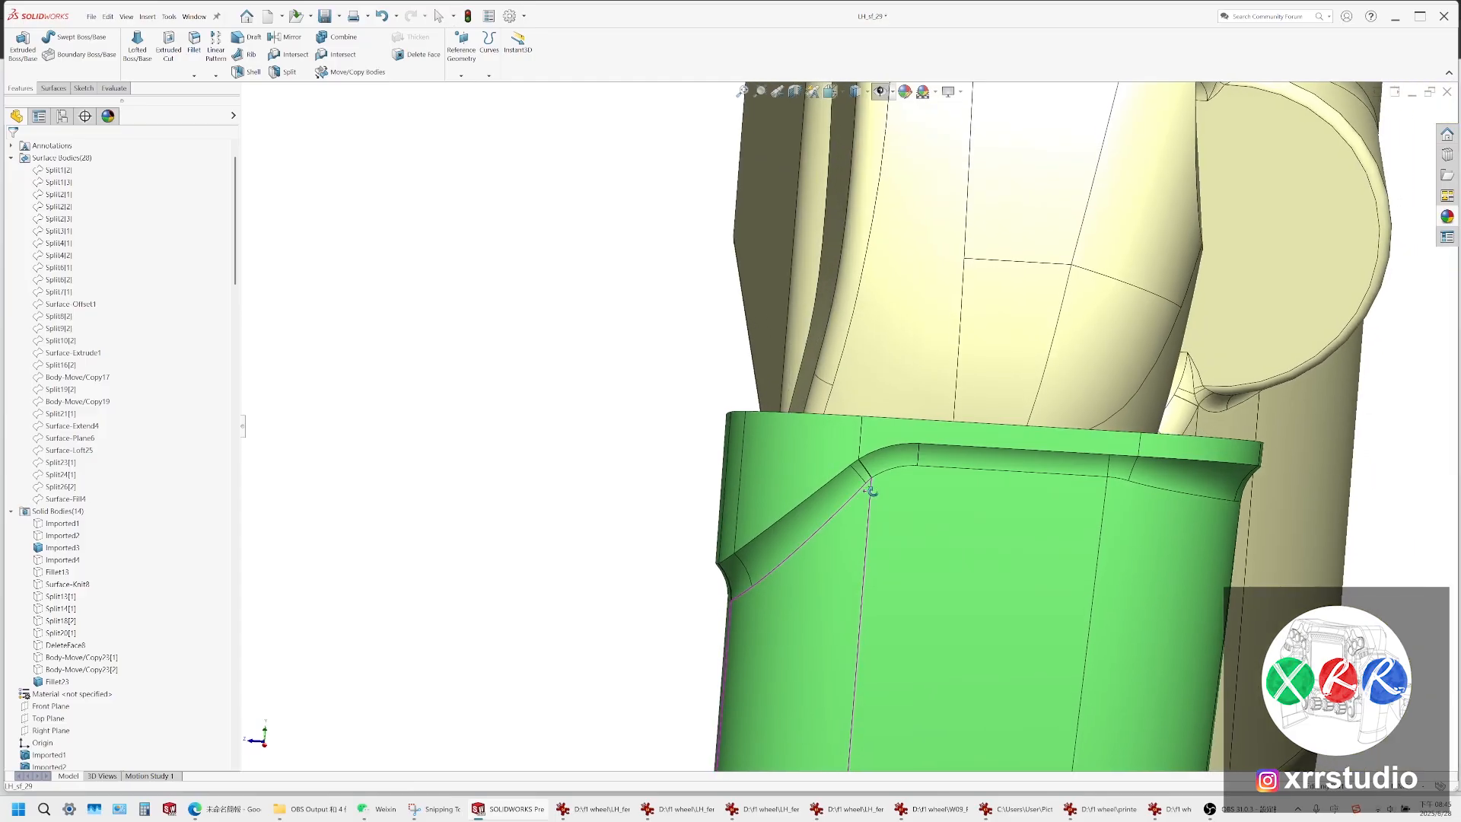
Switch to the Google Slides presentation and compare the collar transitions on slides 10 and 11, including the yellow outline below the MID selector
click(228, 809)
scroll(150, 698, down, 1)
scroll(90, 674, down, 3)
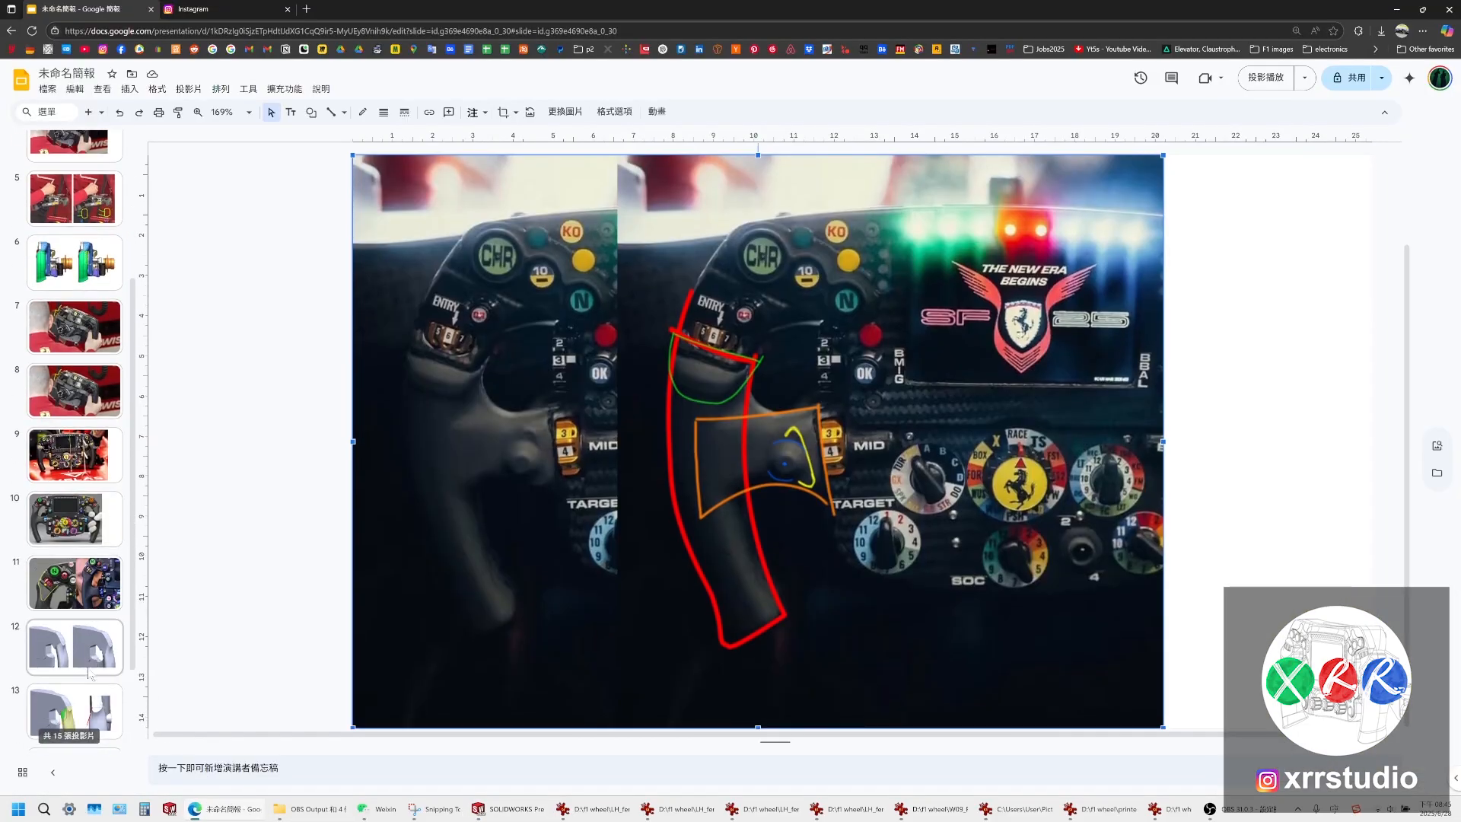
click(86, 579)
click(96, 526)
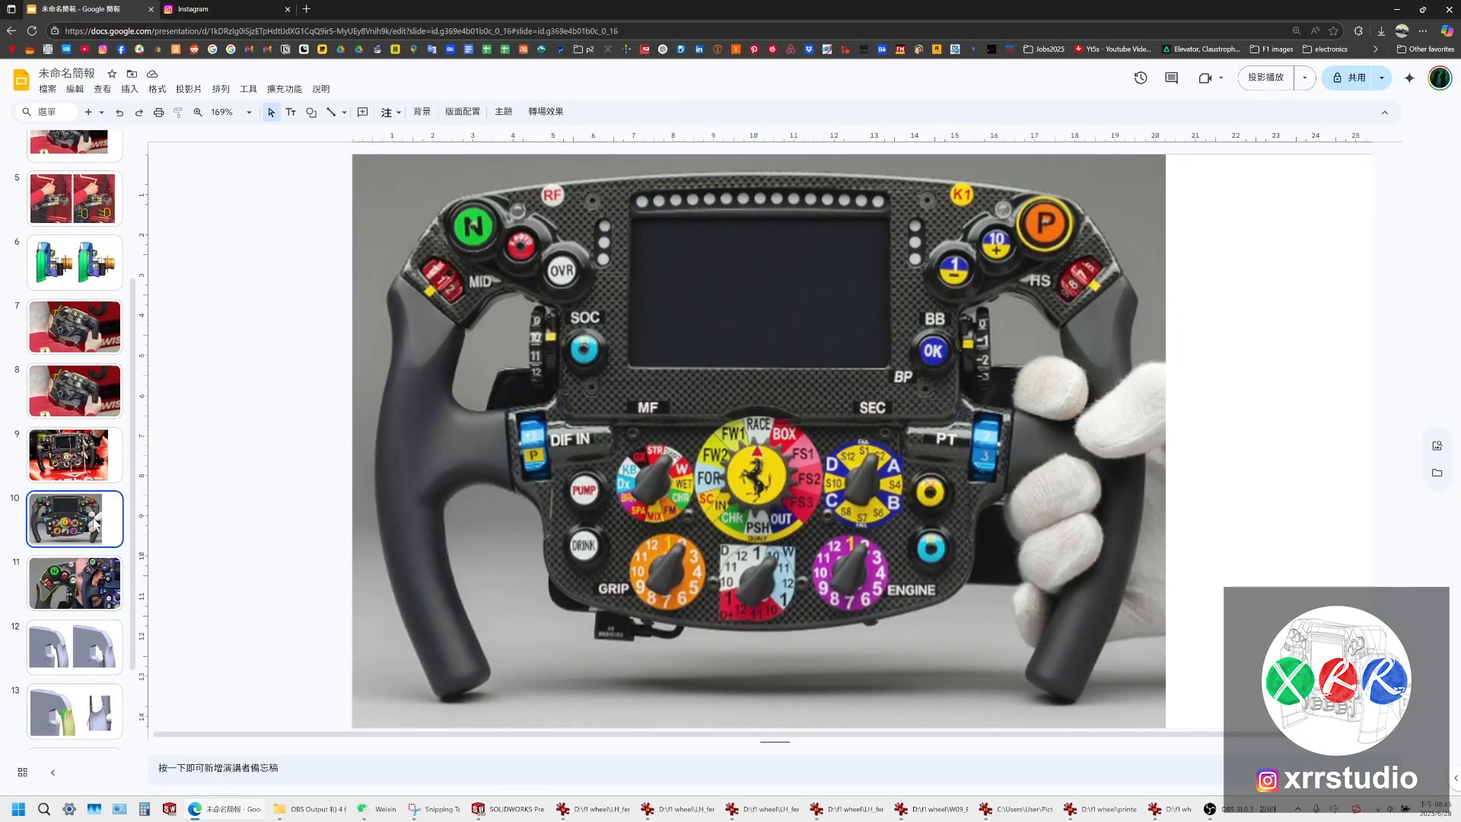
click(77, 472)
click(90, 533)
click(101, 593)
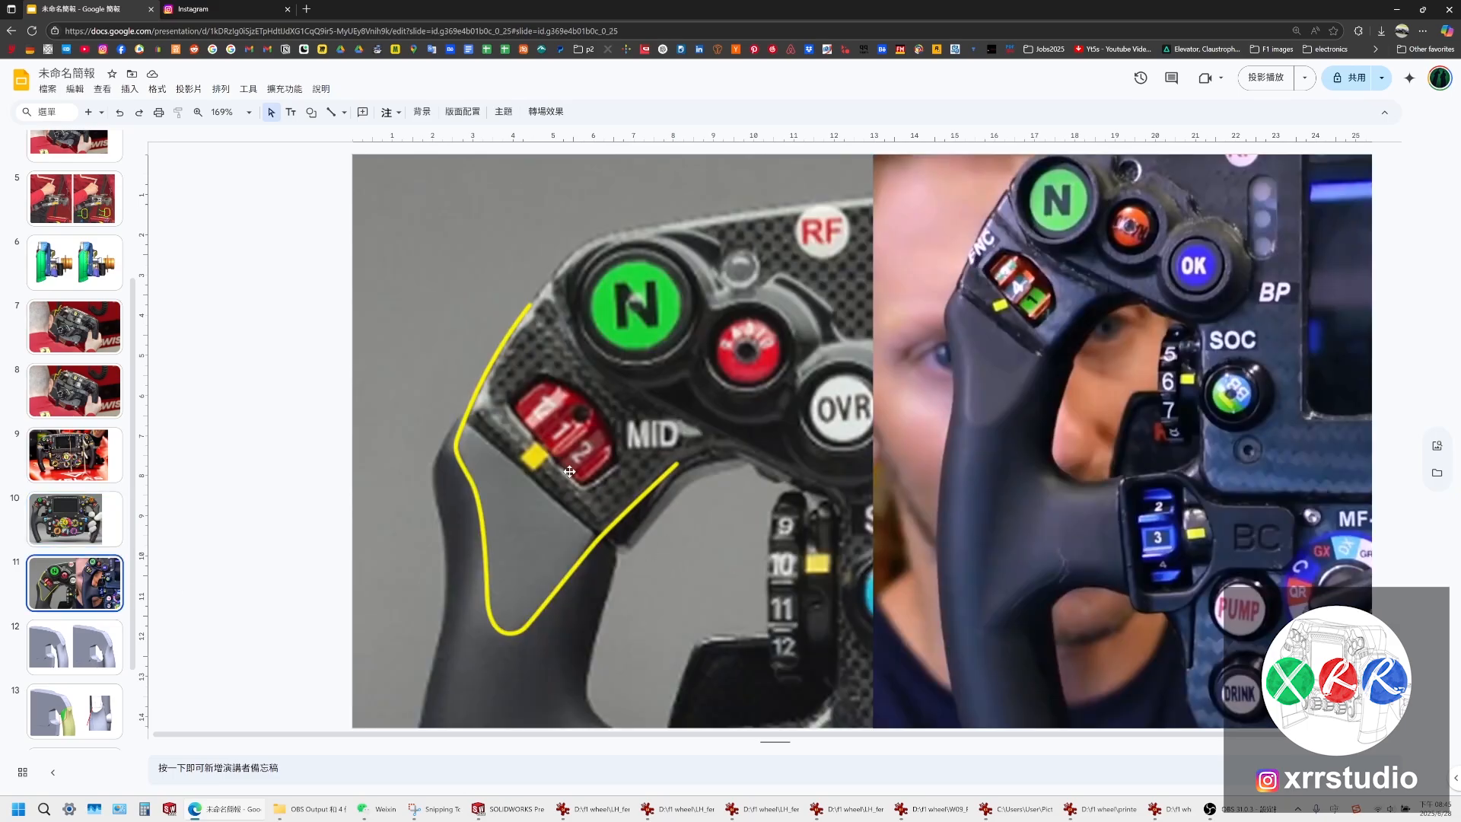
In SOLIDWORKS, start a sketch on the green collar's top face and convert the wheel body's straight outer edge there into a line
click(508, 809)
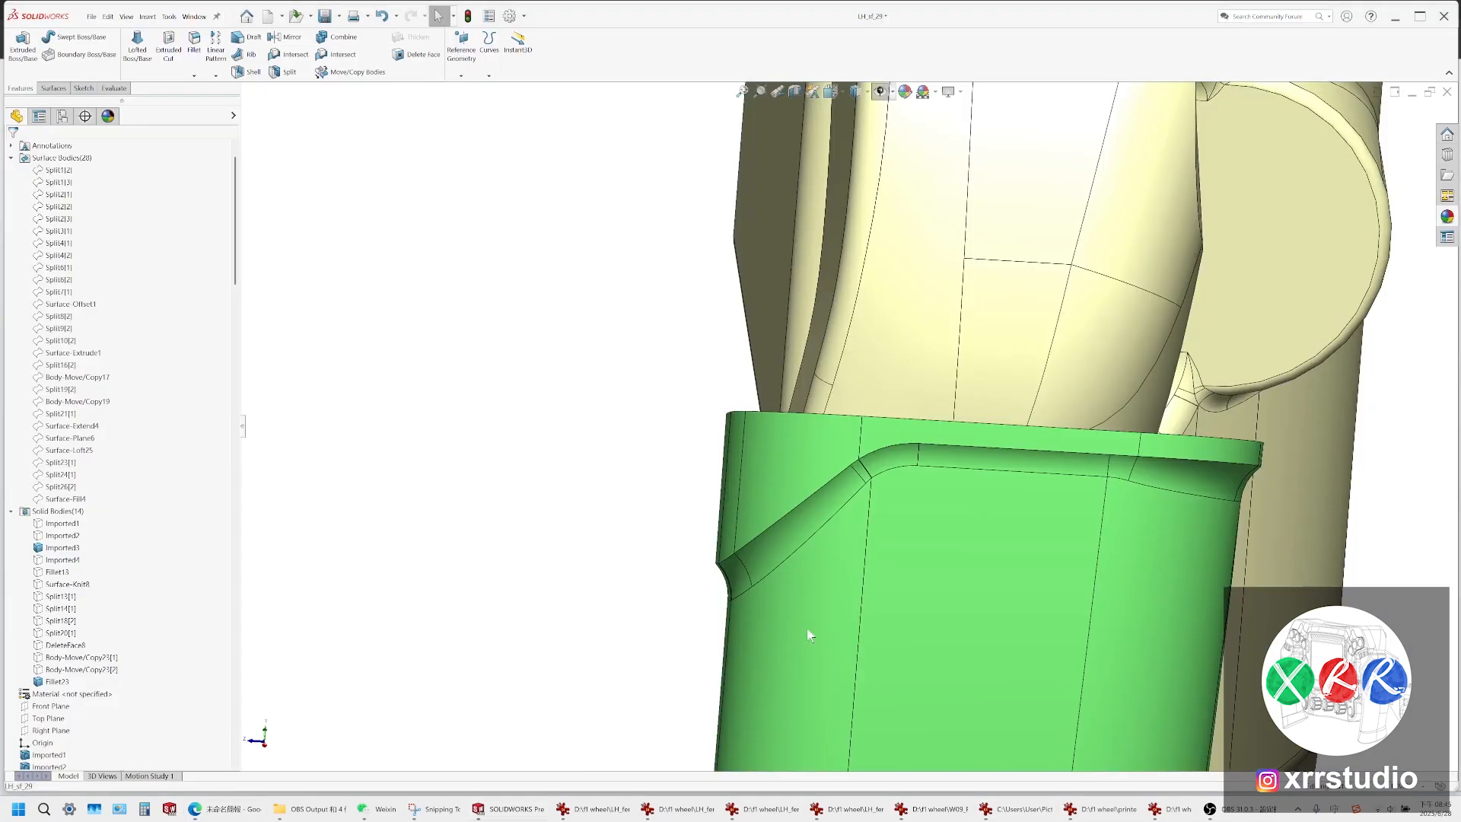
middle_drag(774, 435, 820, 506)
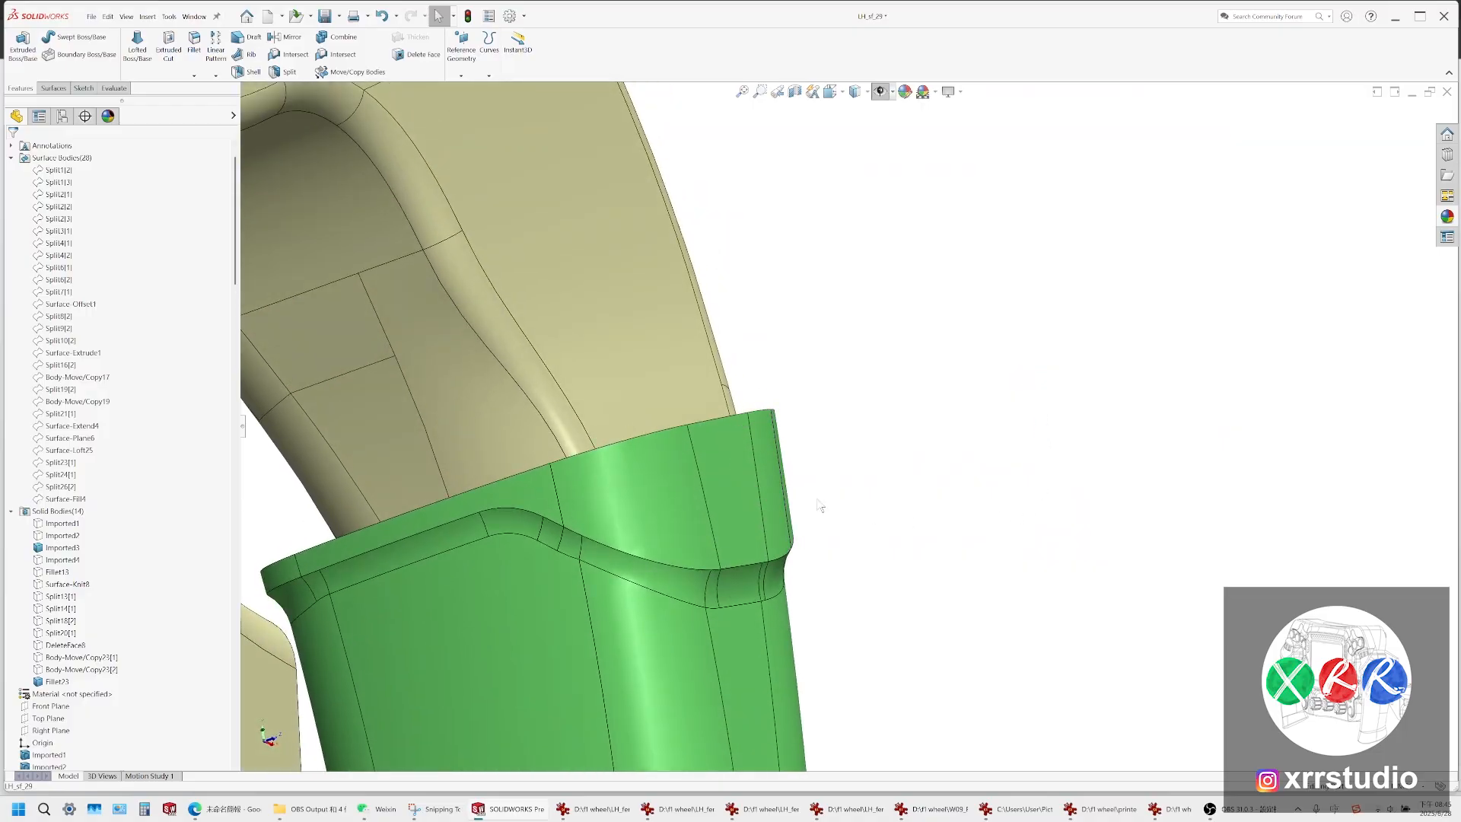
middle_drag(637, 431, 650, 440)
click(645, 440)
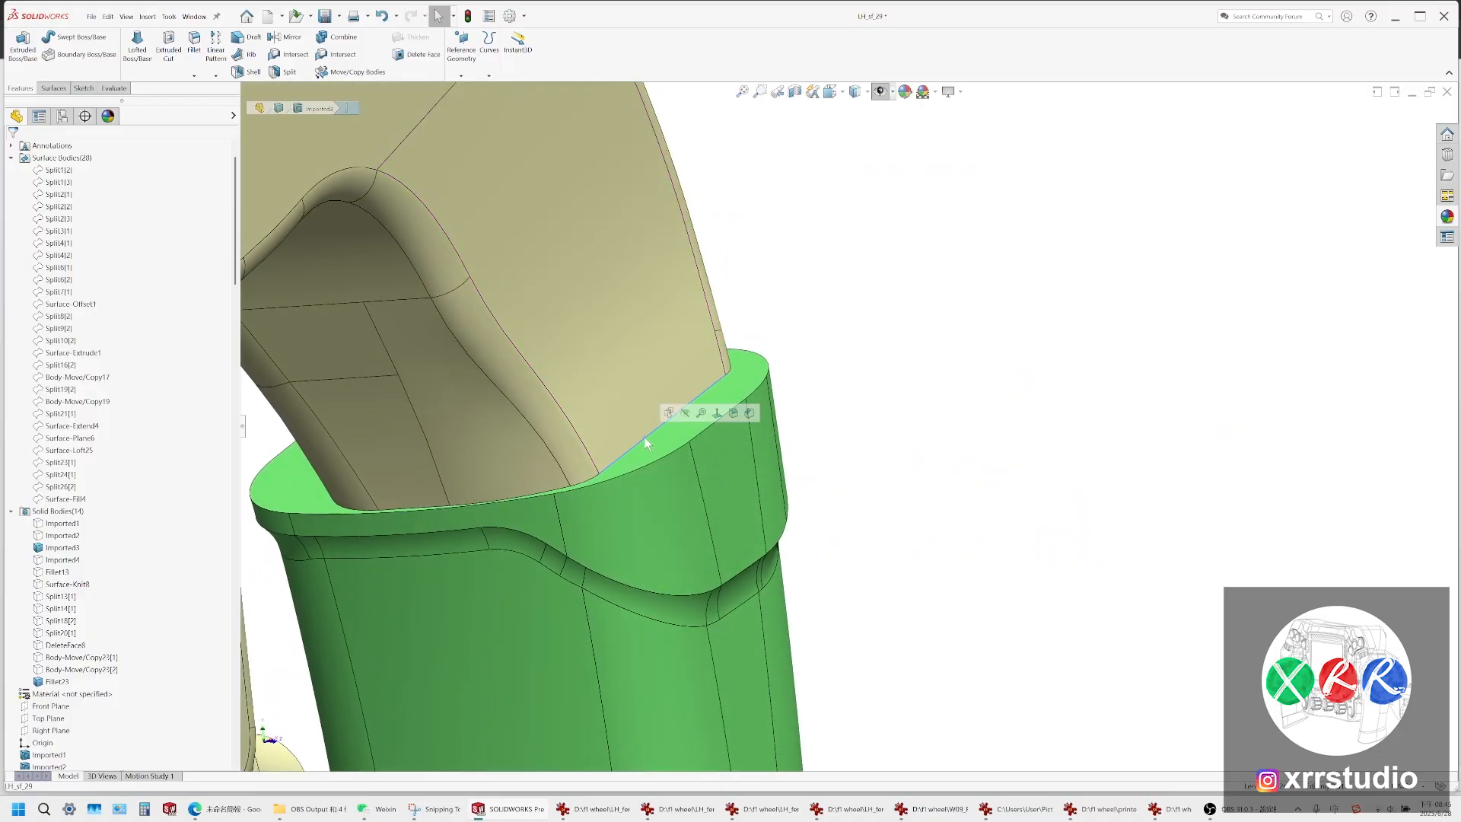
click(648, 443)
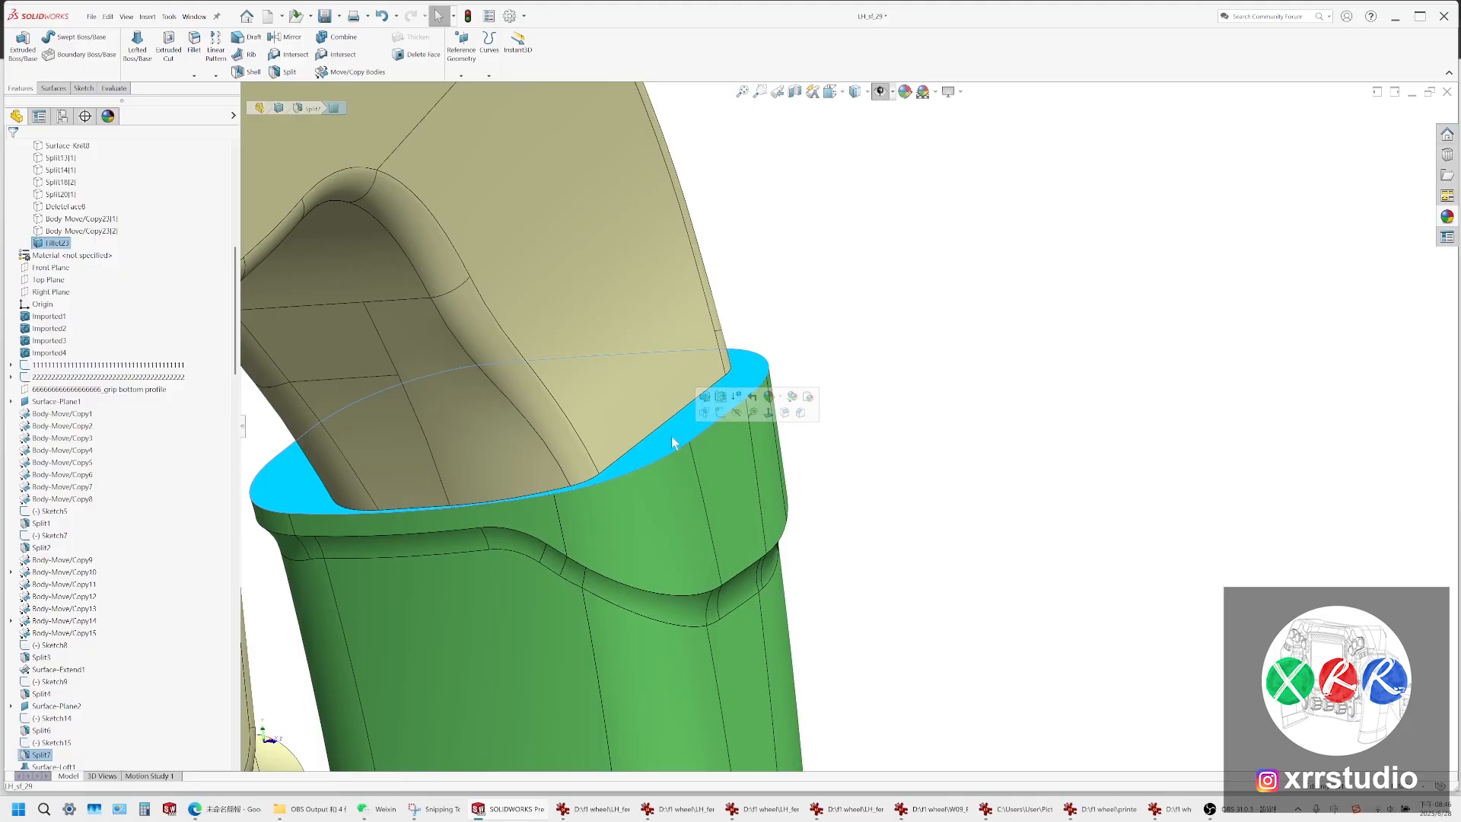
click(665, 423)
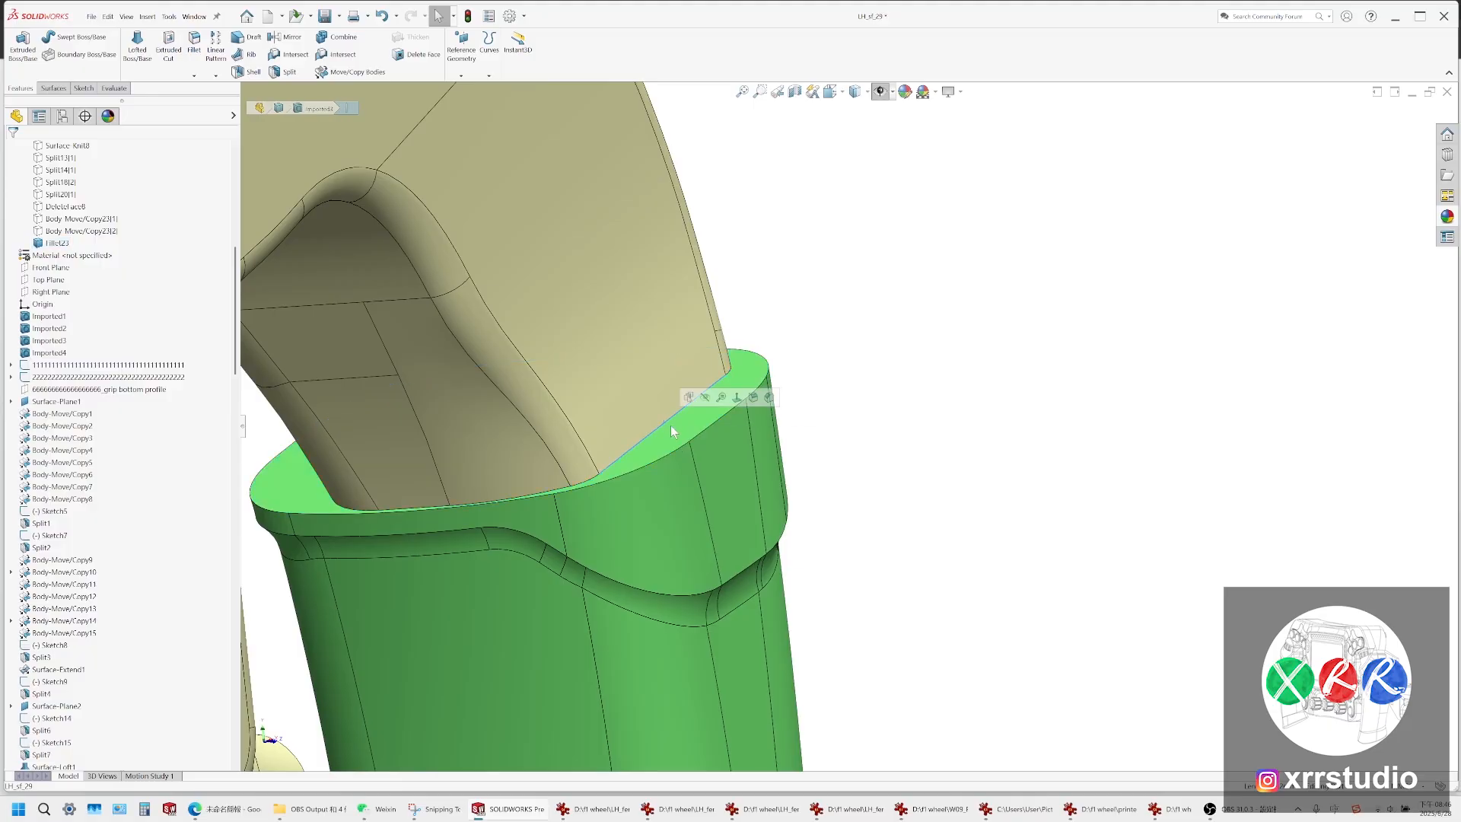
click(669, 425)
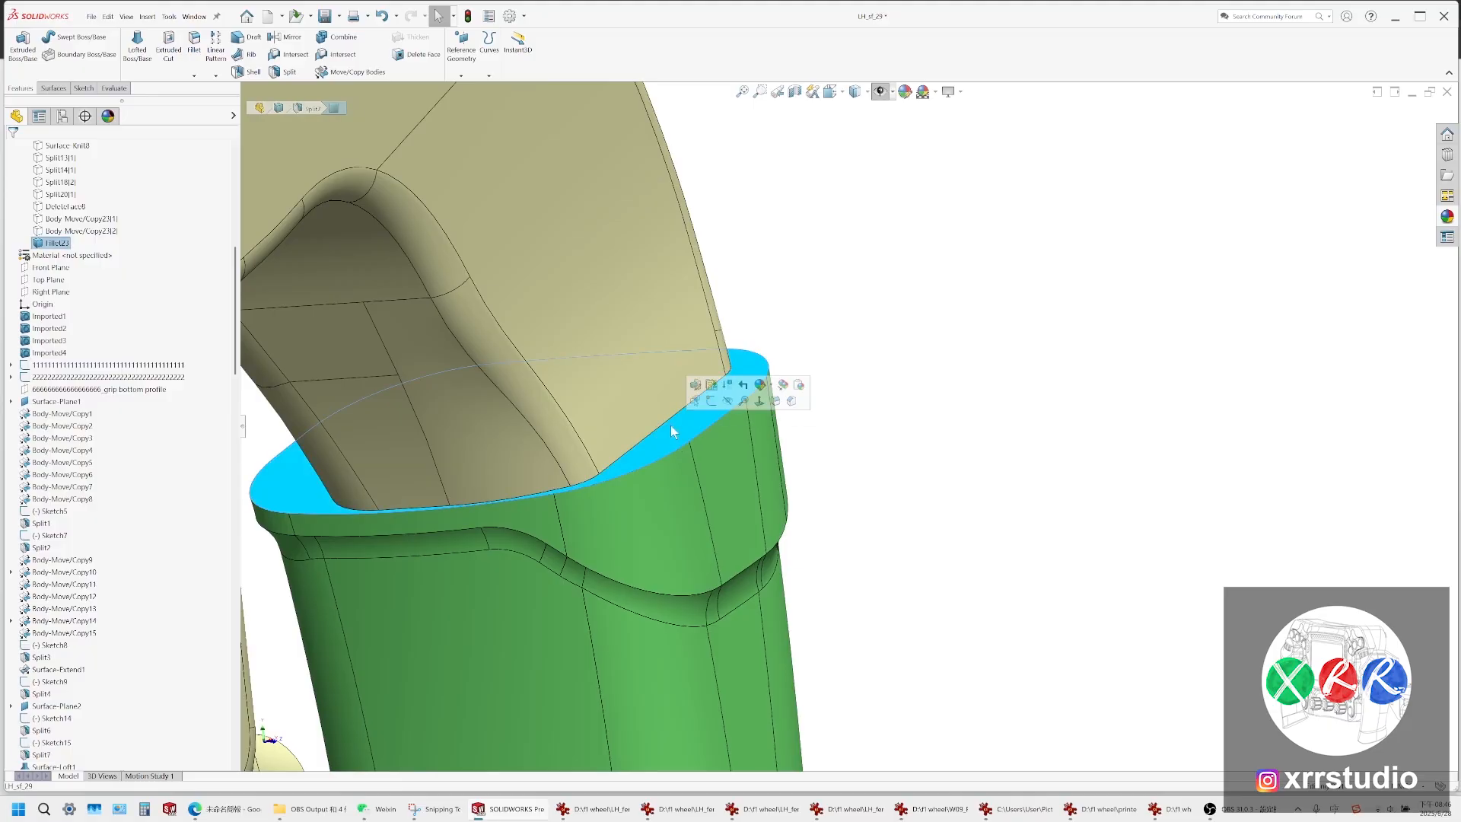
click(708, 405)
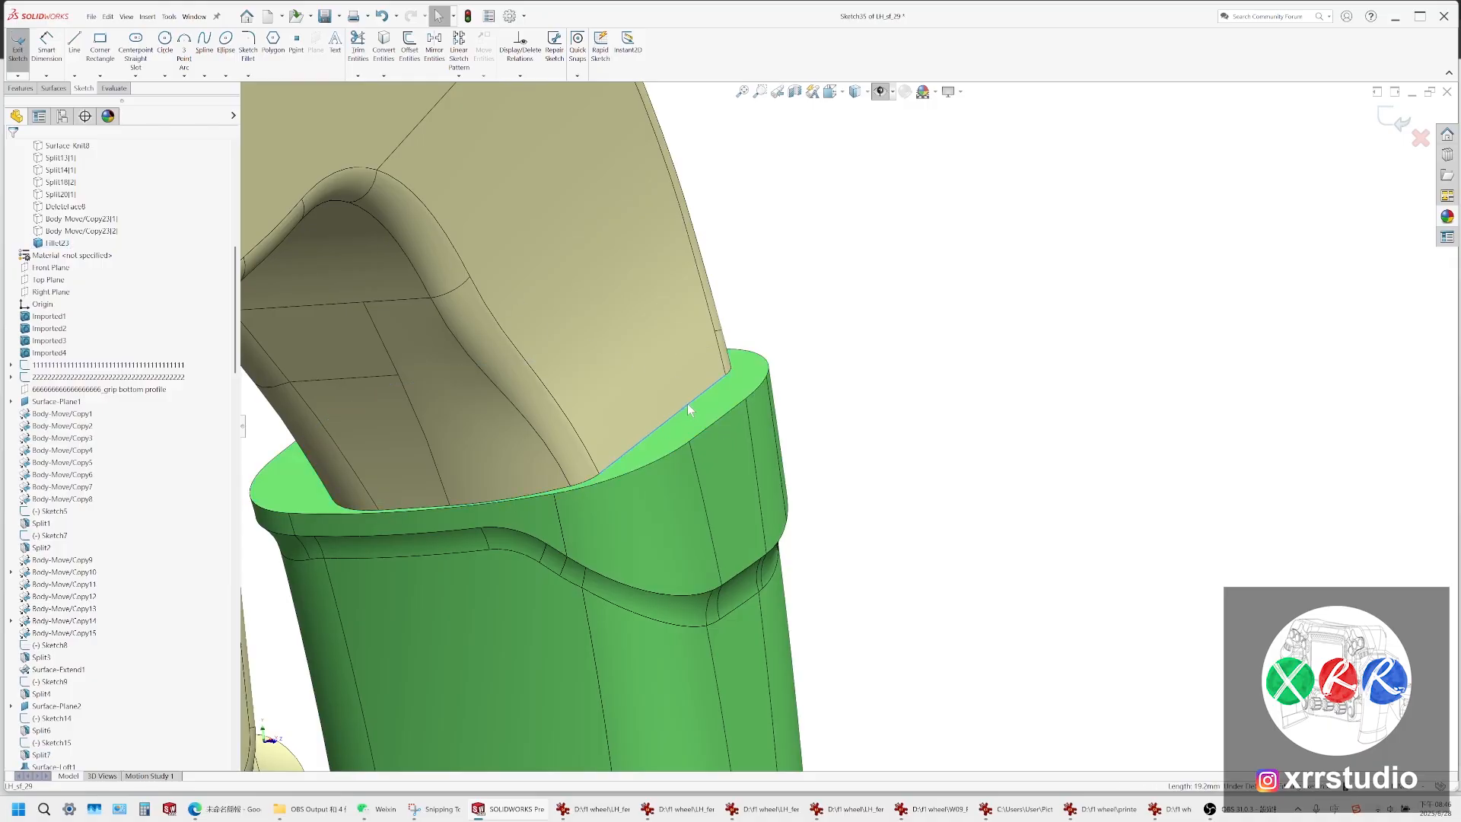
click(383, 47)
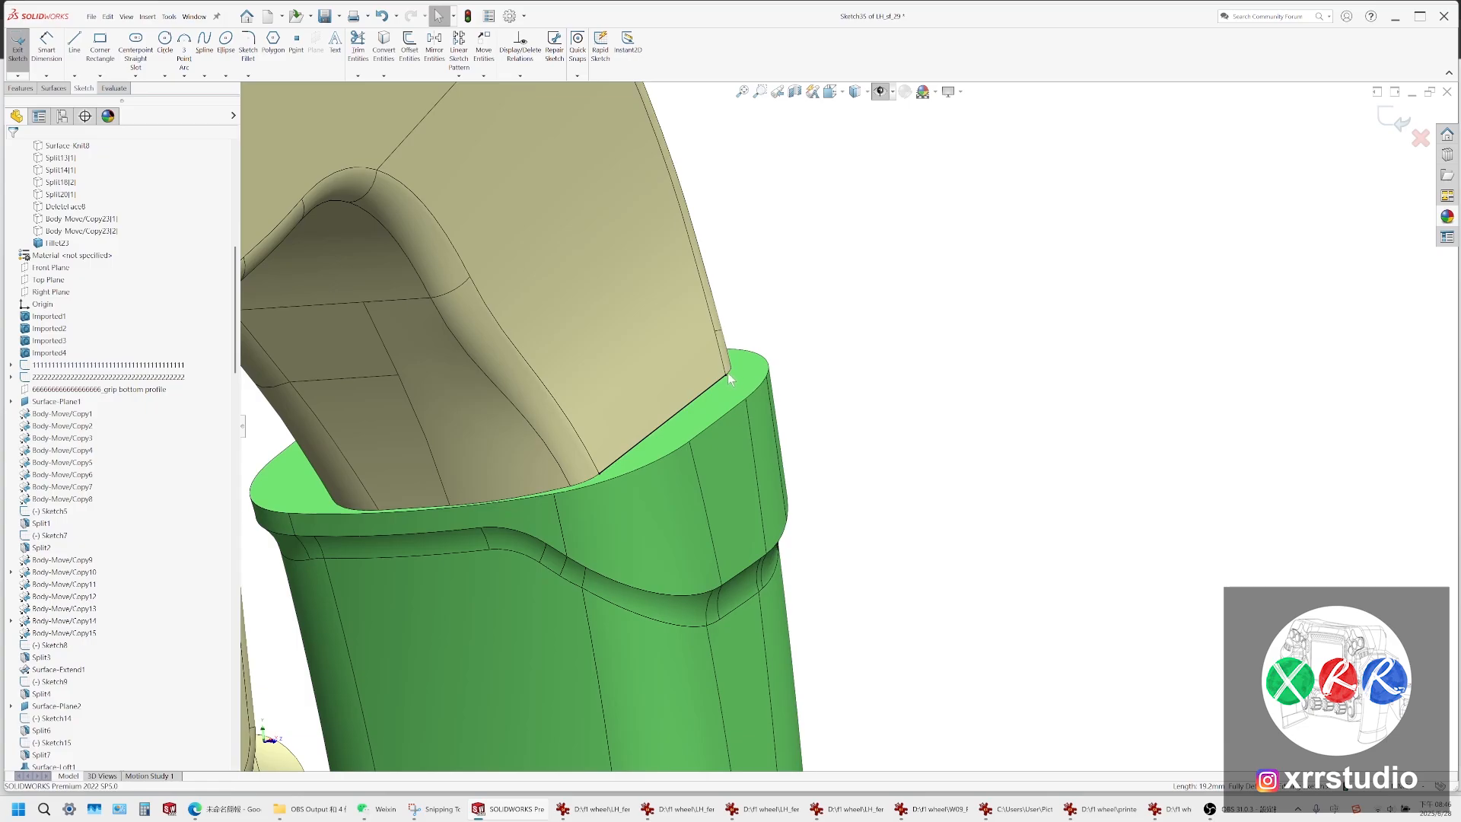
Extend both ends of the converted line past the collar to a length of about 65 mm
drag(726, 375, 841, 284)
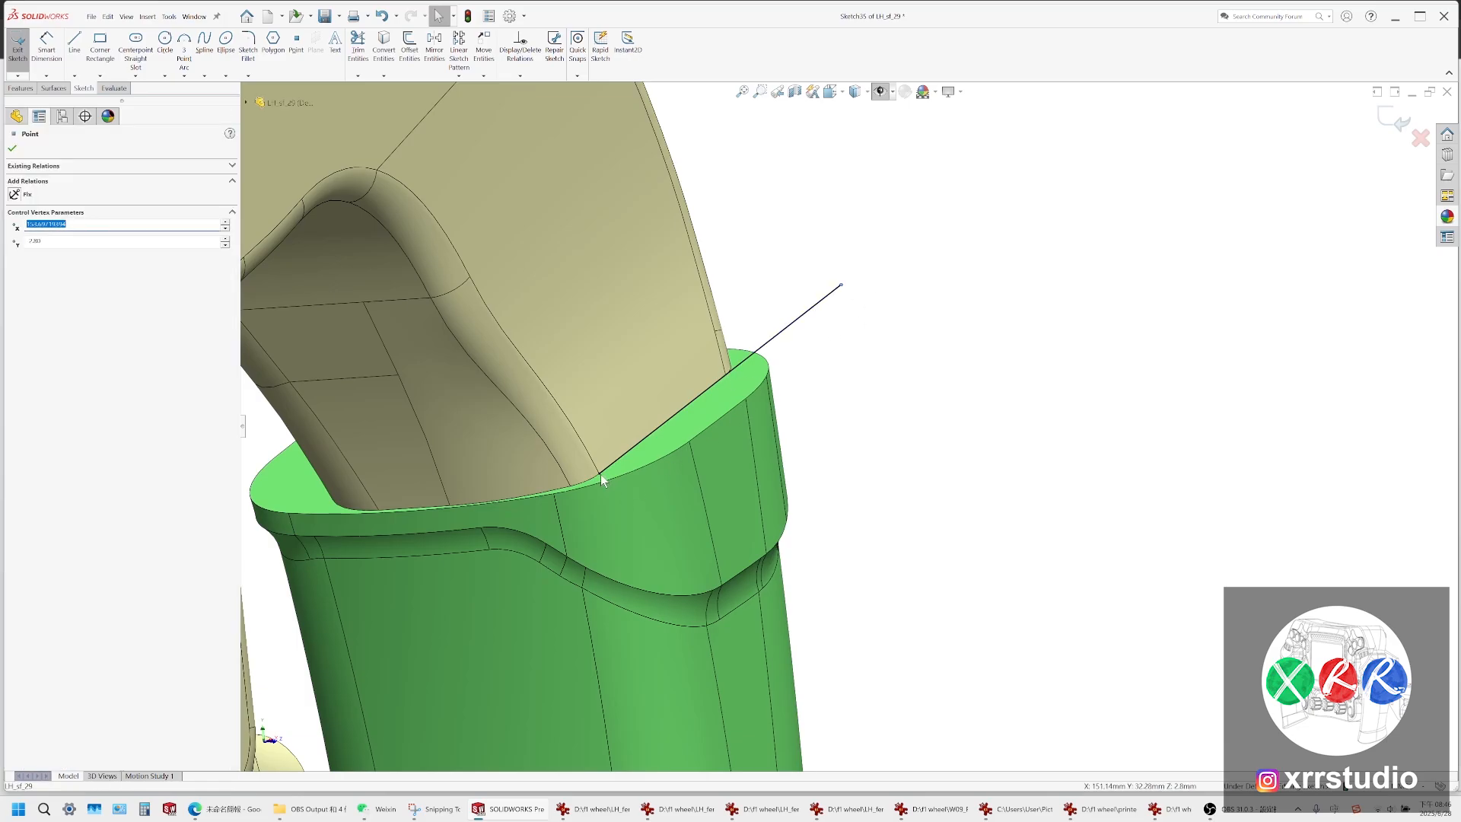
key(Escape)
mouse_move(600, 479)
mouse_down()
mouse_move(495, 578)
mouse_move(414, 618)
mouse_up()
click(658, 433)
Draw three lines joining the extended line's ends to close a four-sided outline on the collar's outer side
scroll(1074, 492, up, 3)
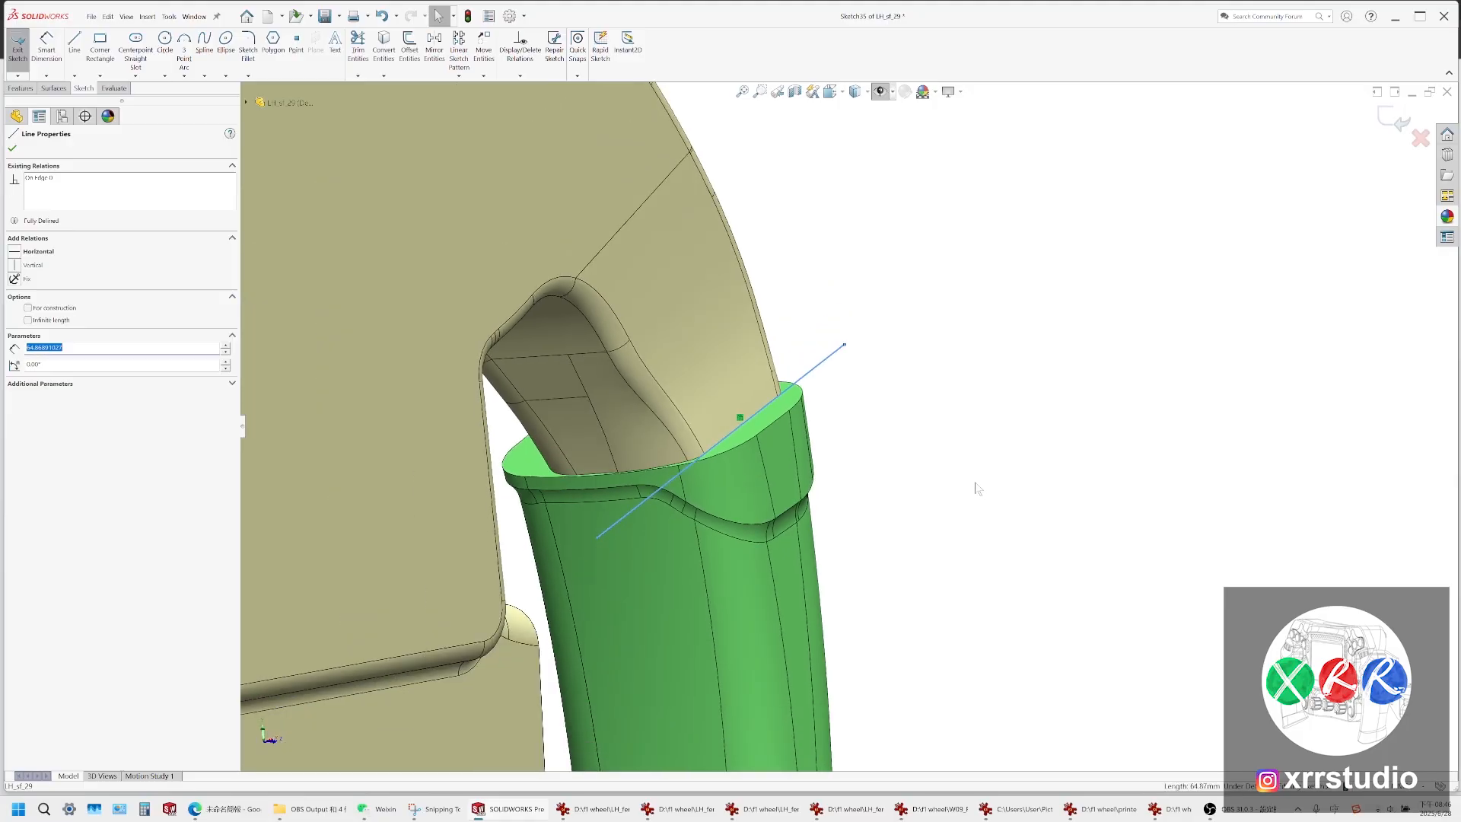
middle_drag(976, 483, 830, 469)
click(73, 46)
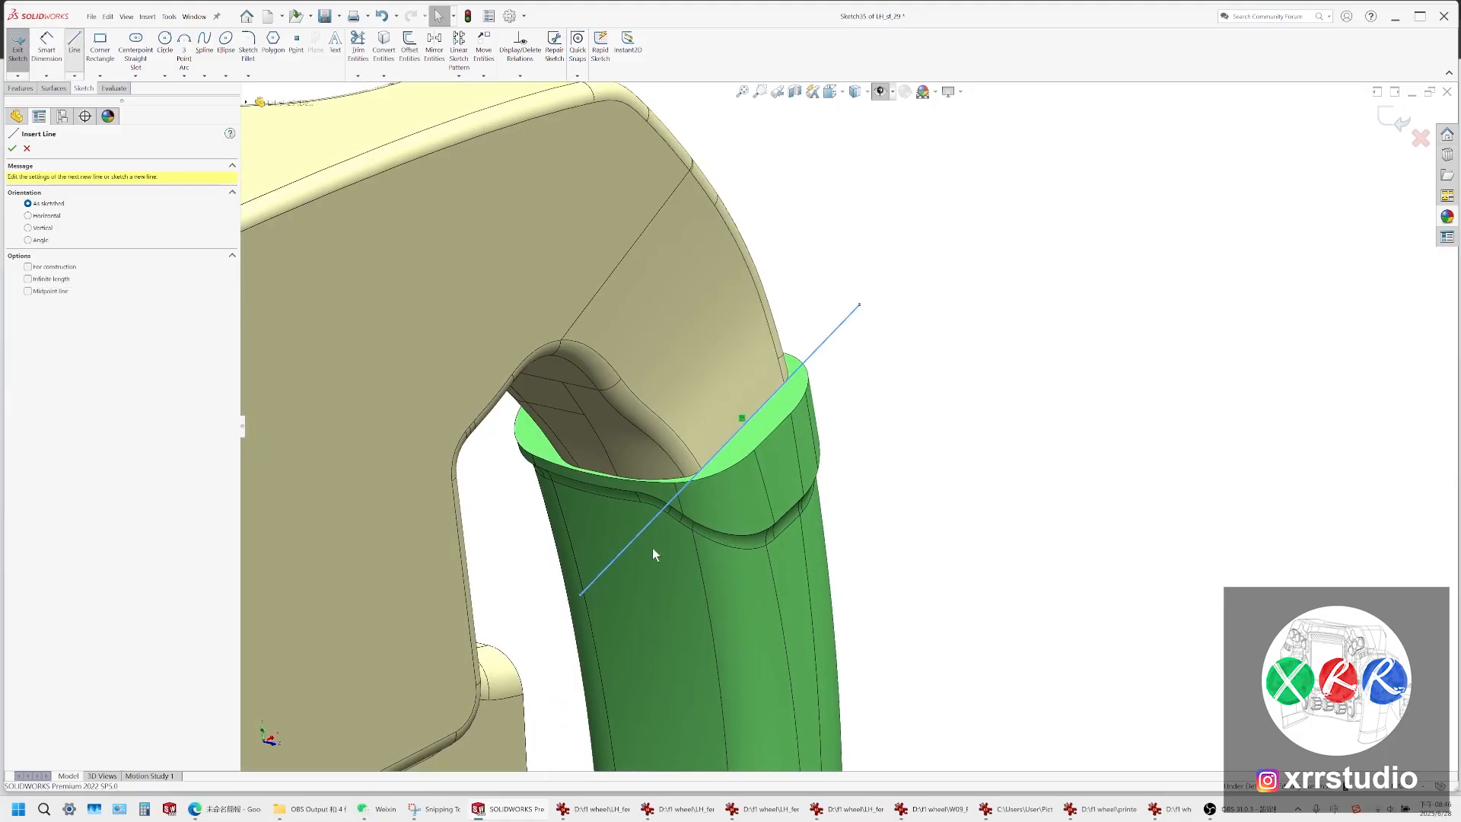
click(767, 624)
click(1007, 369)
click(861, 305)
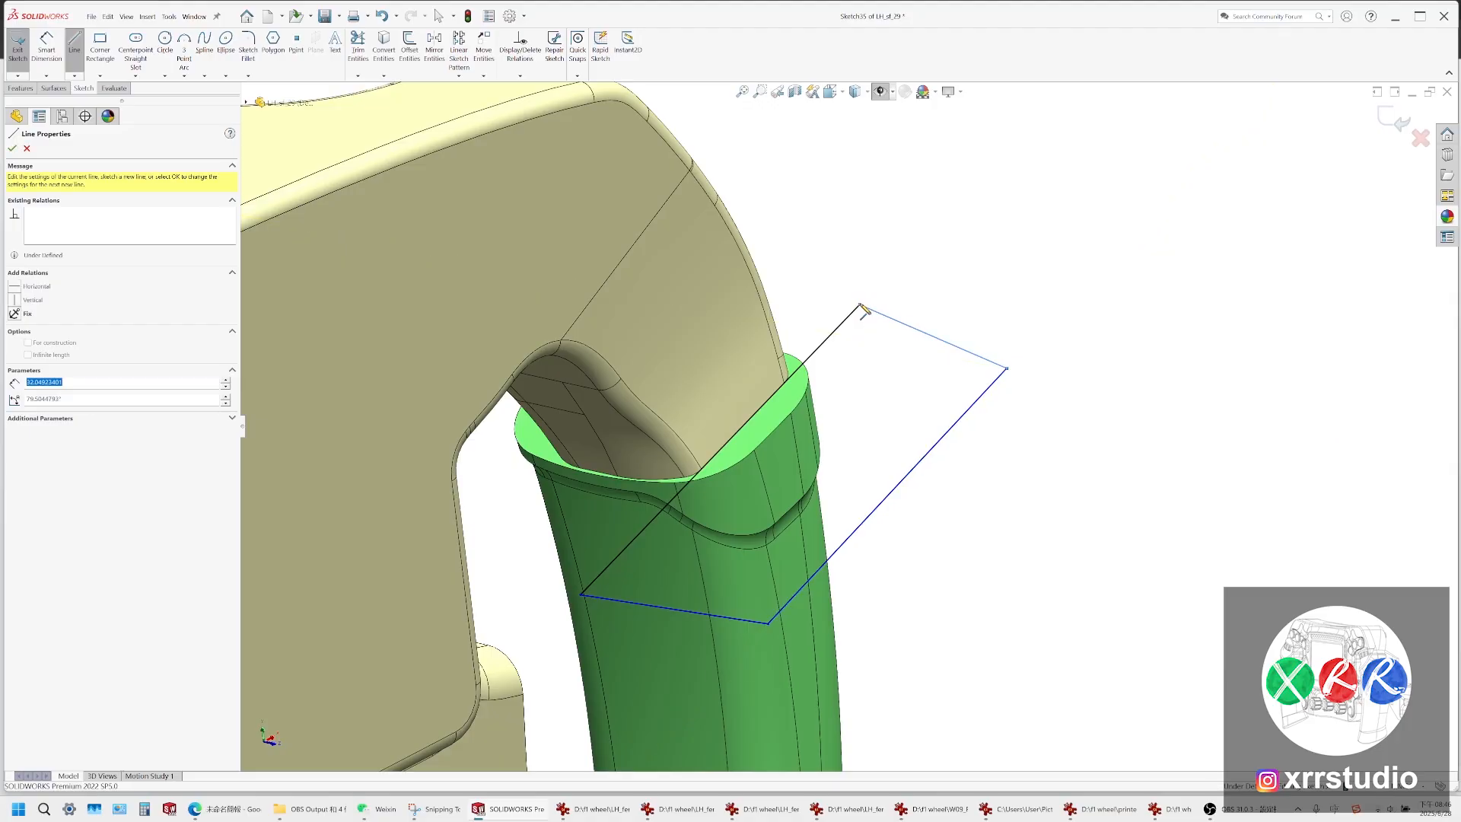
key(Escape)
Create a planar surface from the closed four-sided sketch
click(53, 88)
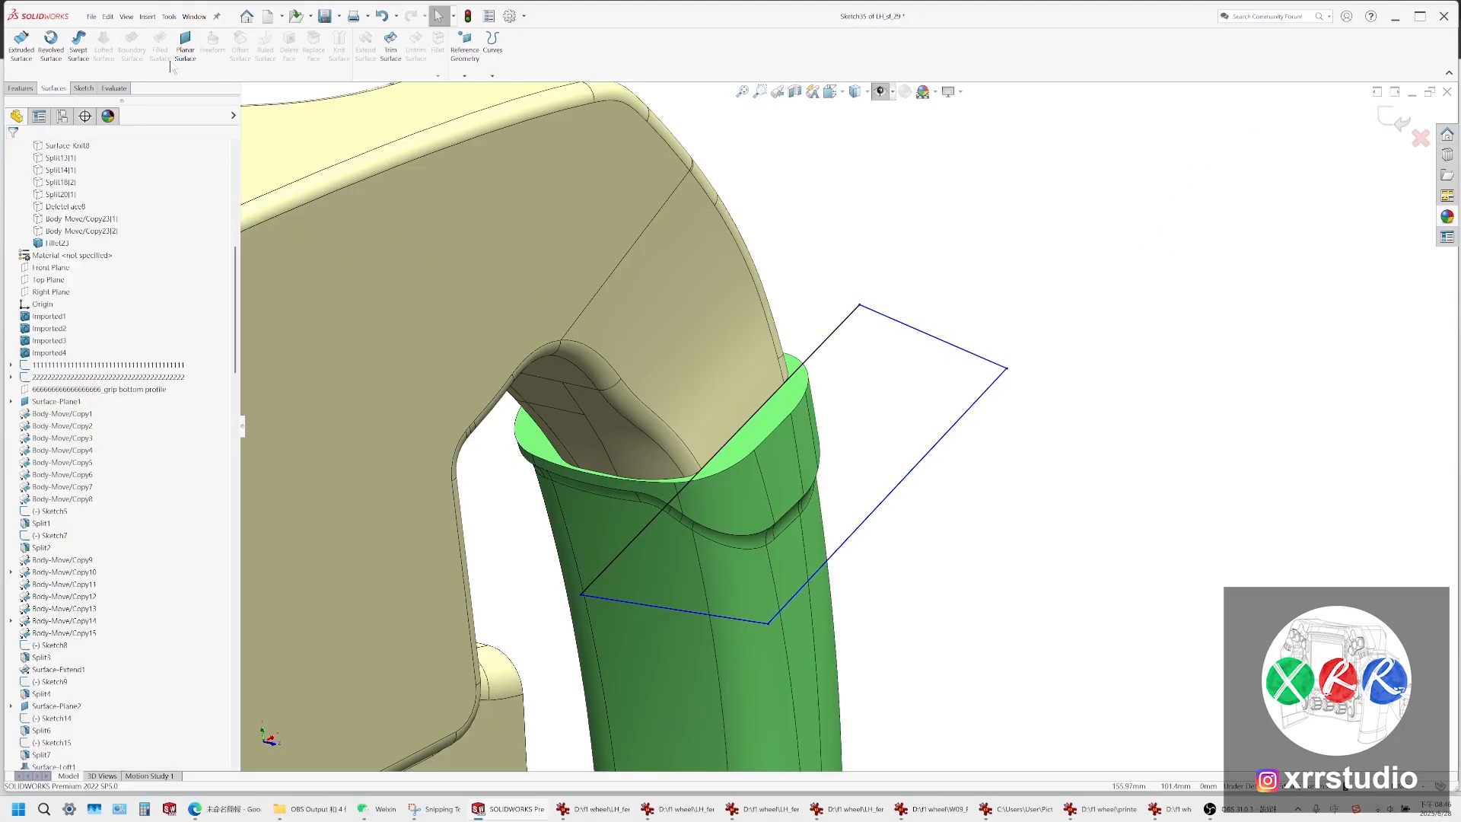
click(185, 47)
click(13, 147)
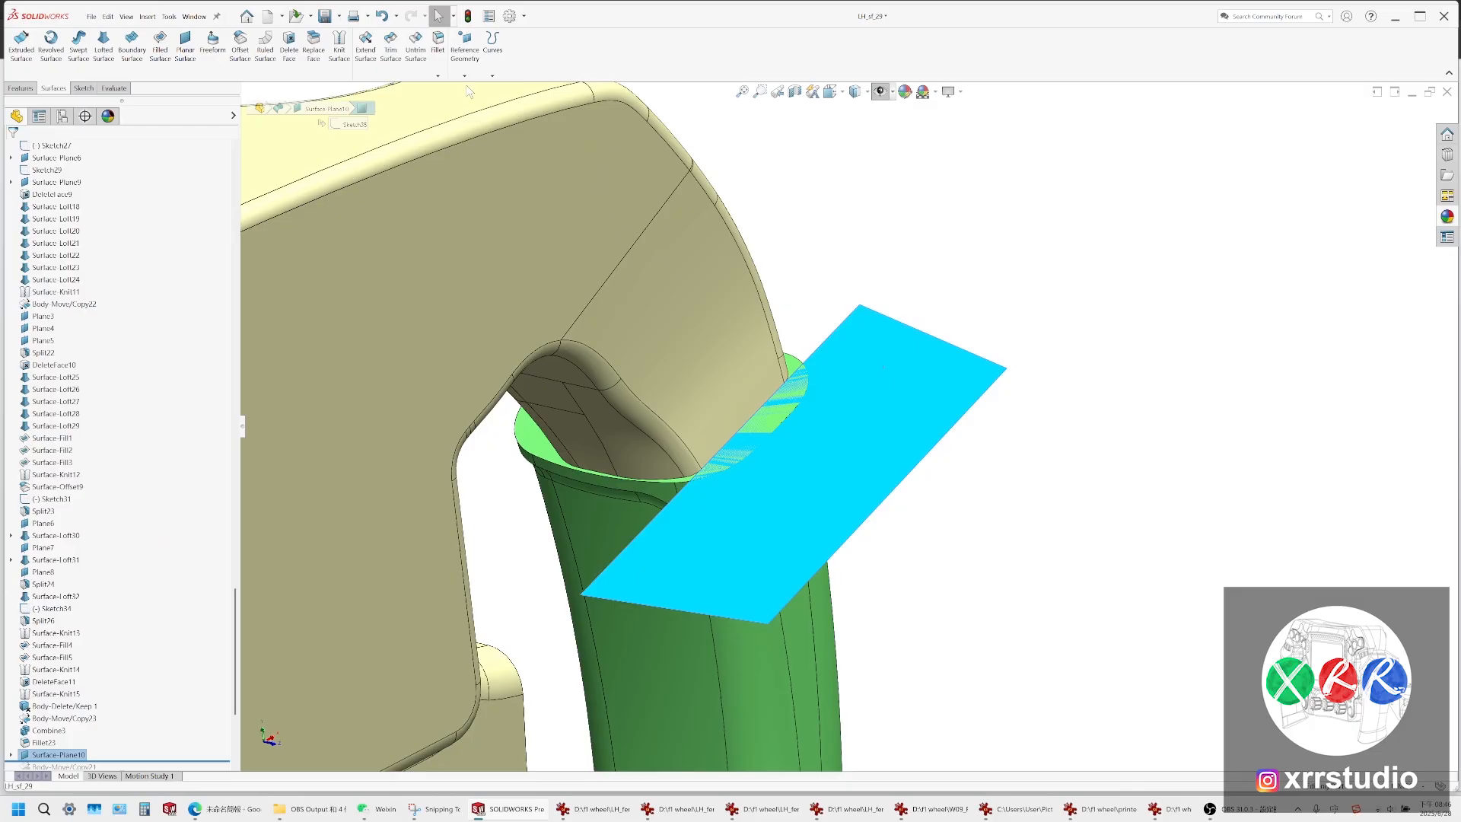
Start Move/Copy Body and set the planar surface's edge along the wheel body as the rotation axis
middle_drag(822, 362, 838, 335)
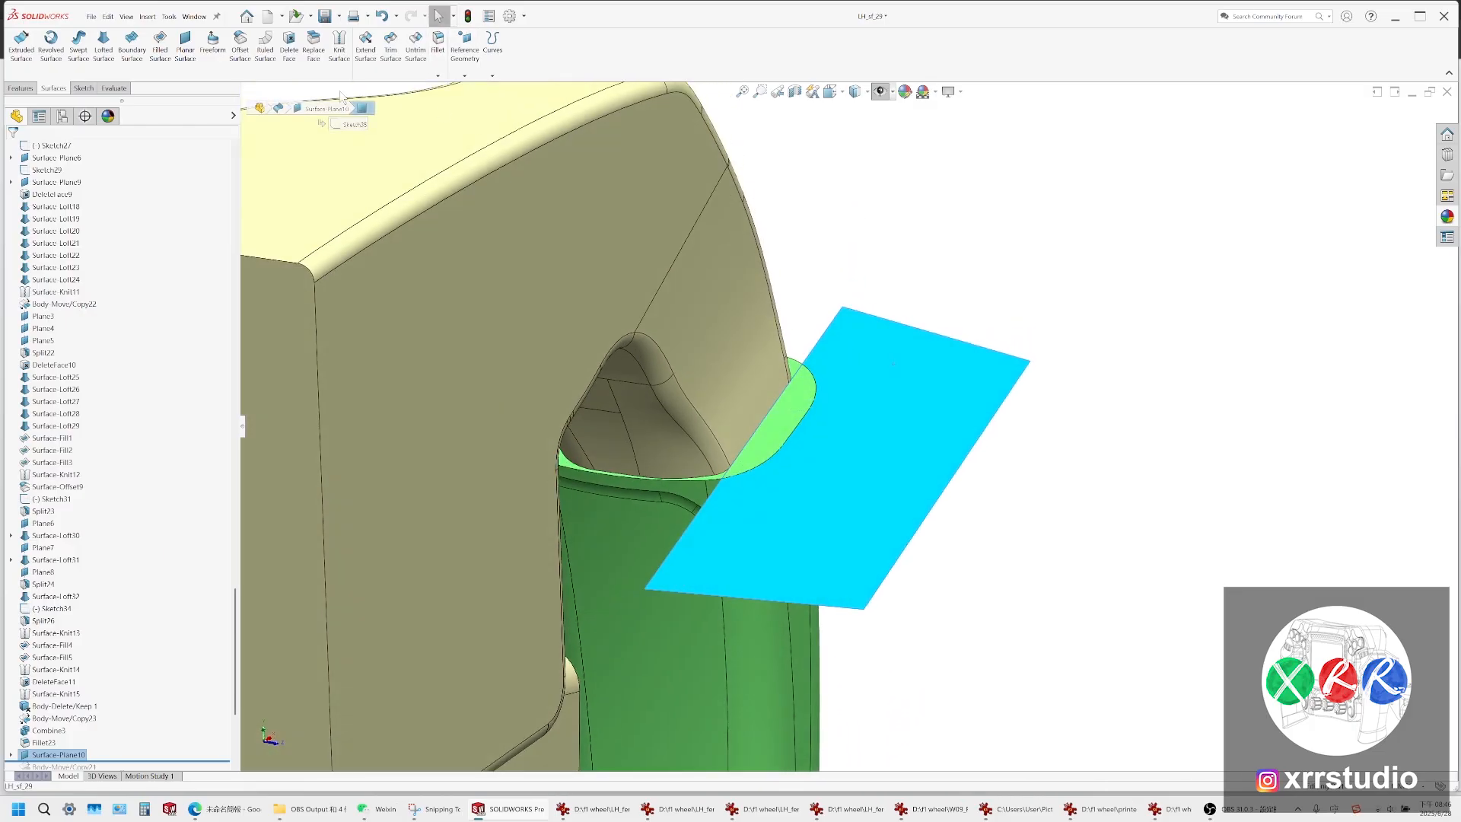
click(837, 335)
click(828, 338)
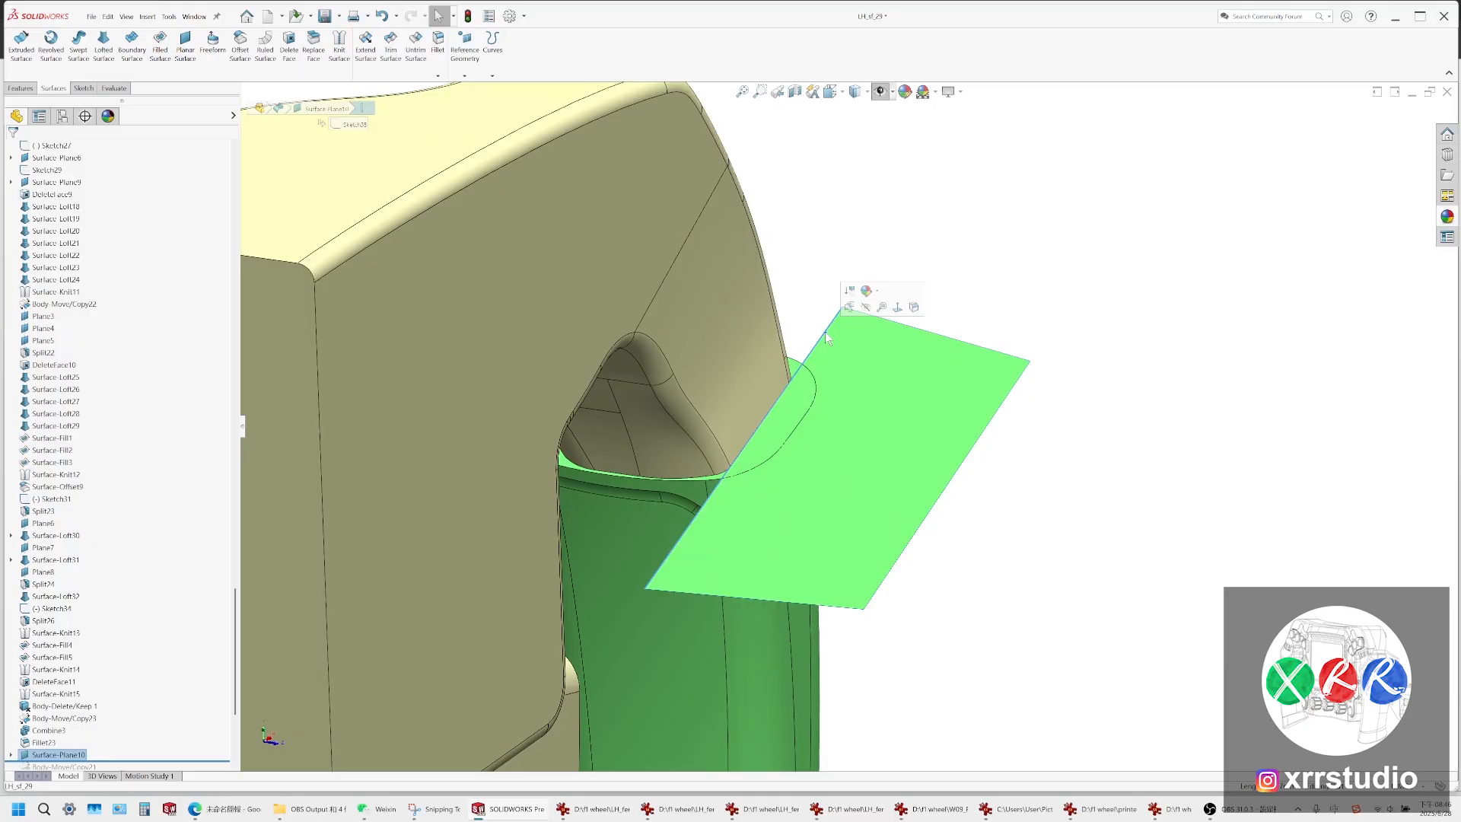
click(20, 89)
click(355, 71)
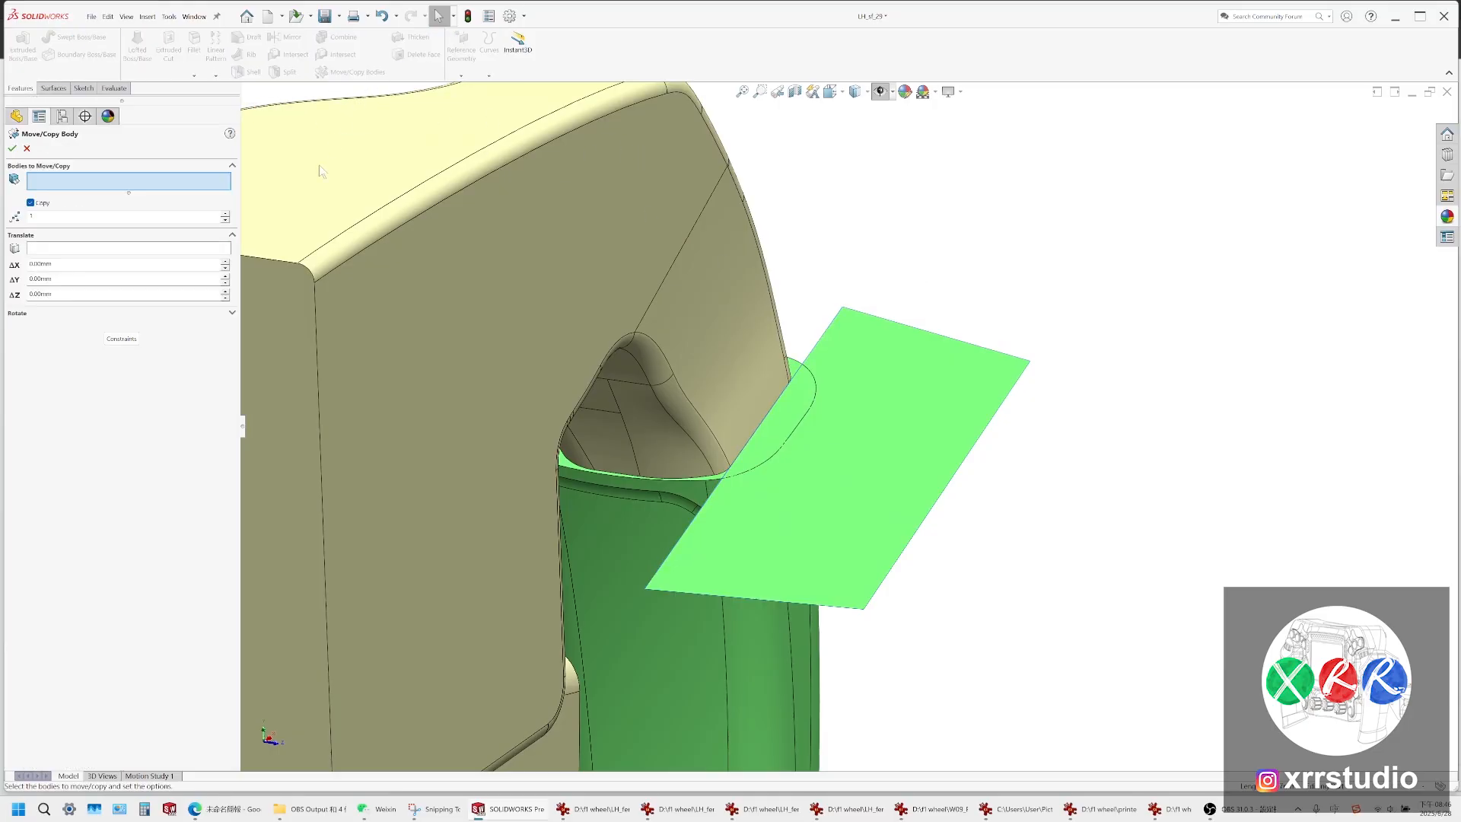
click(77, 314)
click(47, 265)
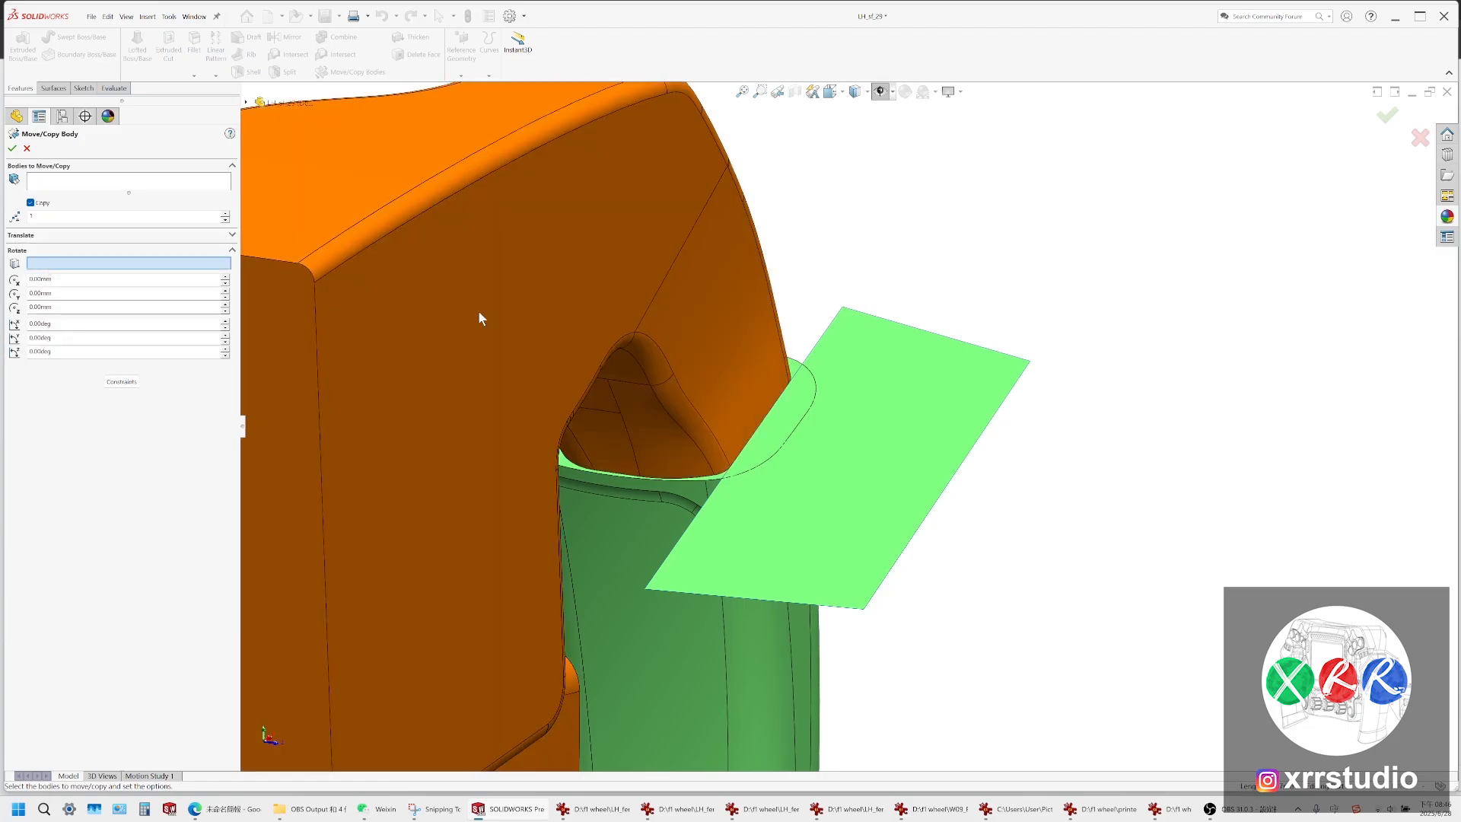
click(836, 328)
middle_drag(807, 347, 678, 362)
scroll(809, 361, down, 2)
middle_drag(819, 362, 822, 397)
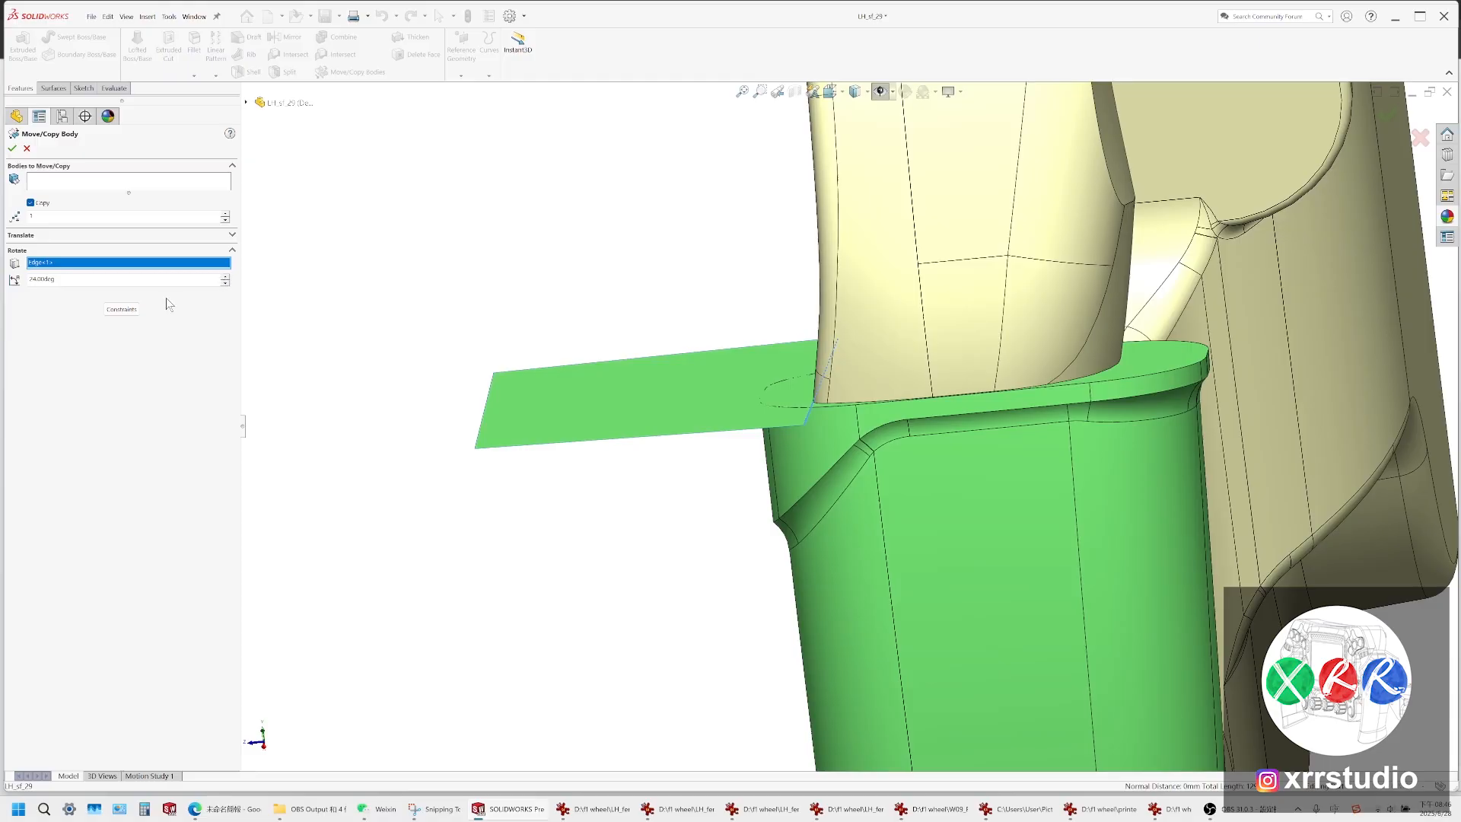
click(40, 204)
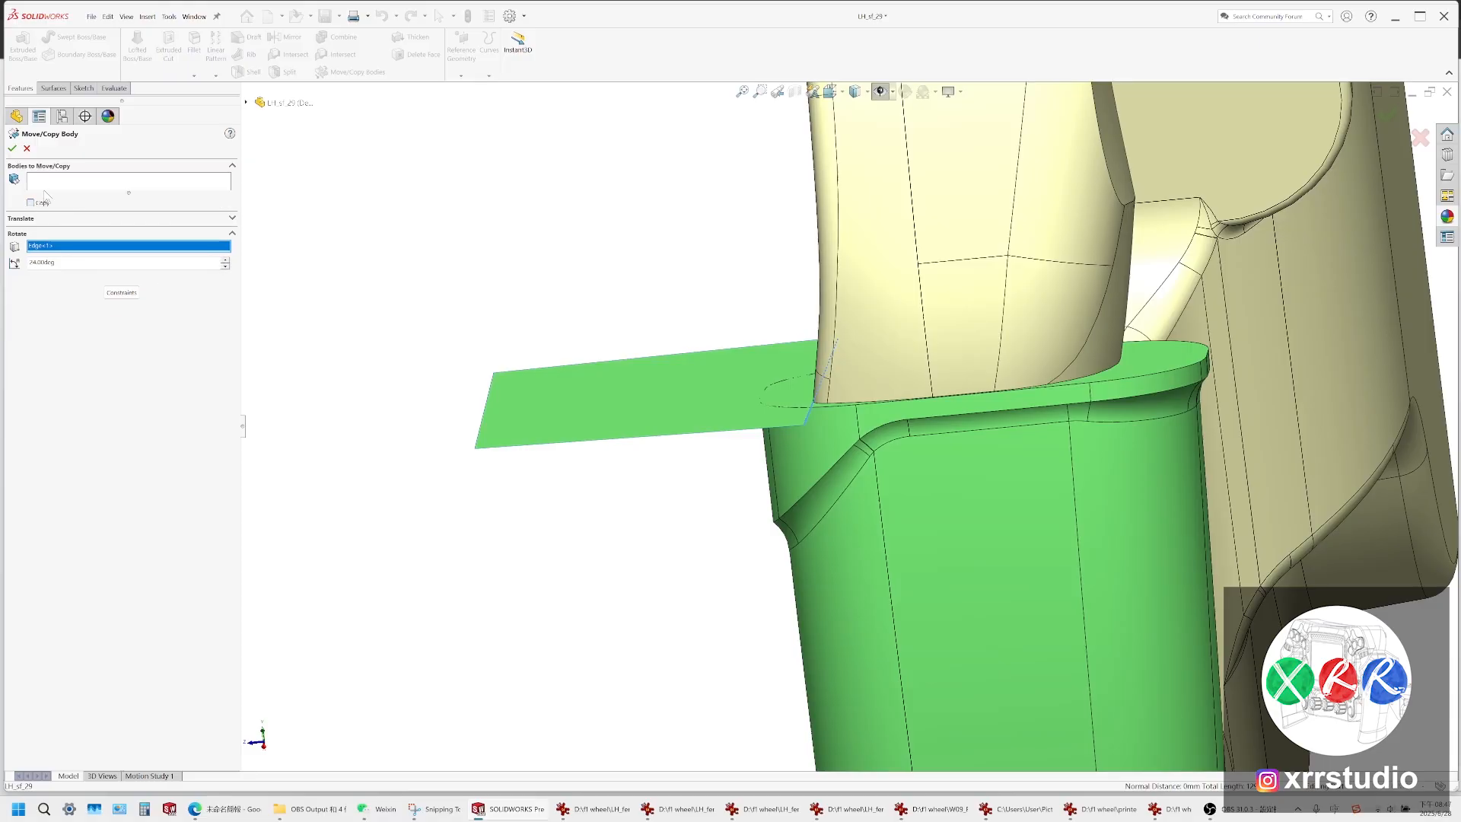
click(46, 185)
click(510, 401)
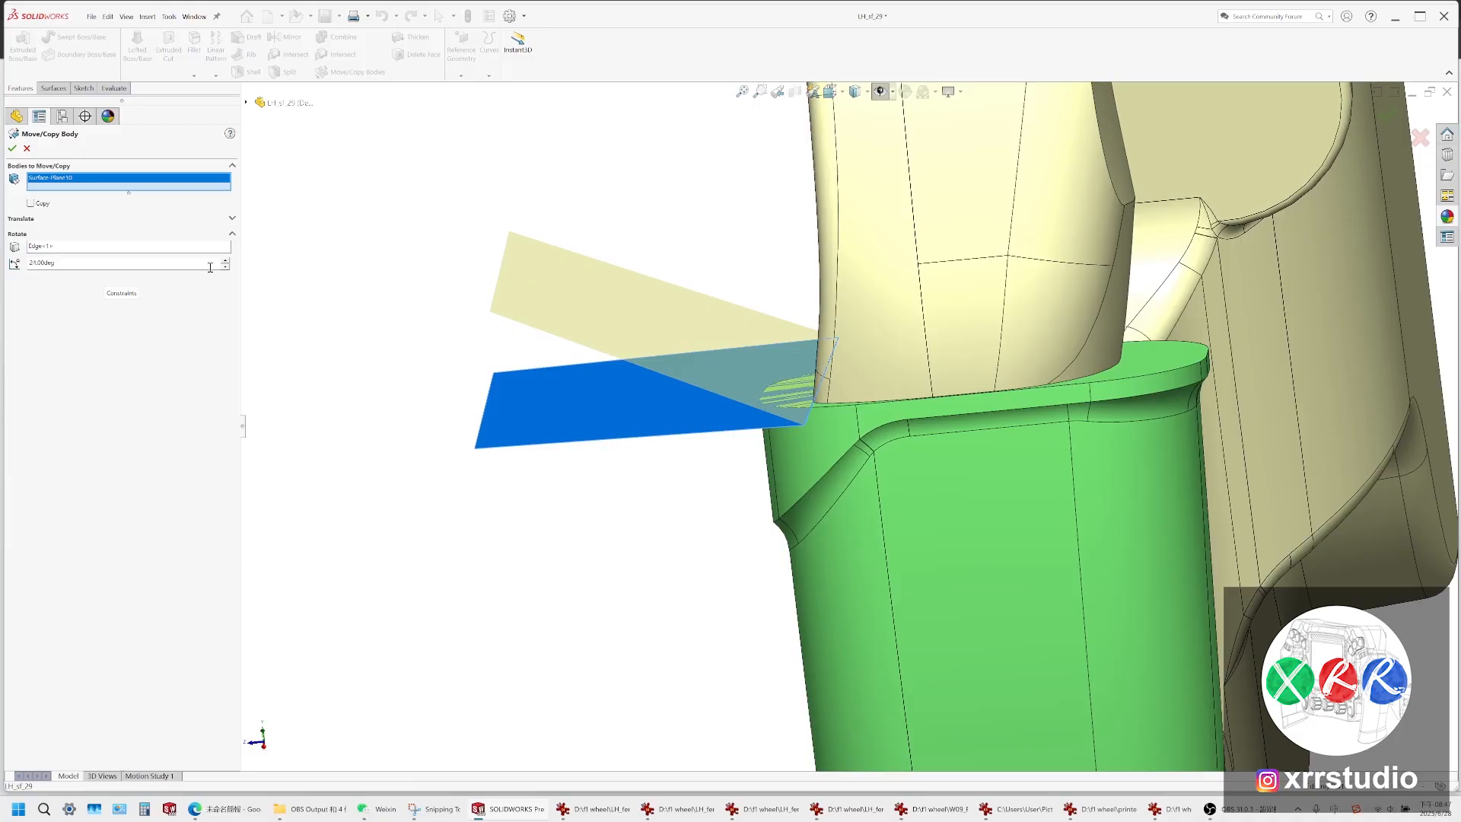
click(27, 148)
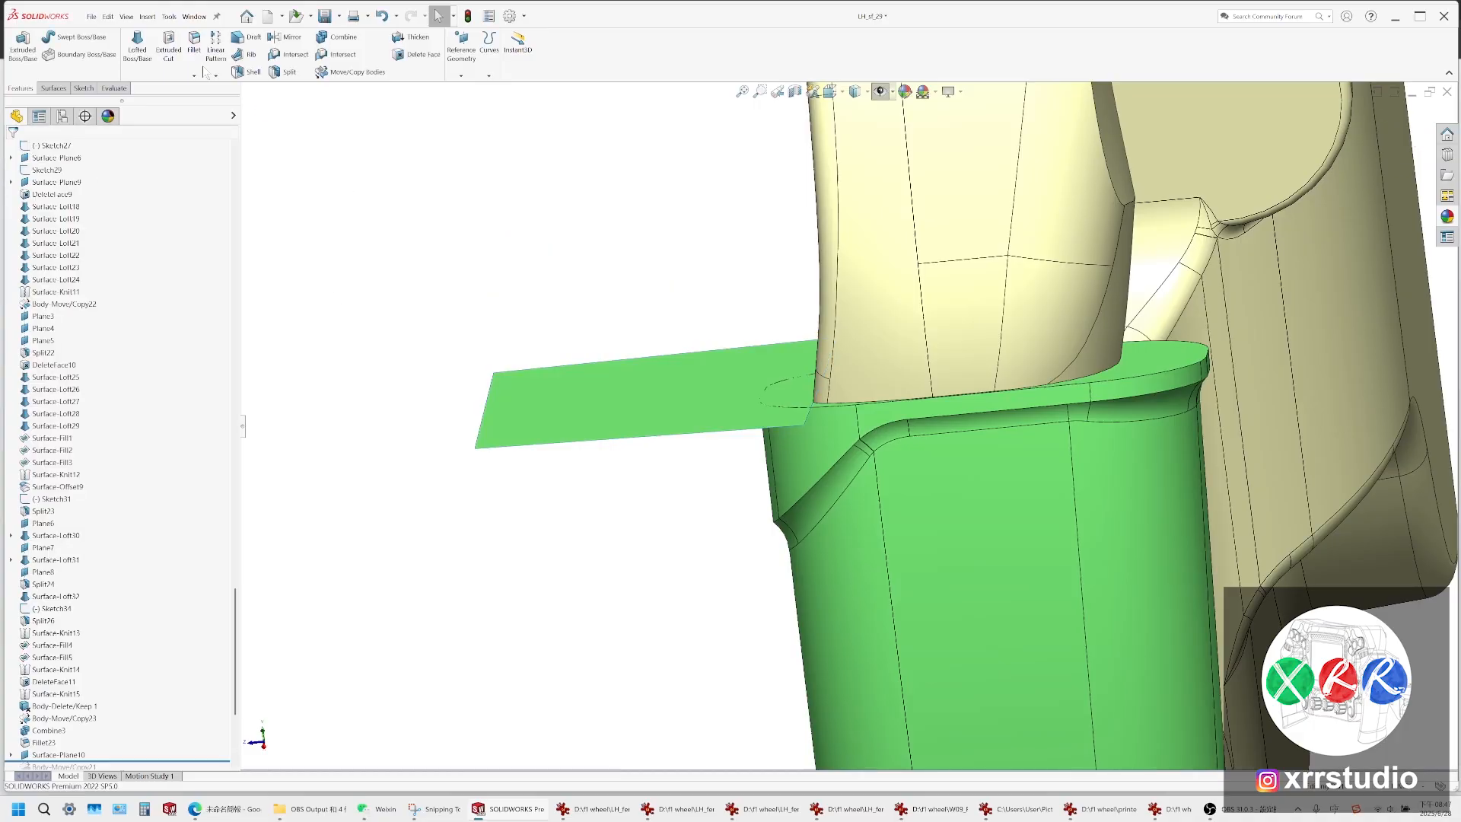
Start Move/Copy Body on the planar surface with copying off, using its edge along the wheel body as the rotation axis
key(Return)
click(612, 394)
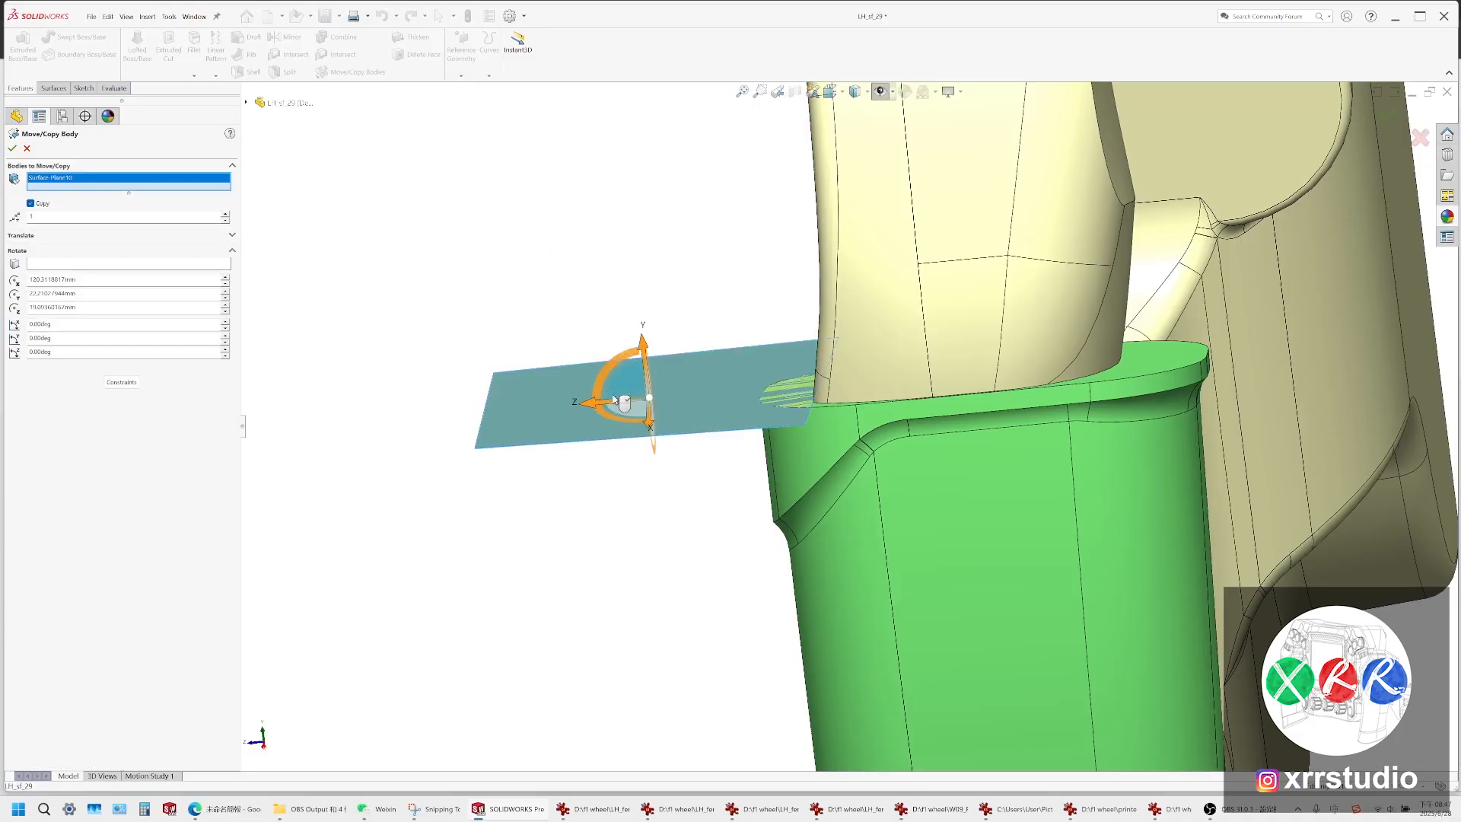
click(38, 203)
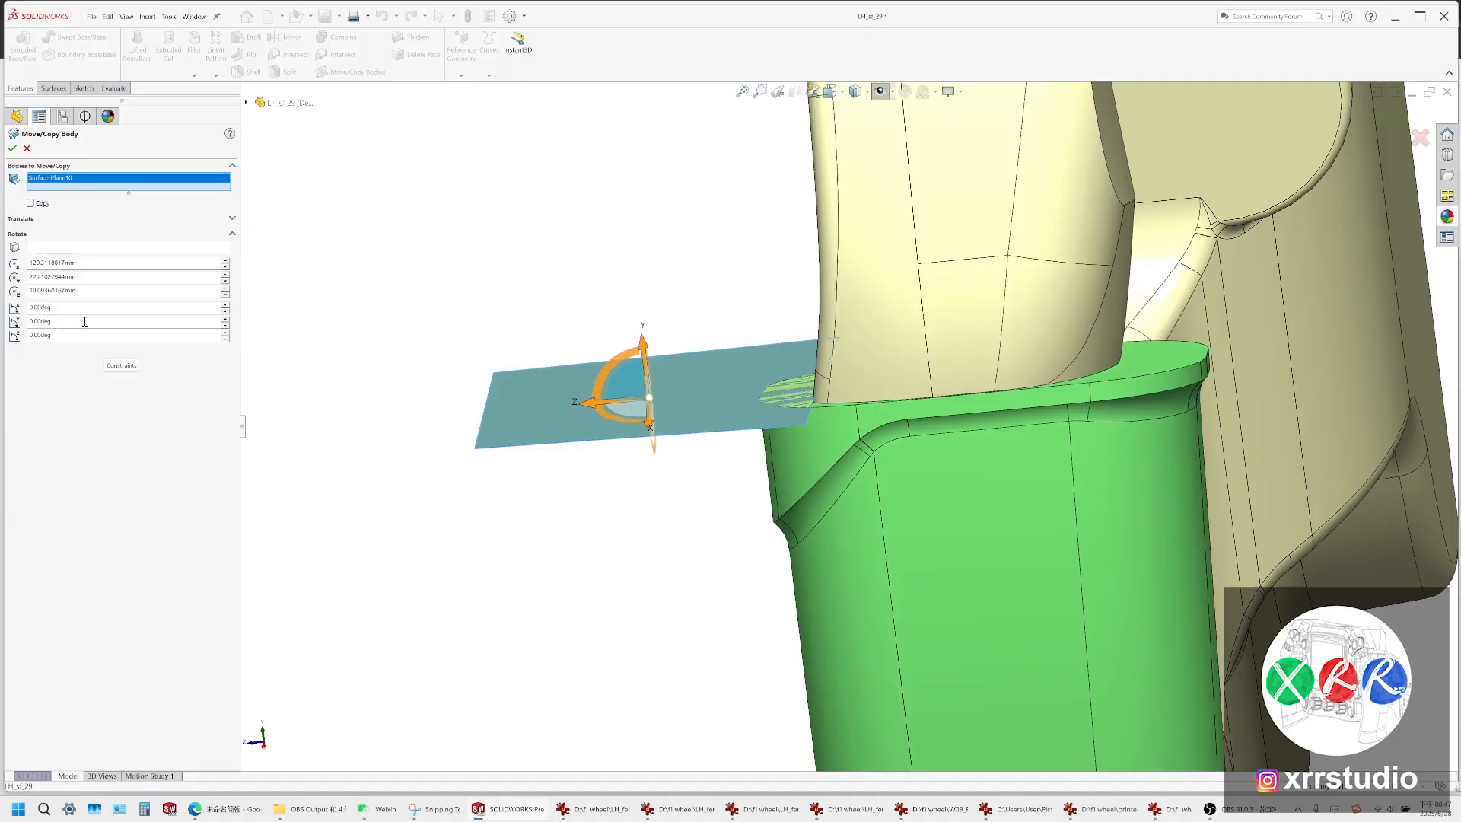
click(122, 365)
click(131, 516)
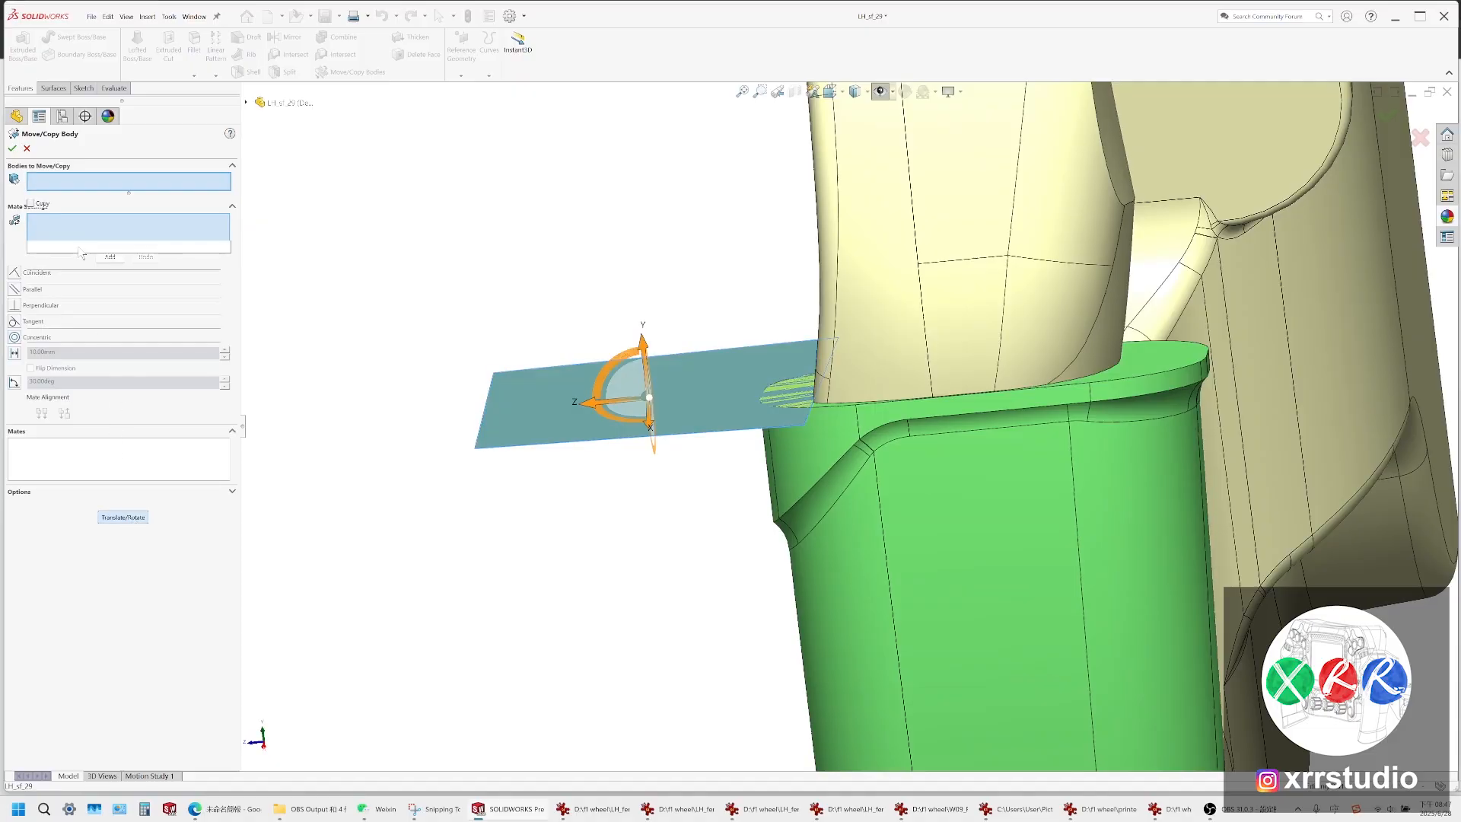
click(180, 250)
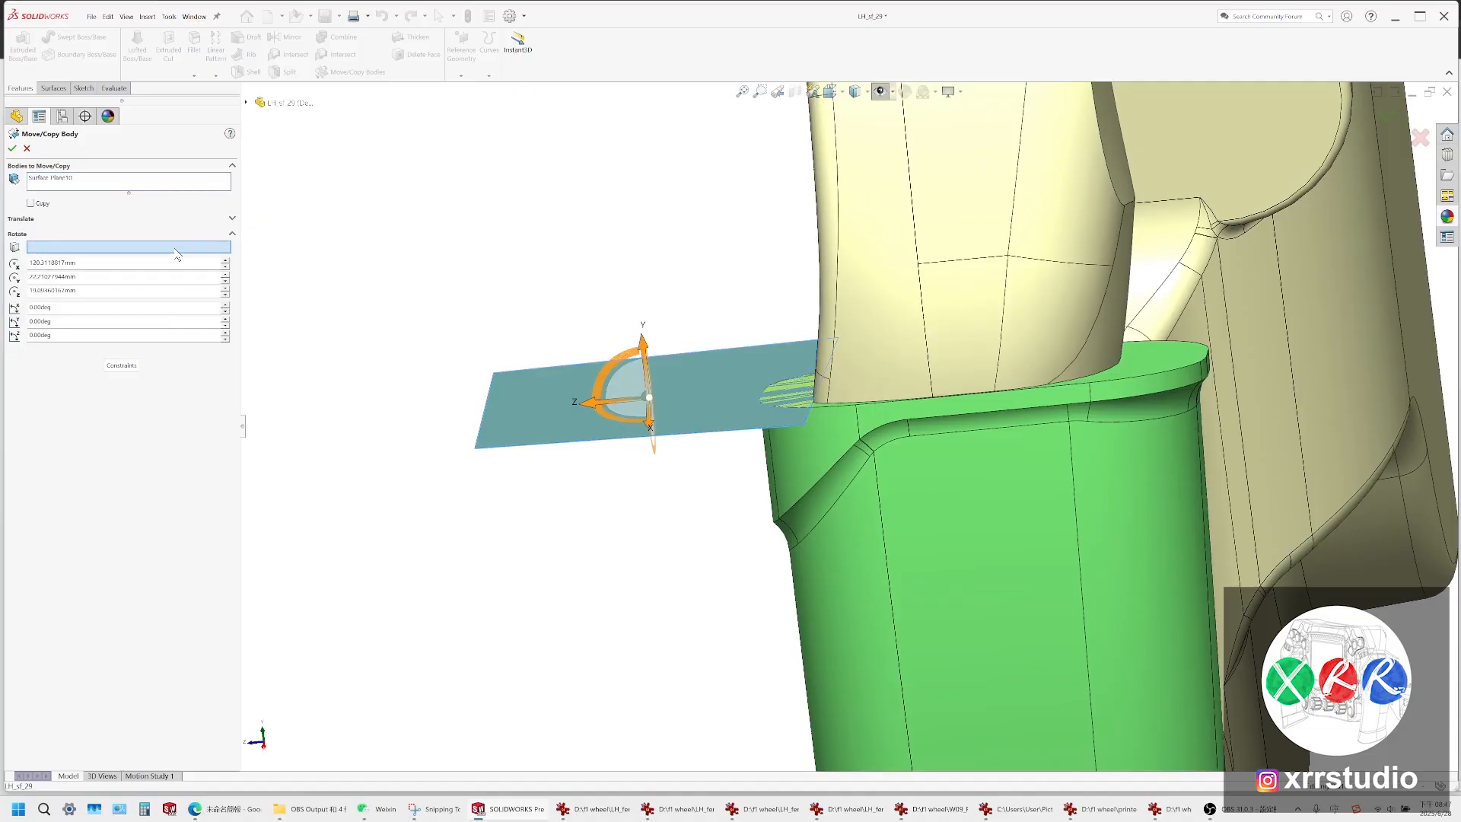
middle_drag(807, 373, 902, 428)
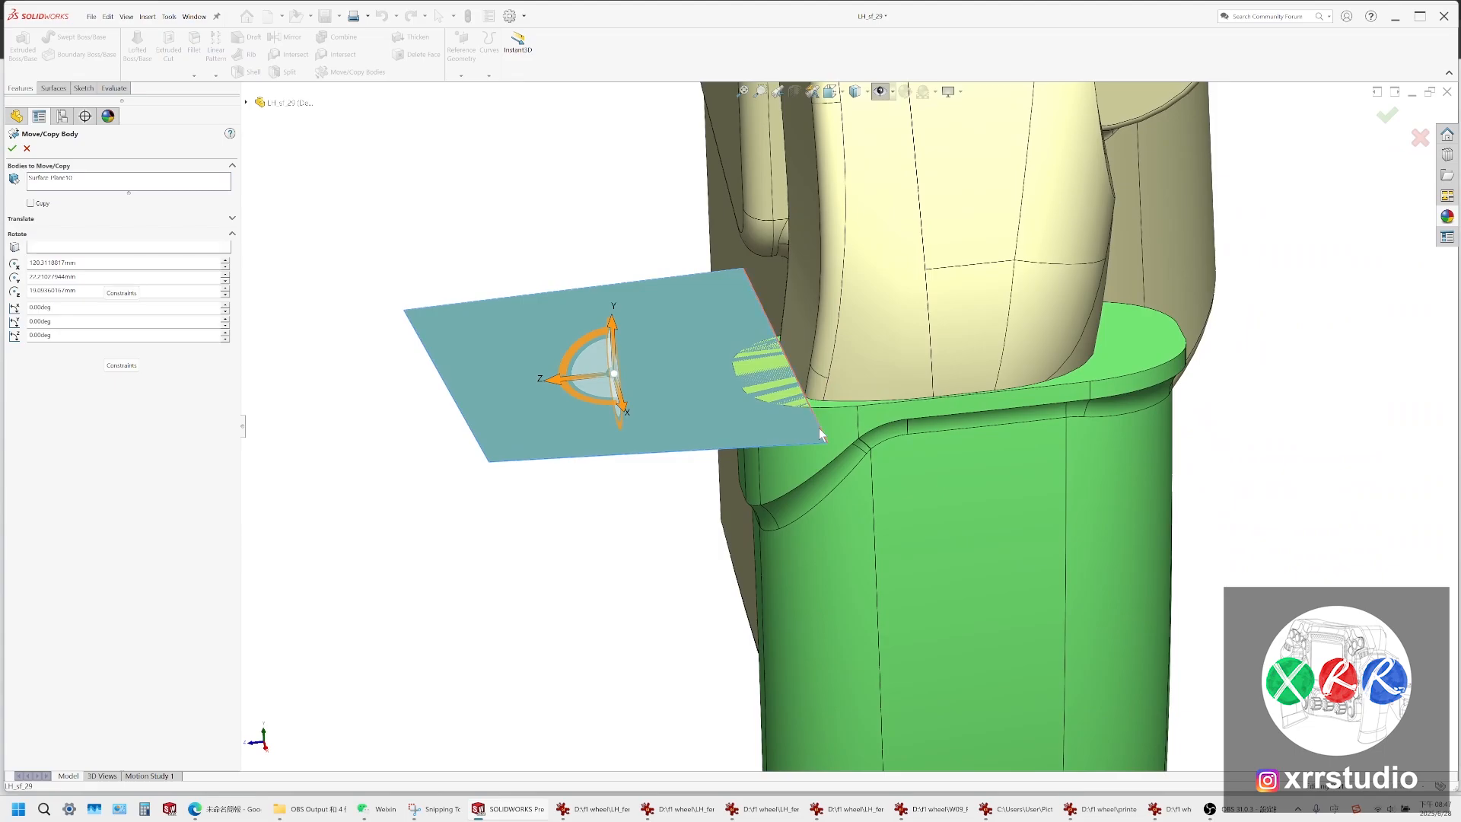
click(819, 427)
middle_drag(809, 424, 212, 289)
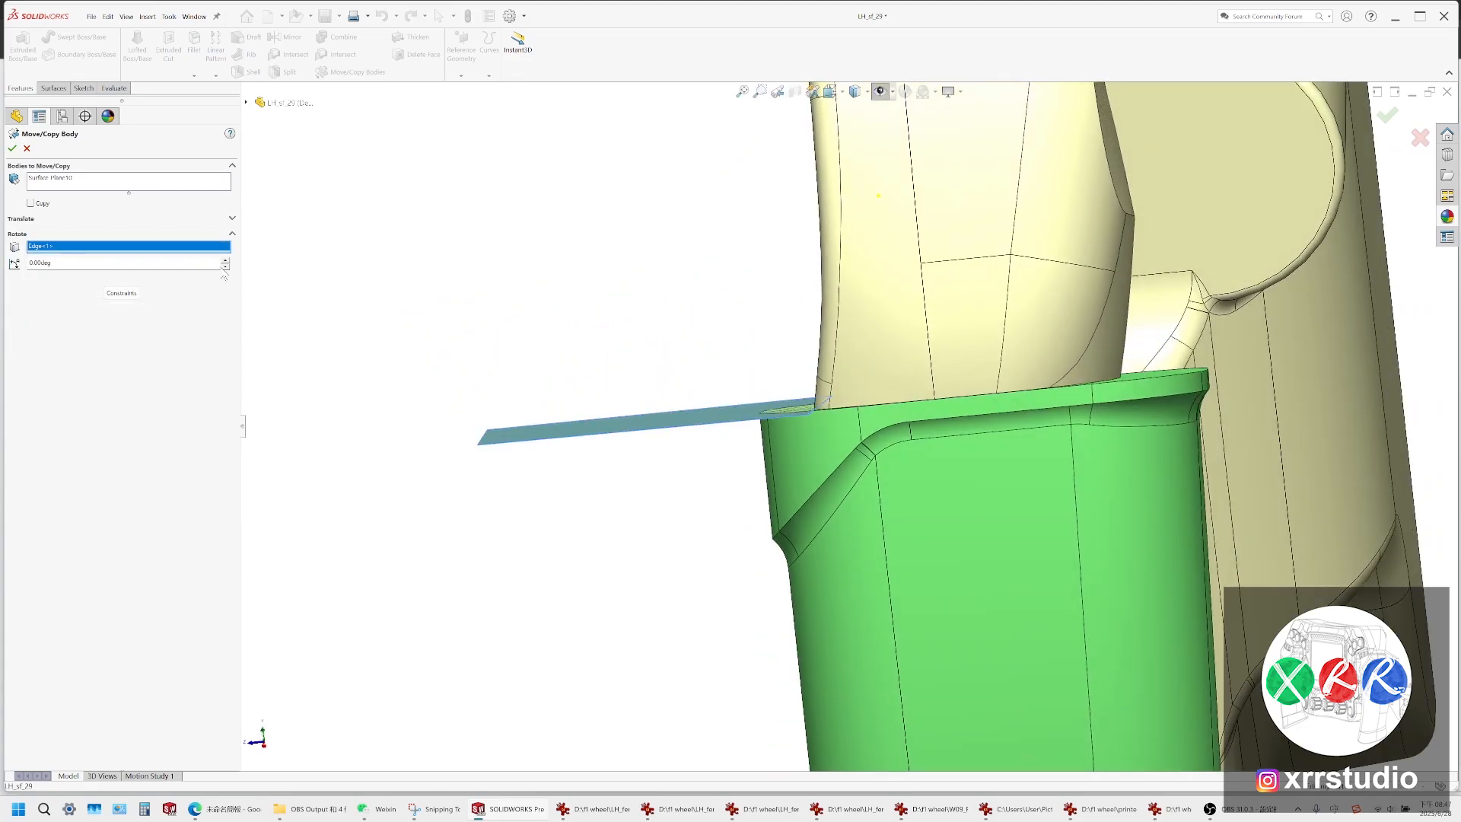
Set the planar surface's rotation angle about that edge to -48 degrees
click(224, 261)
click(224, 261)
click(224, 268)
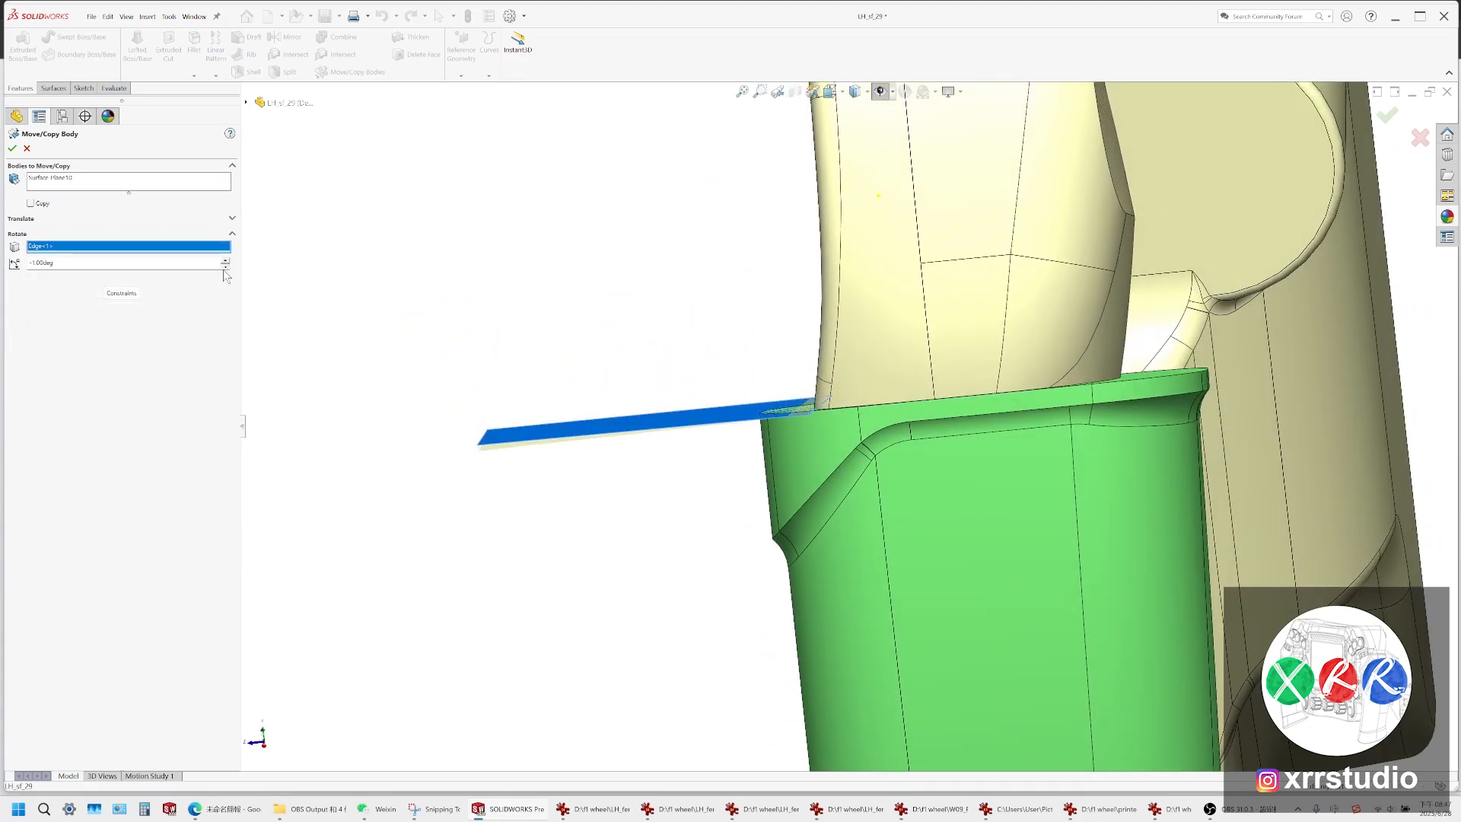
click(225, 268)
click(225, 267)
middle_drag(902, 420, 833, 273)
click(224, 261)
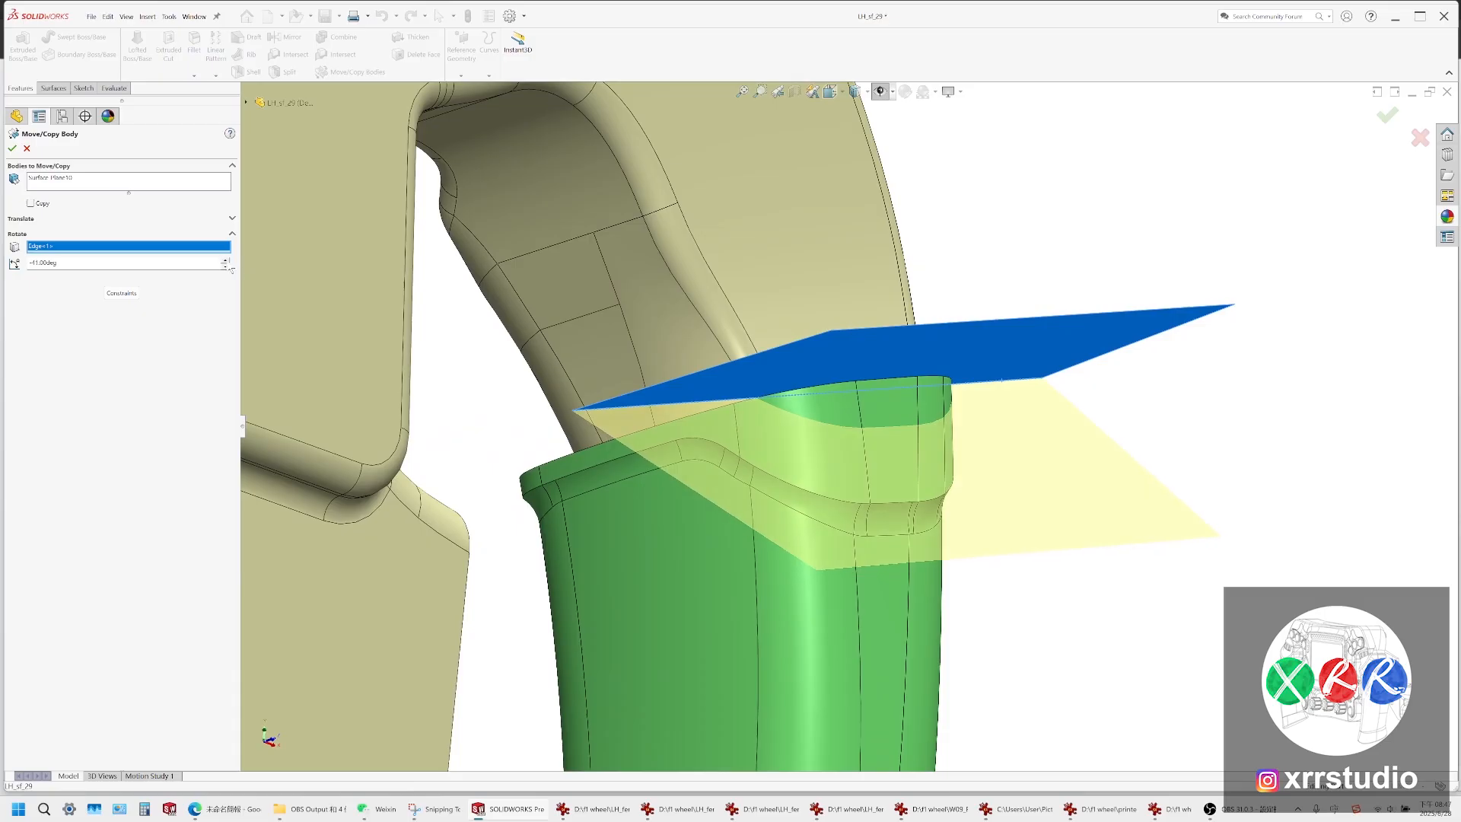
click(225, 261)
click(225, 266)
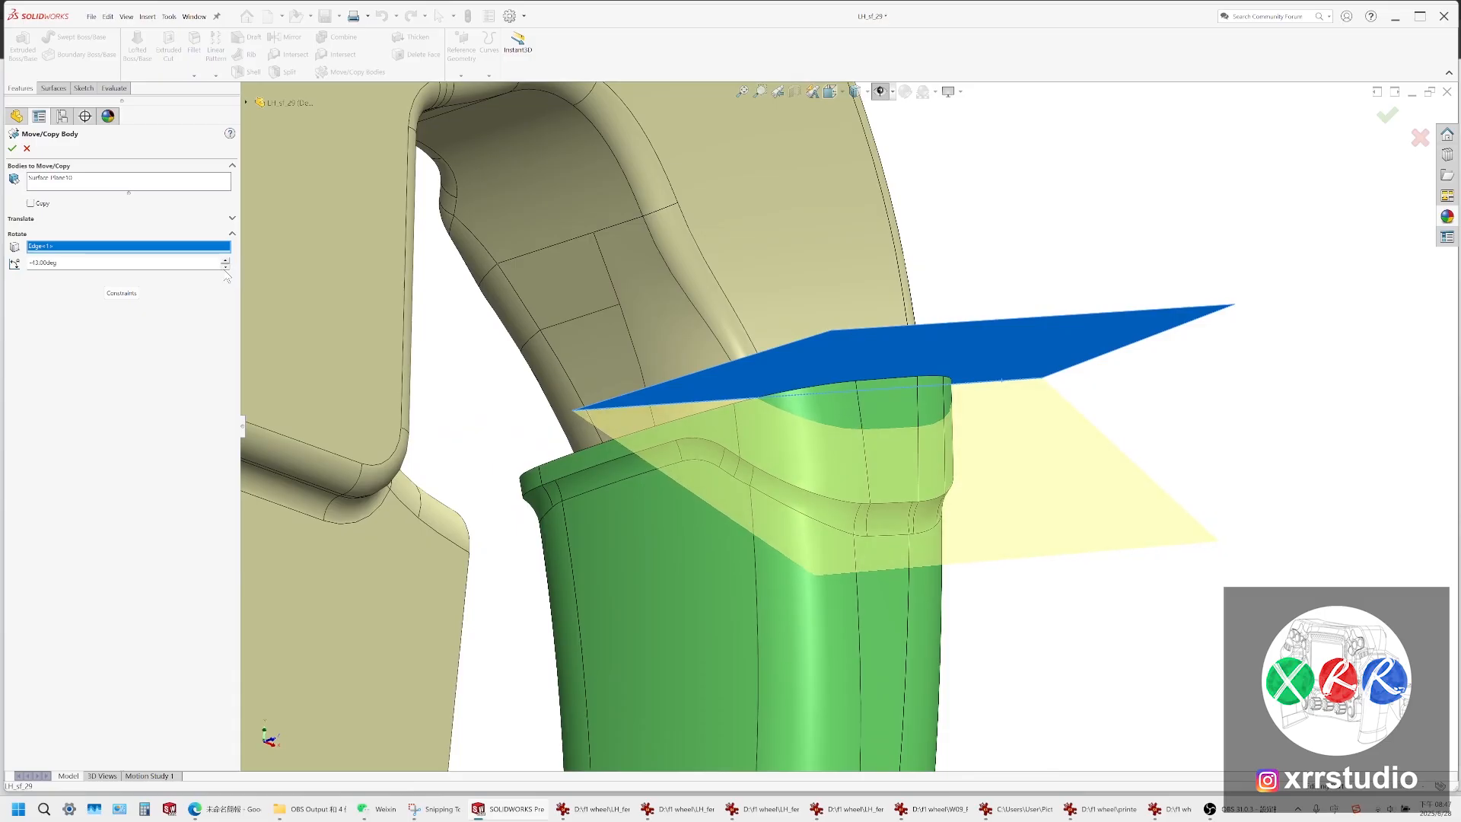
click(224, 266)
click(224, 266)
click(224, 266)
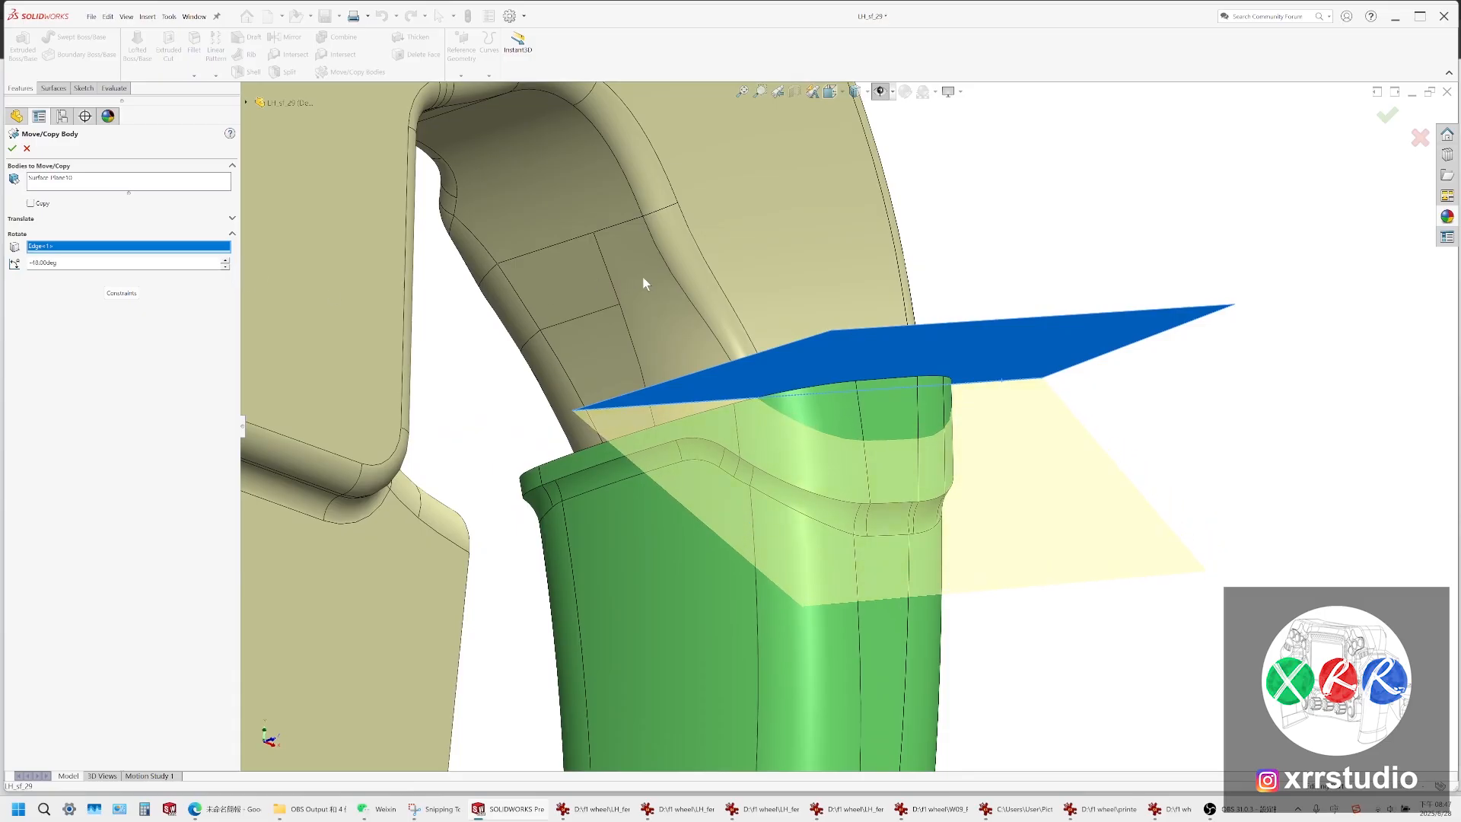
Compare the tilted surface with the reference drawing in a front hidden-lines view and accept the rotation
middle_drag(673, 329, 711, 327)
click(831, 91)
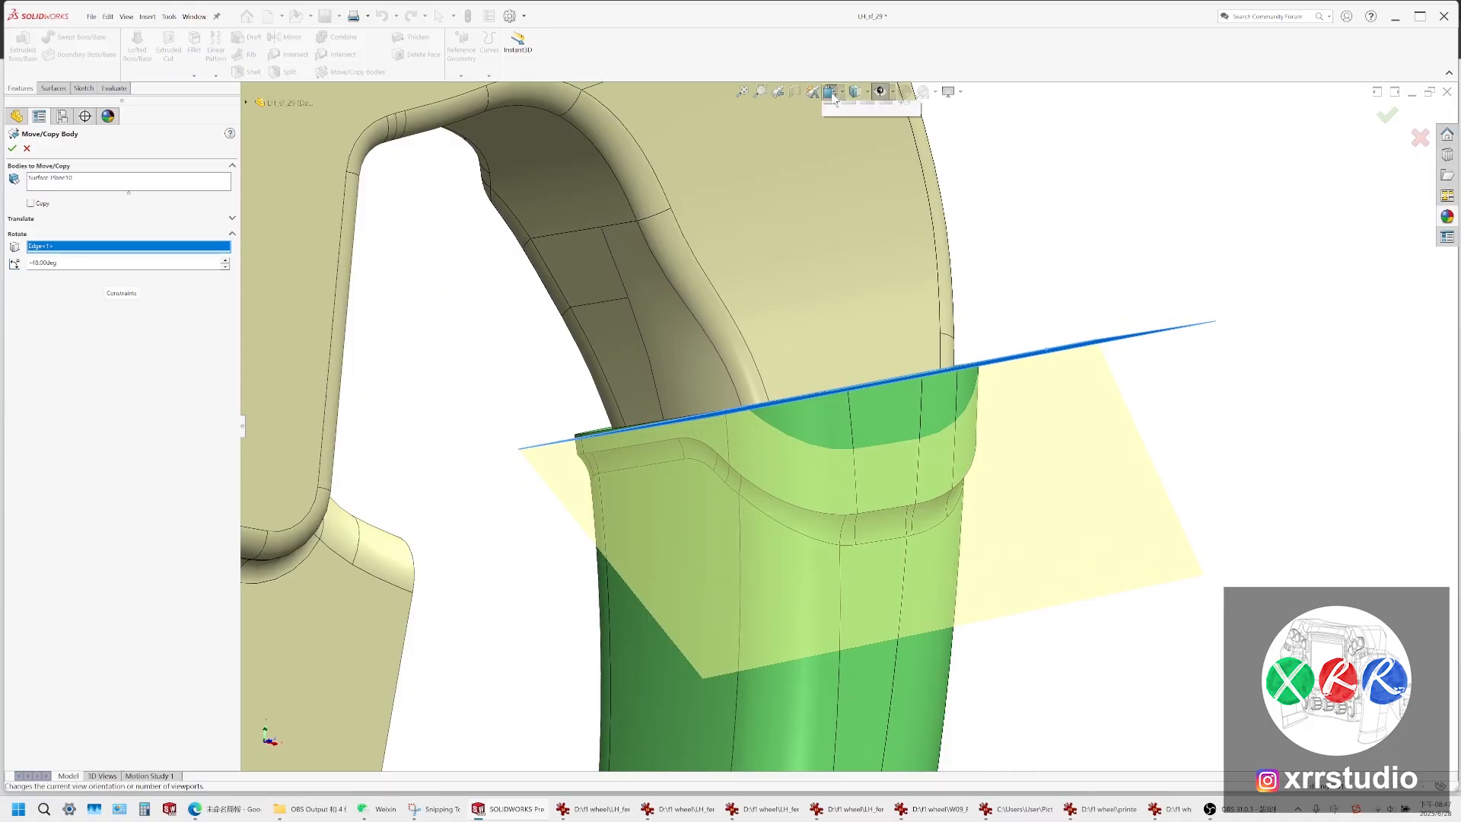
click(848, 147)
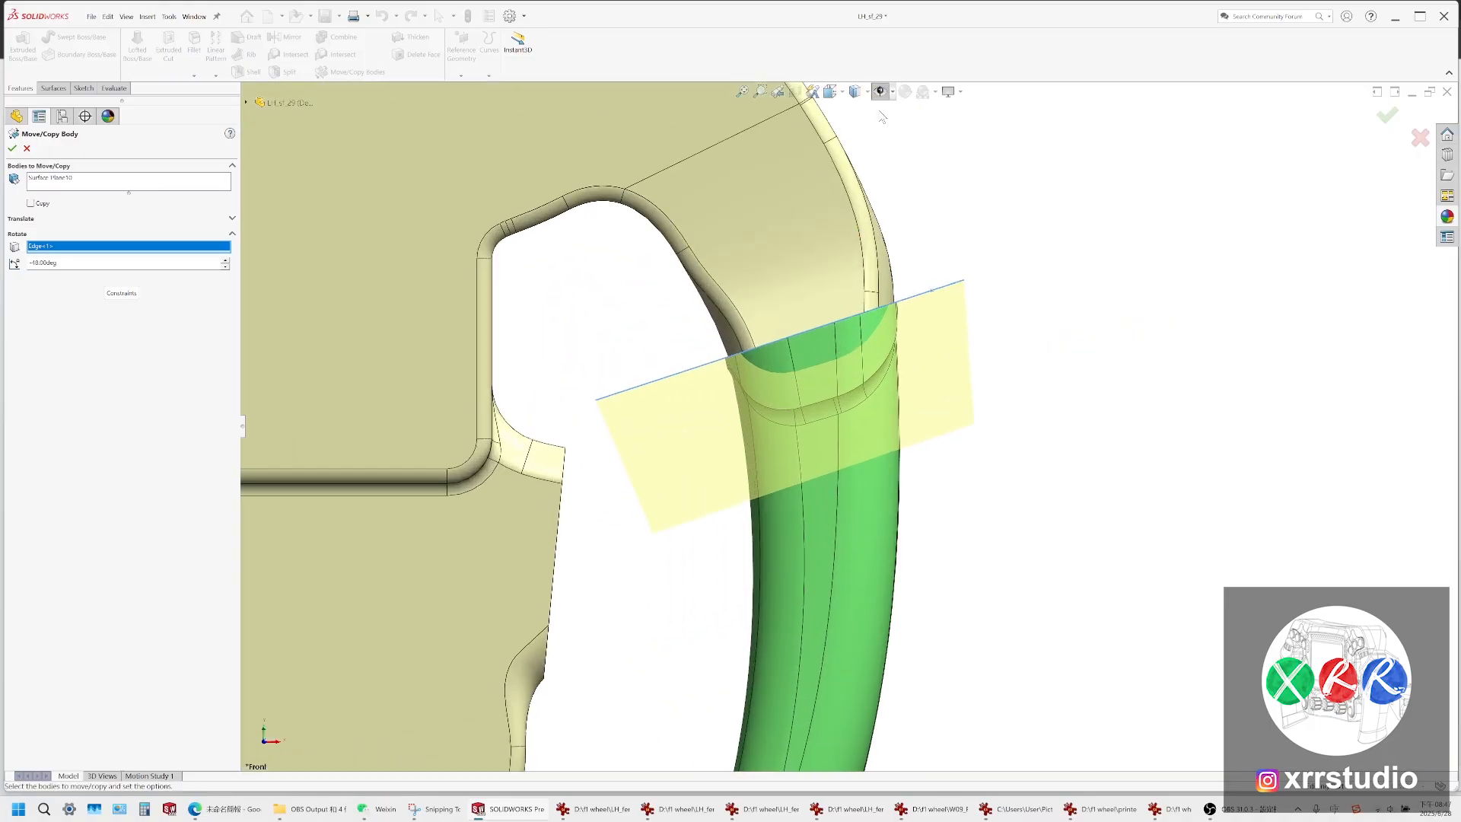
click(857, 91)
click(858, 181)
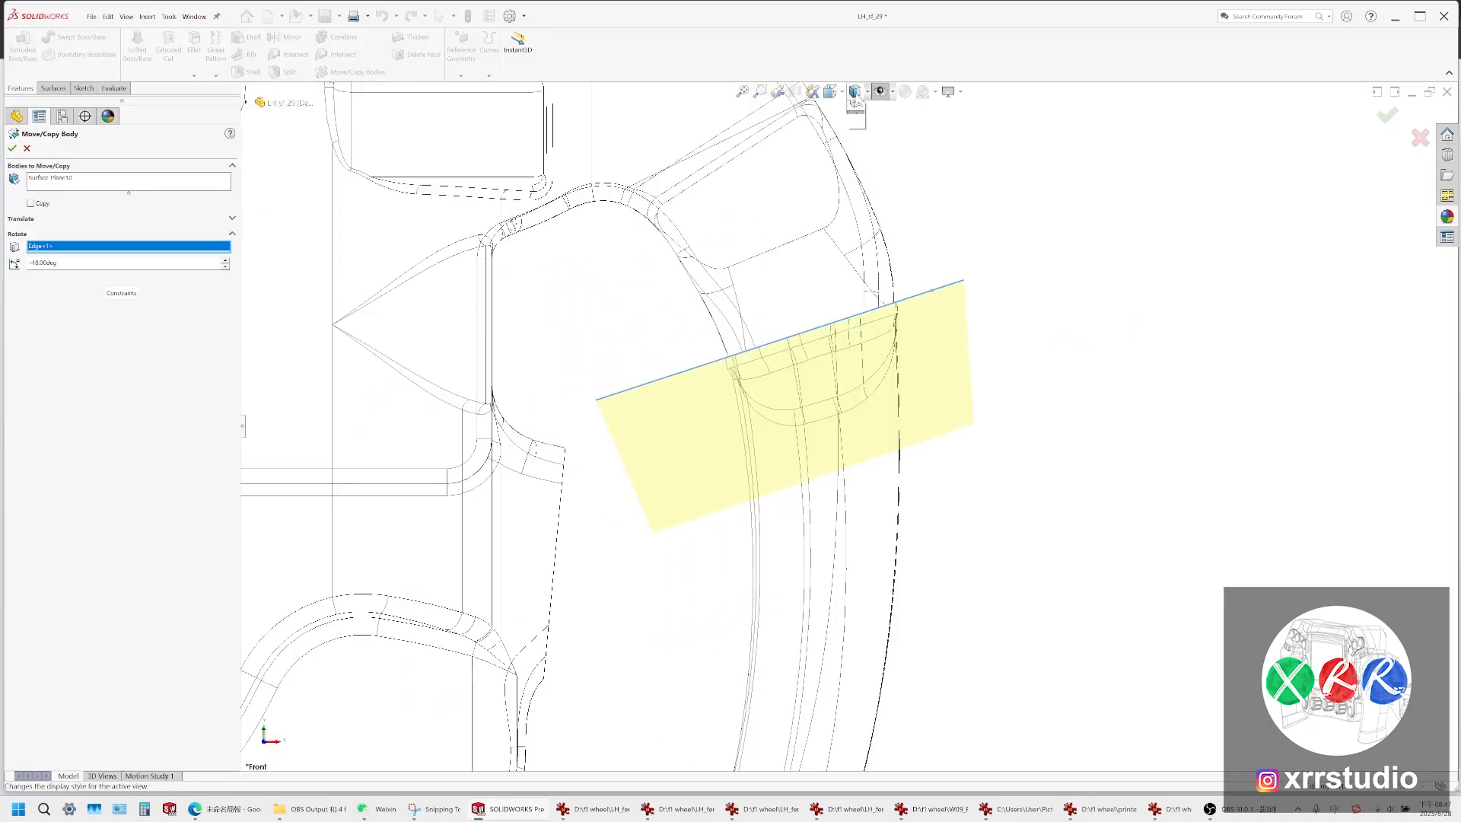
click(880, 93)
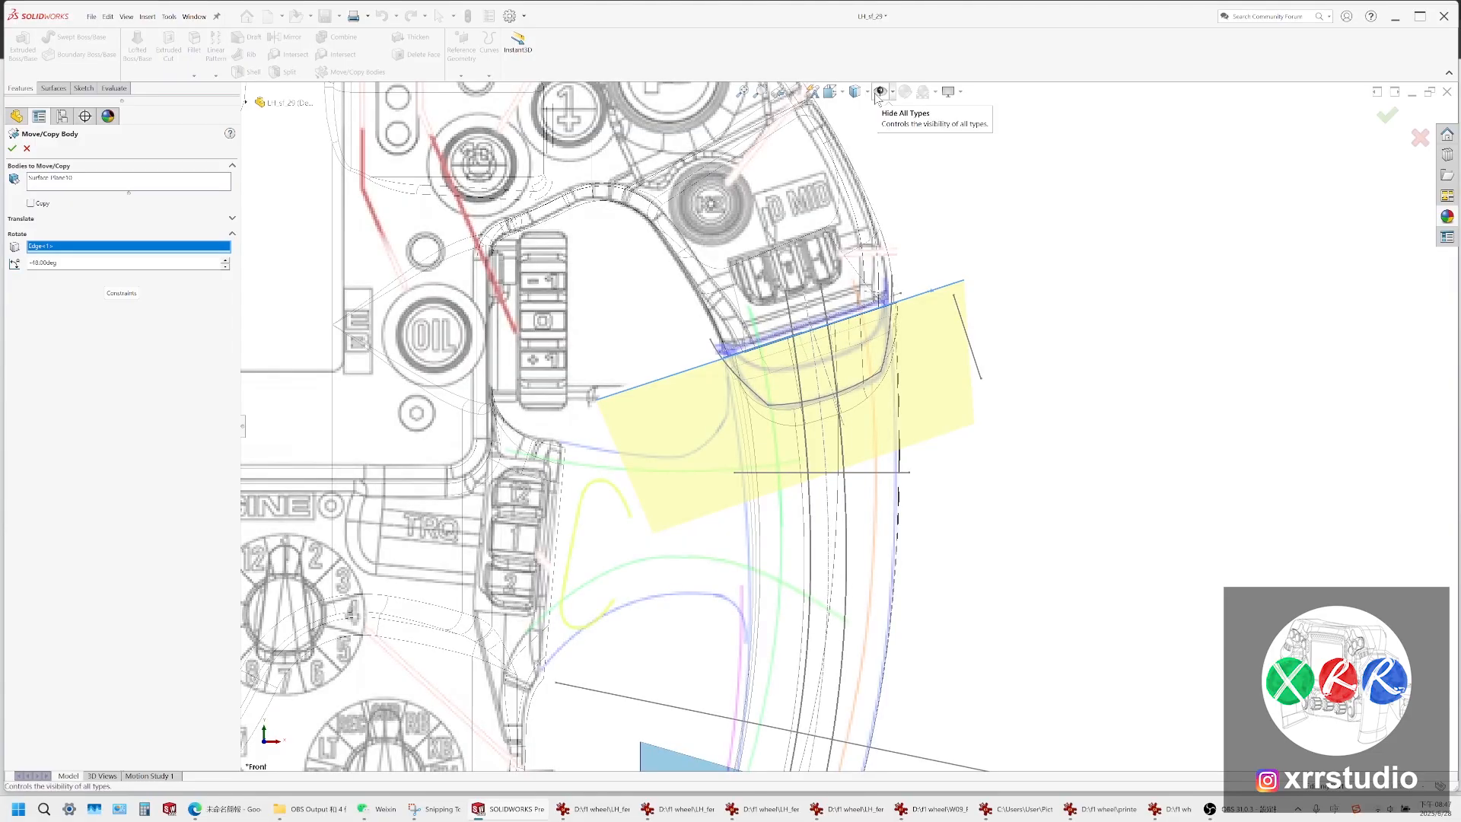
click(12, 149)
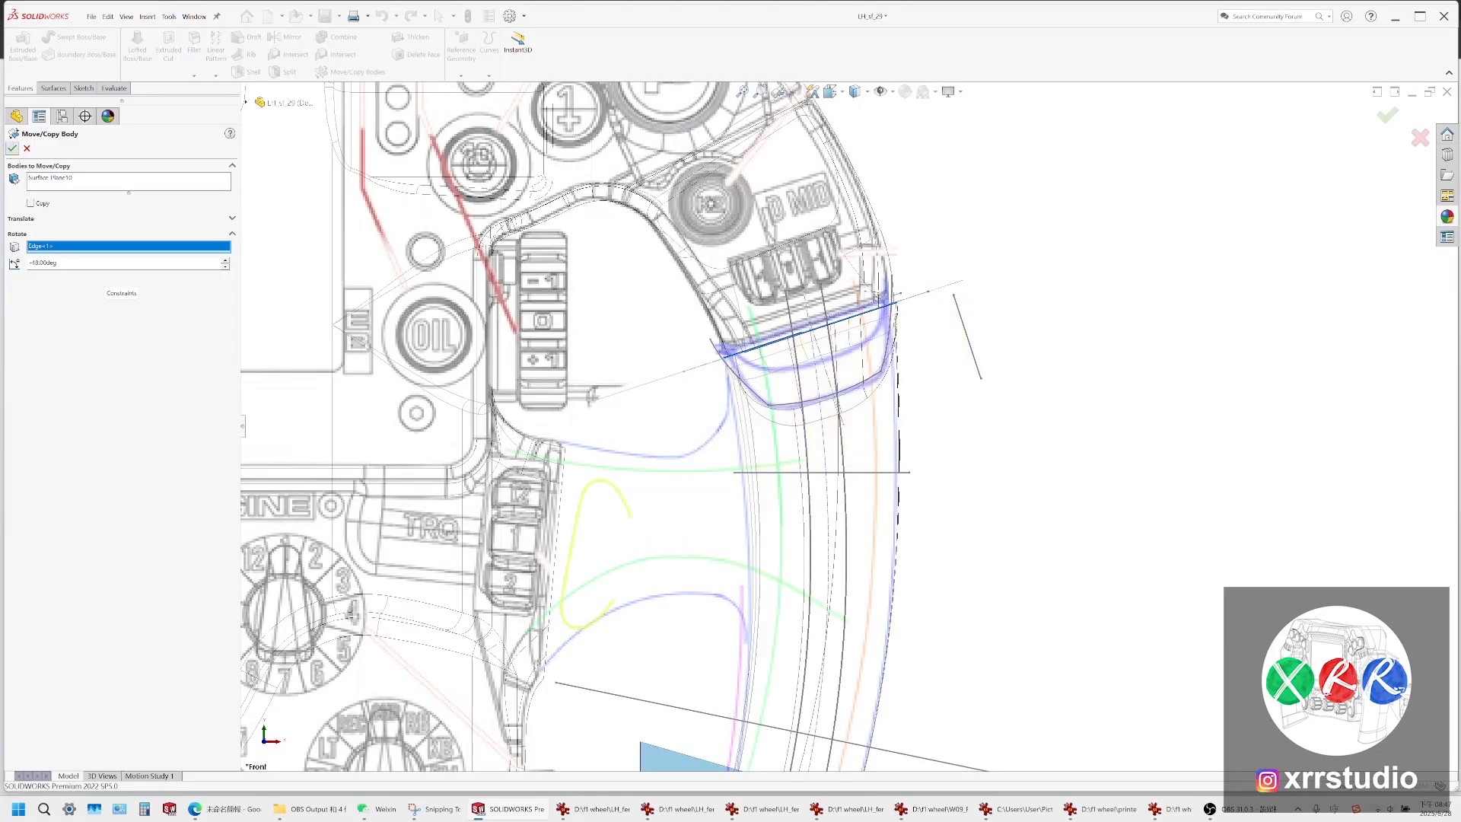
click(858, 92)
click(859, 113)
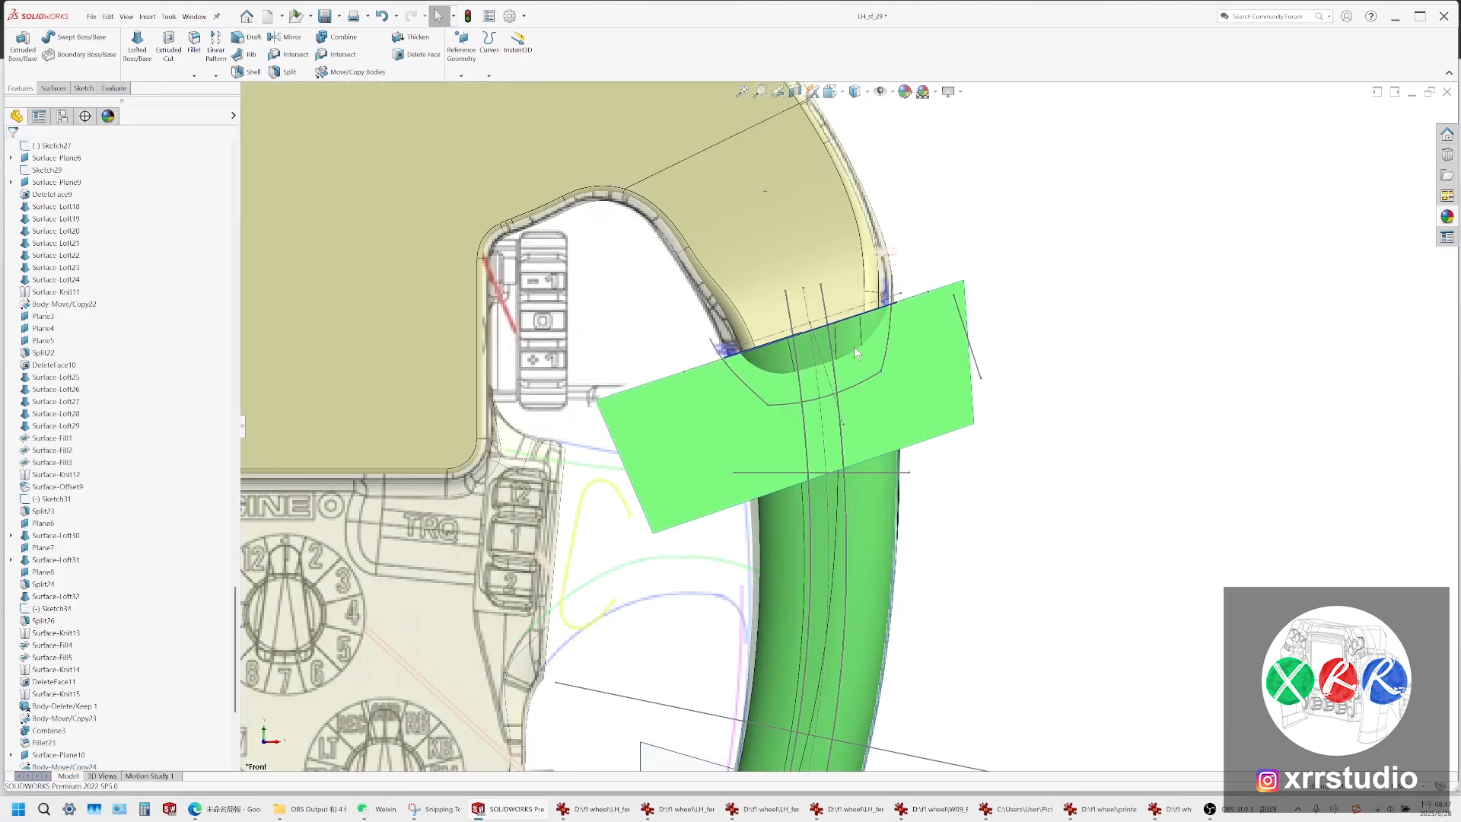
Split the green handle's collar with the rotated planar surface and hide that surface
click(283, 72)
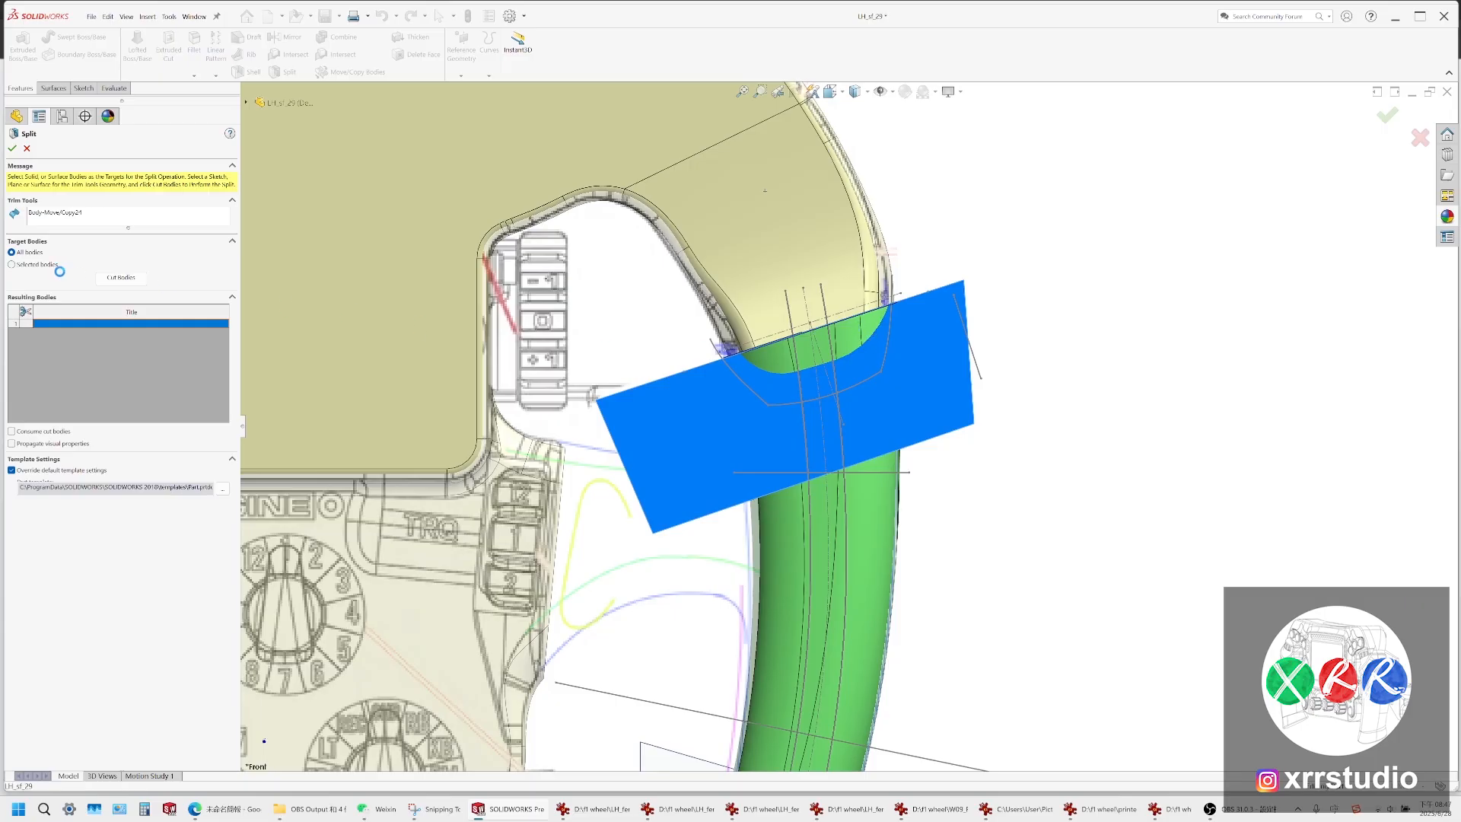
click(11, 148)
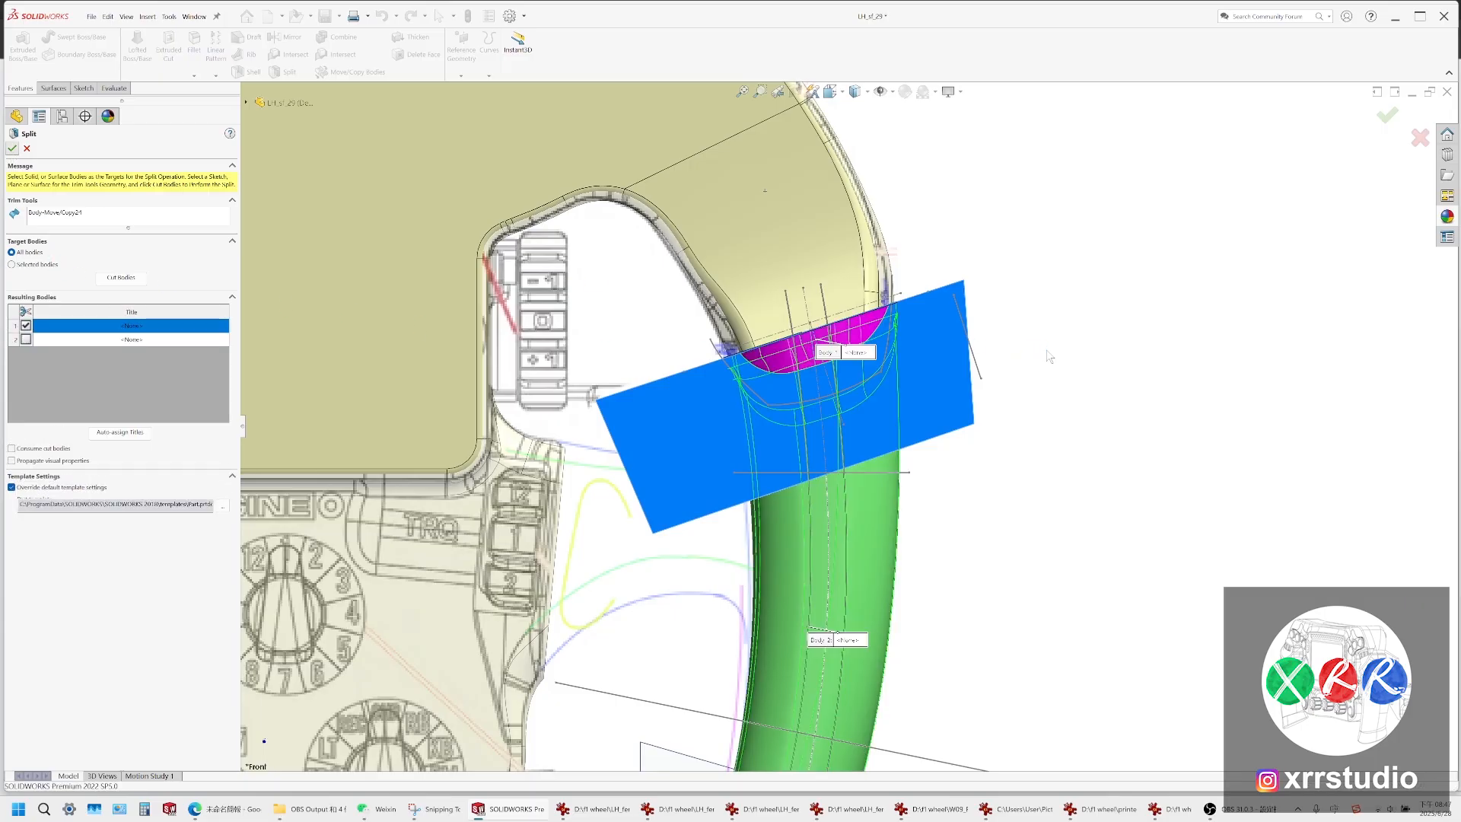
click(897, 343)
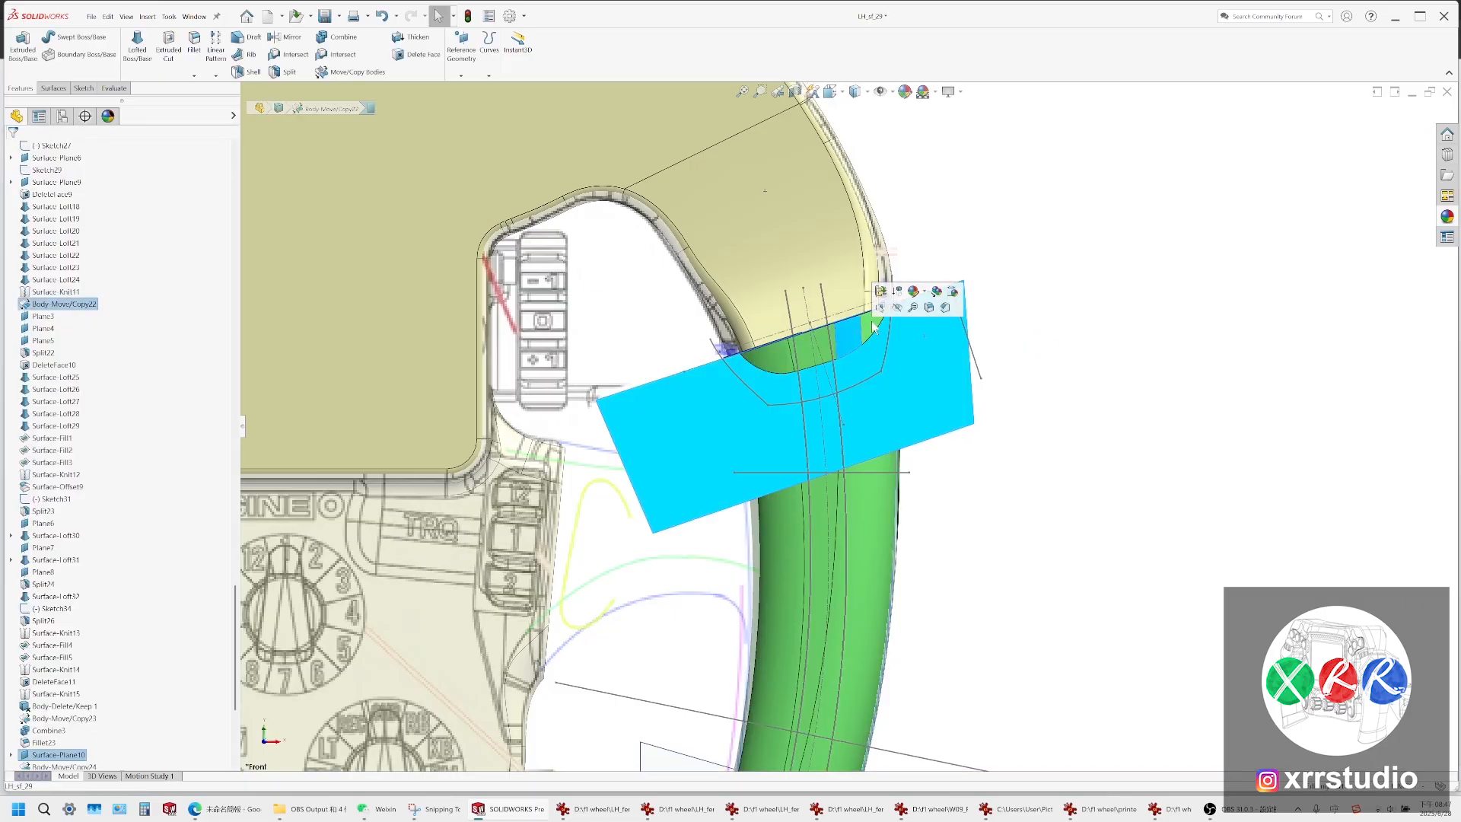
click(889, 355)
Compare the cut collar's front outline with the reference drawing overlay and the steering wheel photo
scroll(847, 355, down, 3)
click(860, 329)
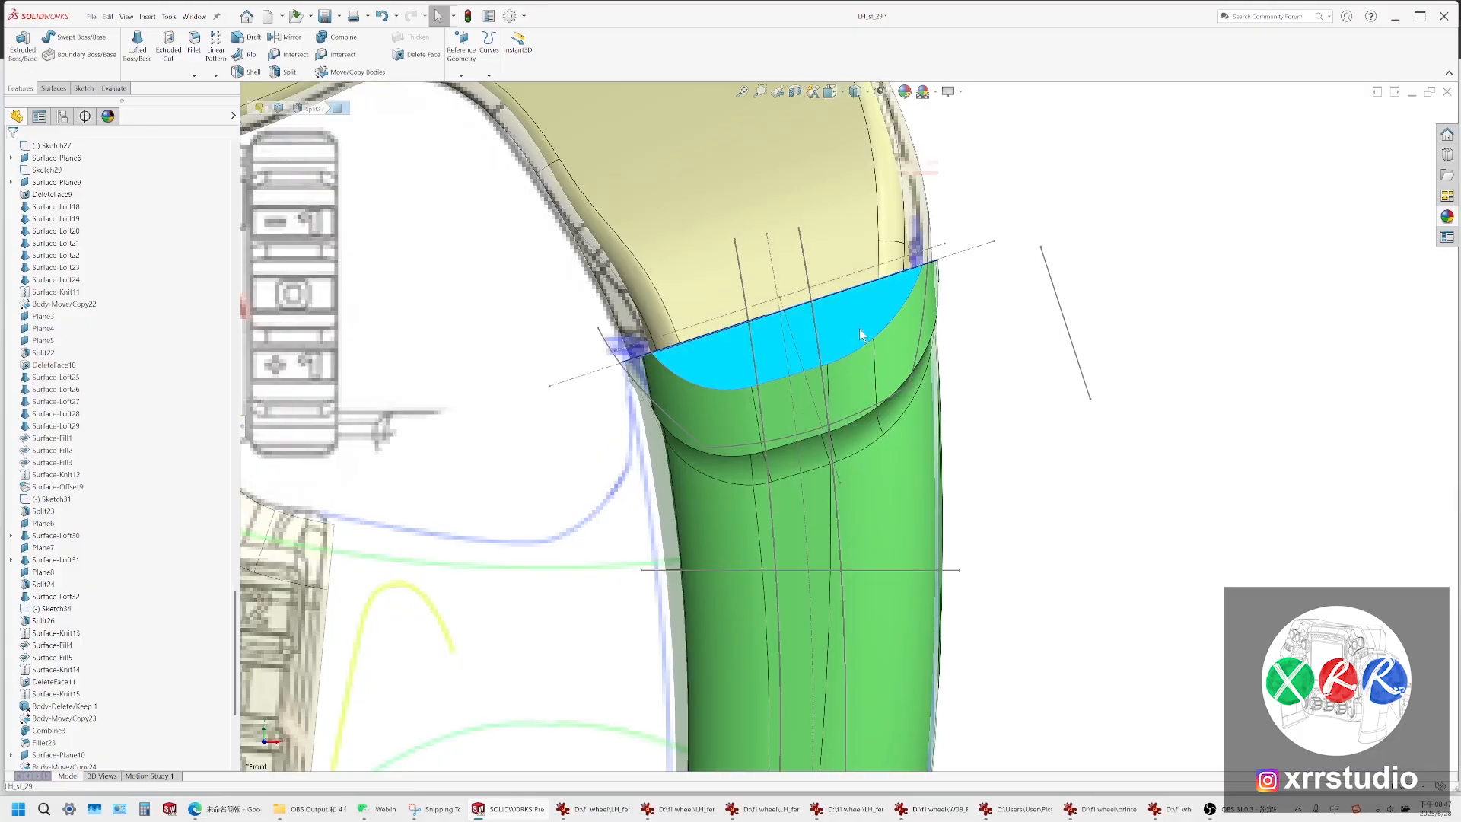
click(863, 92)
click(858, 185)
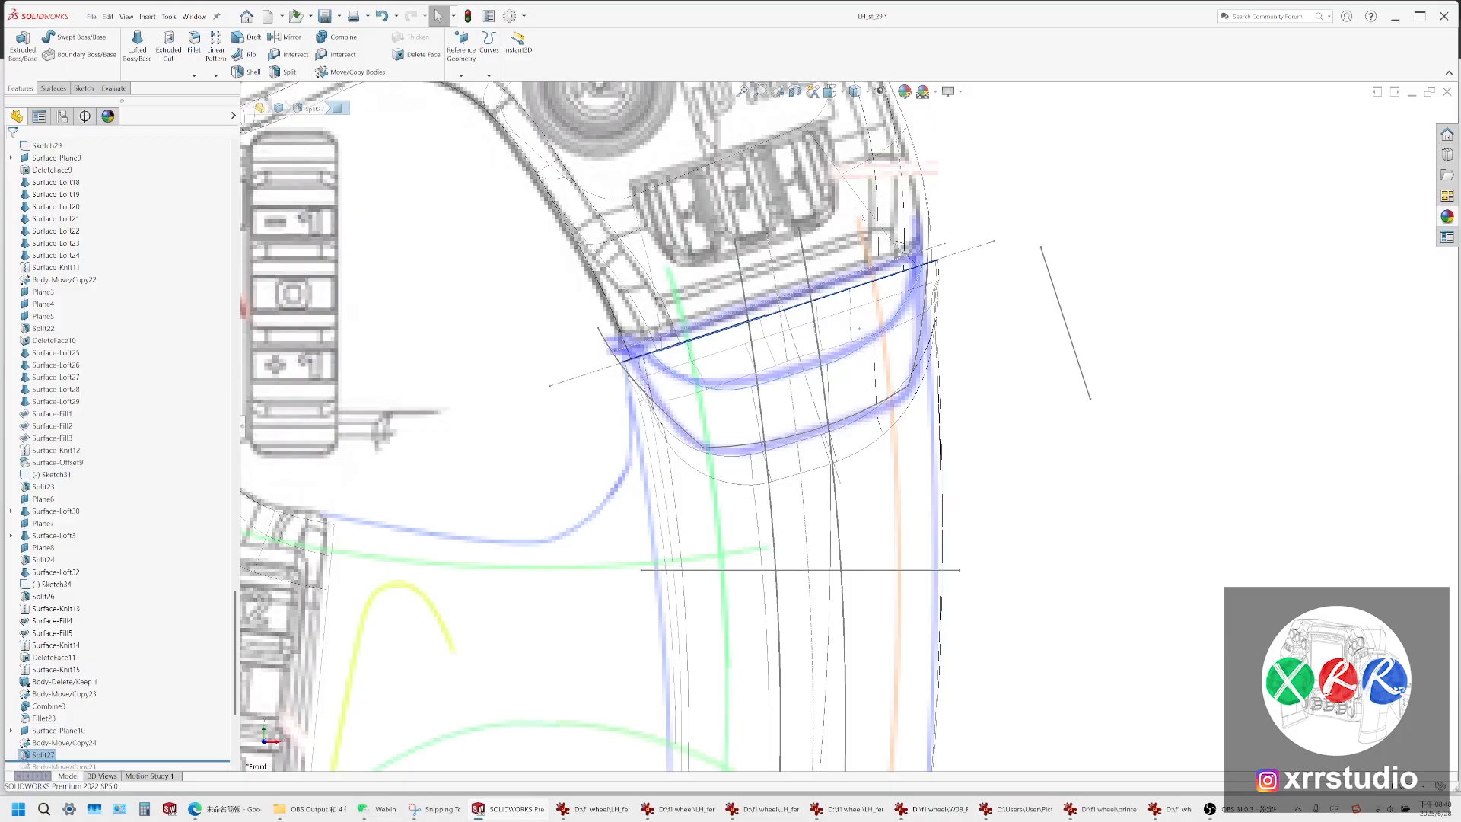
click(863, 92)
click(858, 110)
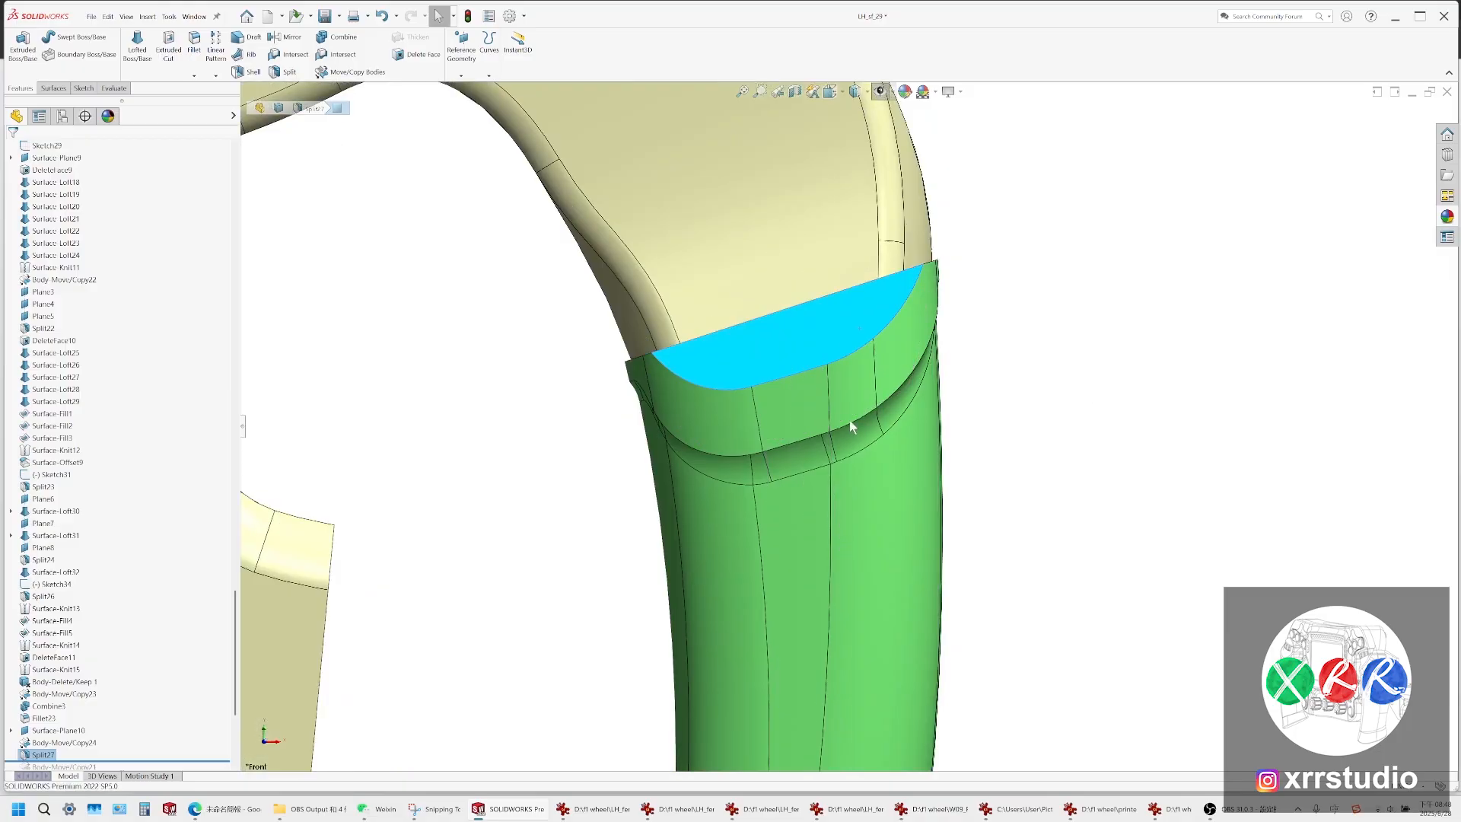
scroll(847, 425, up, 3)
click(728, 468)
click(593, 810)
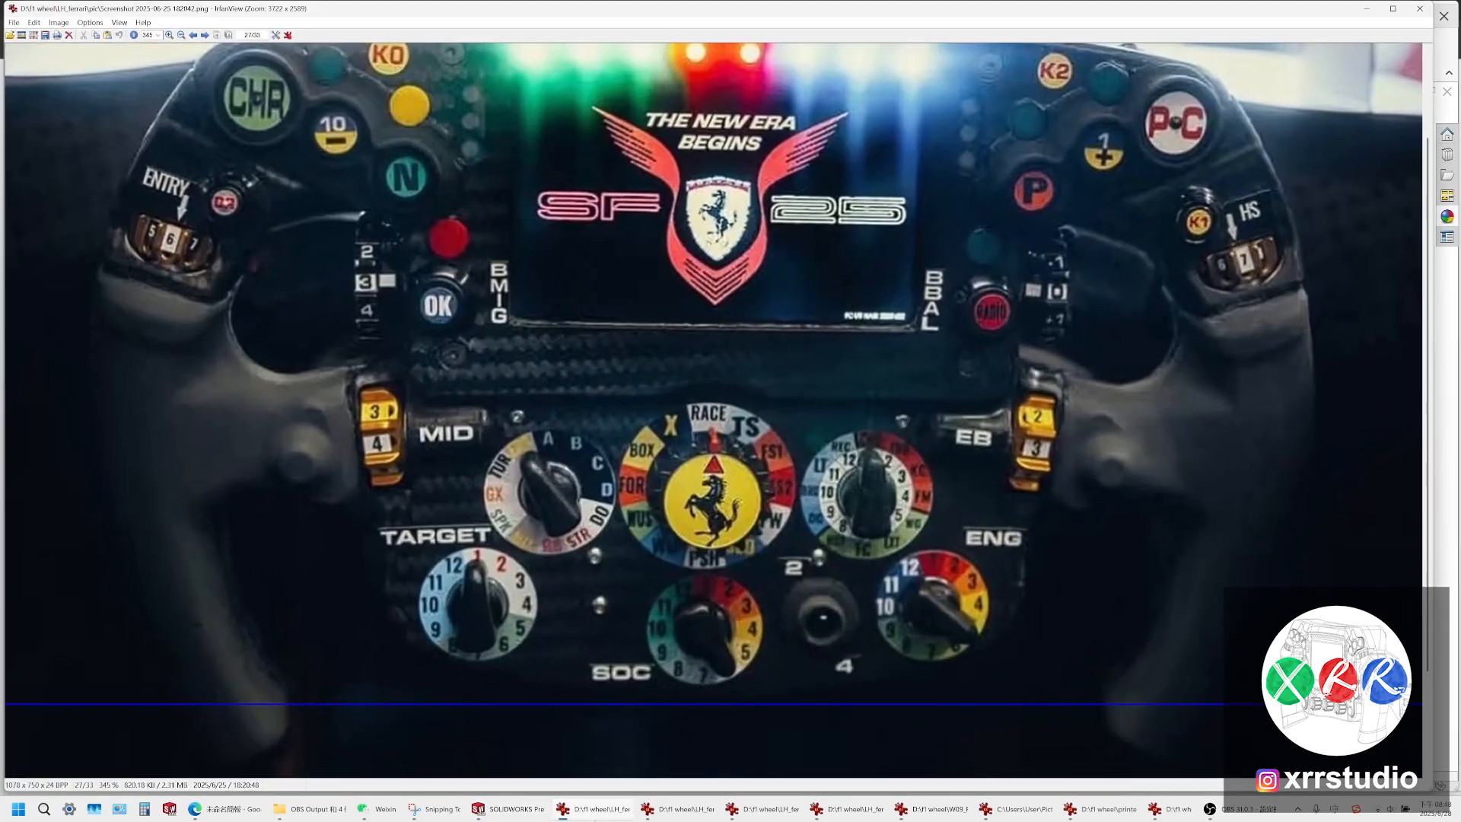
click(594, 810)
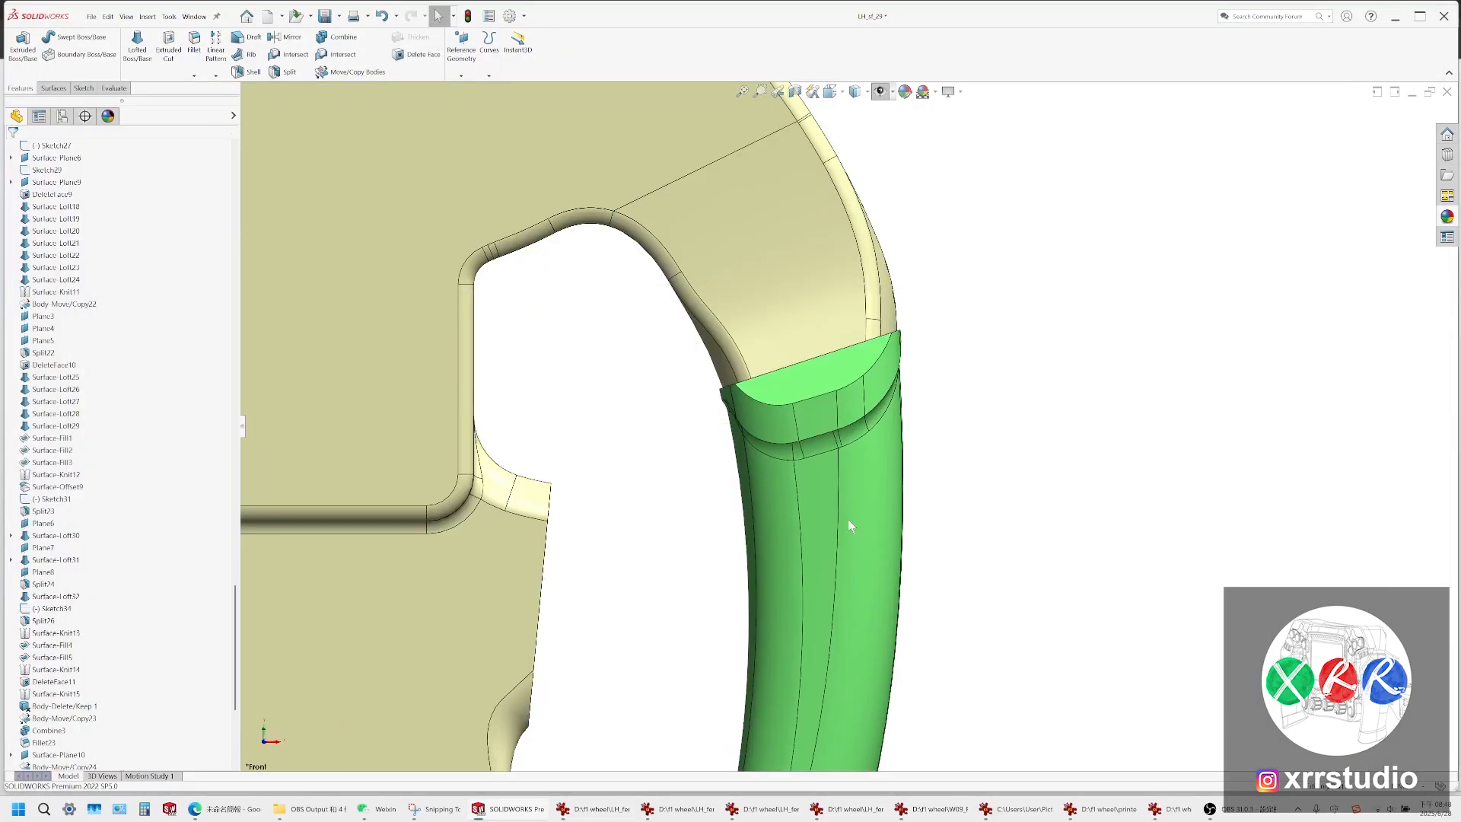
scroll(851, 525, up, 5)
Edit the planar surface's Move/Copy feature and set its rotation angle to -45 degrees
scroll(126, 658, down, 4)
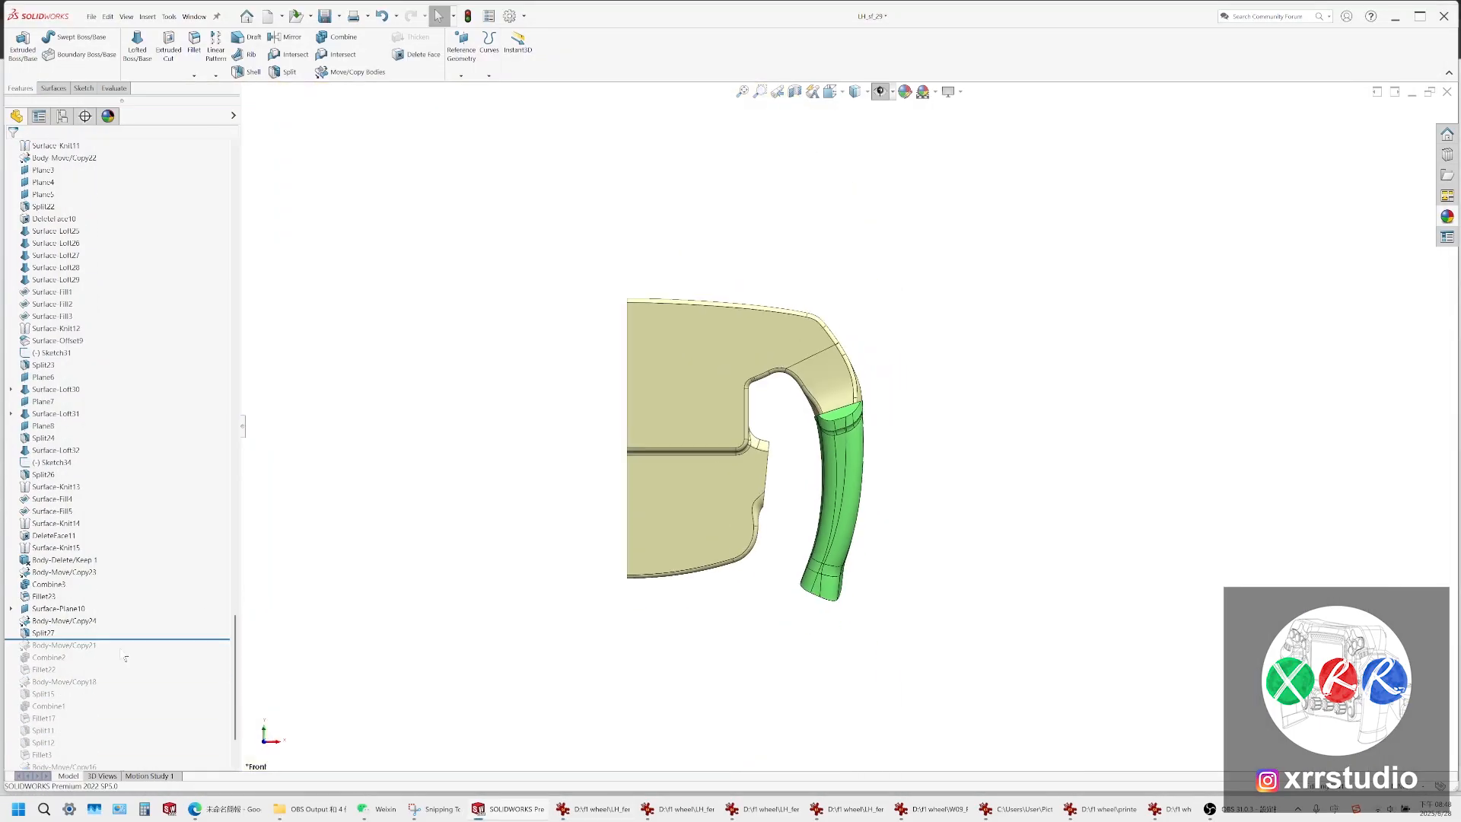
click(51, 611)
click(49, 621)
click(42, 592)
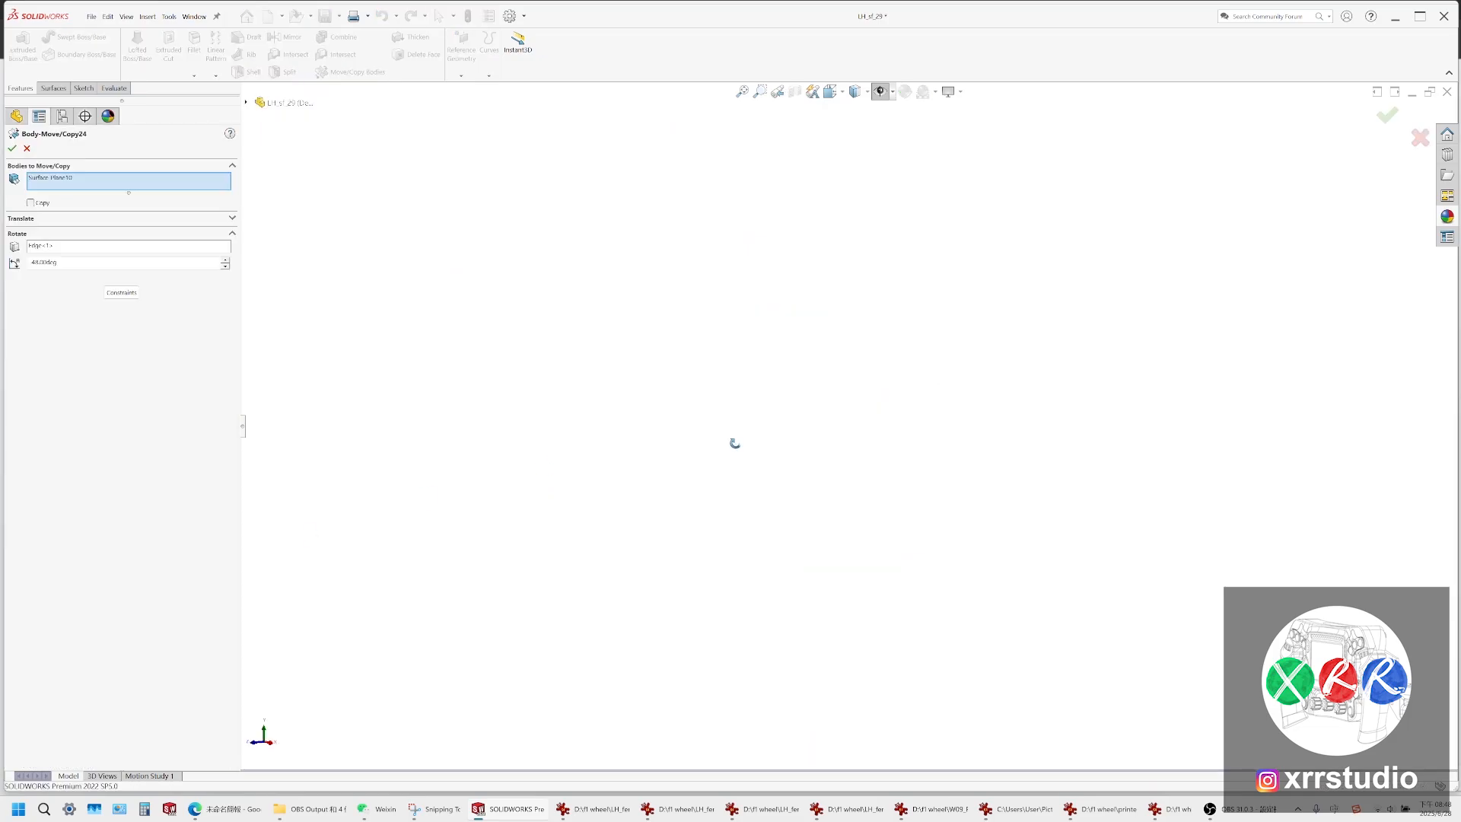
scroll(731, 457, down, 10)
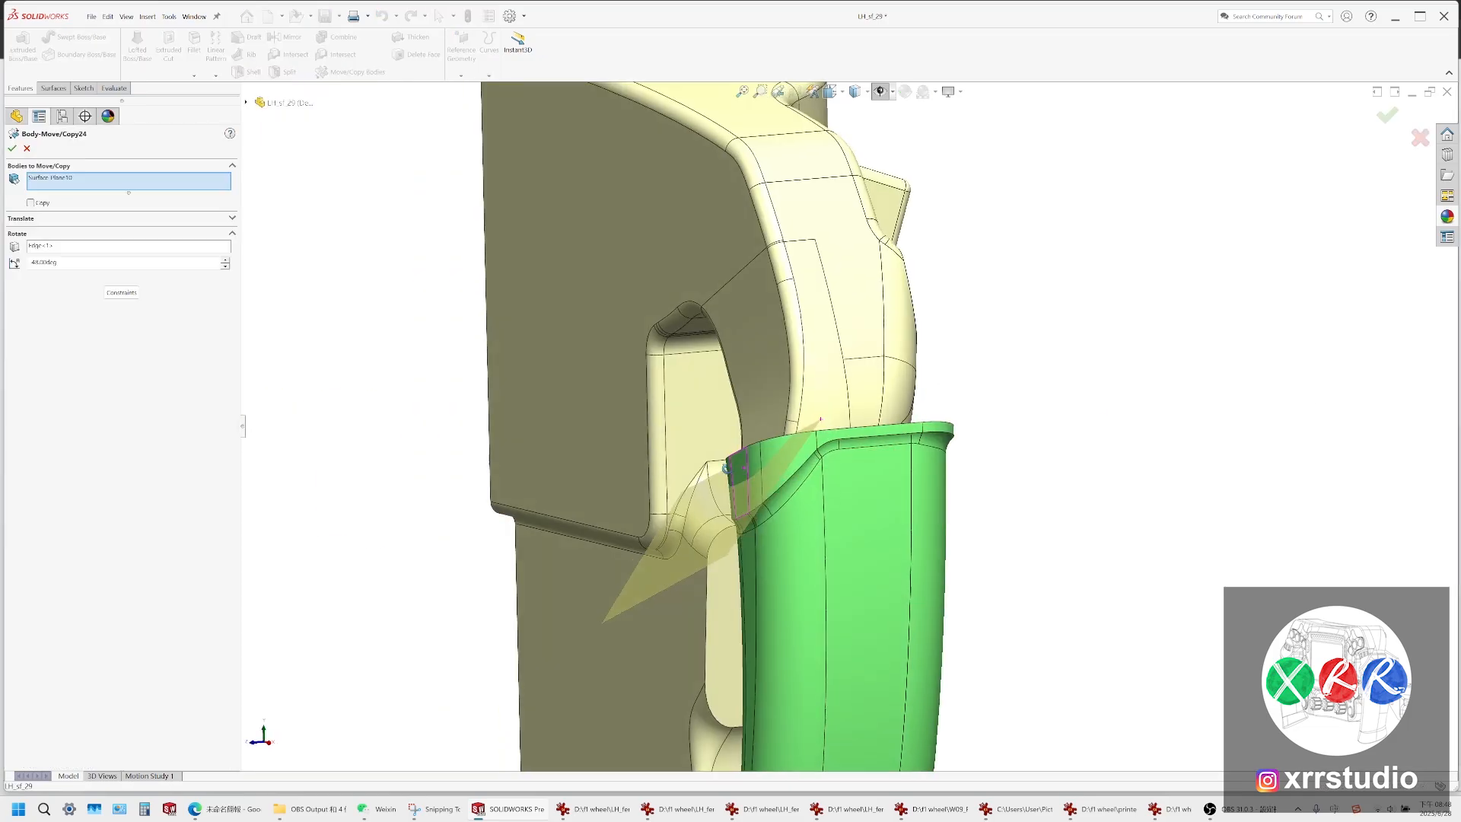
middle_drag(727, 469, 714, 484)
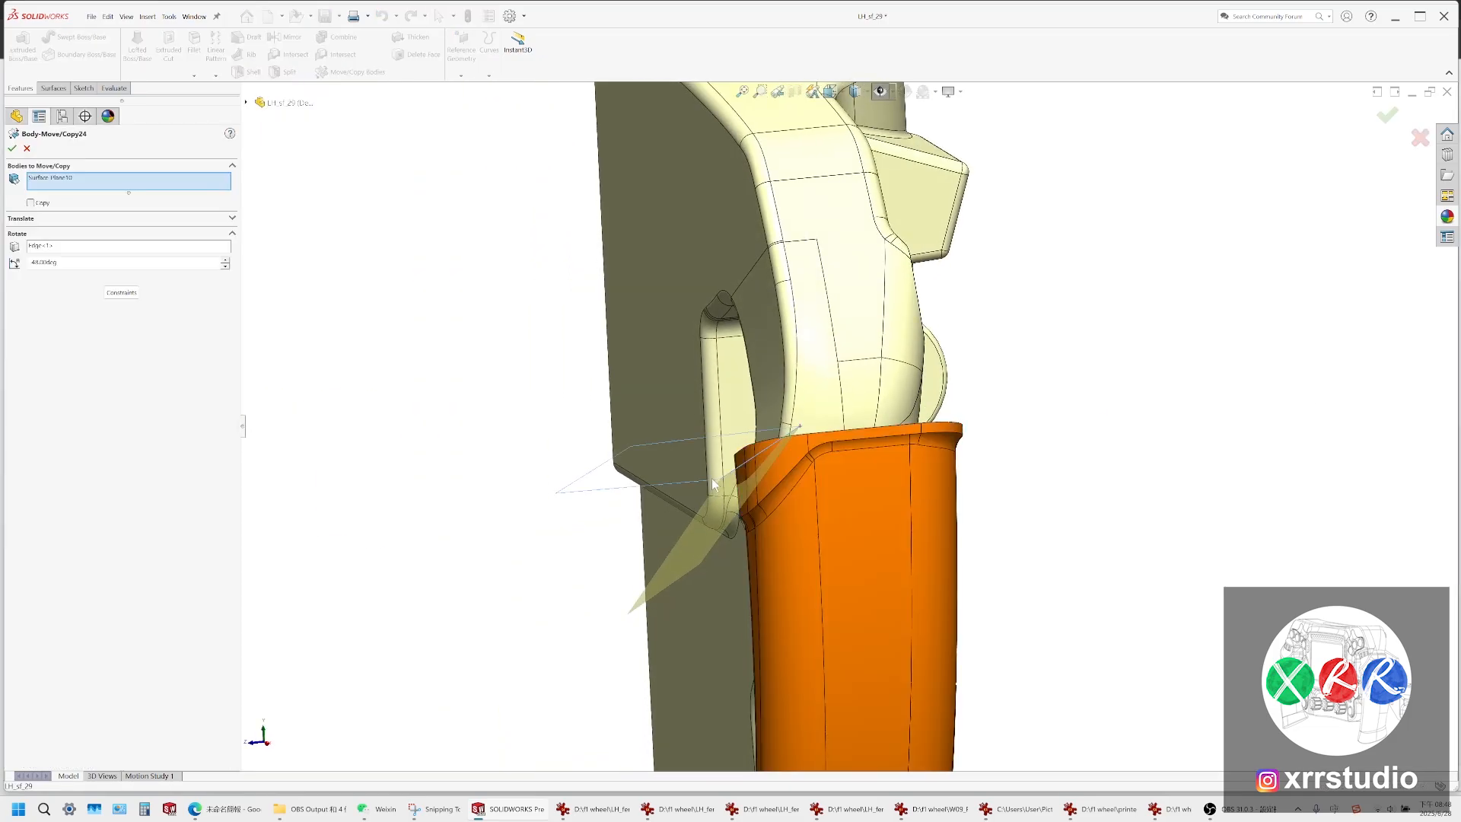
click(225, 266)
click(225, 266)
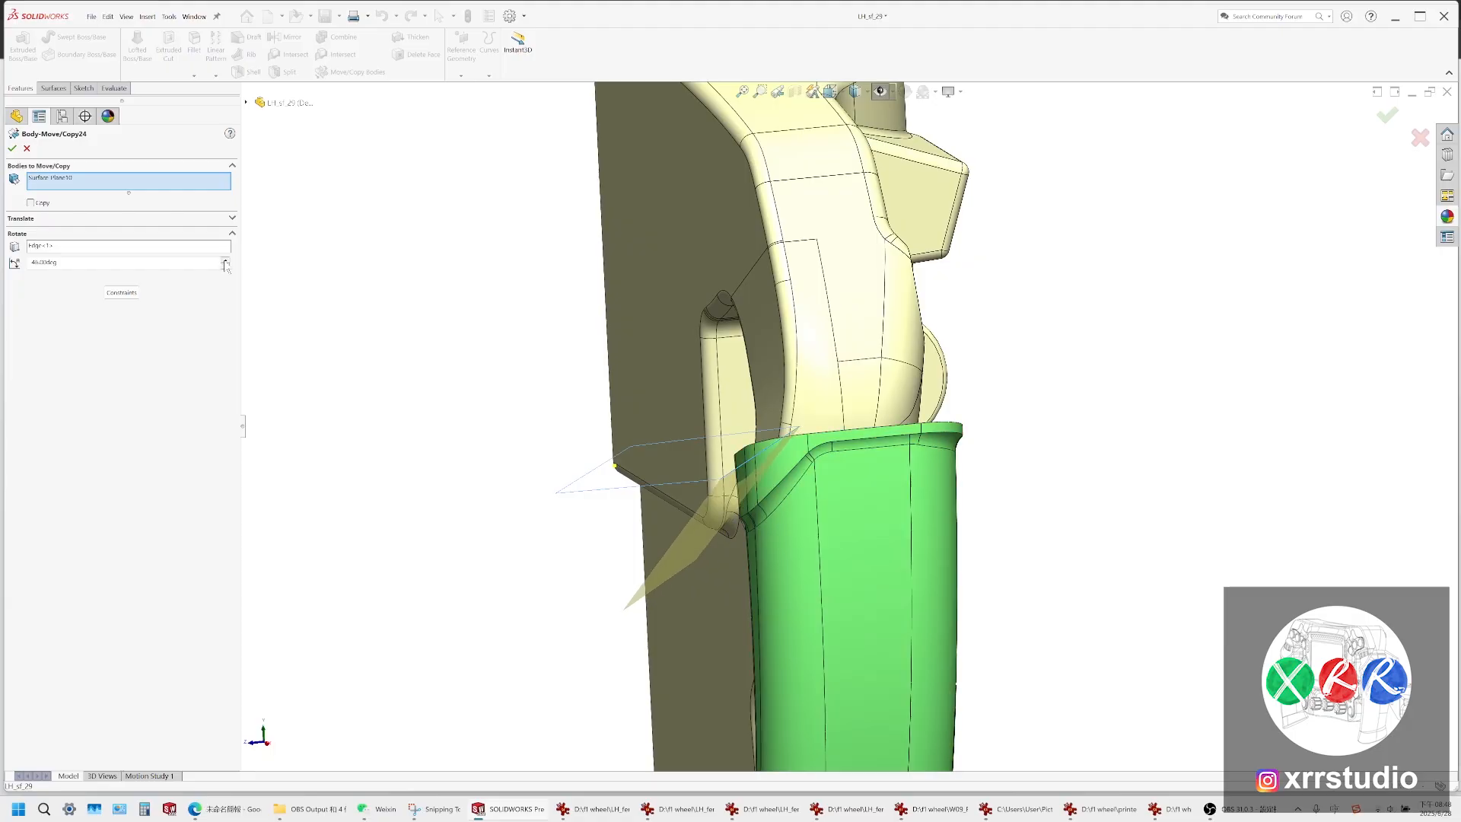
click(225, 267)
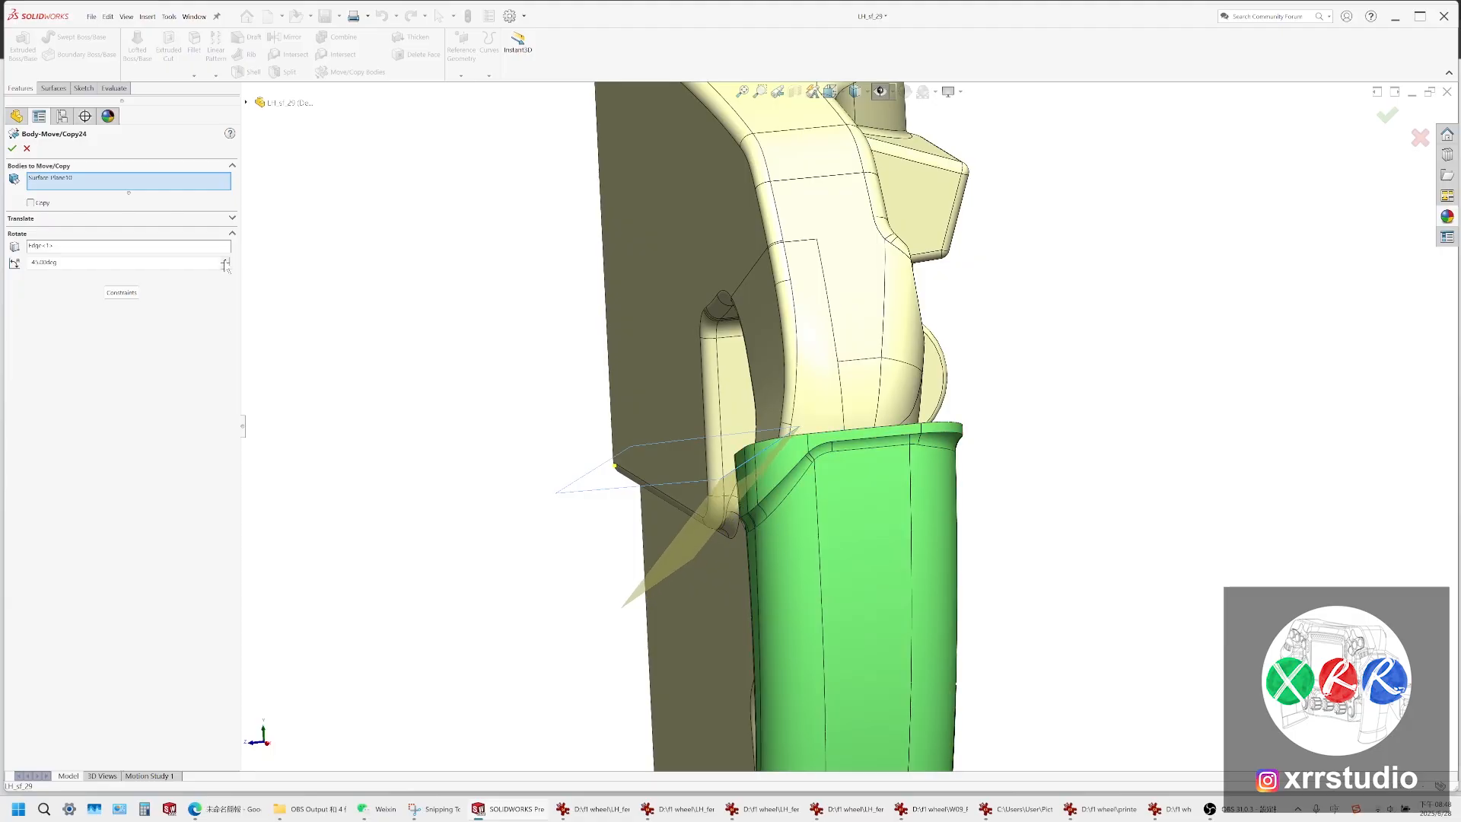
click(13, 149)
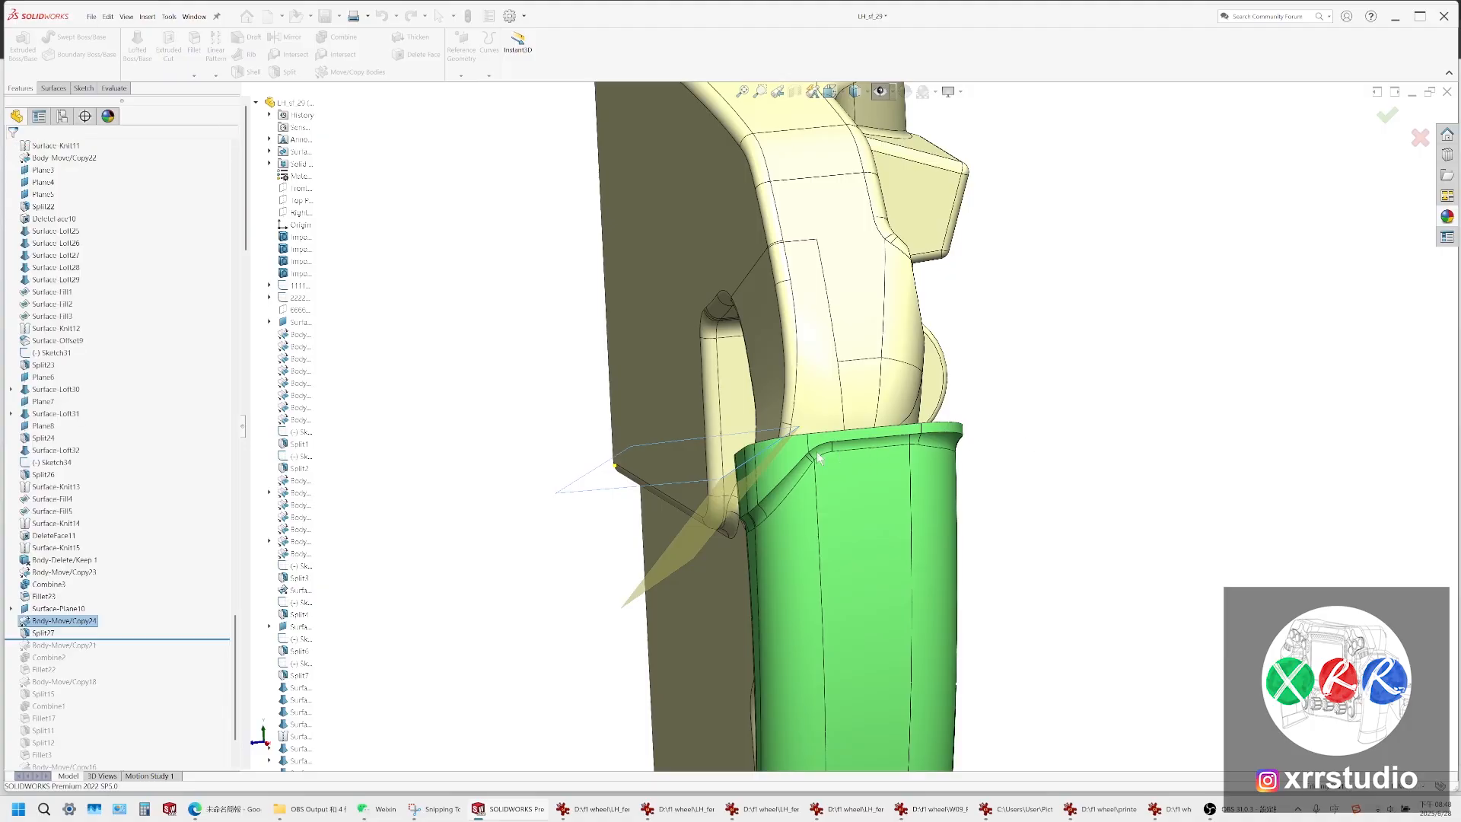
Compare the collar's re-cut face with the steering wheel photo
middle_drag(793, 462, 927, 457)
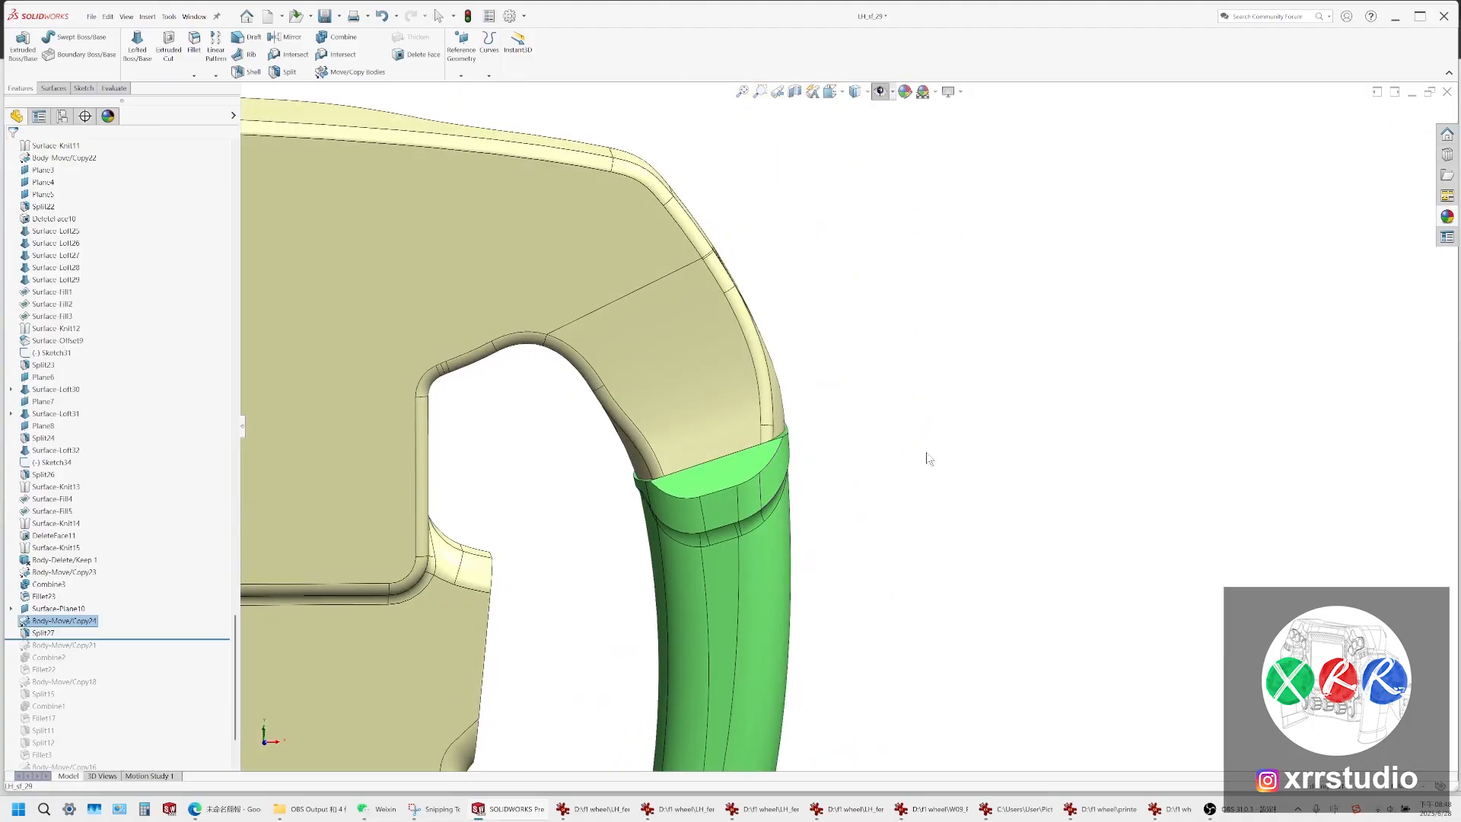
click(595, 809)
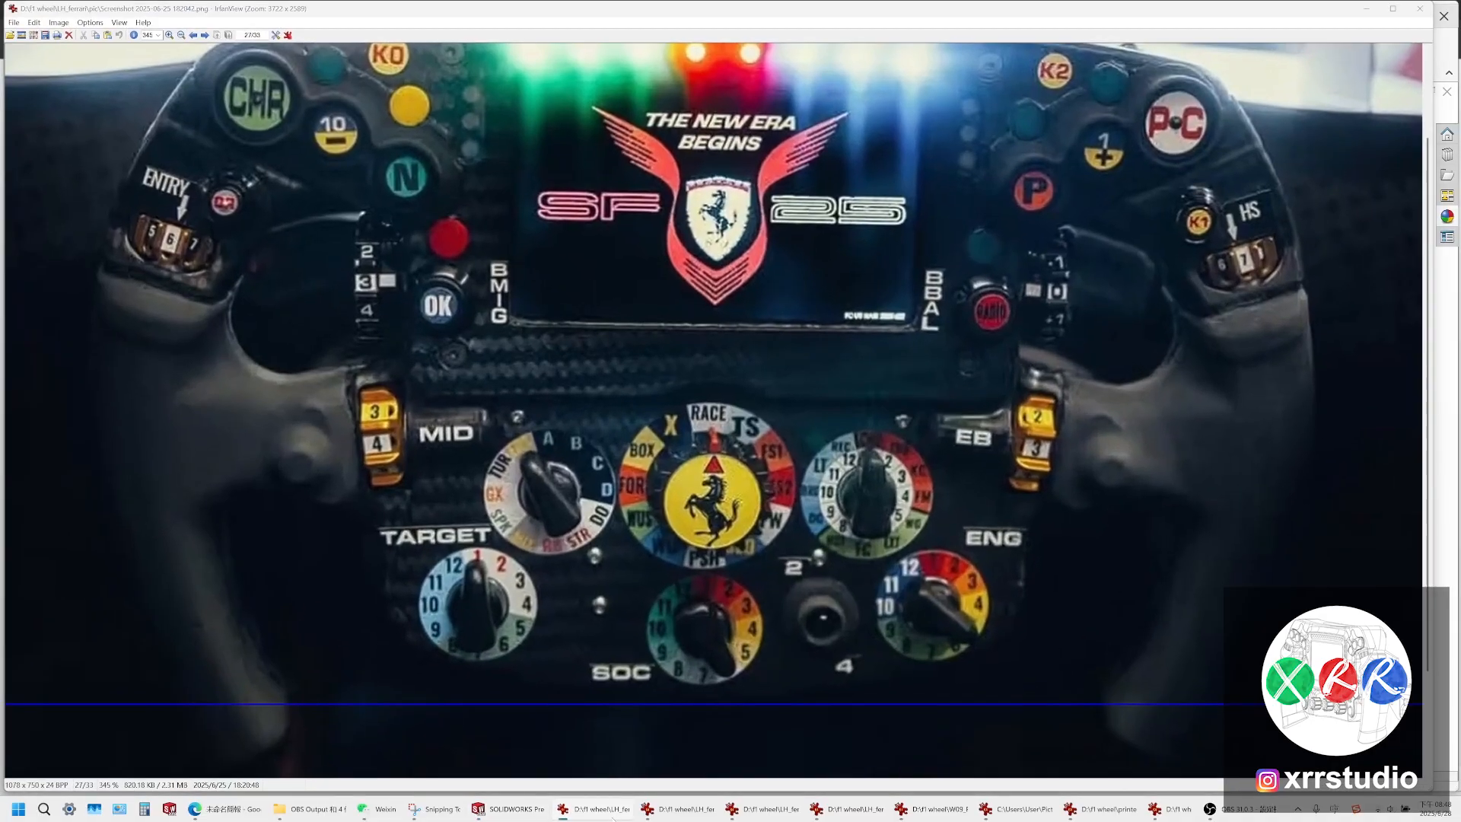
click(601, 809)
click(601, 809)
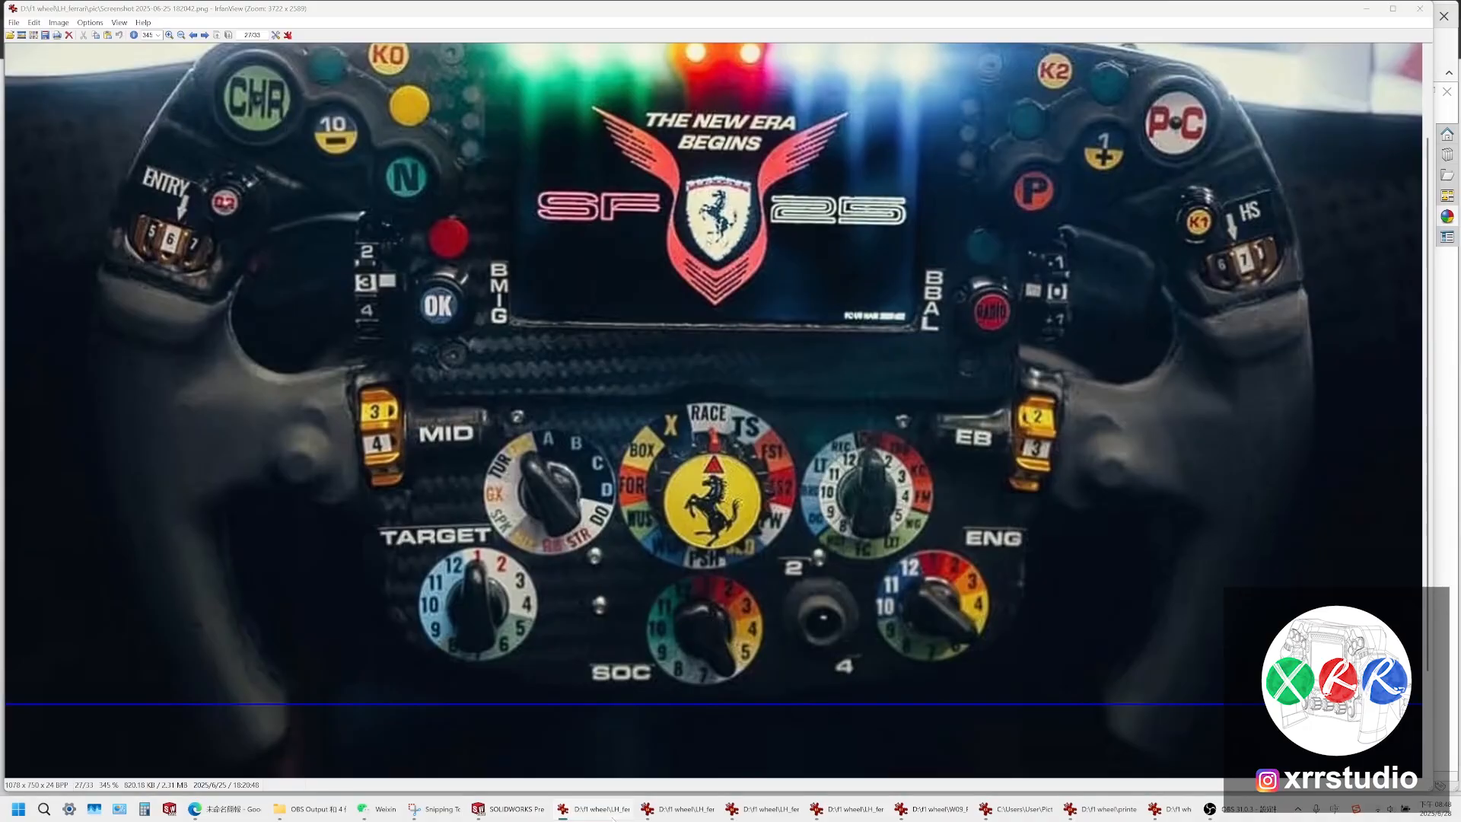
click(613, 814)
Overlay the reference drawing and sketches on the model in front view, focusing on the handle's collar
scroll(728, 555, up, 4)
middle_drag(727, 555, 806, 441)
click(842, 93)
click(854, 147)
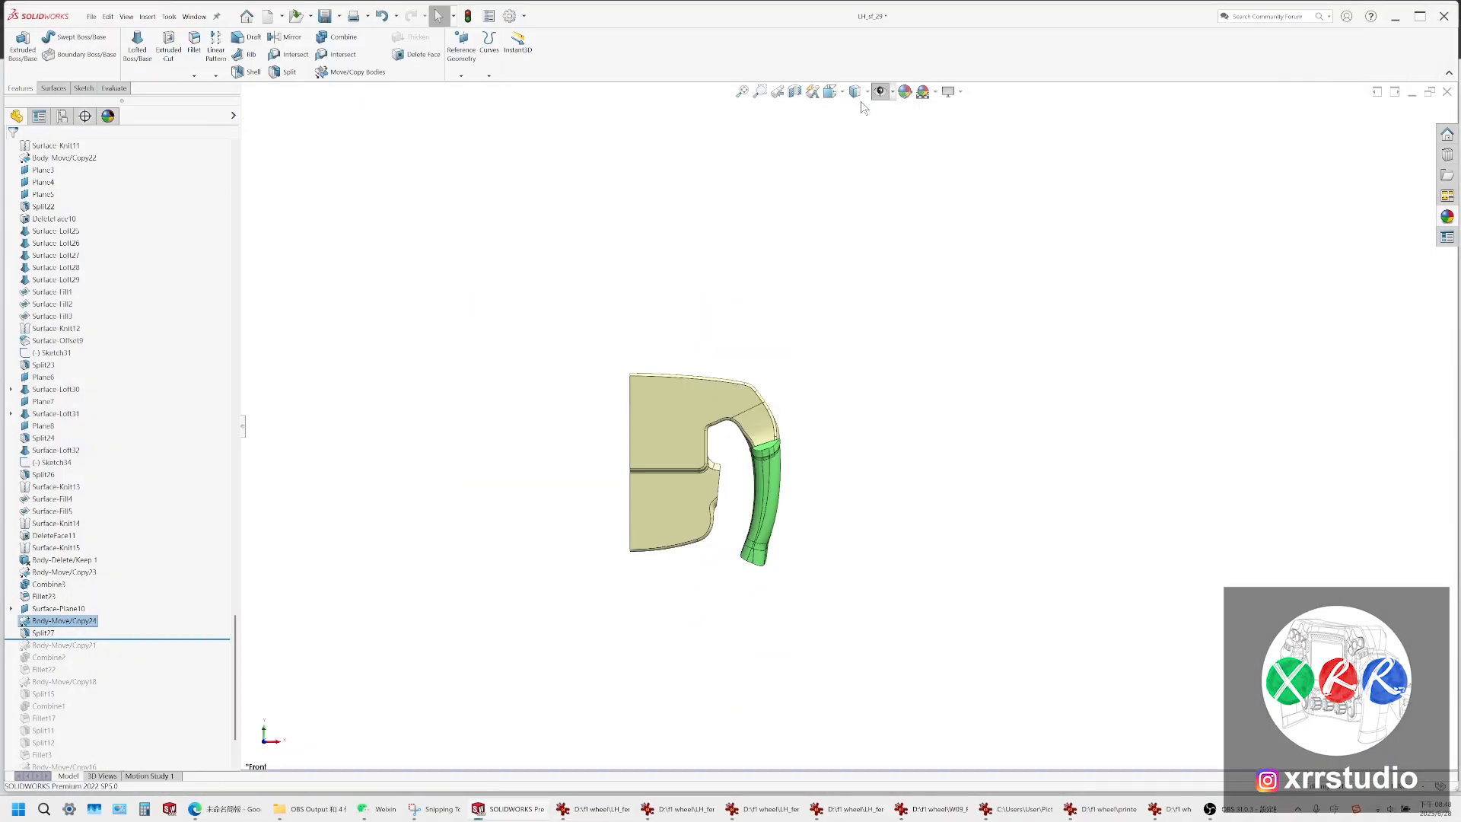
click(892, 92)
click(959, 163)
click(881, 92)
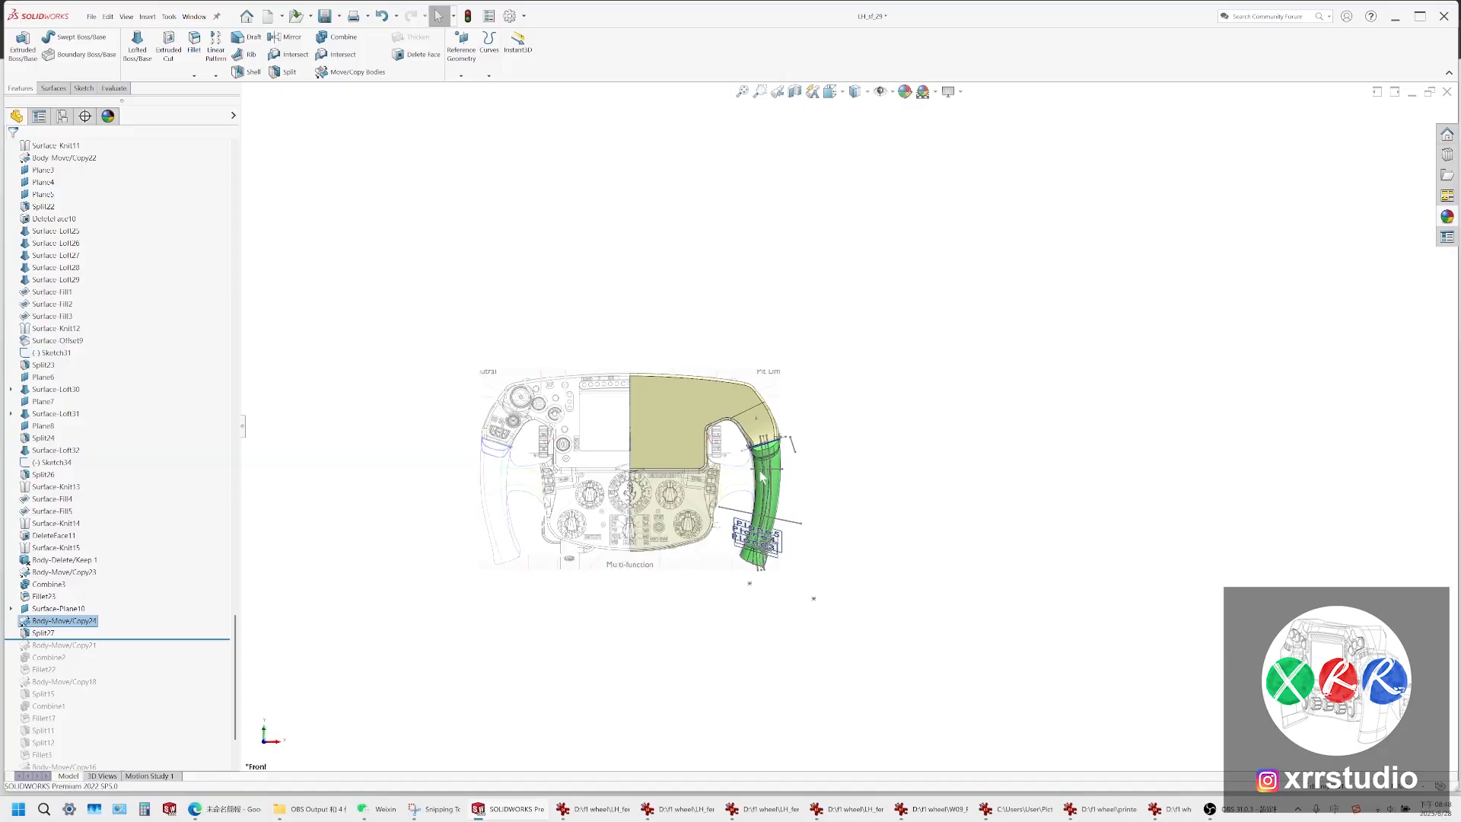
scroll(763, 487, down, 7)
scroll(792, 413, down, 5)
Check the cut collar's outline against the drawing in hidden-lines display, restore the shaded display and hide the overlay
click(856, 92)
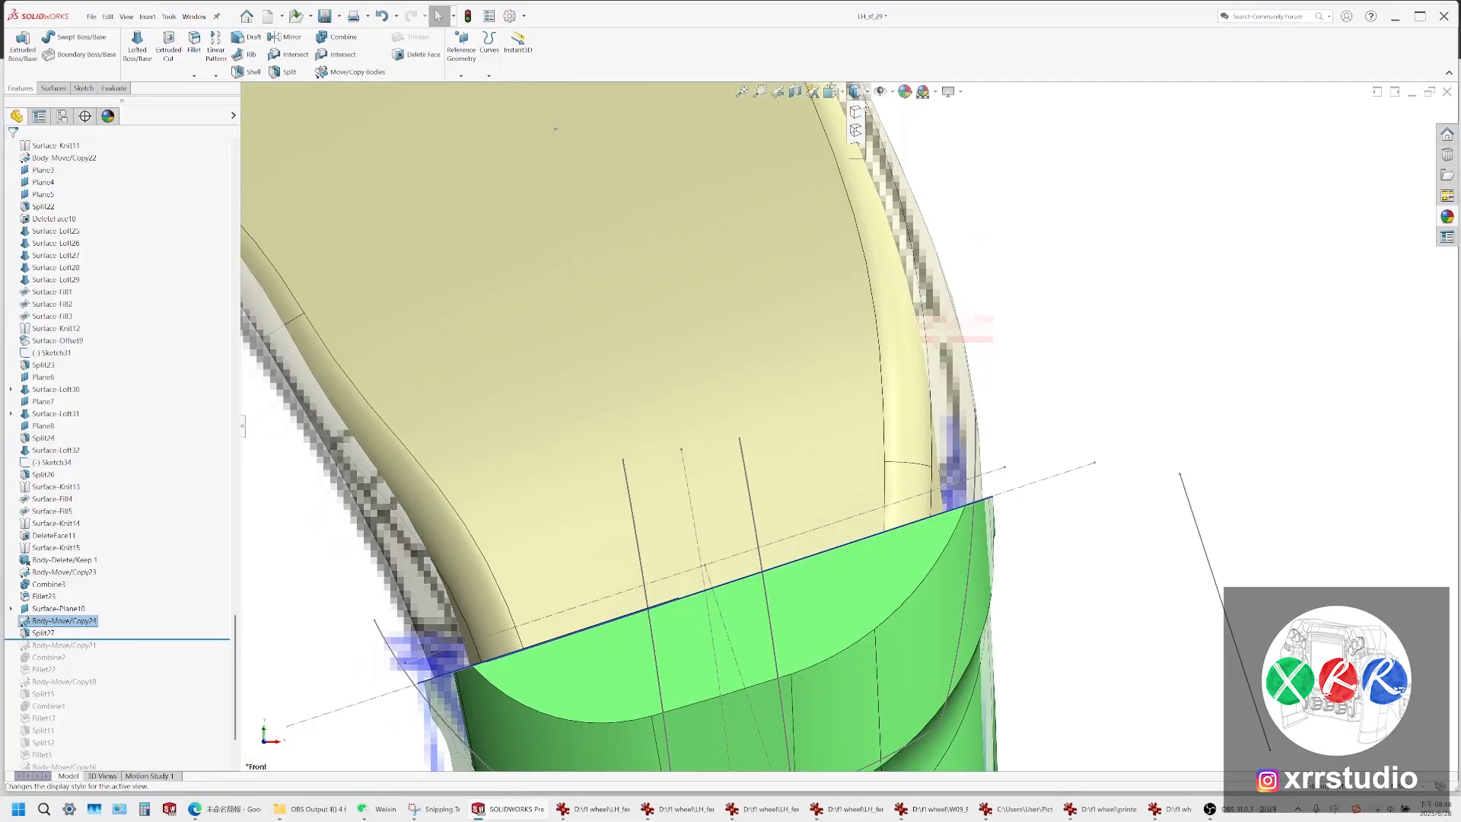
click(854, 181)
scroll(851, 532, up, 3)
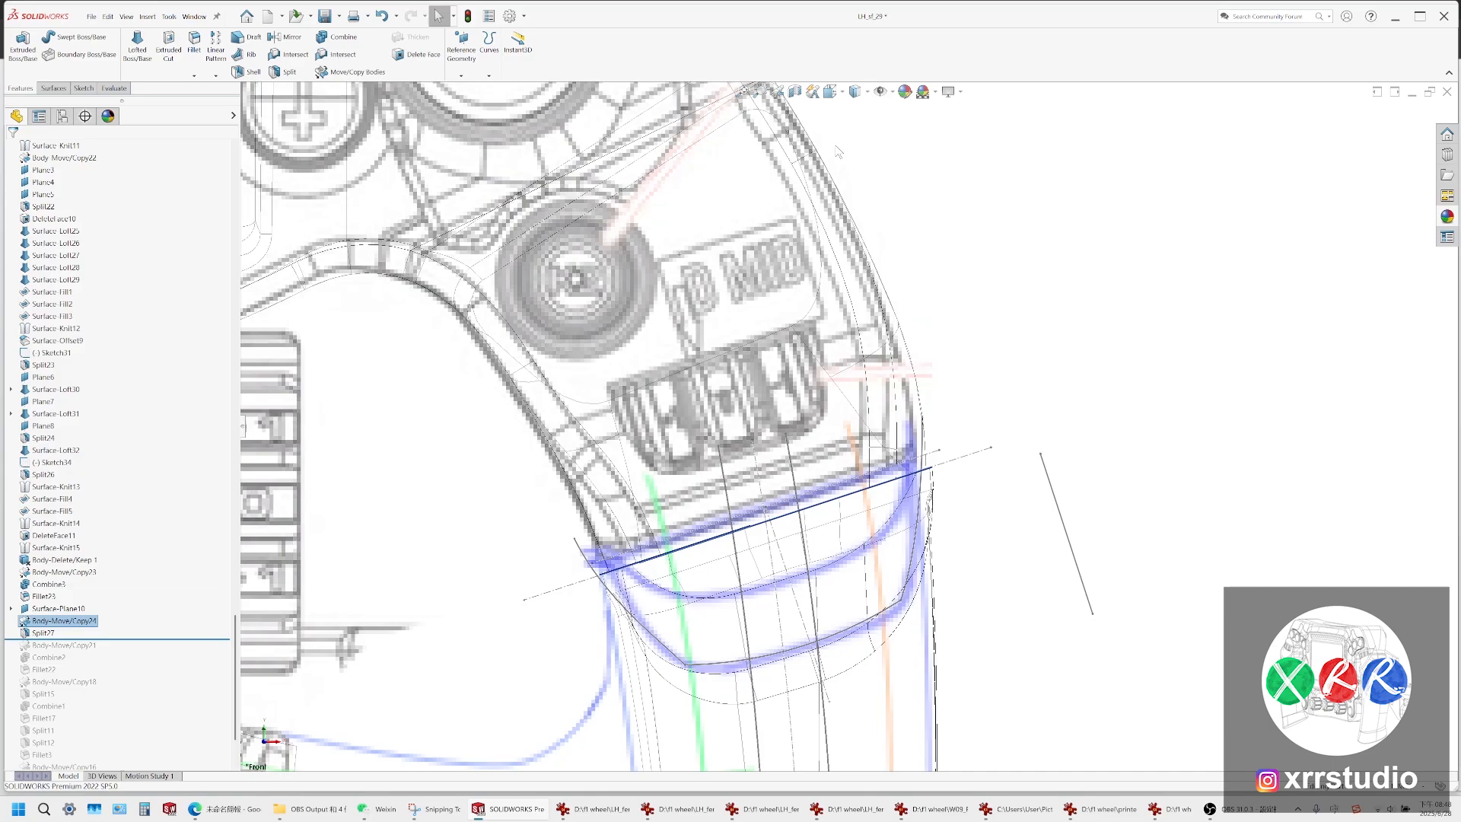
click(856, 94)
click(855, 110)
click(880, 92)
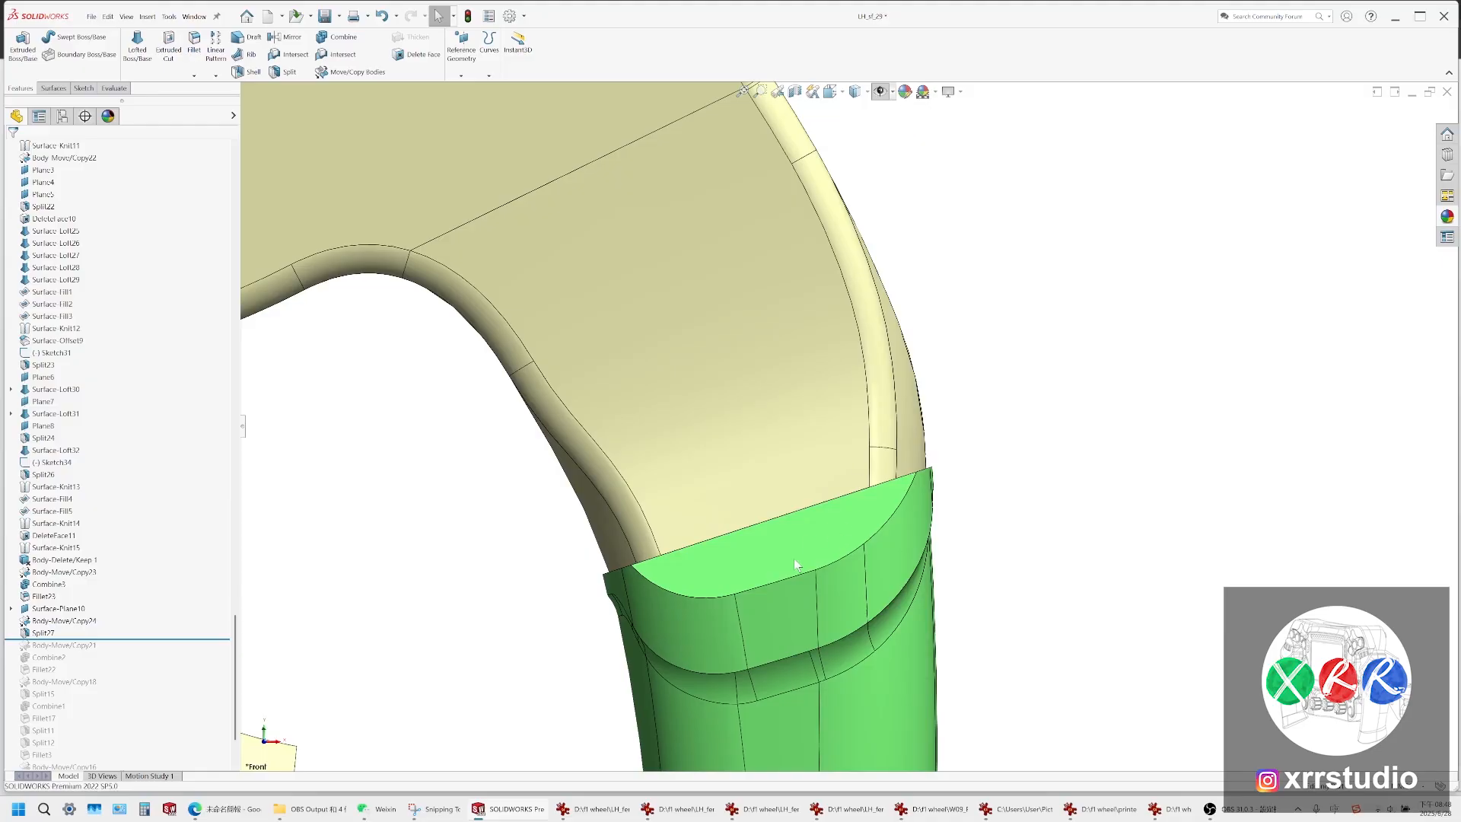
Check the shape of the collar's upper edge against the steering wheel photo
click(609, 811)
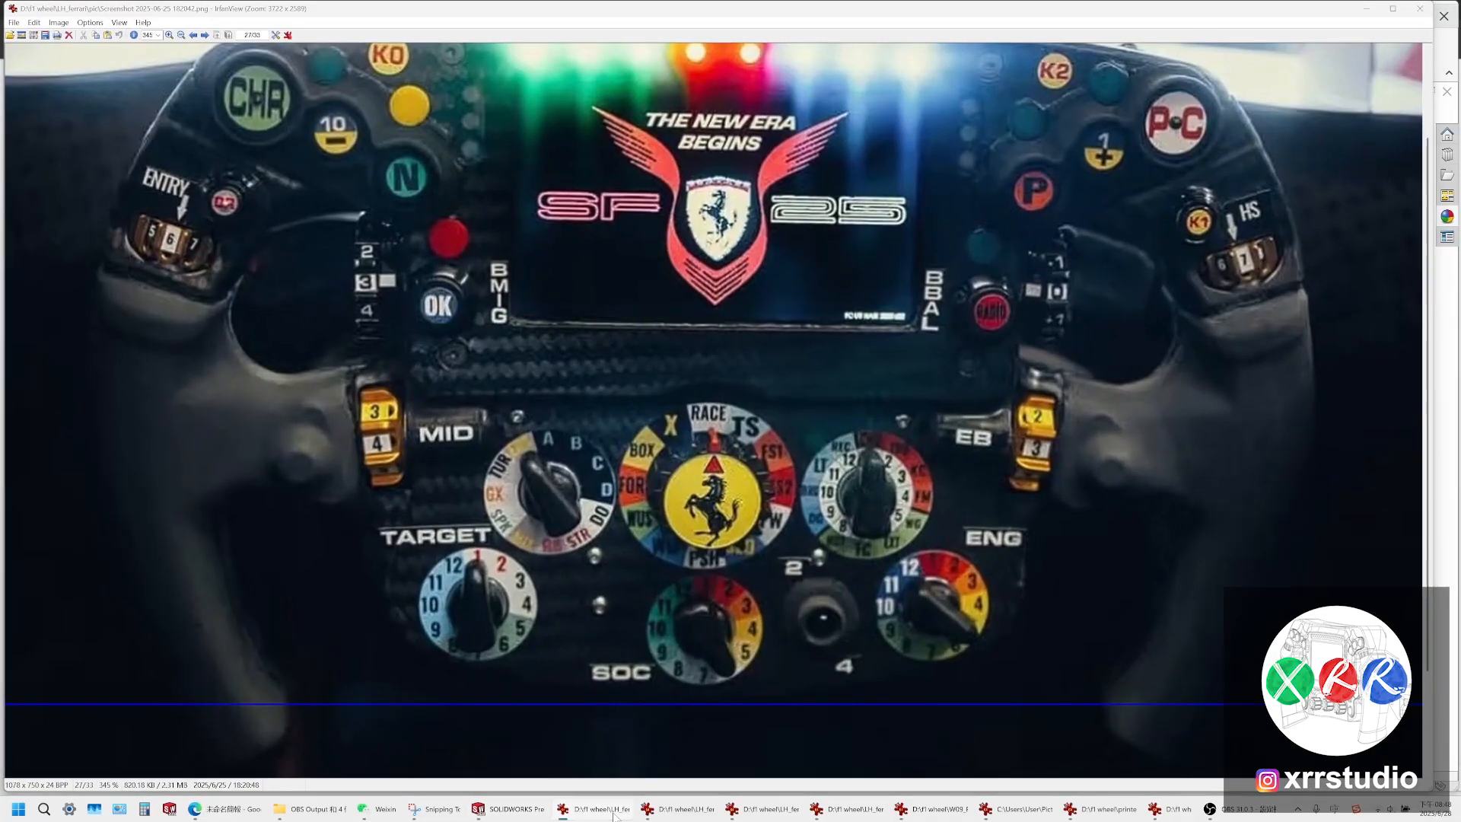
click(614, 811)
click(614, 810)
click(615, 815)
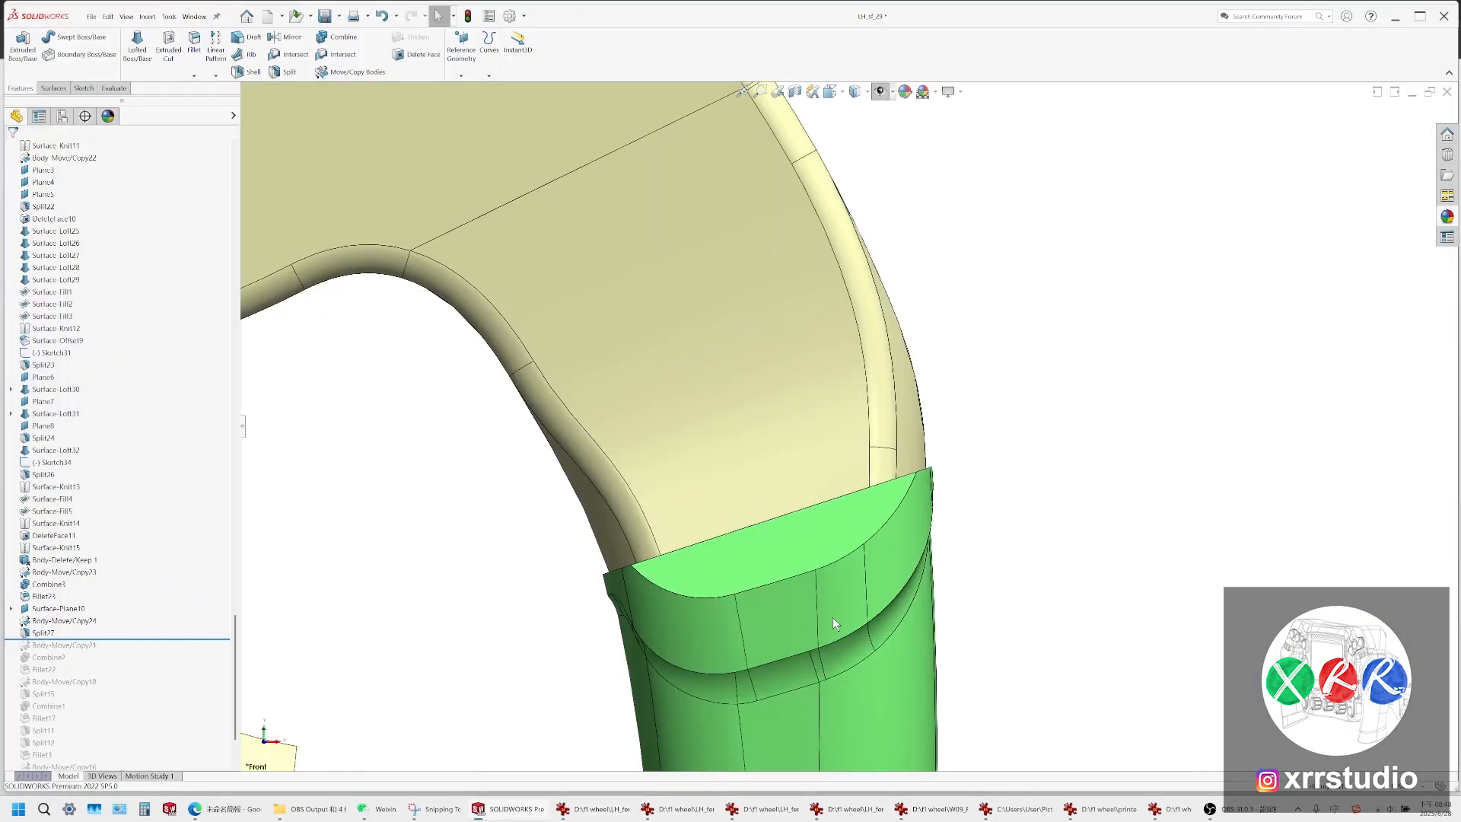
Fillet the curved front edge of the collar's angled cut face with a 2 mm radius
middle_drag(835, 620, 773, 636)
click(917, 493)
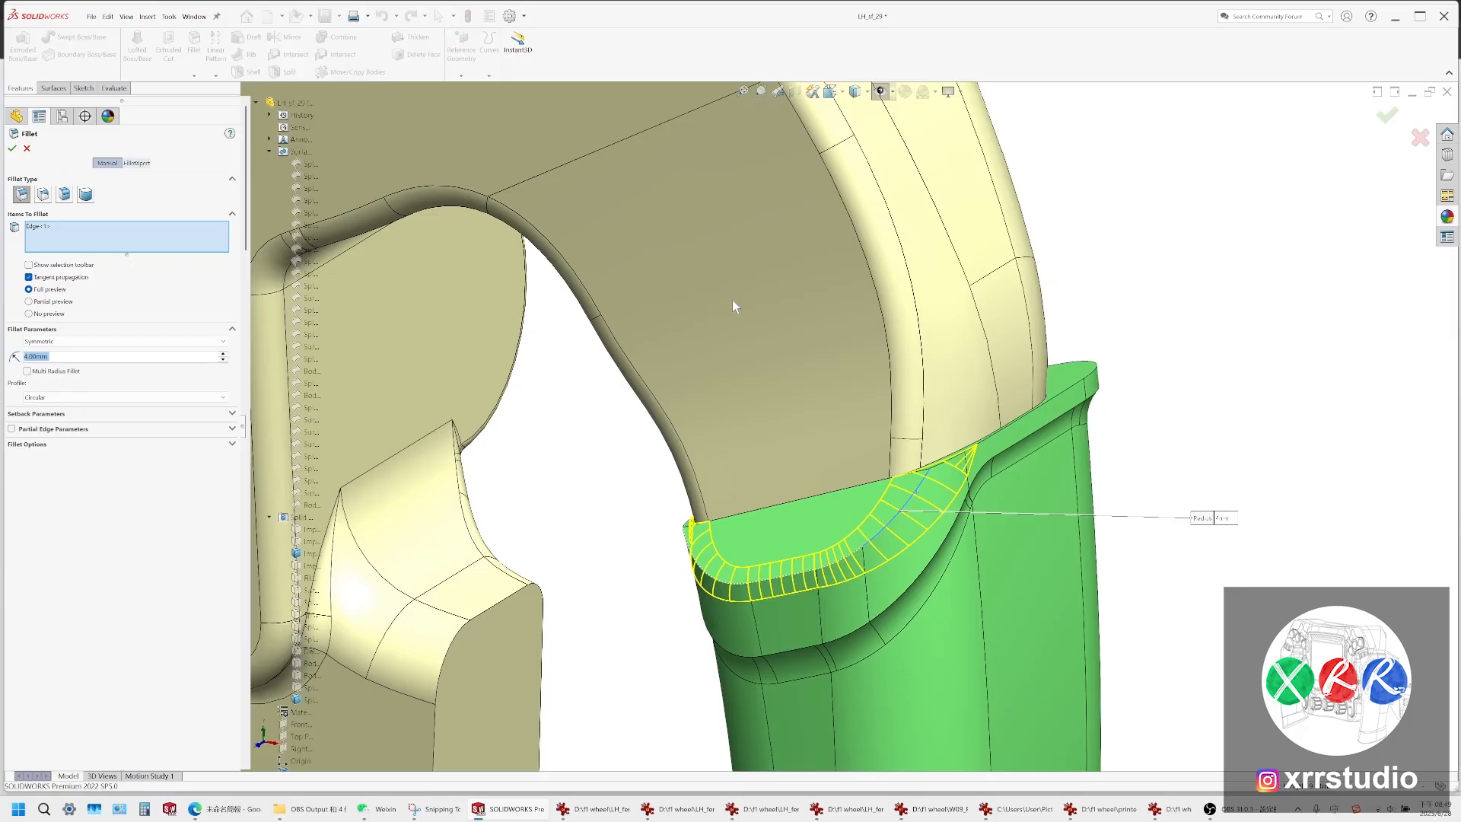
text(2)
key(Return)
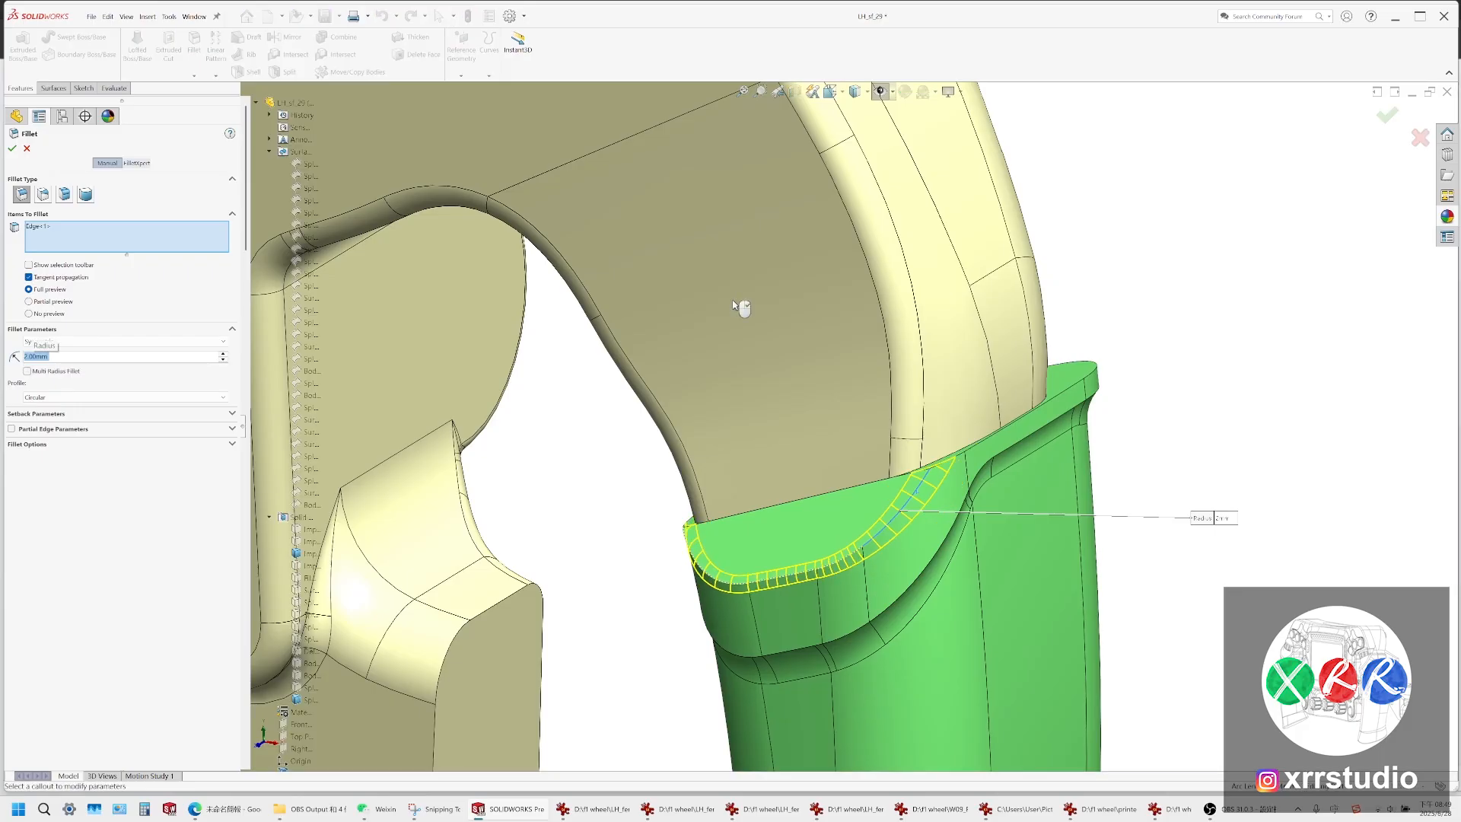
right_click(960, 479)
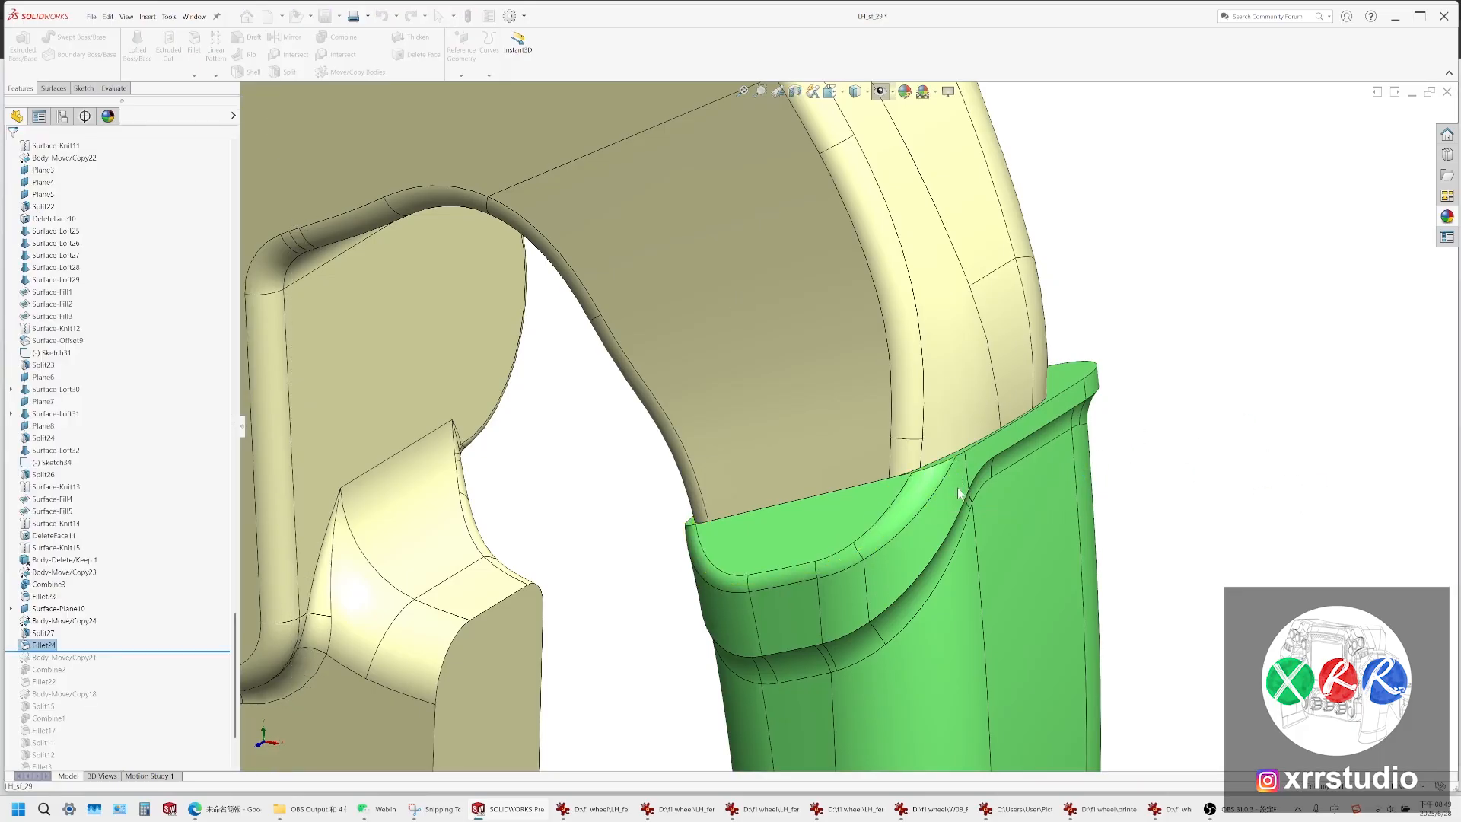
middle_drag(959, 493, 780, 535)
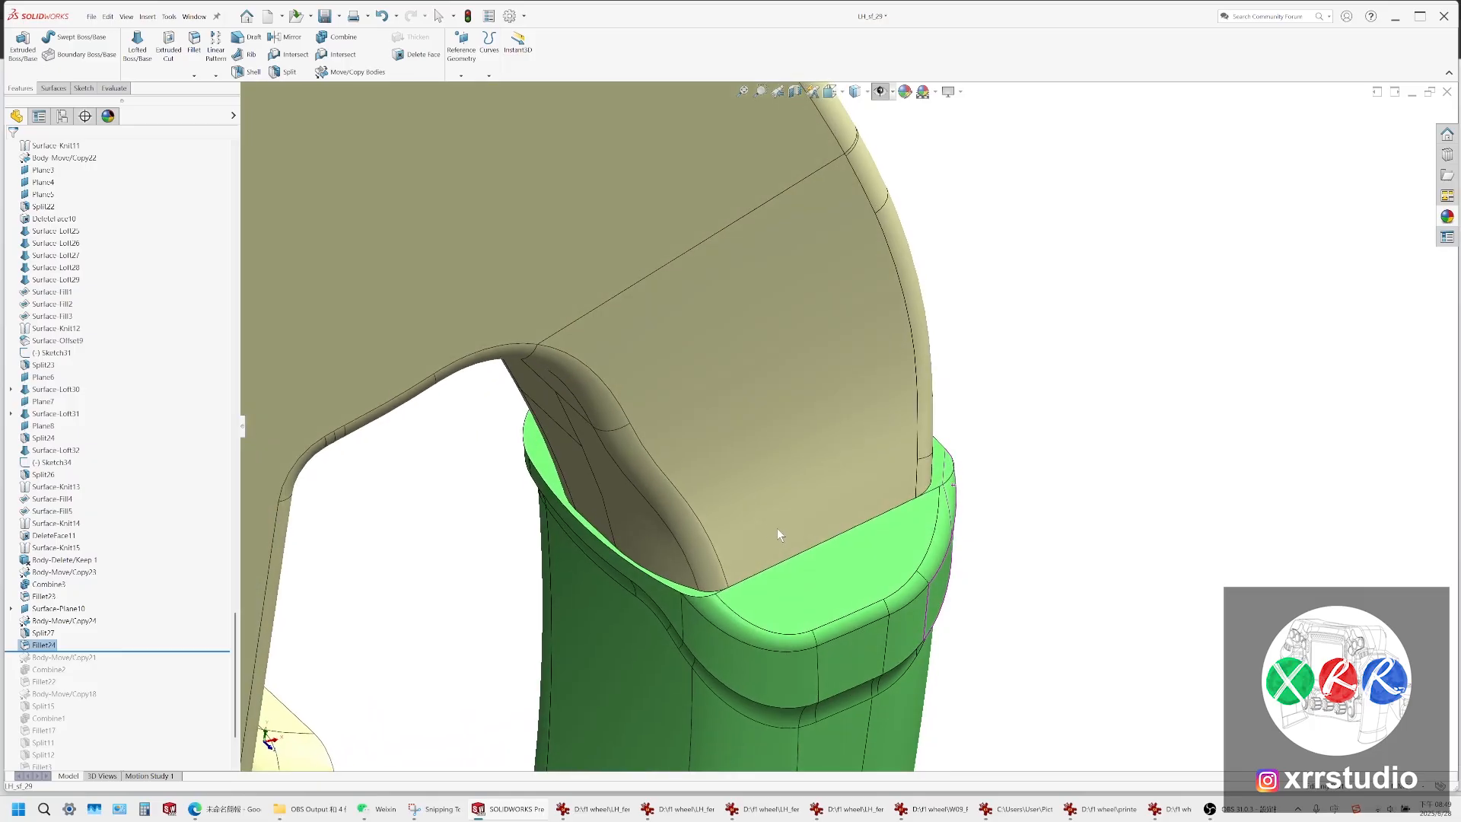
middle_drag(928, 508, 971, 445)
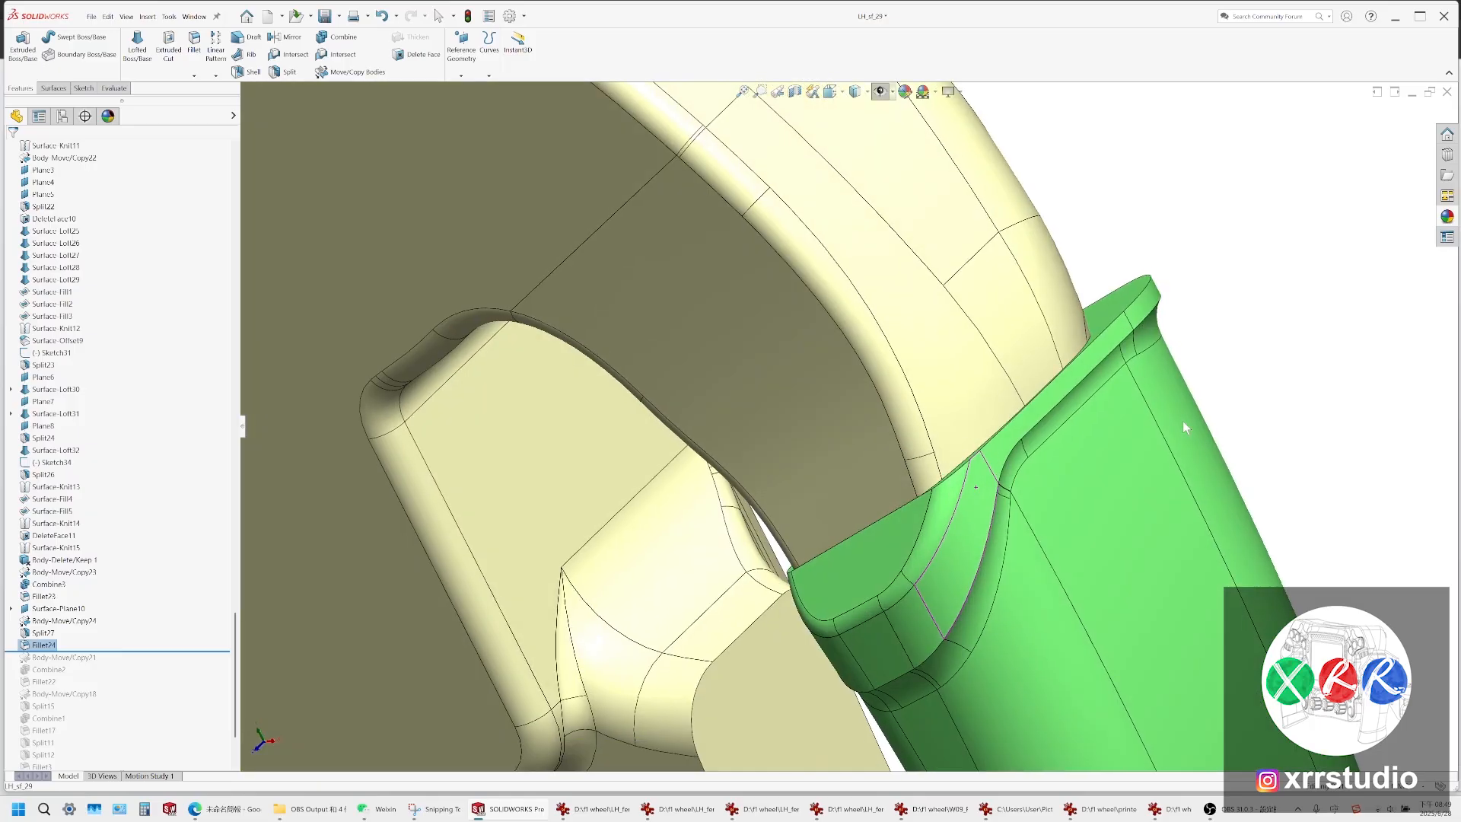
middle_drag(1184, 427, 1018, 466)
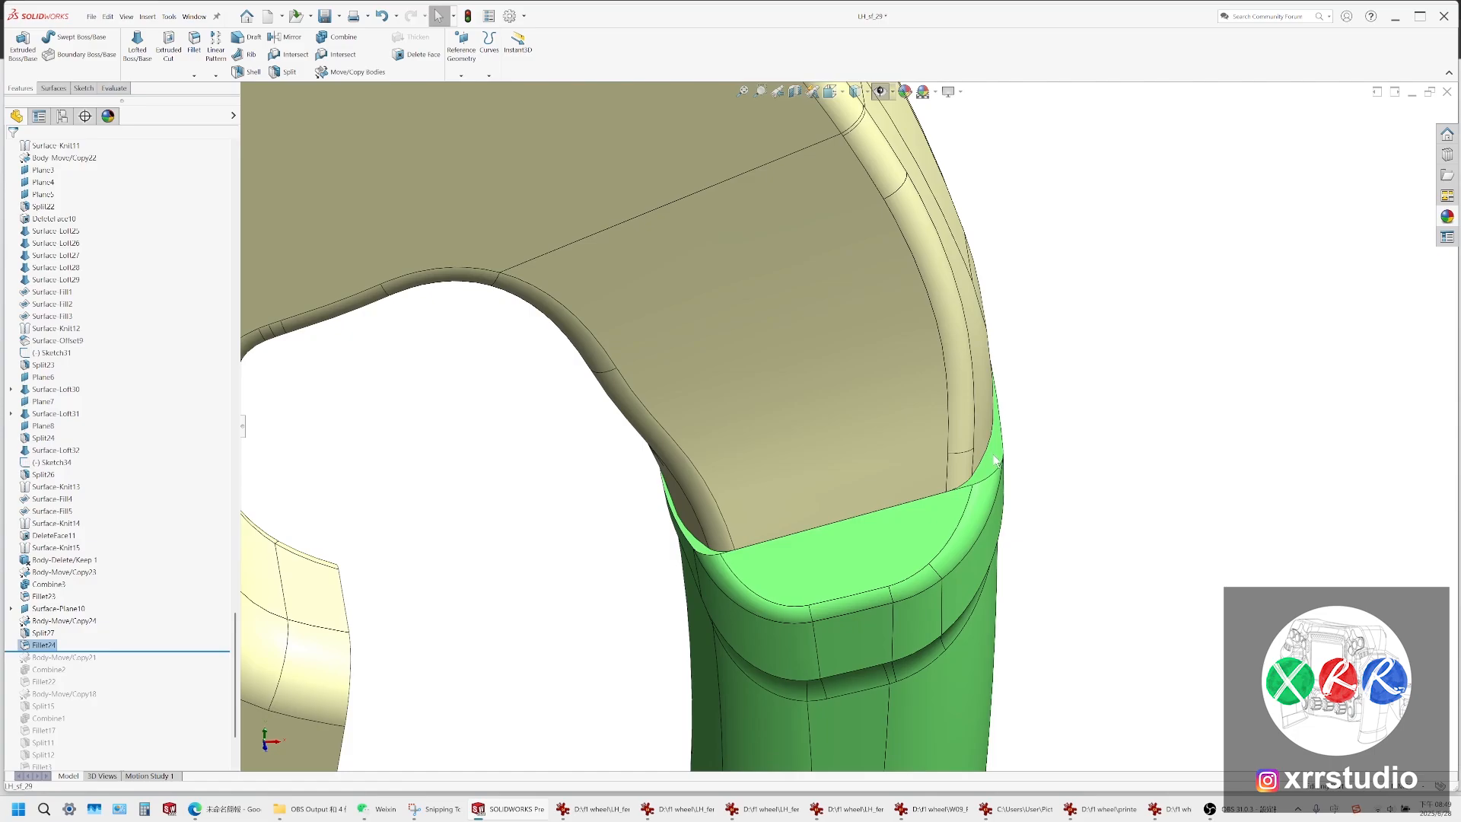
click(996, 459)
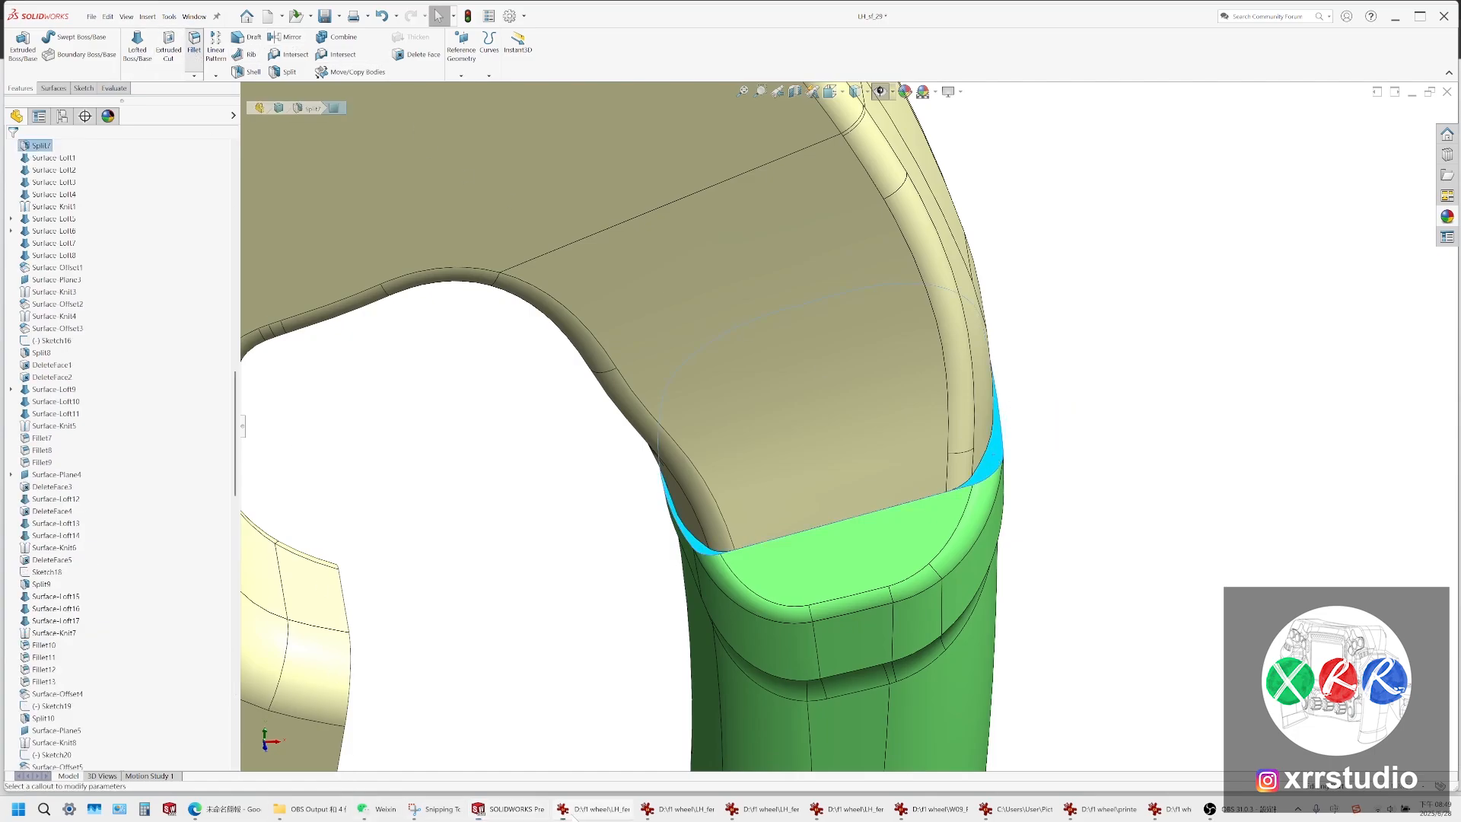
click(574, 814)
click(574, 814)
middle_drag(951, 451, 908, 539)
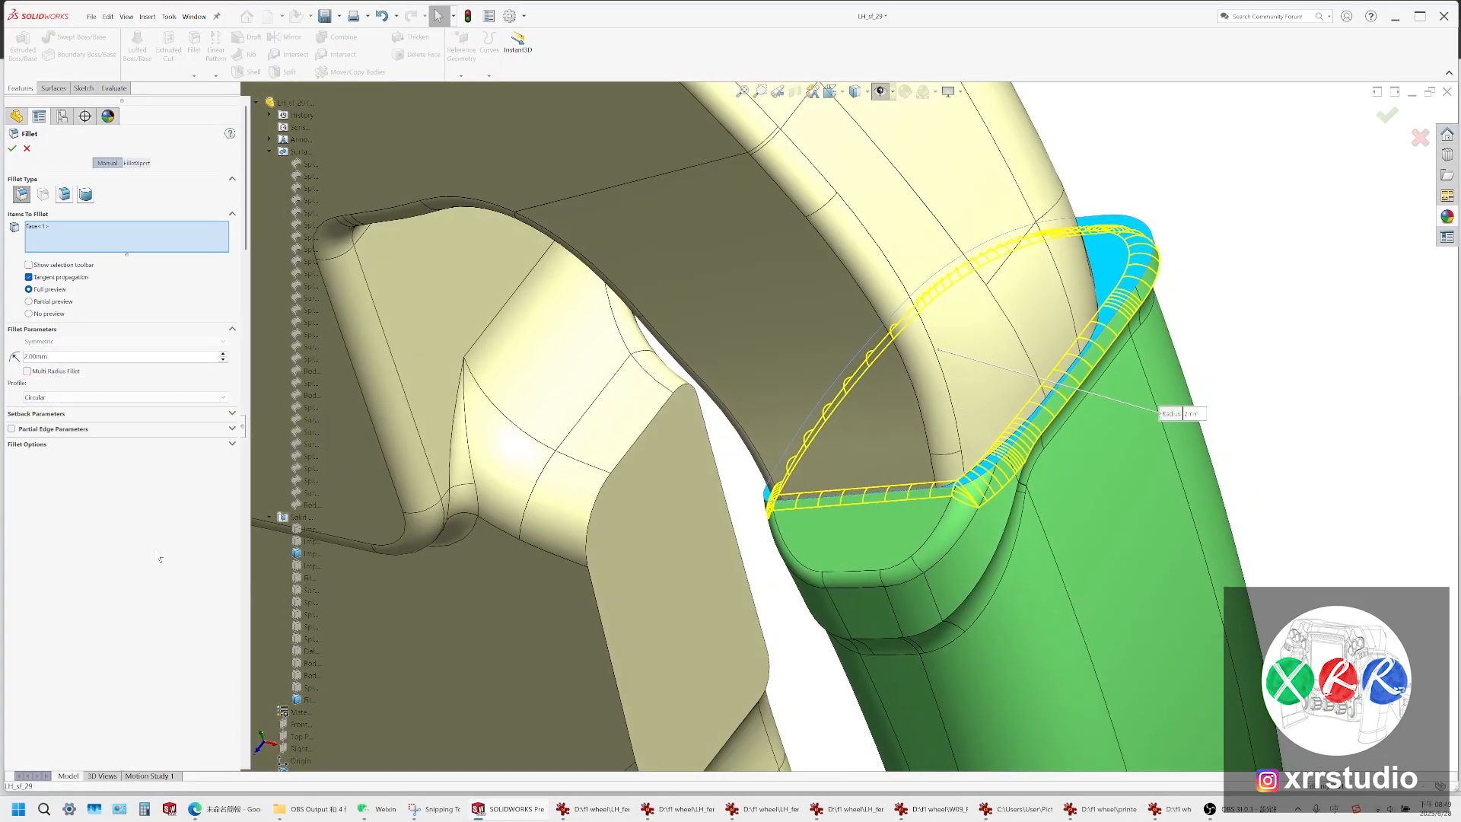
double_click(80, 358)
text(1)
key(Return)
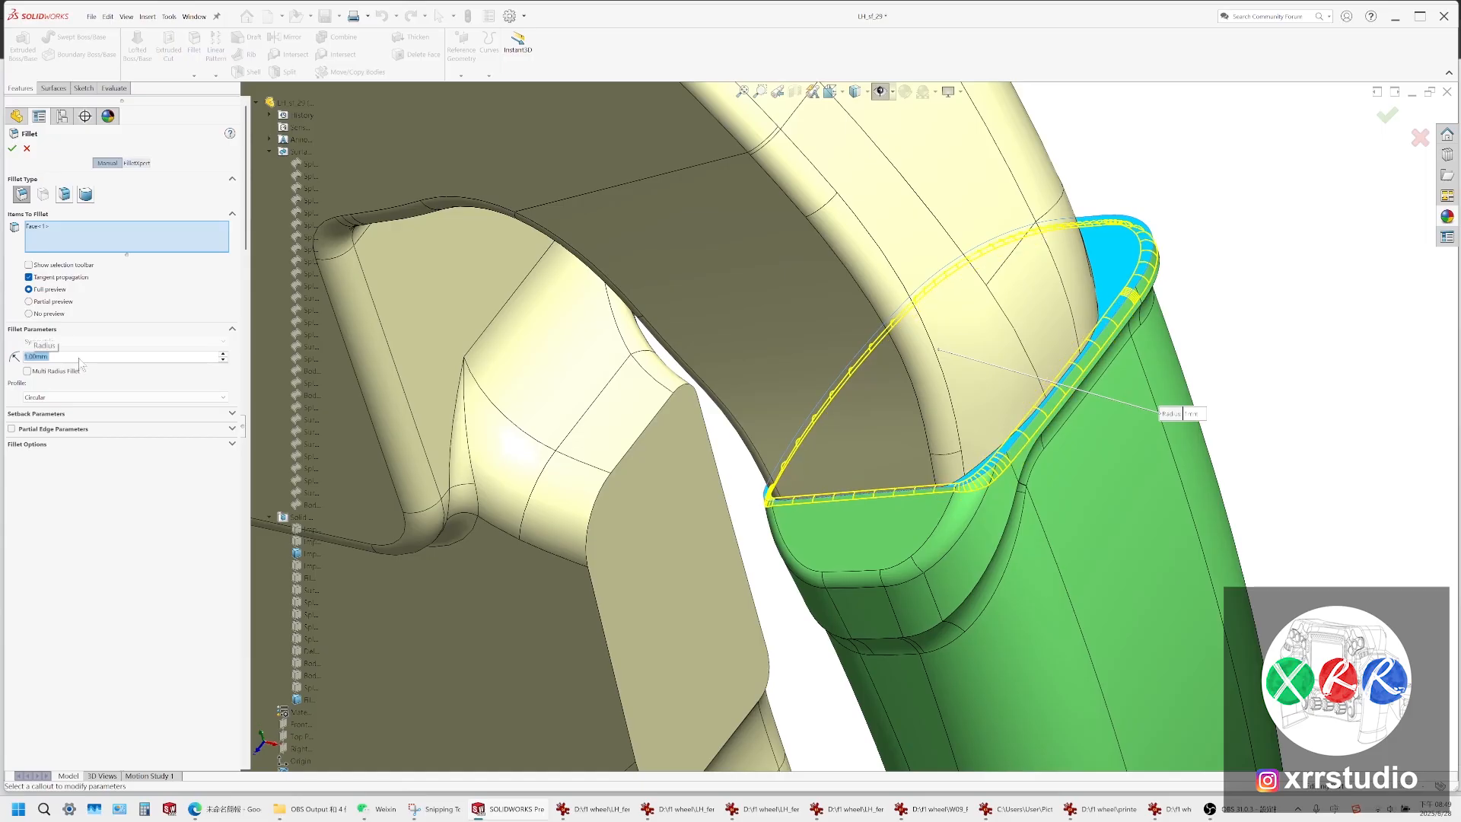
click(970, 596)
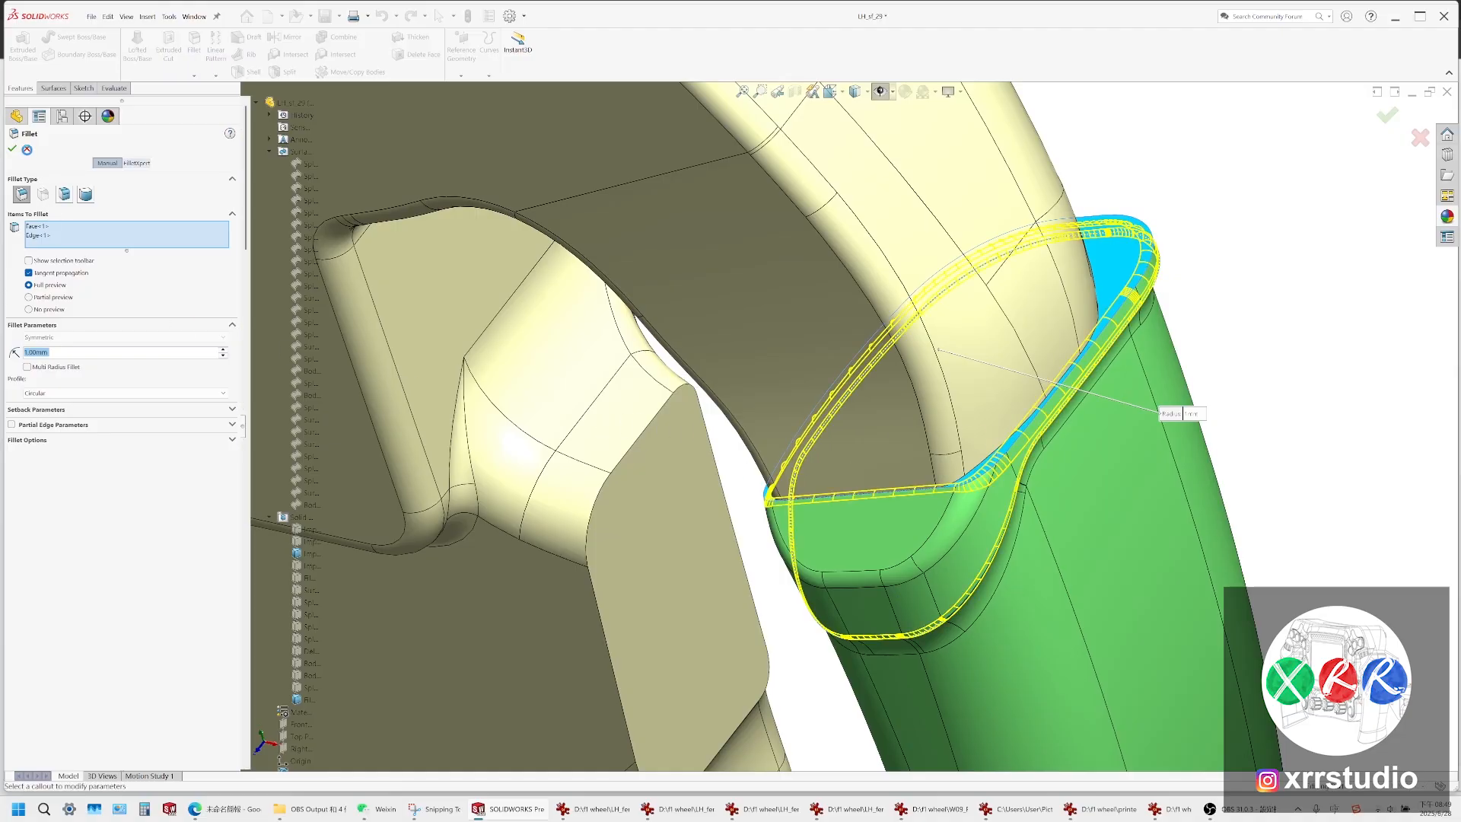
click(27, 150)
scroll(1131, 551, up, 2)
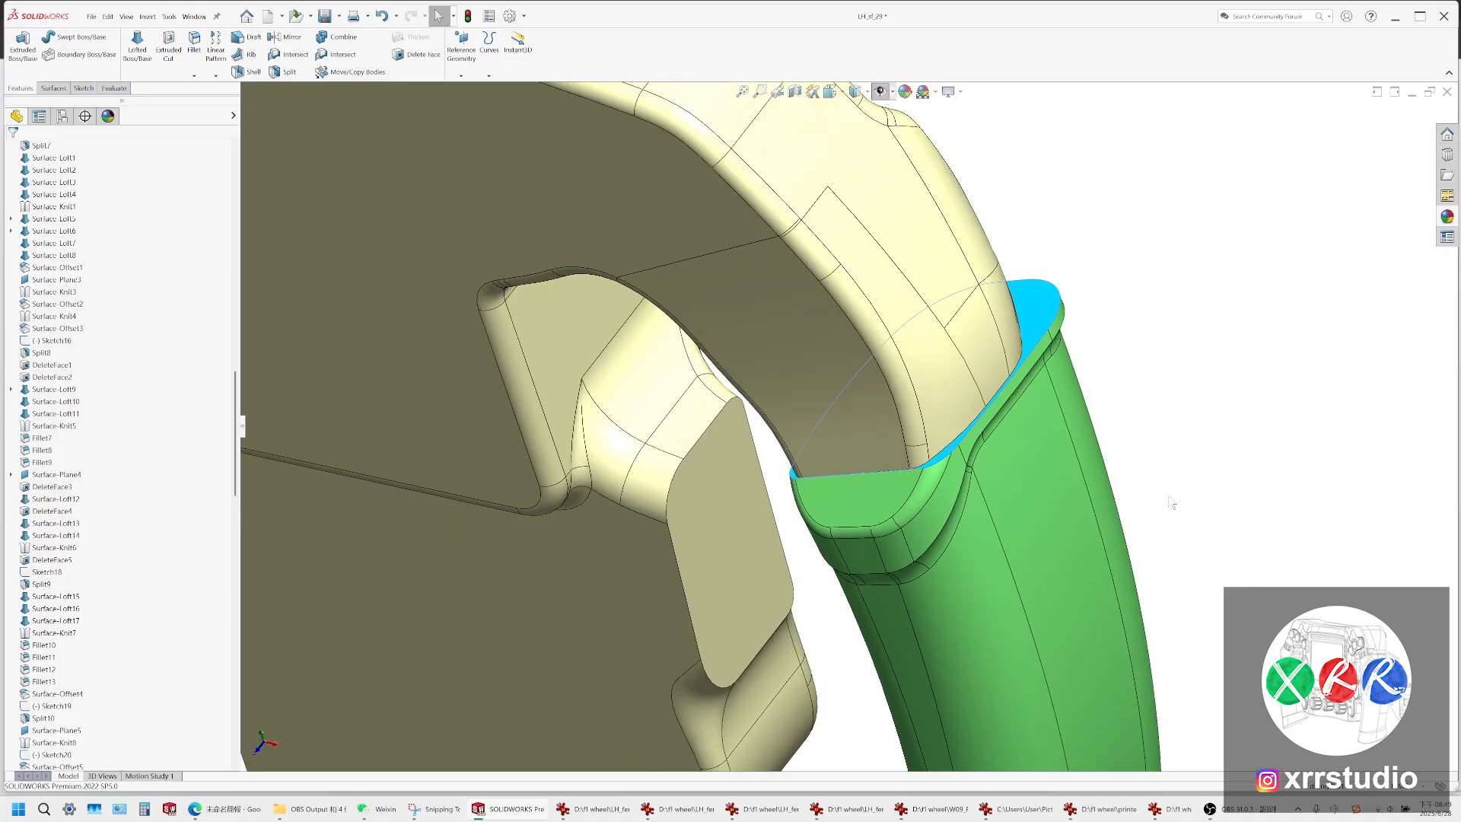
key(Escape)
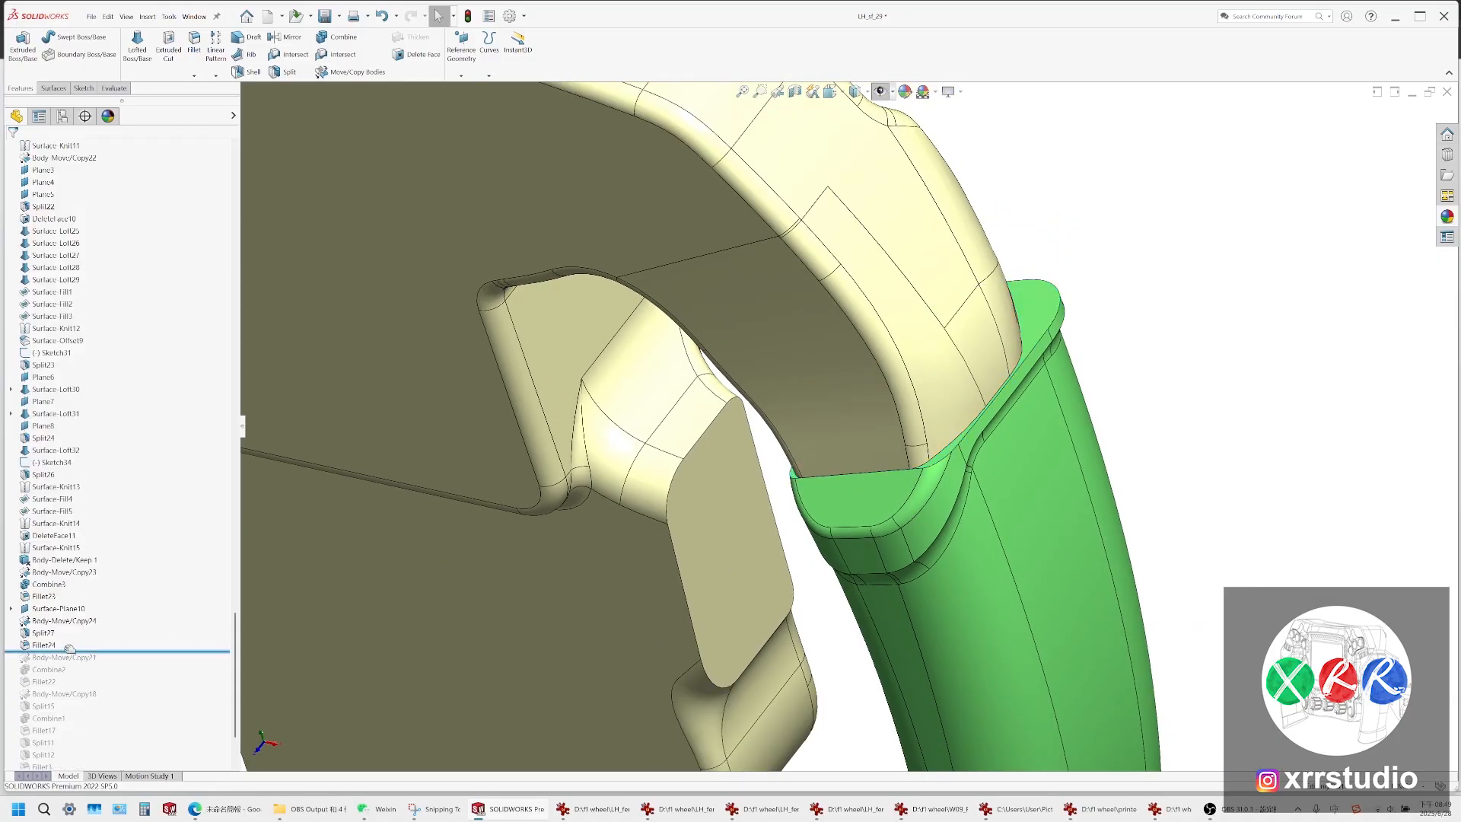
Roll the feature history back to just after Split27 and inspect the green grip's unfilleted upper collar
drag(69, 650, 71, 647)
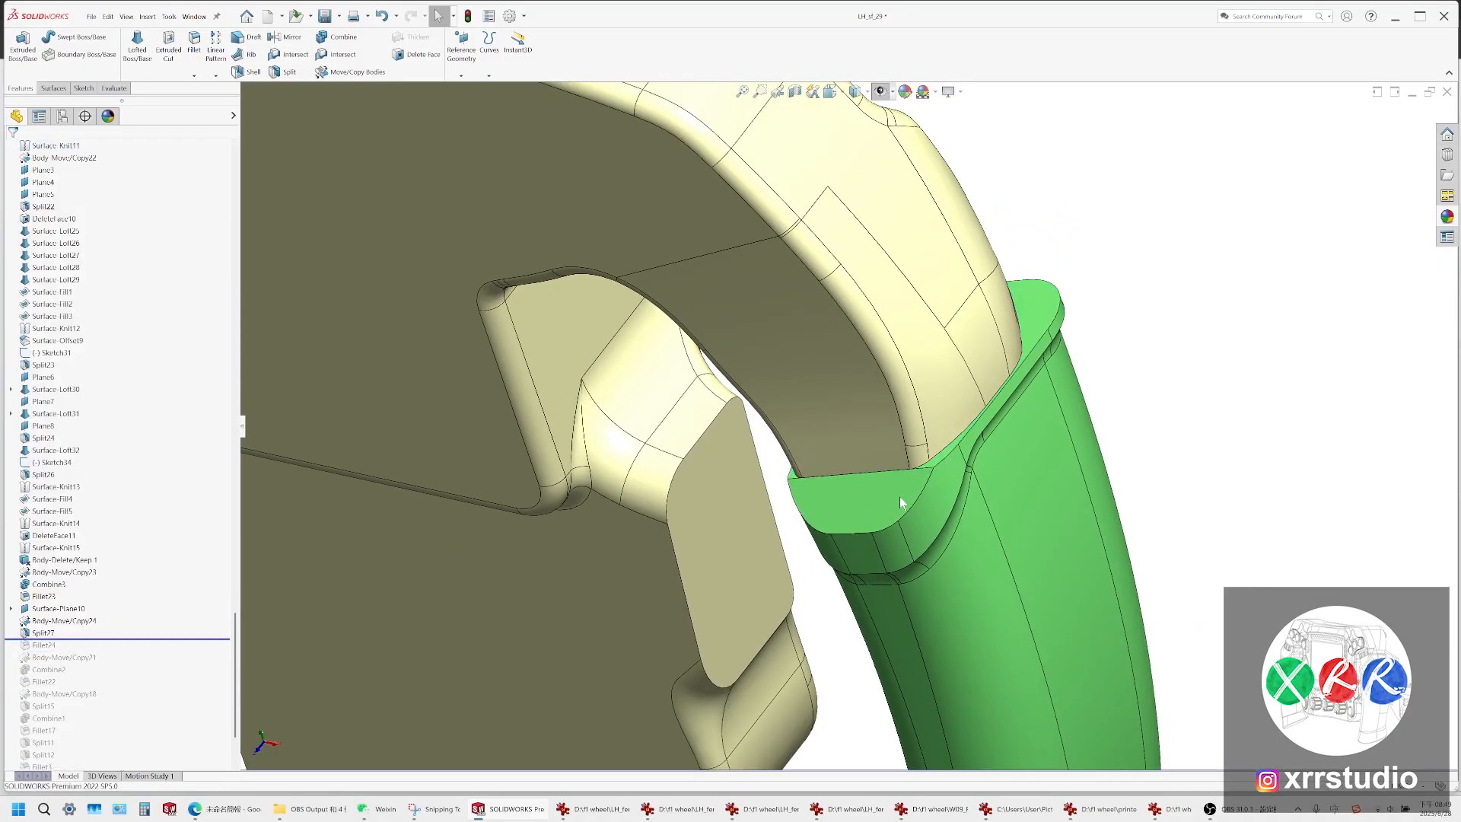
middle_drag(904, 502, 935, 495)
scroll(935, 495, up, 2)
scroll(933, 490, up, 2)
scroll(836, 505, down, 4)
middle_drag(788, 534, 851, 515)
scroll(835, 505, up, 4)
scroll(860, 447, down, 2)
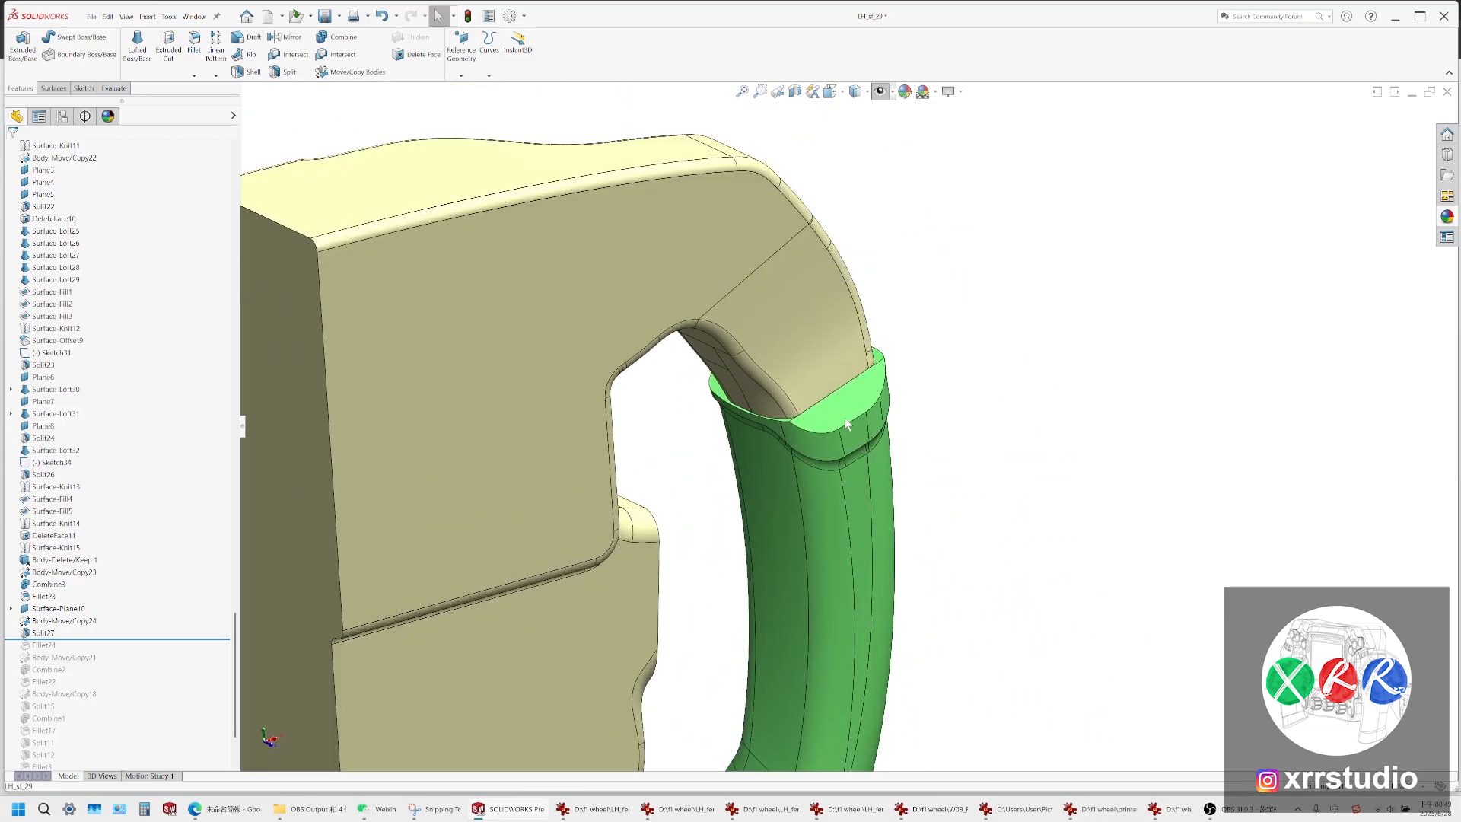
Examine the green grip and its upper collar from the outer side and the front of the wheel body
middle_drag(844, 417, 790, 754)
scroll(795, 354, down, 4)
scroll(794, 355, up, 5)
middle_drag(865, 464, 957, 498)
scroll(935, 600, down, 3)
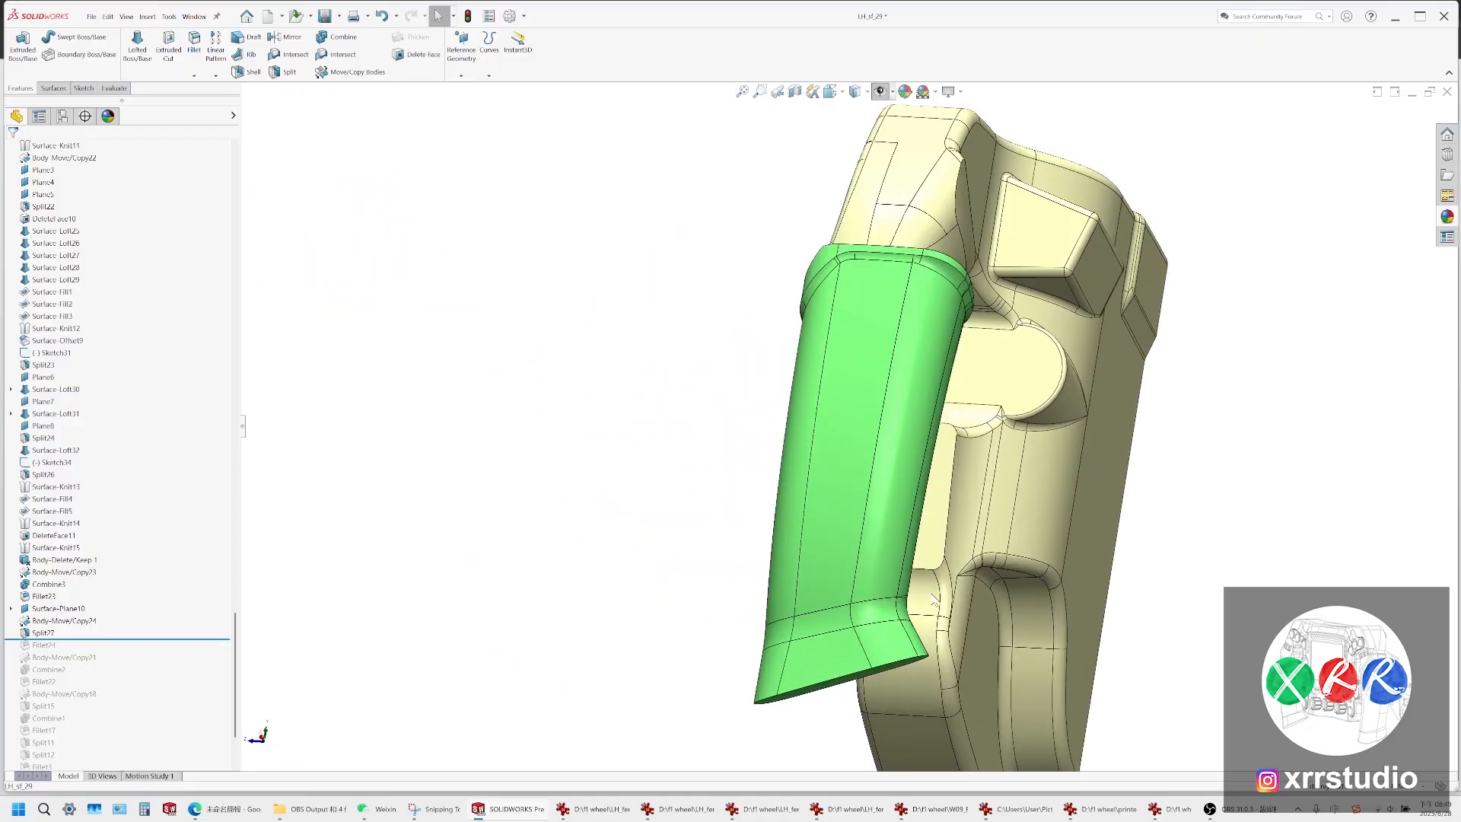
middle_drag(916, 391, 951, 455)
drag(1094, 424, 1109, 414)
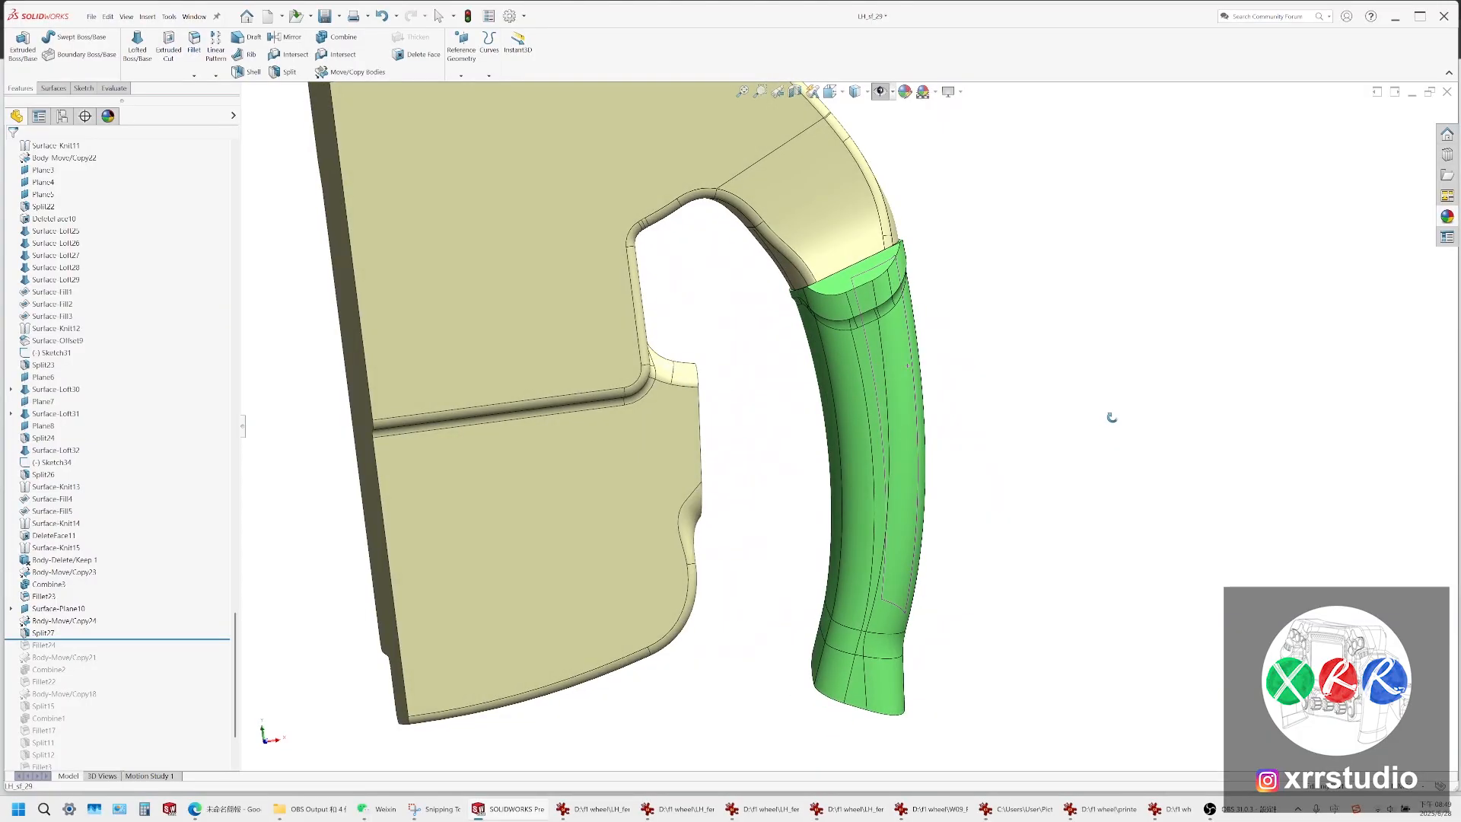
key(Escape)
Switch to the Front view and check the collar's outline there and from the grip's outer side
click(855, 91)
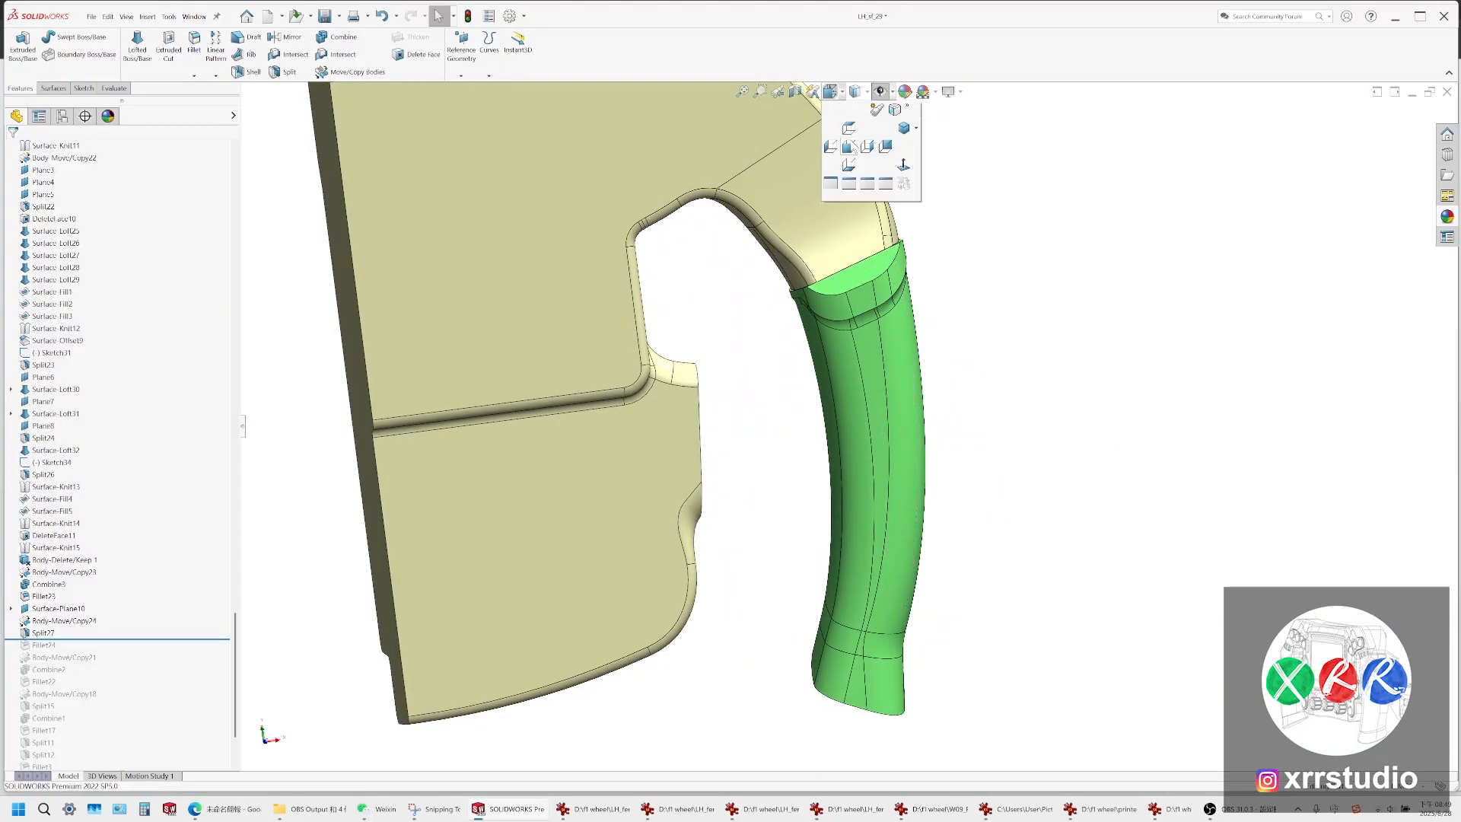
click(850, 140)
scroll(783, 452, down, 3)
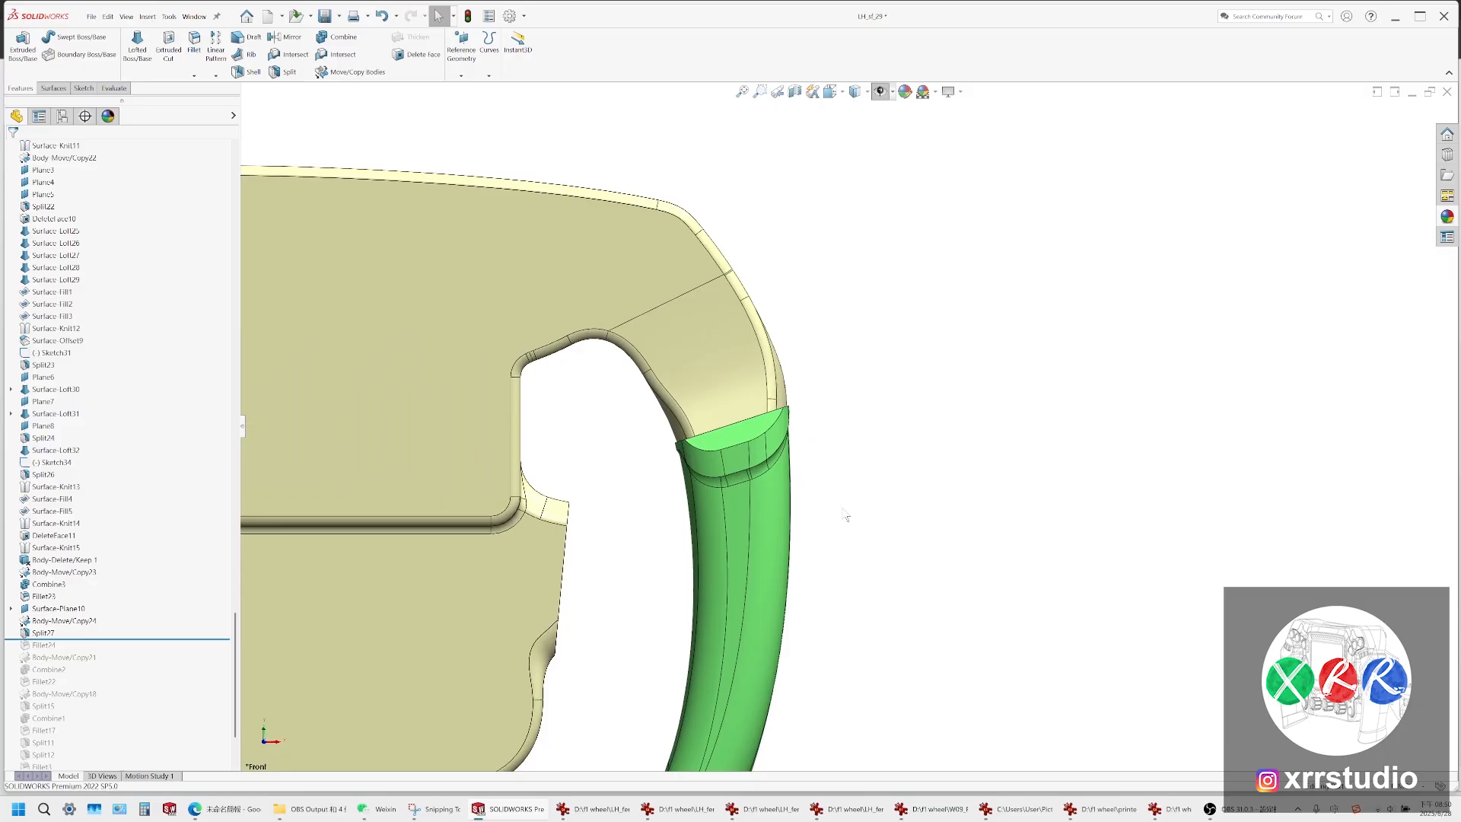
scroll(795, 493, up, 4)
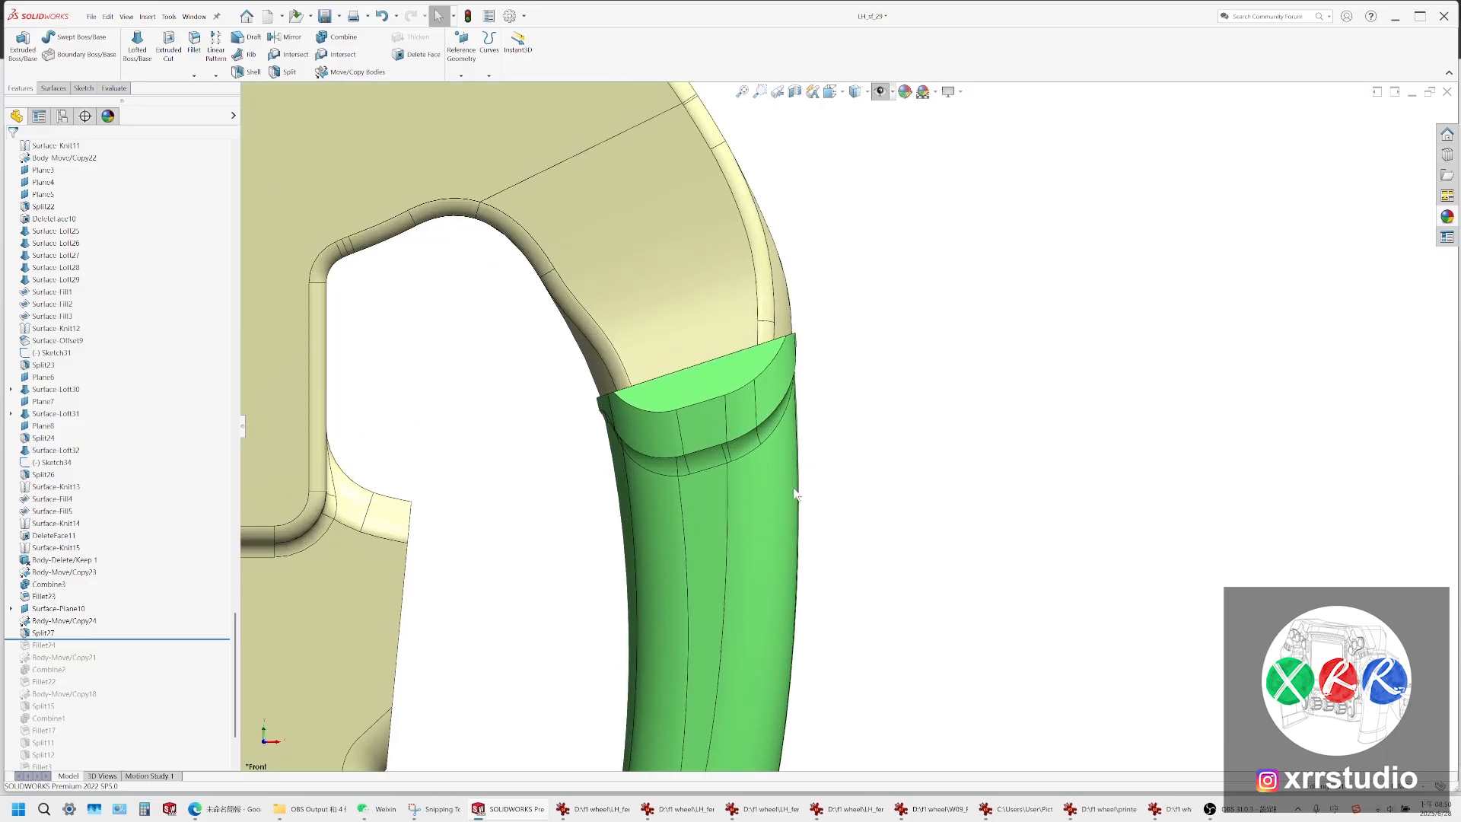
middle_drag(792, 511, 621, 524)
scroll(856, 441, up, 1)
scroll(894, 460, down, 1)
scroll(894, 462, down, 2)
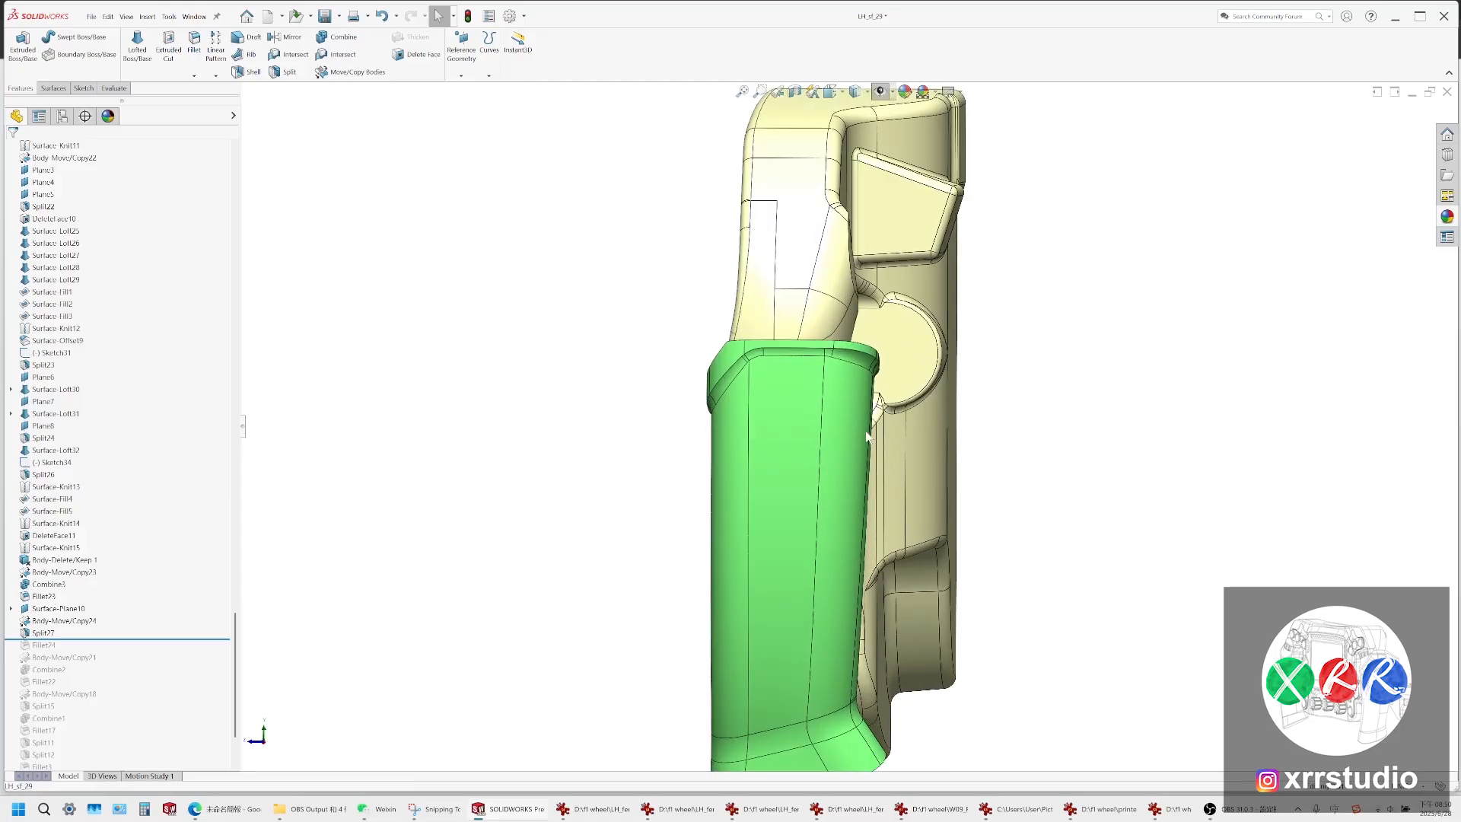
middle_drag(860, 432, 819, 418)
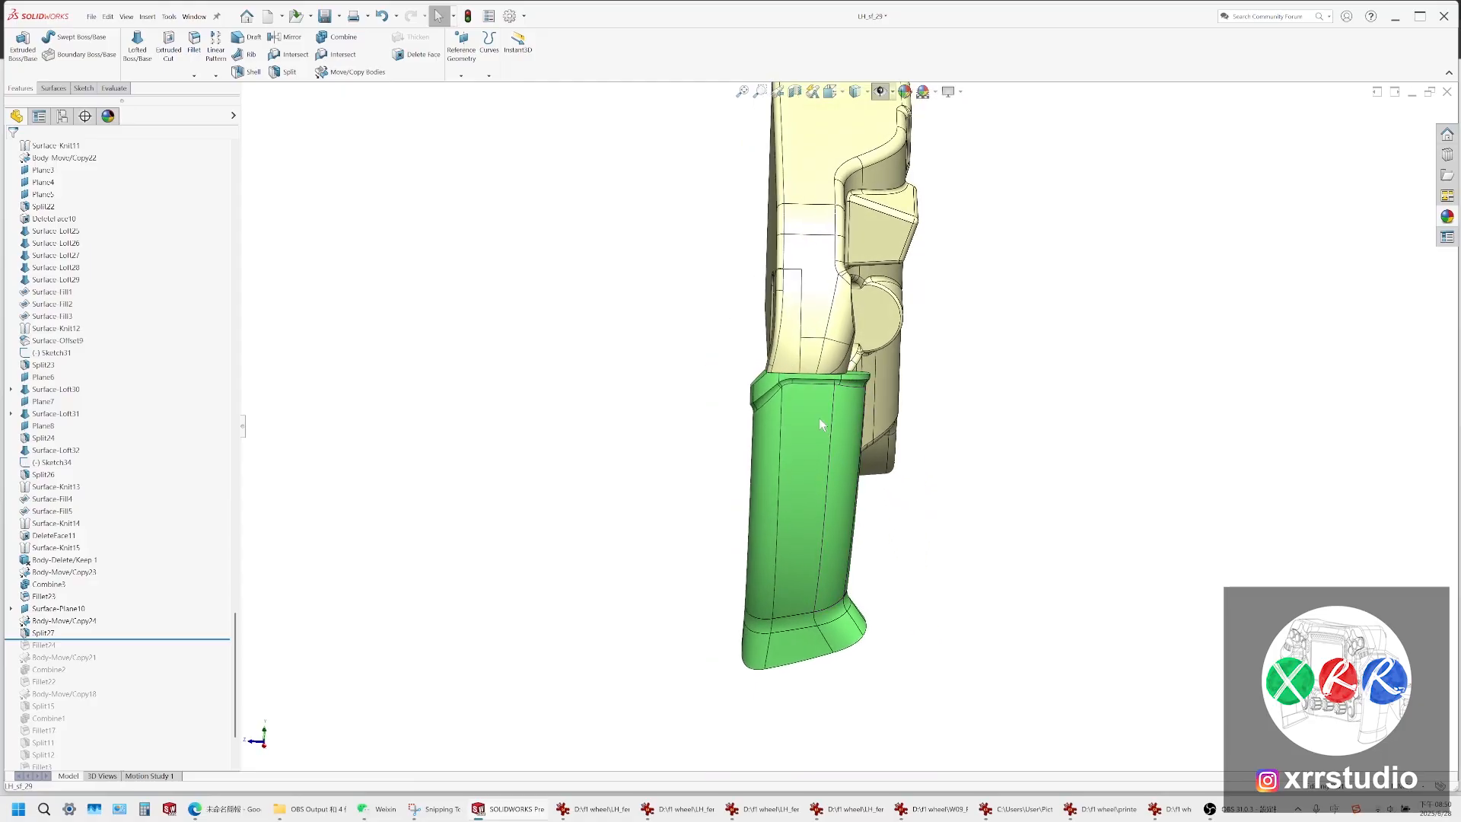
click(308, 809)
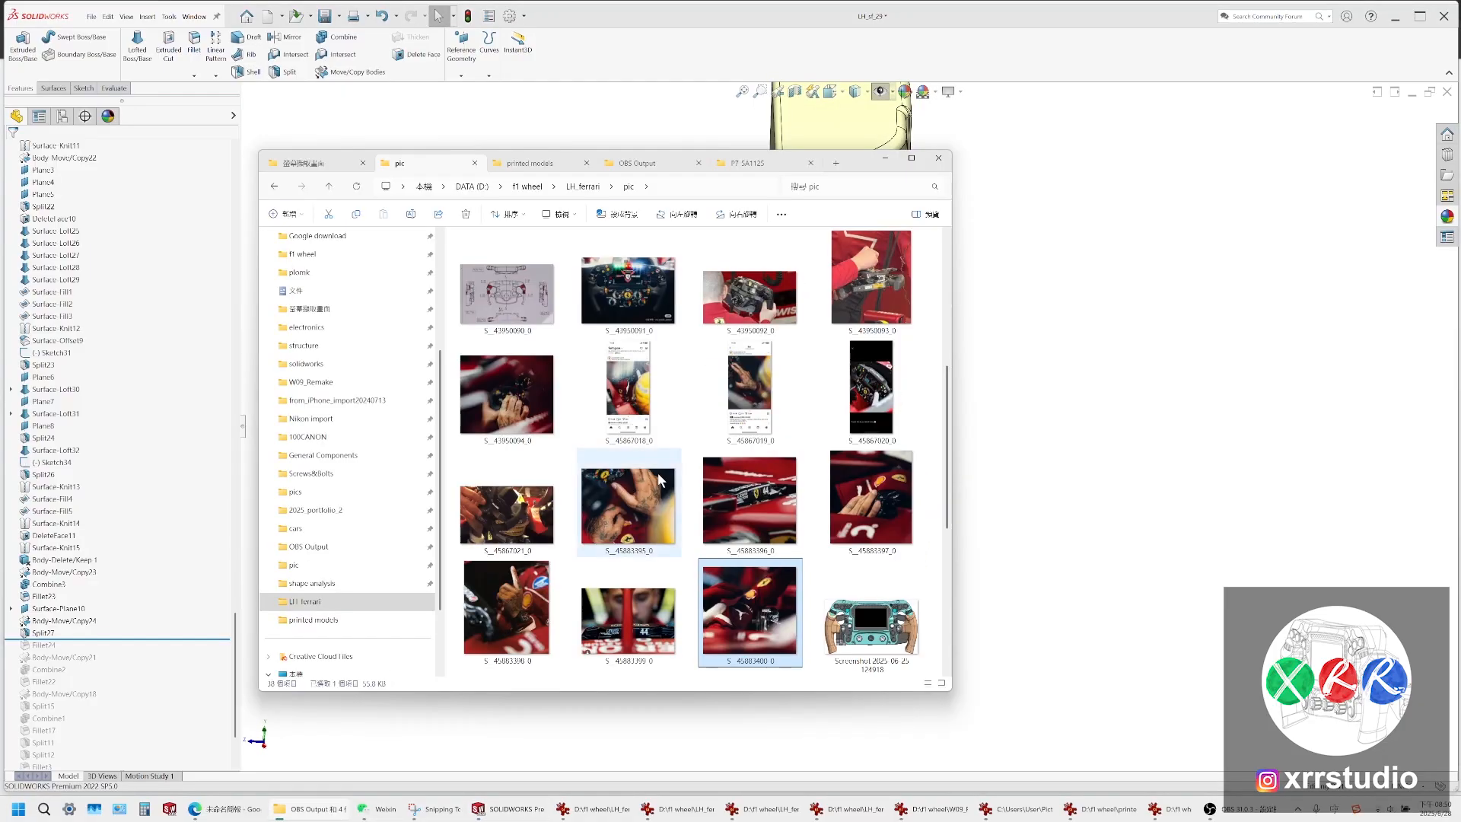
scroll(676, 453, up, 6)
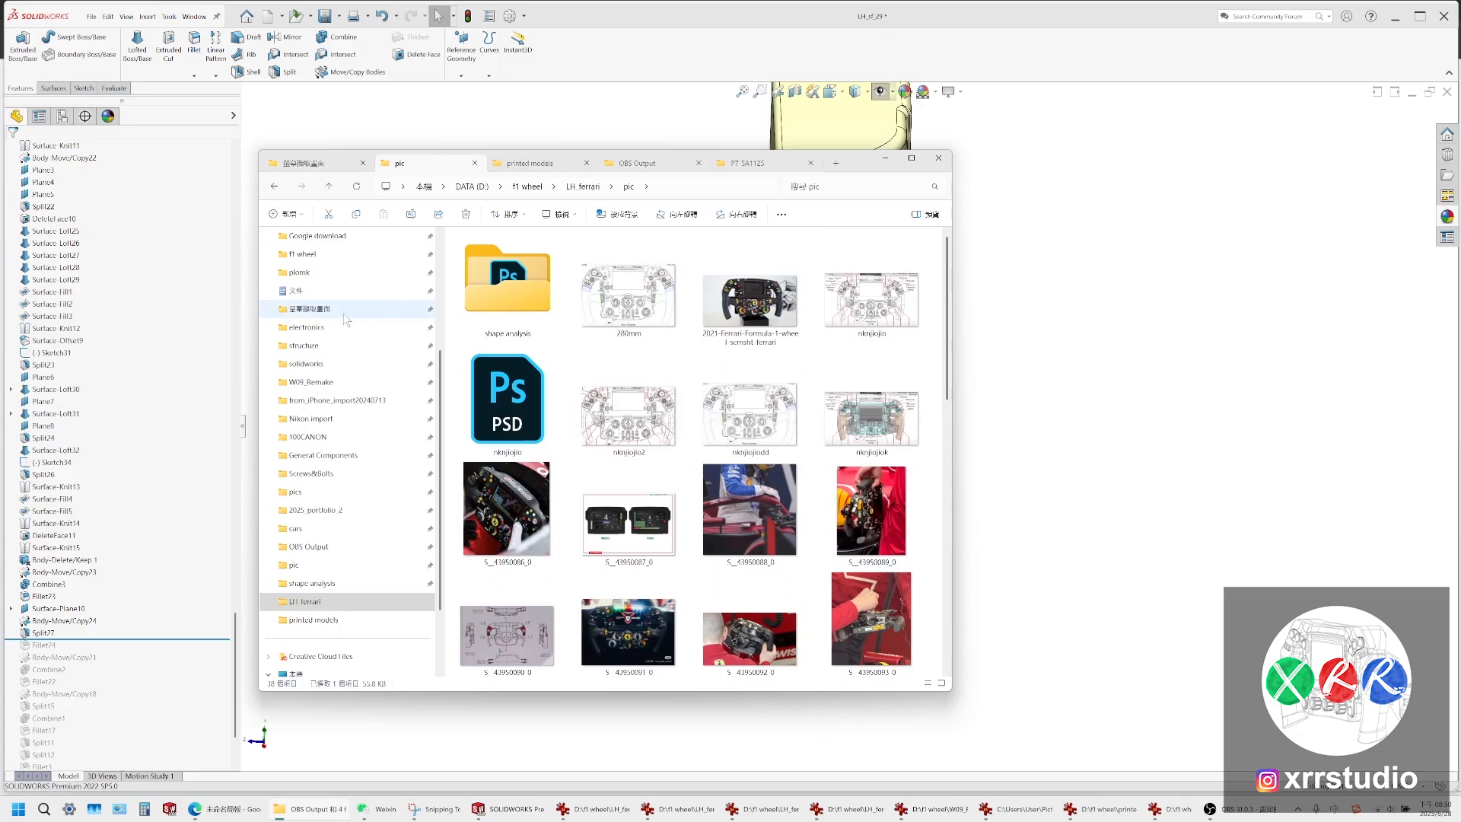
click(310, 168)
click(310, 166)
double_click(484, 263)
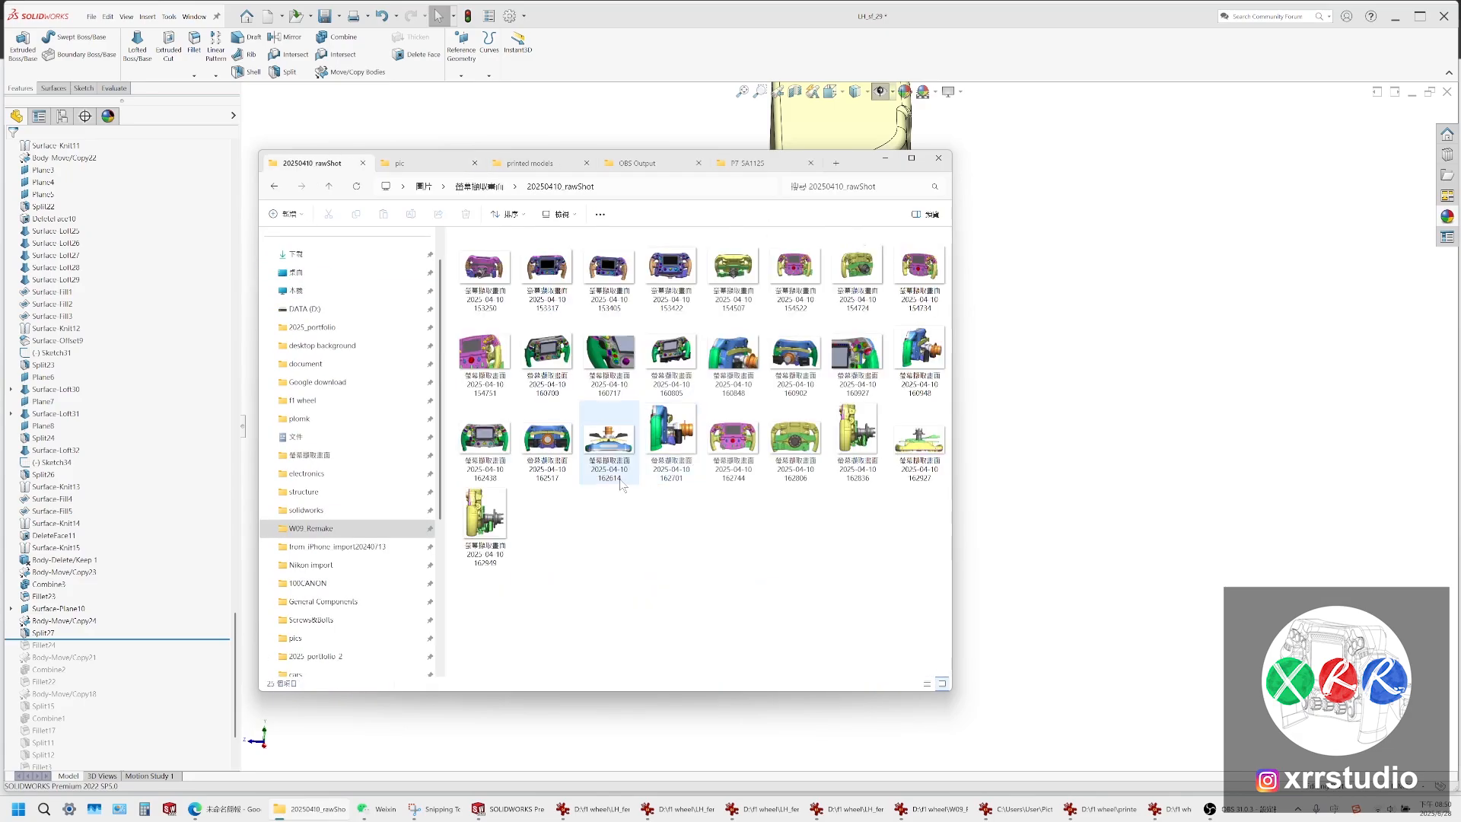
double_click(547, 350)
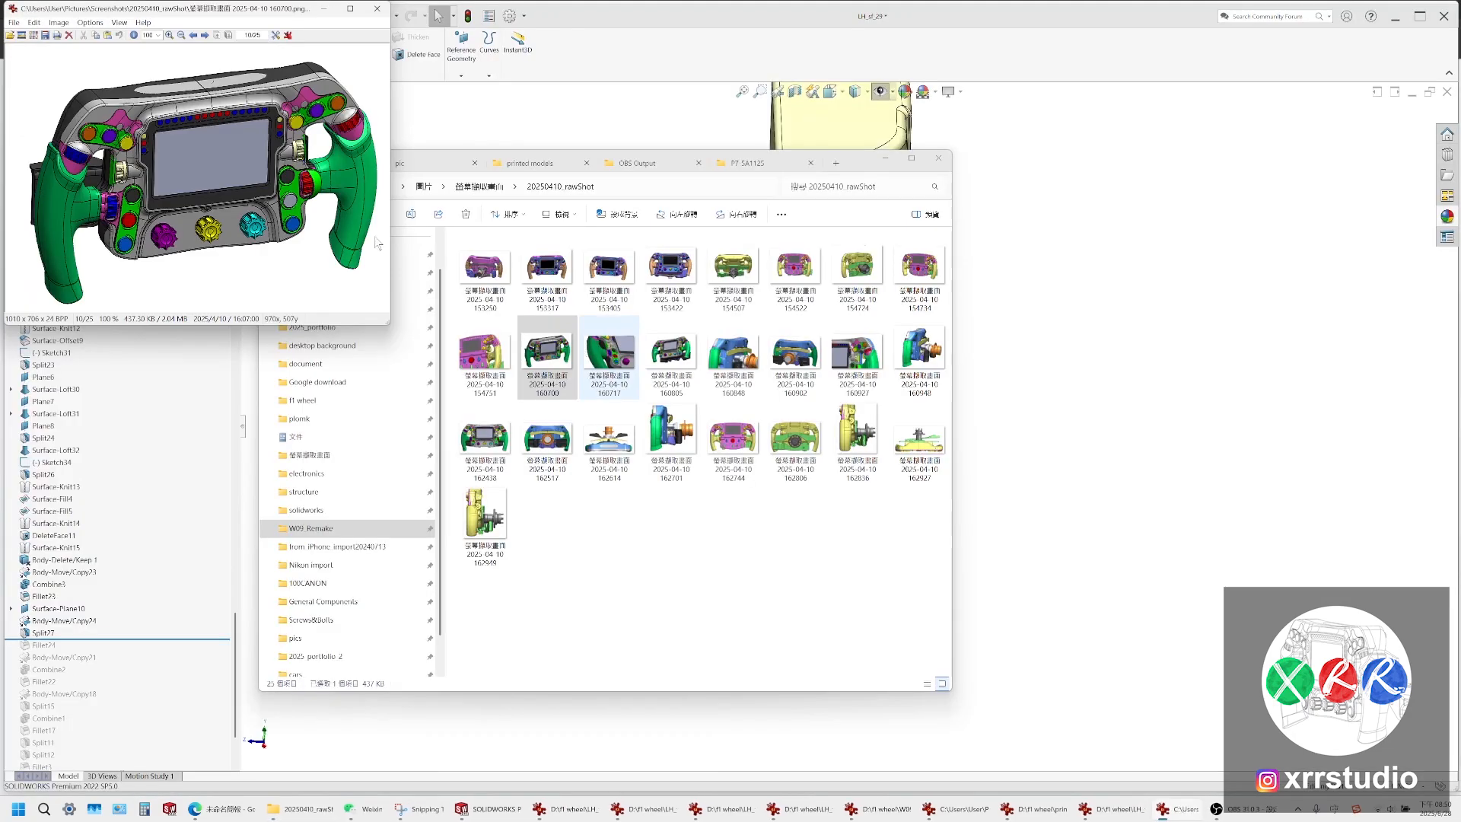
ctrl+scroll(289, 203, up, 10)
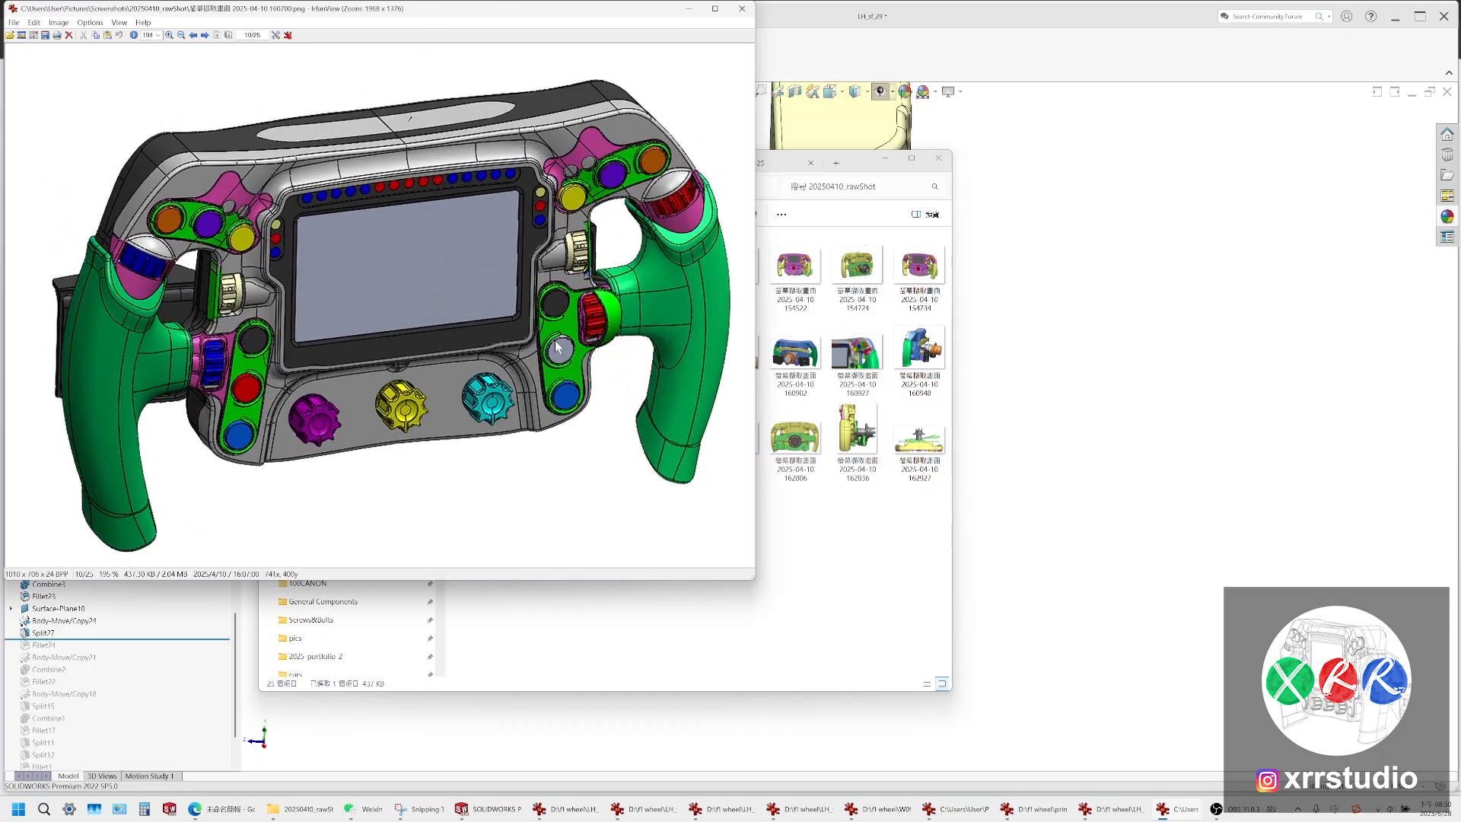
ctrl+scroll(1058, 496, down, 1)
ctrl+scroll(680, 323, down, 2)
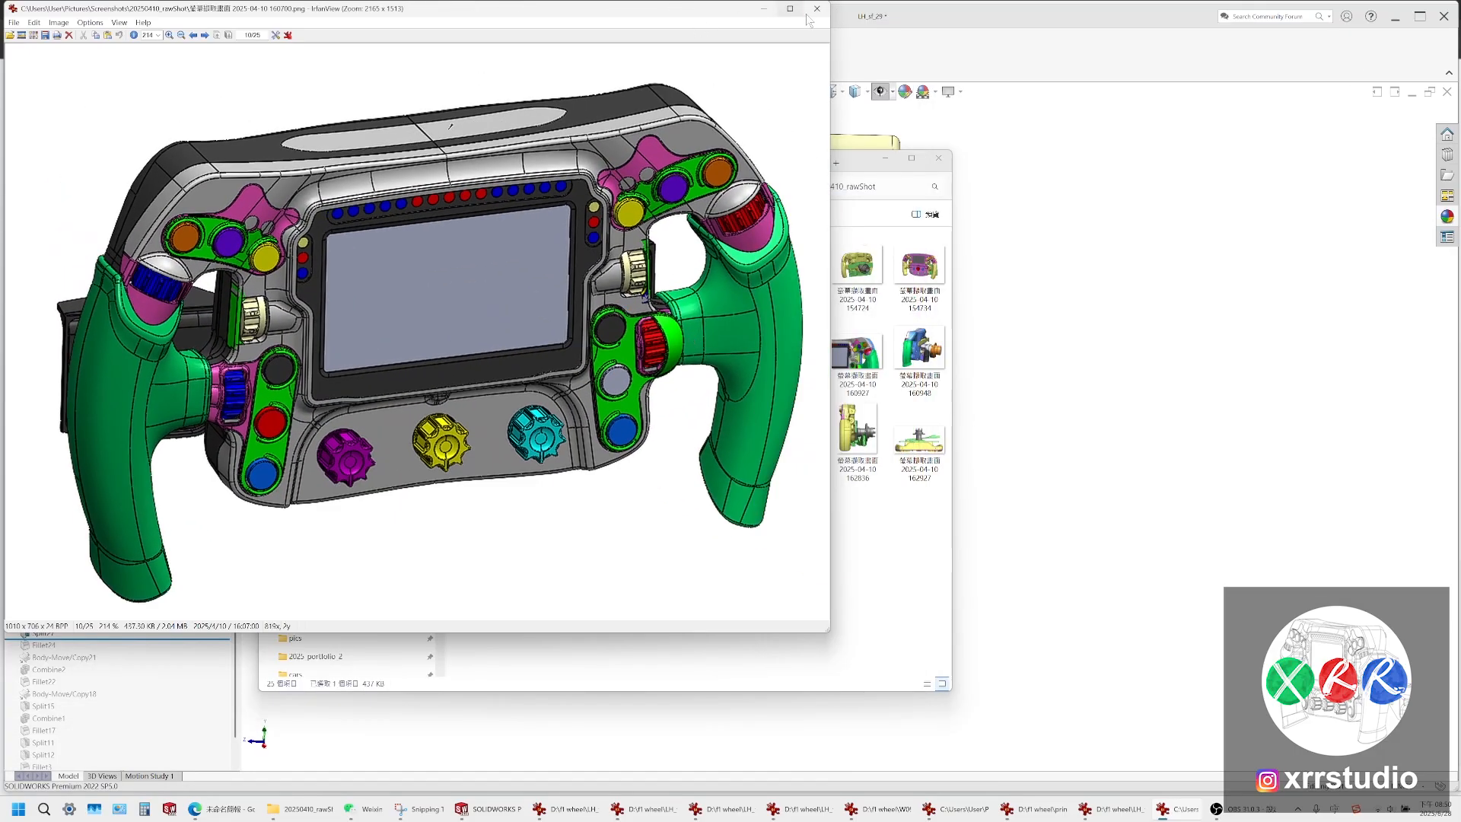
click(816, 9)
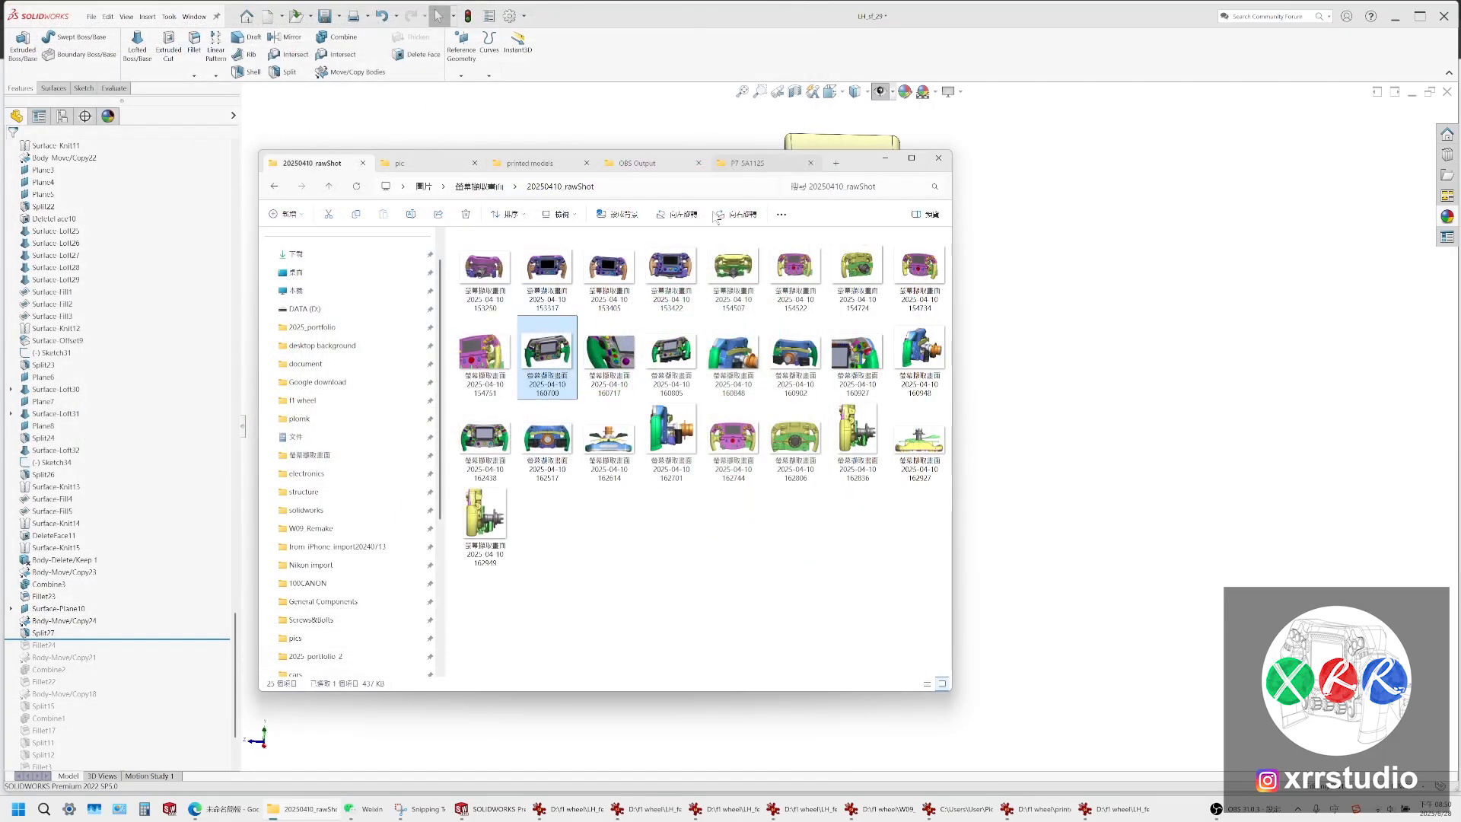
click(548, 163)
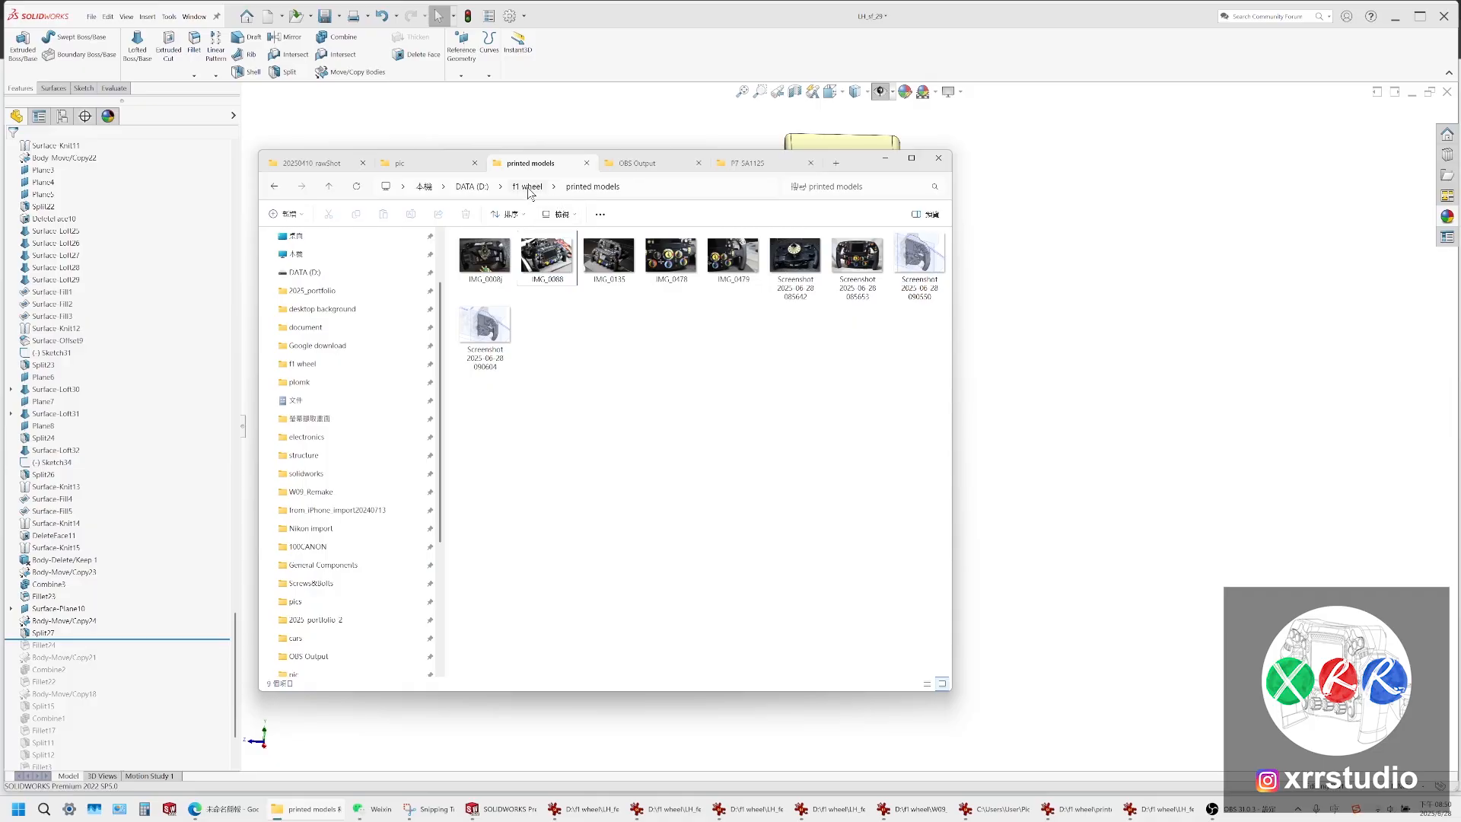
click(529, 187)
click(670, 164)
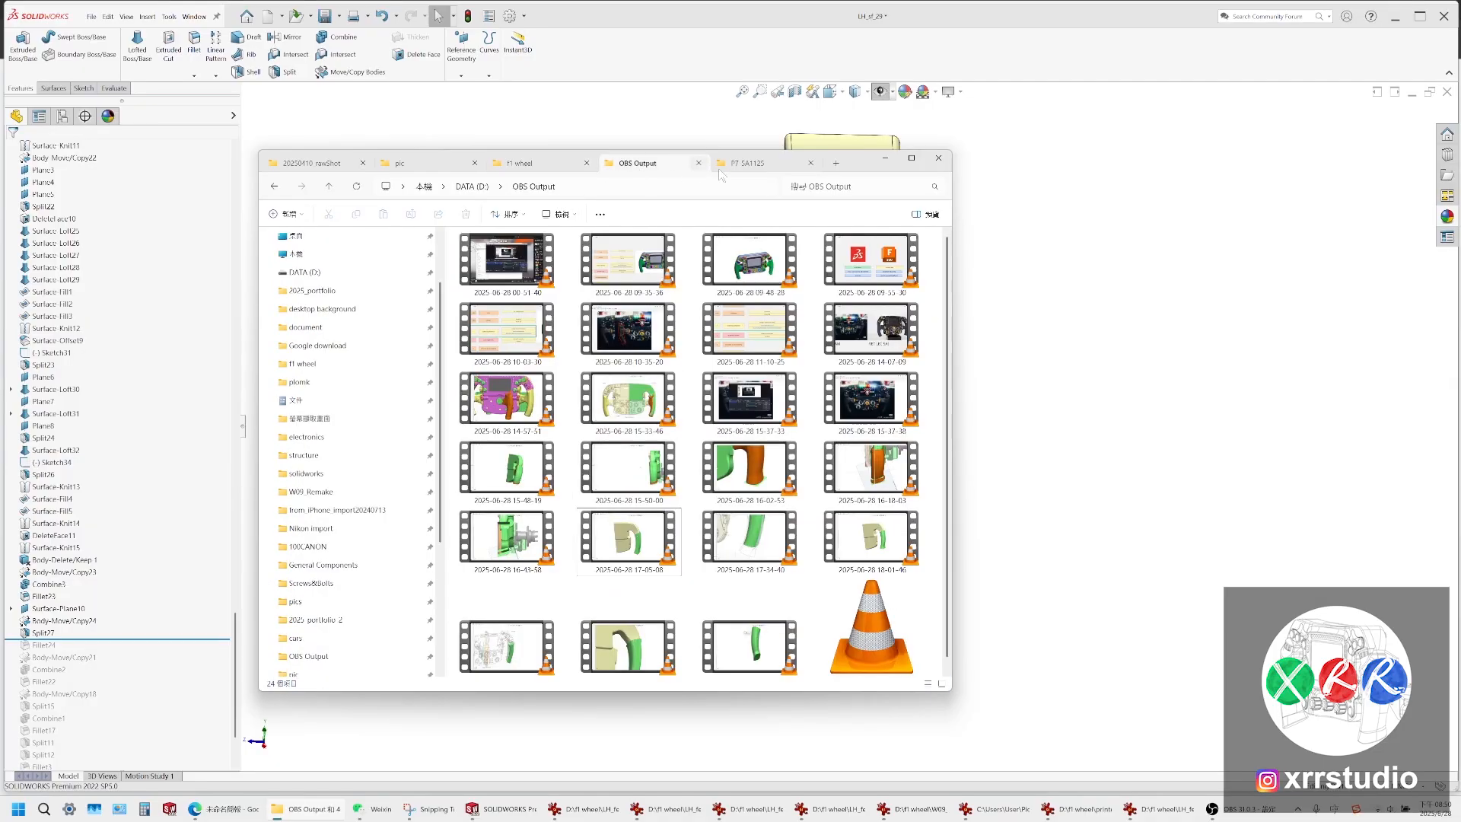
click(436, 162)
scroll(638, 365, down, 3)
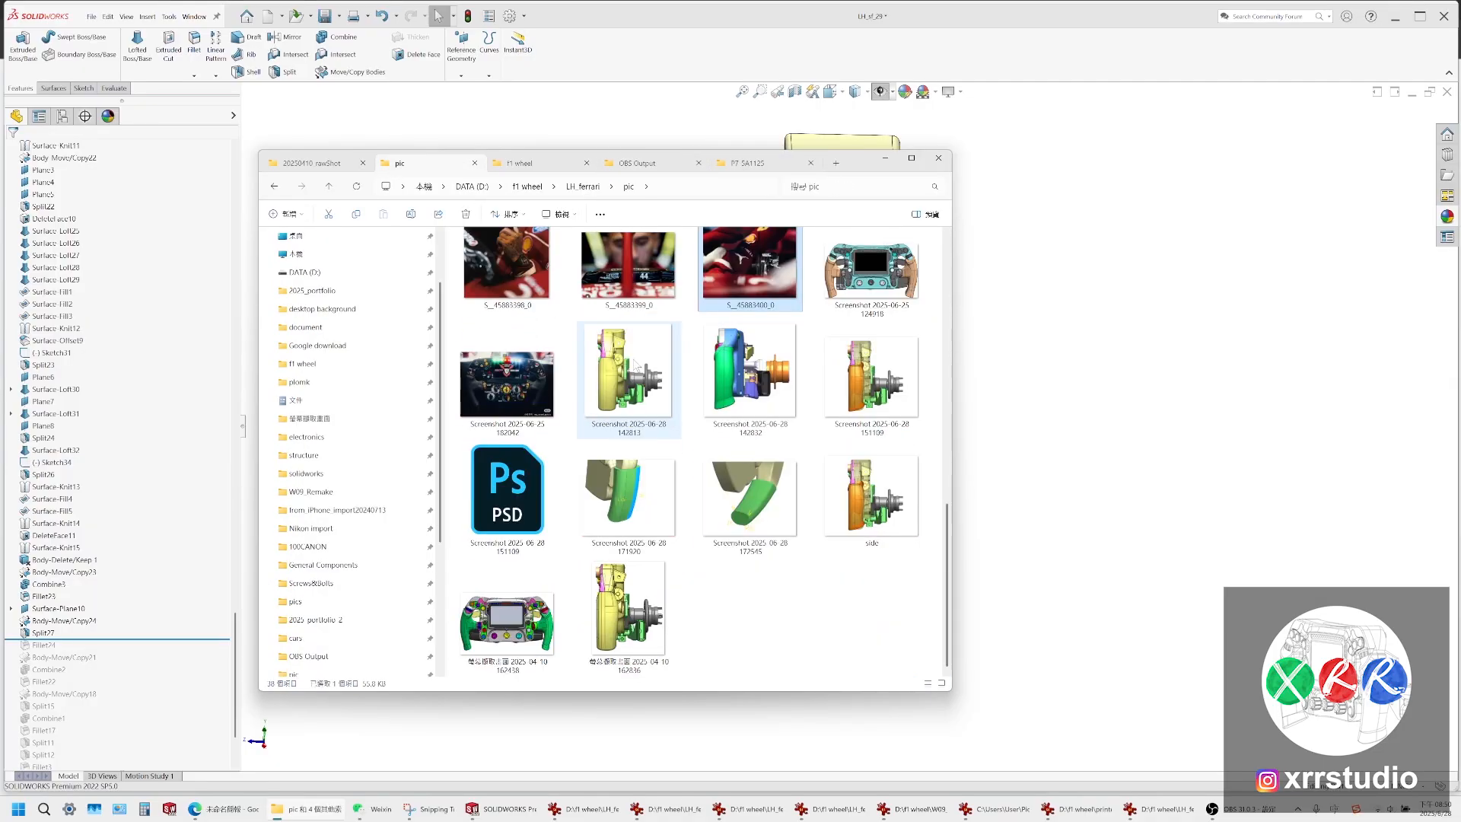
click(754, 620)
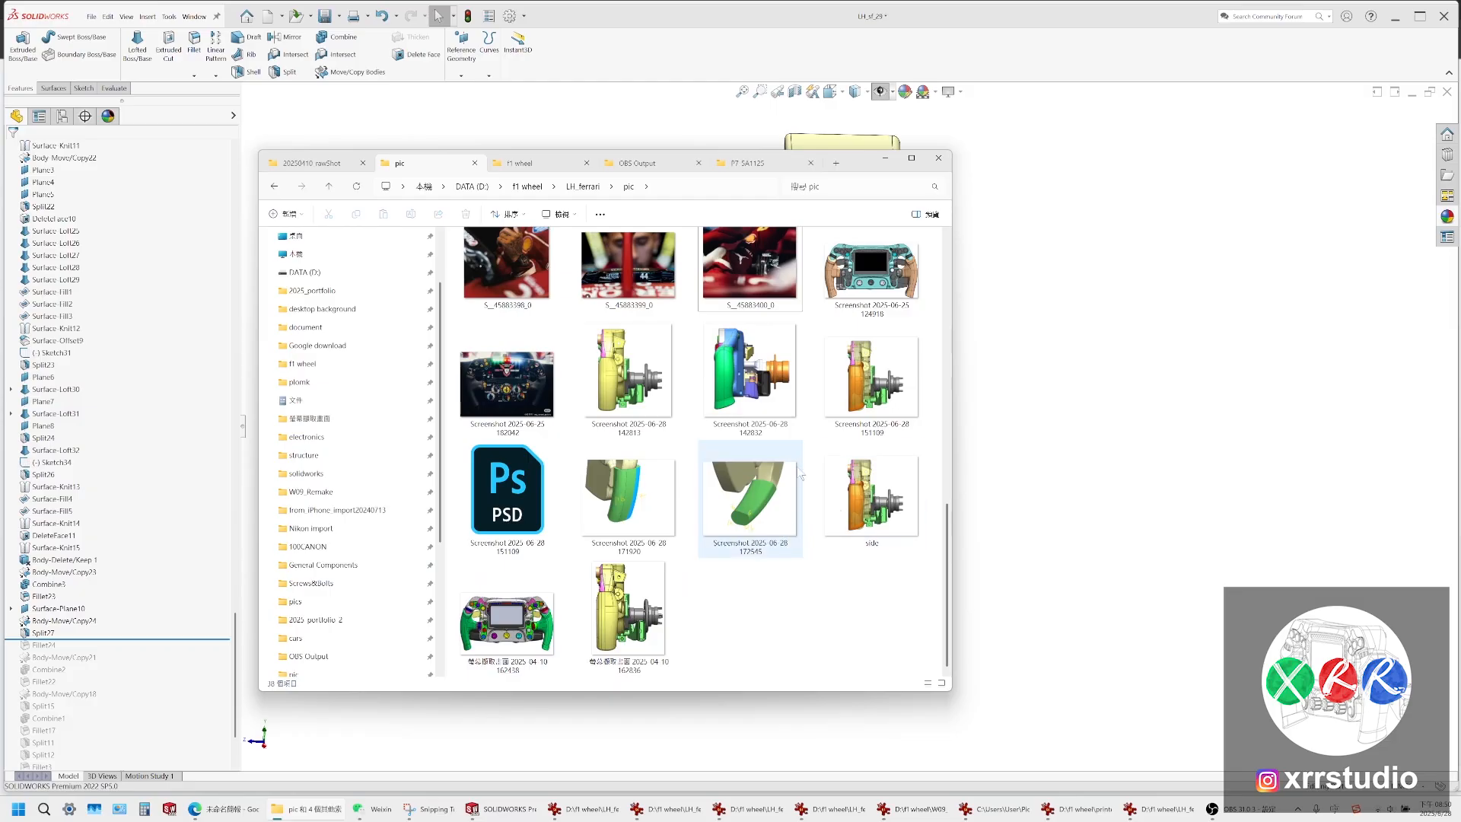
scroll(883, 358, up, 6)
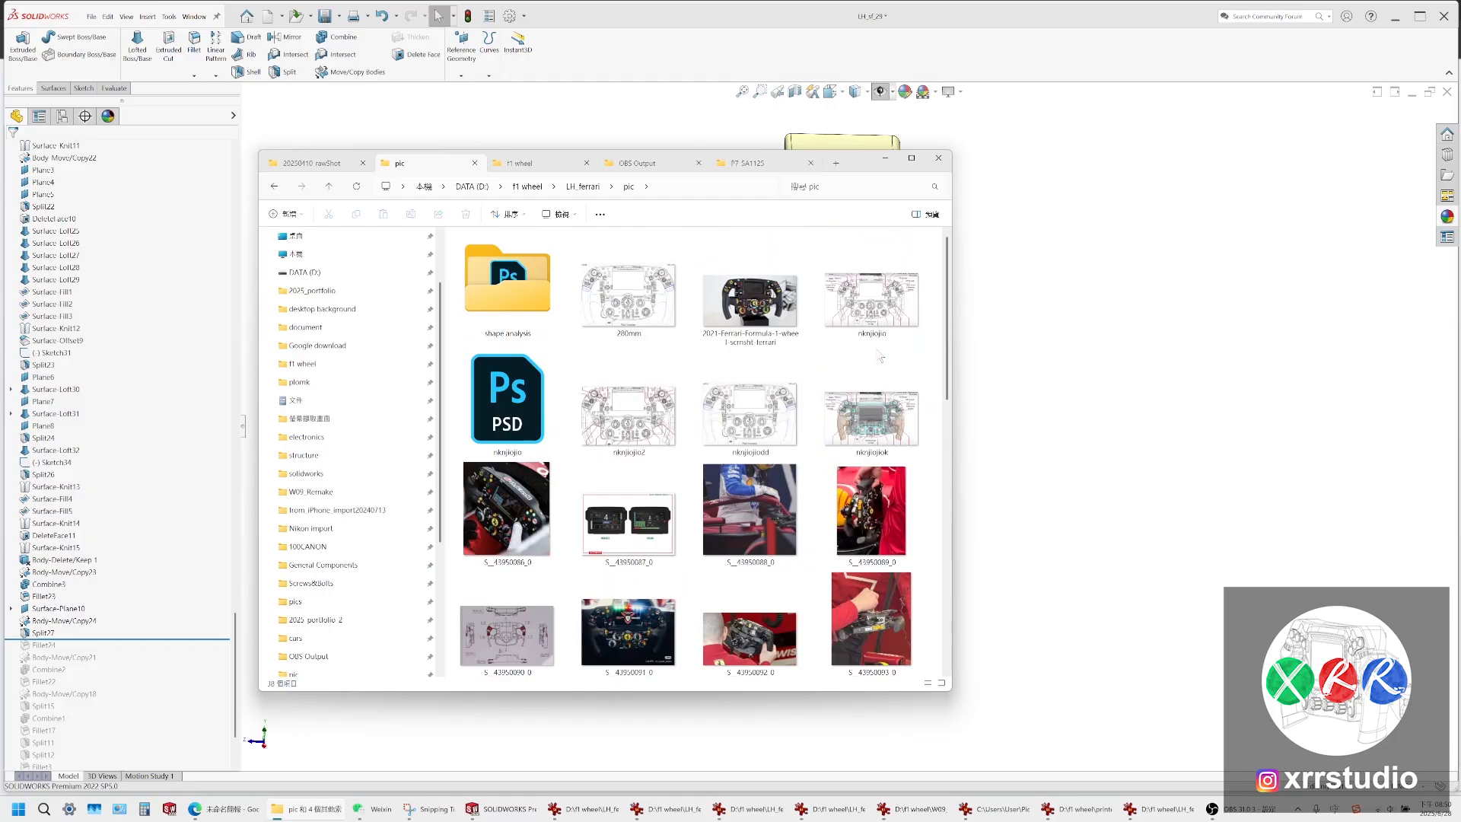
scroll(881, 356, down, 10)
double_click(508, 624)
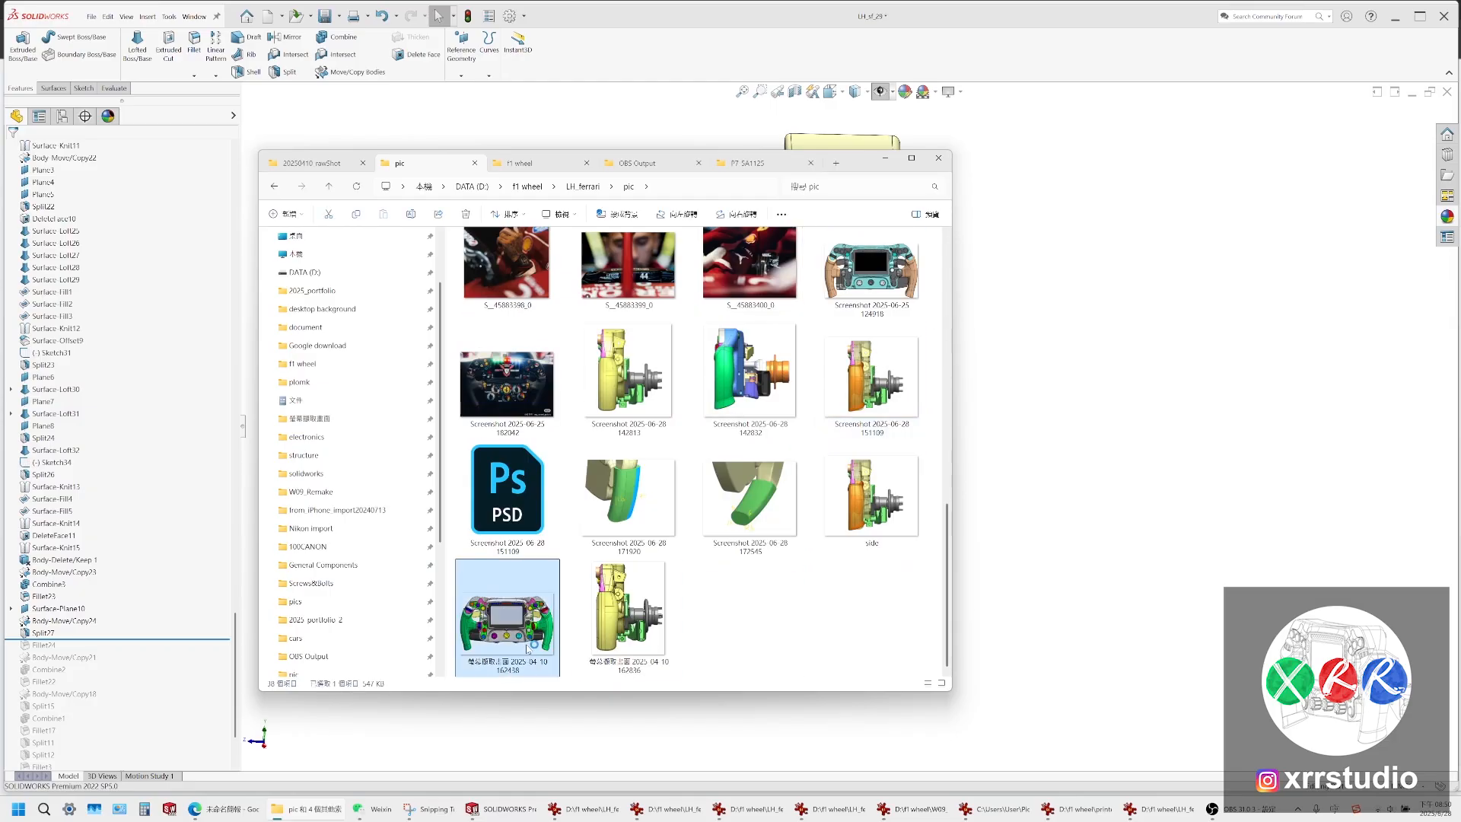
ctrl+scroll(338, 210, up, 7)
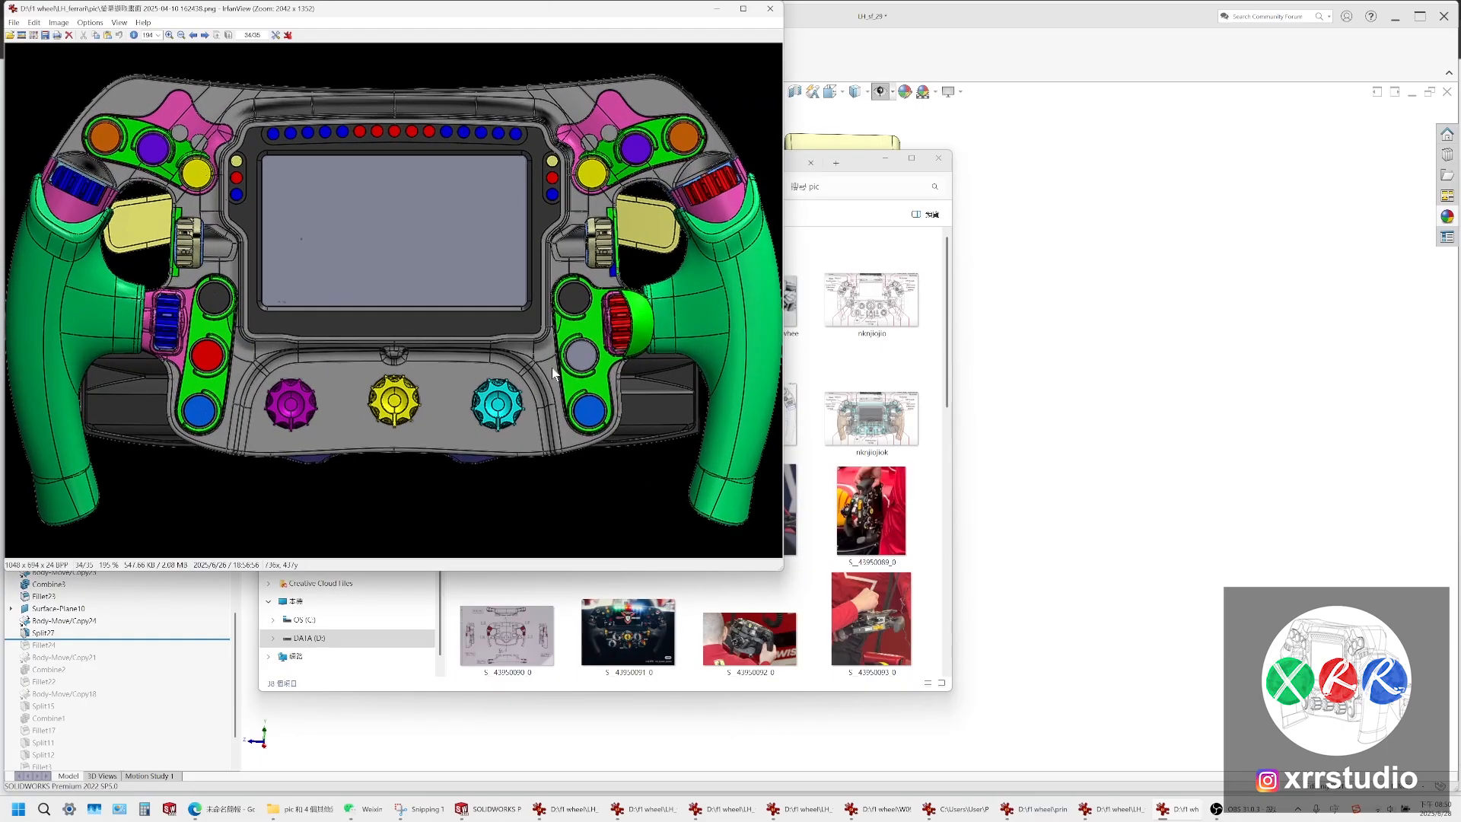
scroll(875, 456, down, 10)
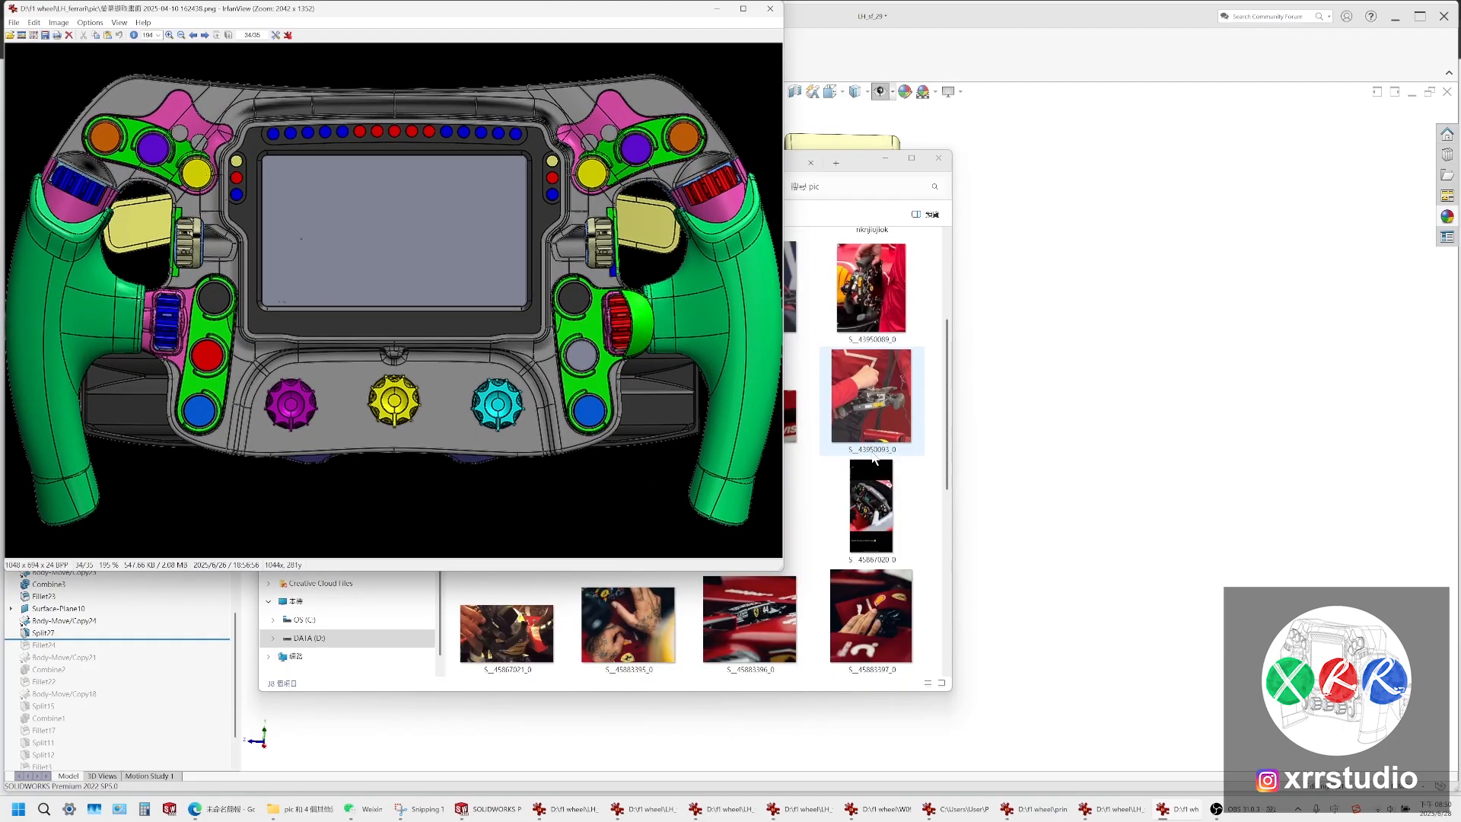
double_click(873, 404)
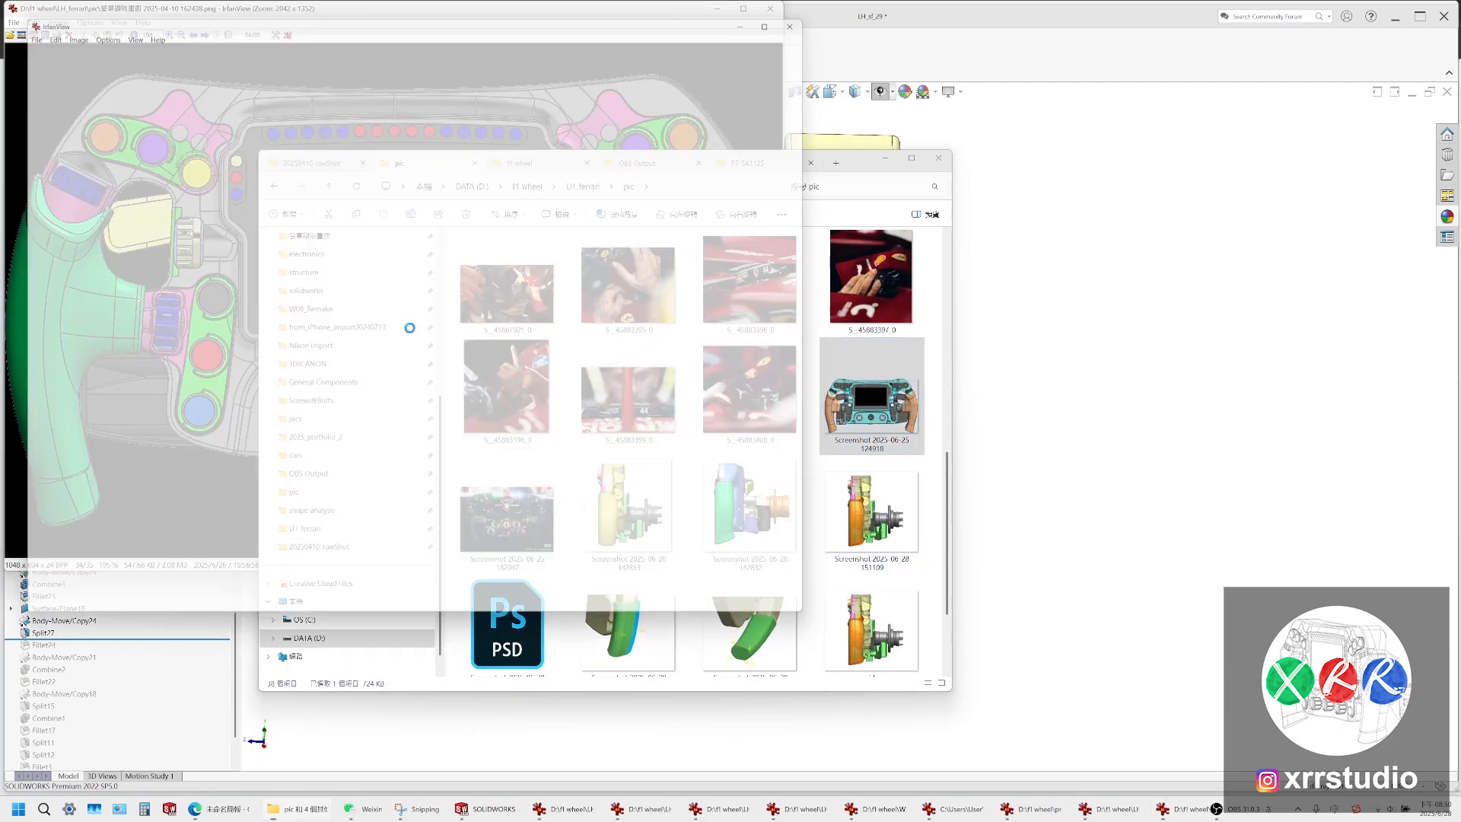
ctrl+scroll(447, 309, up, 3)
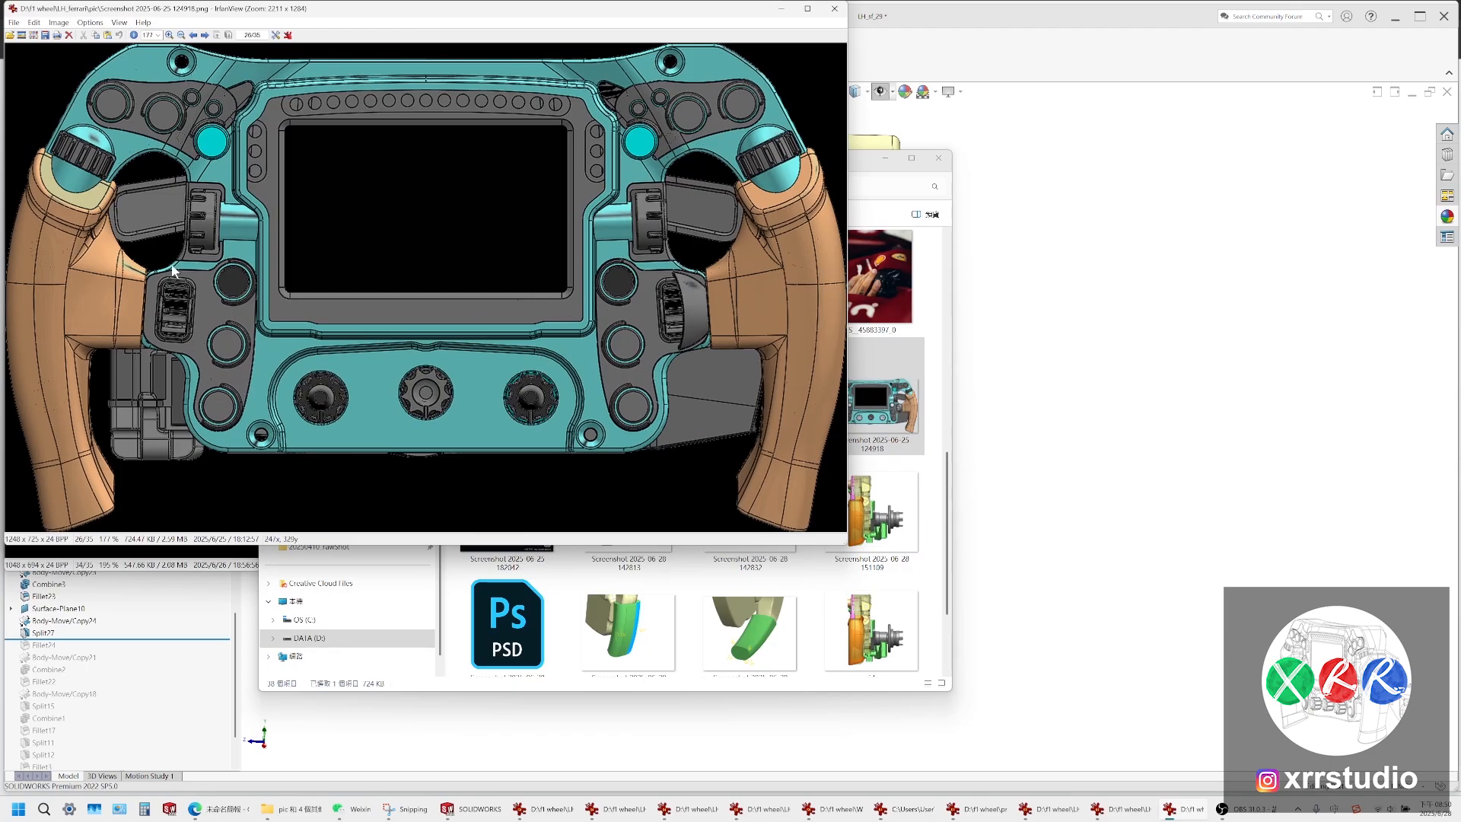
drag(175, 11, 374, 46)
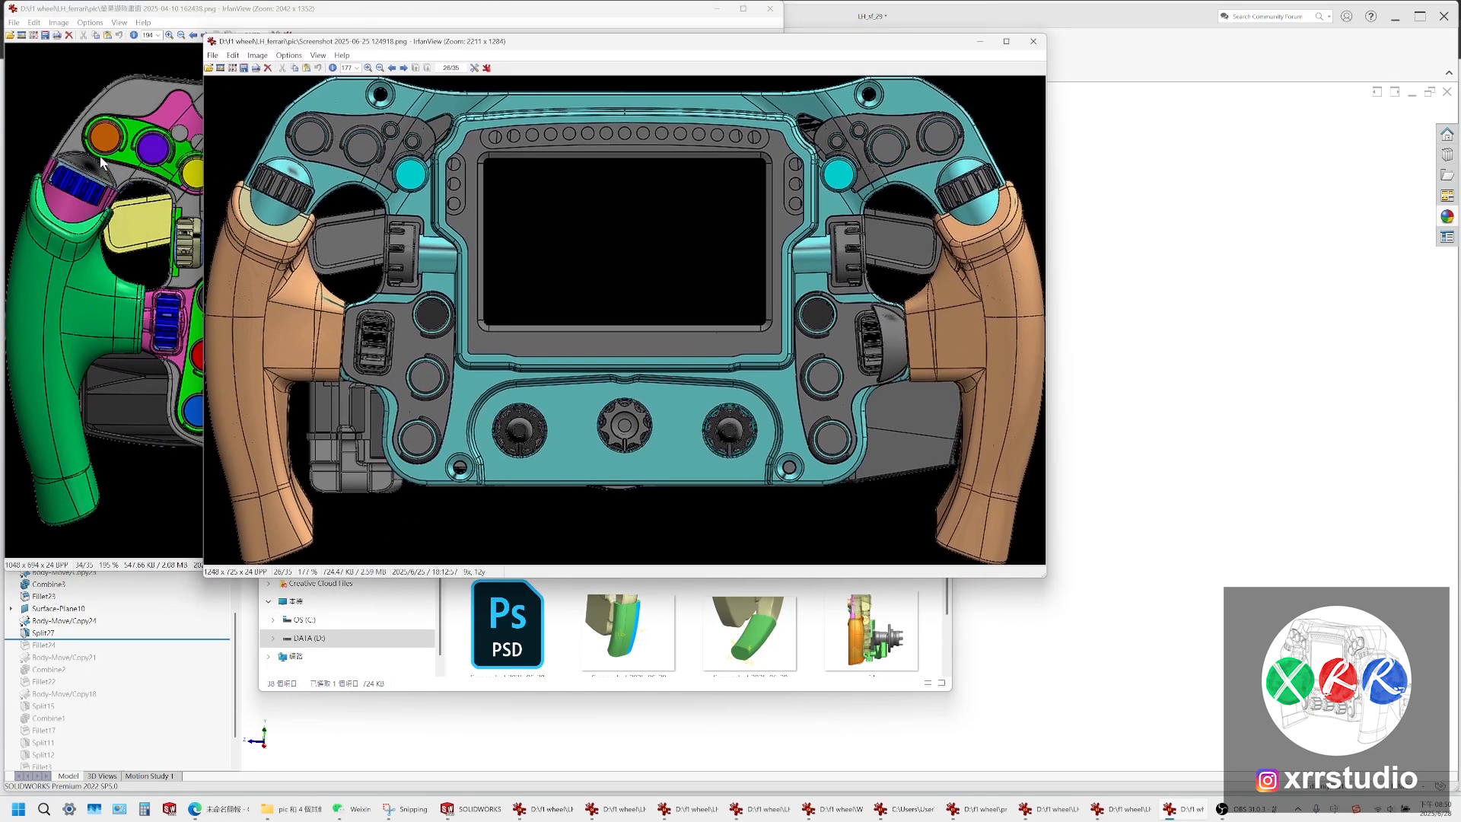
click(129, 160)
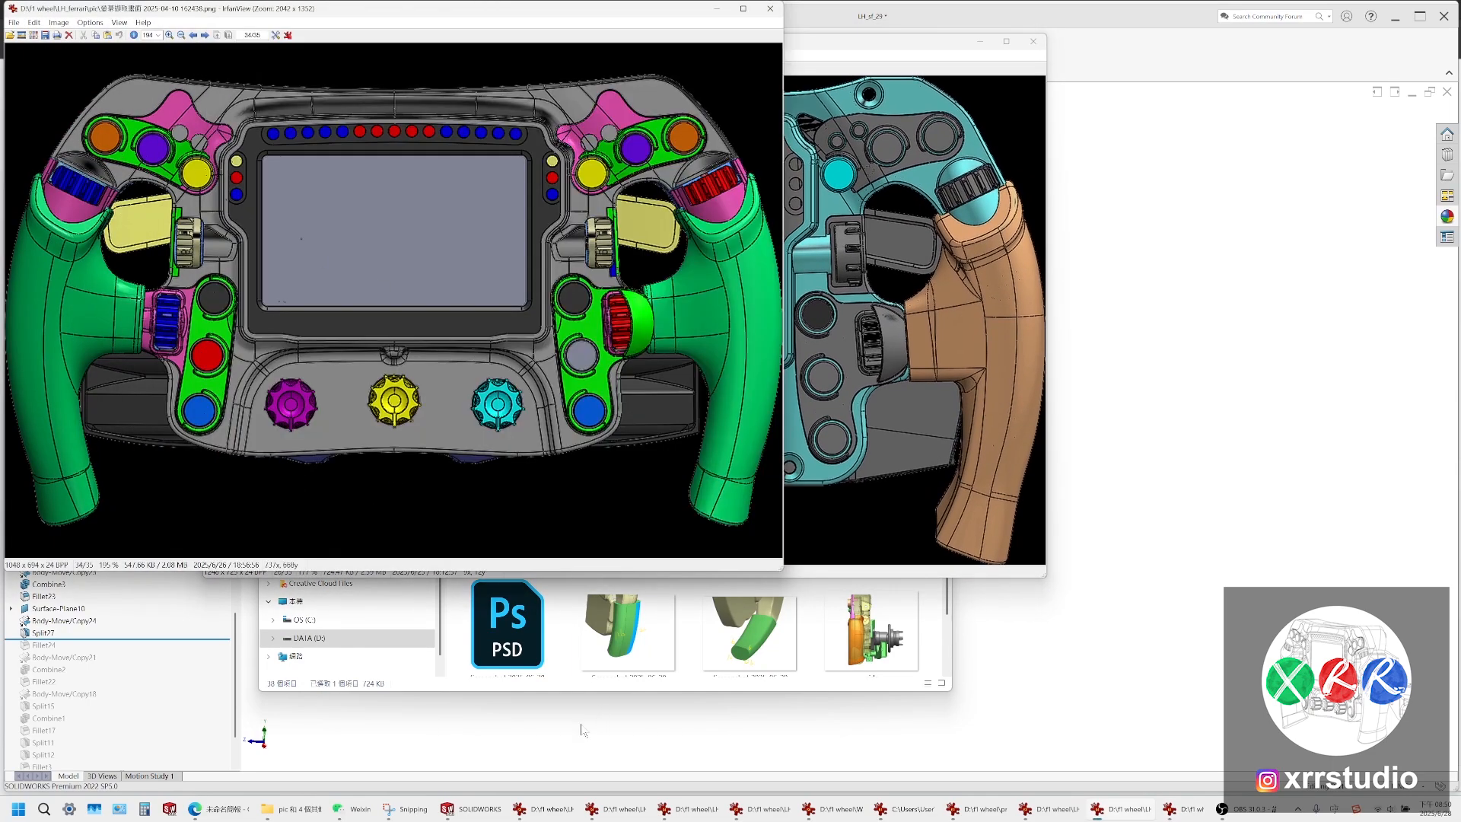
click(472, 809)
Inspect the green grip from the front and inner side, from its upper collar down to the flared lower end
scroll(837, 400, down, 8)
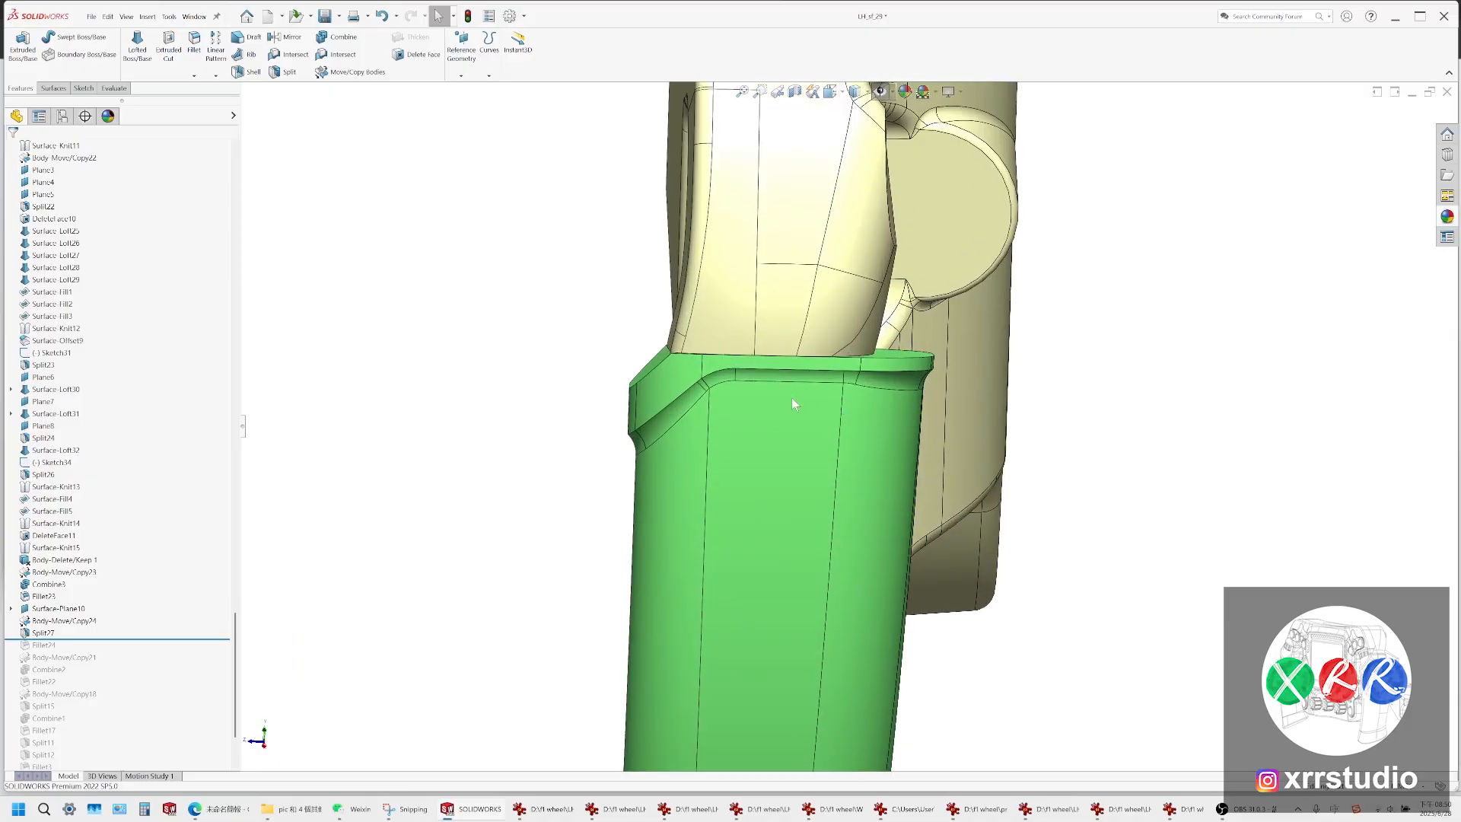
scroll(808, 290, up, 10)
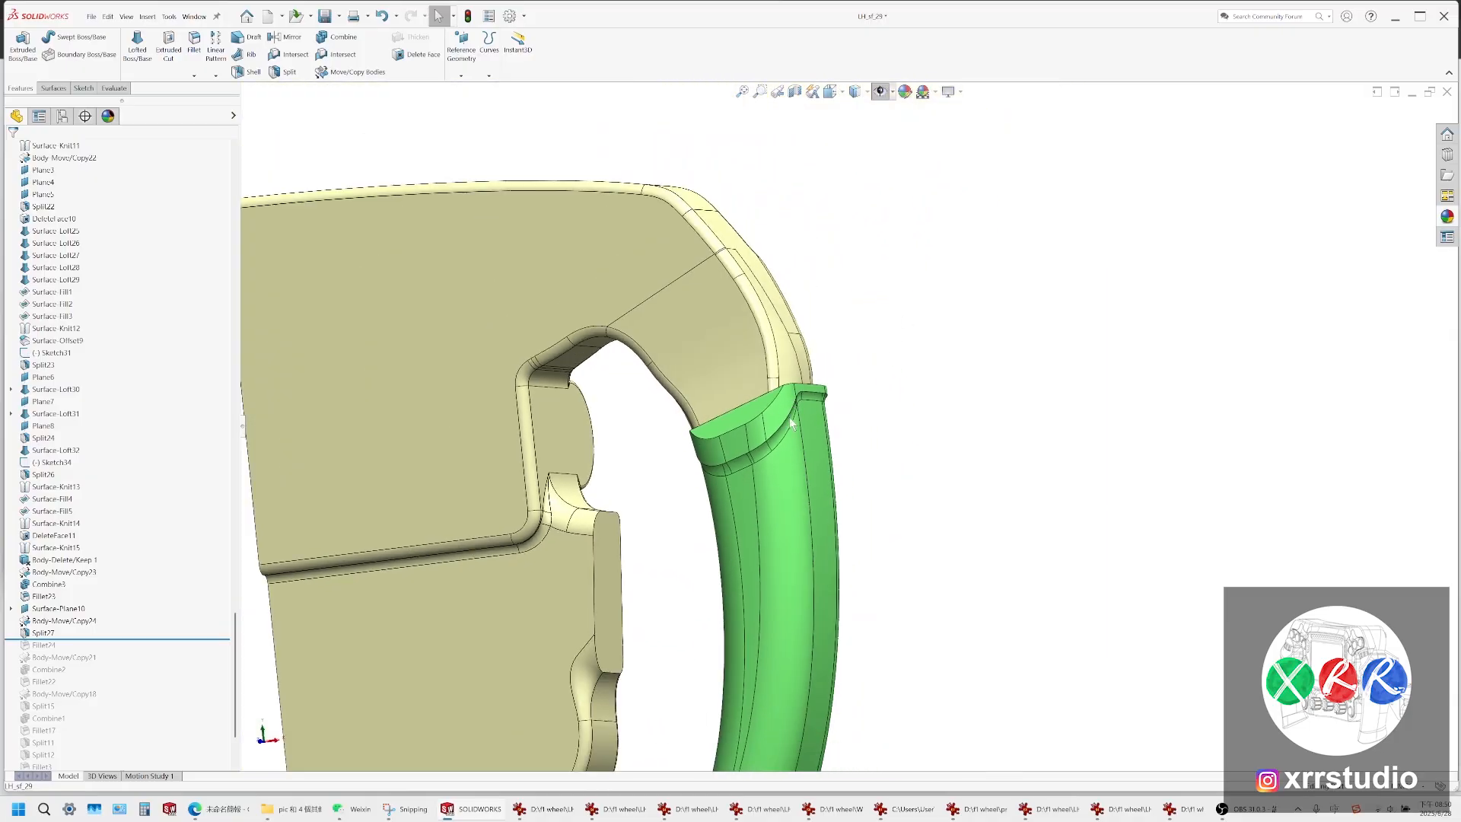
scroll(830, 429, up, 1)
middle_drag(770, 541, 807, 579)
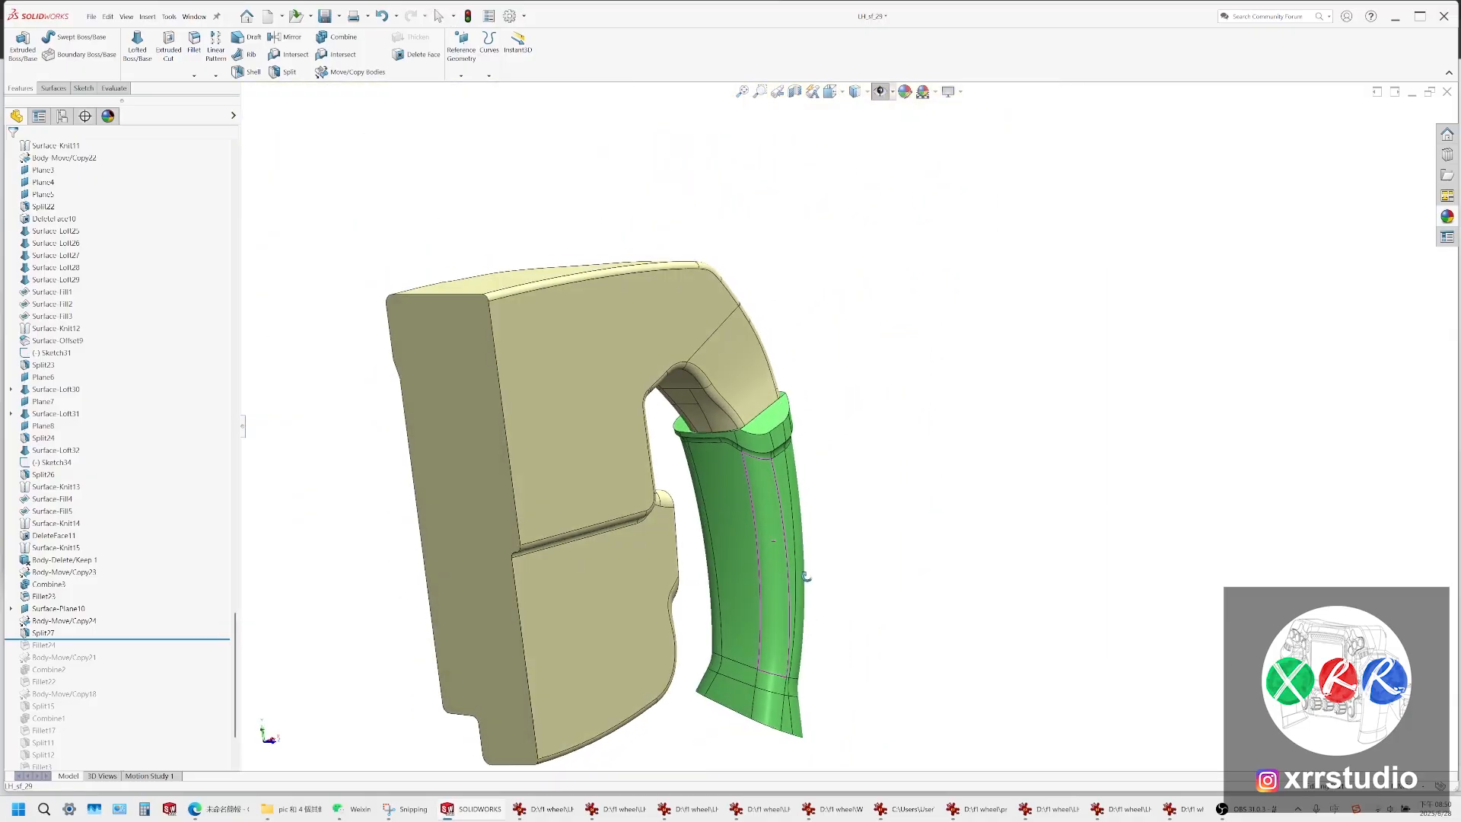
scroll(802, 435, down, 1)
scroll(738, 654, down, 5)
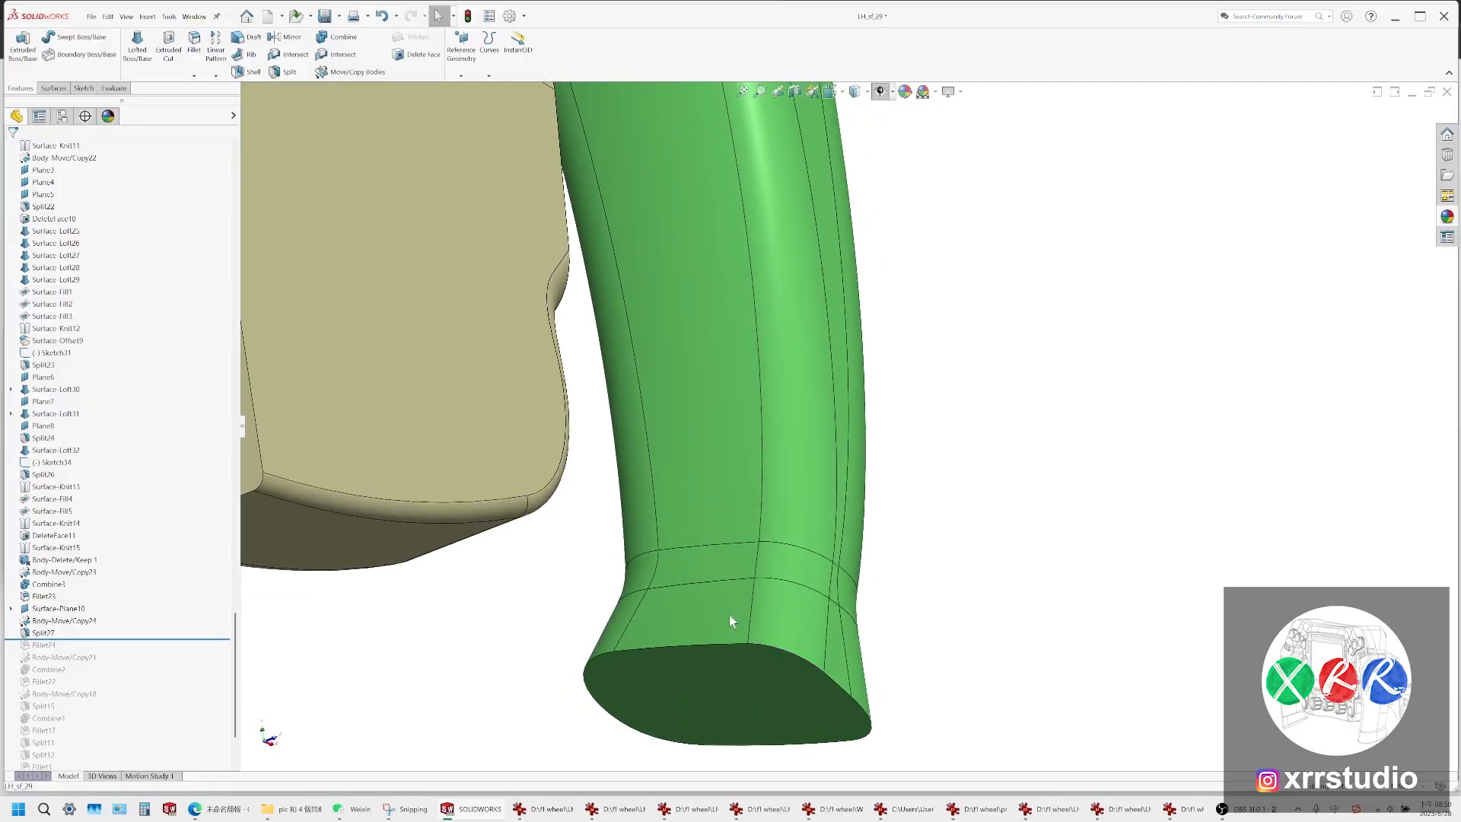
scroll(800, 373, up, 4)
scroll(826, 263, down, 6)
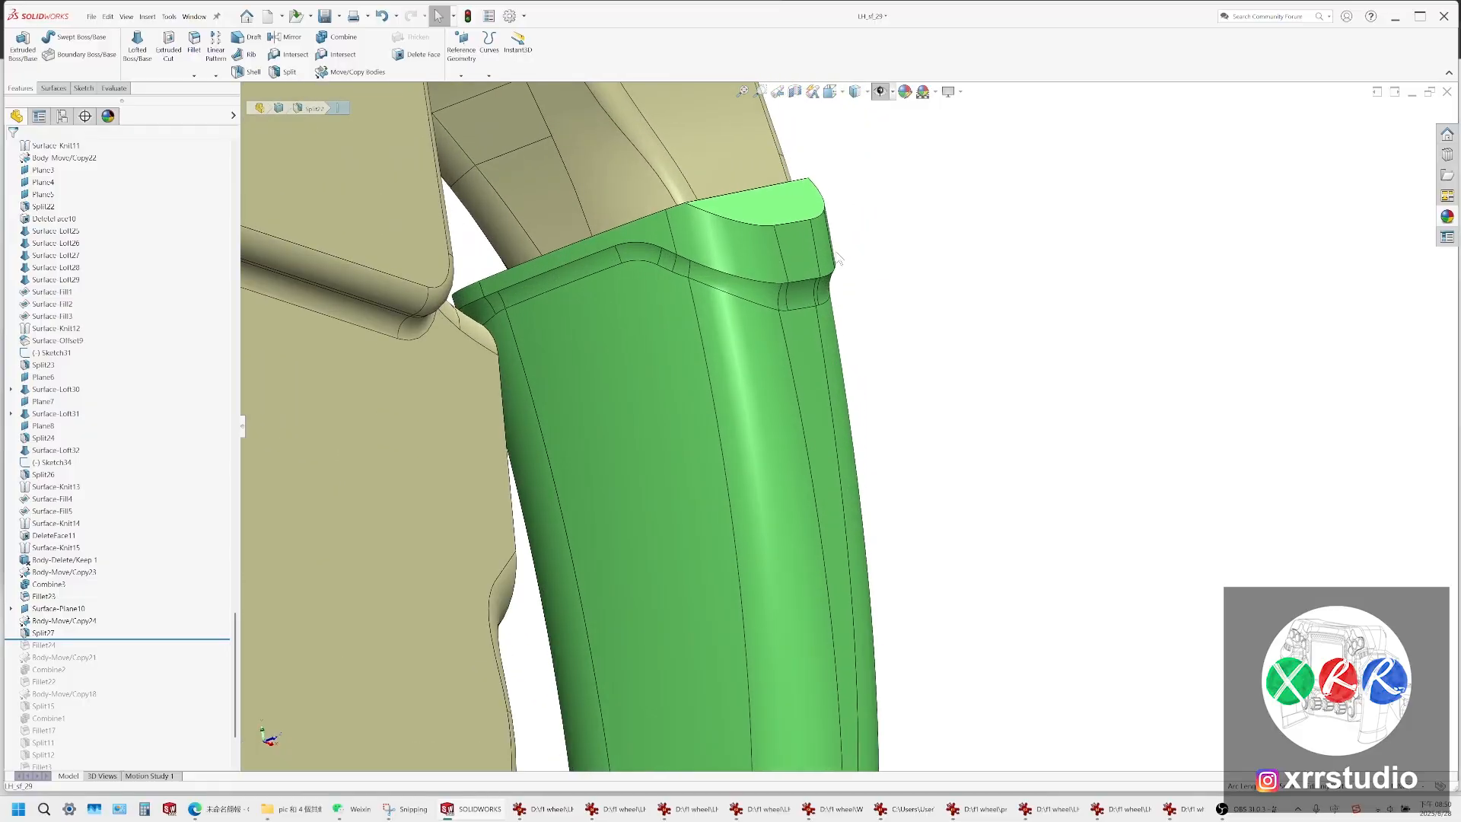
Examine the stepped collar edge and its fillets up close from the grip's outer side
scroll(778, 313, up, 8)
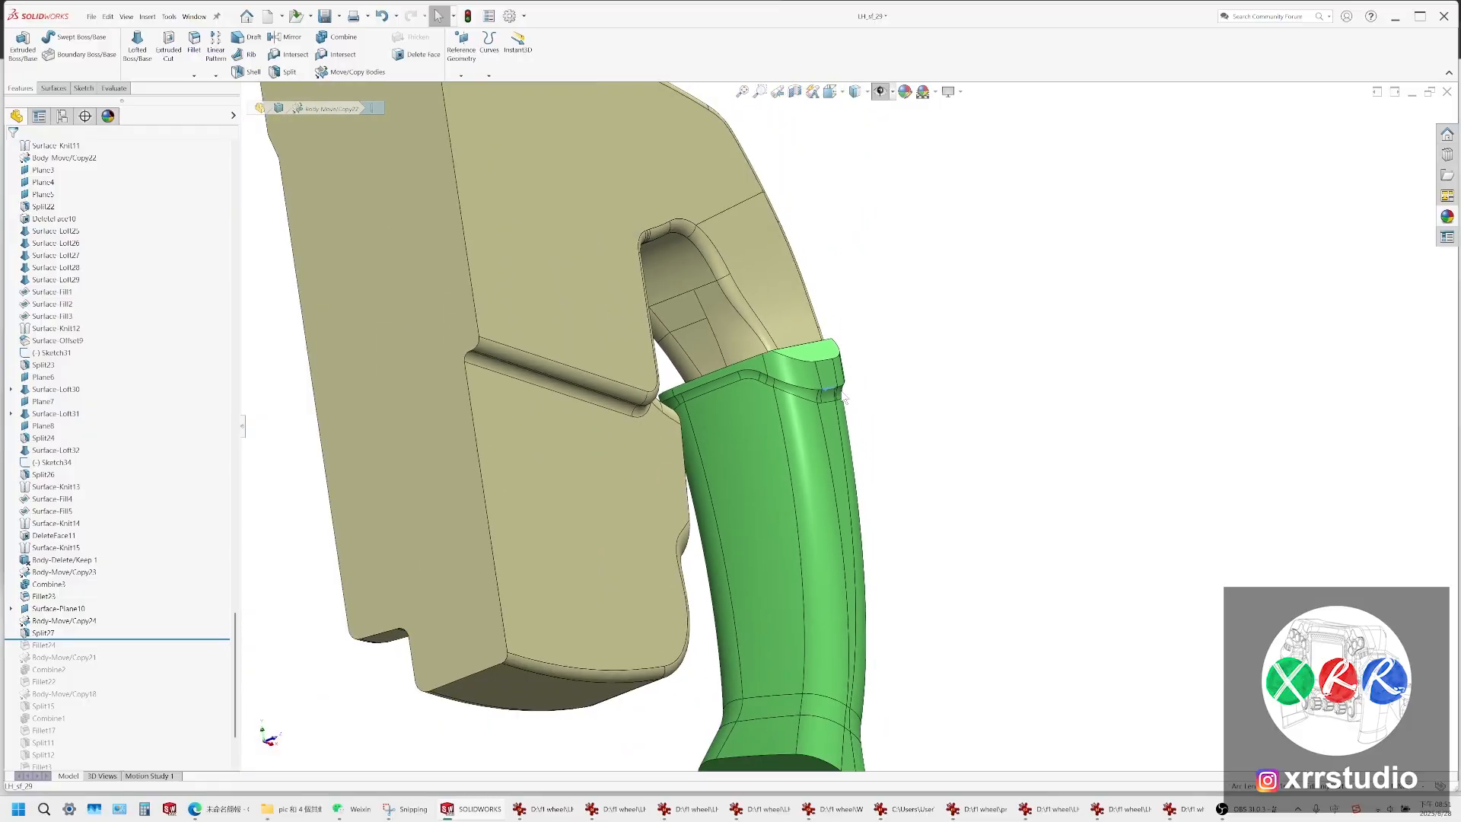
middle_drag(843, 401, 880, 400)
scroll(880, 401, down, 6)
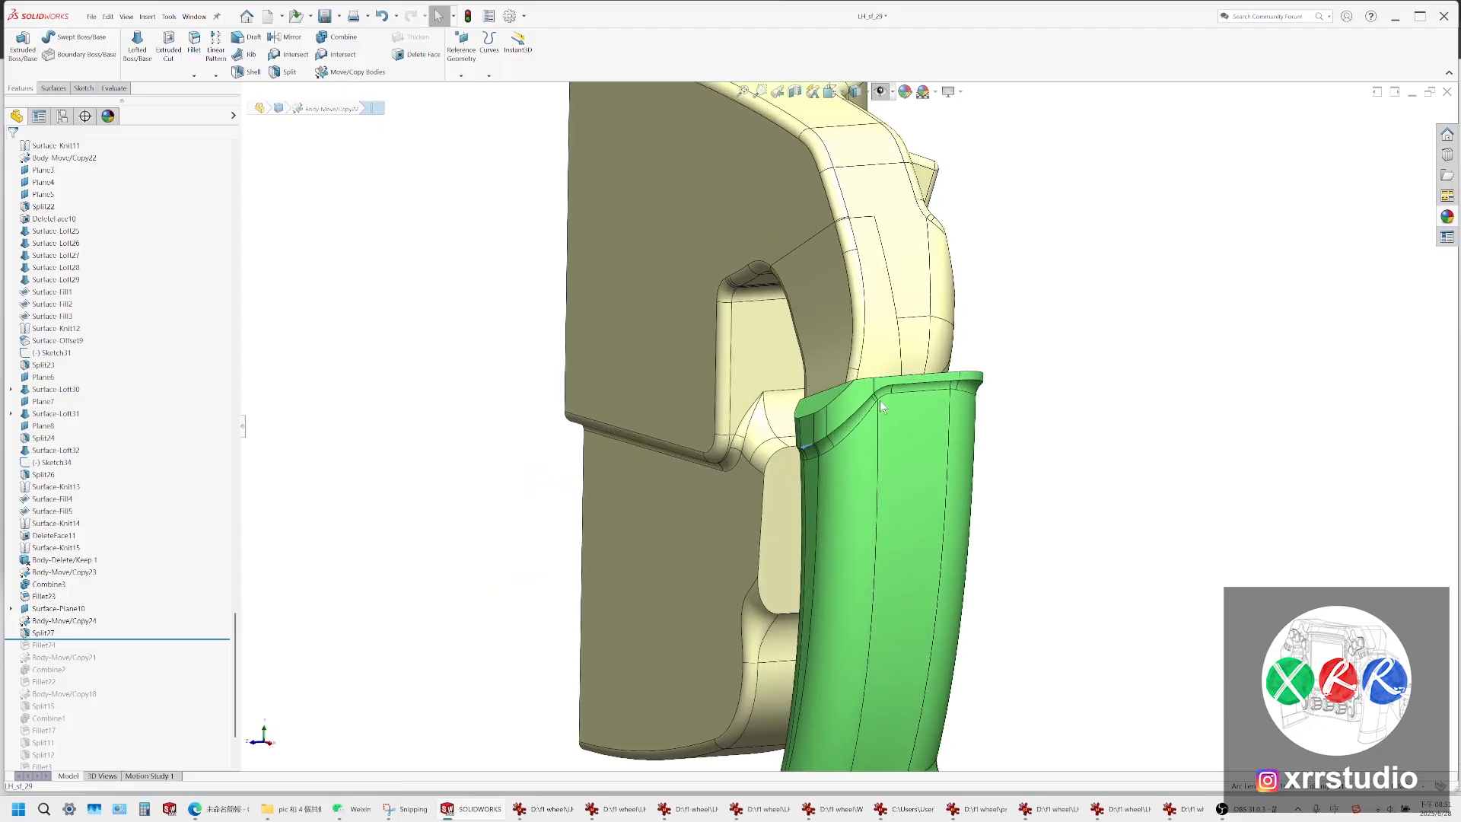
scroll(979, 368, down, 5)
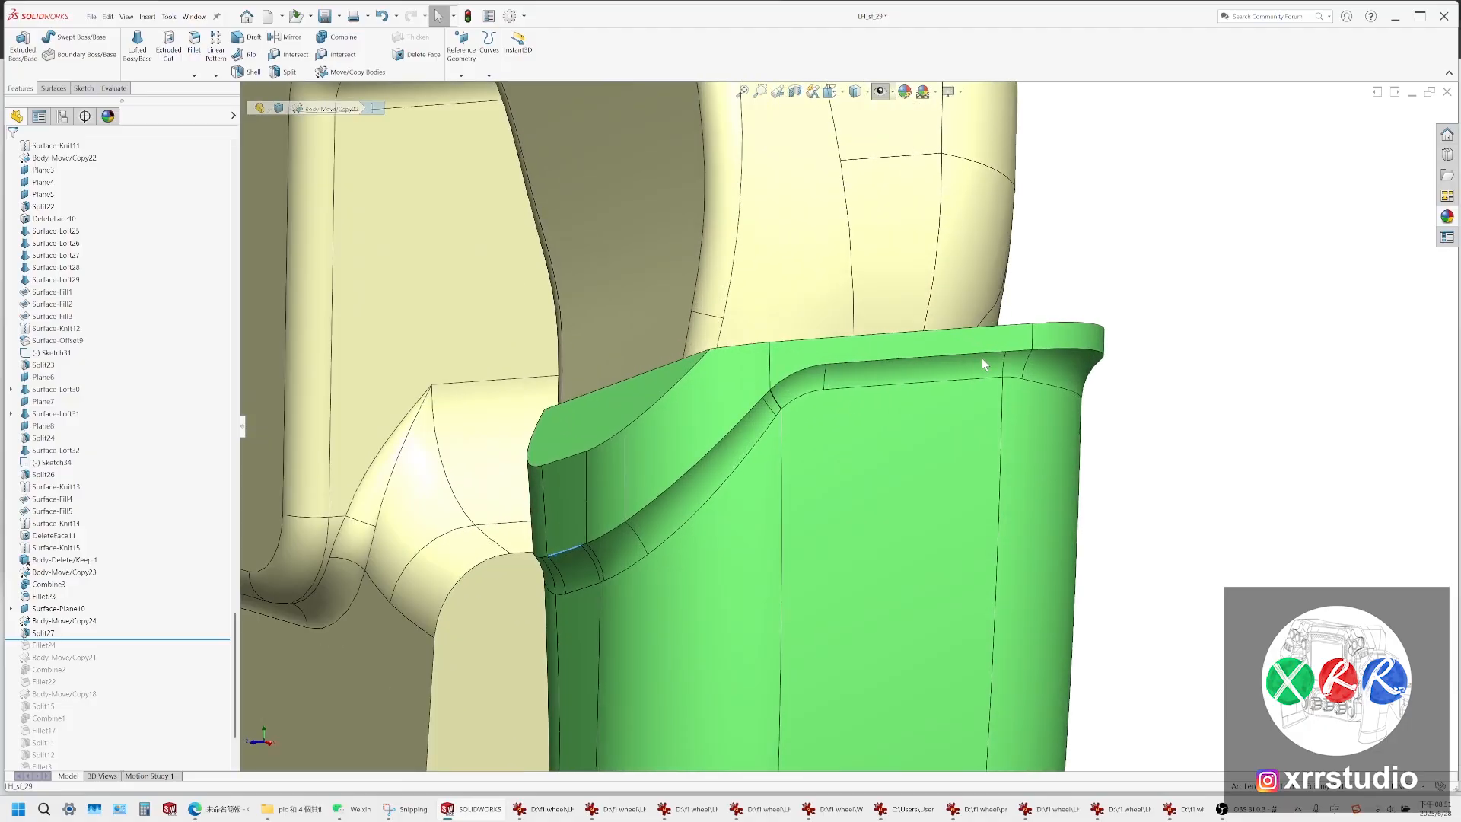
scroll(879, 462, up, 5)
scroll(878, 463, up, 5)
Check the grip's overall curve and collar transition from the front, below and the outer side
middle_drag(833, 535, 795, 432)
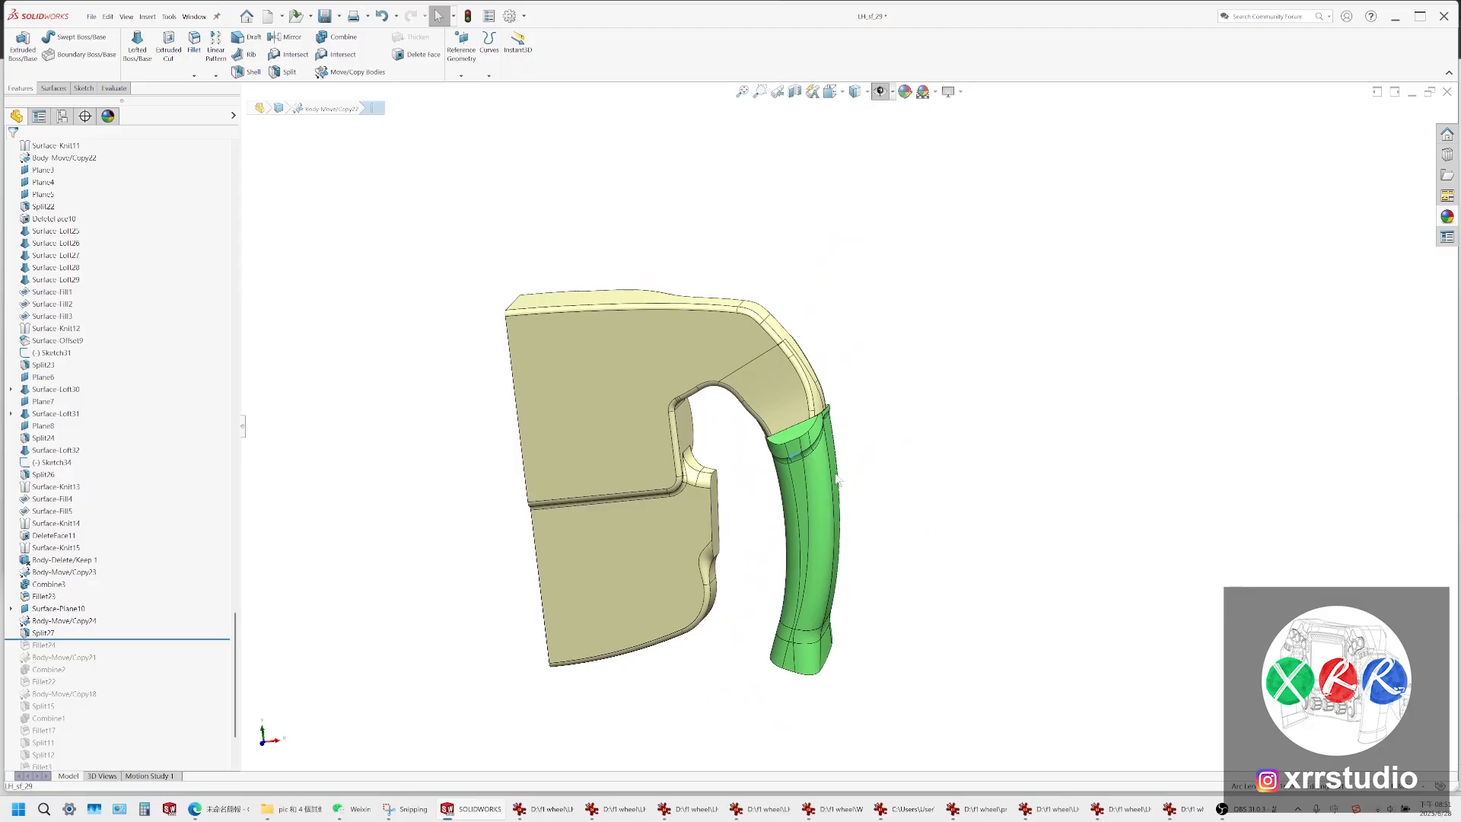
middle_drag(736, 539, 740, 634)
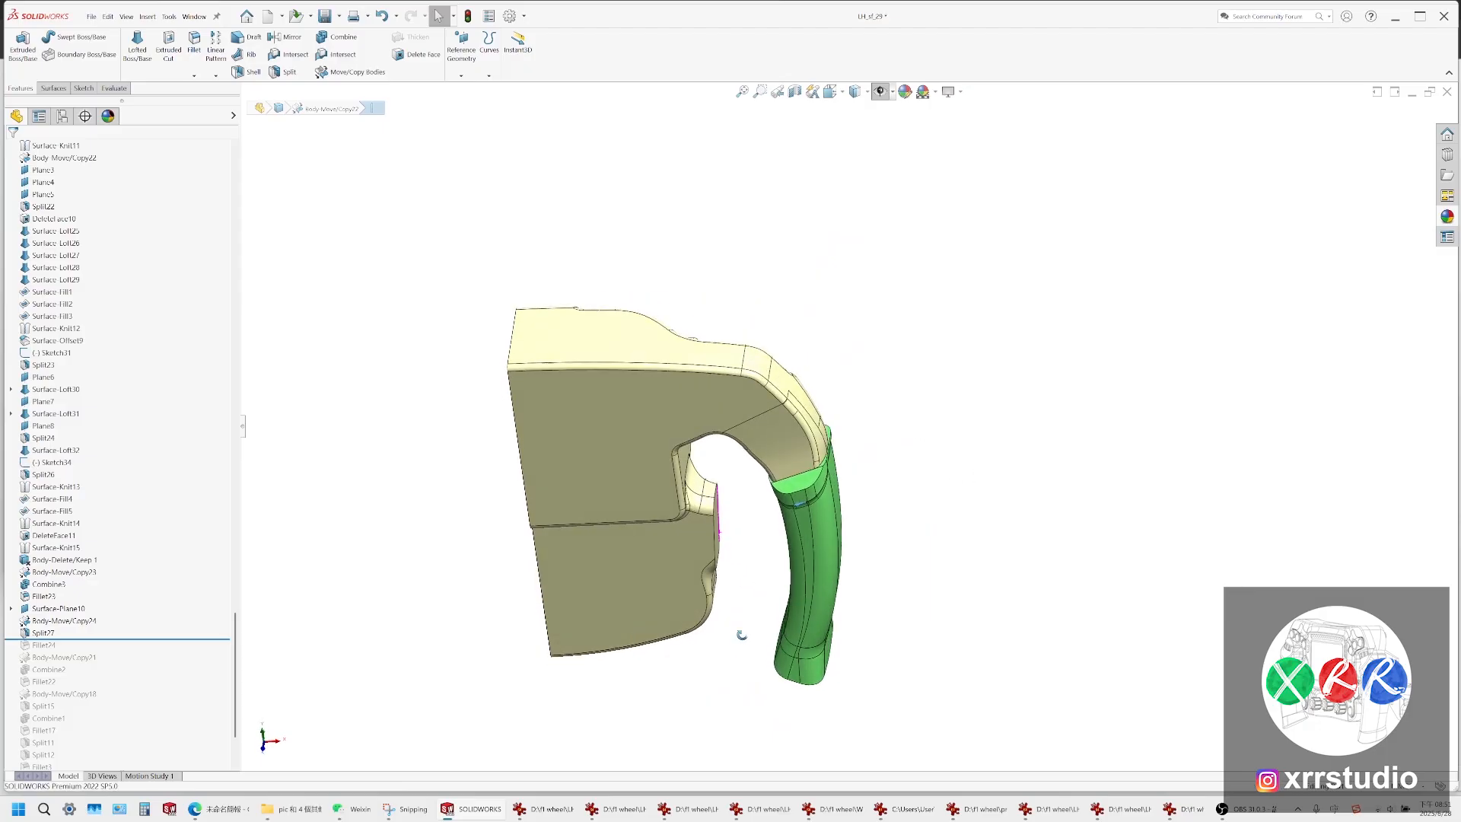
middle_drag(710, 491, 829, 421)
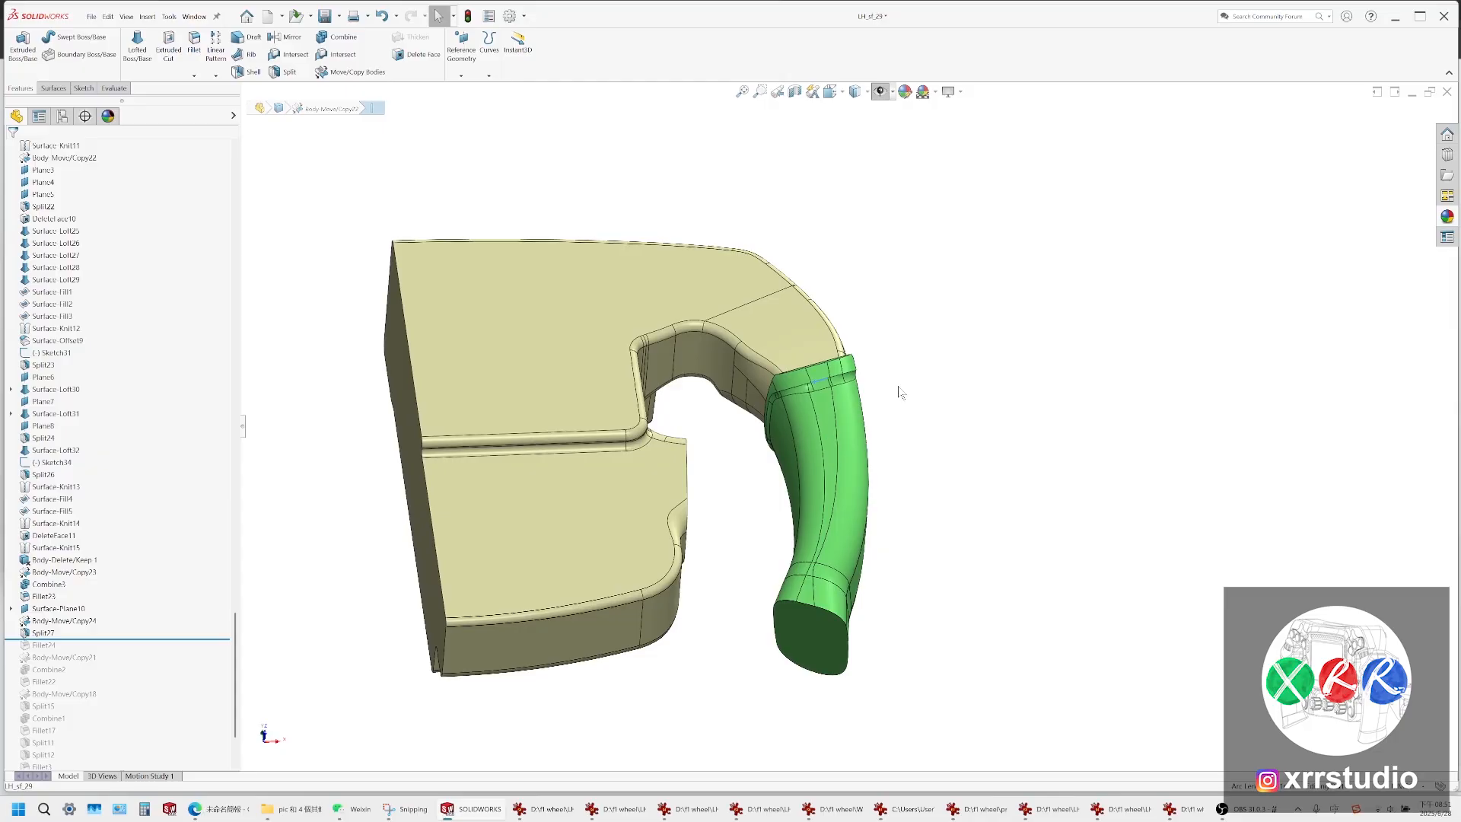
middle_drag(847, 393, 838, 336)
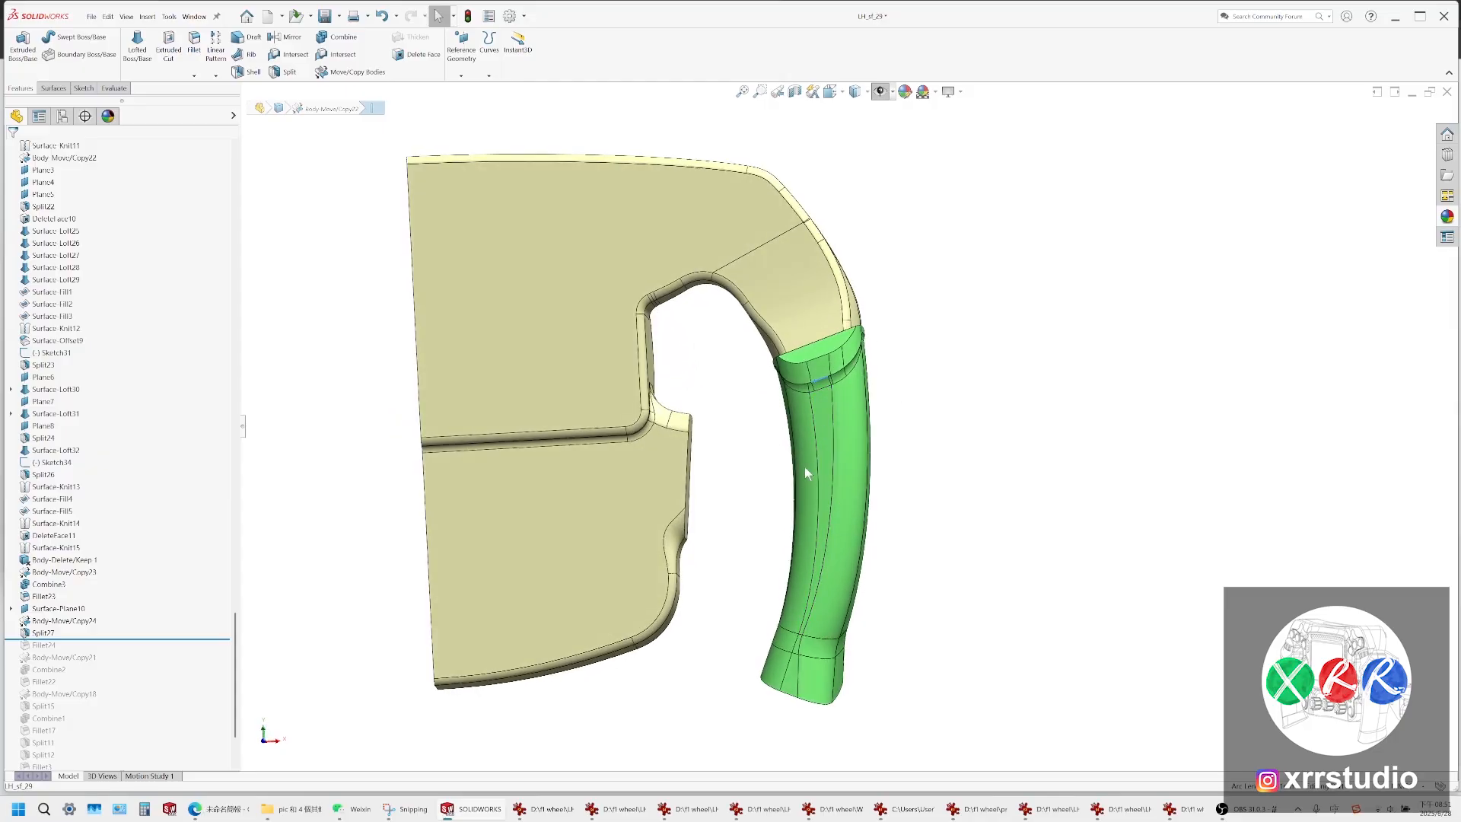
middle_drag(835, 434, 954, 381)
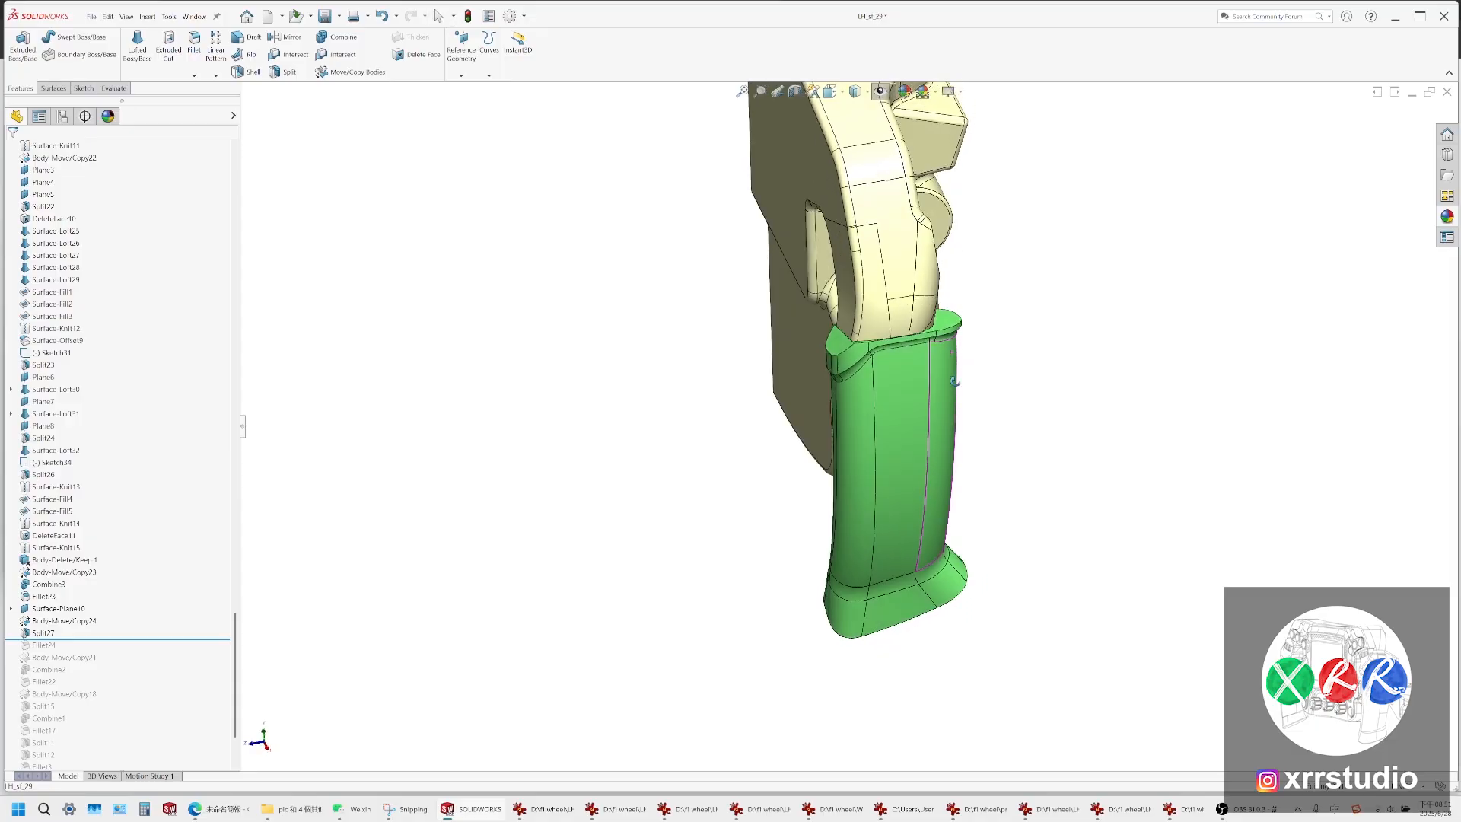
scroll(856, 335, down, 5)
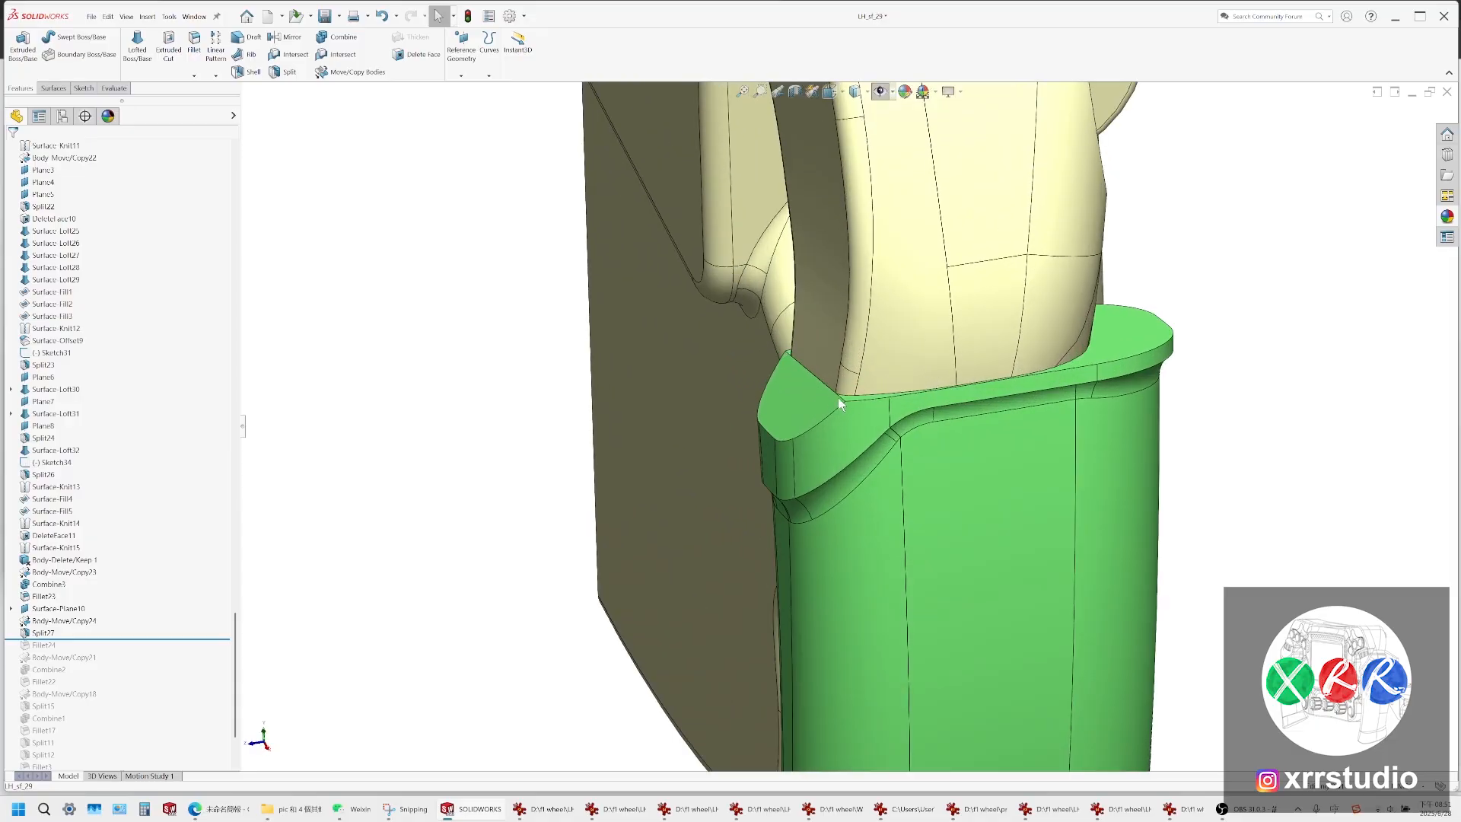
scroll(889, 386, up, 5)
middle_drag(907, 446, 929, 436)
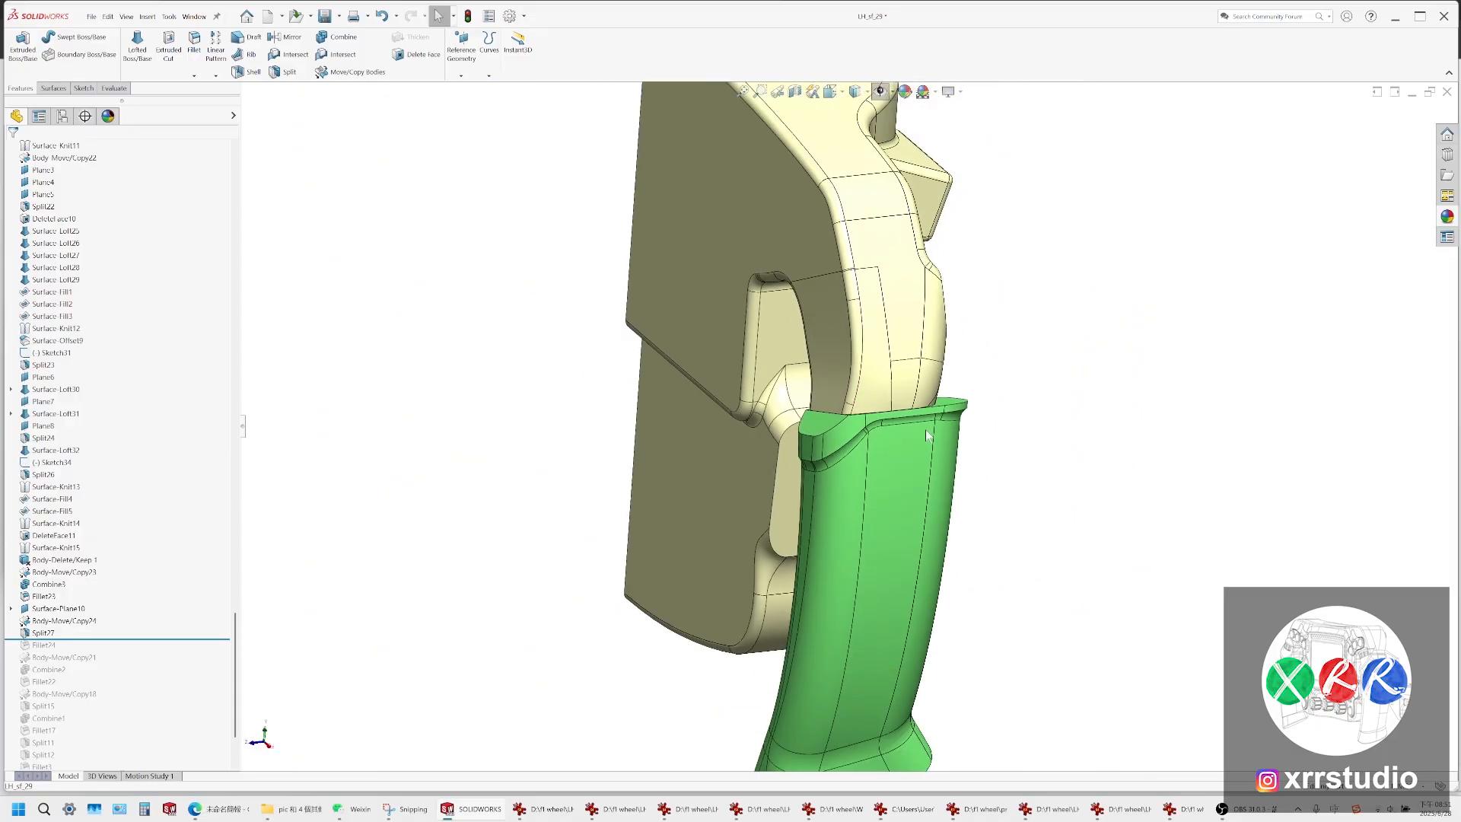
middle_drag(860, 473, 986, 528)
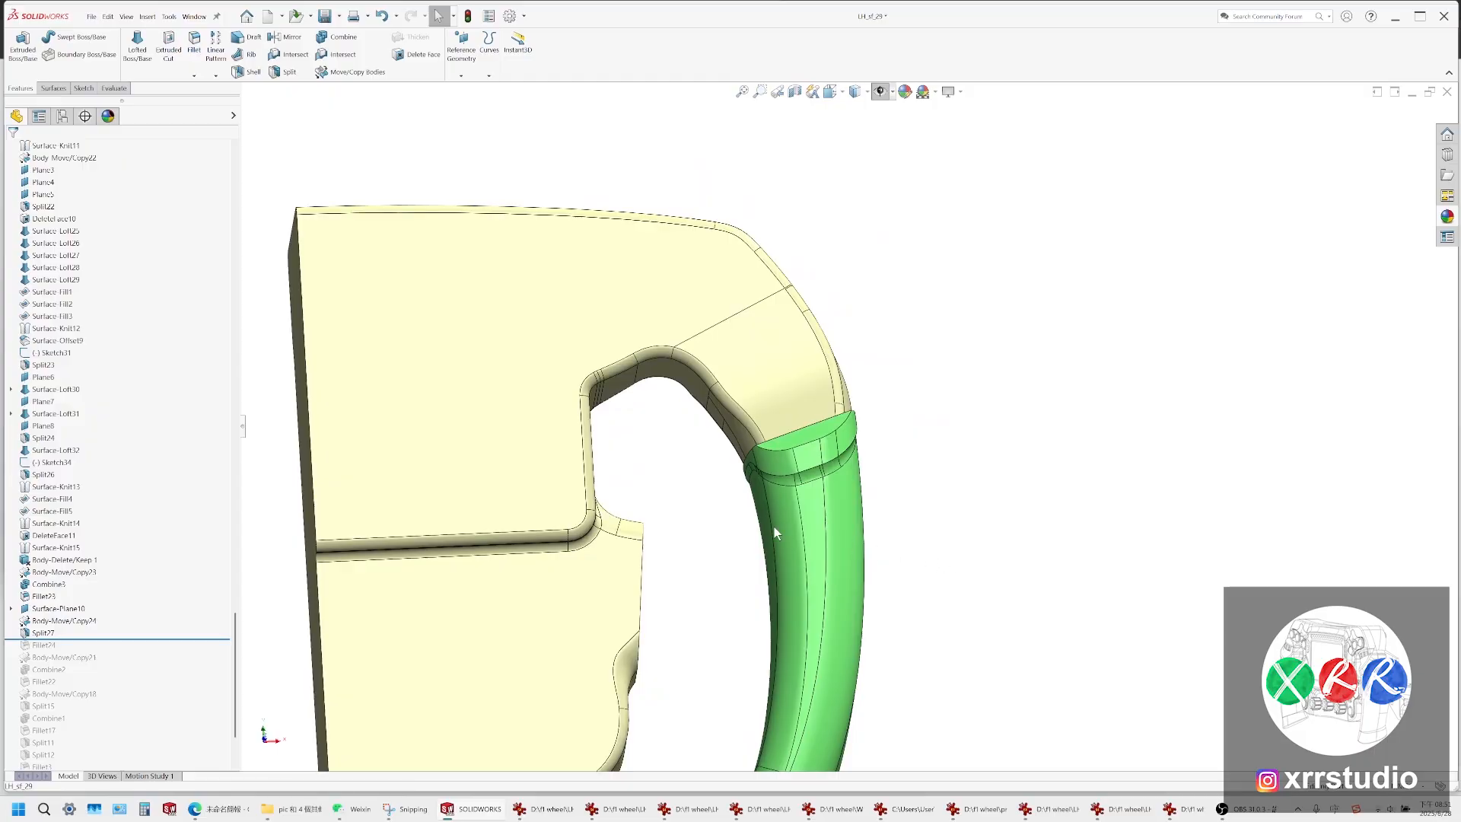
Examine the grip's bottom end face and rear side, and return to a front-facing view
scroll(774, 527, up, 4)
middle_drag(848, 546, 845, 330)
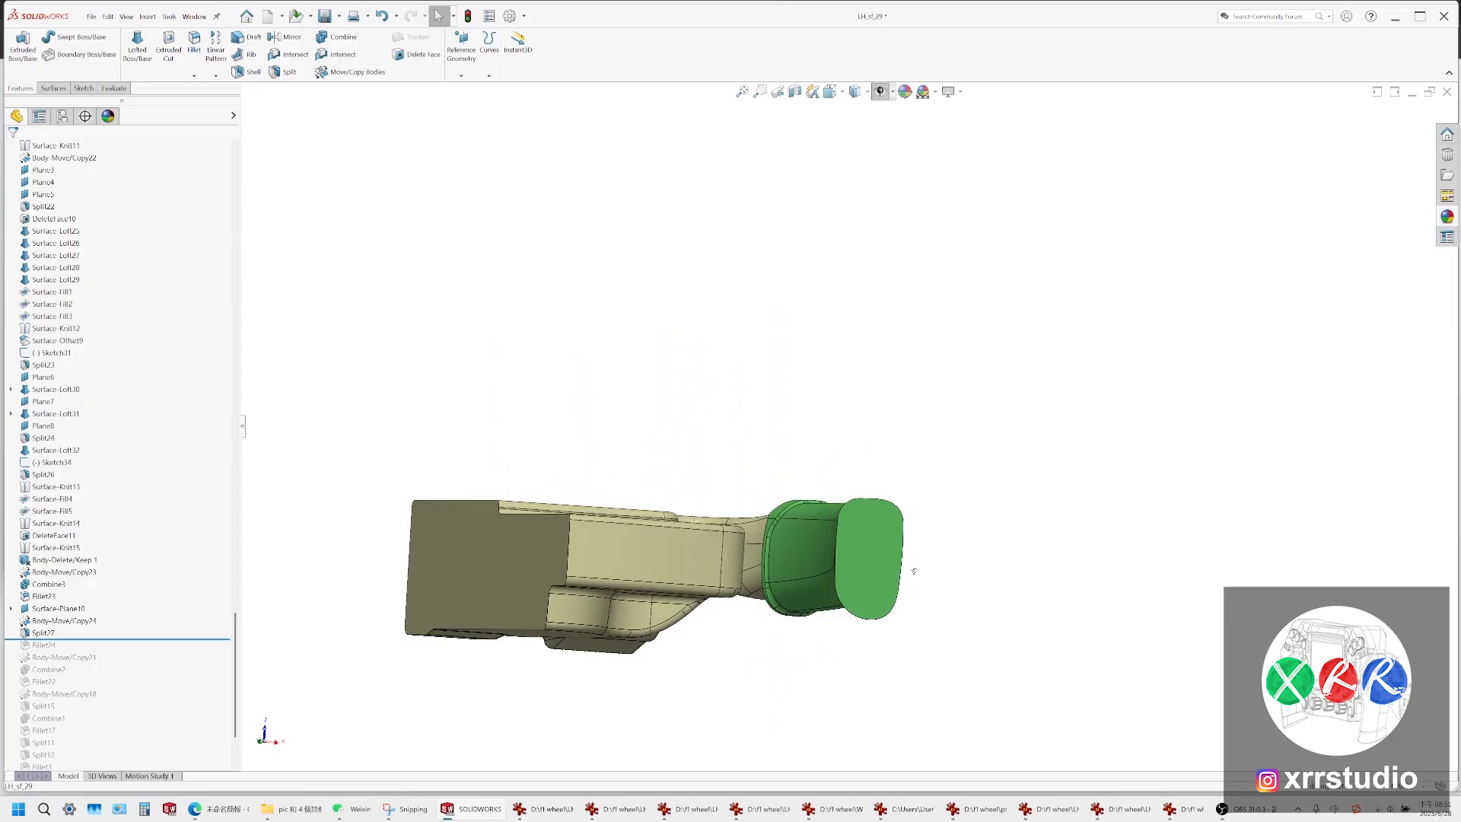
middle_drag(833, 528, 704, 396)
scroll(846, 388, up, 4)
scroll(894, 361, down, 5)
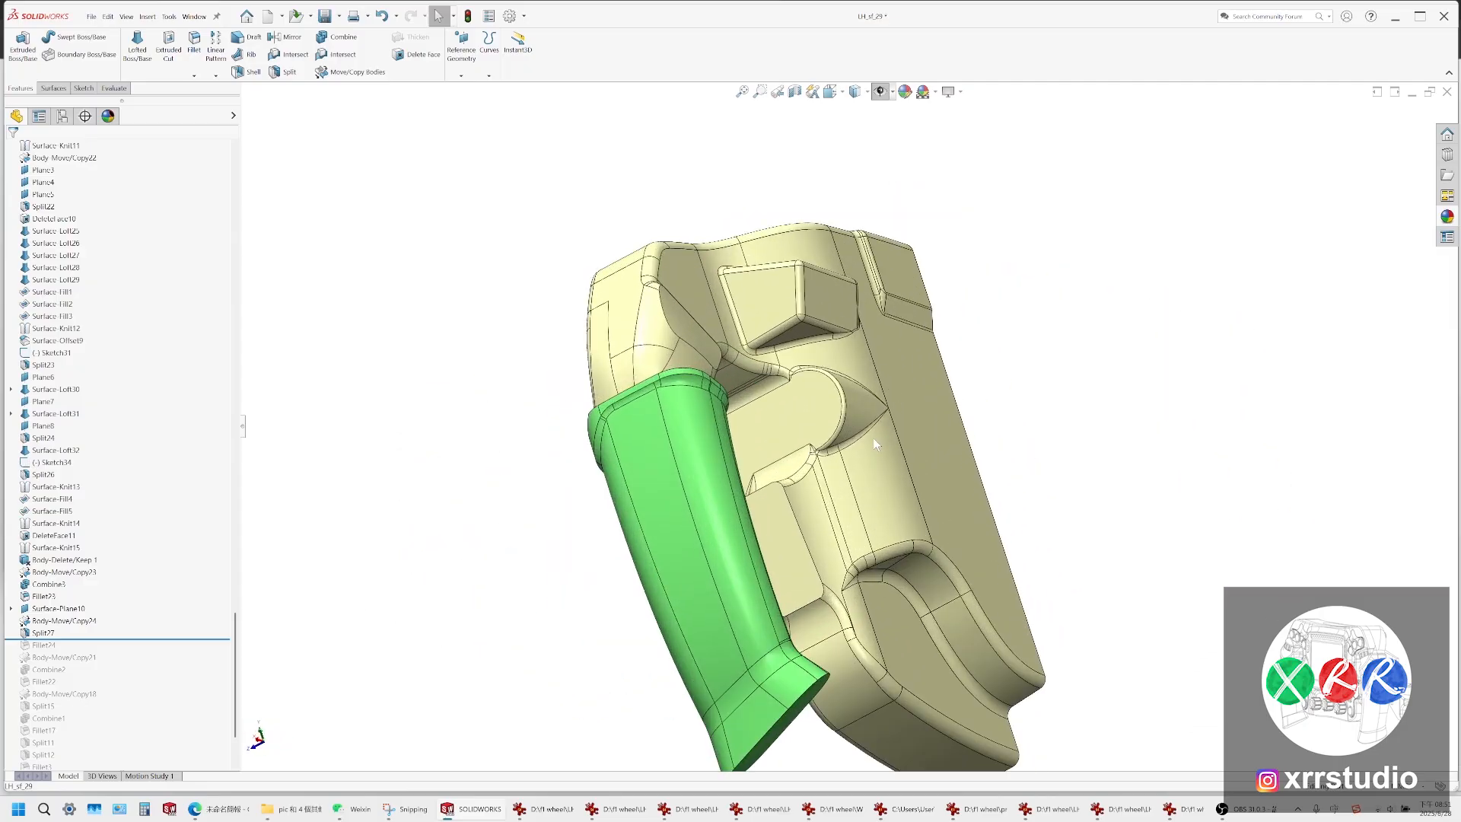
middle_drag(874, 445, 956, 382)
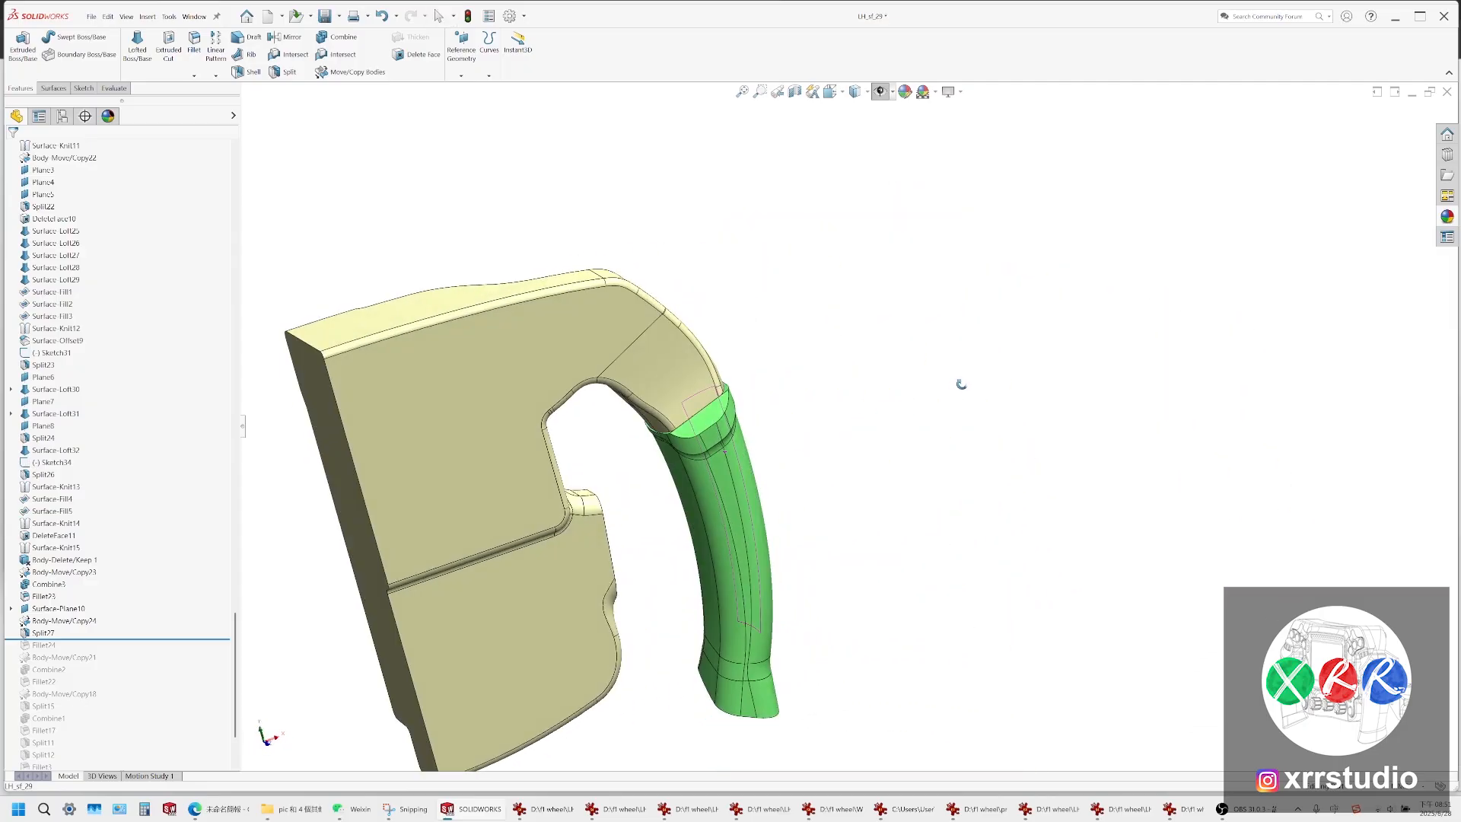
Switch to the Google Slides reference presentation and open slide 2 with the outlined Ferrari wheel photo
click(238, 813)
scroll(141, 401, up, 3)
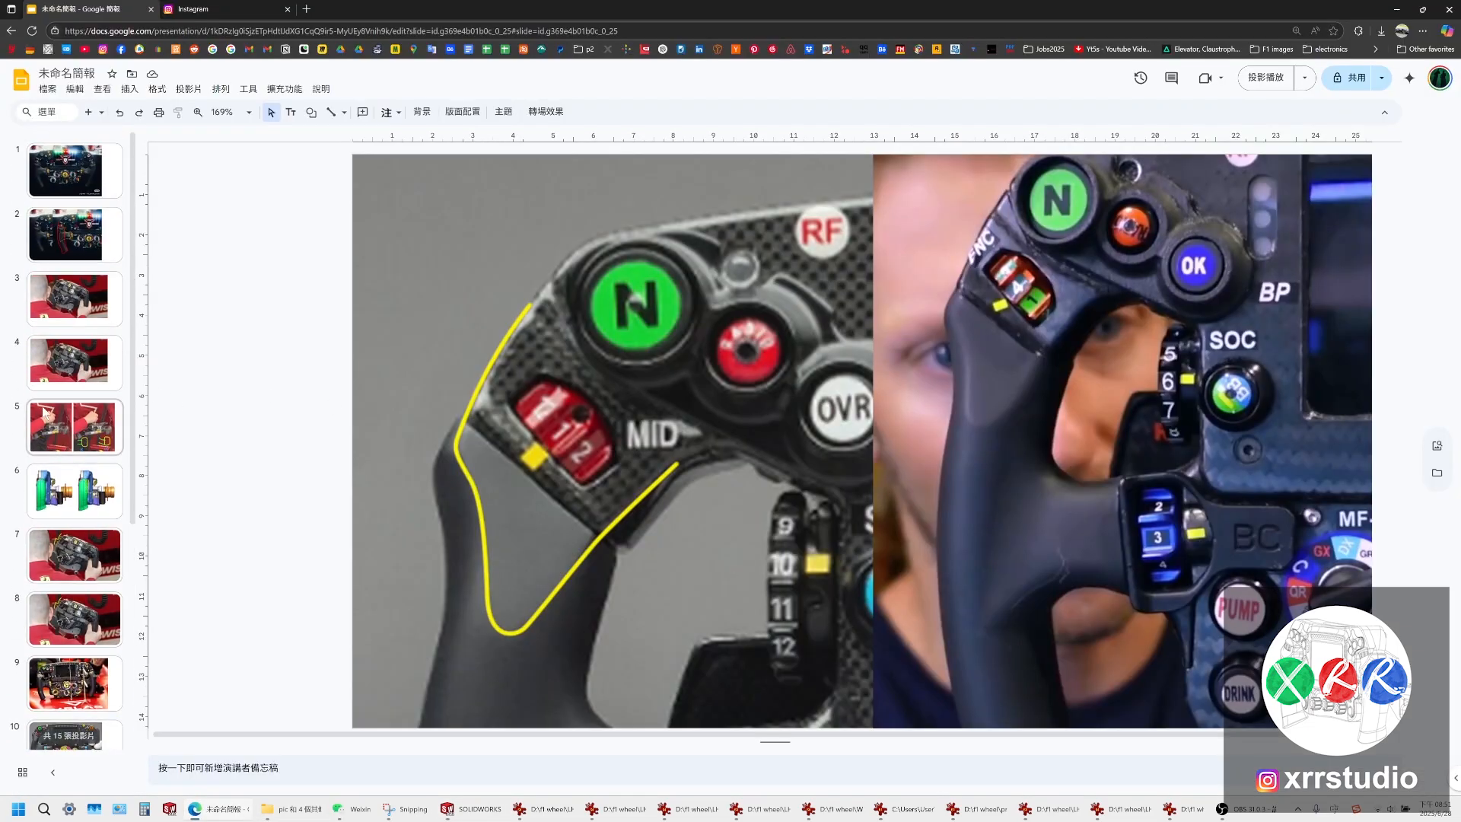
click(74, 234)
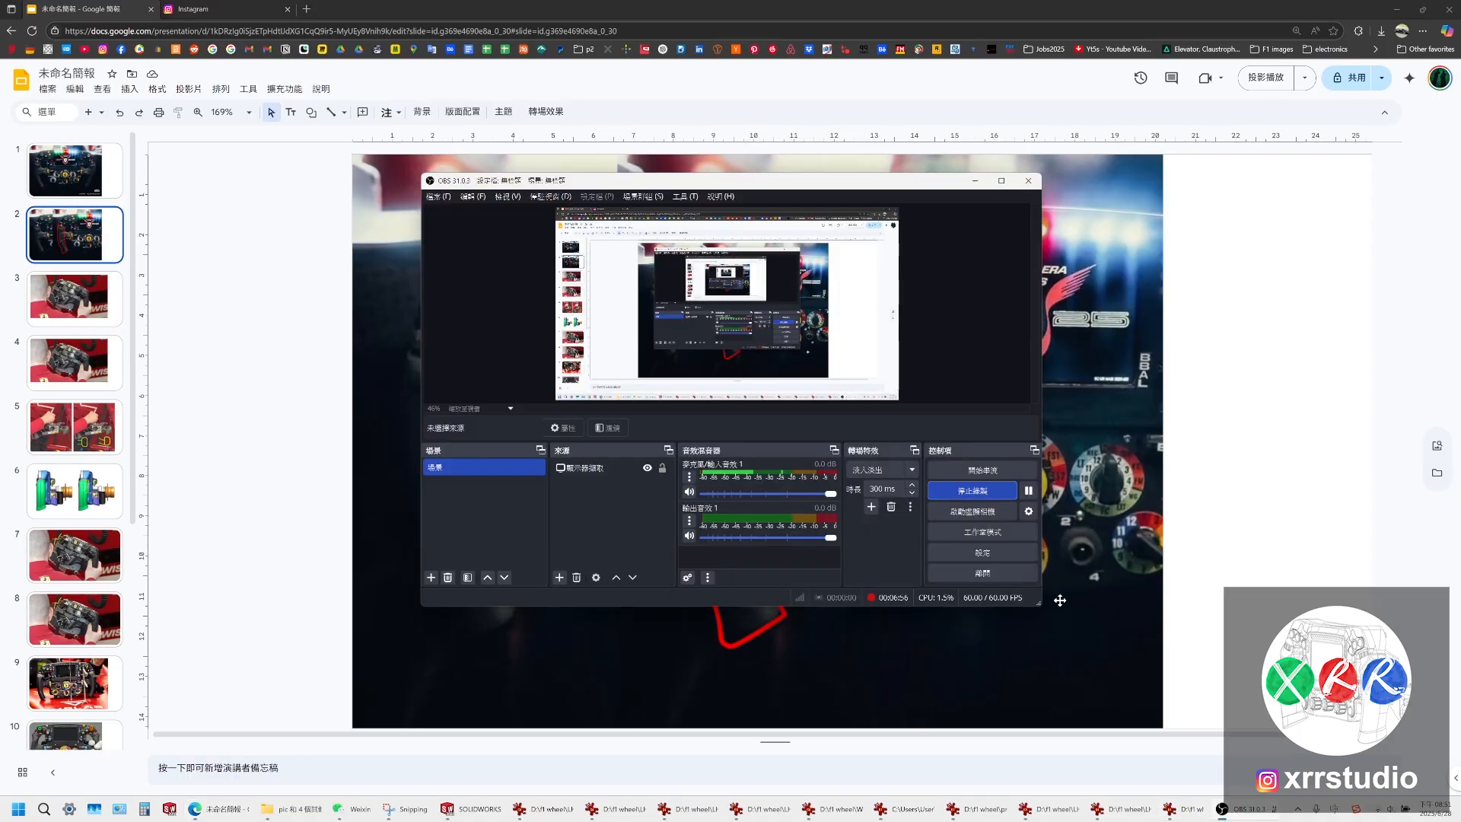
In SolidWorks, view the complete wheel body with both grips from the front and from below
click(832, 813)
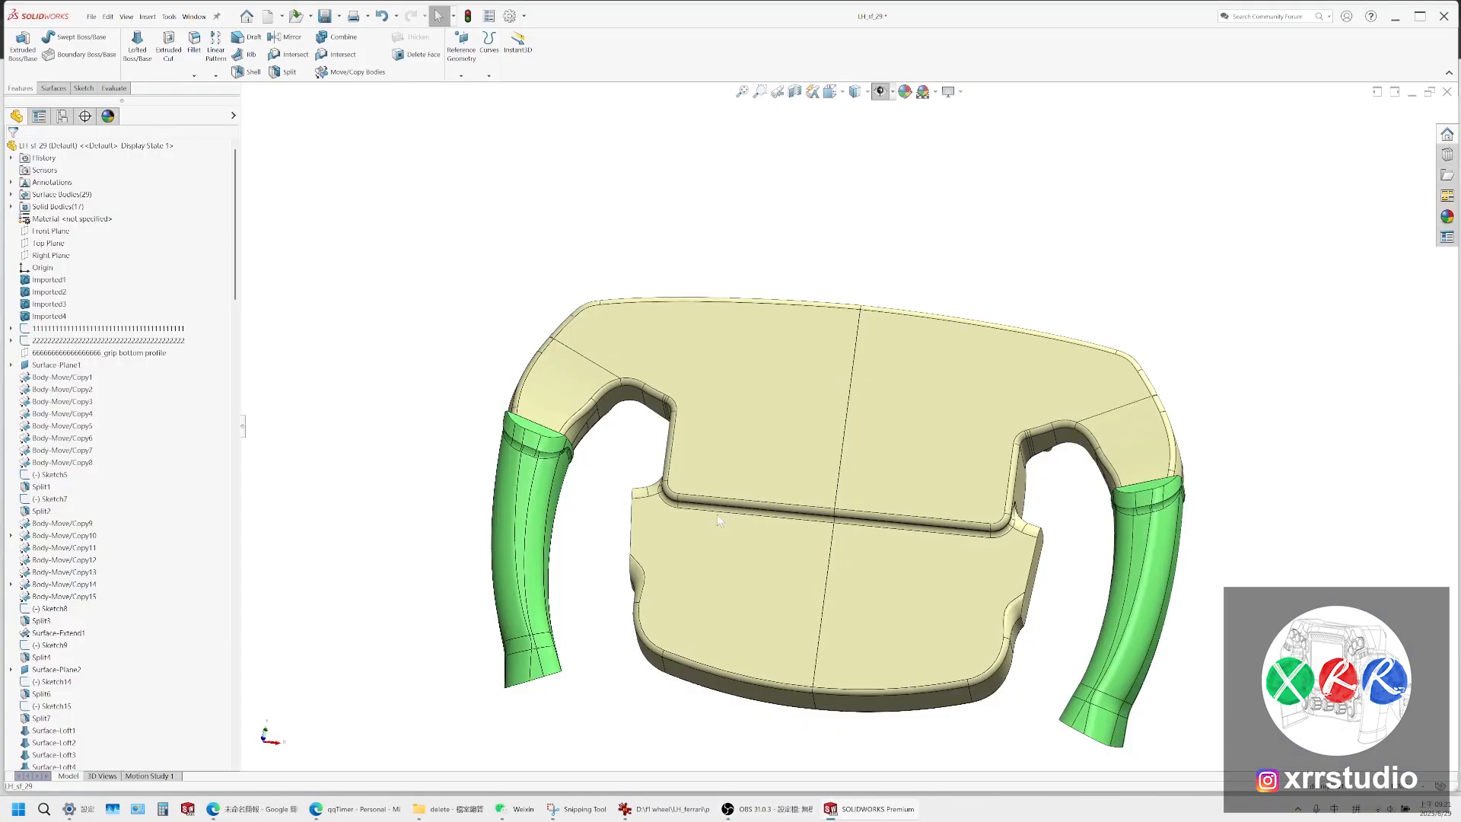
middle_drag(769, 467, 842, 417)
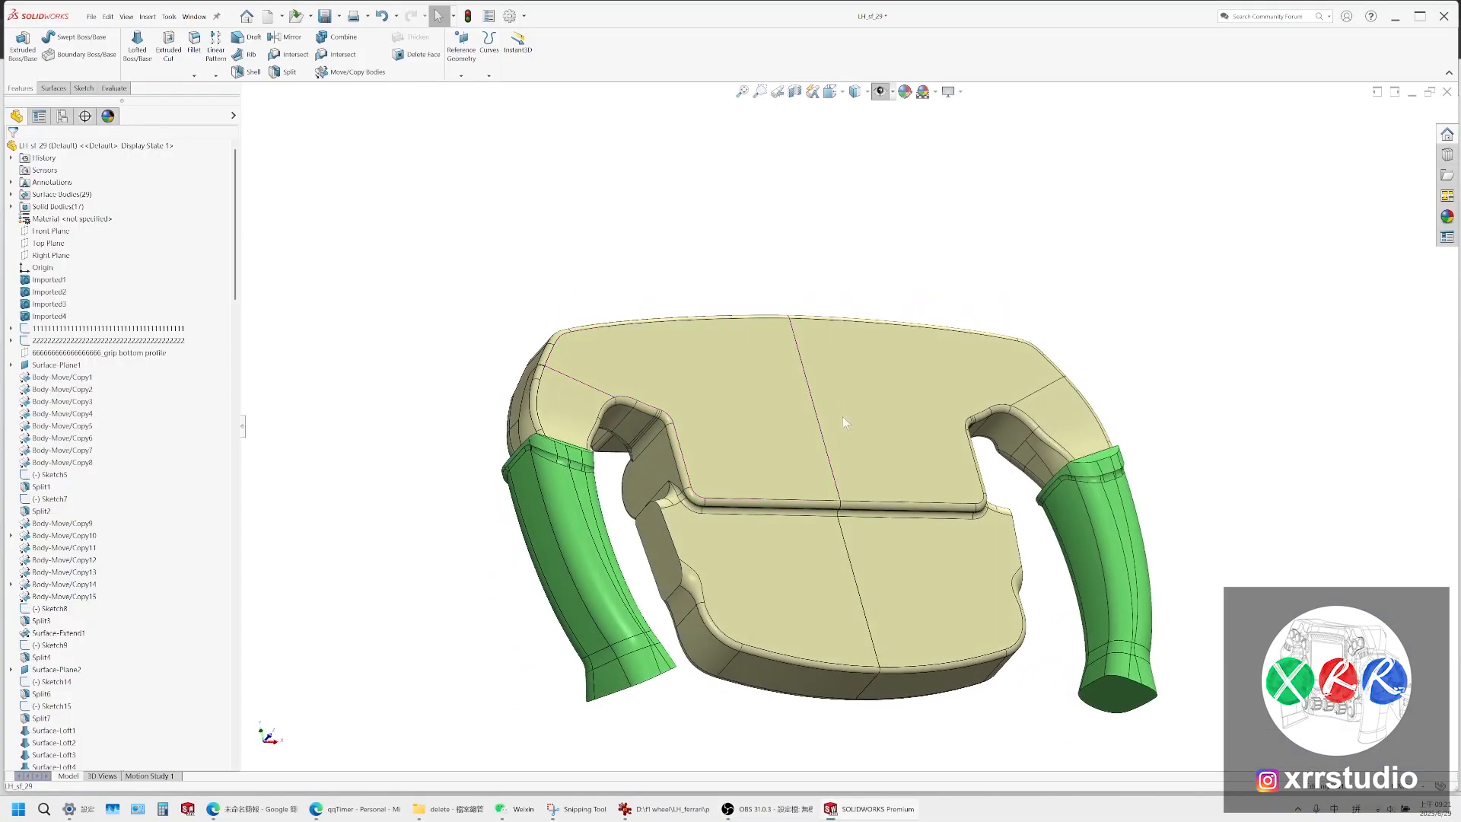
middle_drag(1112, 567, 1020, 395)
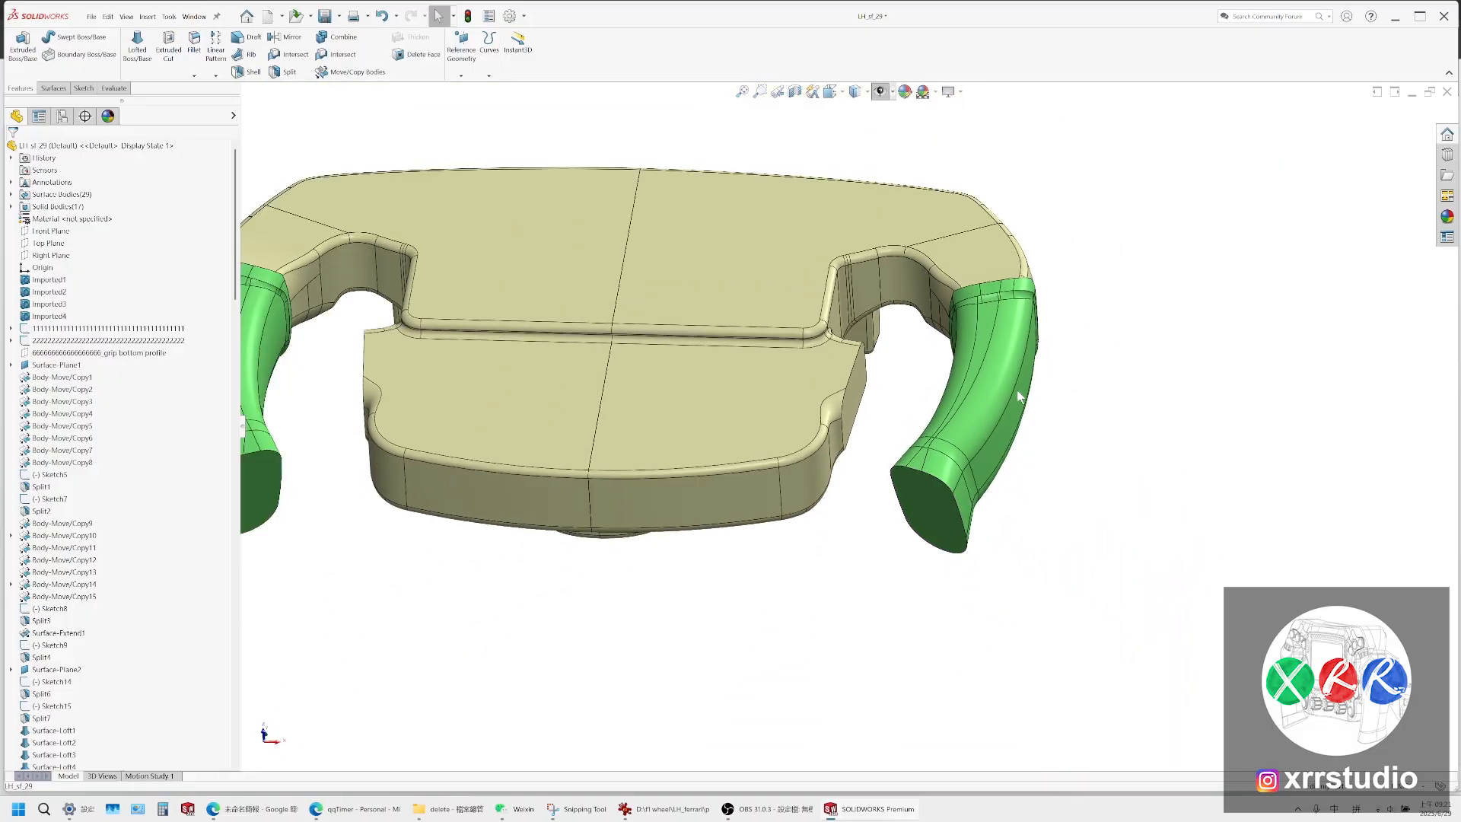
Consult the outlined grip on slide 2 again, and turn the SolidWorks wheel to show both grips' bottom ends from behind
click(275, 813)
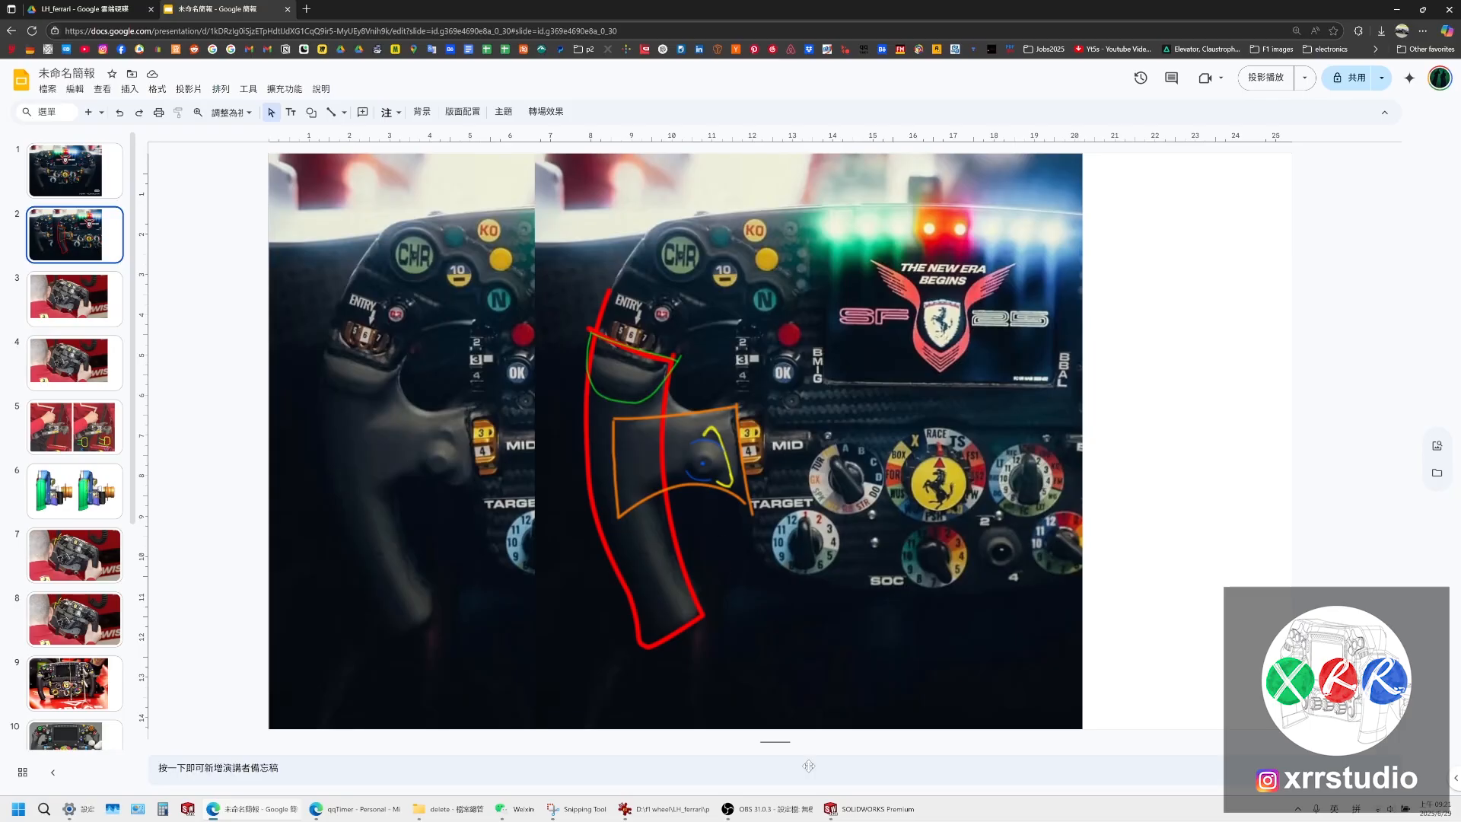
click(875, 809)
middle_drag(971, 490, 1183, 214)
scroll(1263, 427, down, 2)
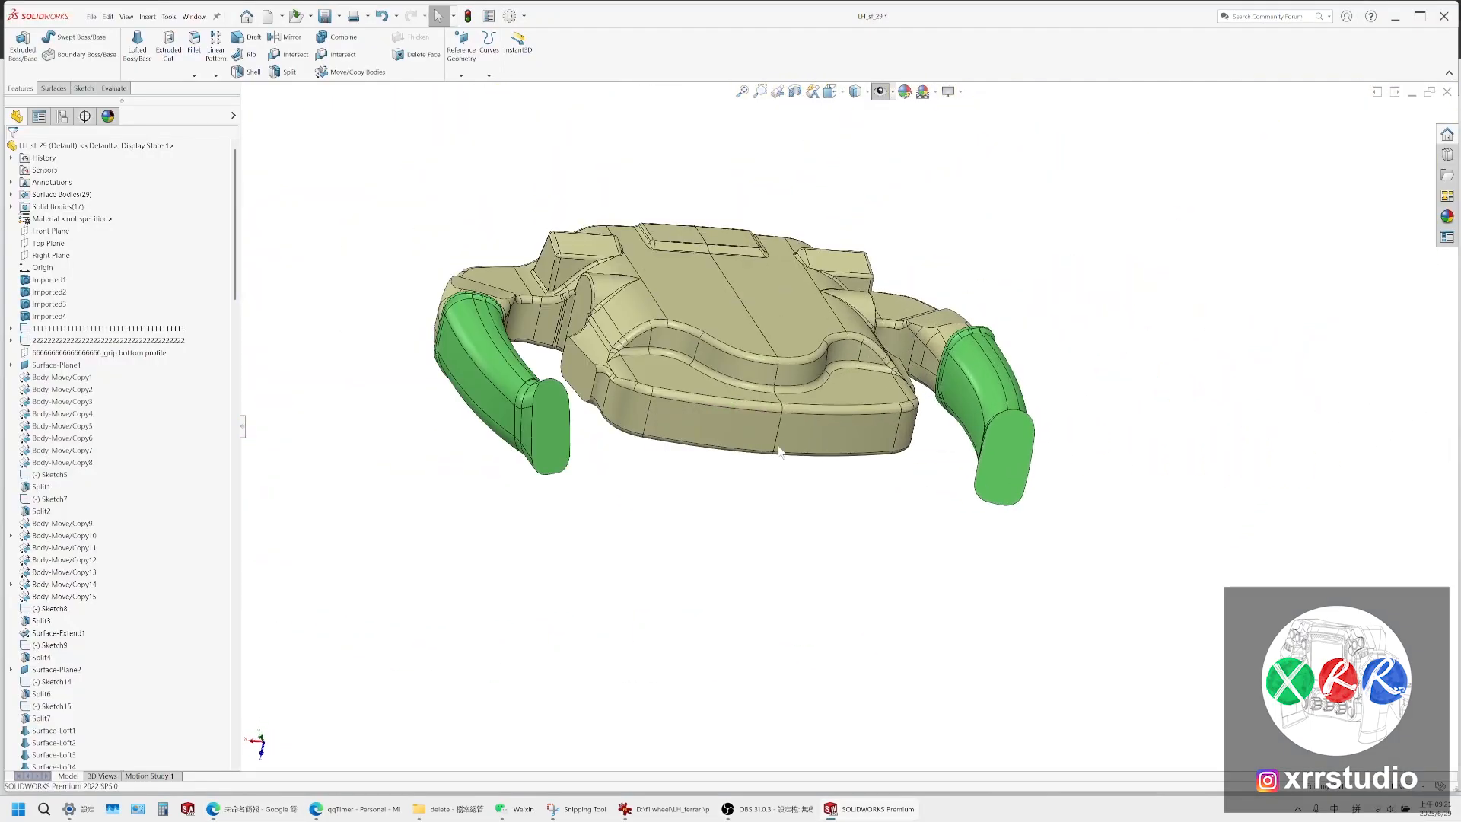
scroll(778, 448, down, 3)
middle_drag(922, 415, 883, 376)
Place the red-background wheel photo beside the model, enlarge it on the grip's end, and compare it with the modelled bottom face
click(663, 809)
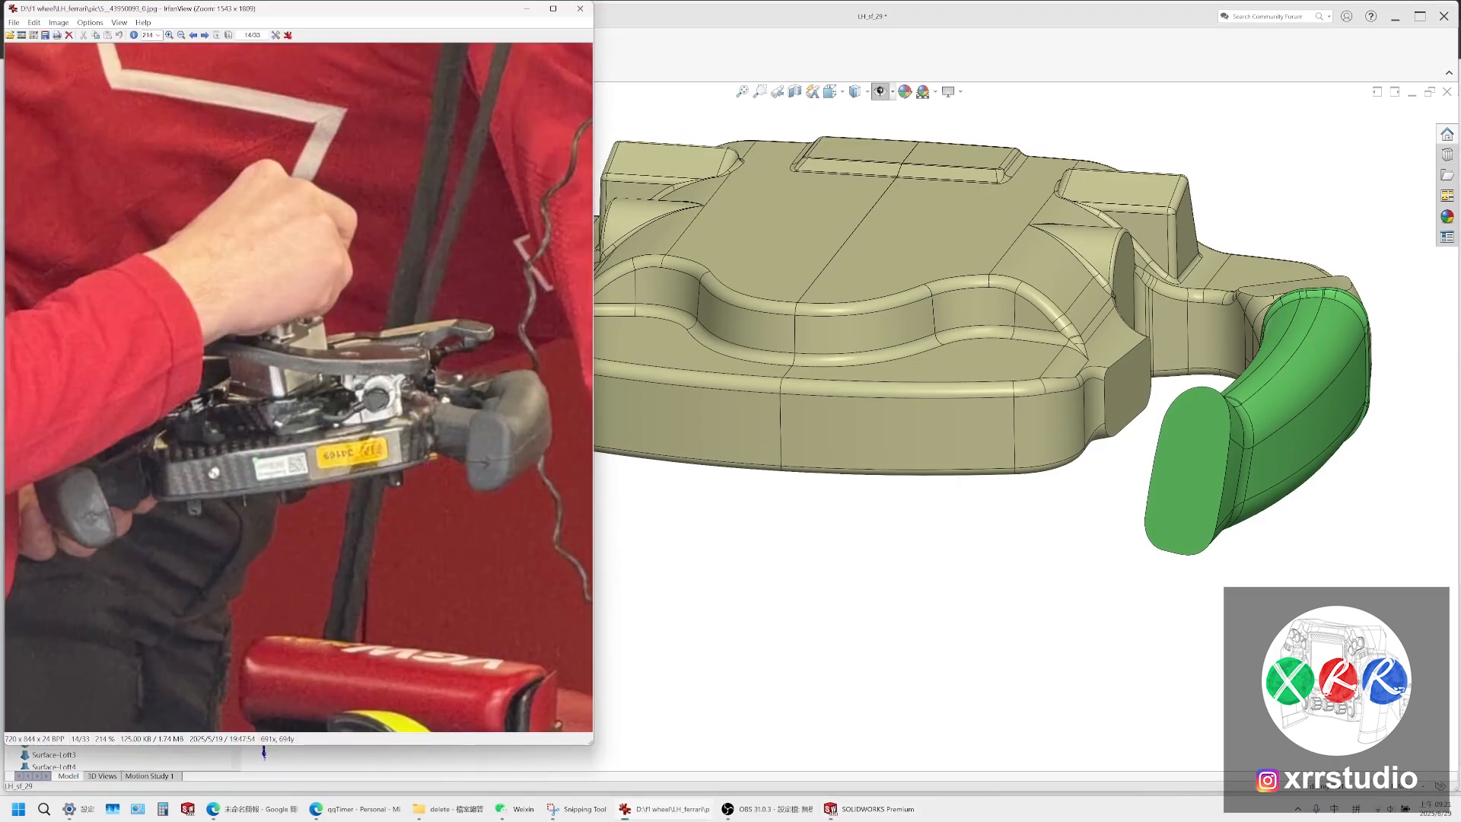
scroll(1188, 459, down, 4)
scroll(1192, 434, up, 3)
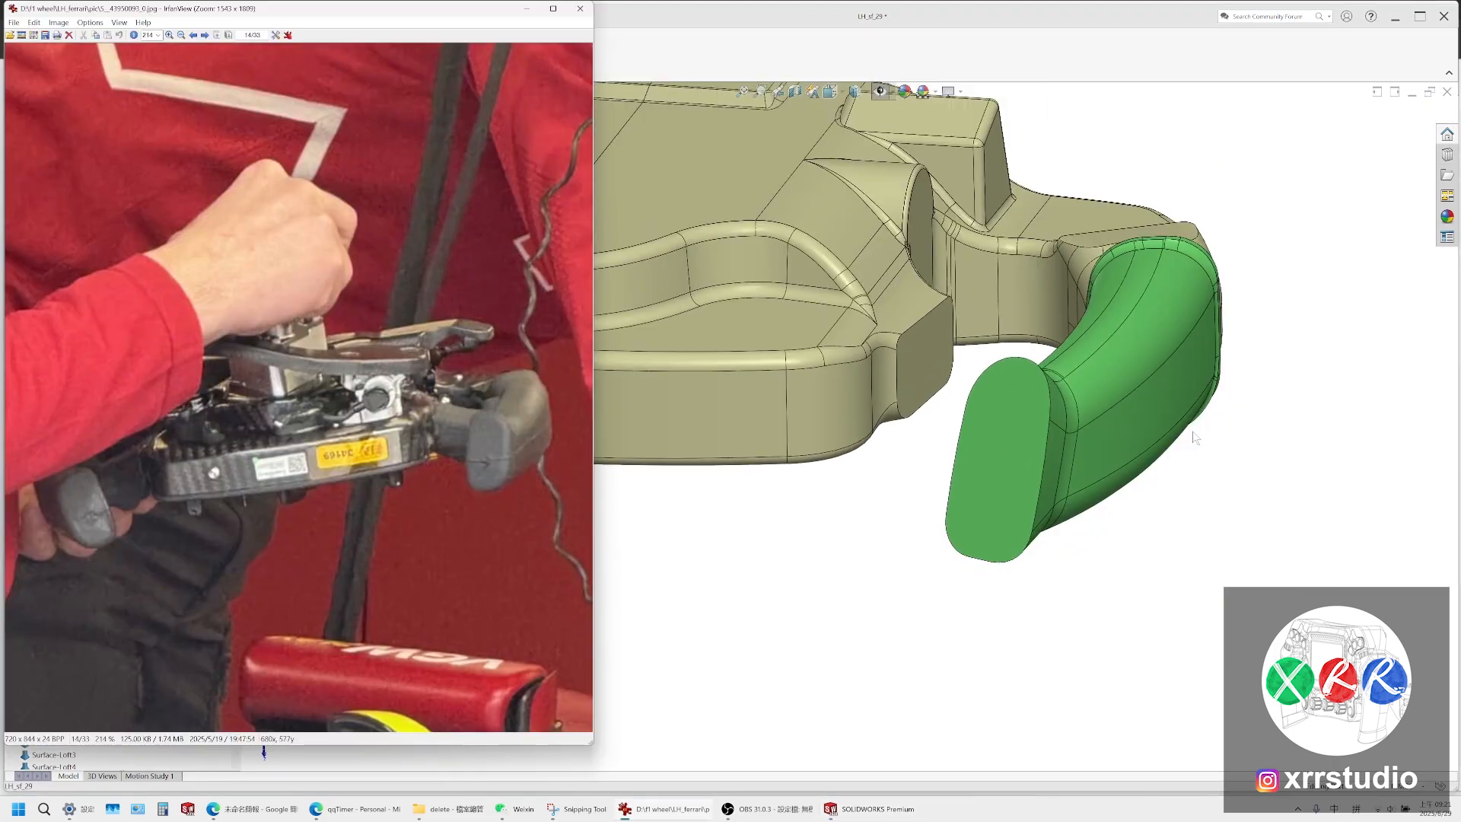
scroll(1074, 385, down, 2)
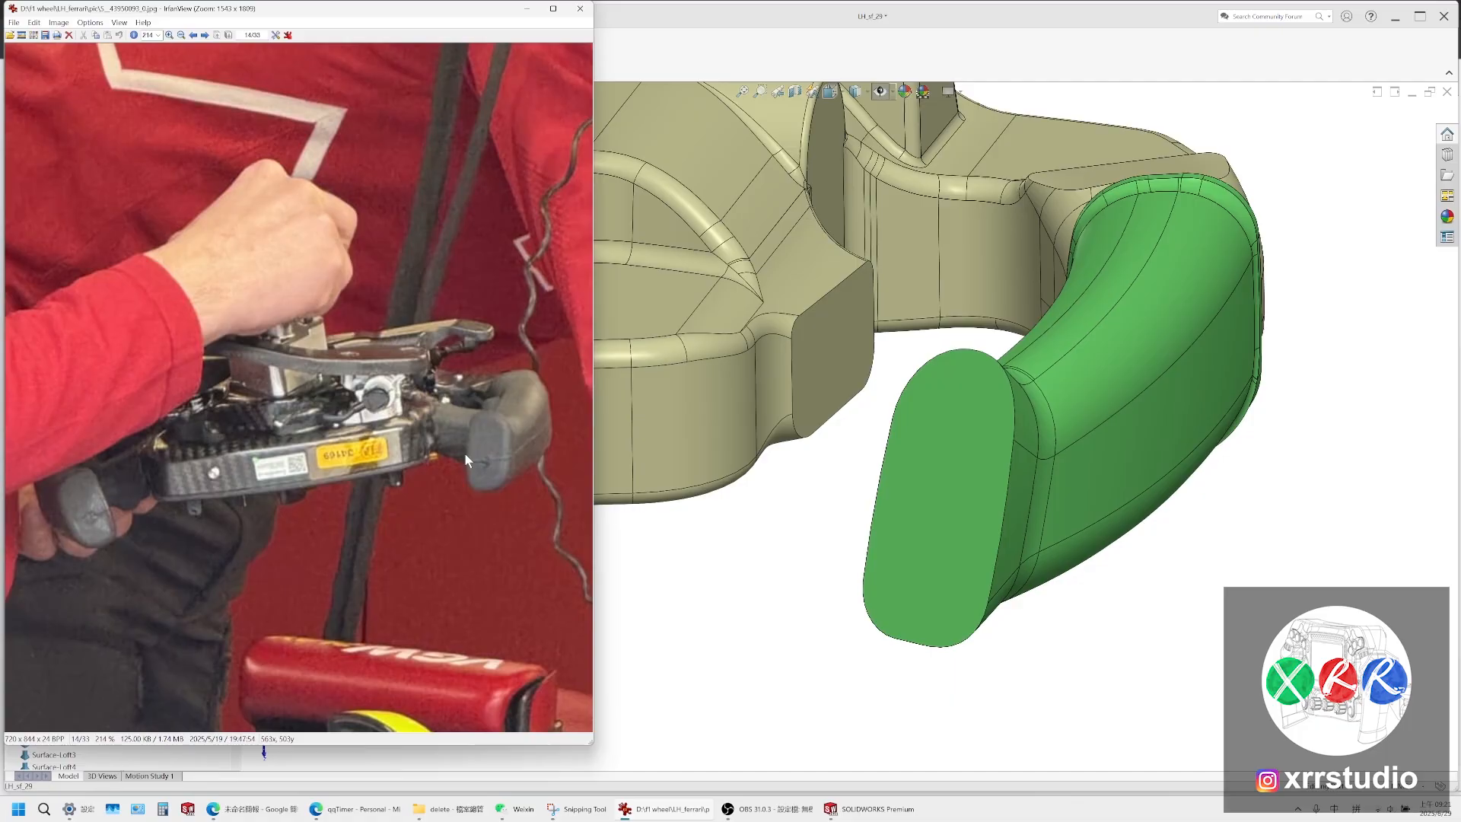
scroll(464, 453, up, 4)
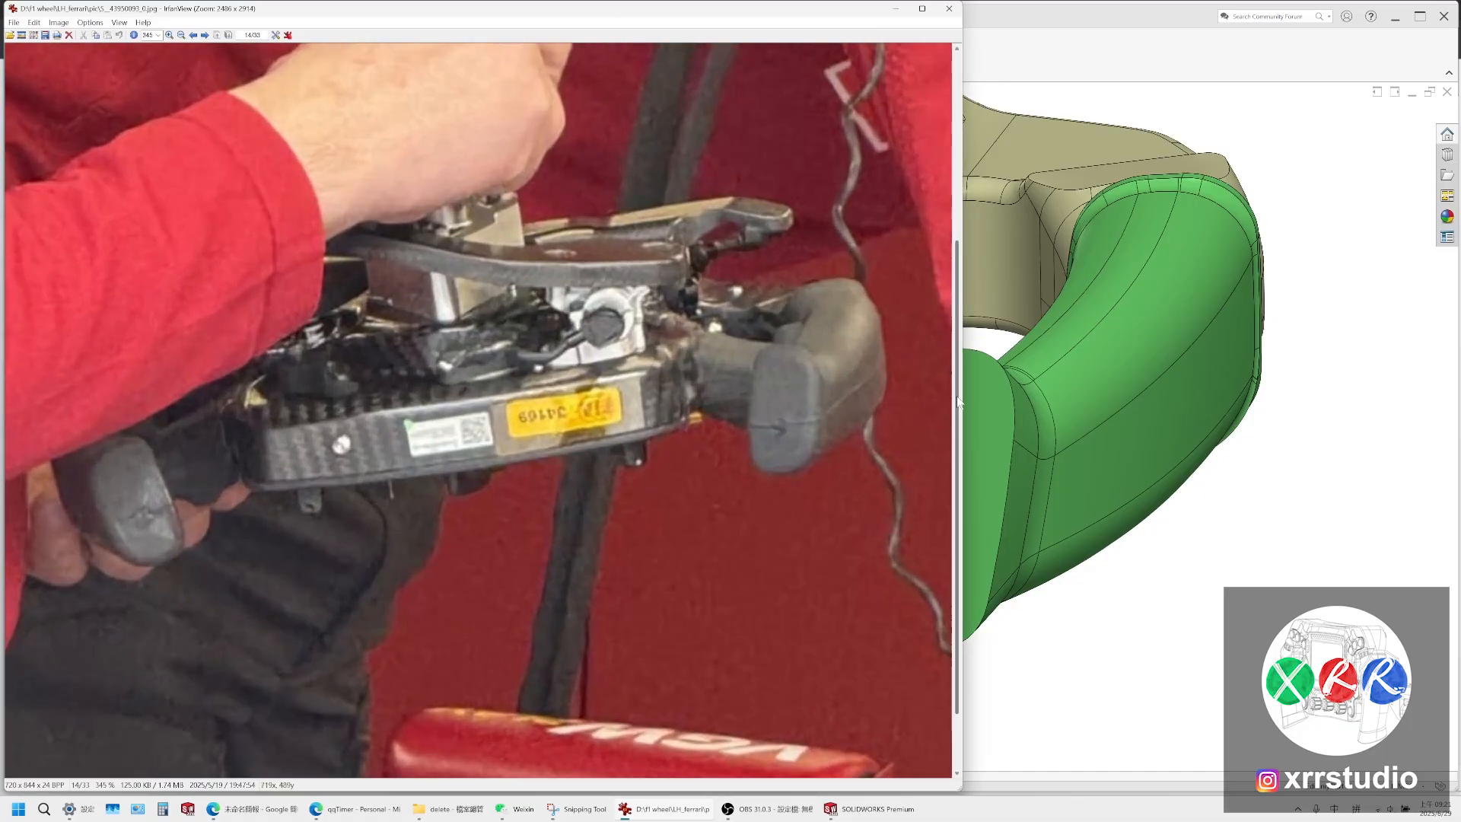
drag(961, 396, 731, 386)
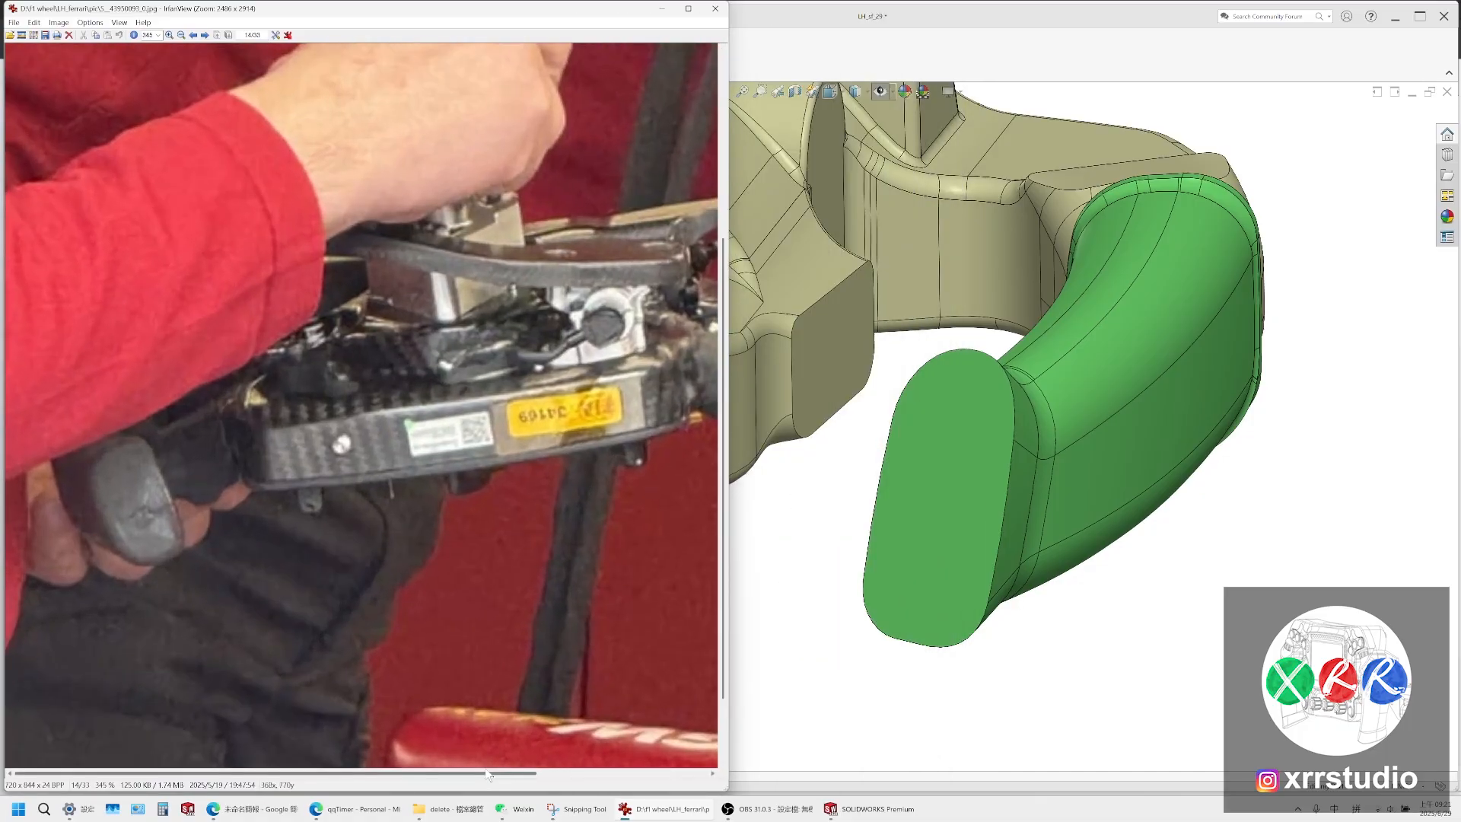
drag(490, 774, 615, 782)
scroll(631, 472, up, 2)
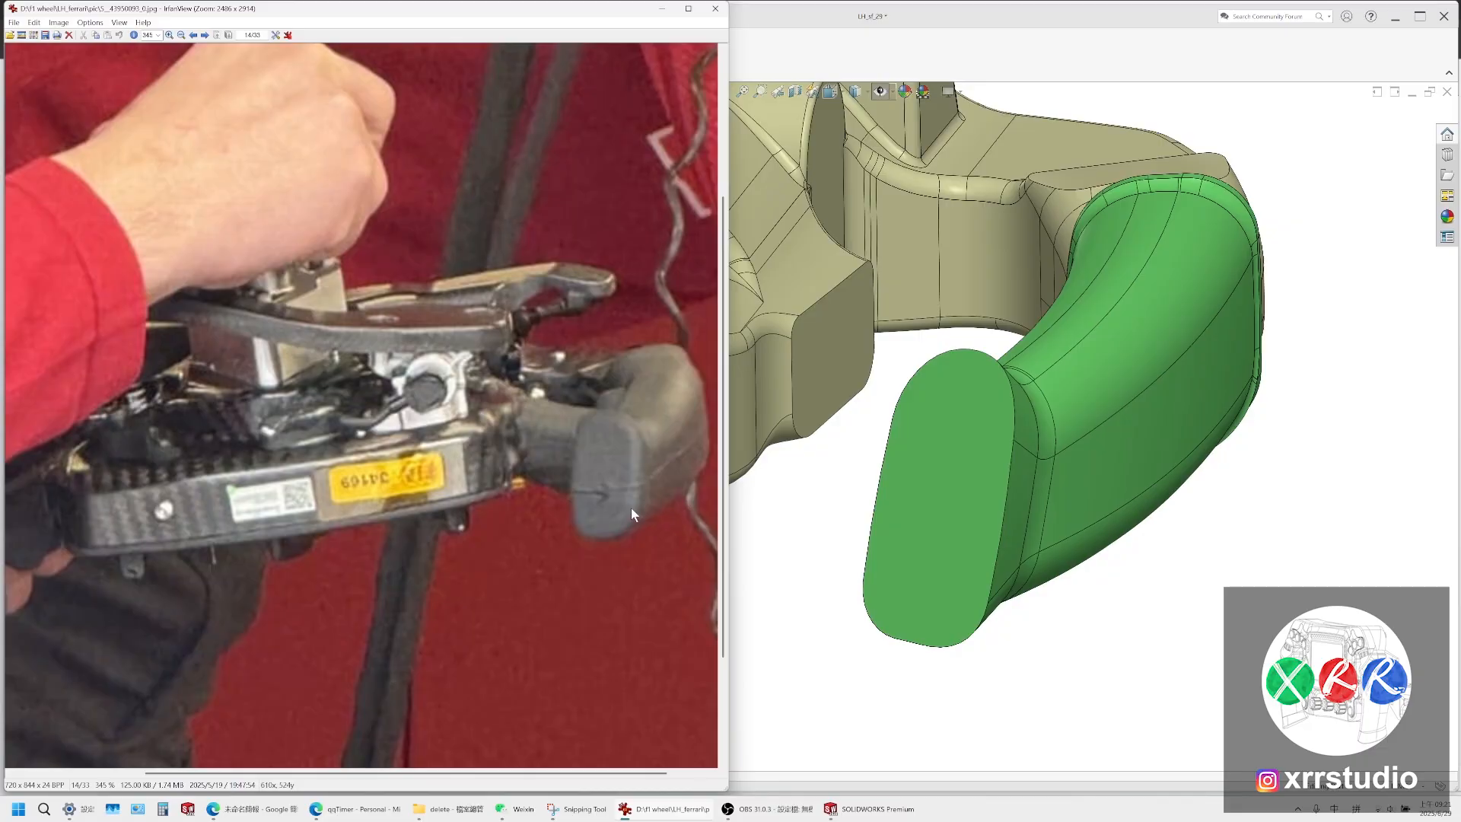
middle_drag(959, 444, 818, 312)
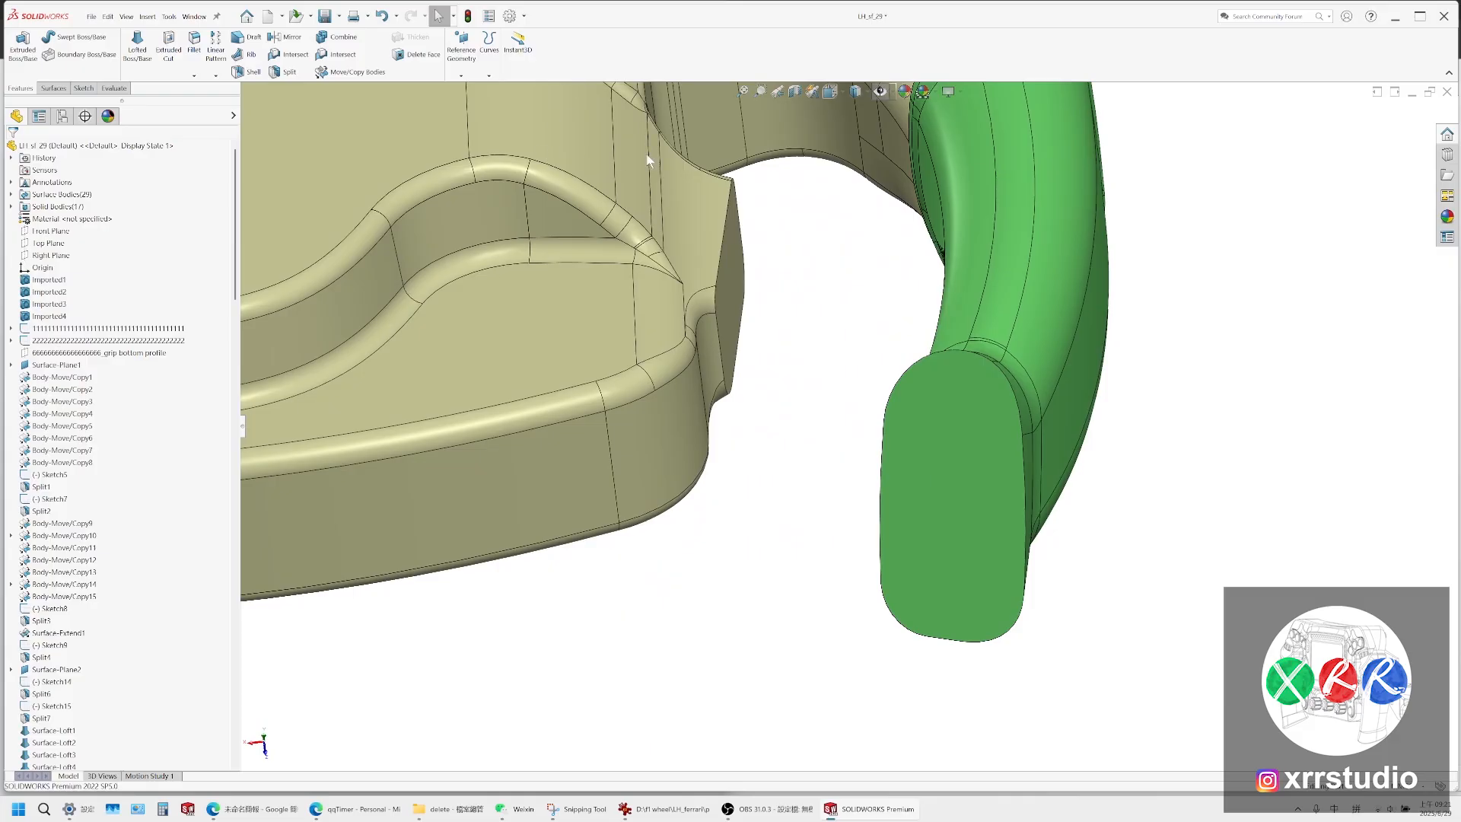
Close LH_sf_29 without saving its changes and open the earlier version LH_sf_25
click(195, 17)
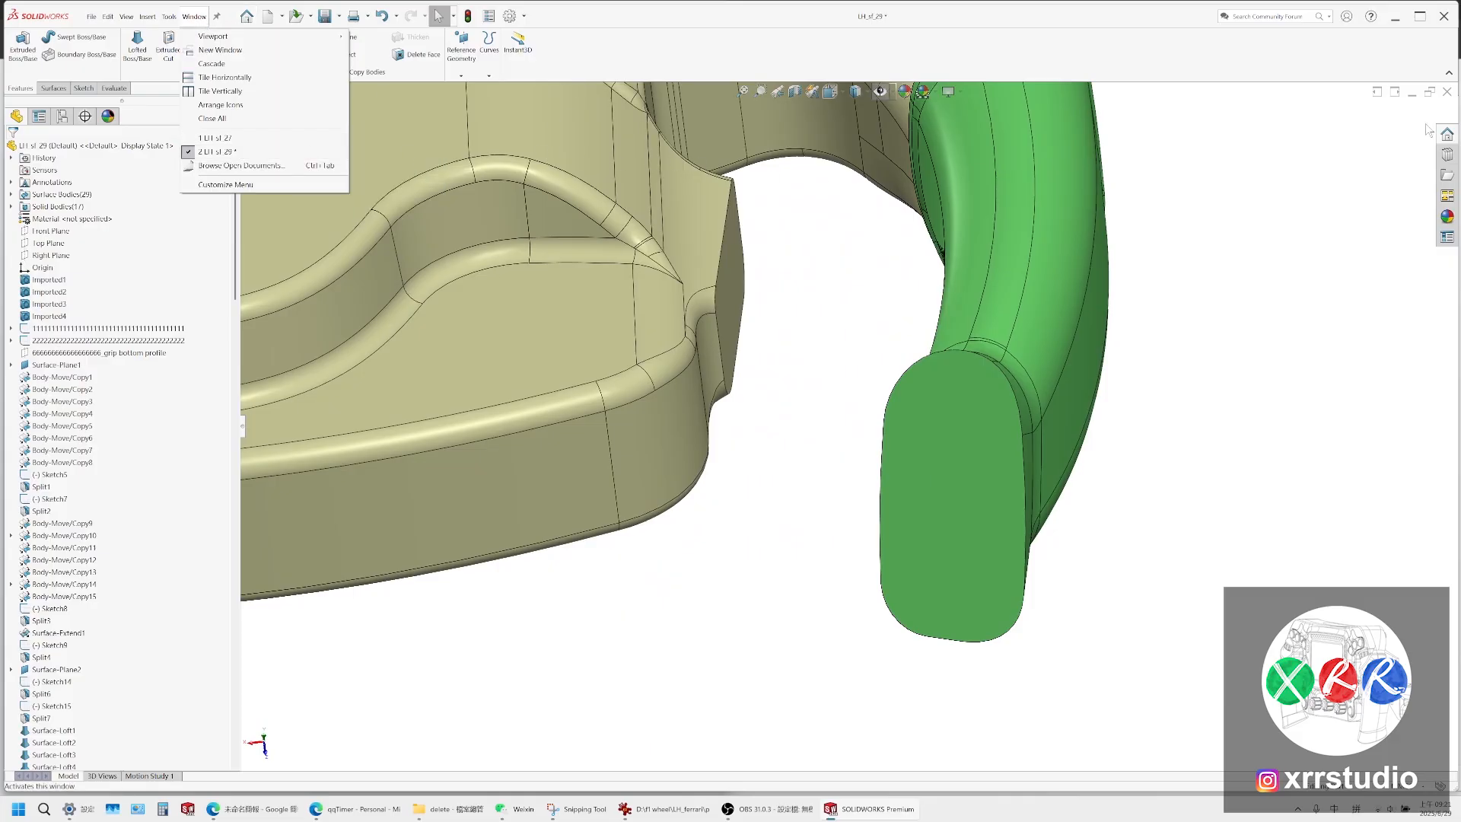
click(1448, 92)
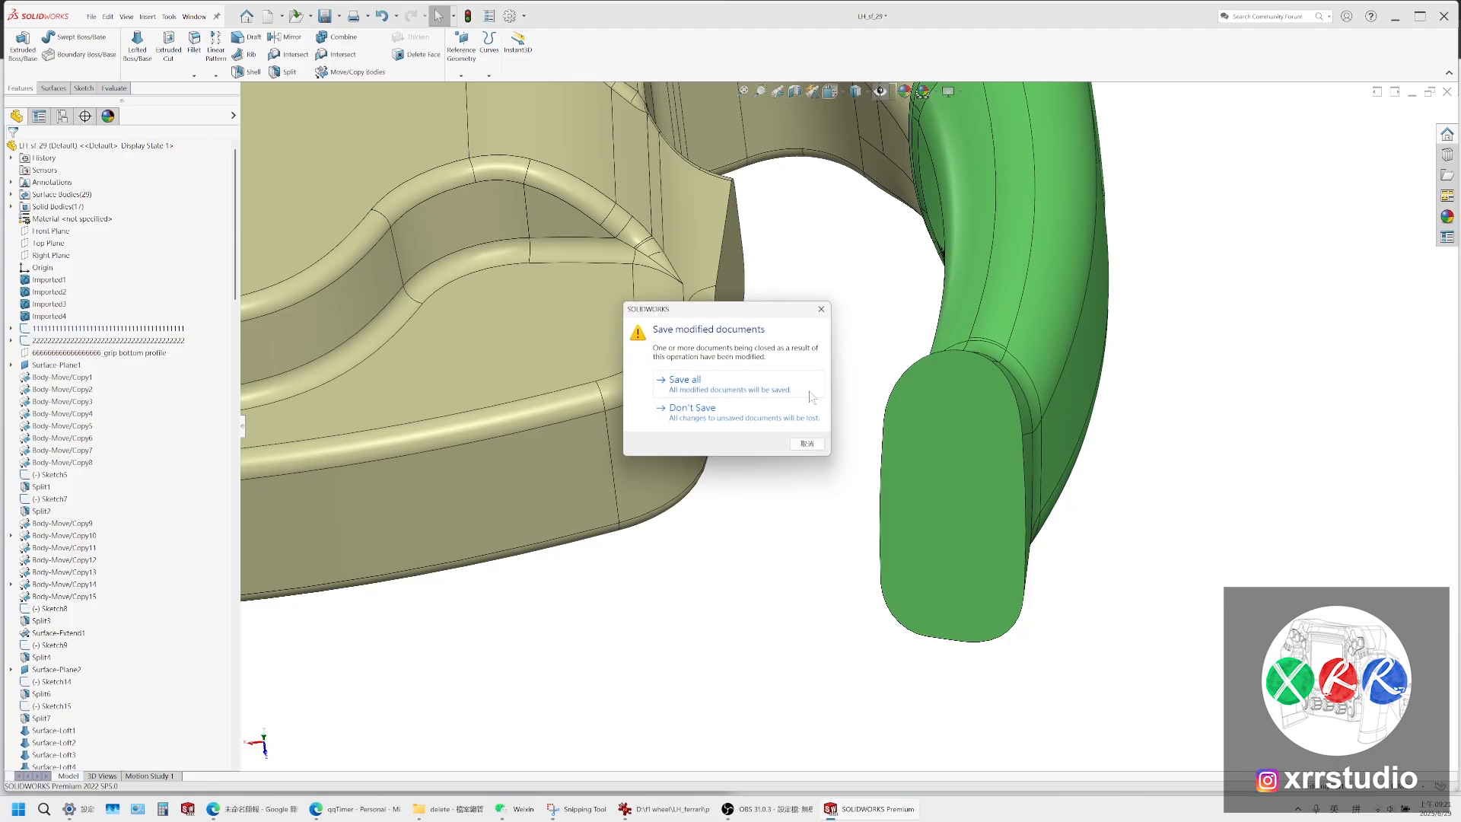
click(797, 416)
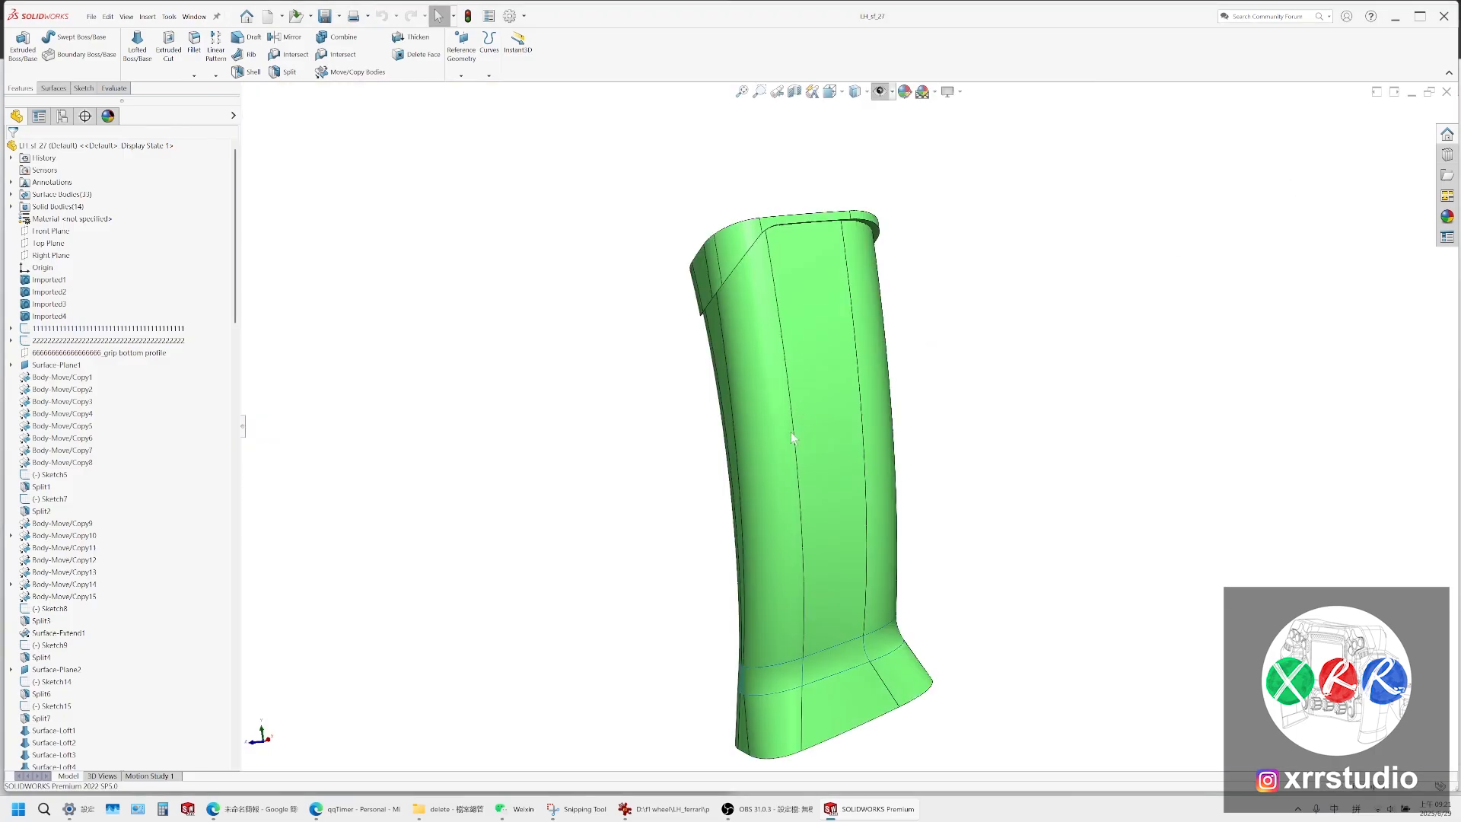
middle_drag(792, 431, 757, 568)
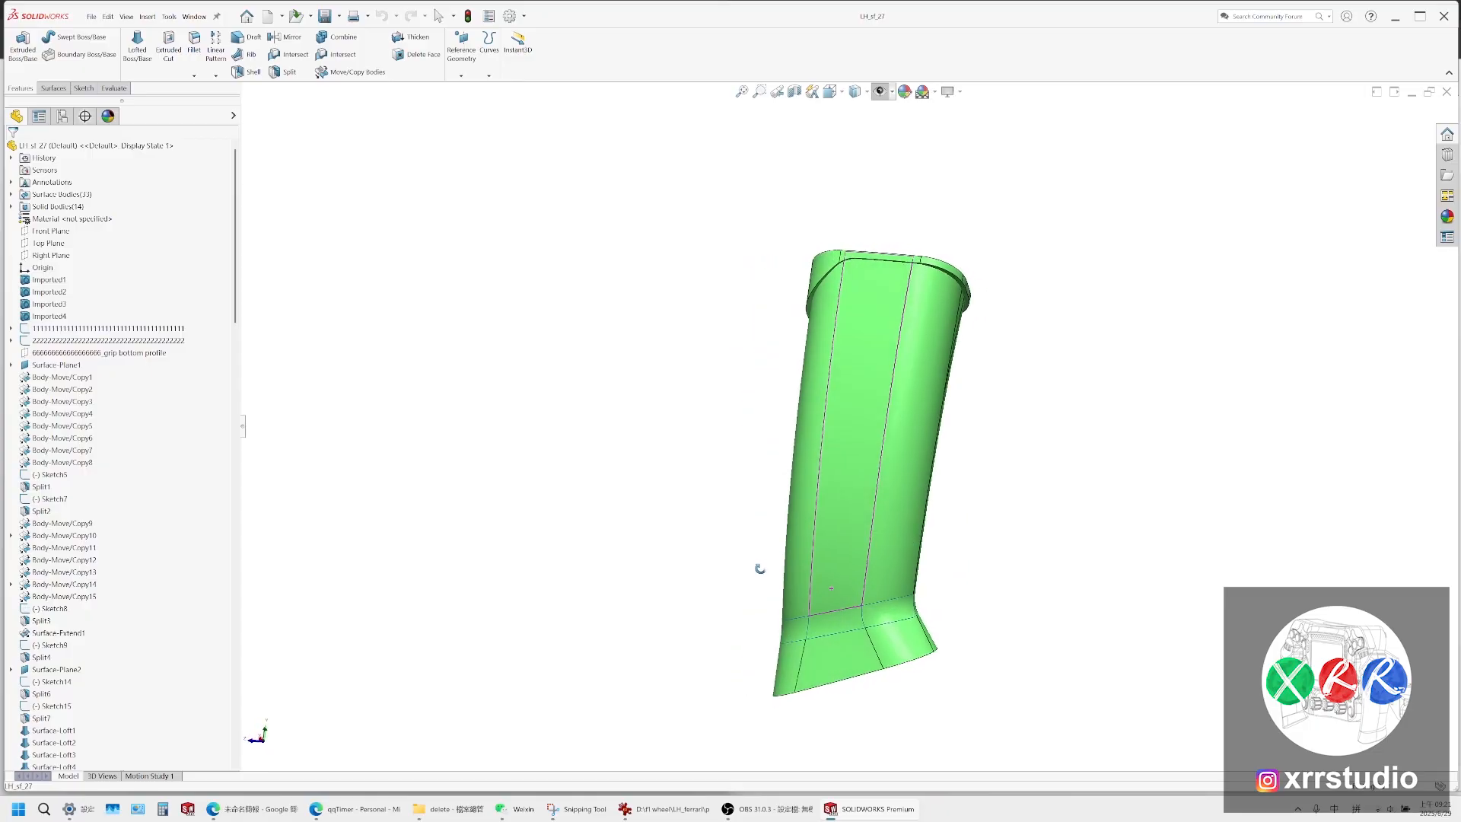
click(247, 16)
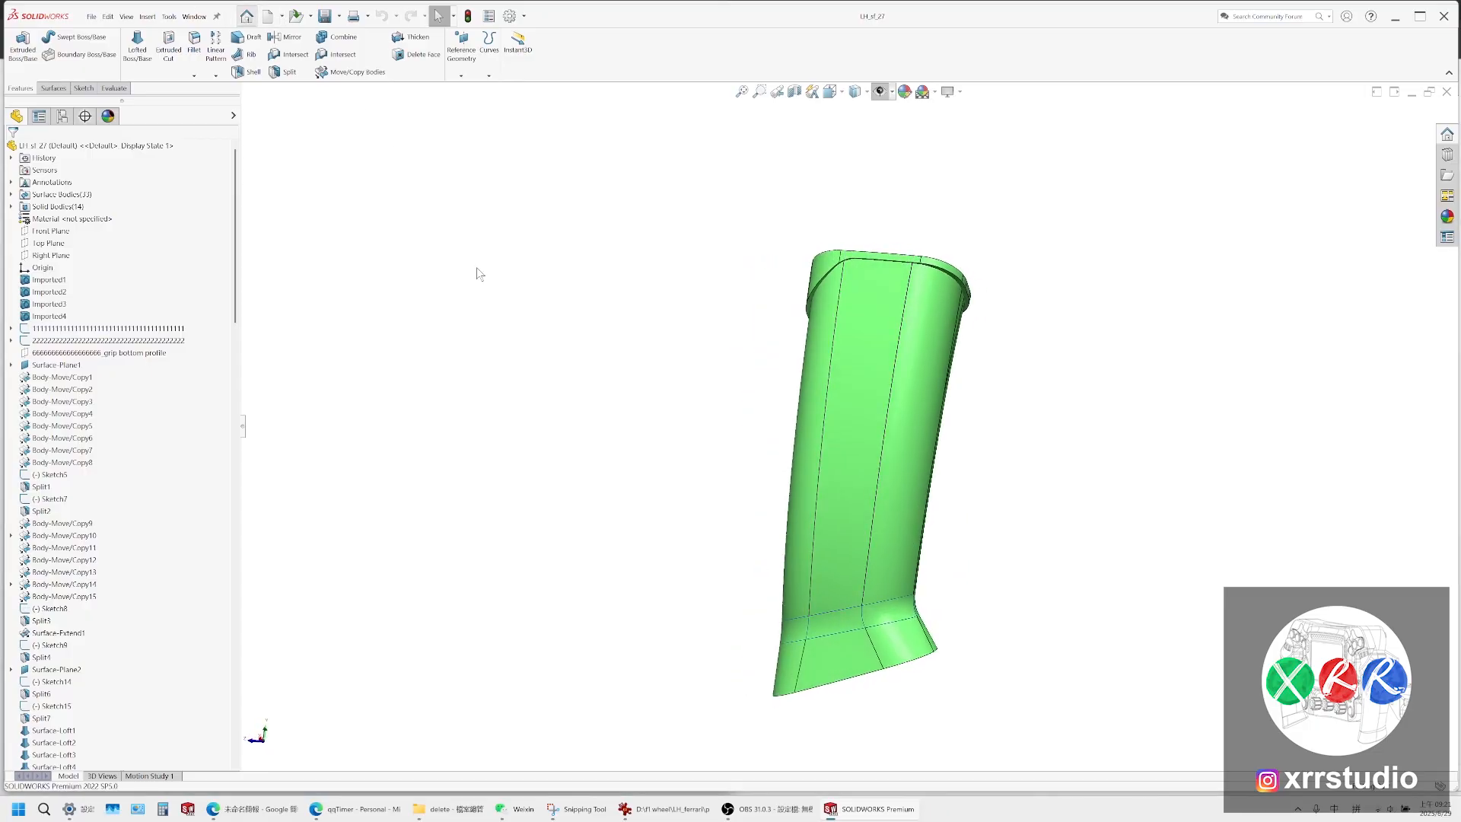
click(498, 236)
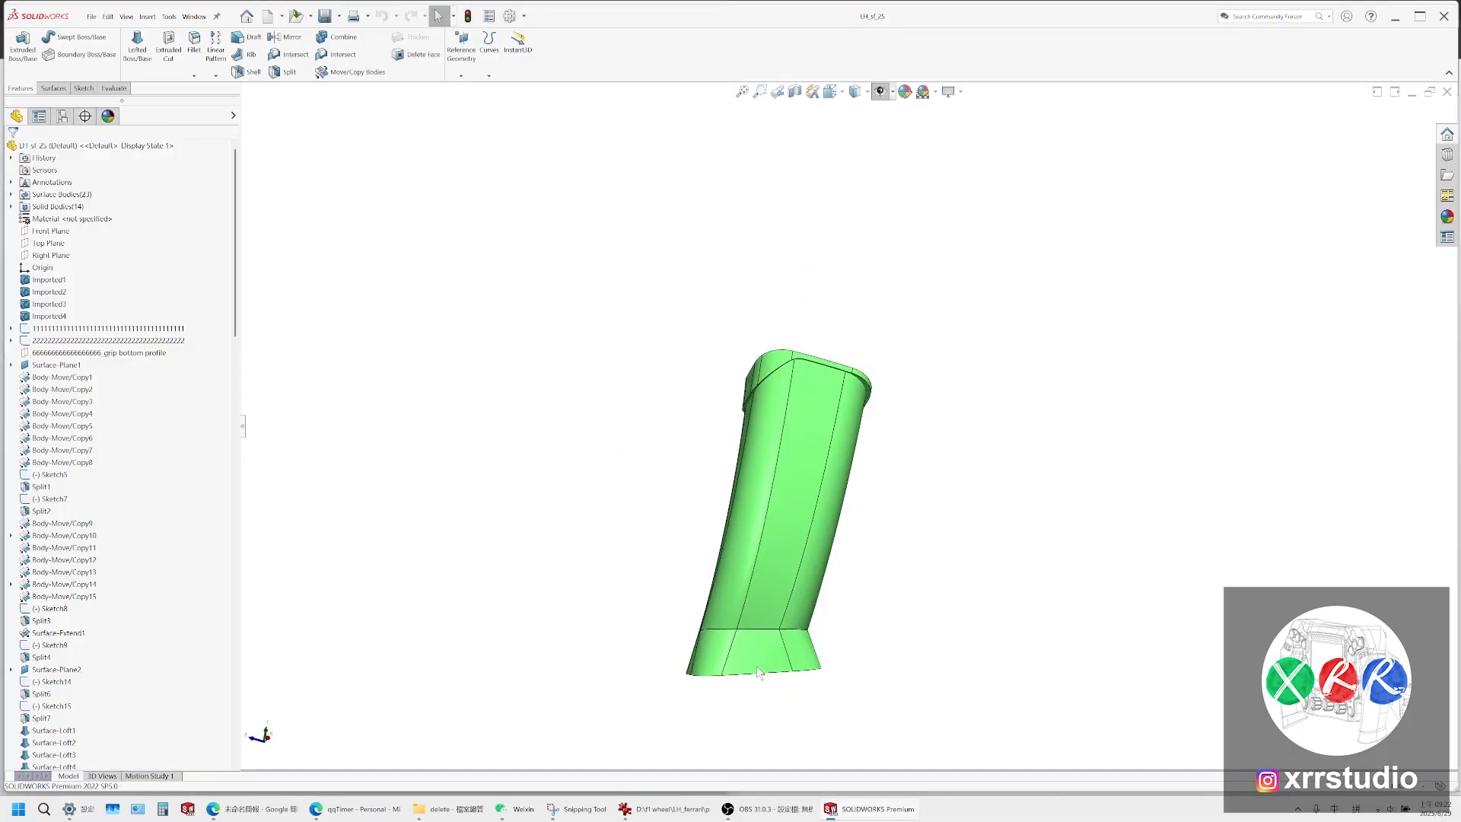
Examine the flared bottom end of the LH_sf_25 grip from the side and from below
scroll(761, 673, down, 6)
middle_drag(720, 548, 782, 561)
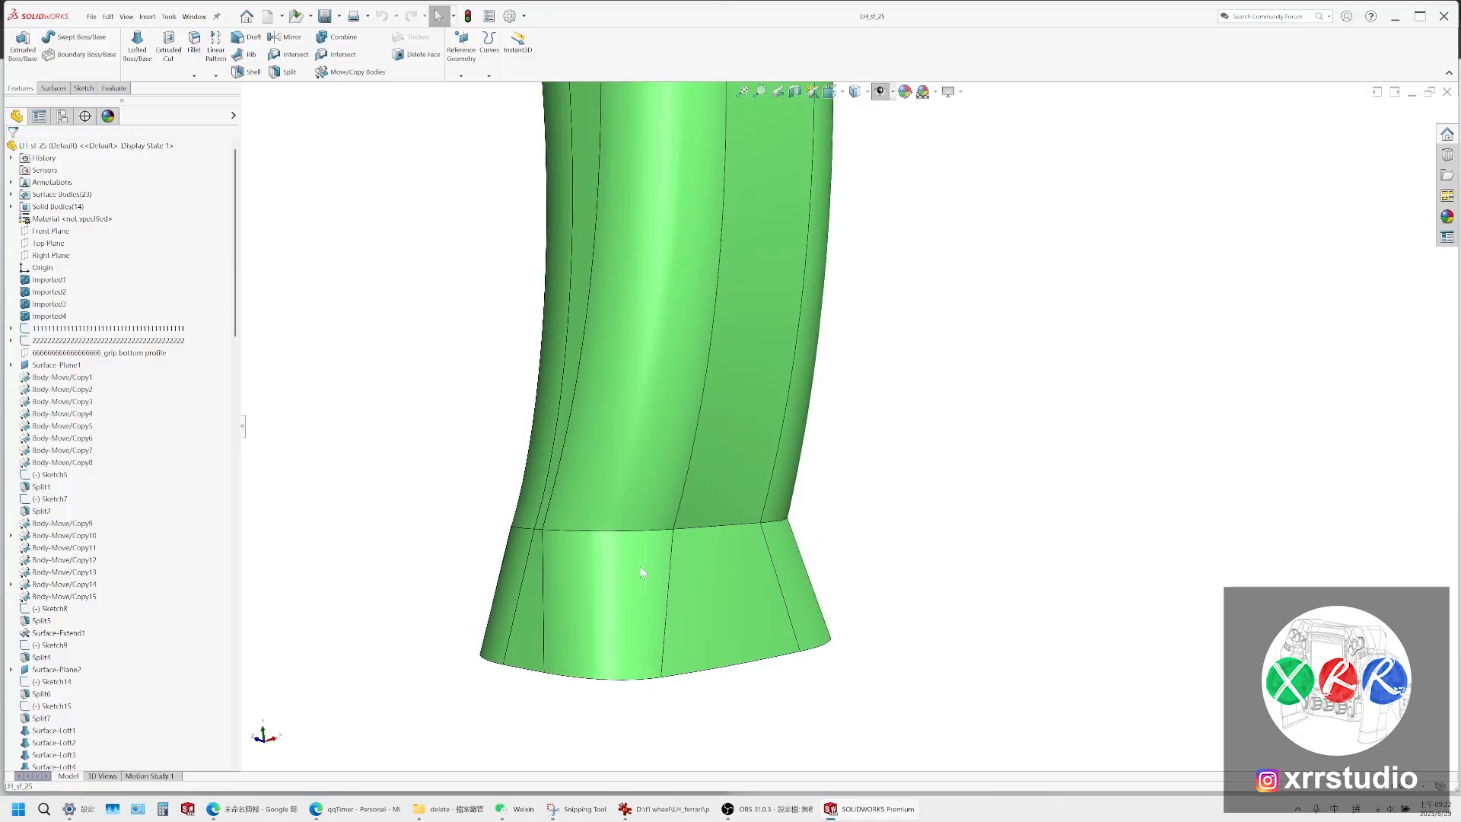
middle_drag(697, 595, 727, 678)
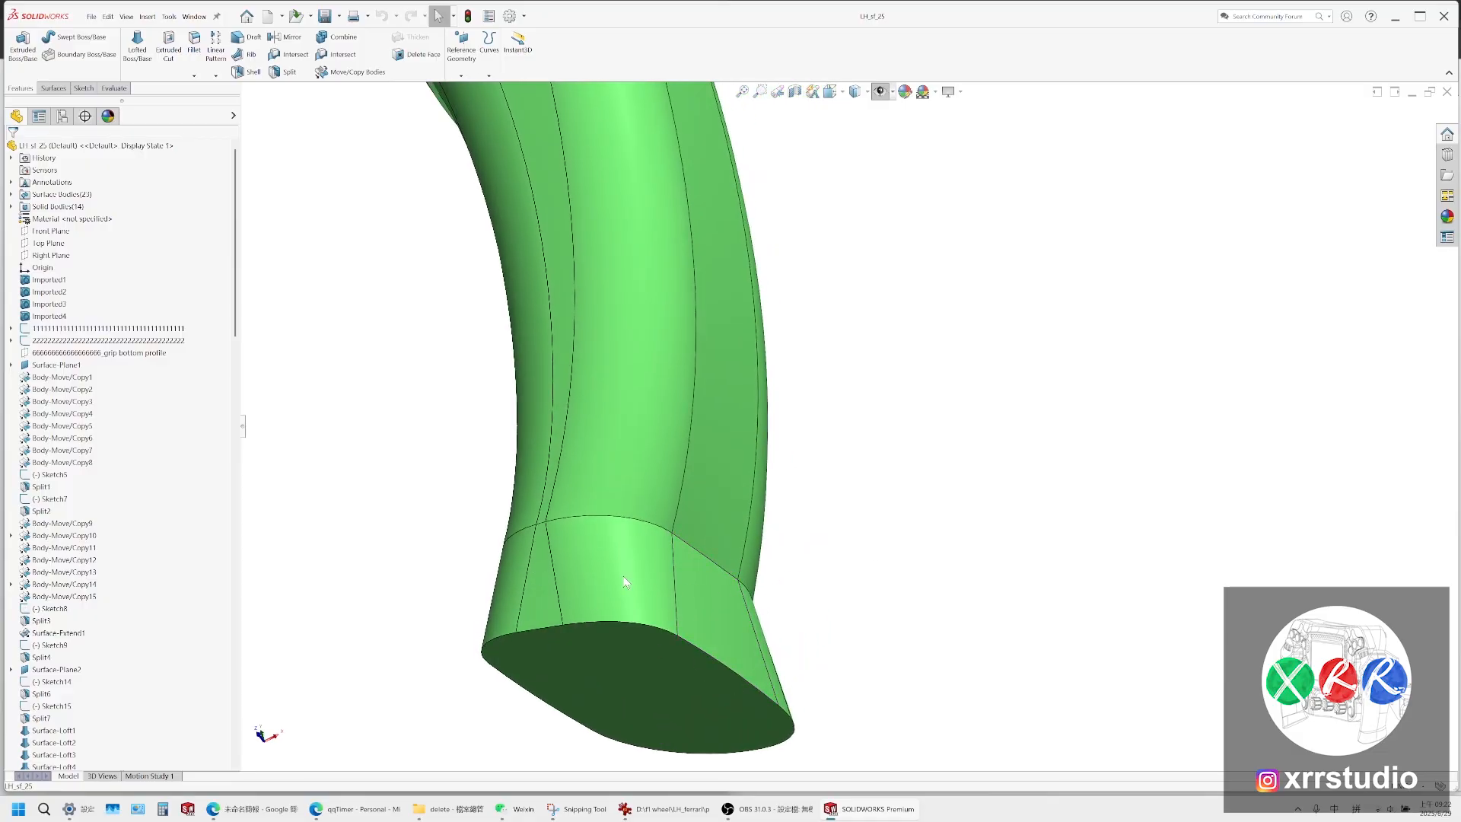
middle_drag(624, 582, 618, 611)
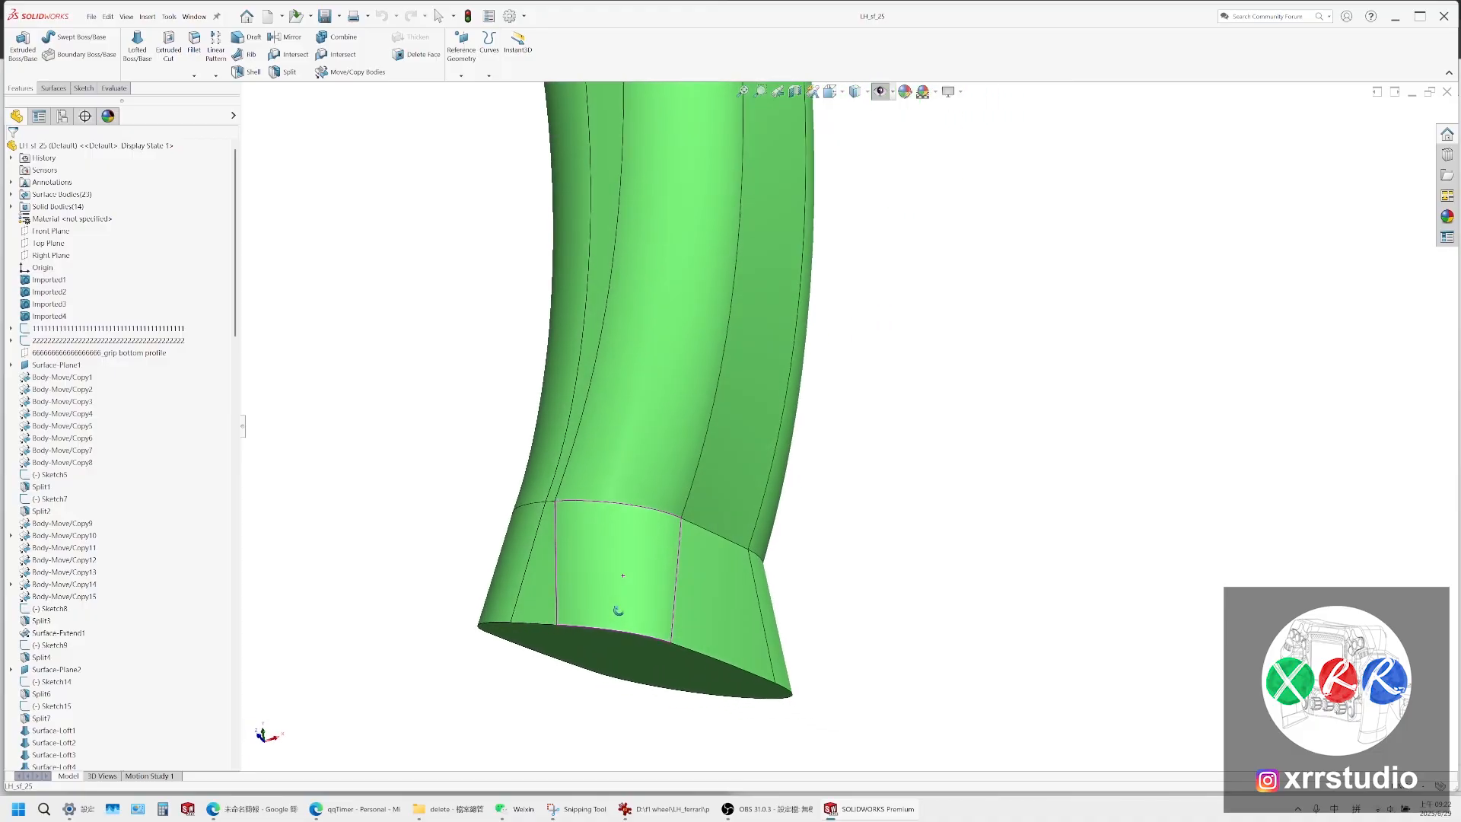
scroll(624, 609, up, 4)
scroll(793, 320, down, 2)
scroll(793, 350, up, 1)
scroll(803, 373, down, 1)
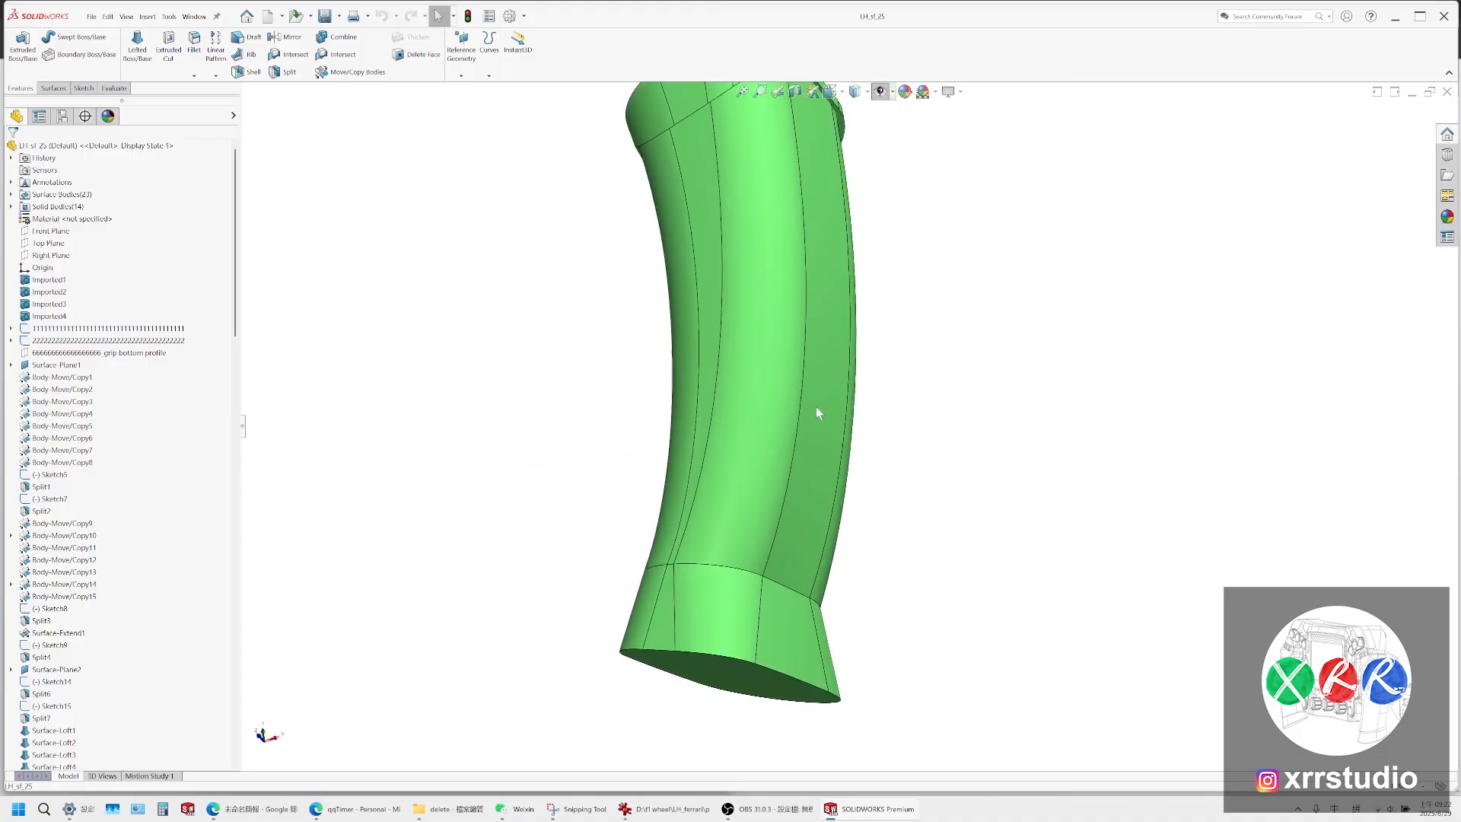
scroll(812, 525, down, 2)
scroll(805, 646, up, 1)
scroll(741, 654, down, 1)
Capture the lower half of the grip as a new Snipping Tool snip and enlarge the snip window
click(585, 810)
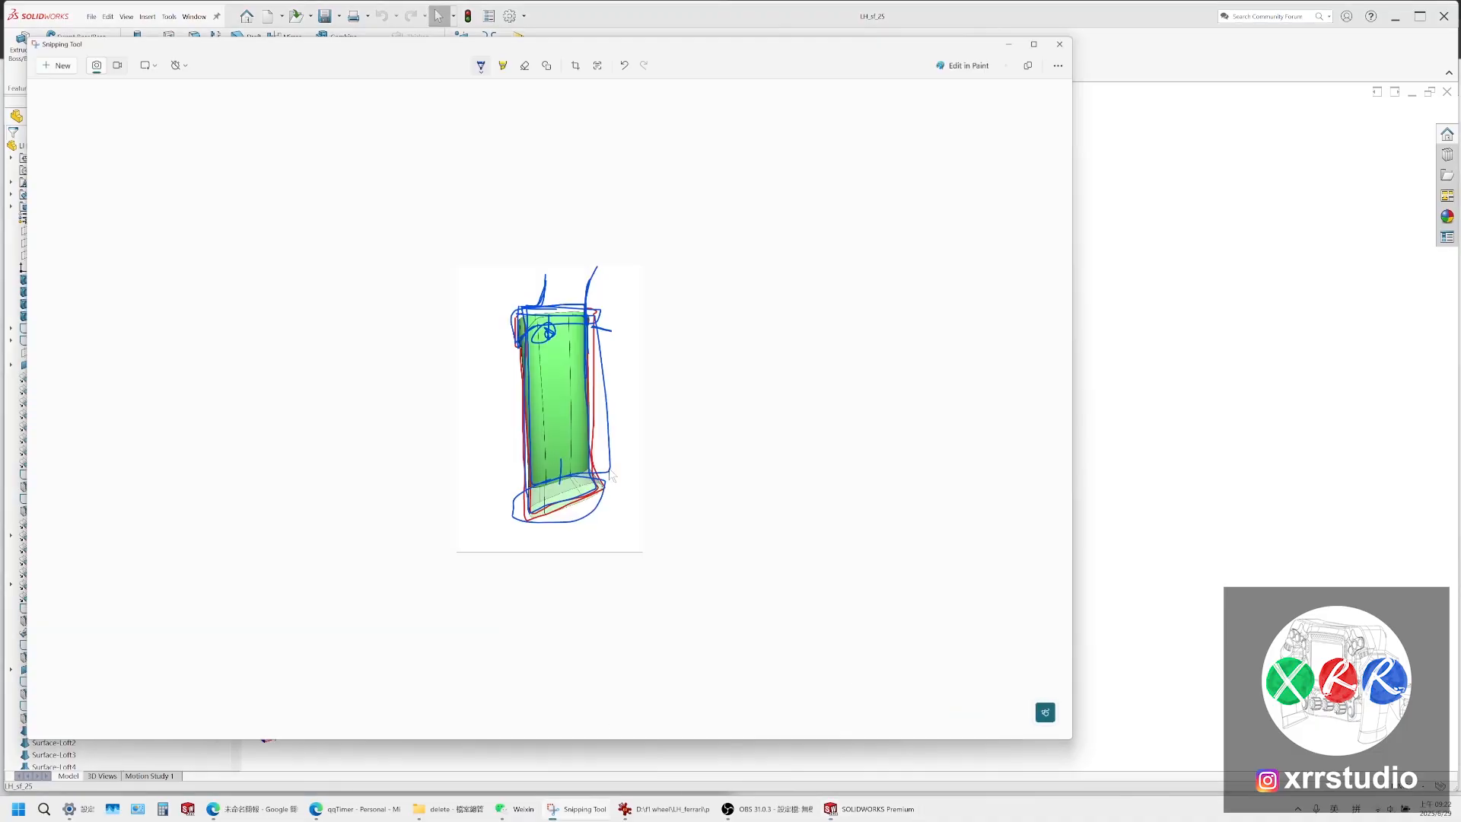
click(36, 33)
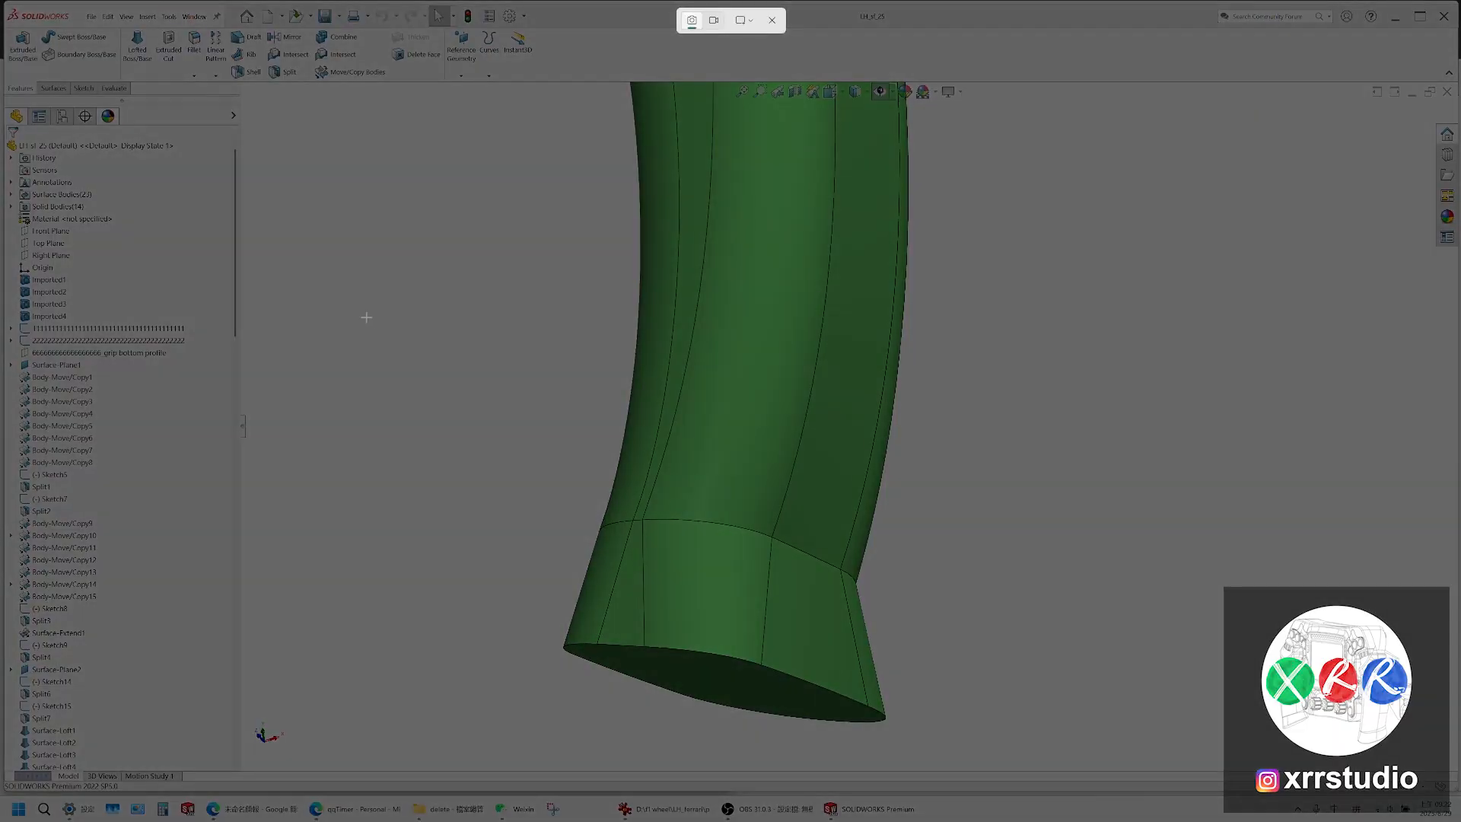
drag(367, 316, 1032, 793)
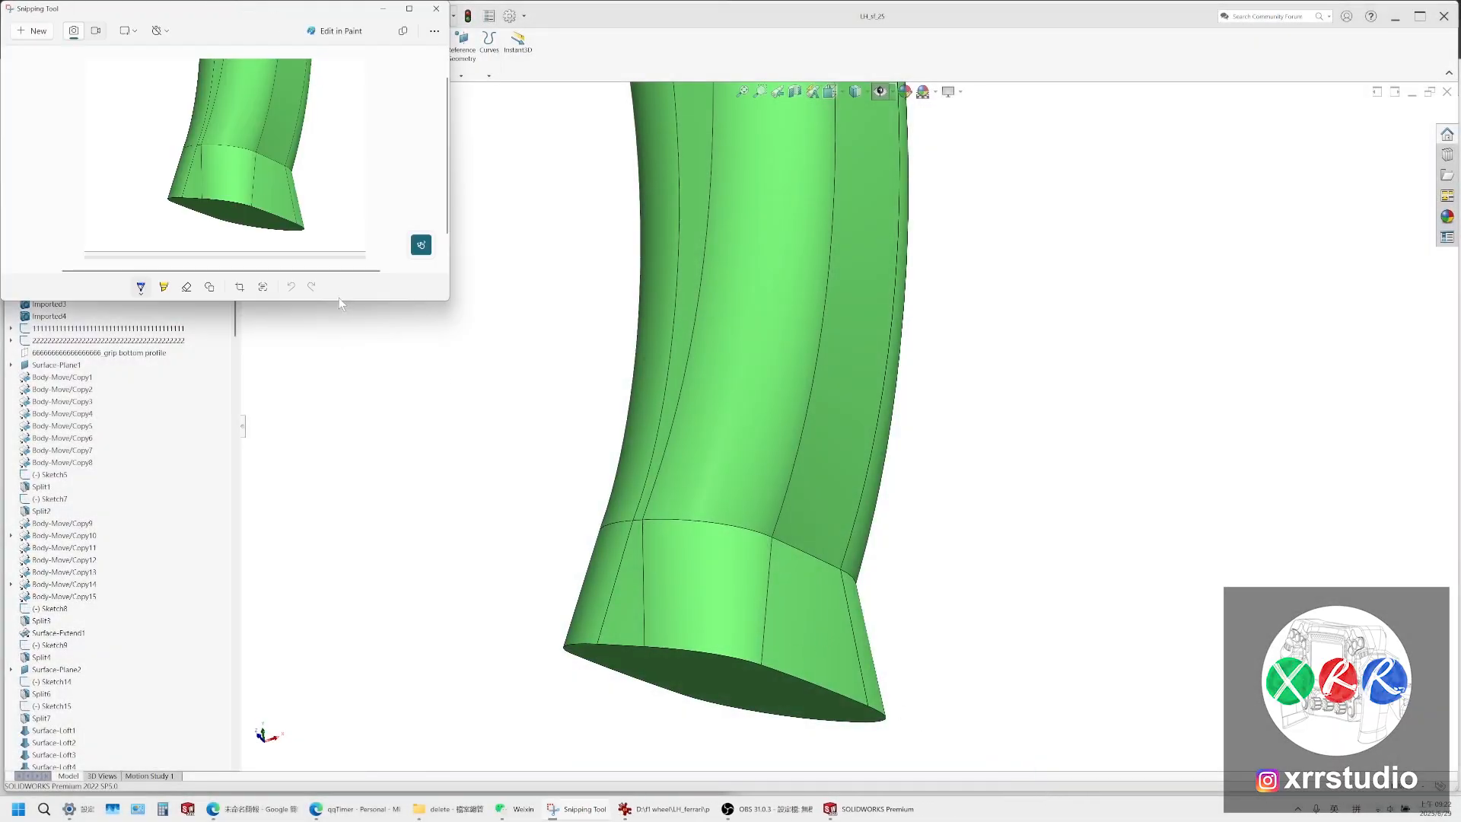
mouse_move(450, 302)
mouse_down()
mouse_move(1030, 619)
mouse_move(1140, 759)
mouse_up()
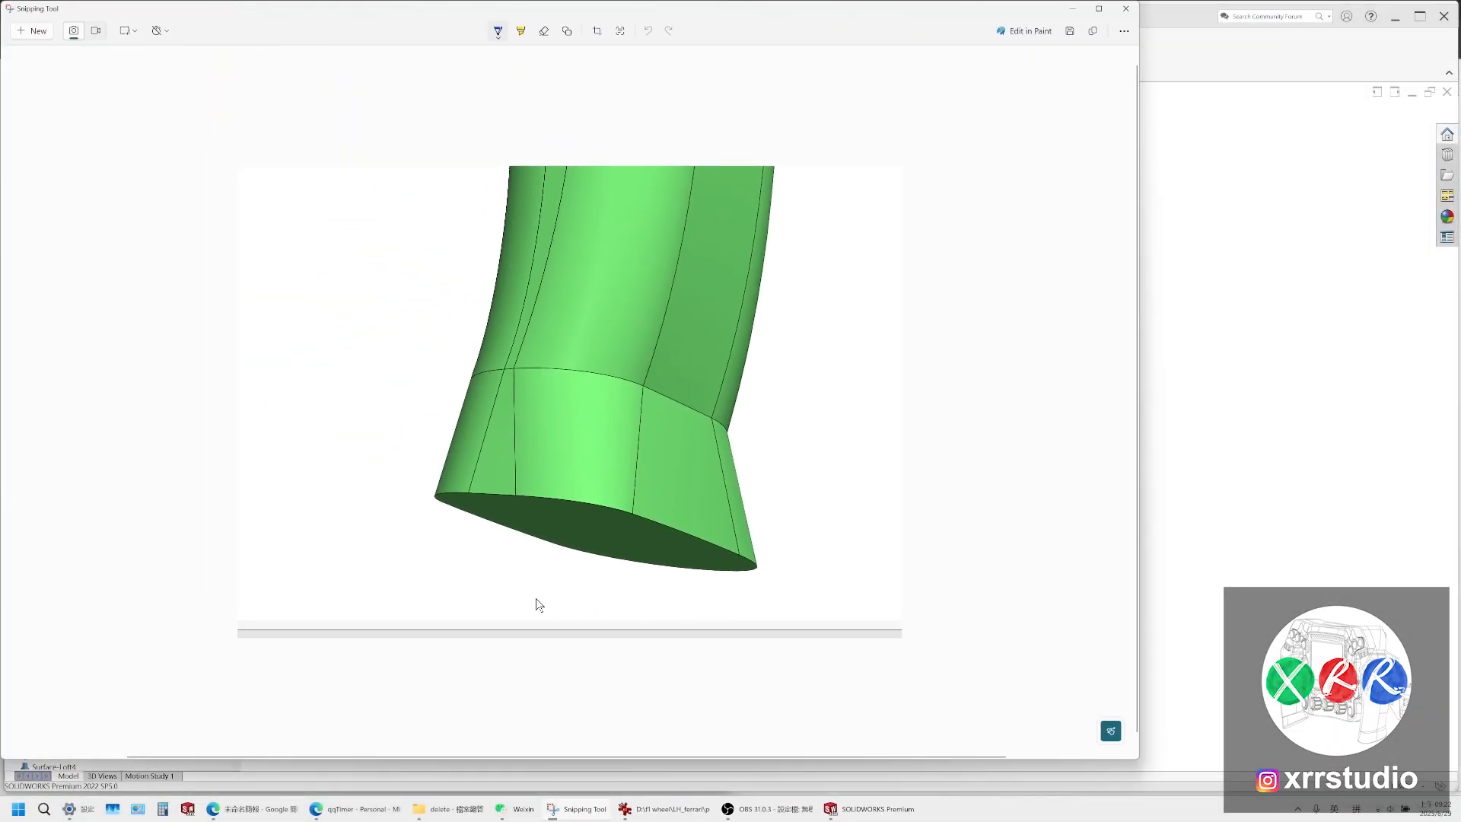
Mark up the snip in blue with an arrow to the bottom face, a curved bottom edge and wider-spreading seam lines on the flare
mouse_move(440, 624)
mouse_down()
mouse_move(545, 528)
mouse_move(440, 541)
mouse_up()
drag(548, 526, 548, 576)
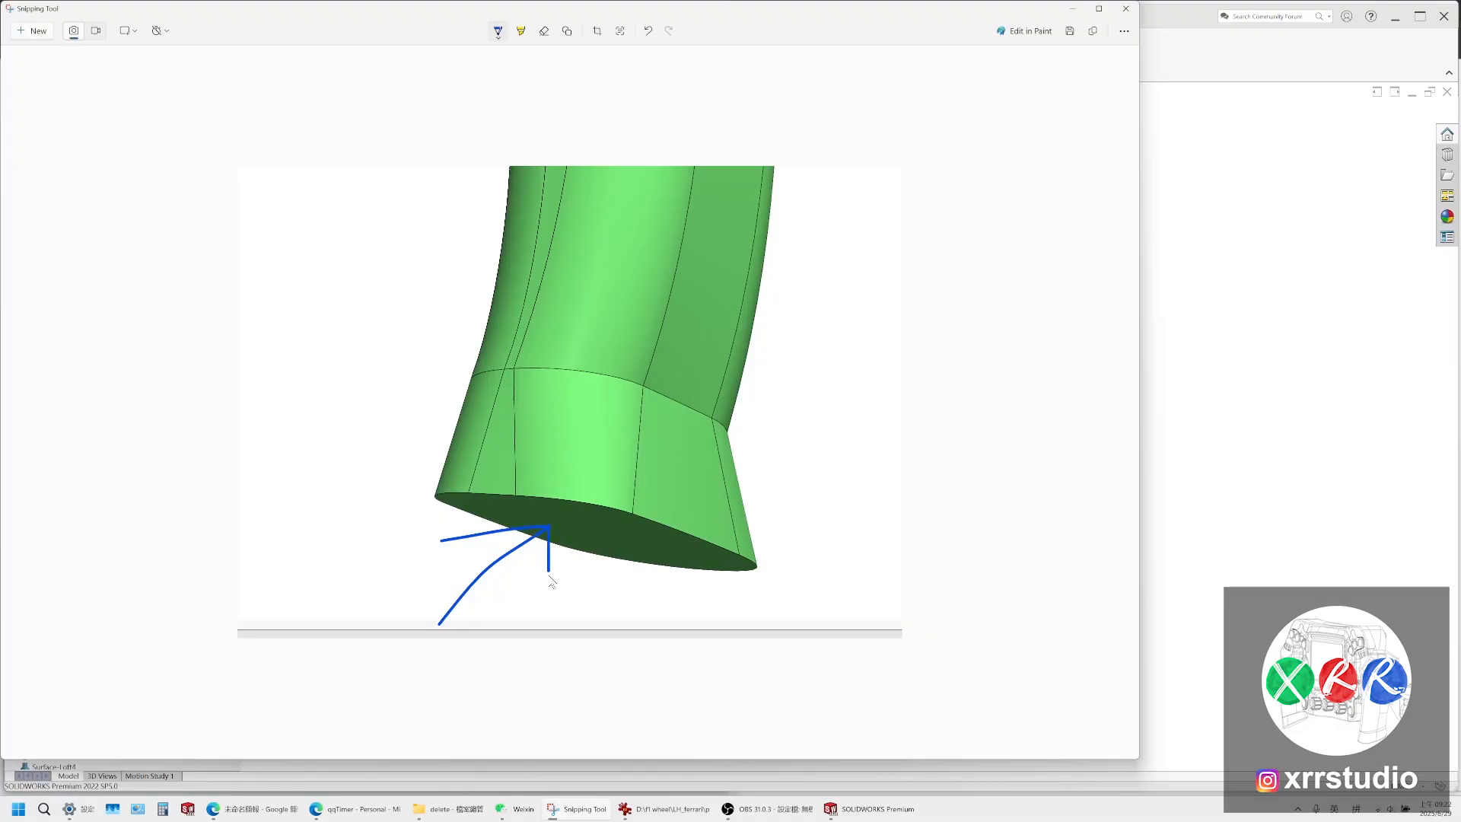
drag(519, 486, 516, 503)
drag(628, 523, 637, 499)
drag(477, 490, 541, 477)
drag(661, 518, 576, 482)
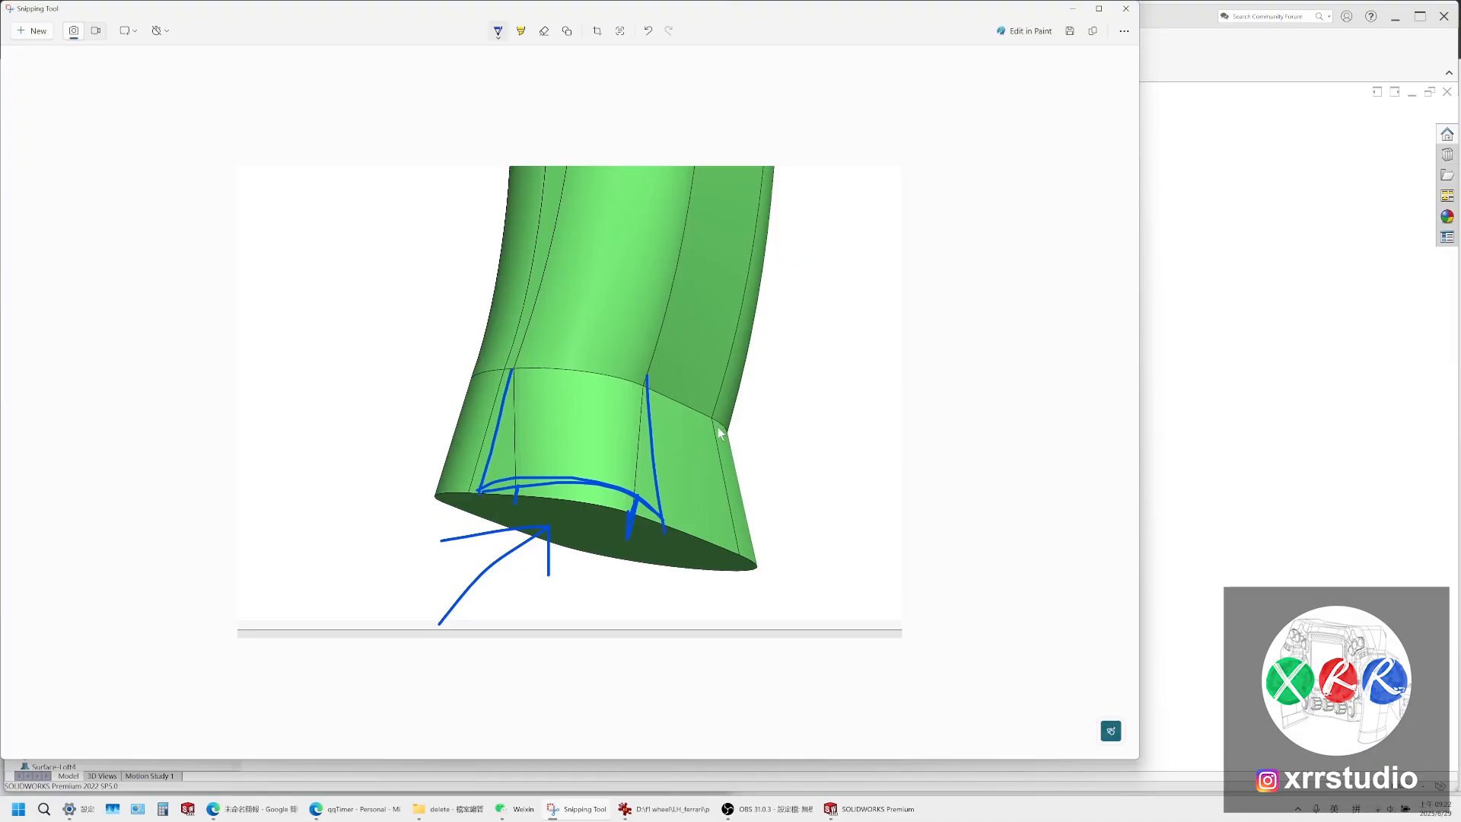
drag(711, 418, 720, 570)
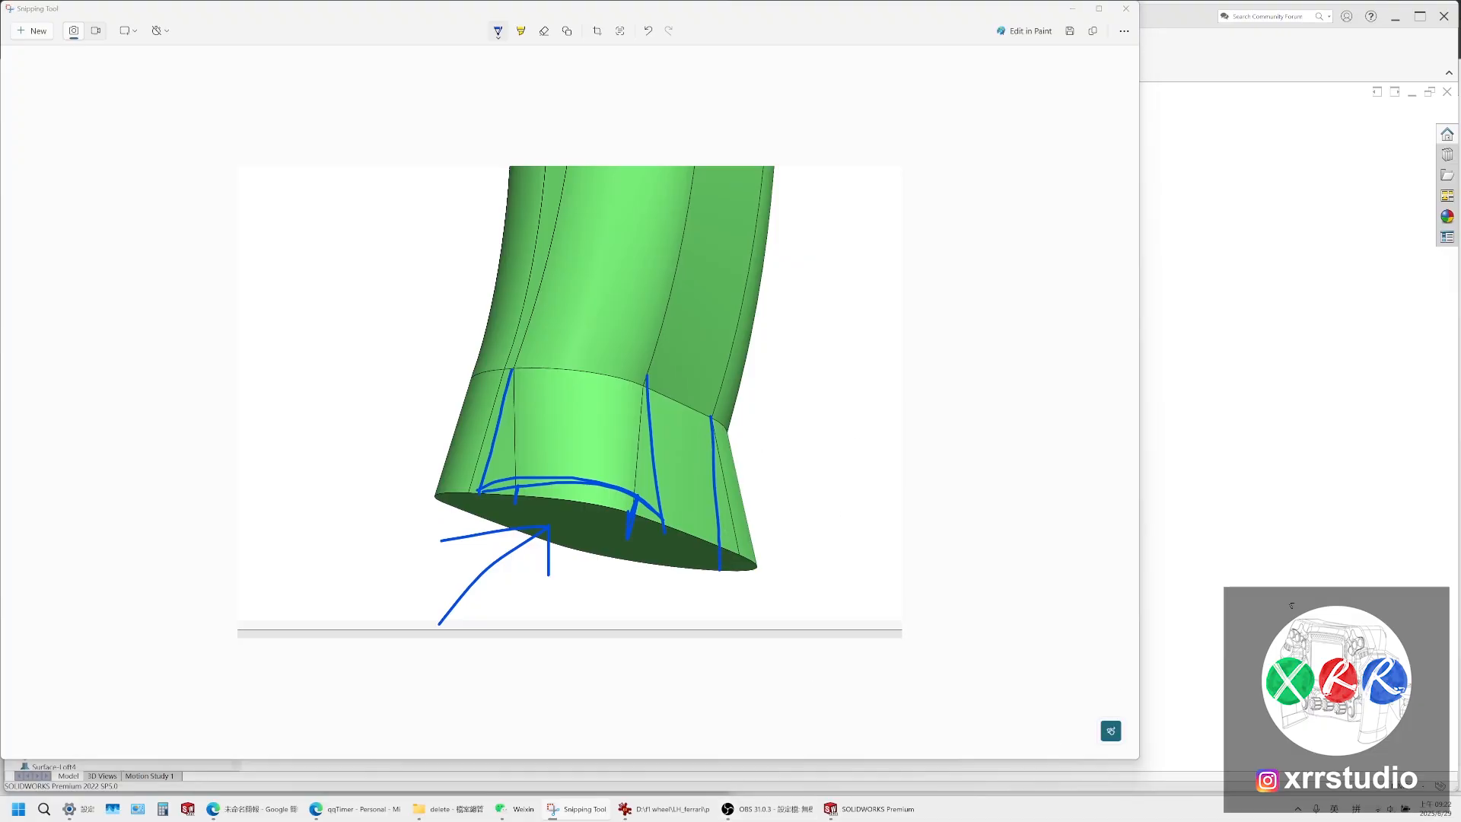
Return to SolidWorks and inspect the grip's bottom face and flared end from several angles
click(867, 809)
middle_drag(812, 544, 807, 445)
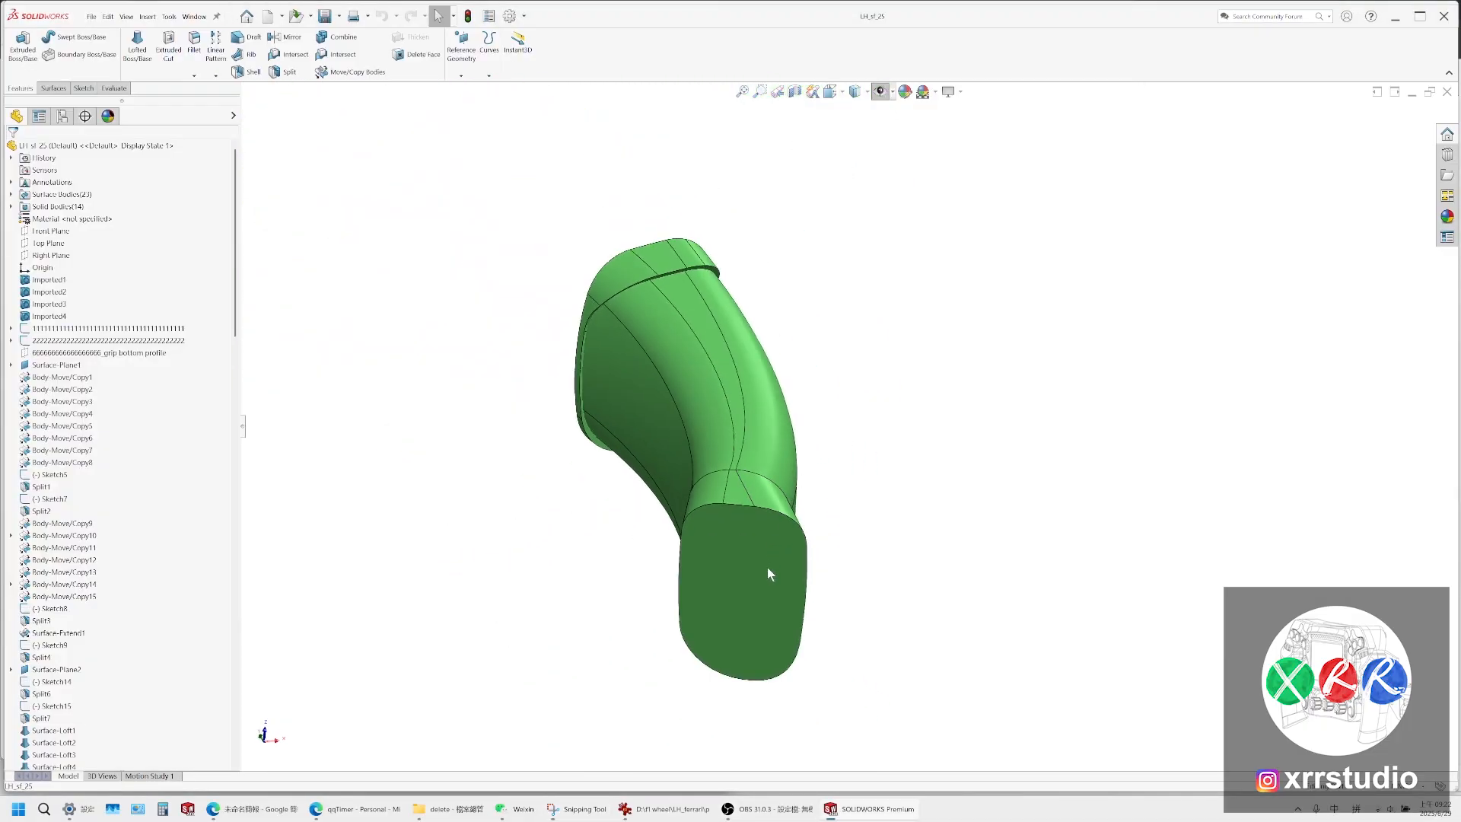
middle_drag(767, 567, 854, 491)
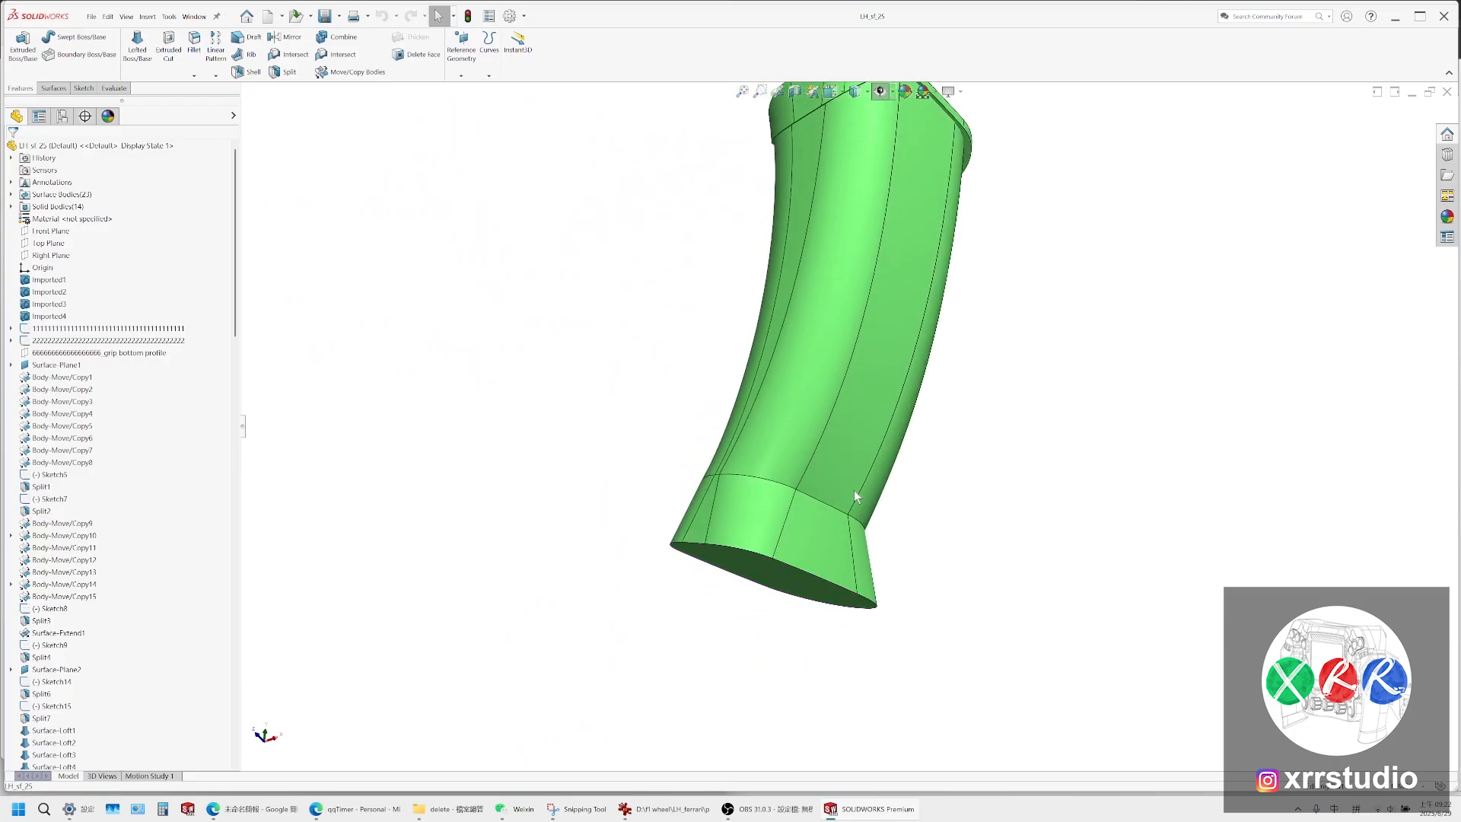
scroll(854, 490, down, 2)
scroll(783, 480, up, 3)
scroll(835, 303, down, 3)
middle_drag(760, 593, 829, 634)
click(775, 809)
click(775, 809)
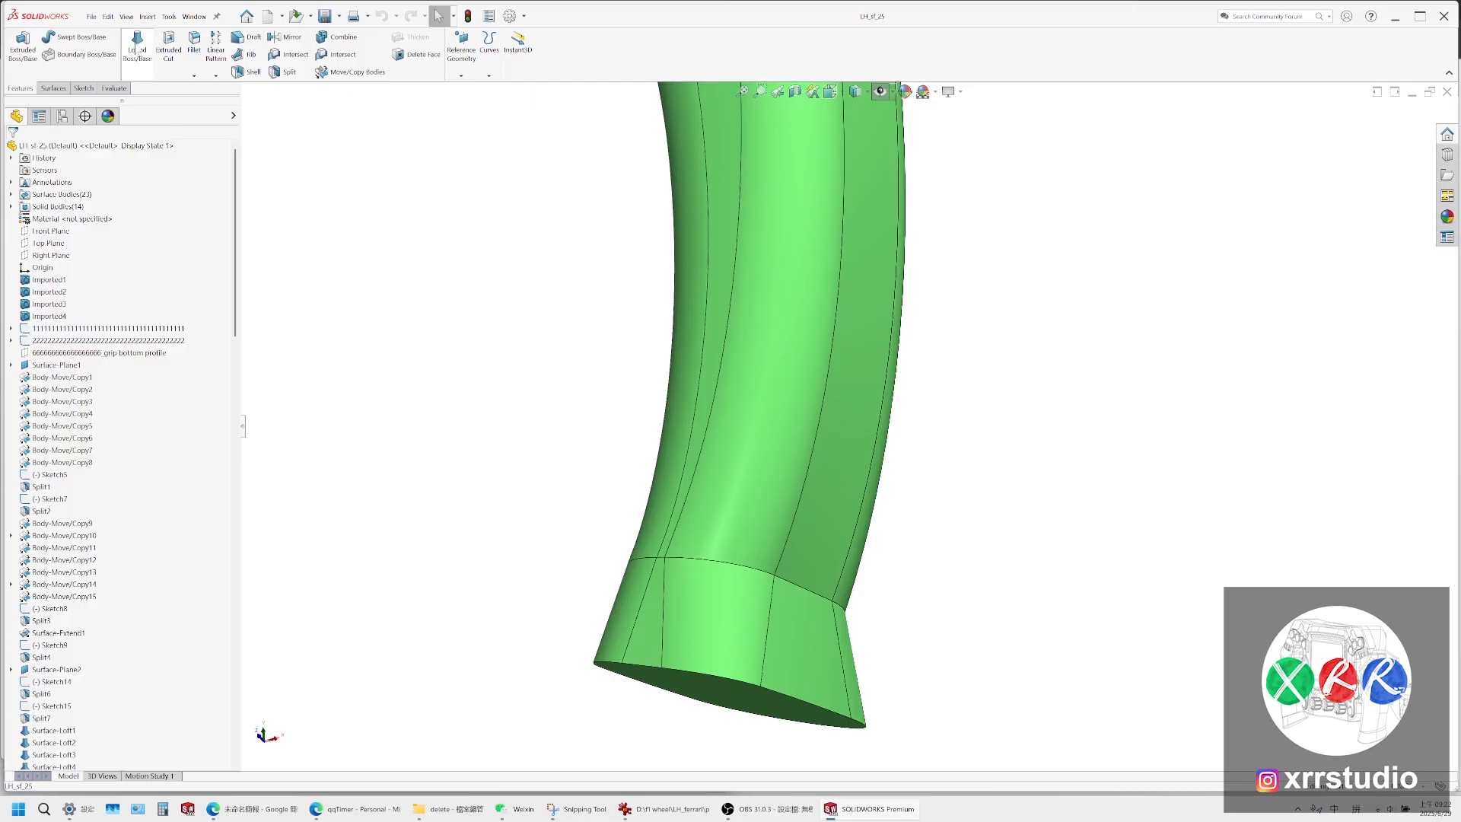
click(91, 16)
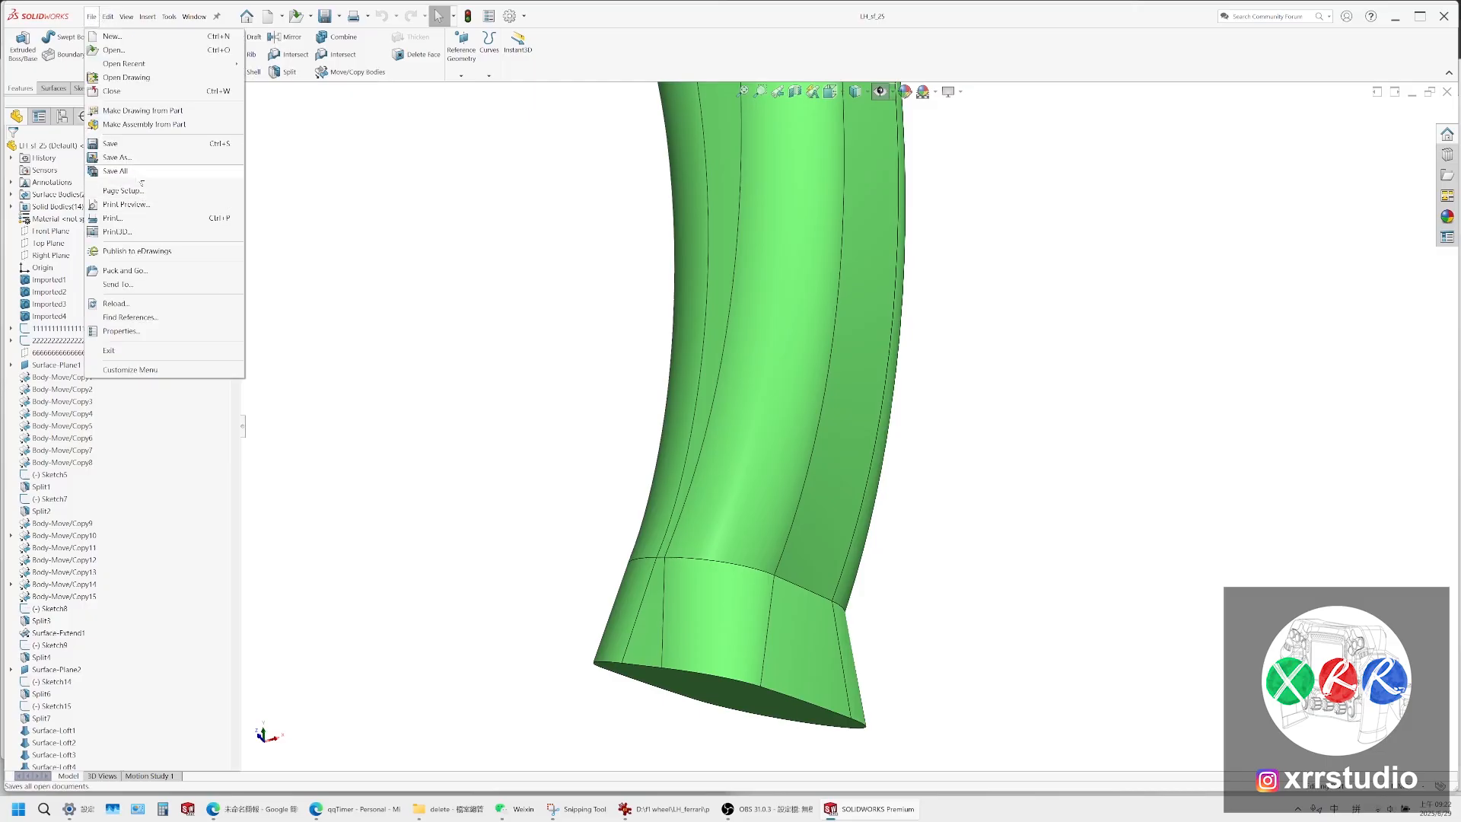
click(128, 158)
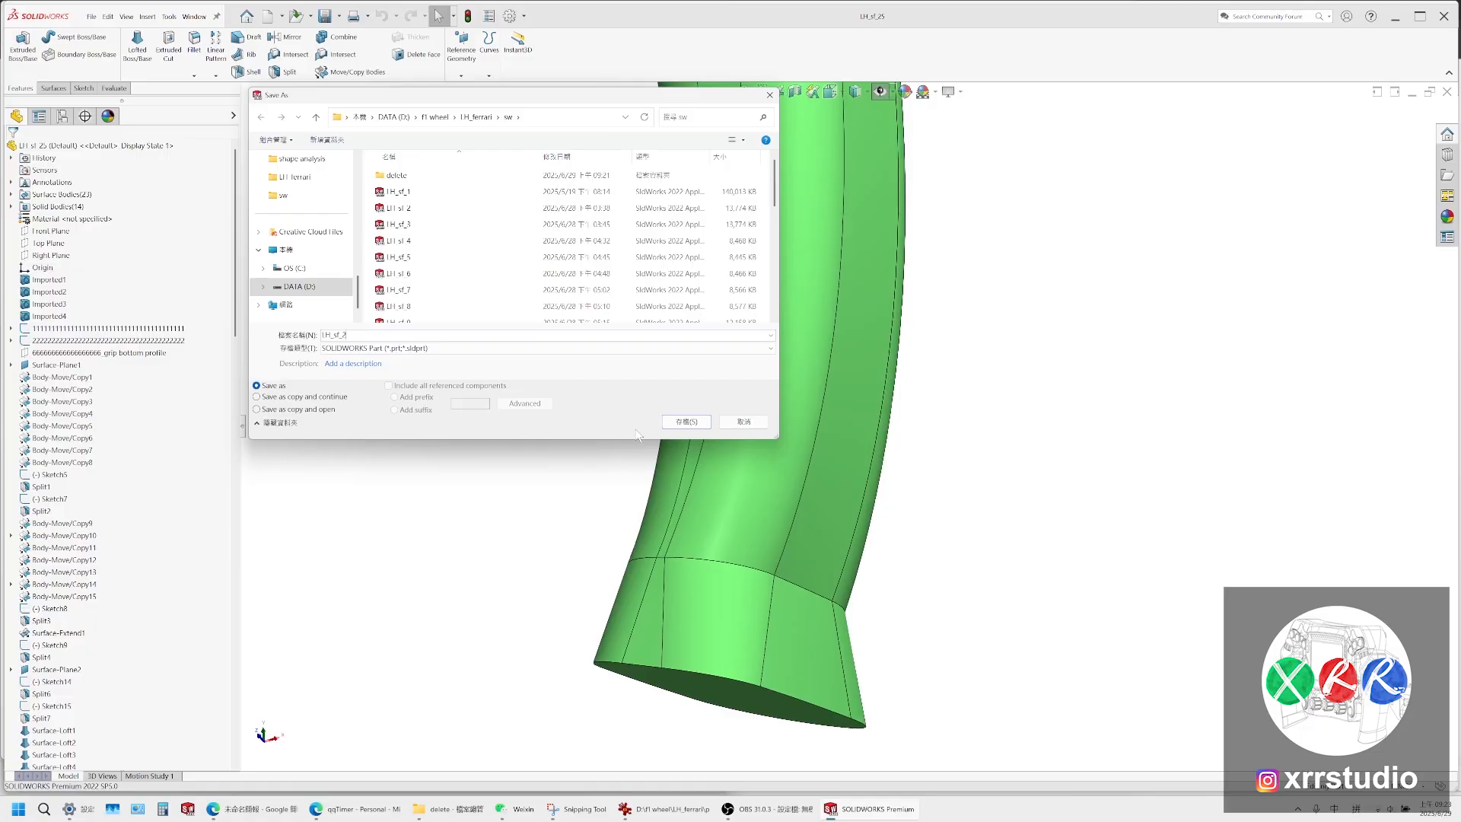
text(6)
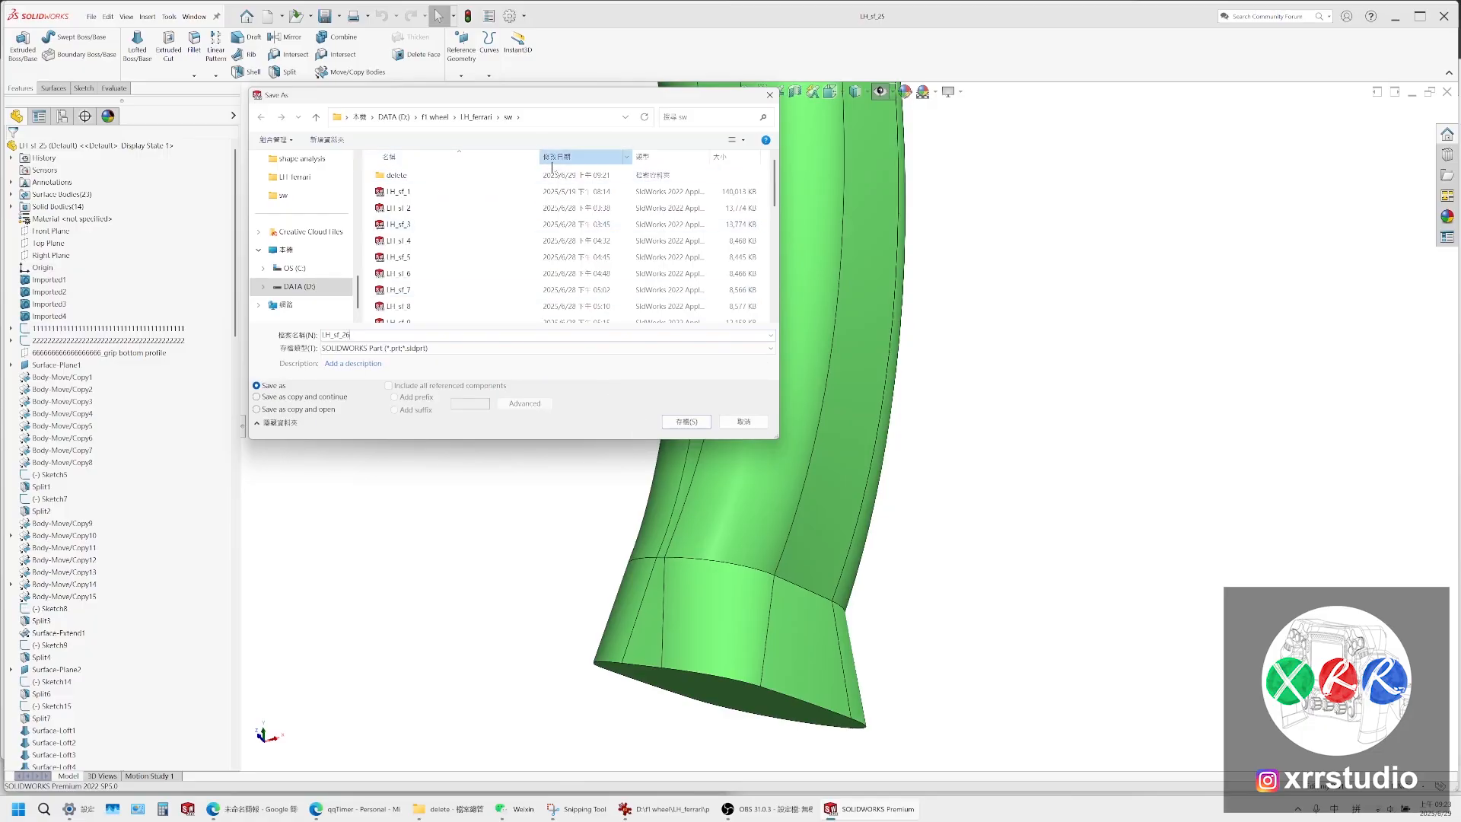
click(552, 158)
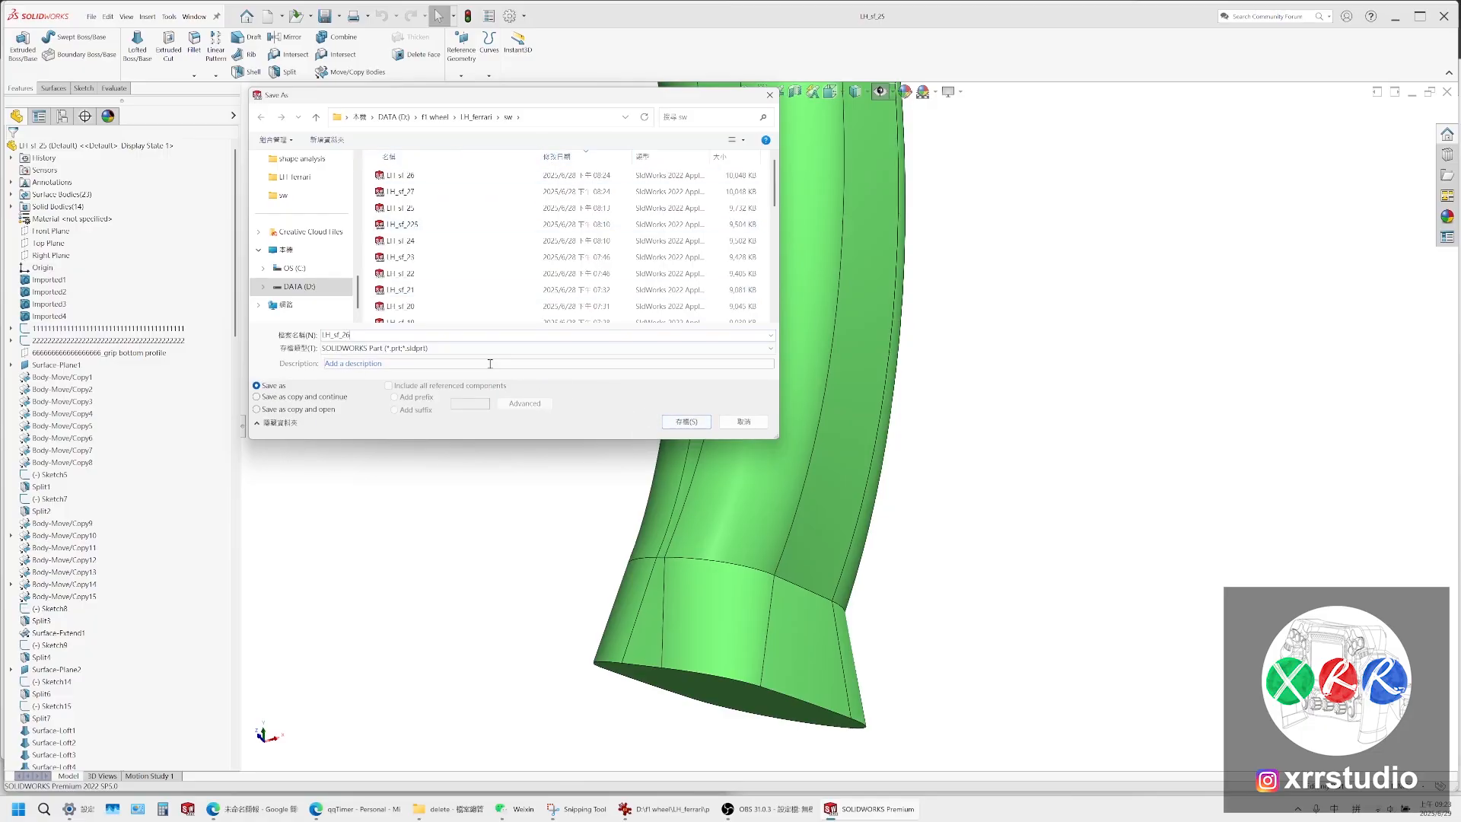
click(457, 338)
key(BackSpace)
text(7)
key(Return)
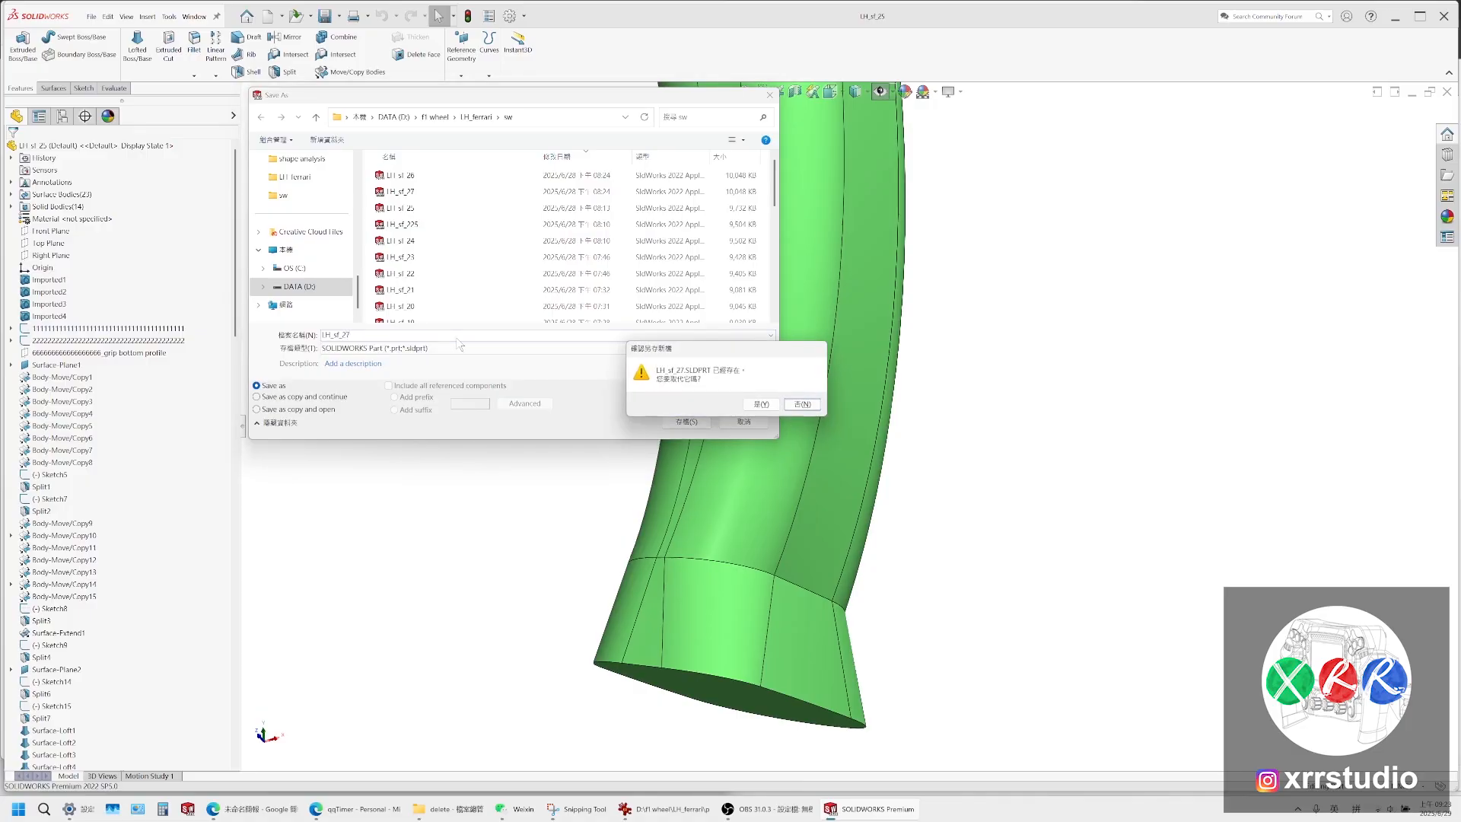
click(760, 404)
click(805, 408)
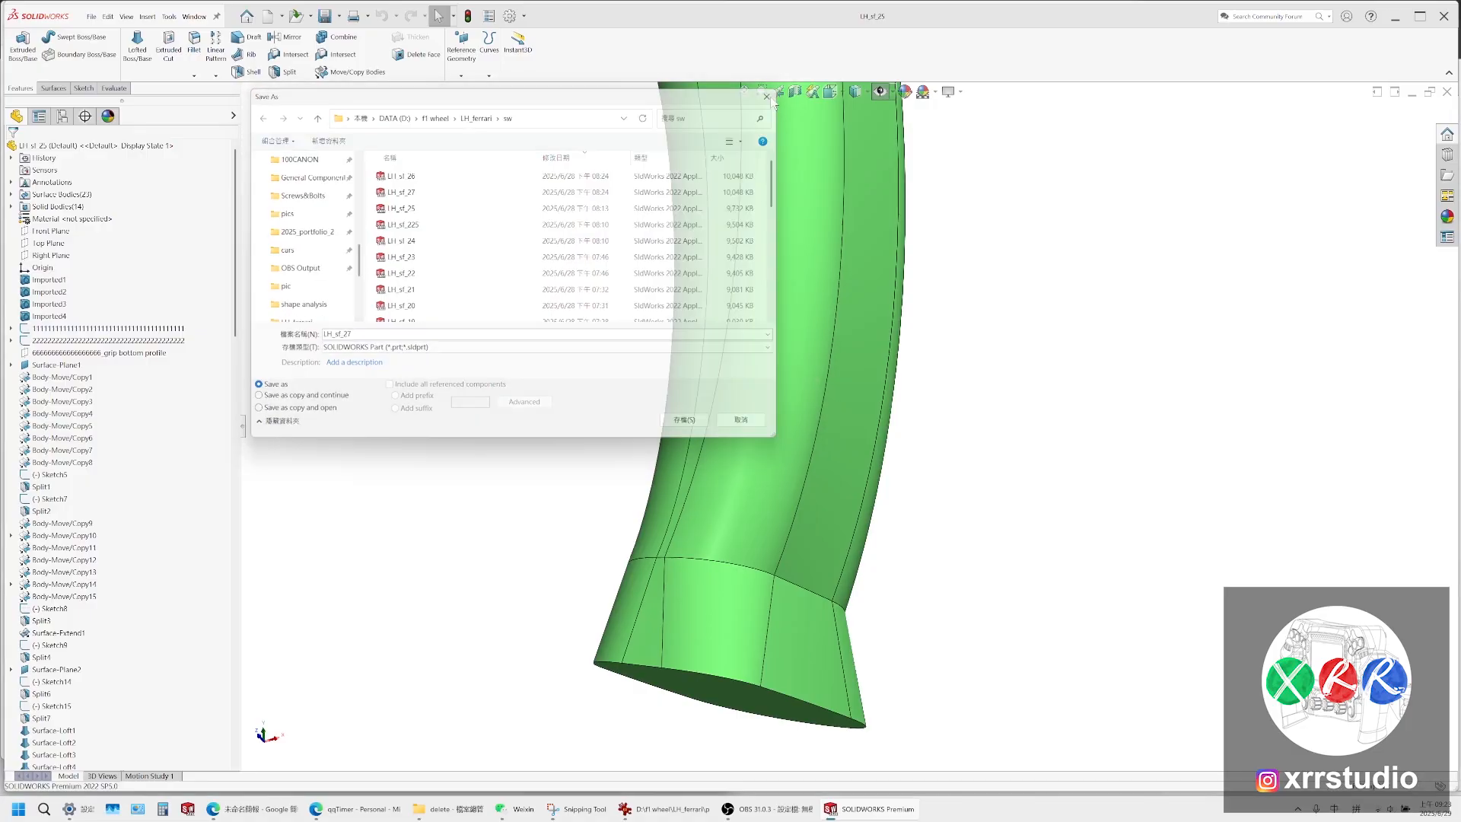
click(195, 16)
click(346, 141)
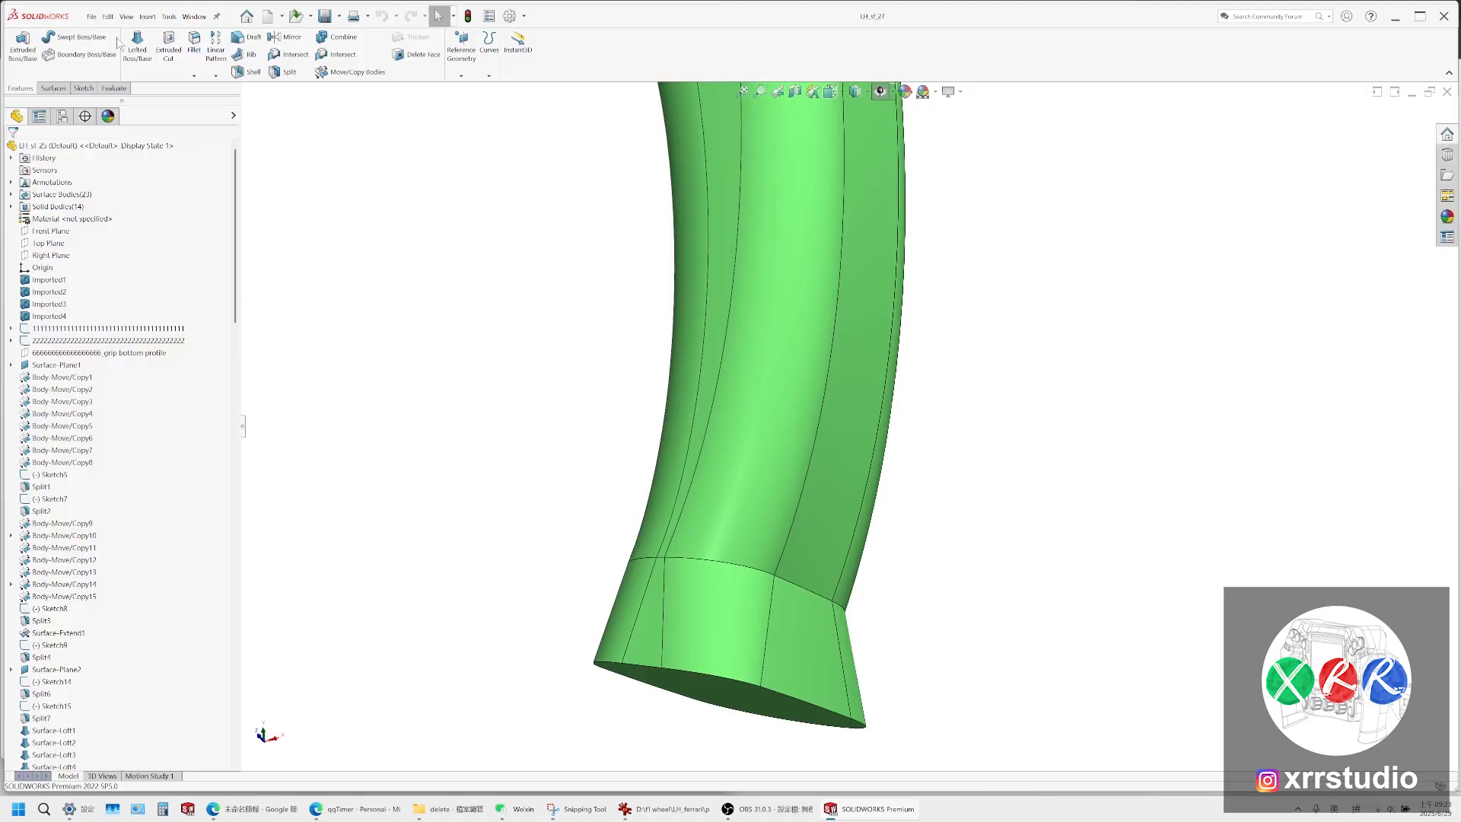
Start a Save As of LH_sf_25, and move the existing LH_sf_26 file from the sw folder into its delete subfolder
click(92, 16)
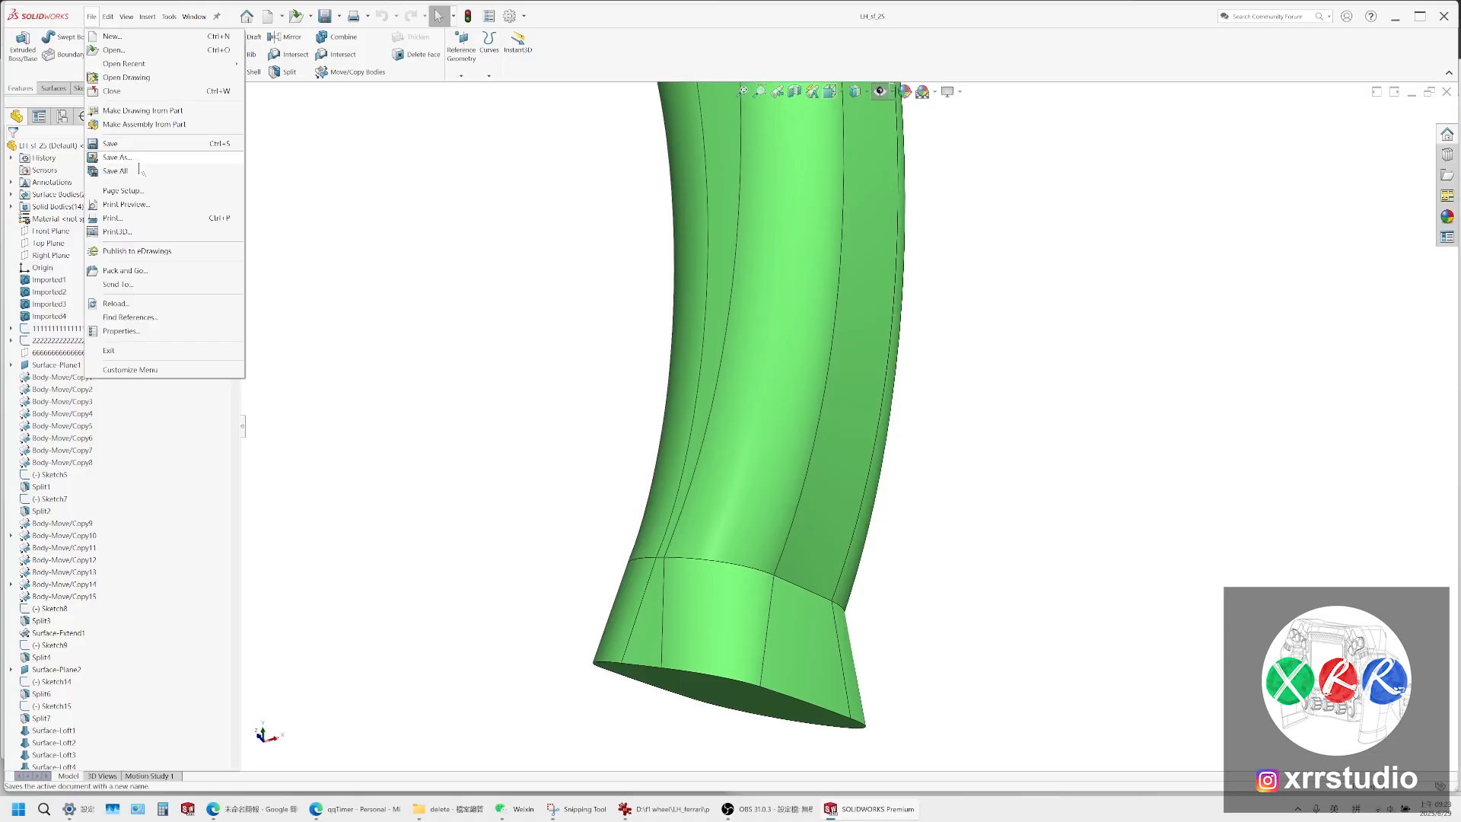
click(213, 175)
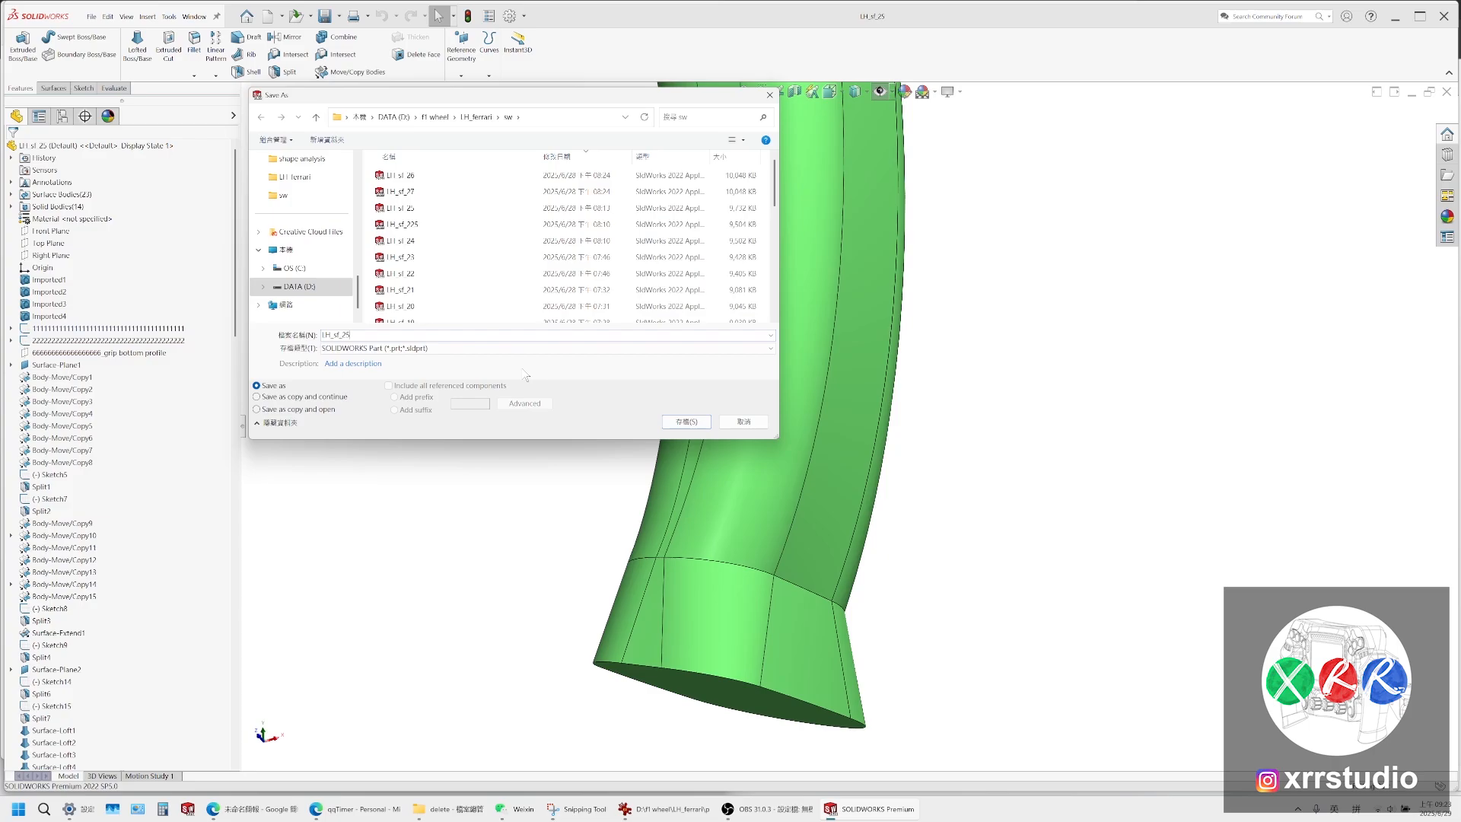
key(BackSpace)
click(453, 808)
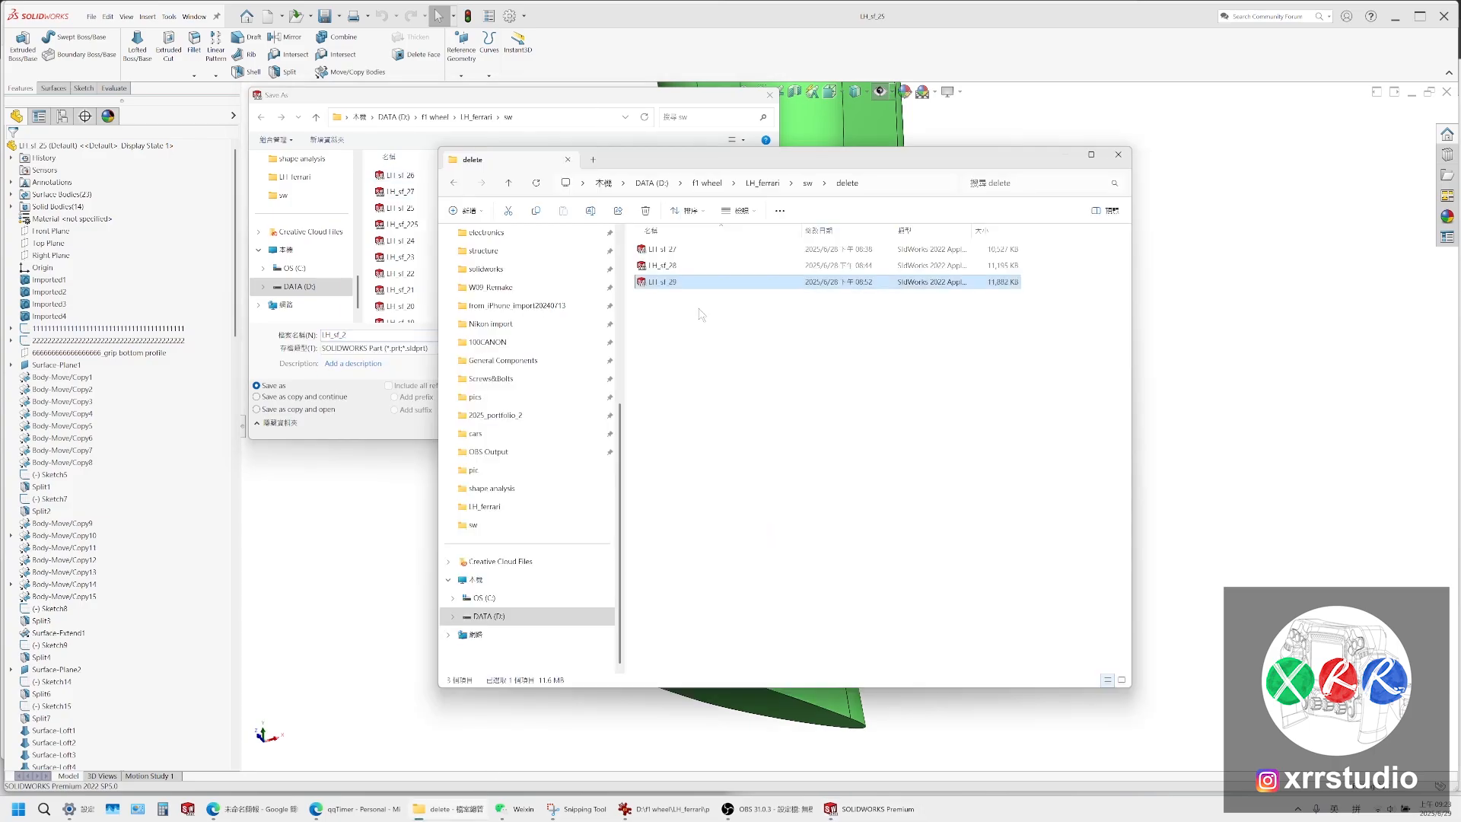
click(806, 185)
click(742, 251)
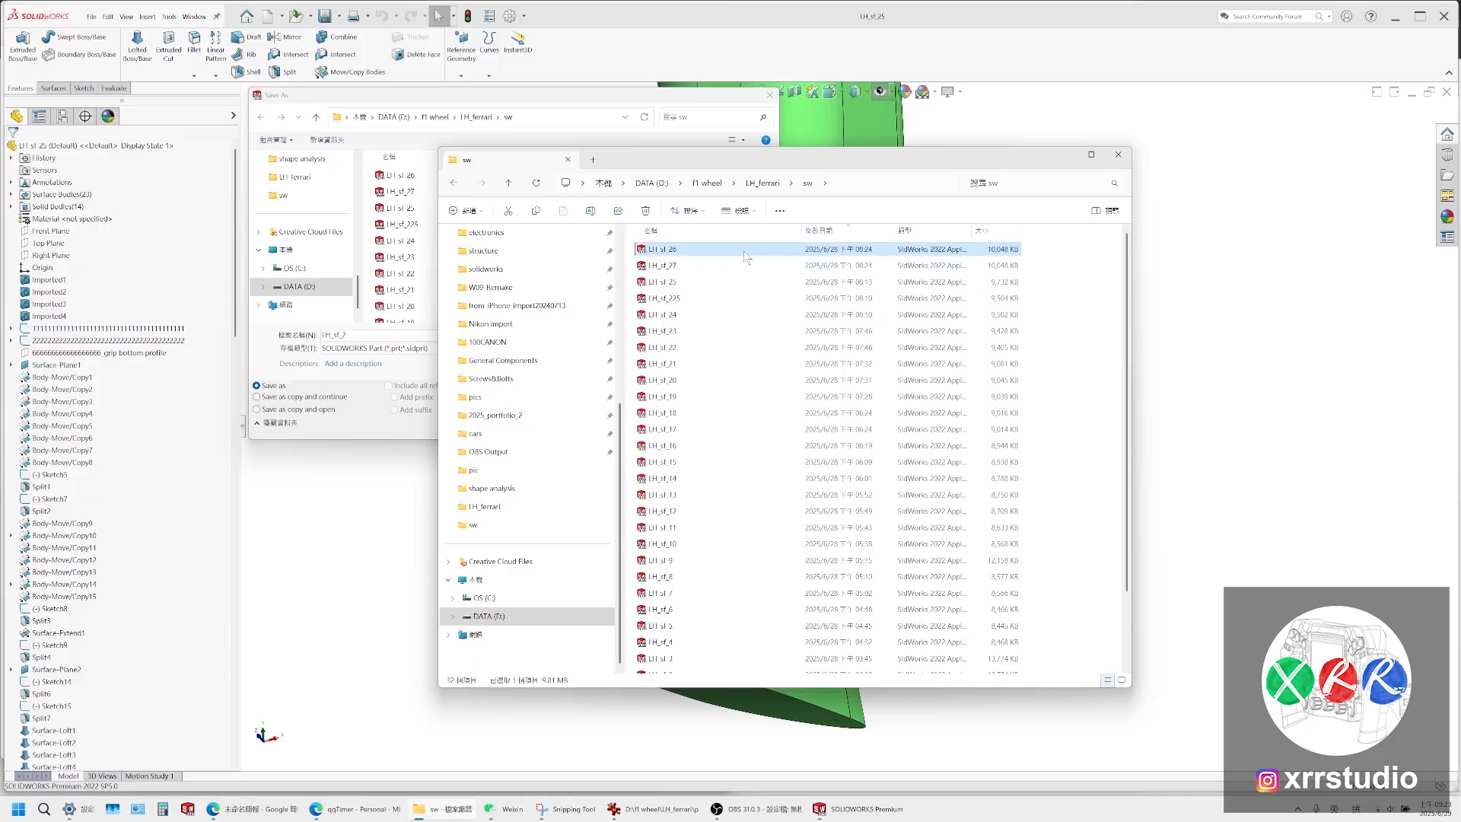
key(ctrl+x)
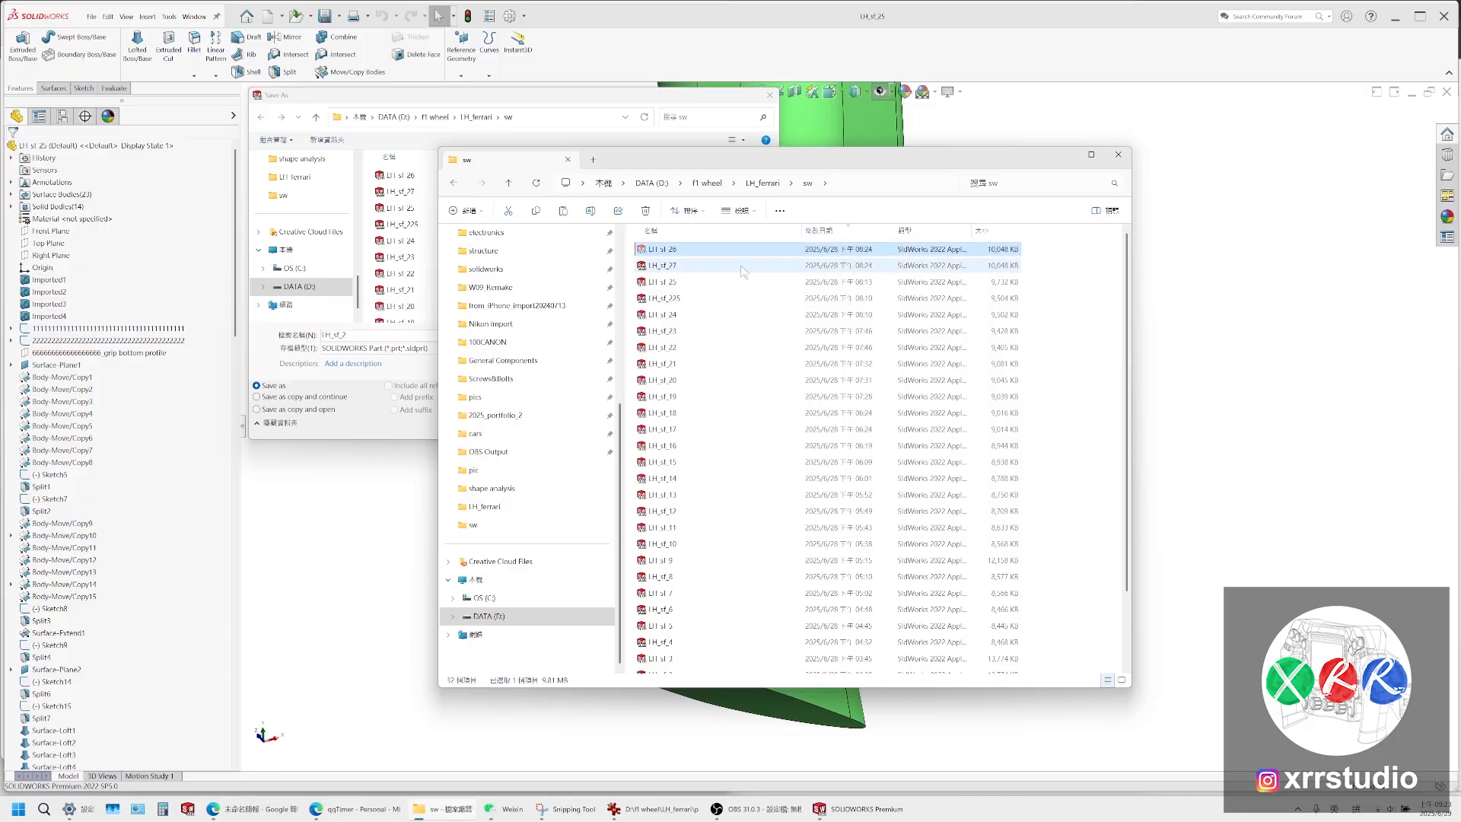
scroll(765, 411, down, 5)
double_click(760, 664)
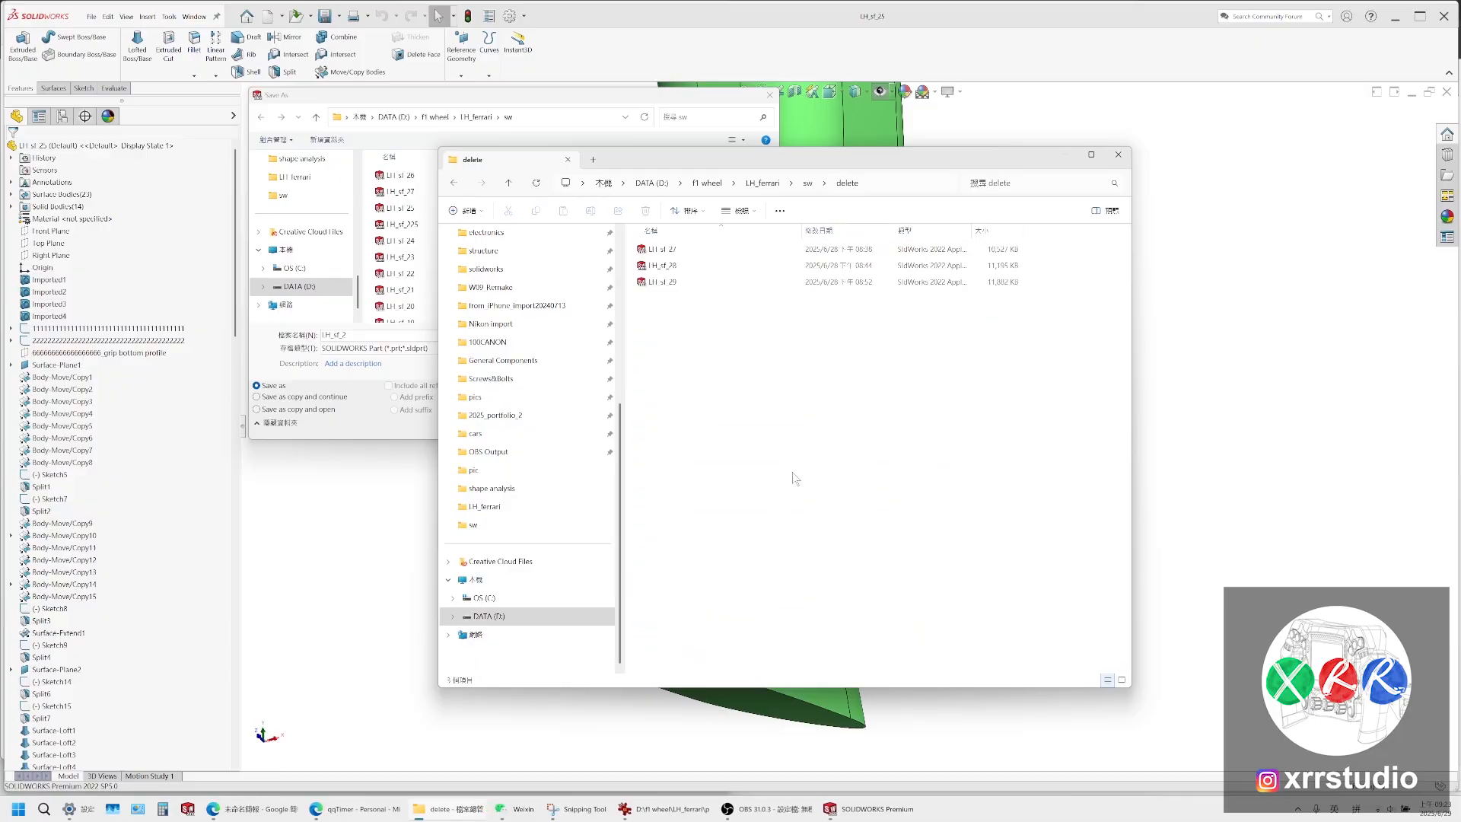
key(ctrl+v)
Save the open part in the sw folder under the name LH_sf_26
click(604, 96)
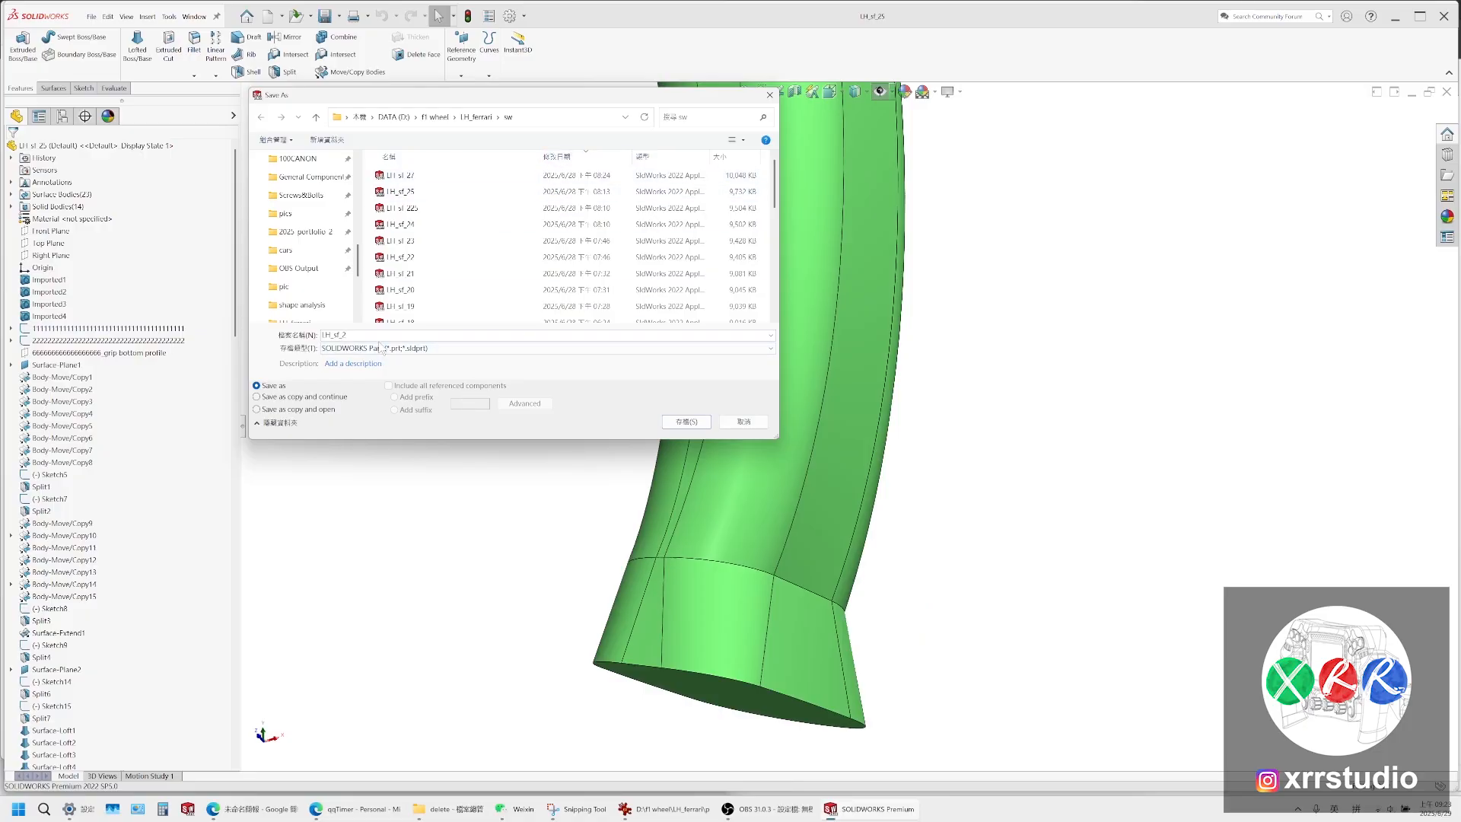
text(6)
key(Return)
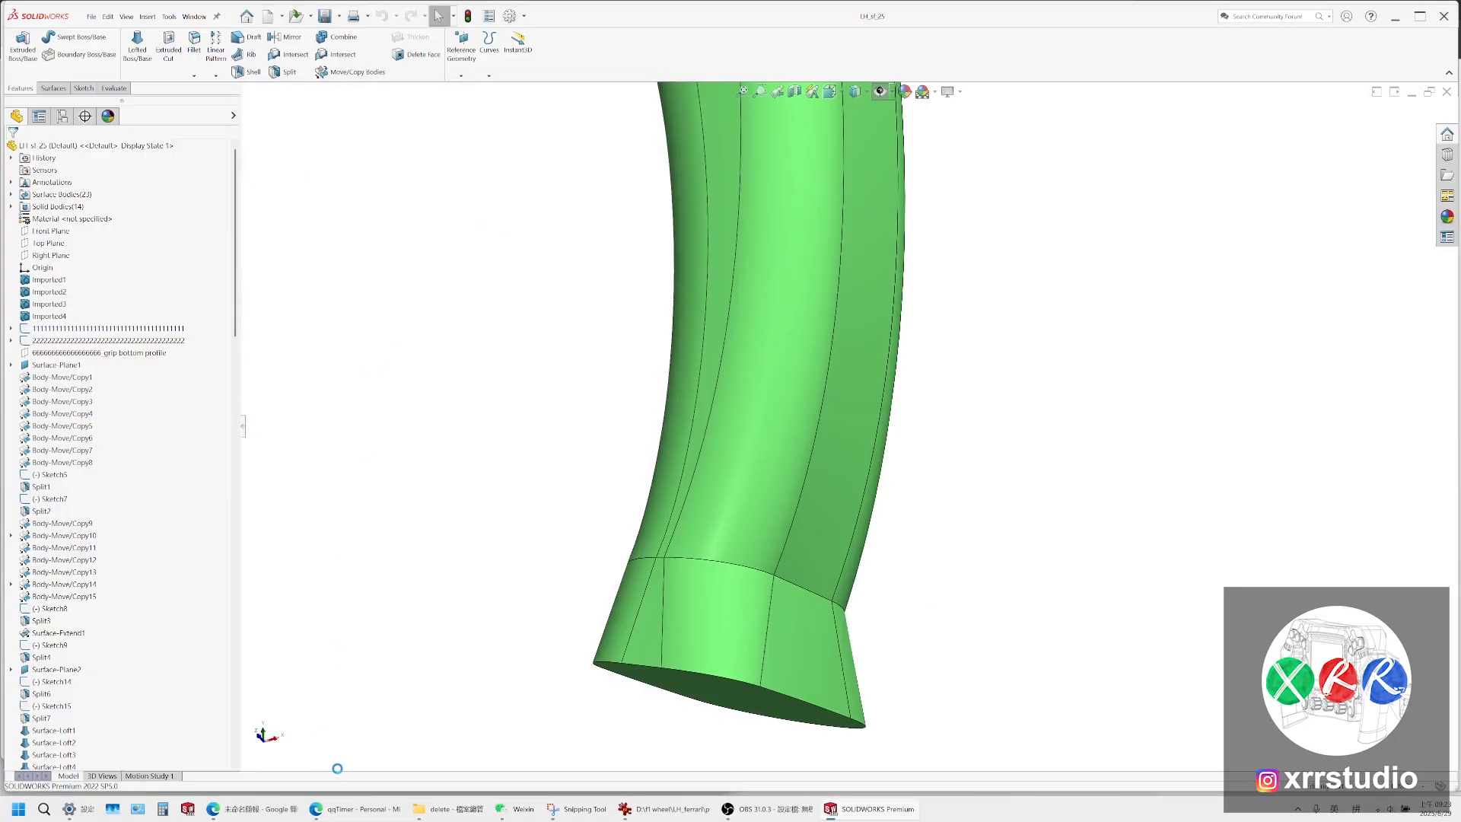
Check the saved part files in the sw folder and return to the SolidWorks window at full screen
click(450, 809)
click(807, 183)
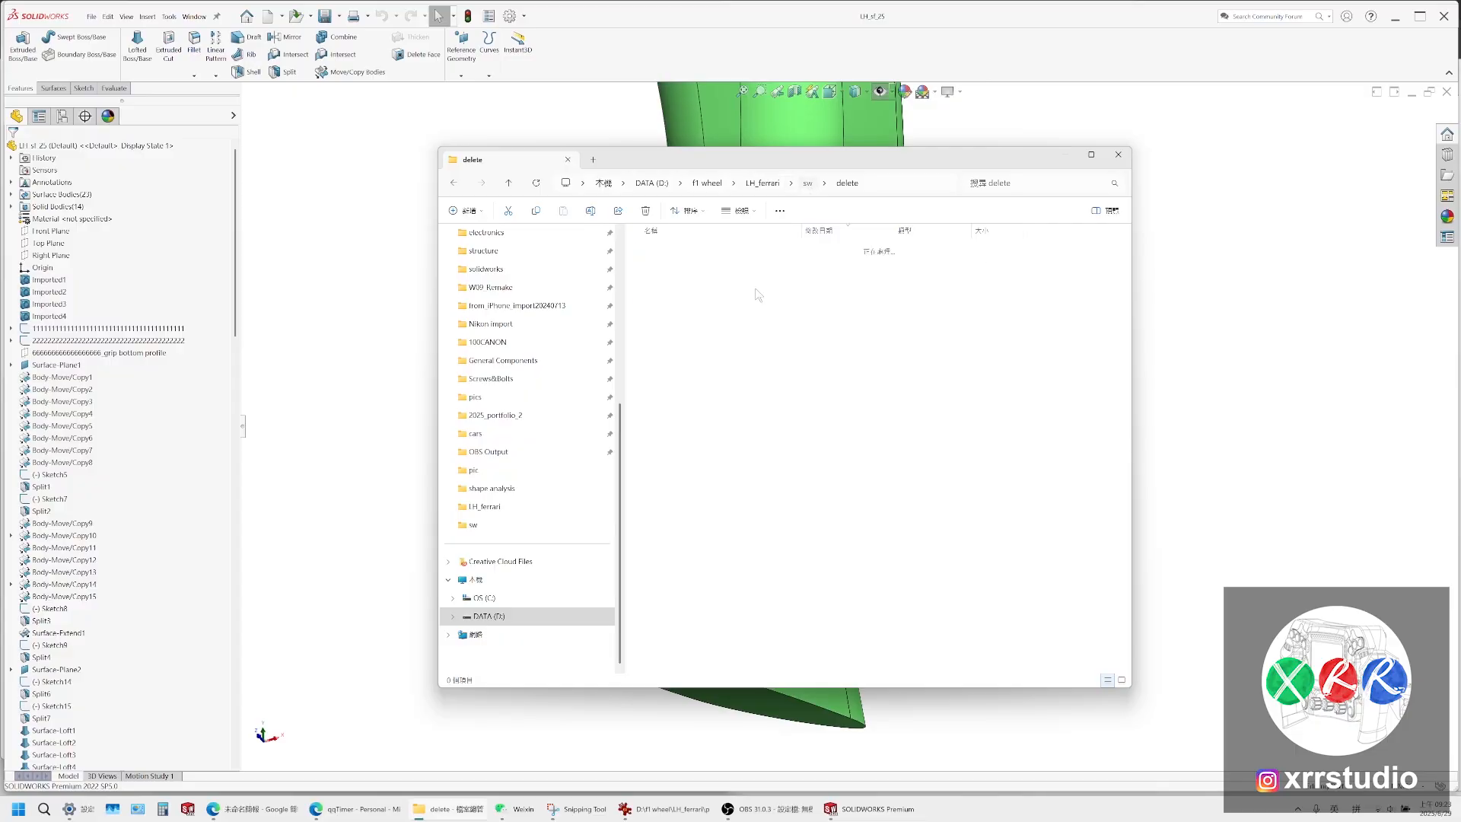
click(746, 265)
key(Delete)
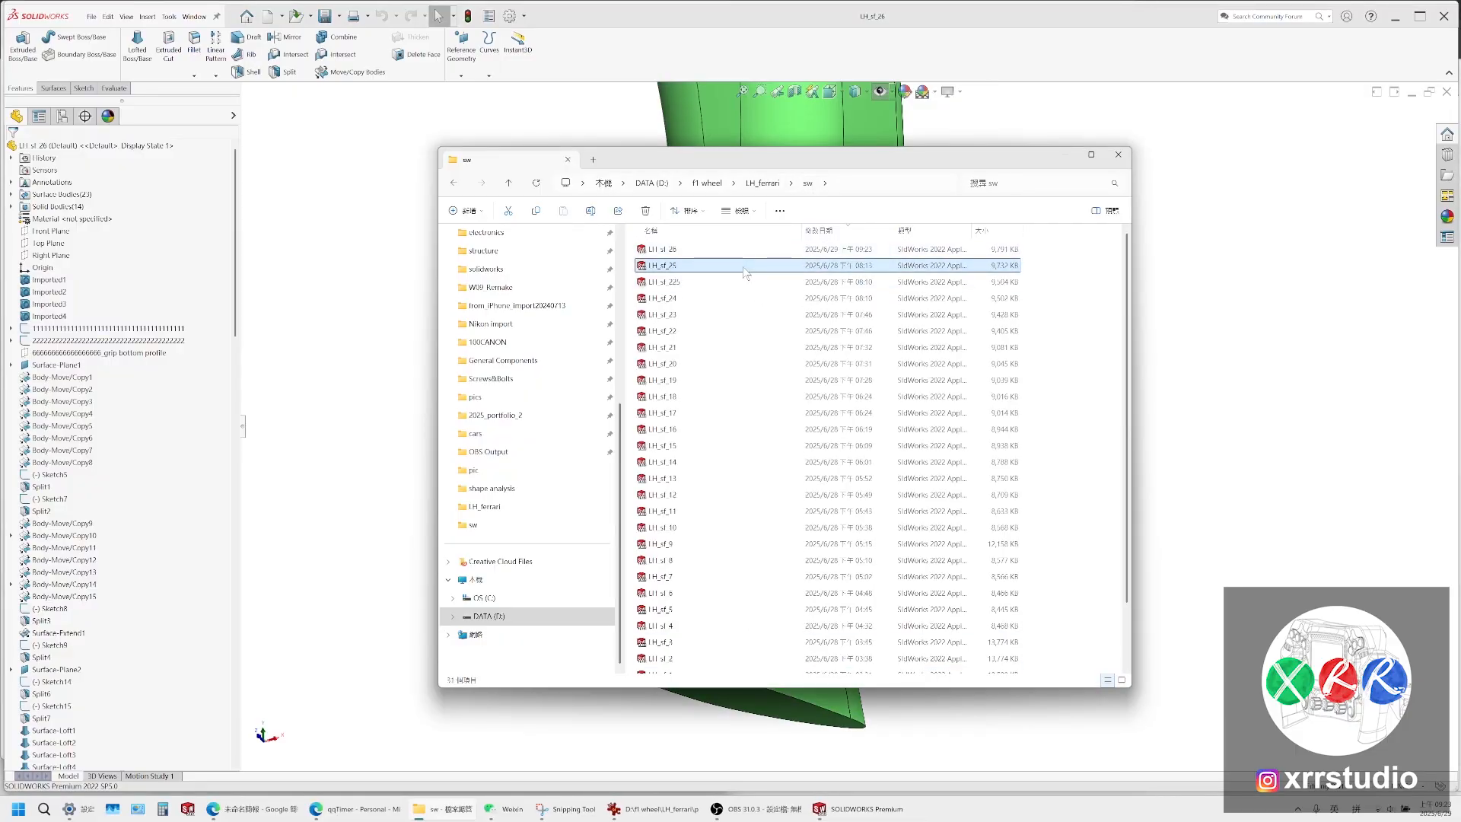
click(781, 4)
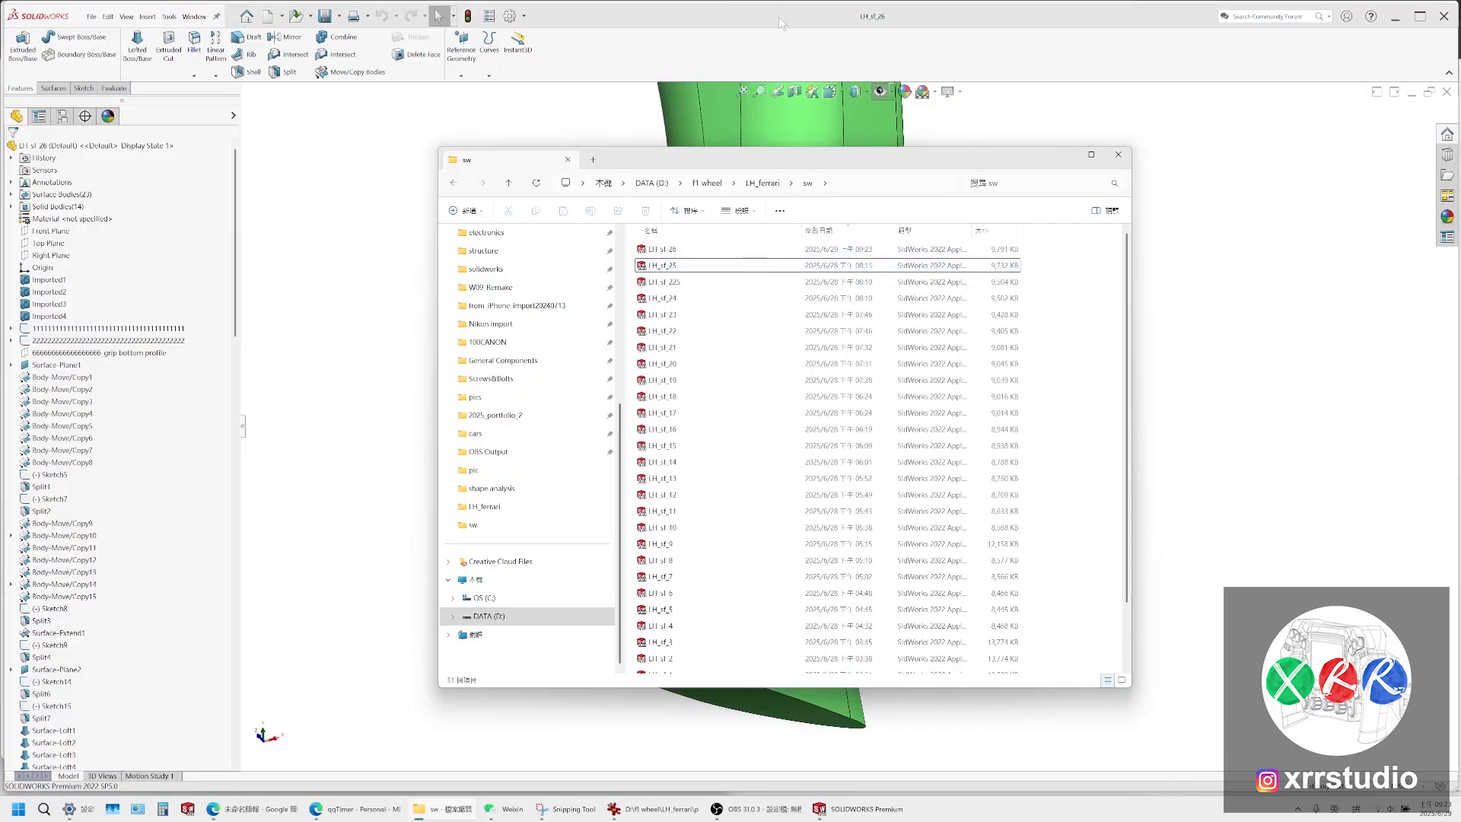
click(782, 24)
double_click(1082, 16)
Start a sketch on the grip's flat bottom face and convert the face's outline into sketch entities
scroll(968, 438, up, 4)
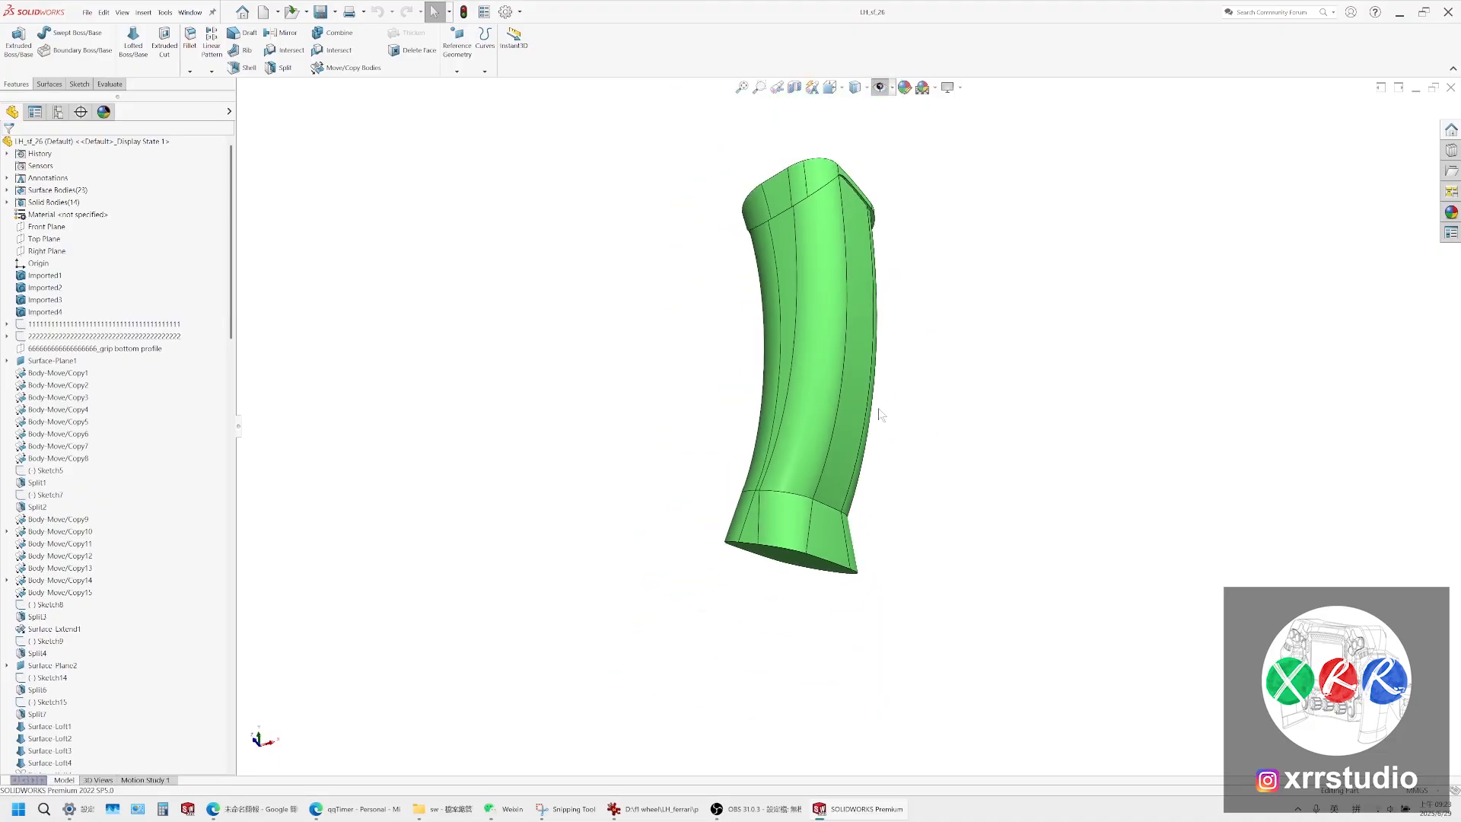
middle_drag(844, 394, 789, 473)
scroll(829, 546, down, 5)
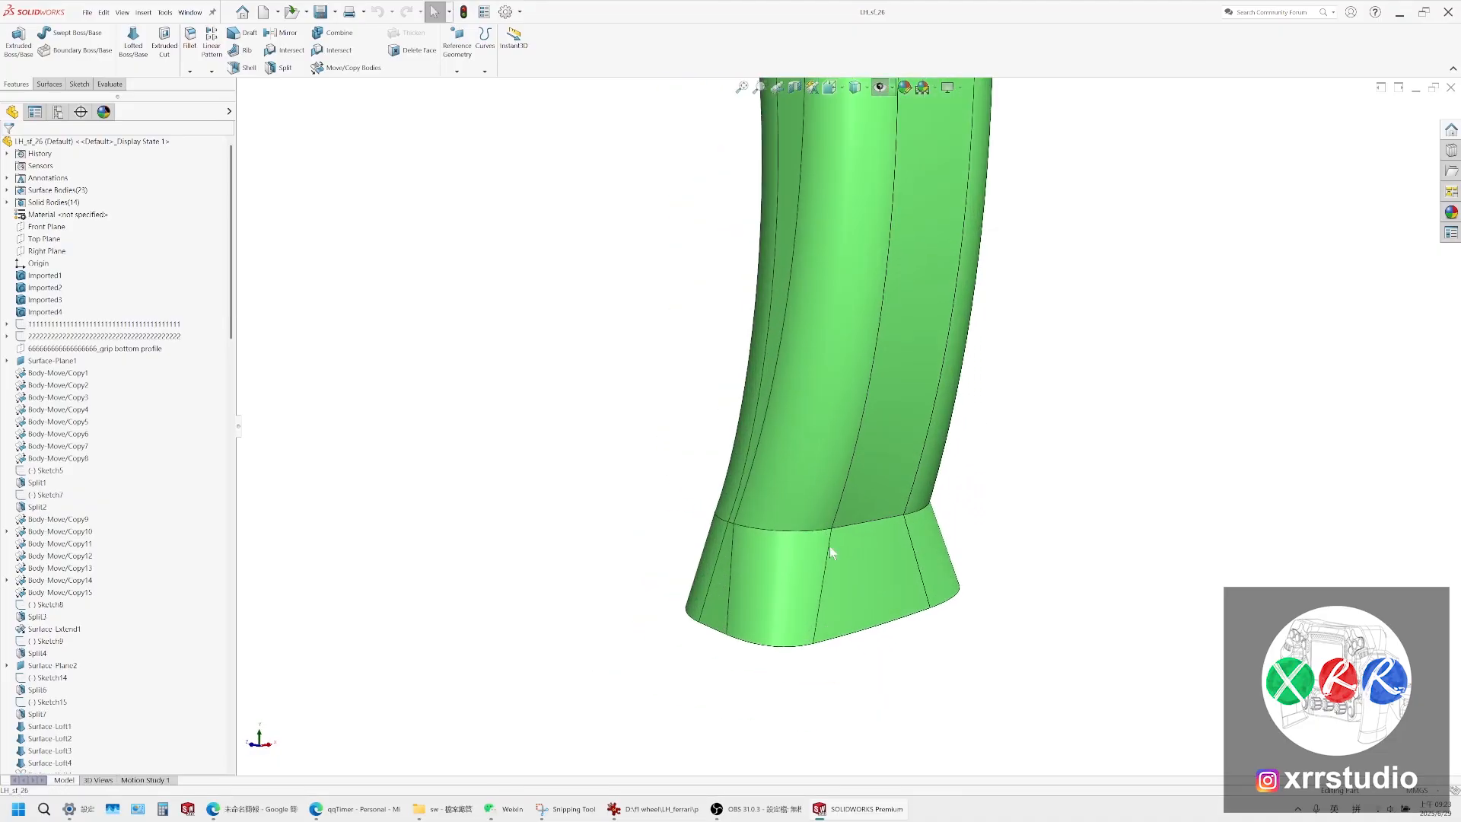
middle_drag(830, 546, 897, 365)
click(795, 670)
ctrl+middle_drag(779, 635, 729, 554)
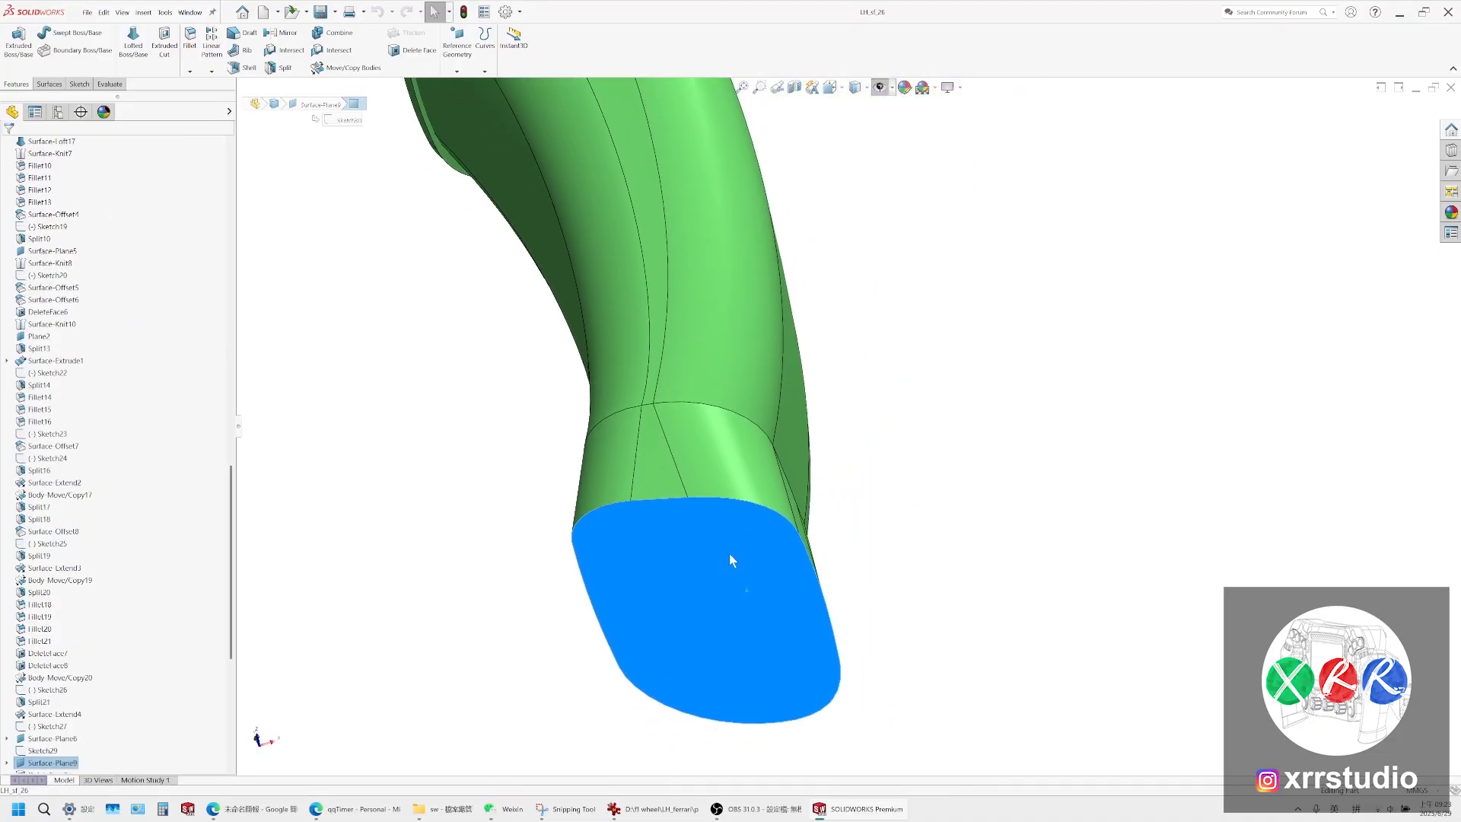
right_click(729, 554)
click(757, 526)
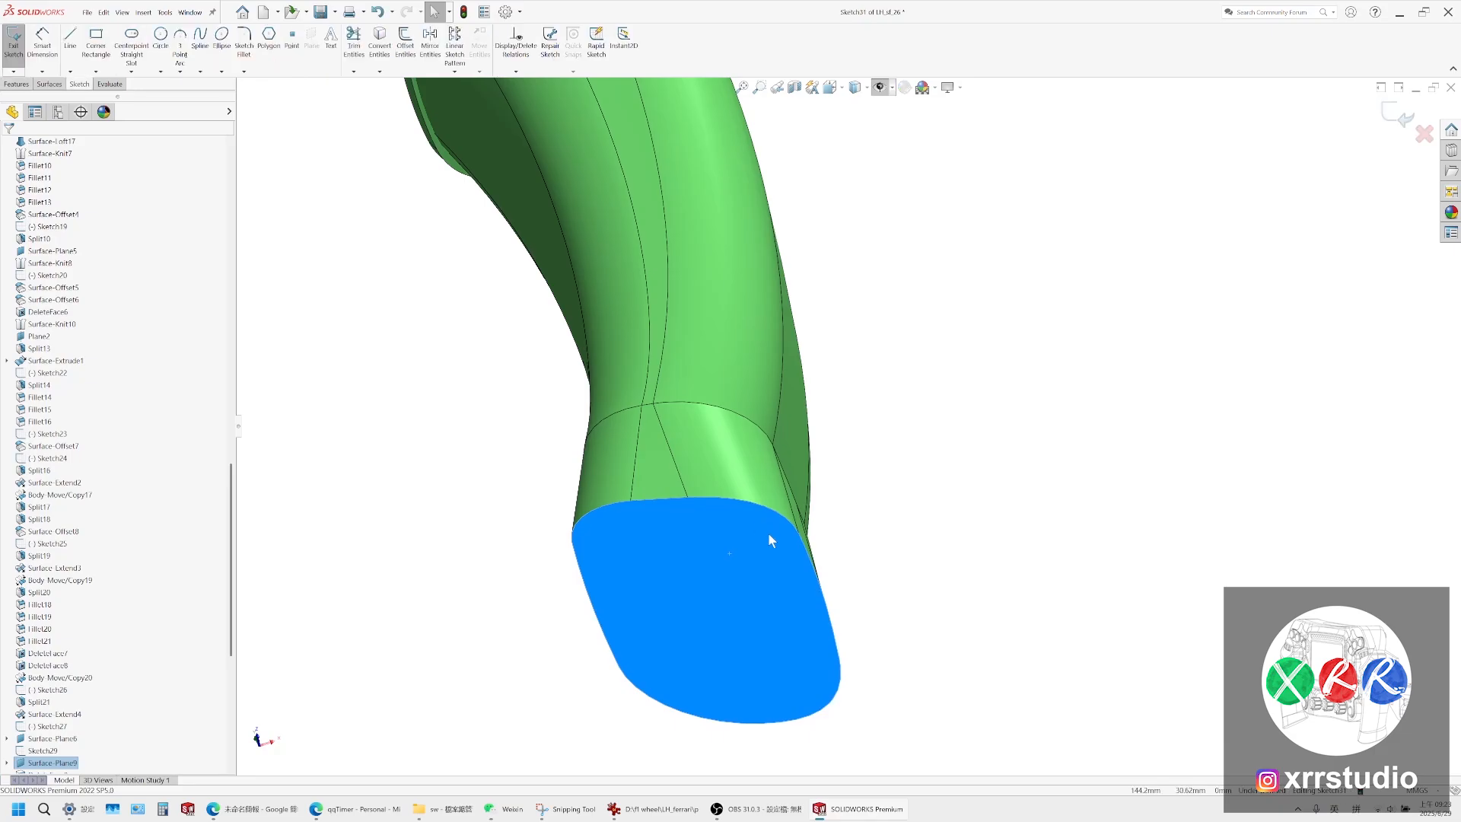
click(379, 39)
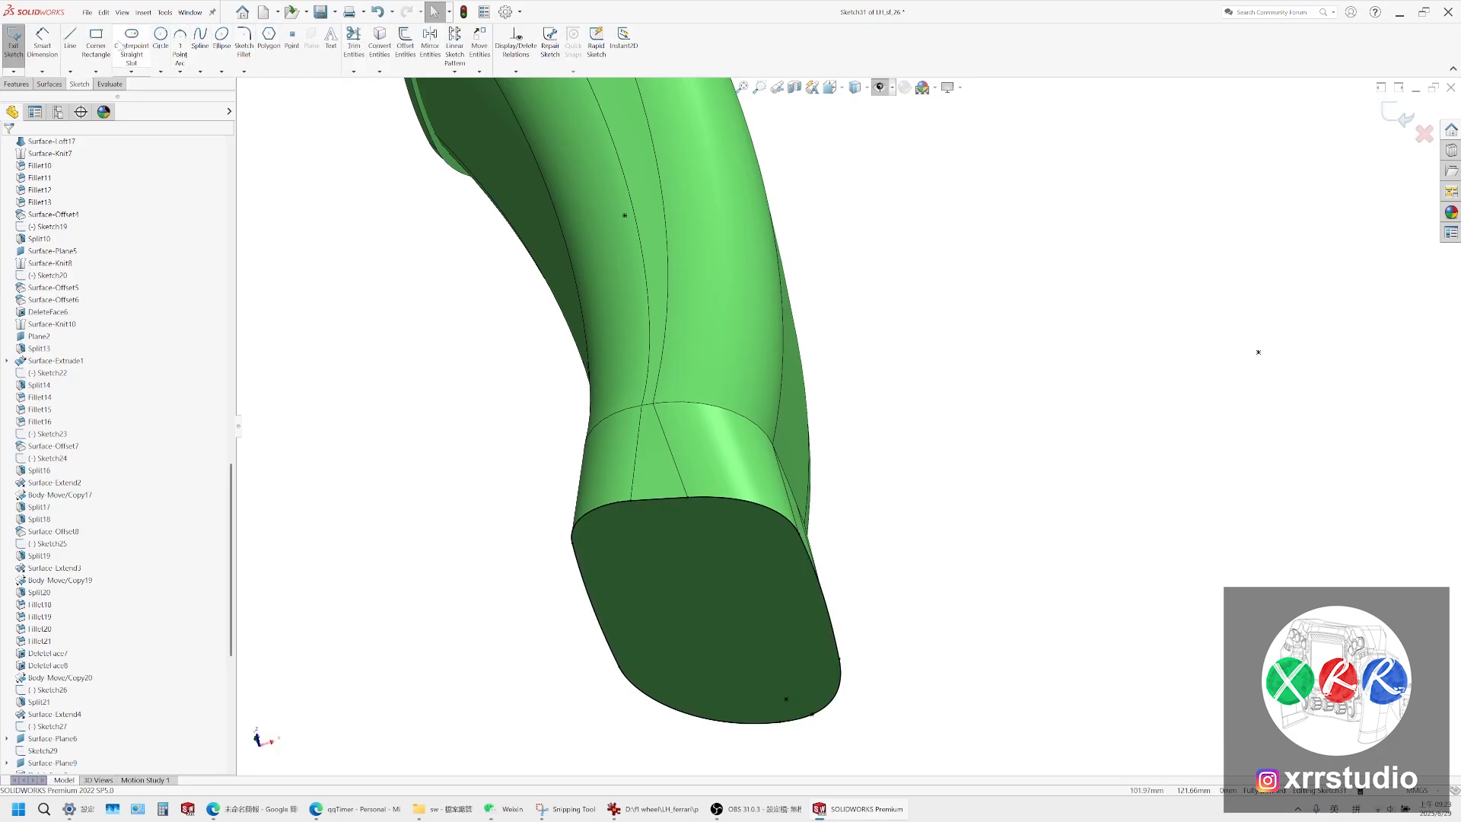
Sketch a line about 46 mm long lengthwise across the bottom face, from one end edge to the other
click(69, 38)
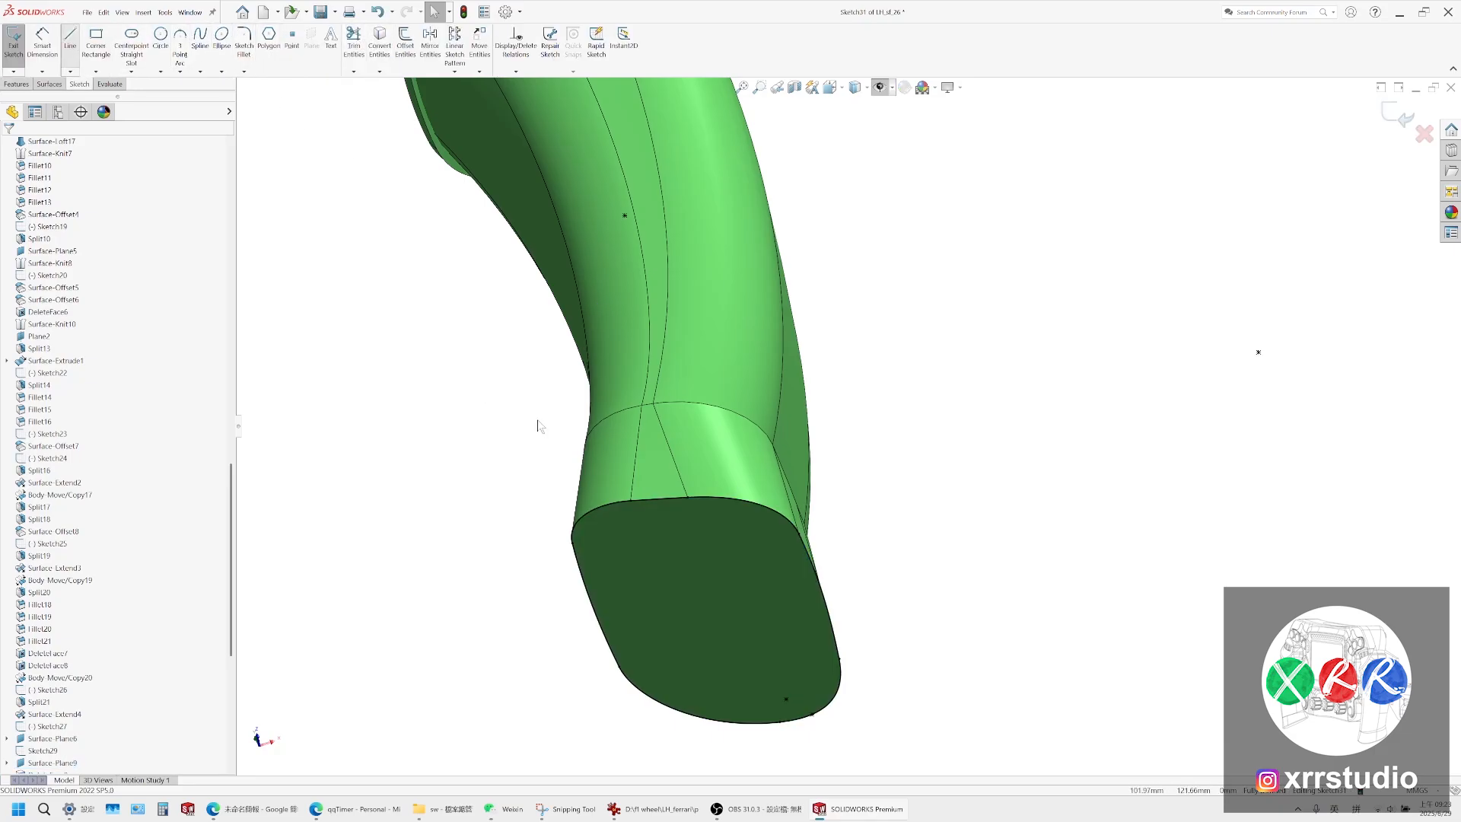
click(648, 500)
middle_drag(744, 629, 600, 339)
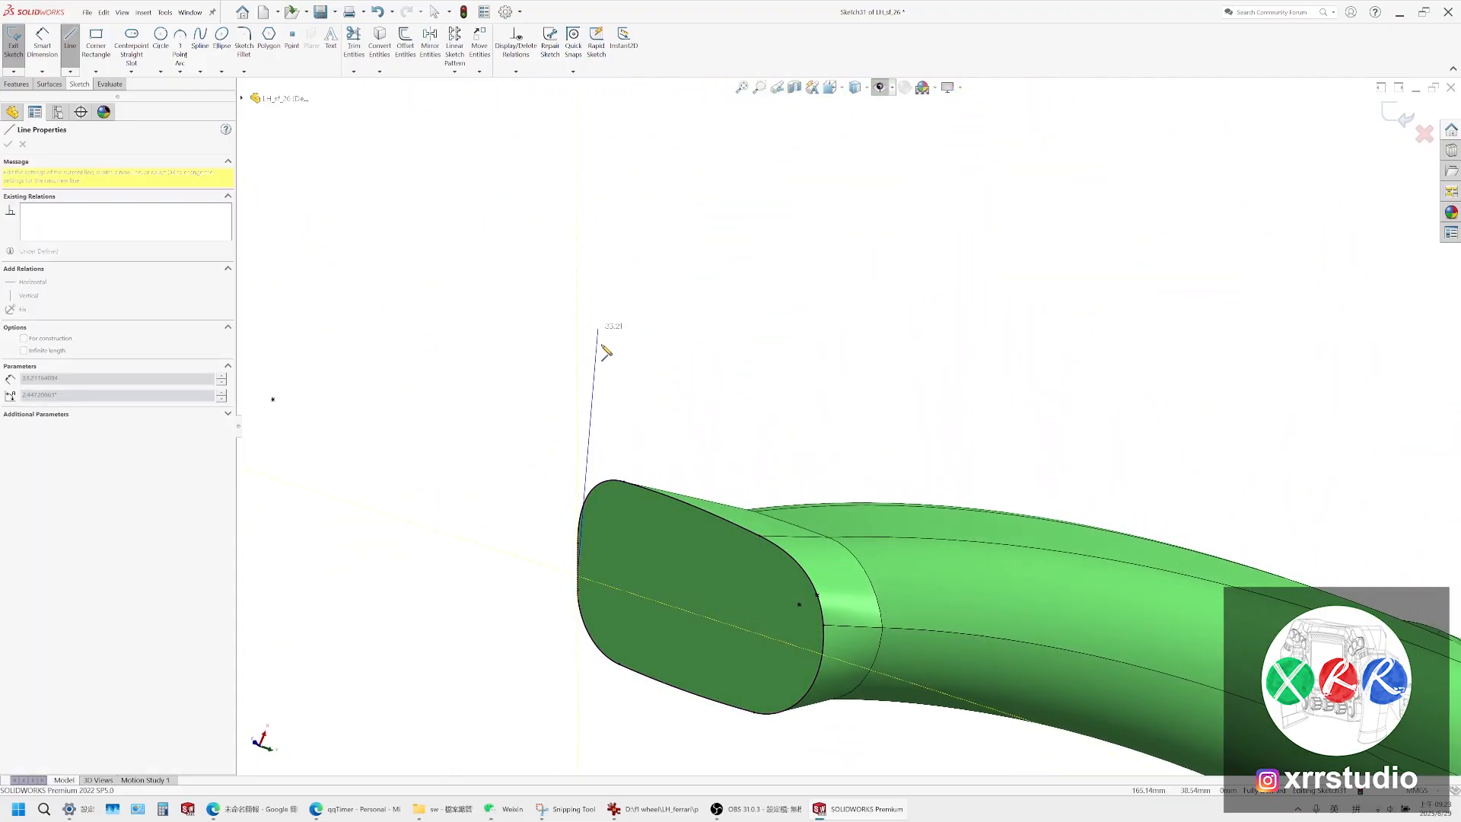
mouse_move(770, 592)
middle_down()
mouse_move(744, 632)
mouse_move(663, 577)
mouse_move(848, 601)
mouse_move(833, 686)
mouse_move(727, 558)
mouse_move(792, 598)
middle_up()
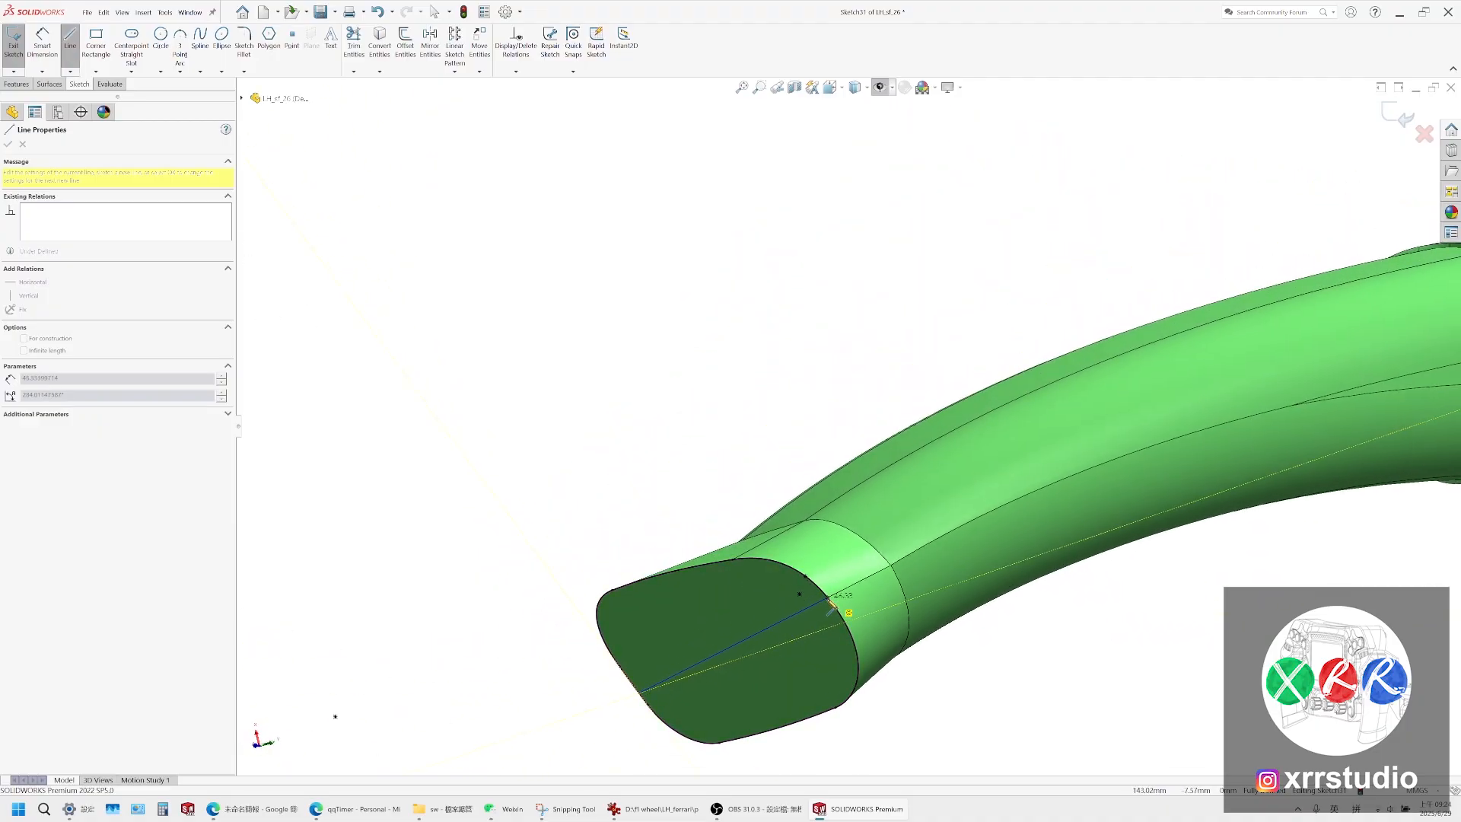
click(820, 602)
key(Escape)
middle_drag(819, 596, 646, 557)
scroll(646, 558, down, 3)
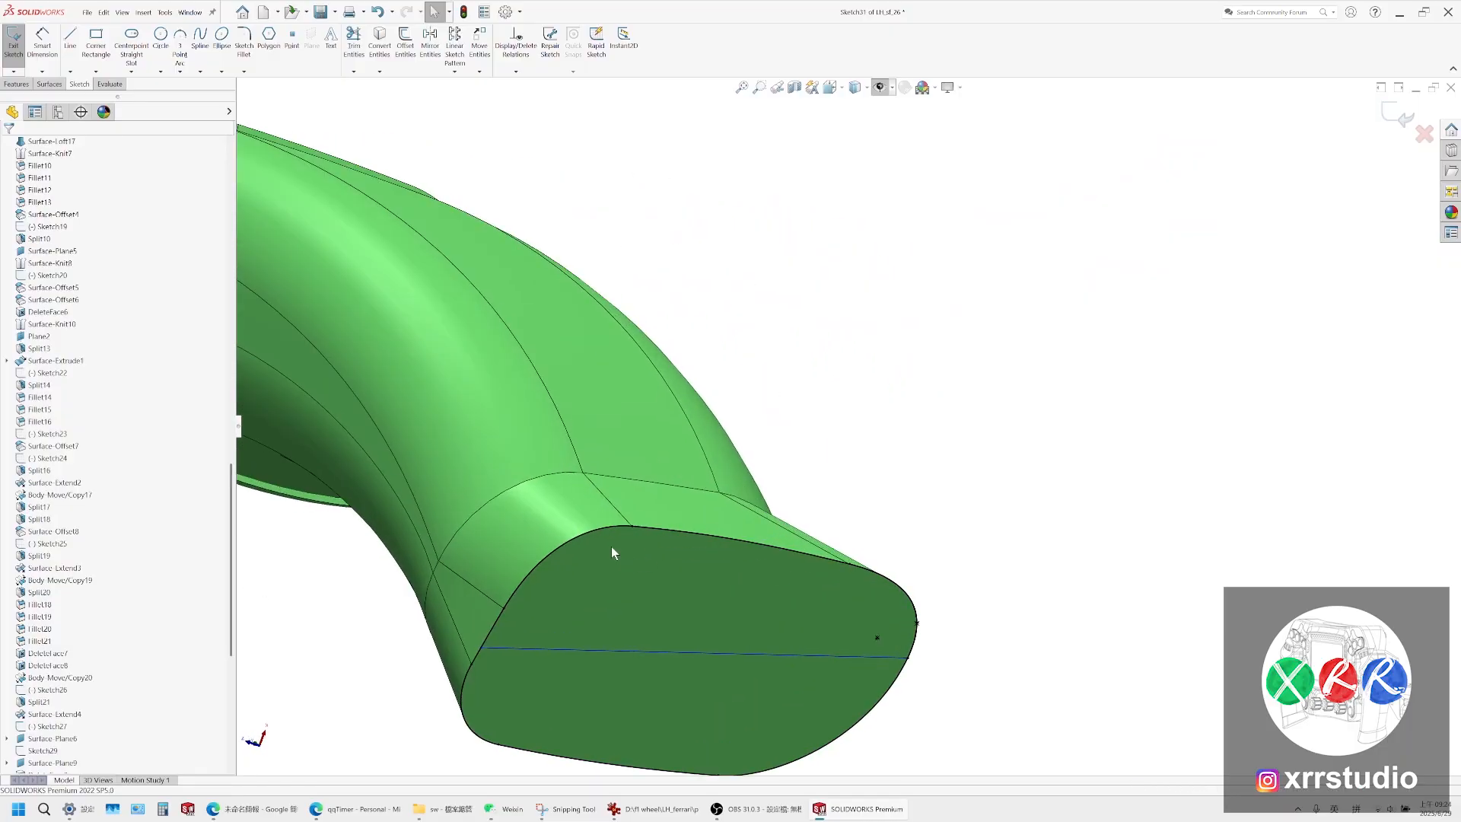
Trim away the converted outline's rounded corner between the lengthwise line's narrow-end endpoint and the adjacent long edge
click(354, 39)
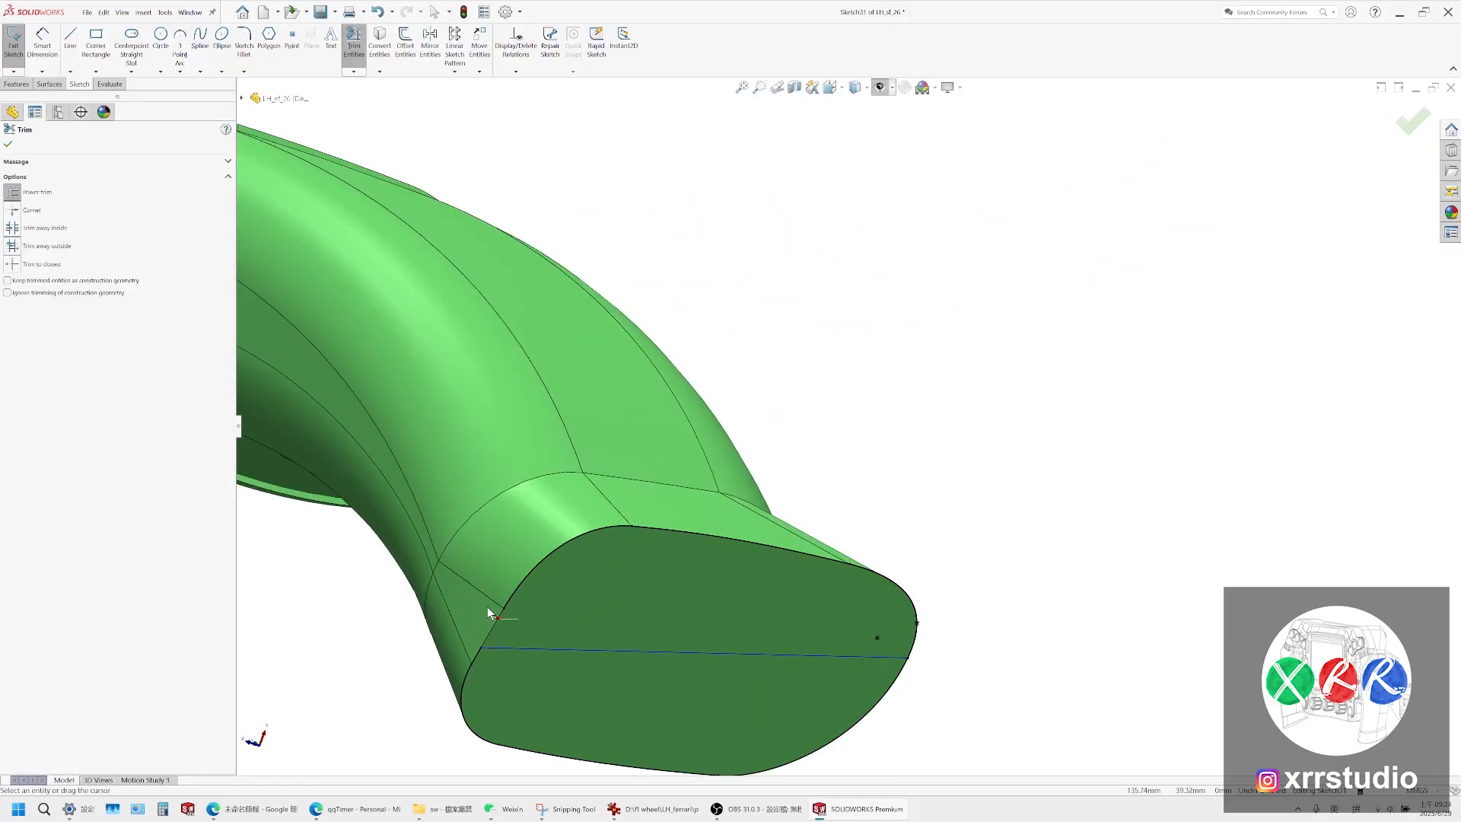
drag(537, 601, 539, 600)
key(Escape)
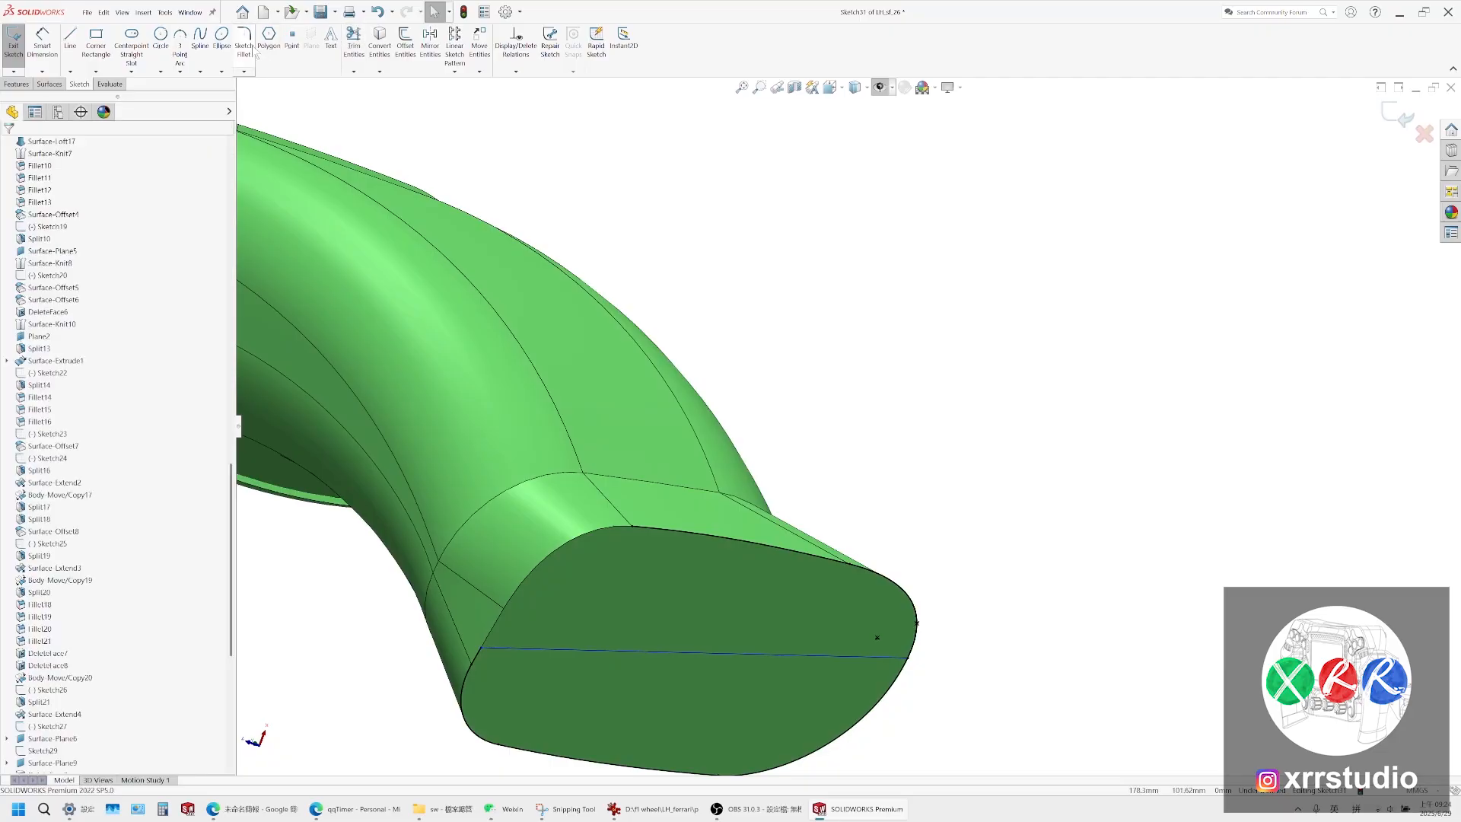
Bridge the trimmed corner with a two-point spline from the line's endpoint to the long edge, and make it tangent to that edge
click(200, 38)
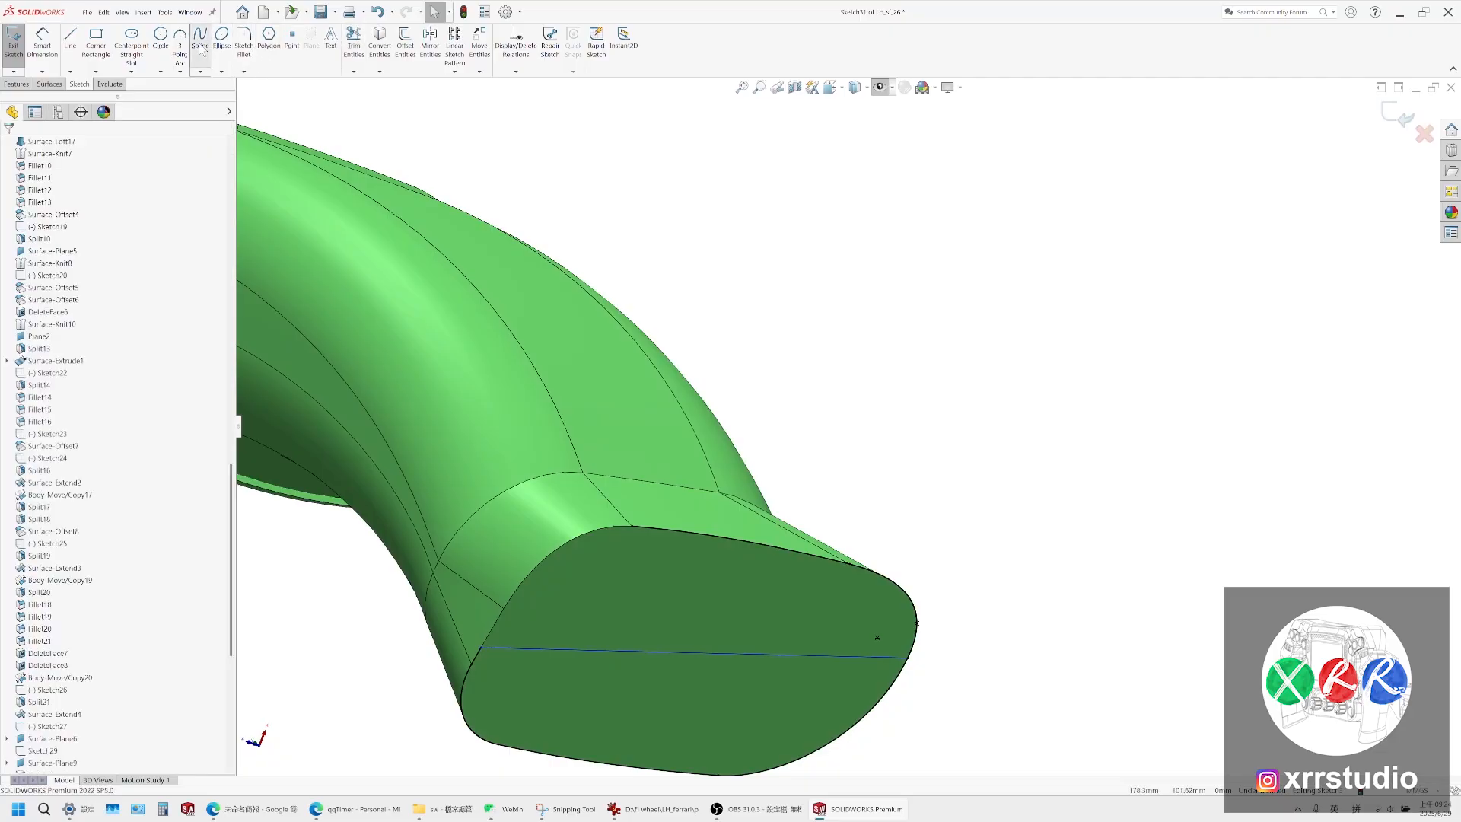
click(481, 651)
scroll(587, 577, down, 3)
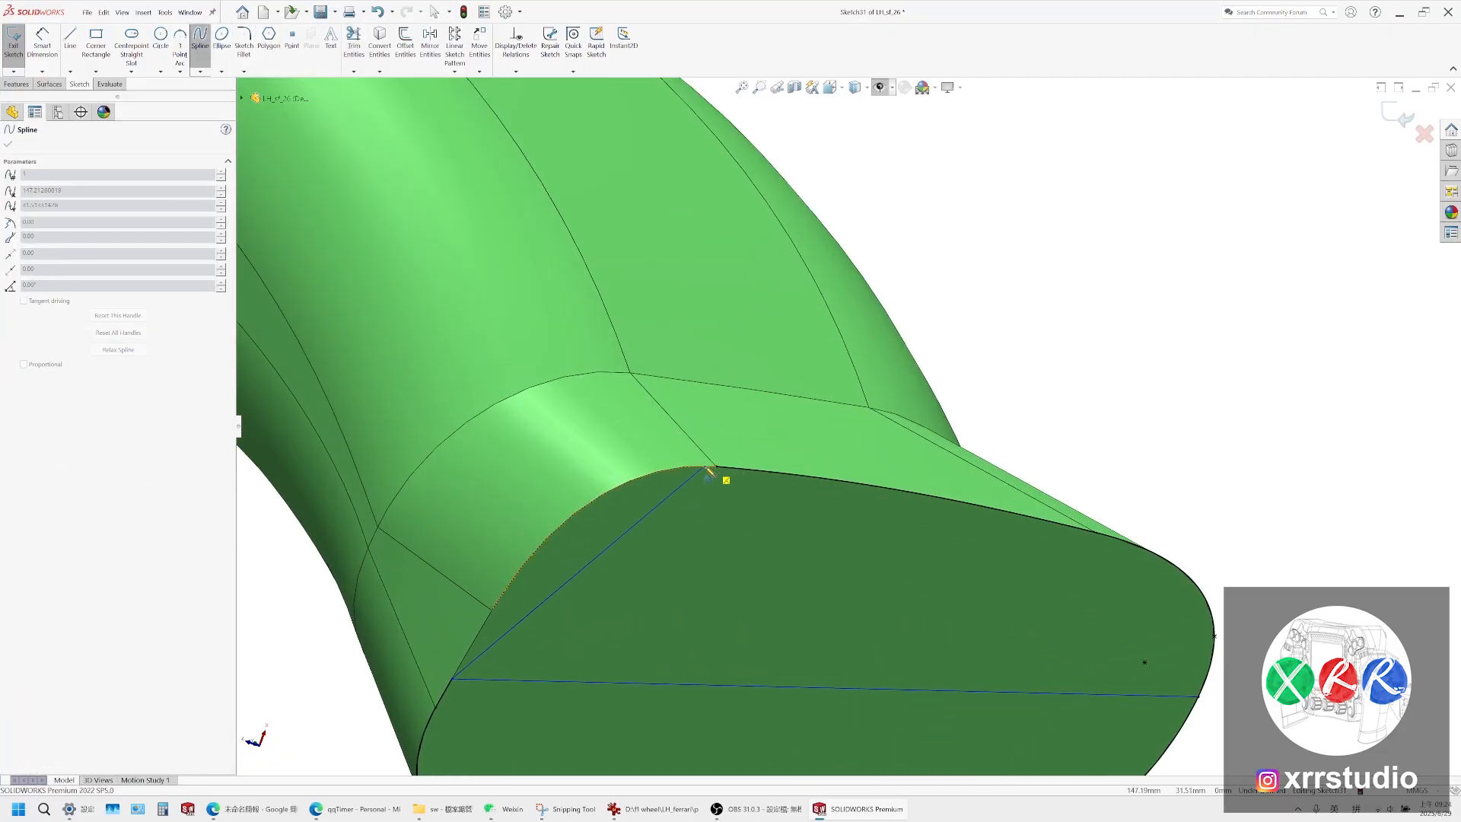
click(717, 467)
key(Escape)
click(719, 468)
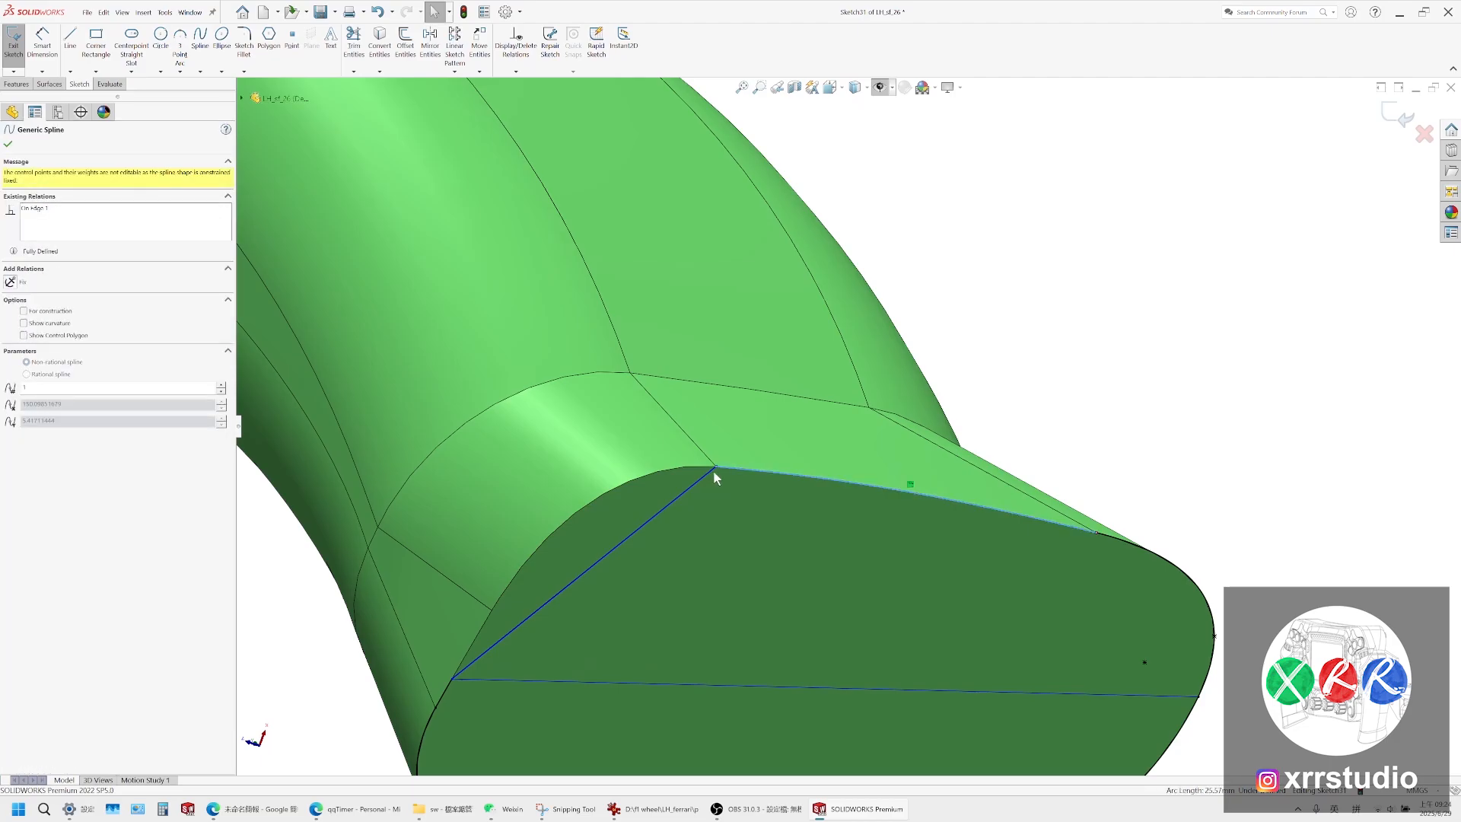
ctrl+click(713, 471)
click(733, 431)
ctrl+middle_drag(710, 514, 853, 385)
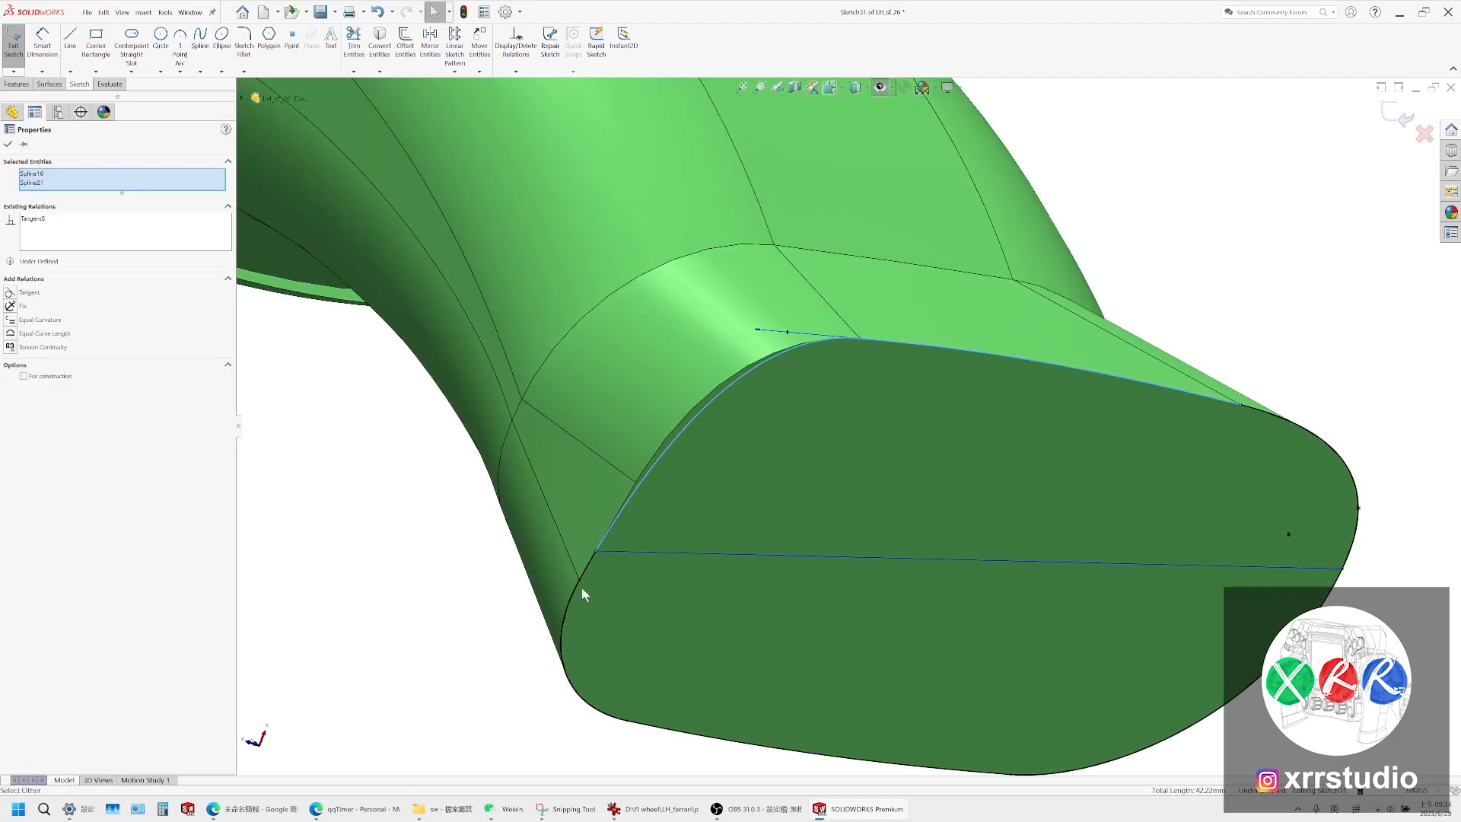
Make the corner spline's other end tangent to the short outline segment at the lengthwise line's endpoint
click(583, 580)
click(591, 563)
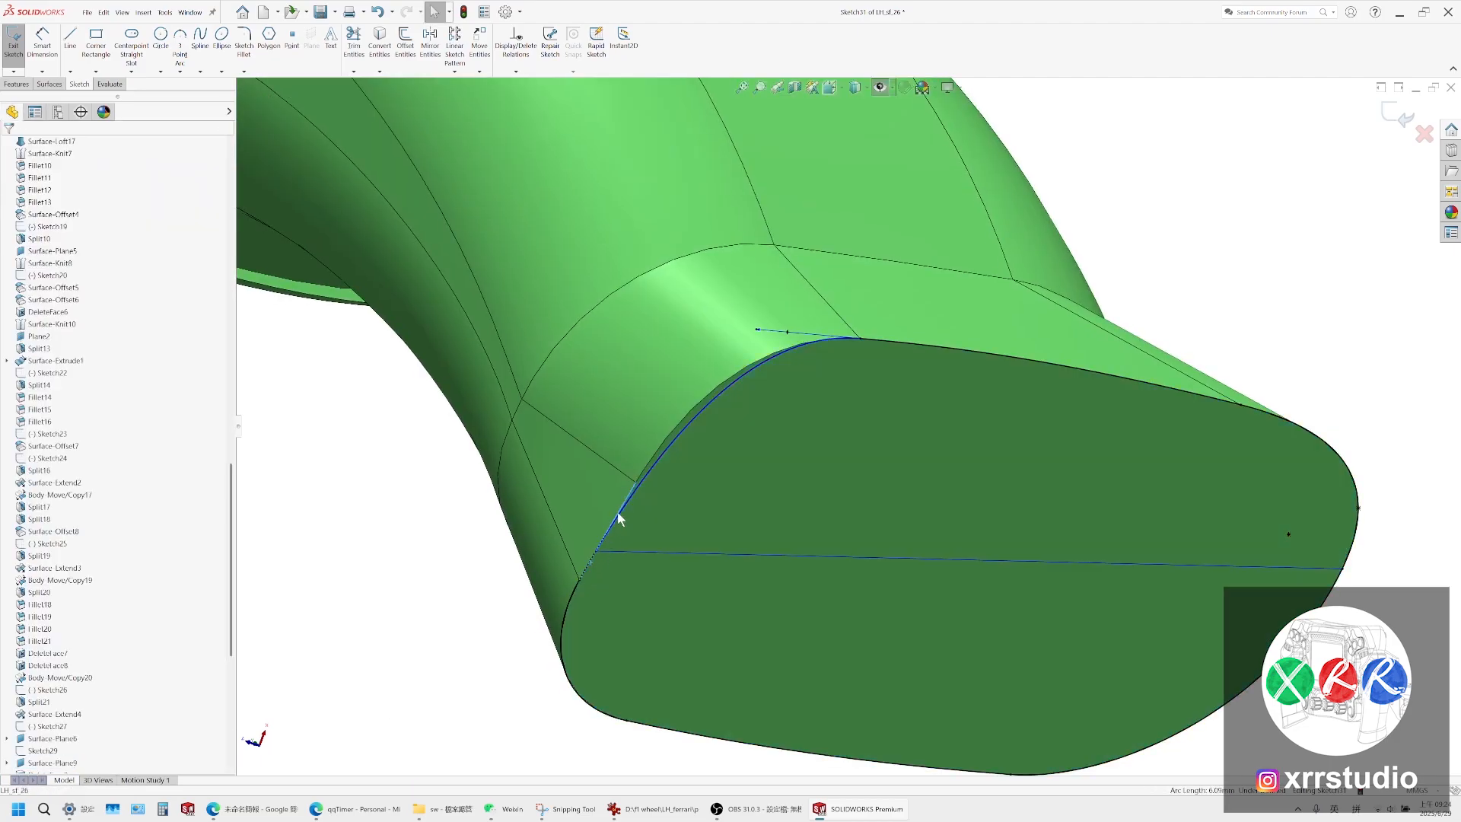
click(636, 500)
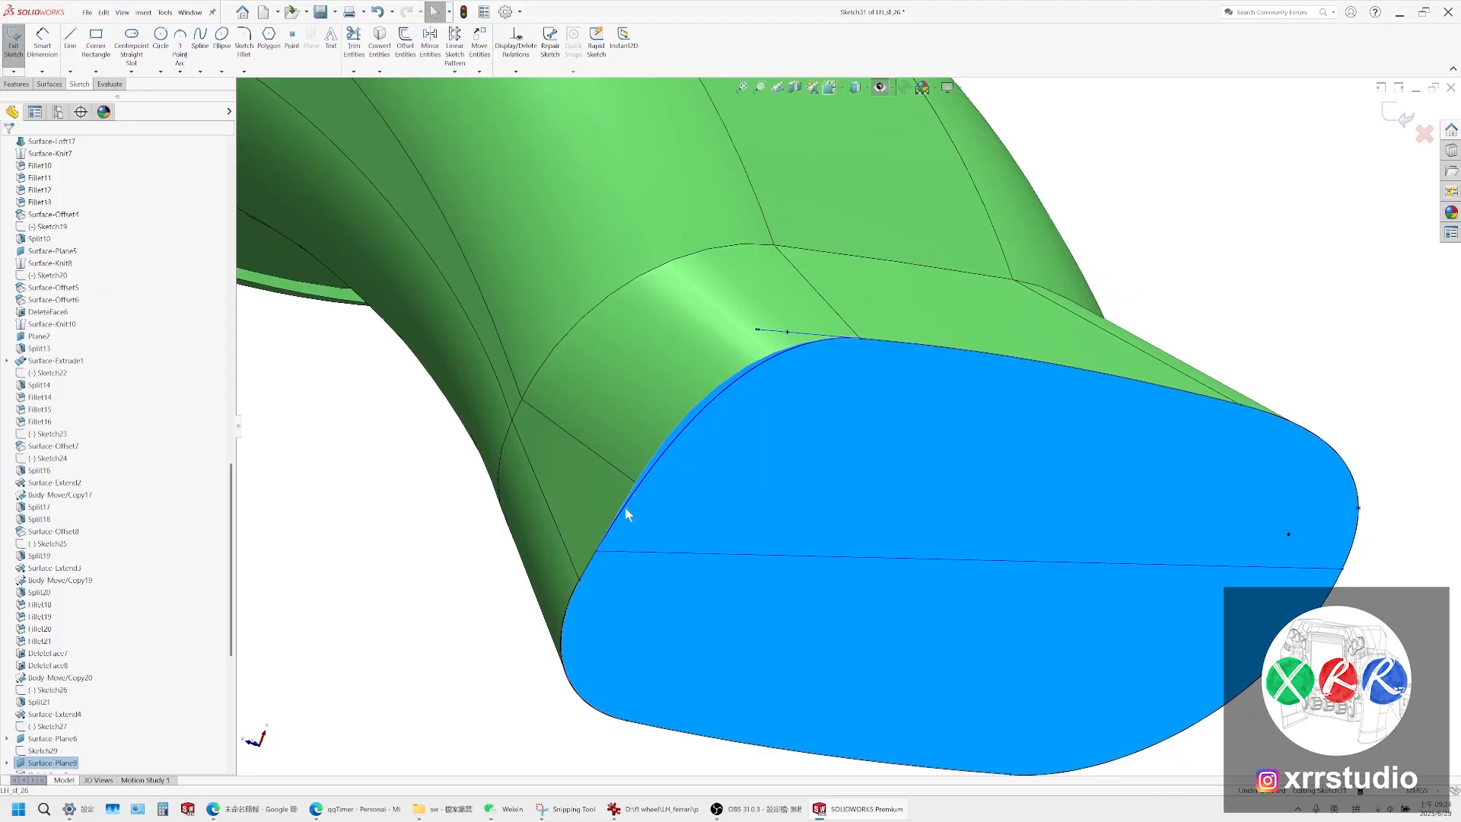
scroll(630, 541, down, 5)
click(654, 510)
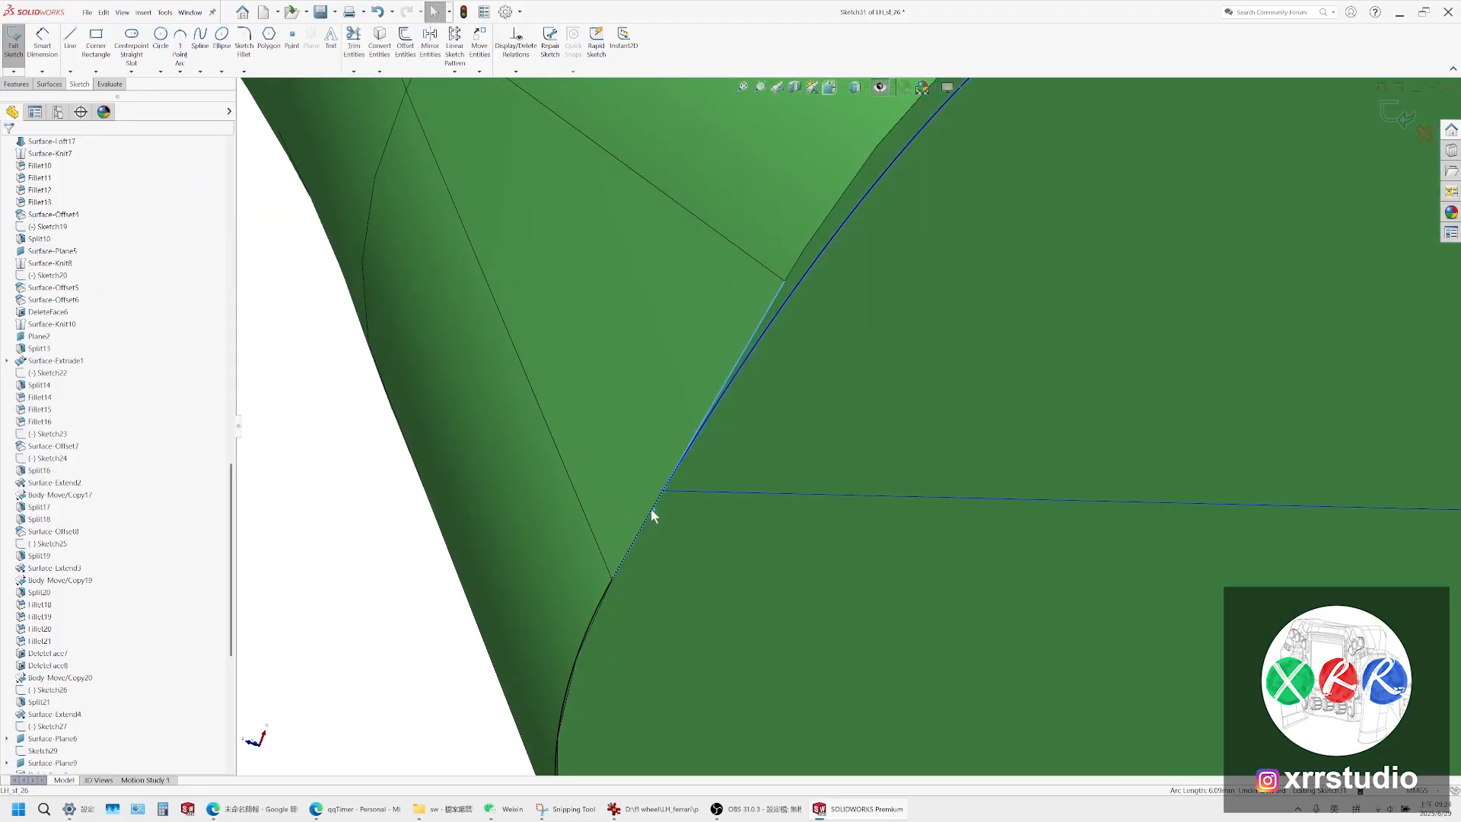
click(649, 513)
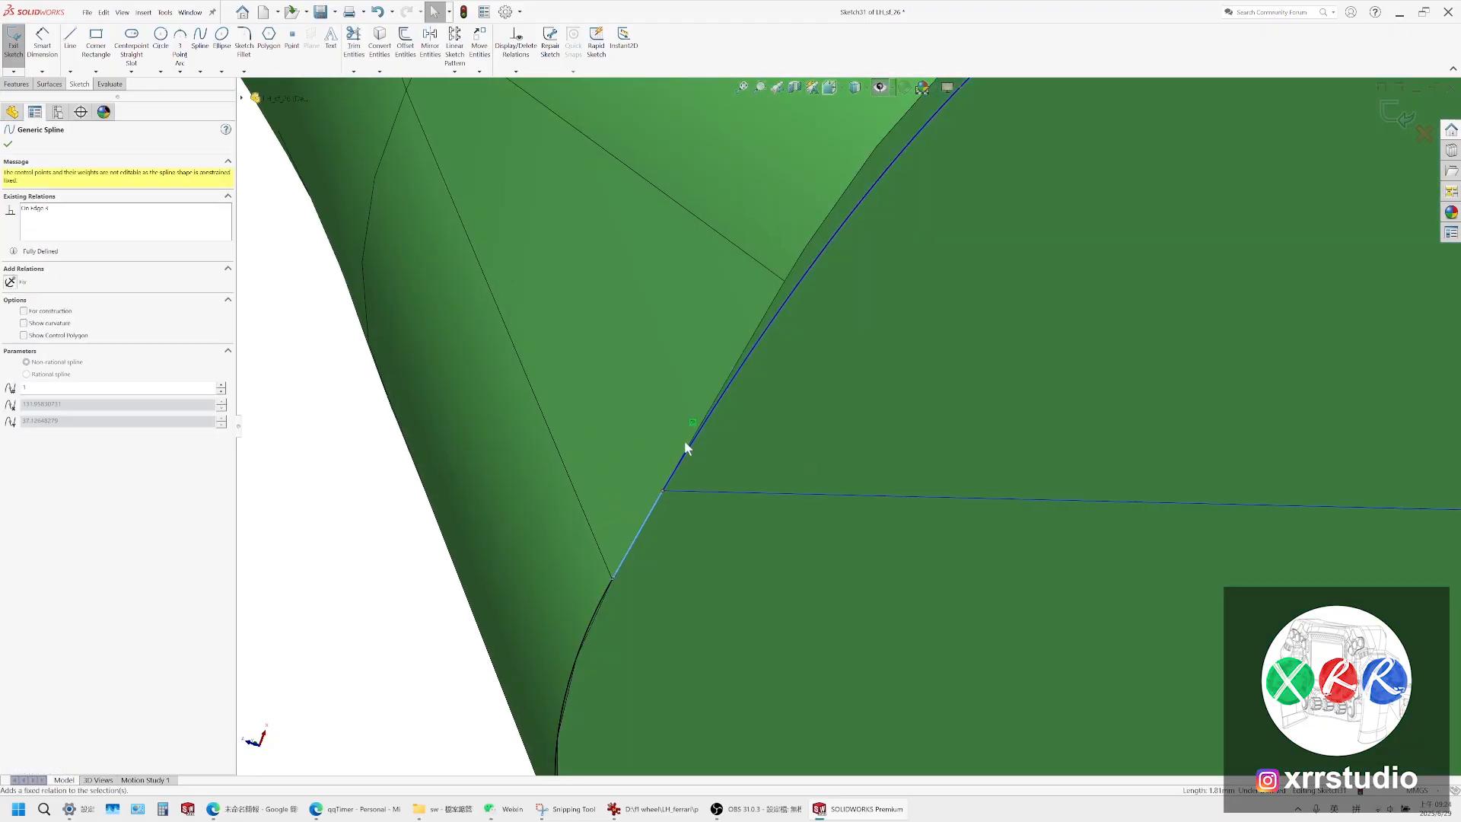
ctrl+click(712, 413)
click(735, 371)
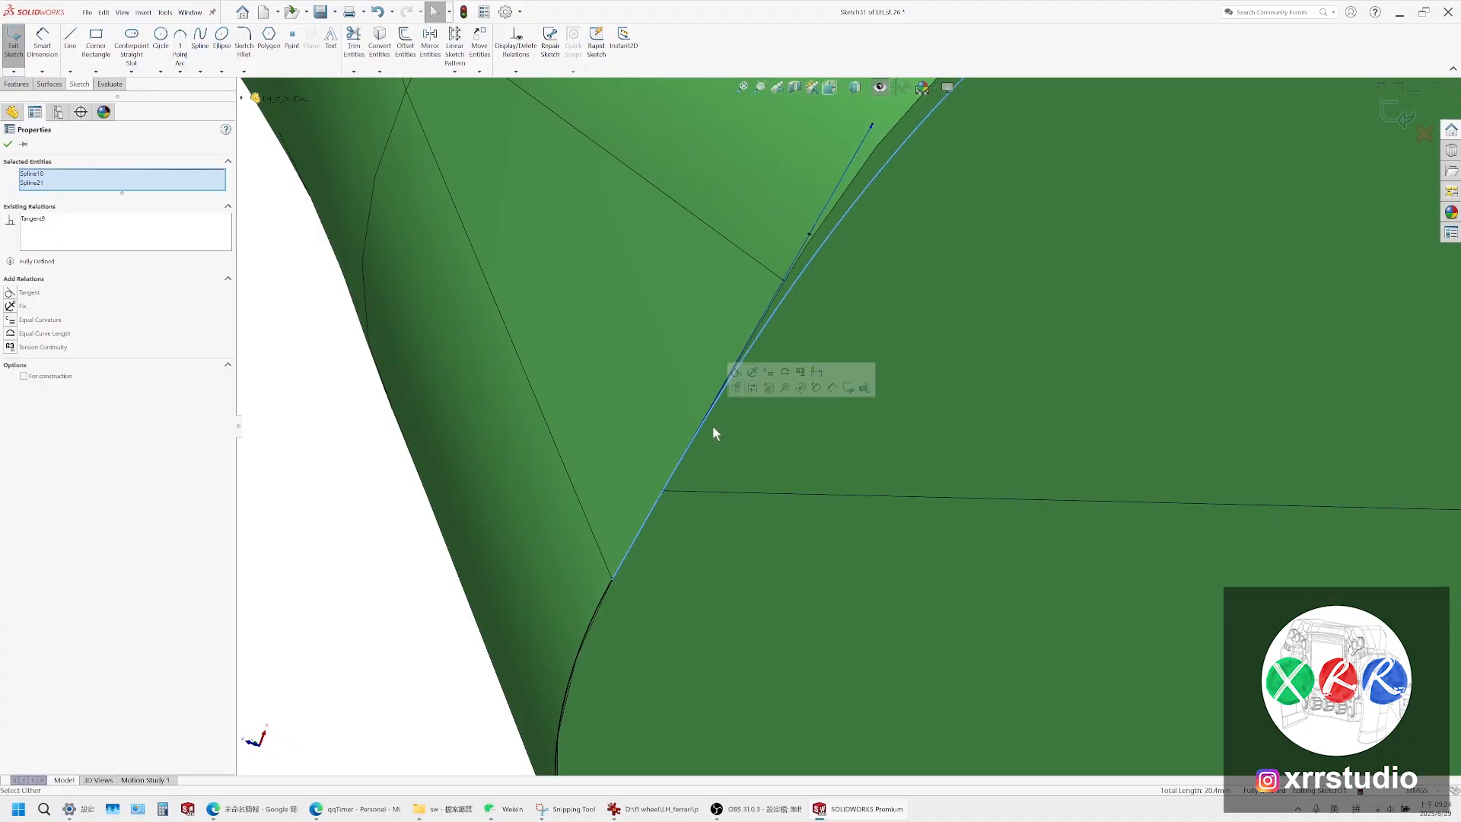
Adjust the corner spline's tangent handles at both ends to reshape the curve near the original rounded edge
scroll(712, 424, up, 5)
middle_drag(647, 446, 742, 414)
drag(714, 425, 723, 404)
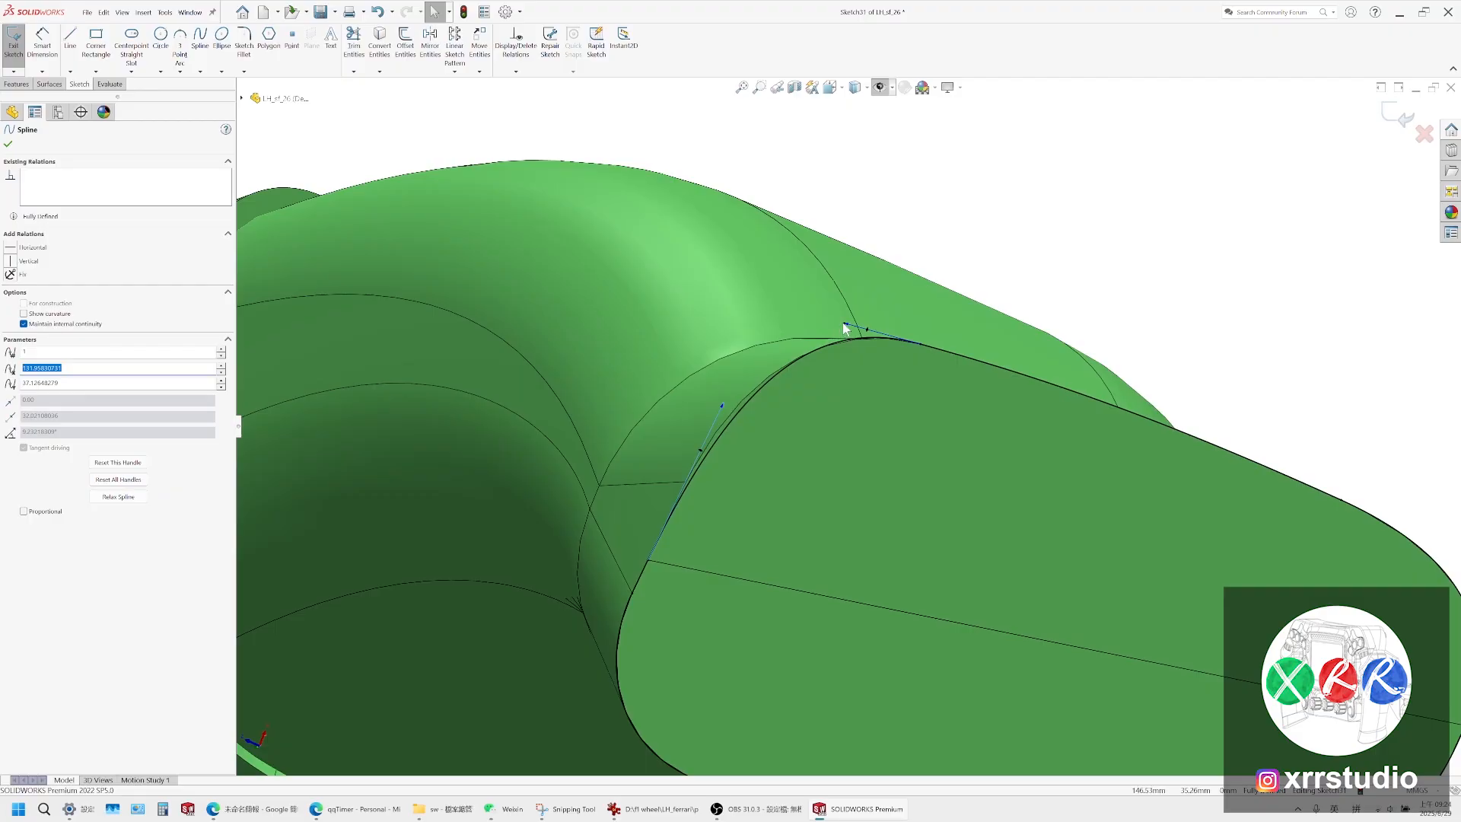
drag(844, 327, 827, 319)
drag(723, 403, 708, 439)
Change the lengthwise line across the bottom face to construction geometry
scroll(997, 568, up, 3)
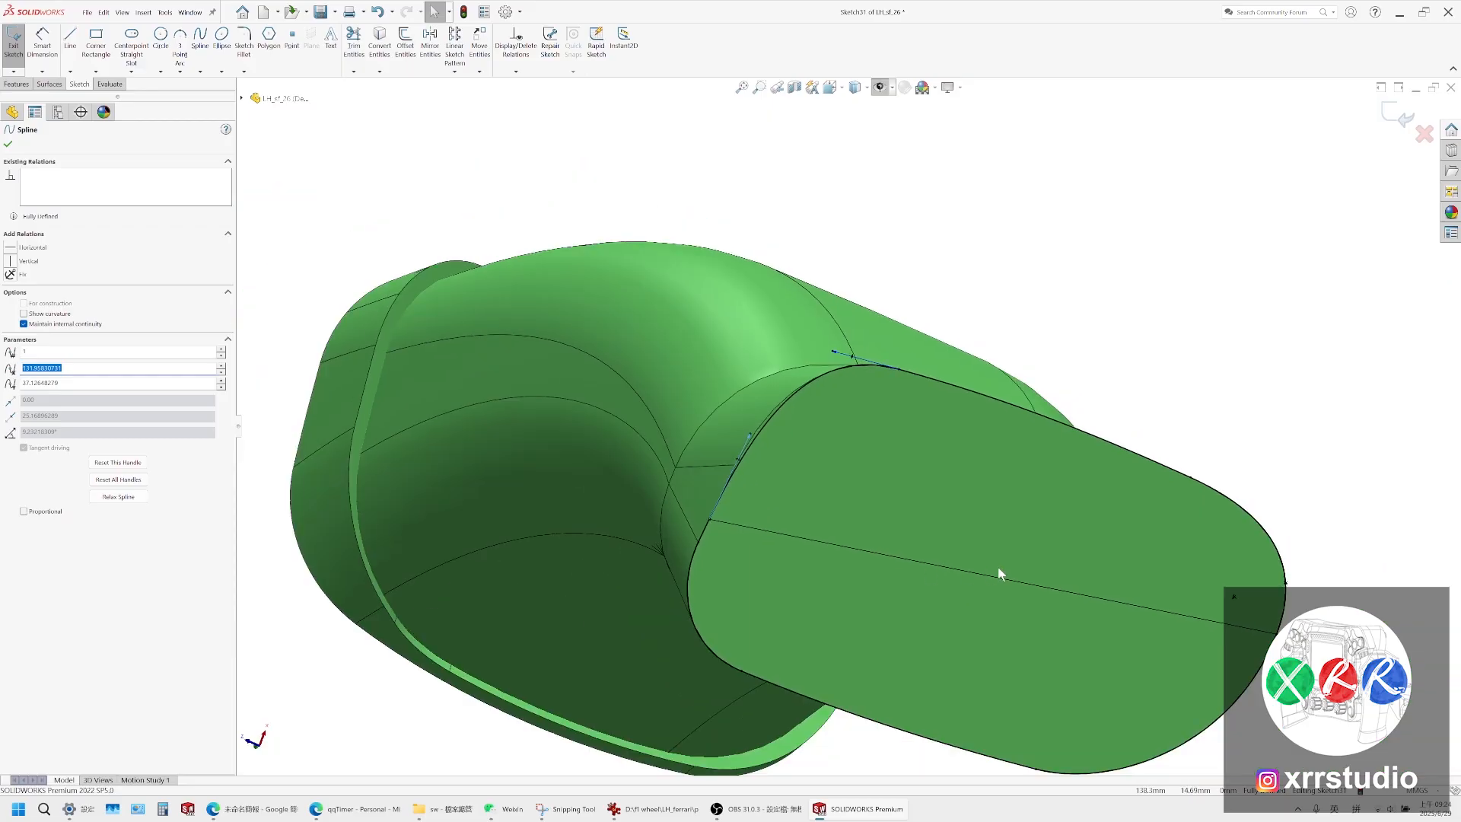
scroll(793, 528, down, 1)
click(793, 537)
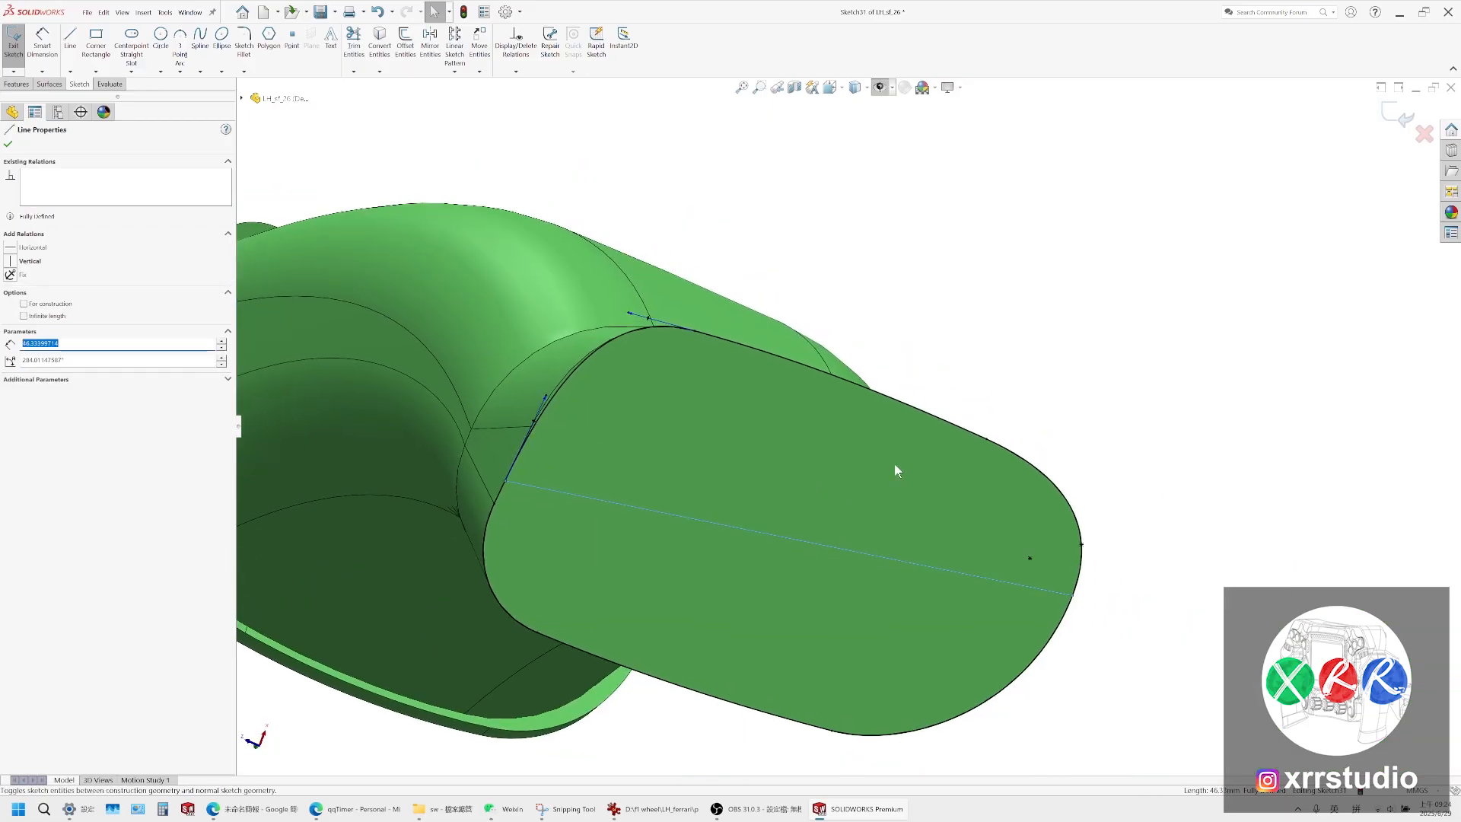
click(930, 508)
middle_drag(929, 509, 812, 546)
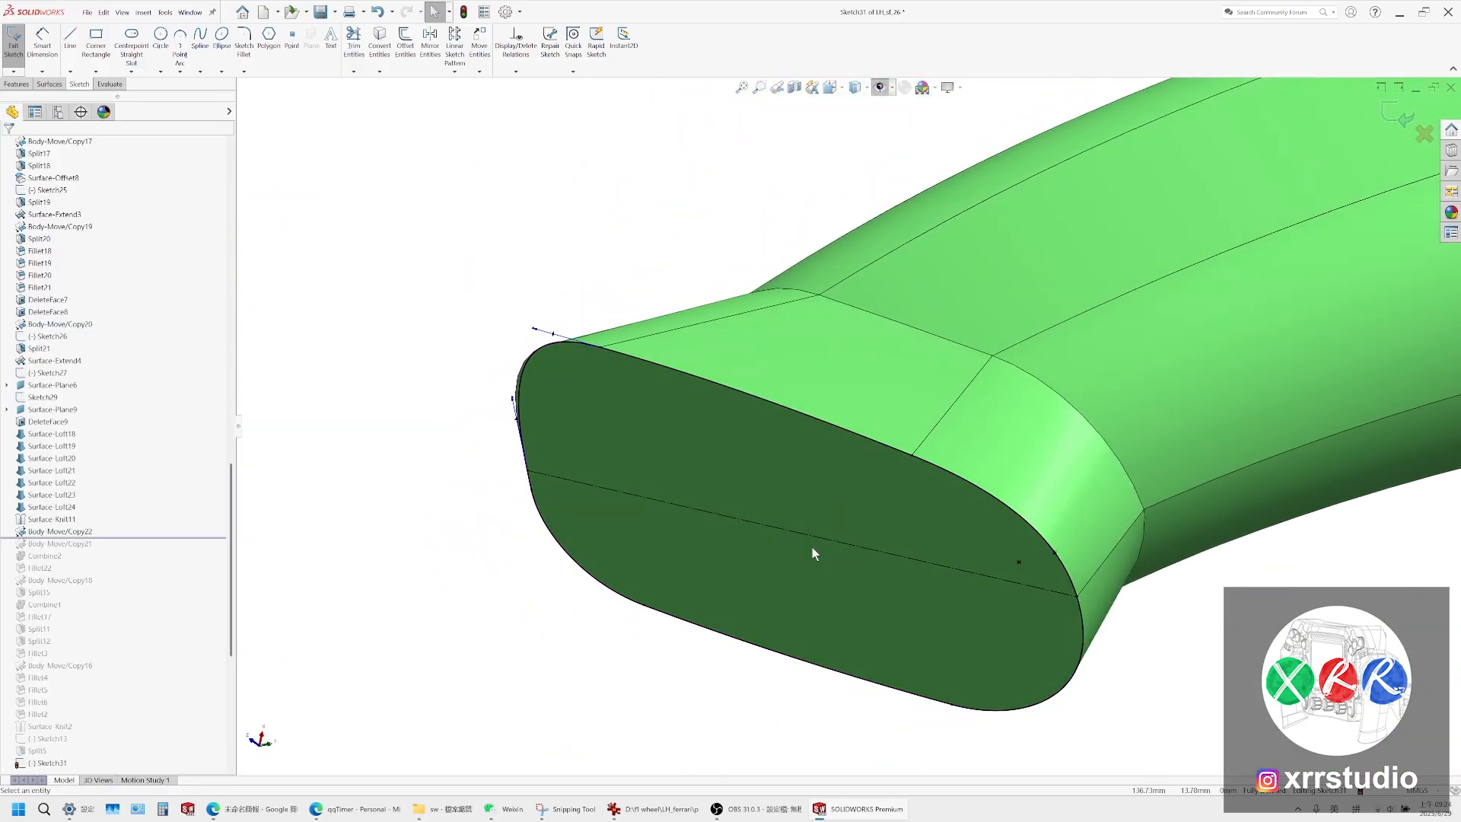
Sketch a short line crossing the outline's long edge, just before the opposite rounded corner
scroll(1085, 549, down, 1)
scroll(1085, 550, down, 1)
scroll(990, 471, down, 1)
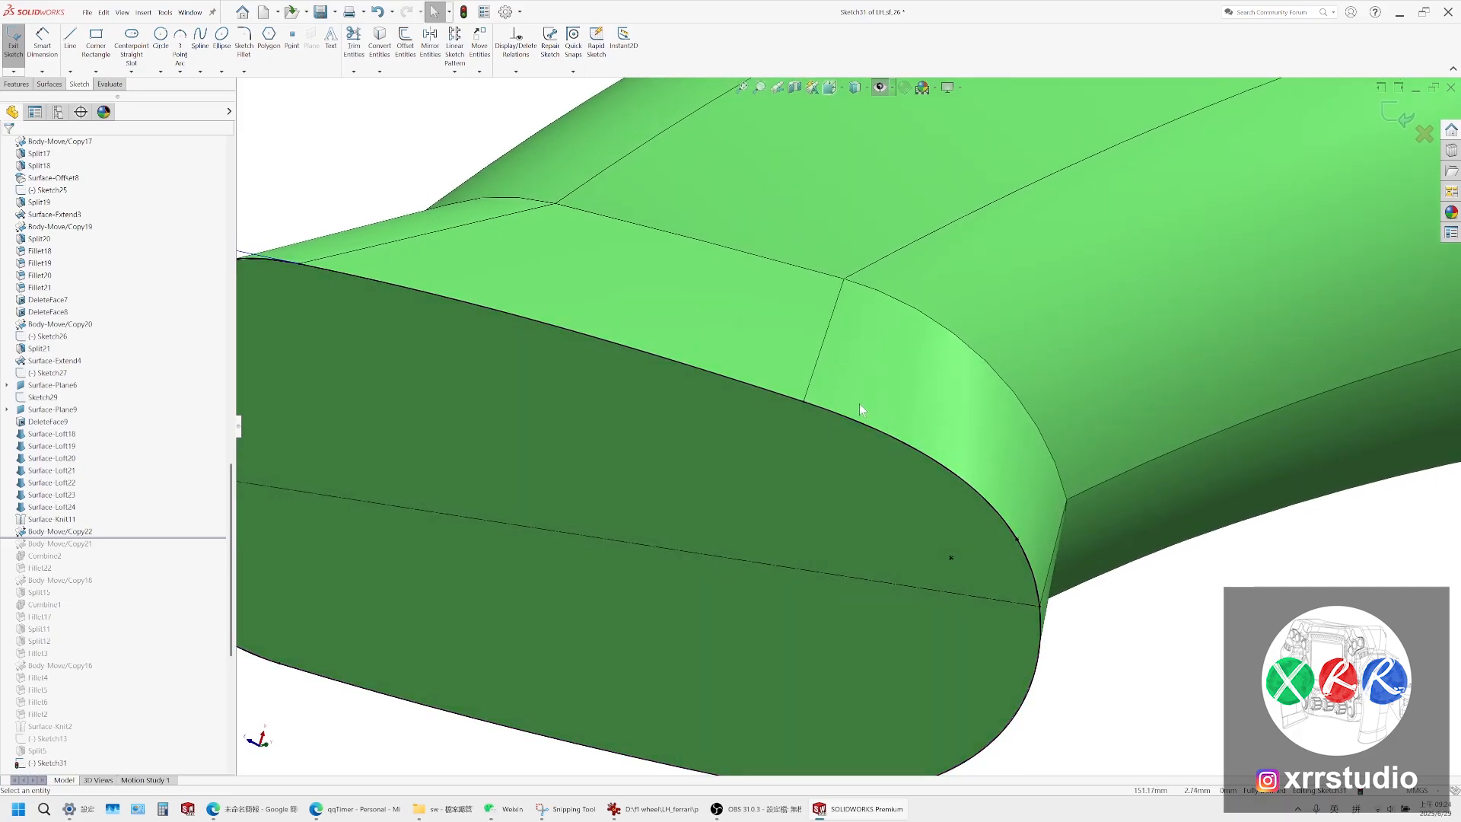
click(70, 38)
middle_drag(858, 346, 883, 438)
scroll(835, 349, up, 2)
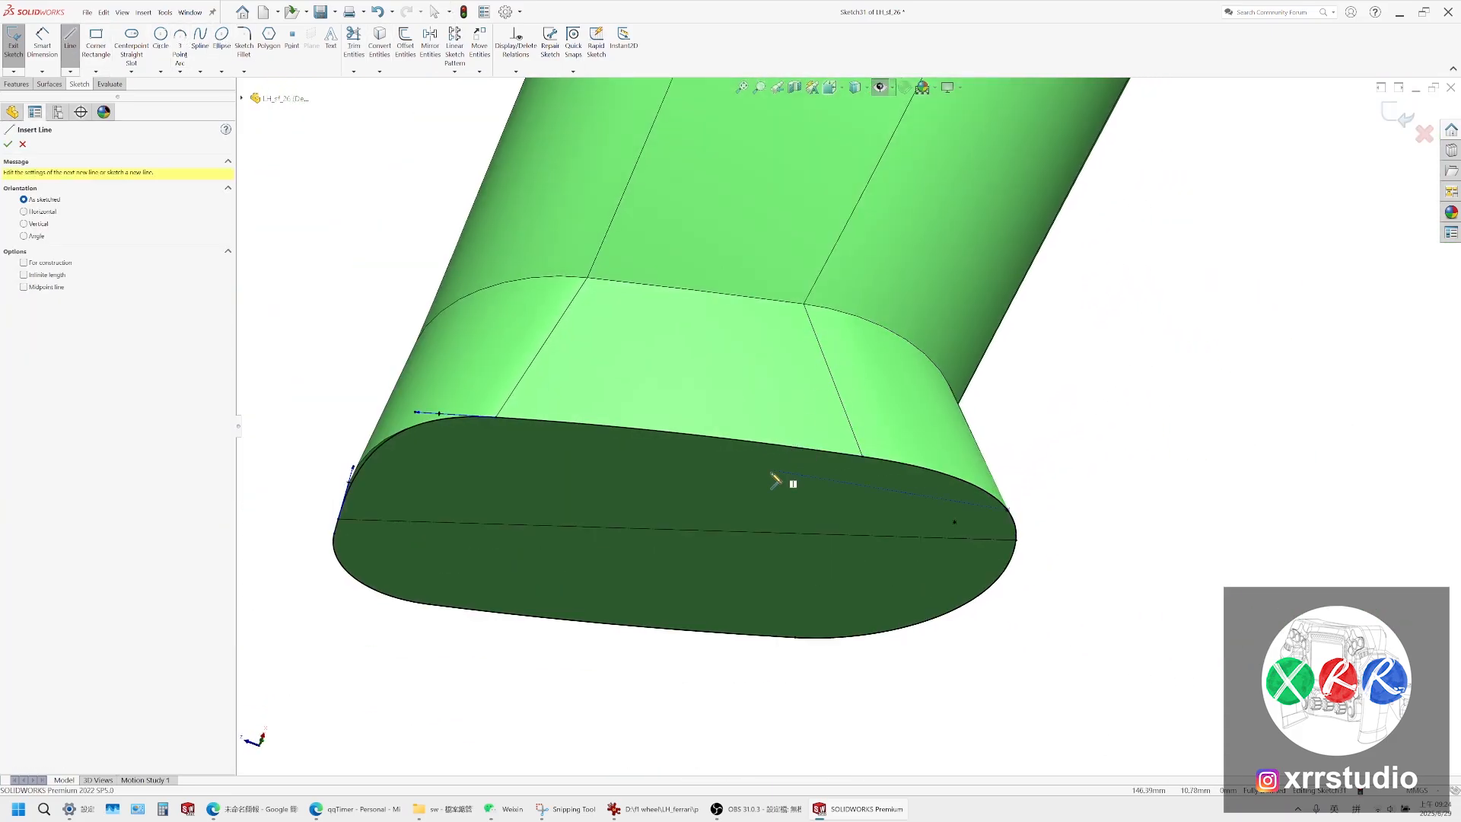
drag(751, 488, 780, 355)
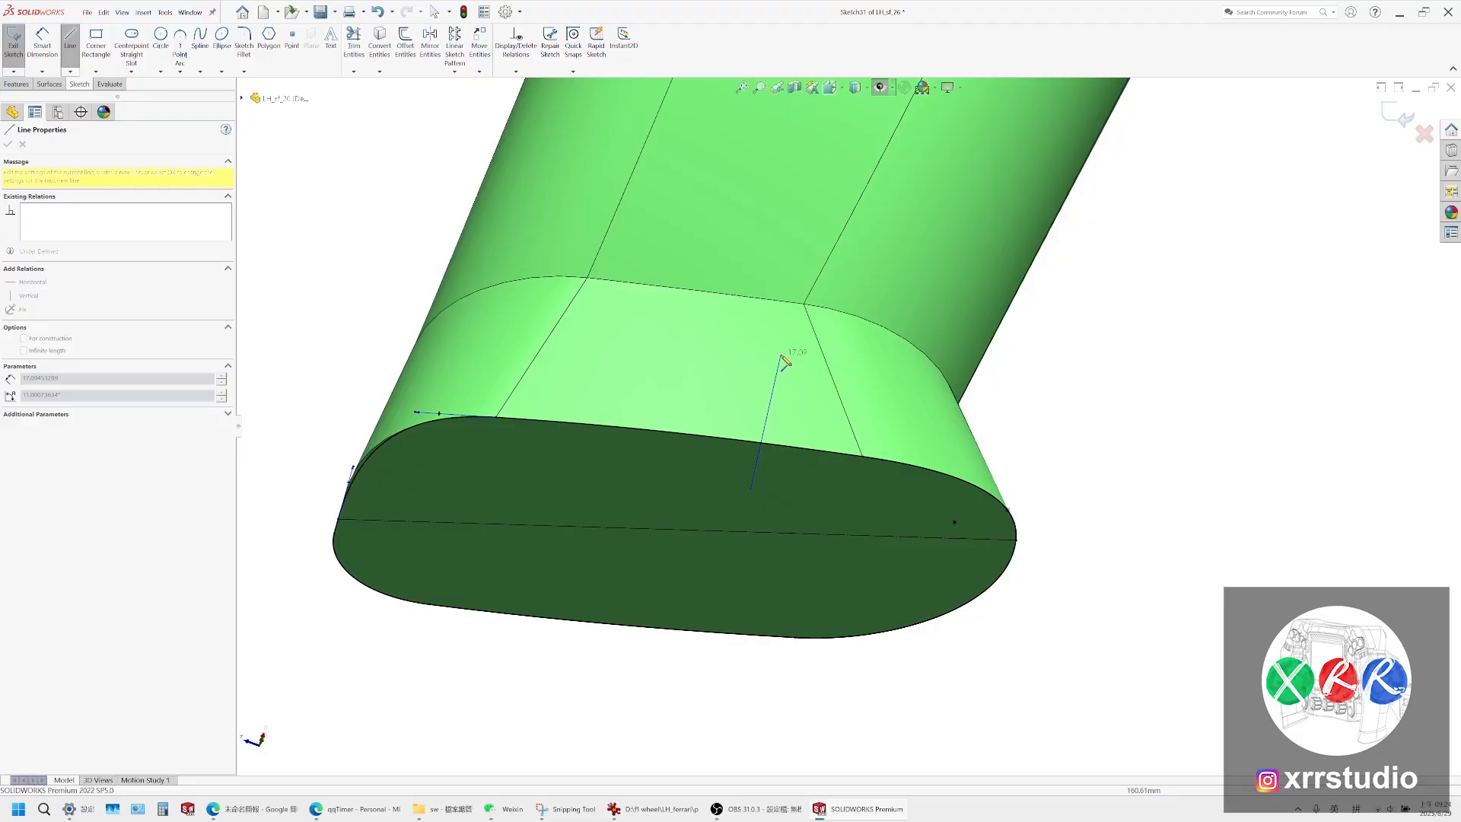
key(Escape)
click(770, 407)
mouse_move(773, 406)
middle_down()
mouse_move(780, 242)
mouse_move(758, 281)
mouse_move(768, 257)
mouse_move(769, 296)
mouse_move(776, 169)
middle_up()
click(777, 165)
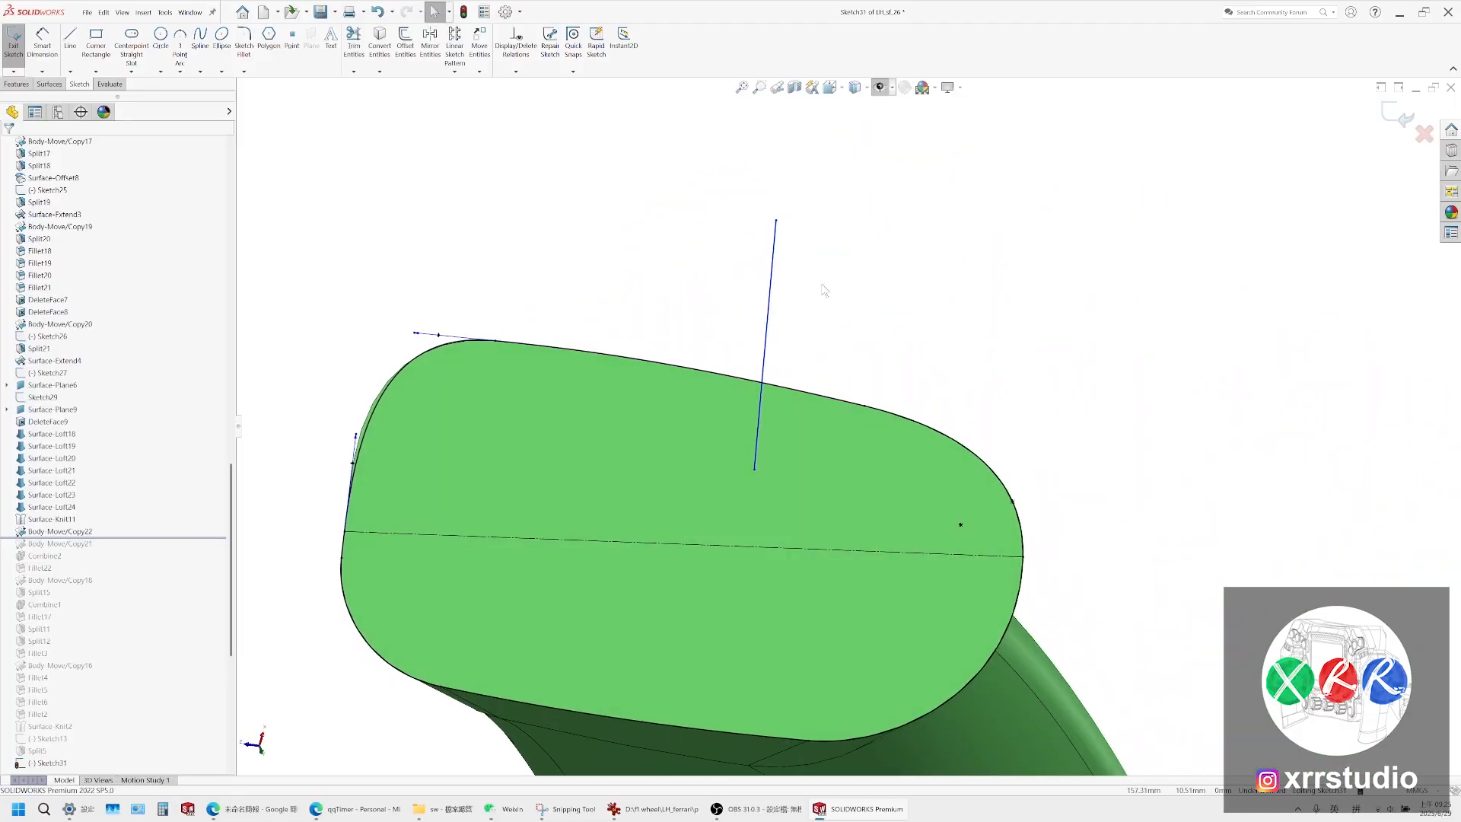
Trim away the outline between the crossing line and the construction line's far end, along with the crossing line itself
middle_drag(845, 413, 990, 510)
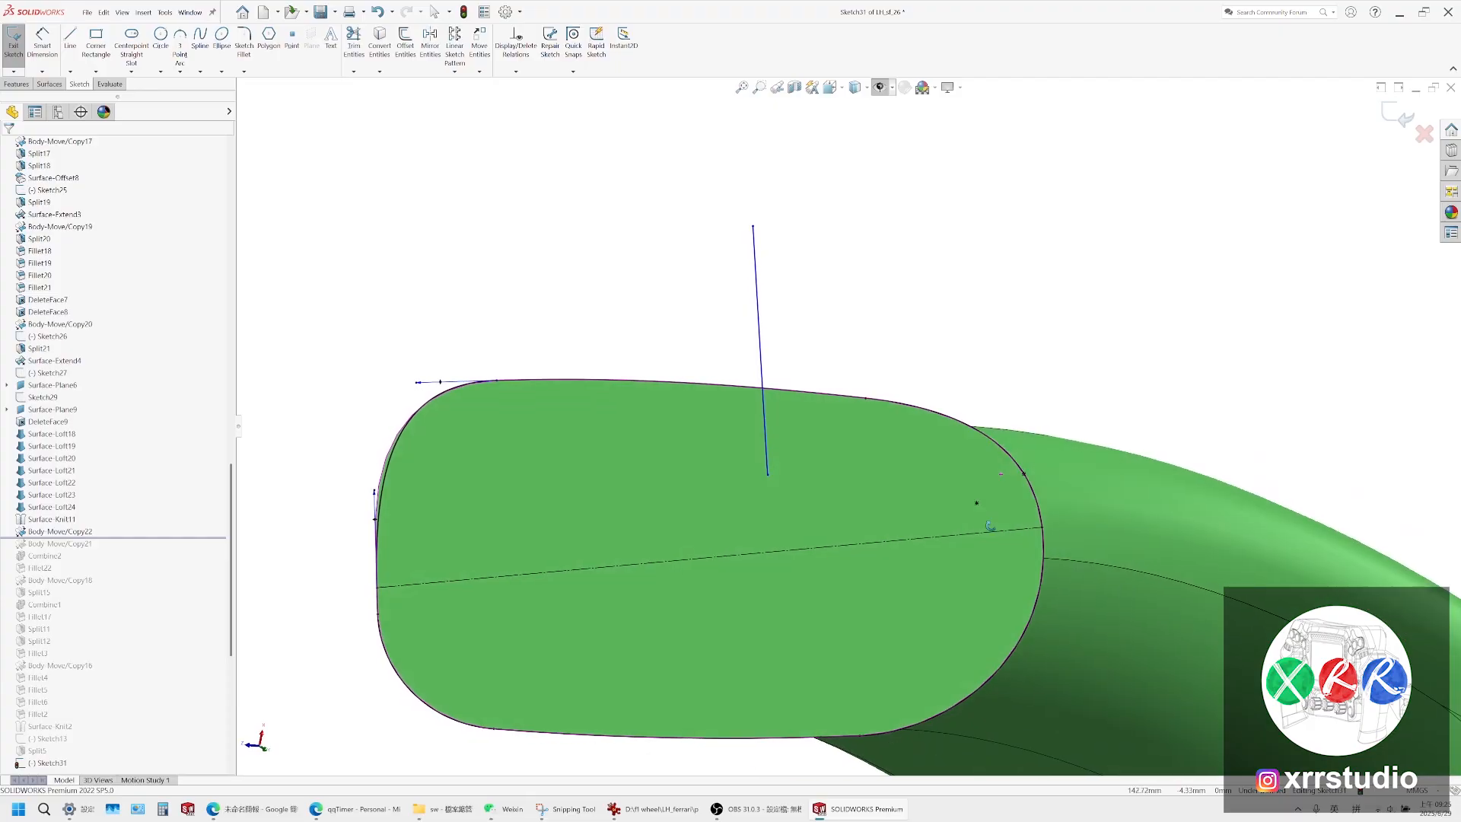
click(356, 44)
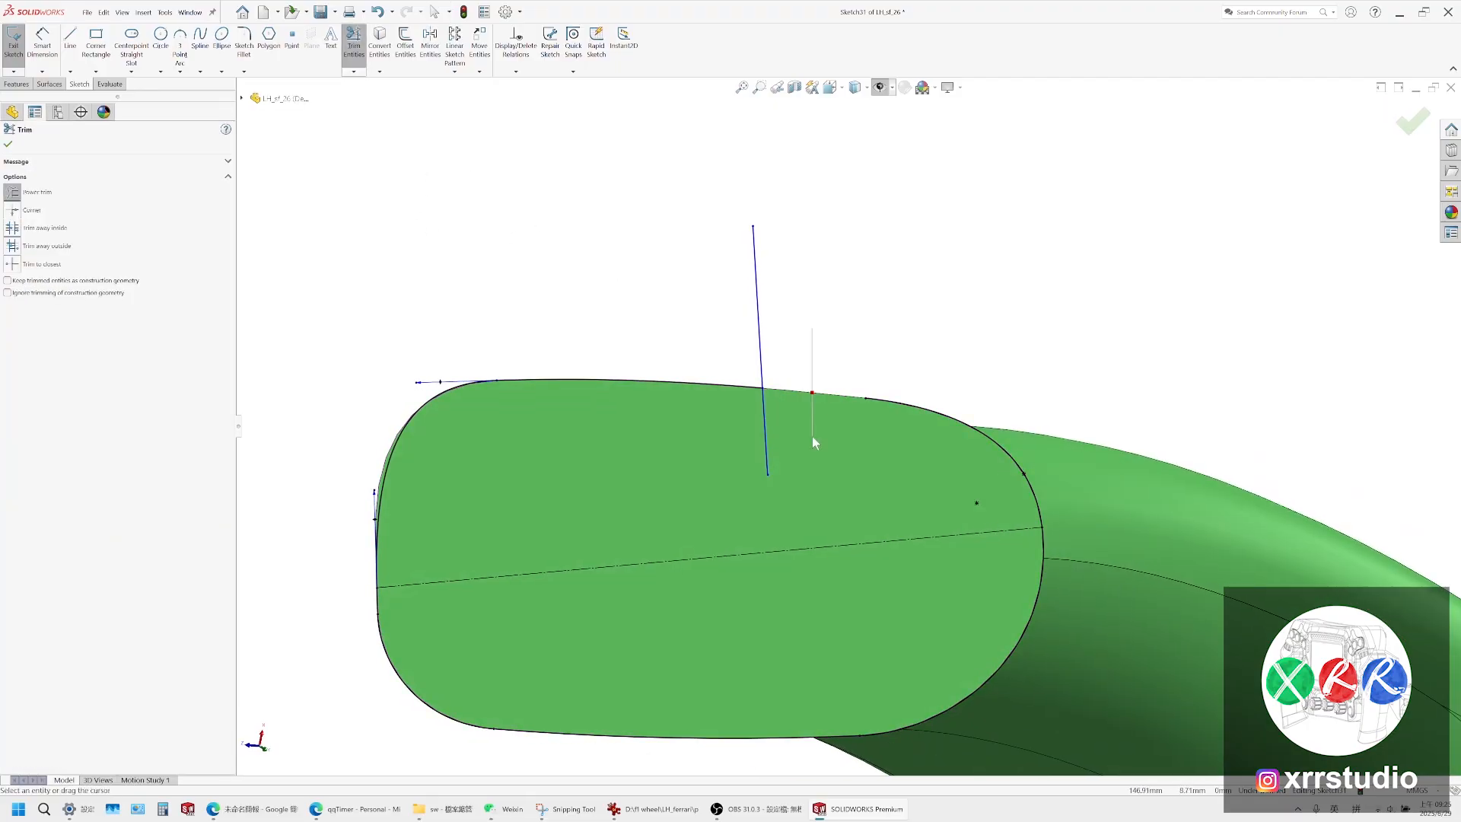
mouse_move(812, 329)
mouse_down()
mouse_move(812, 436)
mouse_move(995, 406)
mouse_up()
drag(707, 428, 711, 312)
Sketch a two-point spline bridging the trimmed gap, from the cut end of the long edge to the construction line's far end
click(203, 42)
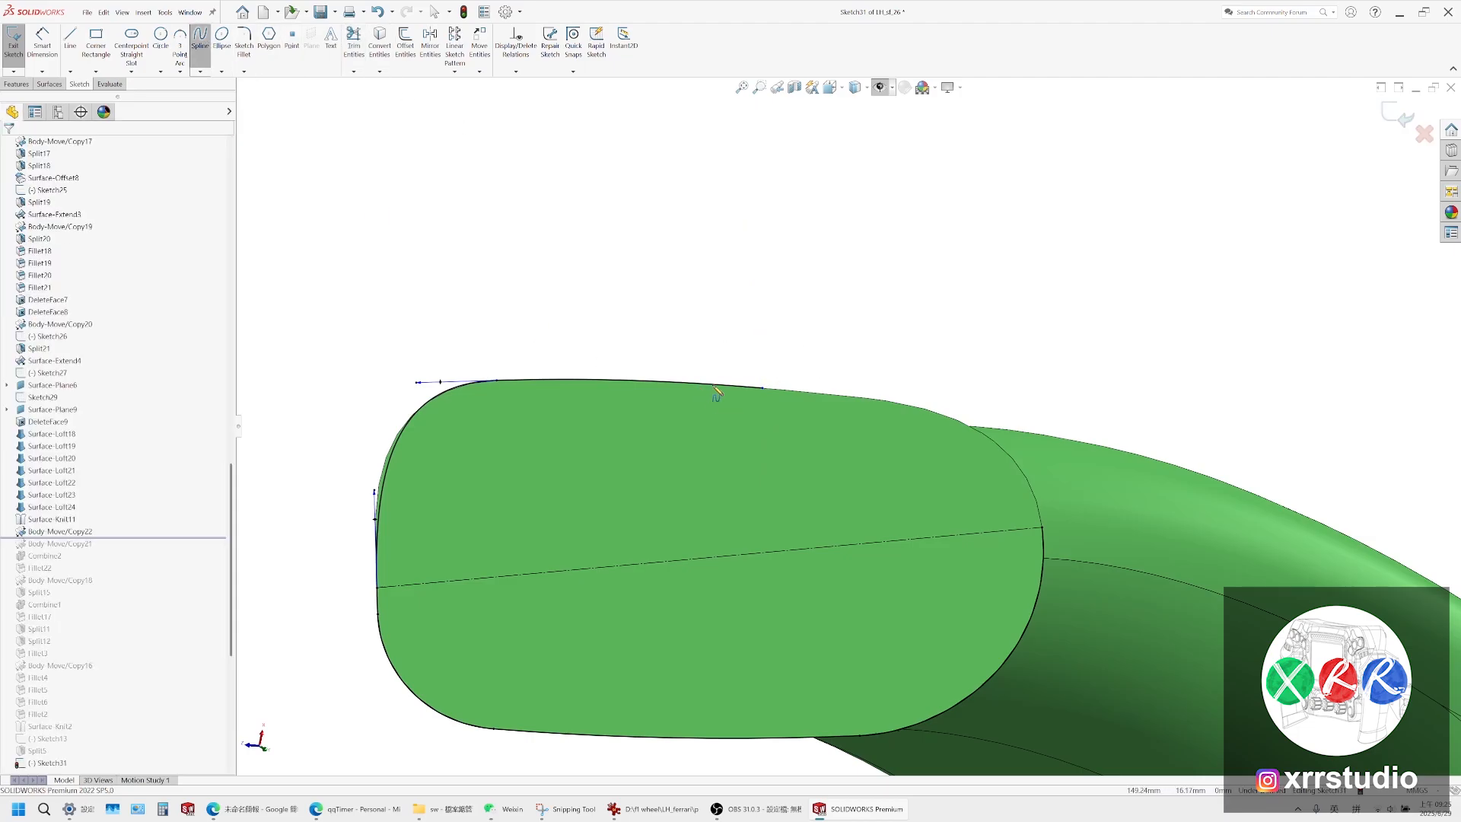
click(763, 388)
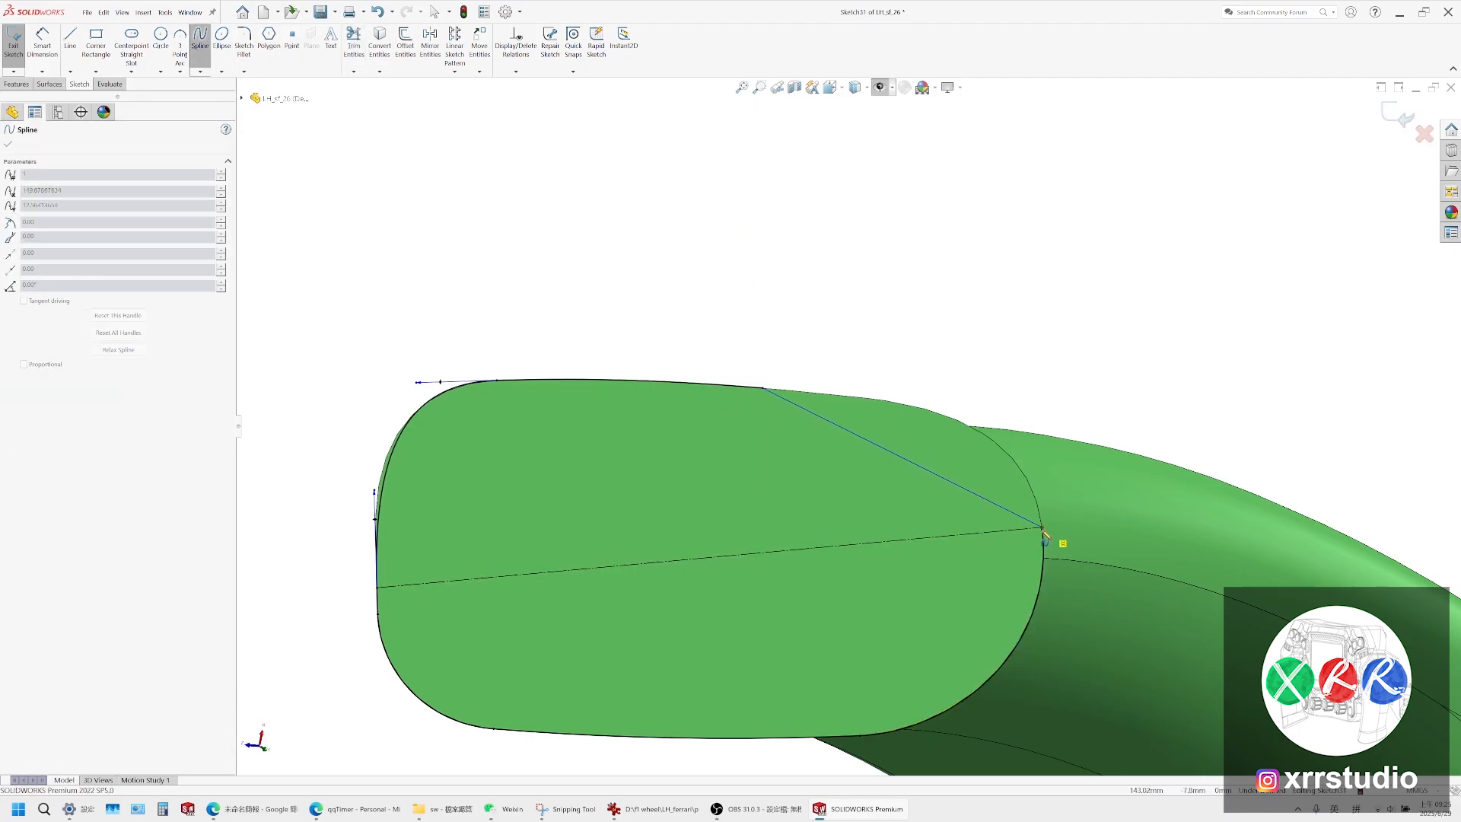
double_click(1041, 528)
key(Escape)
Make the bridging spline tangent to the remaining corner curve at the construction line's end
click(1029, 521)
ctrl+click(1043, 548)
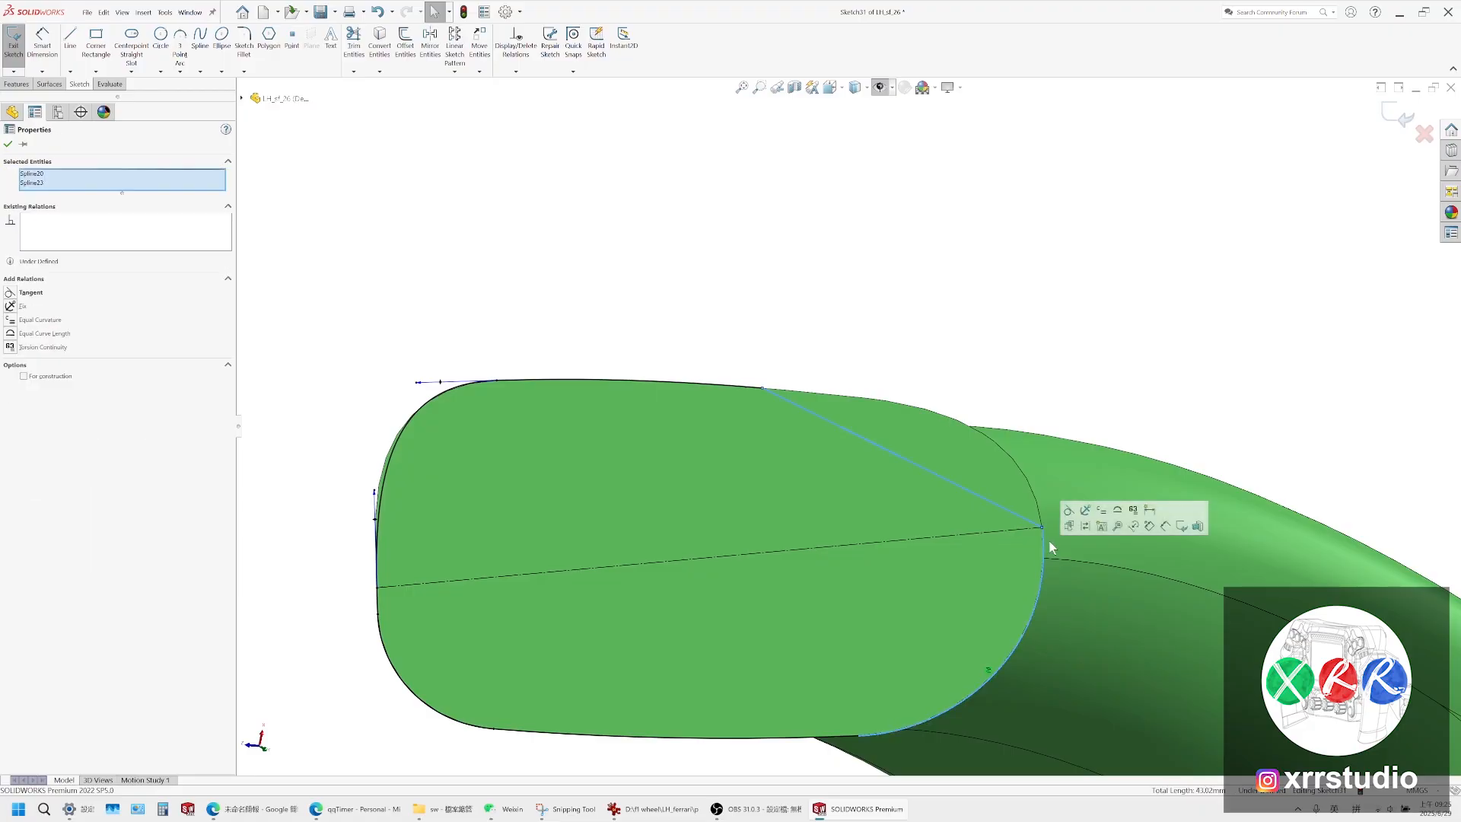
click(1080, 525)
click(696, 384)
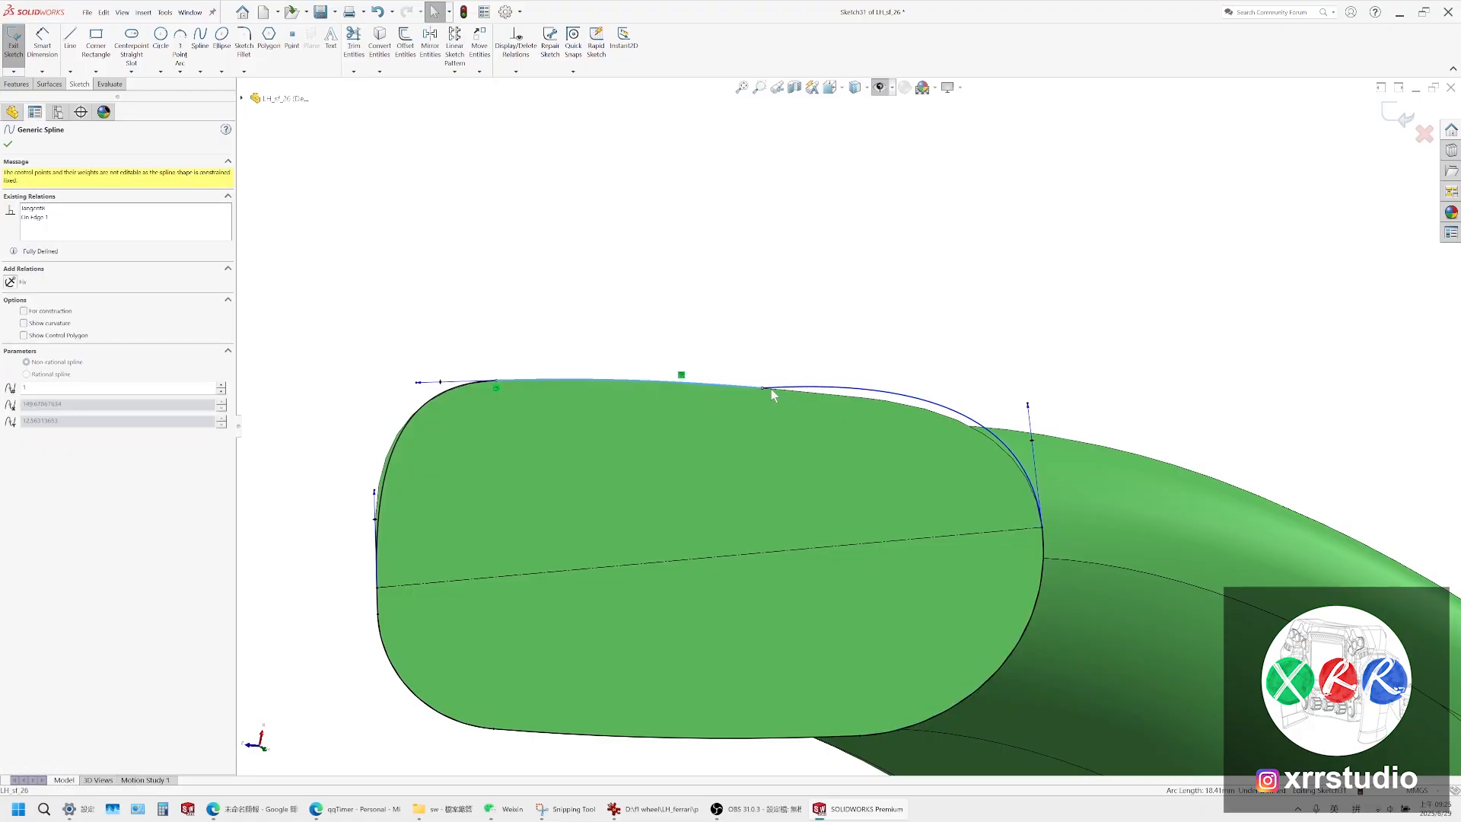
ctrl+click(780, 386)
click(835, 349)
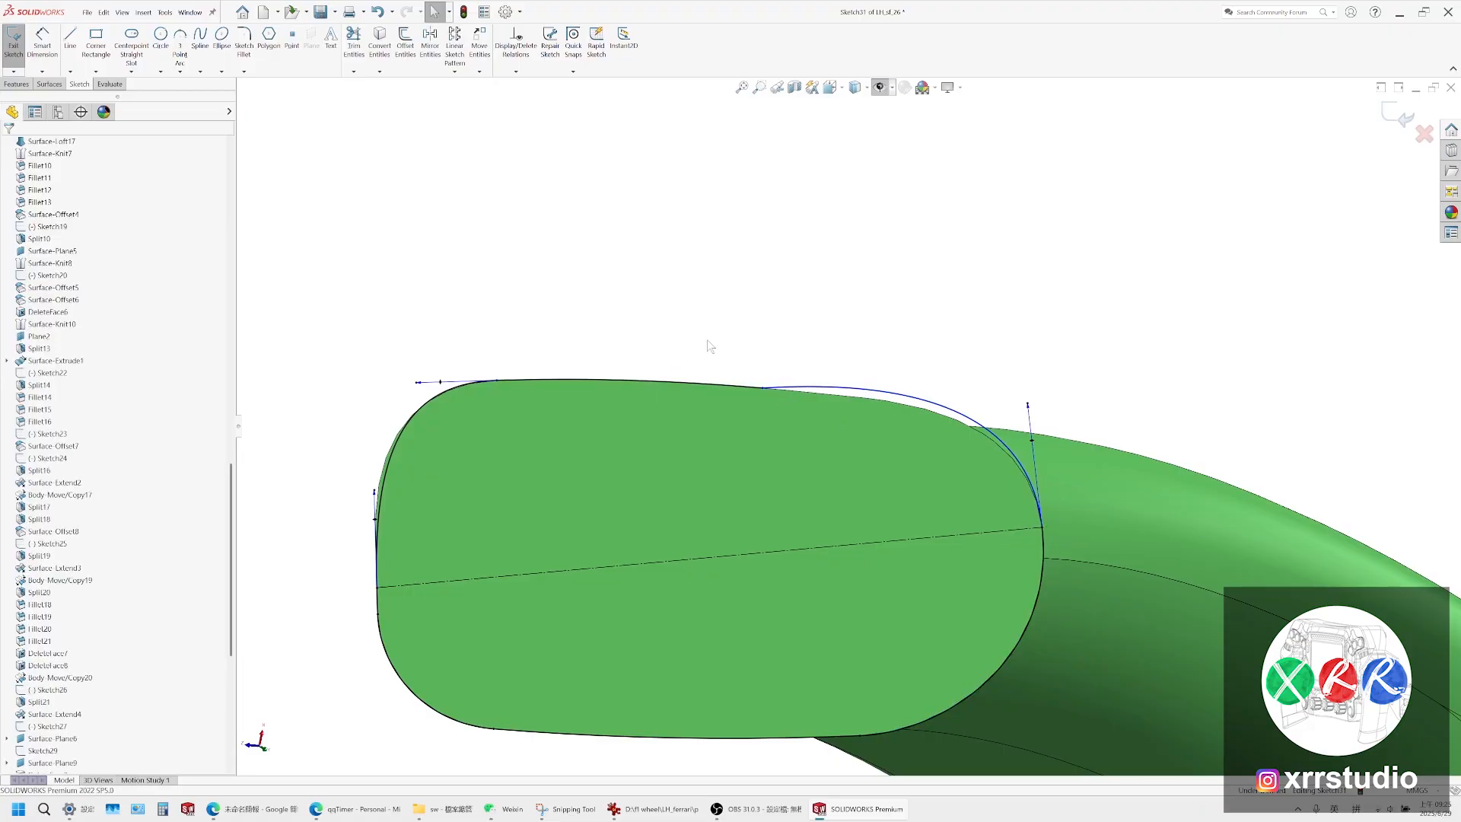
Examine the bottom-end outline from the front with the reference sketches, planes and image shown
middle_drag(710, 350, 825, 545)
scroll(820, 491, up, 5)
middle_drag(820, 468, 852, 137)
click(831, 86)
click(849, 142)
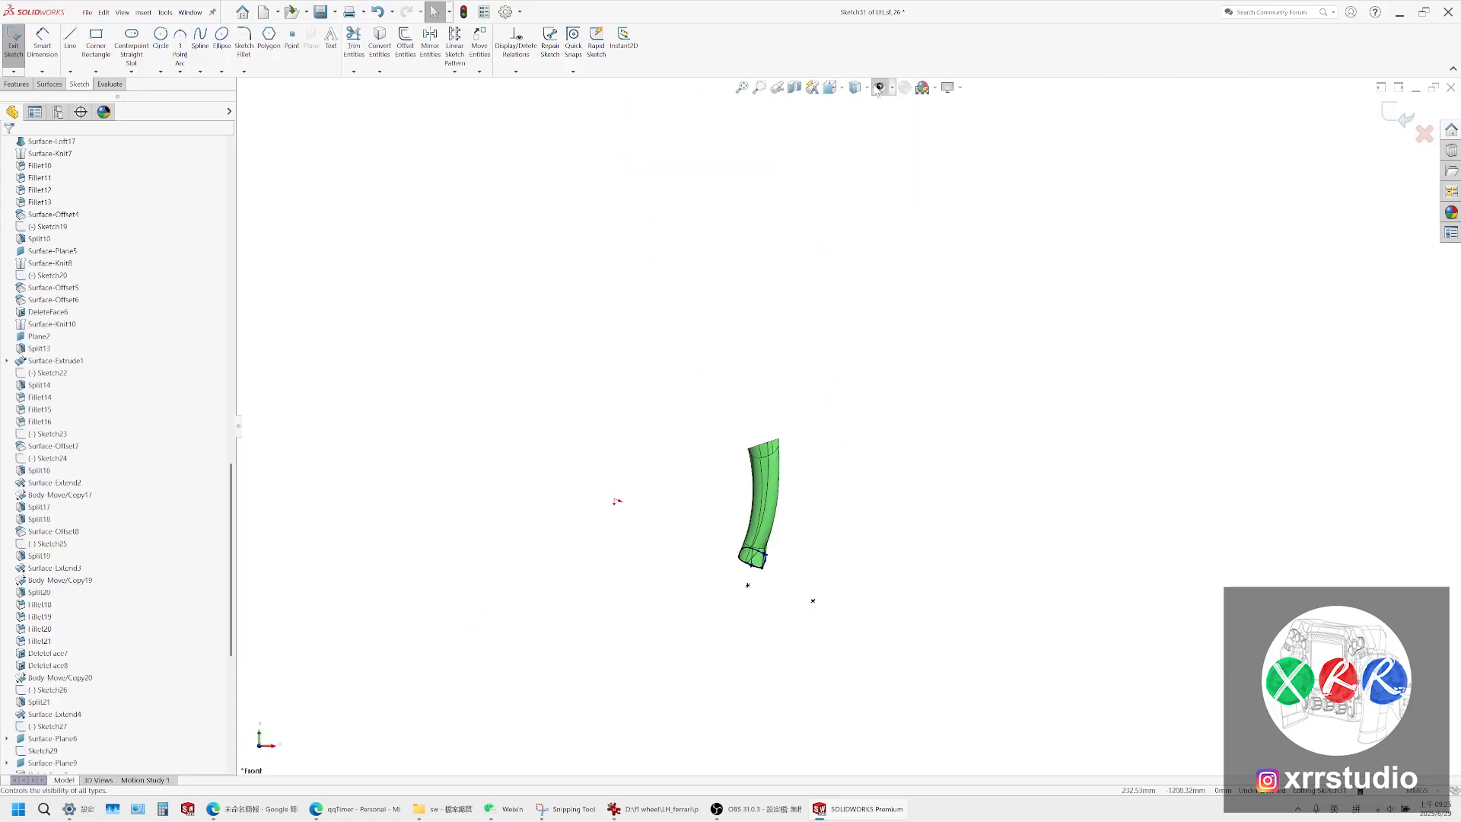
scroll(840, 464, up, 8)
scroll(764, 503, up, 2)
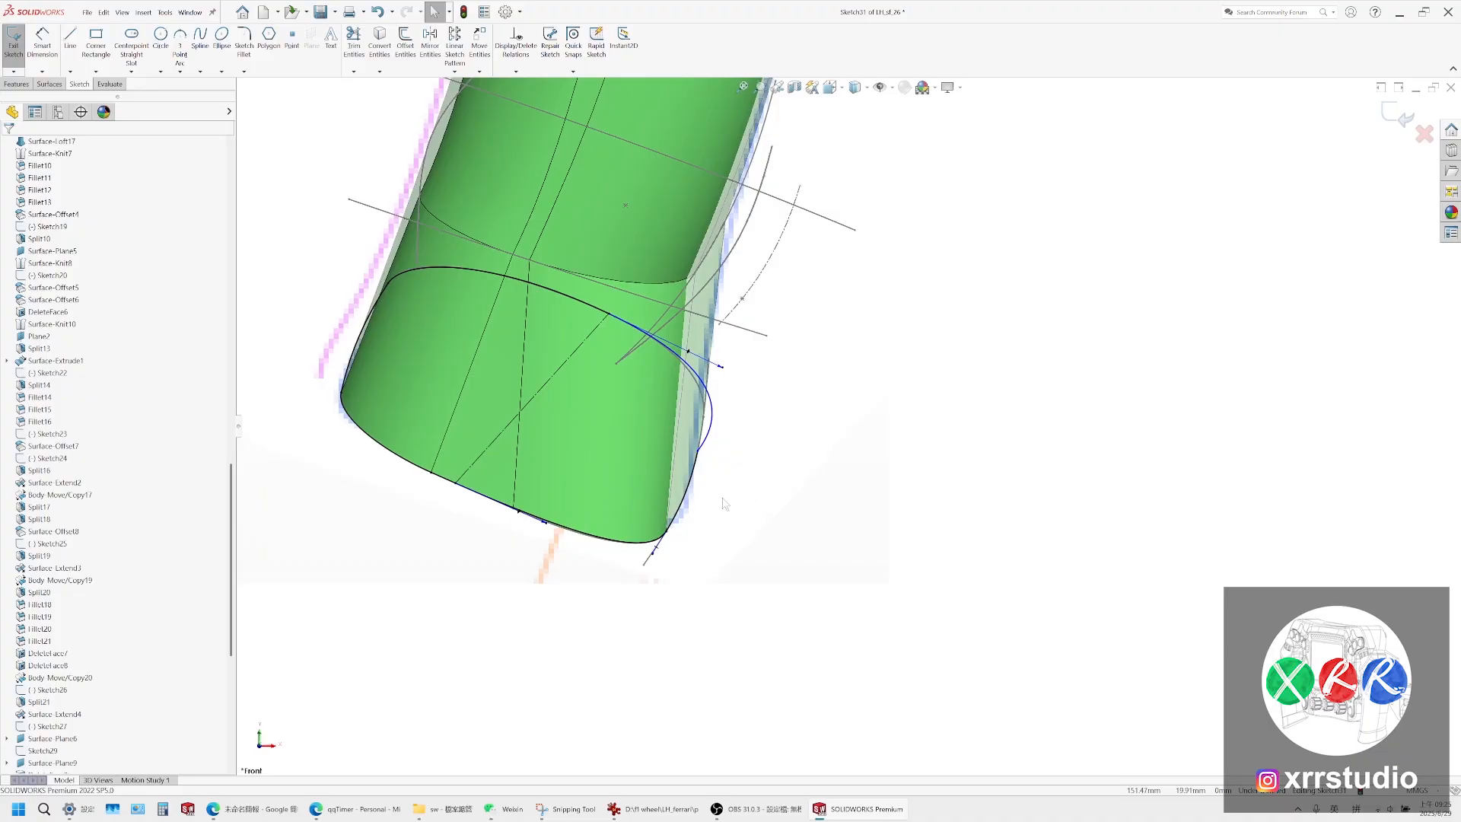
scroll(715, 499, down, 3)
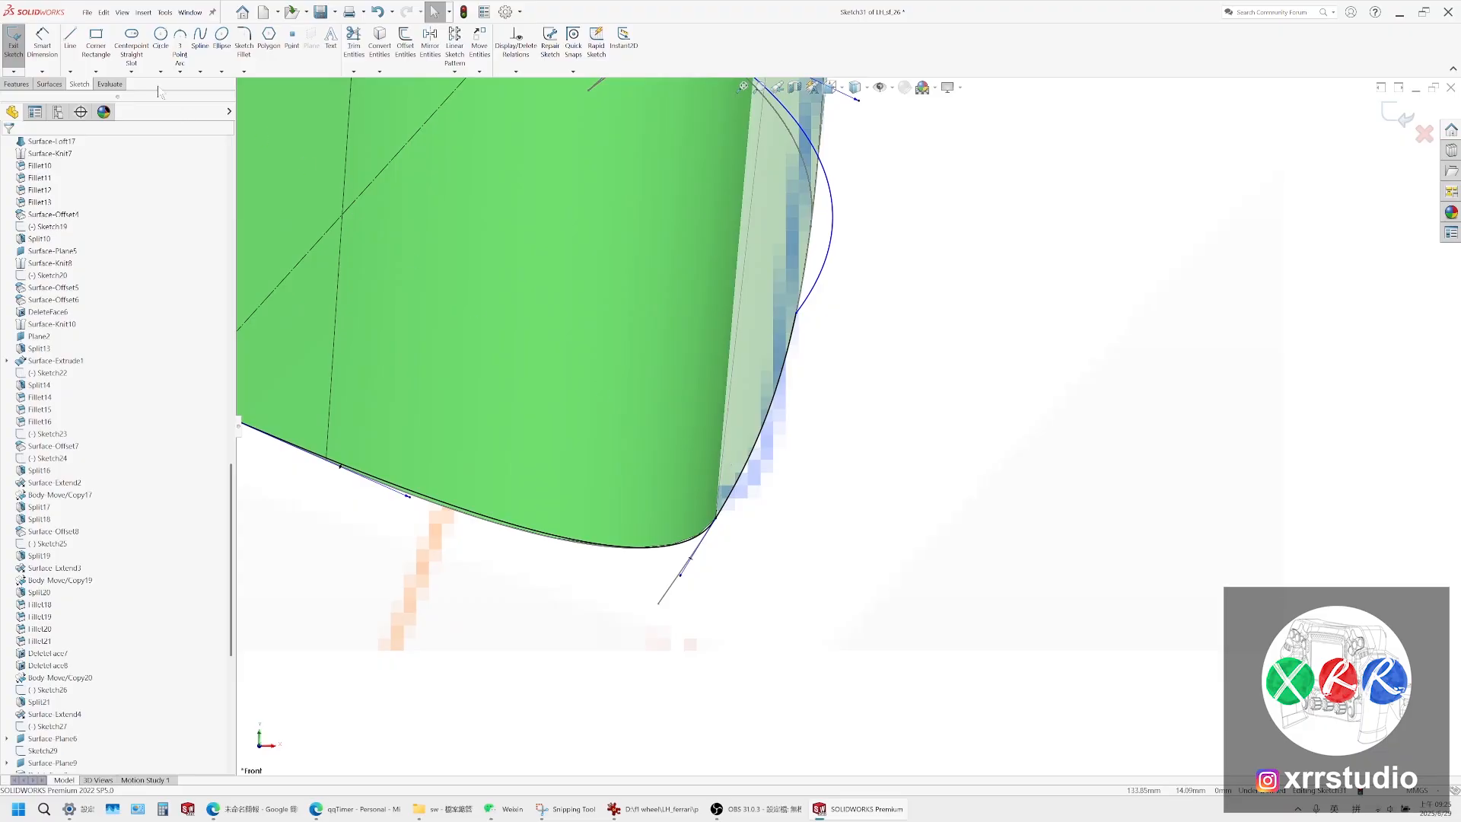
click(201, 38)
click(716, 522)
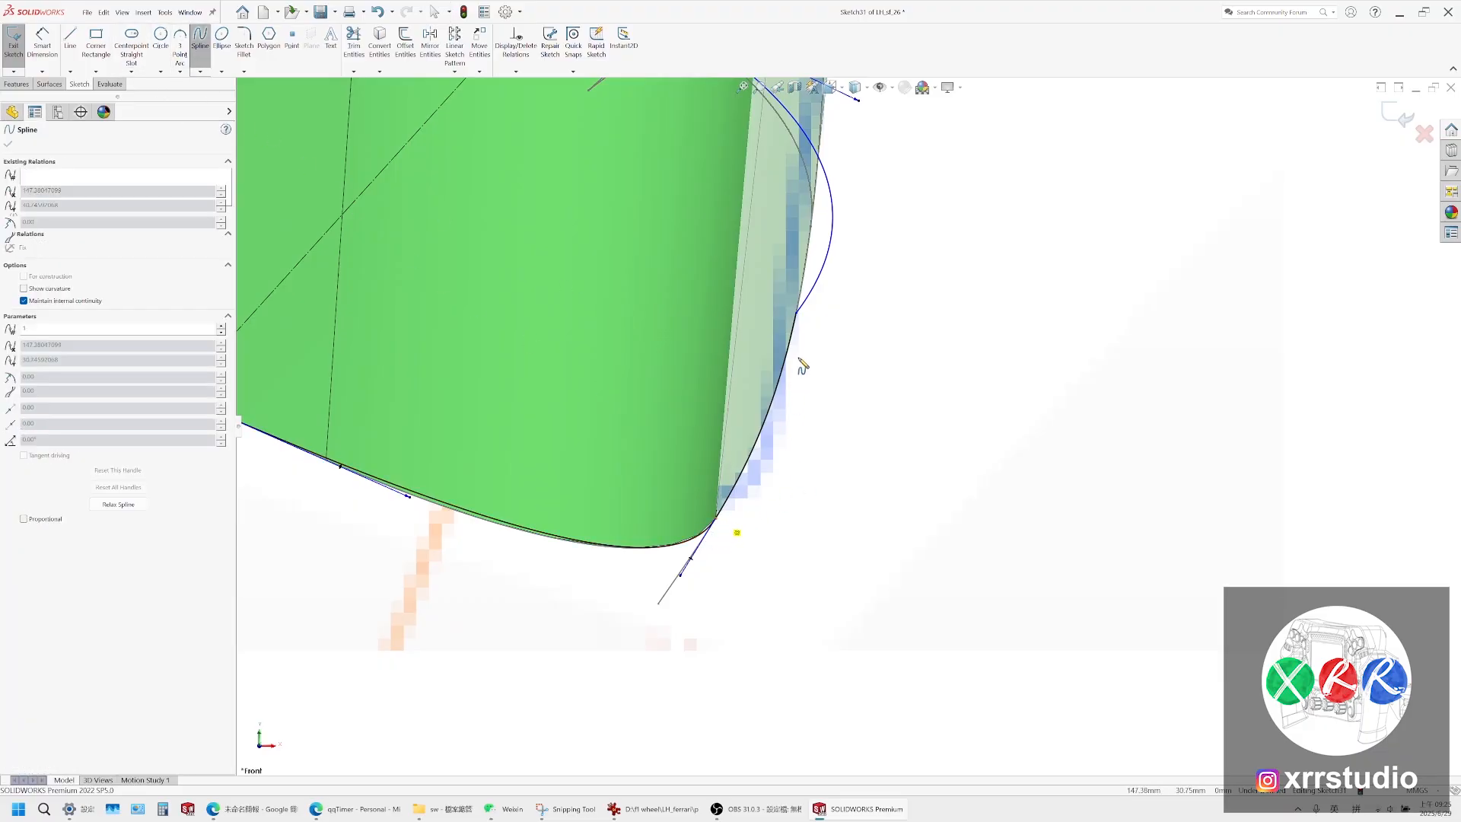
click(797, 312)
key(Escape)
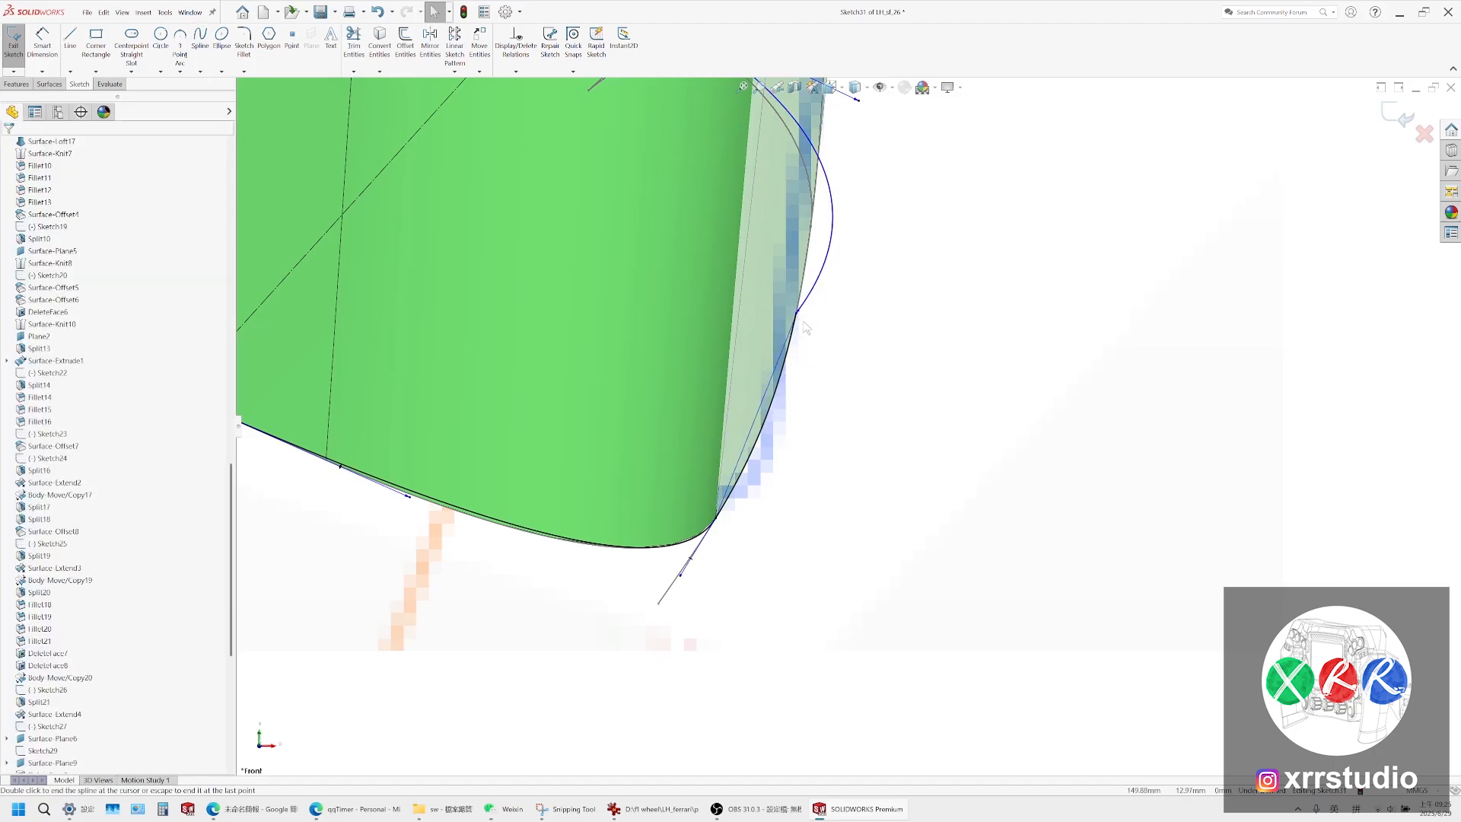
click(798, 312)
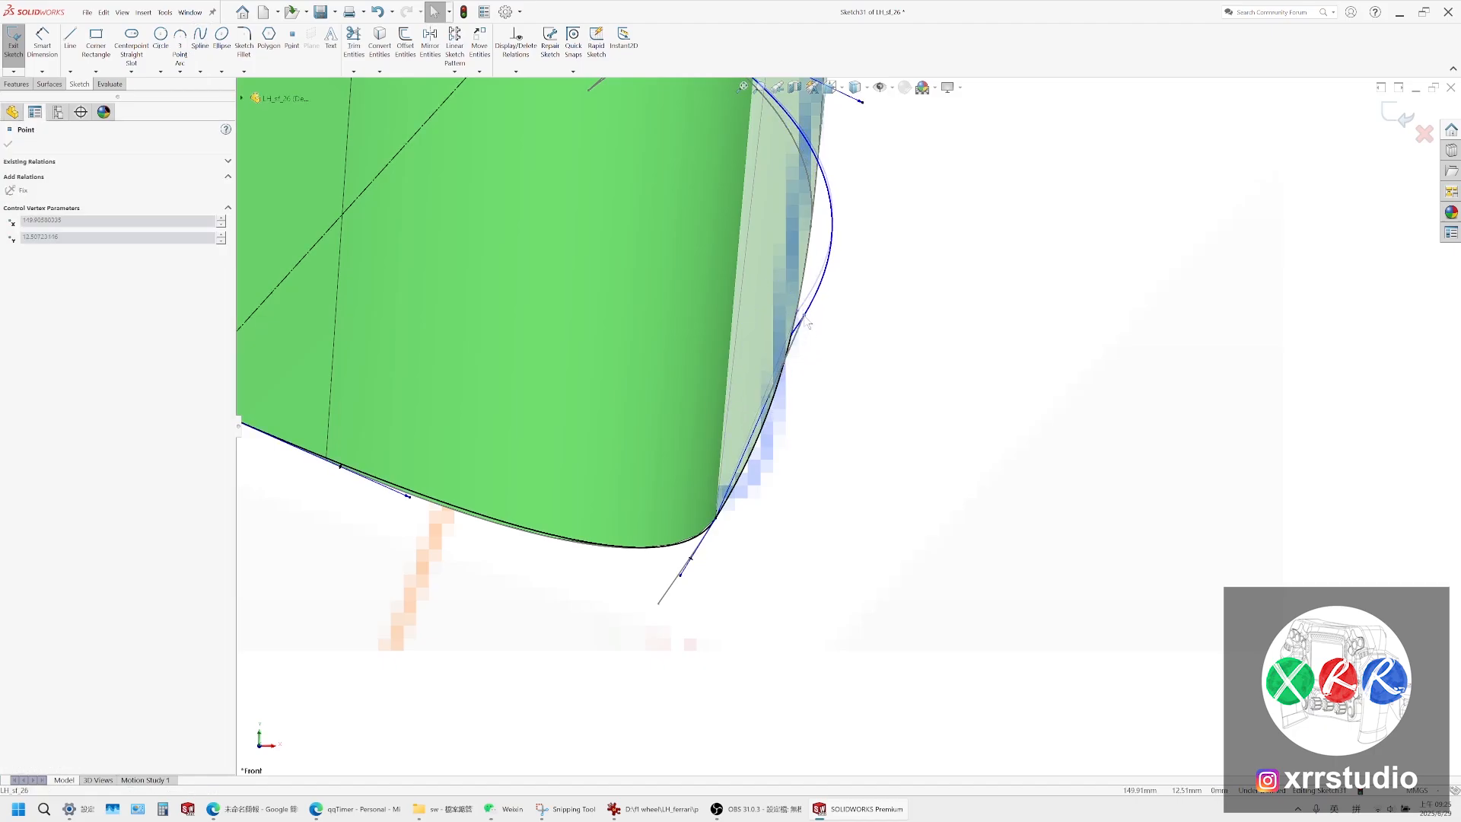
key(ctrl+z)
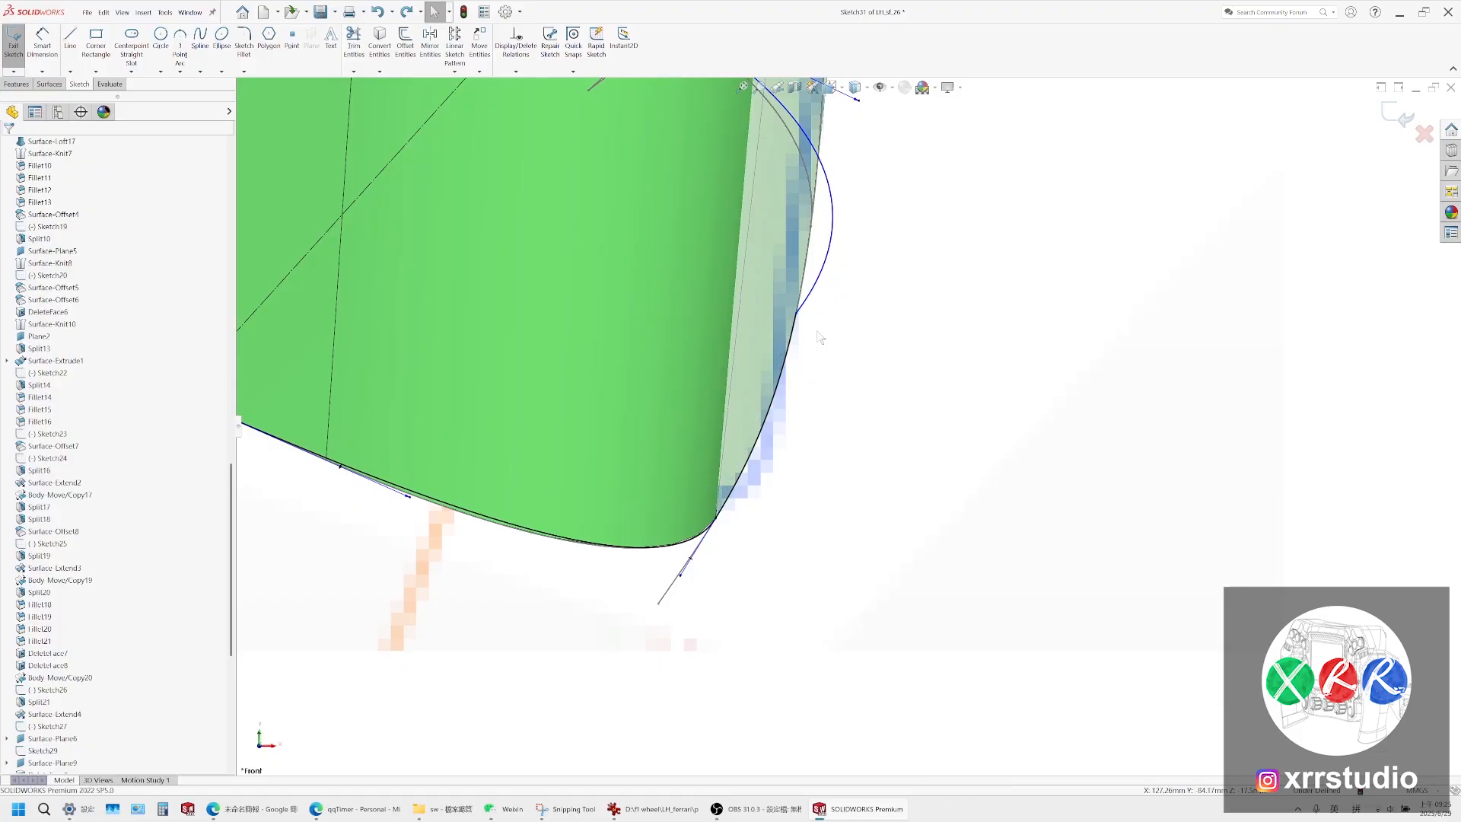
Sketch a two-point spline between the ends of the long edge curve and pull its end handle so it bows along the edge
click(200, 38)
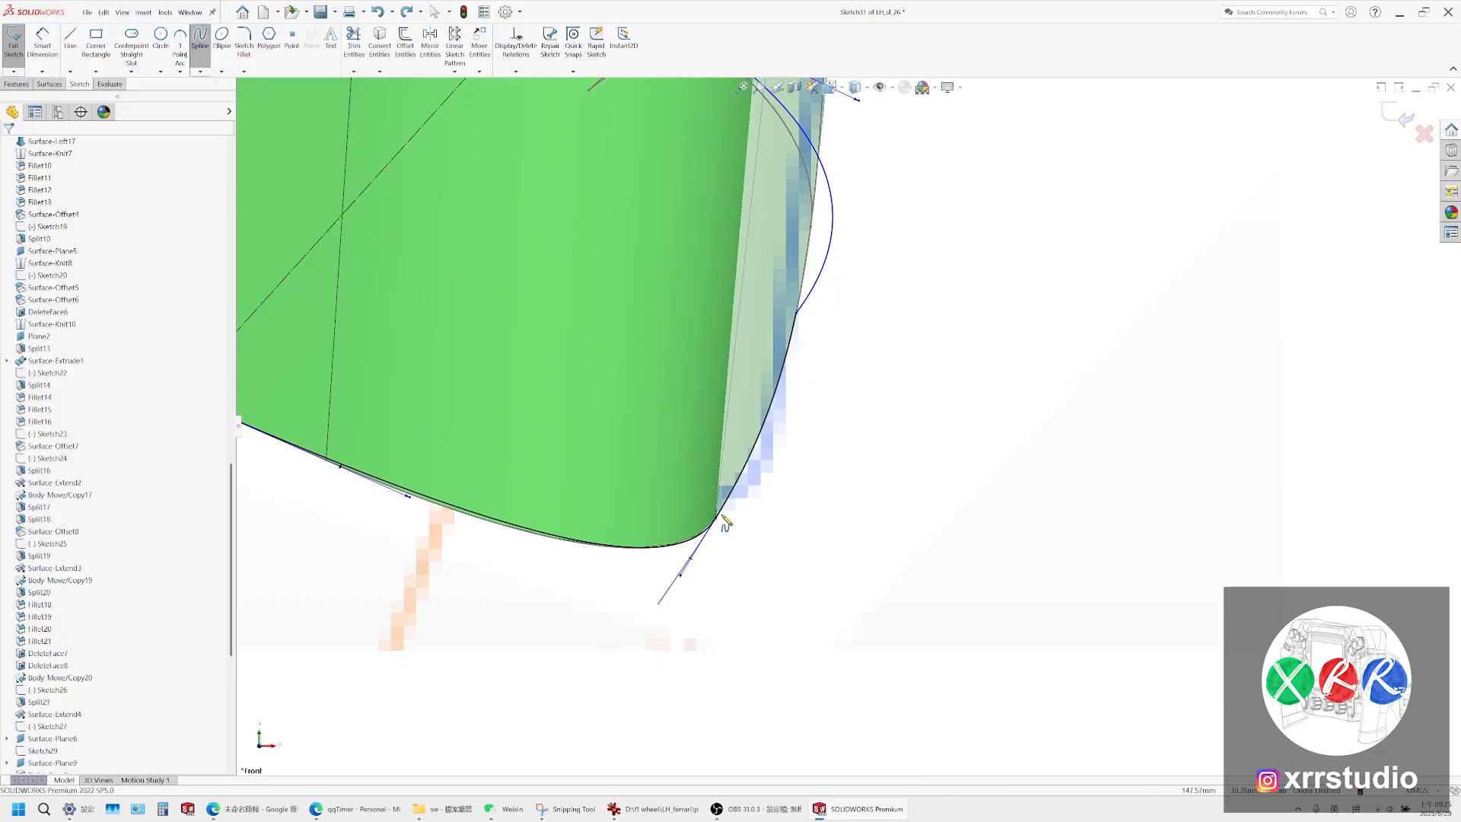
click(720, 520)
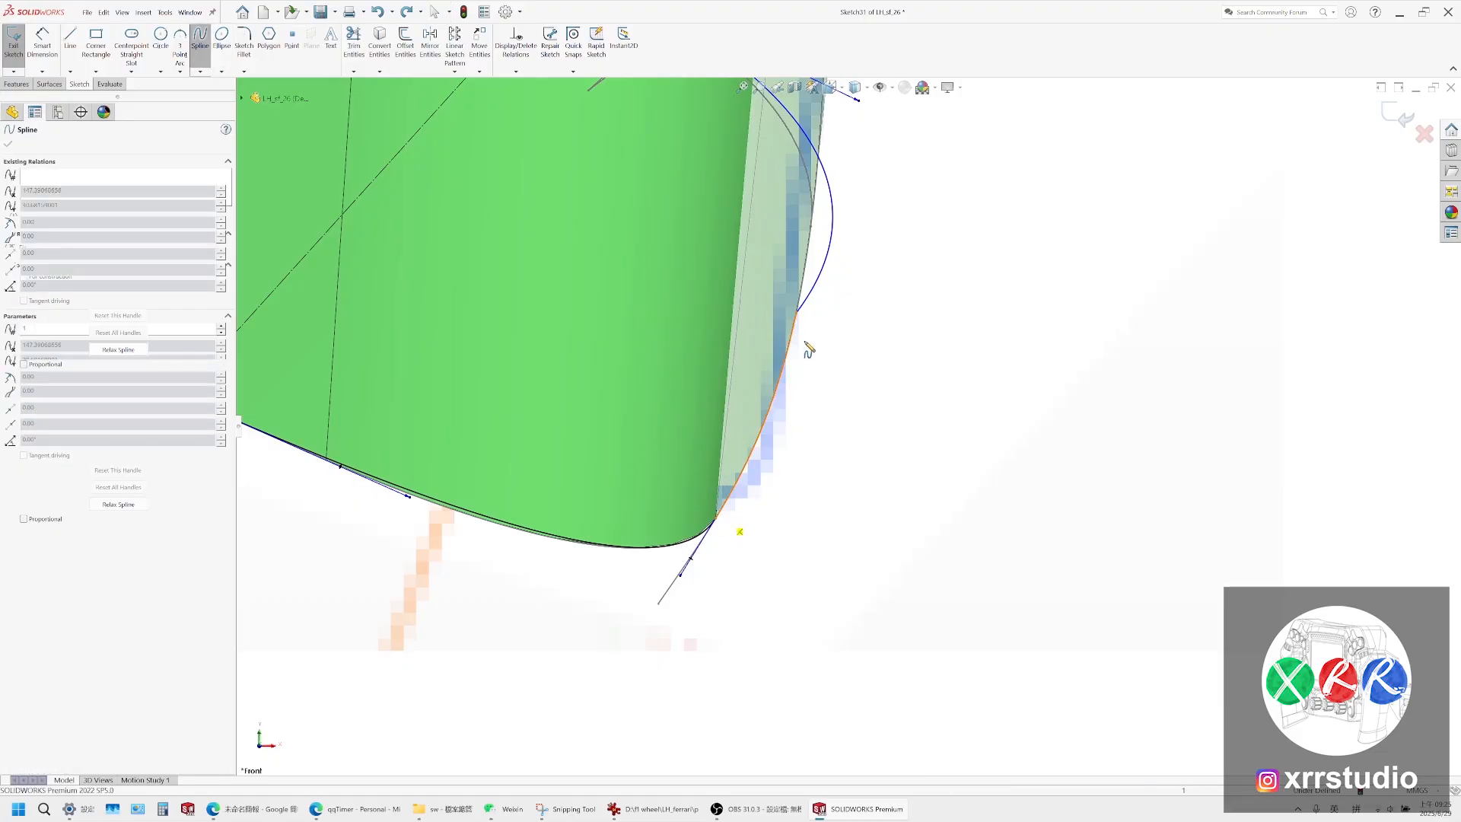
scroll(803, 318, down, 3)
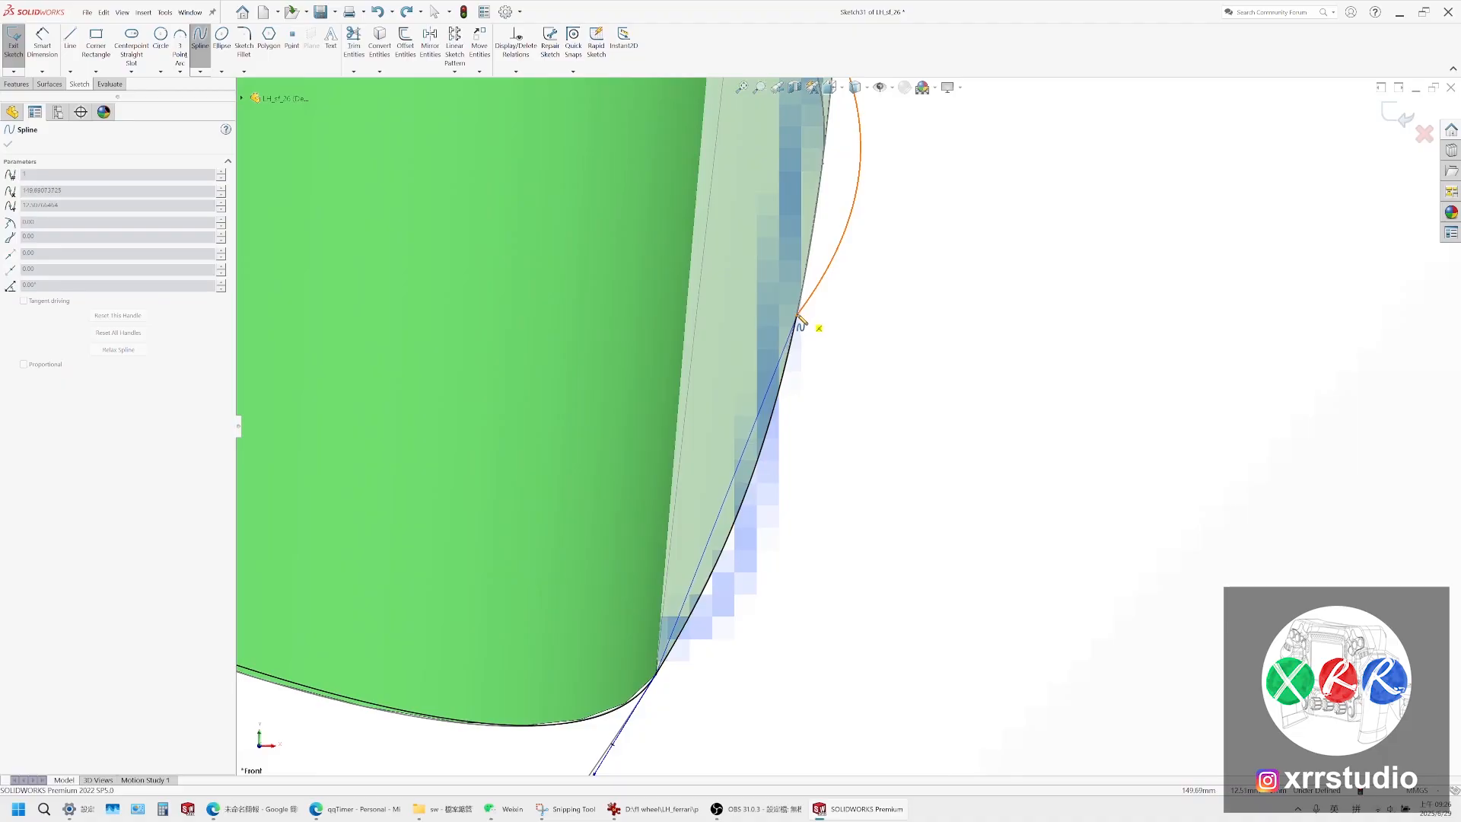
double_click(798, 317)
click(776, 411)
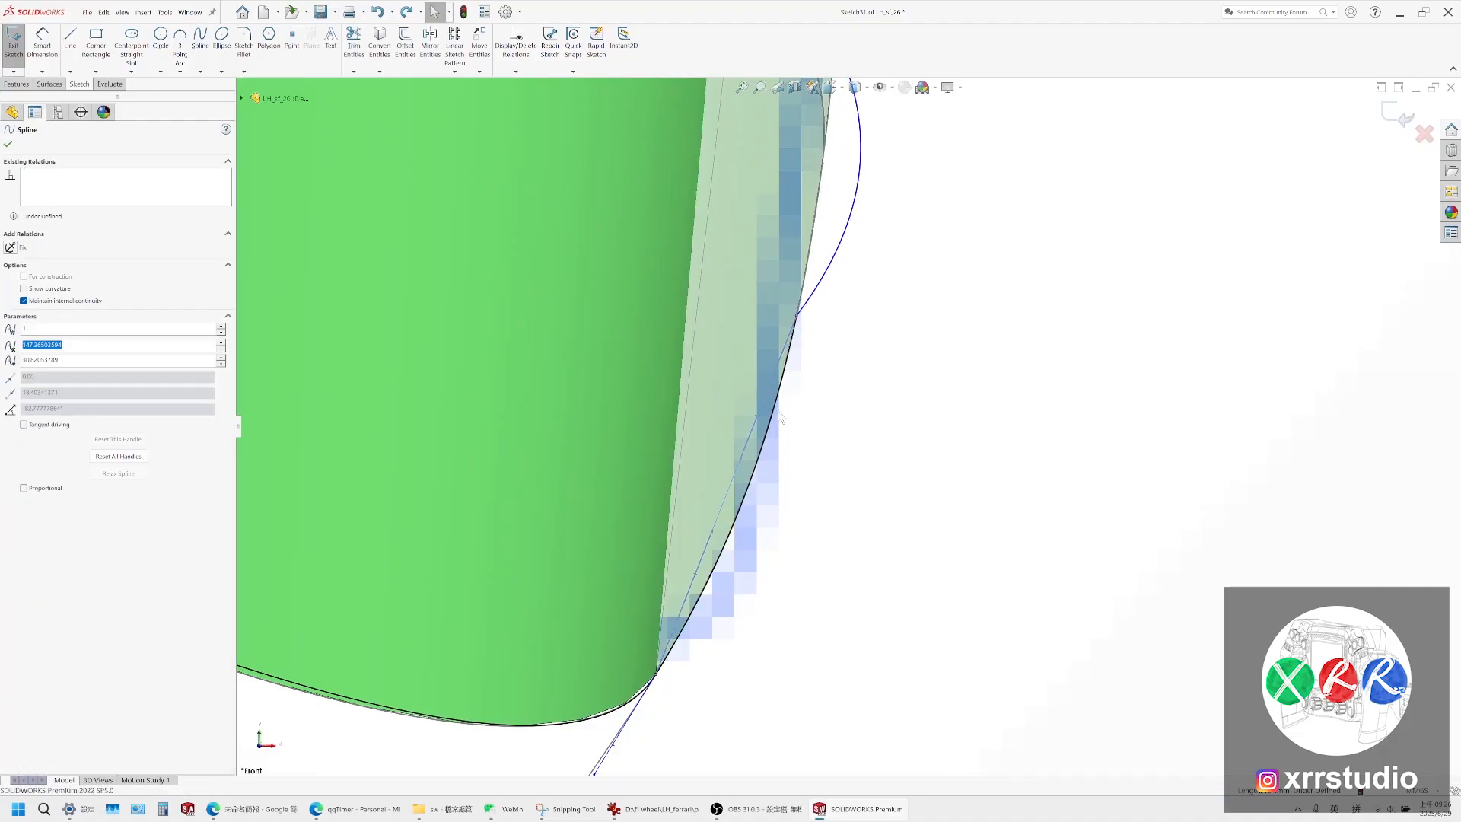
drag(742, 461, 768, 508)
Delete the converted long edge curve and fine-tune the replacement spline's end tangent to follow the original edge
click(736, 519)
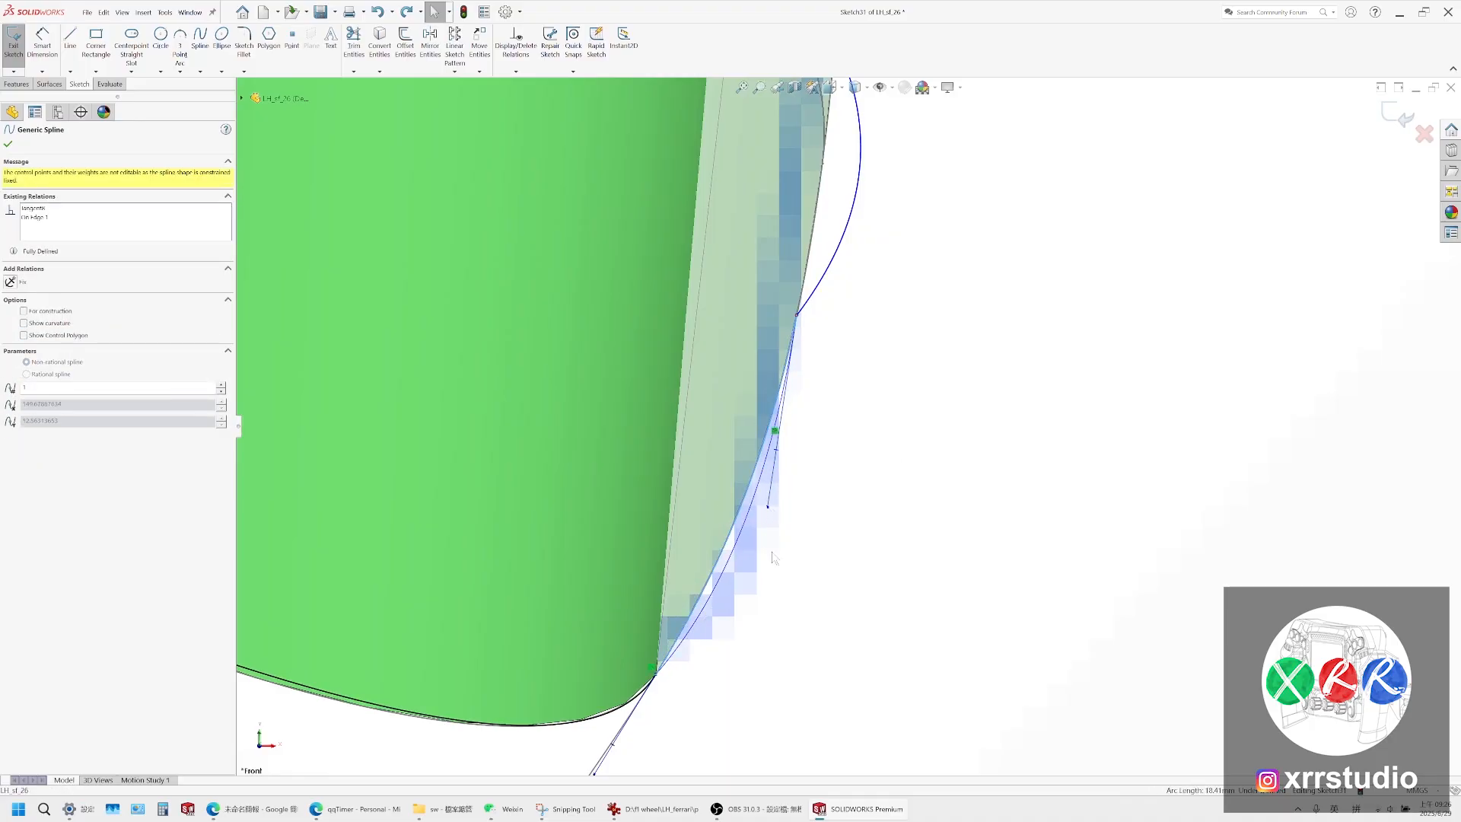
click(774, 558)
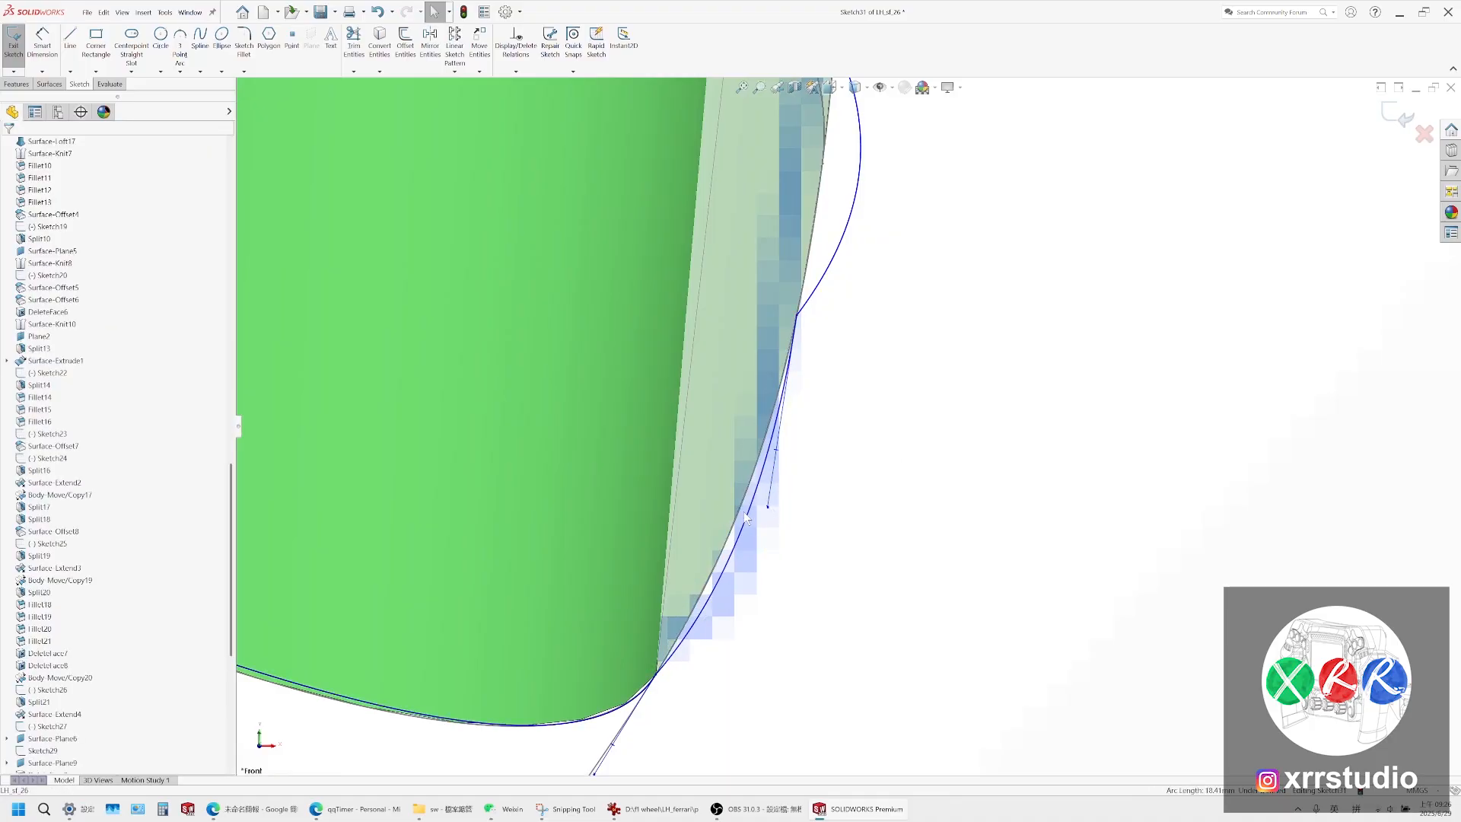
drag(768, 507, 760, 509)
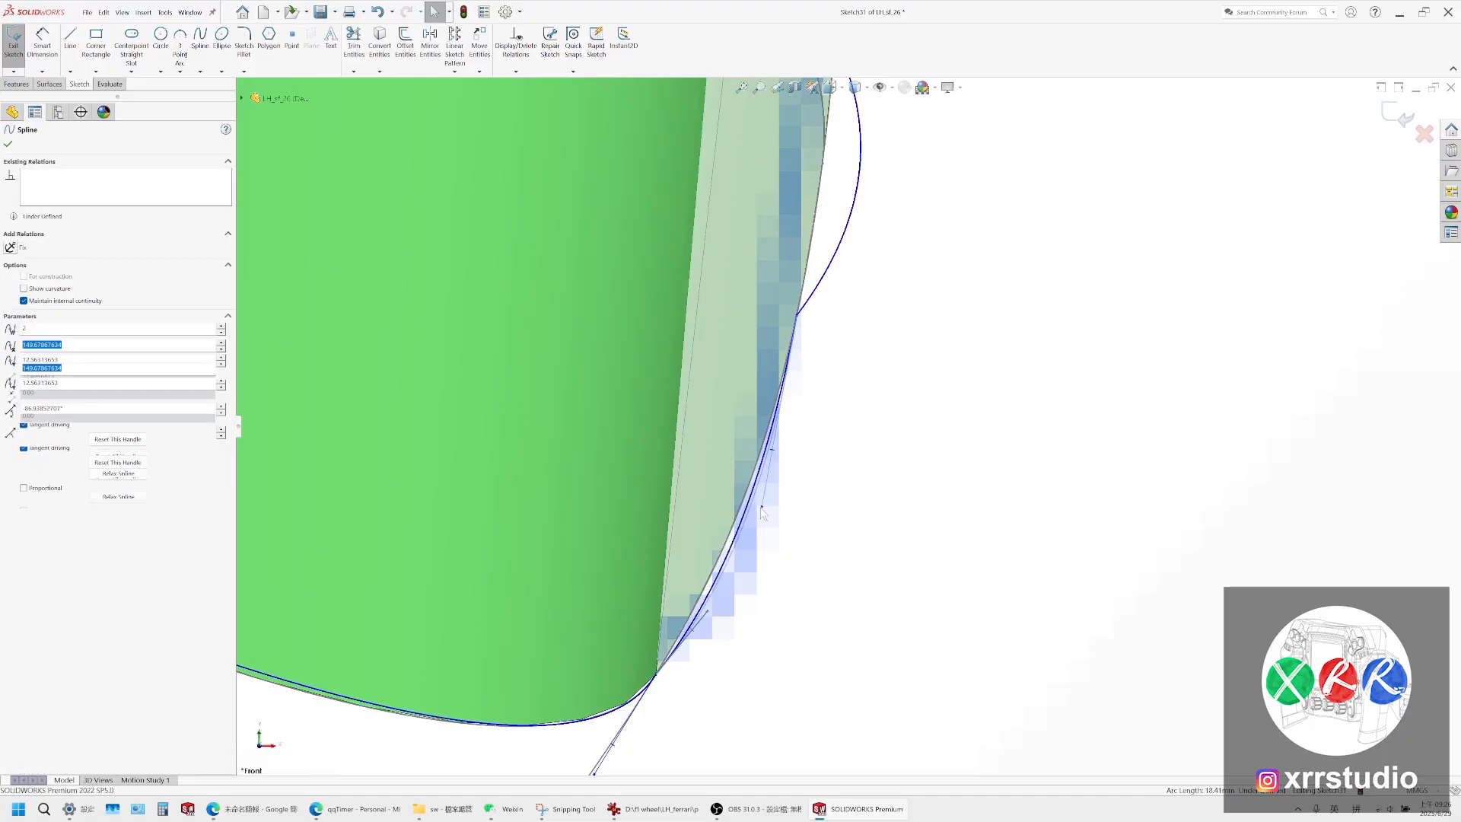
Add a Fixed relation to the new long-edge spline
scroll(759, 512, up, 5)
middle_drag(759, 512, 558, 330)
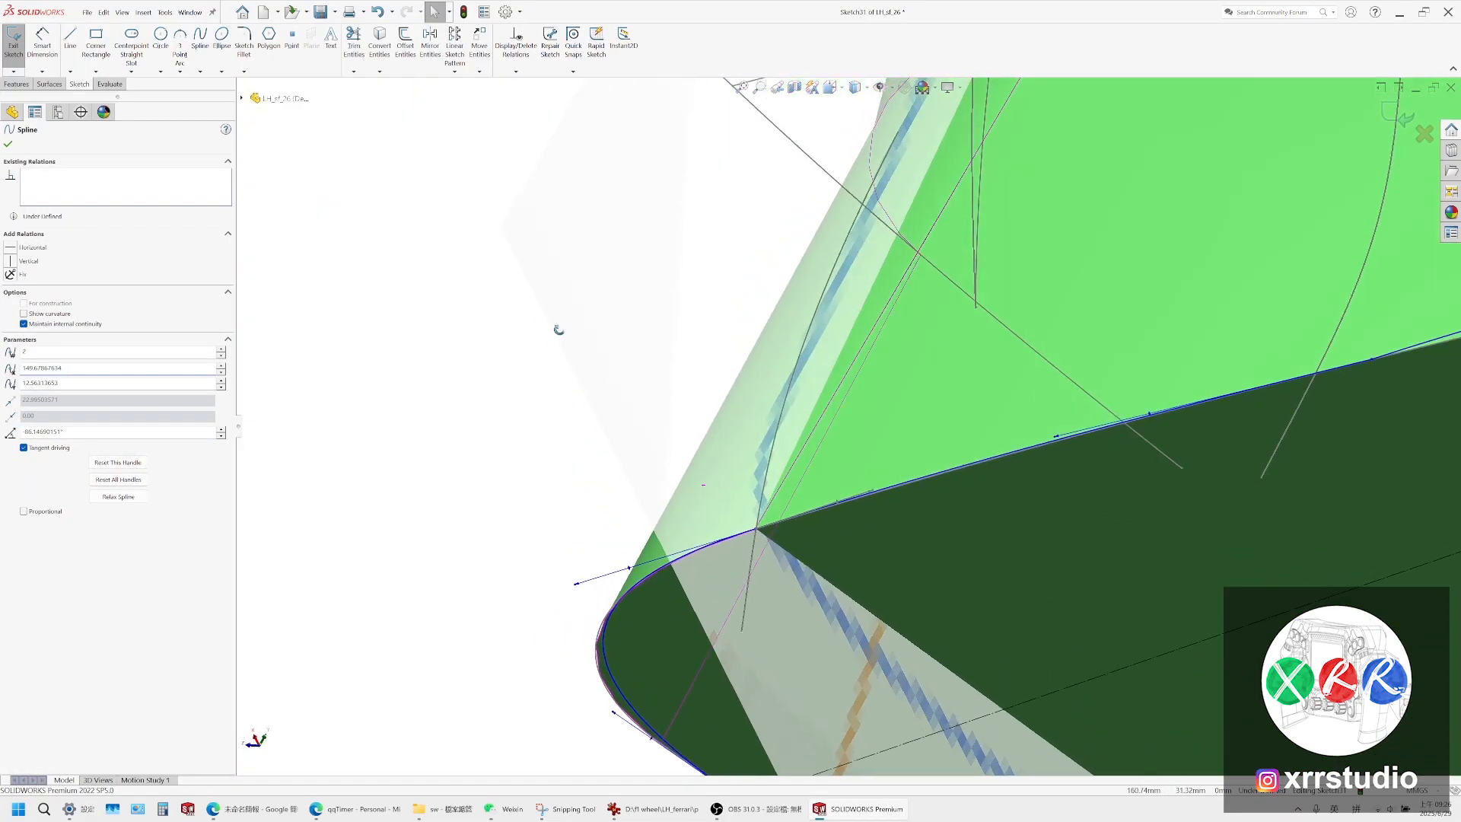
scroll(857, 452, up, 3)
middle_drag(858, 452, 1210, 424)
scroll(1058, 411, down, 3)
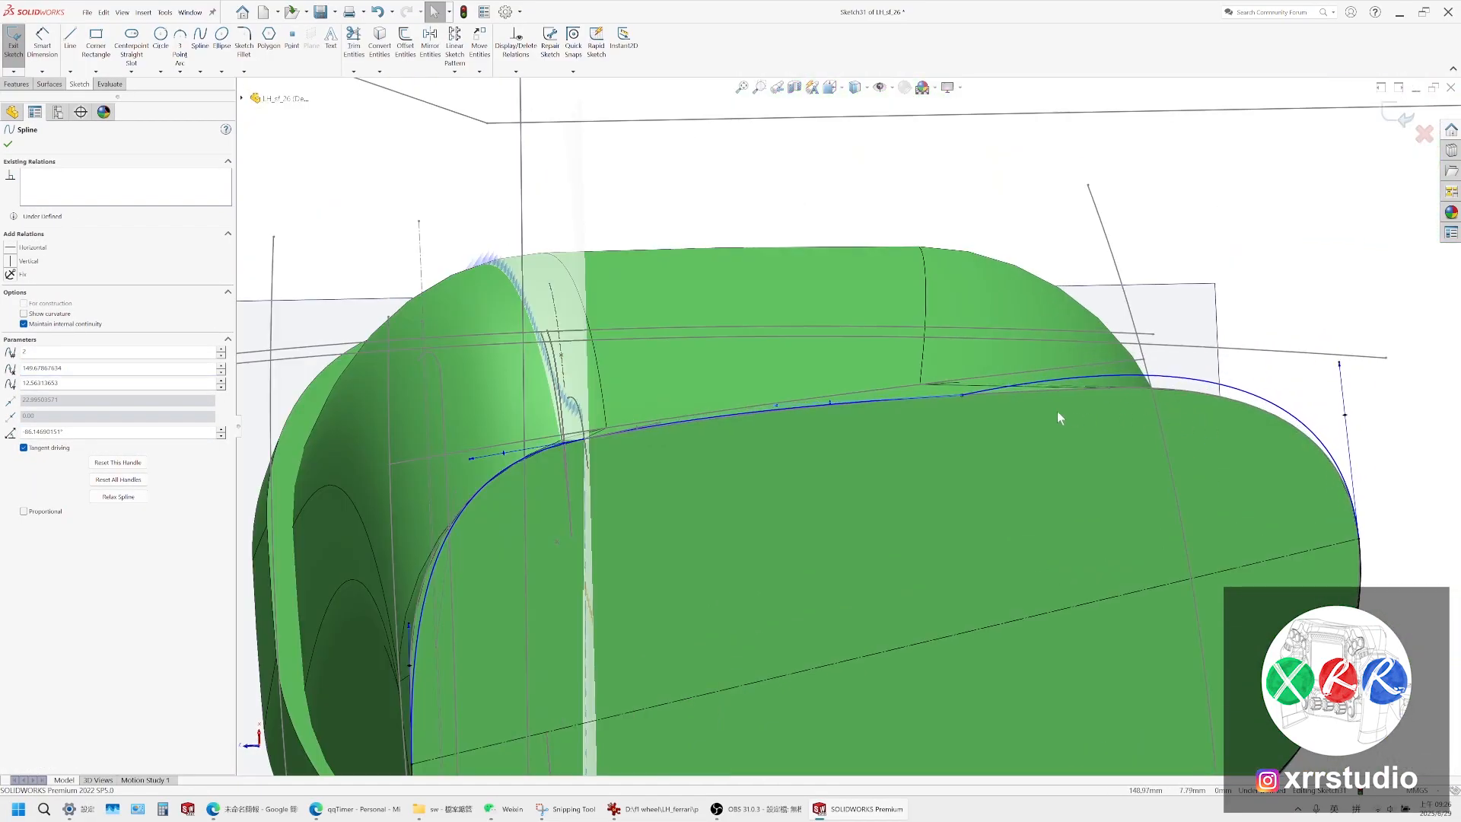
click(929, 398)
click(954, 359)
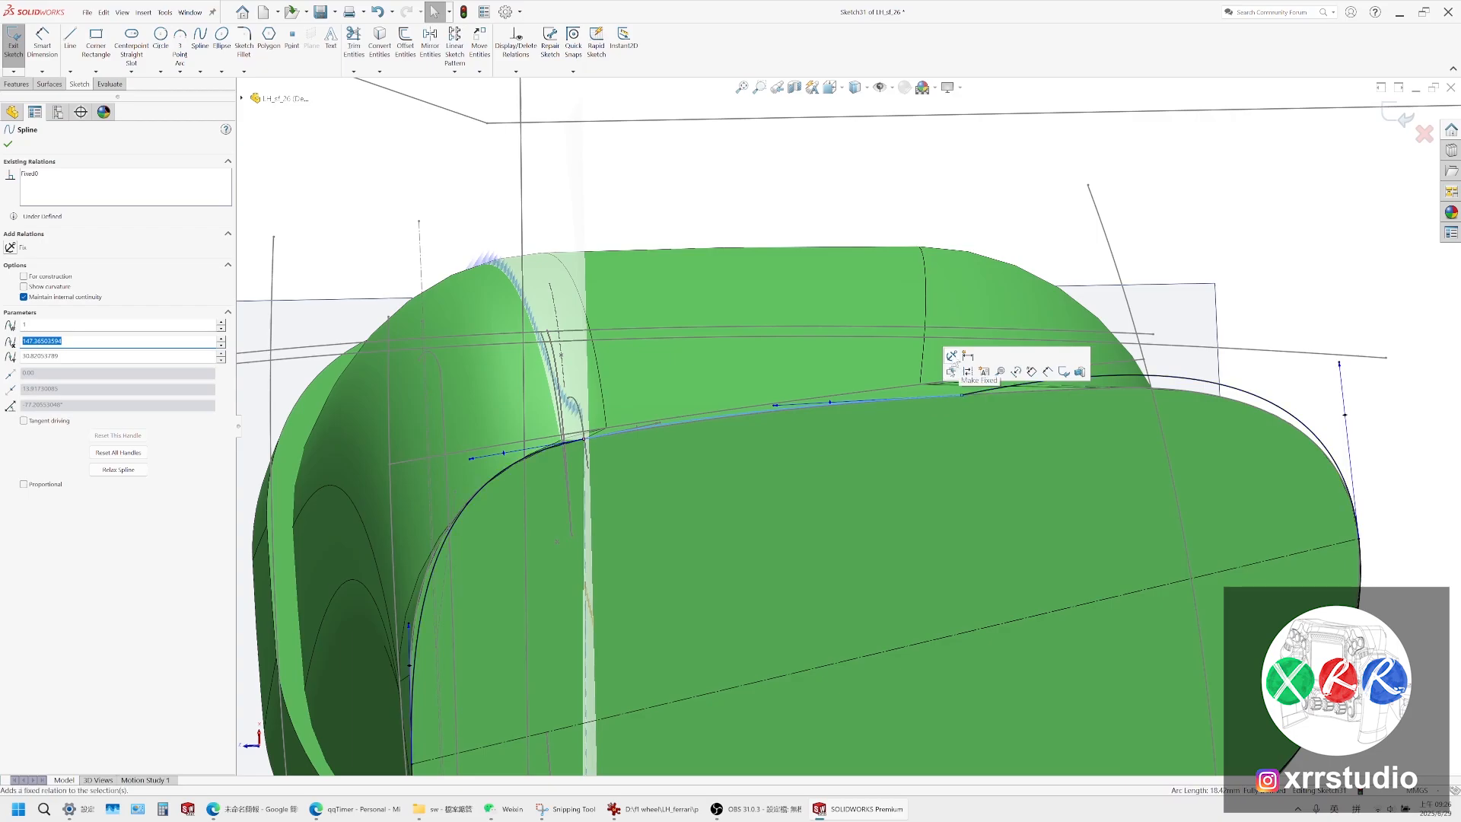
key(Escape)
Make the corner spline tangent to the fixed long-edge spline at their shared point
scroll(1177, 396, down, 5)
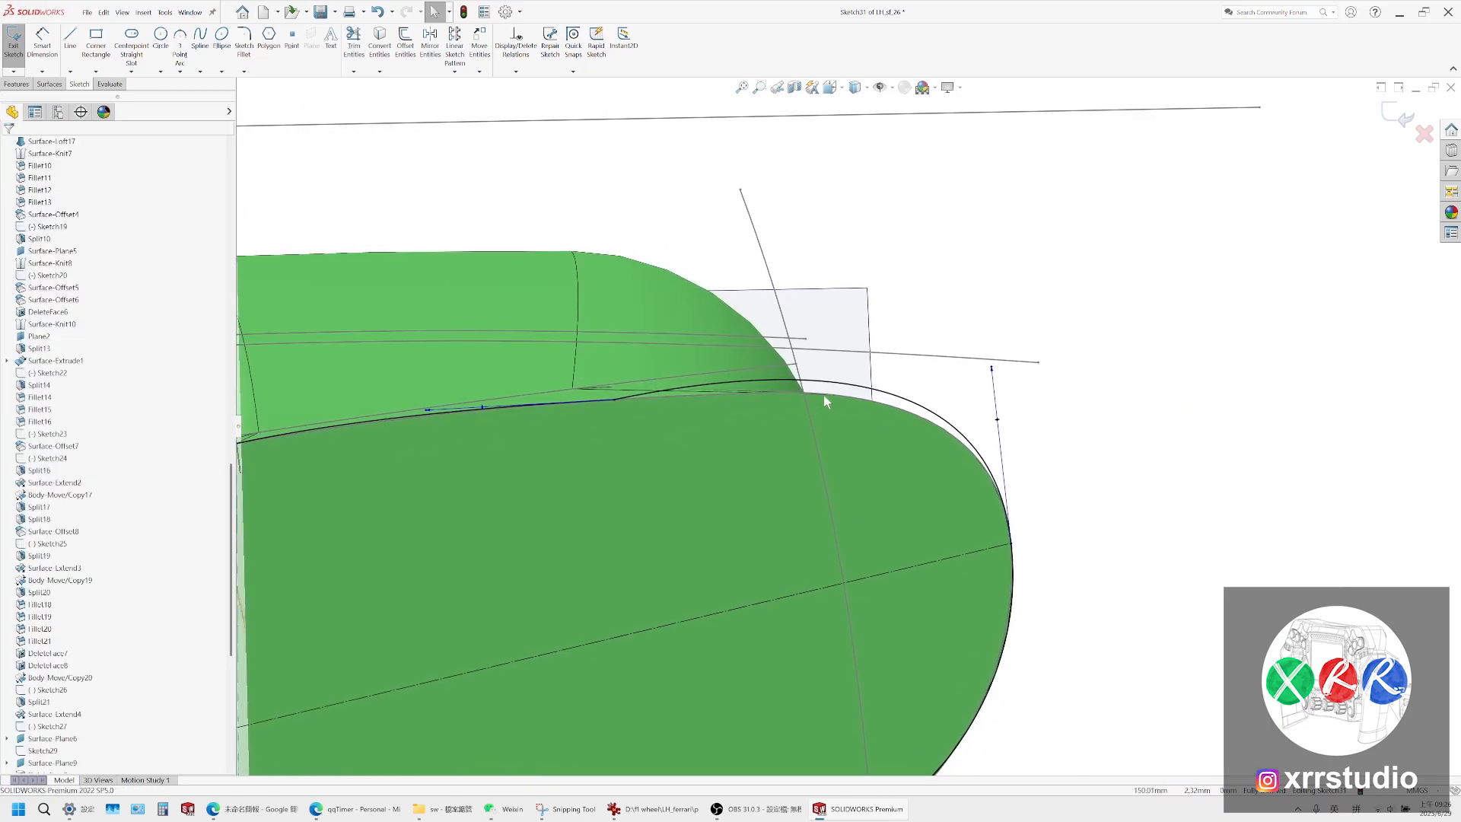
ctrl+click(599, 399)
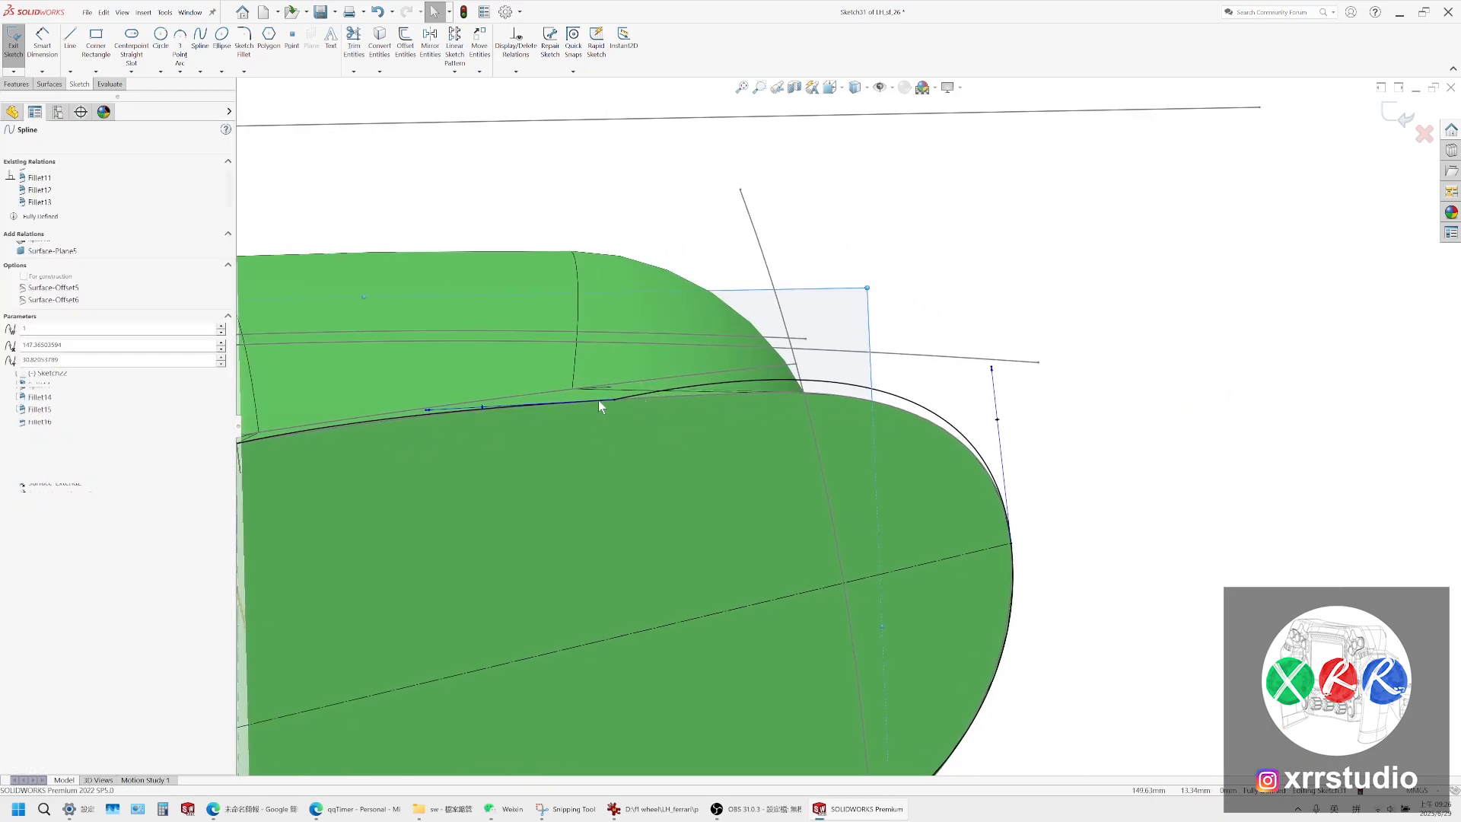
ctrl+click(701, 387)
click(713, 346)
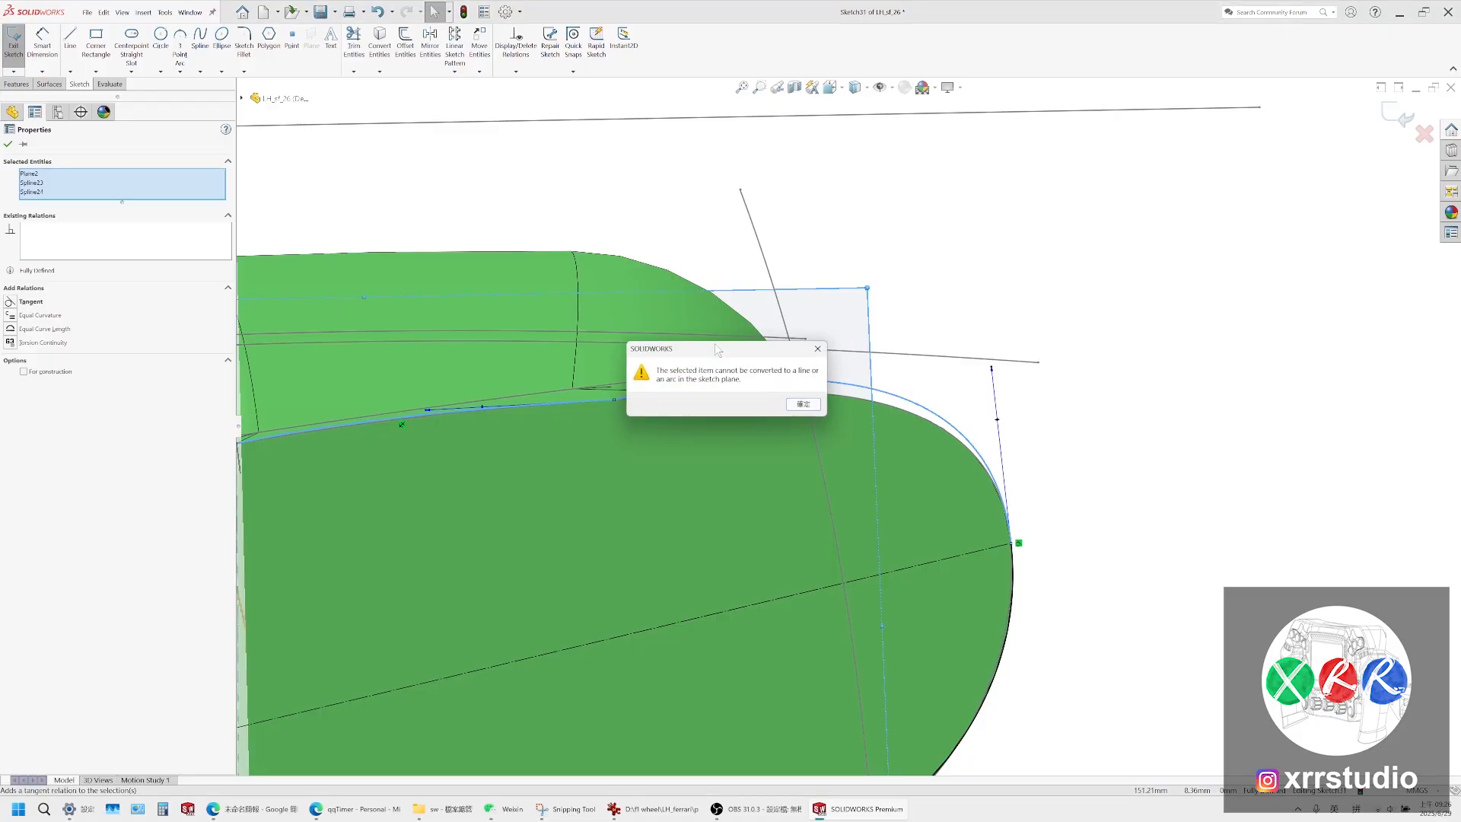
click(805, 404)
click(983, 350)
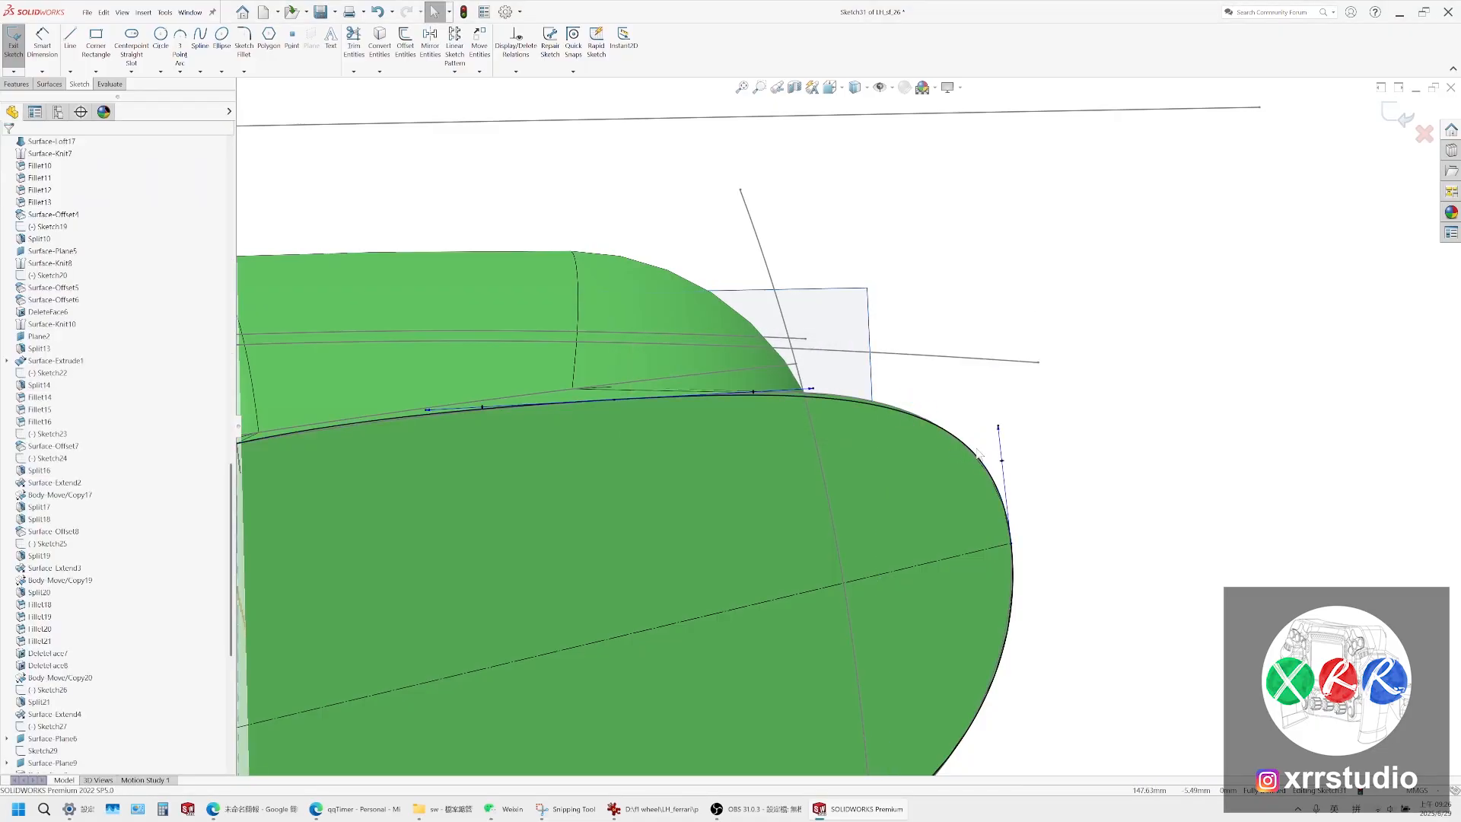
Adjust the corner spline's tangent handles to bring its curve close to the original rounded edge
click(1001, 434)
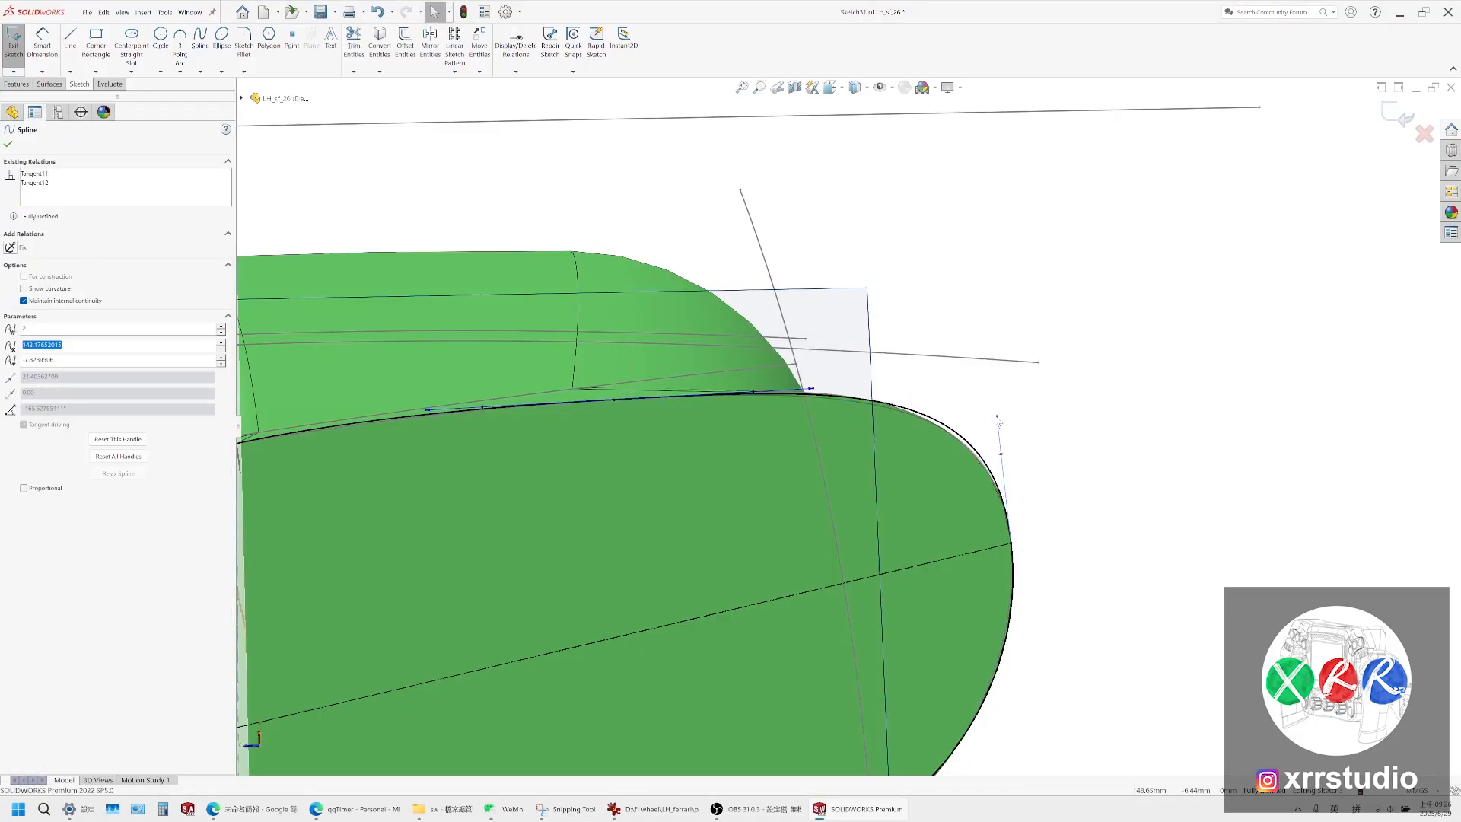
middle_drag(1001, 433, 847, 452)
scroll(731, 404, down, 3)
click(835, 439)
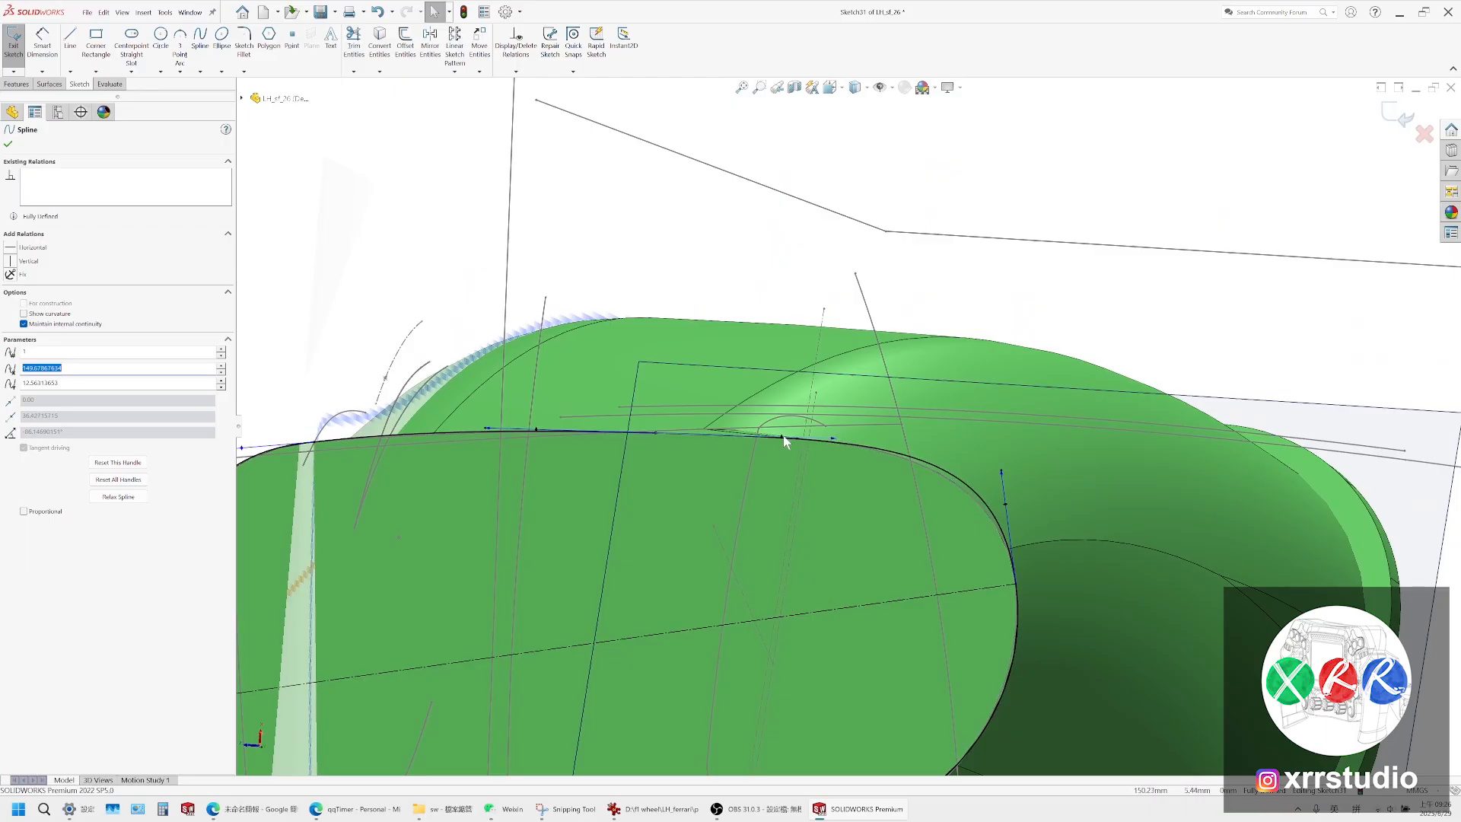
Delete the long-edge spline's Fixed relation and move its joint with the corner spline towards the corner, slightly outside the original edge
right_click(484, 440)
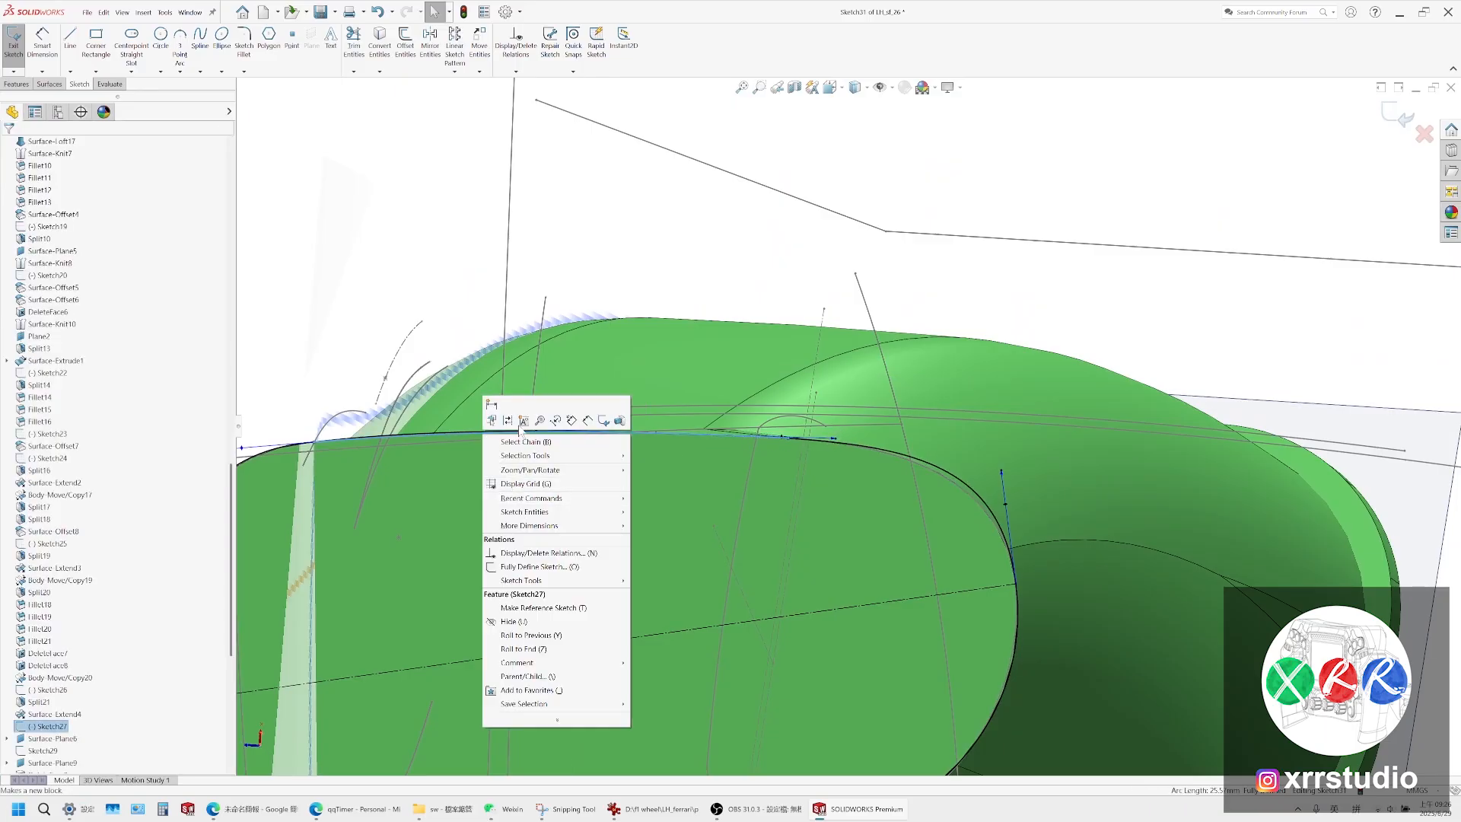
click(458, 434)
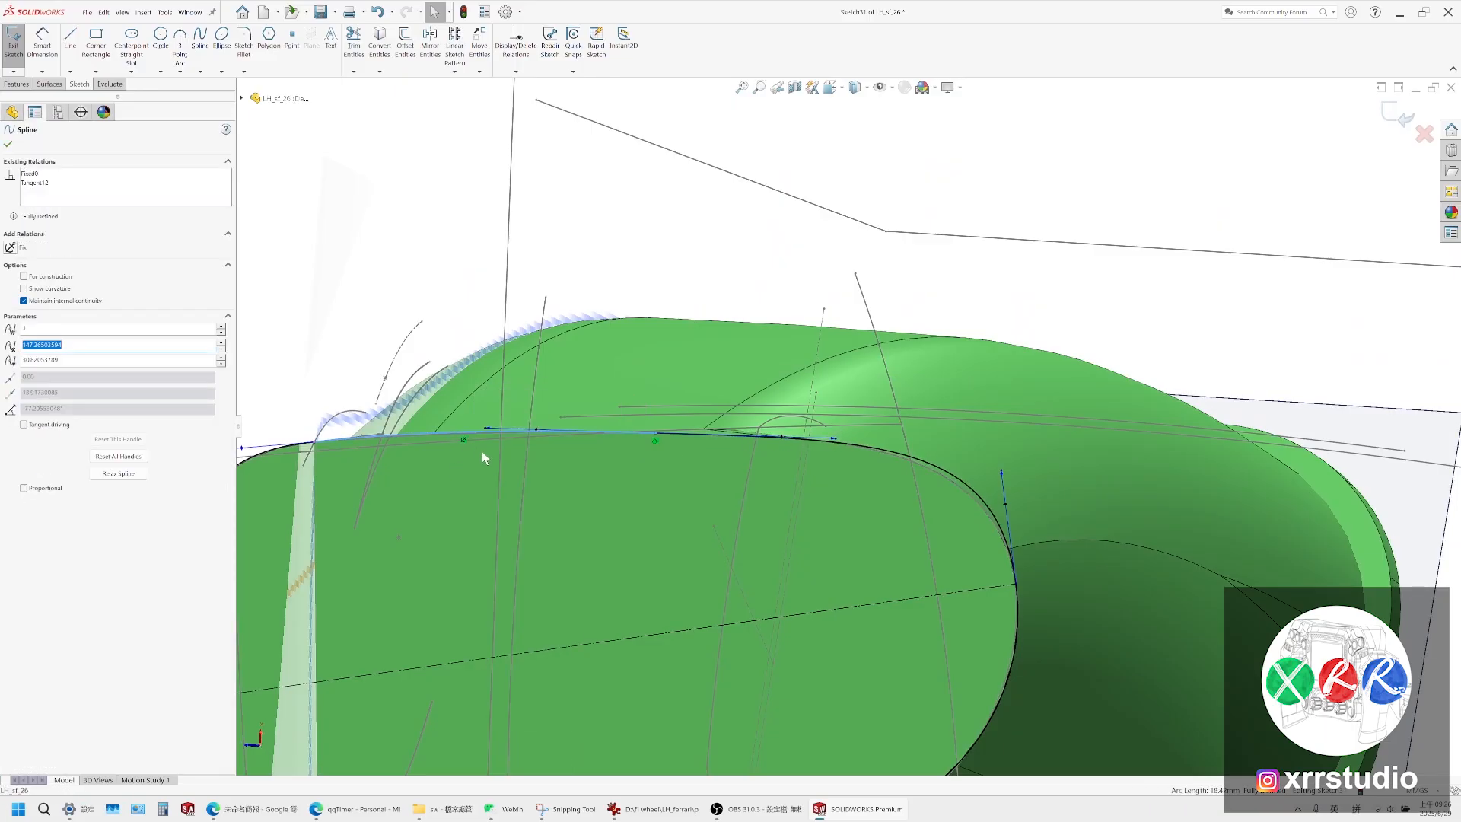
ctrl+middle_drag(481, 451, 607, 488)
right_click(566, 462)
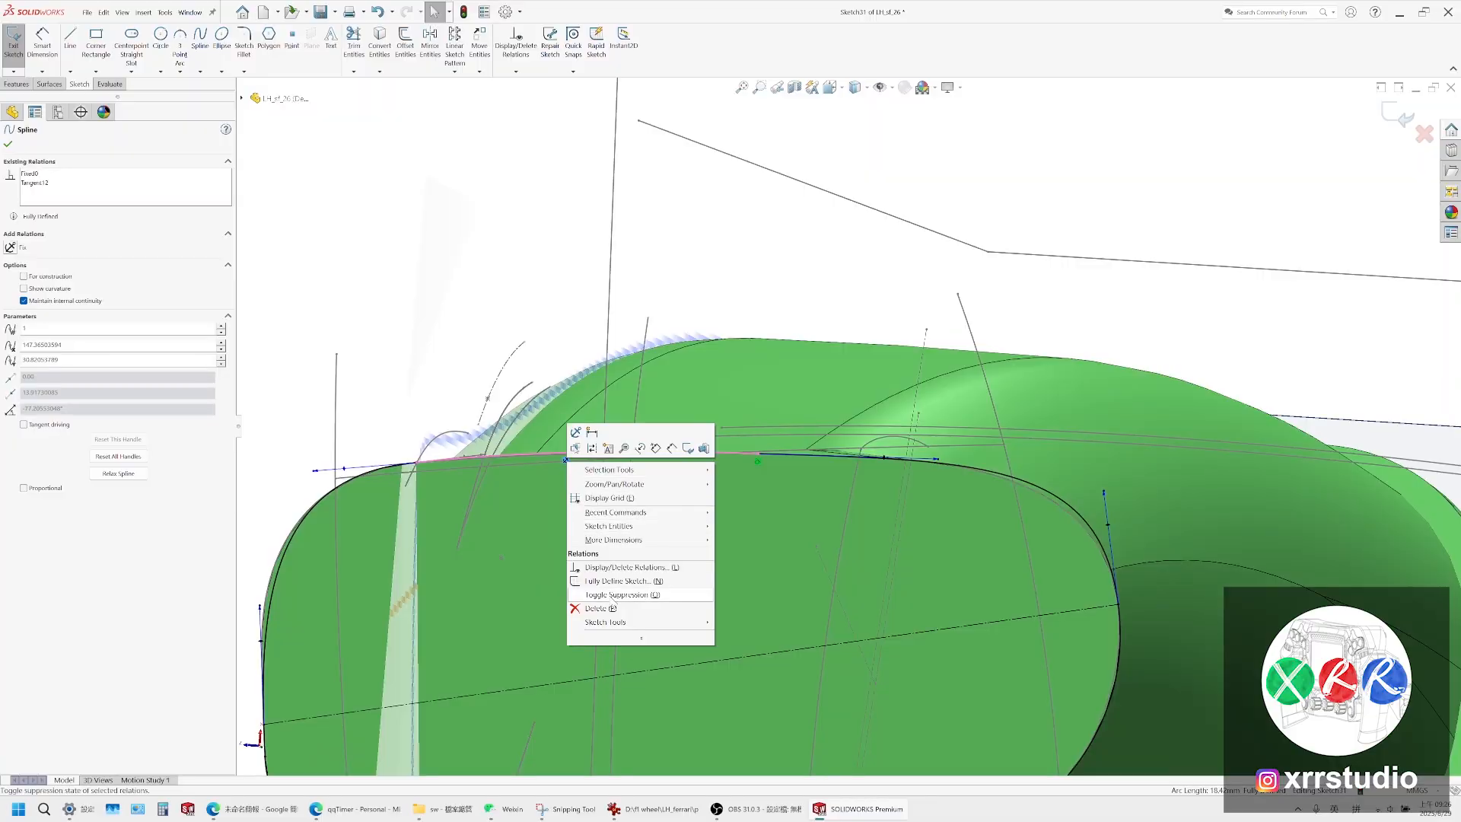
click(609, 610)
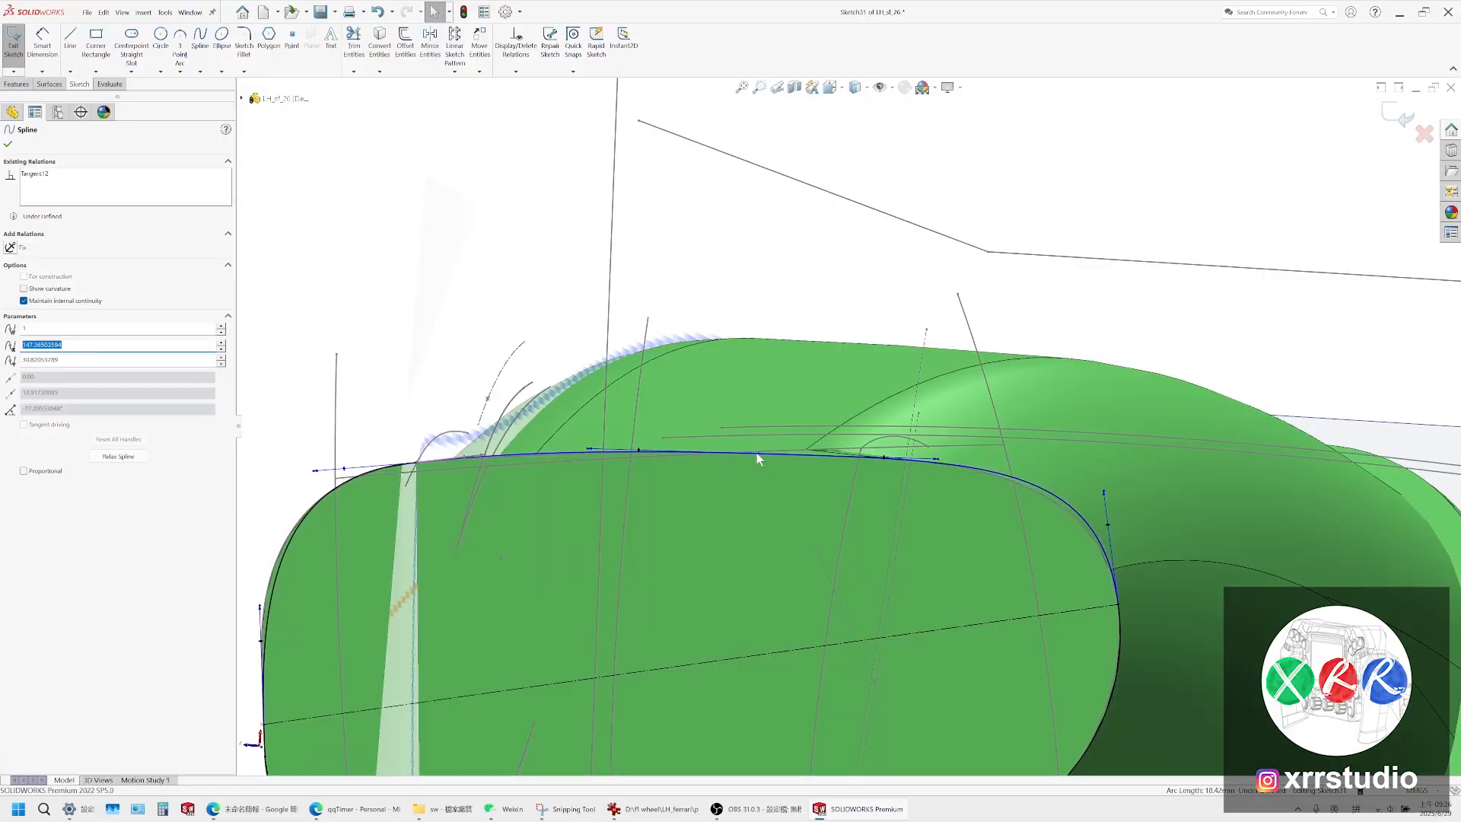
drag(757, 454, 840, 446)
click(982, 449)
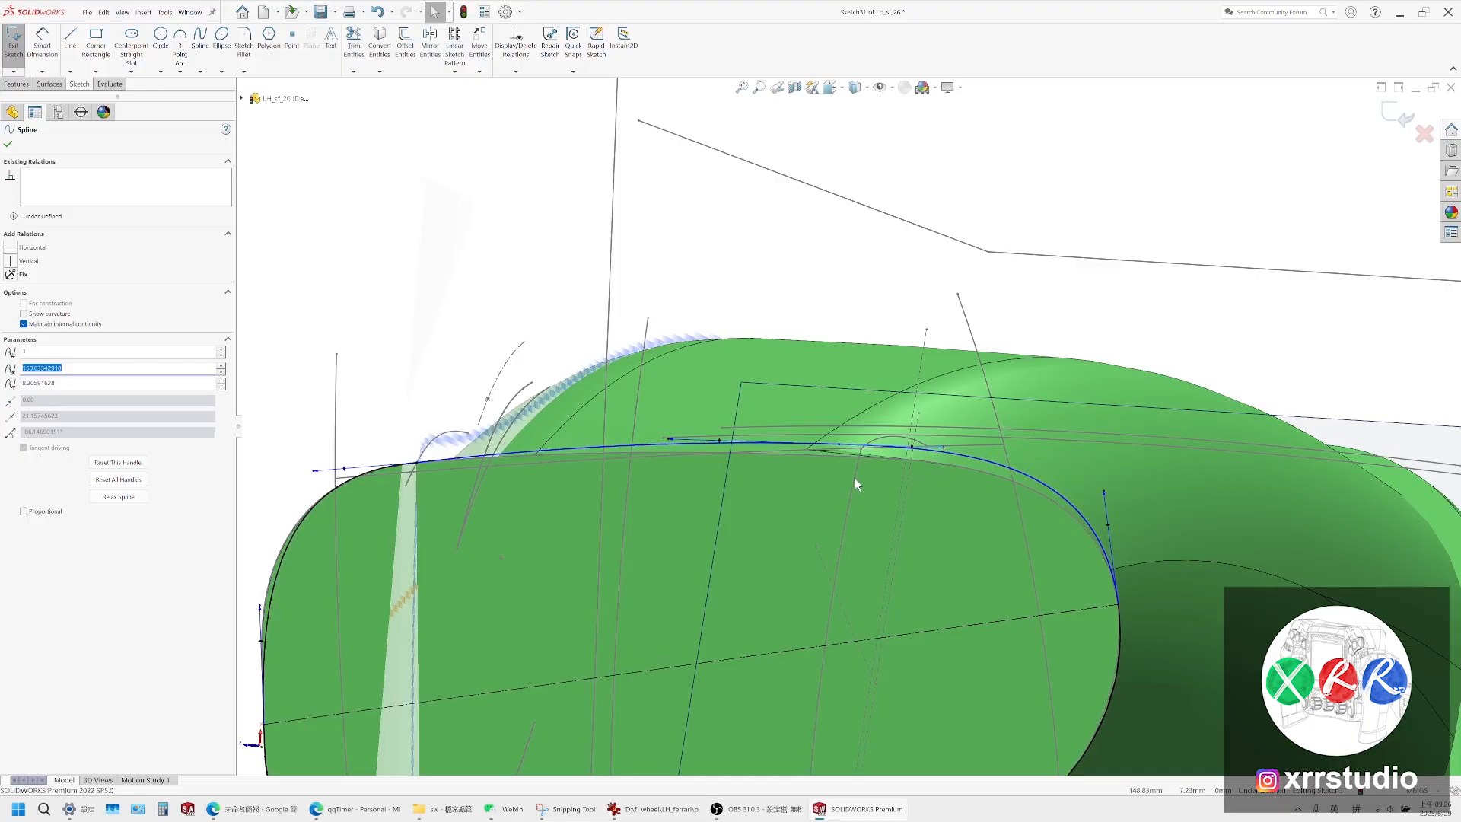
Hide the reference sketches and planes and examine where the long-edge spline meets the first rounded corner
middle_drag(854, 478, 831, 217)
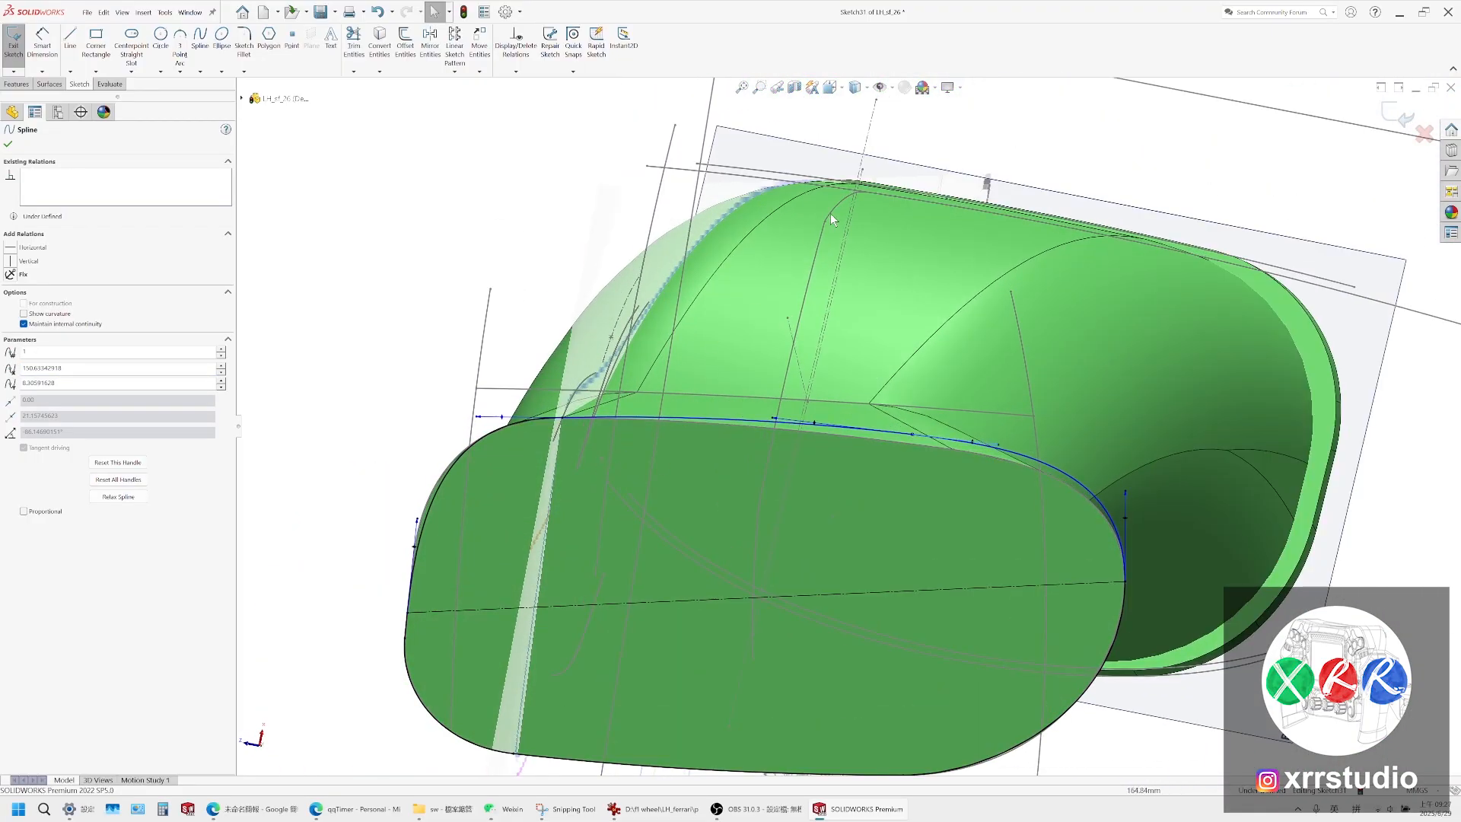
click(880, 86)
ctrl+middle_drag(599, 411, 736, 416)
scroll(736, 416, down, 2)
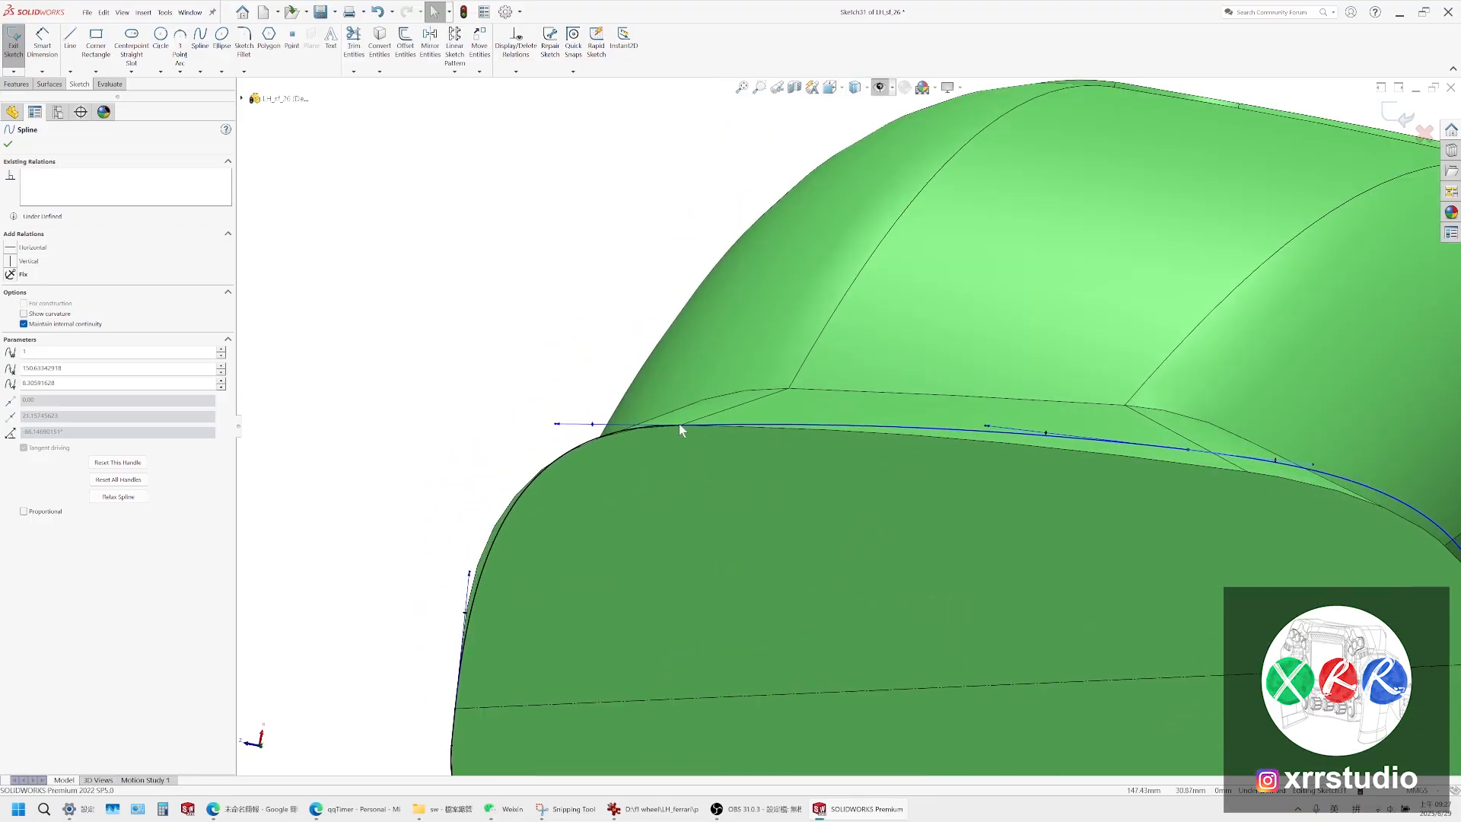
From the front view, show the reference sketches and planes and adjust the corner spline's handles to follow the reference outline more closely
click(831, 88)
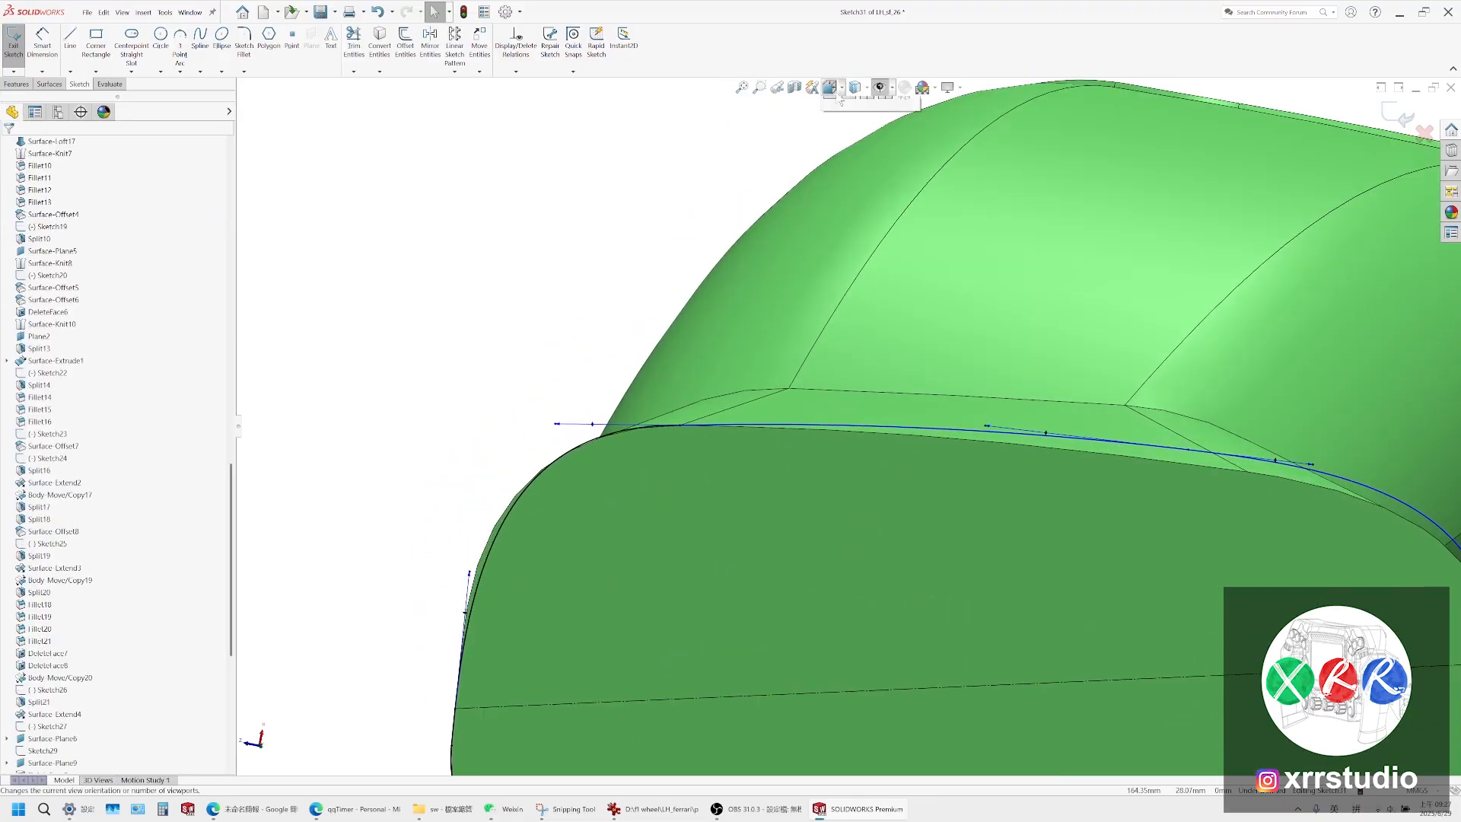
click(849, 146)
scroll(801, 551, down, 8)
scroll(670, 508, down, 3)
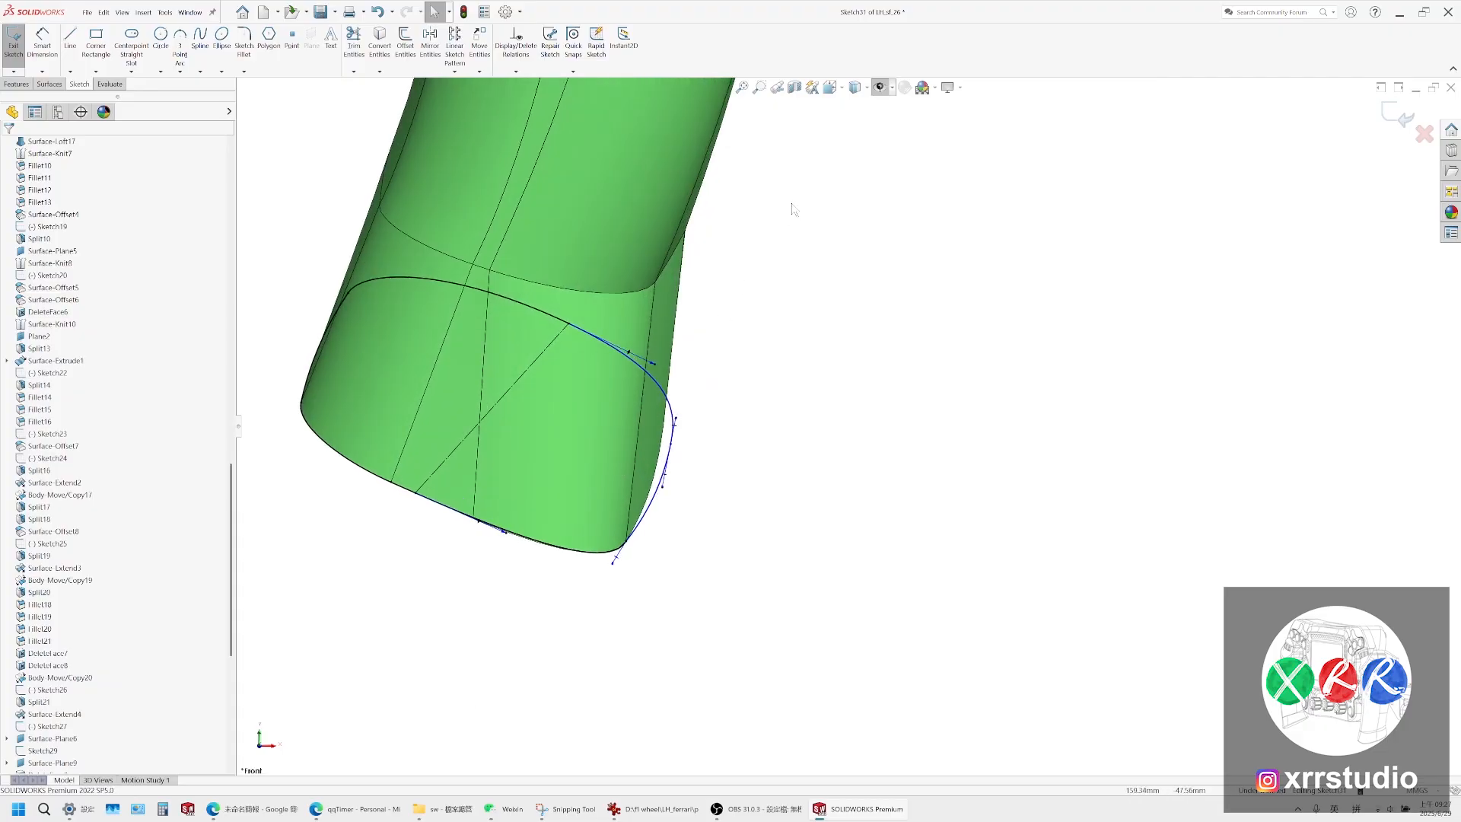
click(880, 87)
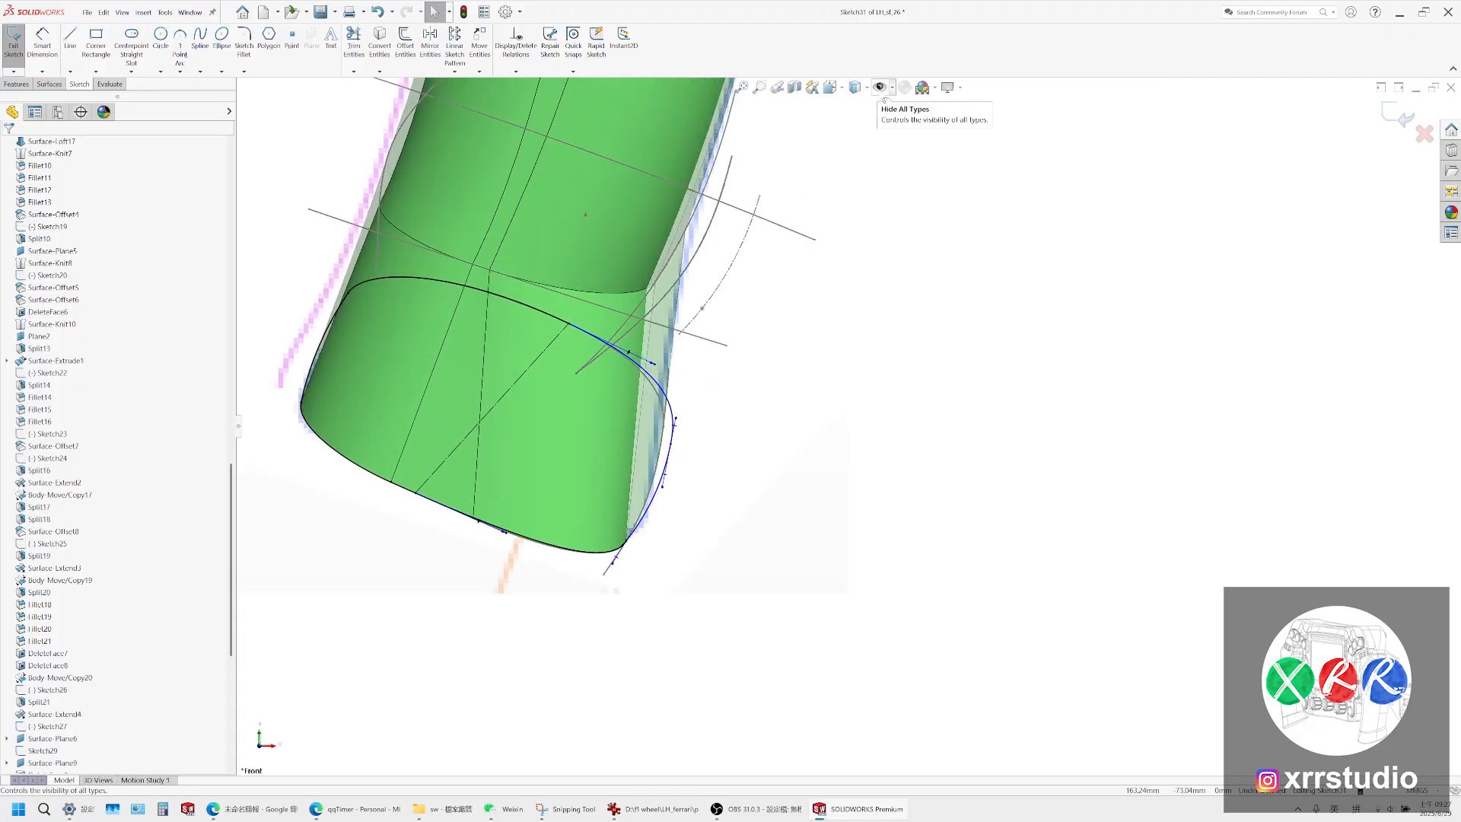
scroll(687, 448, down, 3)
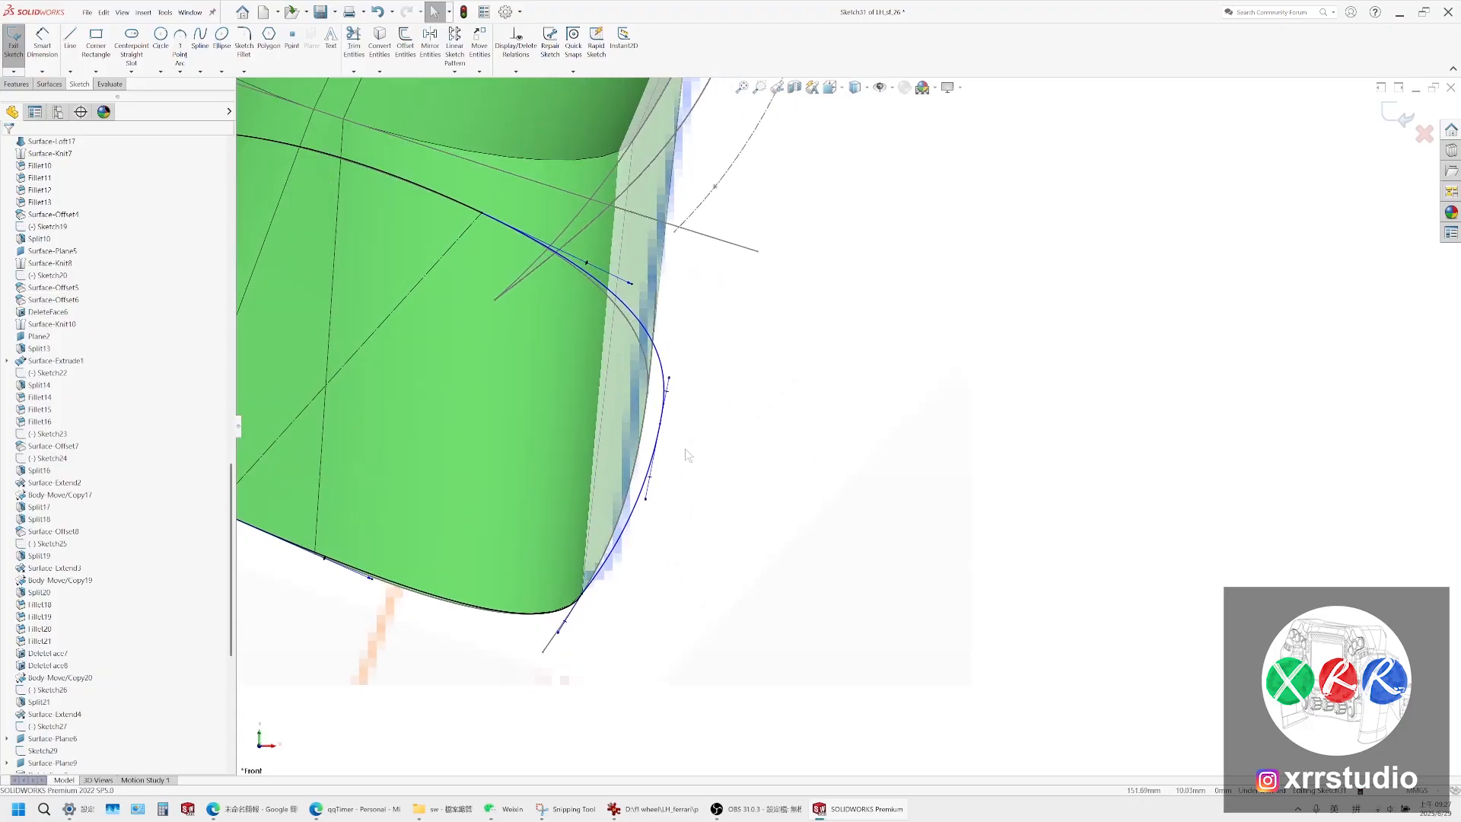
drag(681, 484, 664, 563)
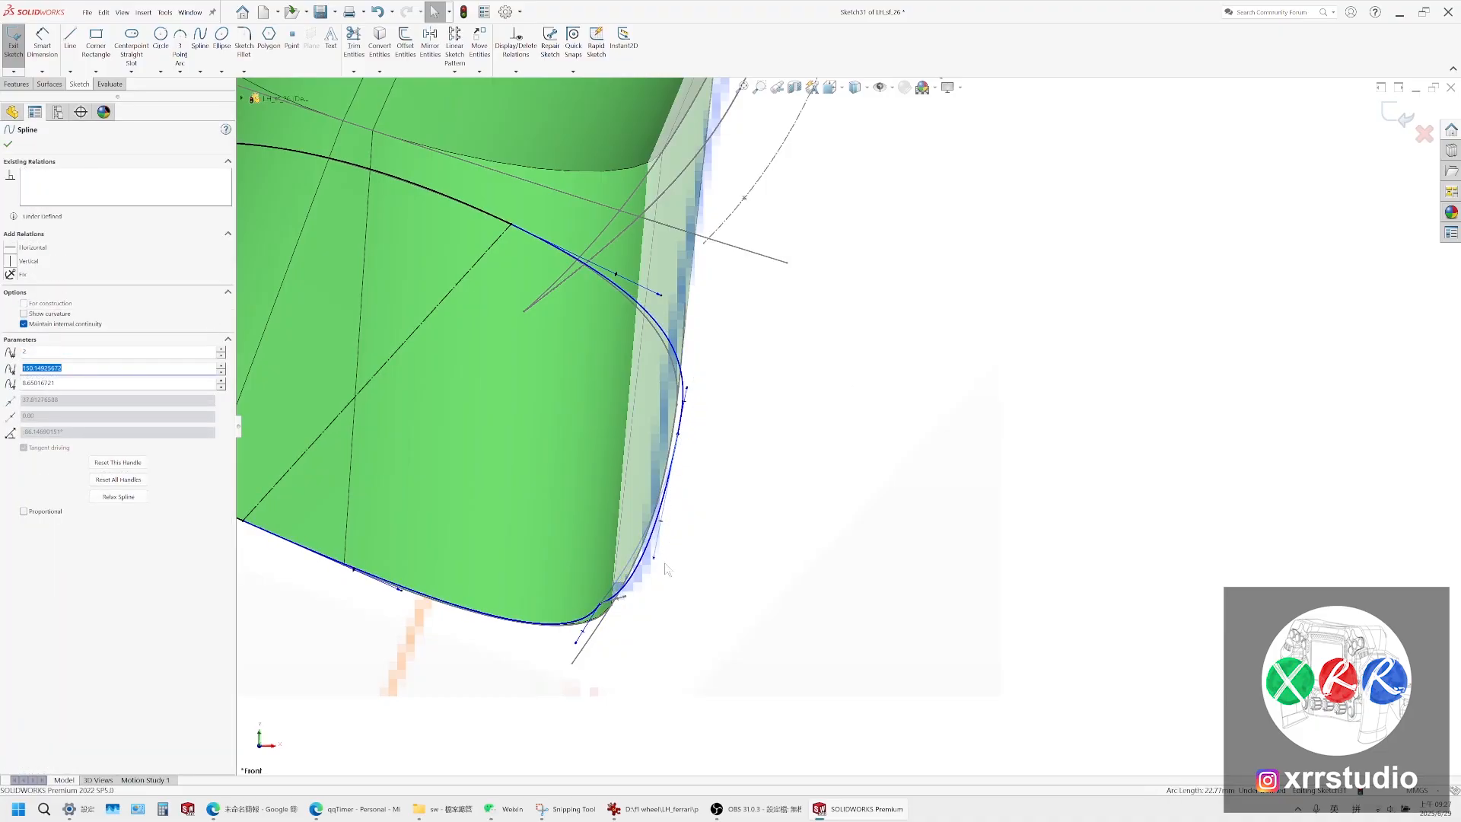
drag(679, 440, 673, 435)
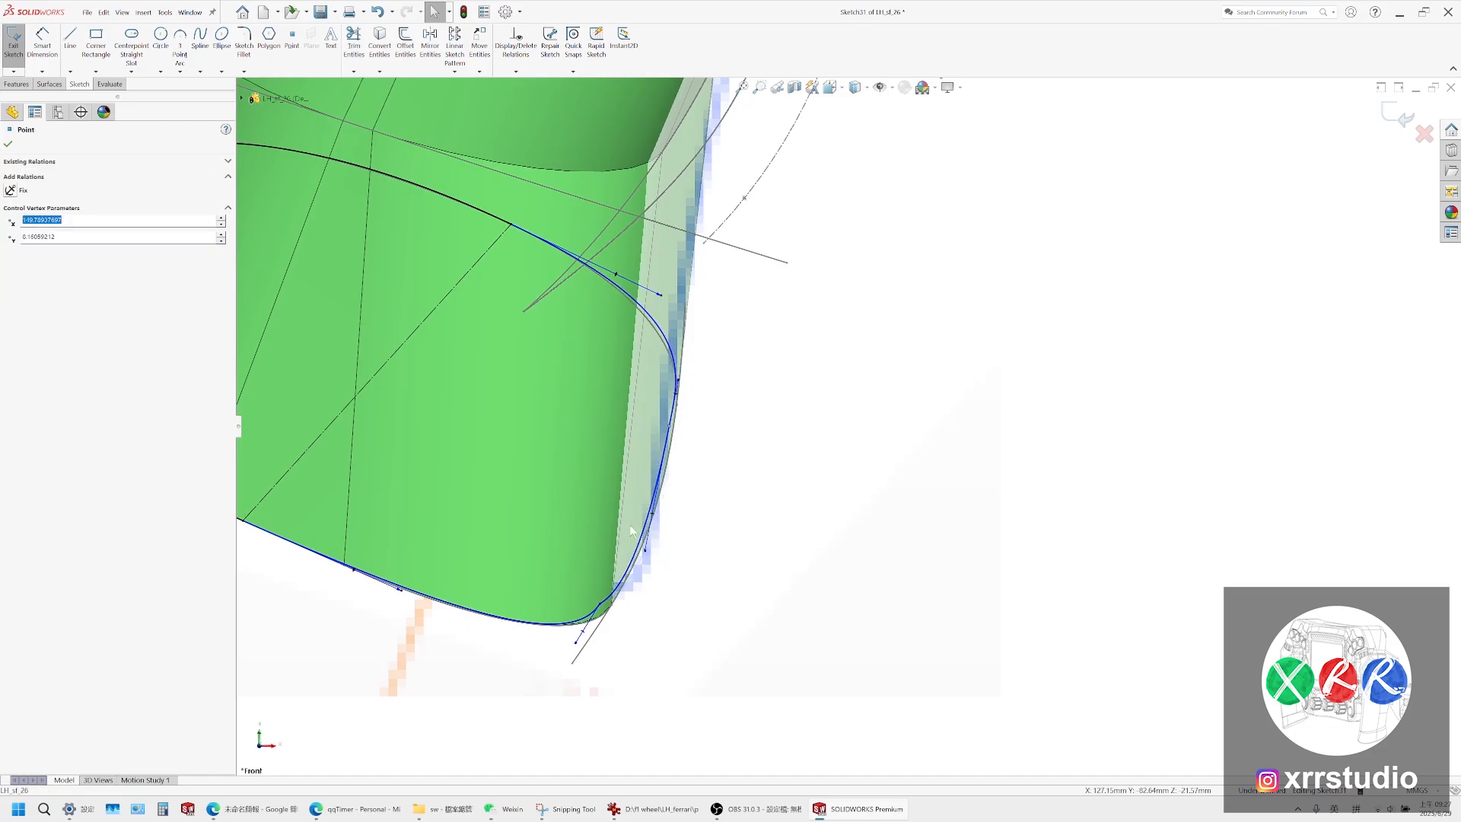
Move the corner spline's lower endpoint onto the corner of the bottom face's edge
click(592, 618)
click(595, 613)
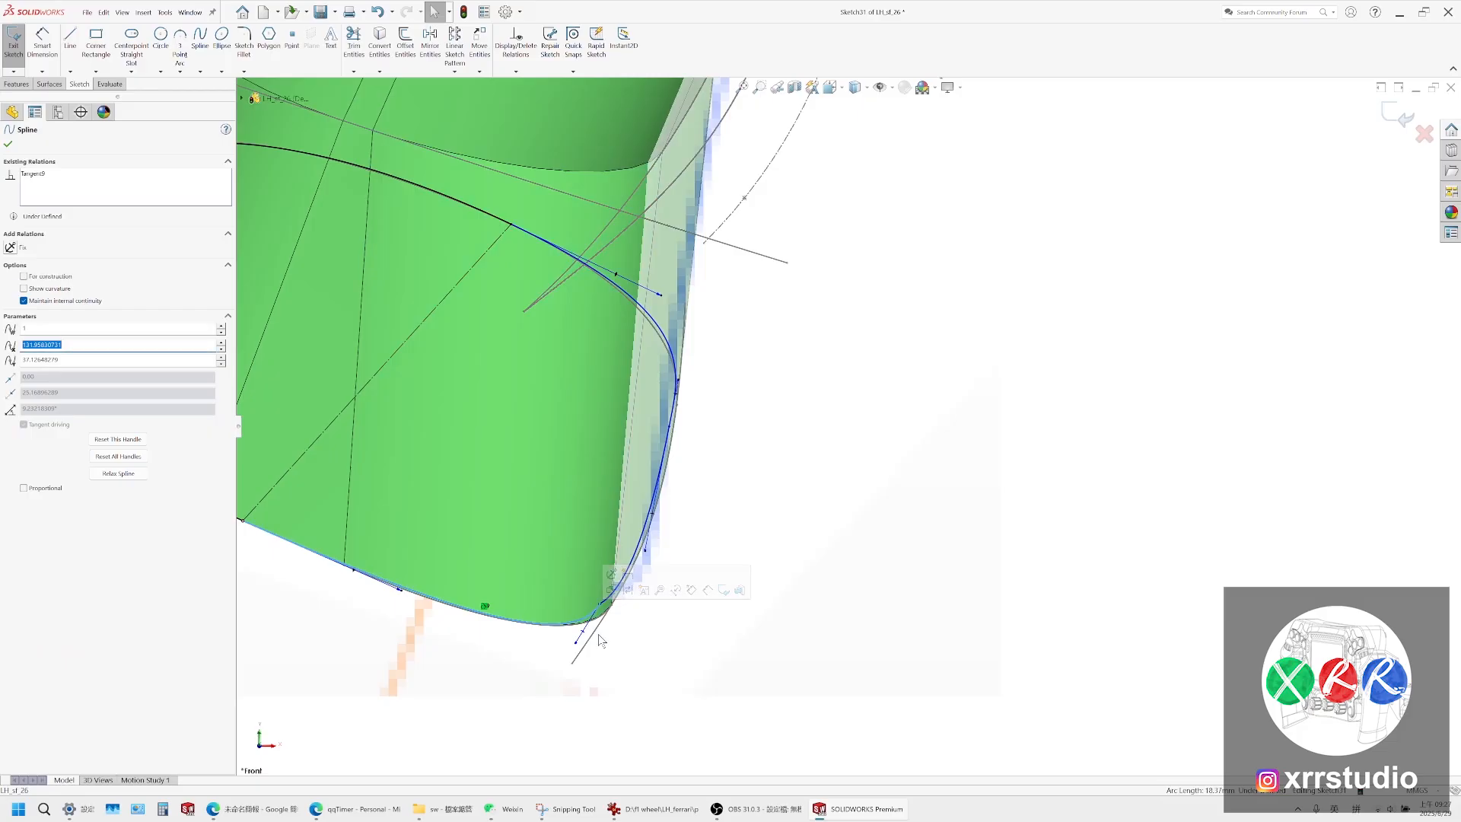
key(Escape)
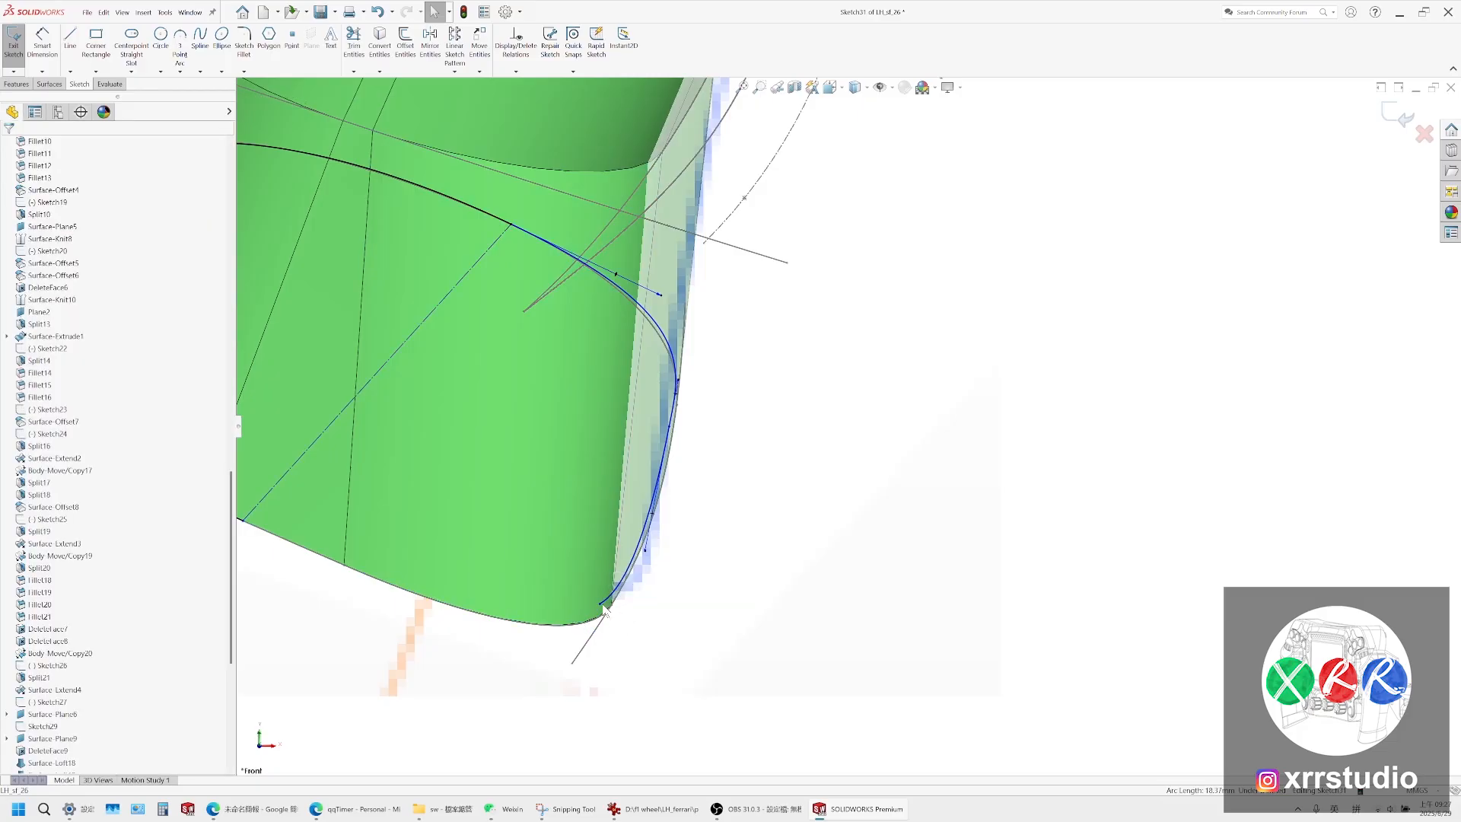
drag(600, 604, 613, 607)
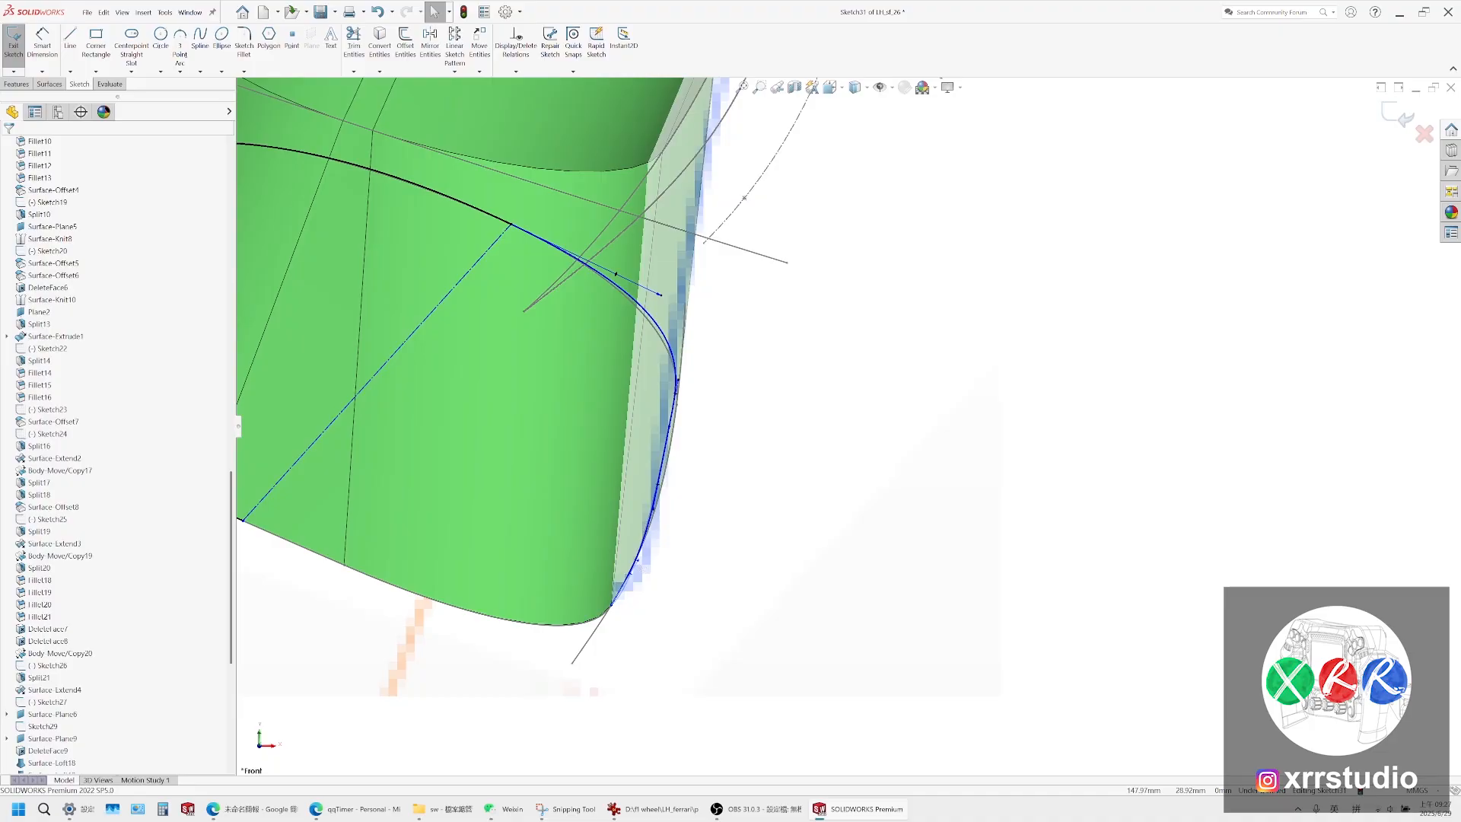
Examine the reshaped spline against the bottom face's edge, hide the reference geometry and compare the end's shape with the grip photo
click(615, 274)
middle_drag(615, 274, 793, 427)
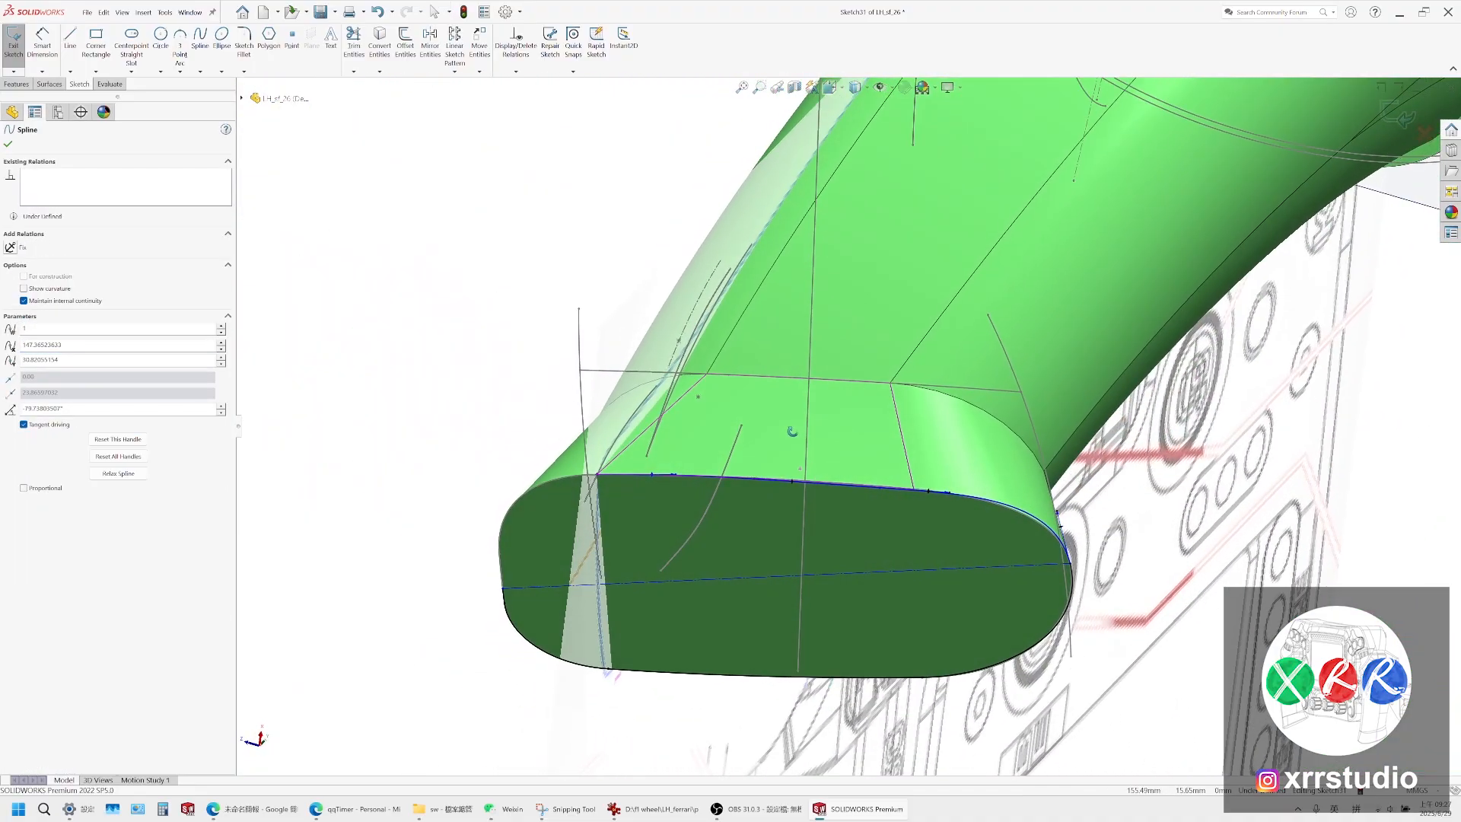
click(851, 487)
middle_drag(851, 501, 669, 512)
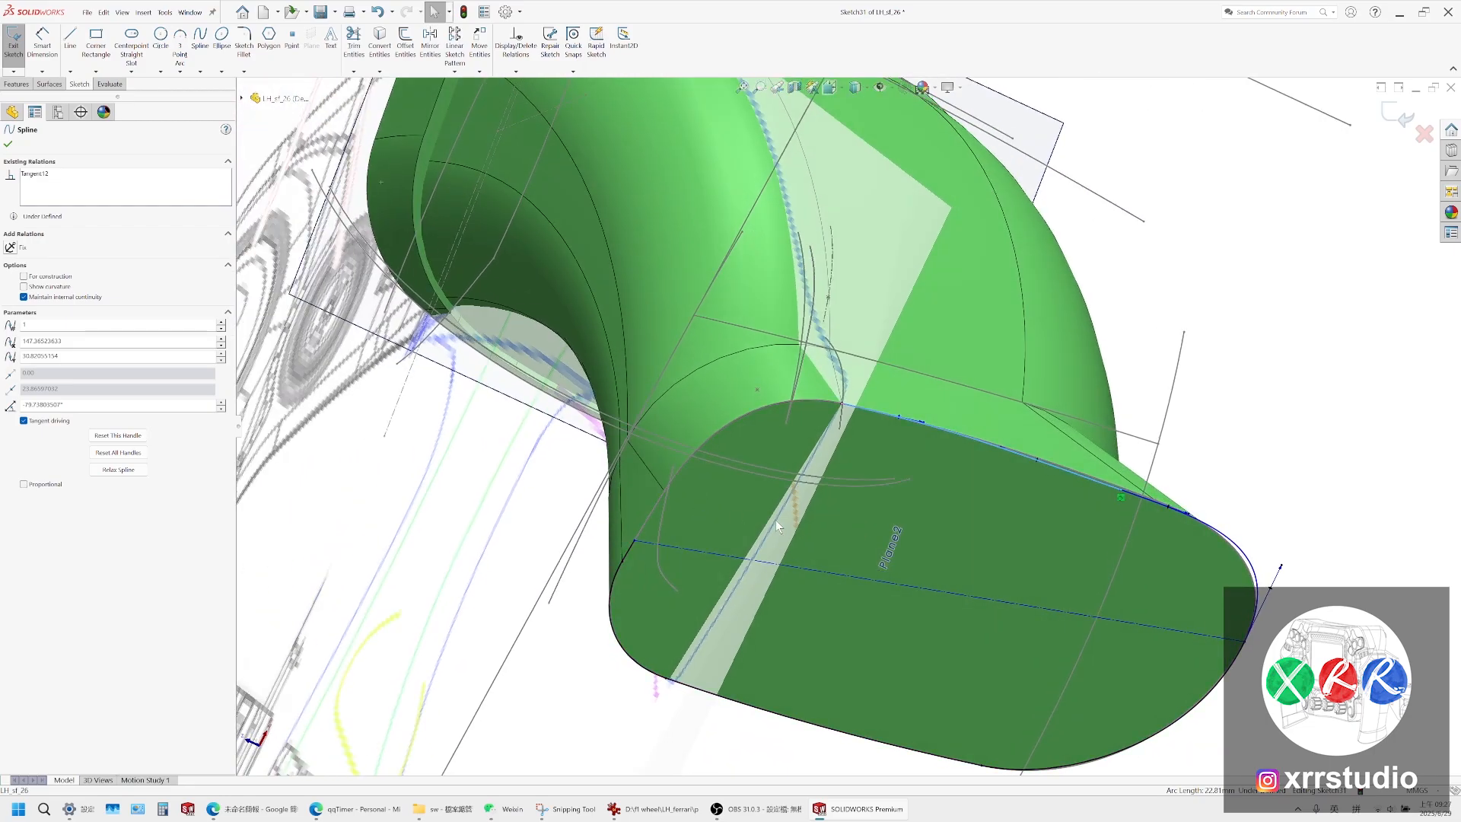
middle_drag(859, 478, 921, 608)
click(680, 813)
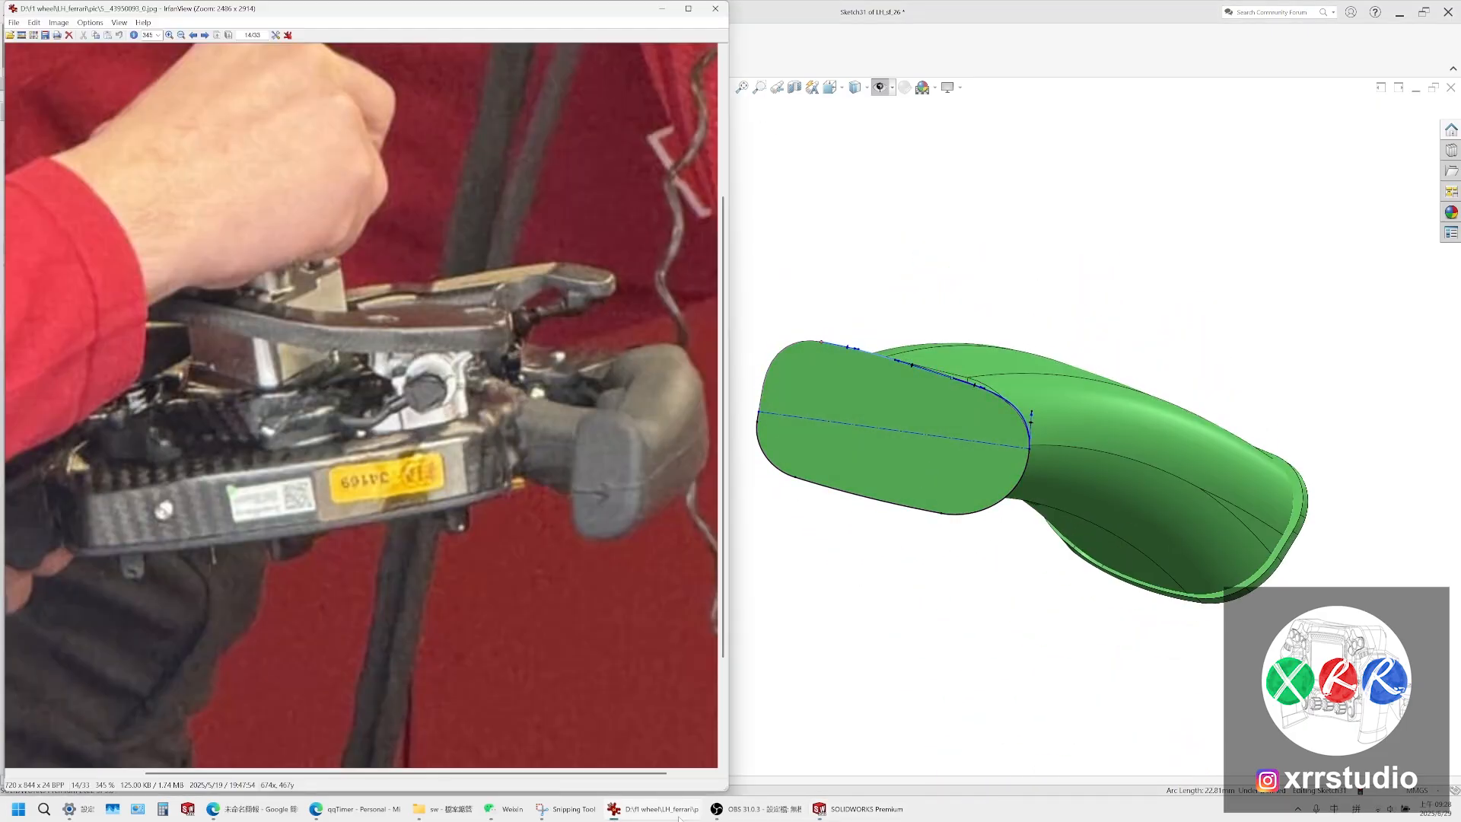
click(679, 815)
middle_drag(995, 522, 1054, 449)
click(680, 814)
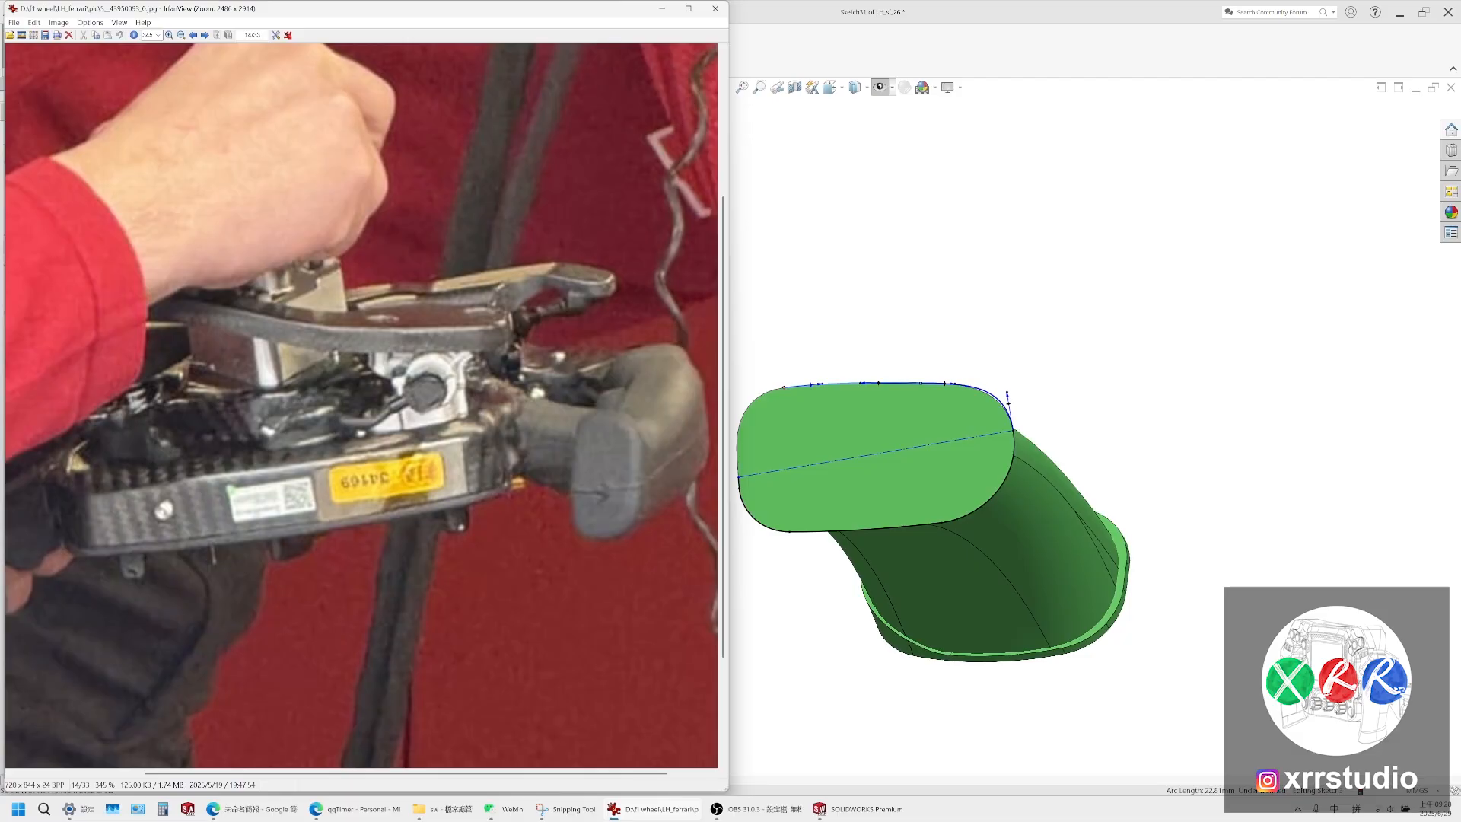
click(852, 809)
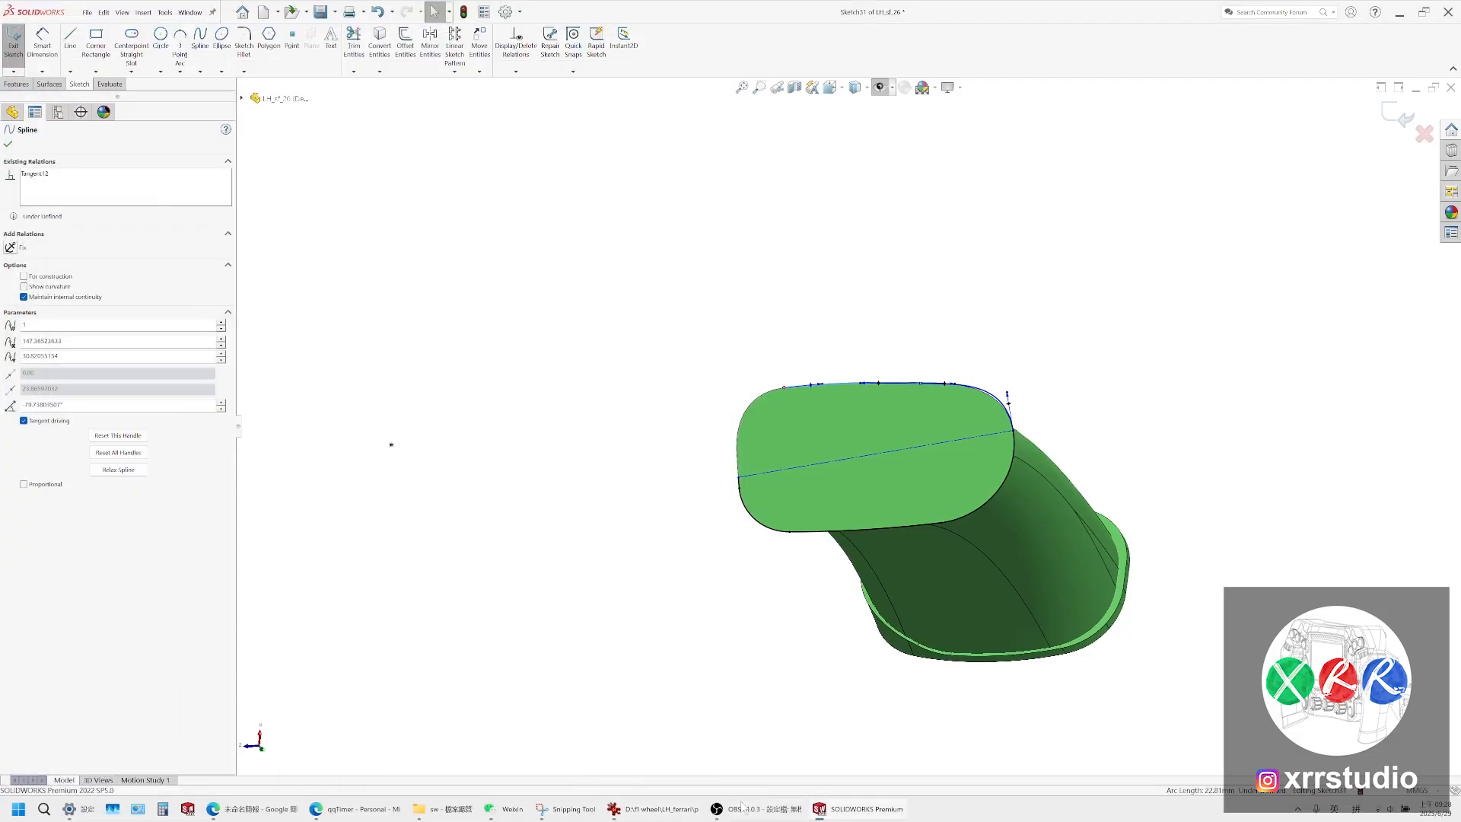
click(763, 808)
click(852, 674)
Inspect the long-edge and corner splines up close from several angles and check the rounded end against the grip photo again
middle_drag(901, 527, 909, 620)
scroll(911, 415, down, 7)
scroll(970, 421, up, 5)
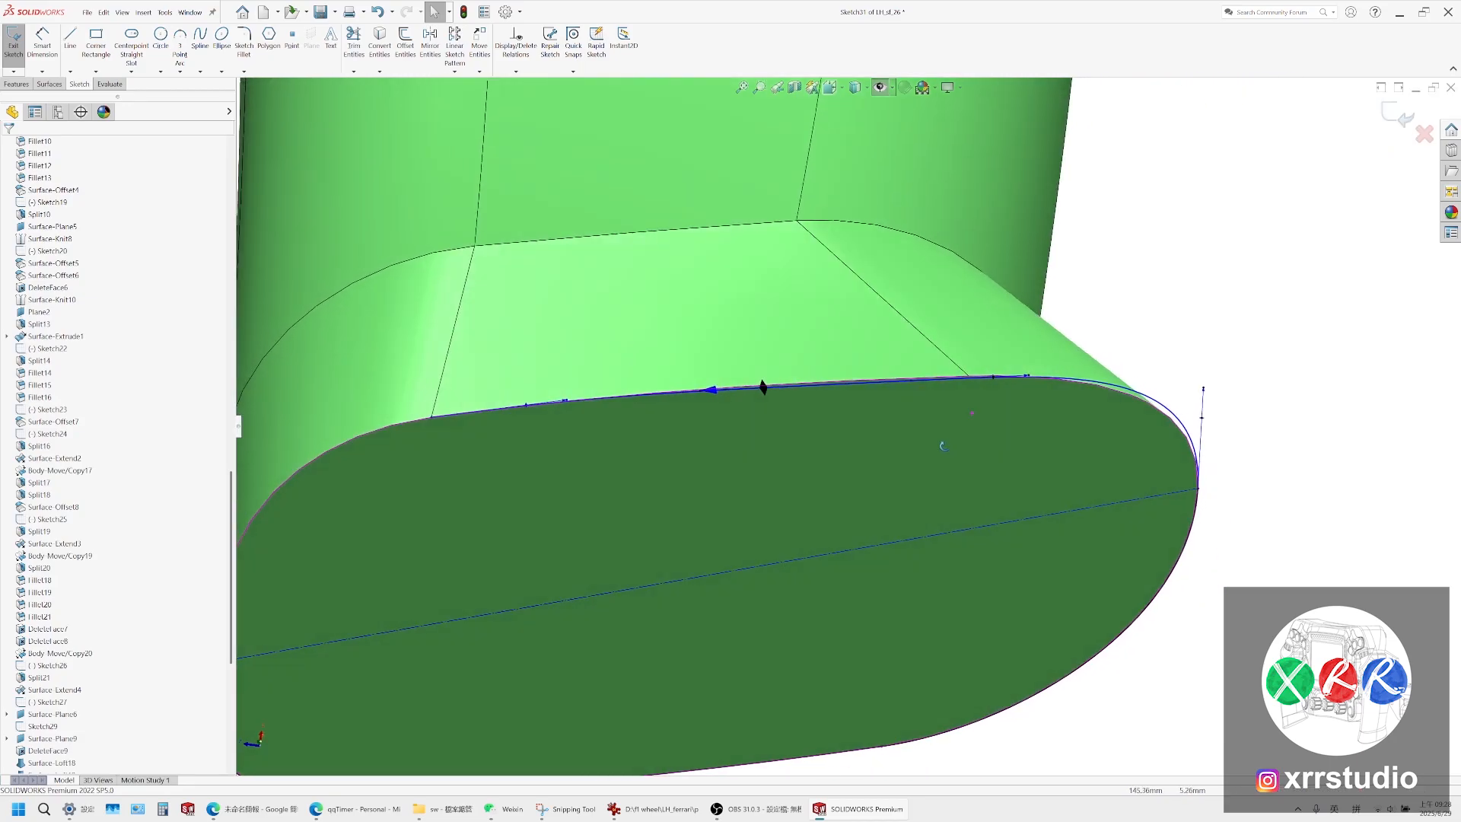
mouse_move(971, 421)
middle_down()
mouse_move(946, 380)
mouse_move(677, 435)
mouse_move(816, 421)
mouse_move(708, 412)
mouse_move(623, 692)
middle_up()
click(613, 810)
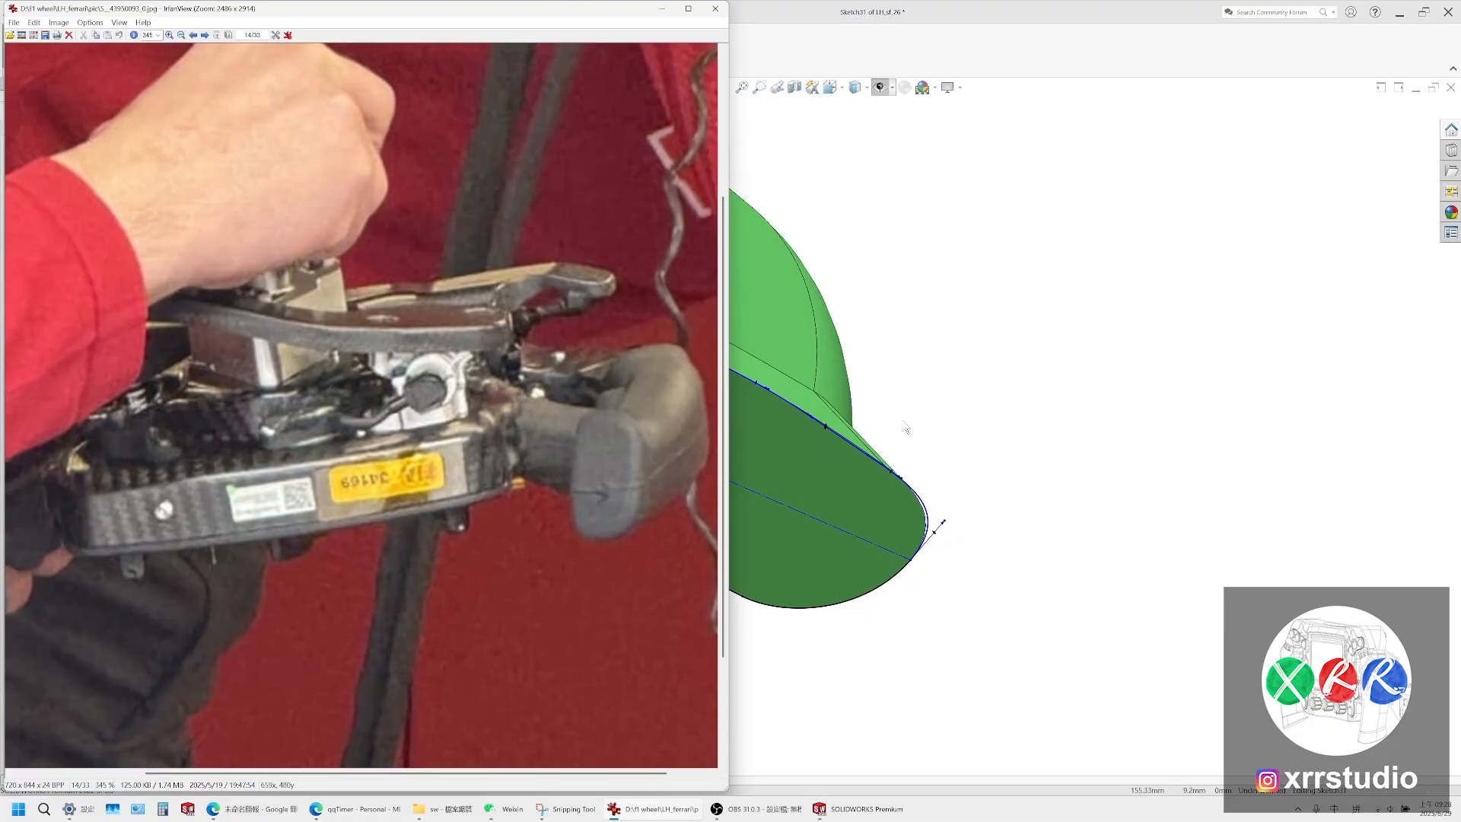
click(827, 496)
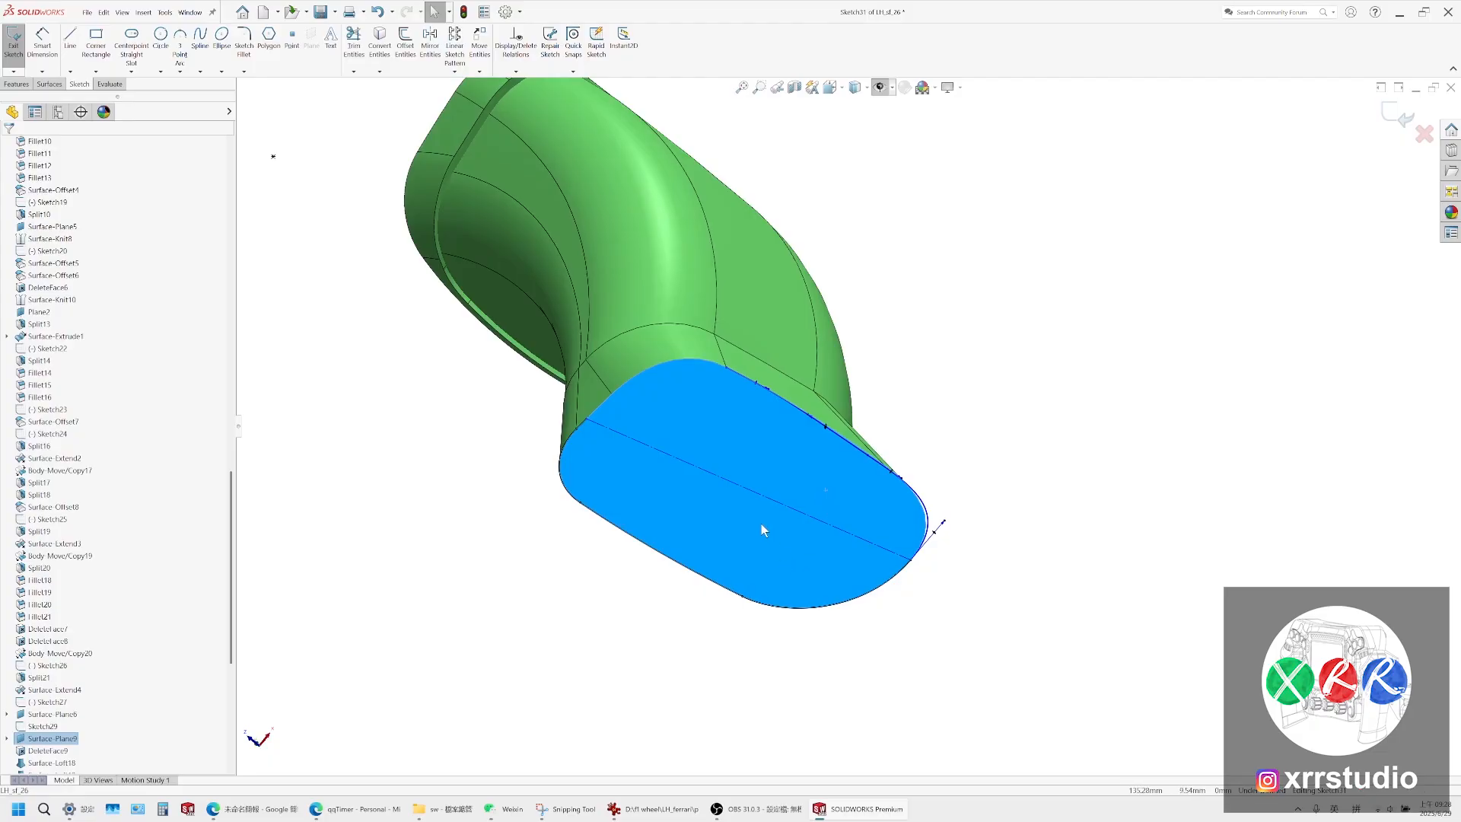
middle_drag(761, 524, 629, 251)
scroll(708, 375, down, 2)
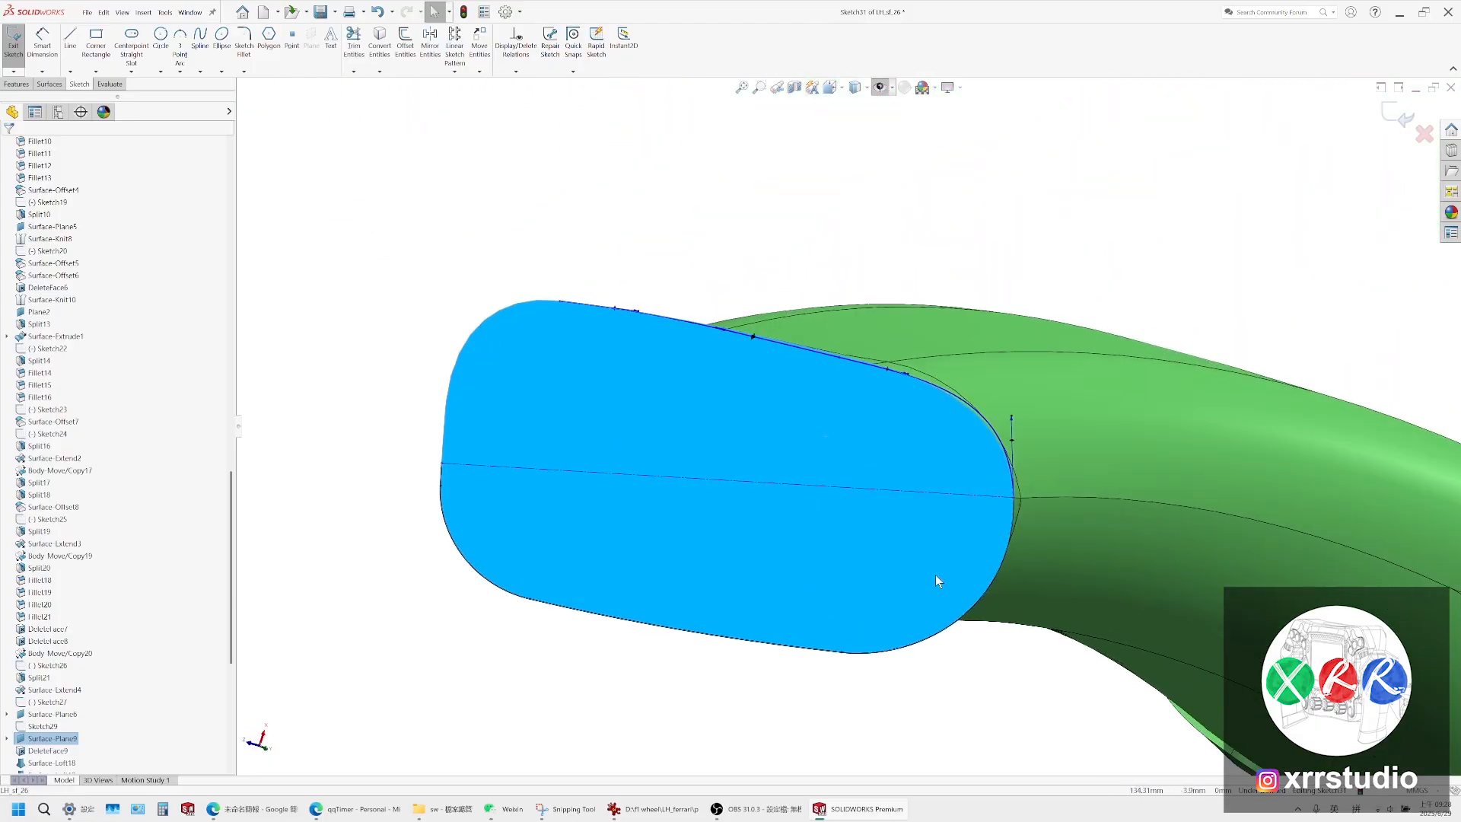
Exit the bottom face sketch and launch Adobe Photoshop CC 2018 from the desktop
click(1404, 116)
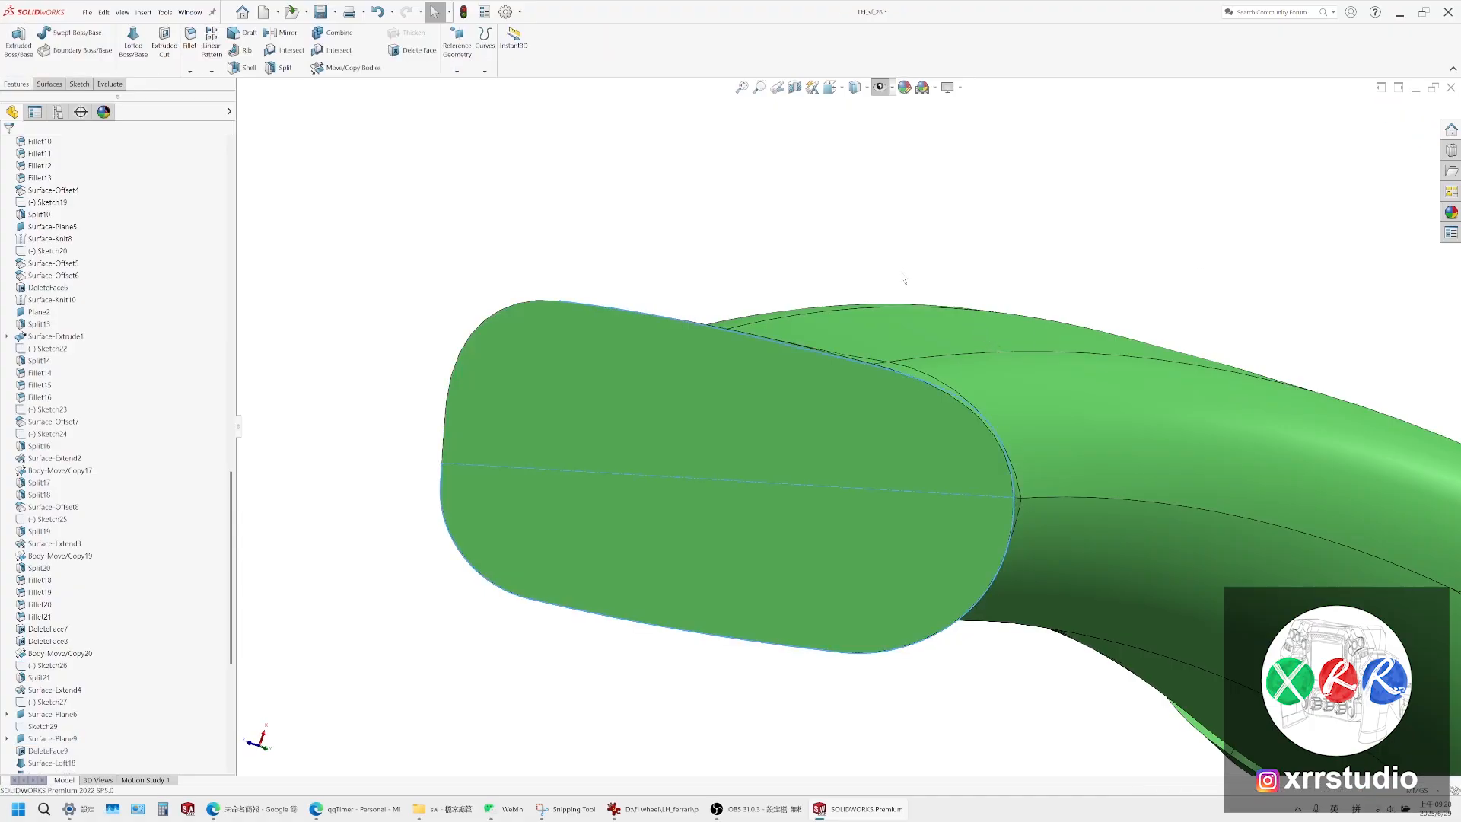
key(super+d)
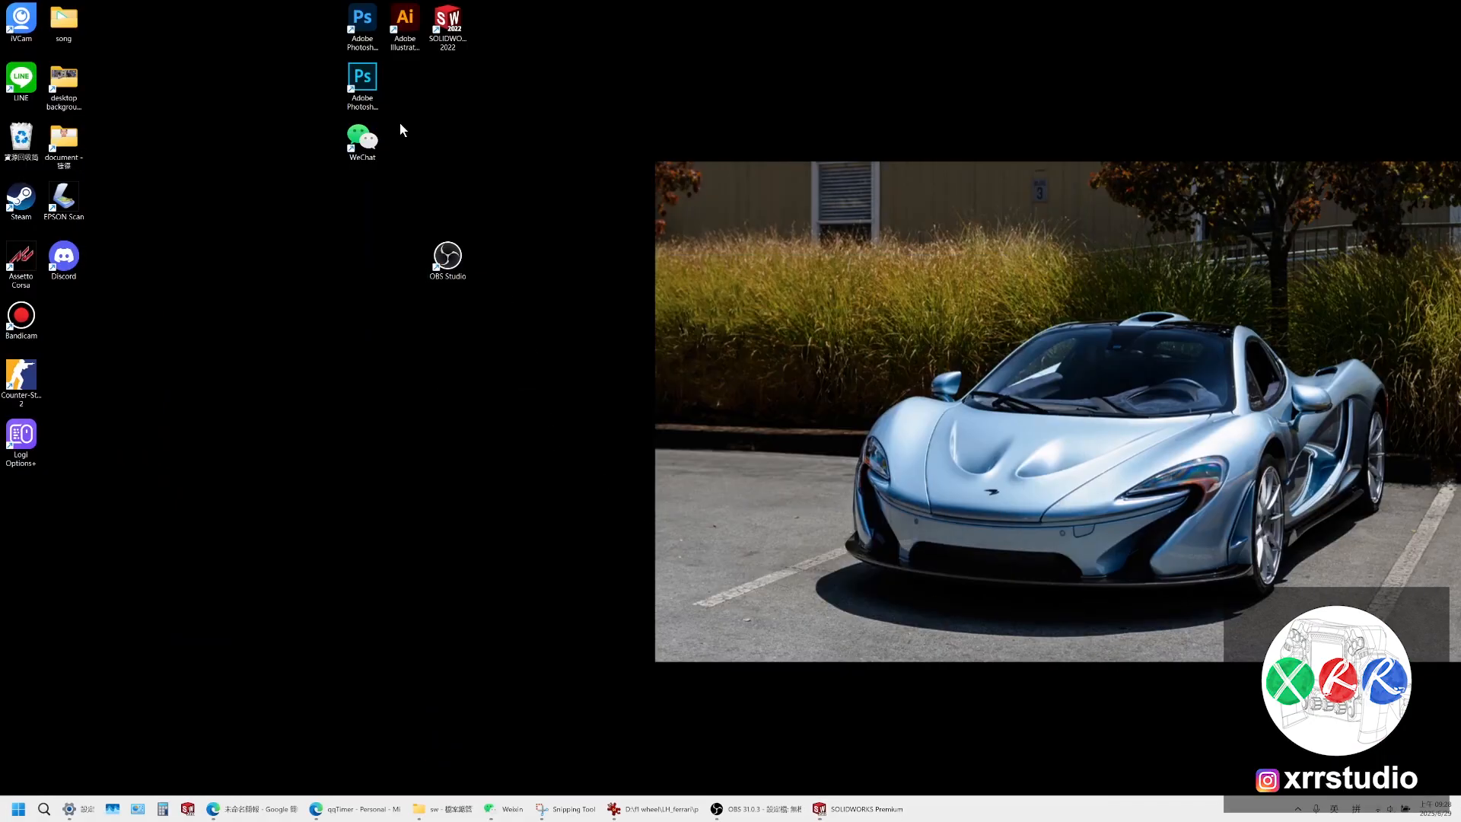
click(364, 70)
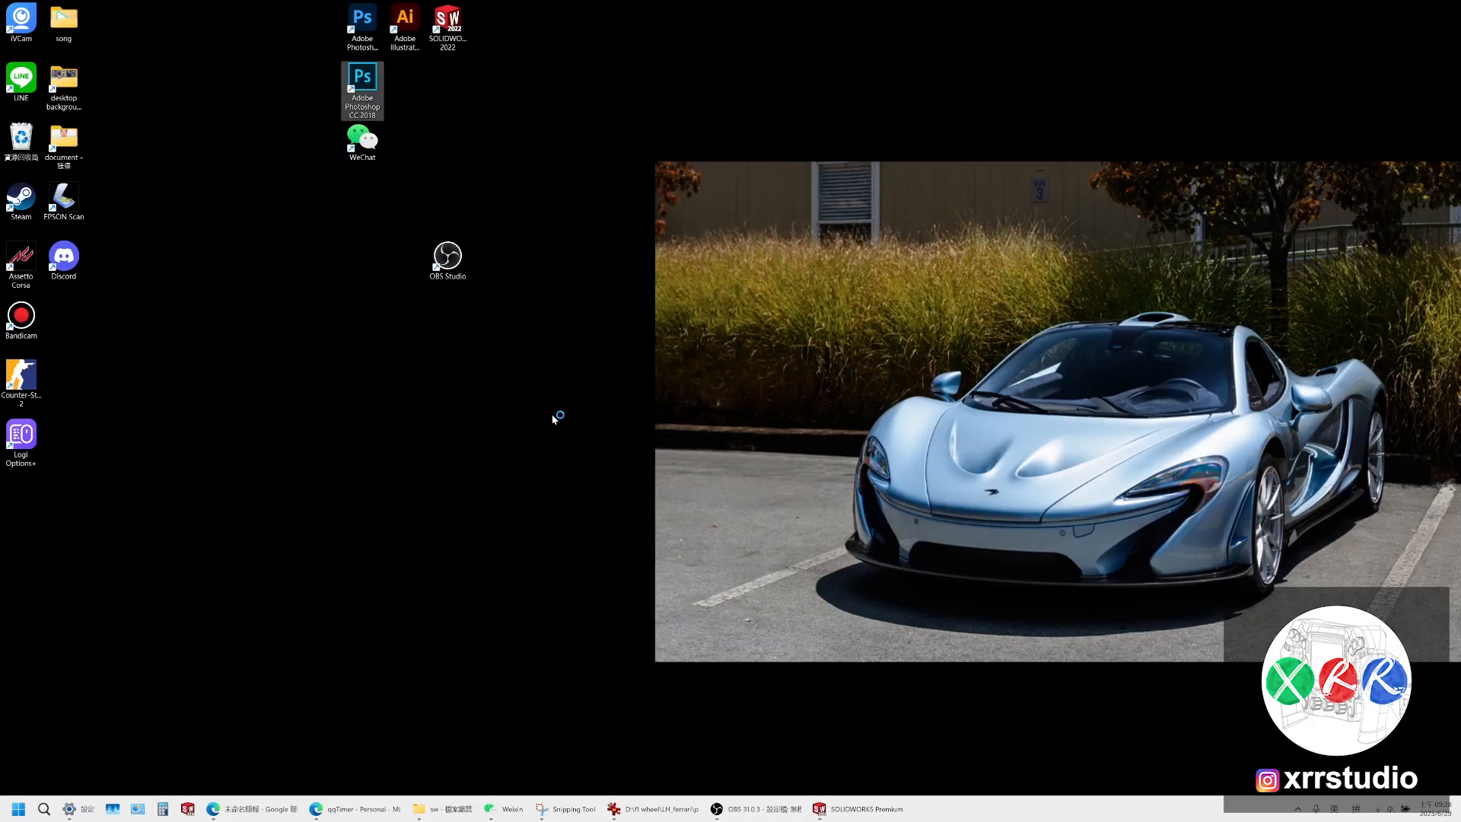
click(646, 813)
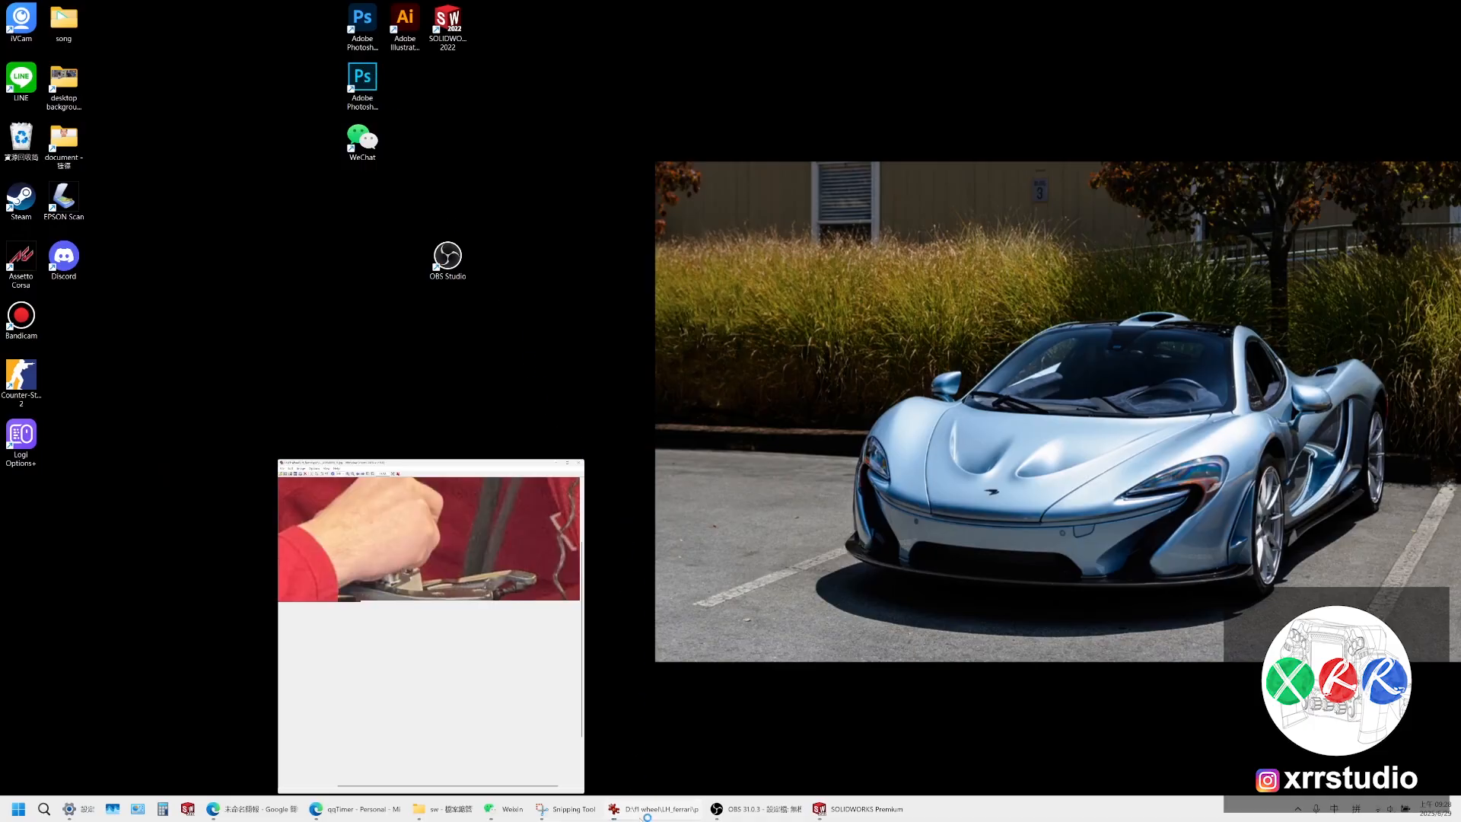
click(646, 815)
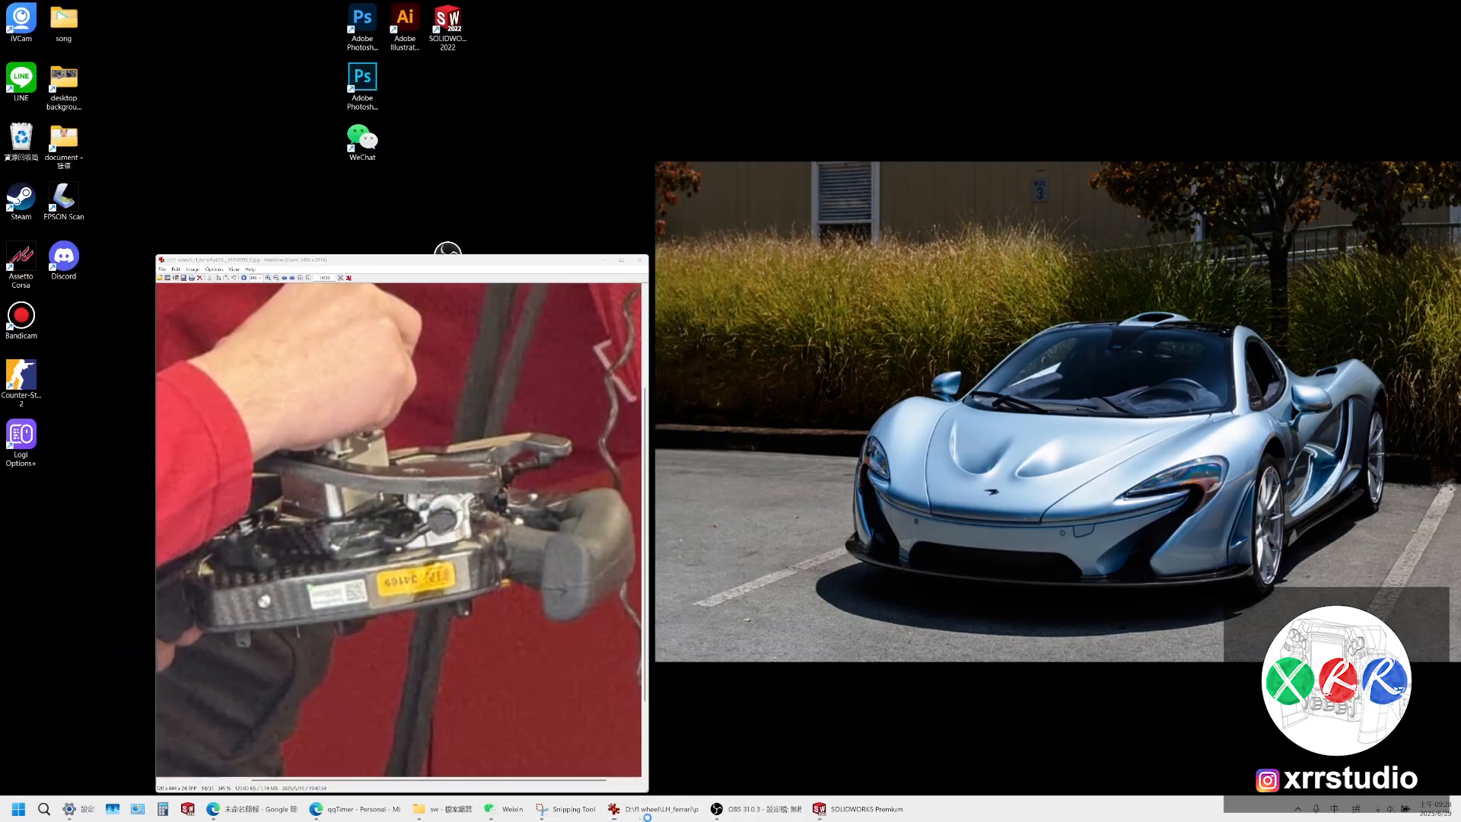
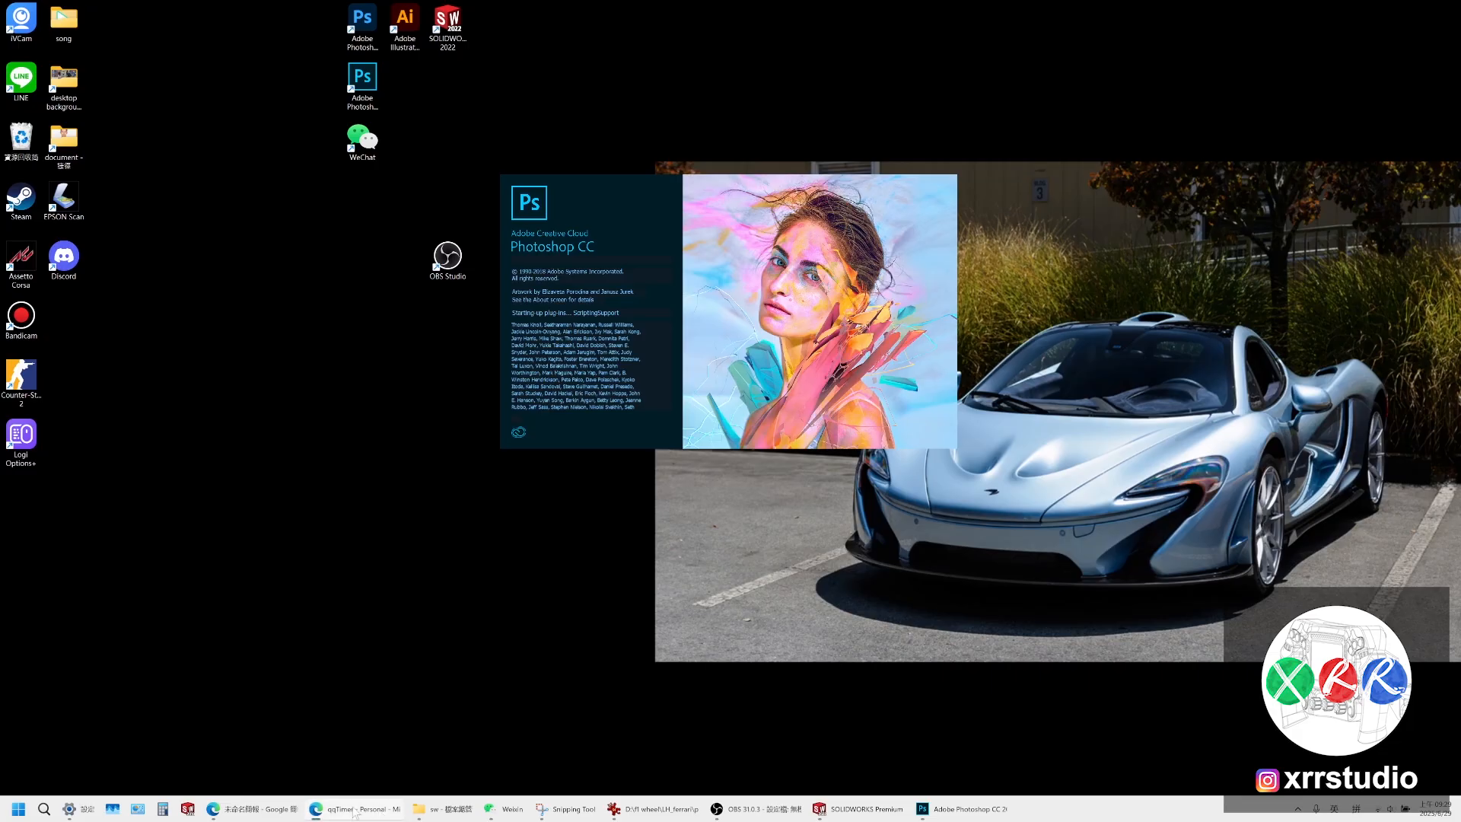
Close the qqTimer browser window while Photoshop loads
right_click(380, 813)
click(352, 779)
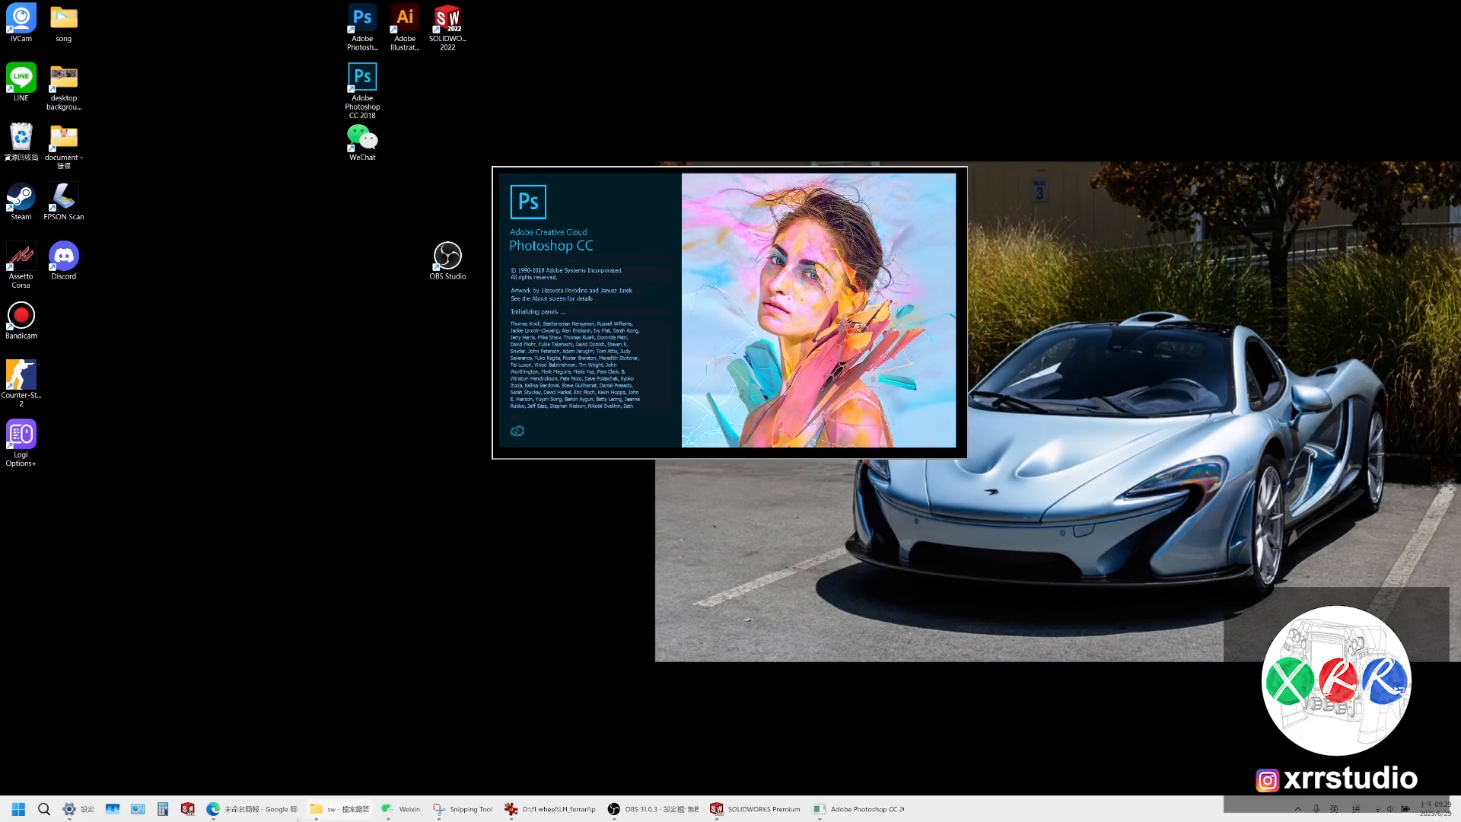
right_click(213, 809)
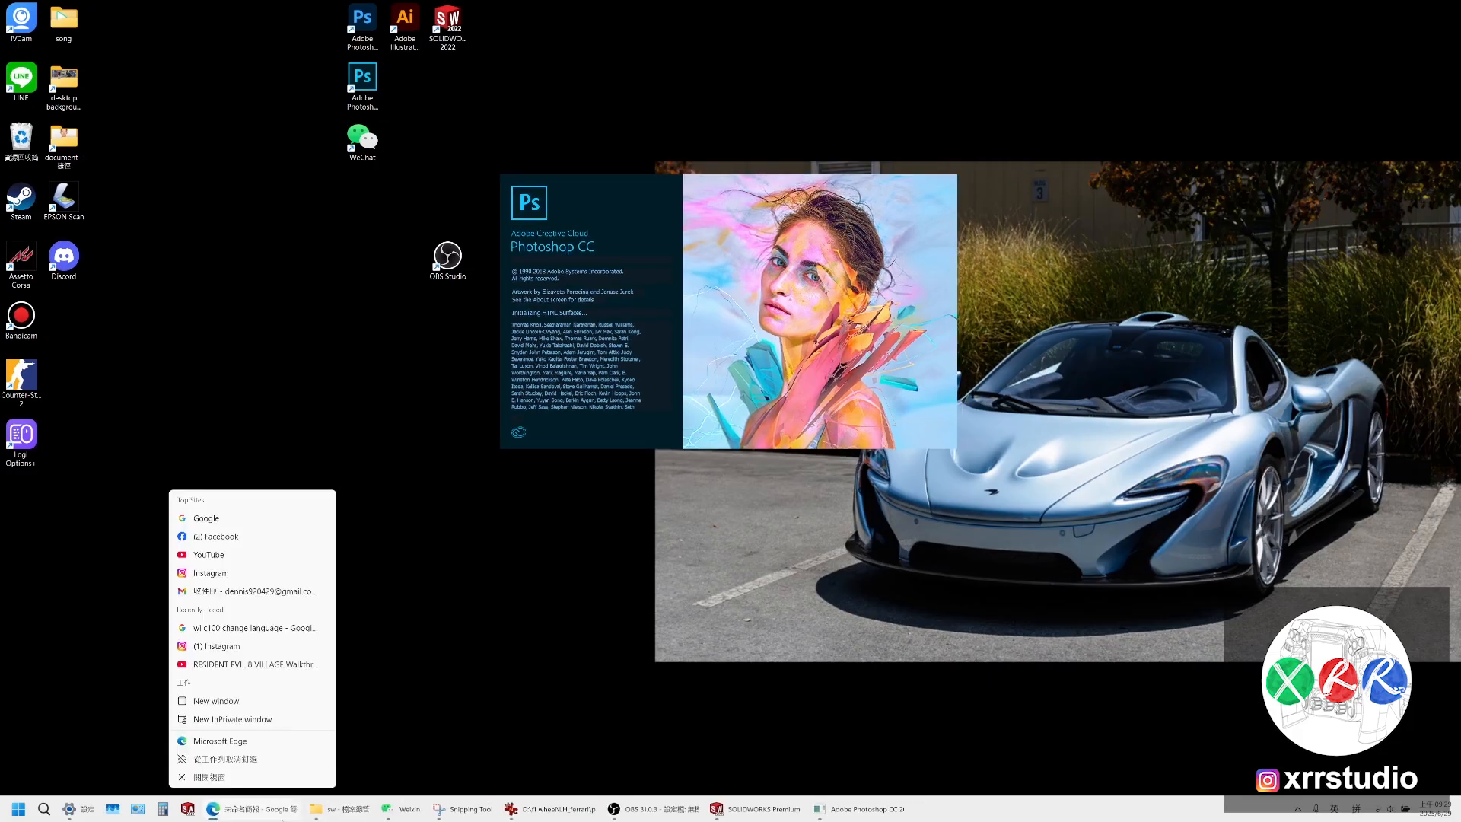
right_click(289, 811)
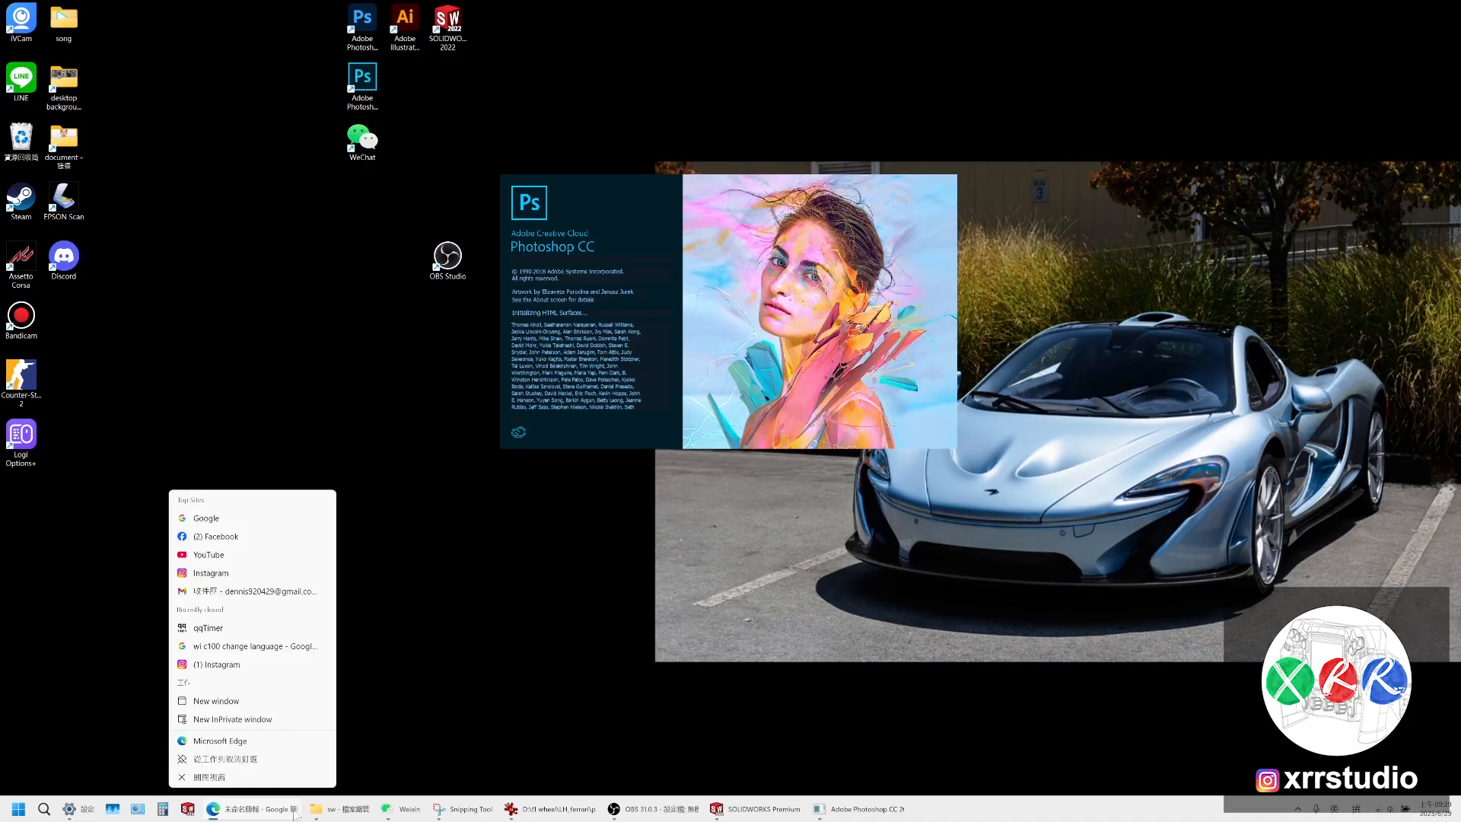
click(417, 690)
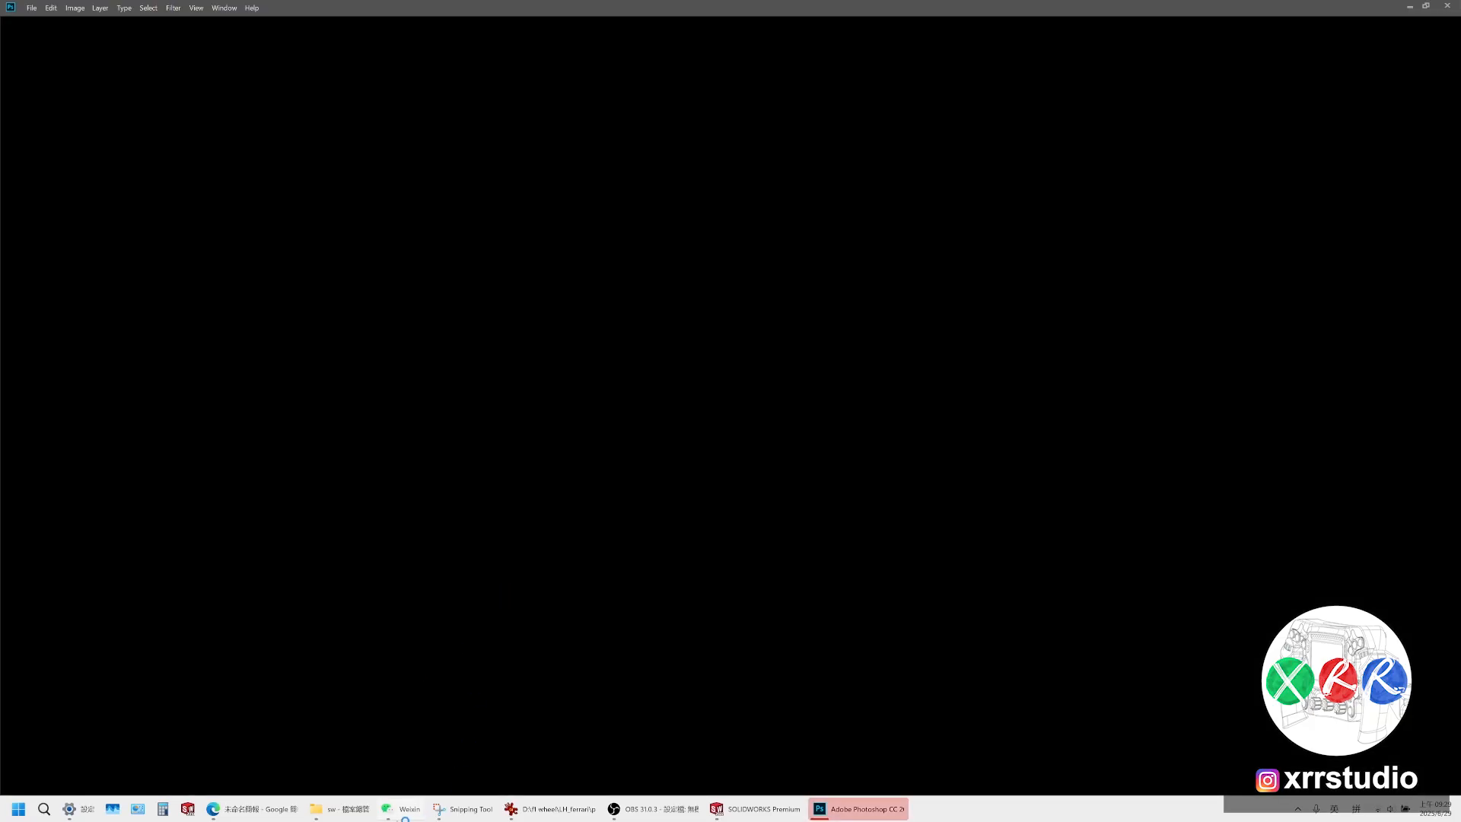
Find the grip photo S__43950093_0.jpg in the LH_ferrari pic folder, using a new File Explorer tab, and open it in Photoshop
click(340, 809)
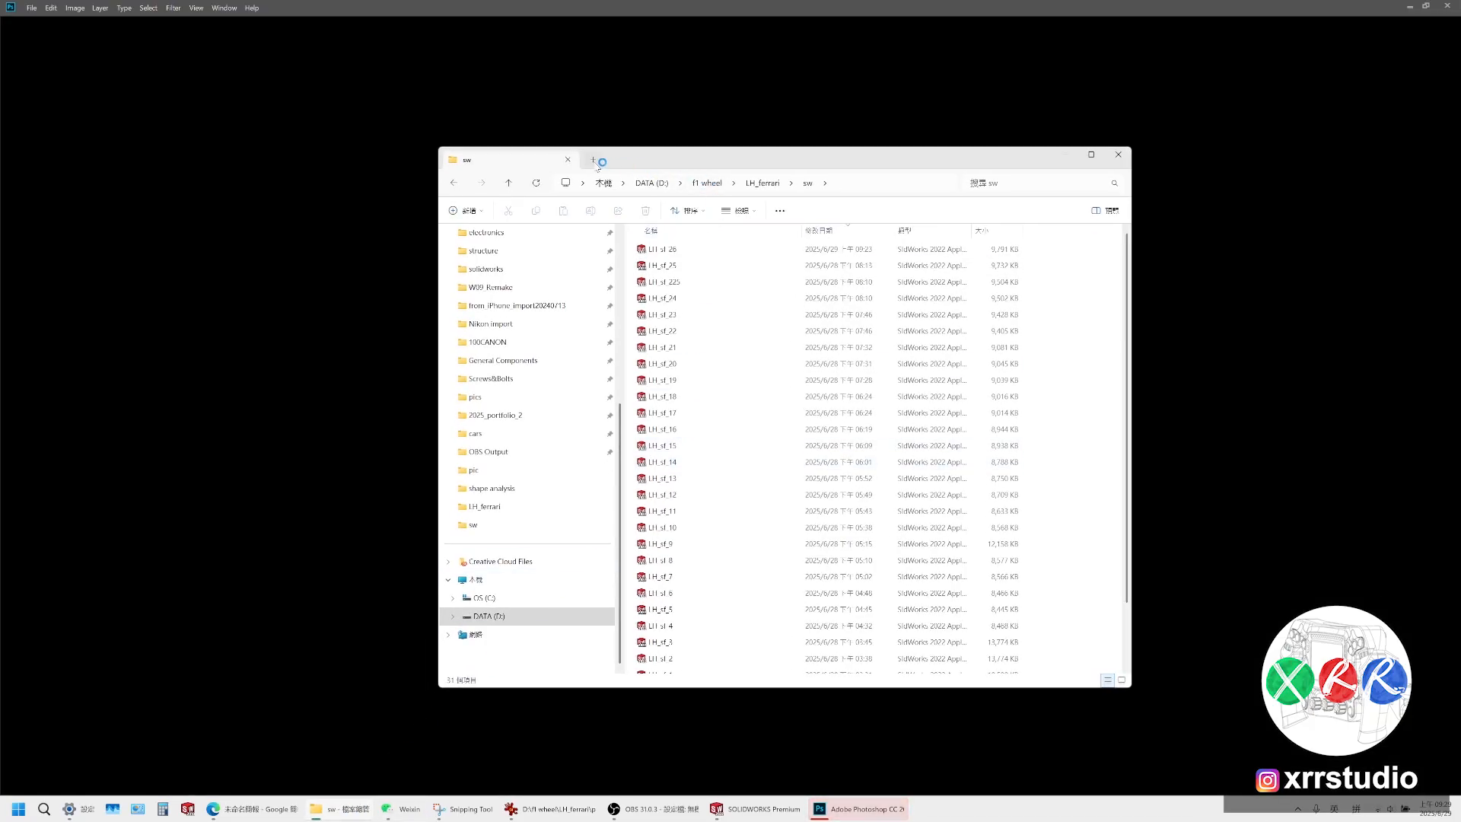
click(593, 160)
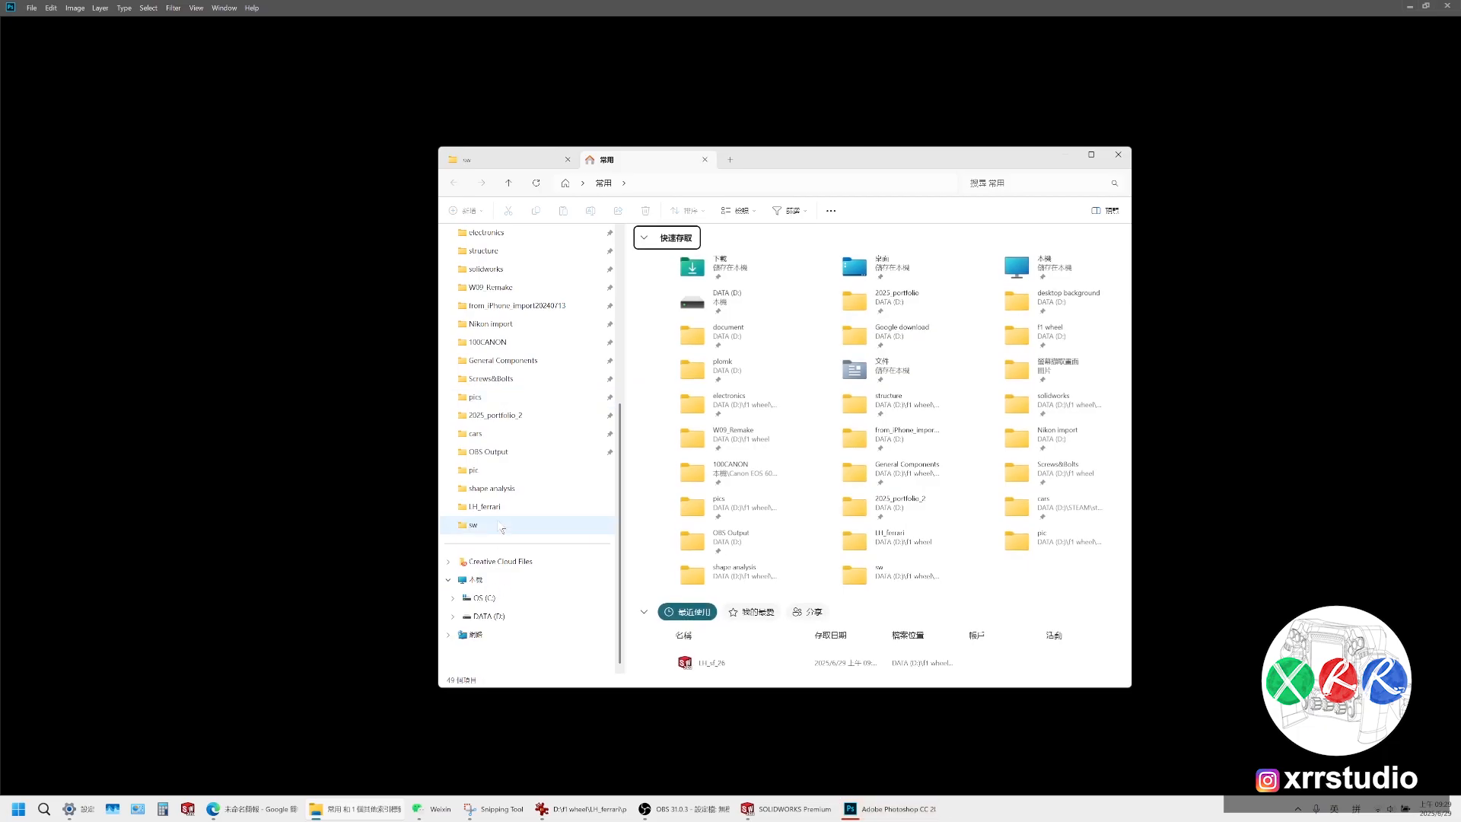
click(474, 469)
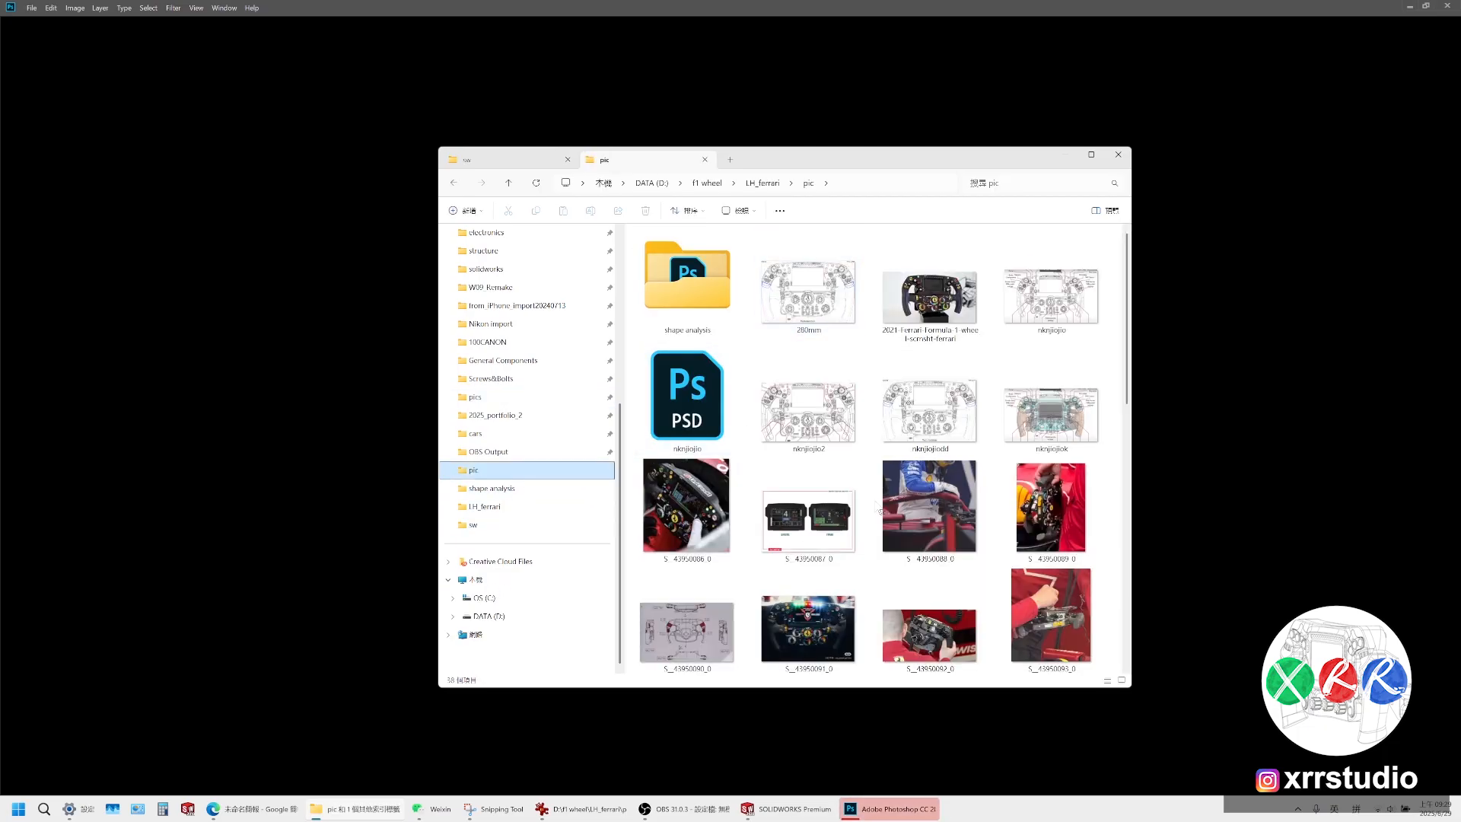
click(1049, 601)
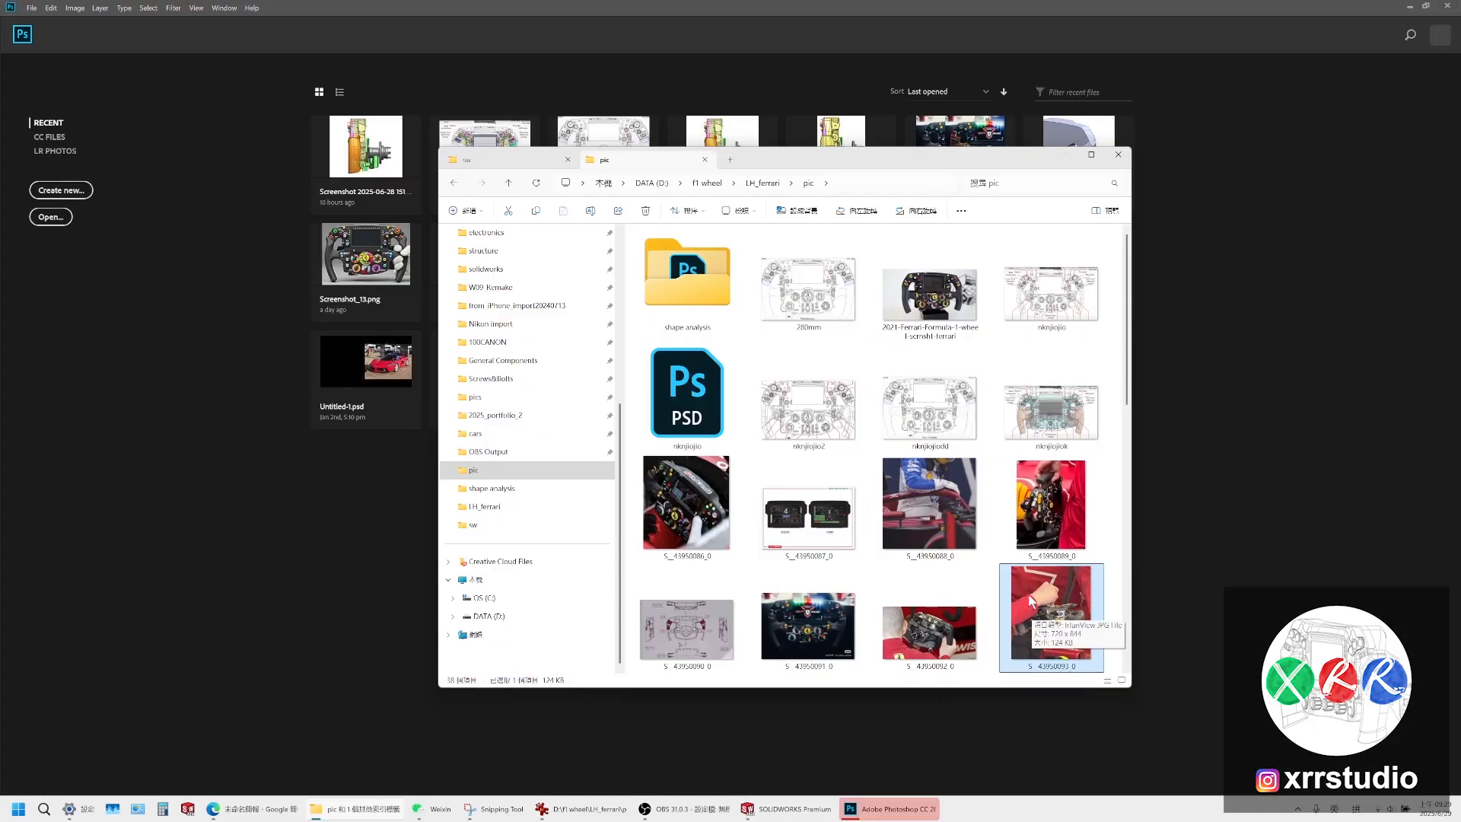
drag(1031, 601, 355, 609)
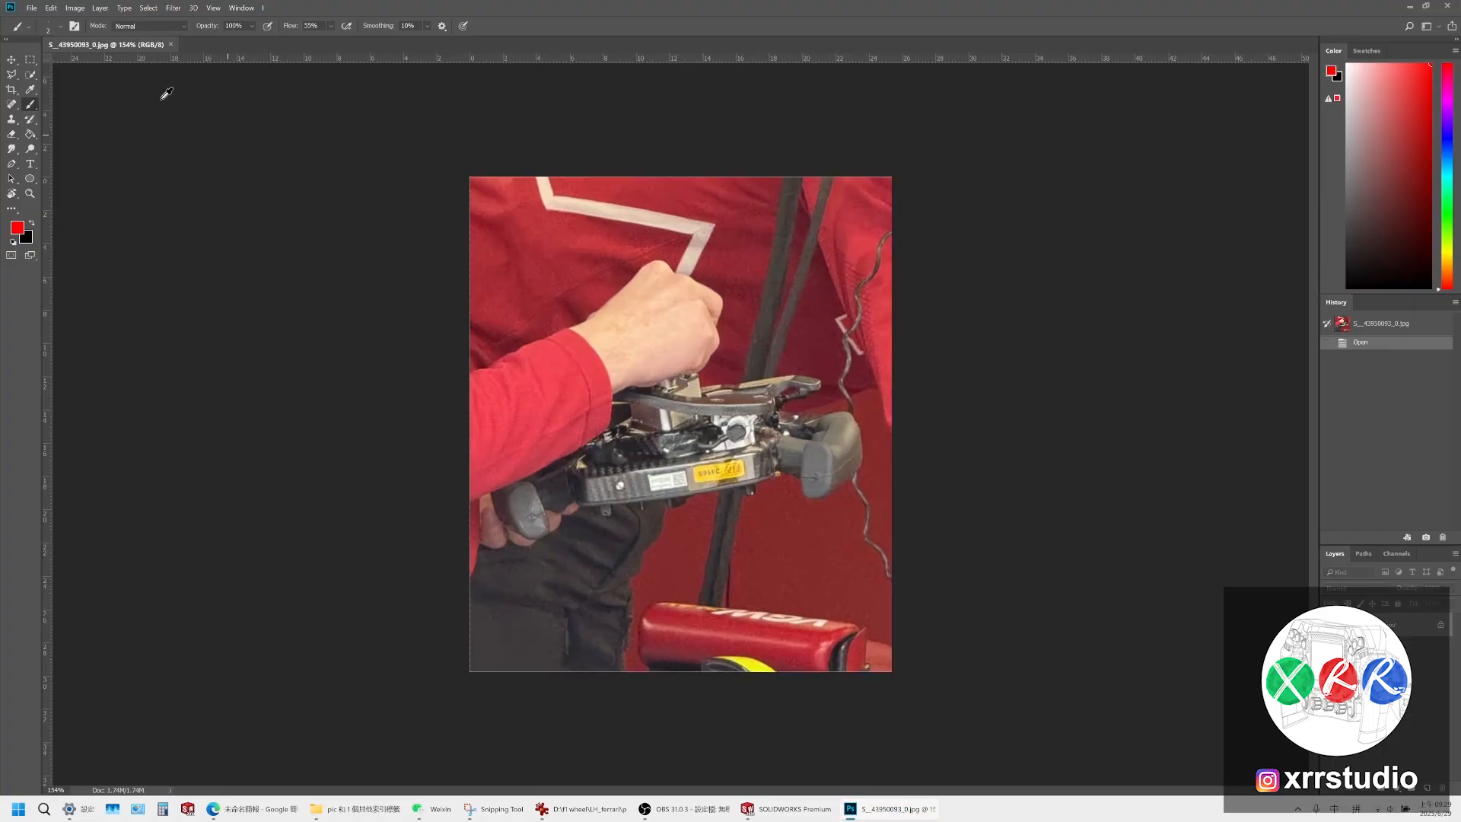
Create a new blank document 300 pixels wide and 300 pixels high with a white background
click(32, 7)
key(Escape)
key(ctrl+n)
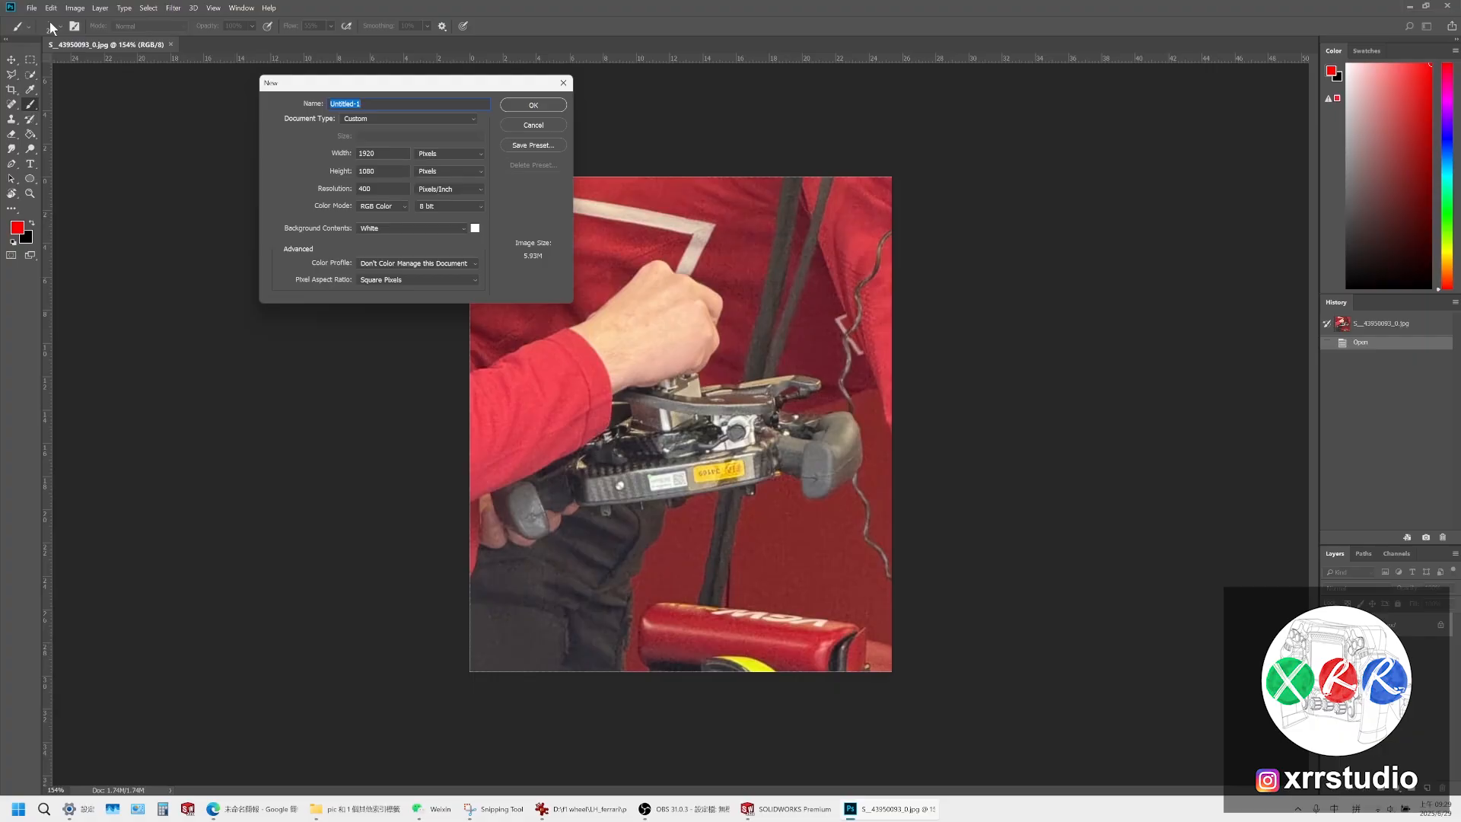
double_click(376, 152)
text(300)
key(Tab)
click(522, 107)
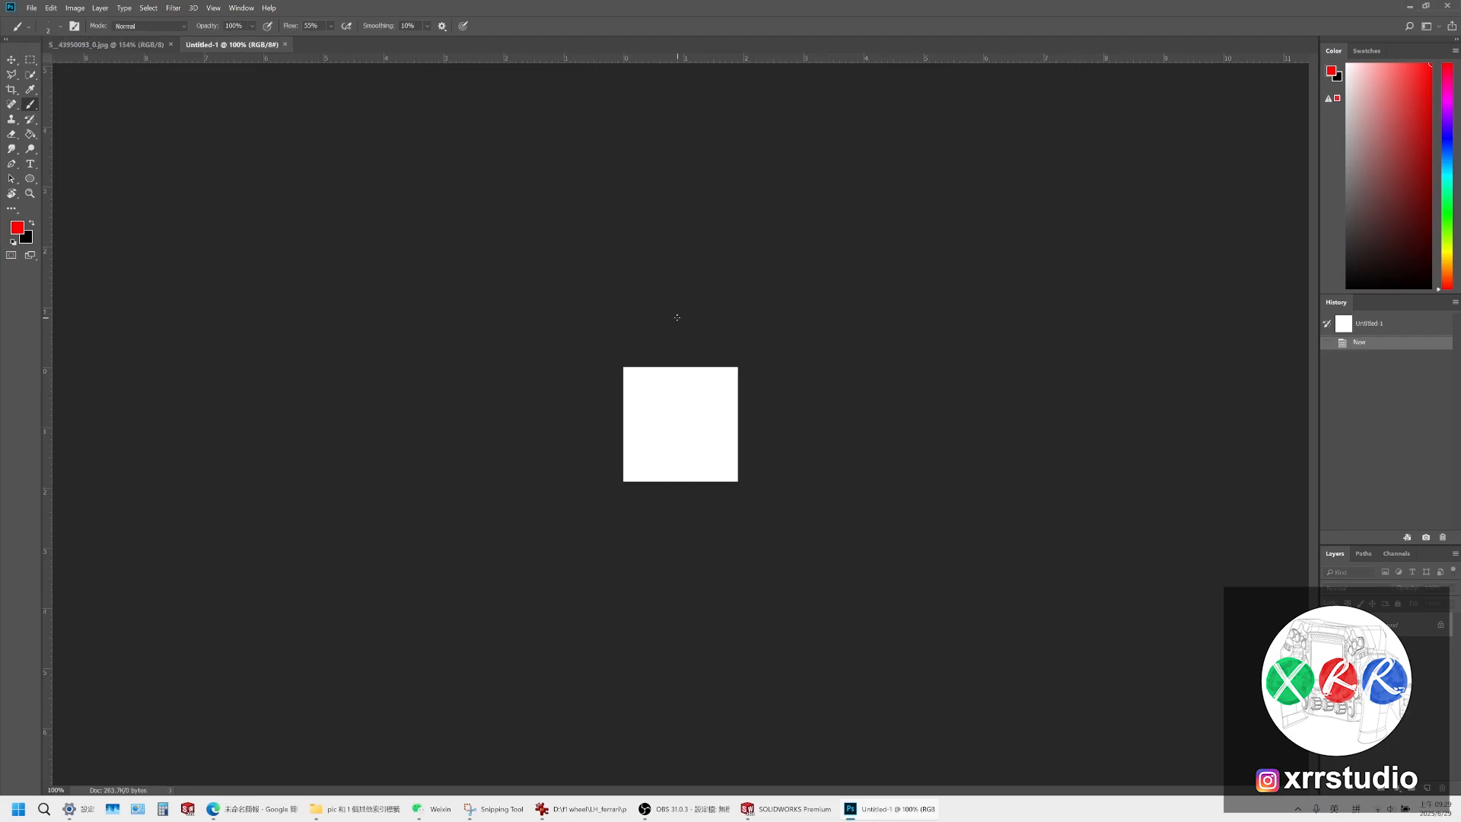
alt+scroll(673, 418, up, 3)
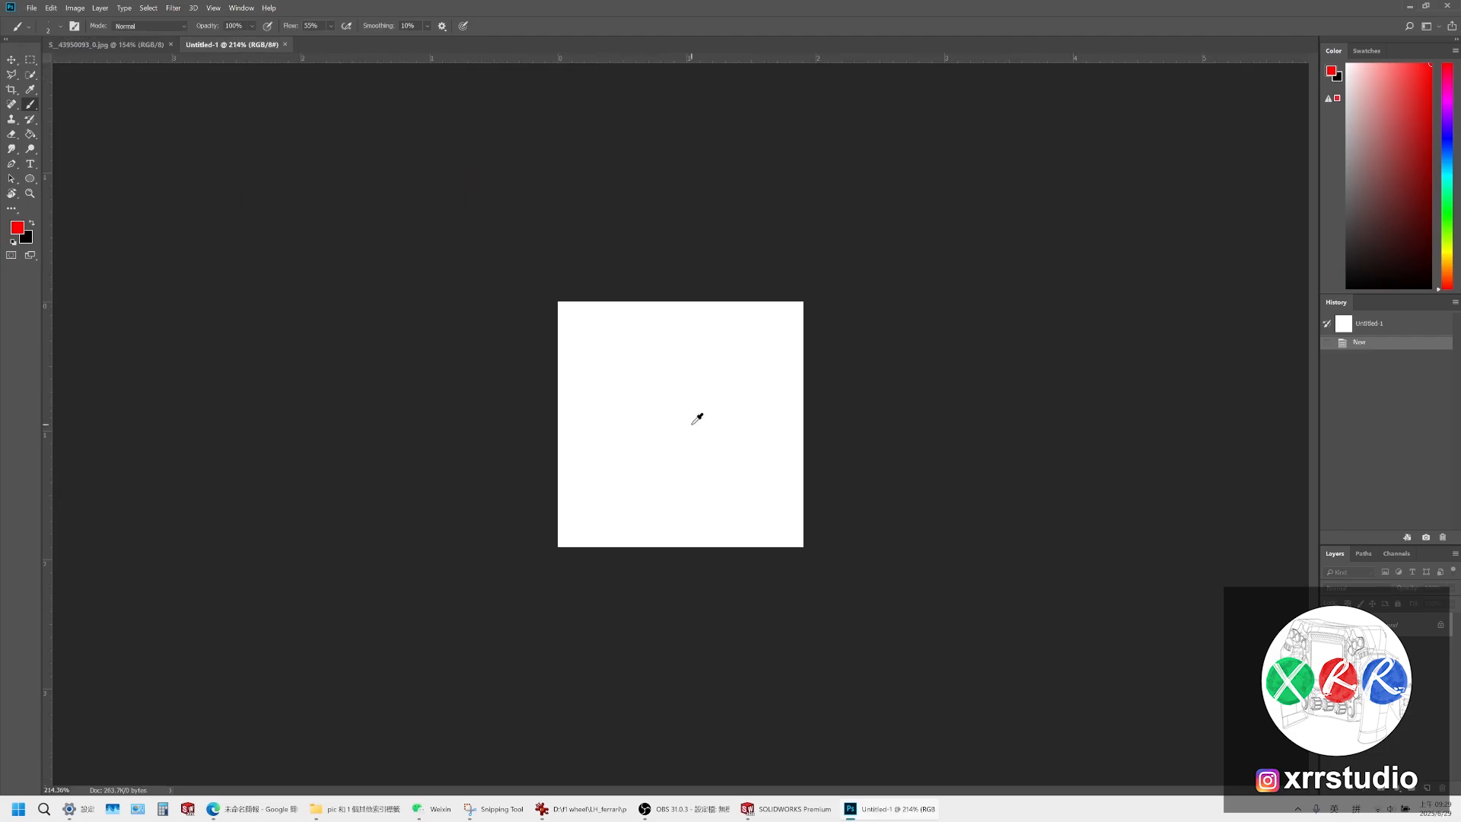
drag(646, 418, 708, 429)
mouse_move(679, 383)
mouse_down()
mouse_move(659, 448)
mouse_move(665, 435)
mouse_up()
key(ctrl+alt+z)
key(ctrl+alt+z)
key(ctrl+alt+z)
Copy a rectangular area around the hand-held grip end near the photo's lower-left edge and paste it into the blank document
alt+scroll(658, 377, up, 7)
click(136, 44)
key(m)
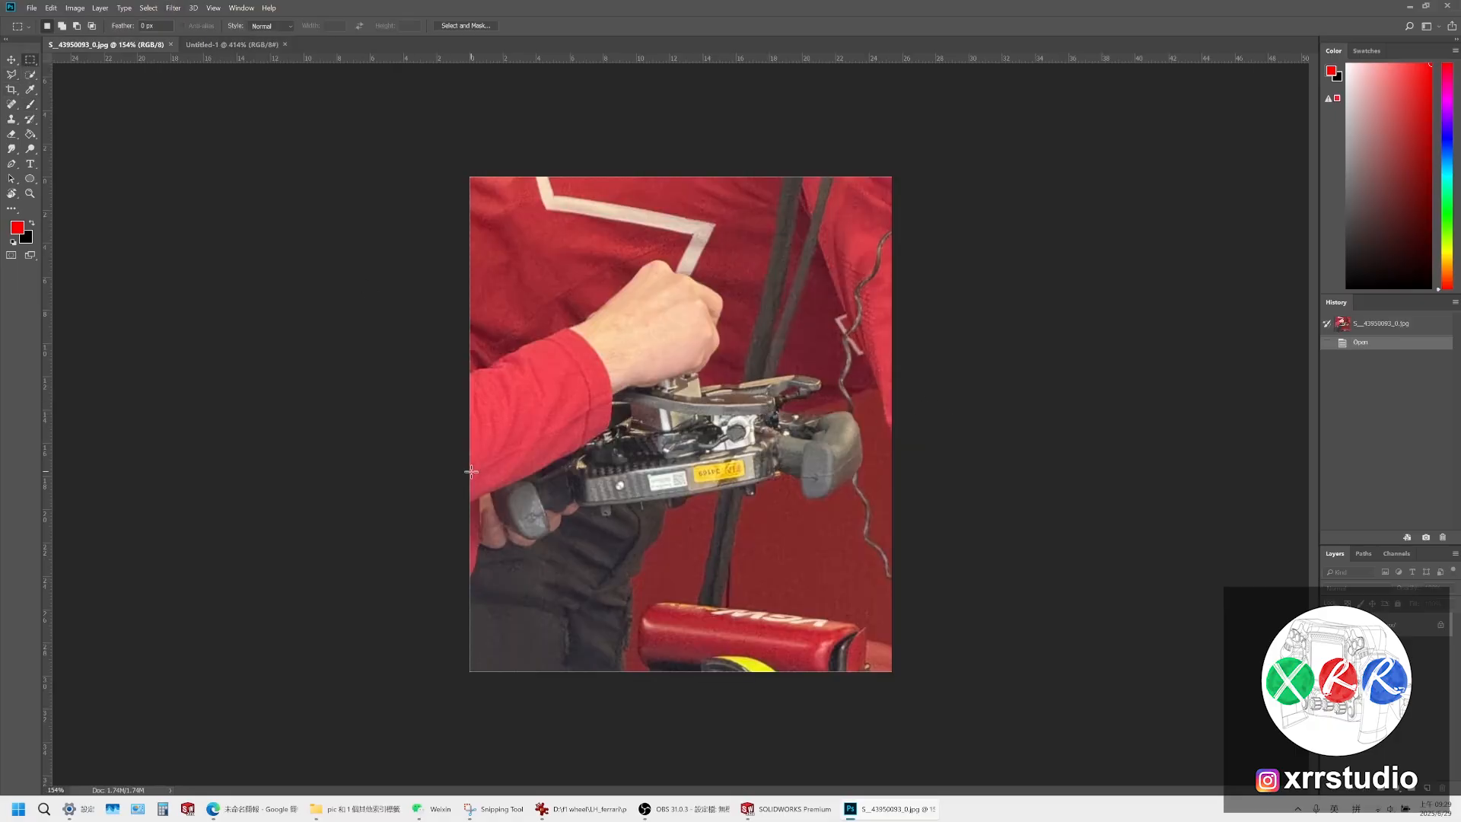
drag(470, 462, 576, 570)
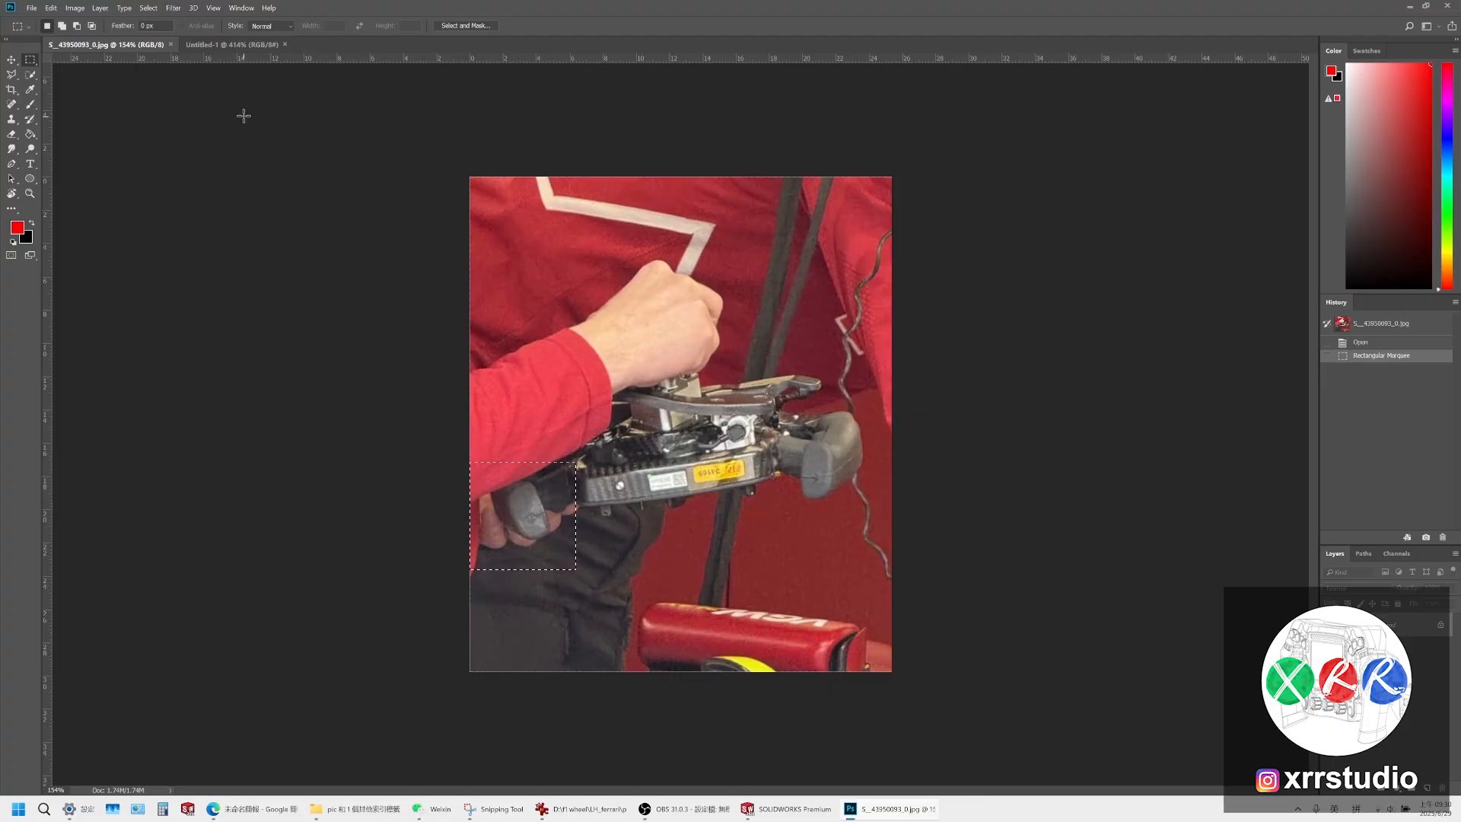
key(ctrl+c)
click(271, 44)
key(ctrl+v)
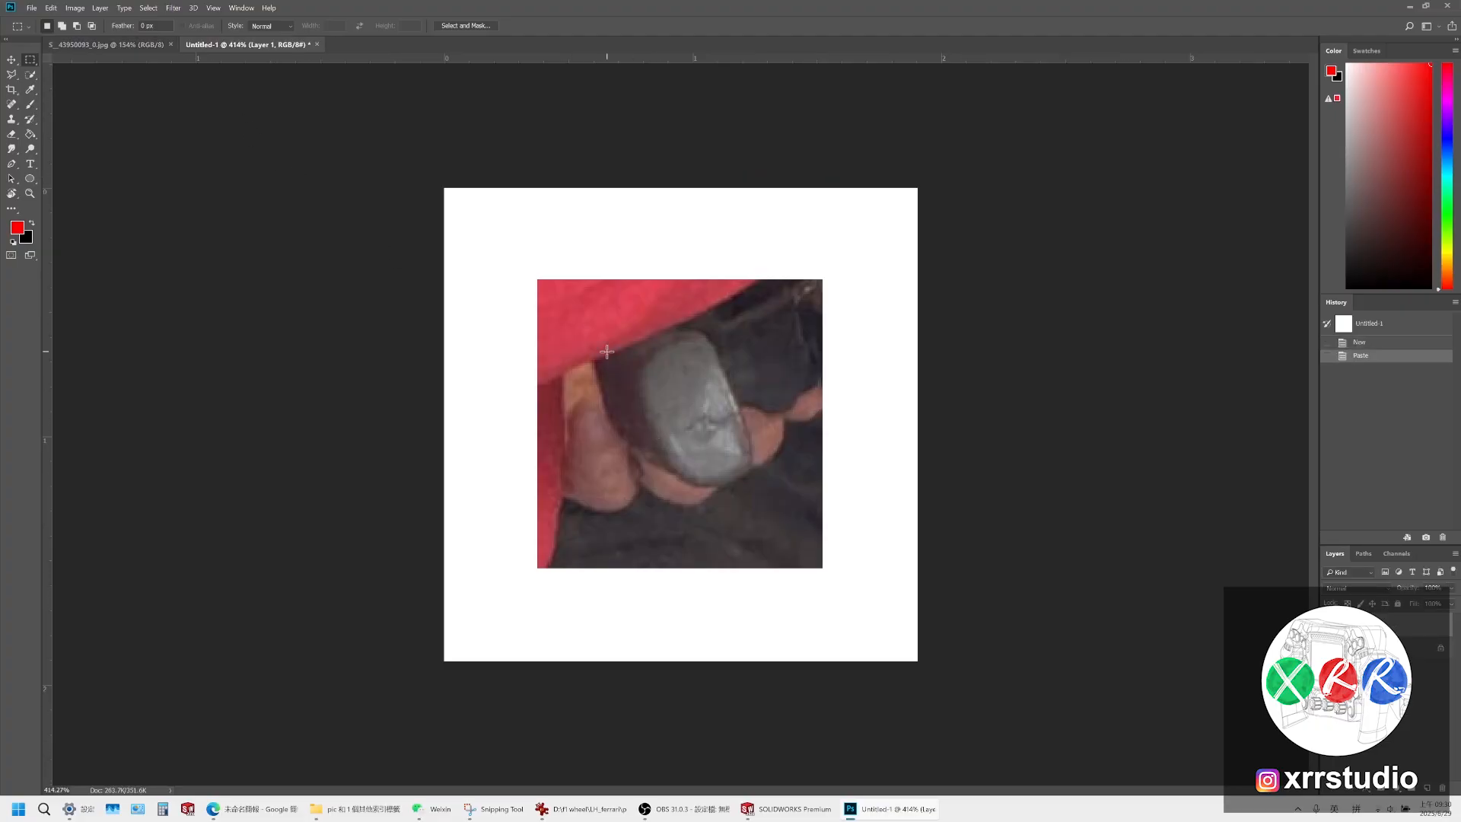
Add a horizontal guide through the canvas middle and rotate the pasted crop about 24° clockwise, positioning the upright grip end over the guide
click(11, 60)
drag(505, 58, 525, 423)
key(ctrl+t)
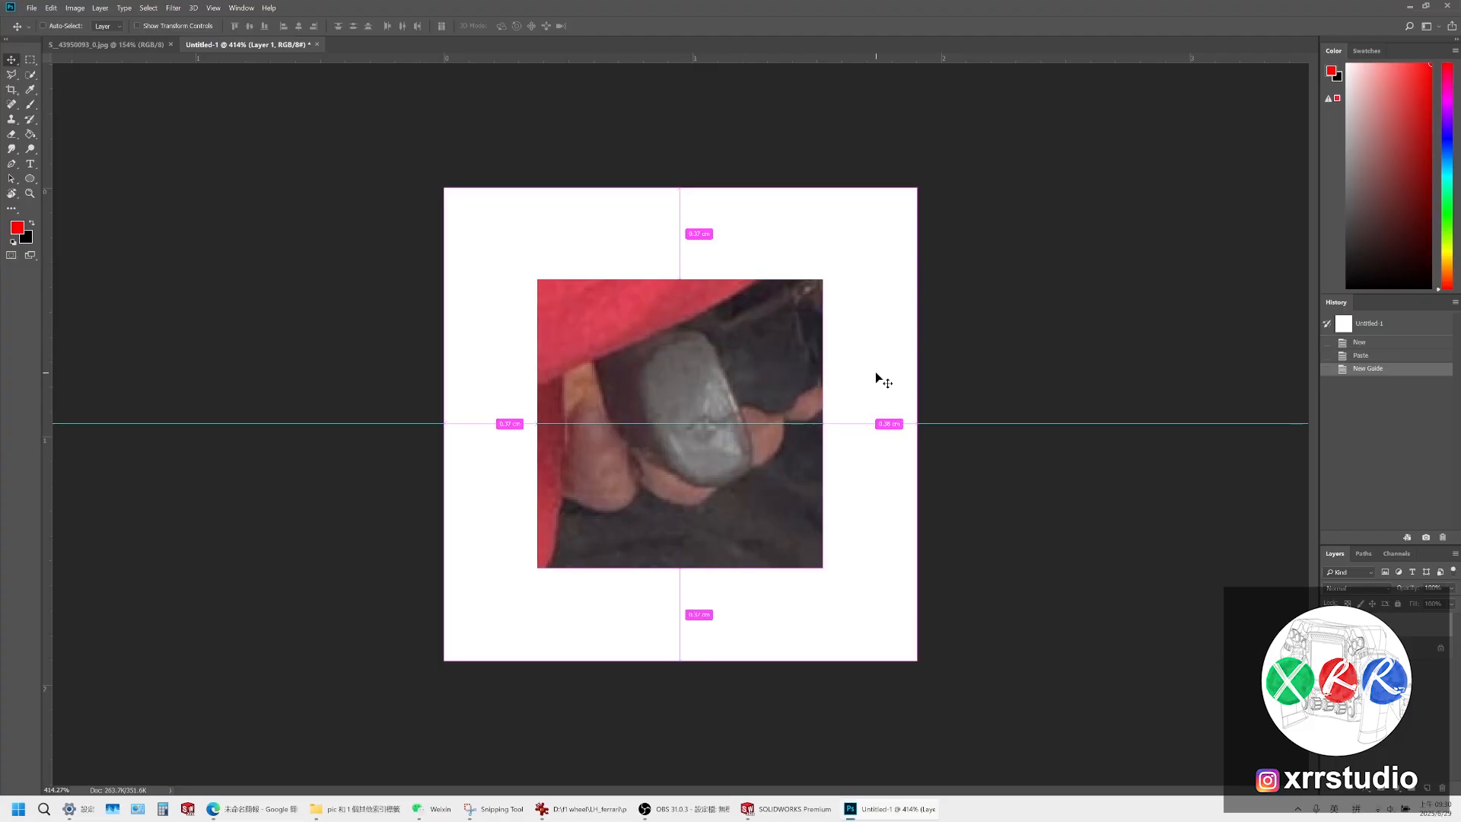
drag(881, 381, 884, 452)
mouse_move(799, 383)
mouse_down()
mouse_move(794, 411)
mouse_move(793, 383)
mouse_up()
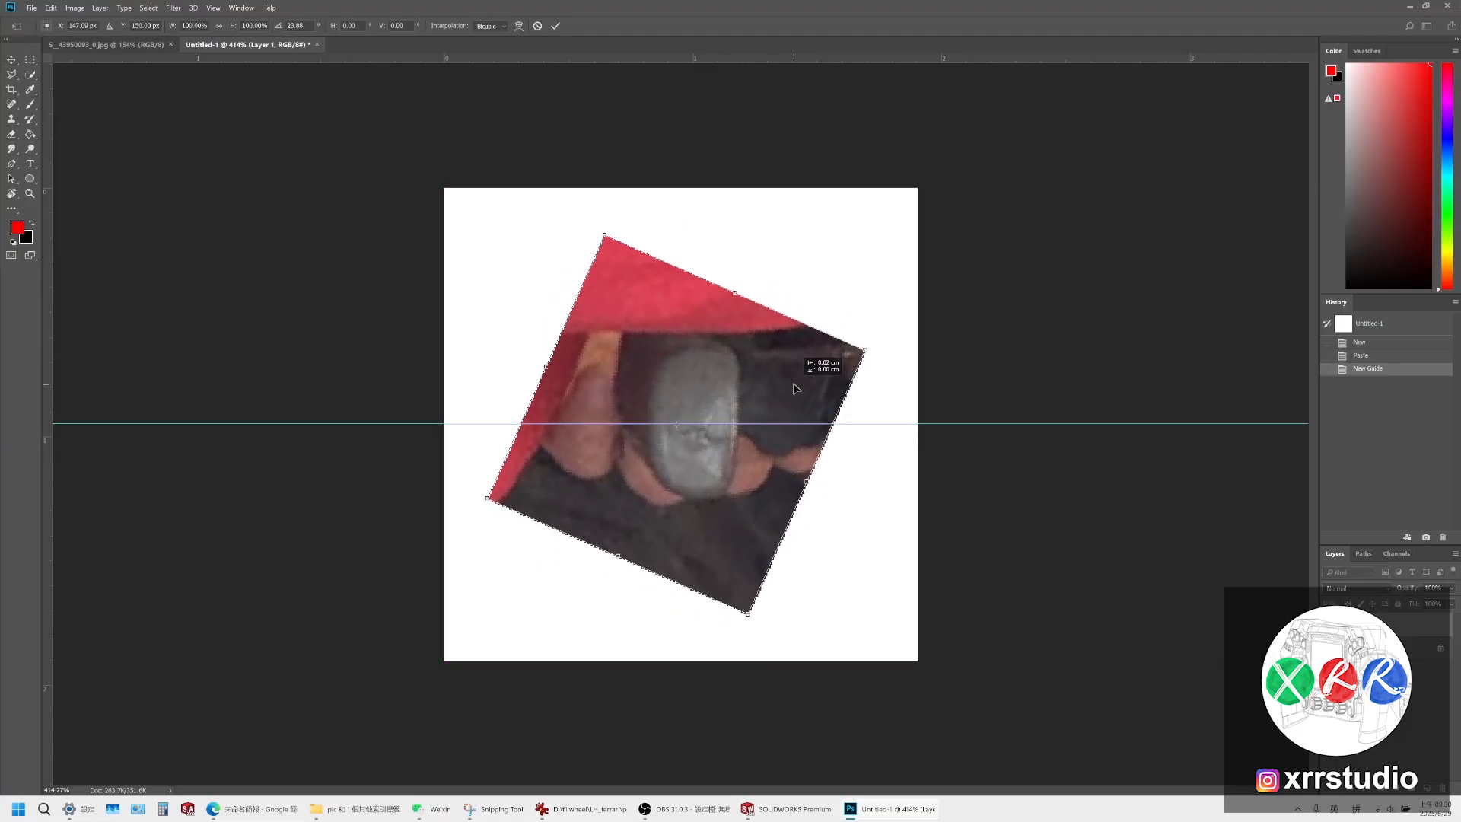
alt+scroll(793, 382, up, 2)
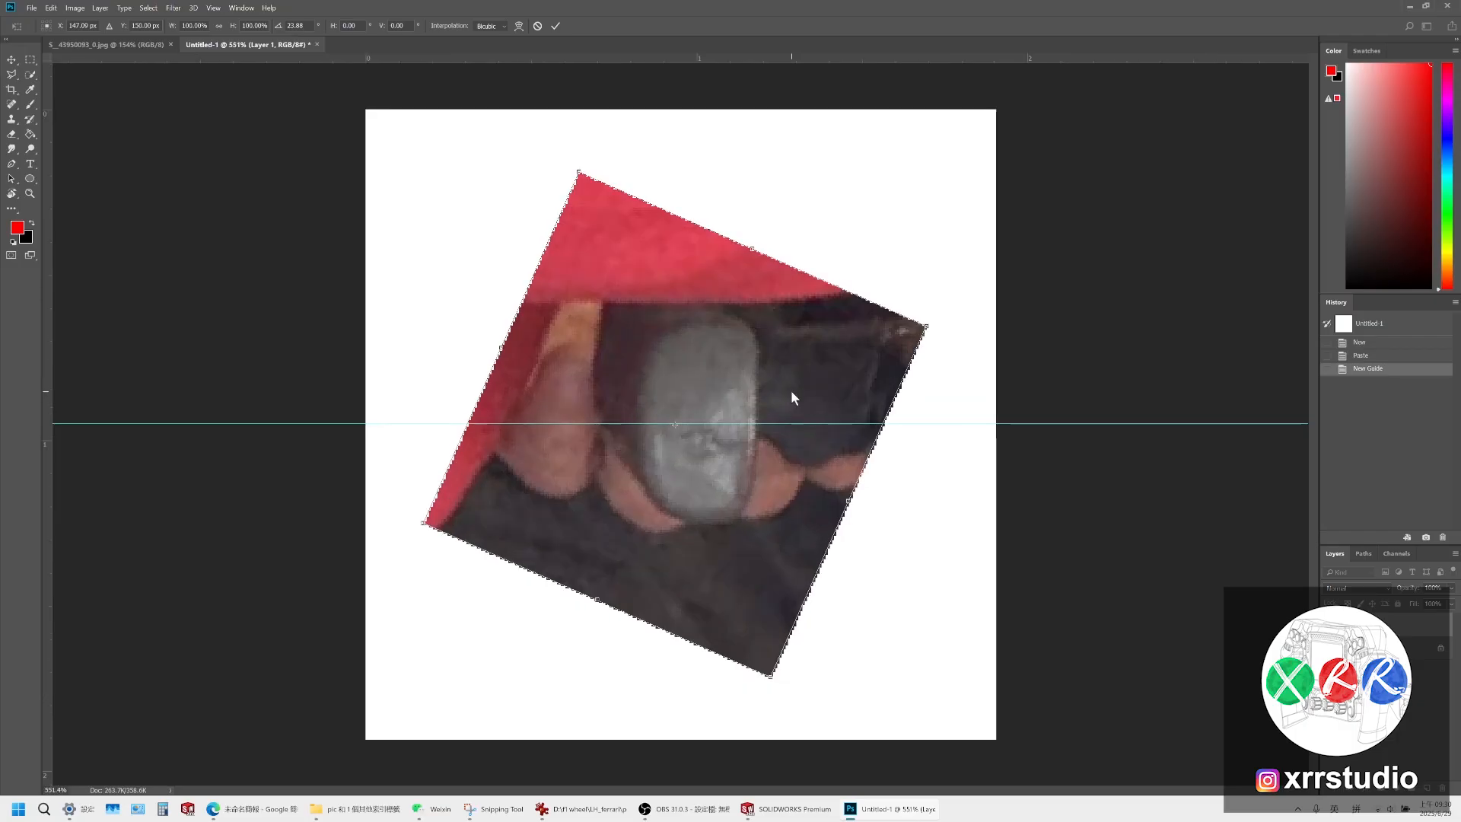
drag(783, 395, 774, 400)
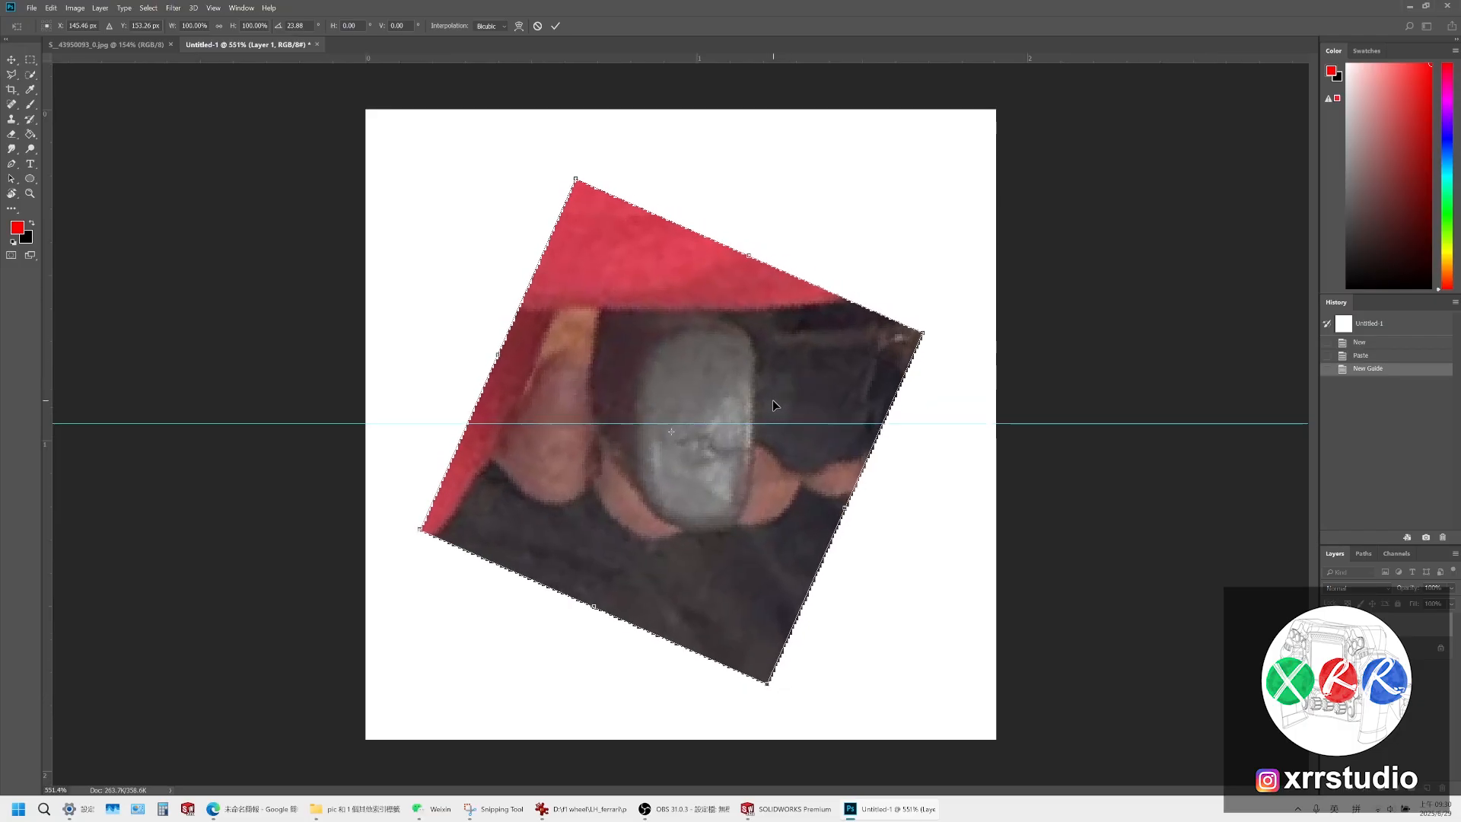
key(Return)
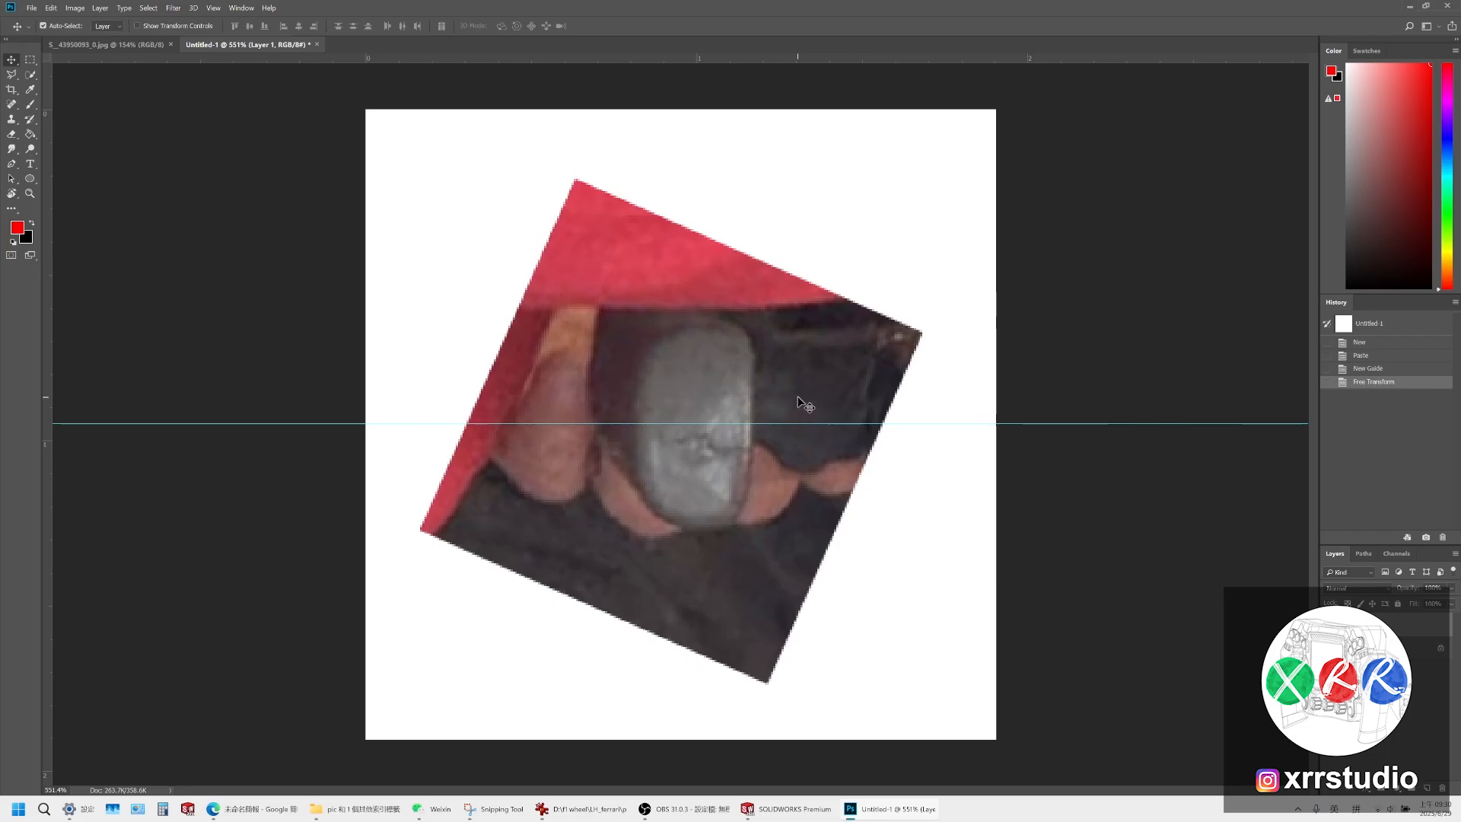
alt+scroll(805, 406, down, 3)
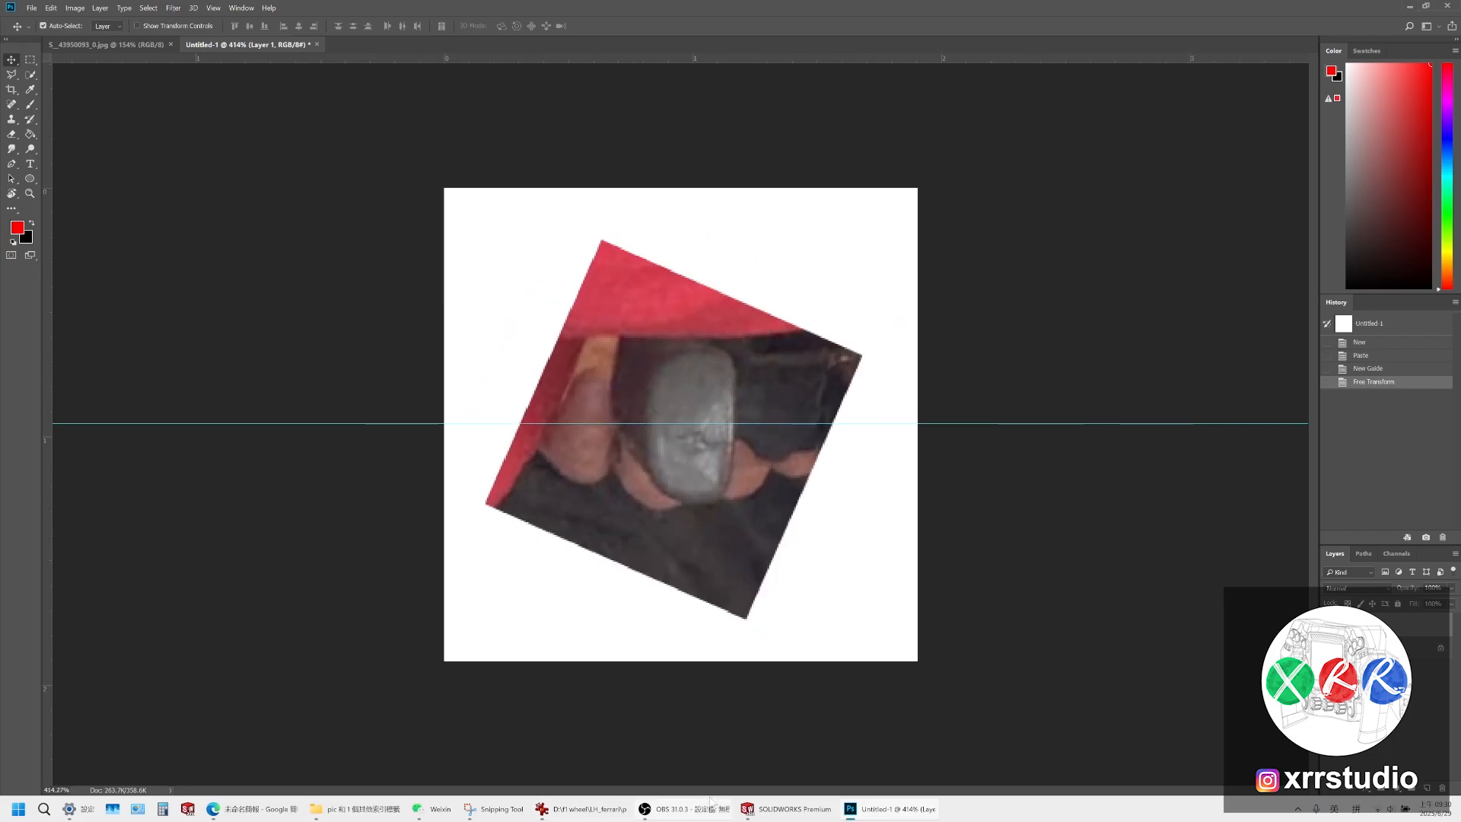
Compare the rotated crop with the full reference photo in IrfanView, shrinking the photo window and moving it beside the crop
click(559, 813)
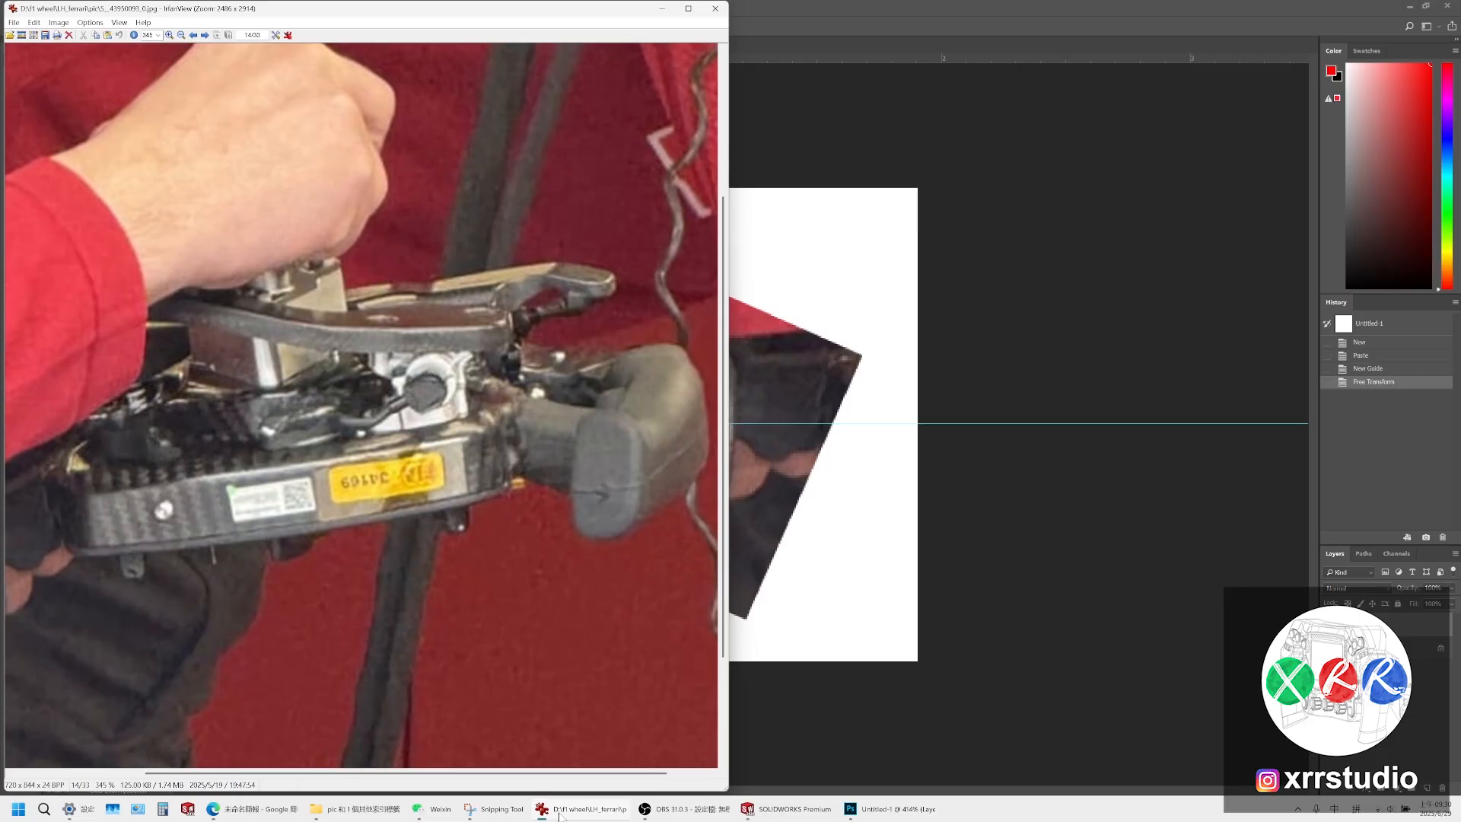
click(559, 813)
alt+scroll(819, 483, up, 2)
click(623, 815)
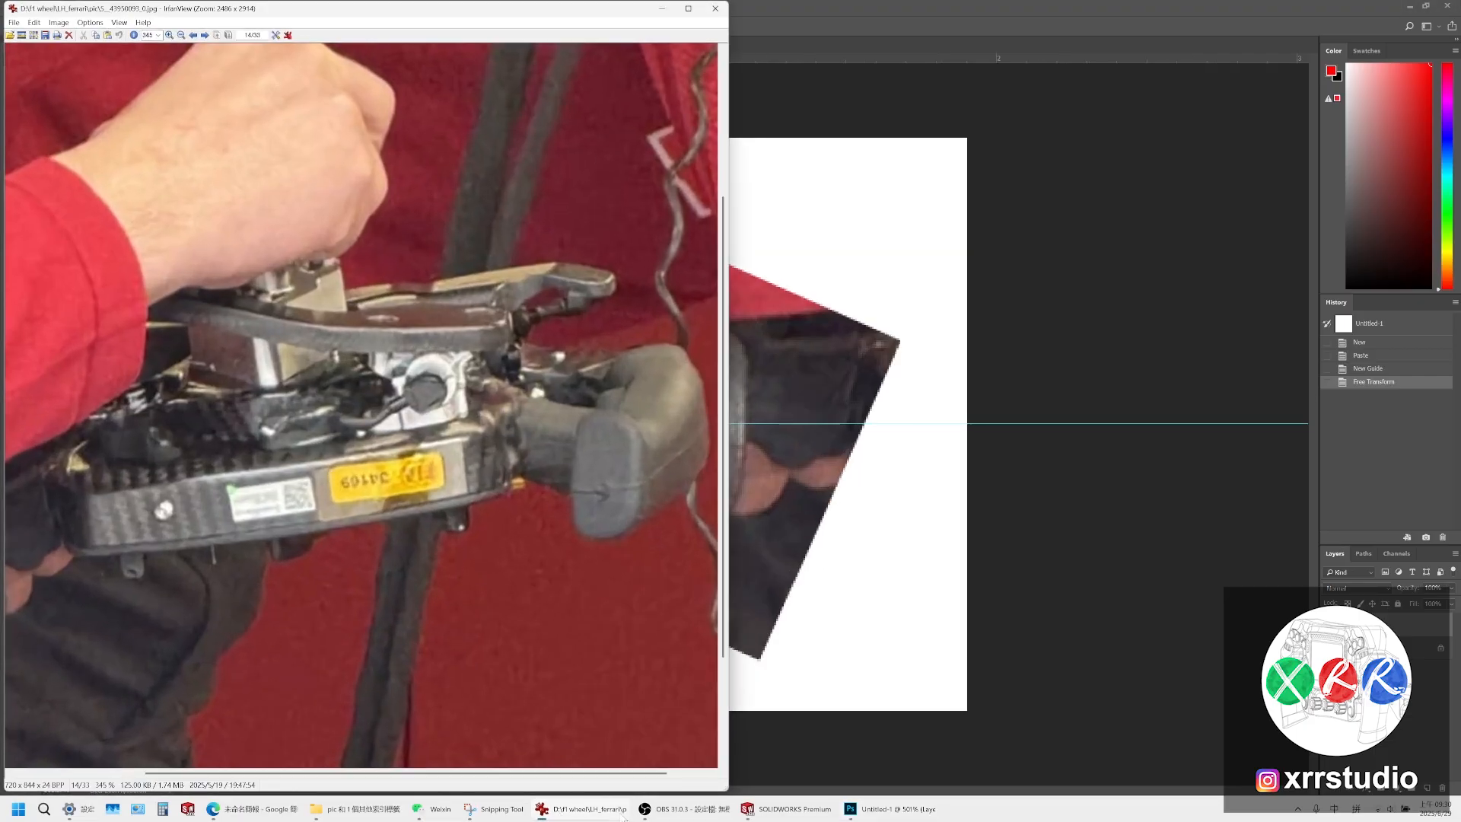
click(623, 814)
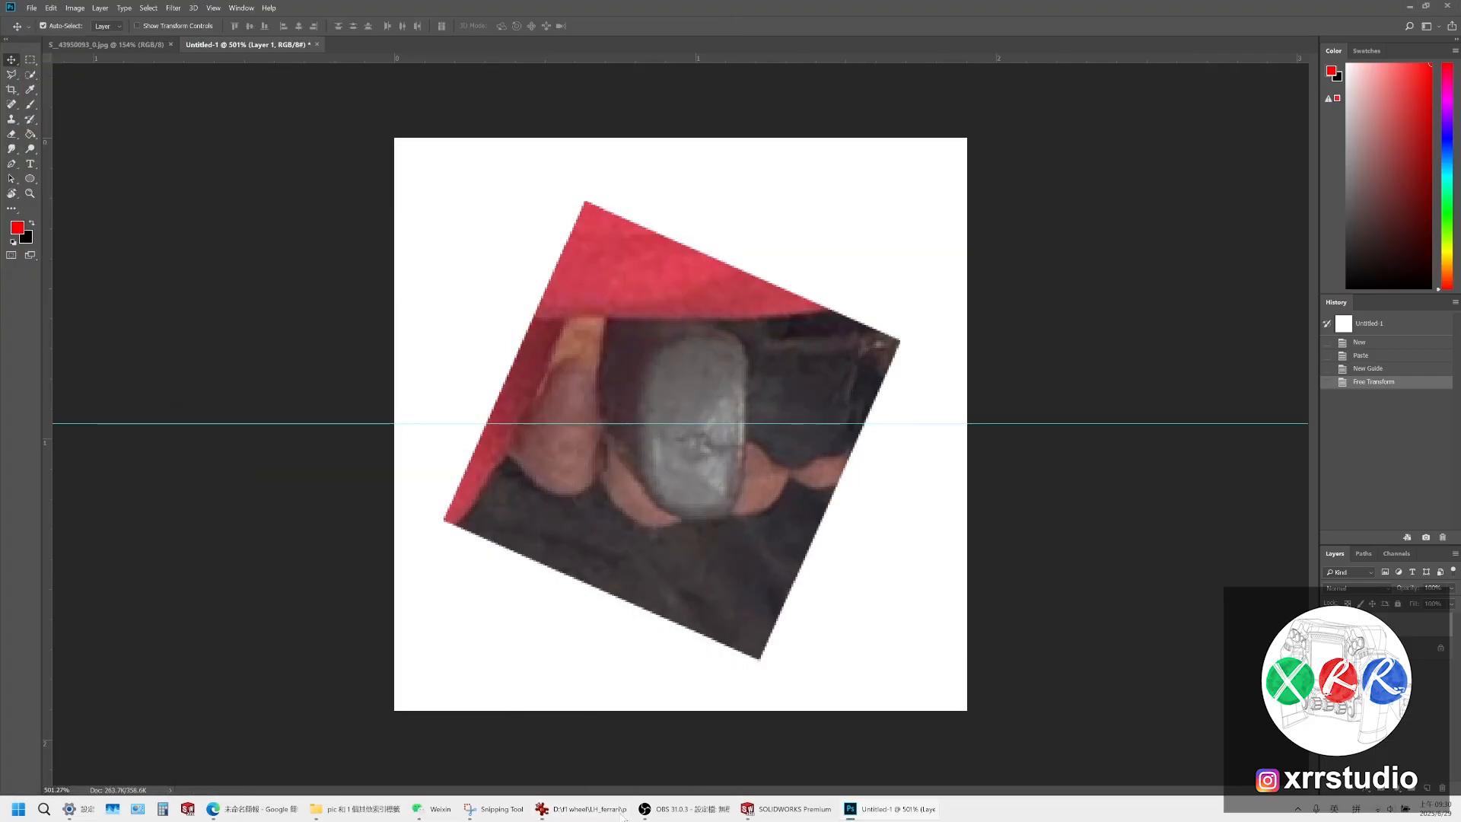
click(623, 814)
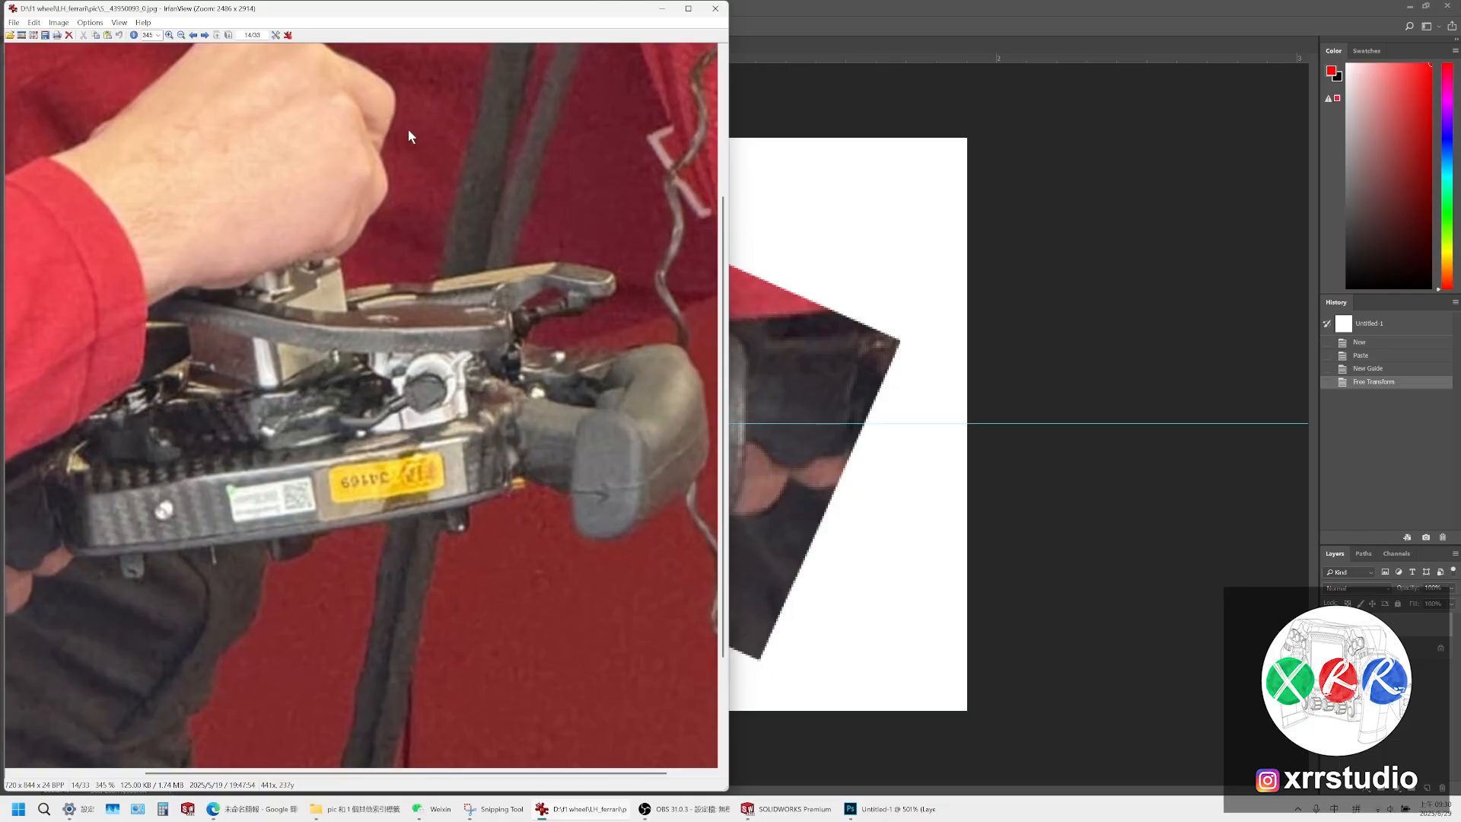
ctrl+scroll(439, 303, down, 11)
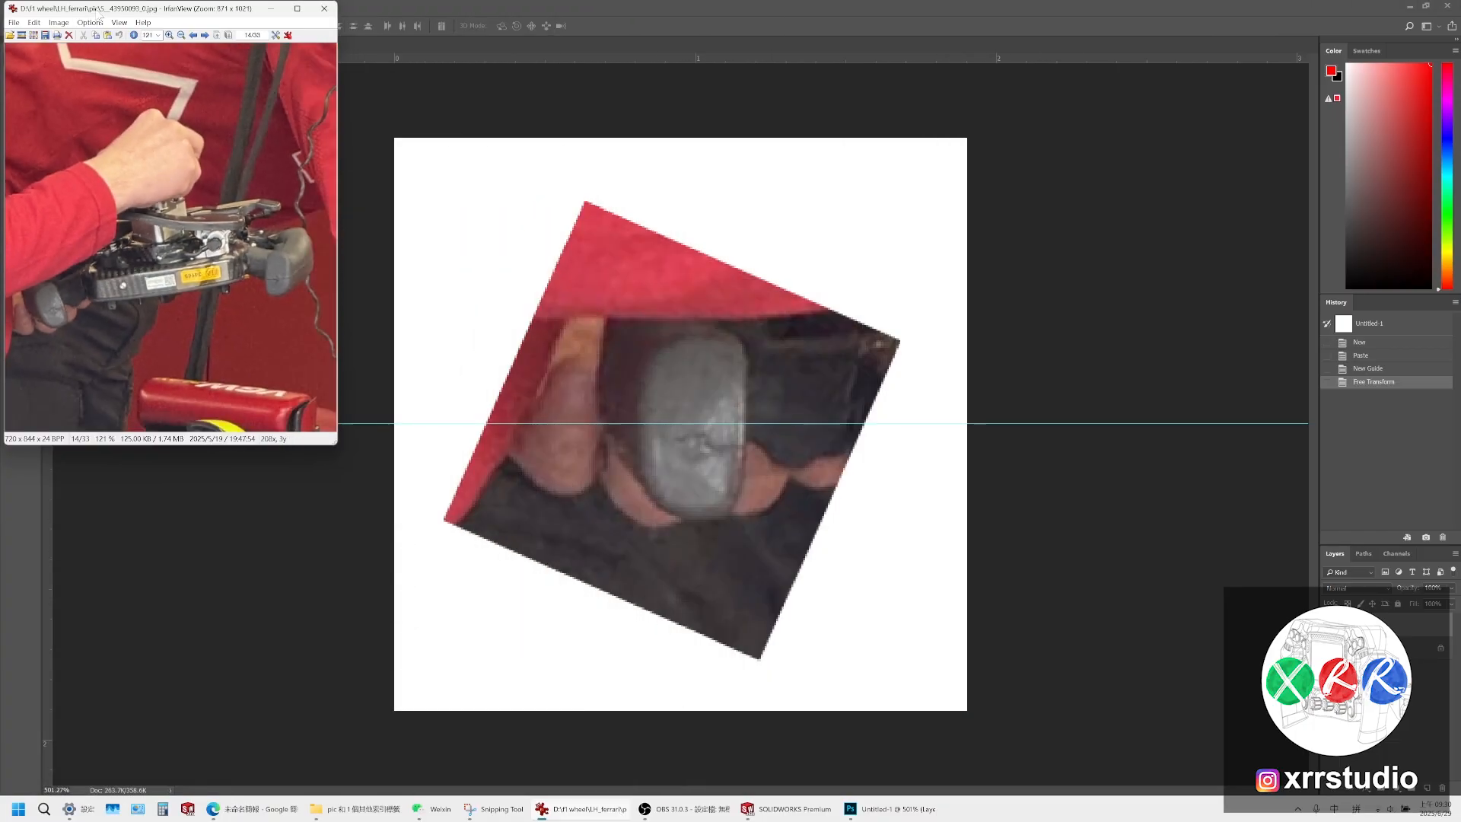
drag(99, 14, 197, 74)
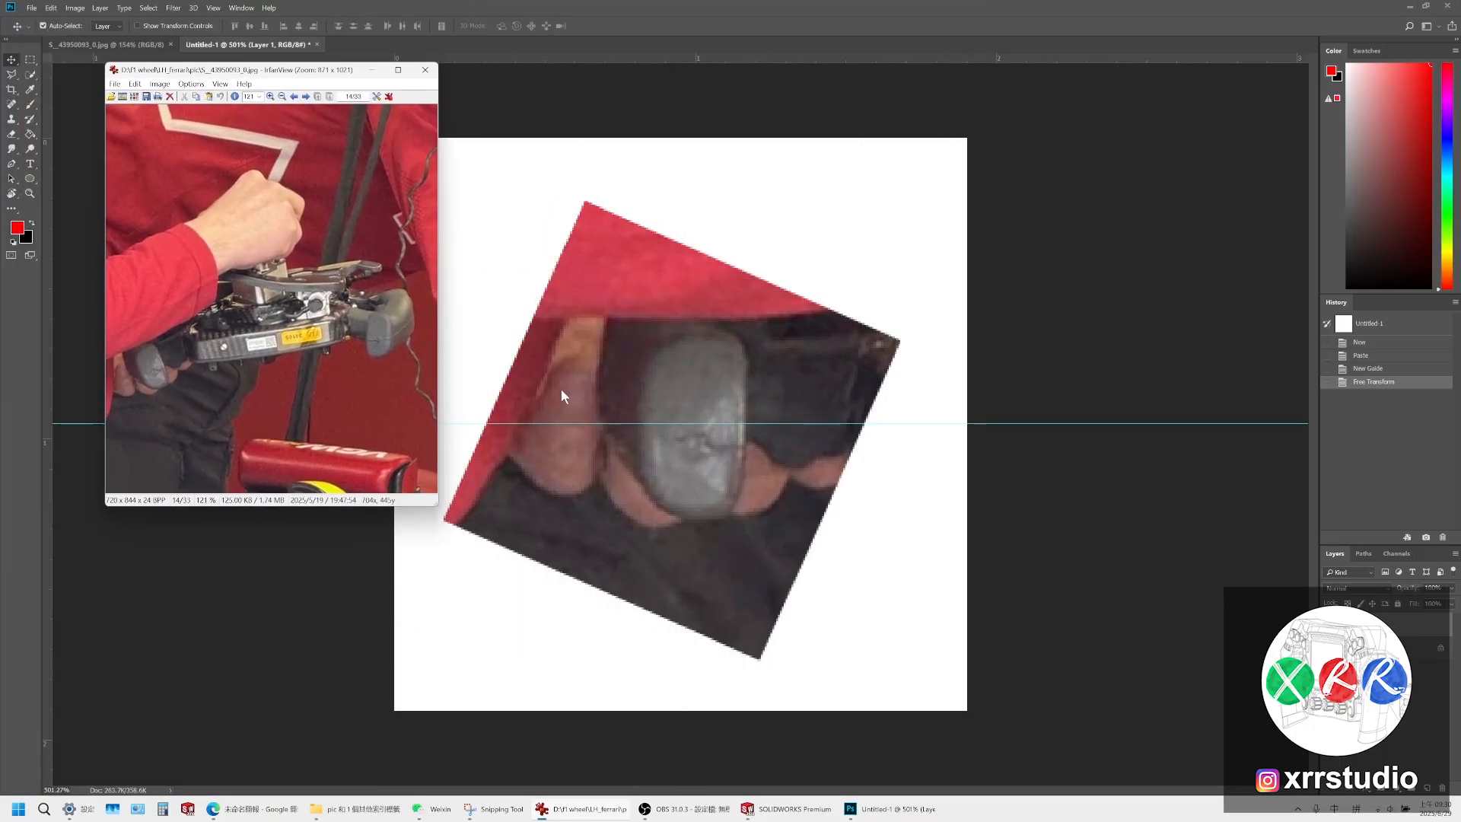
click(906, 618)
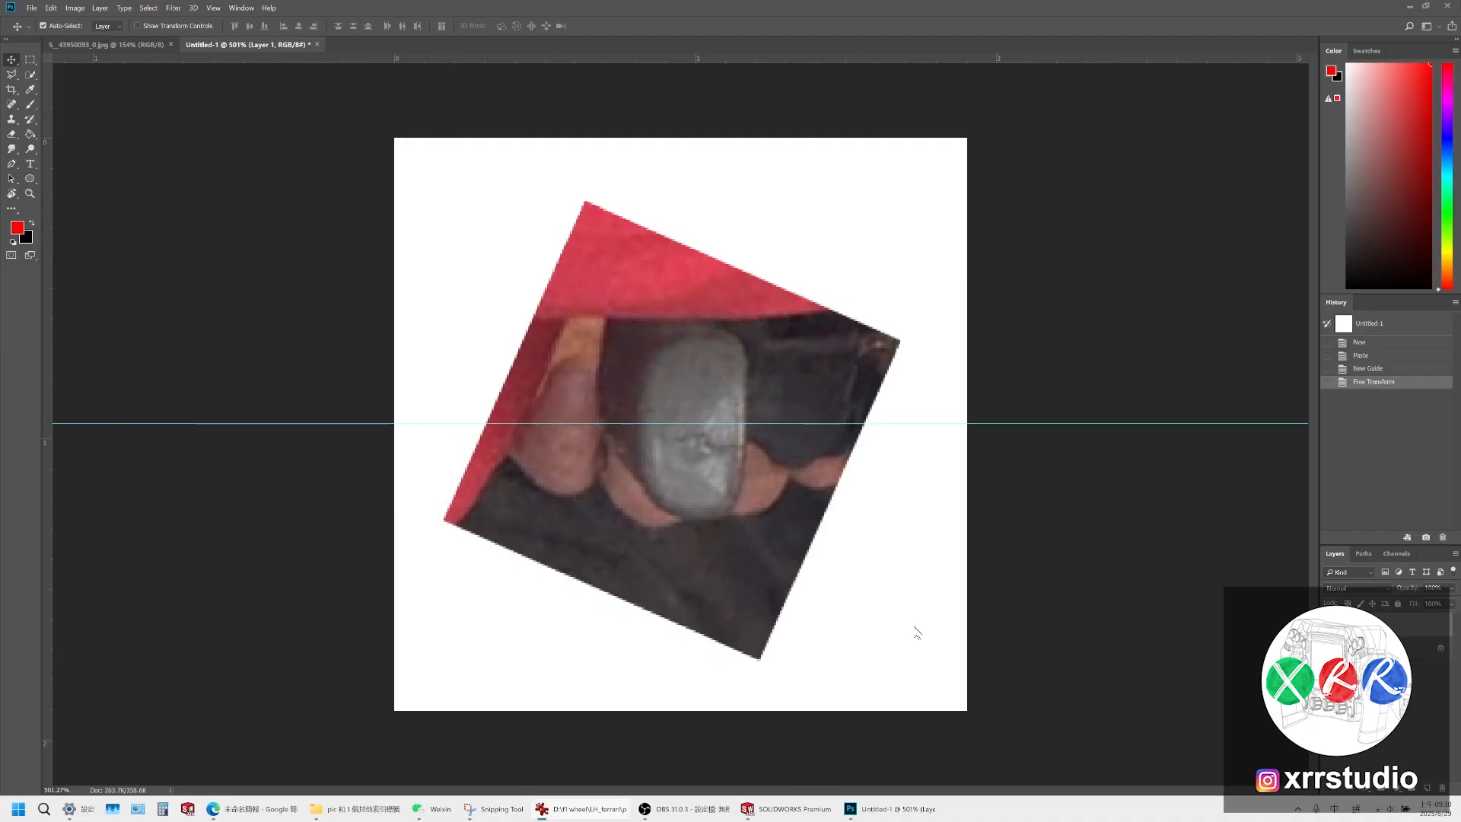
Add a new layer and brush a red downward arrow on the white area beside the crop's lower-right edge
click(1428, 789)
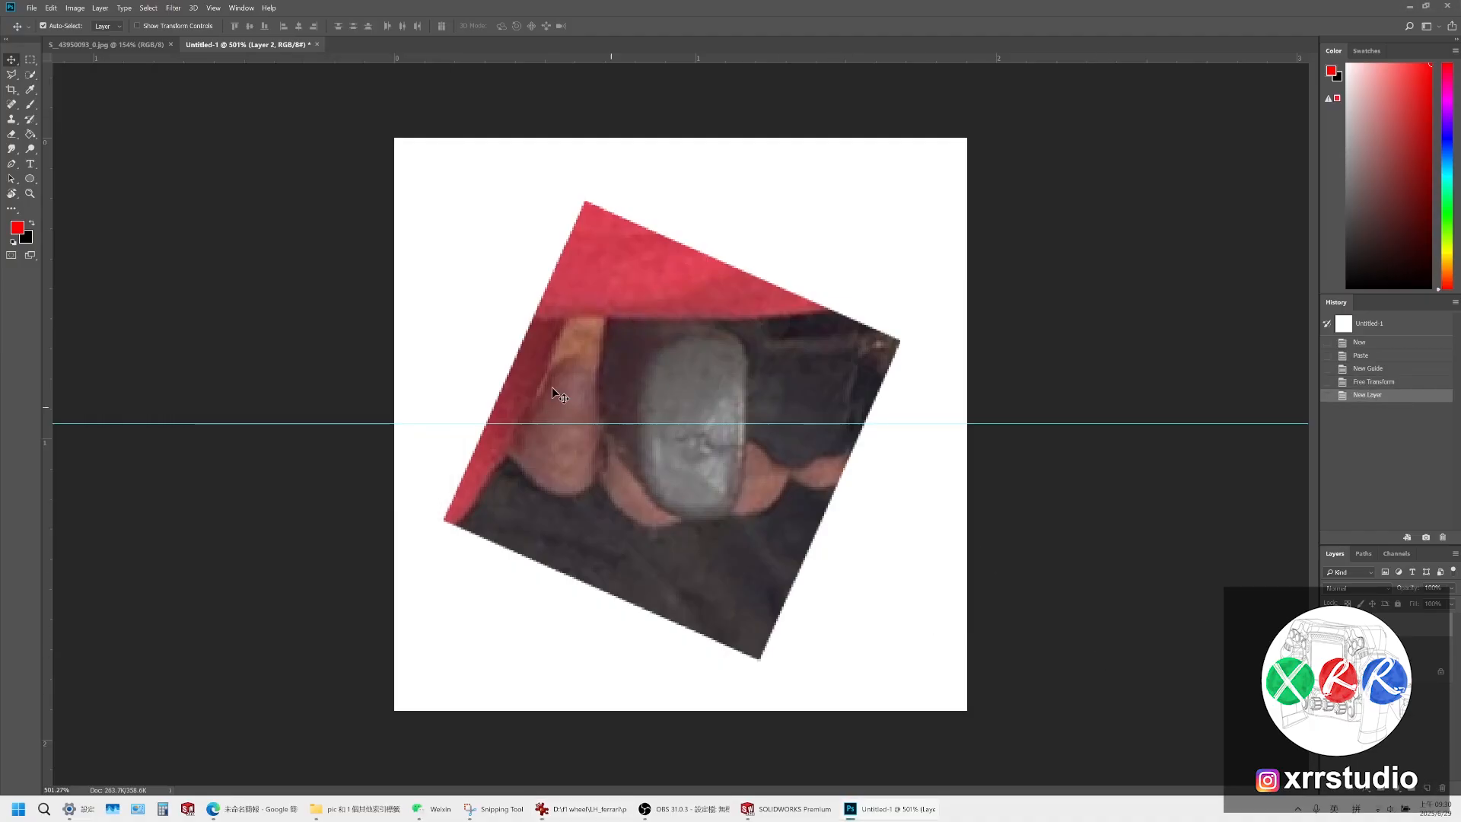
click(30, 104)
mouse_move(864, 576)
mouse_down()
mouse_move(863, 643)
mouse_move(878, 650)
mouse_up()
alt+scroll(723, 373, up, 2)
alt+scroll(725, 388, down, 1)
alt+scroll(726, 388, down, 1)
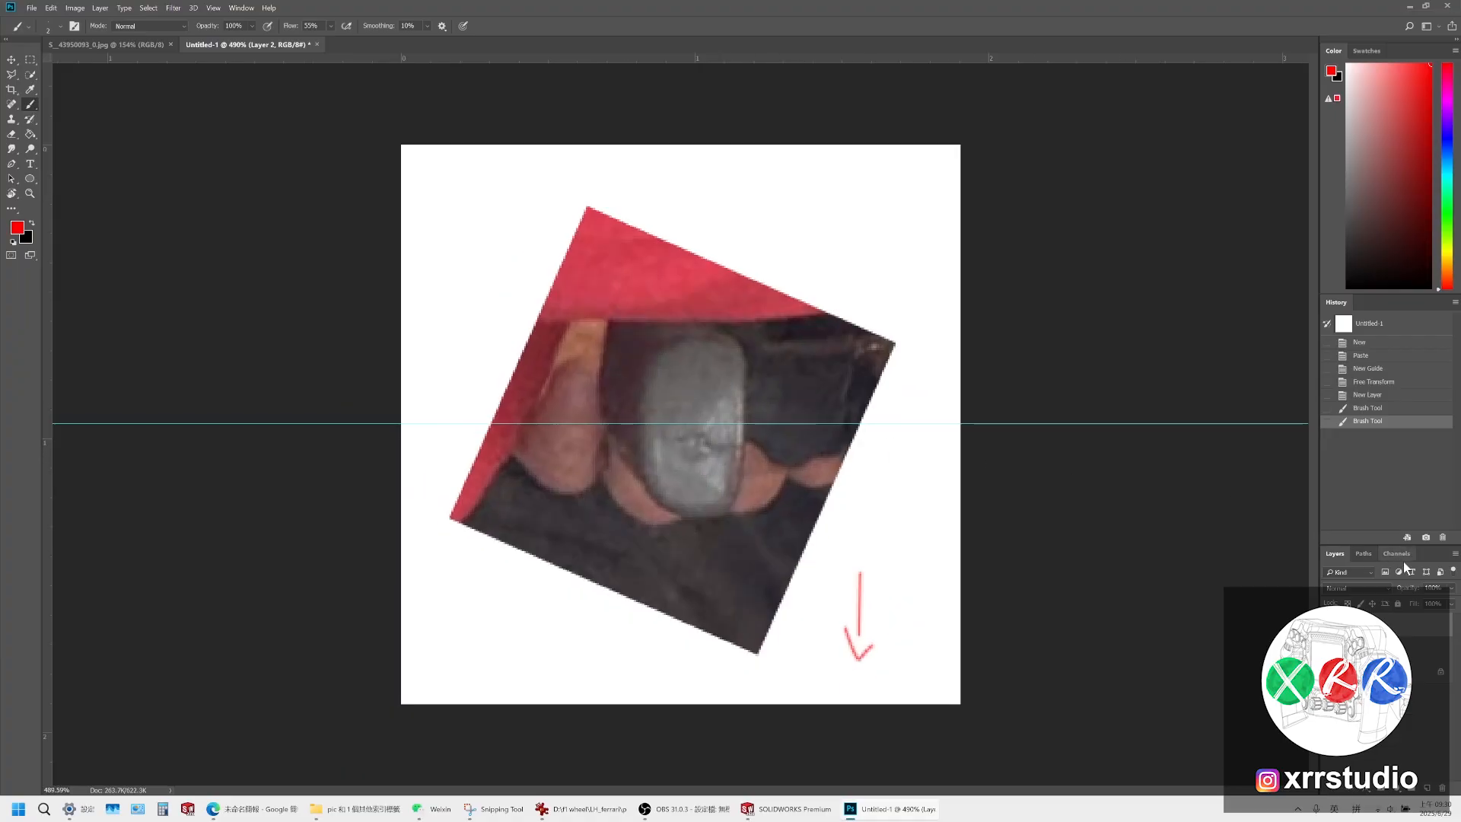
Create a new empty path and activate the Pen tool
click(1364, 553)
click(1427, 789)
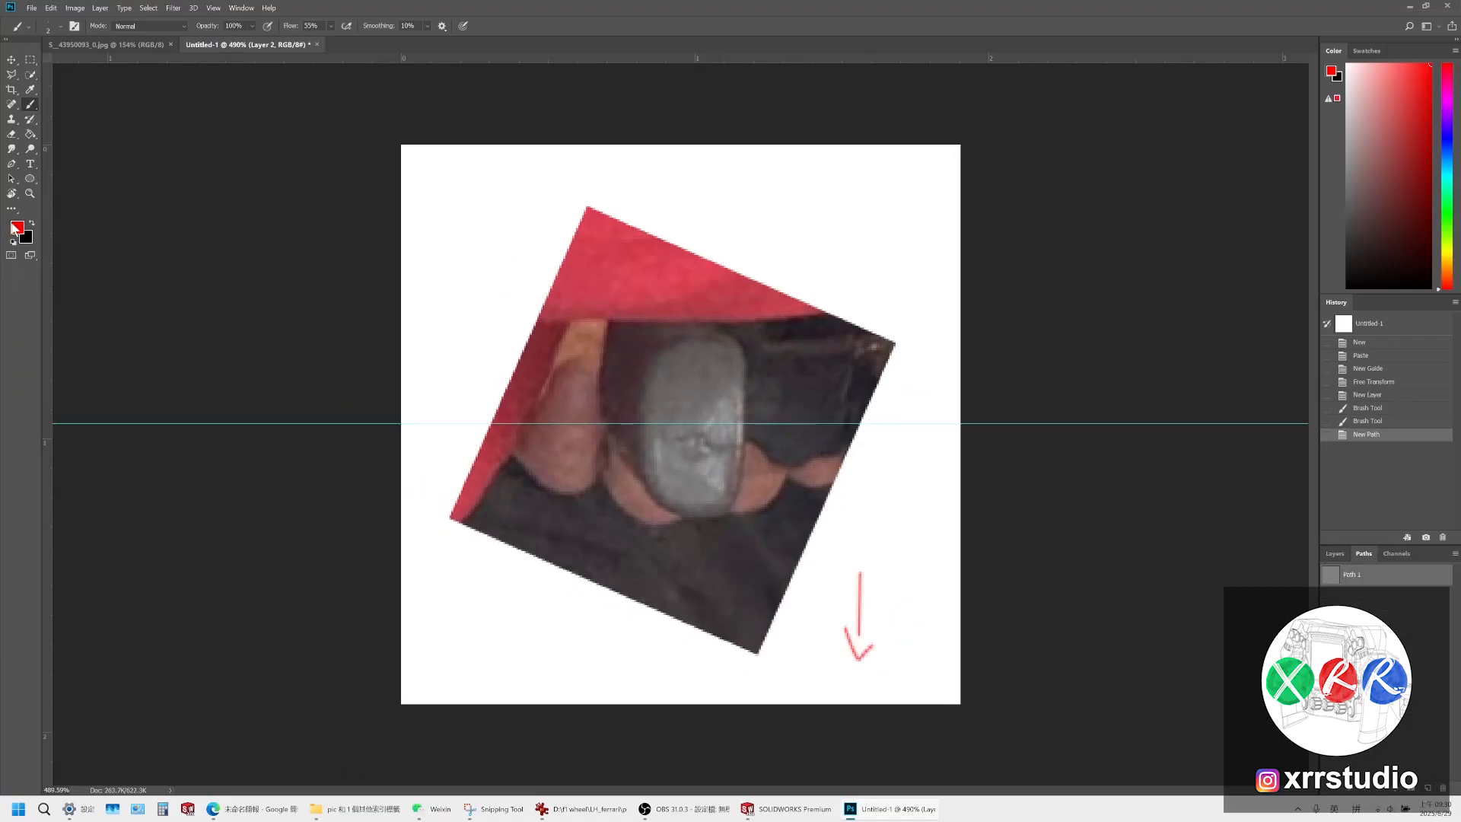
click(12, 164)
alt+scroll(753, 388, up, 1)
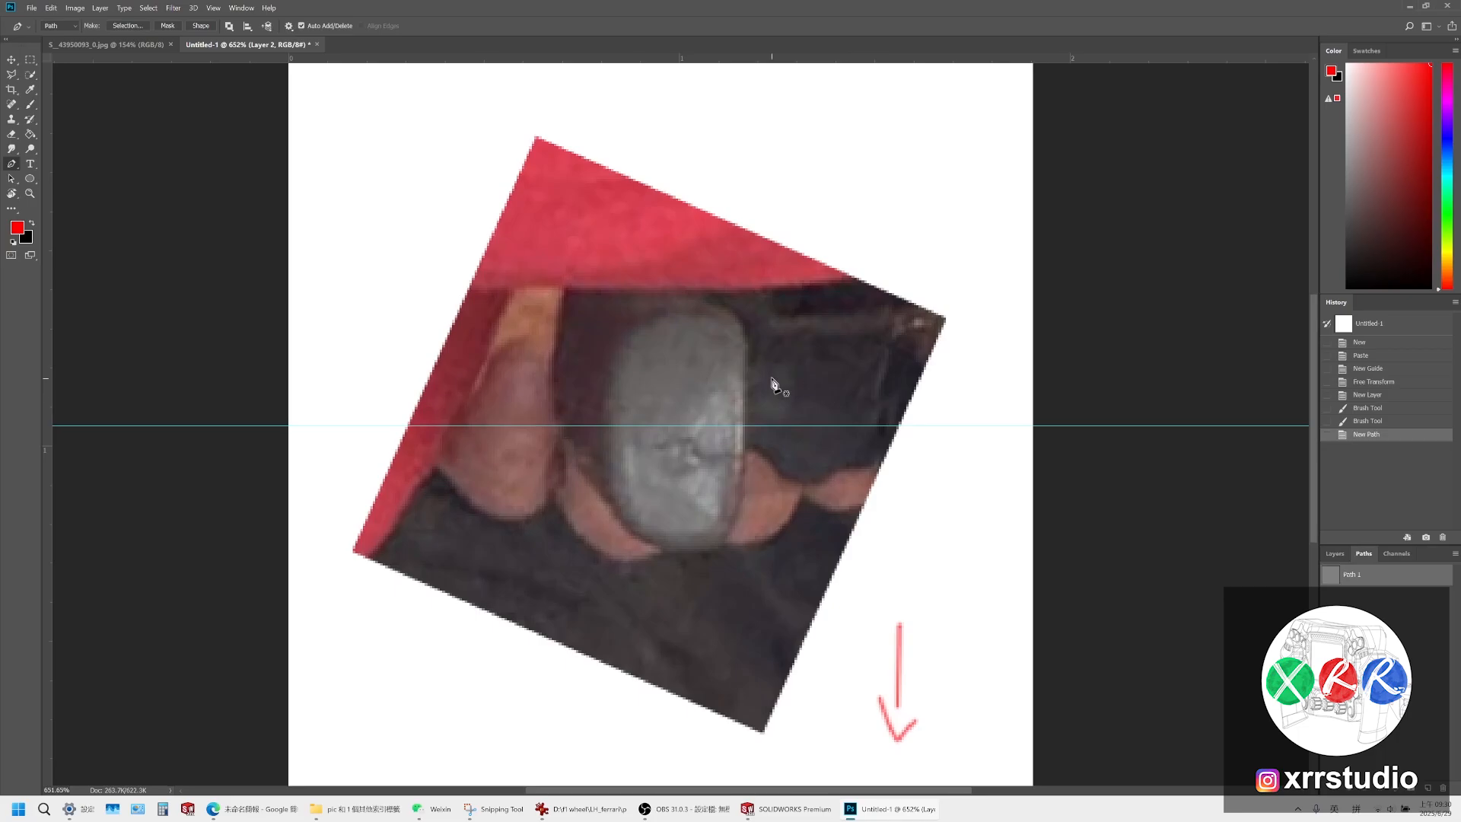
alt+scroll(774, 384, down, 1)
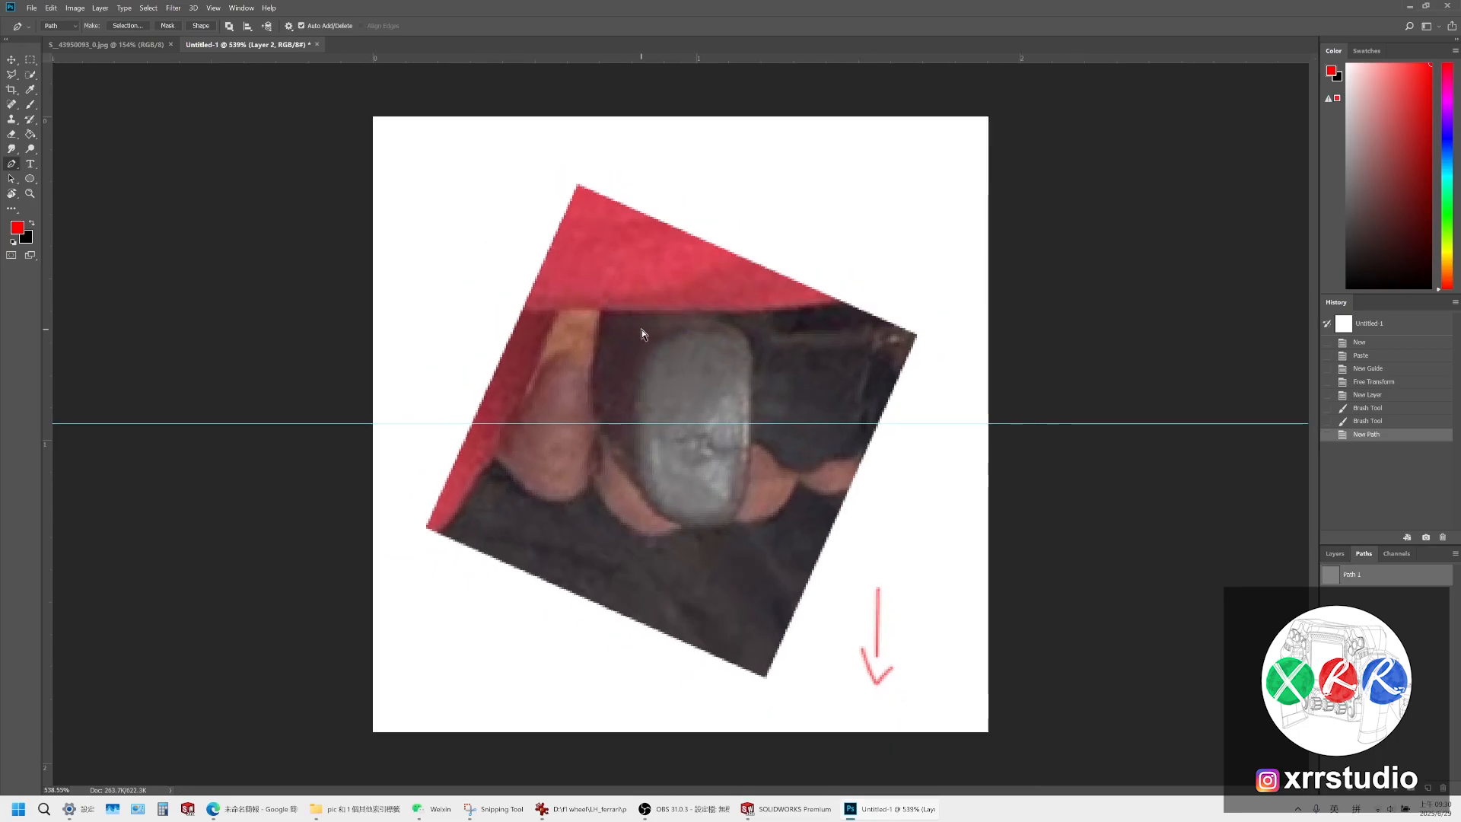
Select the grip crop's layer, nudge the crop slightly on the canvas and duplicate the layer
click(1335, 554)
click(1370, 648)
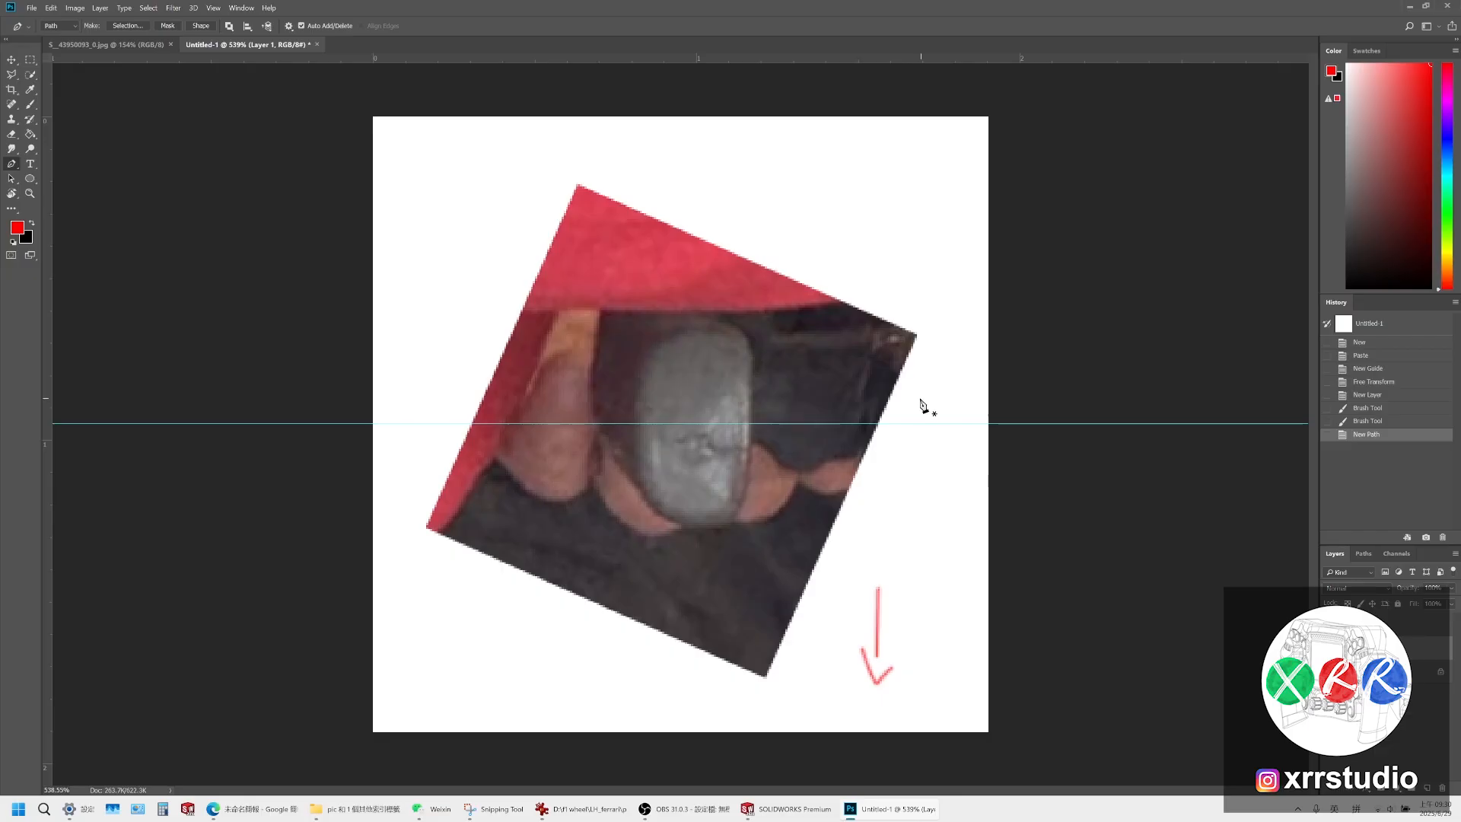
click(11, 60)
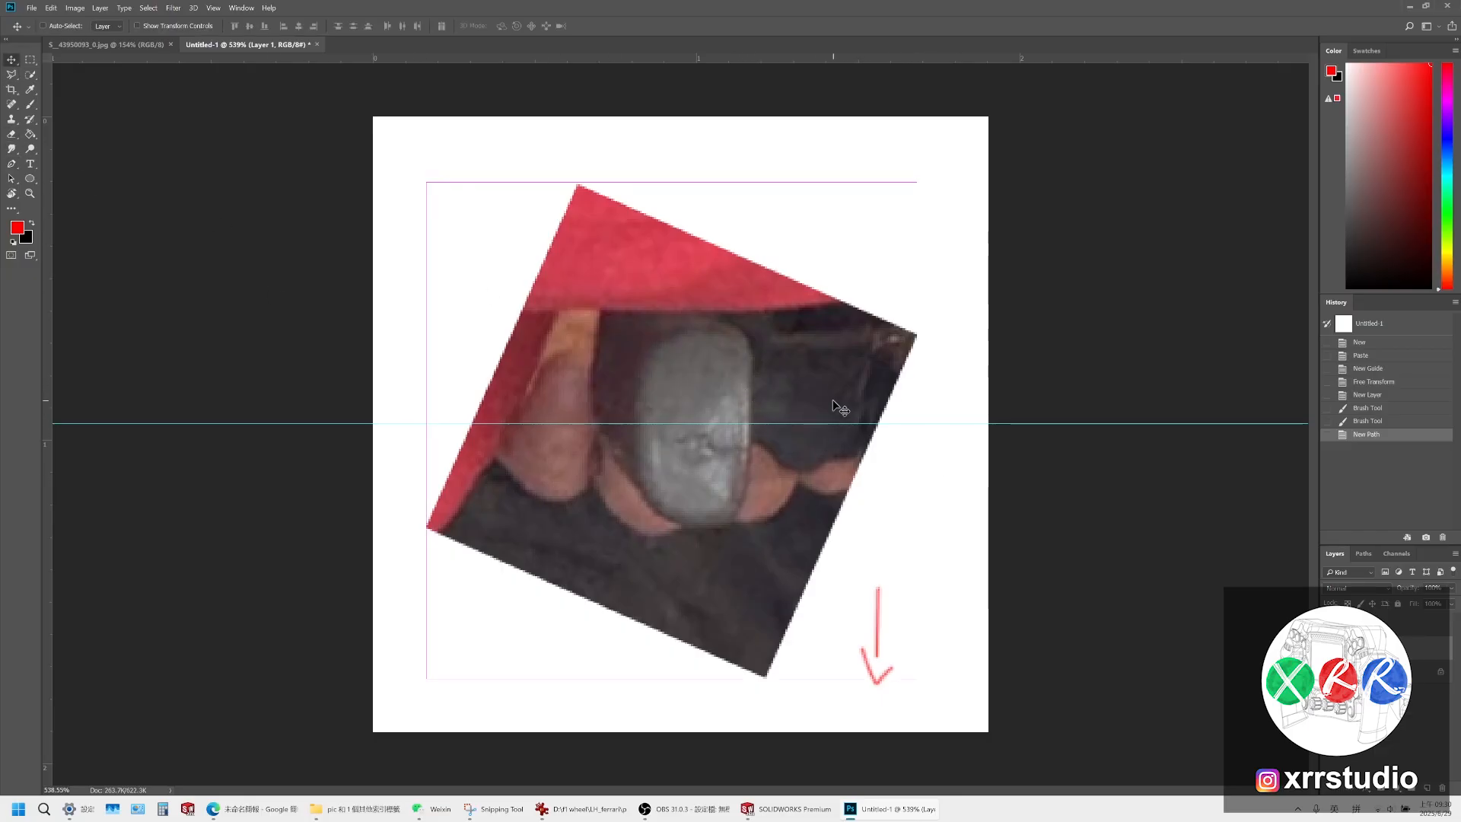
key(ctrl)
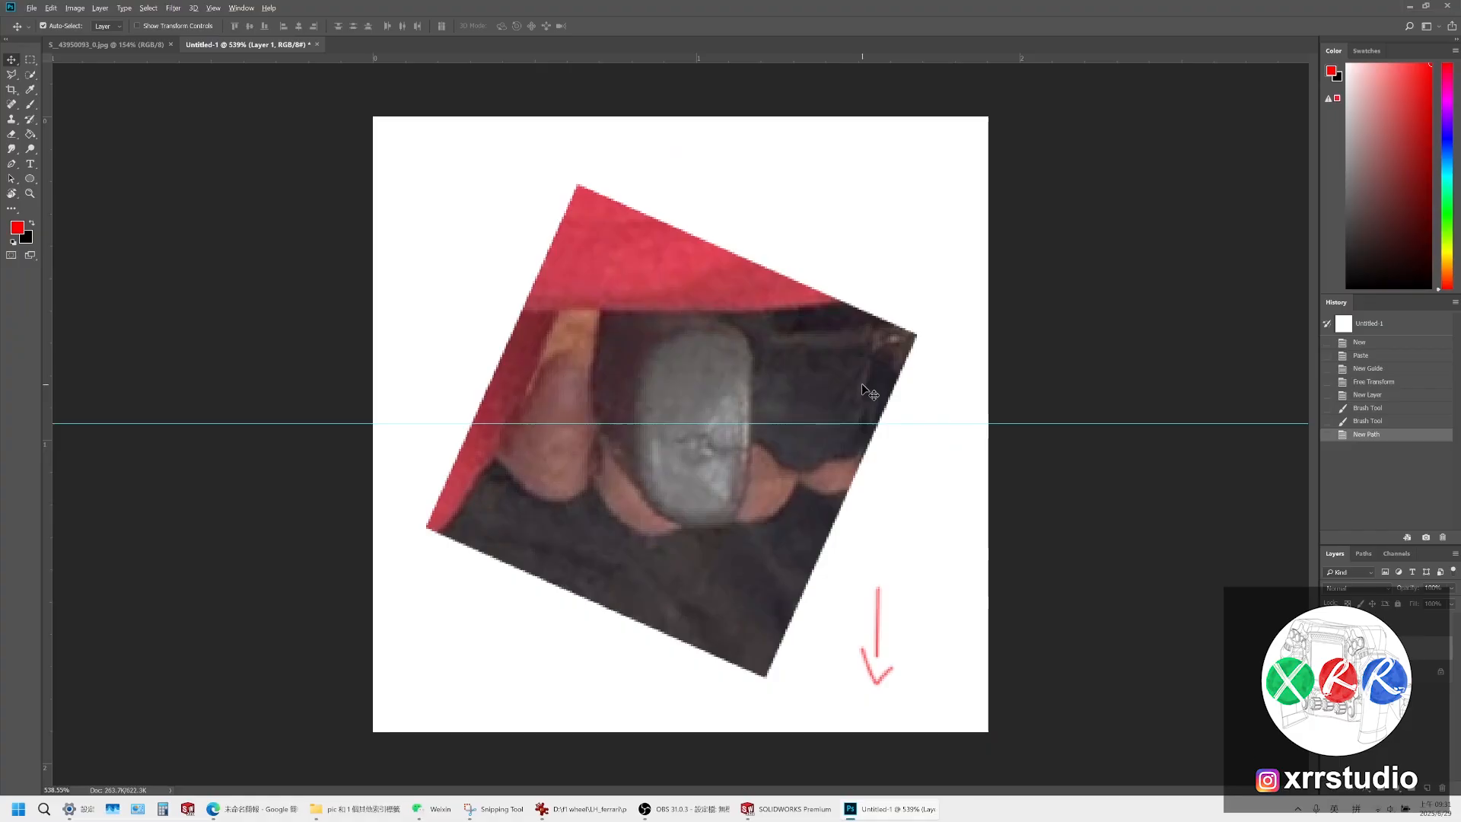
alt+scroll(860, 388, down, 2)
mouse_move(834, 366)
mouse_down()
mouse_move(822, 360)
mouse_move(829, 380)
mouse_up()
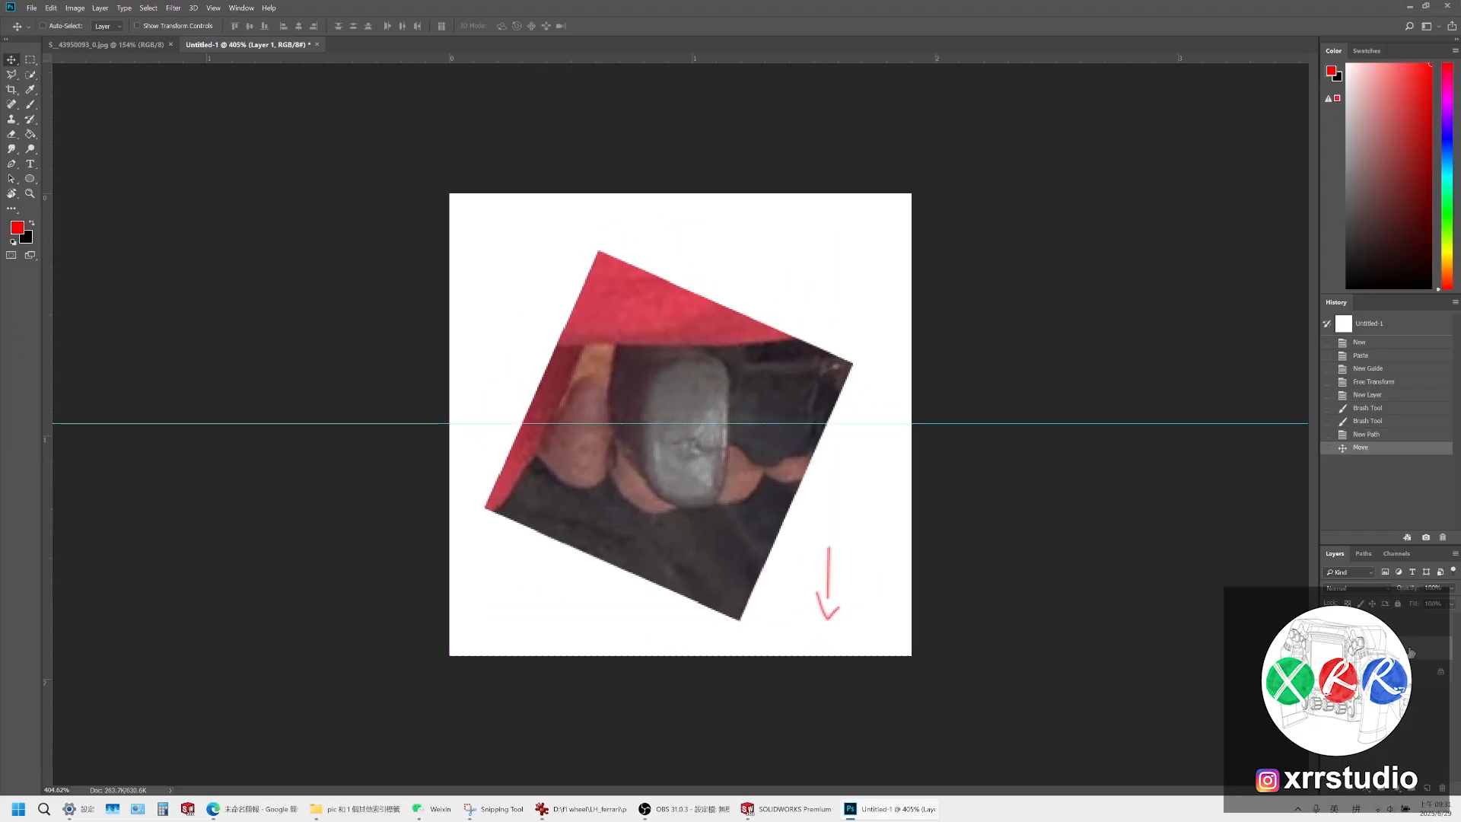
key(ctrl+j)
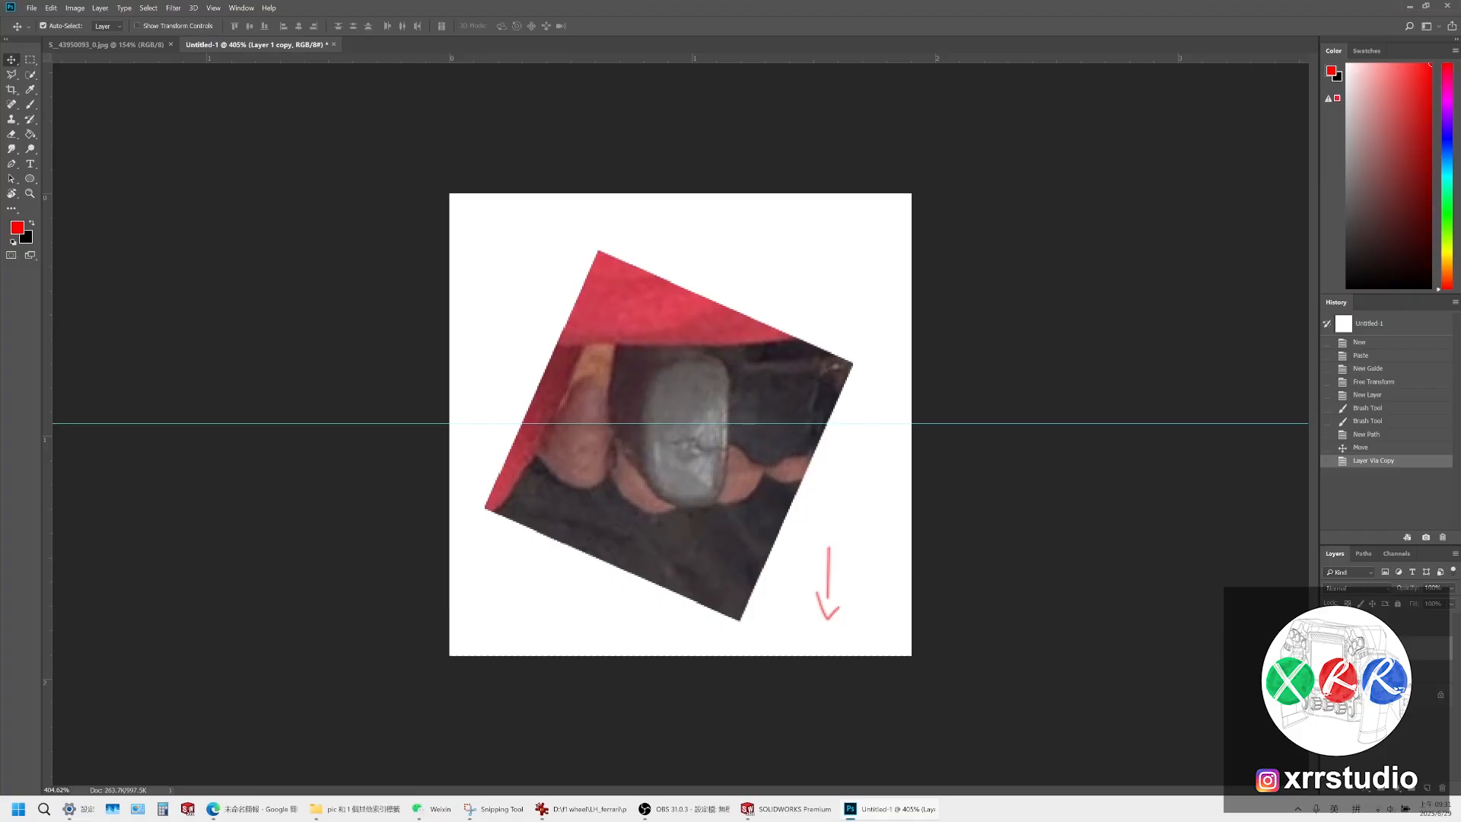
Save the document as Untitled-1 in Photoshop format in the LH_ferrari pic folder and close it
click(31, 8)
click(69, 121)
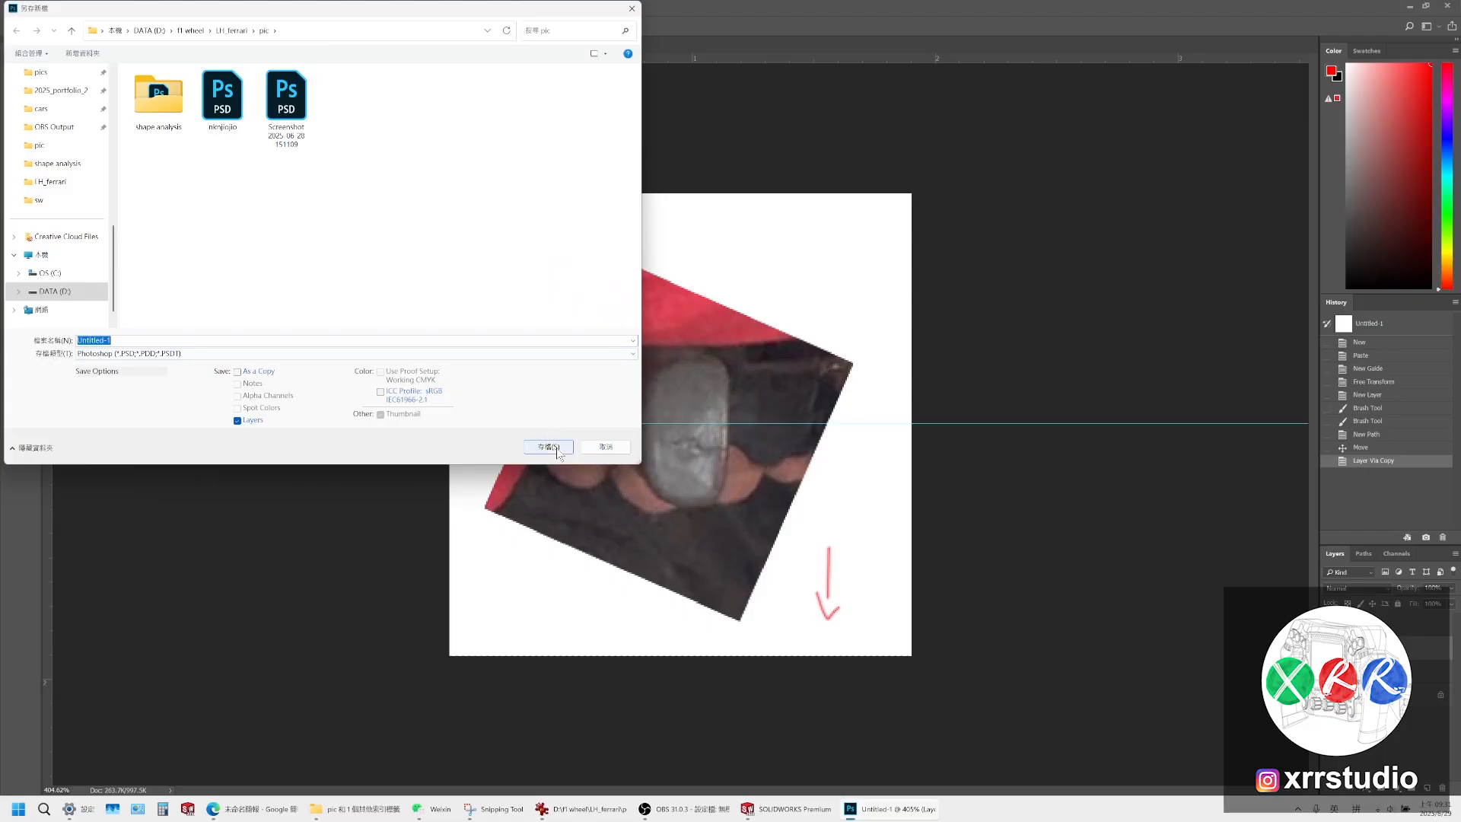
click(550, 448)
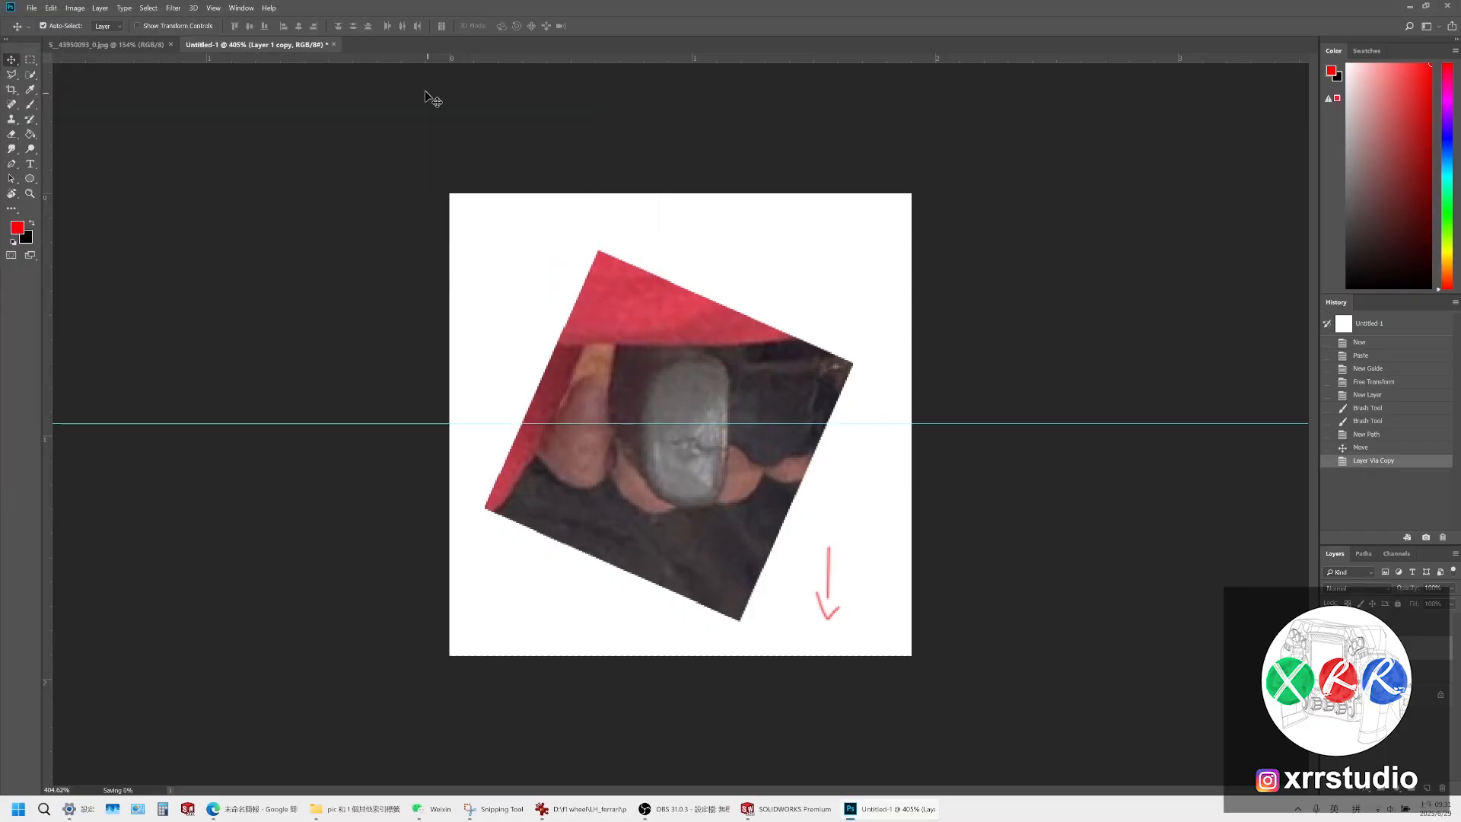
click(341, 44)
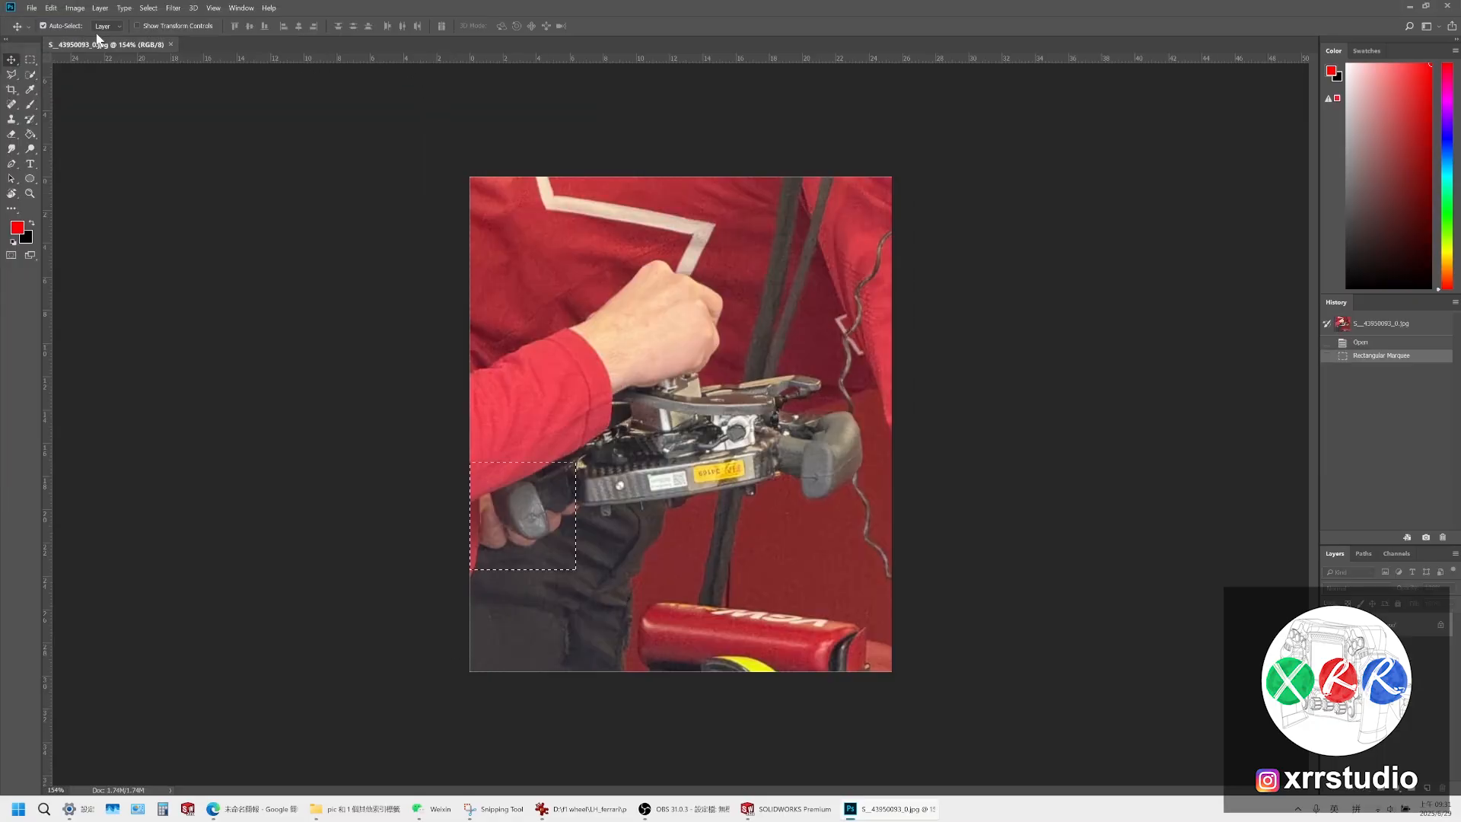
Reopen Untitled-1.psd from the recent files
click(30, 9)
mouse_move(77, 76)
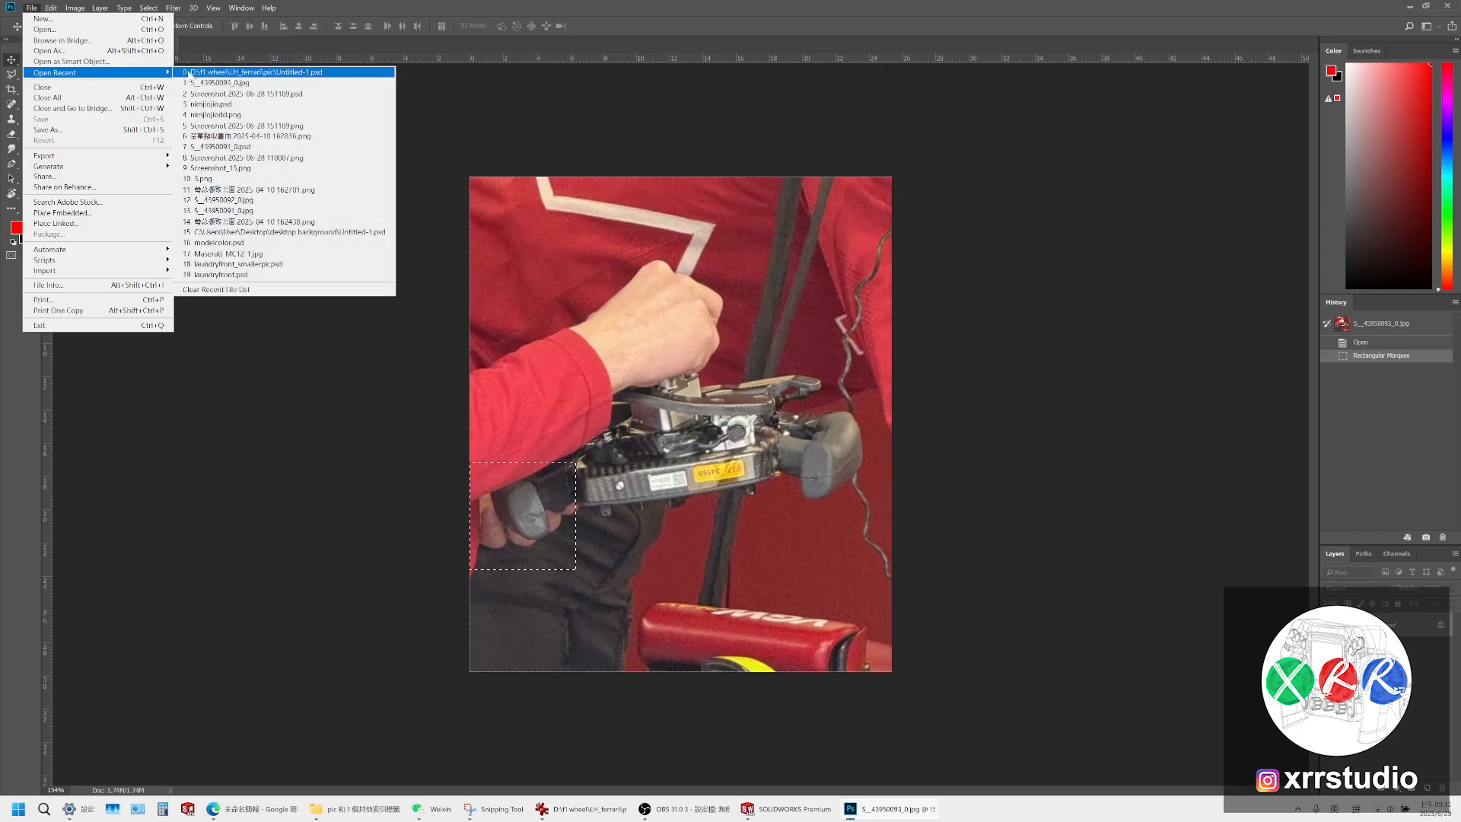
click(202, 73)
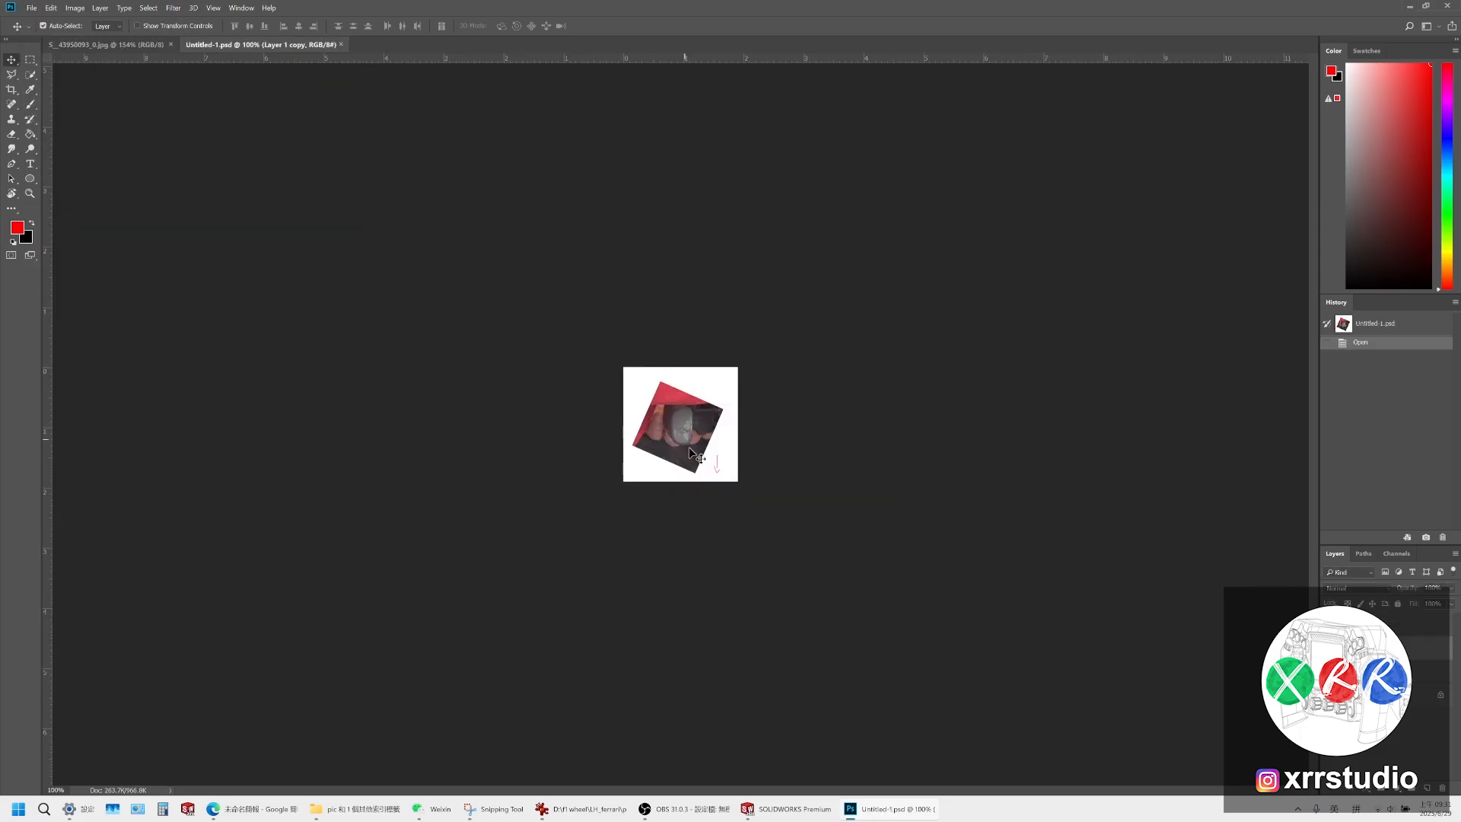
alt+scroll(688, 446, up, 5)
Try stretching the duplicated grip layer horizontally to about 114% width, and save the document without applying the transformation
key(ctrl+t)
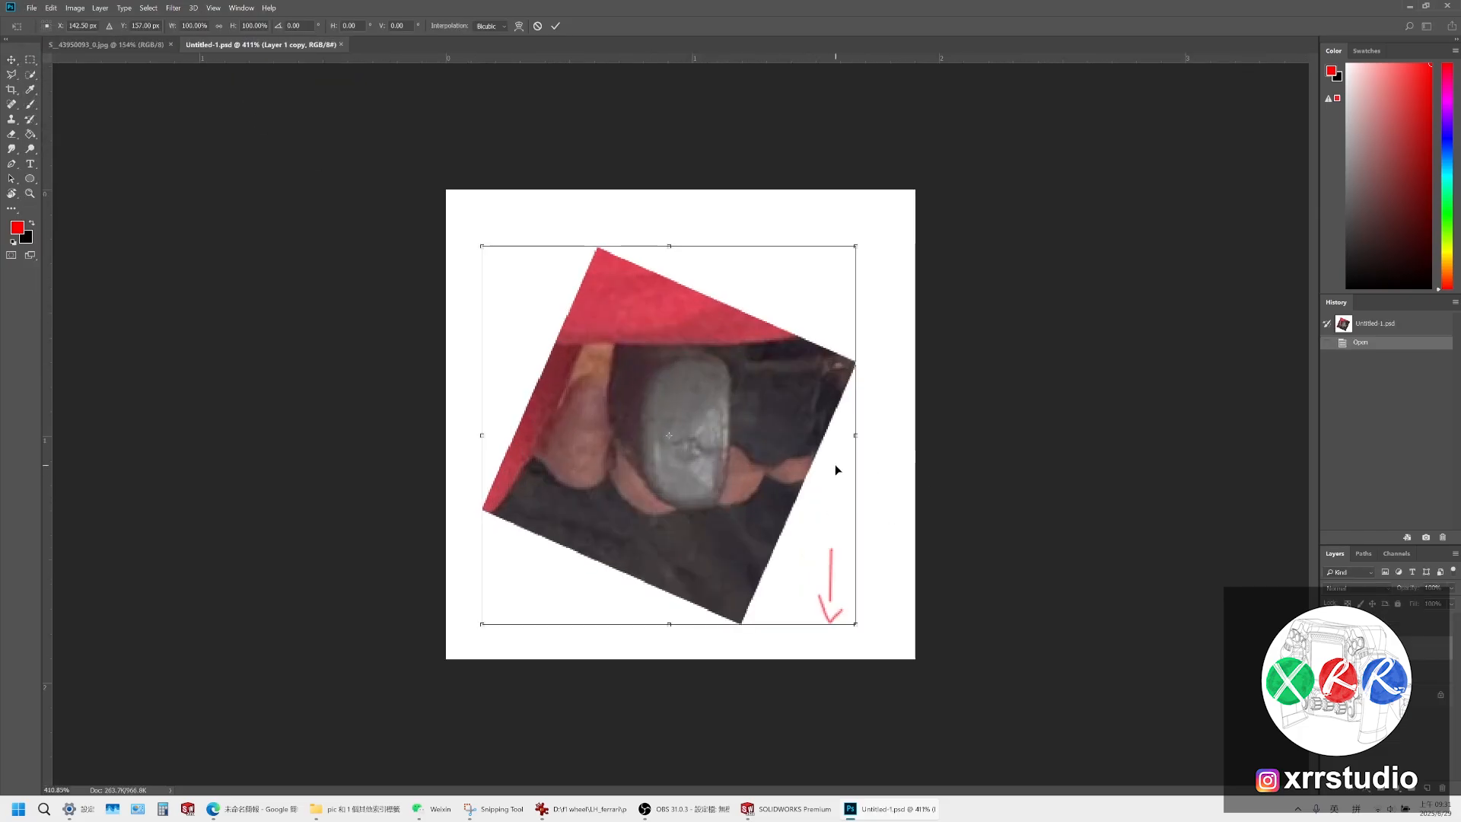
drag(854, 434, 1096, 460)
key(ctrl+z)
drag(855, 437, 910, 435)
key(ctrl+s)
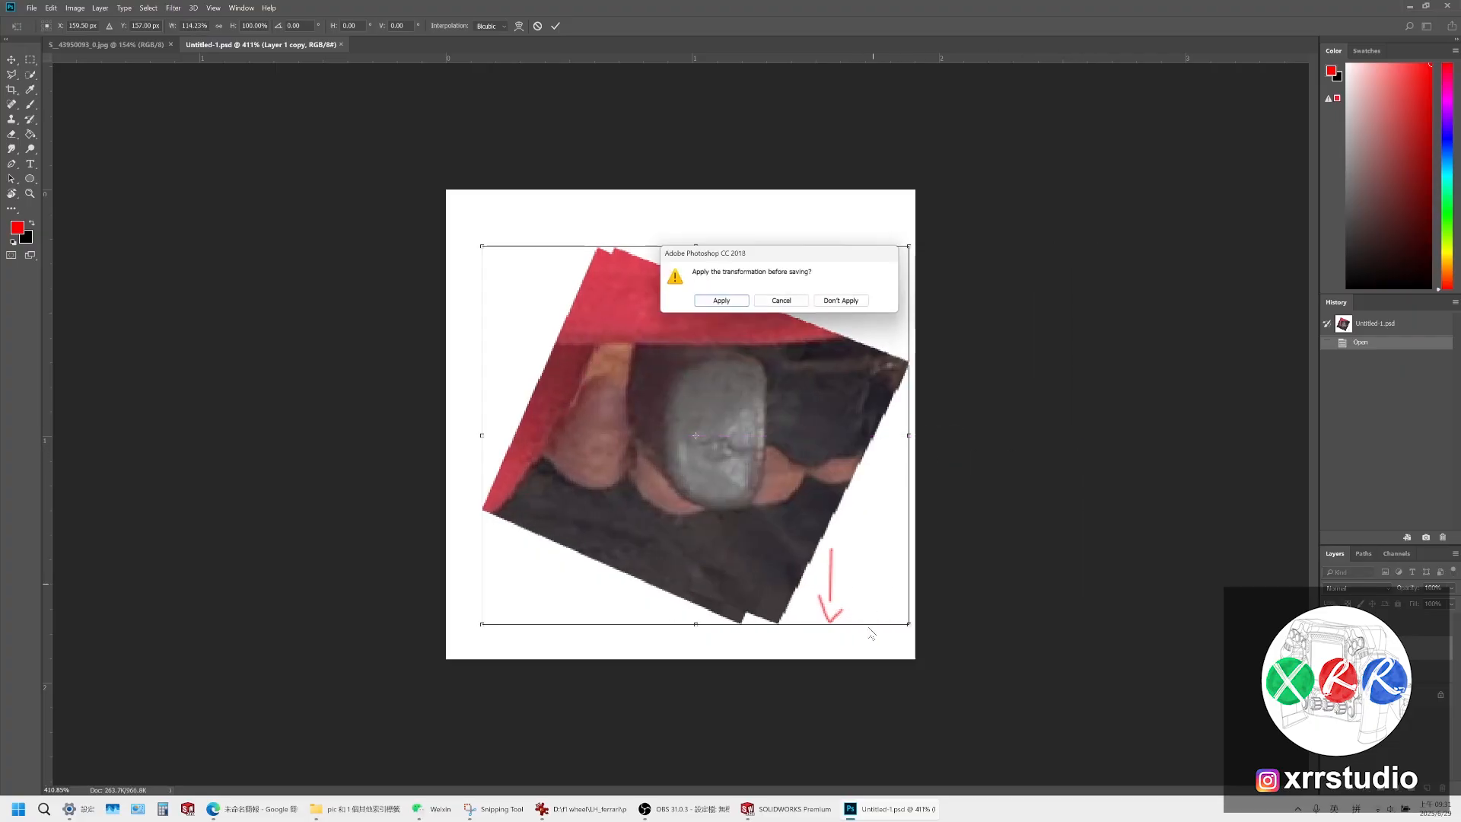
click(841, 301)
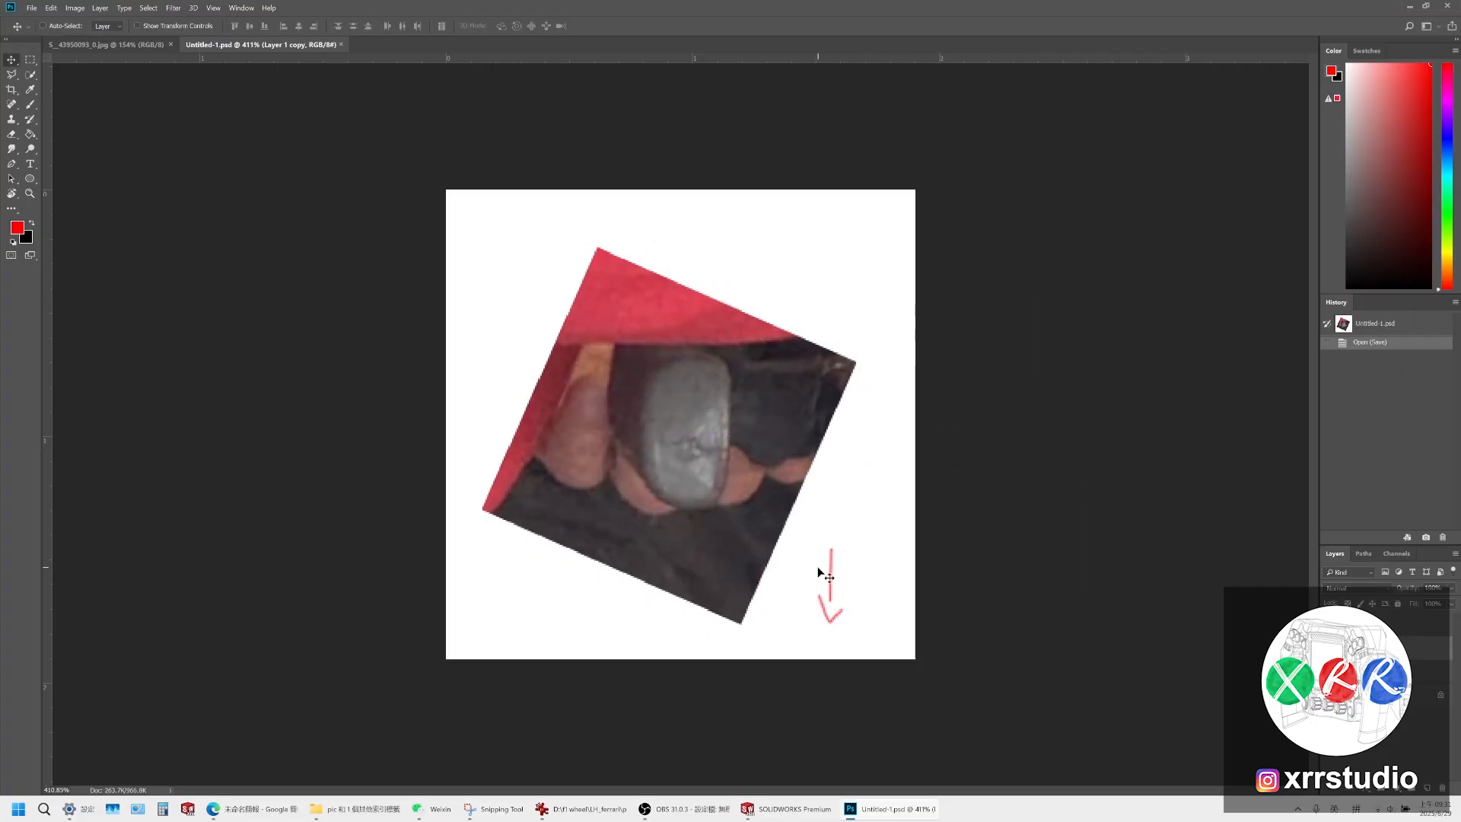
Enlarge the Layer 1 copy photo to about 191% and reposition it so the grey grip end is centred on the canvas
key(ctrl+t)
drag(858, 623, 1028, 789)
drag(795, 452, 653, 321)
drag(888, 665, 1062, 814)
drag(789, 399, 738, 359)
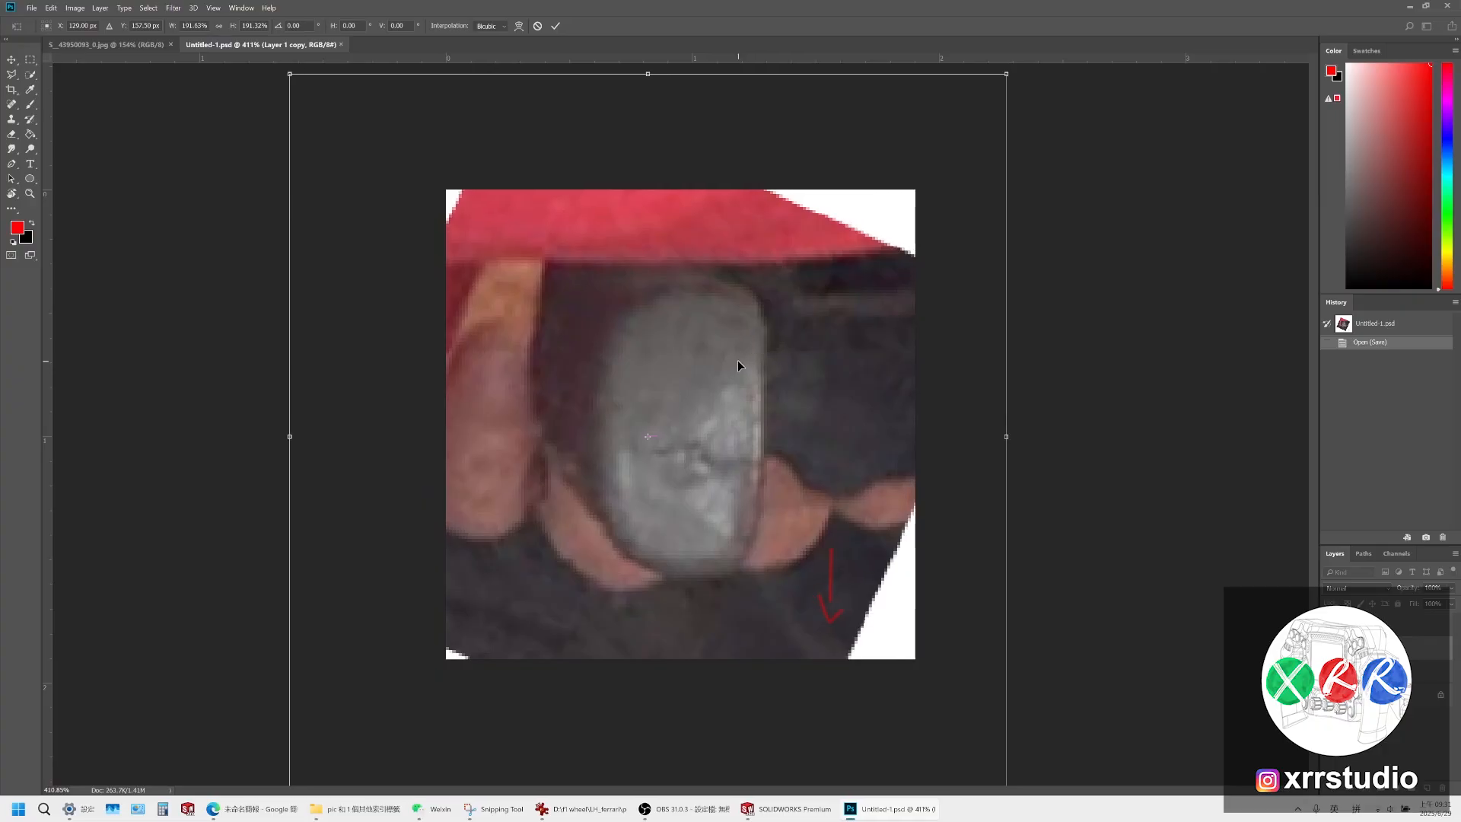
key(Return)
key(ctrl+0)
Activate Layer 2 and create a new path with the Pen tool for outlining the grip end
click(1404, 626)
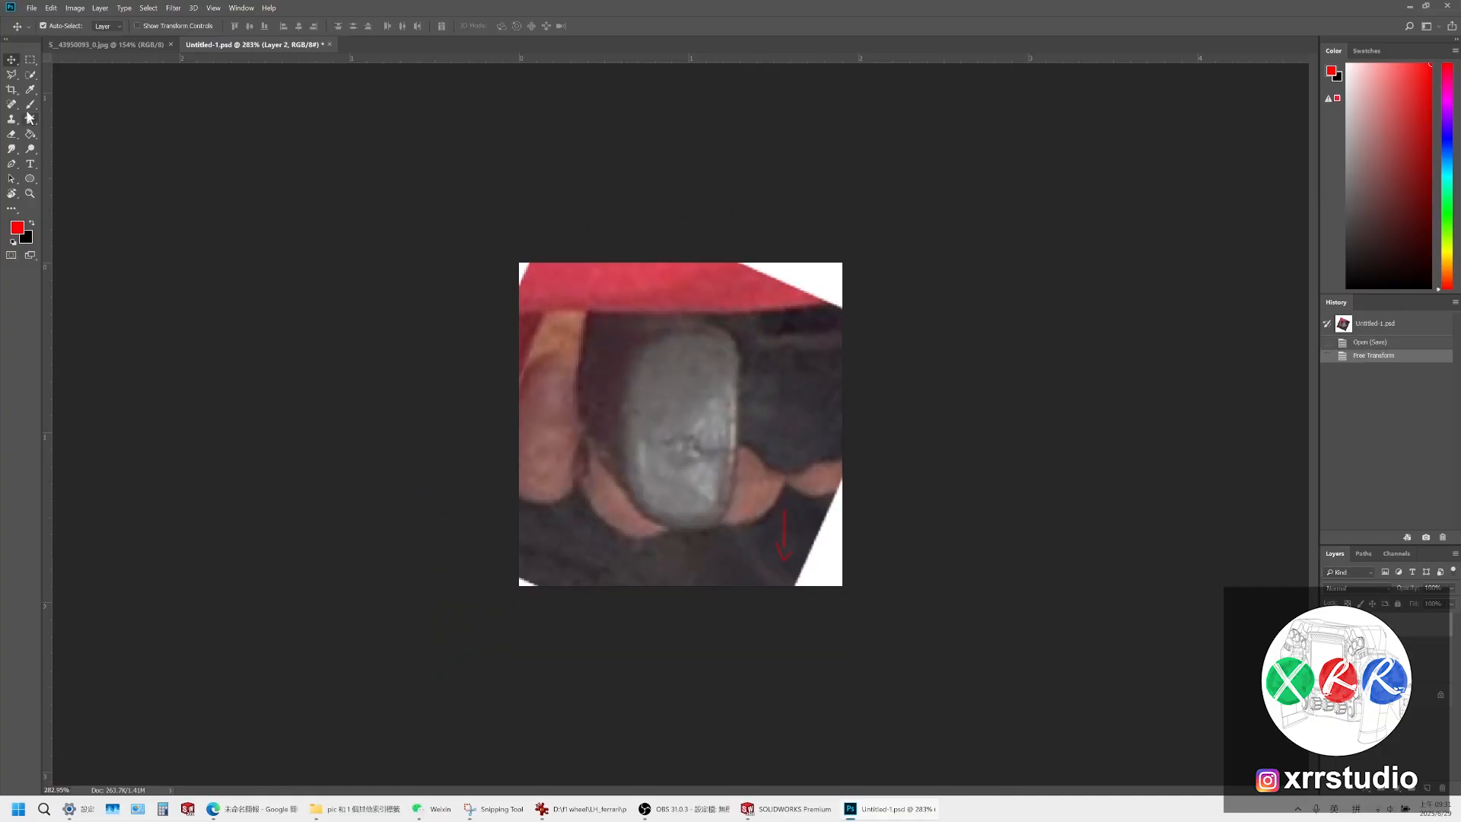
click(12, 164)
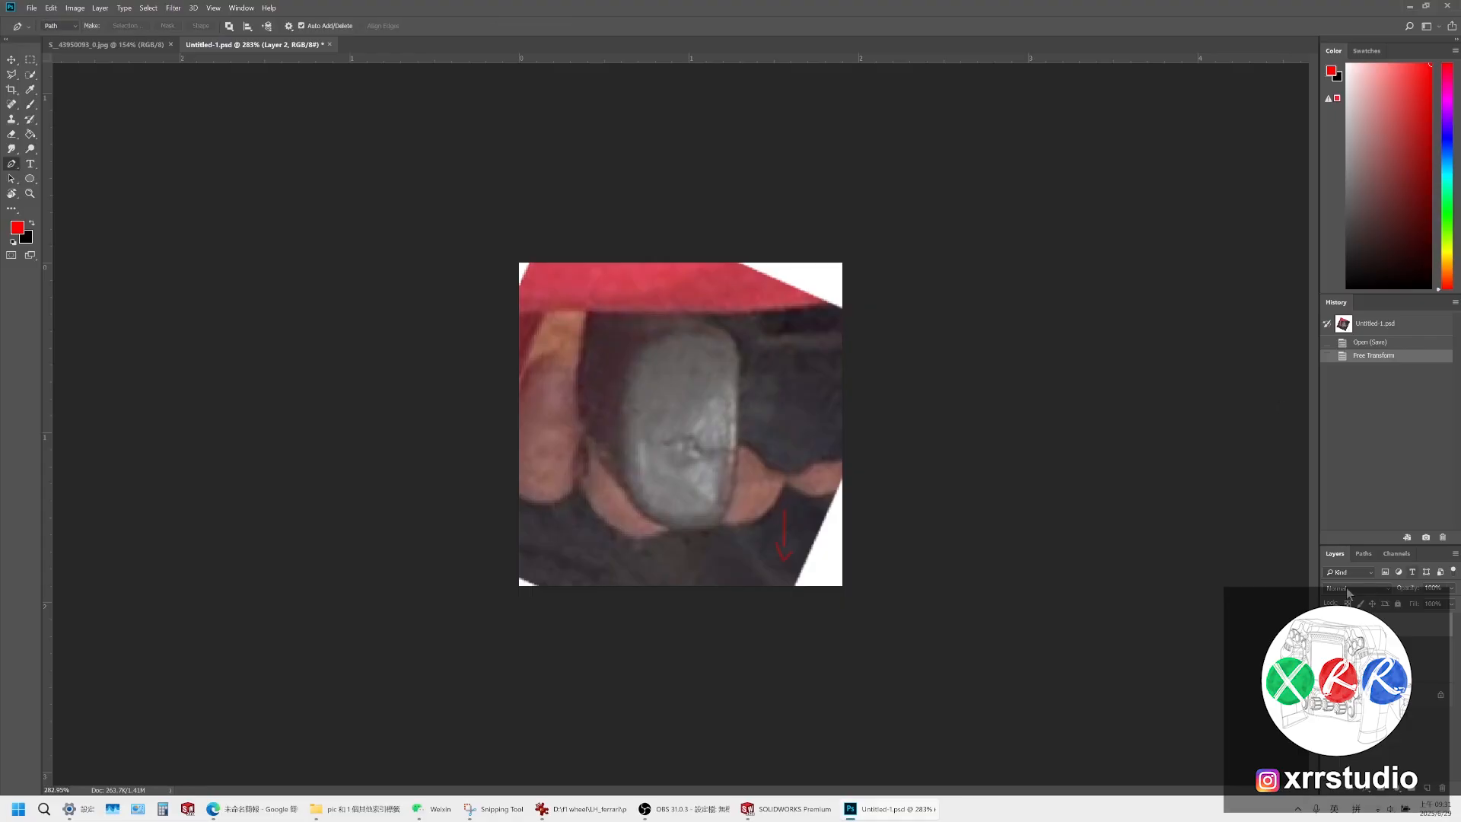
click(1356, 555)
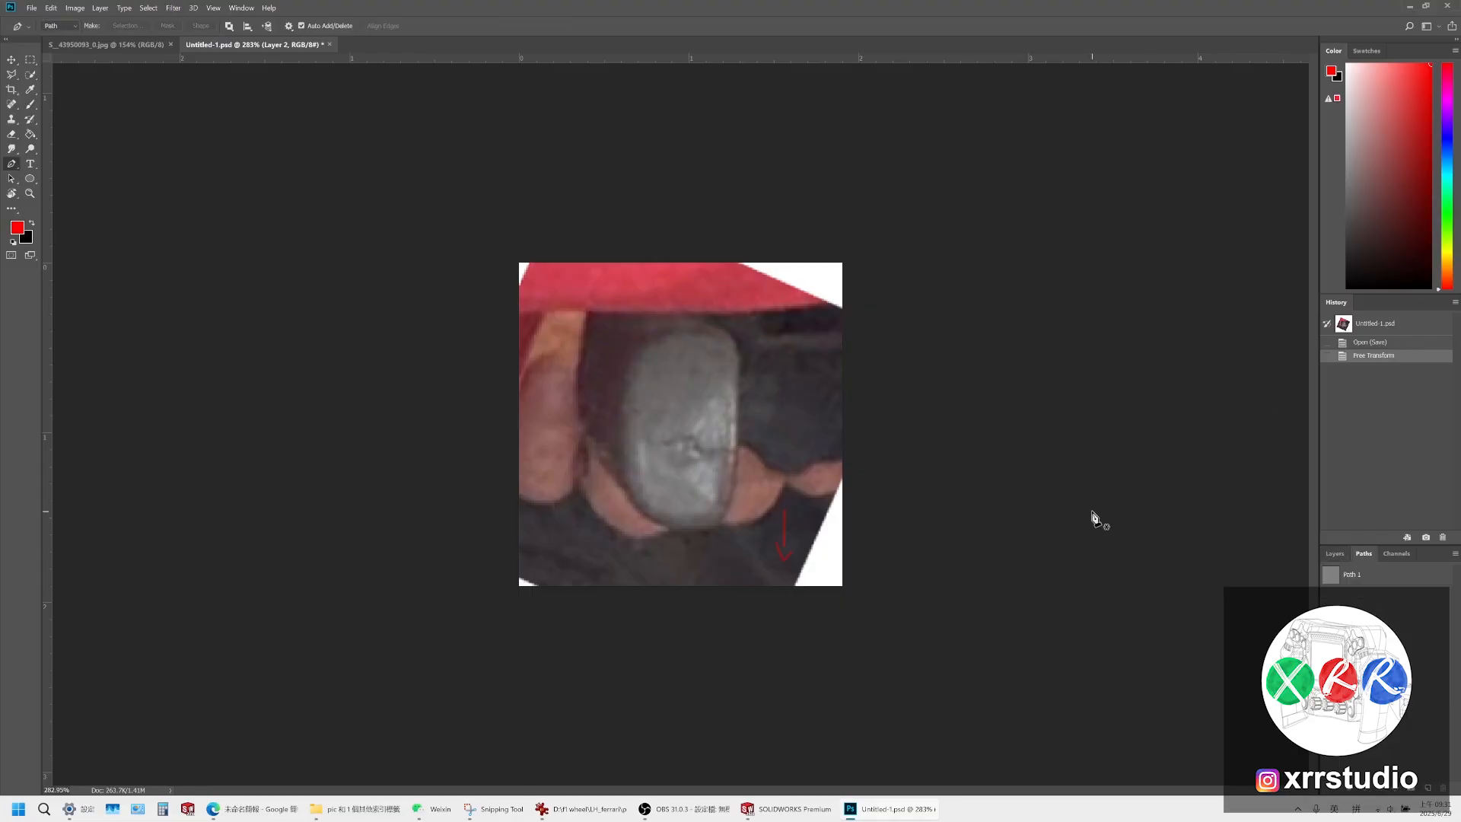
alt+scroll(694, 427, up, 7)
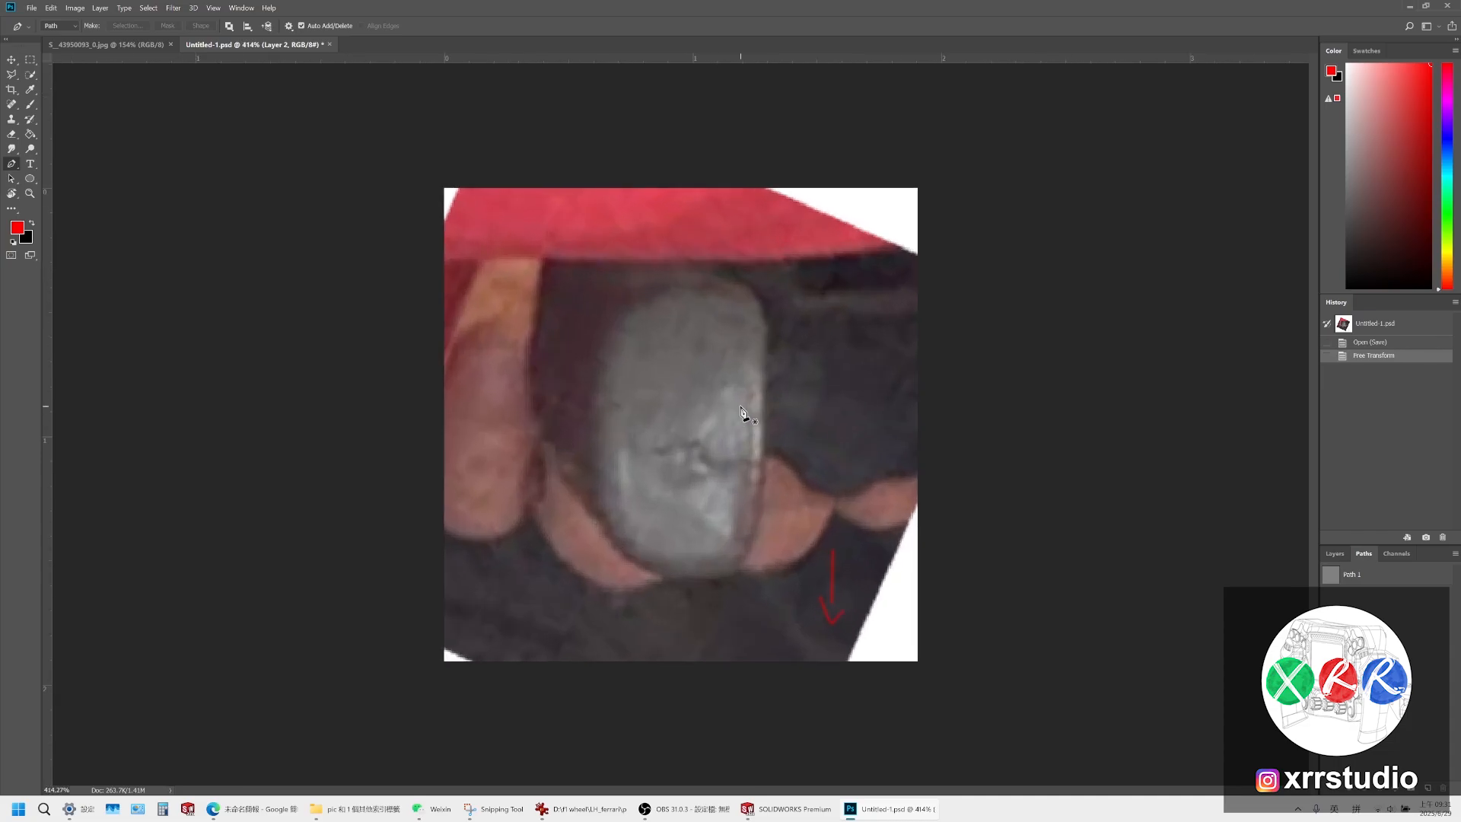
drag(792, 317, 793, 346)
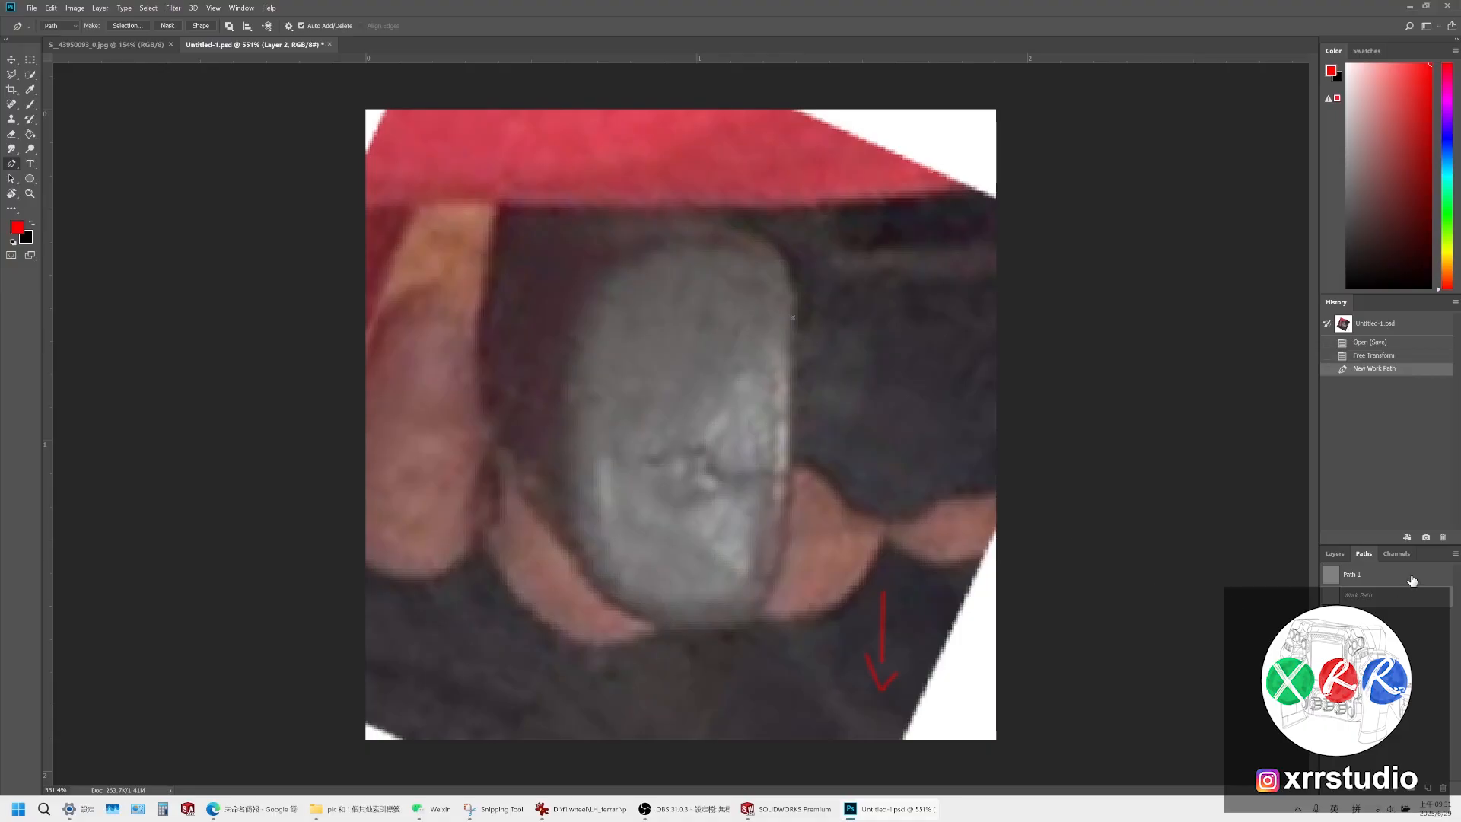
click(1374, 696)
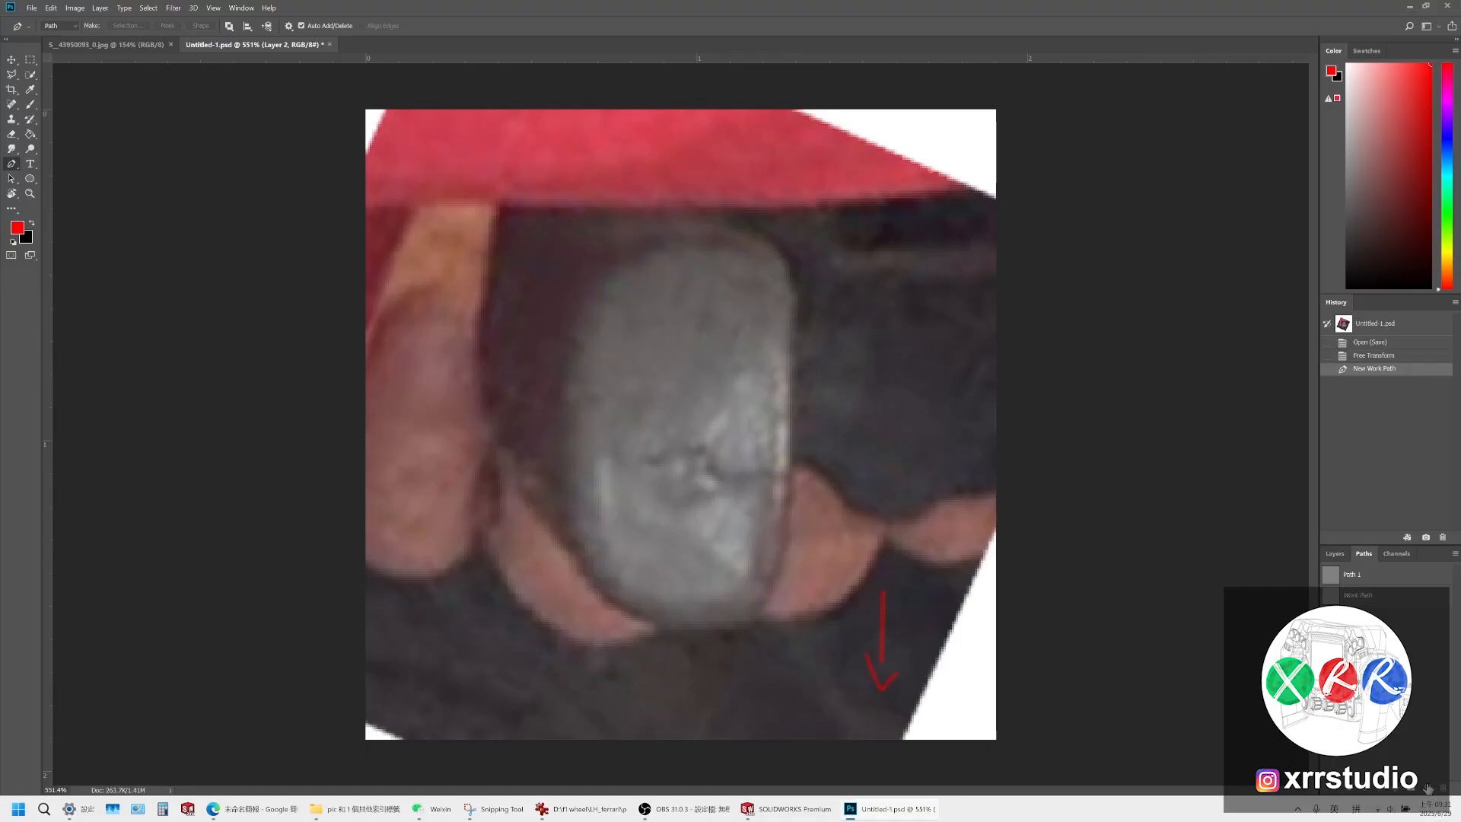
click(1428, 787)
Trace the edge of the grey grip end with smooth anchor points and close the Pen path
drag(793, 323, 792, 353)
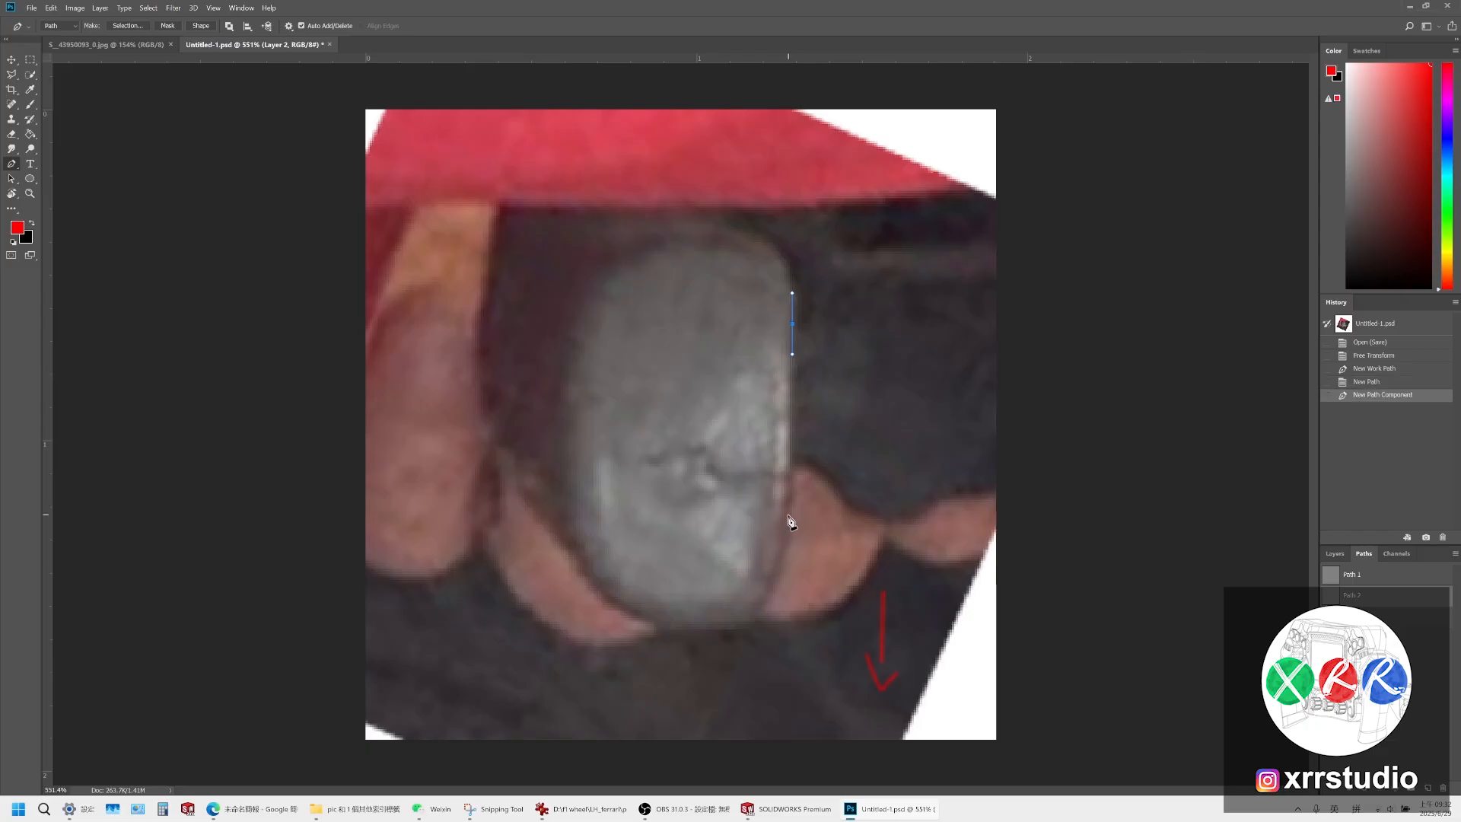
drag(788, 514, 783, 551)
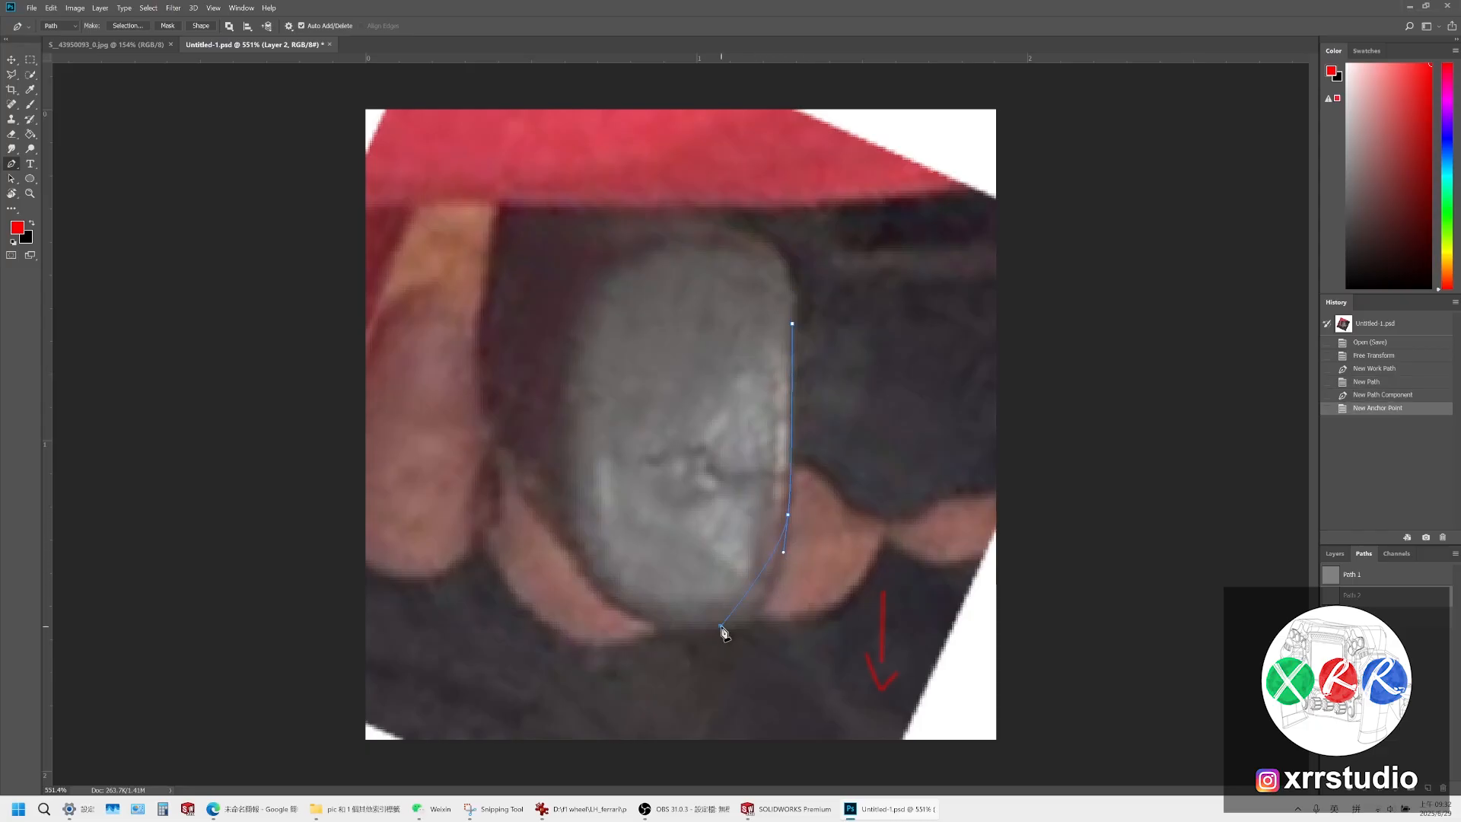
drag(721, 625, 660, 628)
drag(573, 568, 560, 471)
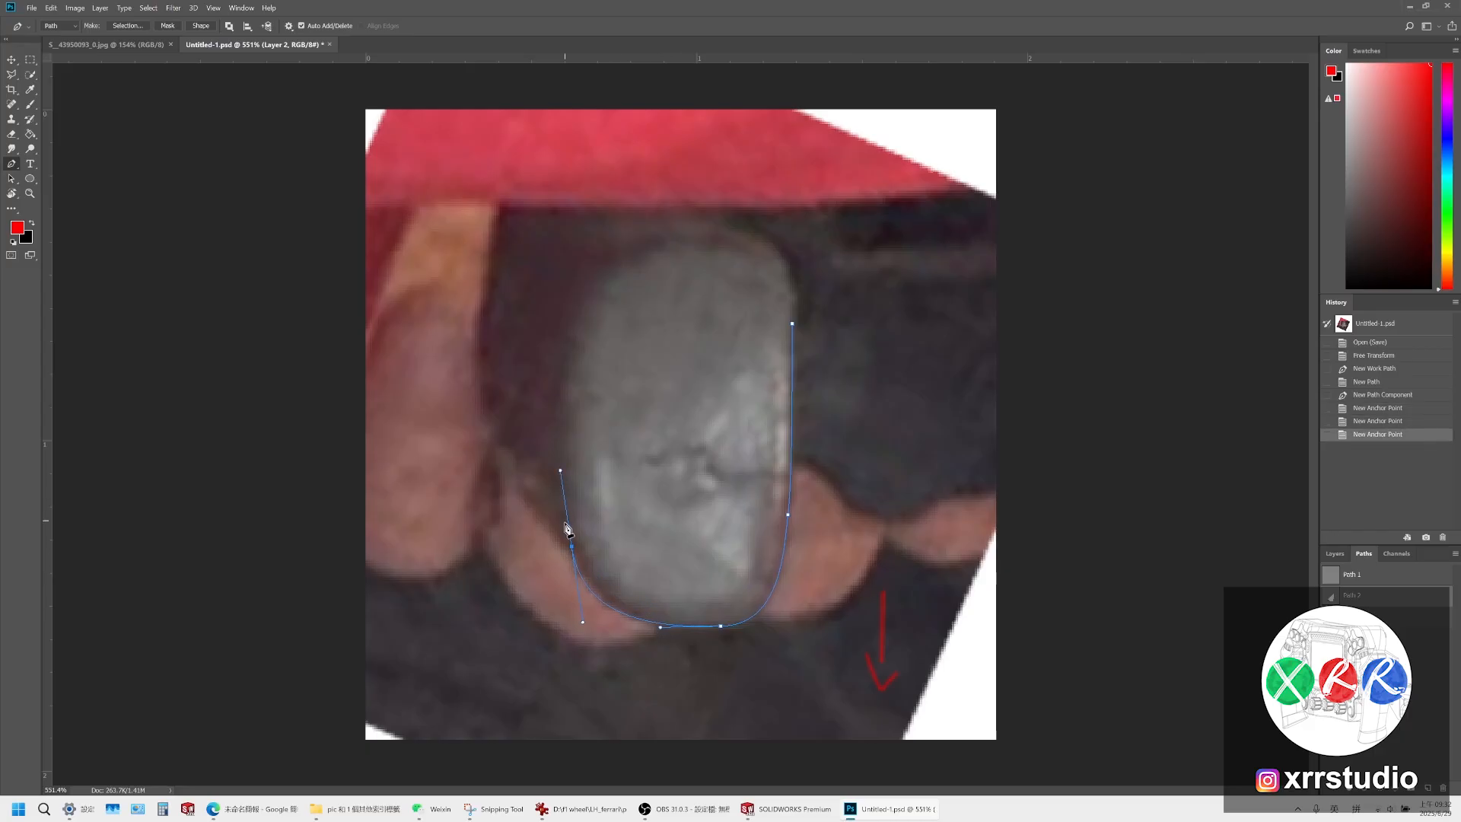
ctrl+drag(572, 547, 571, 536)
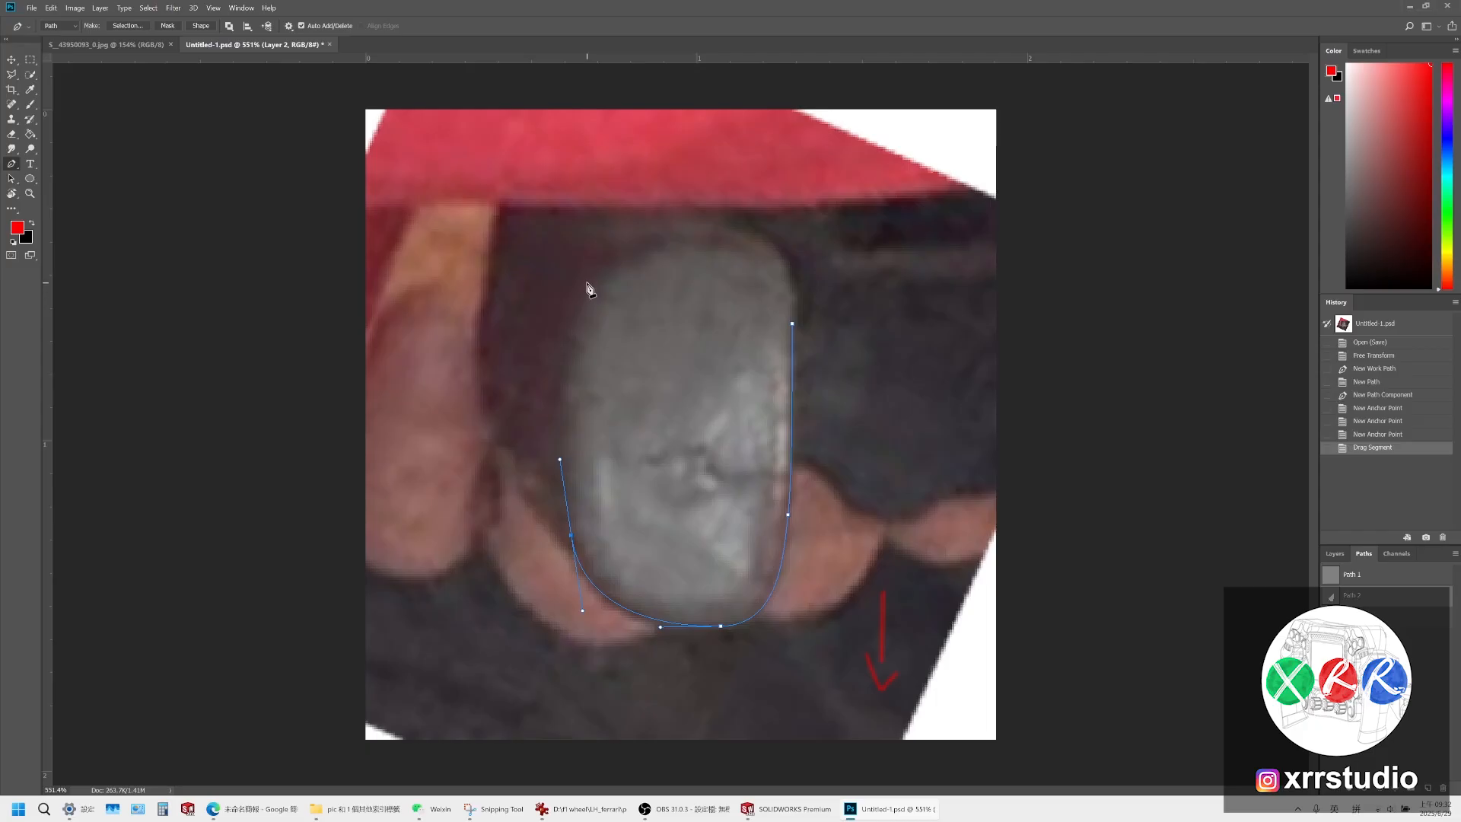
drag(587, 282, 615, 214)
ctrl+drag(587, 281, 589, 291)
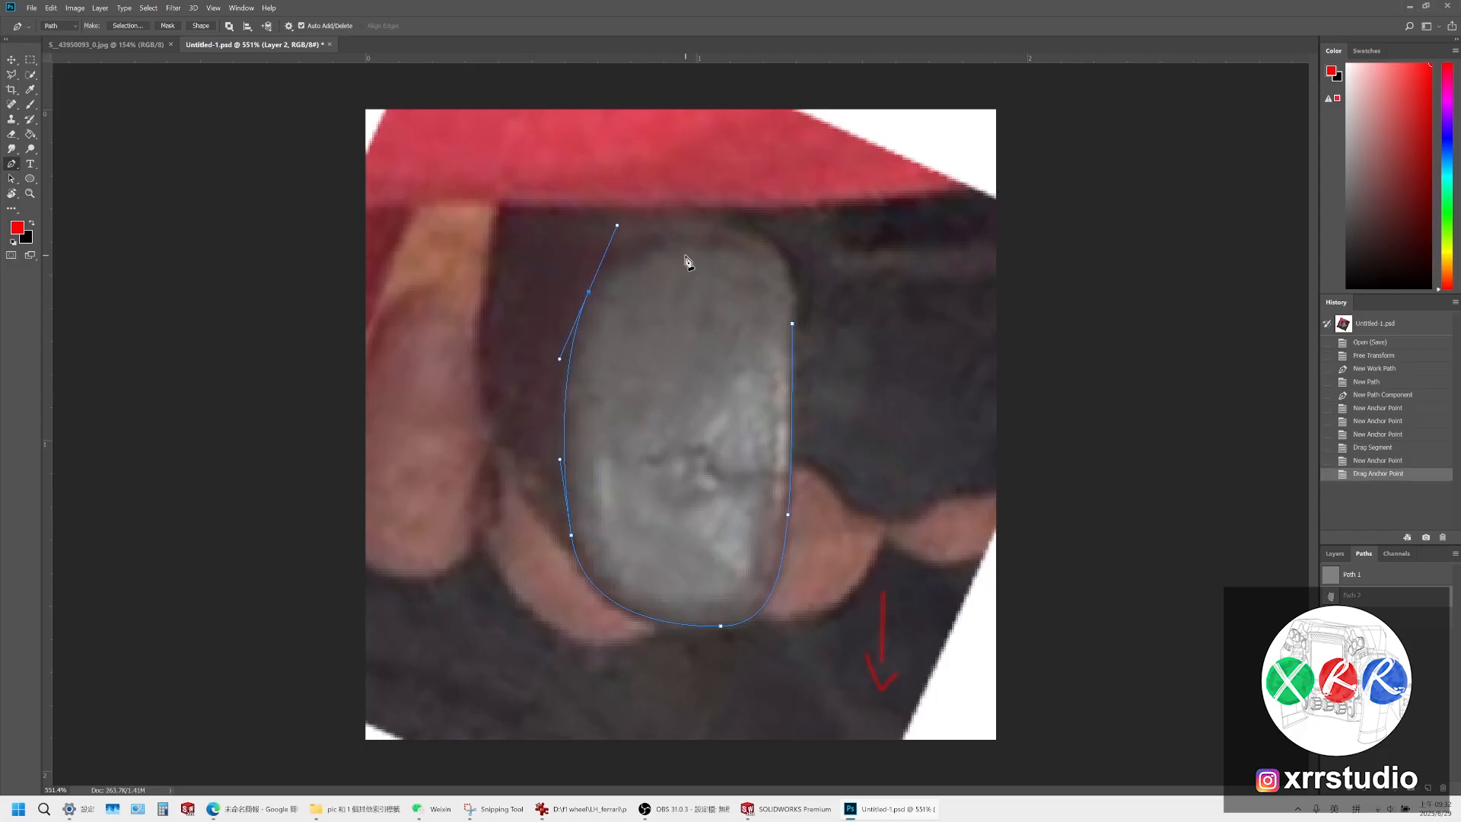
drag(710, 236, 749, 241)
ctrl+drag(740, 239, 713, 234)
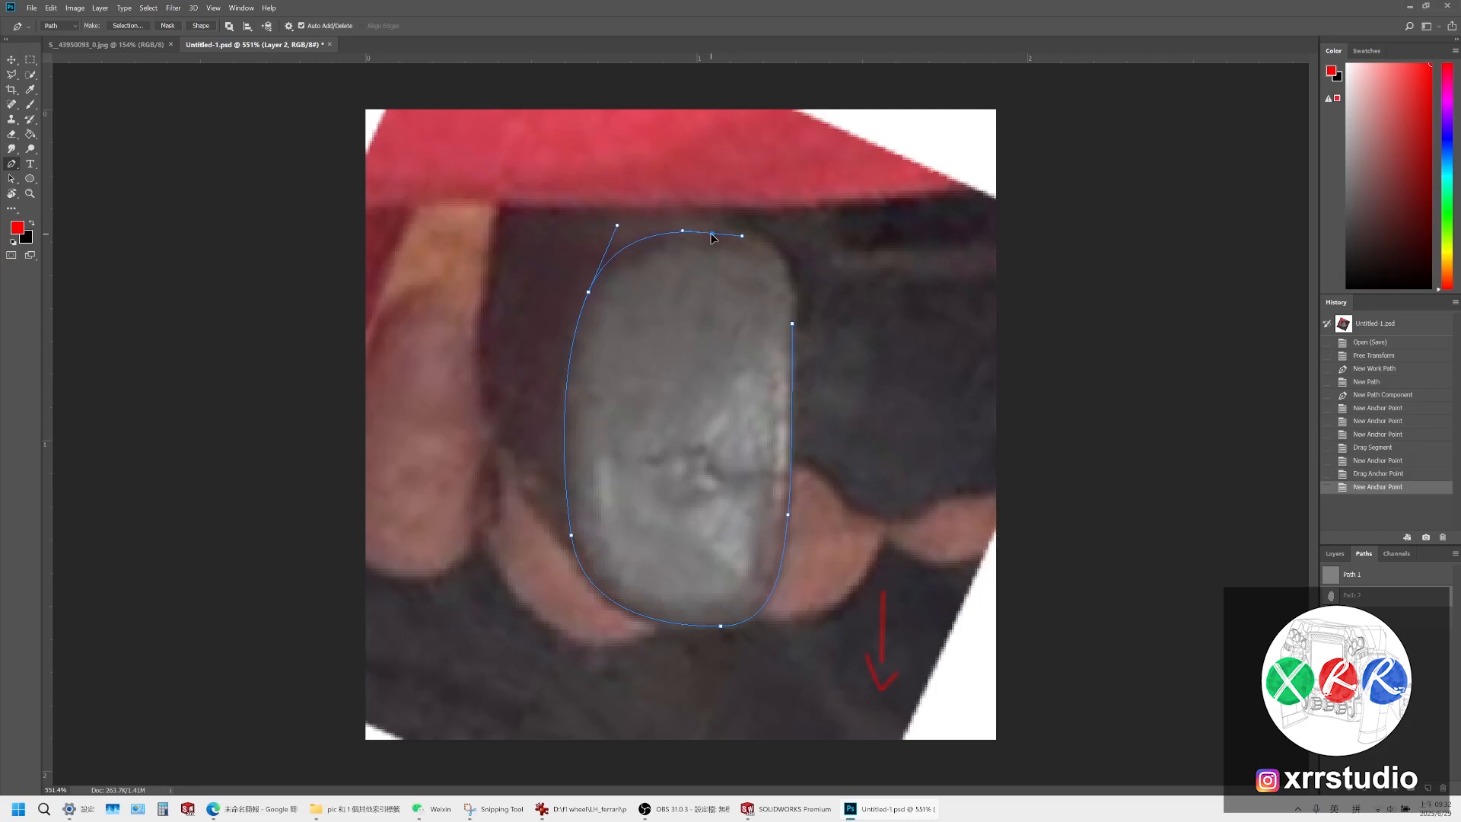
drag(792, 323, 791, 400)
Fine-tune the outline's anchor points and curve handles so the upper corners and lower-left side follow the grip's edge
ctrl+drag(711, 233, 722, 241)
ctrl+drag(618, 229, 614, 236)
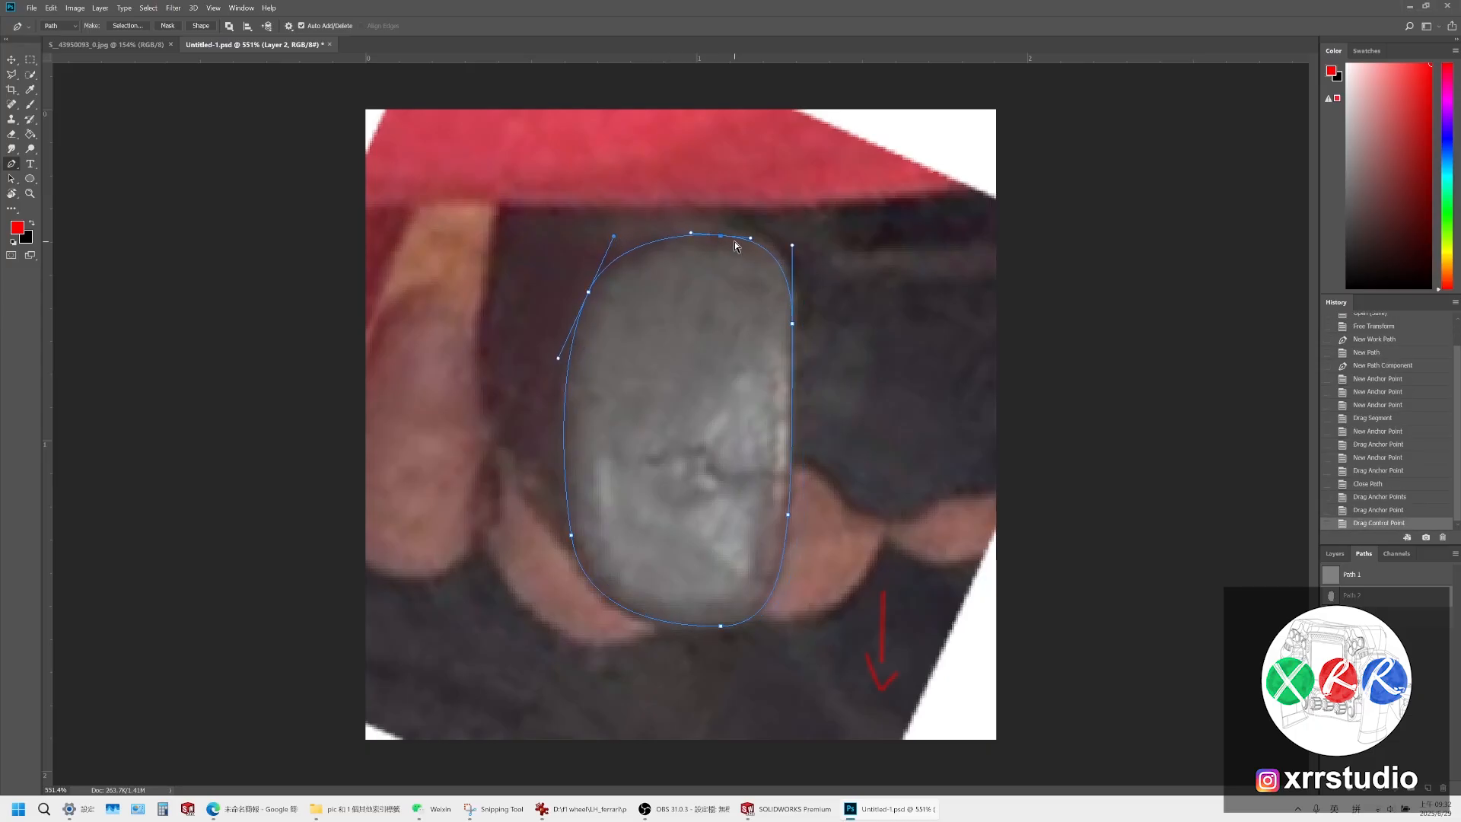
ctrl+drag(792, 245, 793, 253)
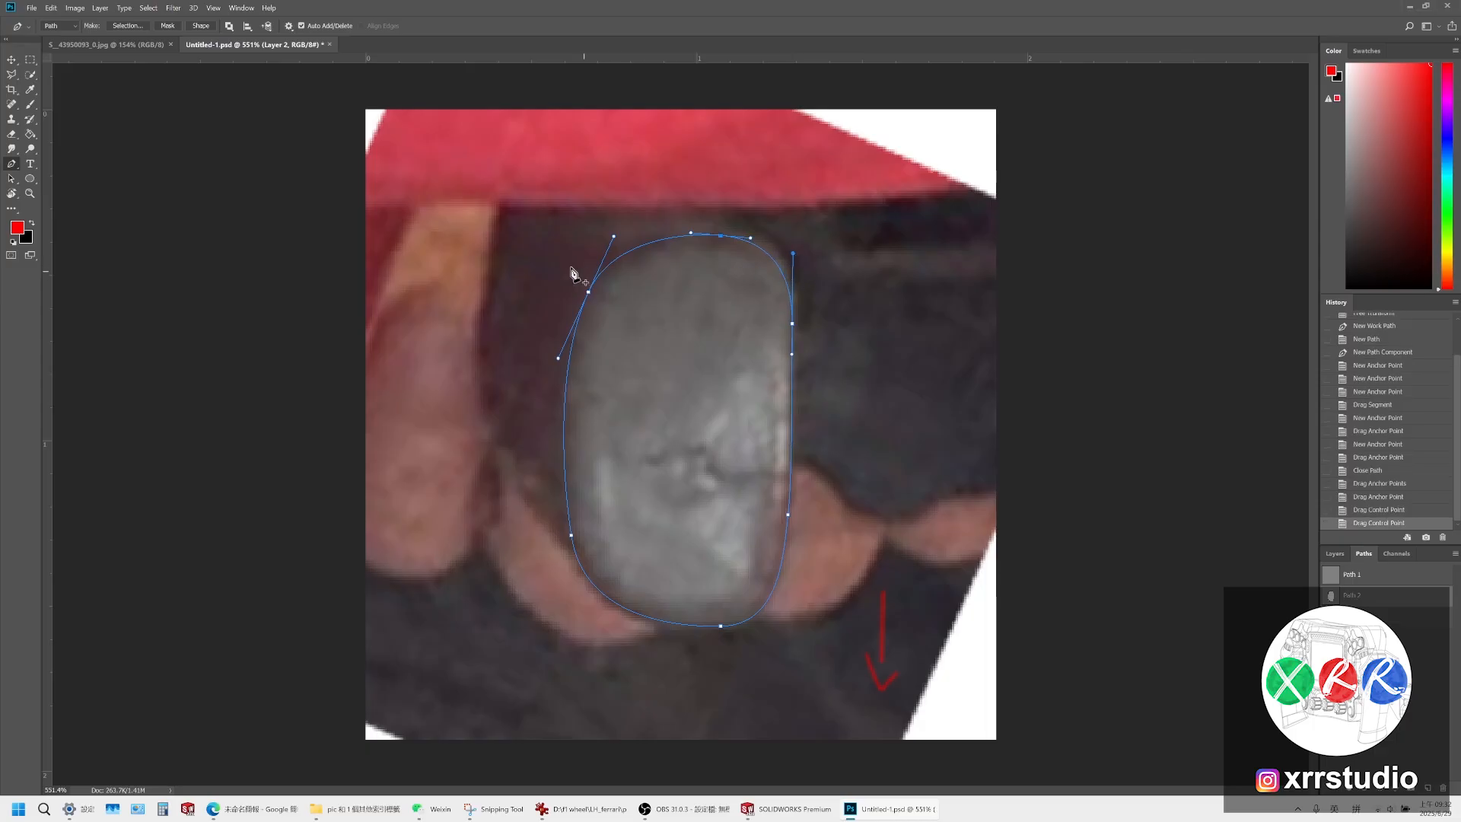
ctrl+click(572, 537)
ctrl+drag(572, 538, 573, 537)
key(Escape)
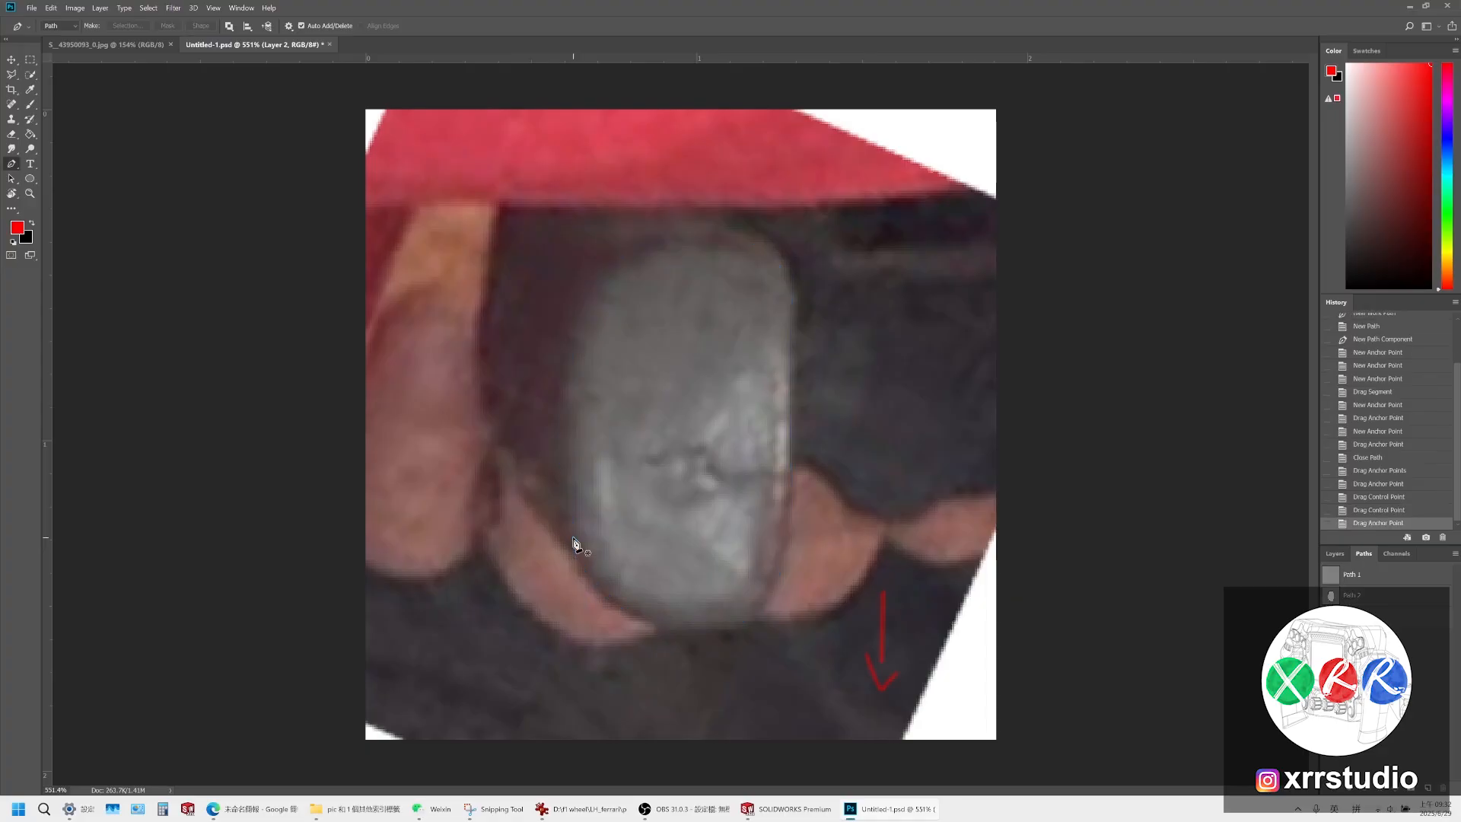
Stroke the grip-end path six times with the red 2 px Hard Round Pressure Size brush on Layer 2
click(1355, 575)
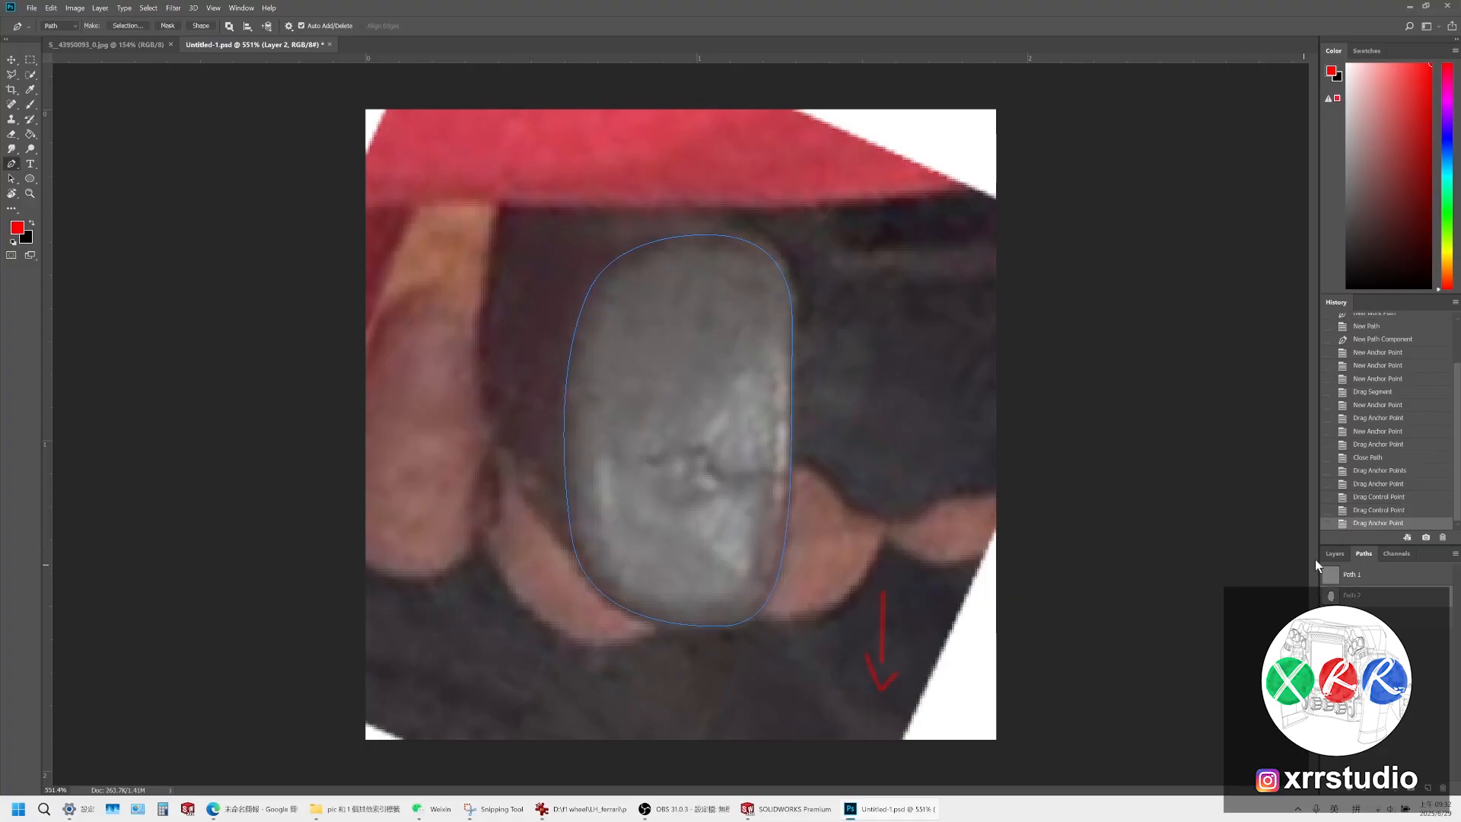
click(31, 105)
right_click(840, 353)
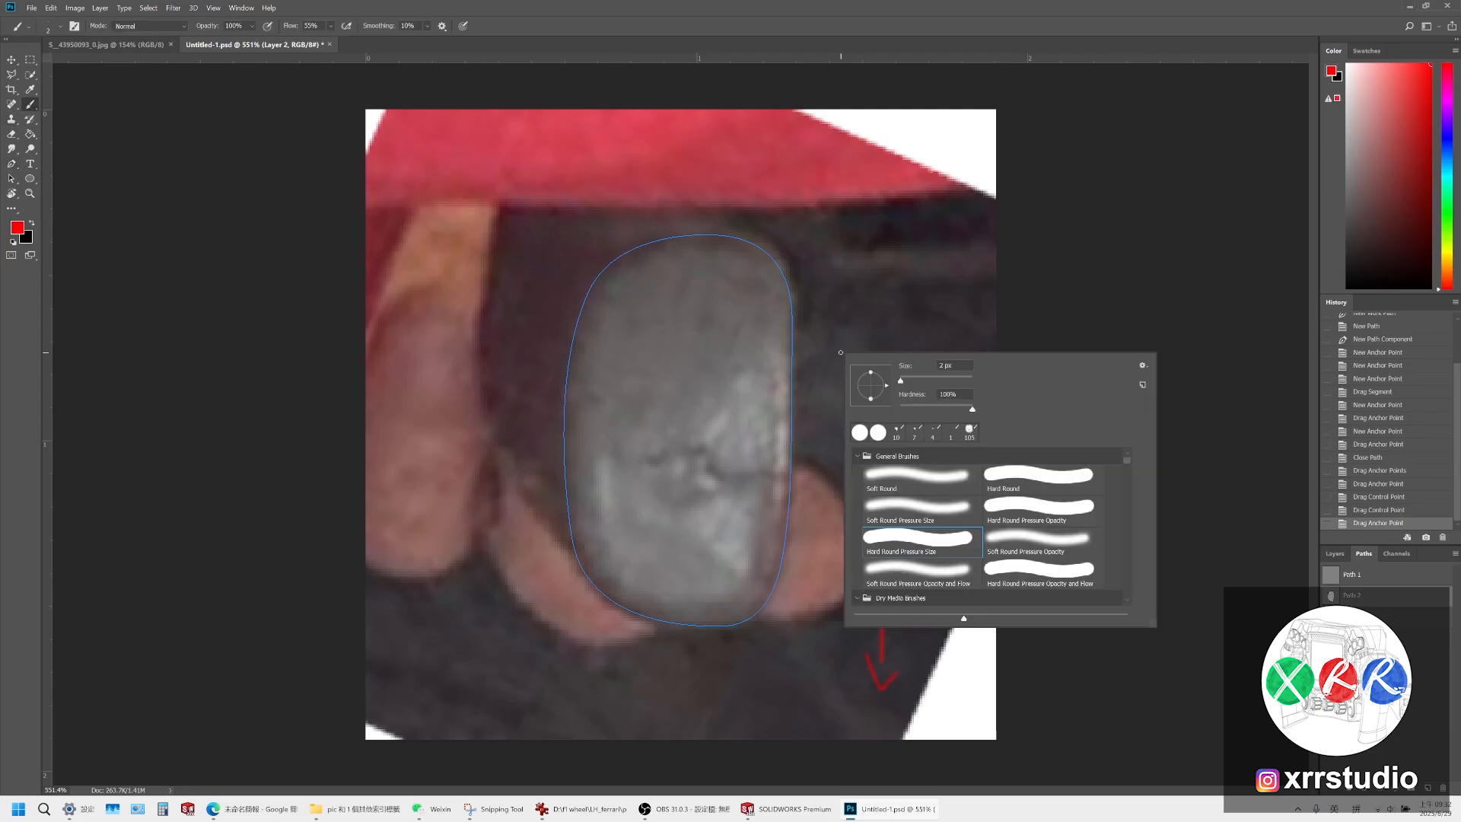
click(1335, 552)
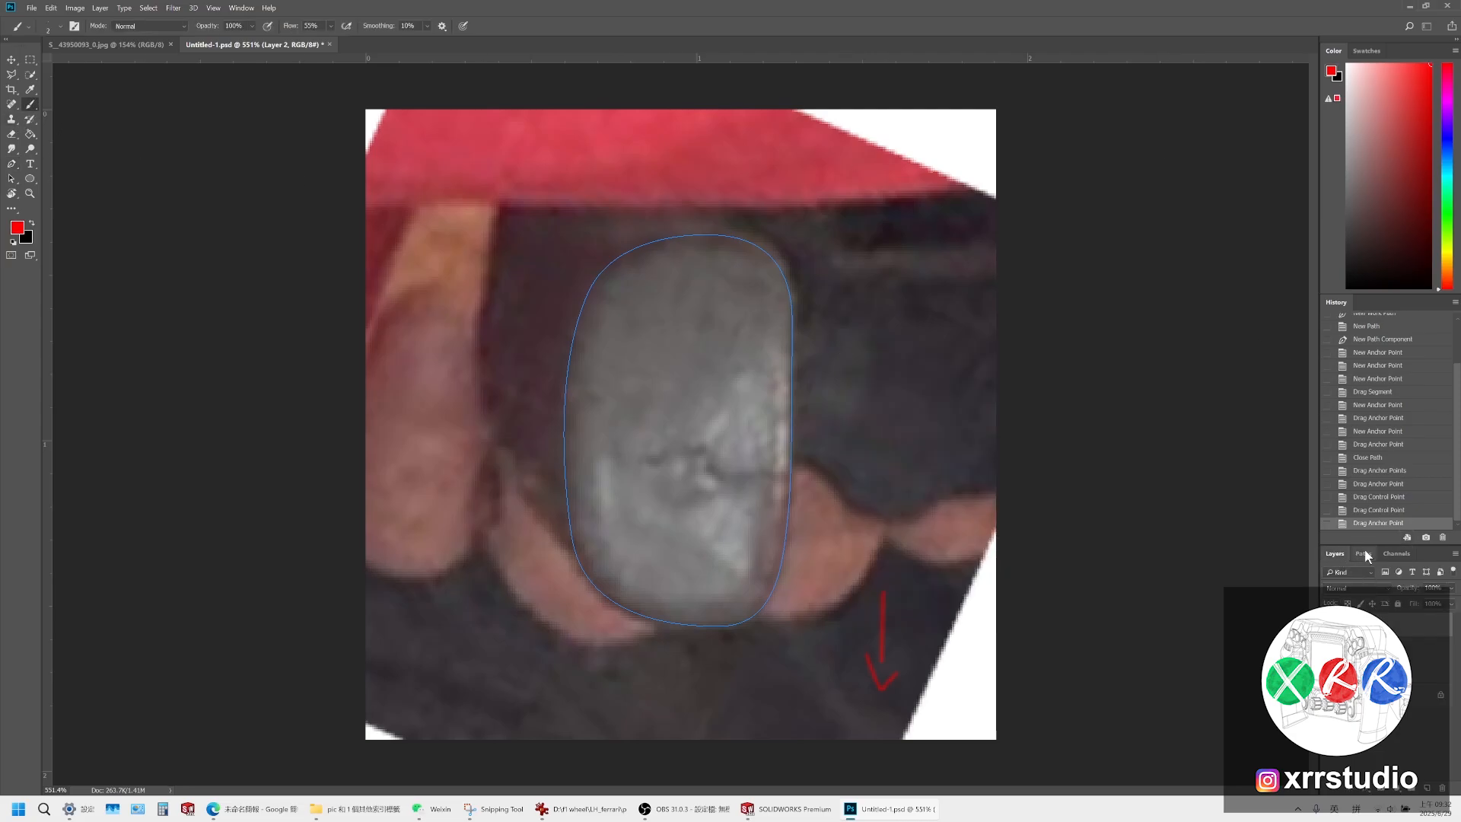
click(1361, 554)
click(1369, 790)
click(1370, 791)
click(1370, 790)
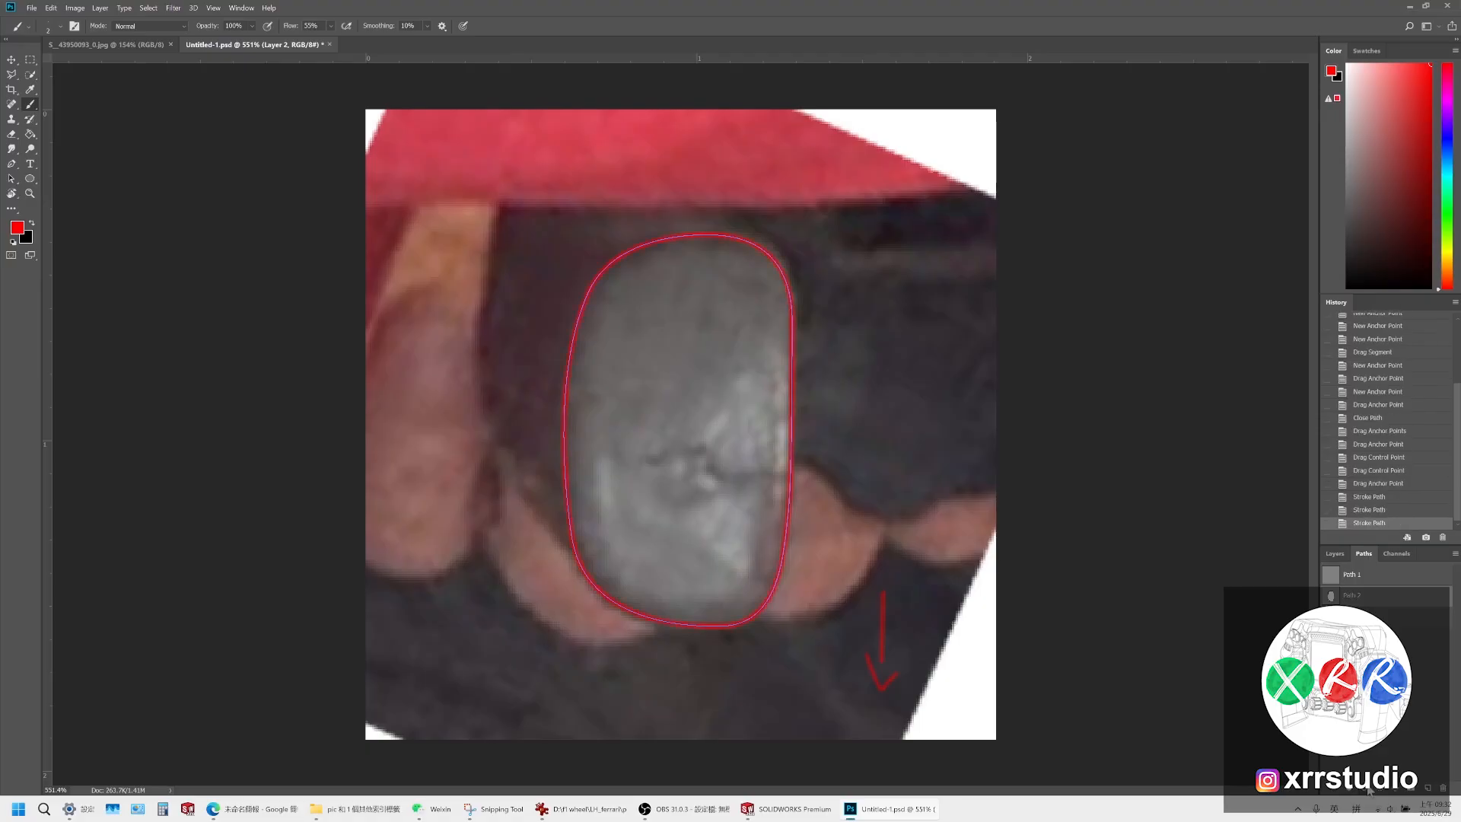
click(1370, 790)
click(1370, 790)
click(1370, 790)
click(1367, 689)
Hide the enlarged grip photo layer and add a new empty layer above the Background
click(1337, 555)
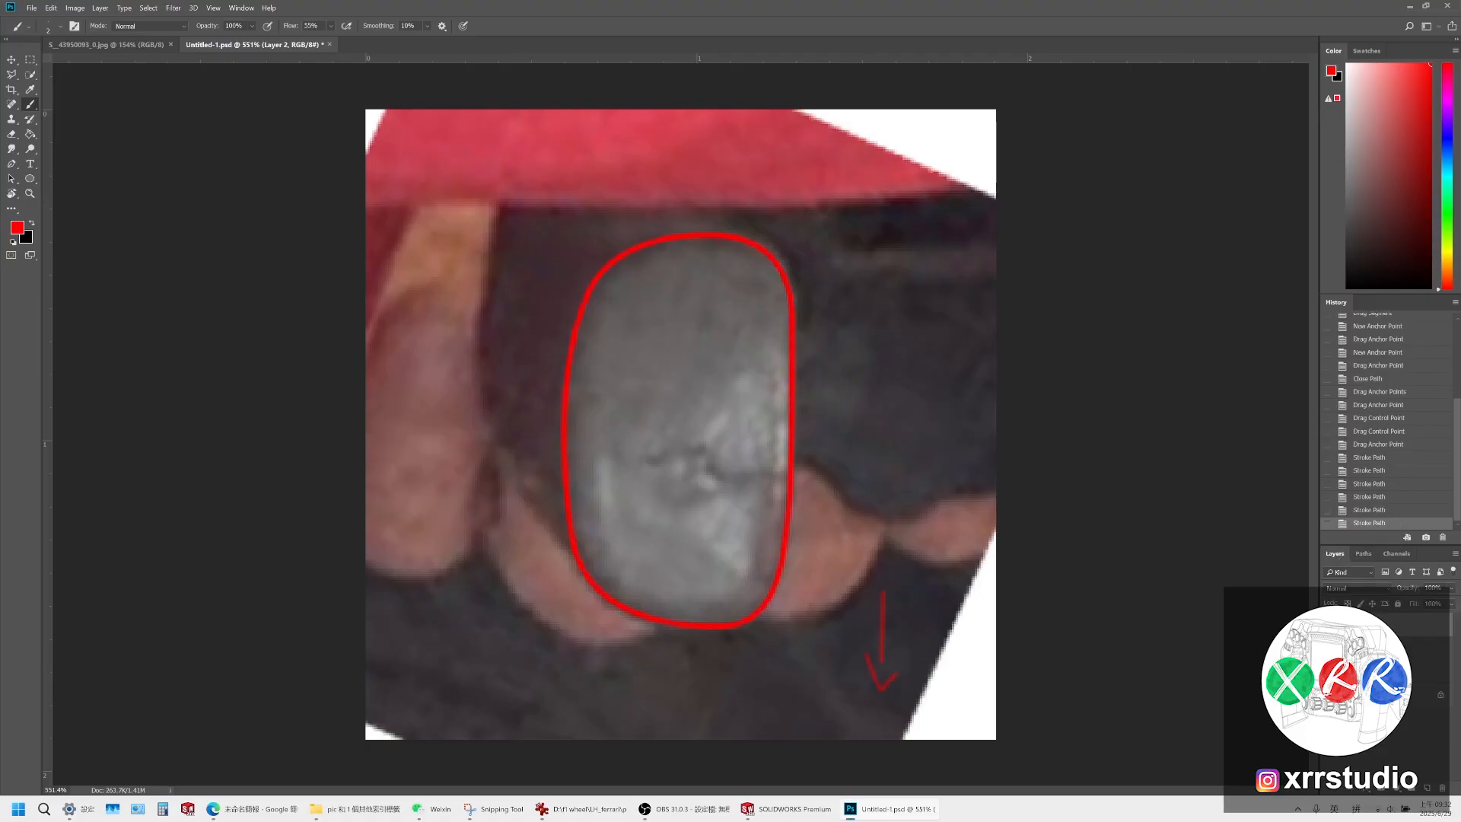
click(1329, 659)
alt+scroll(901, 522, down, 5)
alt+scroll(824, 590, up, 5)
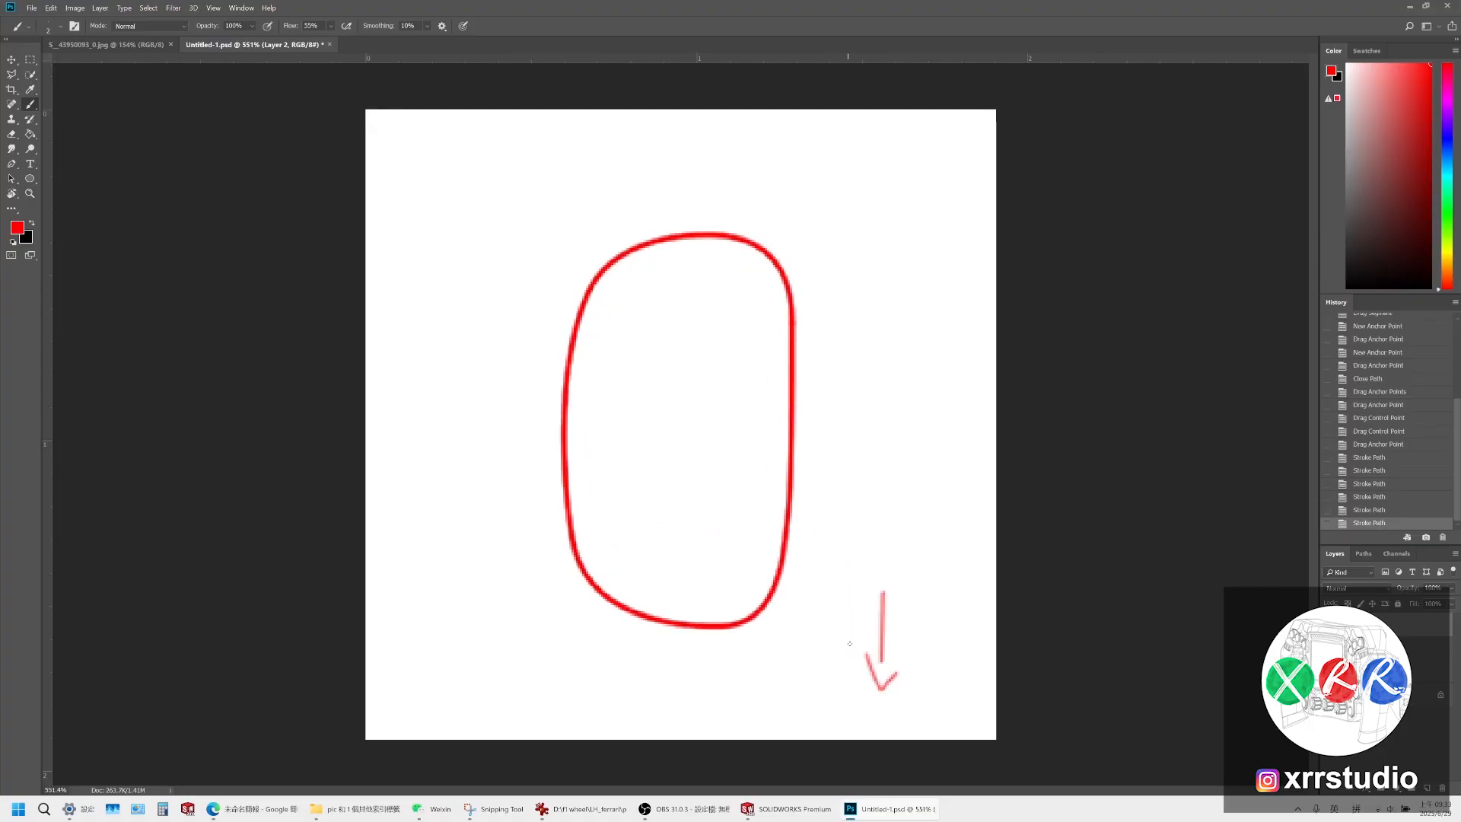
click(1408, 694)
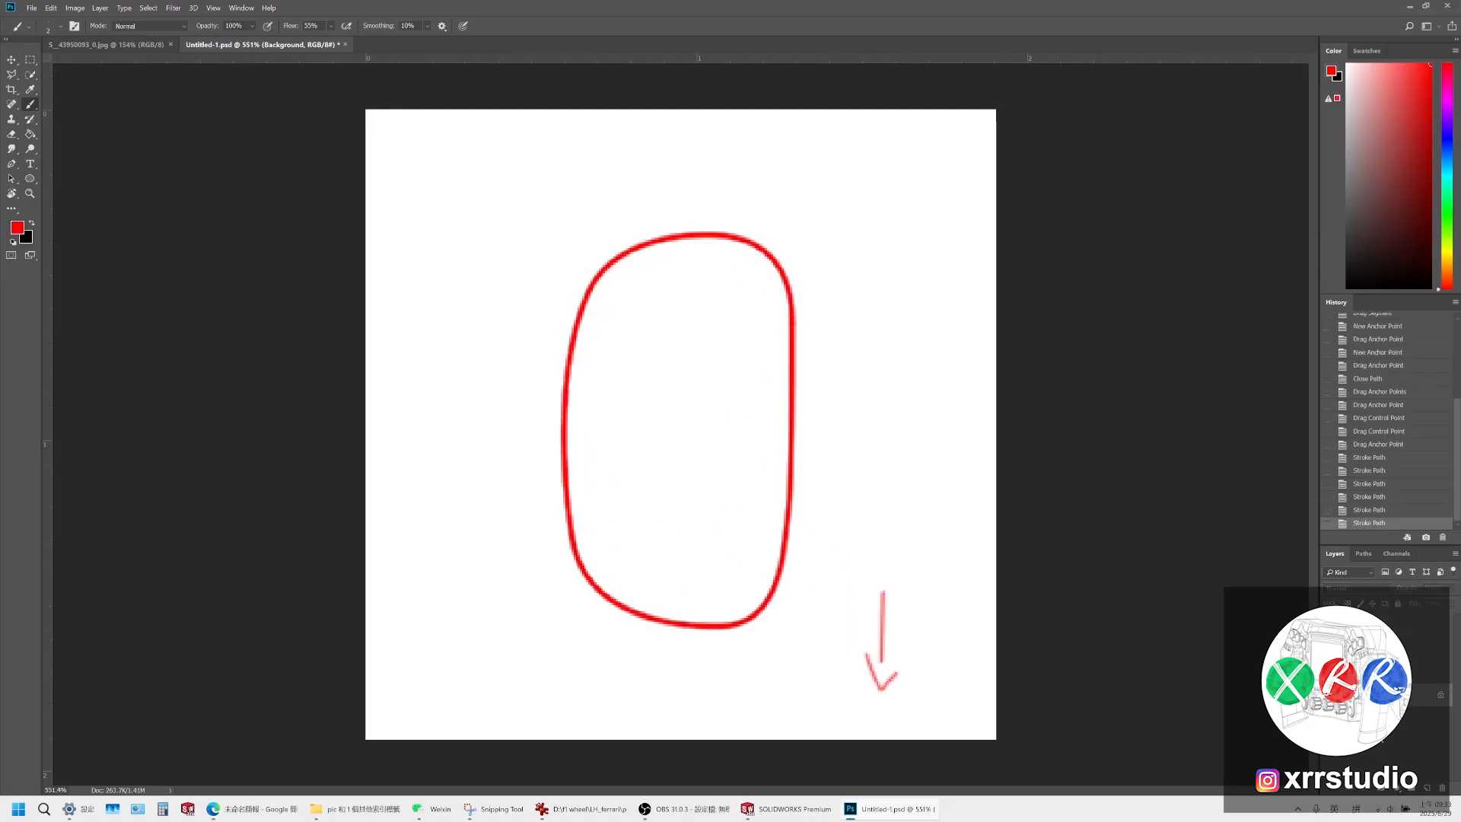
click(1426, 785)
Try erasing around the arrow with the Background layer active, and undo the erasing
click(1401, 718)
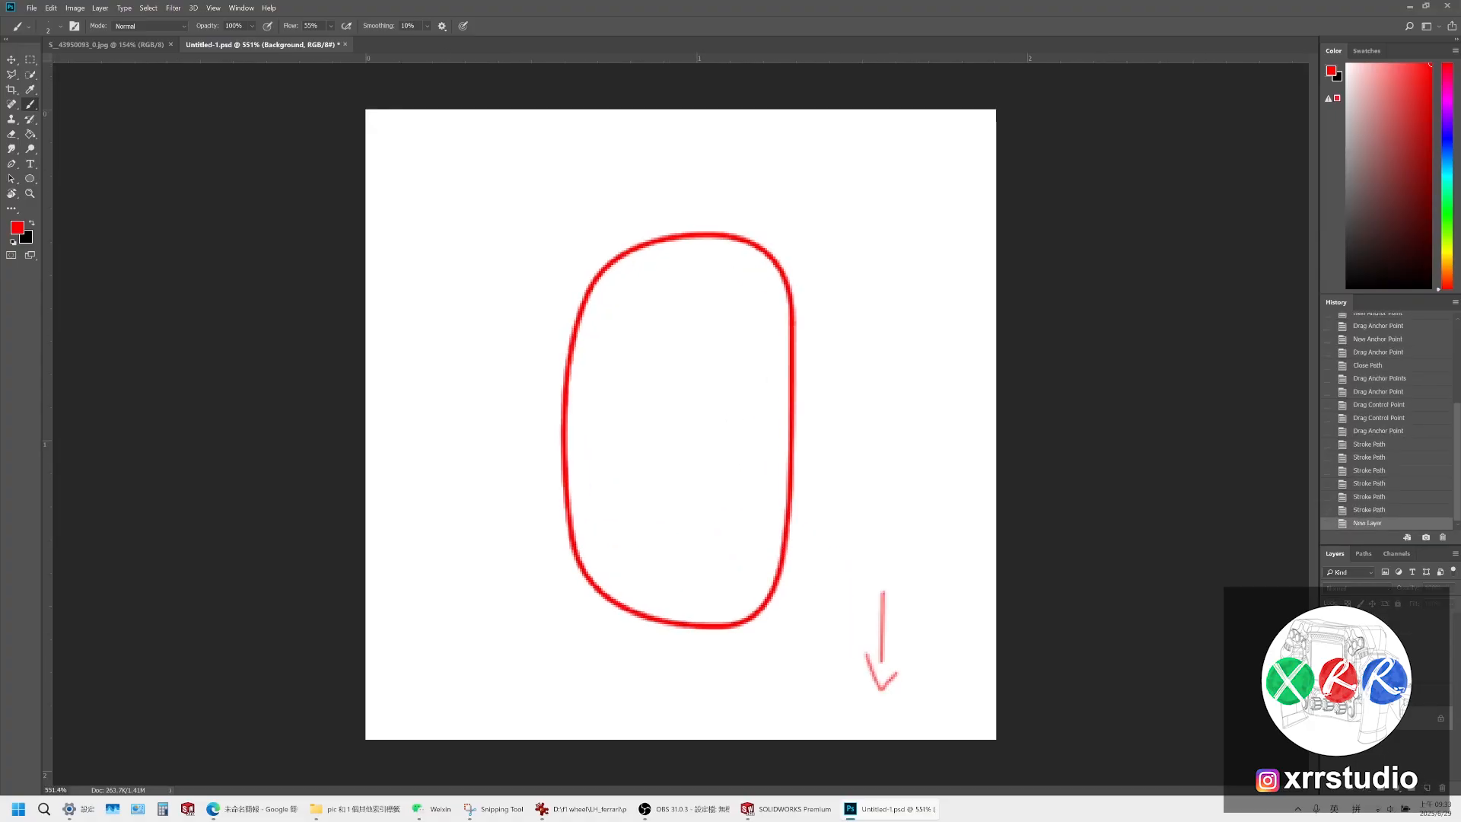
click(11, 134)
drag(863, 575, 884, 624)
key(ctrl+z)
On Layer 2, brush over the downward arrow and label it F, and draw a left-pointing arrow labelled Out
click(1399, 695)
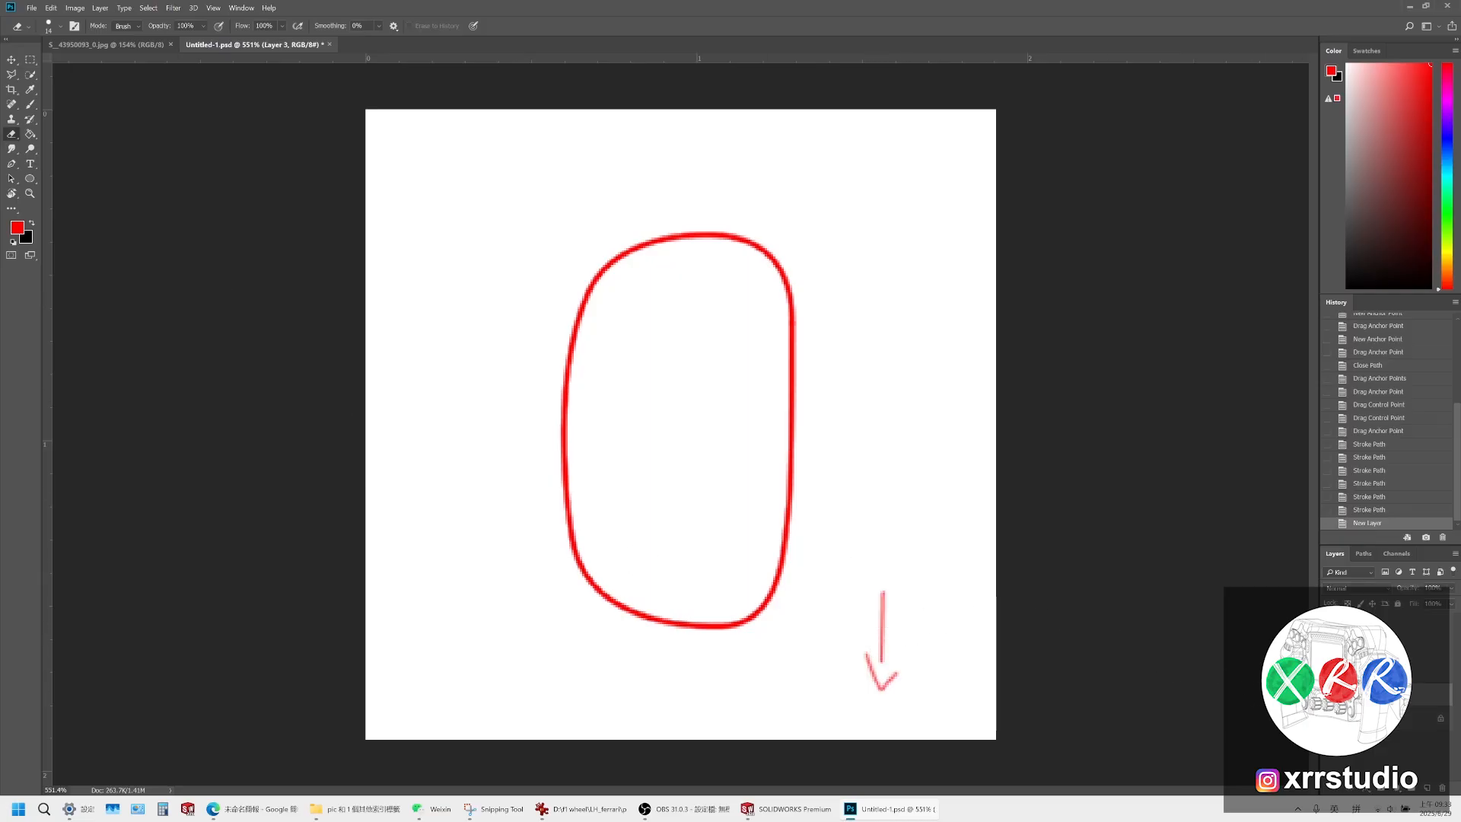
click(1331, 624)
click(1331, 624)
click(1399, 625)
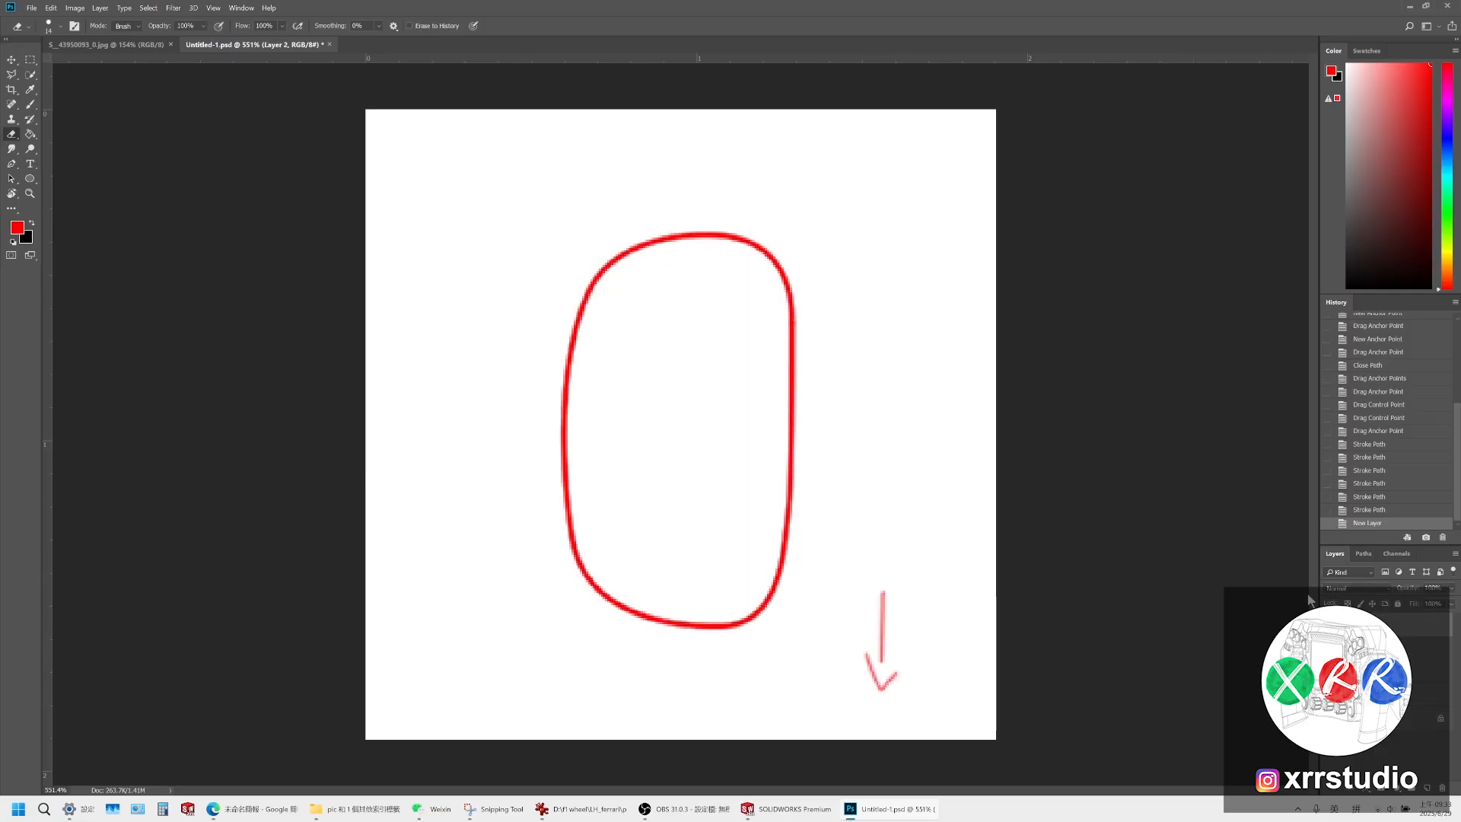
key(b)
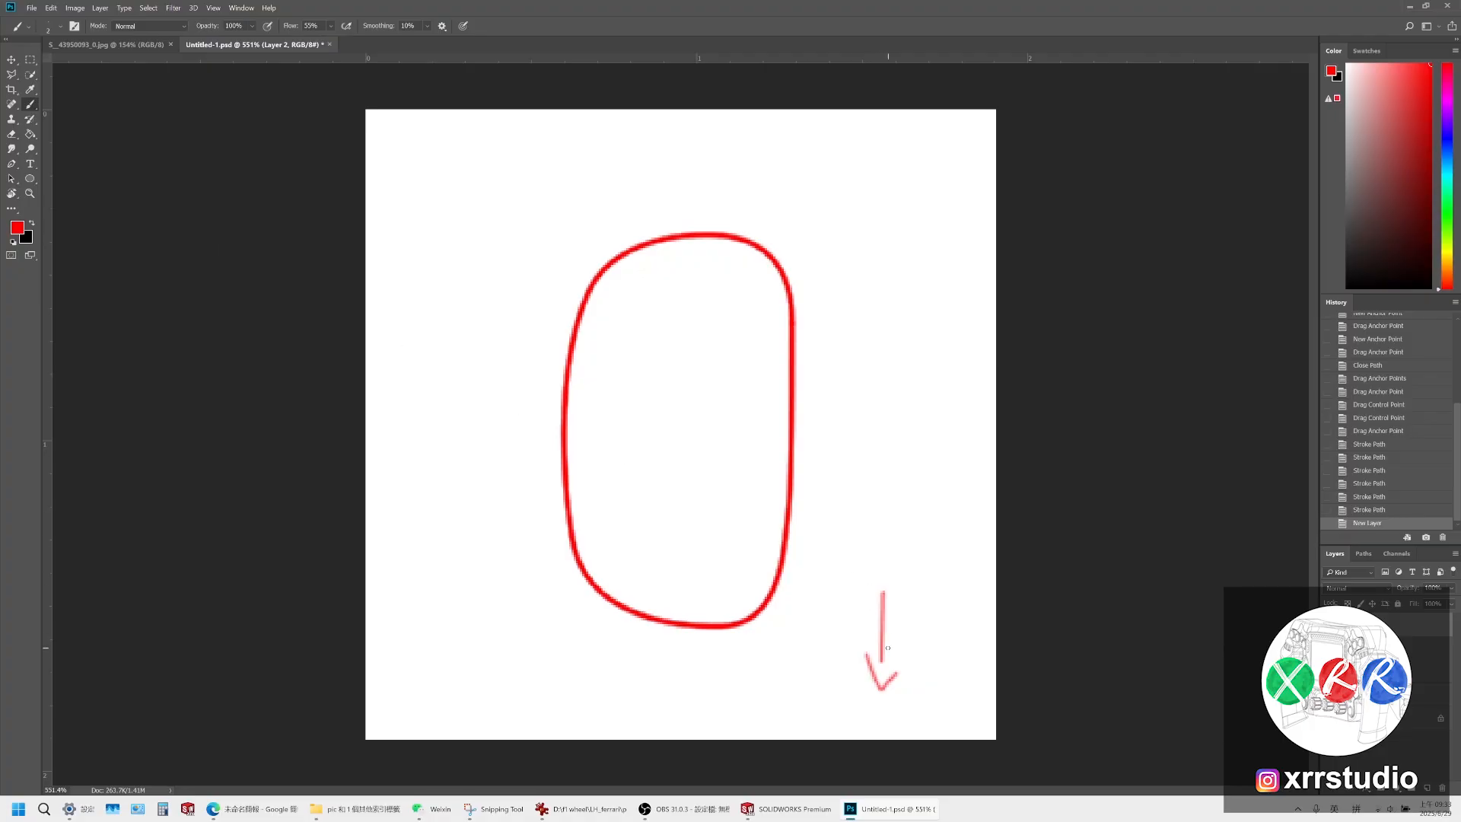
mouse_move(868, 656)
mouse_down()
mouse_move(881, 690)
mouse_move(916, 659)
mouse_move(887, 681)
mouse_move(884, 595)
mouse_move(885, 689)
mouse_move(882, 593)
mouse_move(930, 648)
mouse_move(933, 620)
mouse_move(953, 608)
mouse_move(938, 603)
mouse_up()
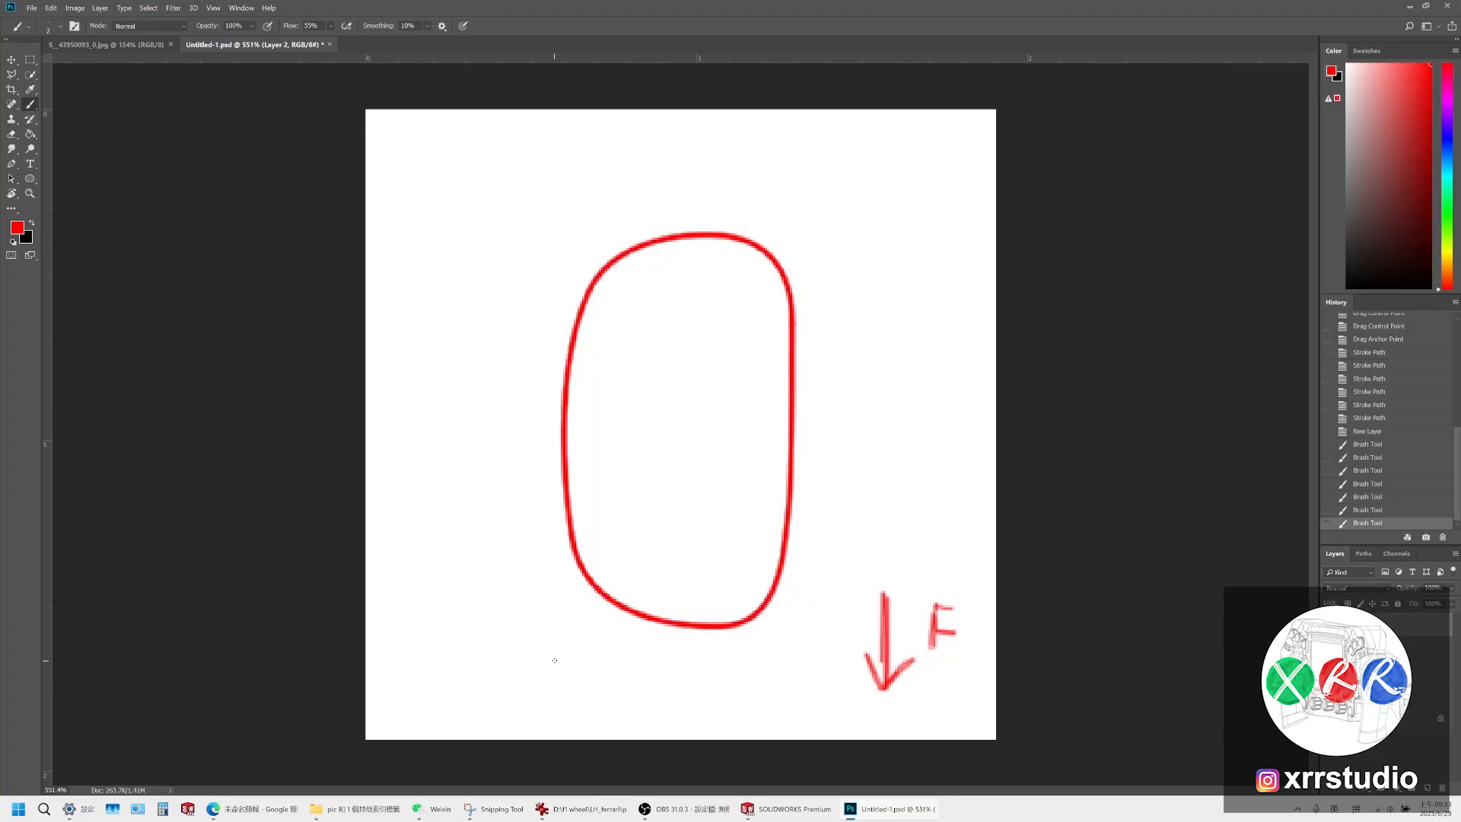
mouse_move(481, 649)
mouse_down()
mouse_move(390, 640)
mouse_move(411, 666)
mouse_up()
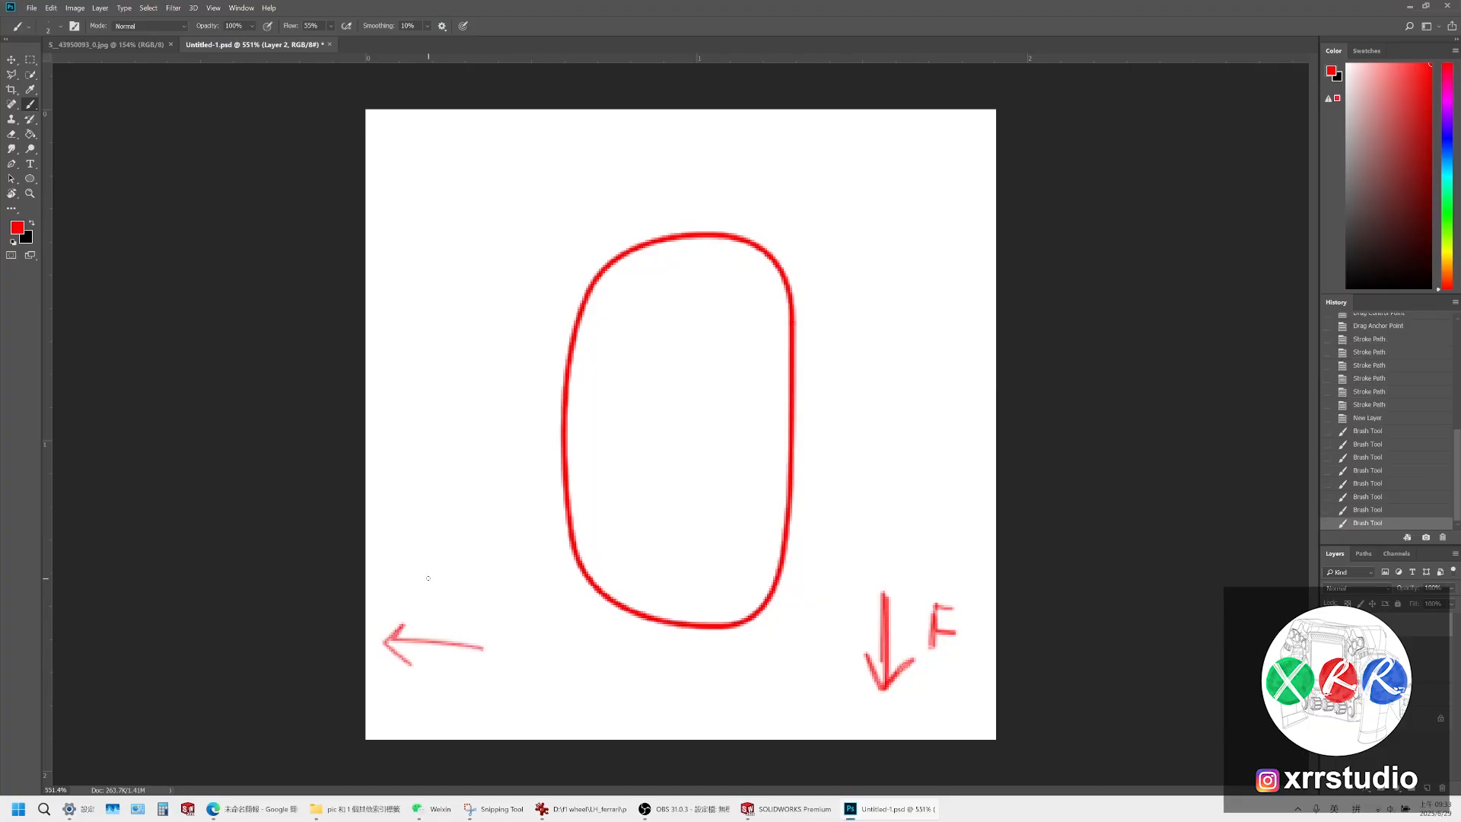
mouse_move(439, 561)
mouse_down()
mouse_move(427, 580)
mouse_move(461, 595)
mouse_move(488, 584)
mouse_move(479, 602)
mouse_up()
alt+scroll(889, 527, down, 3)
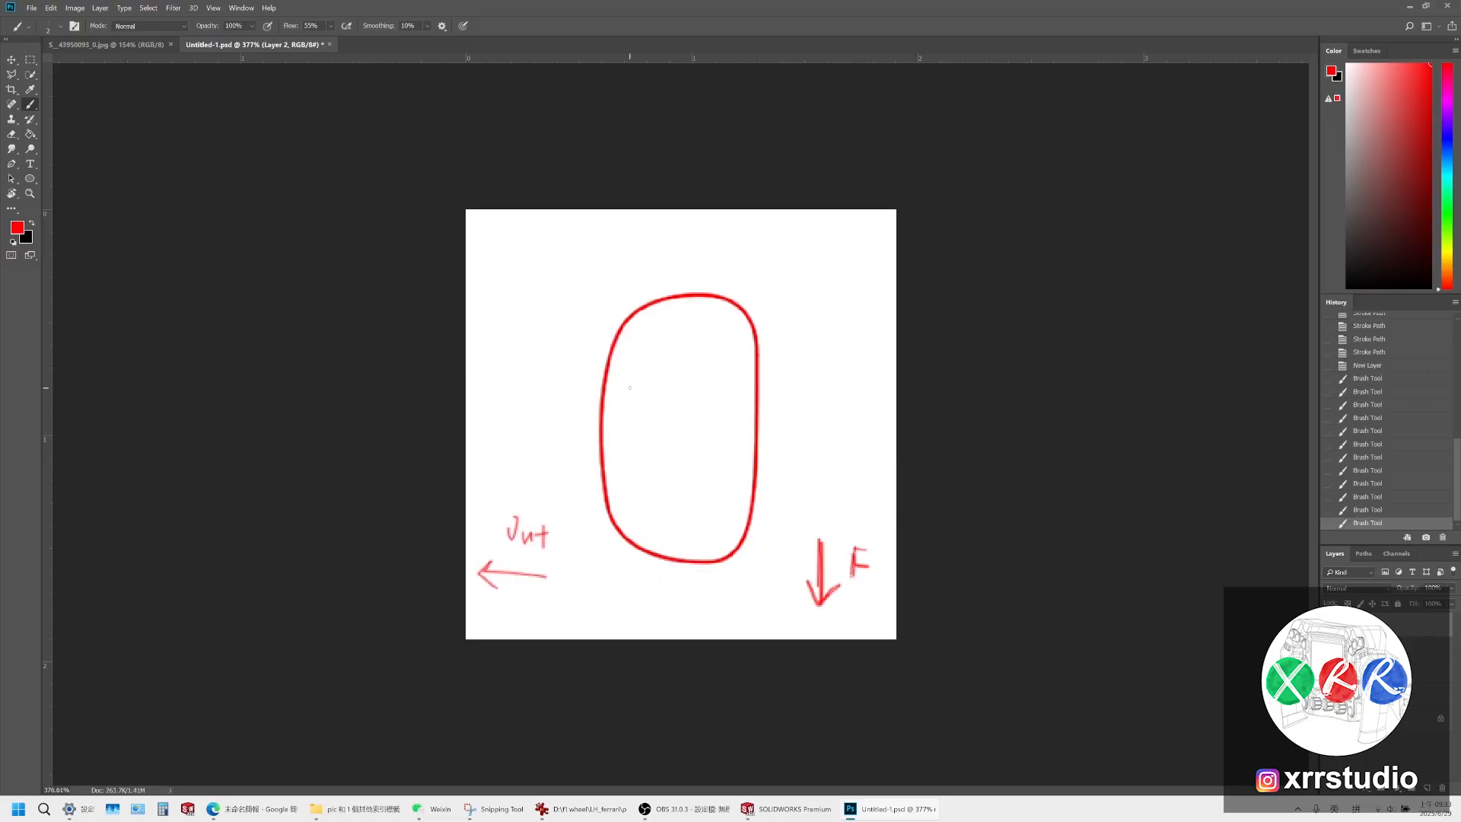
Save the document and export the outline drawing as Untitled-1 in the LH_ferrari pic folder
click(32, 10)
click(53, 122)
click(32, 8)
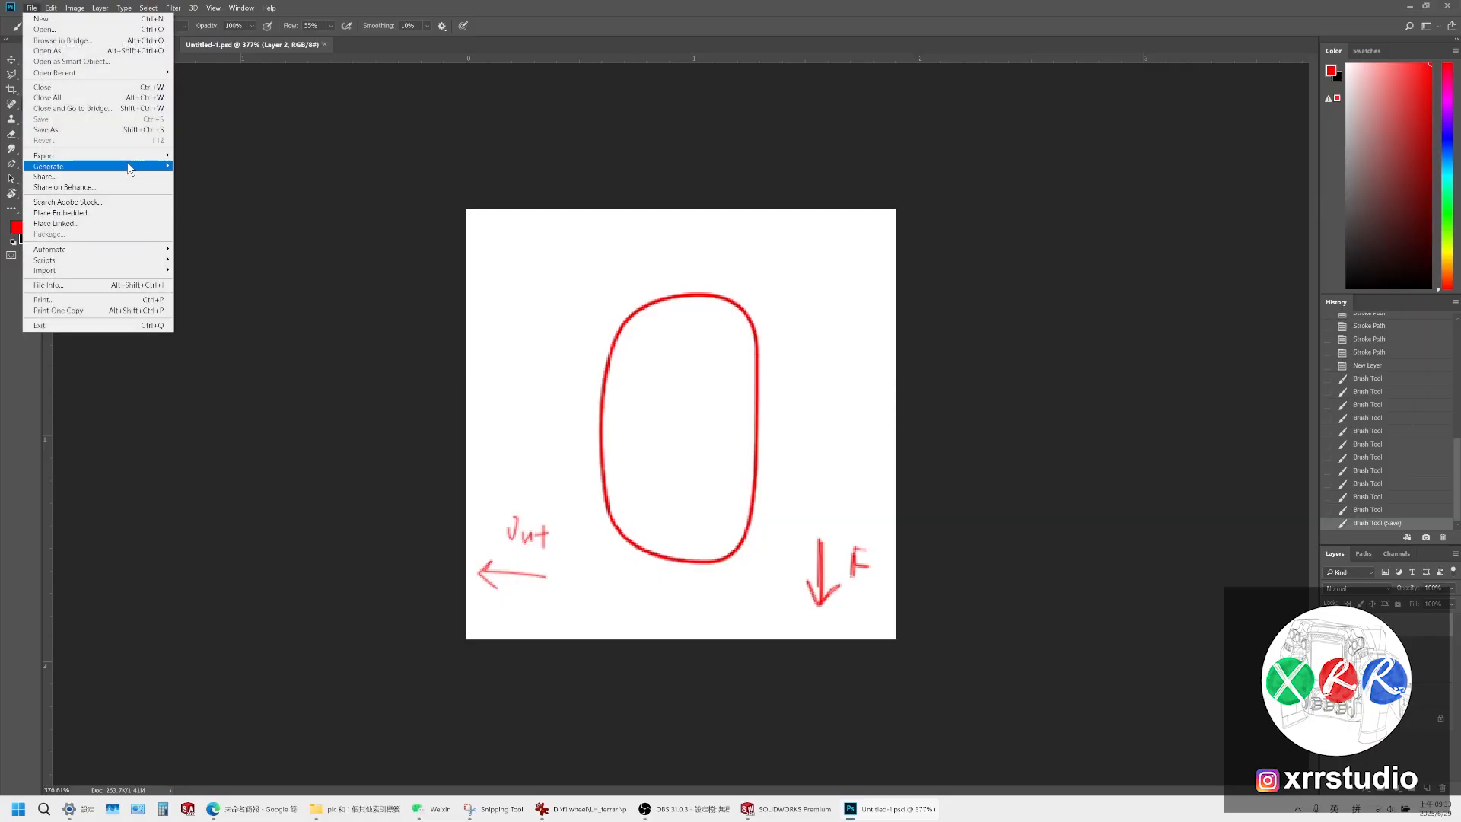
mouse_move(134, 158)
click(194, 166)
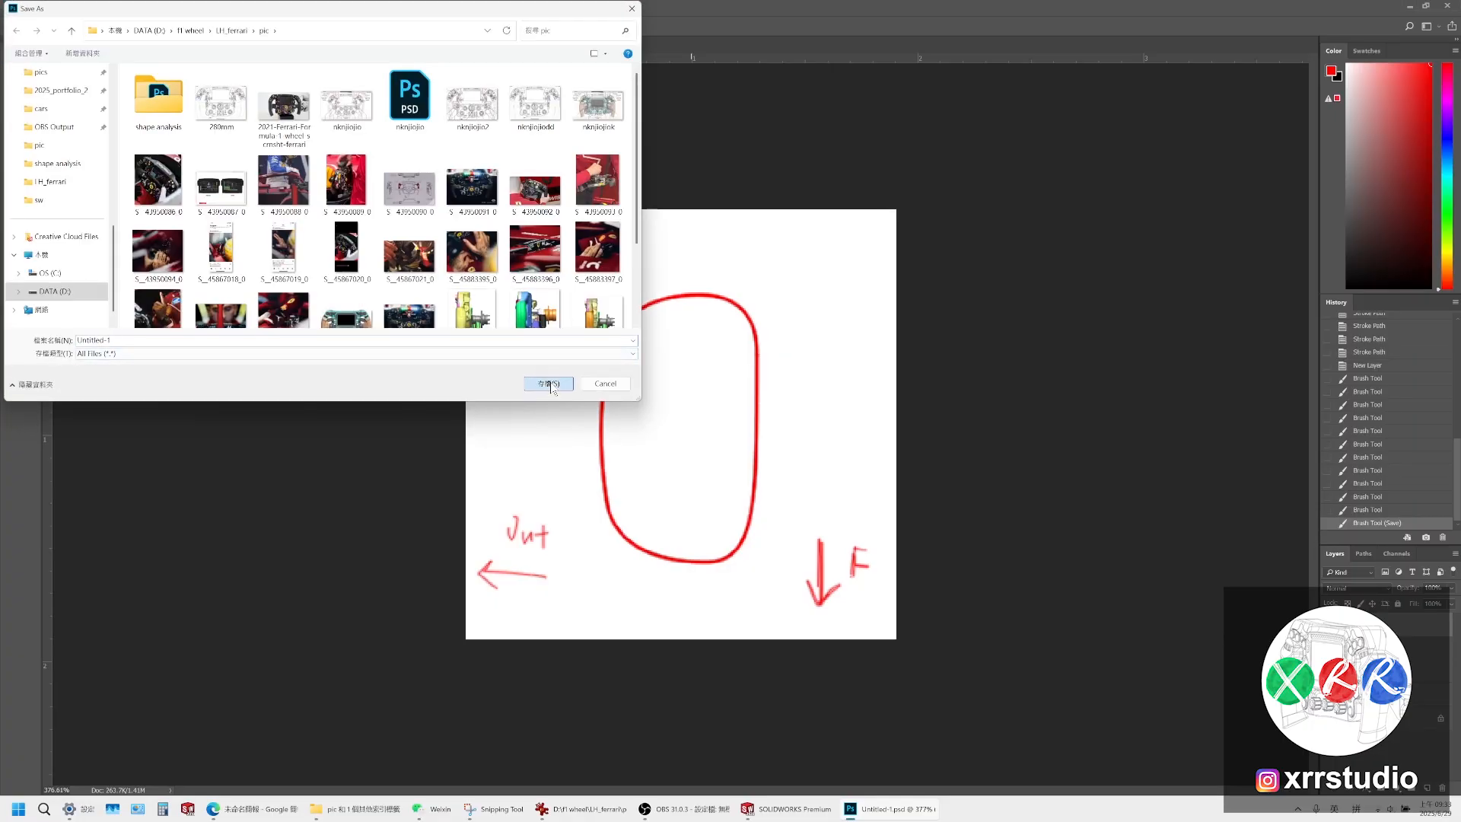
click(548, 383)
Switch to SOLIDWORKS and start a new sketch on the flat bottom end face of the grip
click(788, 809)
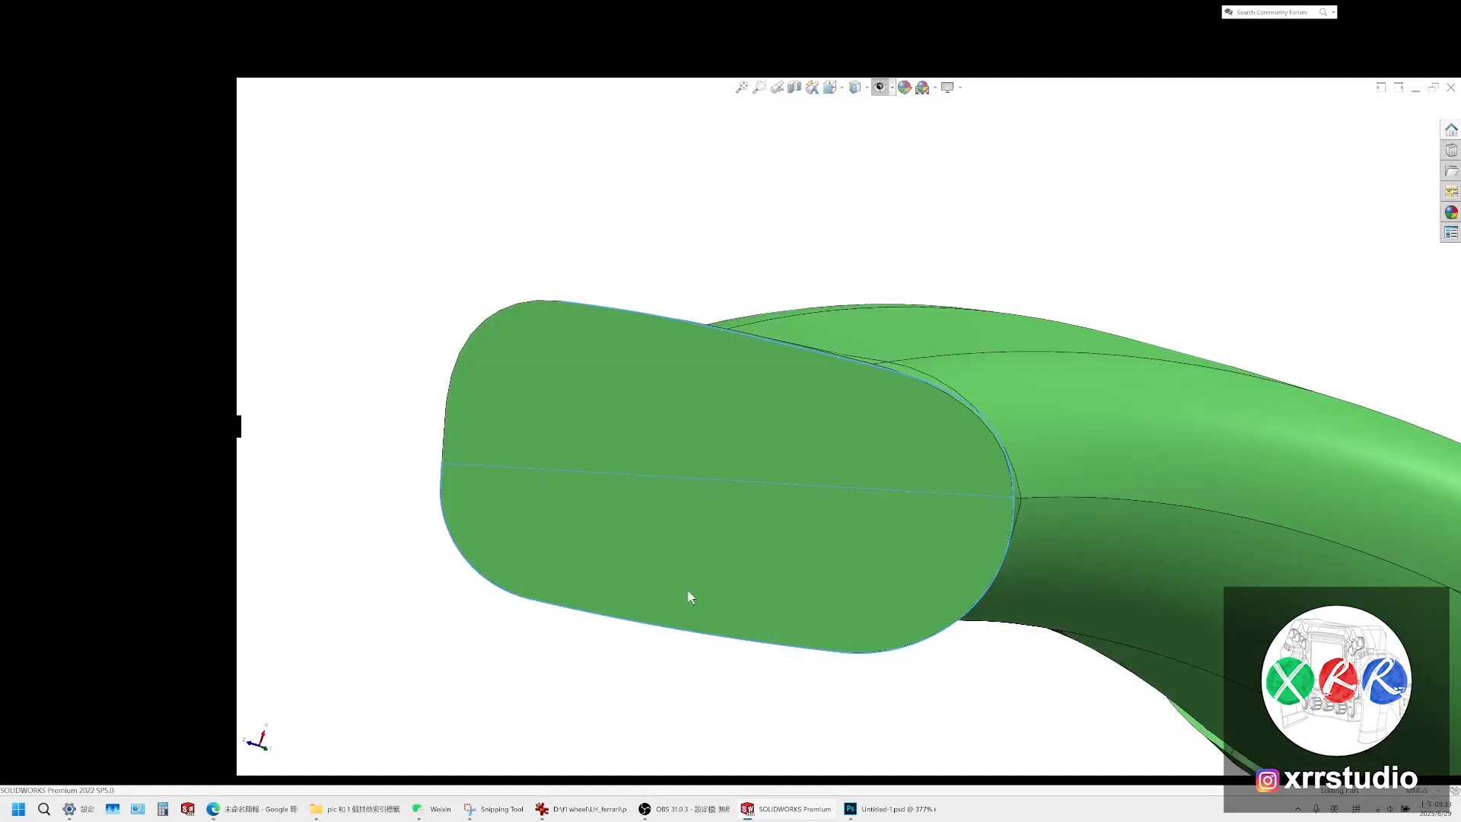
click(800, 532)
right_click(770, 510)
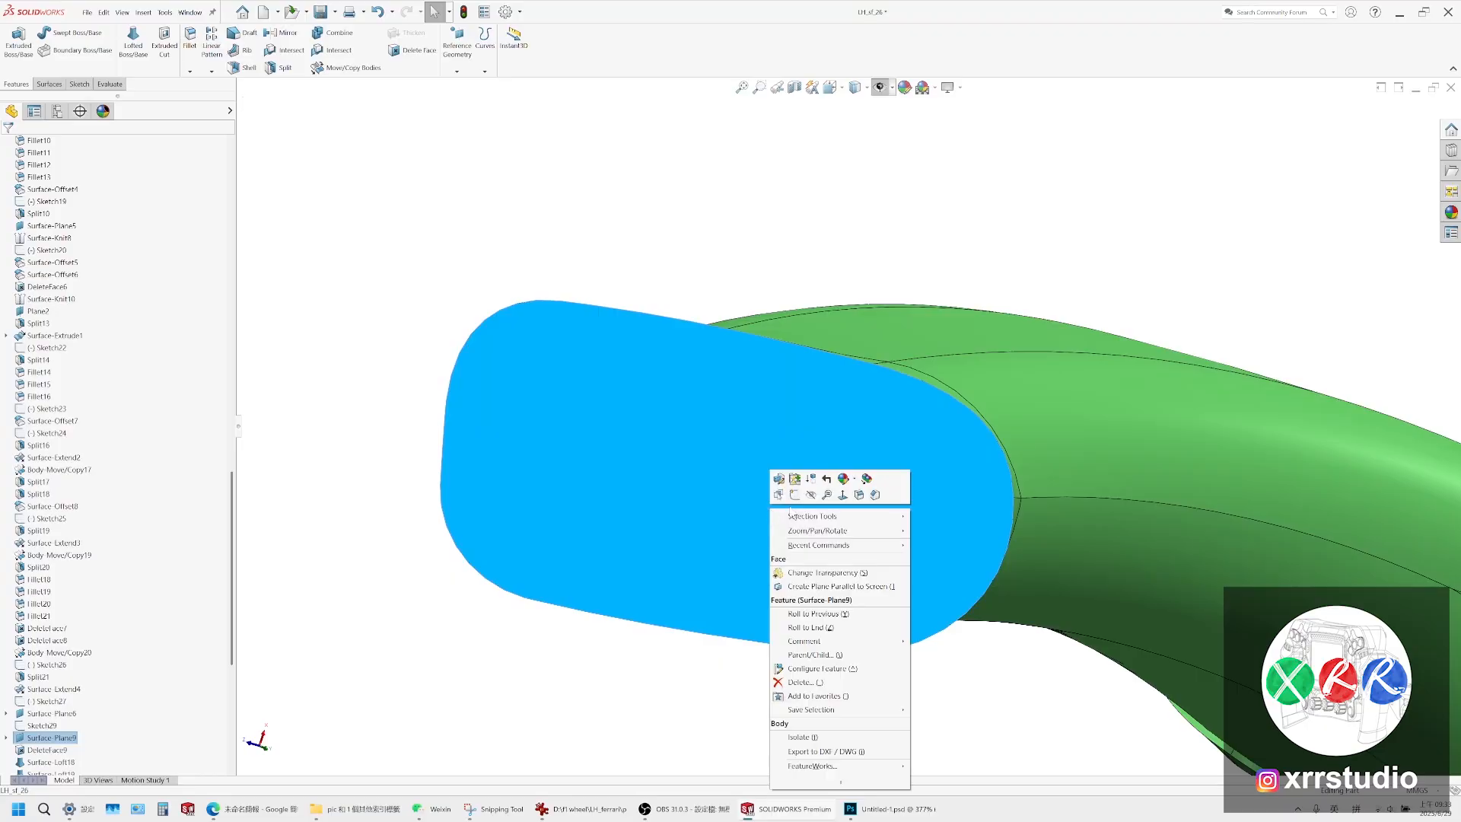
click(793, 496)
click(165, 12)
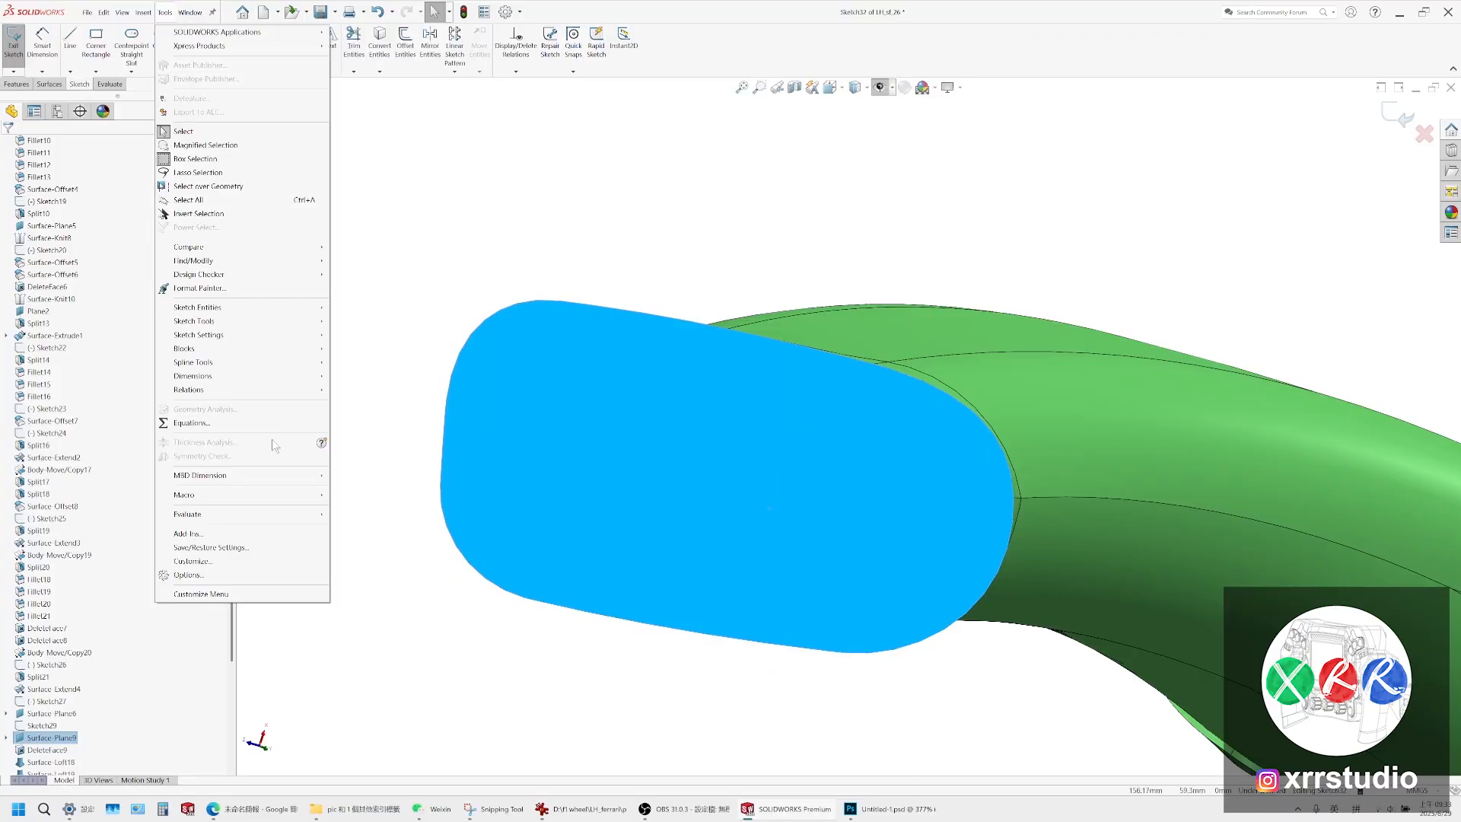
mouse_move(271, 322)
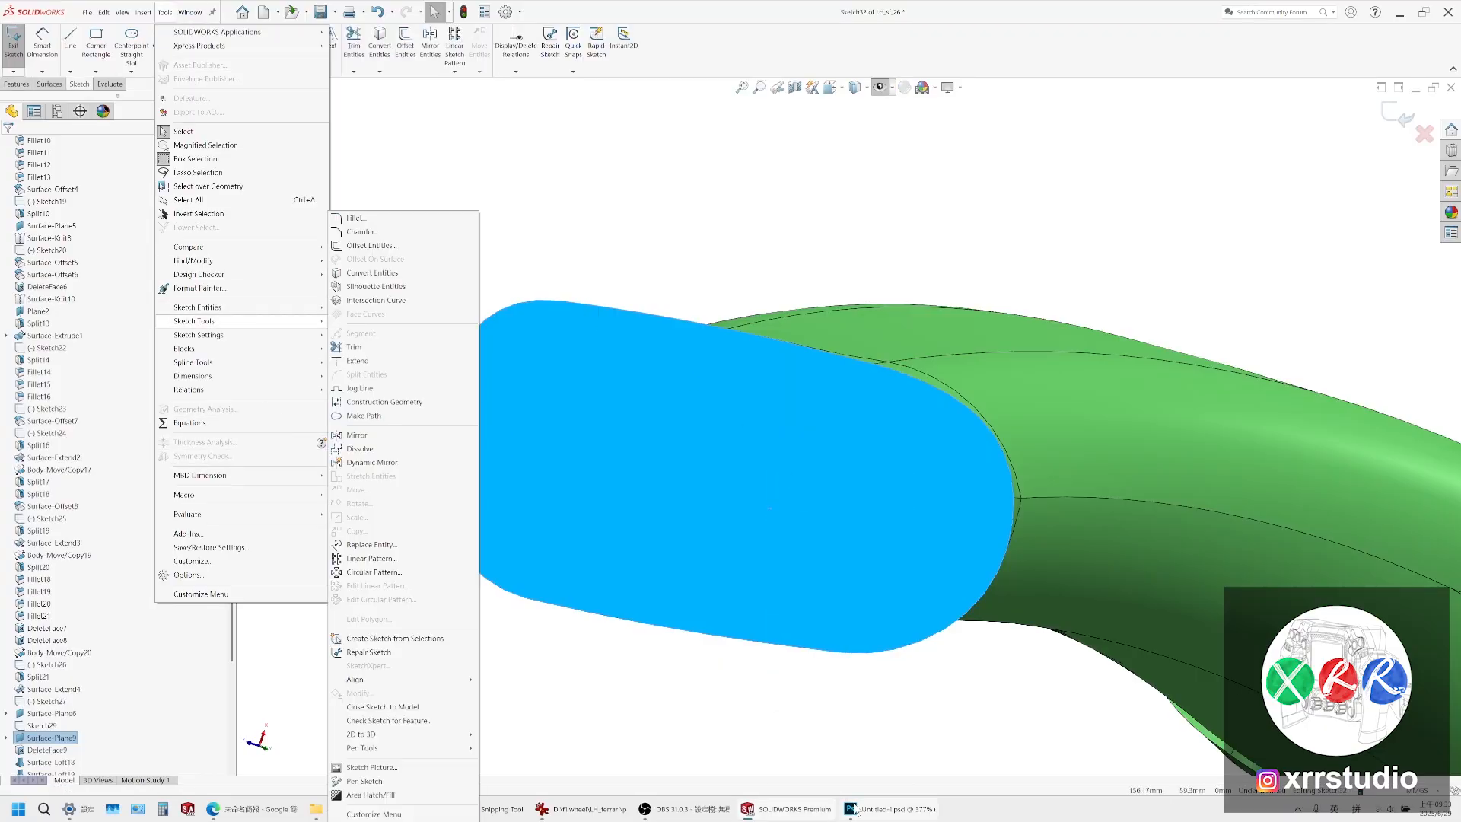
Switch to Photoshop and thicken the downward arrow, the letter F and the Out arrow with extra brush strokes
click(890, 809)
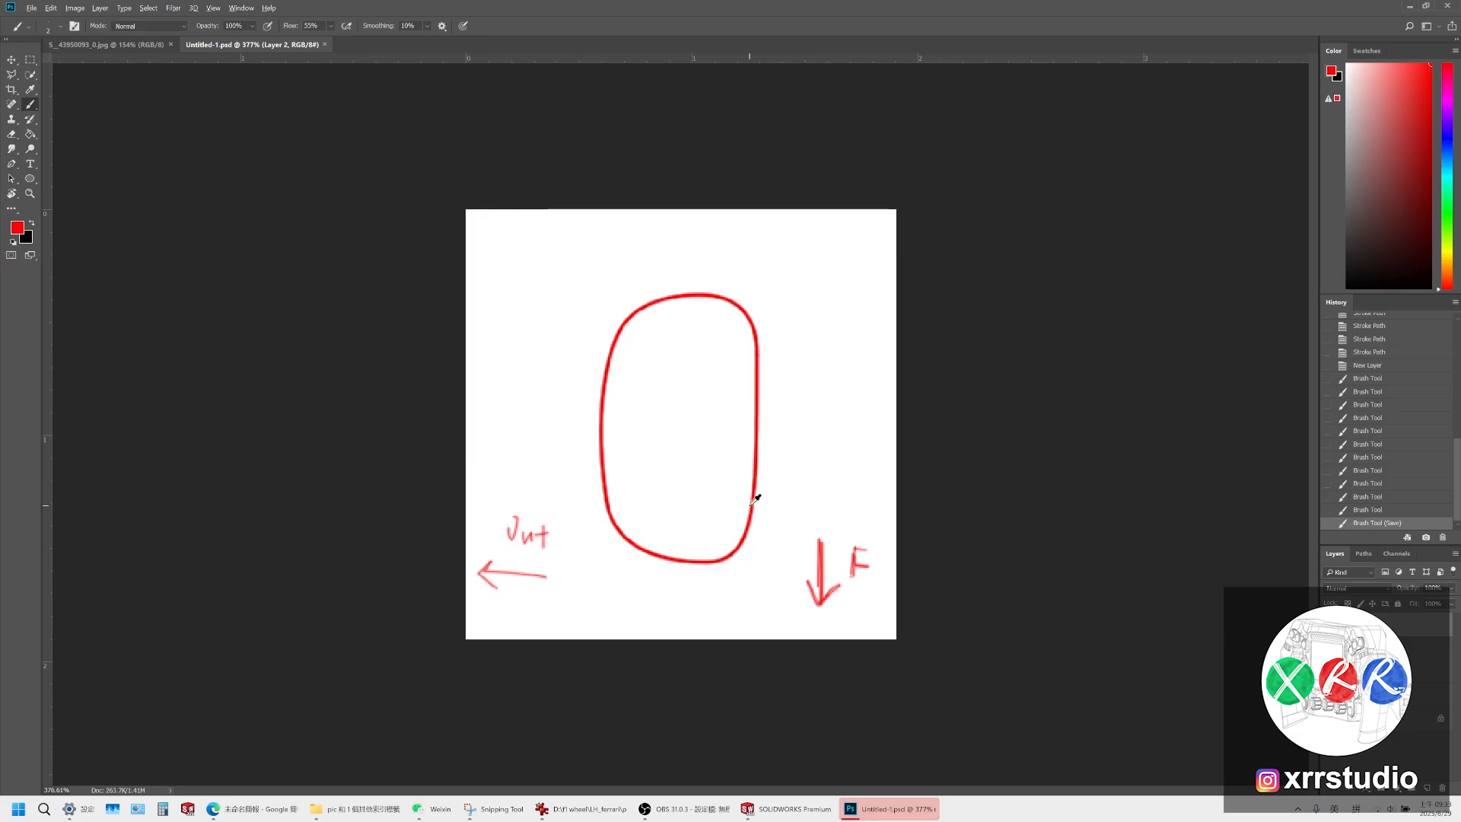
alt+scroll(753, 493, up, 2)
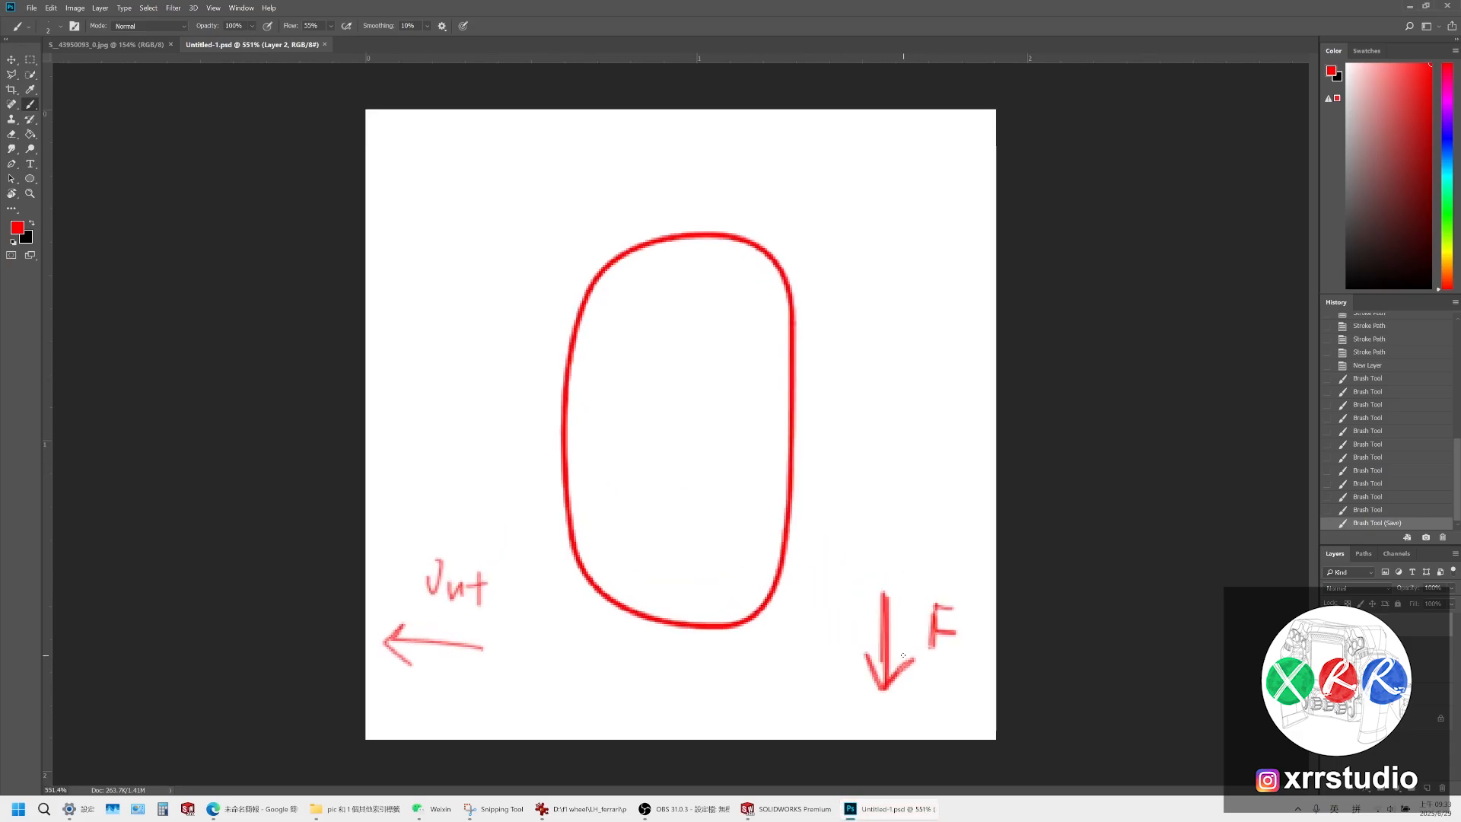
mouse_move(886, 594)
mouse_down()
mouse_move(883, 689)
mouse_move(917, 662)
mouse_up()
drag(935, 609, 932, 662)
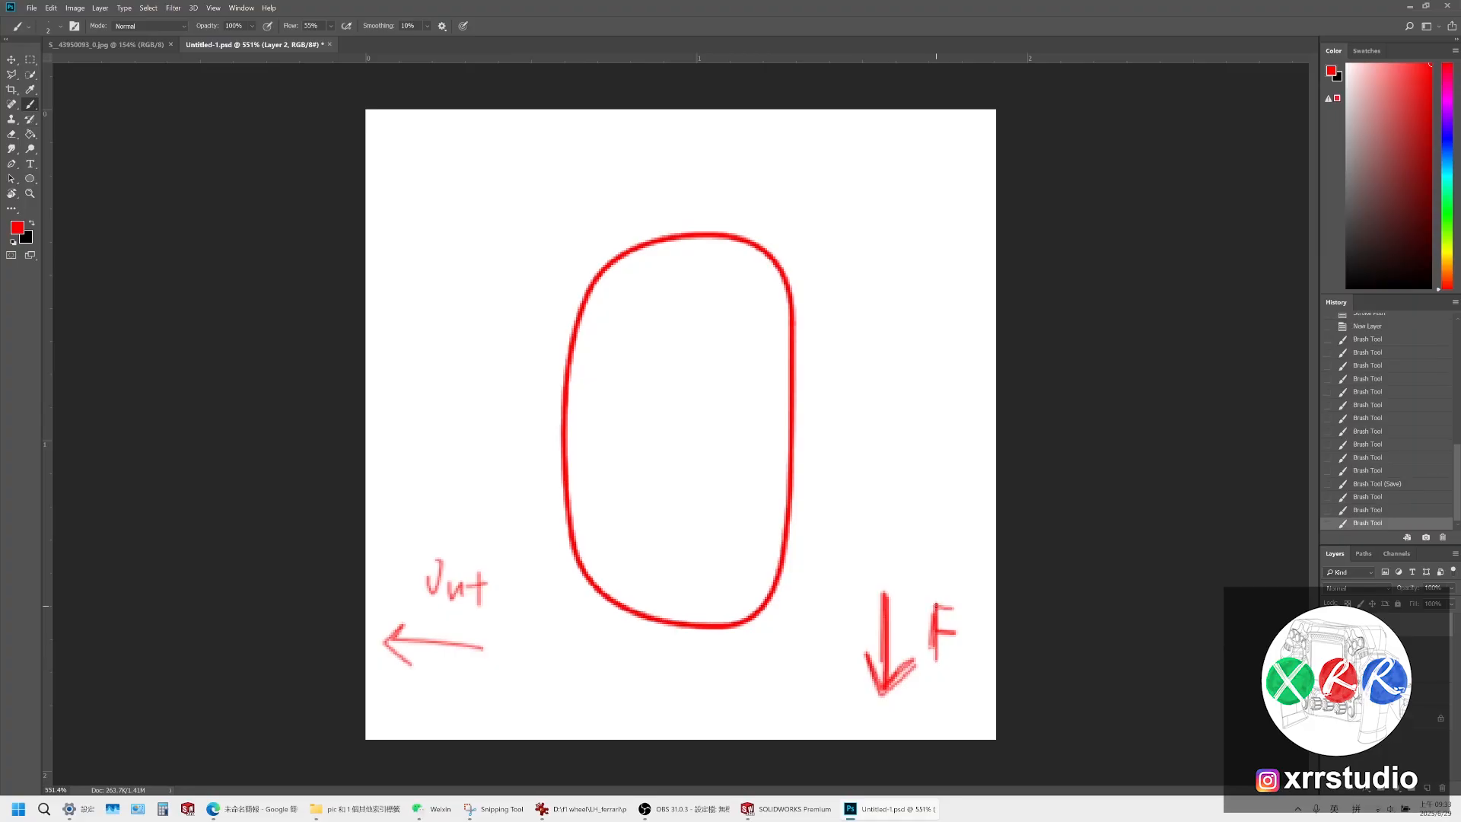
mouse_move(934, 606)
mouse_down()
mouse_move(953, 607)
mouse_move(961, 638)
mouse_up()
drag(389, 642, 483, 649)
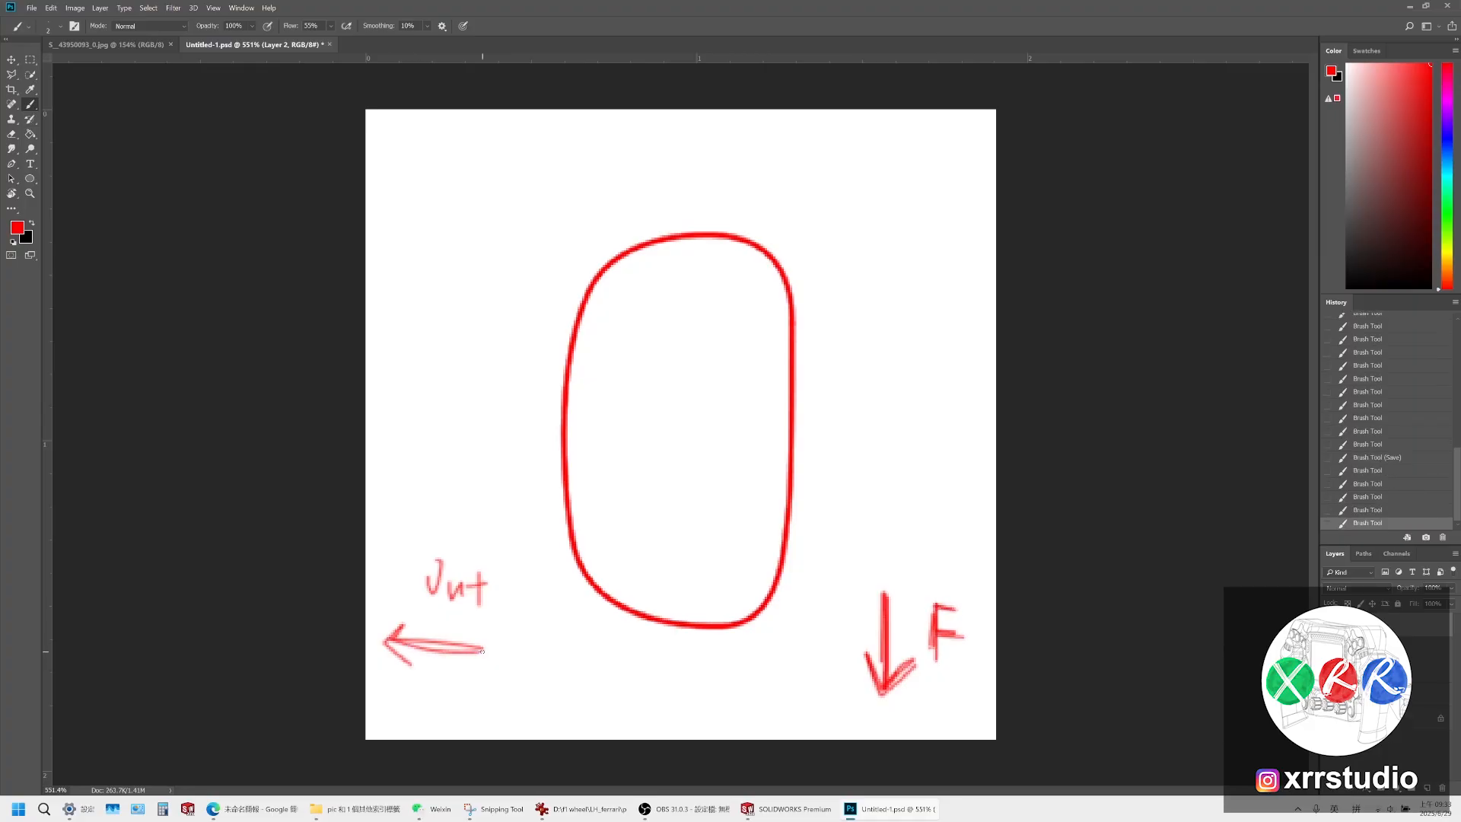
drag(389, 652, 427, 688)
Switch back to SOLIDWORKS and insert the picture Untitled-1 from the pic folder into the end-face sketch
click(787, 809)
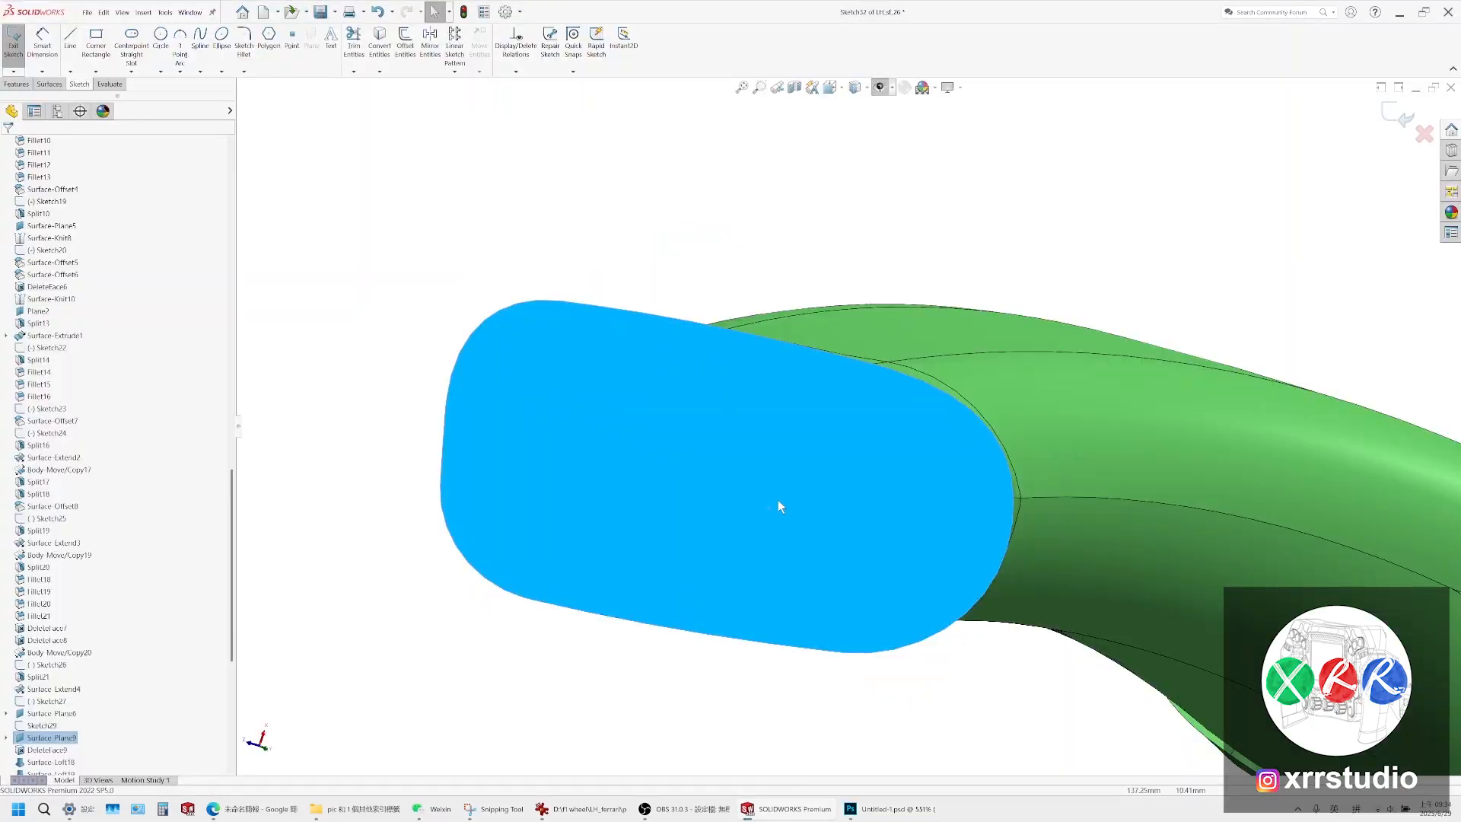
right_click(778, 484)
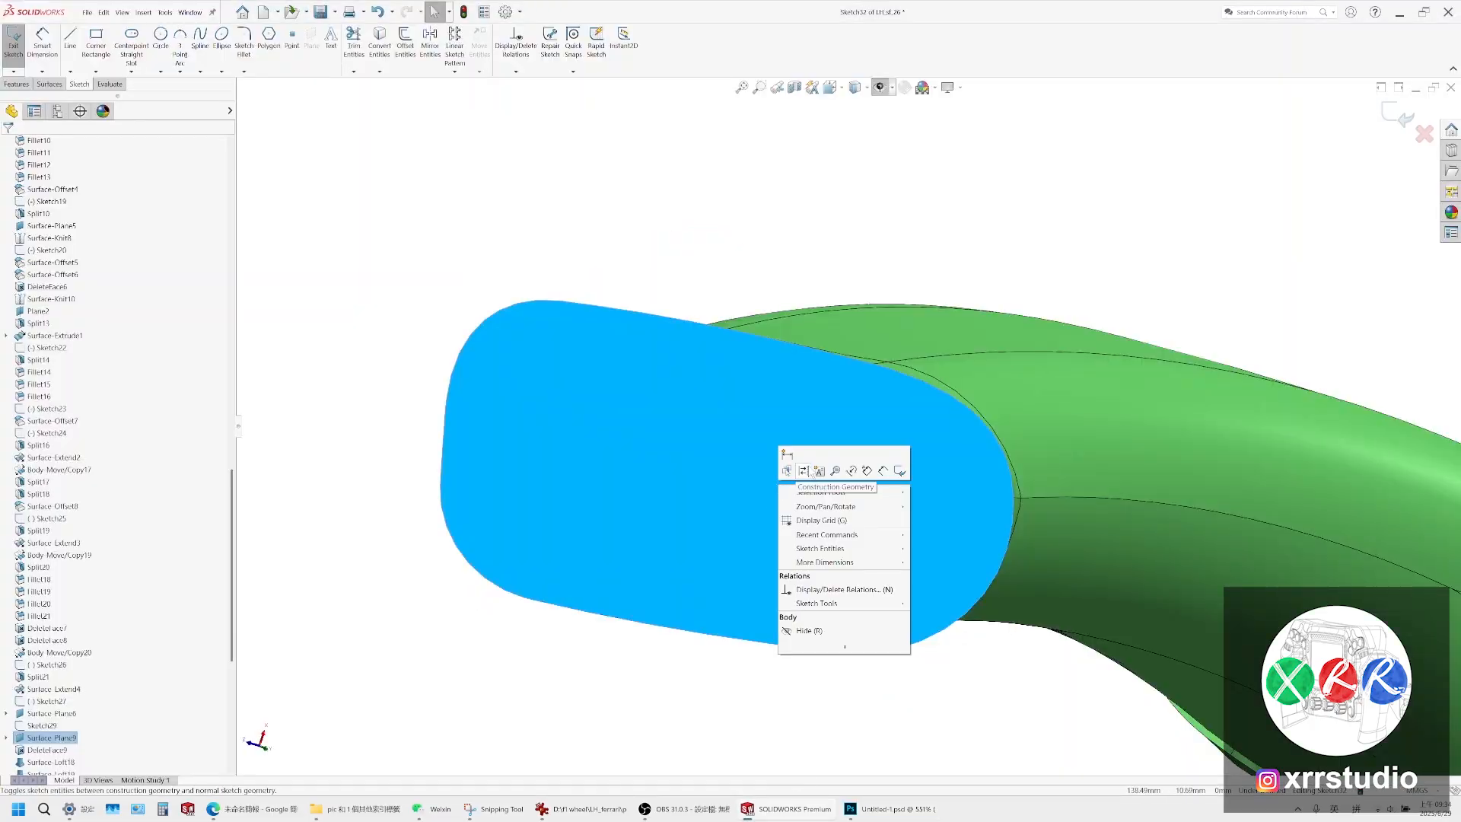
click(165, 12)
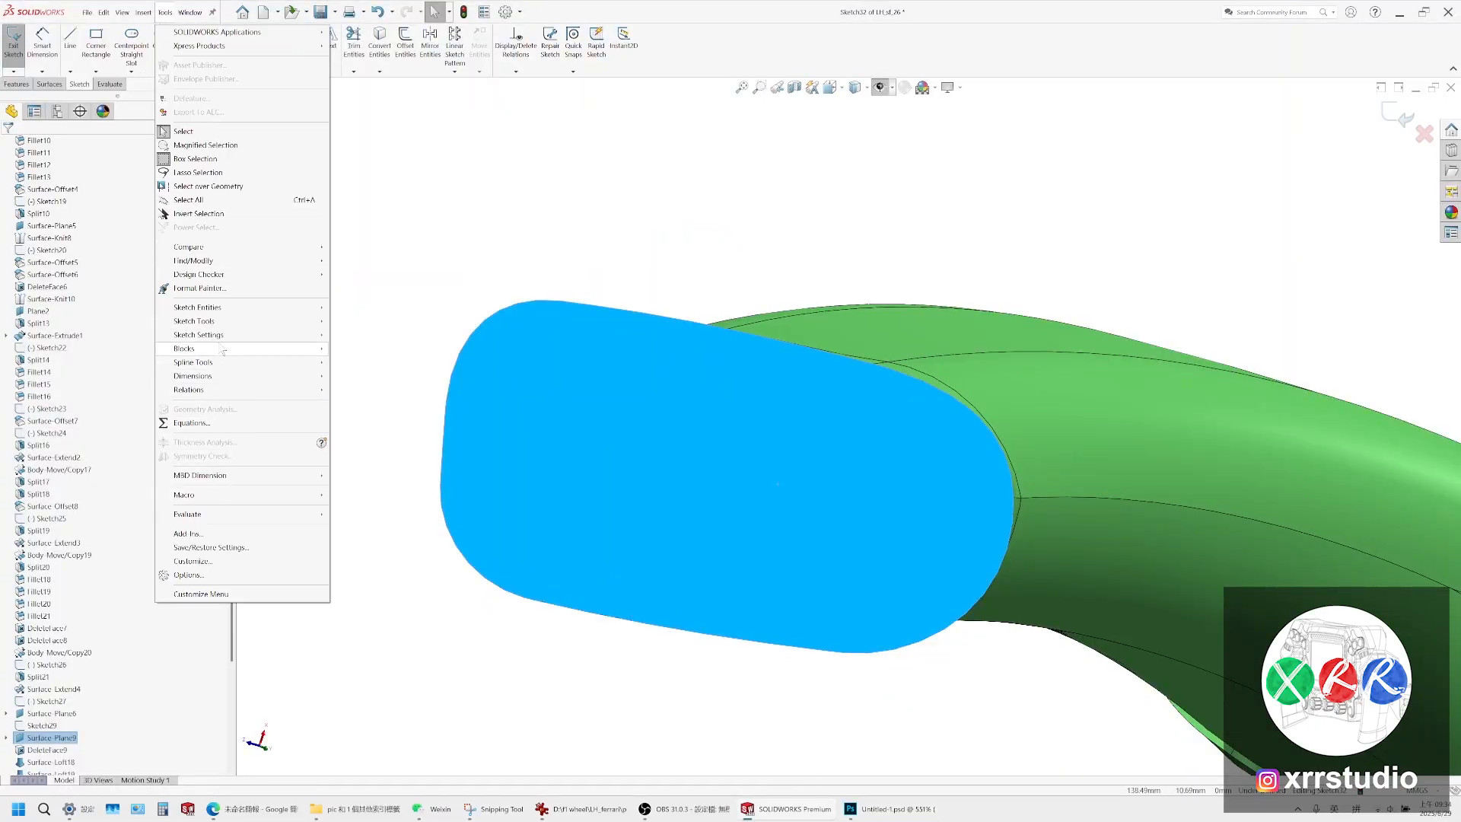
mouse_move(229, 320)
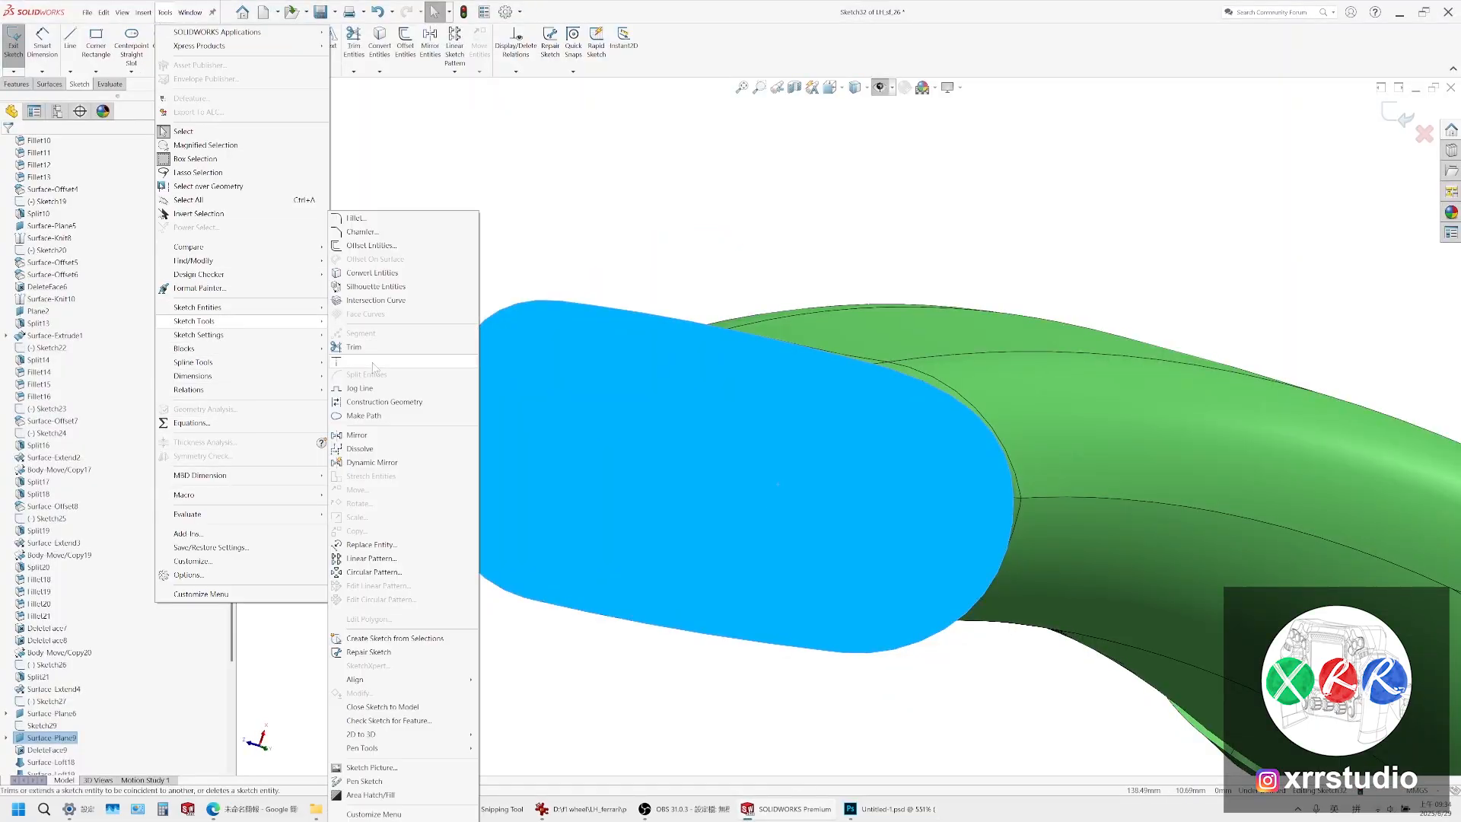
click(367, 782)
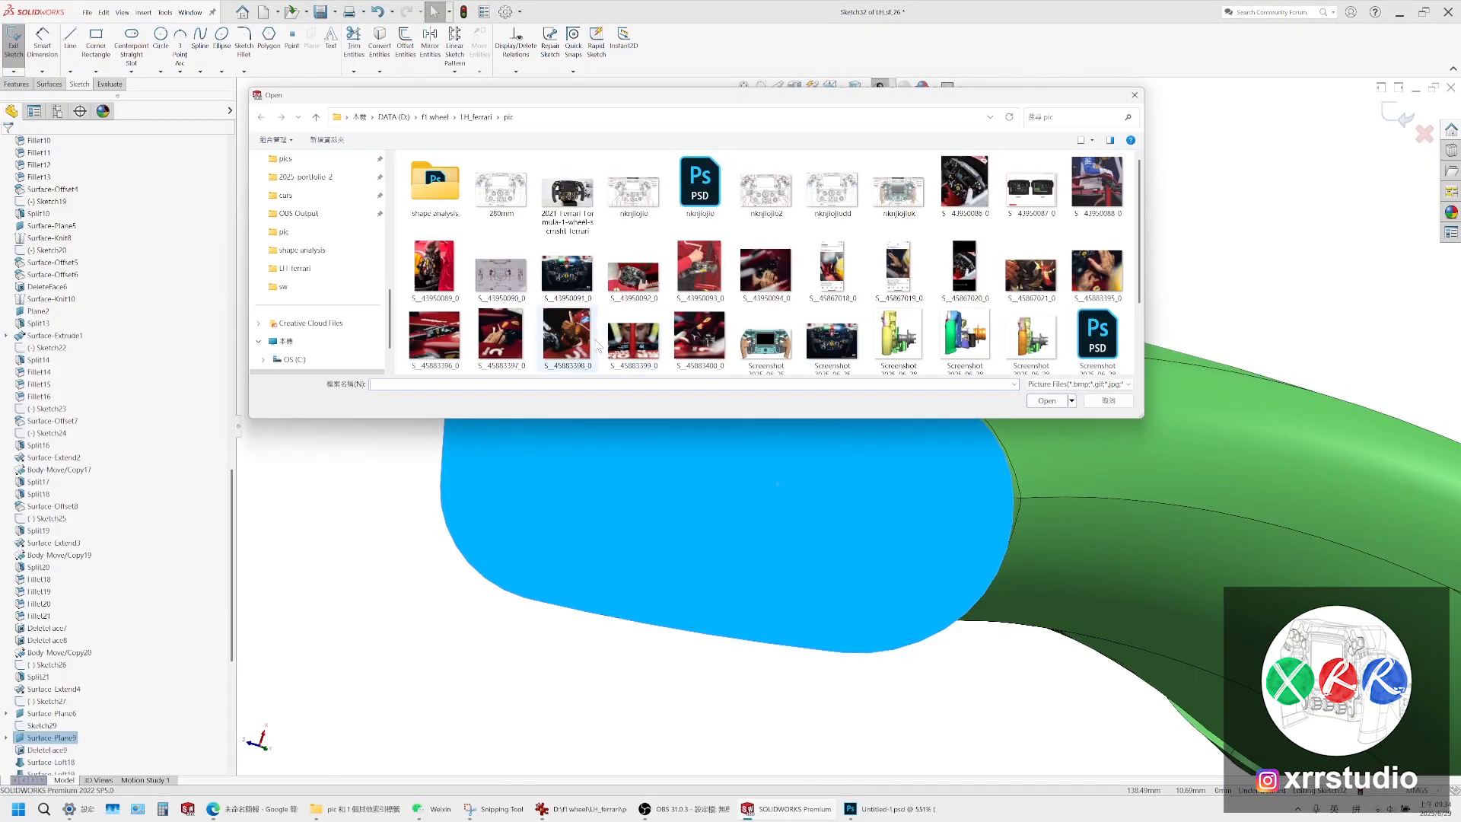
scroll(697, 319, down, 1)
click(655, 314)
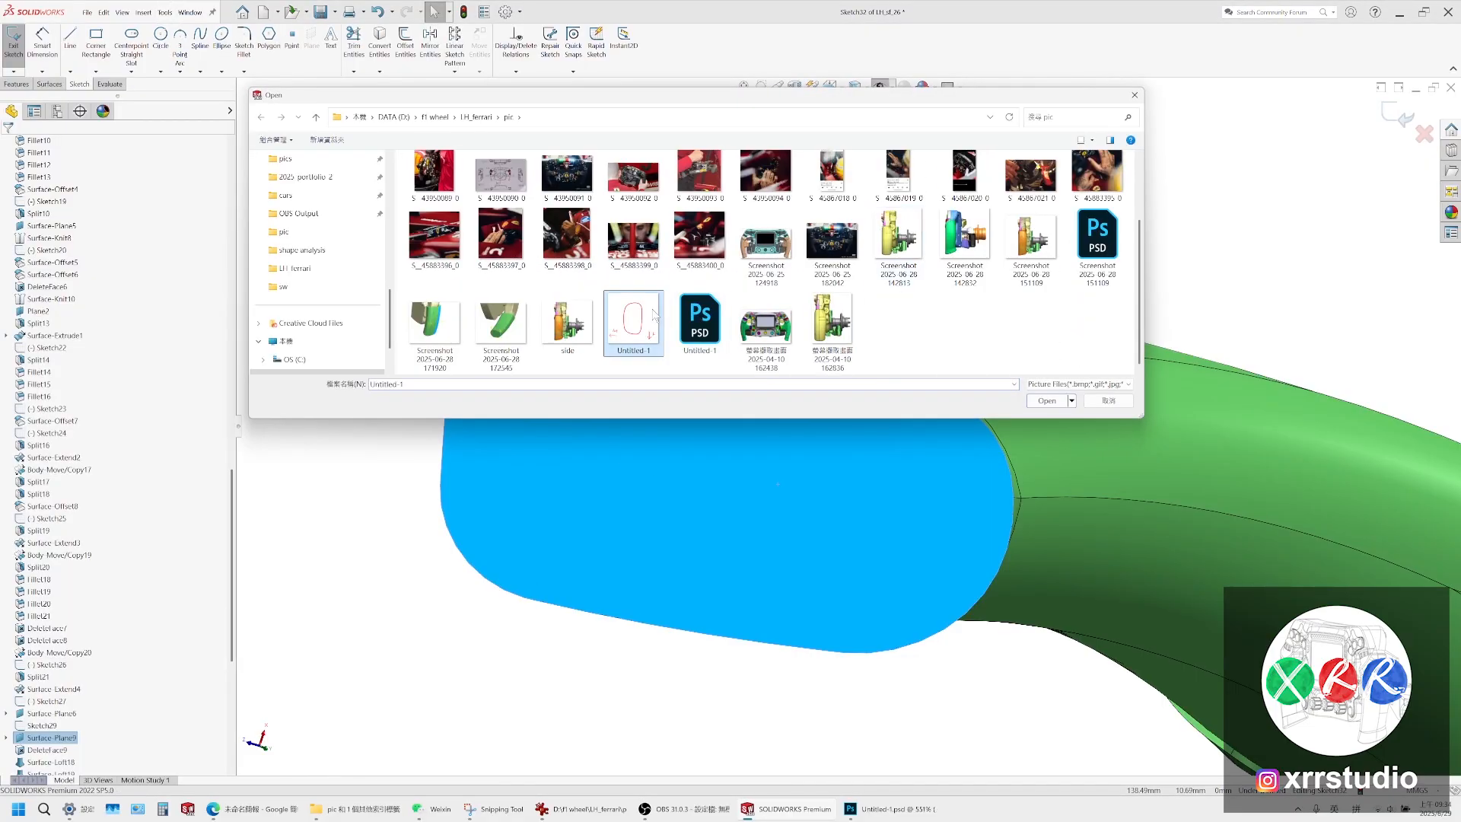
click(1032, 404)
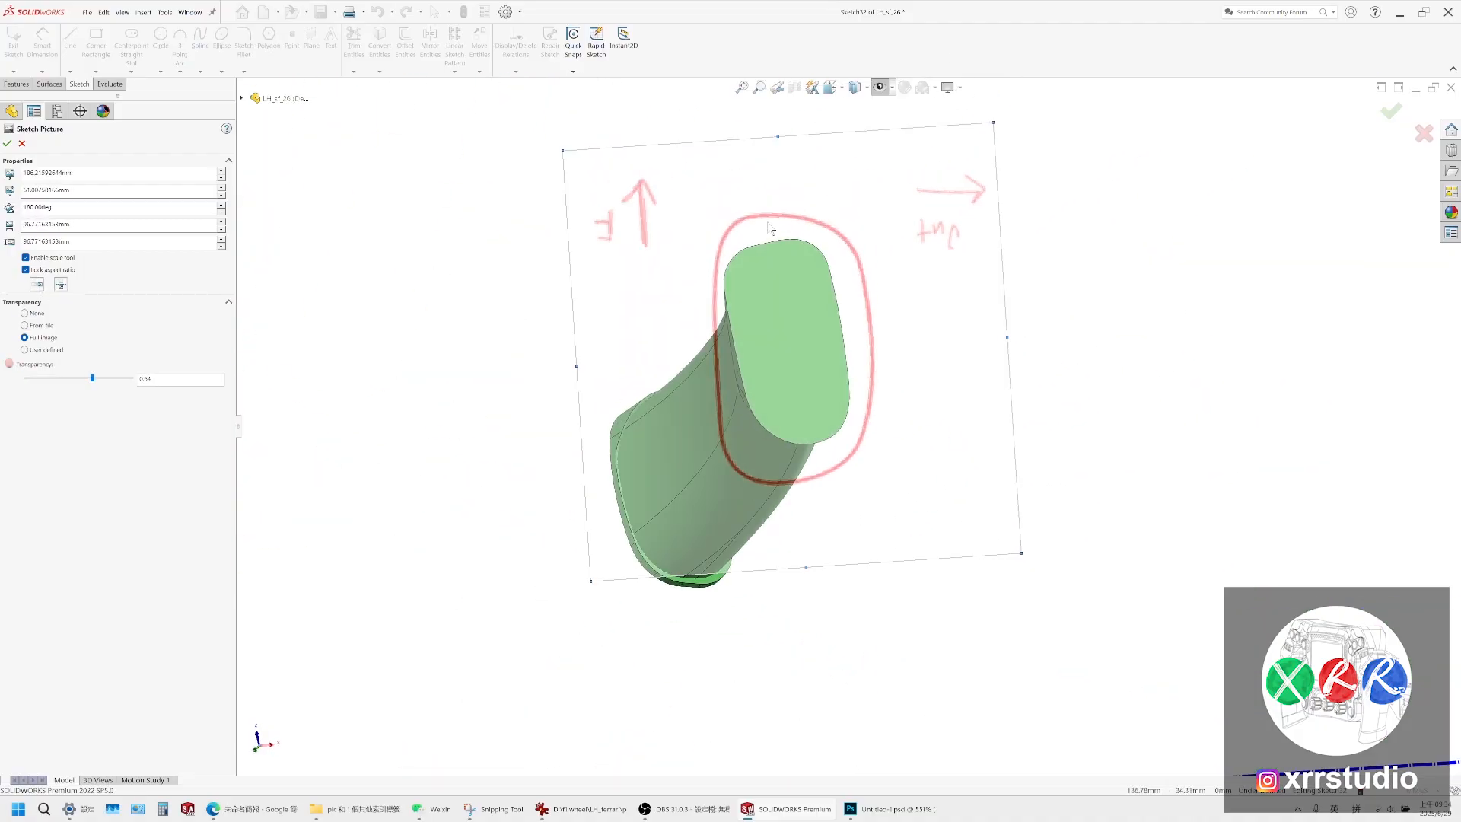
Scale the sketch picture down to 71 mm, rotate it to 191 degrees and place its outline over the grip's end face
middle_drag(1013, 487, 1028, 359)
scroll(906, 333, down, 2)
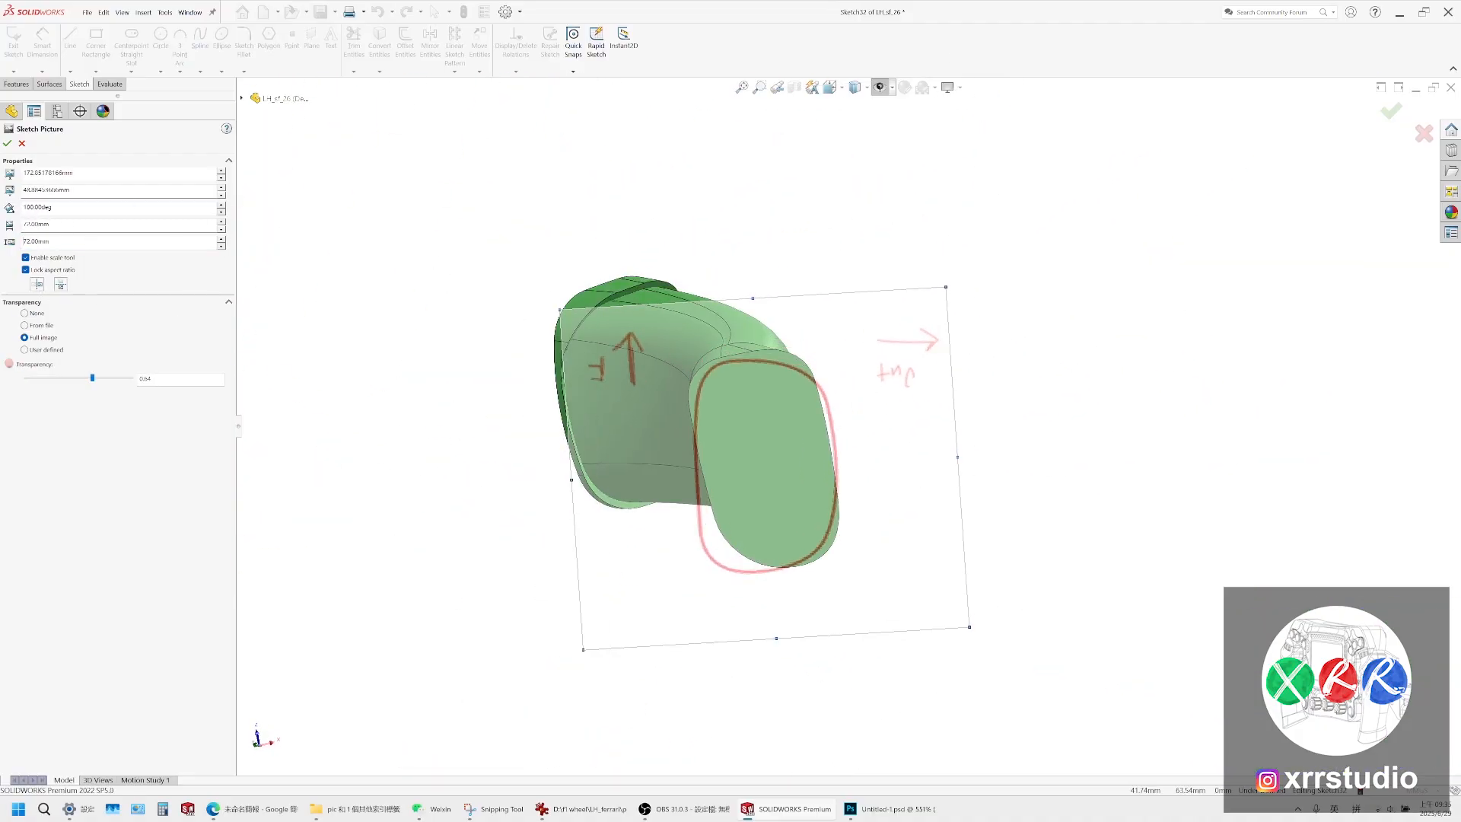
click(7, 143)
key(ctrl+s)
click(804, 394)
scroll(734, 362, down, 3)
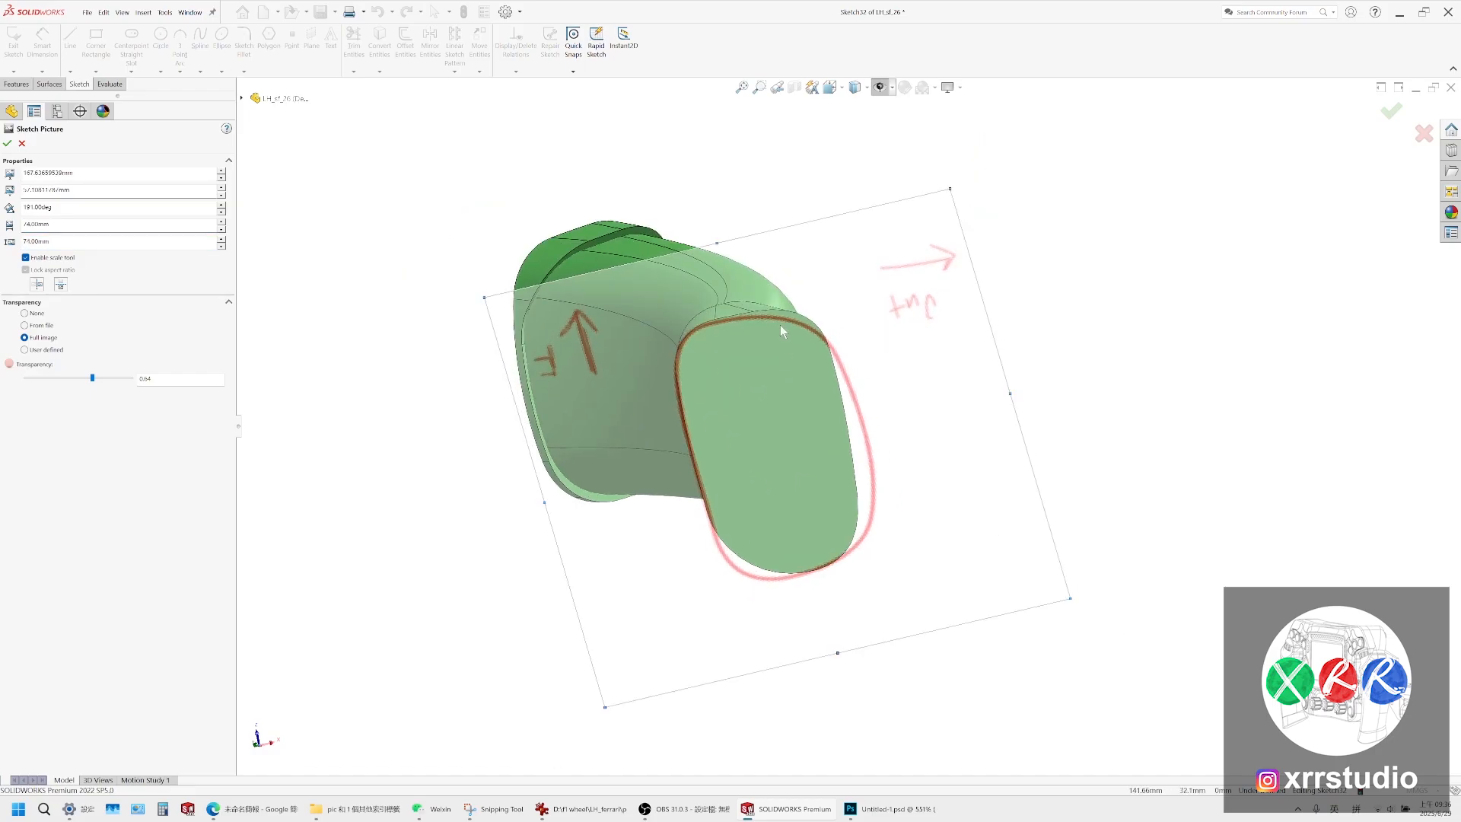
Compare the placed outline picture with the grip's flared end and the reference sketches in the Front view
mouse_move(933, 378)
middle_down()
mouse_move(933, 453)
mouse_move(936, 326)
mouse_move(943, 574)
mouse_move(963, 644)
middle_up()
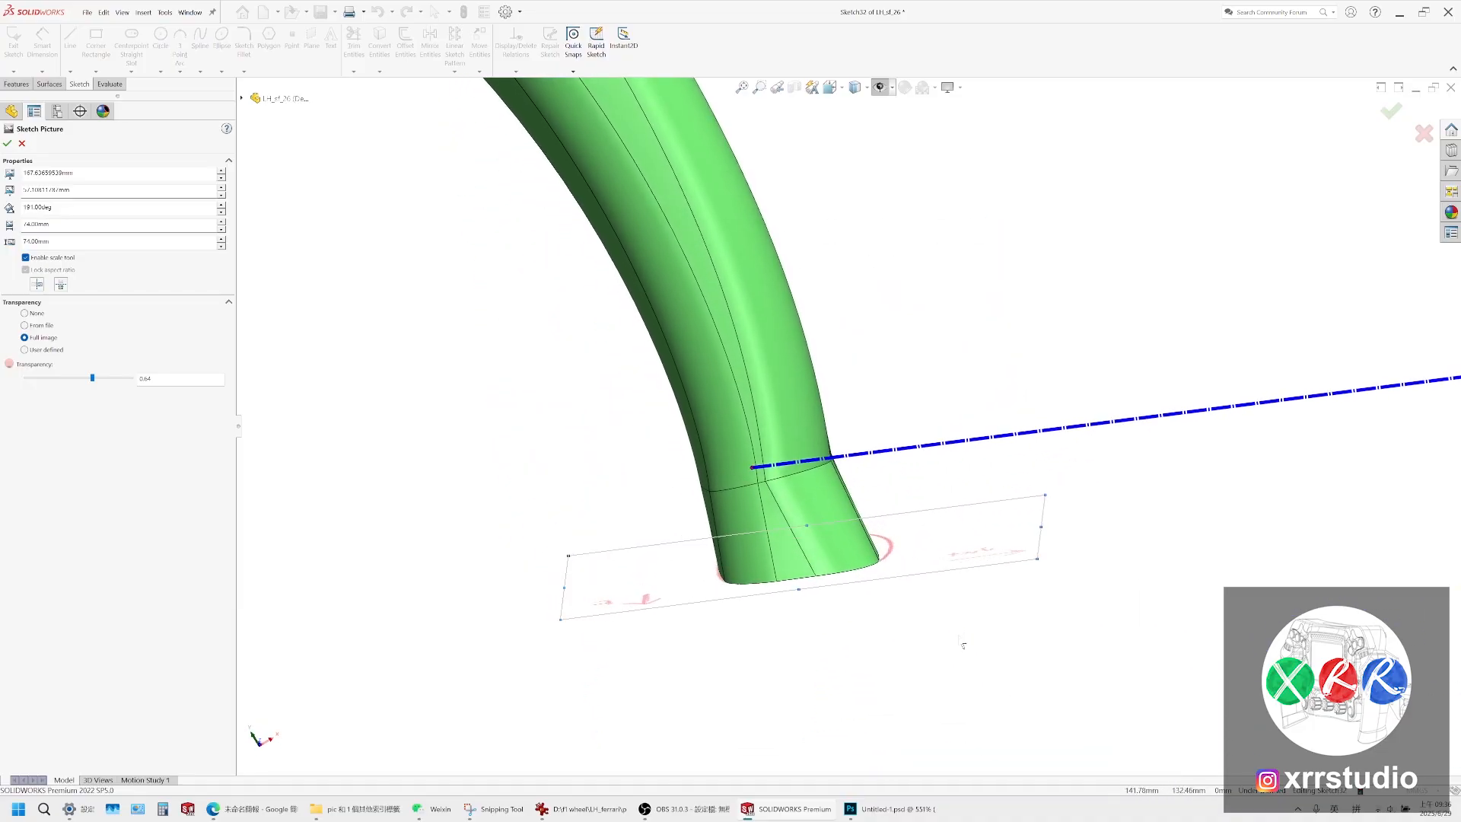
click(855, 87)
click(846, 144)
scroll(793, 435, down, 10)
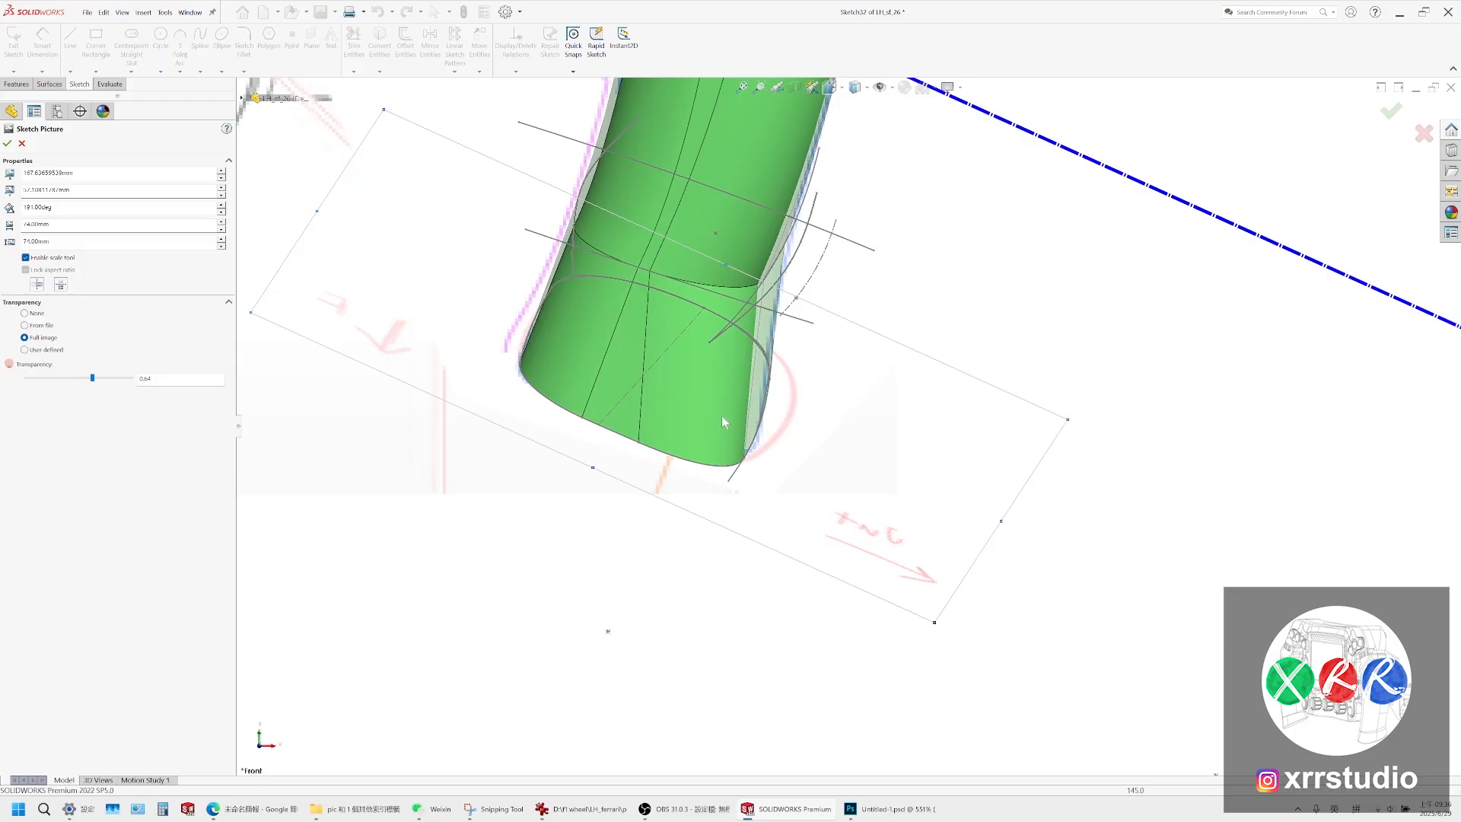
scroll(786, 403, down, 5)
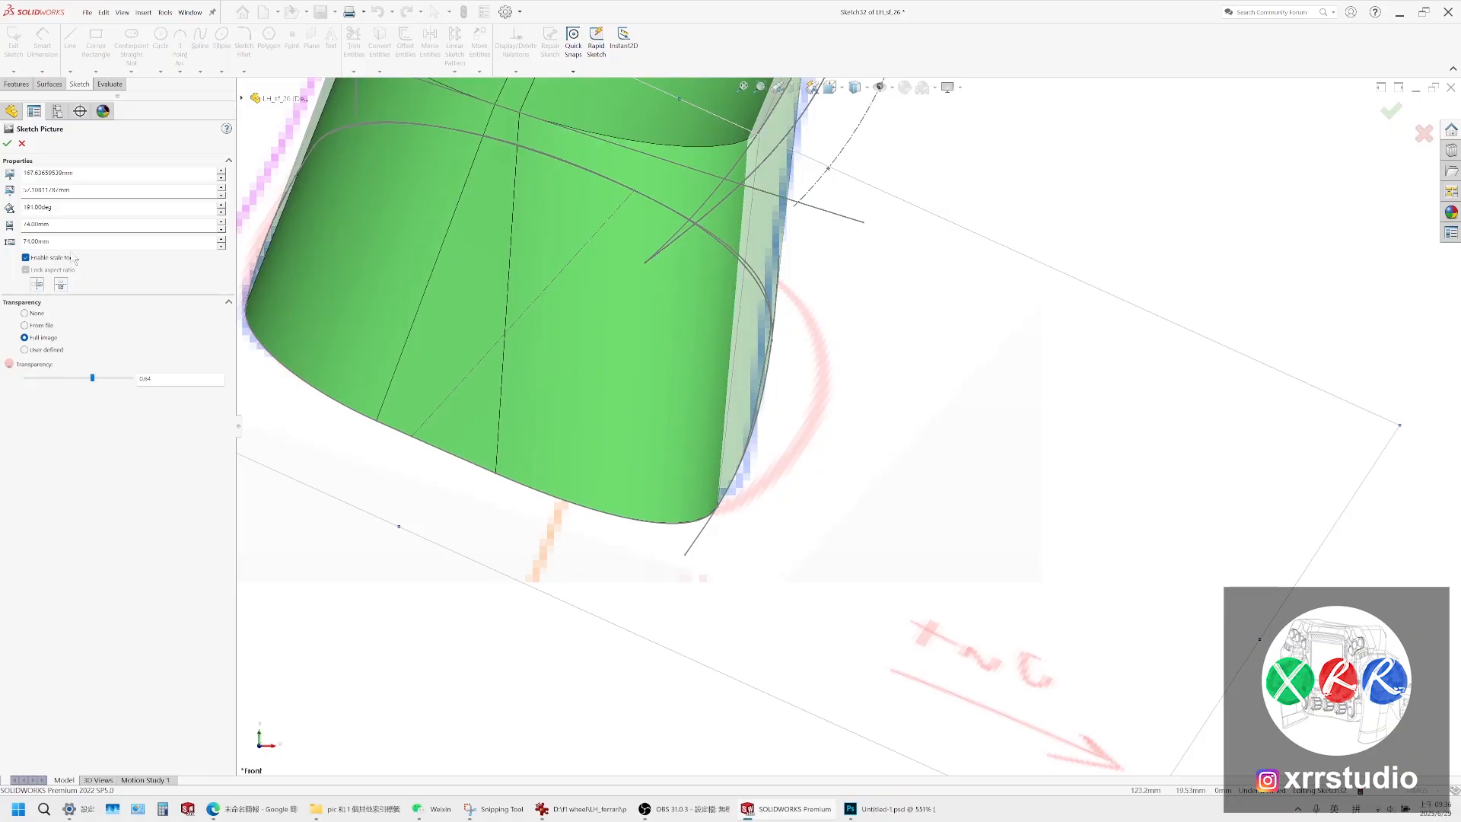
scroll(997, 518, up, 2)
middle_drag(868, 472, 855, 407)
scroll(865, 196, up, 8)
scroll(855, 411, up, 2)
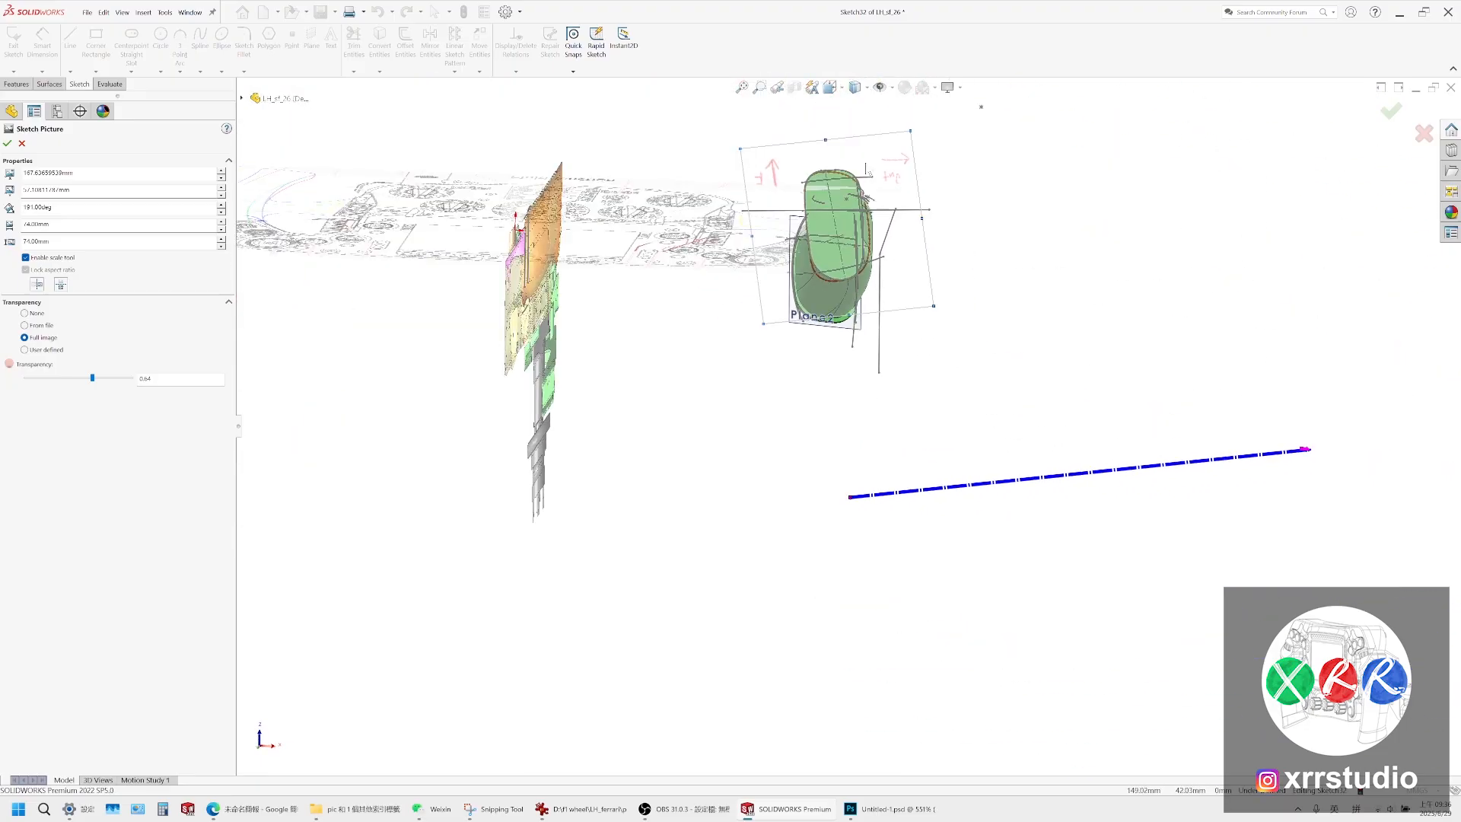
Rotate the sketch picture to 186 degrees in the Bottom view and move its outline back onto the grip's end face
click(833, 87)
click(849, 160)
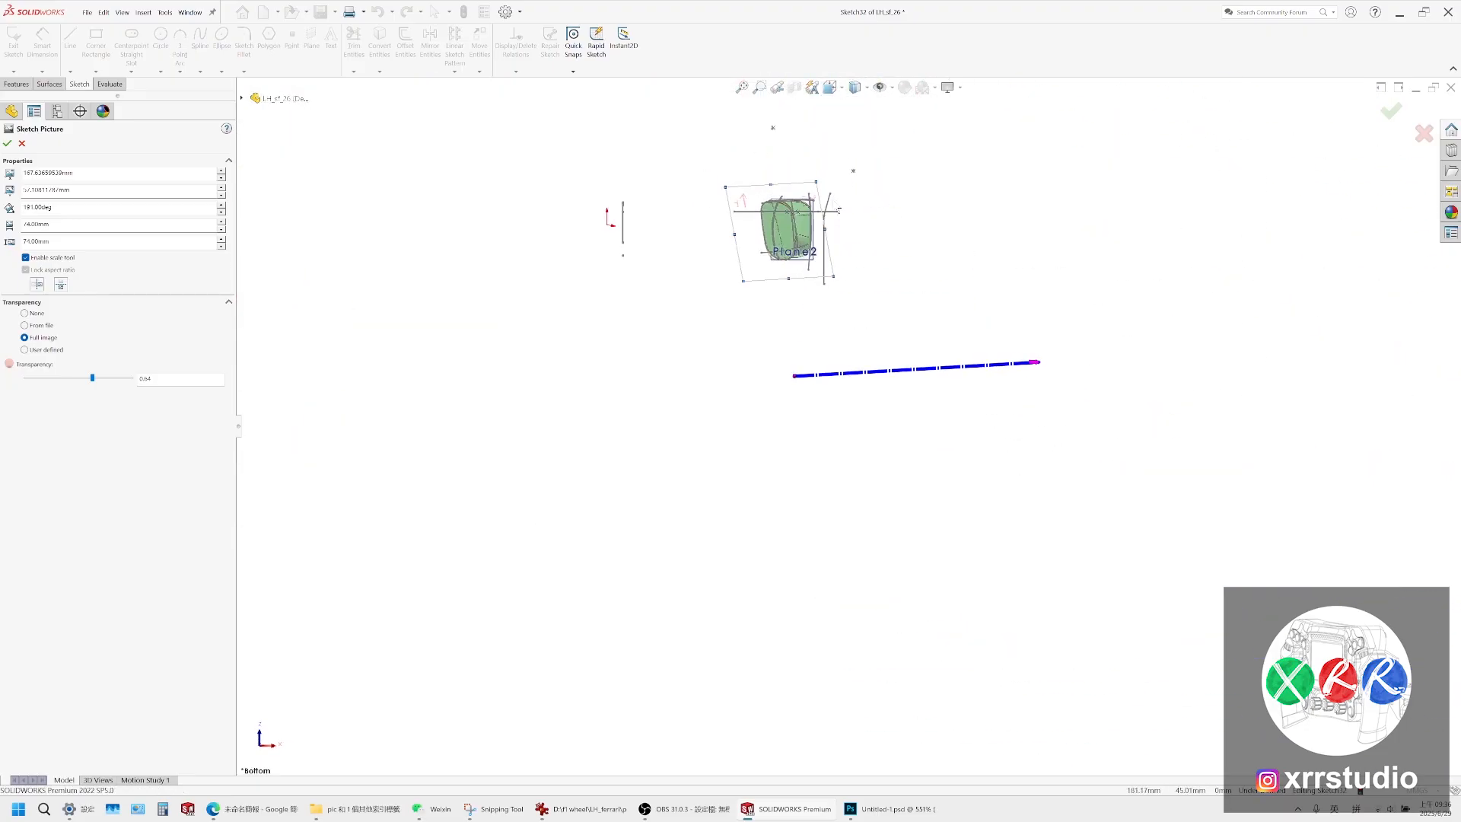
scroll(725, 340, down, 3)
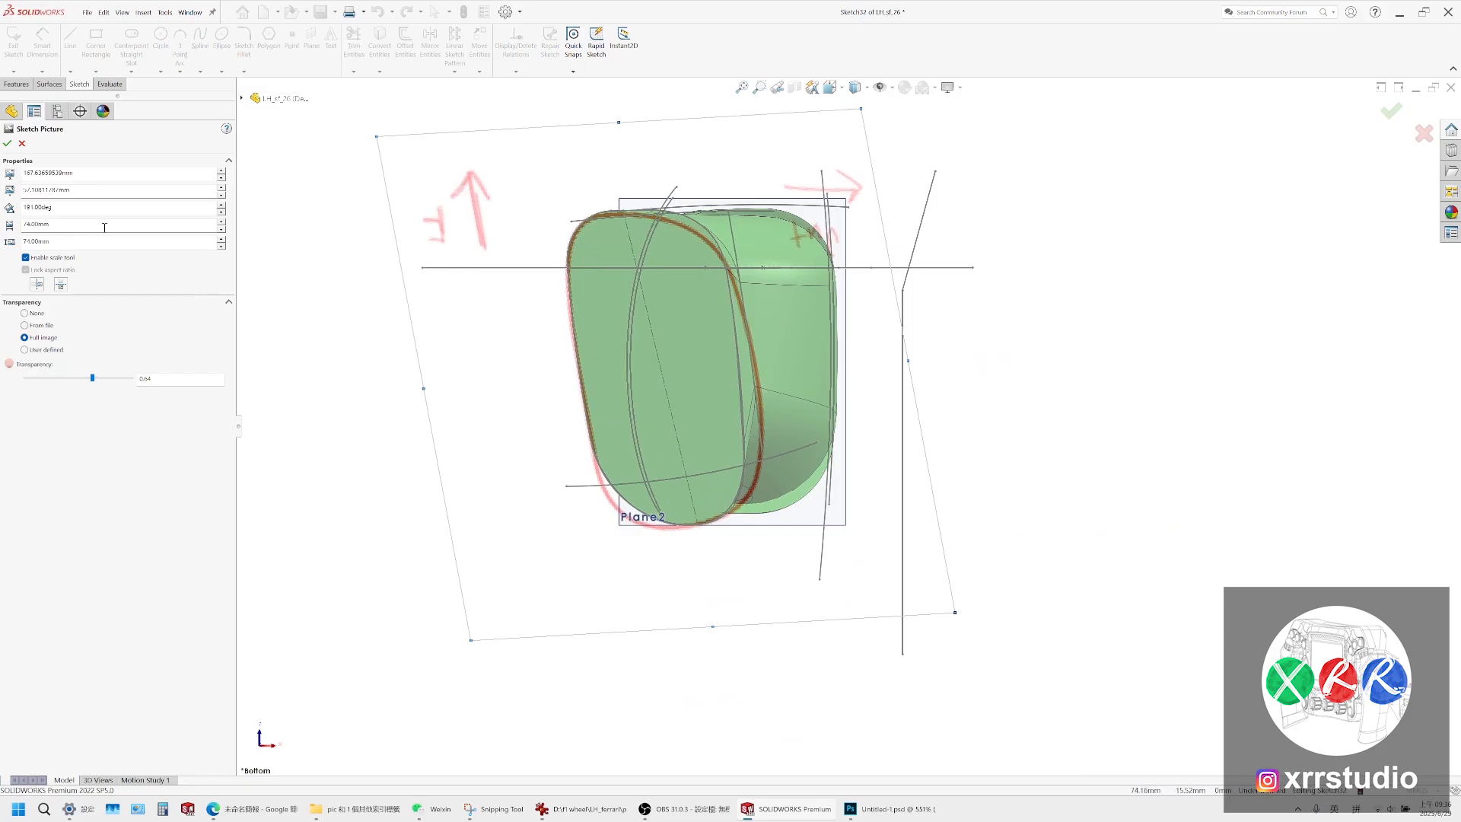
click(221, 211)
click(222, 211)
click(222, 210)
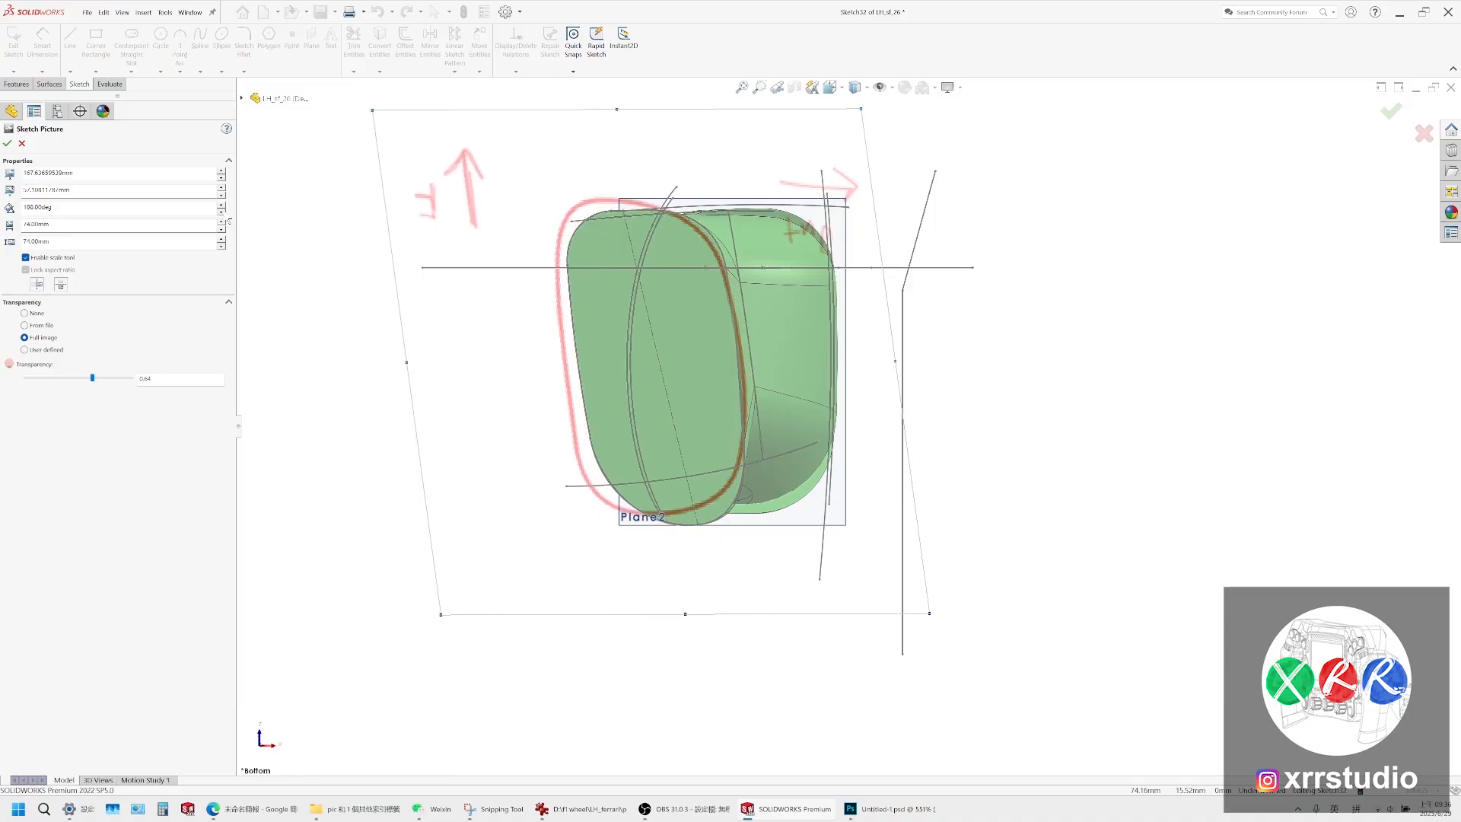
click(222, 210)
click(222, 211)
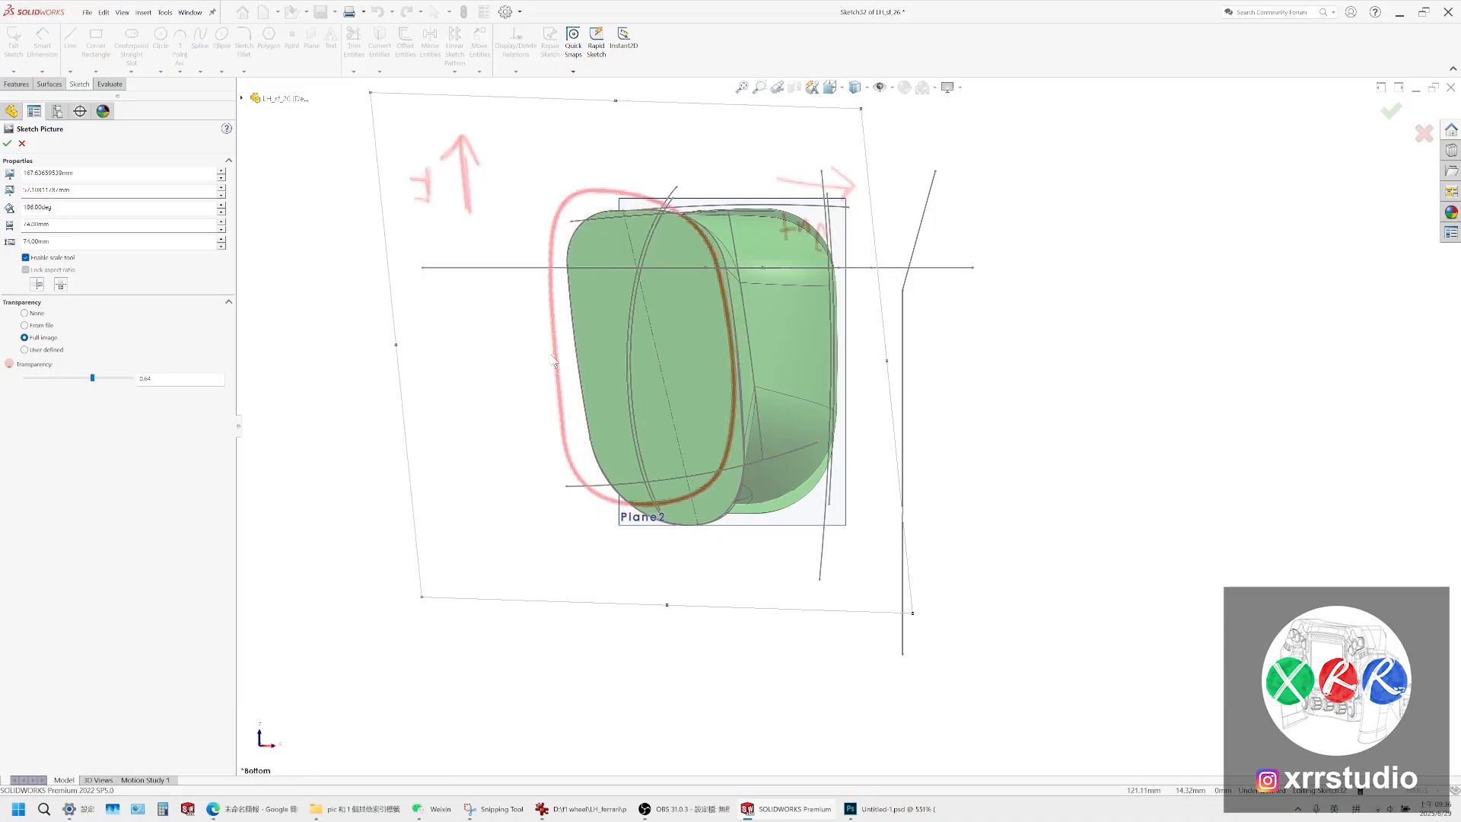
drag(551, 355, 571, 386)
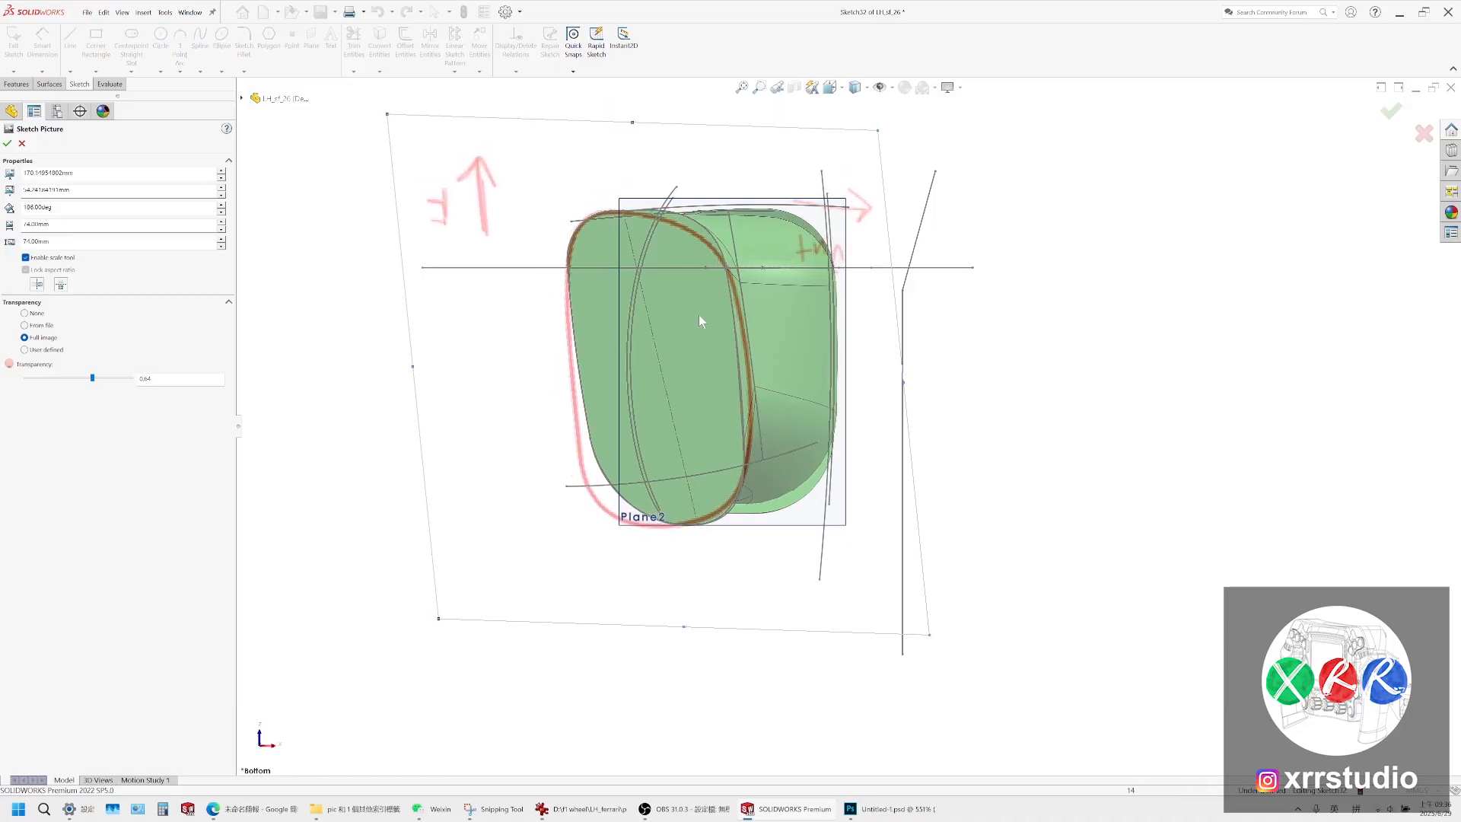
Try the sketch picture at 187 and 185 degrees in the Front view and set its rotation back to 186 degrees
click(829, 87)
click(848, 143)
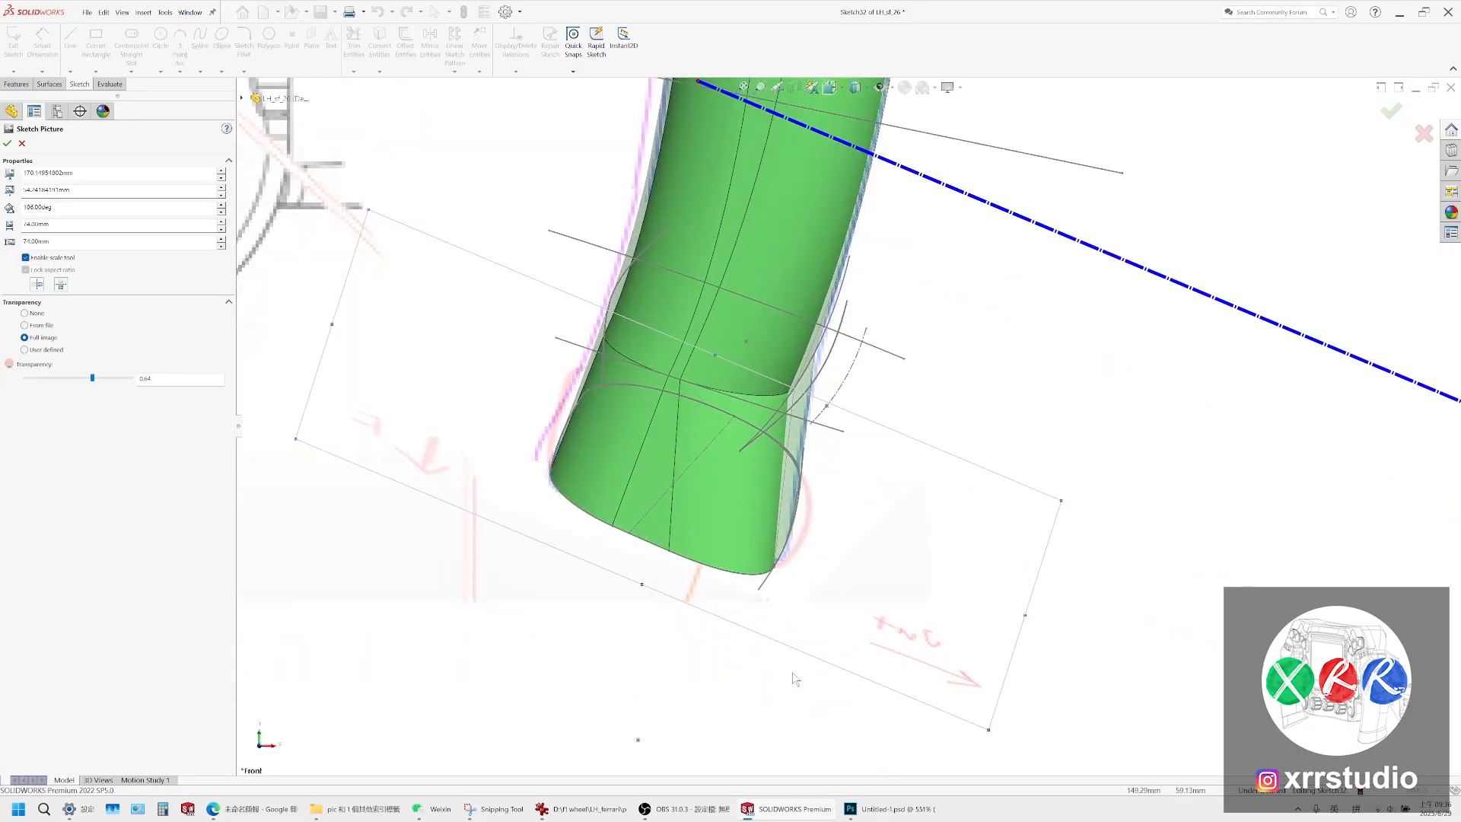
click(221, 214)
click(222, 213)
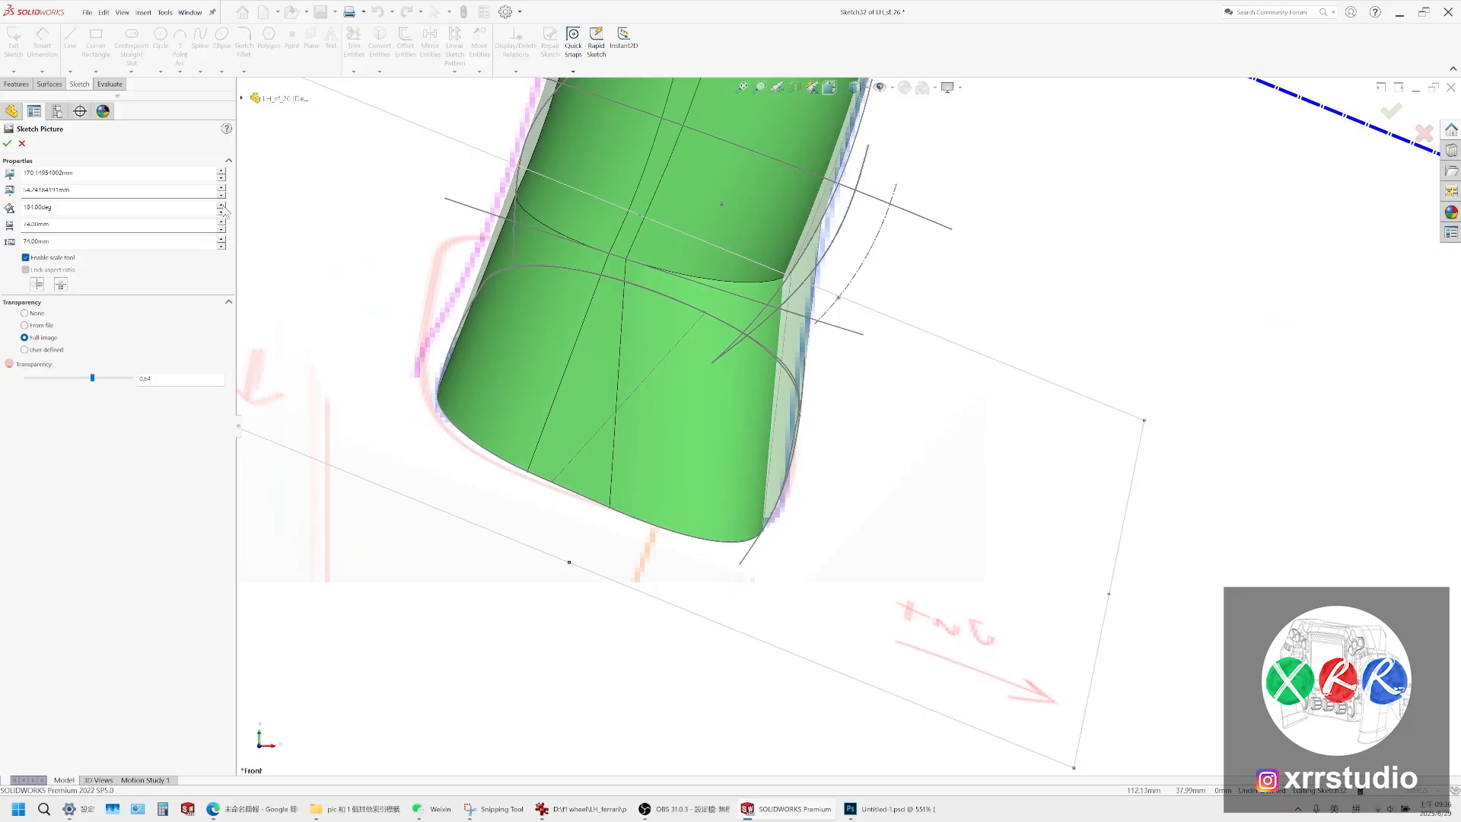
click(223, 212)
click(224, 212)
click(224, 212)
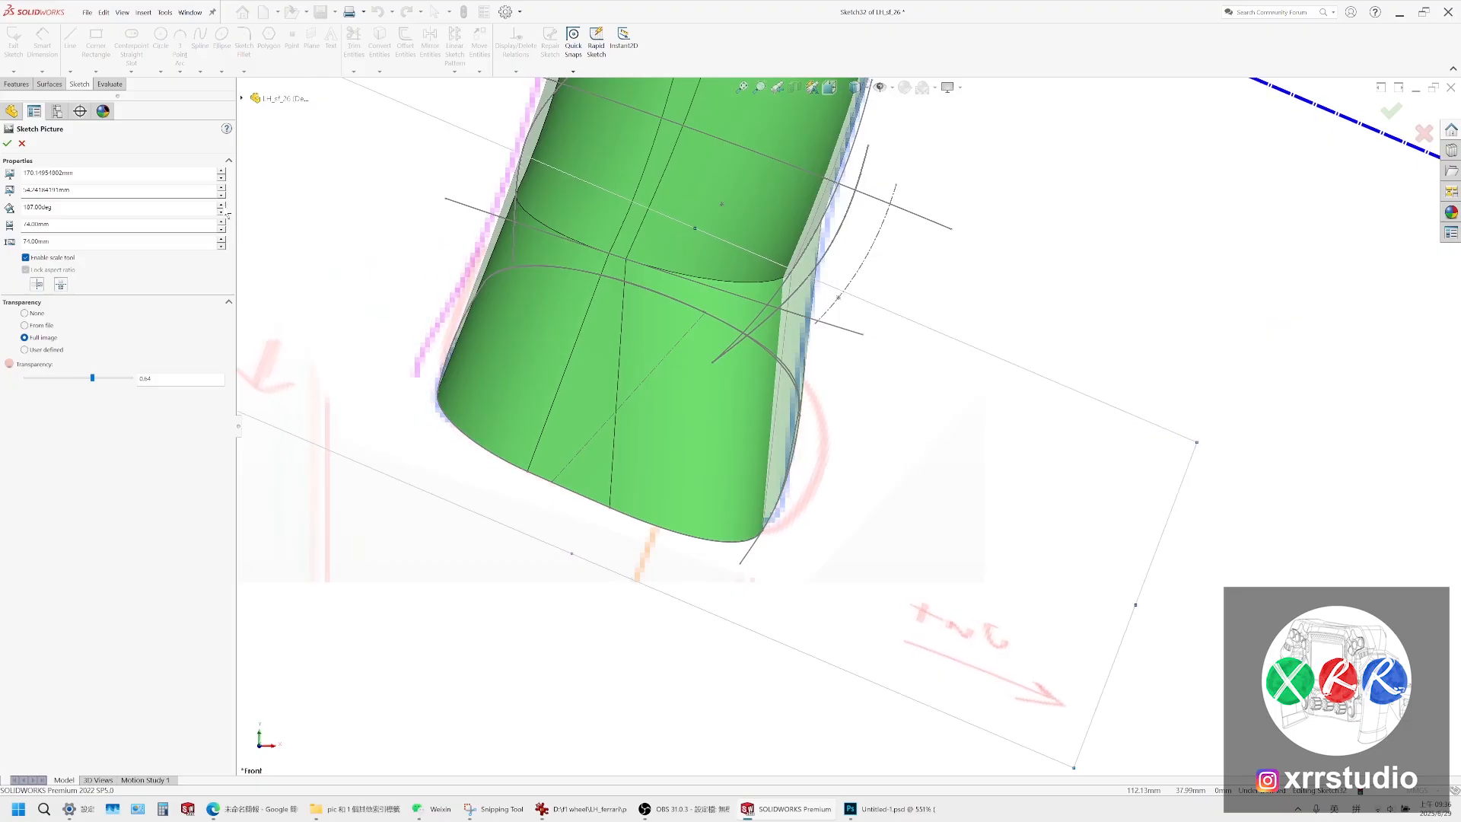
click(222, 212)
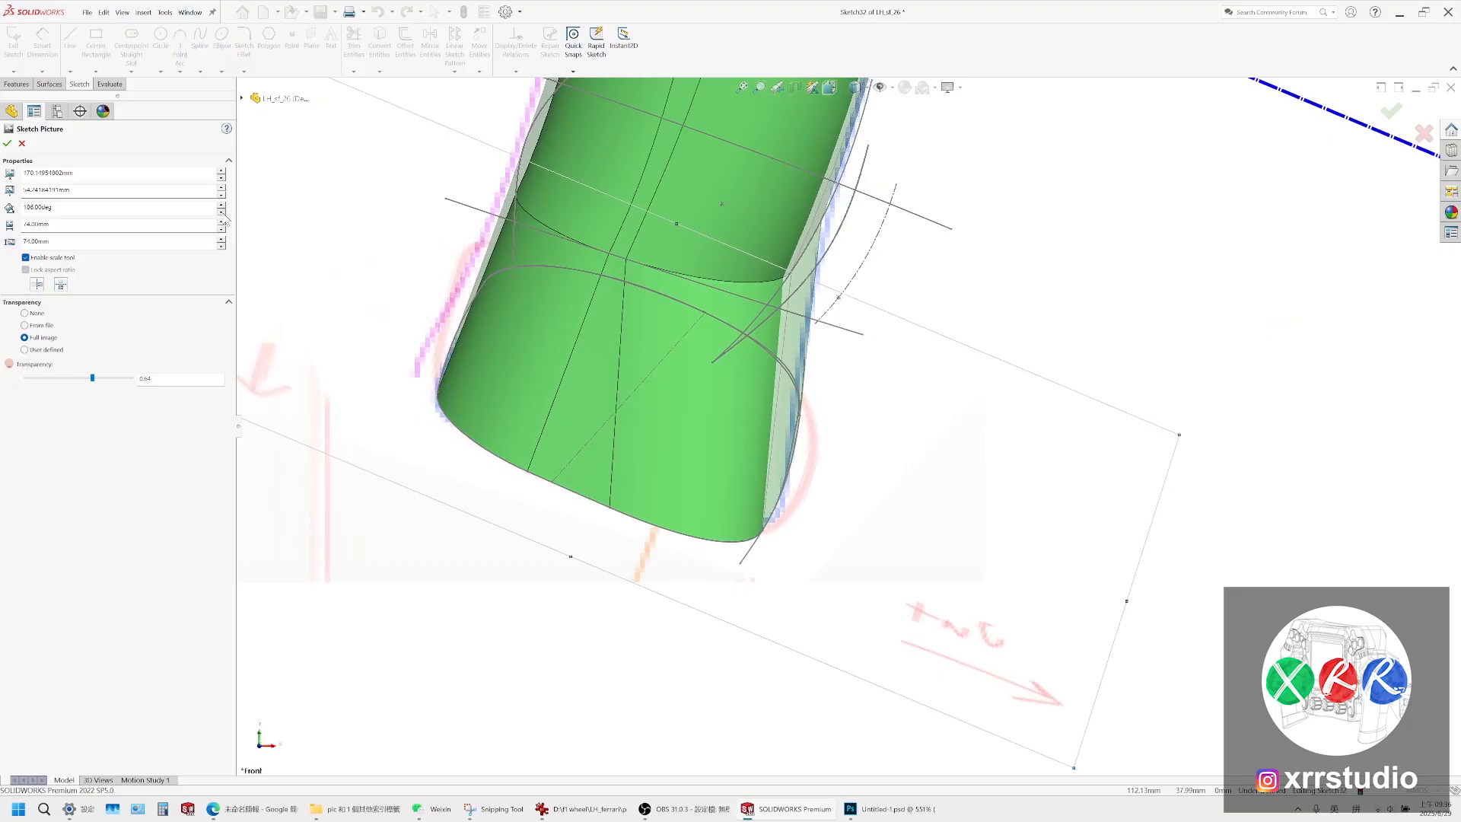
click(222, 212)
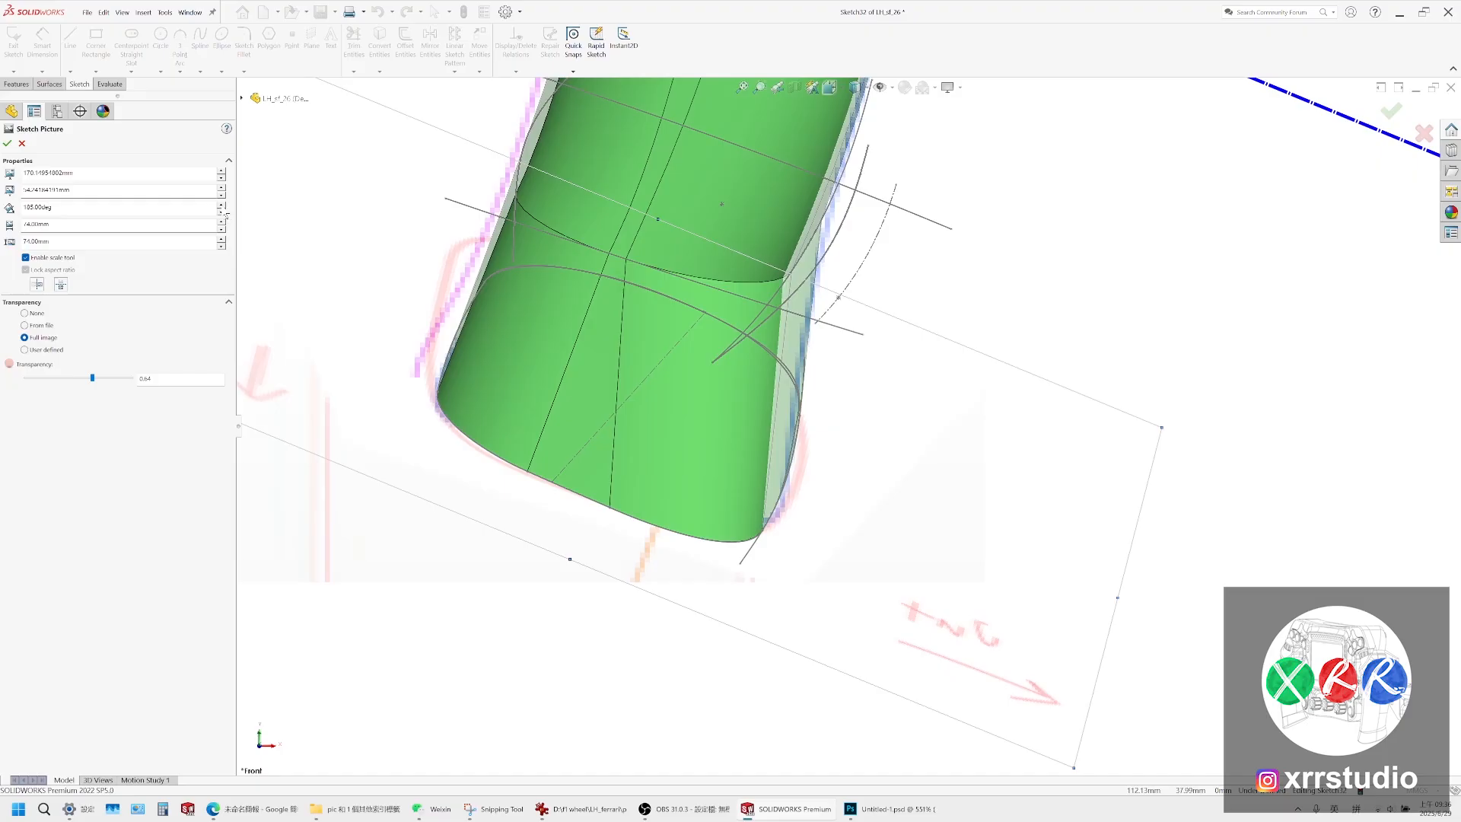
click(222, 205)
Try the sketch picture at 72 mm high, shift it slightly inward, and set its height to 70 mm to match the end face
double_click(155, 246)
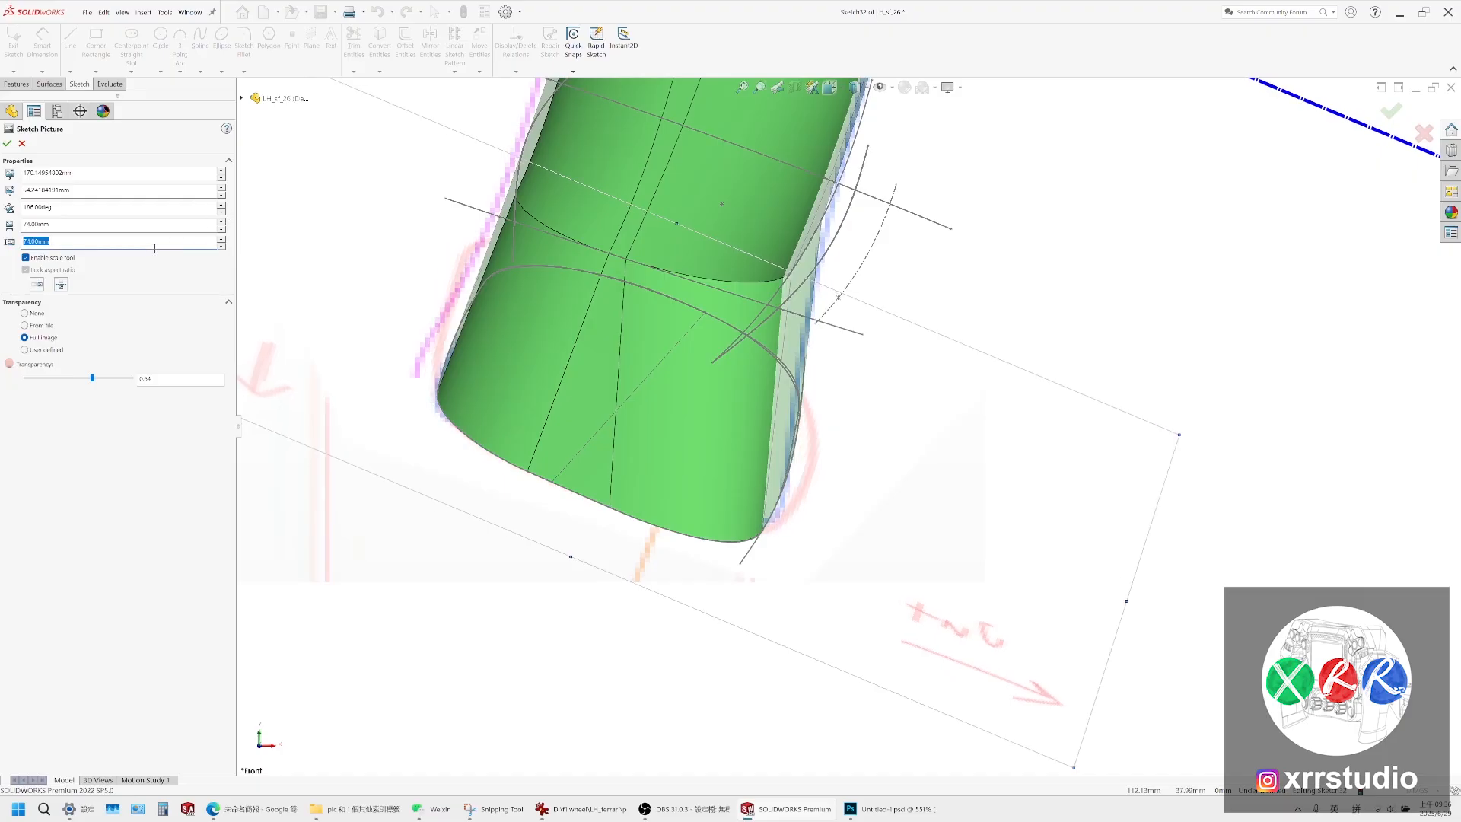
text(72)
key(Return)
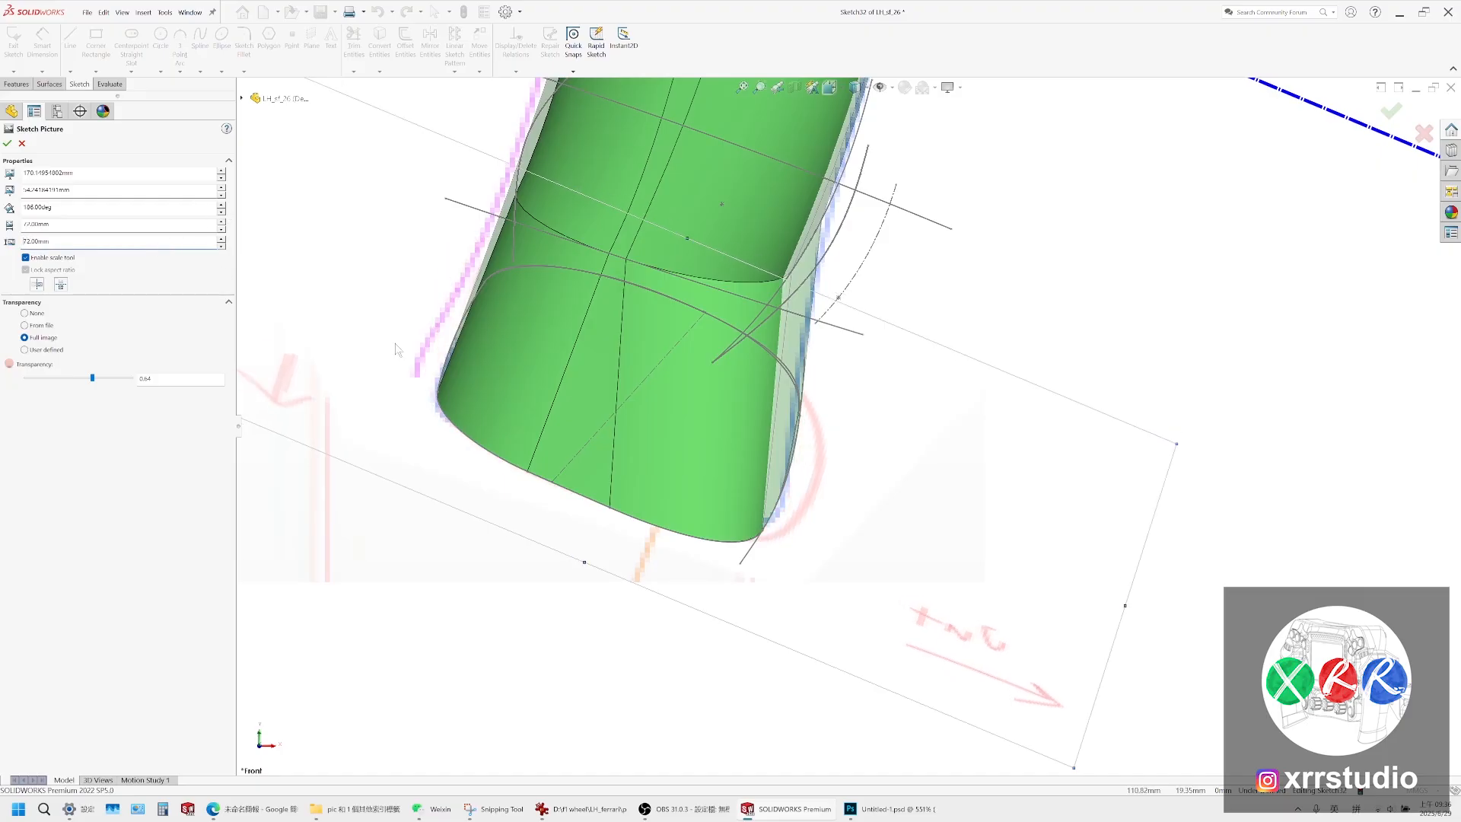
drag(859, 554, 841, 548)
double_click(137, 242)
text(70)
key(Return)
mouse_move(940, 502)
middle_down()
mouse_move(855, 335)
mouse_move(685, 426)
middle_up()
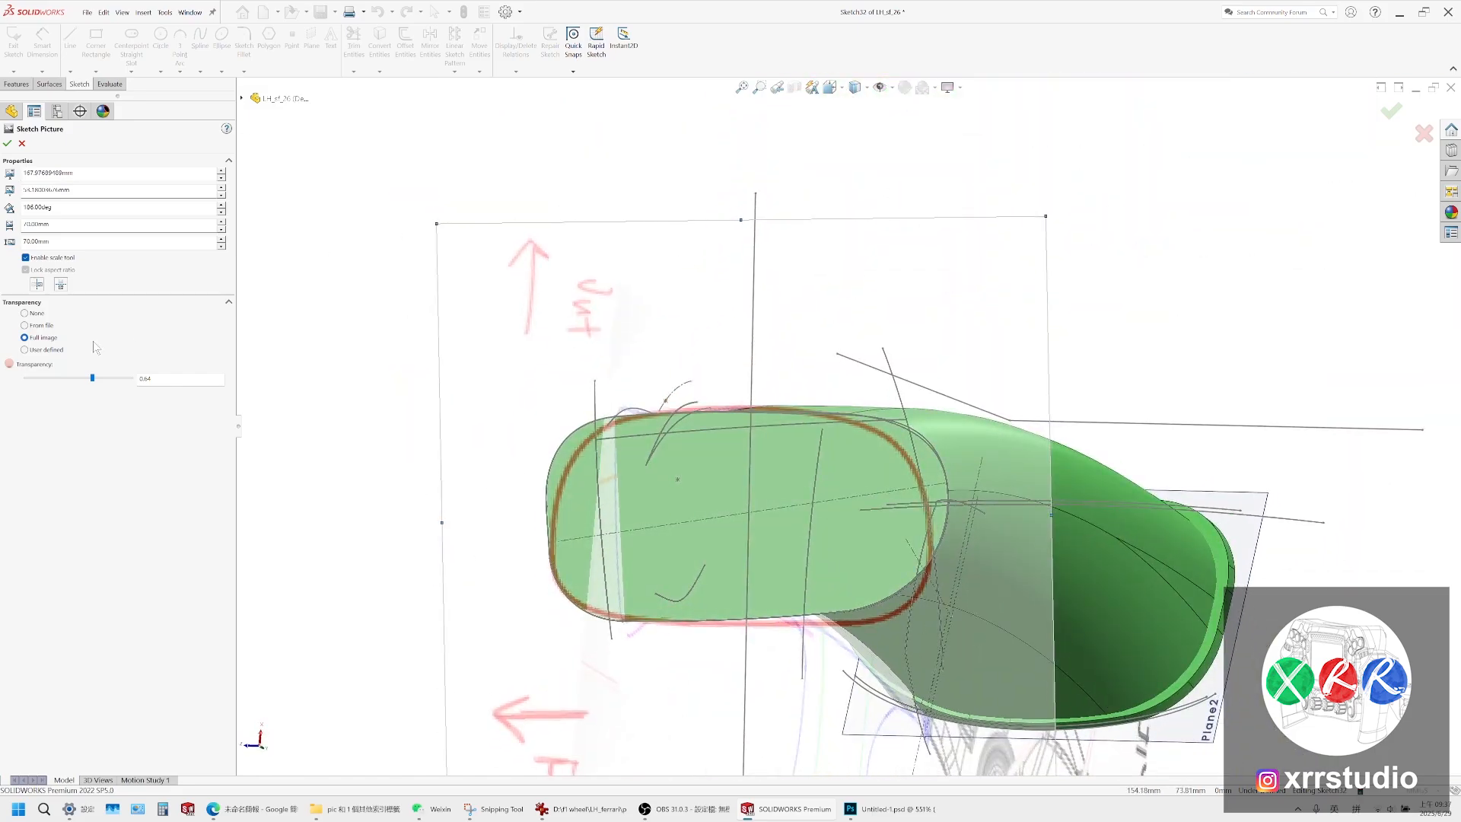
middle_drag(906, 620, 809, 449)
scroll(842, 547, down, 3)
scroll(844, 543, up, 2)
scroll(794, 676, down, 1)
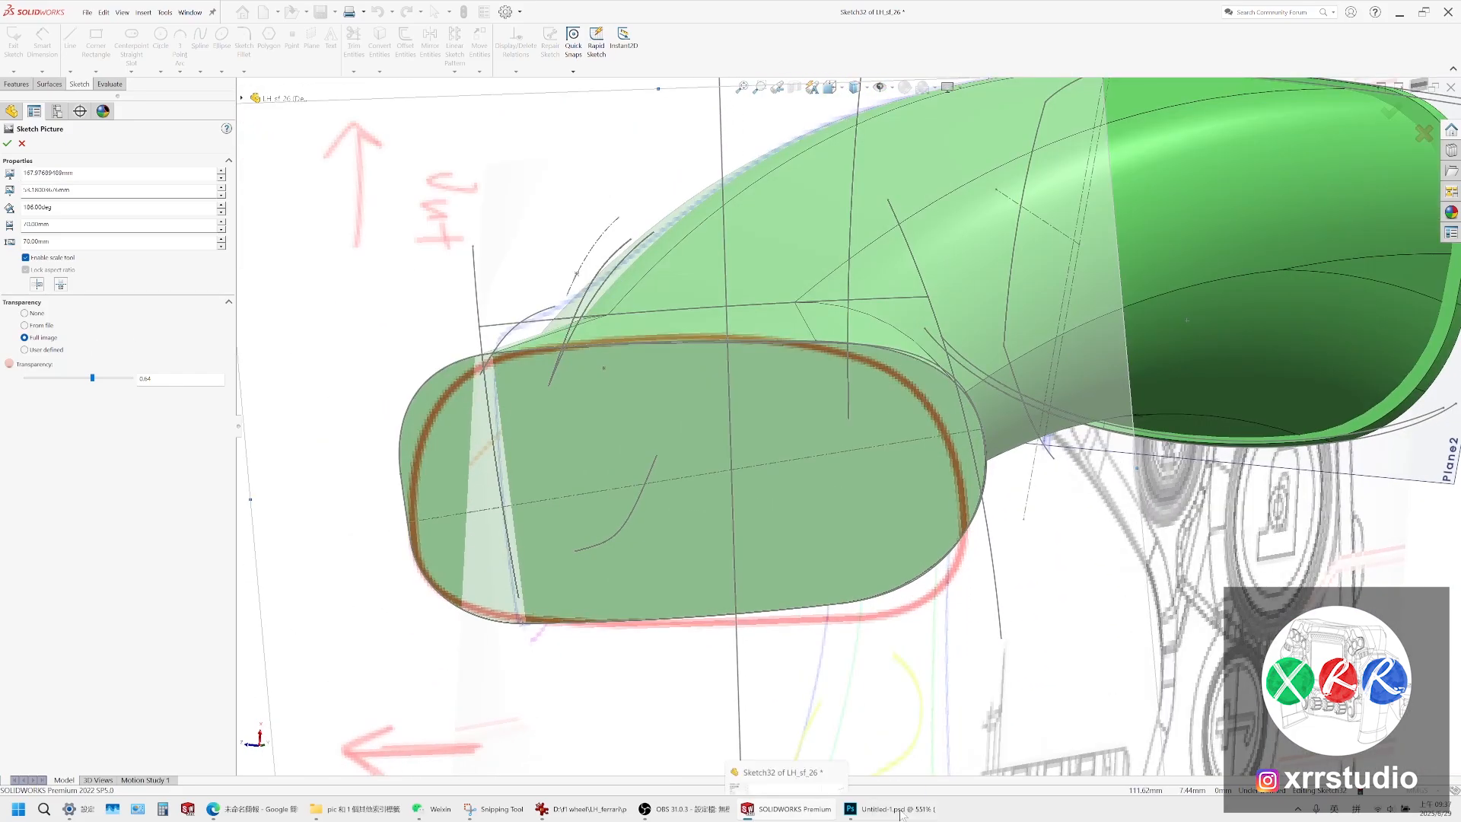
Compare the traced outline in Photoshop with the original grip photo and the photo layer beneath it
click(891, 809)
click(556, 810)
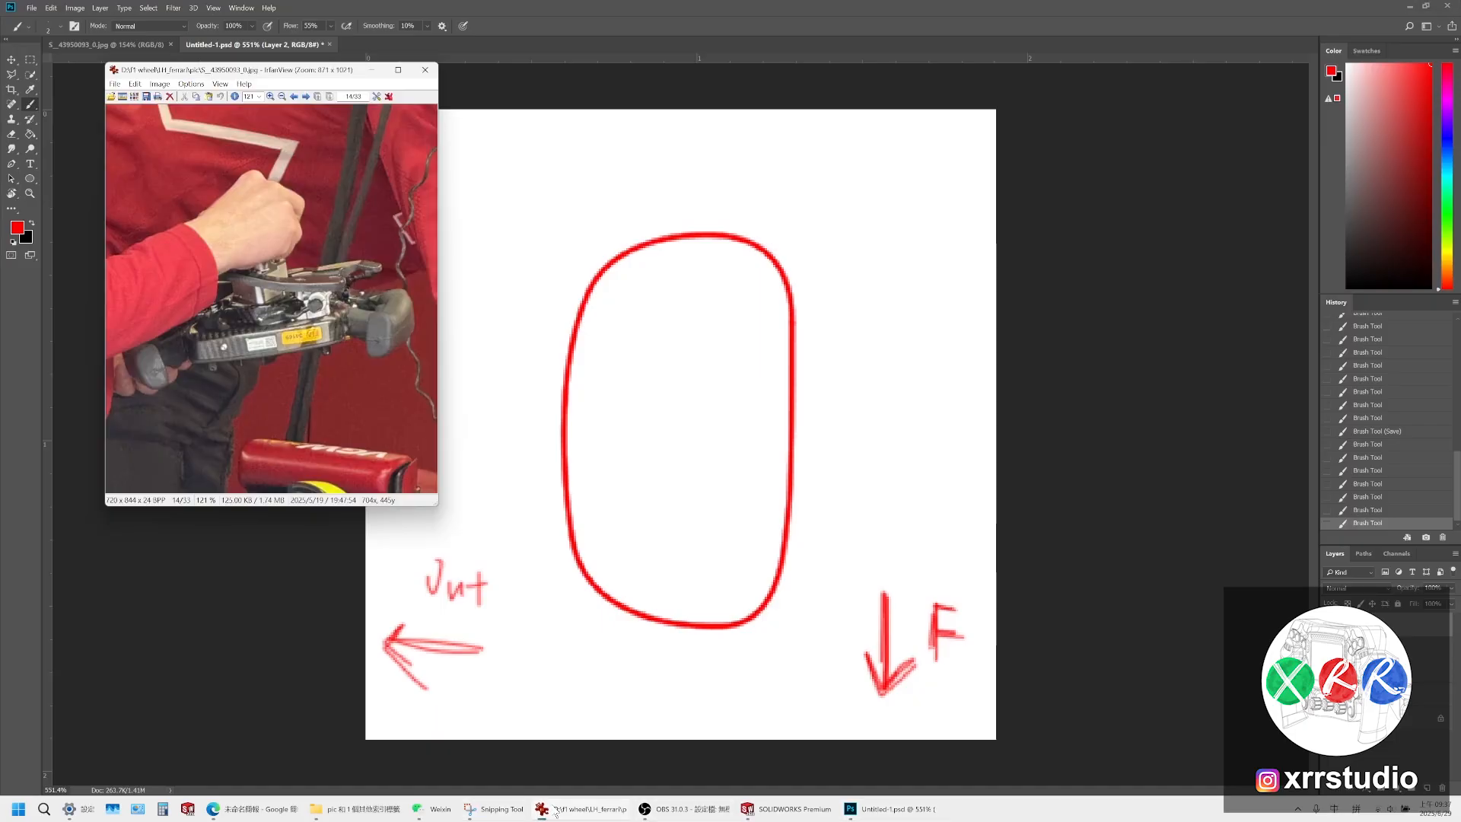
click(754, 811)
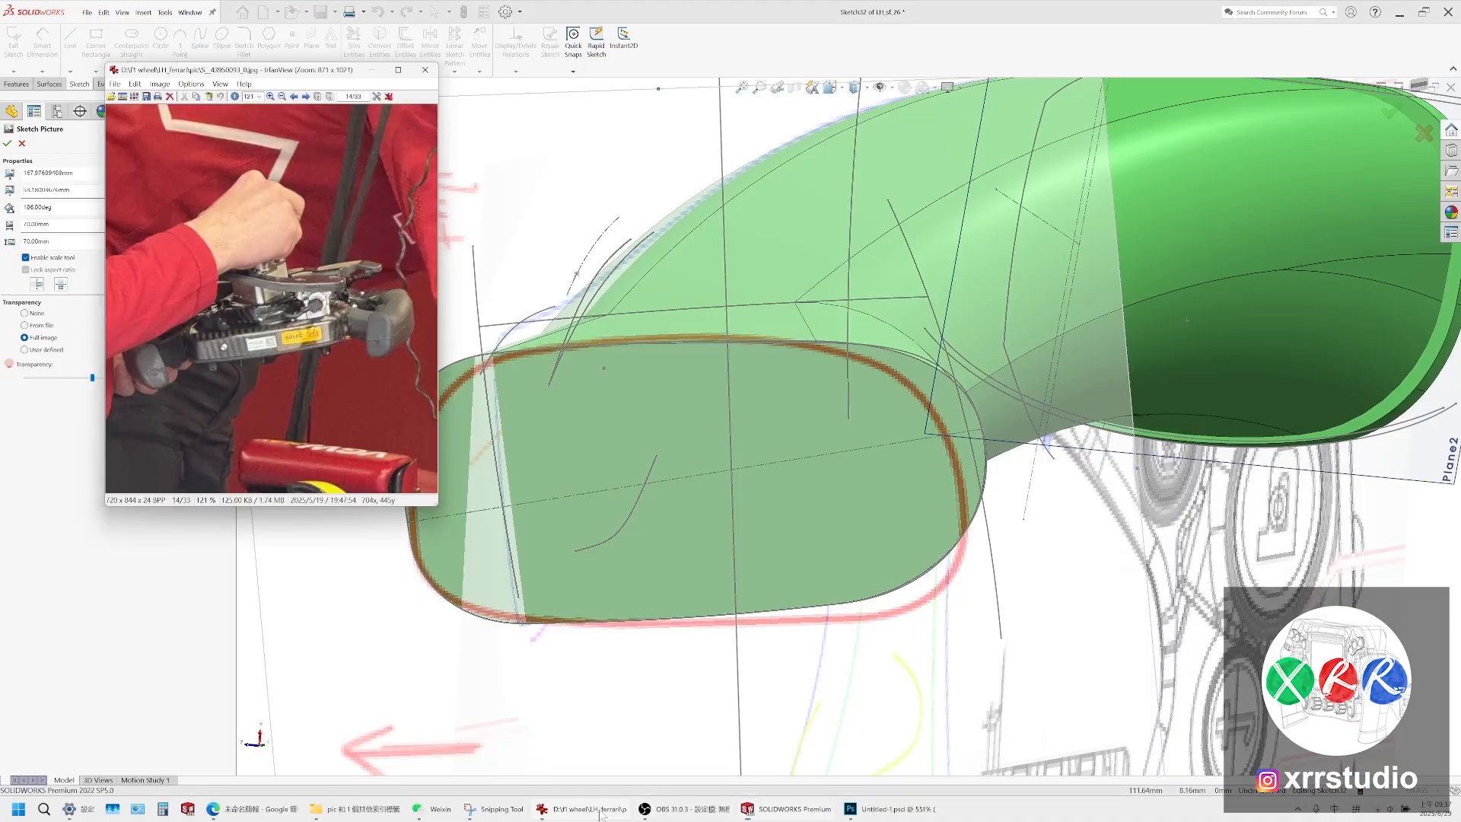
click(893, 810)
click(1329, 694)
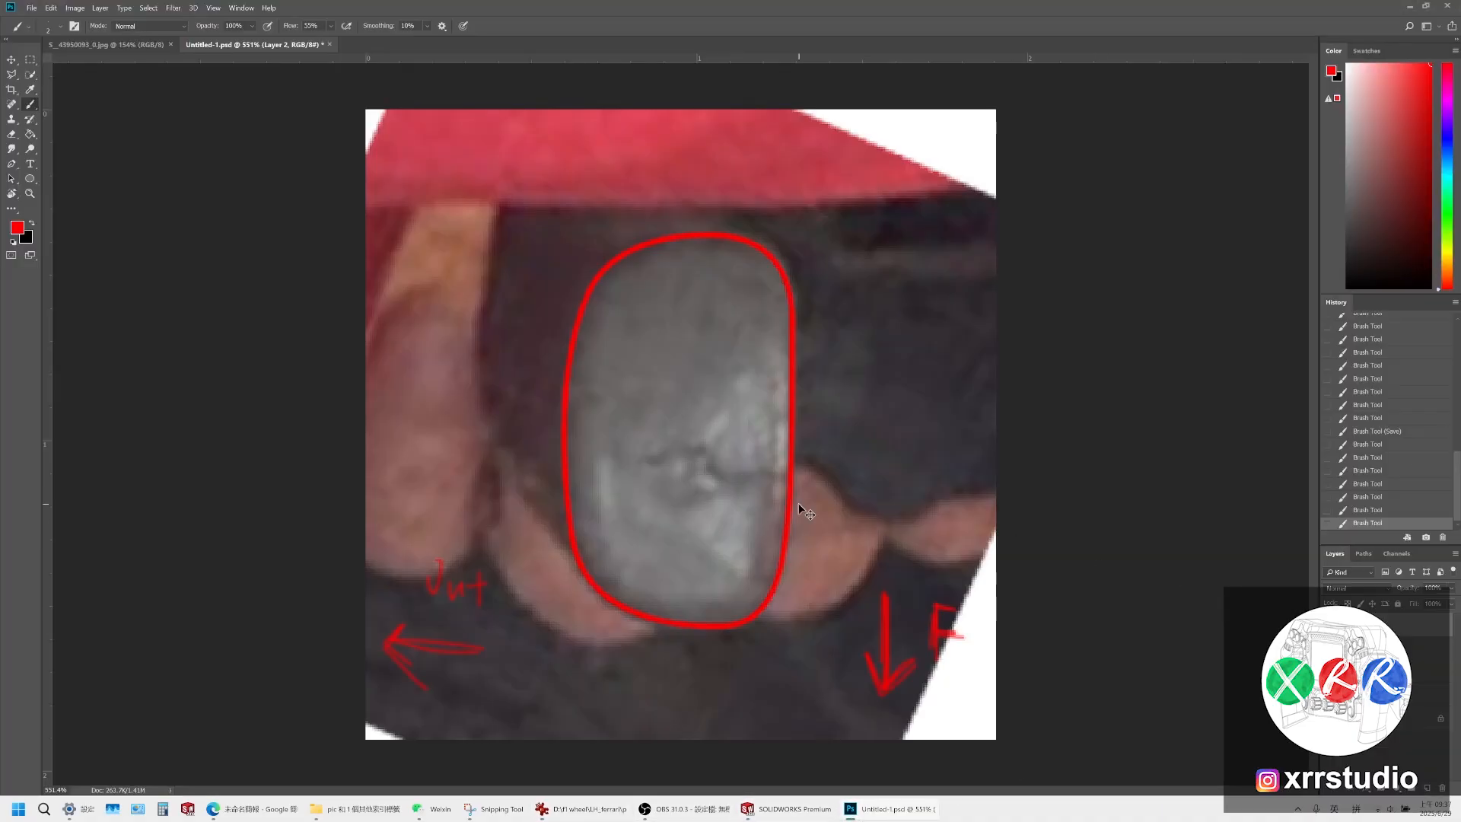
alt+scroll(800, 510, down, 6)
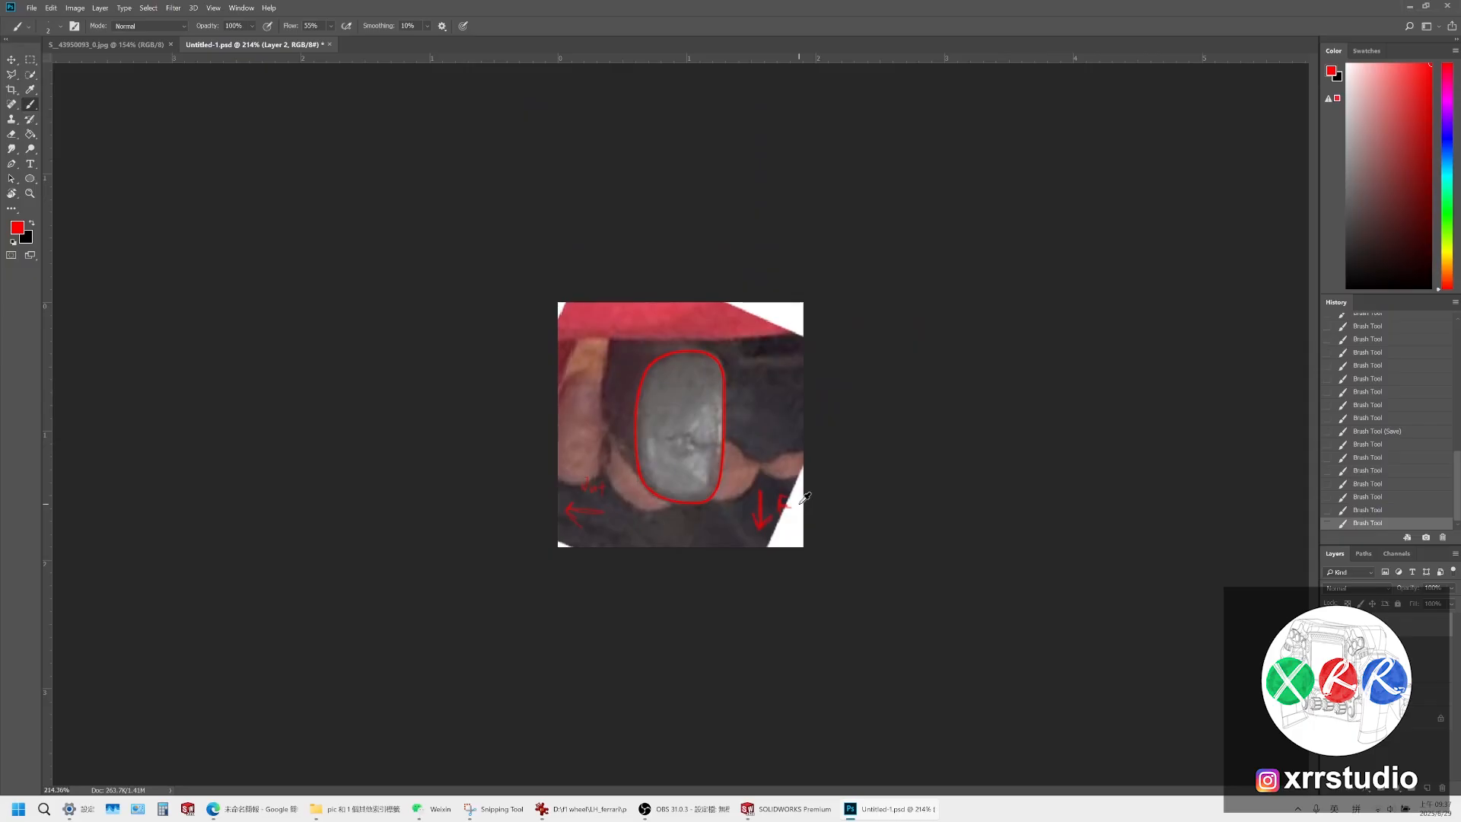
alt+scroll(805, 498, up, 4)
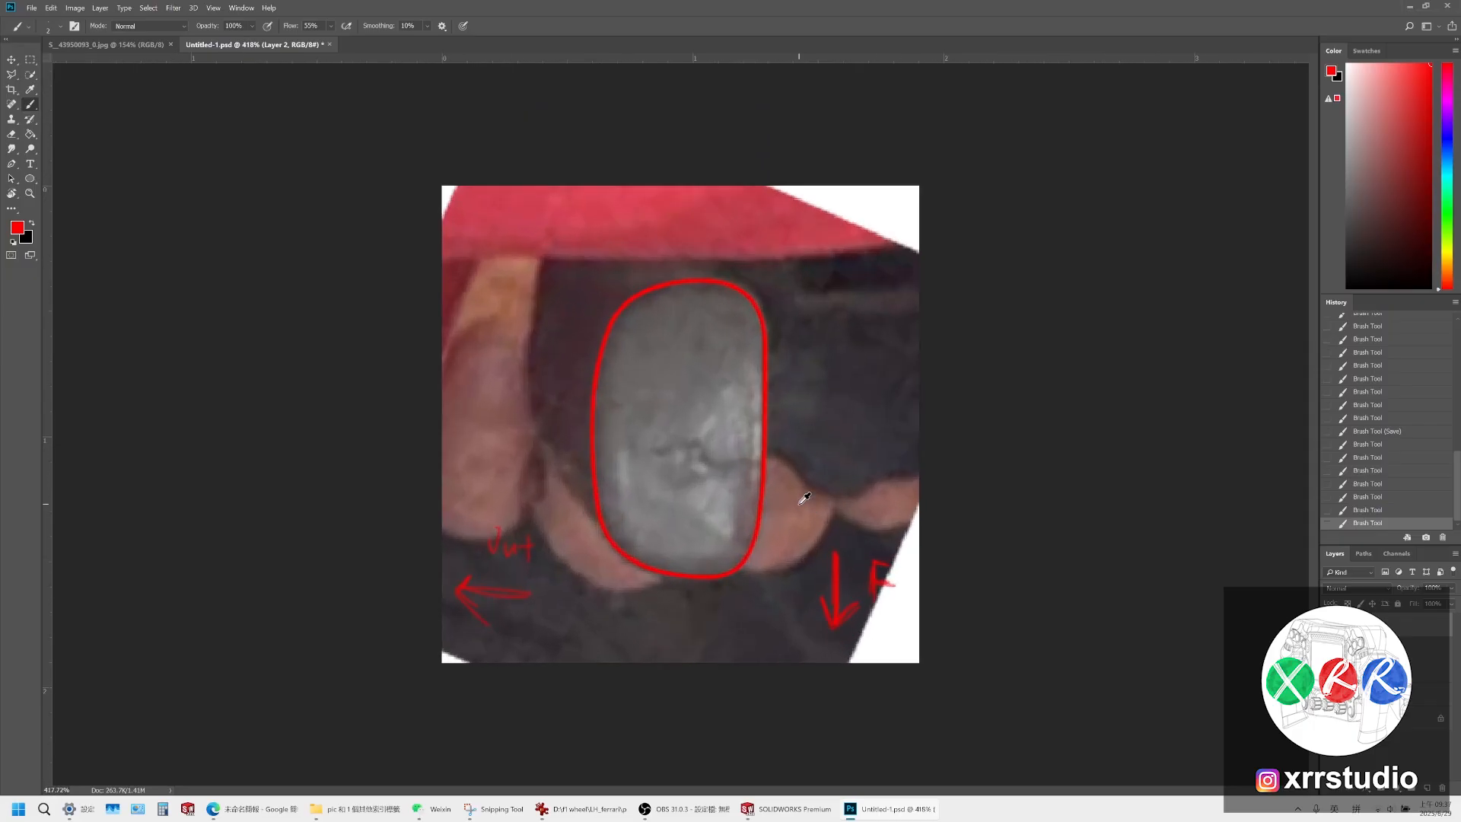
alt+scroll(805, 498, down, 1)
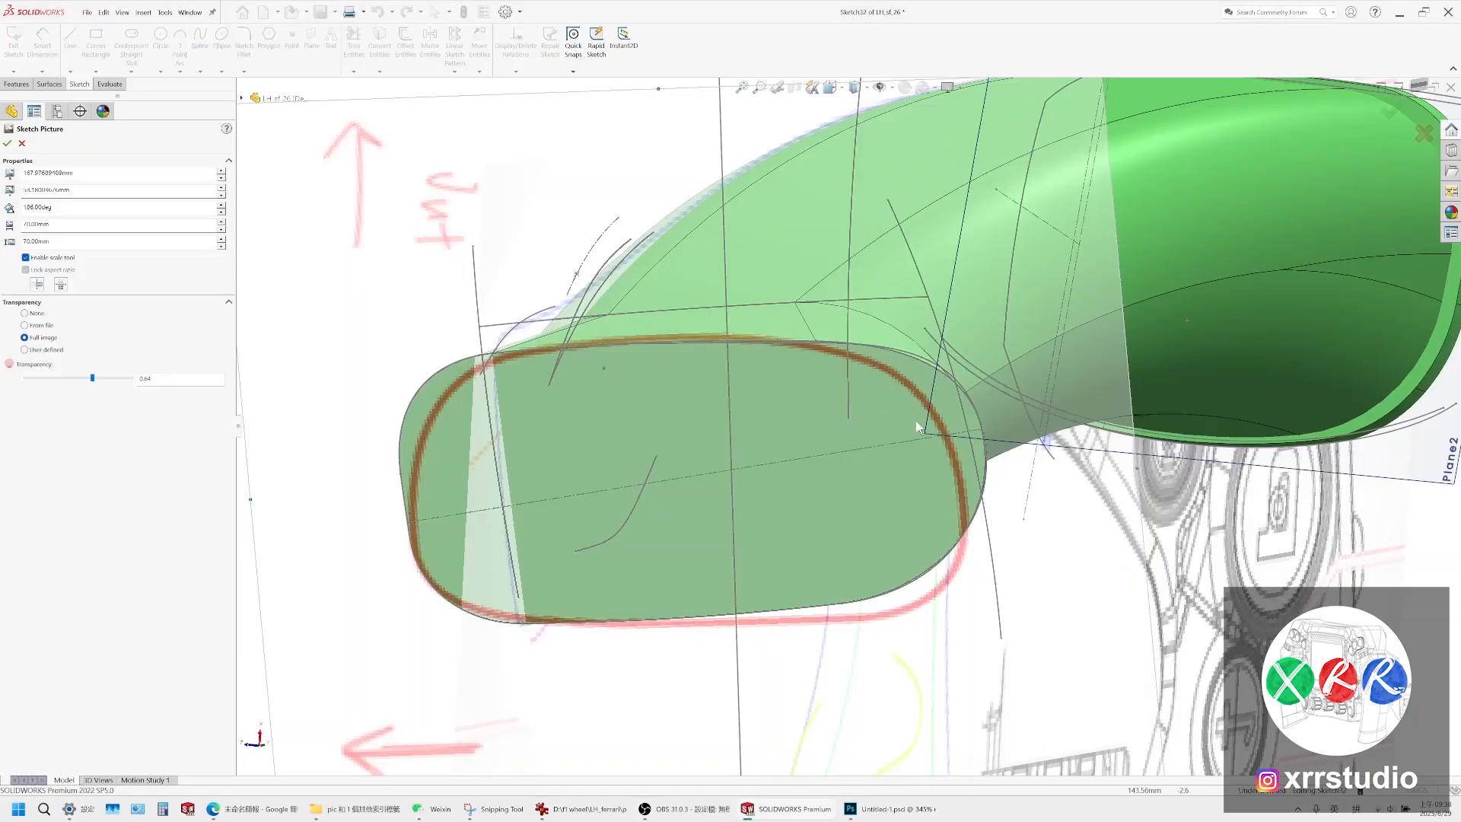
Hide the photo layer in Photoshop and stretch the outline layer slightly taller with Free Transform
mouse_move(816, 521)
middle_down()
mouse_move(816, 441)
mouse_move(818, 508)
middle_up()
scroll(817, 509, up, 1)
click(887, 809)
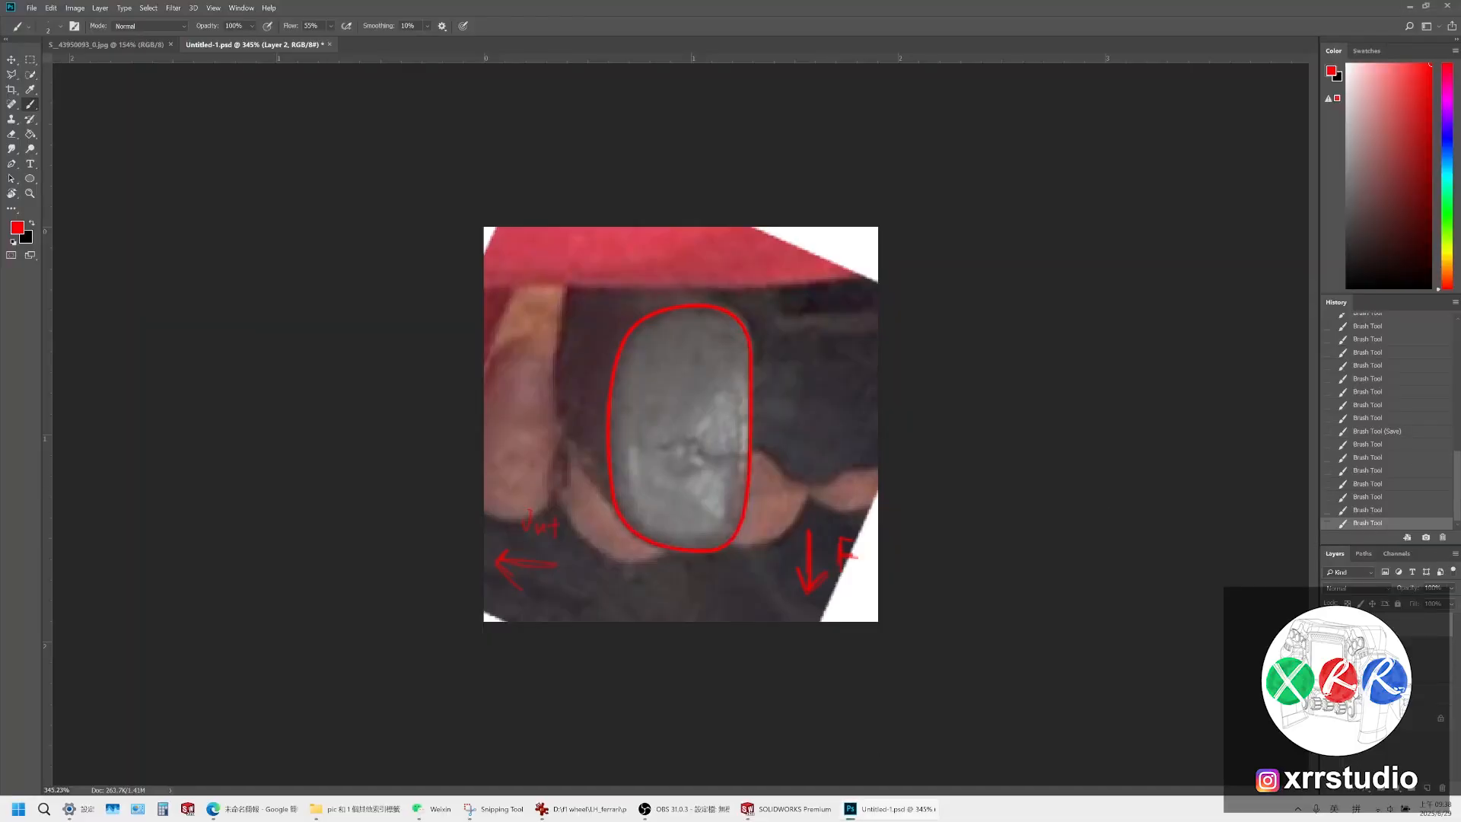
click(1389, 647)
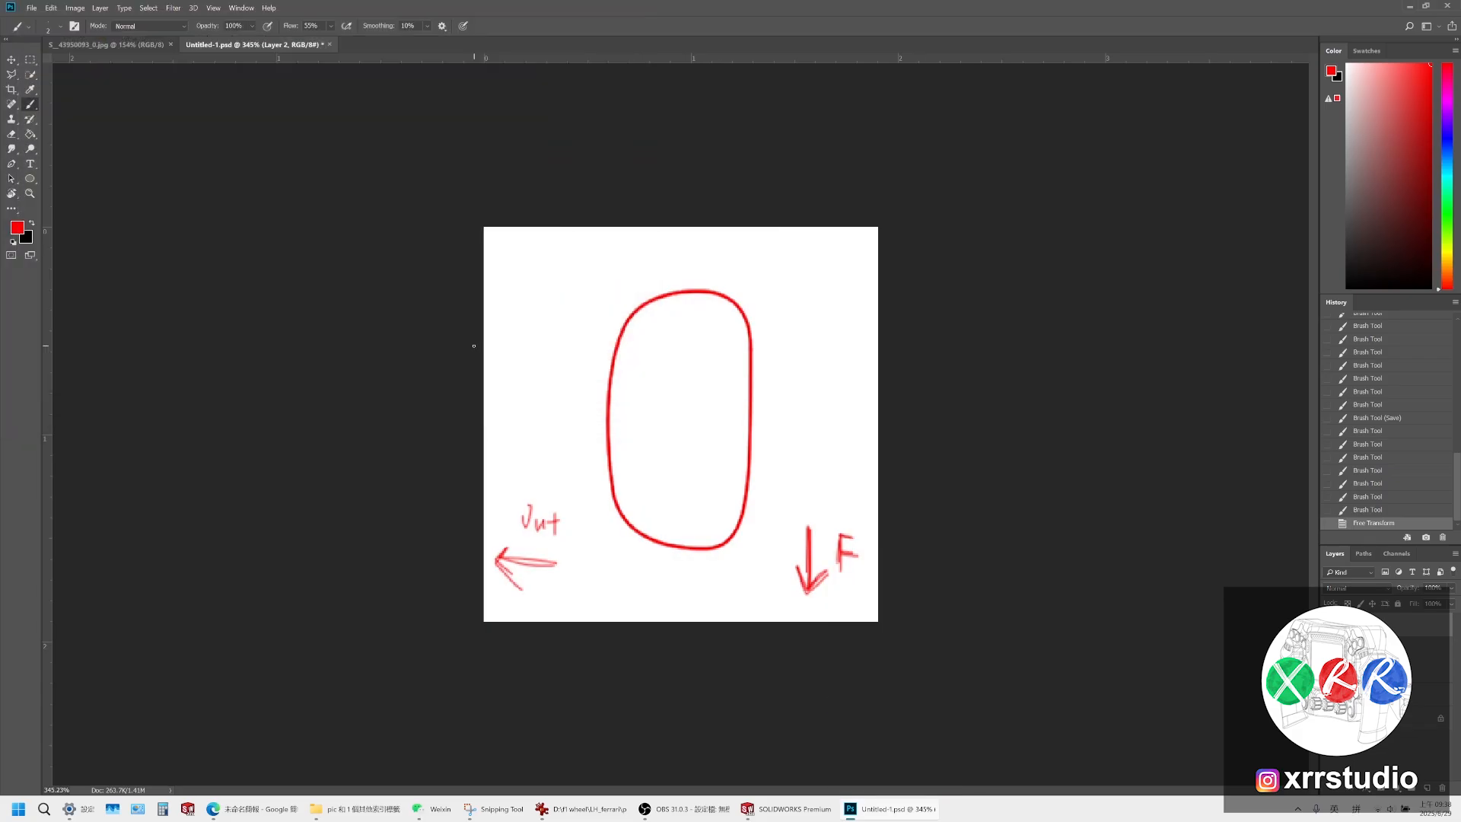
click(887, 809)
Try the sketch picture at 60 mm wide with its aspect ratio unlocked, restore 70 mm, and set its height to 75 mm
click(165, 12)
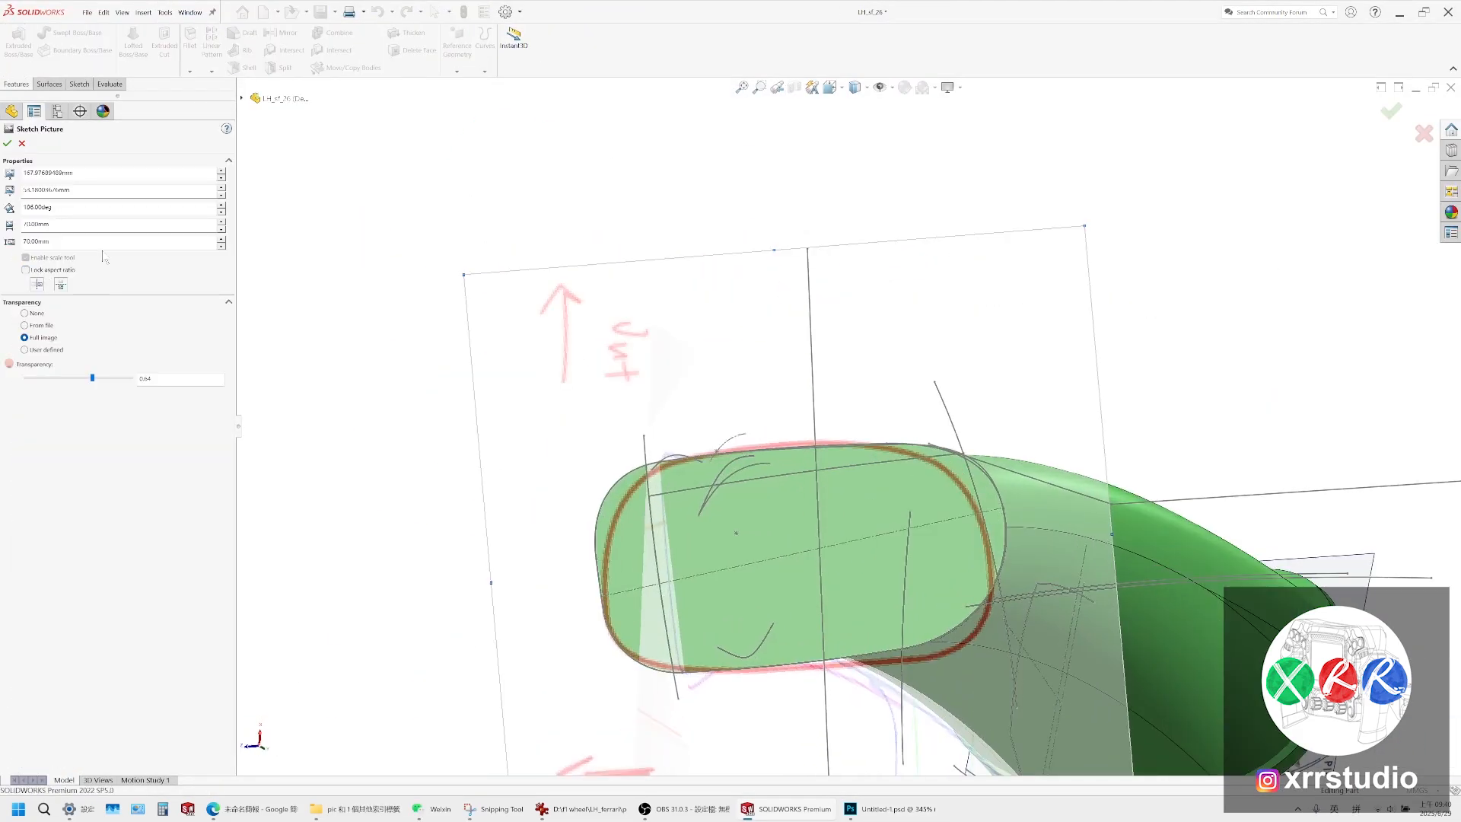
click(228, 229)
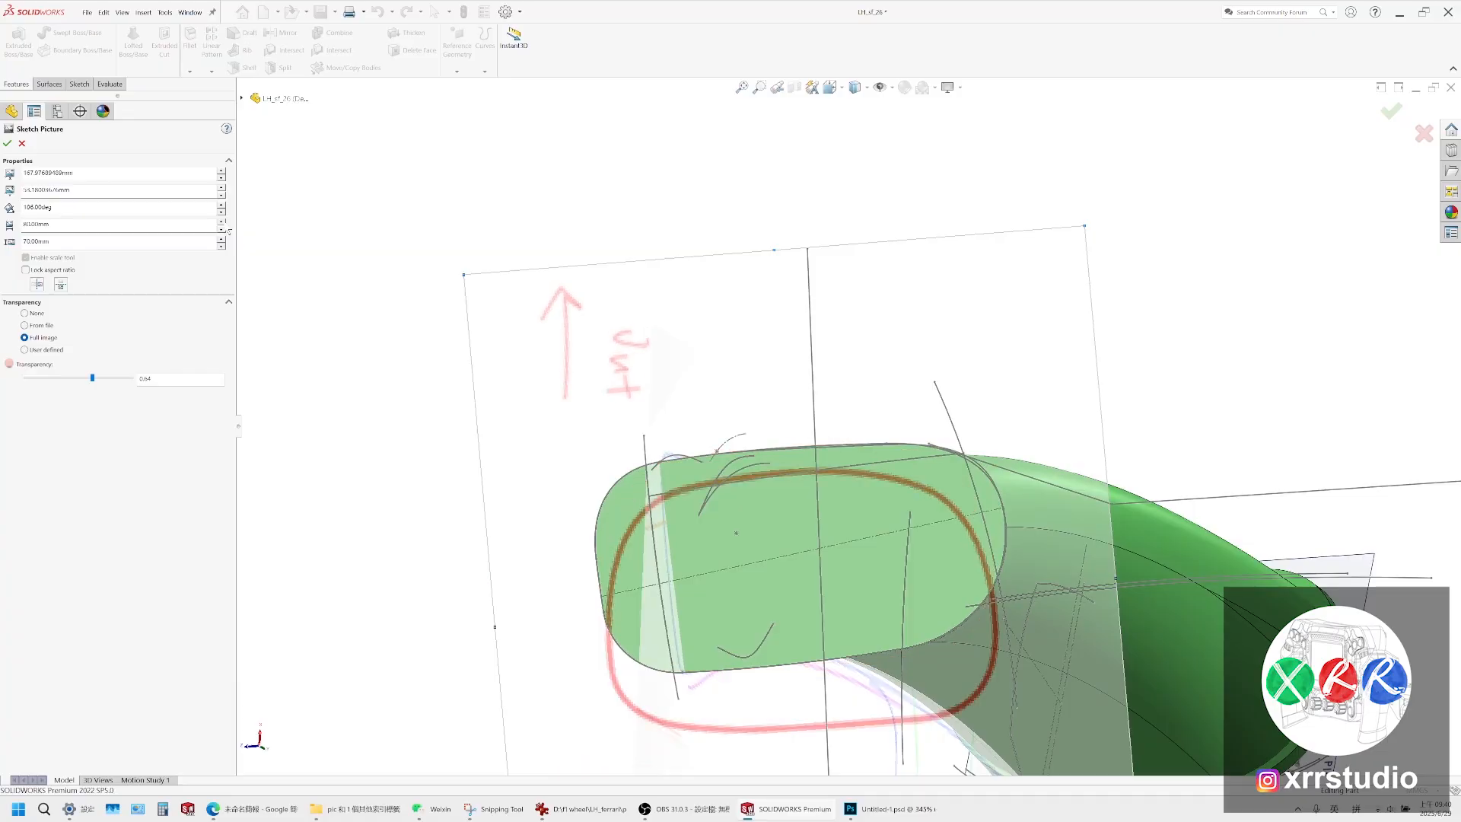
click(221, 230)
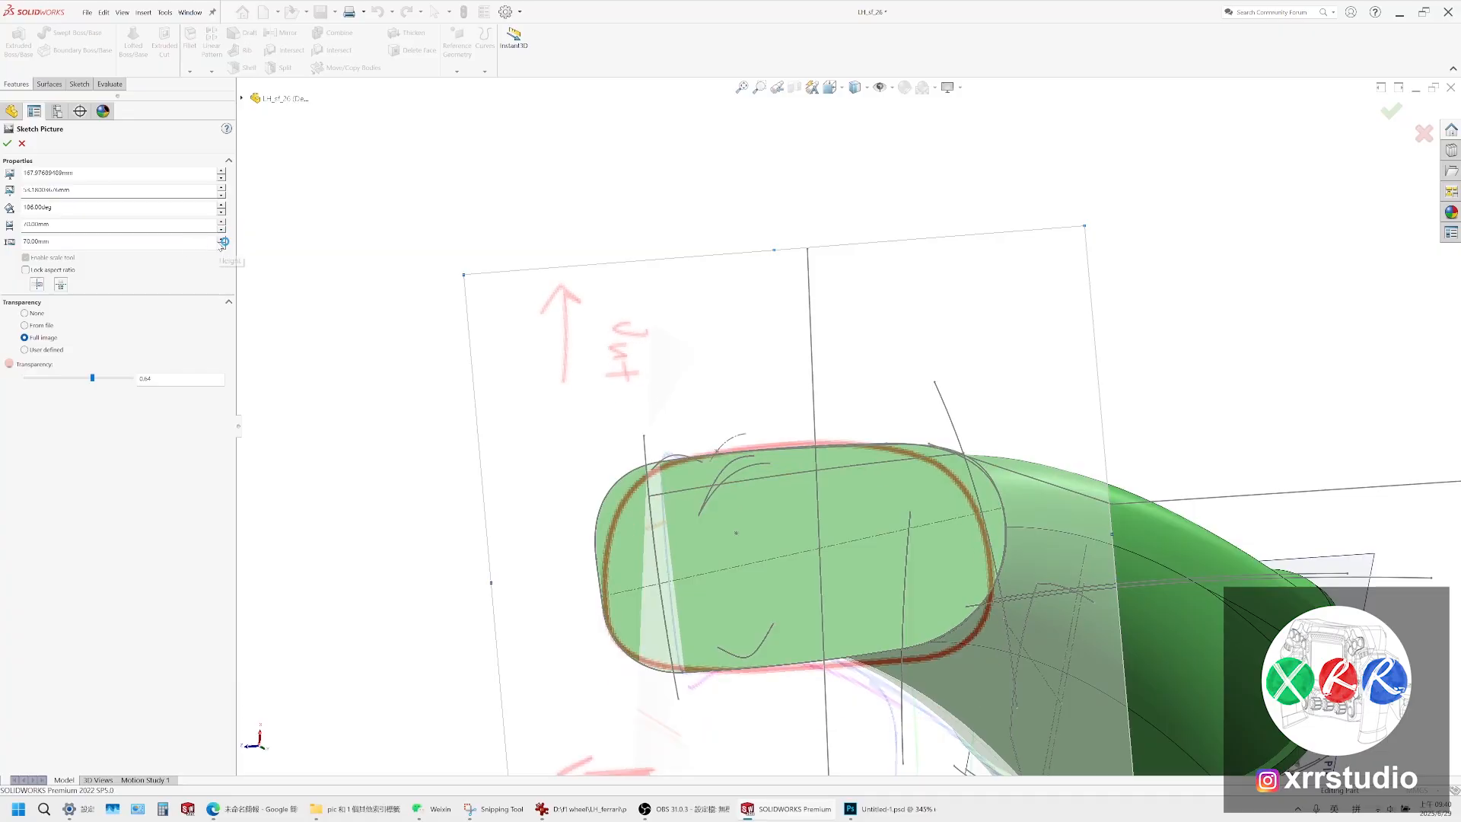
click(222, 239)
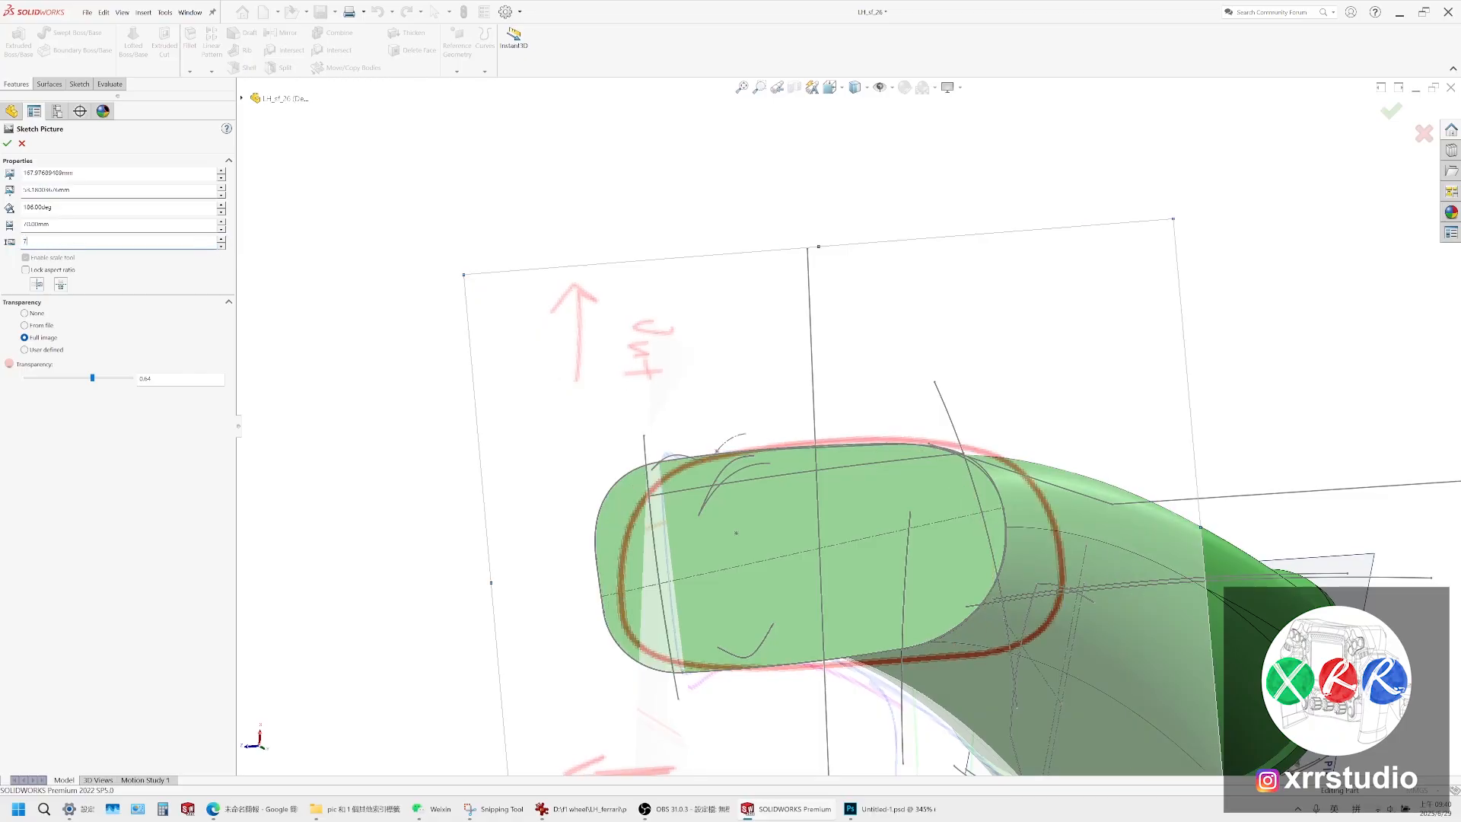
key(Return)
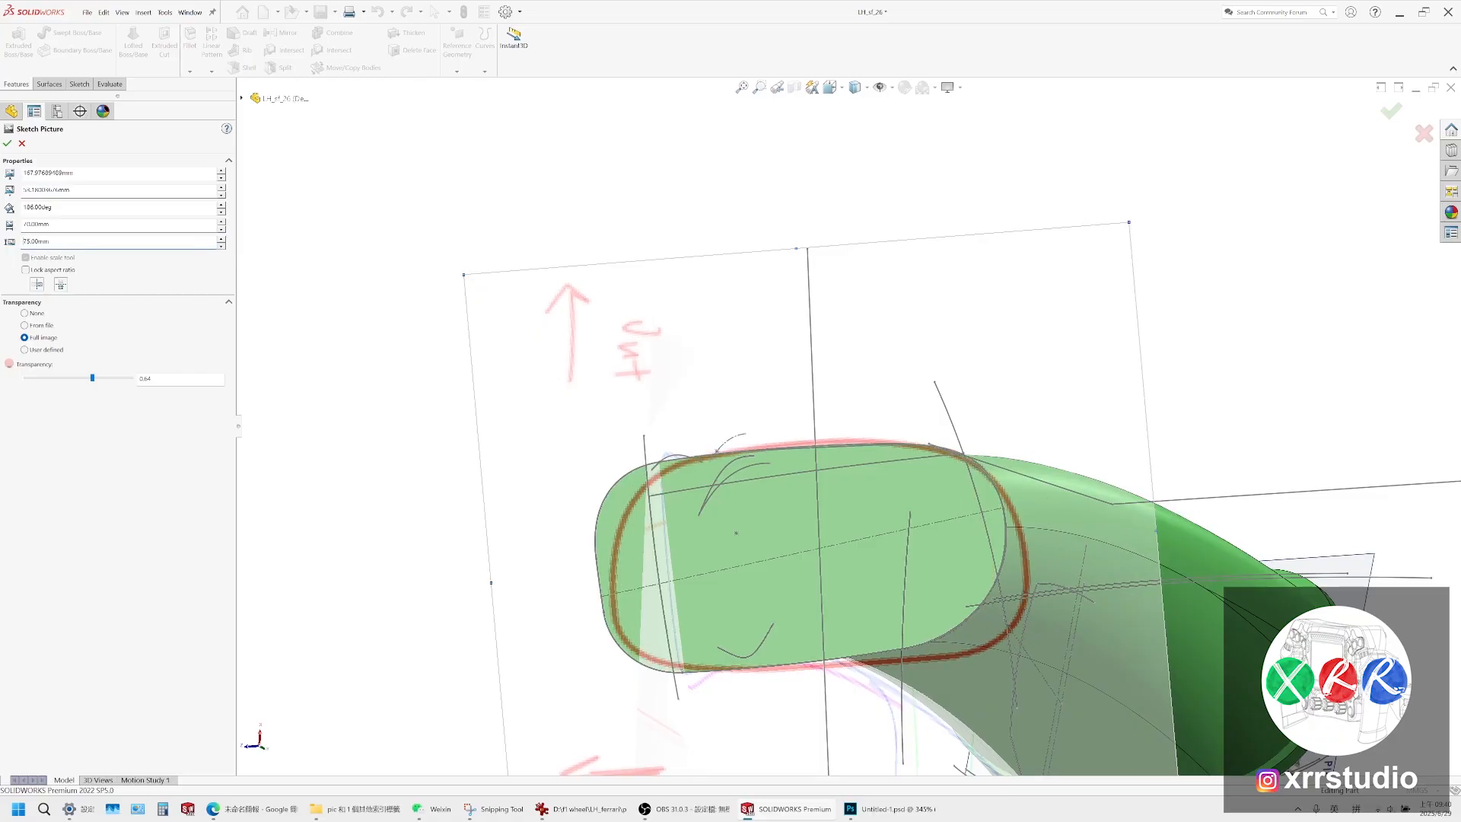
Shift the stretched sketch picture slightly along the grip's end face and check it in the Front view
middle_drag(807, 380, 818, 487)
drag(822, 560, 801, 561)
key(ctrl+1)
scroll(765, 559, up, 10)
middle_drag(801, 554, 861, 307)
key(ctrl+1)
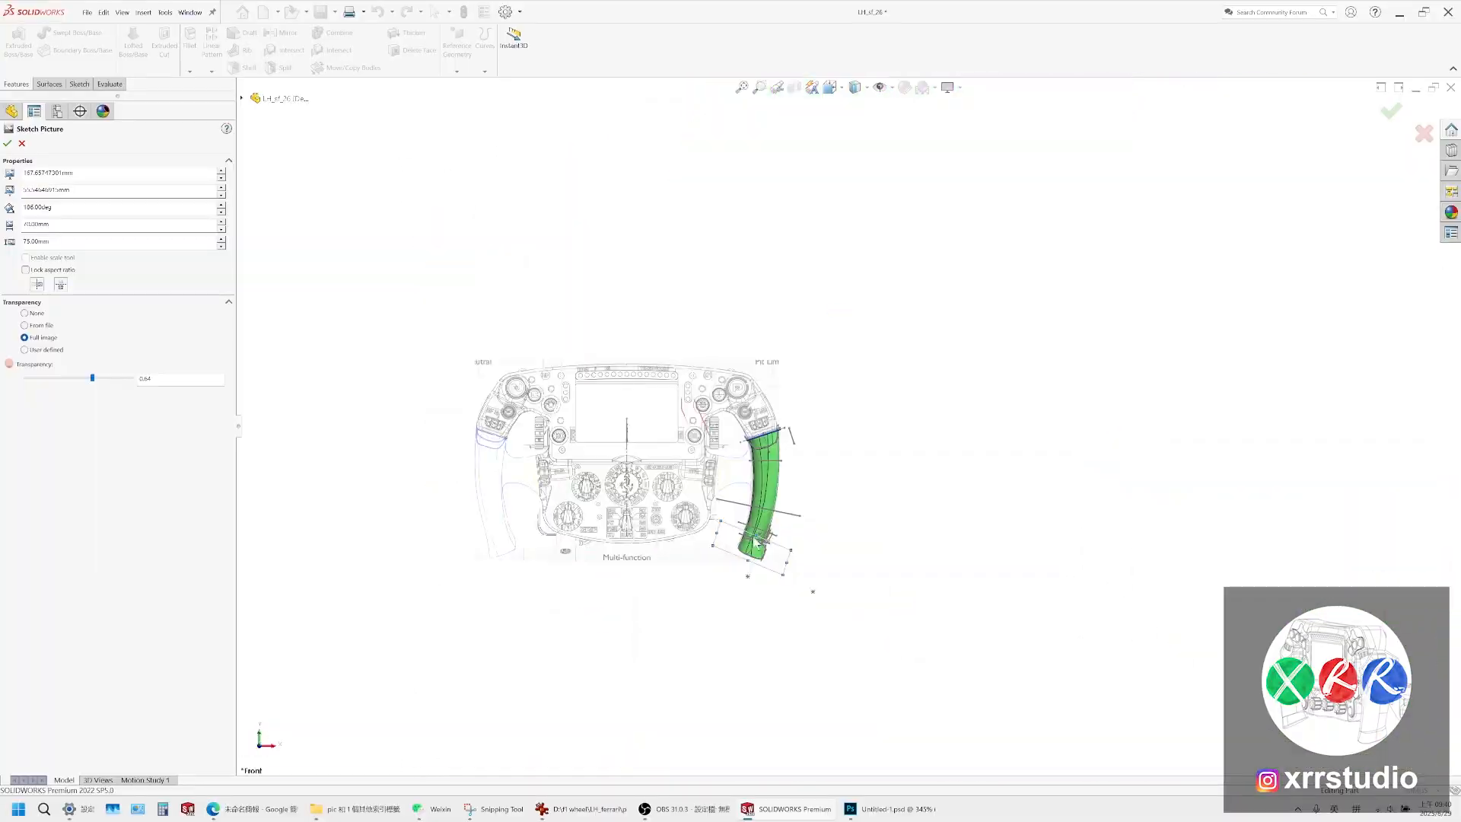
Set the sketch picture's width to 69 mm, check its fit on the end face, and accept the picture
scroll(756, 542, down, 8)
middle_drag(755, 541, 761, 343)
double_click(108, 225)
text(69)
key(Return)
middle_drag(685, 457, 661, 371)
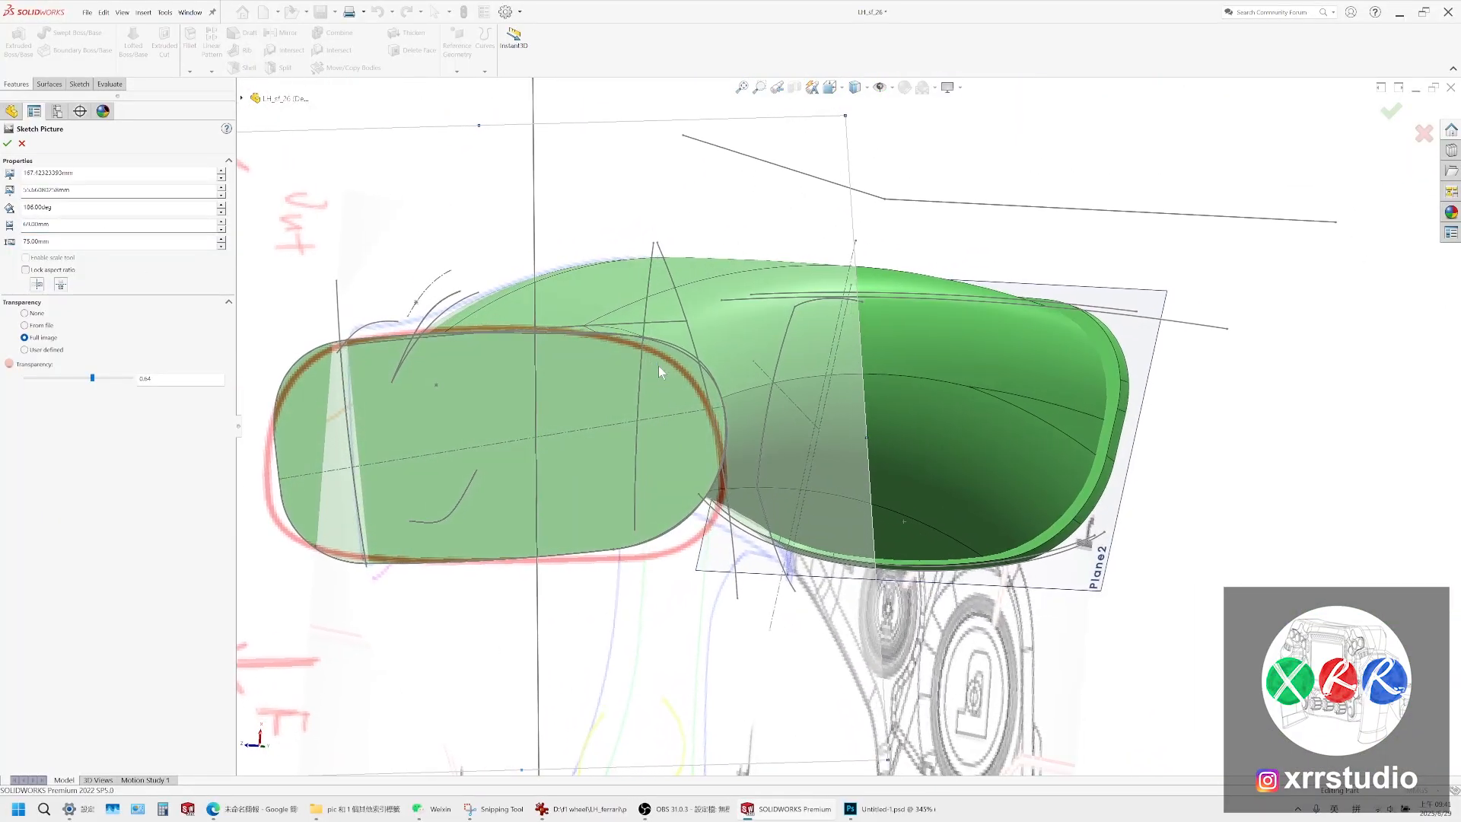
click(7, 144)
Hide the reference items temporarily and start a new sketch on the grip's flared end face
scroll(1020, 305, up, 4)
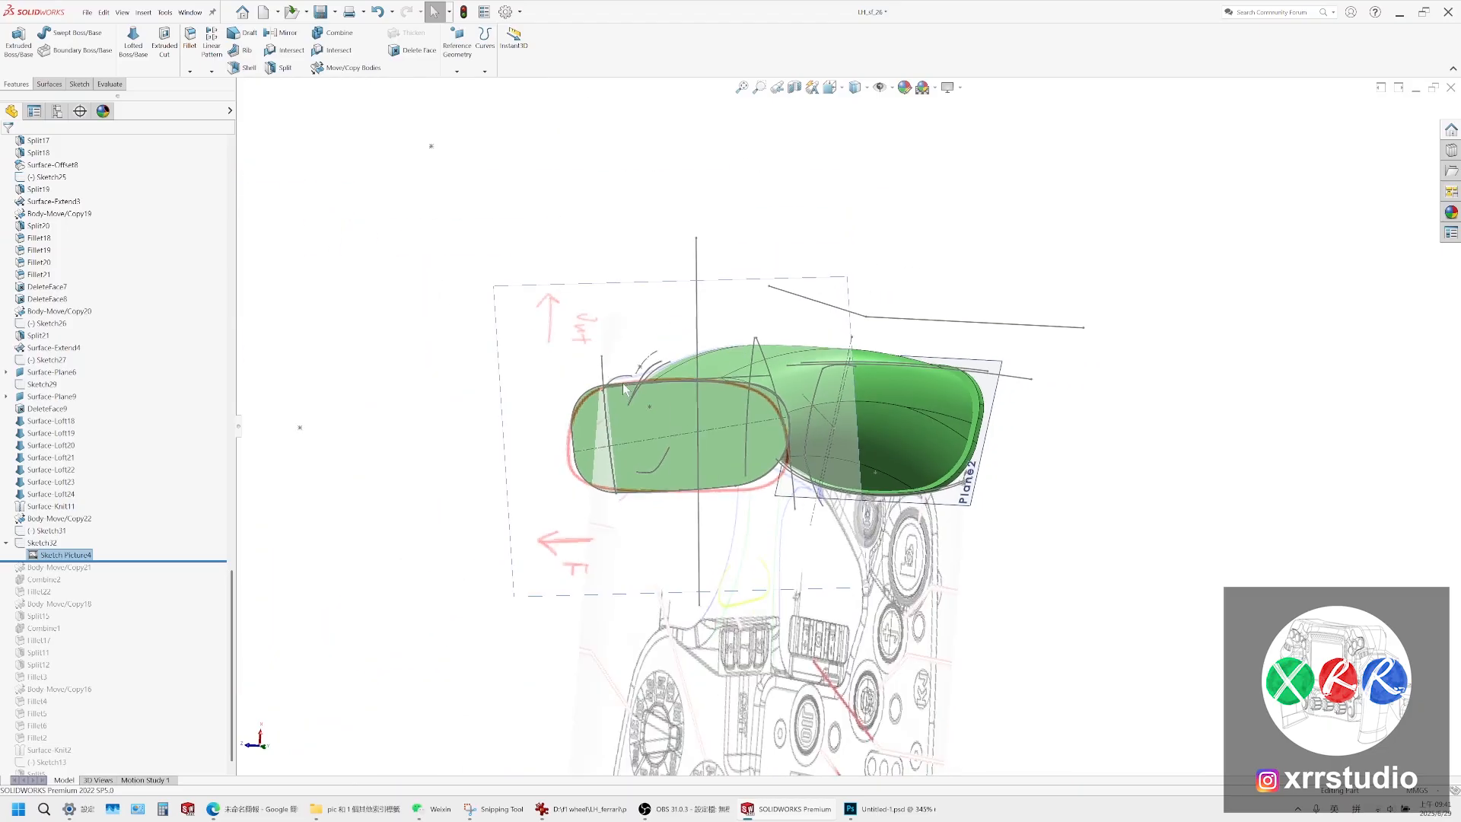
middle_drag(629, 391, 638, 430)
scroll(708, 389, down, 2)
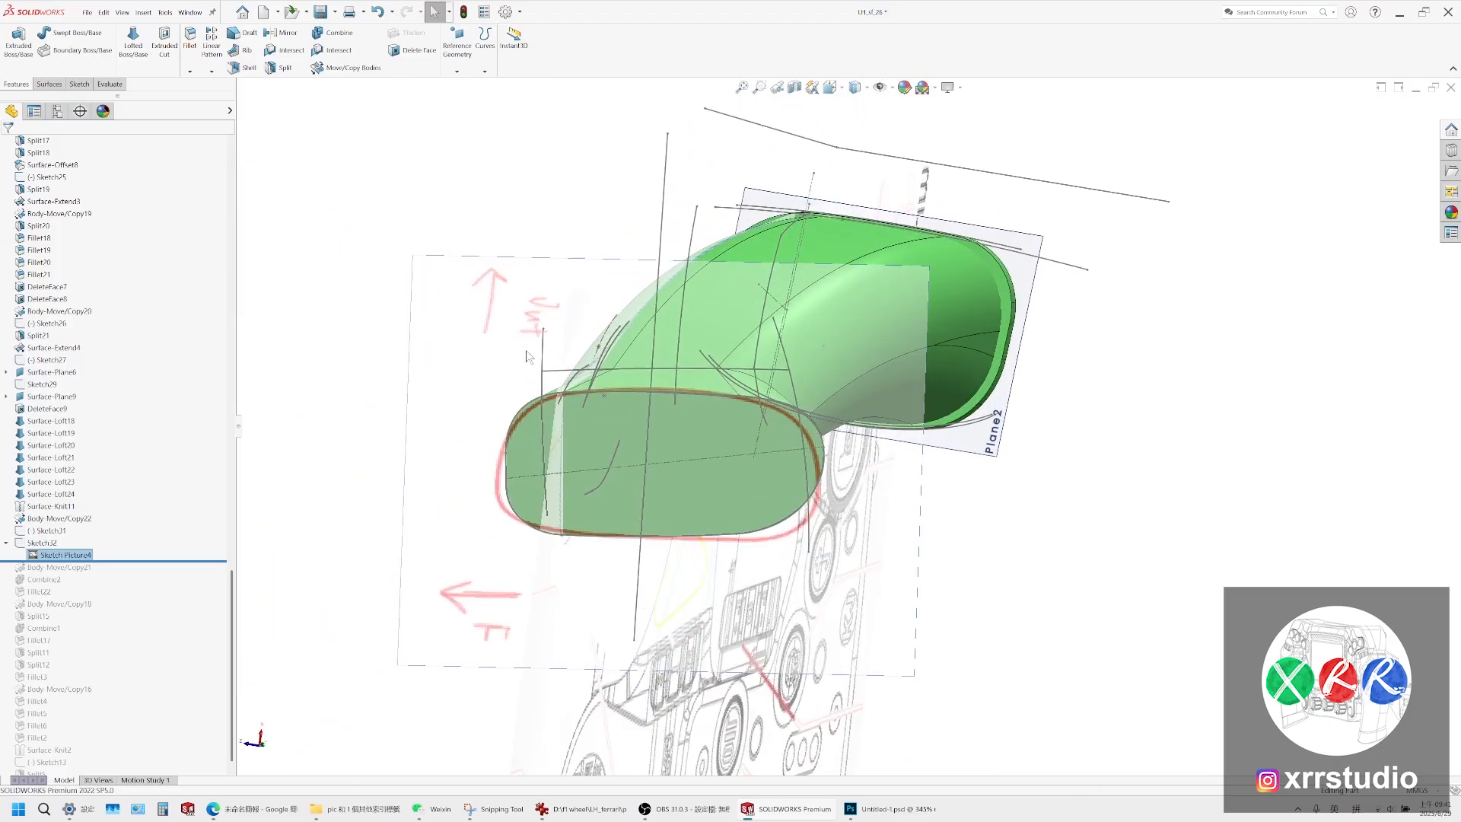
click(880, 87)
click(633, 472)
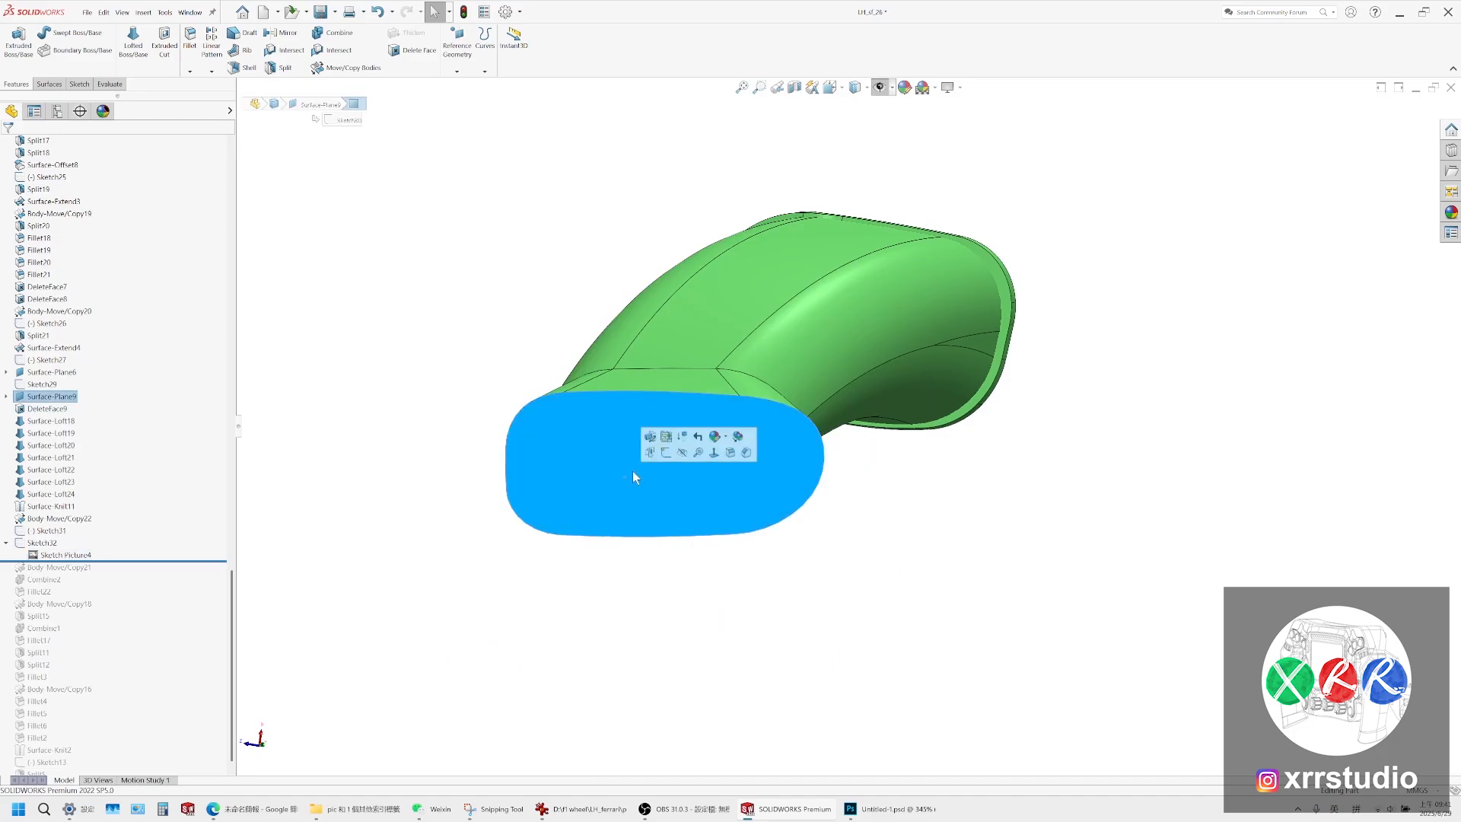
click(665, 457)
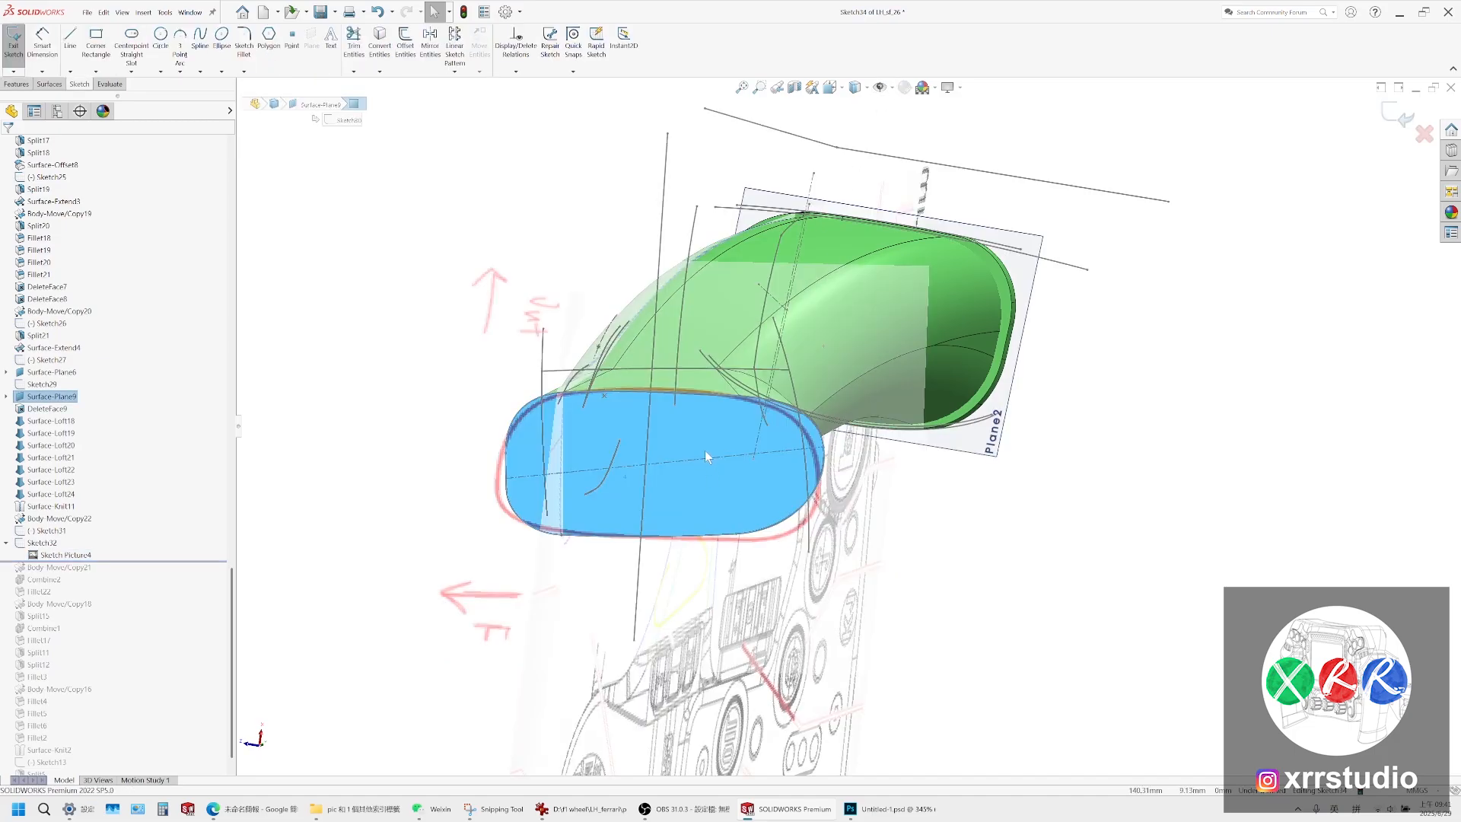
Sketch a straight line and three splines along the four sides of the outline picture, overlapping at the corners
middle_drag(705, 457, 659, 449)
scroll(658, 423, down, 3)
drag(292, 632, 1006, 631)
click(200, 36)
click(884, 267)
click(930, 733)
drag(404, 396, 391, 396)
drag(835, 377, 835, 360)
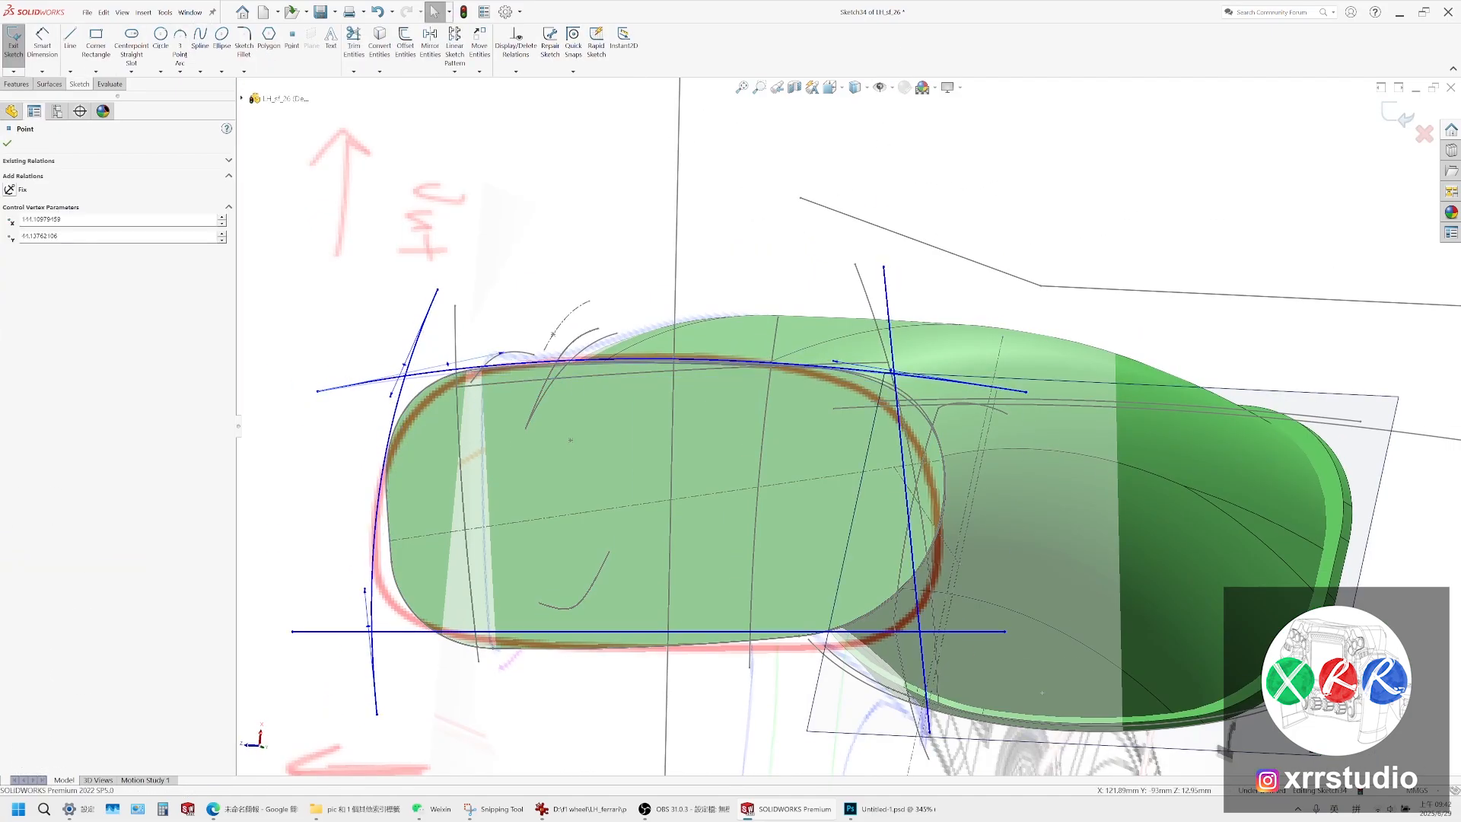
Trim the four side curves down to short segments in the middle of each side
click(70, 37)
click(354, 37)
drag(997, 403, 900, 341)
Join the short side segments with splines around the four corners and select adjoining curves for relations
click(200, 37)
click(543, 361)
click(378, 500)
click(374, 541)
click(561, 647)
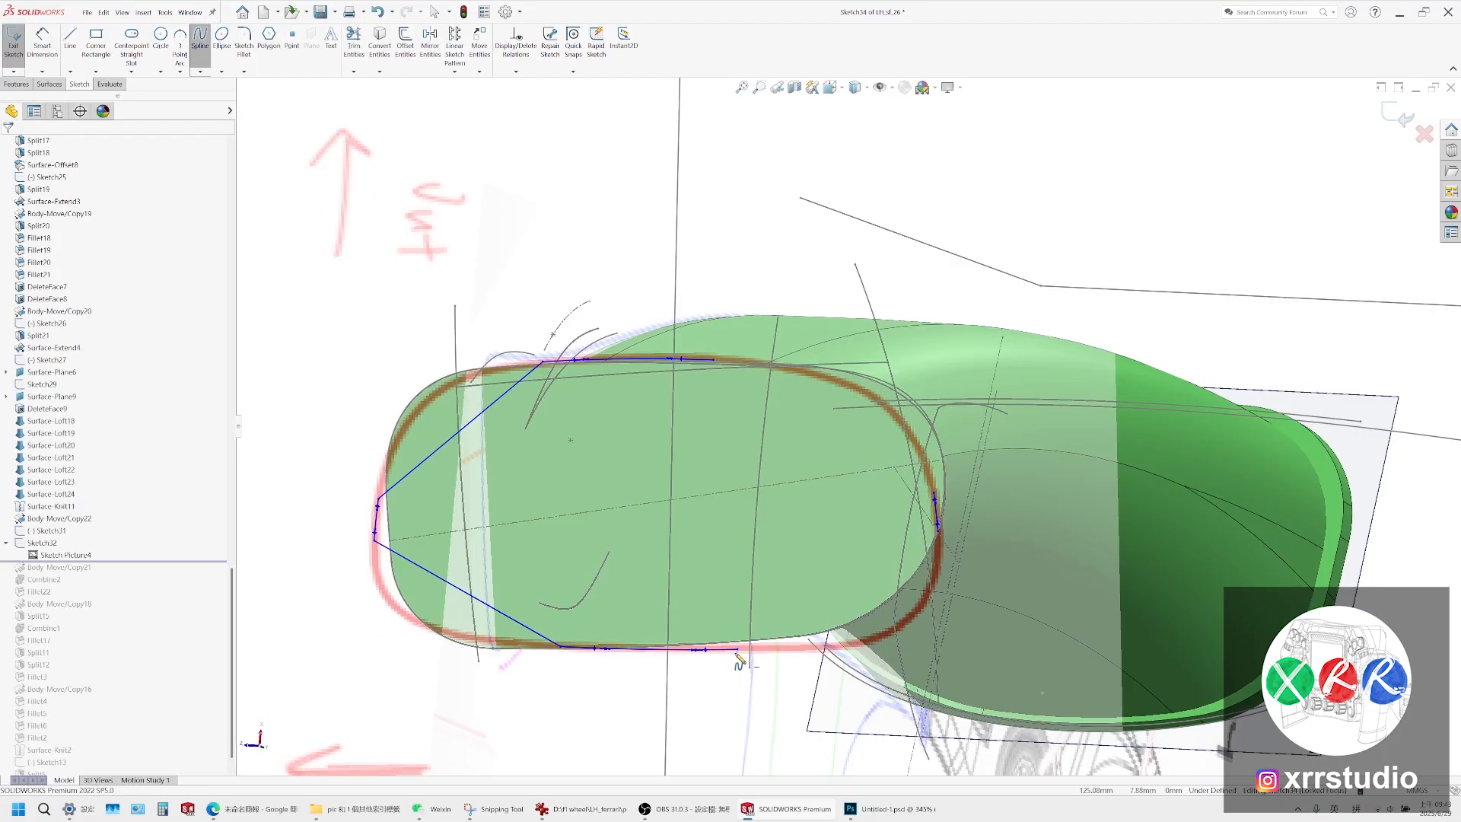
click(737, 649)
click(939, 532)
click(713, 360)
click(934, 493)
scroll(761, 495, down, 3)
ctrl+click(1014, 584)
click(429, 445)
ctrl+click(434, 488)
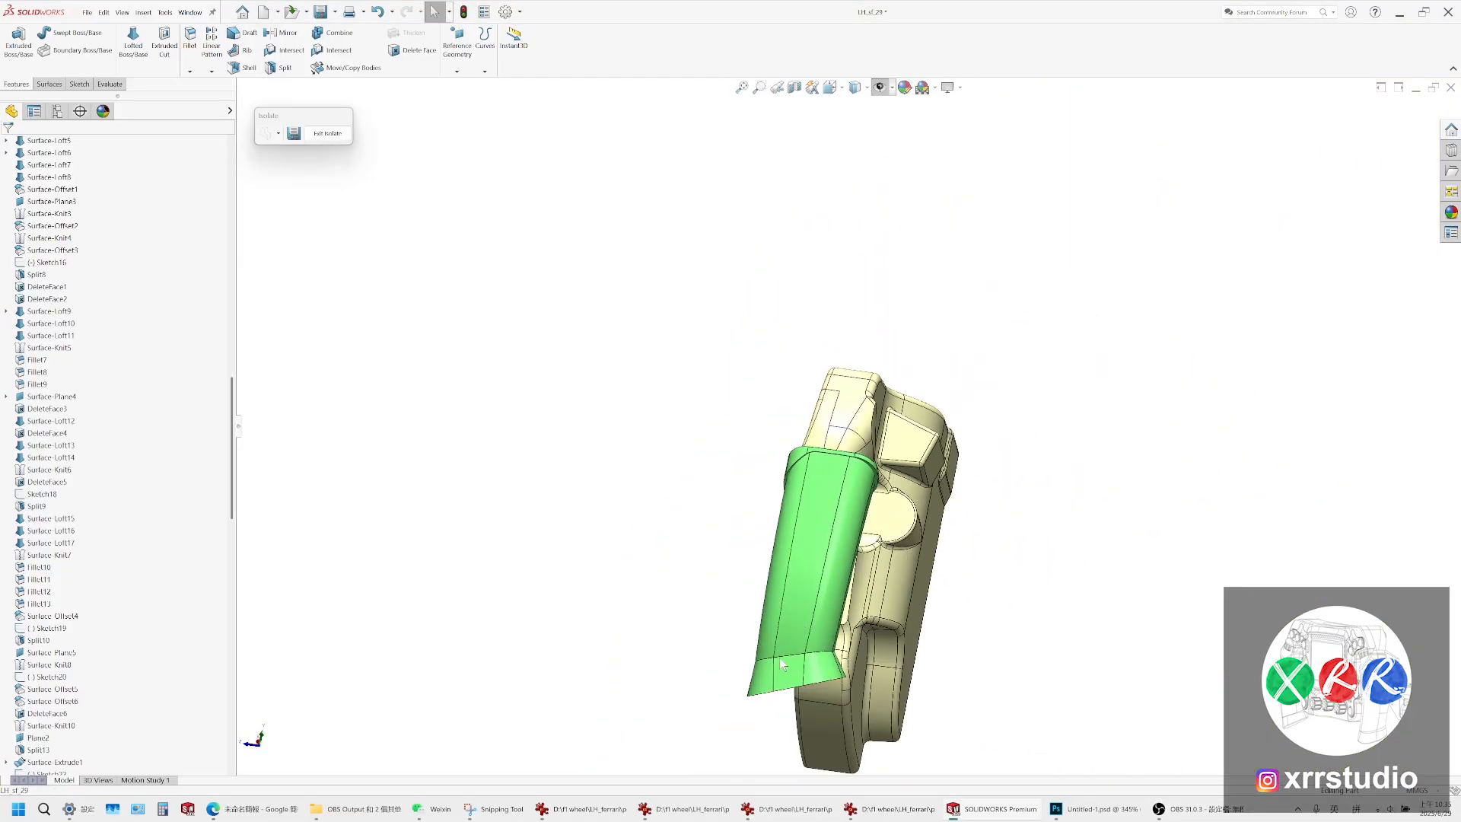
Inspect the new end face and the overall grip shape of LH_sf_29 from several angles
middle_drag(780, 662, 851, 653)
click(781, 651)
click(851, 653)
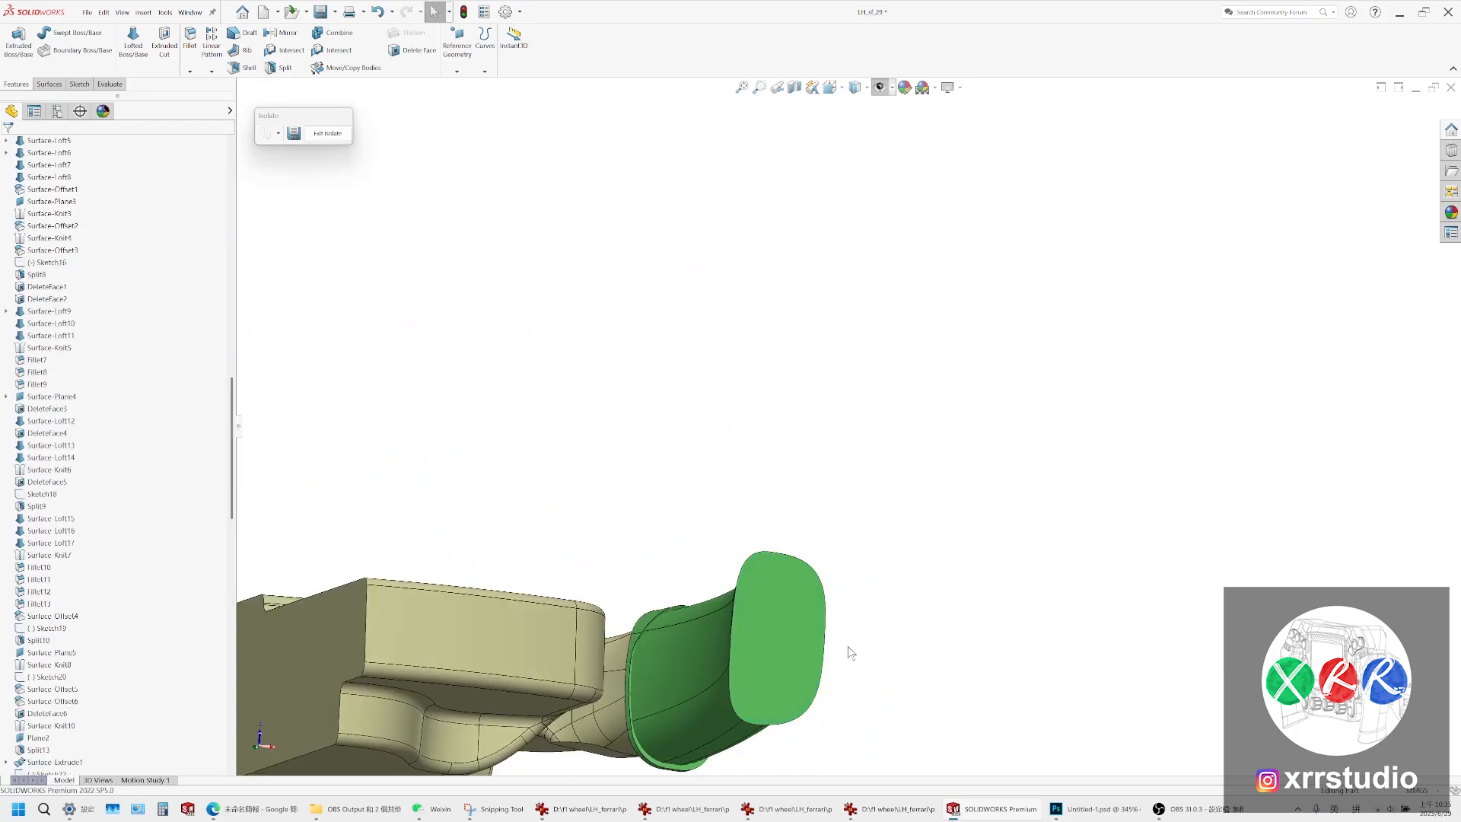
click(791, 613)
key(f)
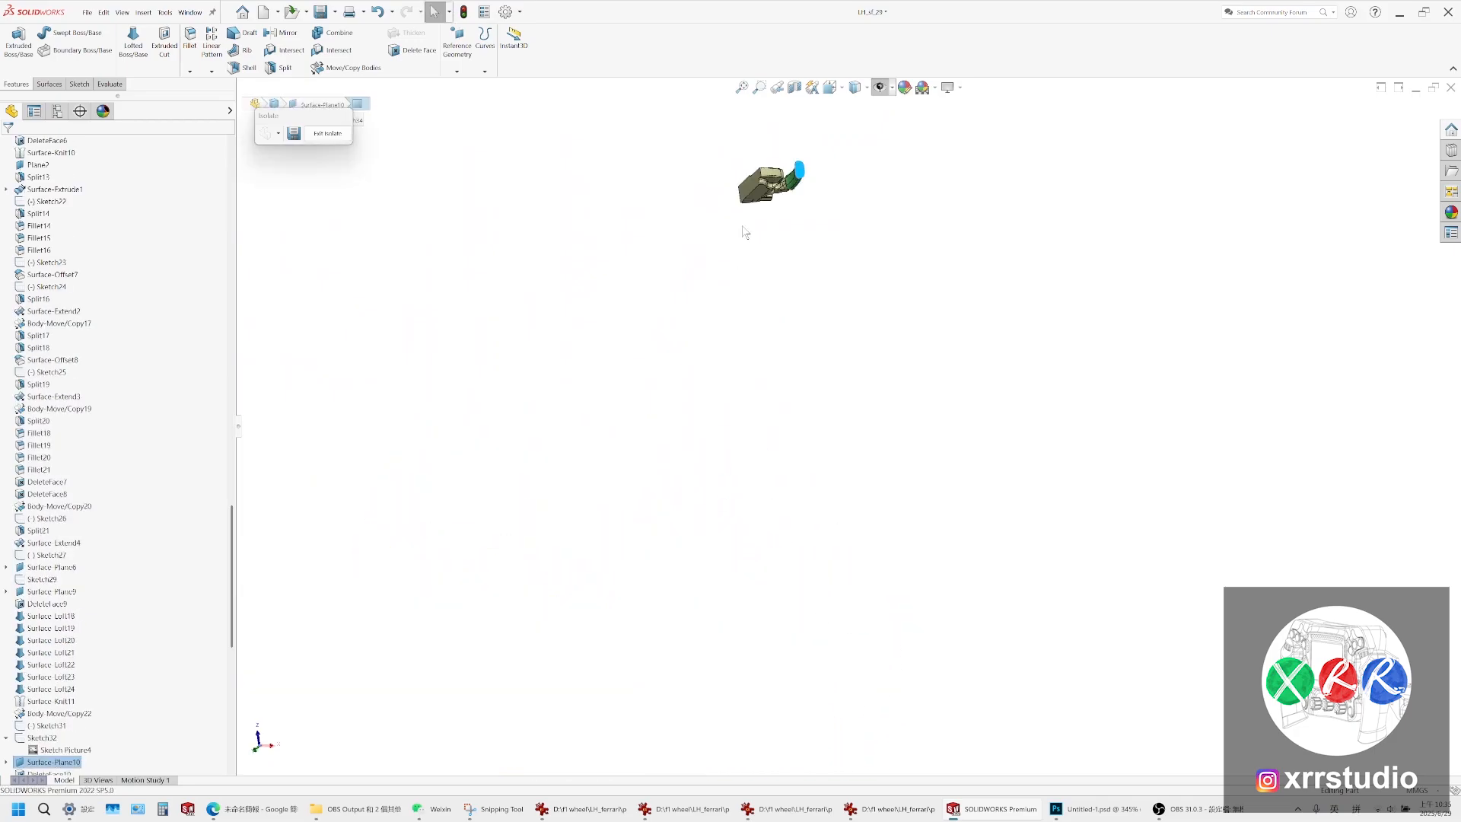
scroll(906, 236, down, 10)
scroll(815, 457, up, 2)
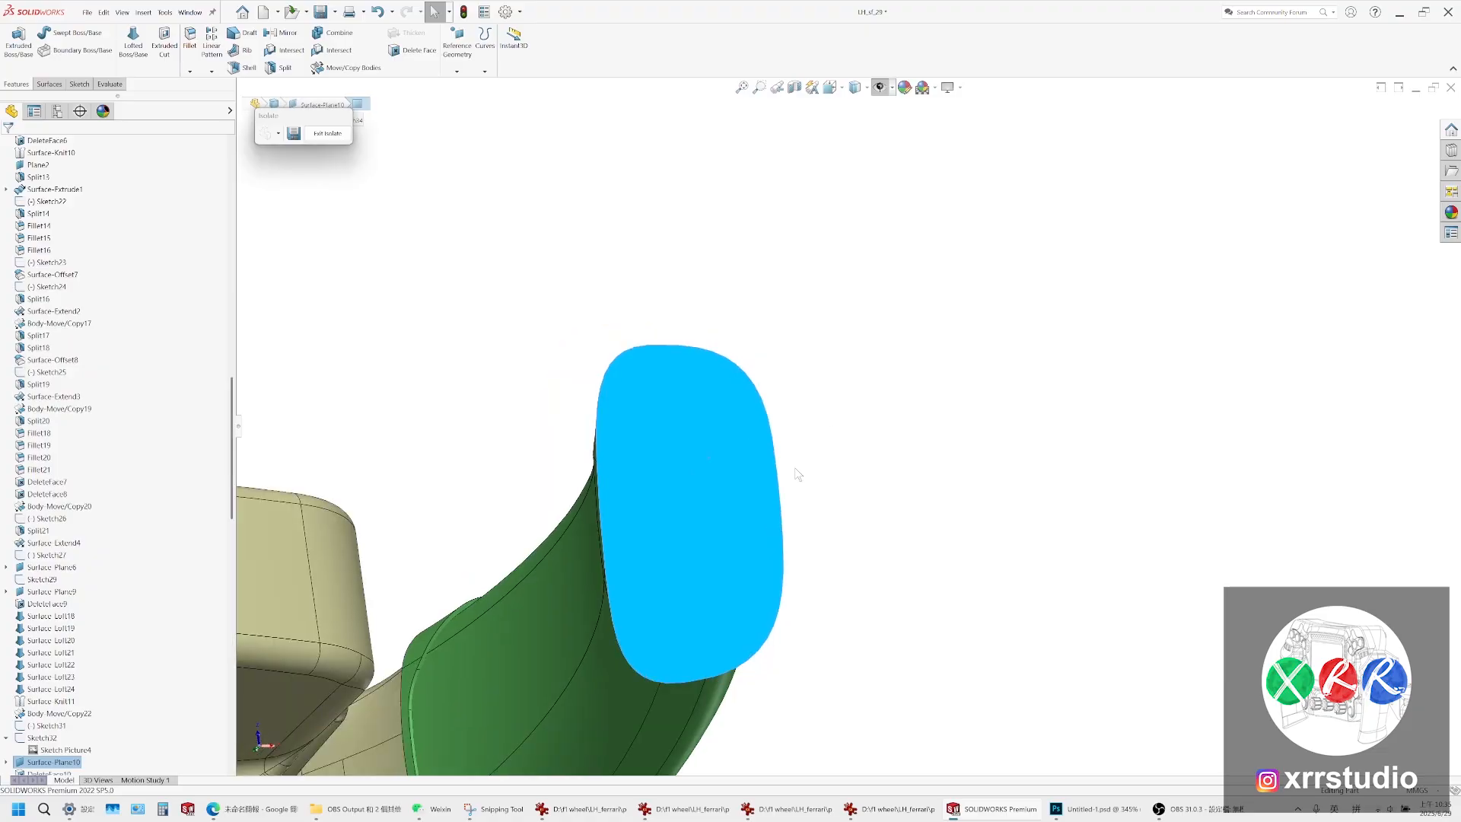
click(795, 468)
scroll(794, 469, up, 6)
mouse_move(735, 404)
middle_down()
mouse_move(812, 443)
mouse_move(718, 383)
middle_up()
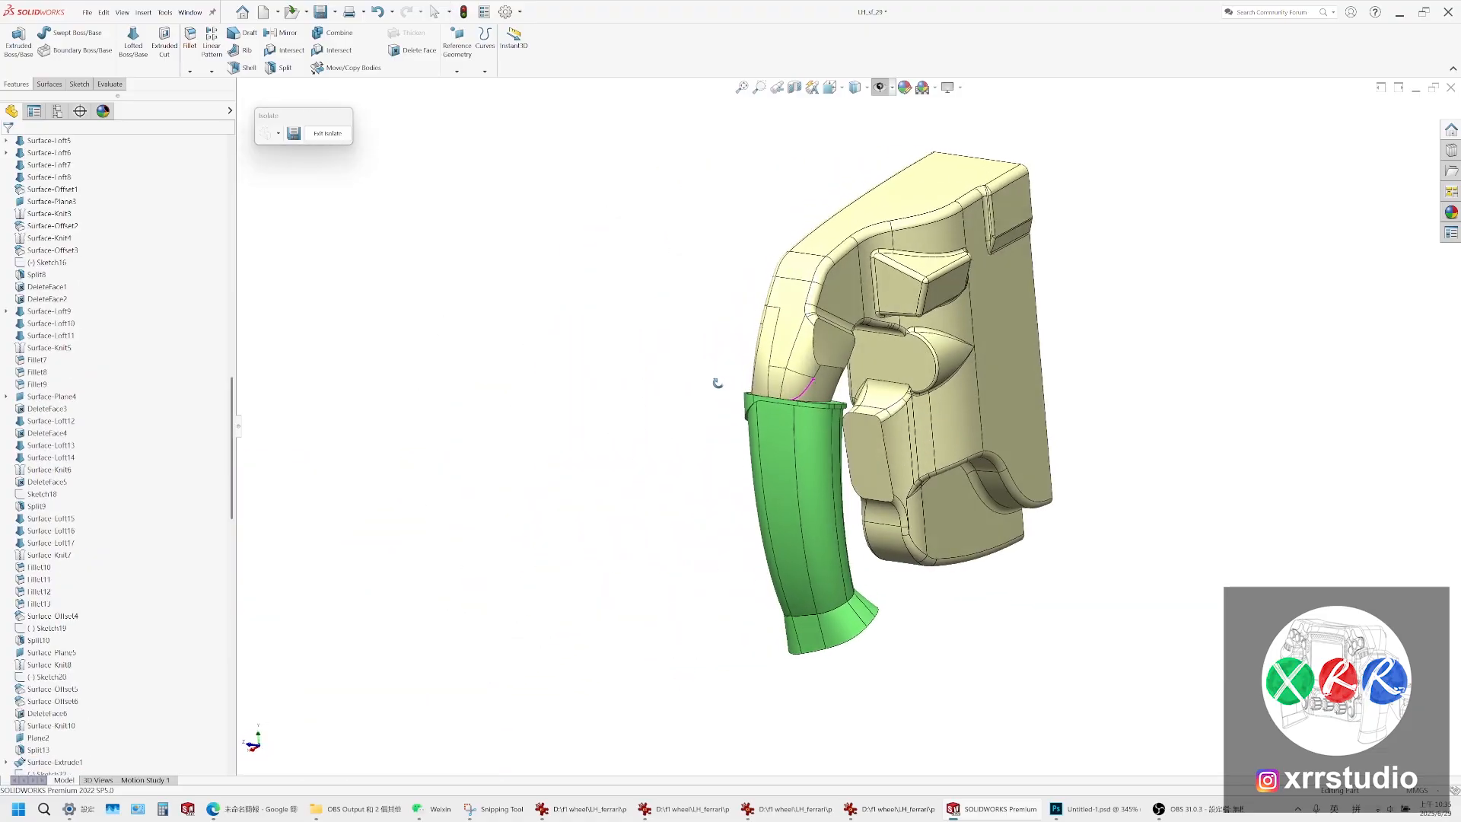
Examine the collar and grip shape in the Ferrari steering wheel reference photos
click(834, 807)
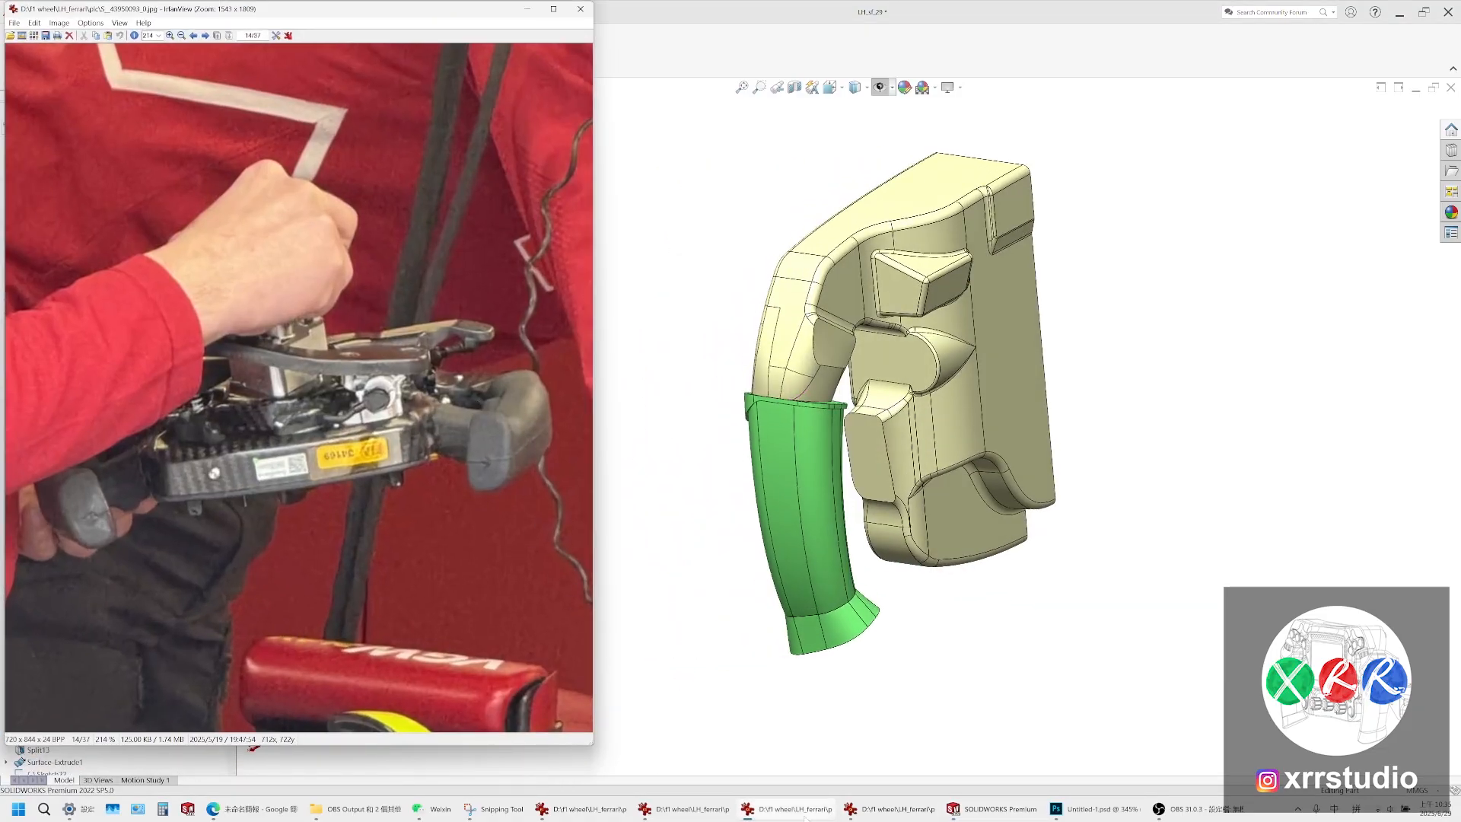
click(806, 818)
click(699, 813)
ctrl+scroll(896, 503, up, 5)
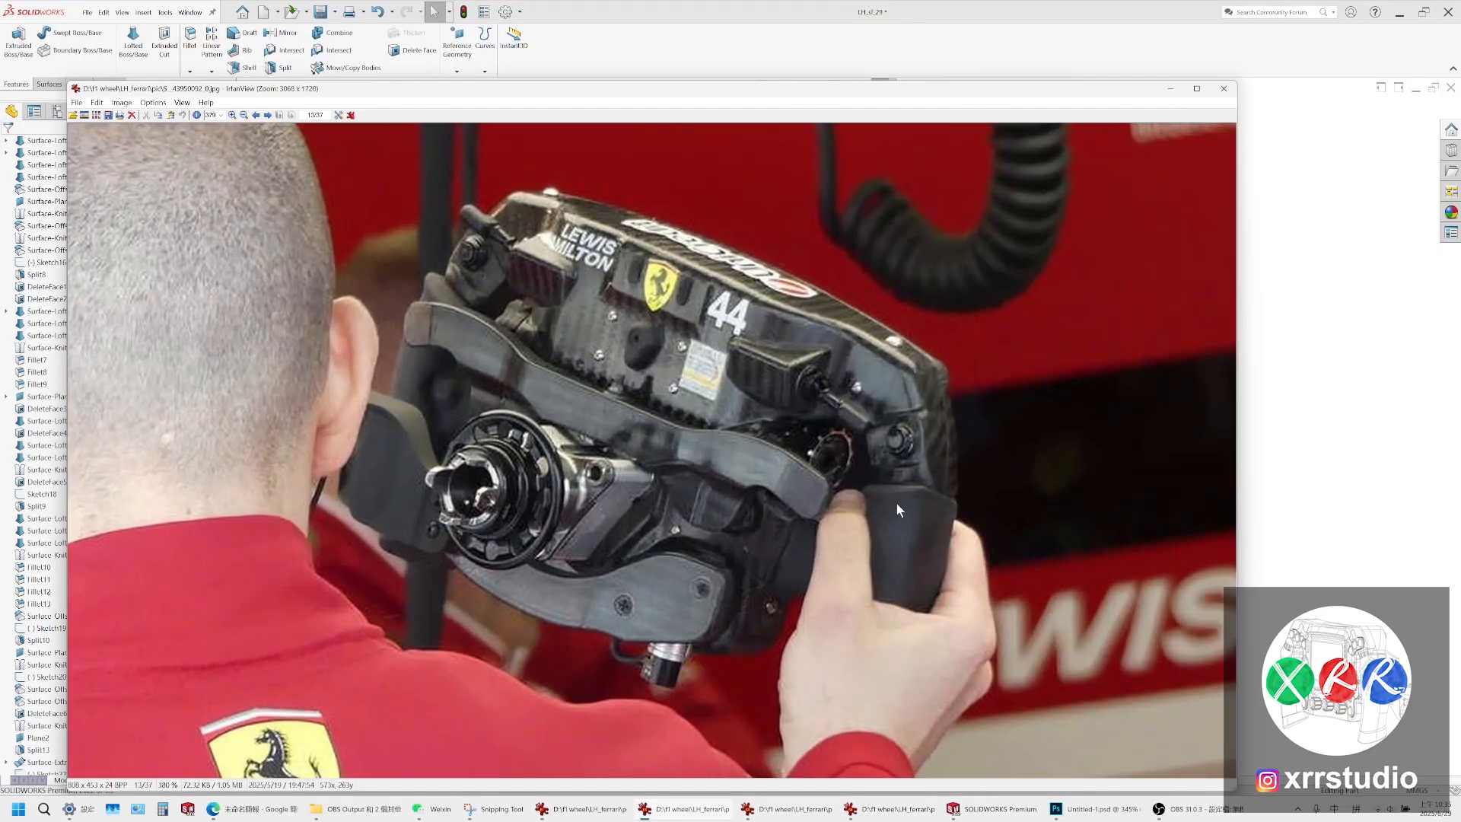
ctrl+scroll(896, 504, up, 2)
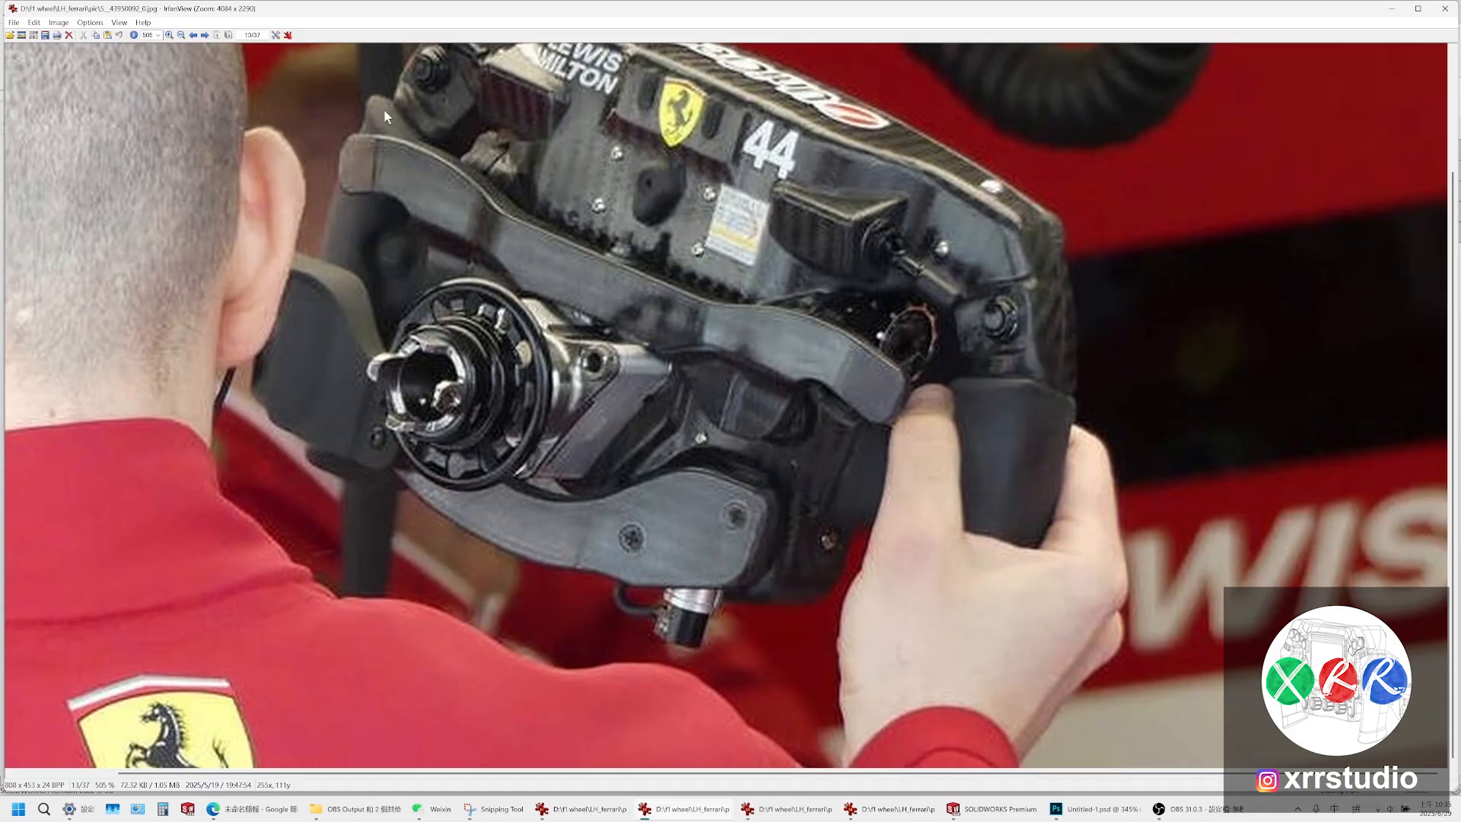
Switch to SOLIDWORKS and start a sketch on the flat top face of the grip's collar
click(997, 810)
middle_drag(881, 474, 814, 470)
scroll(829, 459, down, 5)
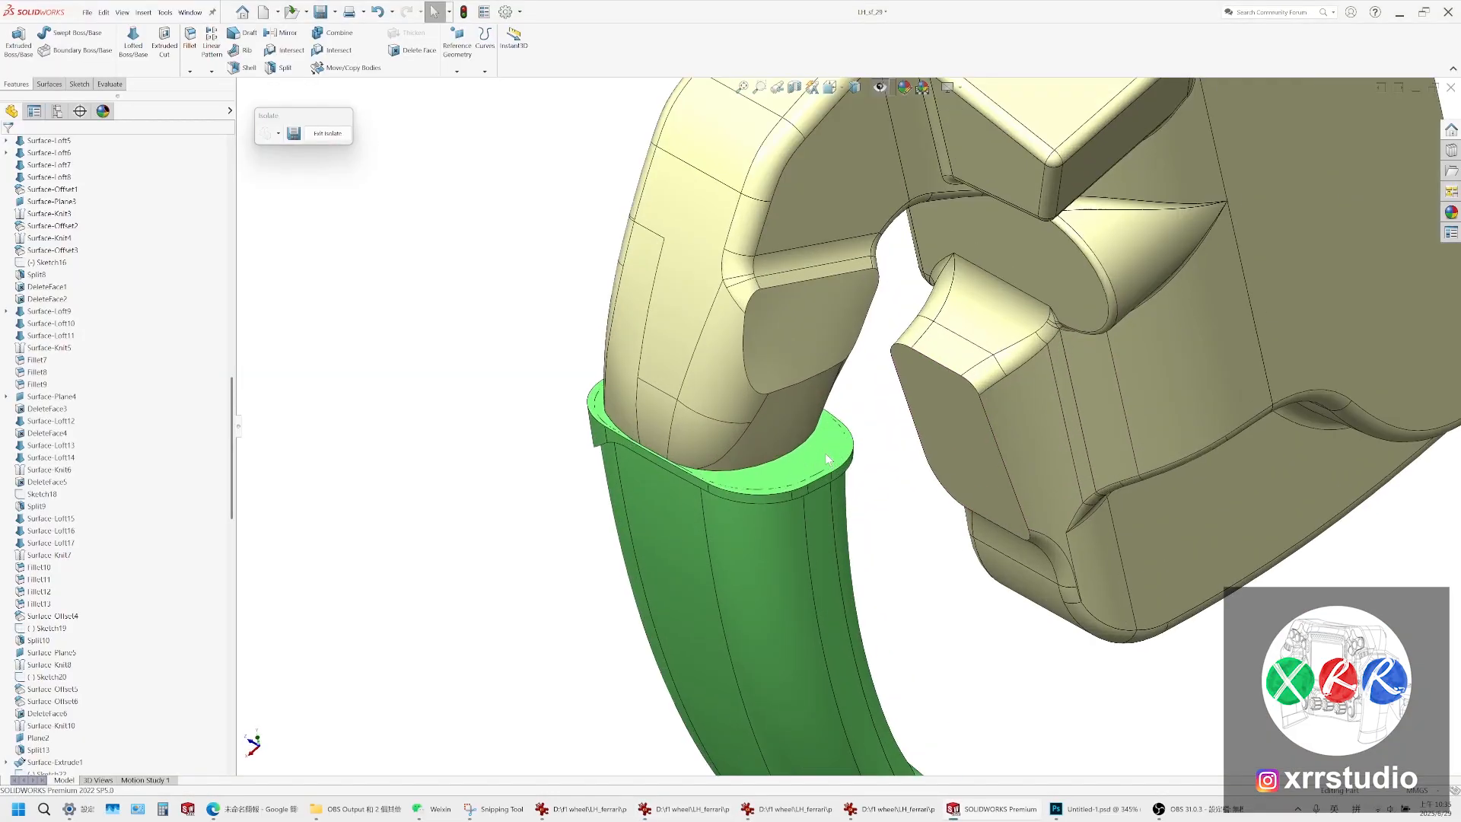
click(674, 505)
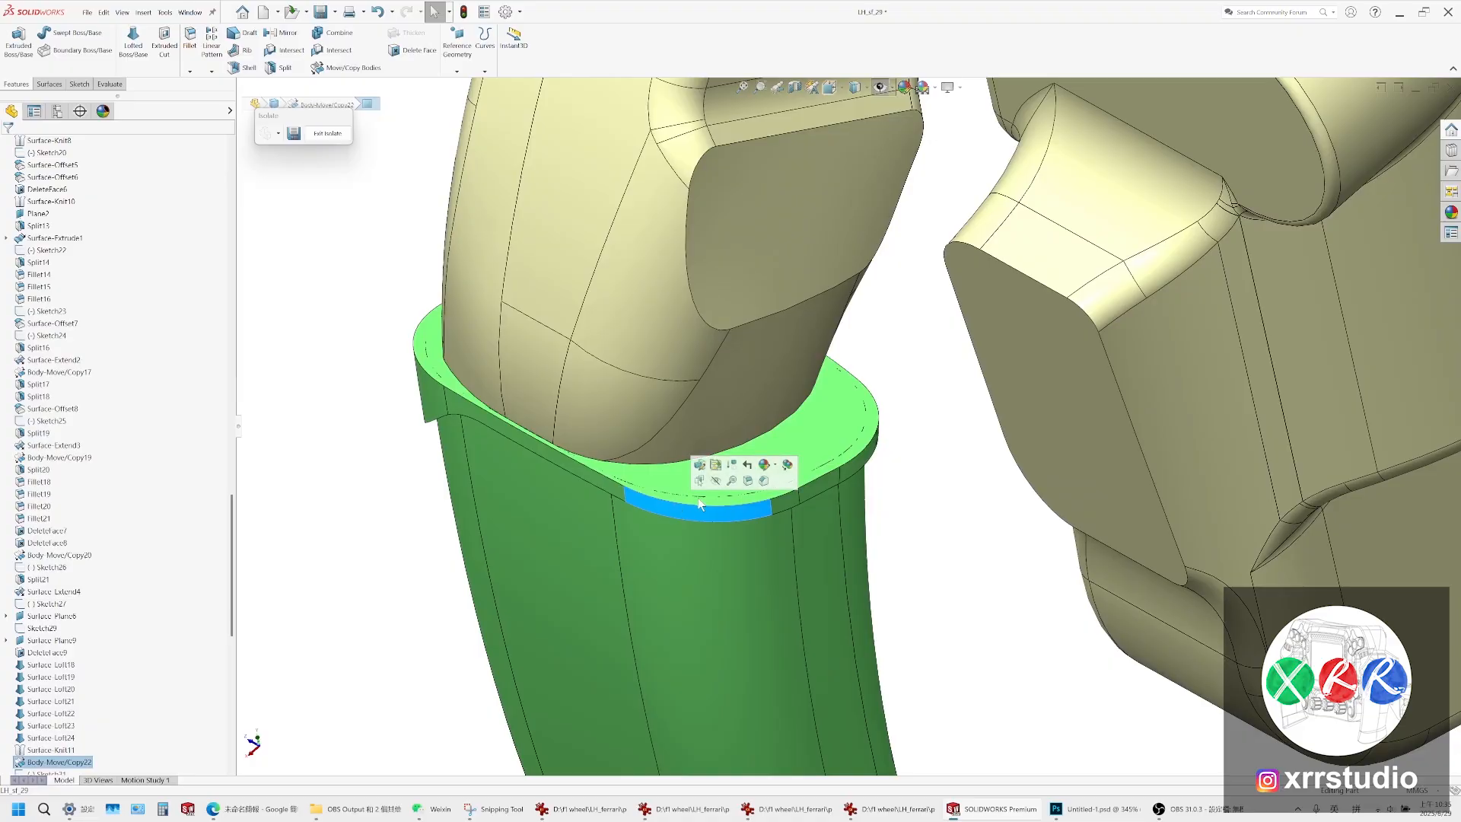
click(695, 513)
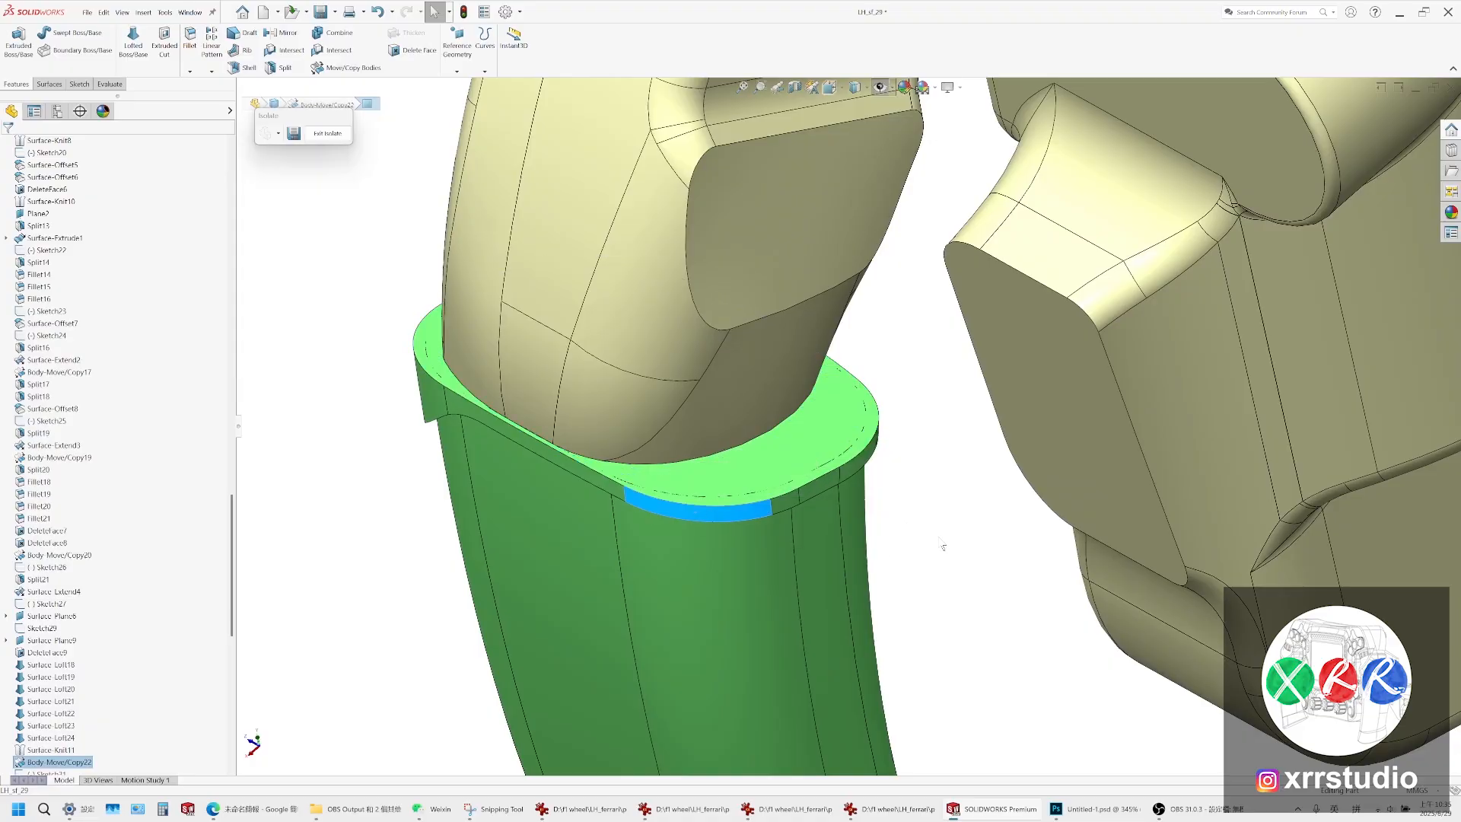
click(824, 477)
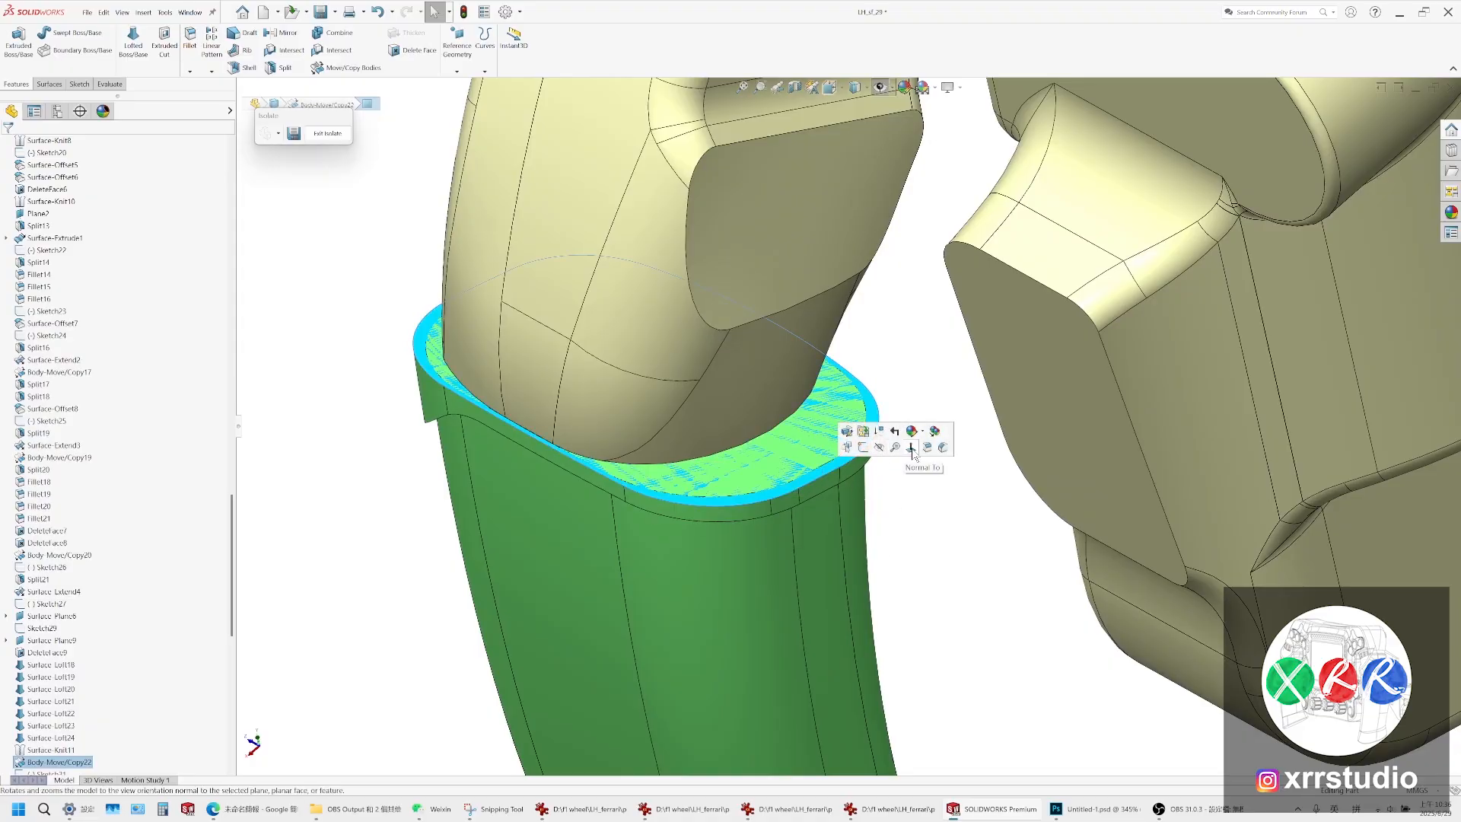
click(864, 447)
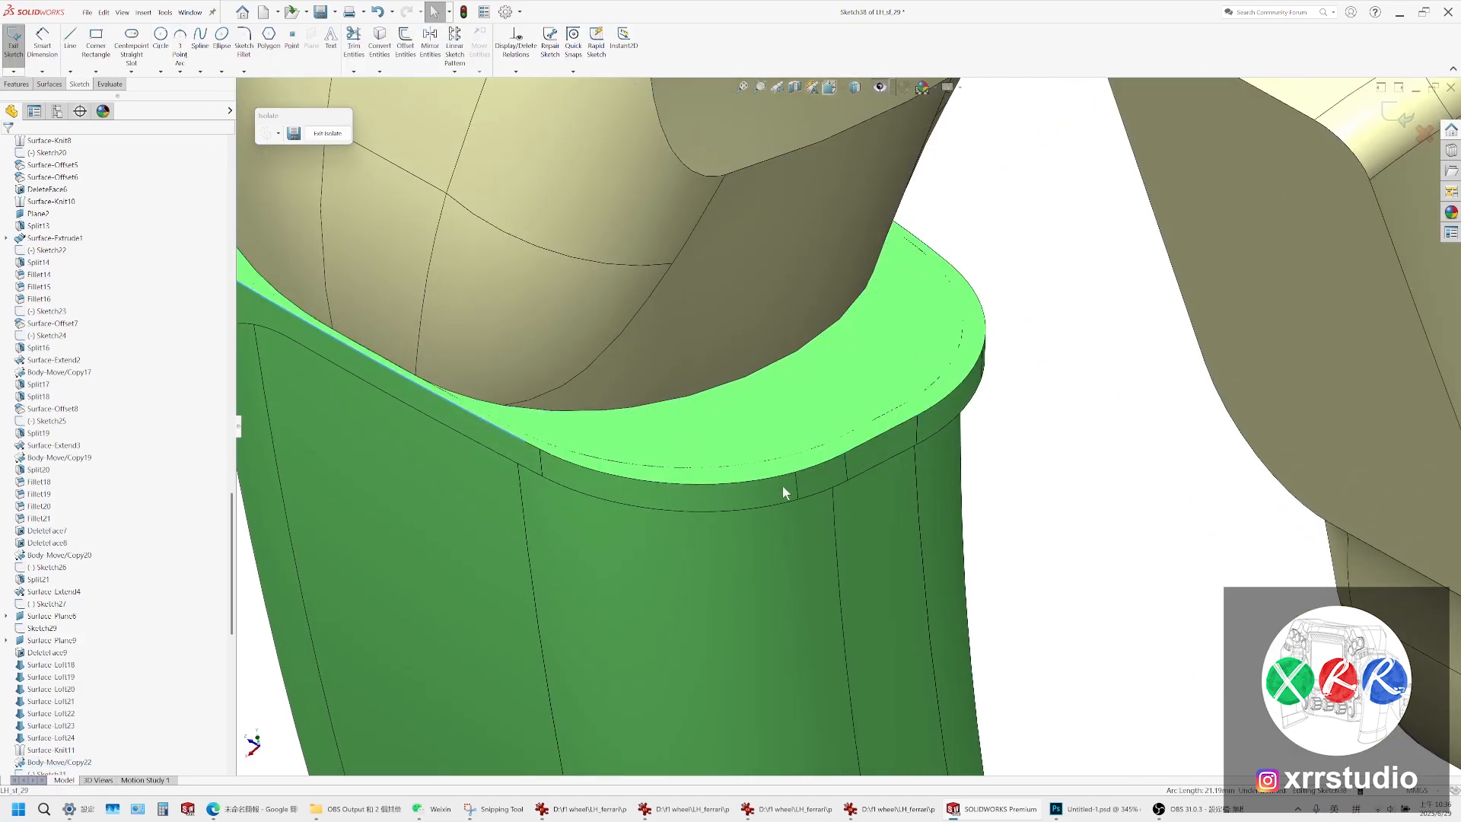
Convert the collar's outer edges along the long side and around the end into sketch curves, leaving the rounded corner open
ctrl+click(815, 465)
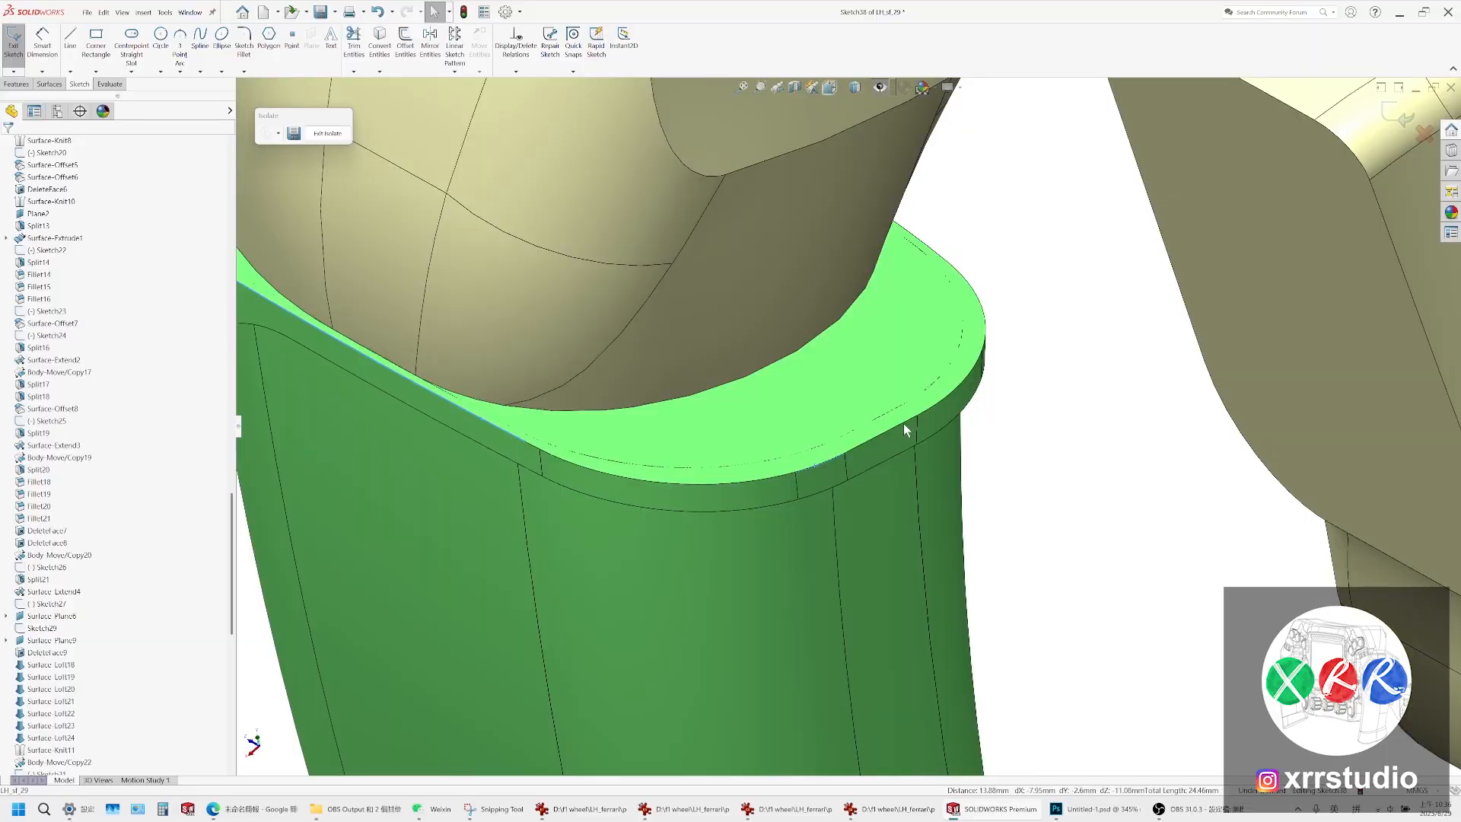
mouse_move(913, 418)
middle_down()
mouse_move(815, 398)
mouse_move(688, 496)
mouse_move(1154, 307)
mouse_move(912, 430)
middle_up()
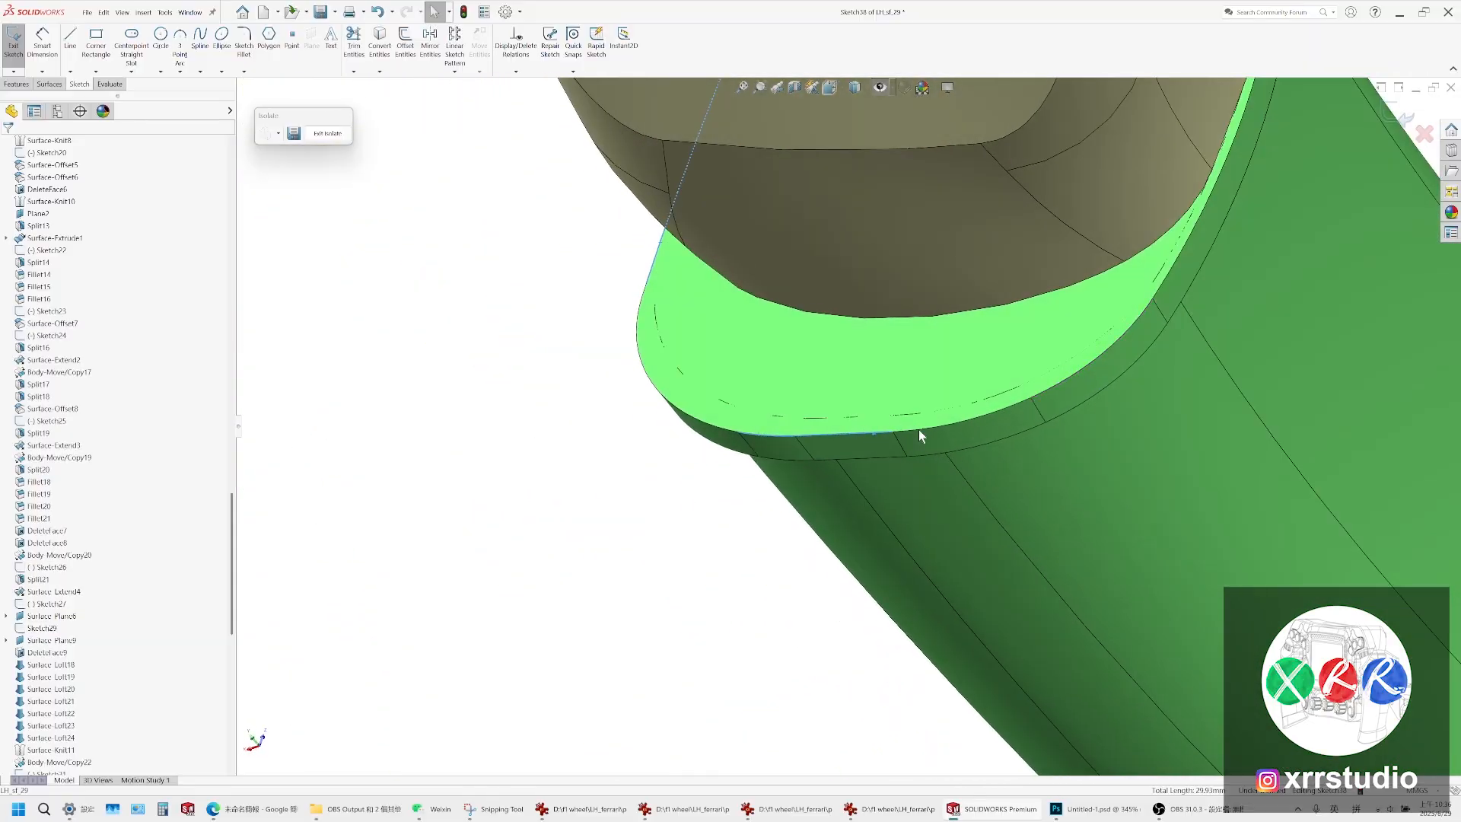
click(919, 431)
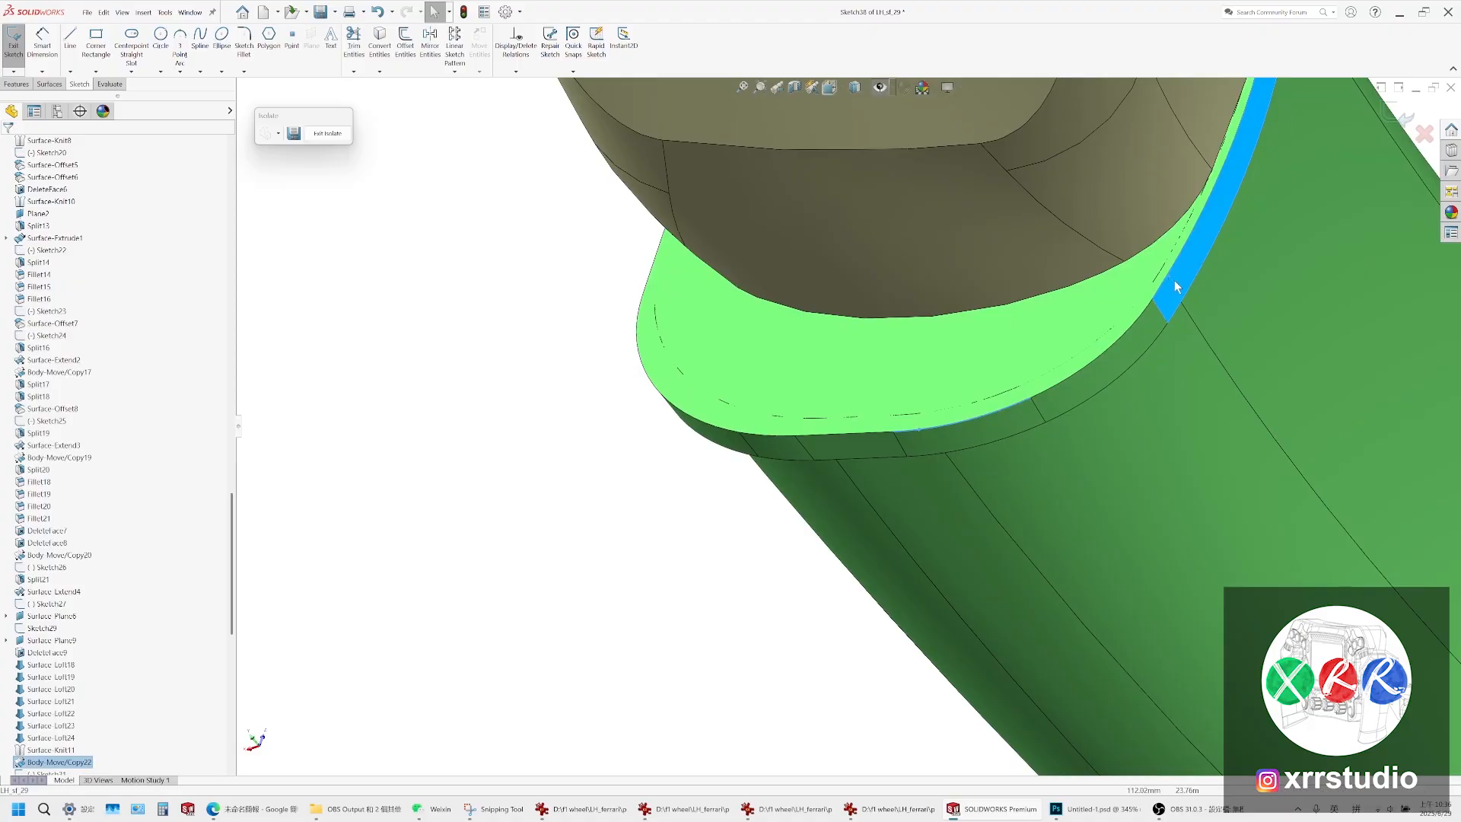
ctrl+click(1163, 282)
middle_drag(1163, 280, 936, 392)
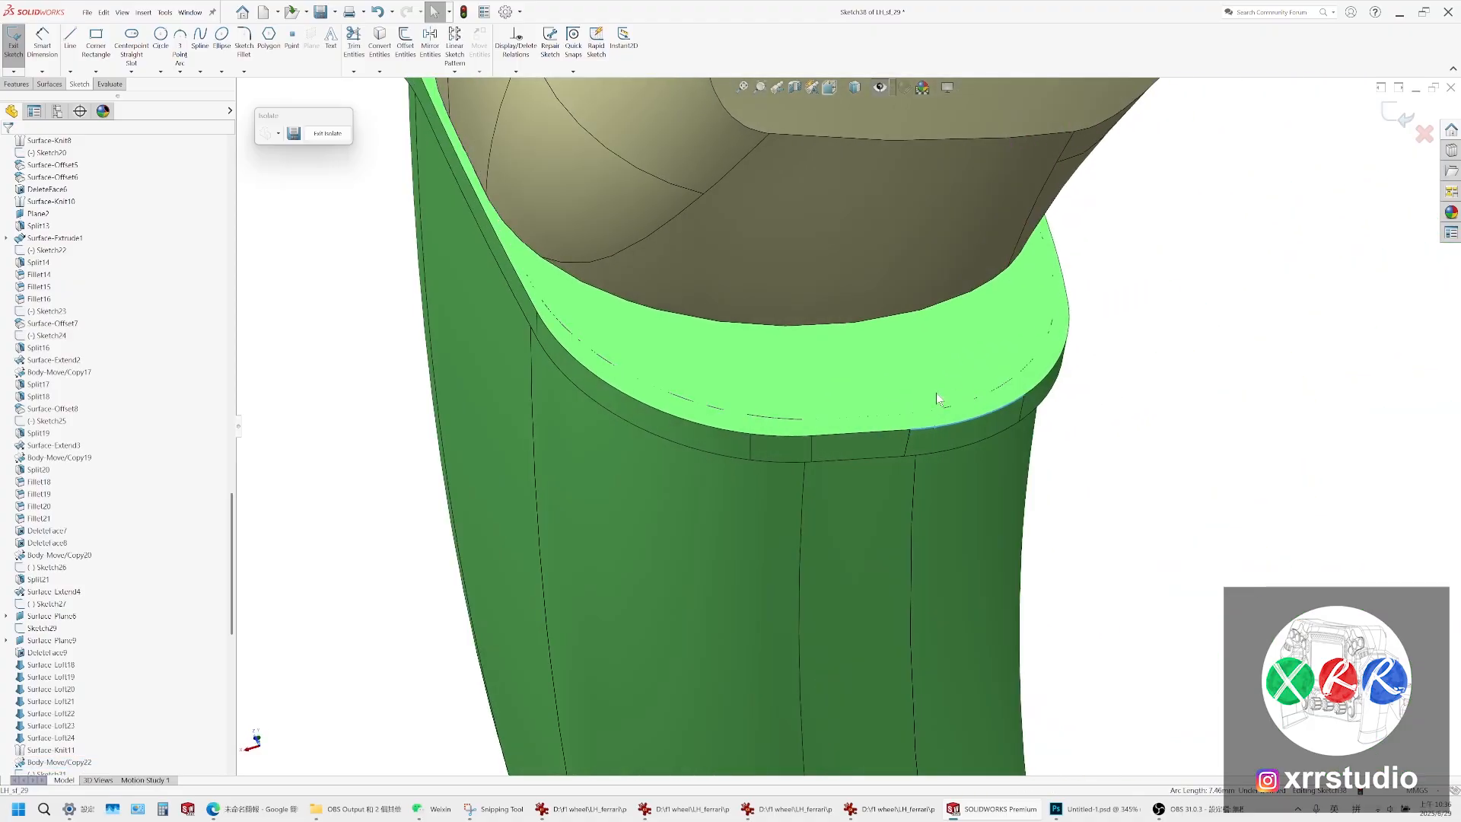
ctrl+click(525, 293)
click(380, 44)
click(761, 435)
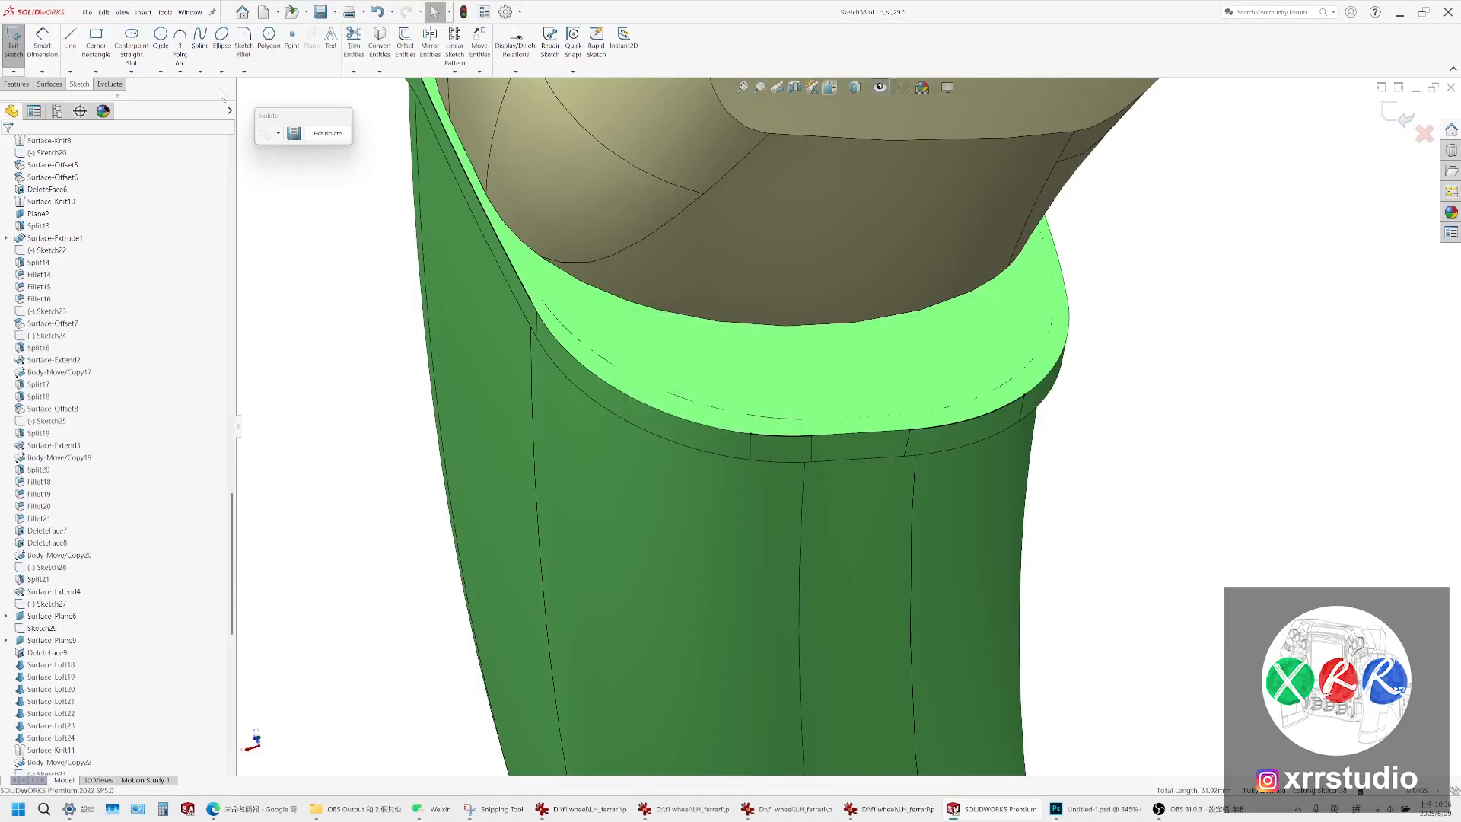
Draw a two-point spline across the collar's open corner and make it tangent to the short end edge
click(200, 38)
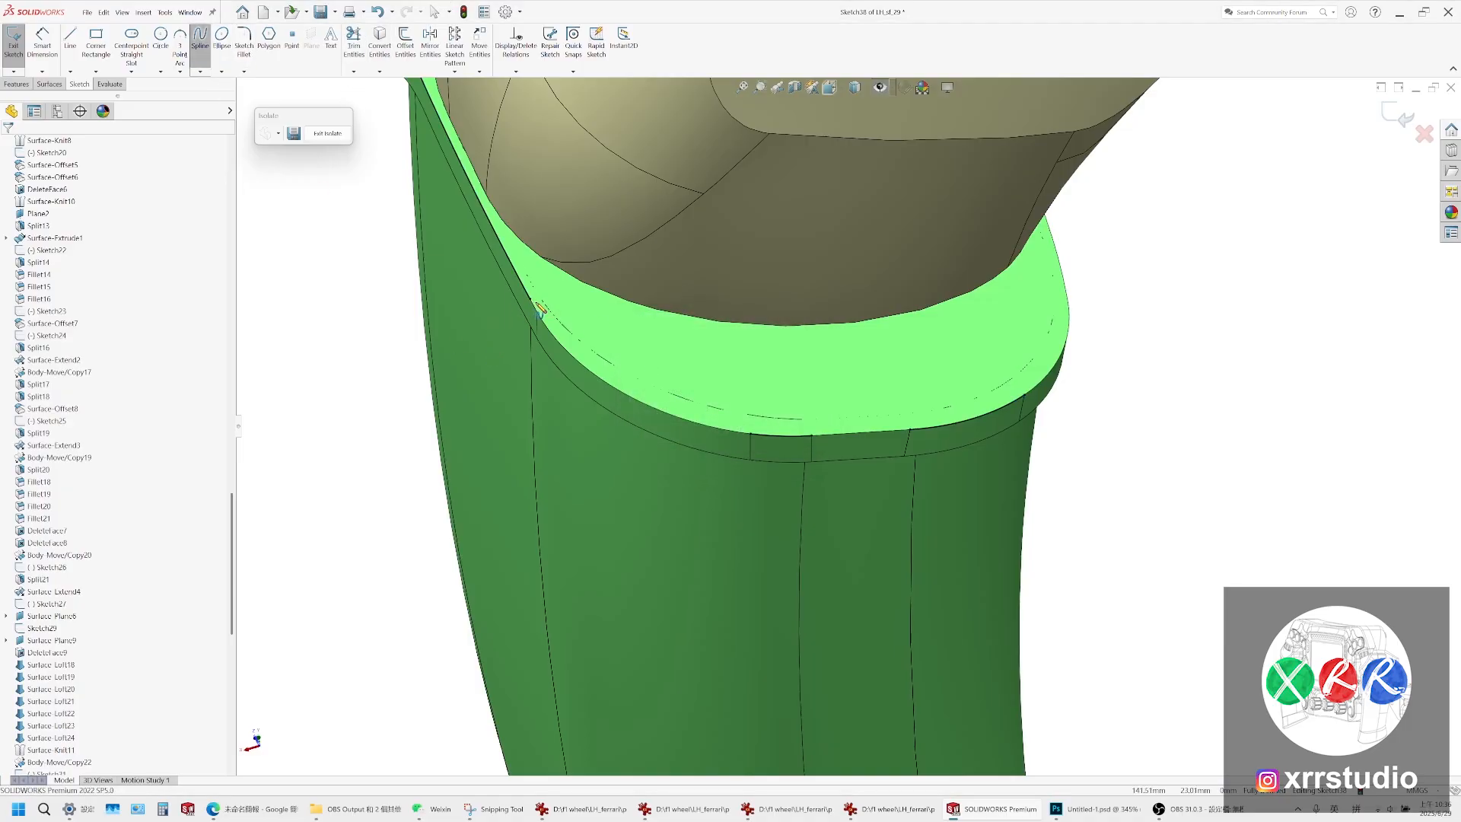
key(Escape)
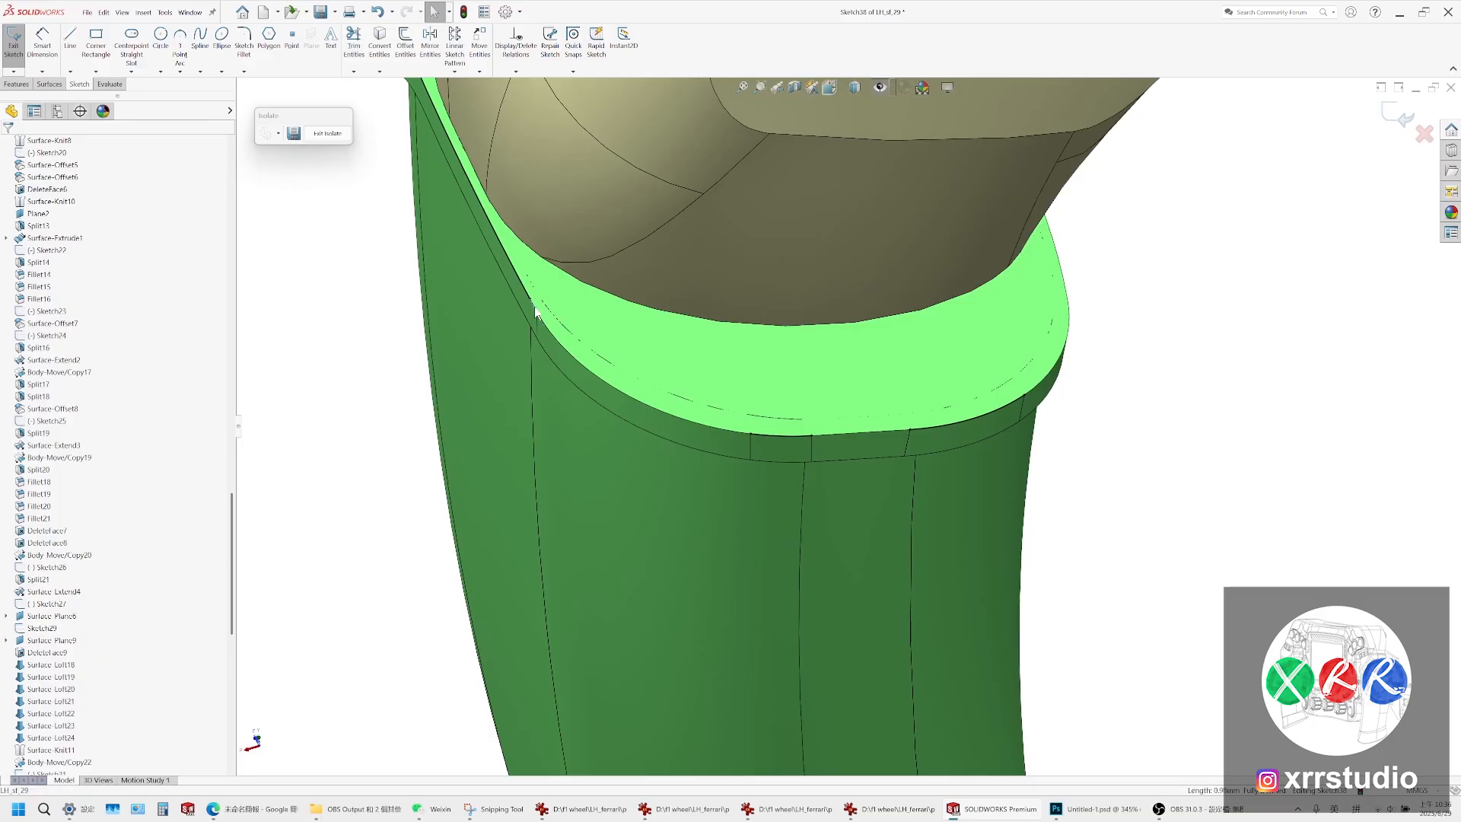
click(245, 42)
click(200, 38)
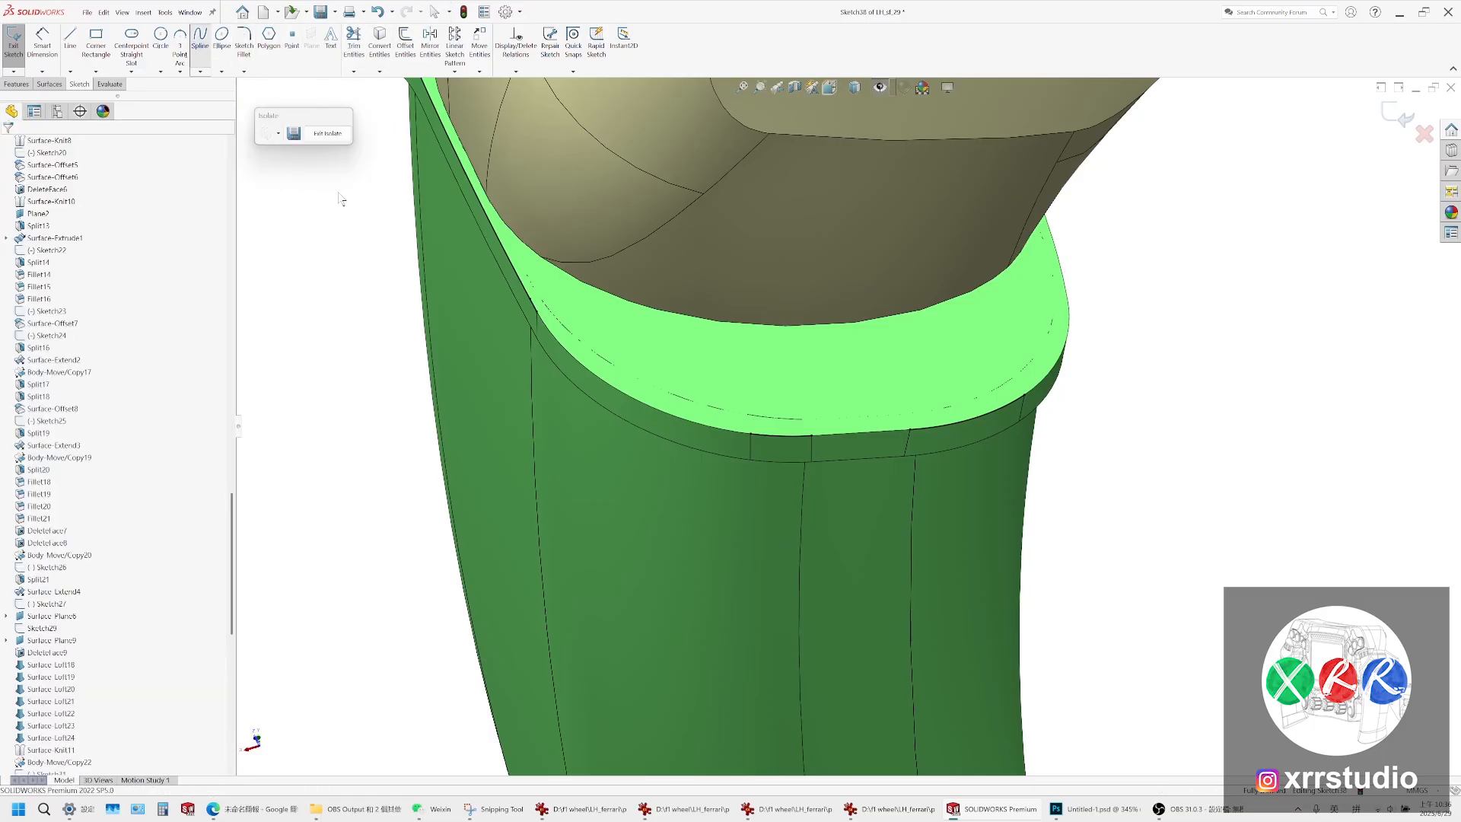
click(537, 312)
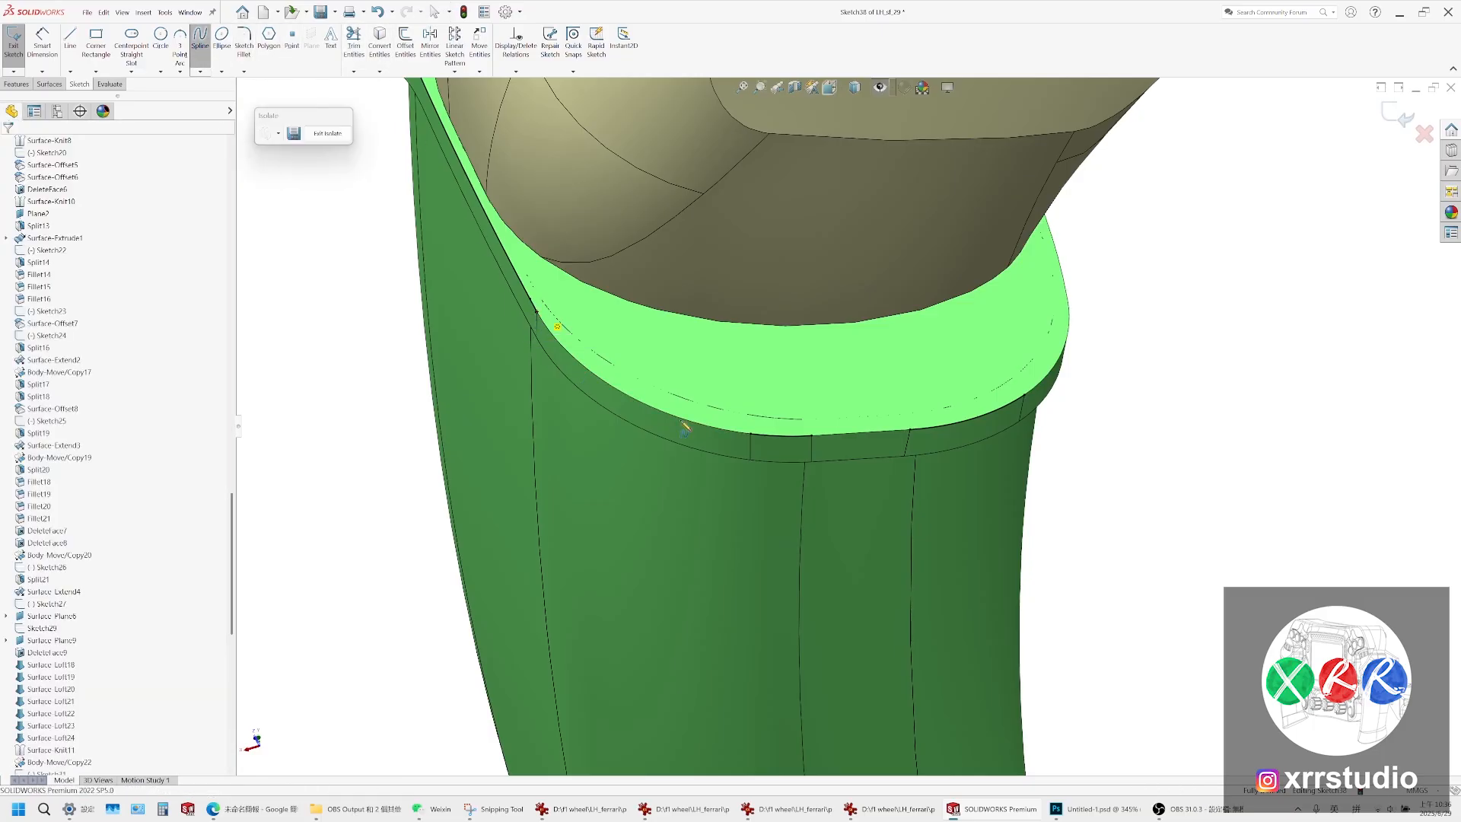
click(756, 435)
ctrl+click(742, 425)
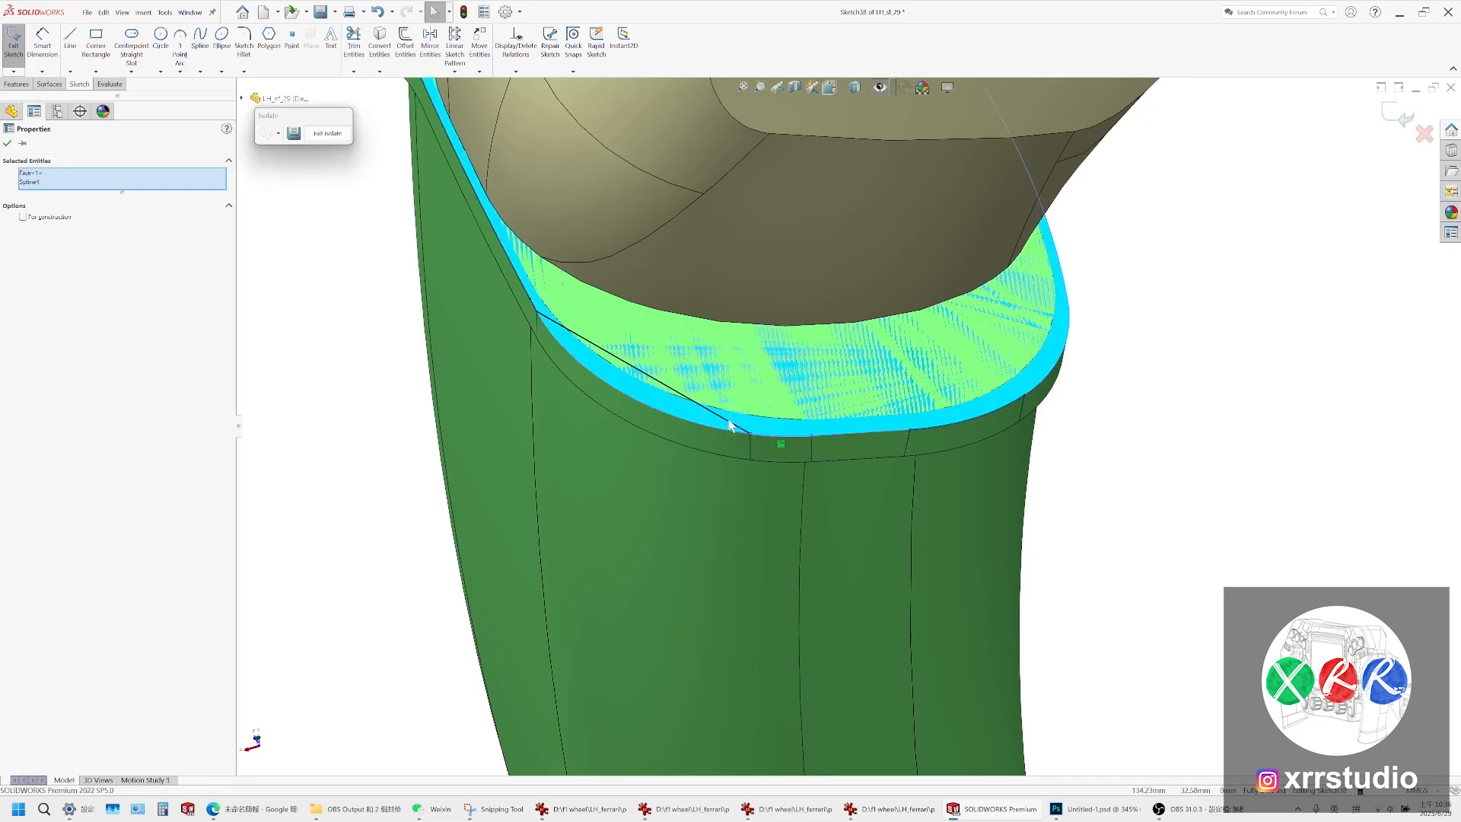
ctrl+click(729, 420)
ctrl+click(767, 437)
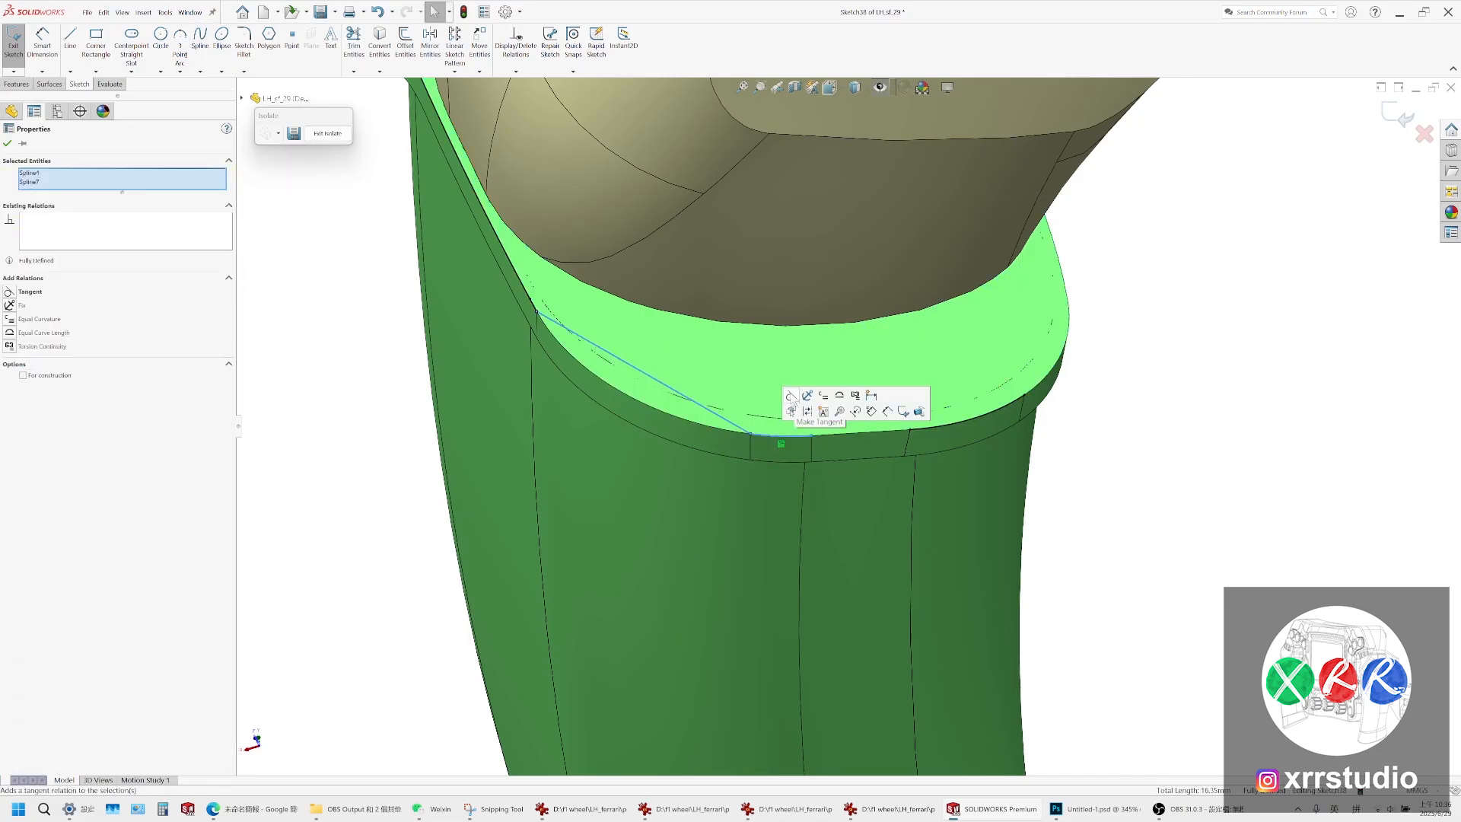
click(791, 395)
key(Escape)
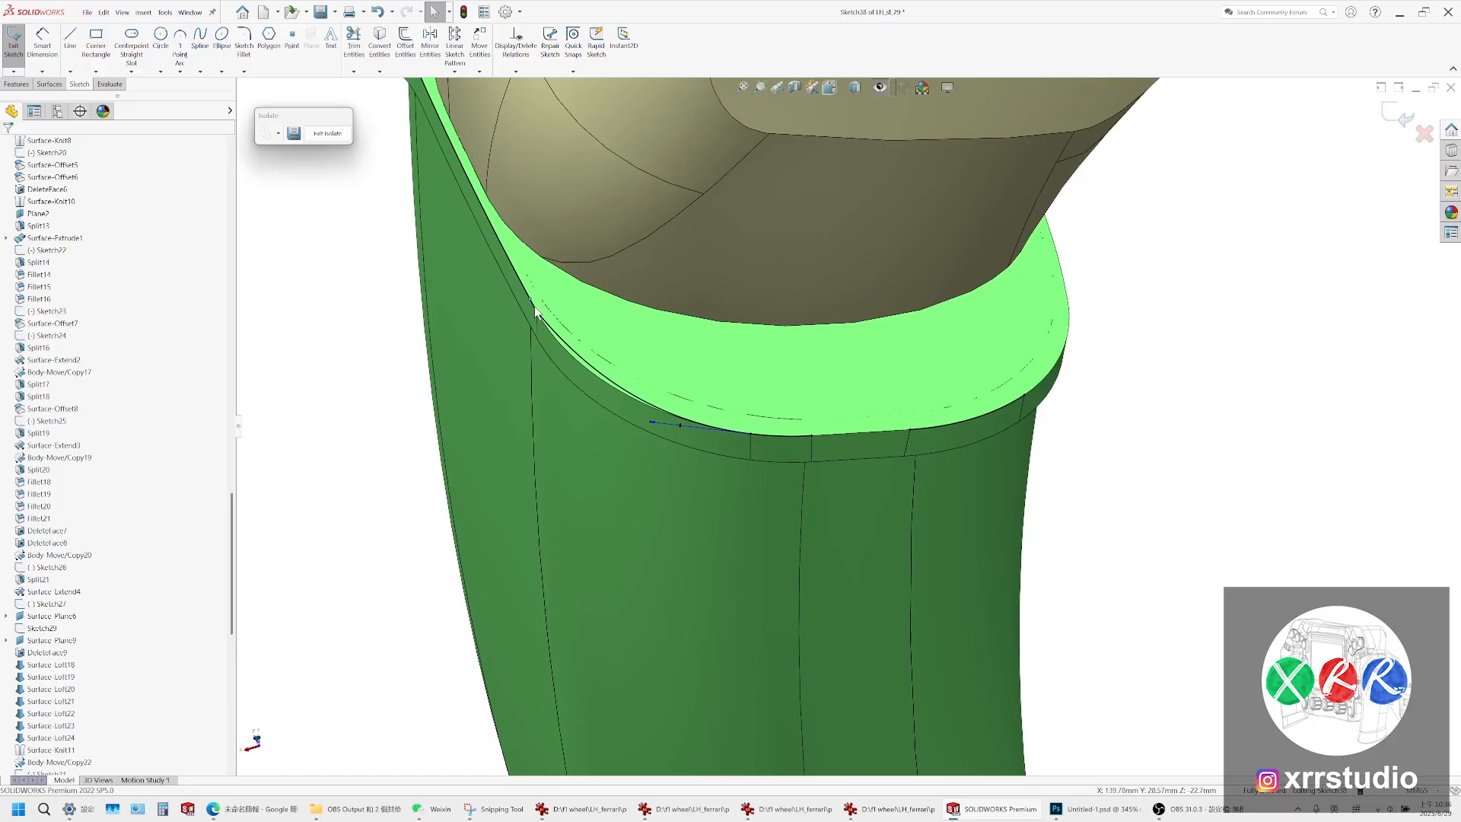
Make the corner spline tangent to the curve on the collar's long side and pull its tangent handle outward
click(534, 306)
ctrl+click(576, 351)
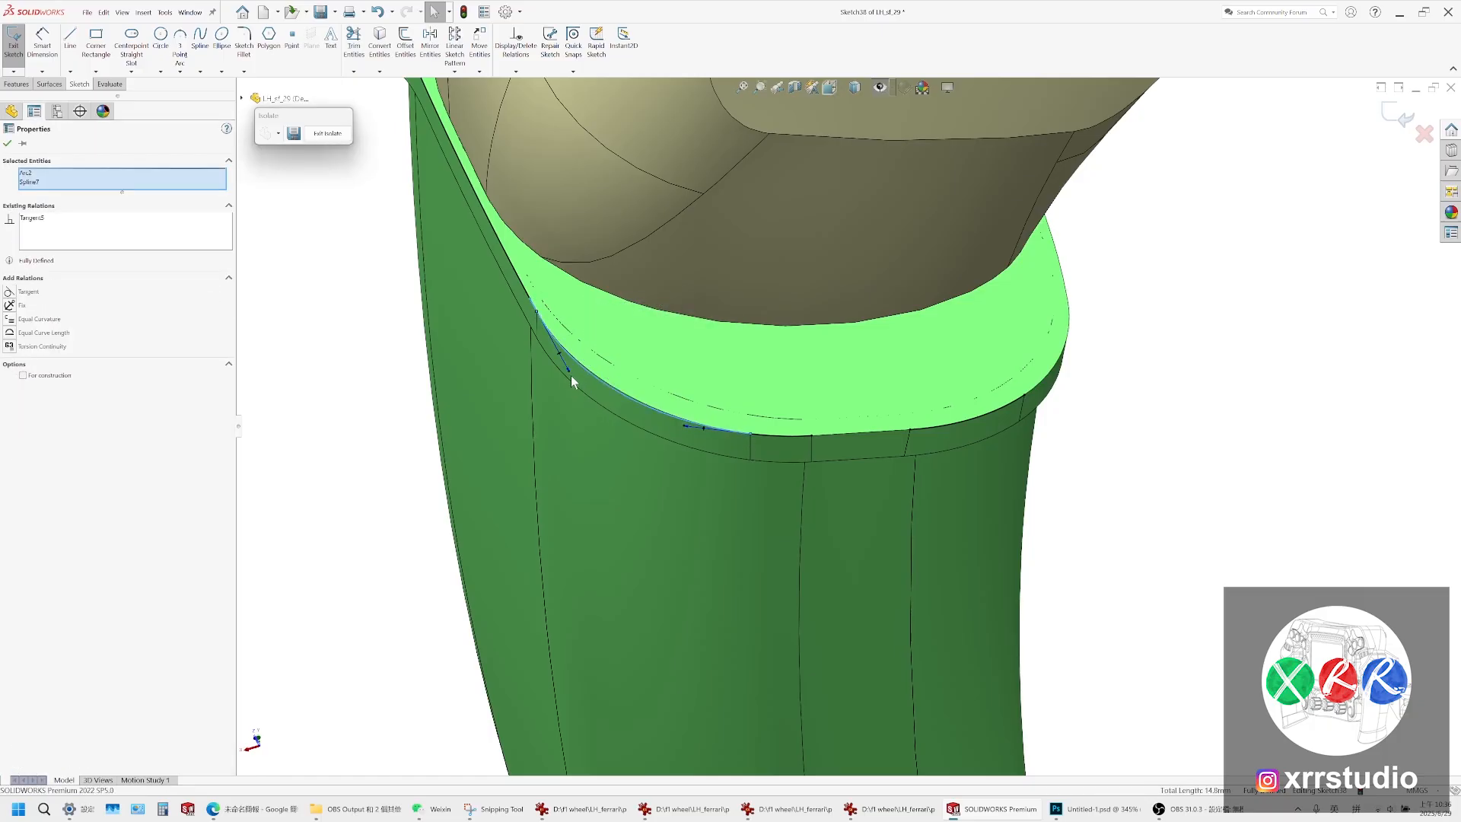
click(570, 376)
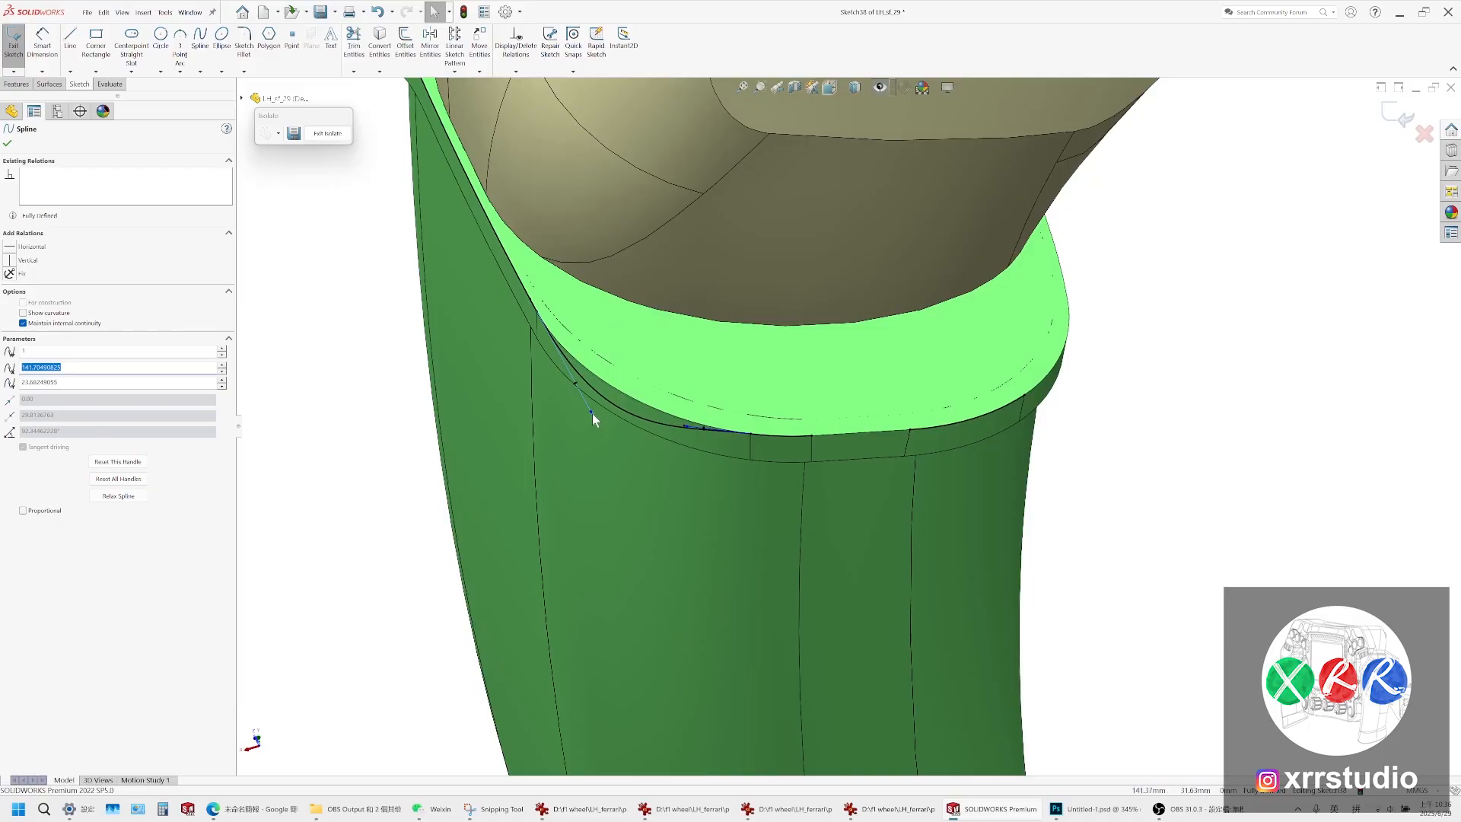
drag(592, 413, 592, 405)
scroll(592, 407, down, 3)
ctrl+middle_drag(746, 443, 784, 598)
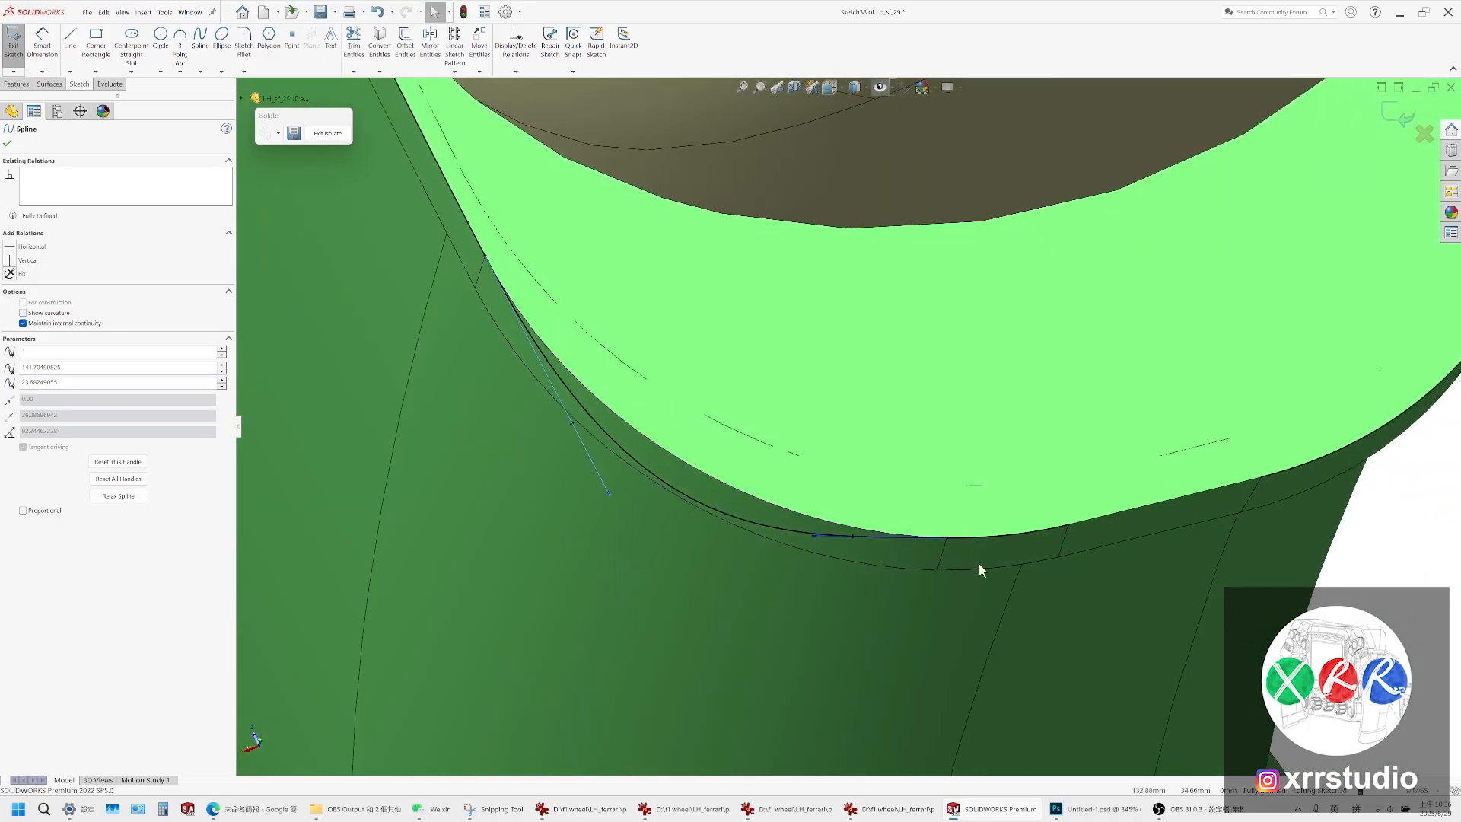
Delete the short converted edge beside the corner, attach the spline's end to the next edge and make them tangent
click(980, 537)
key(Delete)
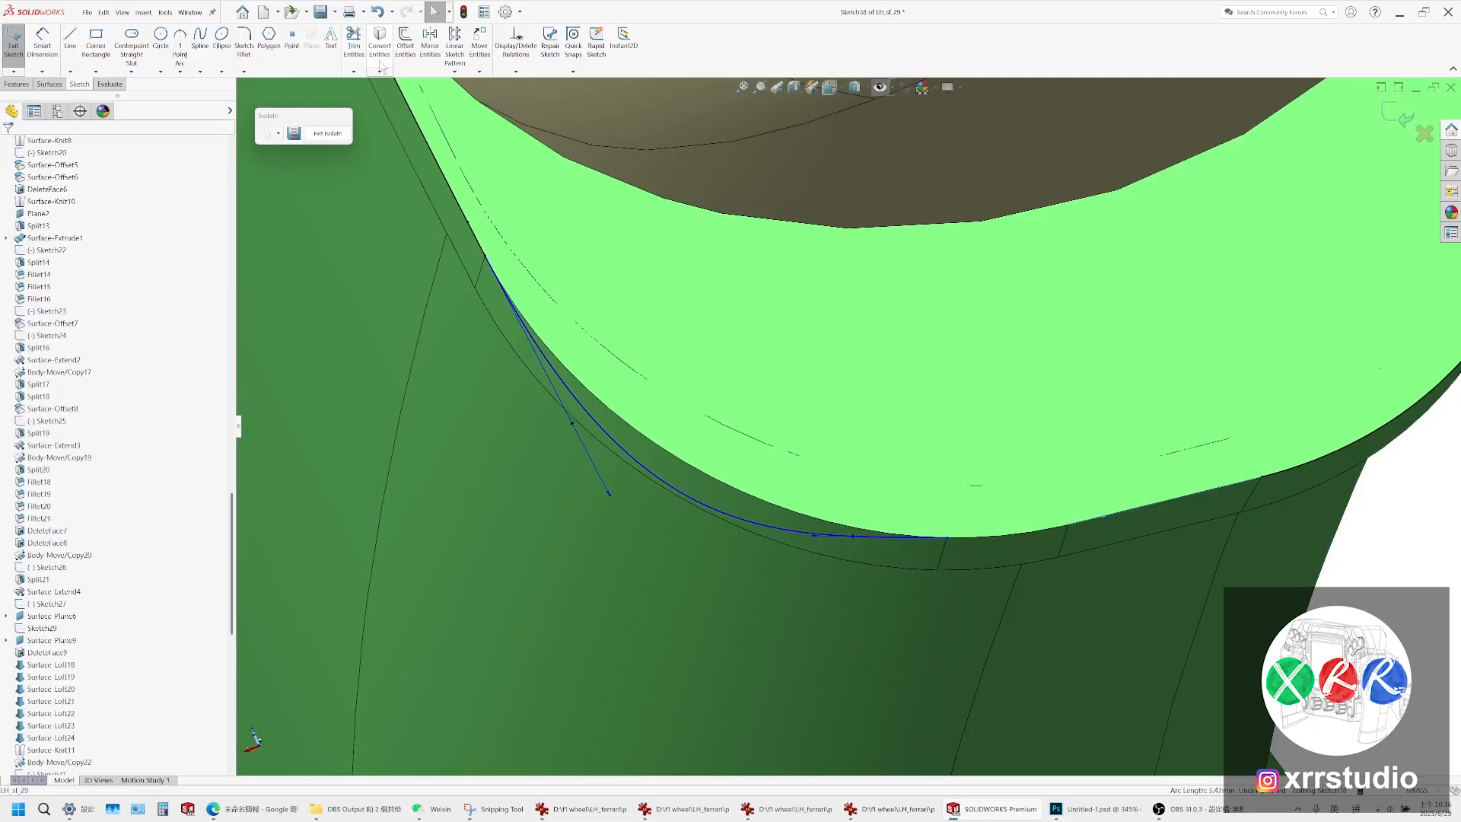
click(948, 537)
click(943, 537)
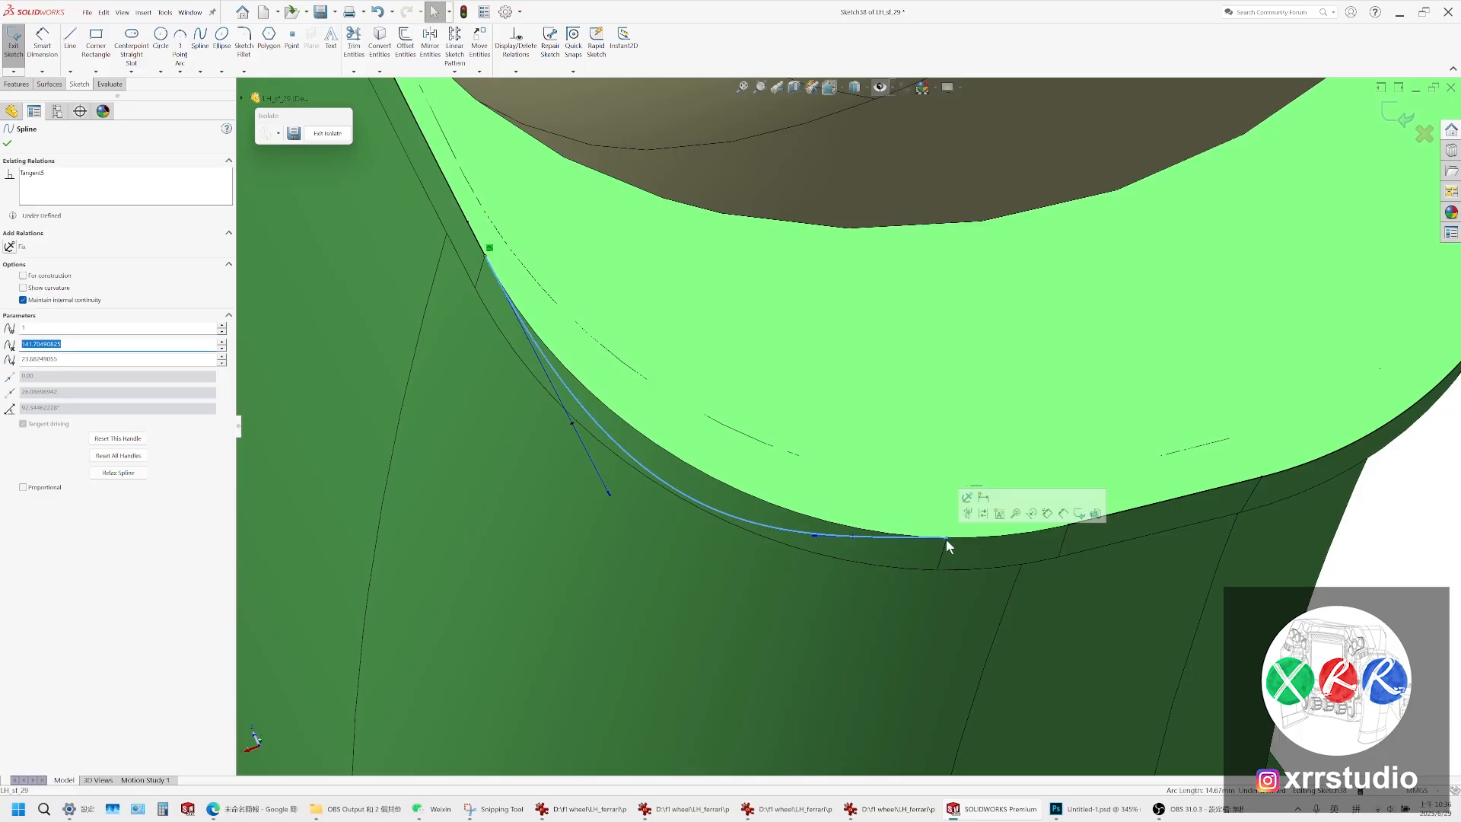
drag(946, 540, 1067, 524)
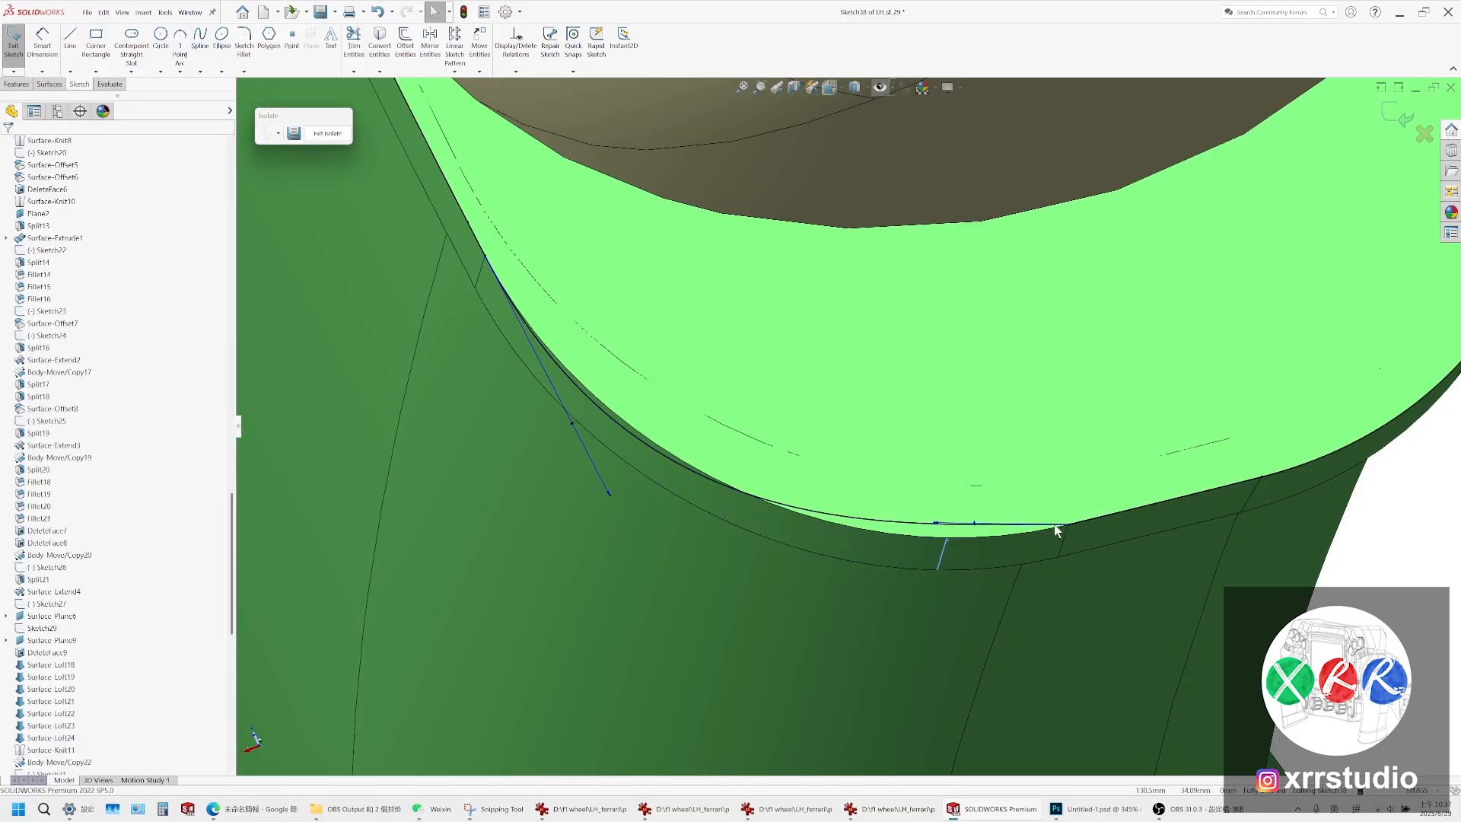
click(1053, 524)
ctrl+click(1081, 521)
click(1102, 484)
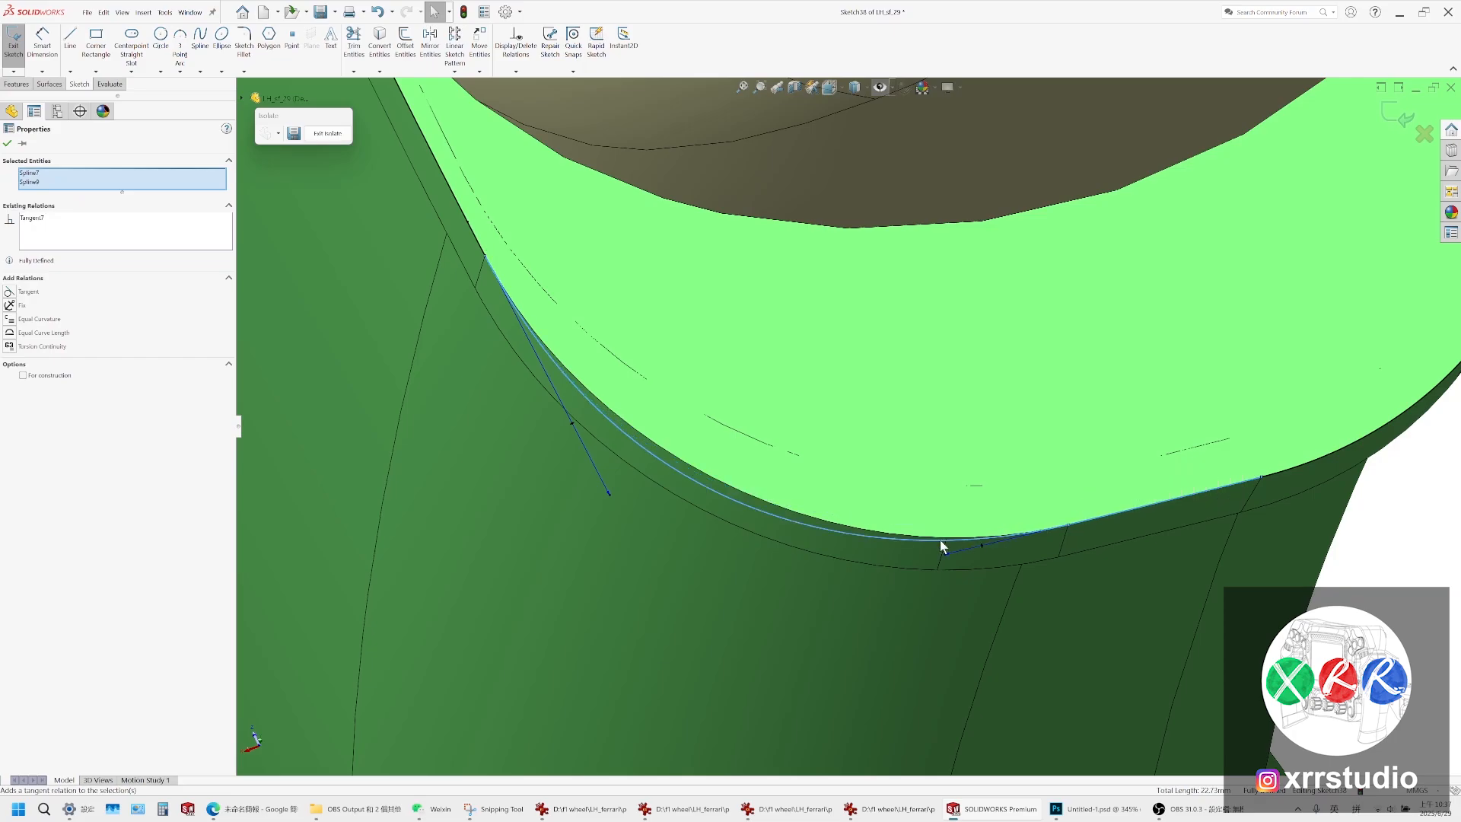
Lengthen the spline's tangent handle at the collar's end edge to push the corner outward
drag(939, 557, 801, 607)
middle_drag(799, 600, 840, 527)
scroll(673, 388, down, 3)
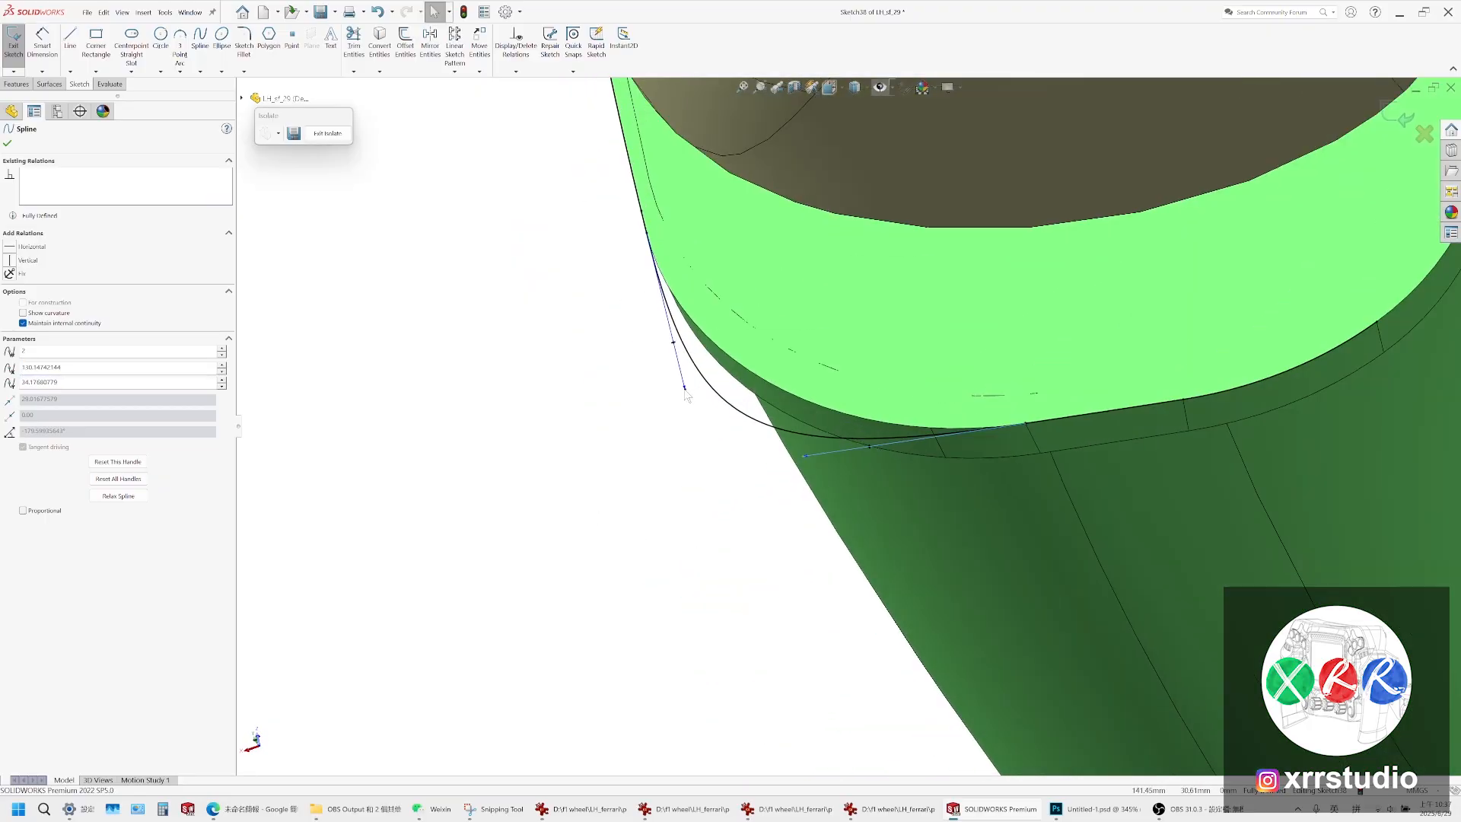
Try to lengthen the corner spline's tangent handle on the long side, and undo the changes
click(685, 390)
drag(687, 403, 685, 392)
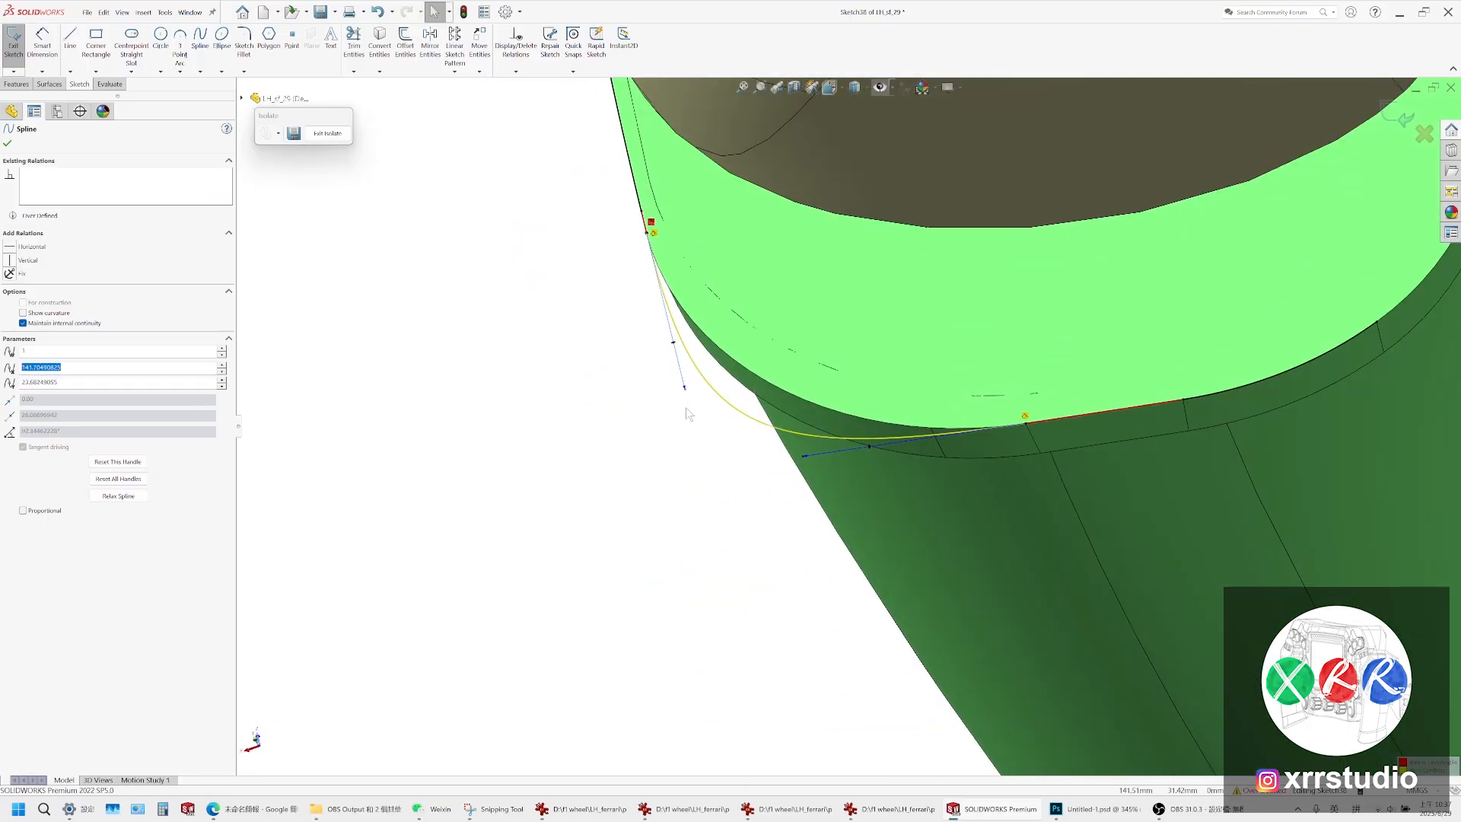
key(ctrl+z)
click(685, 389)
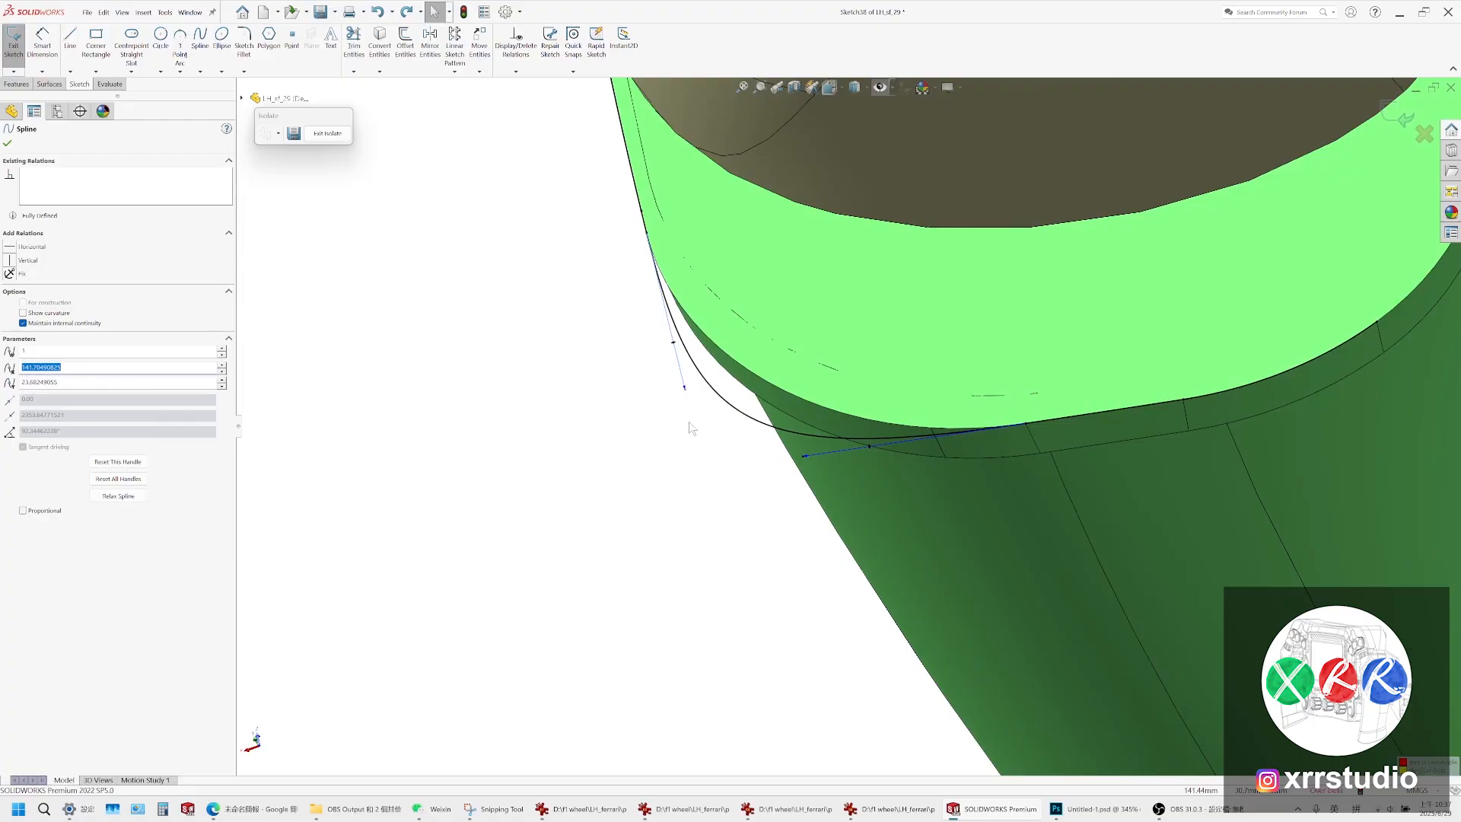
drag(690, 428, 684, 392)
key(ctrl+z)
Pull the spline's end-edge tangent handle slightly farther out to fill the collar corner more
middle_drag(691, 421, 729, 379)
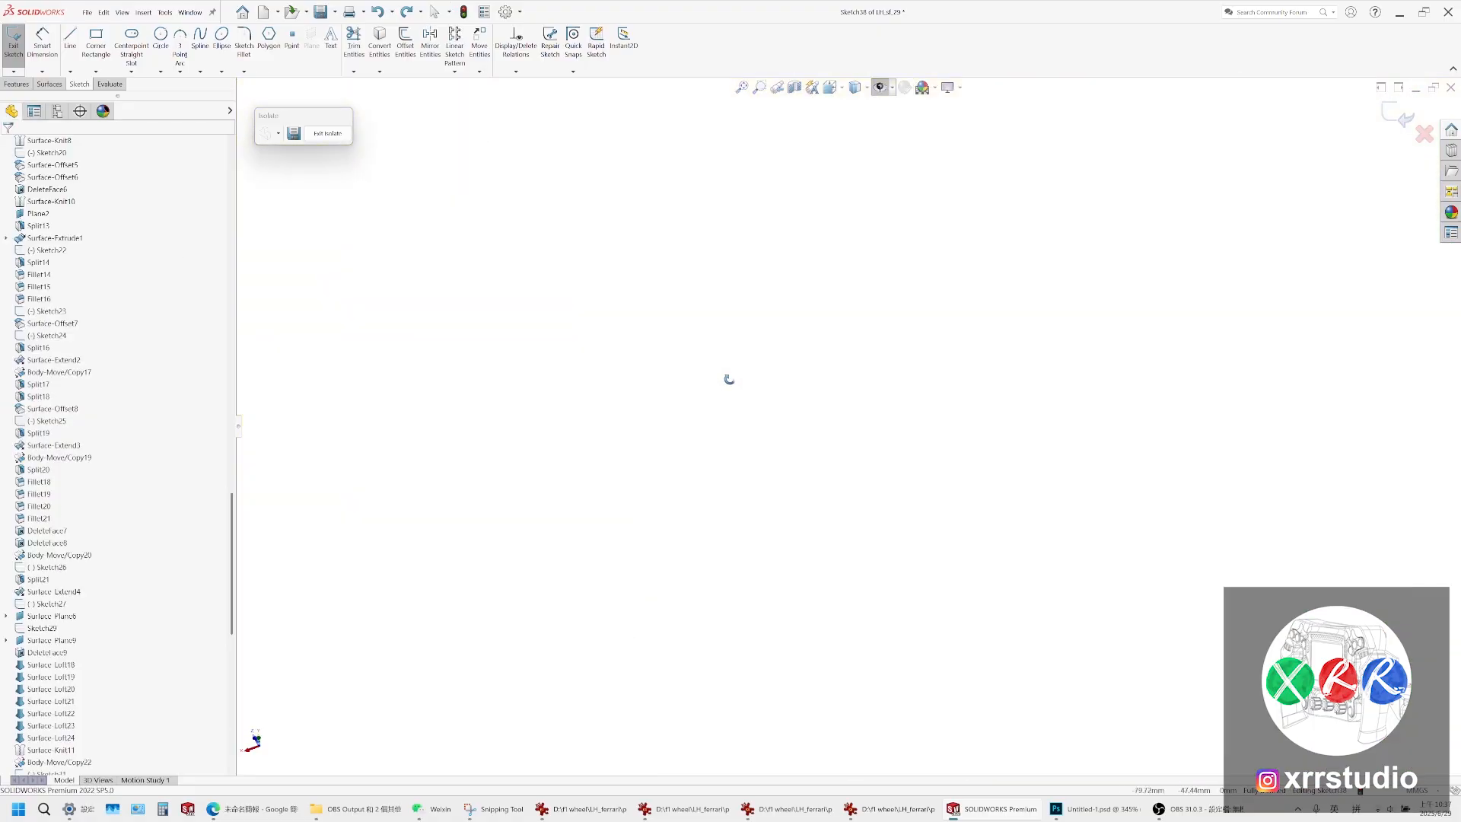
scroll(724, 399, up, 15)
scroll(792, 227, down, 14)
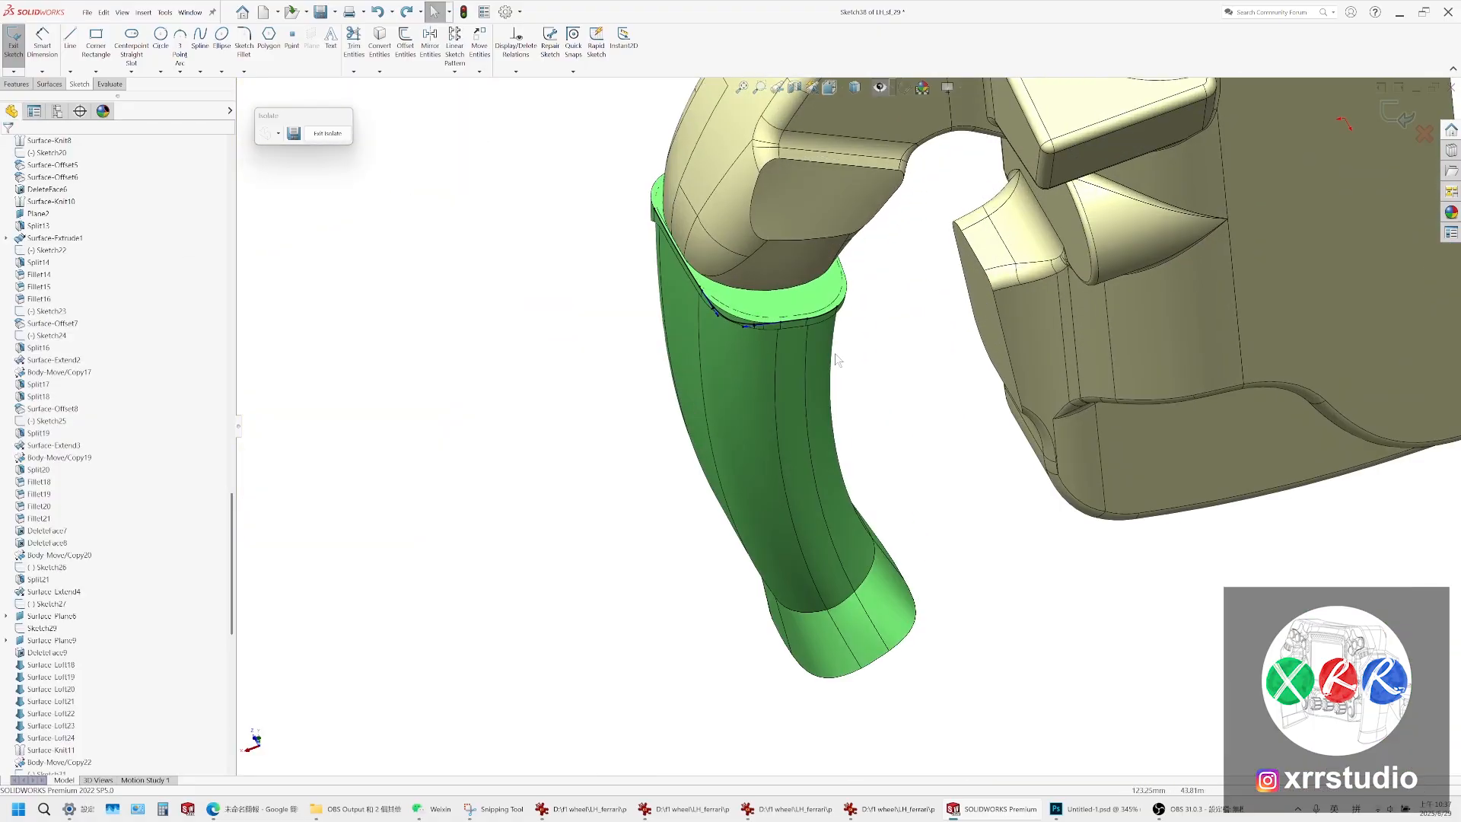
scroll(837, 359, down, 10)
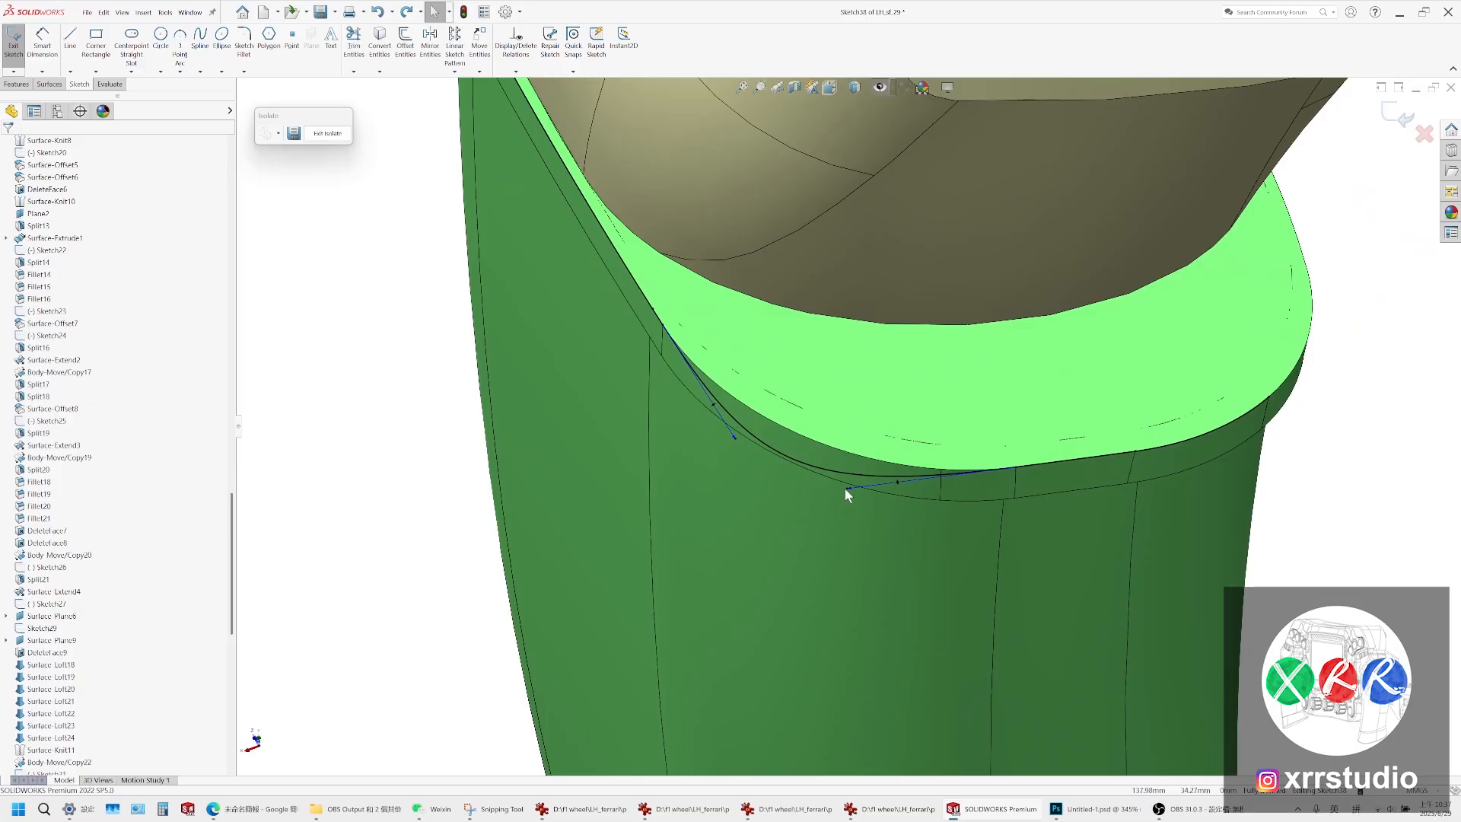
drag(847, 487, 800, 492)
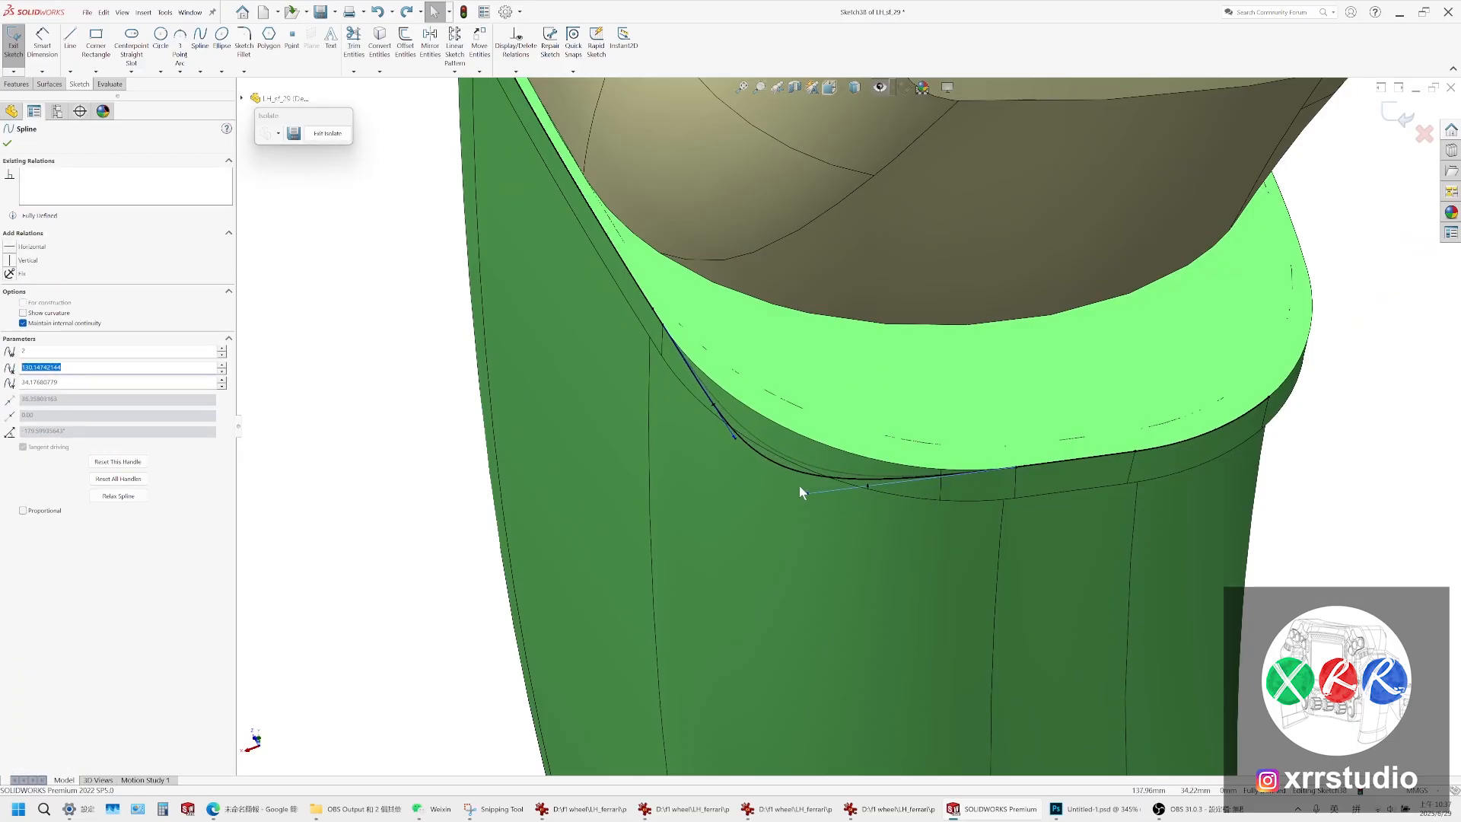
click(740, 449)
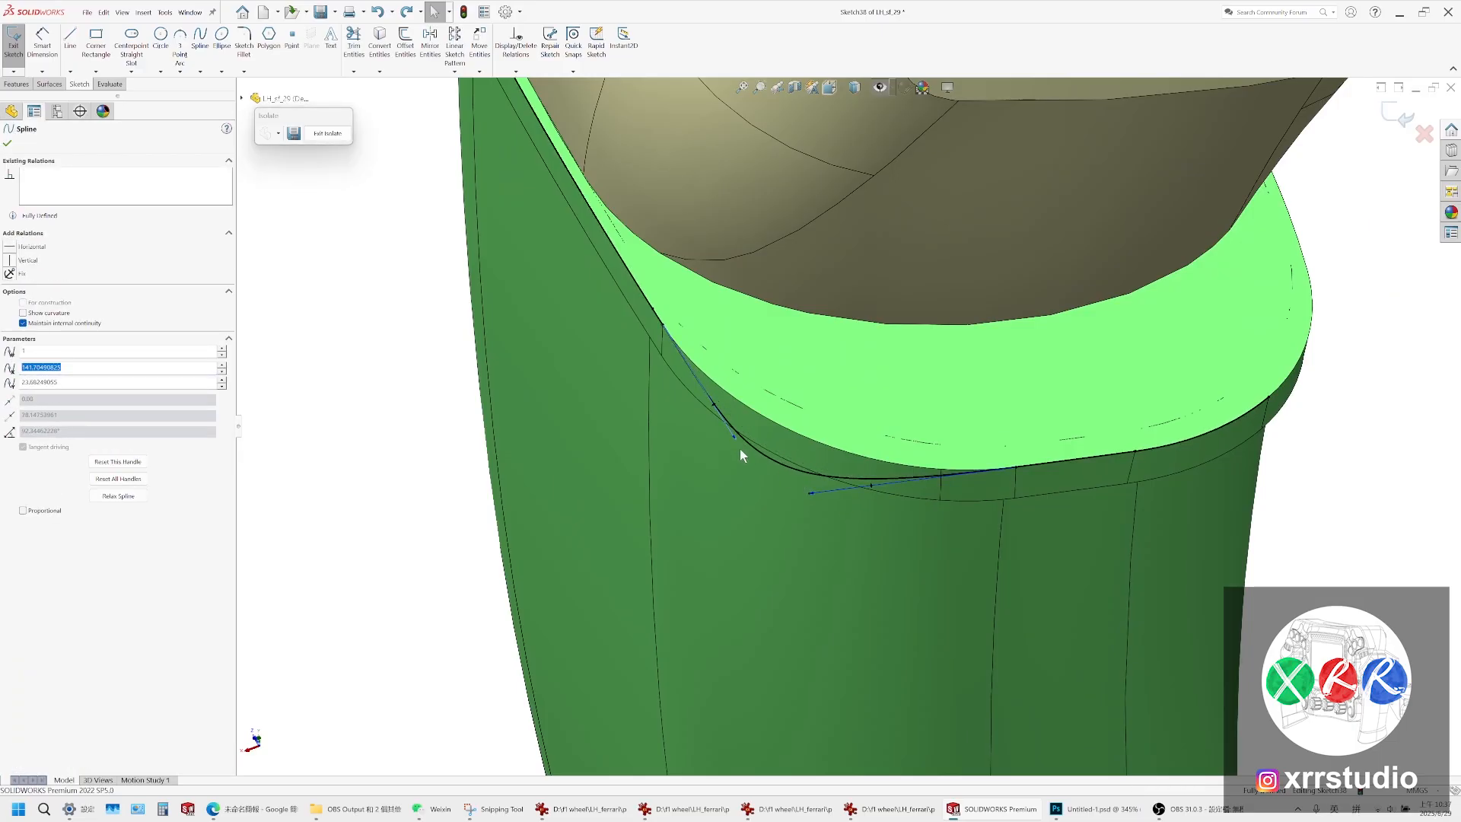
key(Escape)
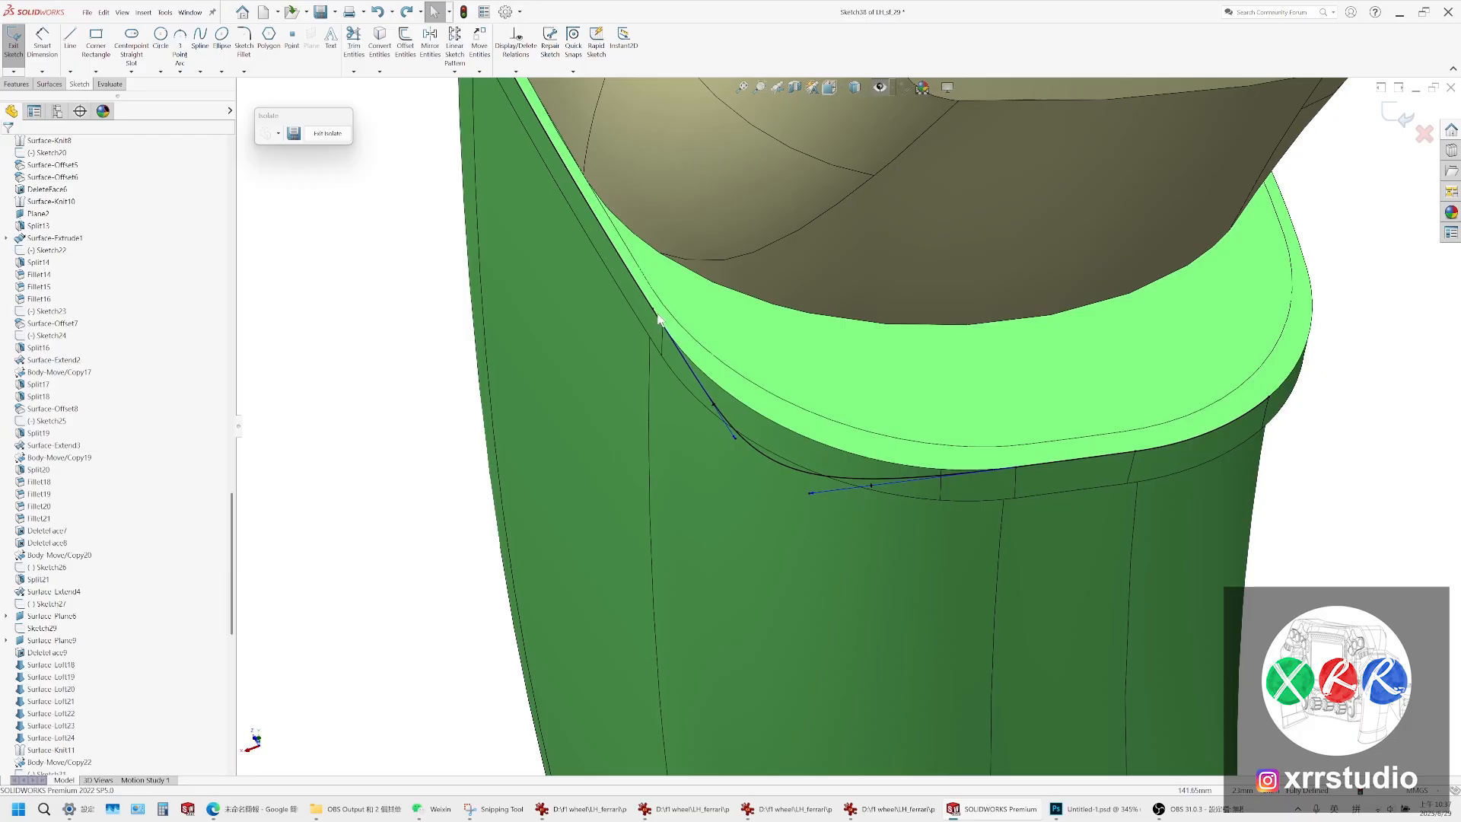
Delete the converted curve along the collar's long side and undo the attempted drag of the adjoining spline handle
click(658, 315)
click(653, 308)
key(Delete)
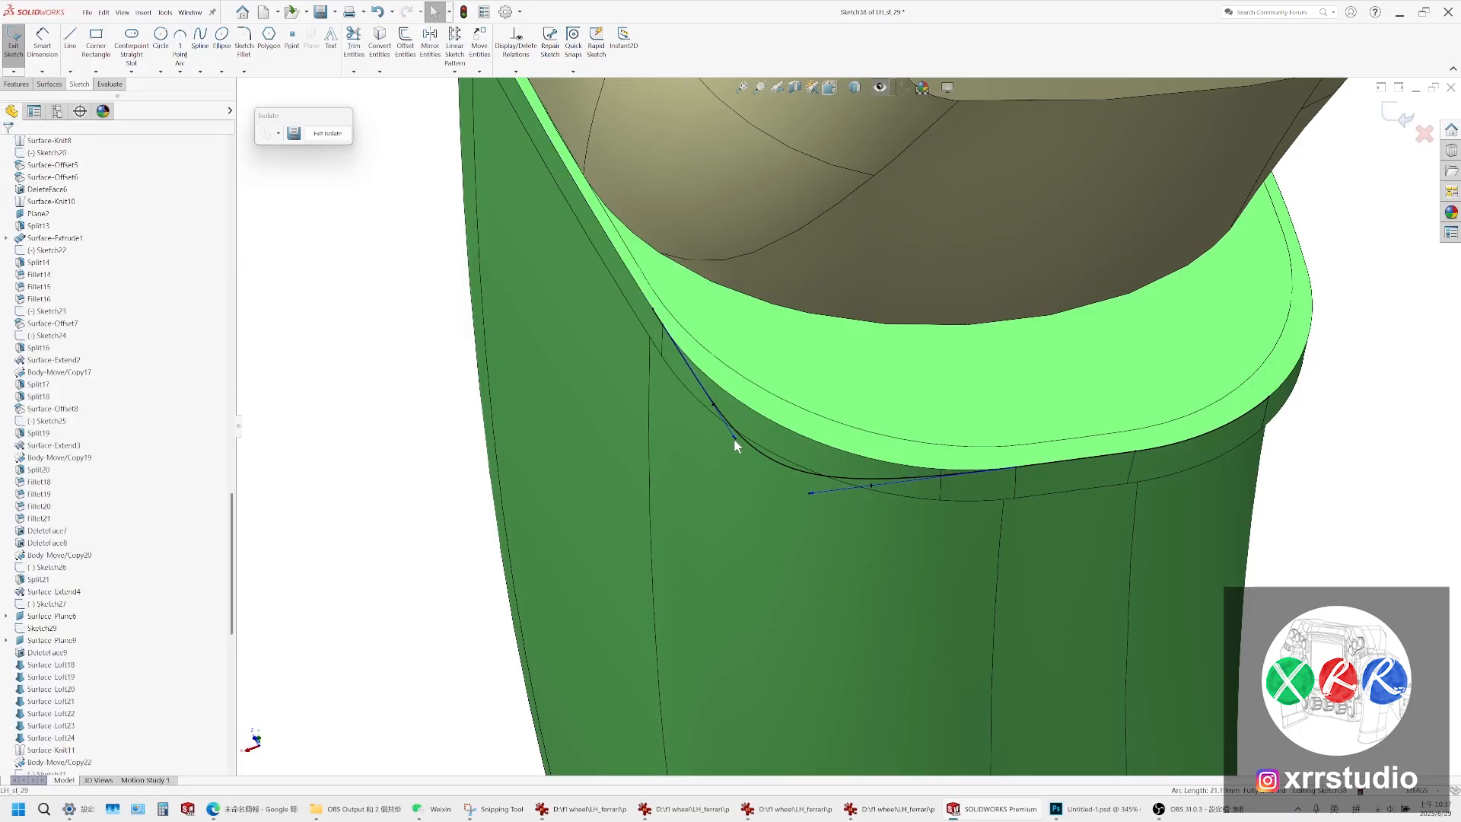
drag(735, 439, 757, 485)
key(Escape)
key(ctrl+z)
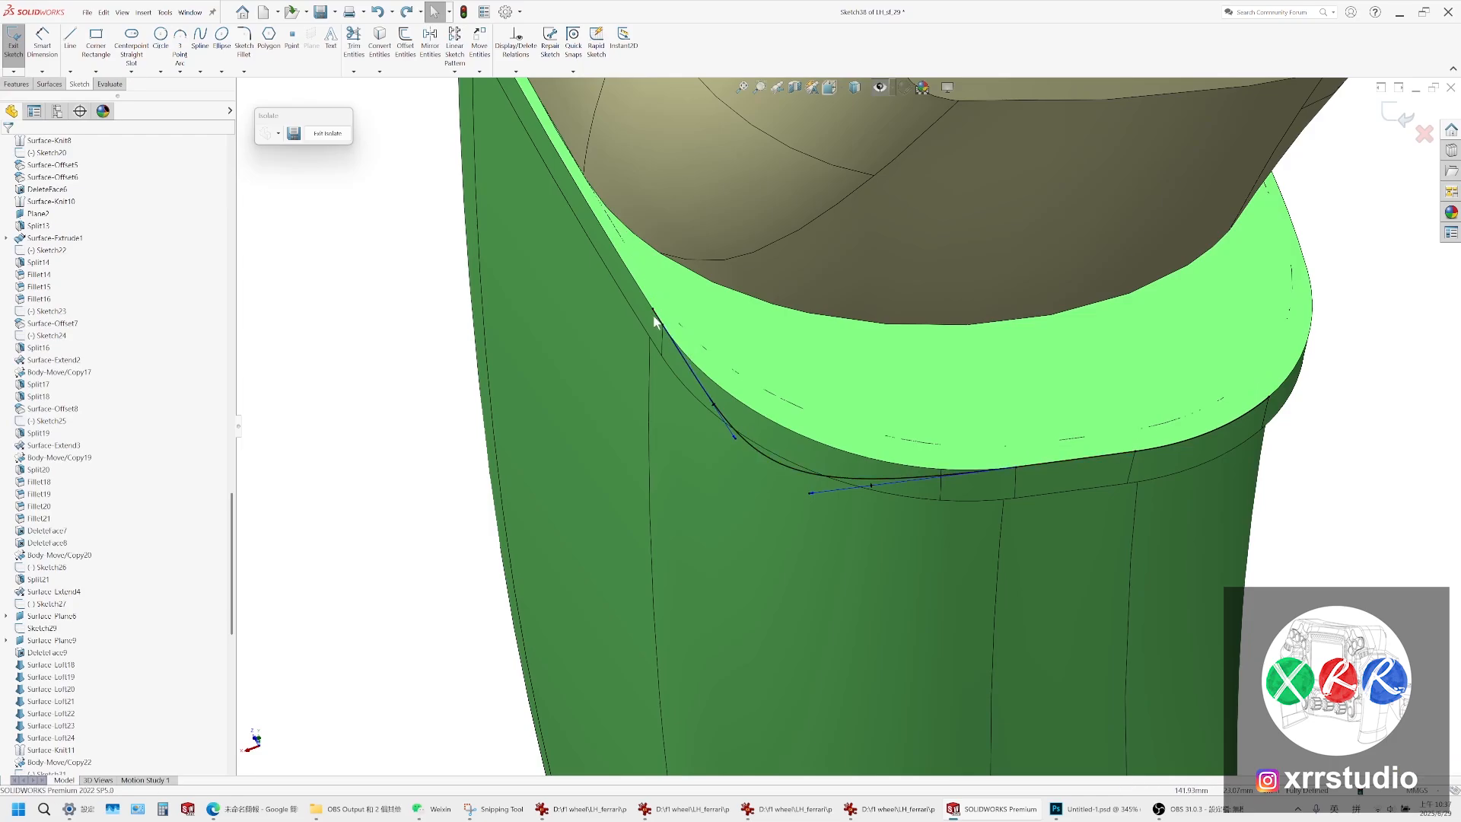
Try to pull the corner spline's long-side tangent handle outward, and undo the change
click(663, 327)
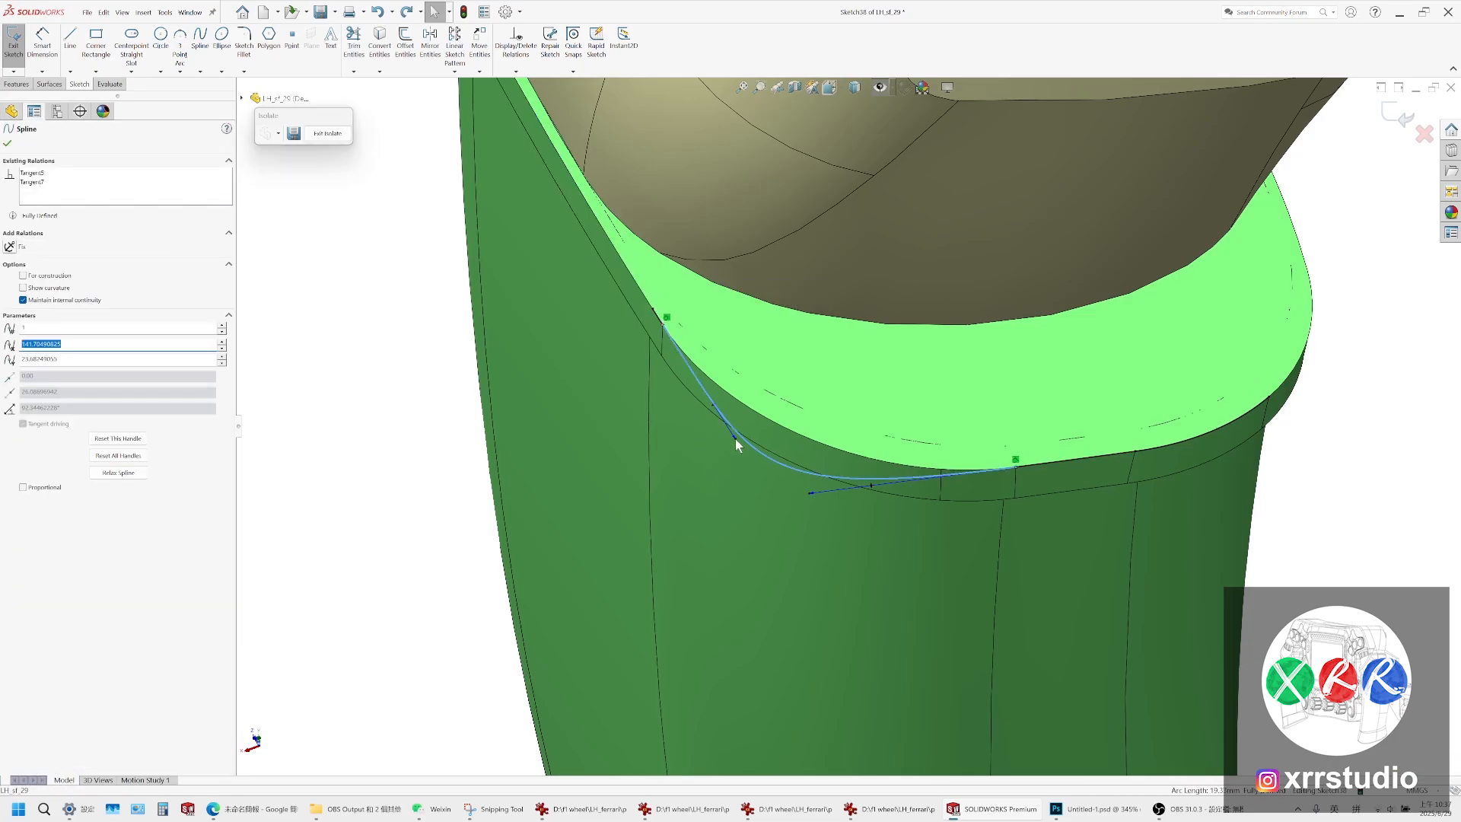
drag(735, 438, 737, 476)
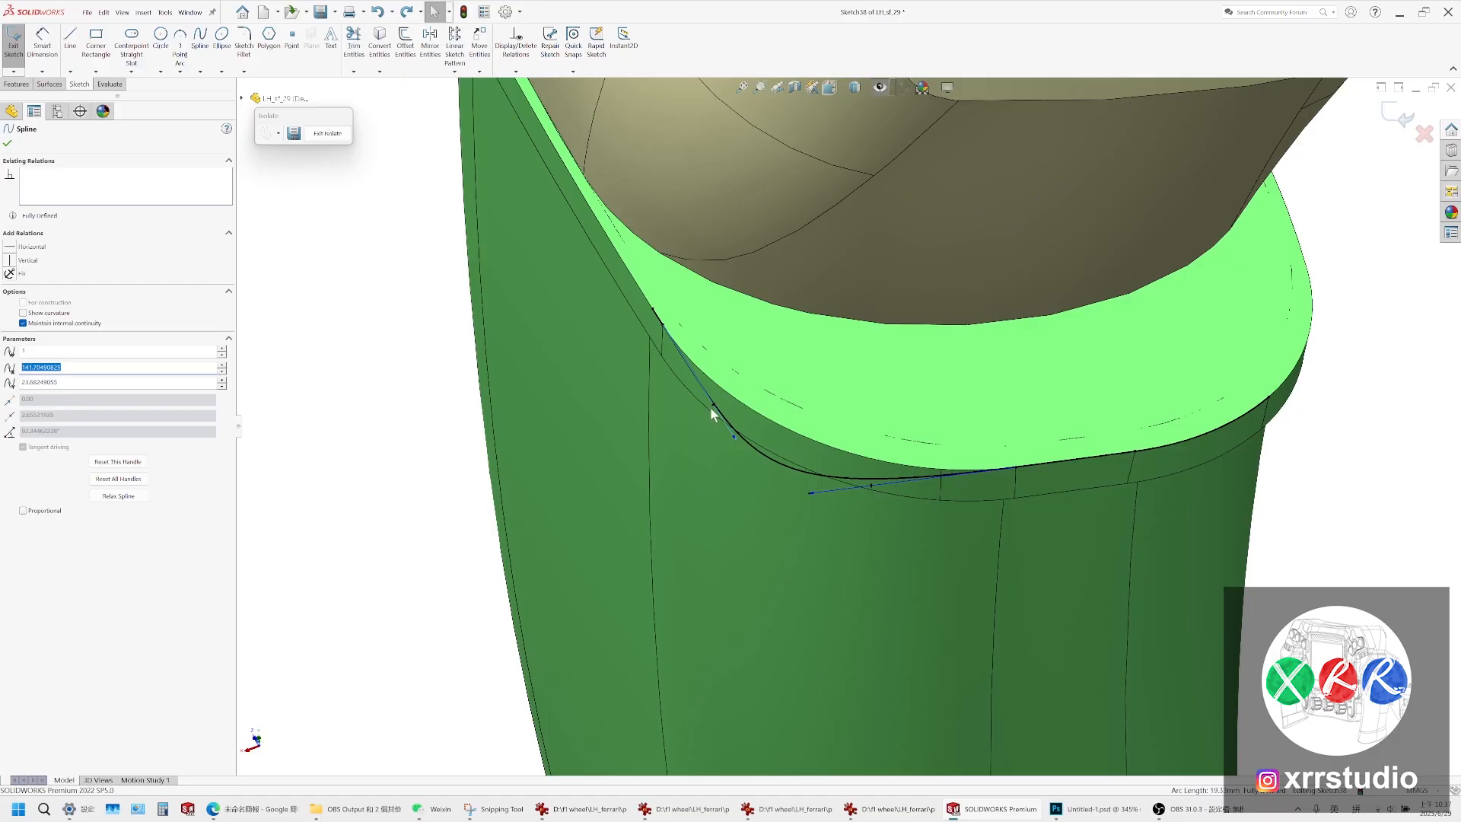
key(ctrl+z)
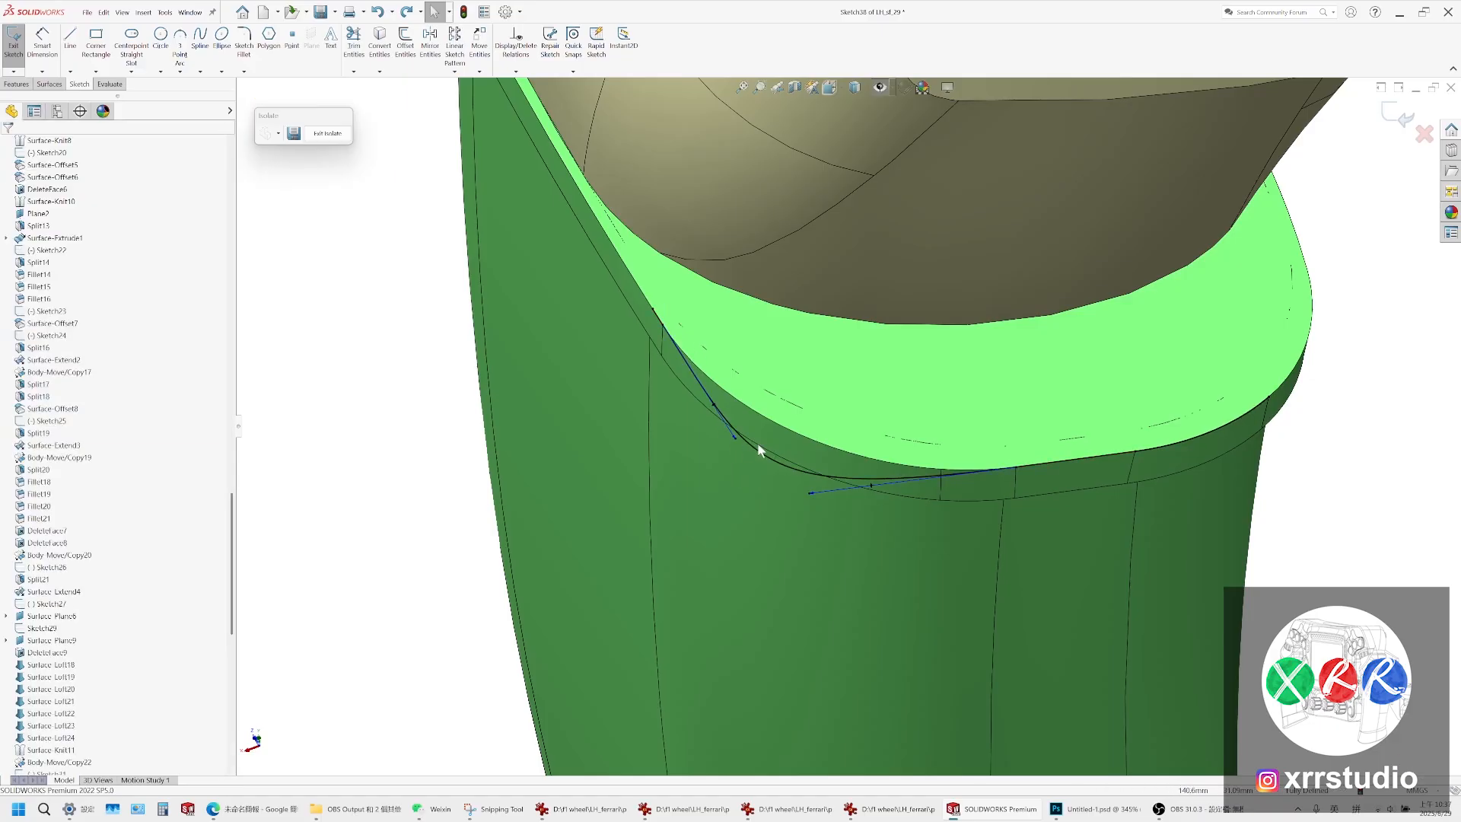
Check the steering wheel reference photo and delete the short sketch curve adjoining the corner spline's long-side end
scroll(756, 443, down, 2)
ctrl+middle_drag(753, 417, 700, 473)
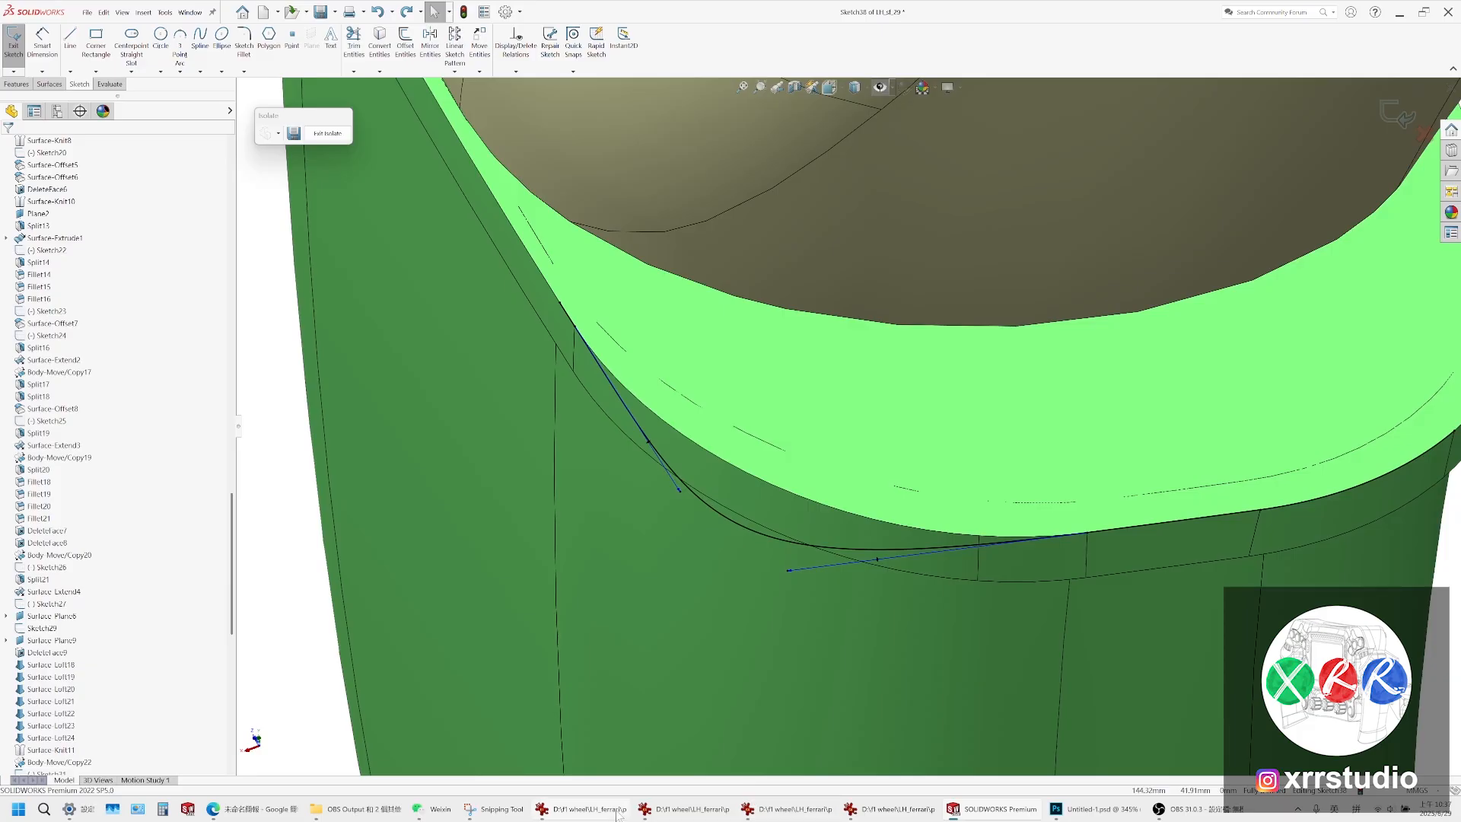
click(656, 809)
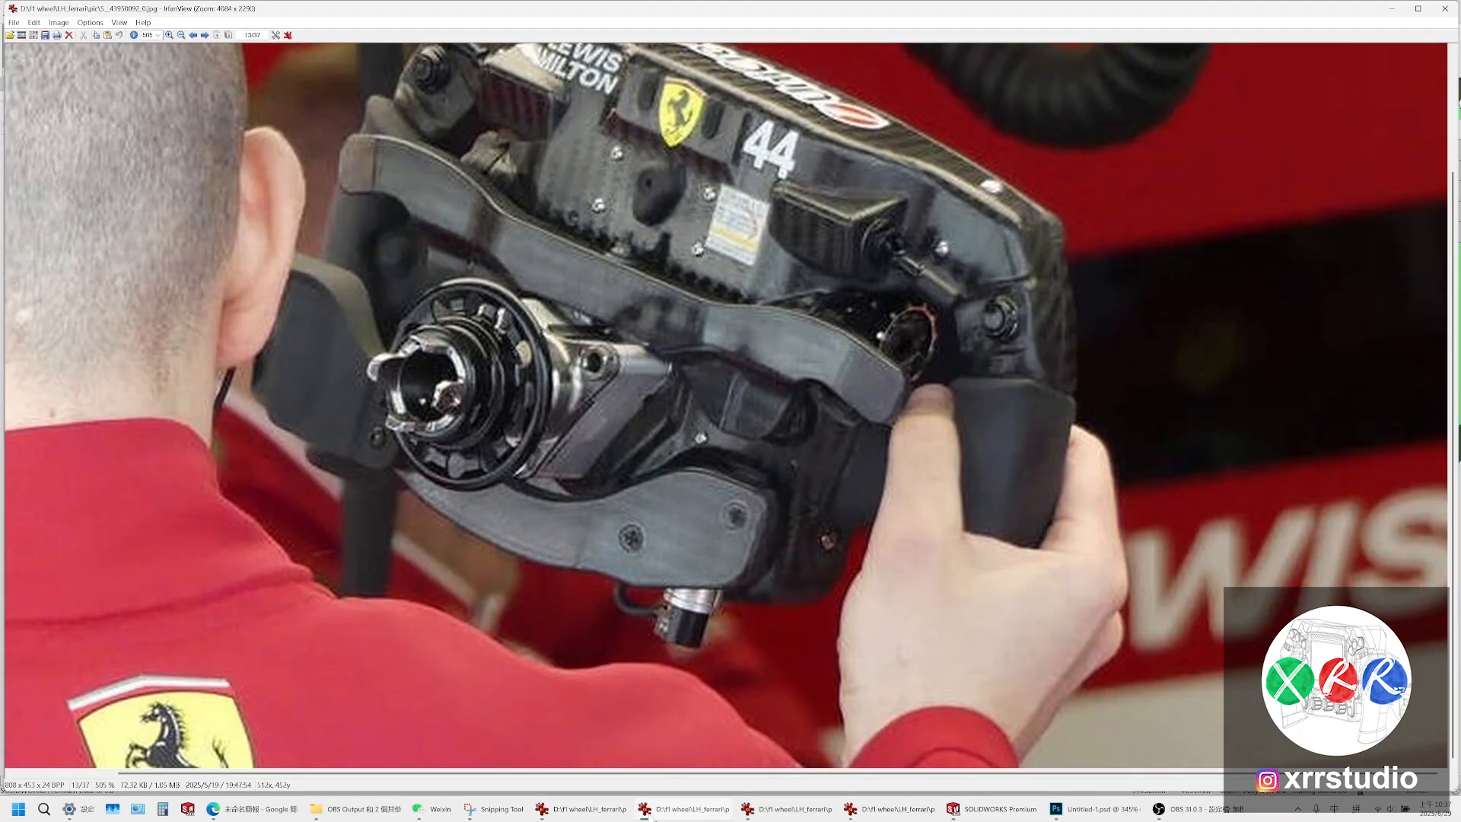
click(655, 810)
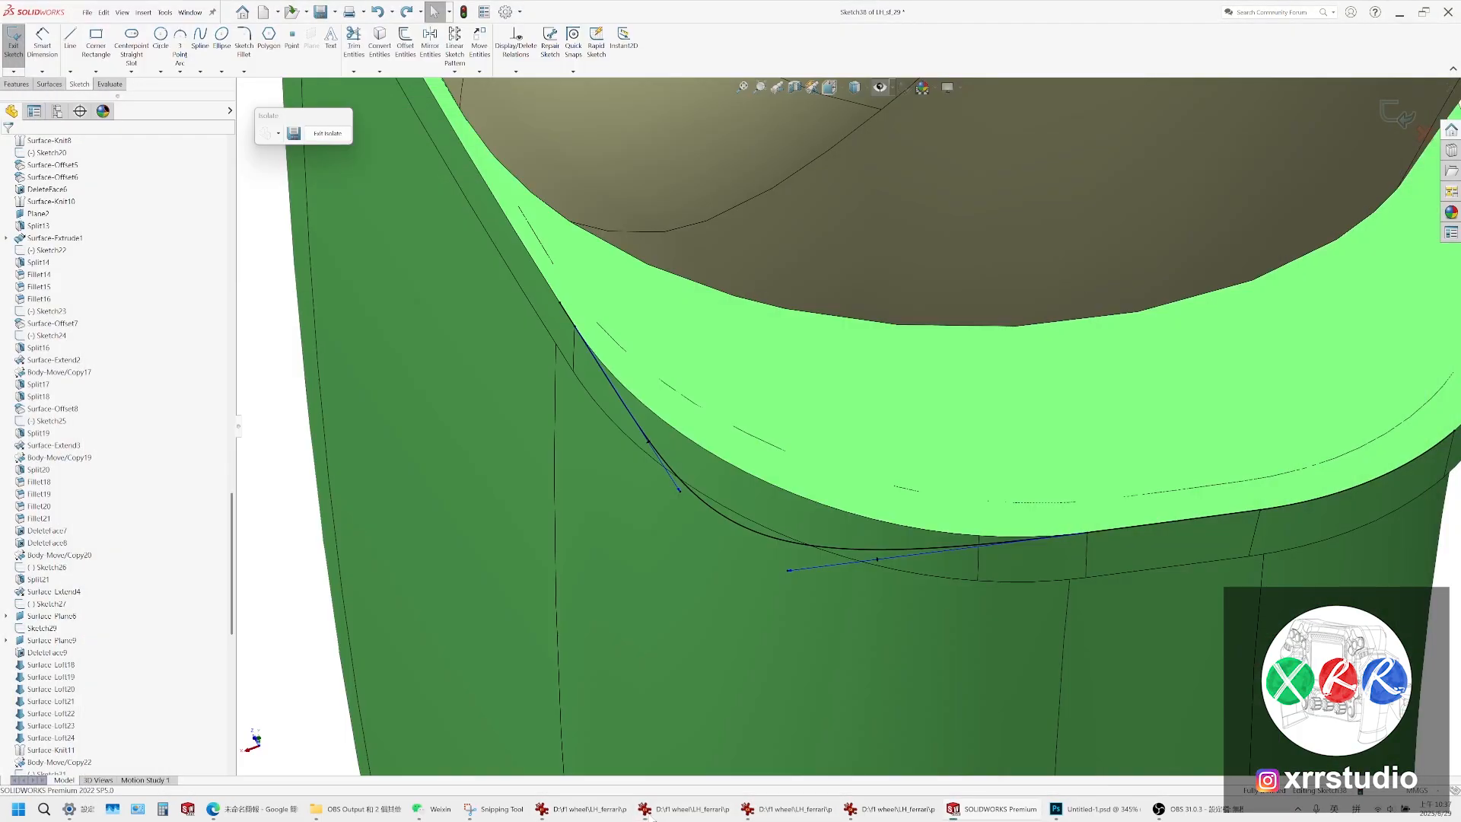
click(568, 315)
key(Delete)
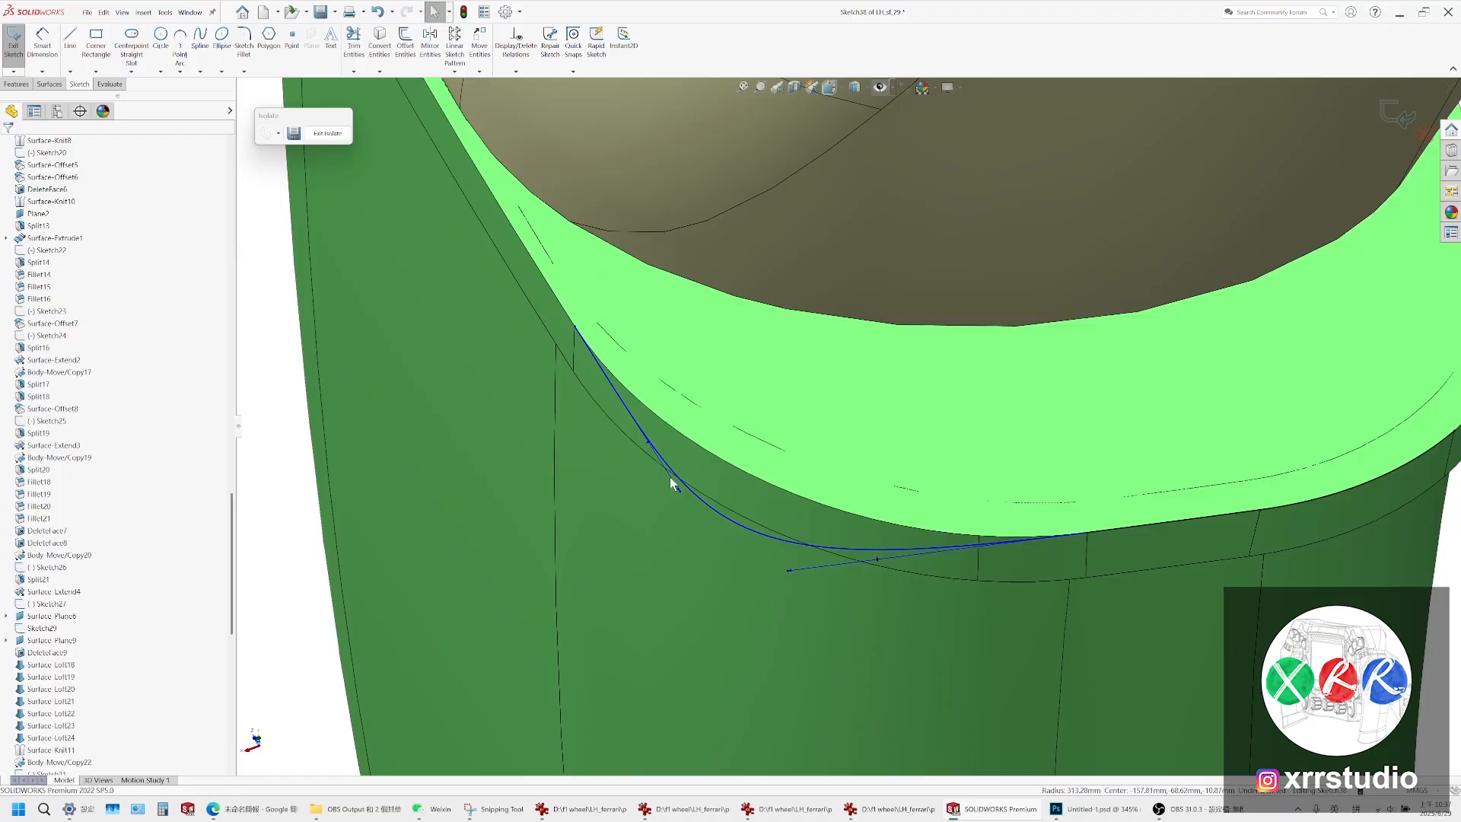
drag(680, 491, 705, 538)
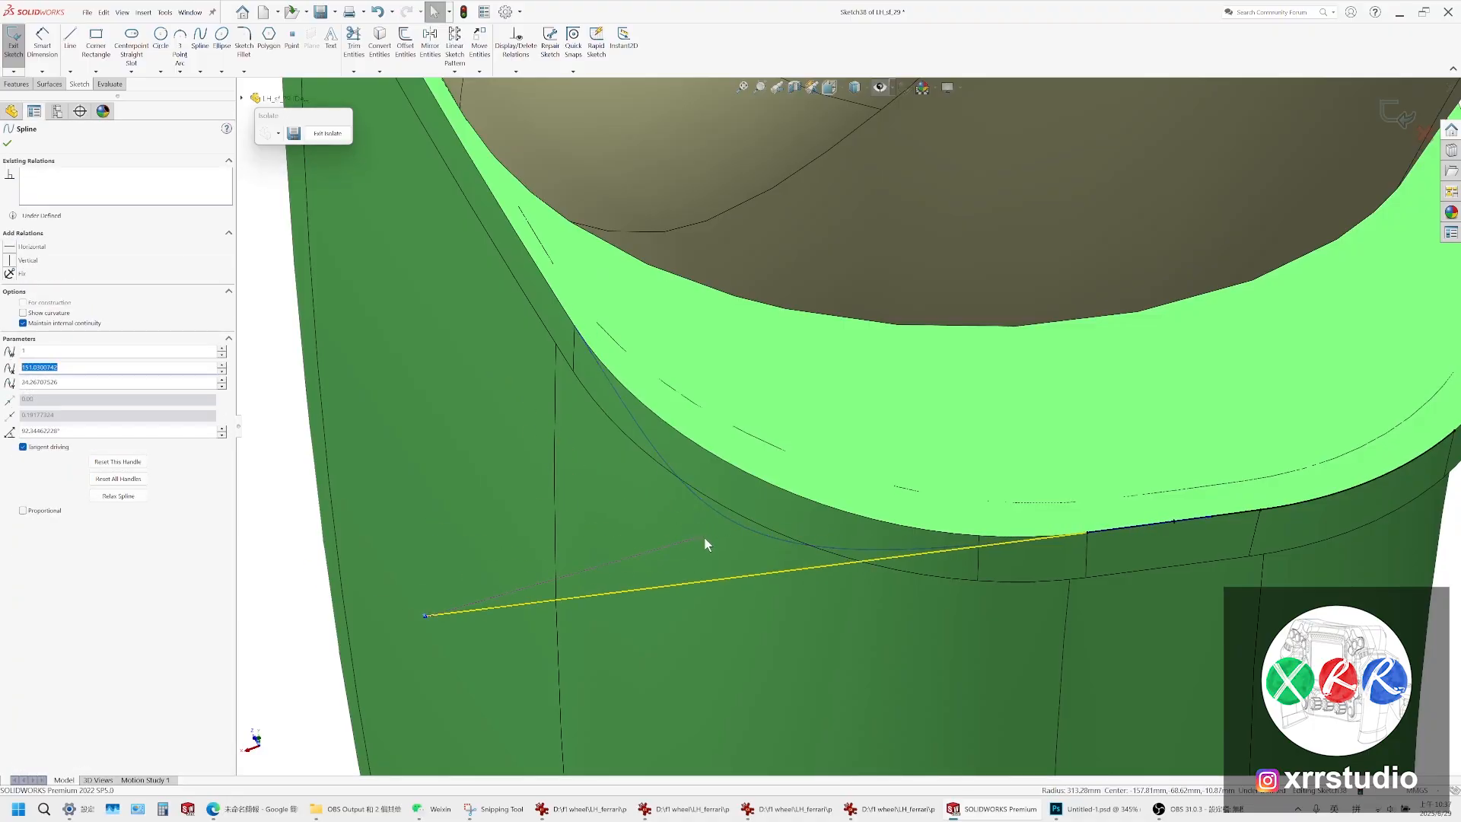
key(ctrl+z)
key(ctrl+z)
click(678, 490)
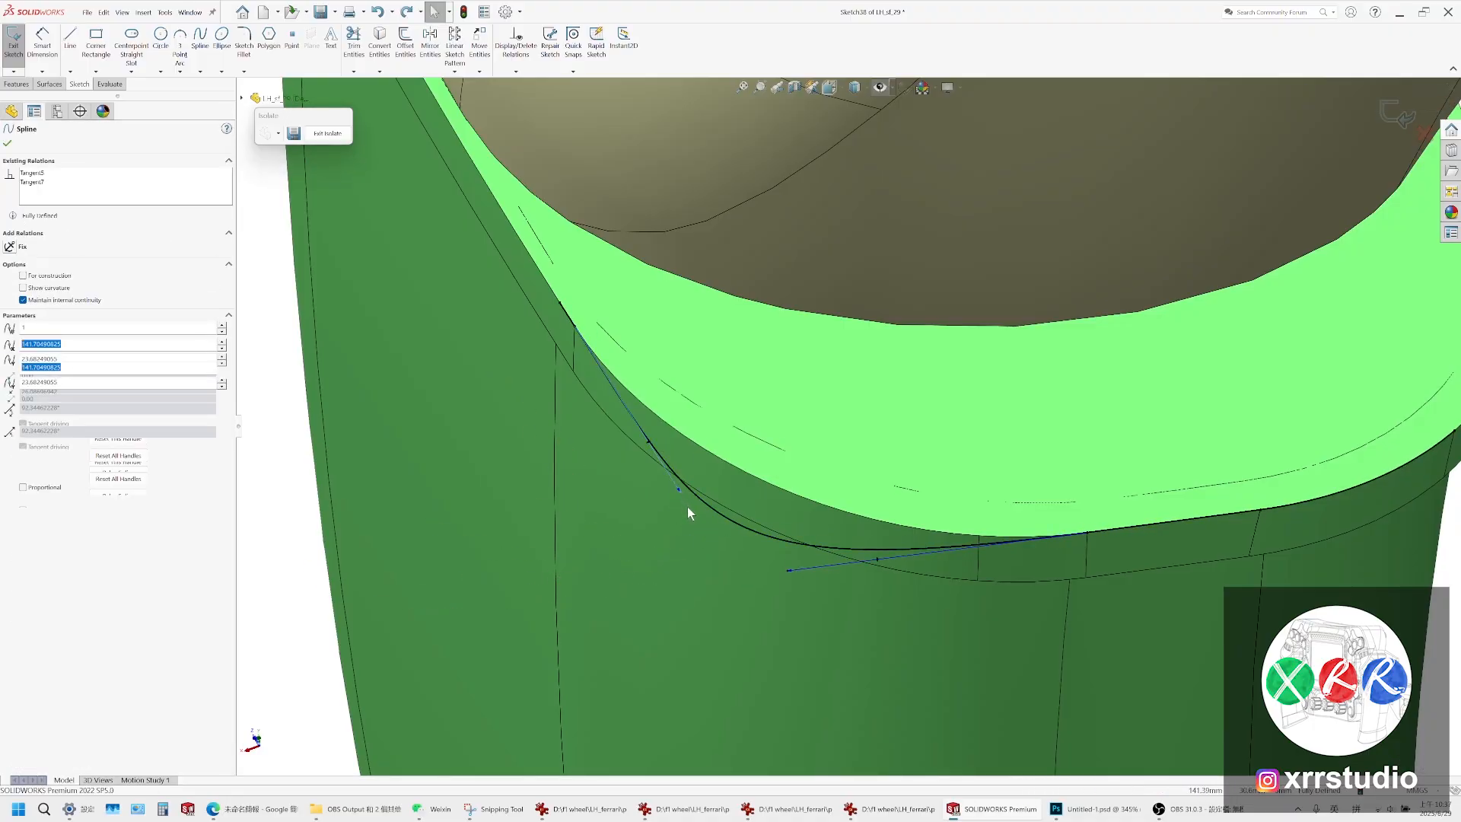
key(ctrl+z)
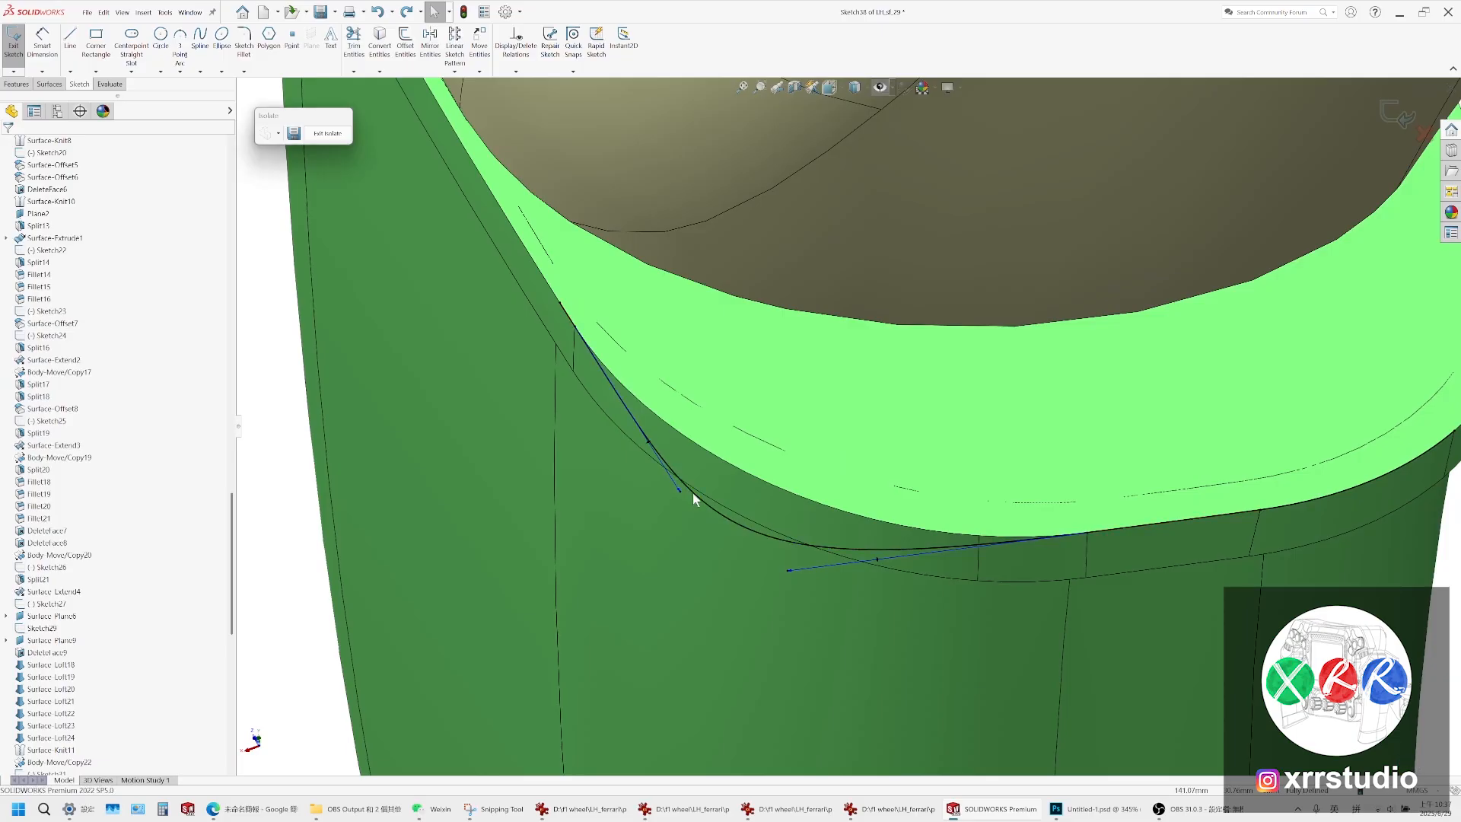
click(697, 495)
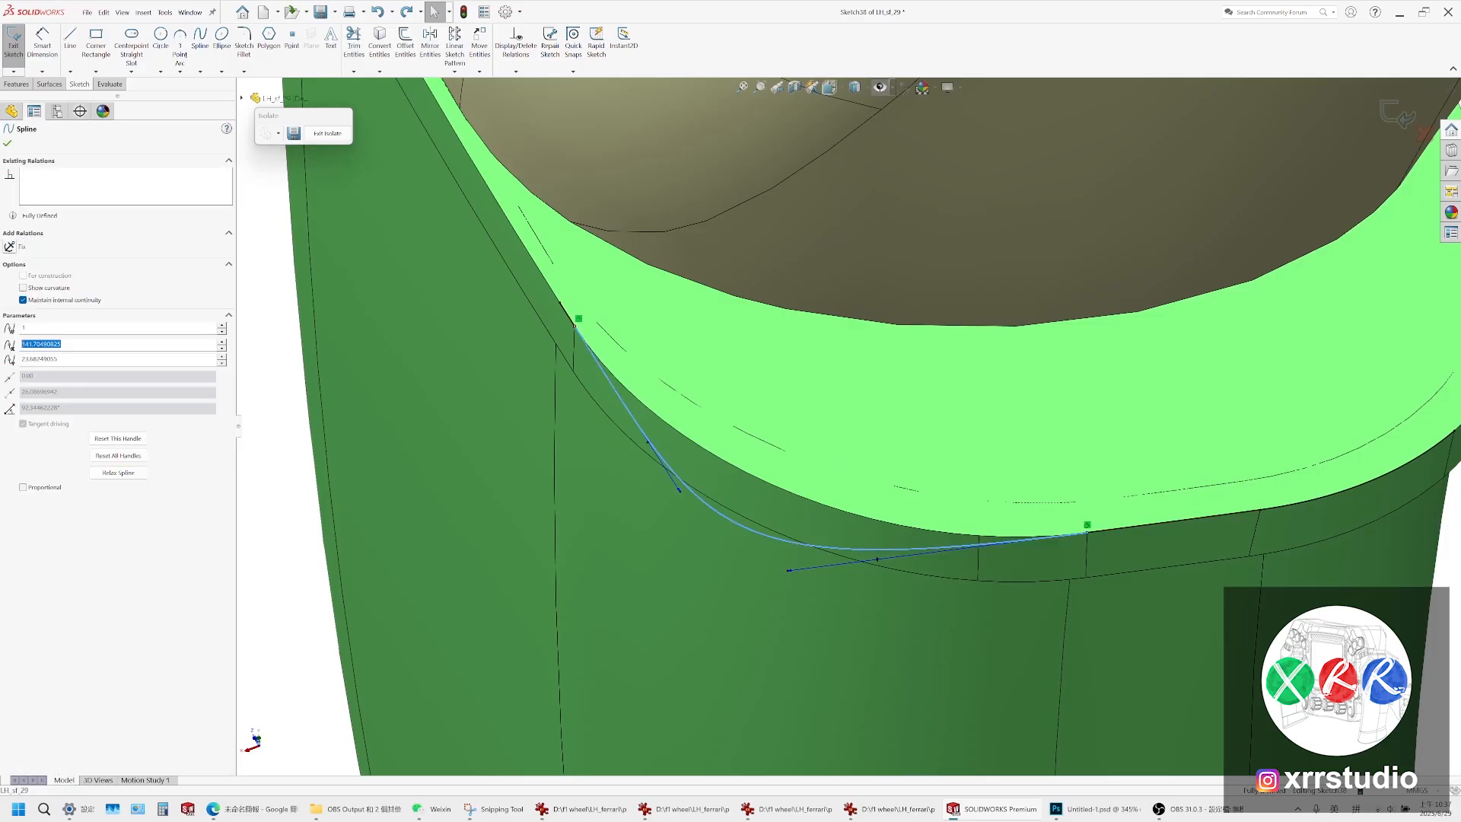
click(566, 314)
key(Escape)
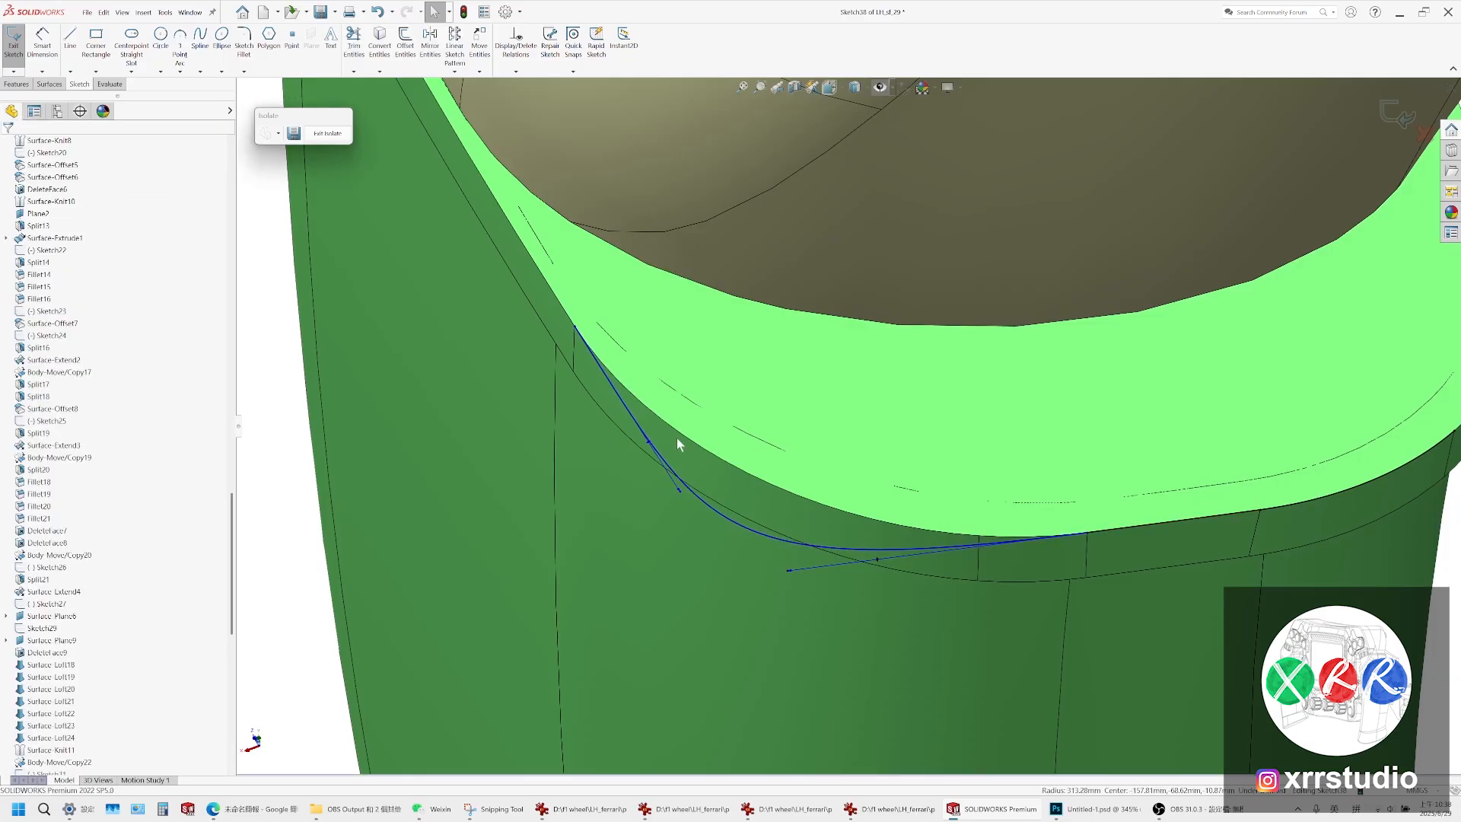
click(682, 499)
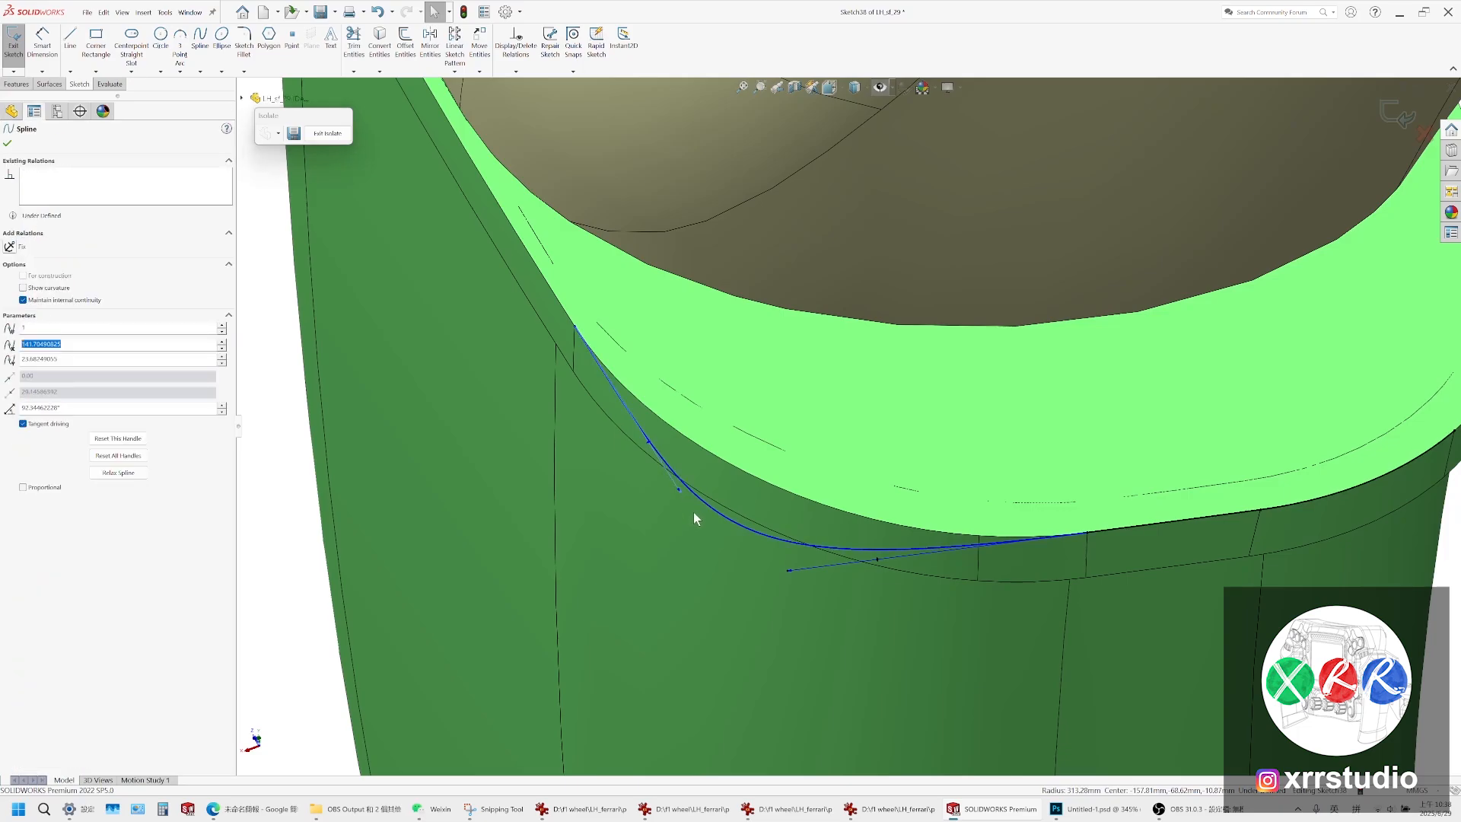
key(Escape)
click(686, 509)
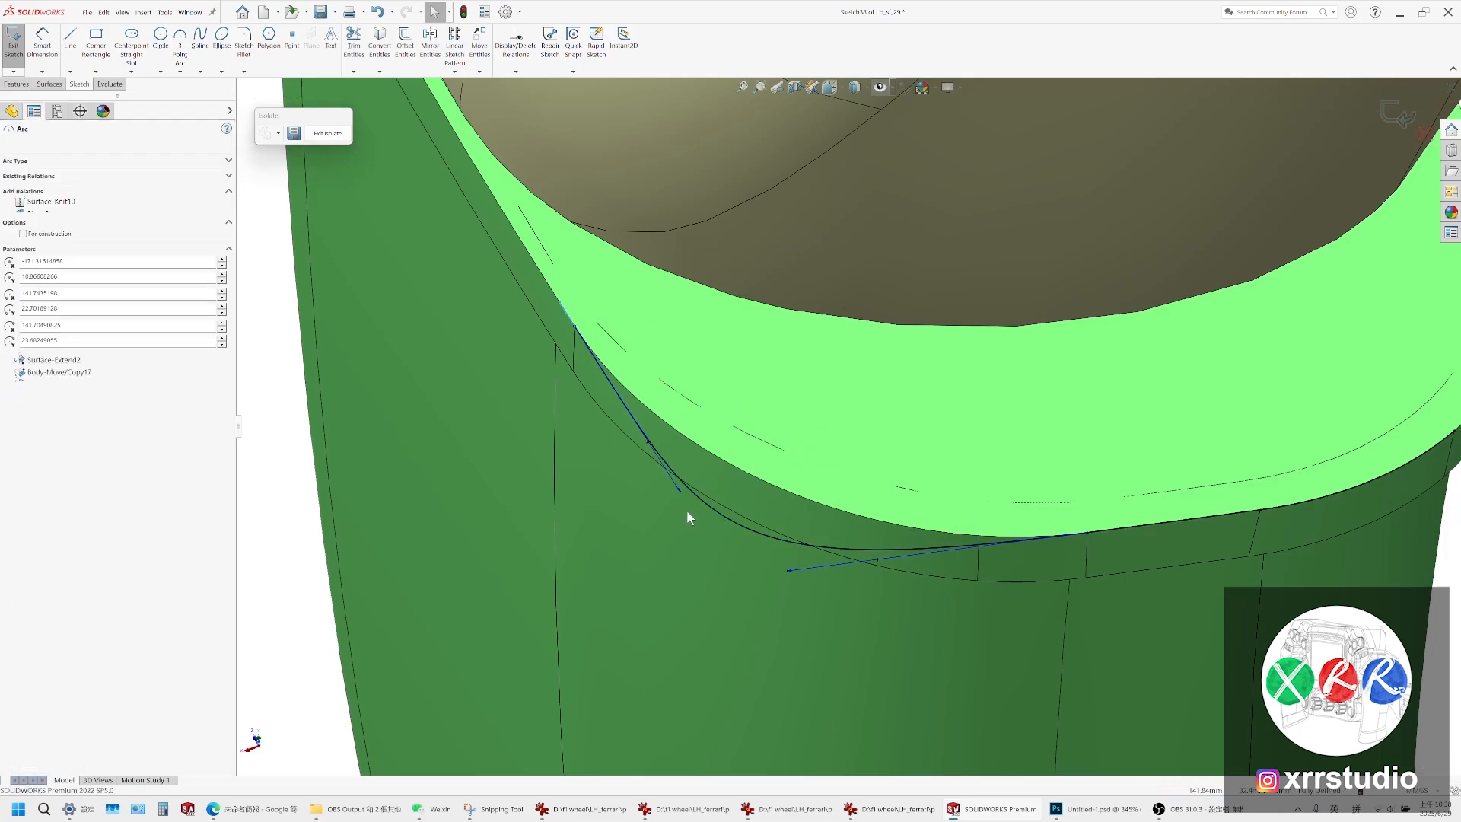
key(Escape)
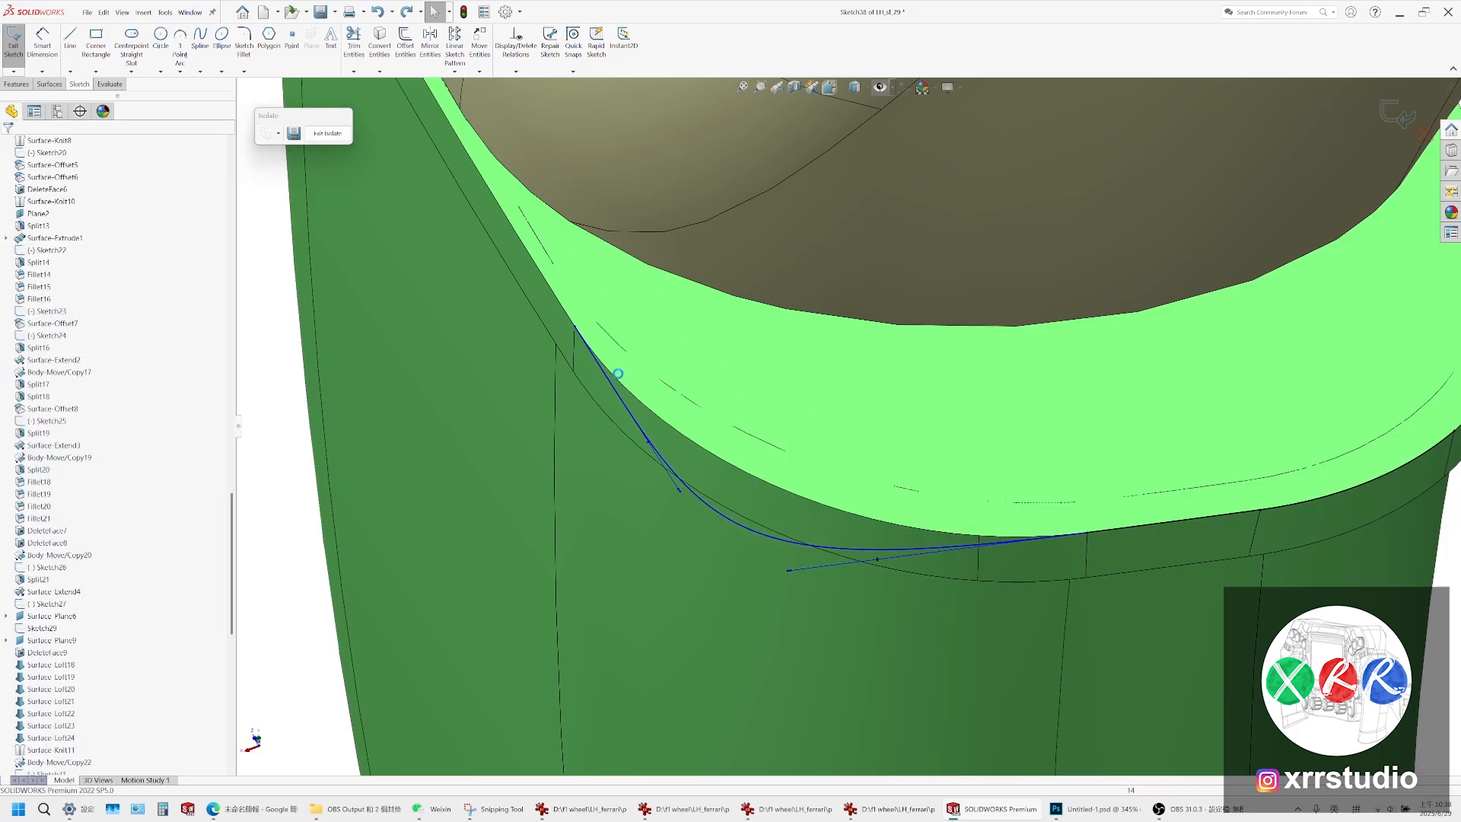
drag(679, 490, 675, 486)
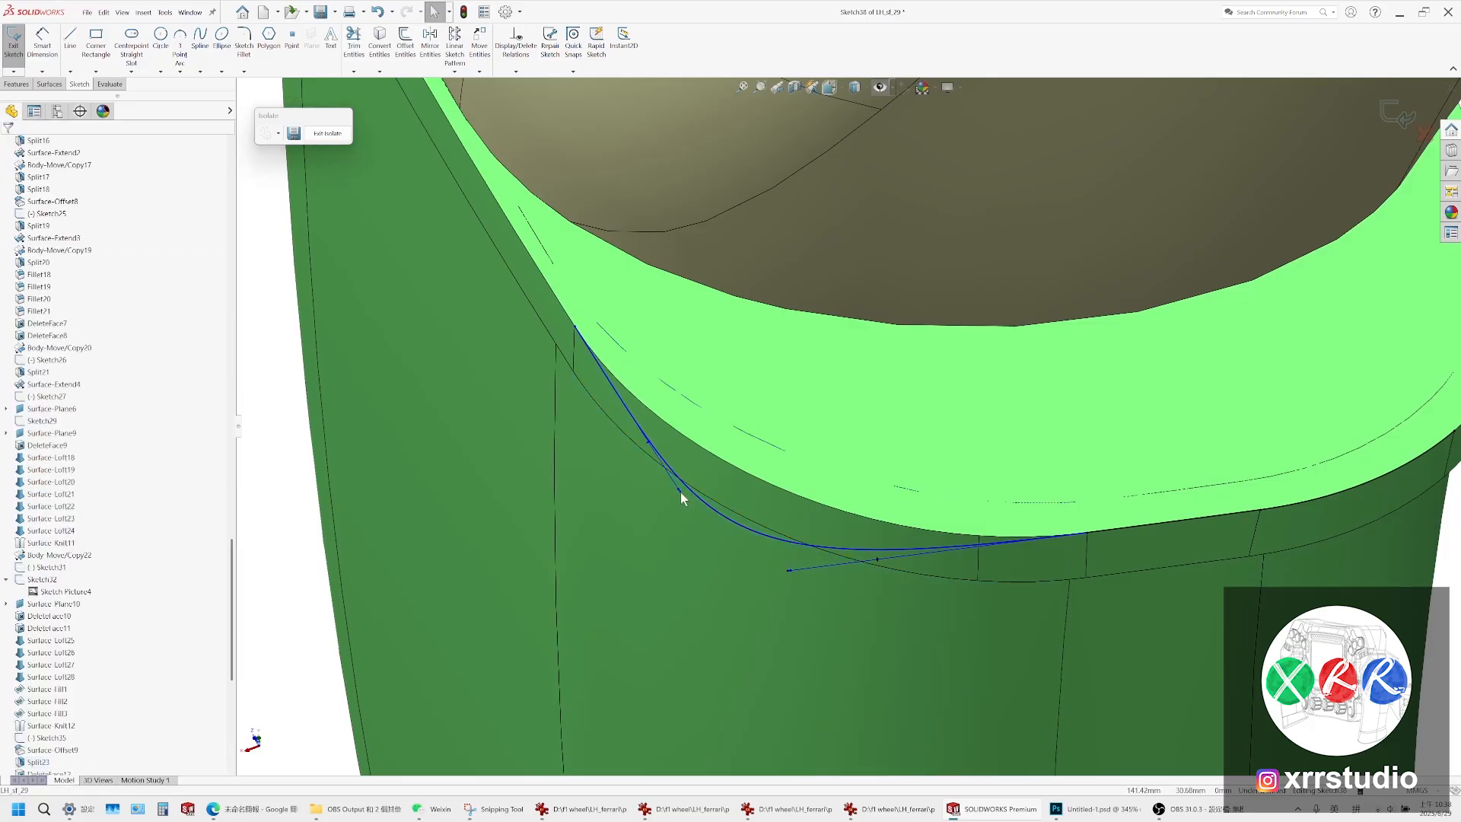
click(679, 489)
drag(679, 493, 701, 525)
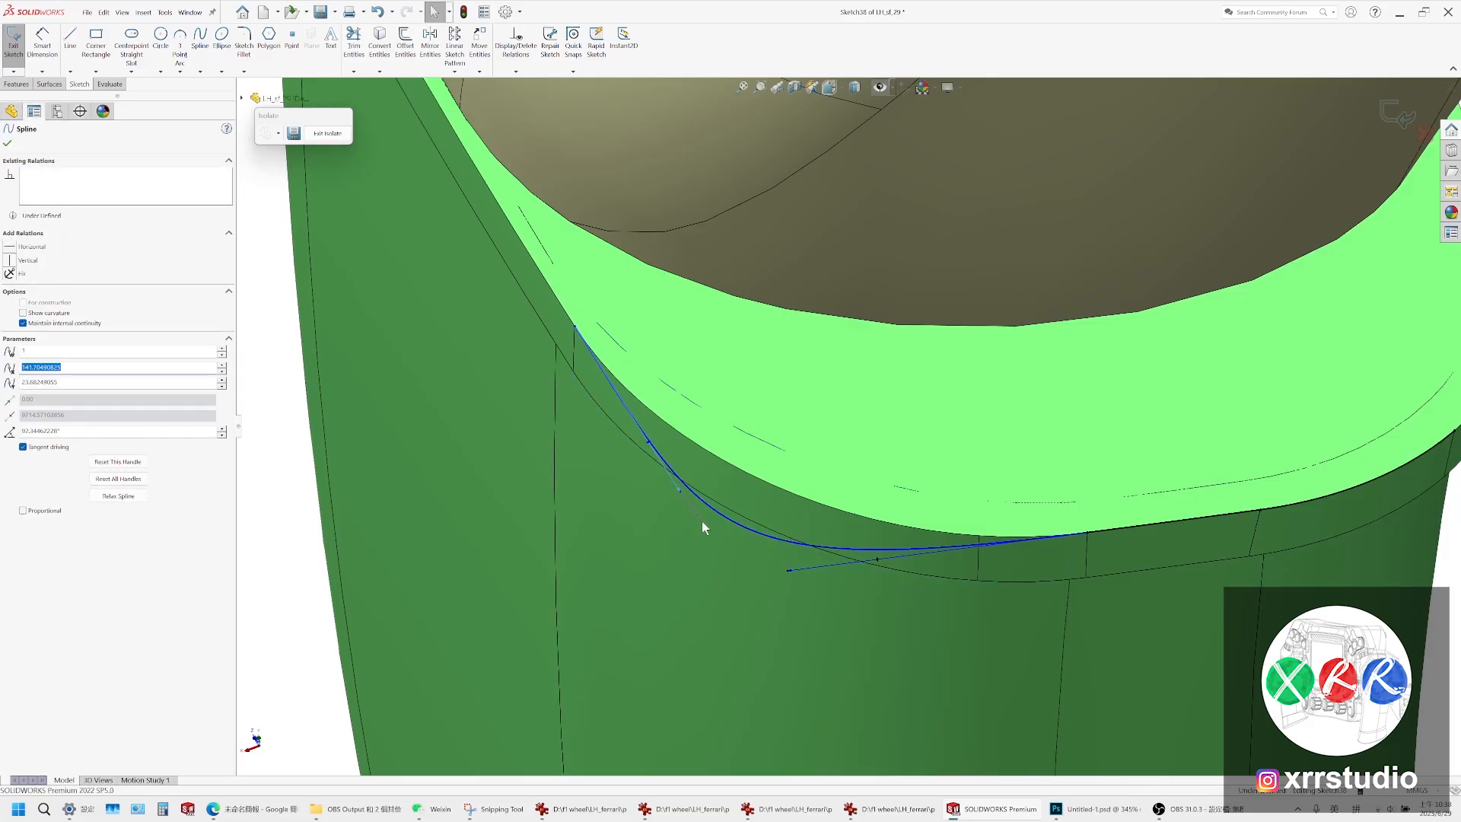
key(ctrl+z)
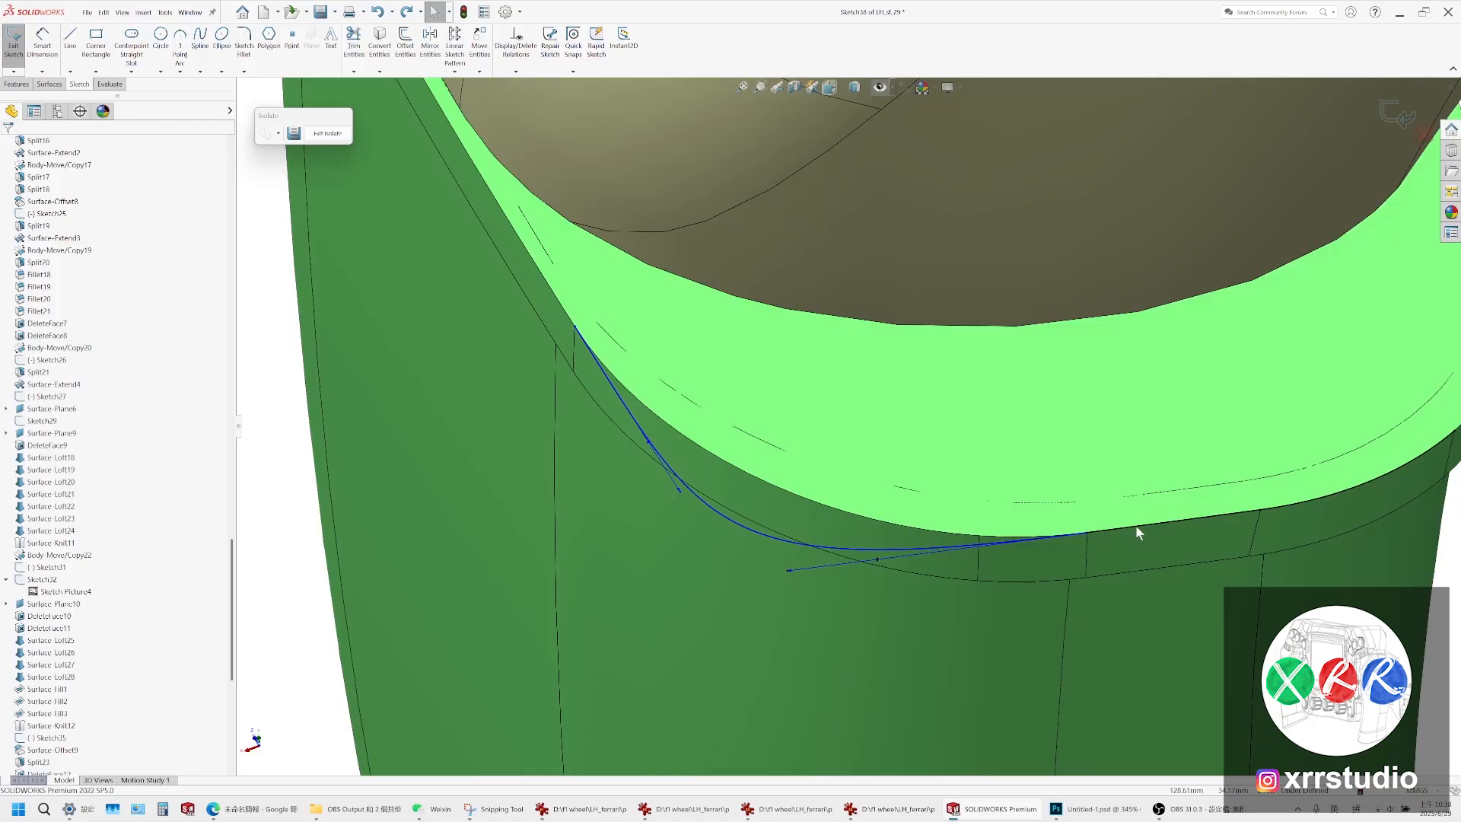
Reshape the spline at the rim's left corner into a fuller curve by extending and fine-tuning its two end tangent handles
click(1136, 533)
click(658, 527)
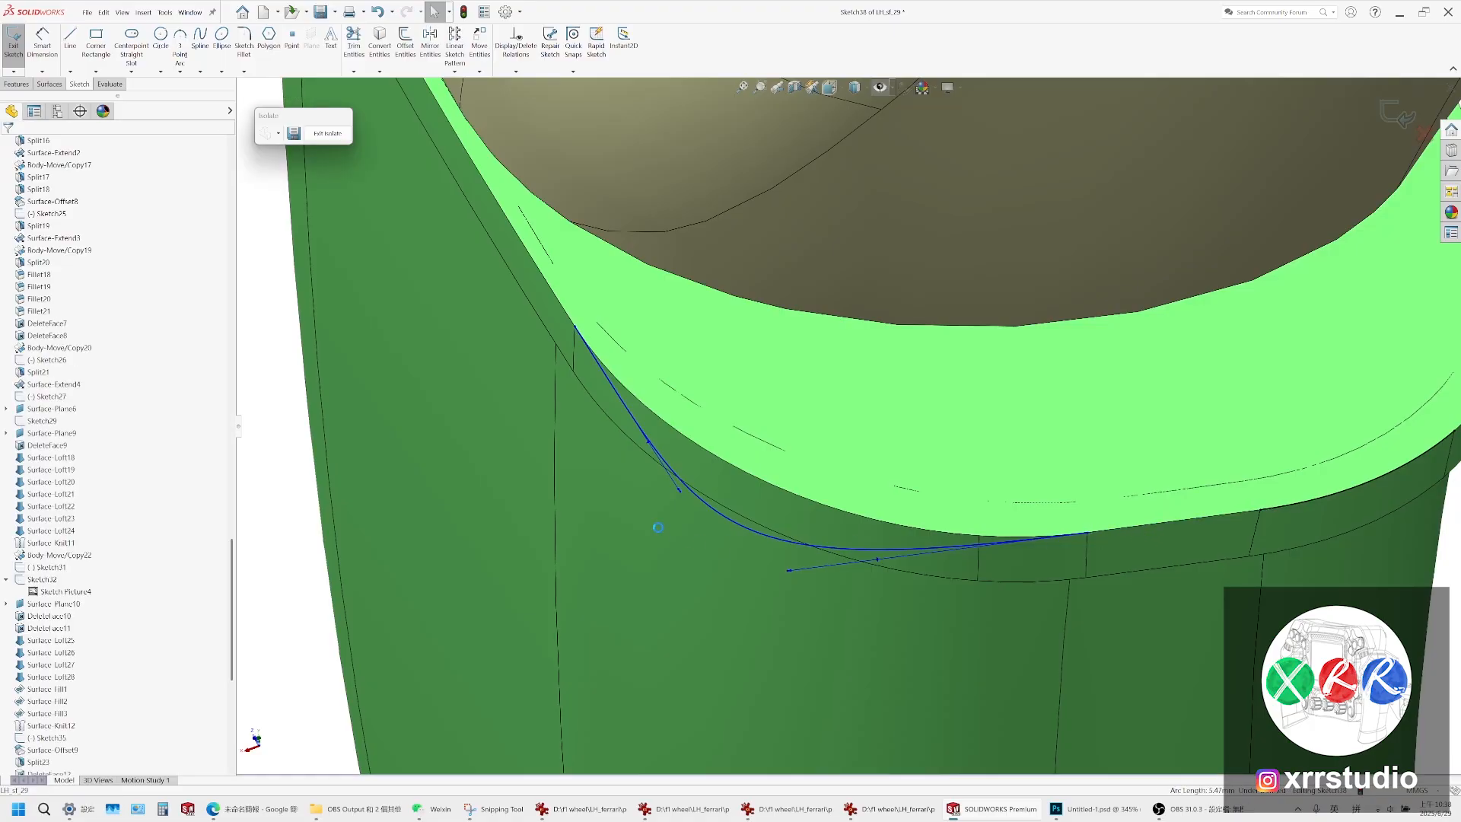
drag(679, 493, 706, 534)
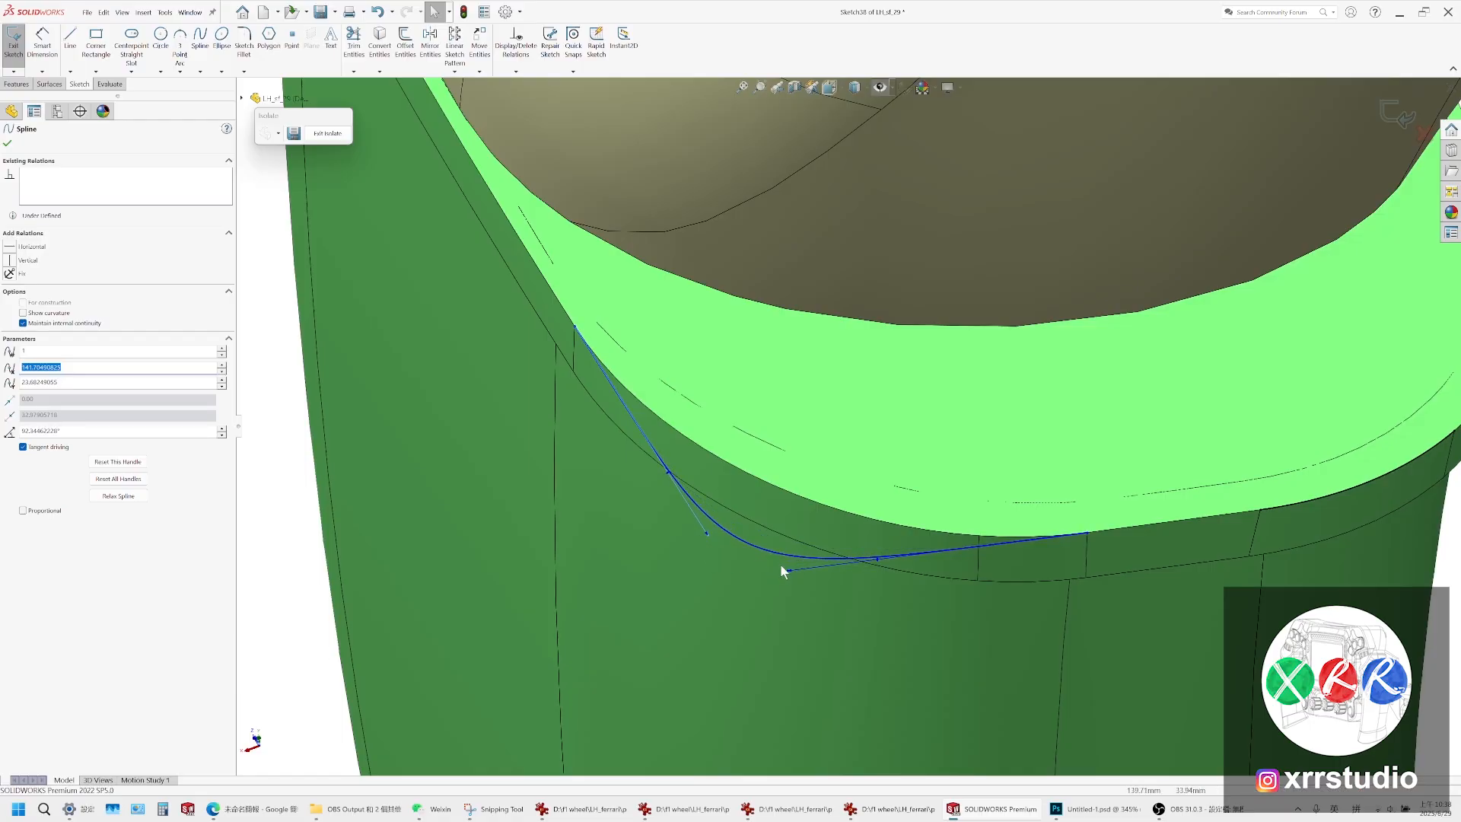
mouse_move(787, 570)
mouse_down()
mouse_move(763, 569)
mouse_move(776, 566)
mouse_up()
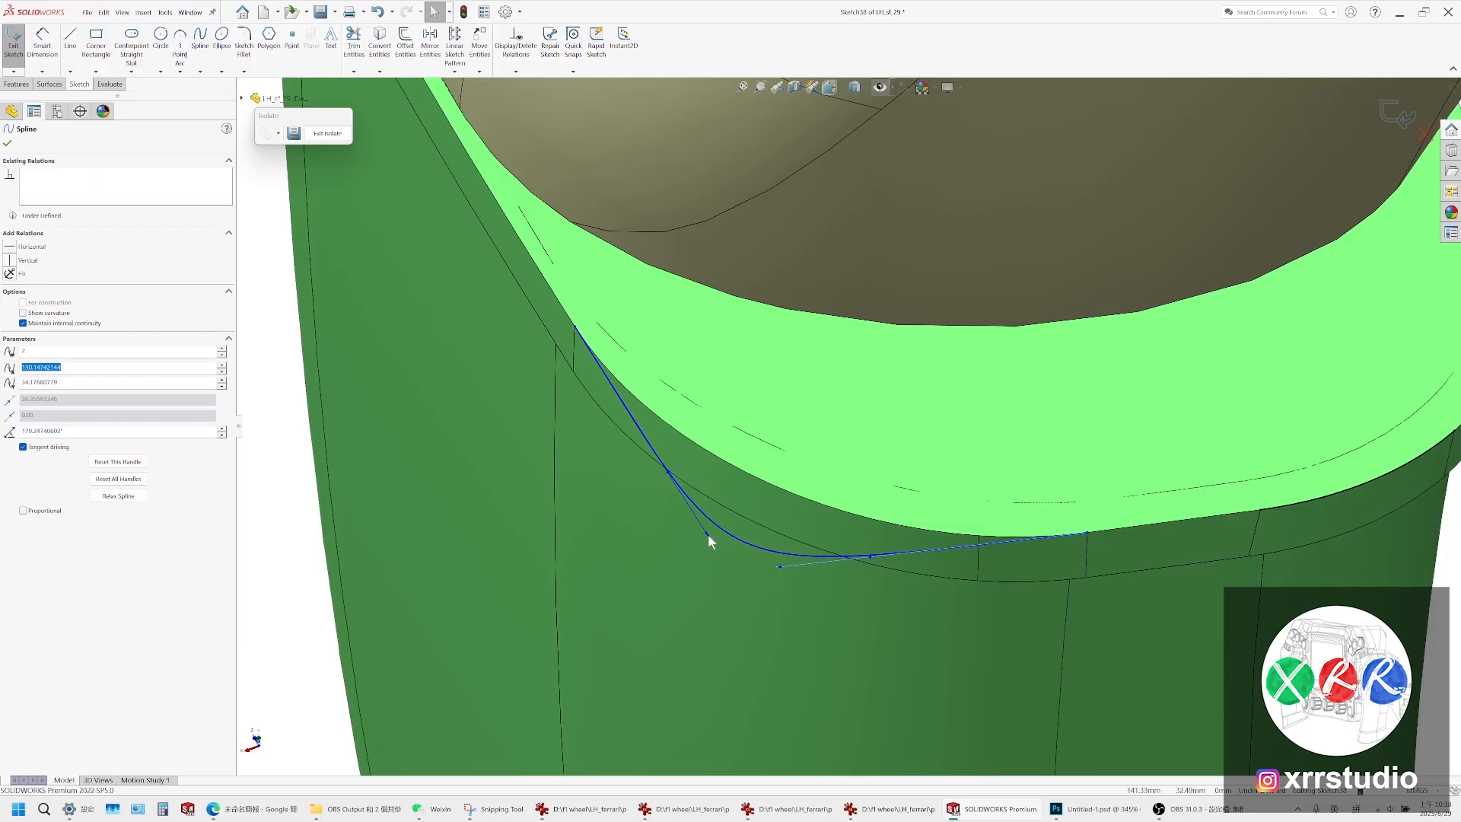
drag(708, 534, 786, 568)
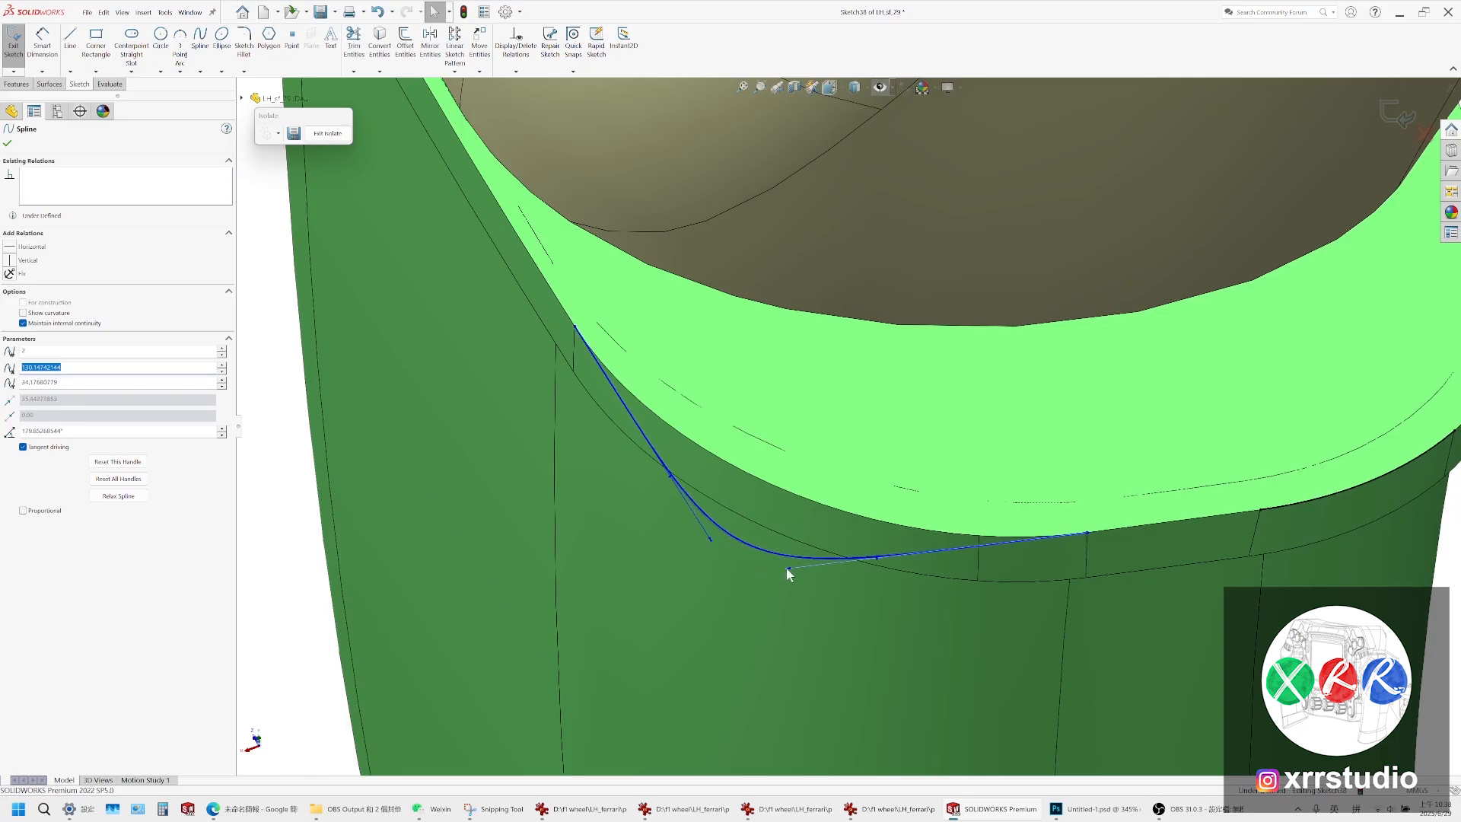
Switch to the IrfanView reference photos to examine the steering wheel's grips, and return to the SOLIDWORKS sketch
middle_drag(783, 581, 840, 771)
click(791, 809)
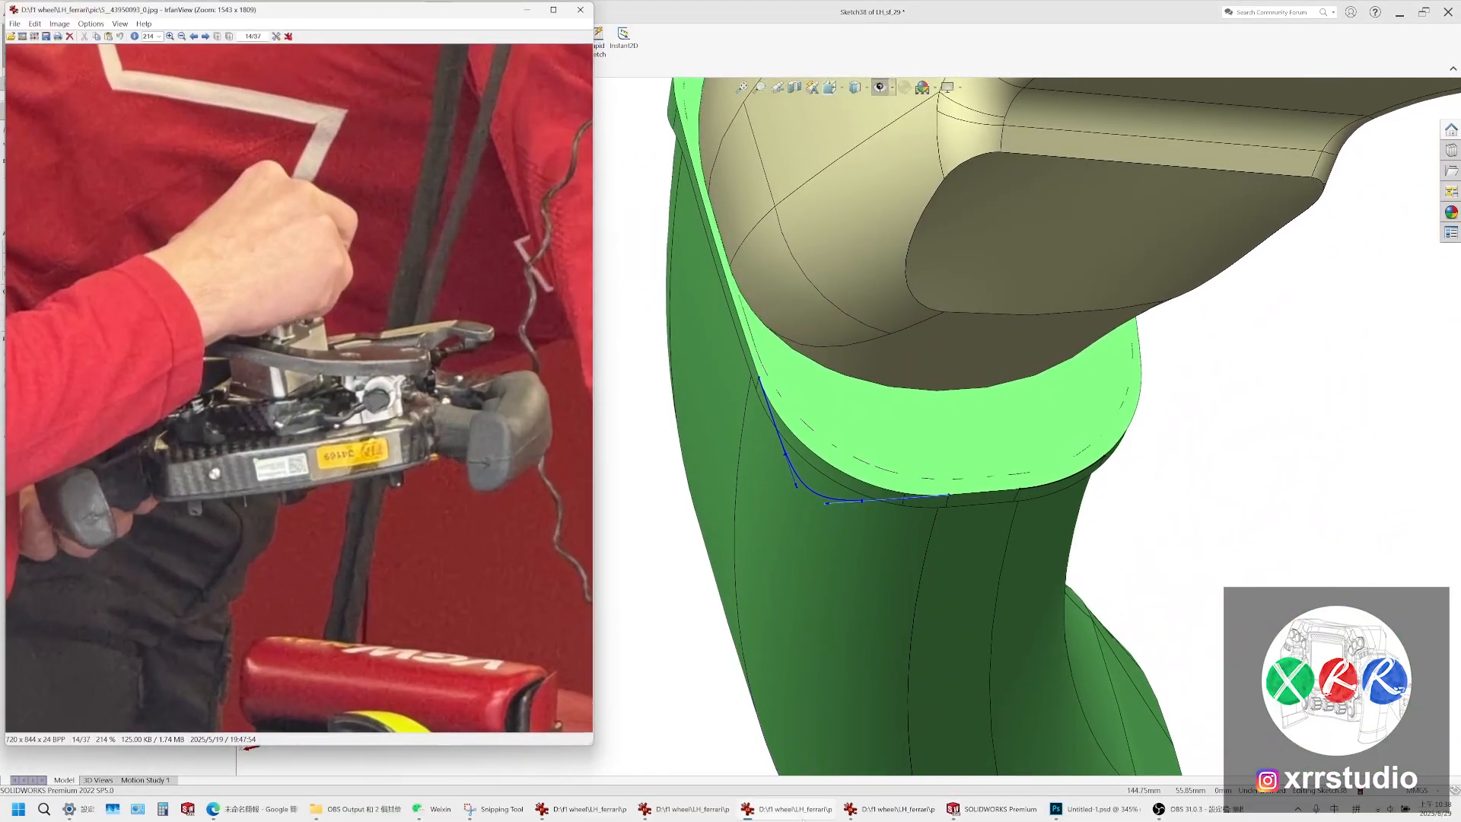
click(753, 809)
click(590, 809)
click(646, 809)
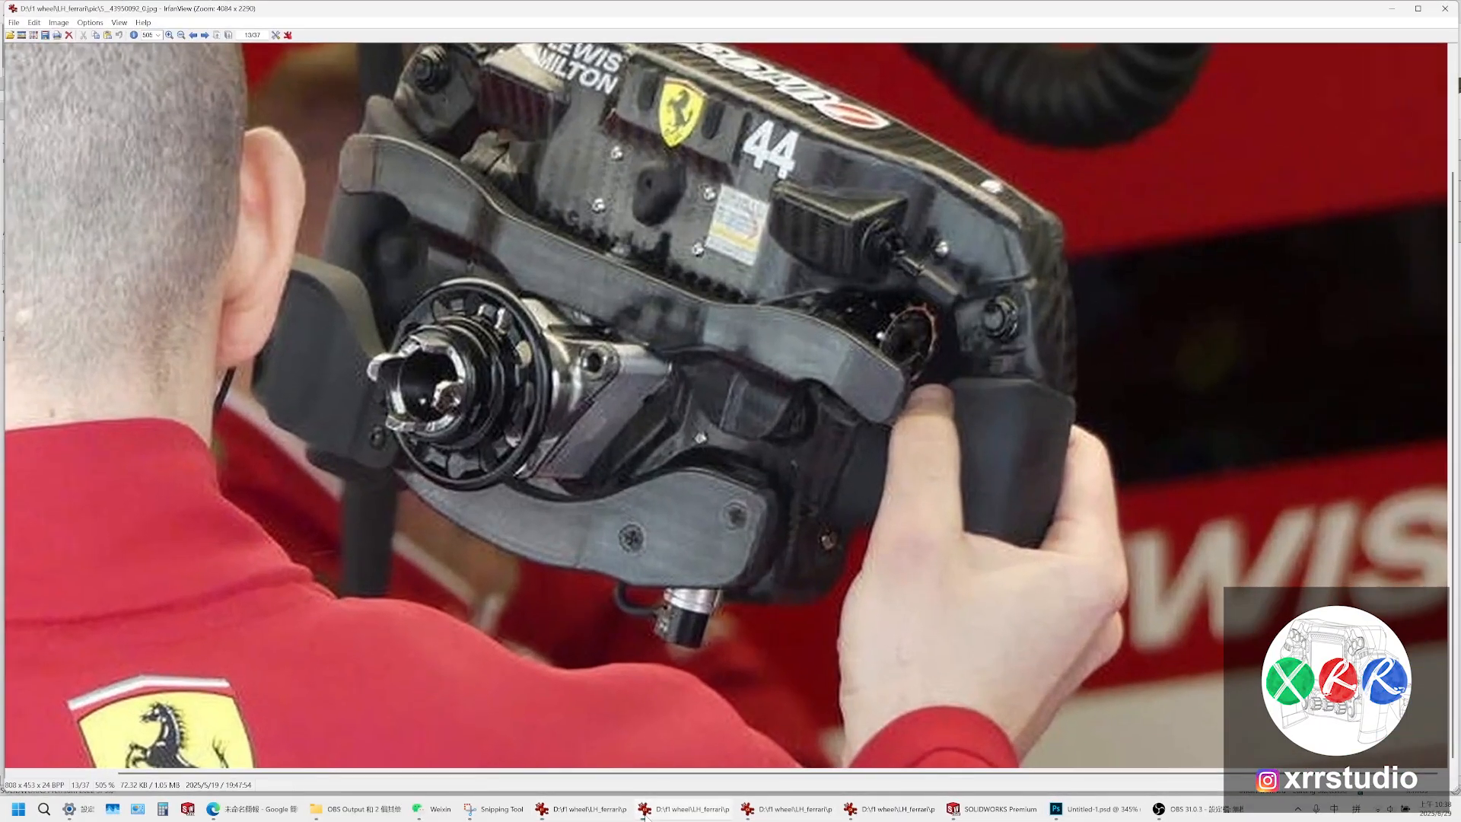
click(542, 809)
click(426, 73)
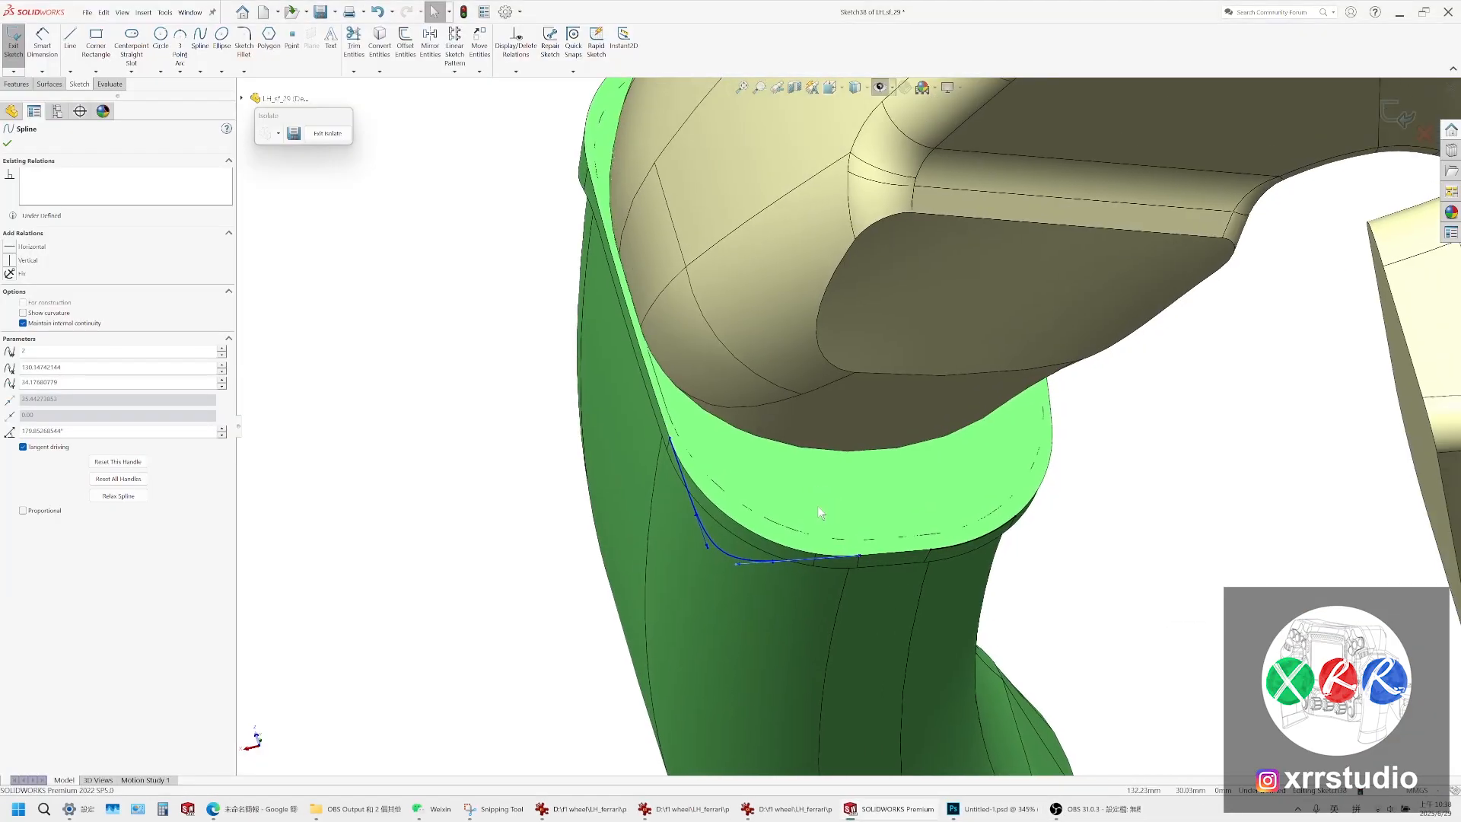
Delete the converted edge curve that follows the rim's rounded corner on the far side of the short straight segment
scroll(870, 548, down, 4)
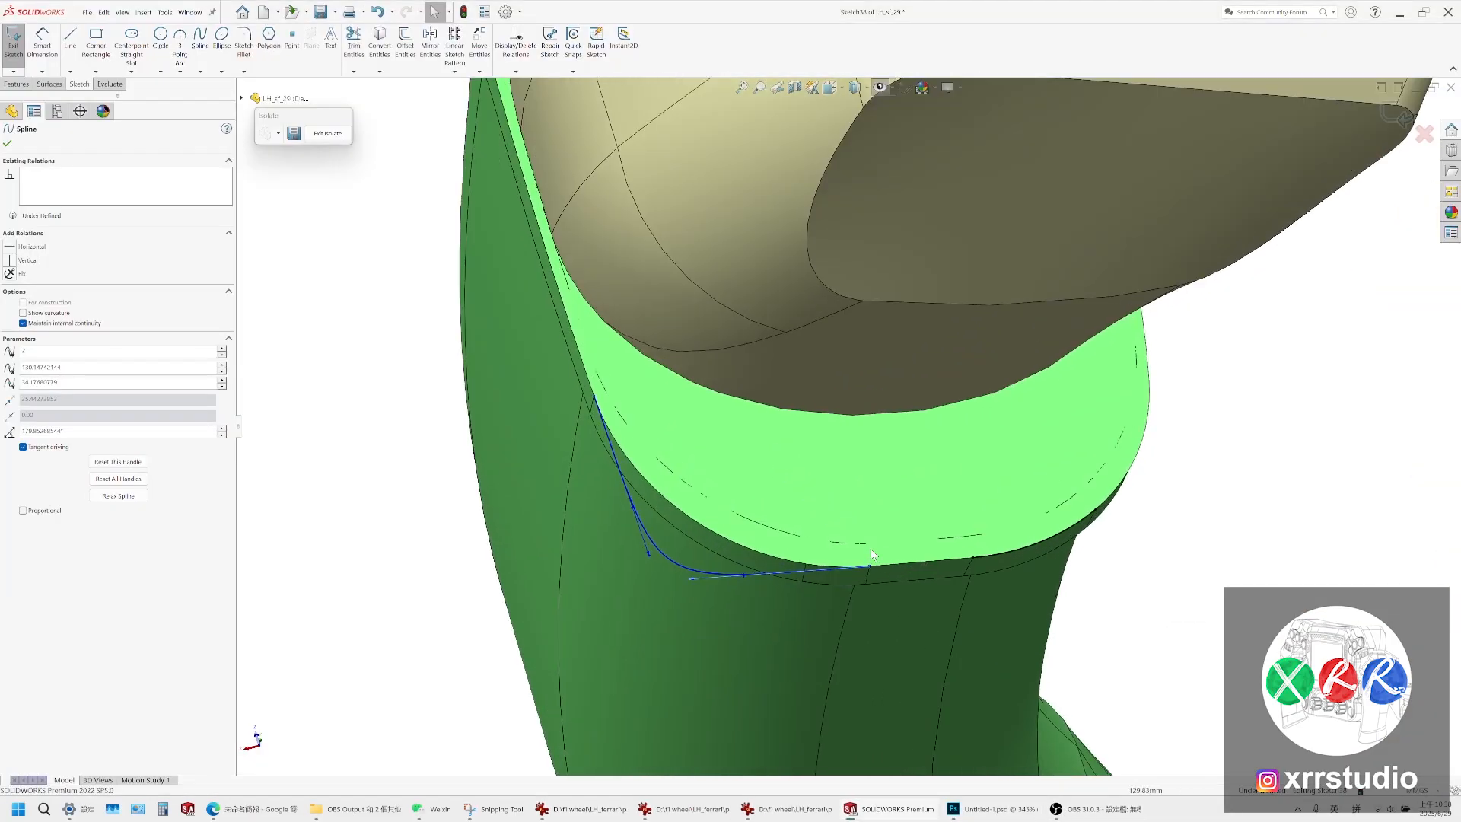
click(902, 551)
click(907, 549)
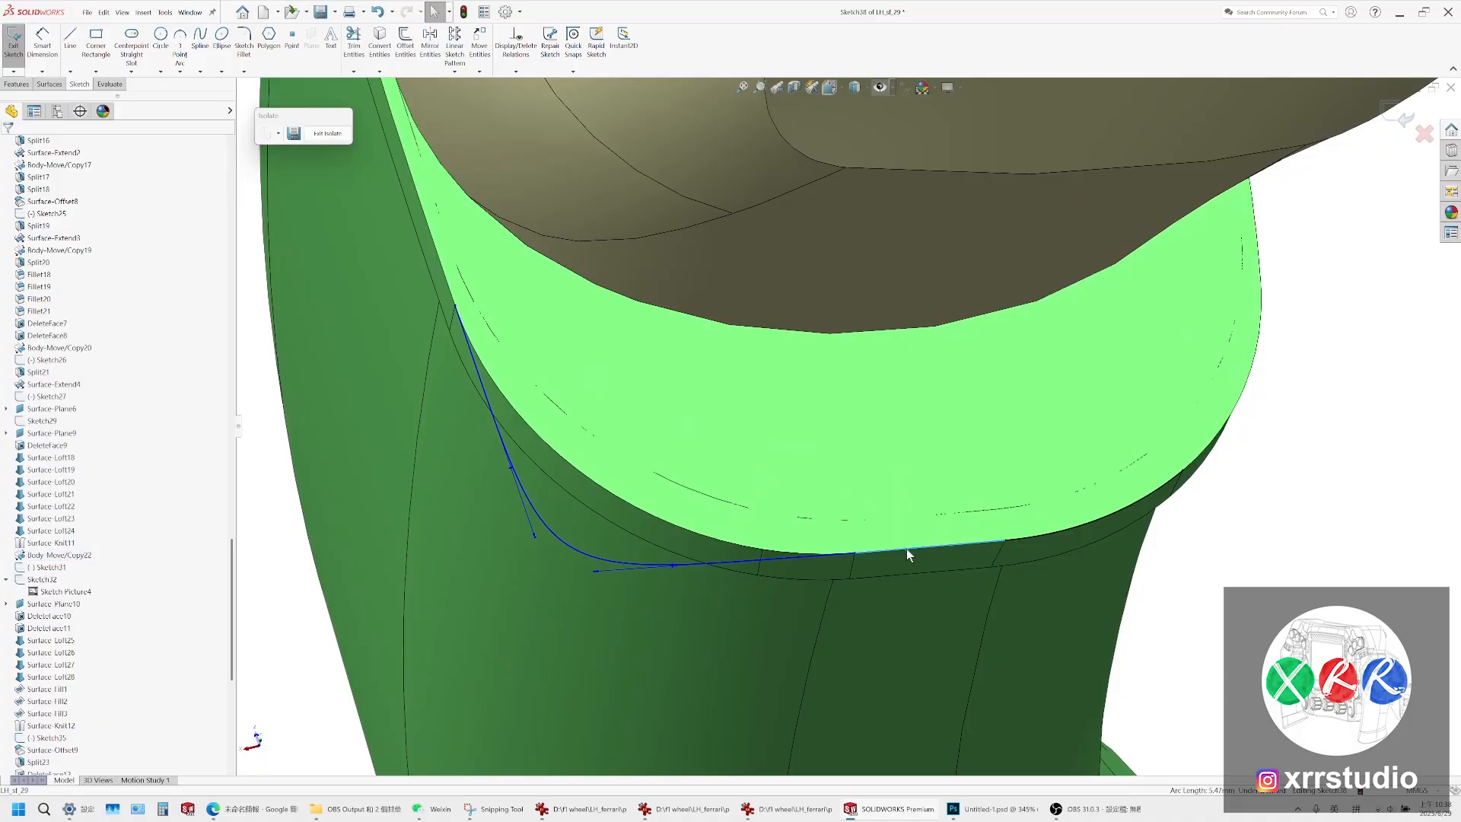
middle_drag(907, 550, 885, 497)
click(652, 524)
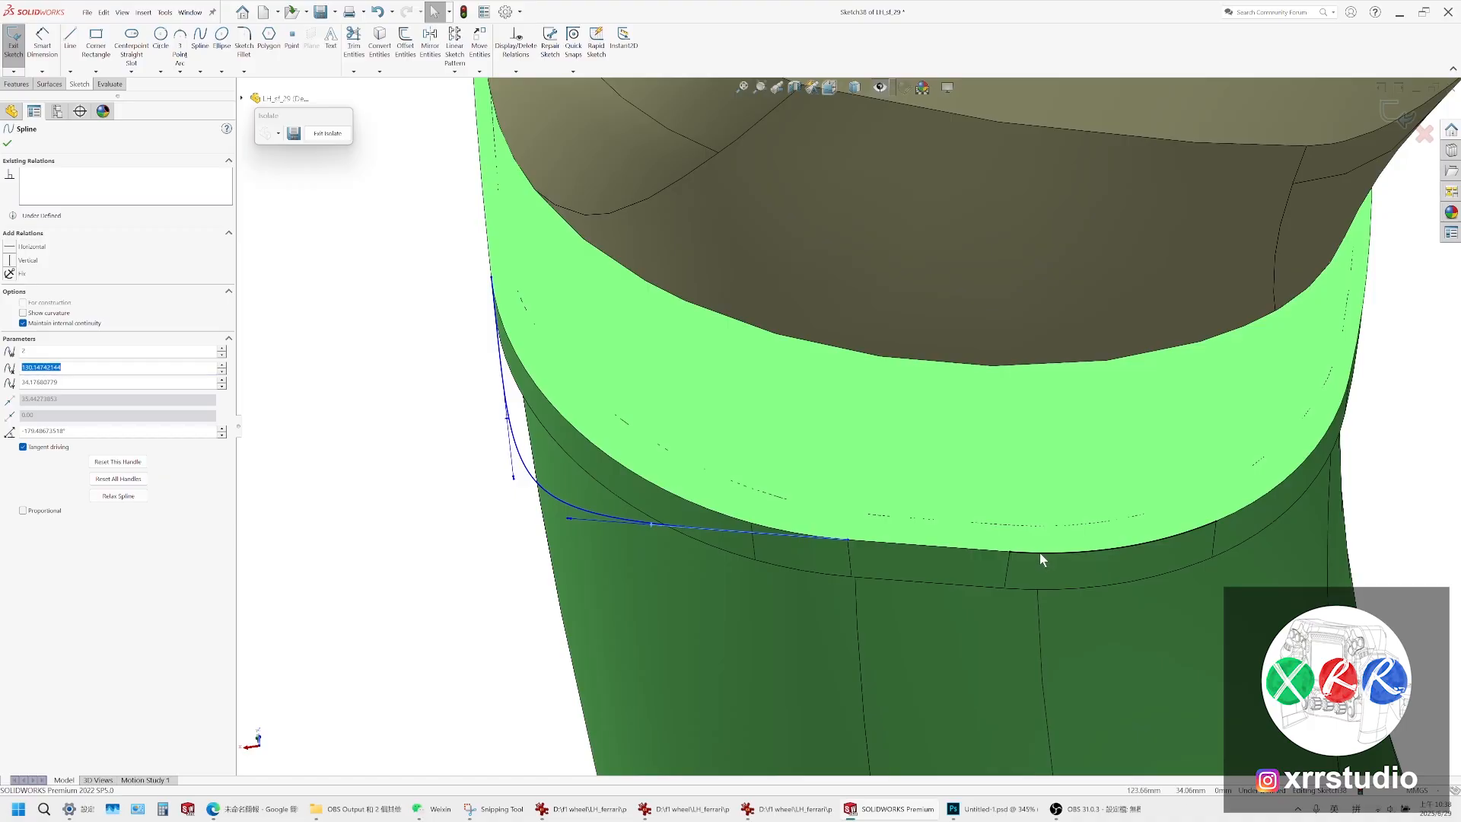
click(1036, 551)
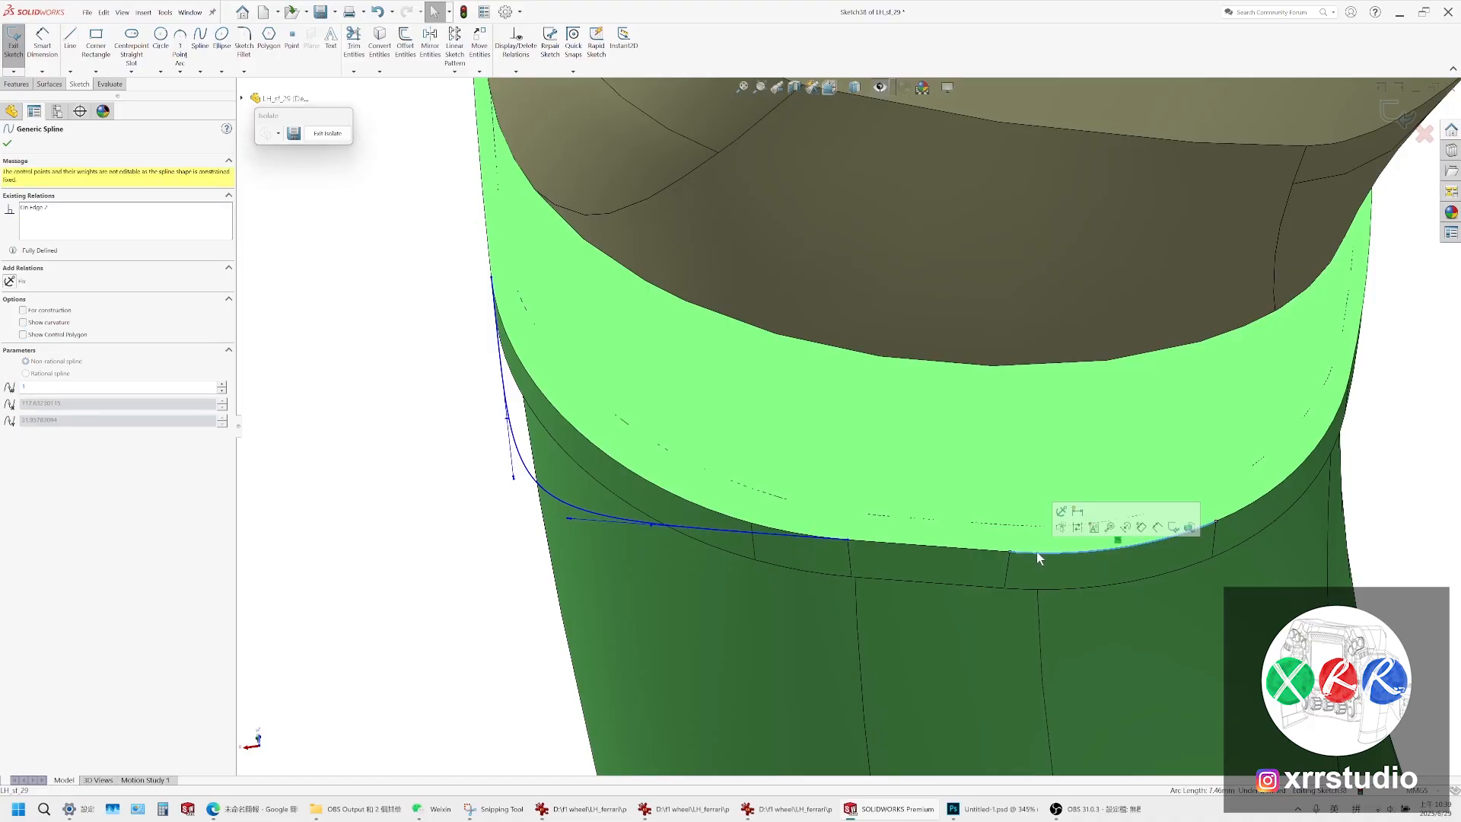
middle_drag(1036, 551, 876, 528)
scroll(796, 243, up, 1)
ctrl+middle_drag(796, 243, 536, 299)
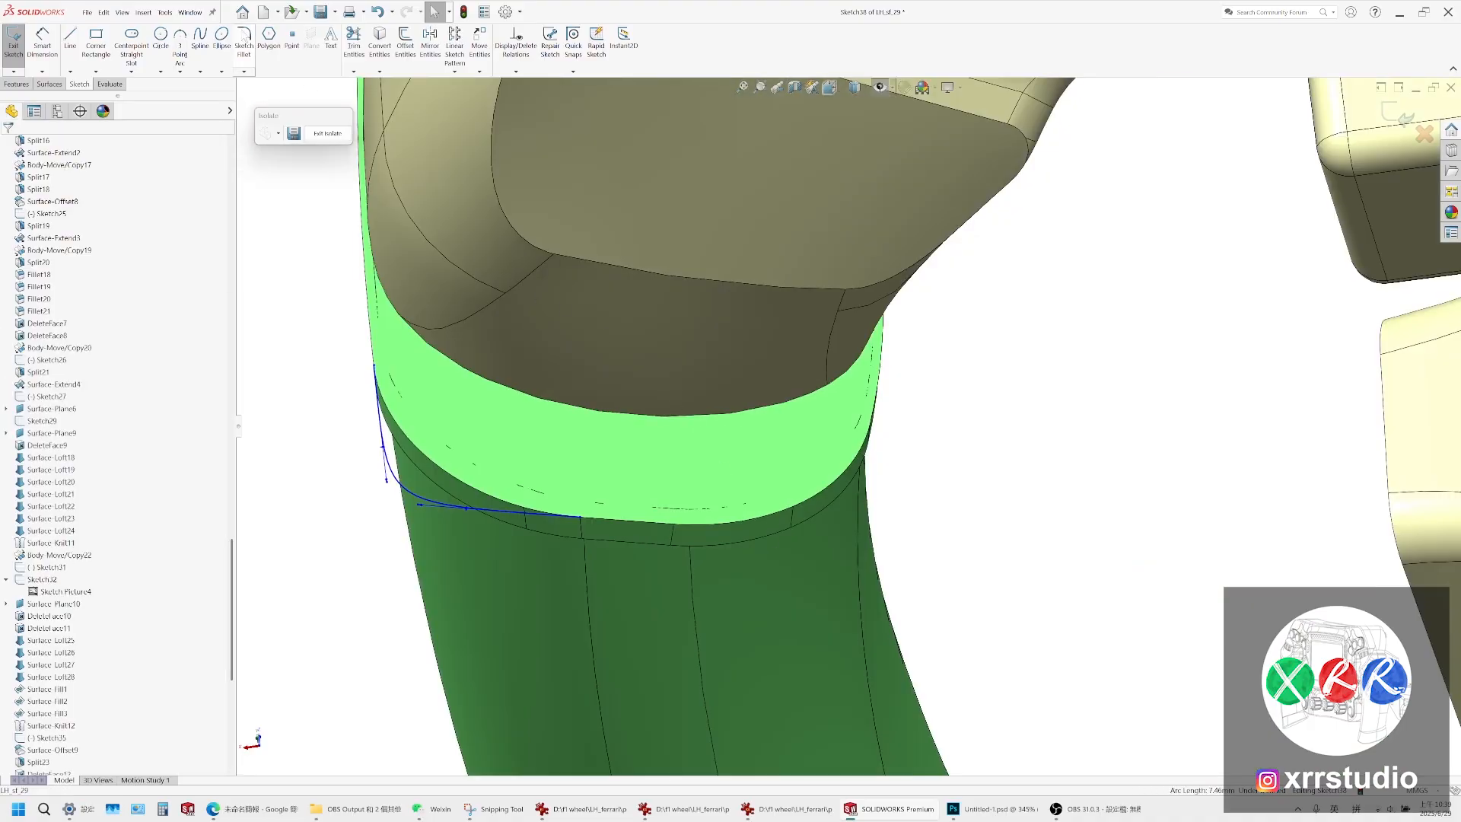
Draw a two-point spline from the end of the short straight rim edge to the side edge of the opposite corner
click(197, 40)
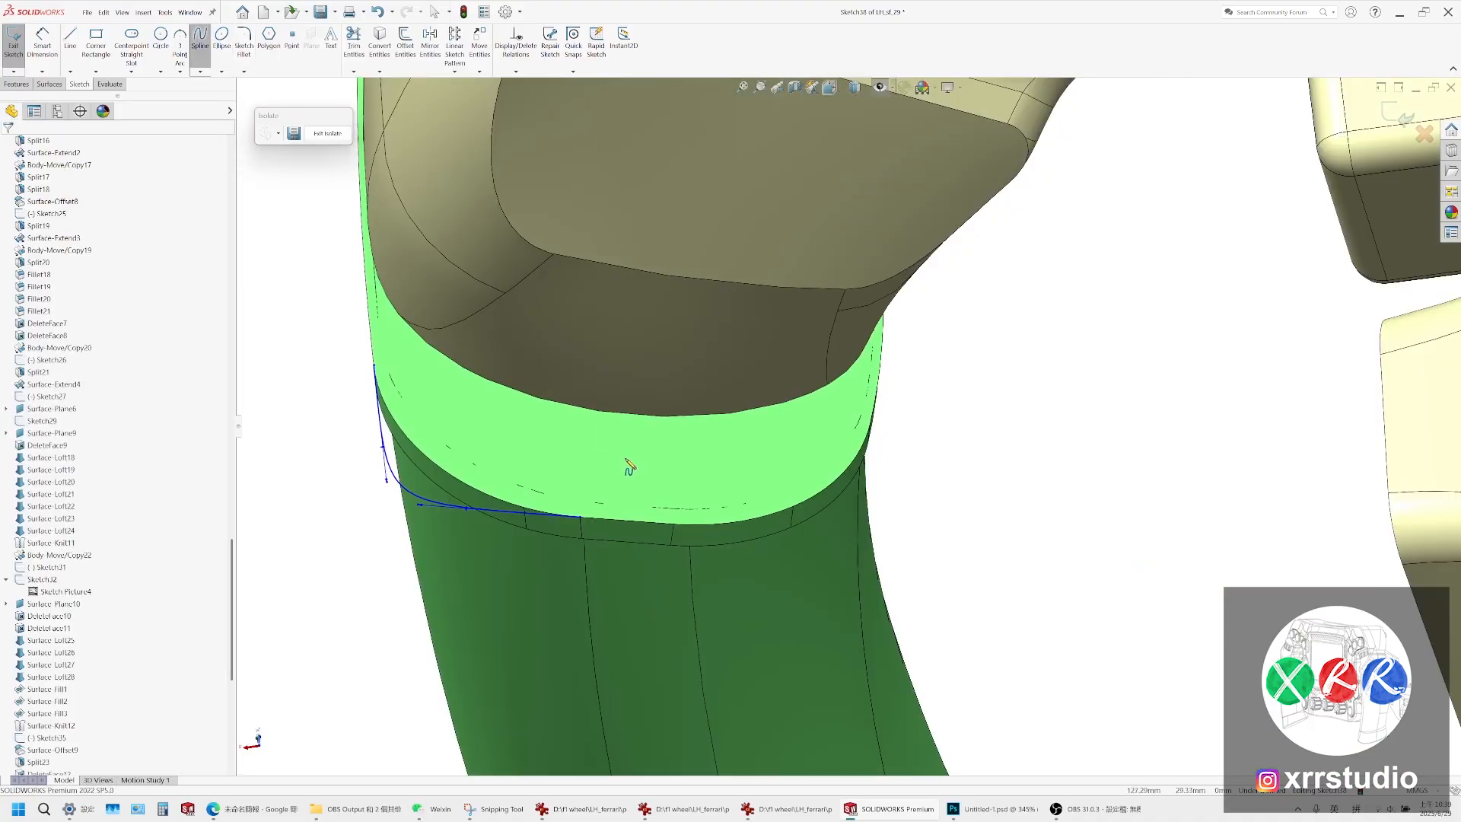
click(673, 523)
middle_drag(826, 475, 753, 452)
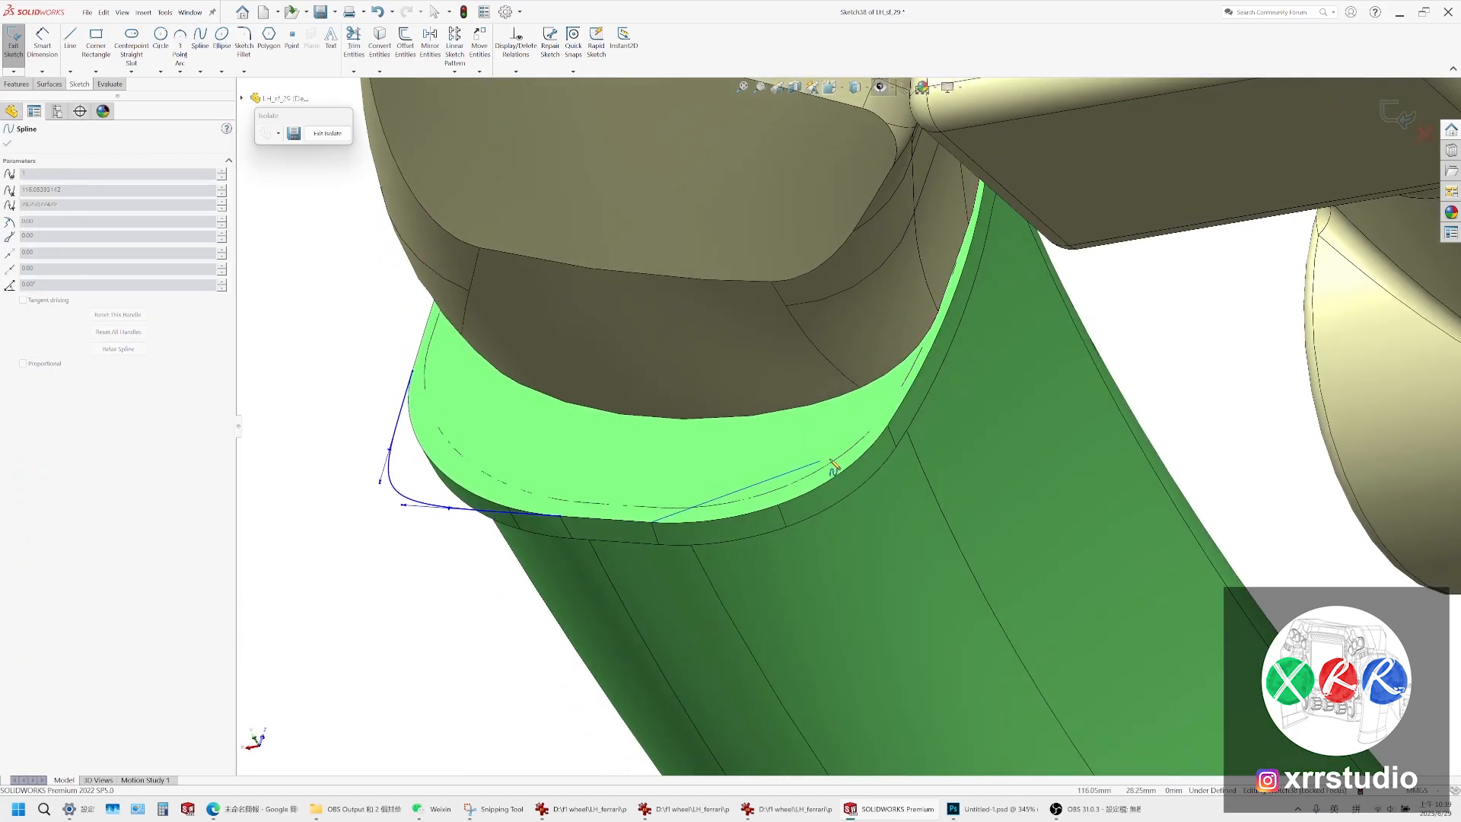
click(887, 427)
key(Escape)
click(873, 434)
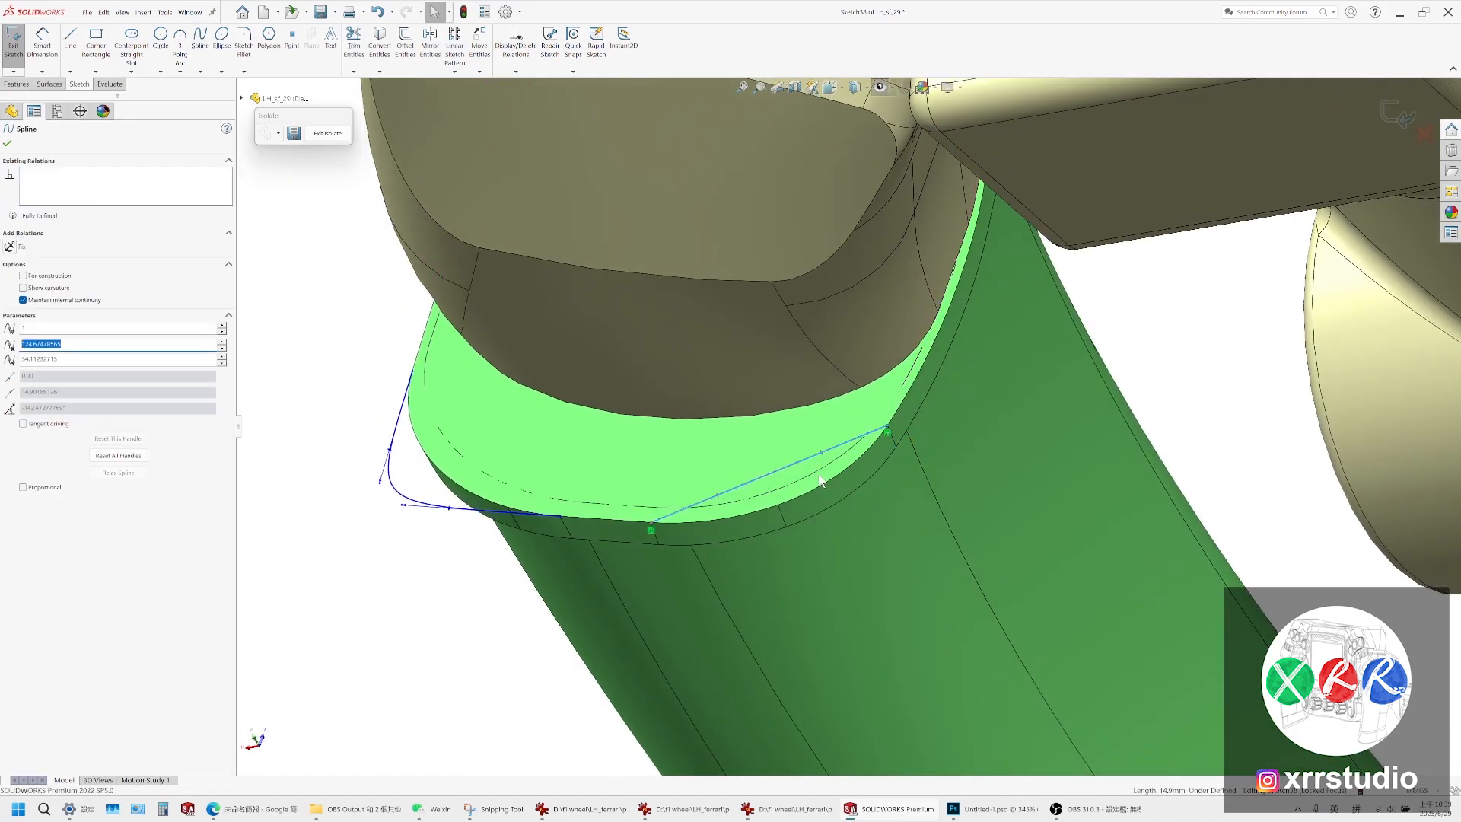
Shape the new corner spline with its end tangent handles so it bulges outside the rim's rounded corner
drag(793, 463, 847, 524)
middle_drag(841, 526, 895, 644)
scroll(860, 628, down, 2)
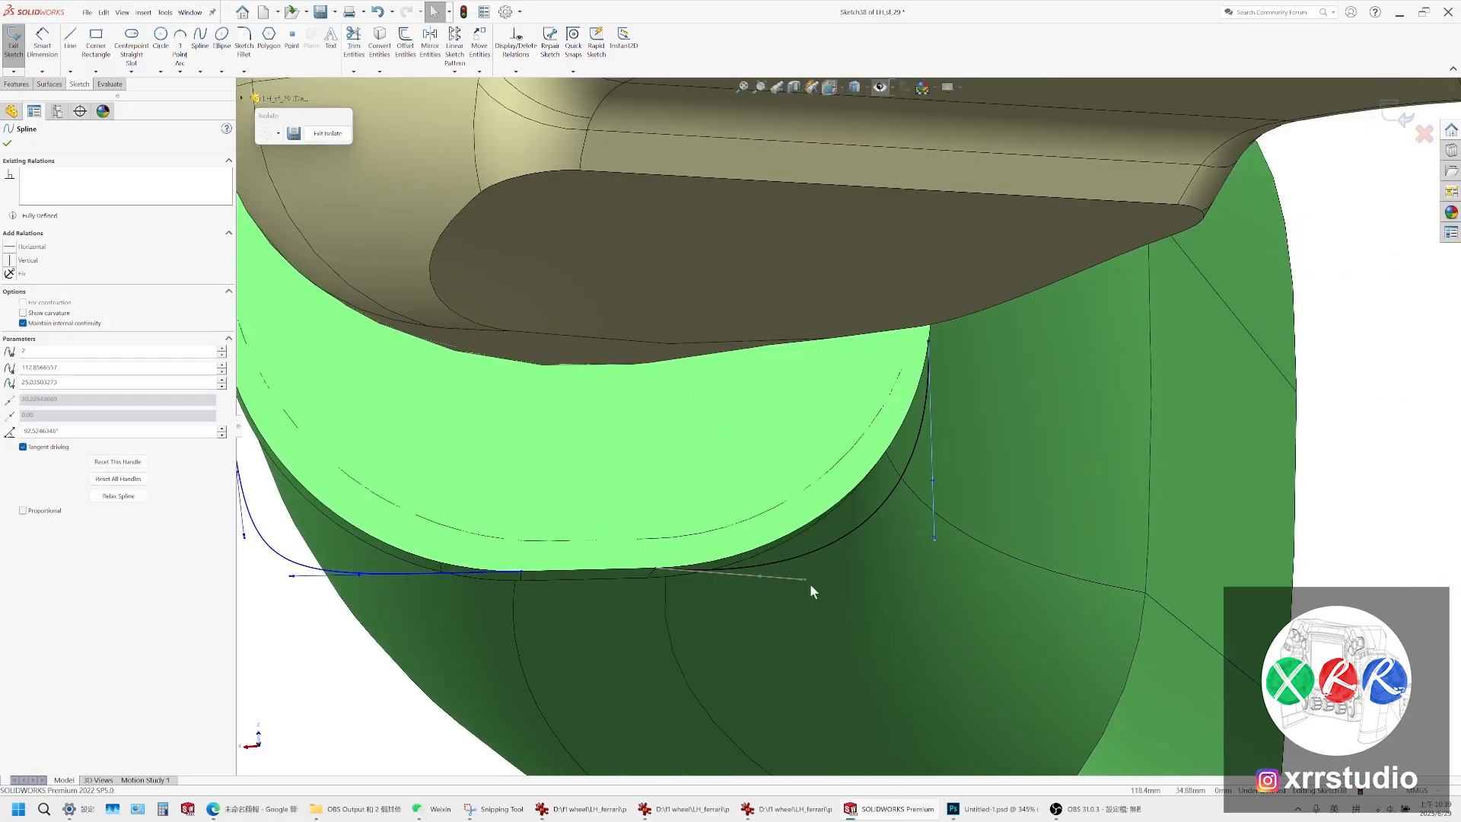
drag(806, 583, 898, 571)
drag(933, 473, 924, 524)
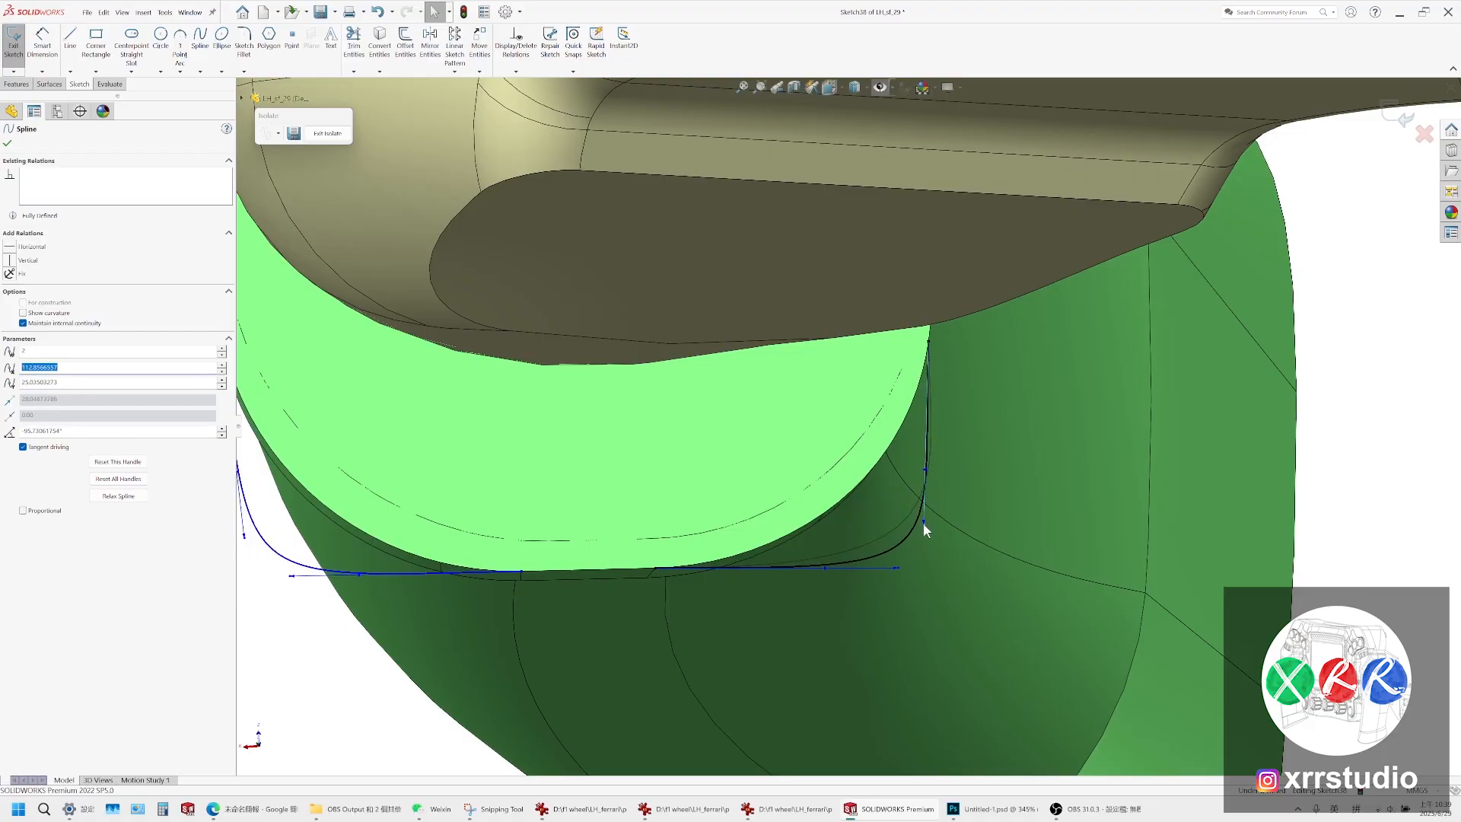
Delete the short converted rim edge between the two corner splines and move their inner endpoints slightly outside the rim
click(633, 569)
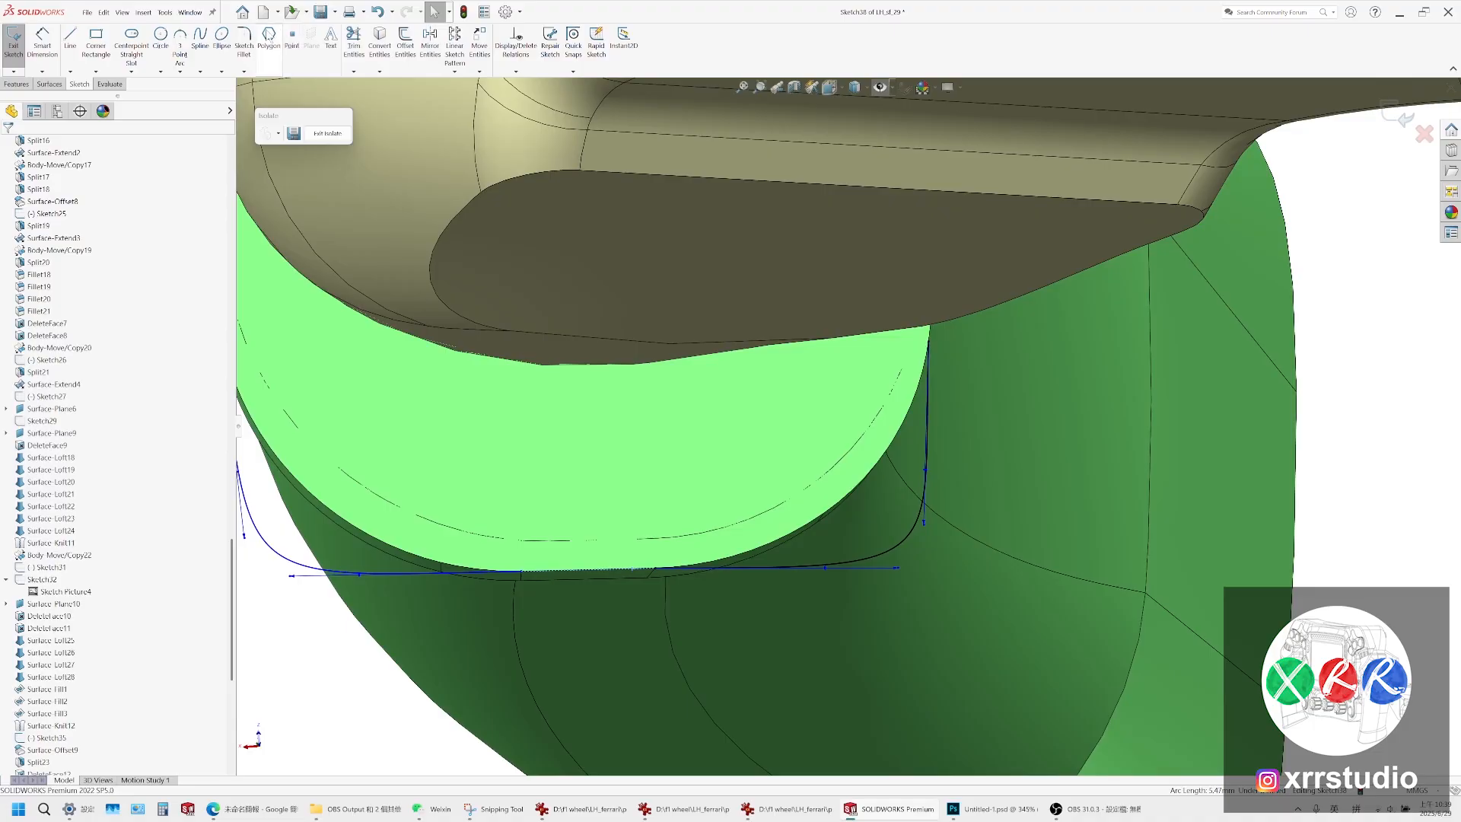
mouse_move(521, 572)
mouse_down()
mouse_move(523, 589)
mouse_move(522, 577)
mouse_up()
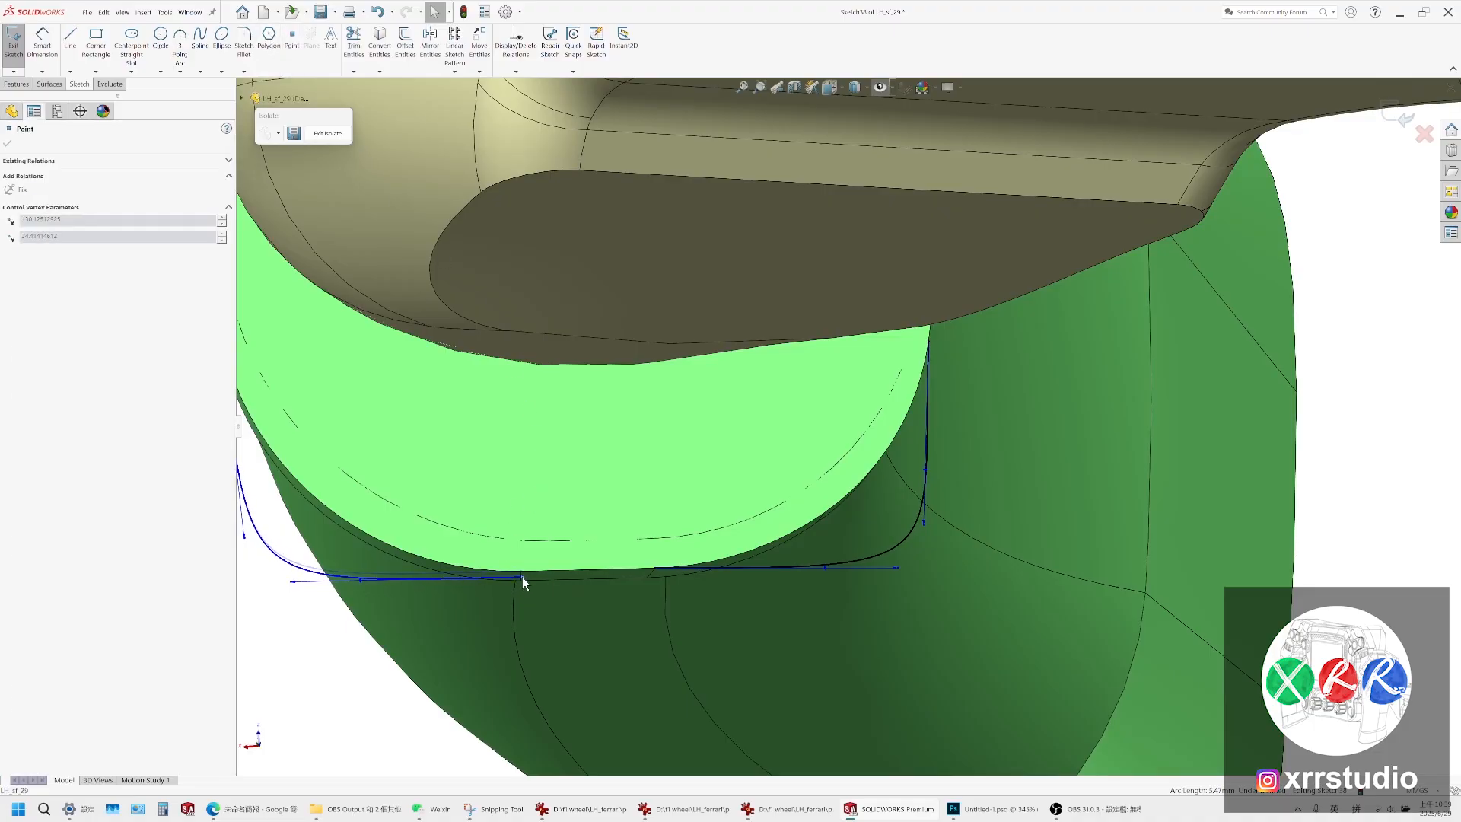
click(655, 576)
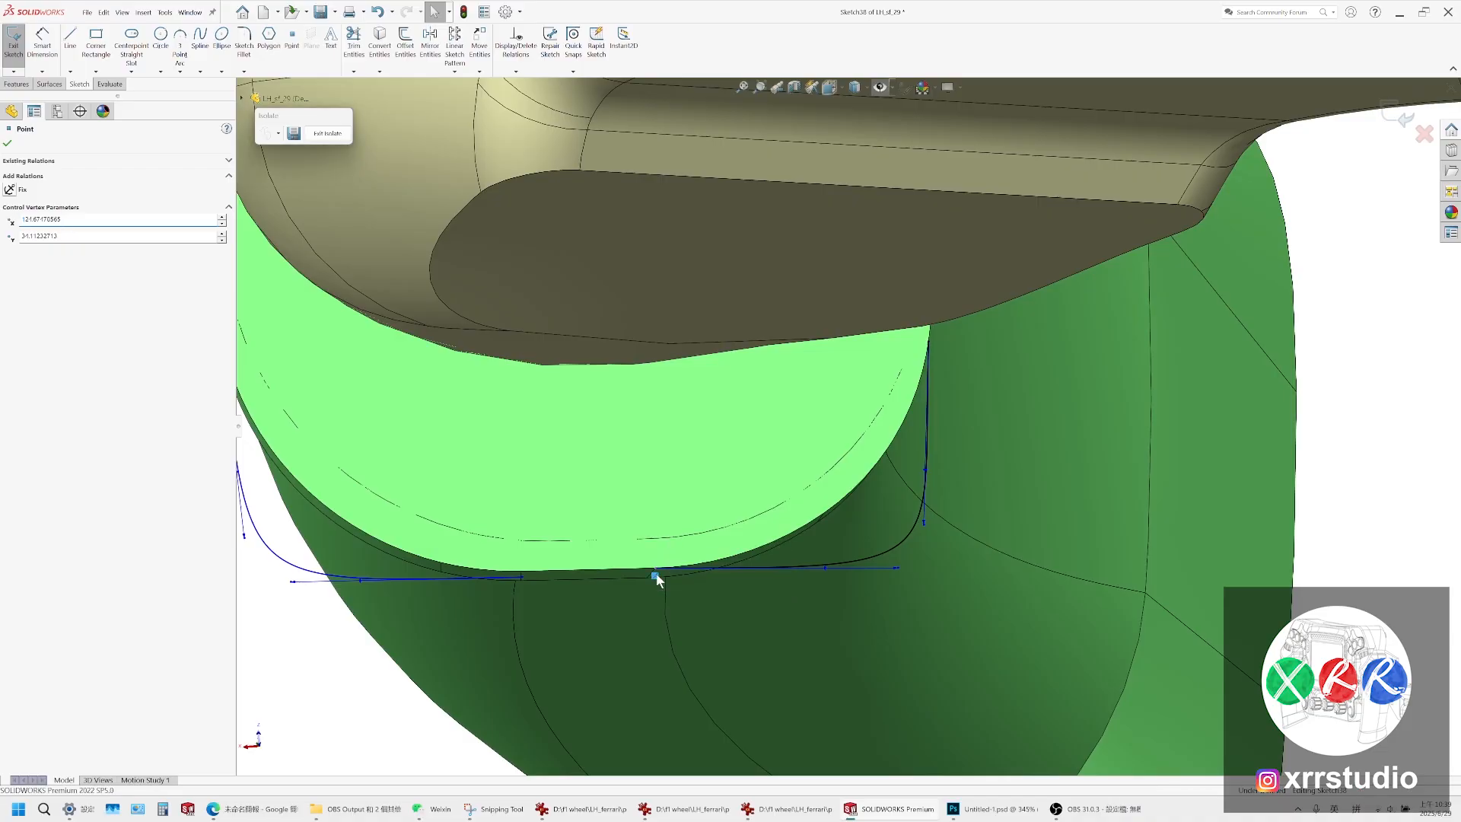
right_click(655, 577)
click(688, 717)
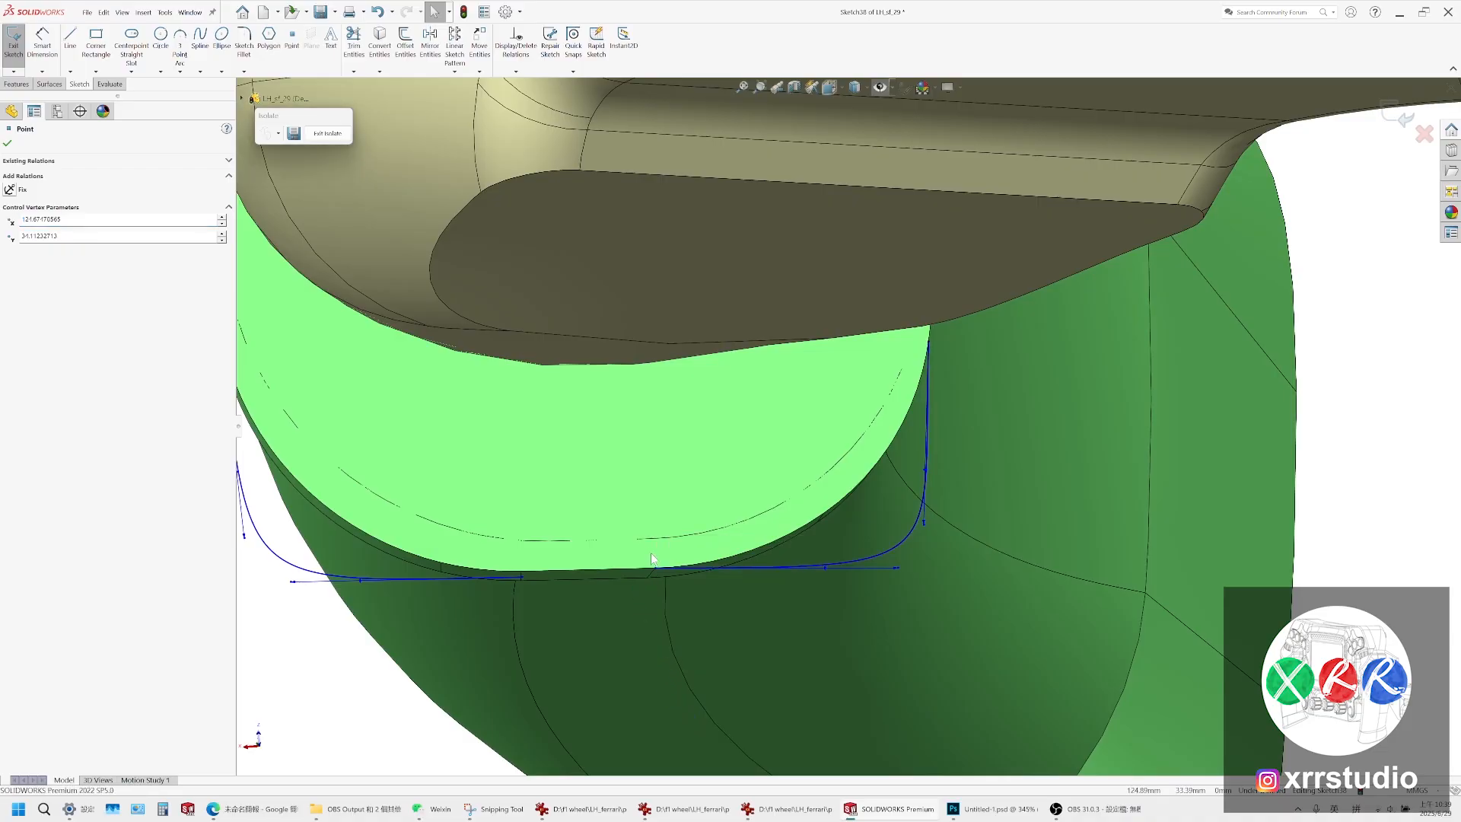
scroll(655, 567, down, 3)
drag(658, 562, 659, 571)
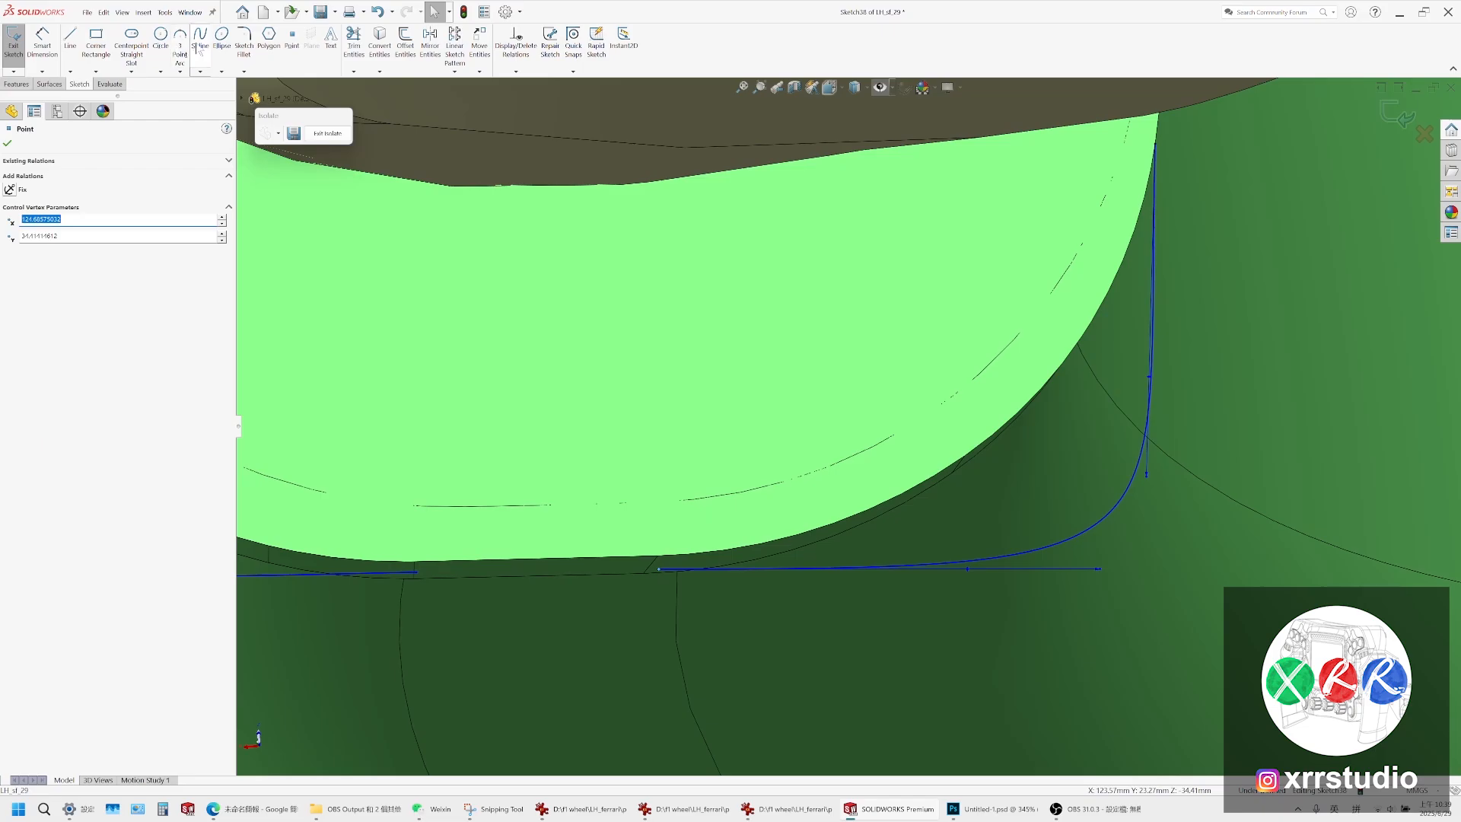
Draw a straight line joining the inner endpoints of the two corner splines
click(69, 41)
click(416, 572)
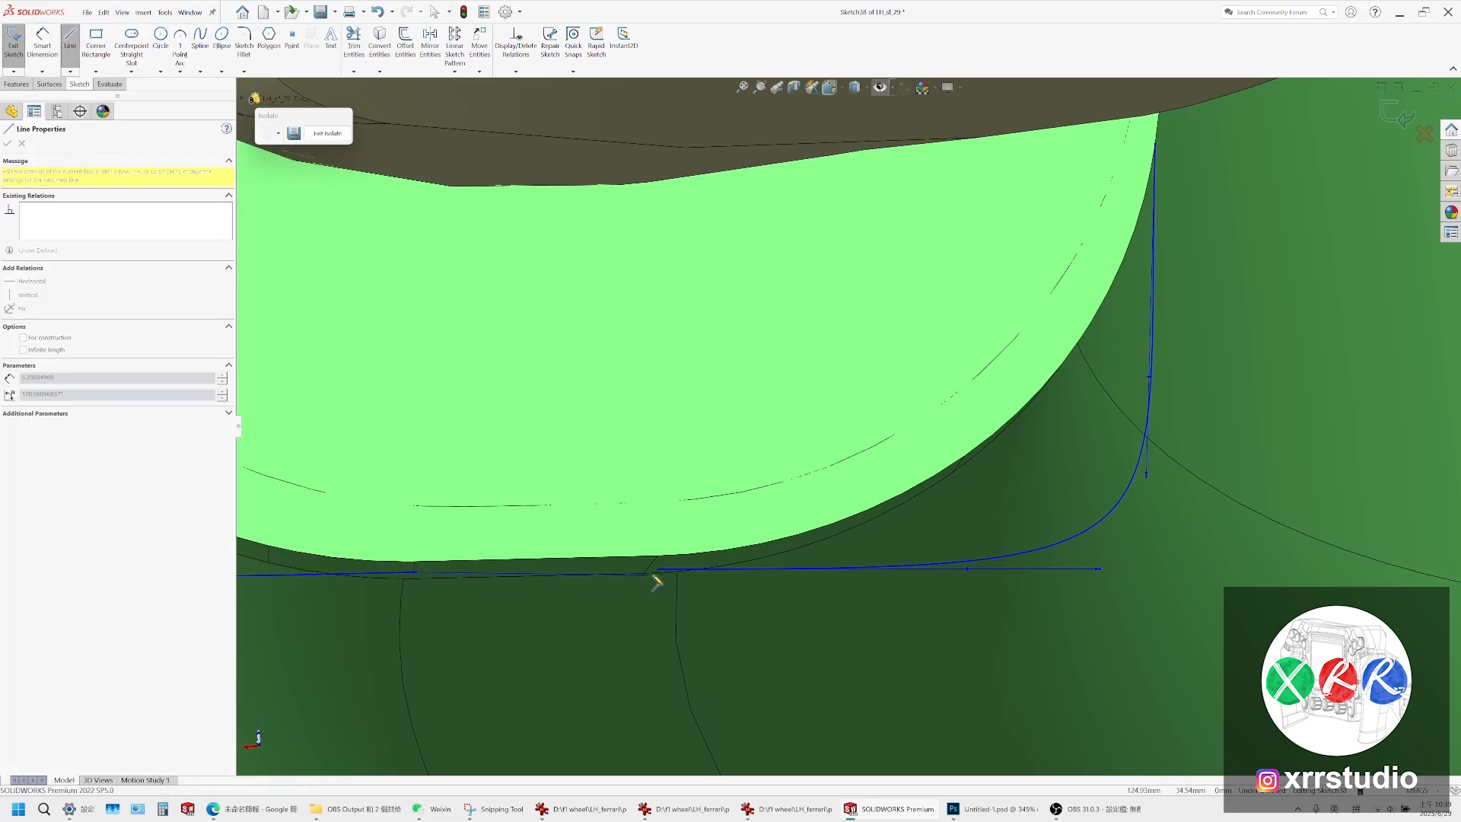
click(659, 569)
key(Escape)
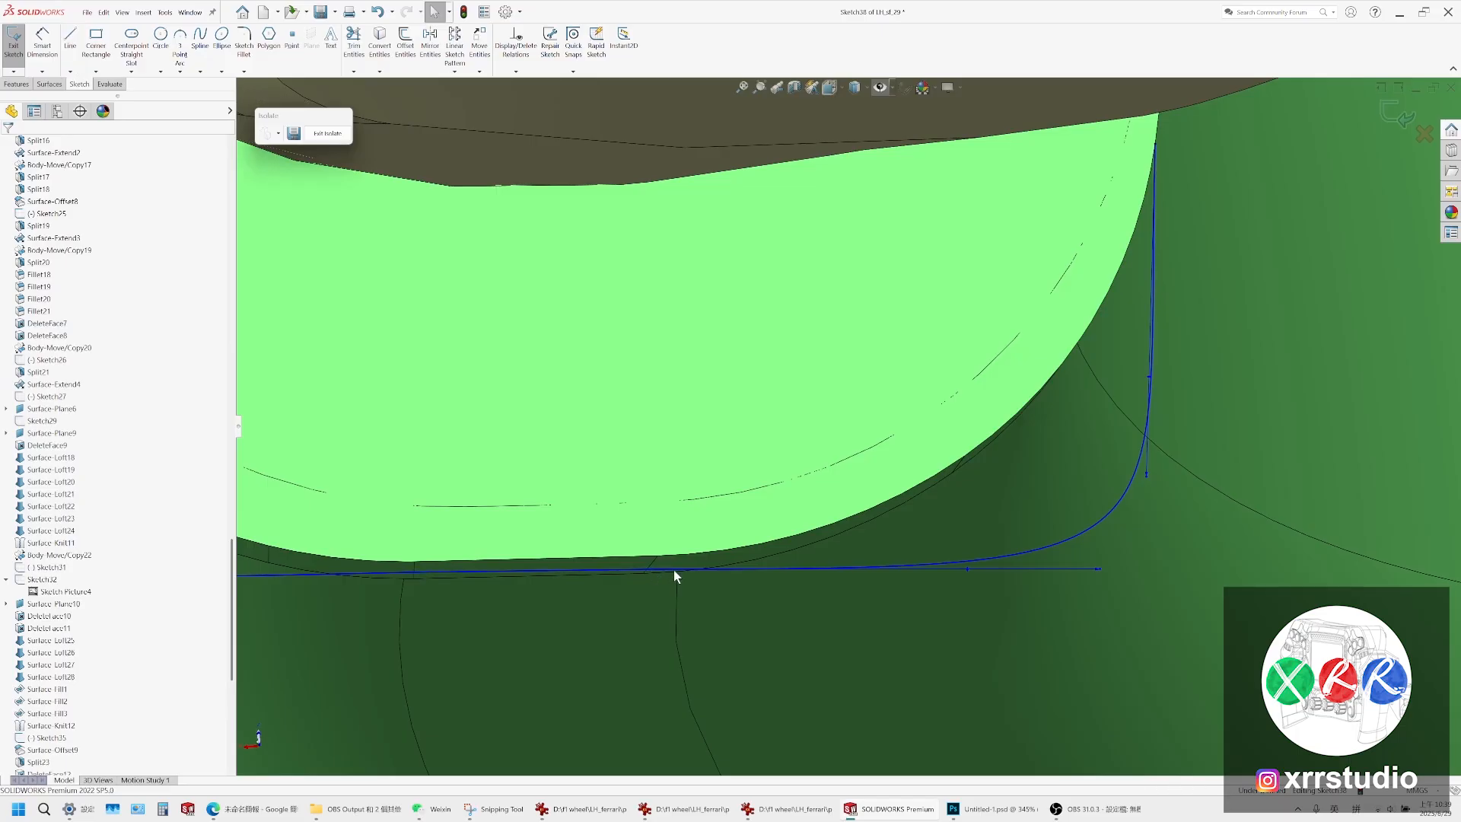
Make the straight connecting line tangent to the corner splines at both of its ends
click(651, 570)
ctrl+click(679, 567)
click(713, 532)
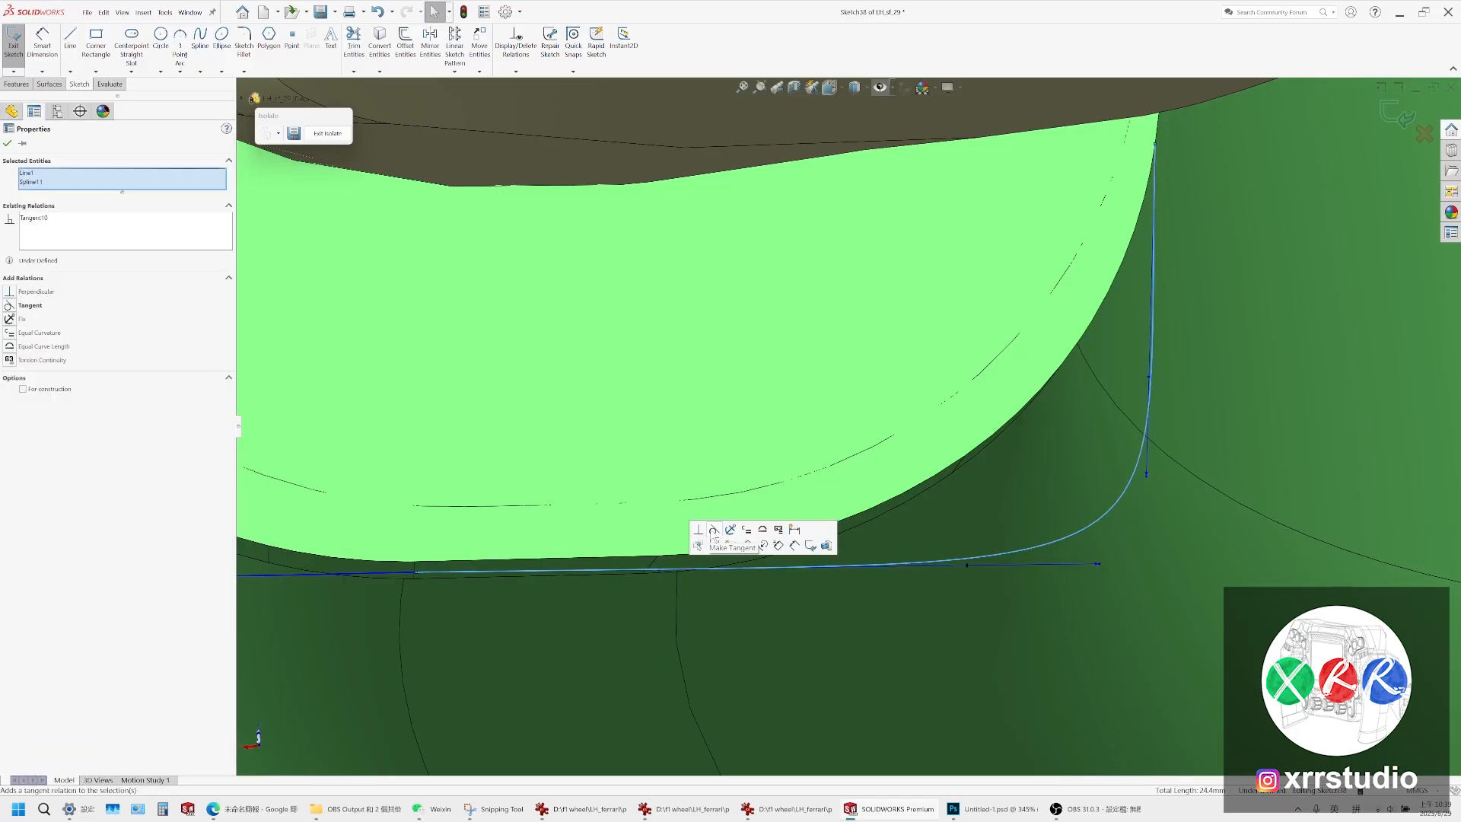
key(Escape)
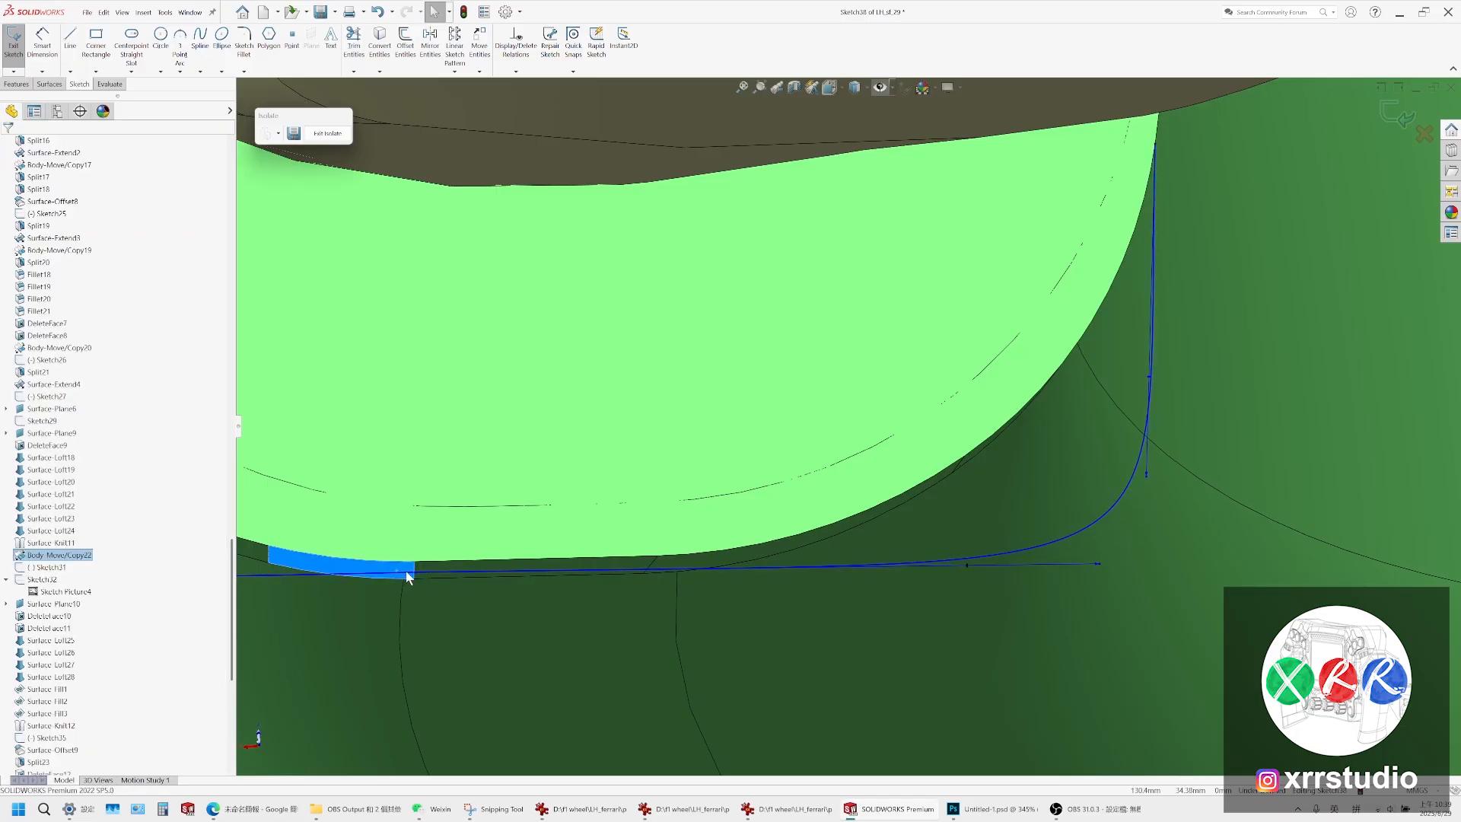
click(405, 570)
ctrl+click(430, 571)
click(465, 530)
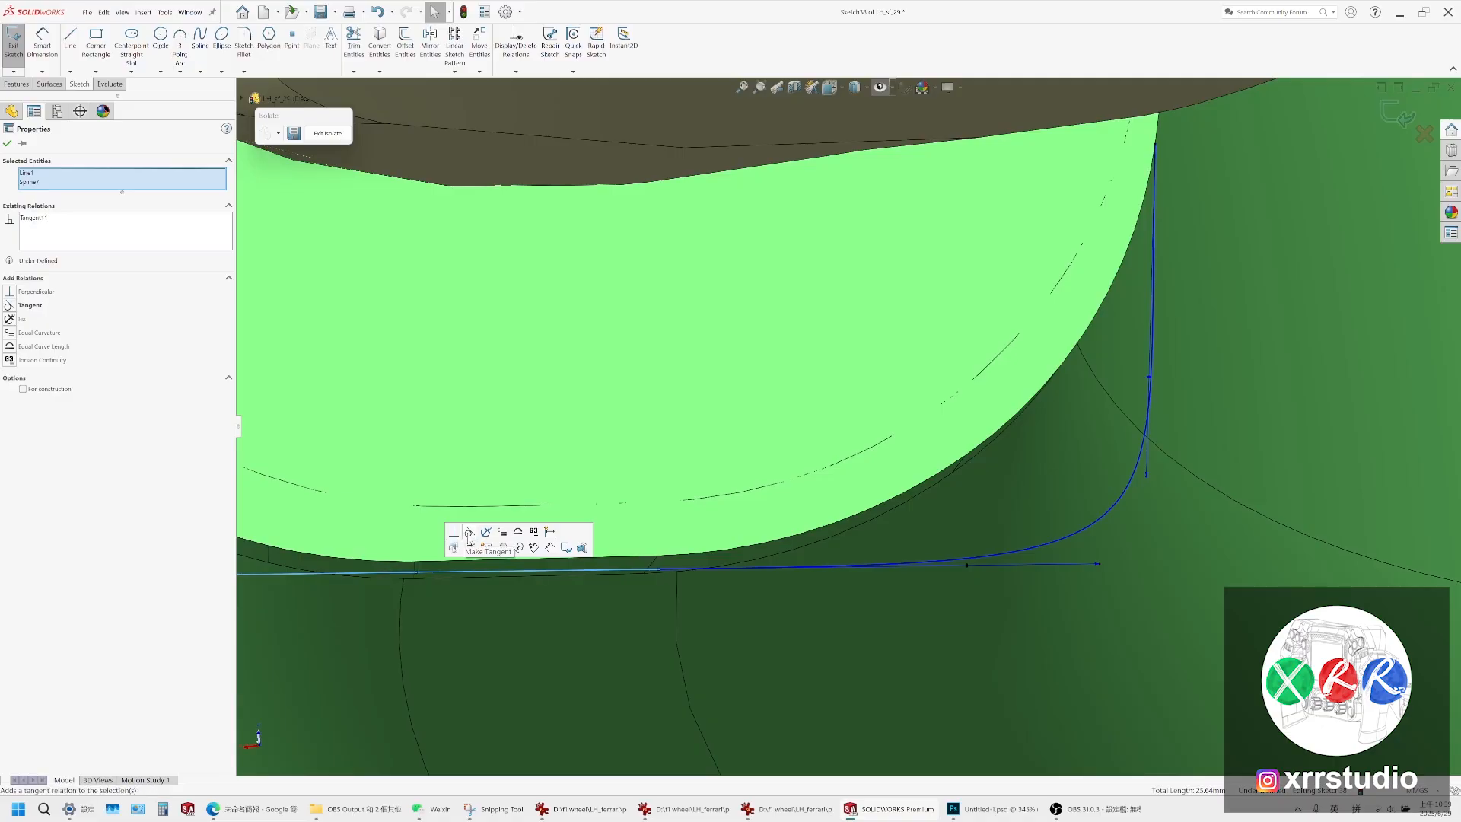
scroll(356, 583, up, 5)
key(Escape)
Try to make the inner-side corner spline tangent to the converted side edge curve
mouse_move(682, 510)
middle_down()
mouse_move(671, 411)
mouse_move(657, 547)
middle_up()
mouse_move(869, 382)
middle_down()
mouse_move(858, 335)
mouse_move(815, 342)
mouse_move(826, 335)
middle_up()
scroll(921, 362, down, 5)
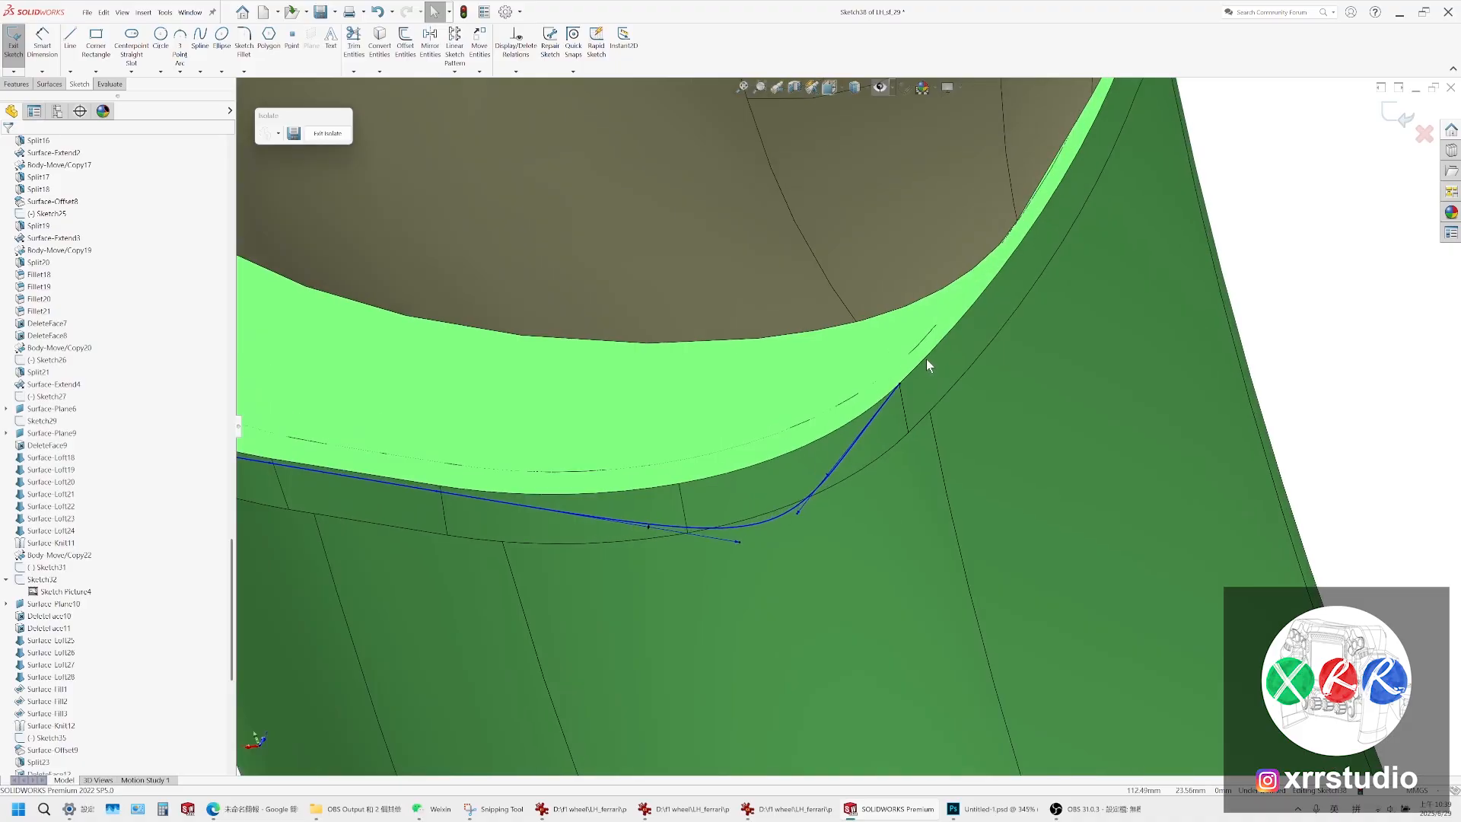
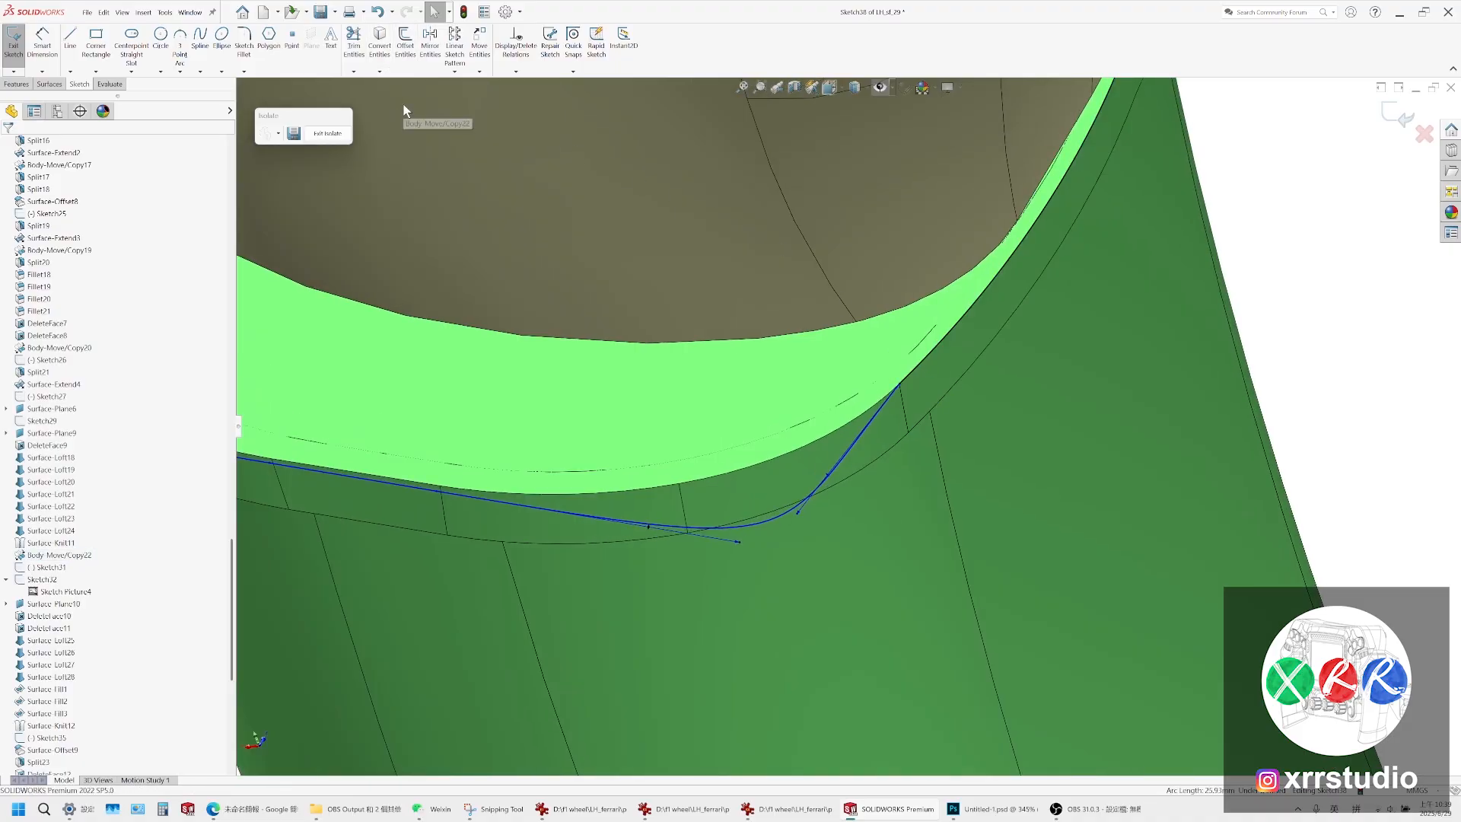
click(887, 400)
ctrl+click(906, 377)
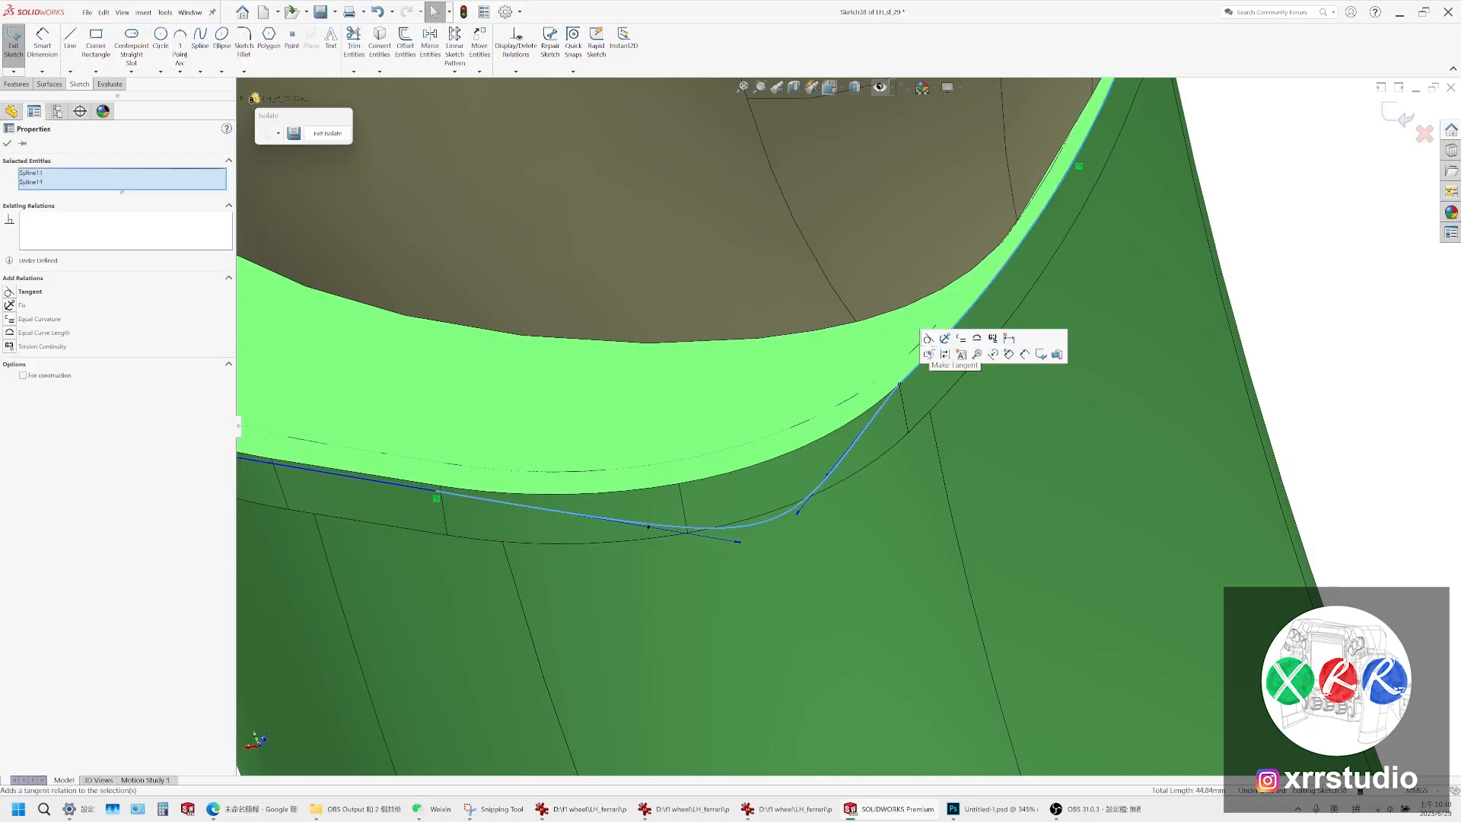
click(929, 338)
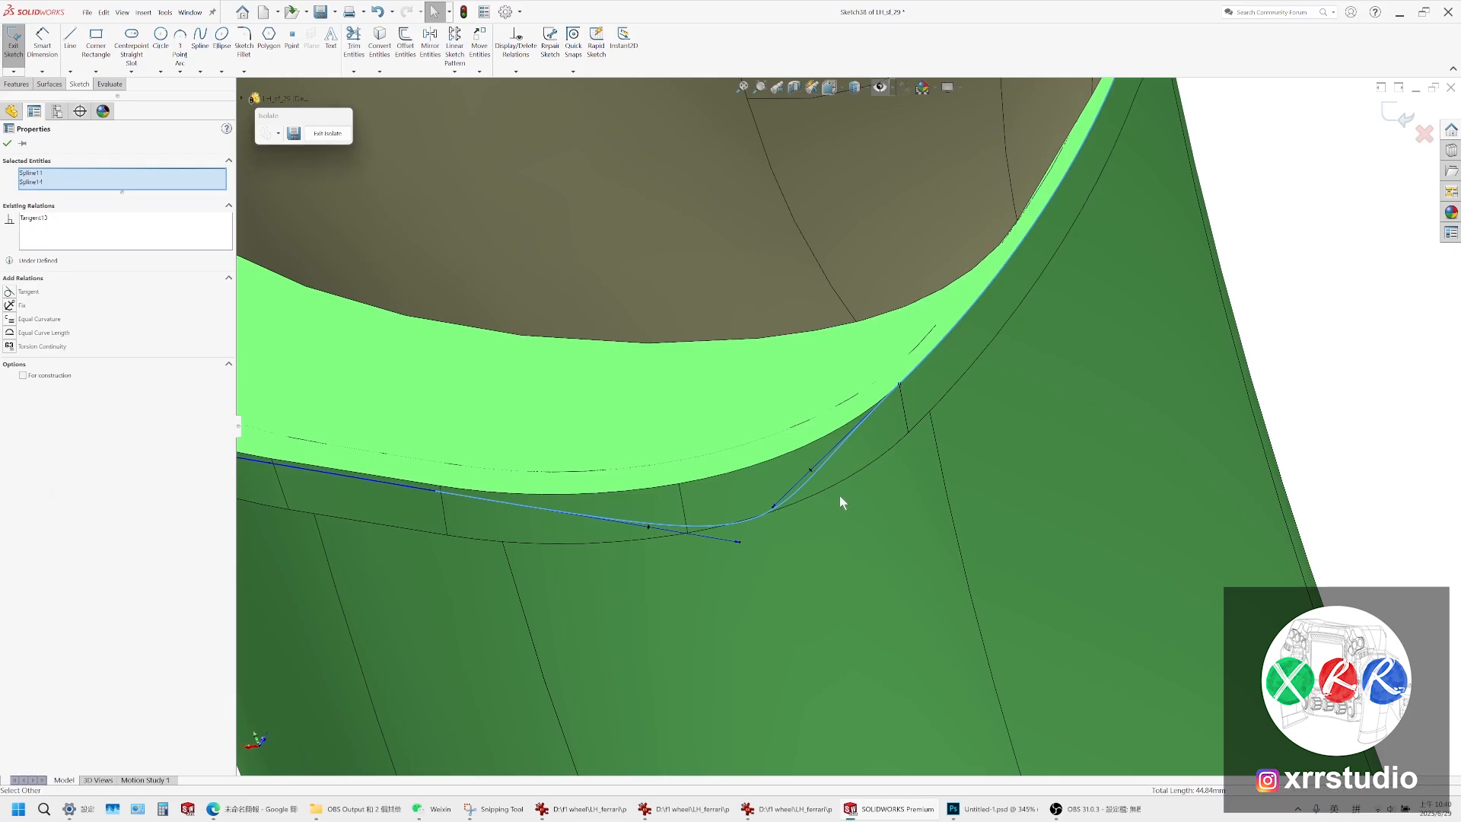
middle_drag(839, 496, 891, 414)
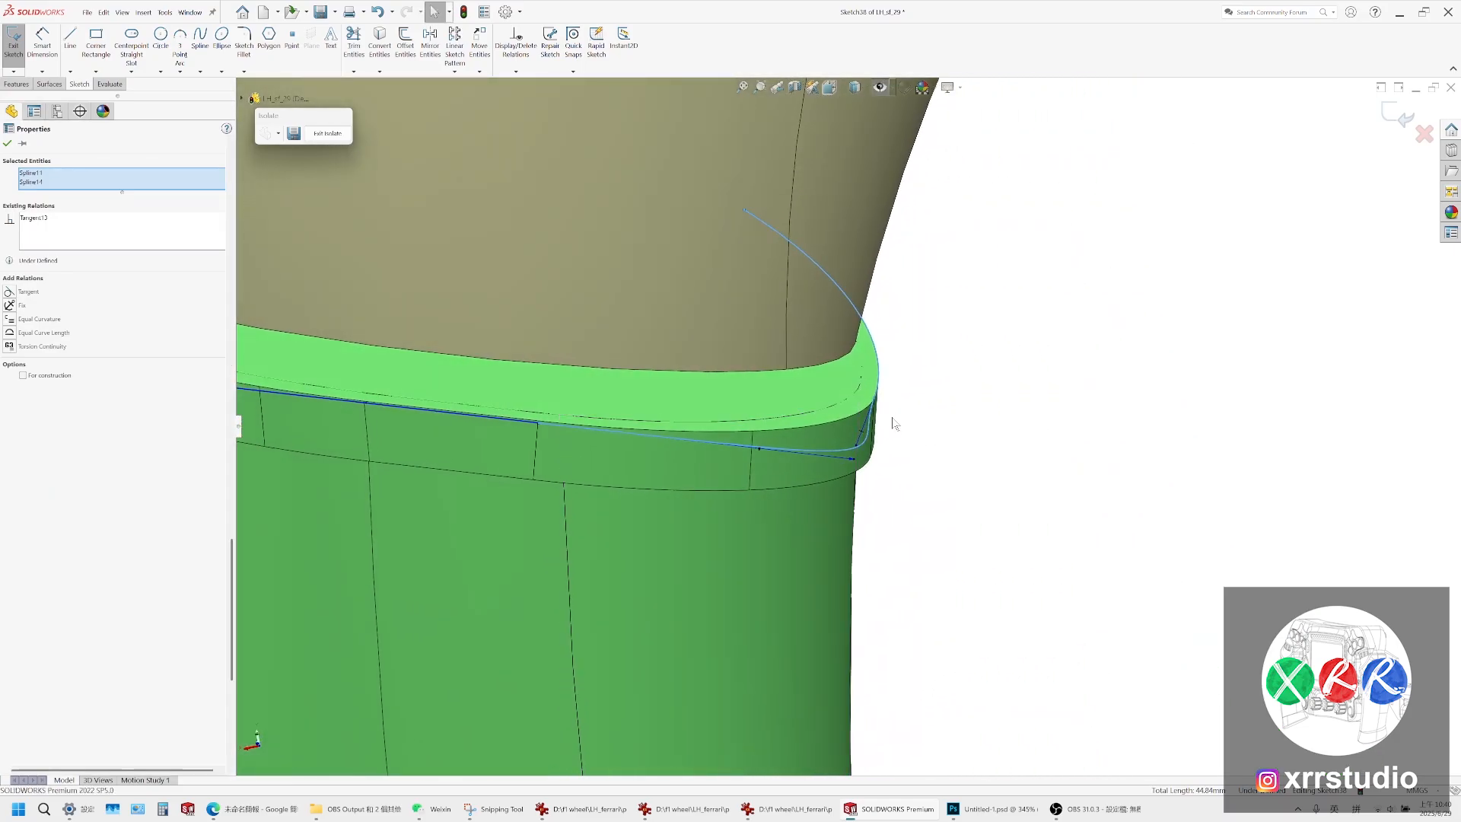
click(893, 422)
scroll(894, 421, down, 3)
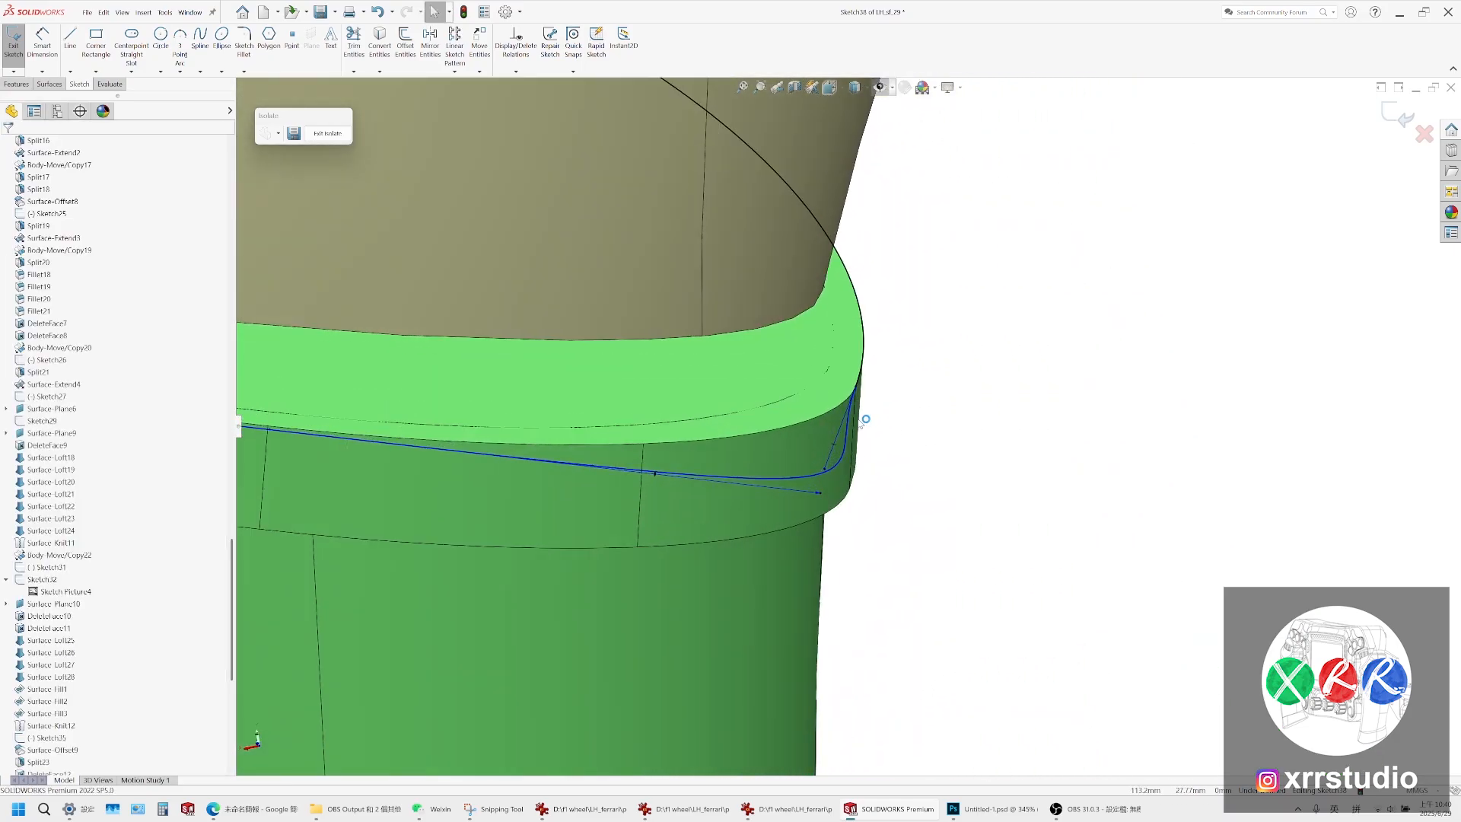
middle_drag(866, 423, 840, 436)
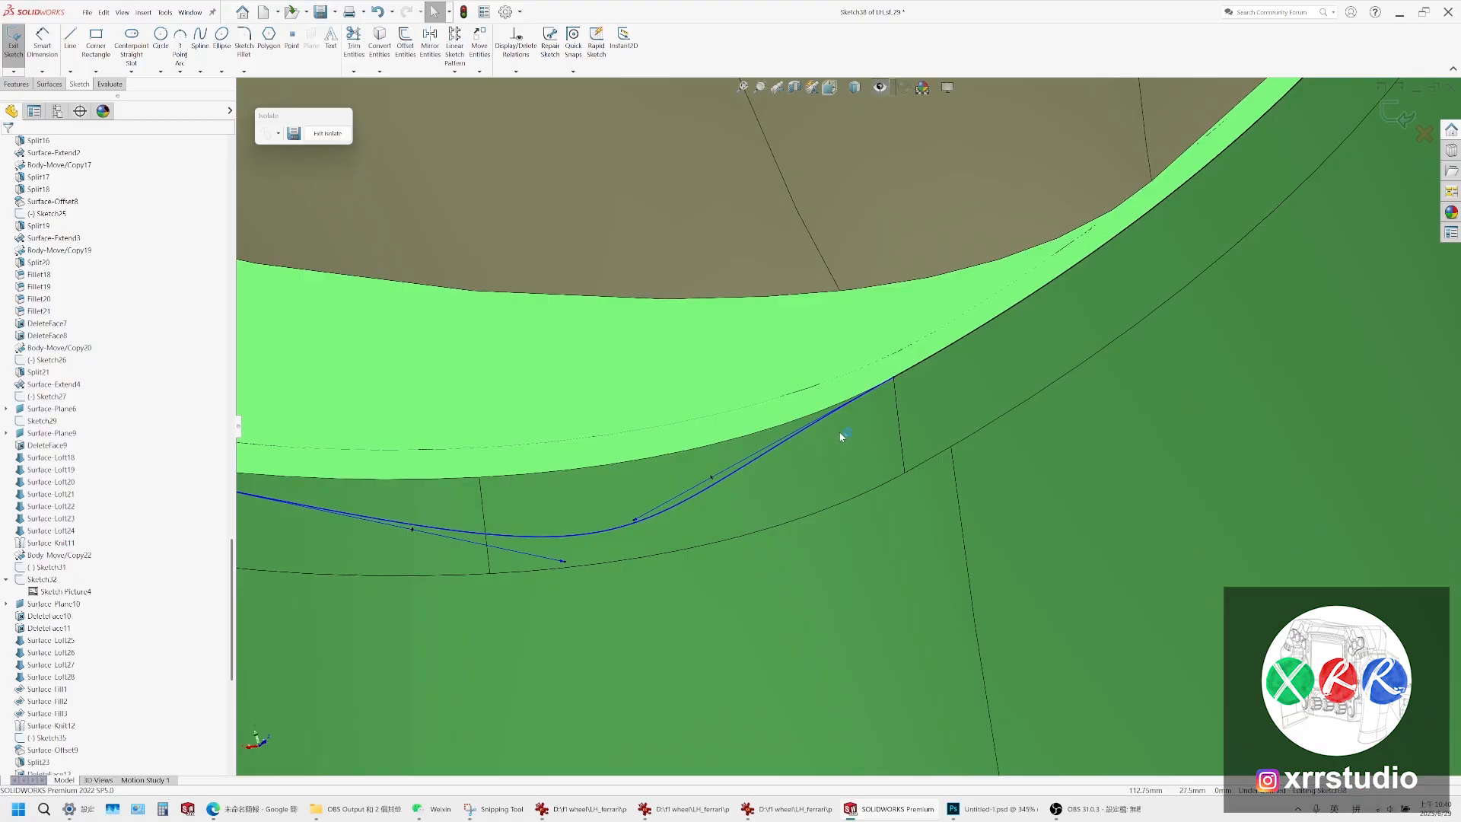
key(ctrl+z)
Draw a short line across the converted side edge curve and trim away the curve portion nearest the inner-side corner spline
click(928, 360)
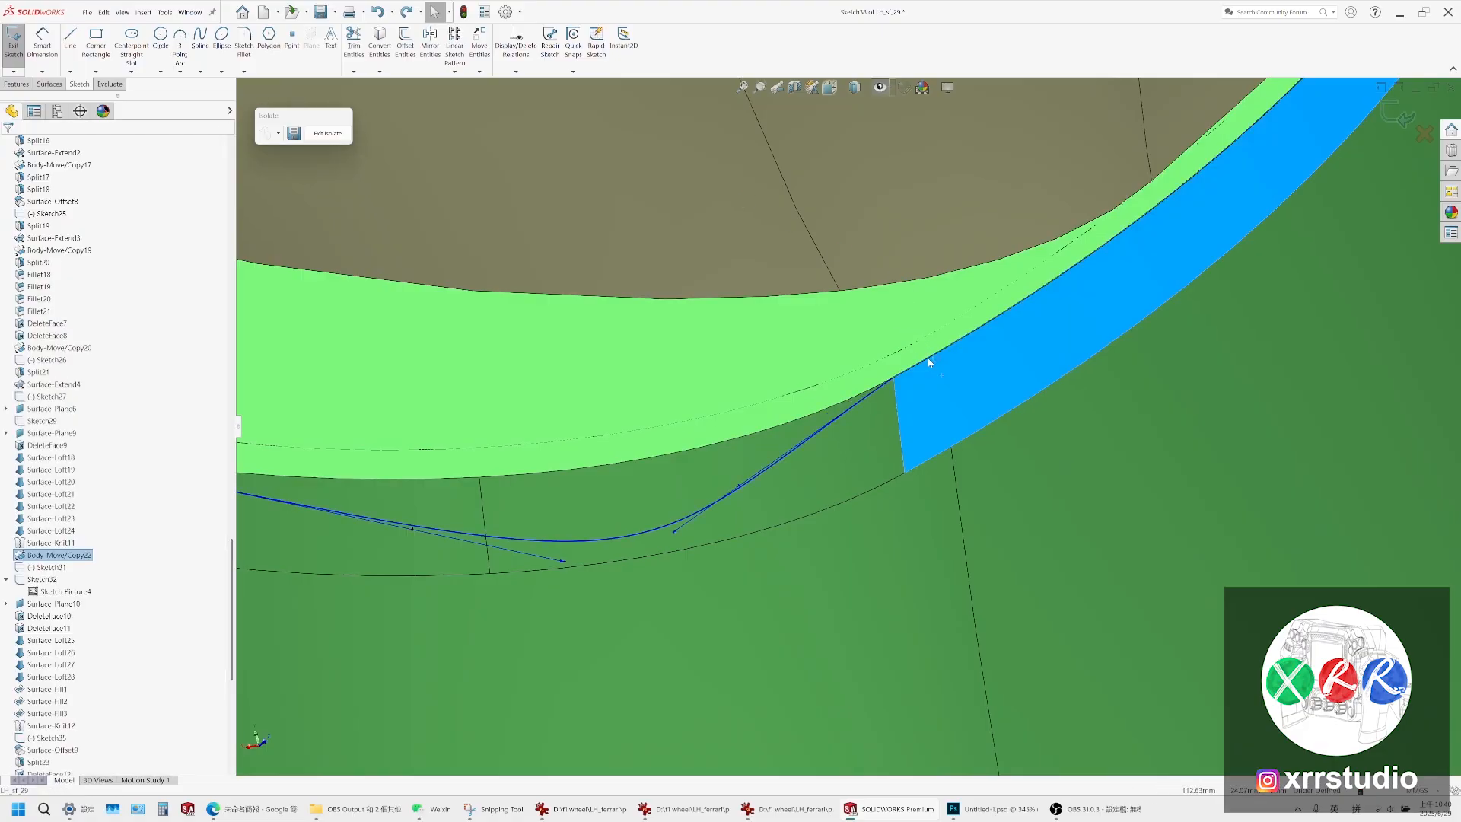
click(929, 357)
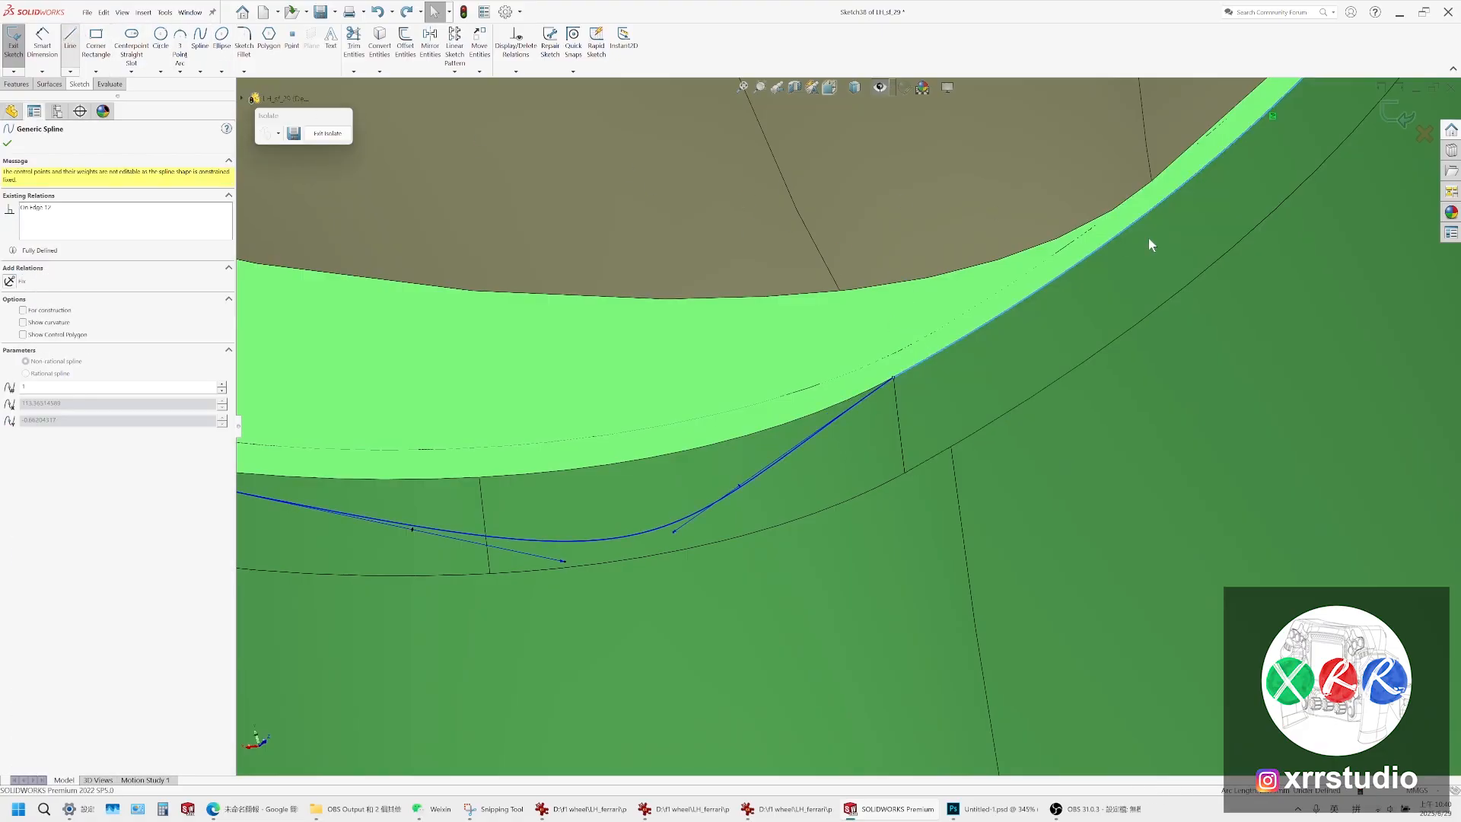
middle_drag(1151, 245, 1106, 390)
key(l)
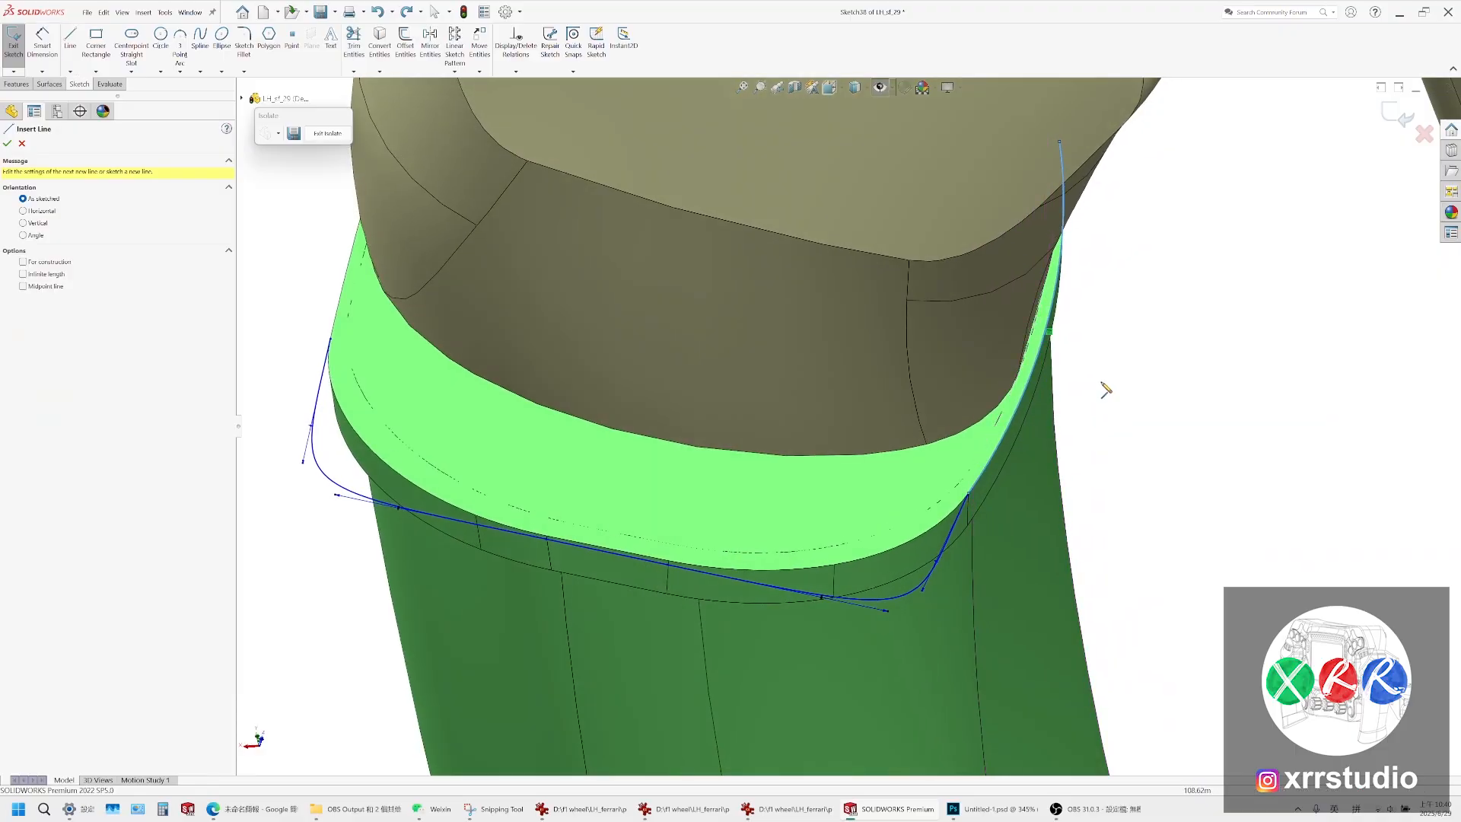
click(1101, 402)
click(942, 389)
key(Escape)
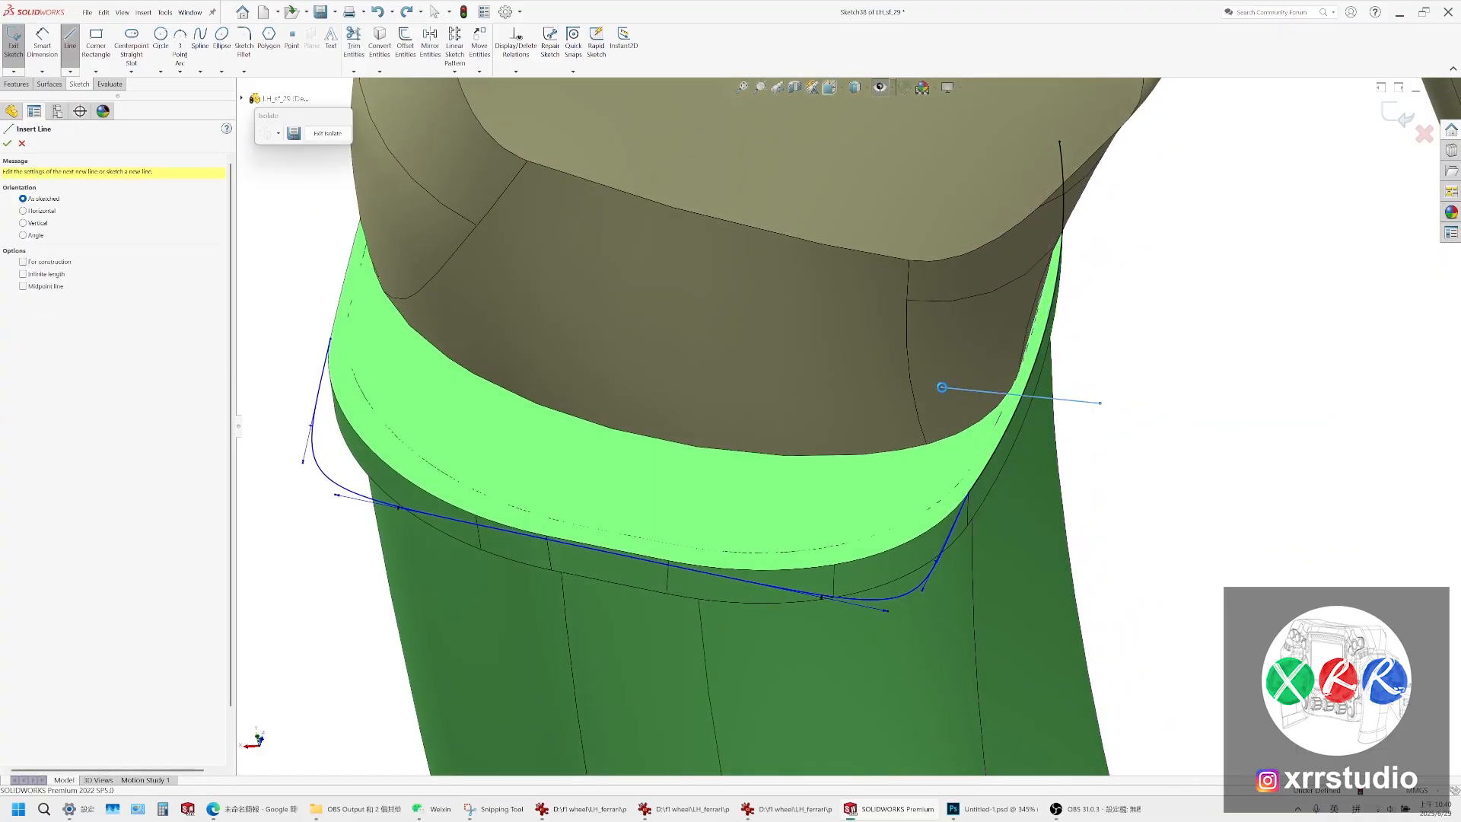
click(354, 43)
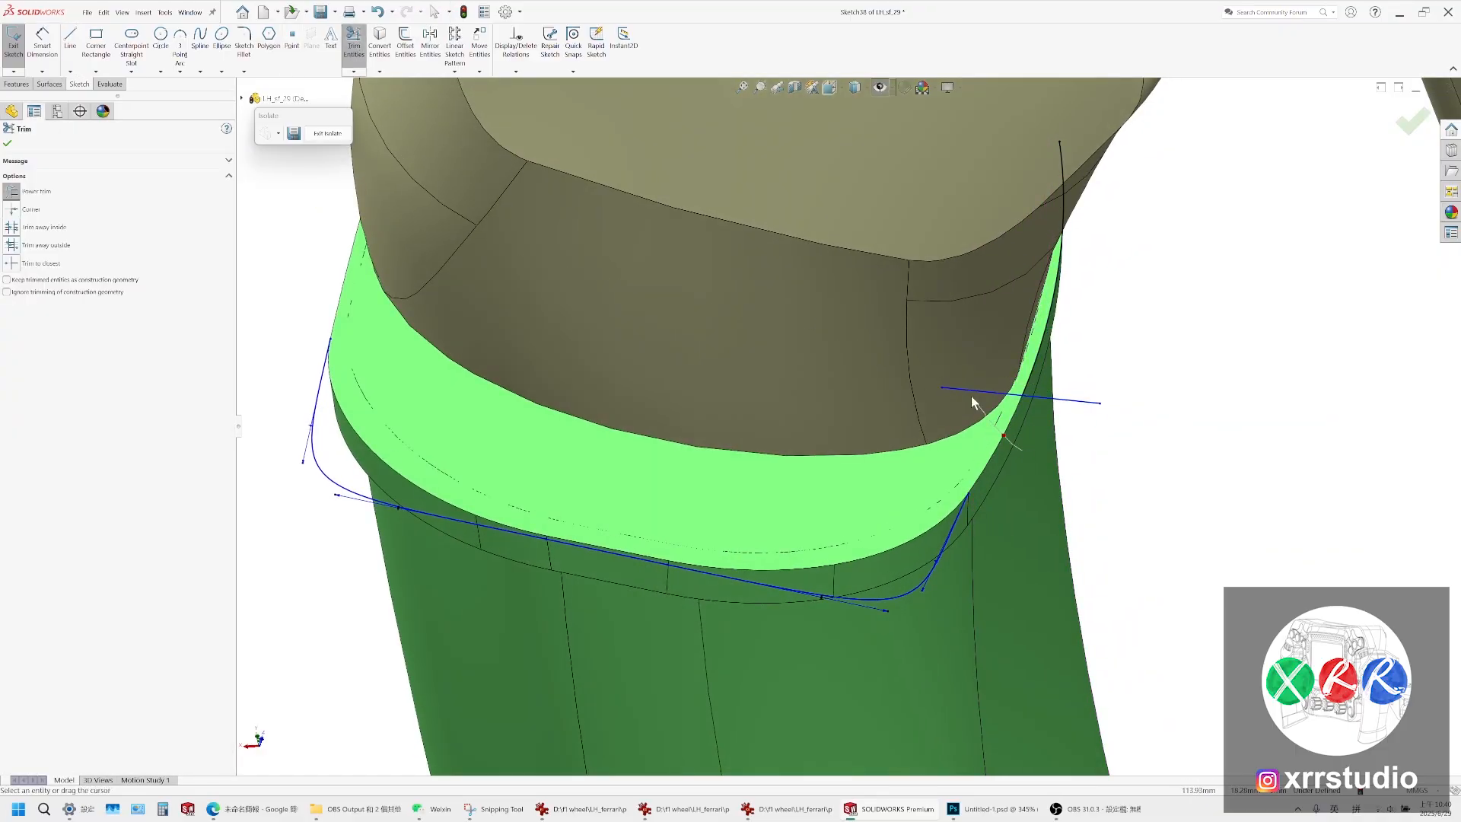
drag(1047, 456, 1067, 374)
key(Escape)
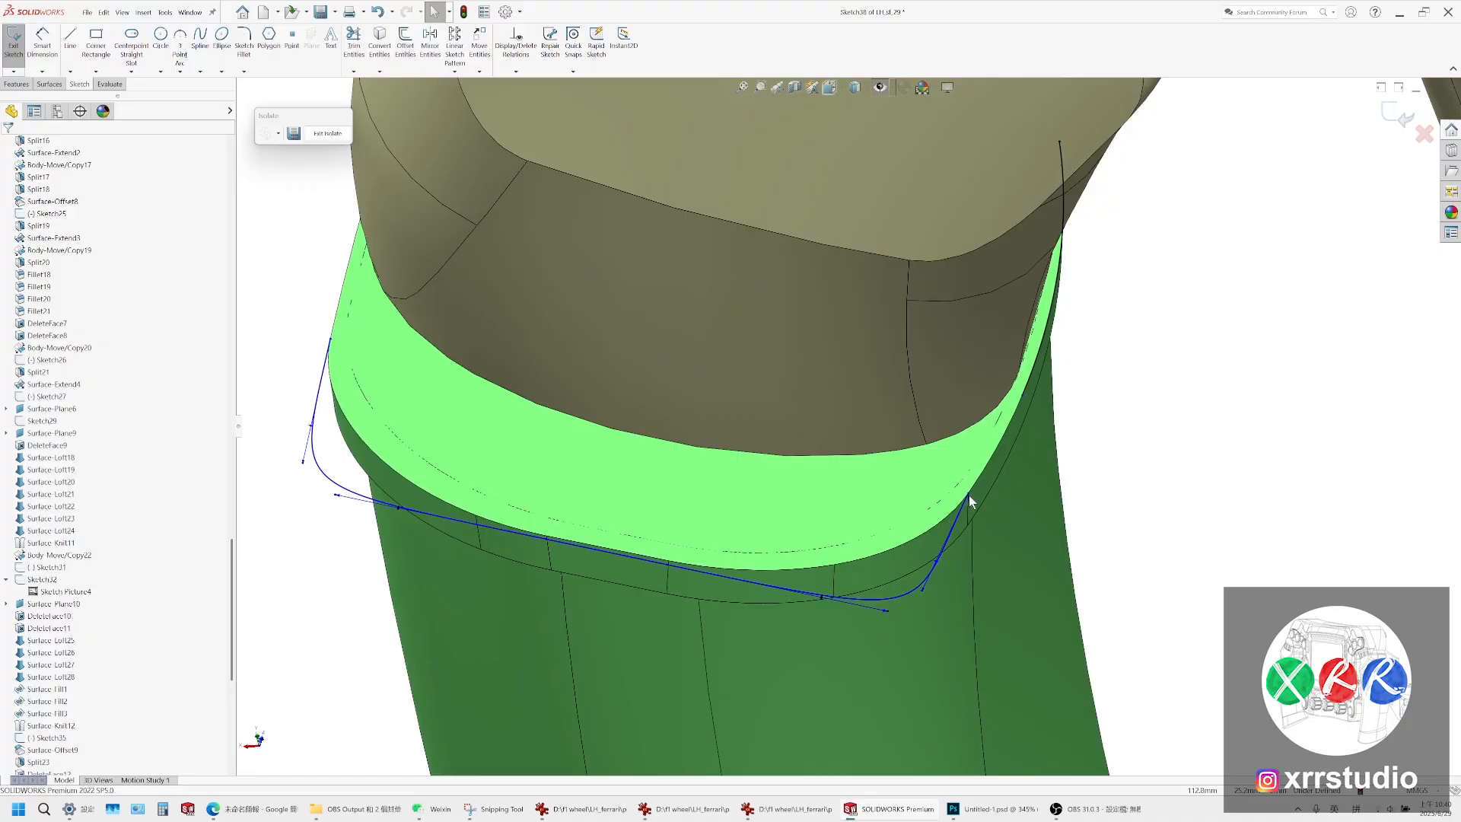
Move the inner-side corner spline's endpoint onto the trimmed side curve's end and pull its tangent handle outward past the rim
drag(969, 494, 1017, 407)
key(ctrl+z)
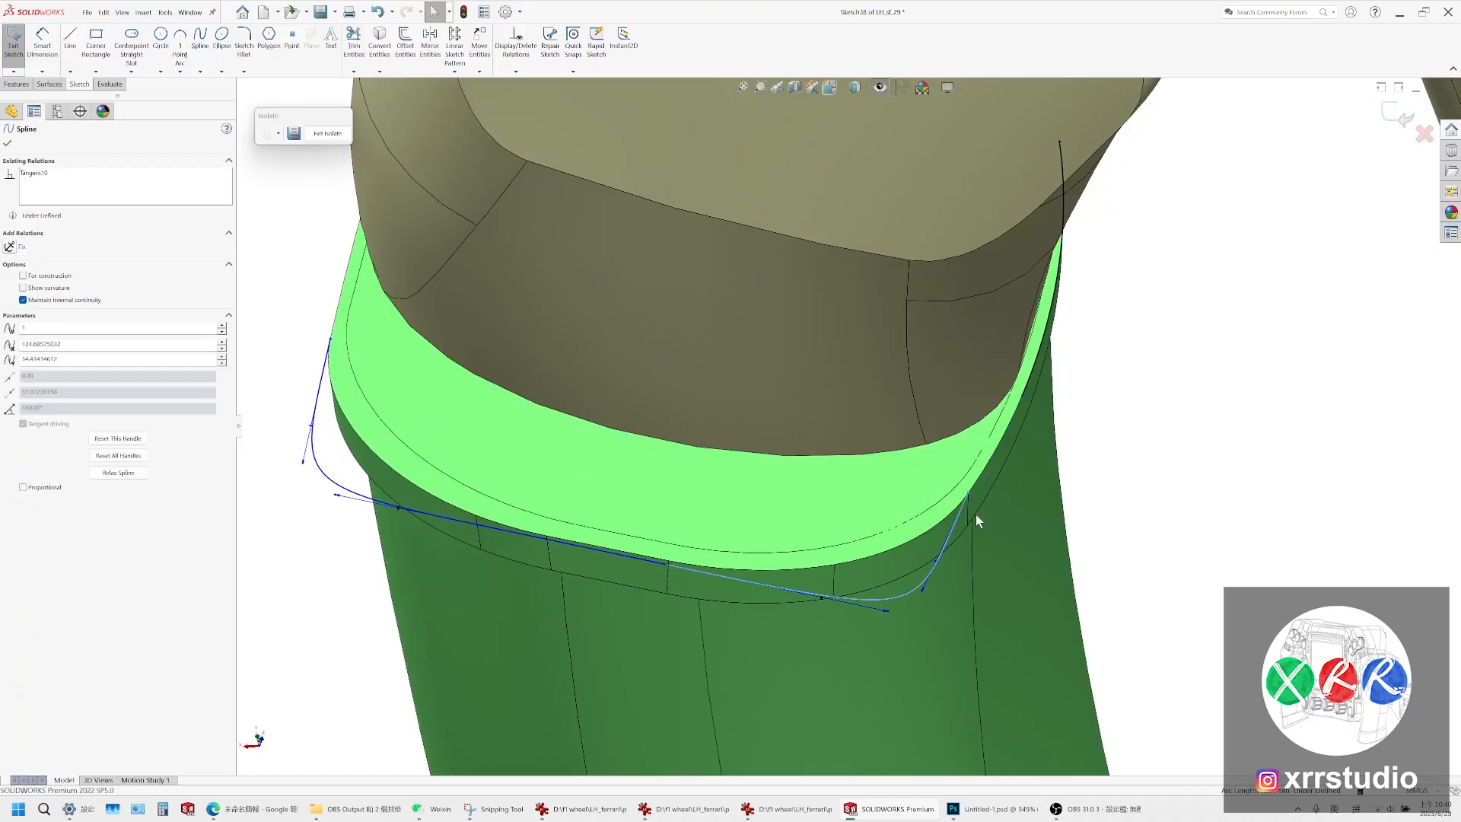
click(965, 503)
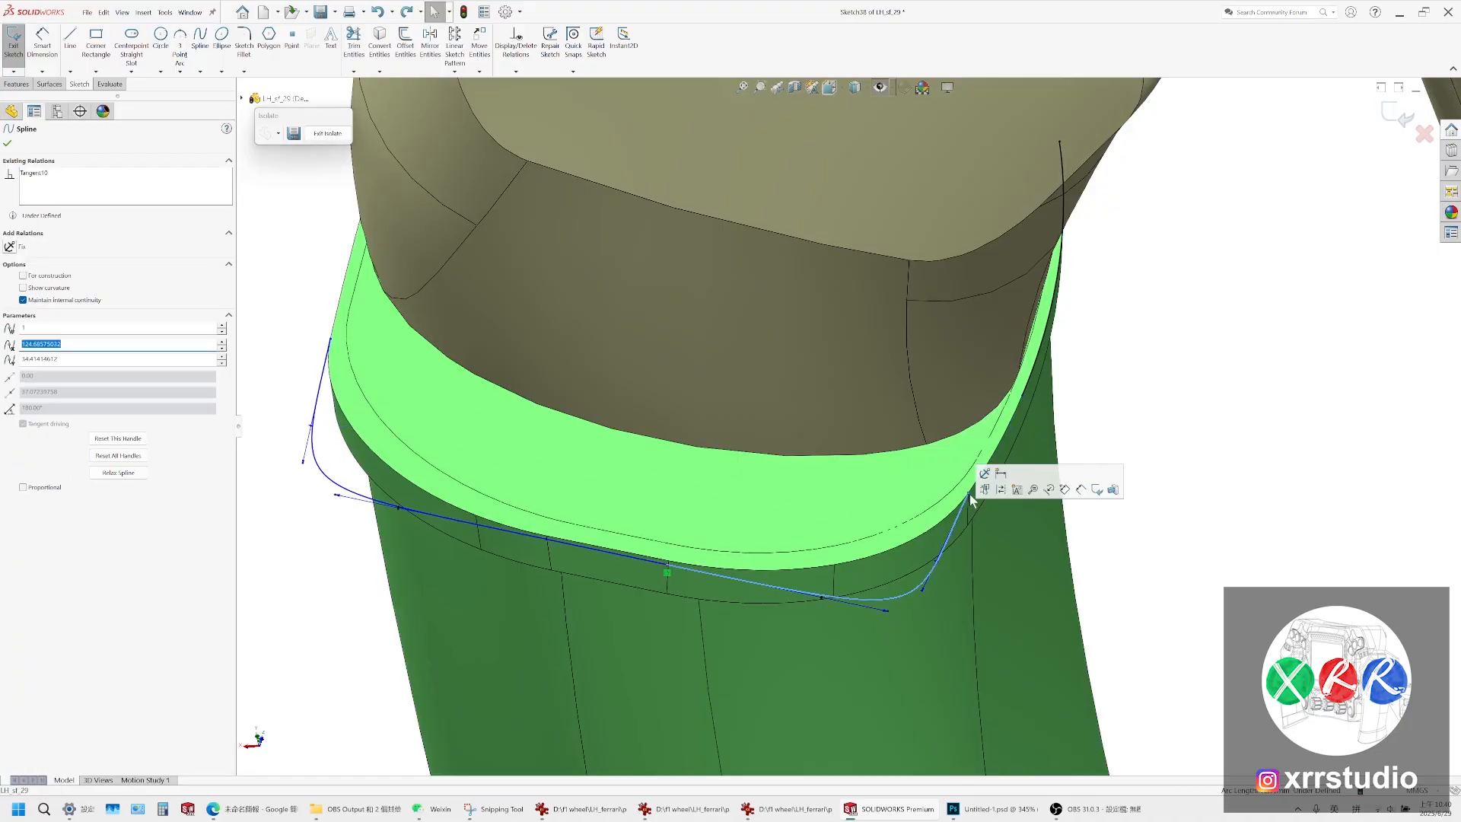
drag(971, 498, 1021, 395)
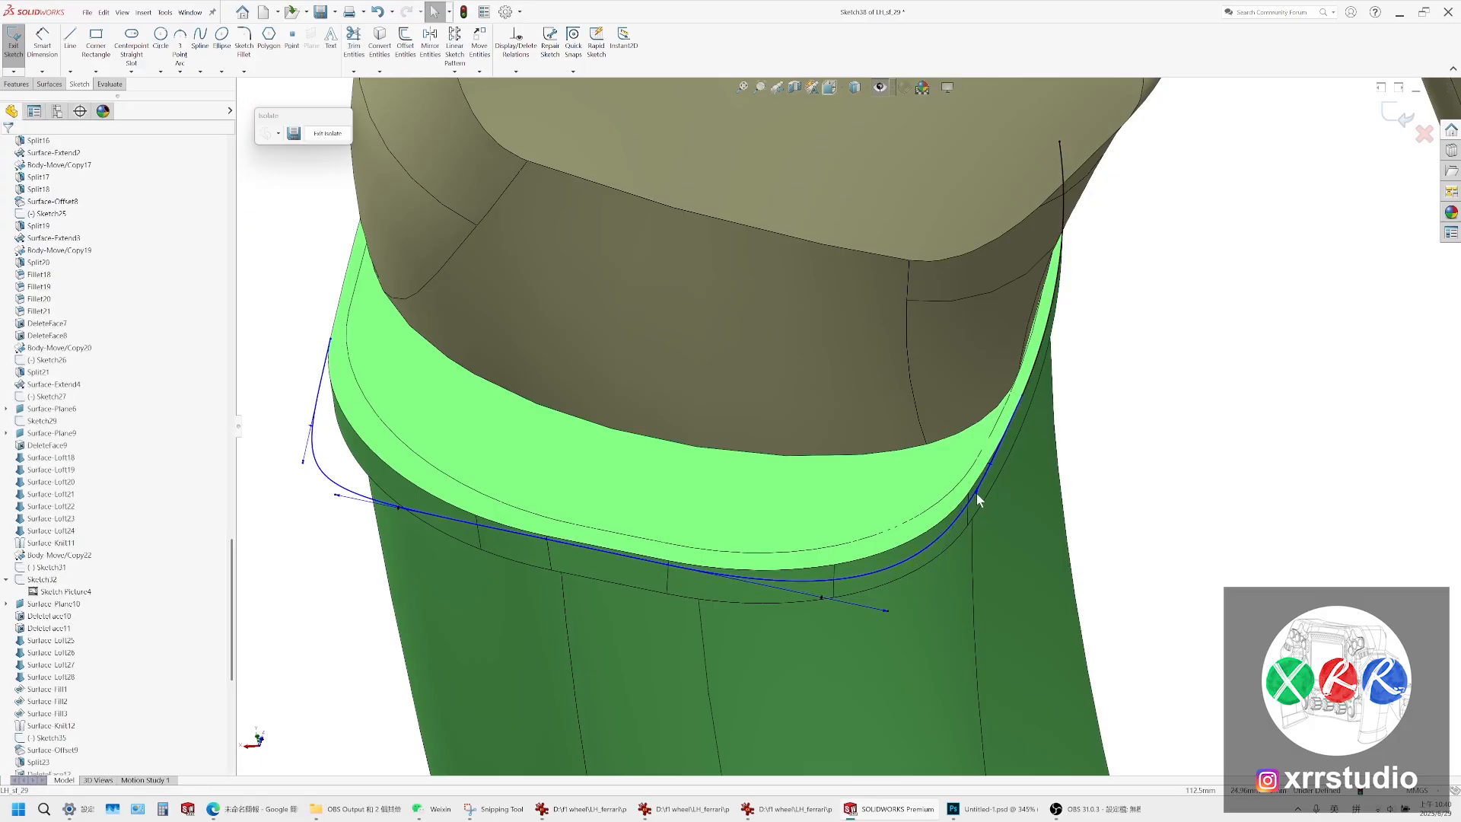
drag(976, 494, 944, 598)
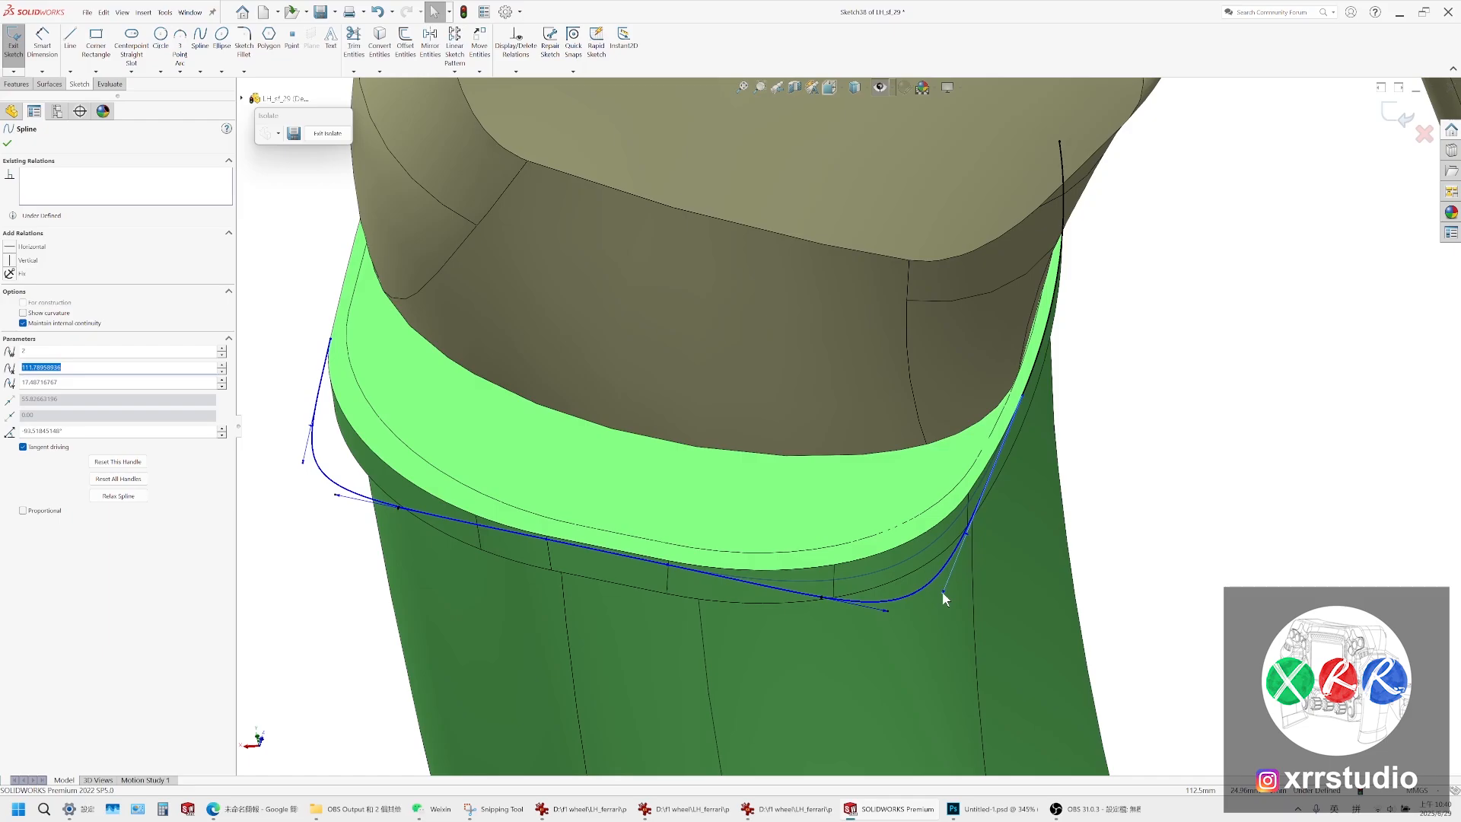
Make the inner-side corner spline tangent to the trimmed side edge curve
click(998, 437)
middle_drag(999, 437, 962, 427)
scroll(1051, 390, up, 3)
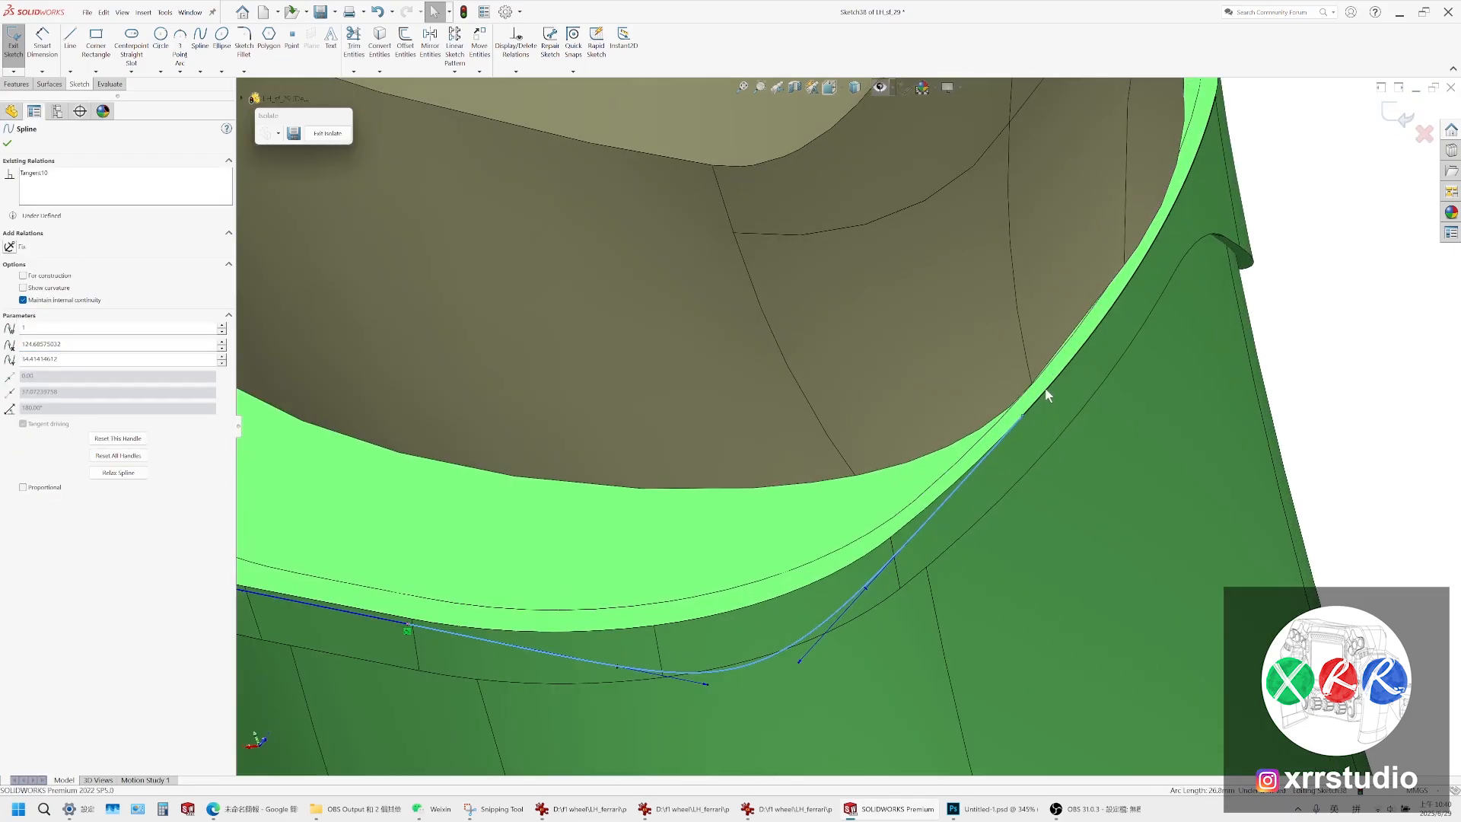
ctrl+click(1063, 376)
click(1070, 350)
scroll(864, 577, down, 2)
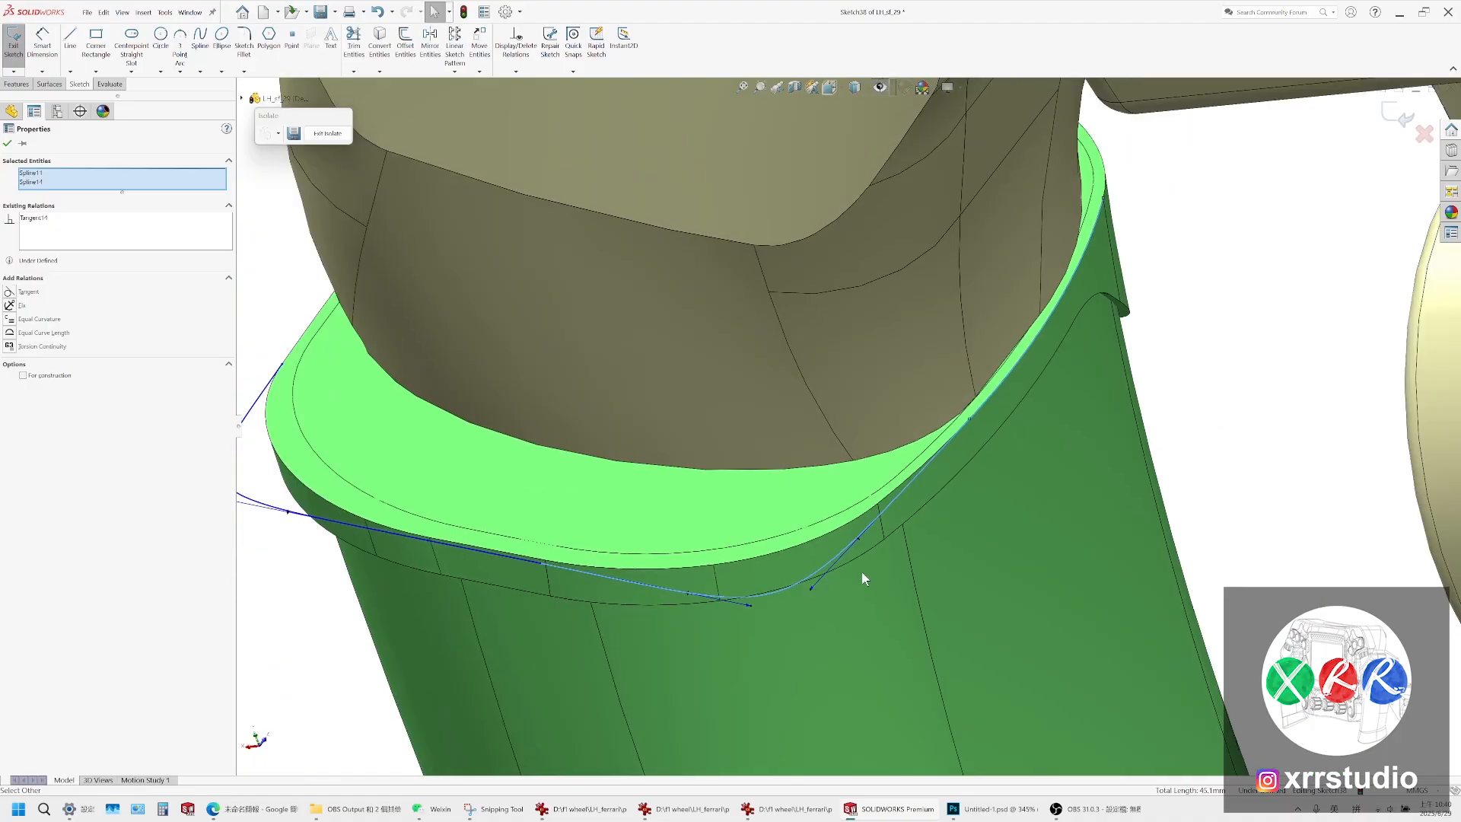
Rebalance both end tangent handles of the inner-side corner spline, shortening the side handle and slightly lengthening the one along the line
middle_drag(864, 577, 954, 603)
scroll(954, 603, down, 3)
click(954, 603)
middle_drag(749, 557, 808, 647)
scroll(851, 573, up, 2)
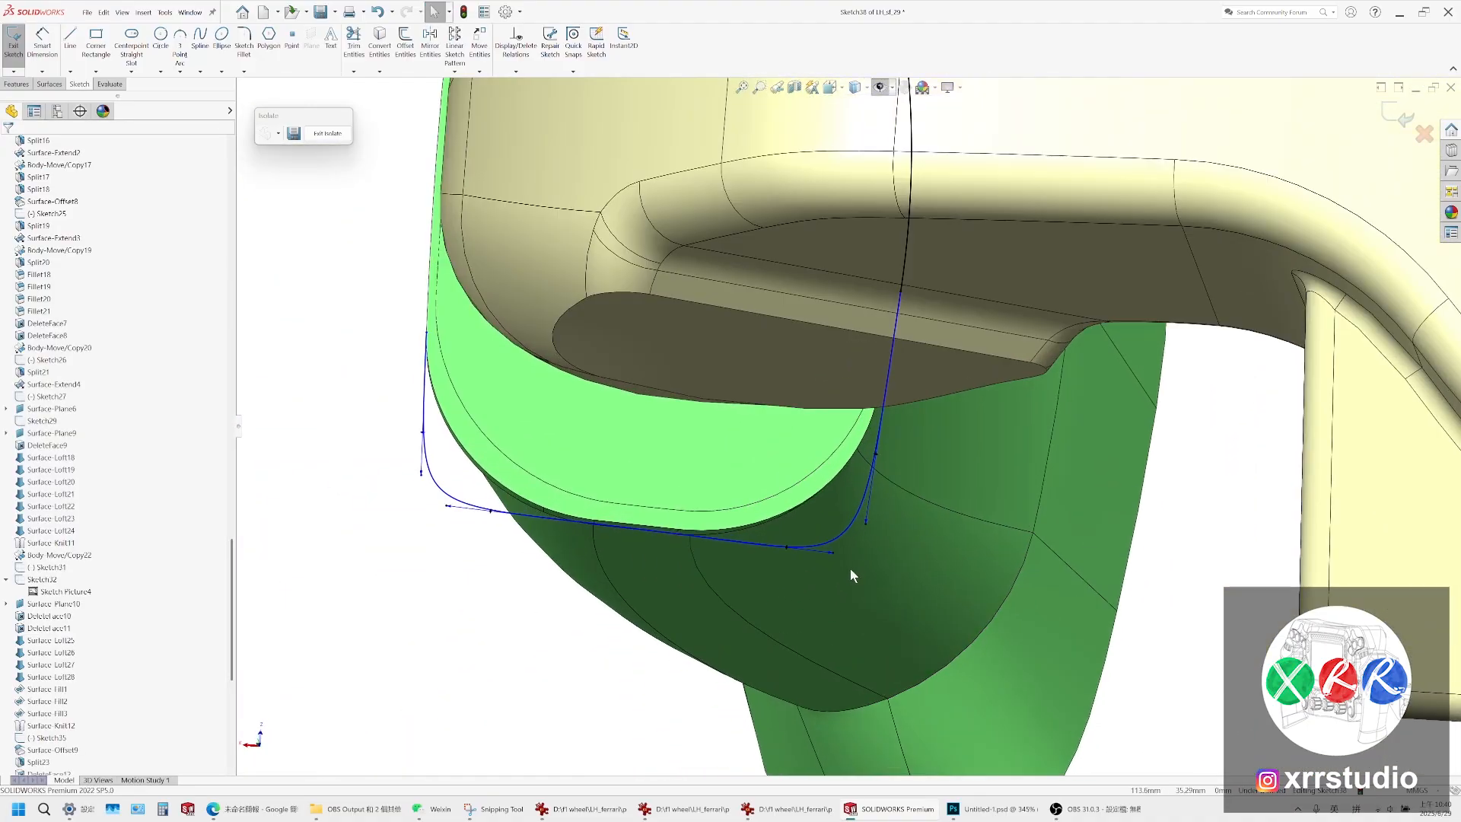
click(865, 523)
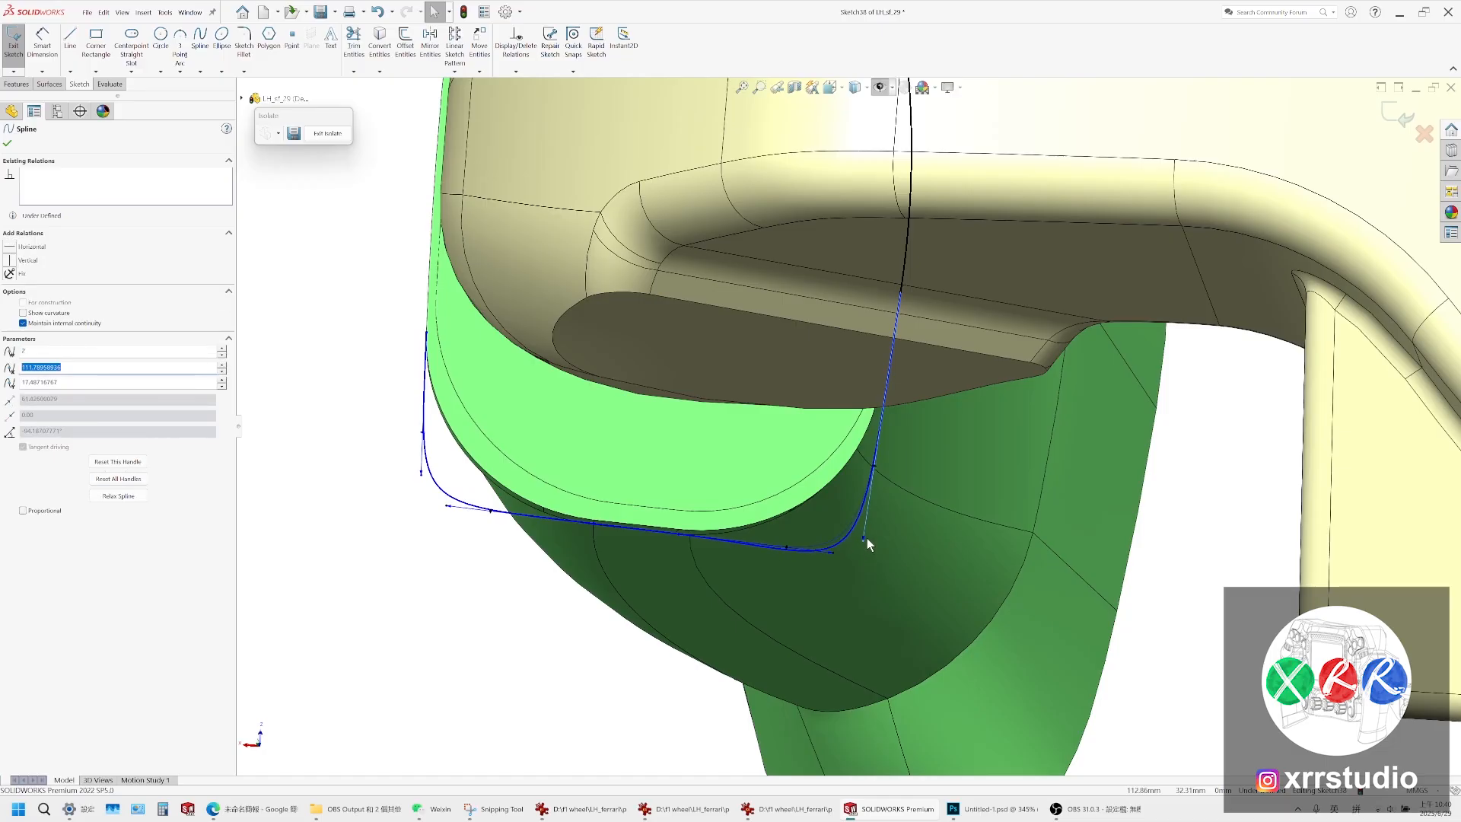
drag(867, 518, 868, 507)
drag(834, 553, 845, 554)
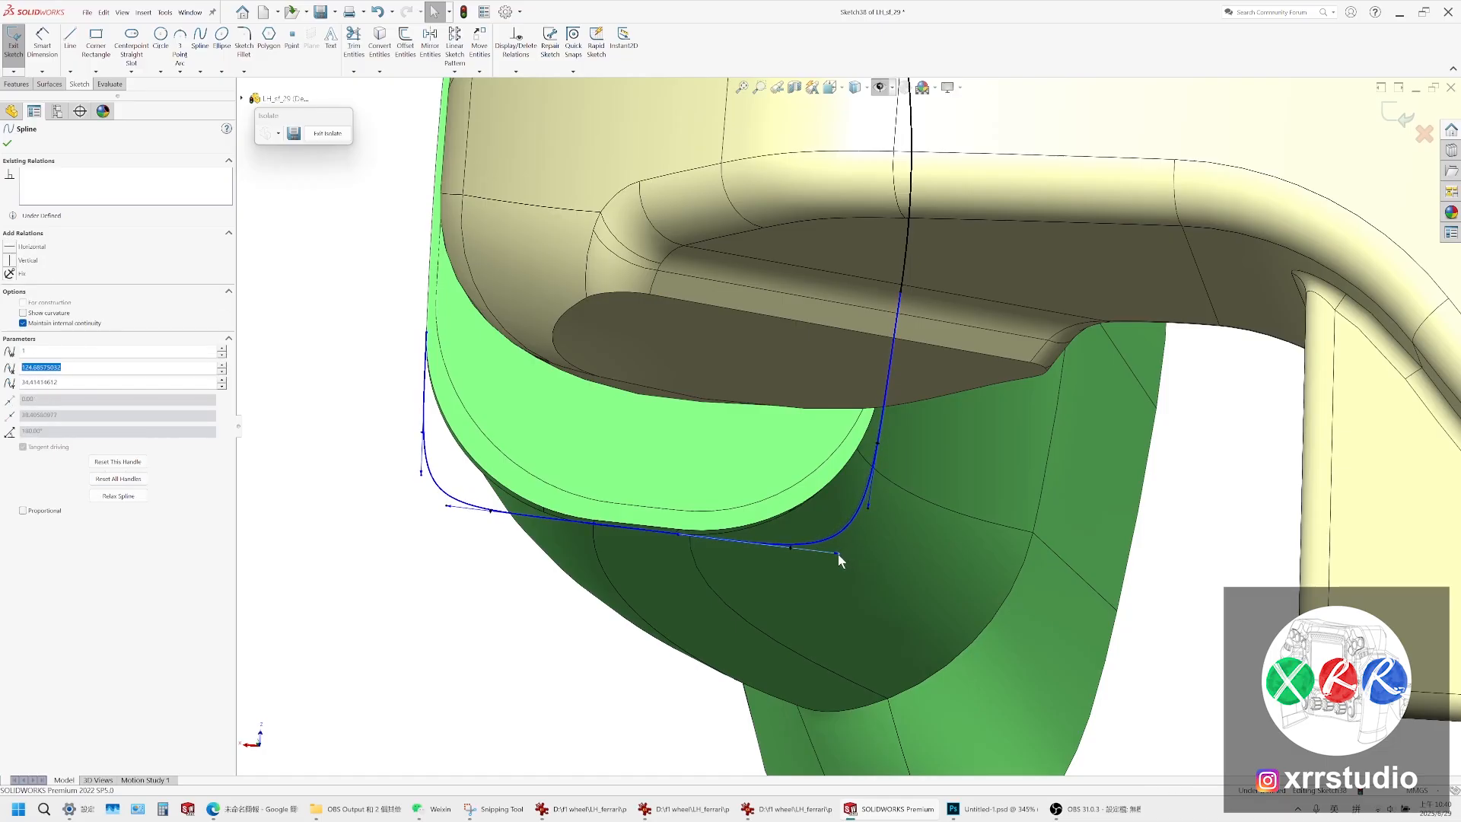
click(486, 670)
Make the outer-side corner spline tangent to the adjoining side edge of the rim
scroll(674, 504, up, 2)
middle_drag(674, 503, 617, 416)
scroll(537, 386, down, 3)
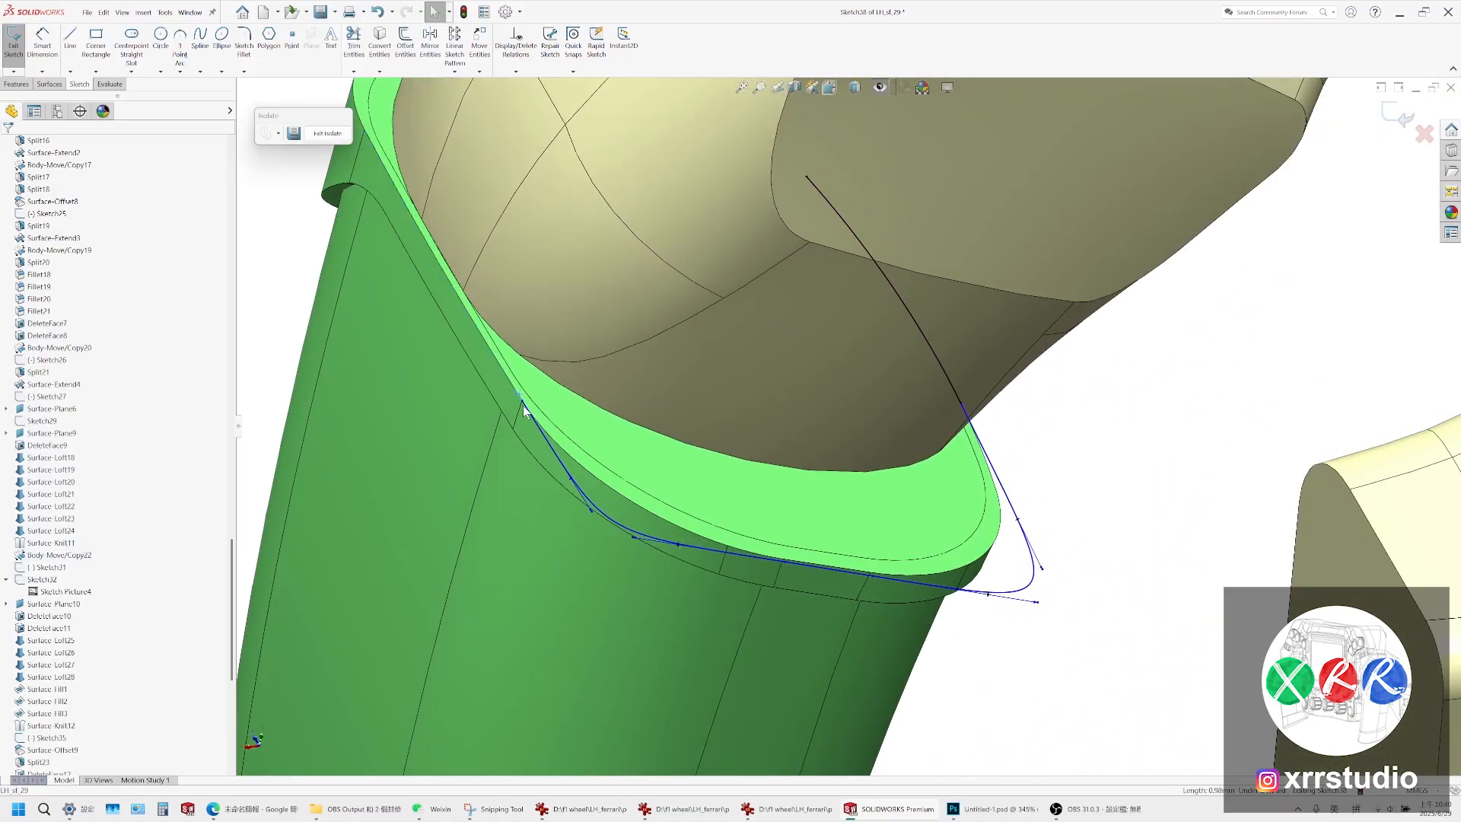
click(527, 411)
ctrl+click(528, 413)
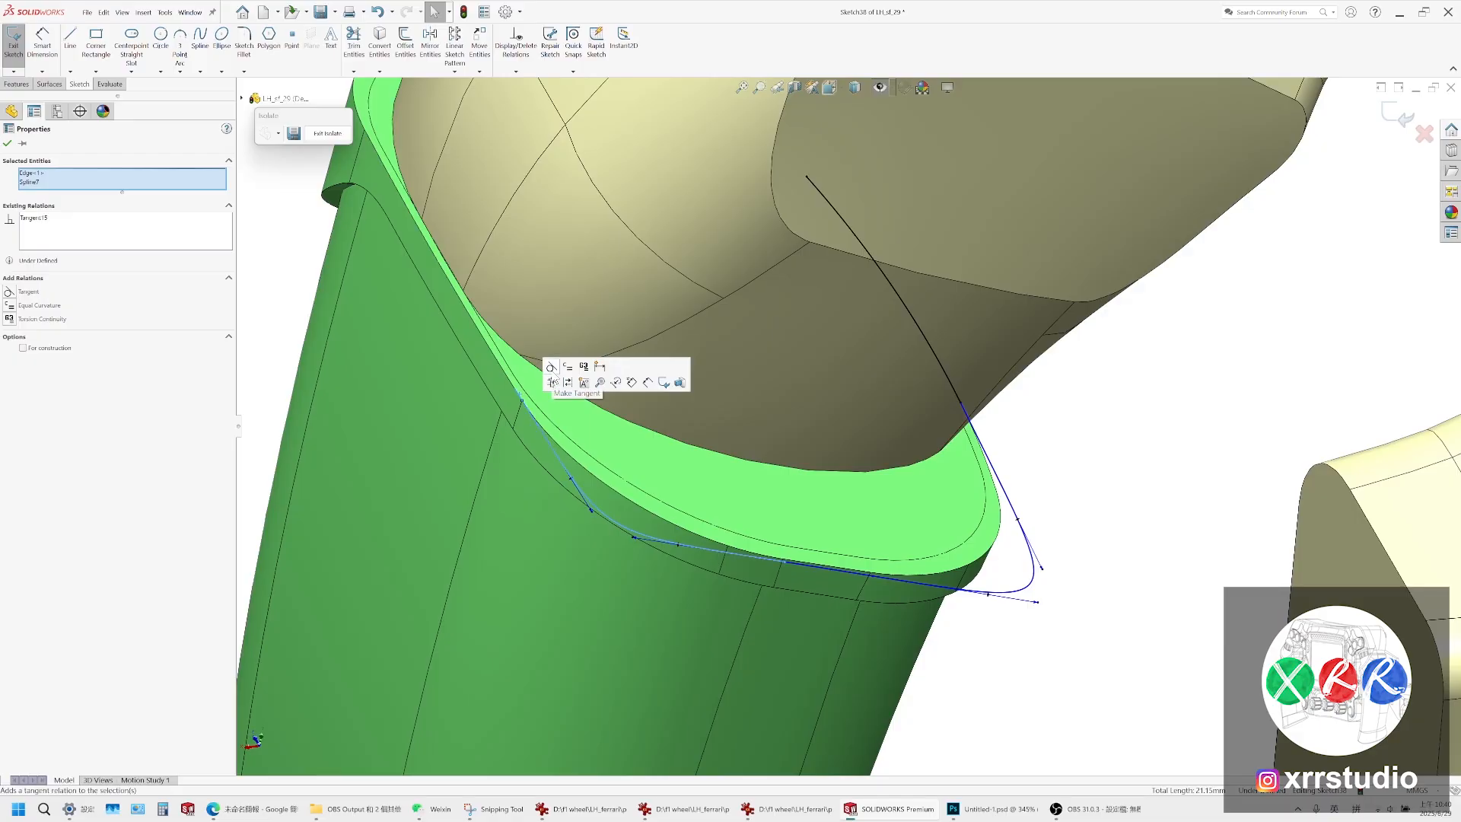
key(Escape)
Fine-tune both tangent handles of the inner-side corner spline to even out its rounding
middle_drag(805, 513, 753, 677)
scroll(1069, 557, down, 2)
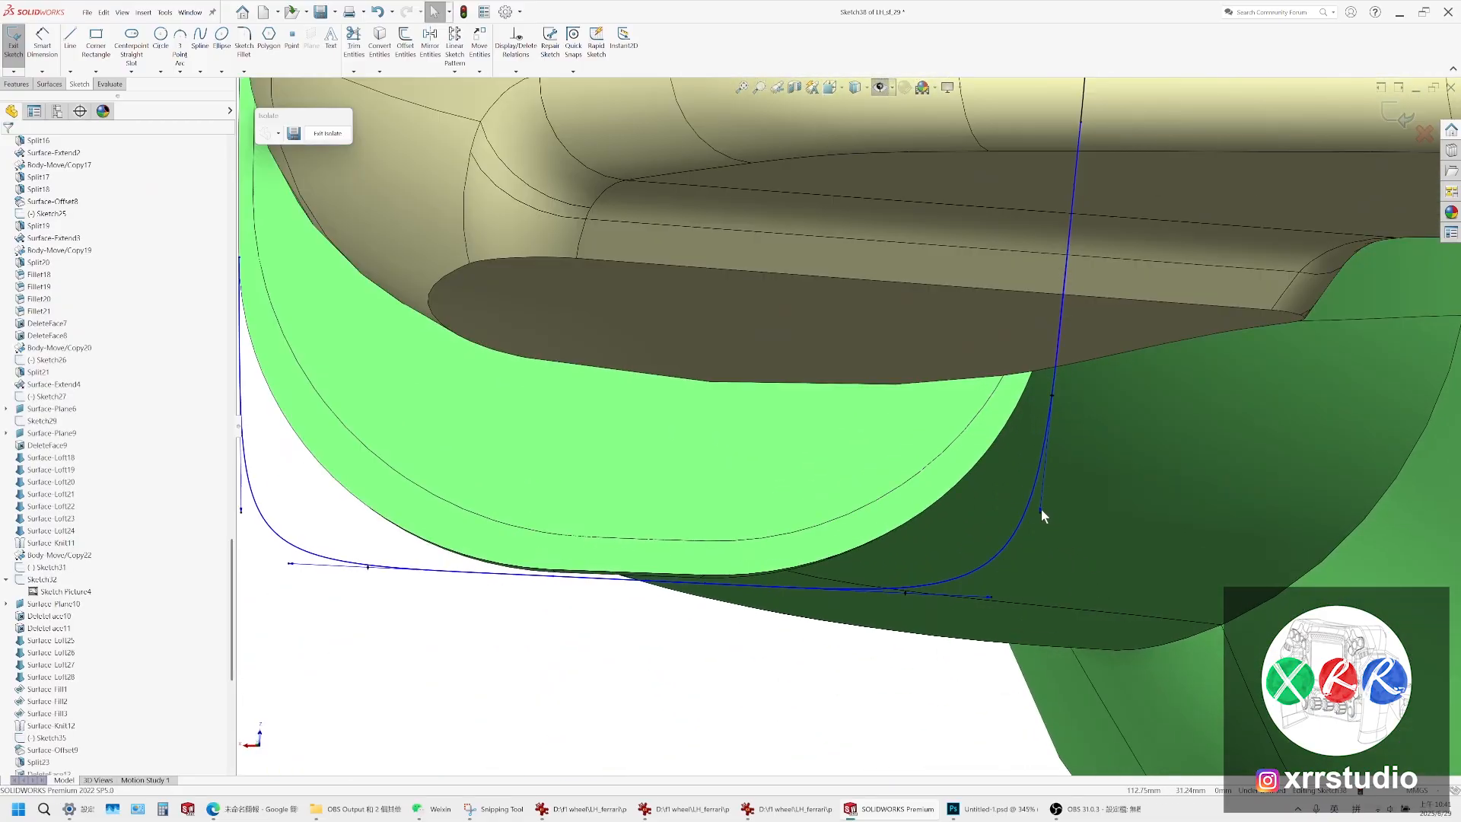
mouse_move(1040, 510)
mouse_down()
mouse_move(1041, 546)
mouse_move(1041, 512)
mouse_up()
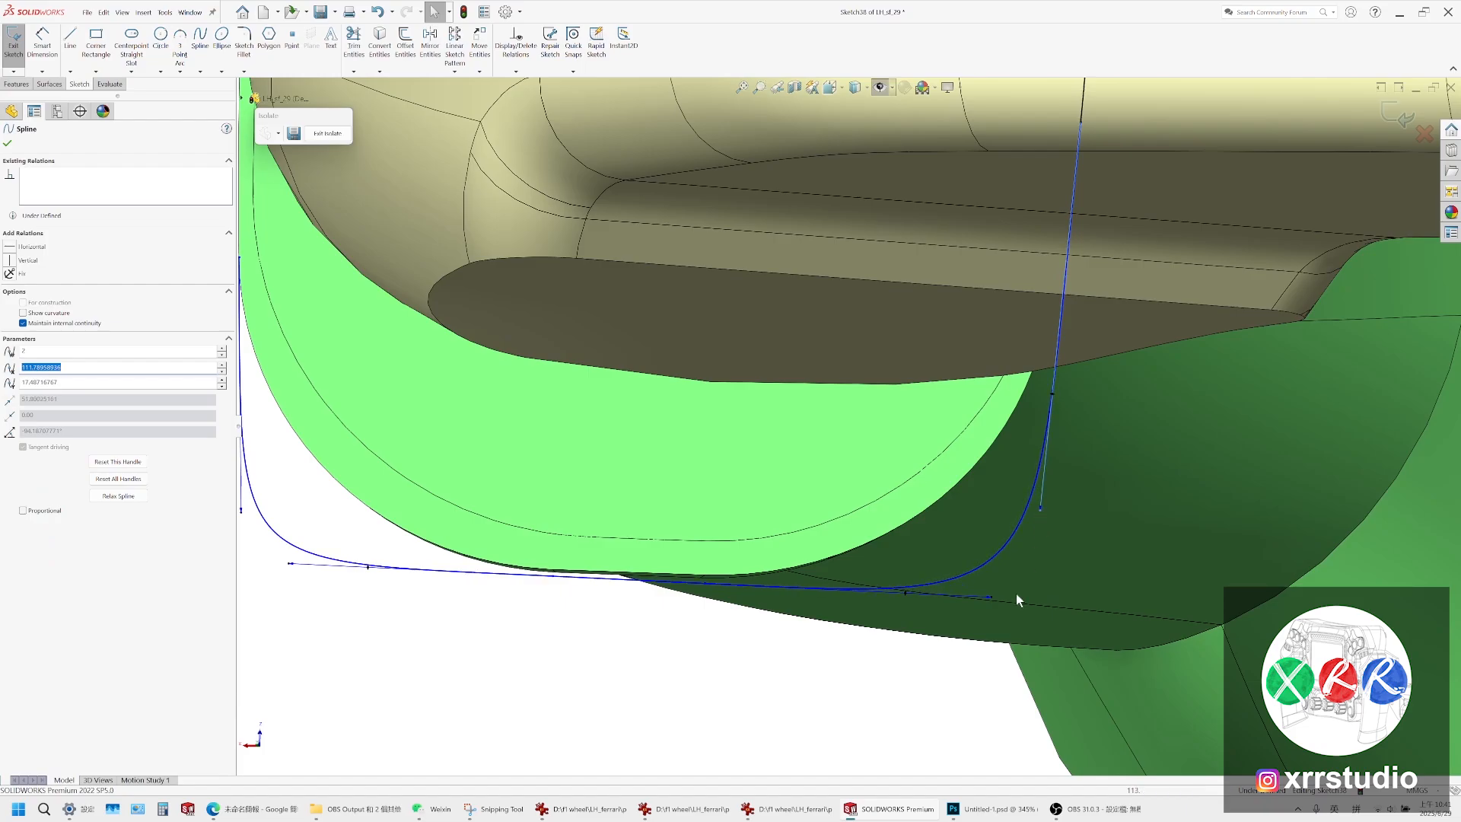
mouse_move(991, 597)
mouse_down()
mouse_move(1003, 600)
mouse_move(990, 599)
mouse_up()
click(909, 717)
Examine the grip's corner shape in the reference photo of the wheel's rear, comparing it with the sketched outline
scroll(910, 717, up, 3)
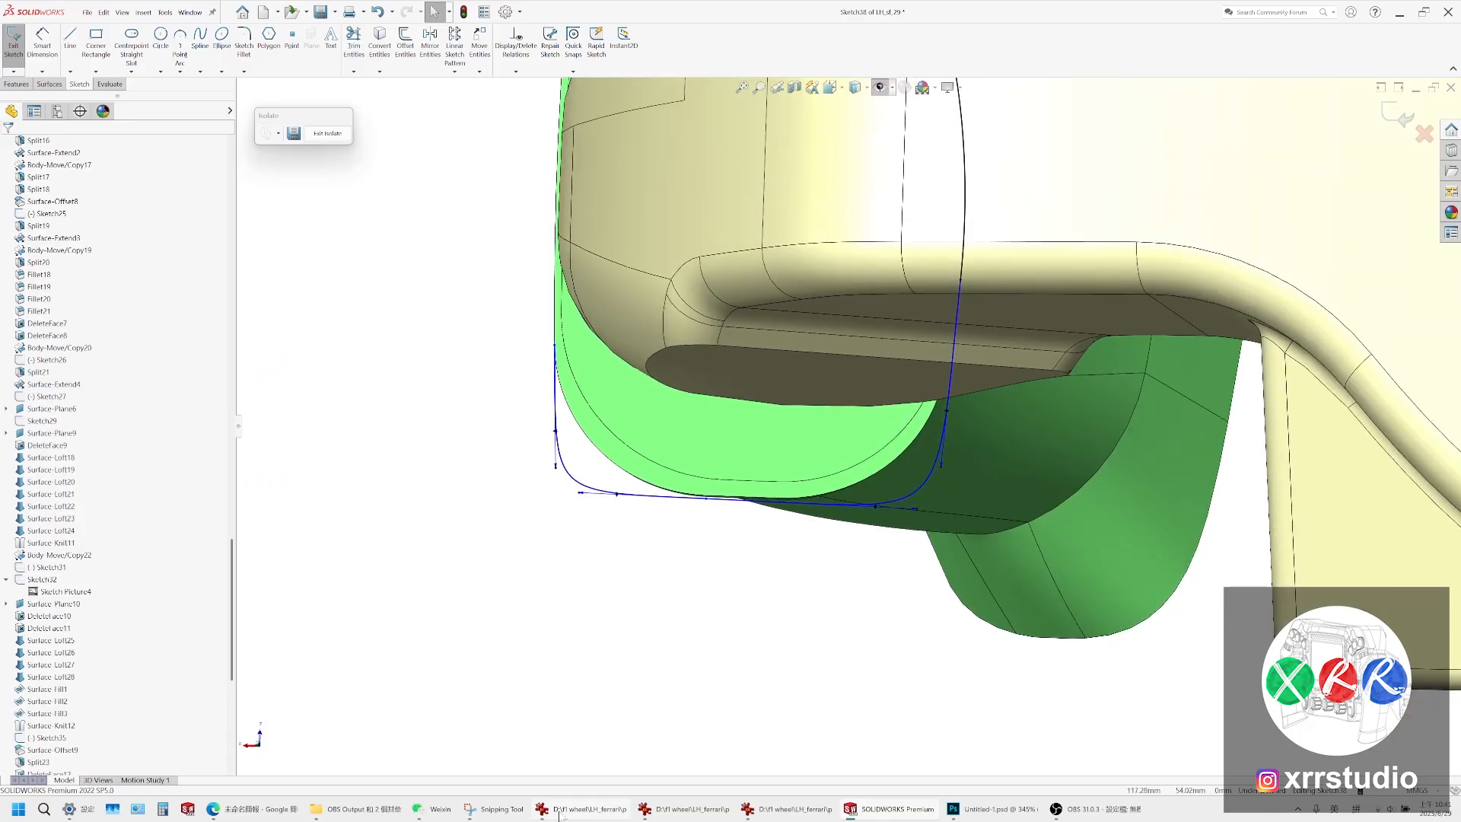
click(582, 809)
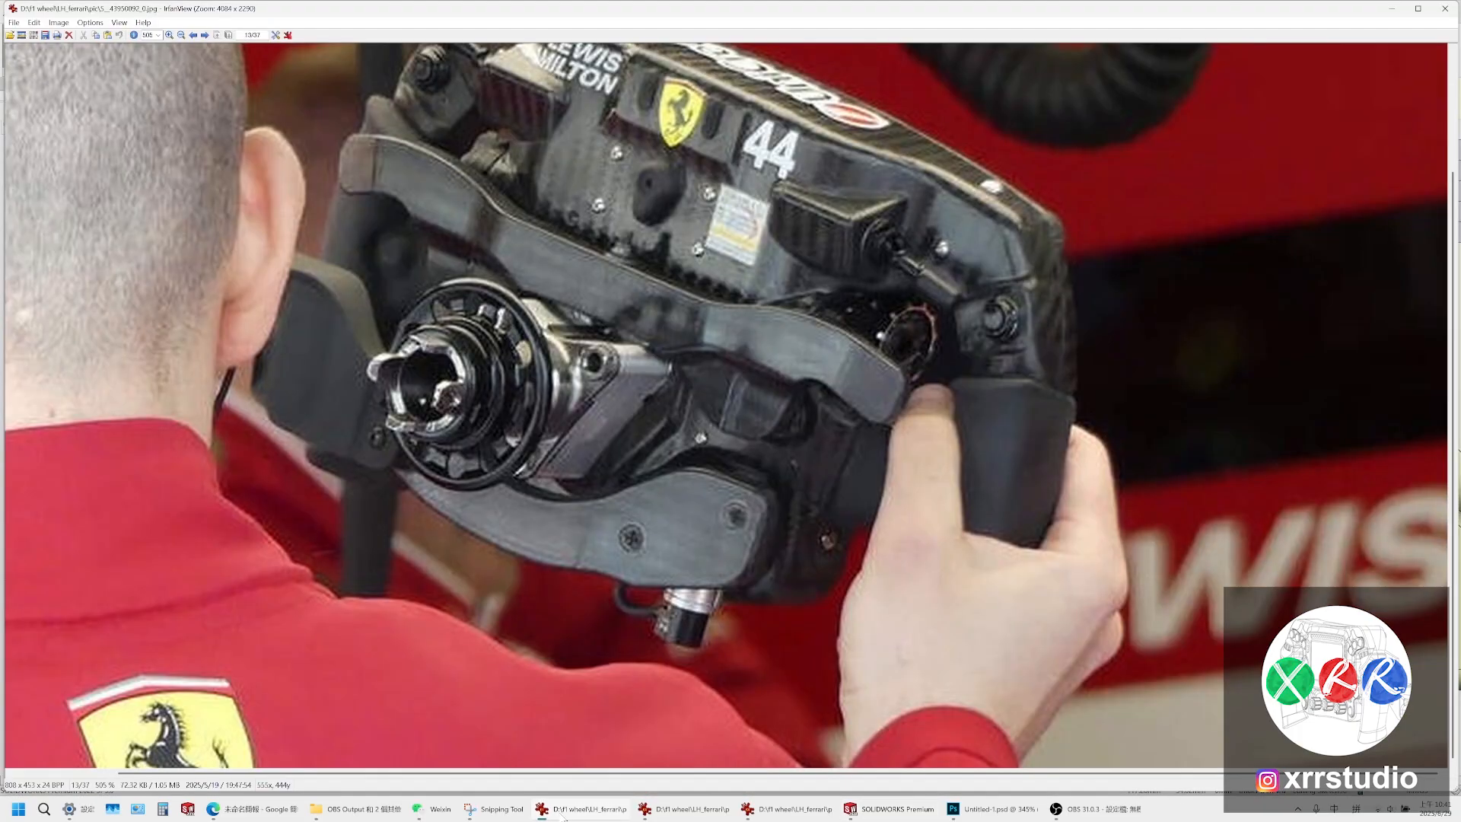
click(562, 811)
Fine-tune both corner splines' tangent handles, slightly lengthening the inner-side spline's handle along the connecting line
scroll(674, 499, up, 5)
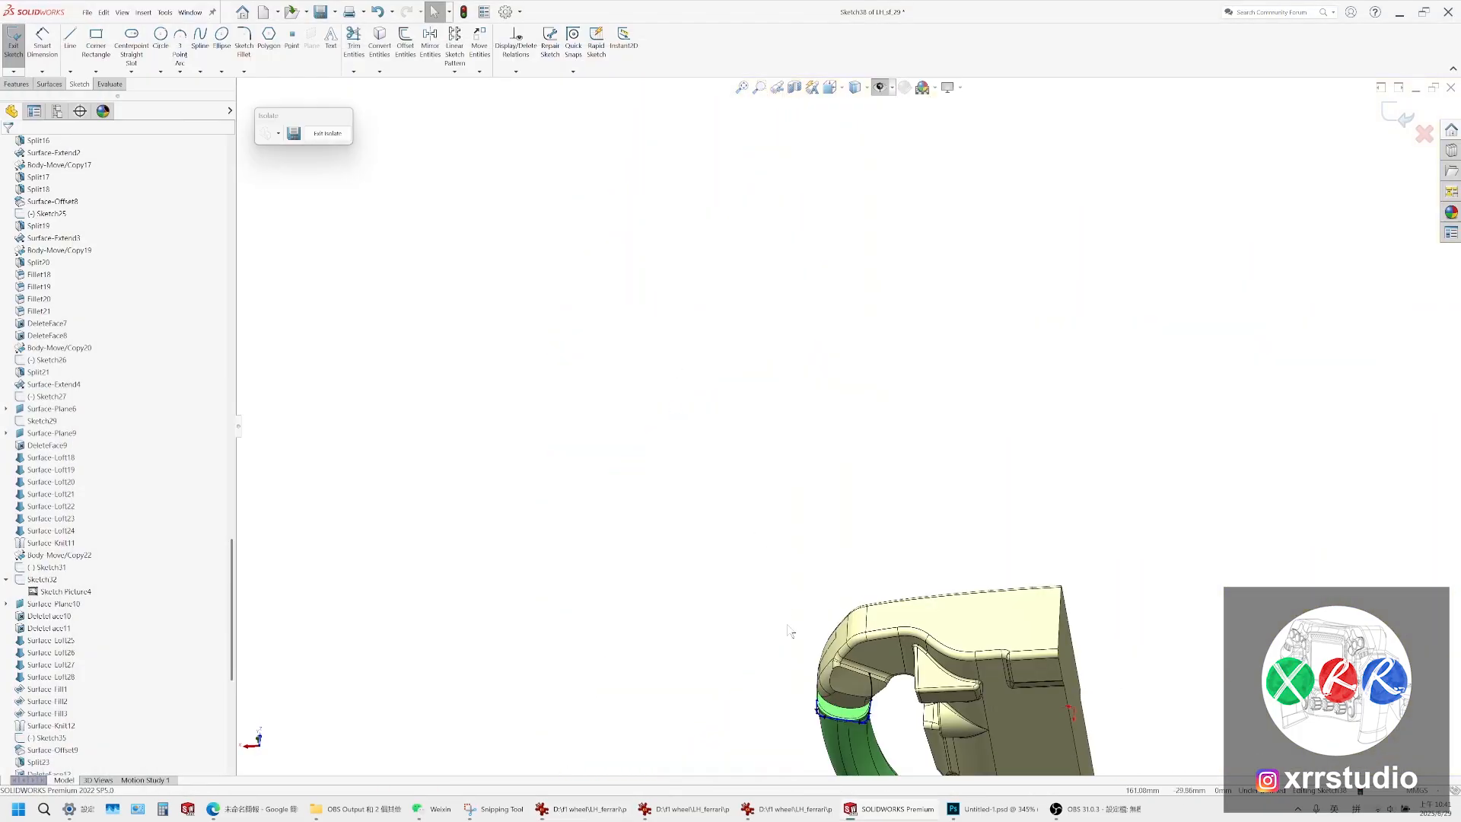
scroll(791, 631, down, 10)
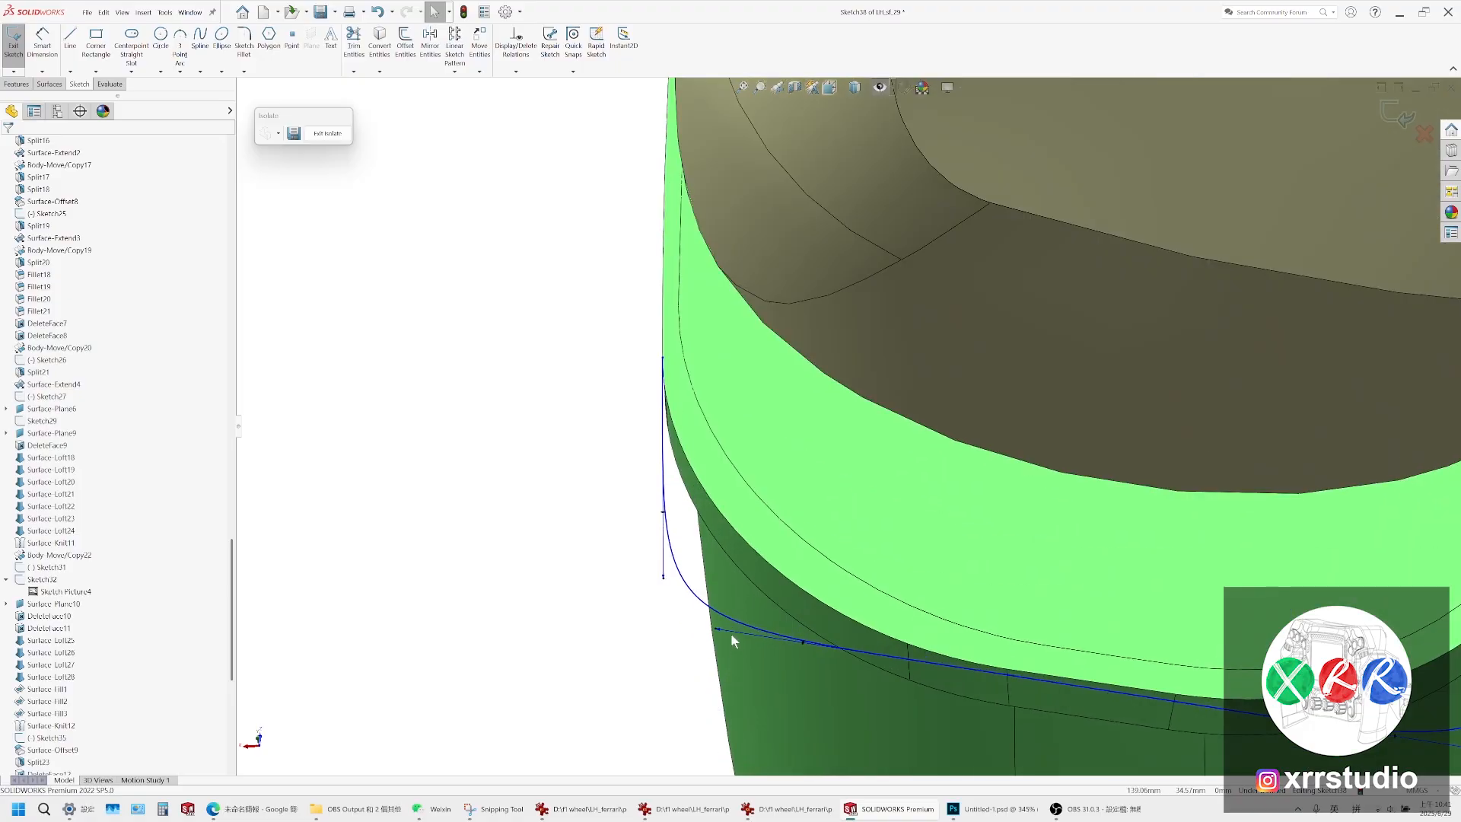
mouse_move(713, 628)
mouse_down()
mouse_move(695, 632)
mouse_move(713, 628)
mouse_up()
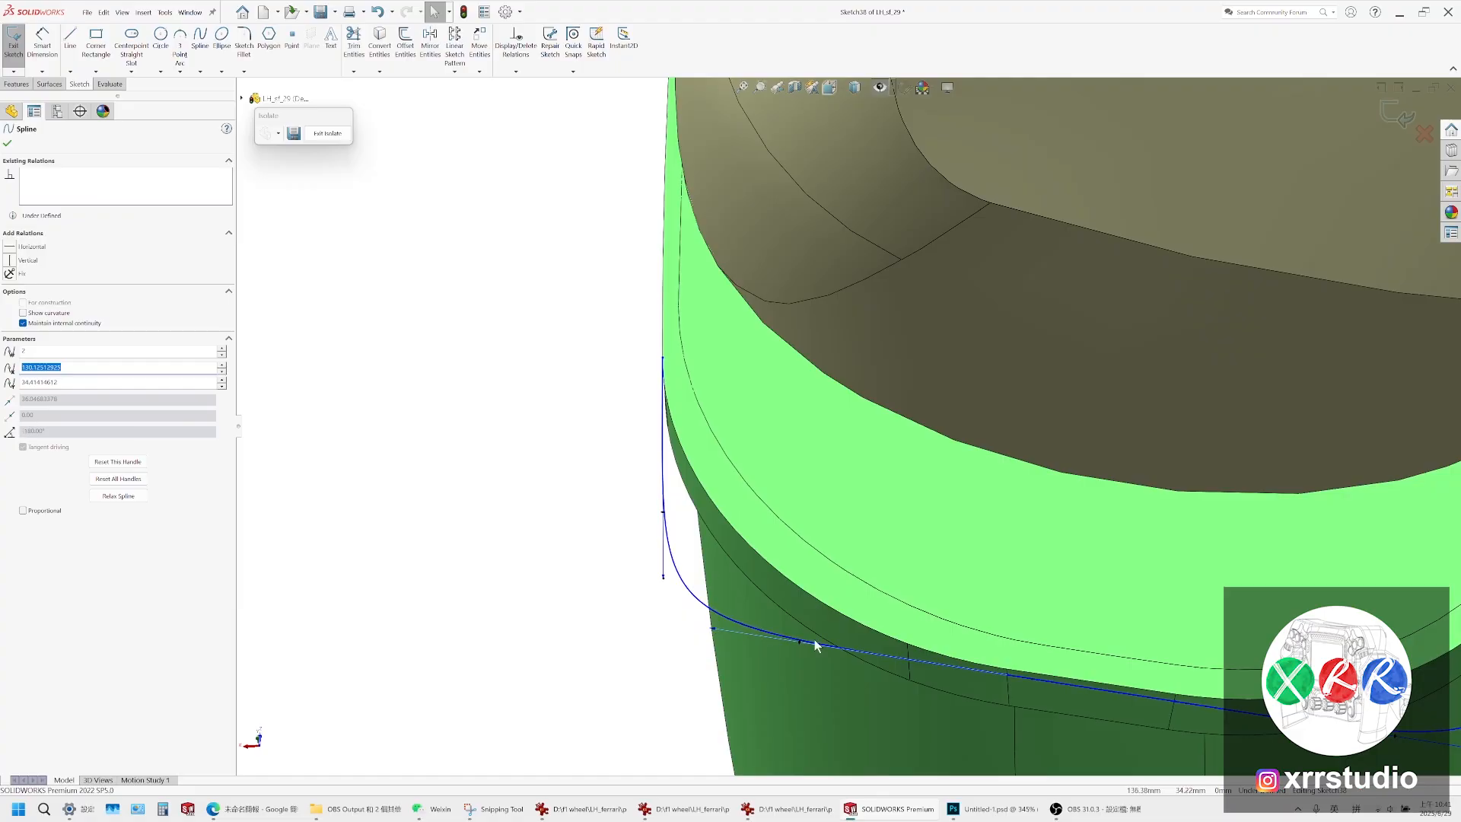
scroll(815, 640, up, 2)
ctrl+middle_drag(1078, 651, 895, 635)
scroll(1127, 605, down, 2)
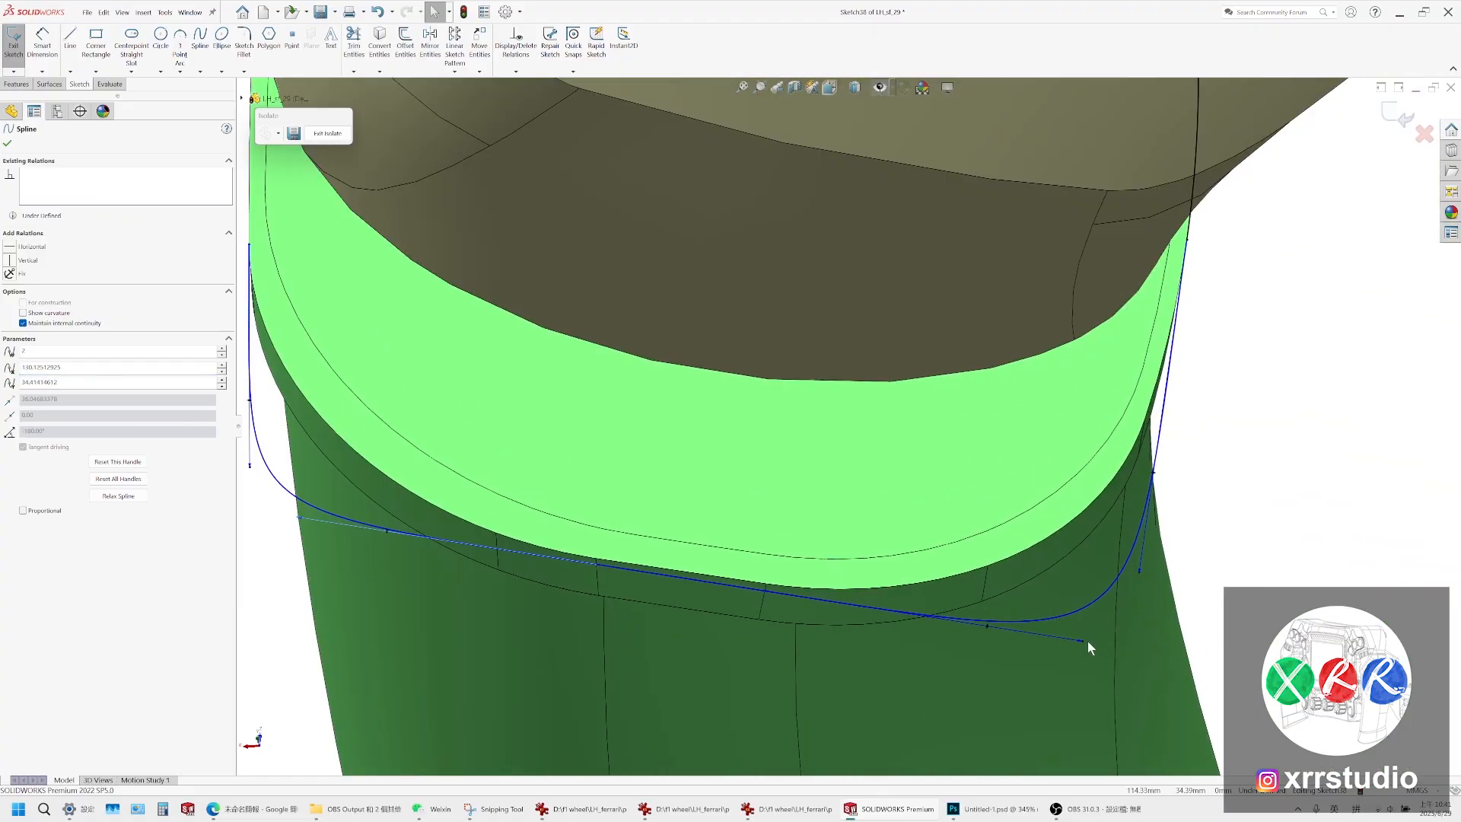
drag(1081, 641, 1097, 643)
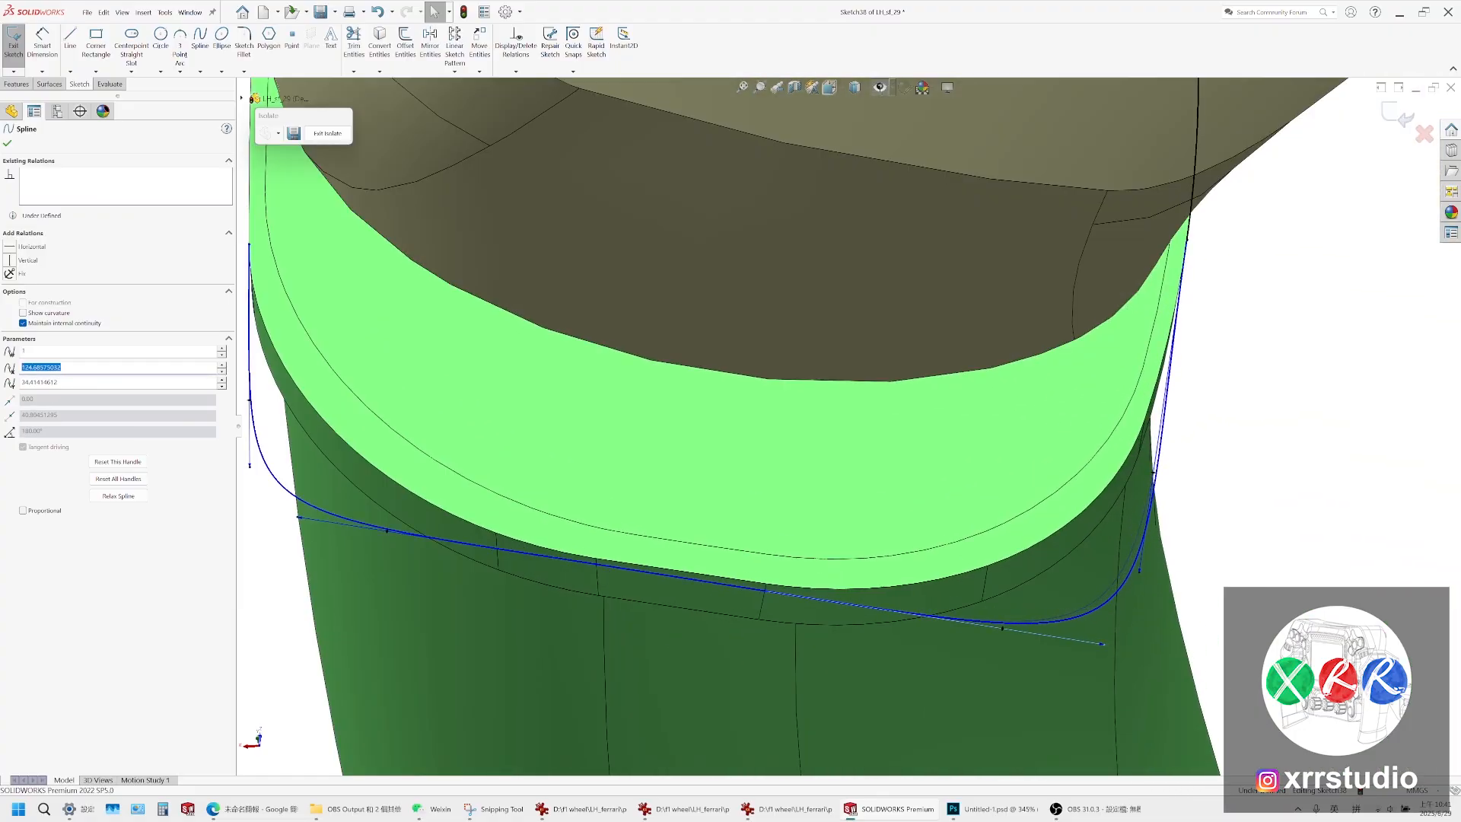
mouse_move(1139, 573)
mouse_down()
mouse_move(1131, 623)
mouse_move(1135, 573)
mouse_up()
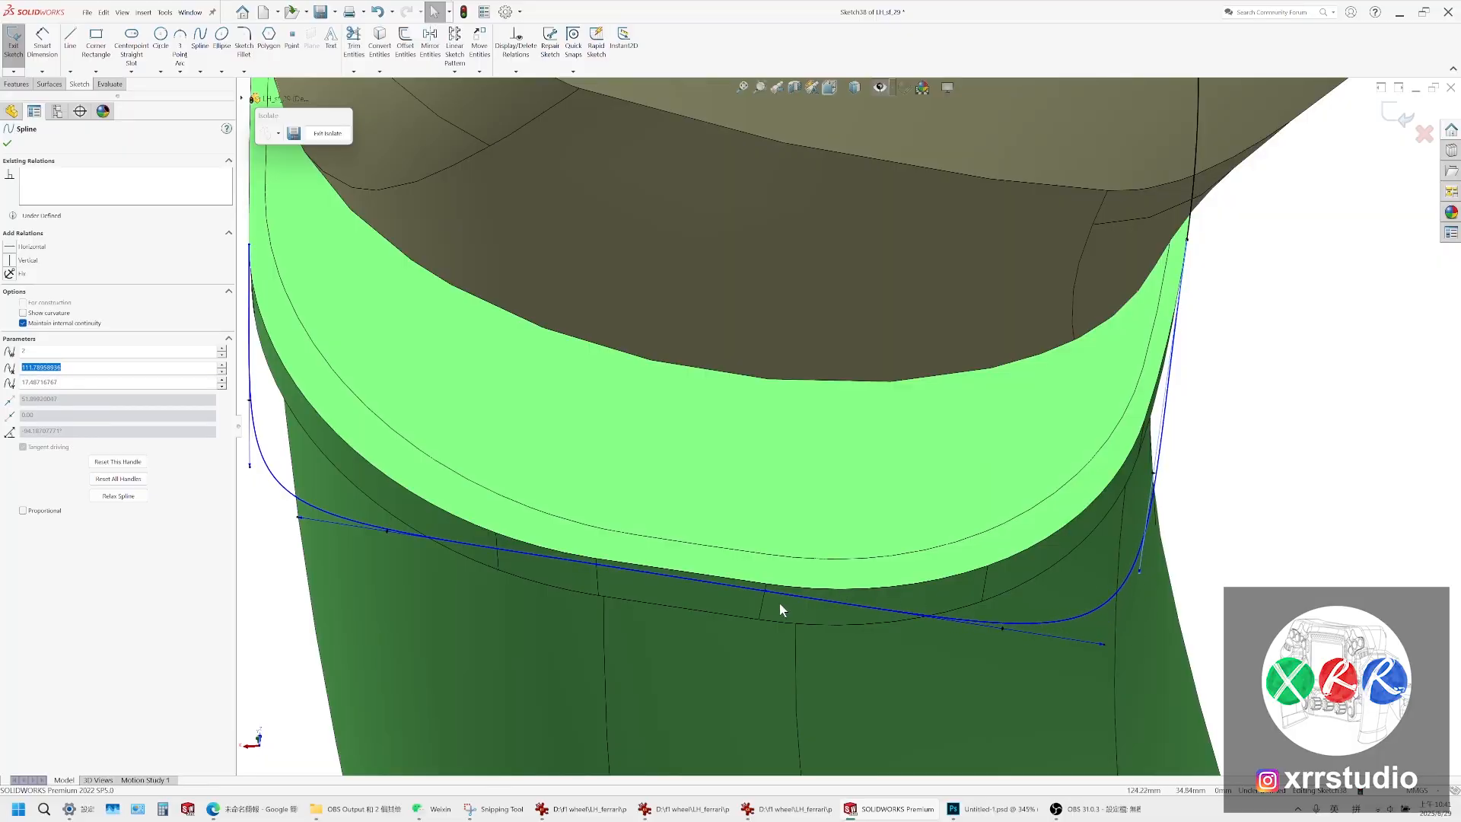
Fix the straight connecting line and stretch its inner-side endpoint farther toward the corner
drag(765, 592, 803, 601)
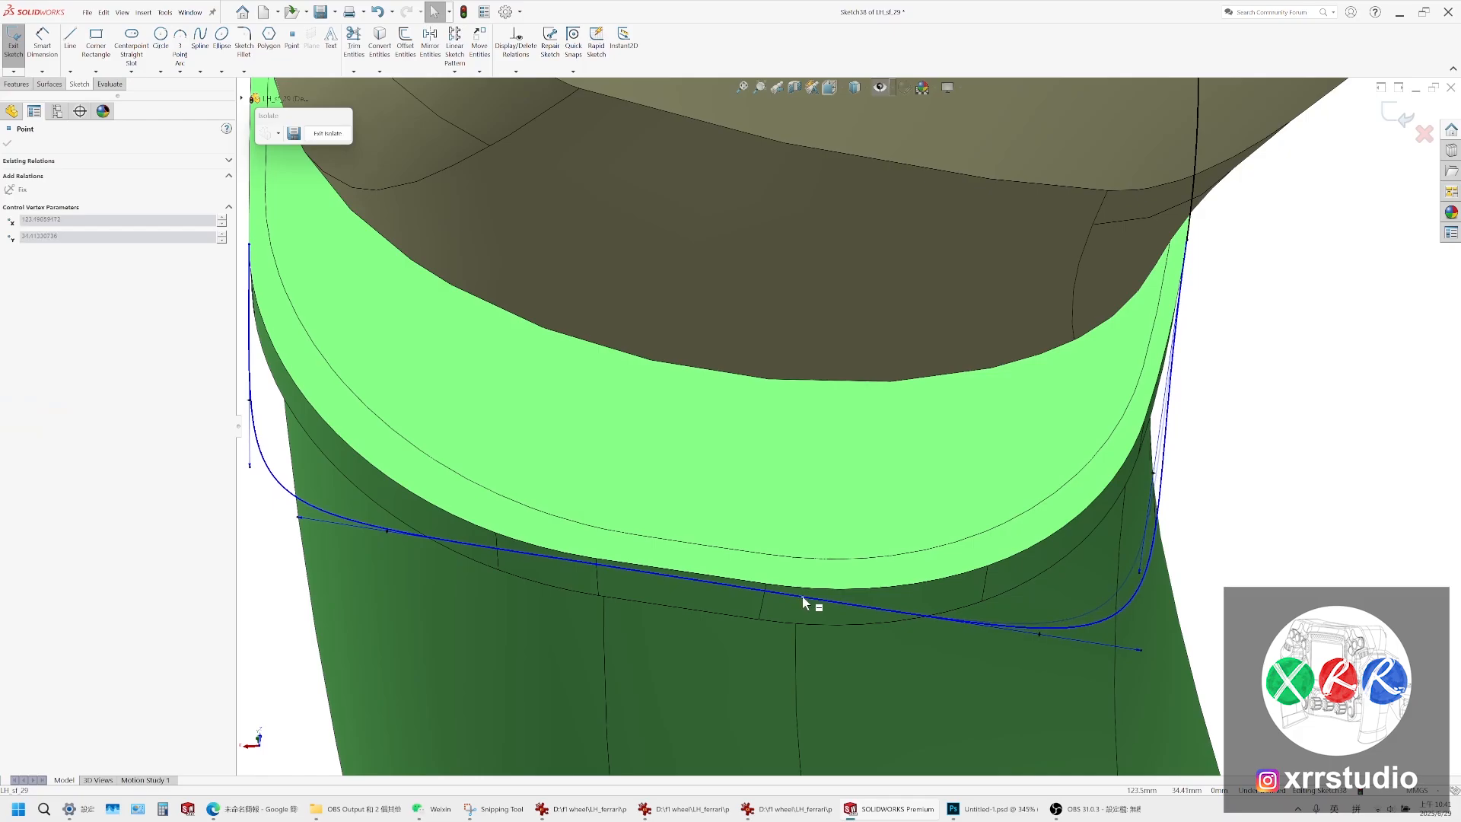
key(ctrl+z)
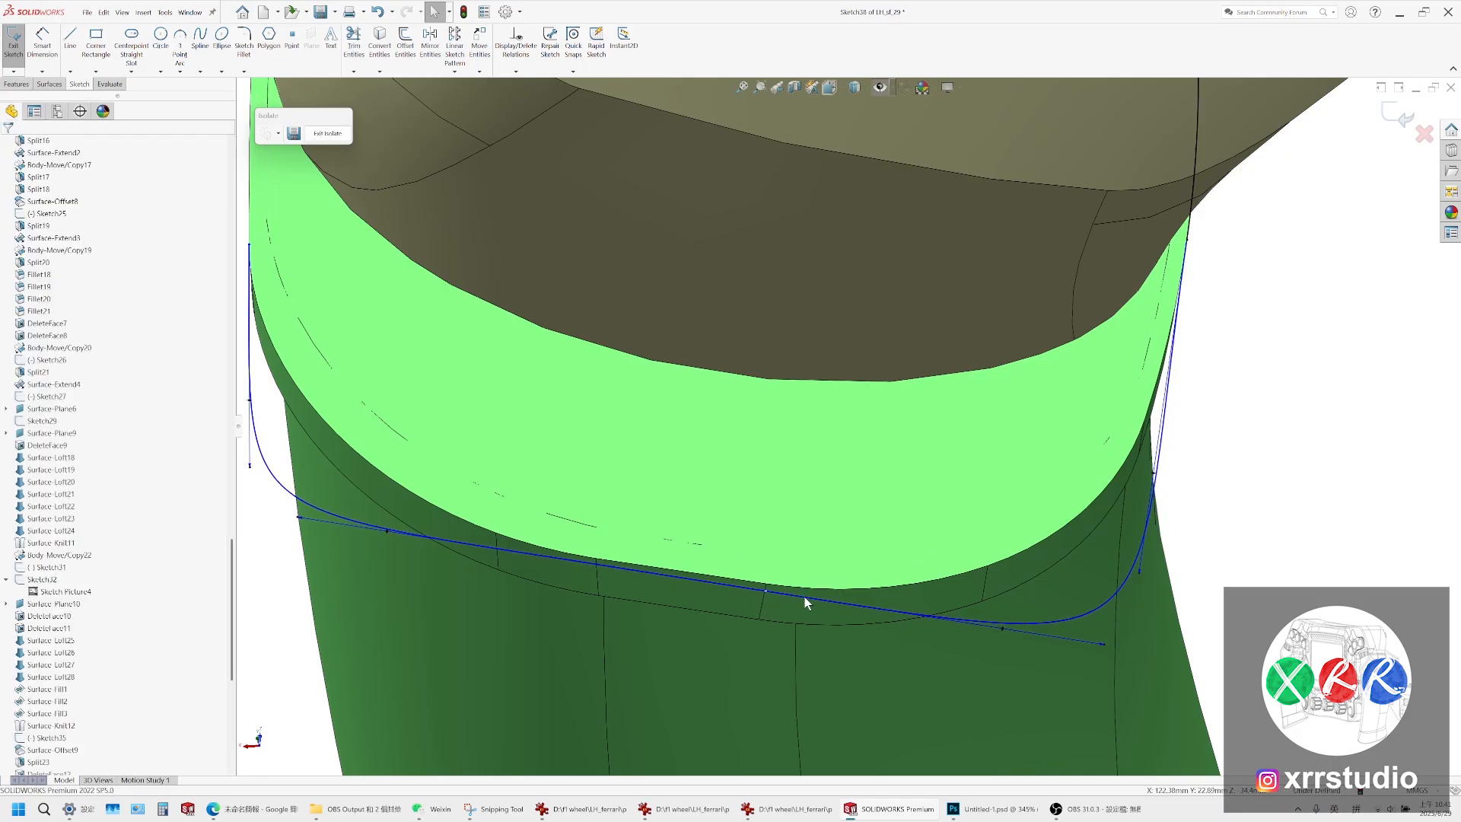
click(760, 590)
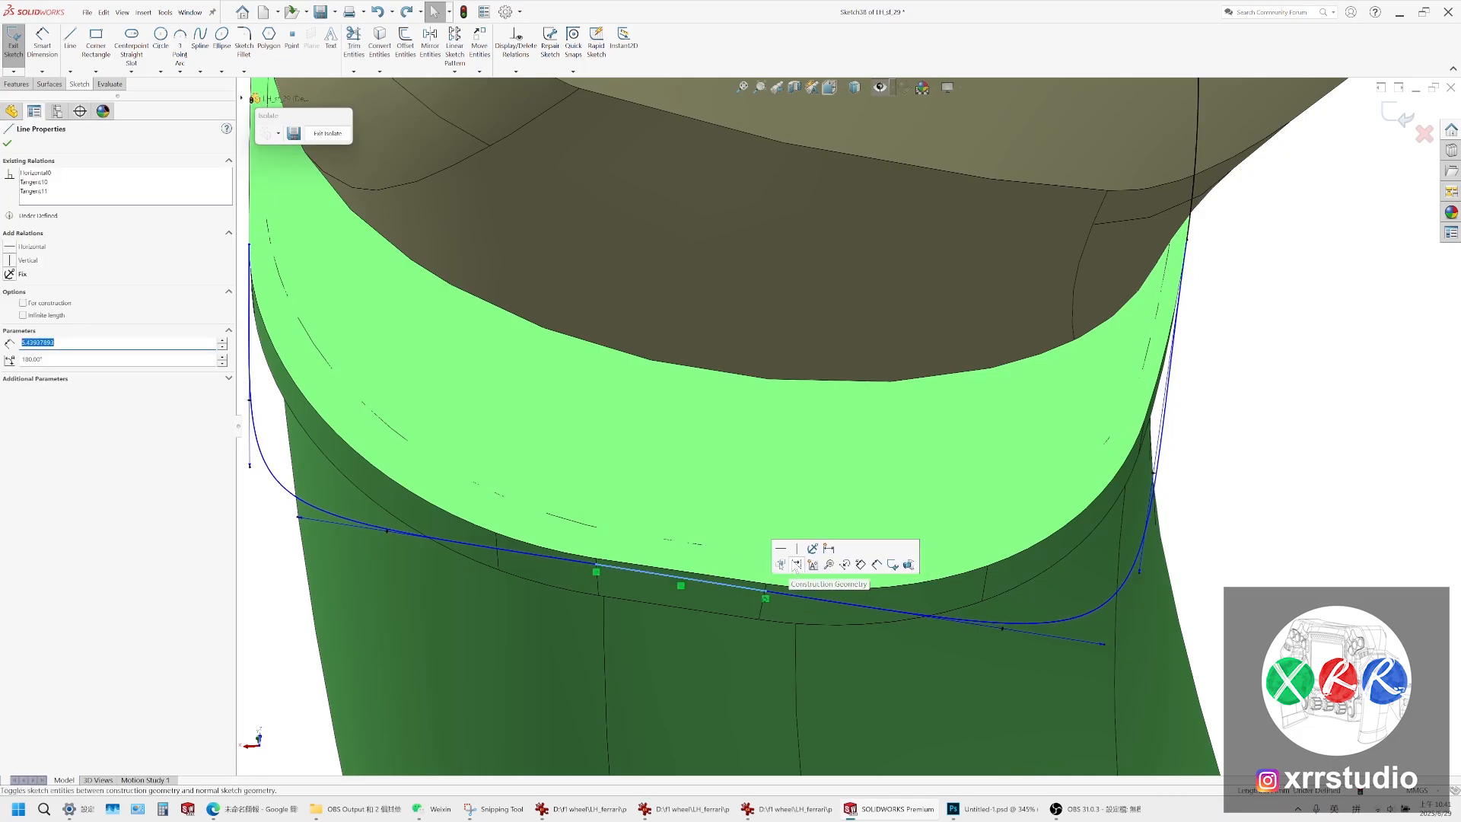
drag(766, 593, 883, 613)
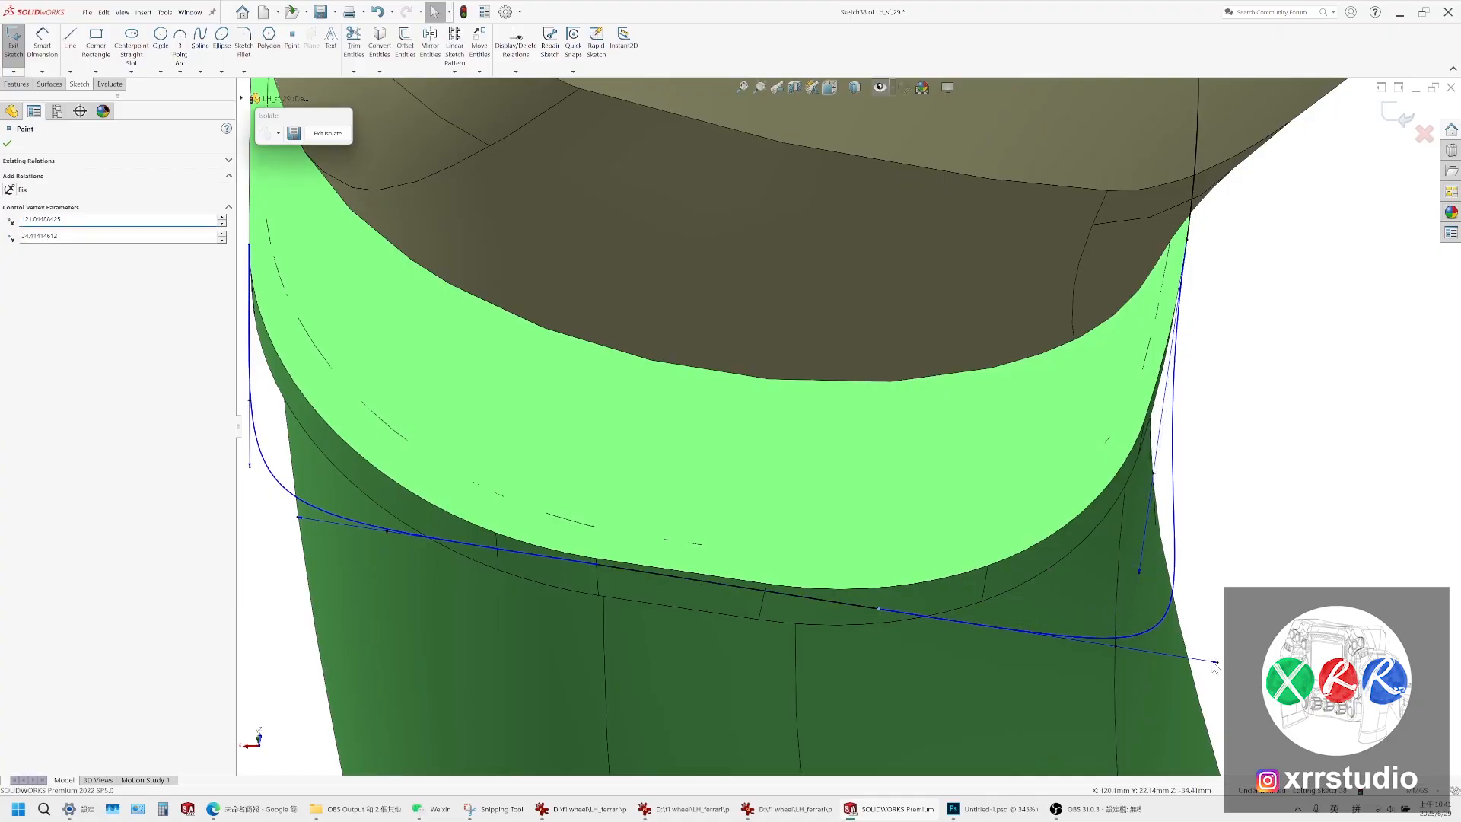
Shorten the inner-side corner spline's handle along the connecting line and slightly lengthen its handle along the side edge
drag(1218, 662, 1085, 638)
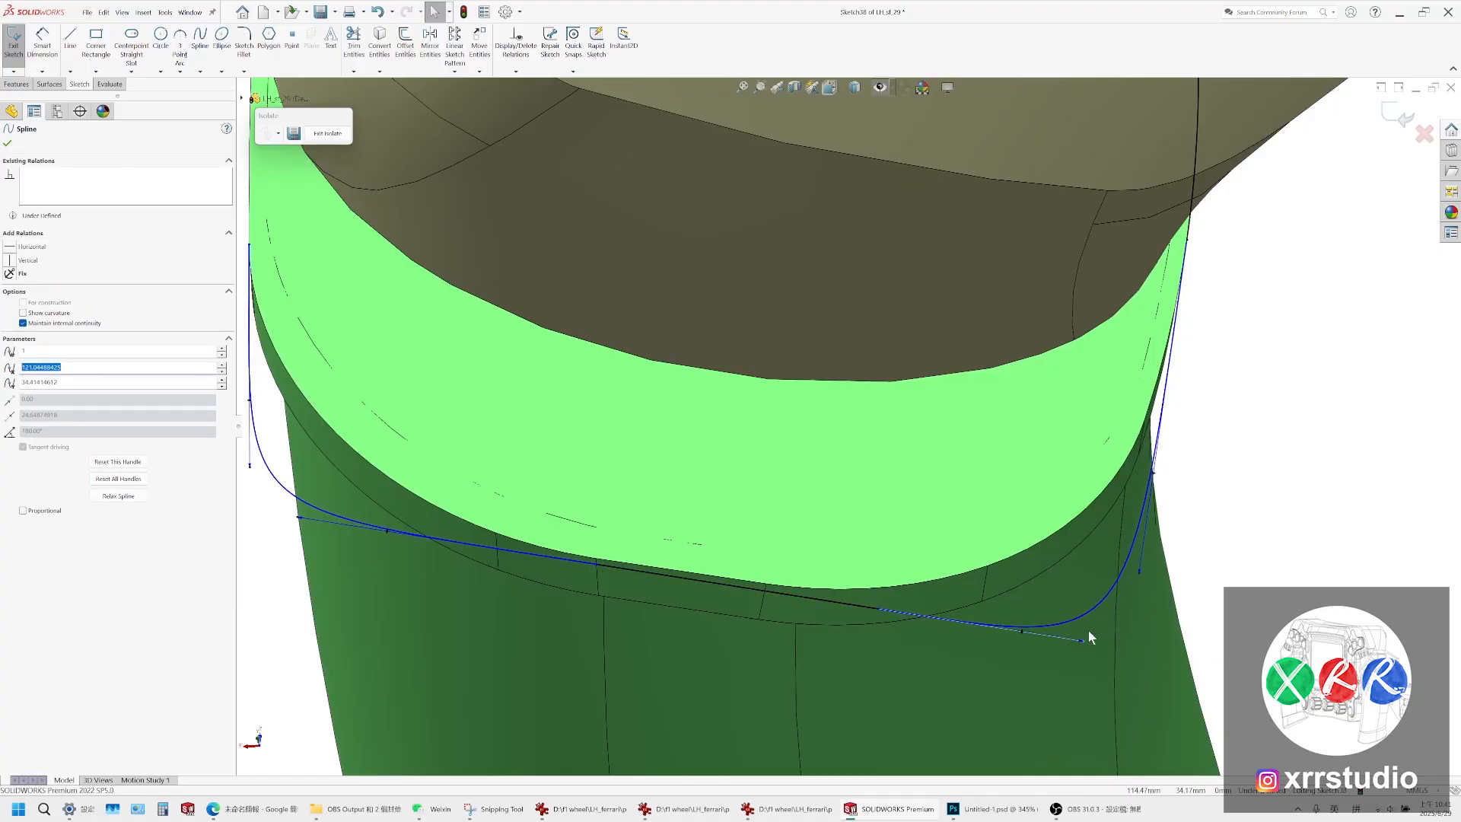
middle_drag(1086, 633, 1094, 554)
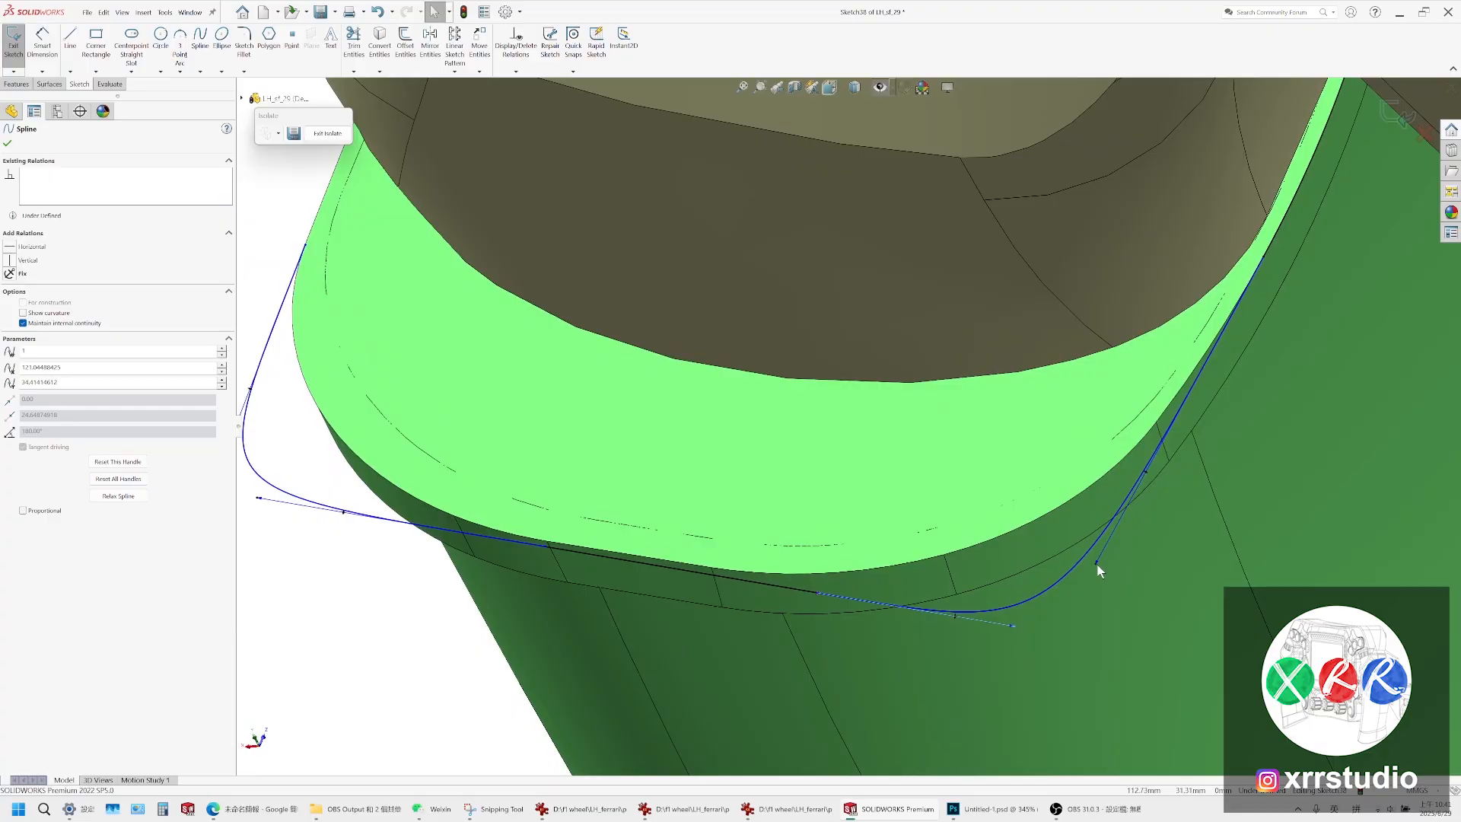
drag(1096, 564, 1090, 574)
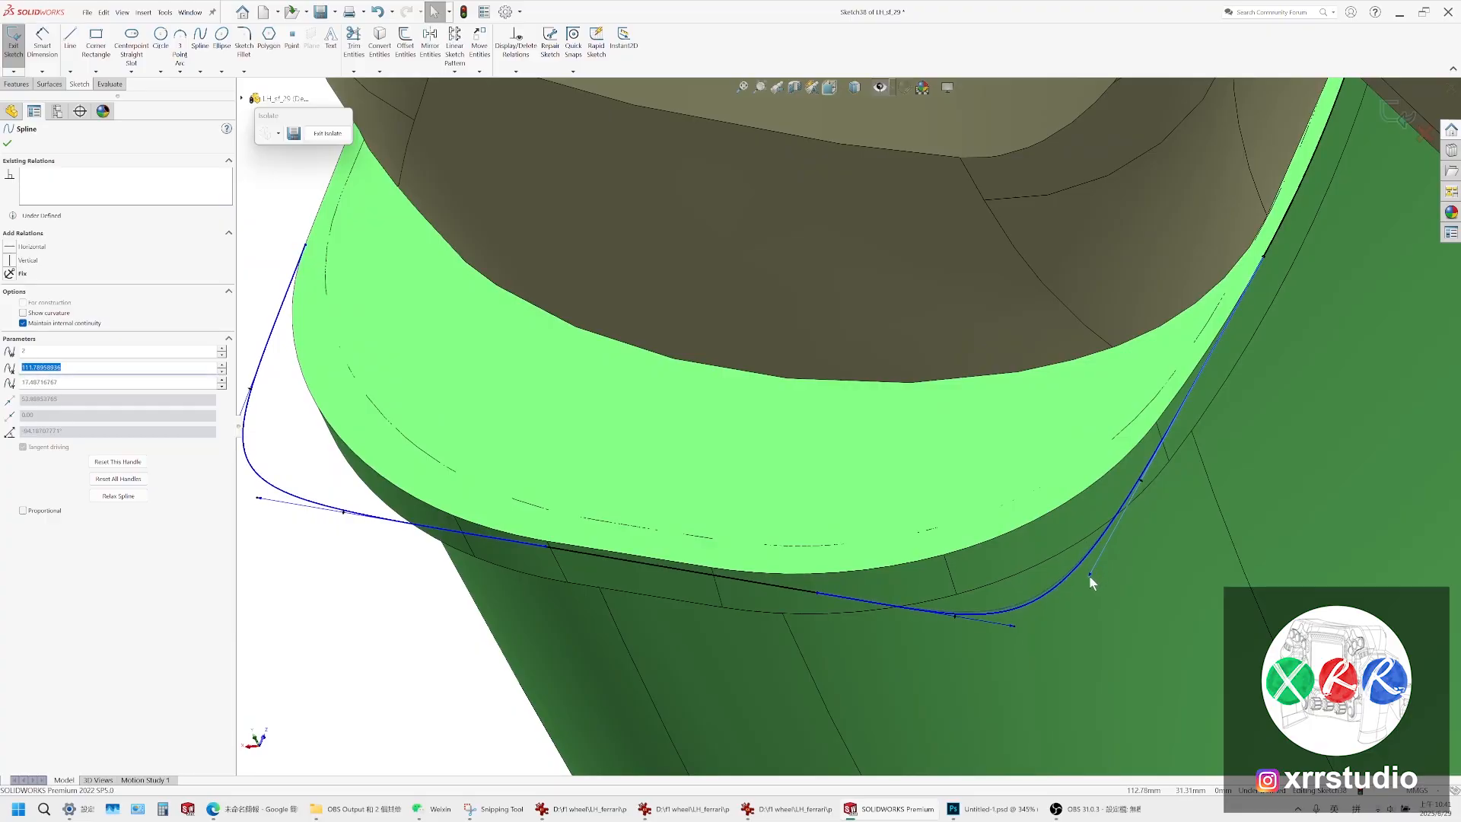
Slightly lengthen the outer-side corner spline's side handle and fine-tune its handle along the connecting line
mouse_move(1089, 576)
middle_down()
mouse_move(822, 591)
mouse_move(844, 634)
mouse_move(838, 665)
middle_up()
scroll(645, 560, down, 2)
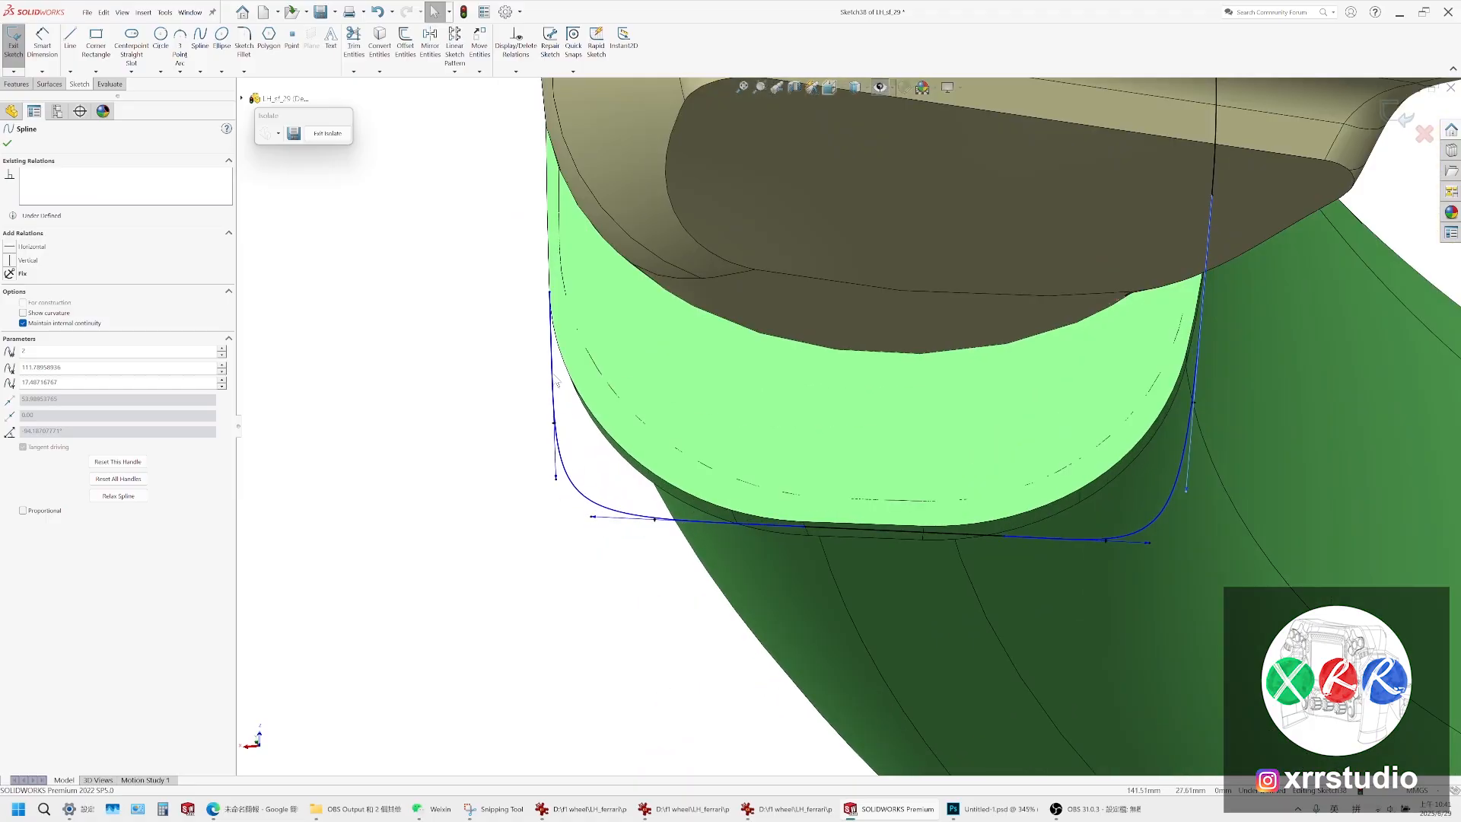
middle_drag(554, 374, 583, 347)
scroll(583, 347, down, 2)
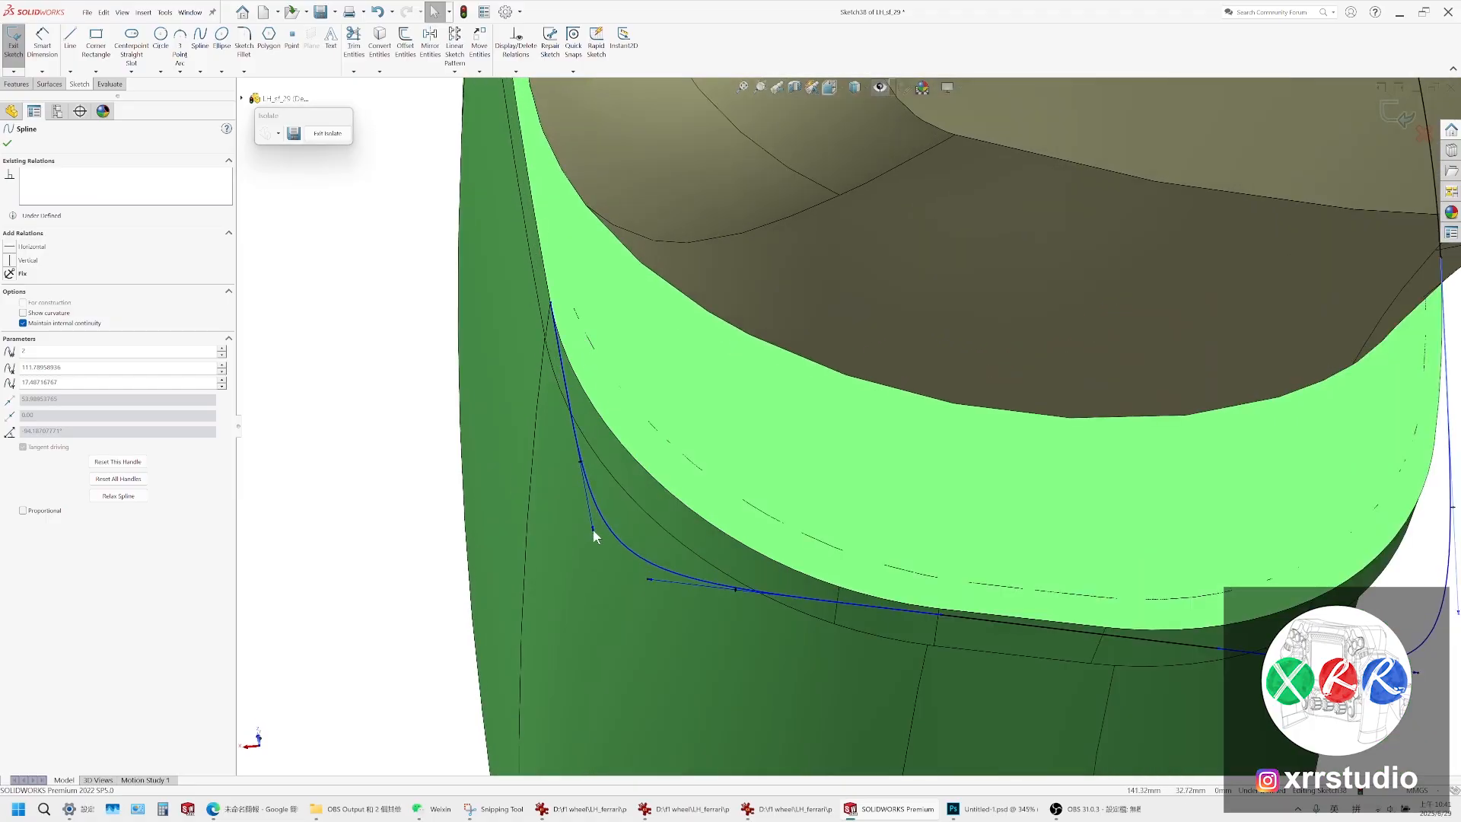
drag(594, 532, 596, 543)
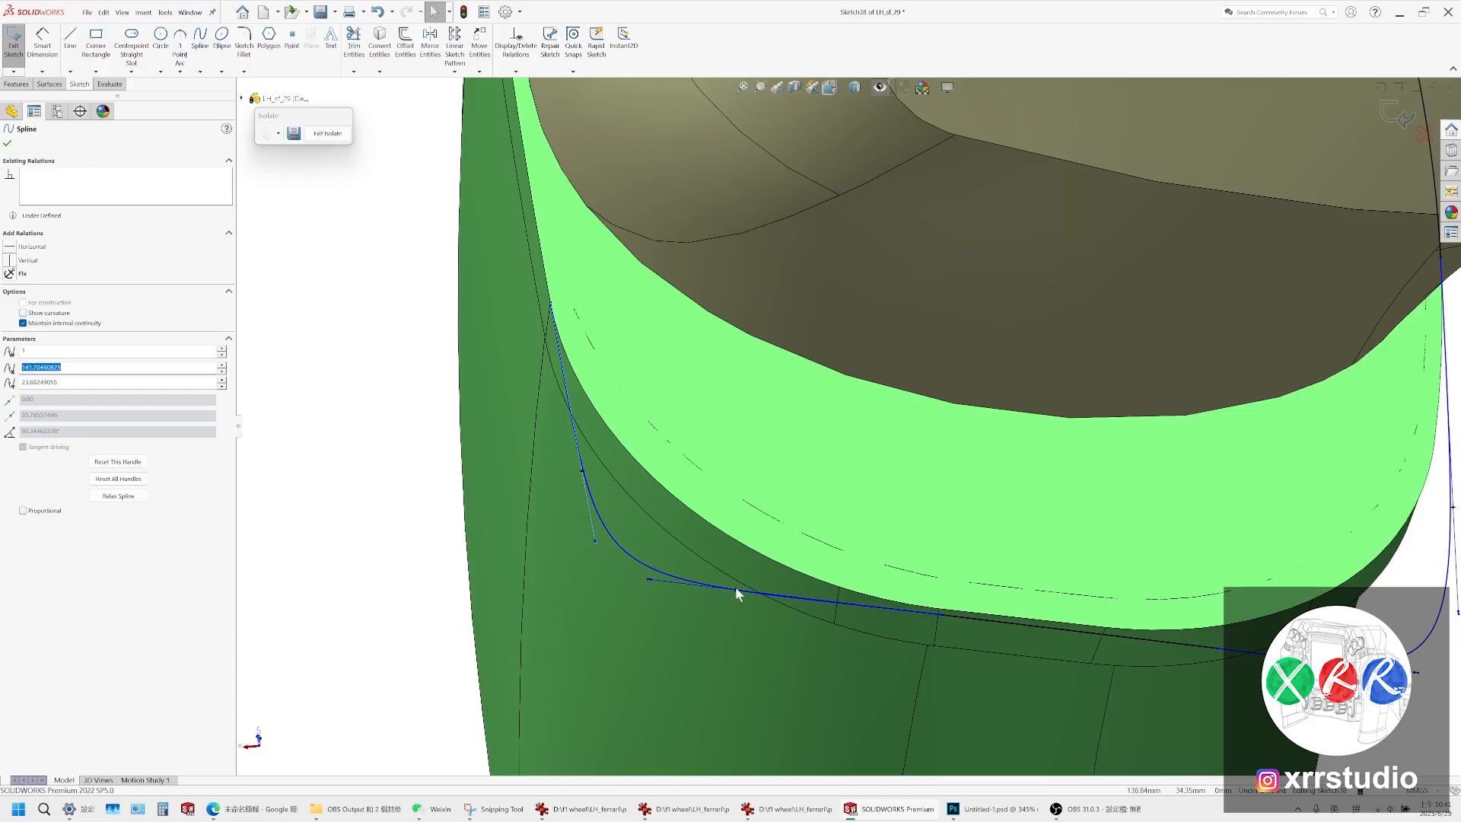
drag(991, 626, 994, 640)
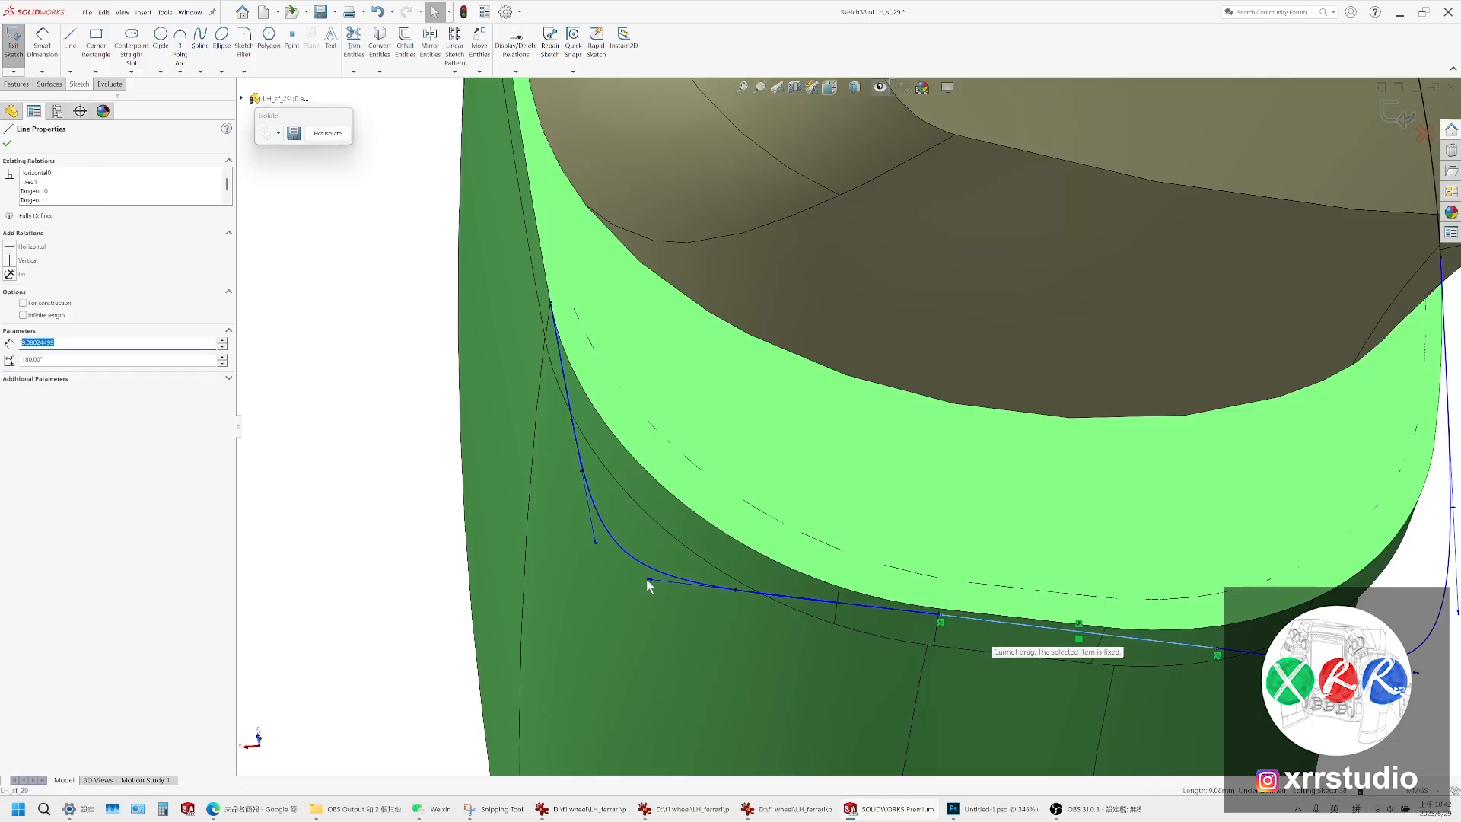
drag(646, 578, 592, 535)
Examine the sketched corner outline from several angles and compare it with the reference photo of the wheel's rear
scroll(890, 537, up, 6)
middle_drag(929, 533, 997, 419)
click(1207, 603)
scroll(1052, 472, down, 5)
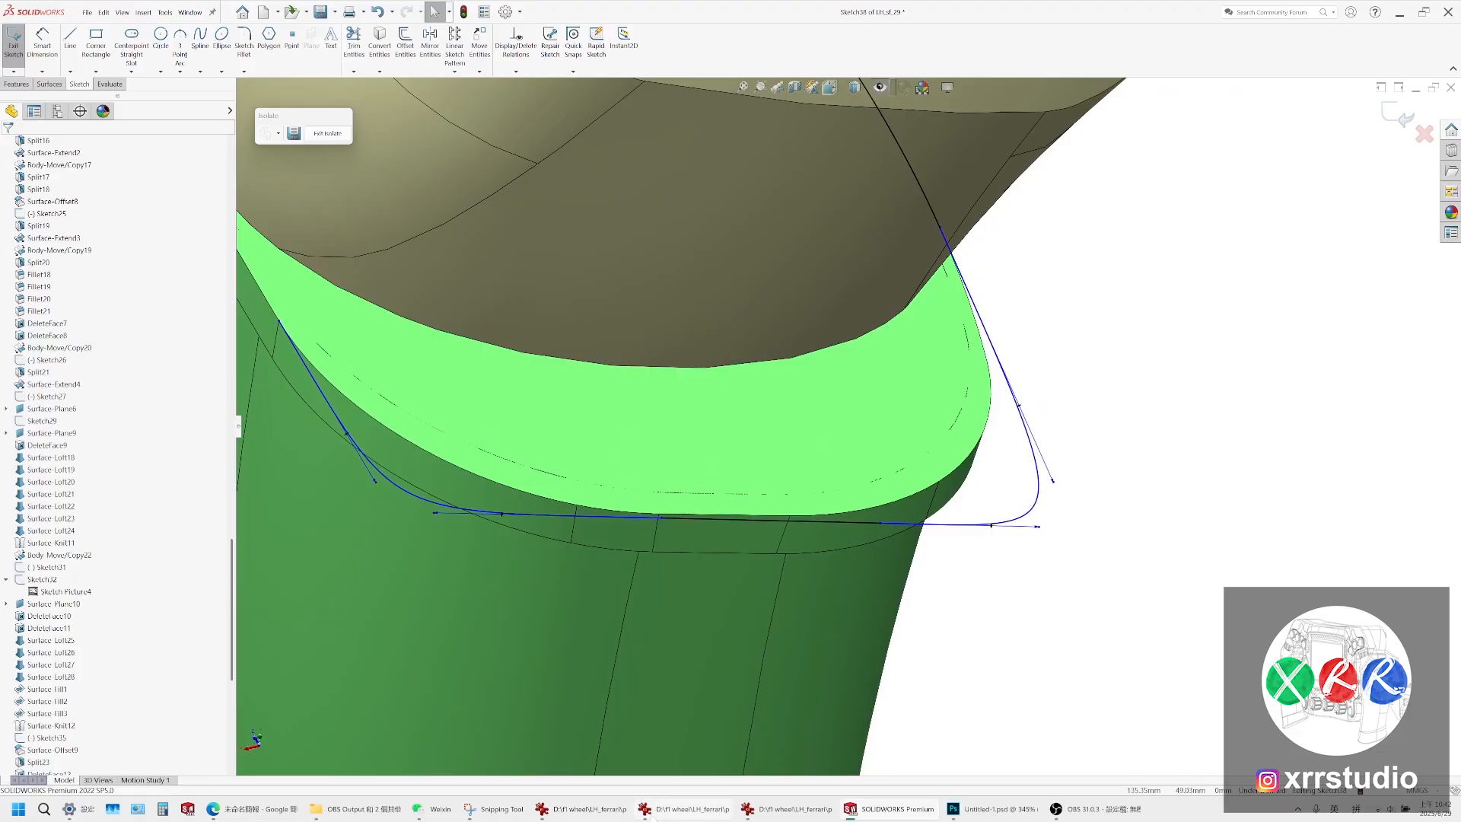
click(555, 814)
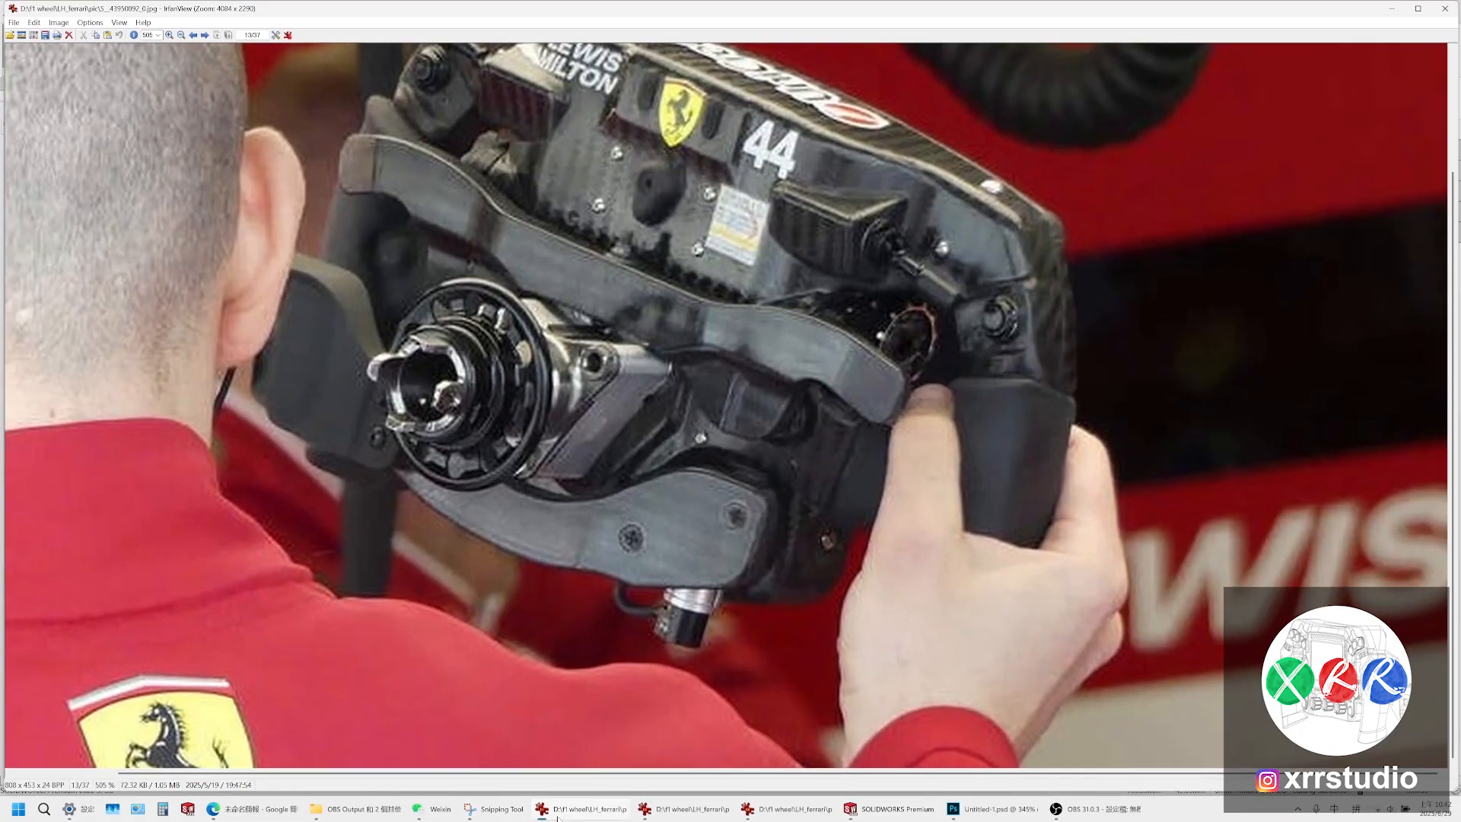
click(558, 814)
middle_drag(867, 642, 837, 442)
scroll(841, 427, down, 3)
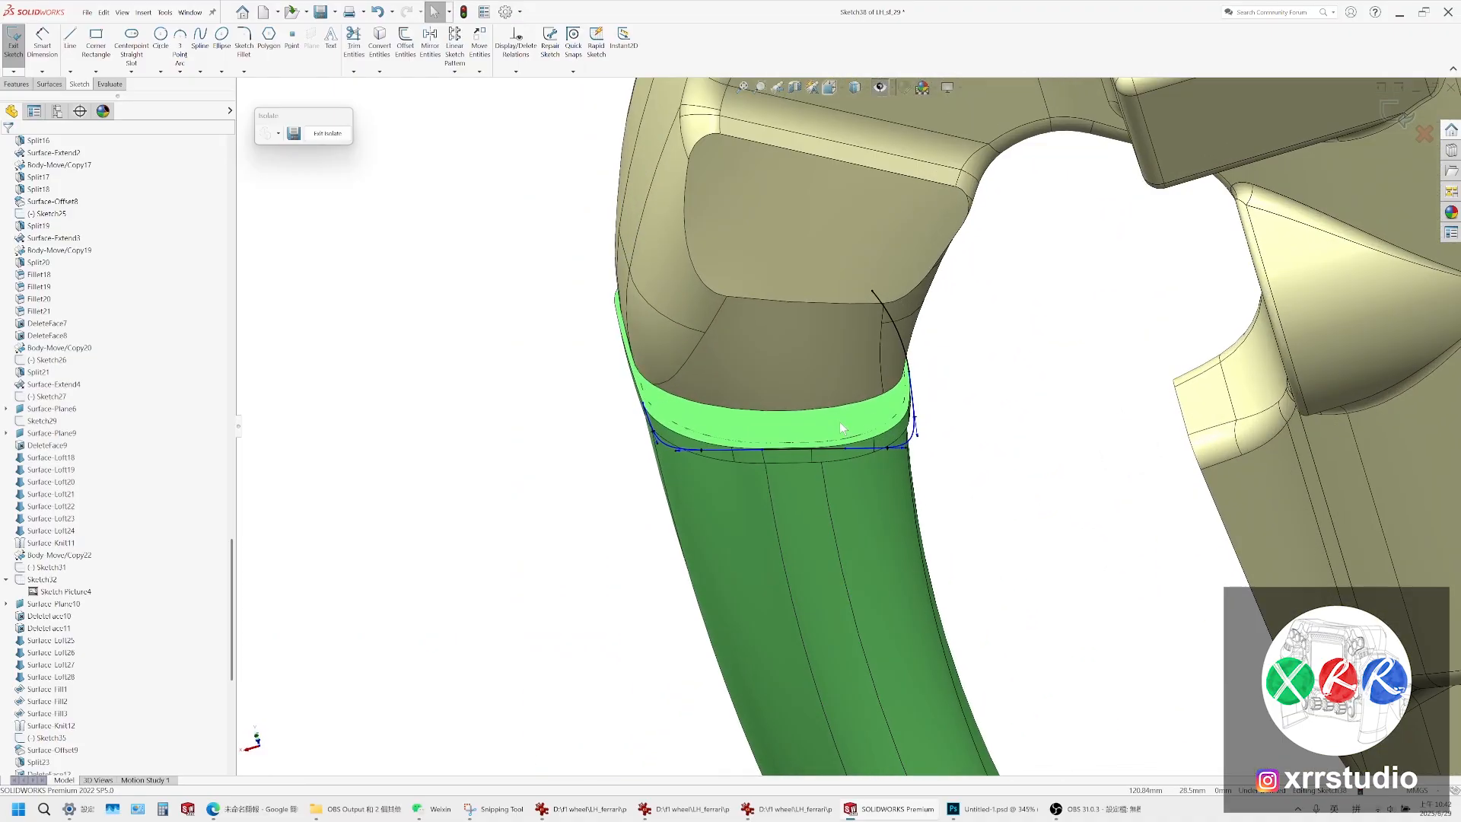
middle_drag(719, 463, 596, 315)
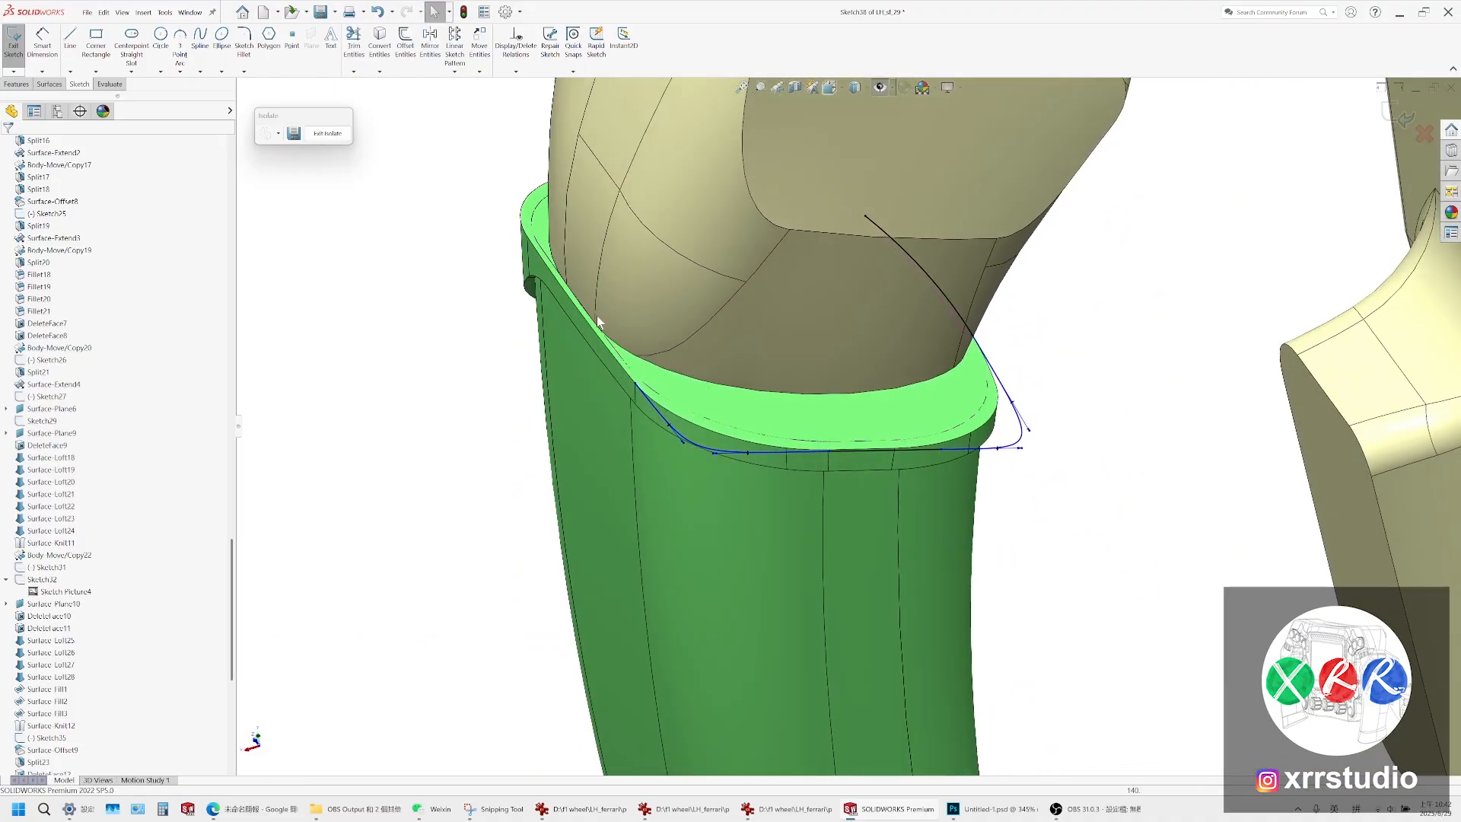
Close the corner outline with a straight line across the grip between the side ends of both splines
click(69, 38)
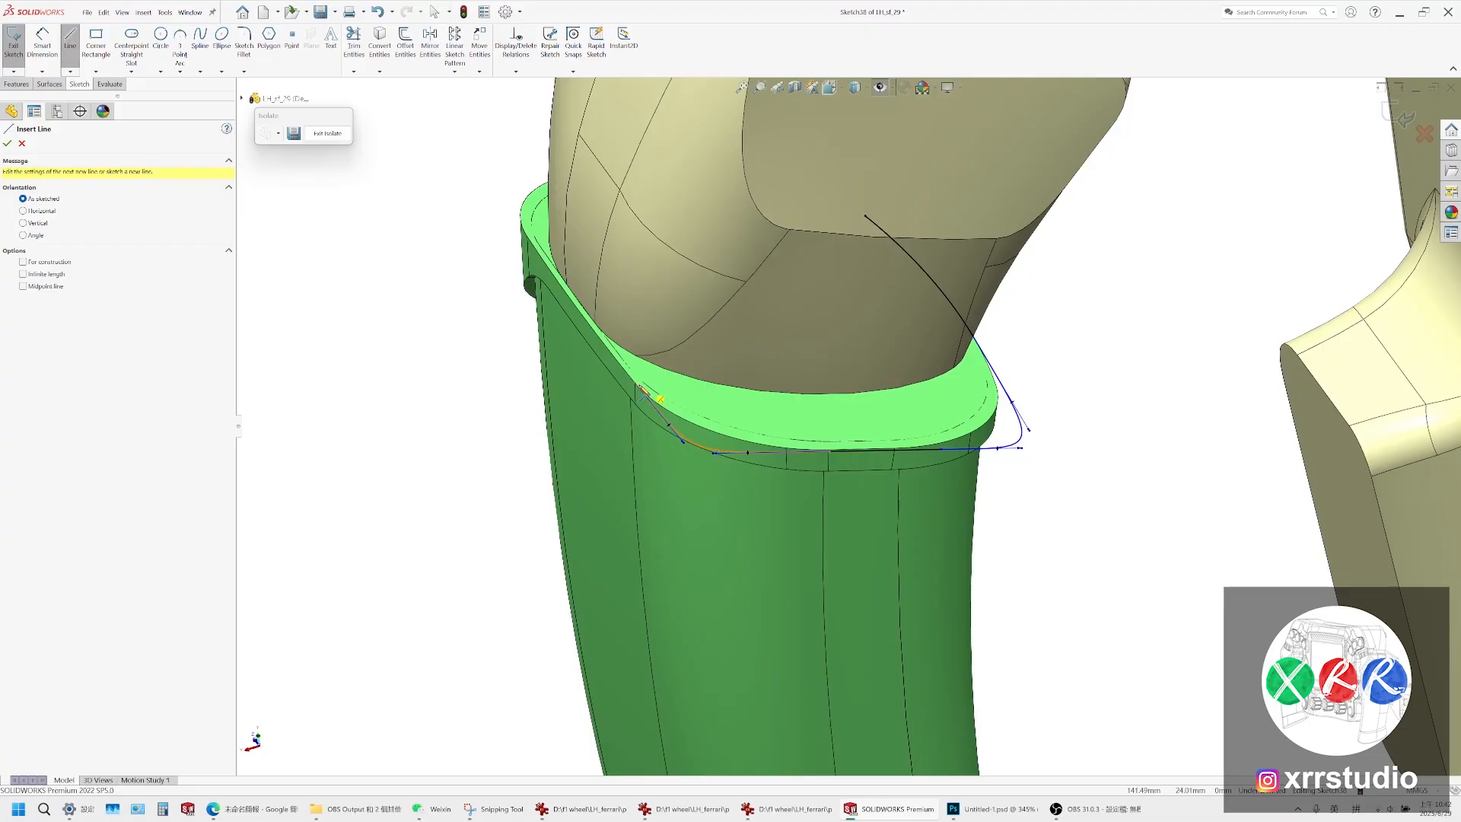
middle_drag(974, 342, 876, 347)
scroll(974, 344, down, 2)
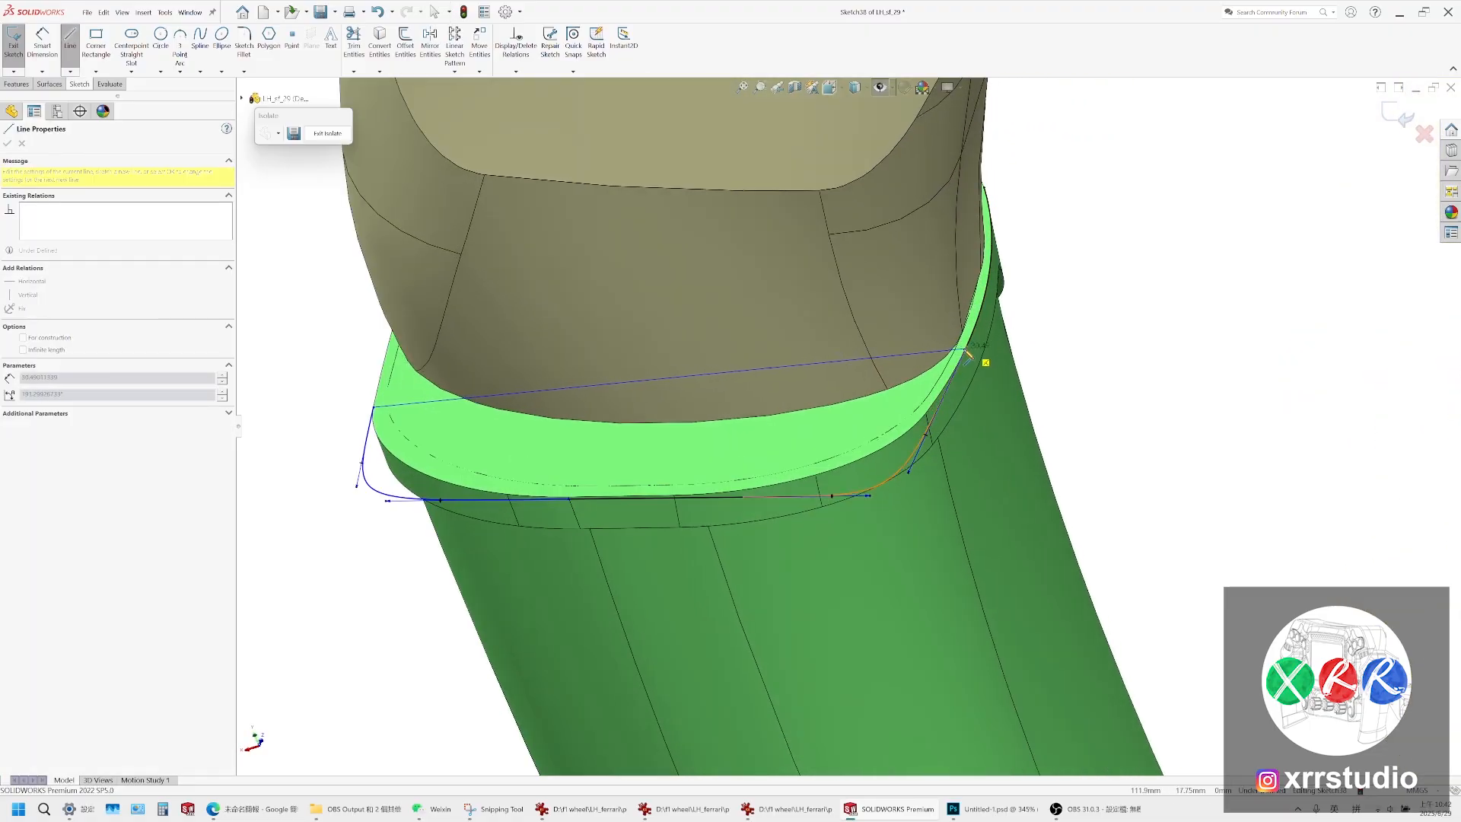
click(972, 348)
key(Escape)
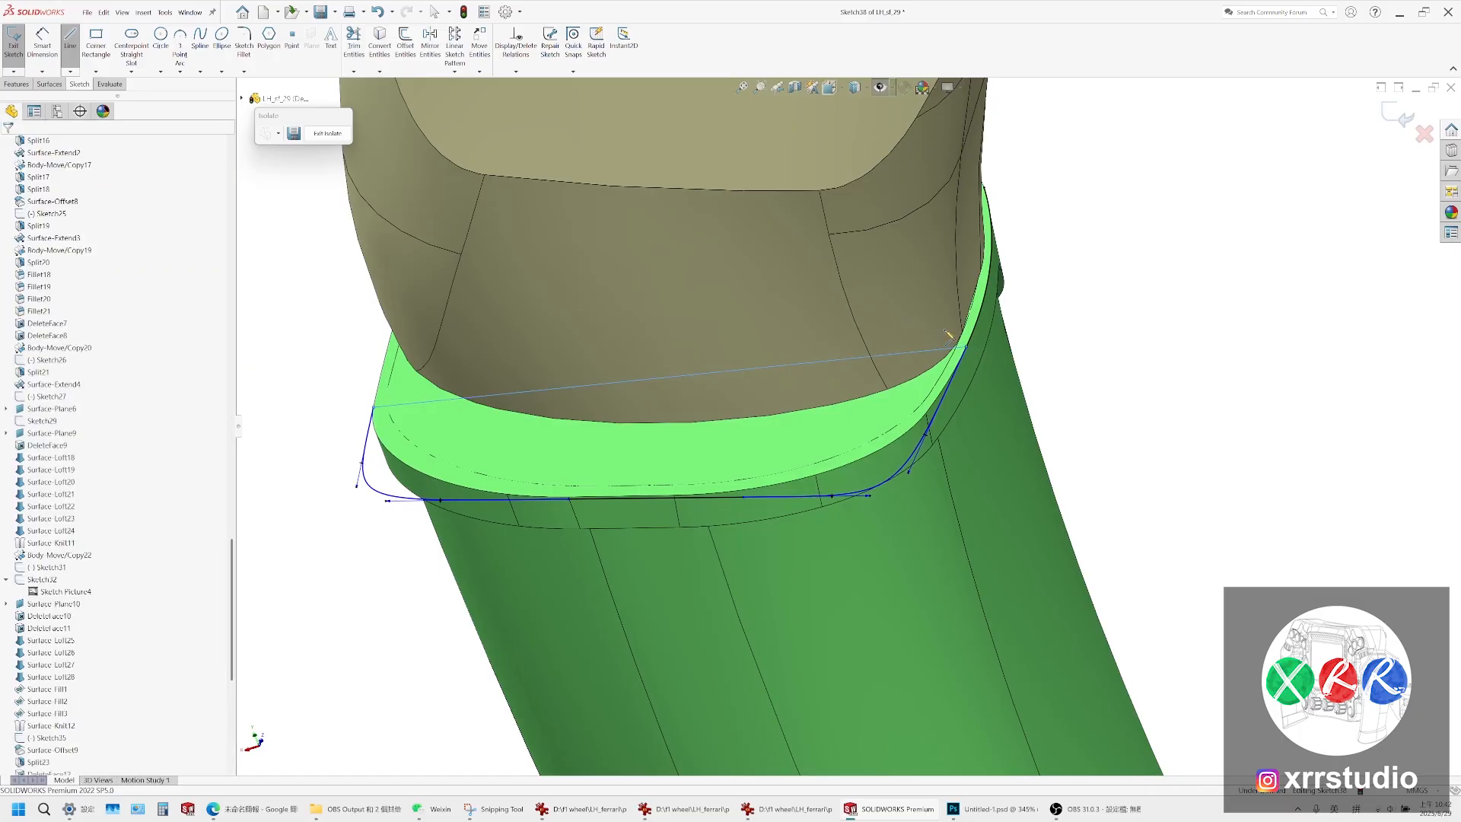
Trim away the excess side-edge curves that extend beyond the closing line
click(349, 54)
drag(1183, 336, 973, 307)
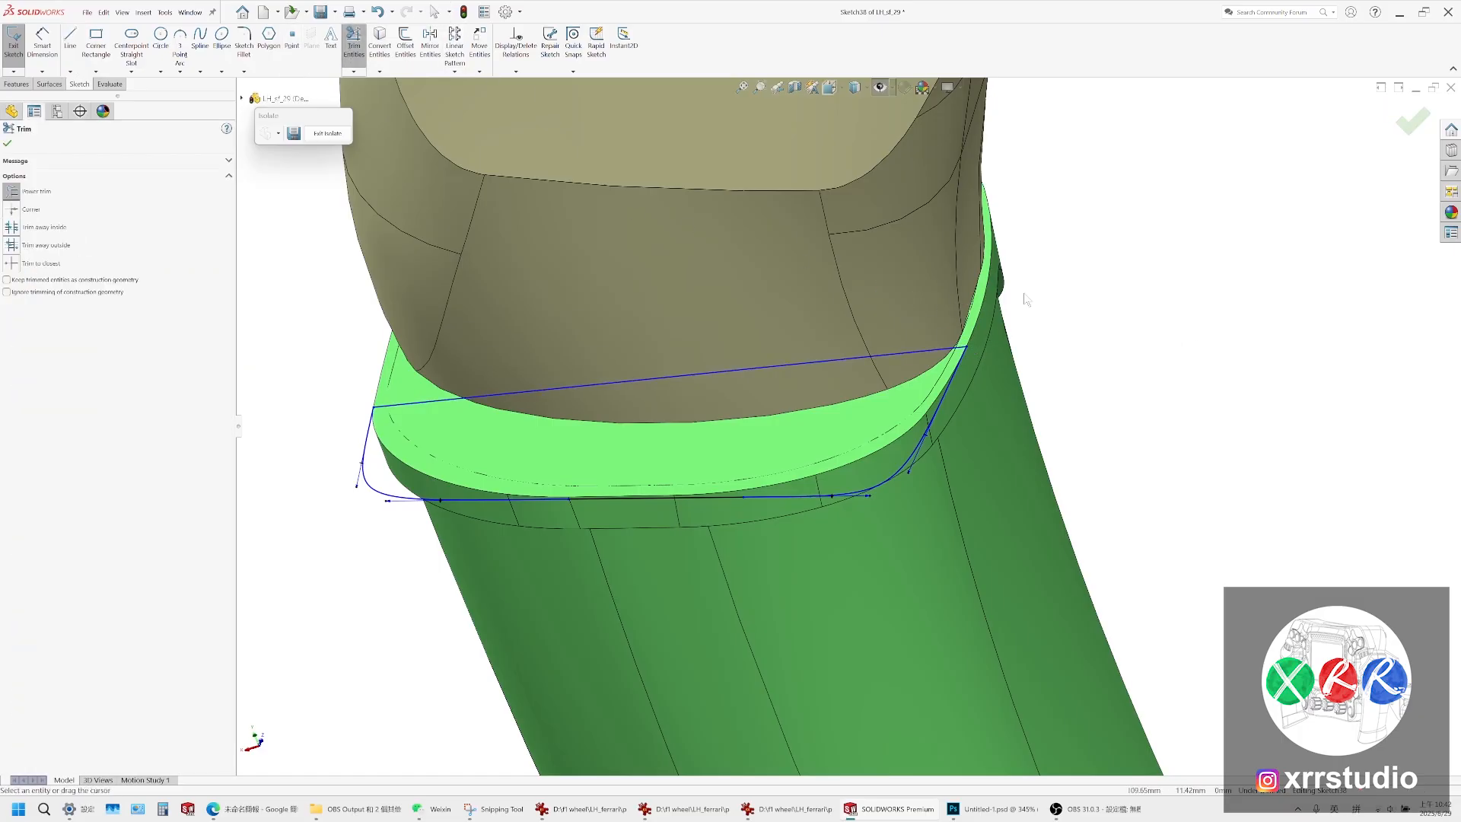
scroll(772, 355, up, 3)
key(Escape)
Extrude the closed outline Up To Surface, ending at the rim's underside face, with Merge result turned off
click(19, 84)
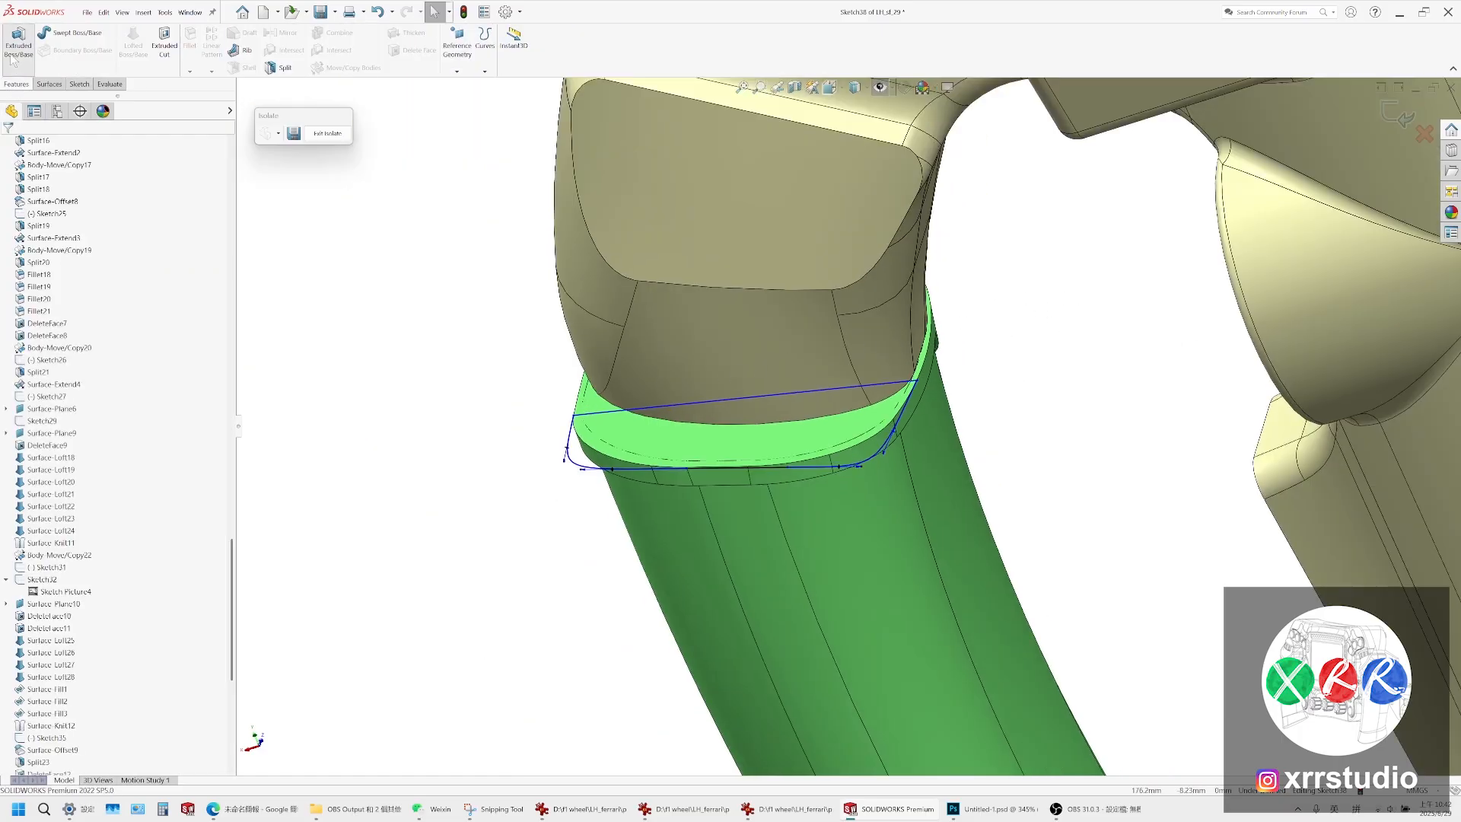
click(18, 42)
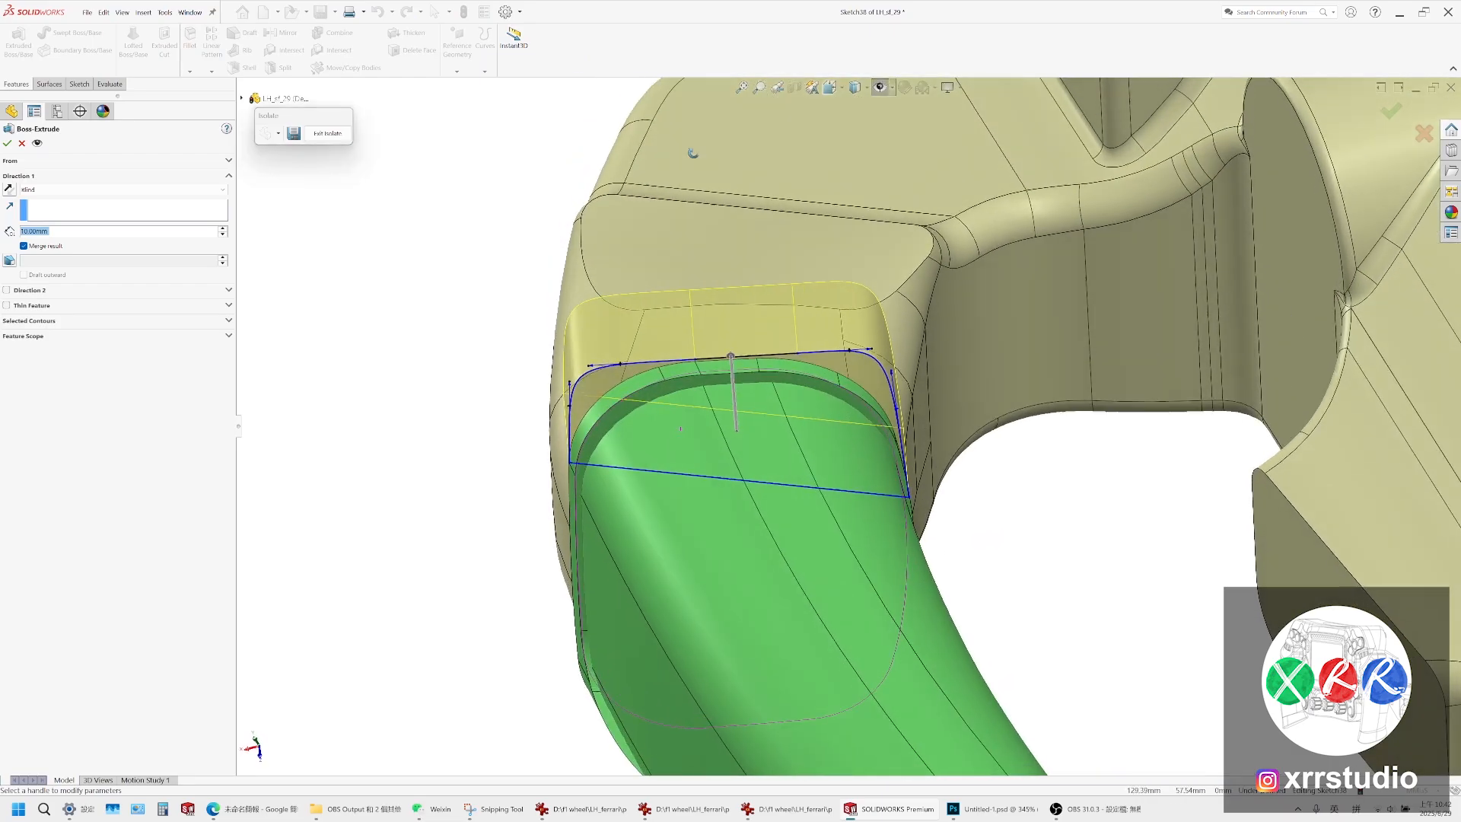
click(84, 190)
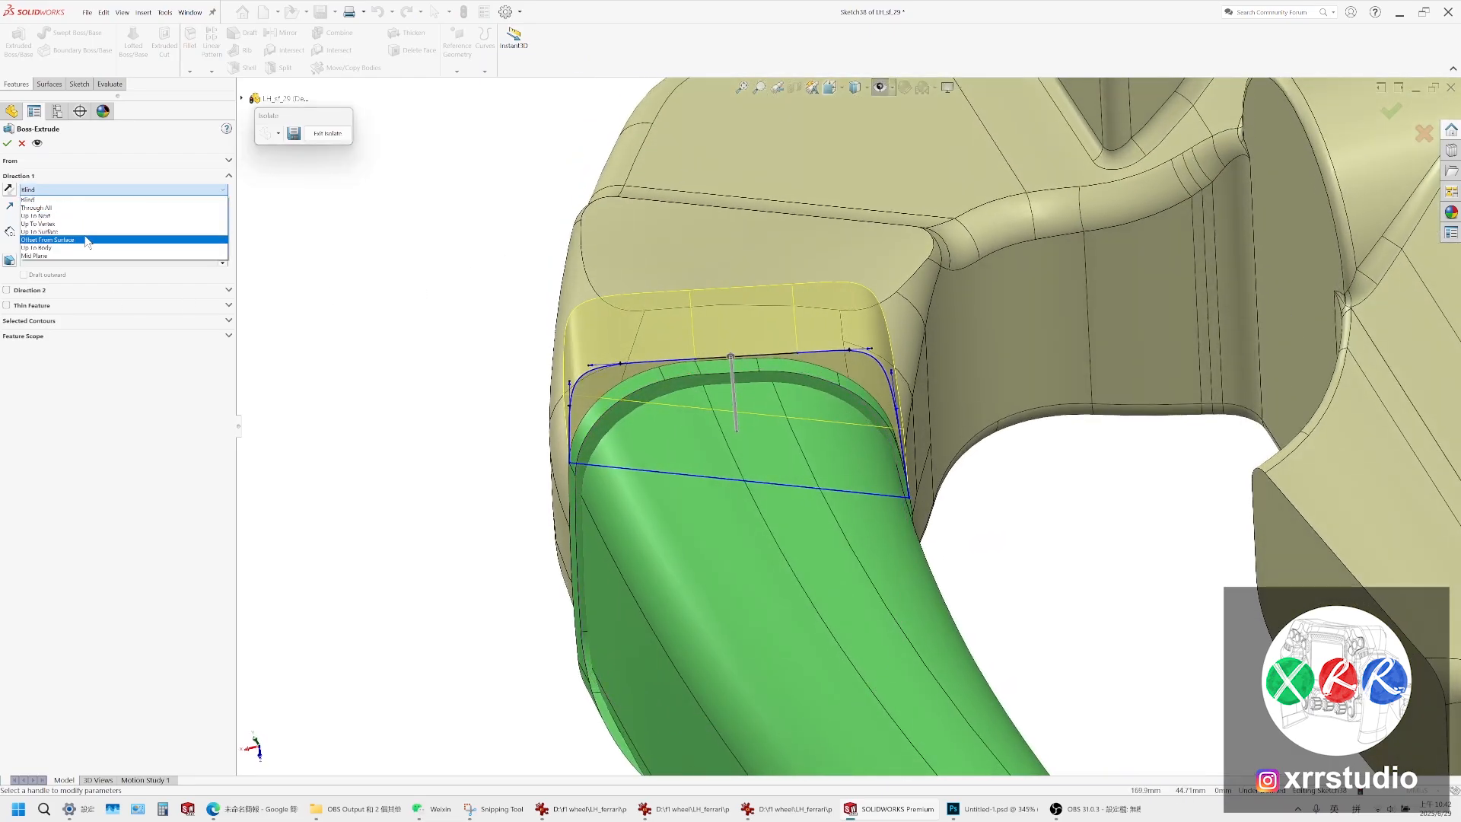
click(61, 241)
scroll(644, 425, up, 4)
click(642, 418)
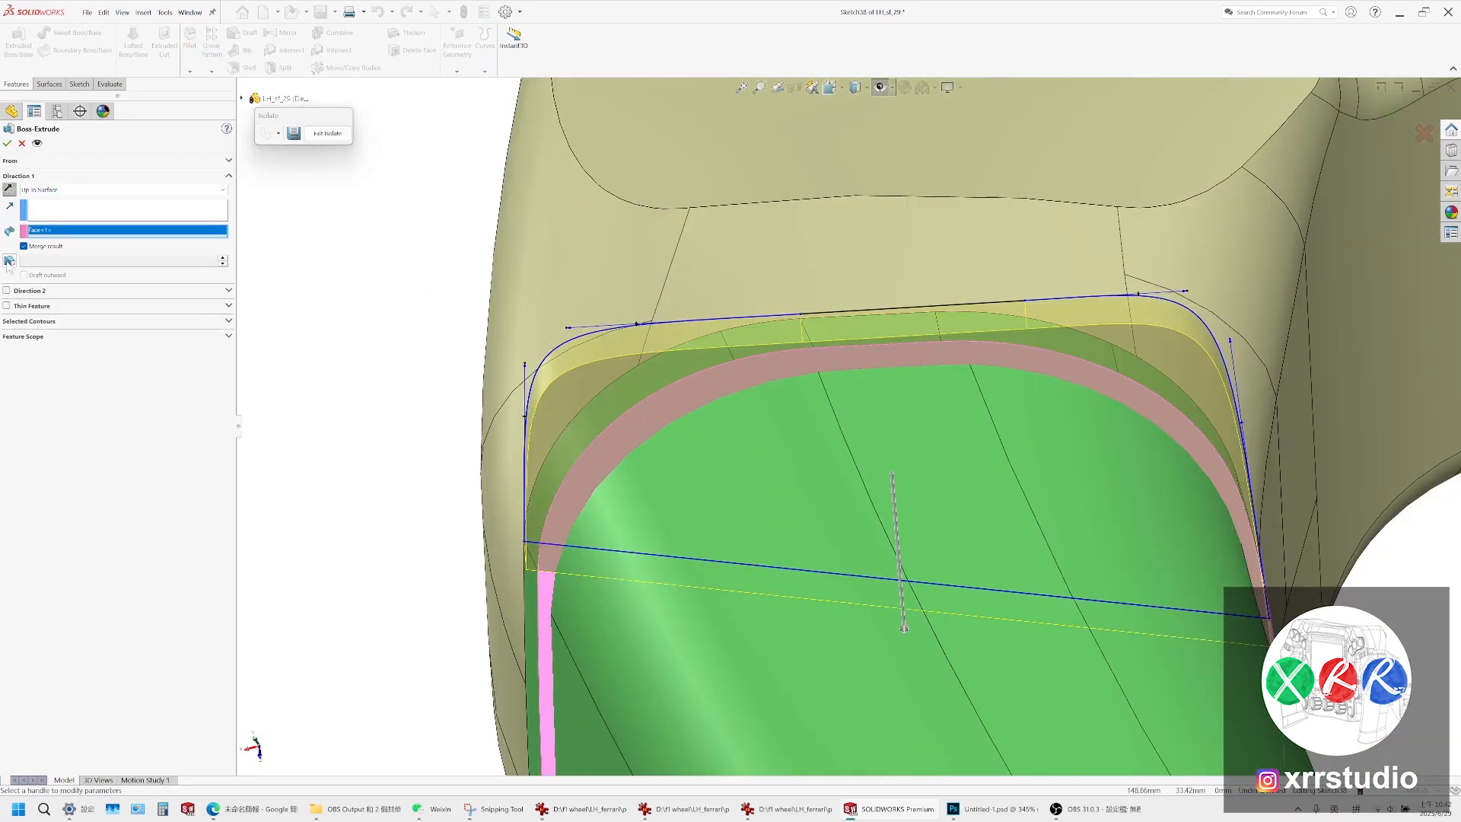
click(7, 143)
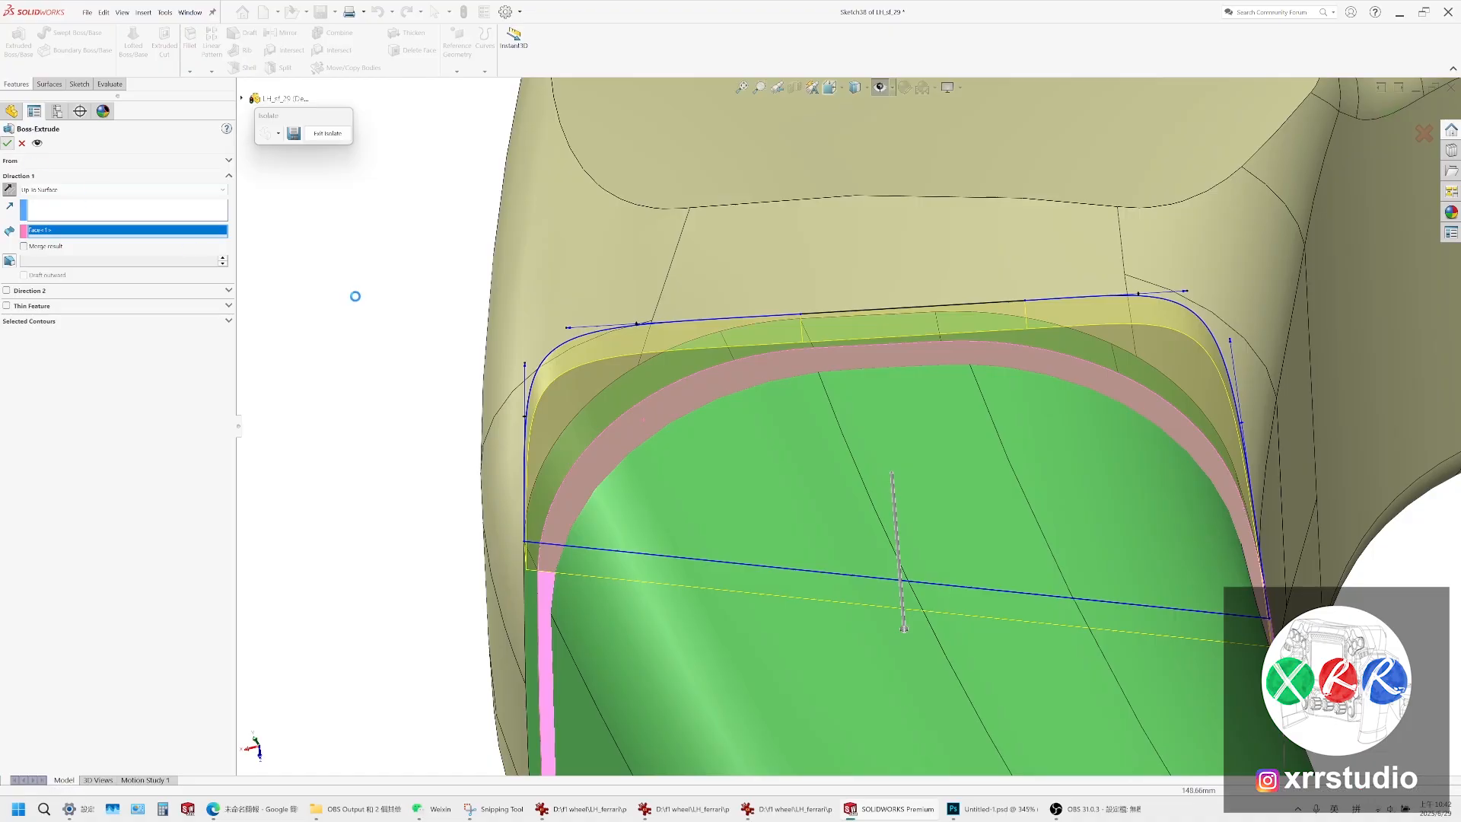
Inspect the extruded corner piece against the rim, select it and hide its body
middle_drag(943, 369, 689, 456)
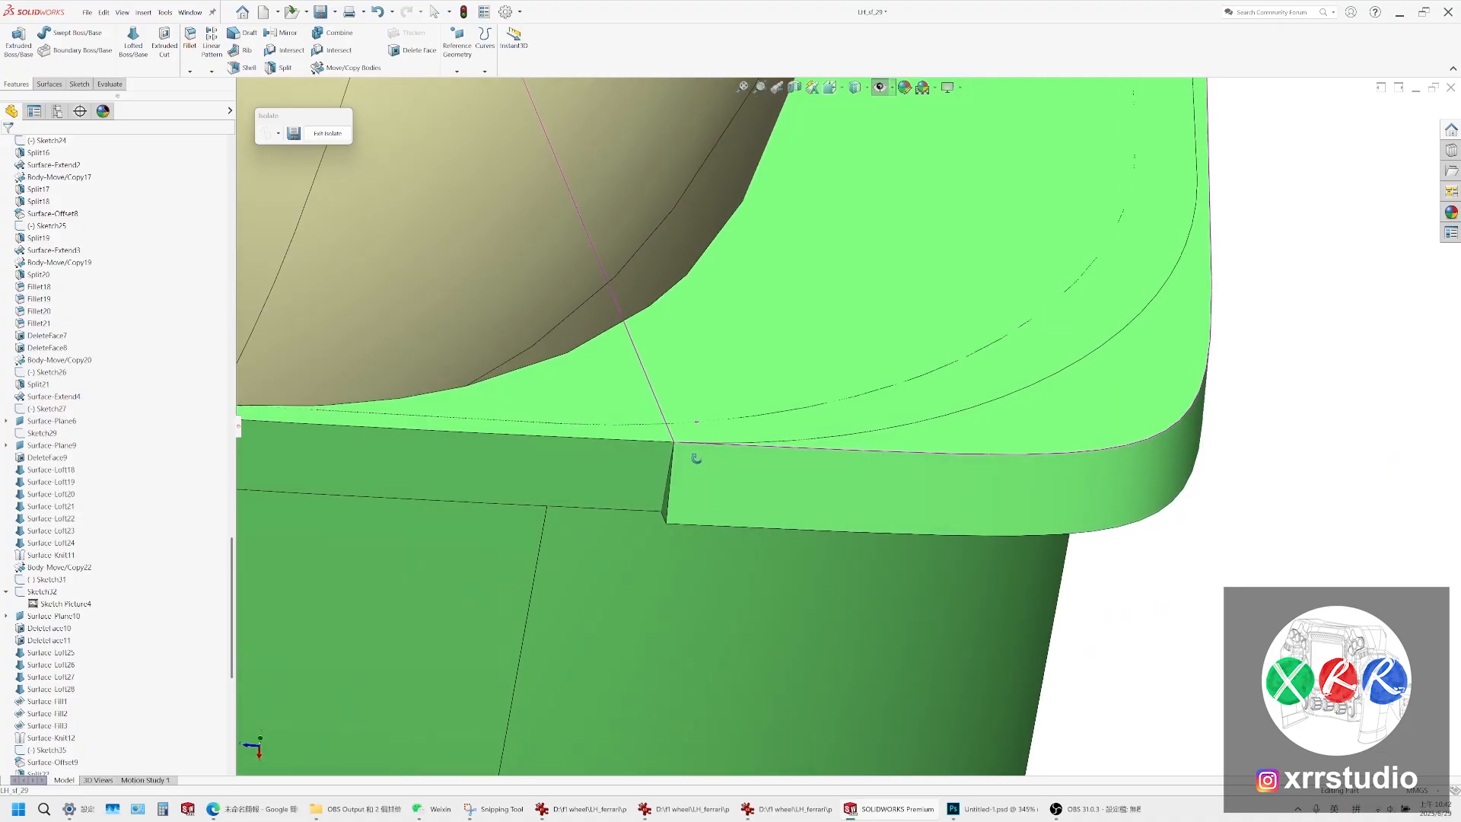
click(621, 465)
scroll(875, 434, up, 6)
middle_drag(907, 443, 874, 430)
click(896, 442)
click(930, 420)
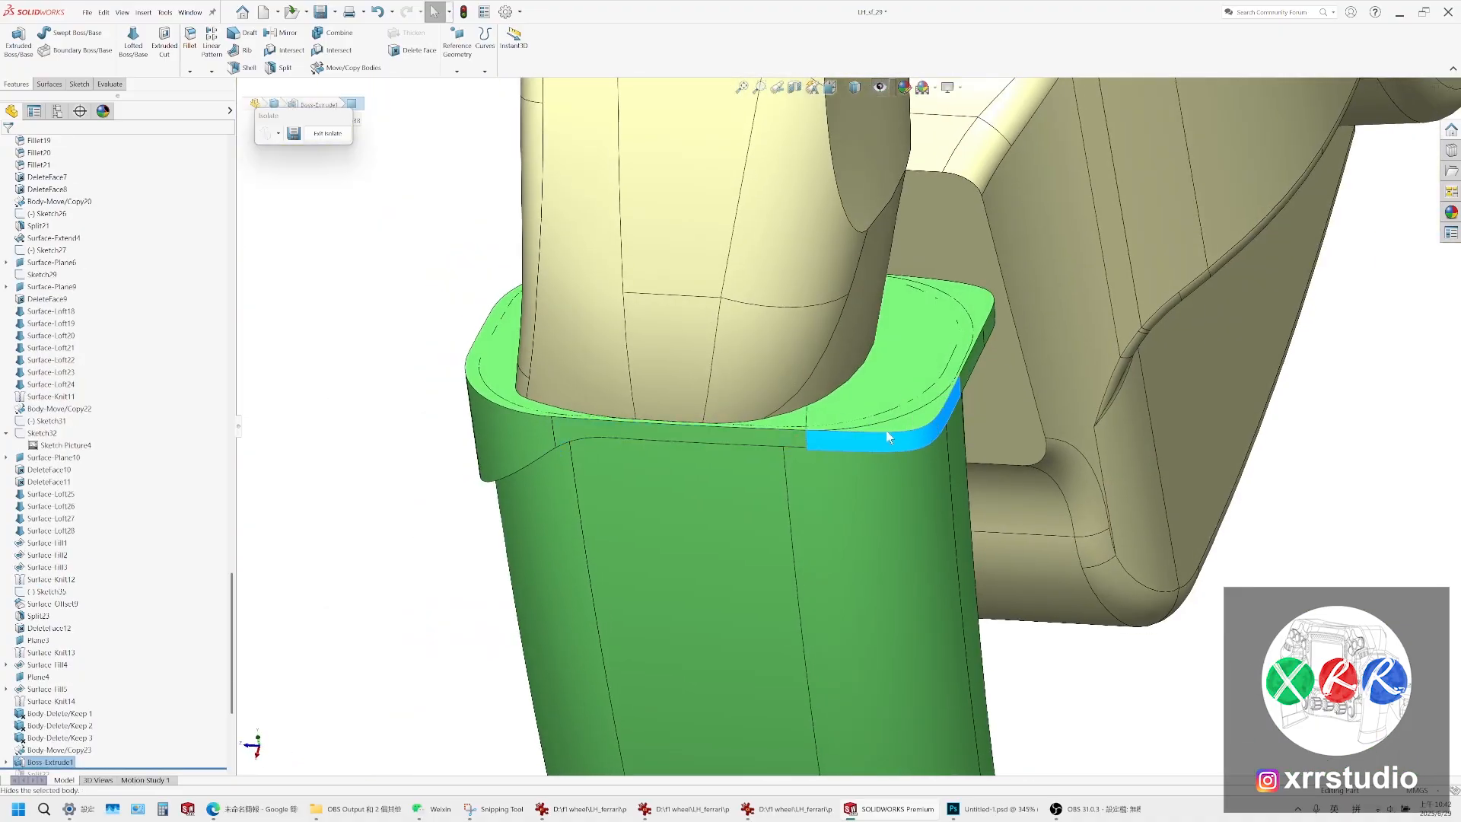
Show the hidden corner extrusion body again and compare its outline with the grip rim
scroll(888, 428, up, 1)
middle_drag(897, 407, 851, 504)
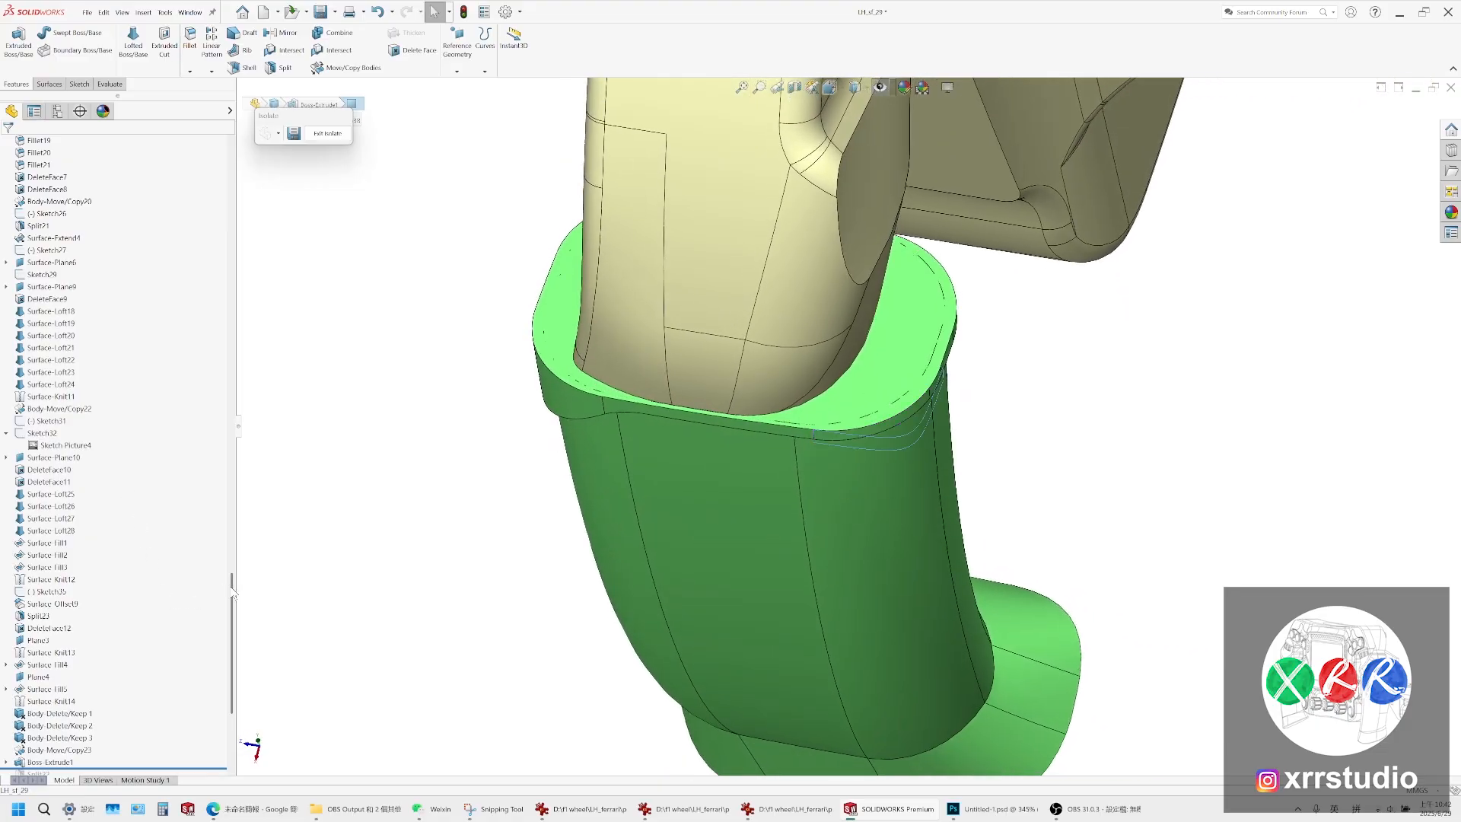
middle_drag(438, 526, 581, 312)
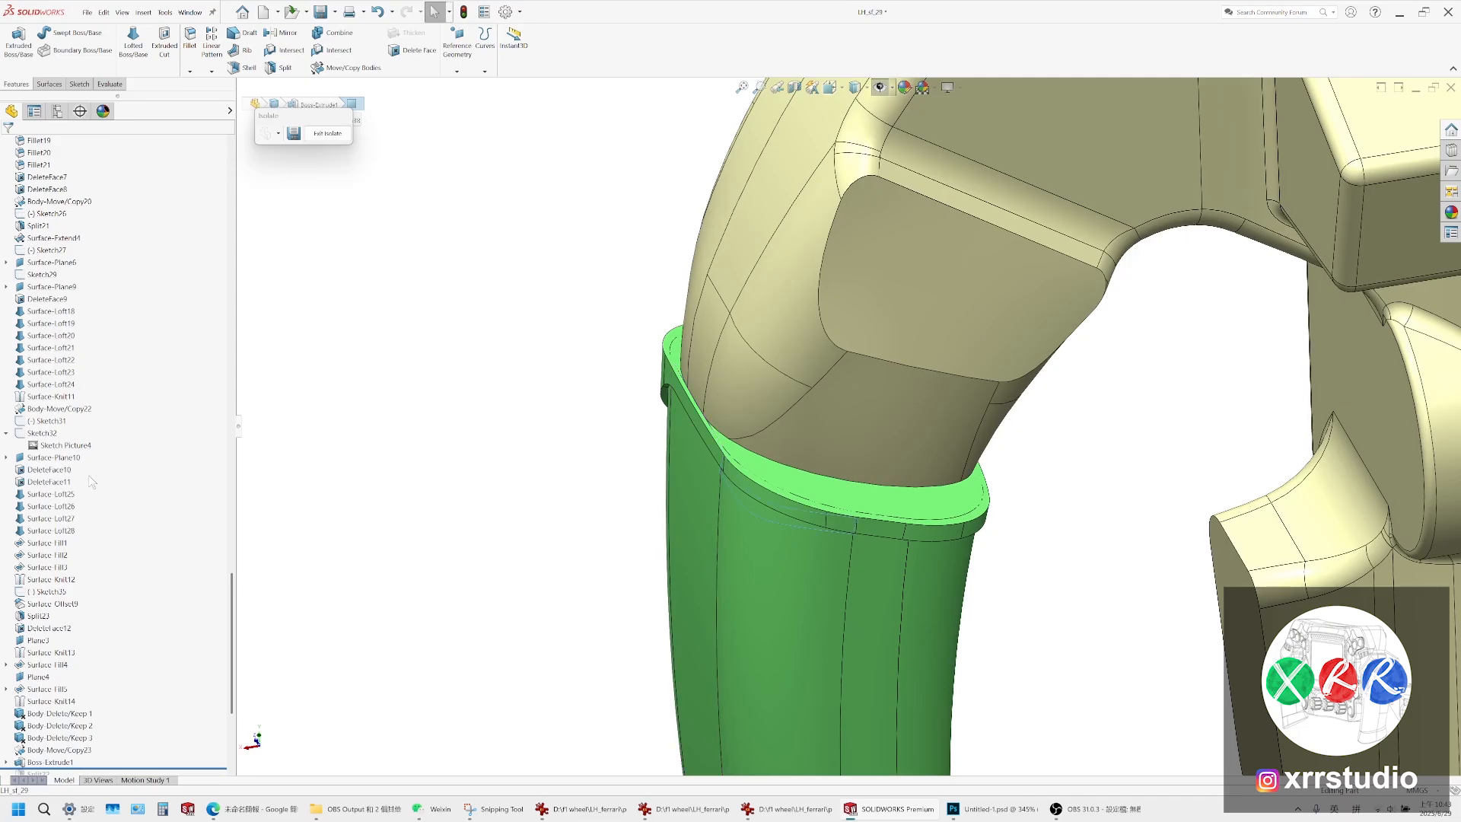
drag(232, 598, 220, 163)
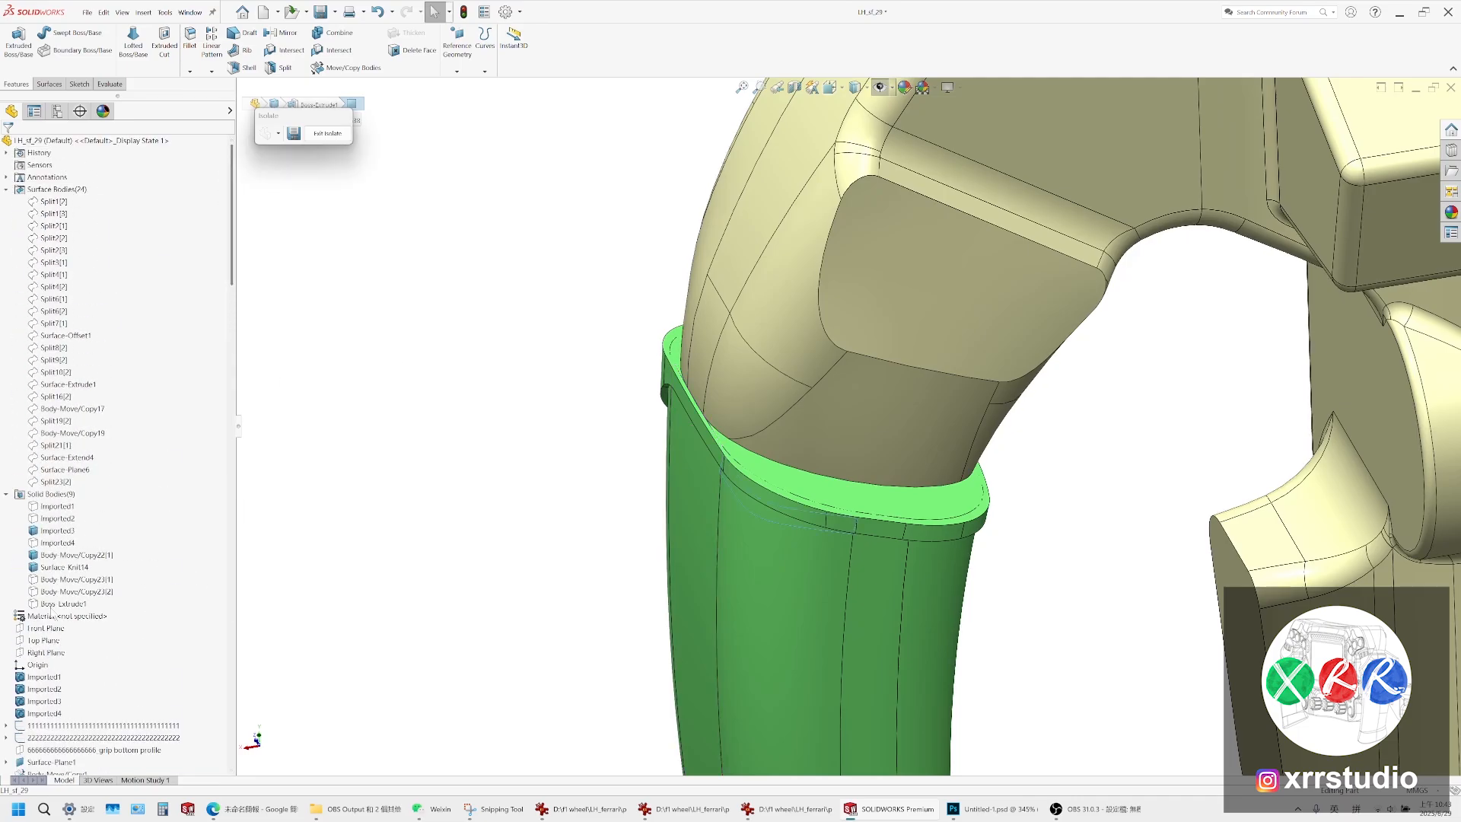
click(52, 605)
click(60, 595)
click(487, 525)
scroll(935, 500, down, 4)
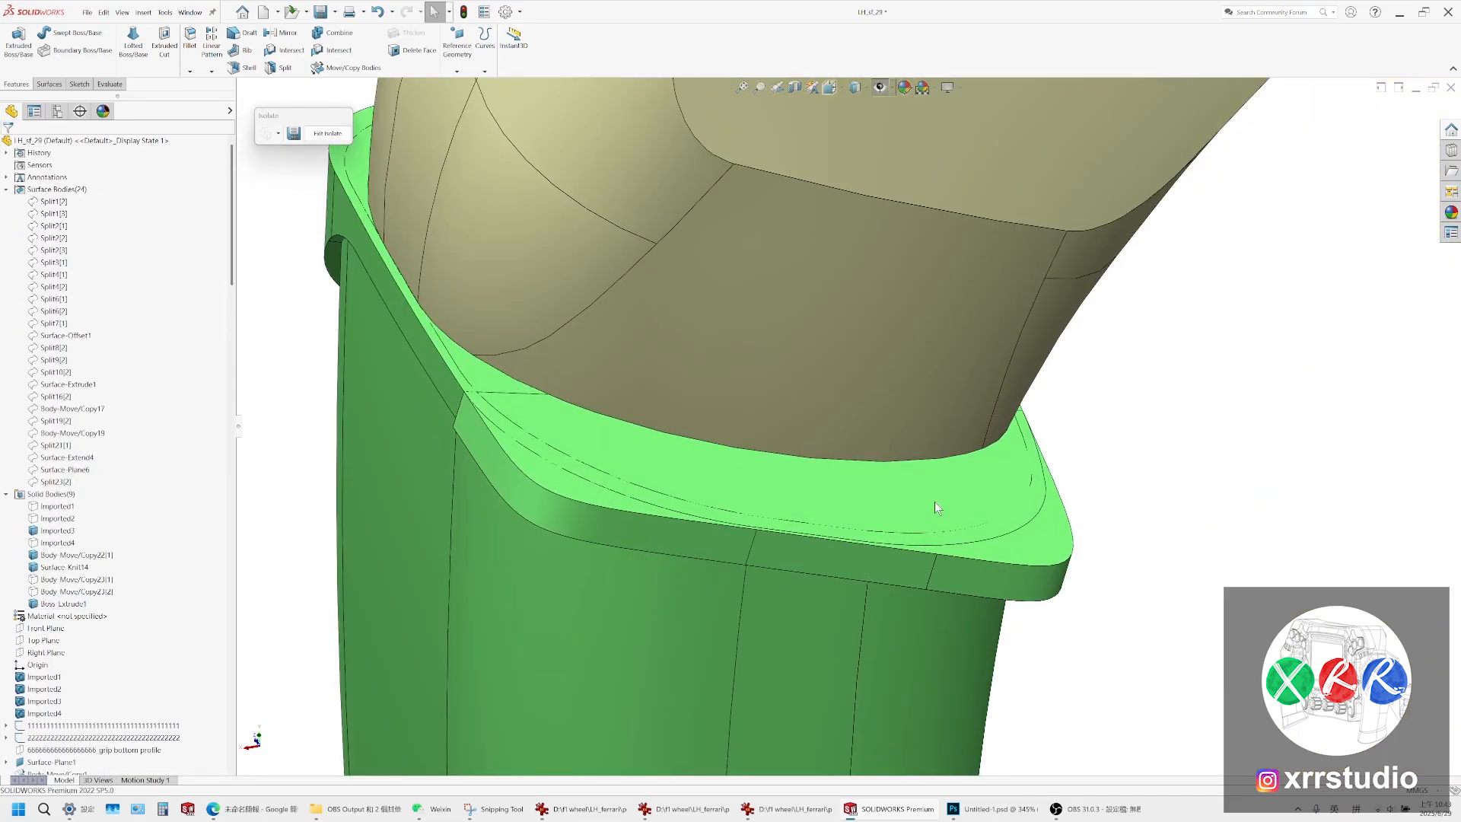
middle_drag(678, 495, 764, 411)
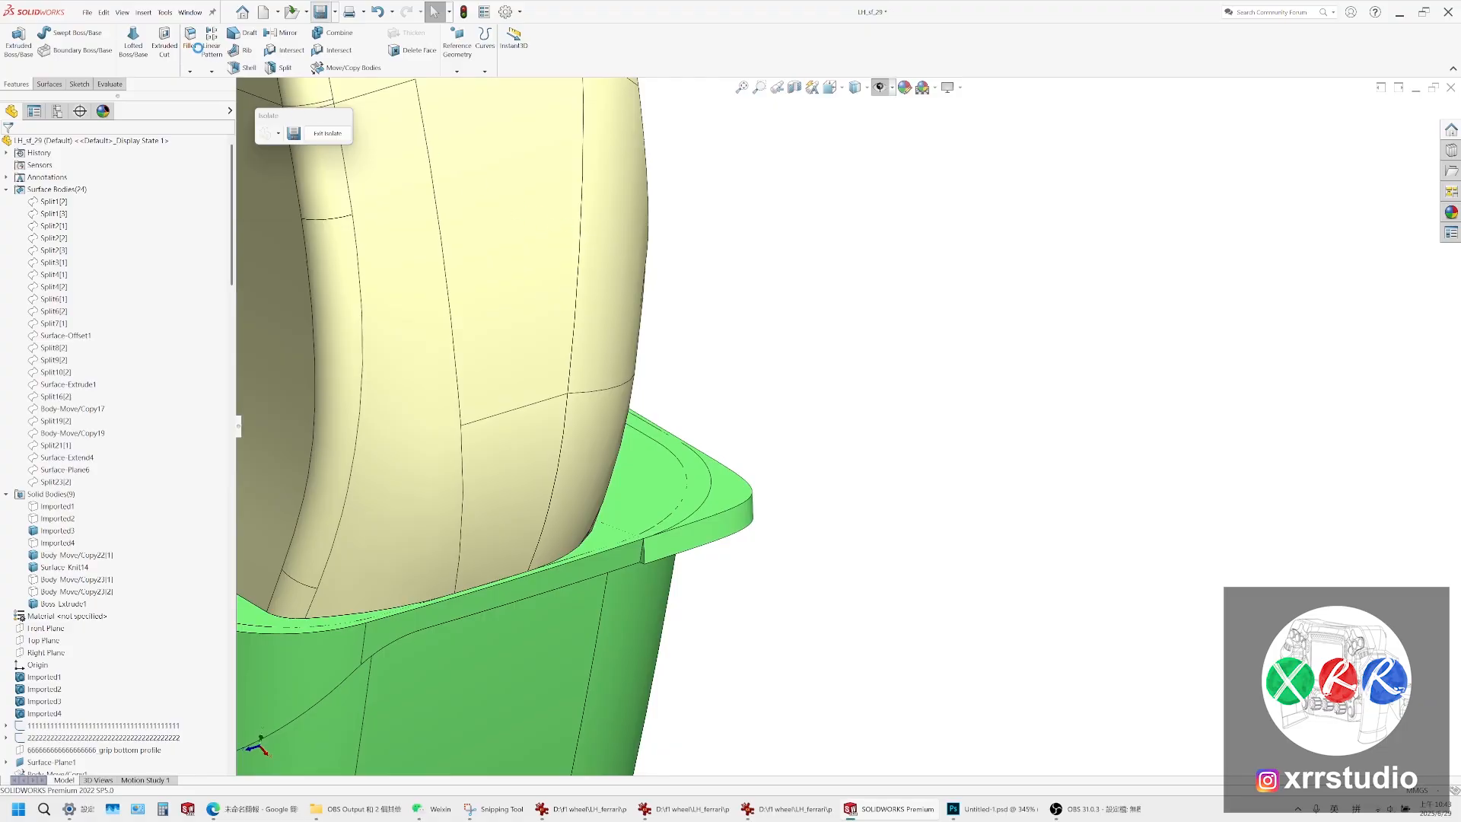
Save the part under the new file name LH_sf_30
click(88, 13)
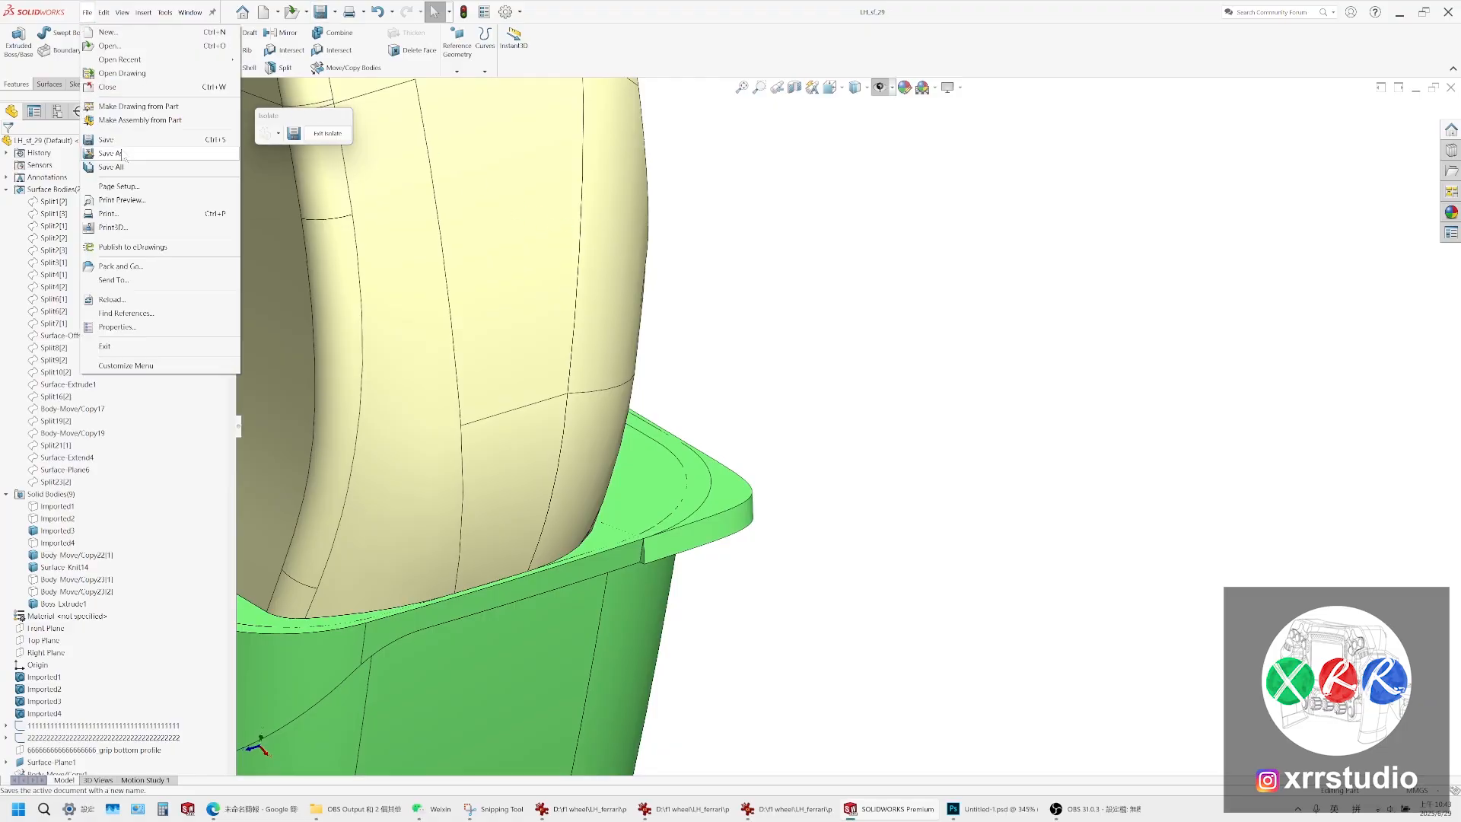
click(125, 159)
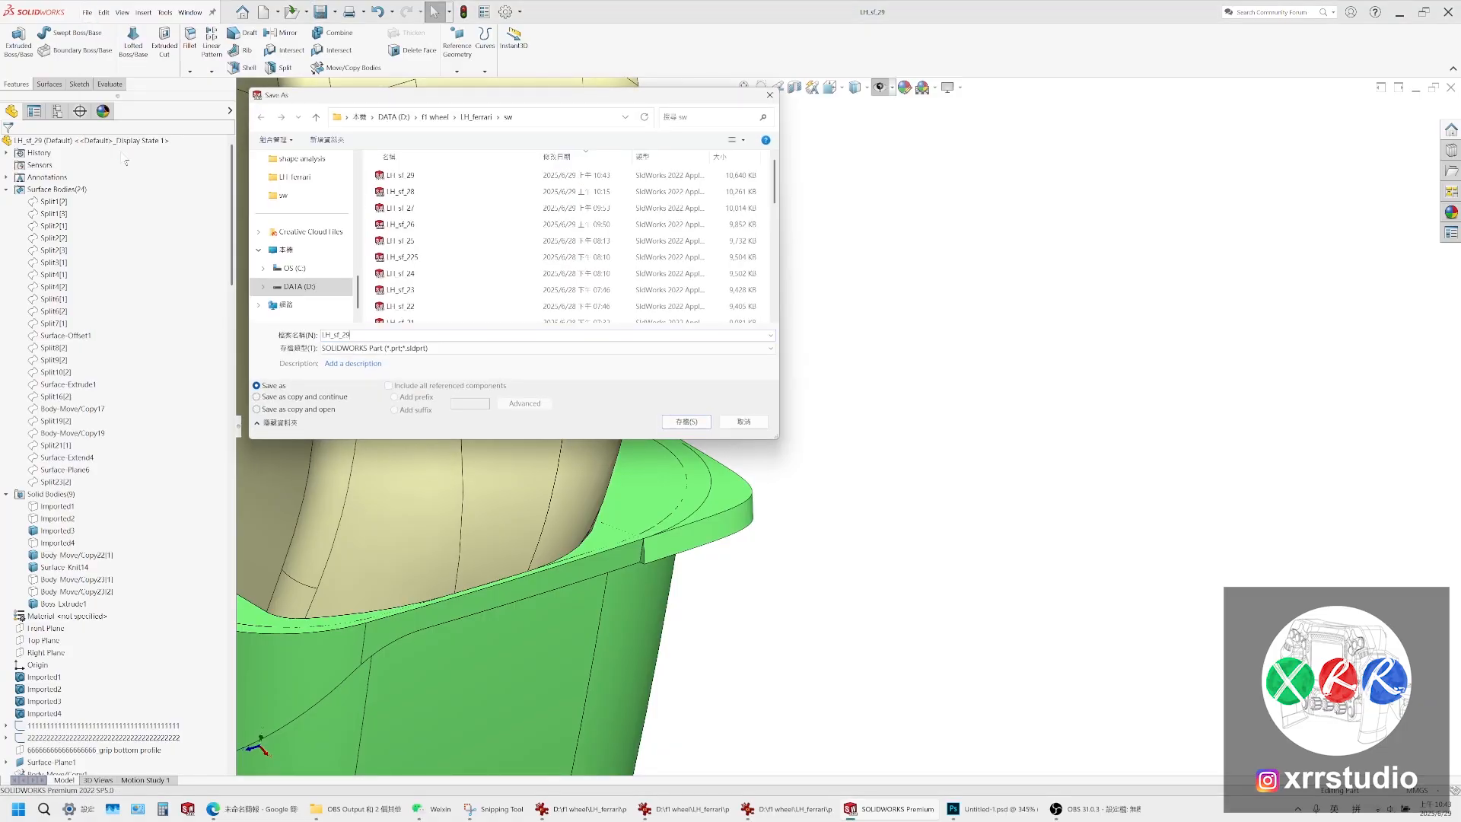
key(BackSpace)
key(BackSpace)
text(30)
key(Return)
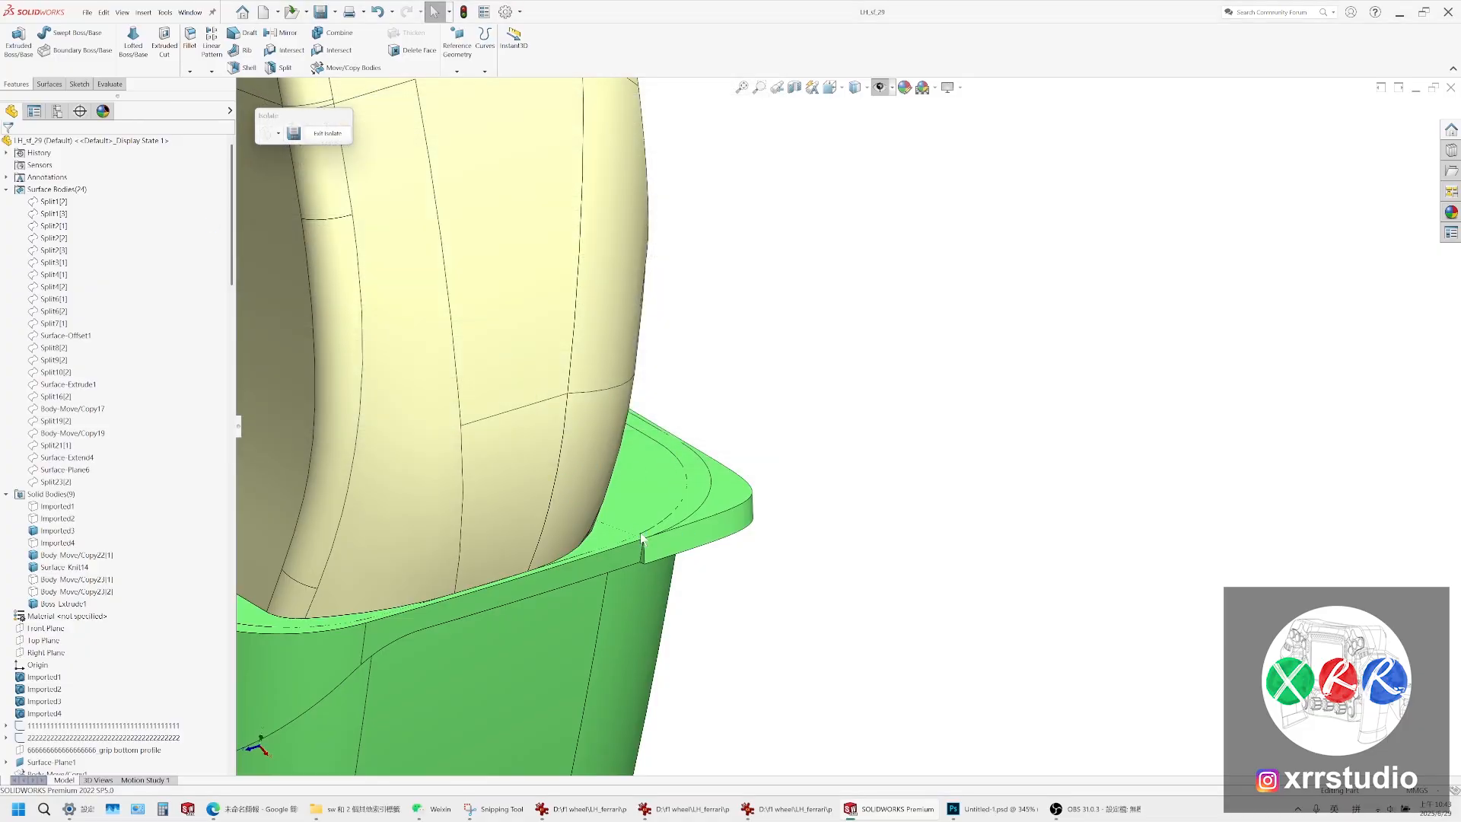
Compare the rim's corner with the steering wheel reference photo in IrfanView
middle_drag(642, 538, 466, 458)
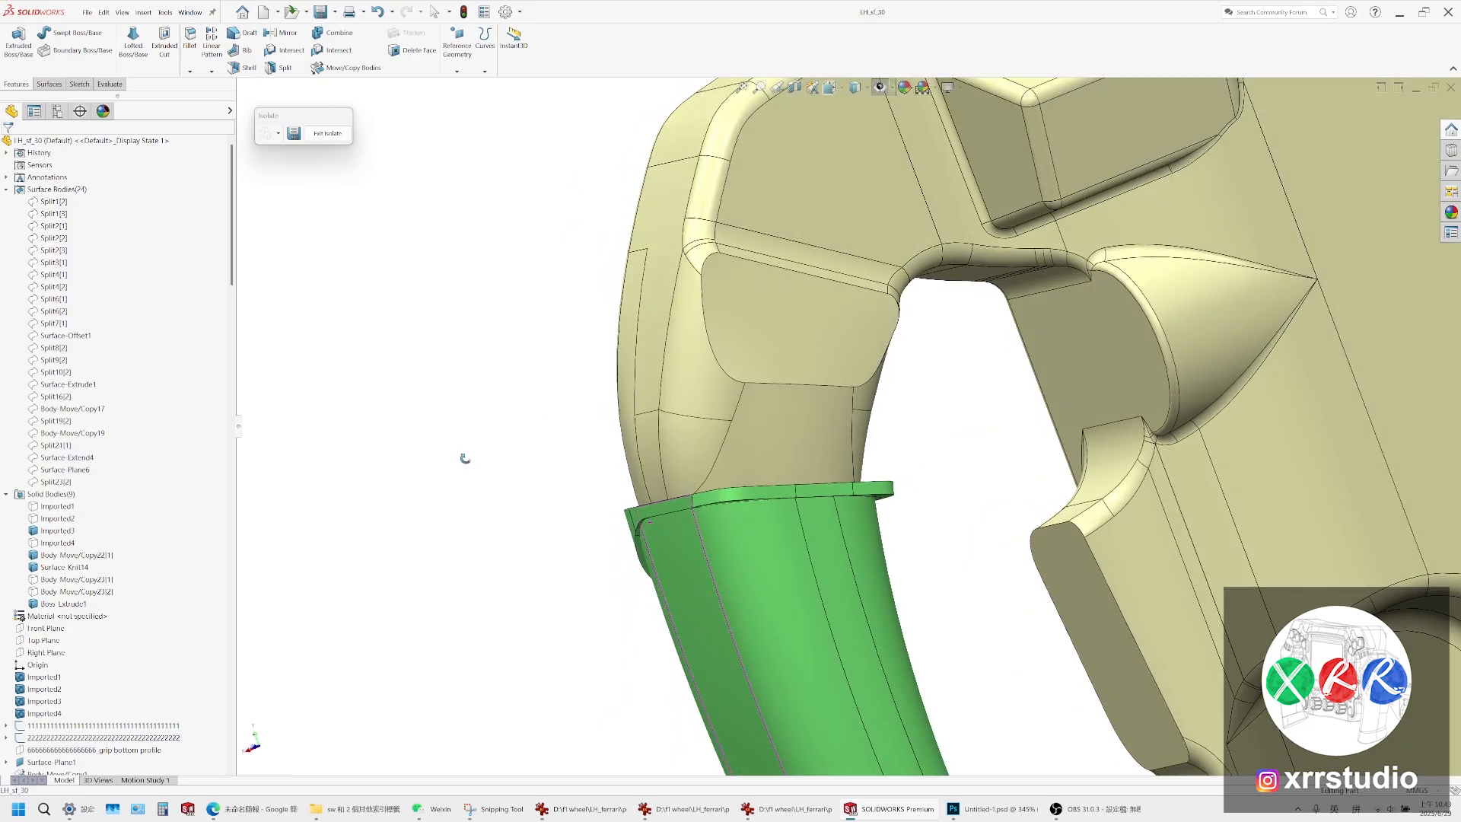
click(613, 811)
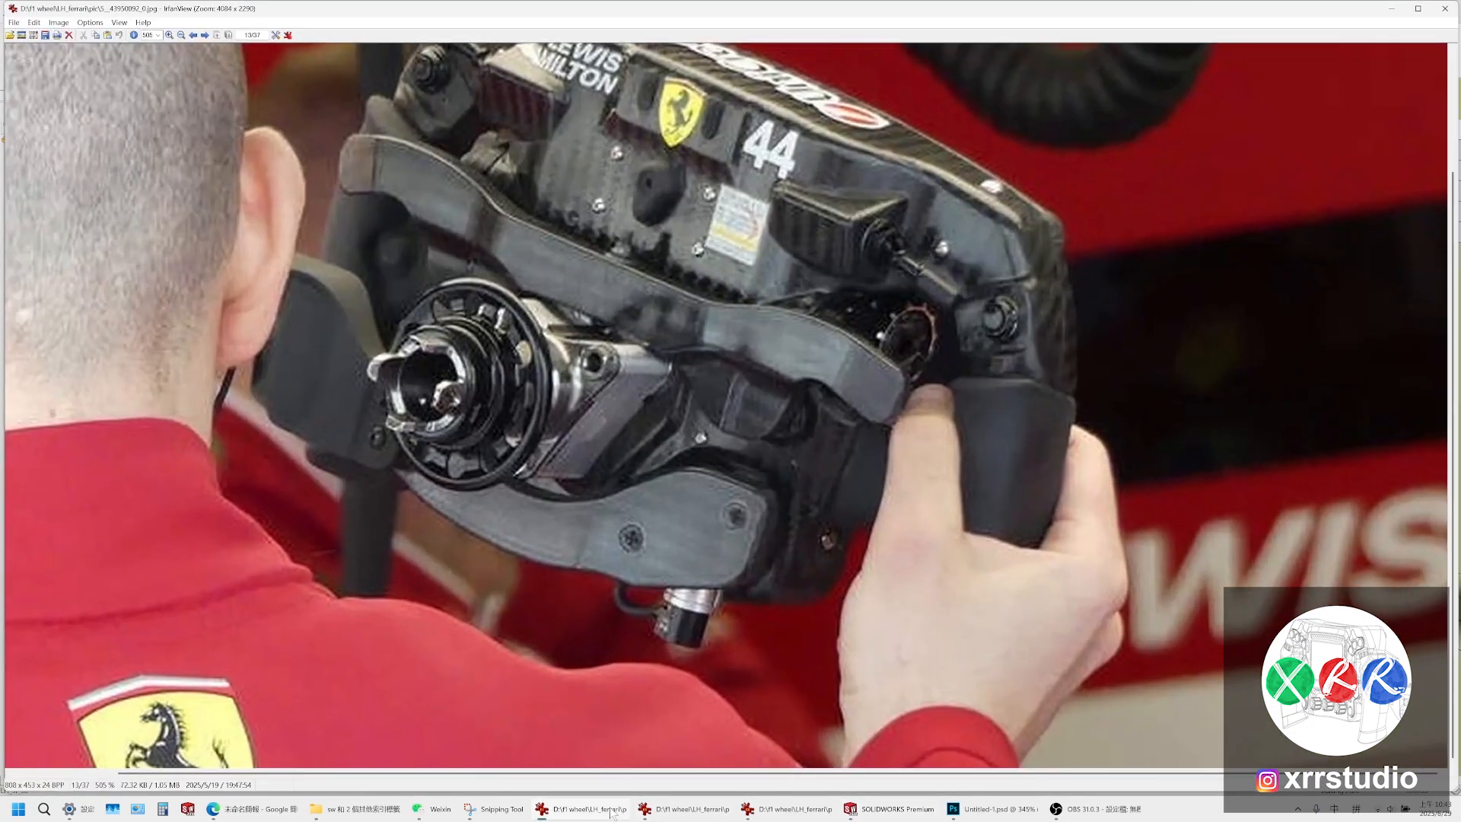
click(613, 810)
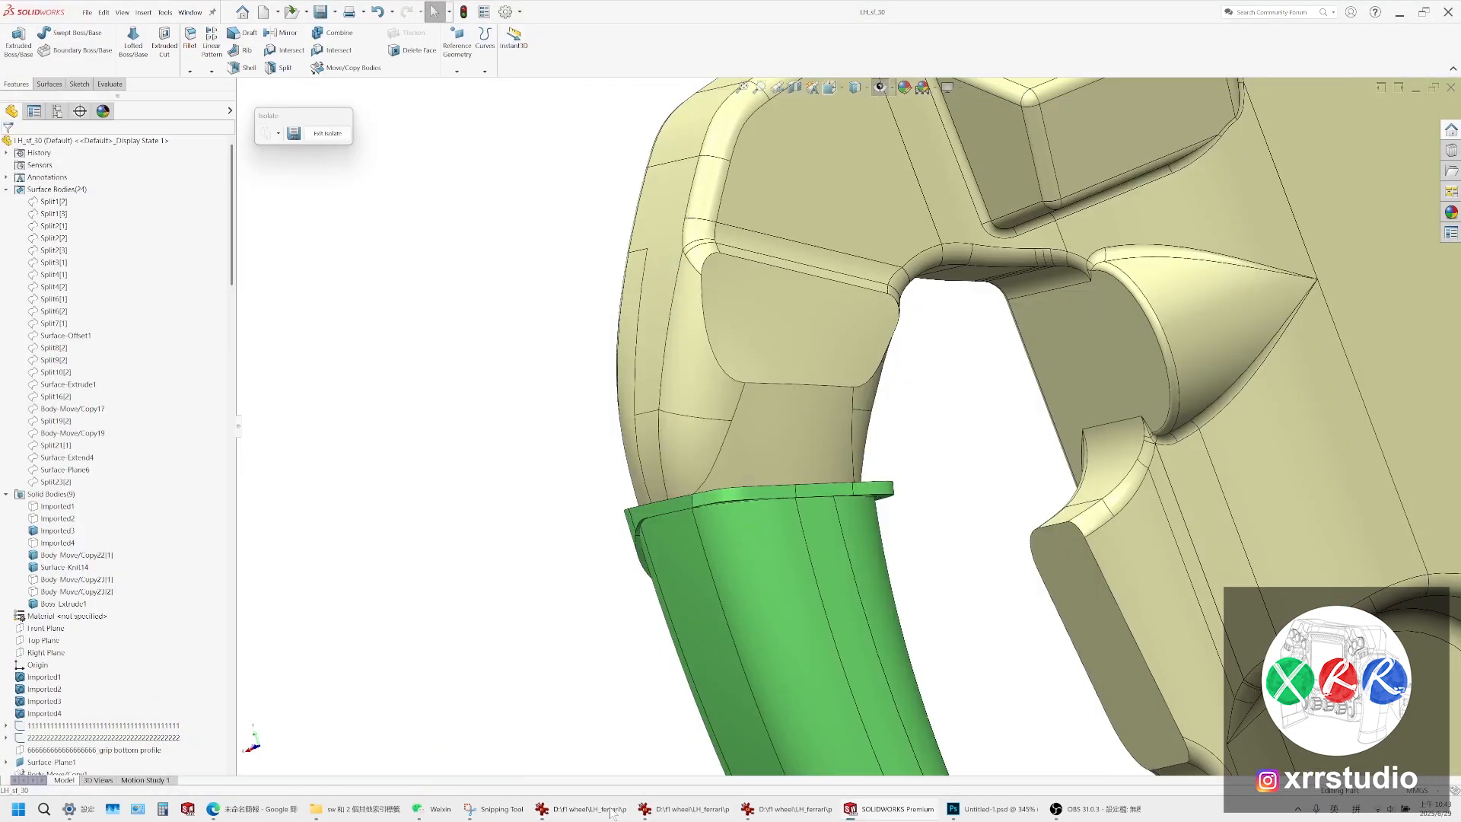
click(615, 810)
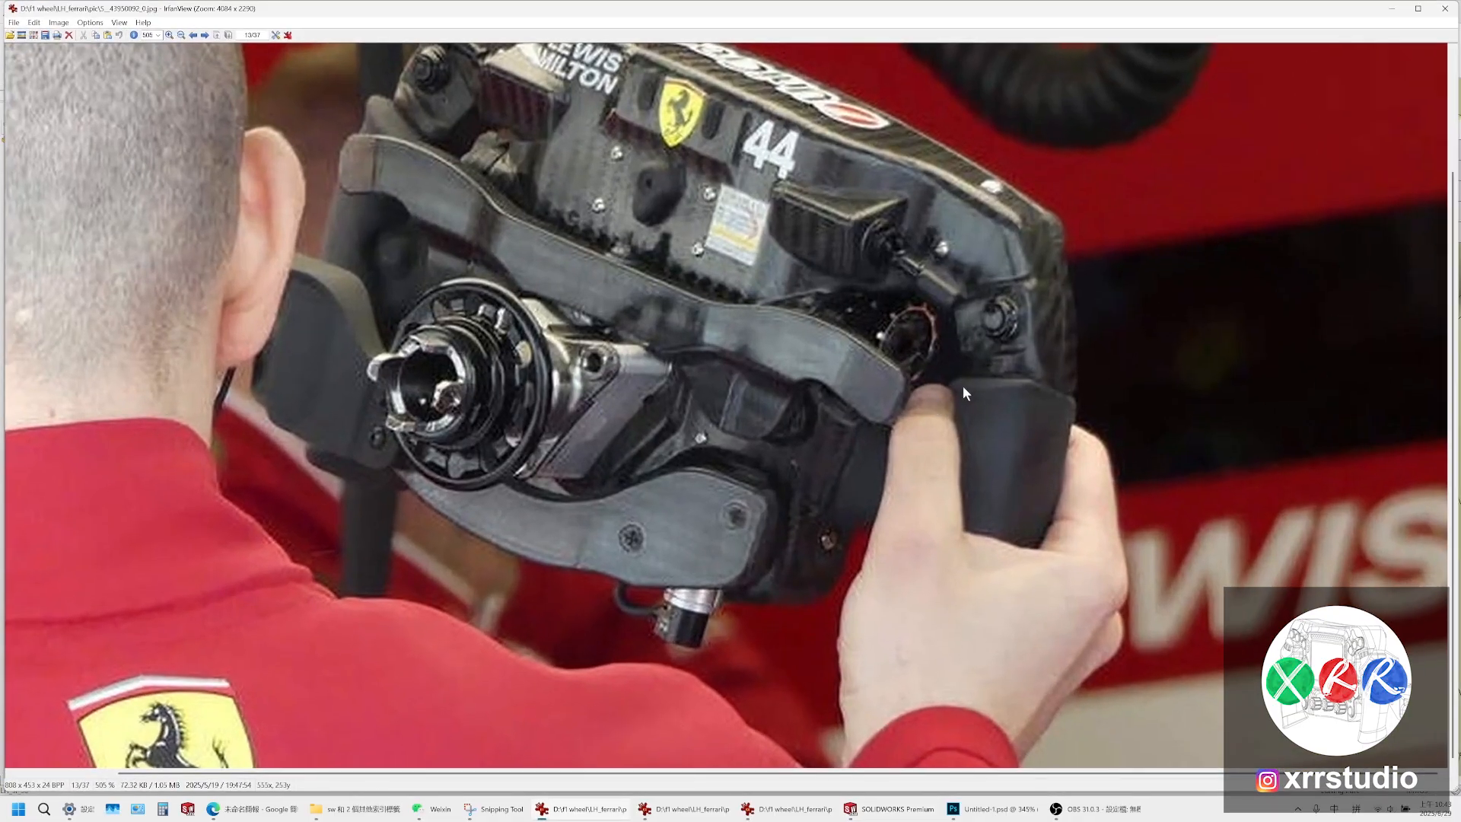
Capture the hand-held grip area of the reference photo with Snipping Tool and enlarge the snip's window
click(491, 809)
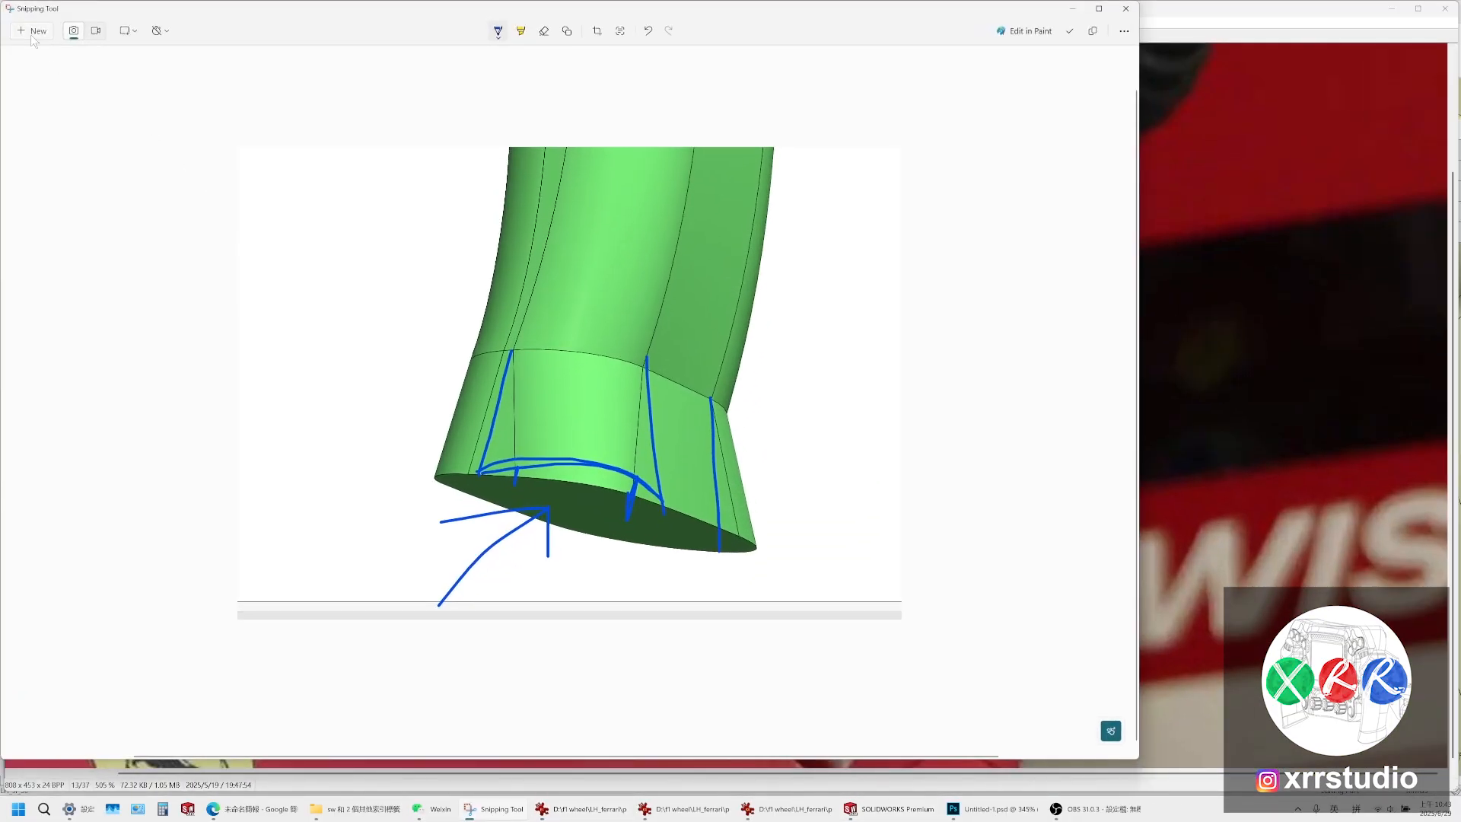
click(32, 32)
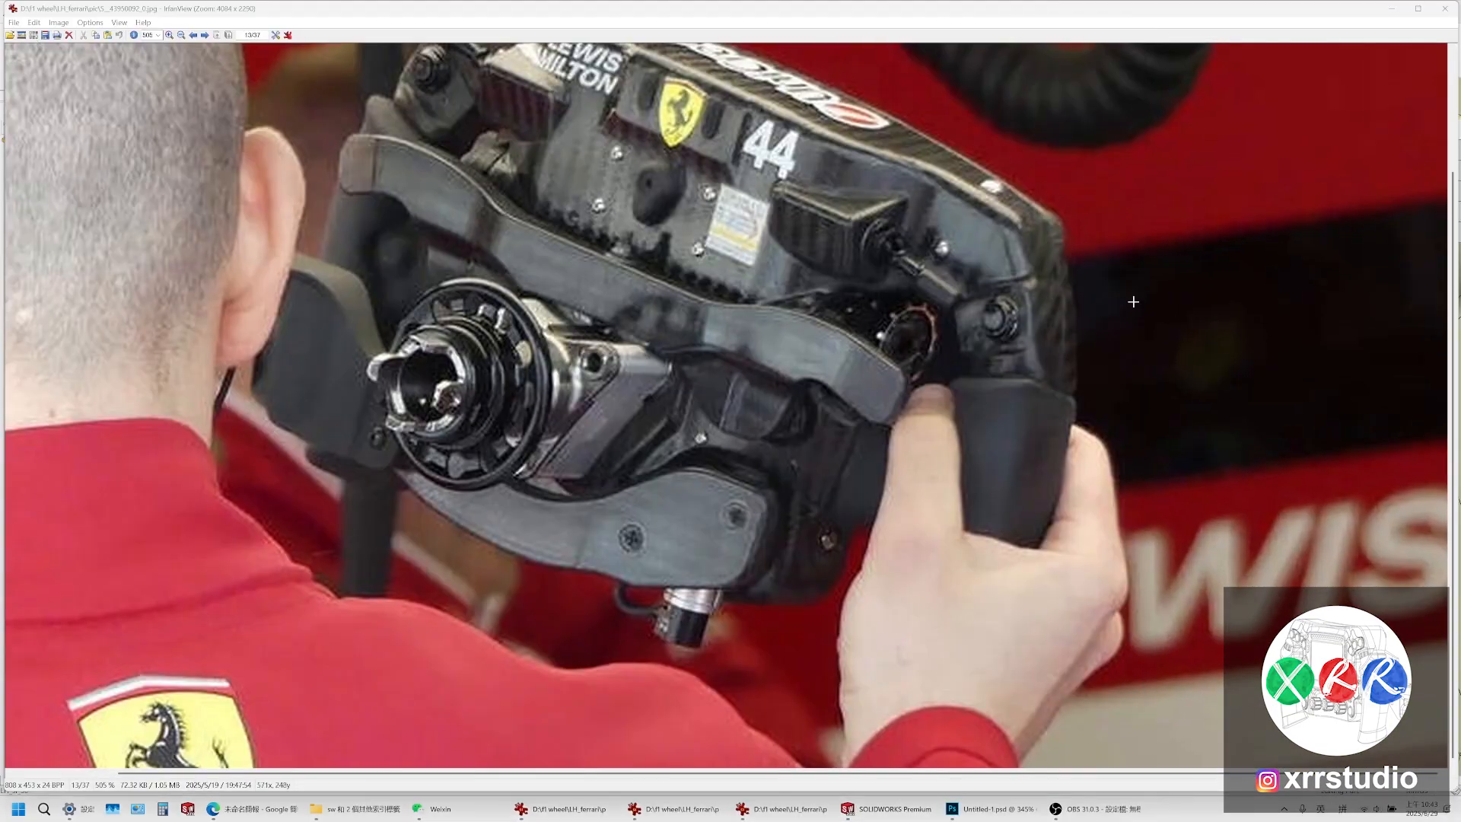
drag(1180, 262, 906, 580)
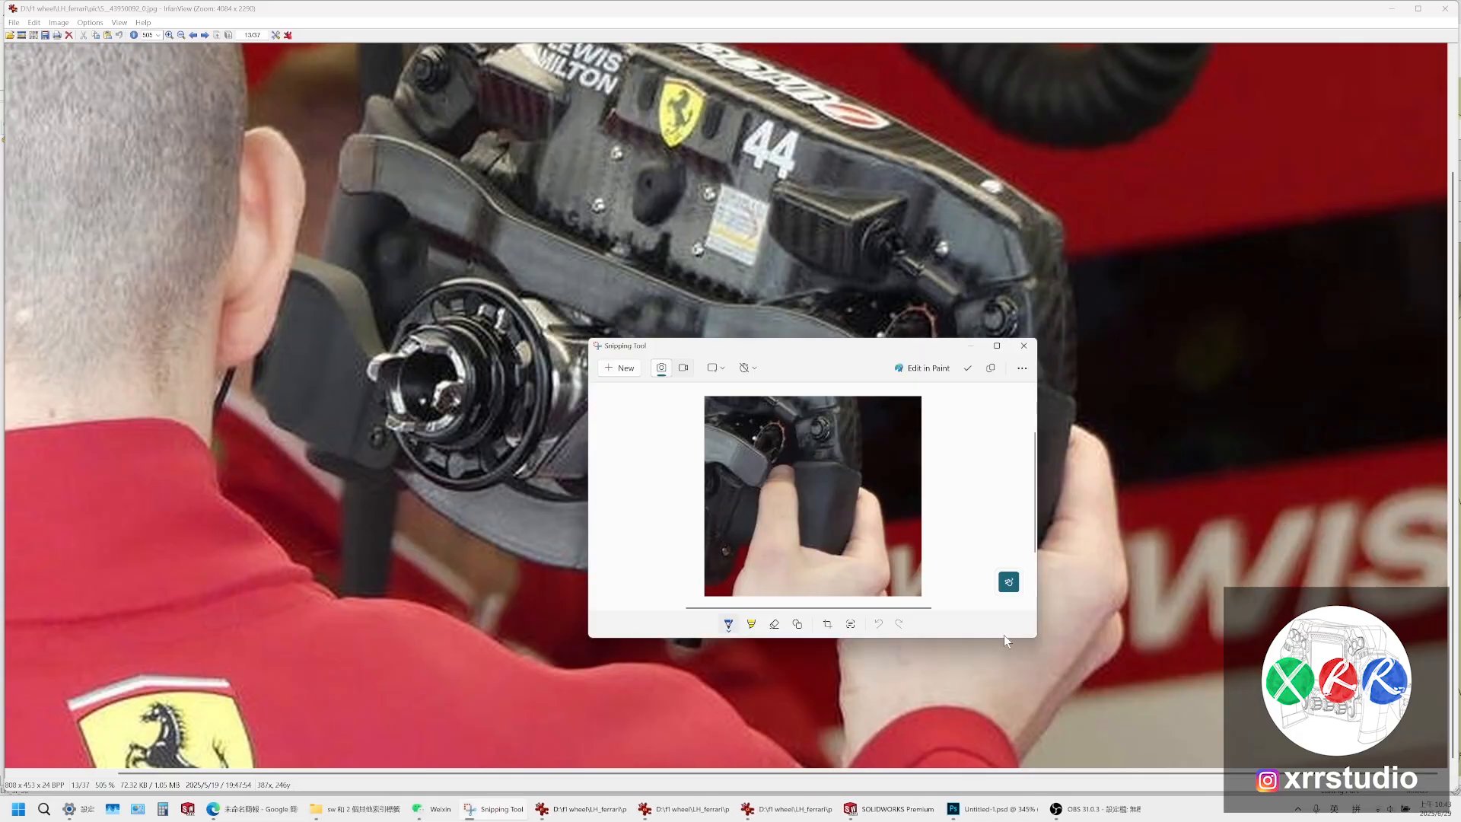
drag(1035, 639, 1427, 797)
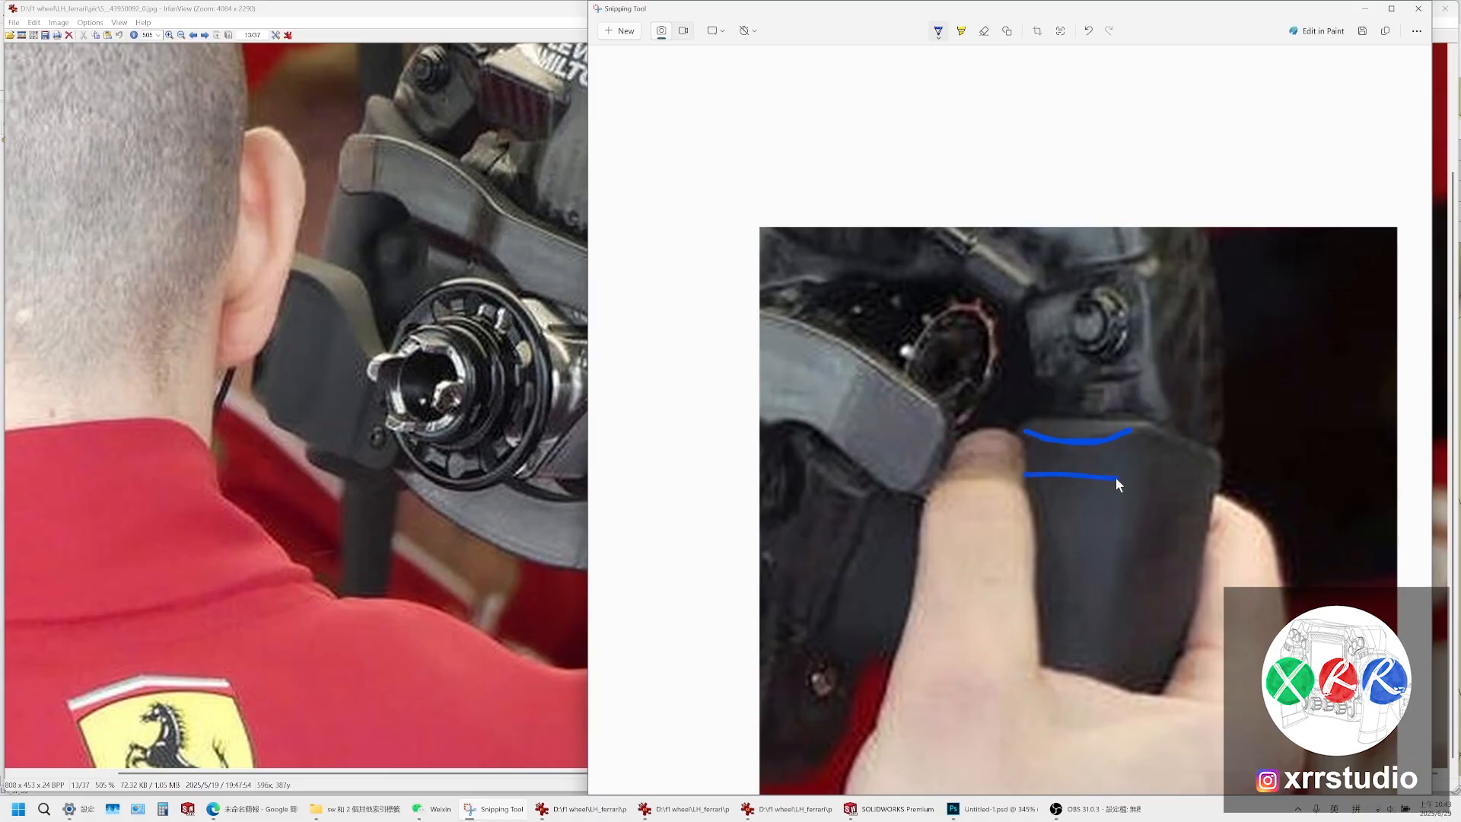
Try marking the grip's upper edge with a freehand curve on the snip, and undo the pen marks
key(ctrl+z)
key(ctrl+z)
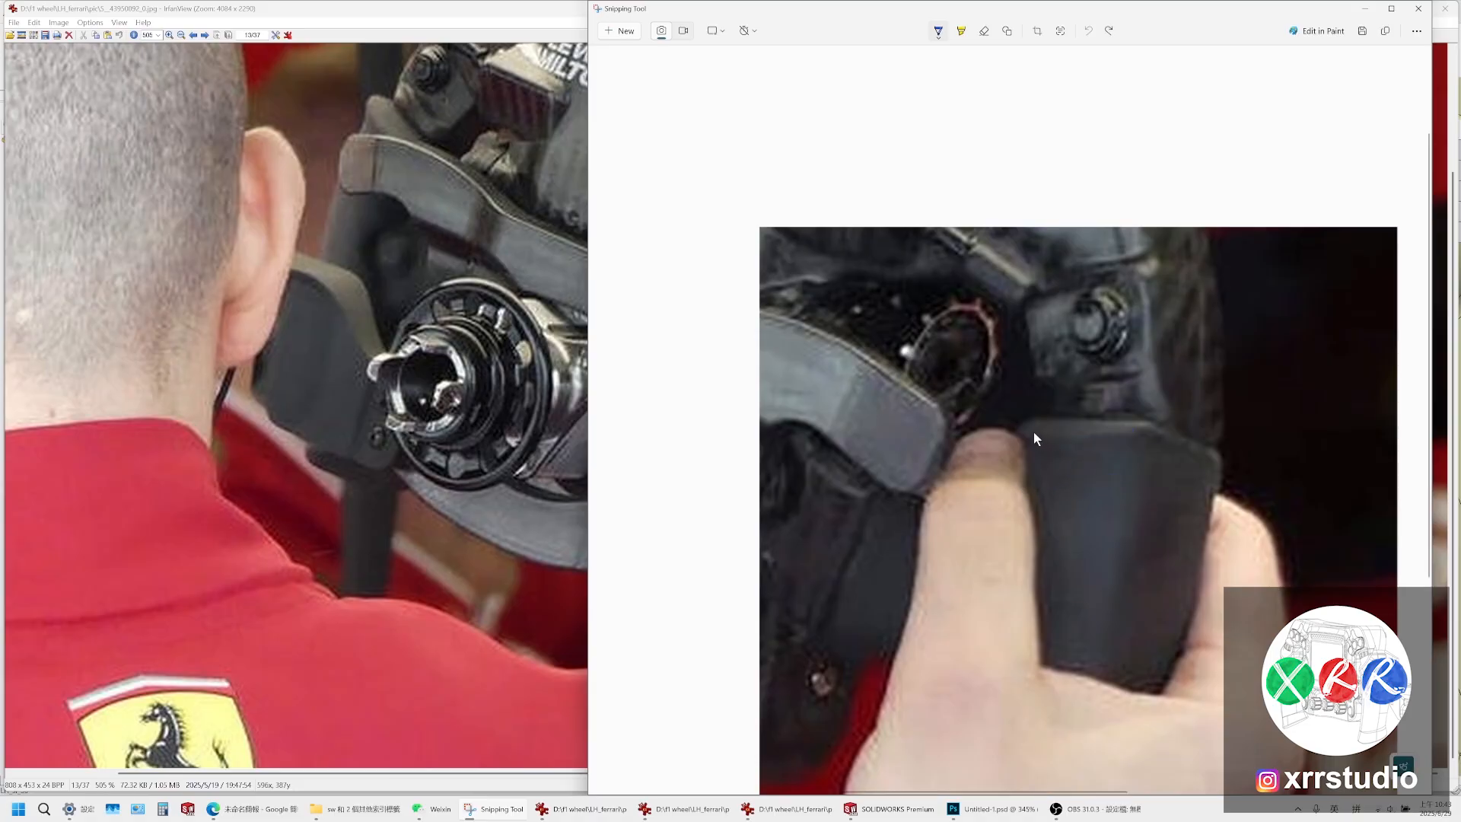
drag(1105, 435, 1128, 432)
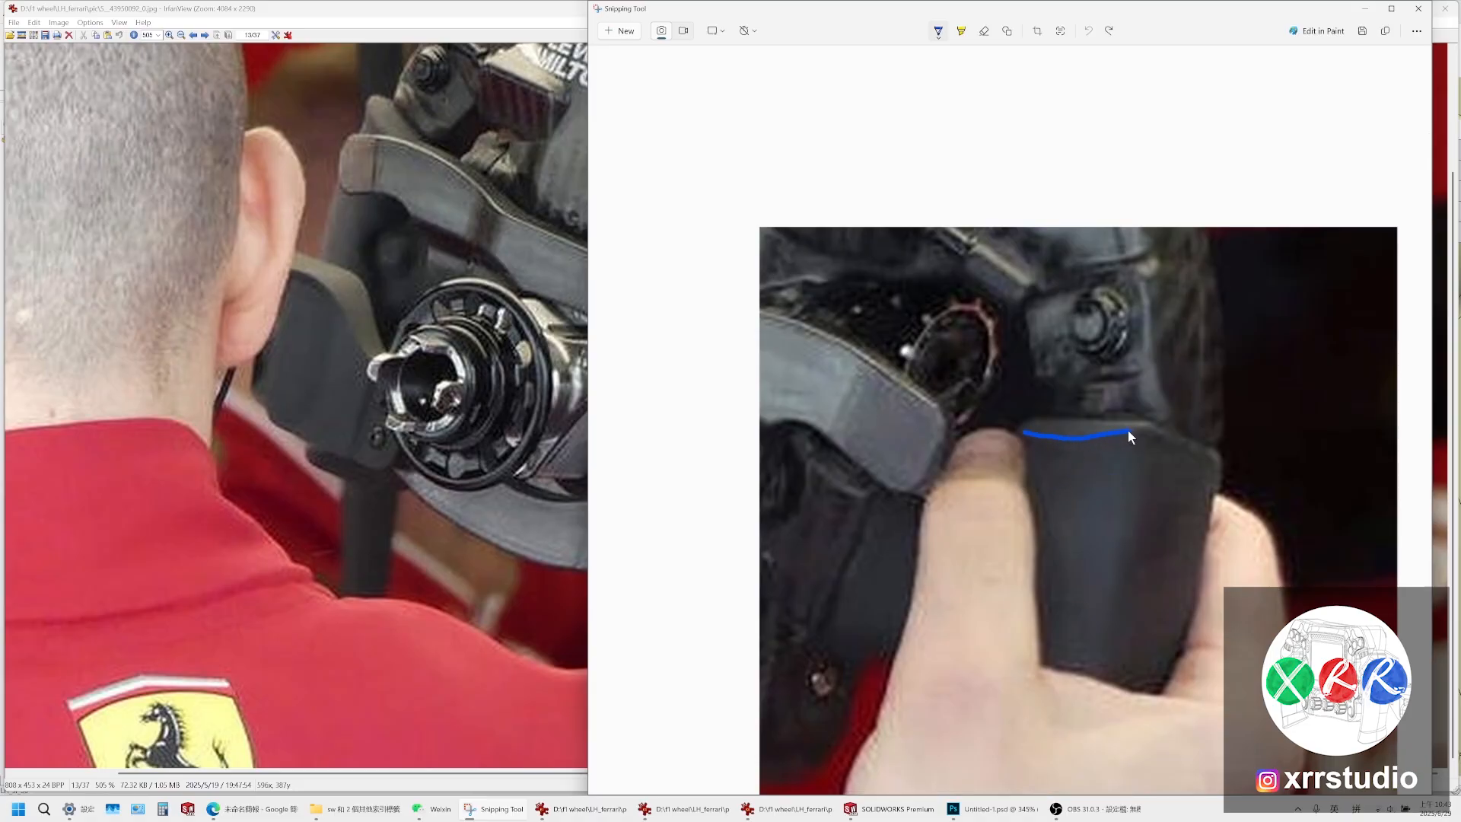
key(ctrl+z)
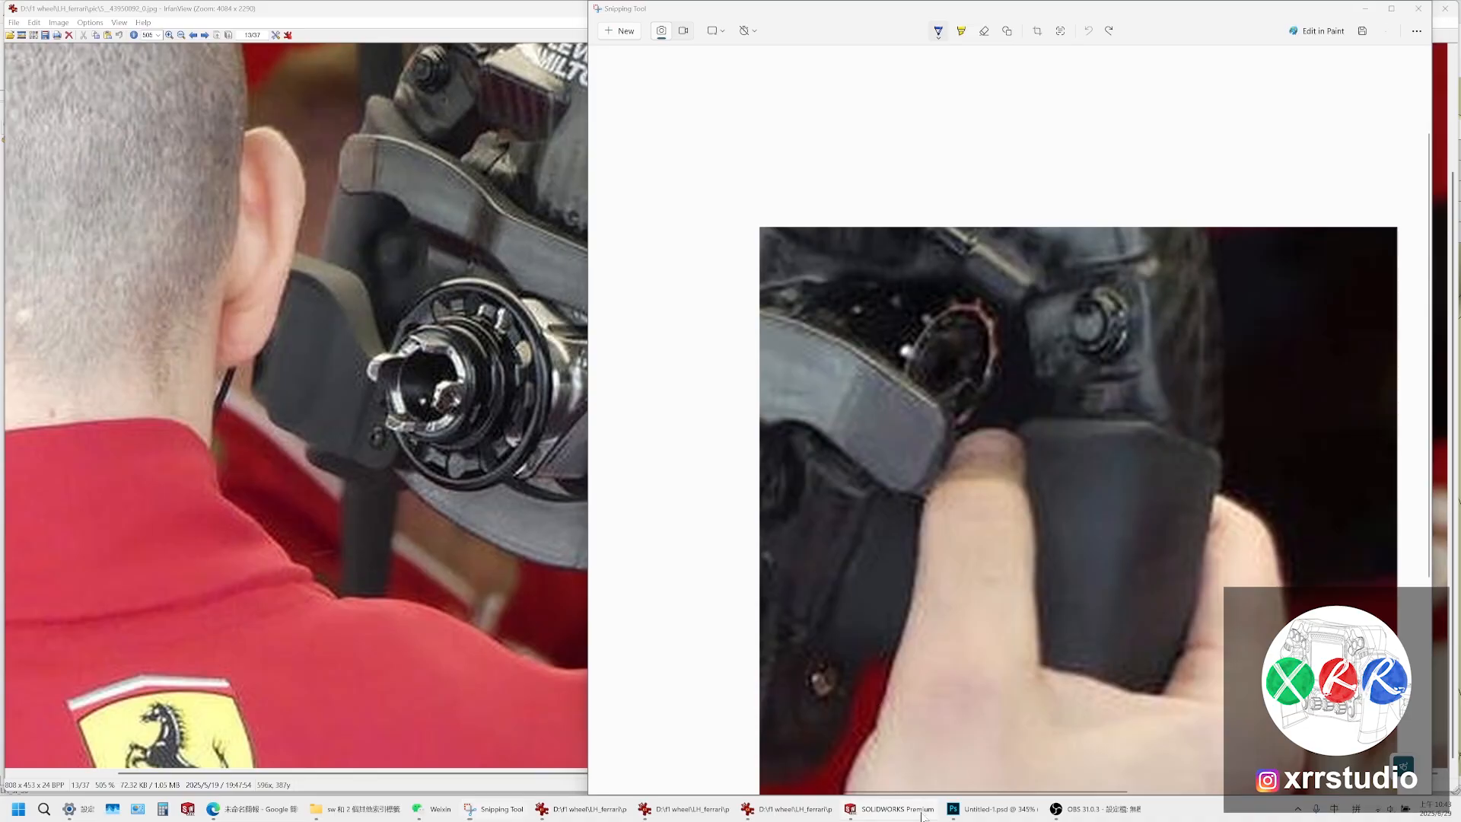
Return to SOLIDWORKS and examine the gap between the side faces of the rim and the corner piece
click(850, 809)
middle_drag(784, 459, 586, 411)
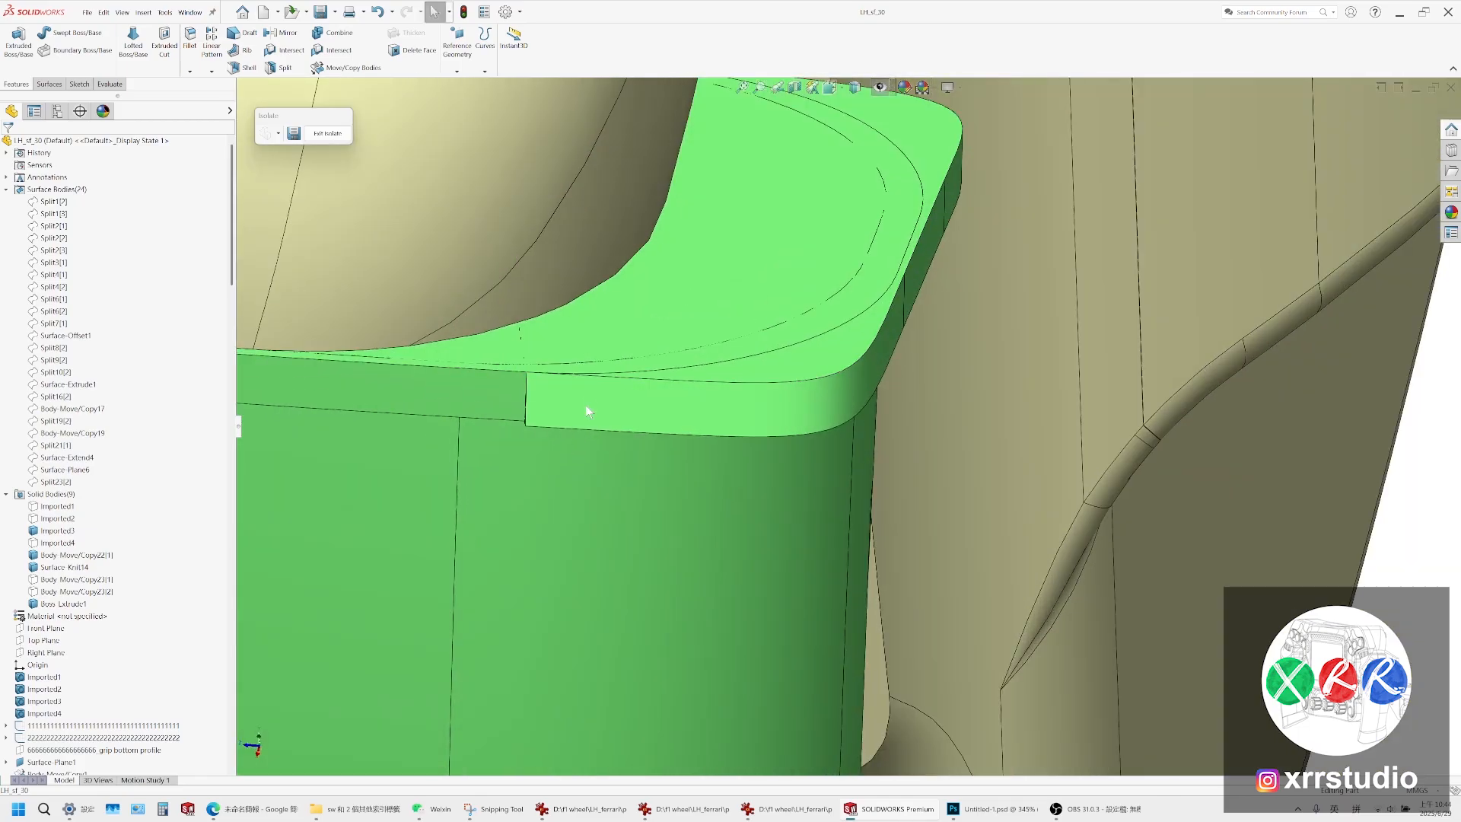
click(494, 390)
right_click(495, 390)
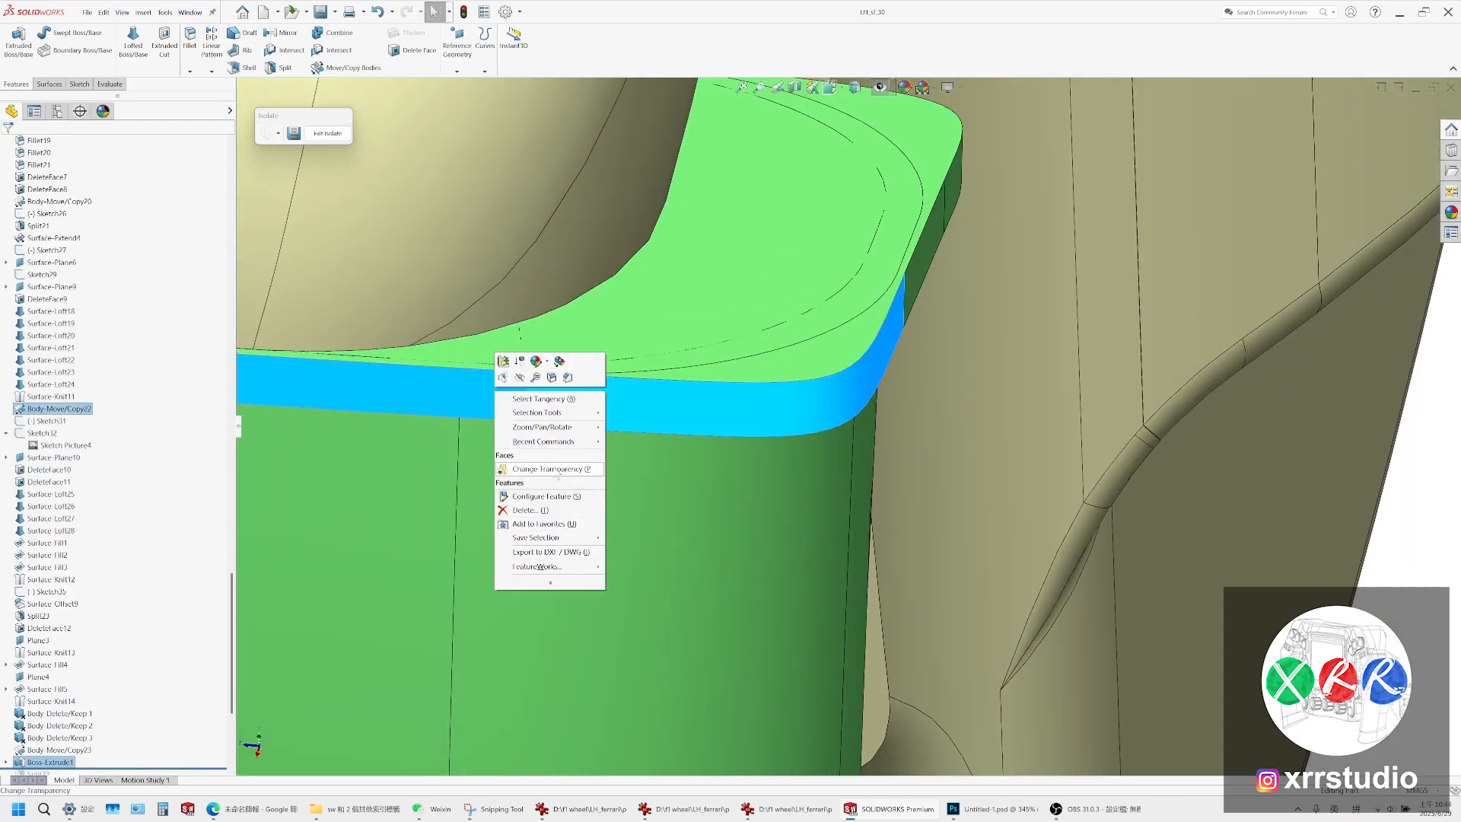
key(Escape)
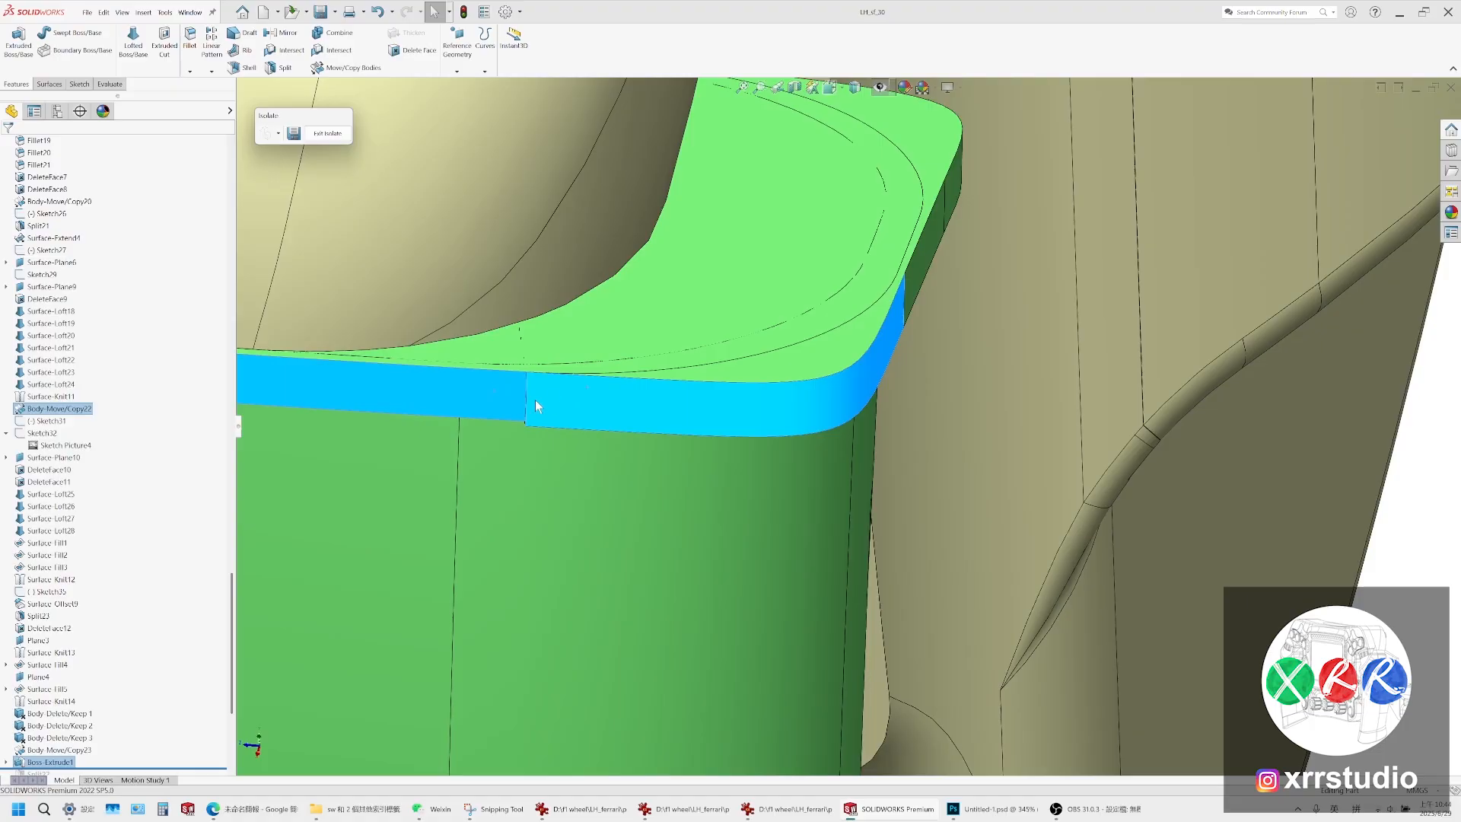
middle_drag(558, 404, 601, 406)
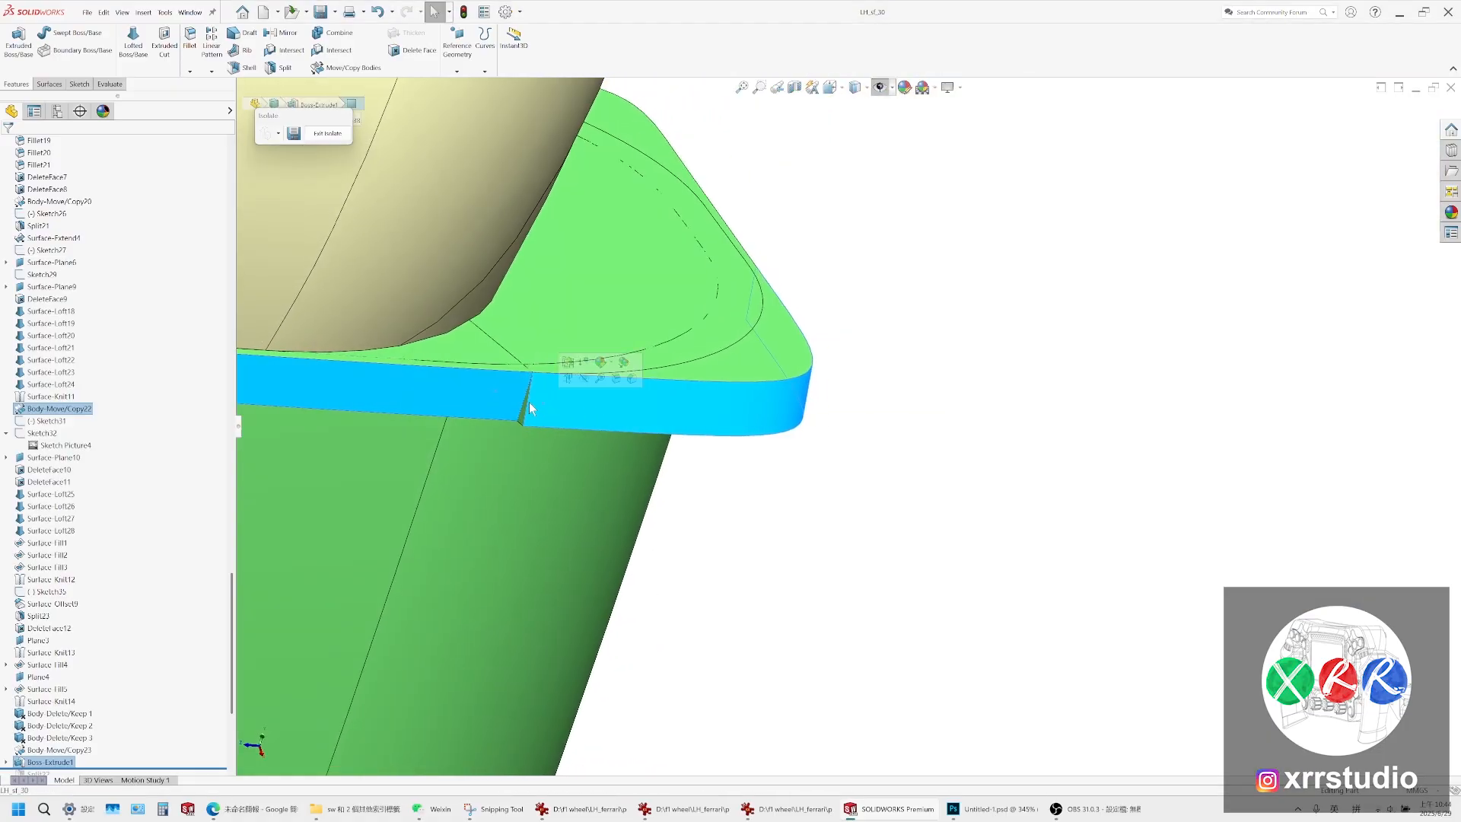
scroll(634, 426, down, 5)
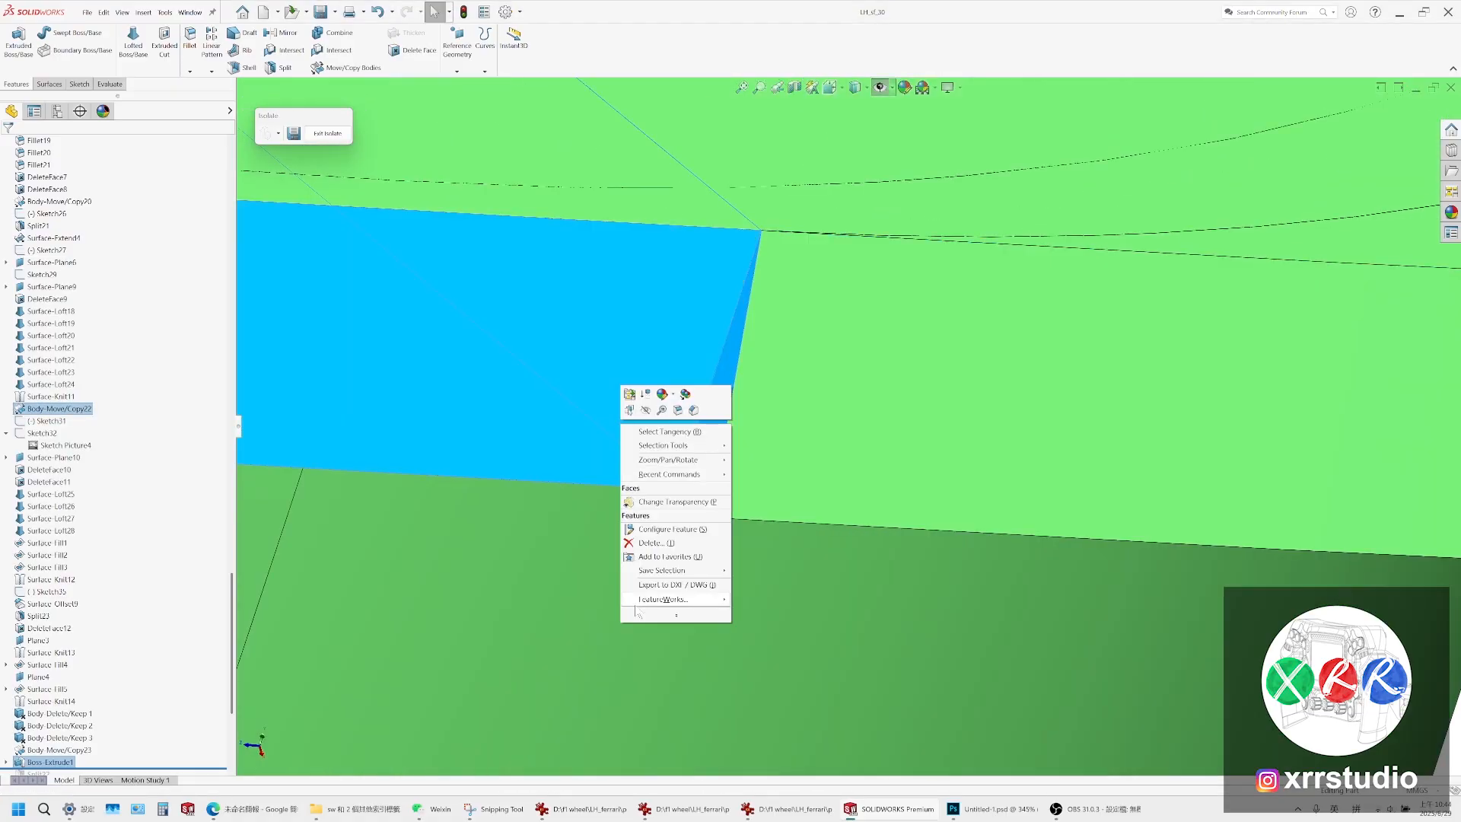
right_click(619, 423)
Exit the Isolate display so the grip and corner piece return to their normal visibility
click(338, 140)
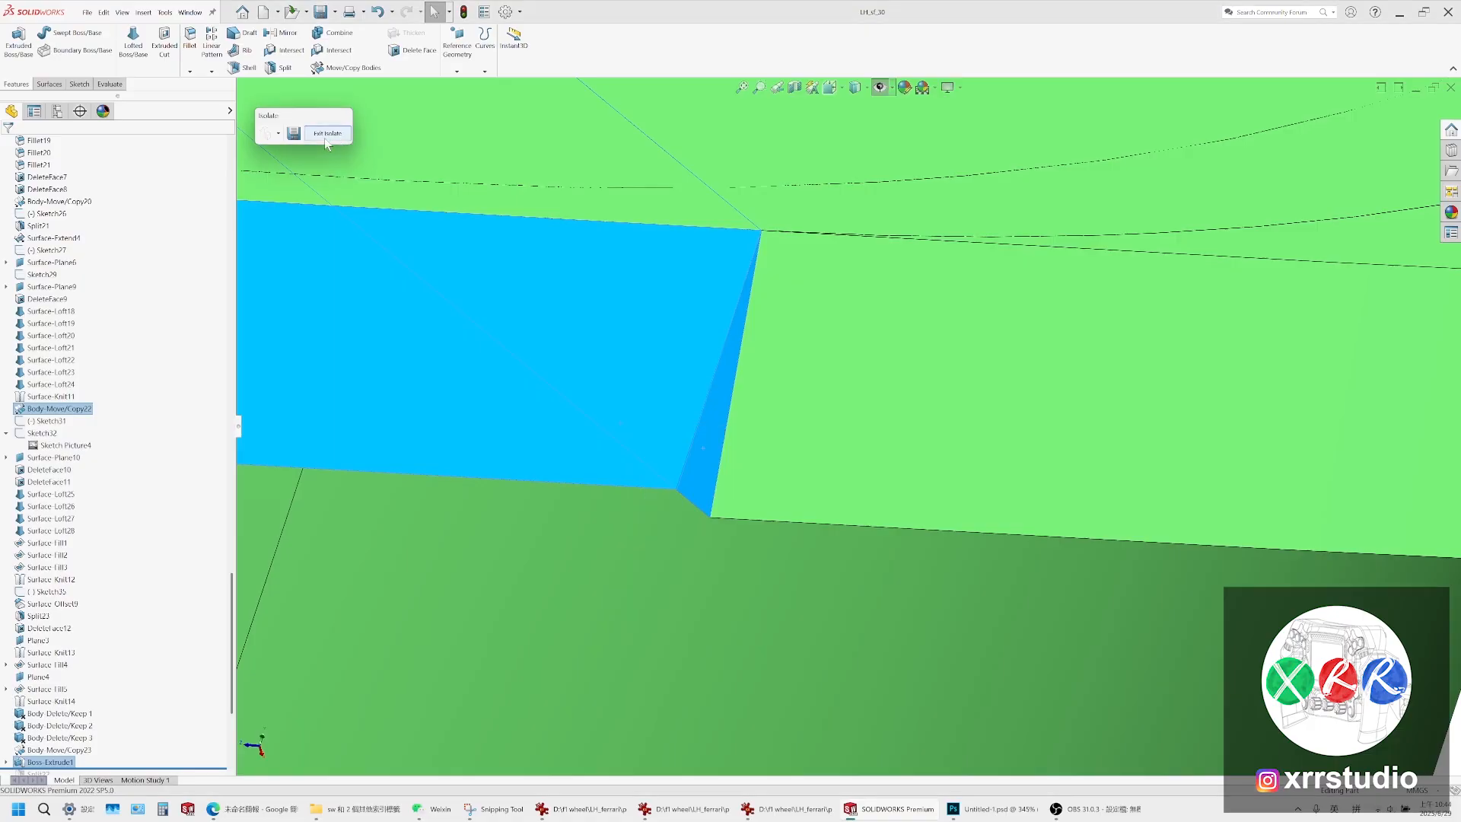
click(327, 135)
scroll(761, 384, up, 2)
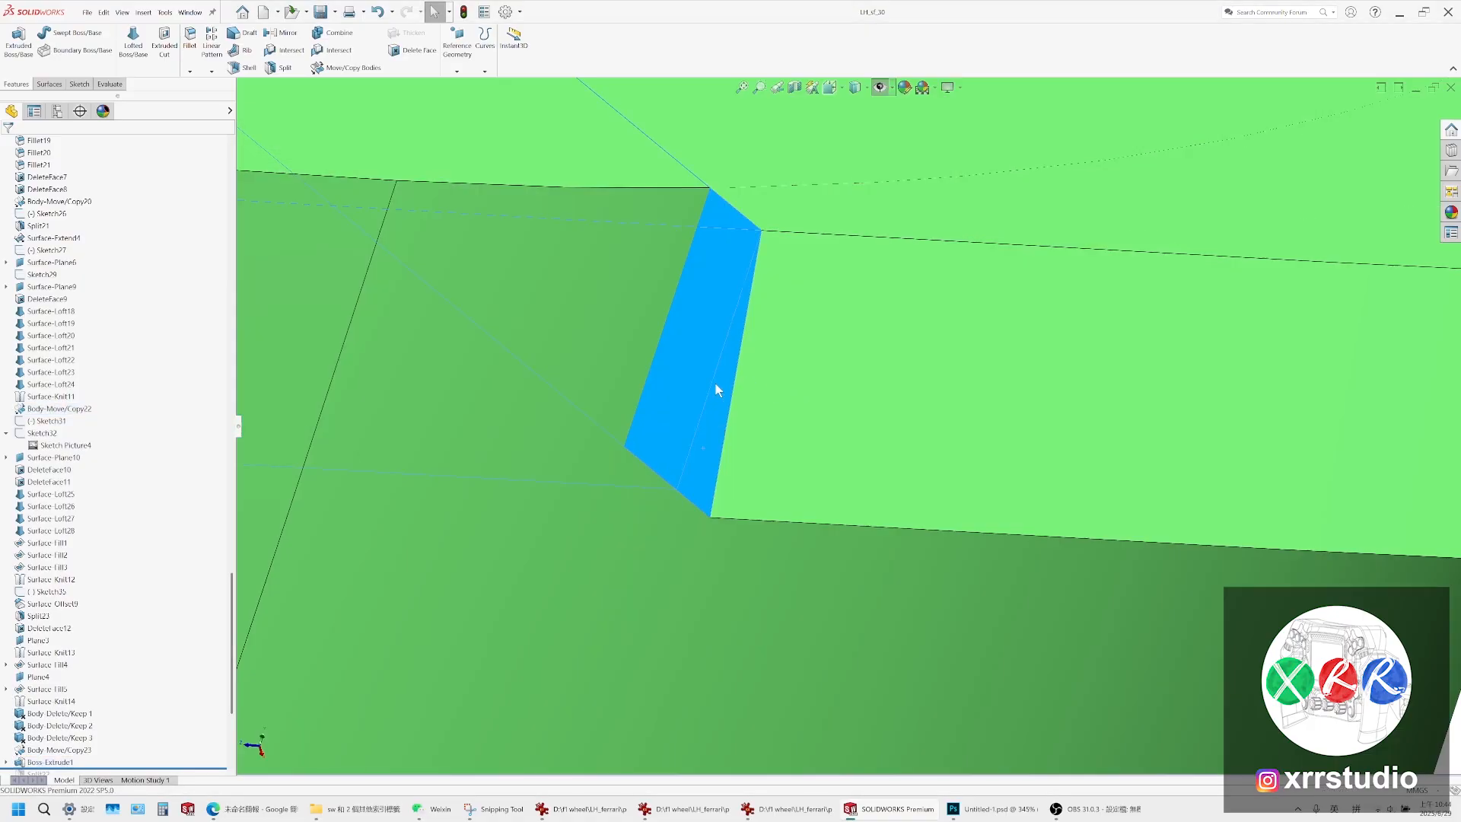
scroll(937, 395, up, 5)
scroll(936, 393, up, 4)
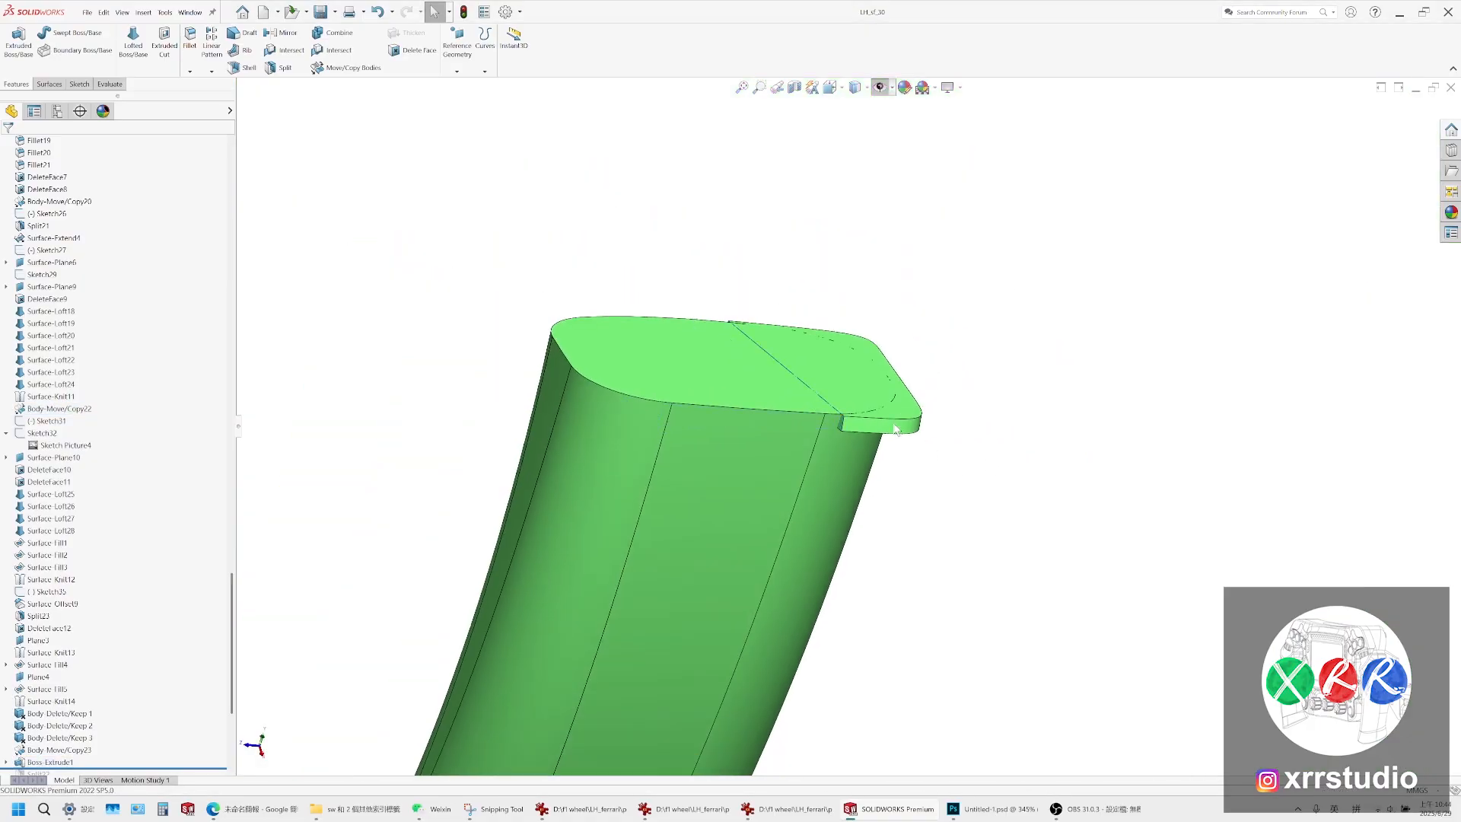
scroll(107, 487, up, 5)
Show the hidden rim body Body-Move/Copy23[2] from the Solid Bodies list
drag(231, 568, 230, 205)
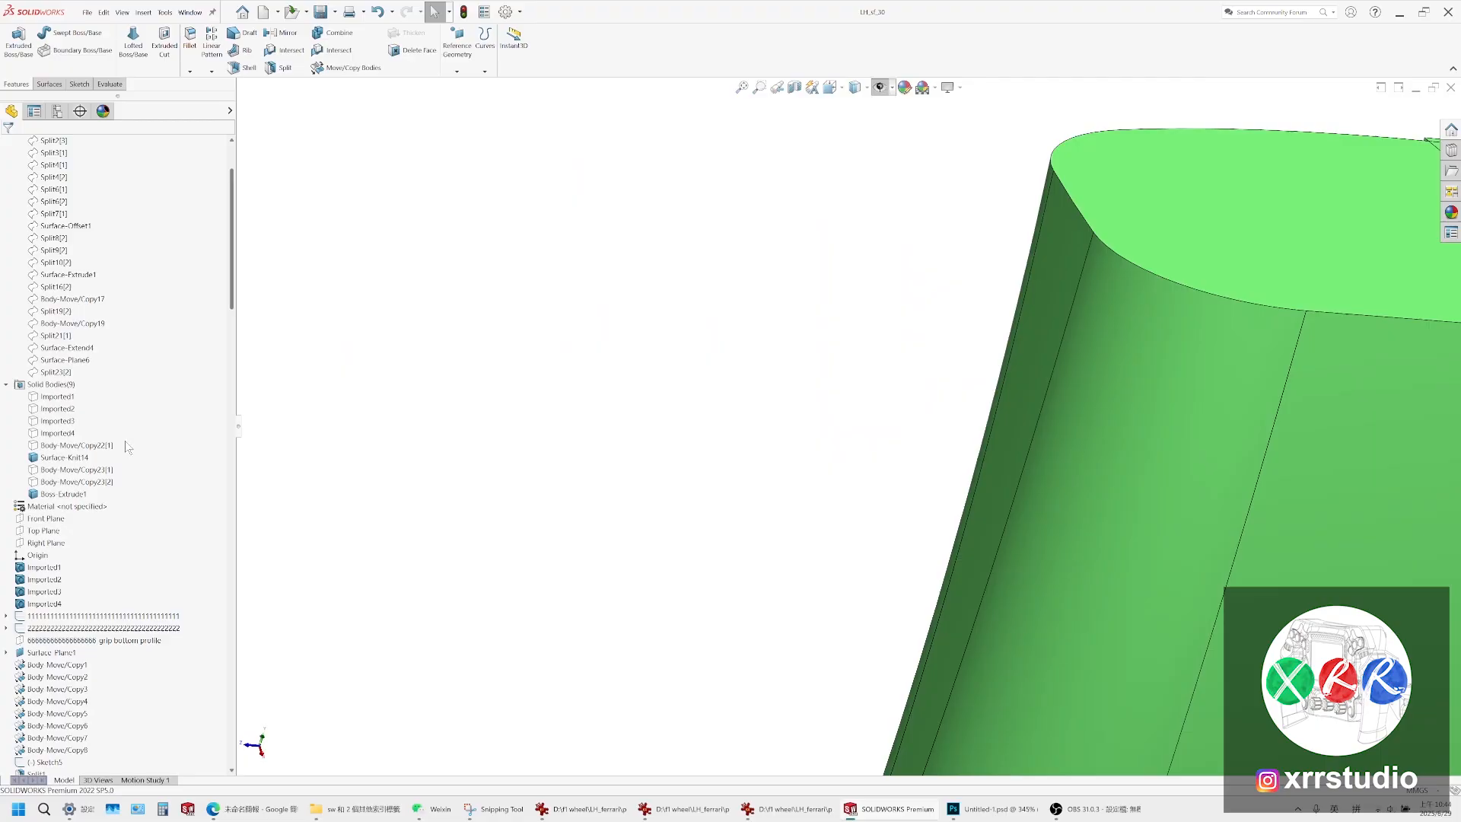
click(79, 482)
scroll(860, 410, up, 4)
ctrl+middle_drag(1258, 386, 760, 399)
scroll(760, 399, down, 3)
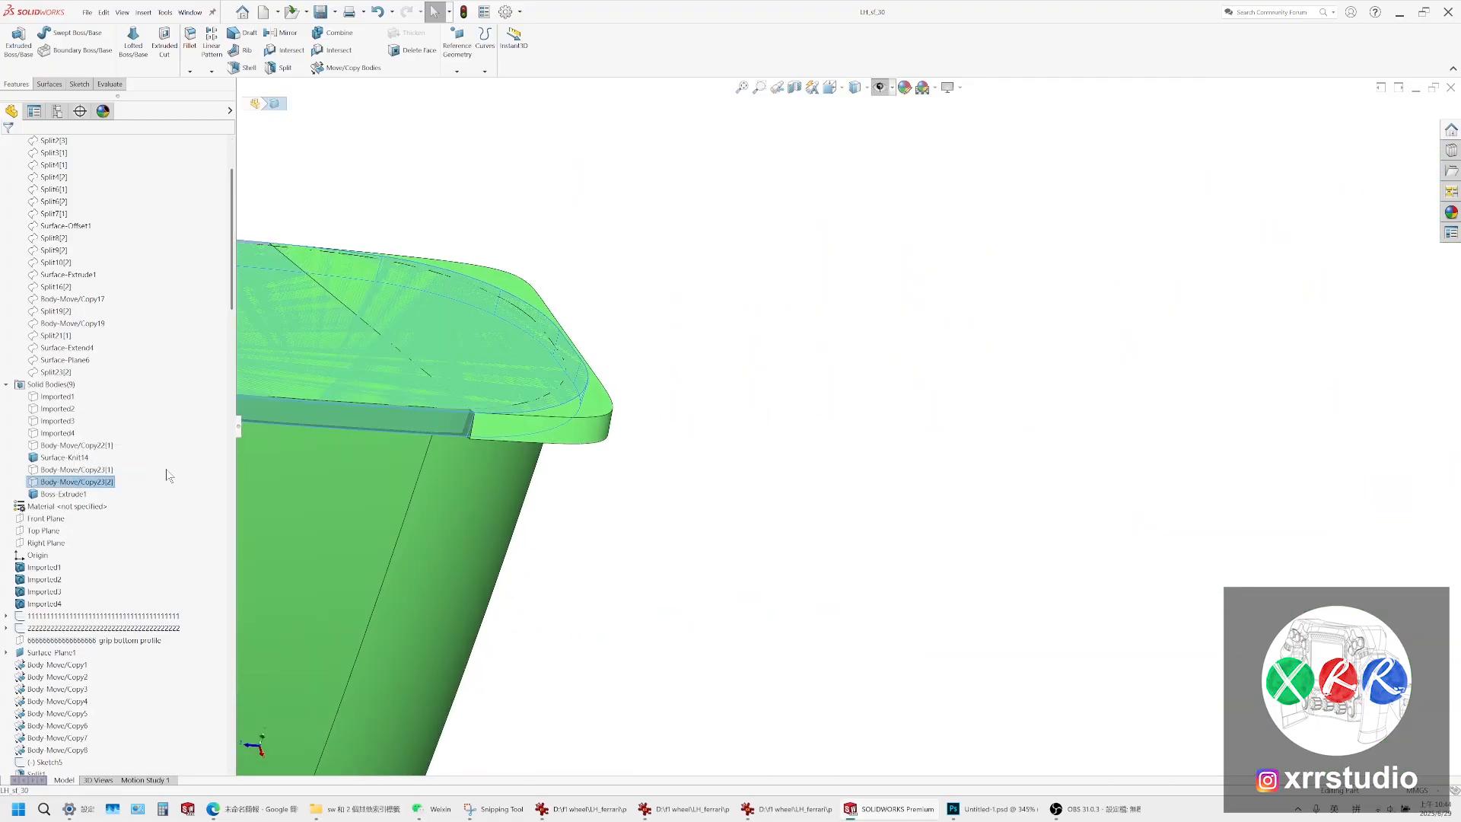
click(102, 483)
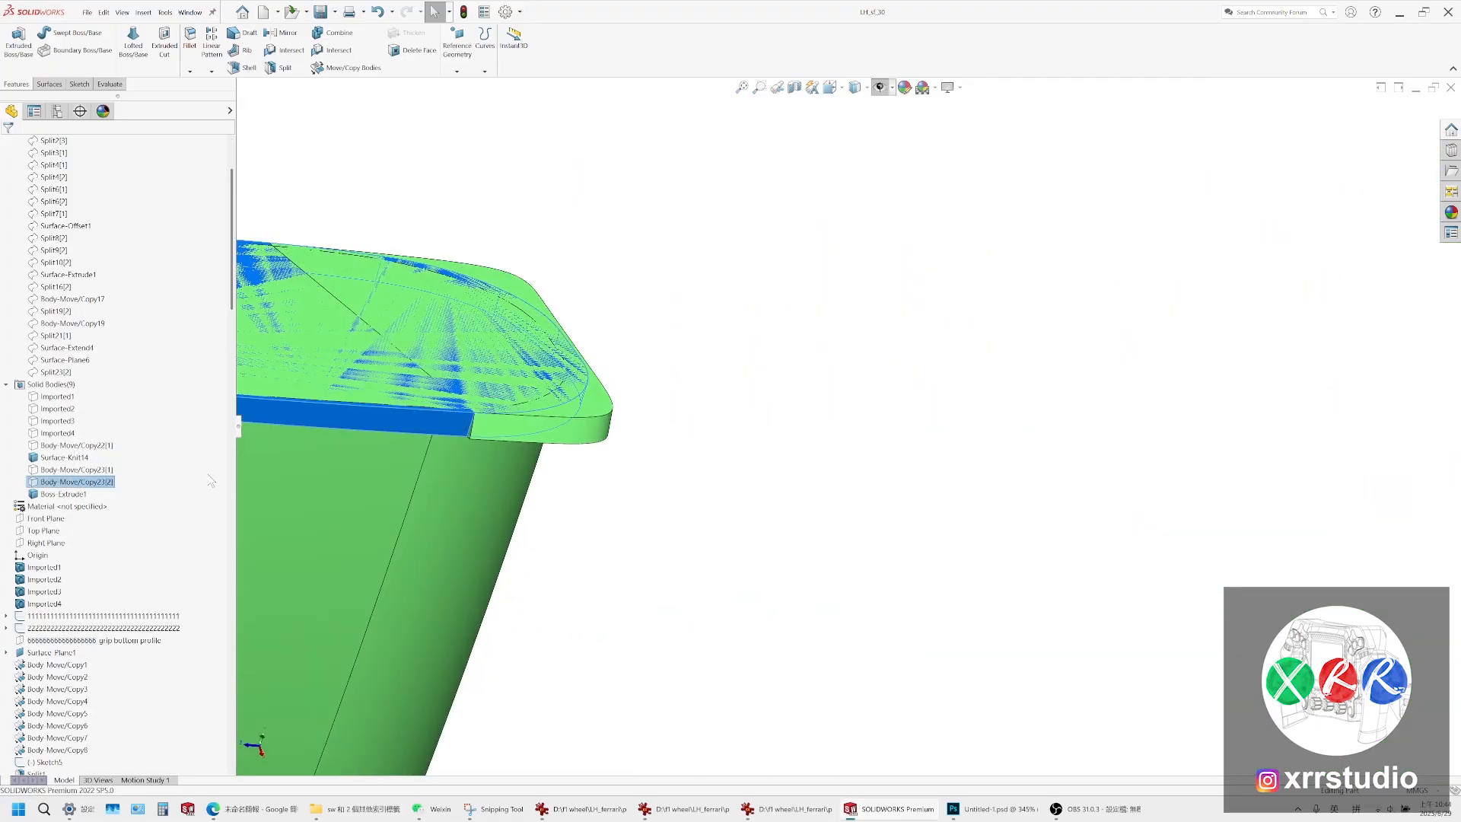
Isolate the rim body together with the extruded corner piece
right_click(463, 423)
click(545, 426)
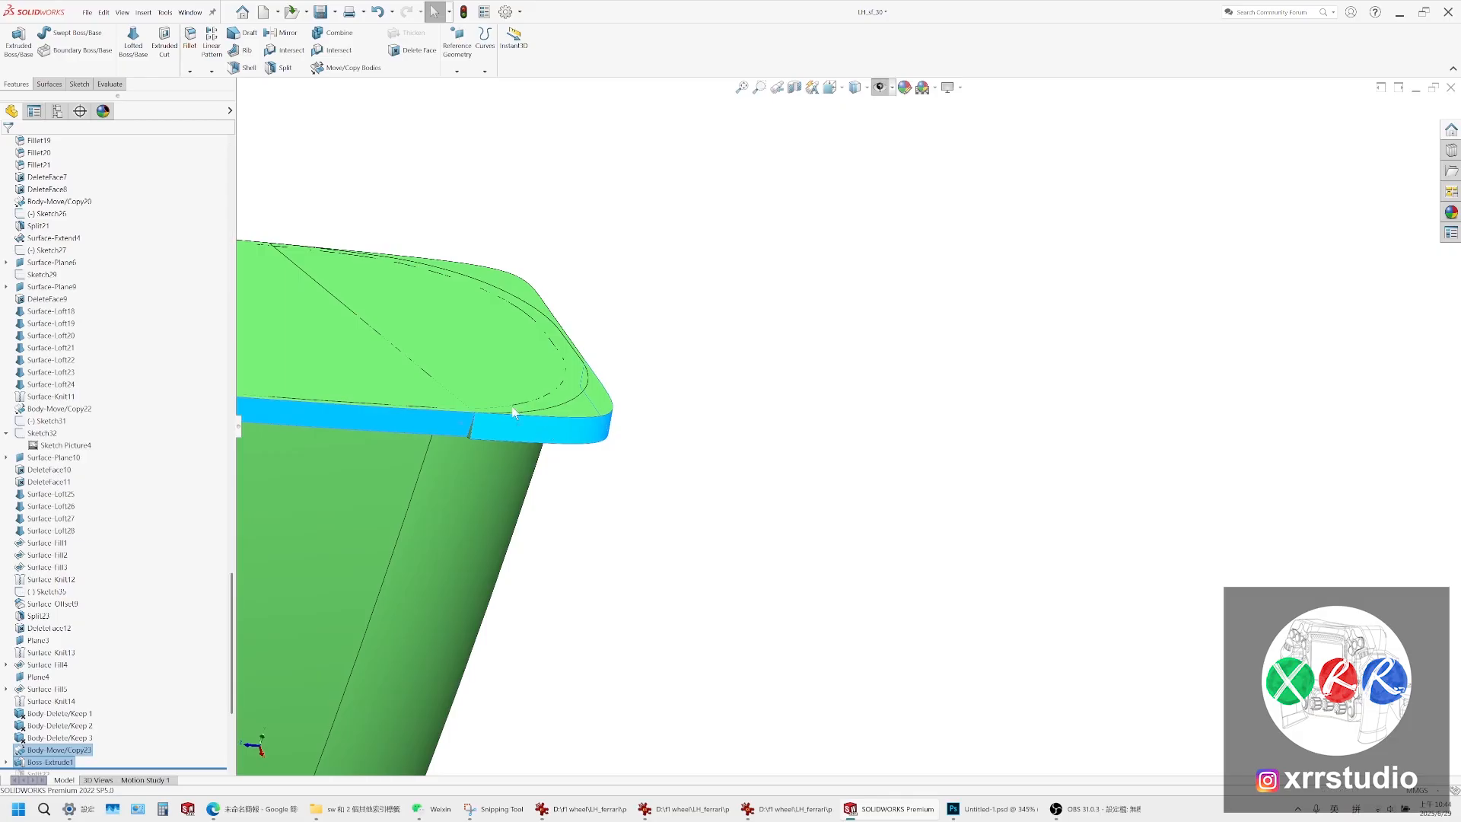
middle_drag(509, 376, 593, 404)
scroll(736, 501, down, 5)
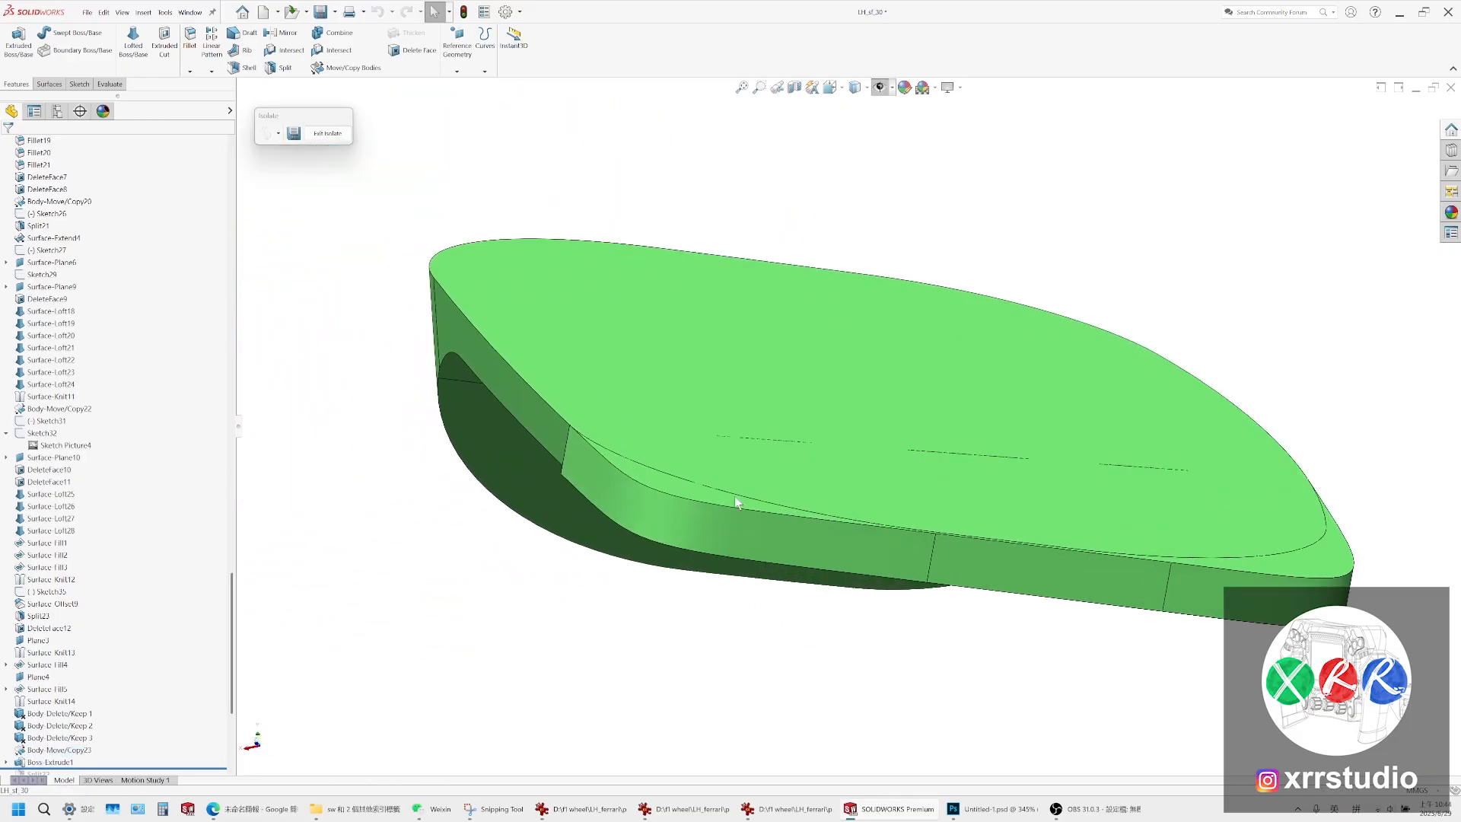
Examine the isolated rim and corner piece from above and below, and select the corner piece's underside face
middle_drag(736, 501, 721, 571)
middle_drag(854, 467, 649, 483)
scroll(634, 545, up, 5)
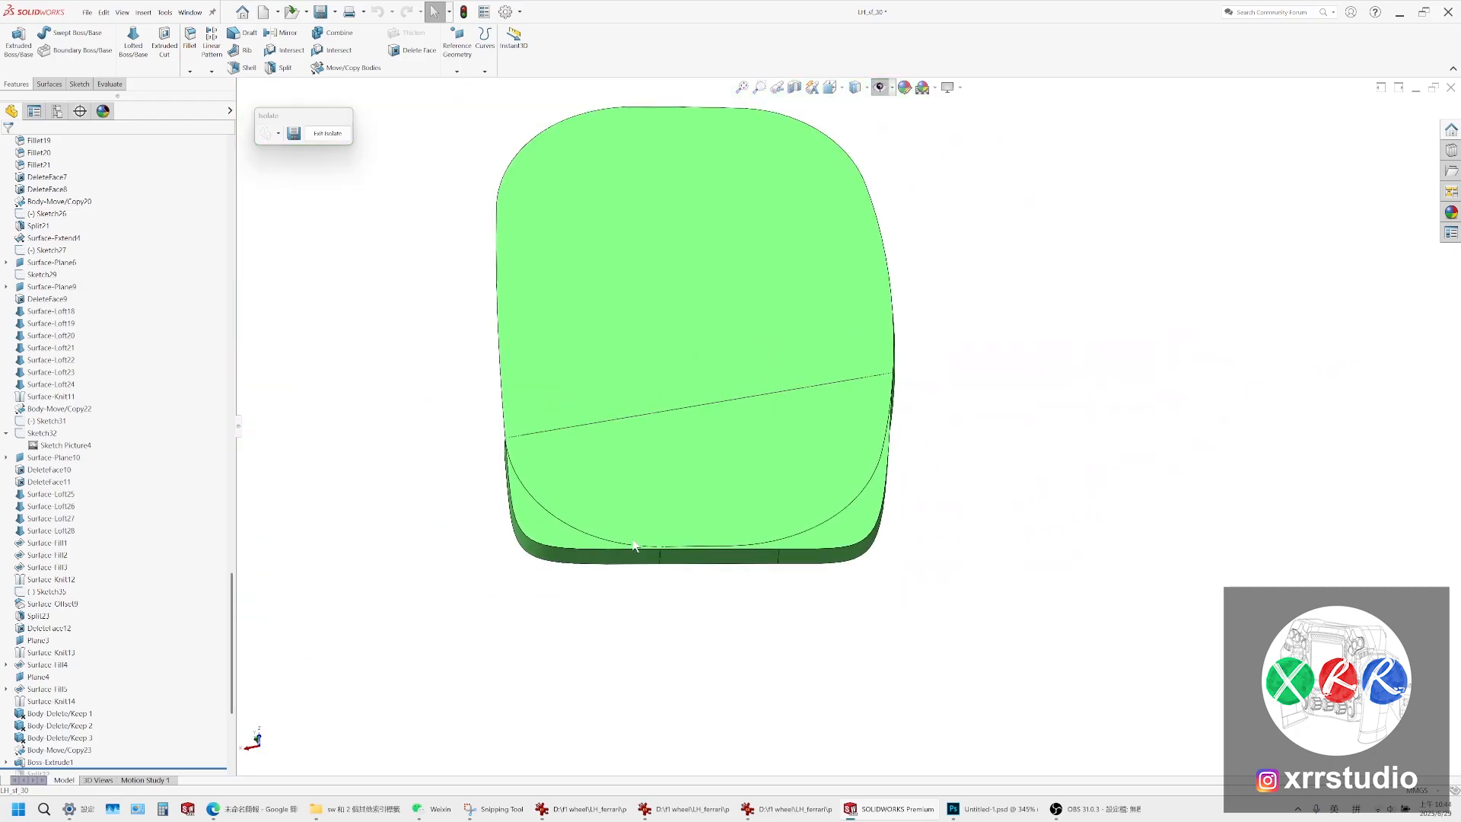
middle_drag(639, 537, 685, 195)
scroll(695, 466, down, 4)
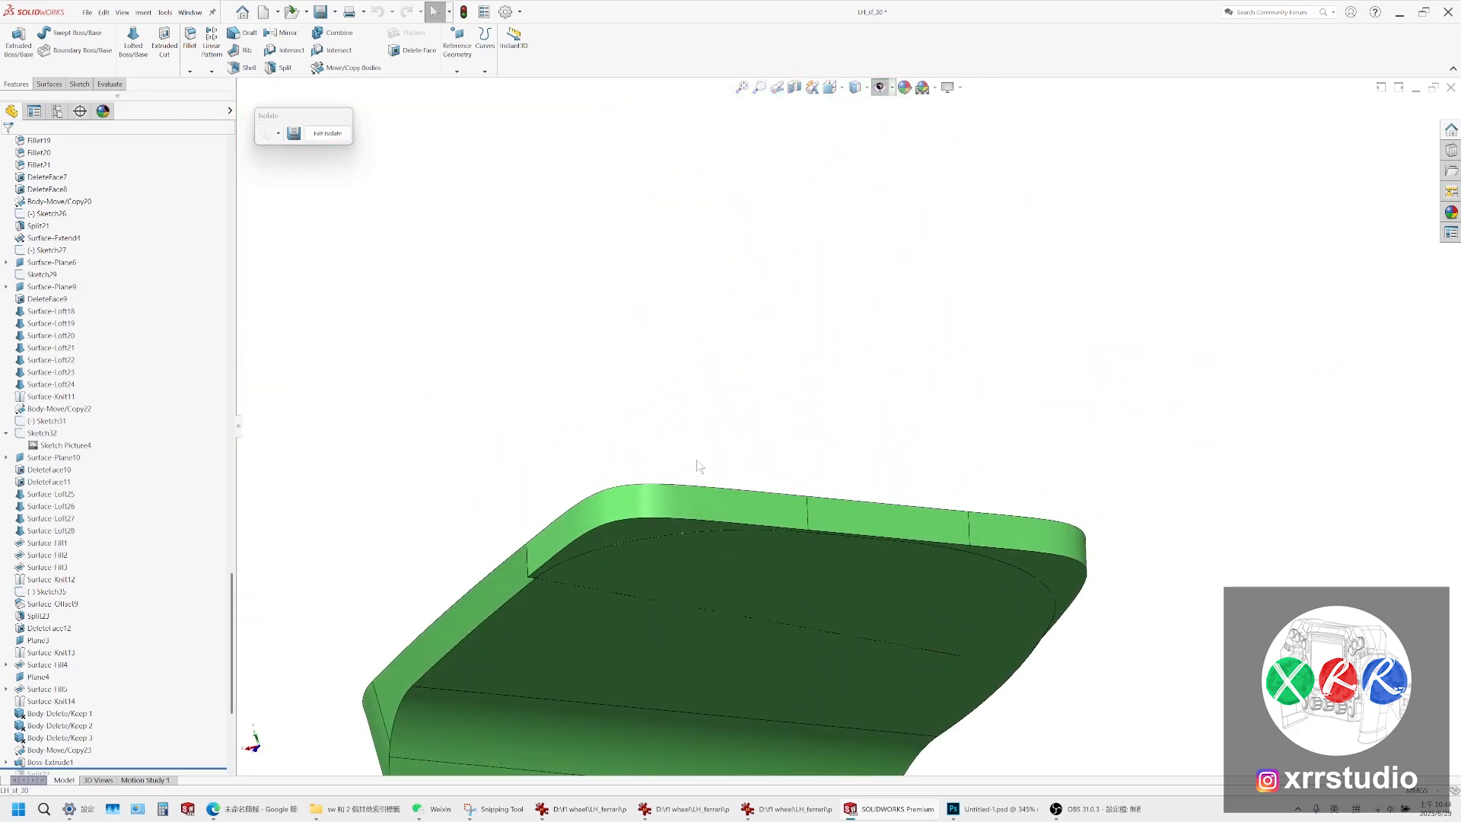
click(651, 538)
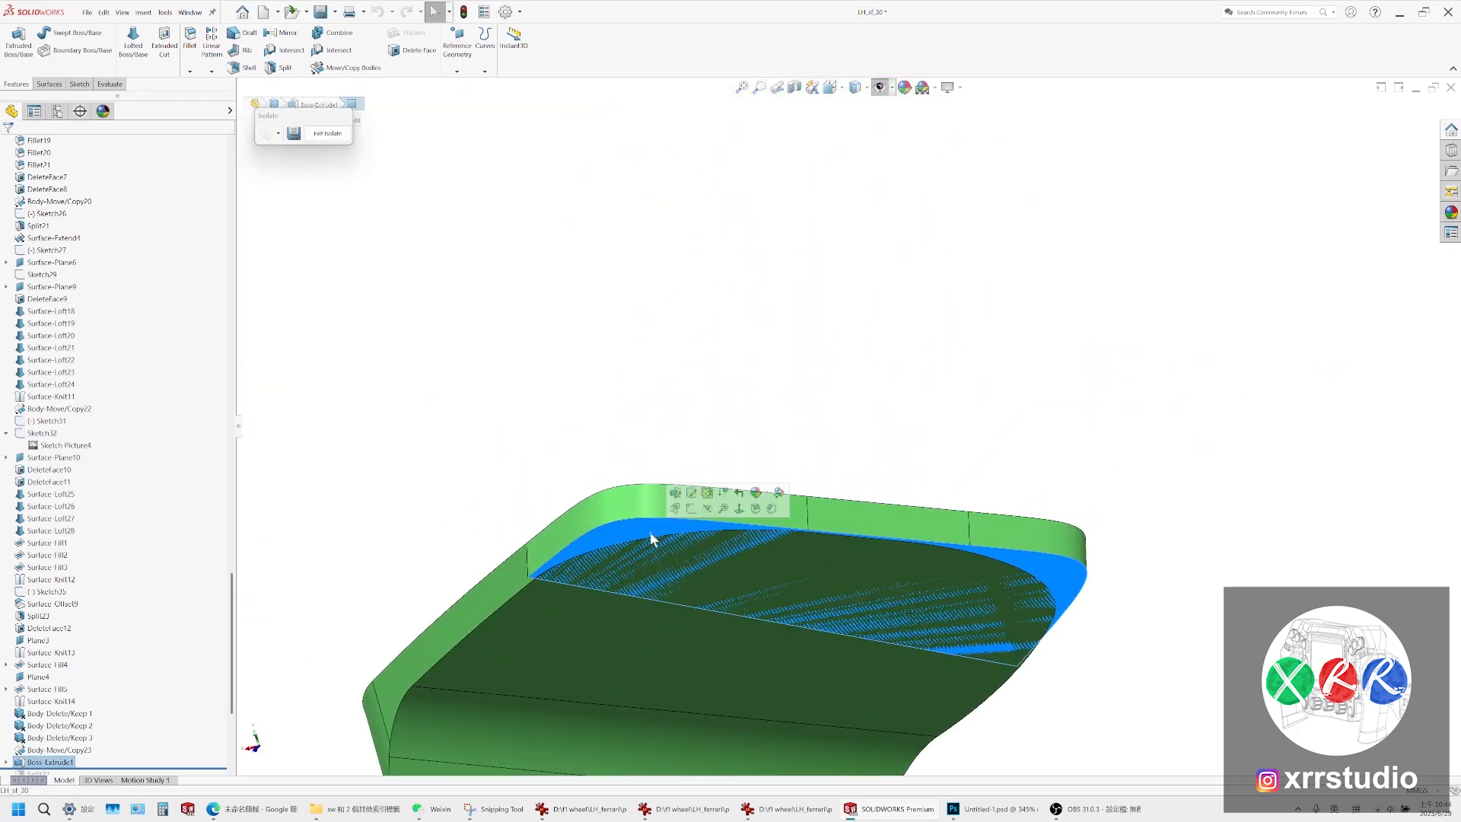
Start a sketch on the corner piece's underside face and extrude the profile downward with a Blind depth of 10 mm
click(691, 509)
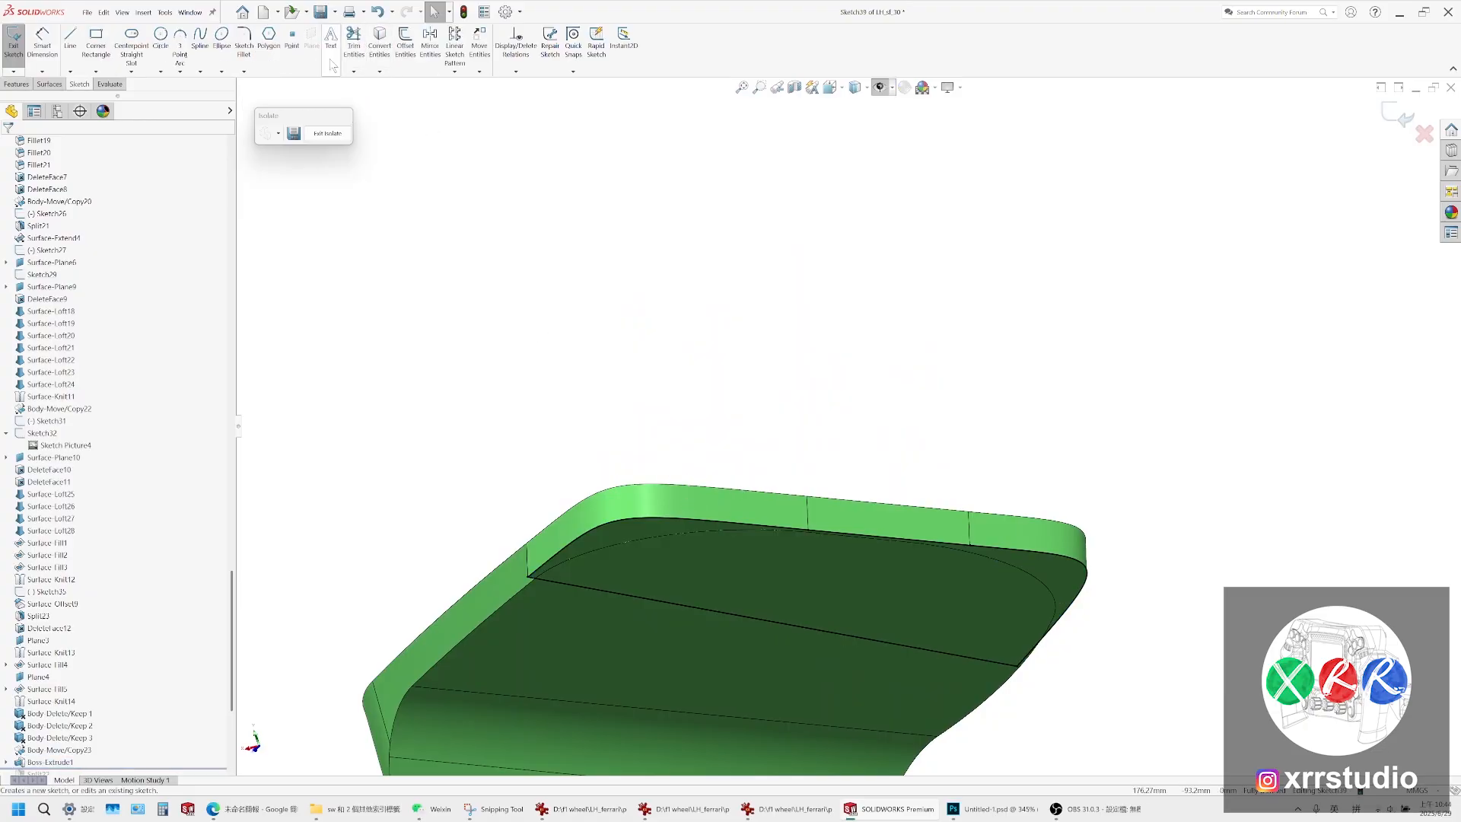
click(16, 83)
click(17, 54)
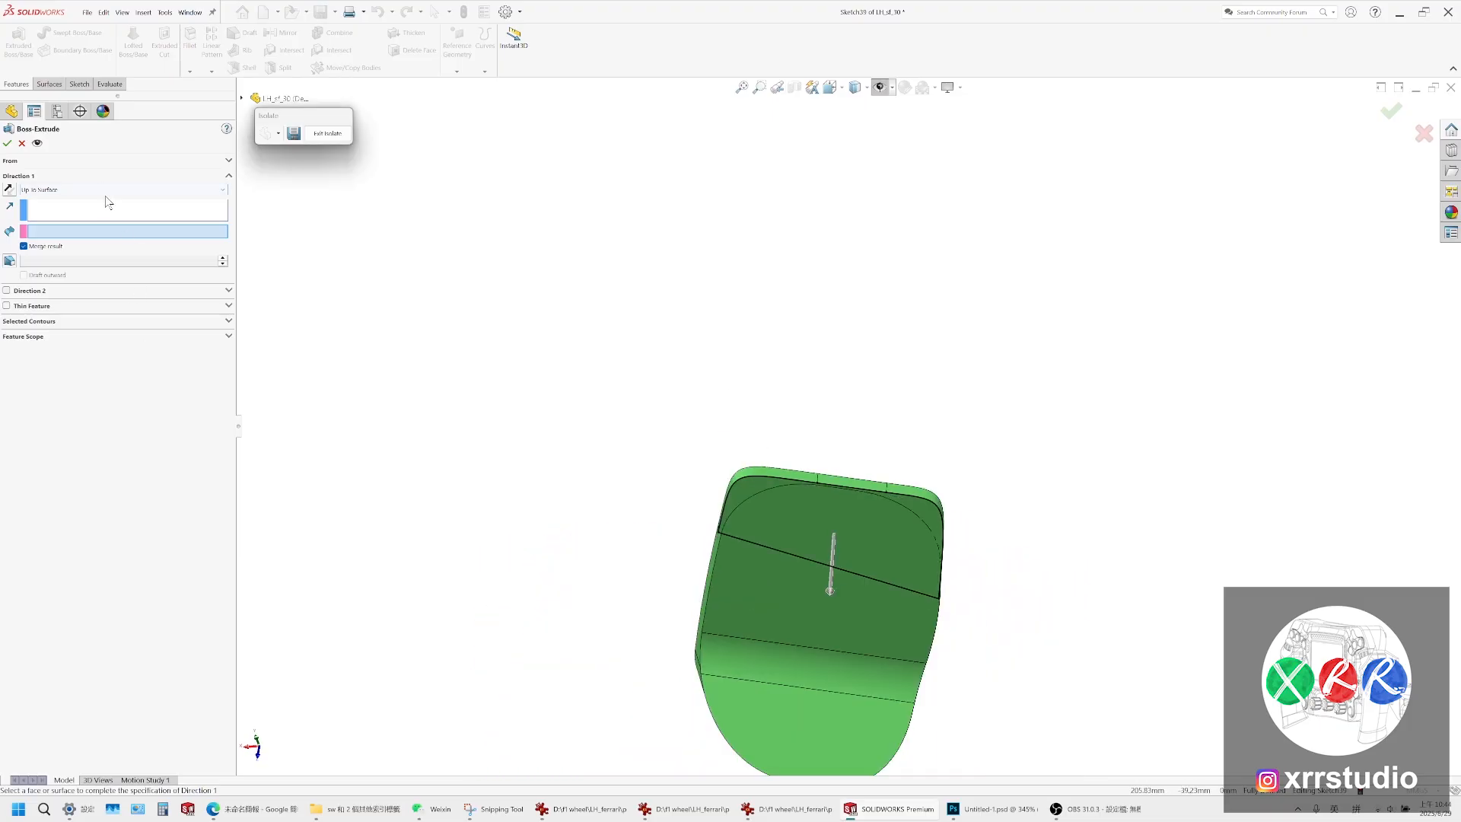
click(107, 190)
click(107, 199)
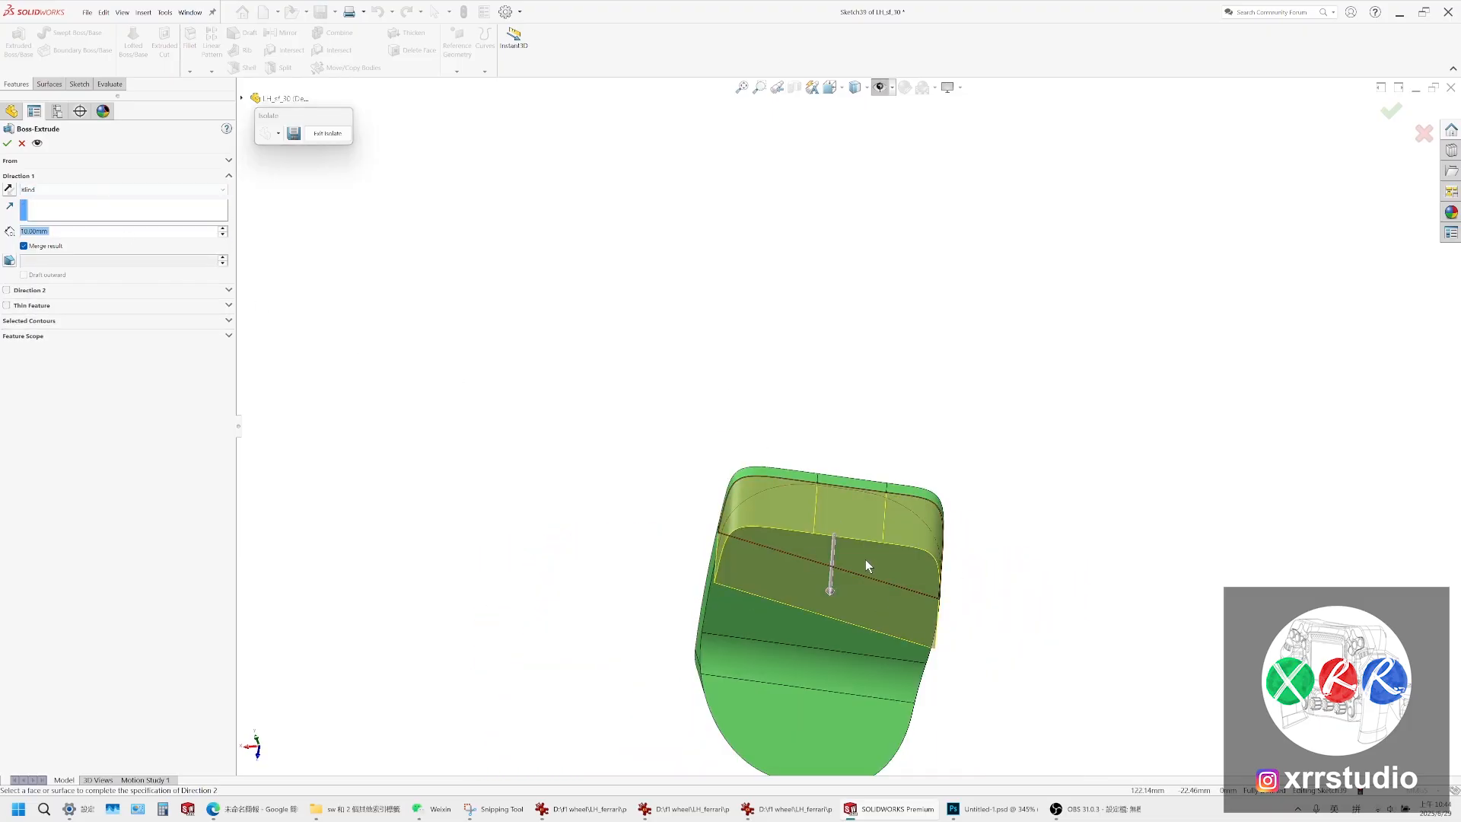
middle_drag(352, 344, 477, 465)
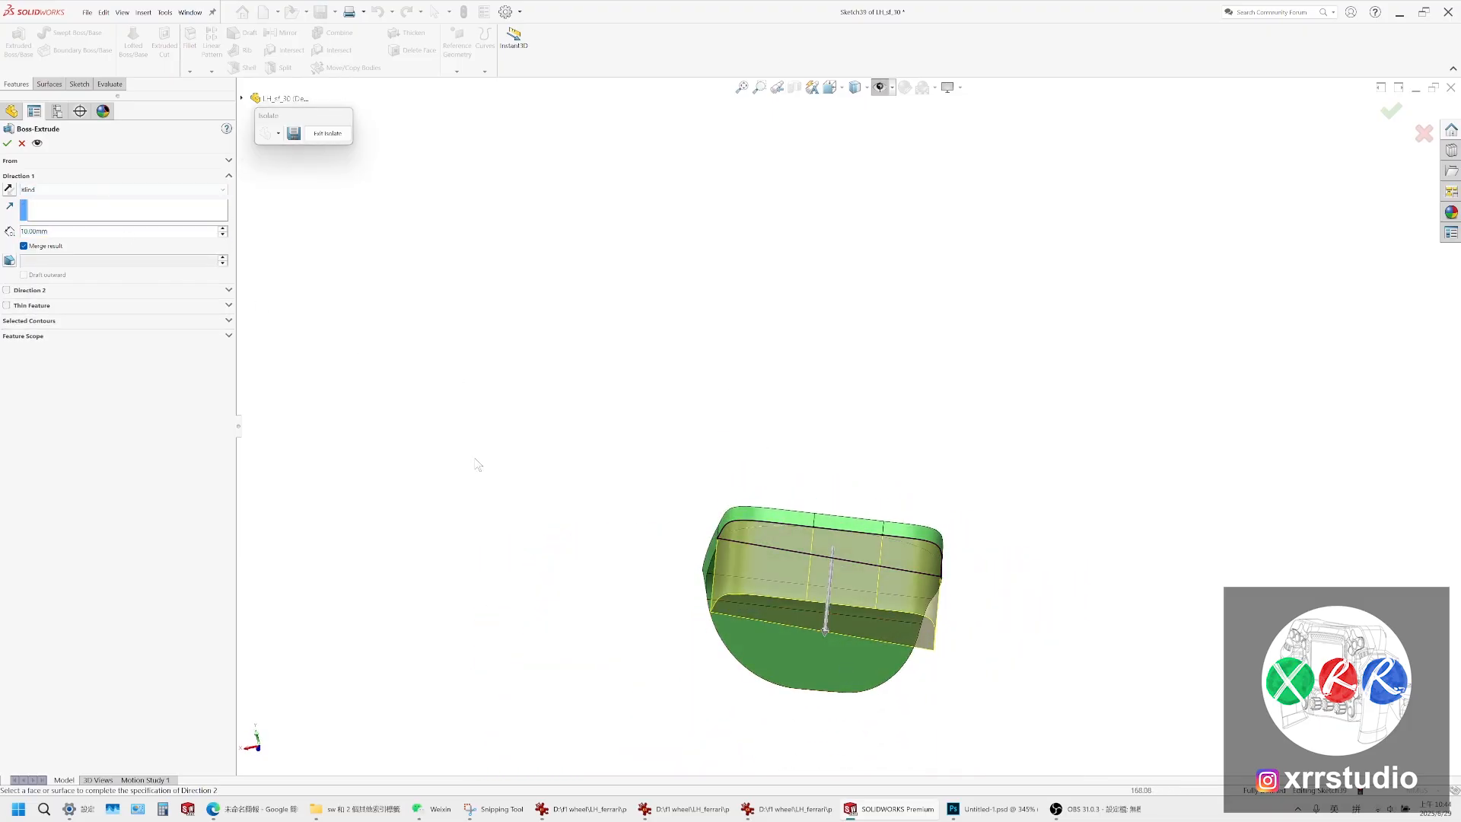
click(7, 144)
On the Front Plane in Back view, sketch a five-point spline dipping below the rim's seam edge from one end to the other
click(830, 87)
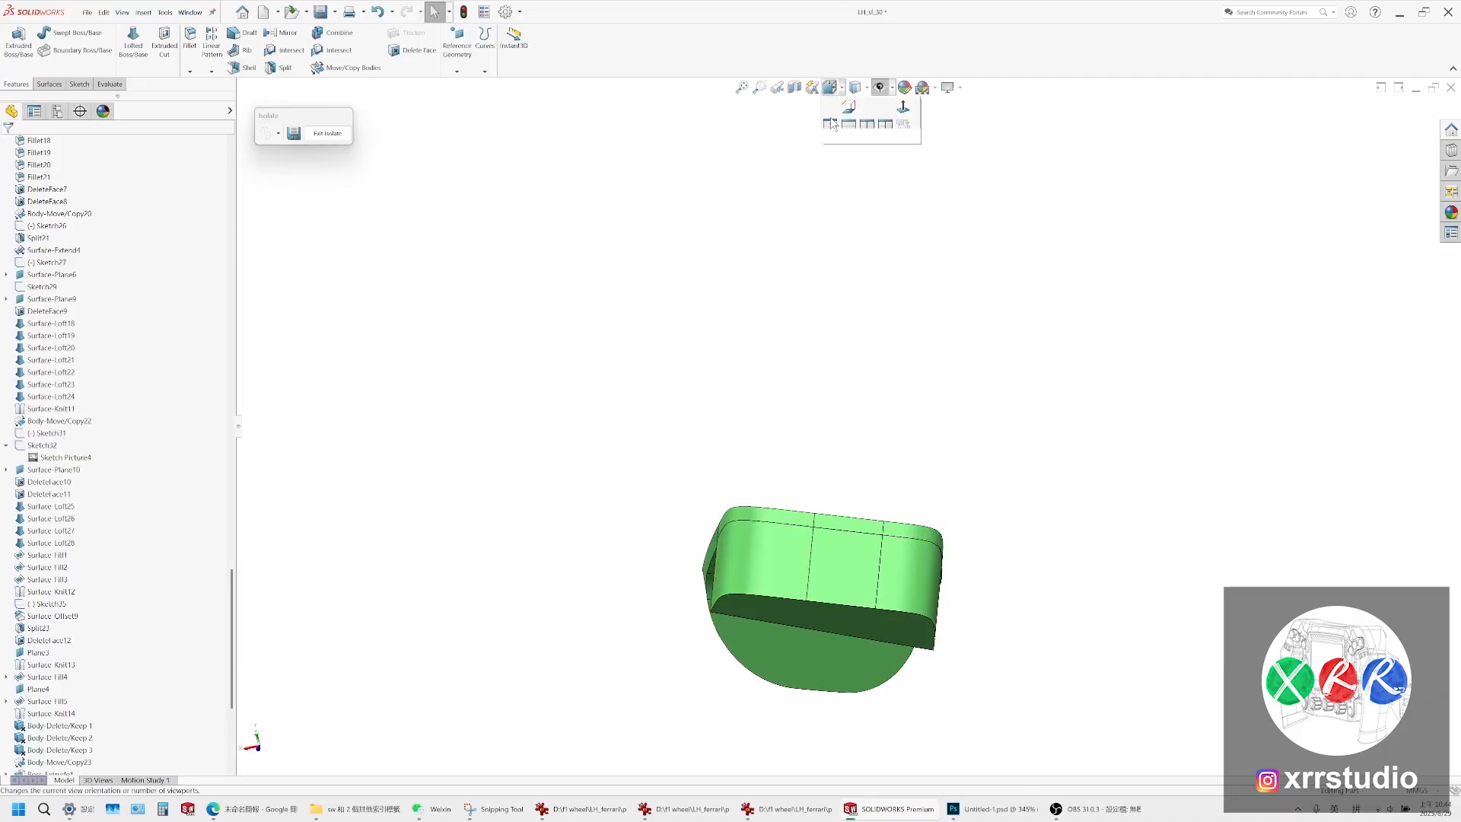
click(848, 124)
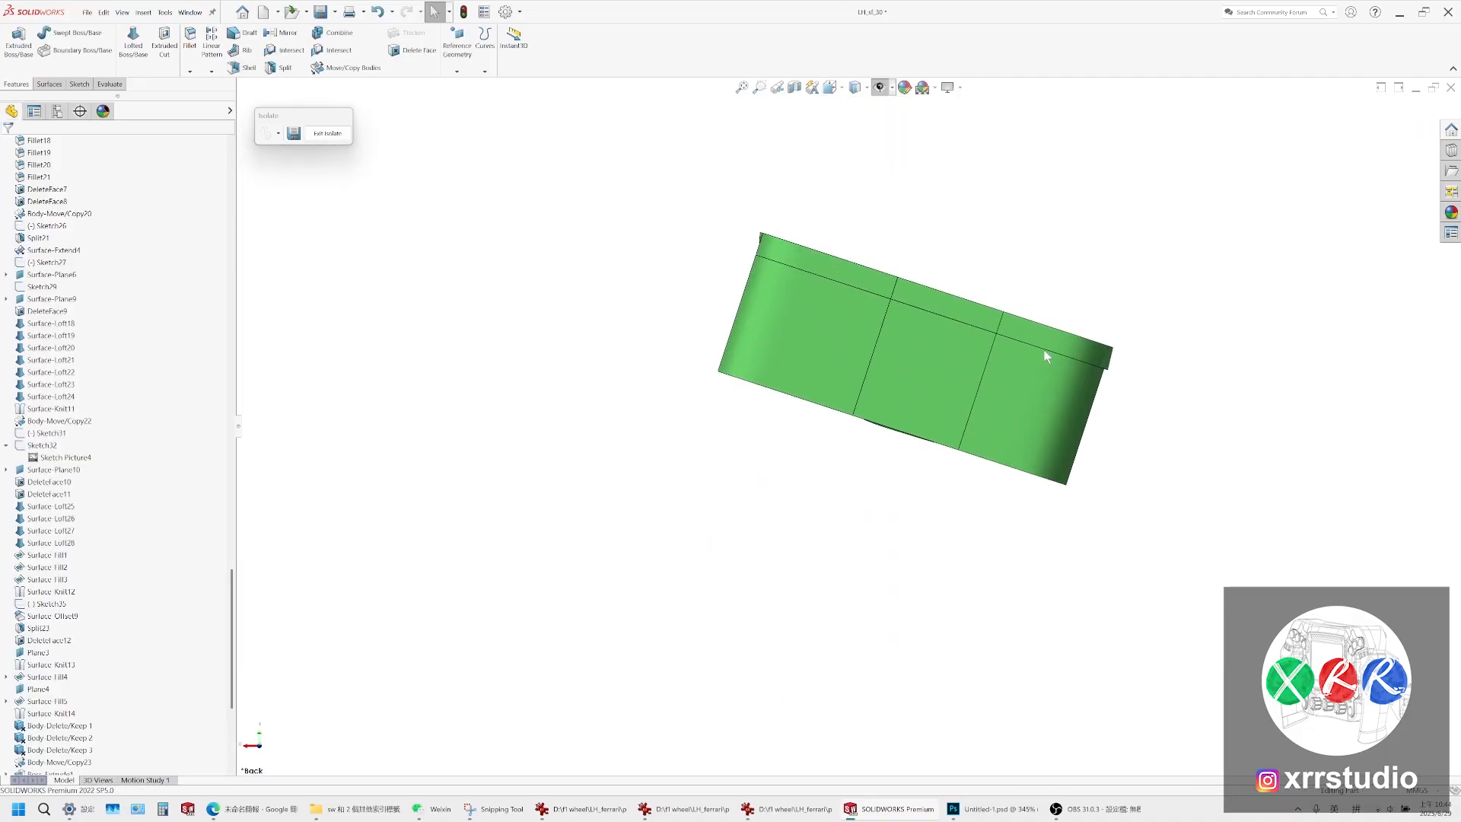
scroll(204, 598, up, 6)
drag(234, 567, 234, 221)
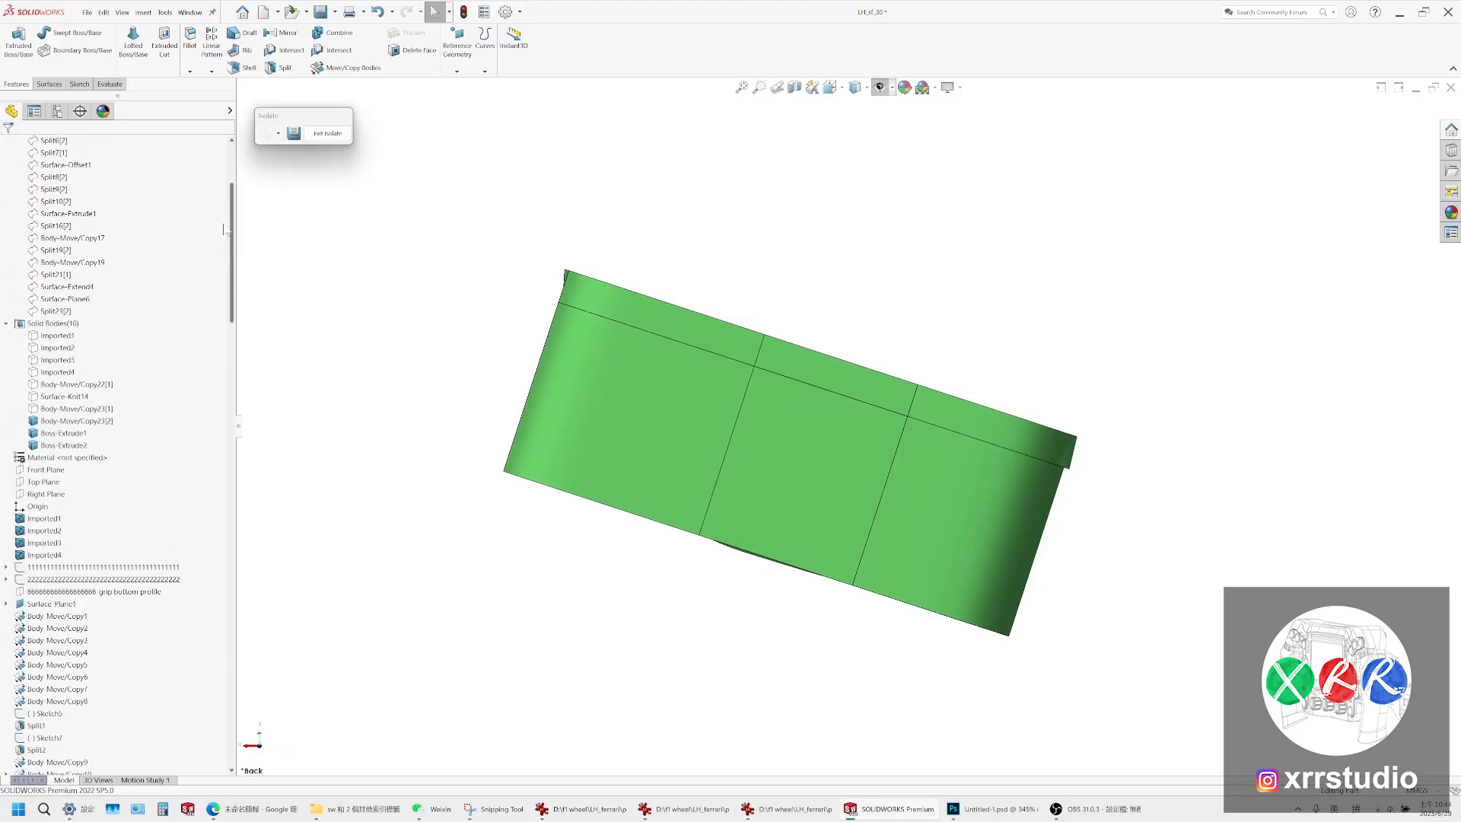
click(45, 506)
click(61, 490)
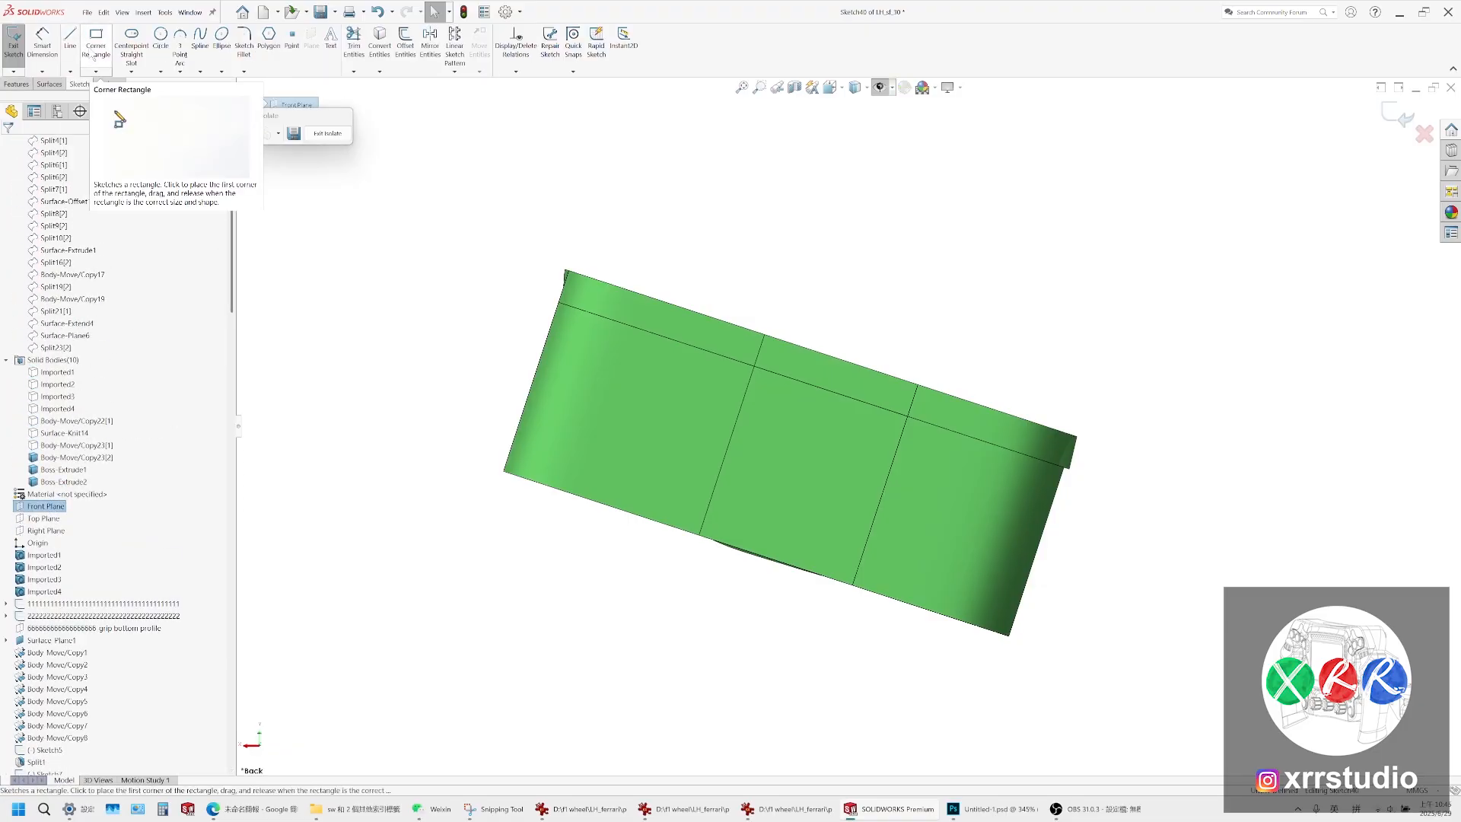
click(200, 42)
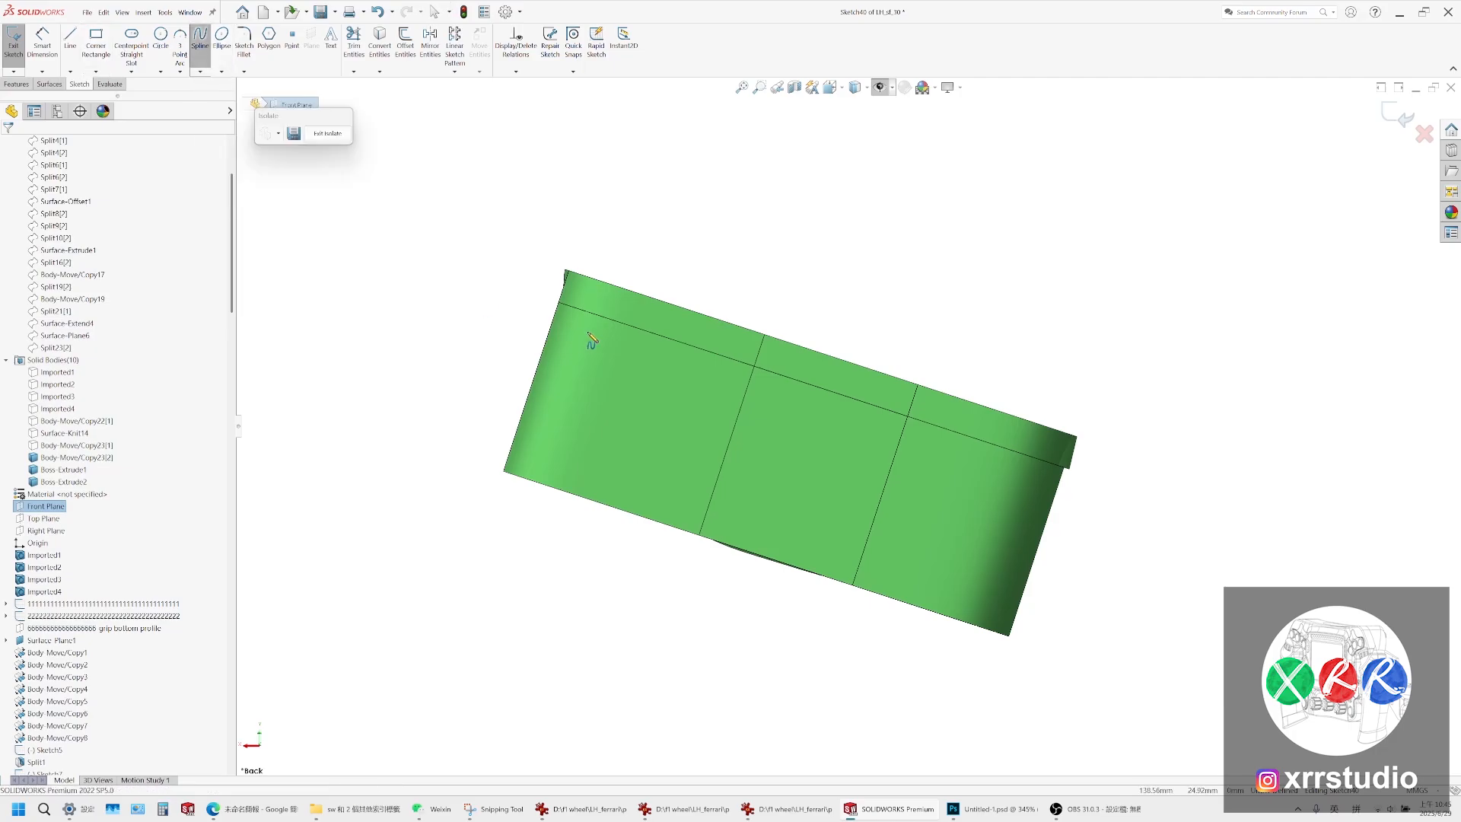
click(560, 304)
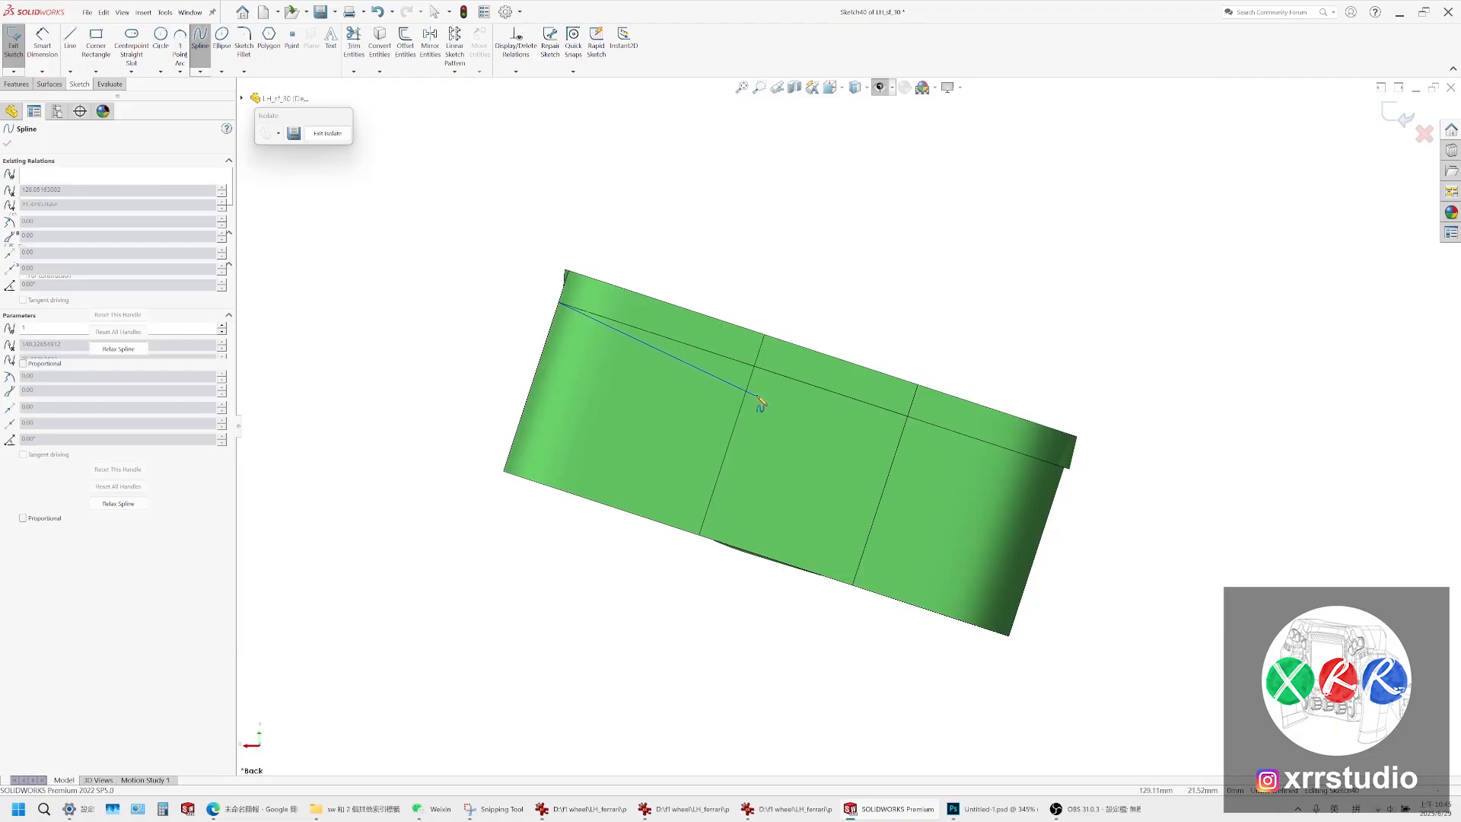
click(715, 379)
click(815, 430)
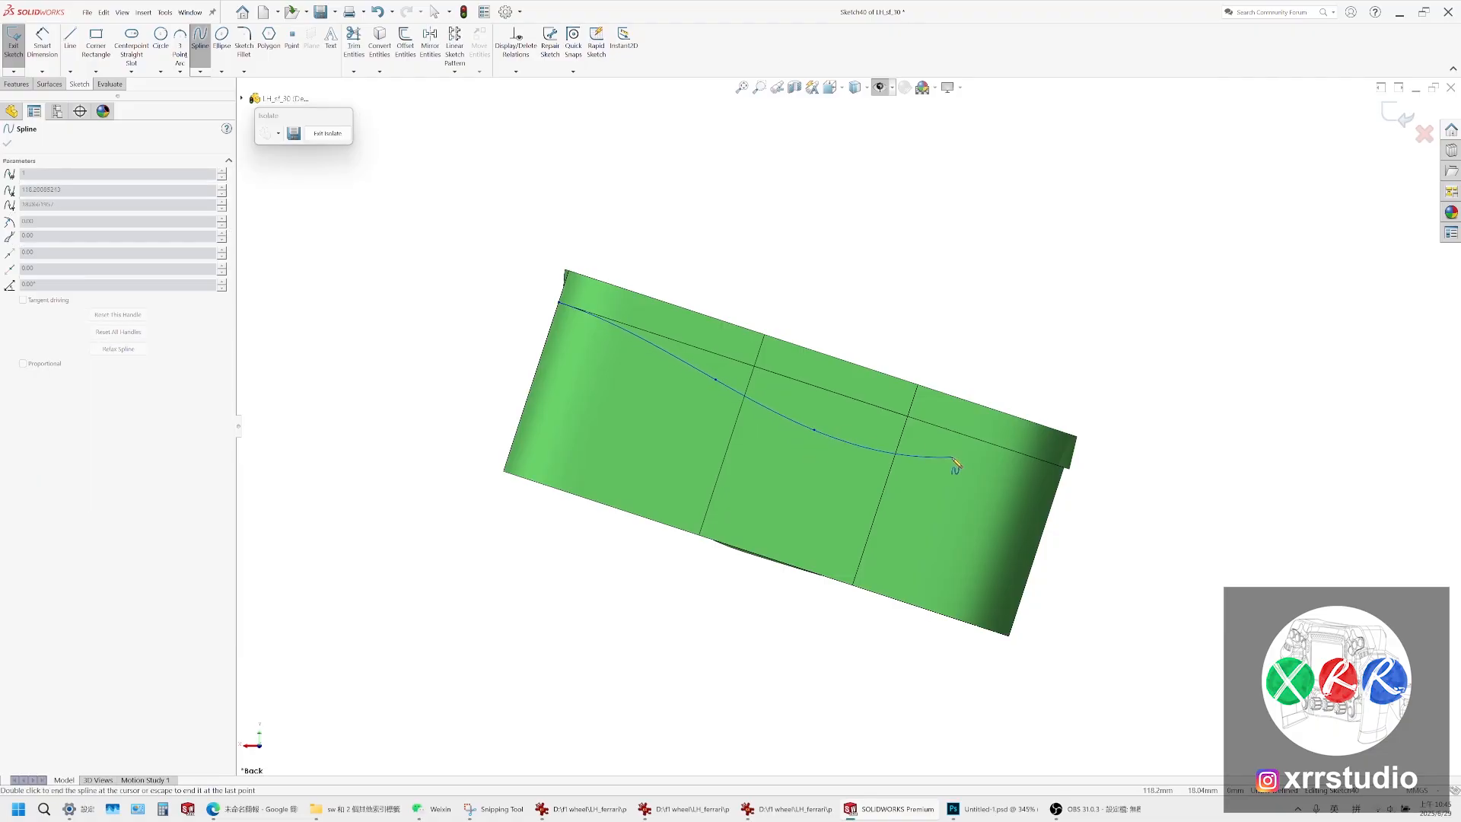
click(963, 456)
double_click(1063, 465)
Draw a line about 13 mm long outward from the spline's start and make it collinear with the seam edge
click(72, 44)
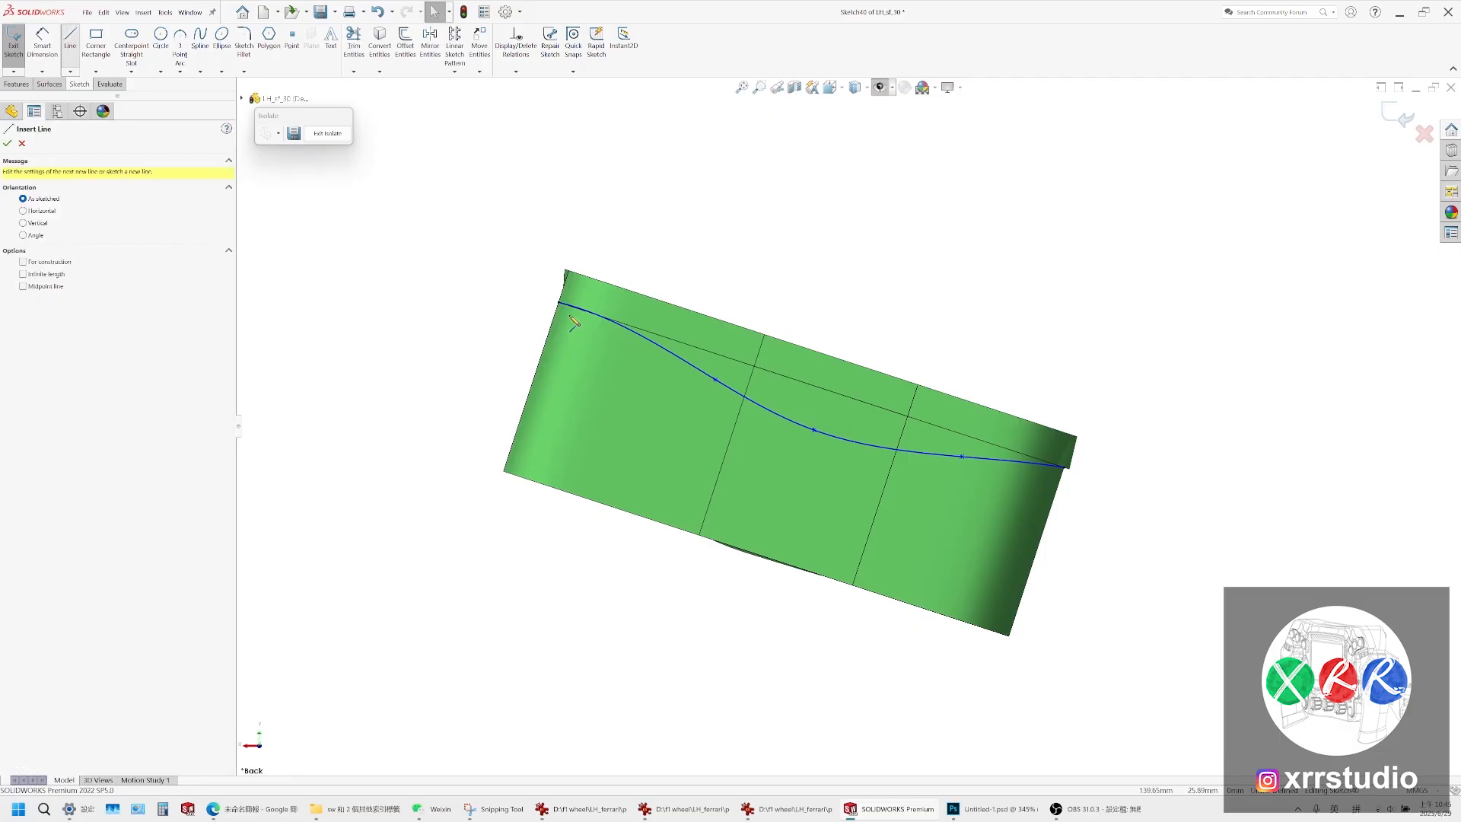
click(561, 304)
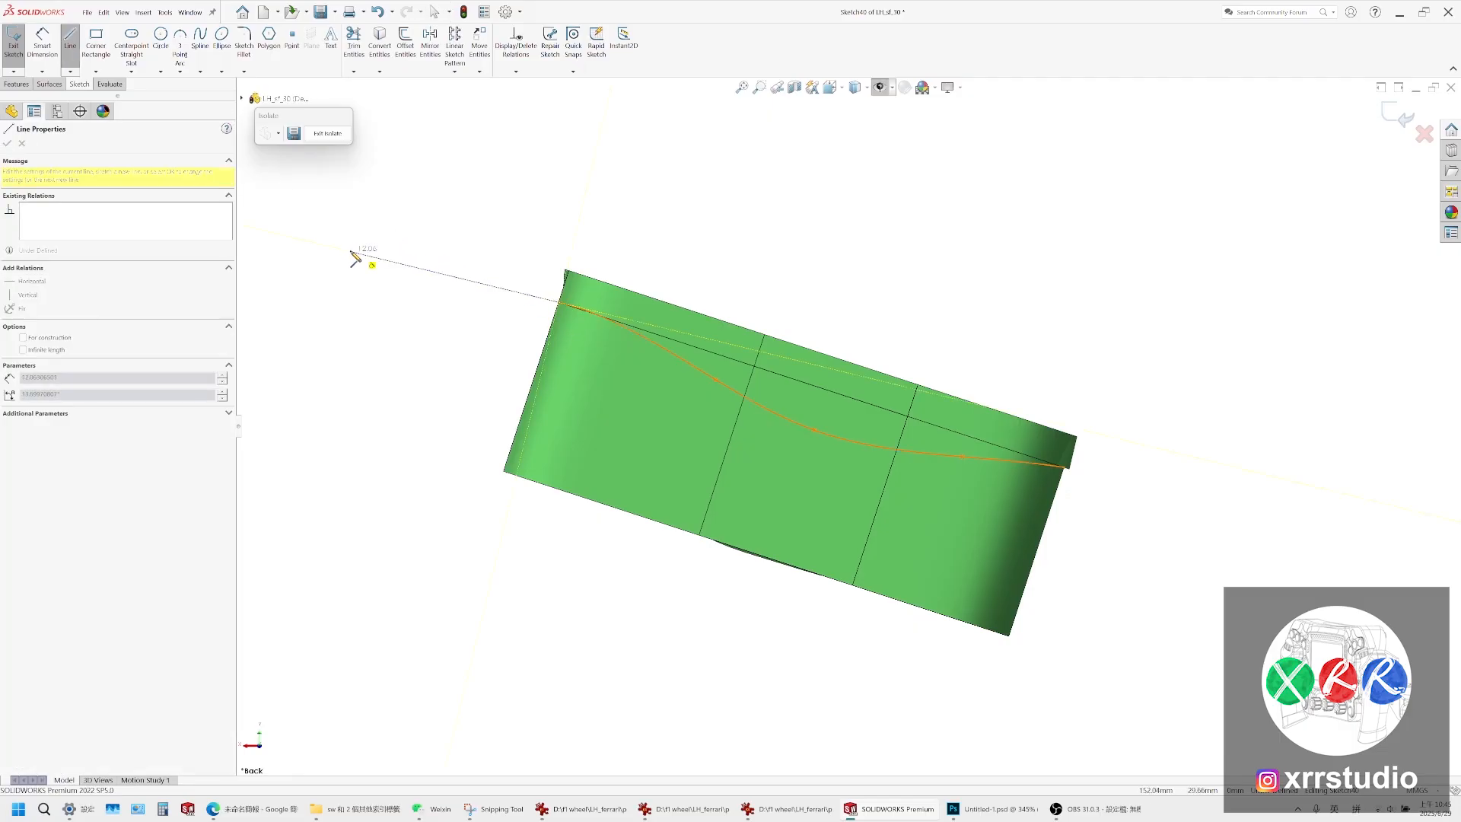
click(340, 232)
key(Escape)
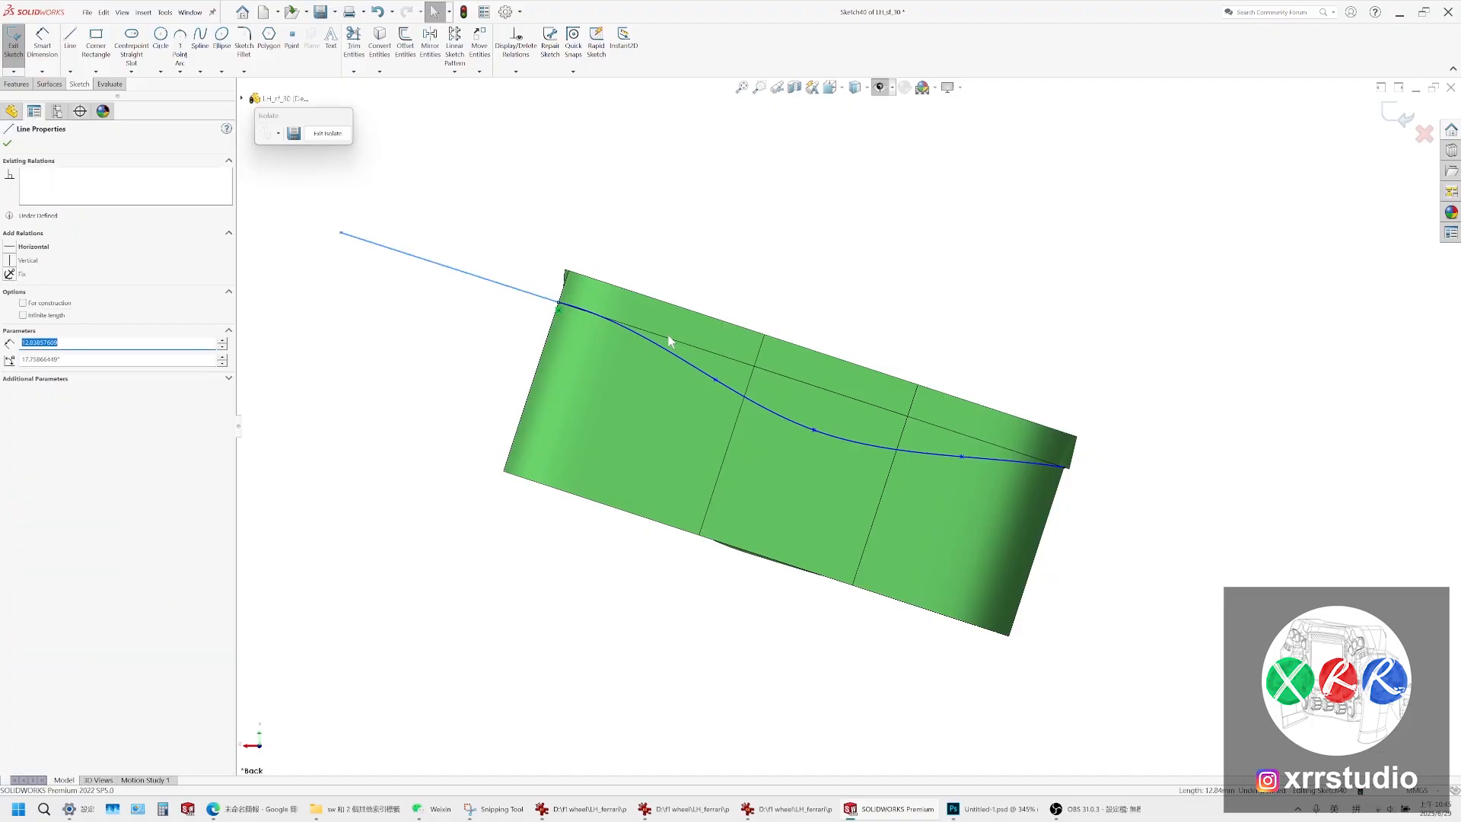
ctrl+click(669, 336)
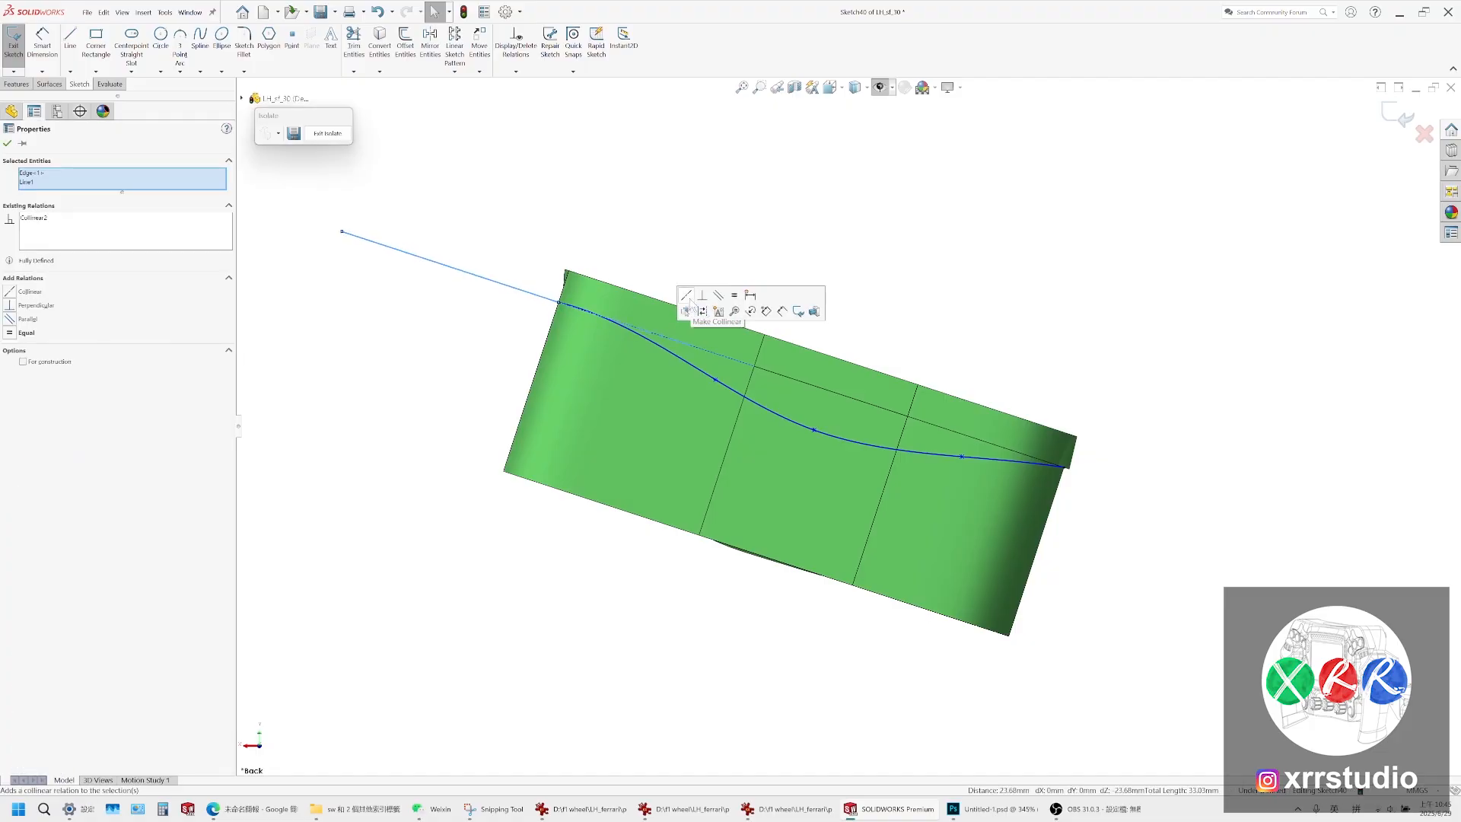
click(632, 220)
Draw a short line outward from the spline's far end and make it collinear with the seam edge
click(77, 45)
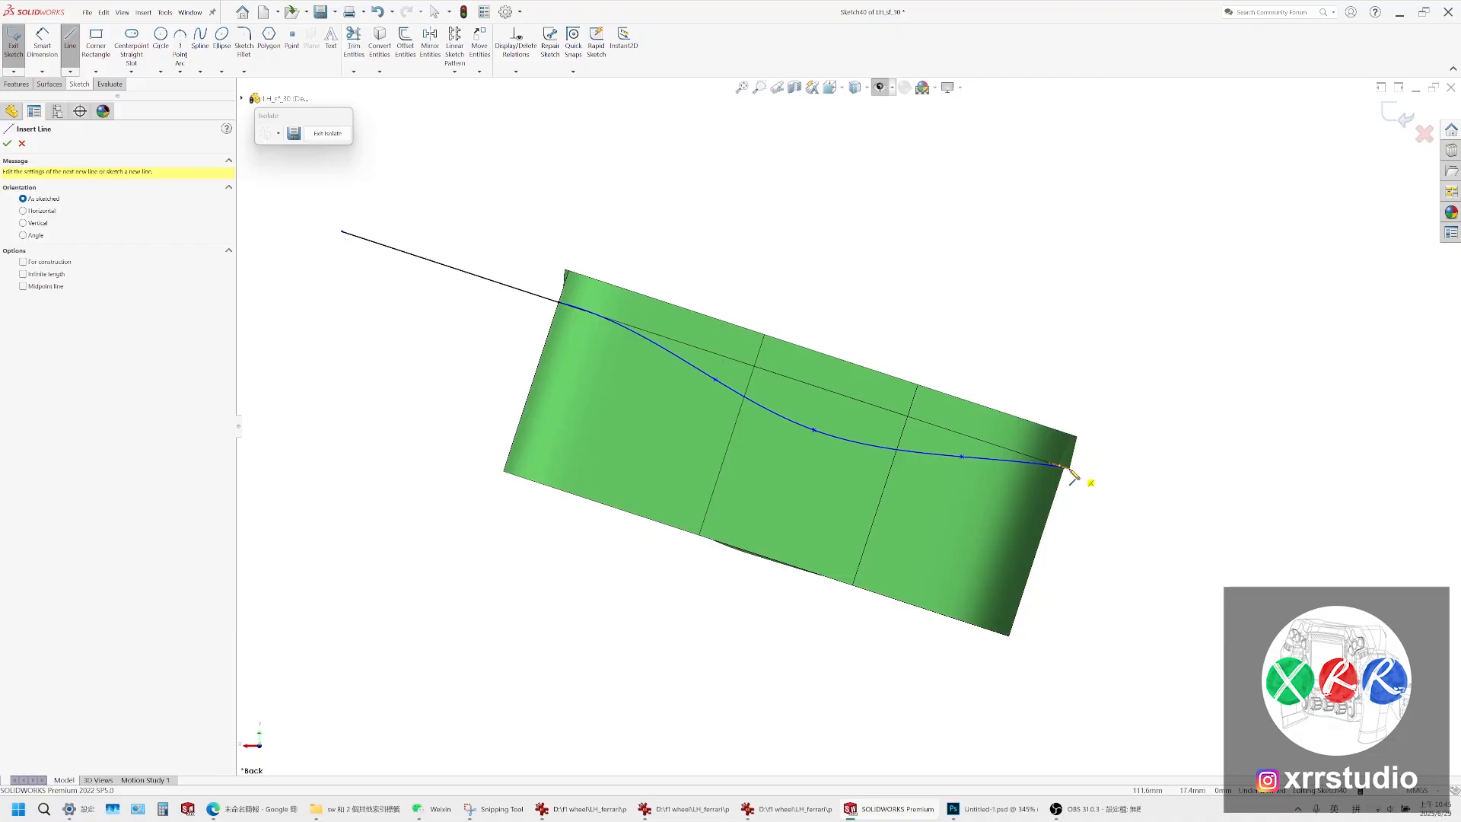
scroll(1061, 487, down, 8)
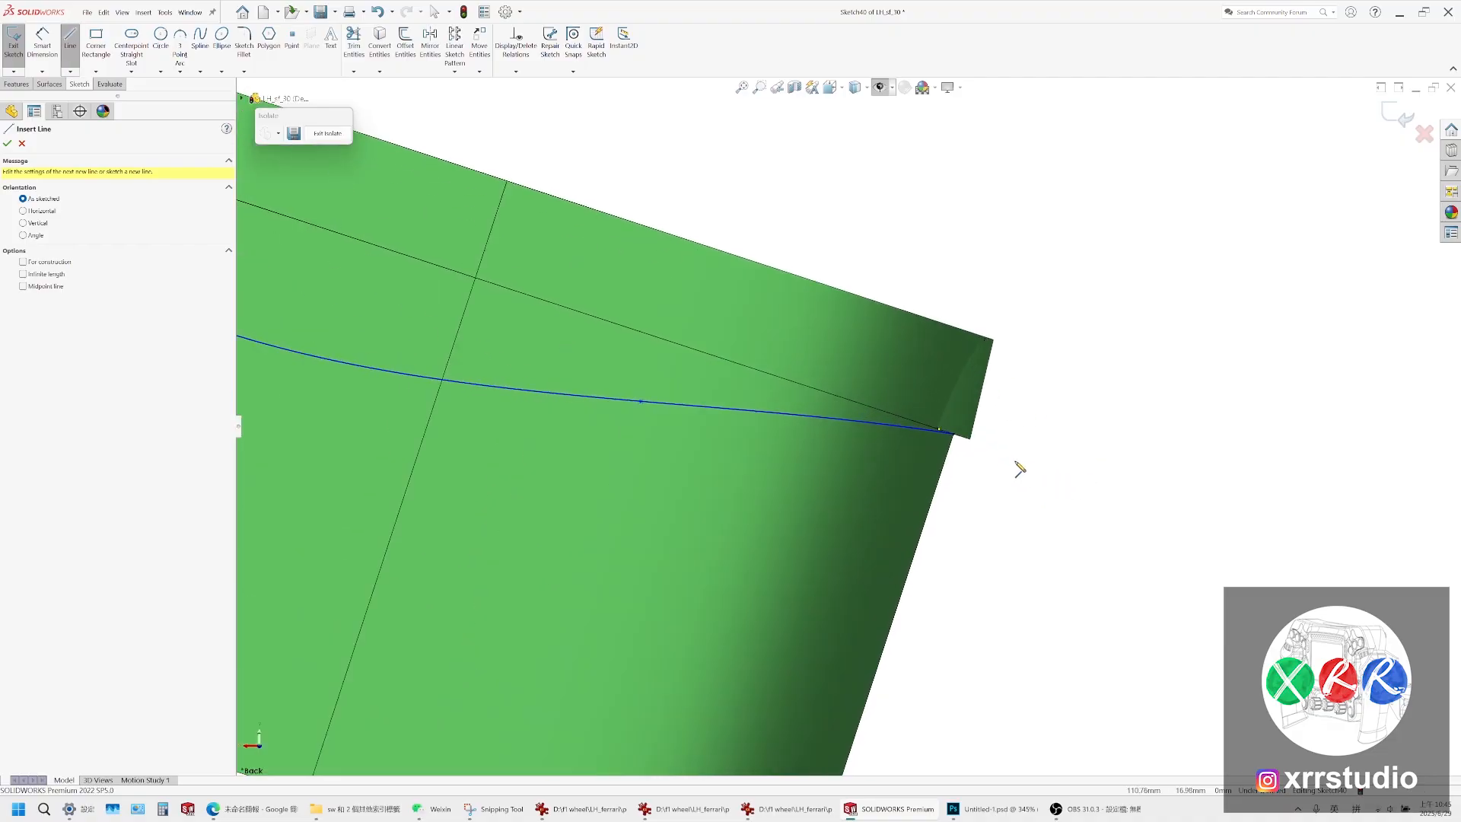
click(947, 431)
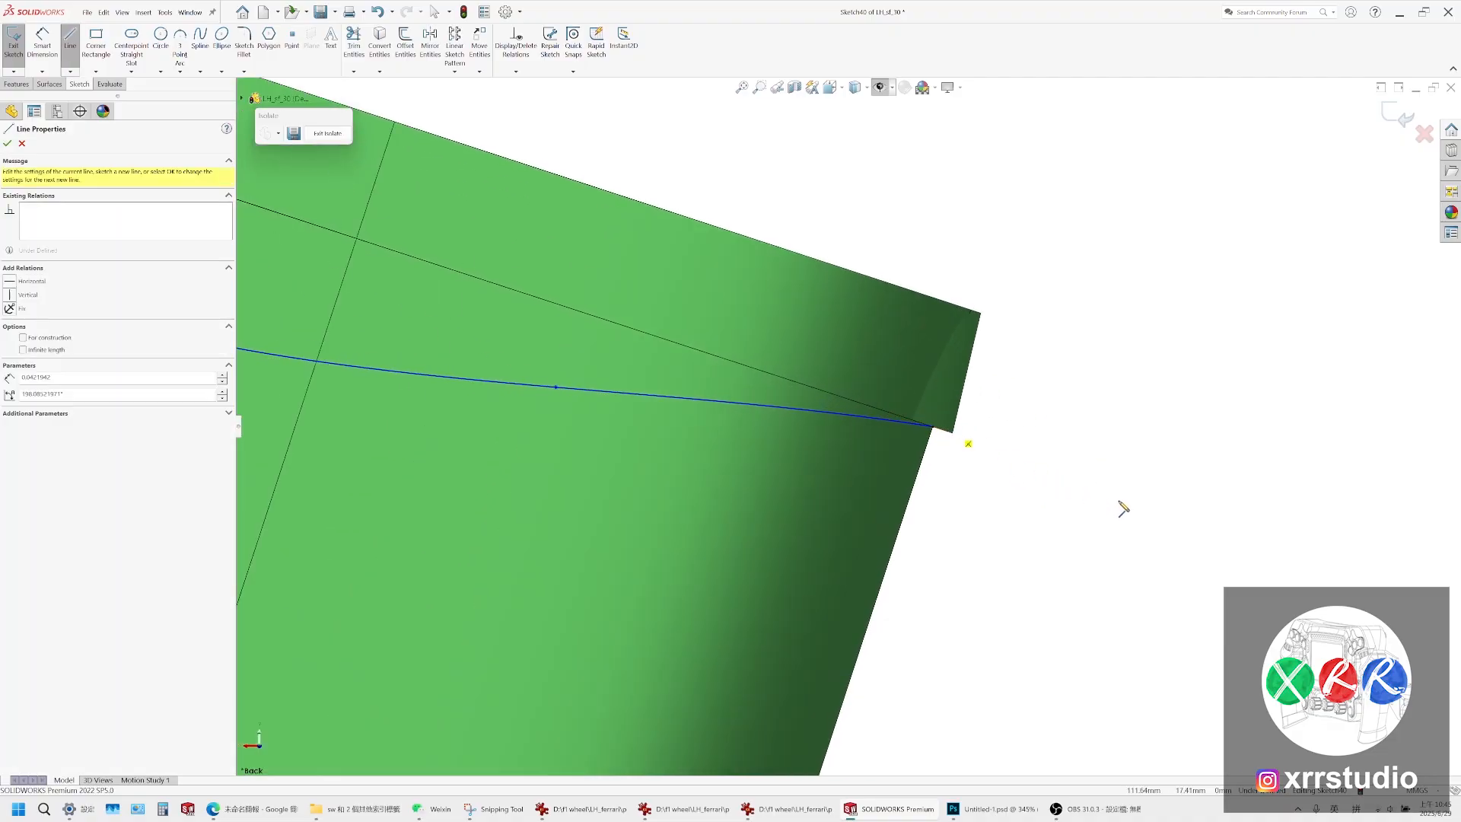
click(1133, 495)
key(Escape)
click(1076, 477)
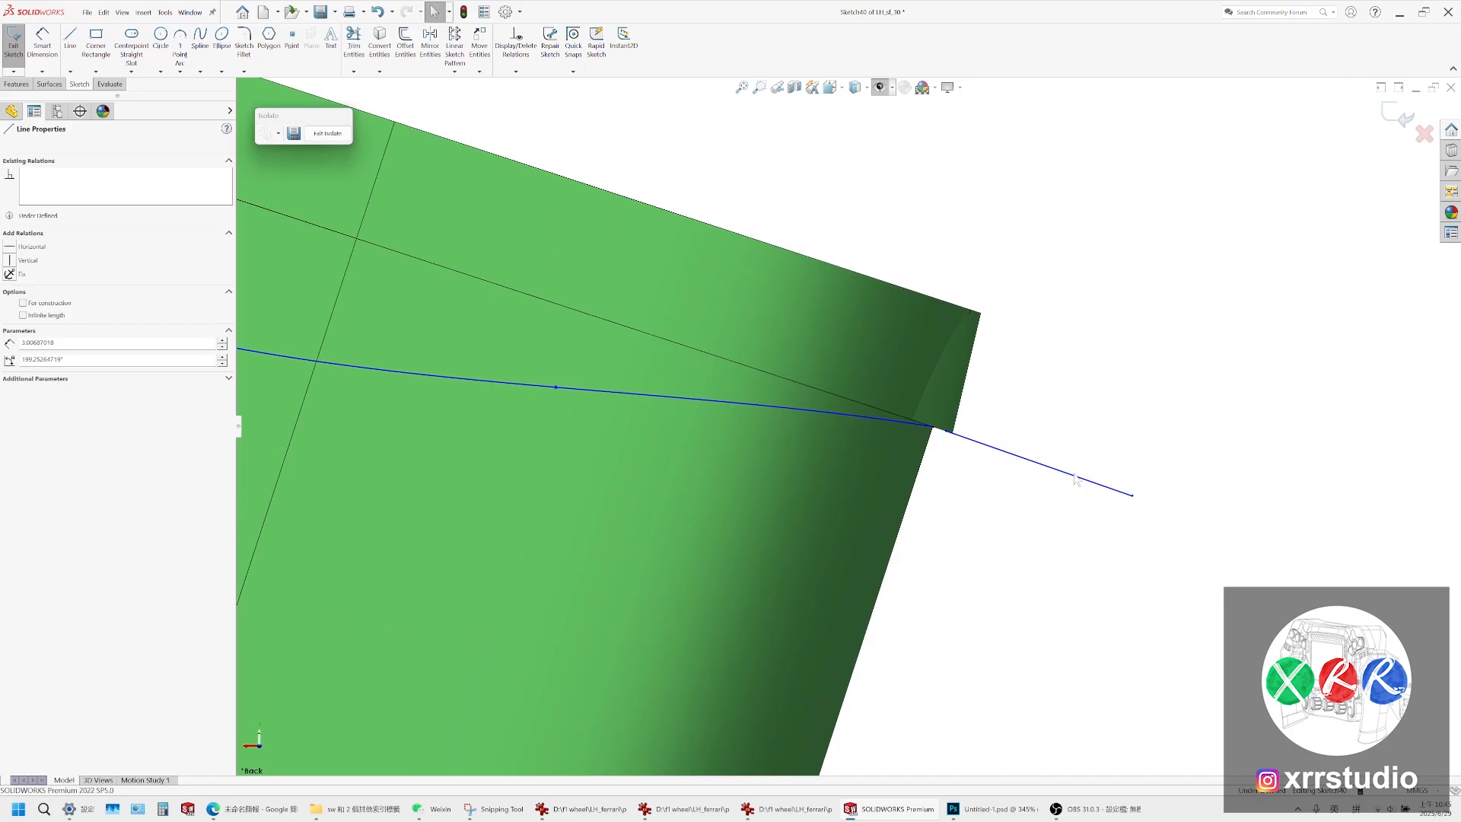
ctrl+click(853, 401)
click(881, 361)
key(Escape)
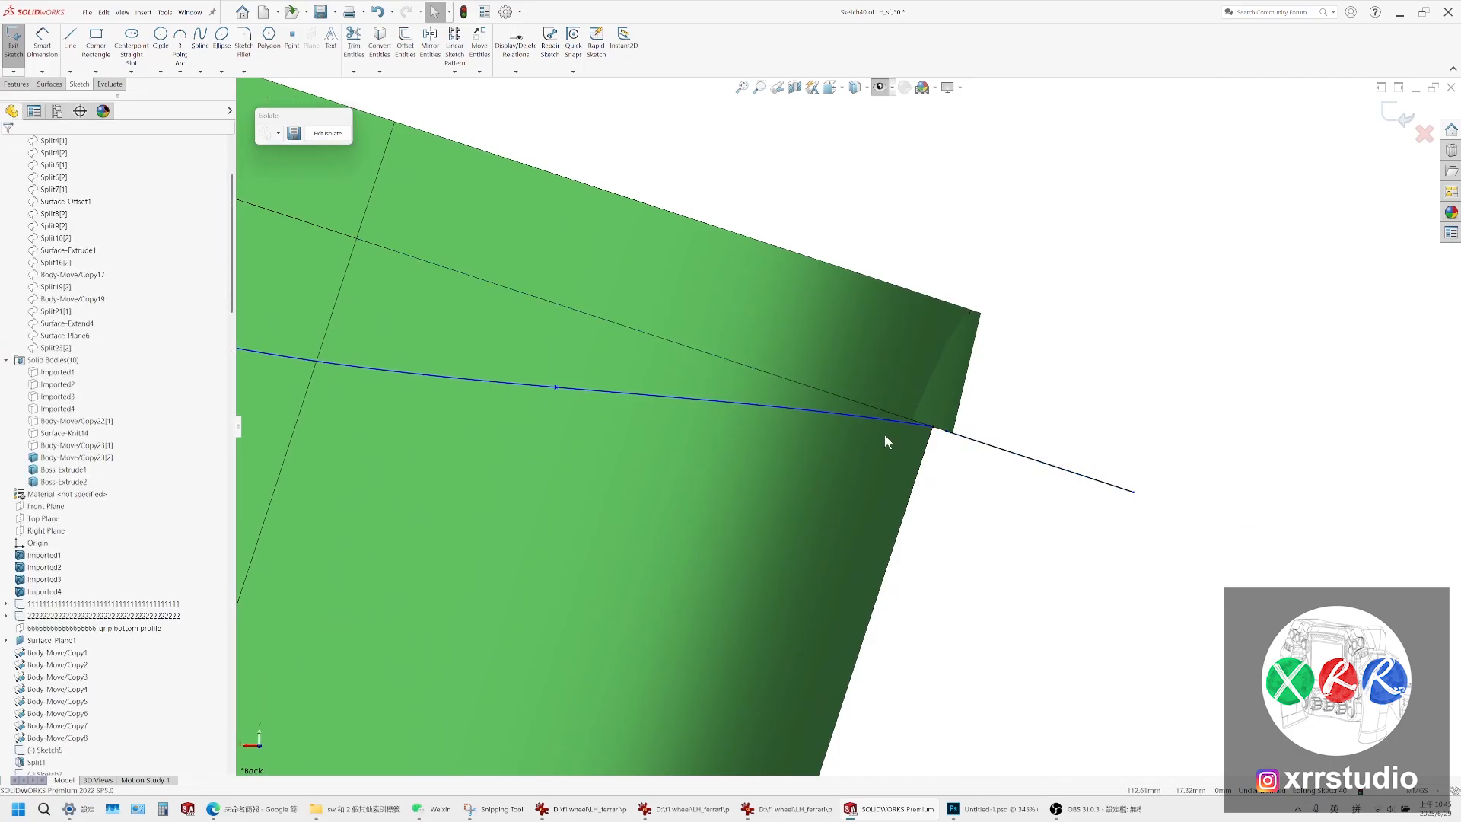
Add a tangent relation between the spline's far end and the short outward line
click(884, 422)
scroll(970, 445, down, 5)
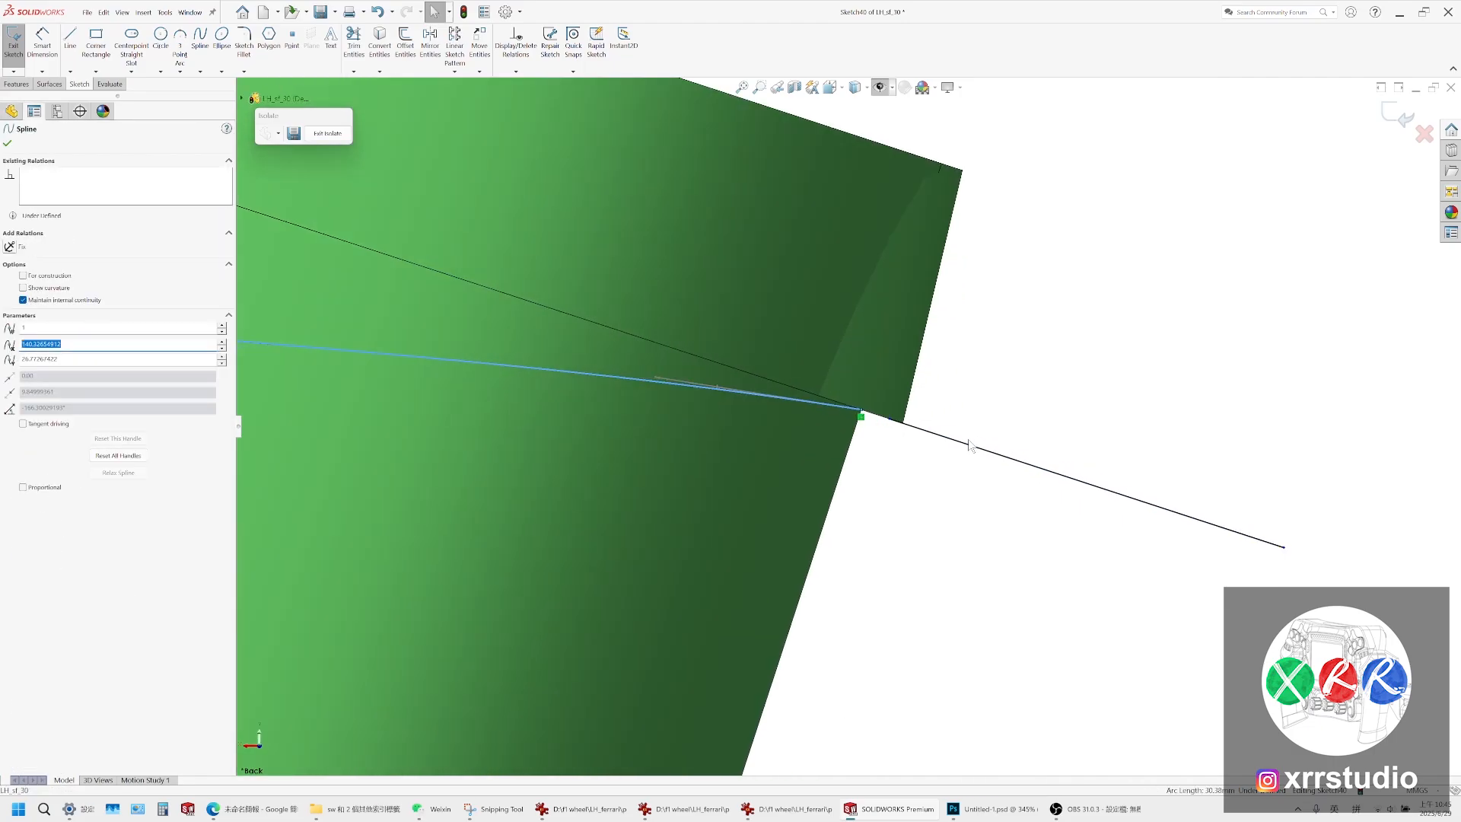
click(814, 411)
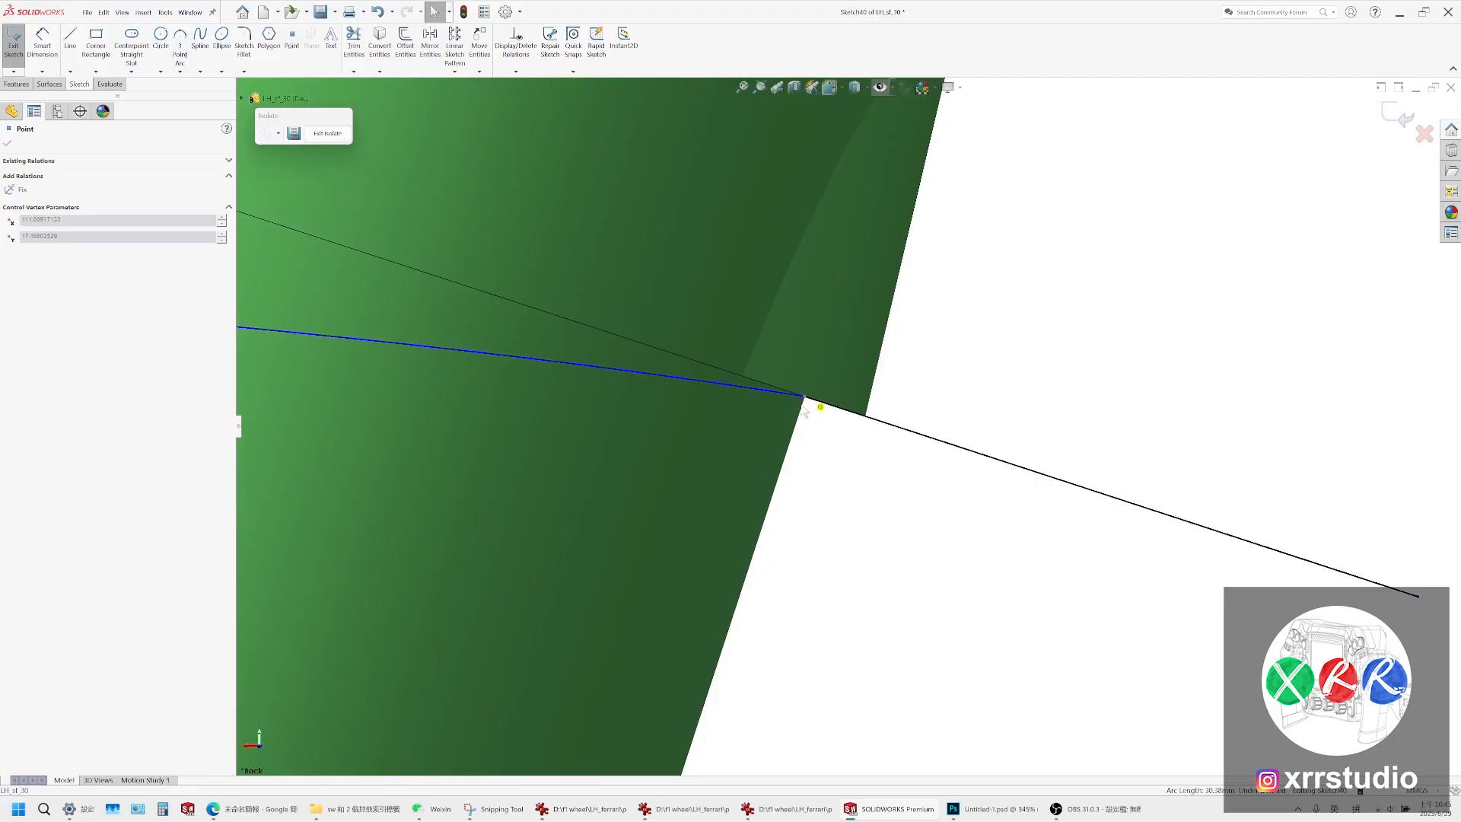
key(Escape)
click(792, 396)
ctrl+click(884, 425)
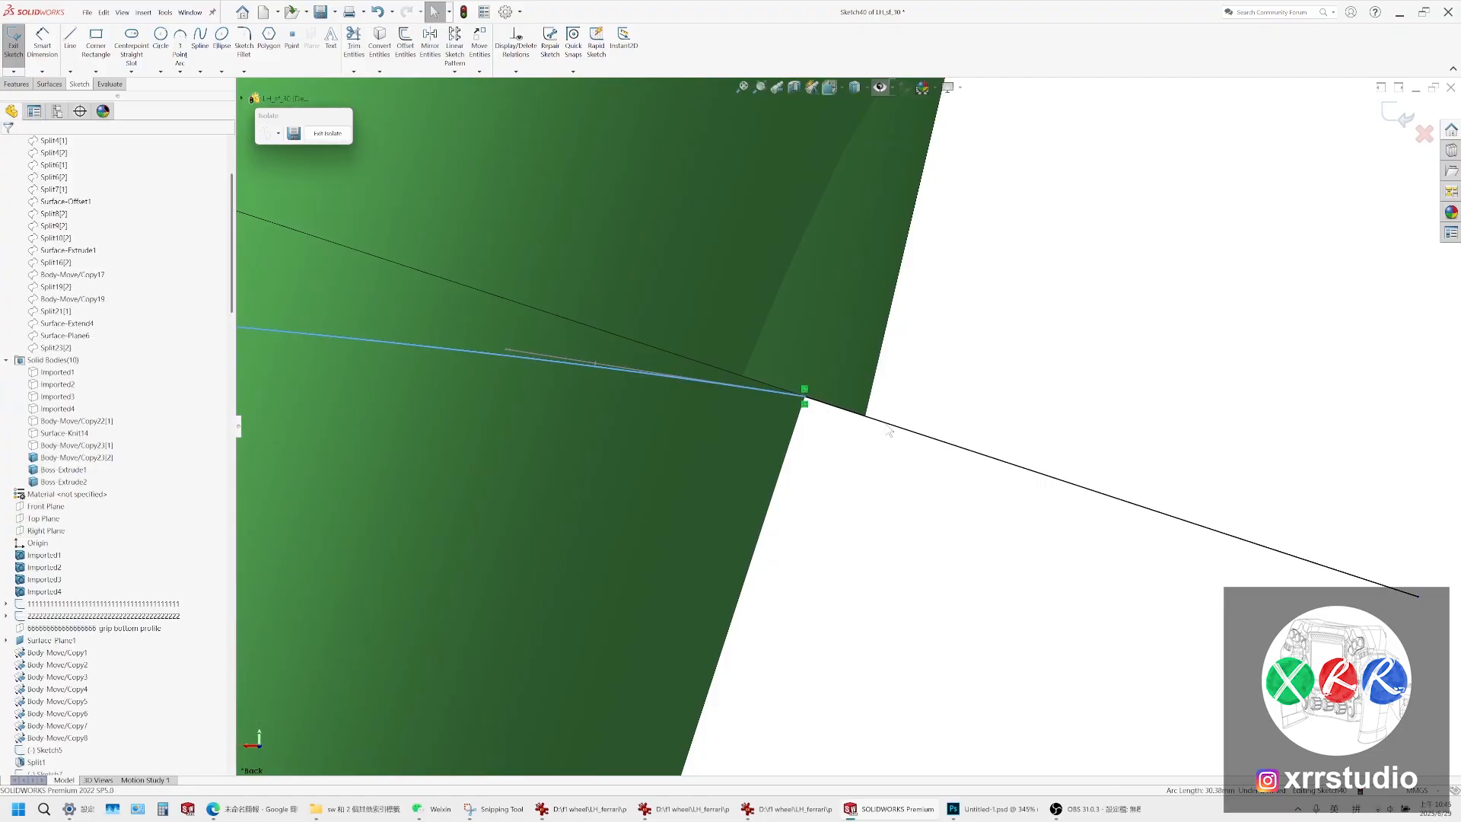
ctrl+click(889, 432)
click(926, 389)
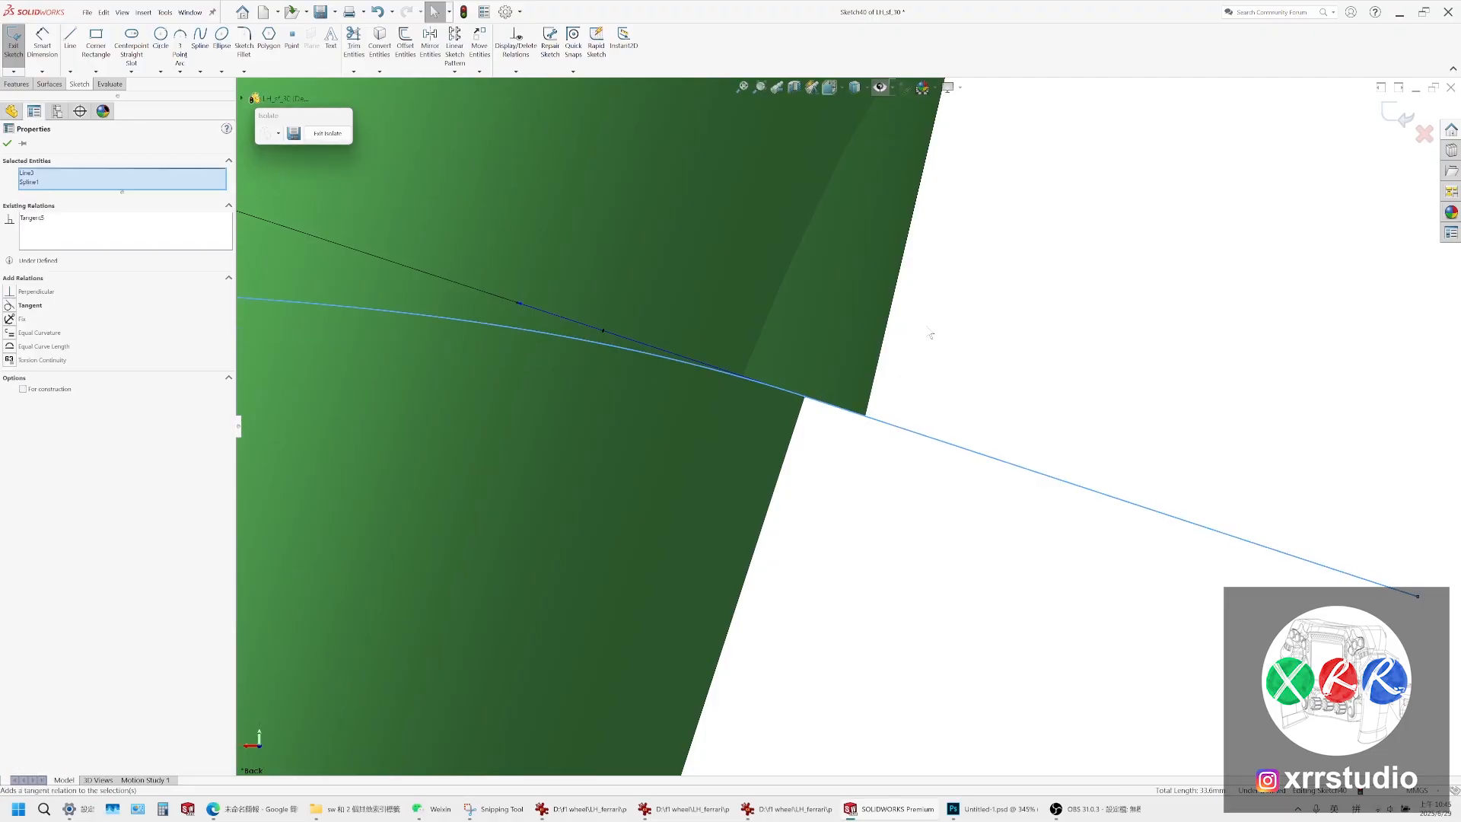
click(929, 332)
Make the spline's starting end tangent to the longer outward line
scroll(774, 366, up, 11)
ctrl+middle_drag(773, 366, 897, 555)
scroll(376, 401, down, 1)
ctrl+middle_drag(376, 400, 540, 510)
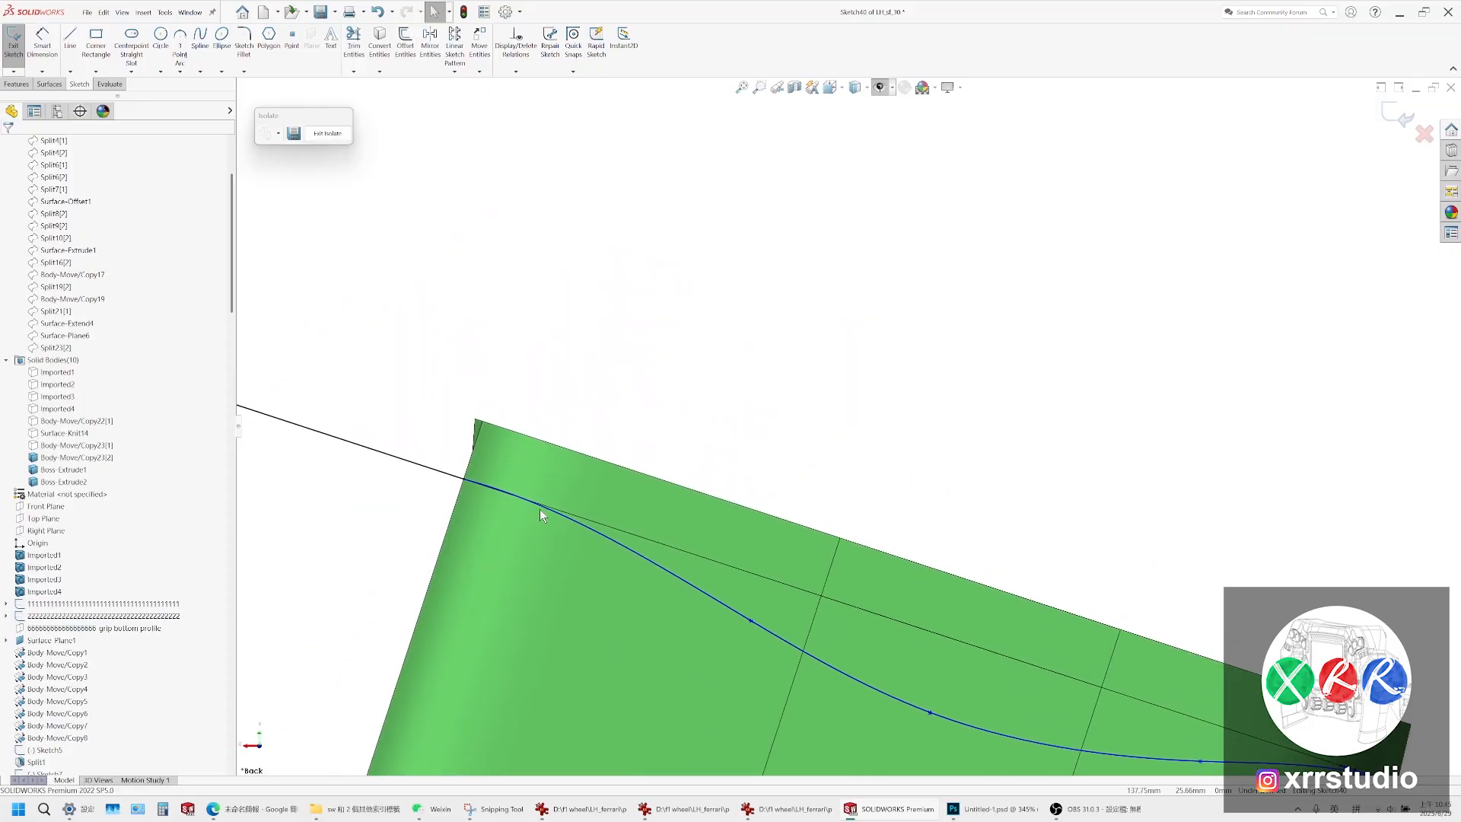
scroll(541, 509, down, 2)
click(533, 481)
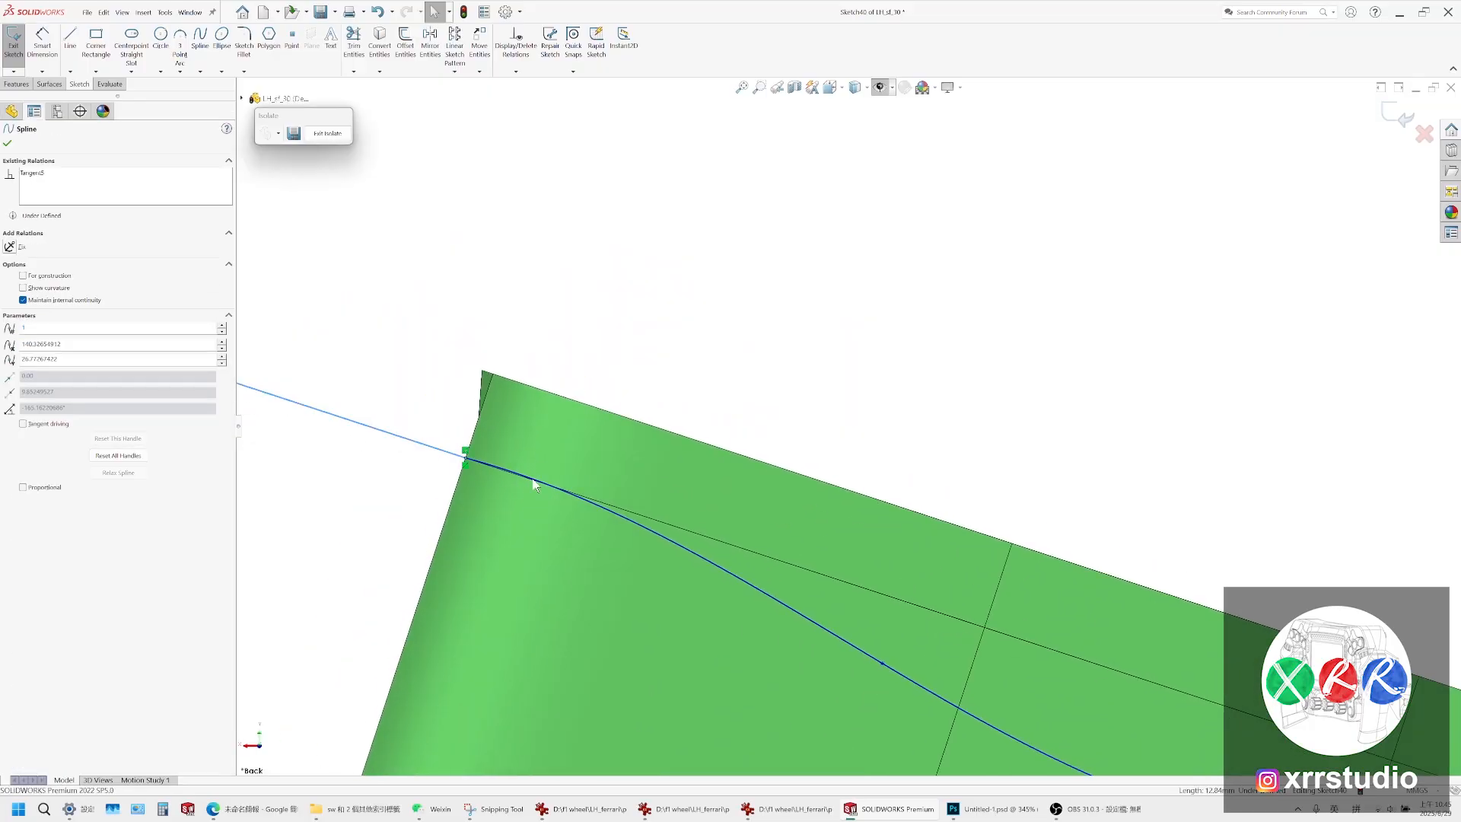
ctrl+click(533, 480)
click(591, 455)
click(836, 449)
Move the spline's middle point slightly upward toward the seam edge to flatten the dip
scroll(838, 453, up, 4)
ctrl+middle_drag(988, 561, 858, 520)
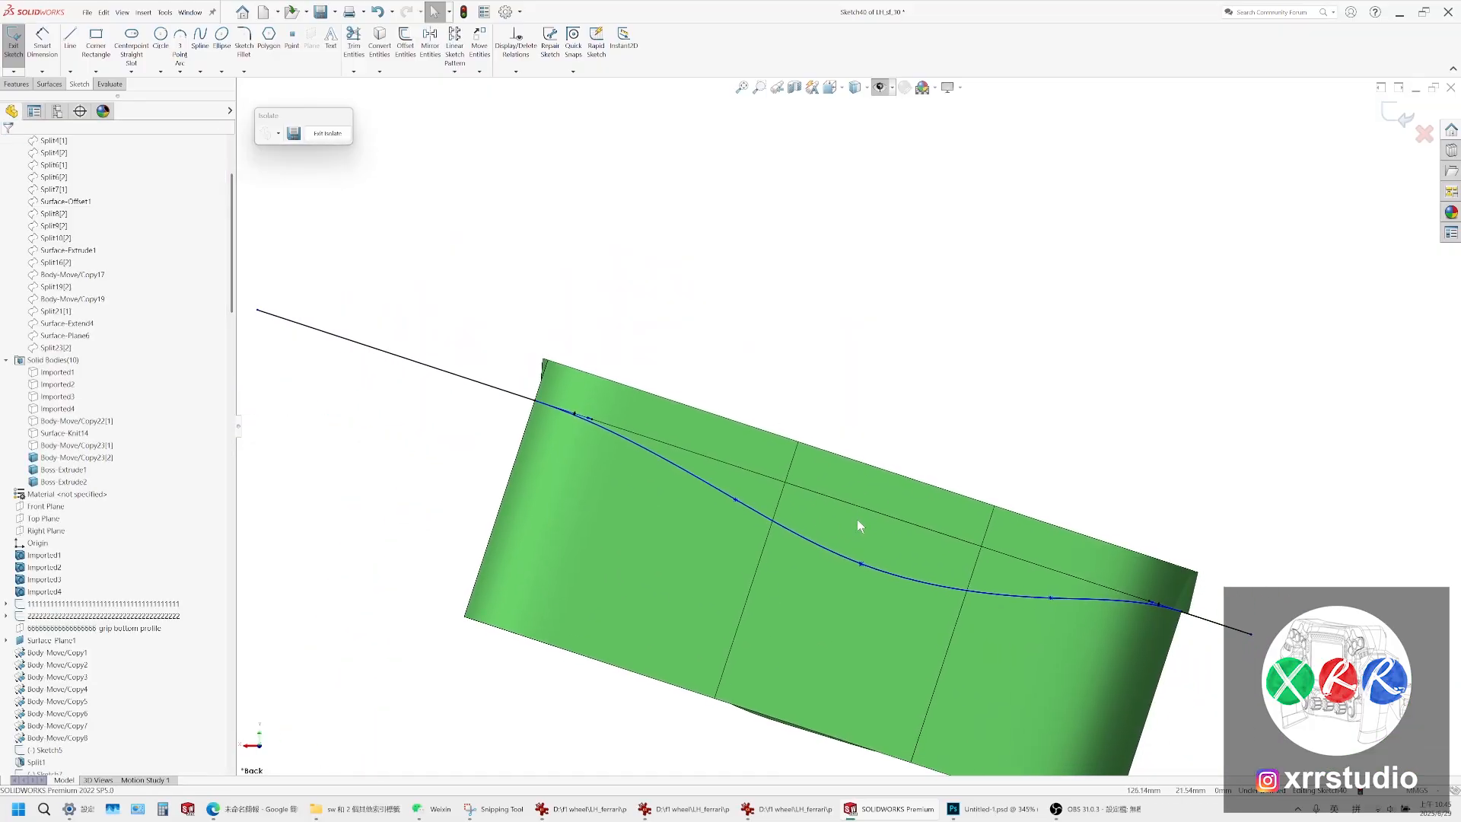
scroll(857, 522, down, 1)
drag(852, 552, 857, 540)
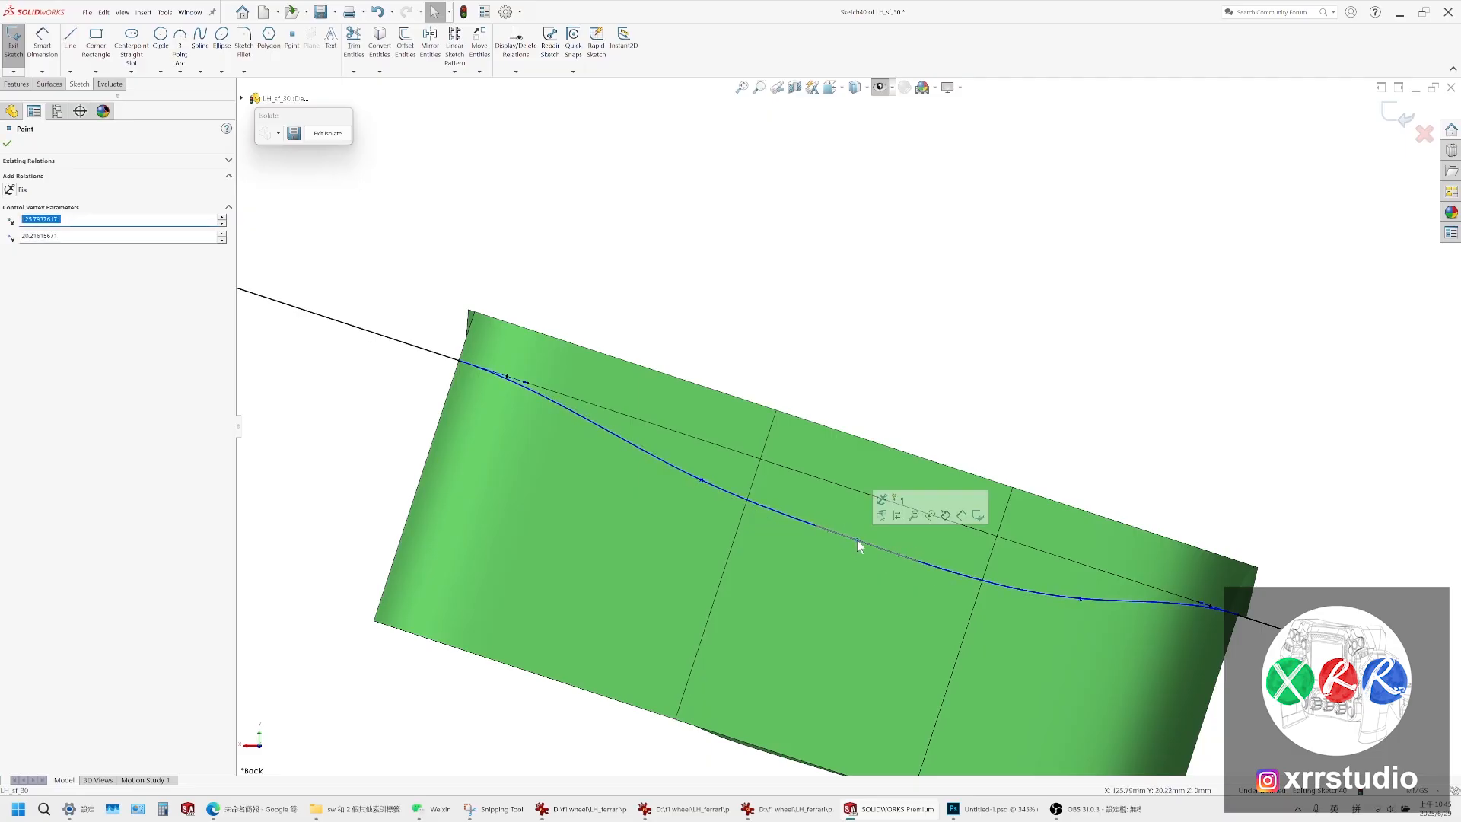
Delete the two spline points on either side of the middle point, leaving a single interior point
click(698, 480)
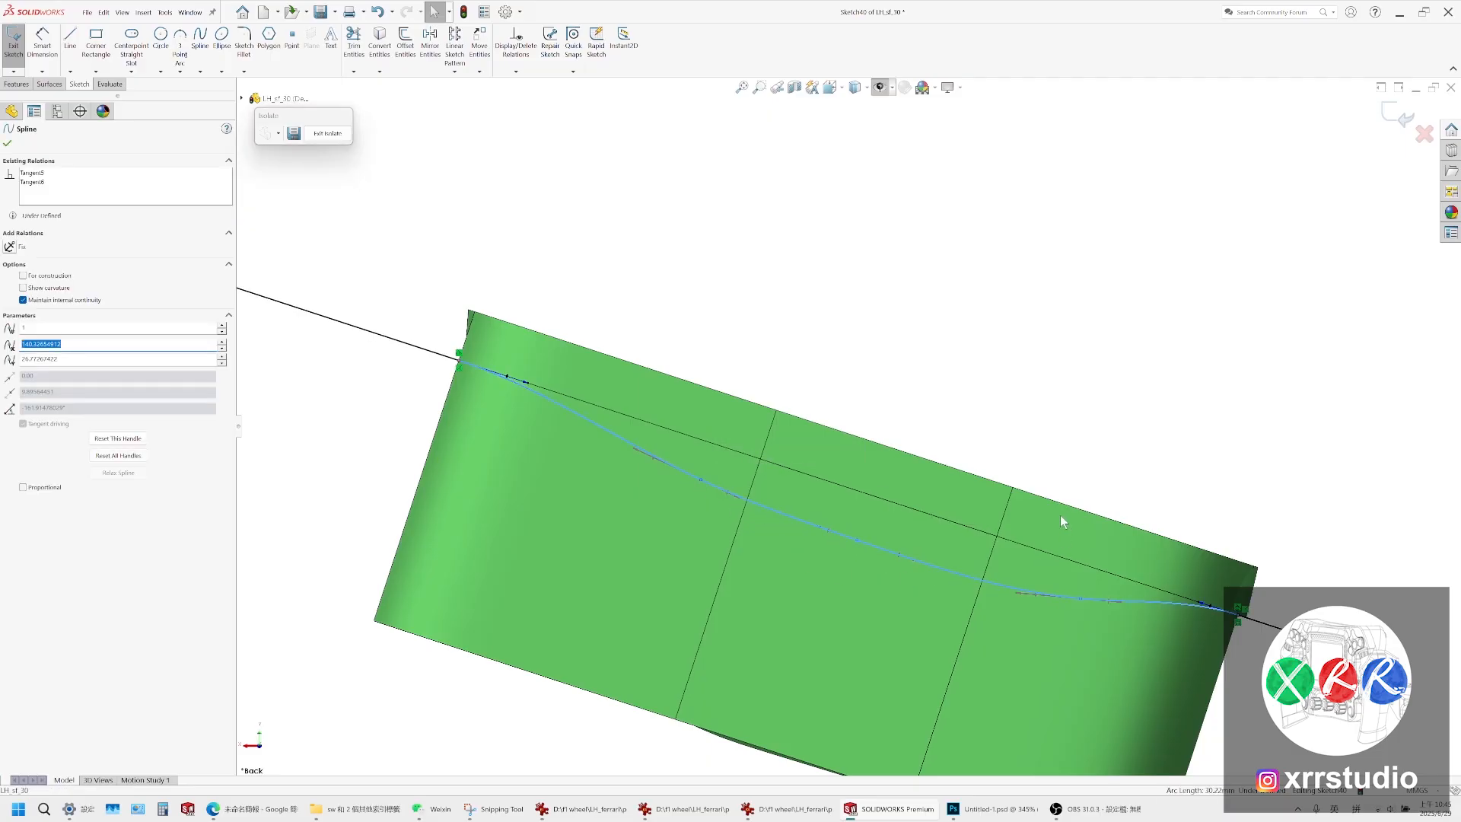
key(Escape)
click(699, 480)
click(700, 479)
key(Delete)
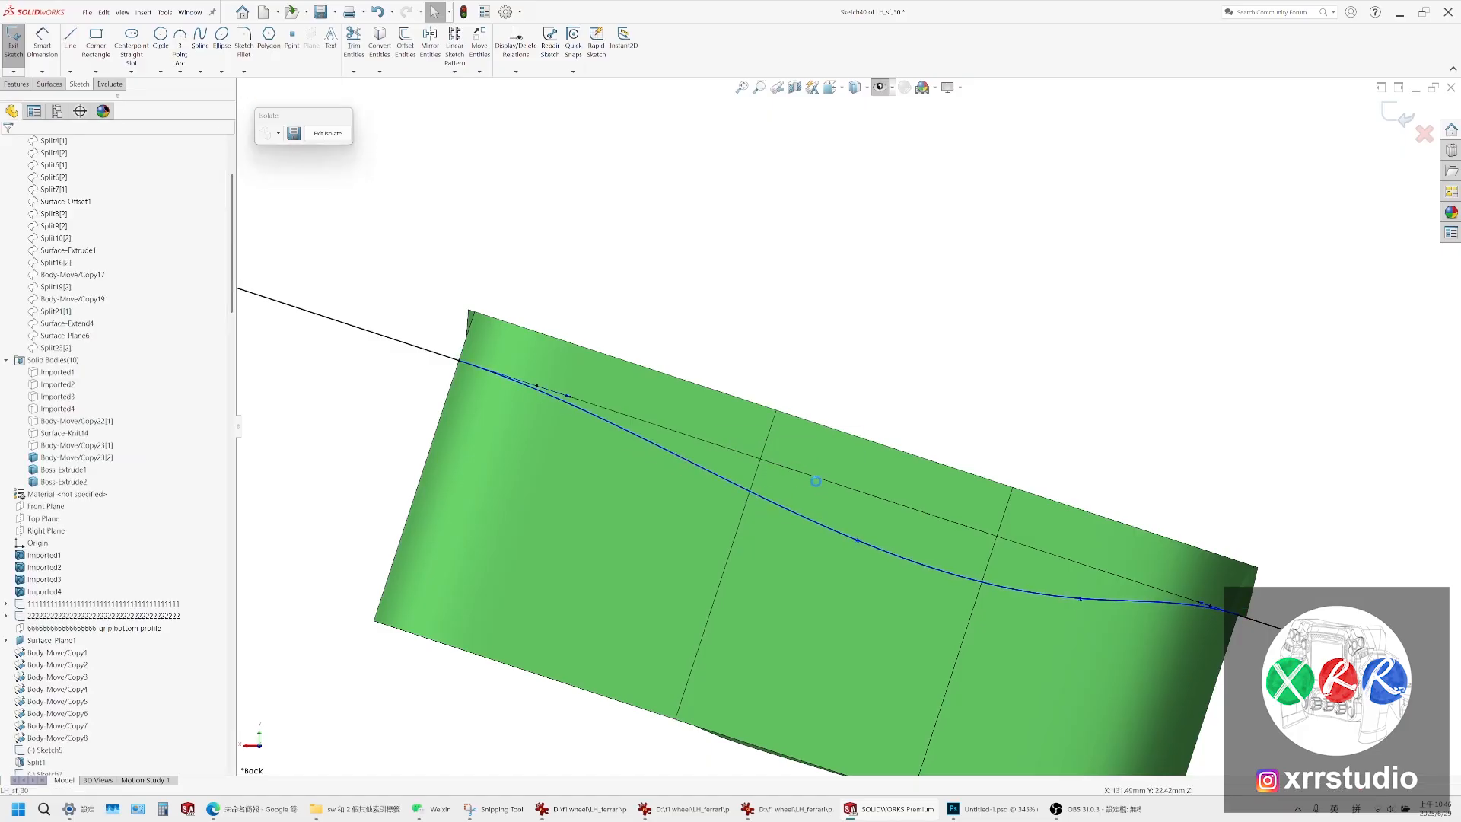
click(1081, 598)
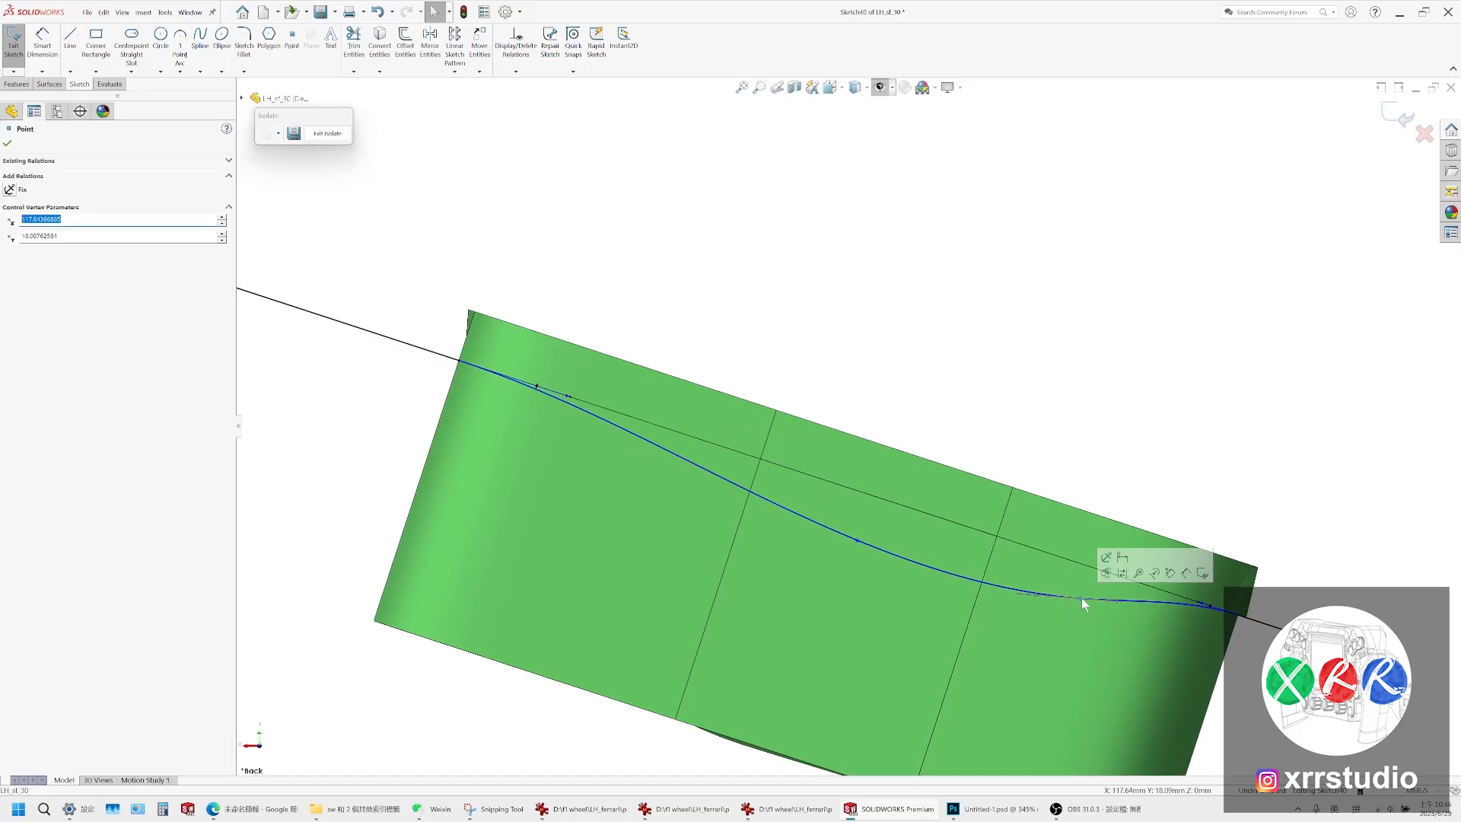
key(Delete)
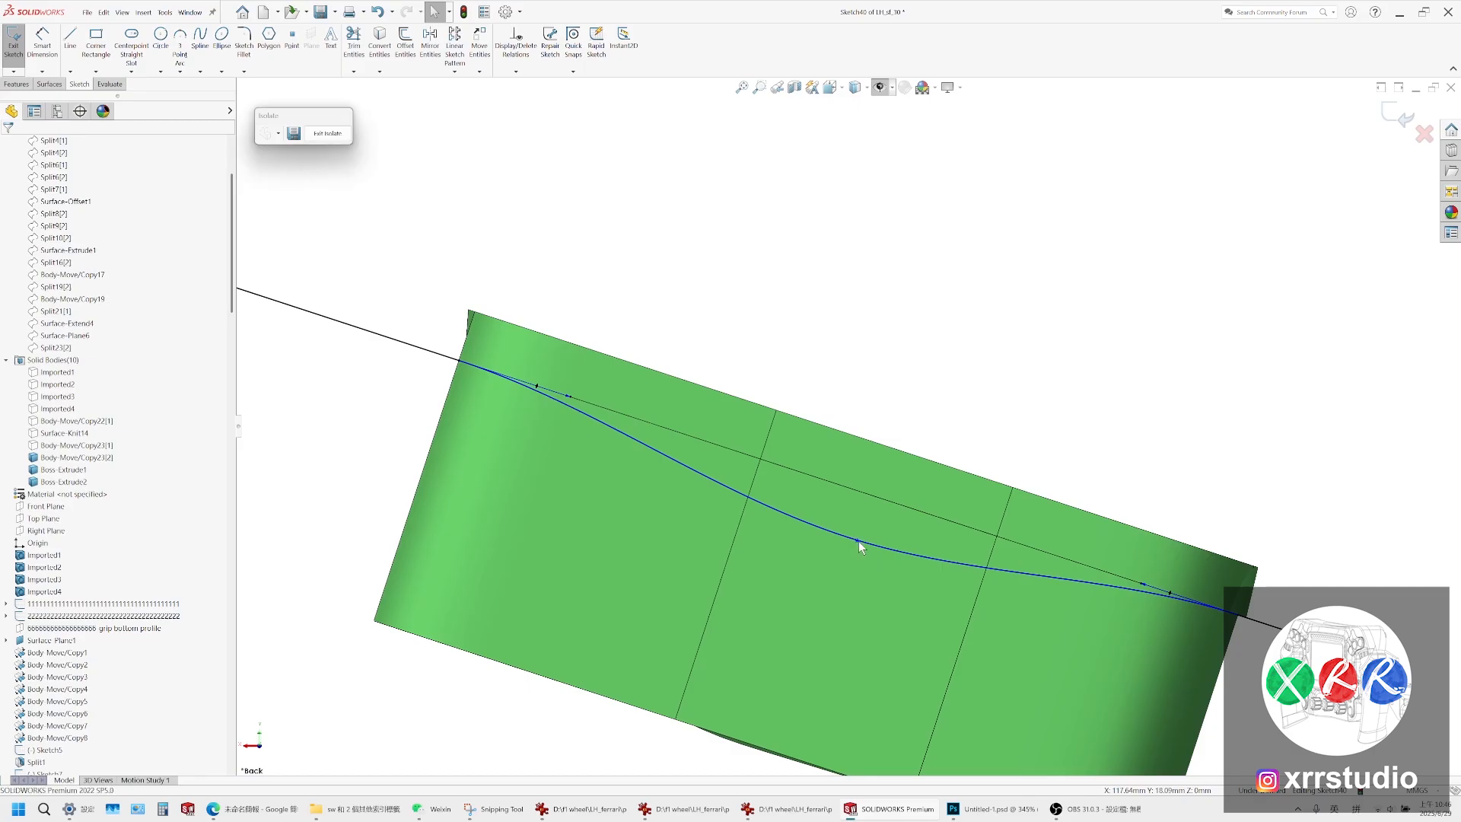
Compare the spline with the steering wheel photo in IrfanView and reposition its middle point lower to deepen the curve
mouse_move(858, 541)
mouse_down()
mouse_move(867, 519)
mouse_move(861, 531)
mouse_up()
key(alt+Tab)
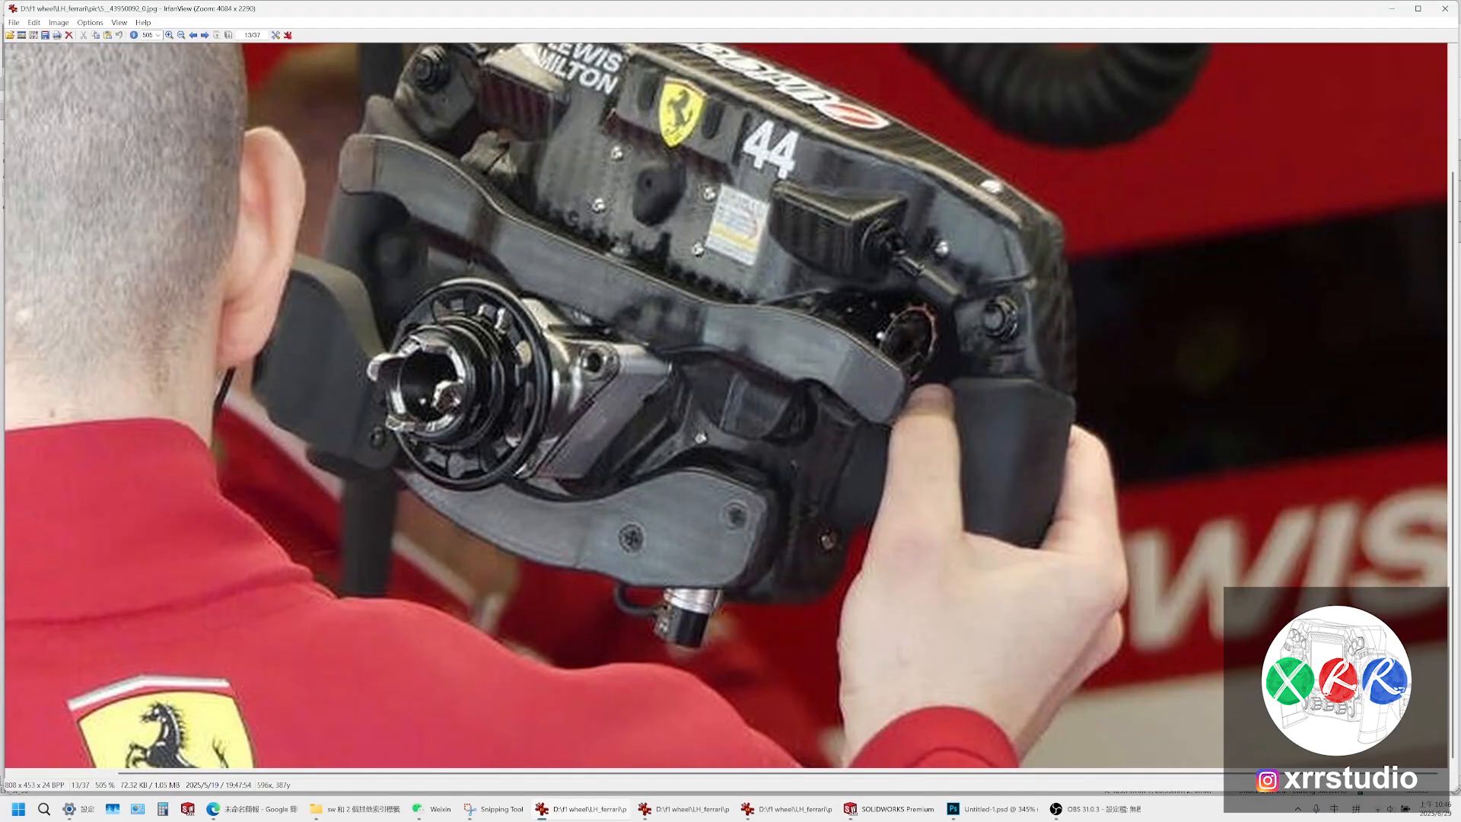
key(alt+Tab)
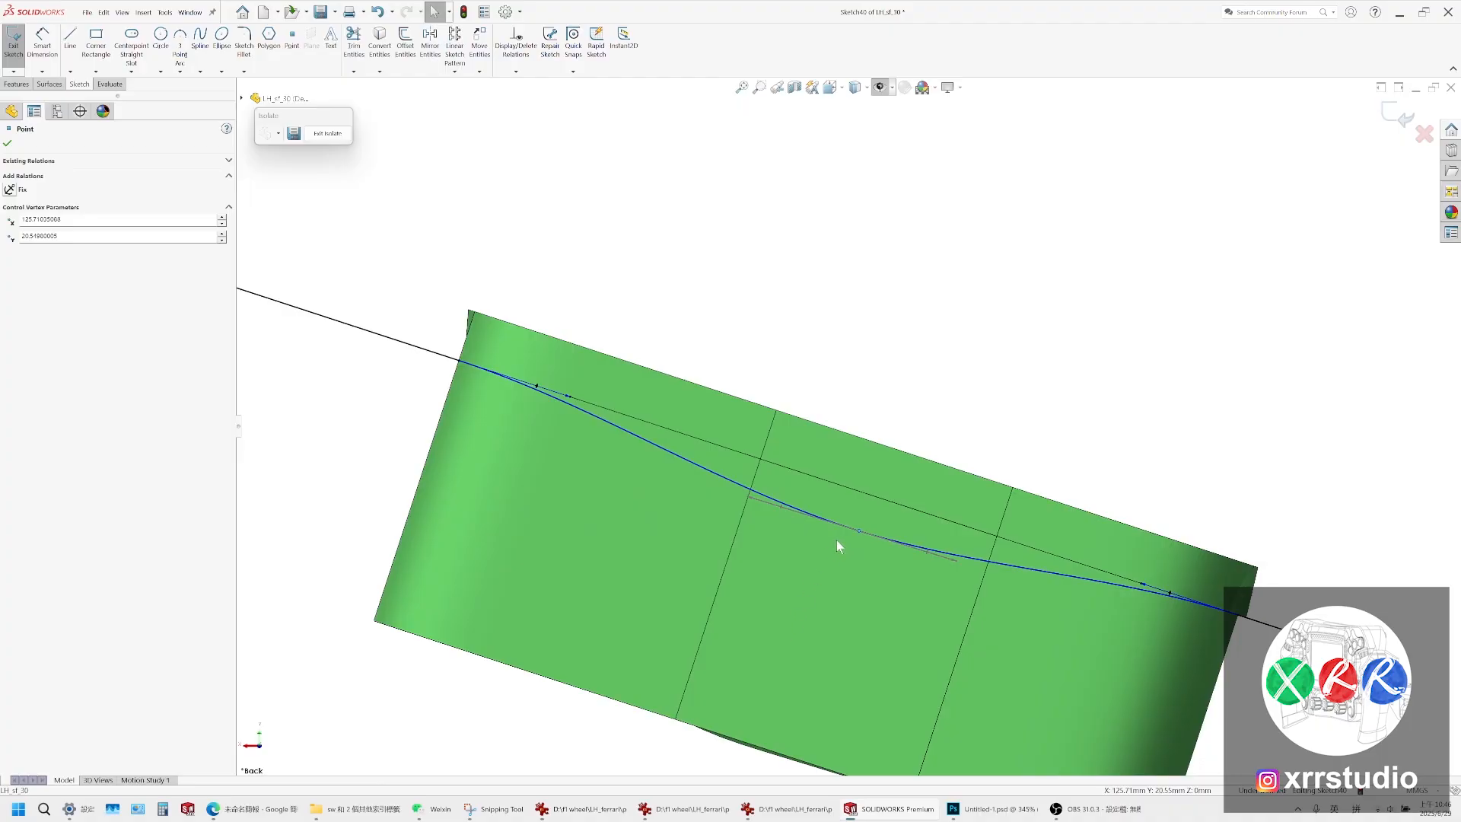
drag(859, 531, 852, 555)
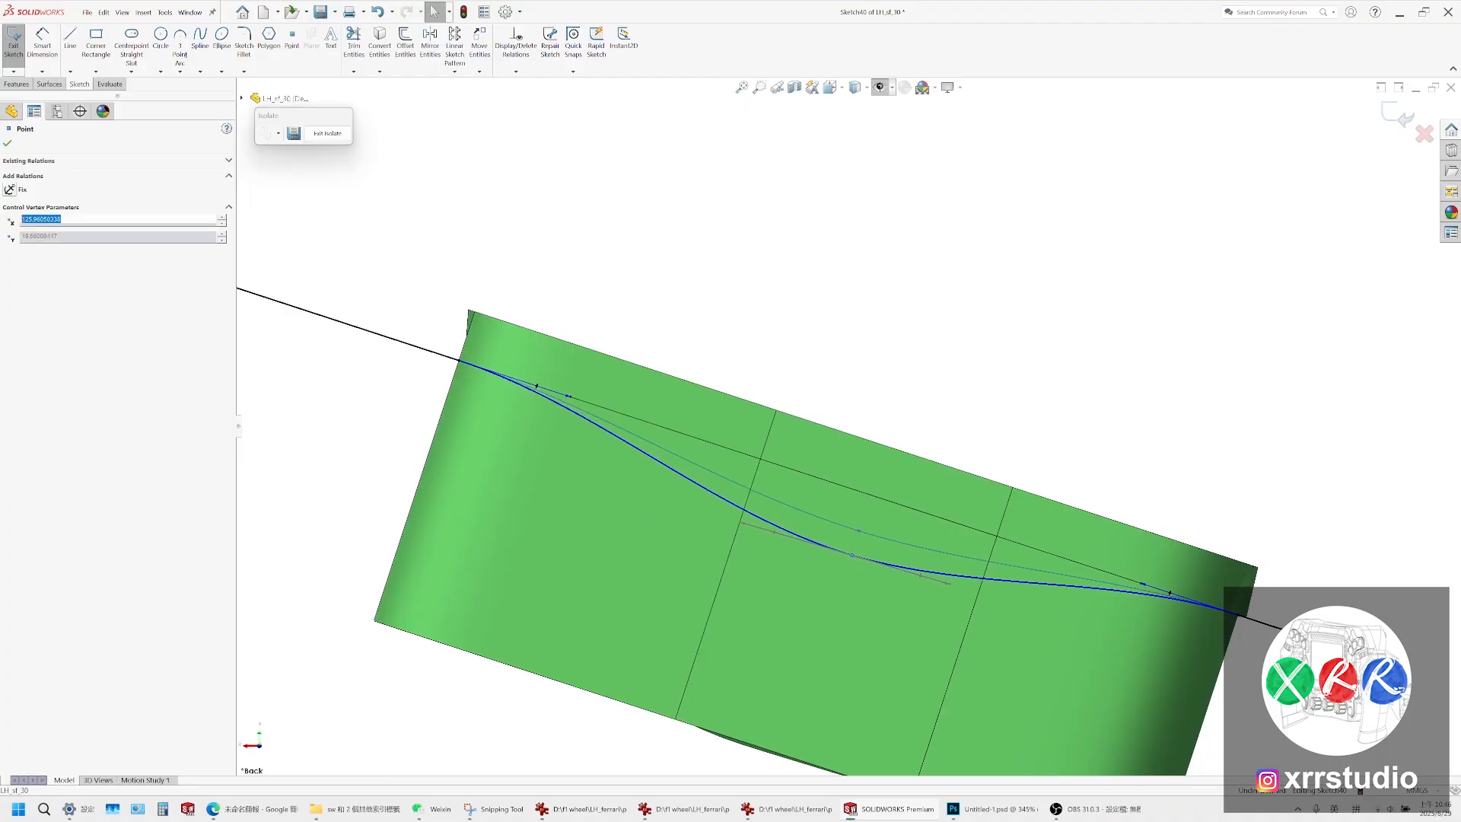
Tilt the spline's middle tangent handle and move its middle point slightly up toward the straight line to soften the dip
drag(742, 522, 738, 518)
scroll(787, 578, up, 4)
scroll(787, 578, up, 4)
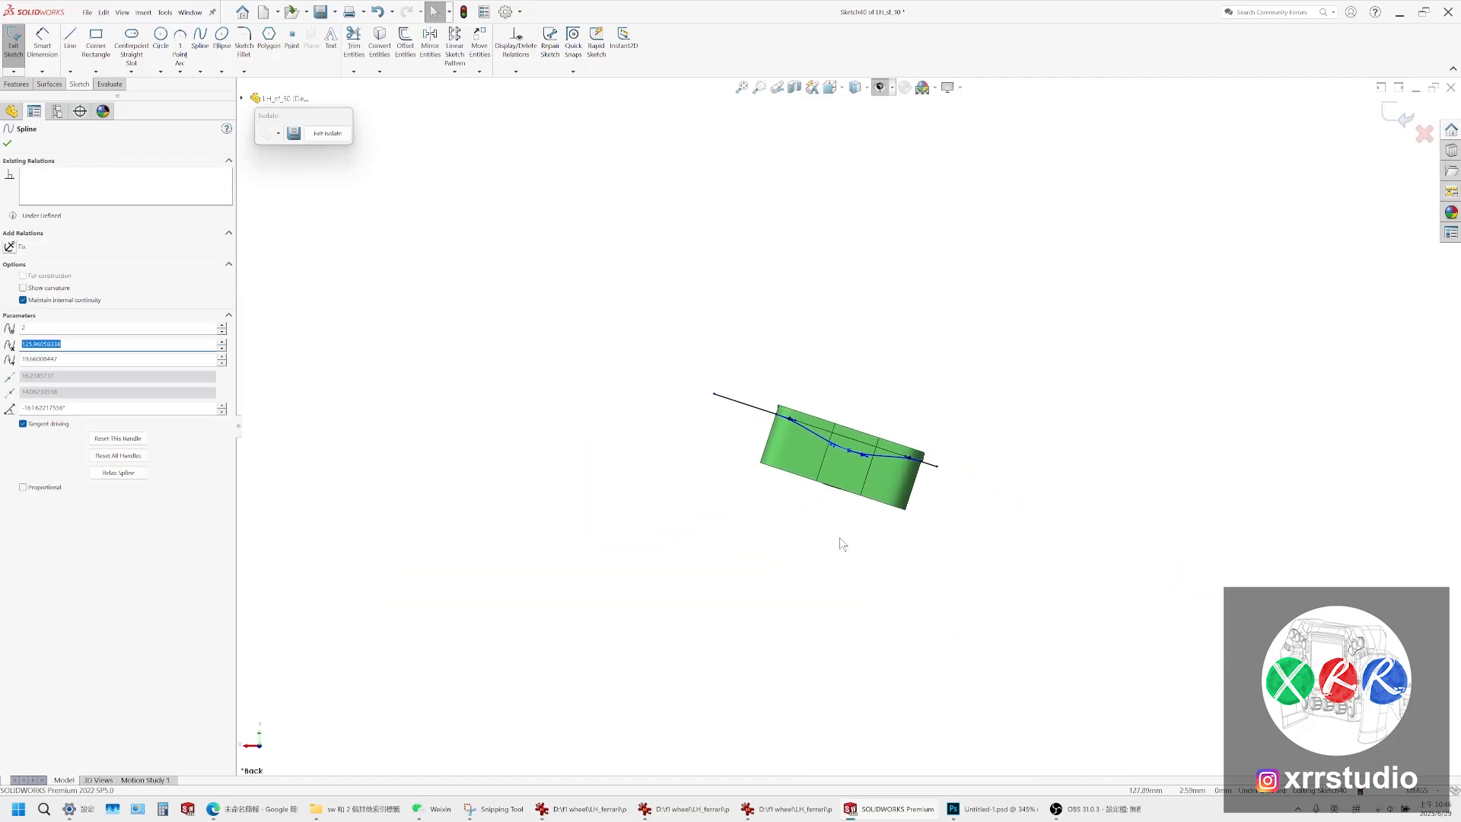
scroll(880, 434, down, 5)
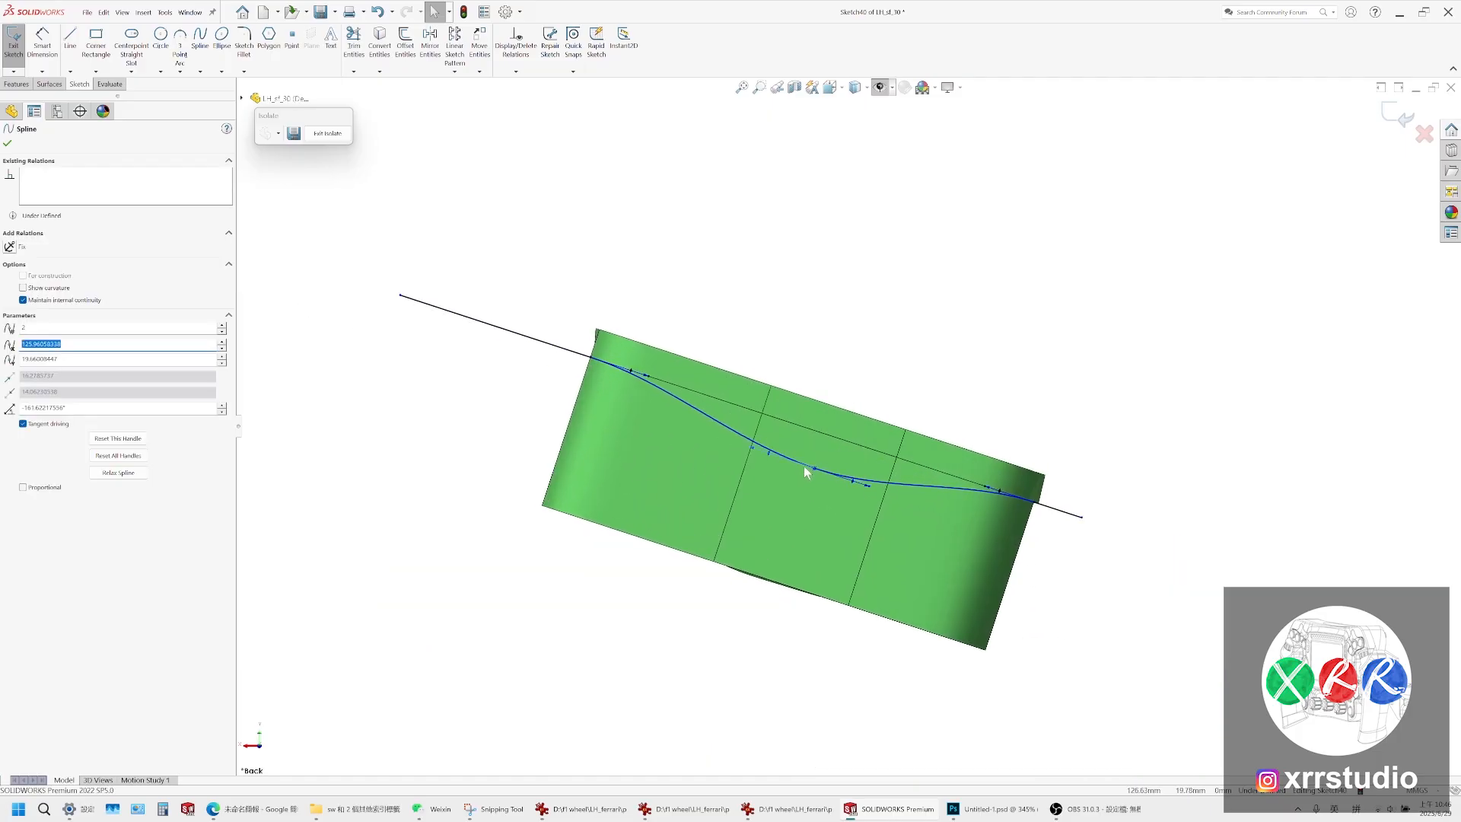
drag(815, 469, 817, 463)
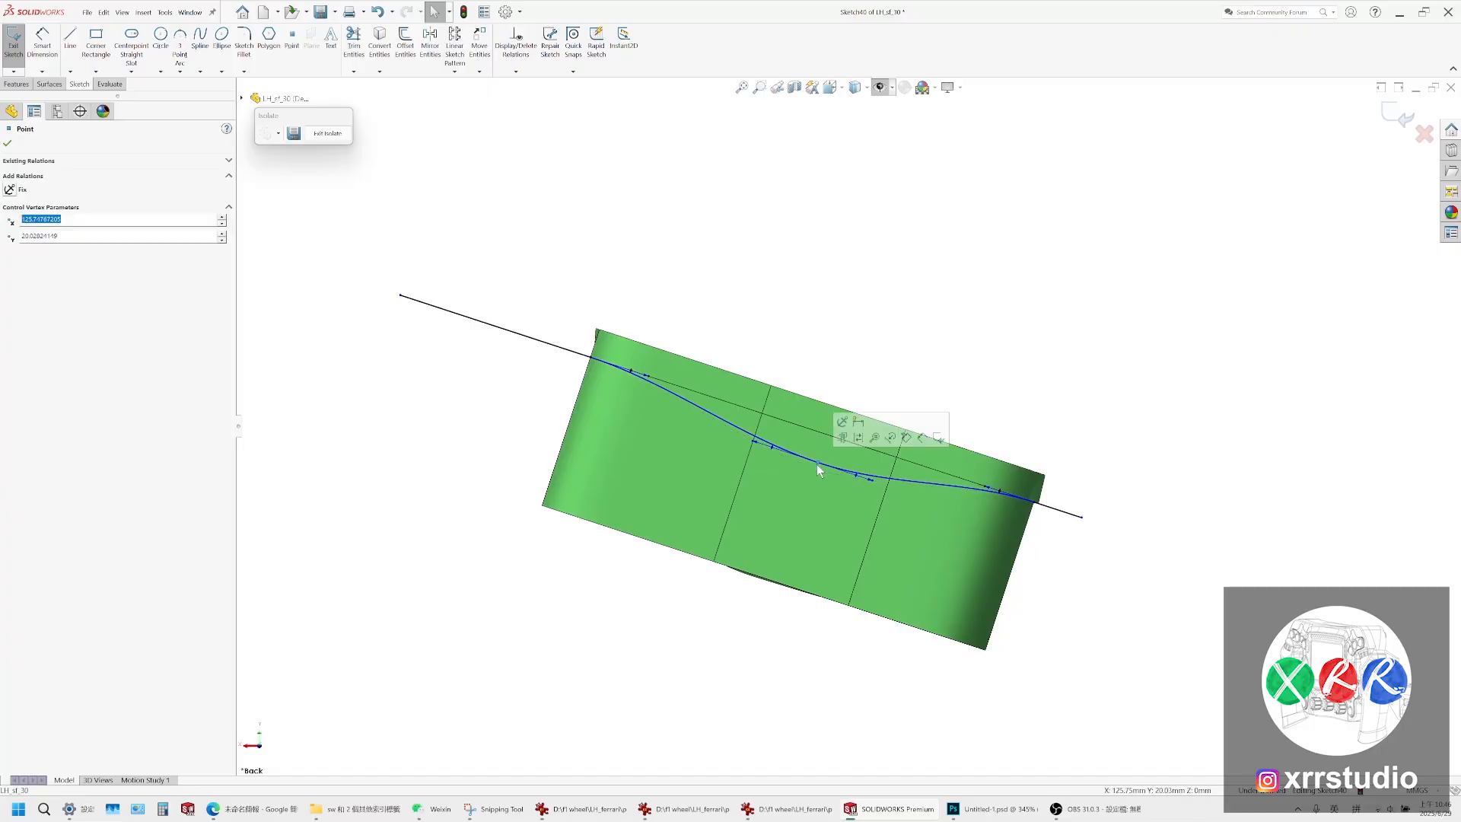
click(8, 144)
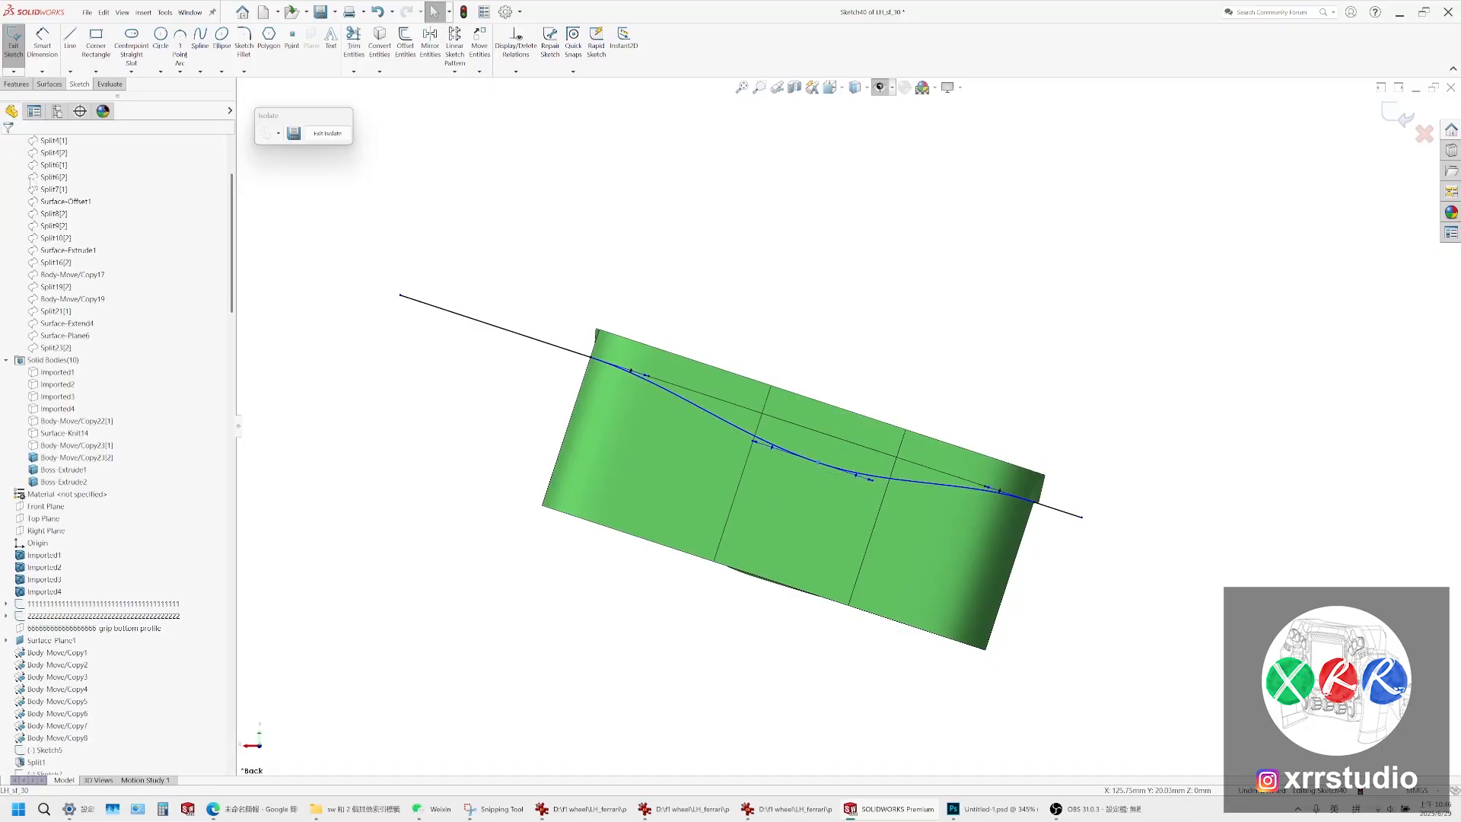
Split the lower extruded body along the spline sketch and hide the piece below the curve
click(20, 84)
click(282, 68)
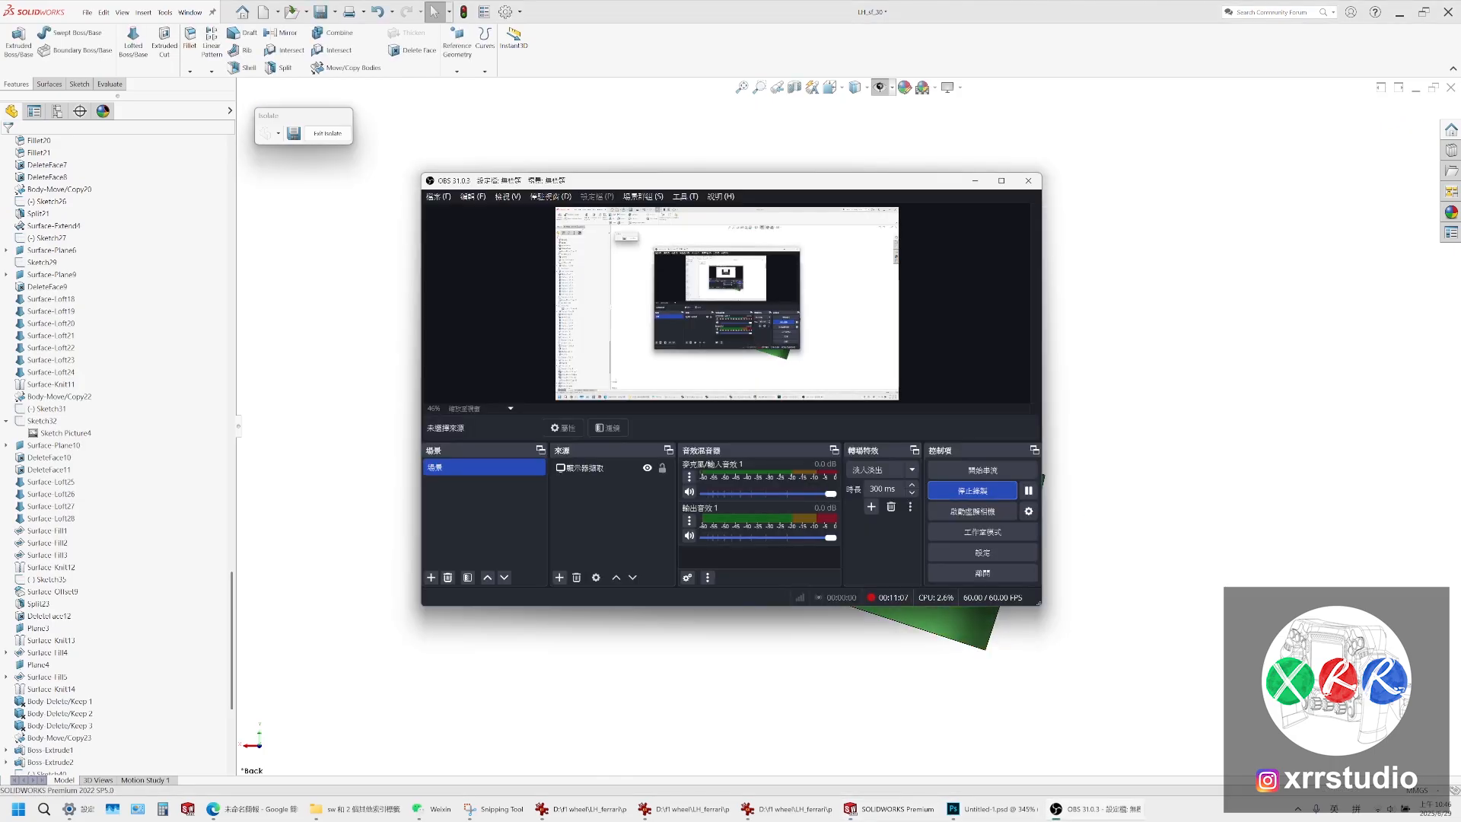
click(616, 449)
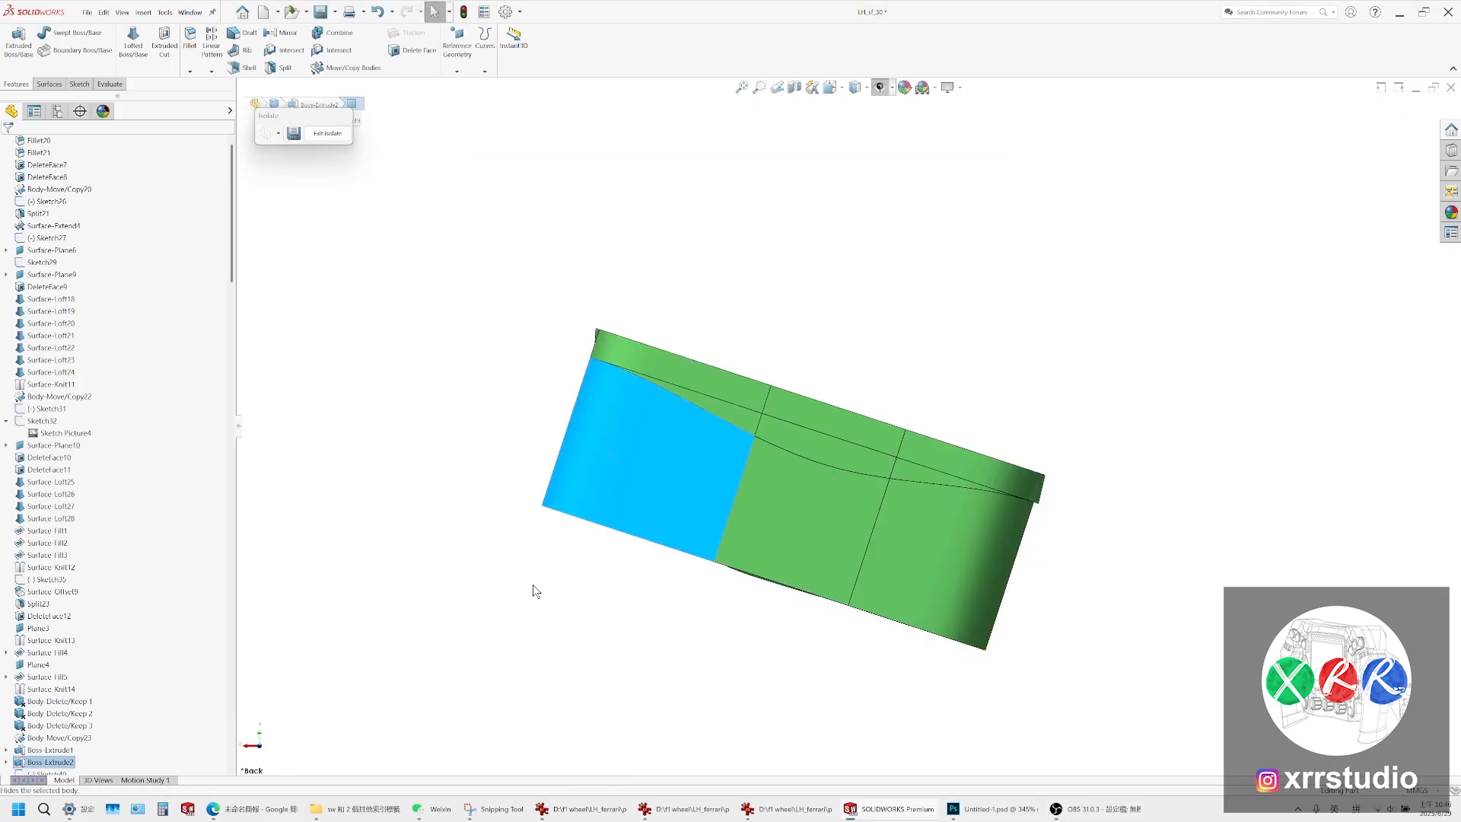
middle_drag(685, 419, 793, 440)
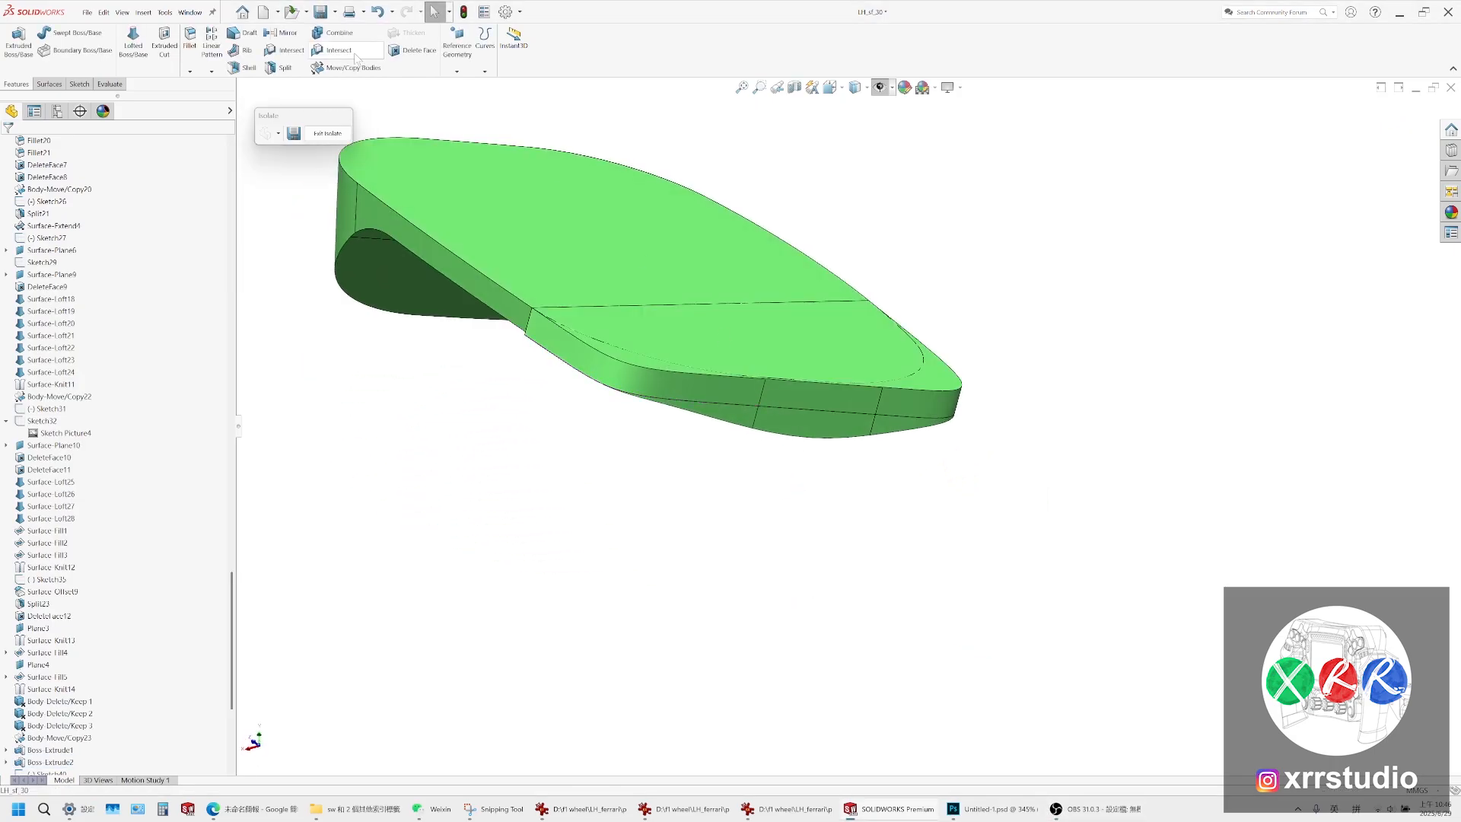
Combine the sliver kept above the curve with the extruded corner body using Add
click(339, 34)
click(842, 401)
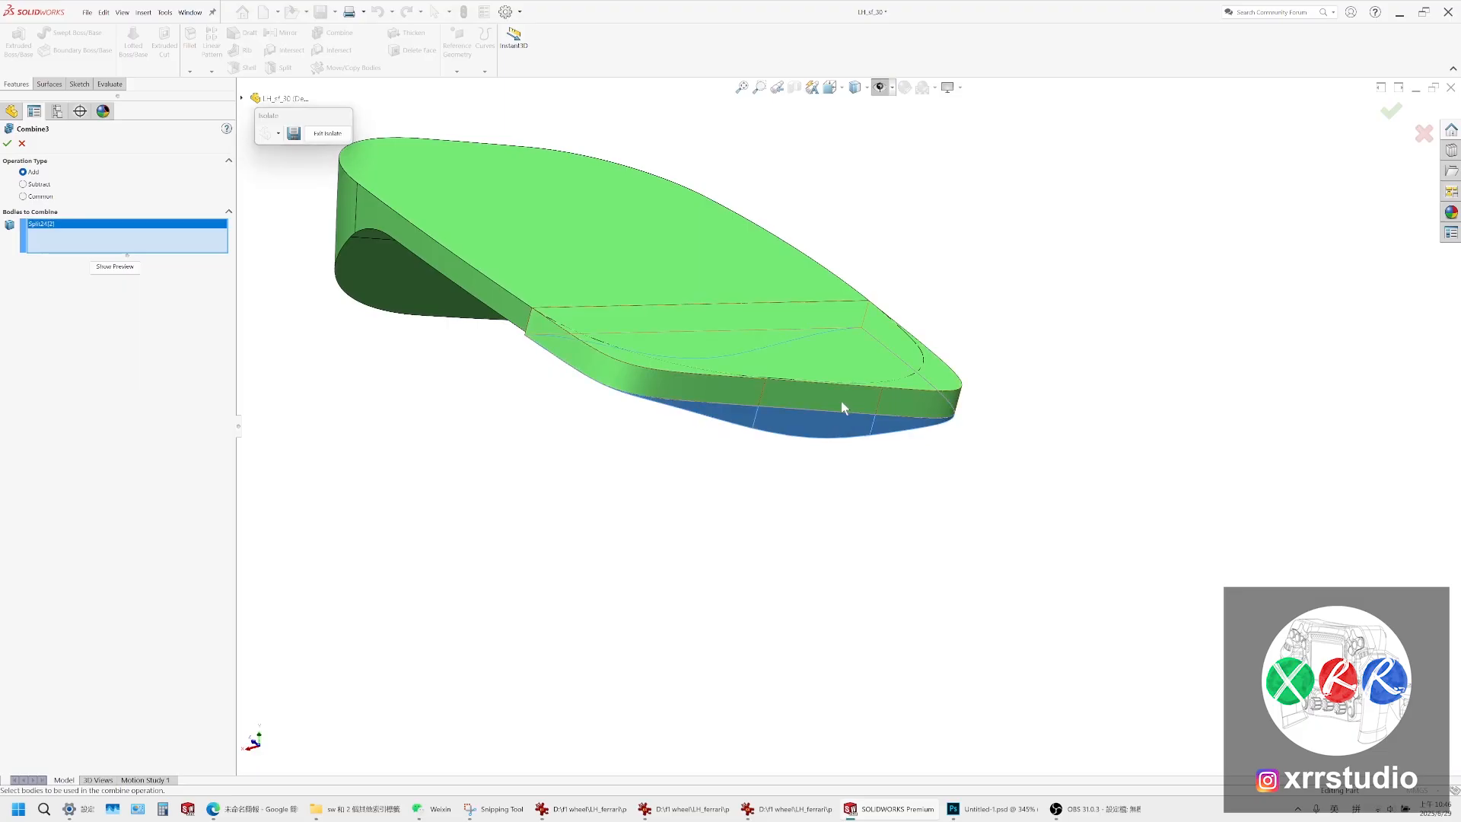
click(7, 144)
Edit the trimming sketch to shift the spline's middle point slightly toward the longer line and readjust its tangent handle
middle_drag(690, 378, 678, 349)
scroll(677, 349, up, 5)
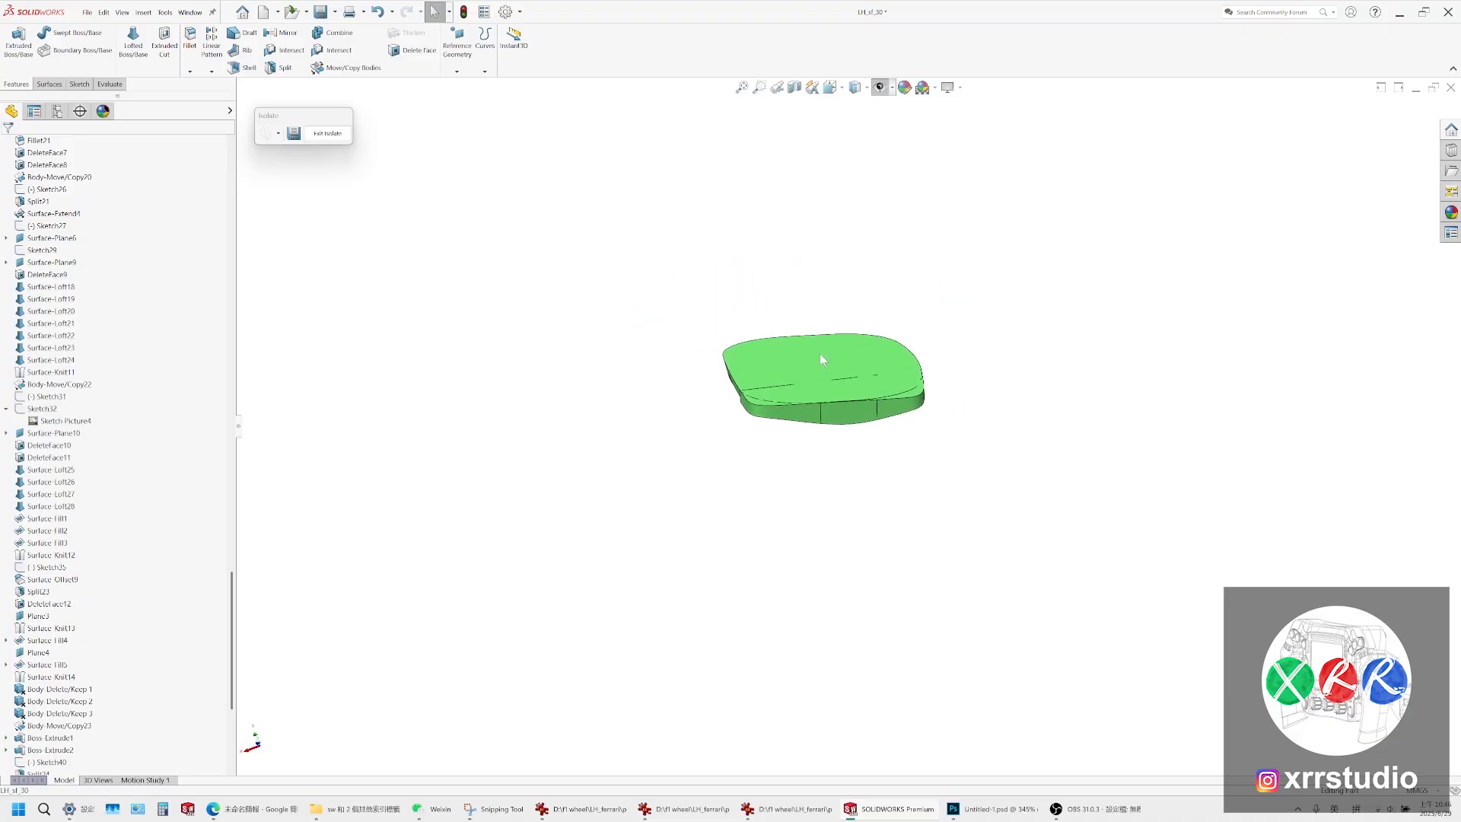
middle_drag(822, 360, 822, 442)
click(830, 87)
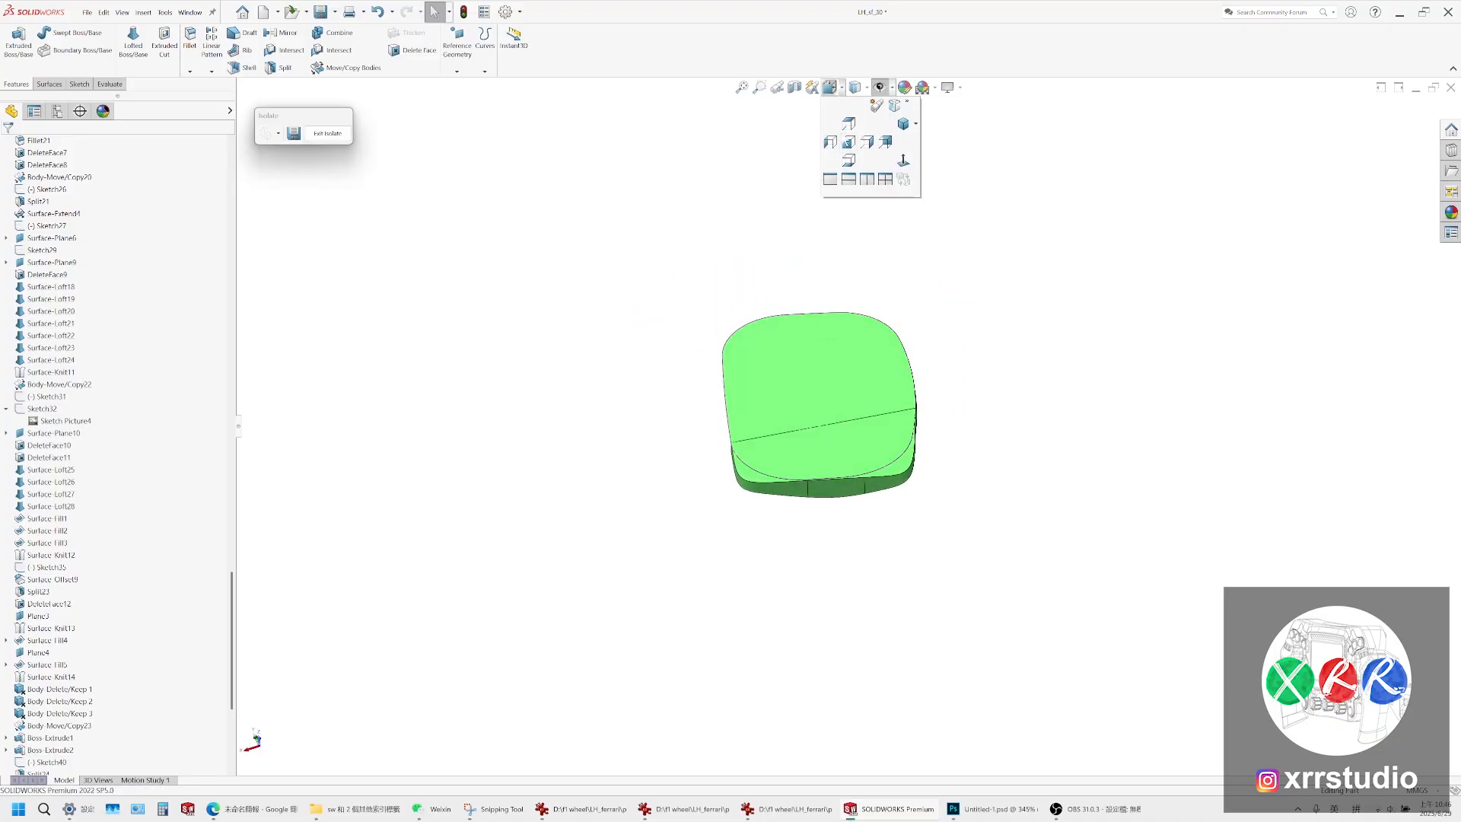
click(885, 143)
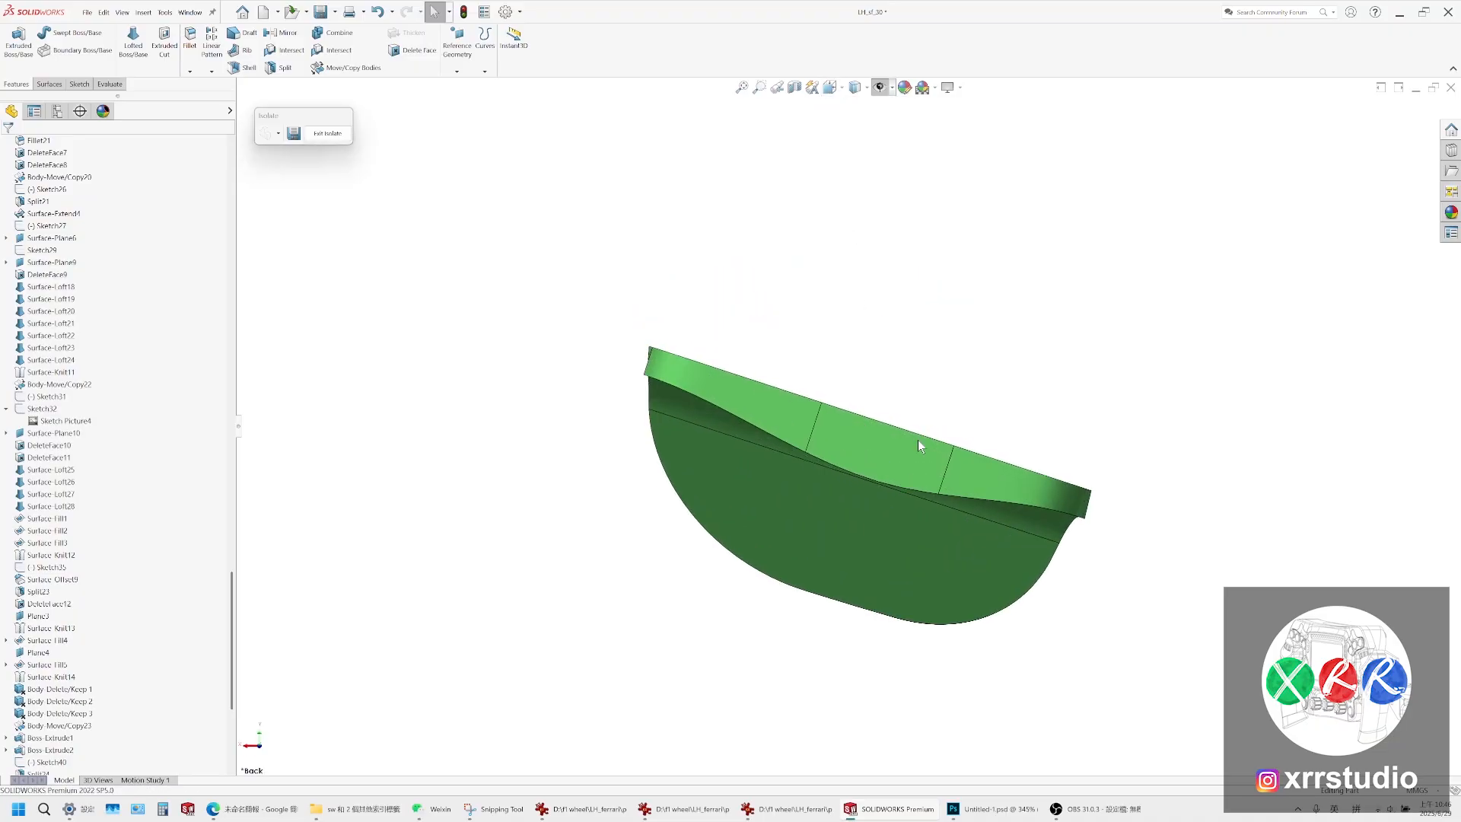
scroll(219, 567, down, 1)
scroll(219, 567, down, 6)
click(42, 506)
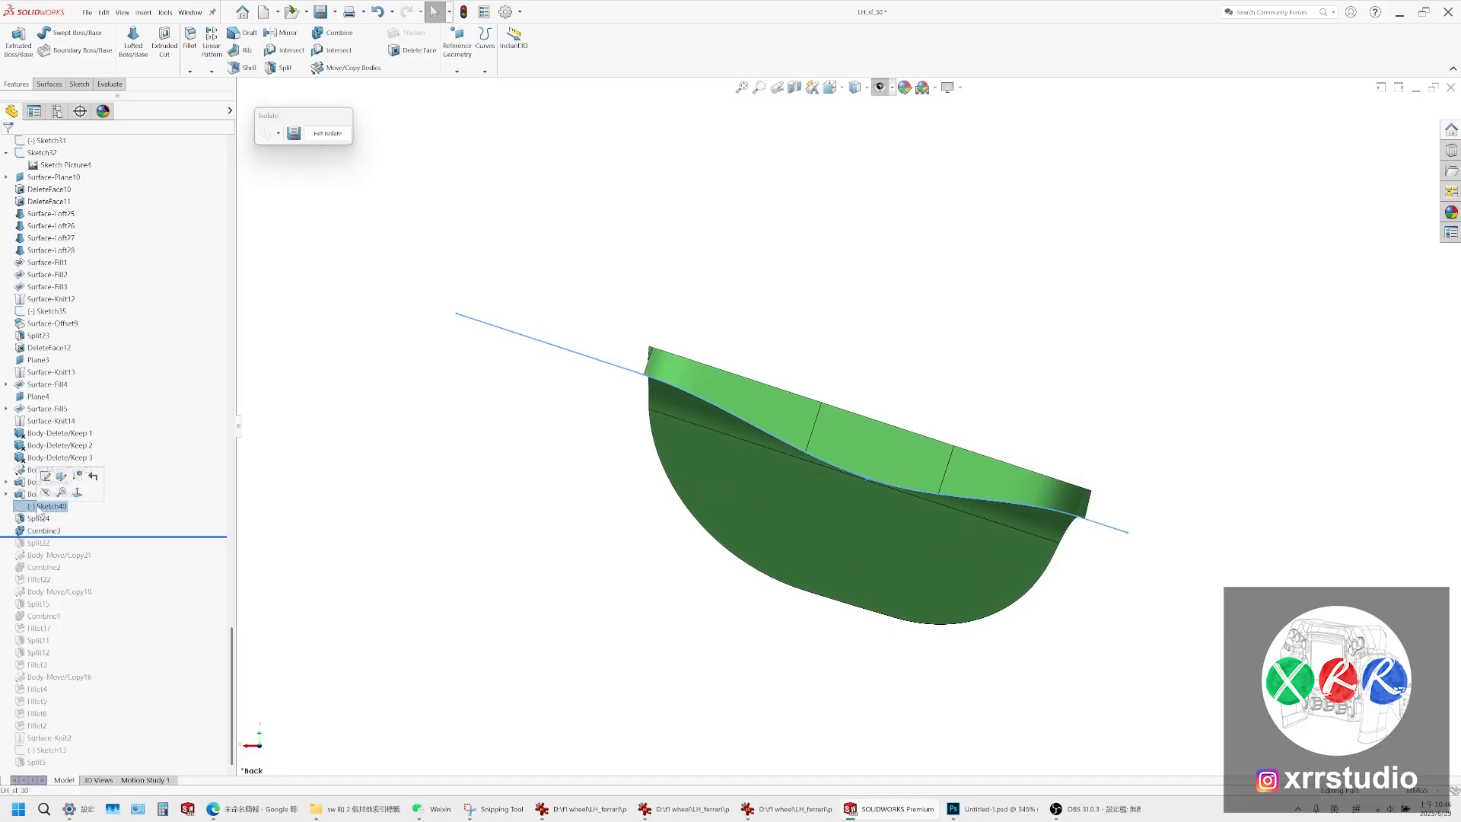
click(46, 476)
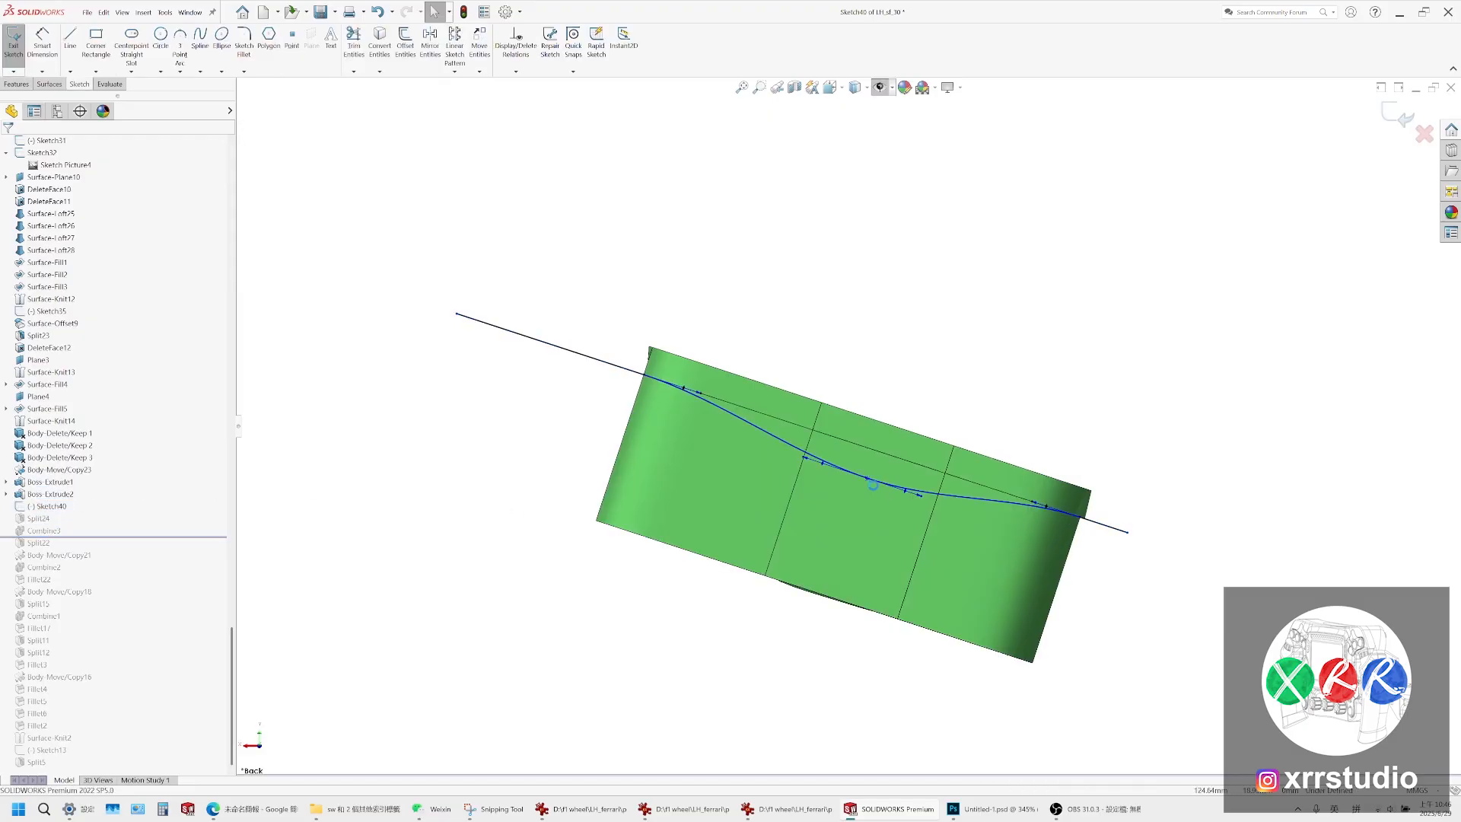
click(855, 477)
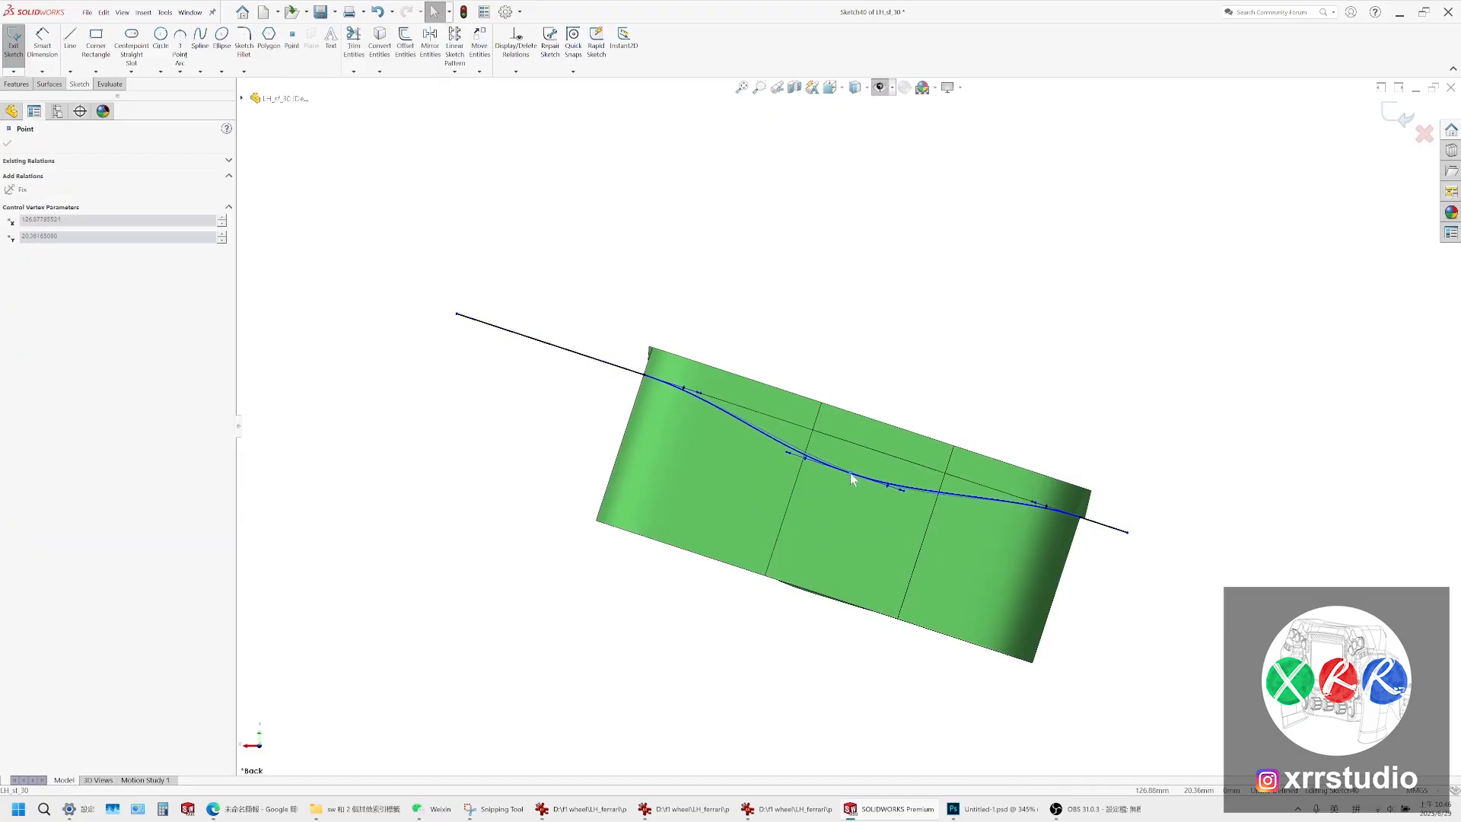
click(904, 491)
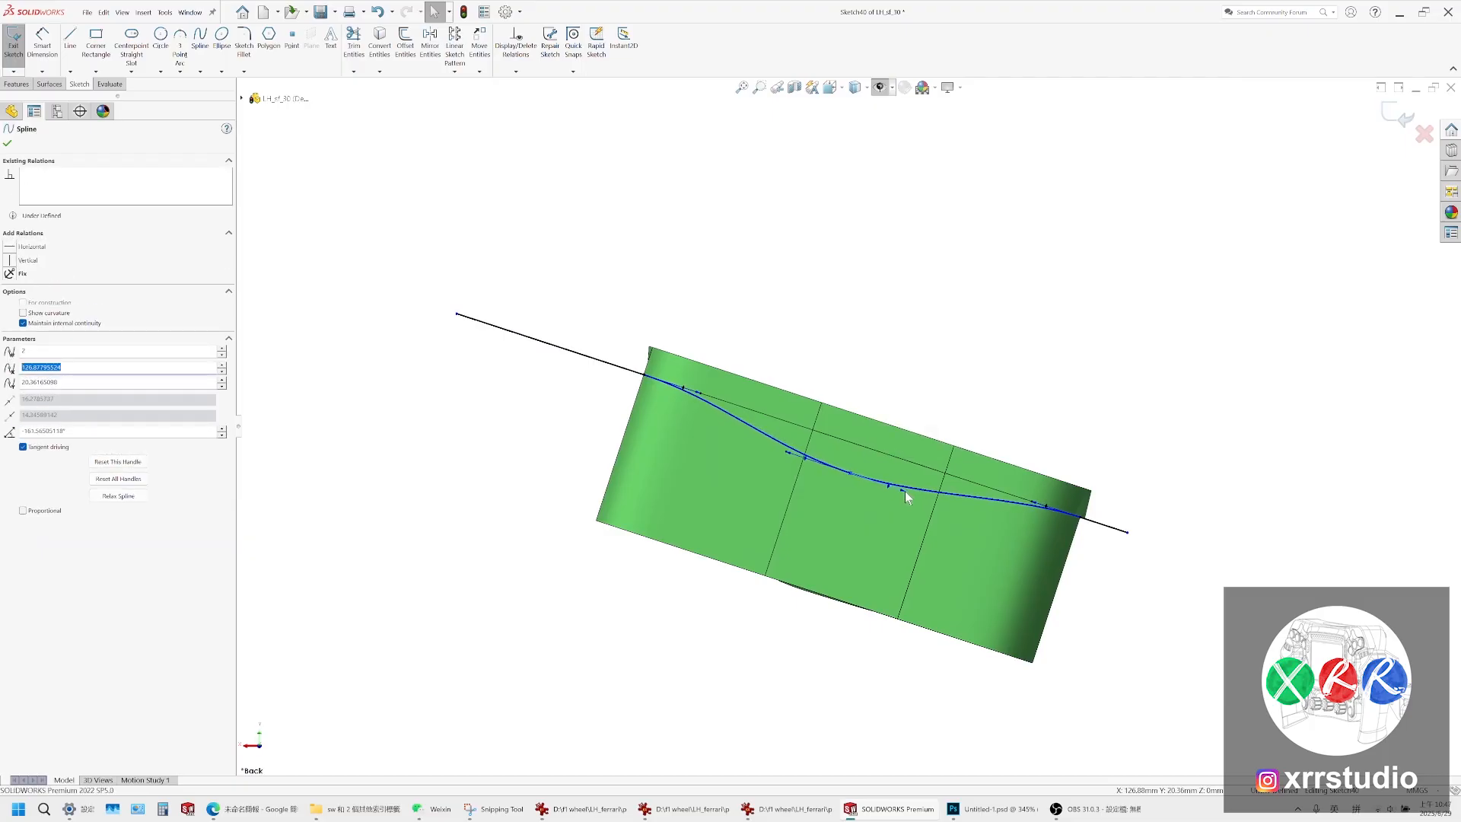
drag(906, 492, 908, 503)
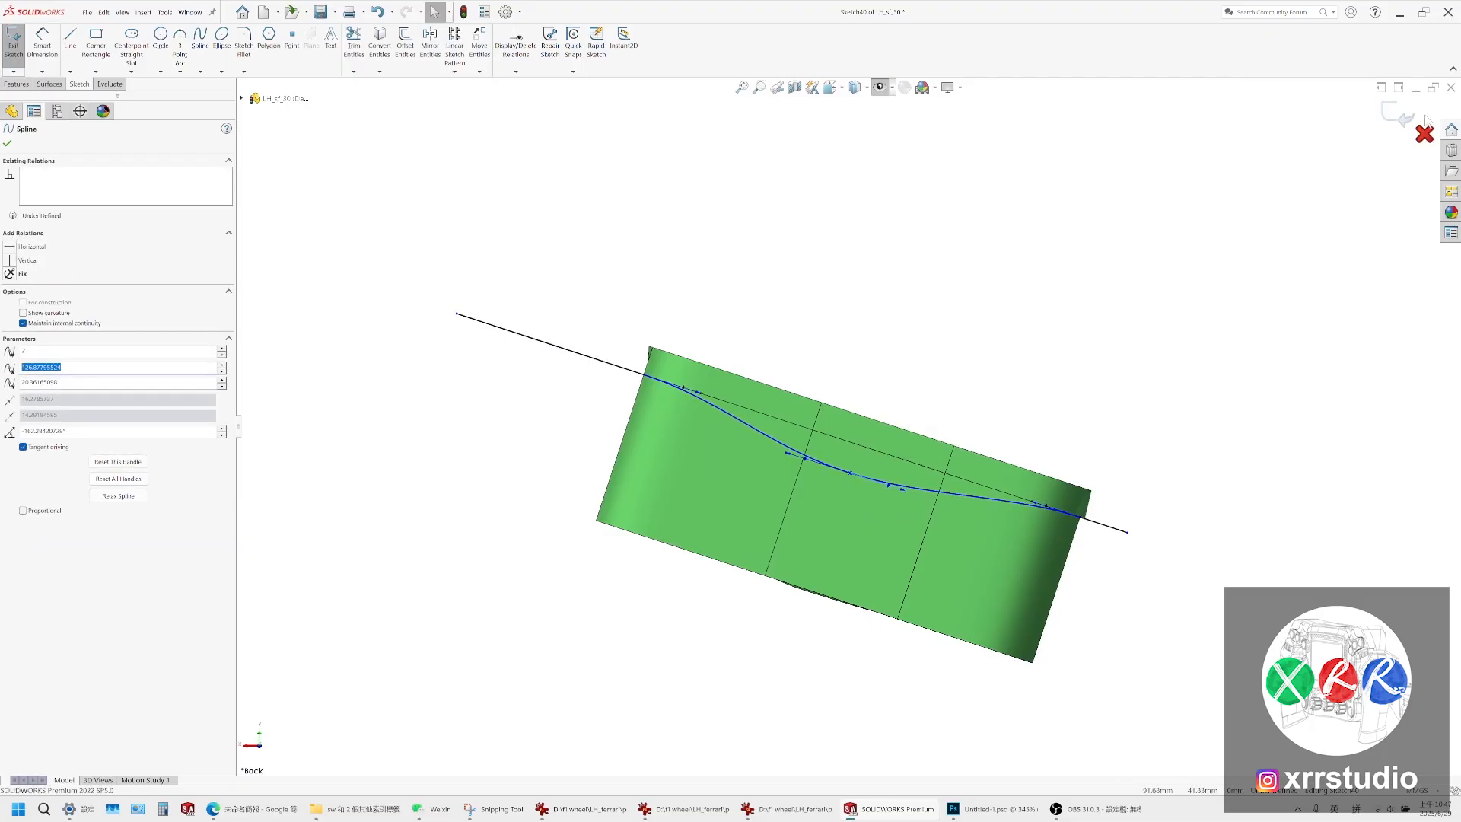
click(1400, 114)
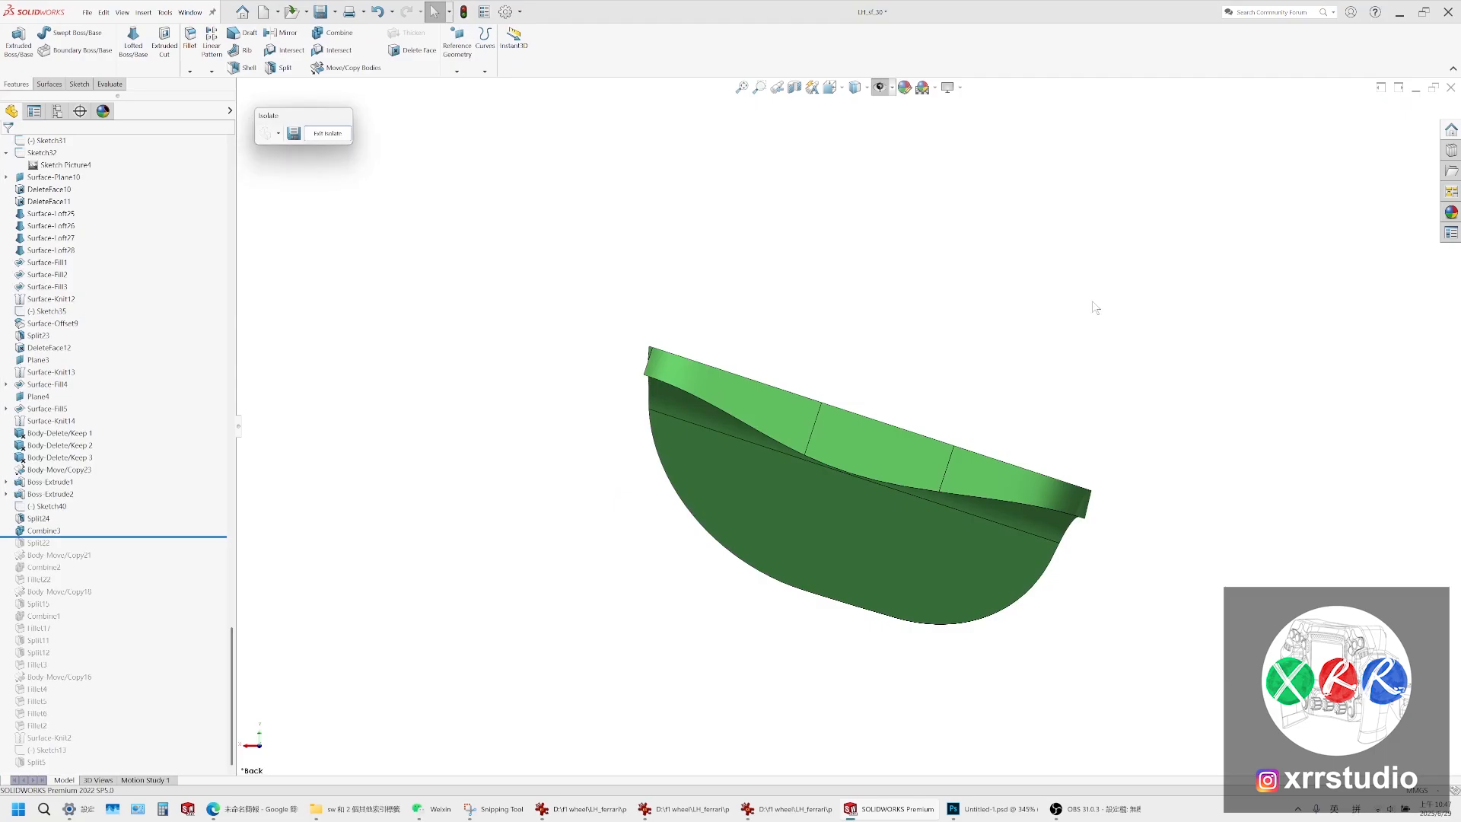
Save the part under the new file name LH_sf_31
middle_drag(958, 404, 1043, 528)
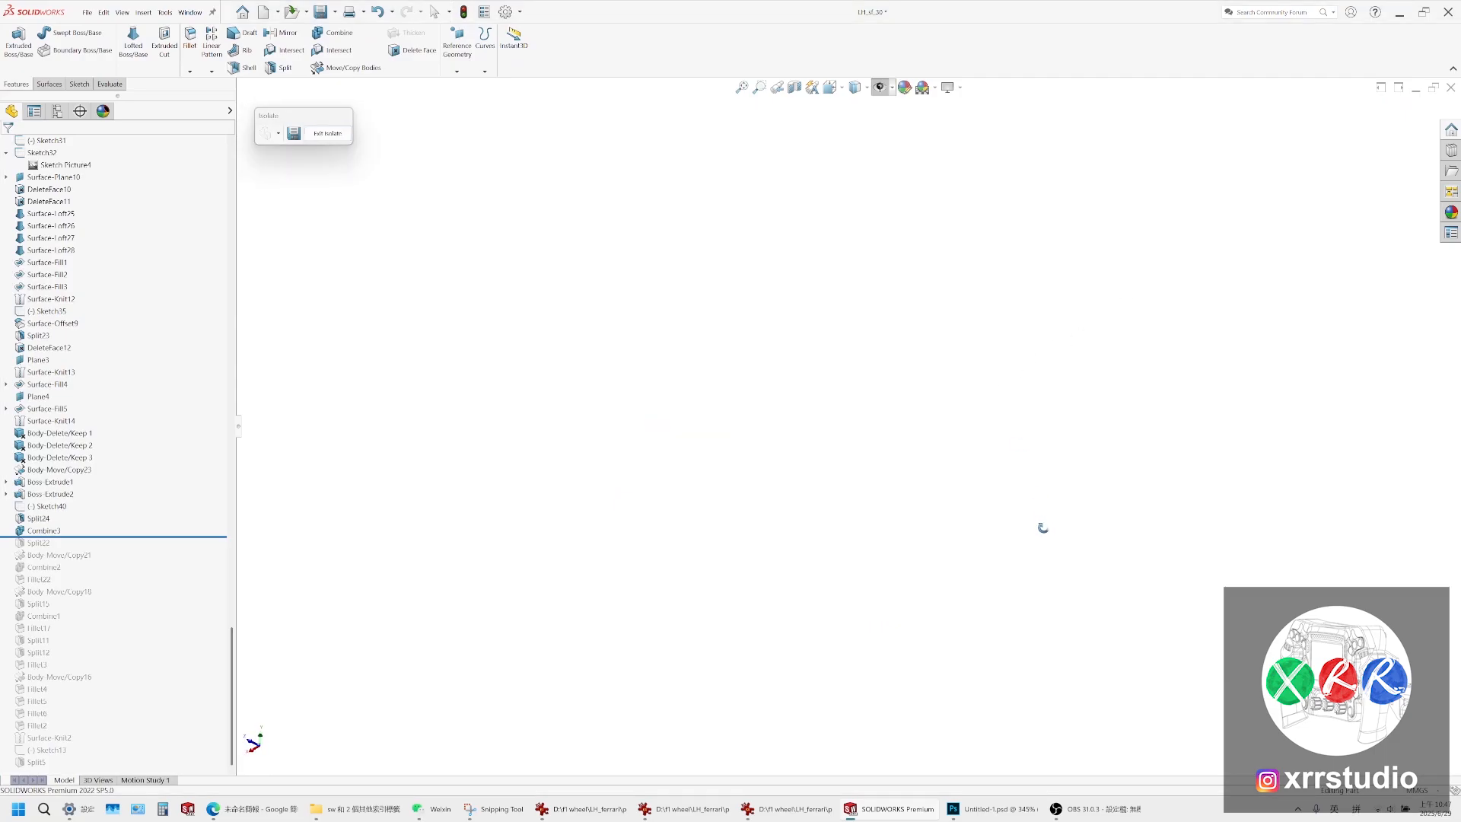
key(f)
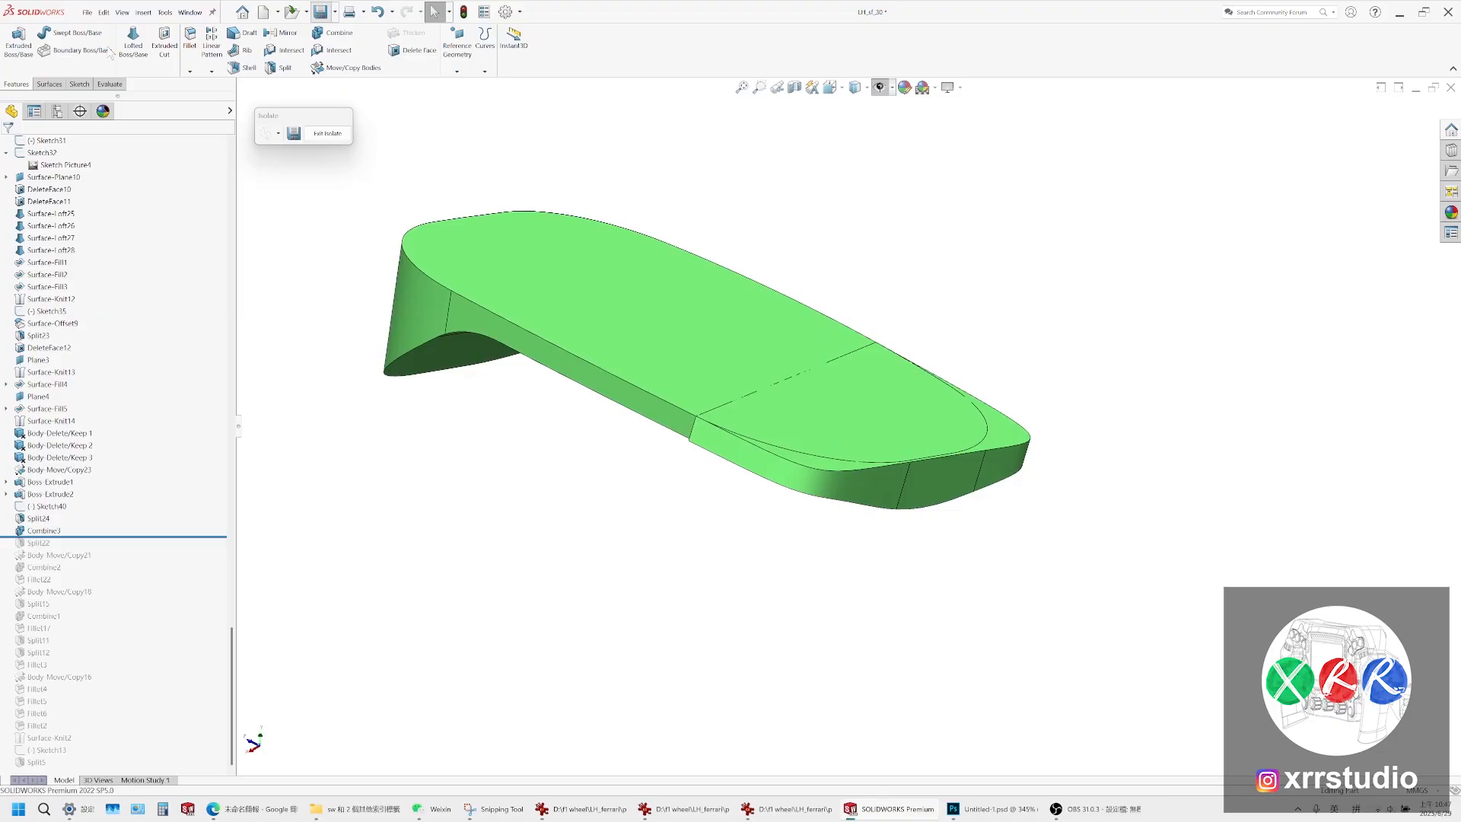
click(90, 12)
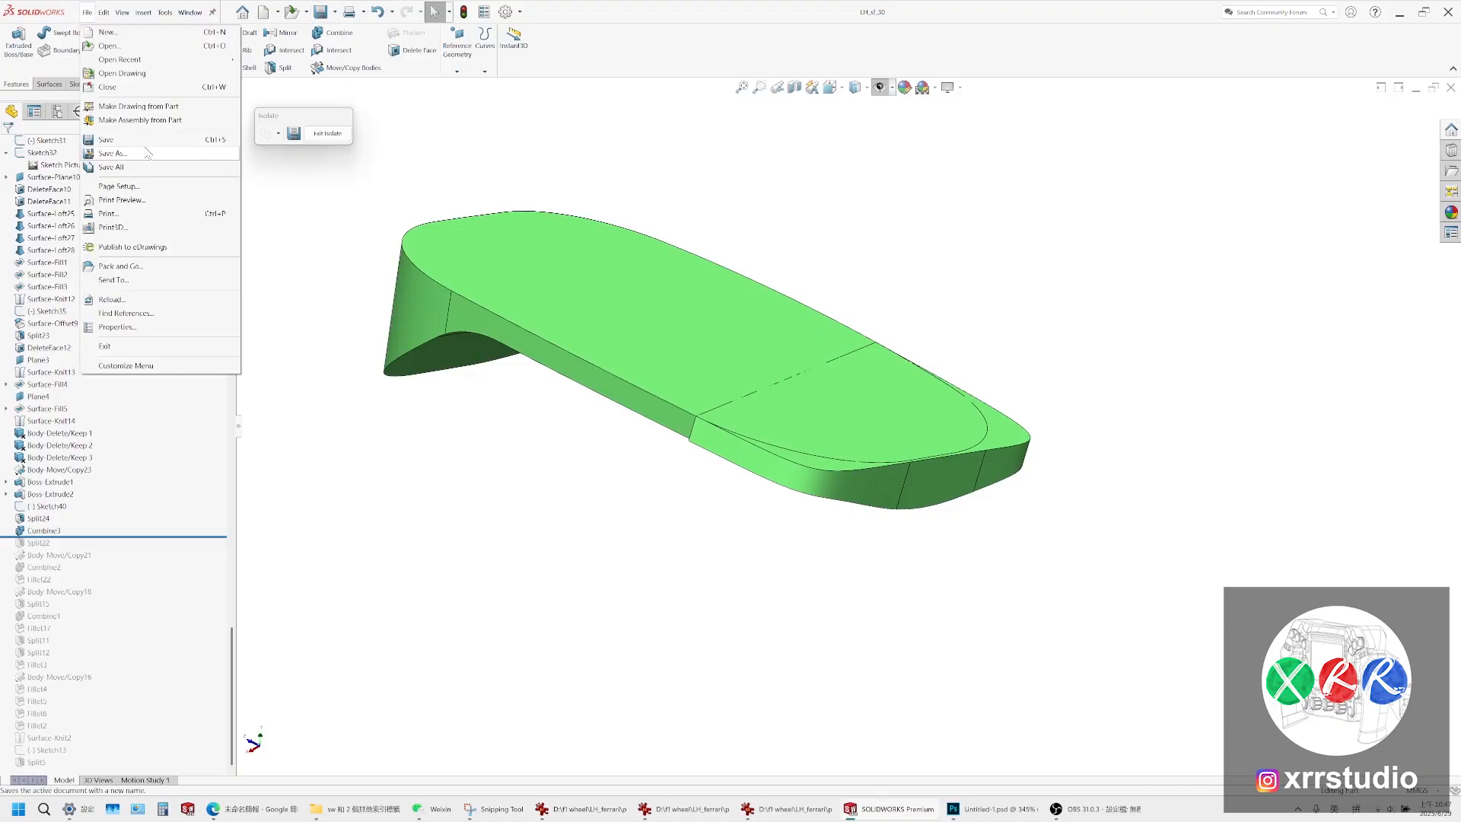
click(152, 159)
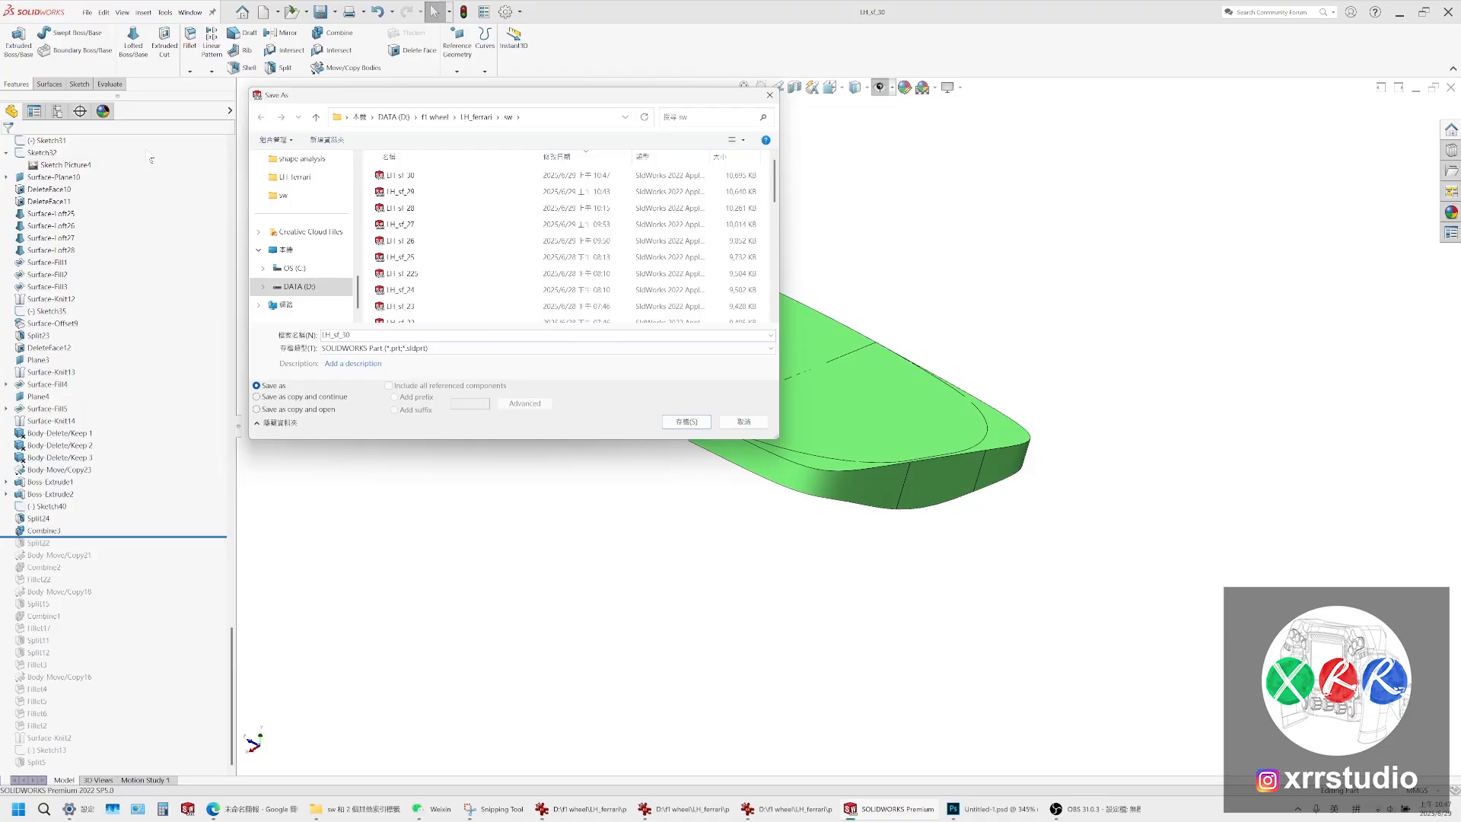
key(Escape)
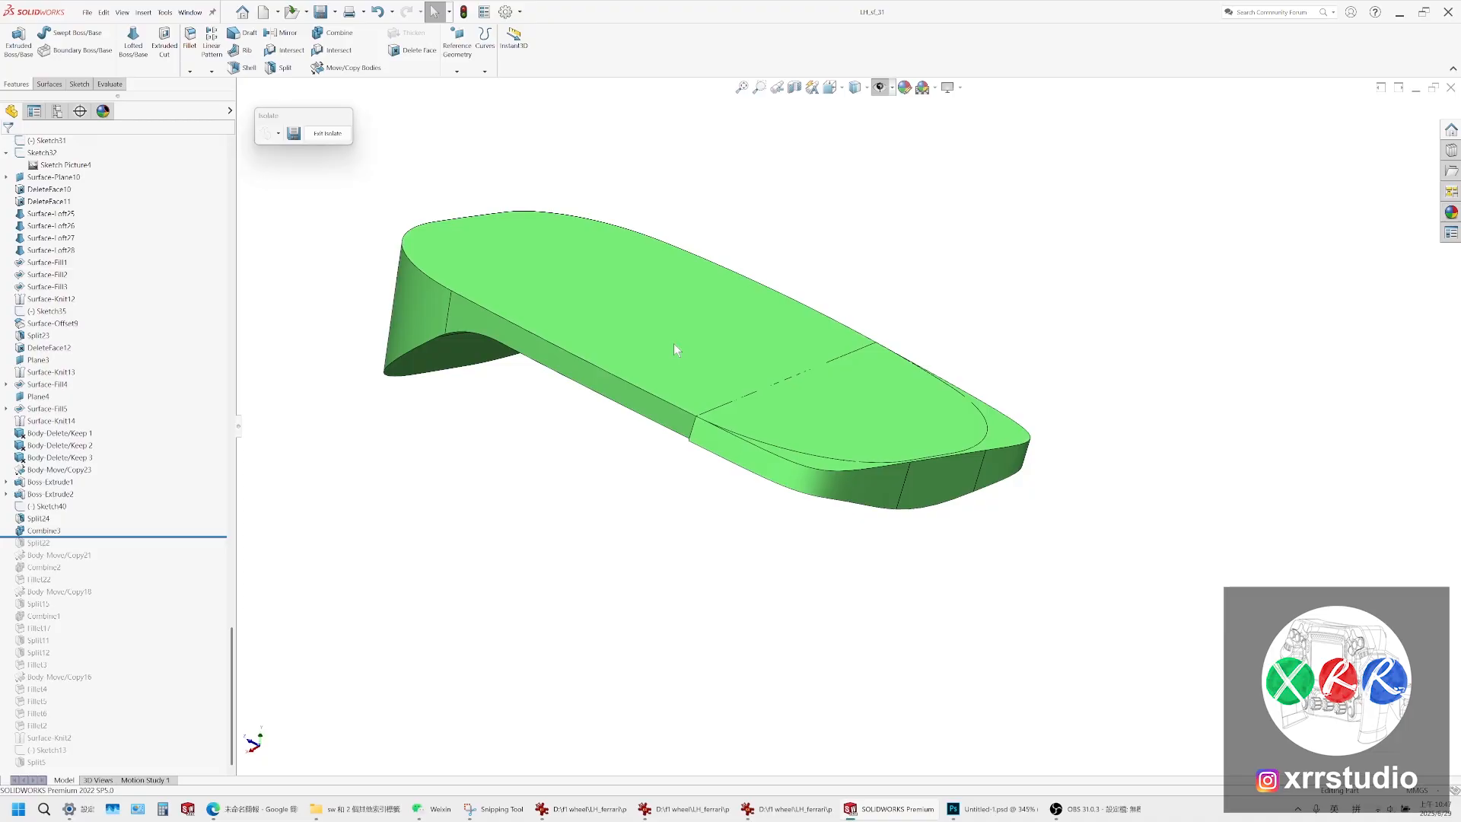
click(320, 39)
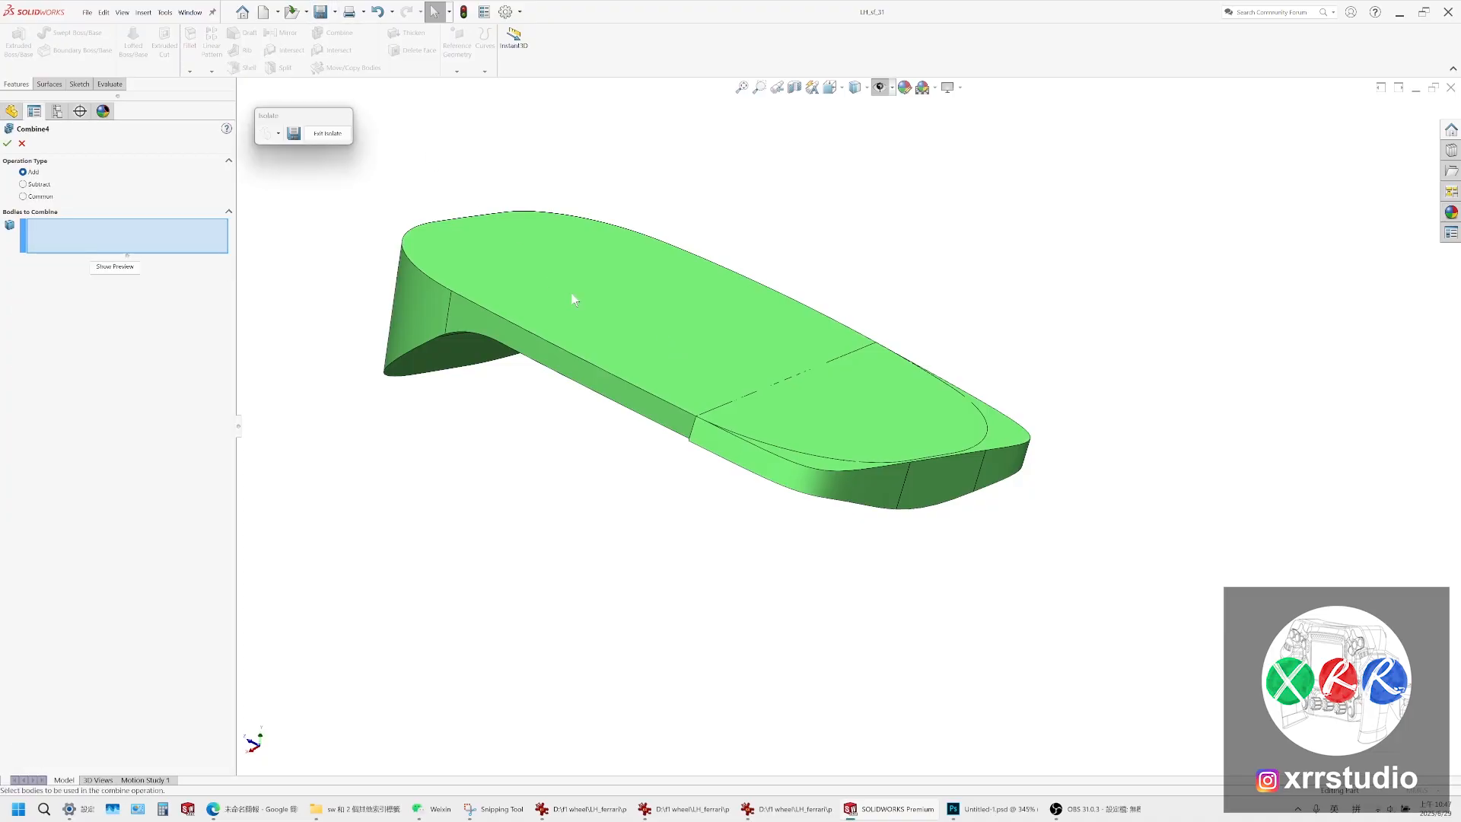
click(575, 302)
click(837, 491)
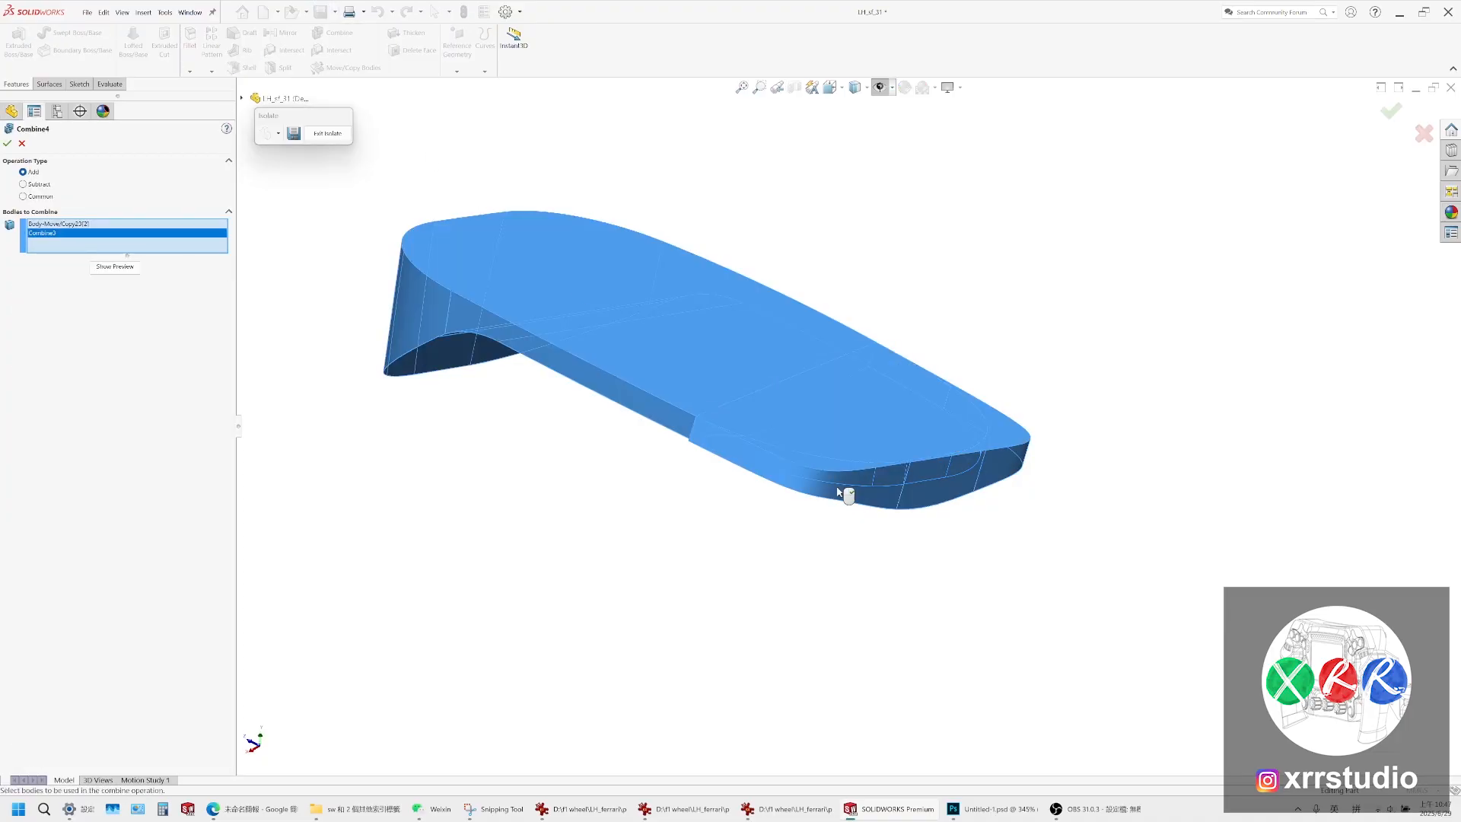
click(6, 143)
Combine the main grip body and the extruded corner body into one solid using Add
scroll(983, 440, down, 5)
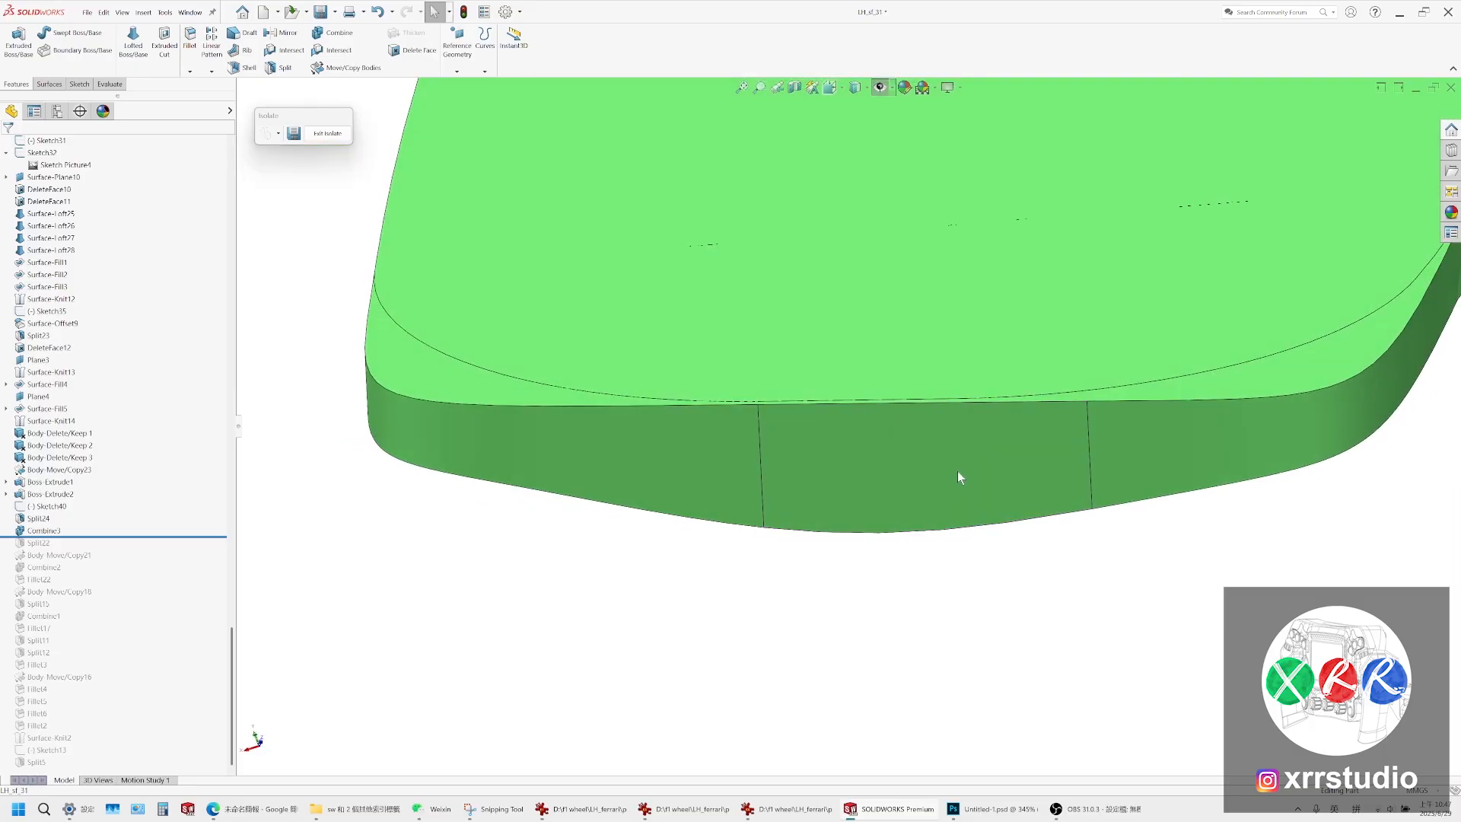
scroll(863, 415, up, 3)
middle_drag(863, 415, 958, 417)
scroll(639, 383, down, 2)
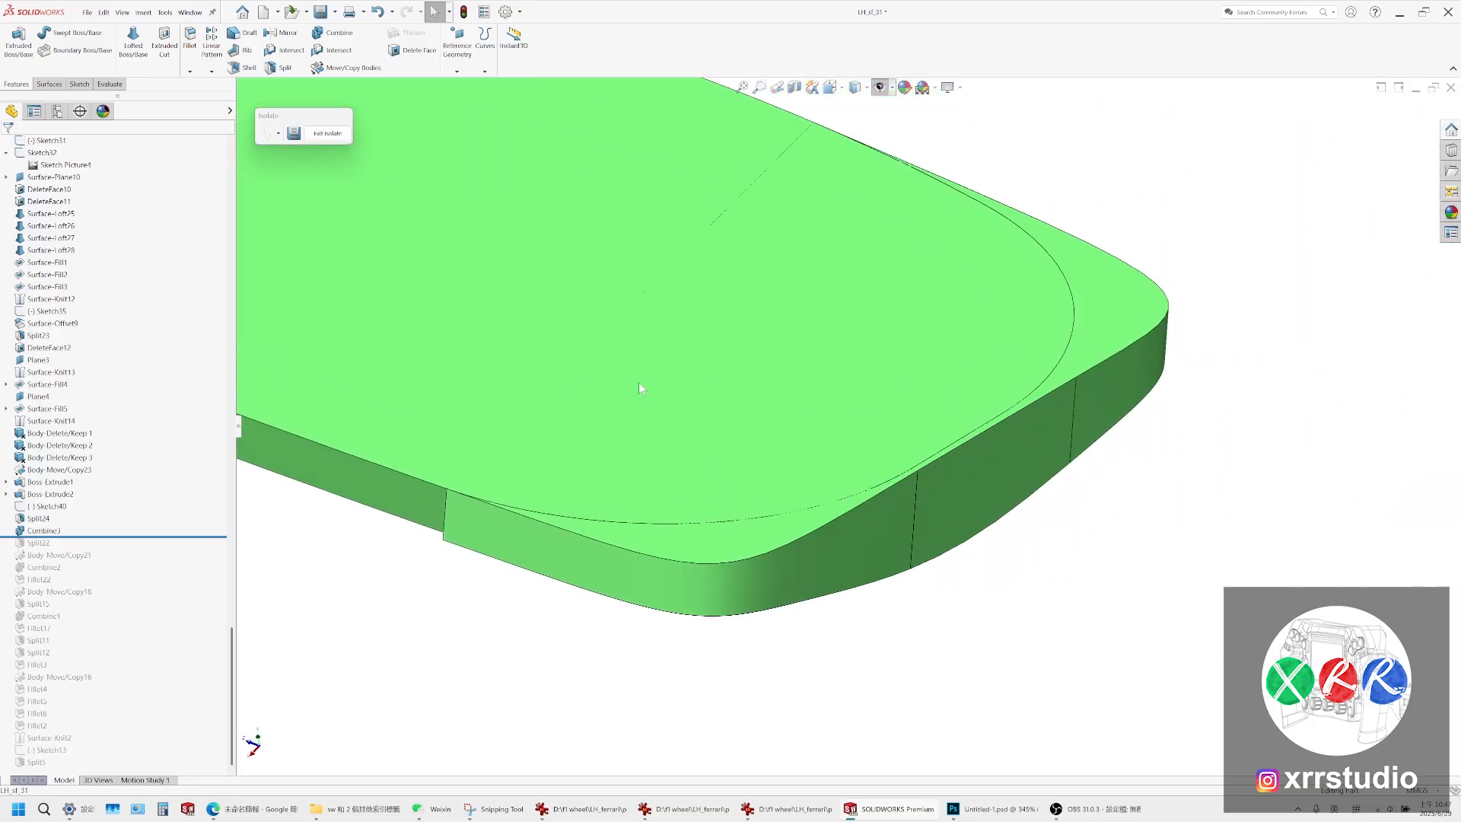
click(646, 560)
scroll(646, 561, up, 2)
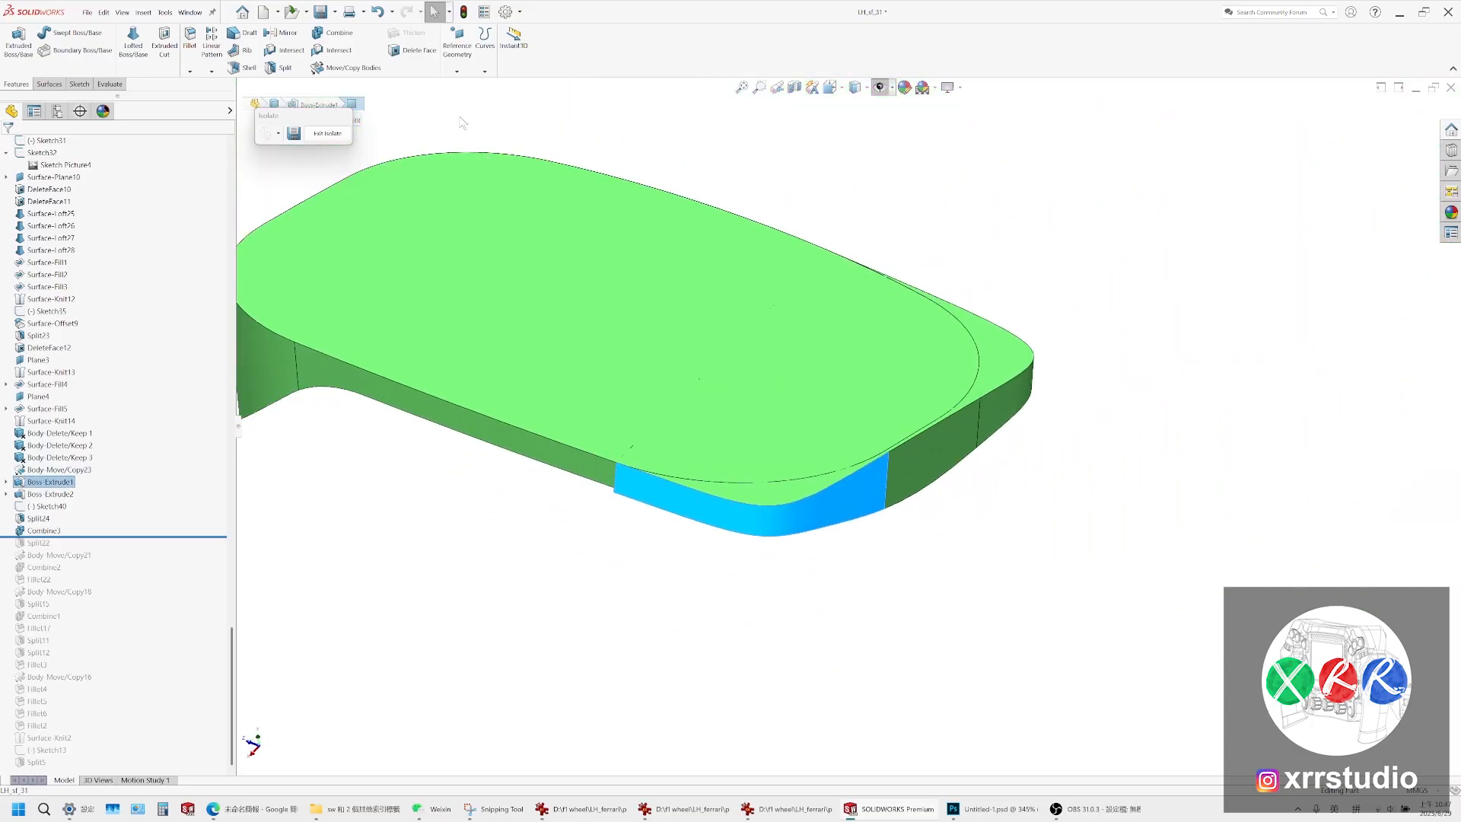
click(352, 40)
click(758, 492)
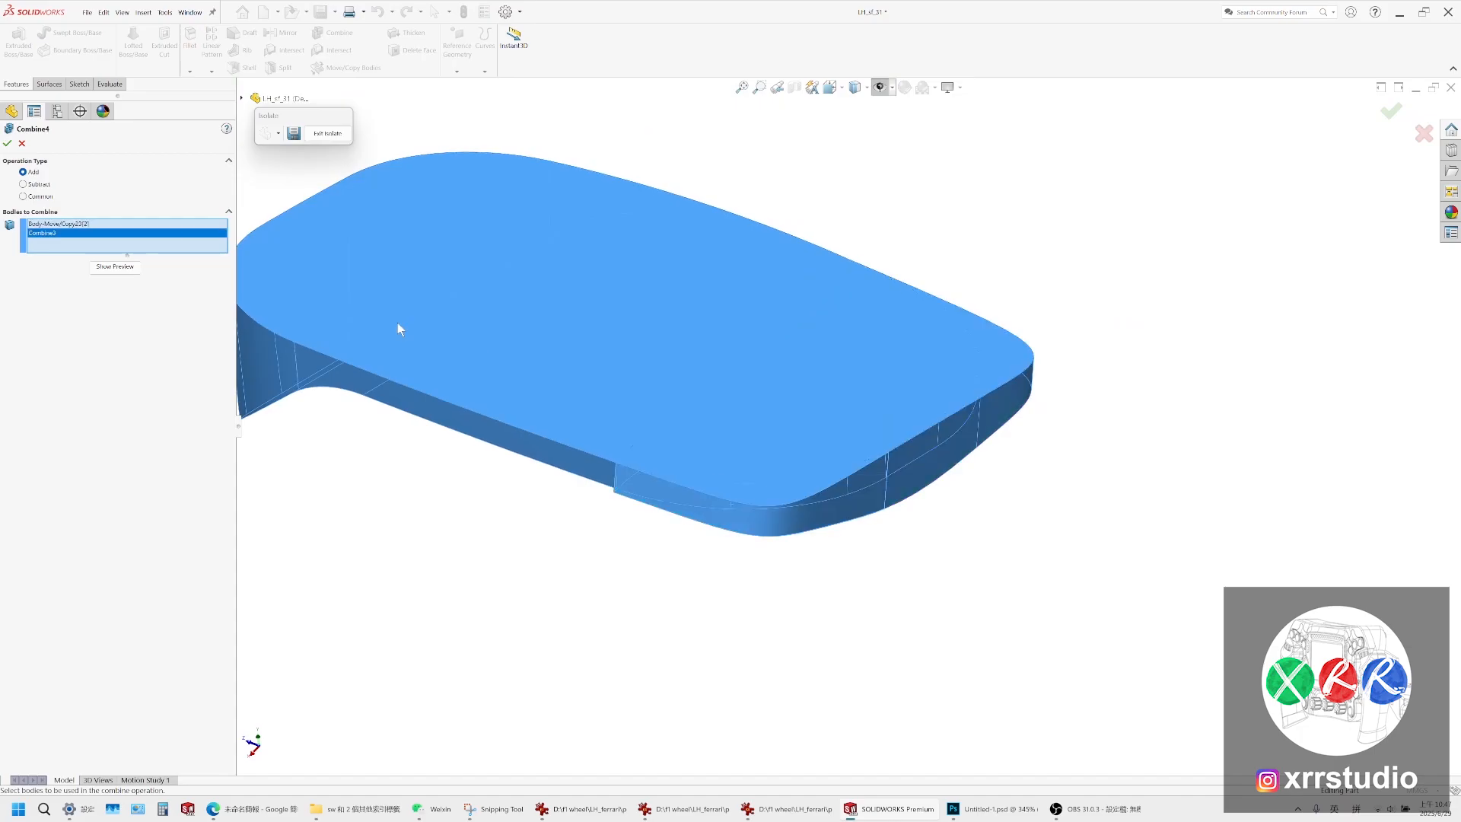
click(8, 144)
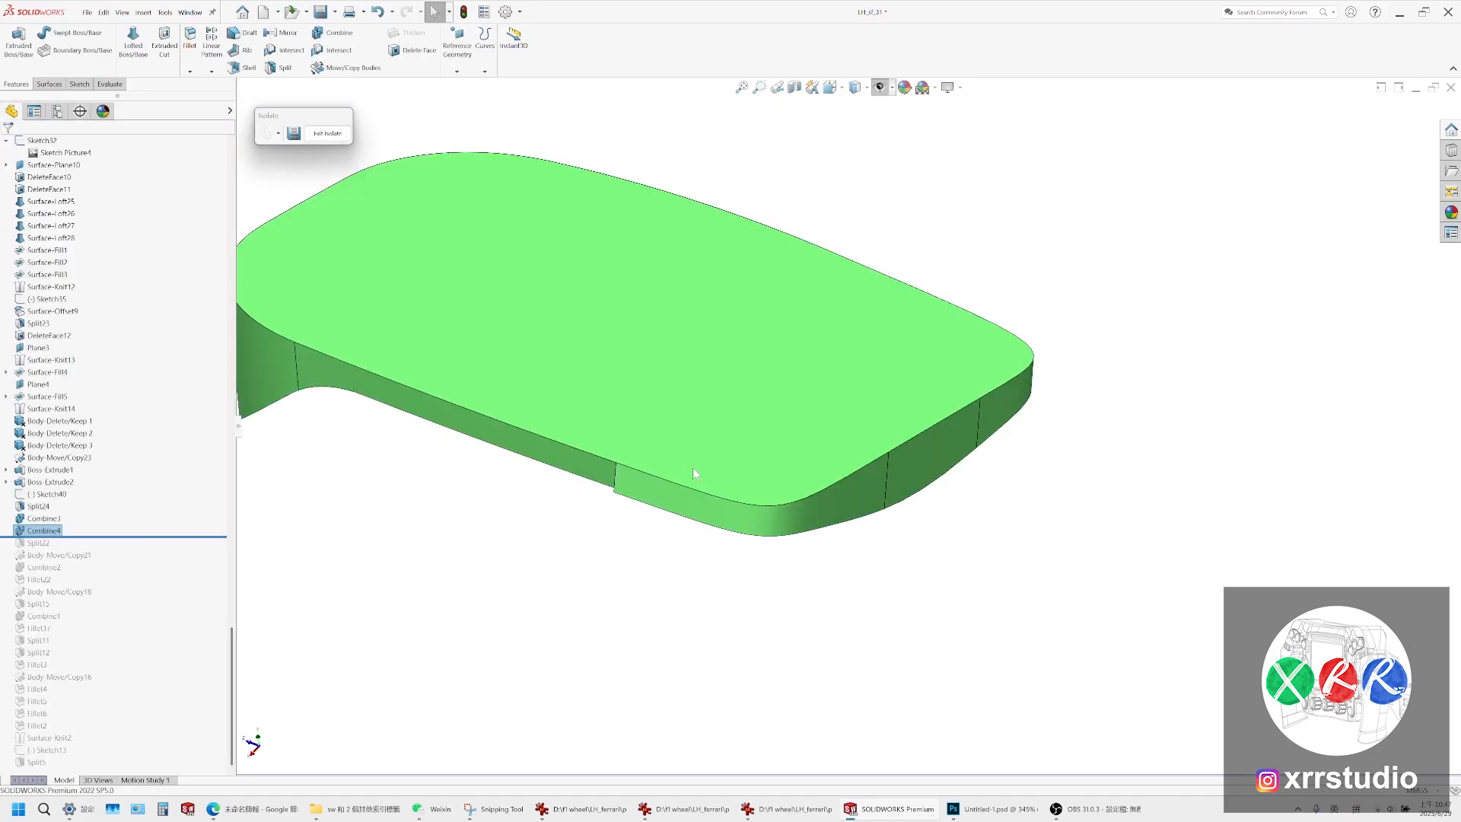
Examine the combined grip's side and underside where the added corner meets the original body for steps and gaps
middle_drag(693, 467, 1009, 416)
scroll(1057, 427, down, 4)
middle_drag(1154, 414, 1212, 324)
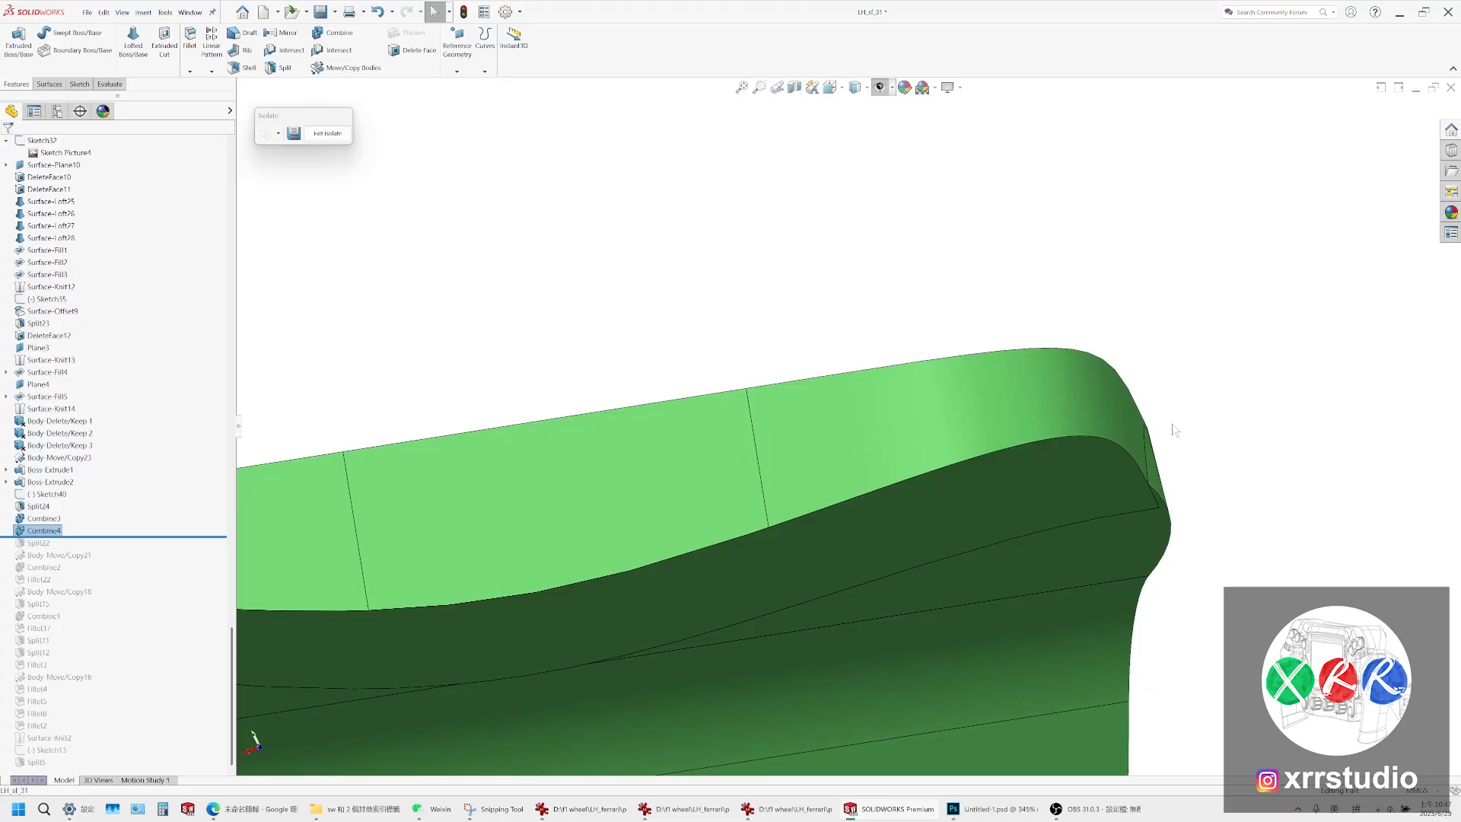
middle_drag(1119, 417, 1076, 411)
scroll(1058, 424, down, 3)
middle_drag(1097, 419, 1021, 642)
scroll(977, 519, up, 6)
middle_drag(977, 518, 832, 231)
scroll(832, 231, down, 10)
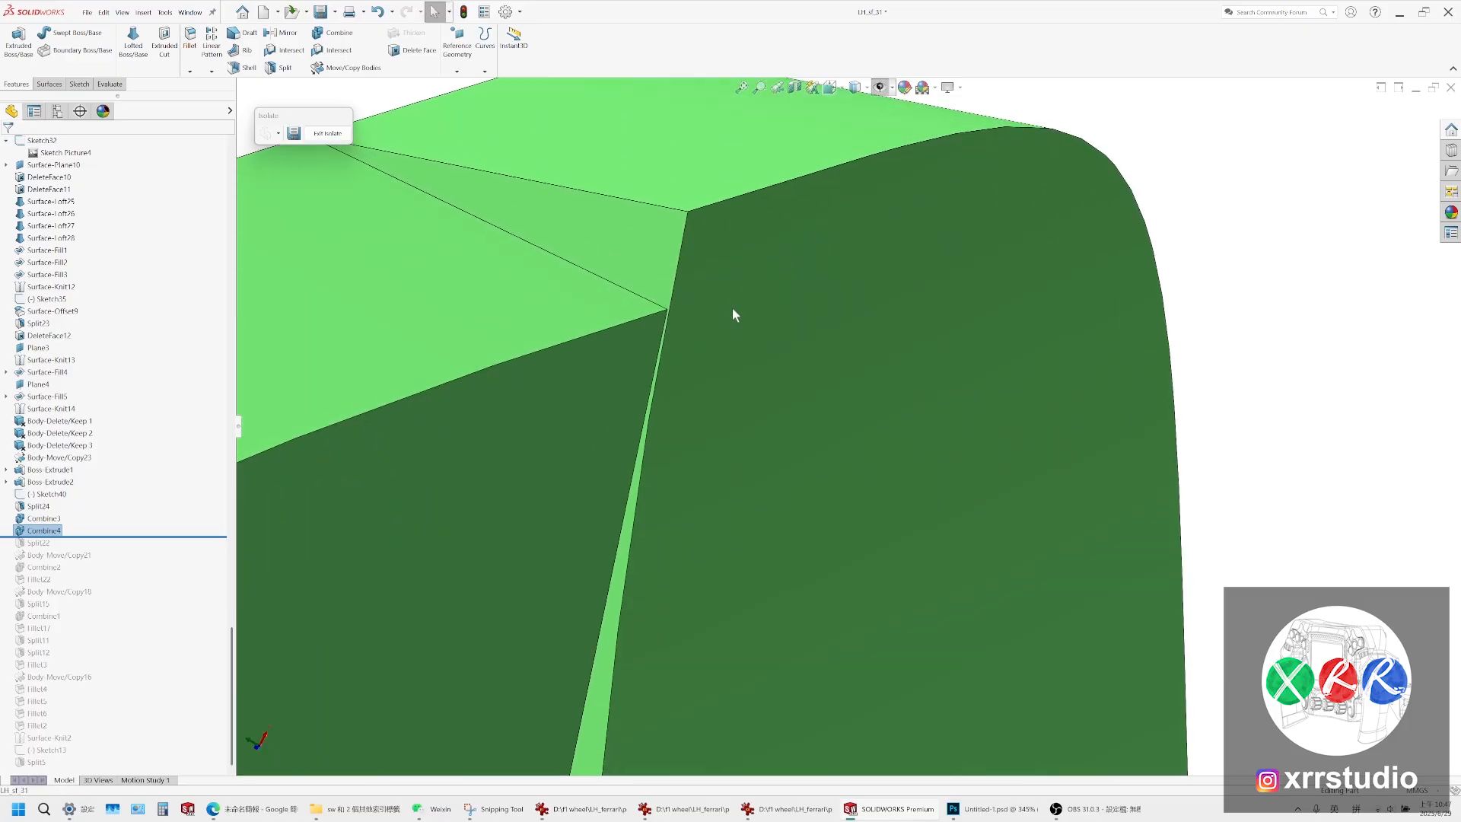
scroll(732, 309, up, 8)
middle_drag(763, 375, 845, 624)
click(755, 389)
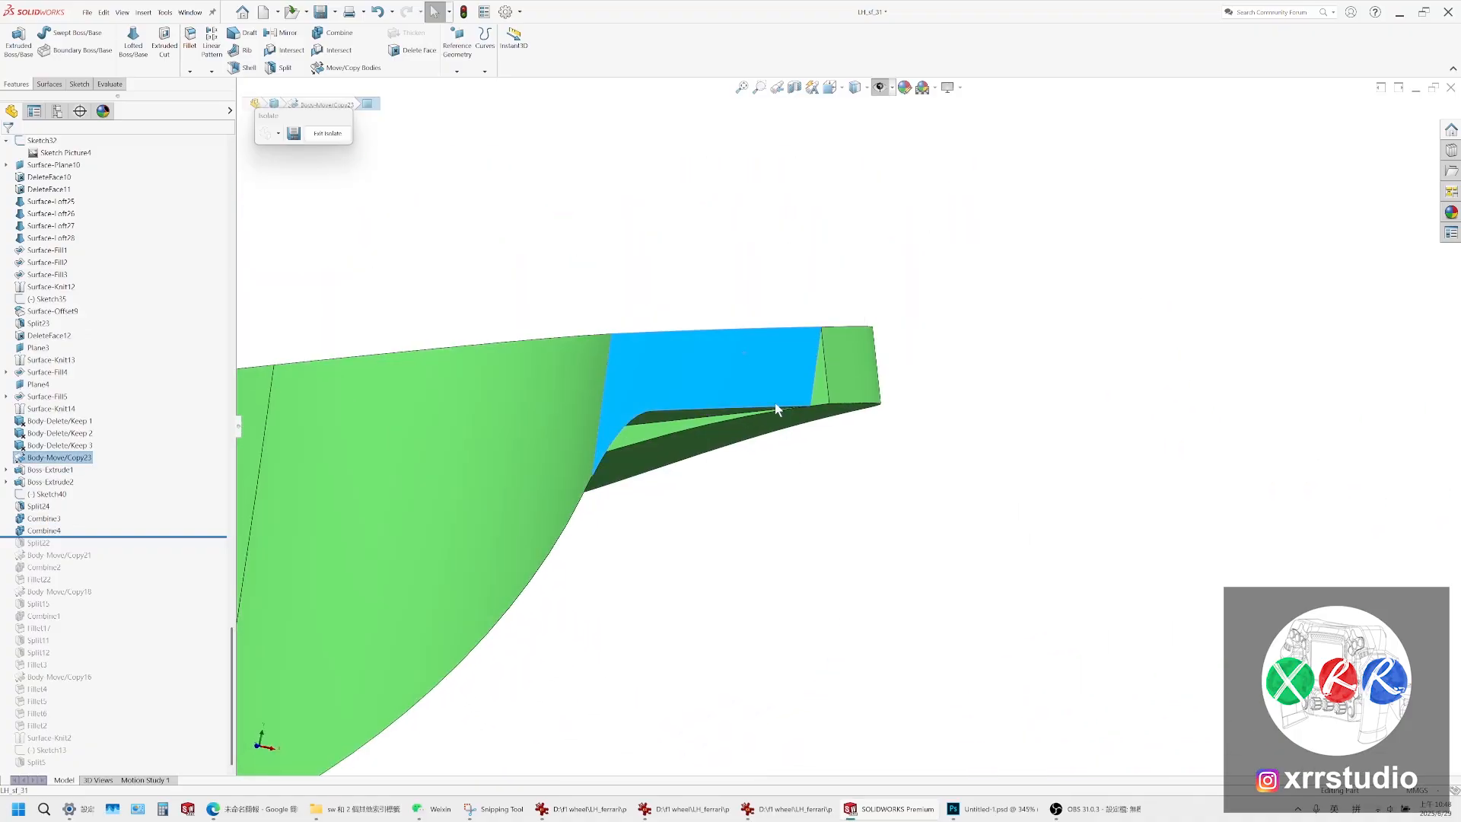
scroll(774, 403, down, 3)
scroll(775, 403, up, 4)
middle_drag(775, 404, 886, 384)
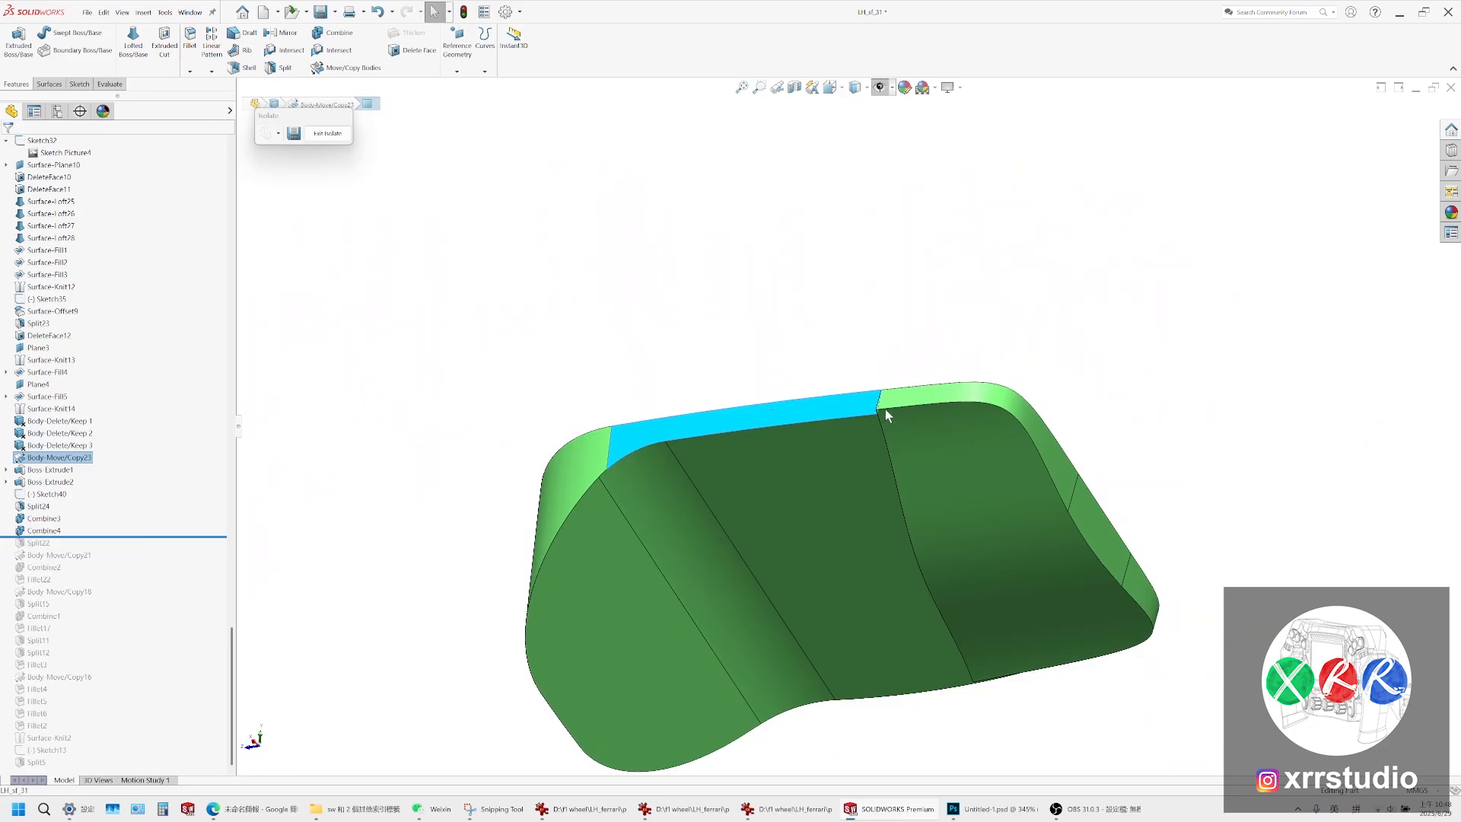
mouse_move(884, 409)
middle_down()
mouse_move(855, 427)
mouse_move(926, 616)
mouse_move(885, 419)
middle_up()
scroll(884, 418, down, 3)
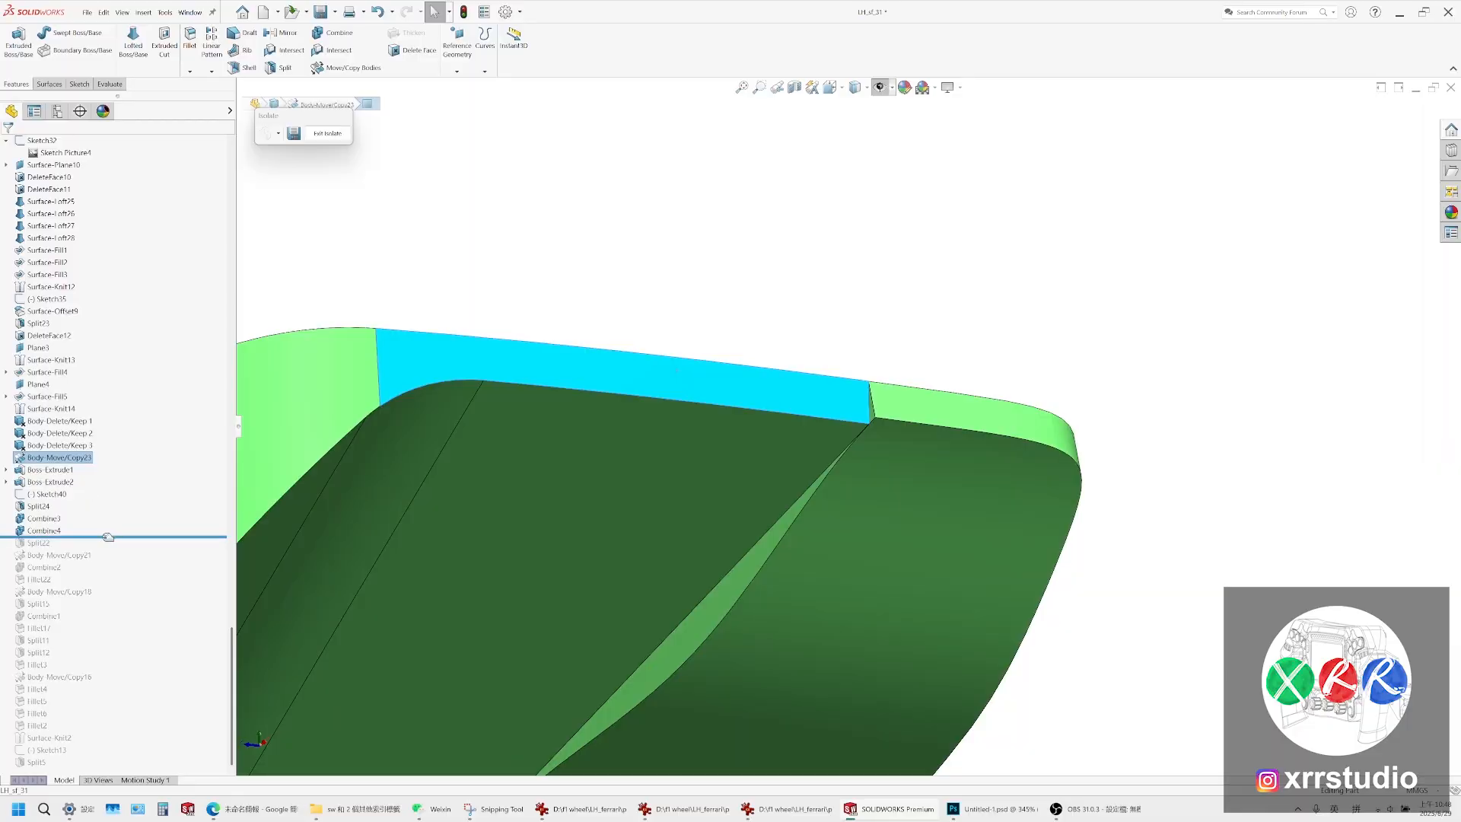
Roll the model history back to before the final Combine and check the side faces where the corner body meets the grip
drag(108, 537, 107, 529)
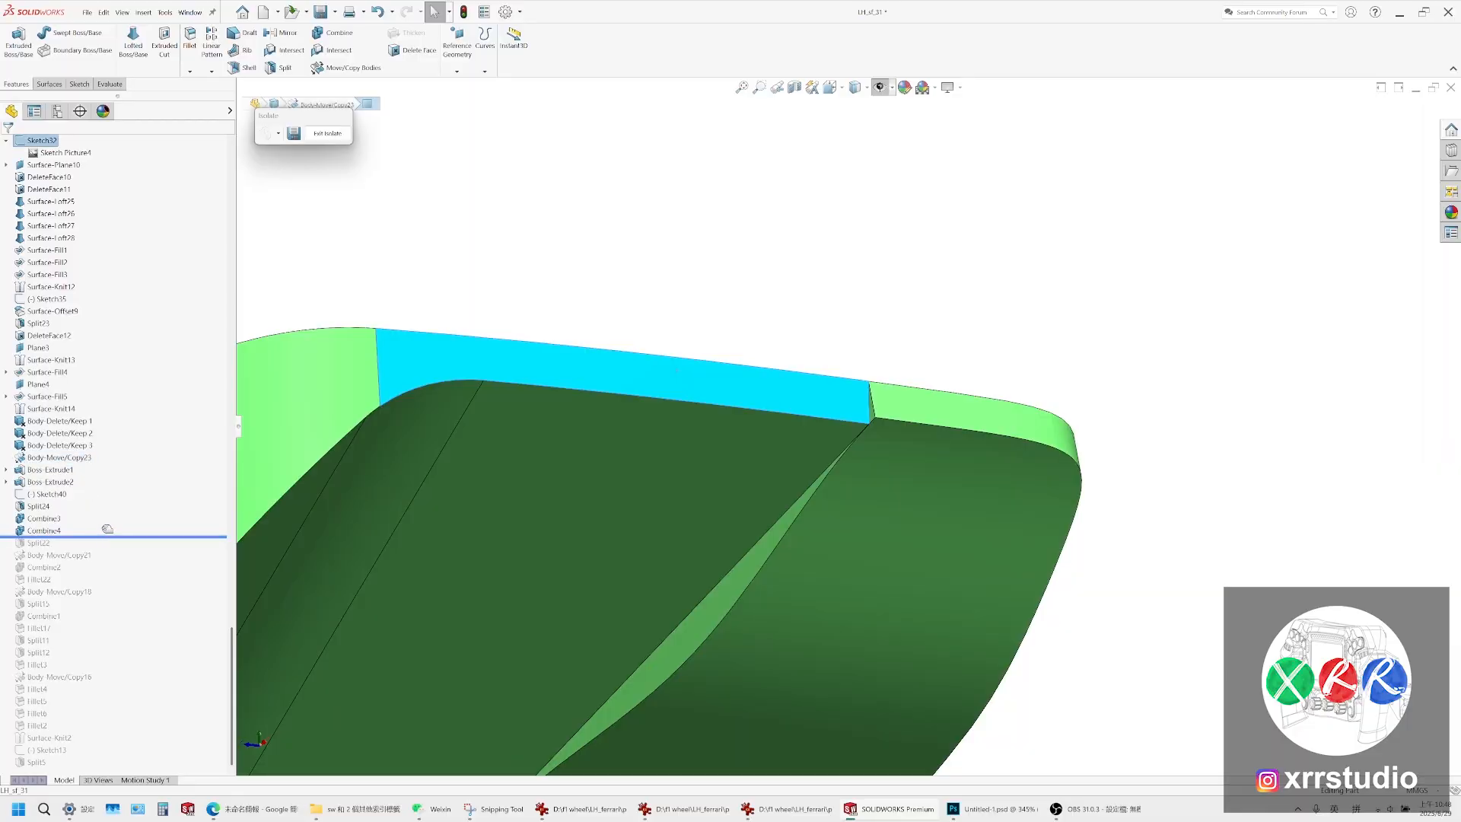
click(843, 401)
middle_drag(831, 413, 812, 506)
click(935, 420)
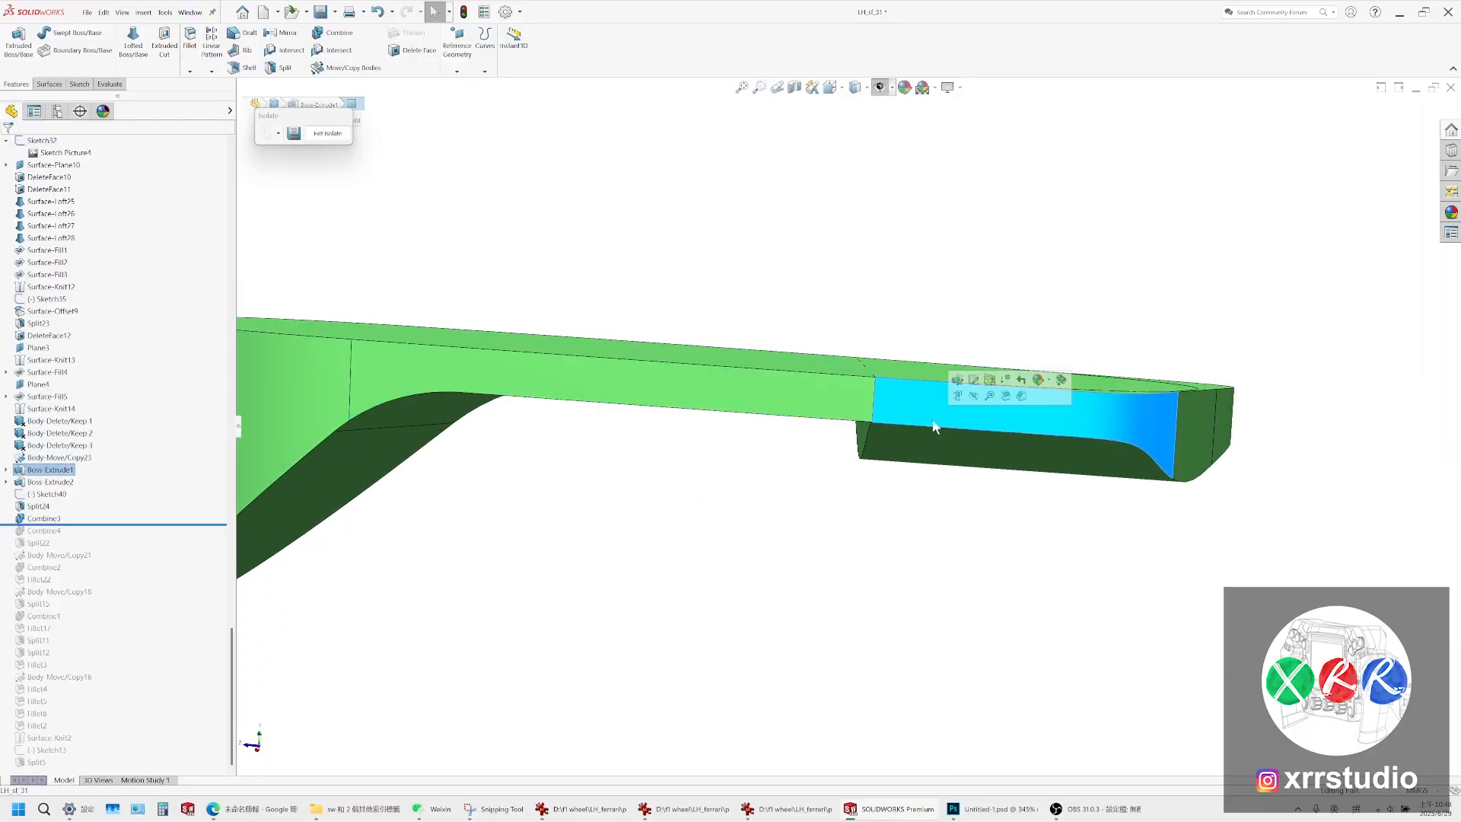
Make the extruded corner body transparent and compare its outline with the main grip body from above and the side
drag(242, 653, 241, 209)
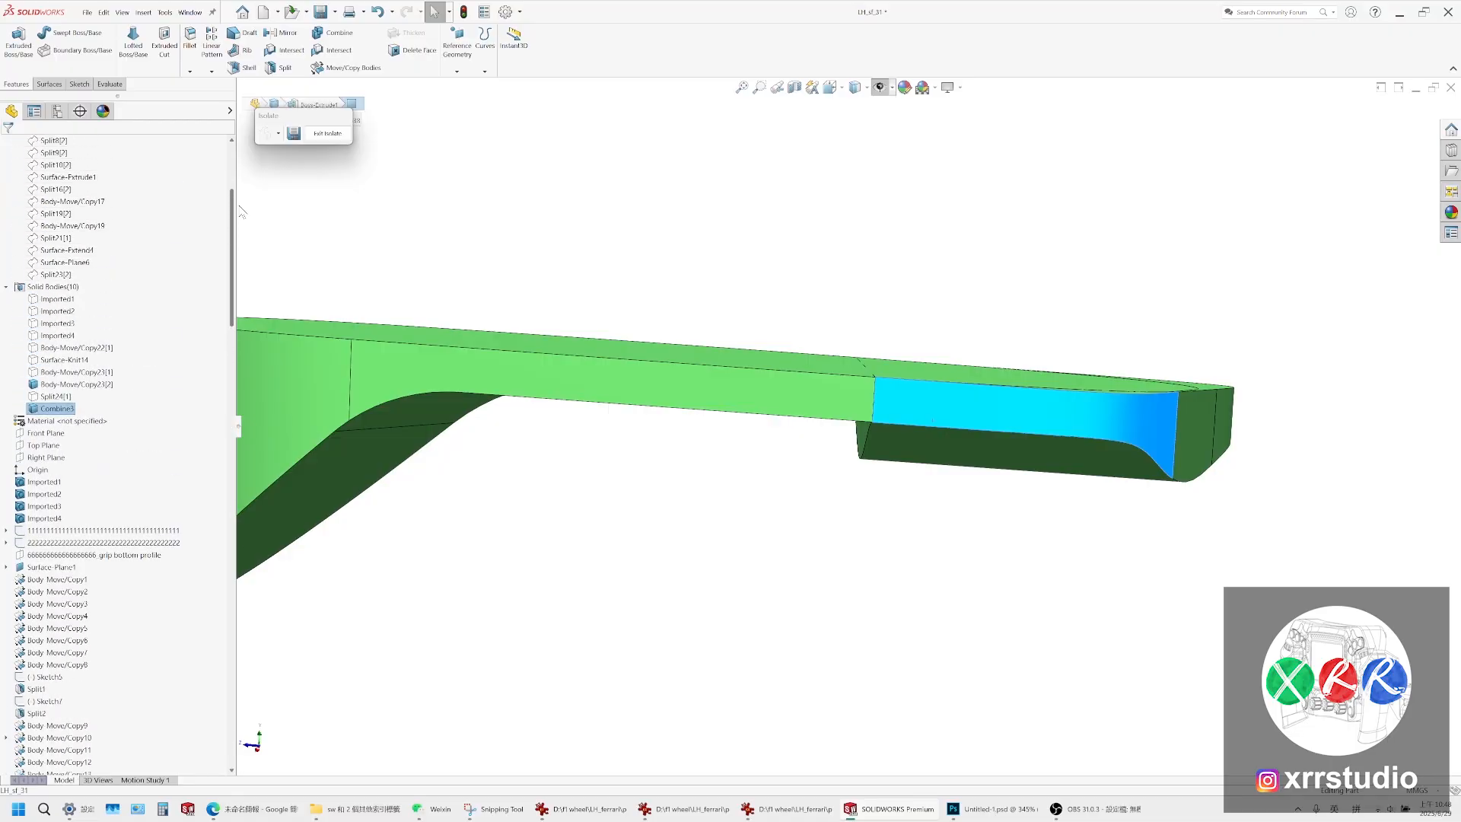
right_click(74, 412)
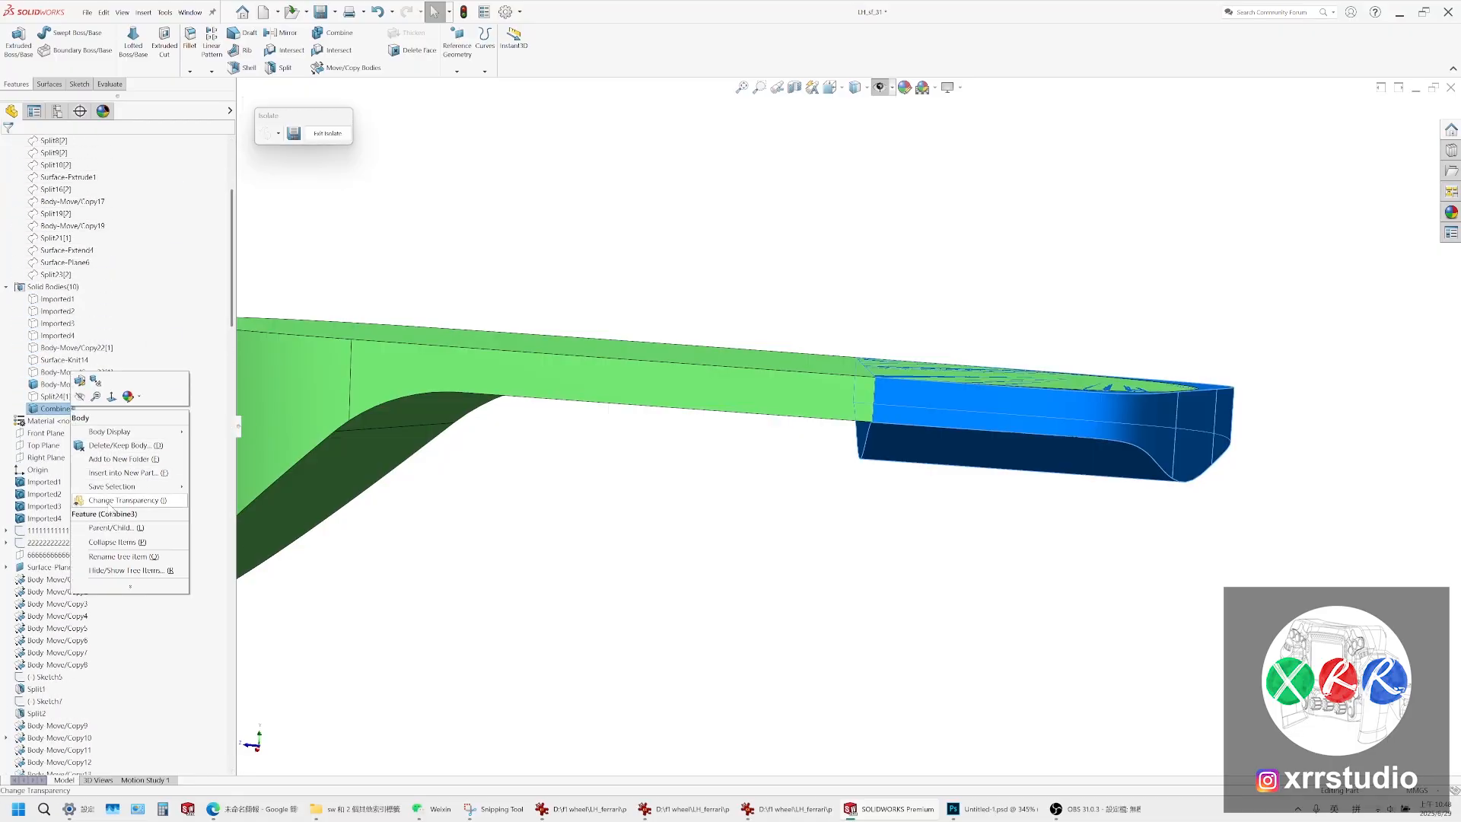
click(111, 504)
middle_drag(1042, 390, 904, 612)
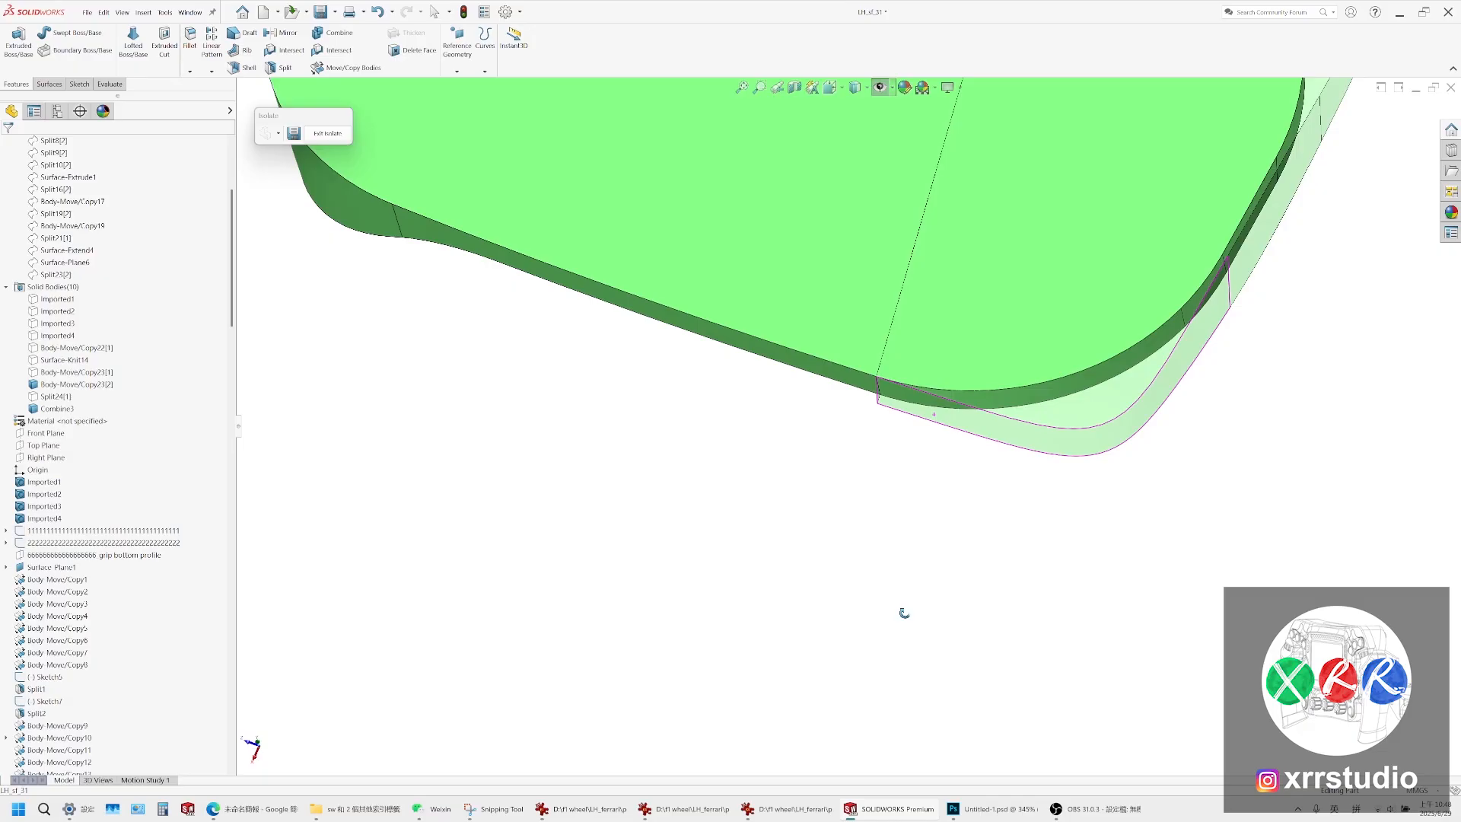
middle_drag(904, 613, 805, 408)
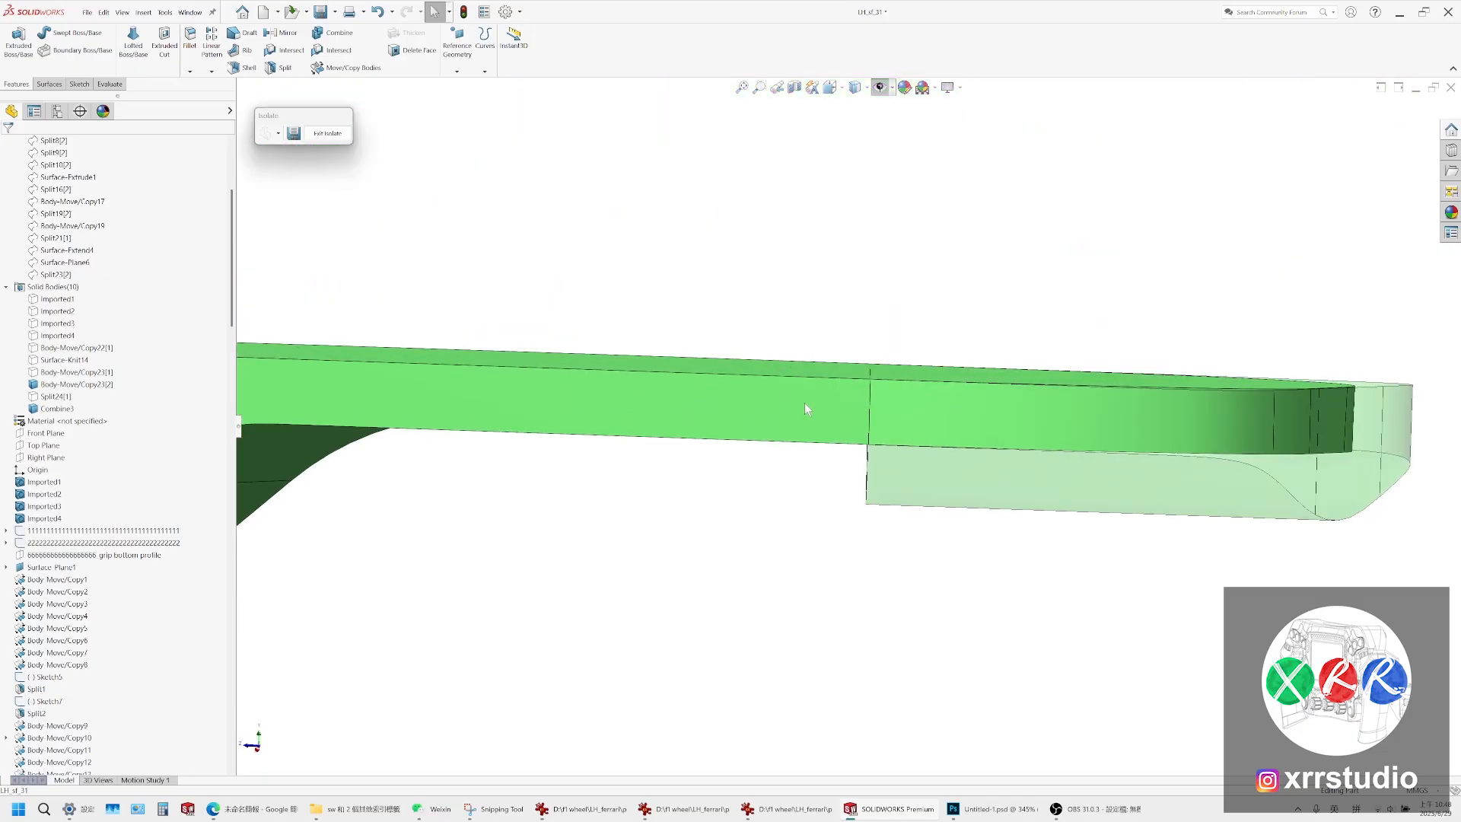
Copy the grip's long flat side face beside the corner body as a surface with a 0 mm offset
click(804, 411)
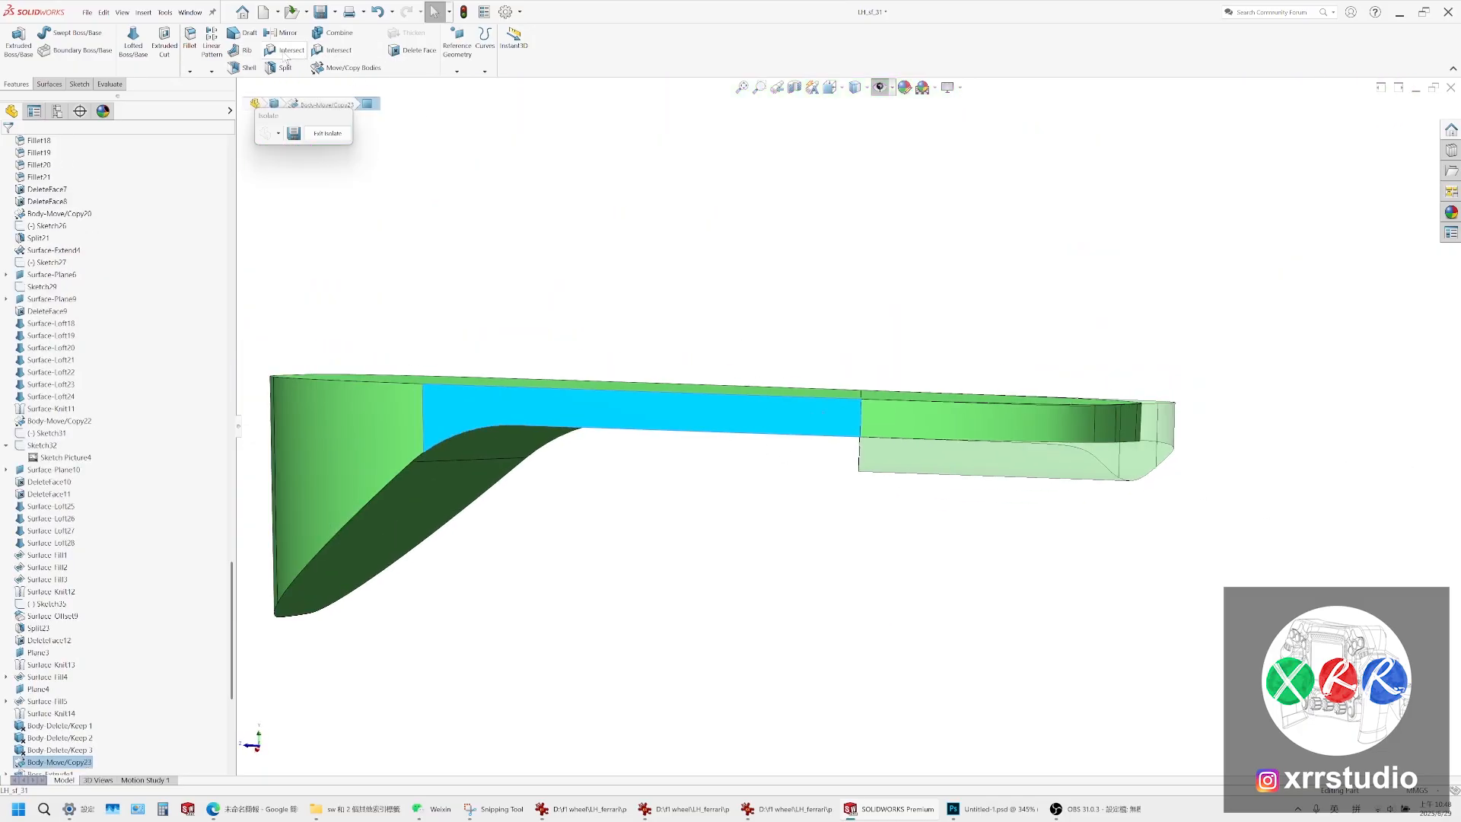
click(49, 84)
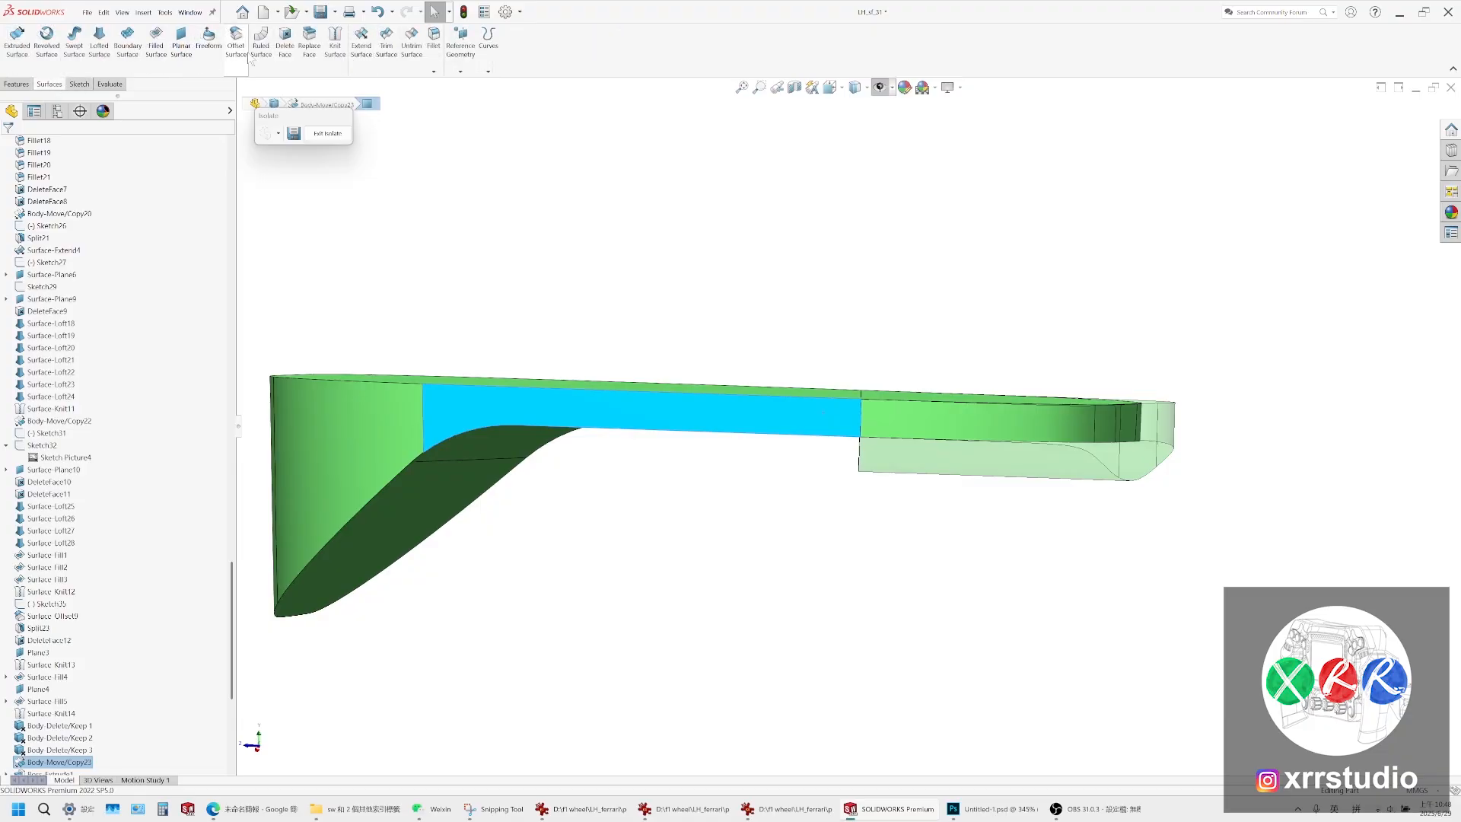
click(236, 40)
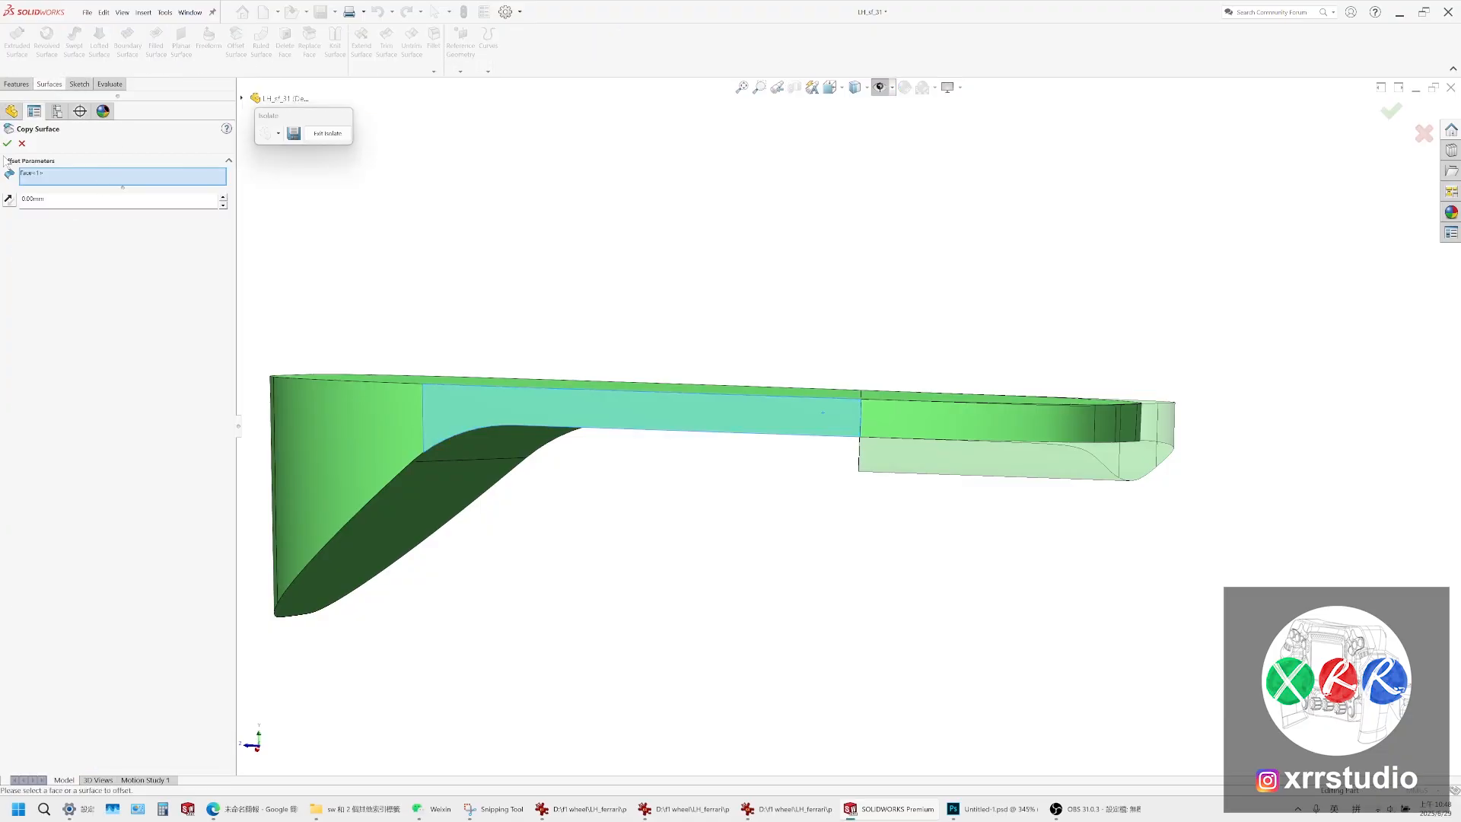
click(760, 435)
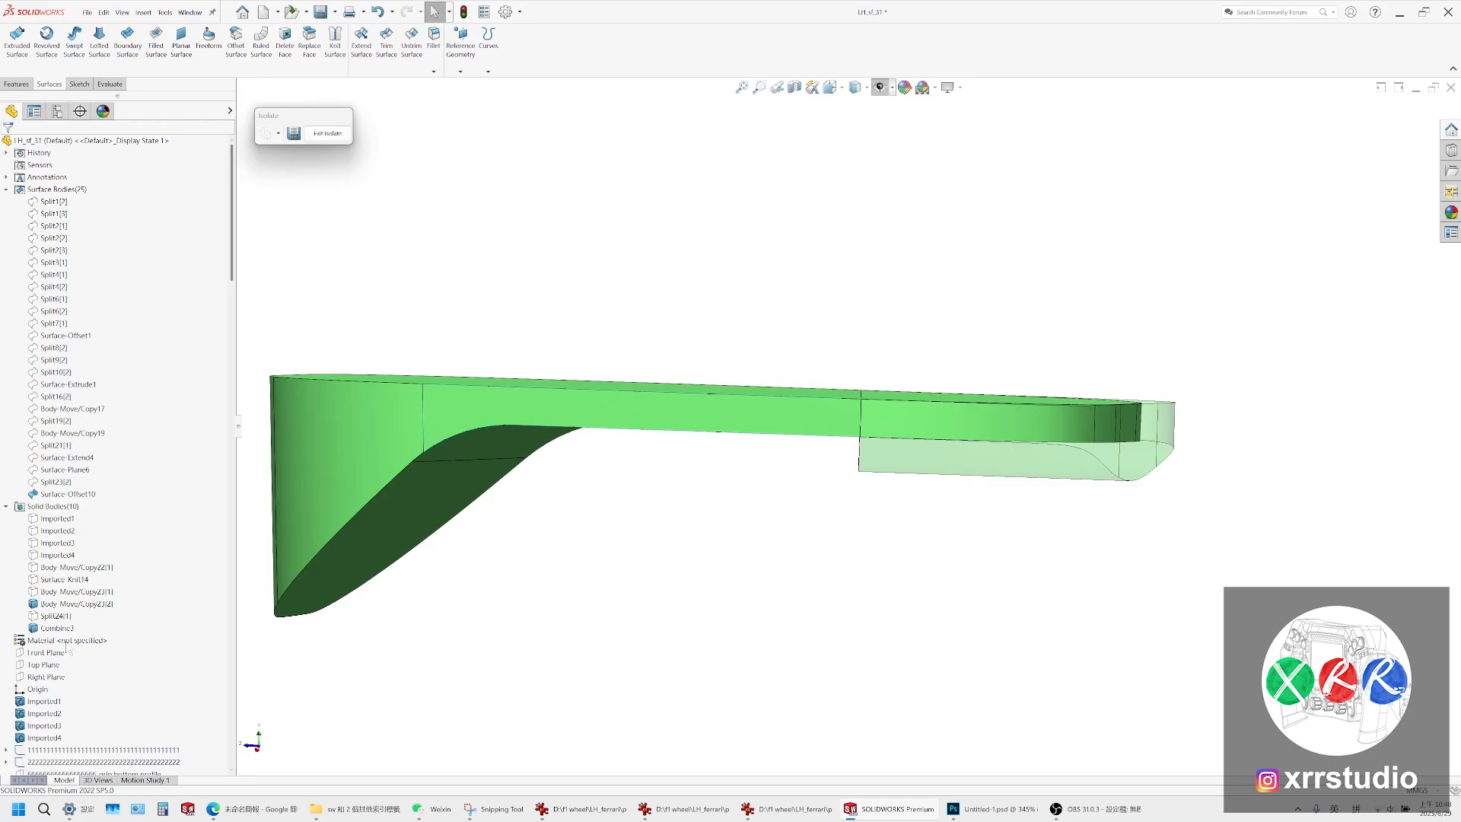
Hide the main grip body and extend the copied side surface by distance well past the corner body, using Same surface
click(54, 604)
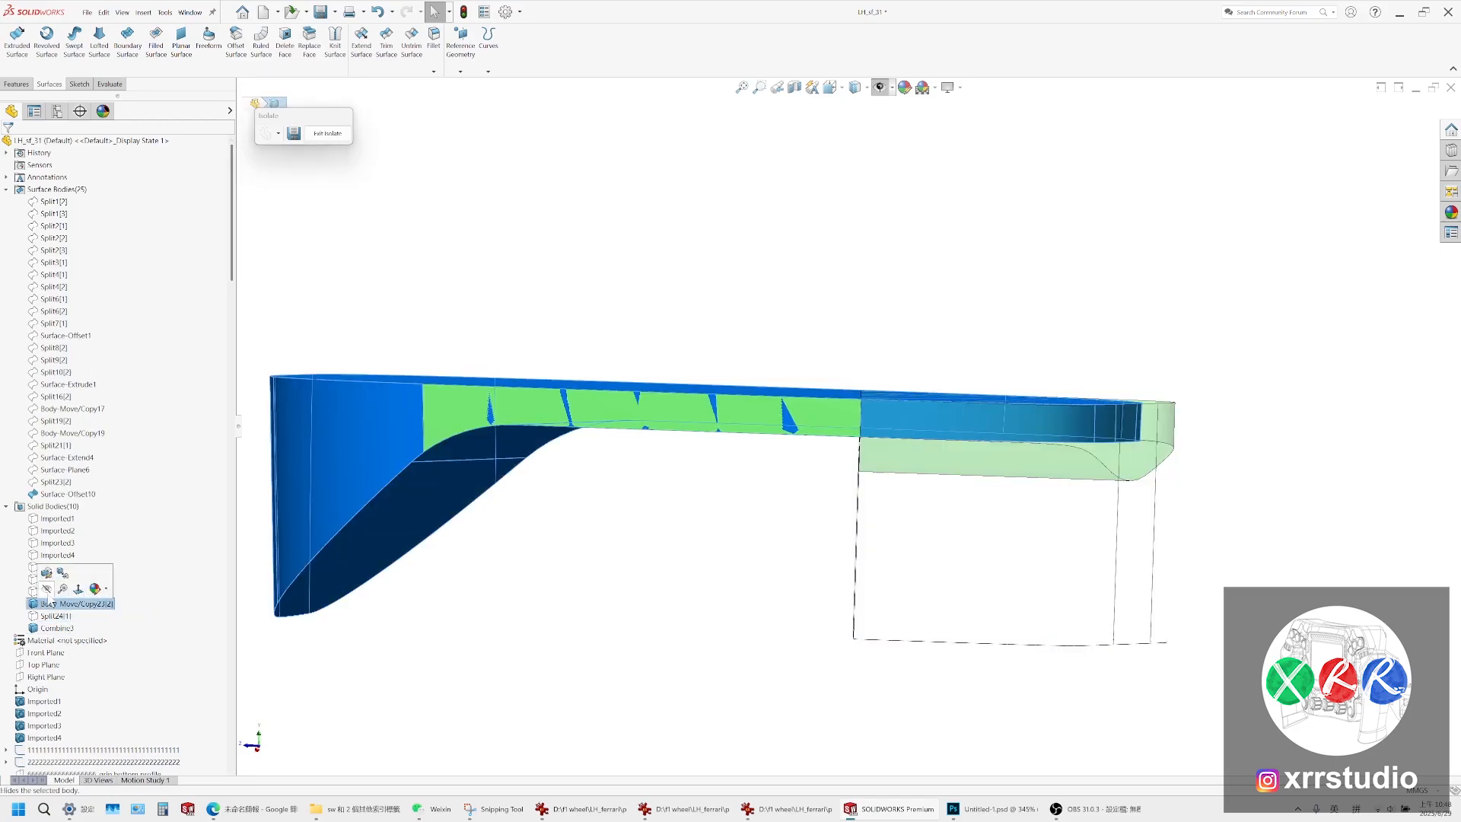
click(67, 494)
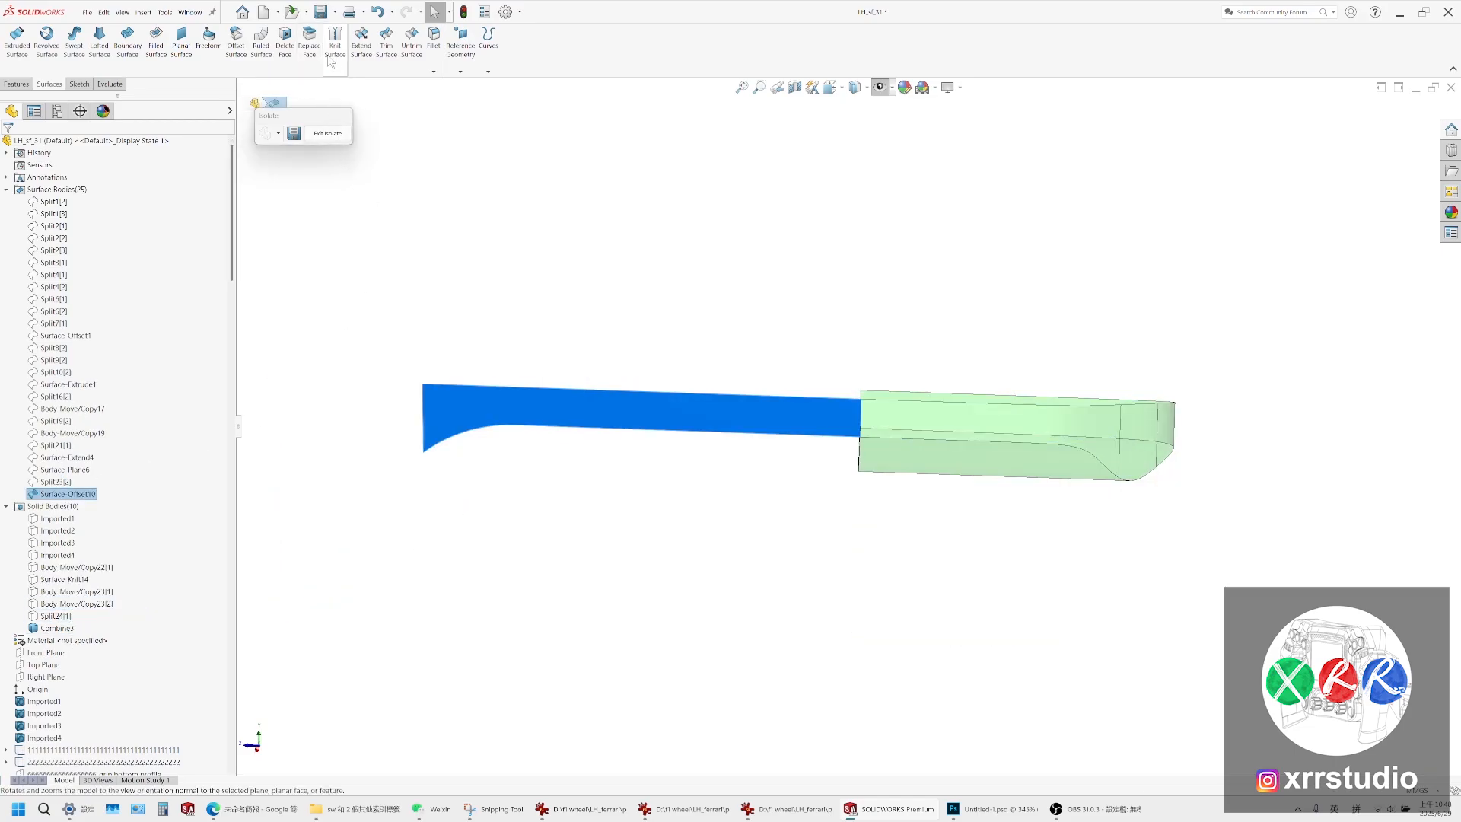
click(374, 52)
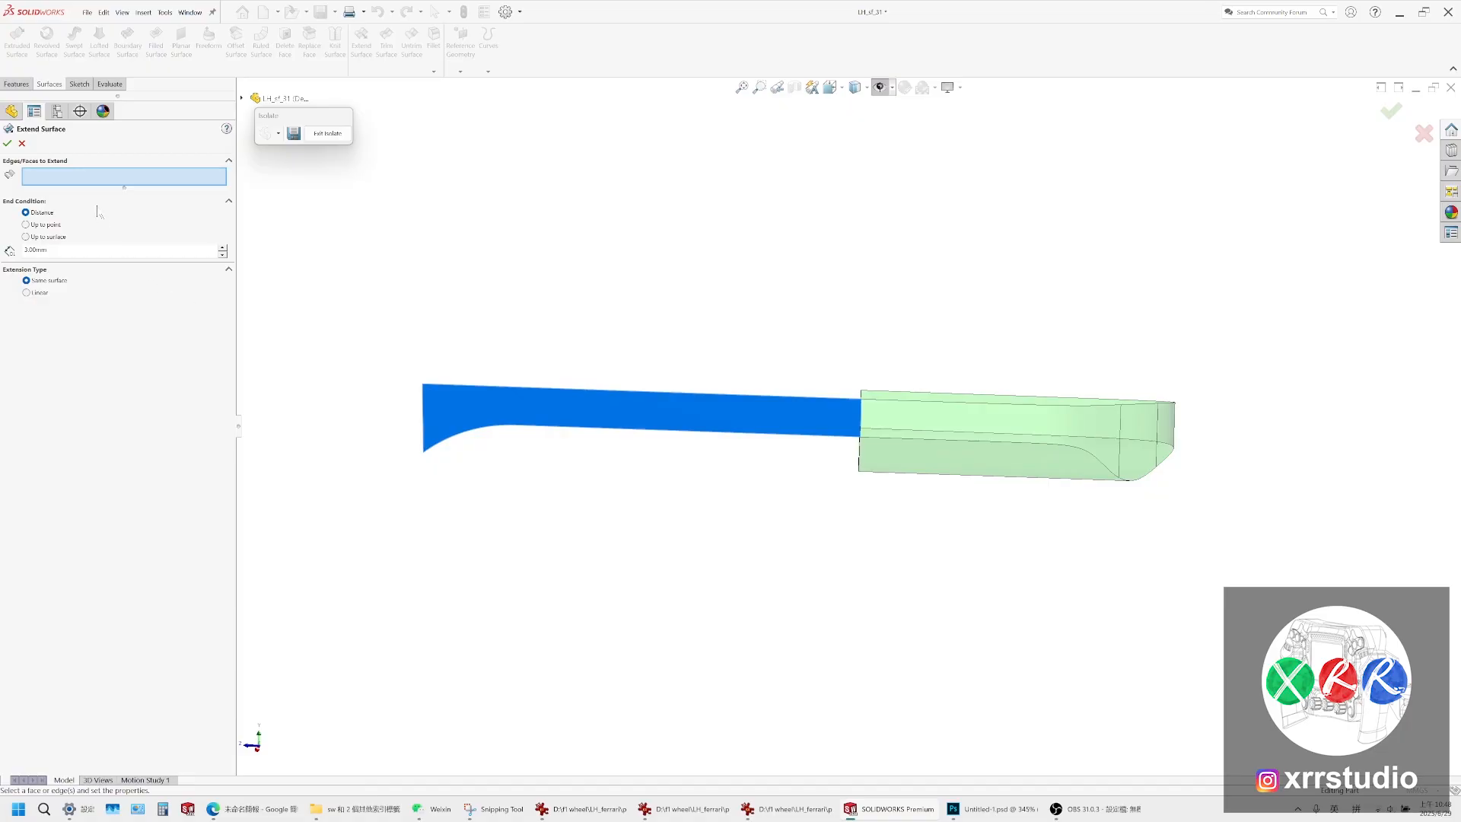
click(466, 387)
click(466, 391)
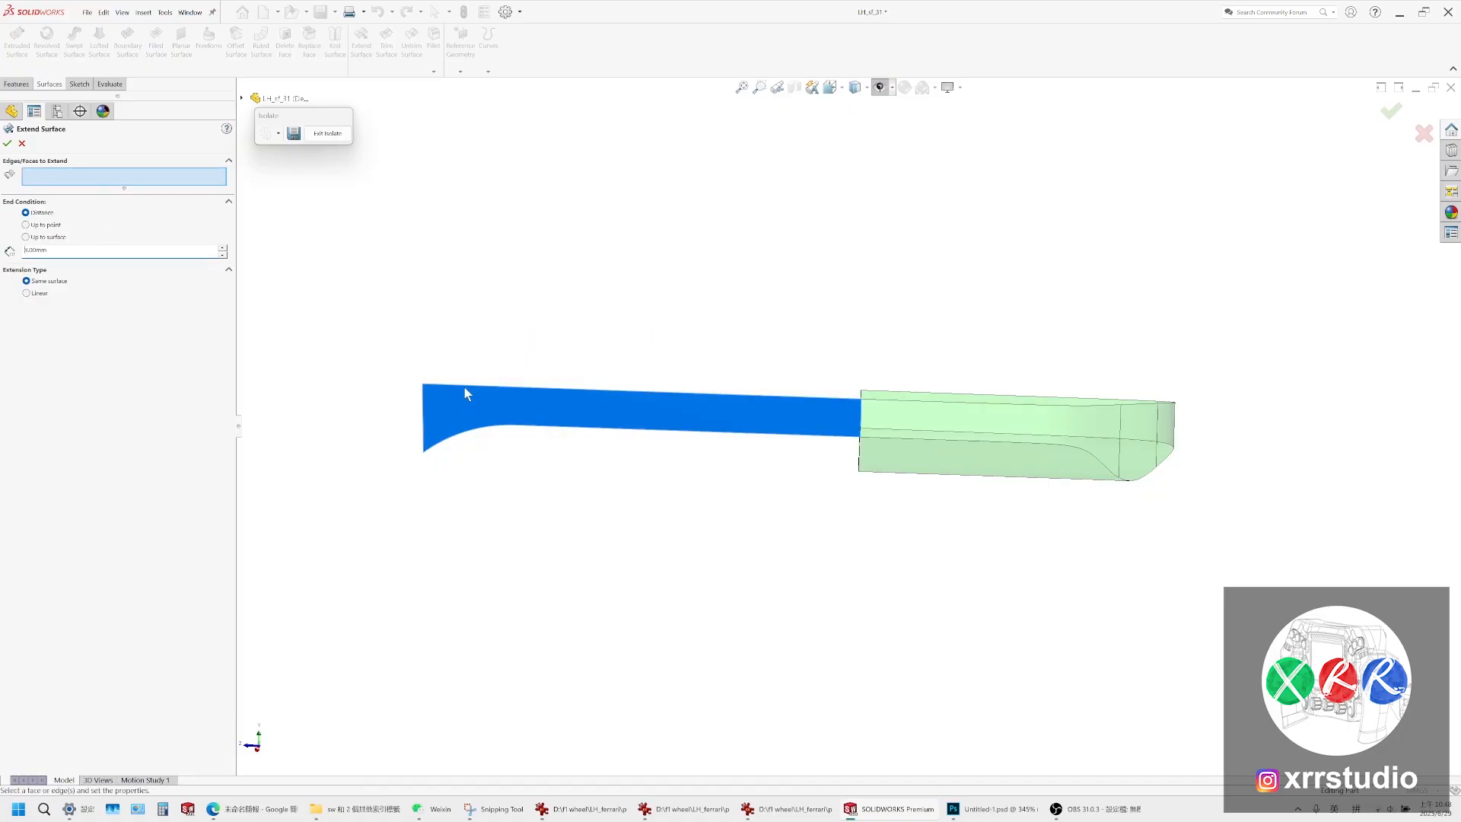
click(464, 394)
middle_drag(669, 496, 855, 361)
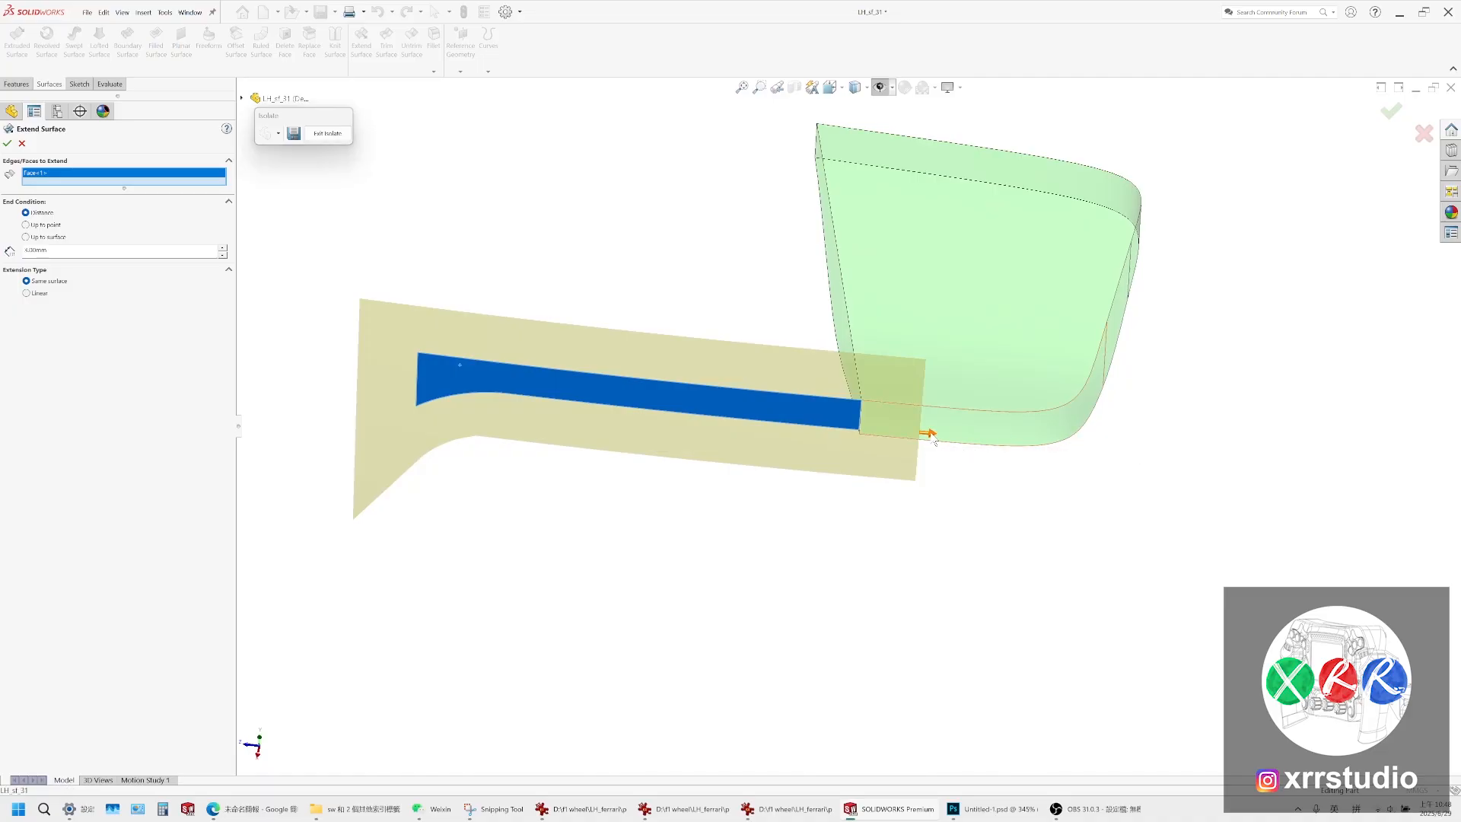
drag(931, 432, 1063, 464)
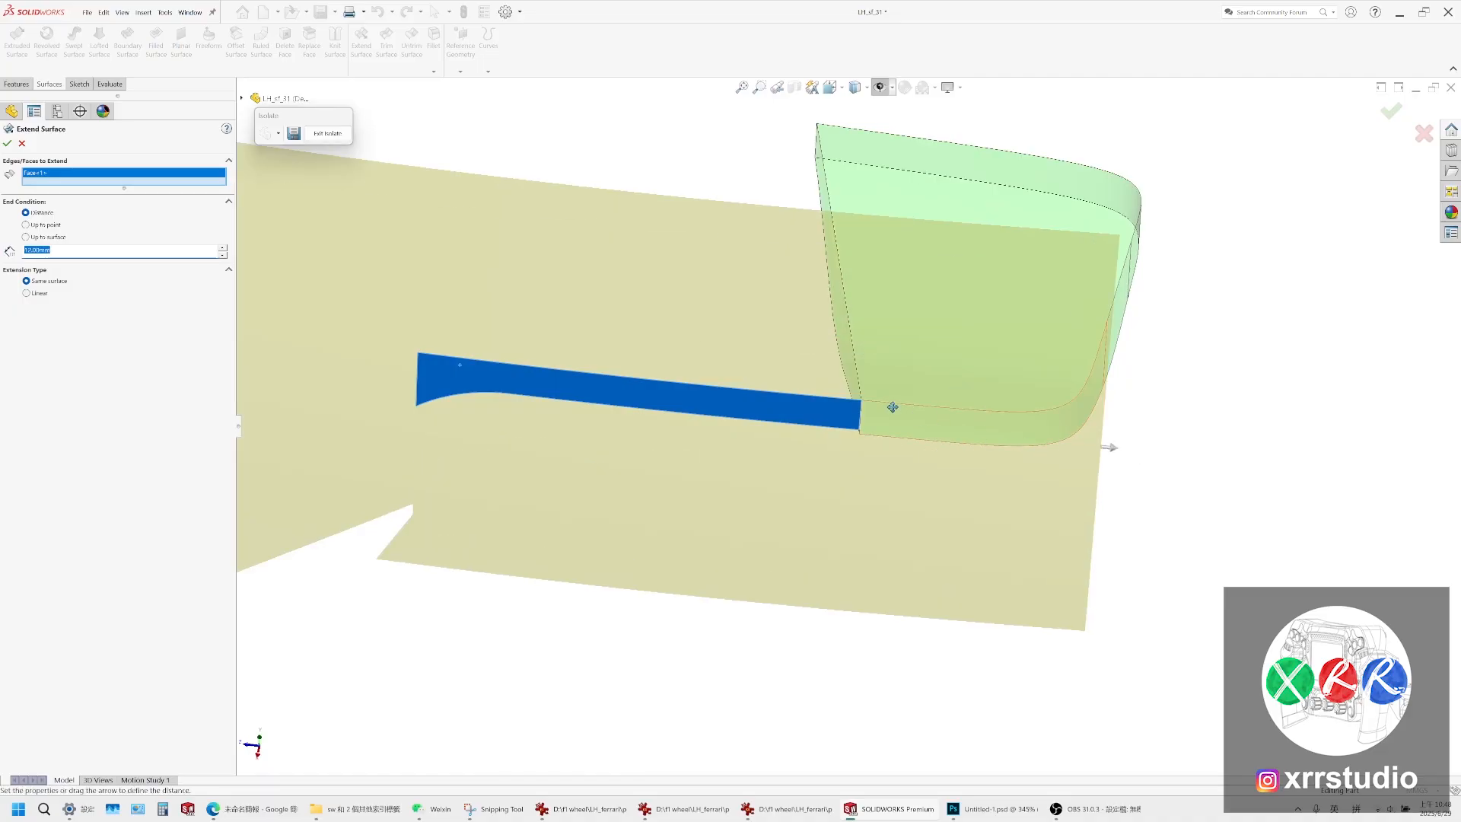
middle_drag(1021, 430, 1030, 483)
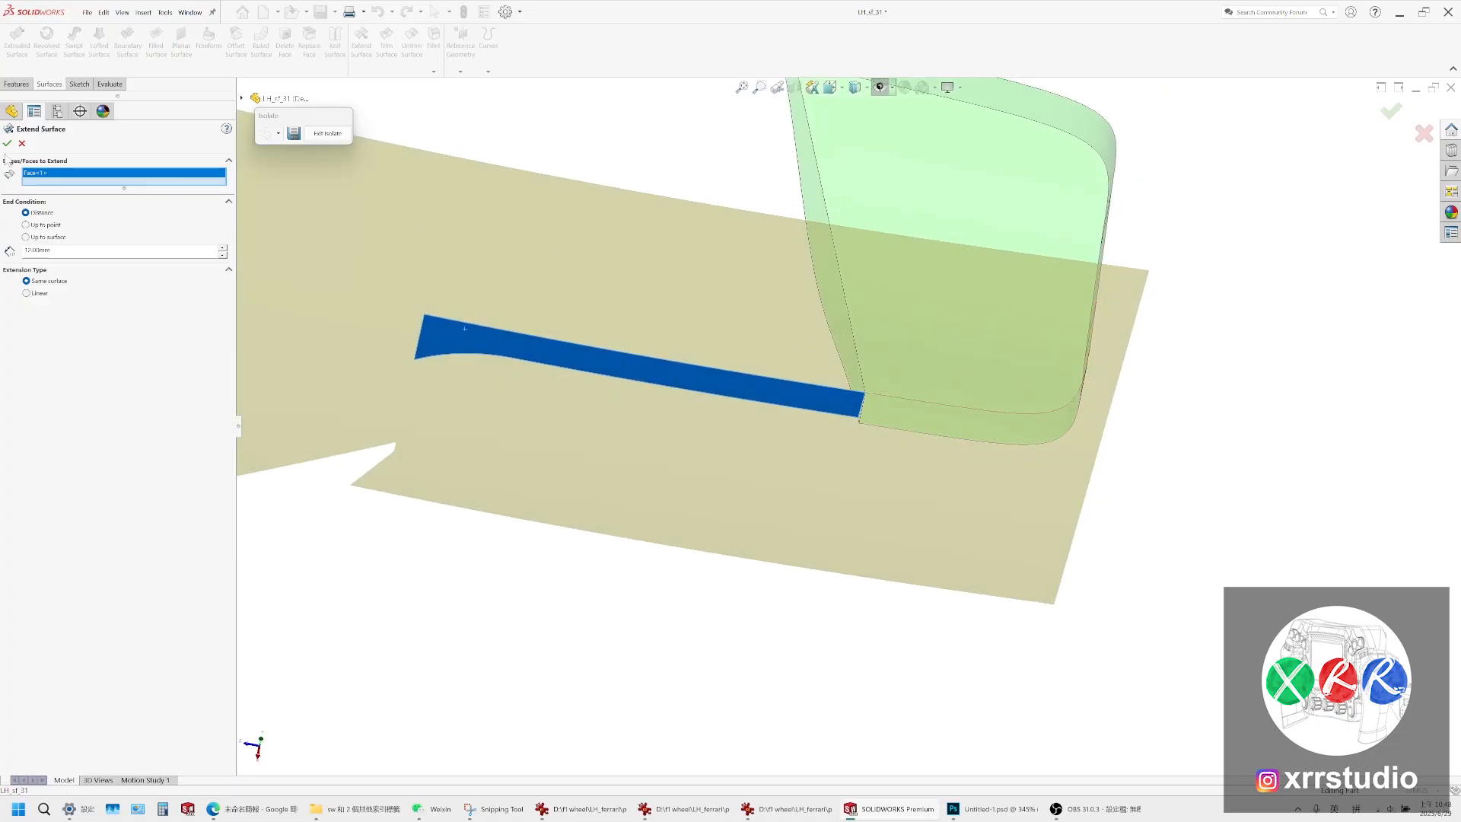
key(Return)
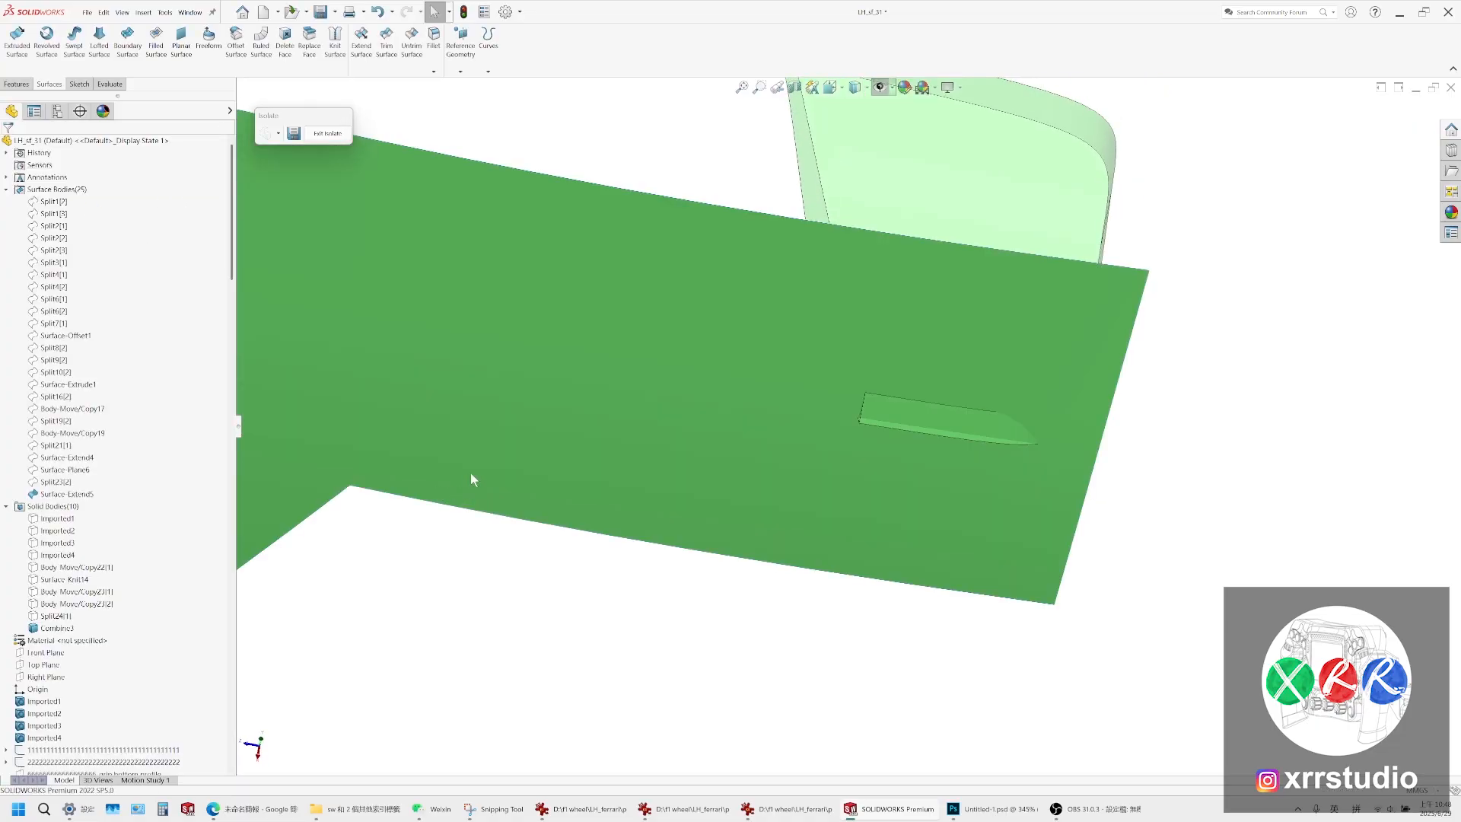
Show the main grip body again and split the extruded corner body with the extended side surface
click(75, 604)
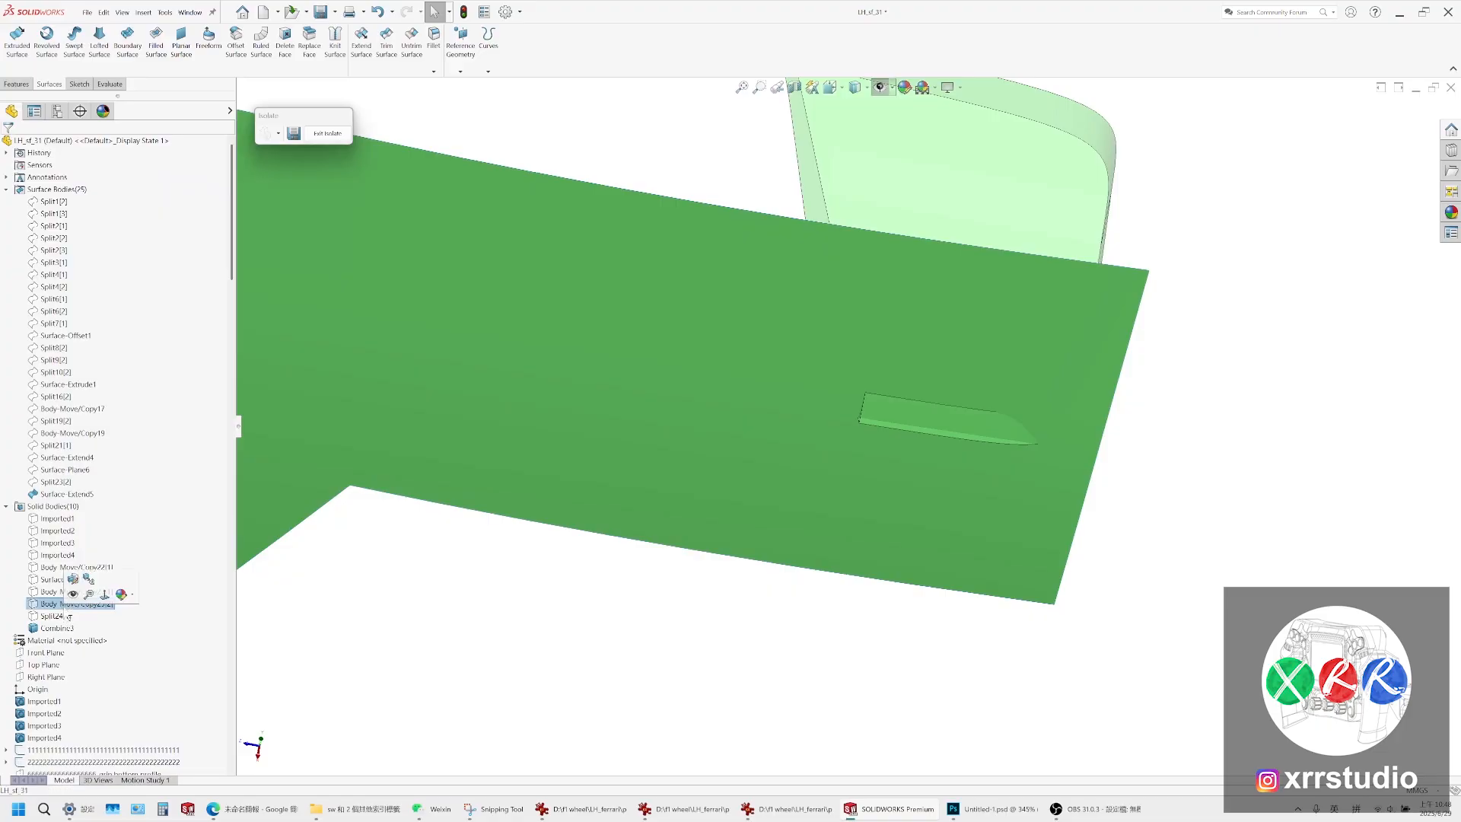
click(819, 466)
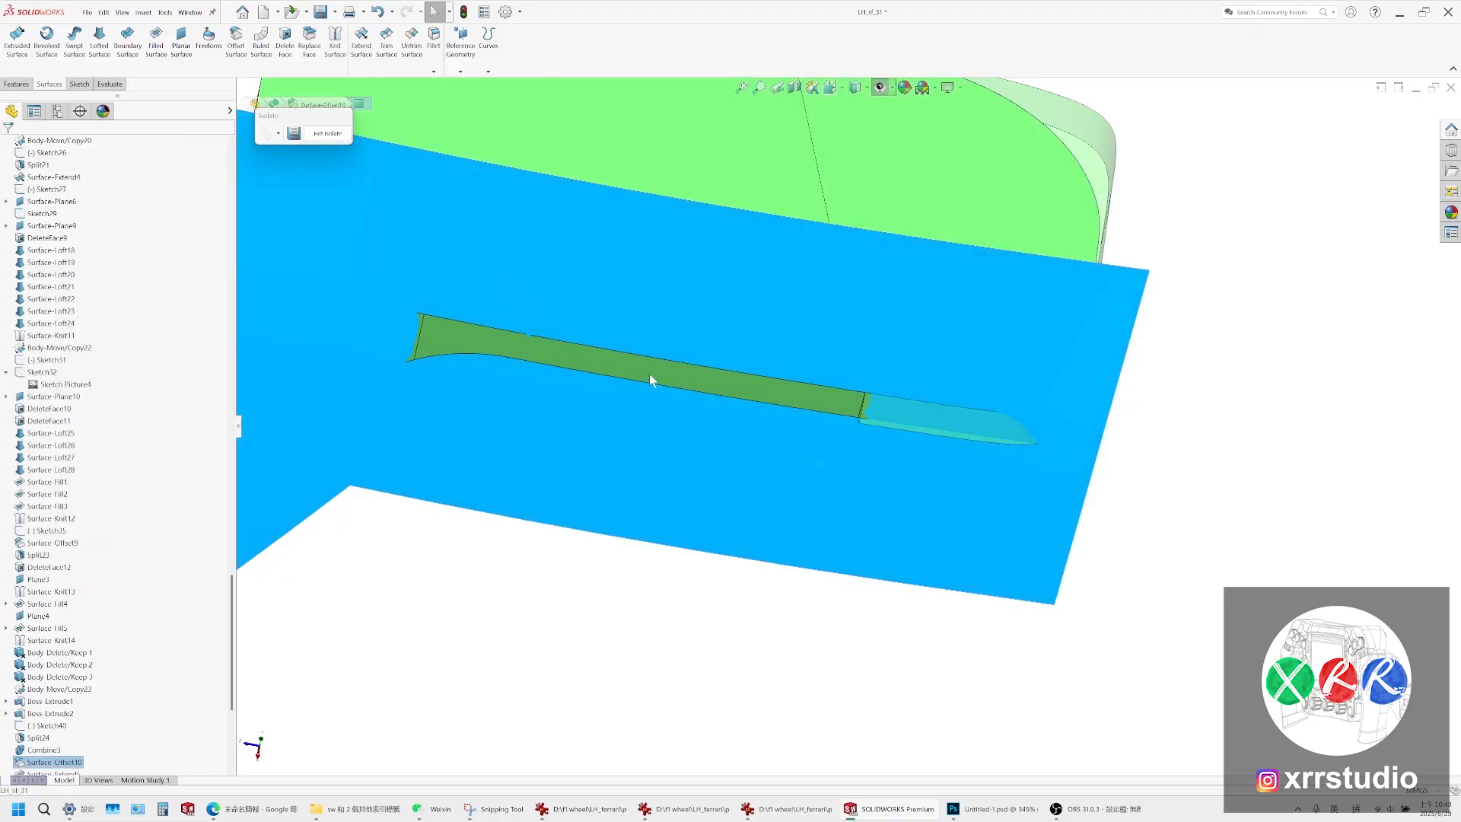
middle_drag(652, 382, 545, 296)
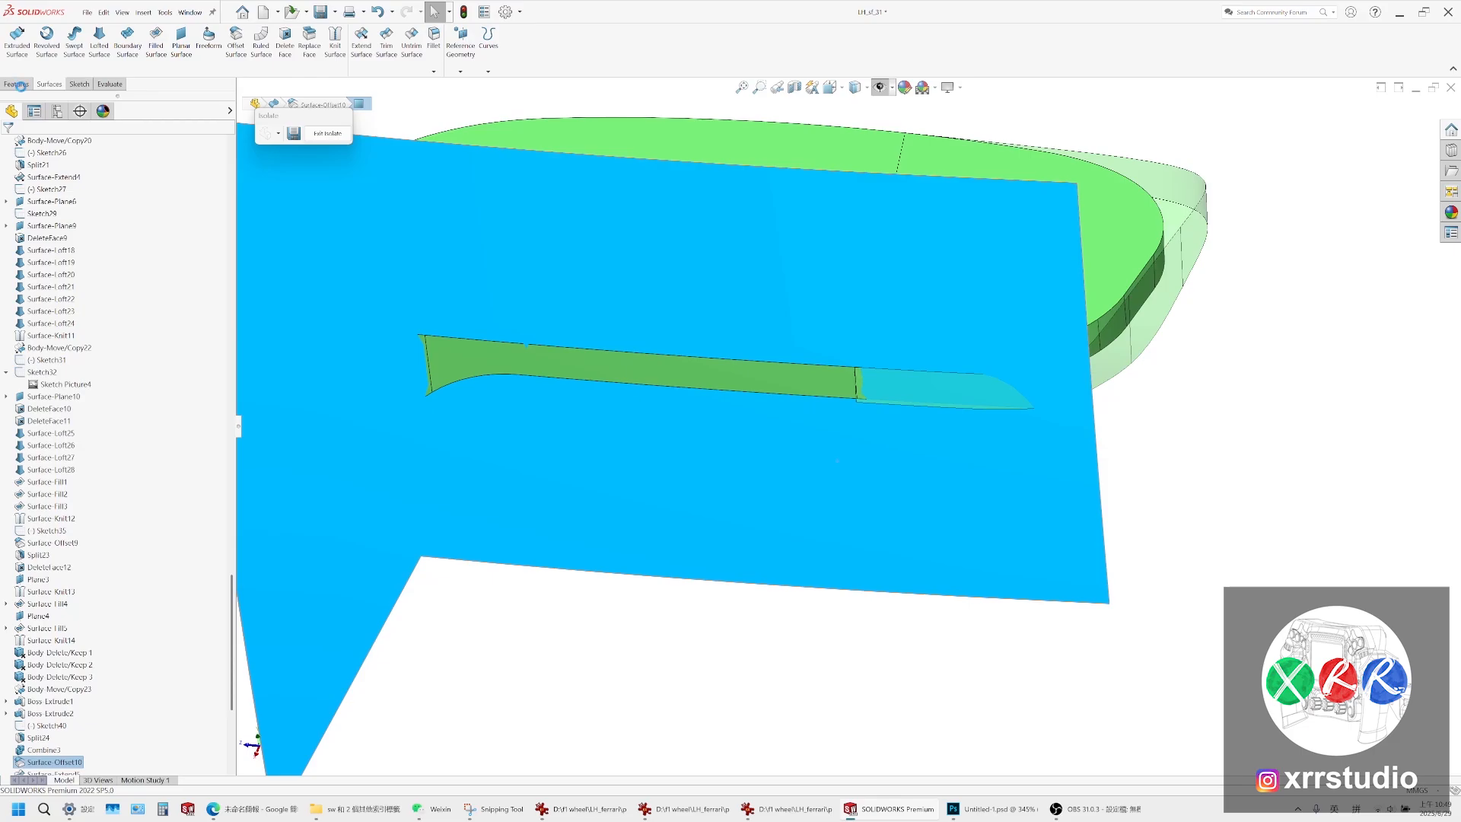
click(23, 83)
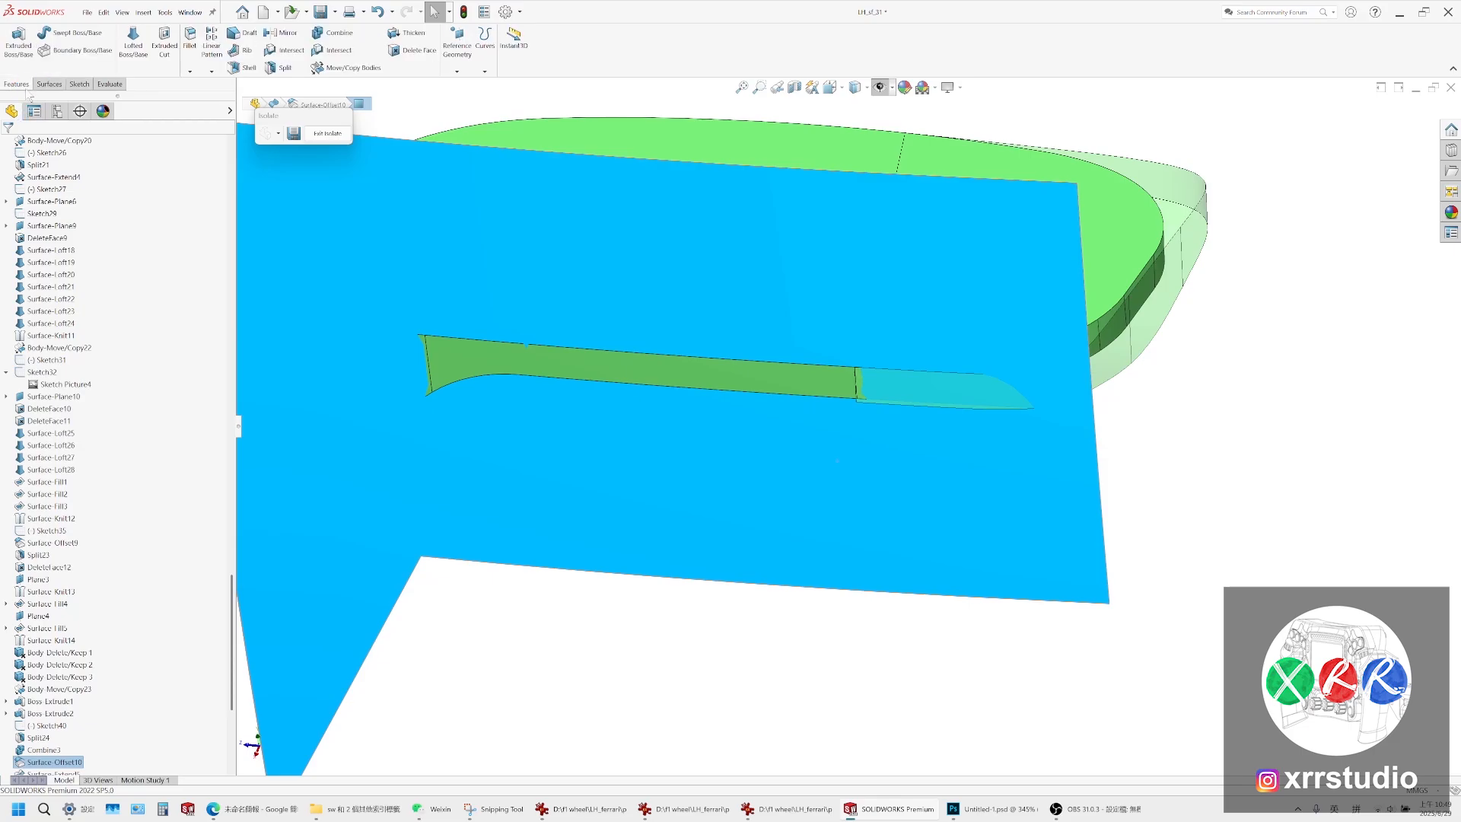
click(280, 68)
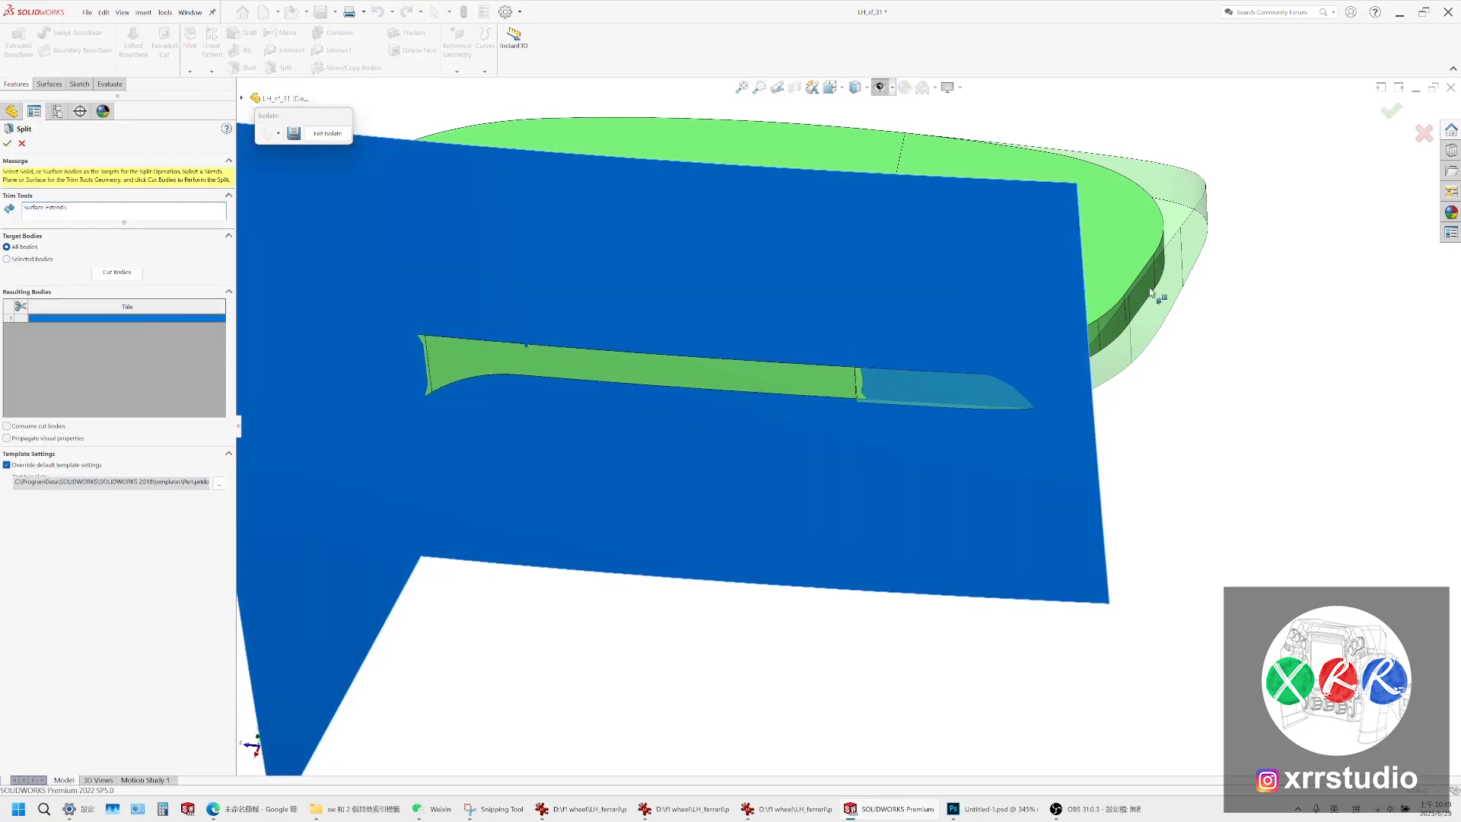
click(1151, 292)
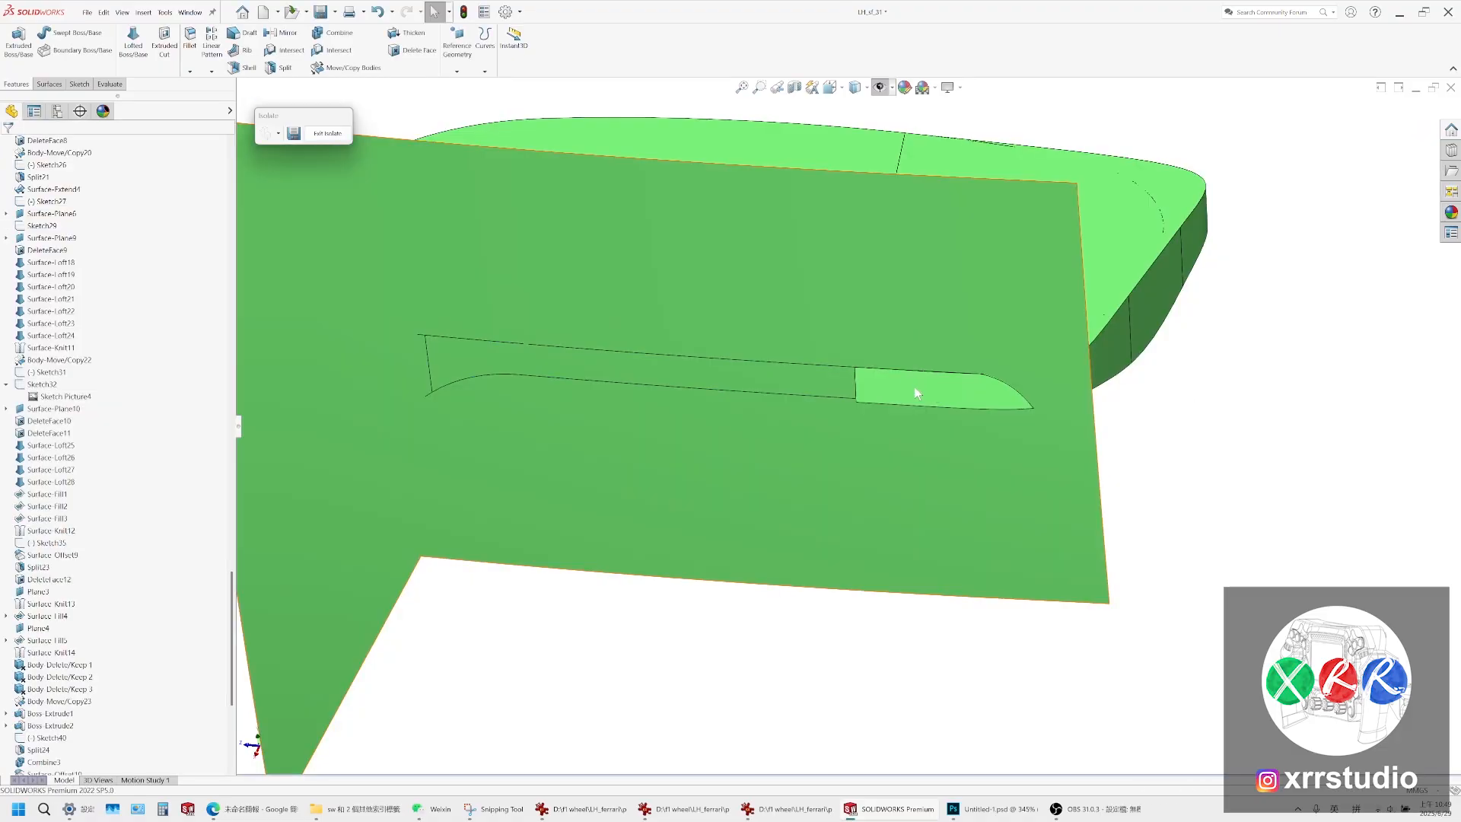
Hide the sliver split off outside the extended side surface, and hide the extended surface itself
click(917, 389)
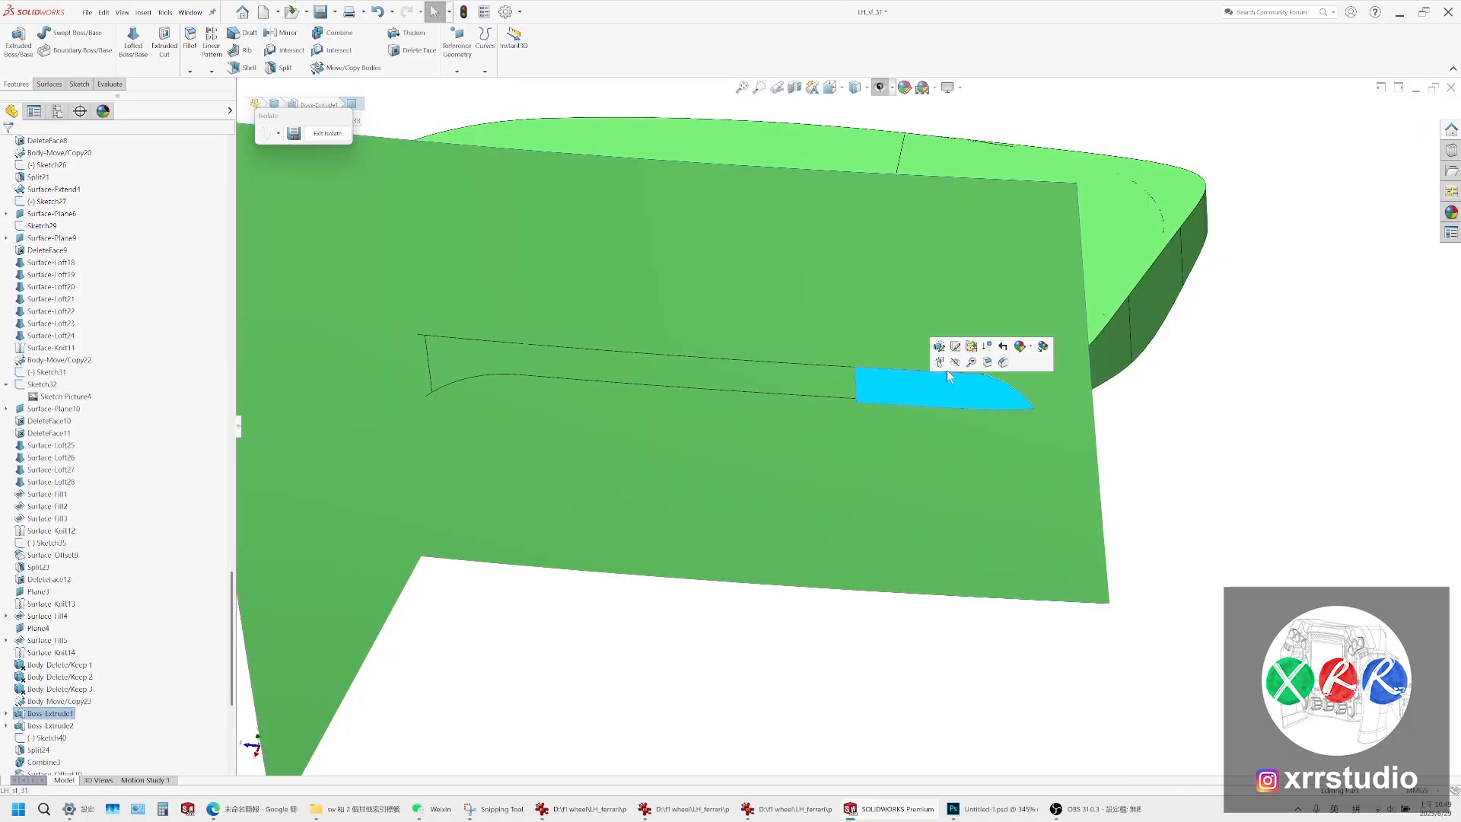
click(1149, 455)
middle_drag(1031, 443, 849, 376)
scroll(943, 407, up, 6)
middle_drag(1080, 391, 985, 353)
scroll(982, 411, down, 5)
click(906, 434)
scroll(988, 349, up, 5)
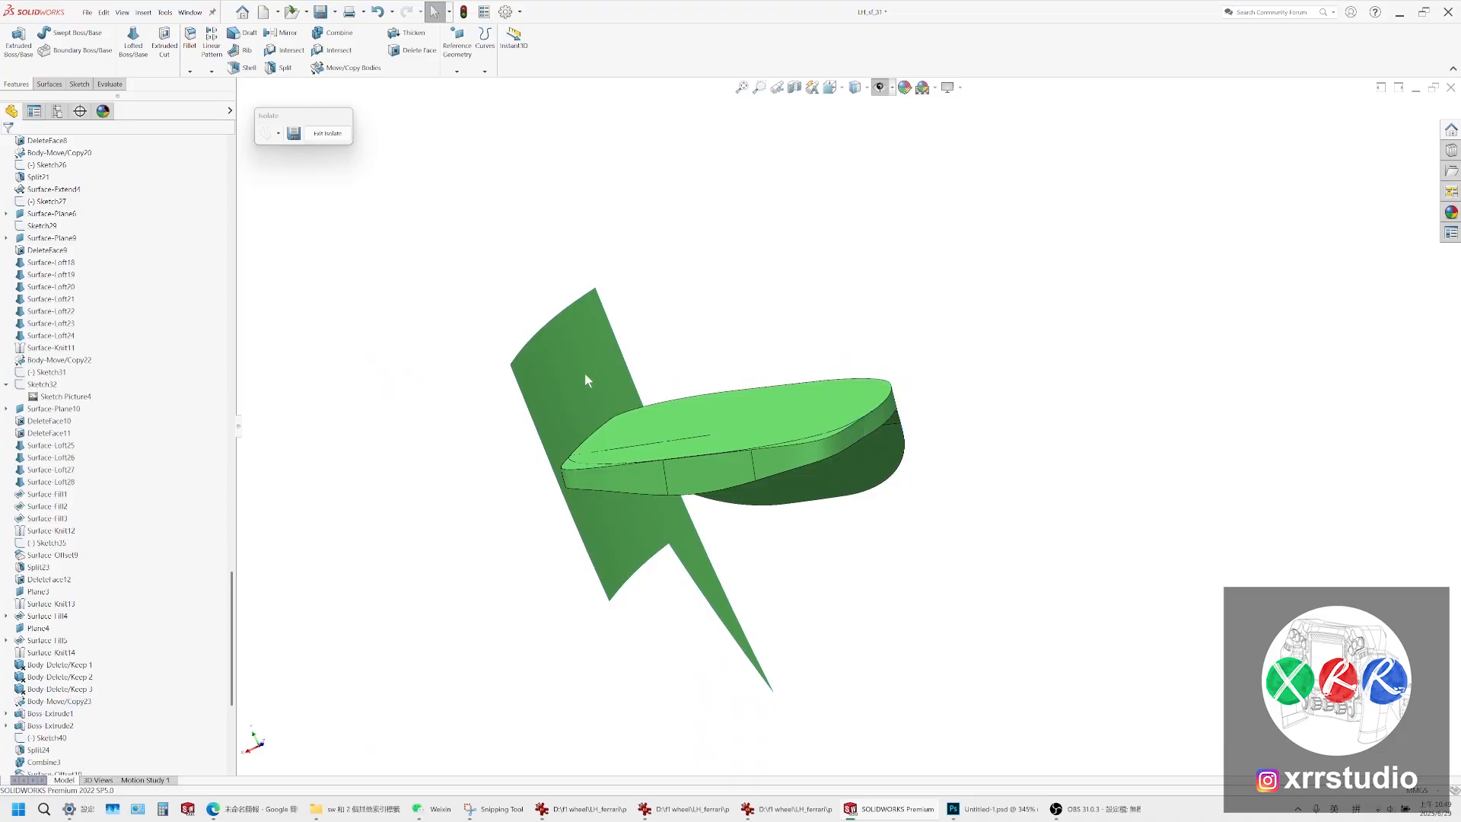
click(602, 366)
click(683, 371)
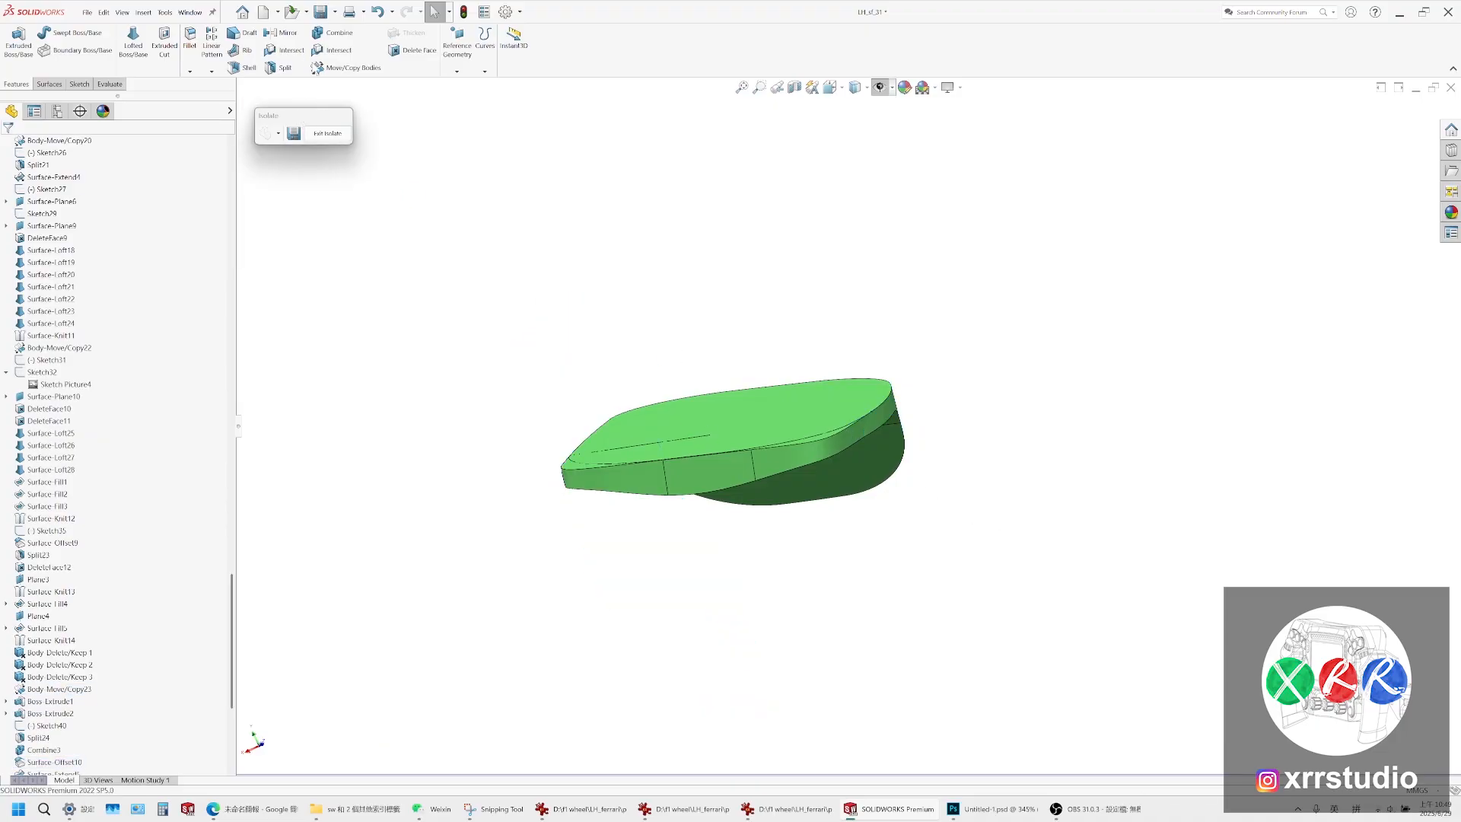
Combine the trimmed corner body with the main grip body using Add
click(339, 33)
click(807, 445)
click(700, 419)
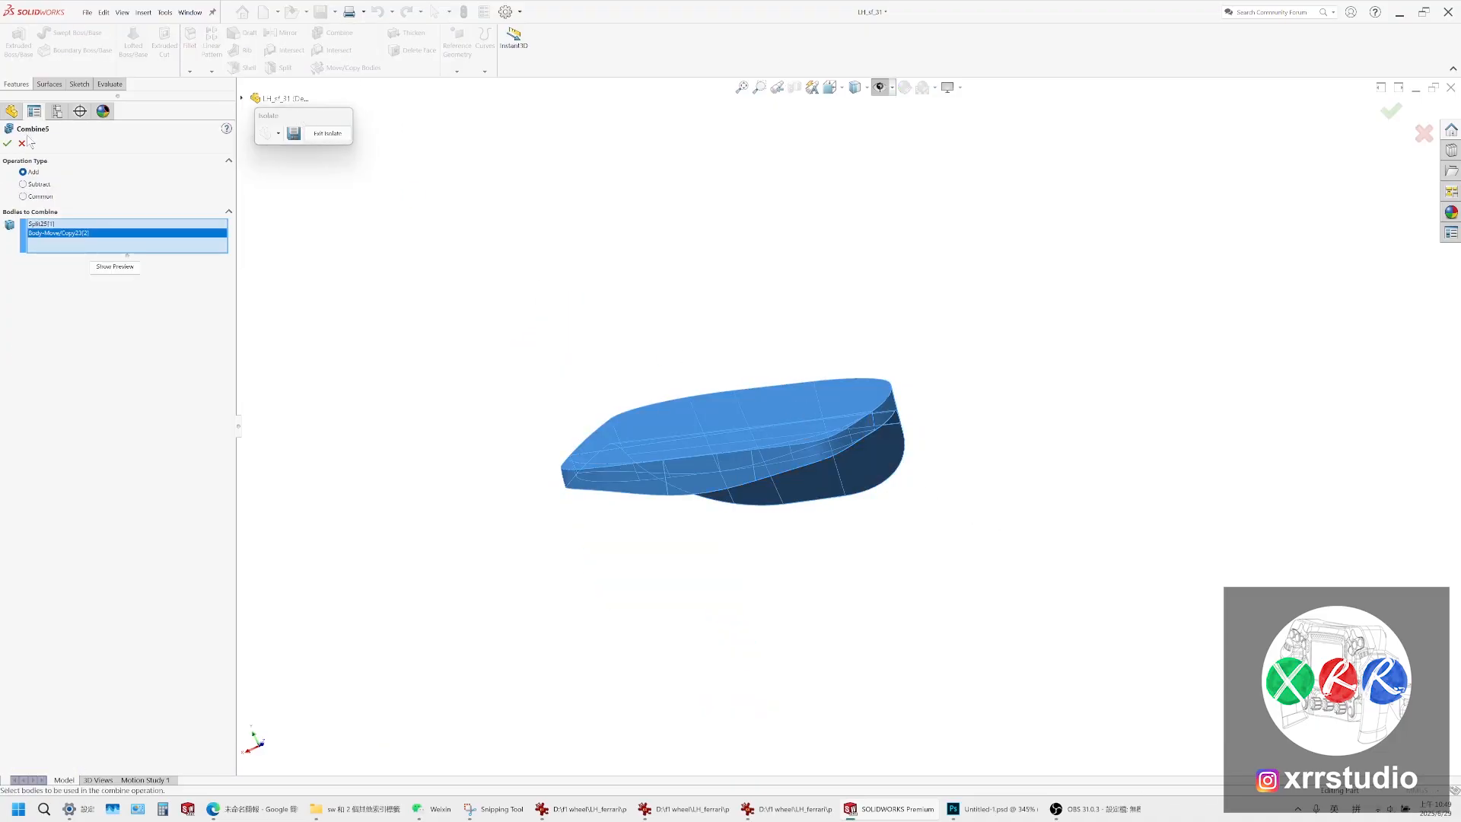
right_click(1040, 480)
Start a fillet on the curved edge at the grip's merged corner and try radii of 2, 1 and 5 mm
middle_drag(854, 435, 997, 413)
scroll(897, 444, down, 3)
middle_drag(911, 443, 973, 555)
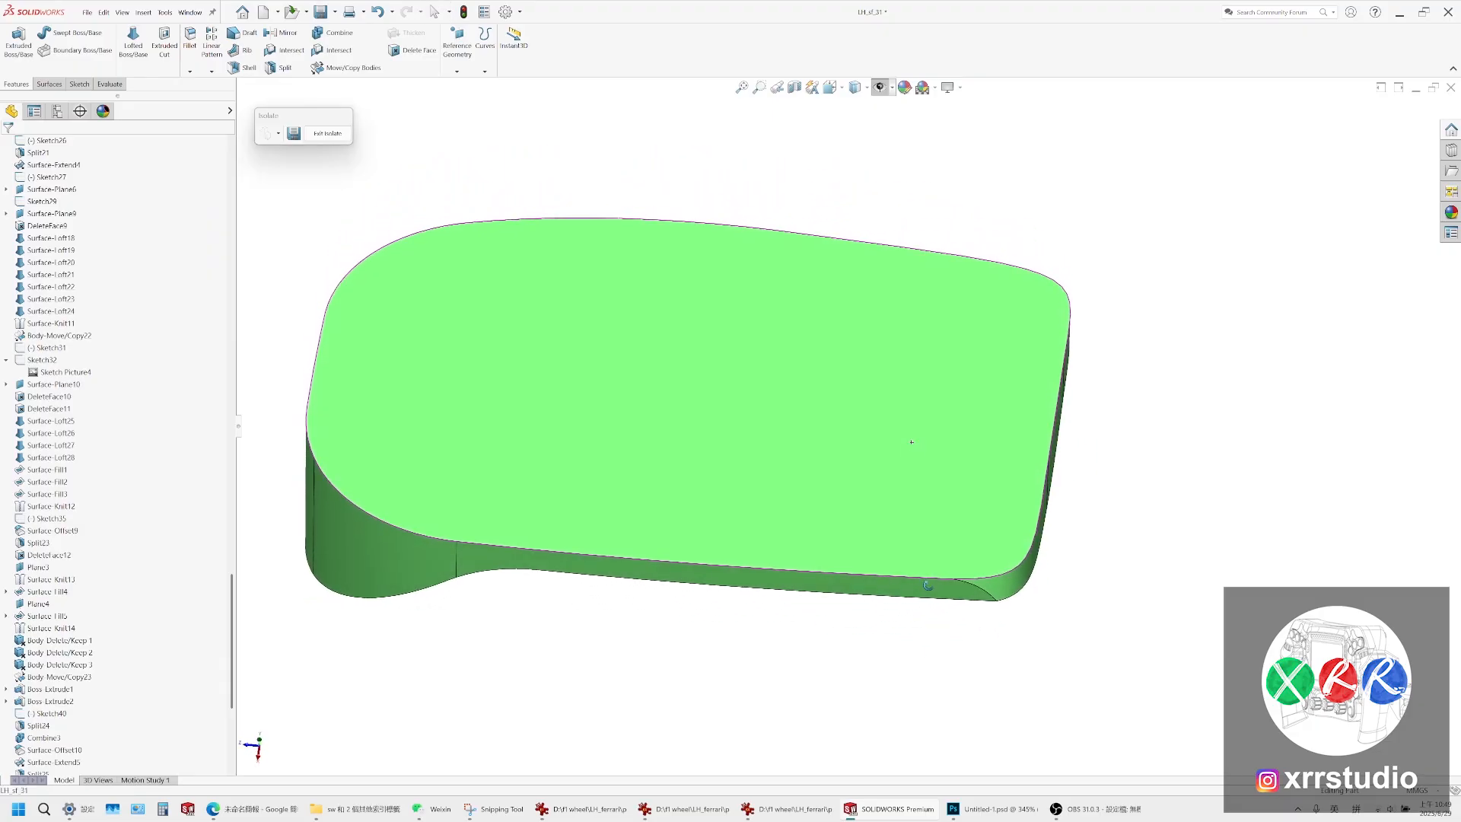
scroll(973, 555, down, 5)
click(948, 557)
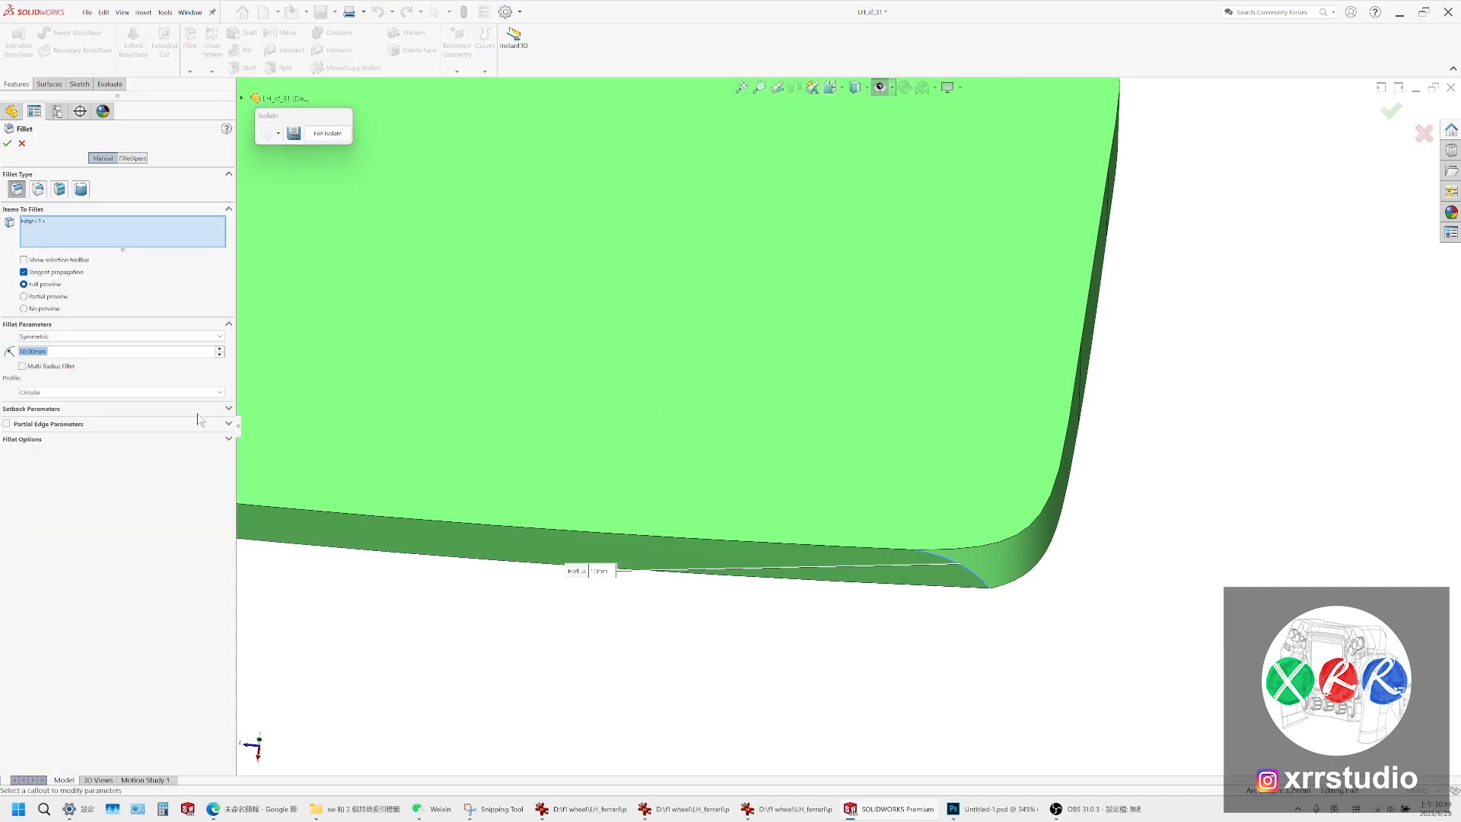
text(2)
key(Return)
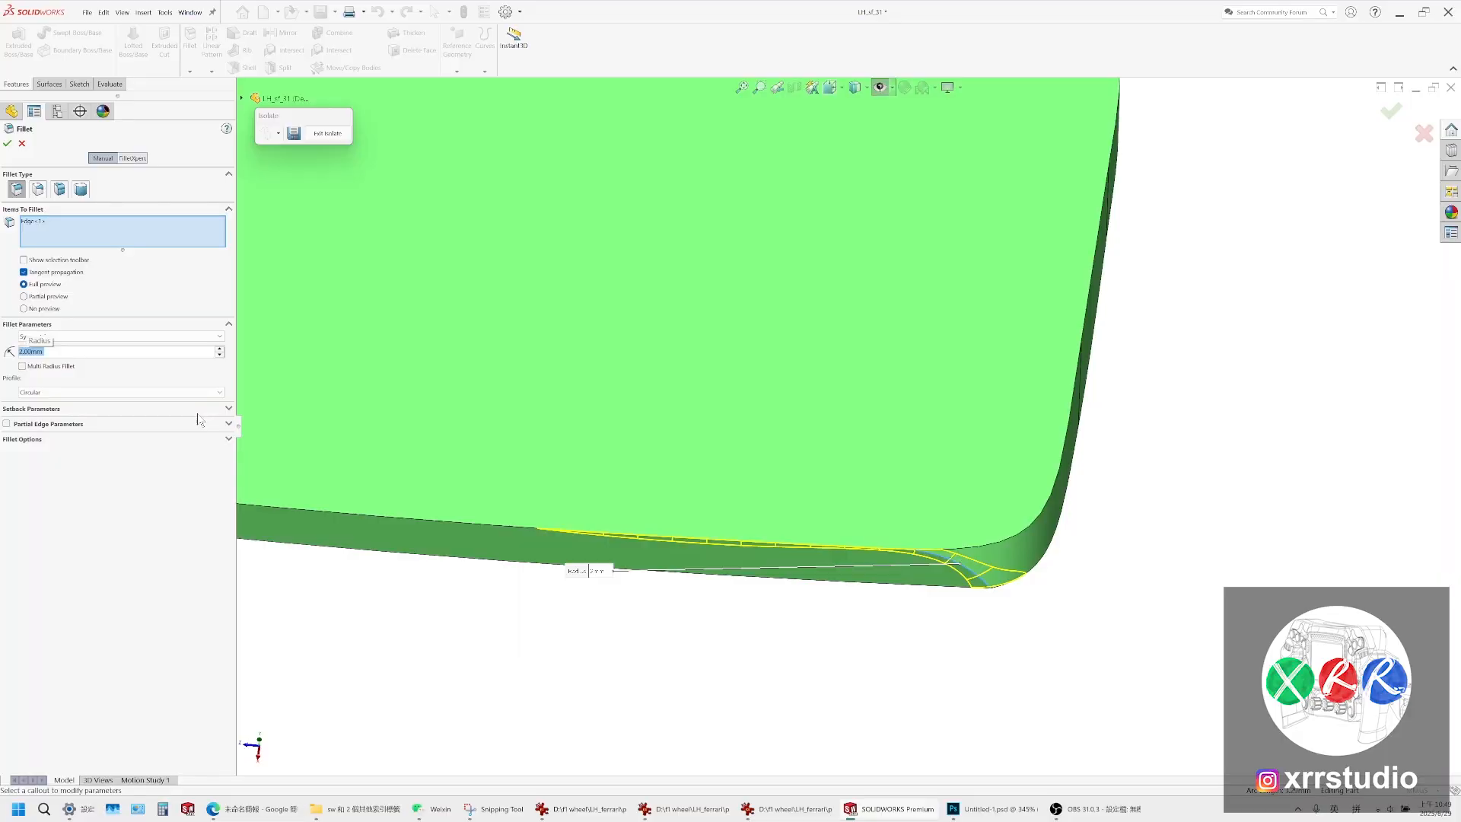
text(1)
key(Return)
text(5)
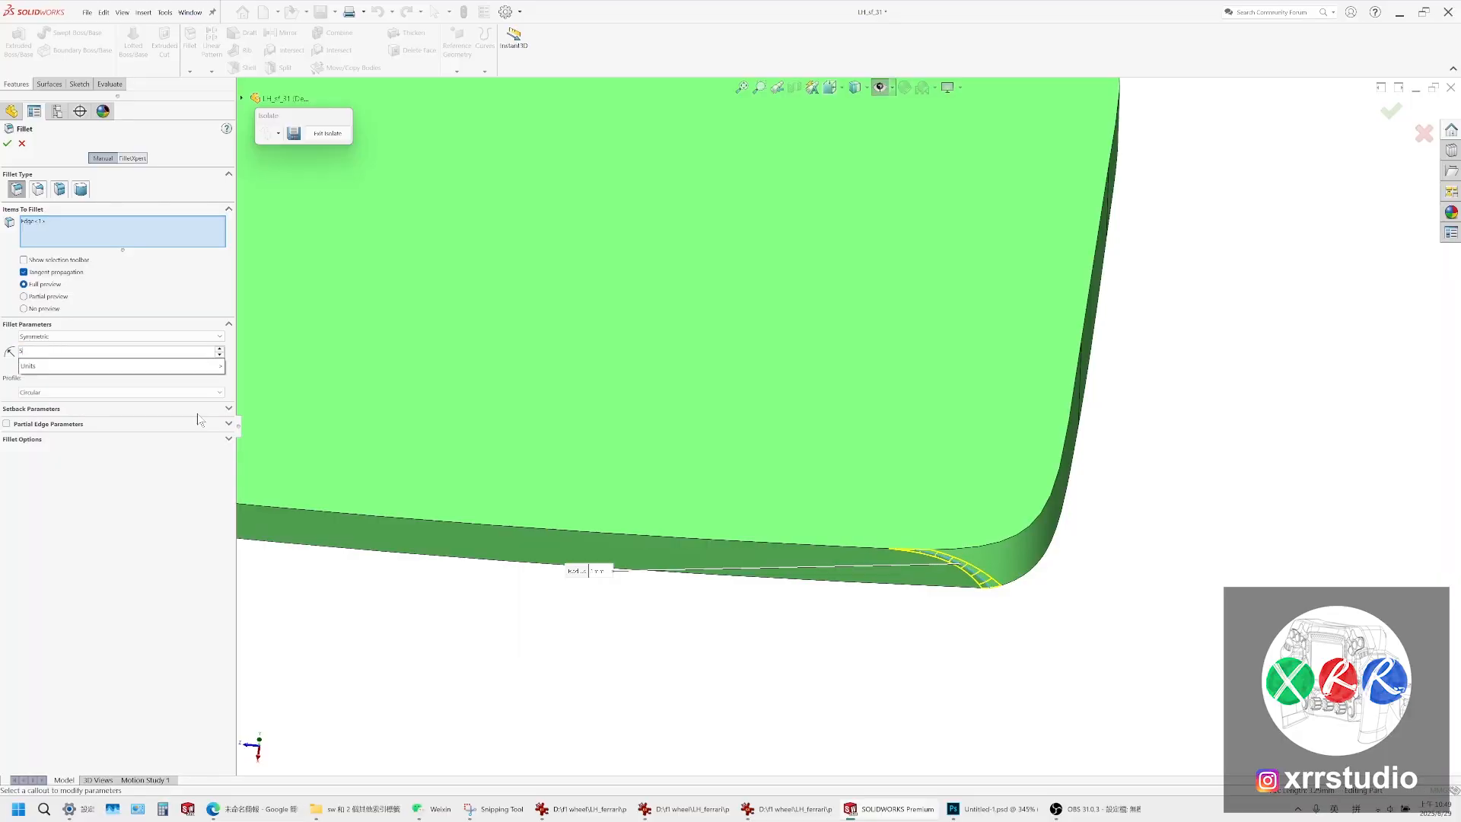
key(Return)
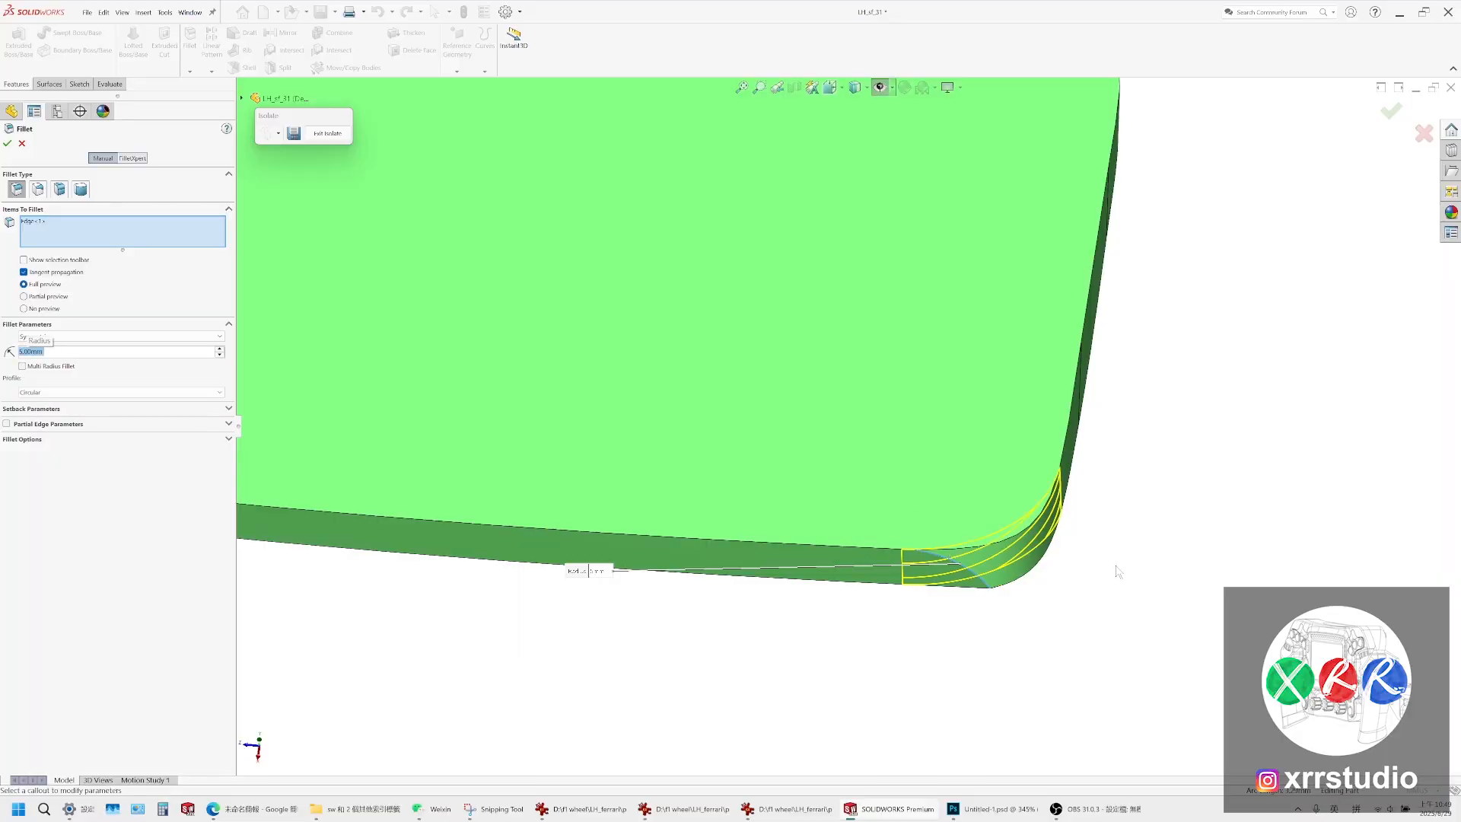
middle_drag(1117, 566, 1113, 615)
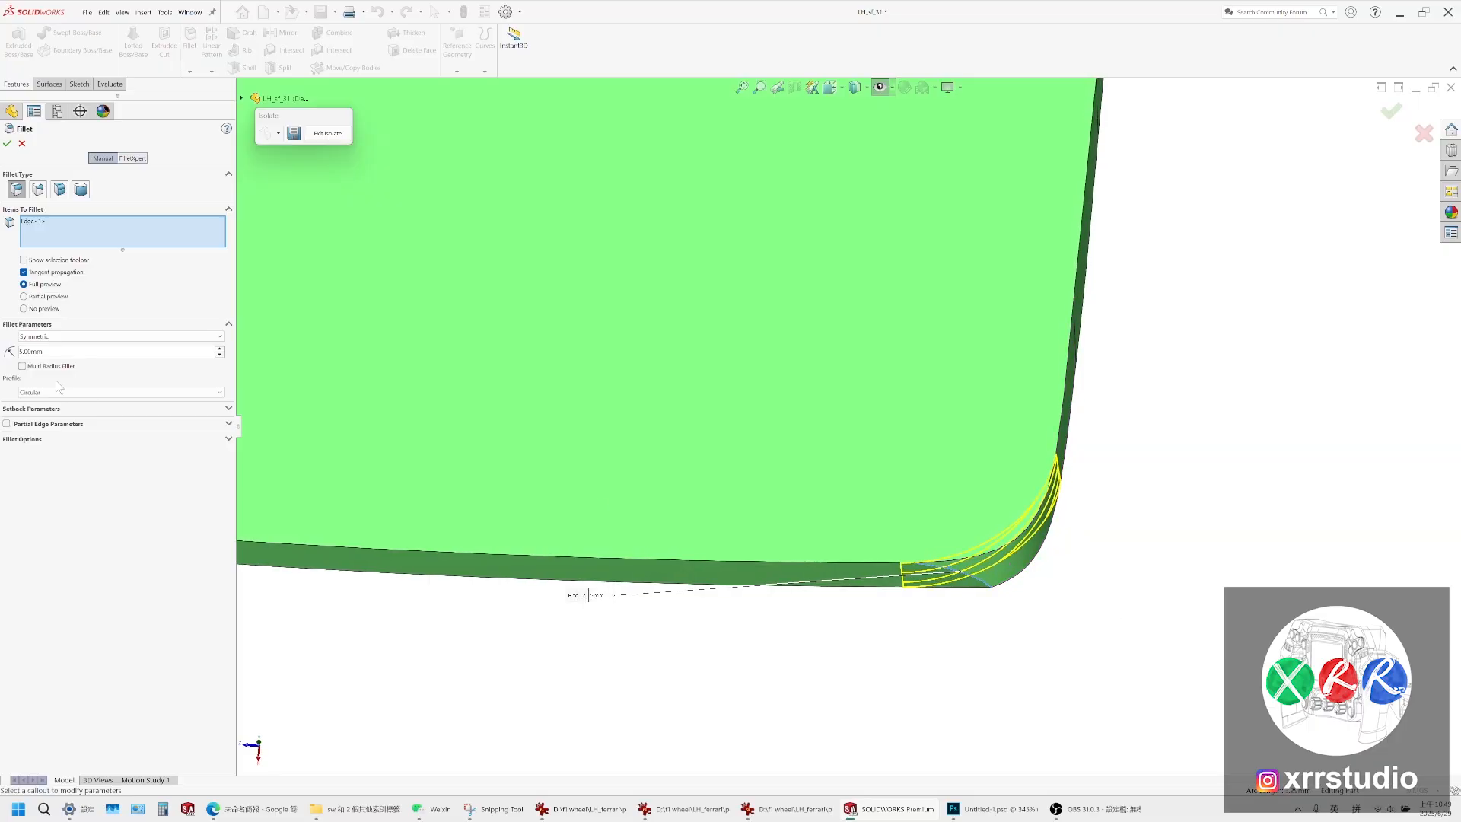
Try a 4 mm radius for the corner fillet, then apply it with a radius of 4.5 mm
click(61, 352)
text(4)
key(Return)
text(4.)
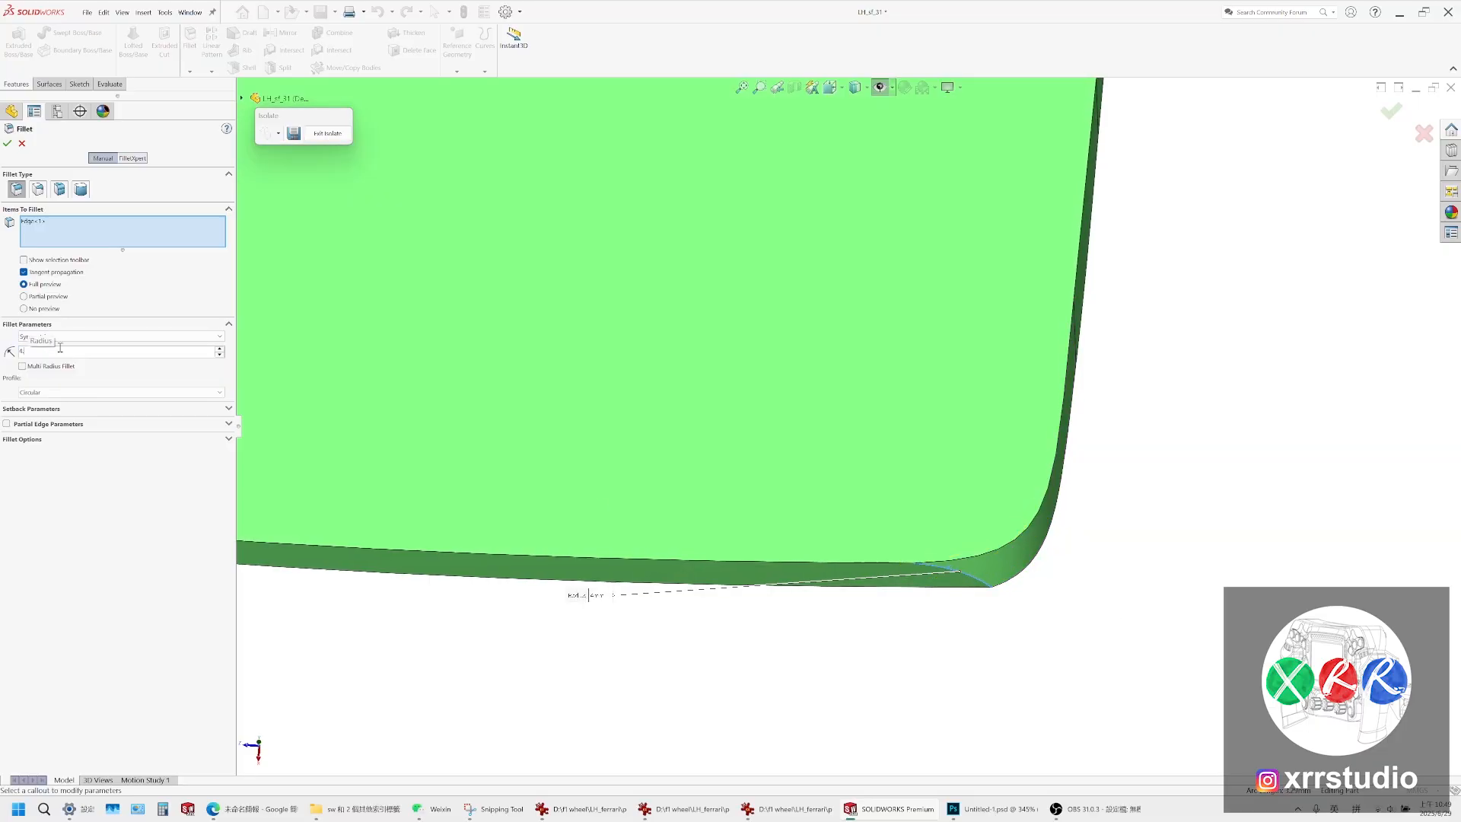
text(5)
key(Return)
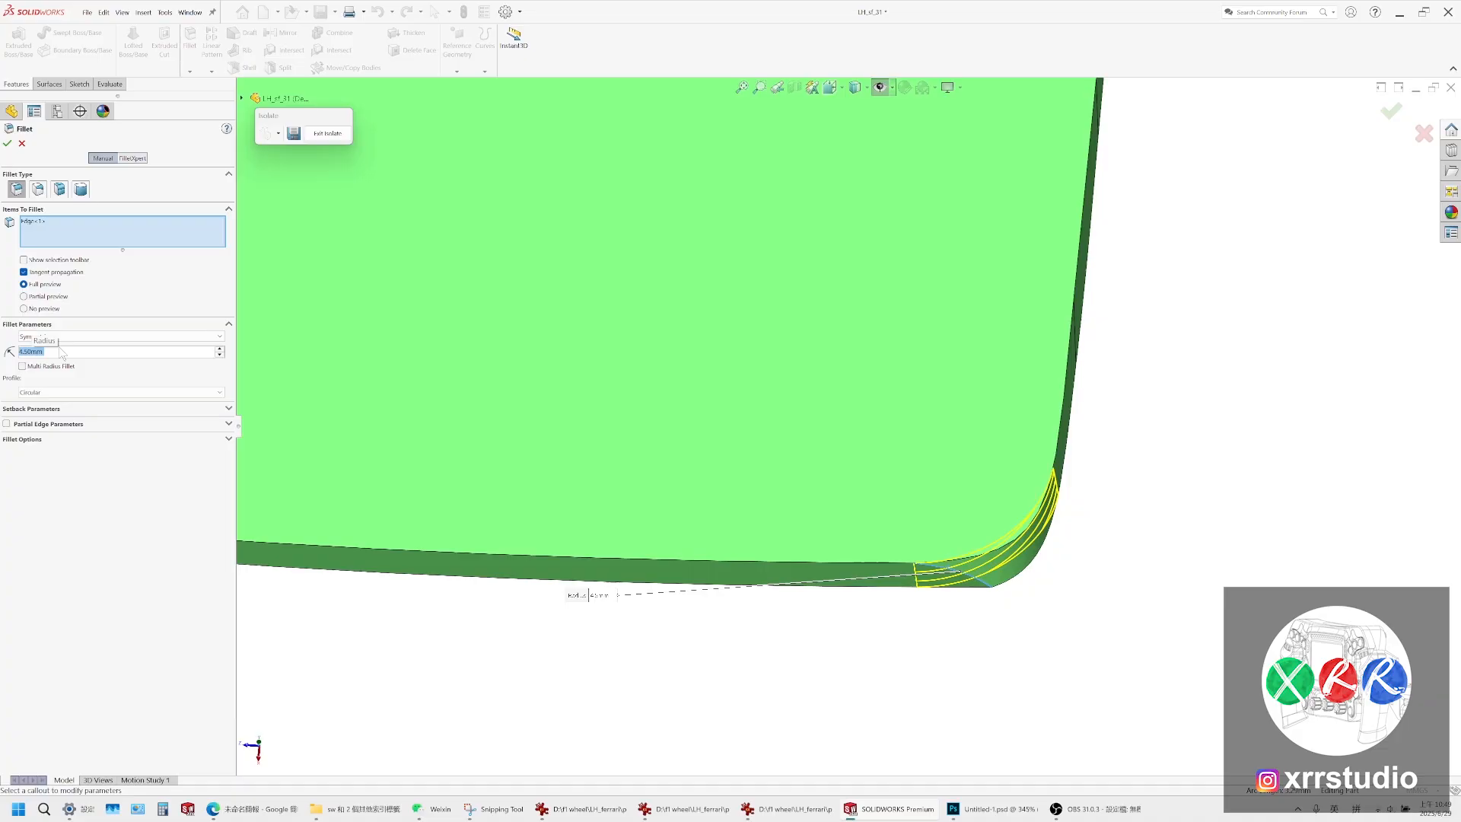
mouse_move(888, 591)
middle_down()
mouse_move(906, 619)
mouse_move(901, 675)
mouse_move(892, 576)
middle_up()
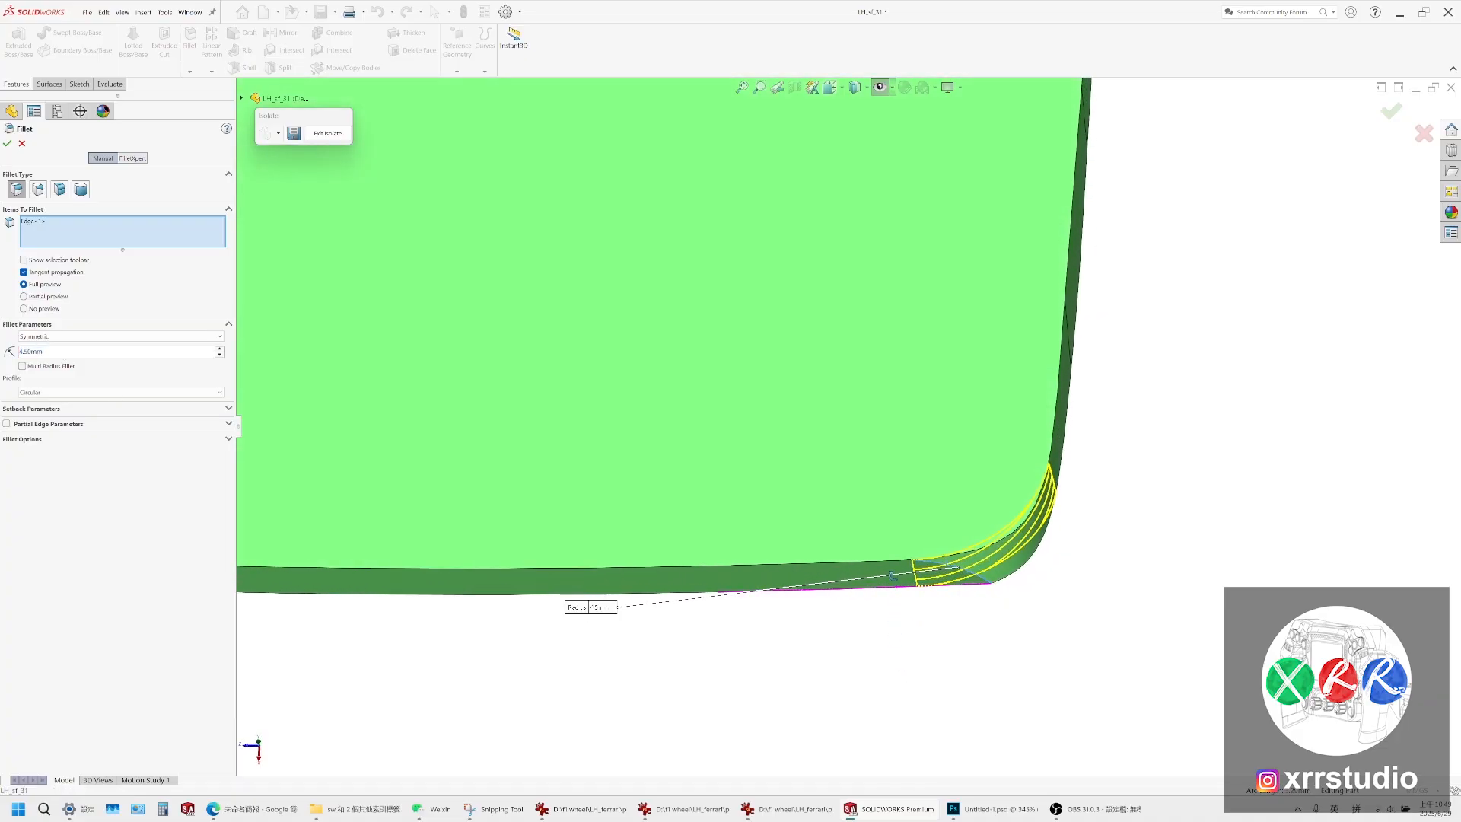
key(Return)
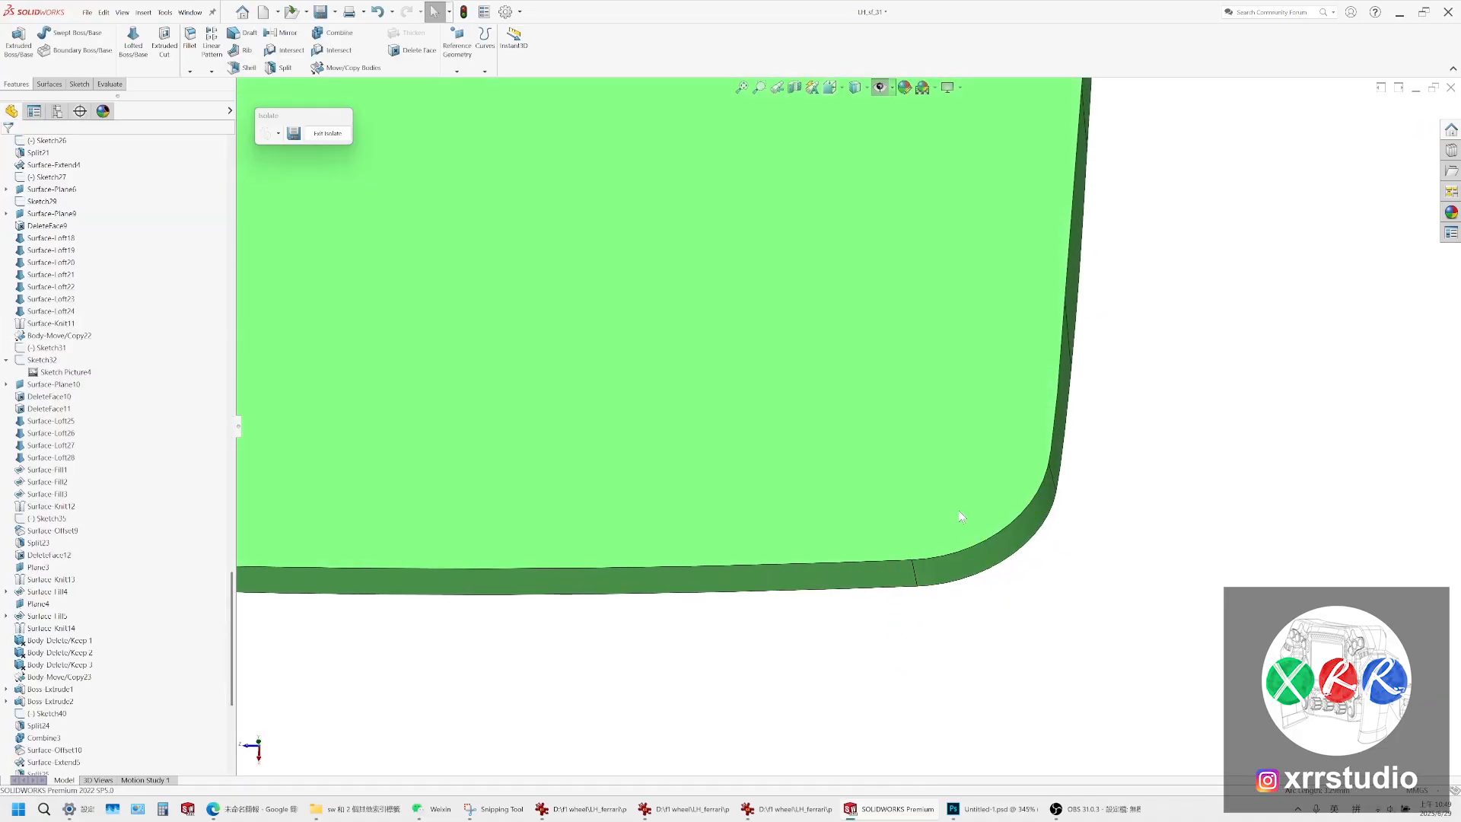
Examine the filleted corner, the curved seam on the side wall and the adjoining underside faces of the grip
middle_drag(958, 510, 990, 293)
scroll(1263, 320, down, 3)
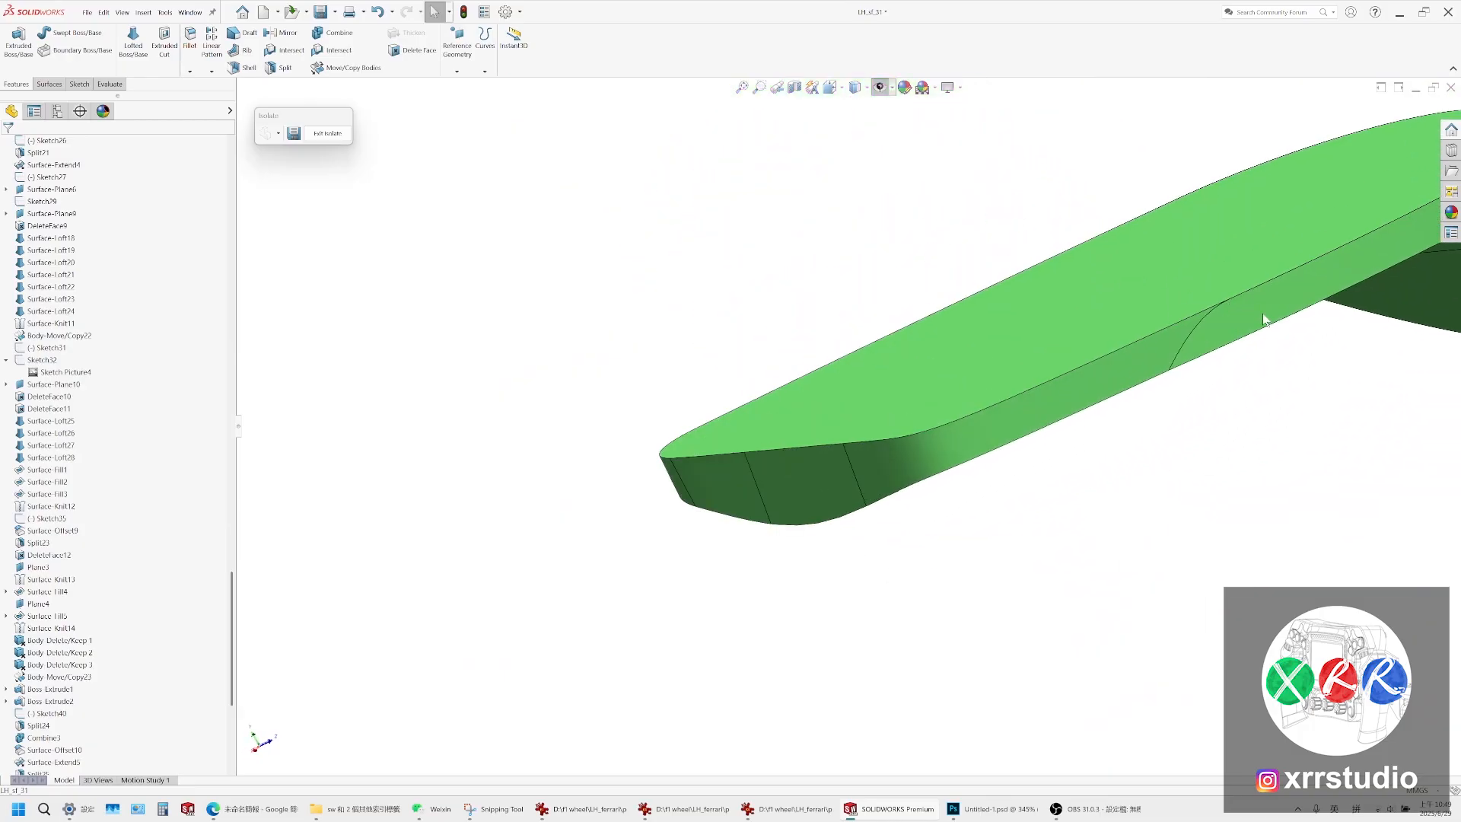
click(1189, 335)
middle_drag(1197, 348, 1151, 533)
scroll(1265, 322, up, 5)
scroll(999, 410, down, 6)
middle_drag(934, 371, 991, 323)
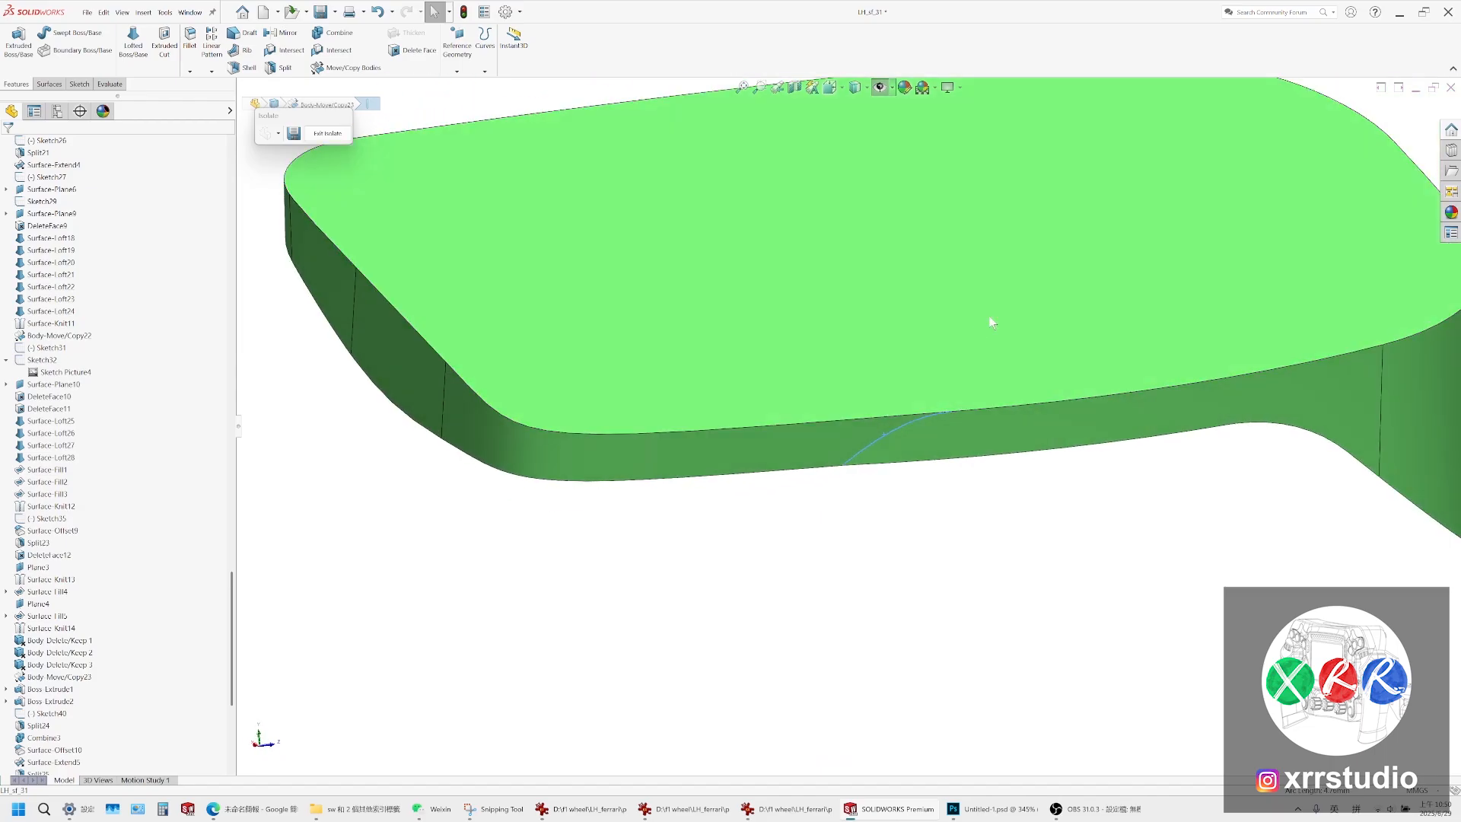
middle_drag(690, 447, 904, 495)
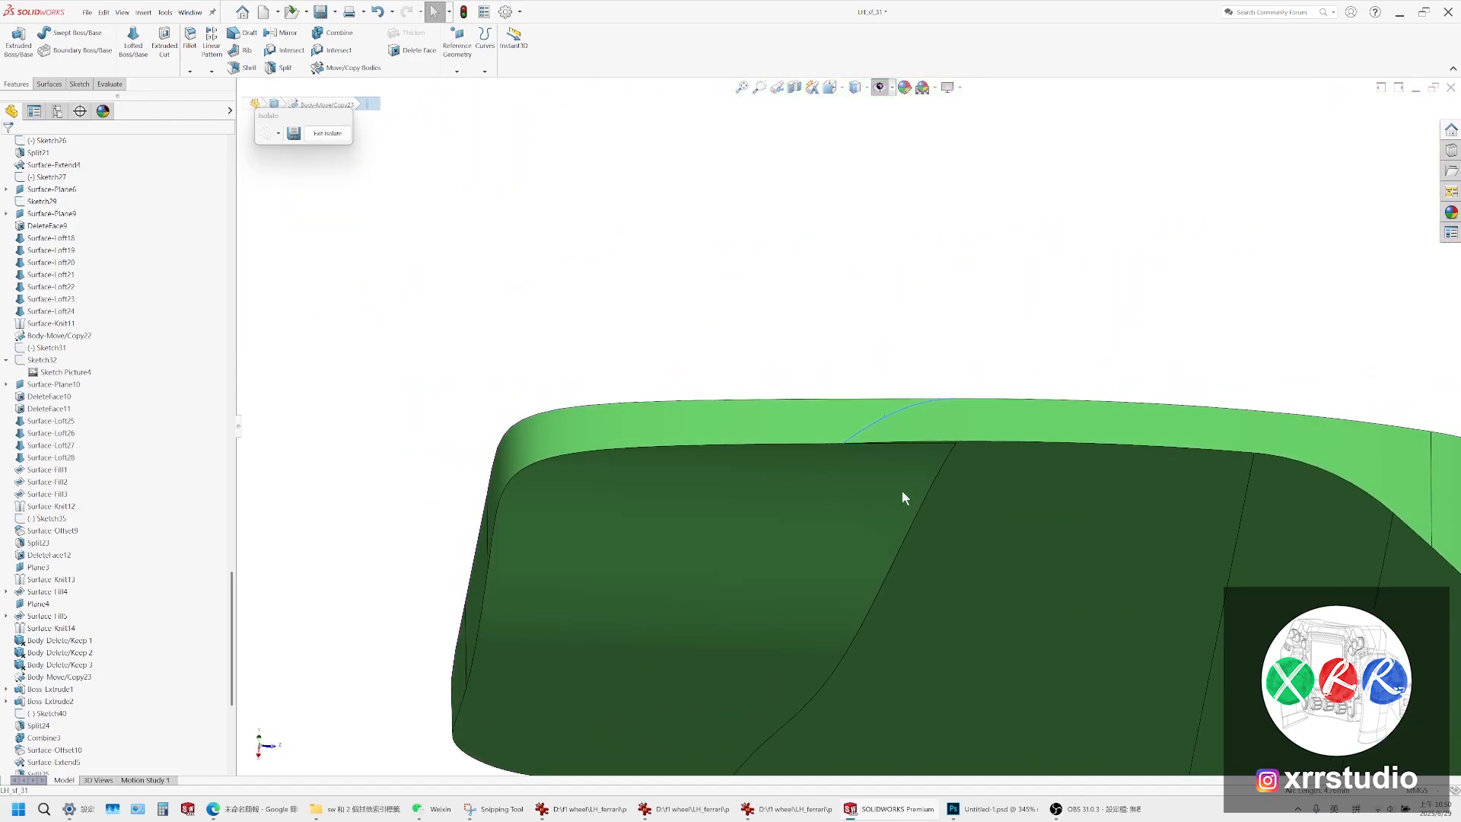
middle_drag(956, 454, 940, 327)
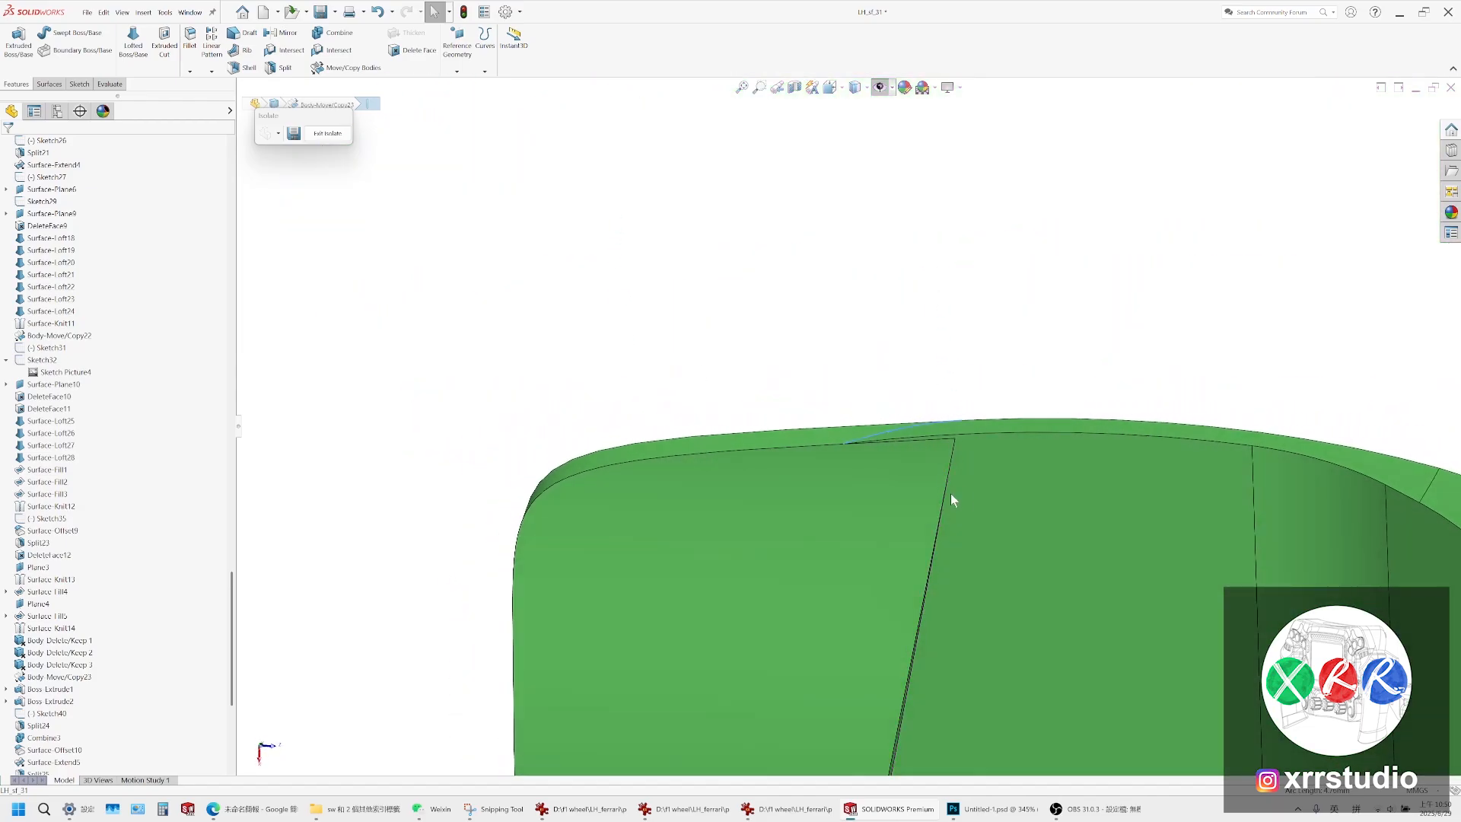
click(972, 495)
scroll(959, 502, up, 3)
scroll(949, 500, up, 3)
middle_drag(924, 468, 935, 665)
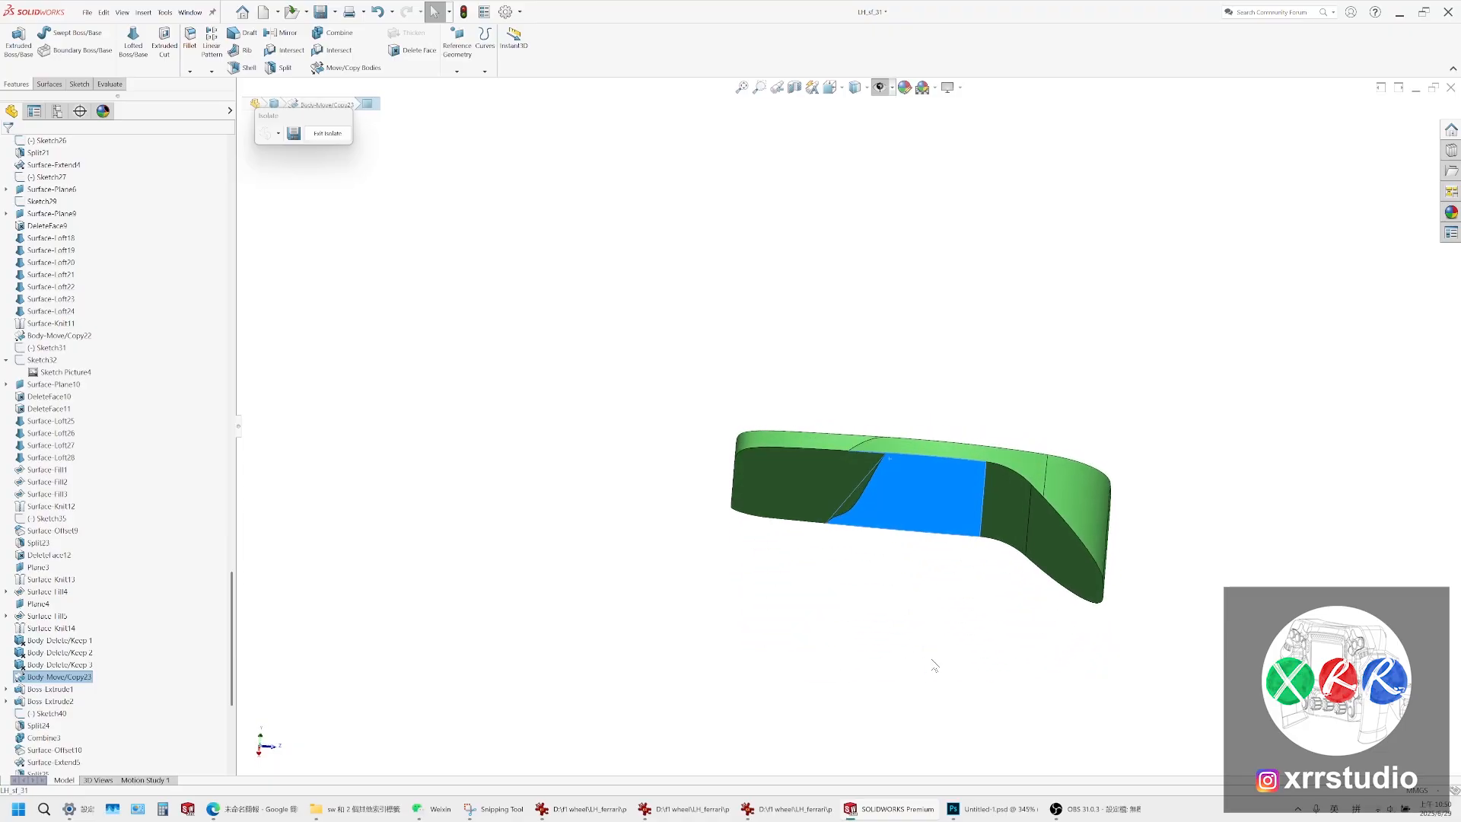
middle_drag(840, 433, 756, 426)
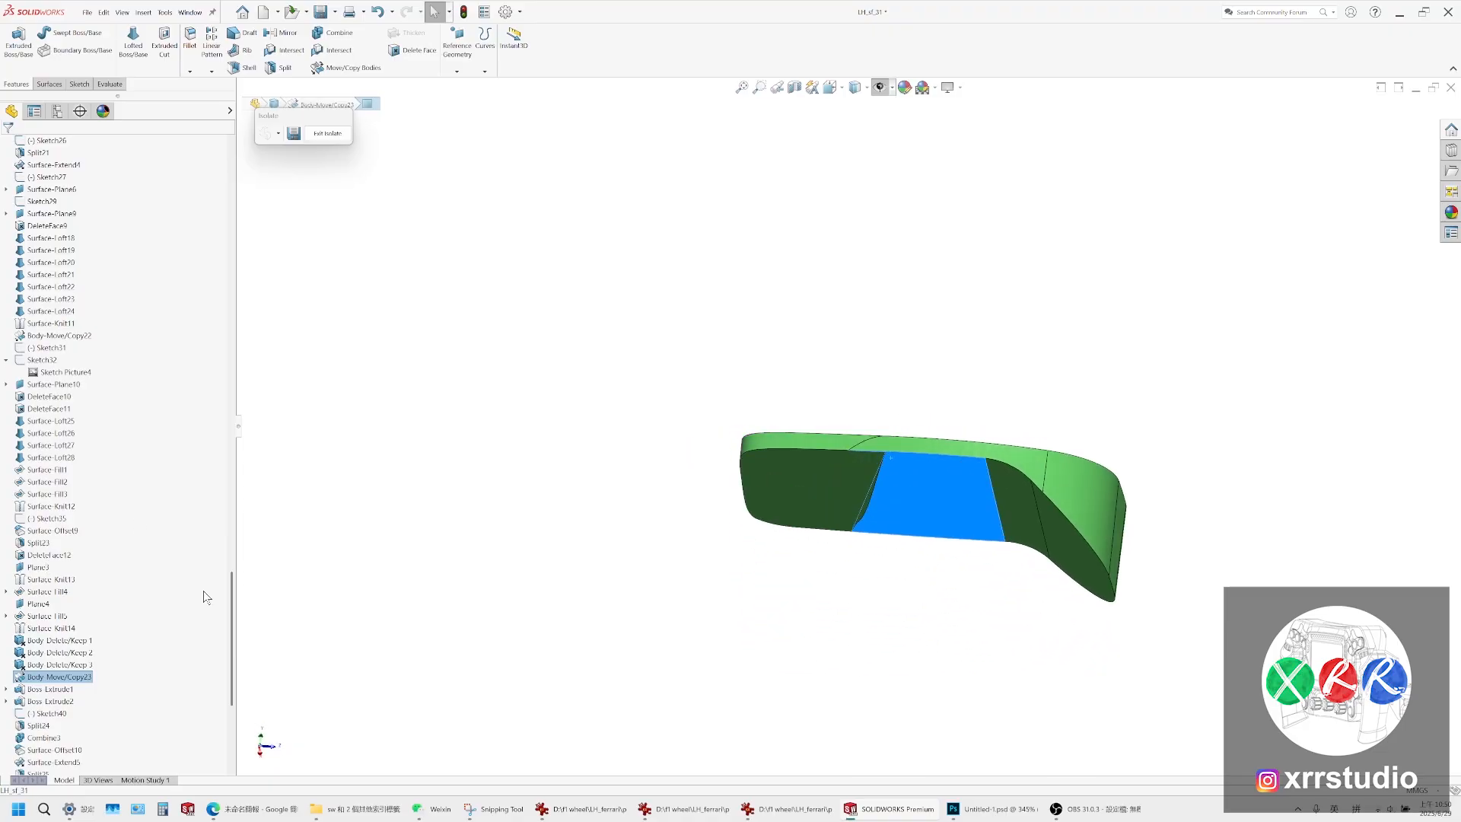
Check the split-off and moved bodies in the solid bodies list against the grip's filleted corner
drag(231, 645, 234, 259)
click(70, 421)
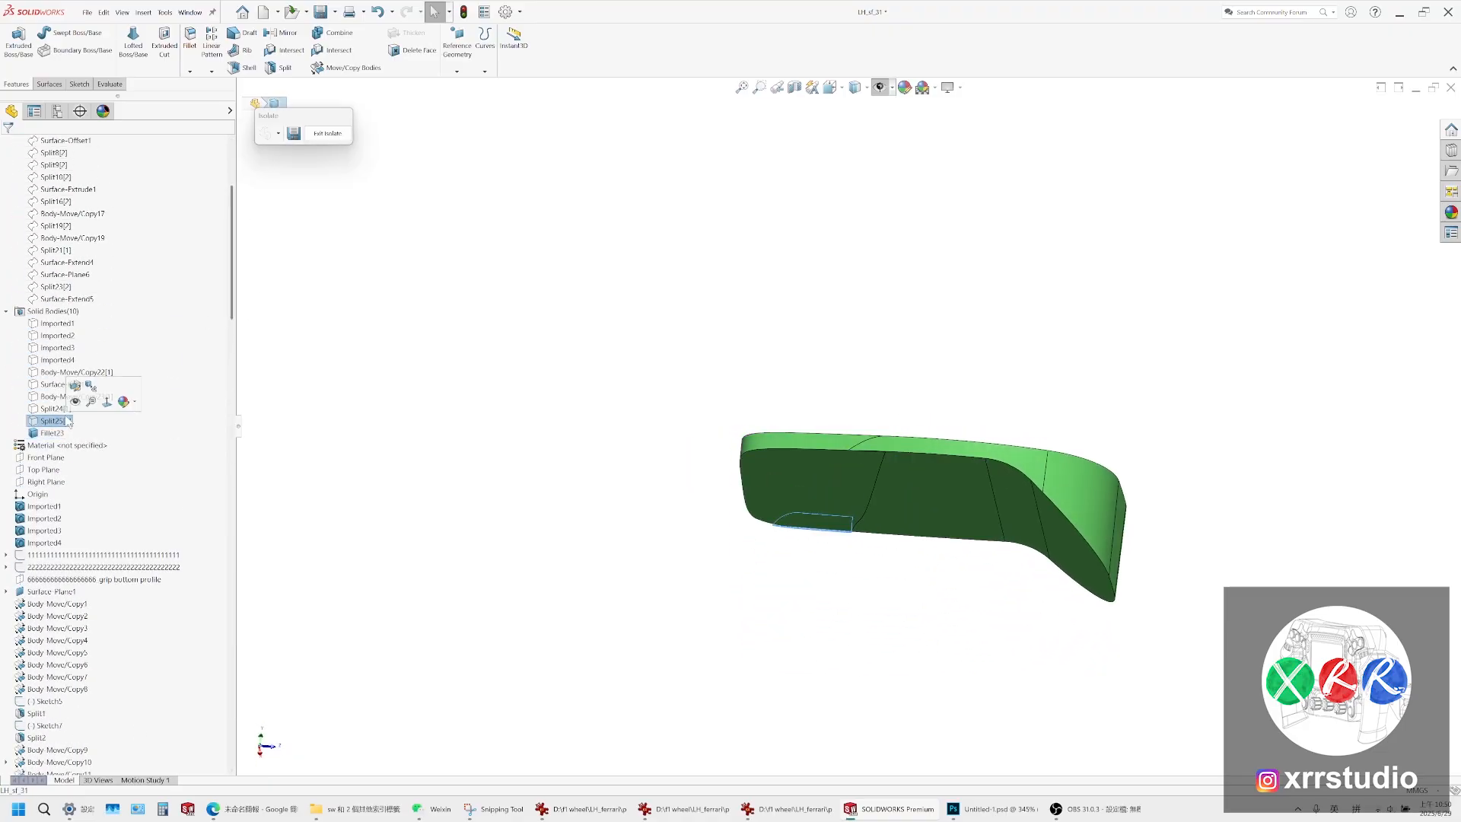
click(50, 409)
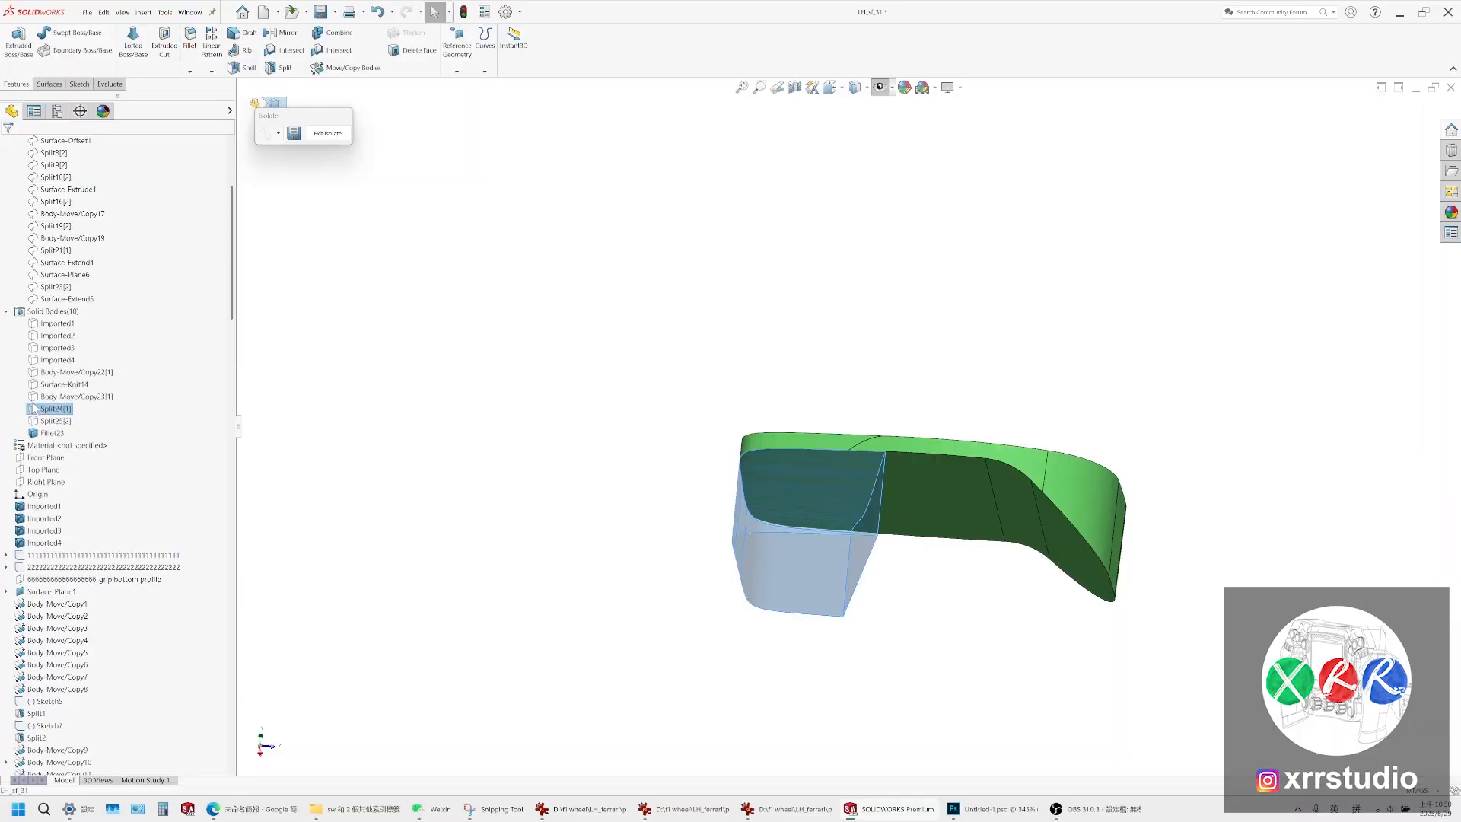
click(39, 397)
scroll(848, 483, down, 2)
scroll(895, 451, up, 2)
click(892, 316)
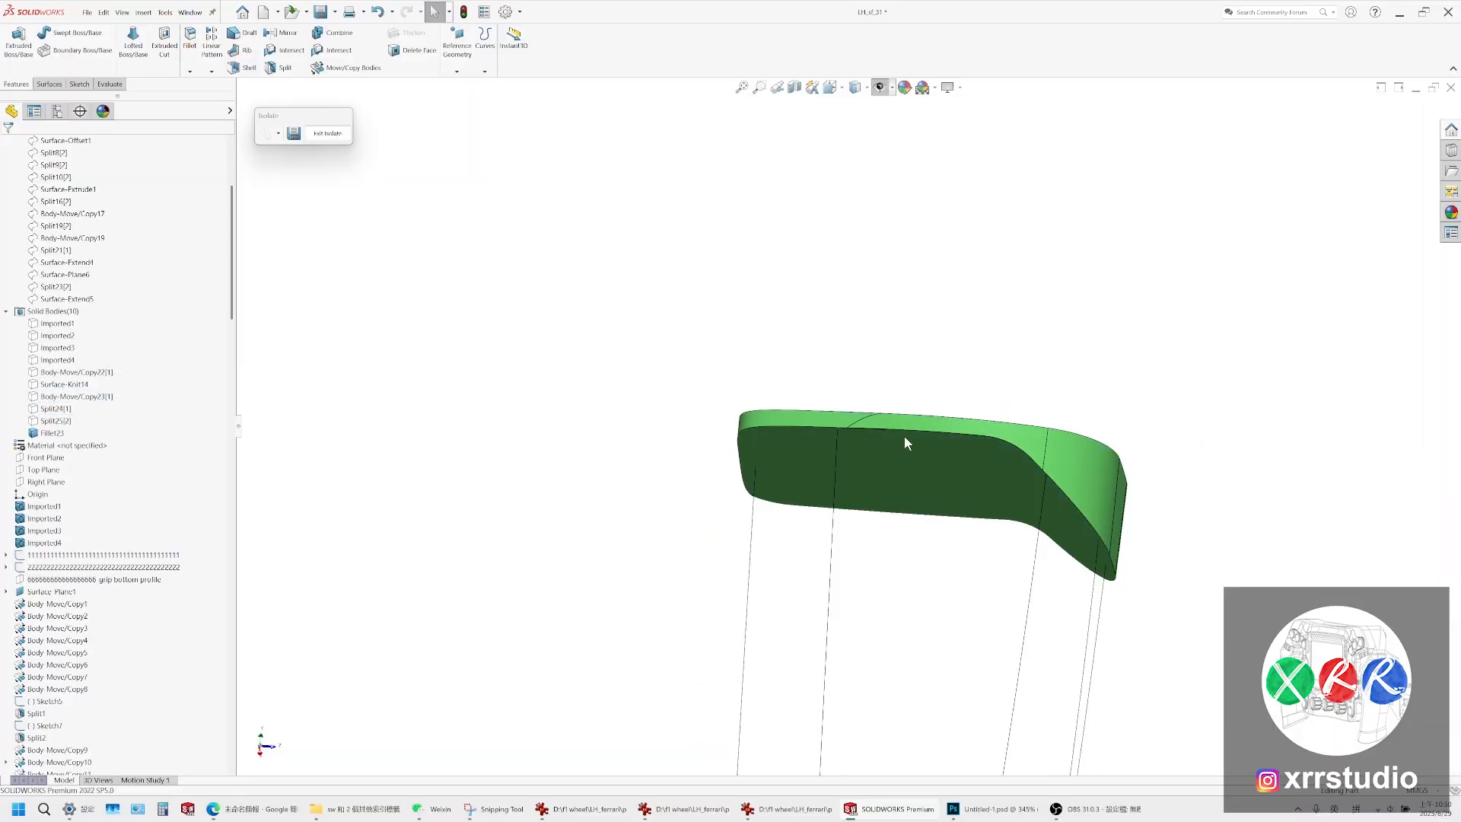
Delete the large corner face and its narrow neighbouring face on the grip's underside using Delete and Patch
scroll(905, 438, down, 4)
middle_drag(866, 445, 829, 419)
click(787, 519)
middle_drag(787, 519, 826, 596)
click(794, 309)
click(775, 508)
ctrl+click(822, 598)
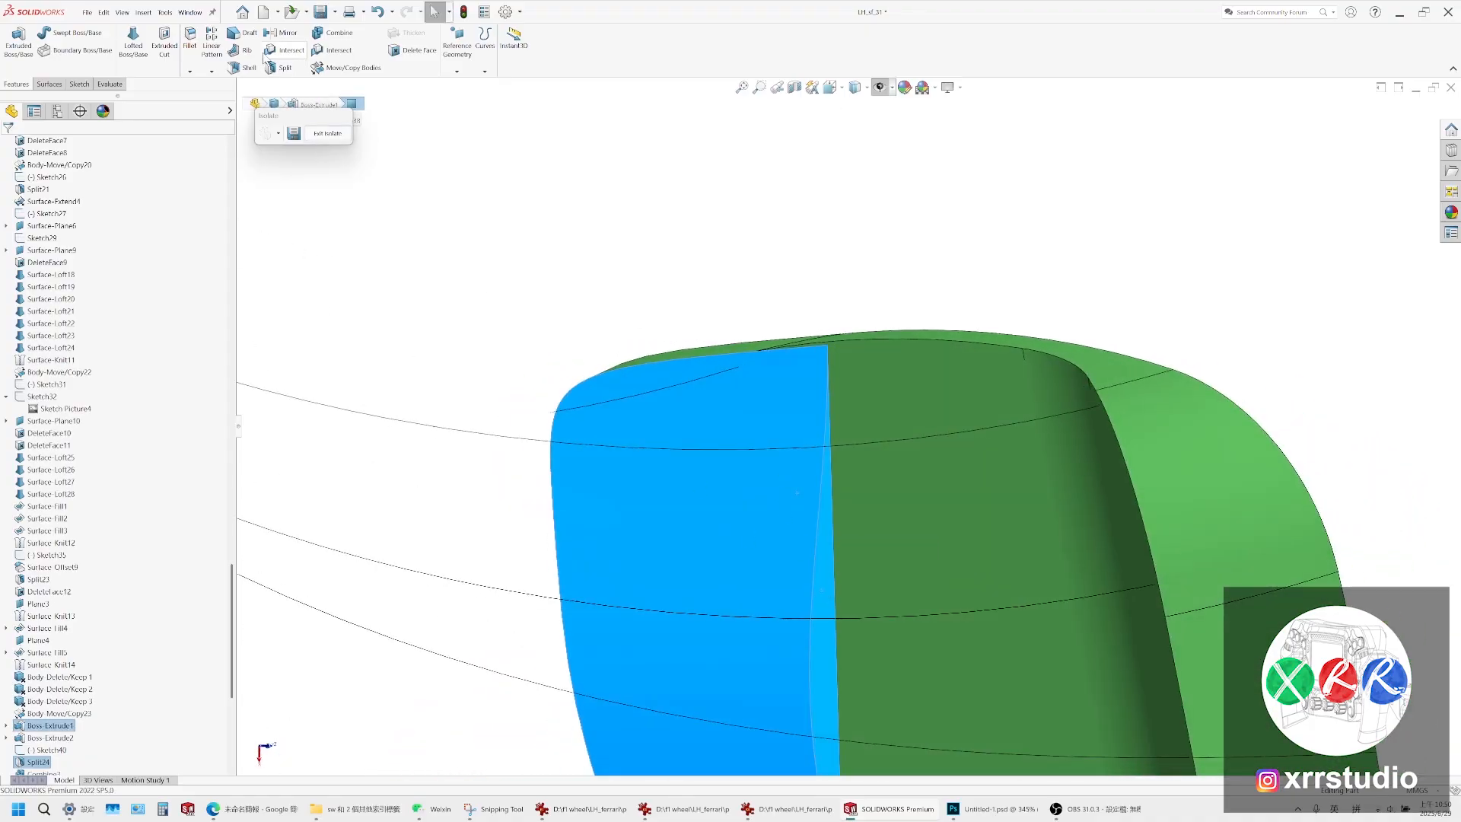
click(50, 84)
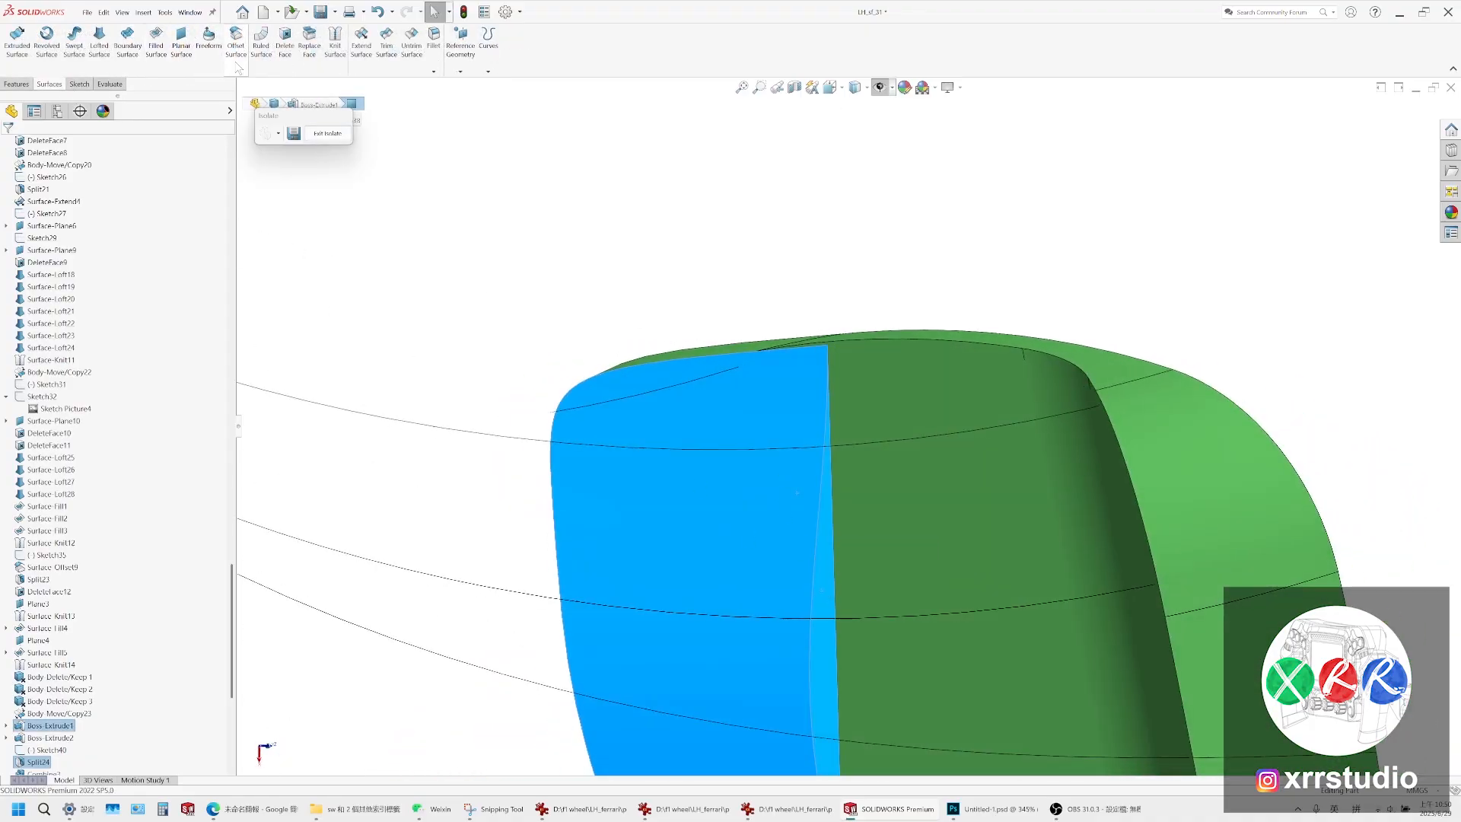
click(285, 44)
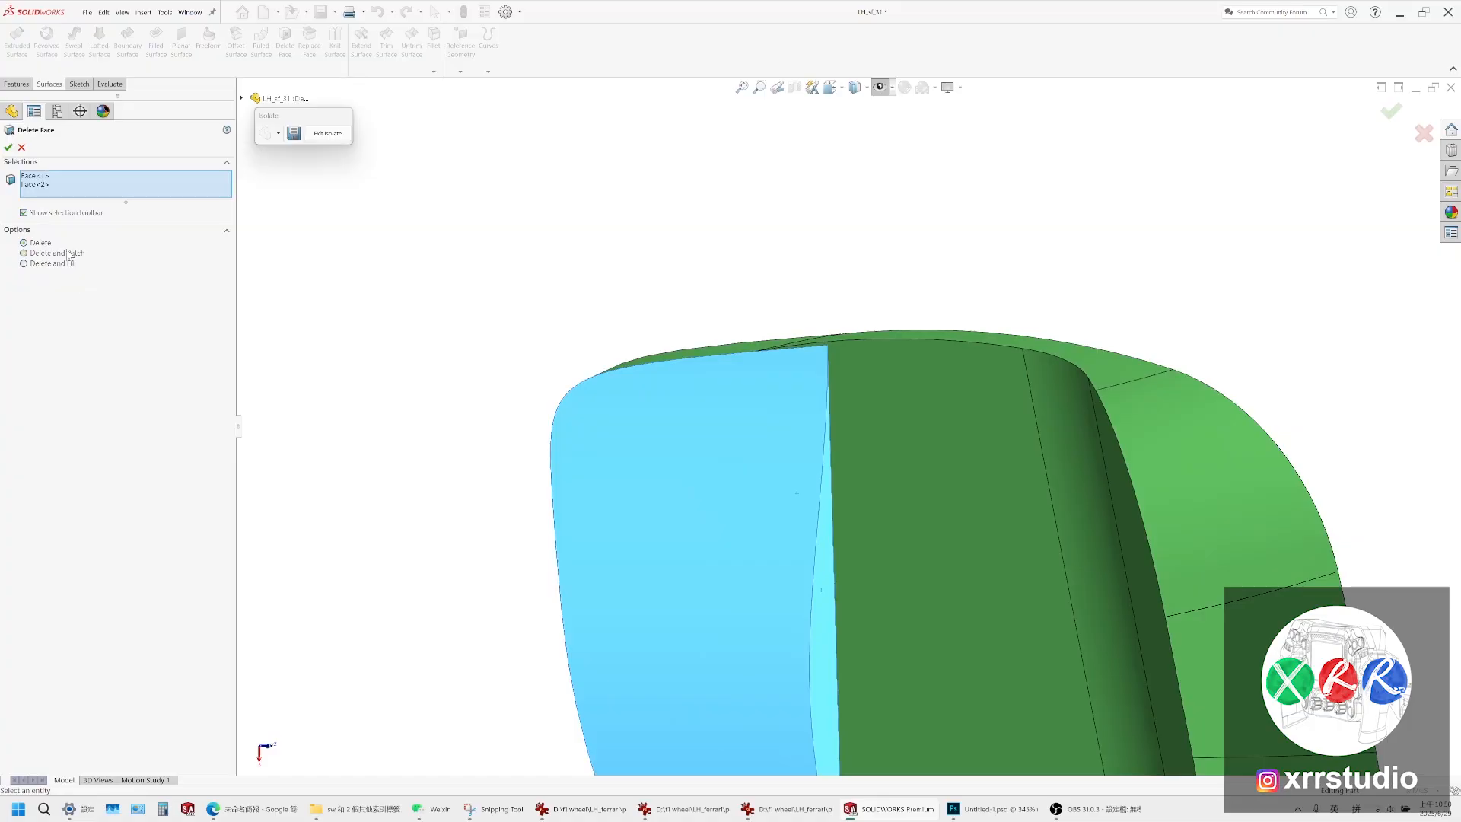
click(68, 253)
scroll(722, 550, up, 5)
middle_drag(770, 498, 851, 655)
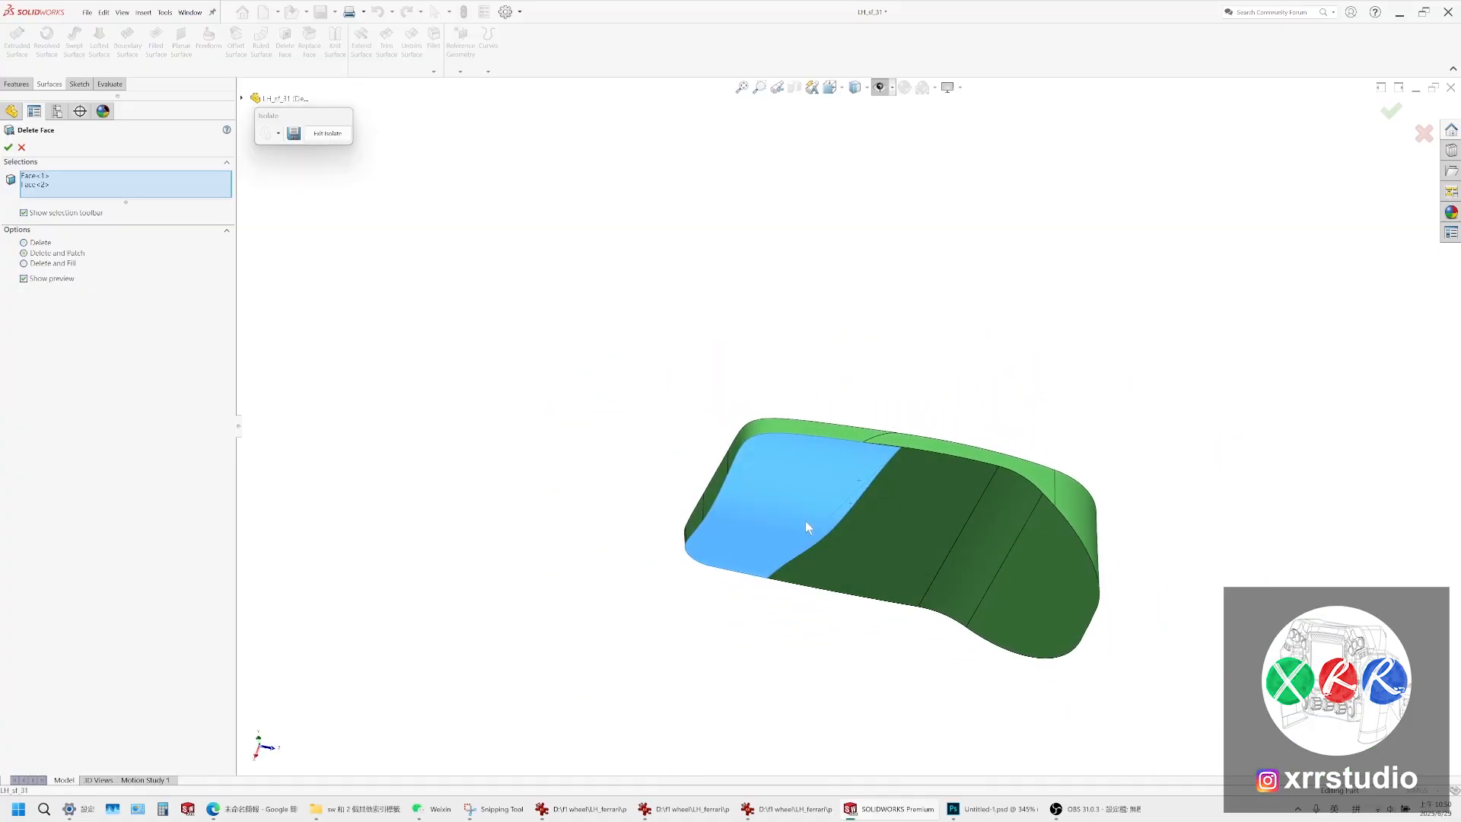
scroll(812, 419, down, 3)
middle_drag(742, 541, 664, 586)
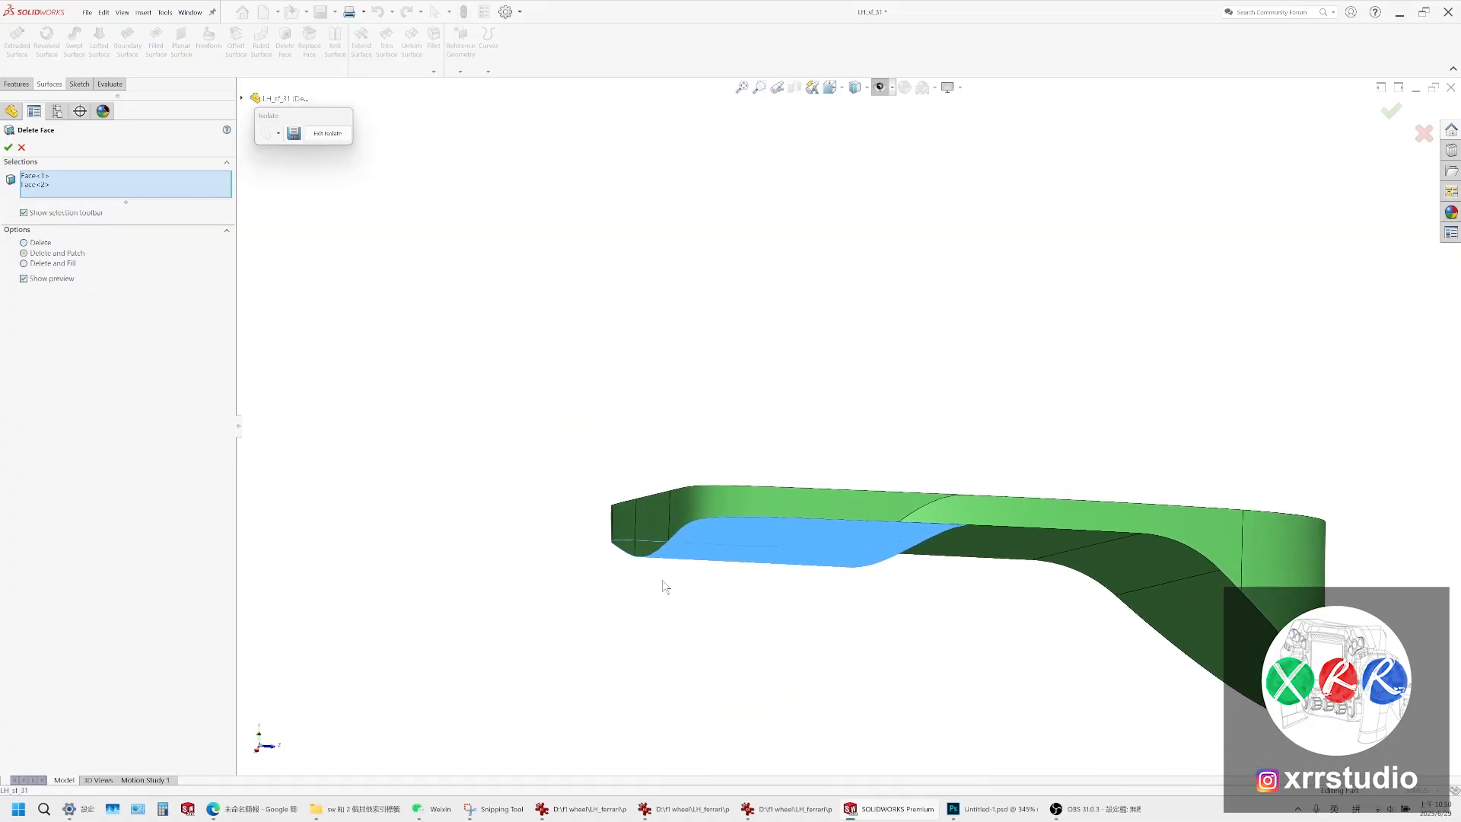
right_click(704, 508)
Edit the new delete-face feature so the removed underside faces are filled instead of patched
middle_drag(784, 524, 761, 424)
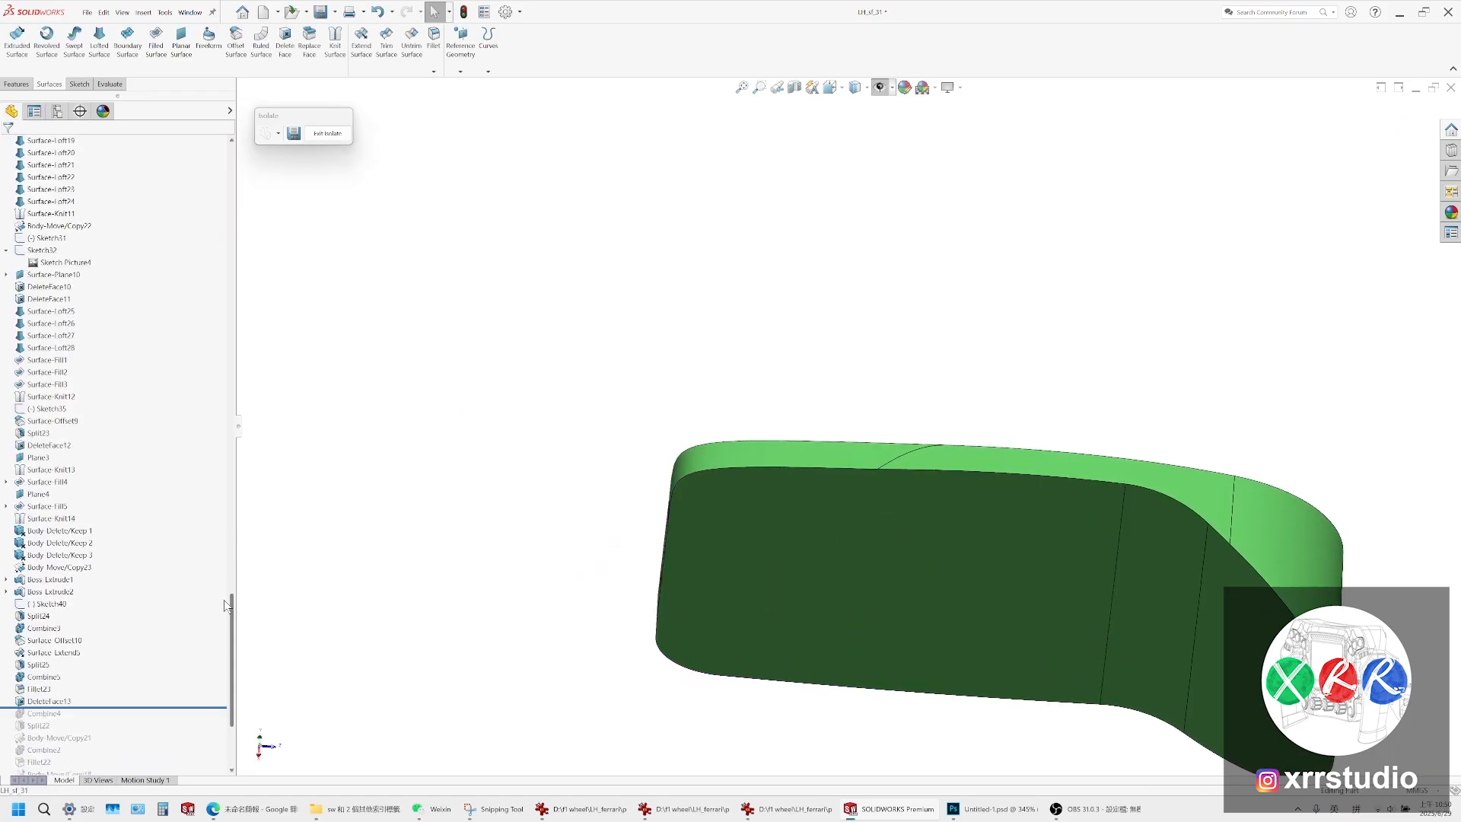
scroll(158, 649, down, 3)
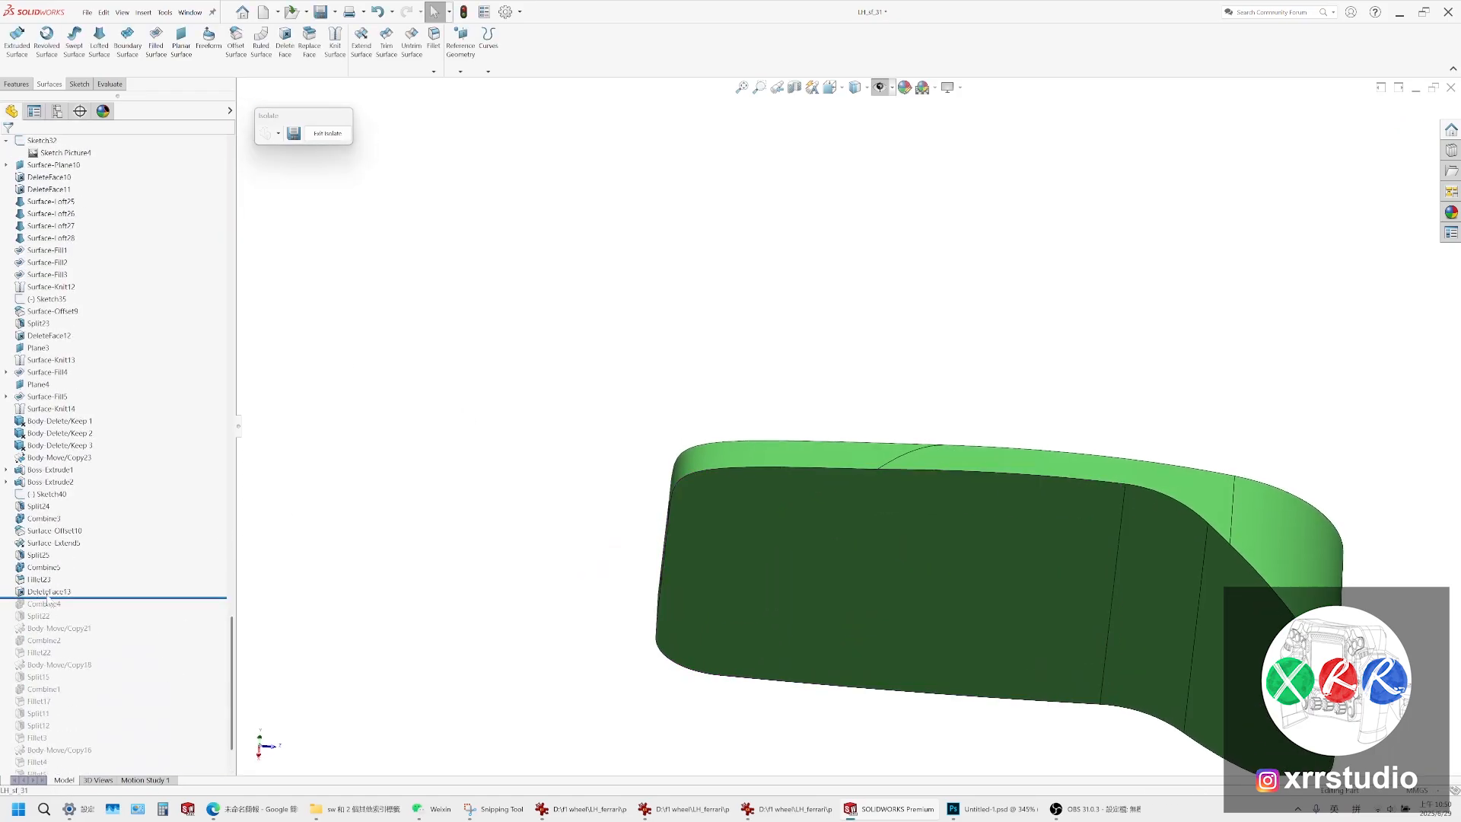
click(49, 591)
click(56, 566)
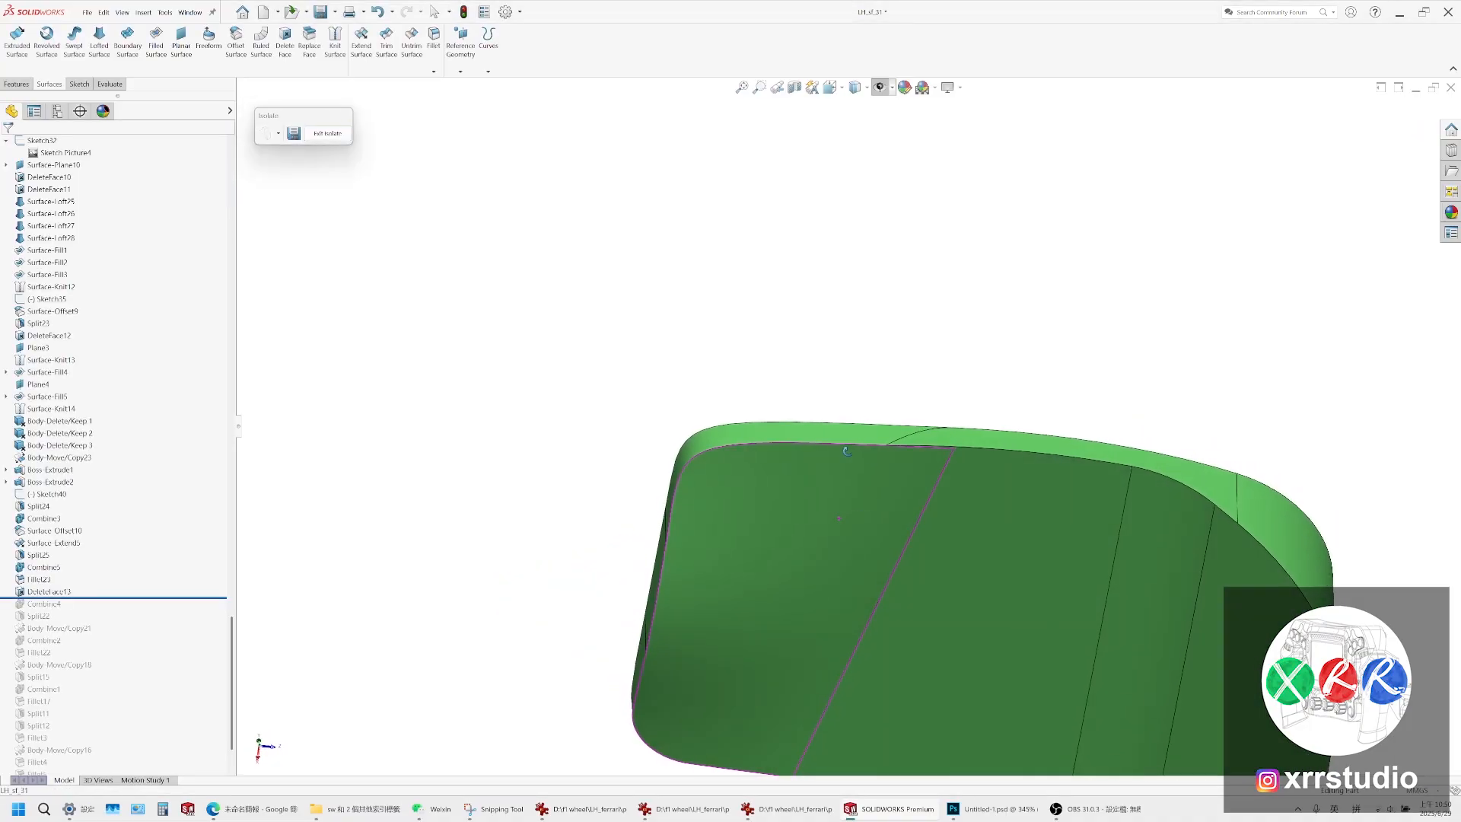
Examine the refilled underside and the grip's side wall from several angles
middle_drag(846, 451, 583, 521)
scroll(649, 512, down, 5)
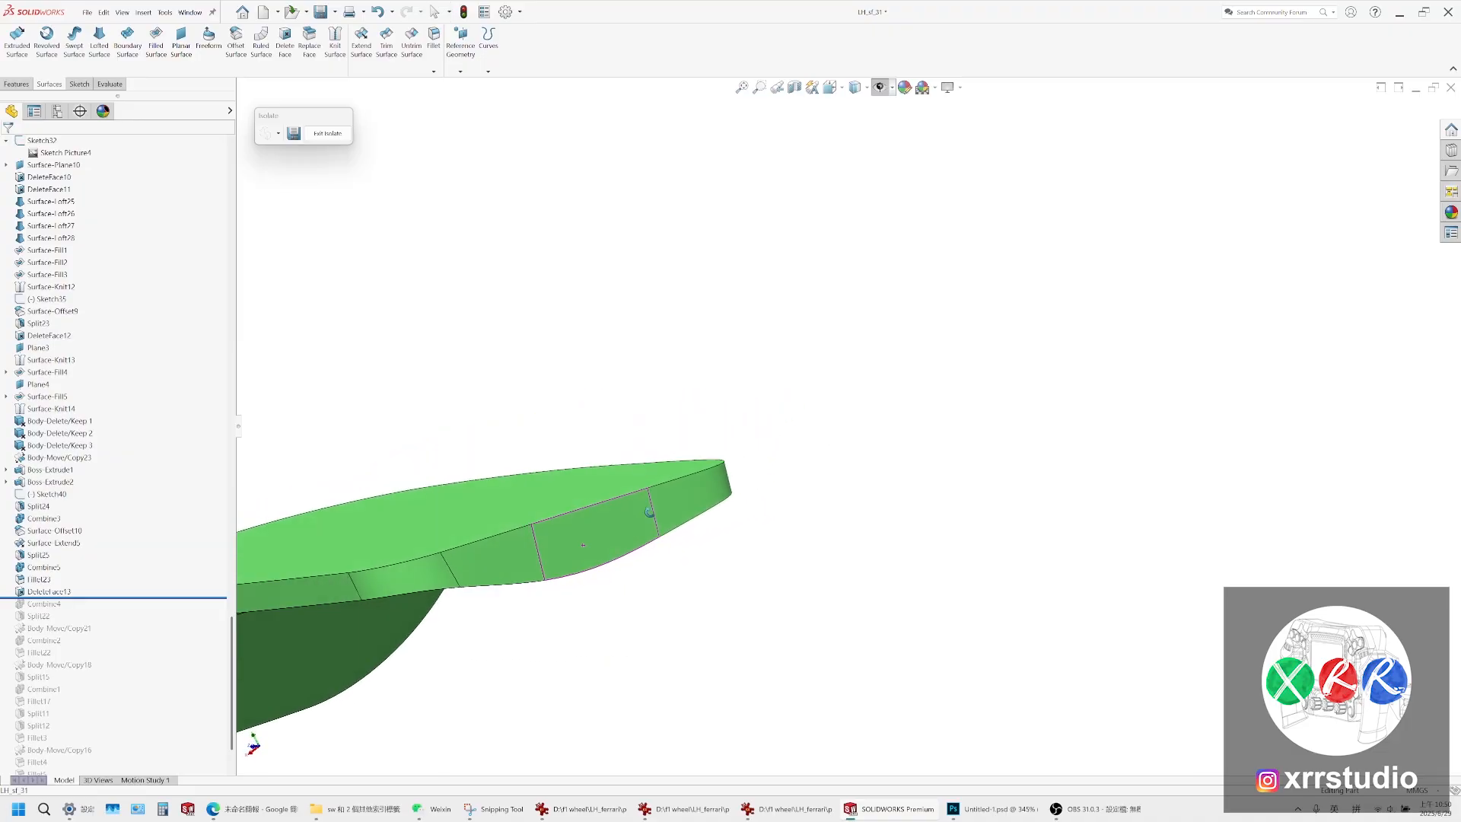
middle_drag(677, 527, 478, 623)
middle_drag(683, 520, 830, 518)
scroll(796, 478, up, 3)
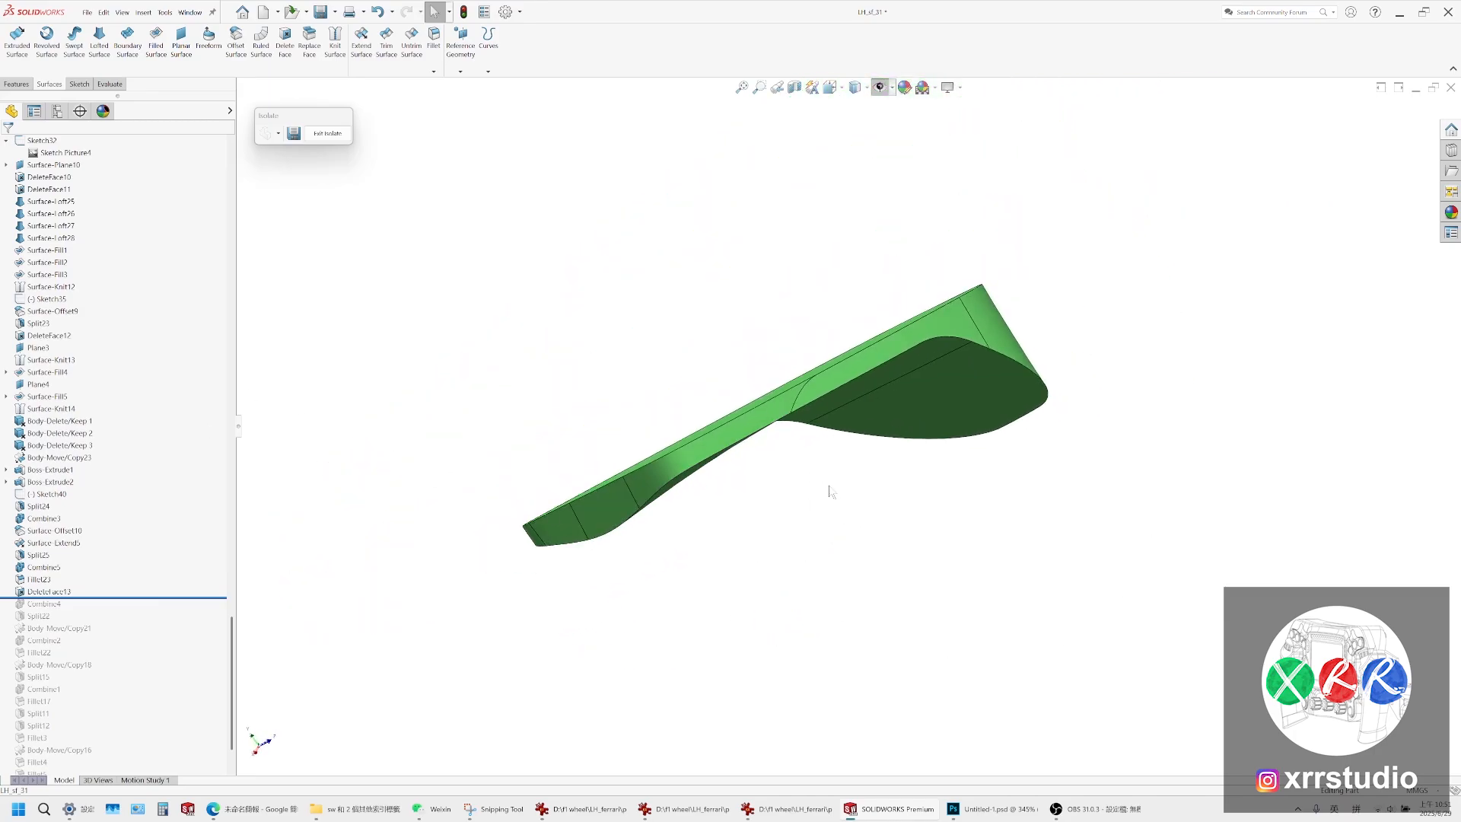
scroll(719, 526, down, 10)
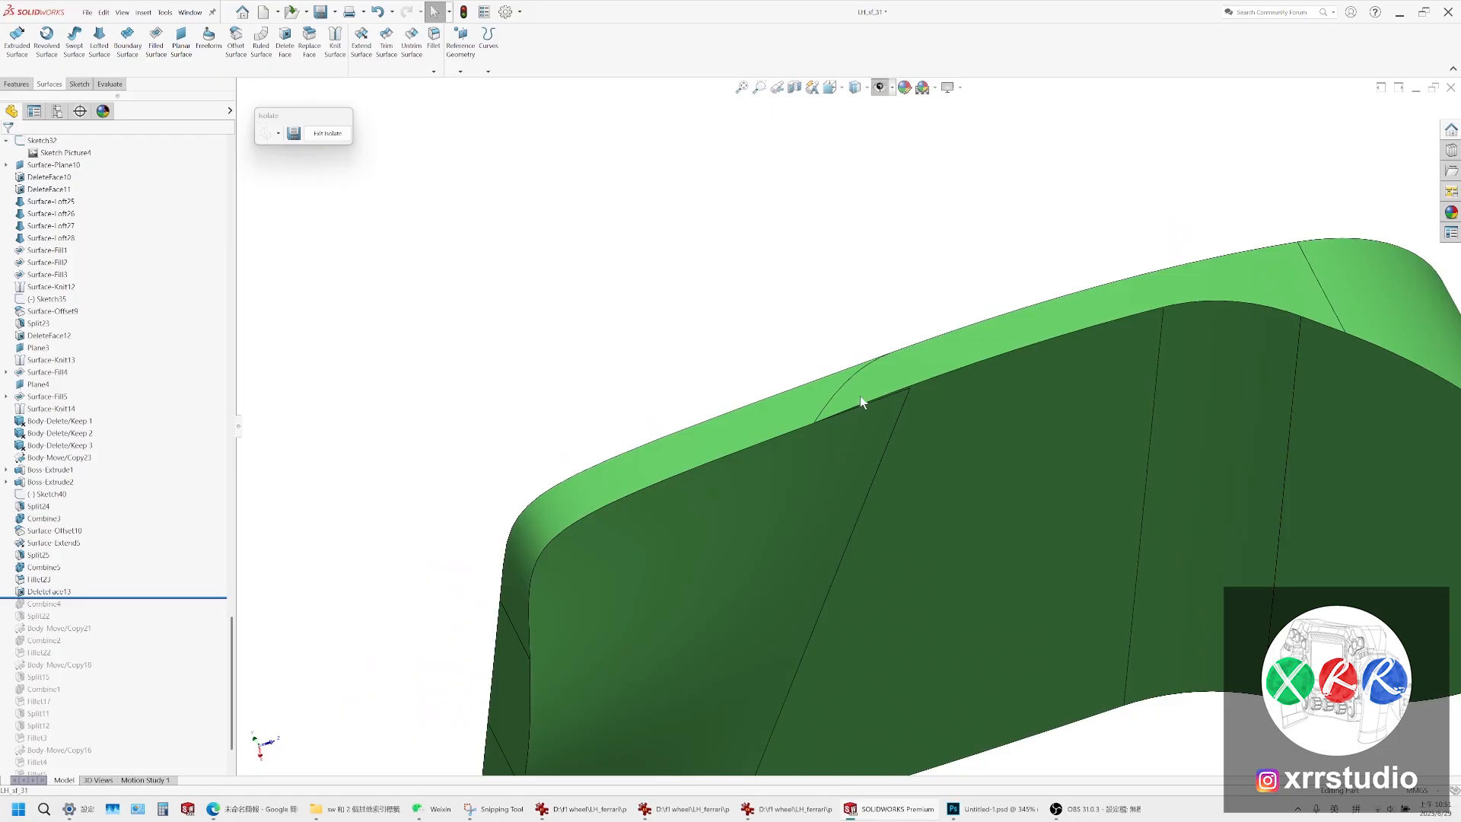
Fillet the curved seam edge on the grip's side wall, trying a 12 mm radius before applying 30 mm
middle_drag(860, 396, 814, 502)
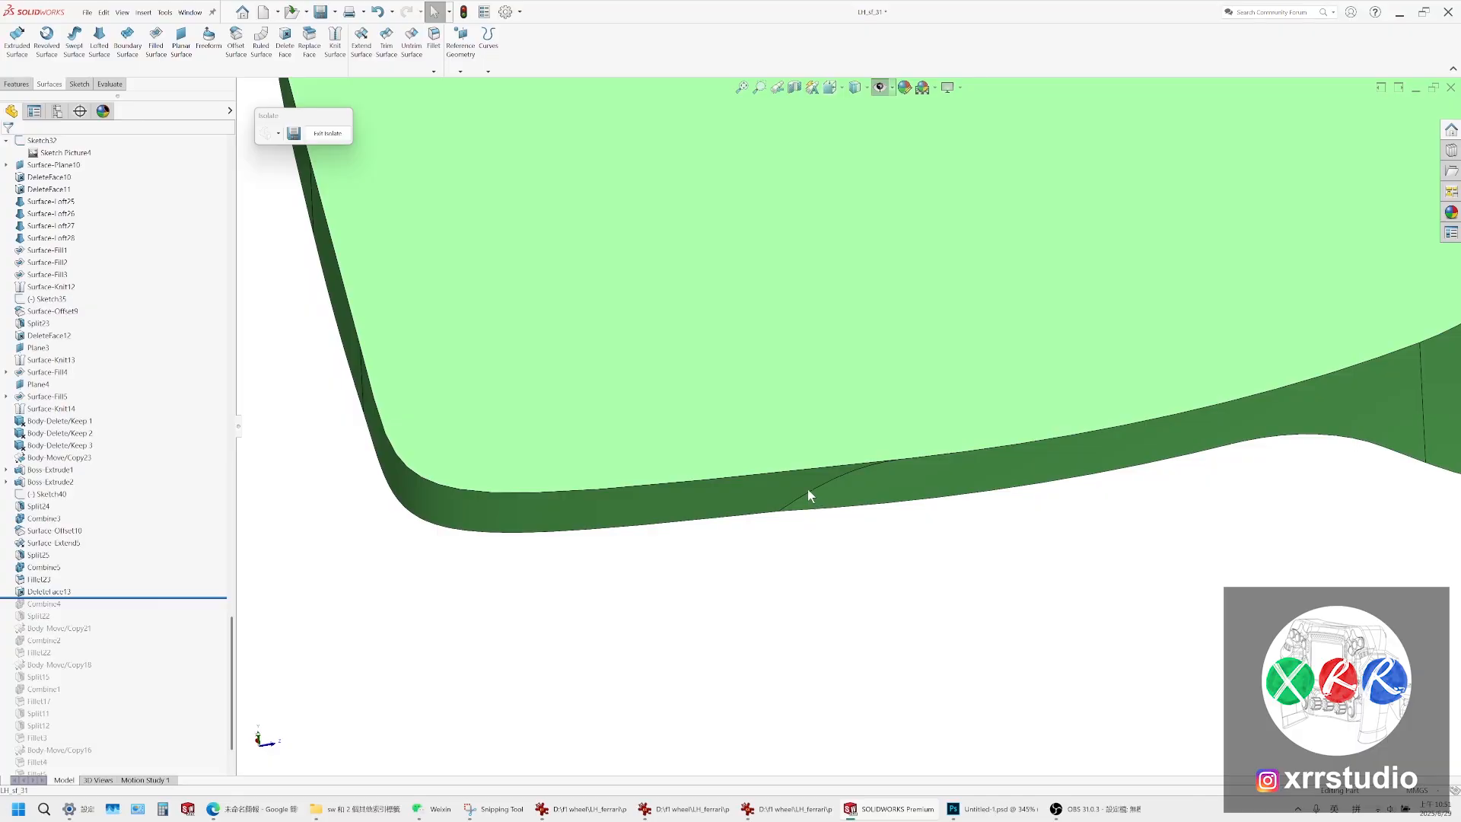
click(807, 489)
click(811, 498)
click(806, 494)
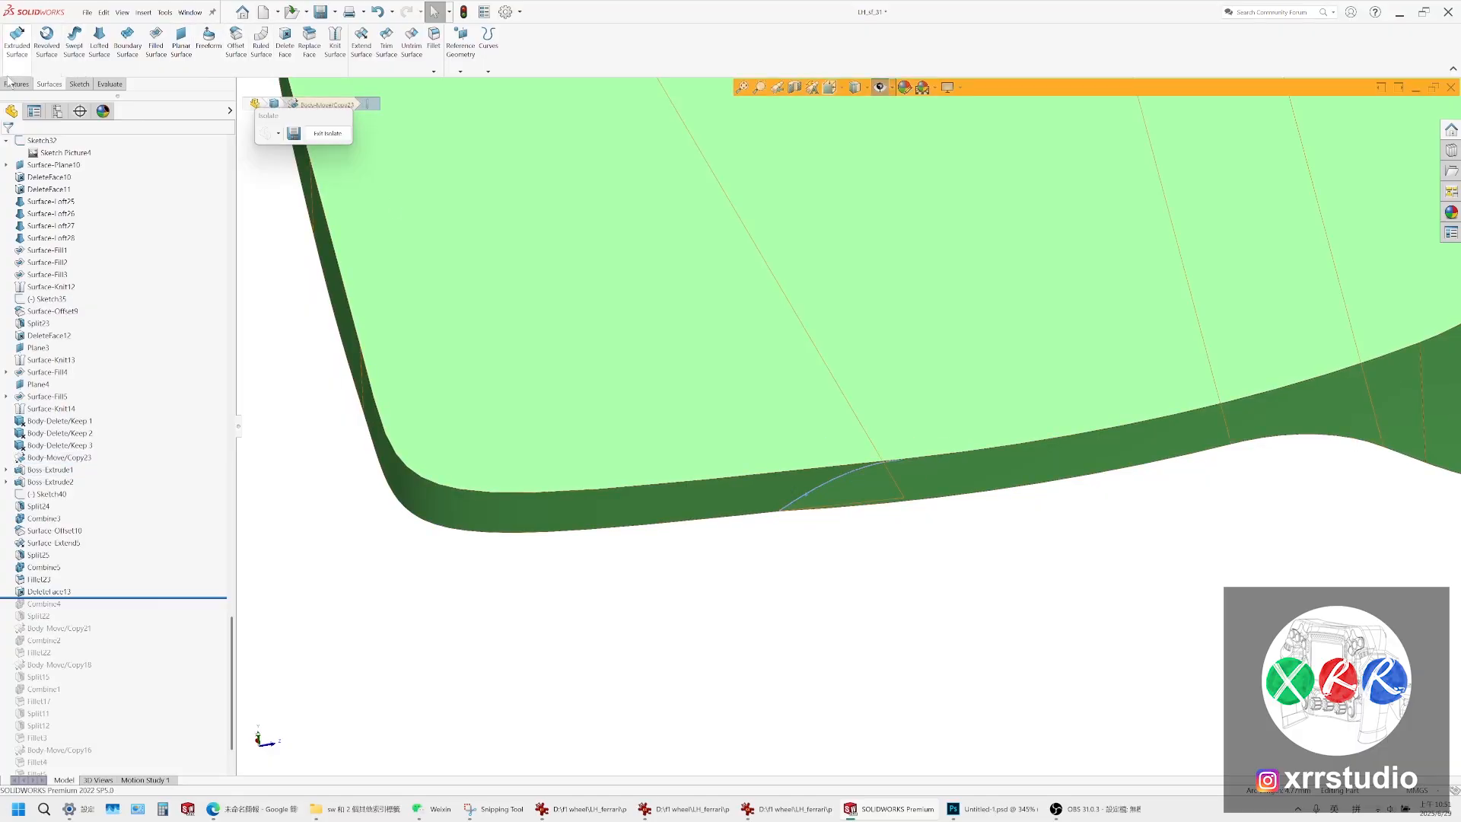
click(15, 53)
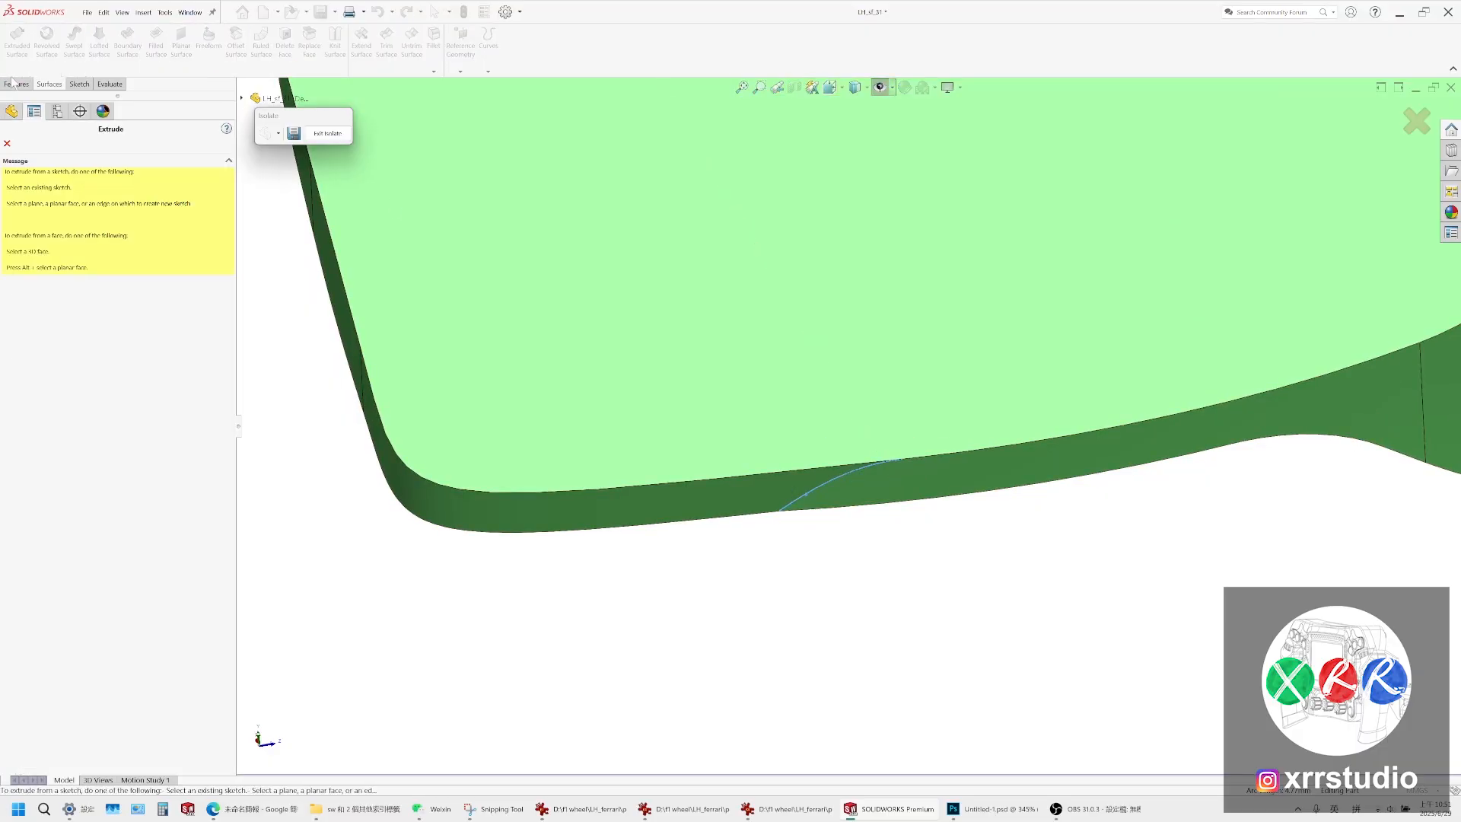
click(7, 144)
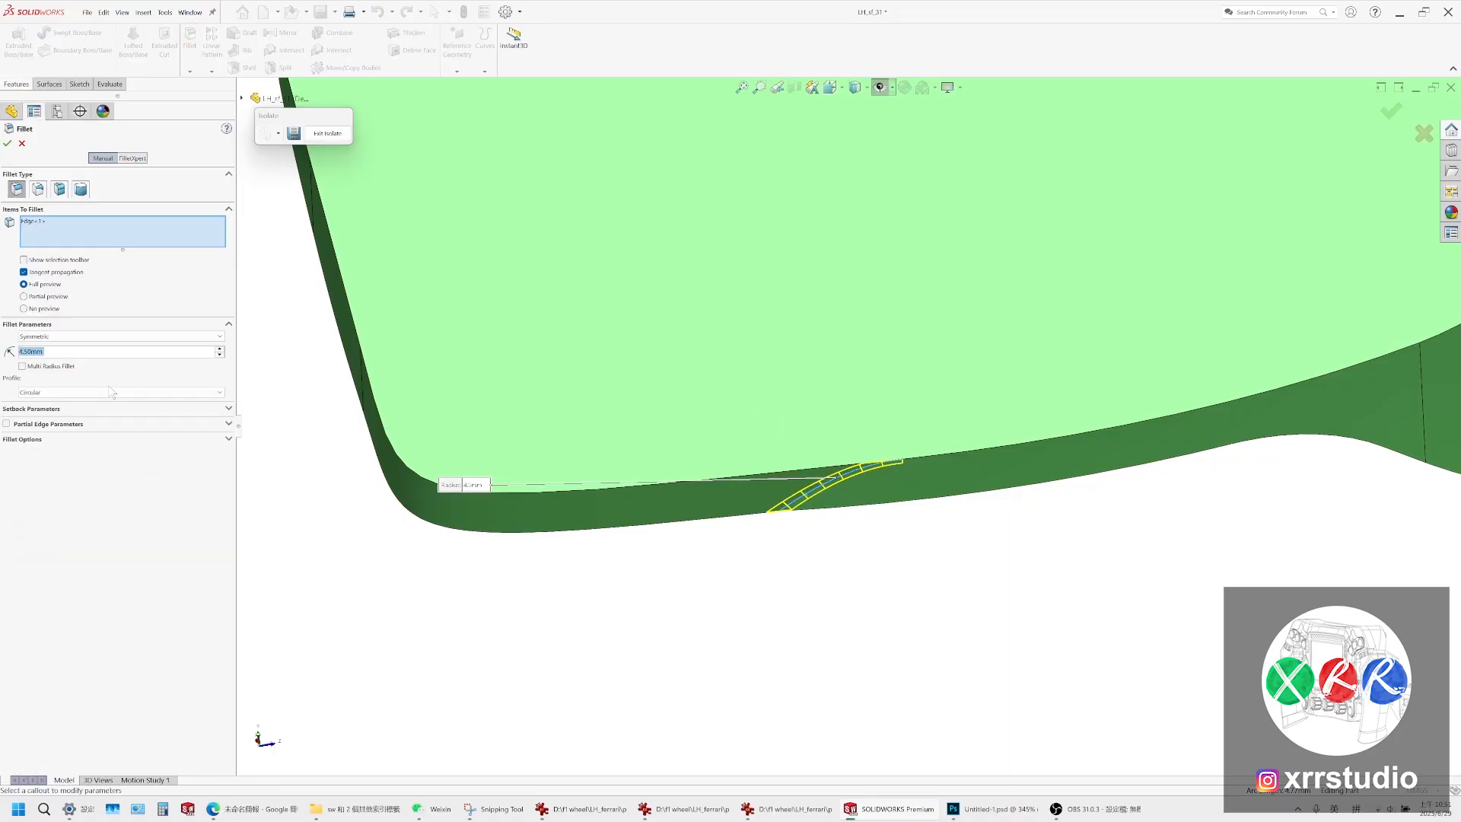
text(12)
key(Return)
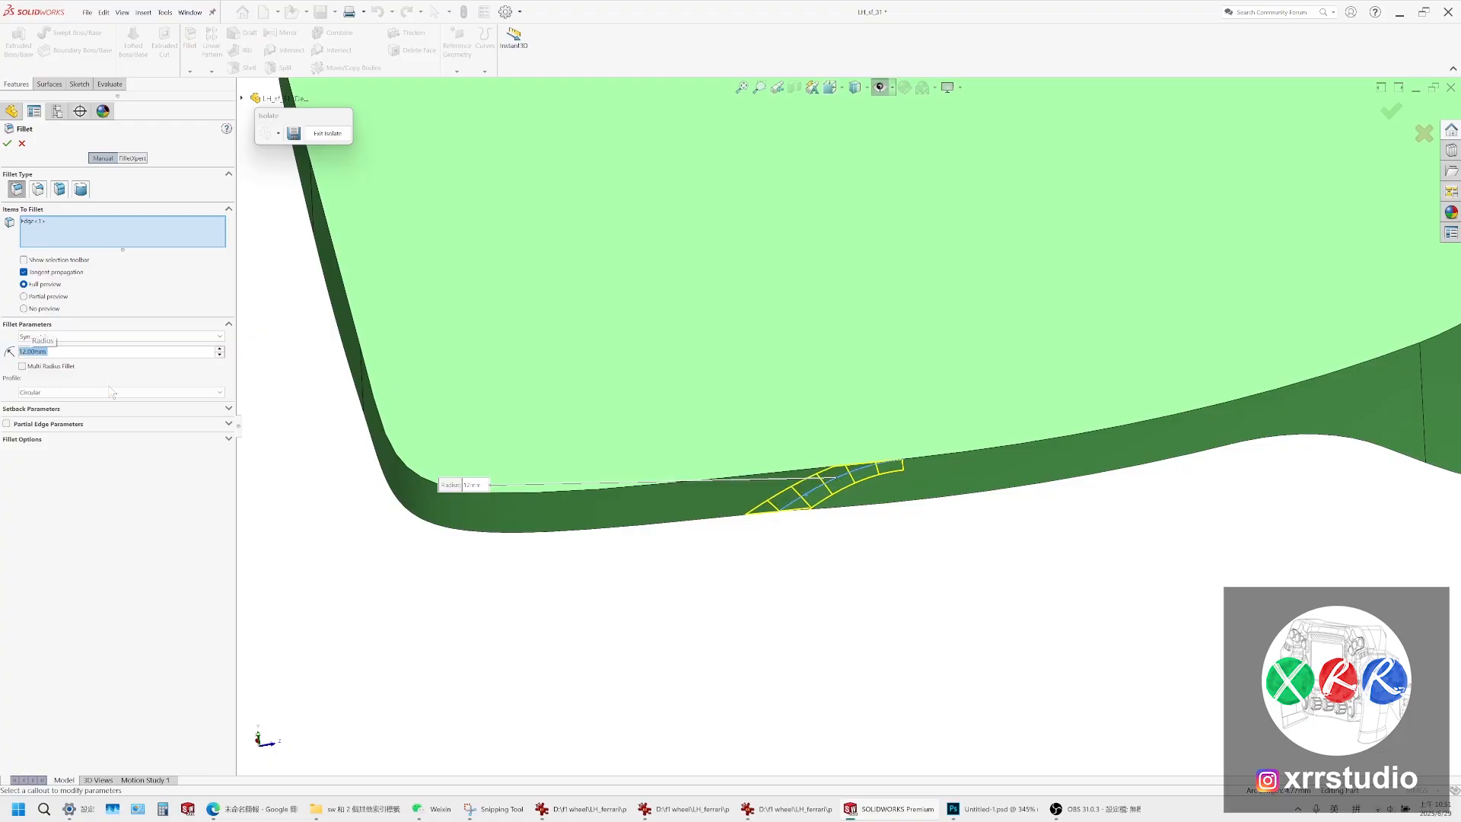
text(320)
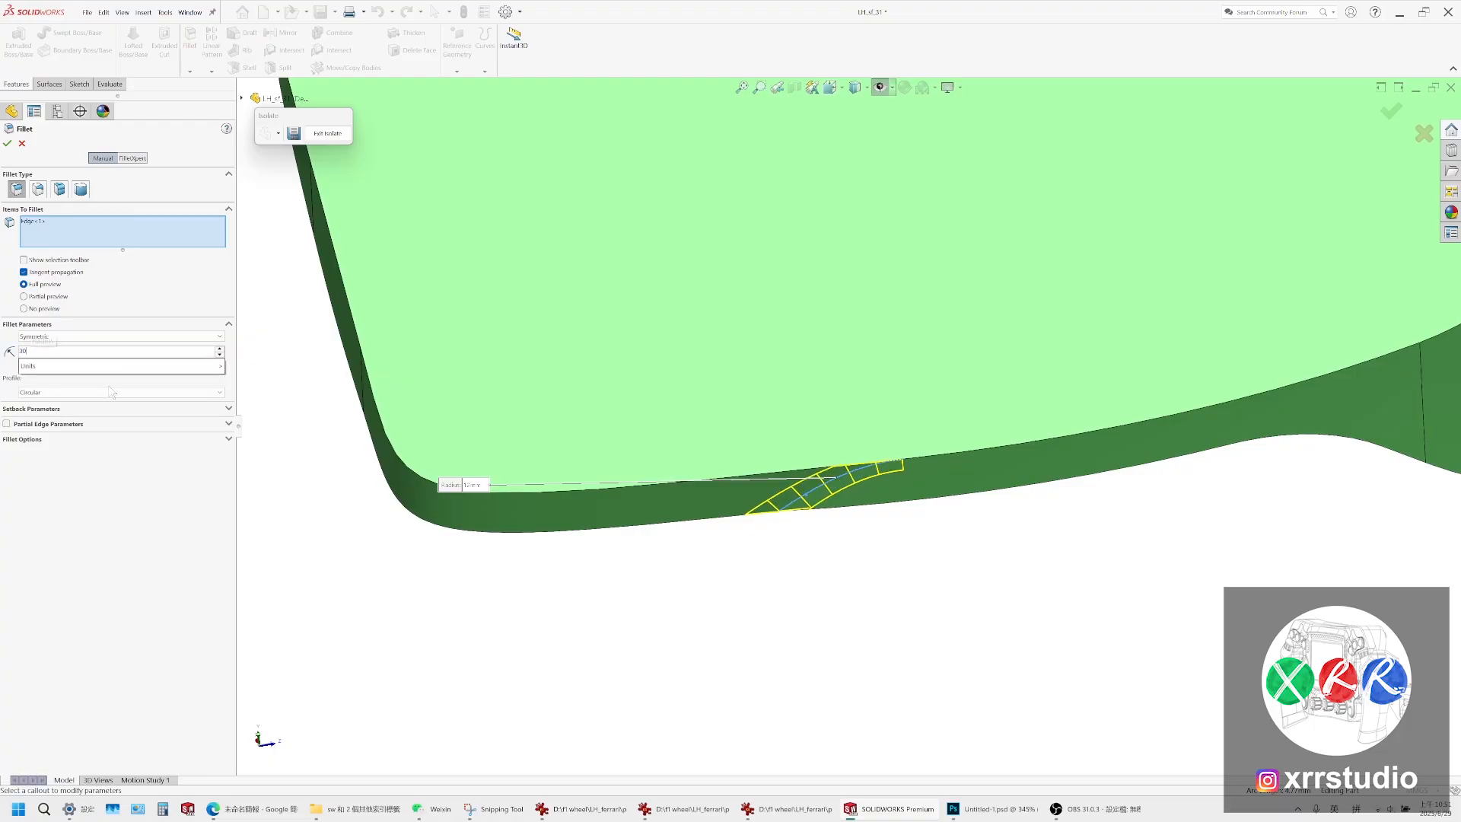
key(Return)
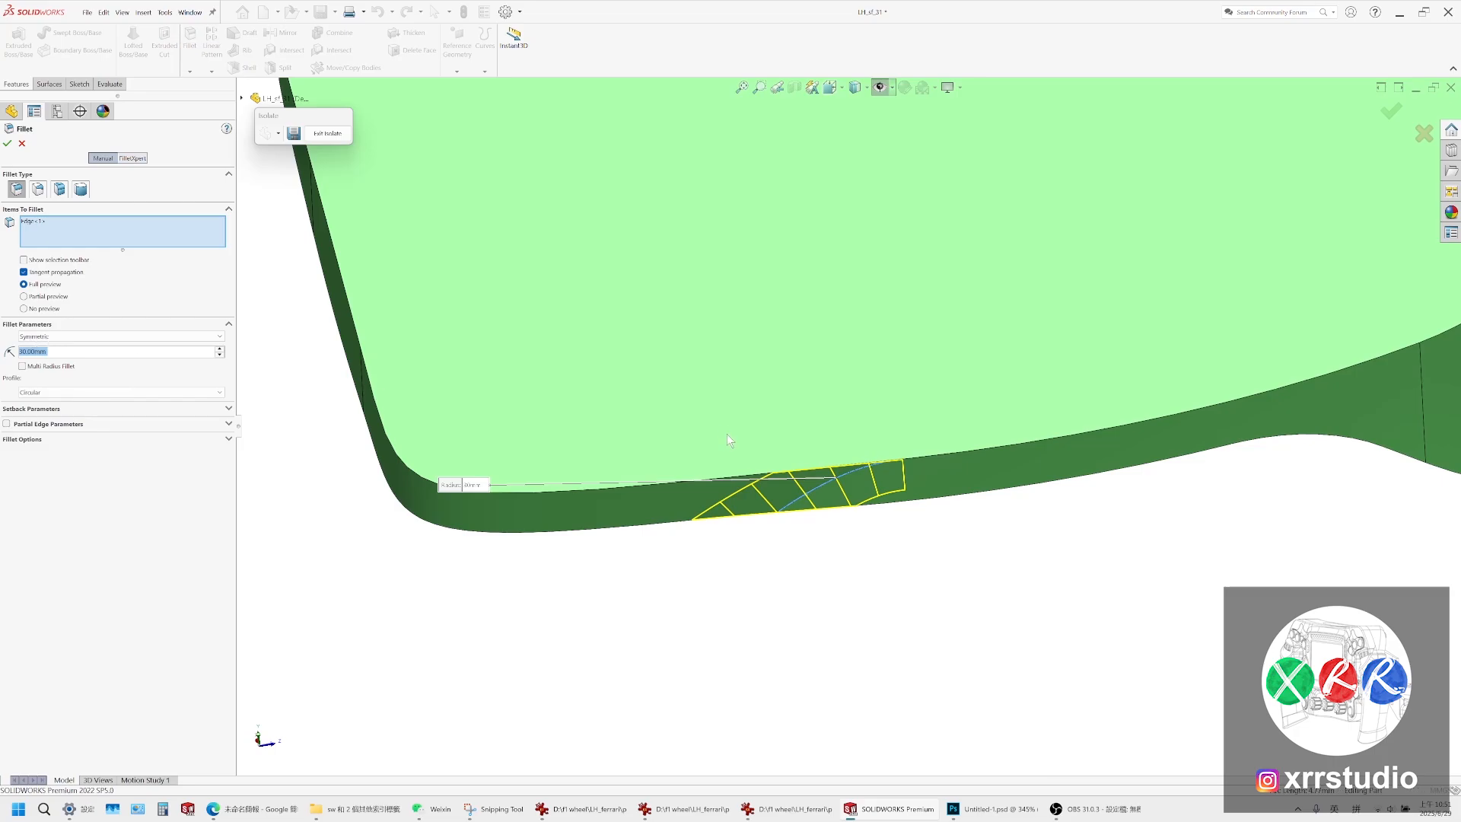
key(Return)
Replace the 30 mm fillet face on the side wall using Delete Face with the Delete and Fill option
middle_drag(1002, 512, 881, 404)
click(818, 469)
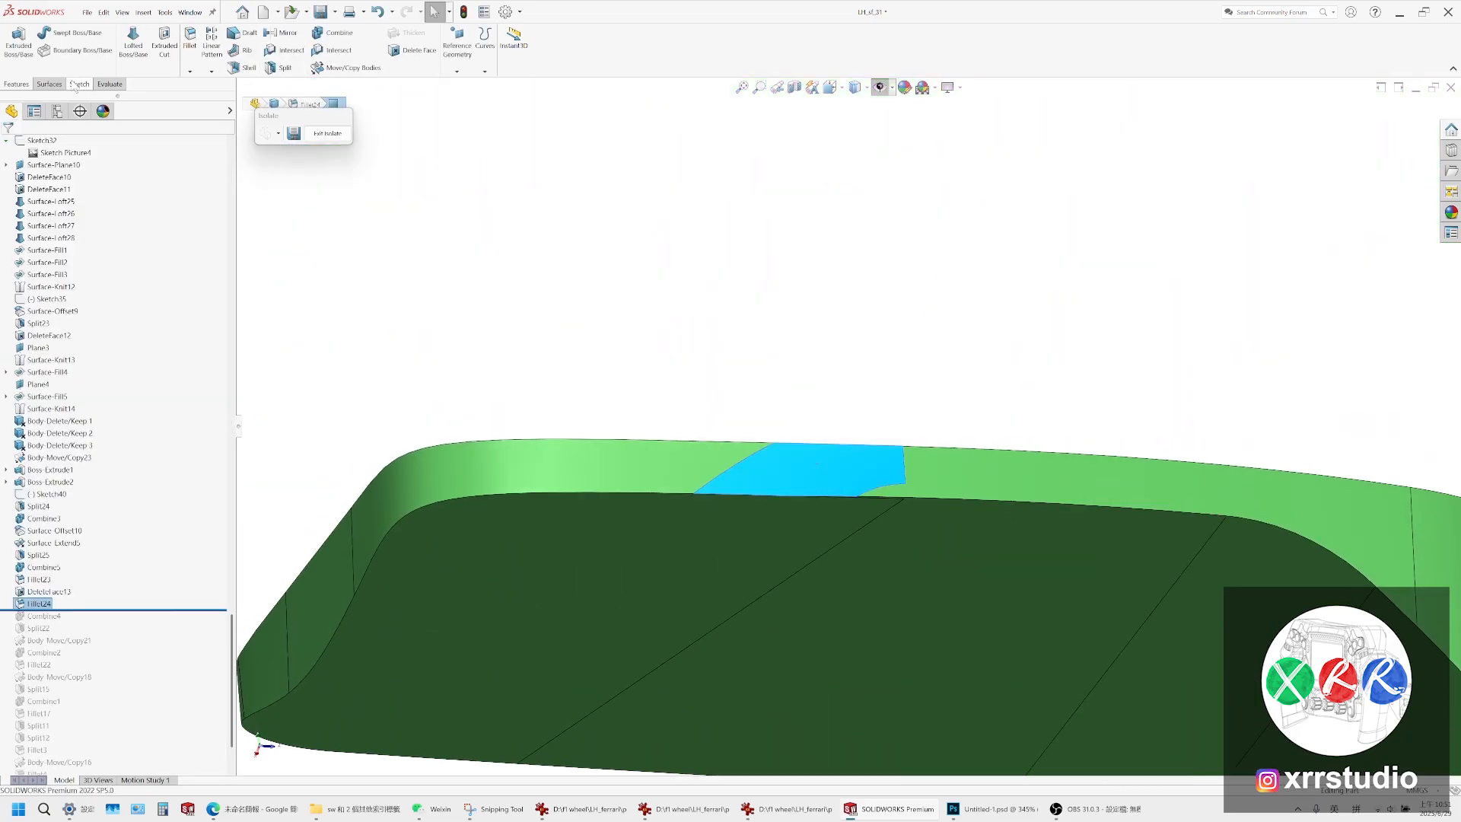
click(48, 84)
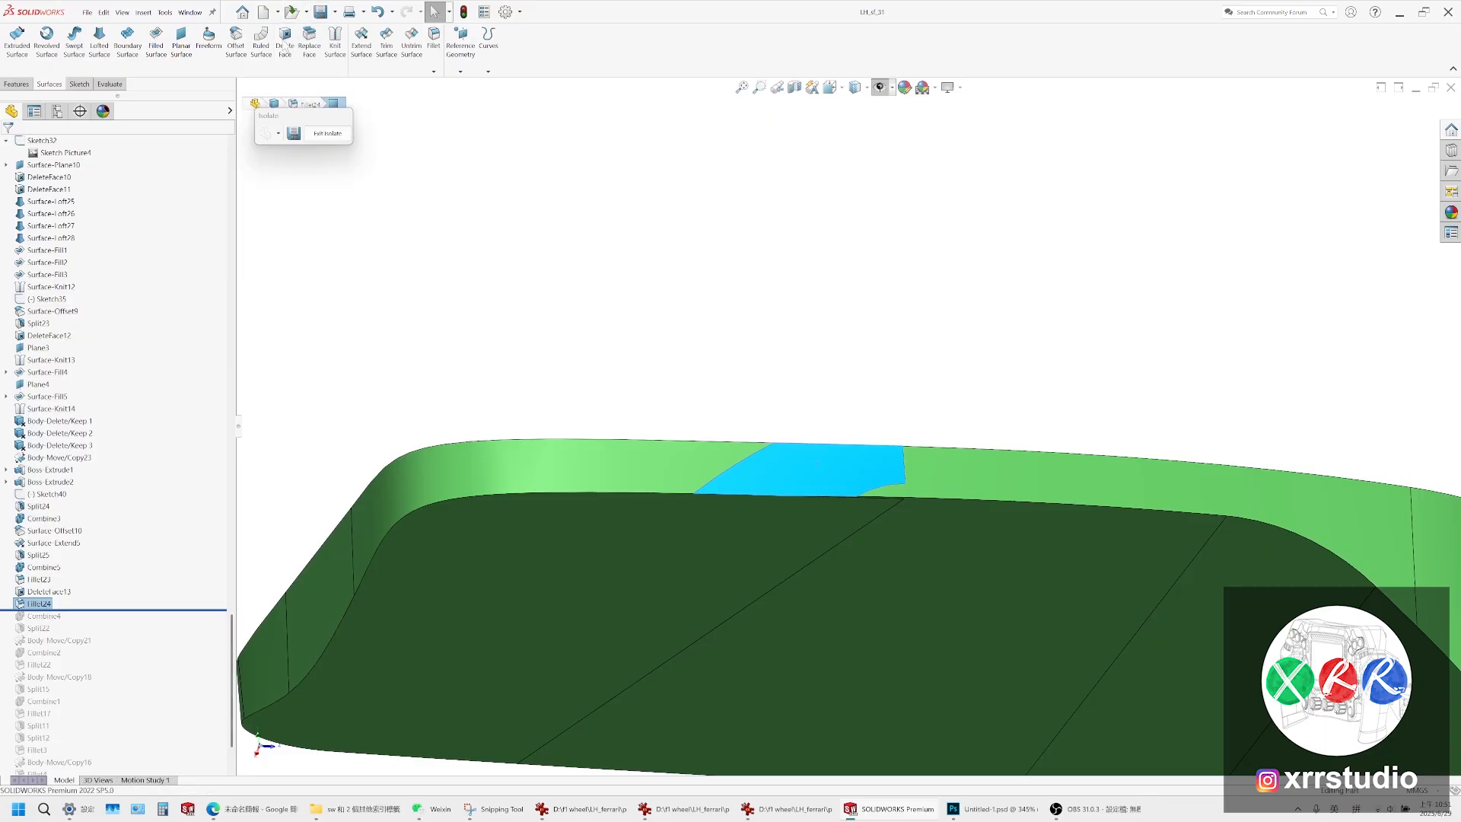
click(285, 39)
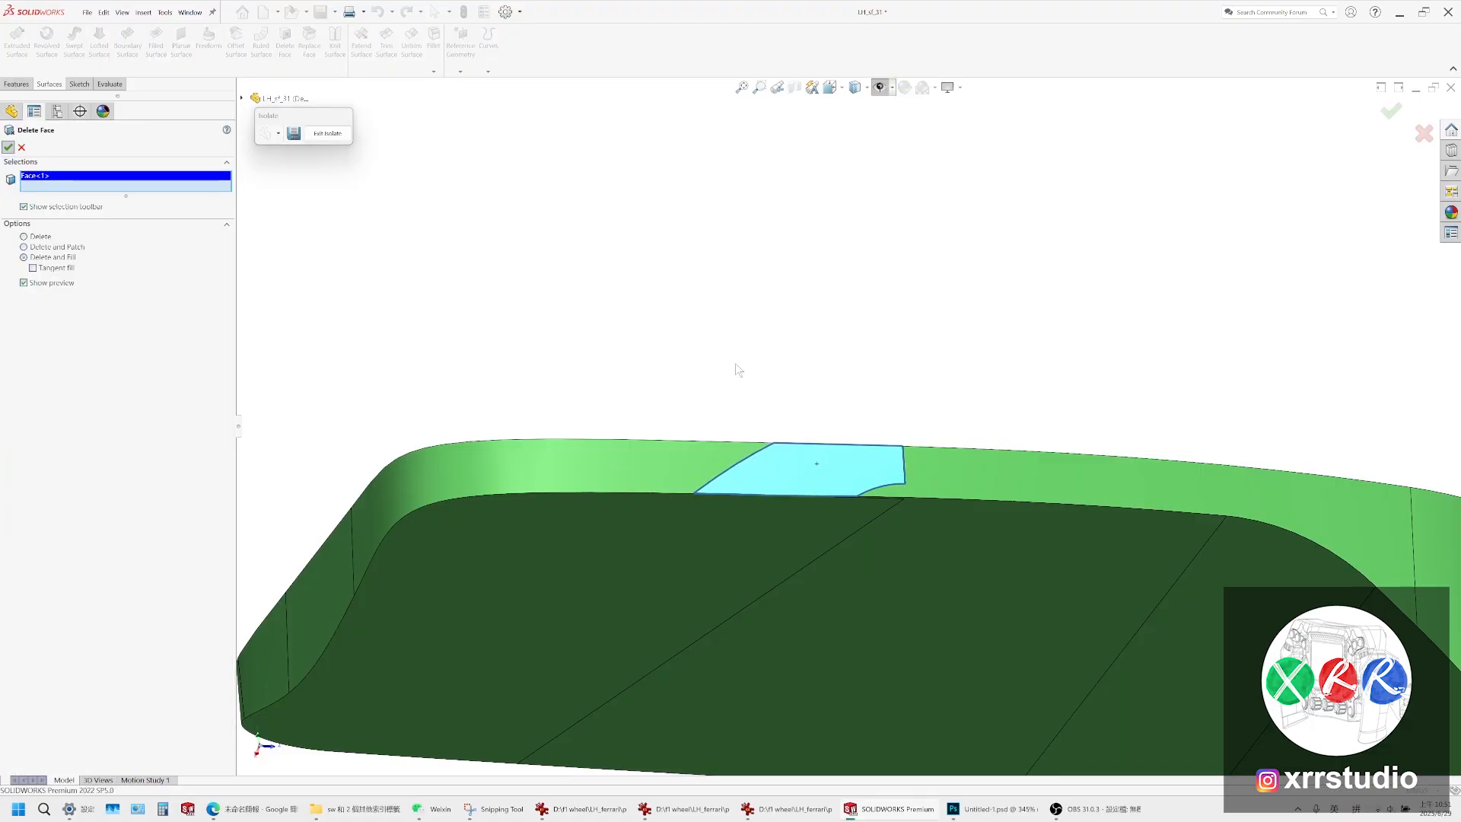
key(Return)
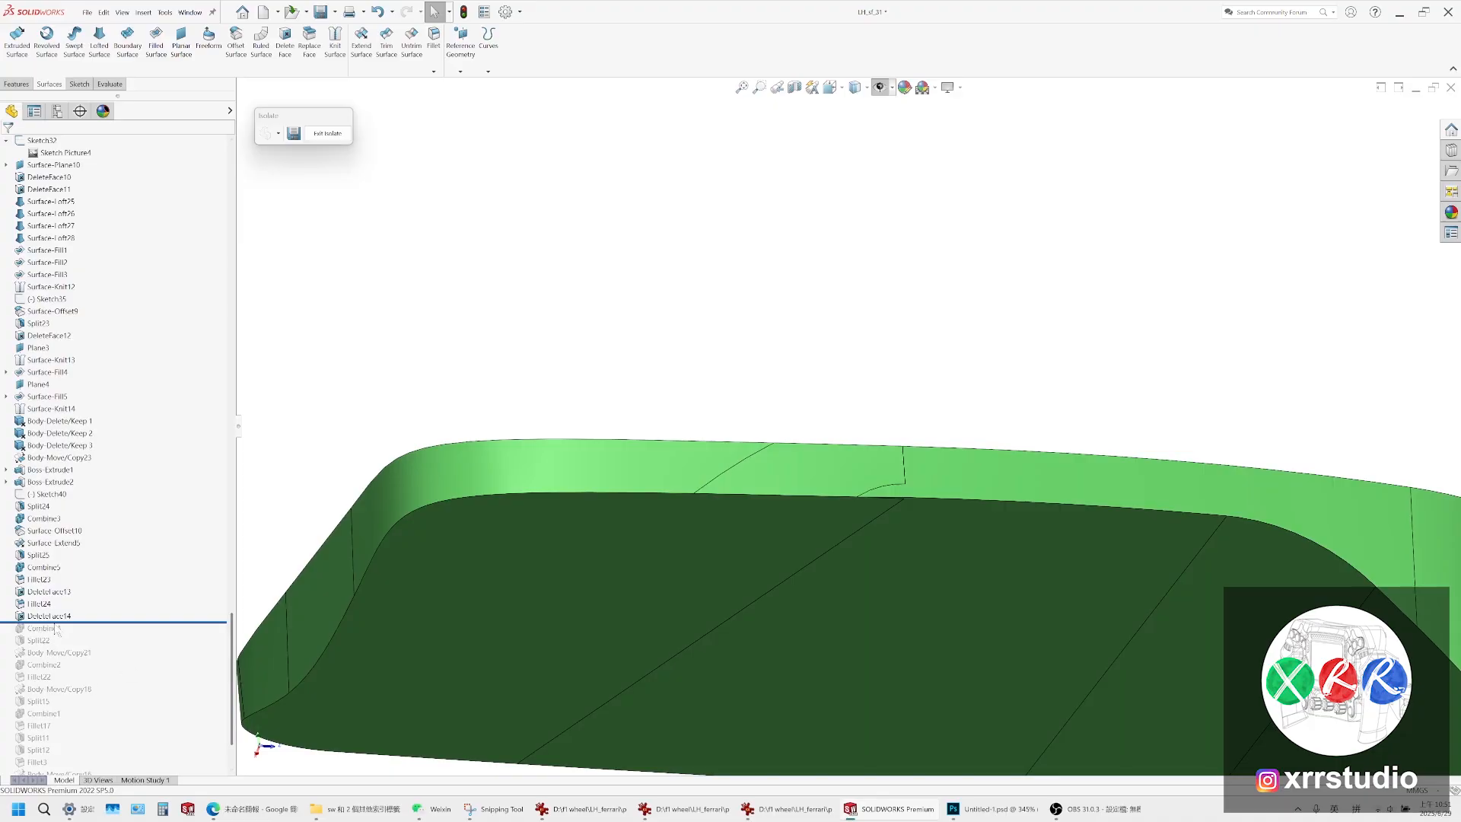
Inspect the grip corner with the newest delete-face feature applied and roll the model back to just before that feature
click(53, 617)
click(63, 593)
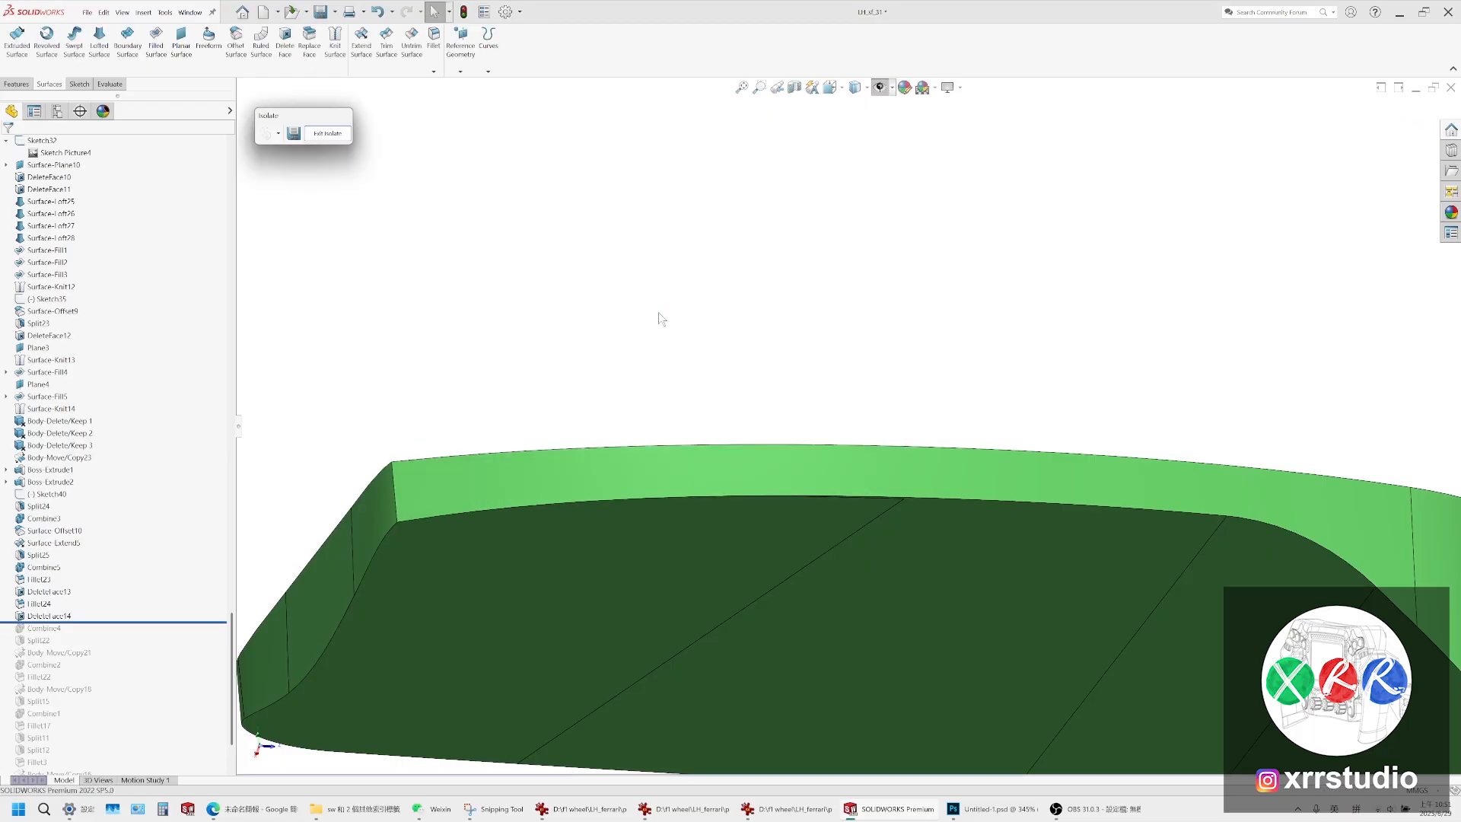
middle_drag(639, 474, 714, 444)
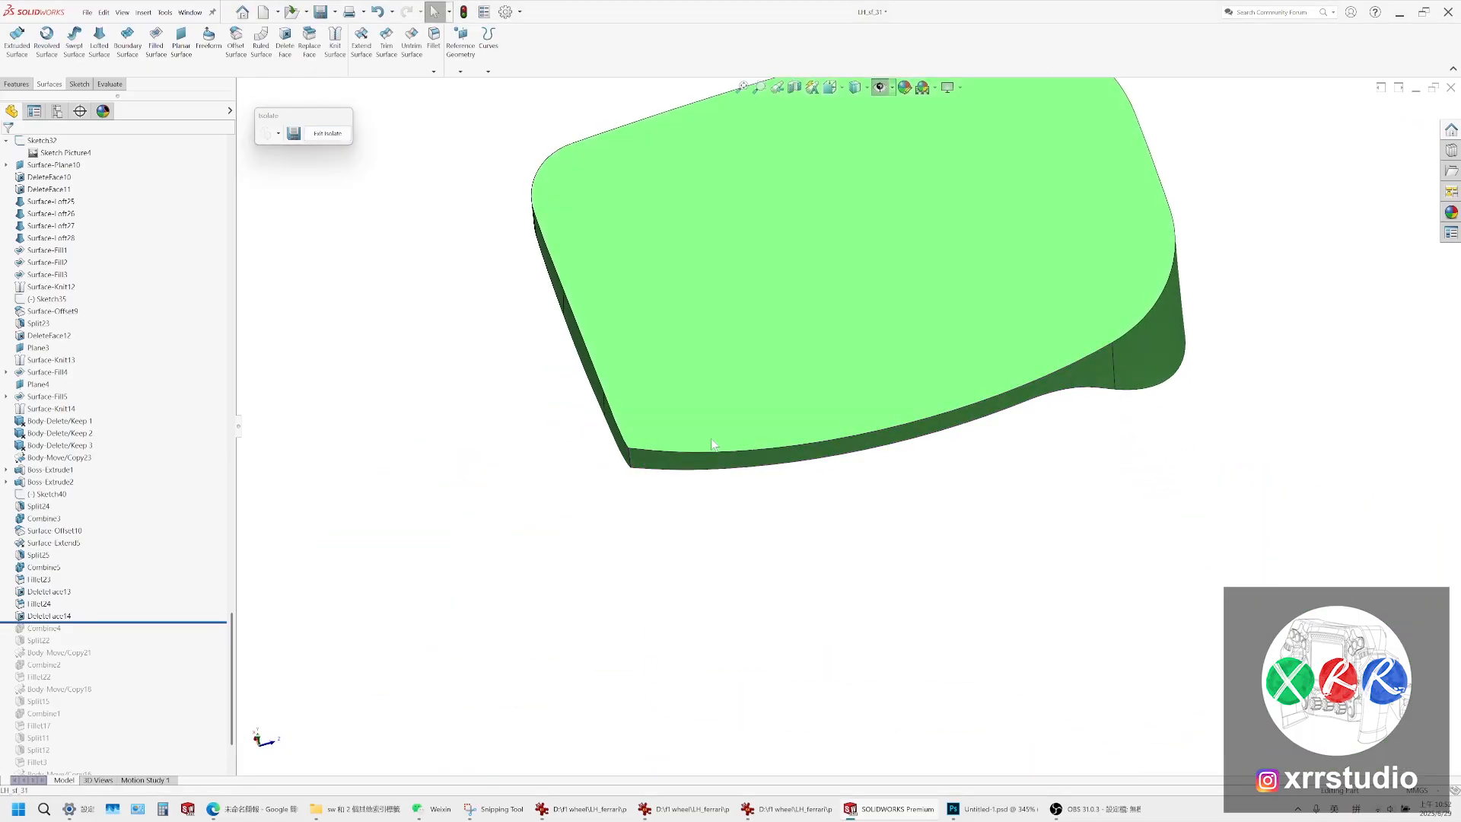
drag(114, 623, 102, 622)
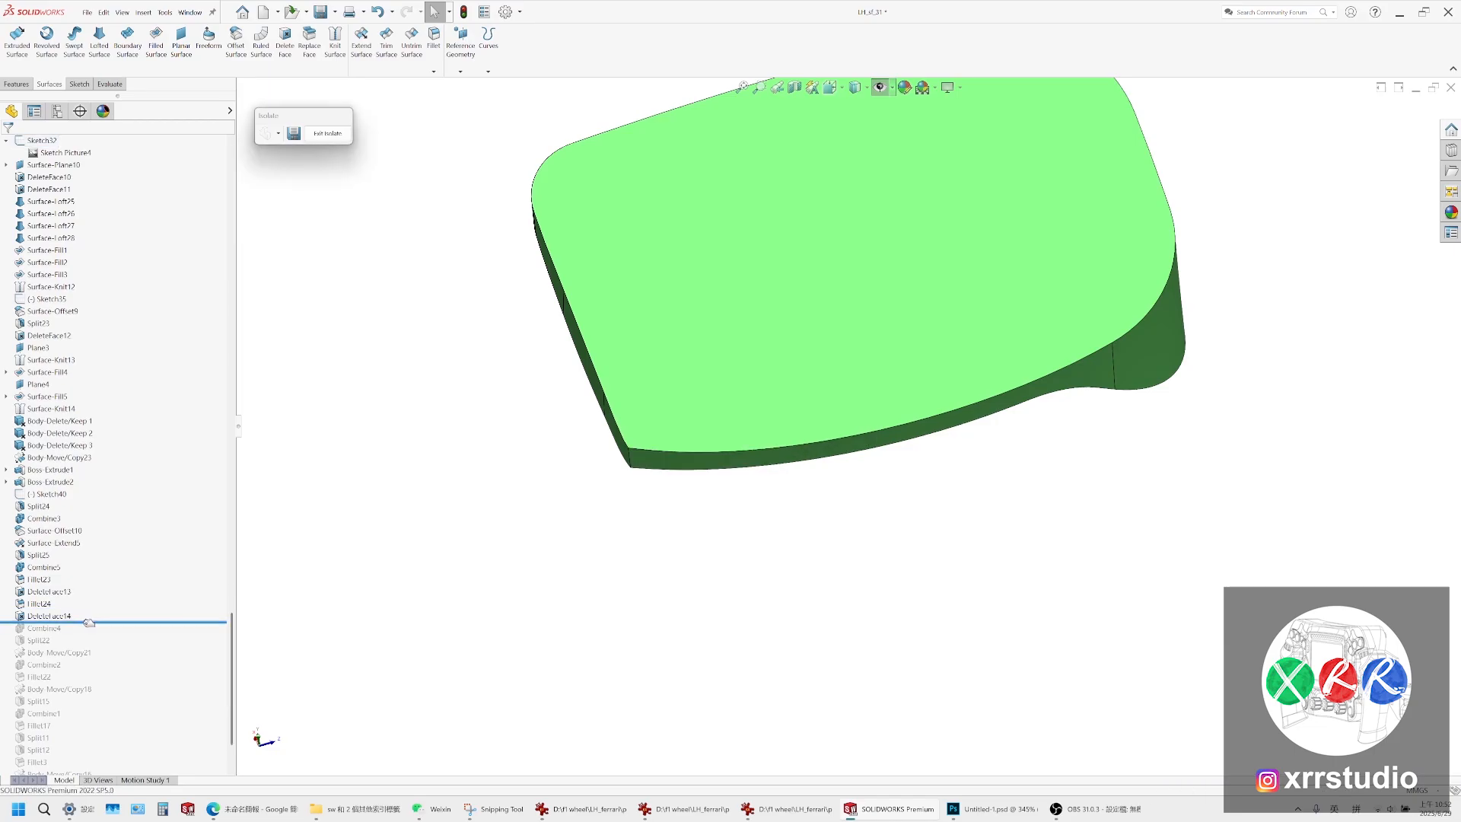
drag(86, 616, 86, 609)
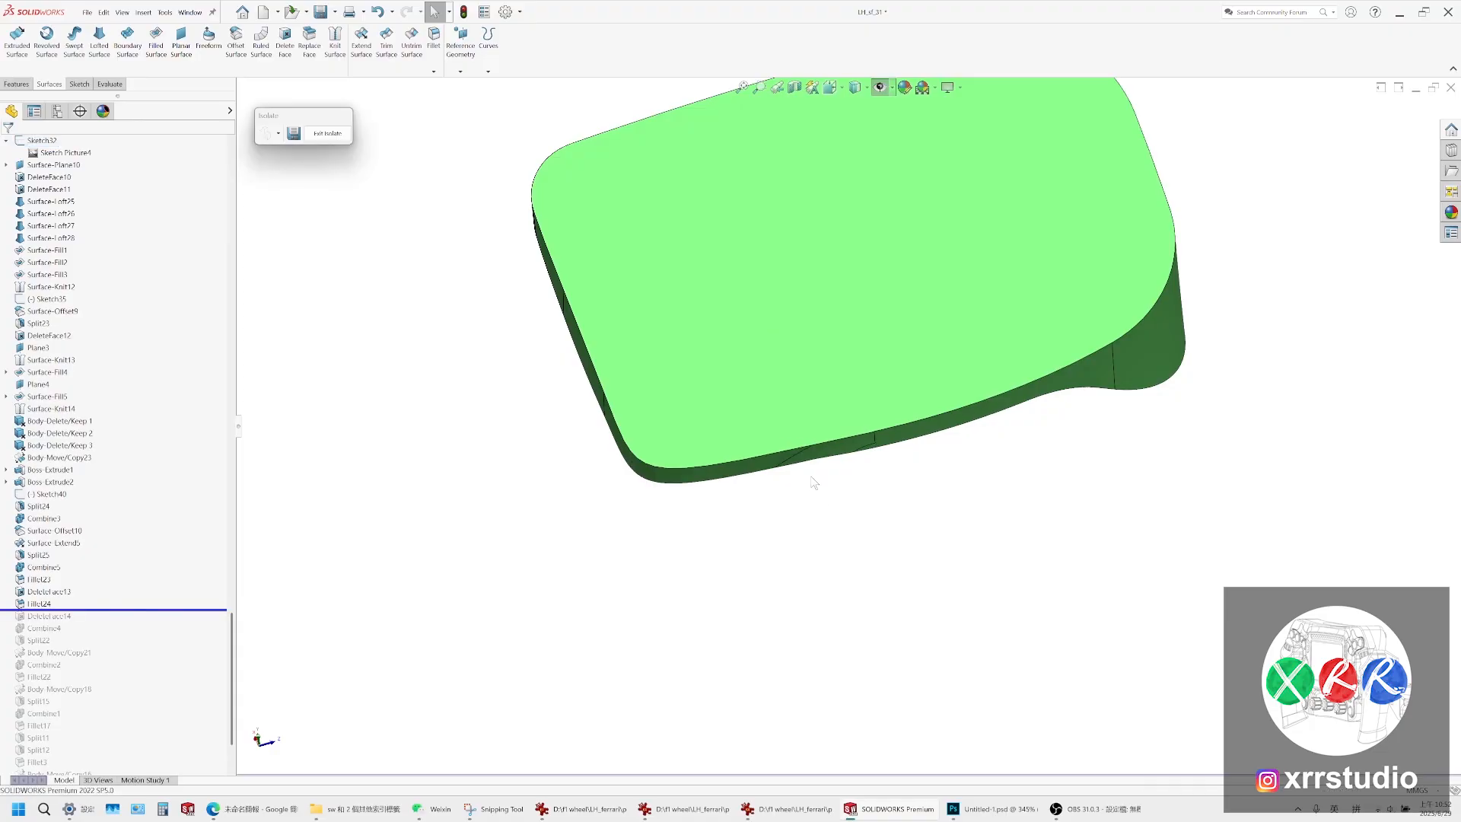
Try to remove the thin sliver face on the side wall using Delete Face, first patched, then filled, and roll back before it
middle_drag(925, 194, 922, 161)
scroll(872, 381, down, 3)
middle_drag(877, 392, 900, 187)
scroll(838, 411, down, 6)
middle_drag(838, 480, 712, 359)
mouse_move(799, 450)
middle_down()
mouse_move(815, 466)
mouse_move(783, 464)
middle_up()
scroll(800, 471, down, 7)
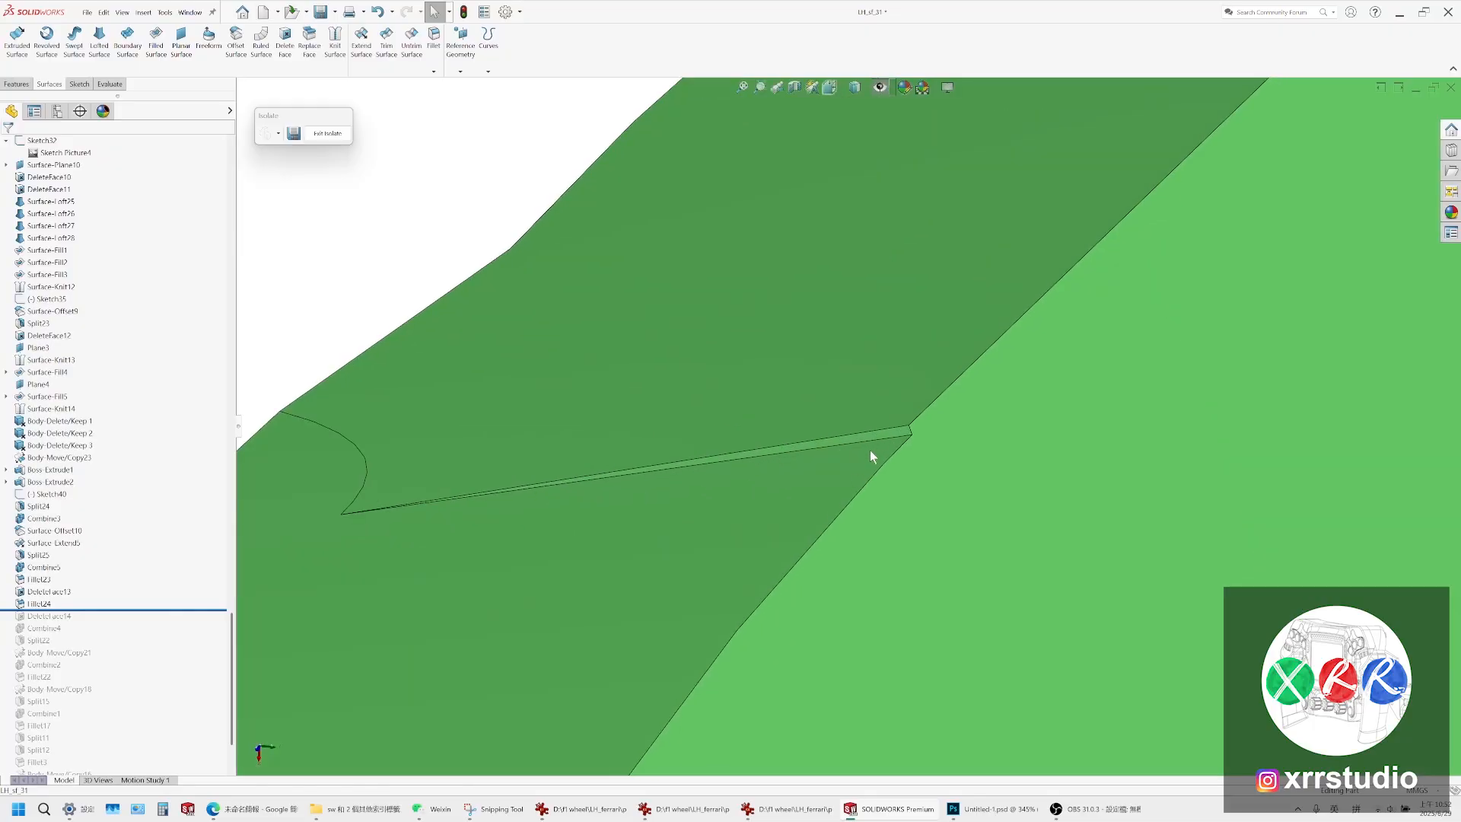
click(895, 433)
scroll(867, 444, up, 5)
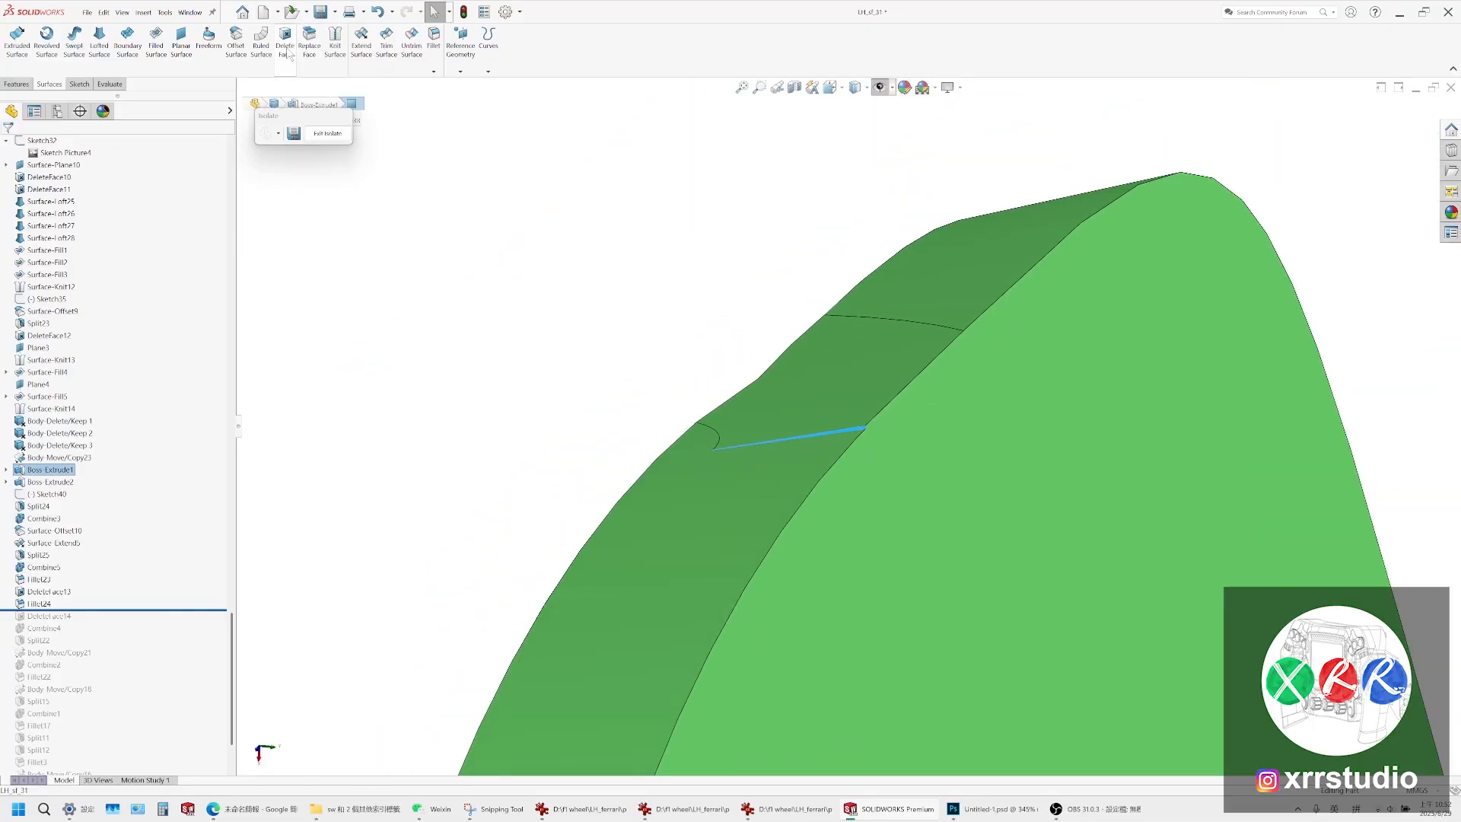
click(286, 46)
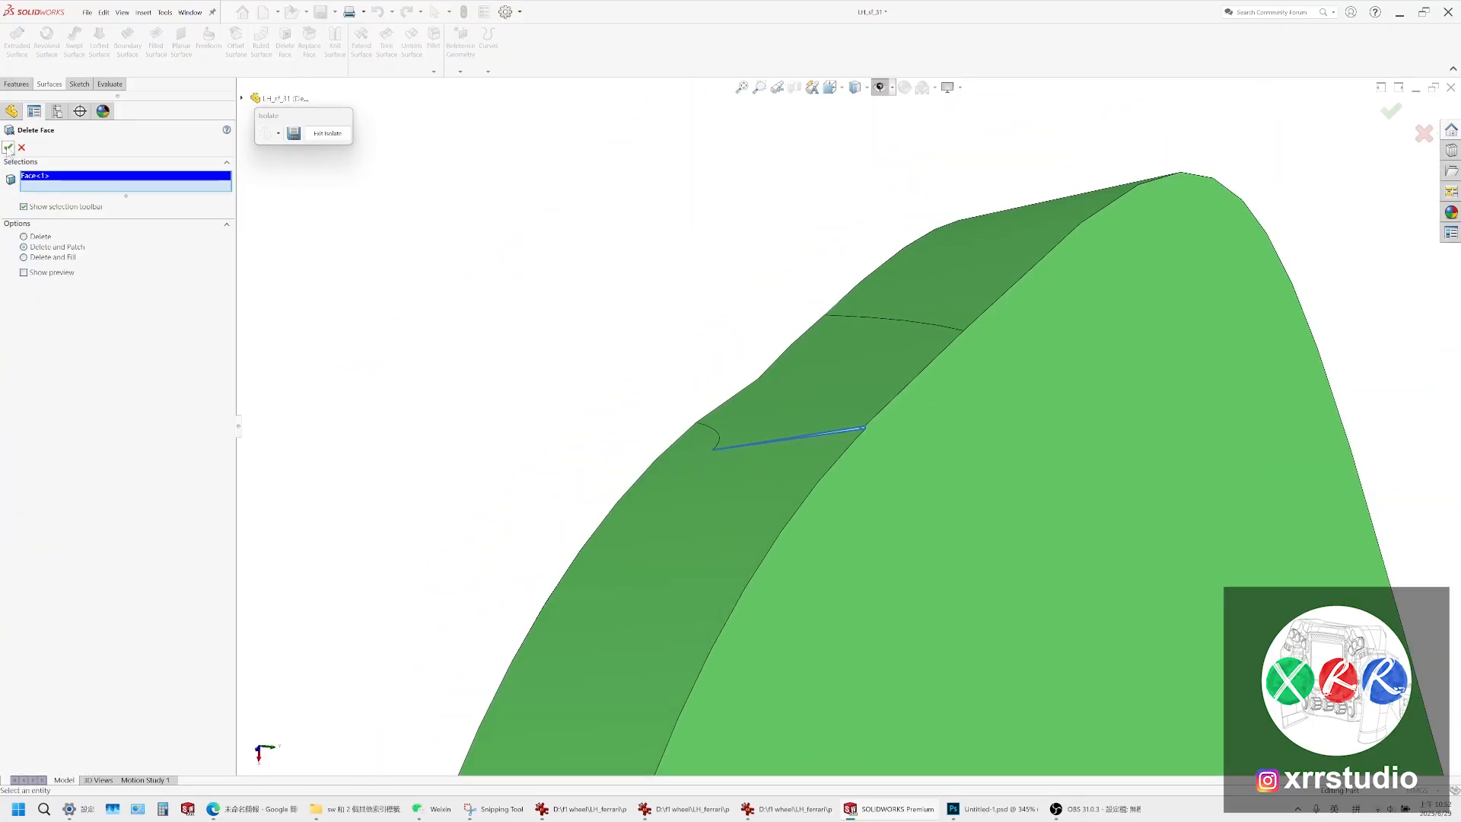
click(8, 147)
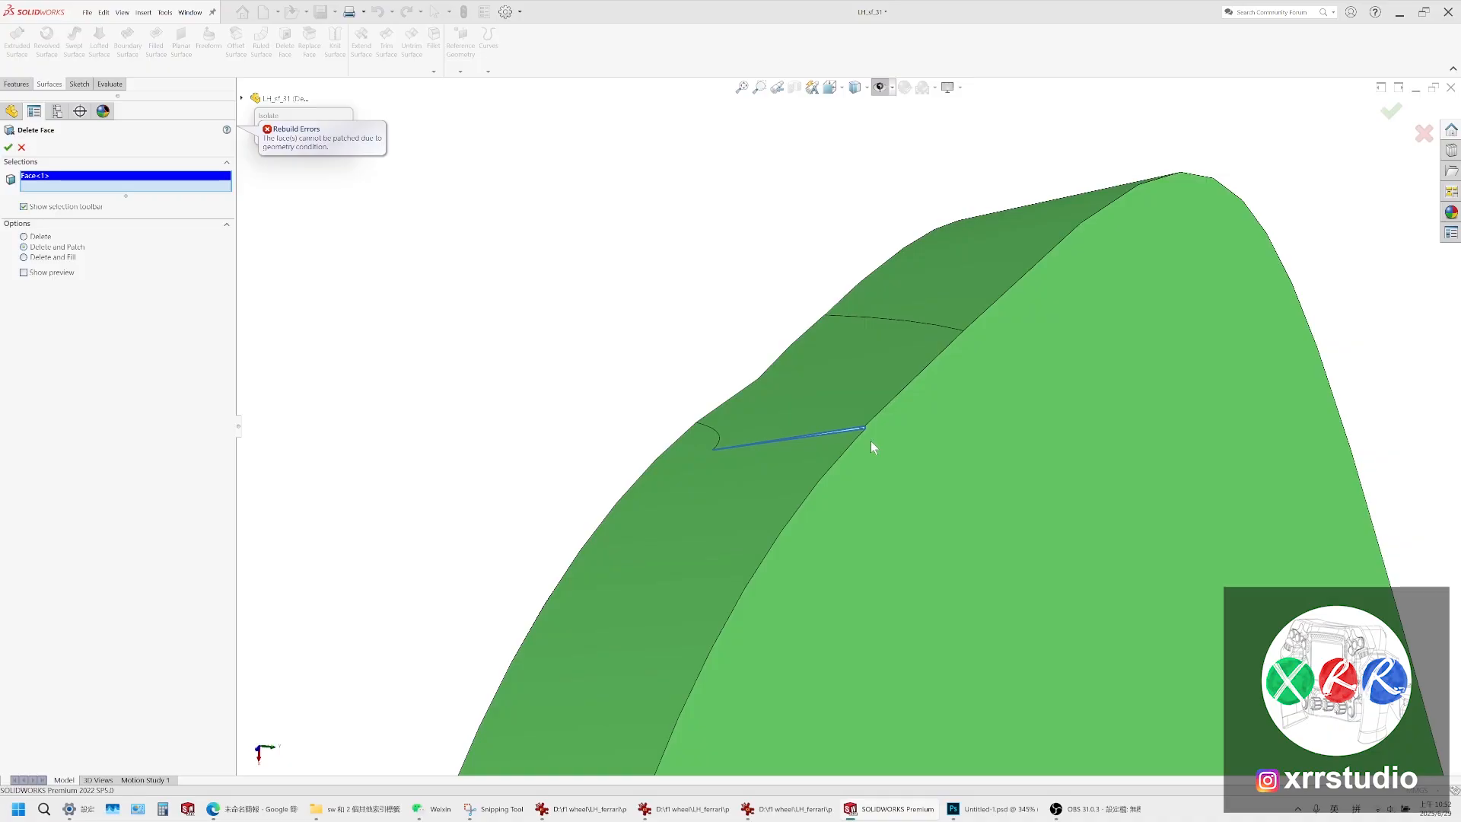
click(62, 258)
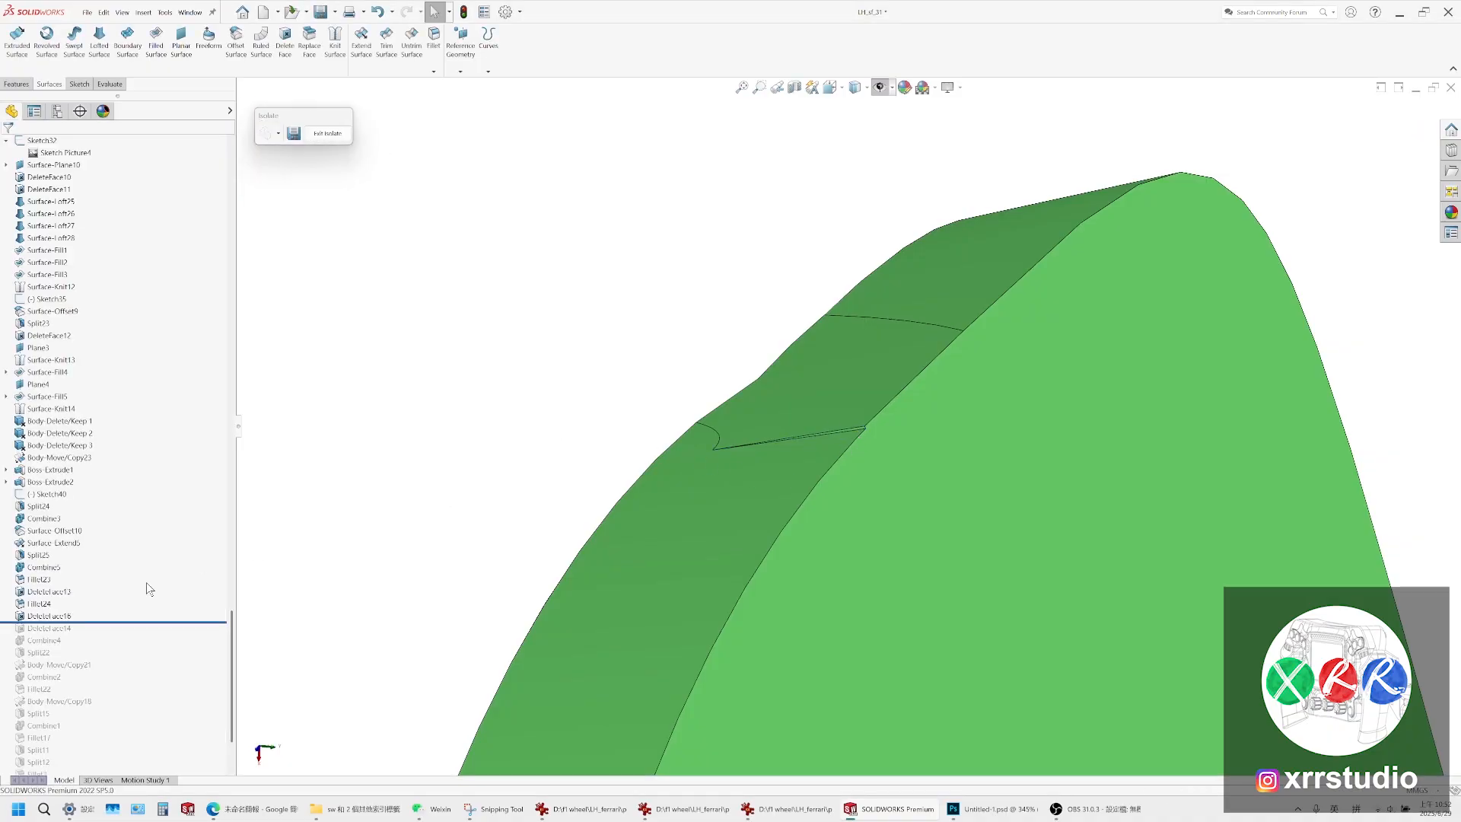
drag(89, 623, 91, 607)
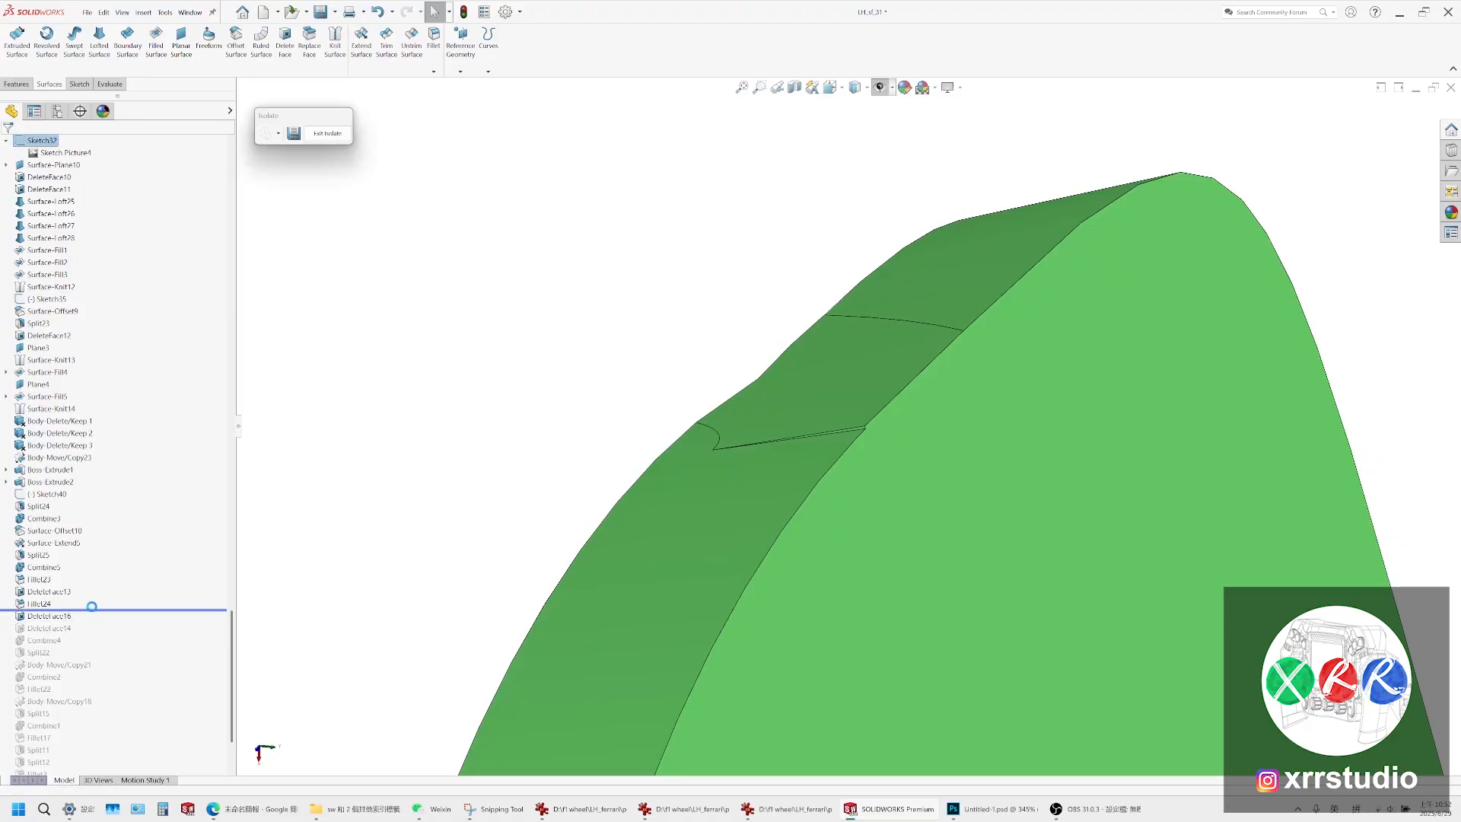
Try to replace the side wall's fillet face and adjacent sliver using Delete and Fill, then Delete and Patch with a preview
middle_drag(806, 427, 693, 394)
click(832, 429)
scroll(826, 426, down, 3)
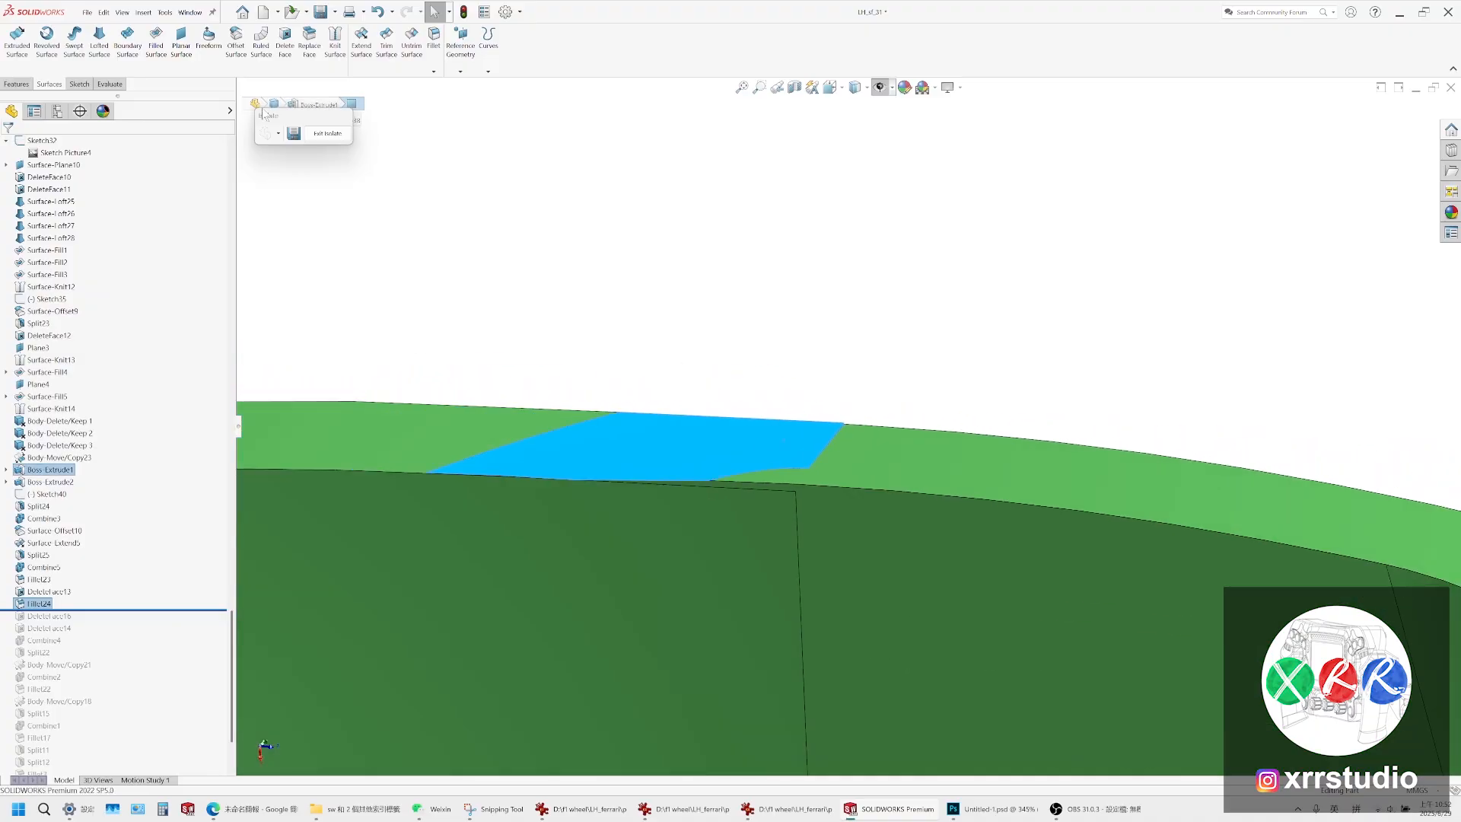
click(289, 52)
scroll(822, 486, down, 3)
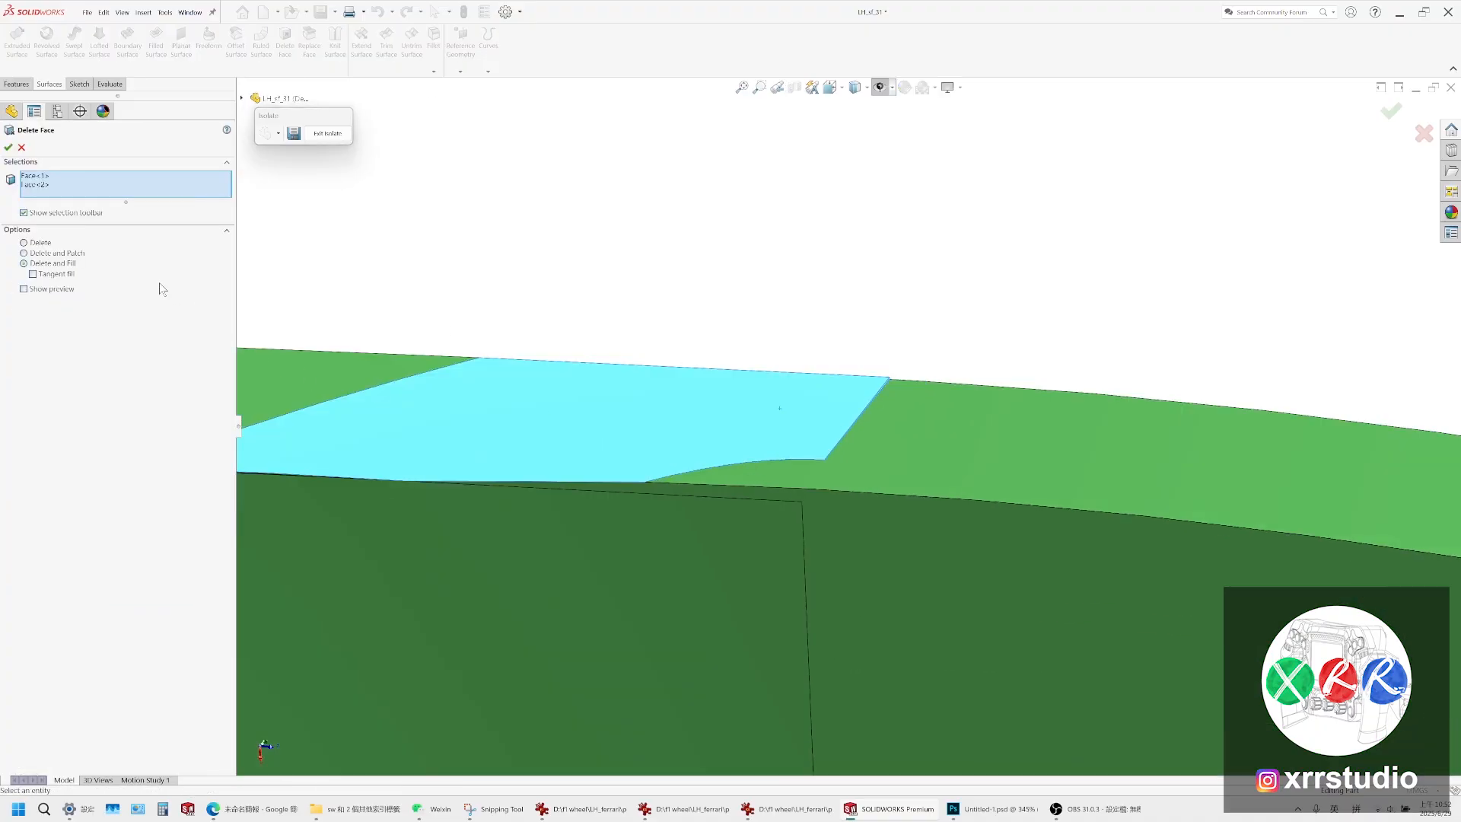
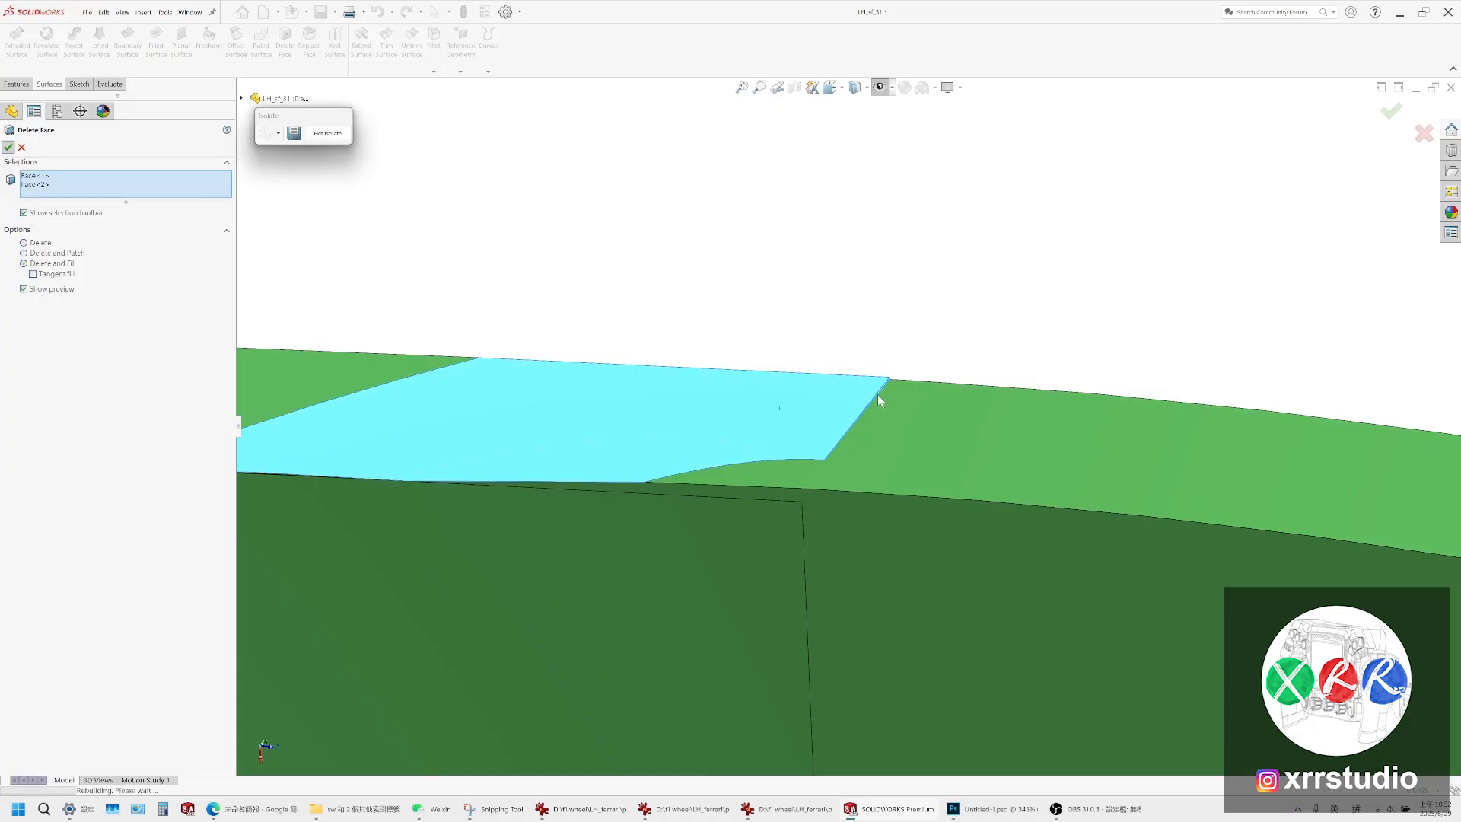
click(57, 253)
scroll(685, 428, up, 8)
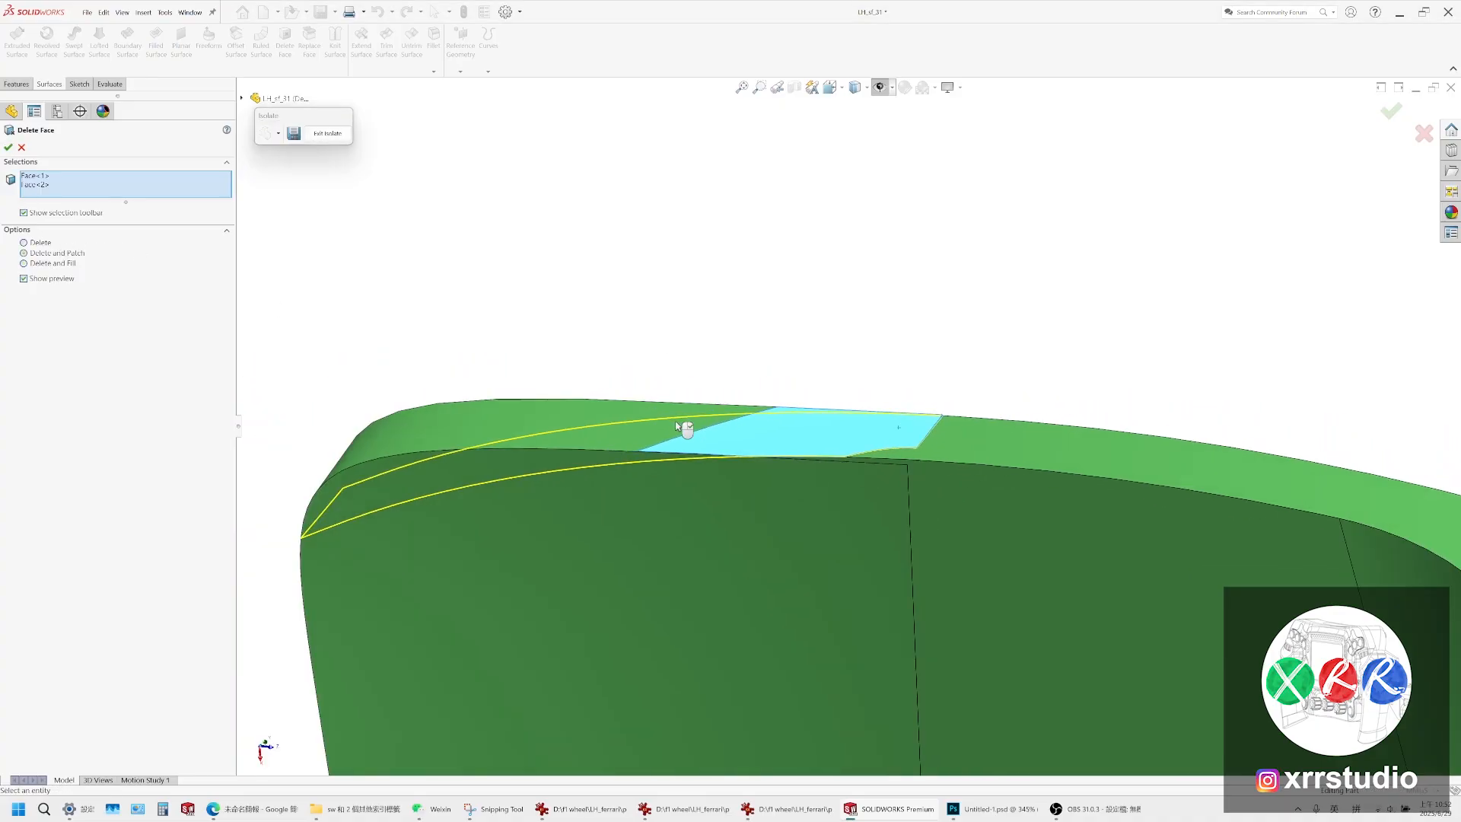
middle_drag(714, 431, 767, 743)
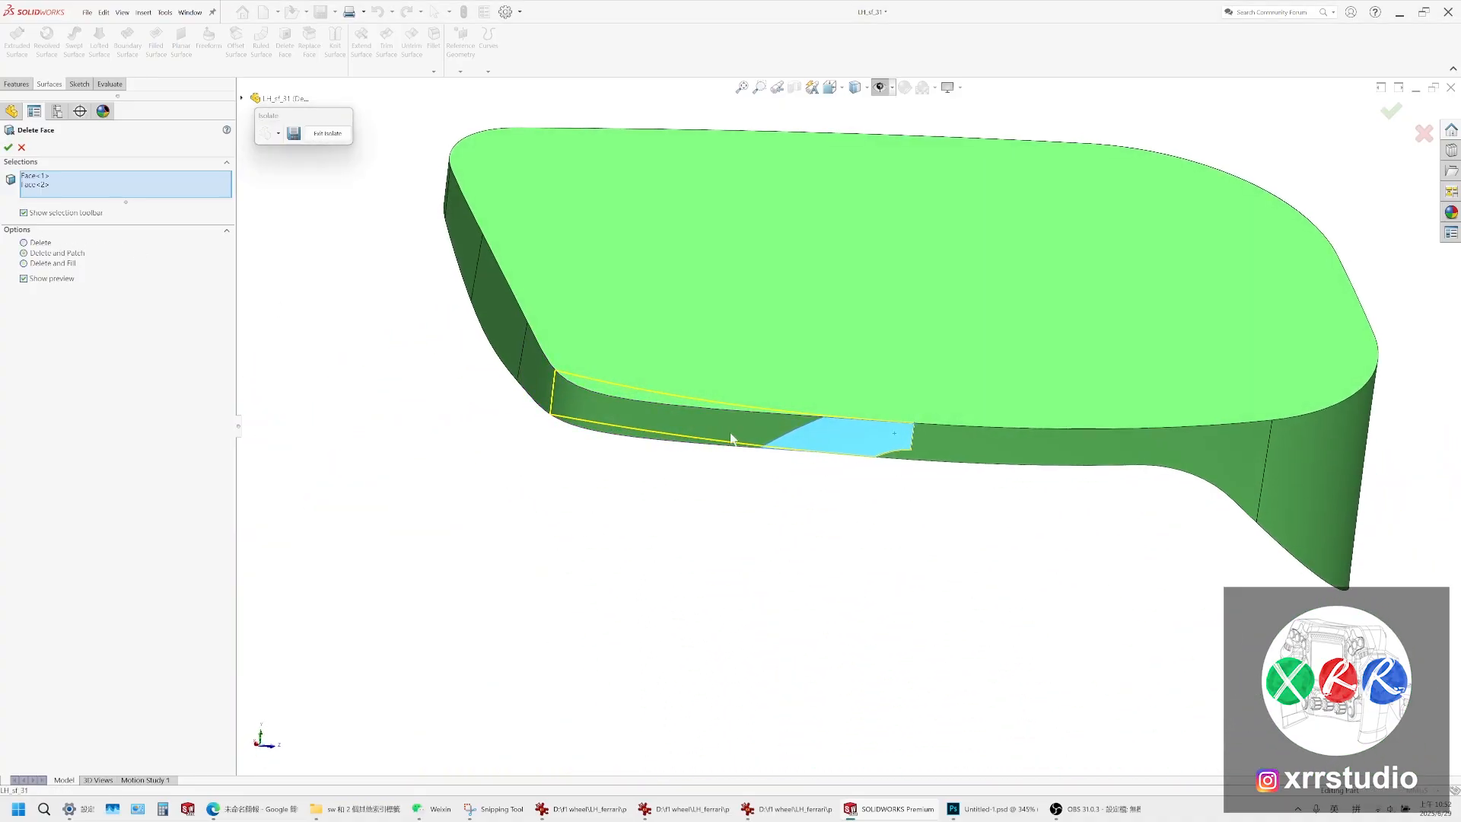
middle_drag(729, 433, 724, 519)
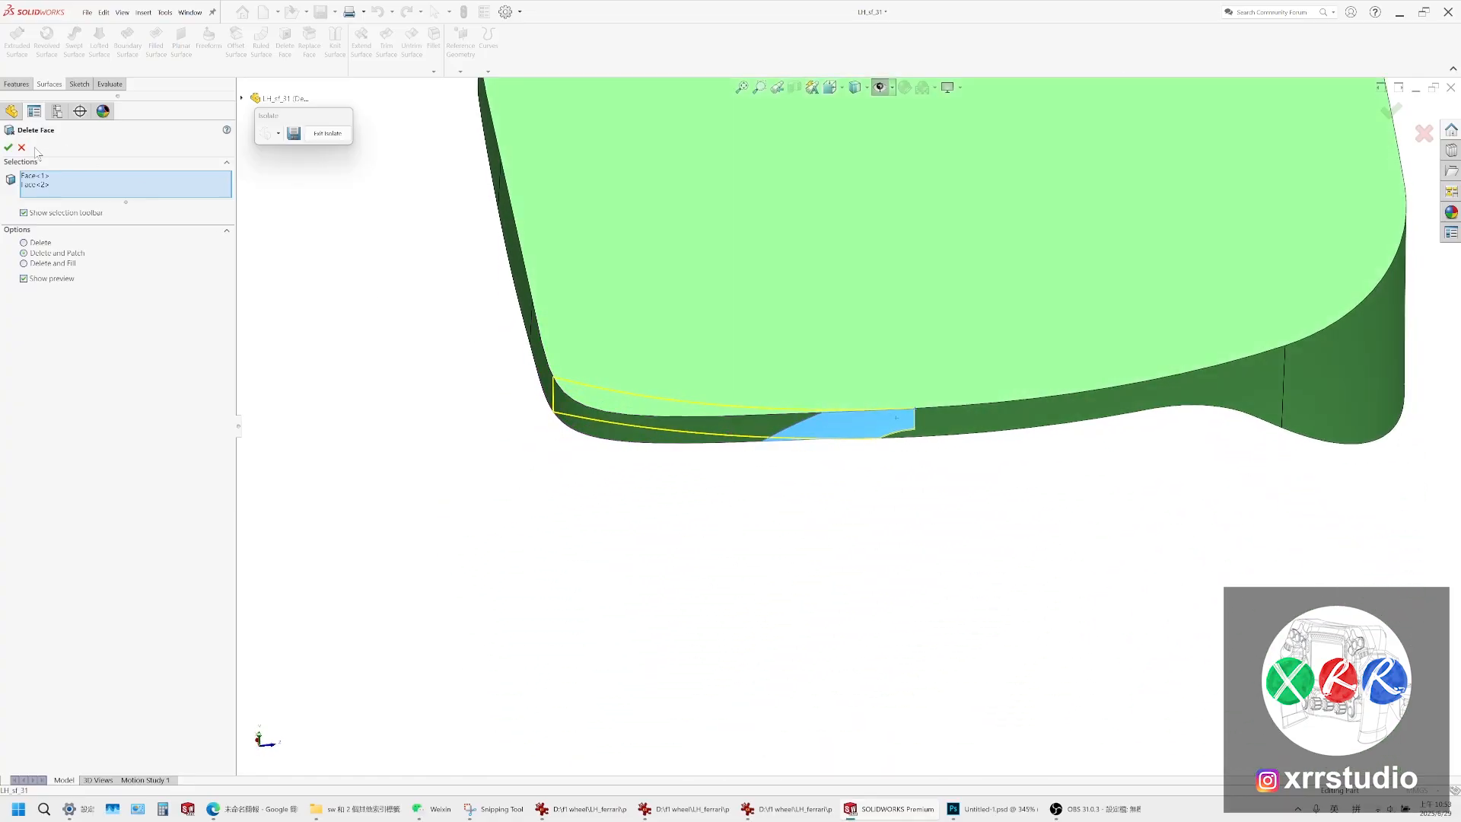
click(8, 148)
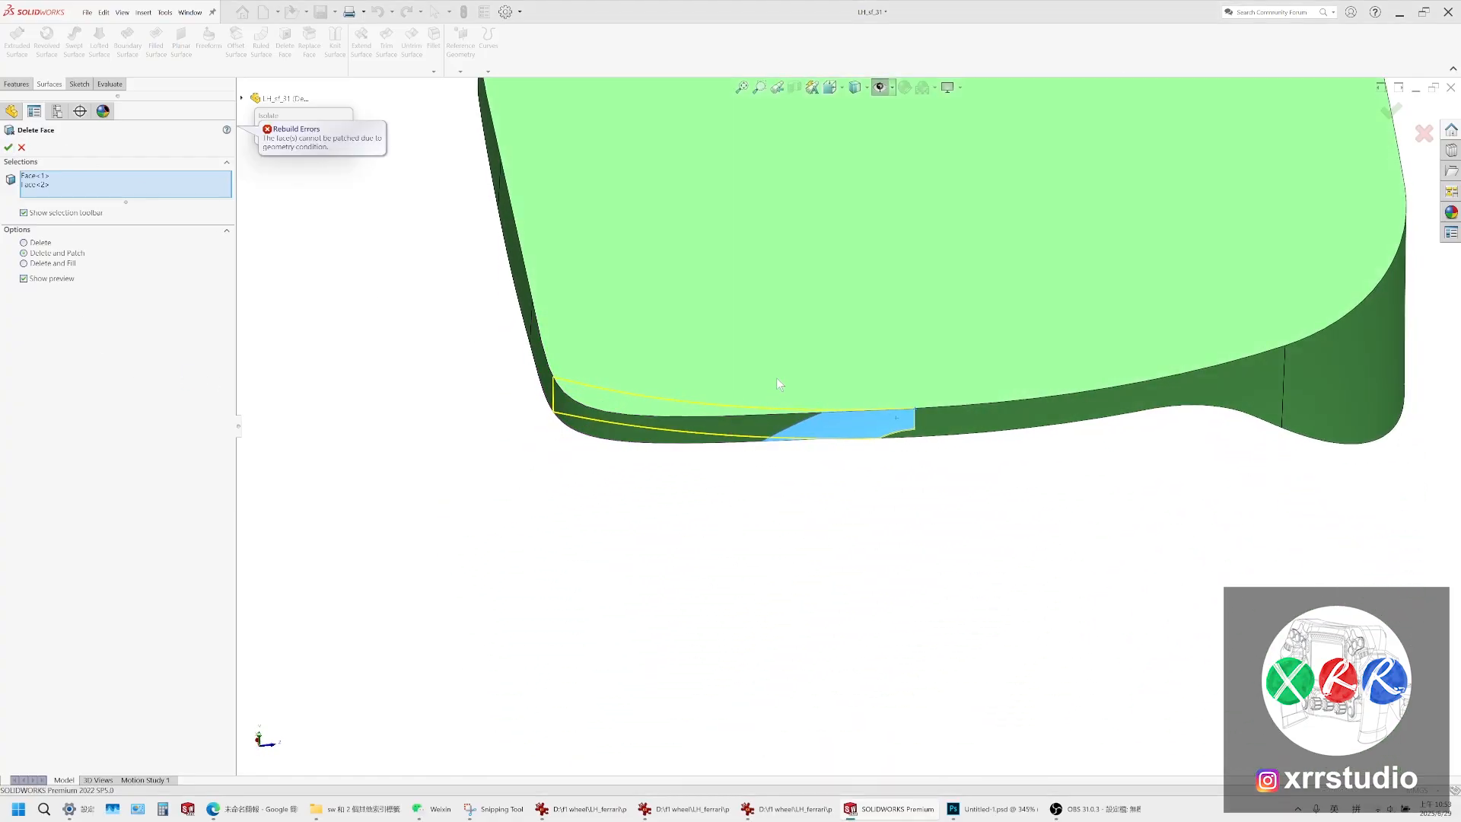
Remove the two selected side-wall faces with the plain Delete option and roll the model back before that feature
click(24, 242)
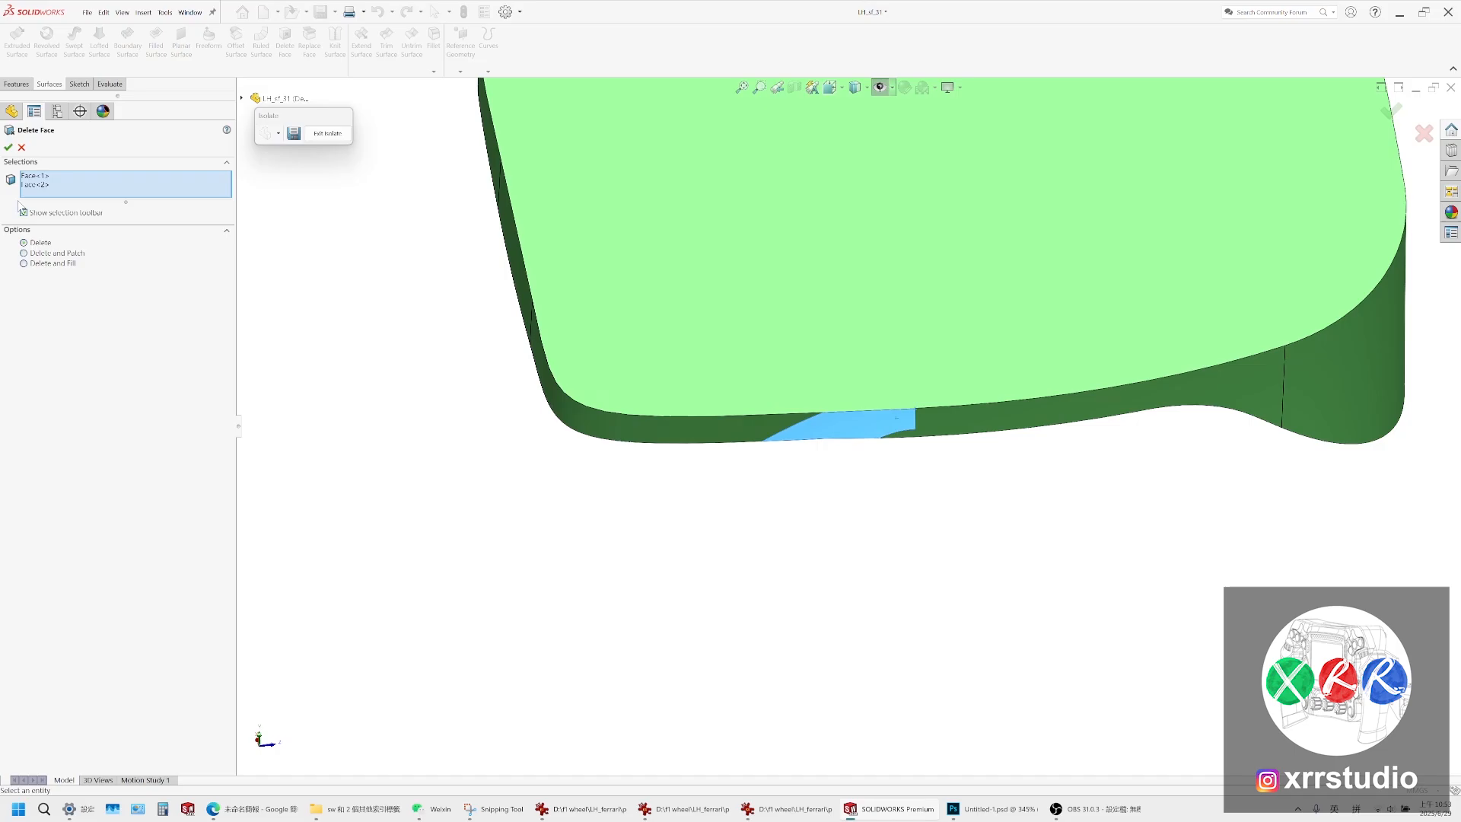
click(9, 148)
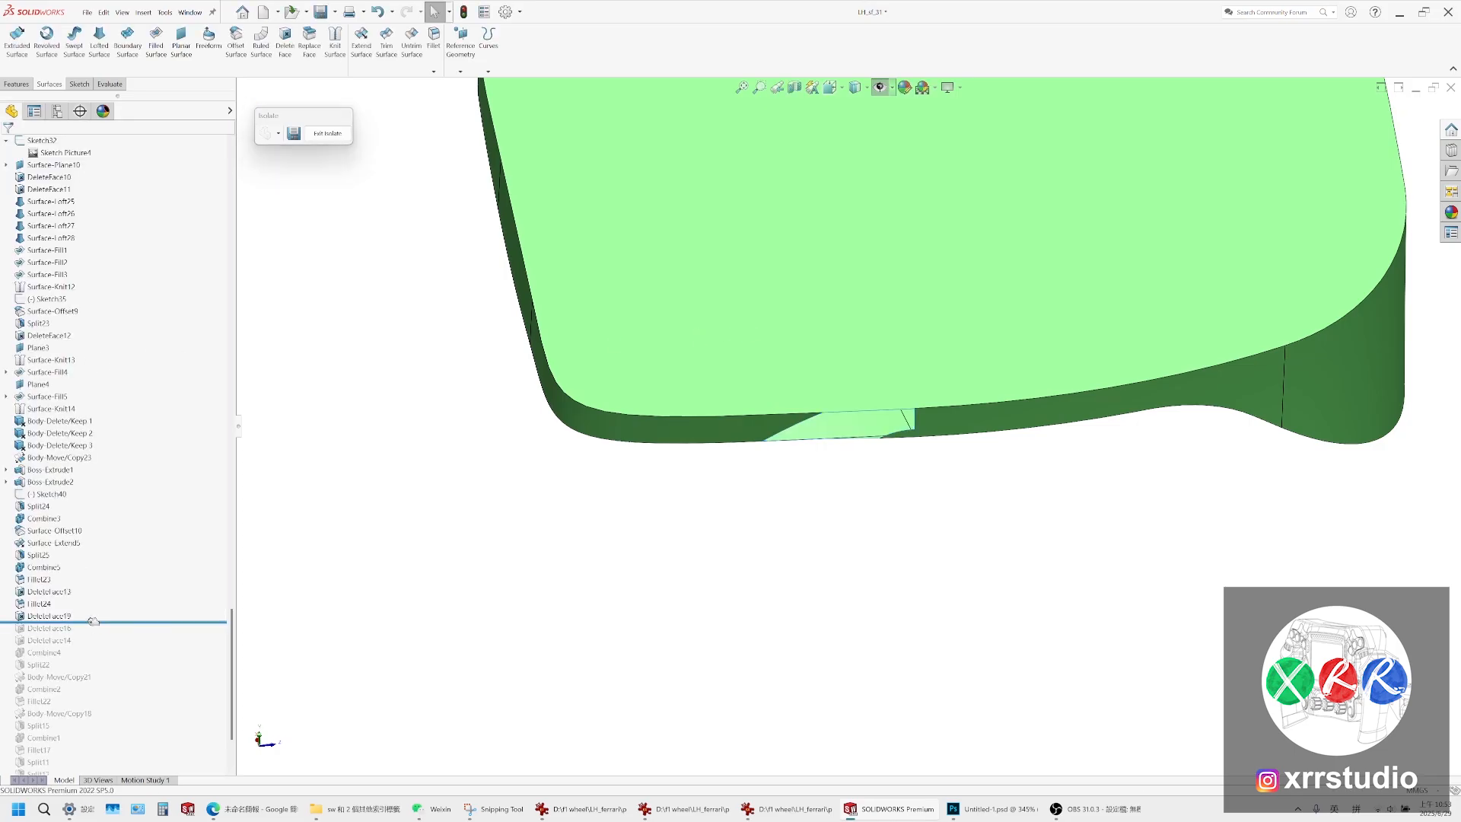
drag(92, 621, 92, 615)
Examine the fillet seam on the grip's side wall and its edge with the underside
scroll(918, 414, down, 10)
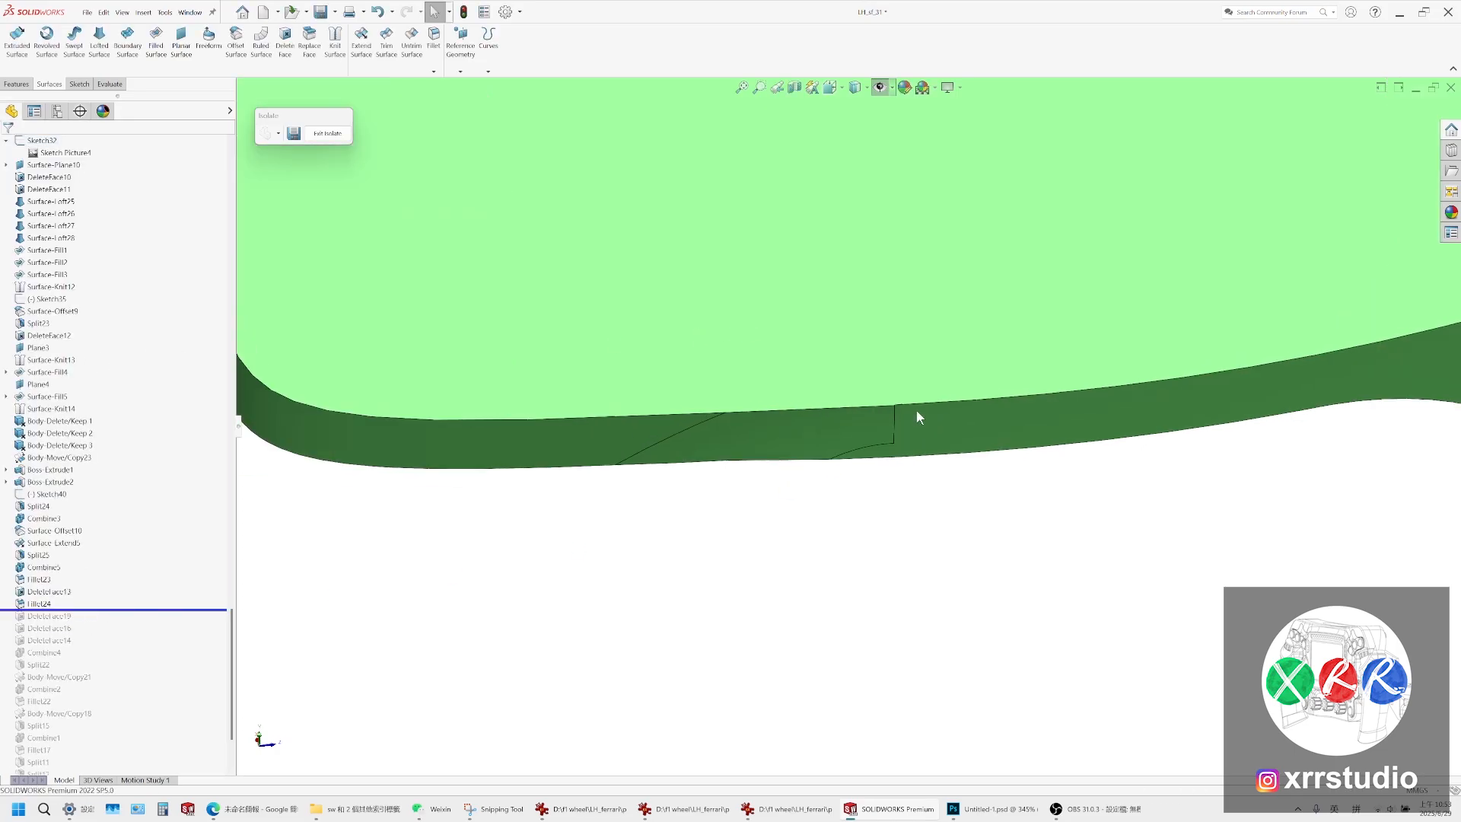
middle_drag(921, 434, 911, 250)
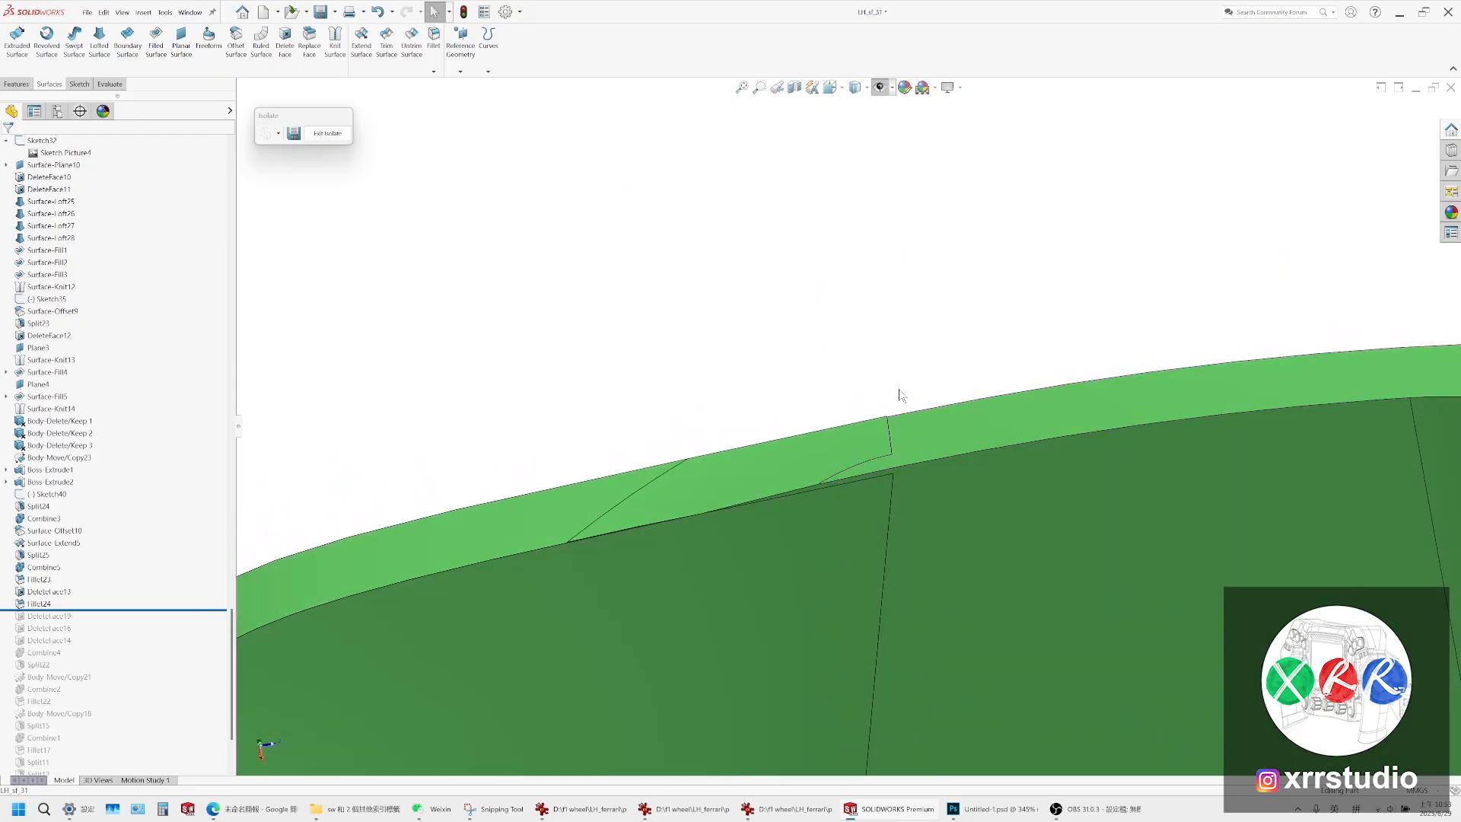
middle_drag(905, 467, 910, 368)
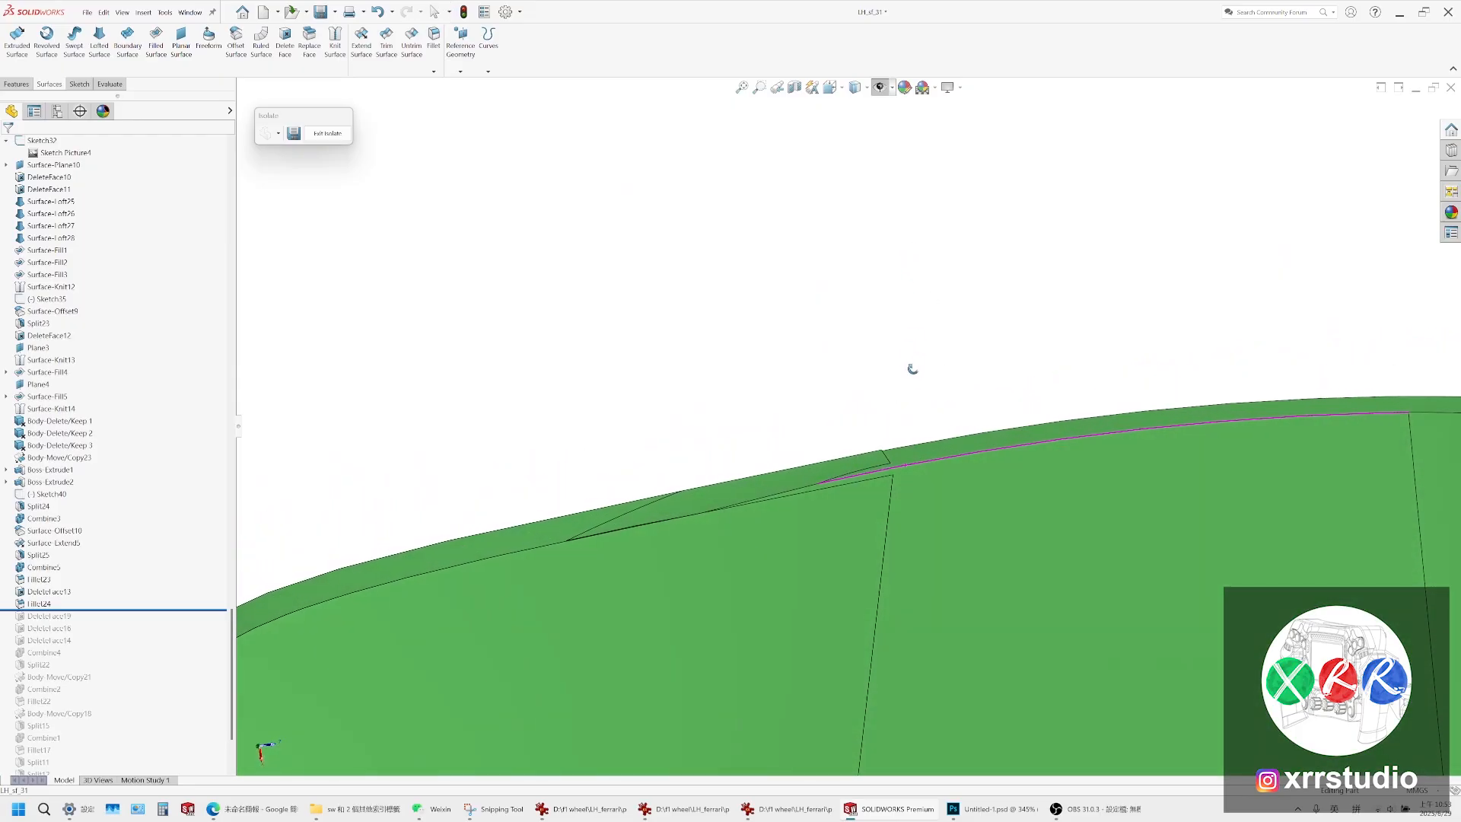
scroll(962, 454, up, 9)
middle_drag(929, 472, 910, 673)
scroll(837, 449, down, 1)
scroll(838, 454, down, 1)
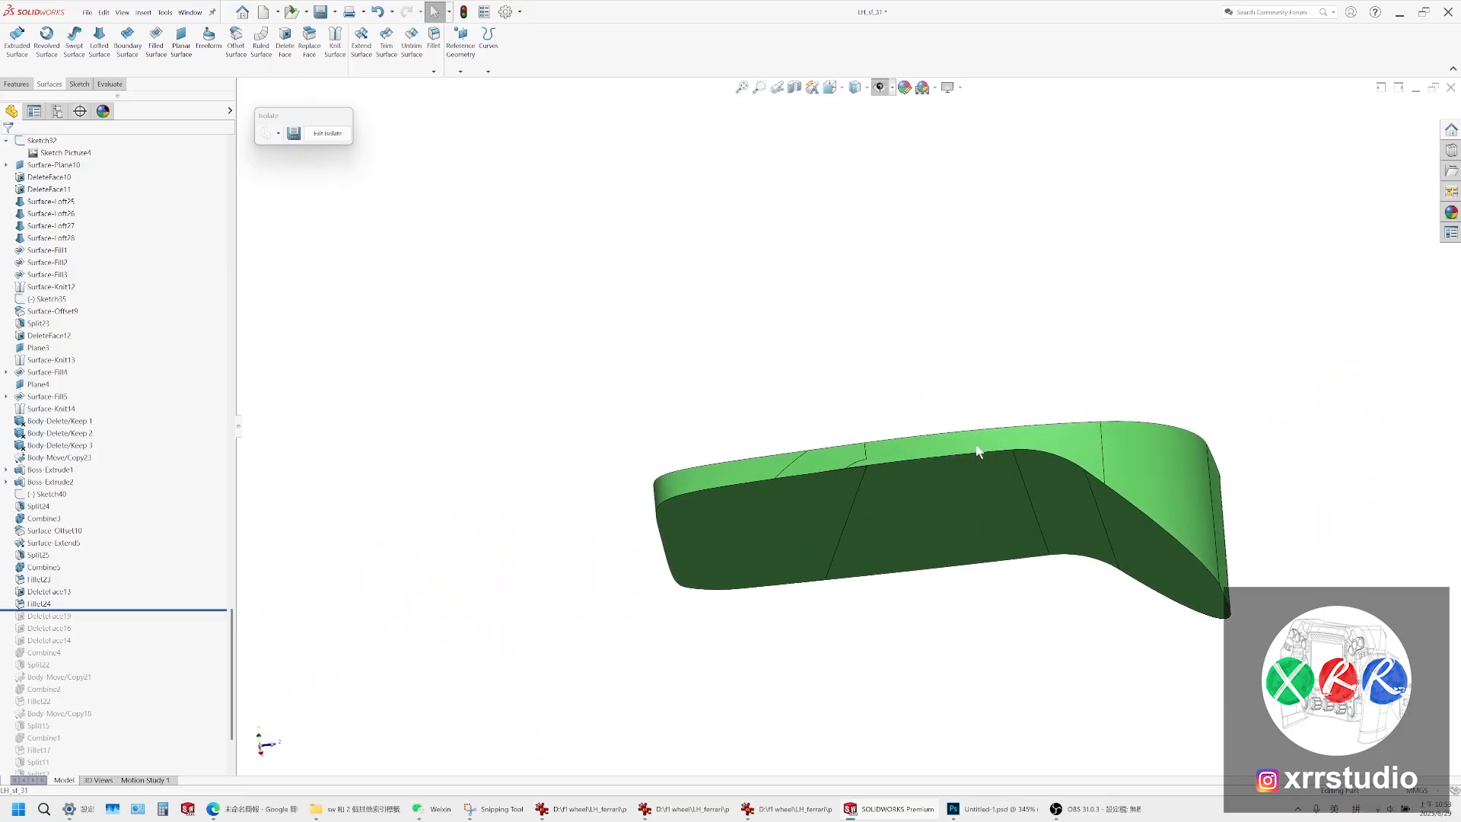
click(978, 451)
mouse_move(848, 423)
middle_down()
mouse_move(852, 268)
mouse_move(857, 418)
middle_up()
scroll(881, 496, down, 2)
click(888, 456)
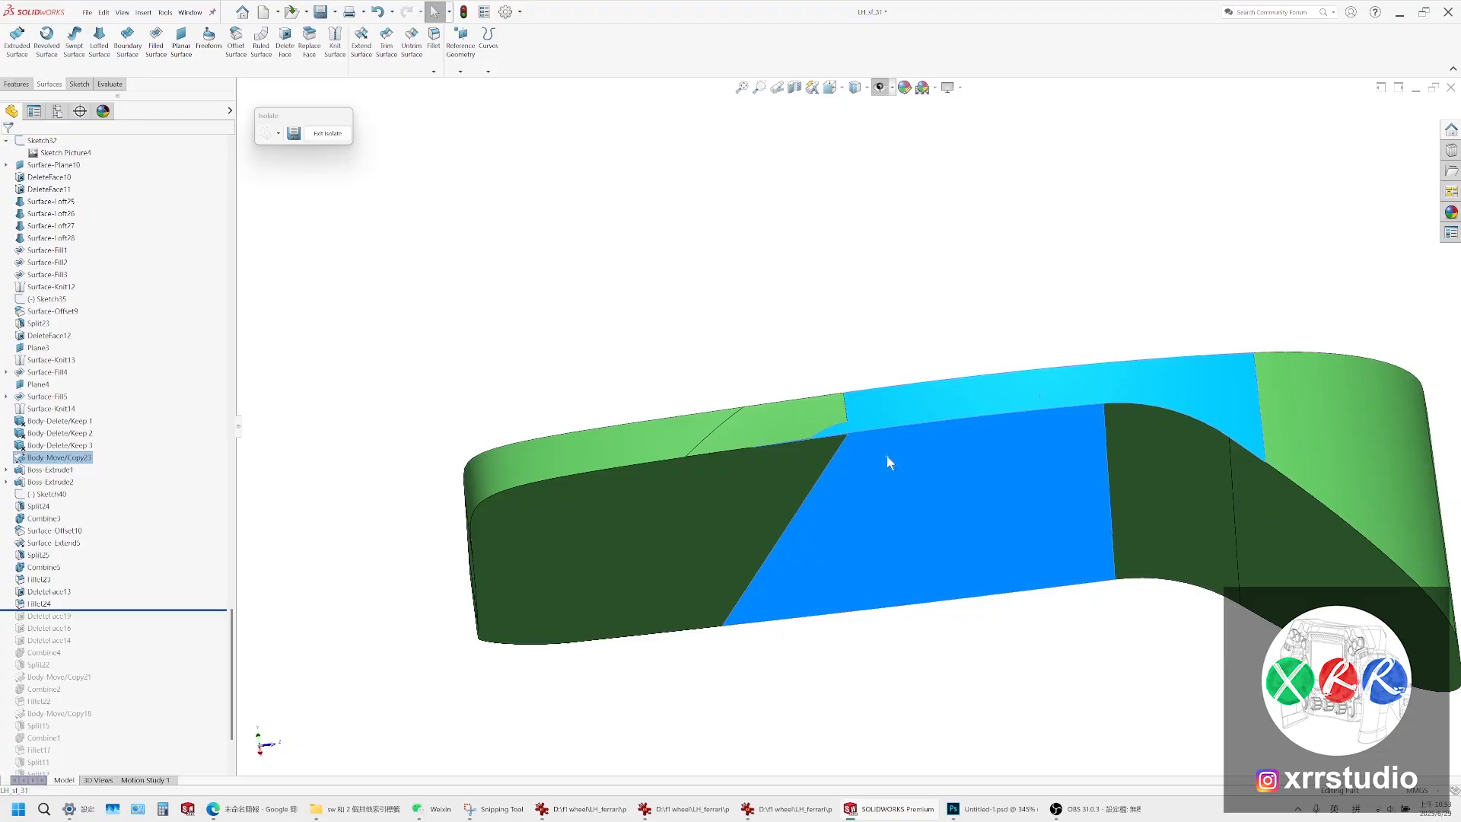
ctrl+click(802, 422)
ctrl+click(683, 428)
middle_drag(689, 437, 738, 598)
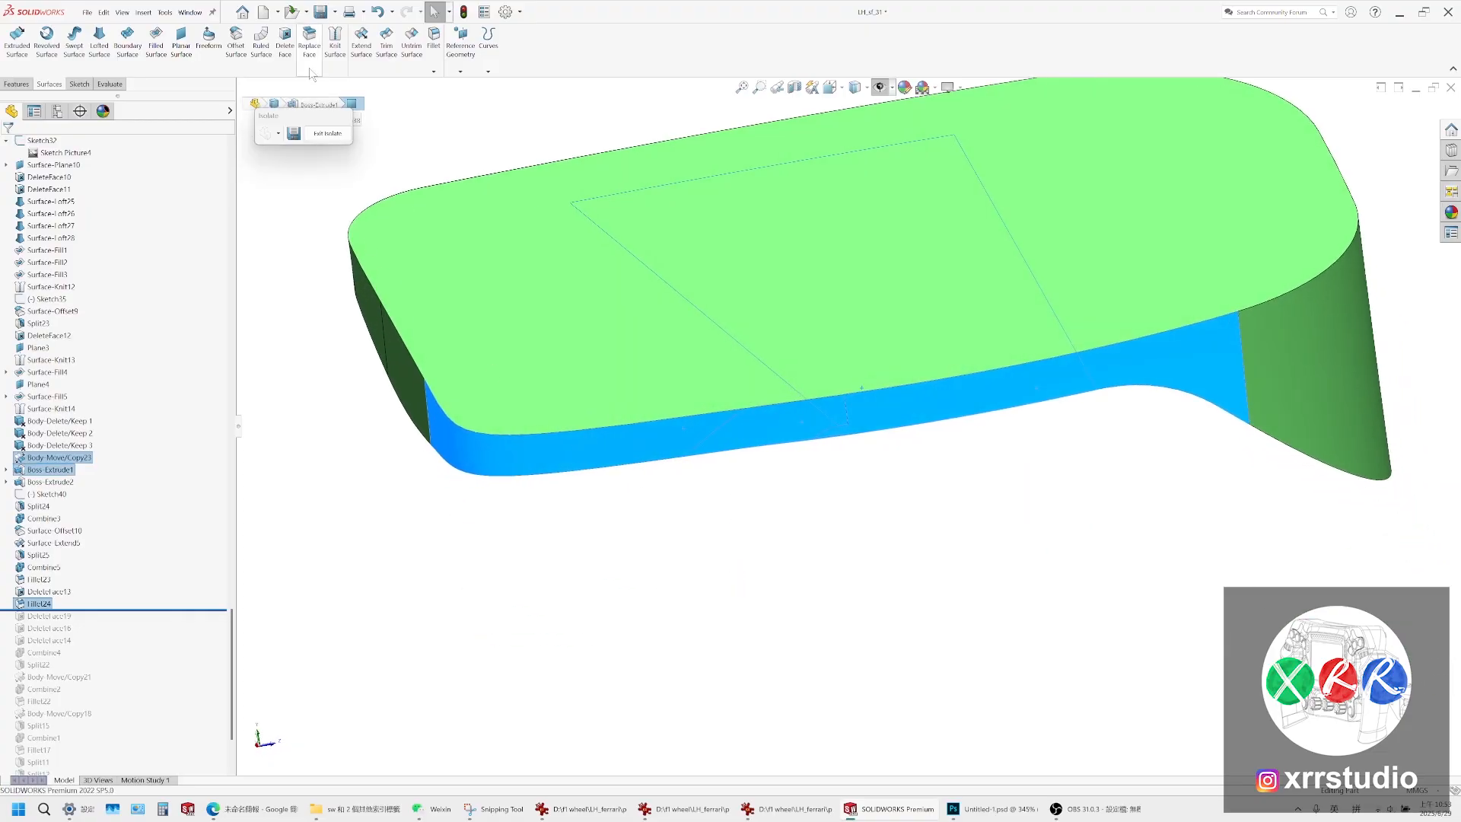
click(236, 38)
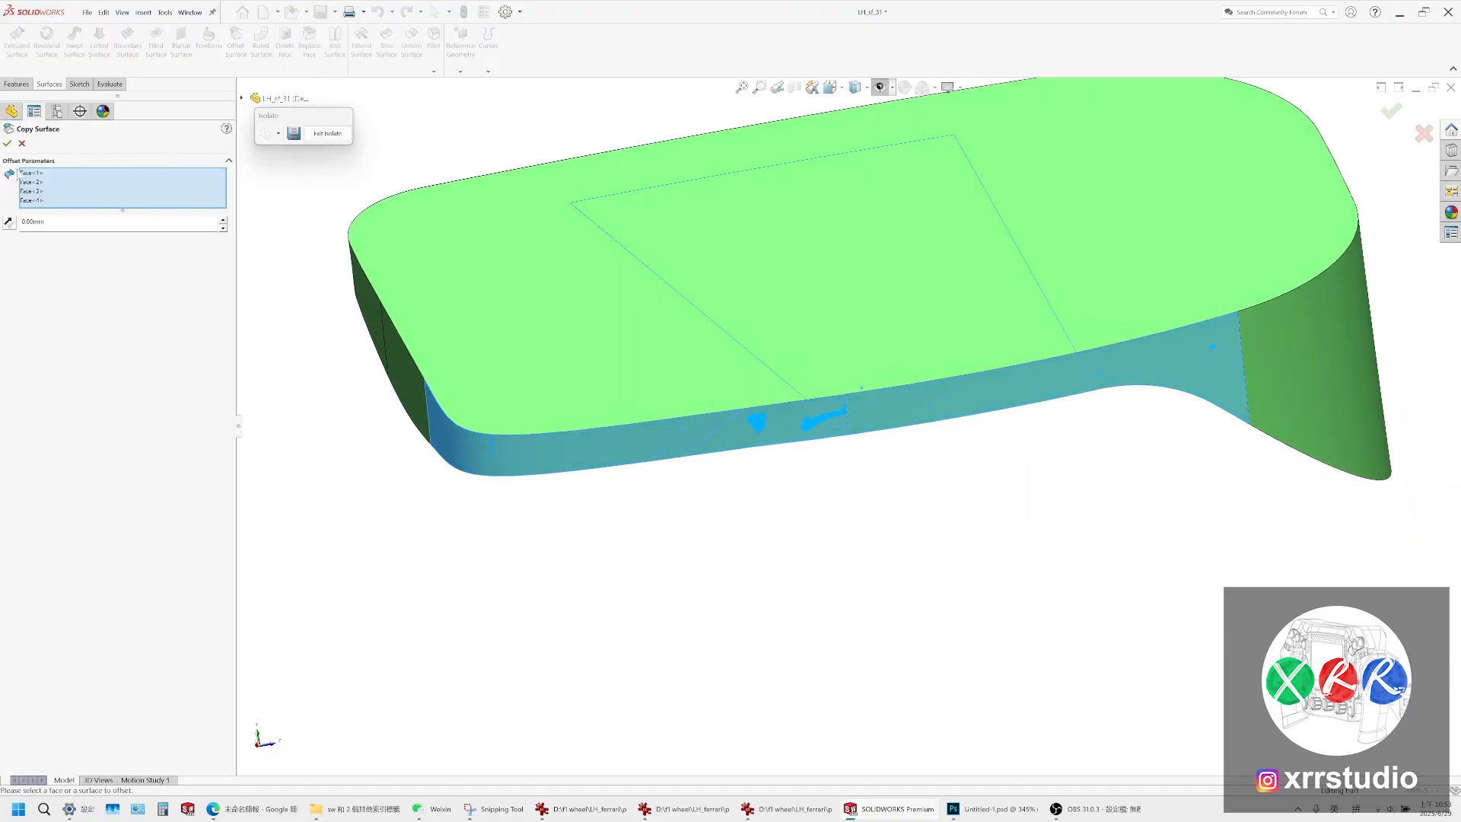
click(21, 143)
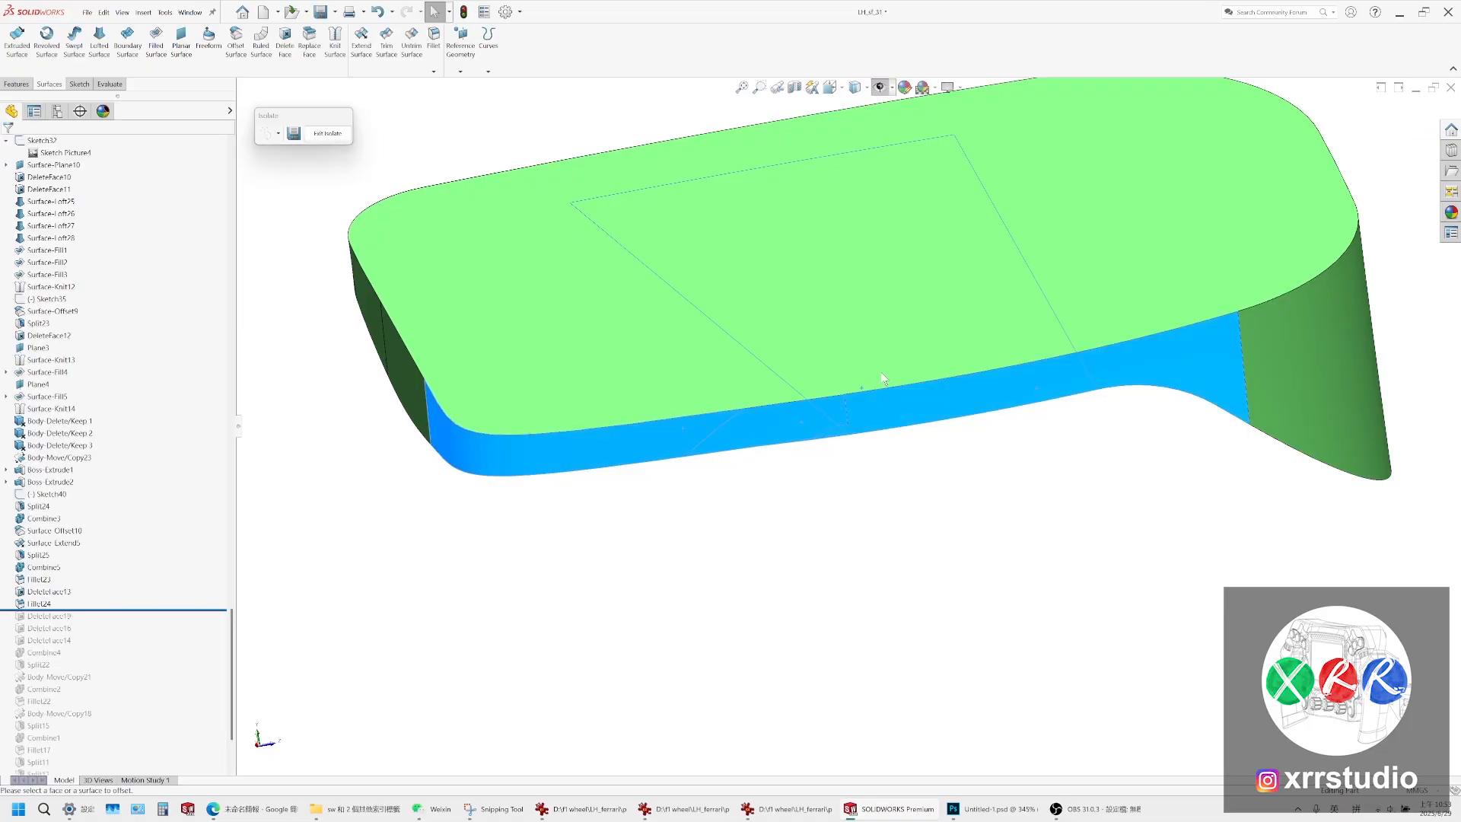
Try to copy the three connected side-wall faces, including the fillet face, as an offset surface at 0 mm
middle_drag(860, 392, 870, 146)
scroll(954, 301, up, 1)
click(955, 303)
scroll(869, 491, down, 3)
click(869, 353)
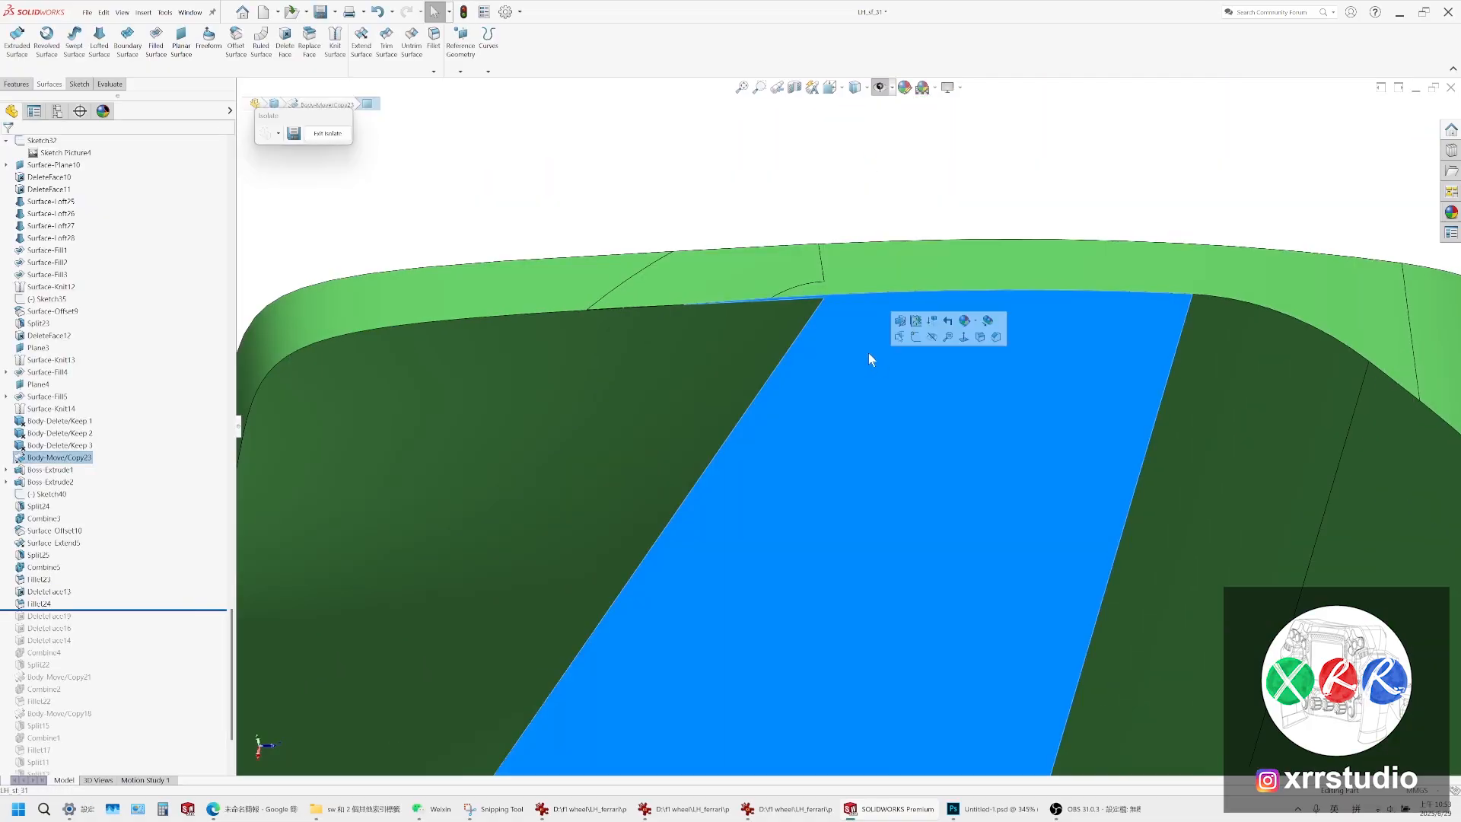
ctrl+click(852, 276)
key(Escape)
click(838, 296)
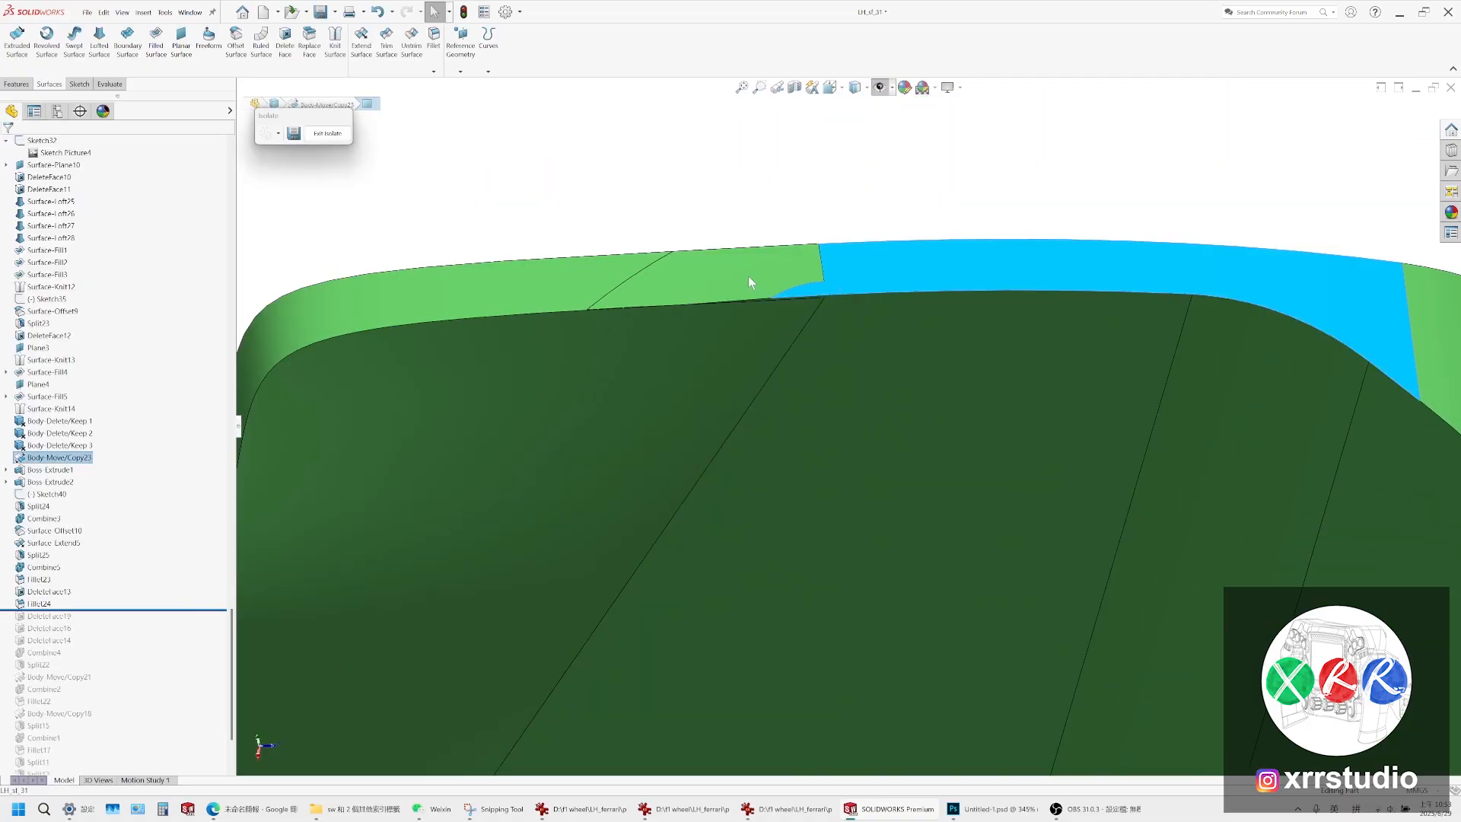
ctrl+click(624, 280)
middle_drag(624, 280, 832, 426)
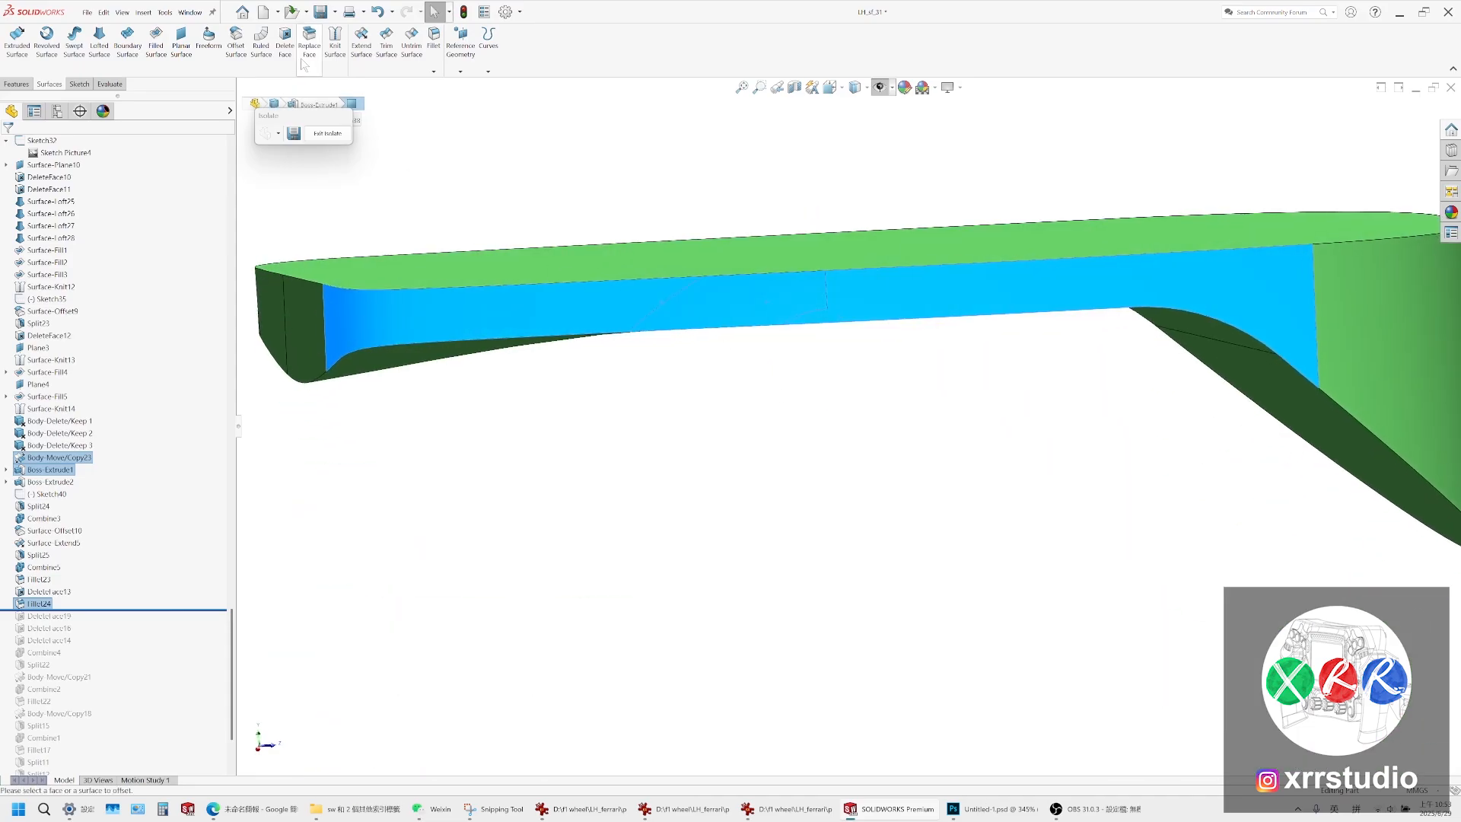
click(228, 59)
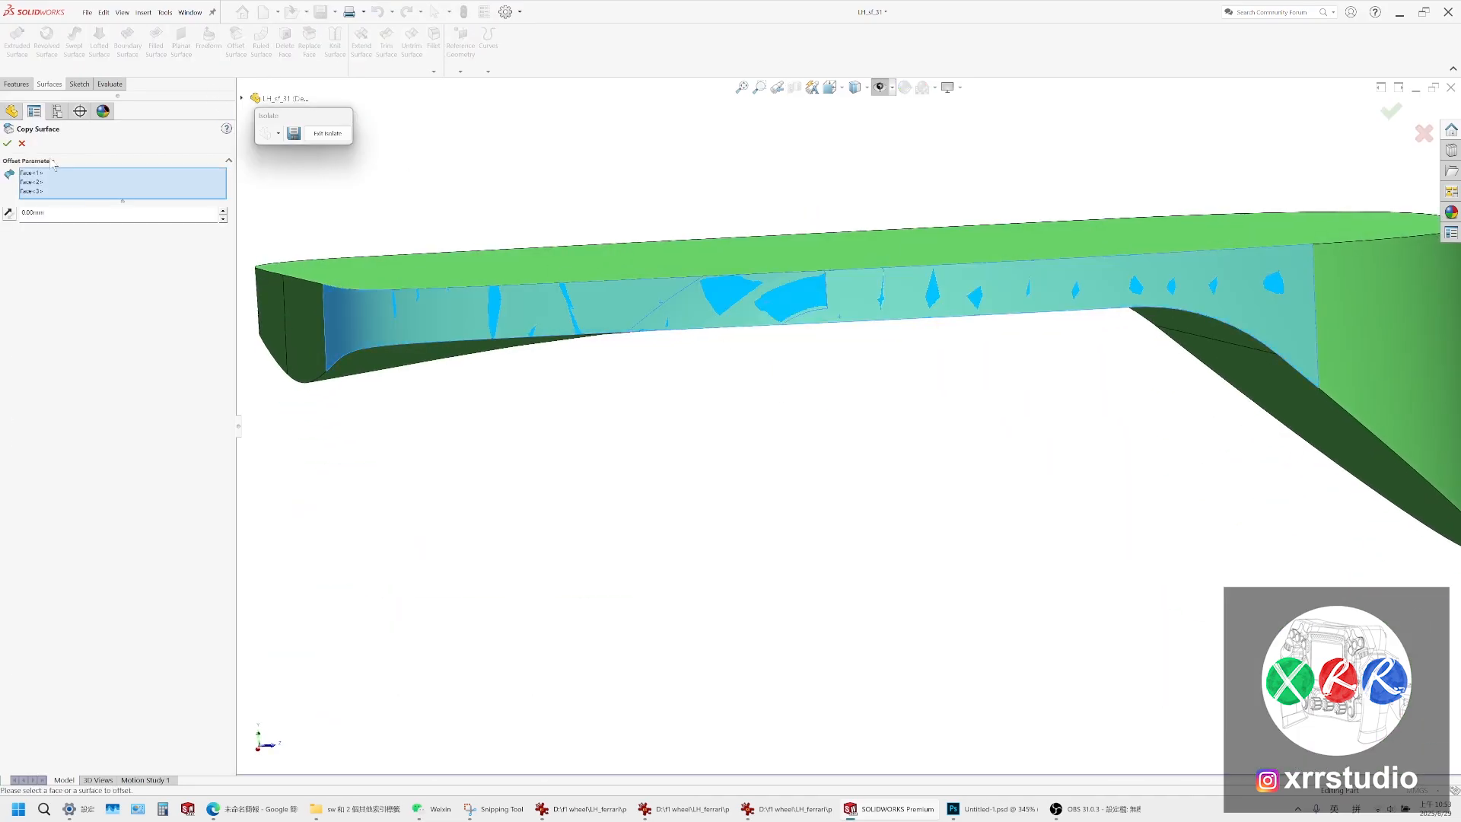
click(7, 144)
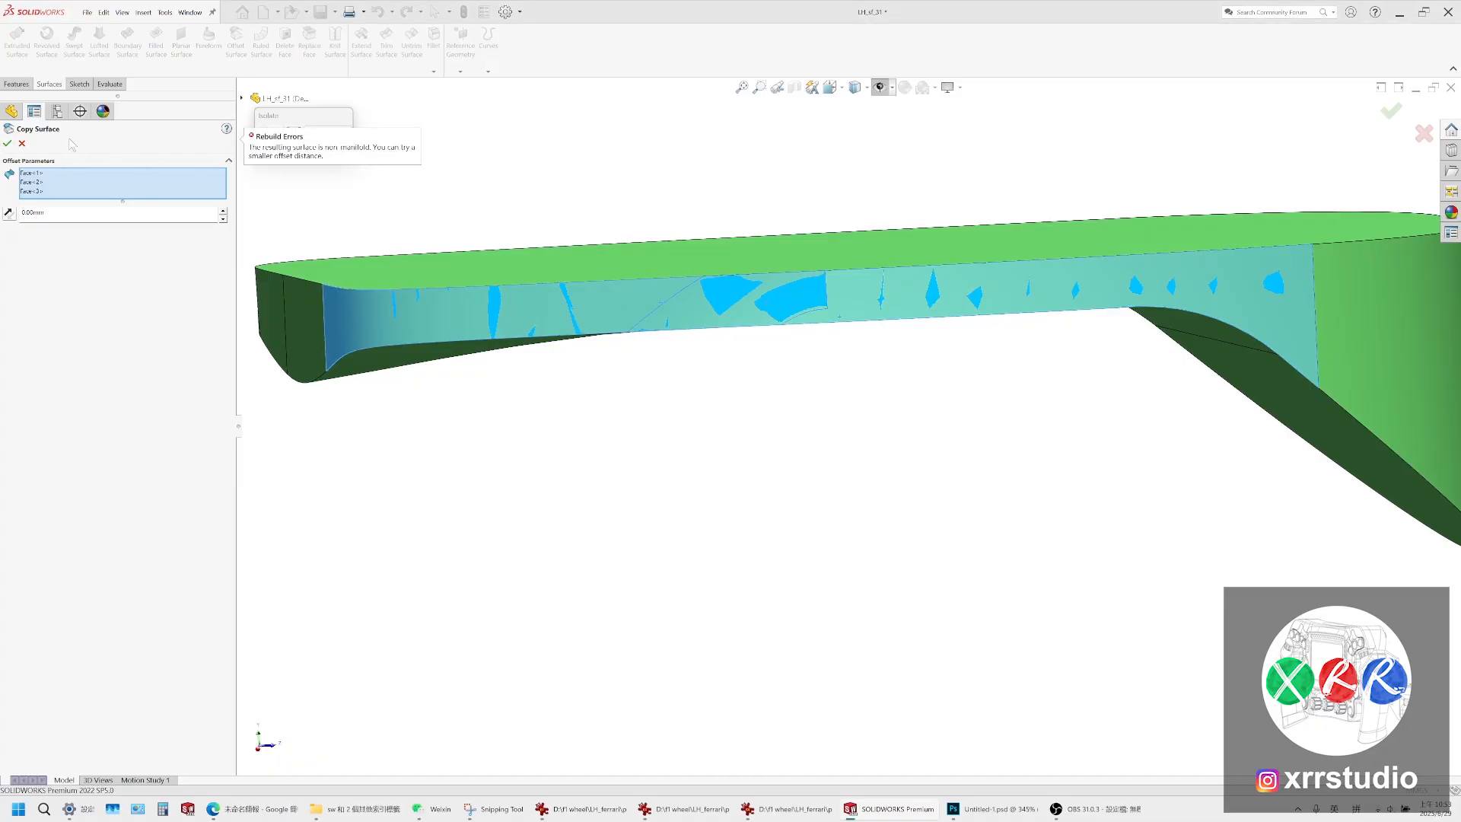
click(22, 144)
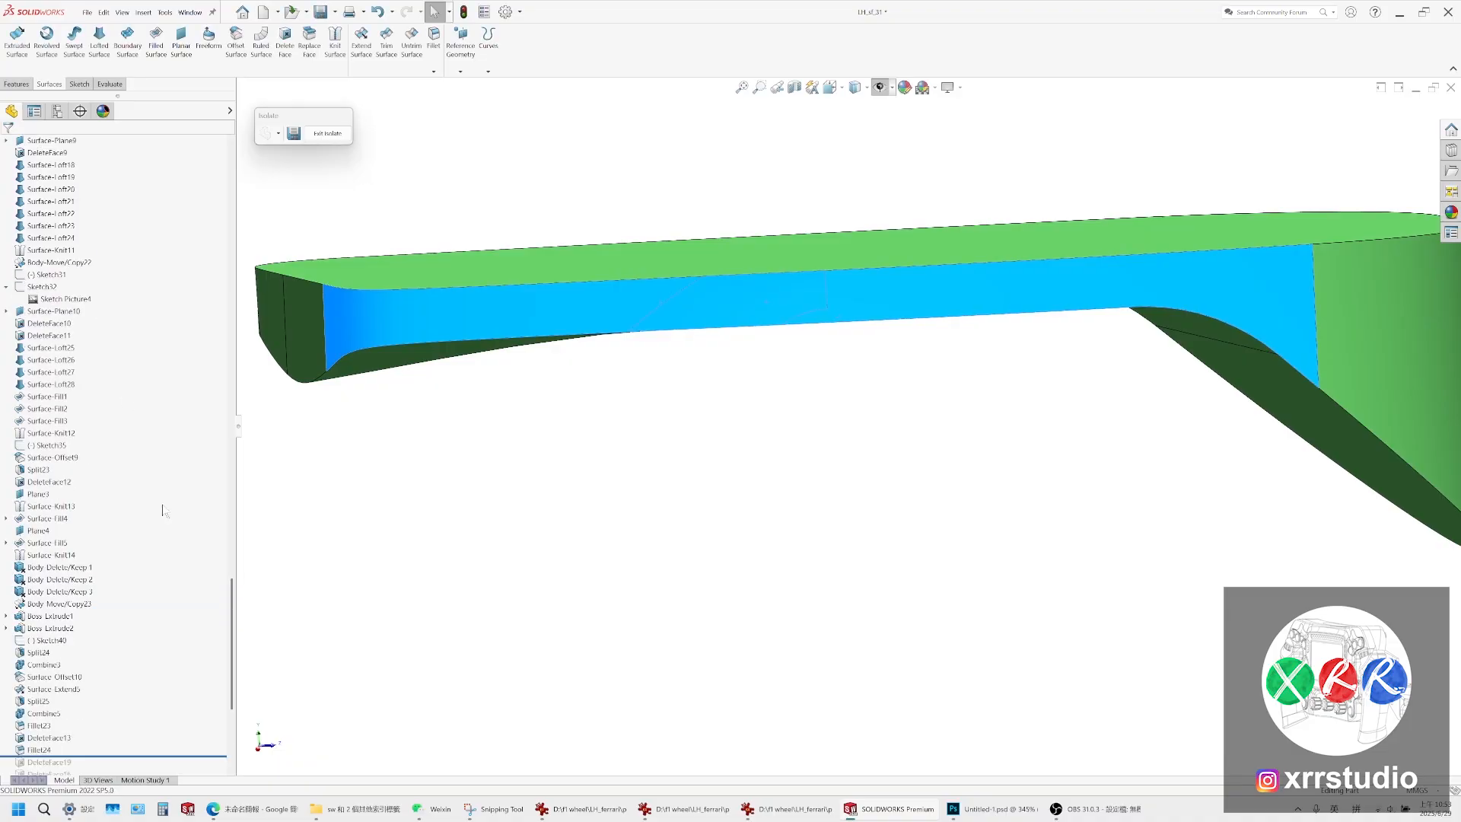
Locate the filleted grip body among the model's solid bodies and clear the selection
drag(234, 607, 236, 200)
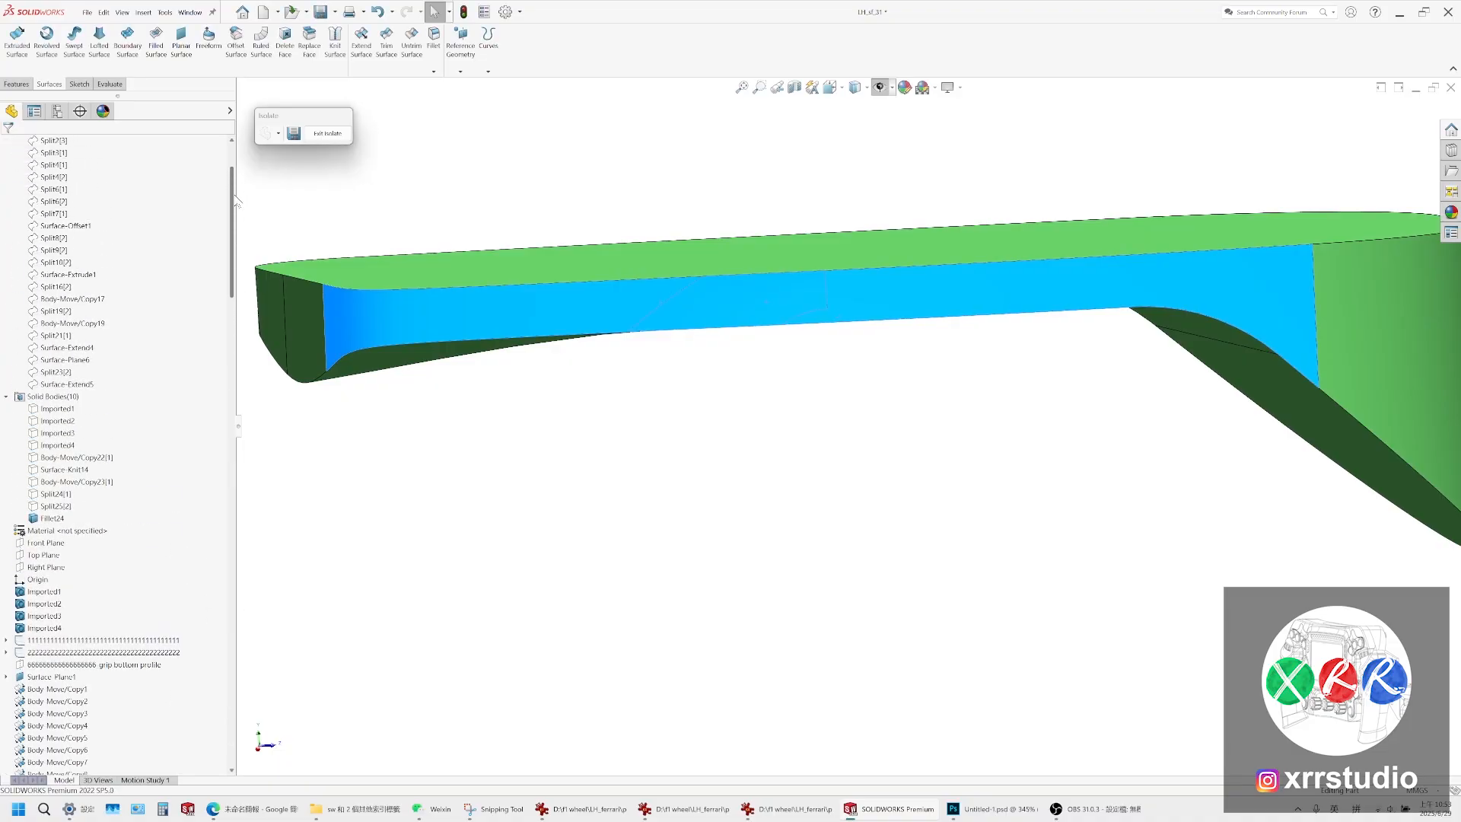
click(55, 521)
click(626, 432)
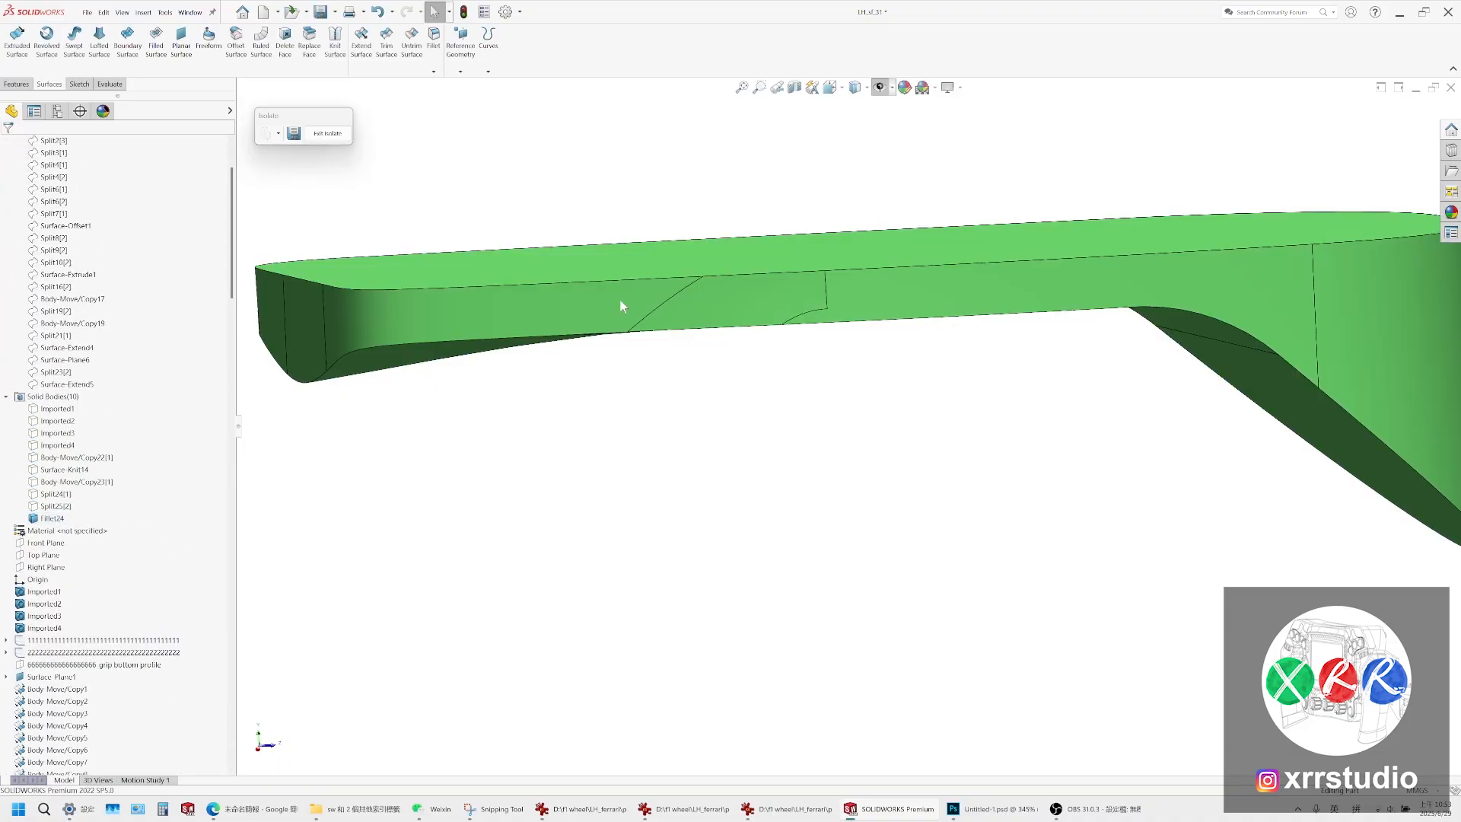
Copy the two side-wall faces on either side of the fillet patch as an offset surface at 0 mm
click(622, 302)
scroll(810, 290, down, 3)
middle_drag(810, 289, 887, 368)
ctrl+click(913, 369)
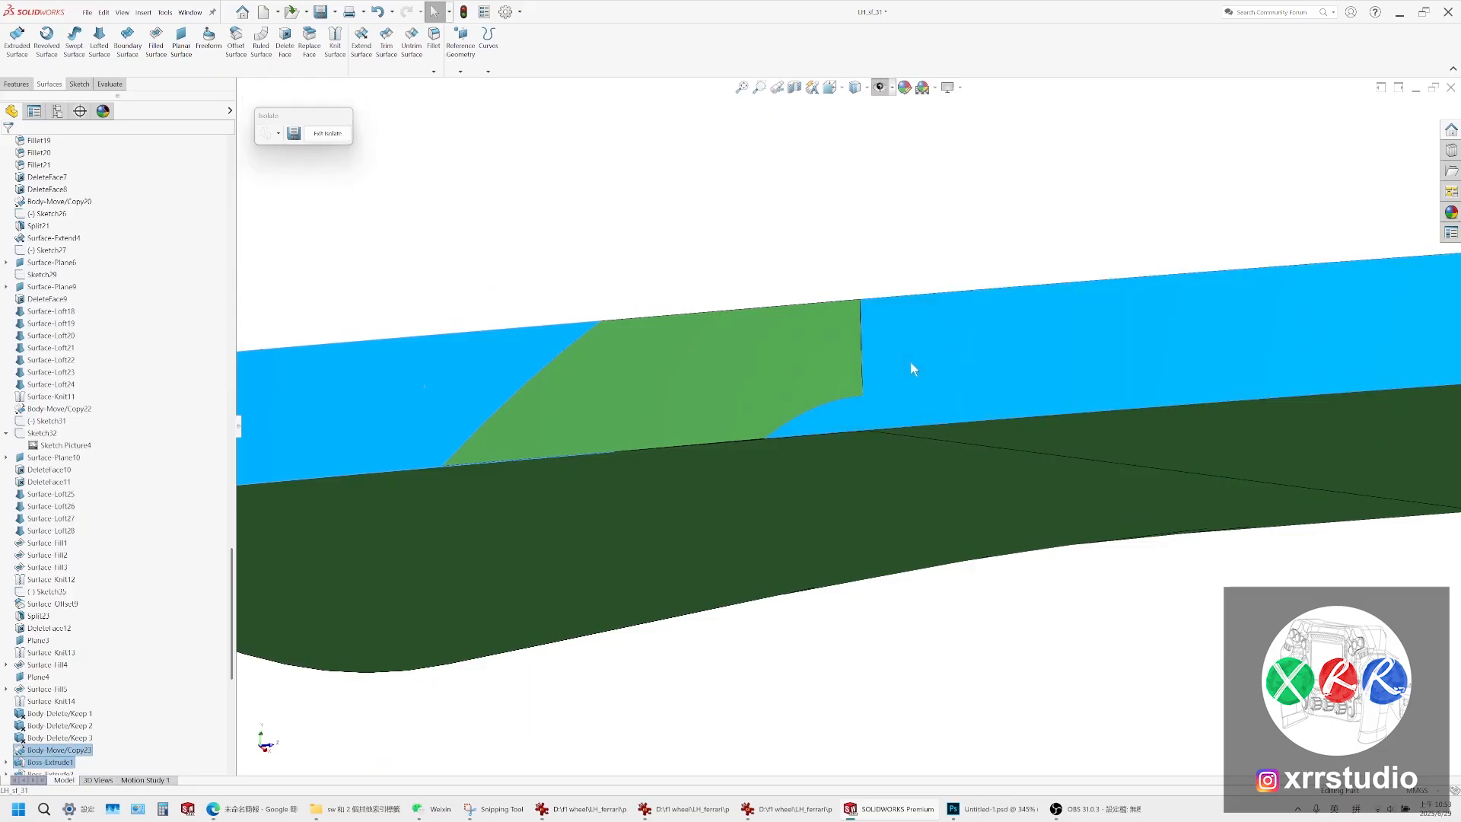
click(236, 40)
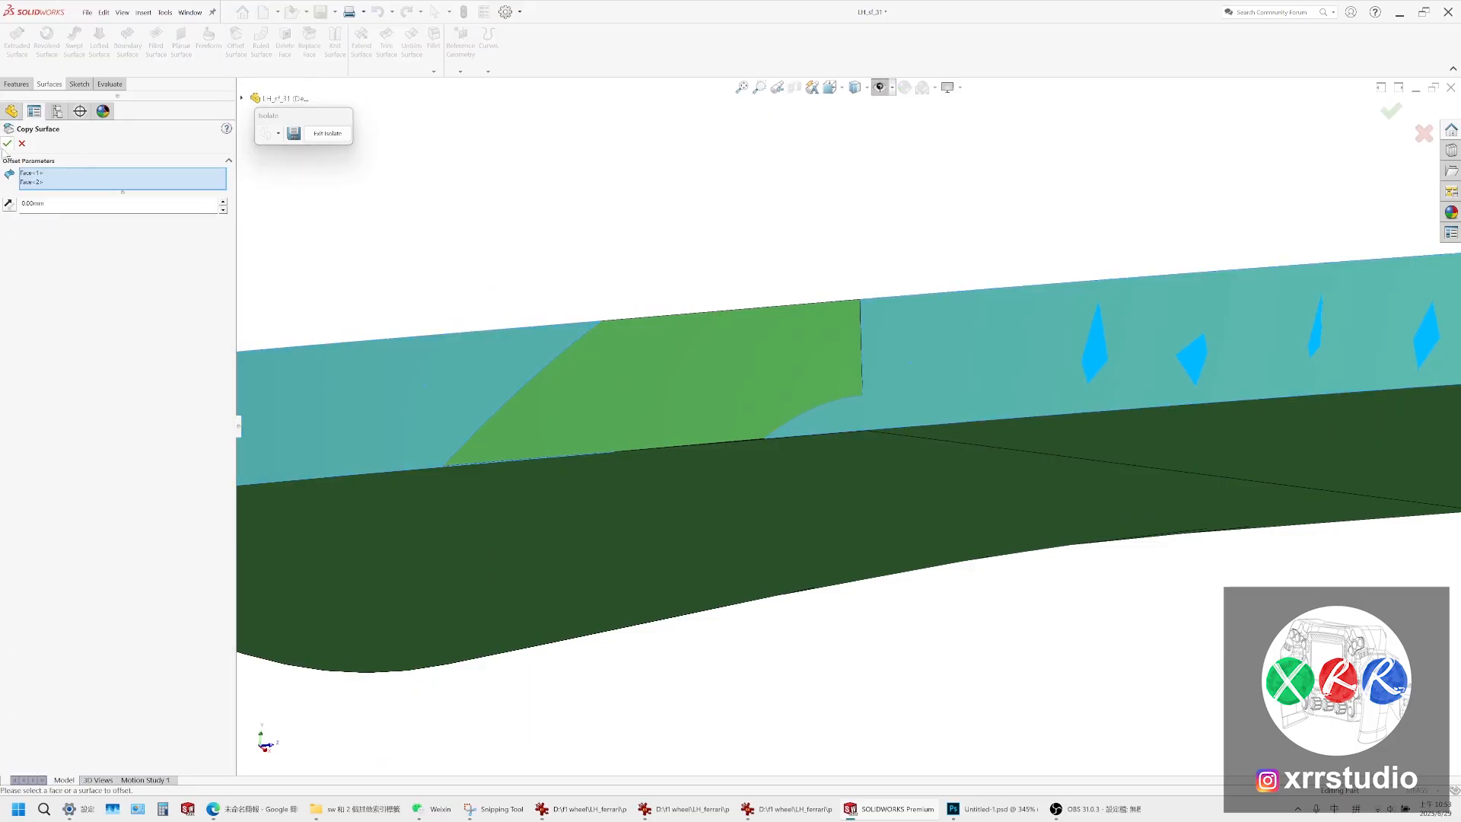
key(Return)
Hide the solid grip body and show the two copied wall surfaces in the Left view
scroll(888, 370, up, 4)
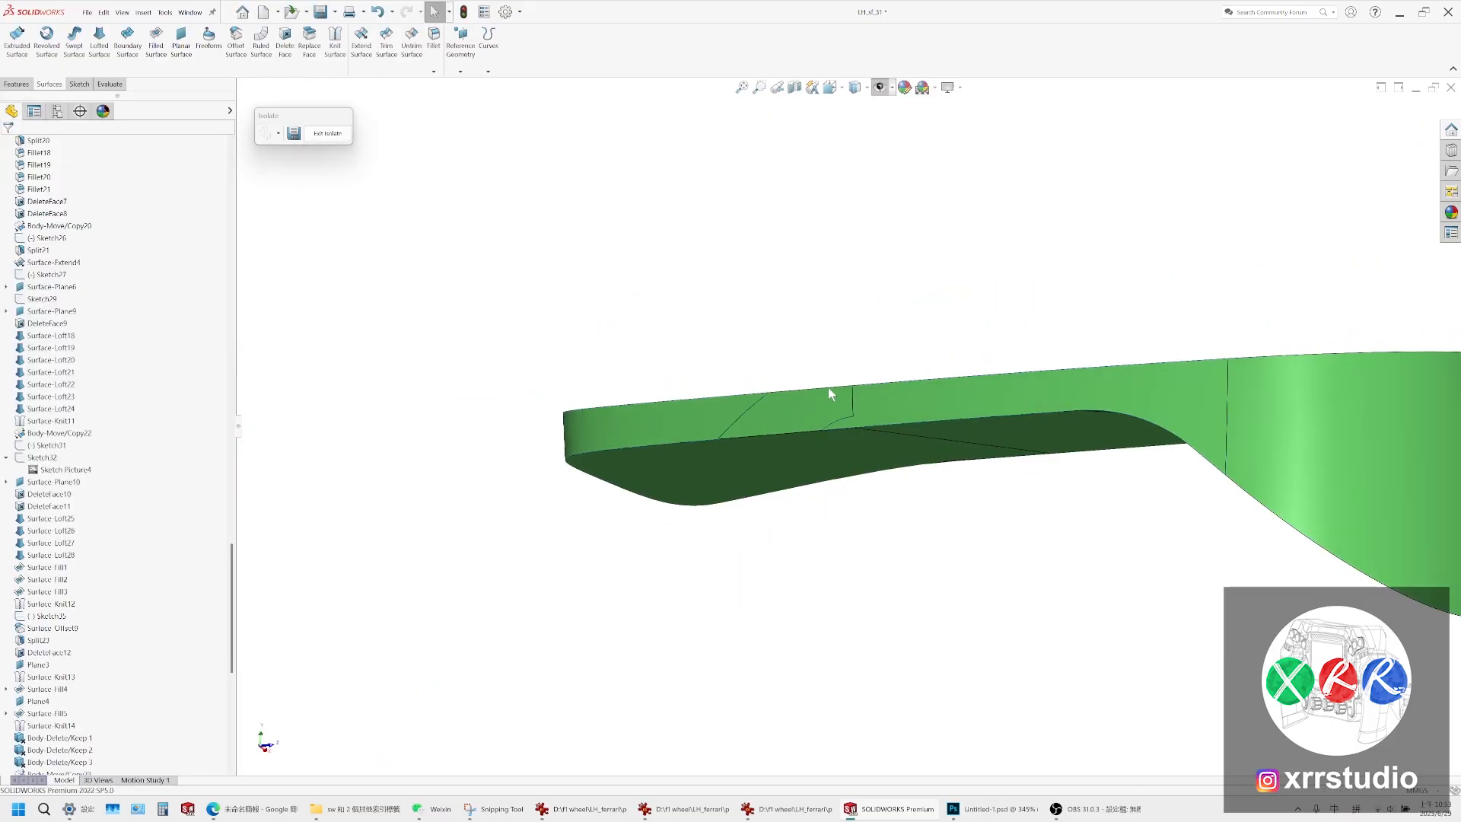
click(1308, 396)
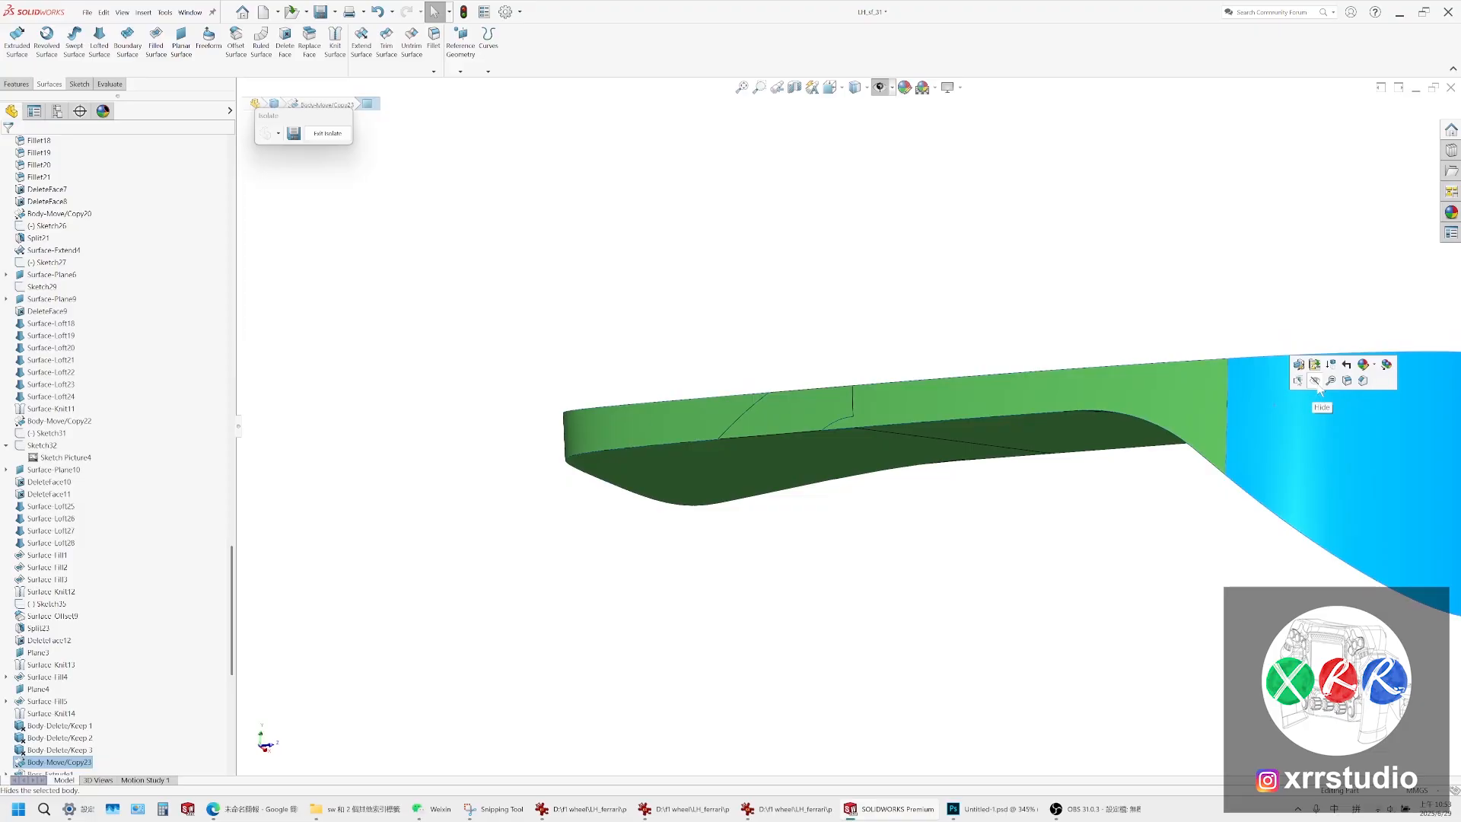
click(1316, 382)
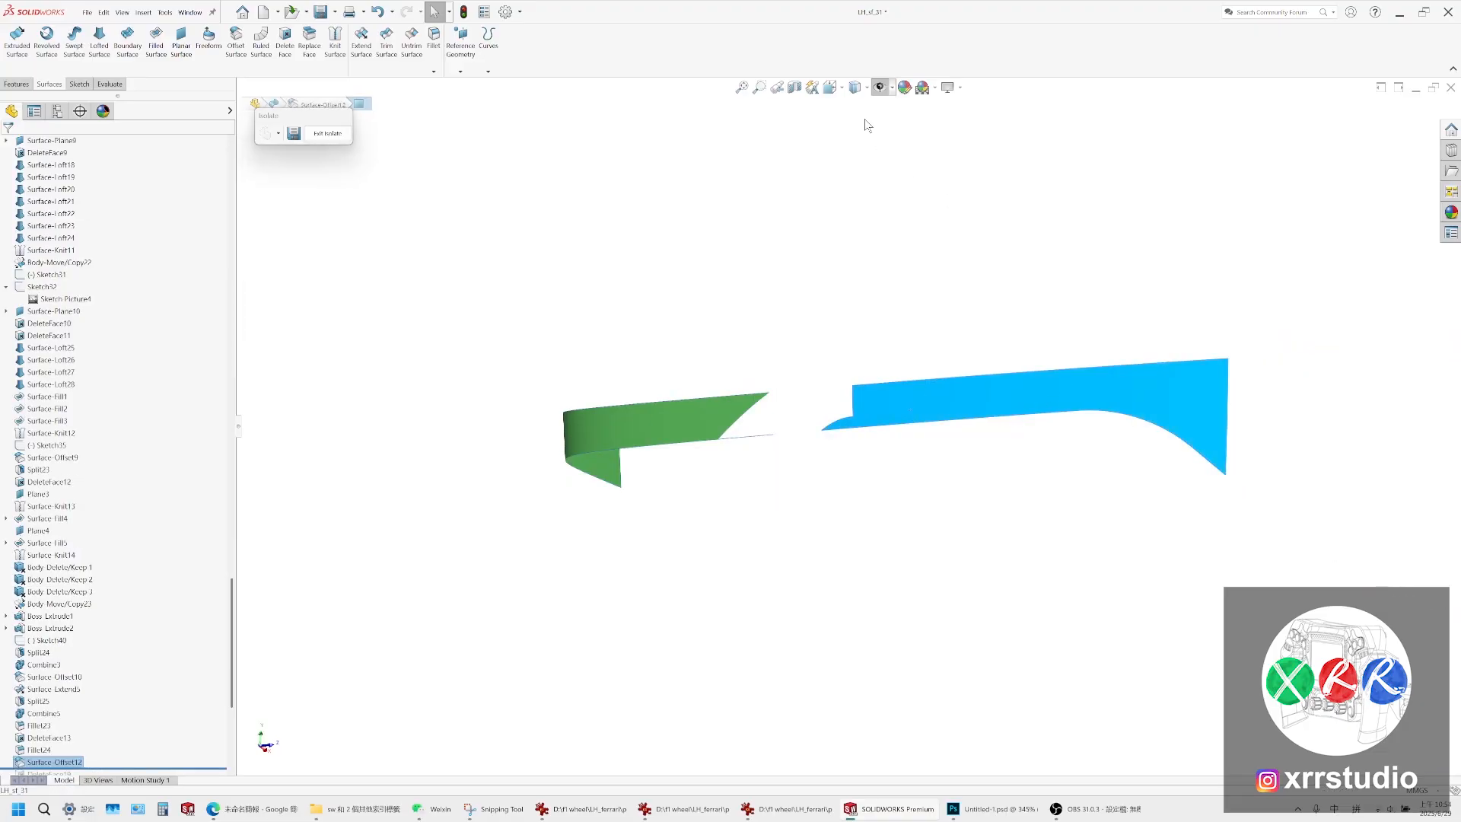
click(855, 87)
click(842, 143)
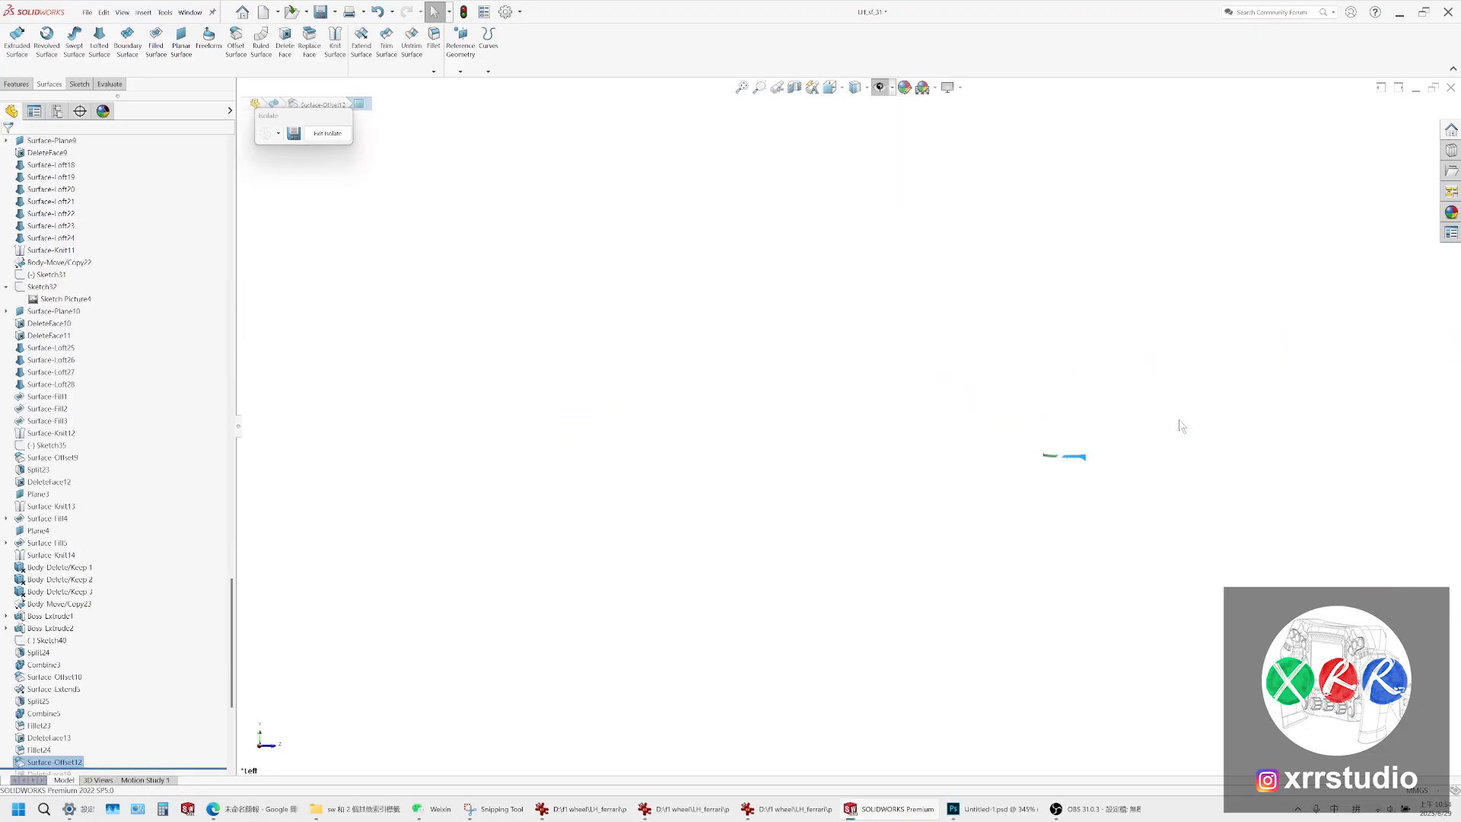
scroll(1148, 519, down, 12)
scroll(99, 365, up, 8)
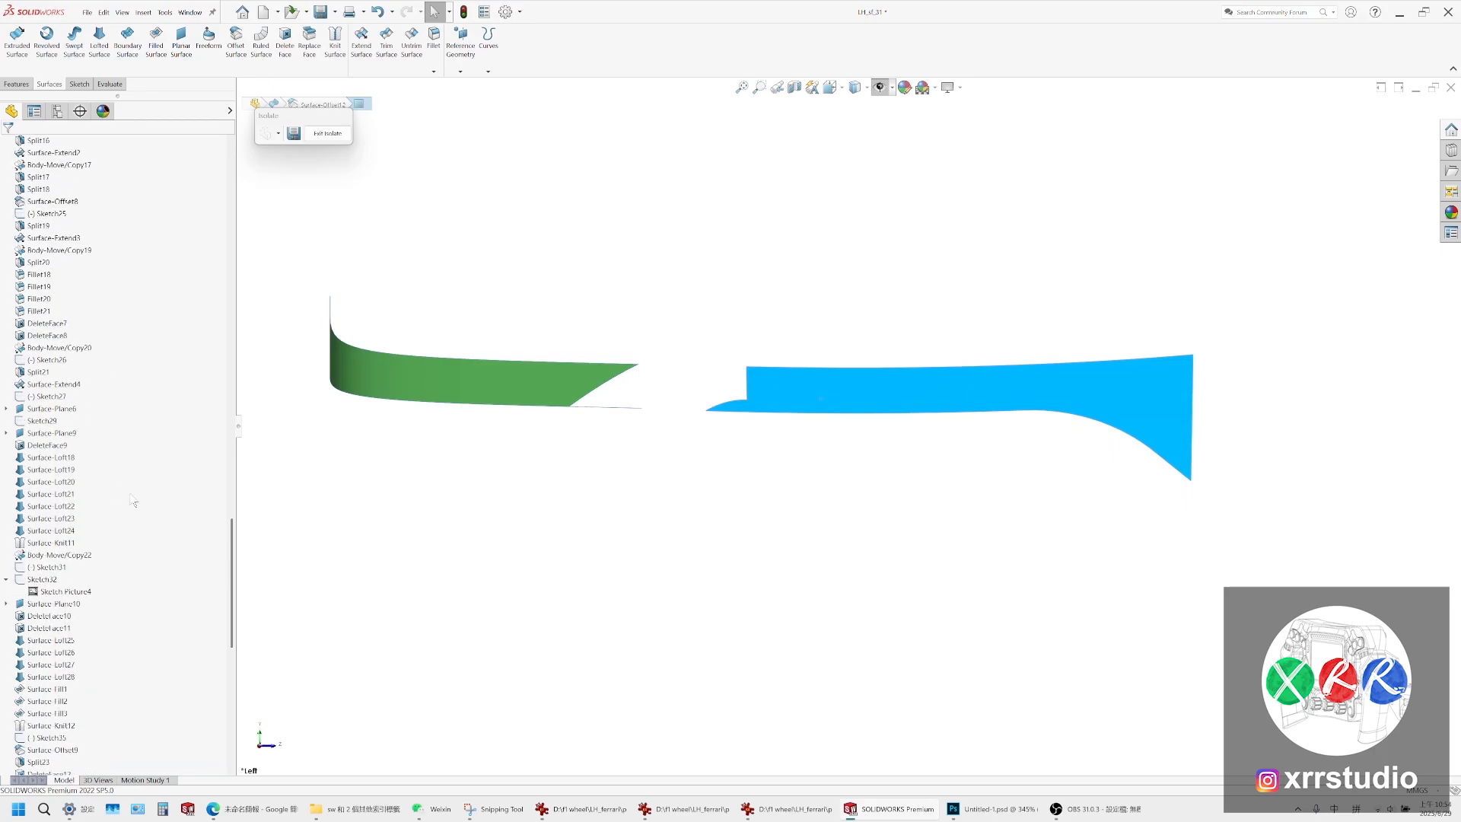
Sketch a closed four-line outline on the Right Plane around the gap, overlapping the facing ends of both copied surfaces
scroll(130, 358, up, 20)
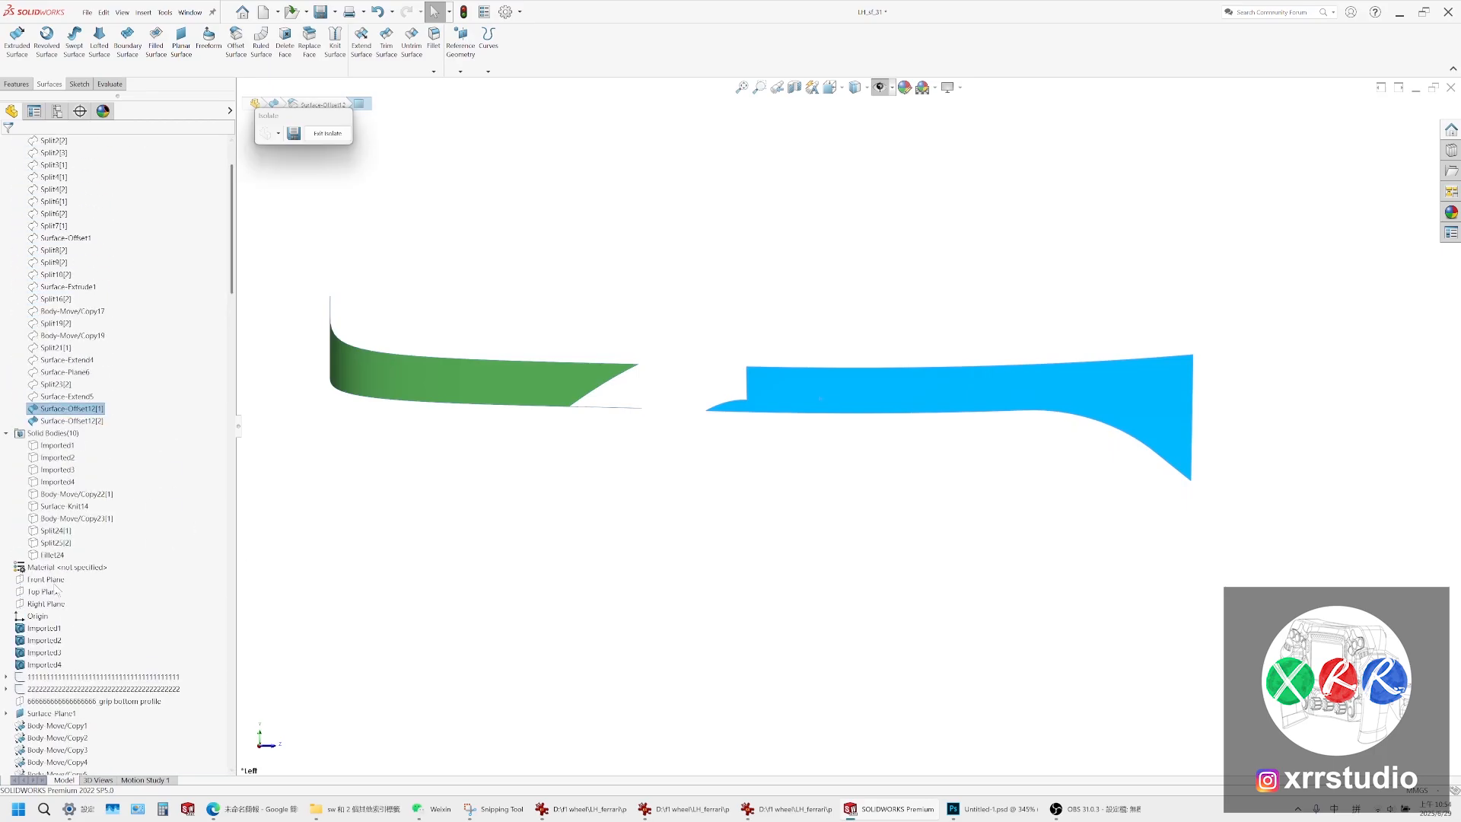
click(46, 604)
click(80, 84)
click(96, 40)
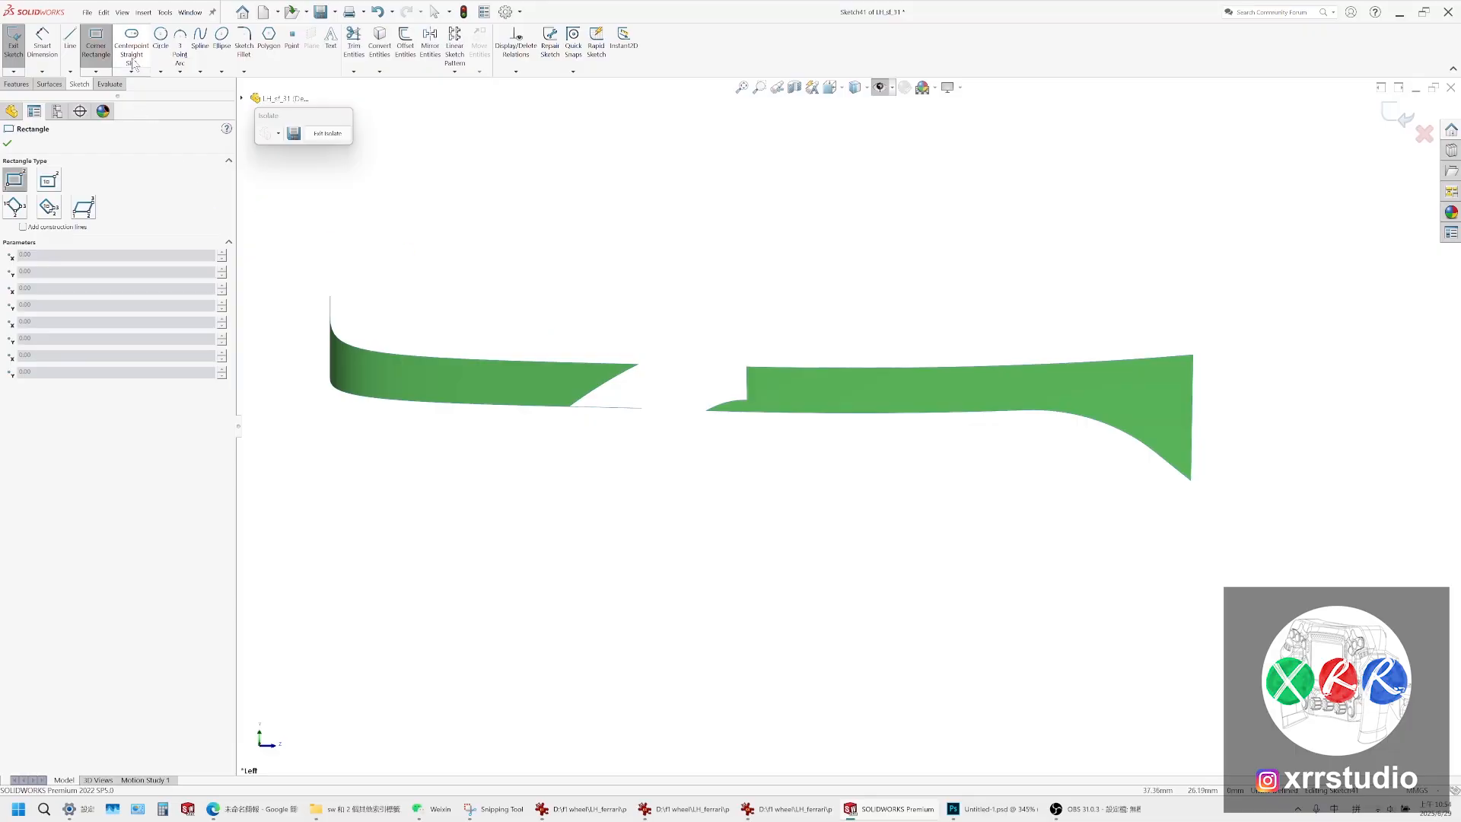
click(69, 39)
click(563, 336)
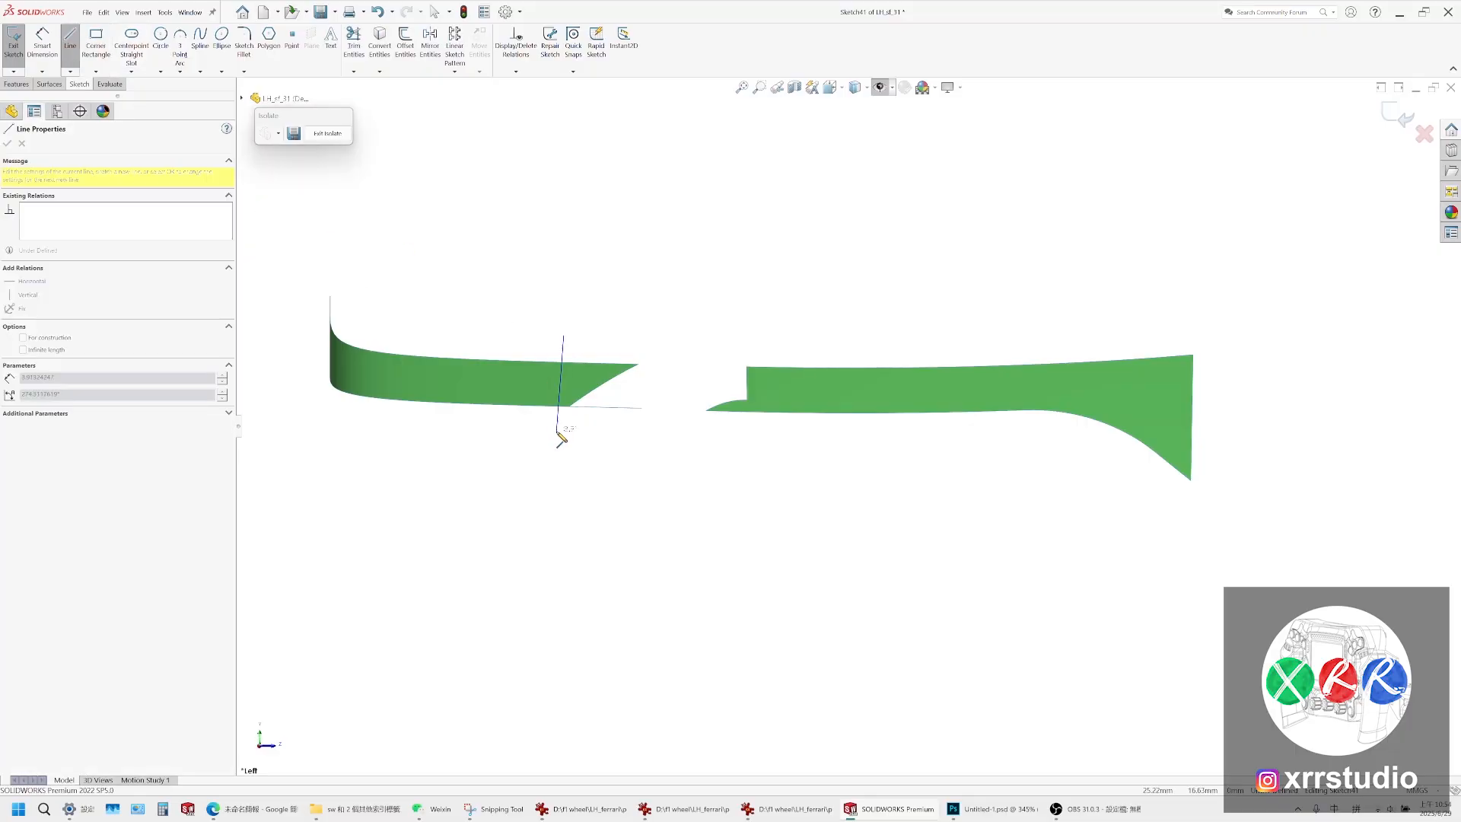
click(560, 448)
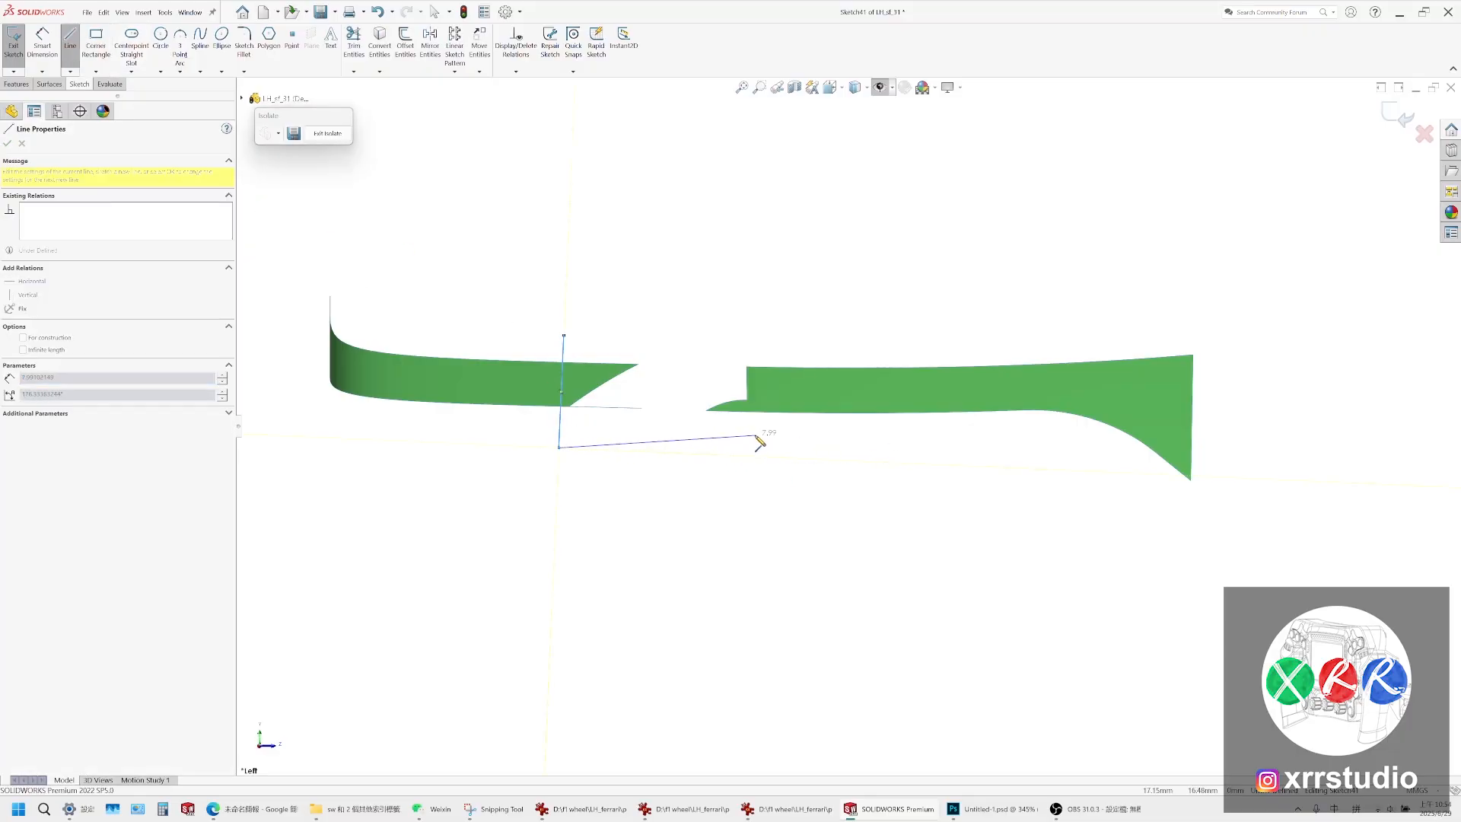
click(787, 440)
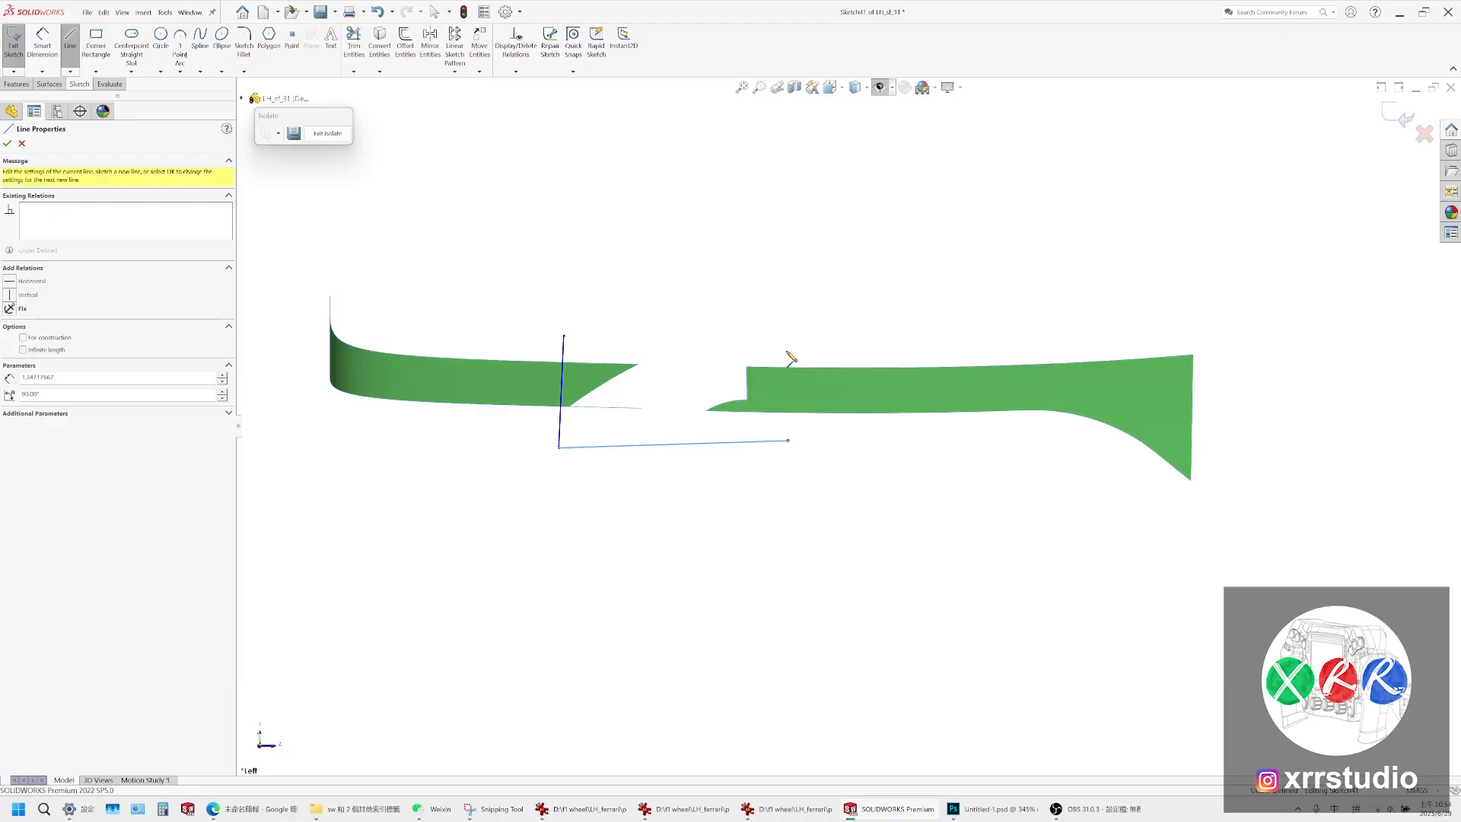
click(785, 327)
click(564, 335)
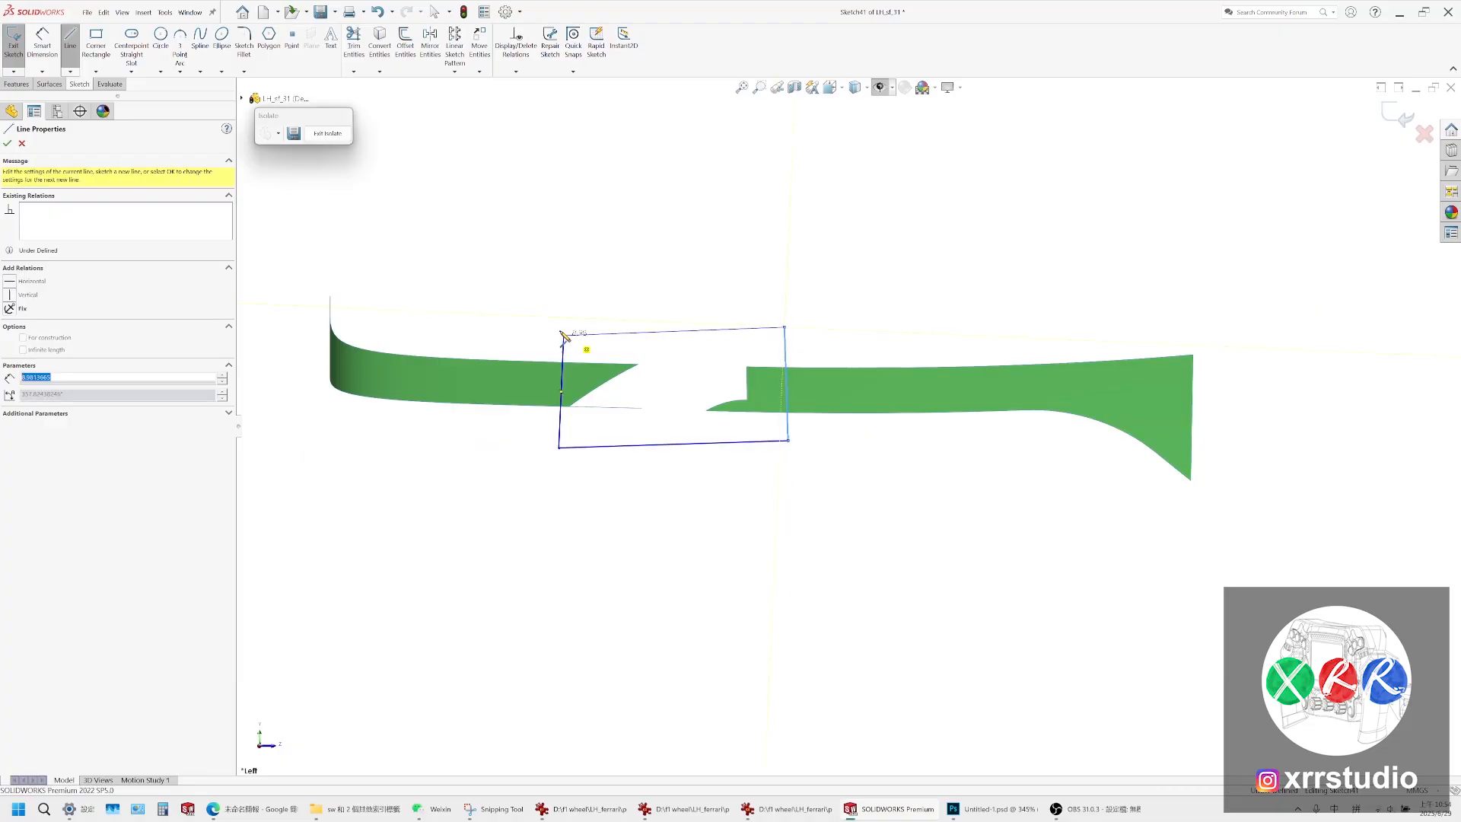
key(Escape)
Split both copied surfaces with the four-sided sketch and hide the two irregular pieces inside it
click(16, 84)
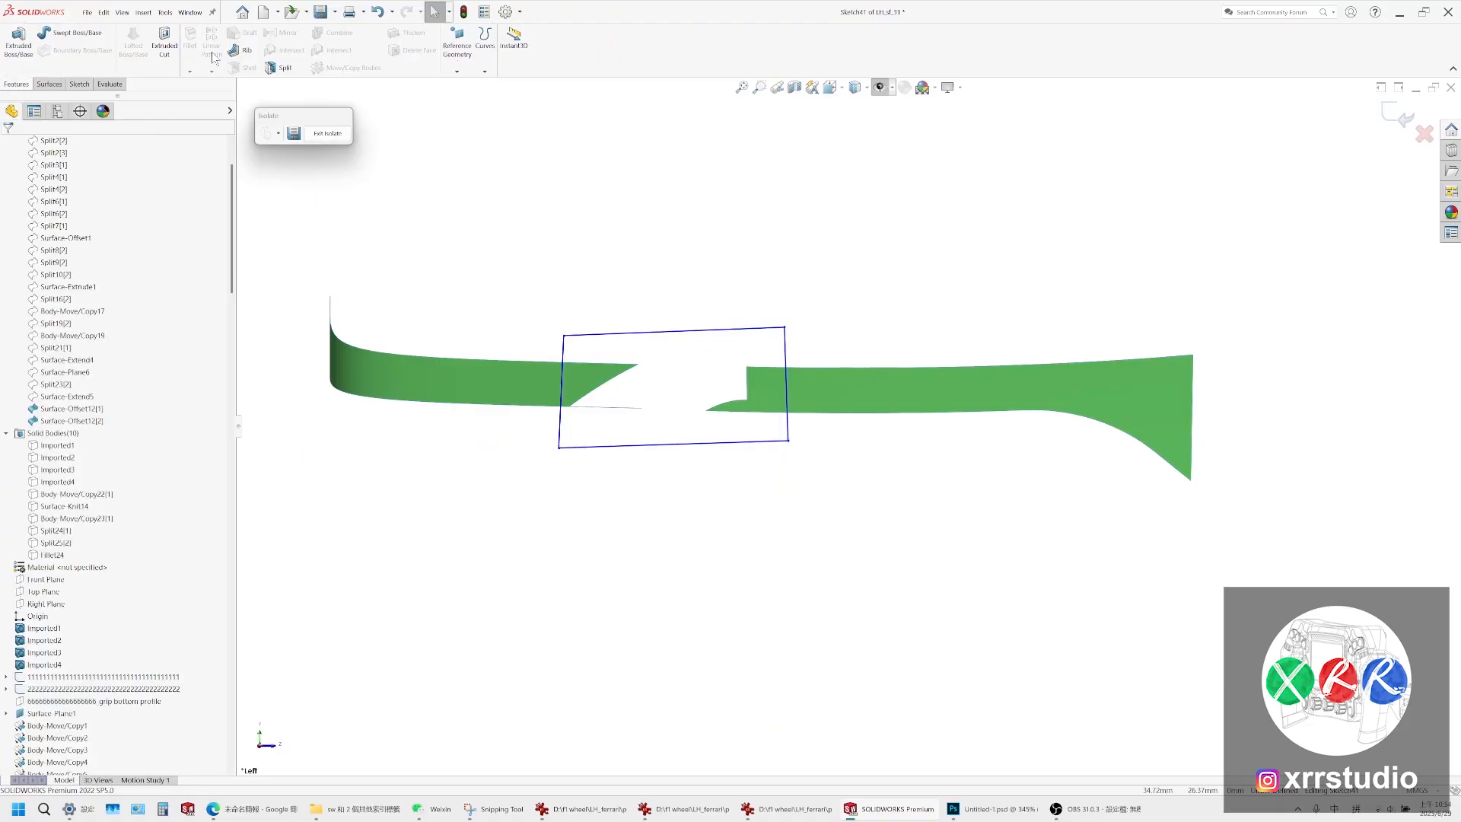
click(285, 70)
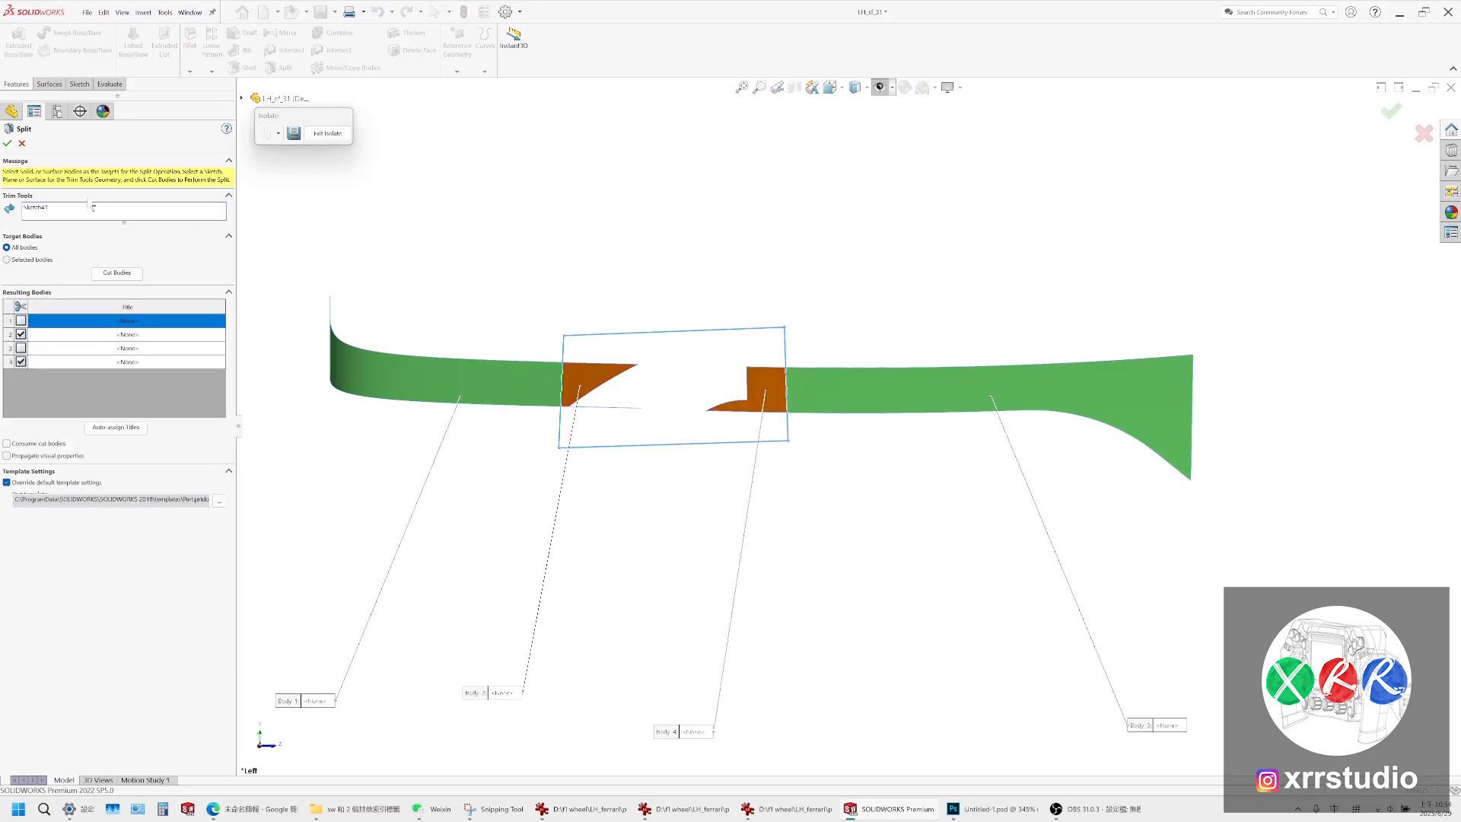
key(Return)
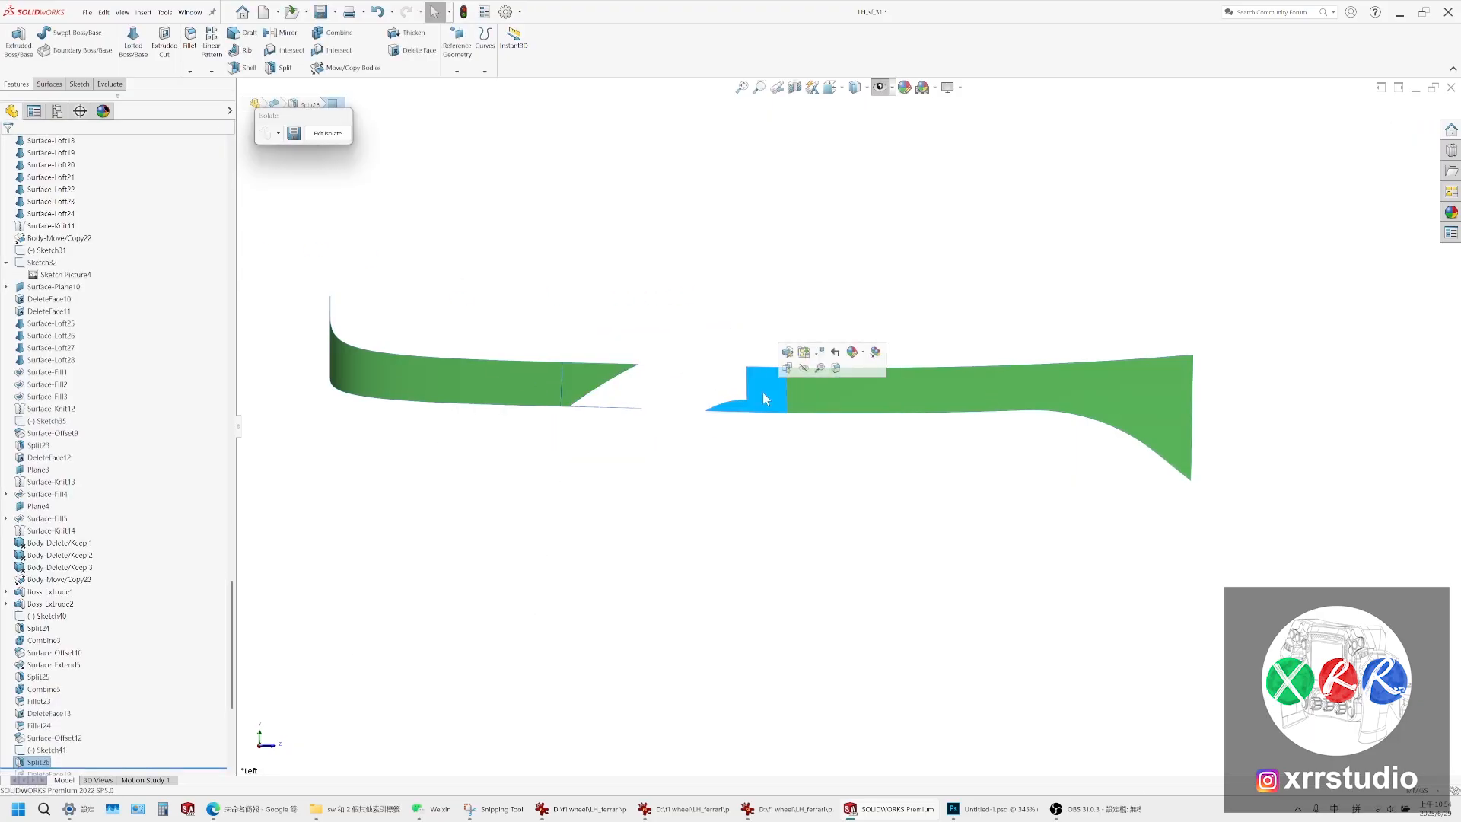
click(634, 374)
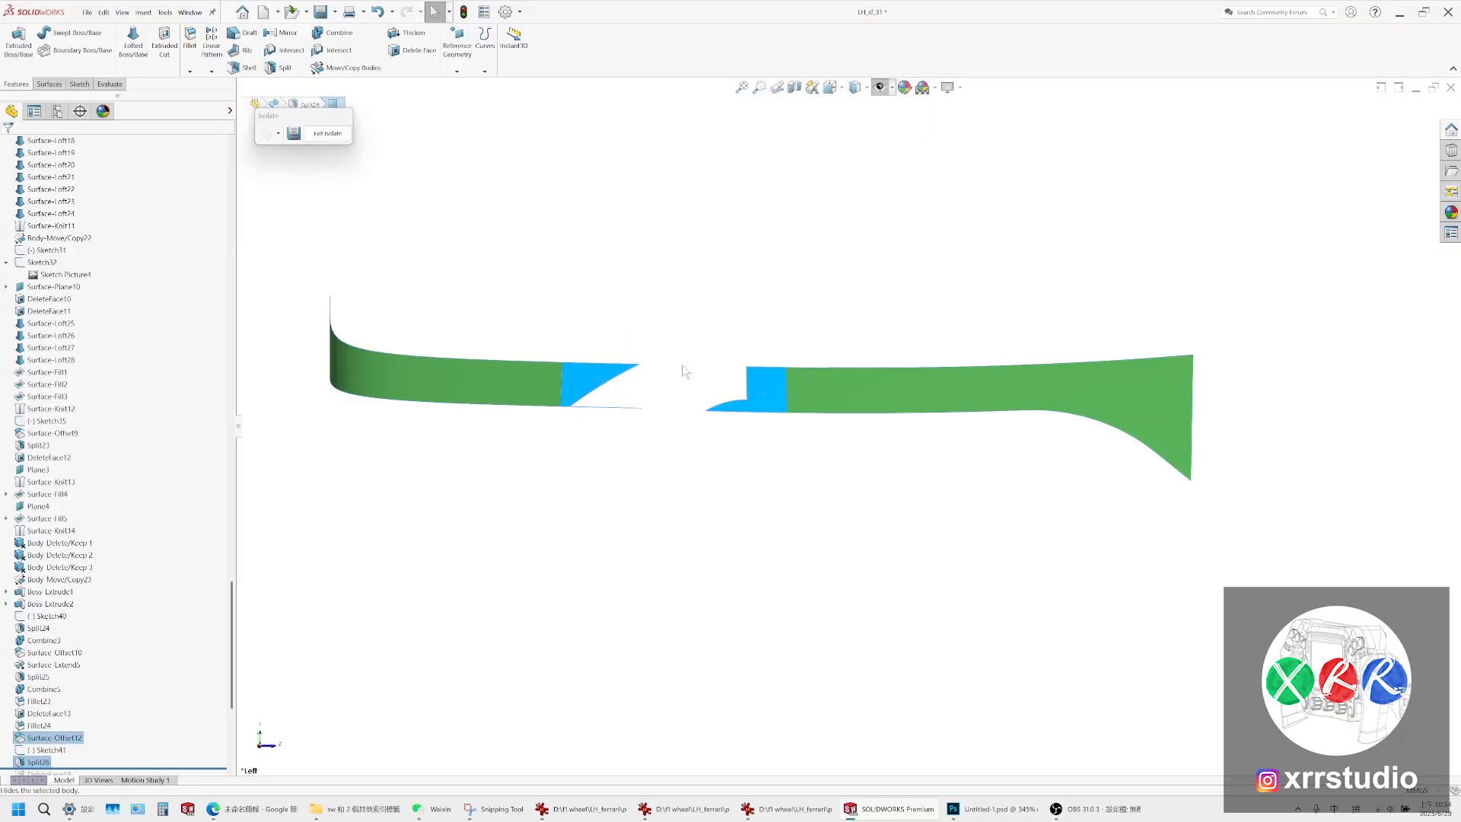
click(698, 379)
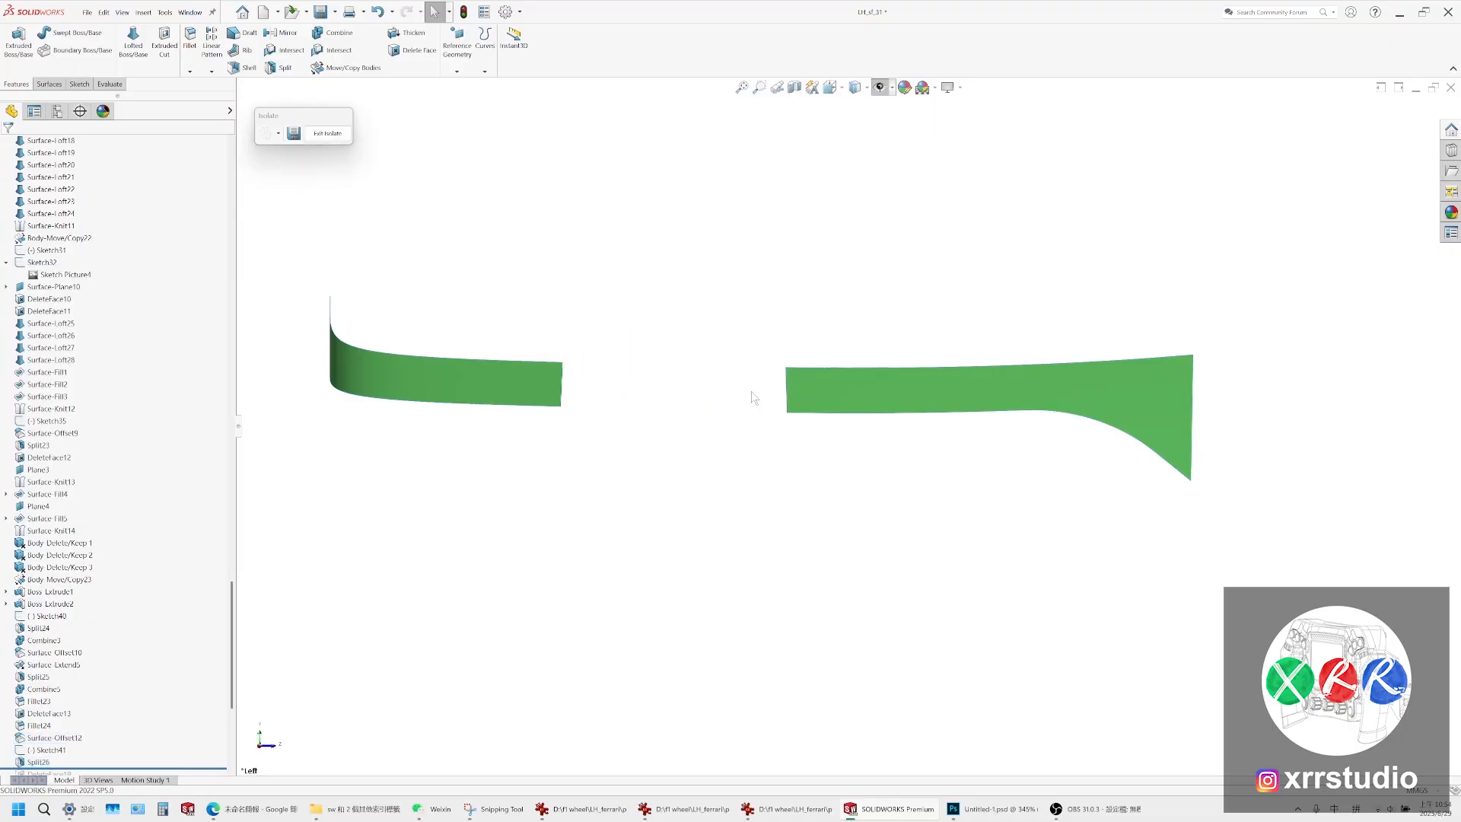
Create a reference plane coincident with the upper edge of the wall strip that has the rounded end
scroll(751, 391, down, 2)
click(436, 353)
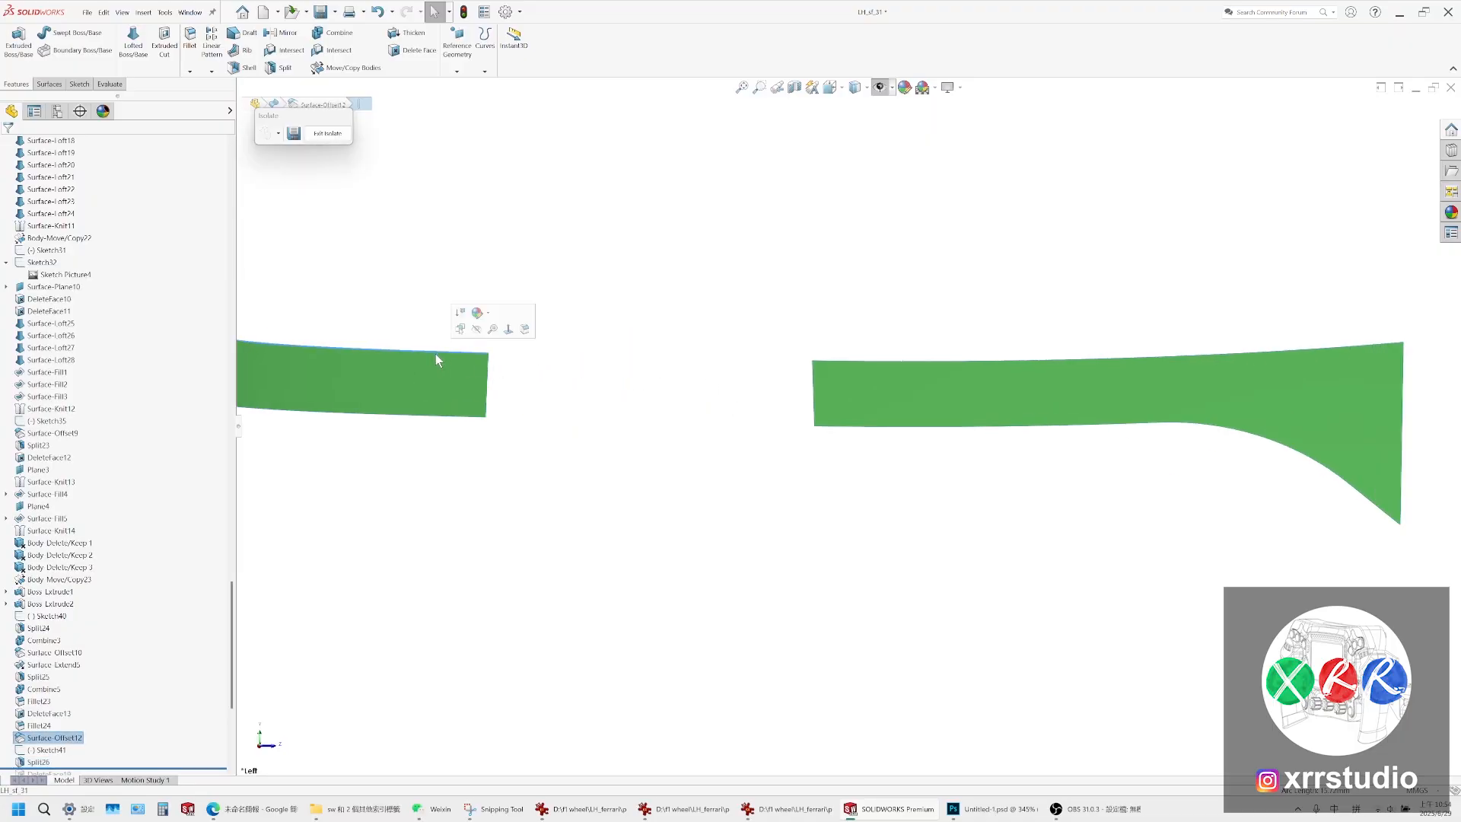
click(455, 42)
click(466, 85)
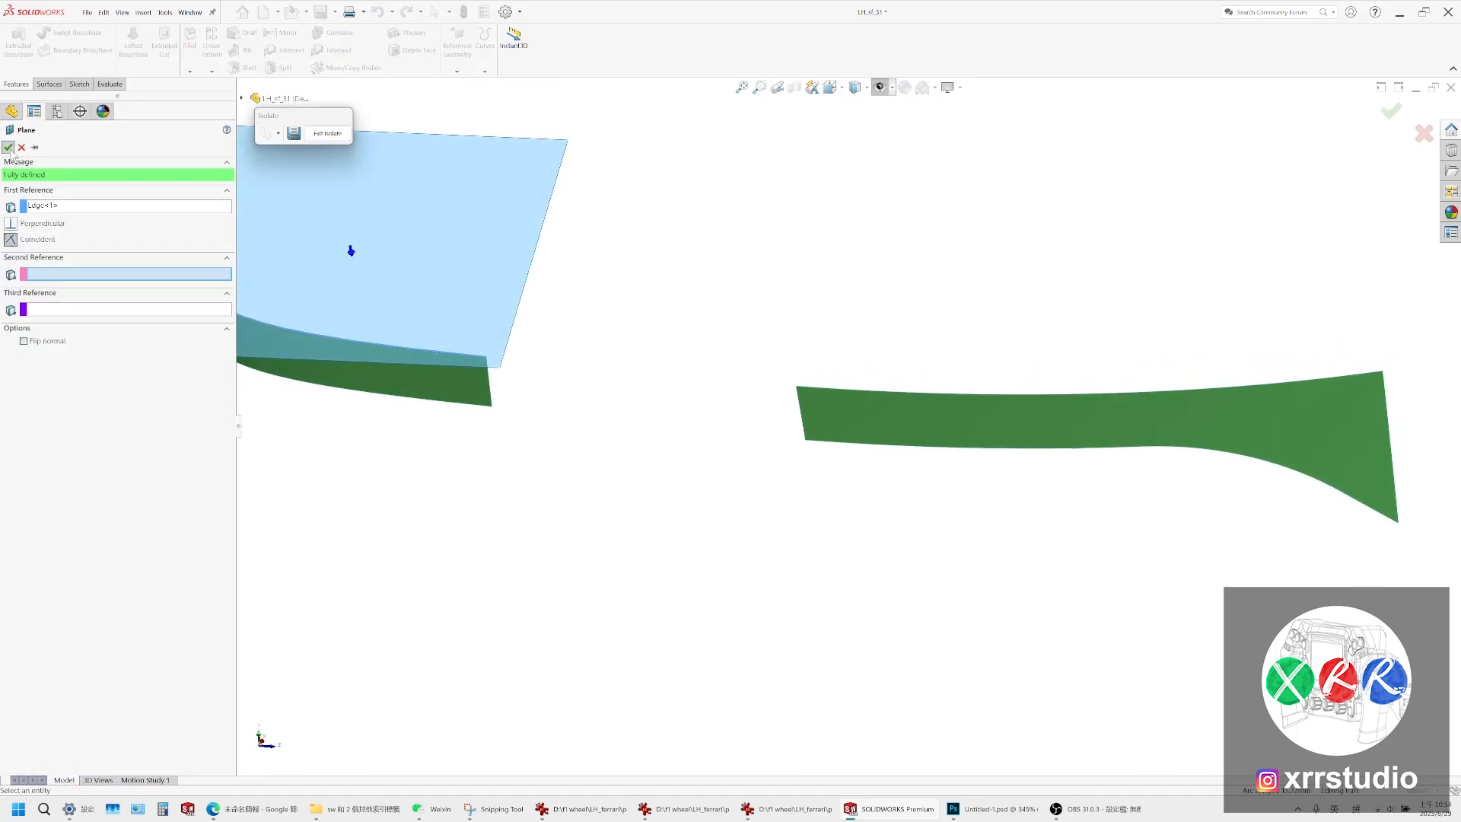
right_click(436, 311)
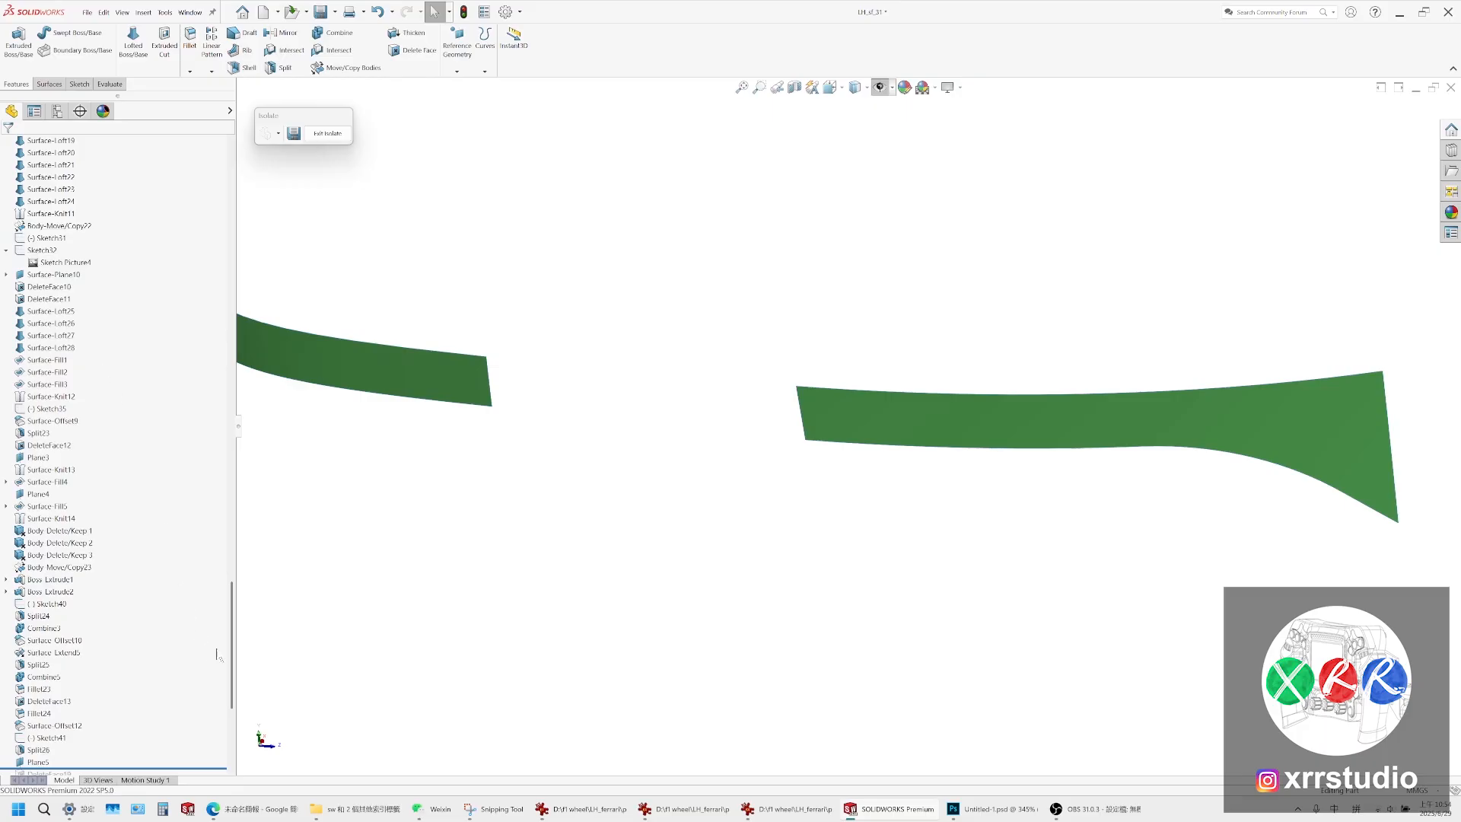
On the new plane, sketch a two-point spline across the gap between the upper corners of the two wall strips
drag(231, 635, 230, 242)
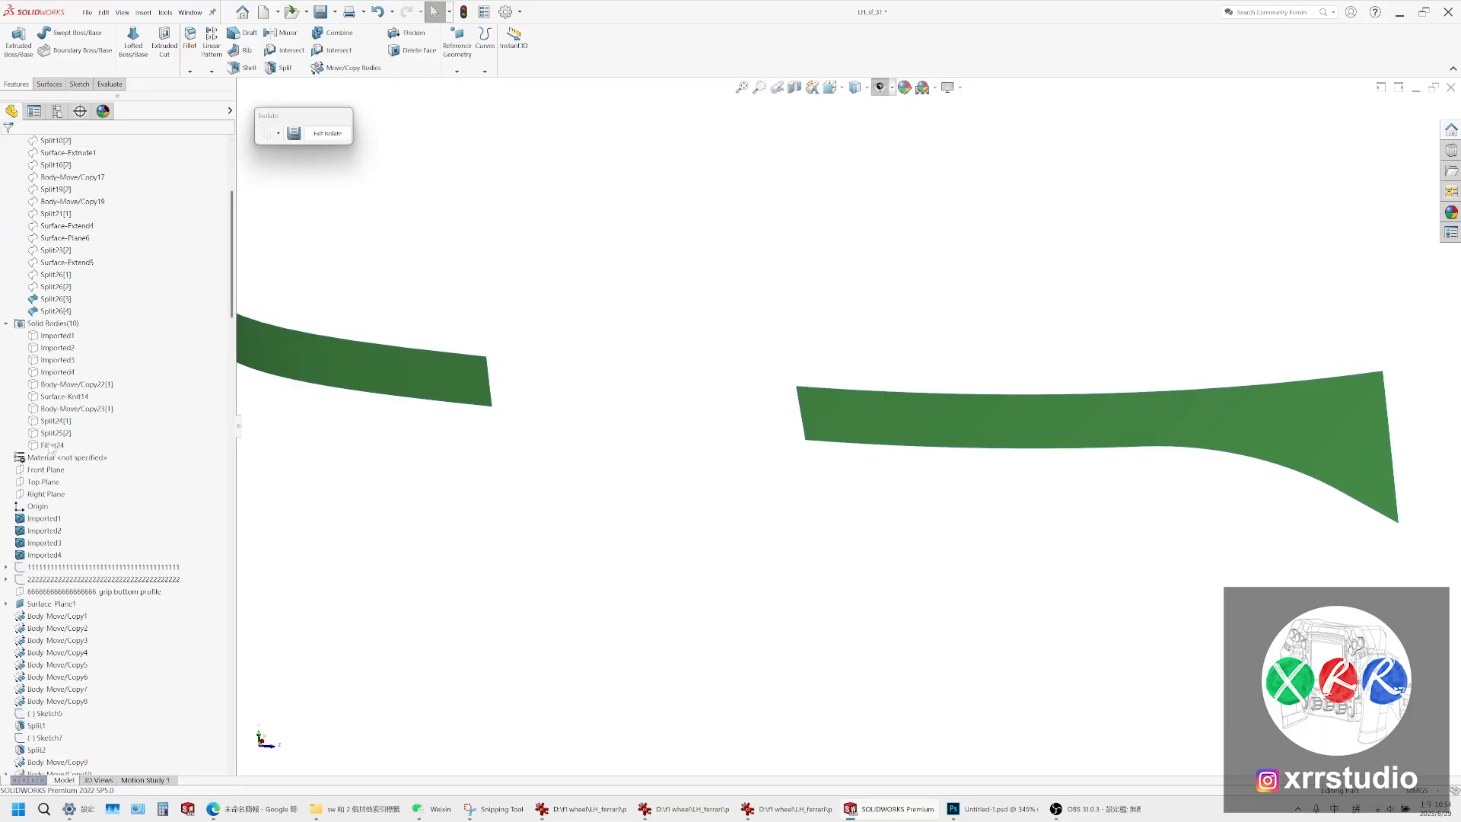
scroll(54, 405, down, 15)
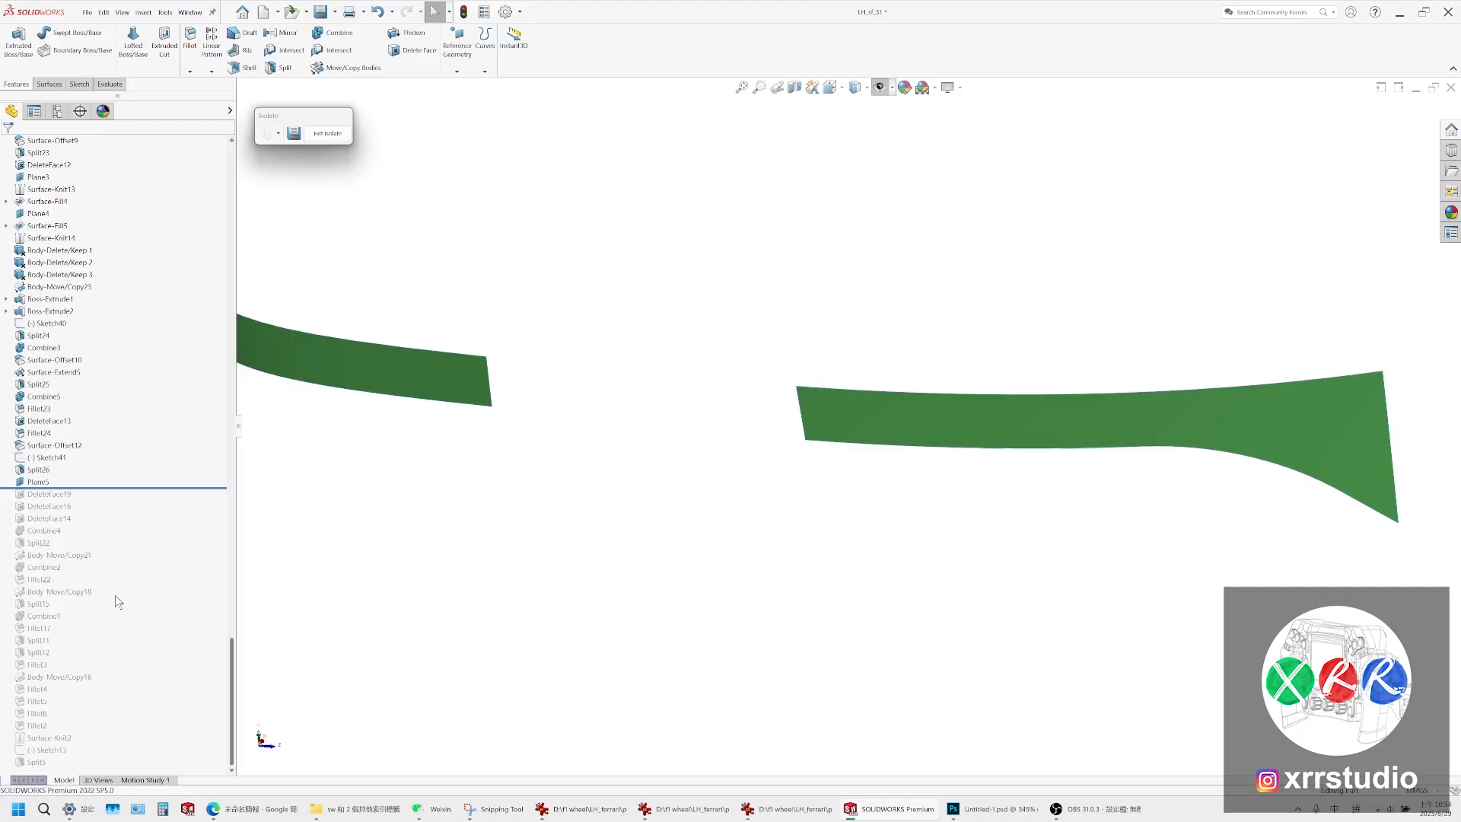
click(38, 482)
click(48, 472)
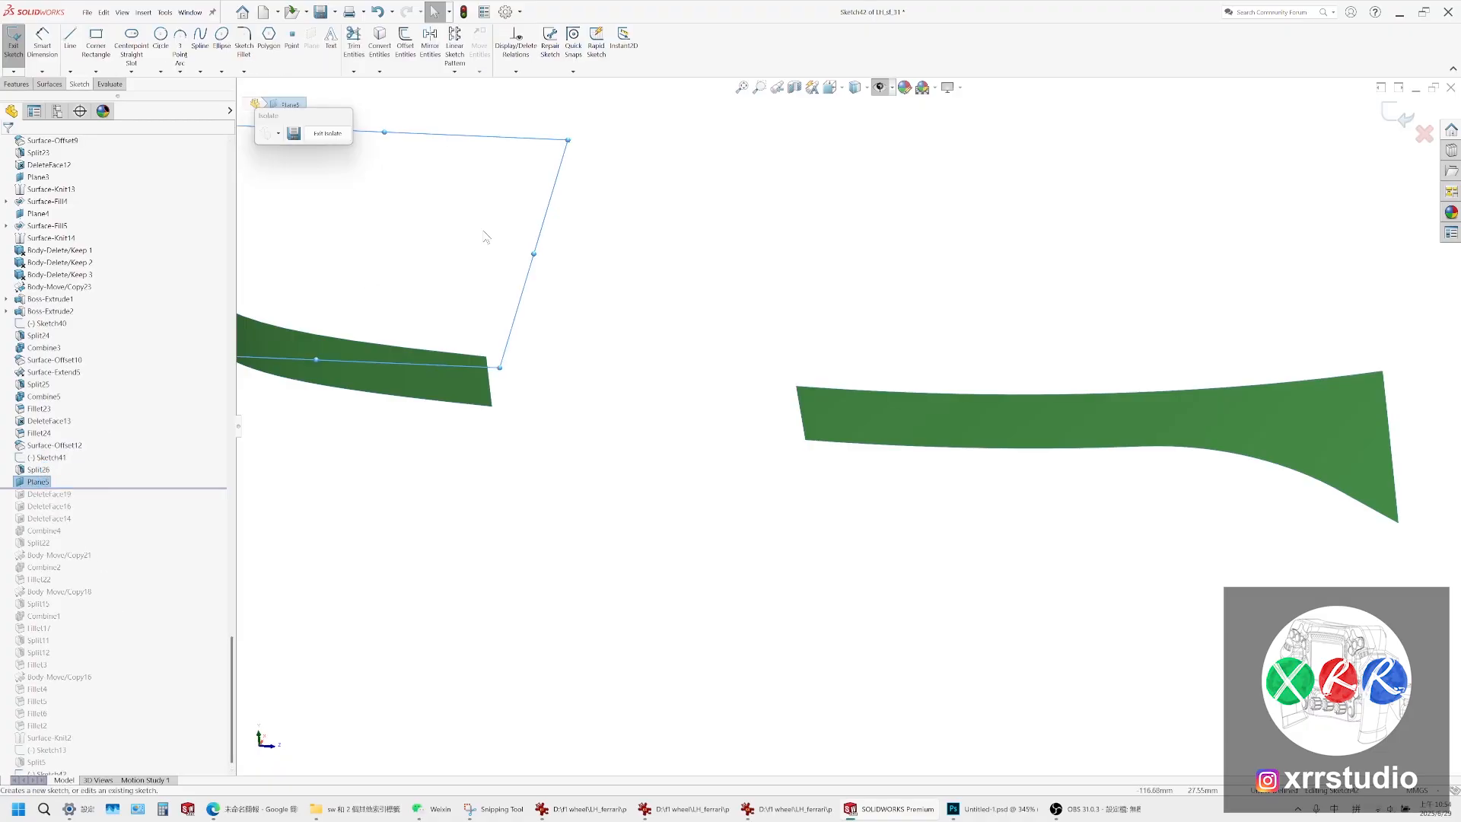
click(201, 42)
scroll(504, 364, down, 2)
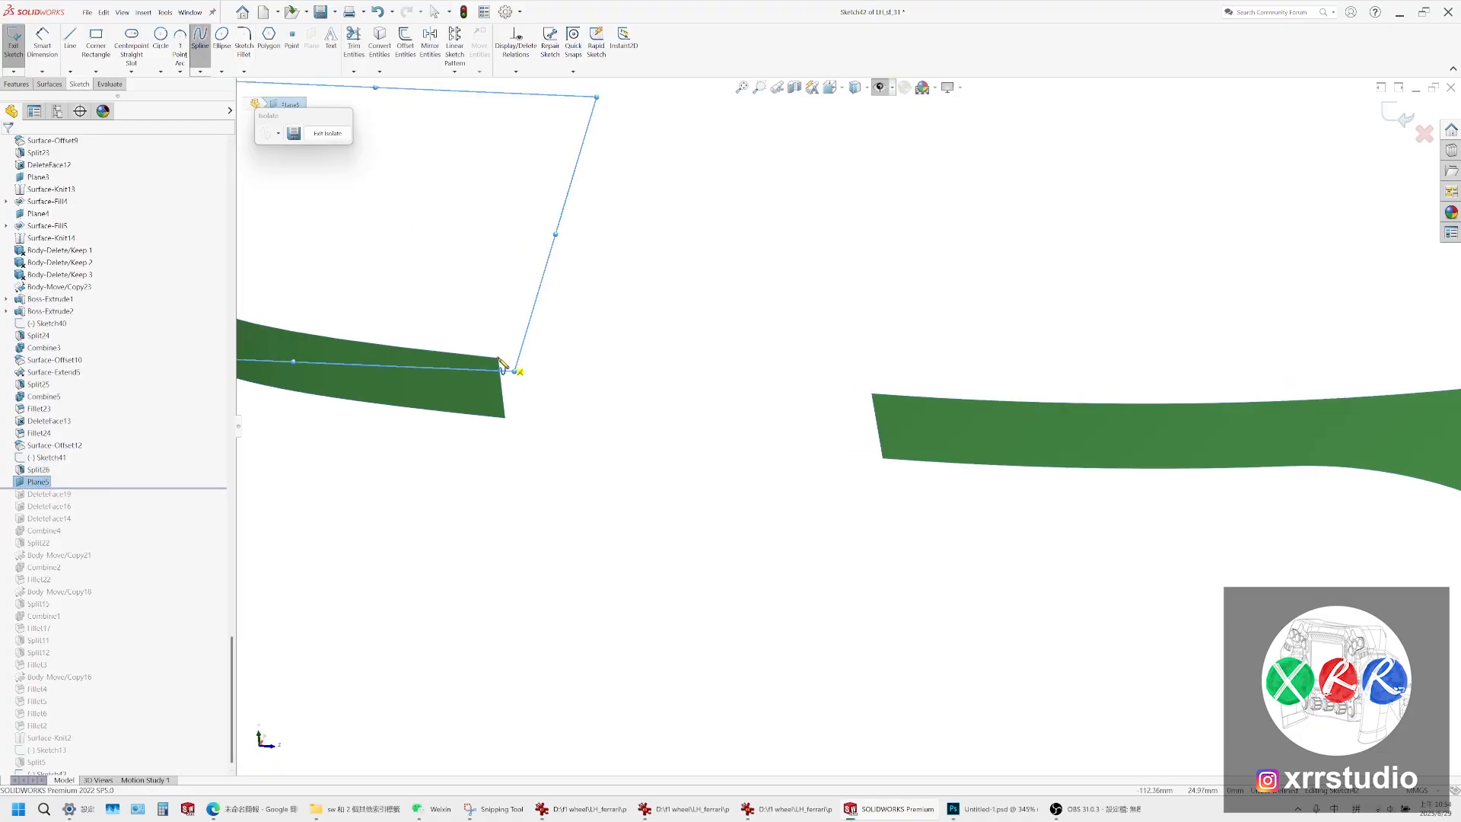
click(503, 366)
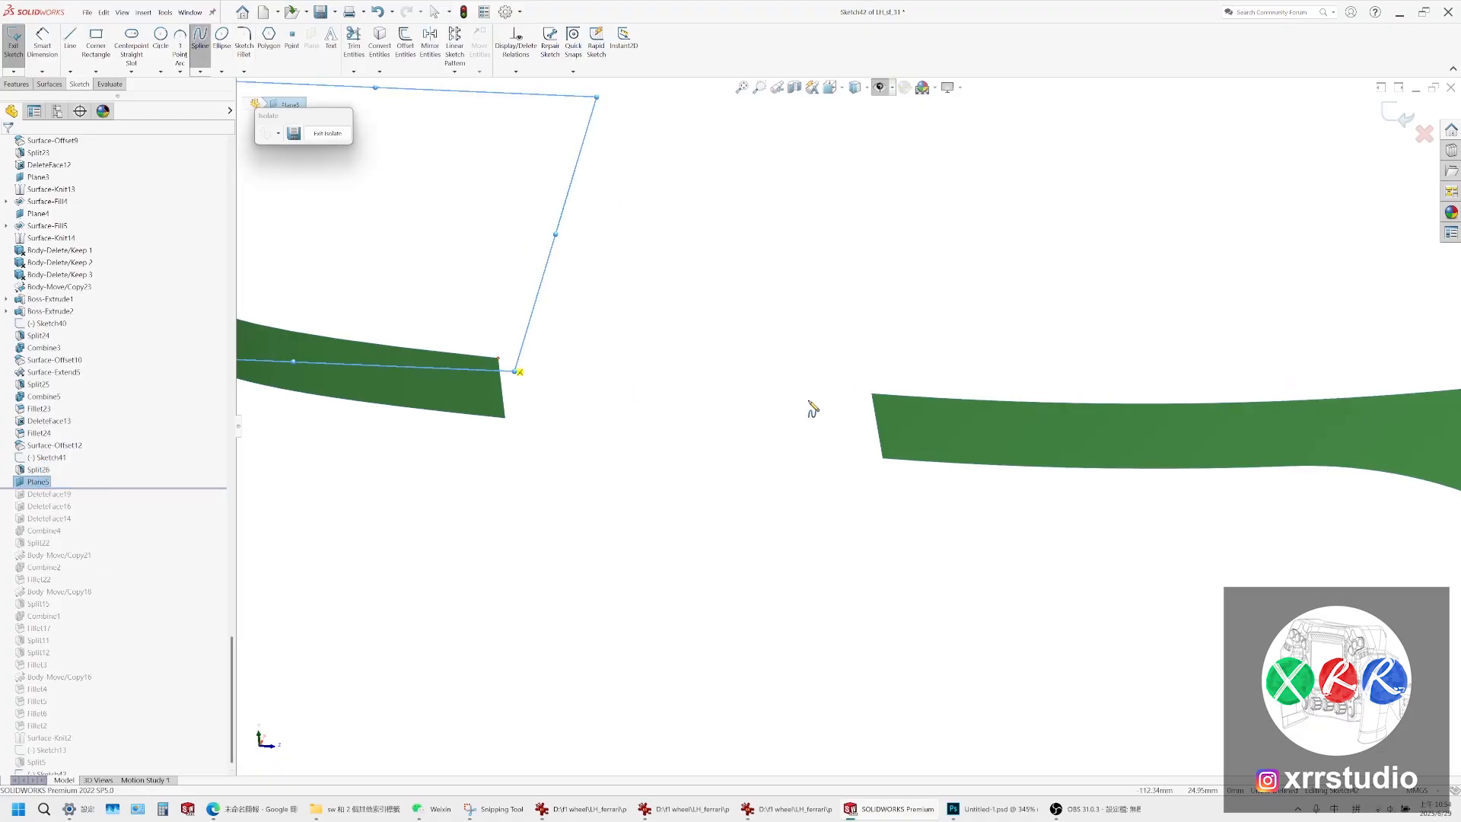
double_click(874, 396)
key(Escape)
key(ctrl+8)
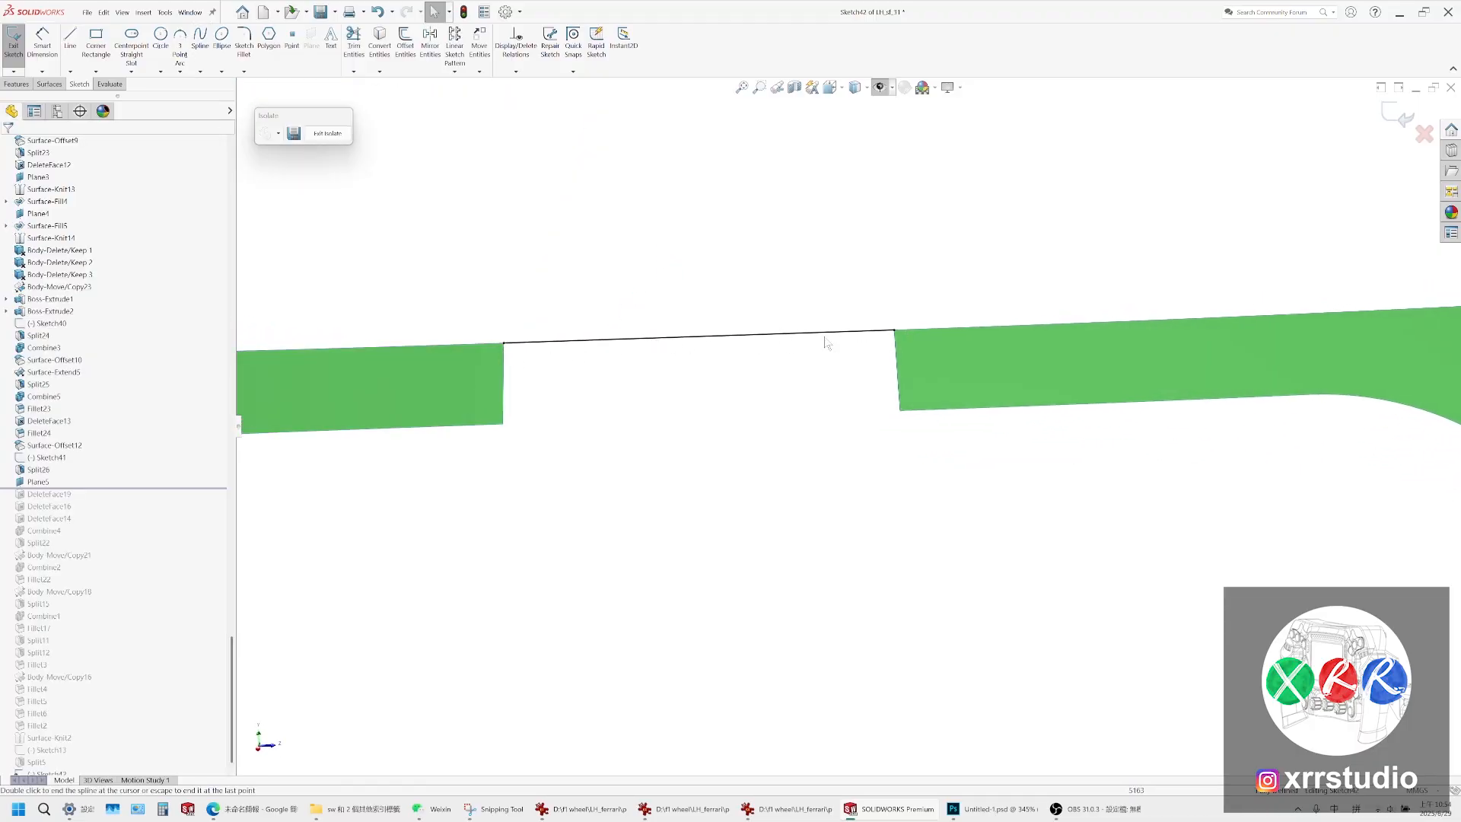
Make the spline tangent to the upper edges of both wall strips and close the sketch
middle_drag(761, 349, 858, 348)
click(858, 329)
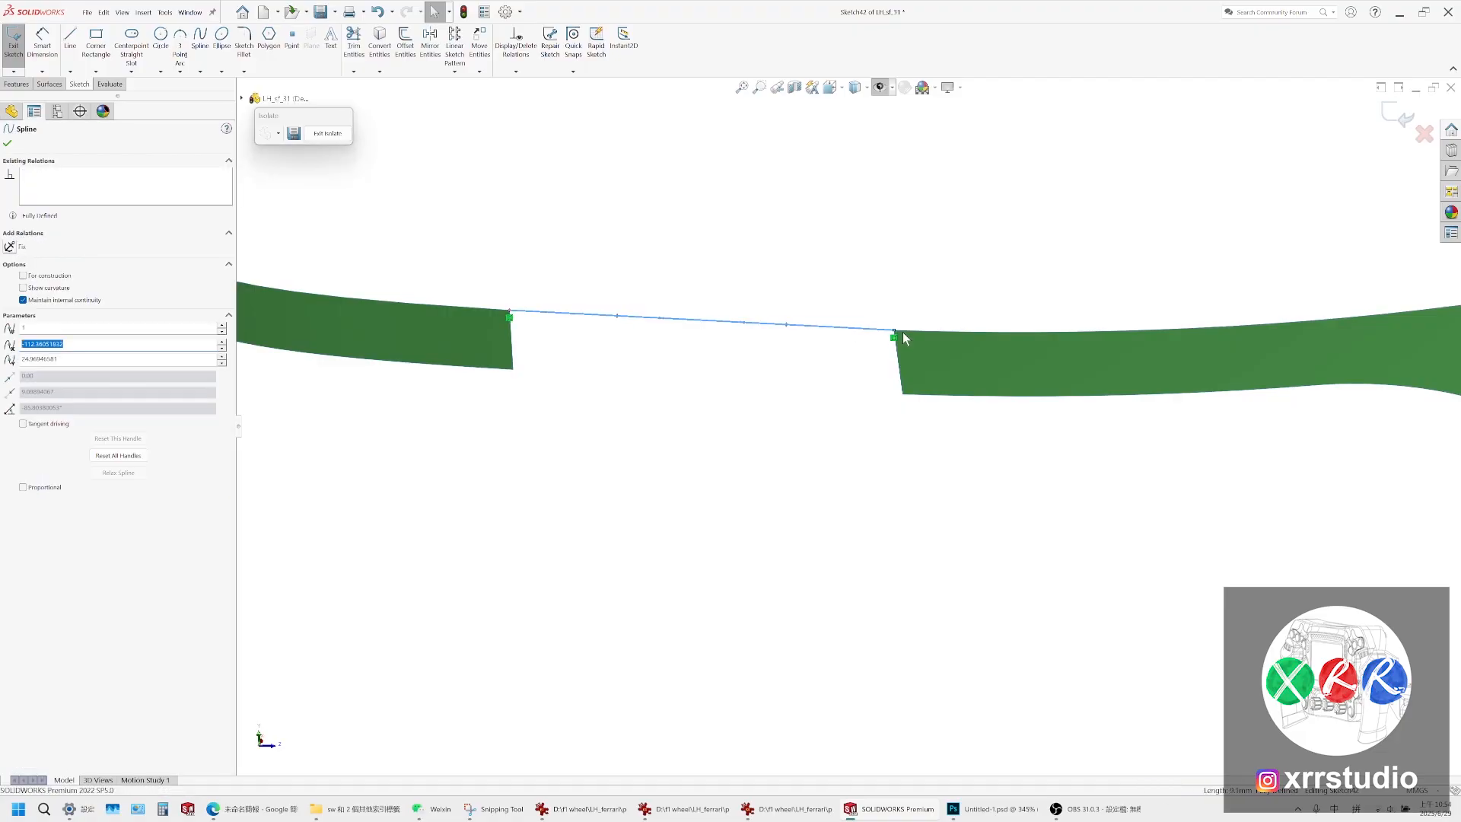
ctrl+click(903, 331)
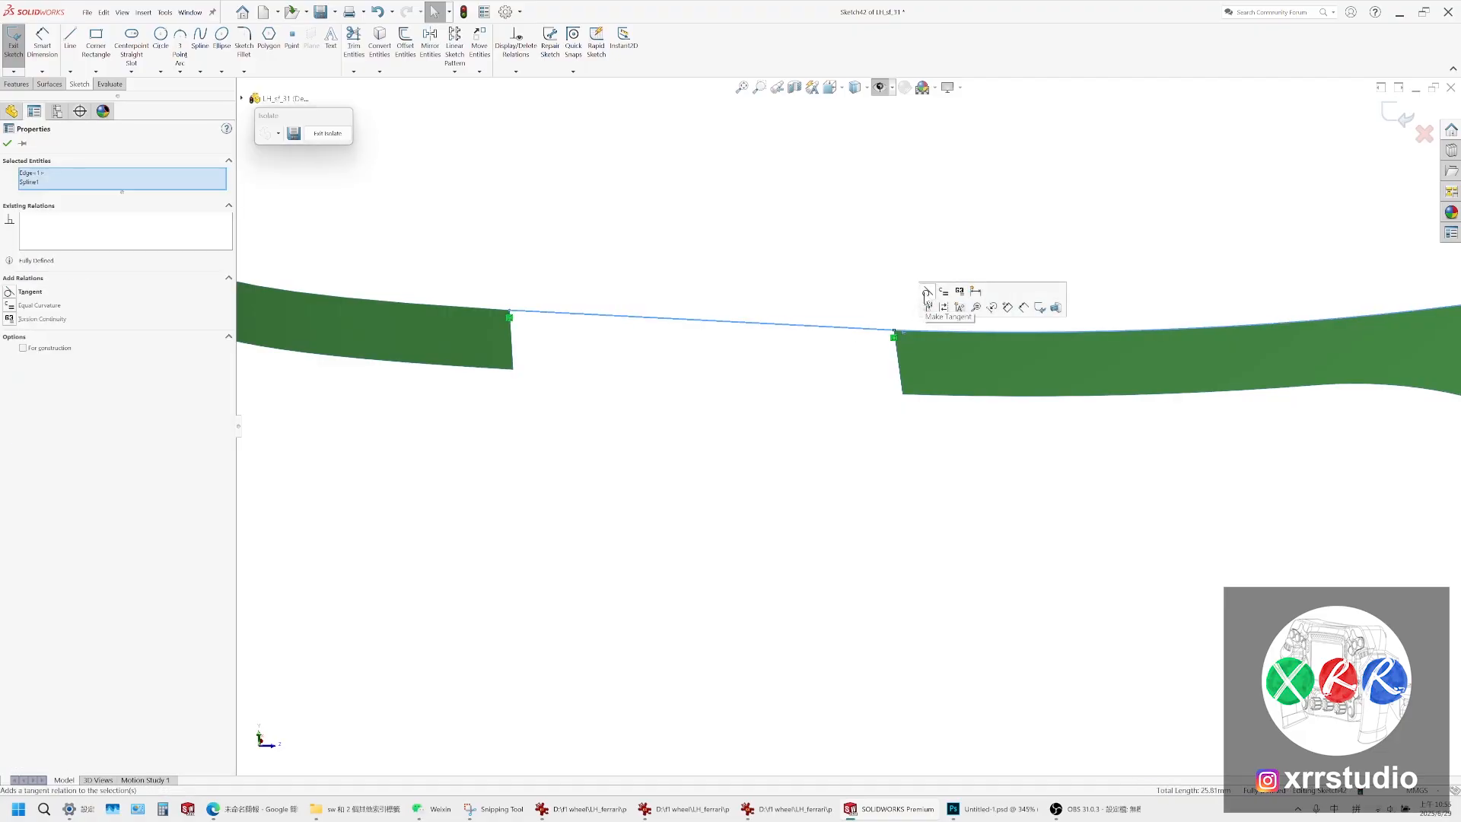
click(925, 294)
click(581, 293)
click(497, 307)
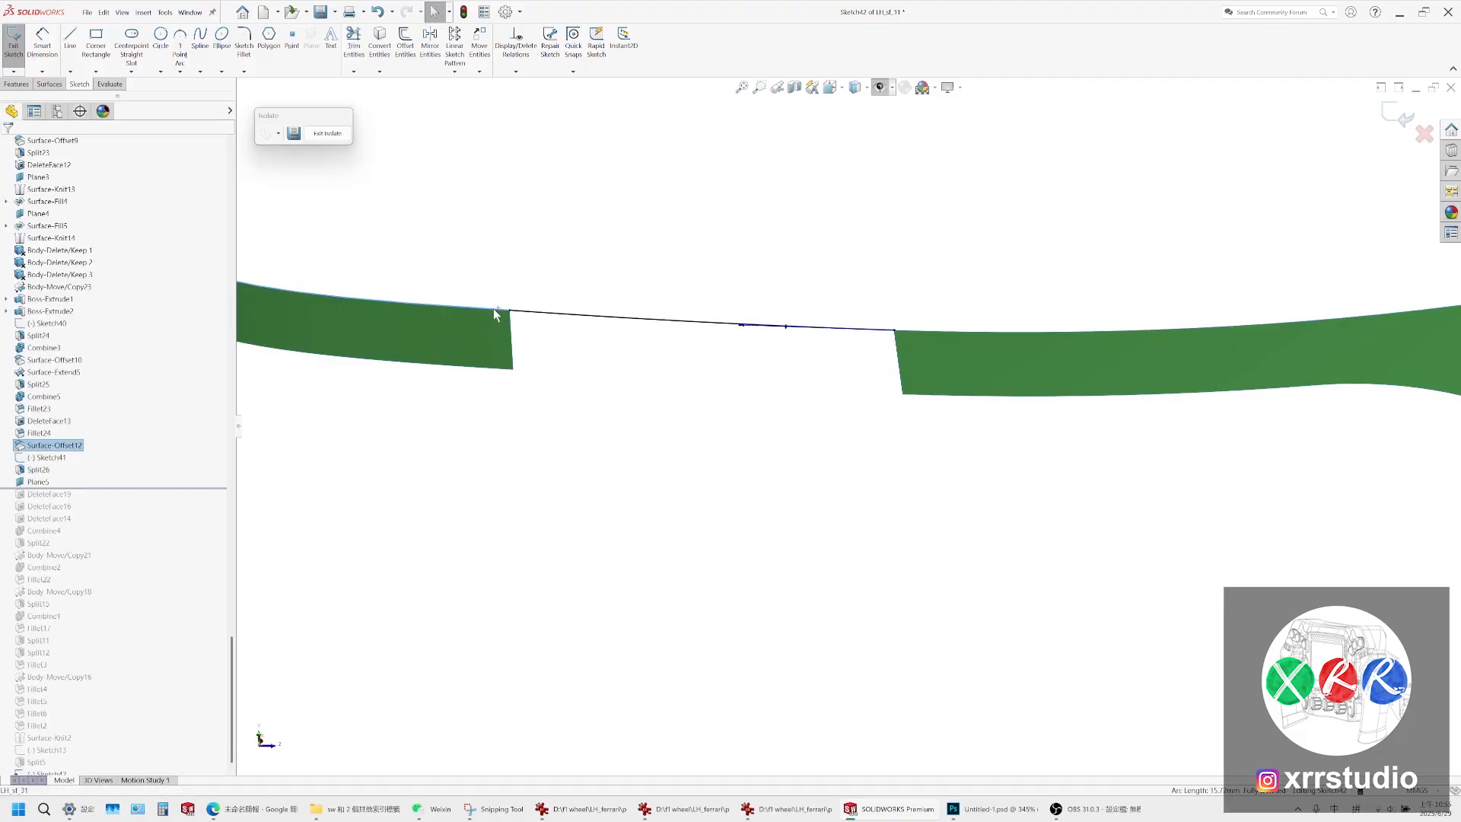
ctrl+click(532, 319)
click(553, 272)
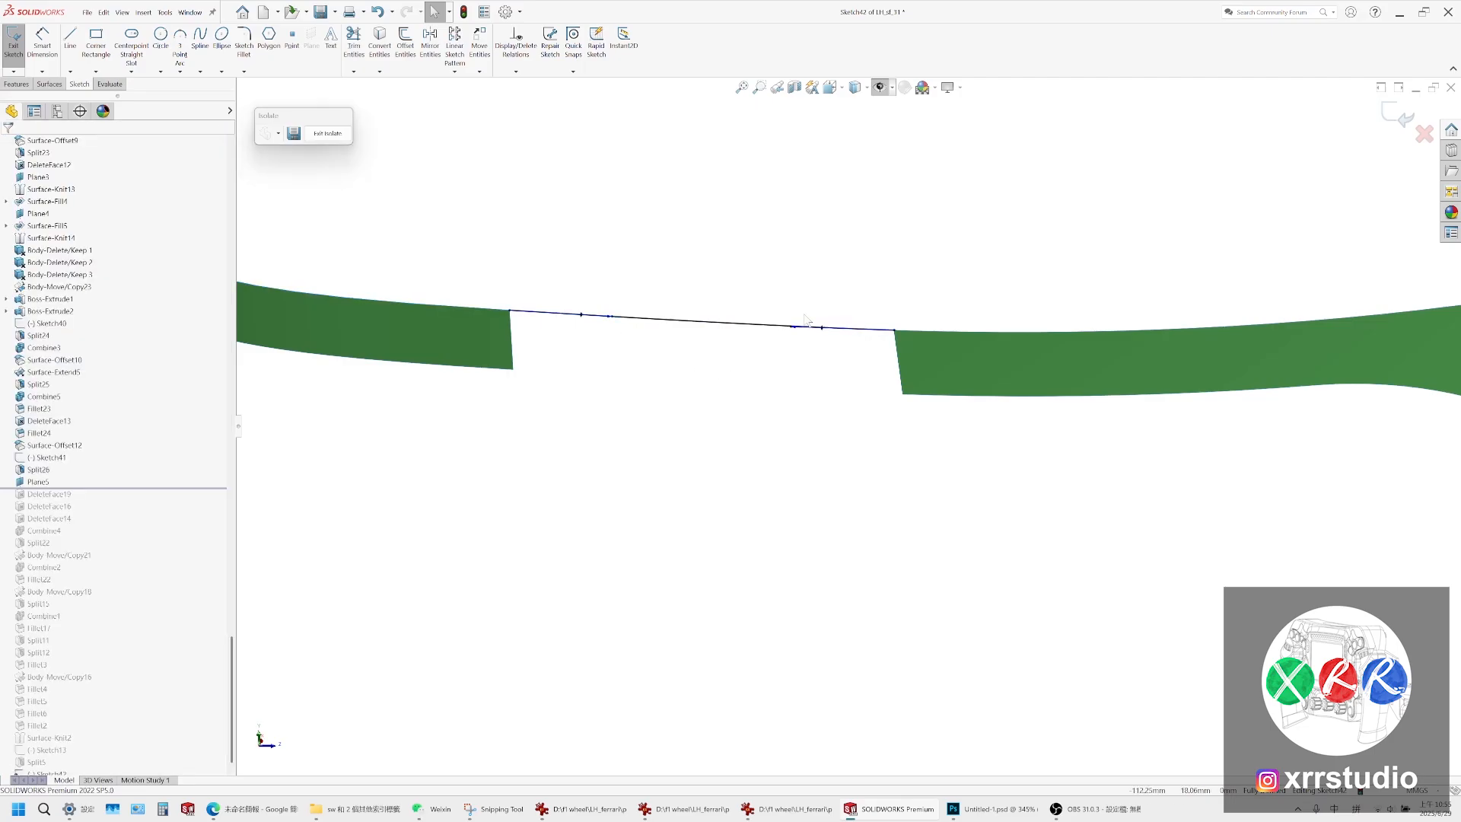
middle_drag(609, 381, 678, 352)
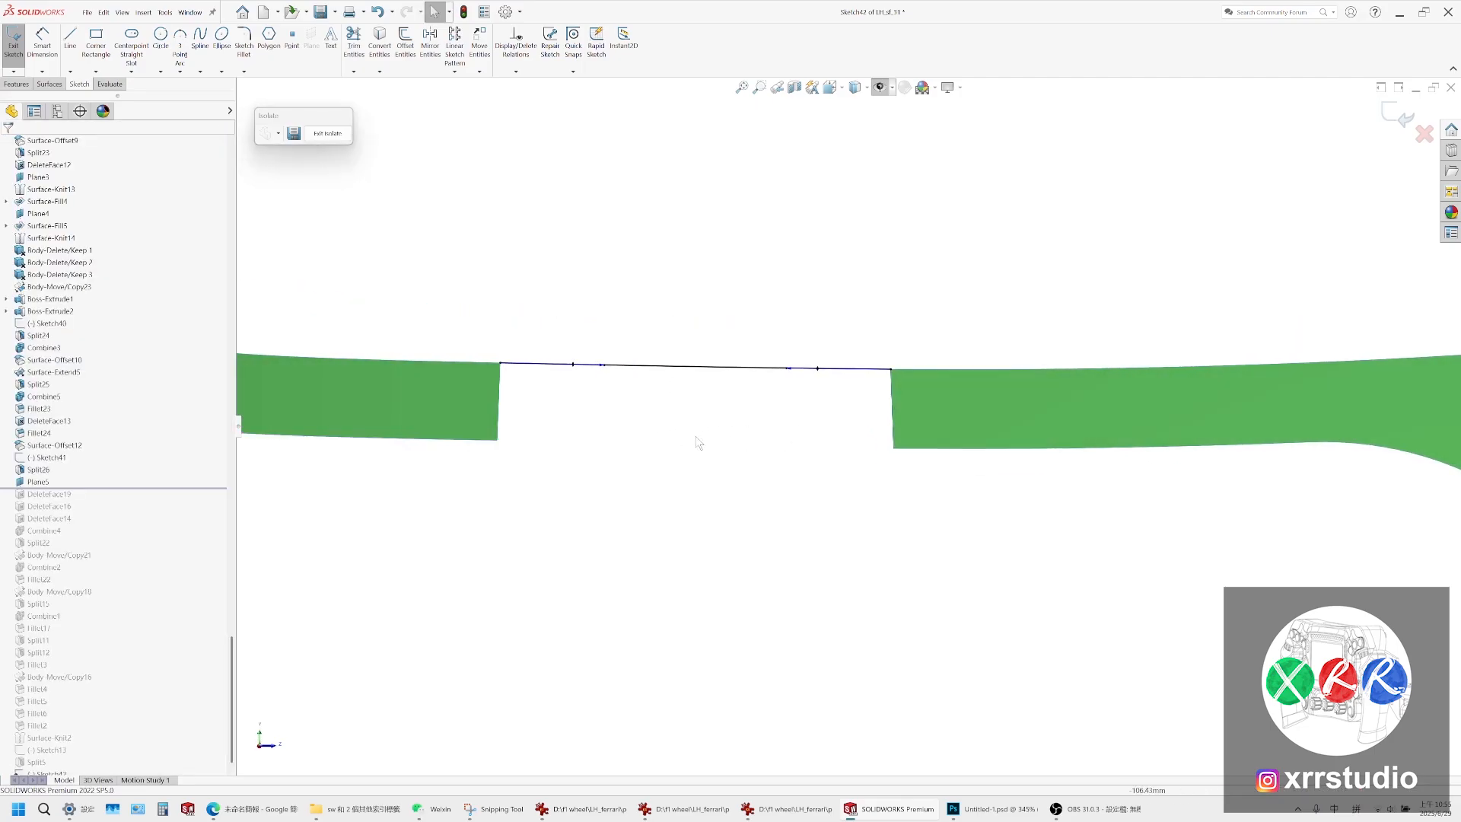
click(443, 440)
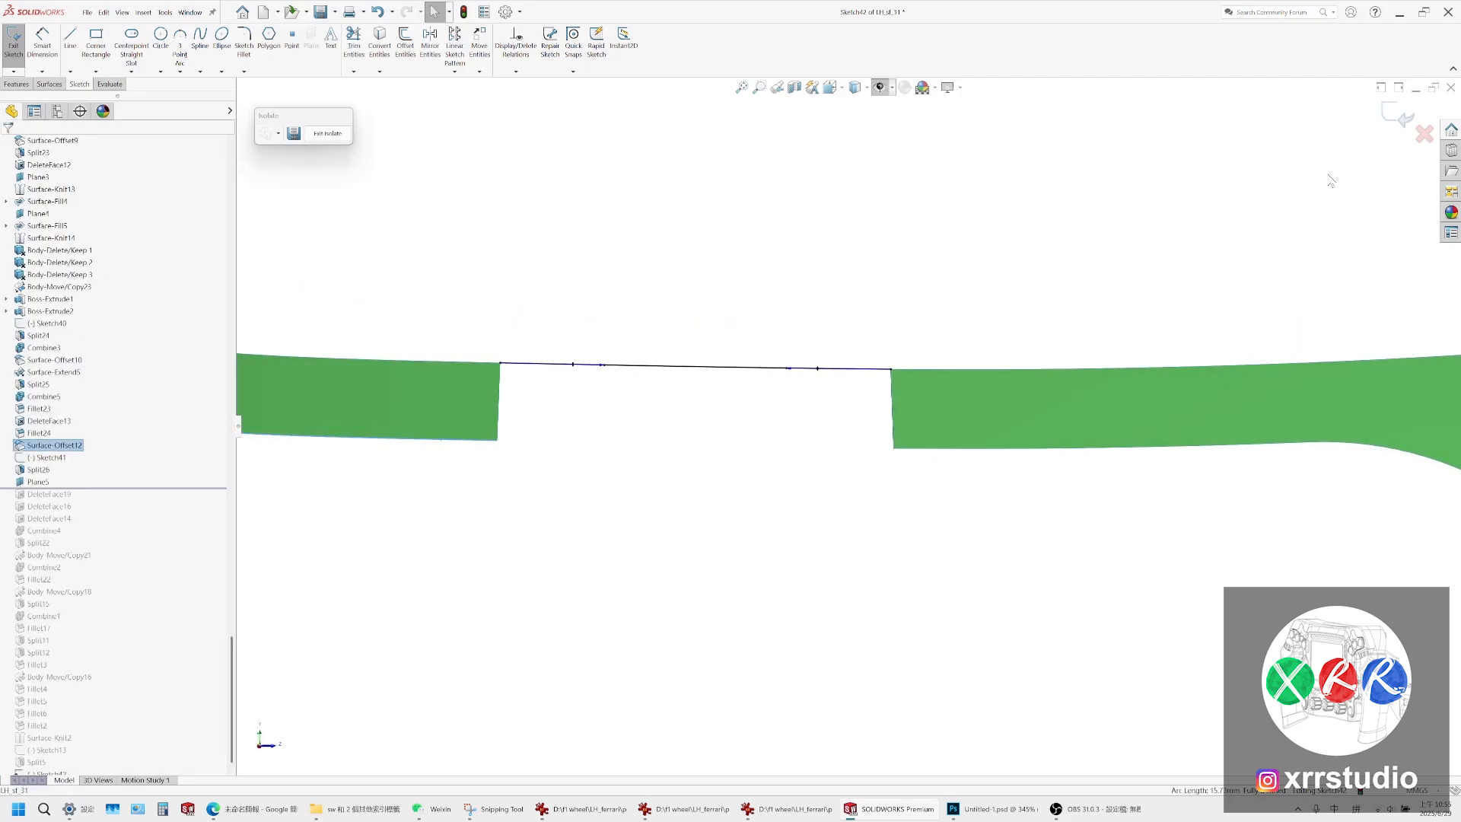
click(1394, 114)
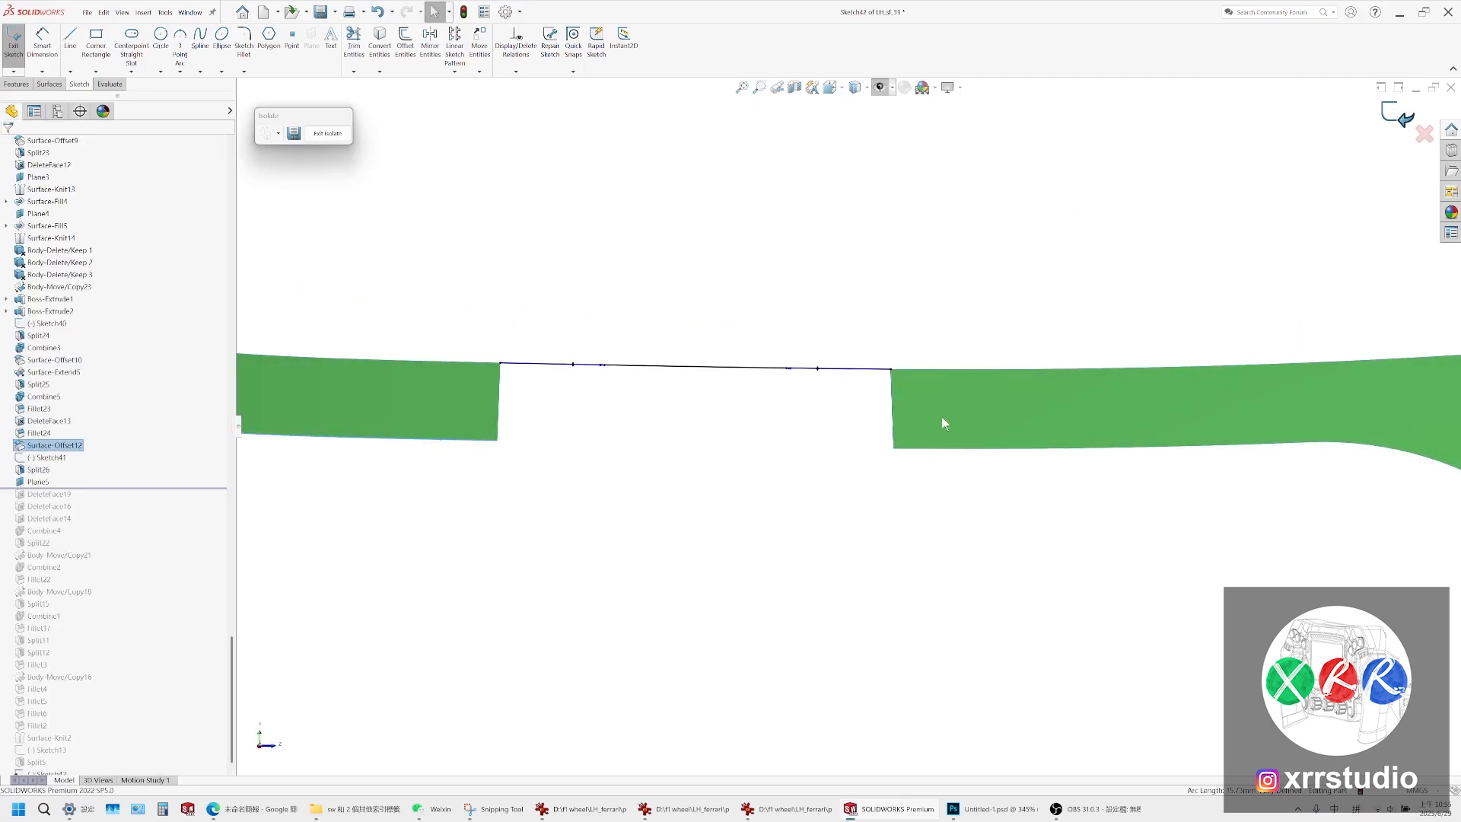
click(918, 456)
click(427, 441)
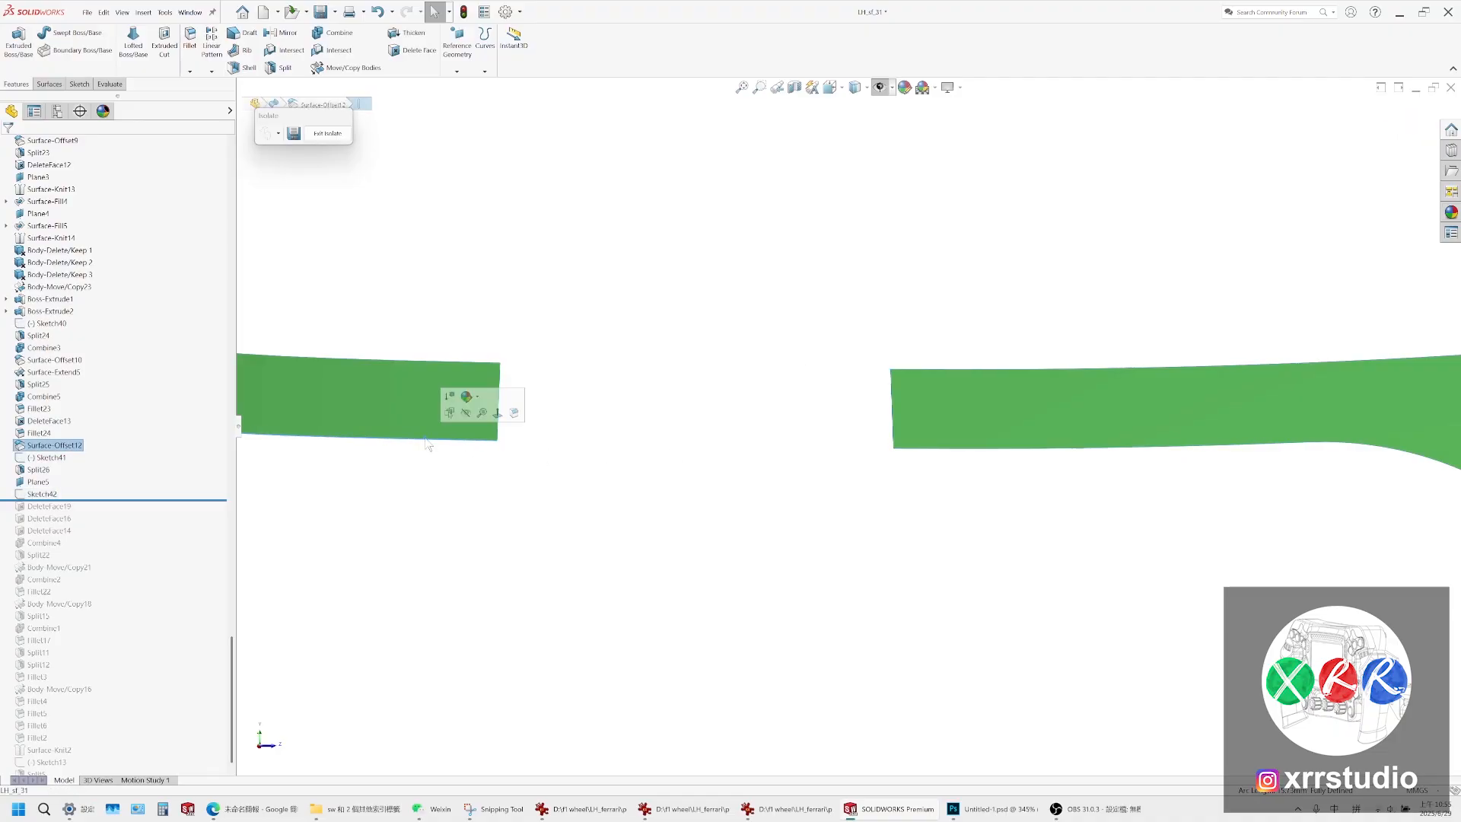
click(466, 53)
click(468, 80)
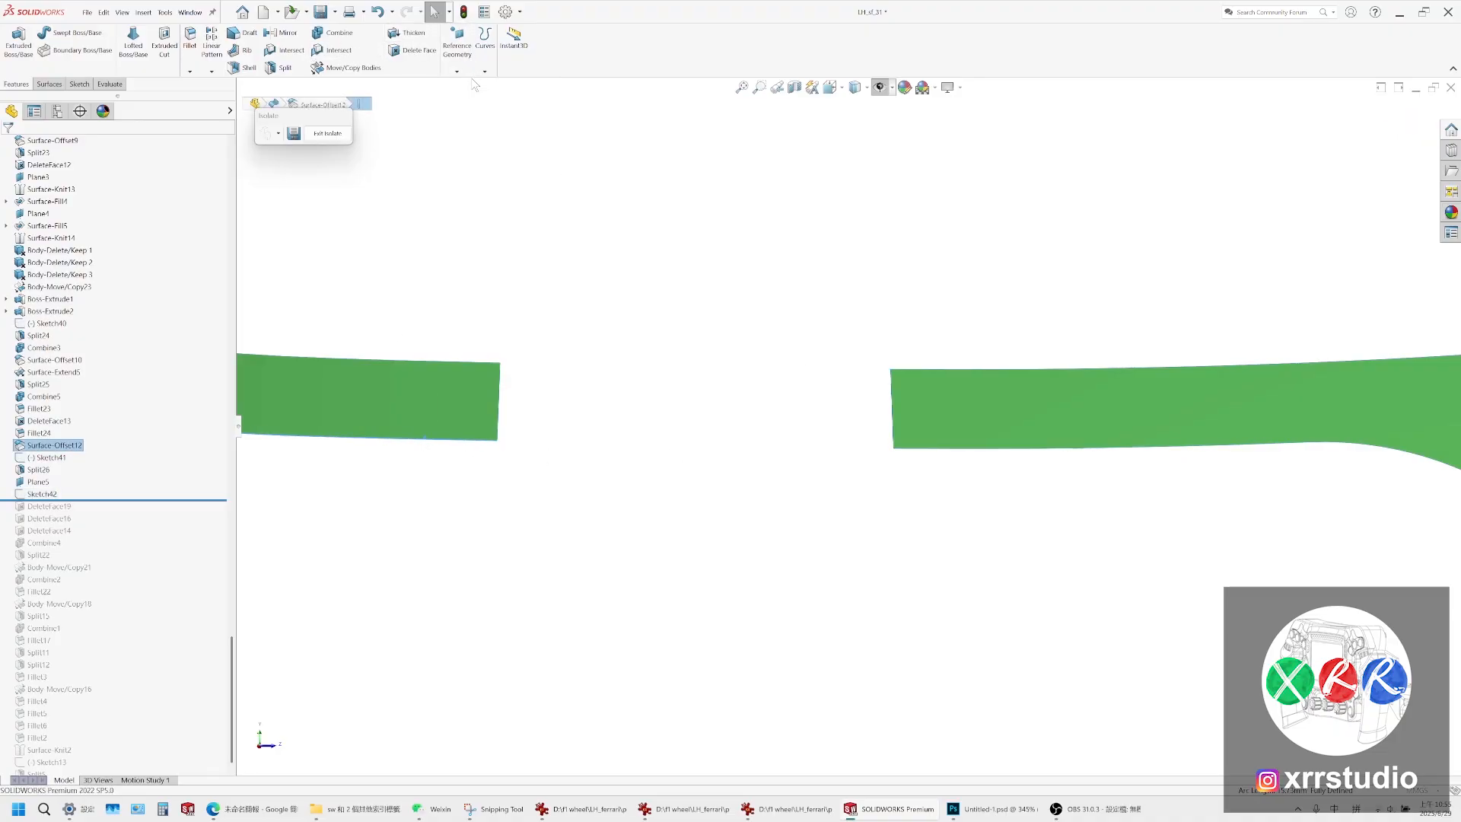
middle_drag(467, 187, 308, 390)
click(21, 147)
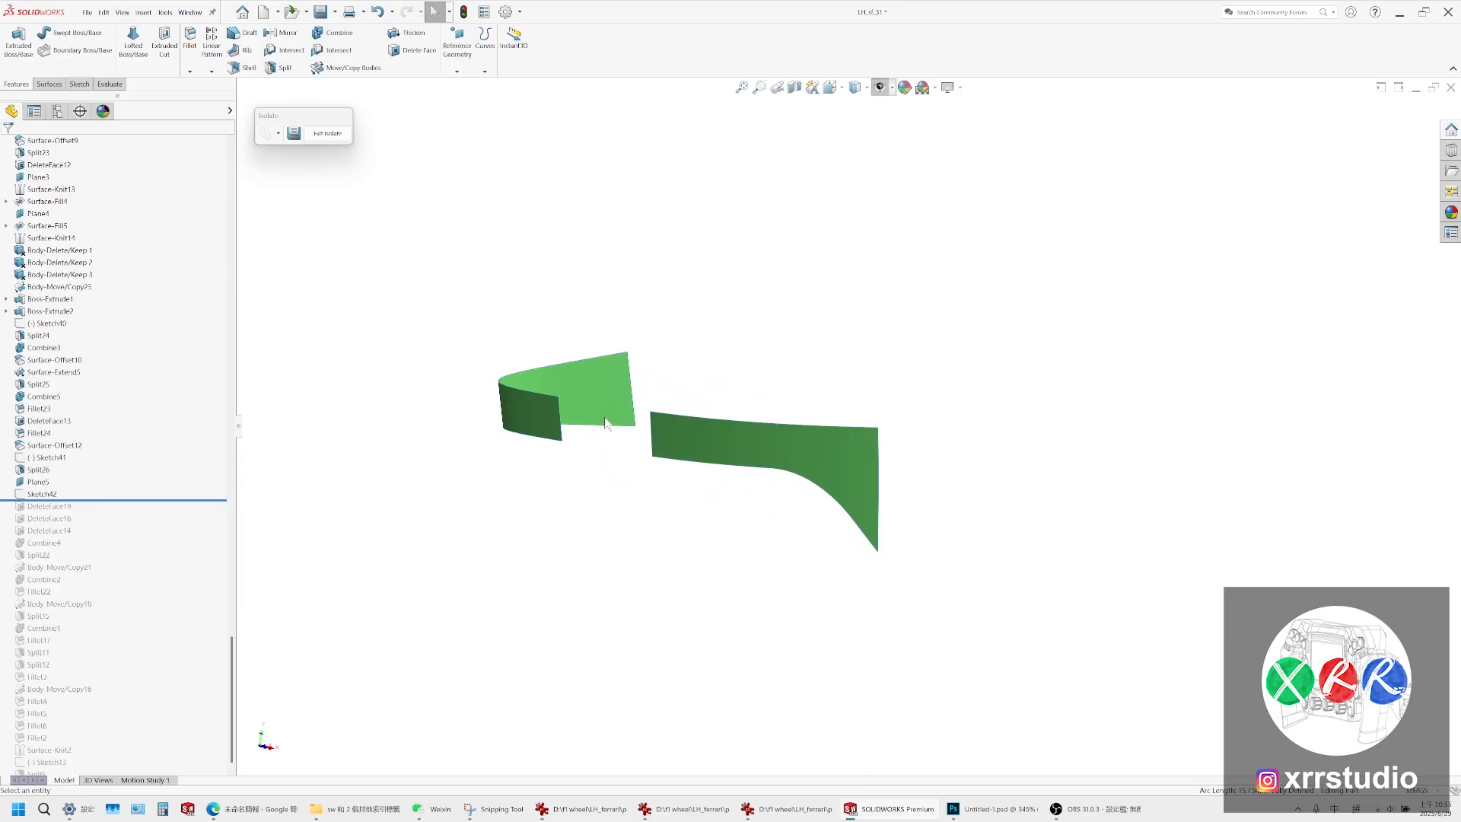
Start a lofted surface across the gap, using the facing end edges of the two wall strips as profiles
middle_drag(605, 423, 670, 437)
scroll(849, 423, up, 2)
scroll(959, 457, down, 2)
scroll(796, 430, down, 1)
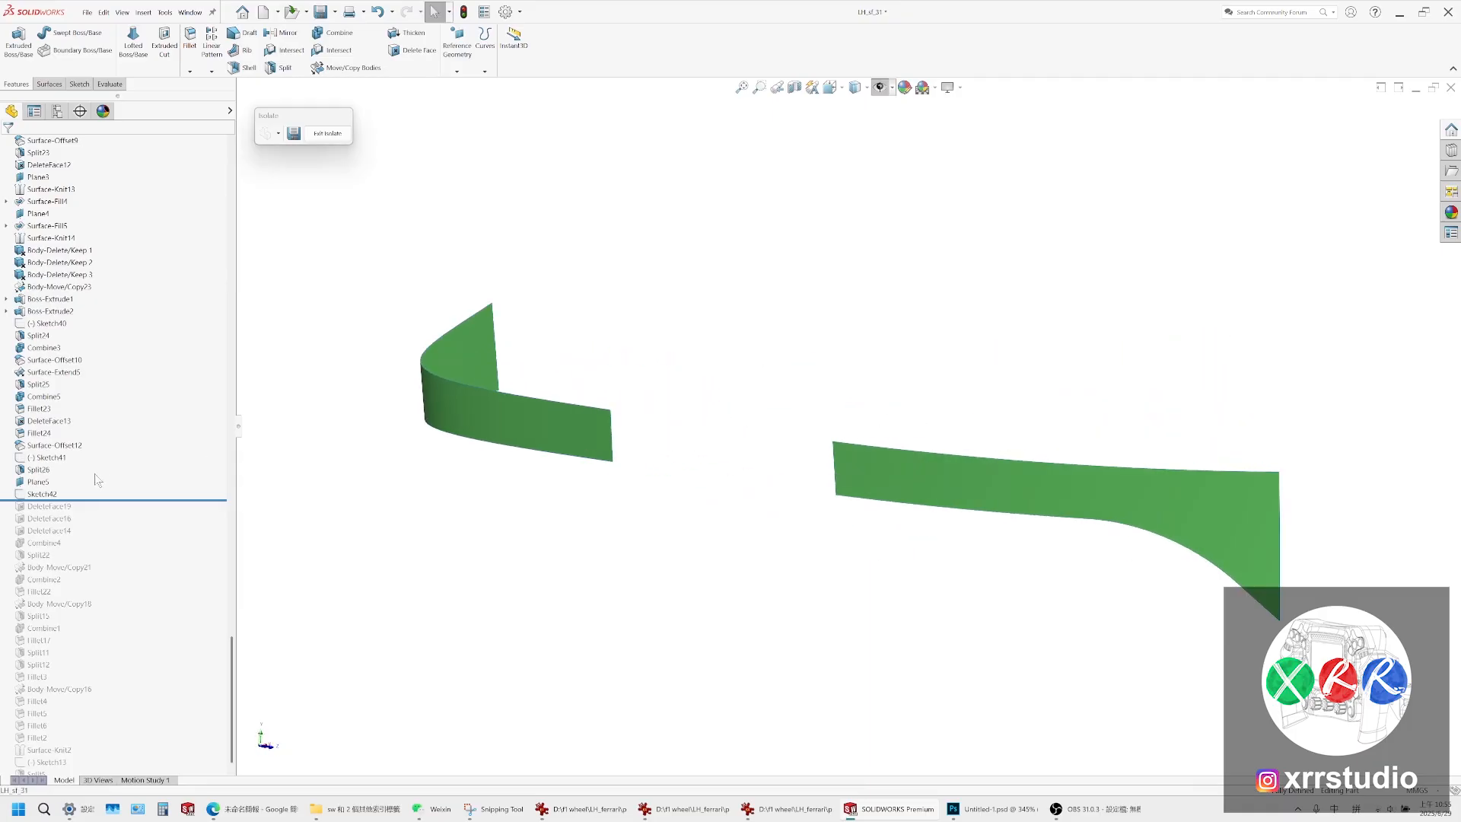
scroll(42, 503, up, 15)
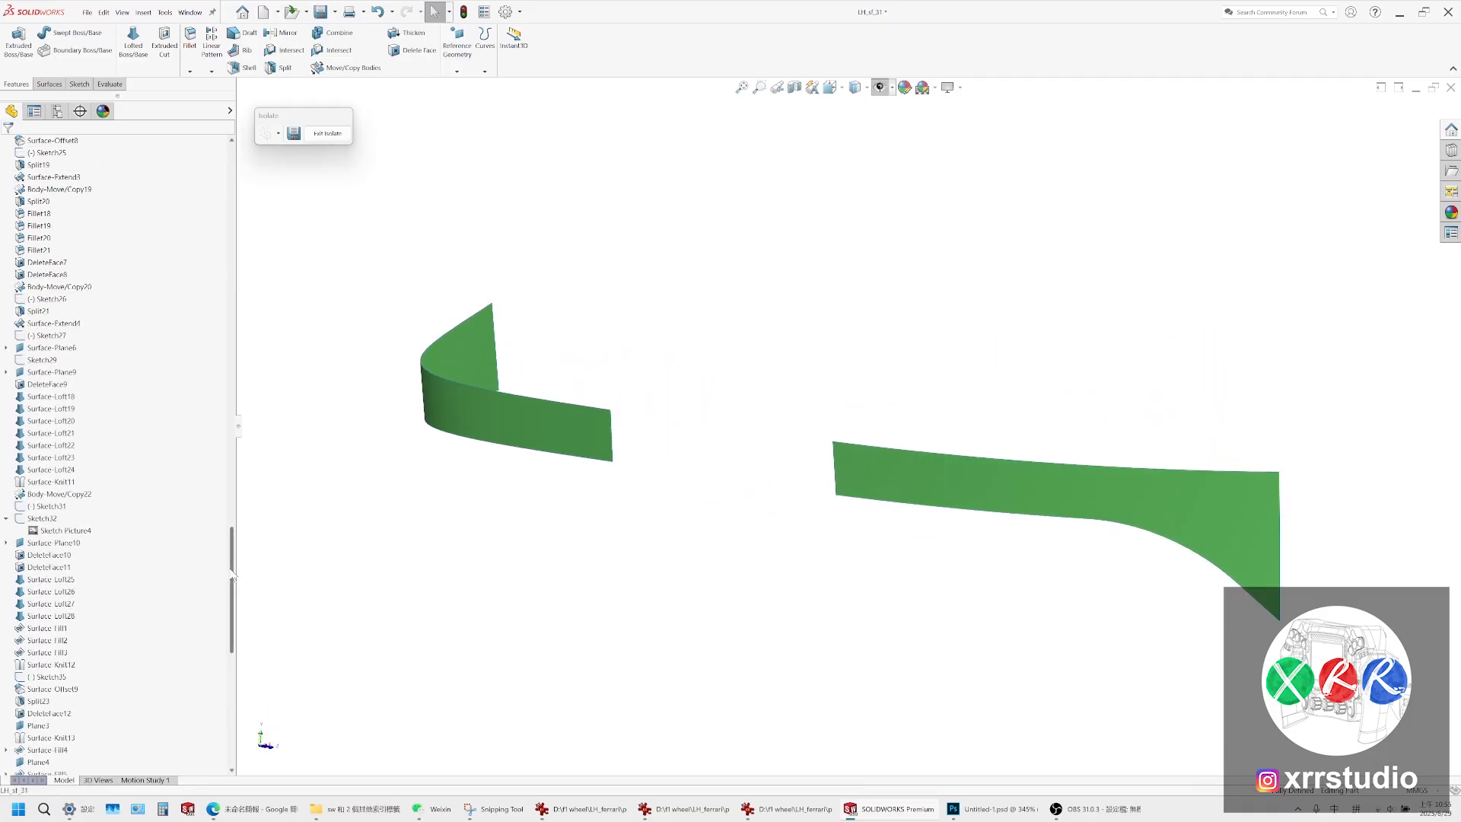
drag(233, 576, 201, 649)
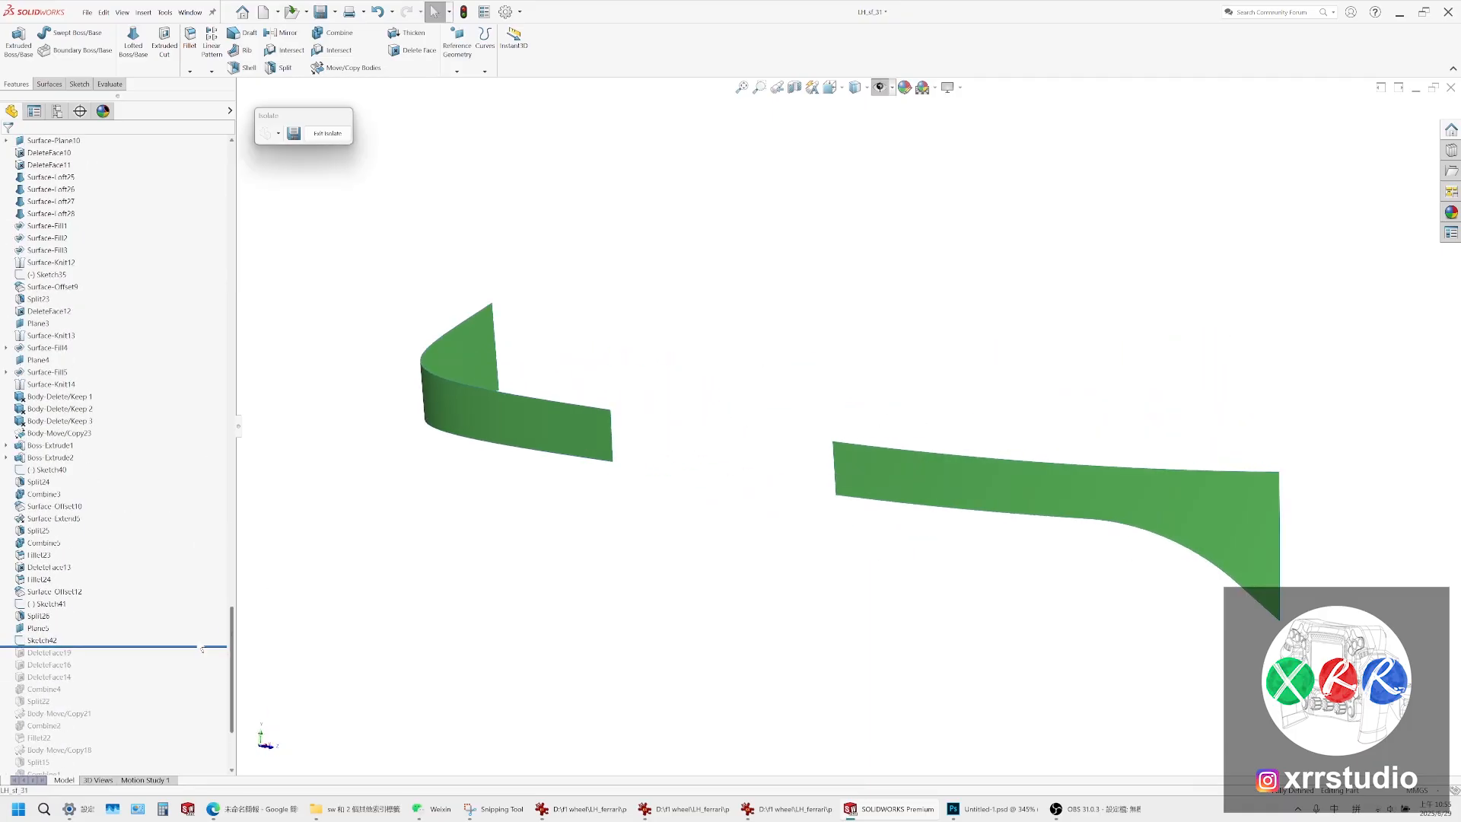
click(883, 90)
click(884, 91)
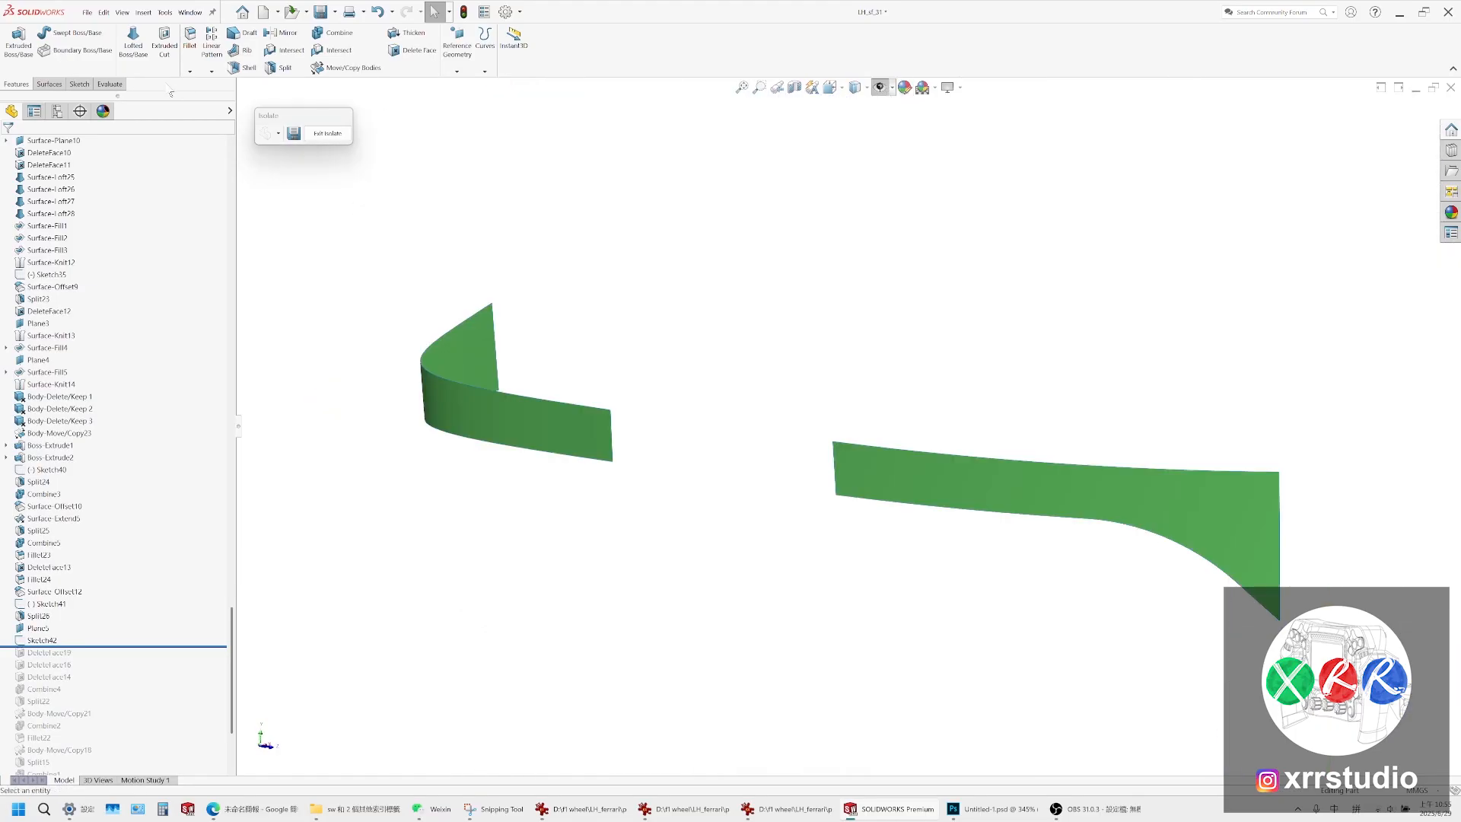
click(50, 84)
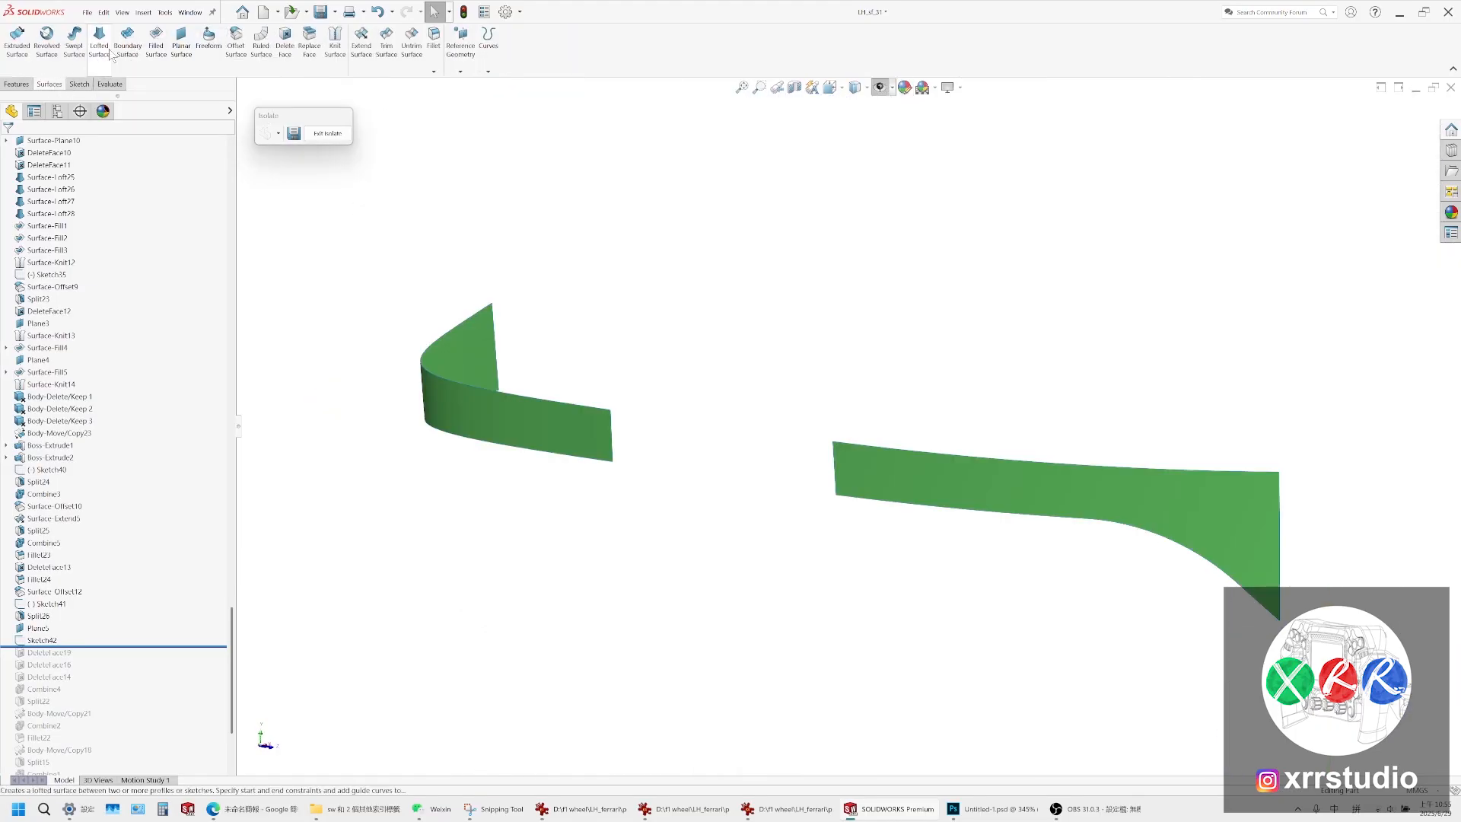
click(613, 432)
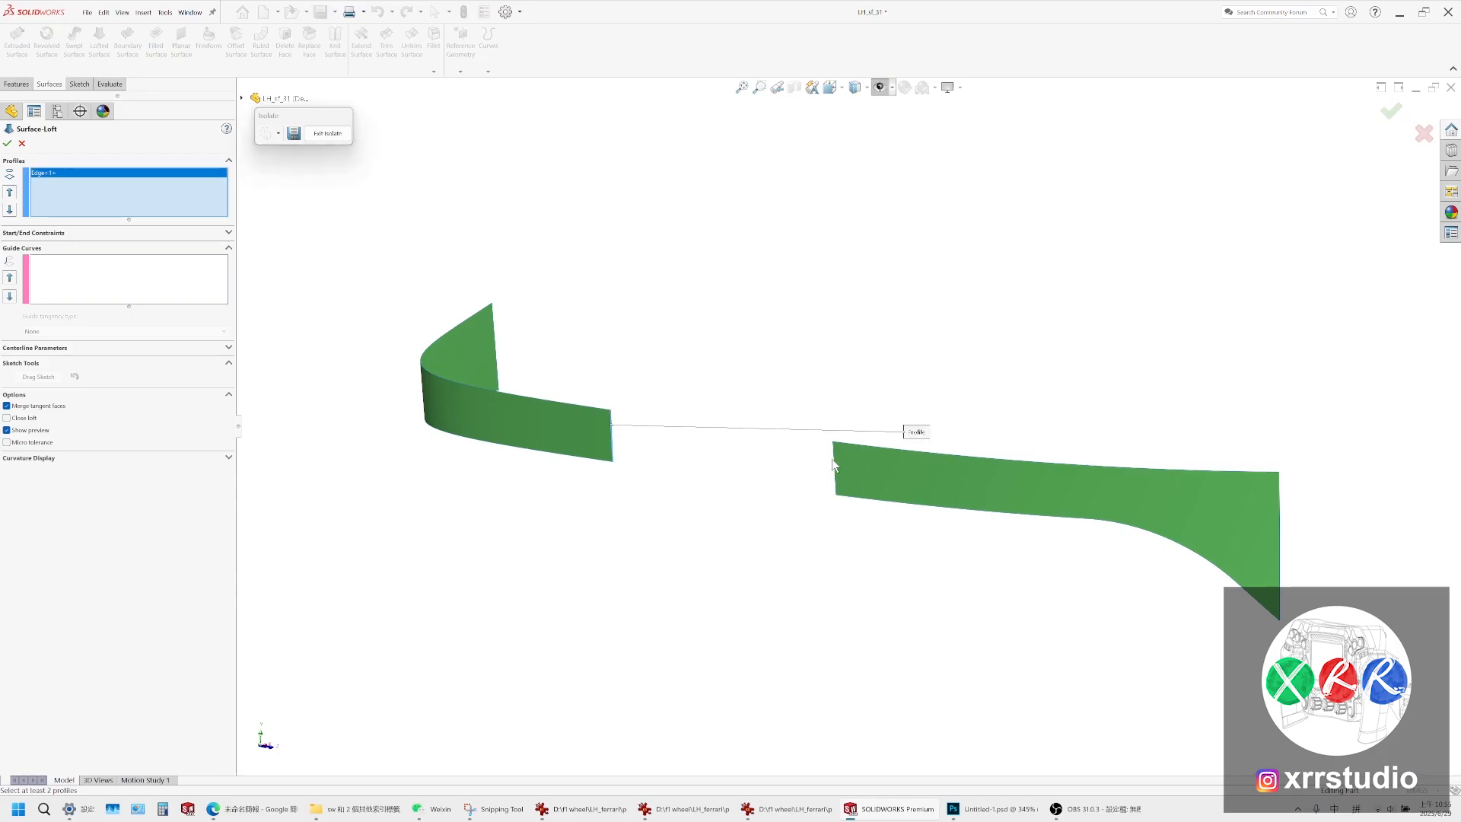
click(829, 457)
Add the tangent spline along the upper side of the gap as the loft's guide curve
right_click(883, 162)
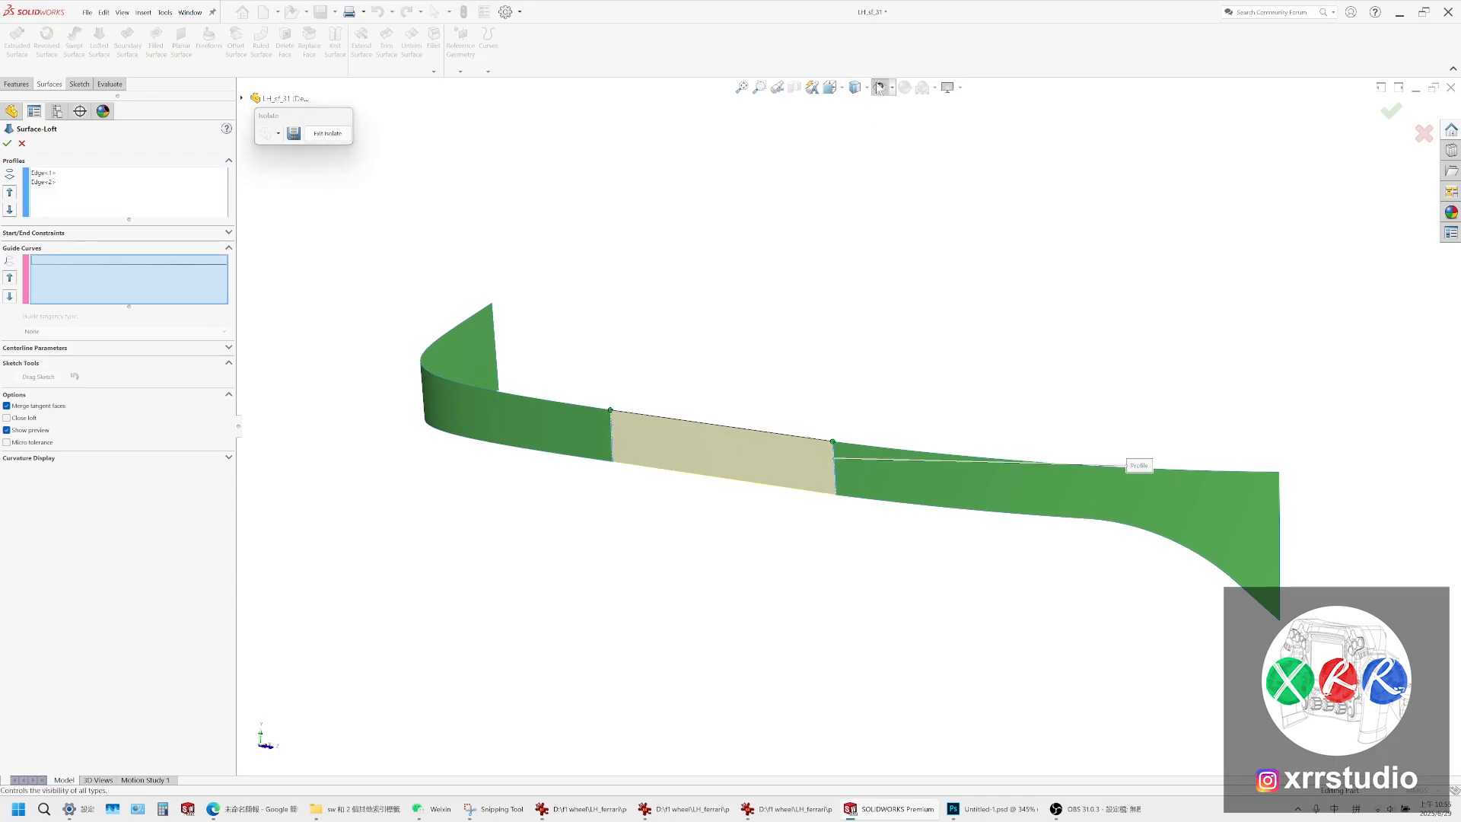
scroll(801, 437, down, 10)
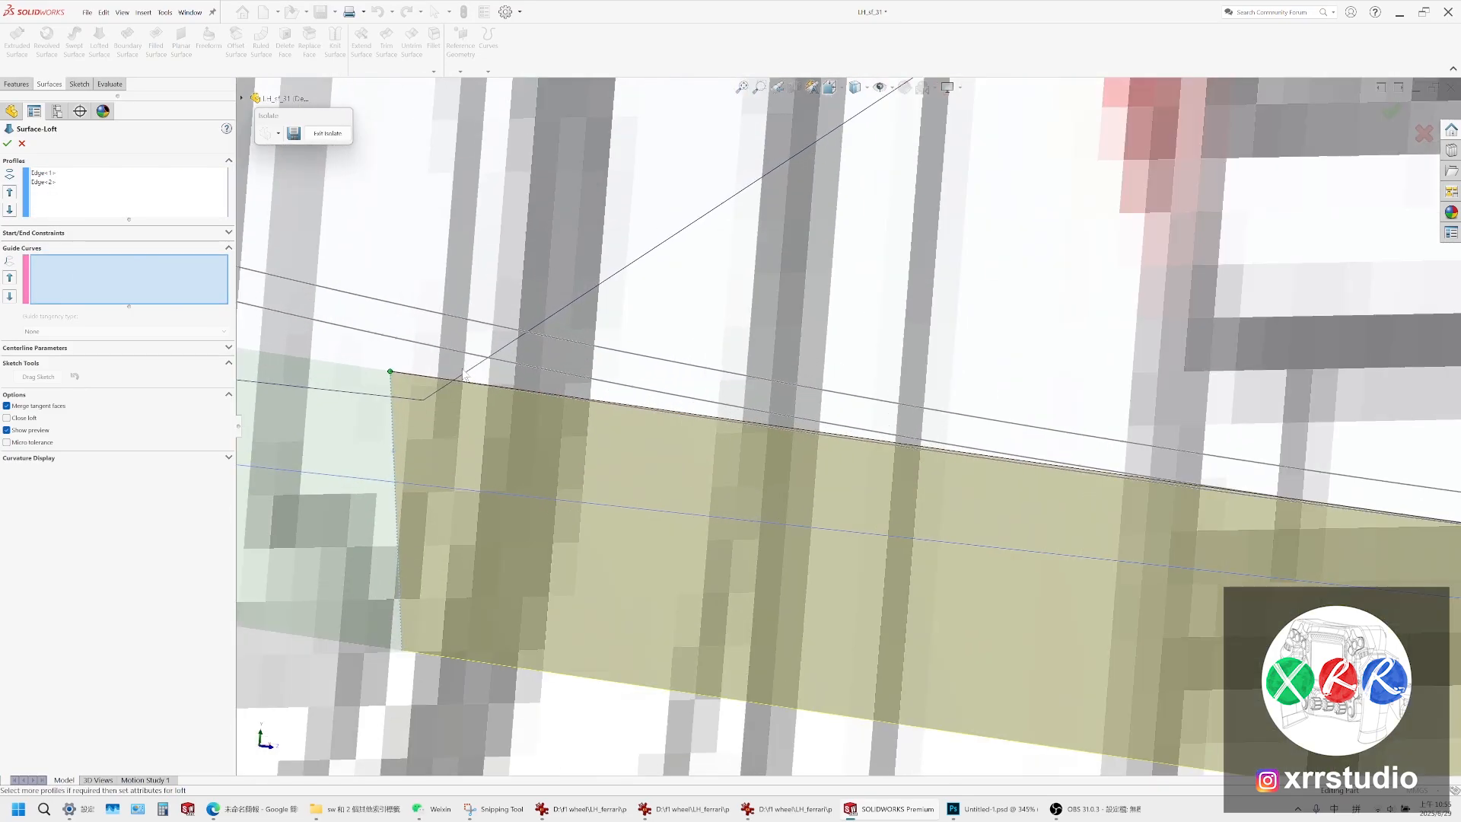
scroll(465, 375, down, 3)
click(459, 392)
scroll(985, 510, up, 5)
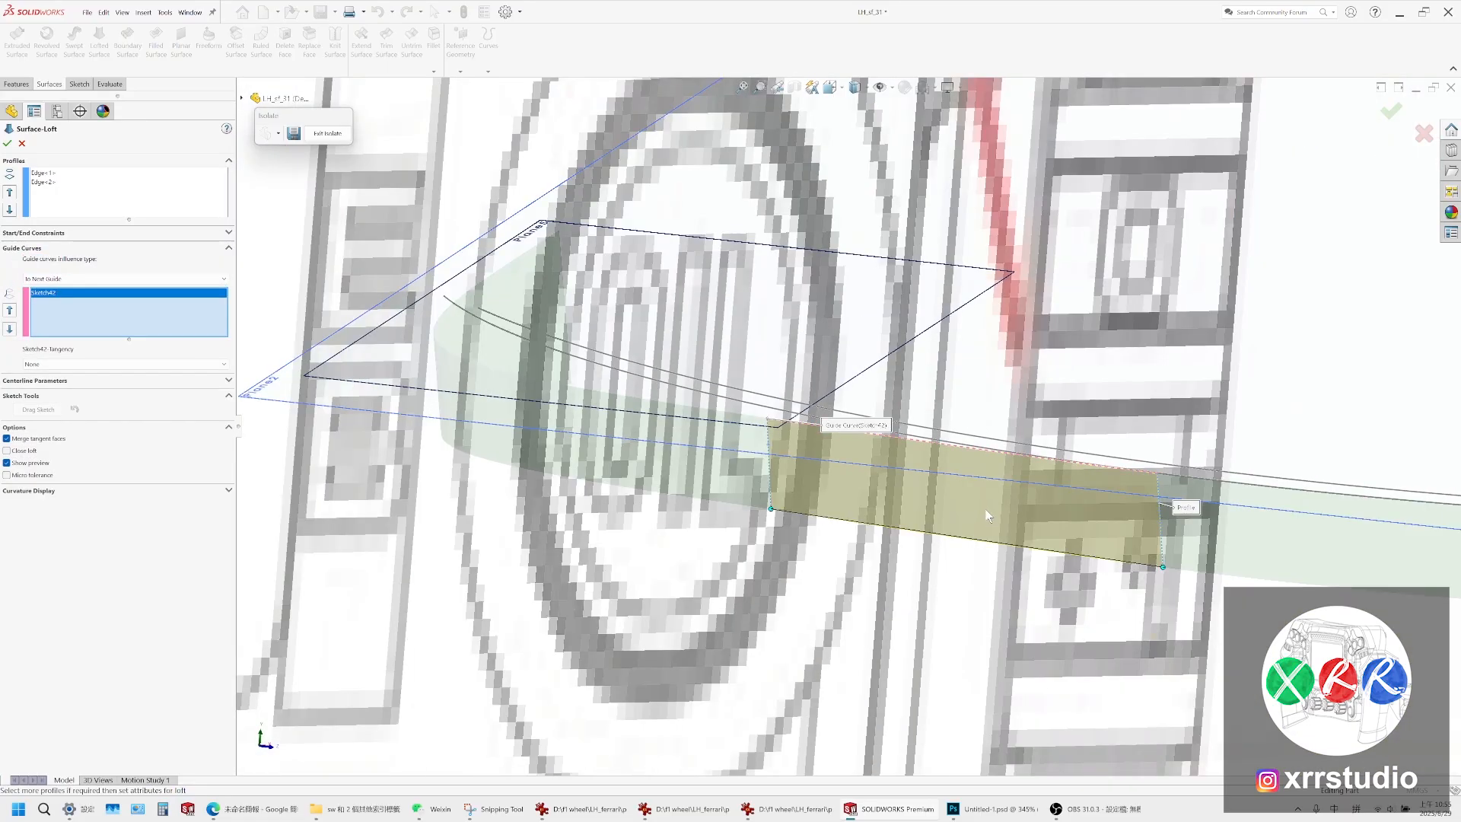
click(880, 87)
scroll(1005, 412, up, 2)
scroll(1016, 460, down, 4)
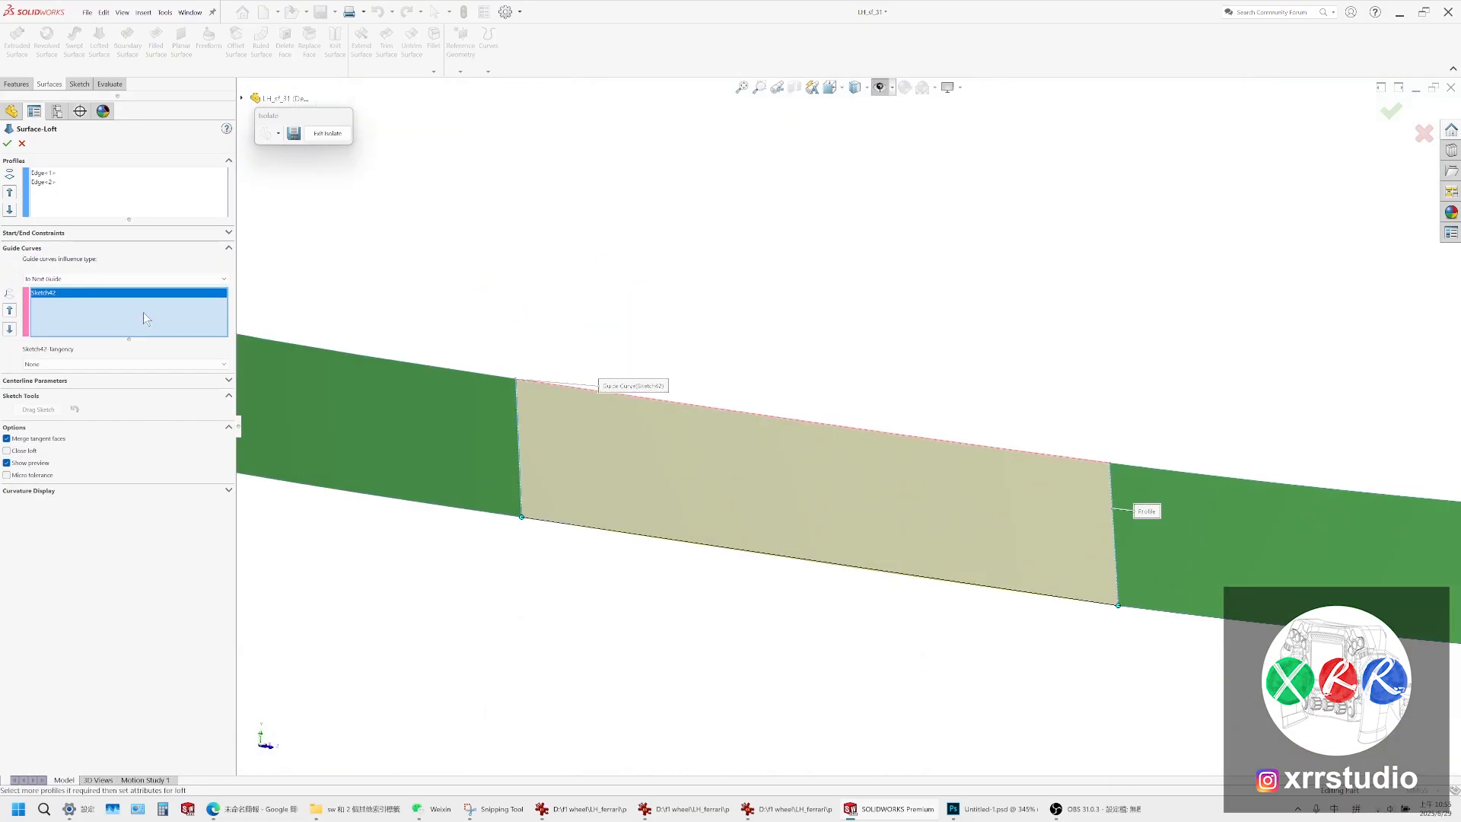
Set the loft's start and end constraints to Curvature To Face and create the surface
click(98, 233)
click(68, 255)
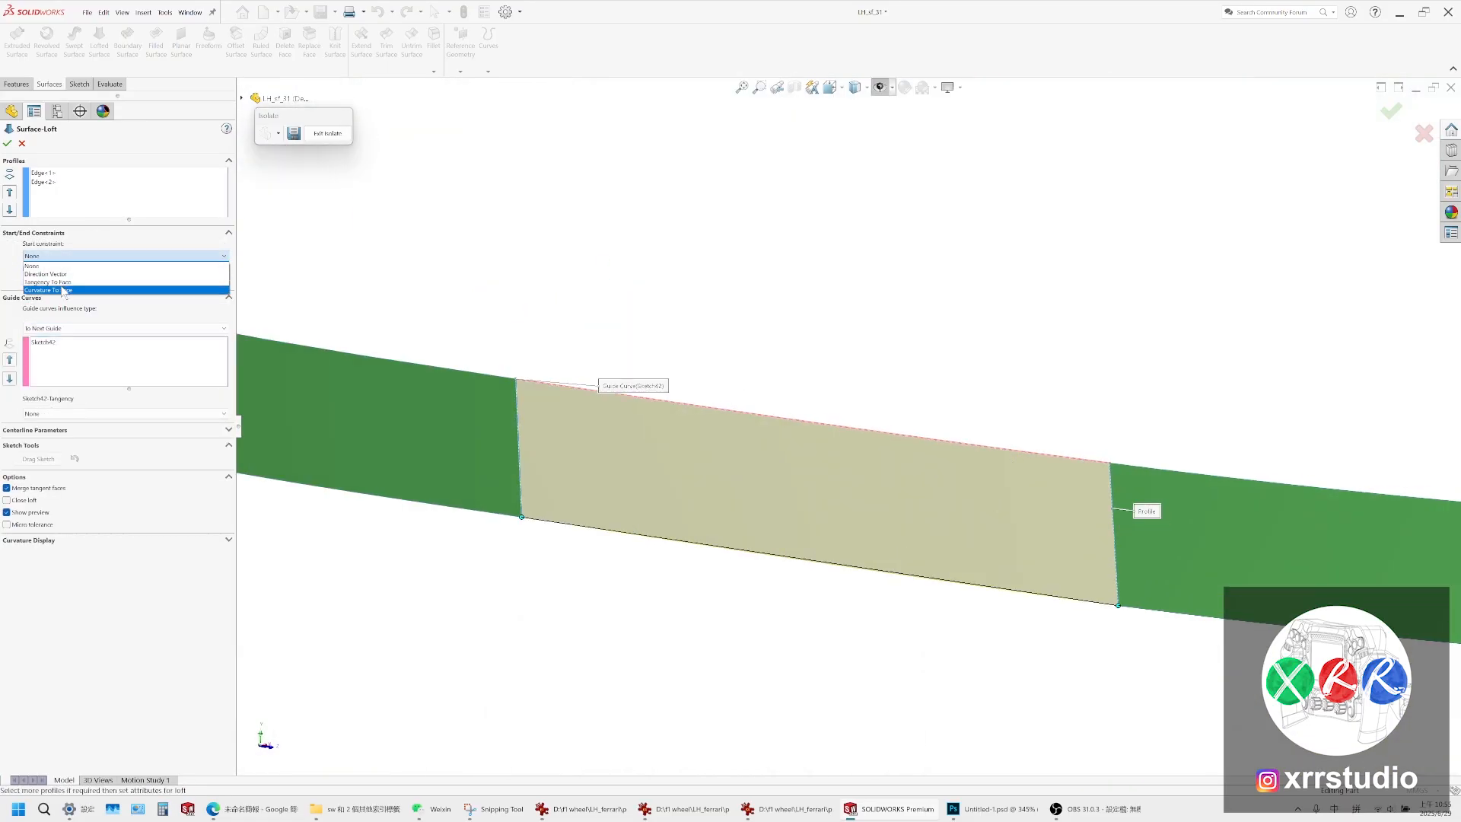
click(70, 293)
click(122, 310)
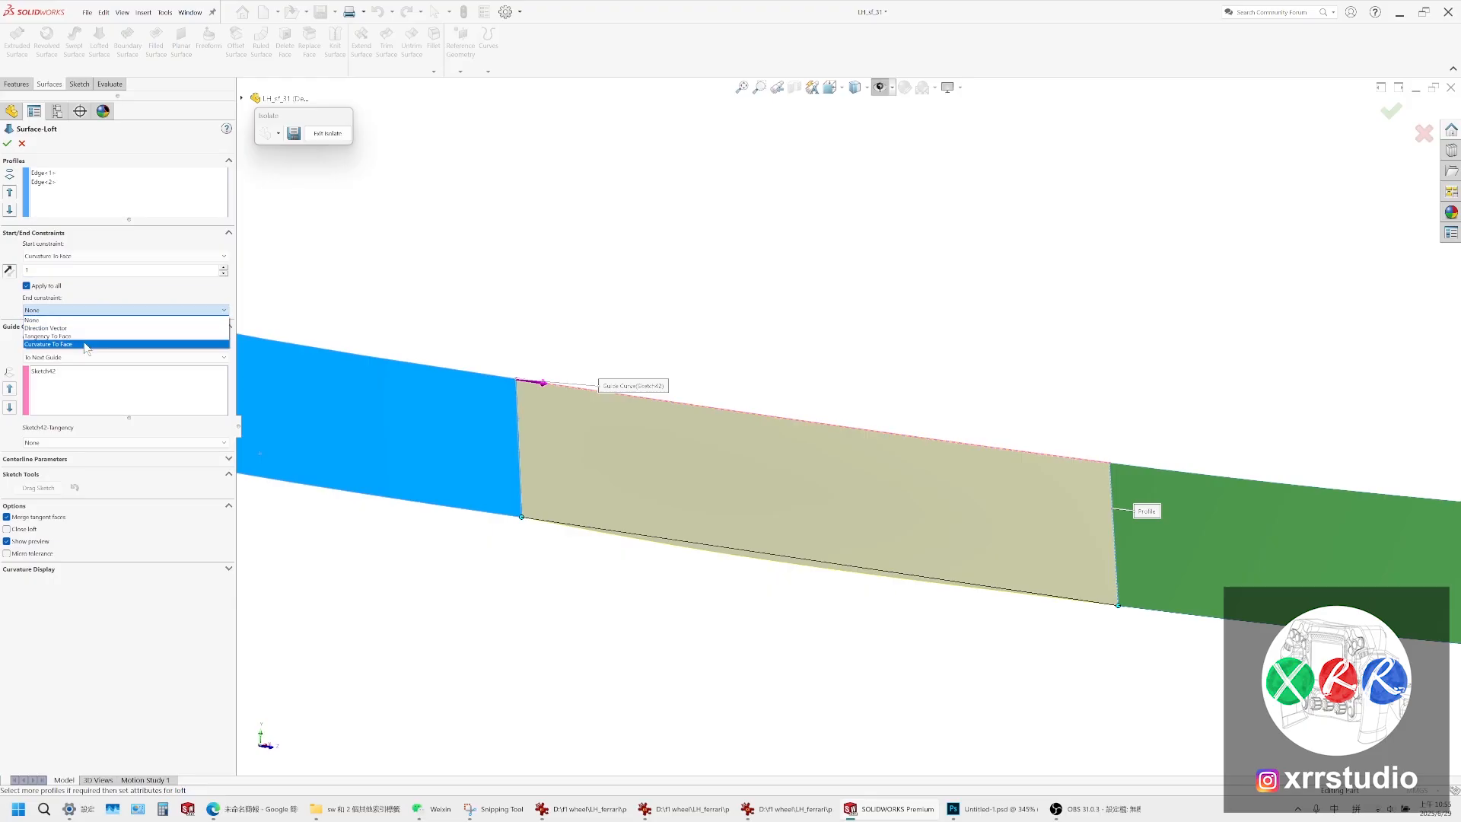
click(68, 349)
middle_drag(972, 505, 901, 565)
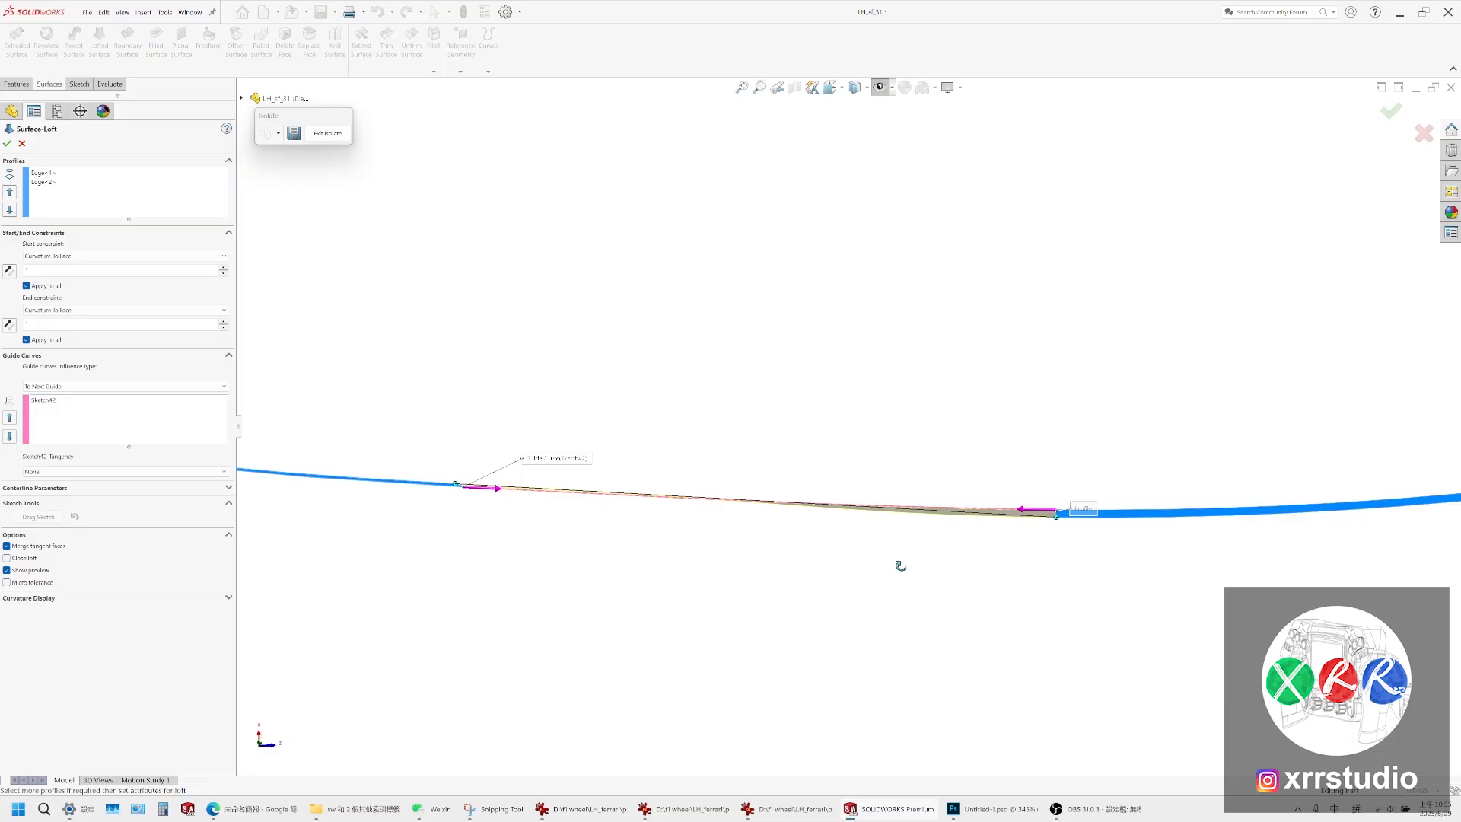
middle_drag(798, 565, 786, 408)
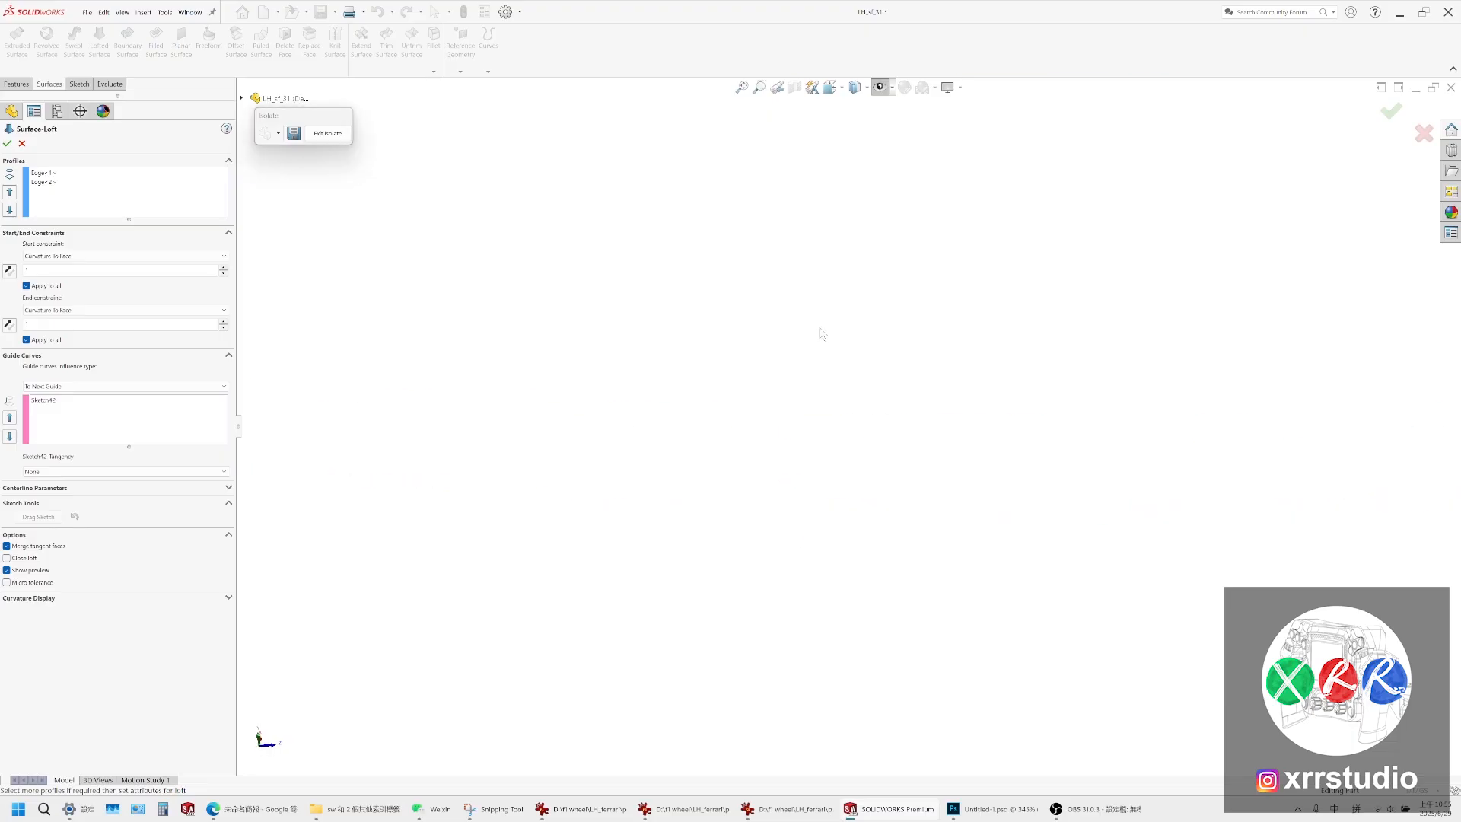
ctrl+middle_drag(820, 329, 788, 639)
scroll(806, 377, up, 1)
click(7, 145)
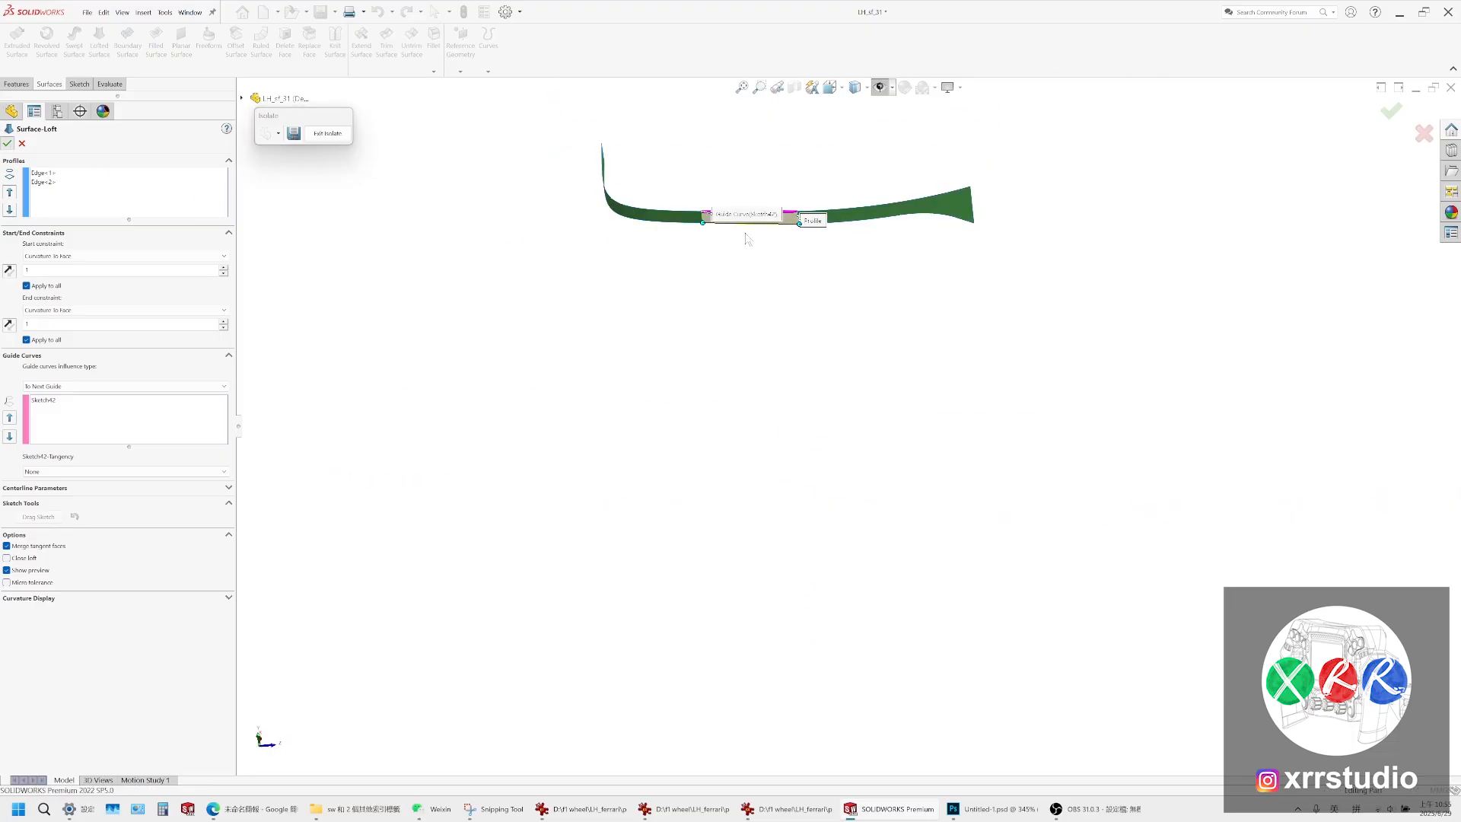
Examine how the lofted bridge and its lower edge blend into the adjoining wall strips, including in the Left view
scroll(761, 228, down, 5)
middle_drag(756, 271, 764, 118)
scroll(753, 349, up, 5)
middle_drag(754, 350, 868, 323)
click(829, 87)
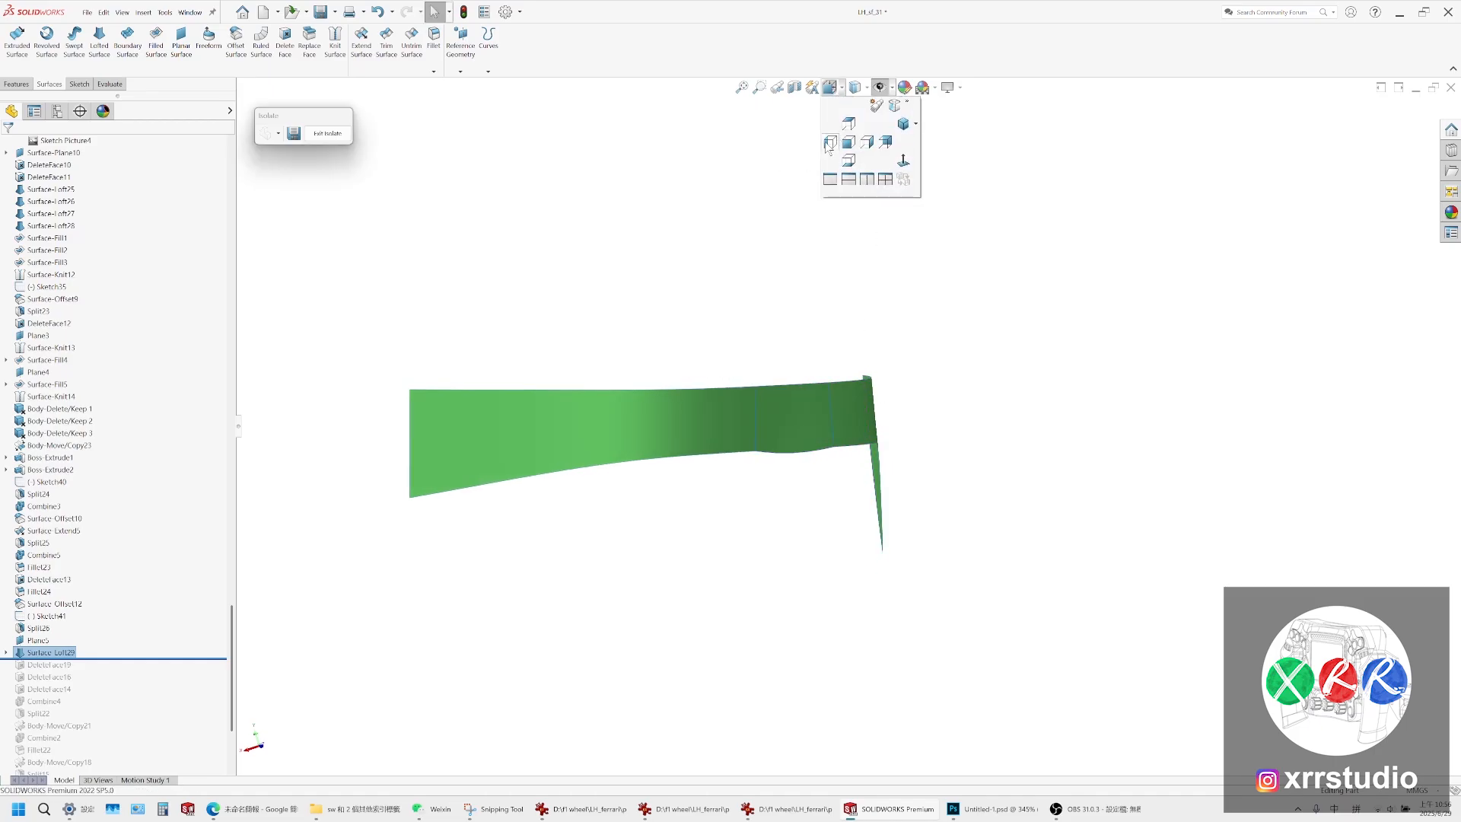
click(830, 143)
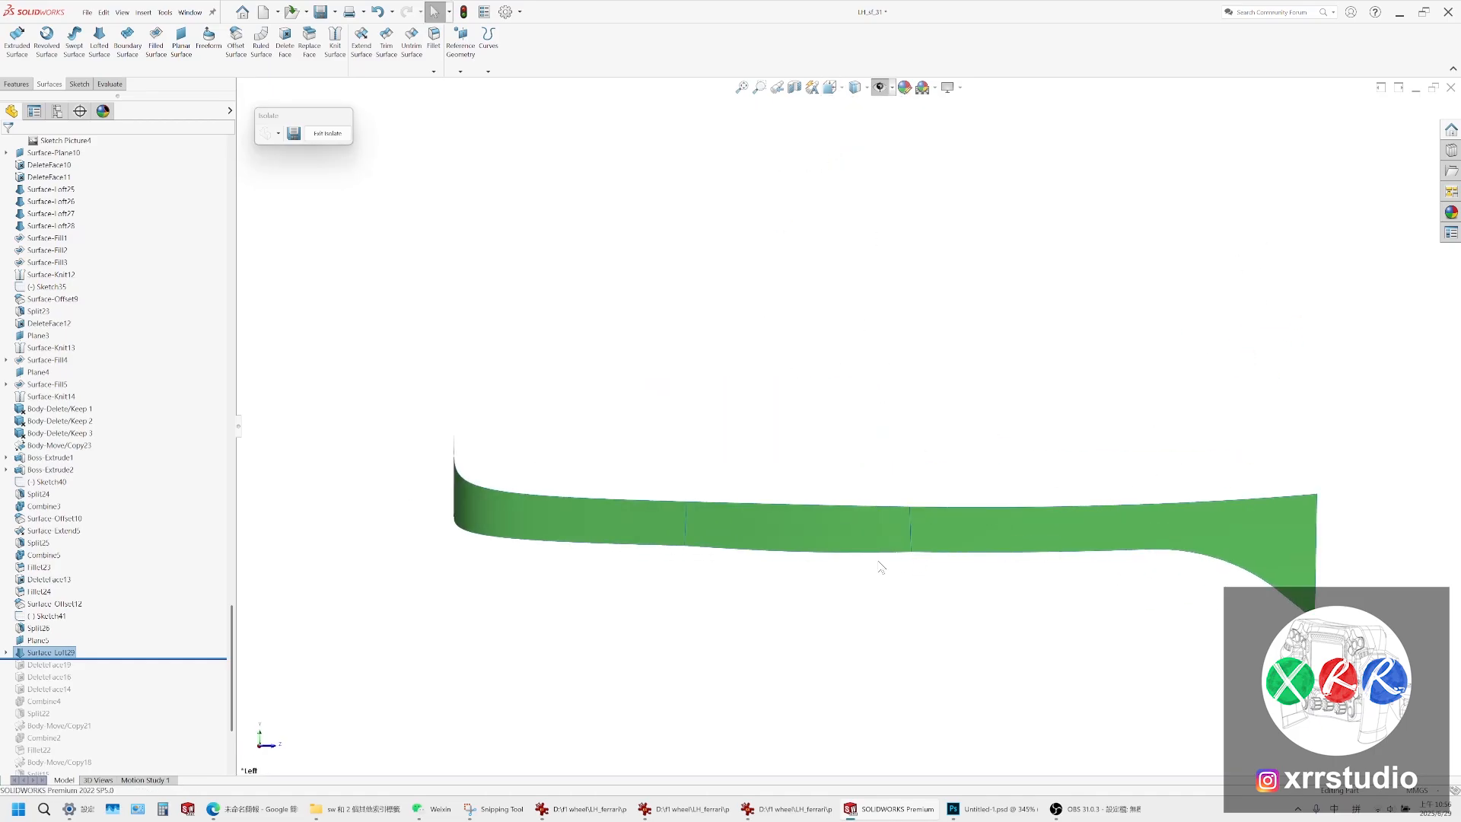
scroll(881, 567, down, 3)
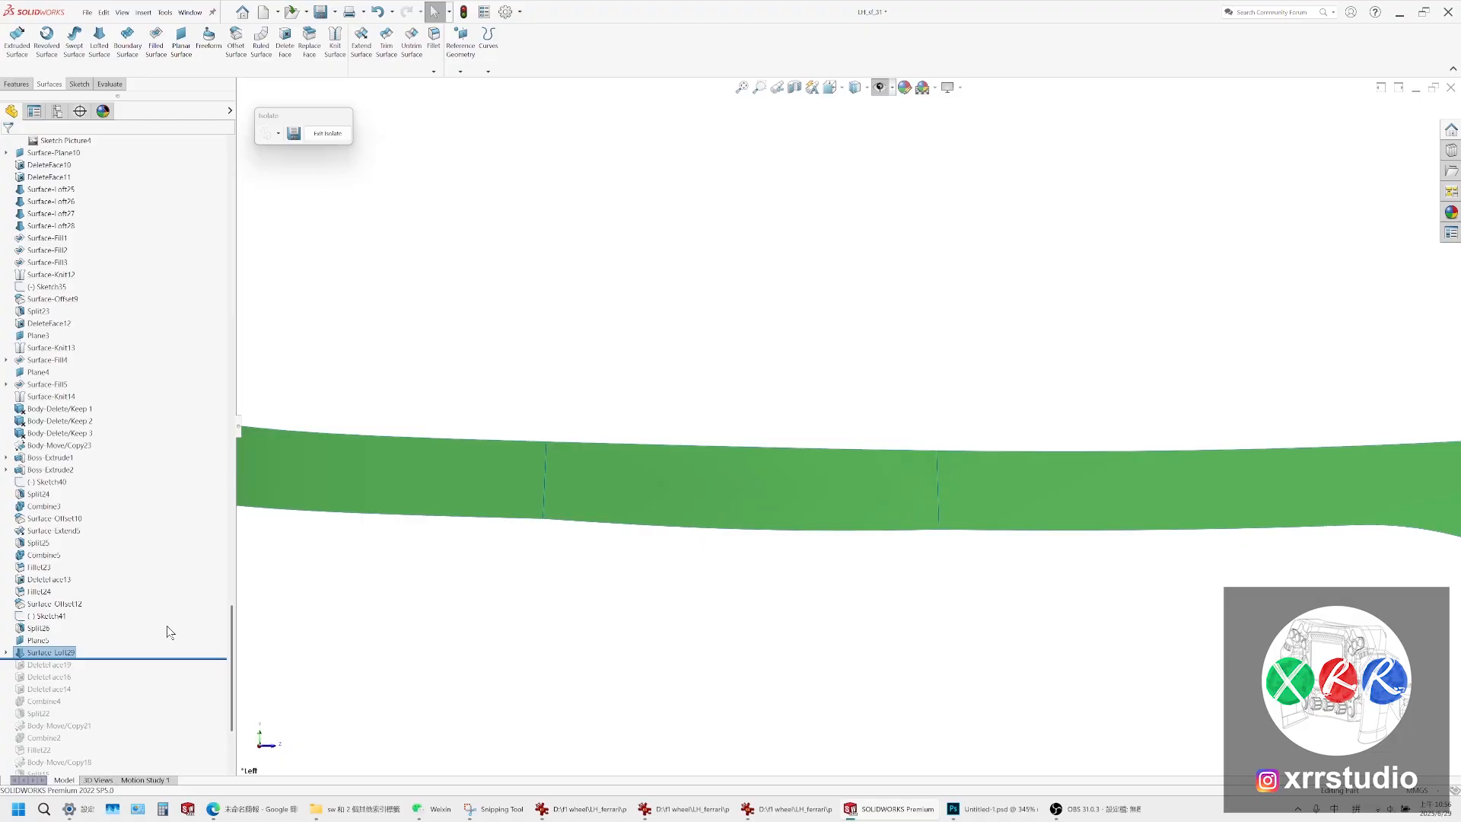
On the Right Plane, sketch a two-point spline between the lower corners where the lofted bridge meets the wall strips
drag(229, 648, 231, 224)
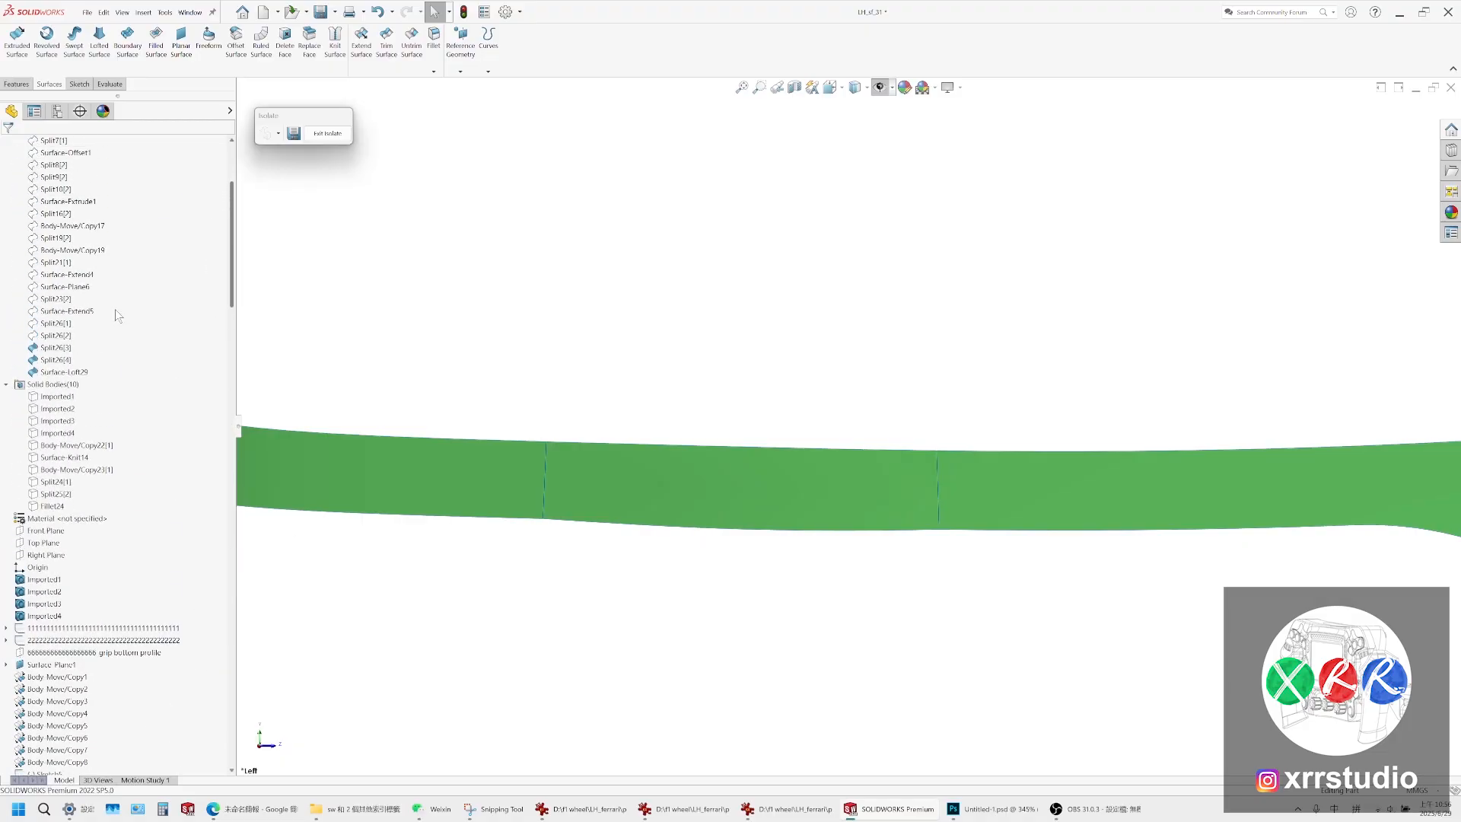
click(46, 555)
click(56, 545)
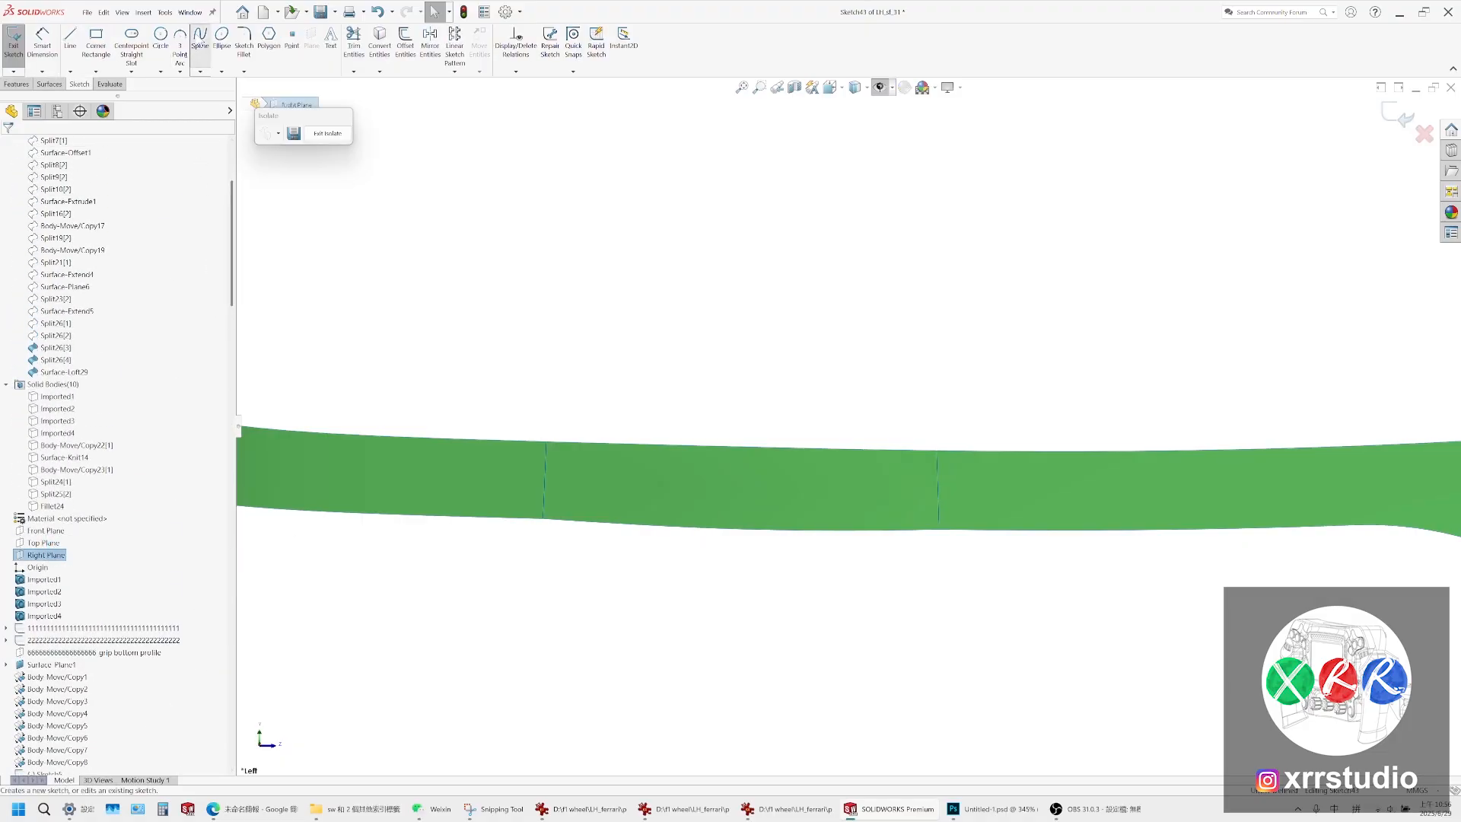
click(200, 38)
click(542, 518)
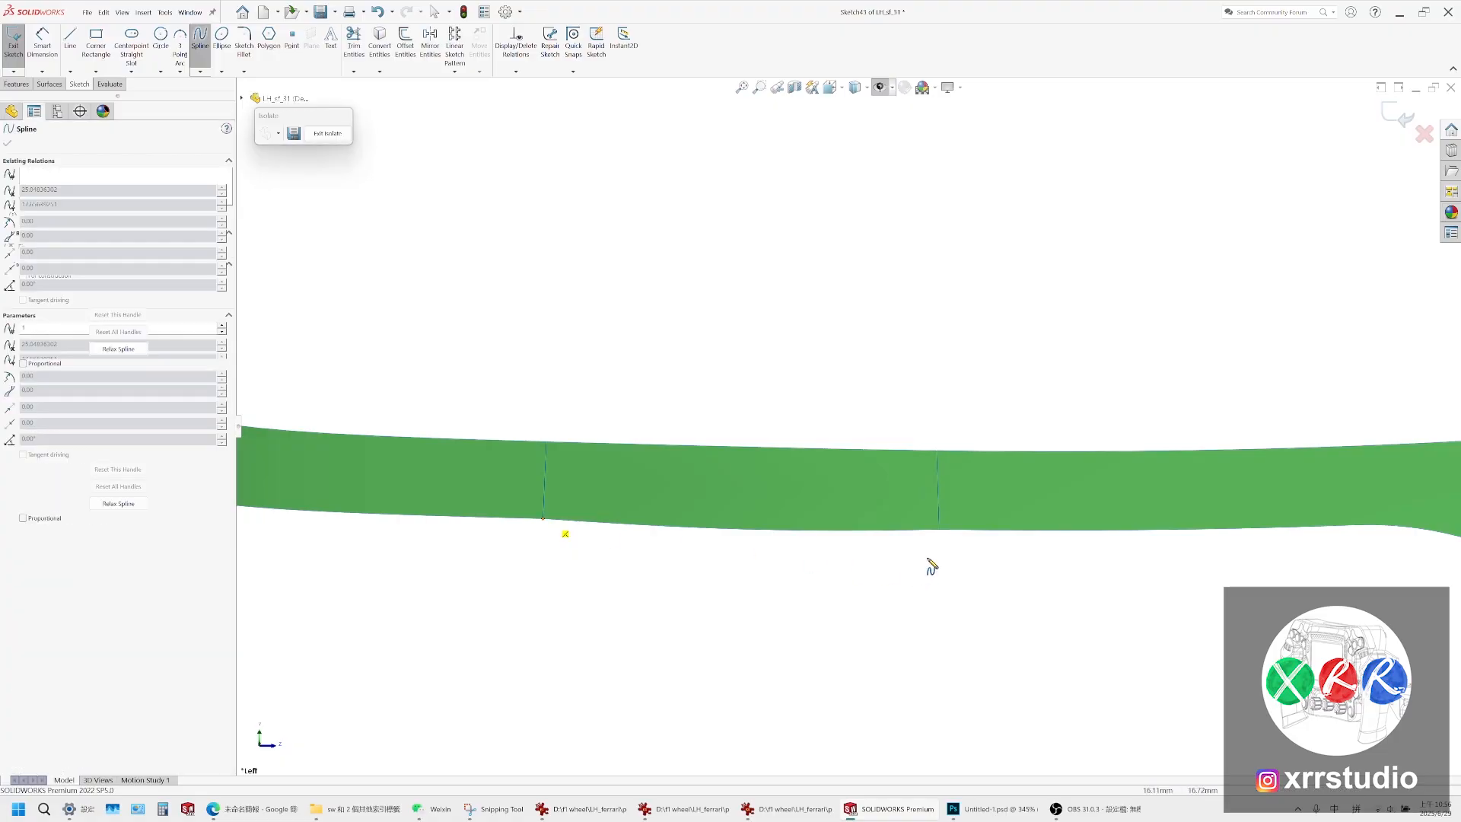
click(939, 530)
key(Escape)
Make the lower spline tangent to the bottom edges of both adjoining wall strips
click(929, 530)
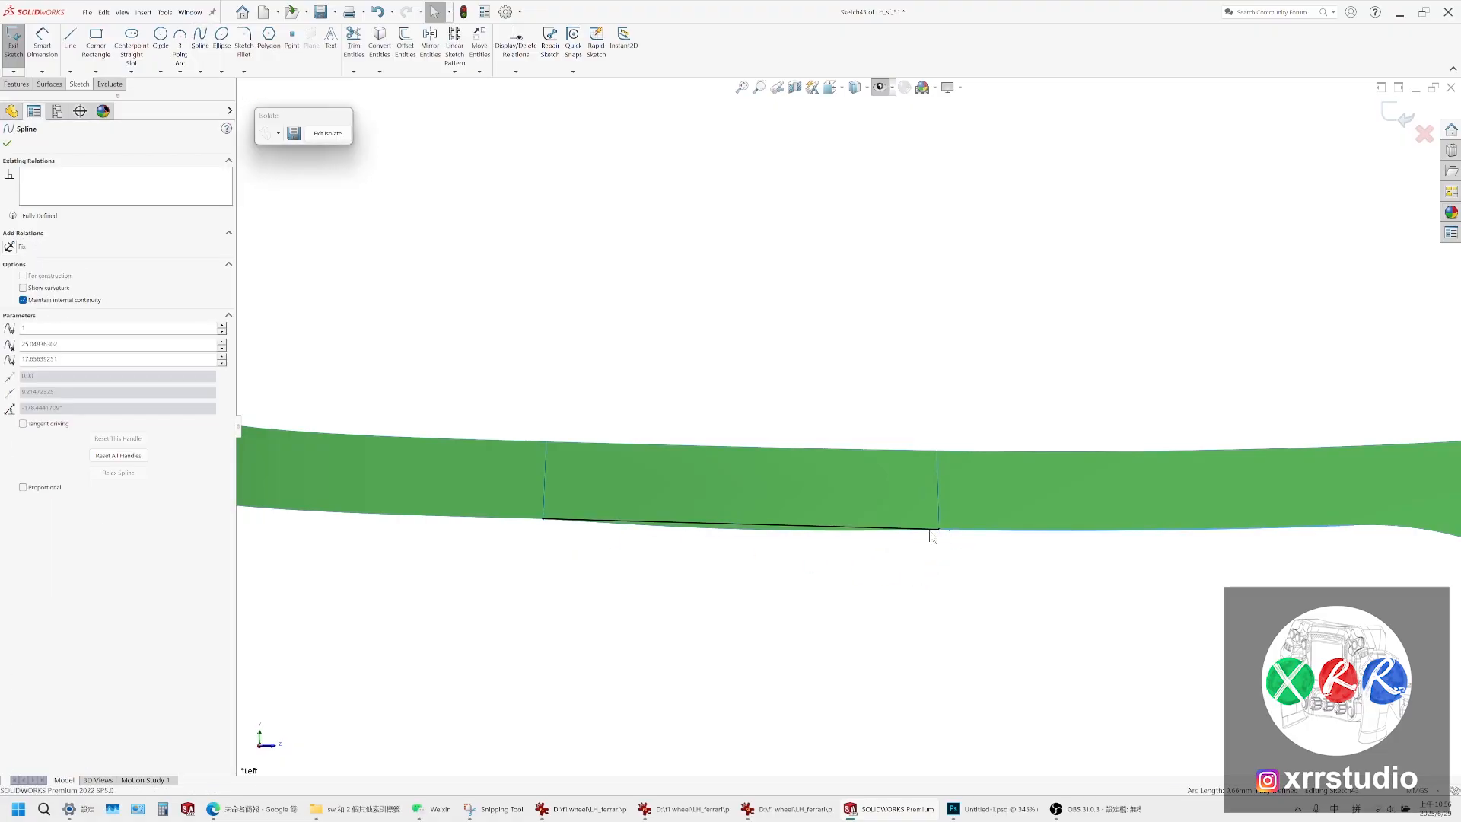
ctrl+click(930, 531)
click(972, 504)
click(880, 354)
click(514, 517)
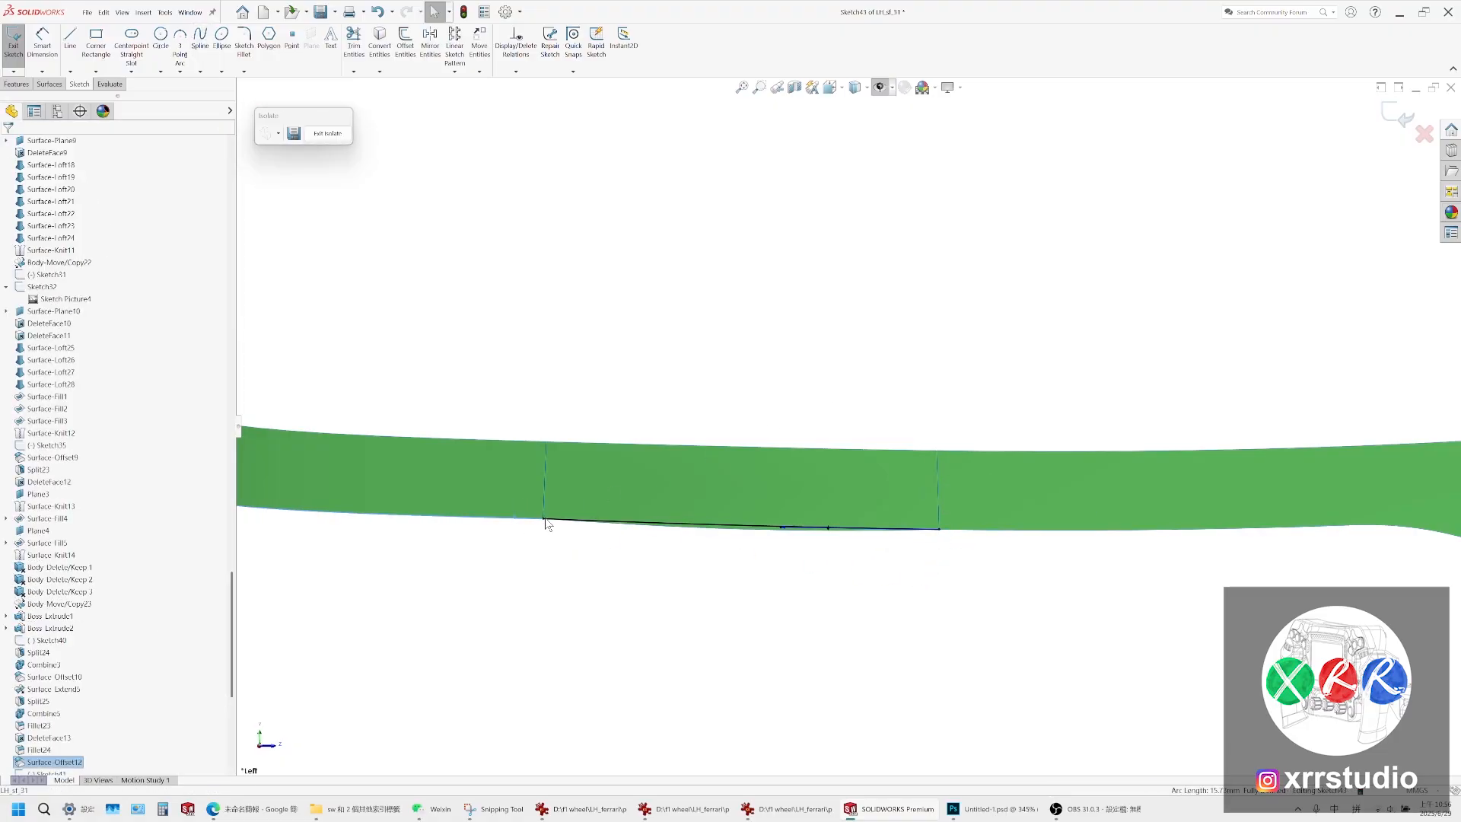
click(560, 522)
ctrl+click(566, 521)
ctrl+click(568, 499)
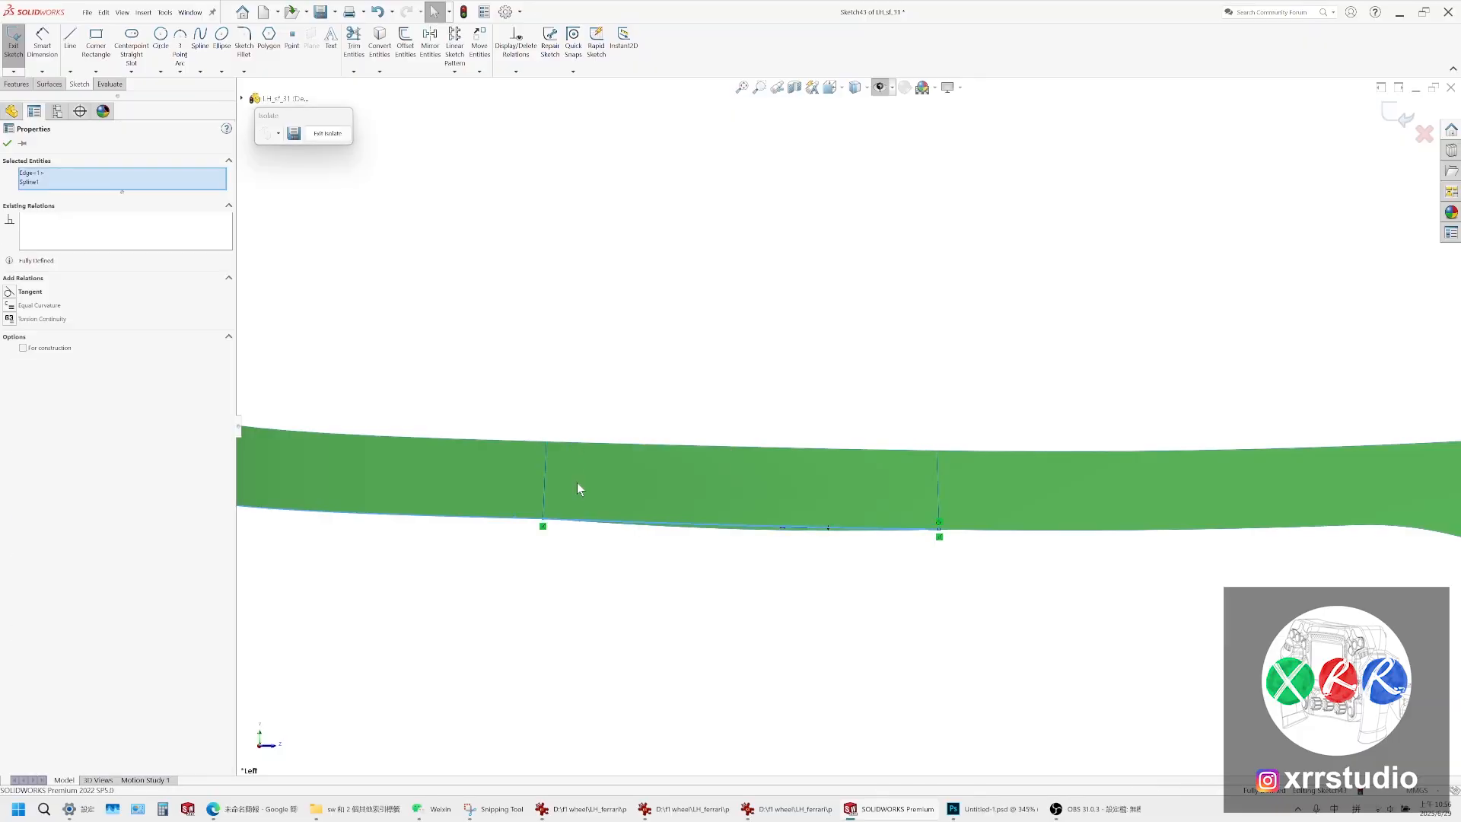
click(594, 471)
scroll(765, 558, down, 2)
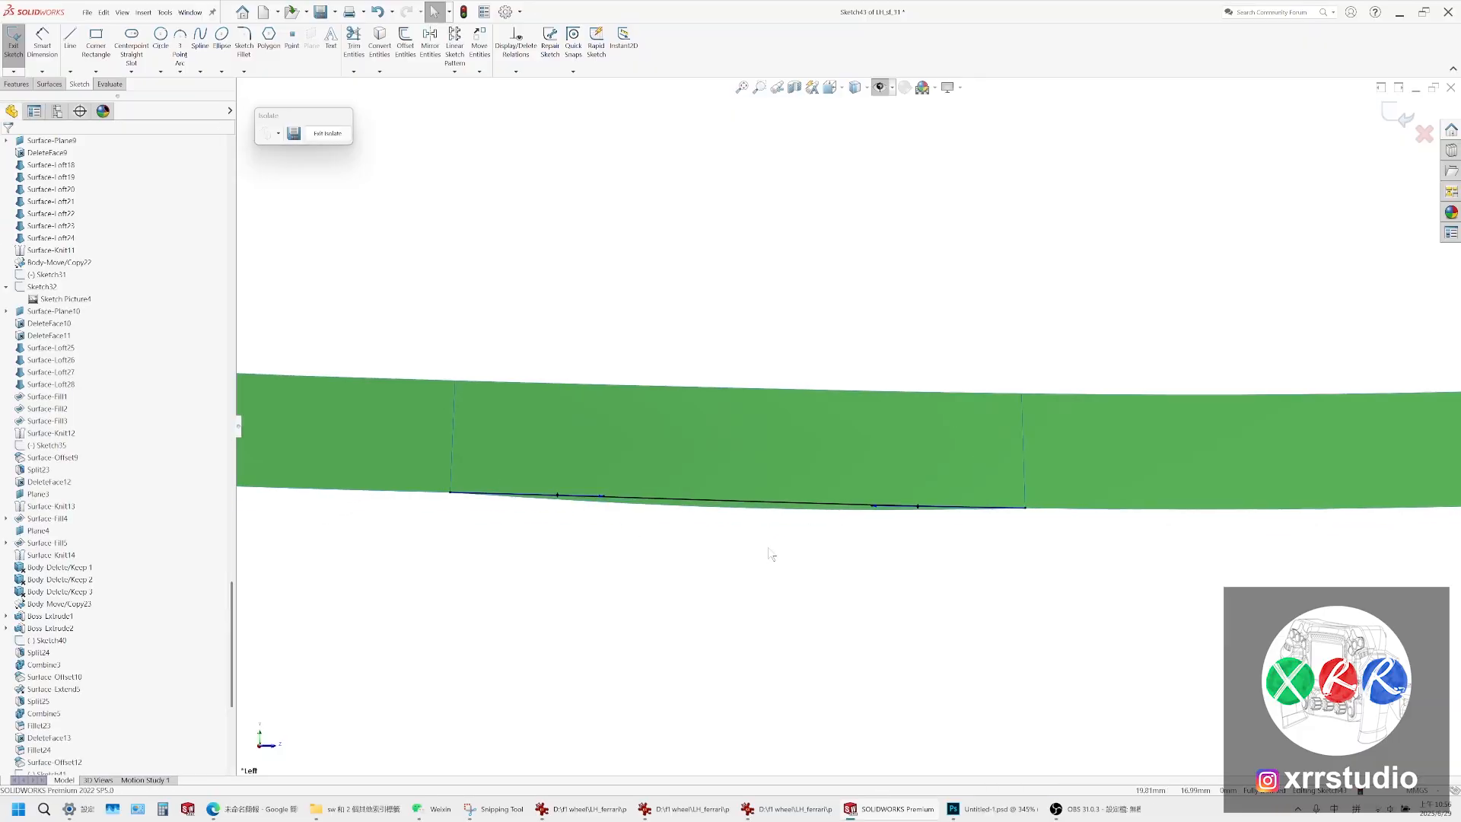
click(18, 85)
click(283, 67)
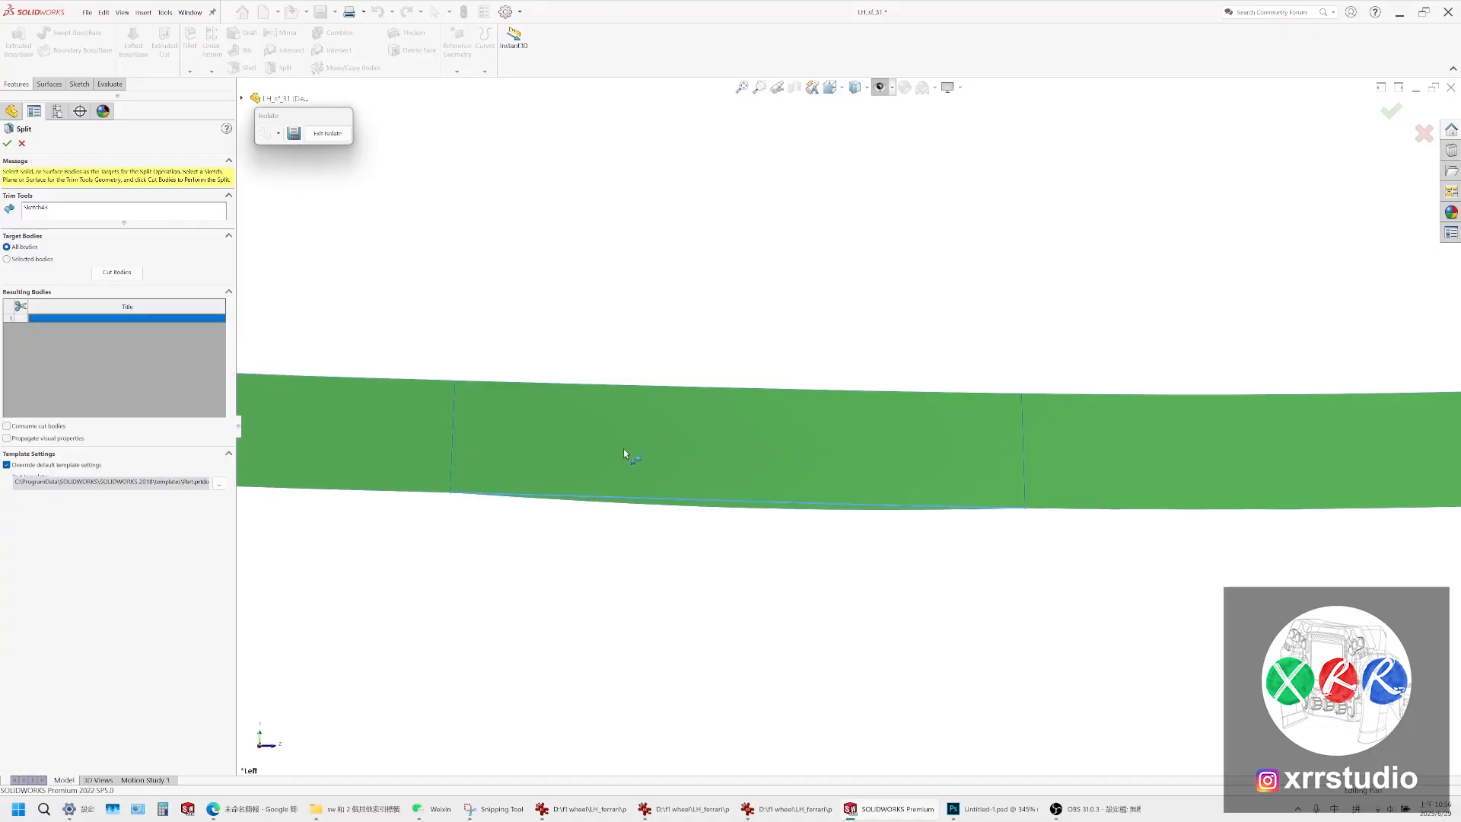
click(8, 144)
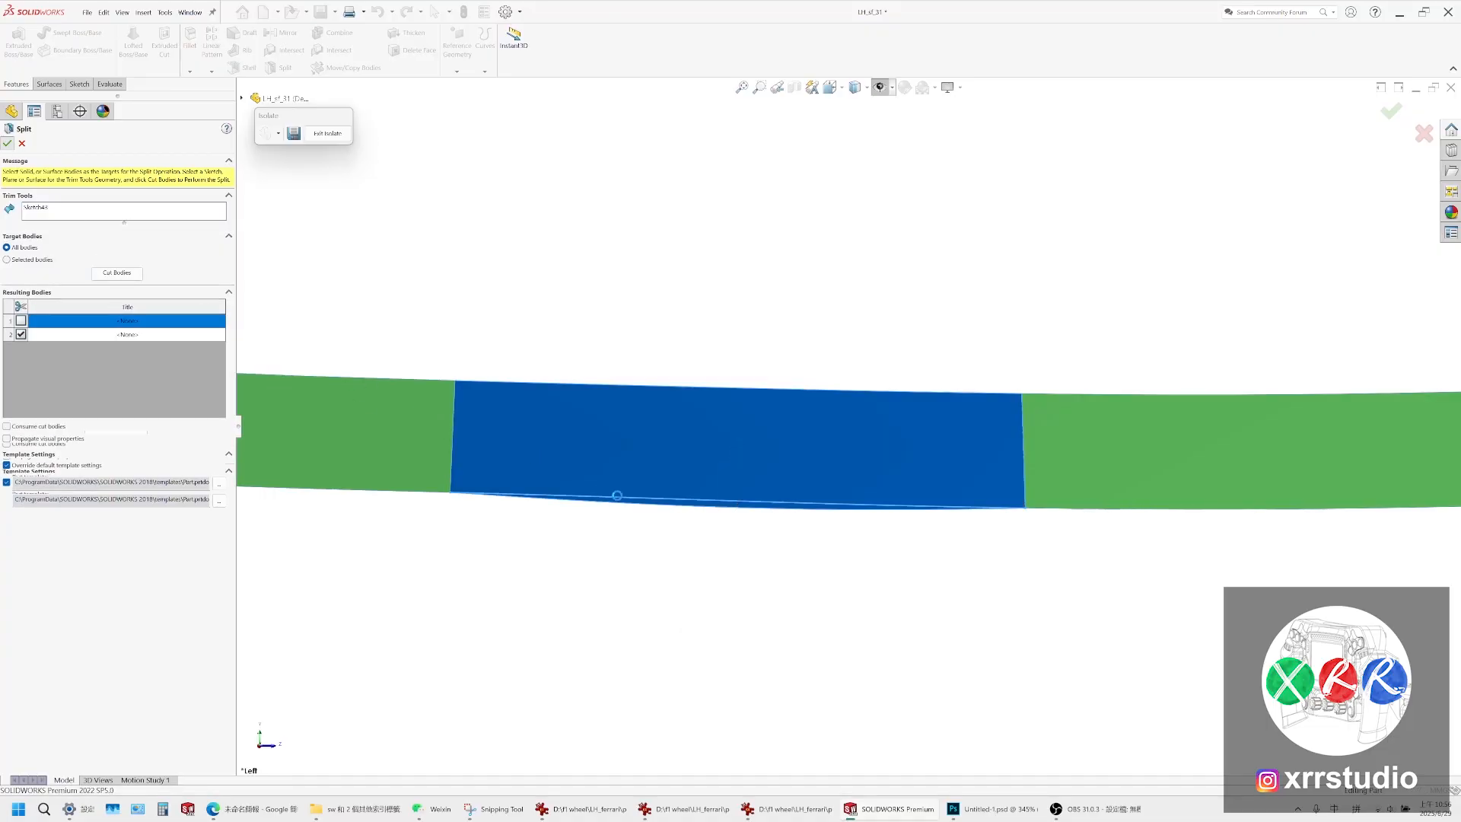
click(22, 144)
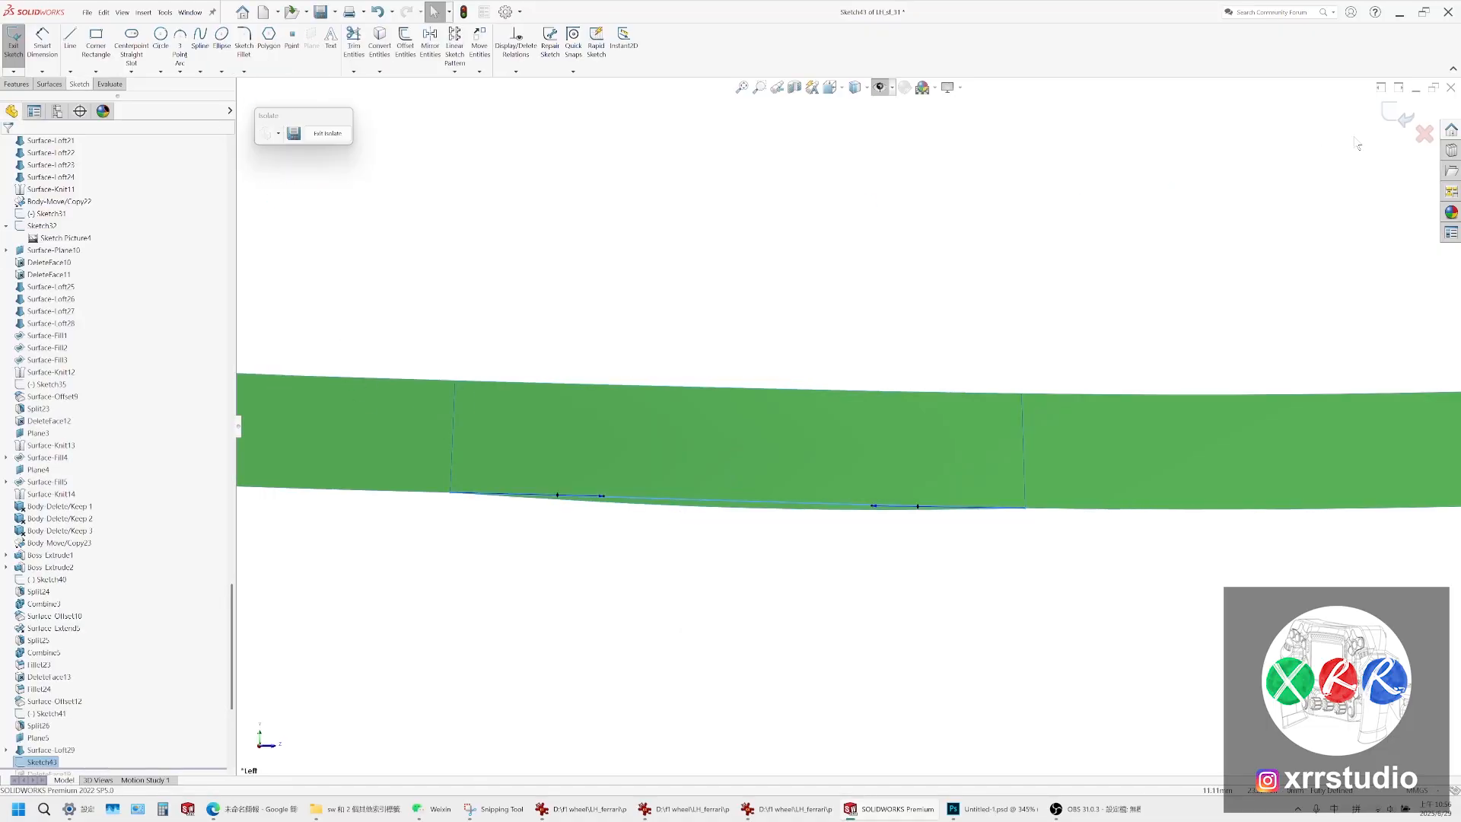
Close the spline sketch and hide the wall strips on both sides of the lofted bridge
click(1399, 112)
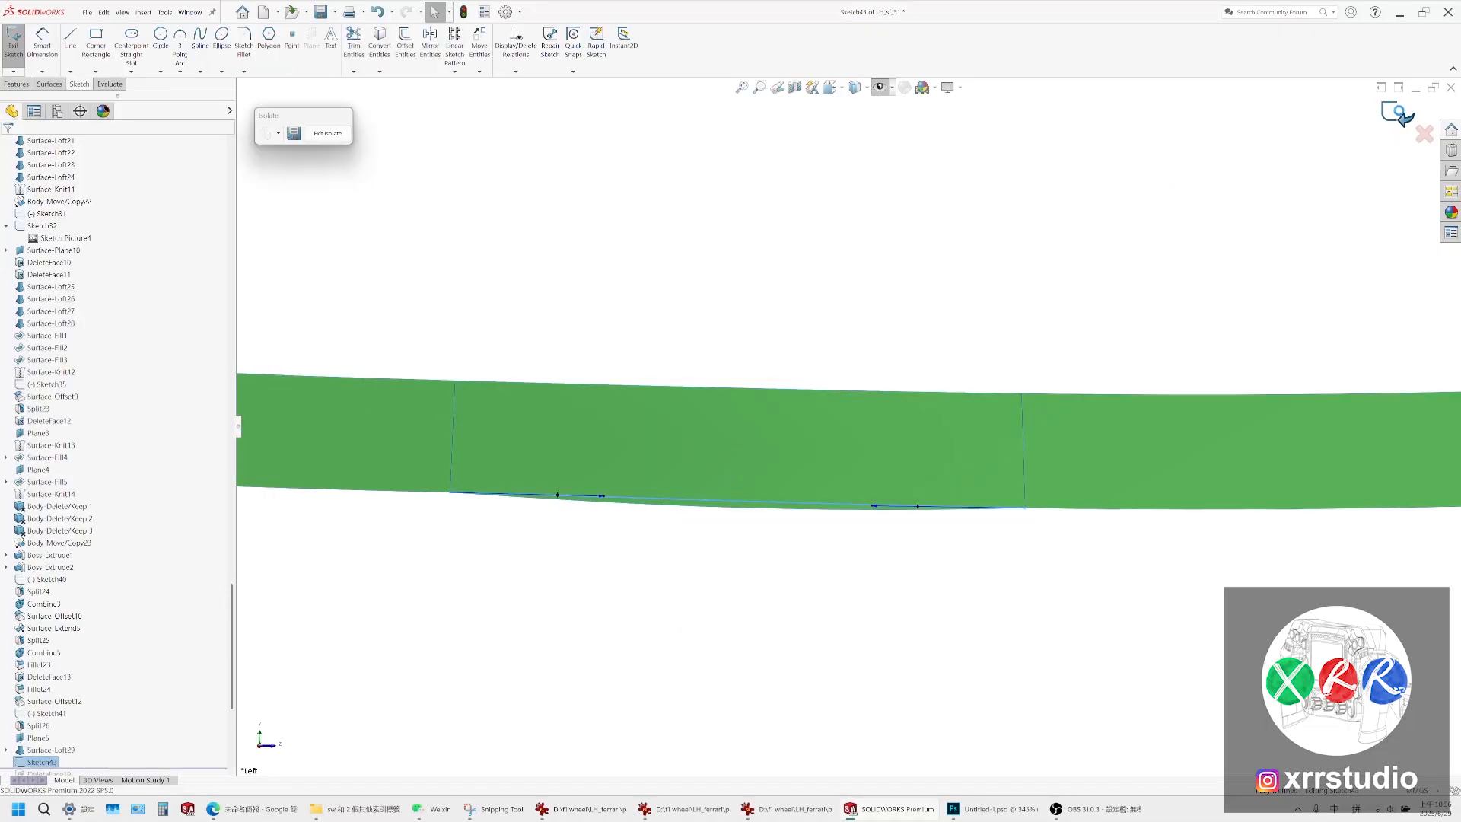
click(1134, 463)
ctrl+click(411, 436)
right_click(411, 436)
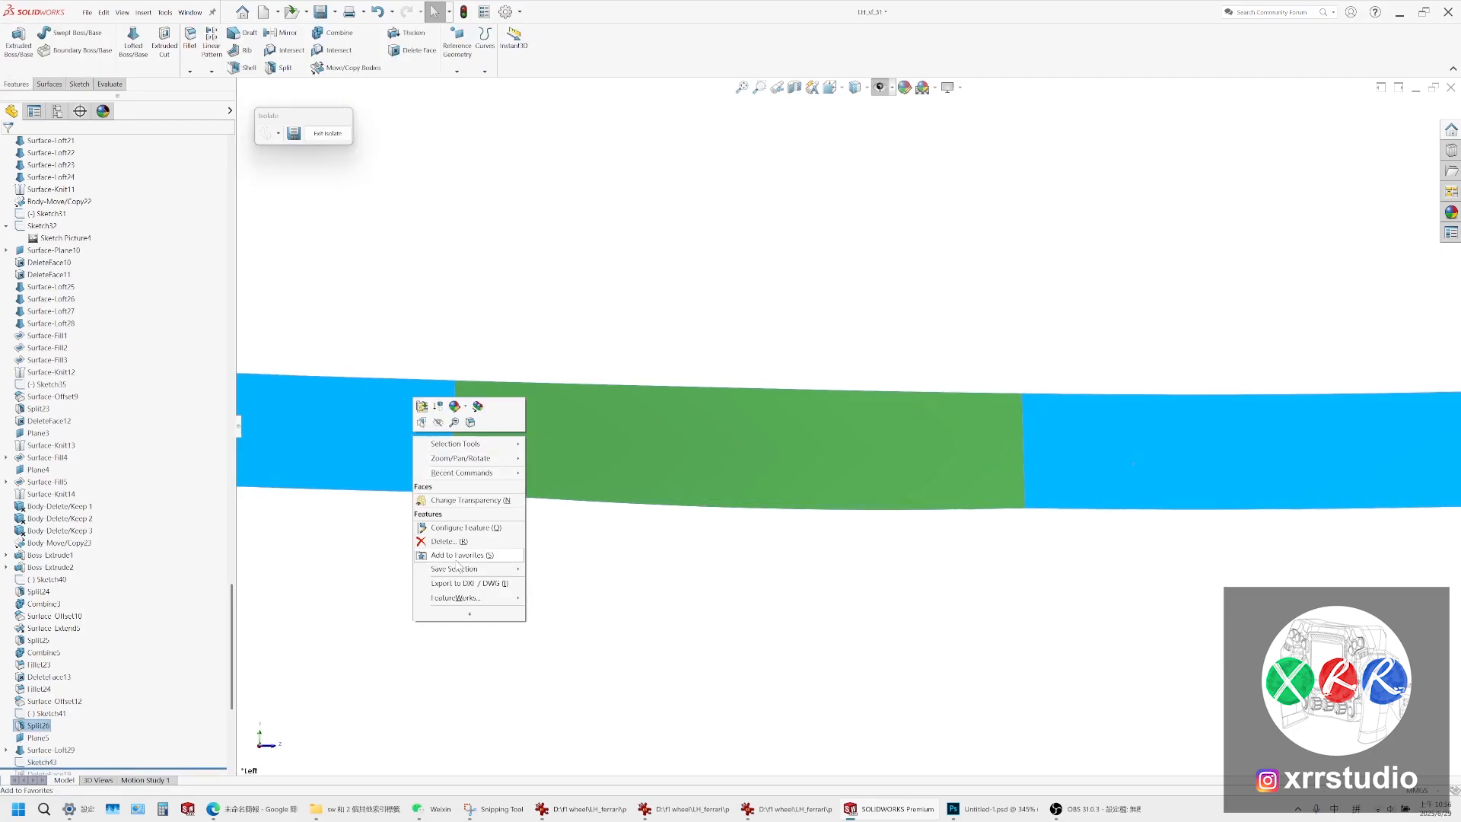
click(534, 267)
Split the lofted bridge surface with the lower spline sketch and hide the thin sliver cut off below the spline
scroll(84, 533, down, 4)
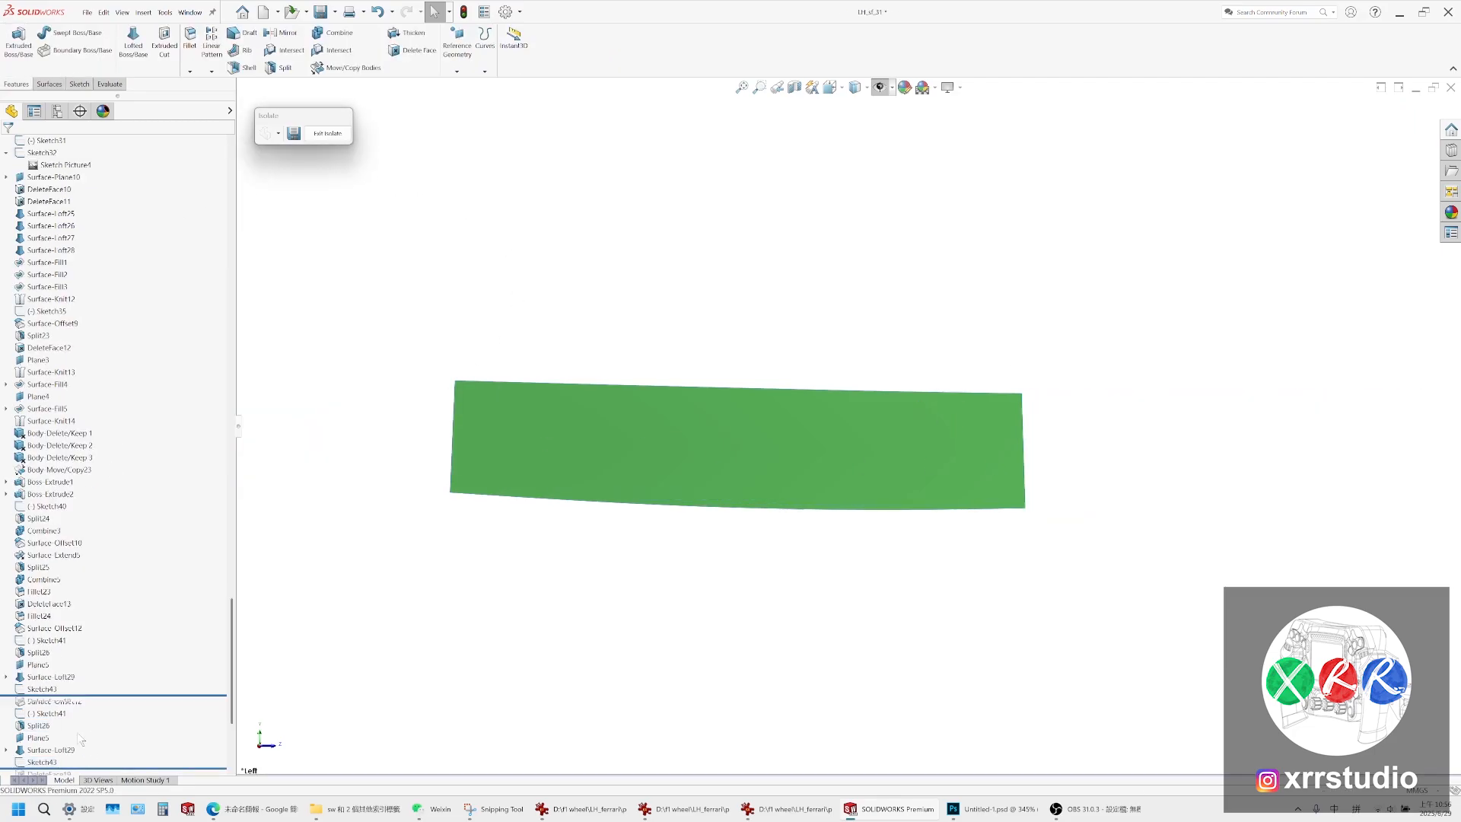
click(47, 616)
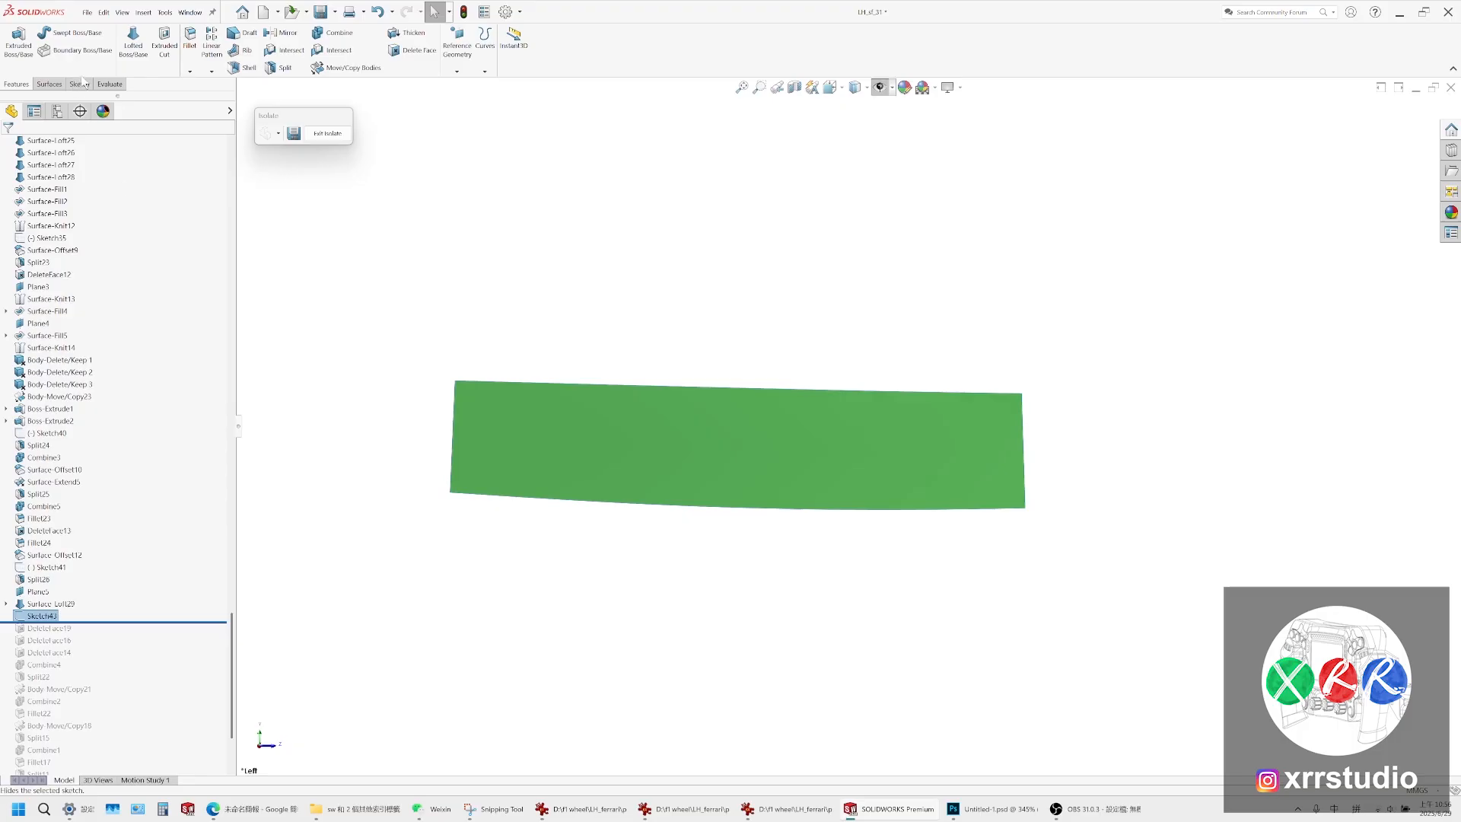
click(283, 68)
click(117, 273)
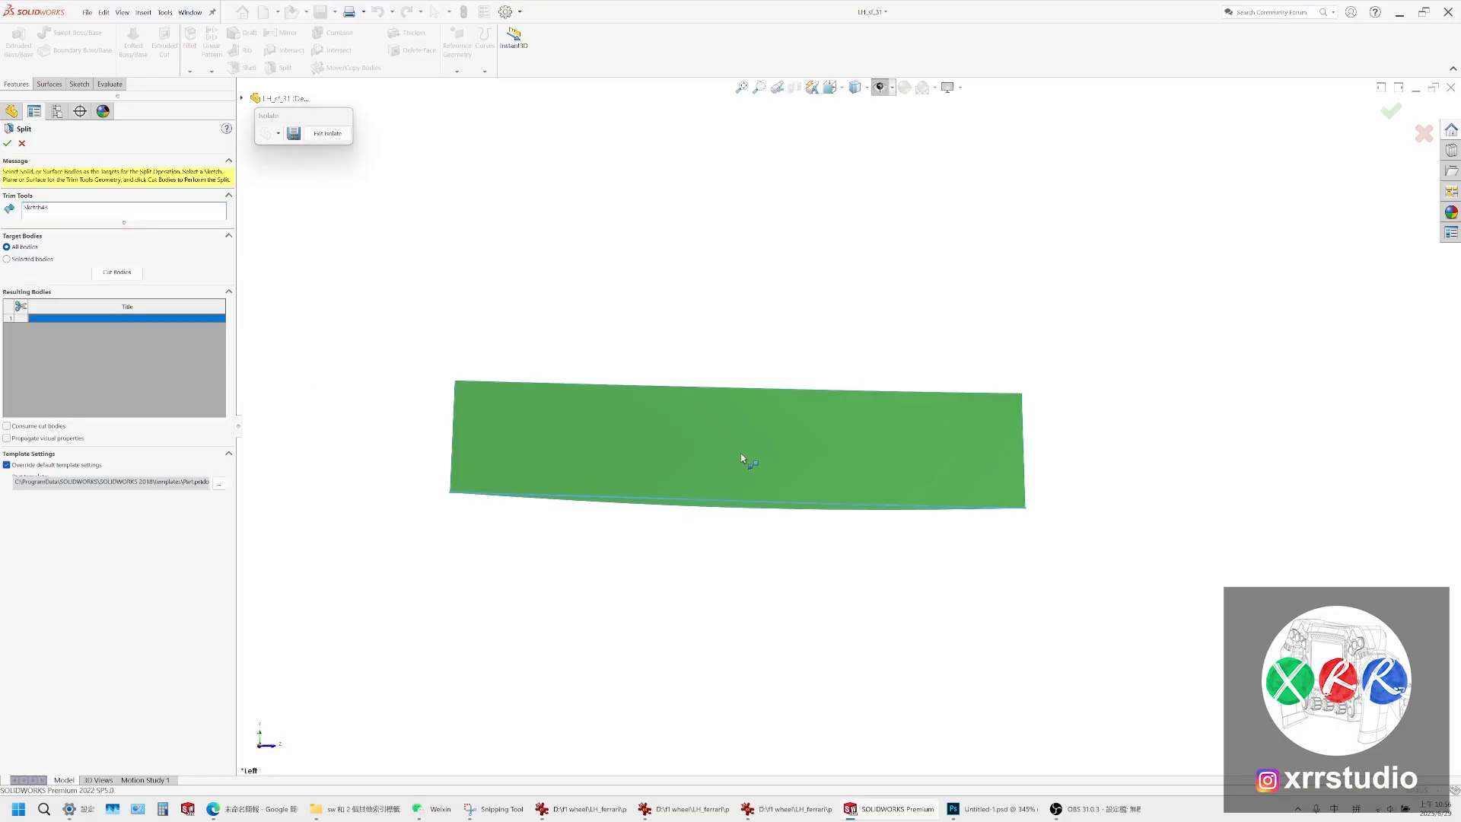
key(Return)
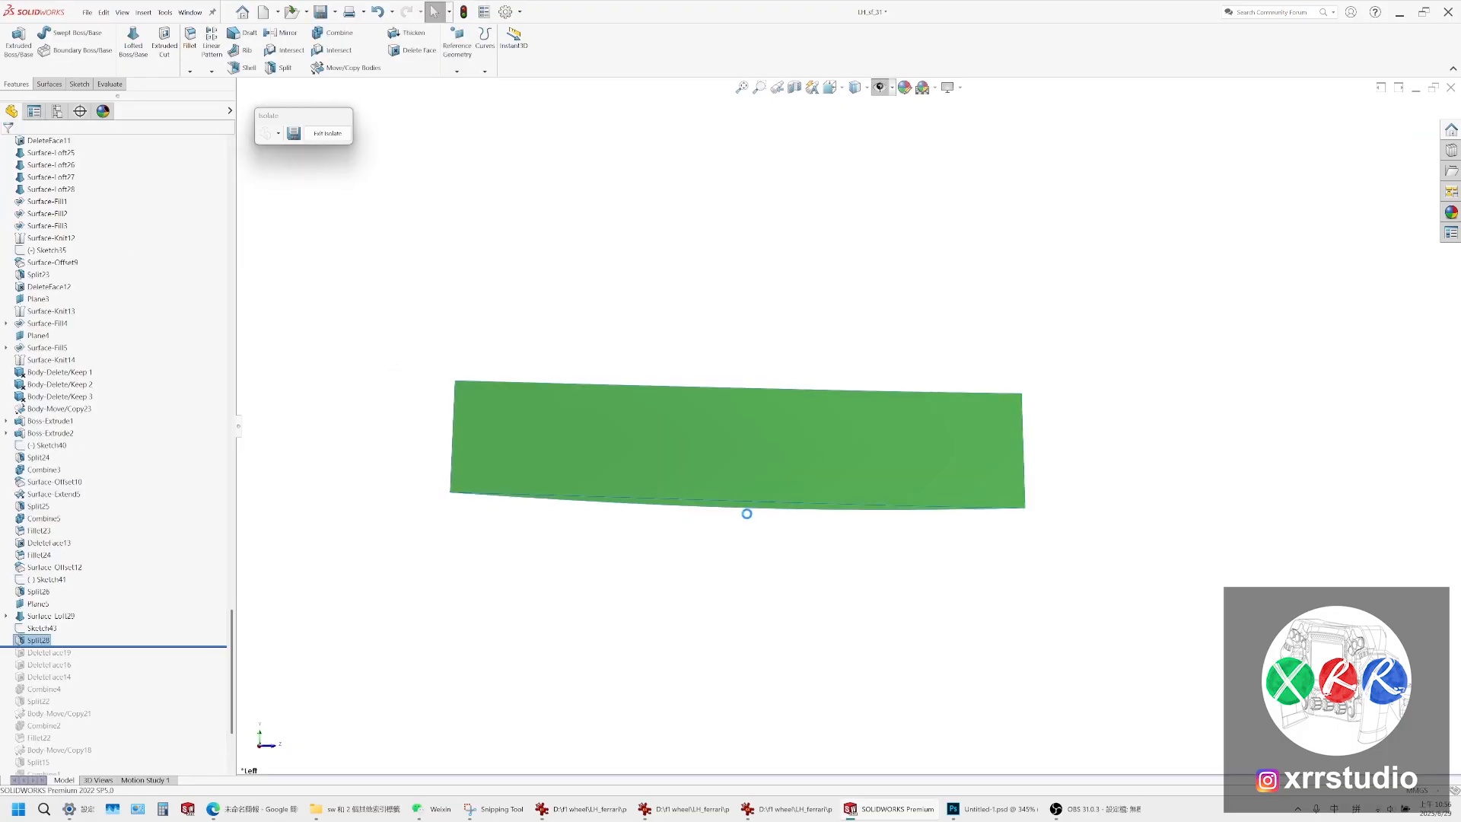
click(746, 507)
click(780, 490)
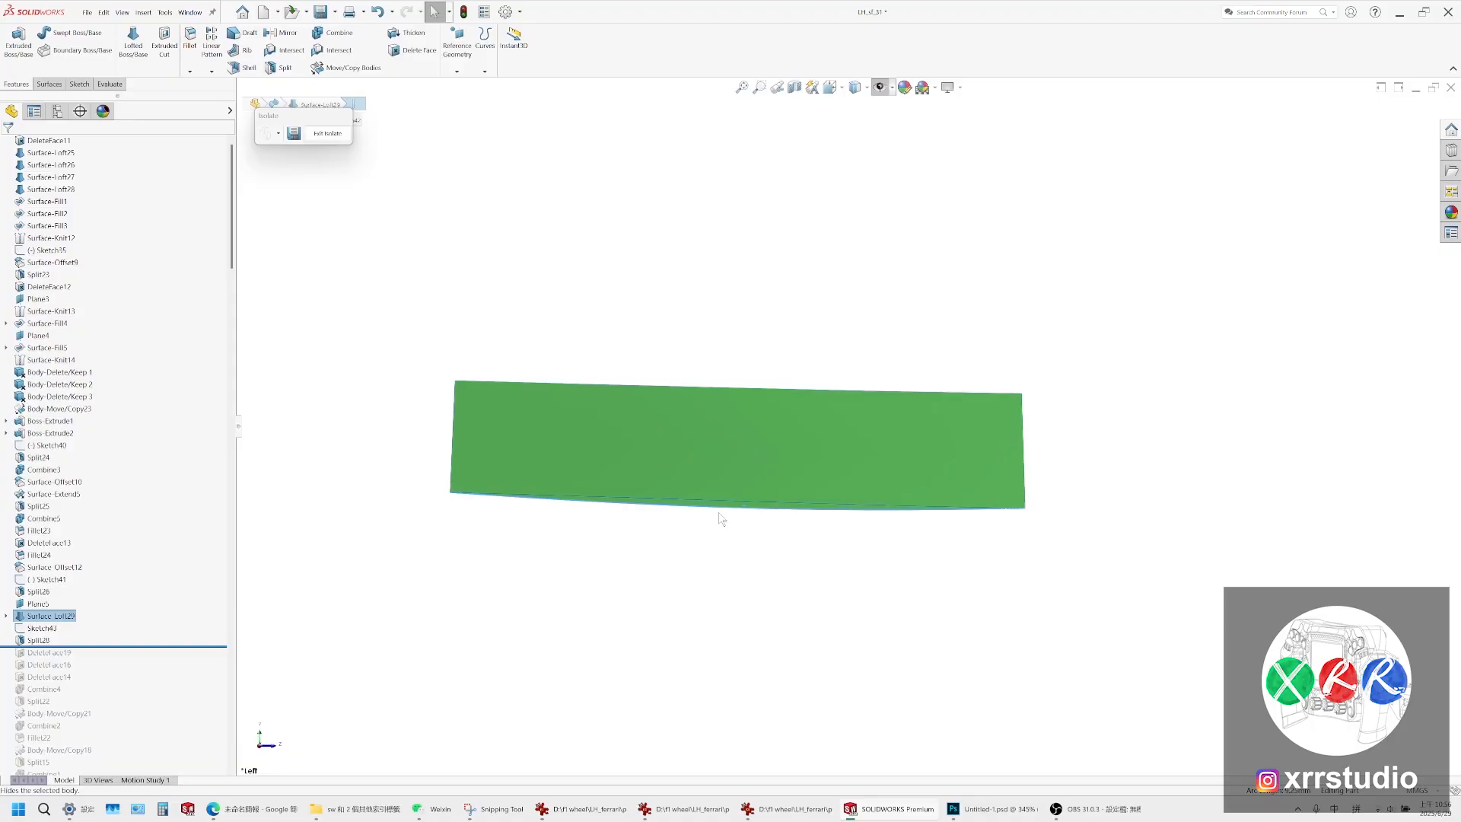
Show the two wall strip surface bodies on both sides of the trimmed bridge again
drag(231, 670, 226, 232)
scroll(93, 582, up, 5)
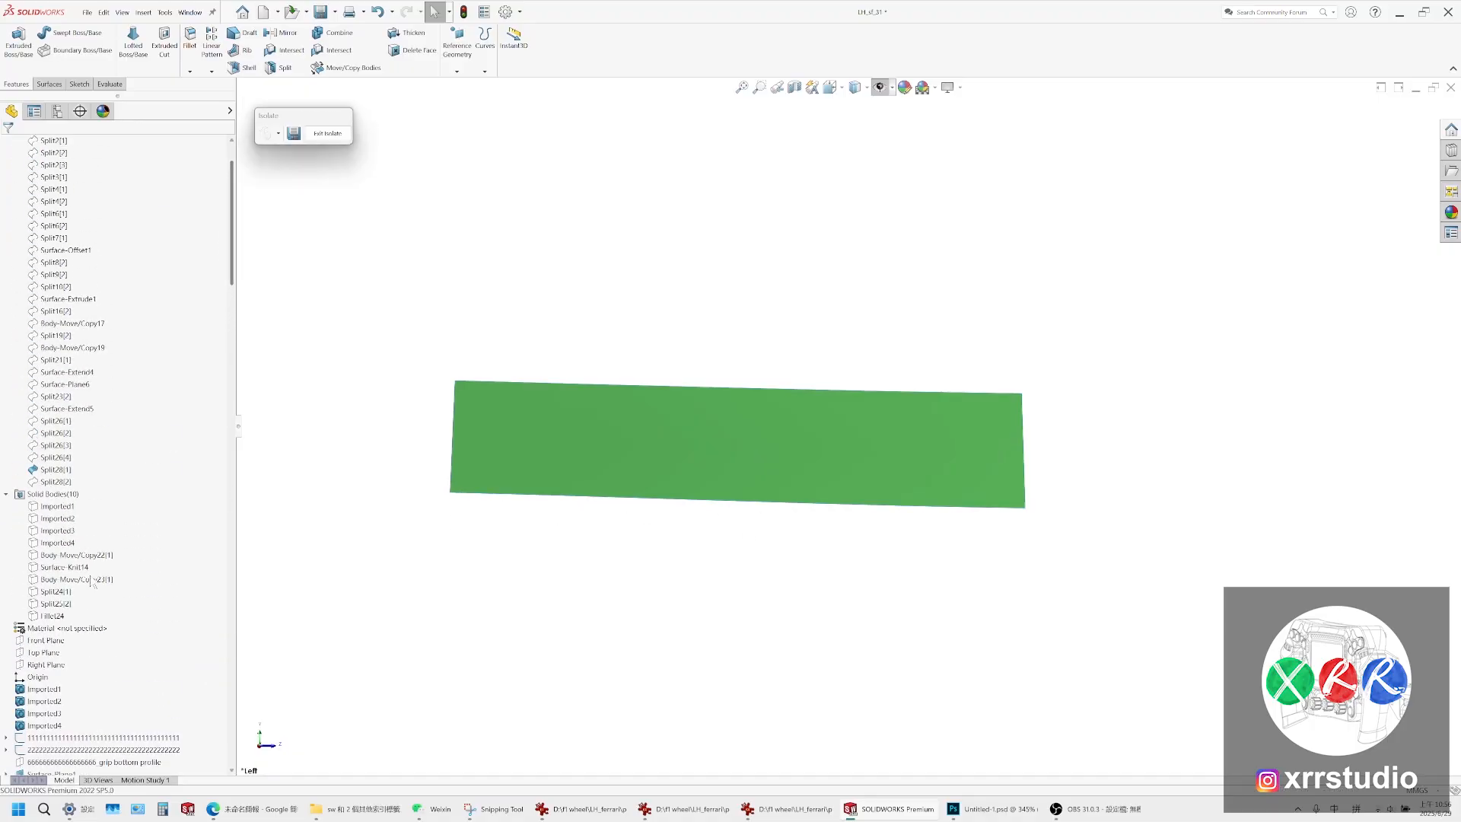
click(58, 460)
ctrl+click(58, 448)
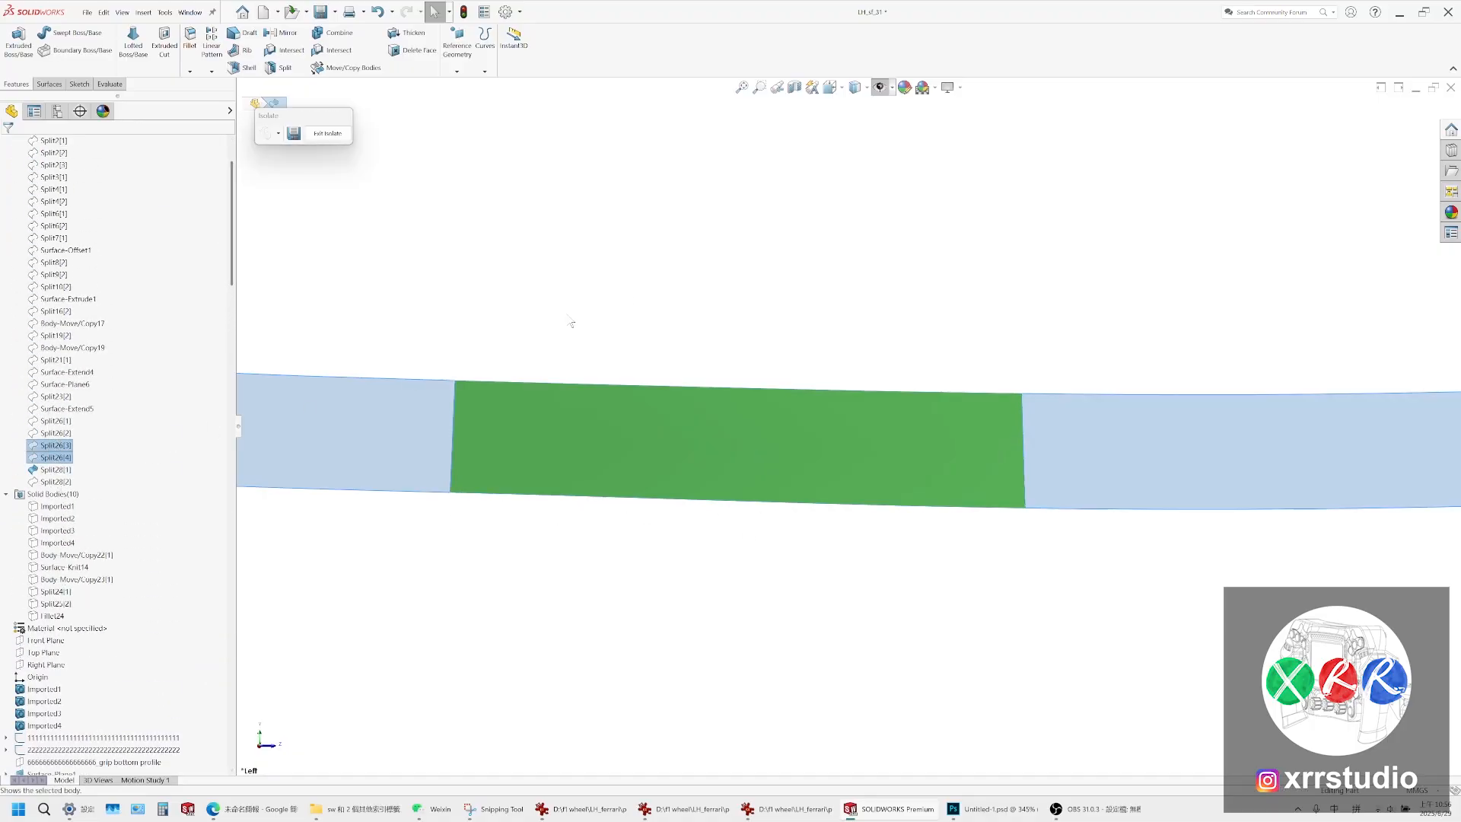
key(shift+Tab)
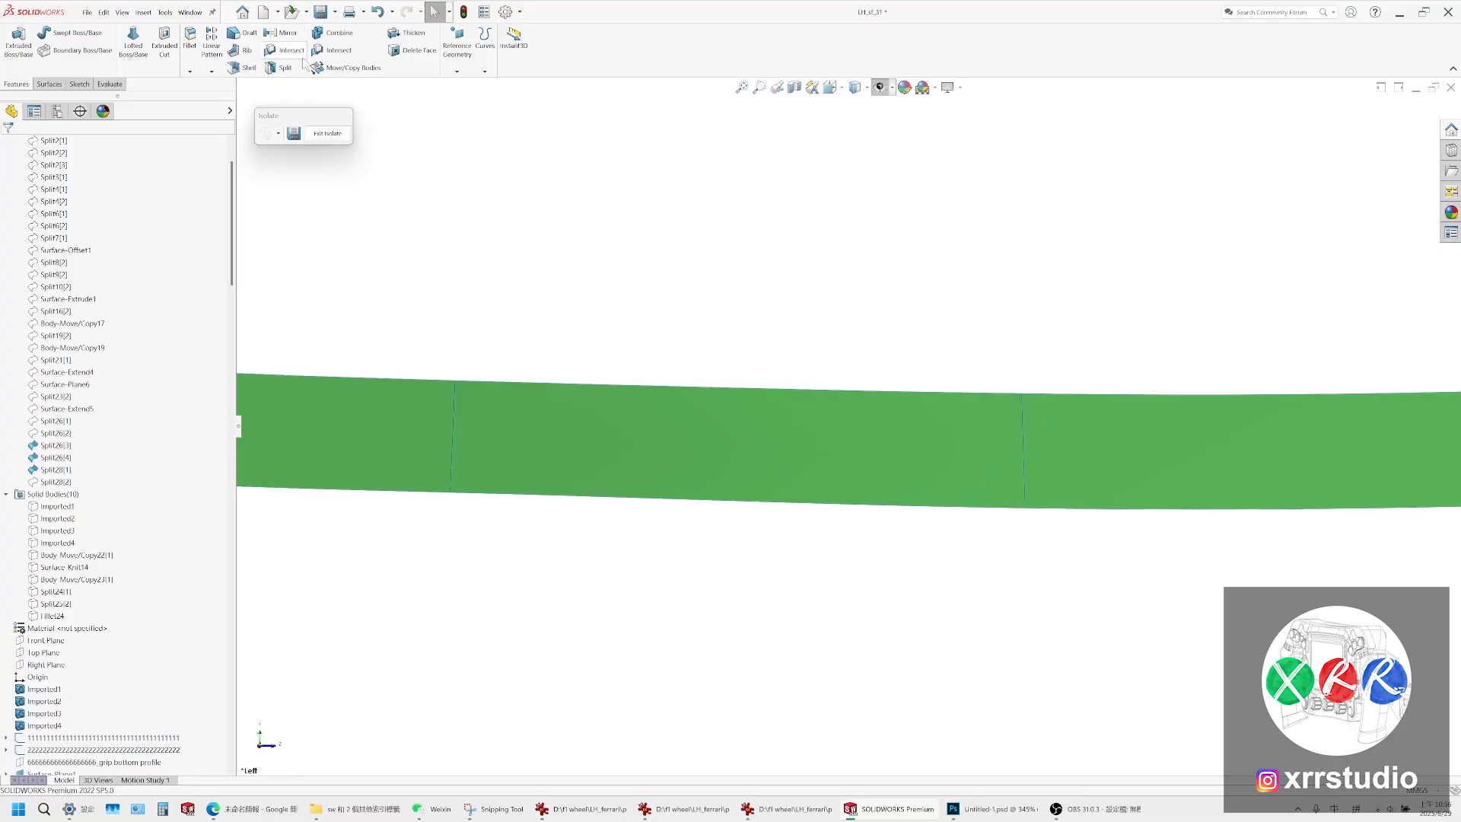
Knit the three adjoining strip surfaces into one surface body and exit the isolated view
click(50, 83)
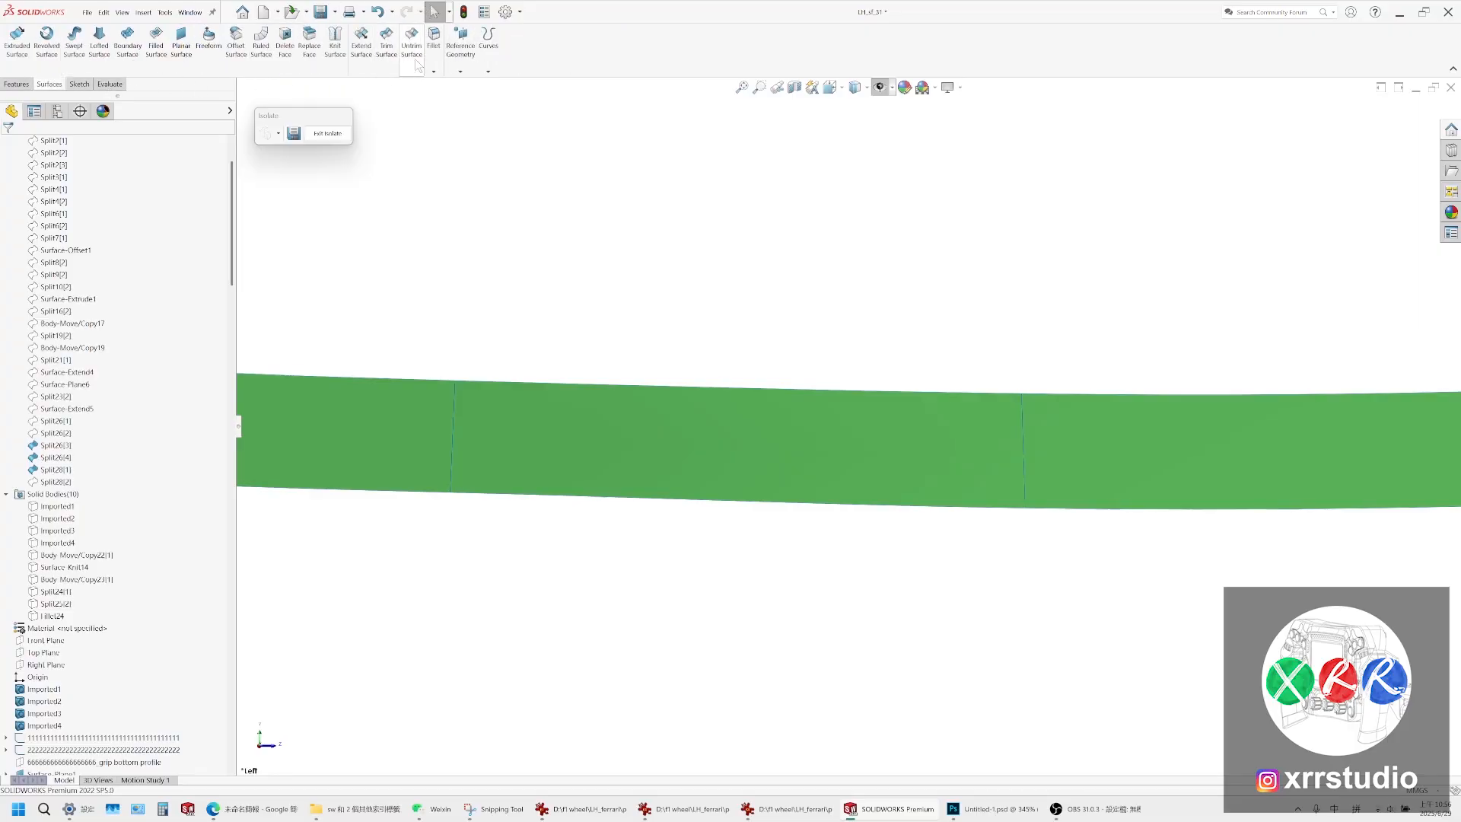
click(335, 42)
click(522, 442)
click(343, 434)
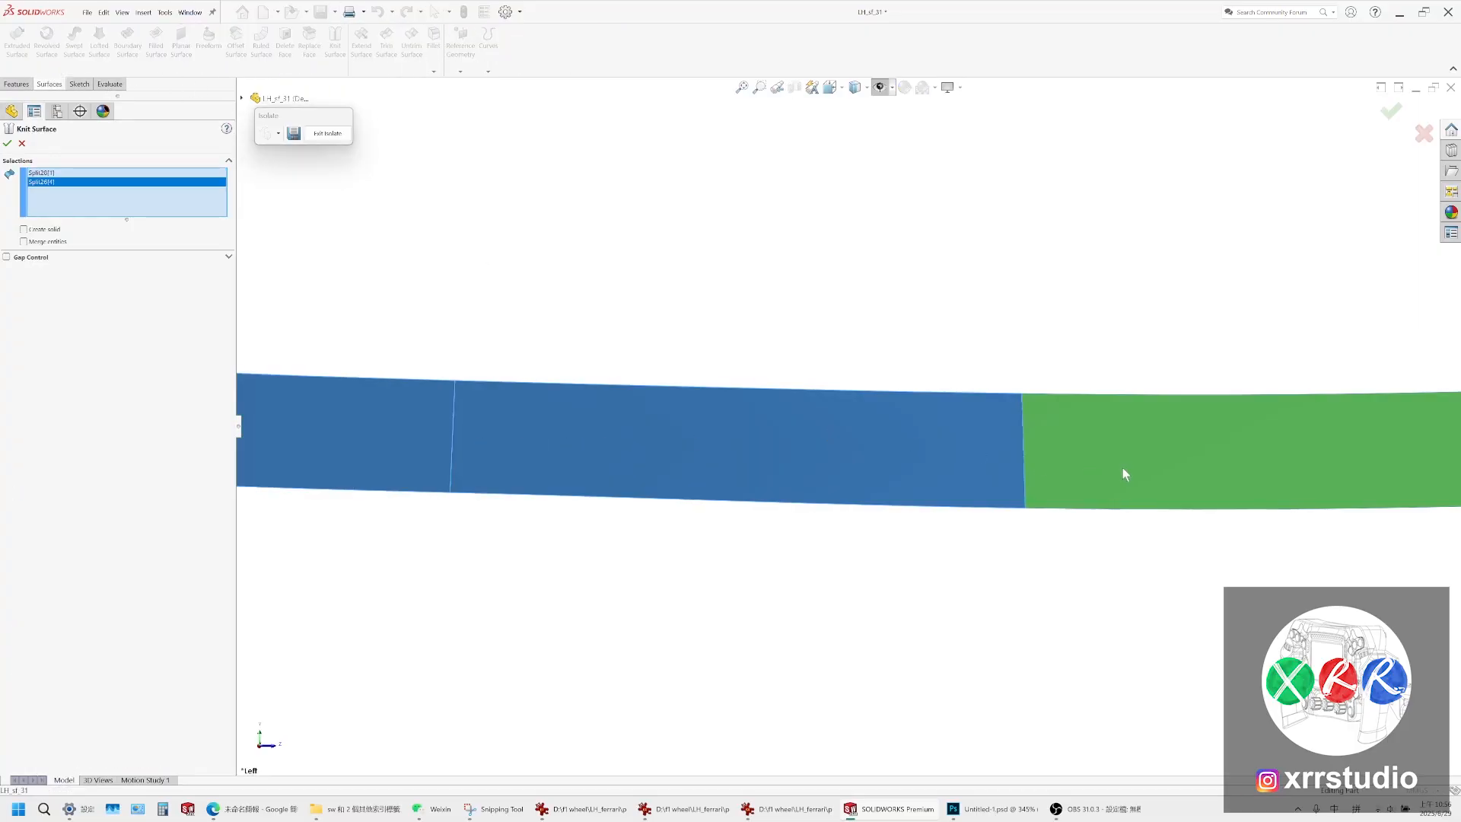
click(1122, 473)
key(Return)
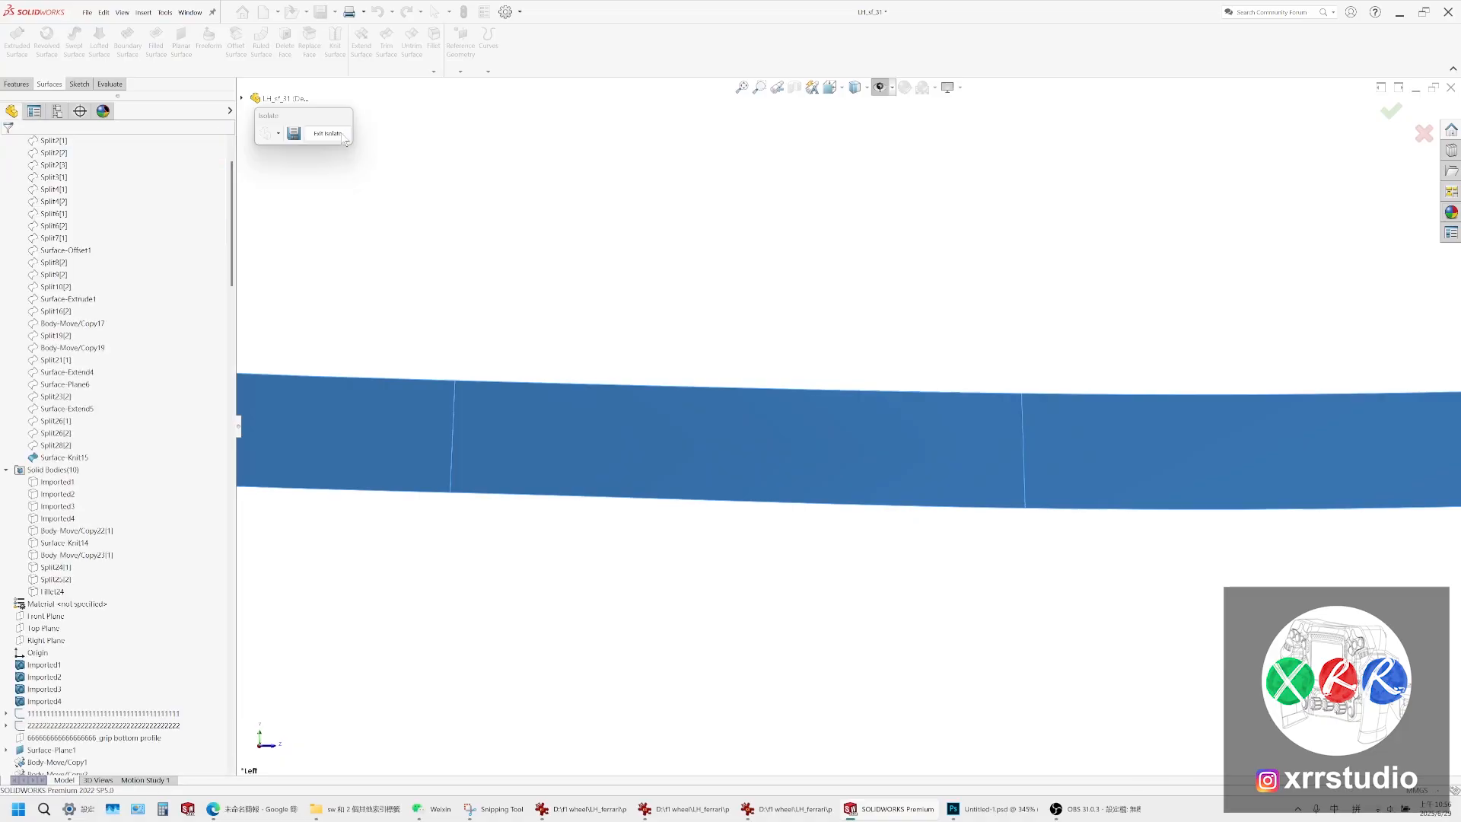
key(Escape)
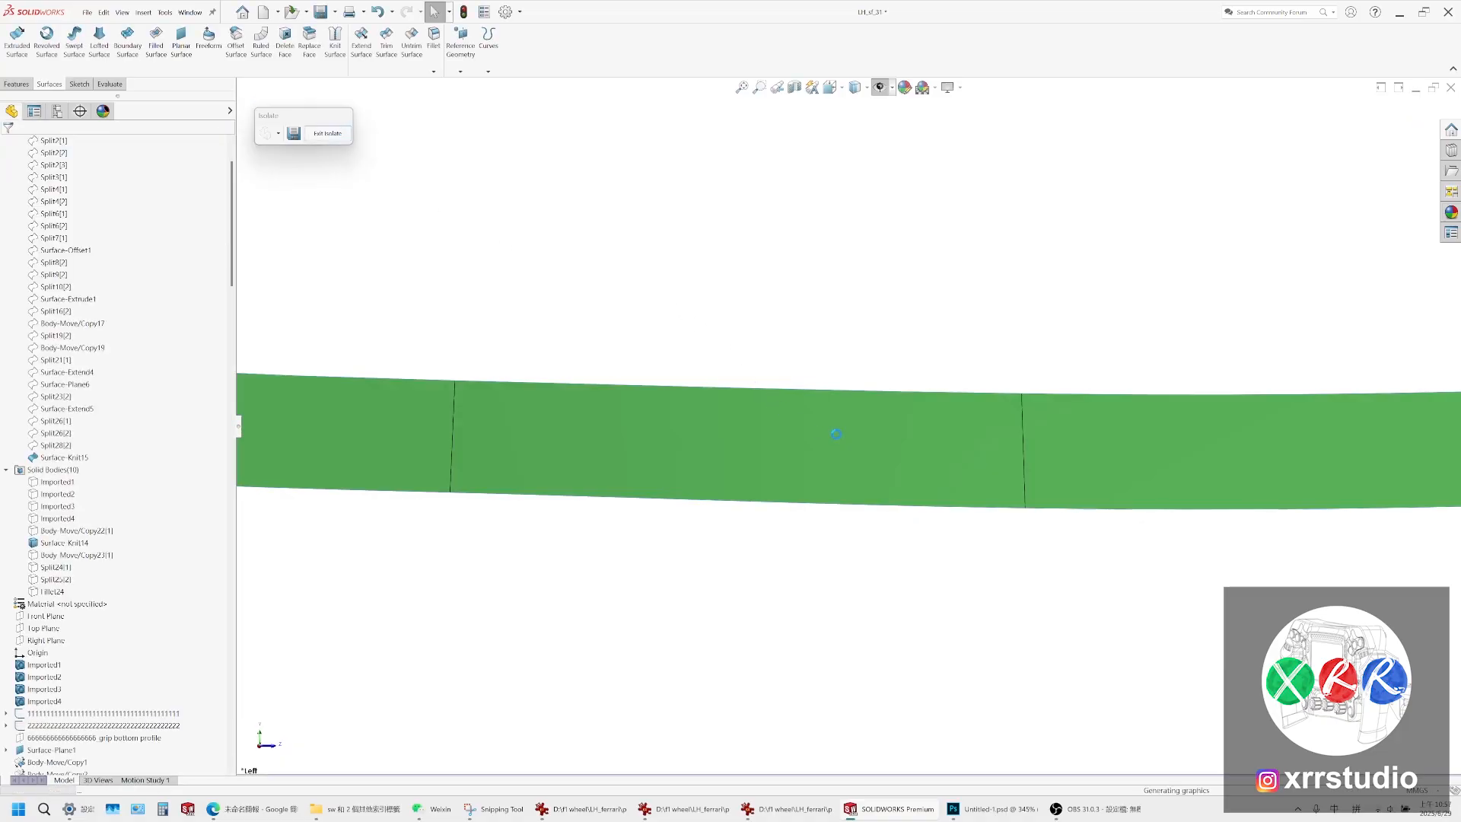
Show the Fillet24 solid body and hide the knitted strip surface around the grip's end
scroll(835, 434, up, 6)
scroll(982, 456, down, 2)
middle_drag(983, 456, 966, 487)
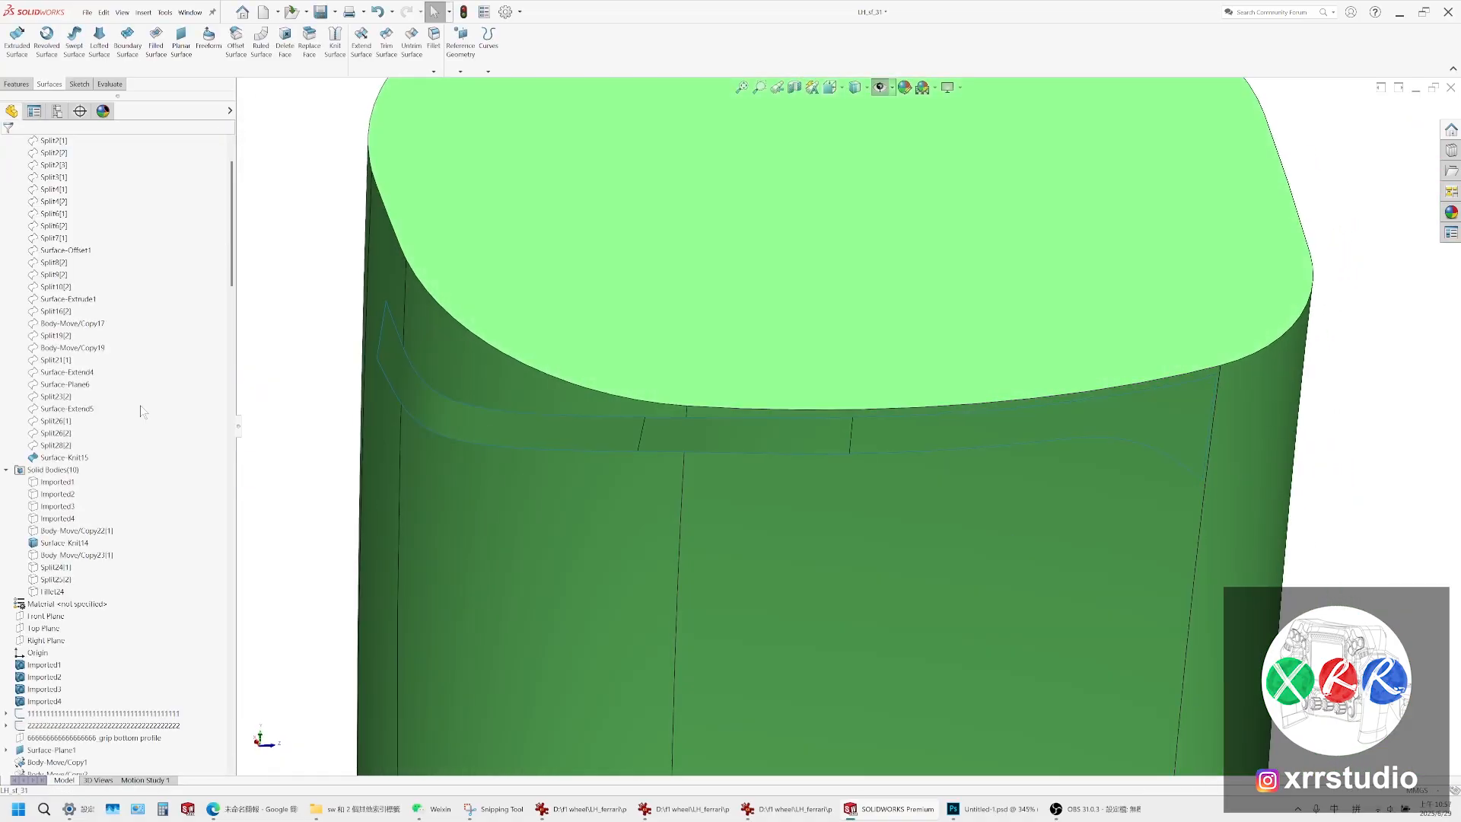
click(51, 592)
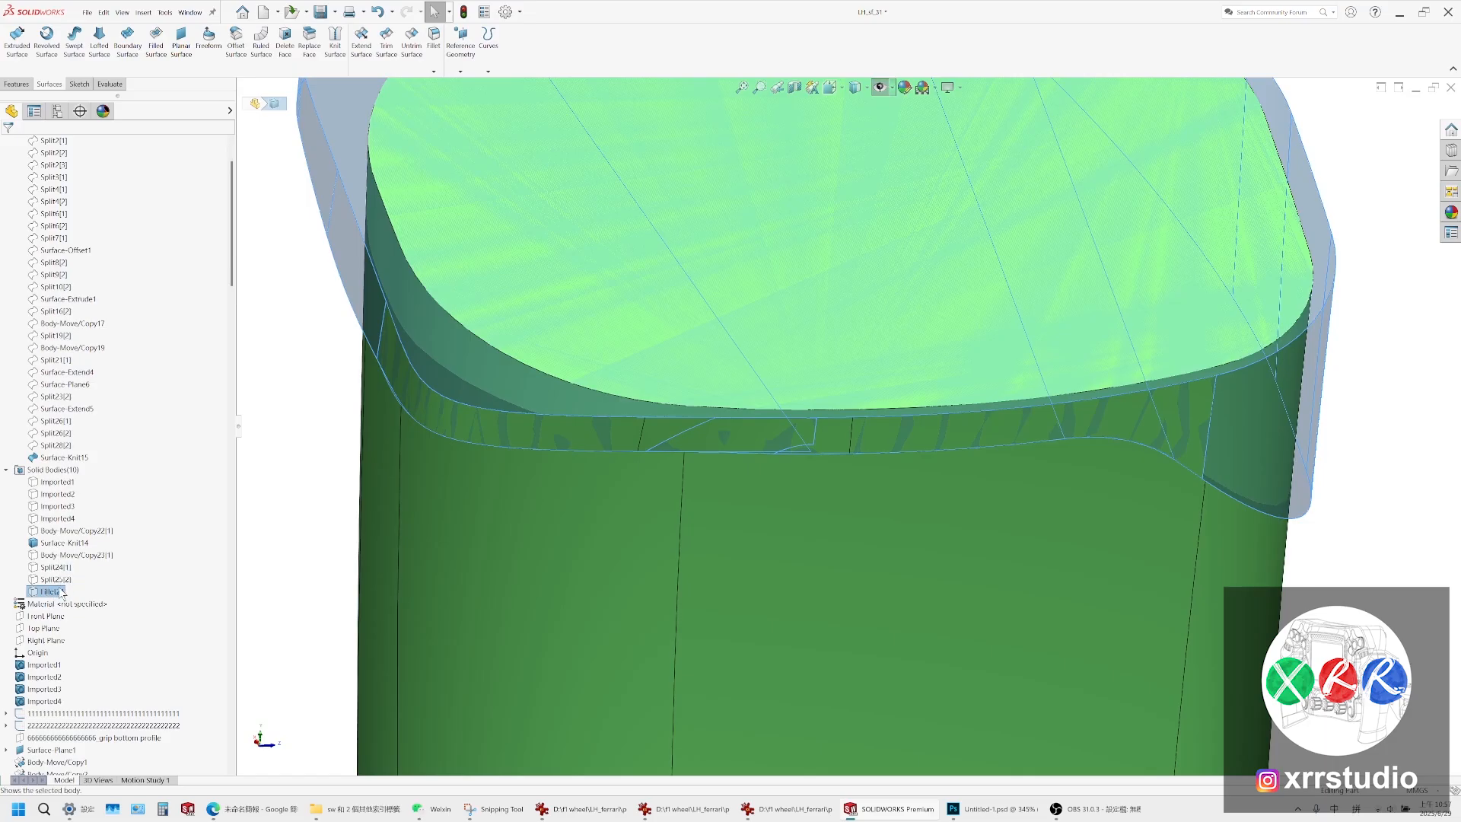
click(55, 469)
click(58, 457)
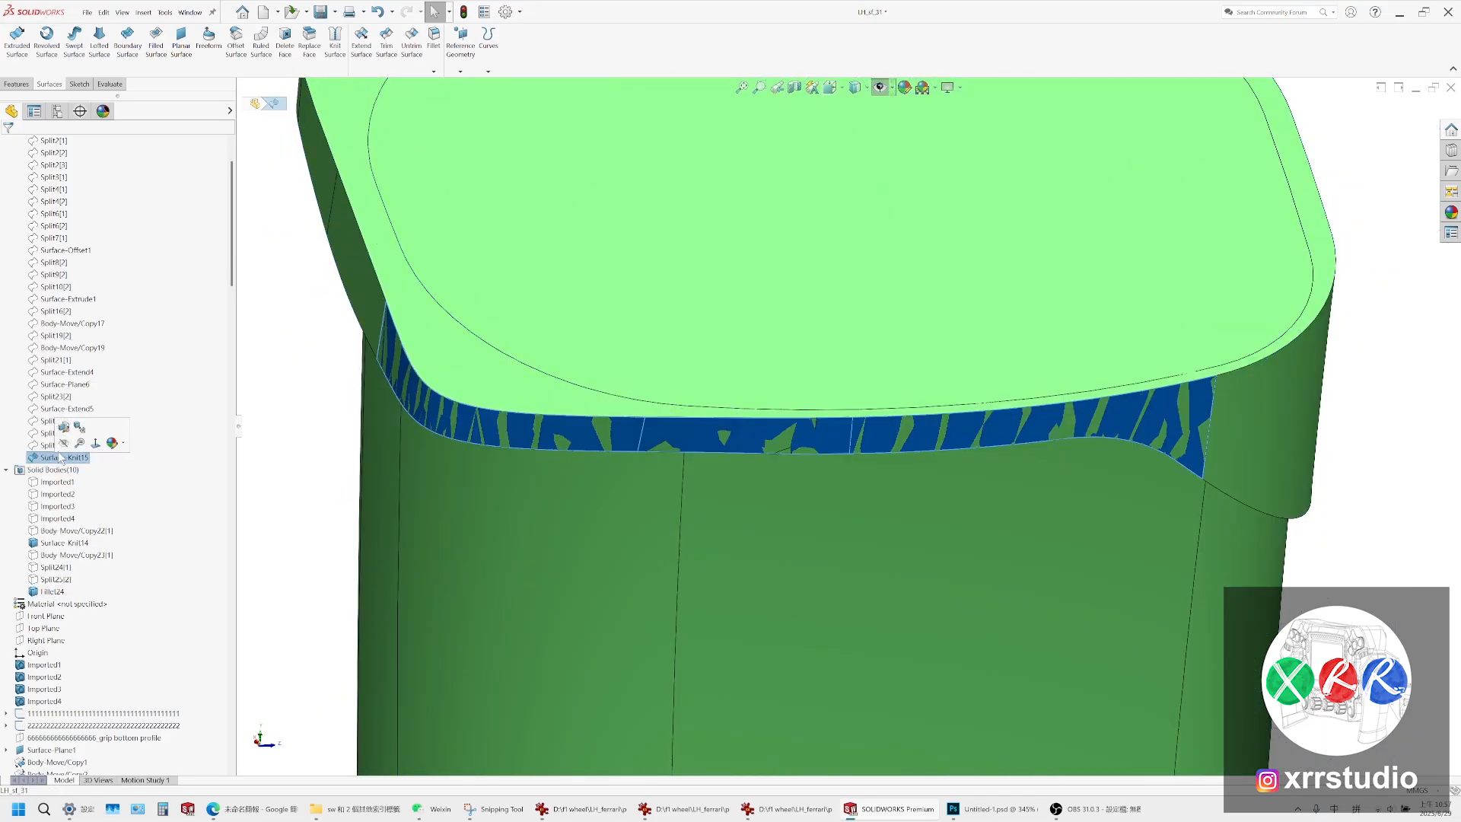
click(61, 445)
click(1417, 444)
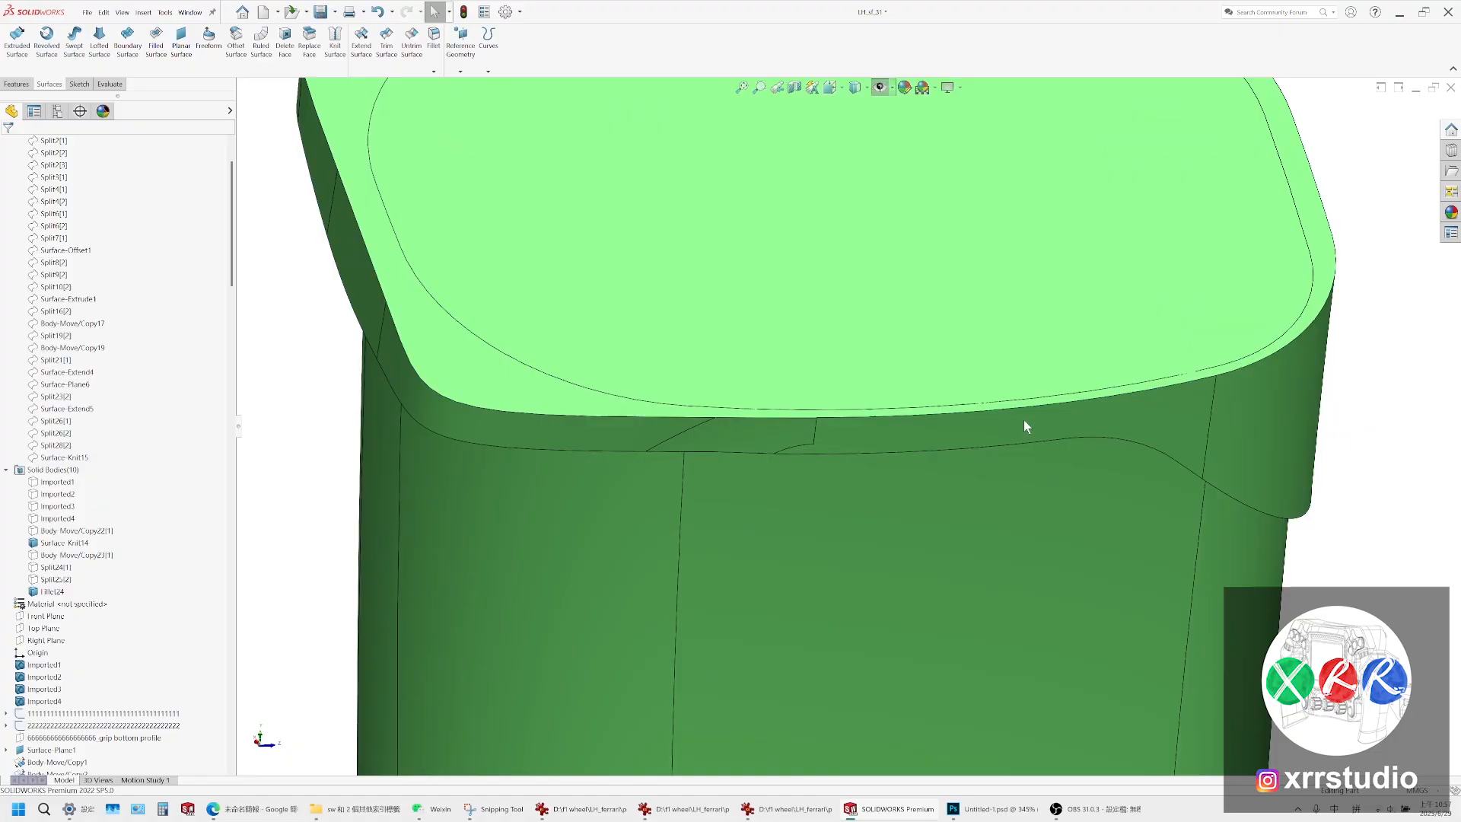
Try to remove the three narrow rim faces along the cap's front edge with Delete Face, including the Delete and Patch option
click(757, 436)
scroll(788, 426, down, 5)
scroll(880, 458, down, 4)
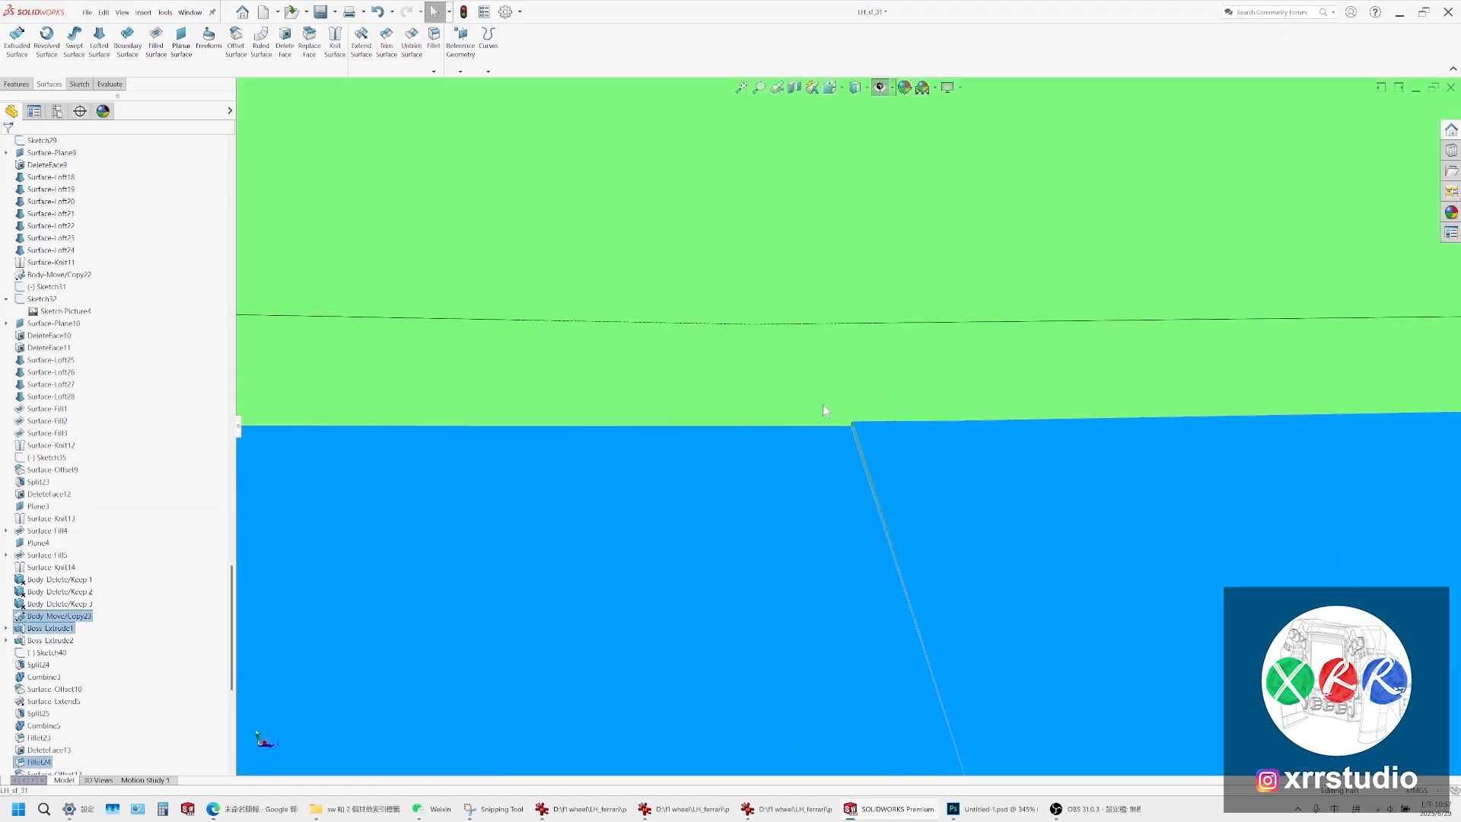
scroll(825, 404, up, 8)
scroll(824, 393, up, 5)
middle_drag(916, 388, 537, 443)
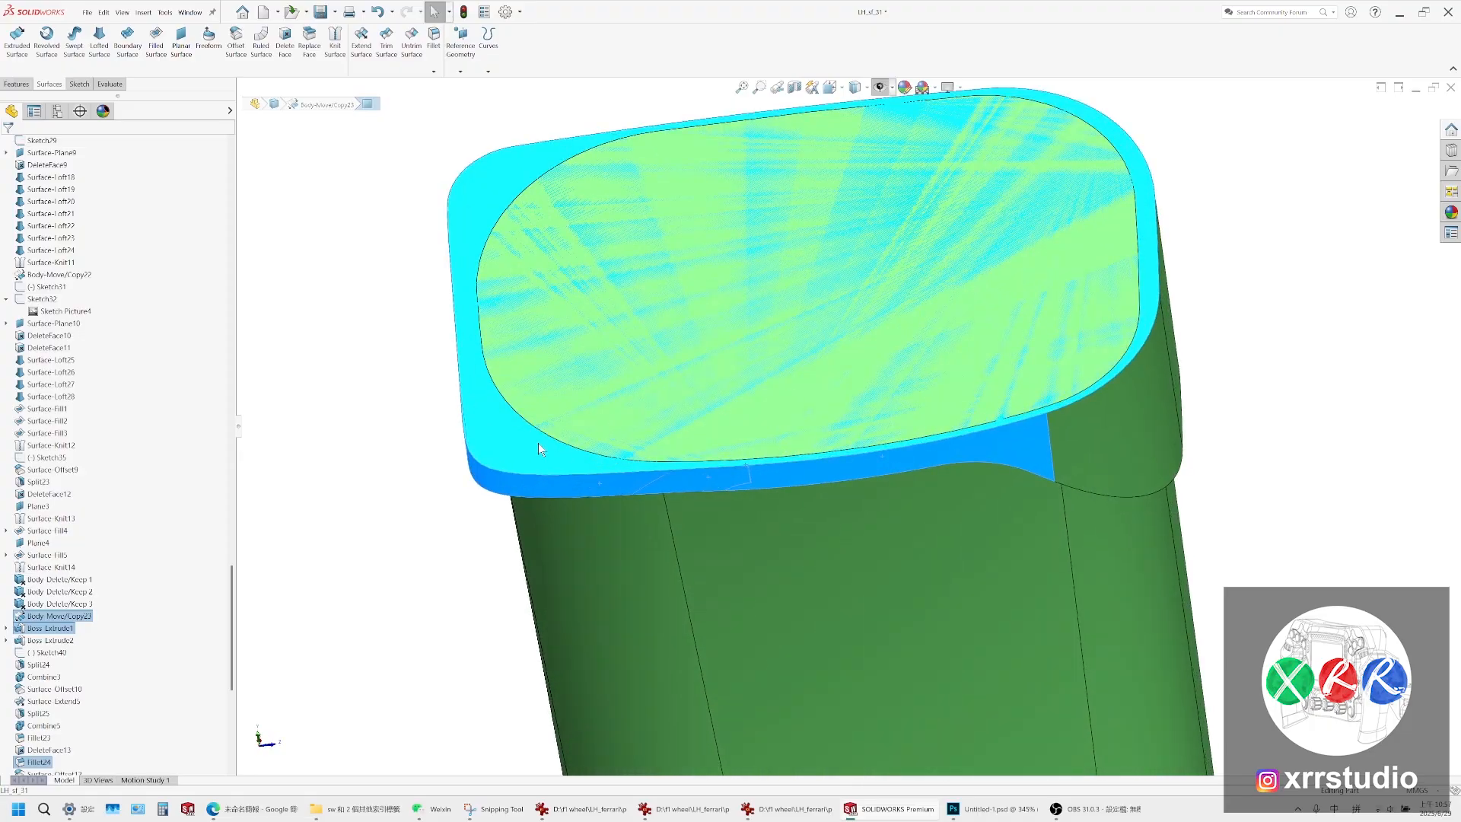
click(285, 40)
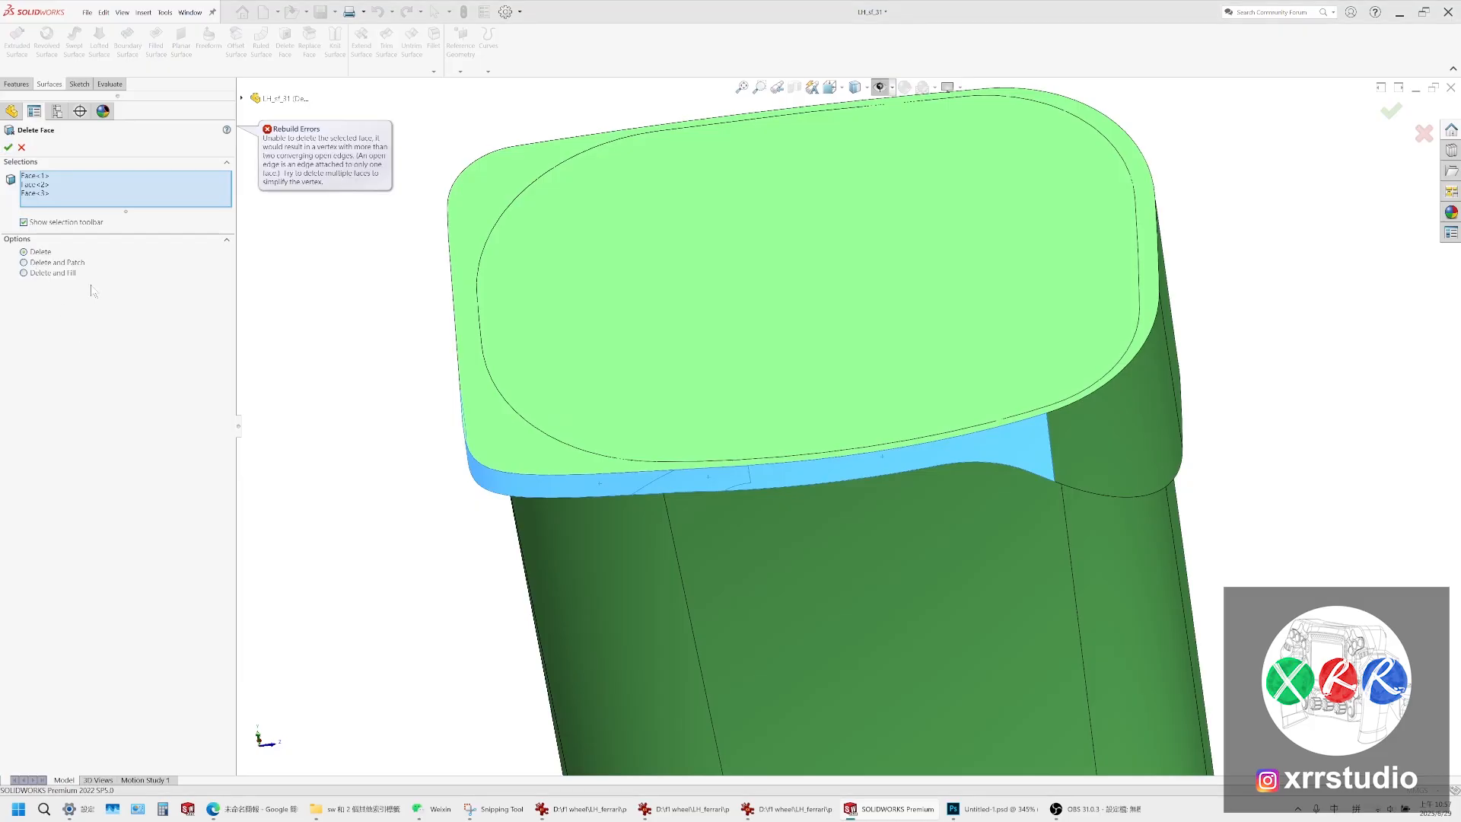
click(44, 262)
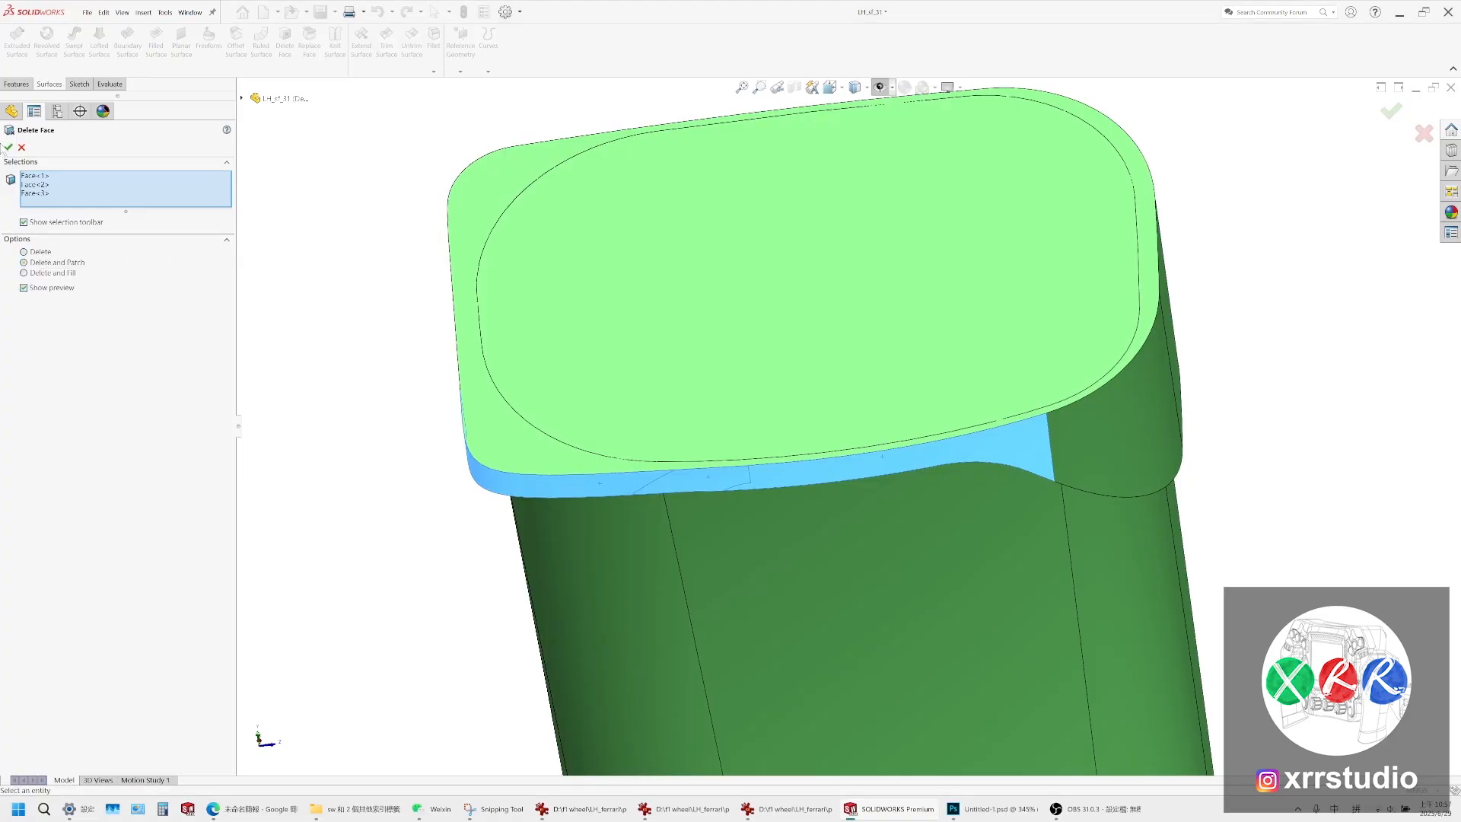
click(6, 147)
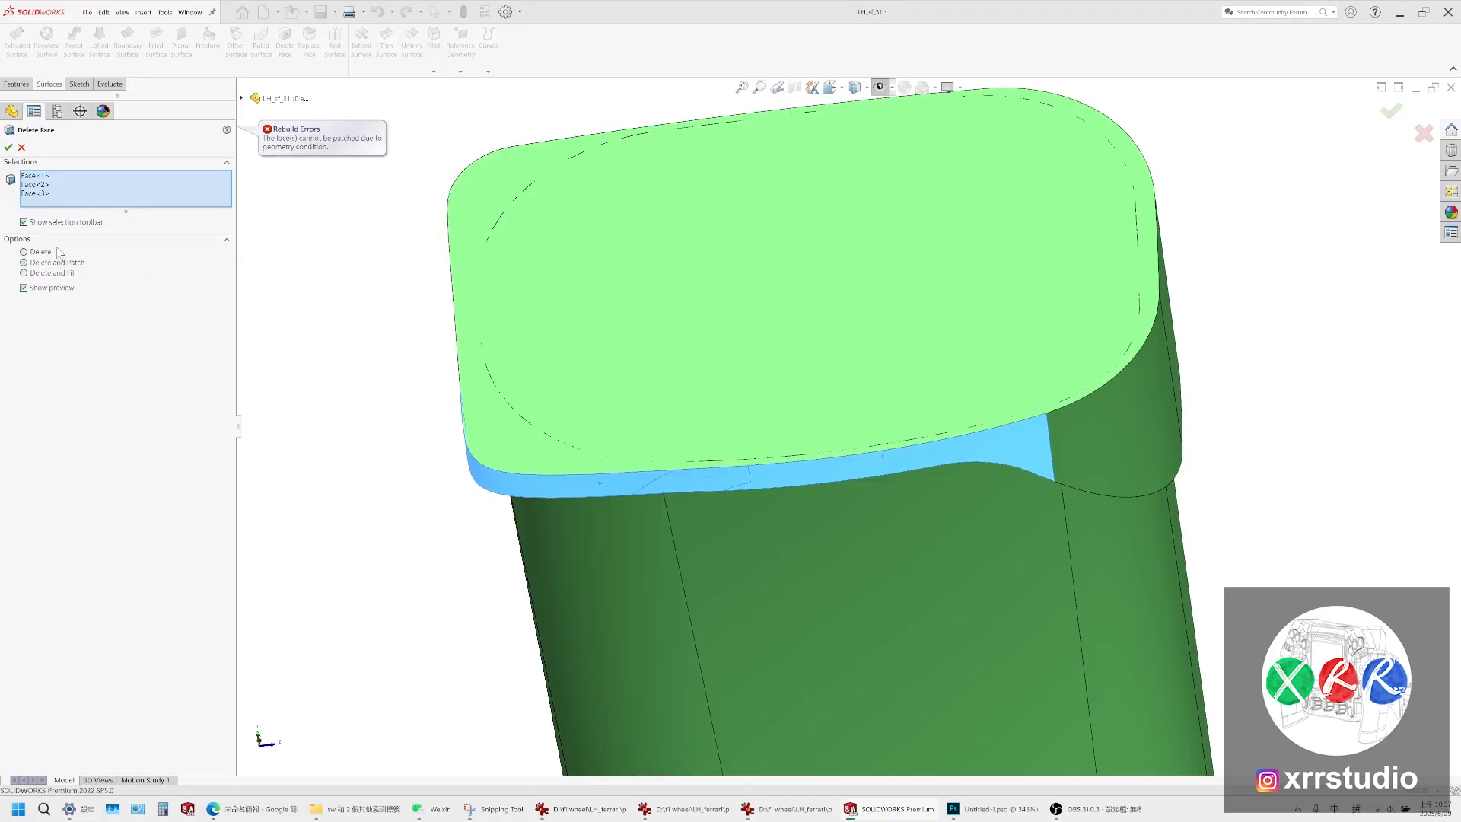
right_click(61, 192)
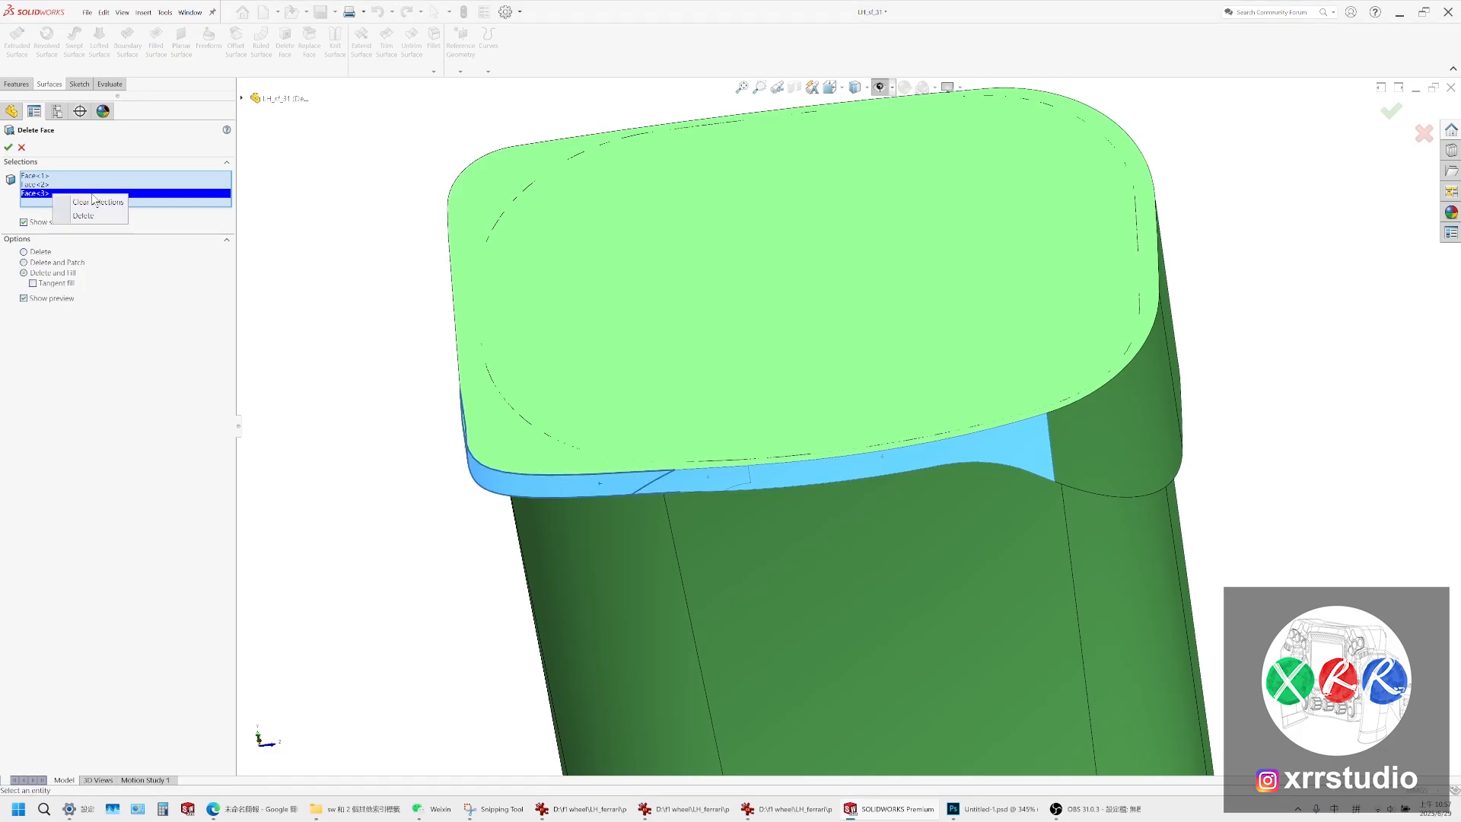
Delete only the rounded corner face of the cap's rim, using the plain Delete option without patching
click(84, 204)
middle_drag(567, 544, 603, 485)
click(600, 477)
click(34, 237)
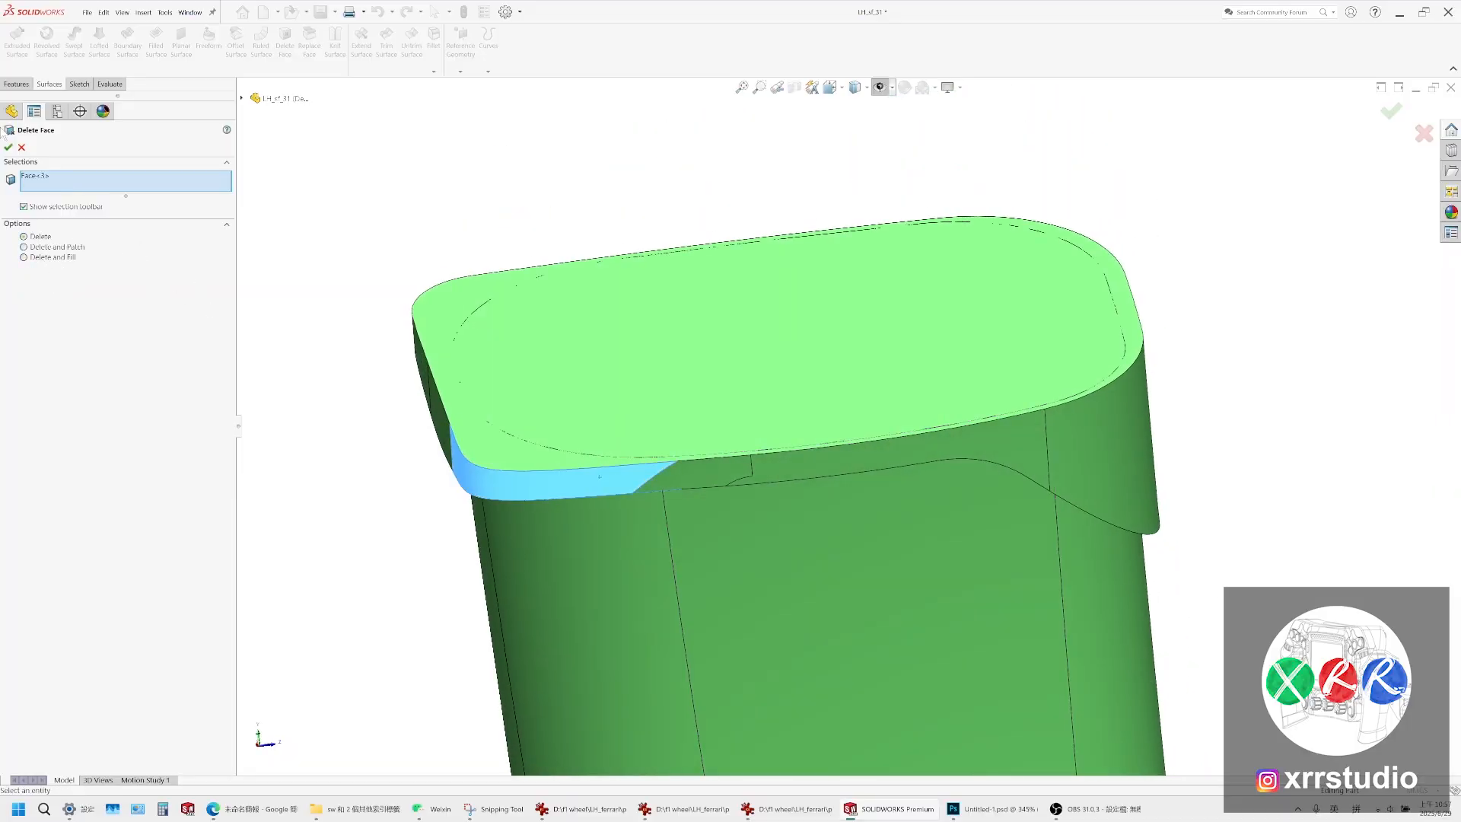
key(Return)
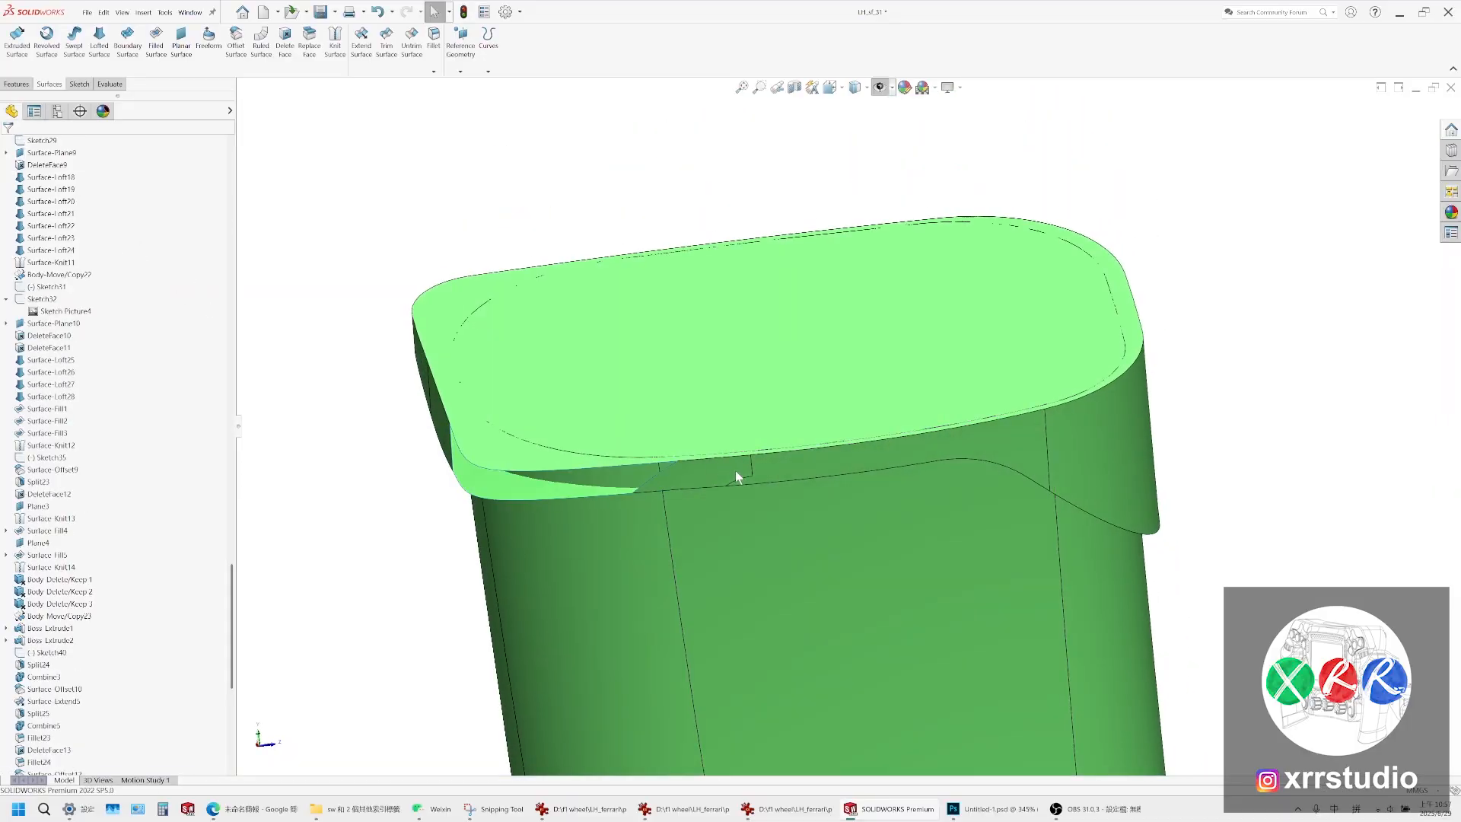
Try to delete the two remaining front rim faces together with the thin sliver face between them
click(737, 470)
scroll(739, 470, down, 5)
click(757, 446)
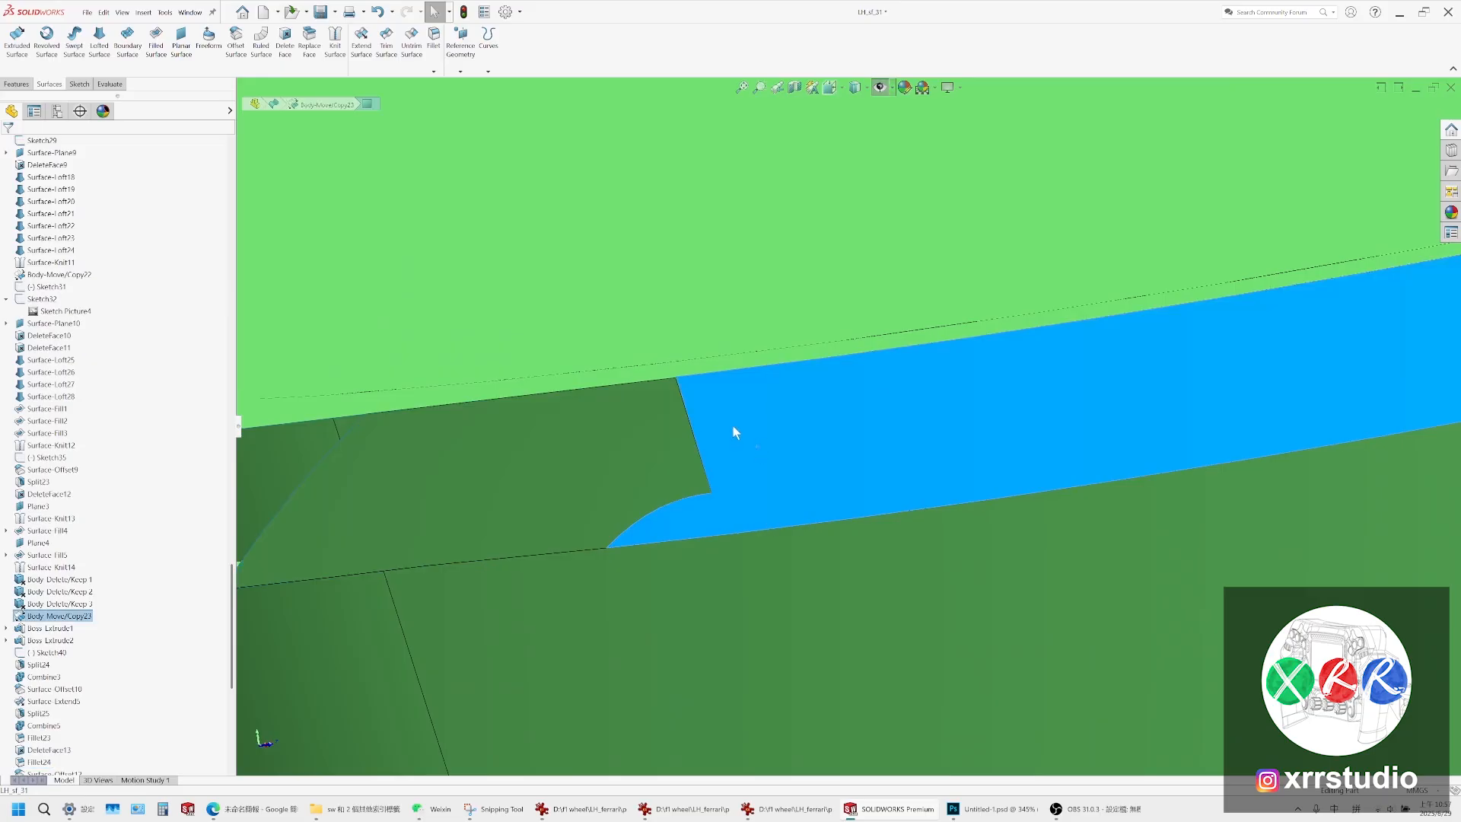
middle_drag(733, 426, 743, 388)
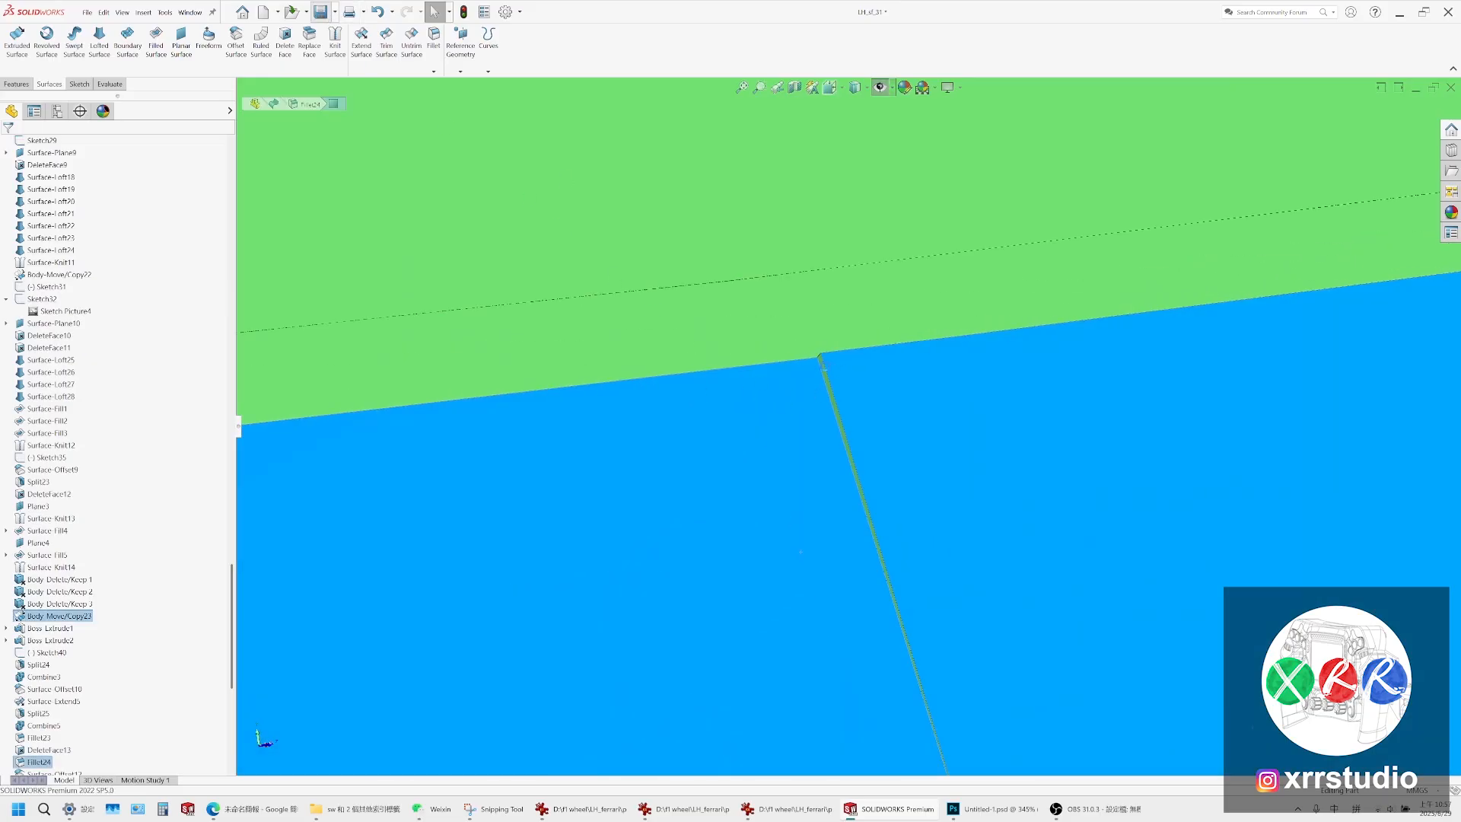
click(823, 367)
middle_drag(823, 367, 696, 347)
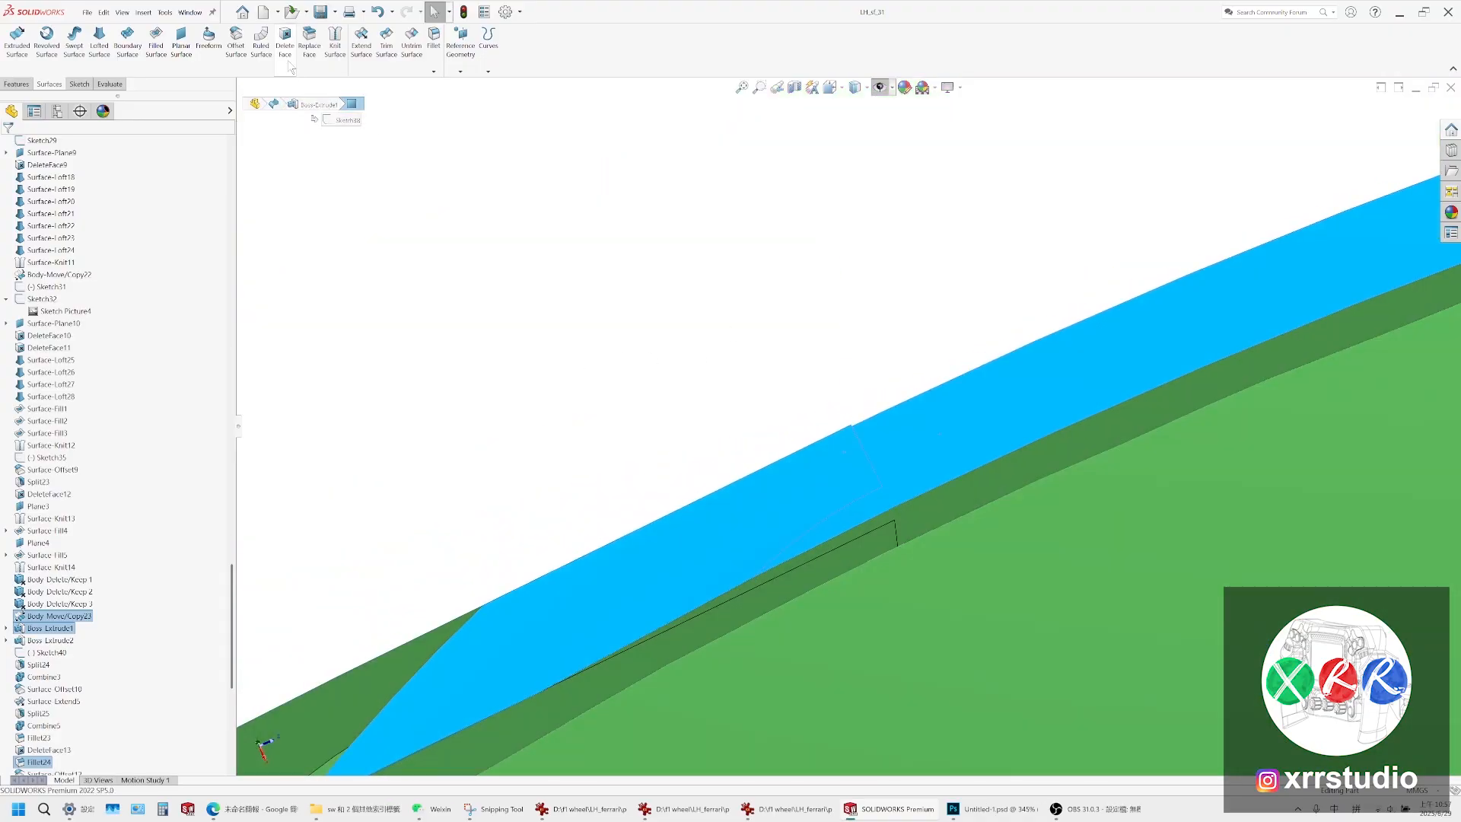
middle_drag(813, 411, 733, 366)
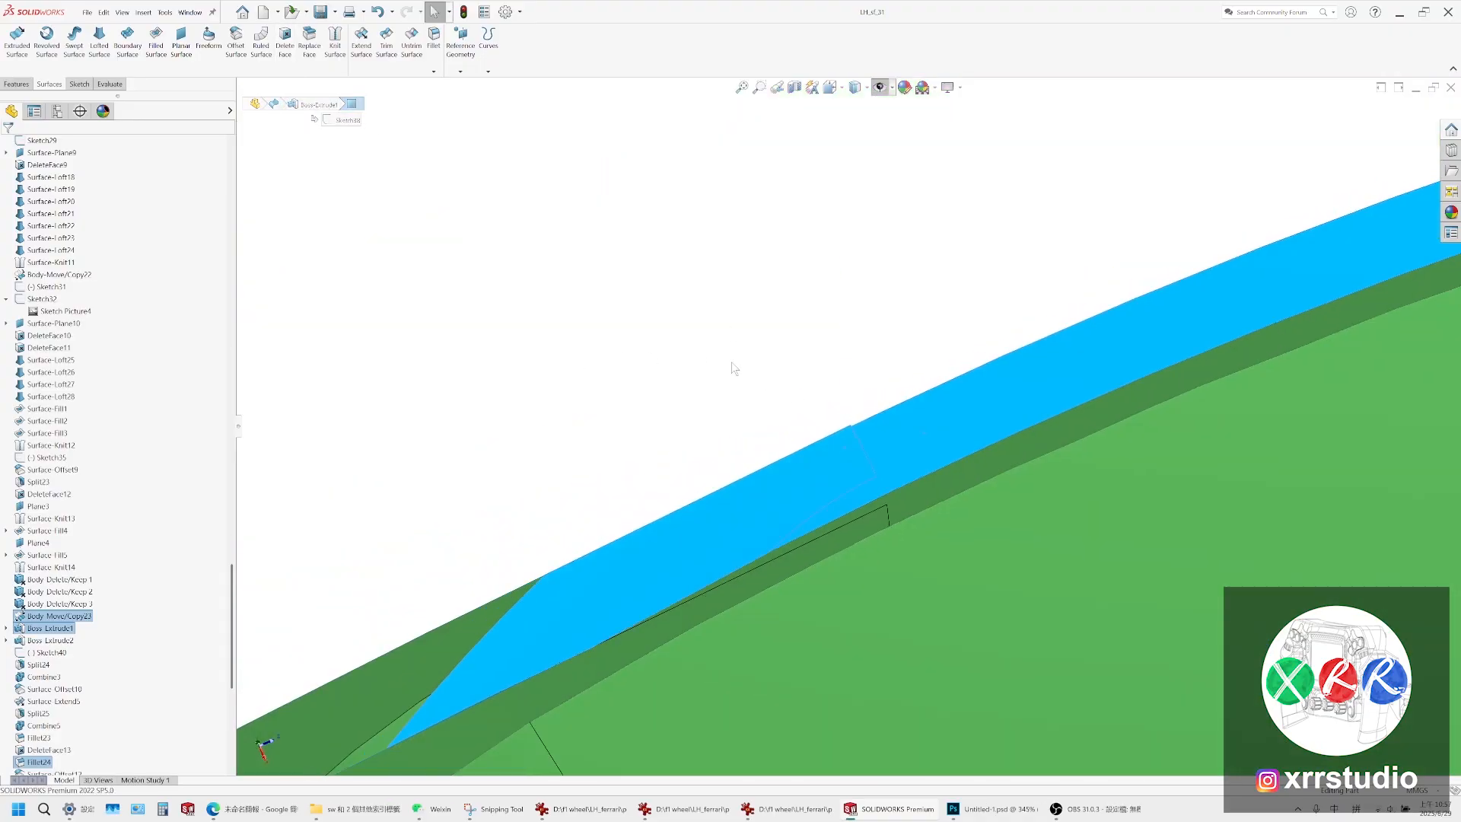
click(285, 39)
click(8, 147)
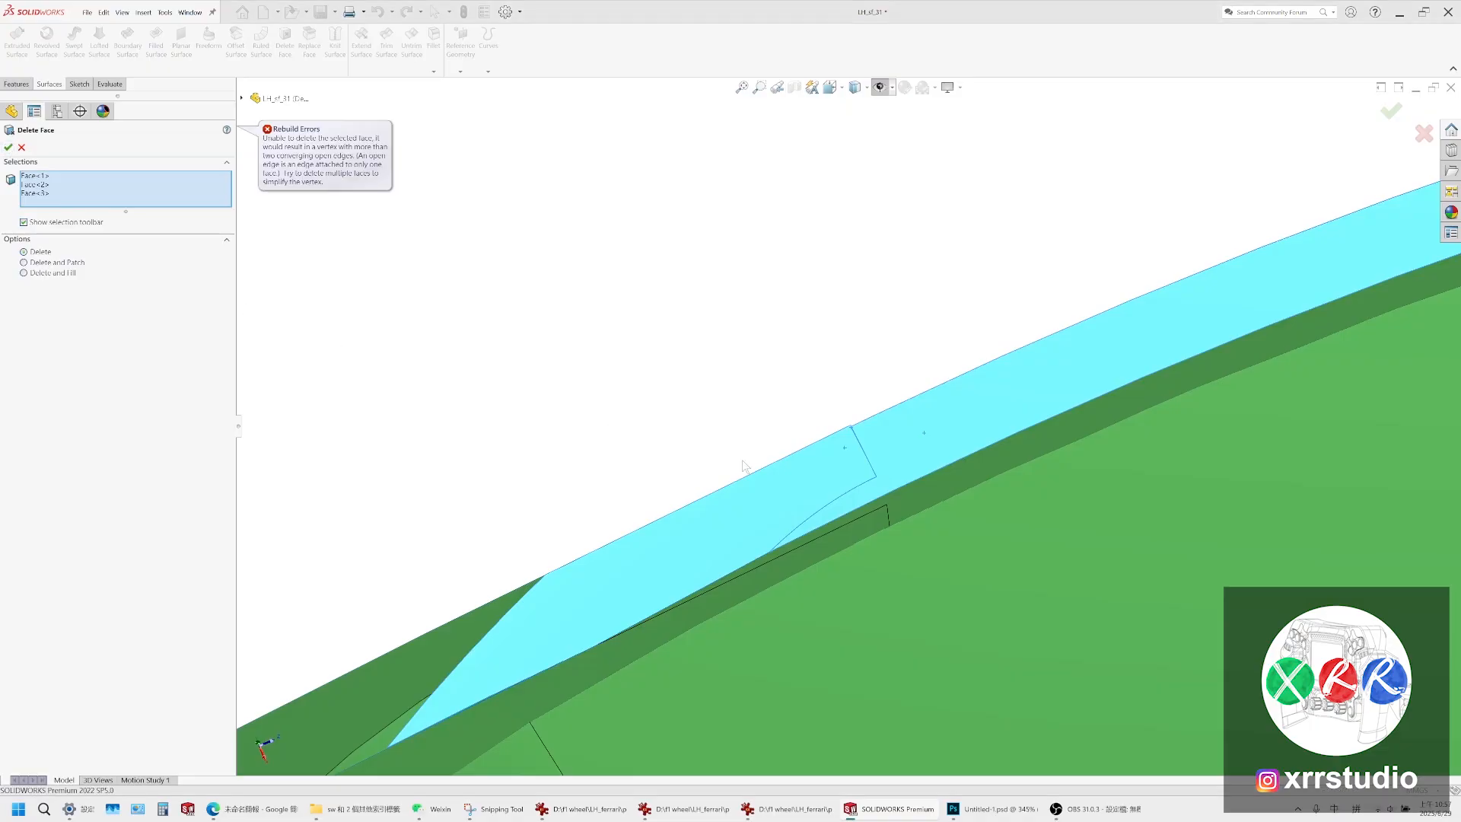
Try to delete just the shorter rim face and the adjoining sliver face, leaving the long rim face out of the selection
right_click(146, 194)
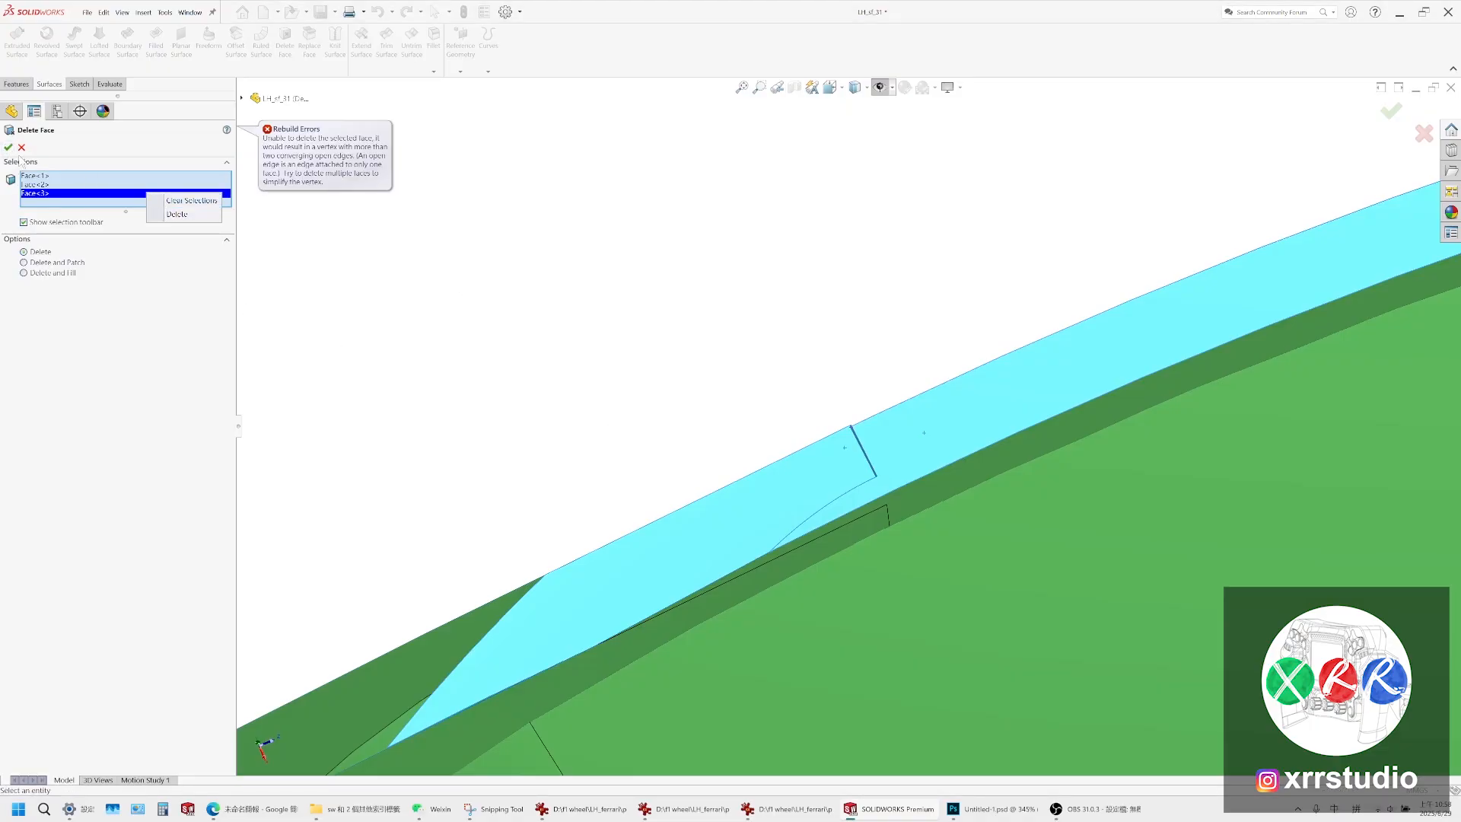
click(875, 502)
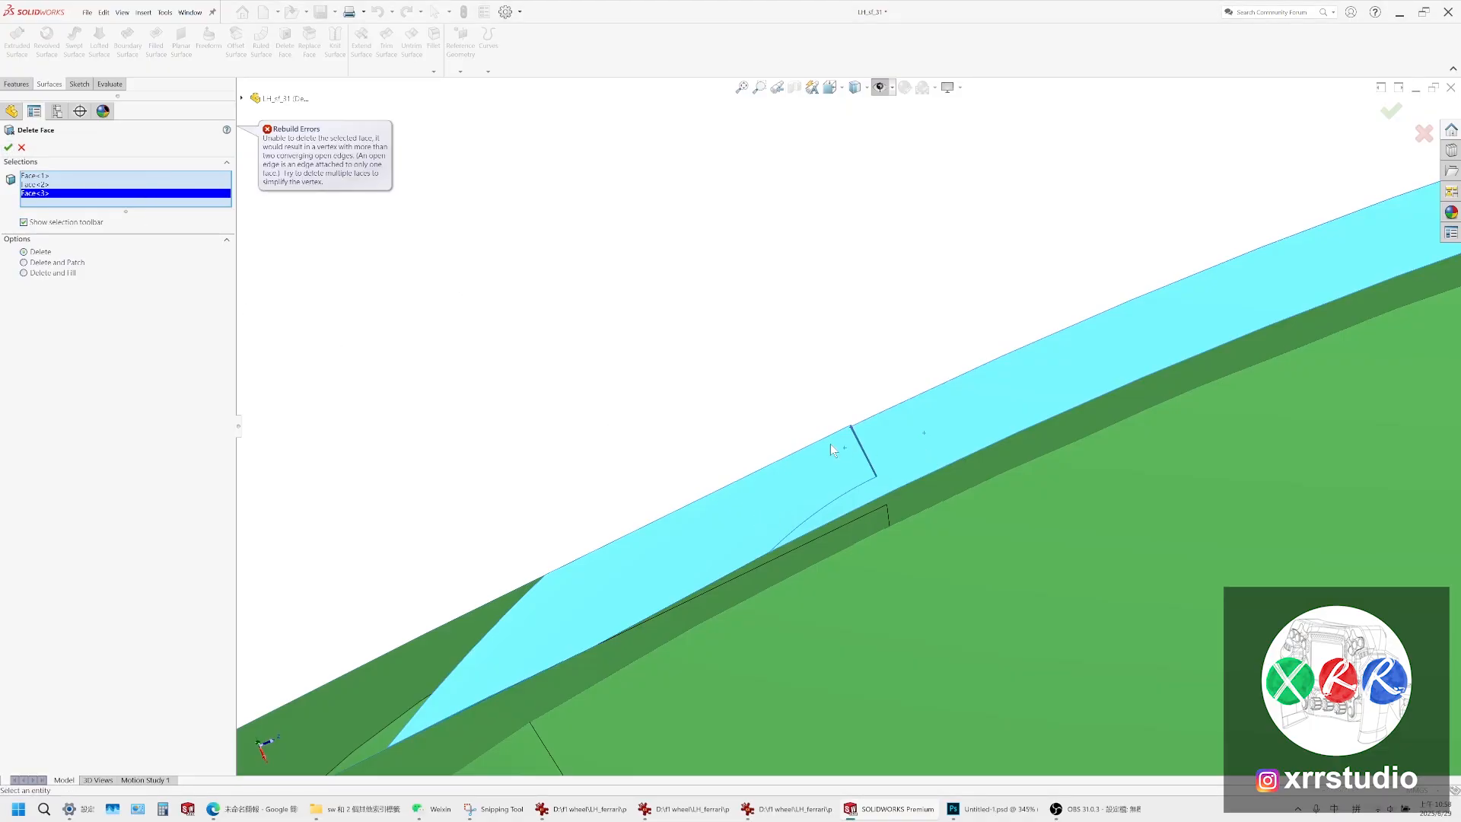
right_click(98, 195)
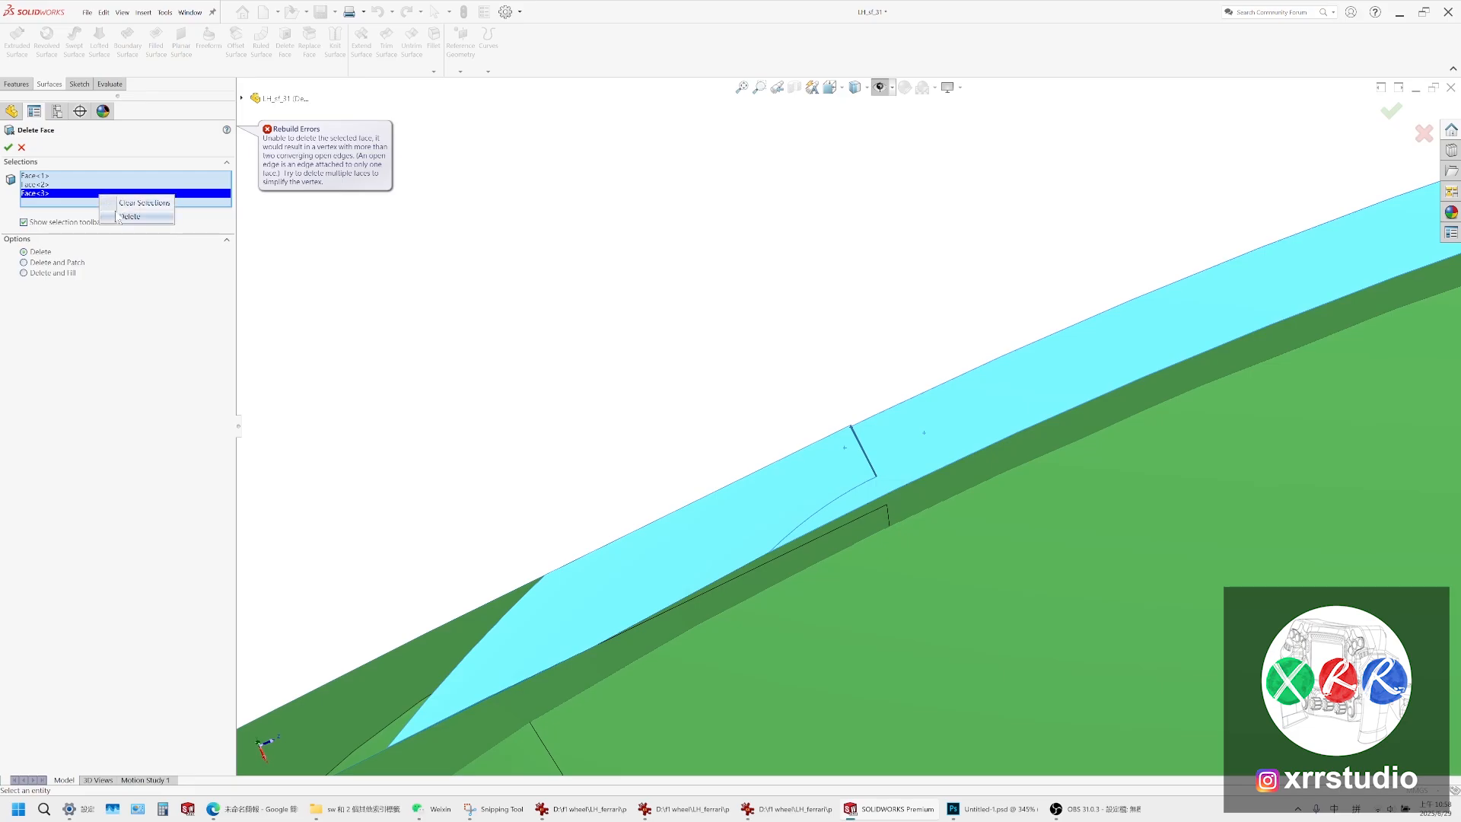
click(107, 217)
scroll(731, 482, down, 4)
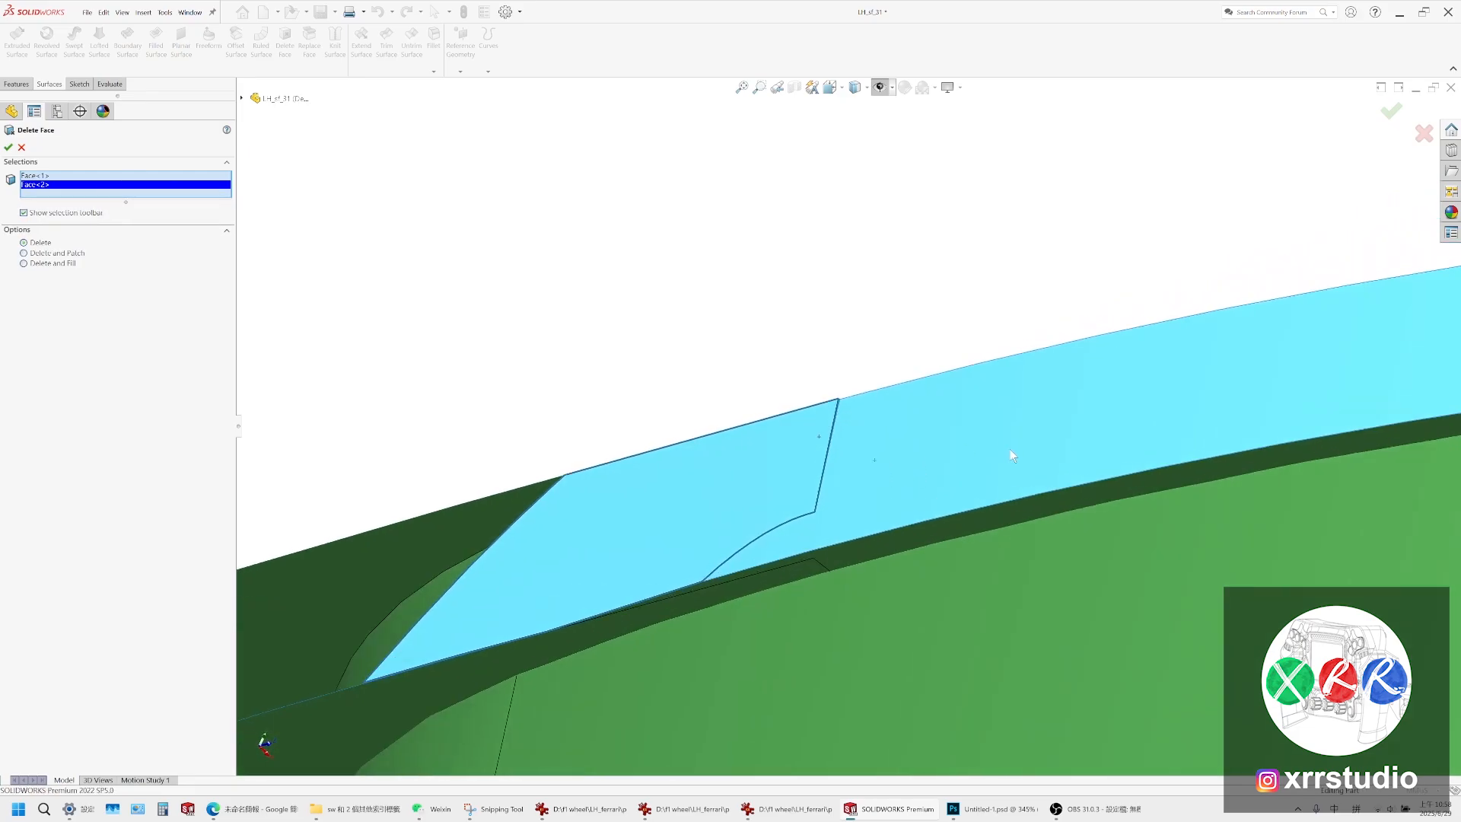
scroll(747, 368, down, 5)
click(791, 403)
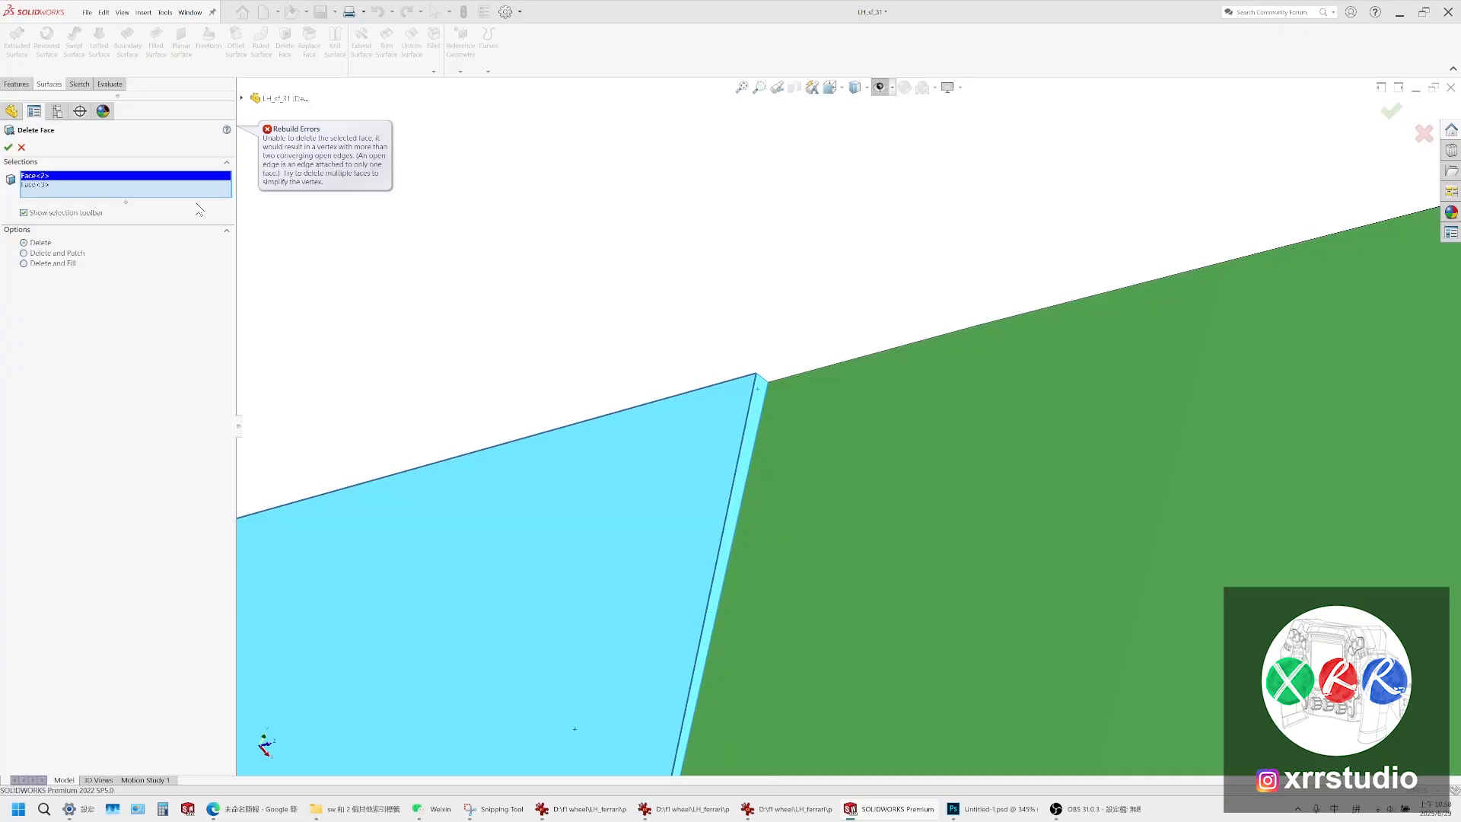
Try to delete the shorter rim face by itself, and abandon the Delete Face command
right_click(158, 184)
click(172, 190)
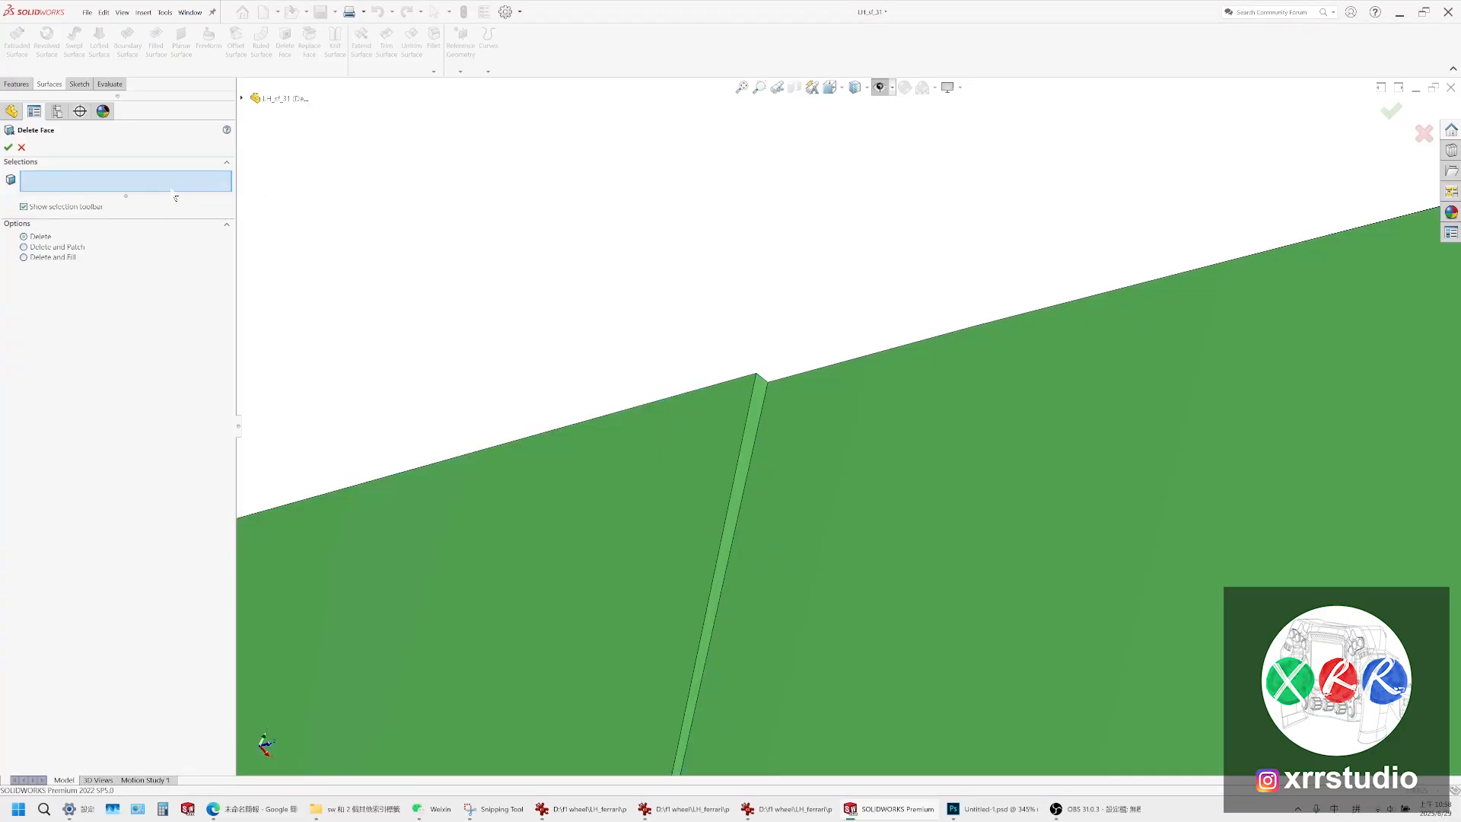
click(637, 493)
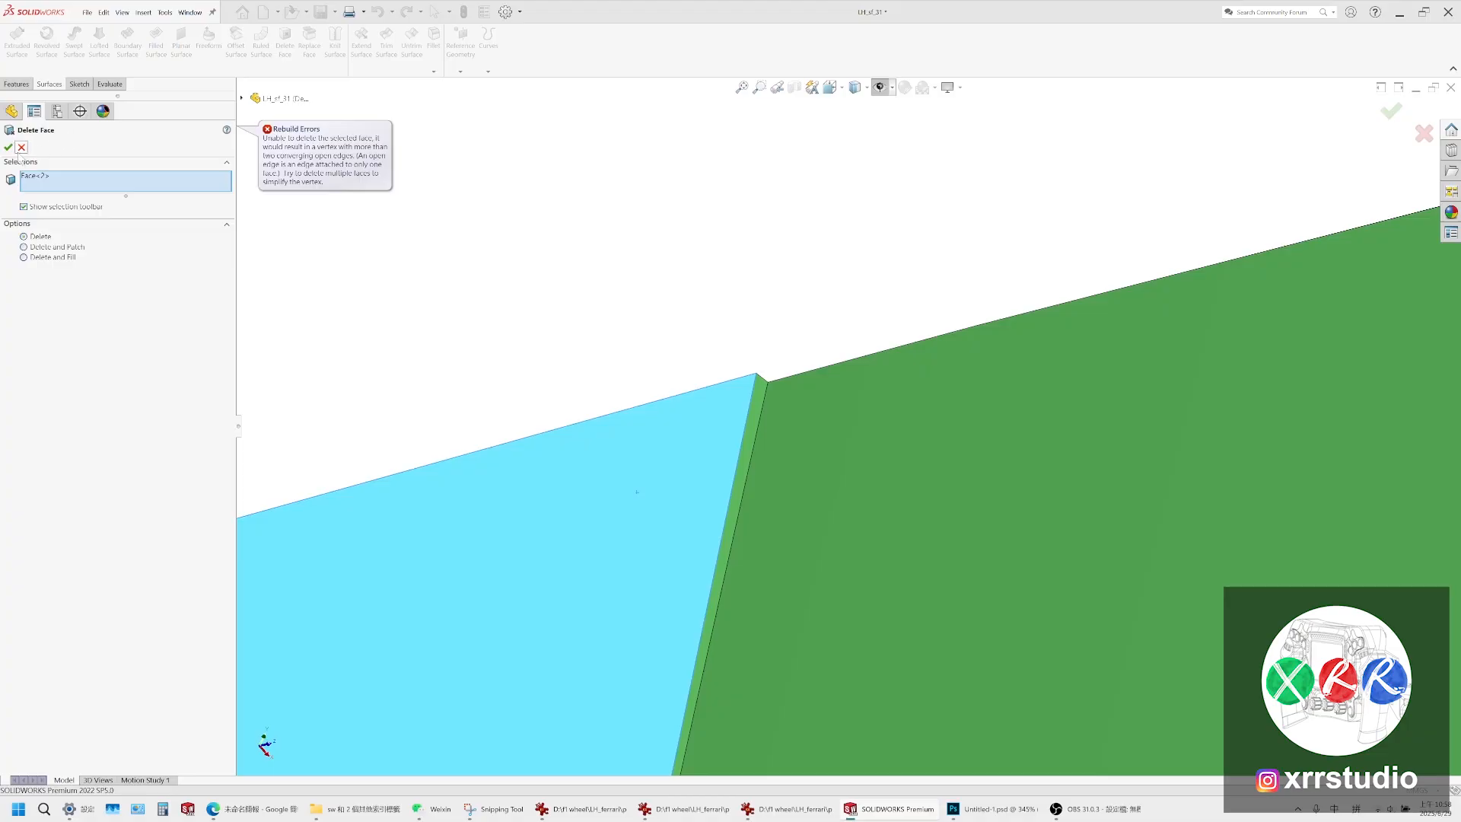
click(22, 148)
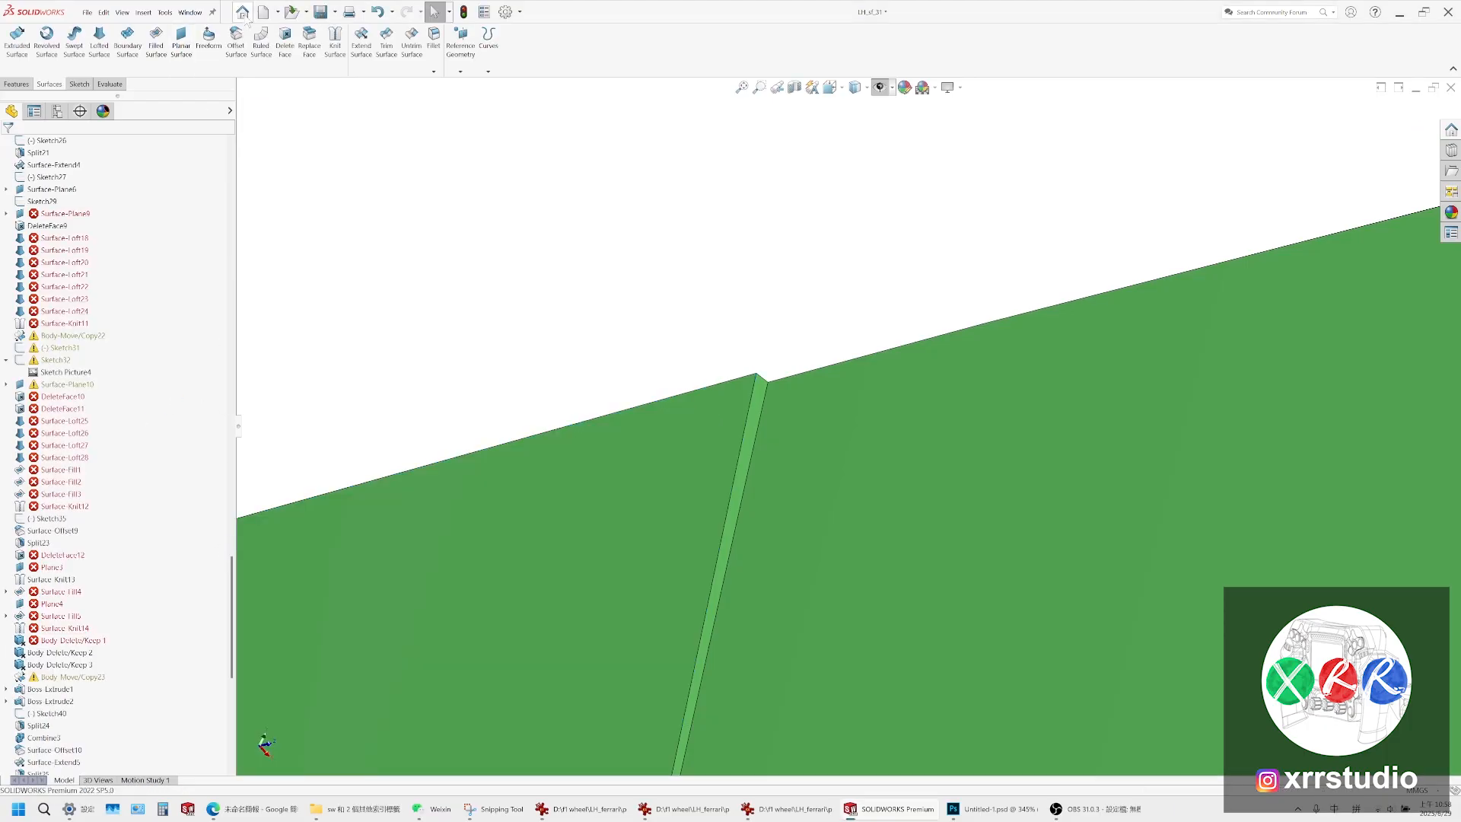
Close the part without saving its changes and reopen the saved LH_sf_31 part
click(235, 224)
scroll(759, 382, up, 6)
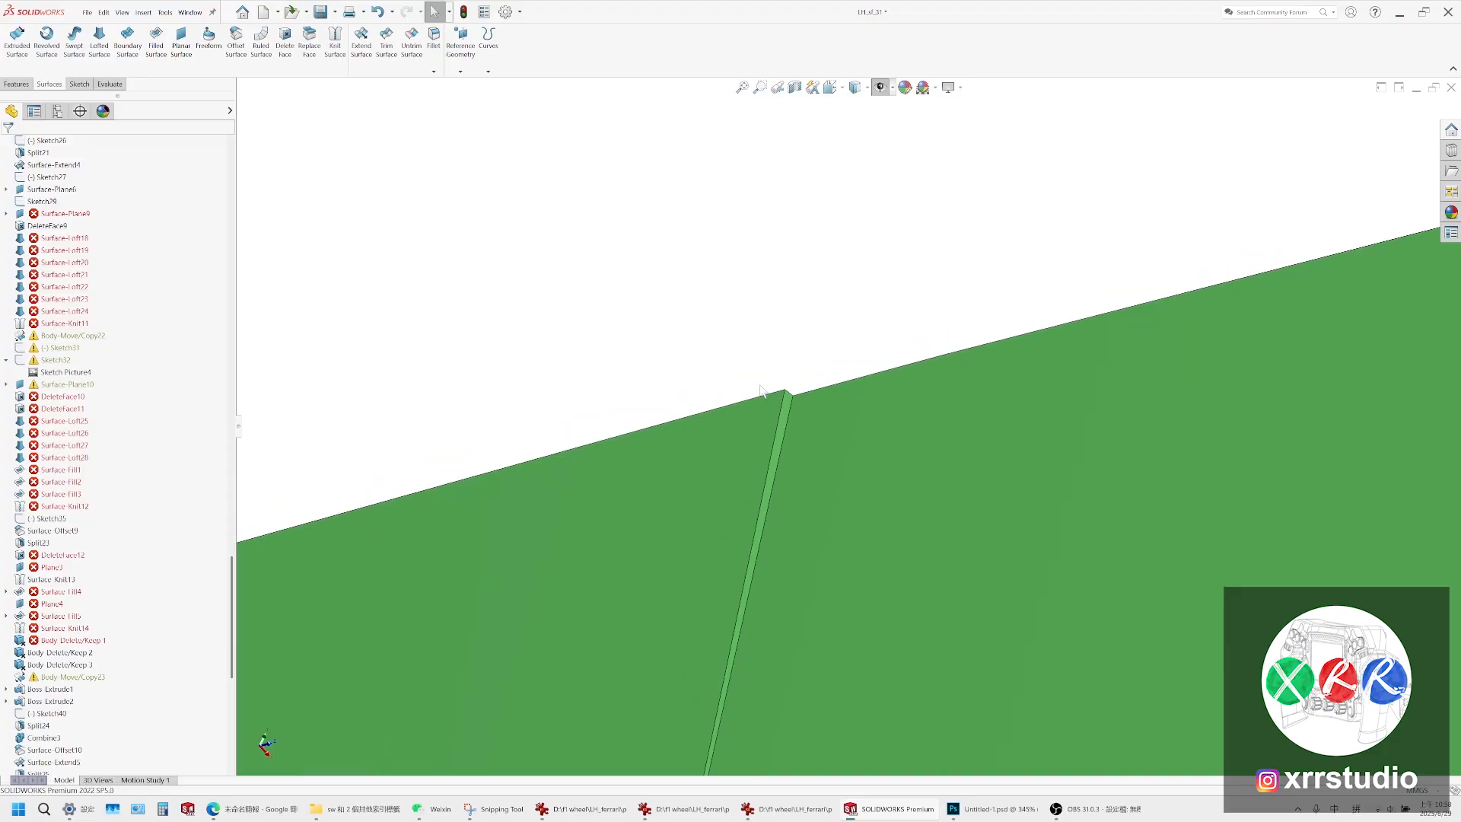
click(1451, 88)
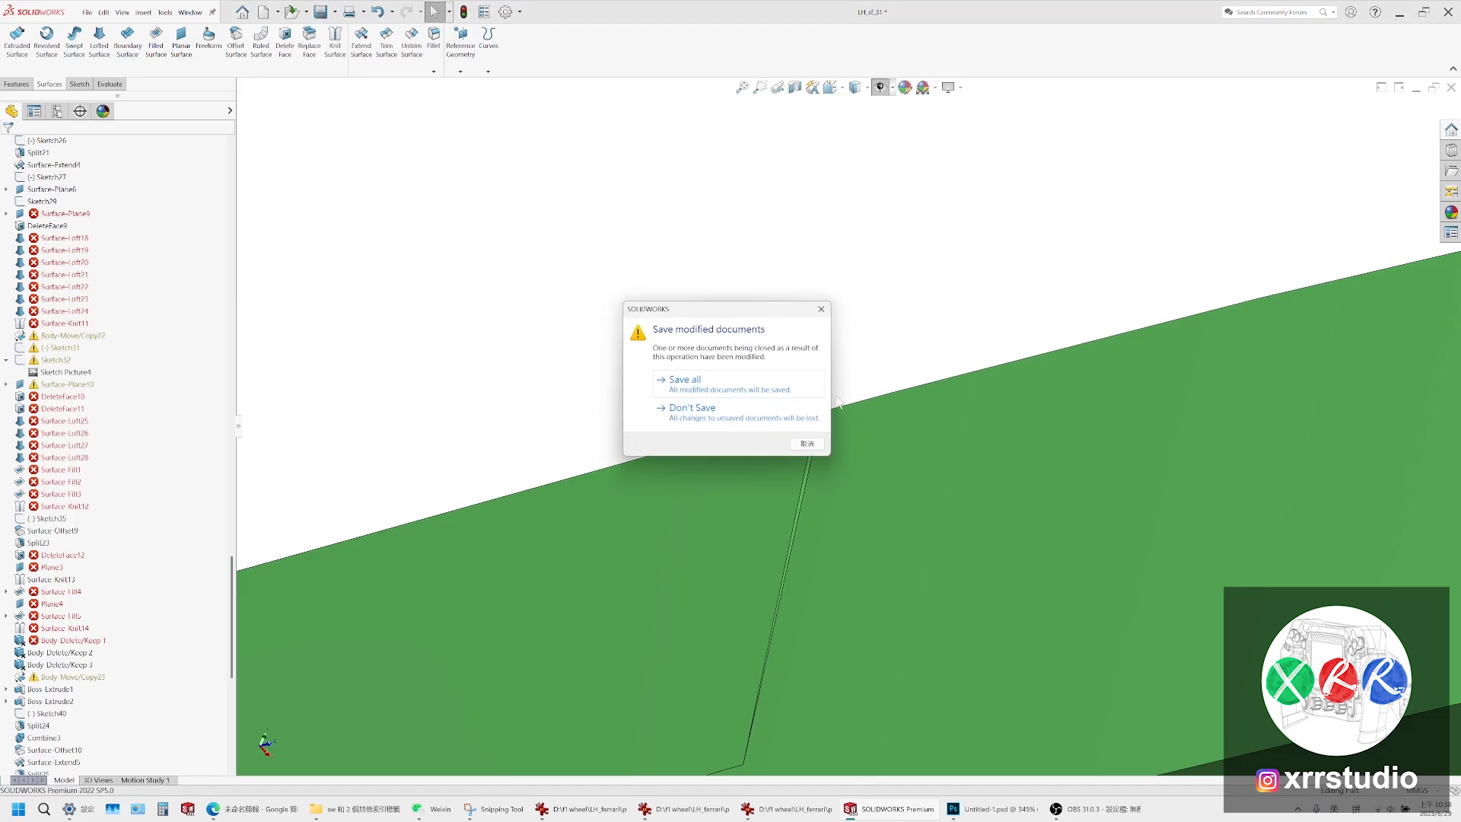
click(707, 417)
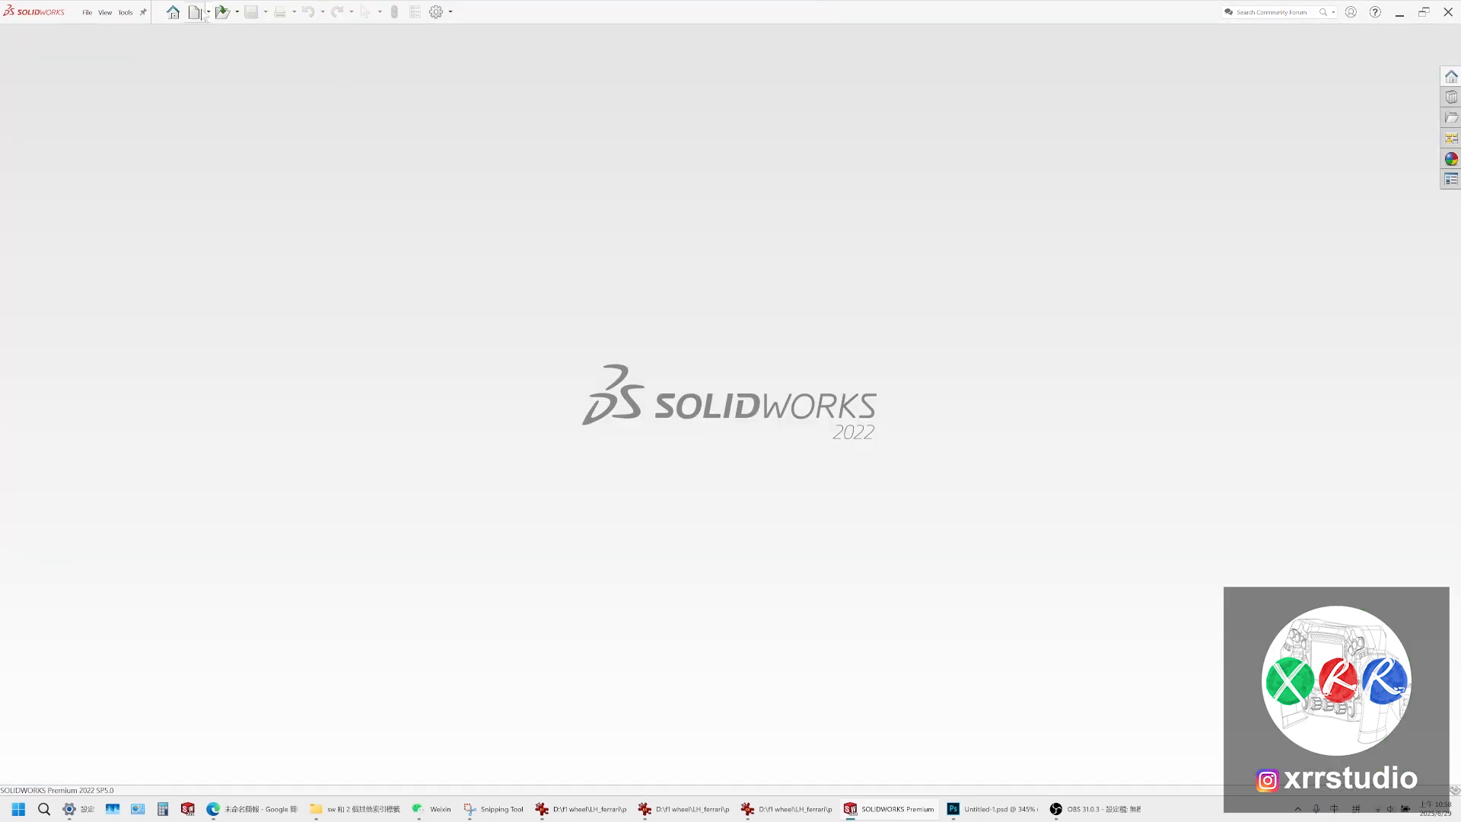
click(252, 227)
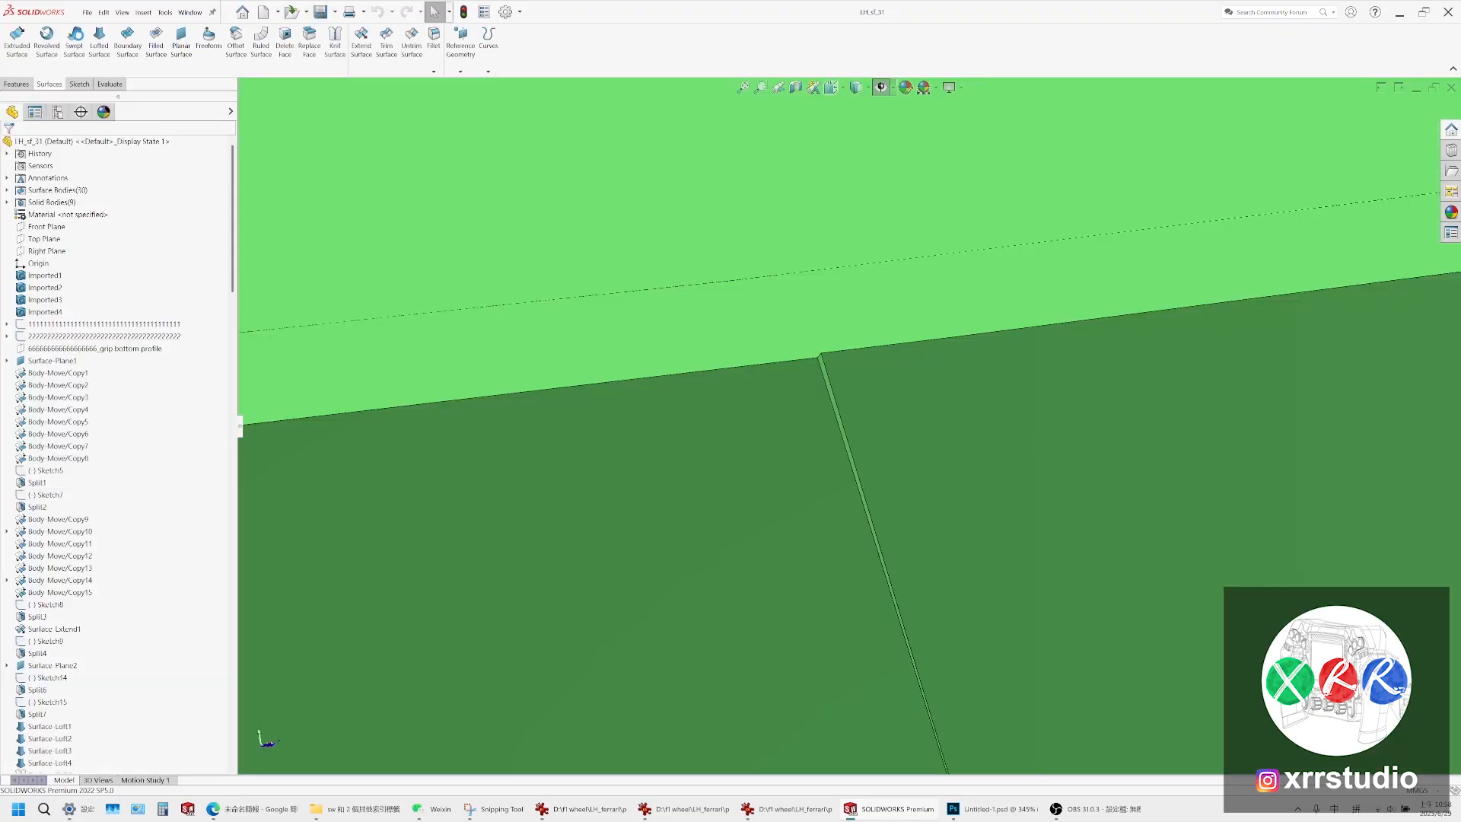
Save the part as a new version named LH_sf_32
click(90, 13)
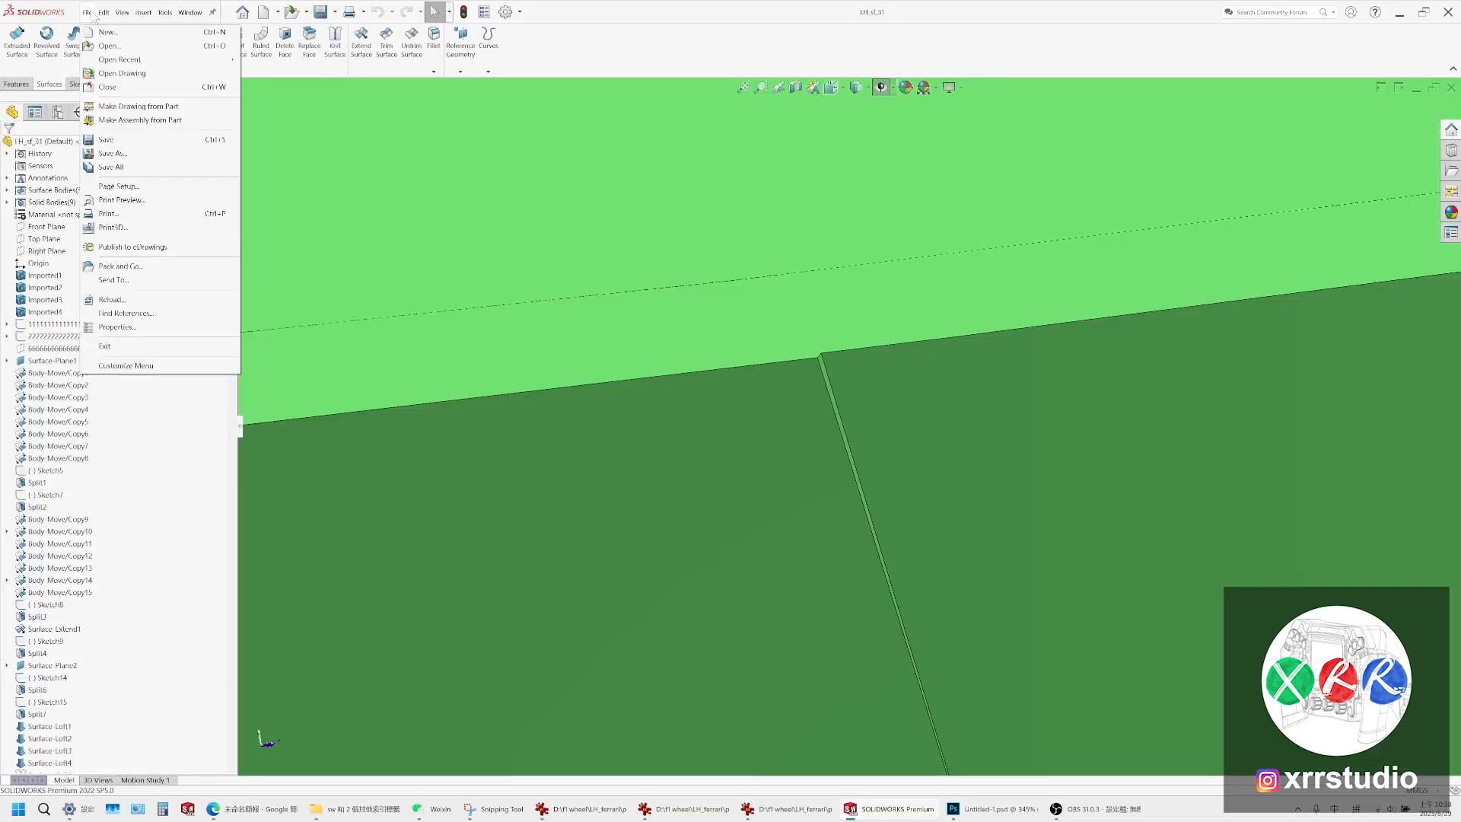
click(140, 153)
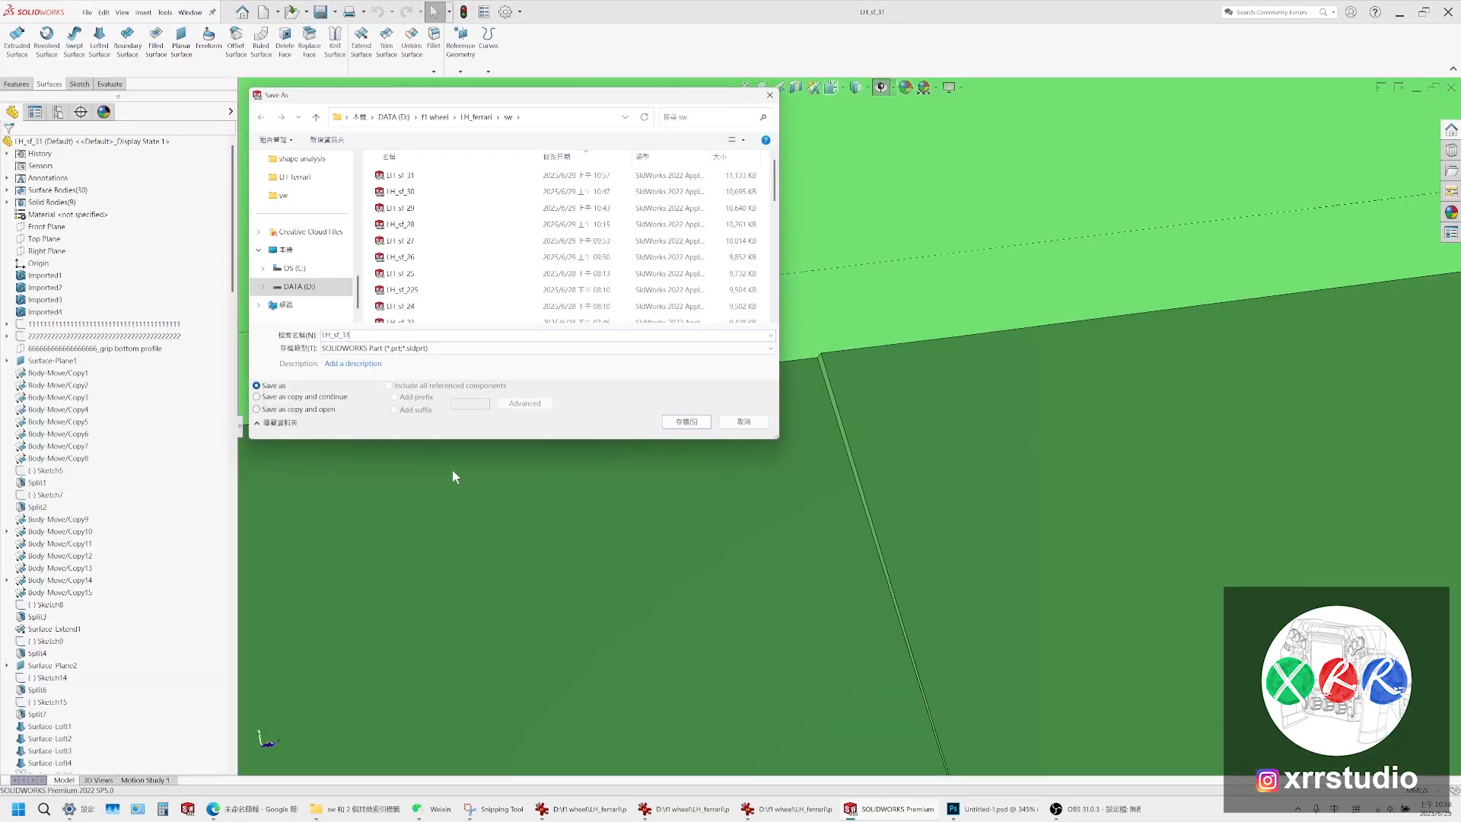
key(BackSpace)
text(2)
key(Return)
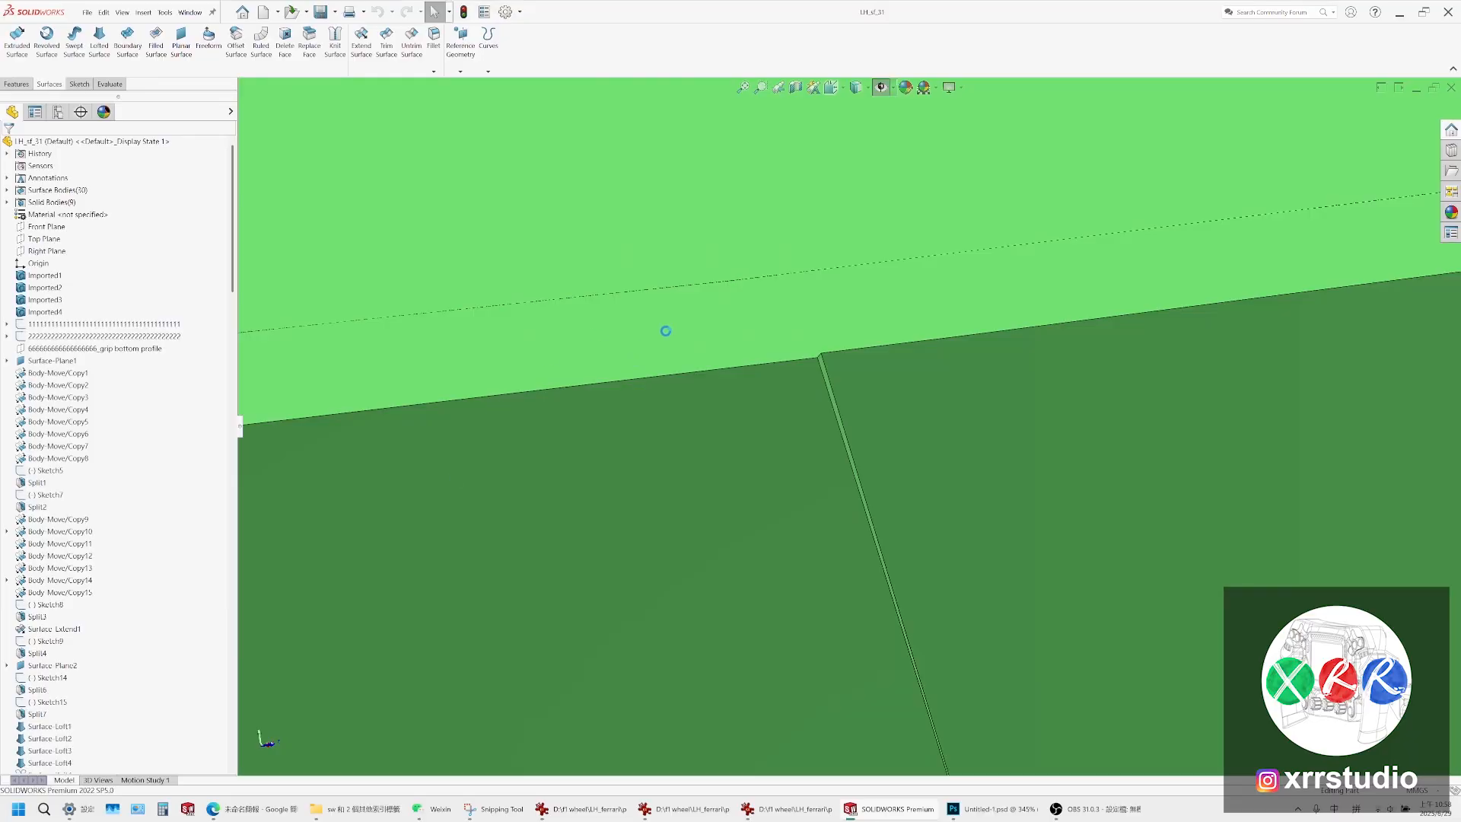
Isolate the end cap body through its shorter front rim face and turn it to expose the underside
right_click(688, 450)
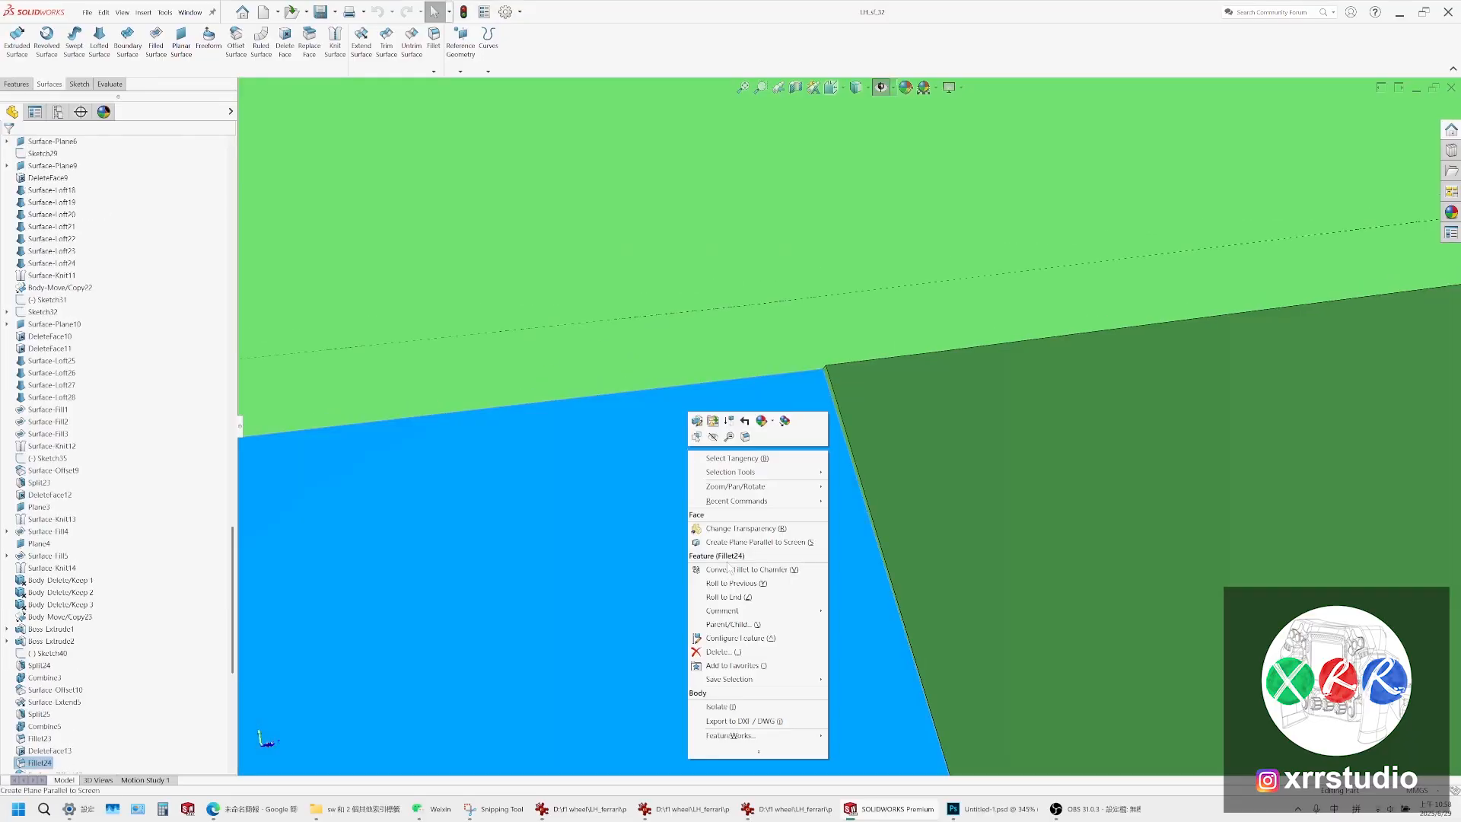
click(731, 708)
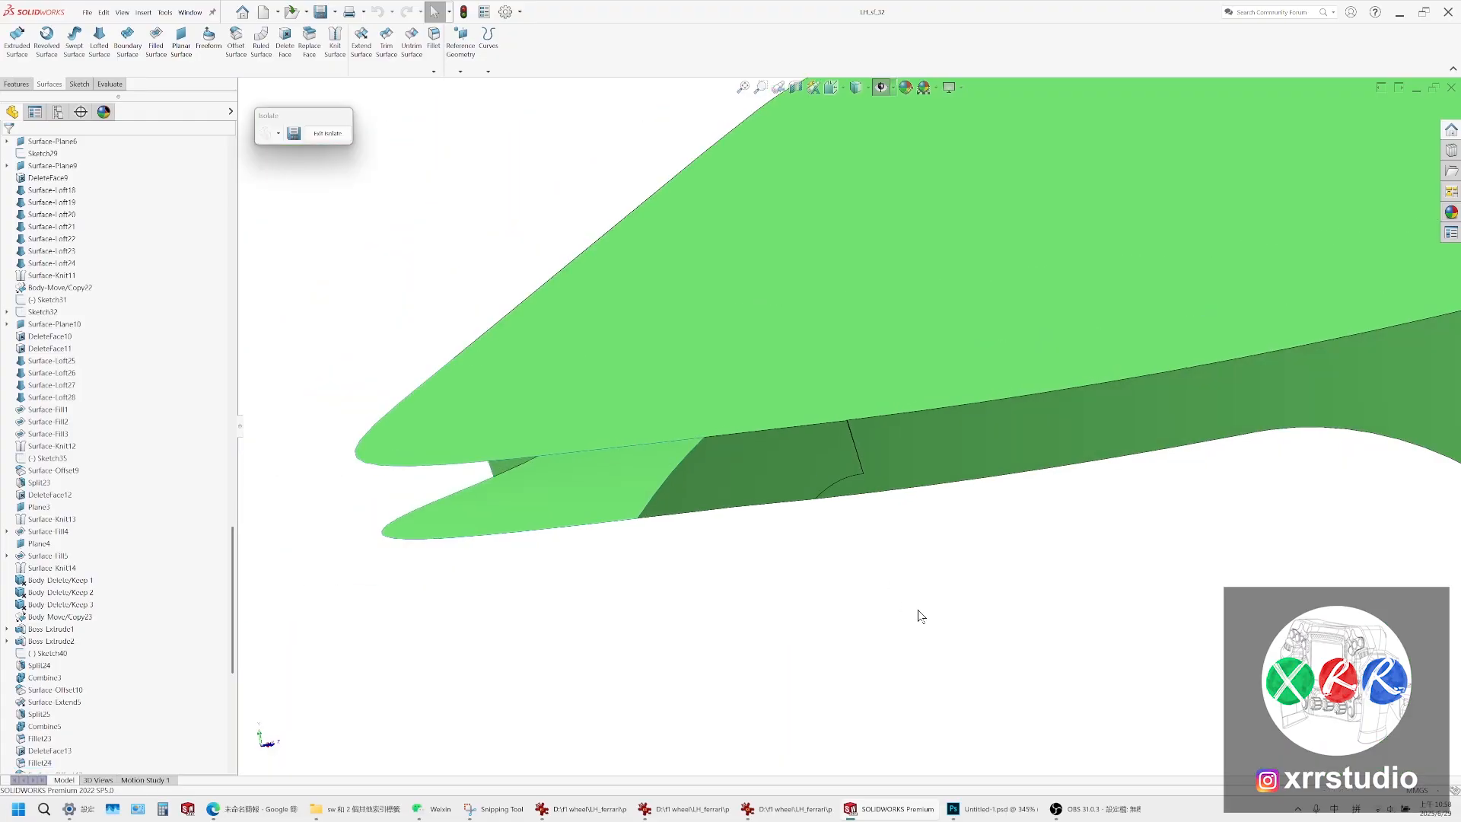
middle_drag(921, 616, 873, 499)
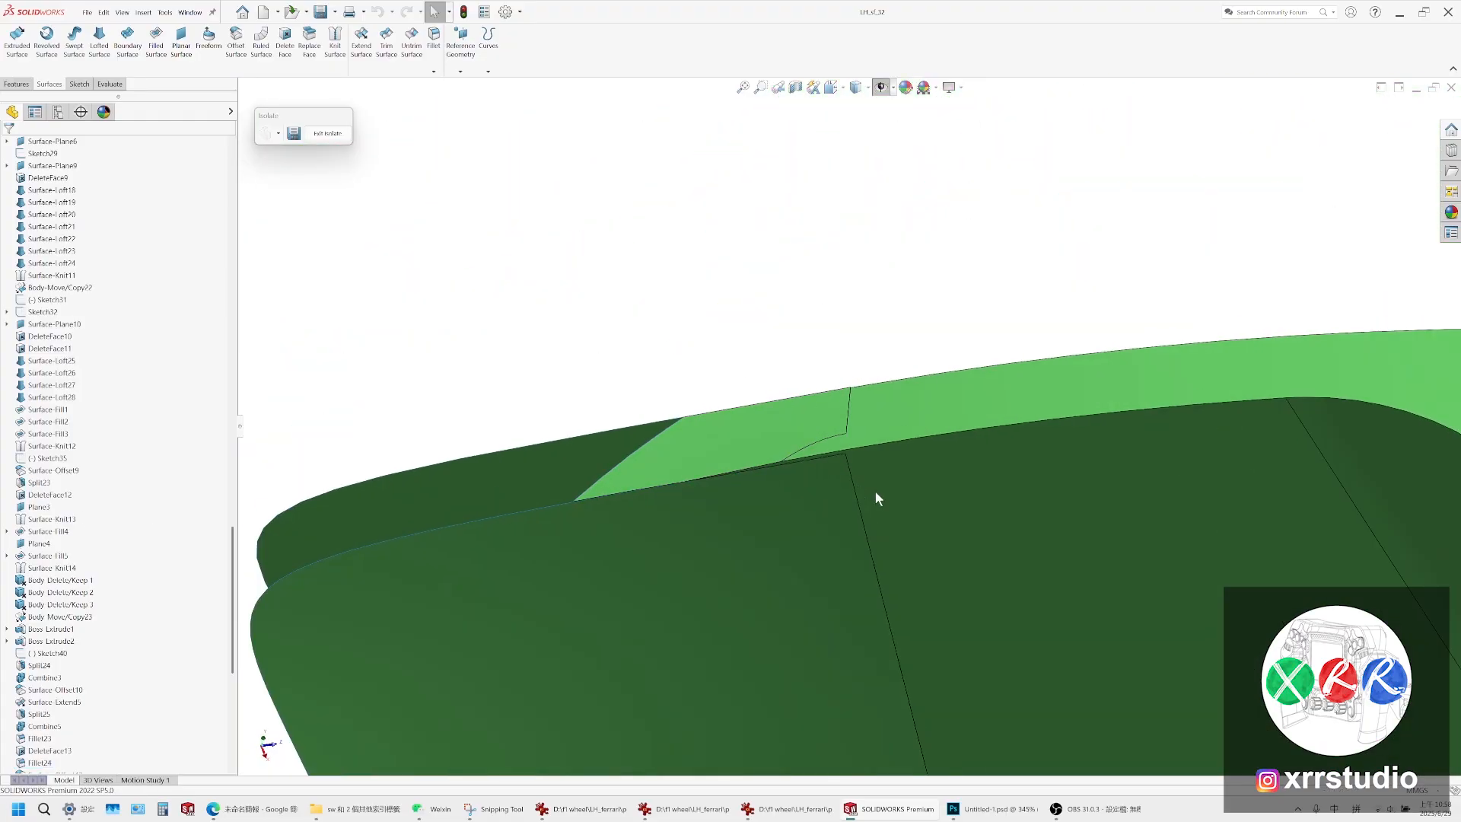
Delete only the long front rim face of the isolated end cap with Delete Face
click(903, 414)
scroll(804, 282, up, 3)
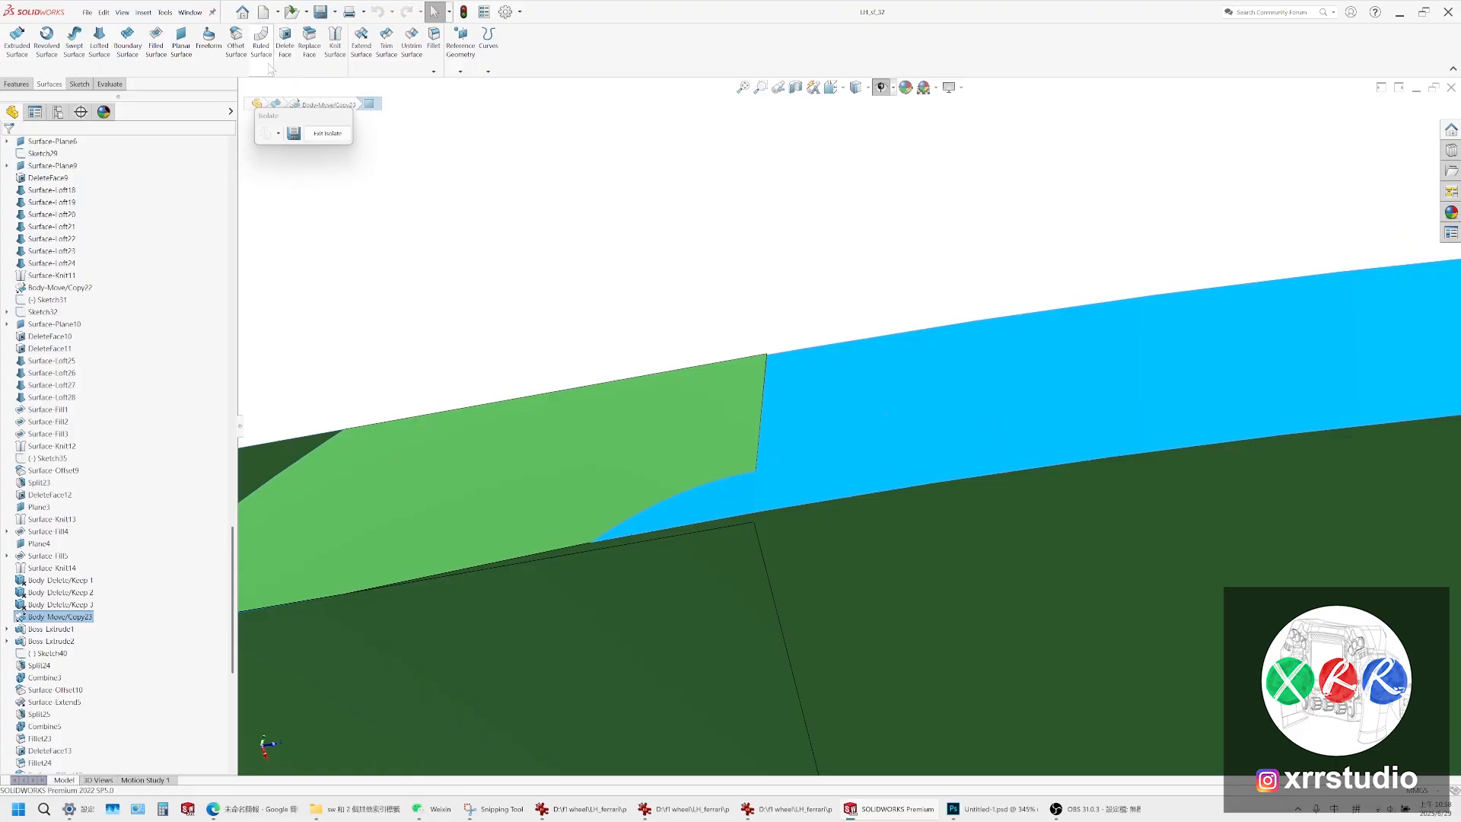
scroll(730, 416, down, 5)
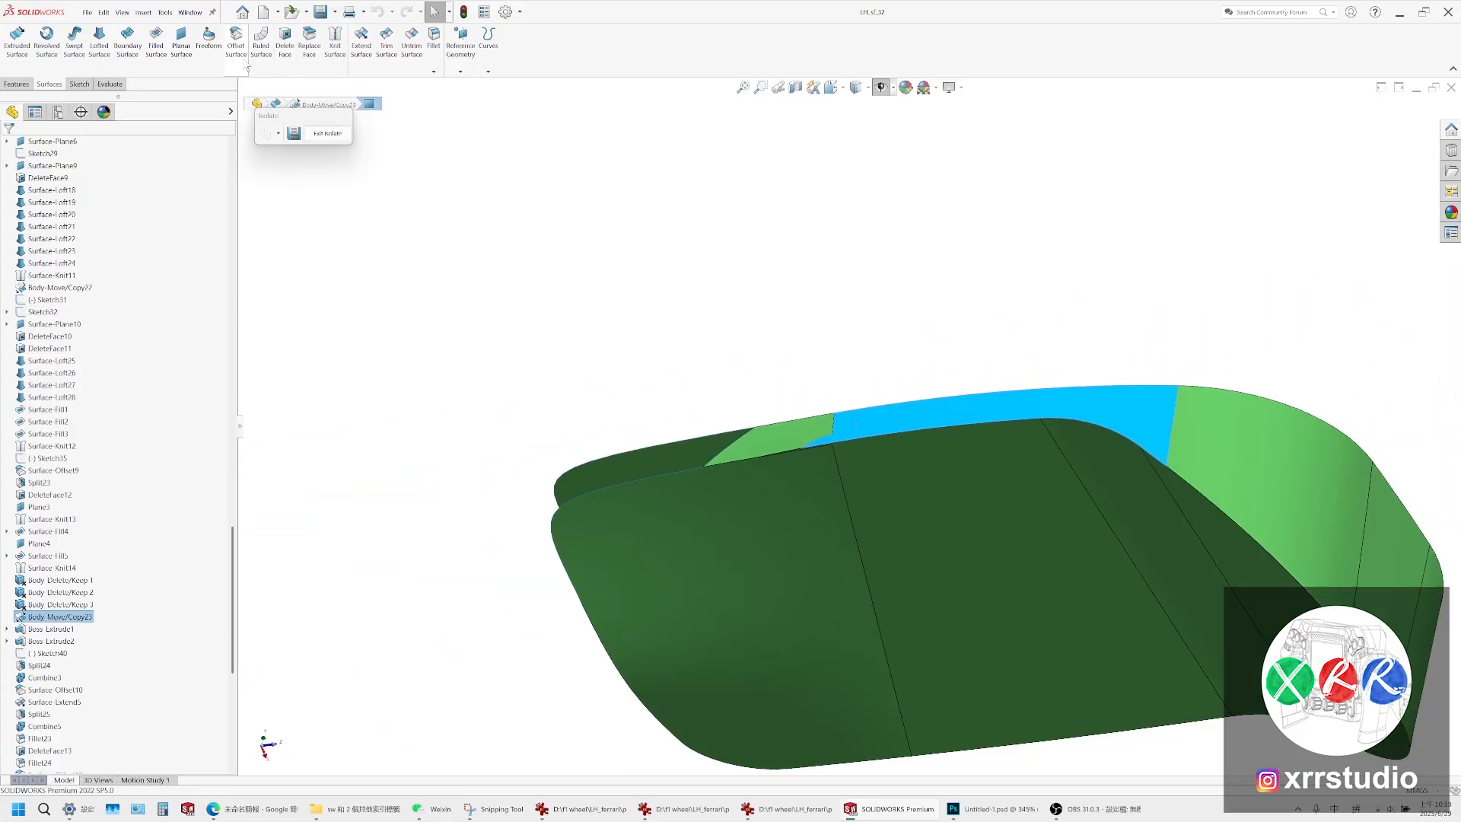
click(284, 38)
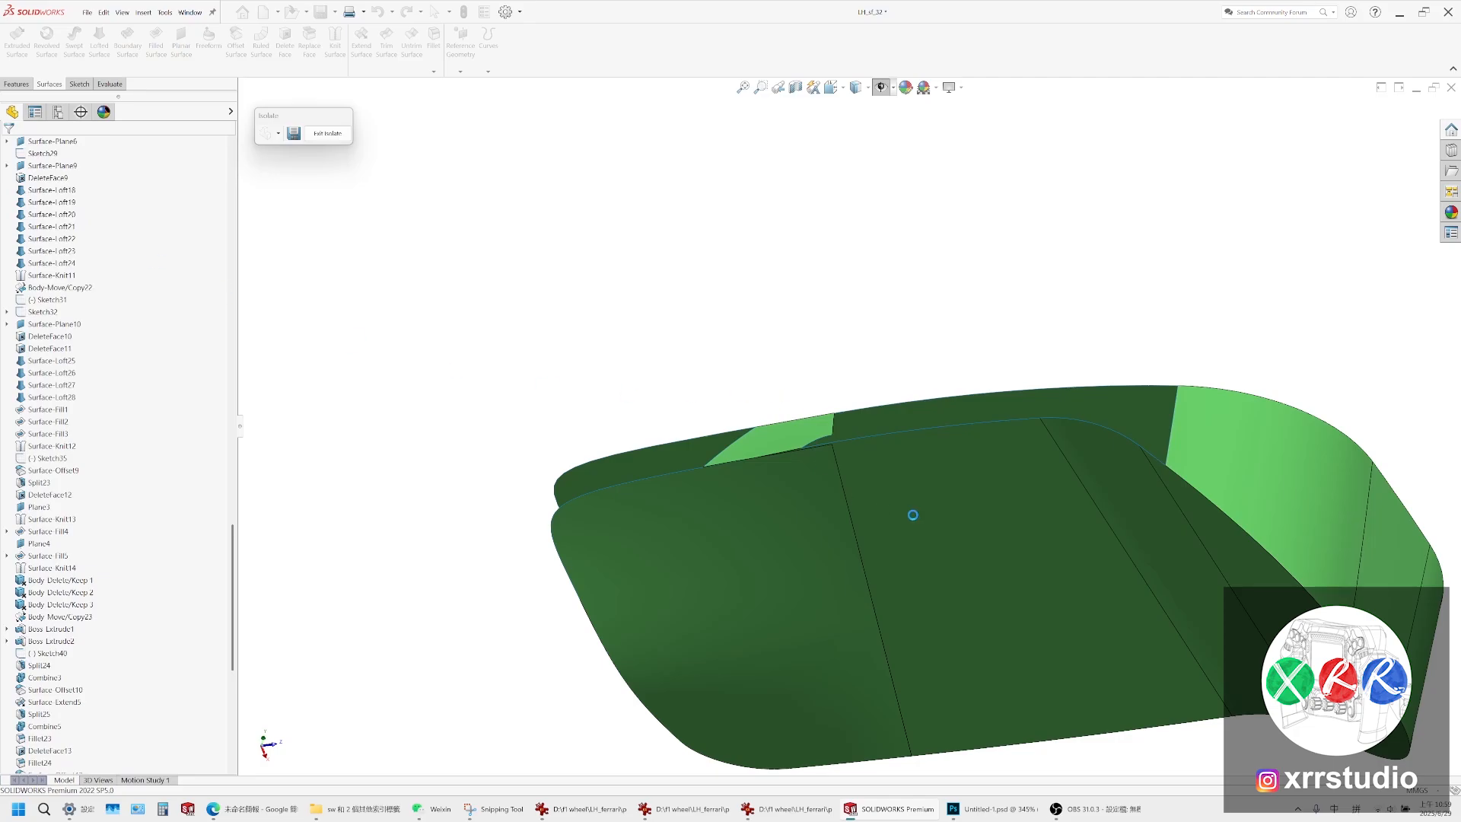
Try to delete the shorter front rim face together with the thin sliver face beside it, using the plain Delete option
scroll(822, 419, up, 5)
click(857, 450)
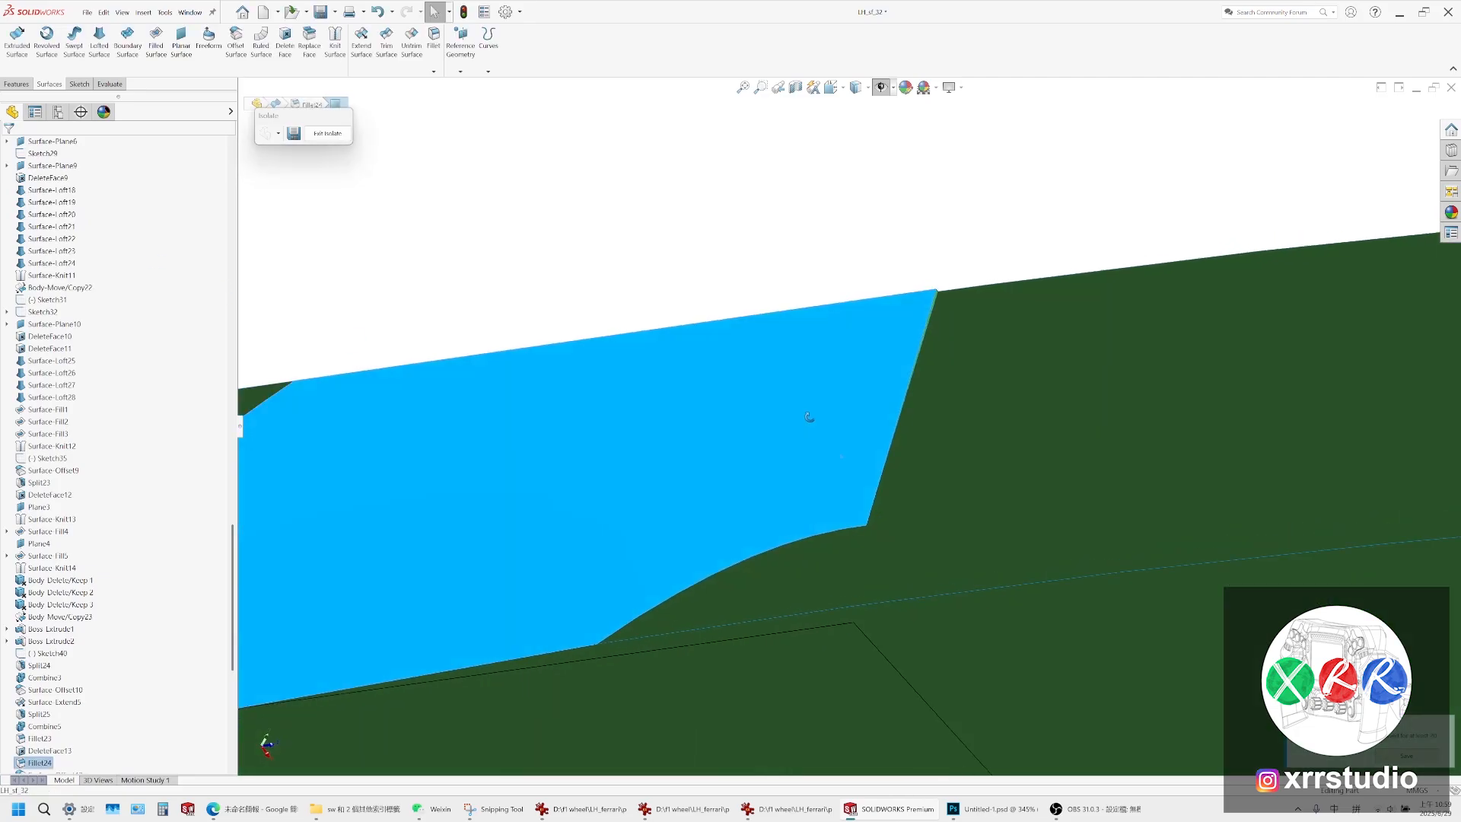
scroll(951, 343, up, 2)
middle_drag(975, 324, 908, 325)
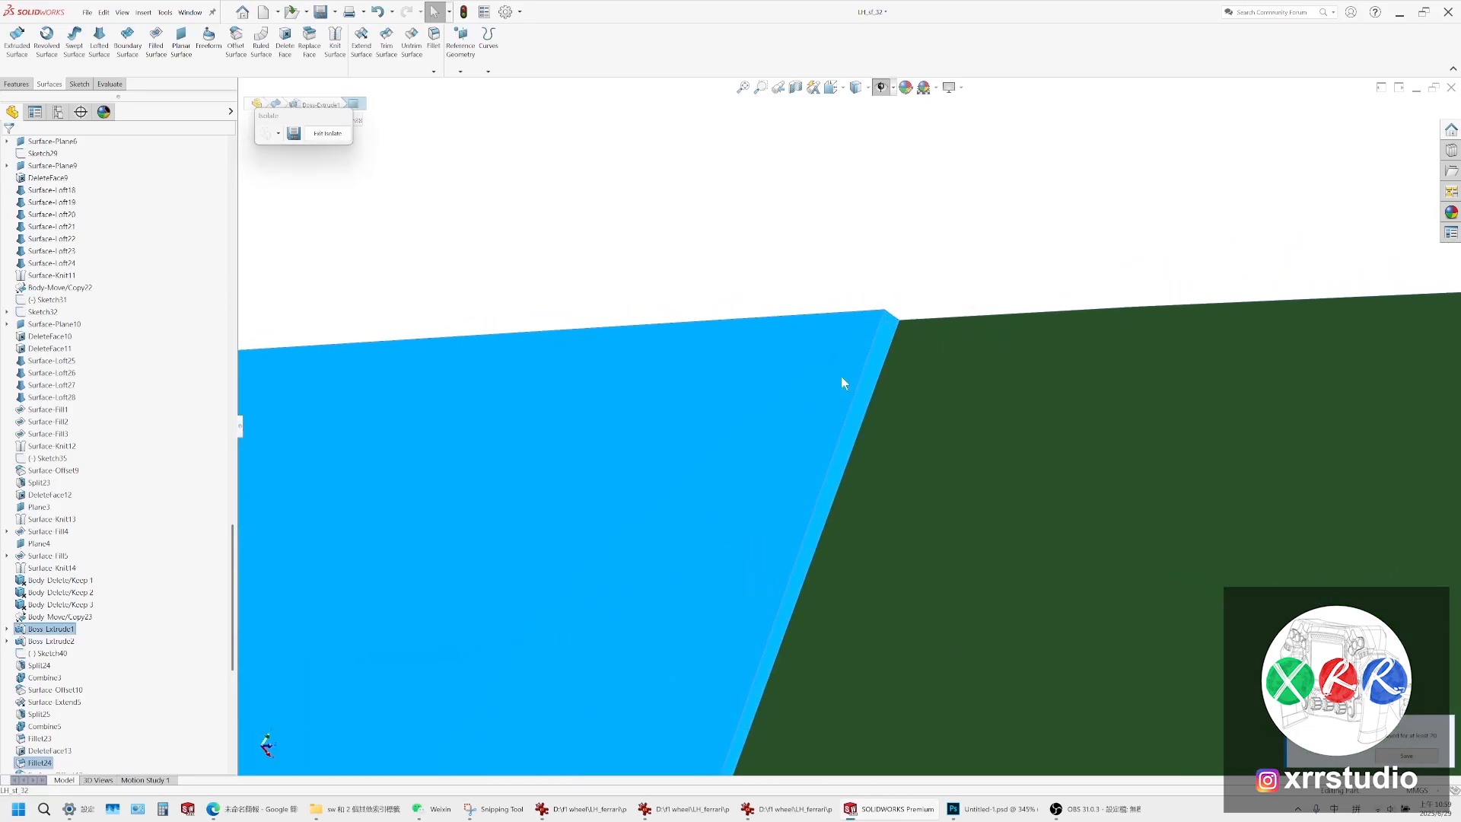
scroll(841, 381, down, 6)
middle_drag(875, 422, 921, 567)
click(284, 42)
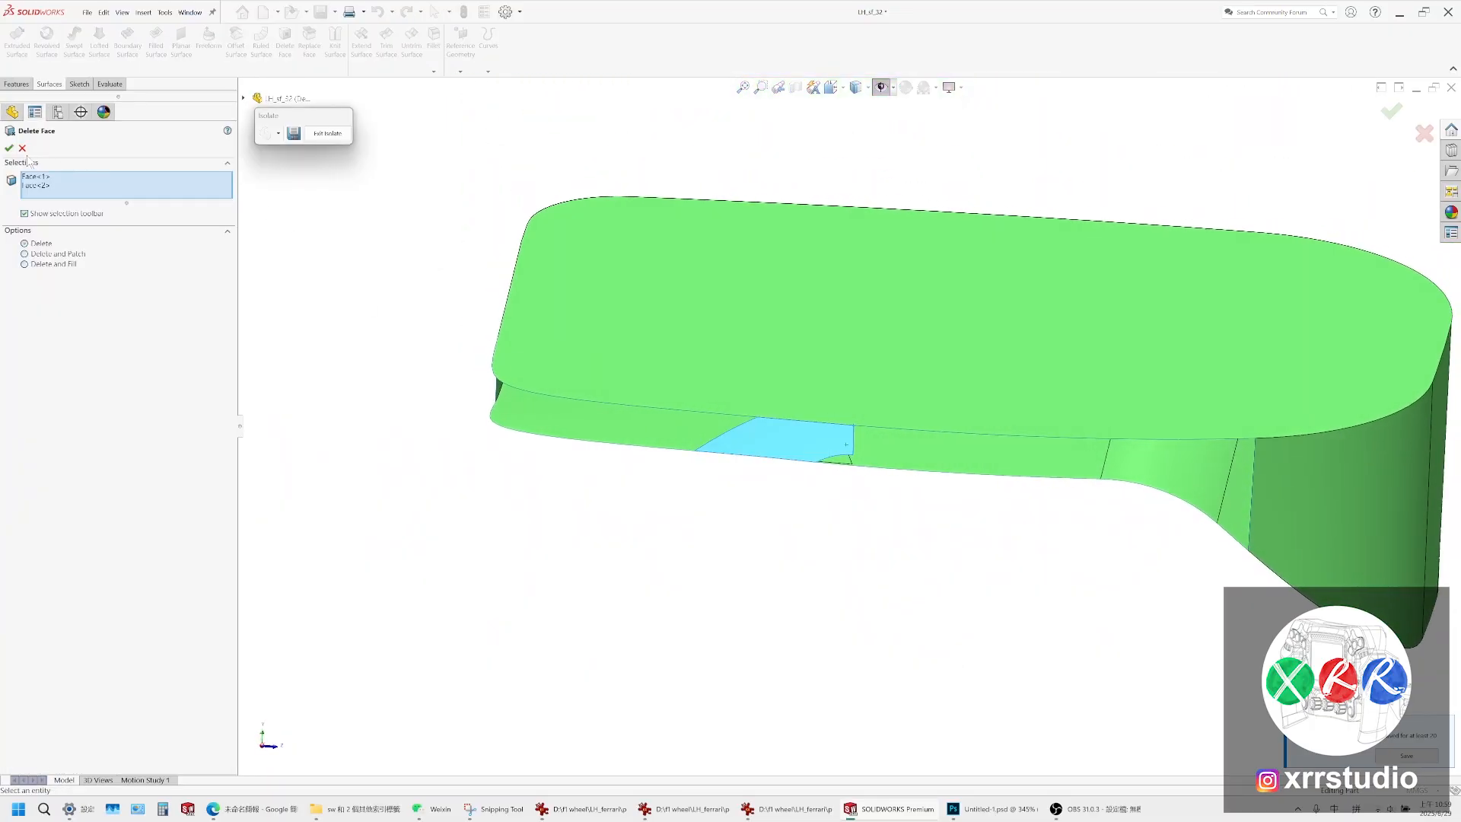
click(9, 148)
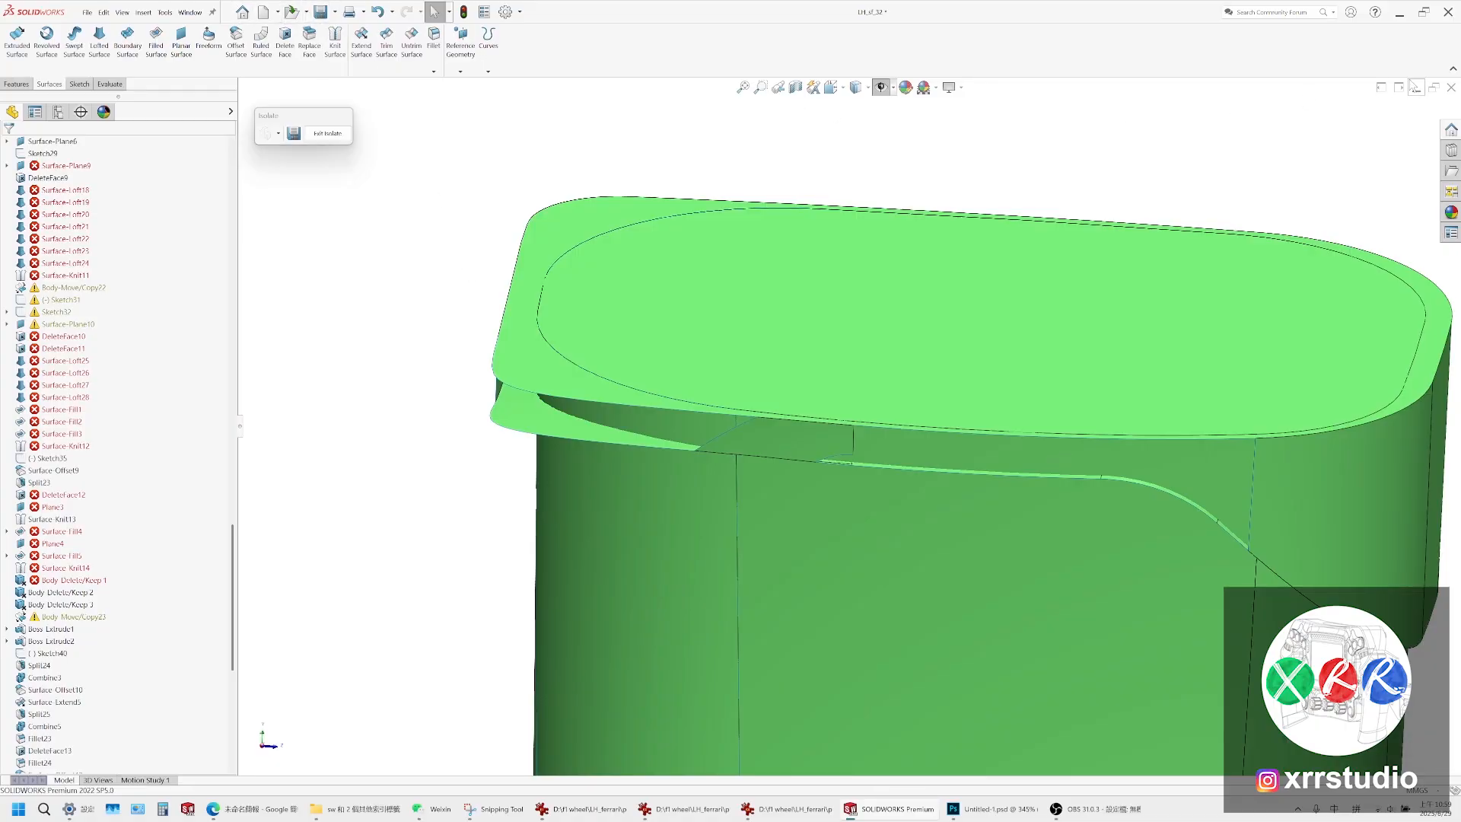
Close the part without saving its changes and reopen the saved LH_sf_32 part
click(1451, 87)
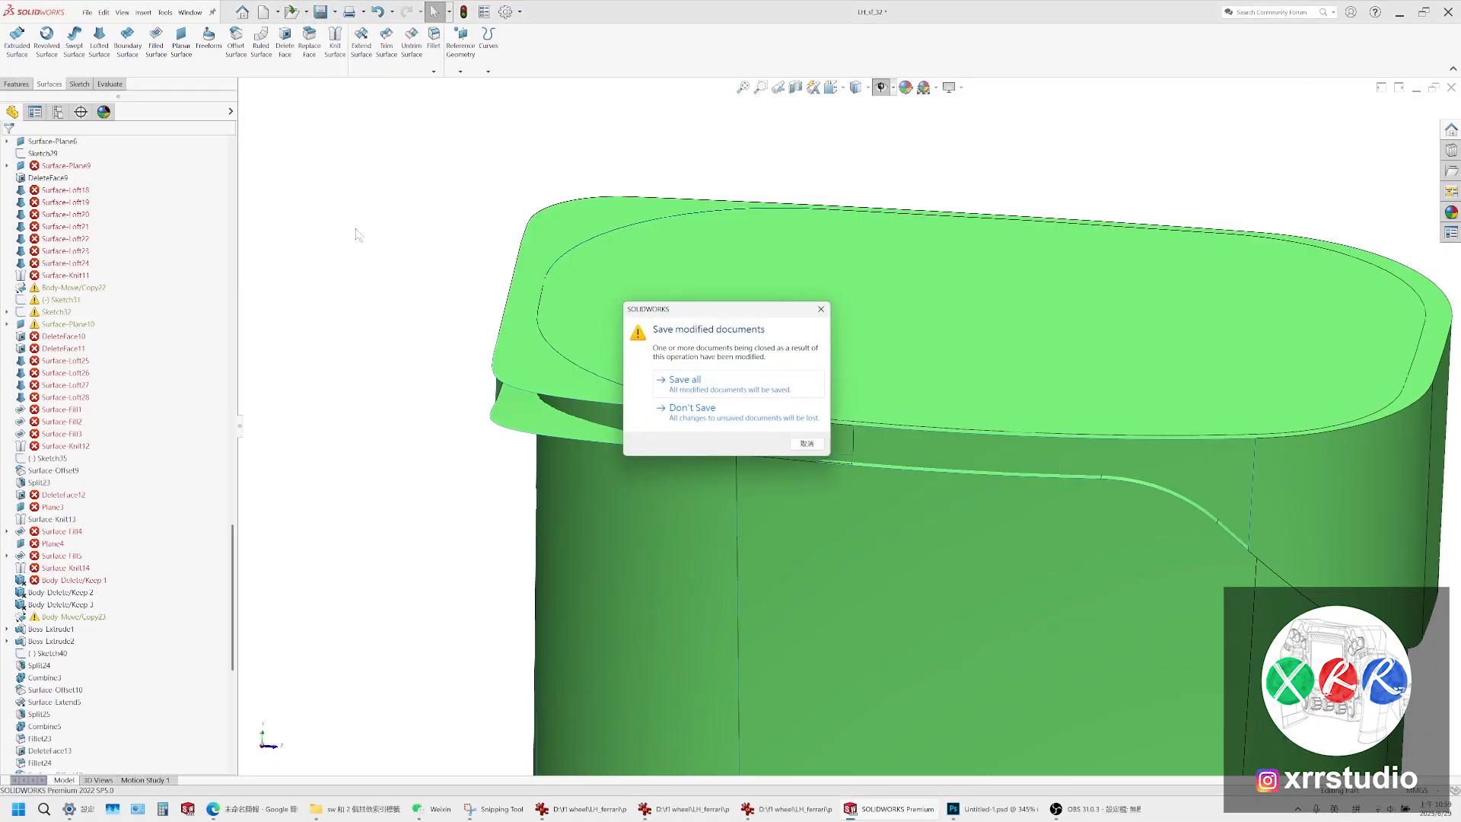
click(671, 418)
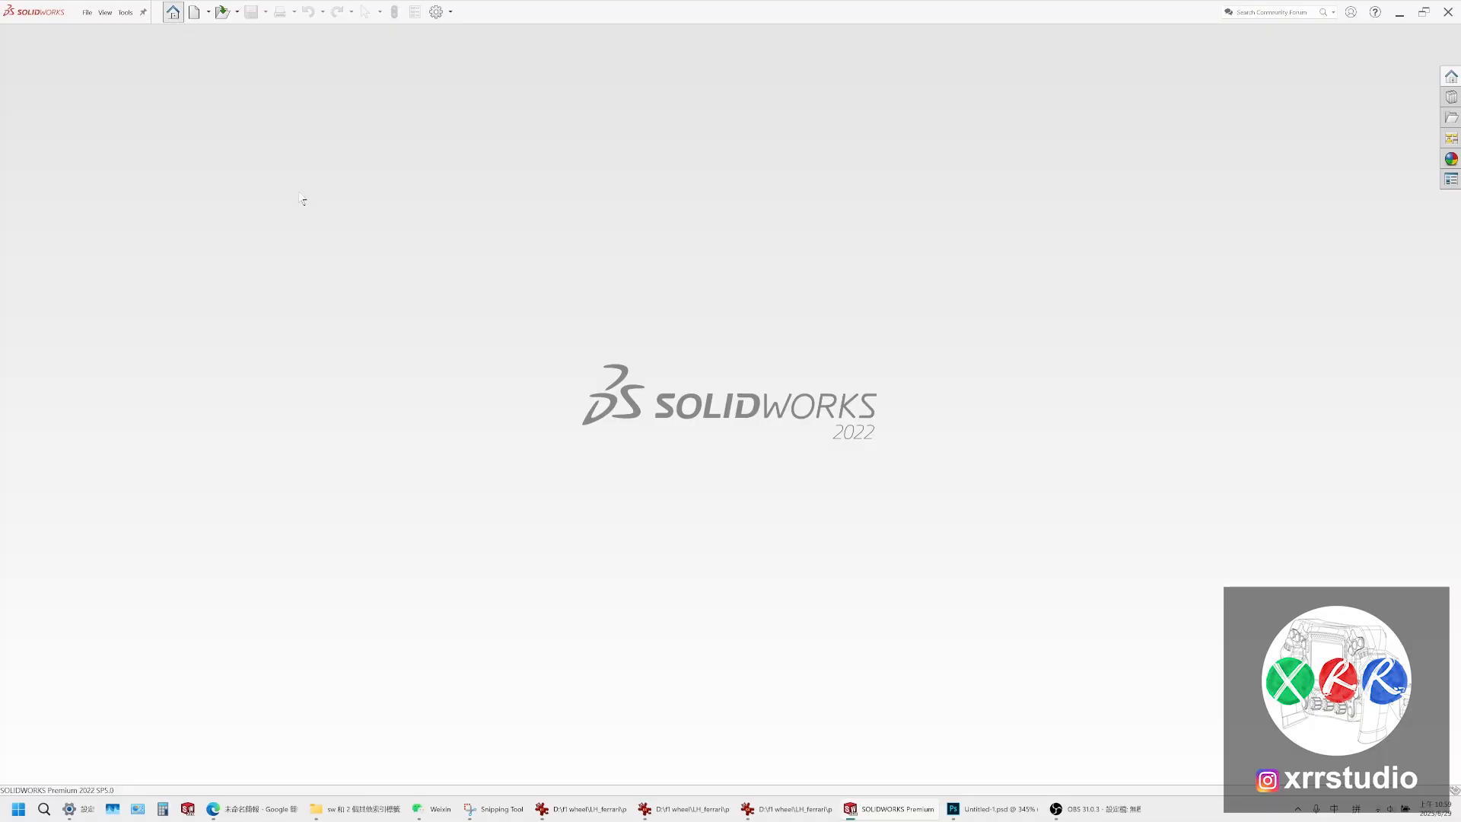
click(242, 228)
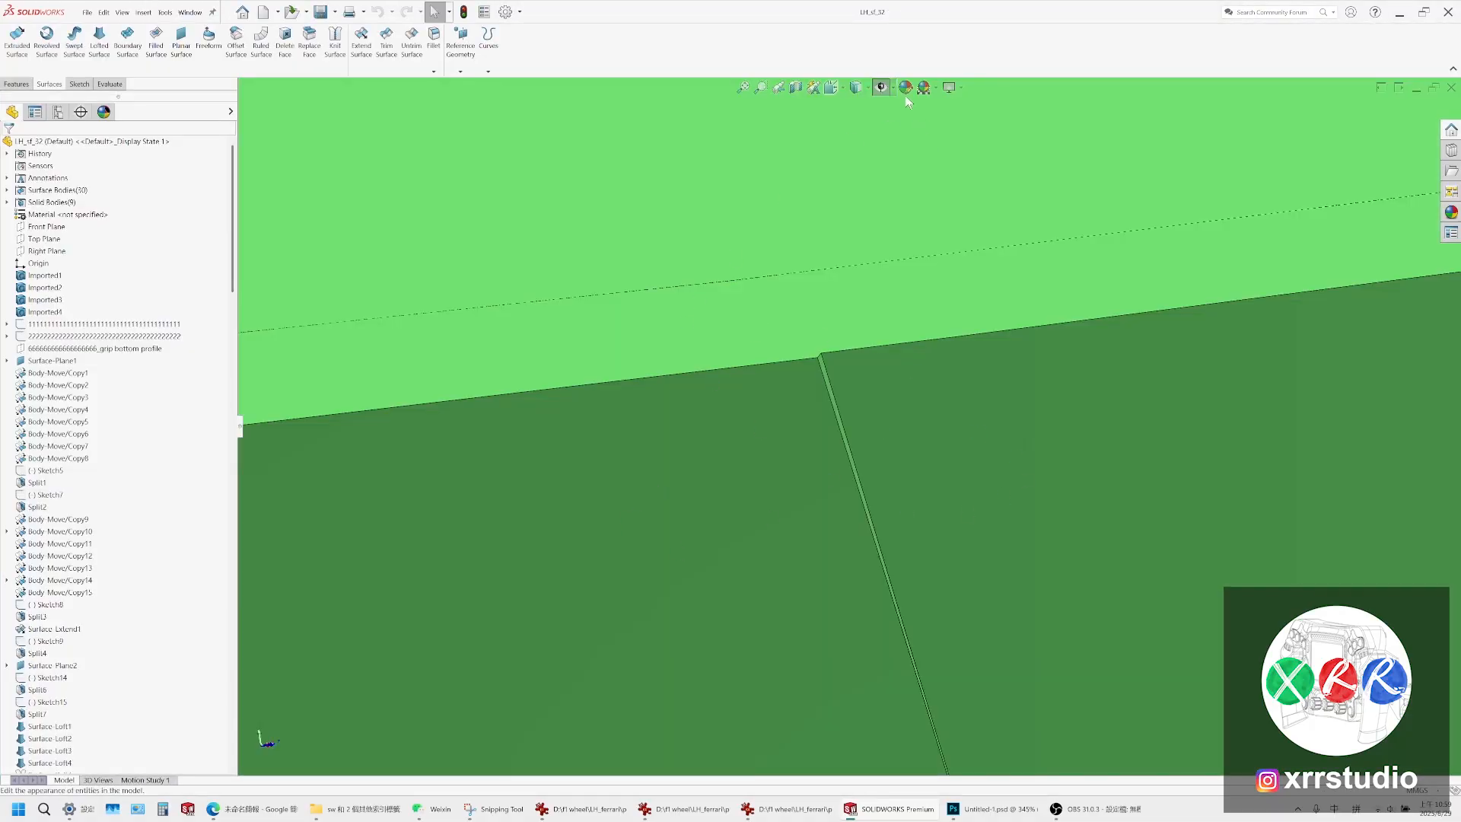
Select the shorter and long front rim faces of the end cap and isolate their body
scroll(826, 477, up, 5)
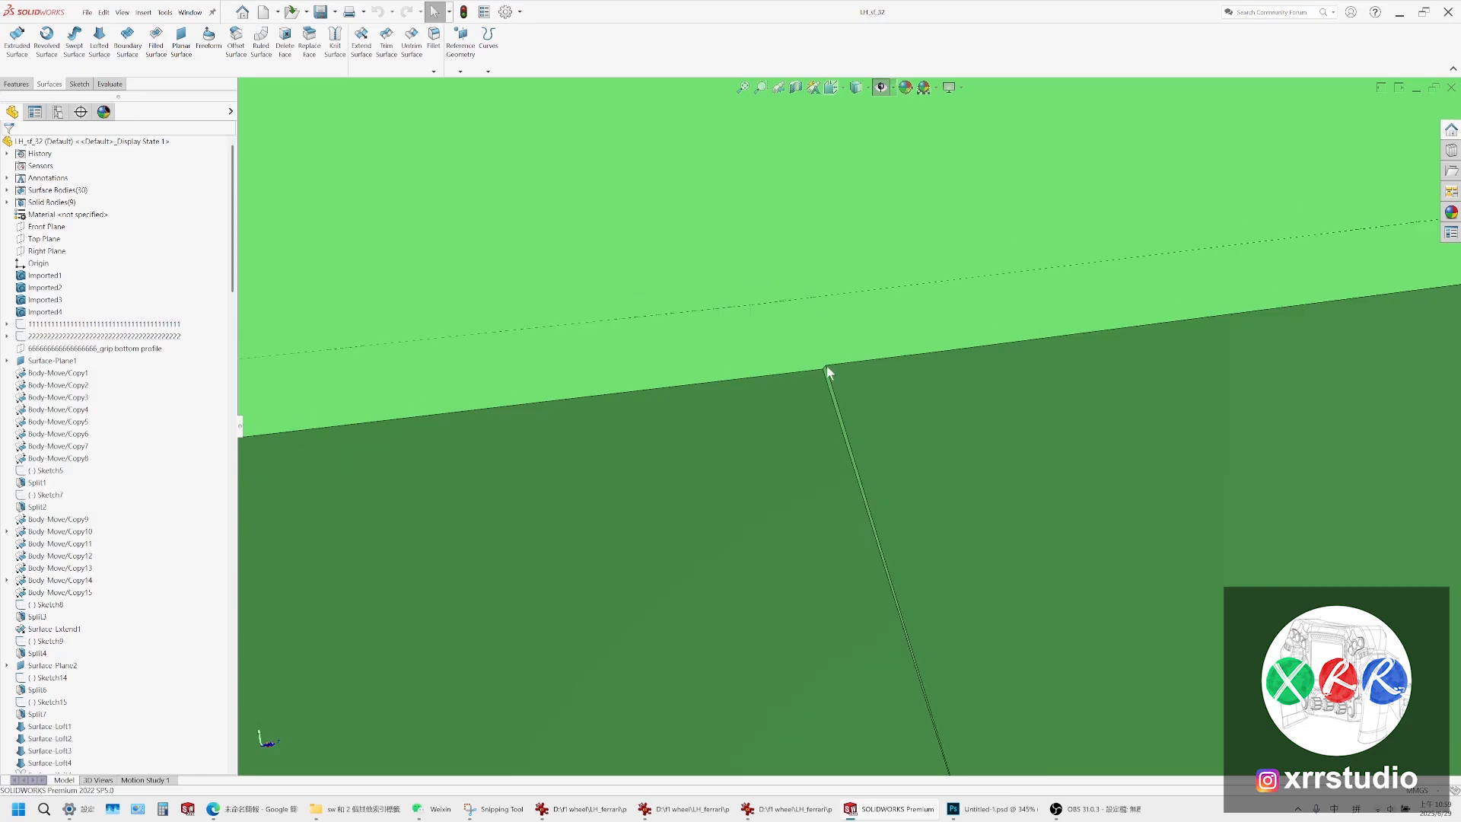
click(824, 481)
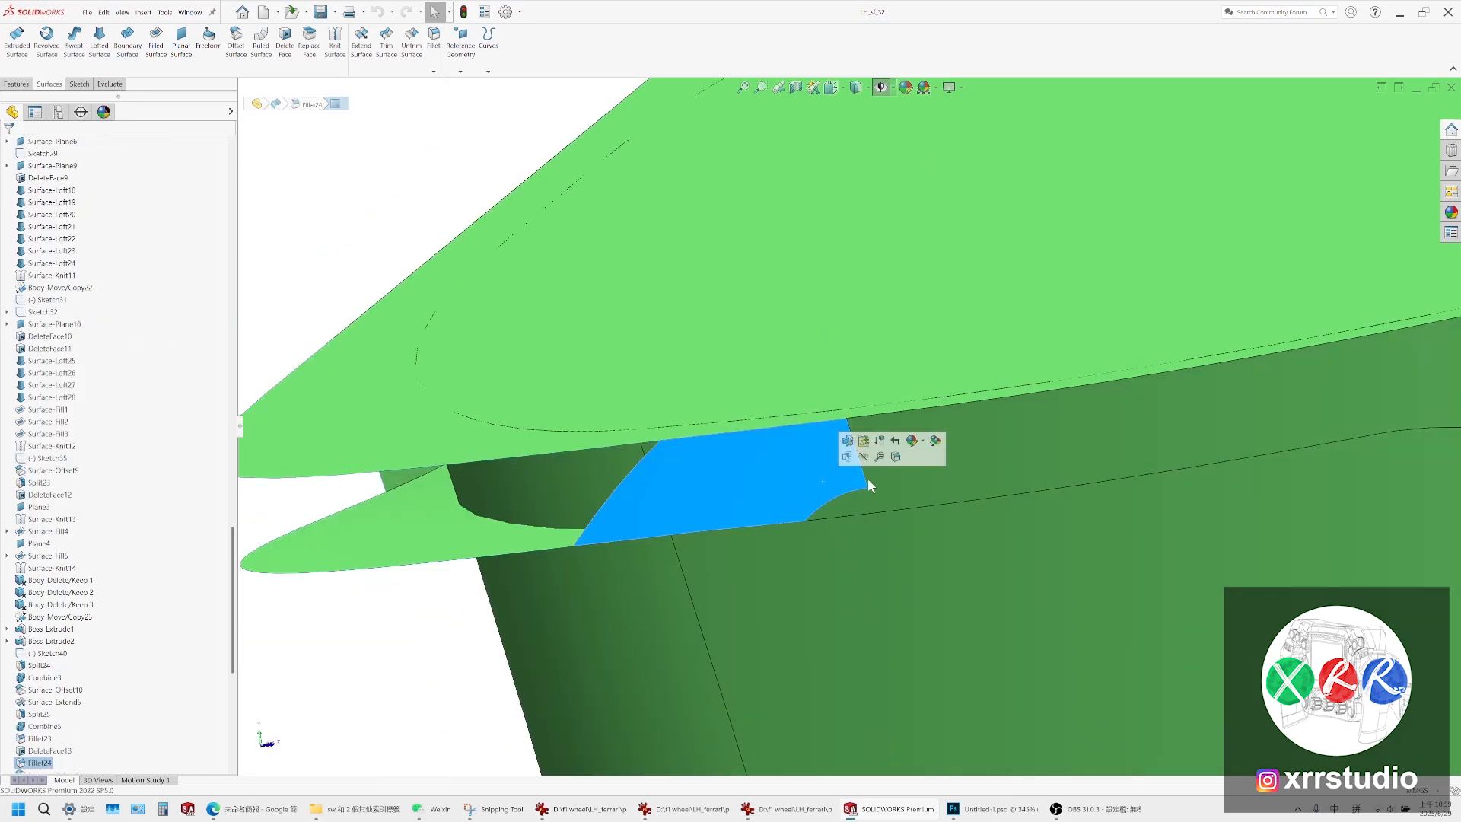
click(897, 490)
scroll(883, 457, down, 5)
scroll(869, 427, down, 5)
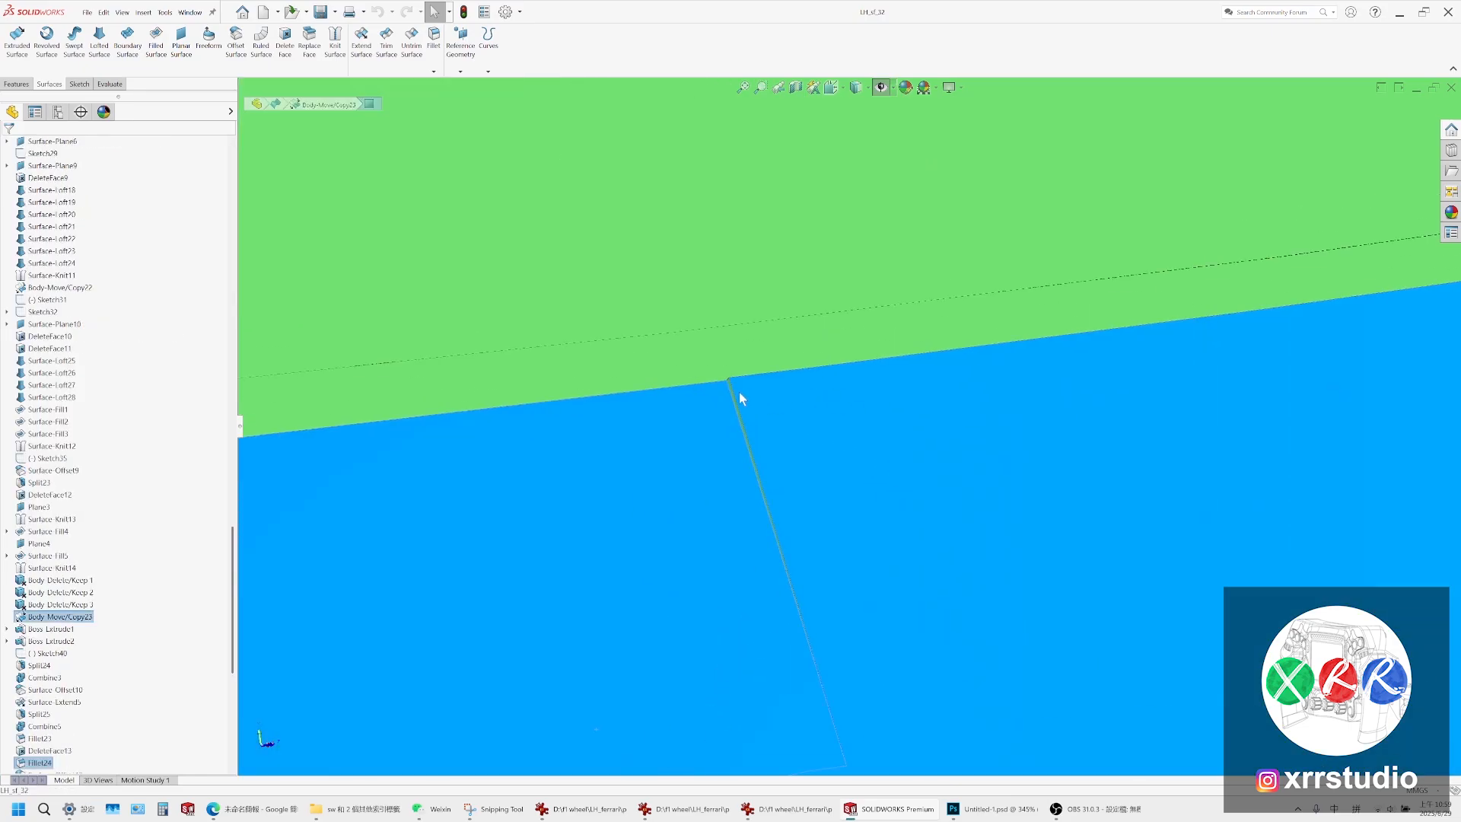
scroll(853, 431, up, 5)
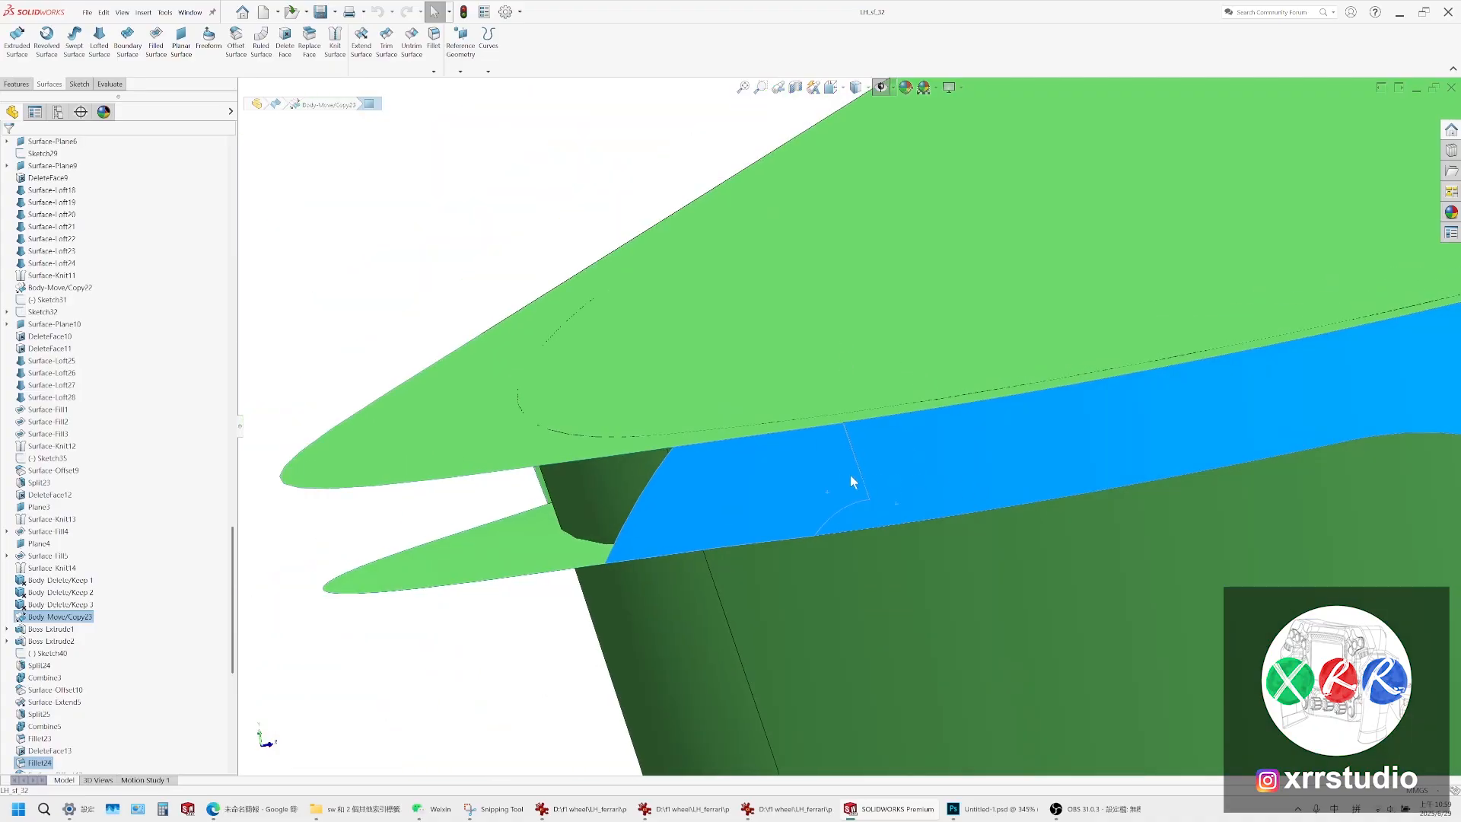
right_click(803, 476)
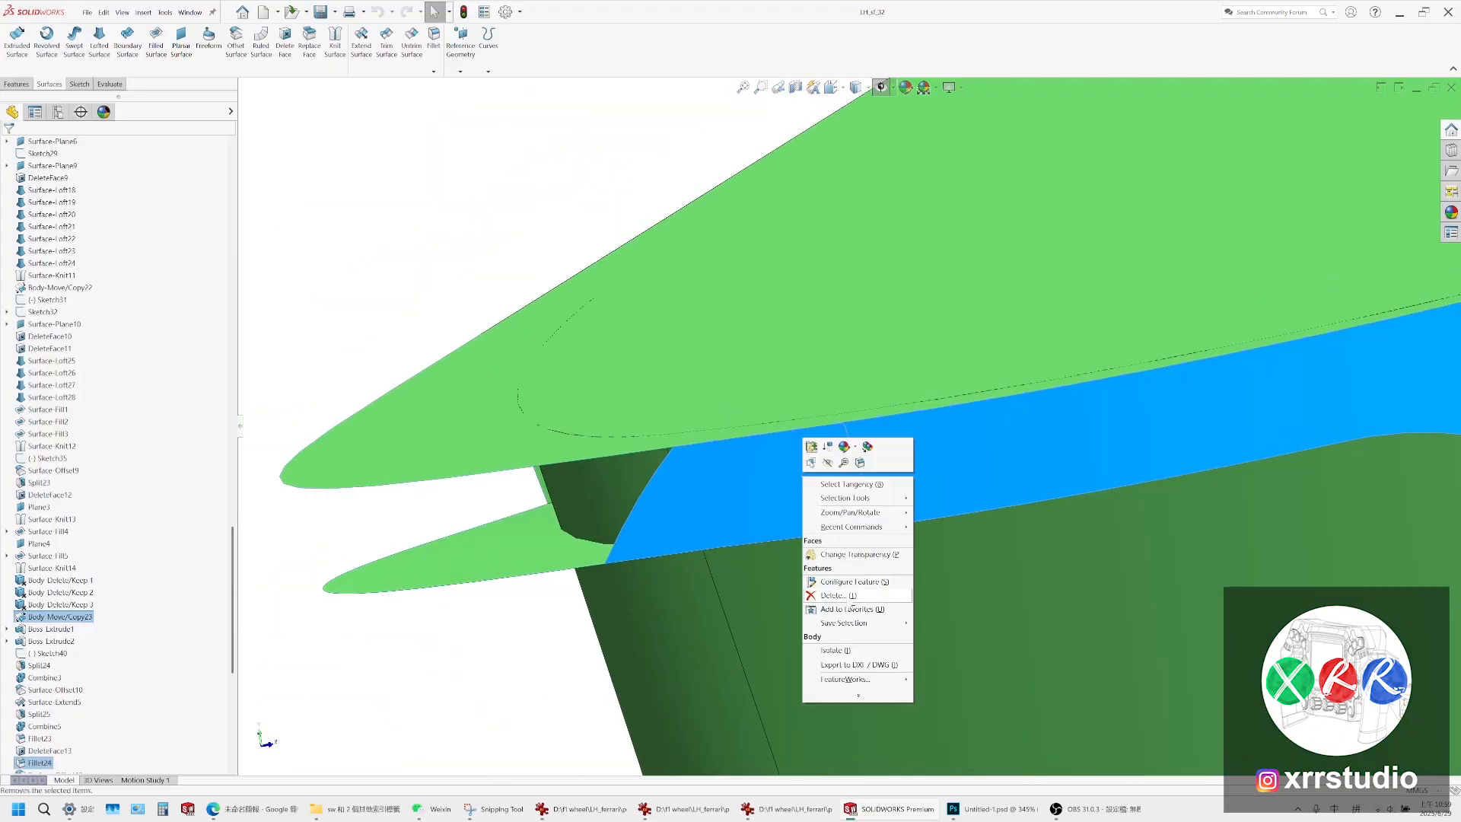
click(854, 651)
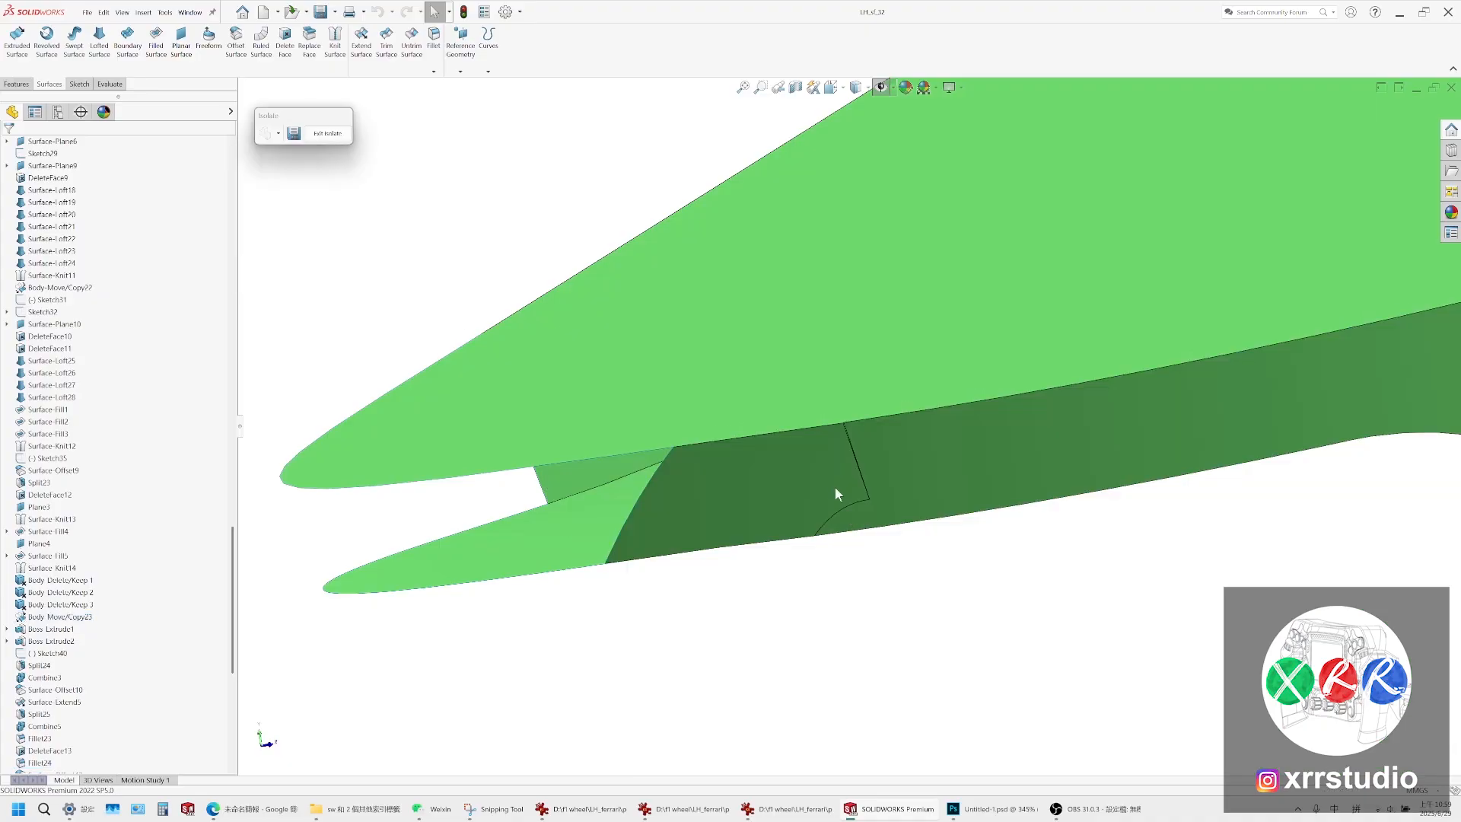
Start an Offset Surface at 0 mm and select the end cap's large flat face and the curved wall faces around its deep end
scroll(834, 487, up, 5)
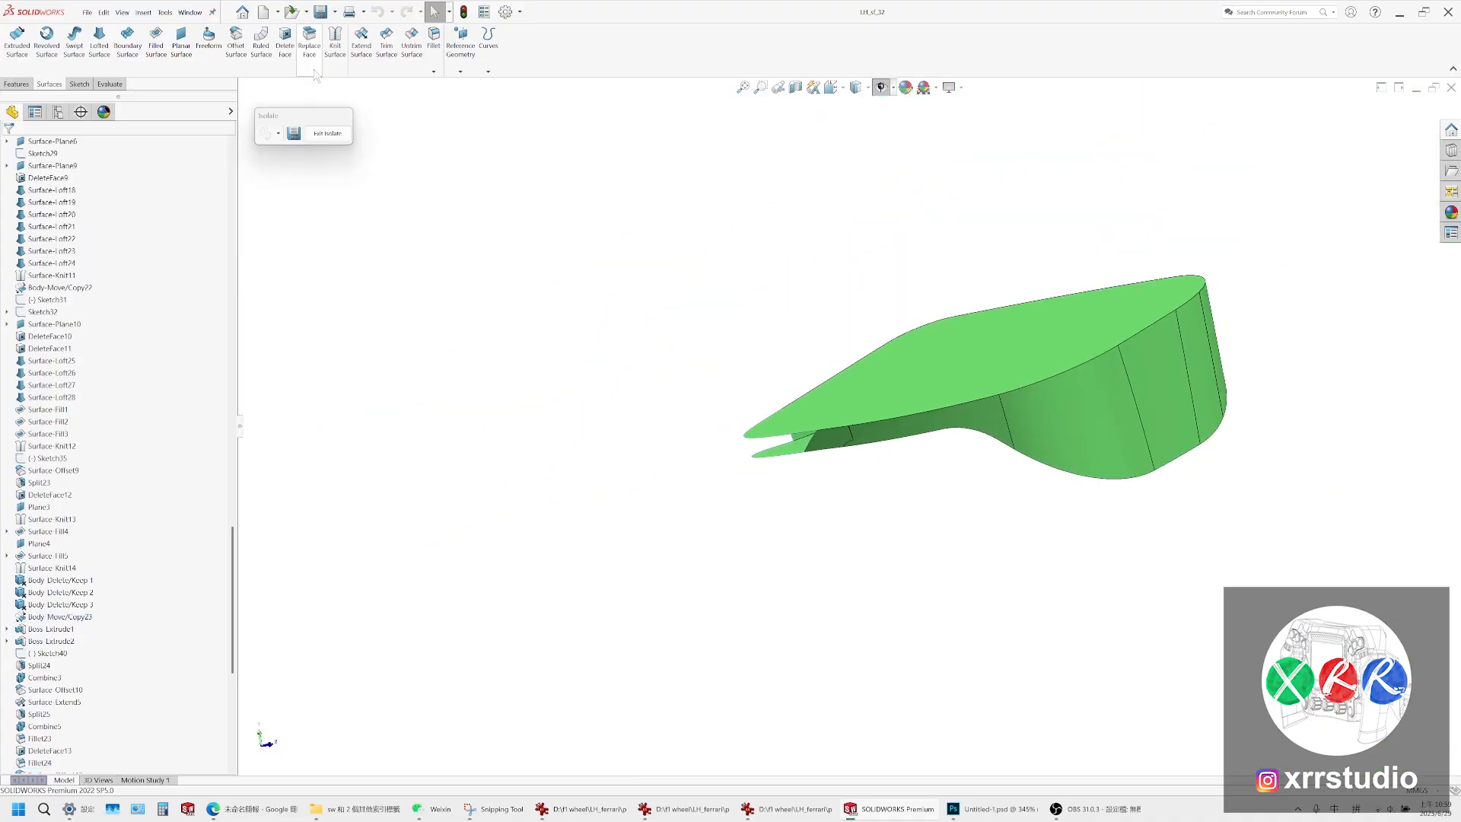
click(236, 38)
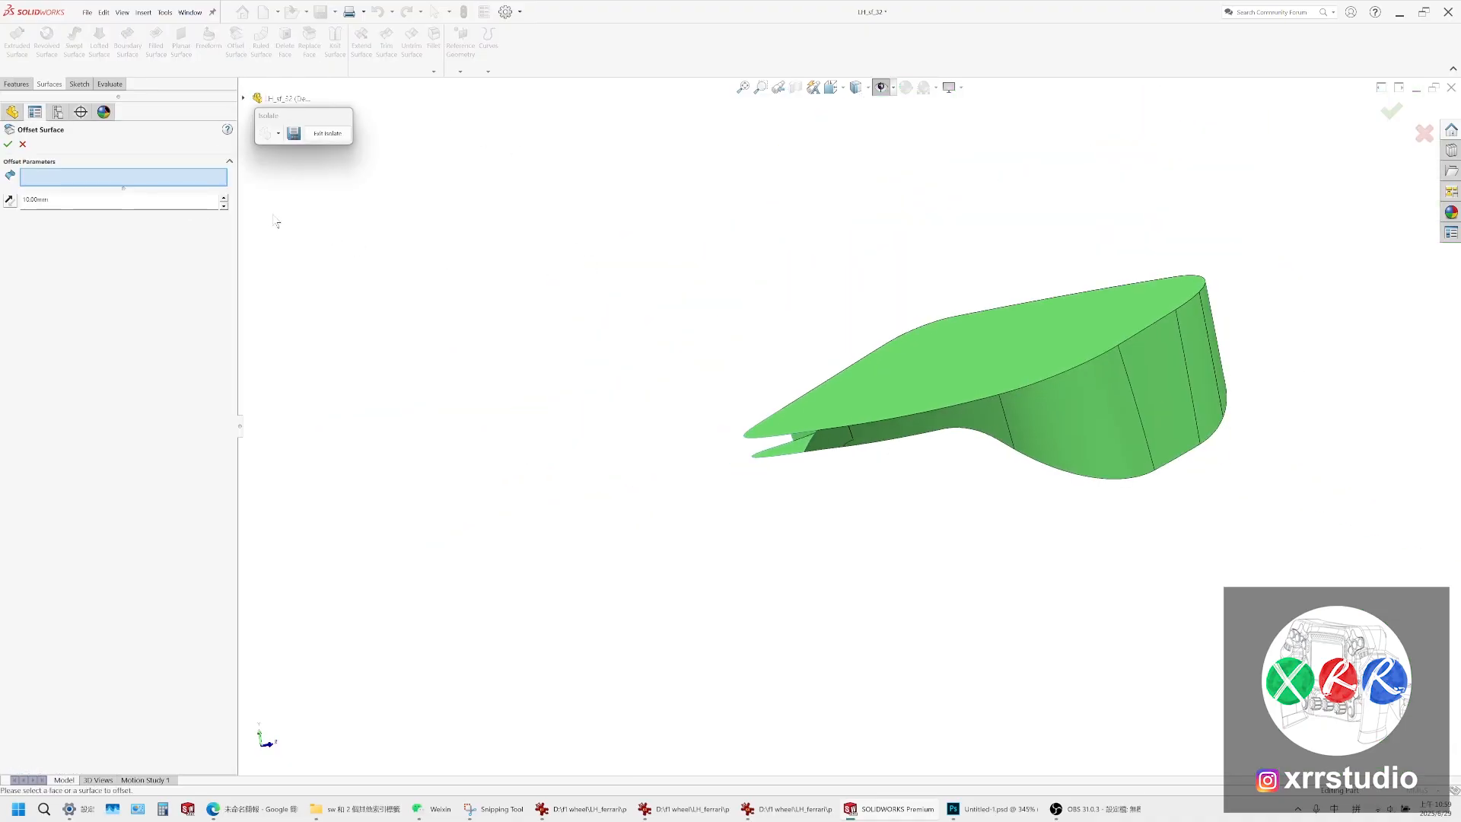
click(1111, 382)
click(1147, 381)
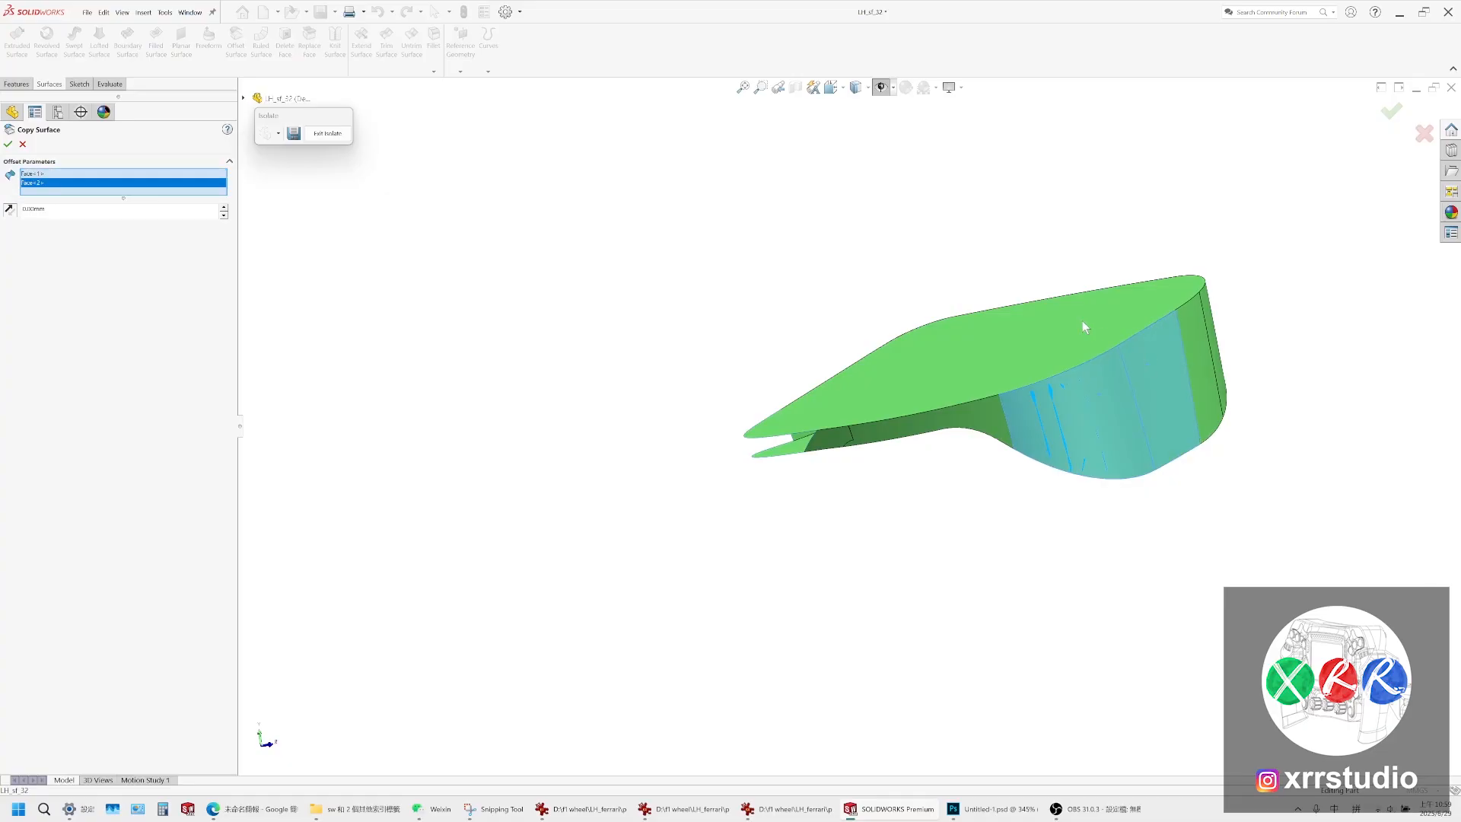
click(1082, 321)
scroll(983, 414, down, 2)
scroll(1142, 350, up, 2)
middle_drag(1213, 349, 872, 432)
click(1151, 365)
click(1159, 372)
ctrl+middle_drag(1217, 350, 609, 470)
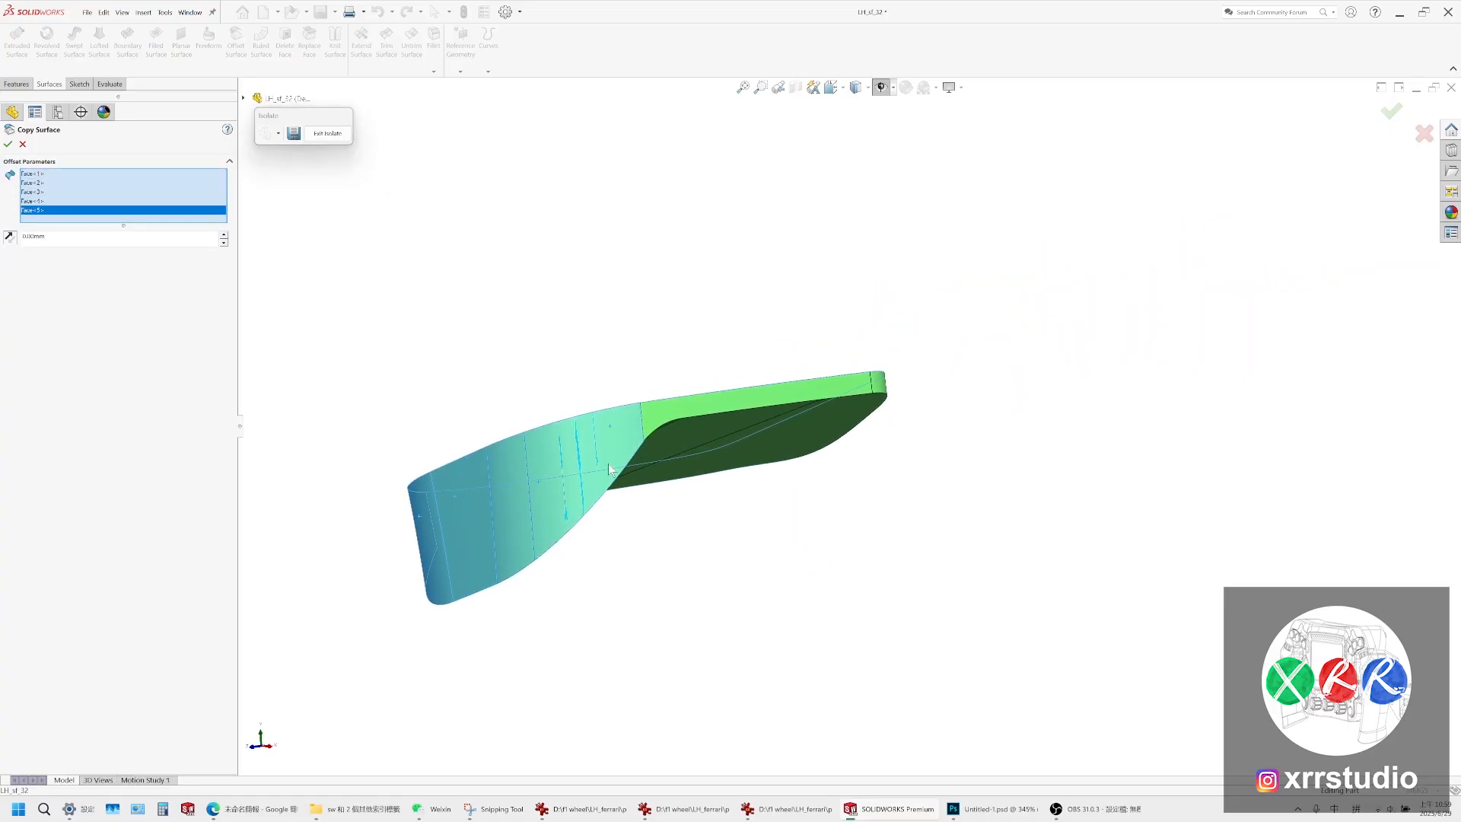
Add the long rear rim face and the end cap's underside faces to the surface copy selection
click(835, 397)
middle_drag(835, 396, 731, 427)
click(695, 418)
click(486, 489)
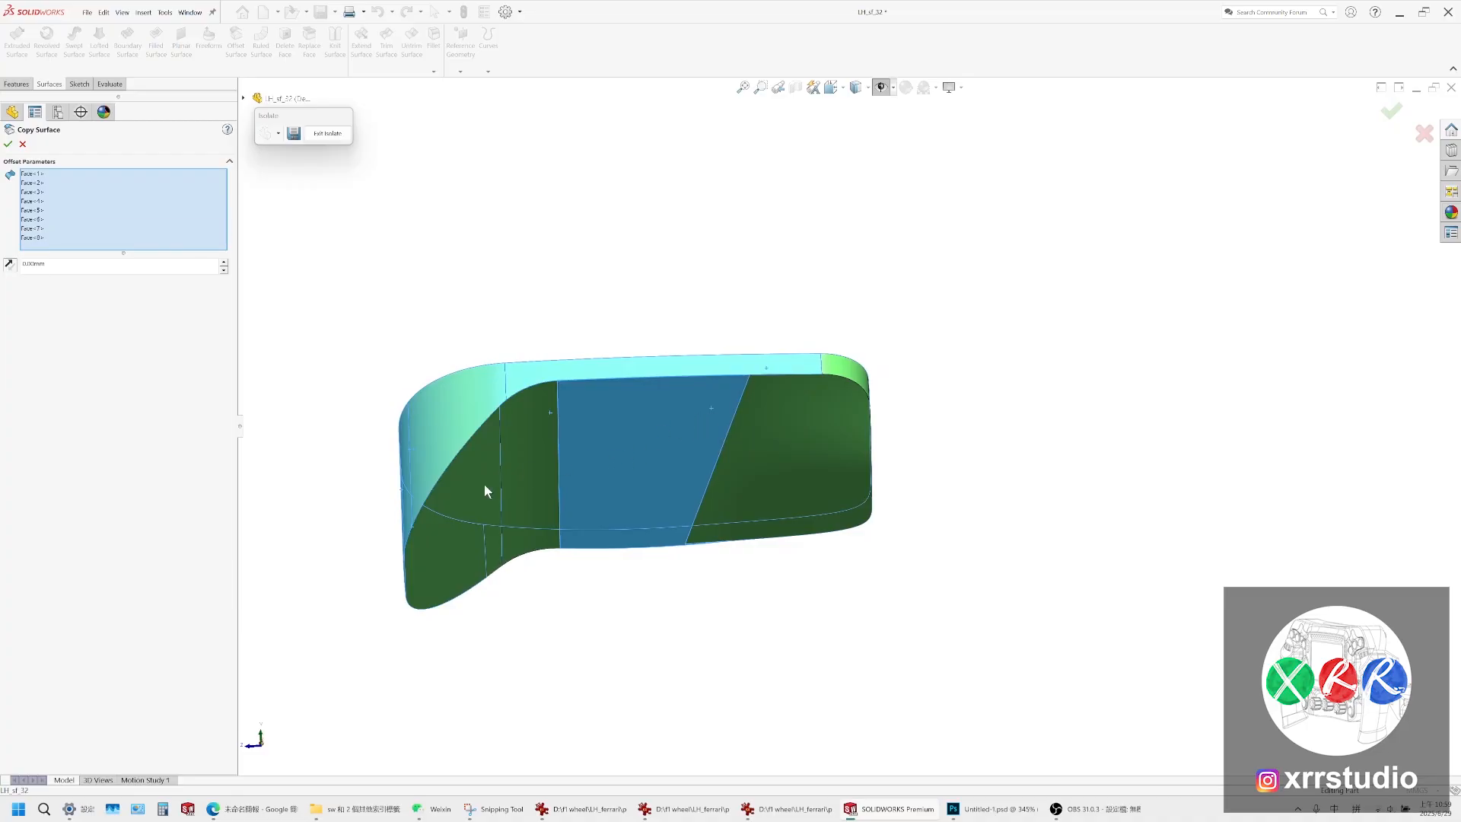
click(513, 484)
click(763, 456)
middle_drag(838, 395, 737, 482)
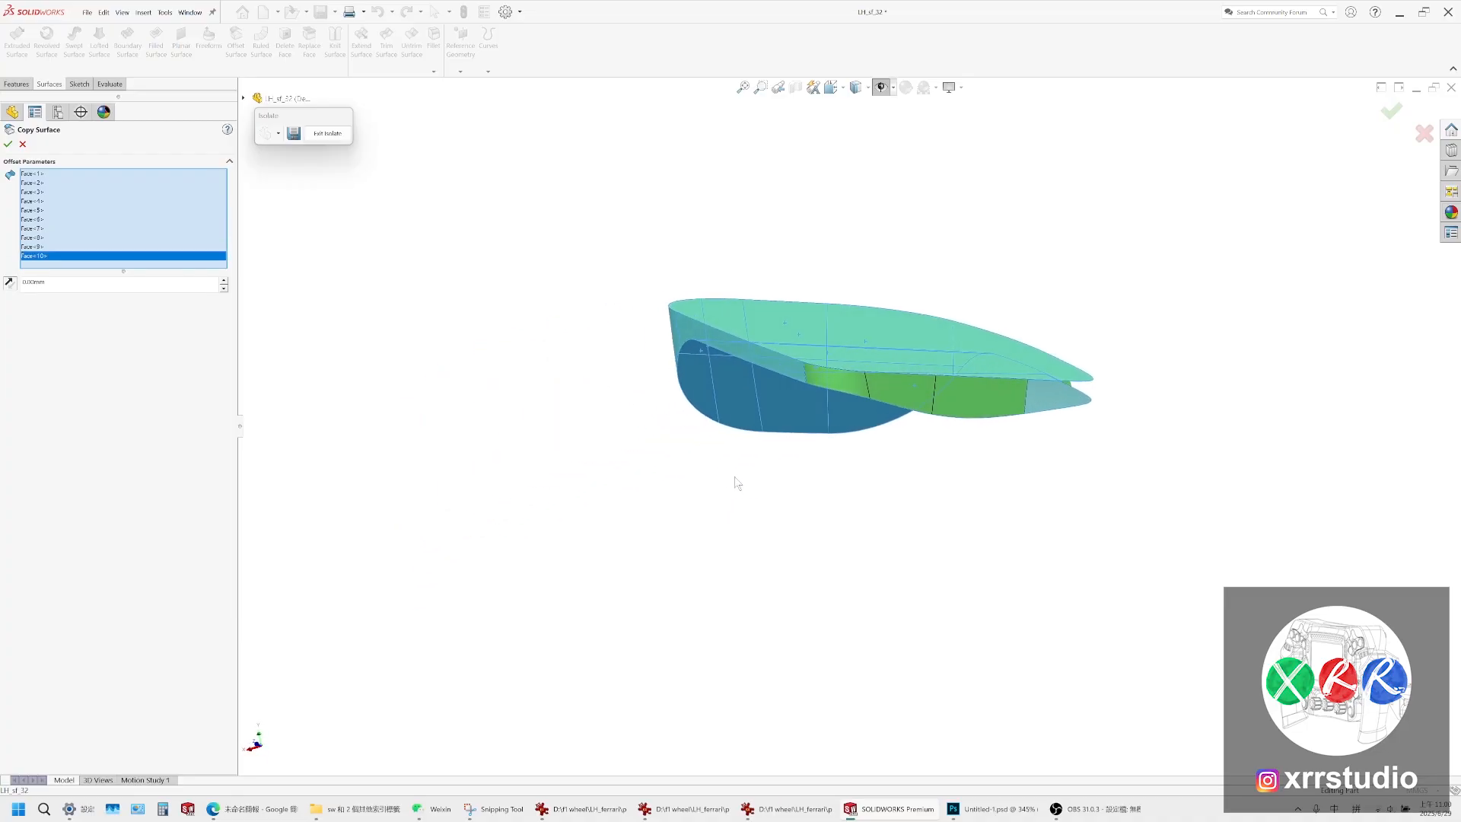
Add the three remaining rim faces around the thin end and create the 0 mm surface copy, leaving out the uneven front rim faces
click(847, 380)
click(901, 392)
click(978, 396)
middle_drag(910, 427, 795, 563)
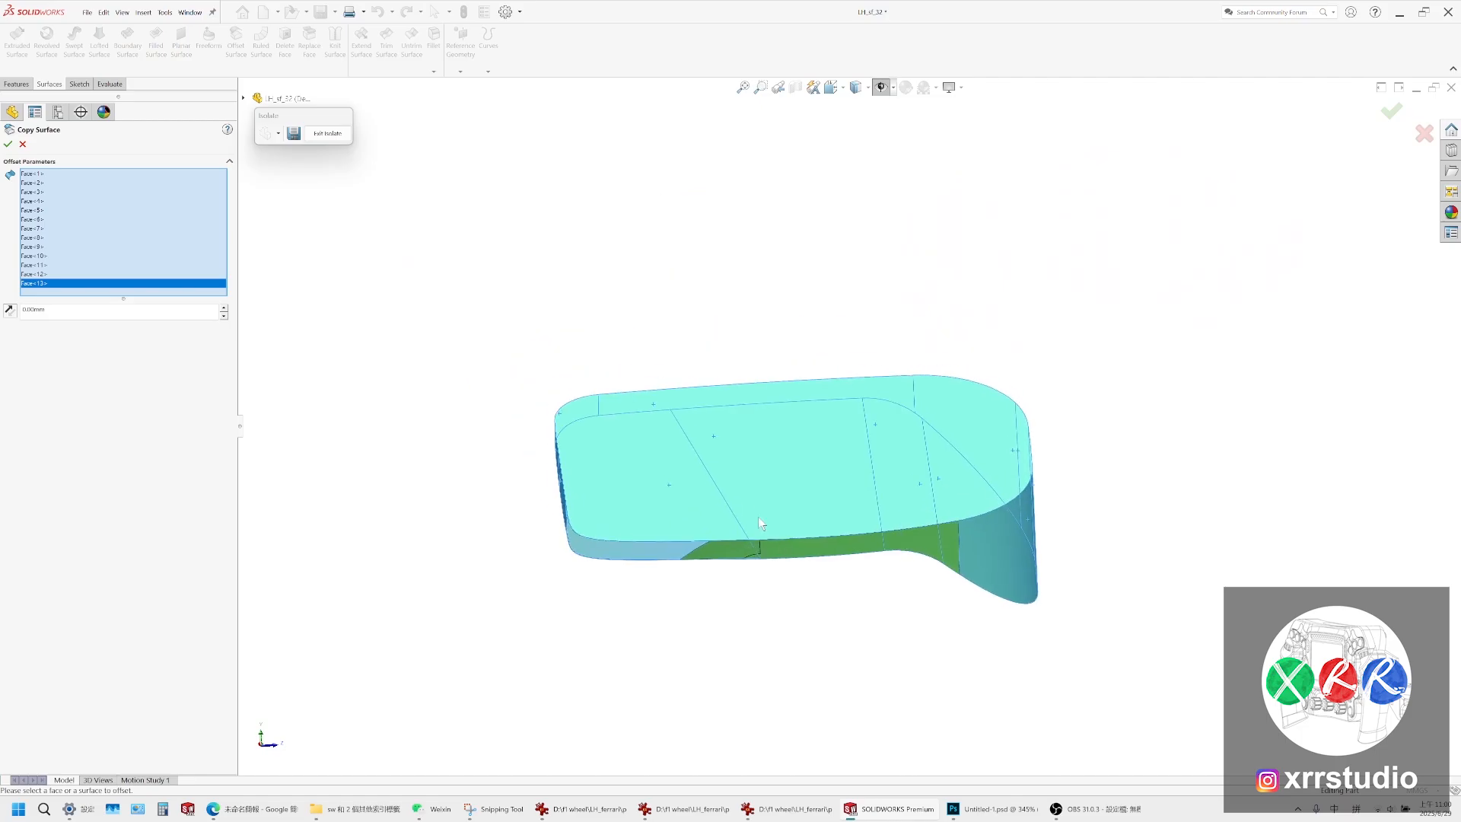
scroll(731, 518, down, 3)
click(7, 144)
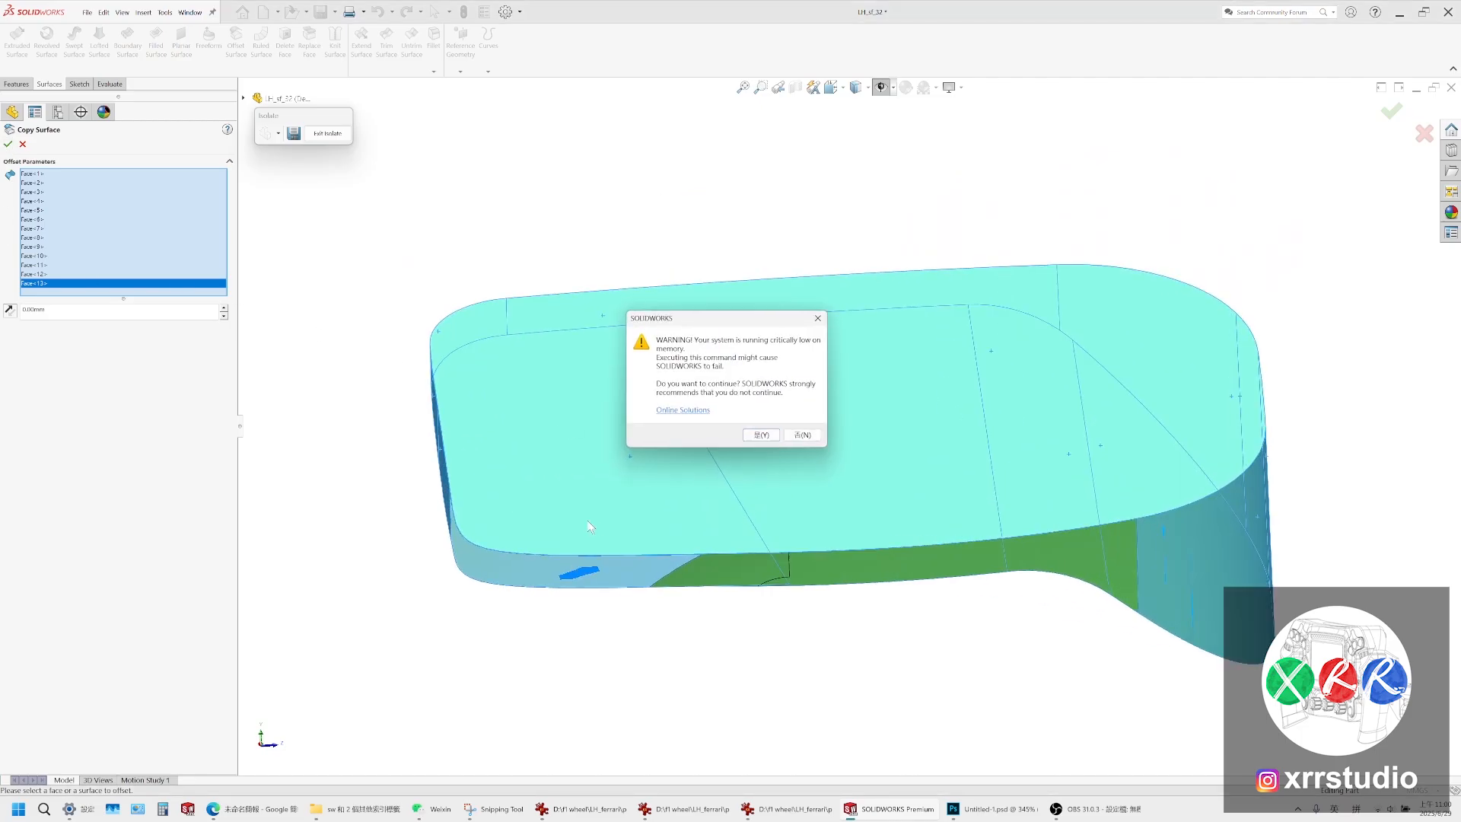
click(762, 434)
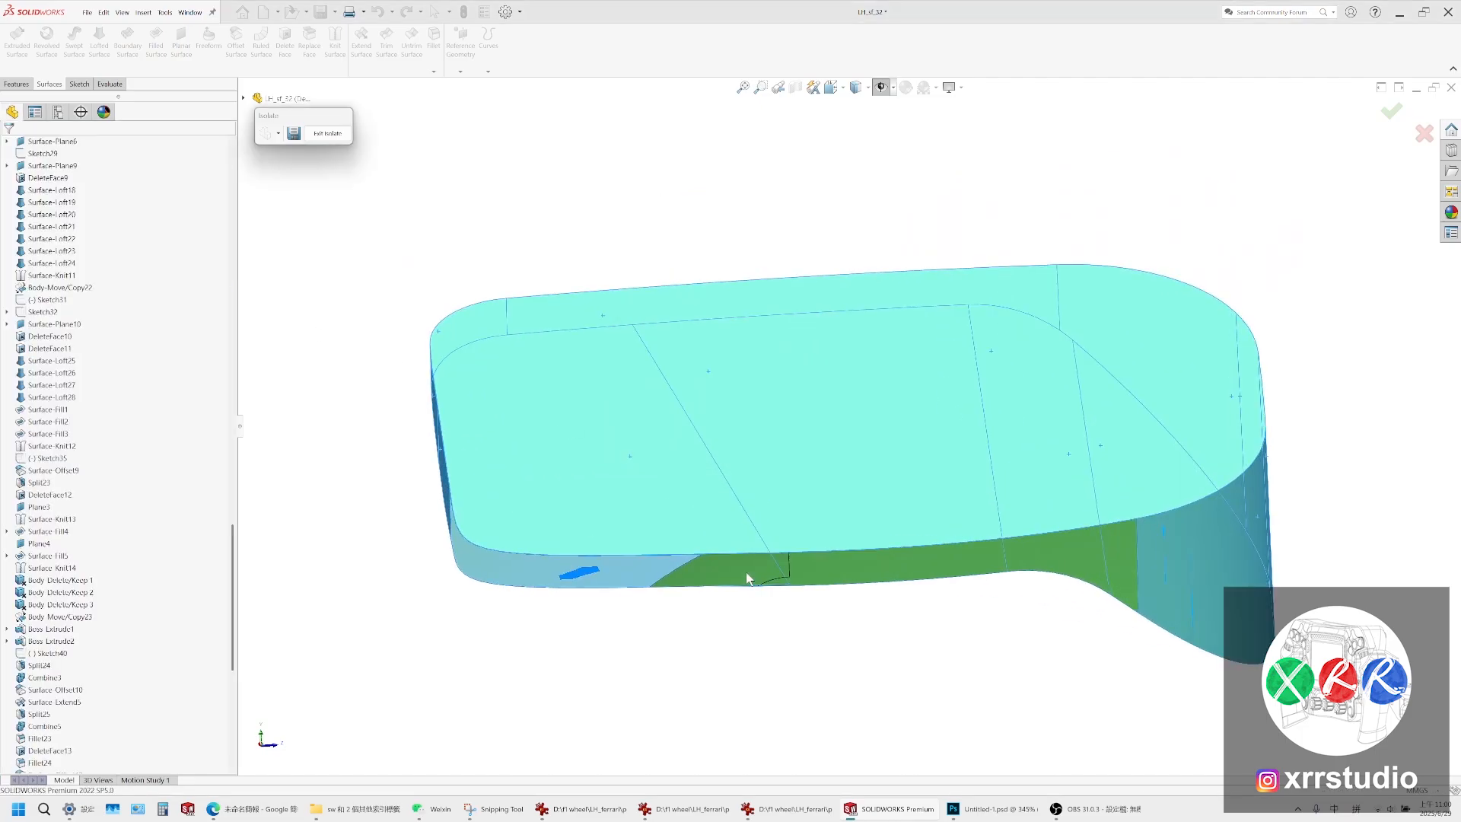
Hide the original end cap body, inspect the copied surface's open front rim, and go back to the start of the feature tree
click(746, 573)
click(786, 549)
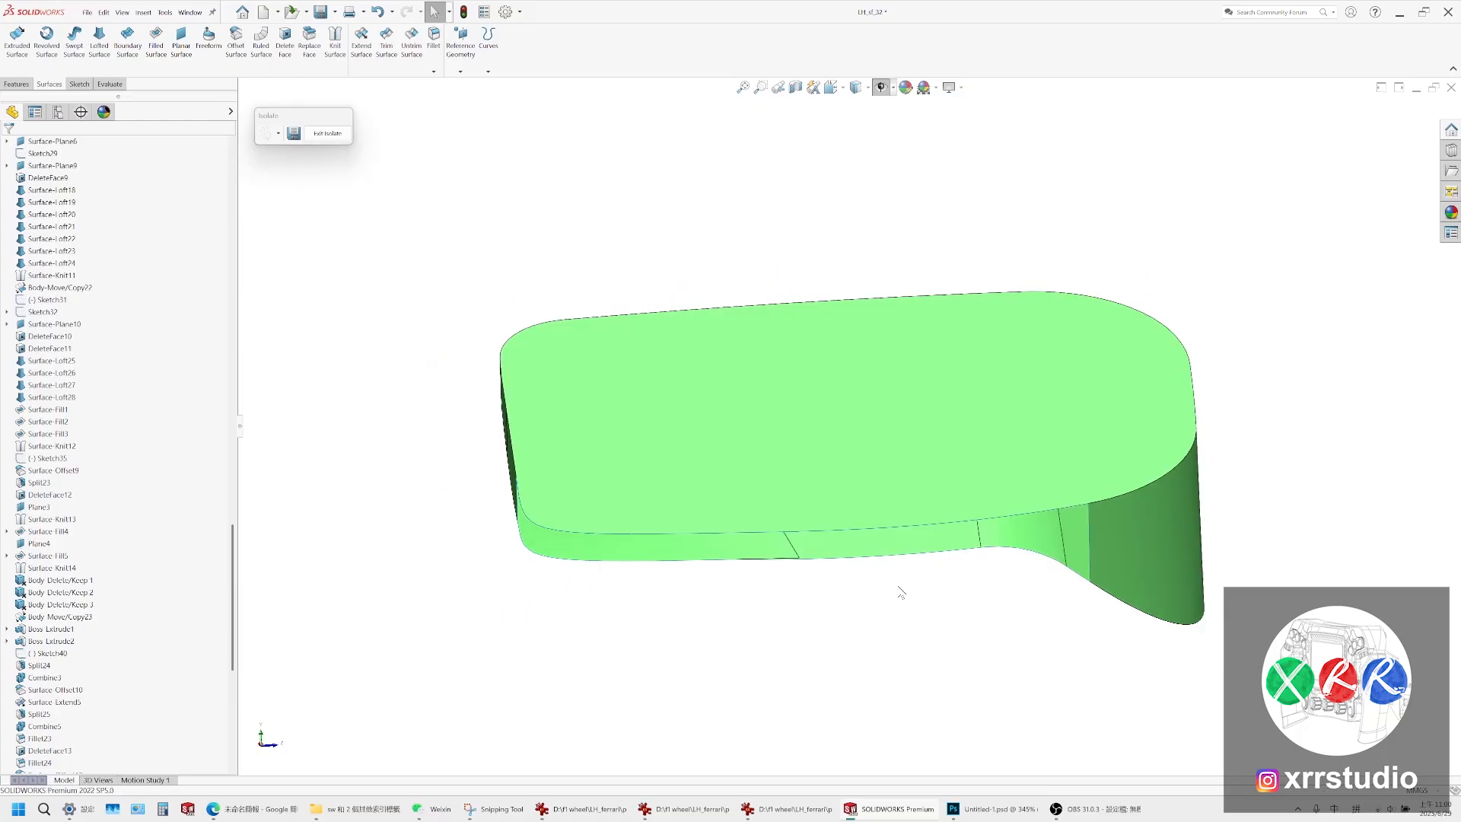
scroll(824, 497, down, 6)
middle_drag(848, 475, 828, 565)
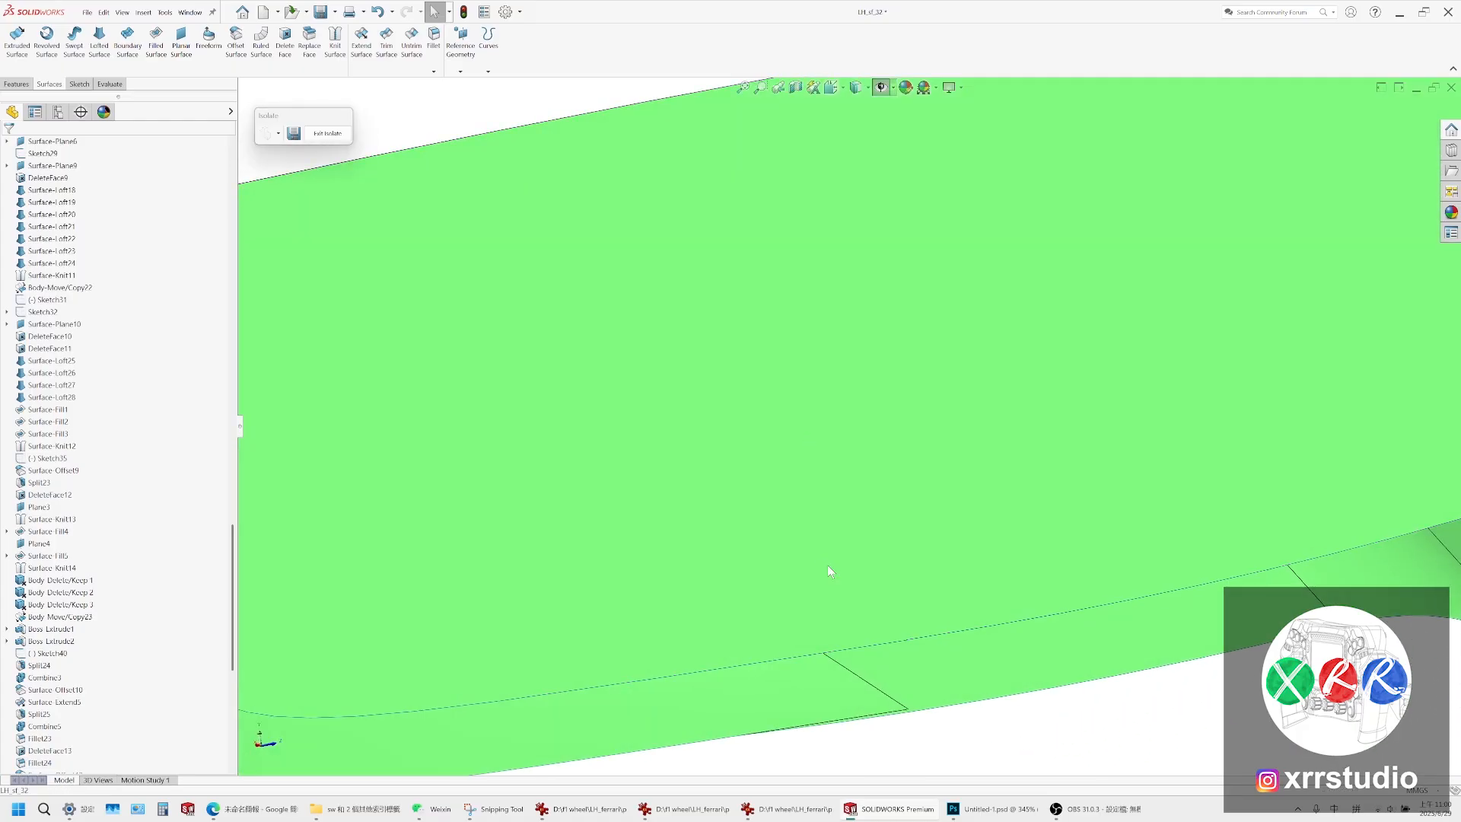
scroll(887, 707, down, 3)
scroll(888, 708, up, 3)
scroll(125, 467, up, 20)
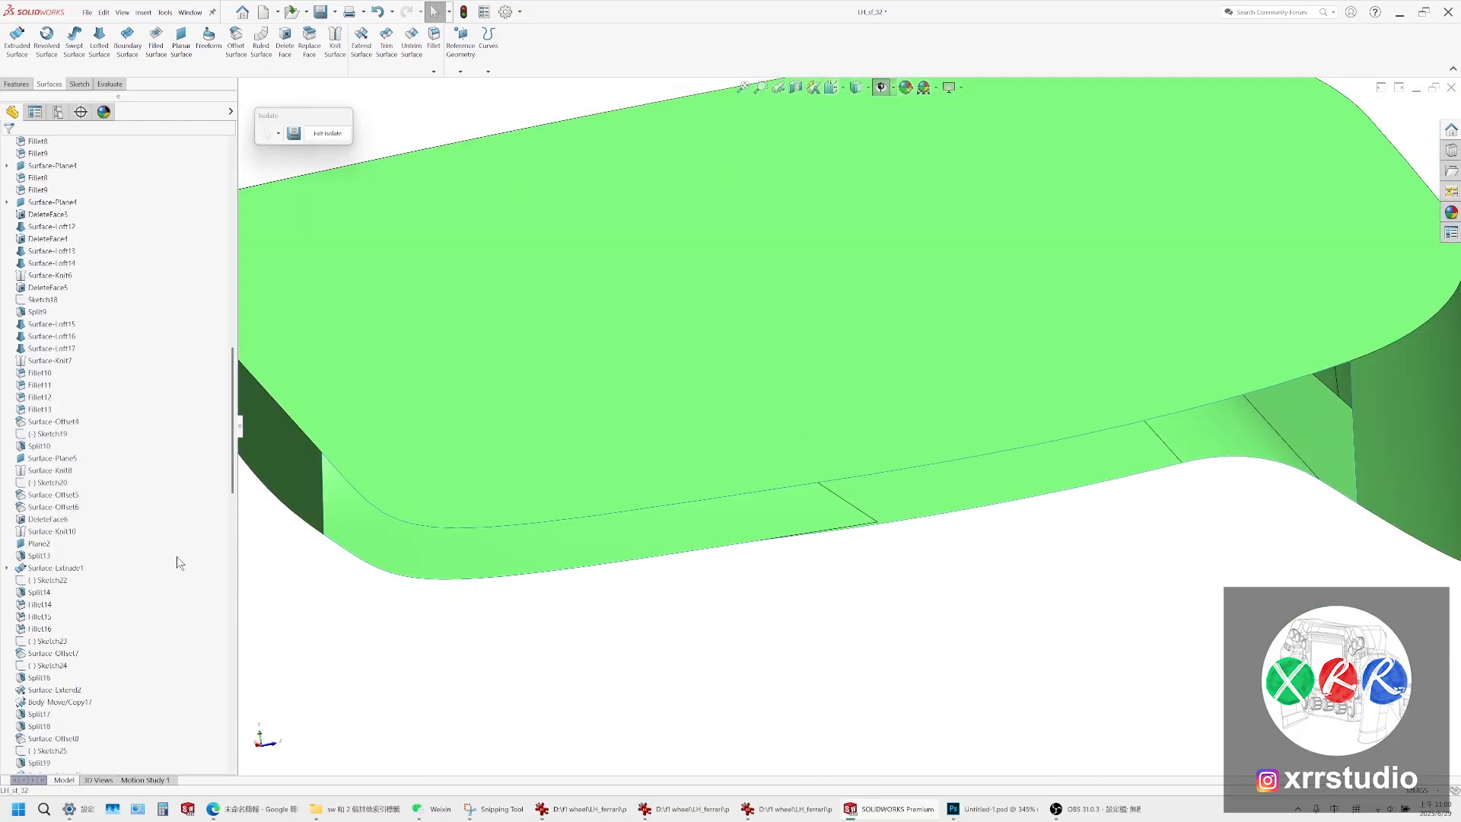
scroll(79, 303, up, 10)
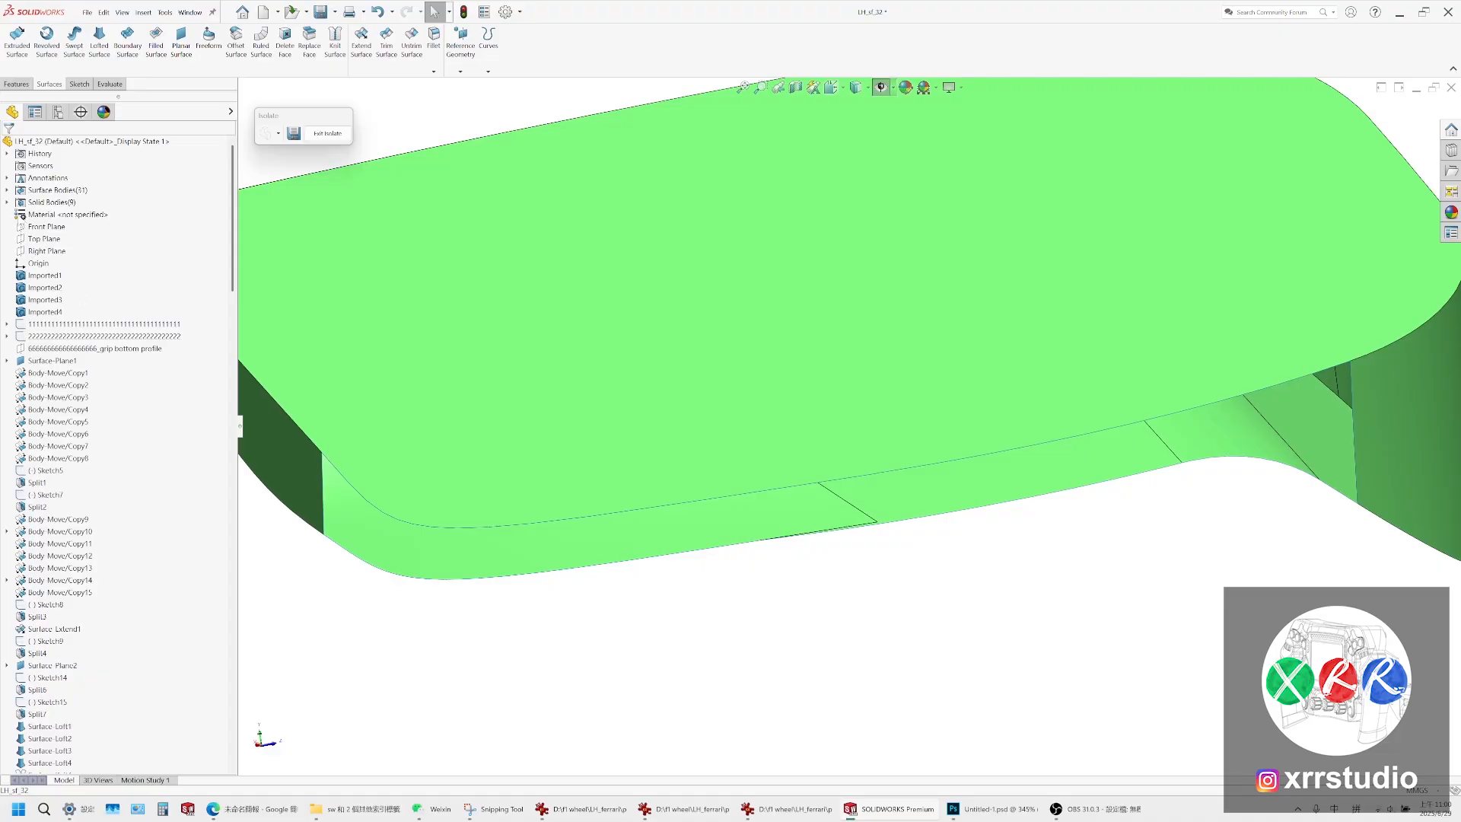
Show the hidden Surface-Knit15 body together with the copied end cap surface
click(7, 191)
scroll(91, 381, down, 3)
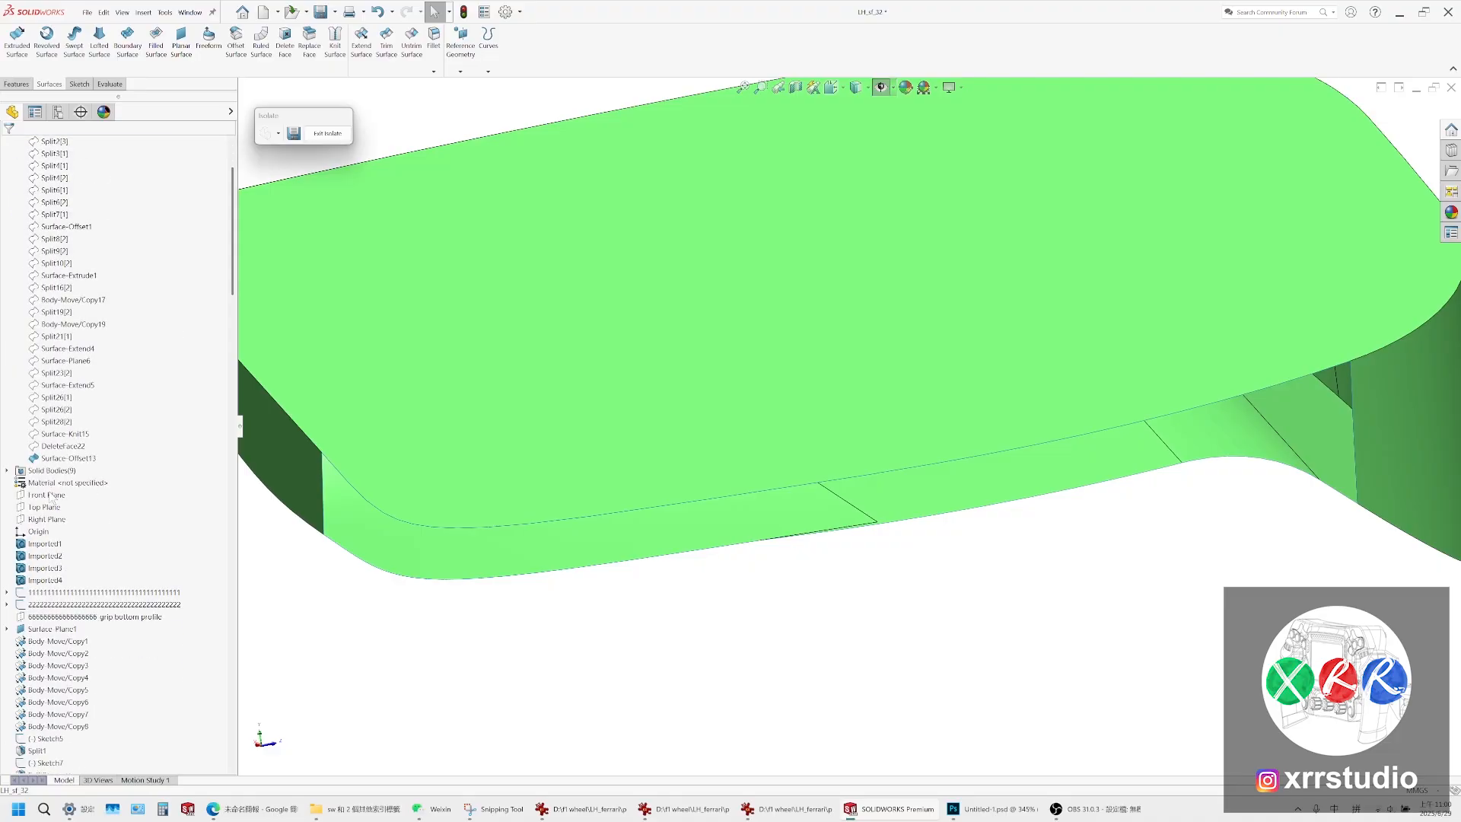
click(64, 434)
click(63, 424)
middle_drag(926, 549, 1010, 232)
scroll(914, 477, up, 8)
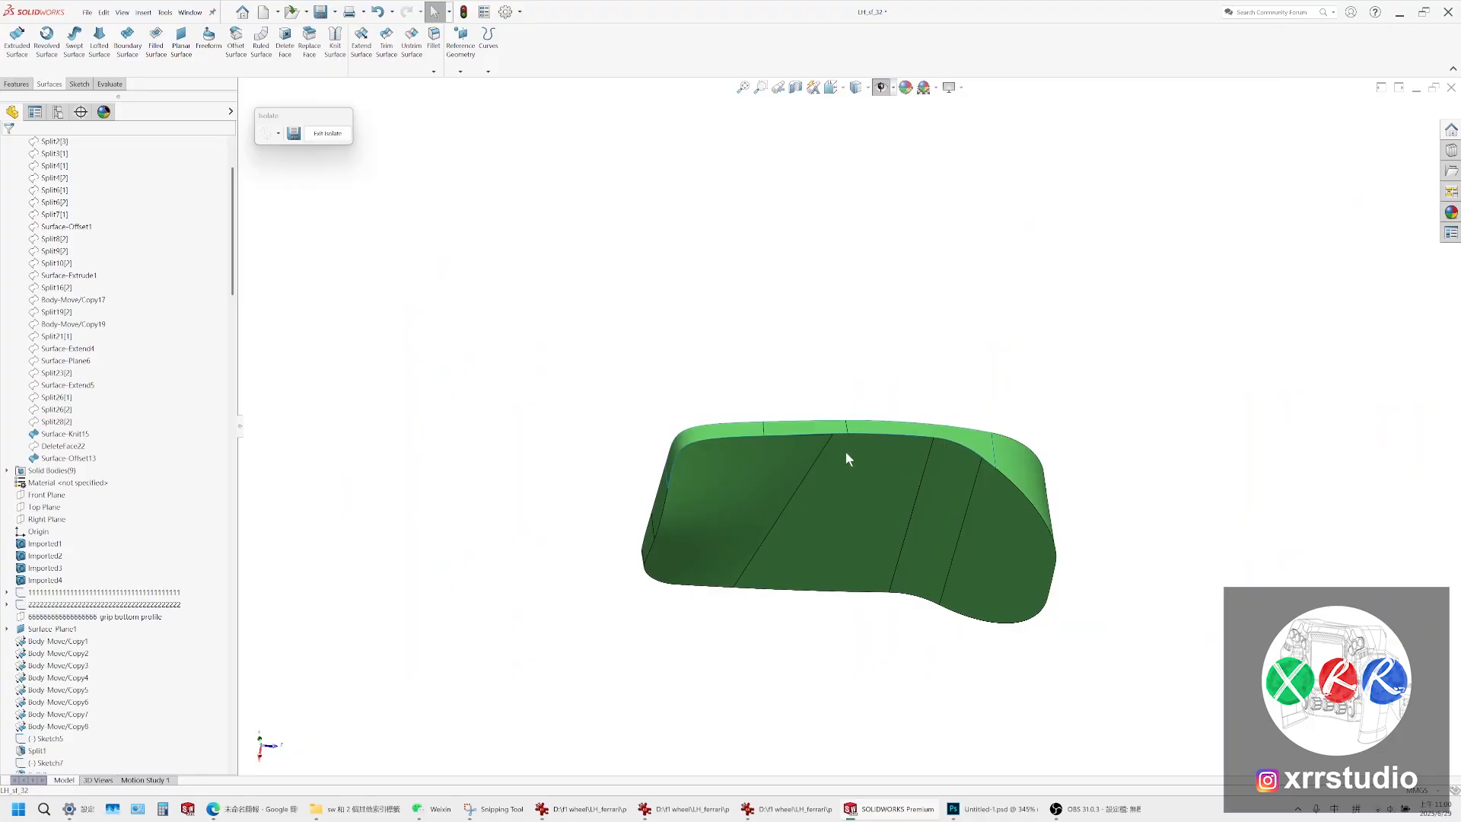
middle_drag(848, 457, 855, 601)
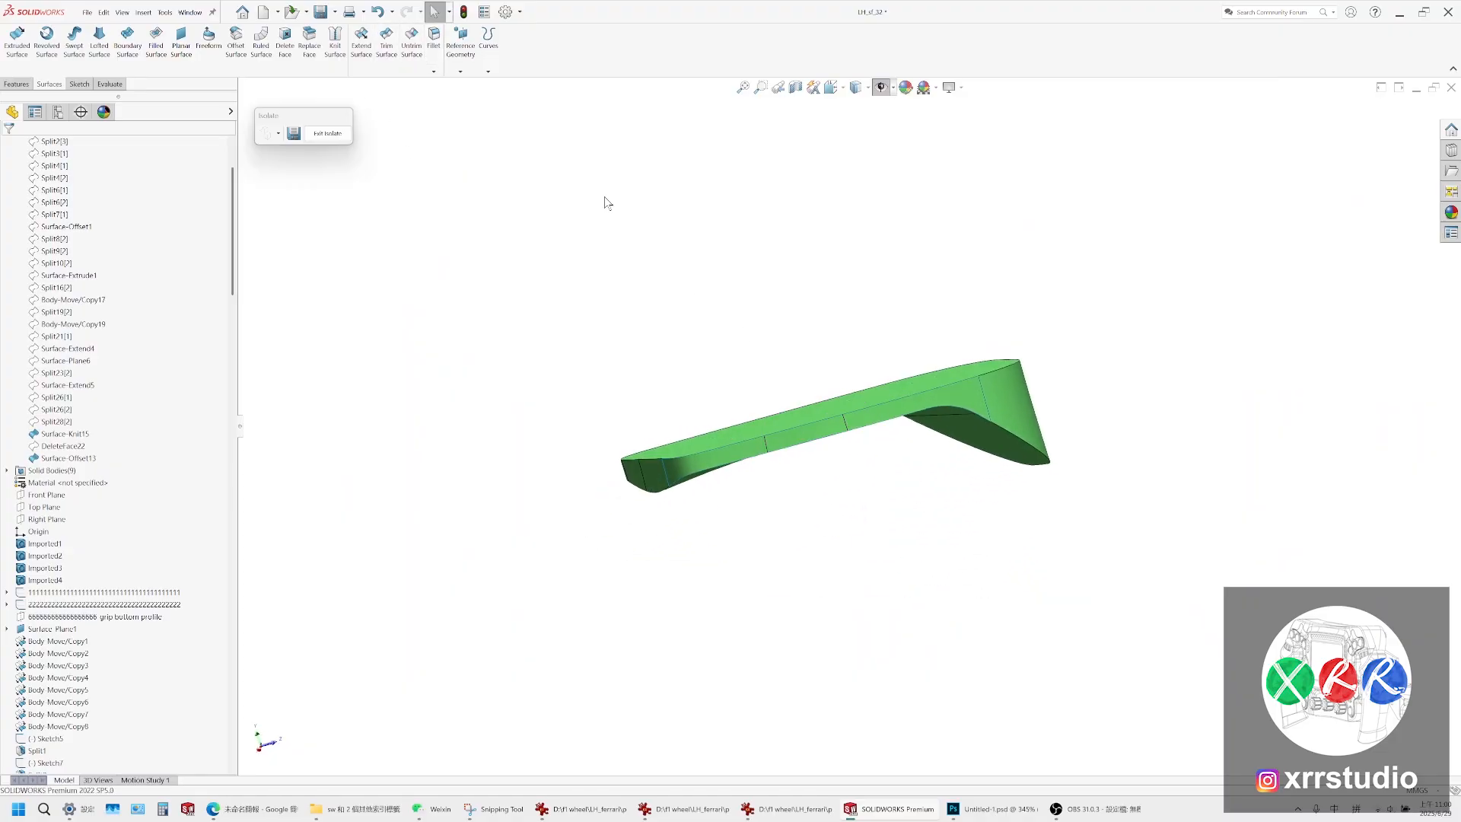
Examine the front rim seam where the large flat face meets the wall and underside faces
scroll(822, 350, down, 2)
middle_drag(768, 463, 757, 339)
scroll(757, 319, down, 5)
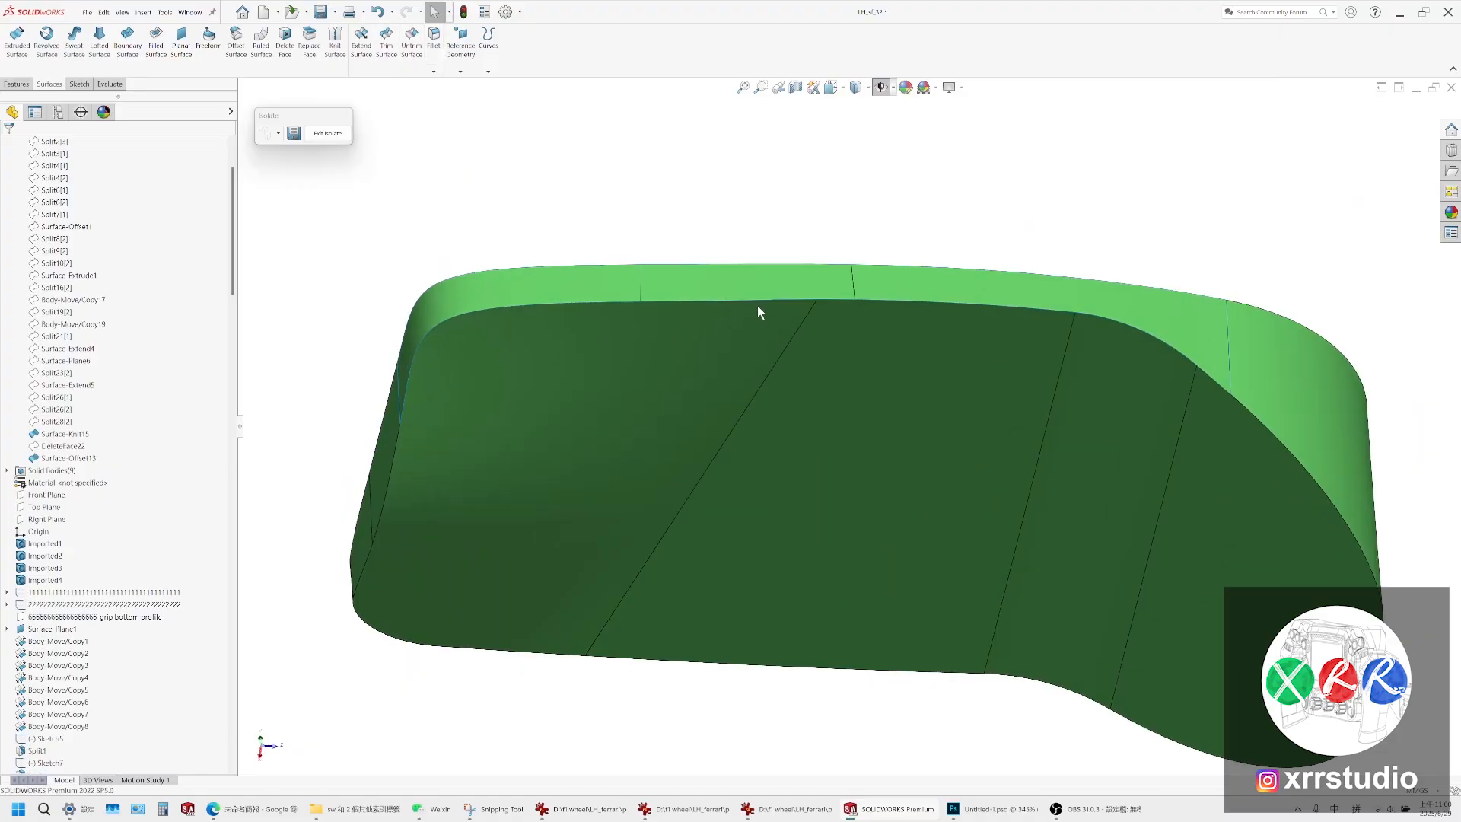
scroll(776, 335, down, 3)
click(866, 354)
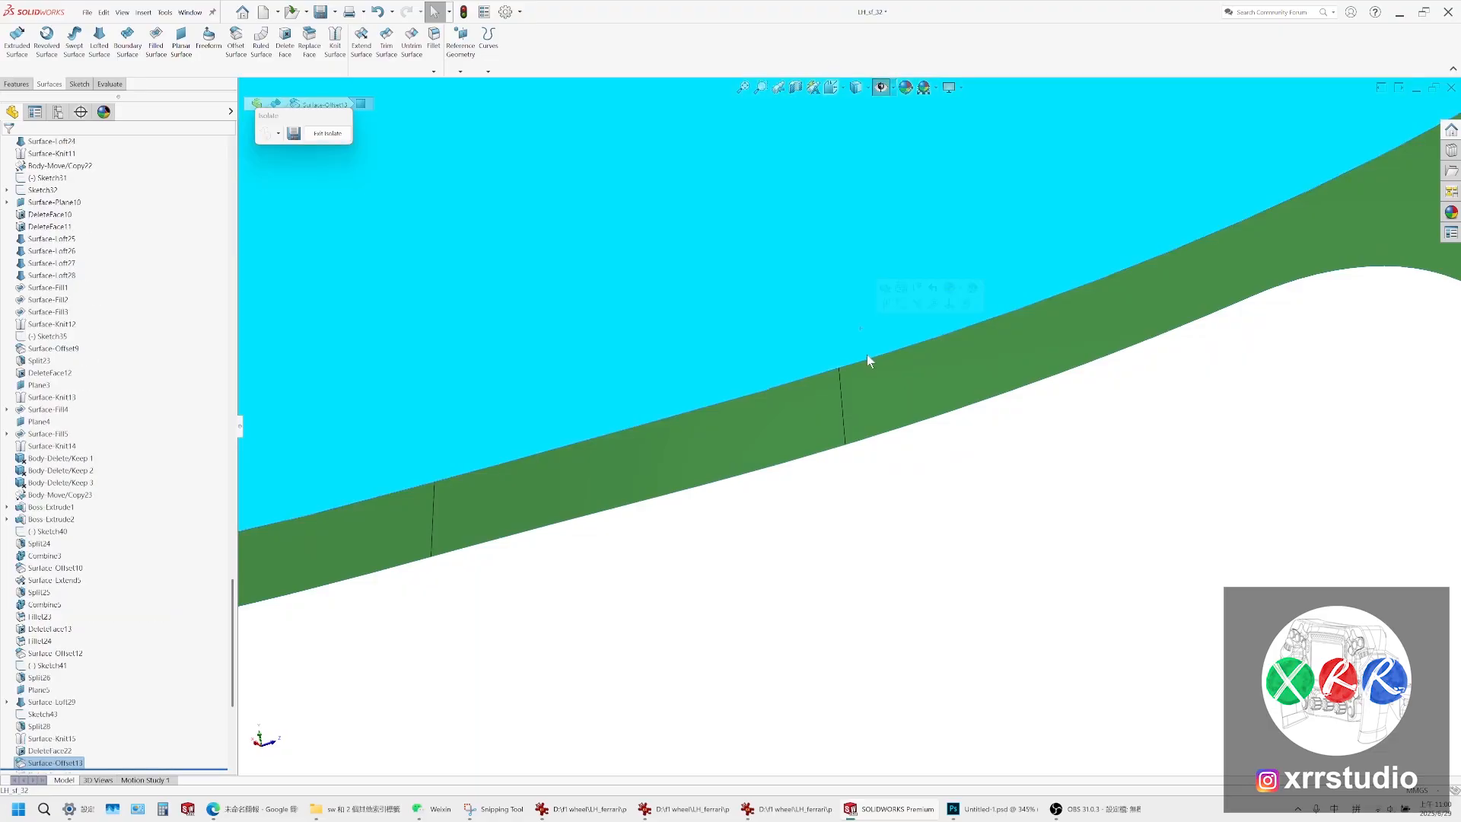
middle_drag(870, 355, 761, 446)
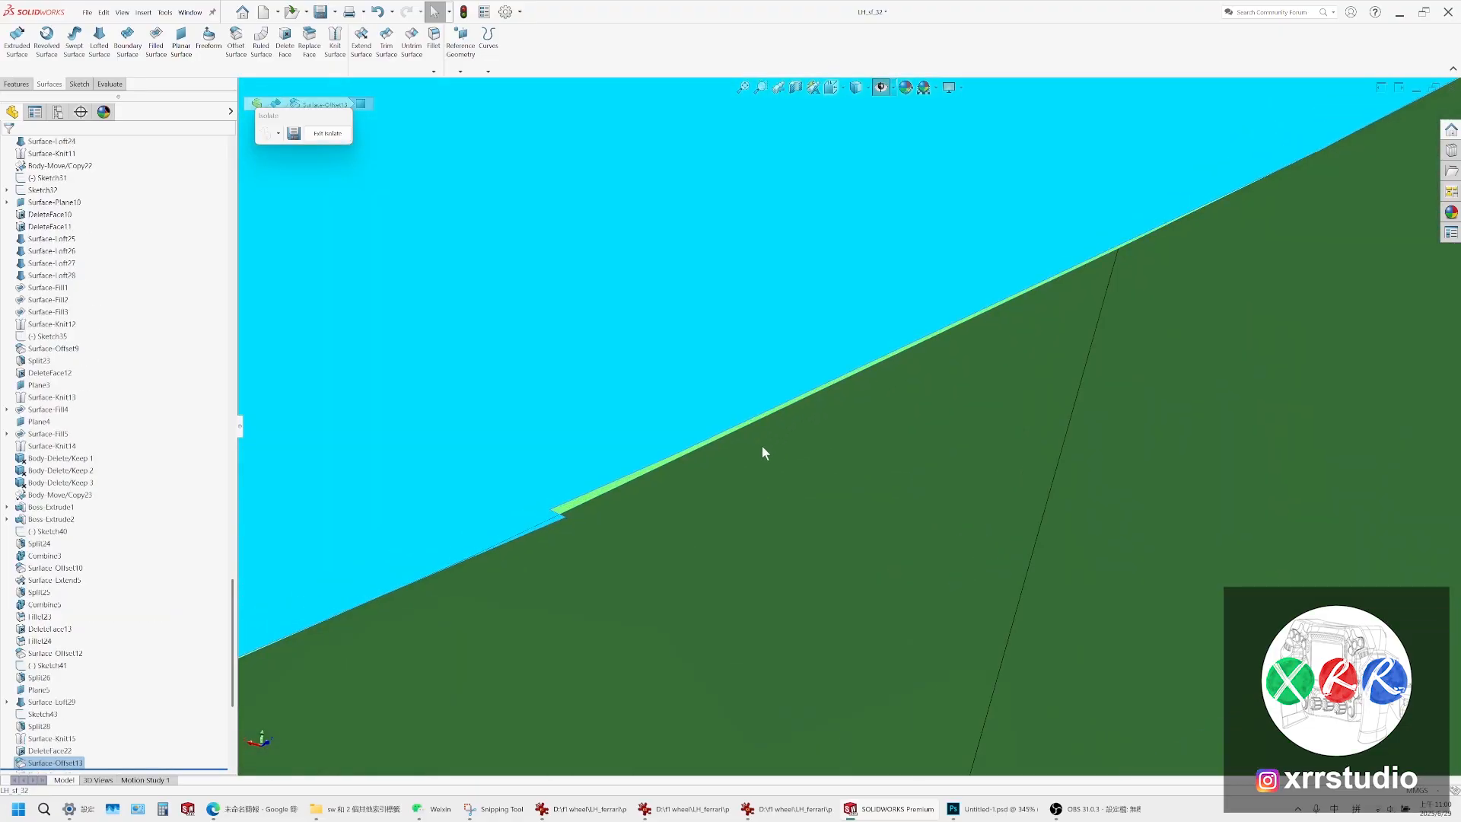
scroll(686, 440, up, 5)
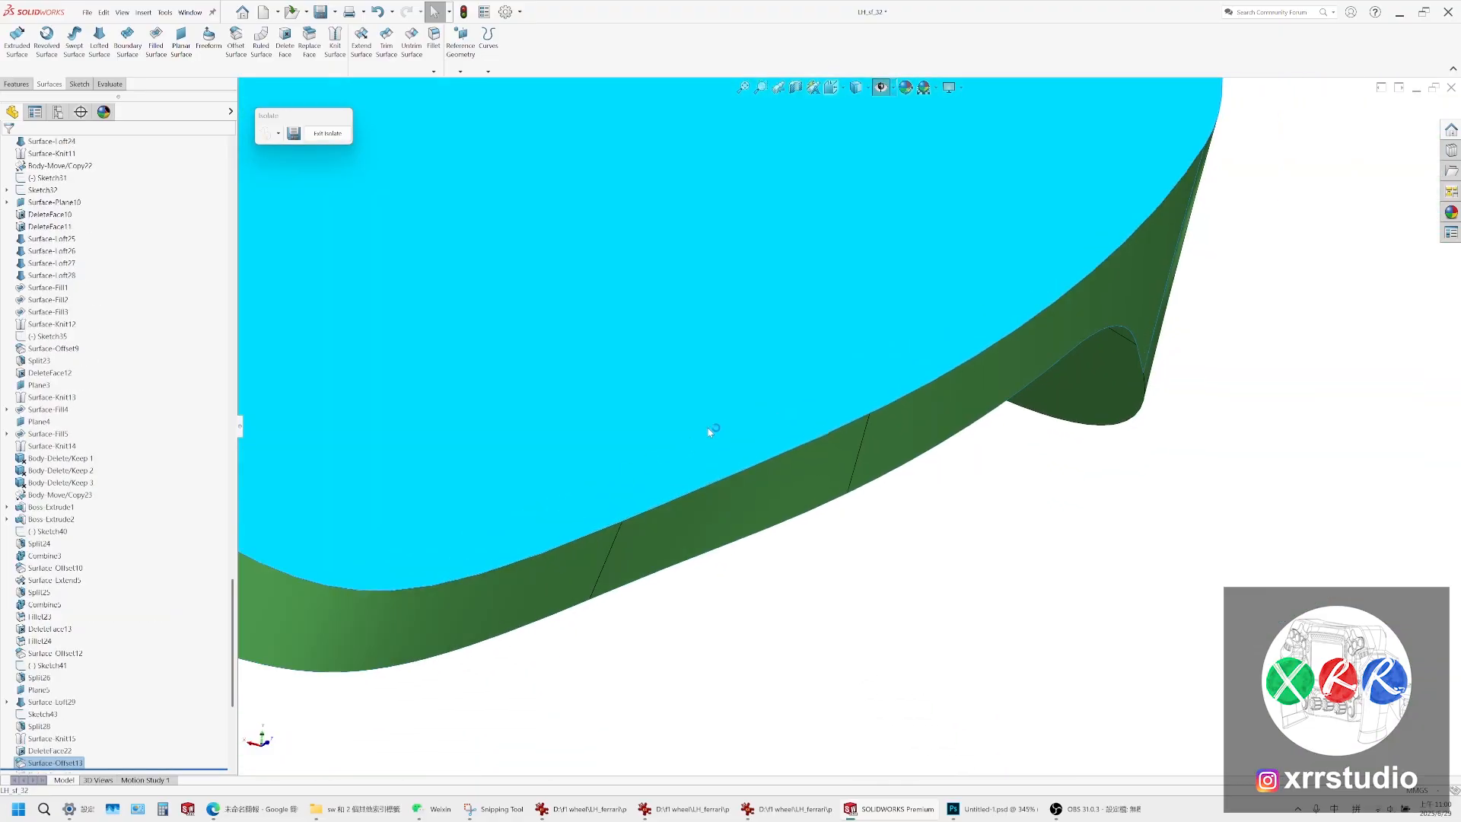
right_click(708, 428)
key(Escape)
scroll(692, 398, up, 6)
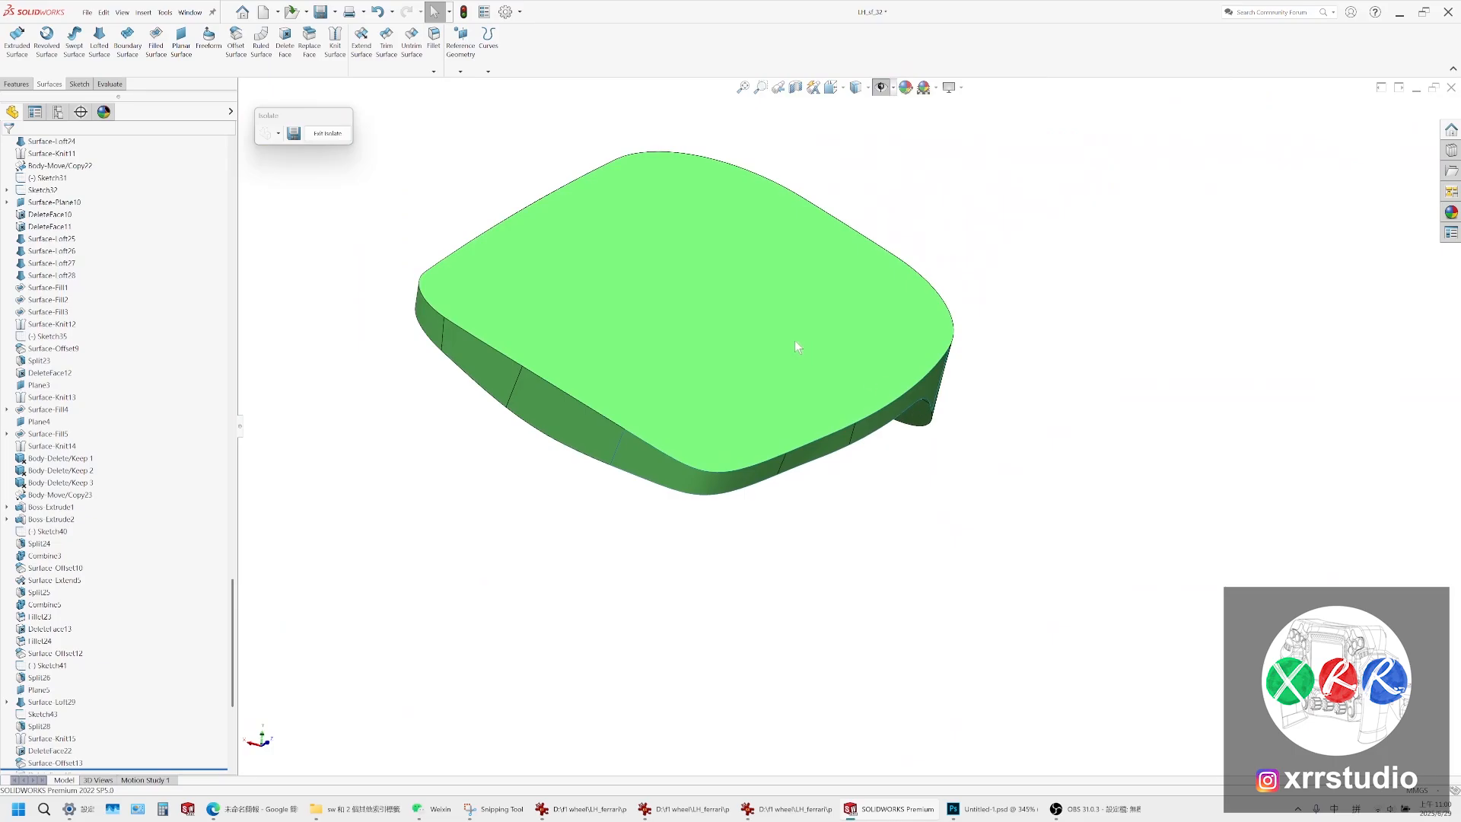
middle_drag(794, 346, 751, 318)
scroll(750, 318, down, 3)
click(719, 341)
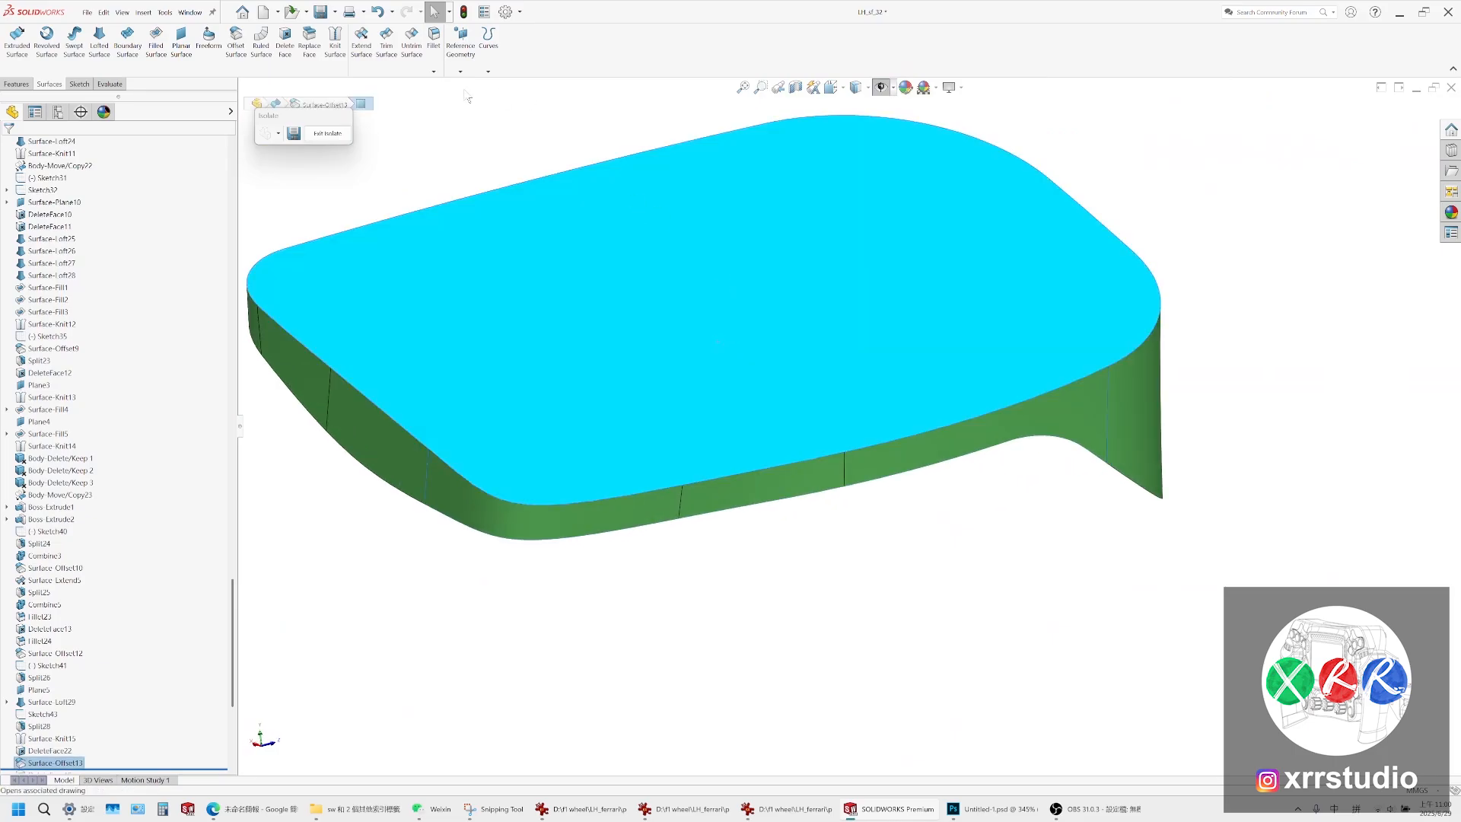
key(Escape)
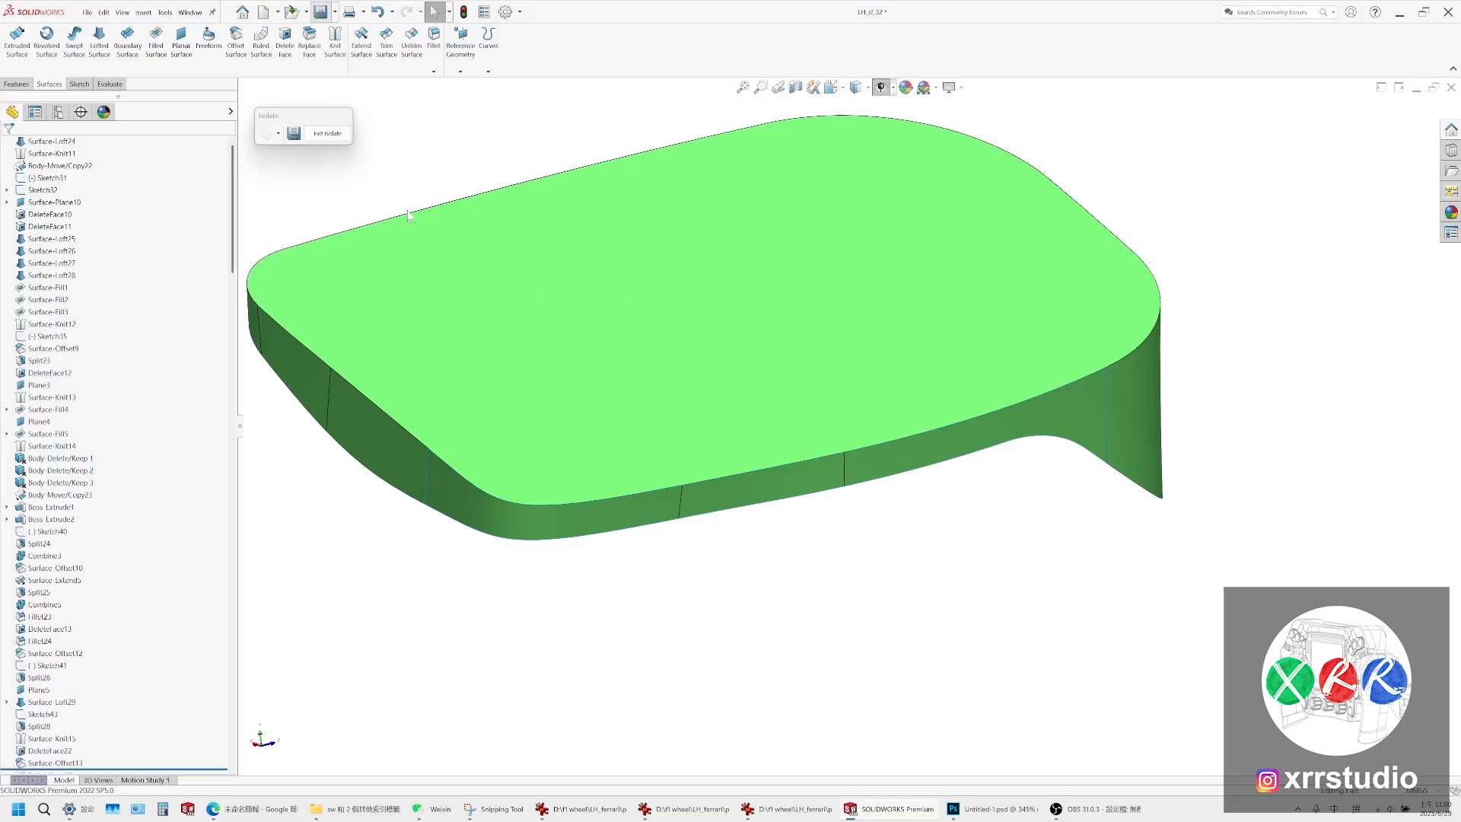
right_click(442, 258)
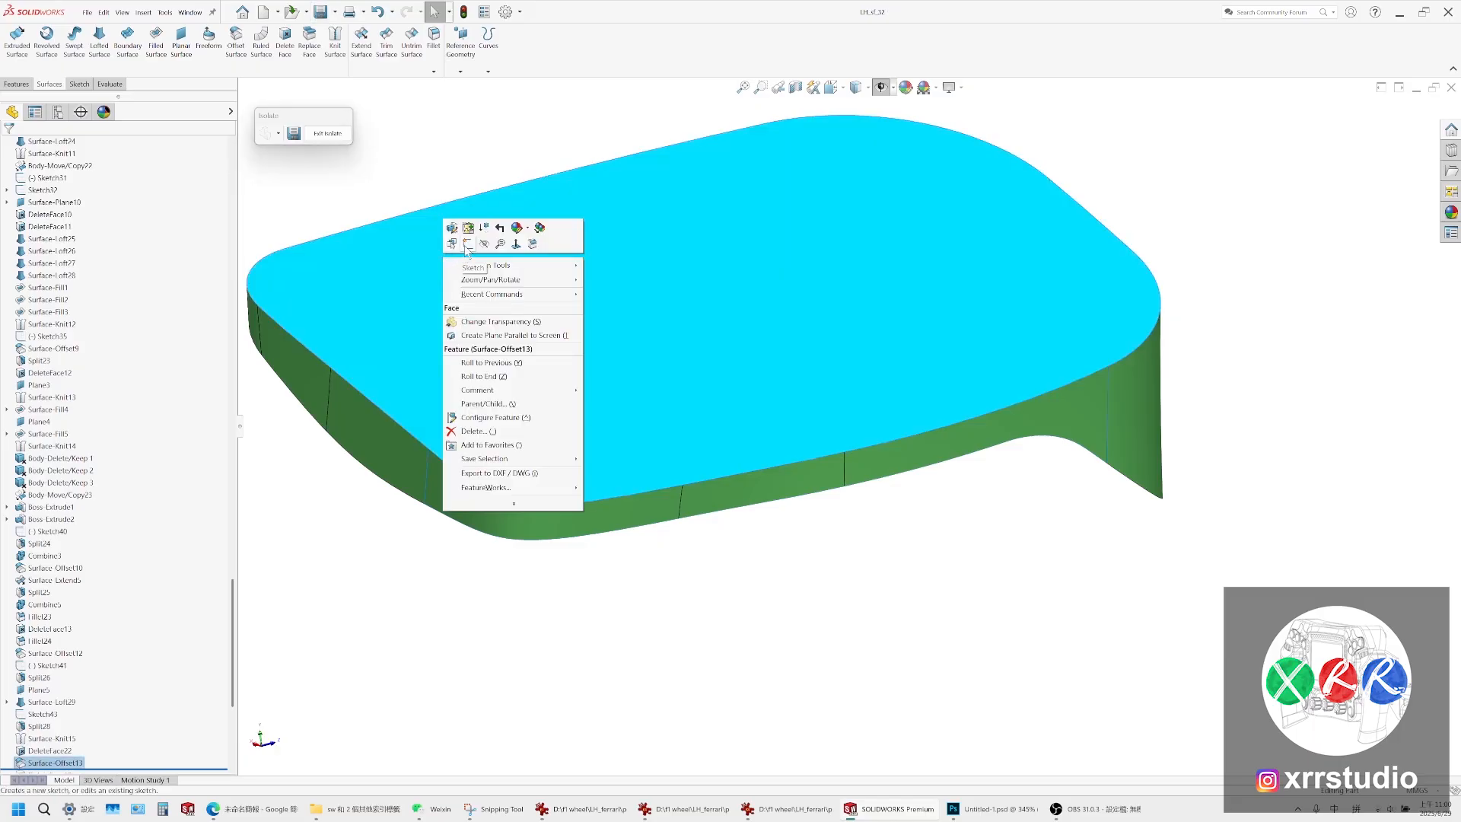
key(Escape)
key(Escape)
Create a reference plane at 0 mm offset from the end cap's large flat face
click(461, 70)
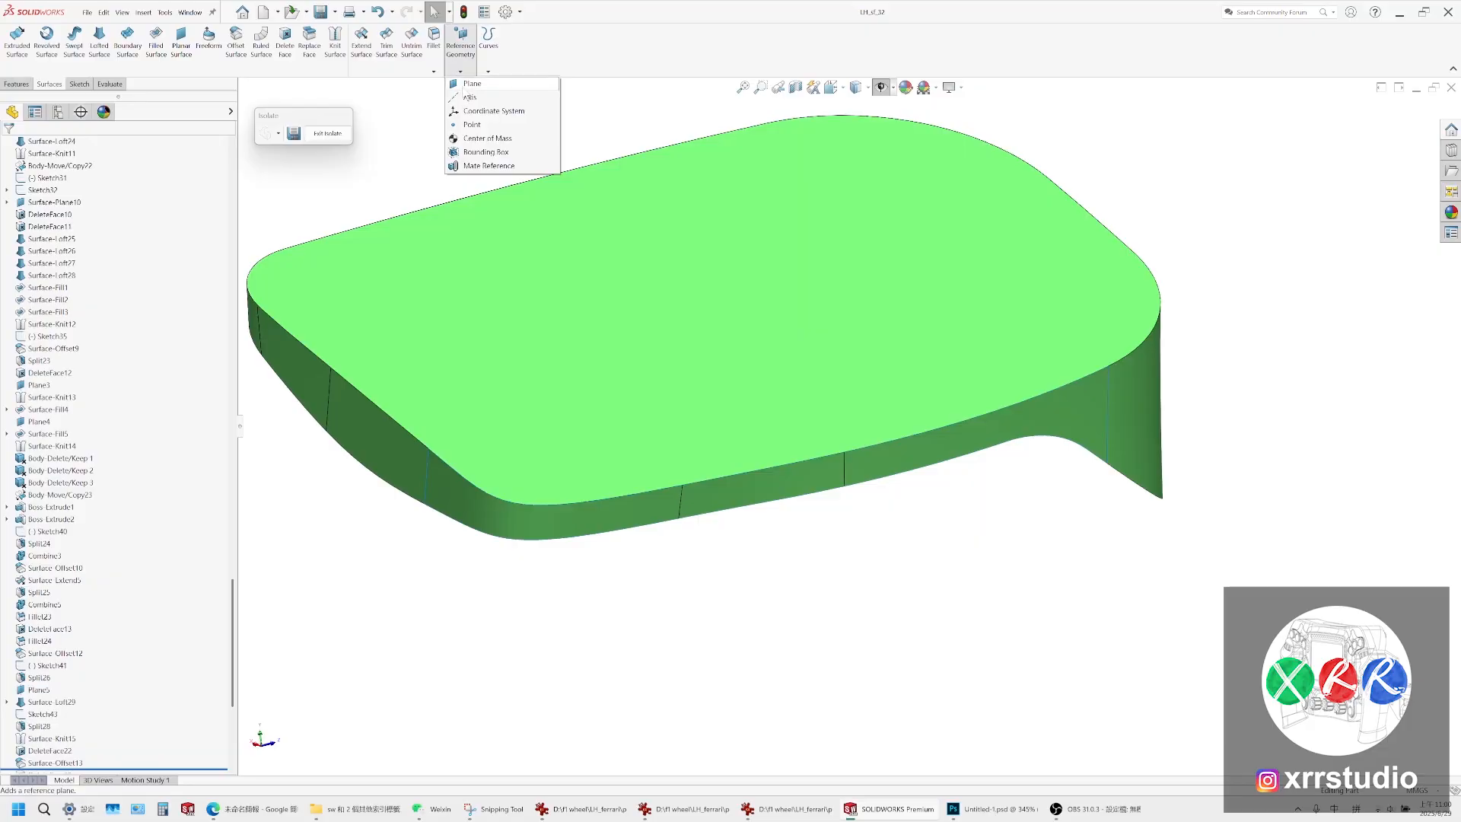
click(471, 84)
click(505, 248)
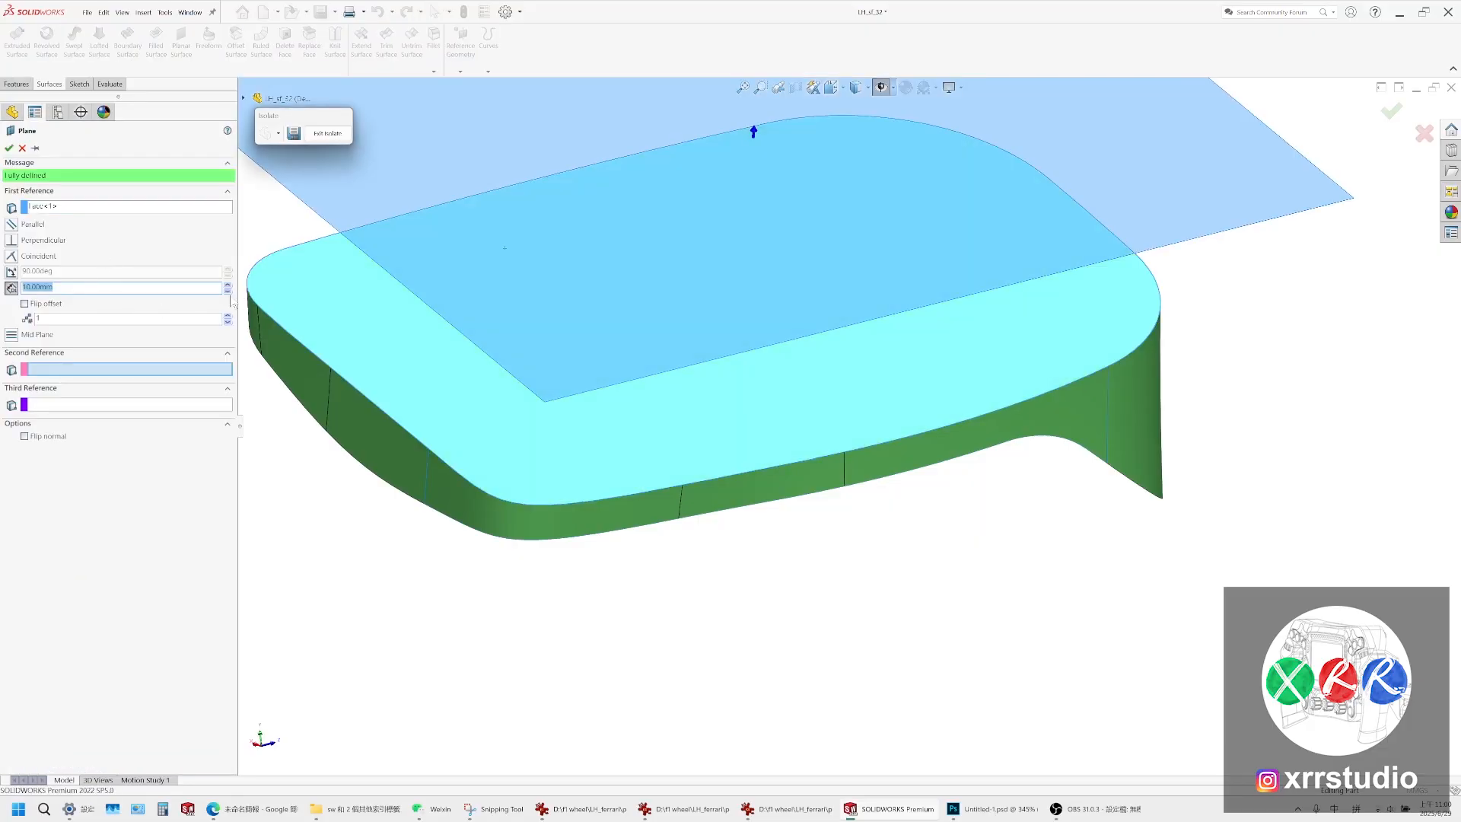
text(0)
key(Return)
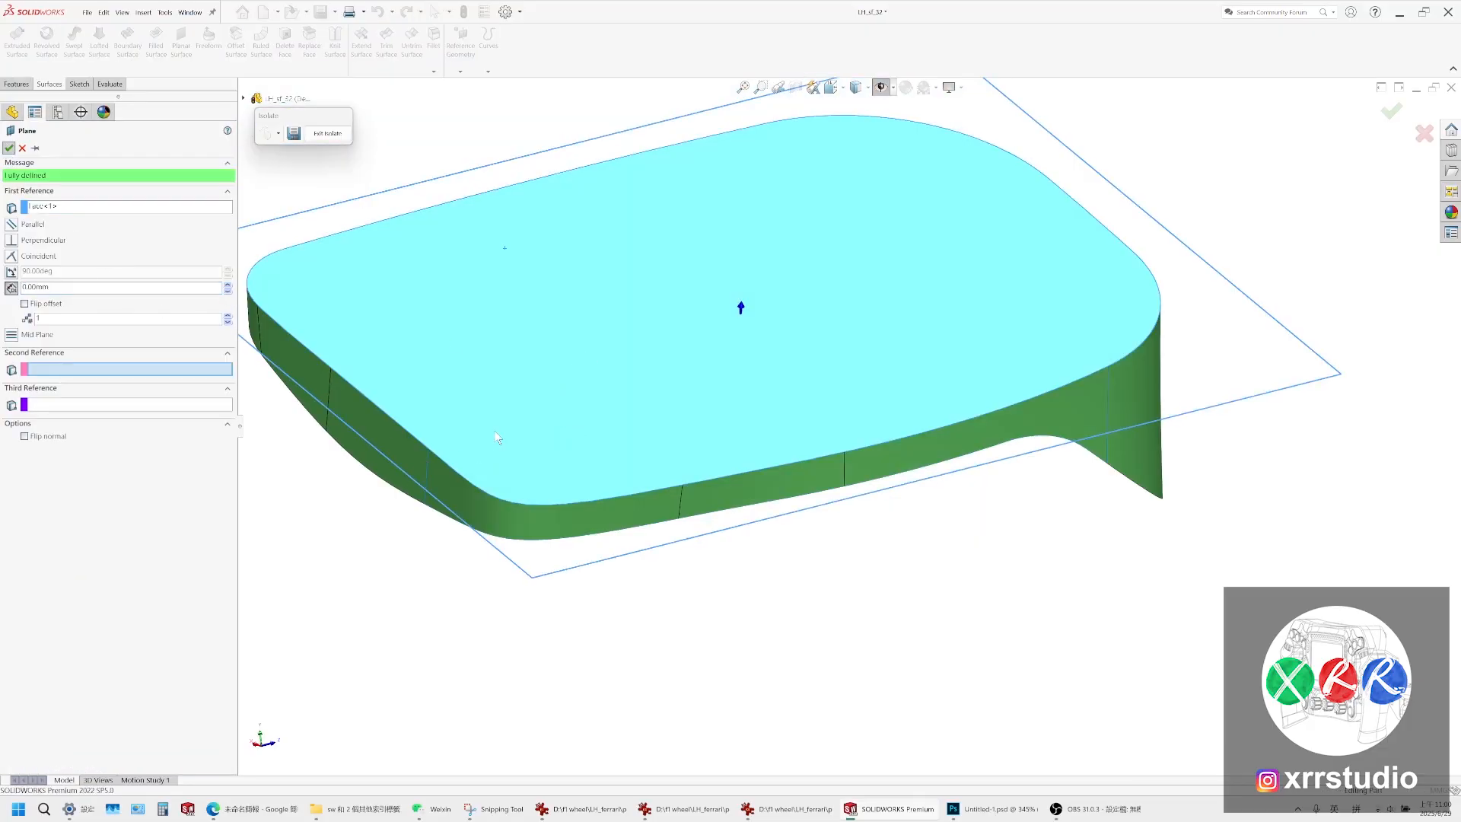
key(Return)
click(877, 92)
click(878, 93)
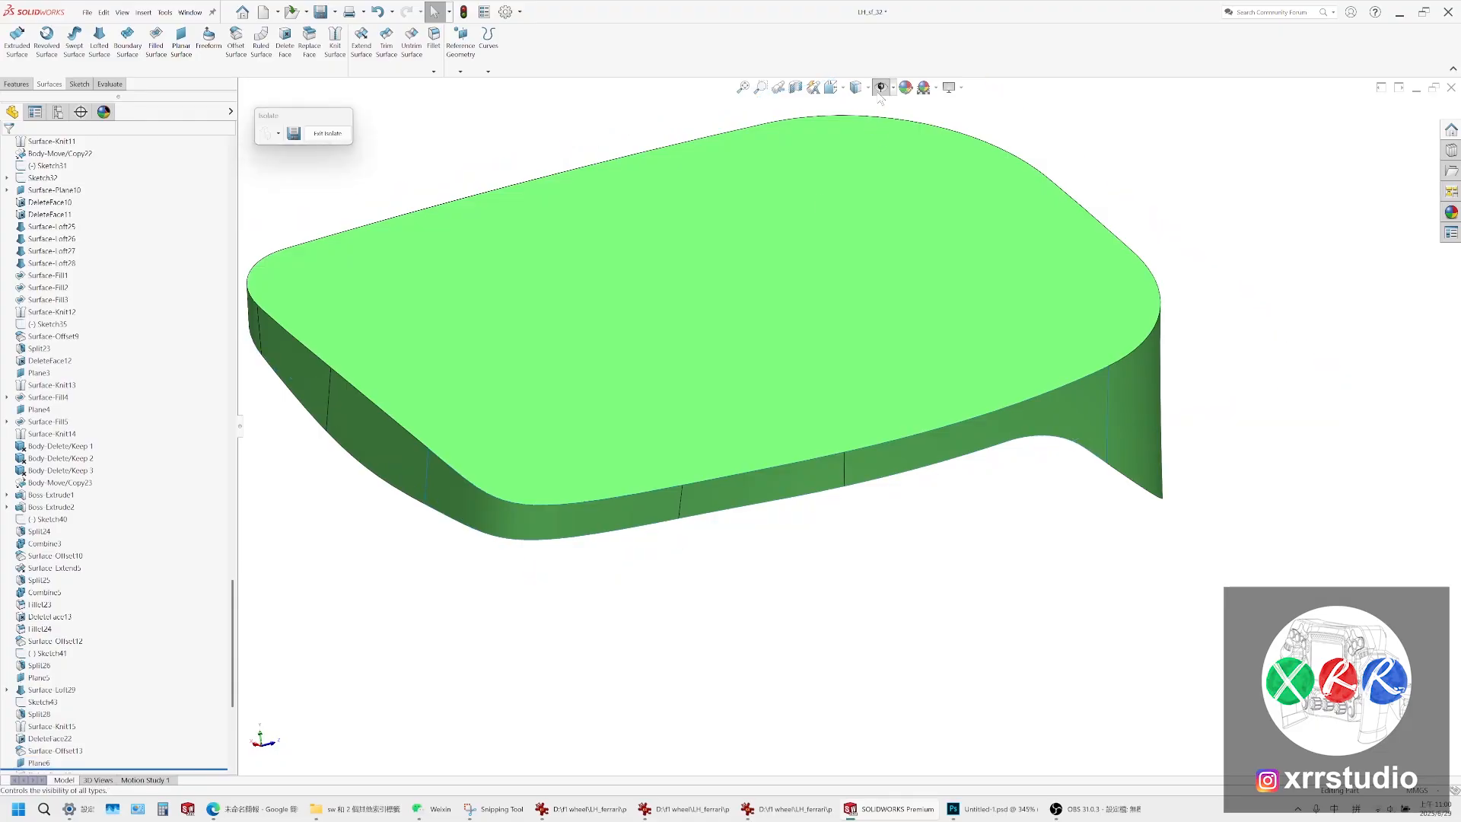
Delete the large flat face from the copied end cap surface with the plain Delete option
click(728, 308)
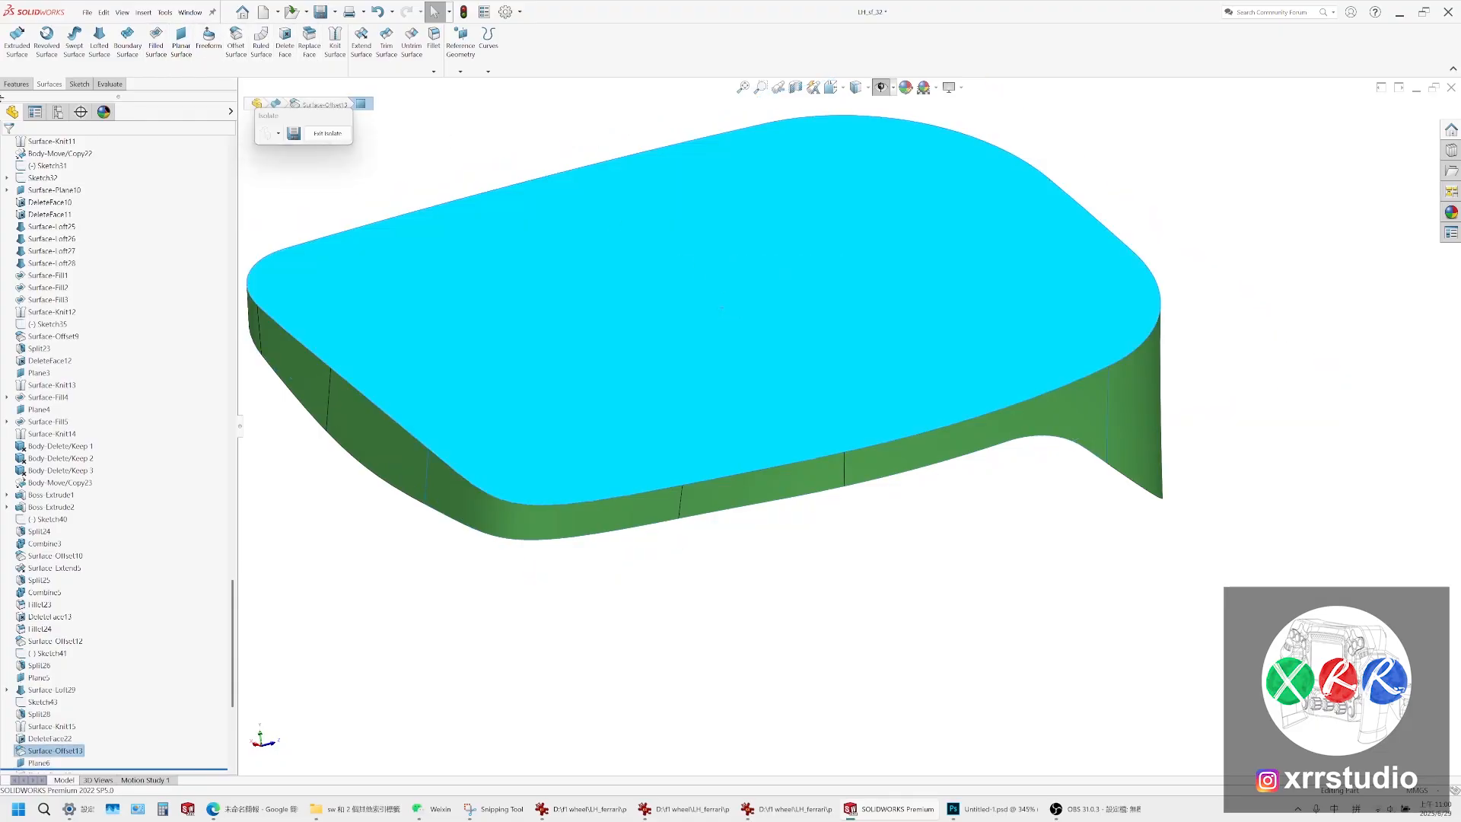
click(284, 39)
click(9, 149)
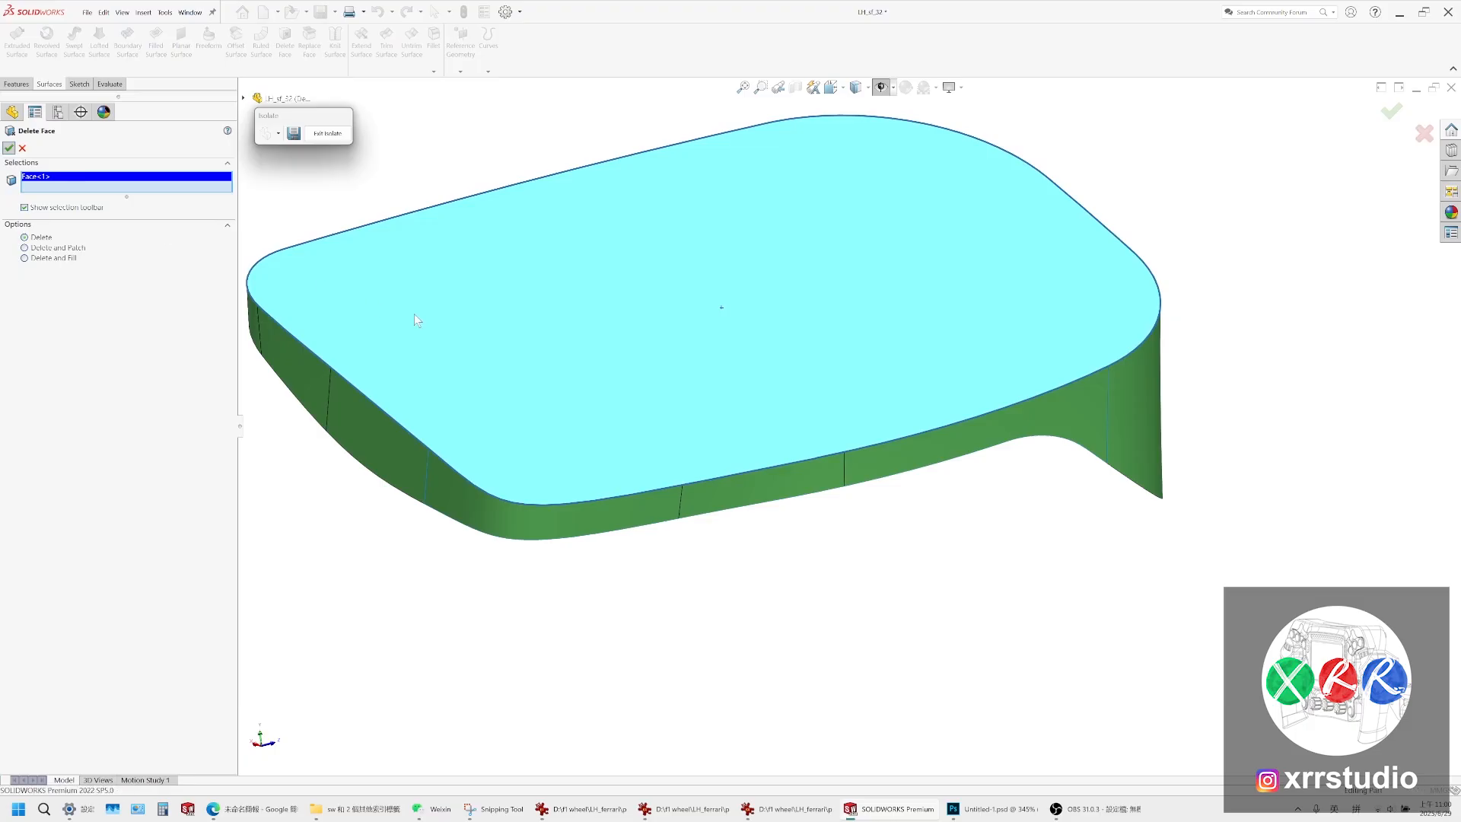
Start a sketch on the new reference plane and select the near-side rim edges from the thin end towards the deep end
scroll(79, 719, down, 8)
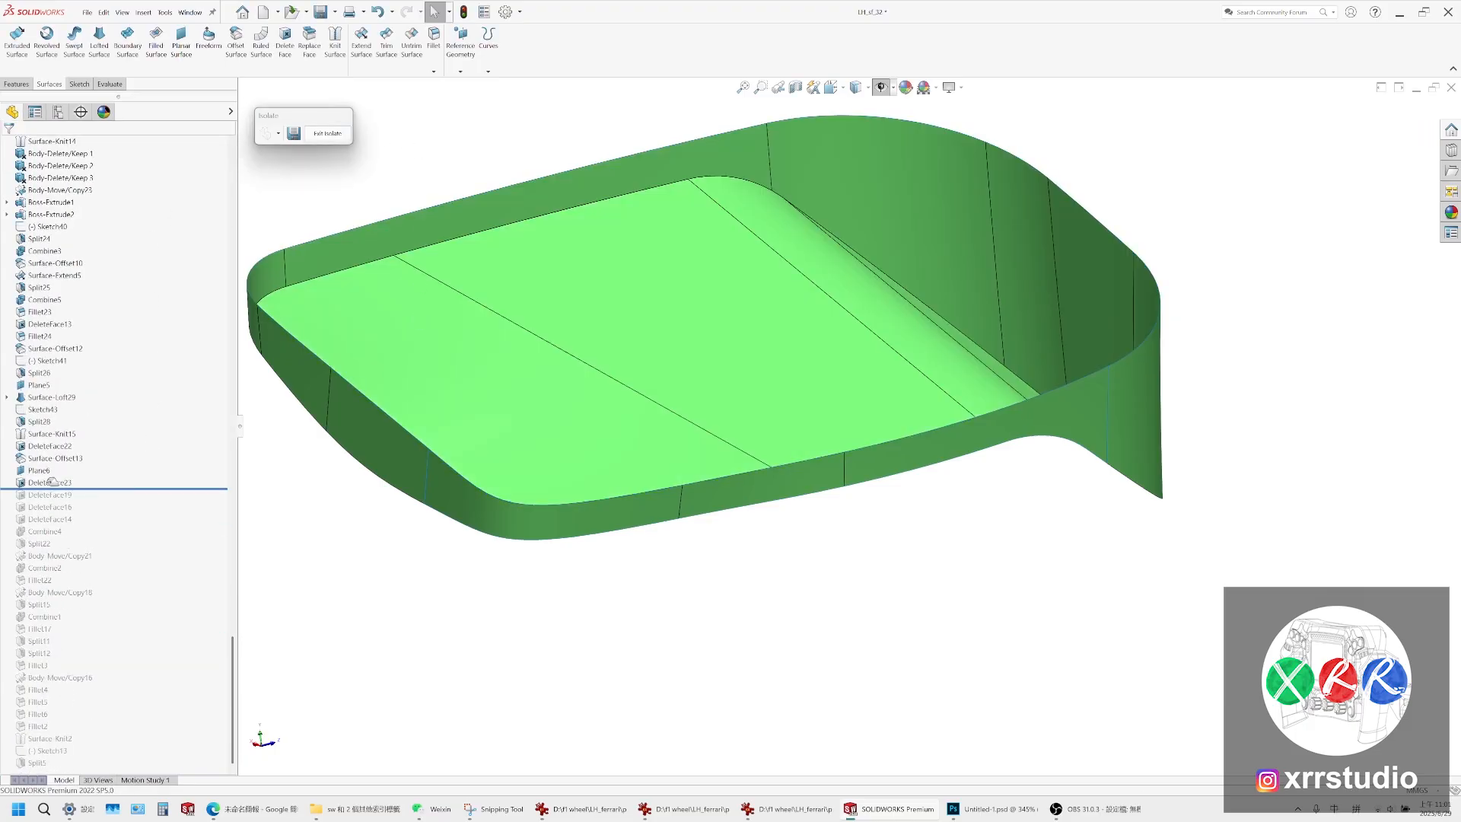
click(42, 471)
click(55, 461)
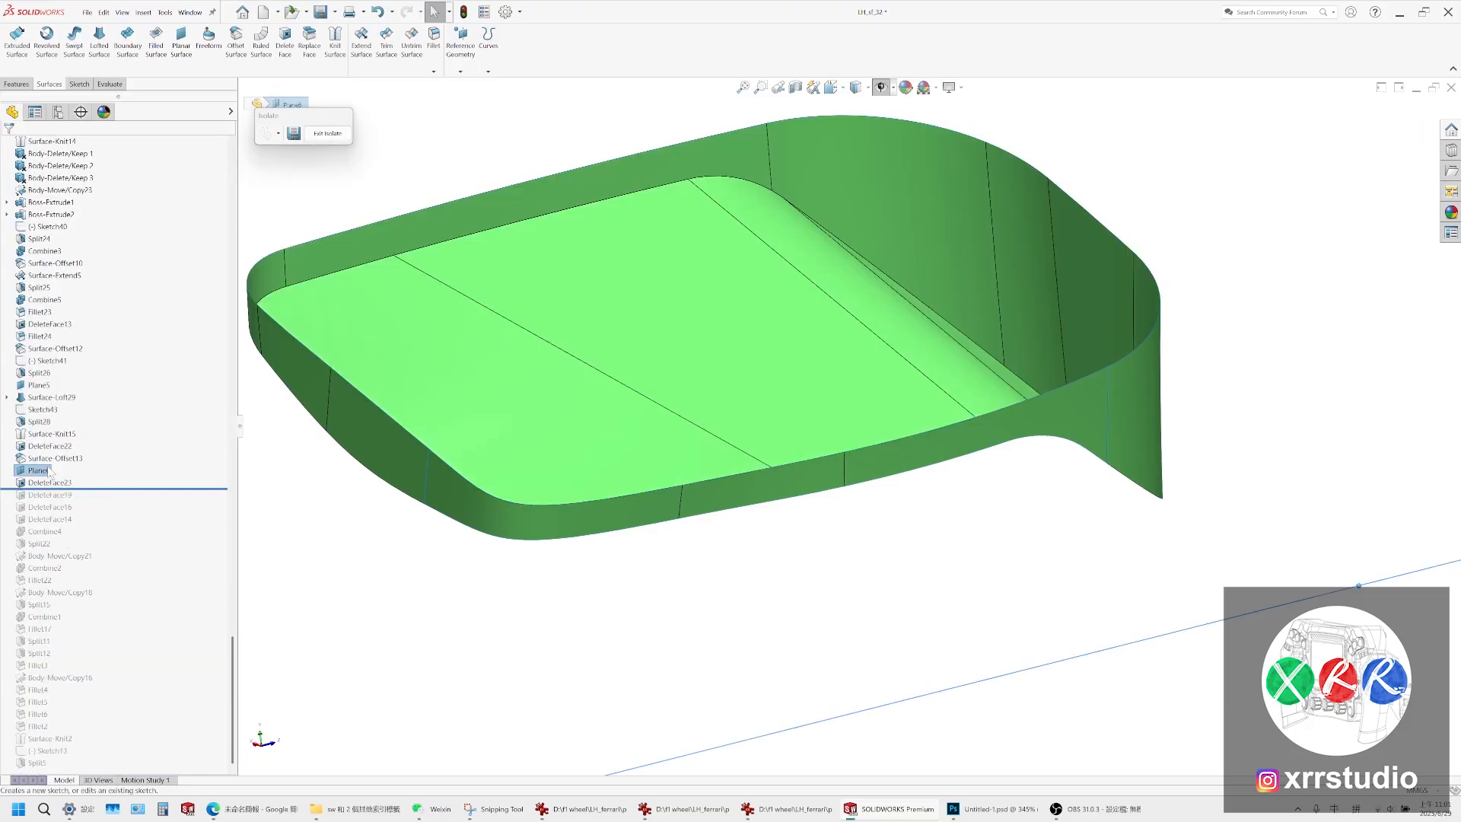
click(481, 490)
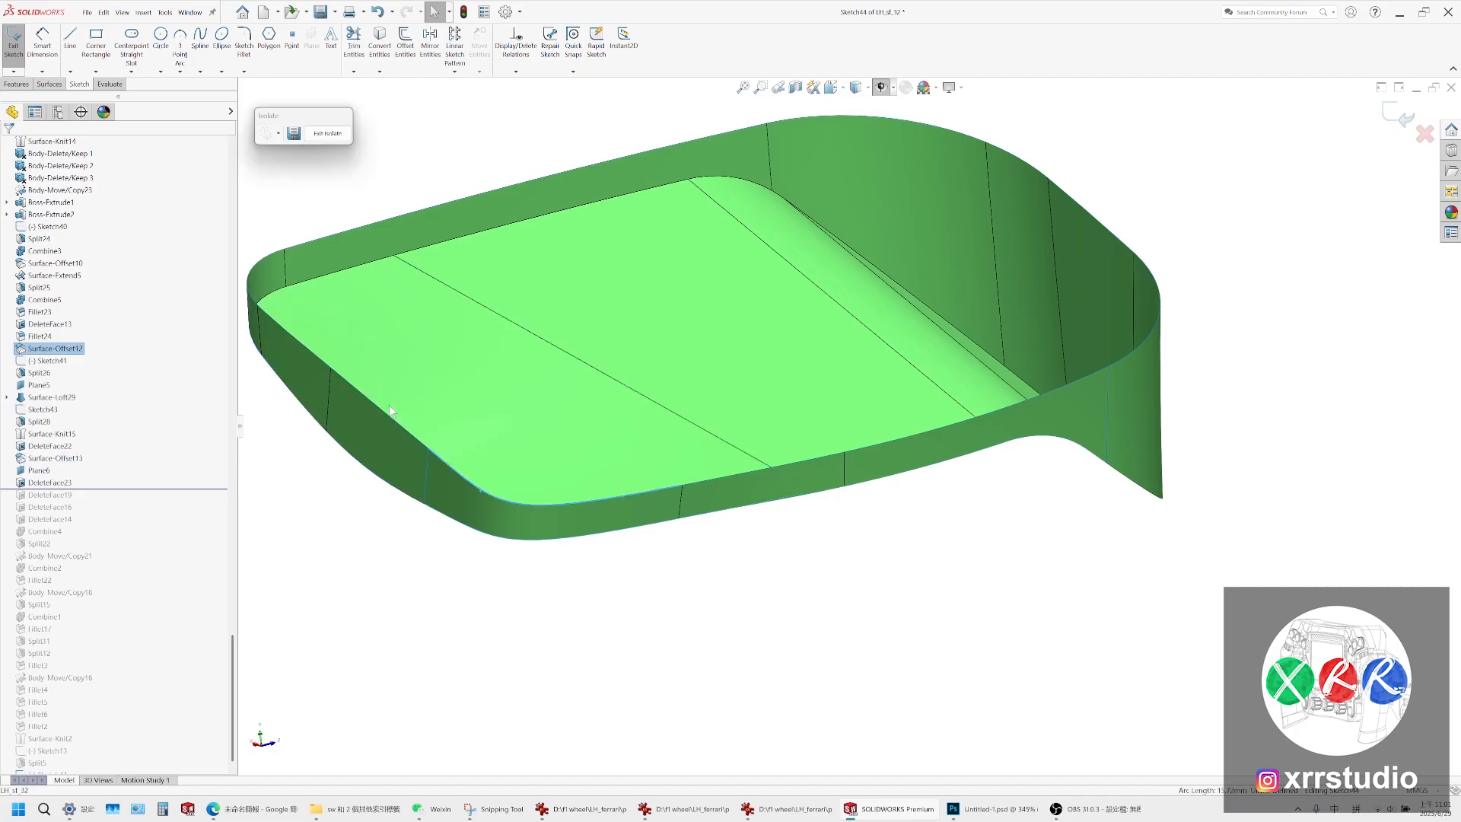
click(271, 318)
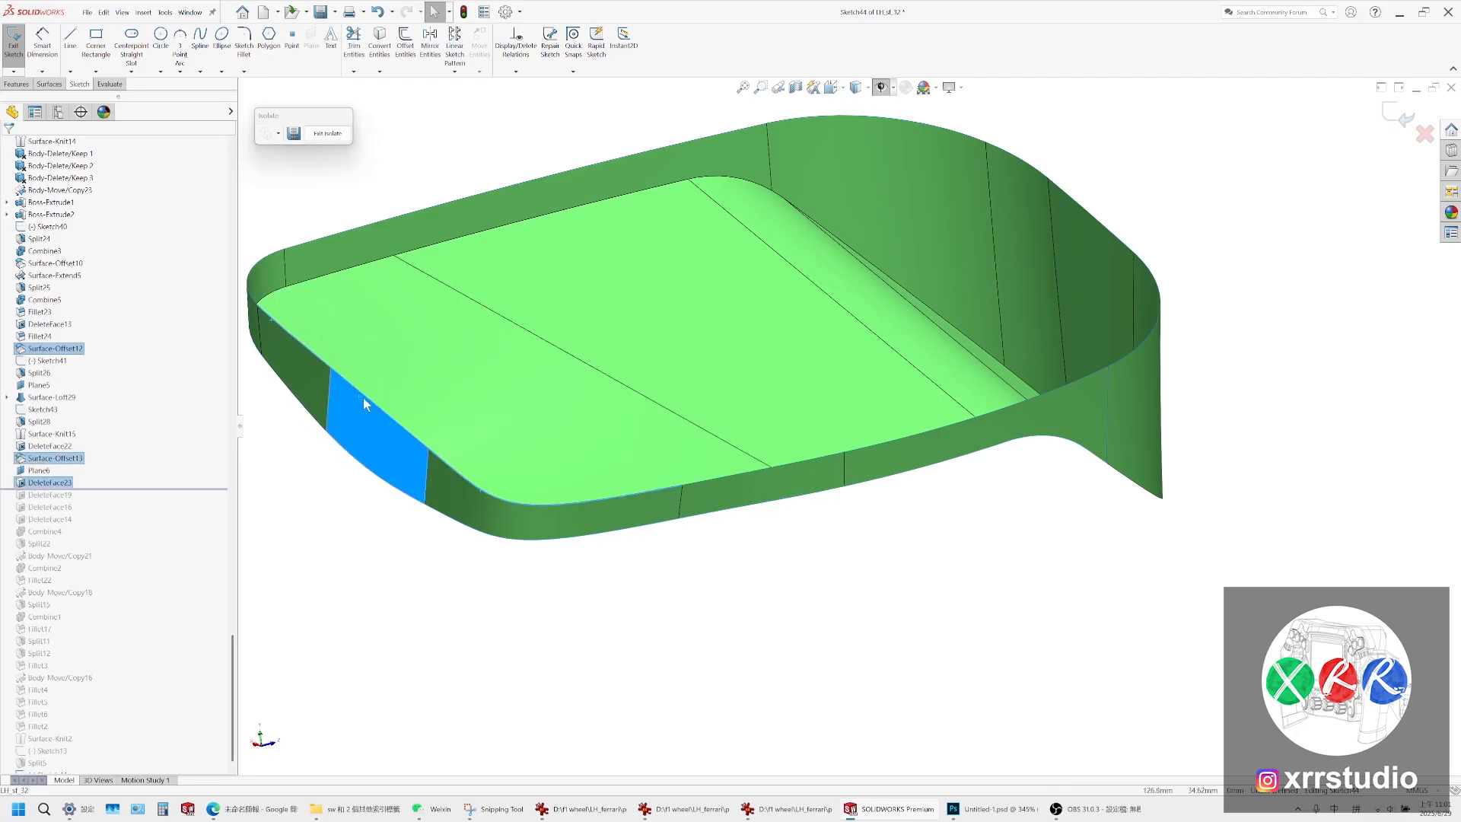
scroll(685, 487, down, 3)
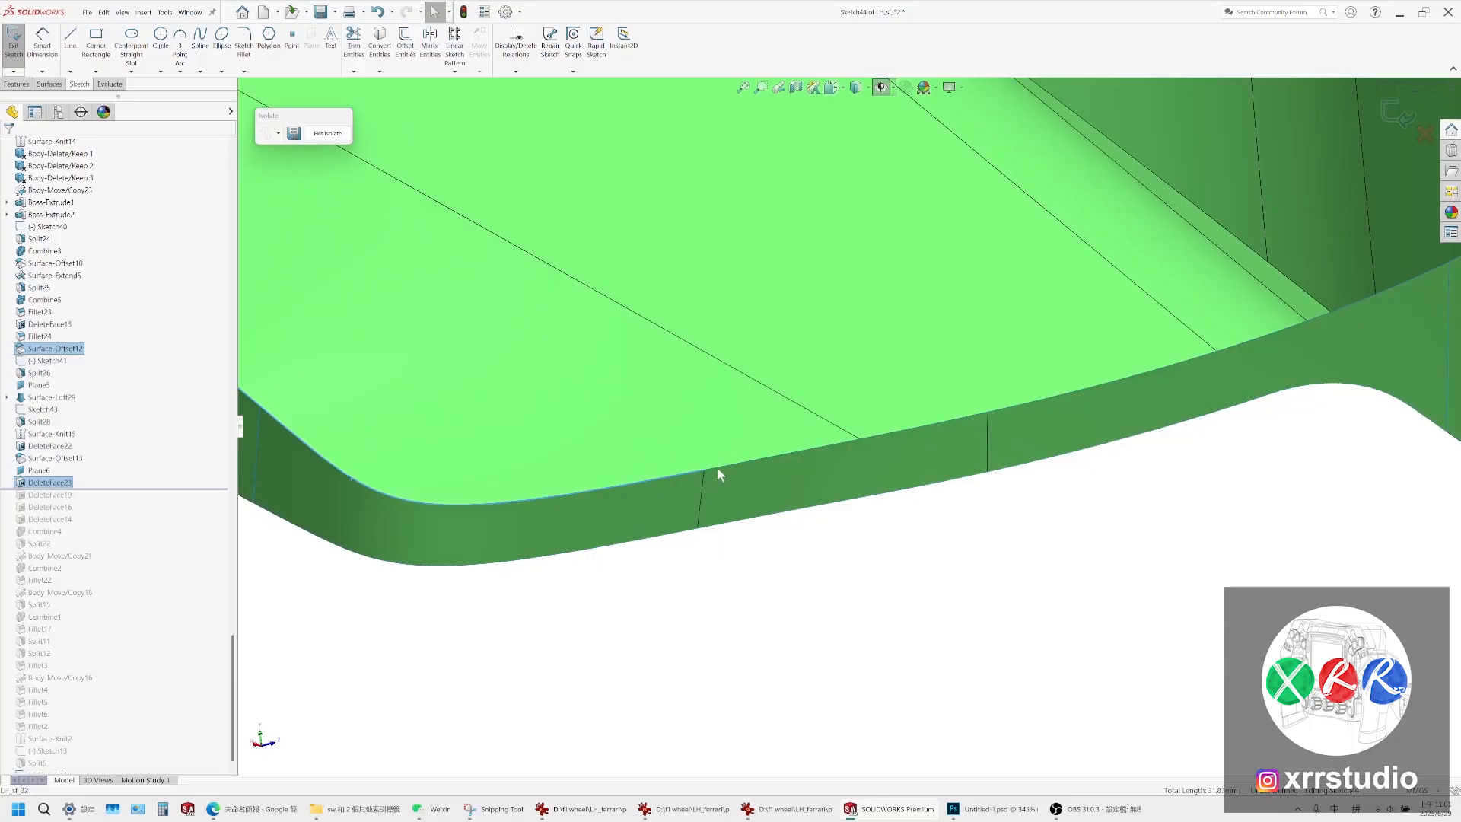
middle_drag(1041, 399, 789, 550)
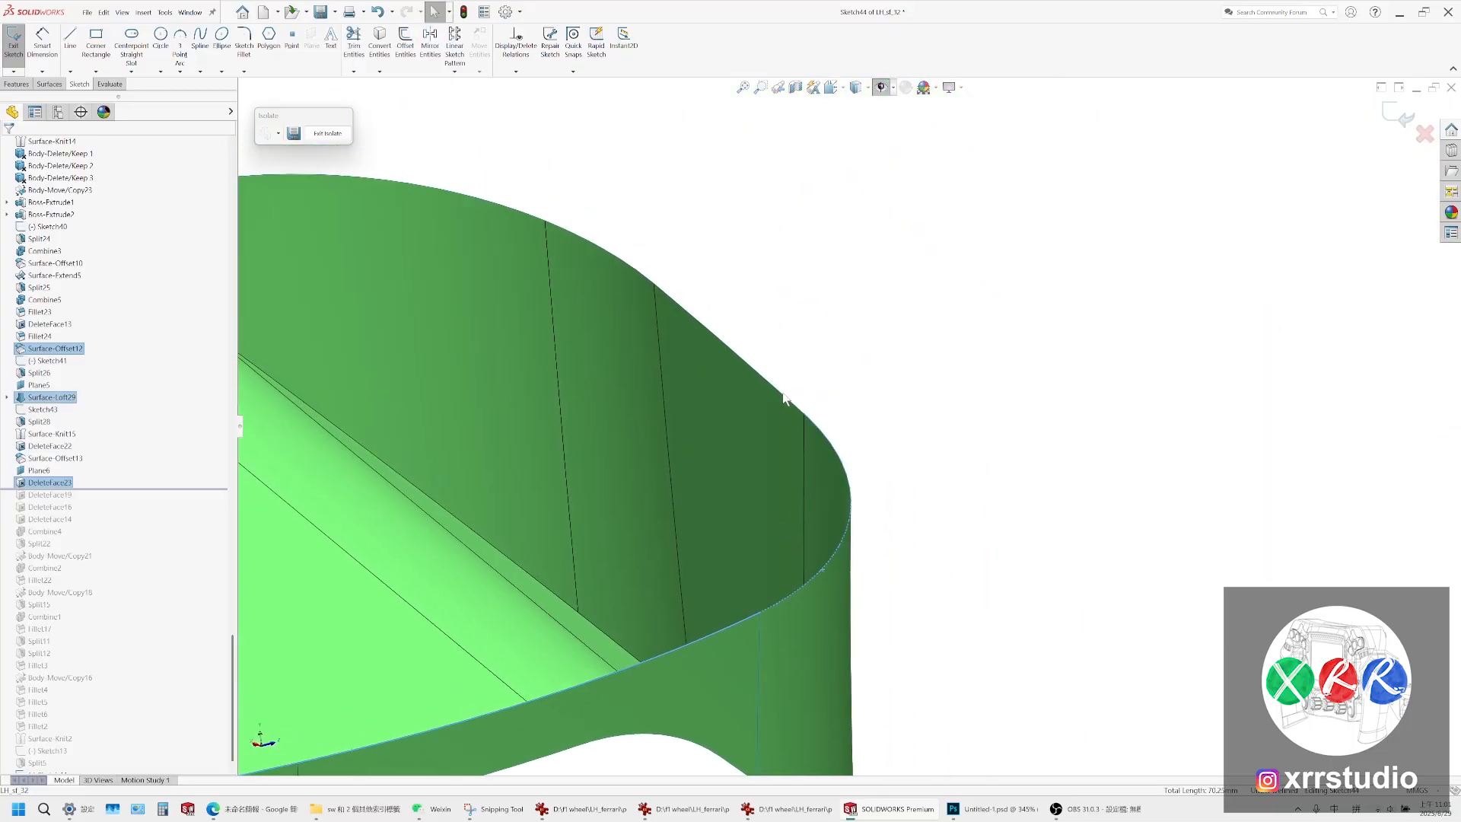
Add the remaining upper rim edges around the deep end, long far side and thin-end corner, and convert the selection into sketch entities
ctrl+middle_drag(779, 391, 1010, 603)
ctrl+click(864, 465)
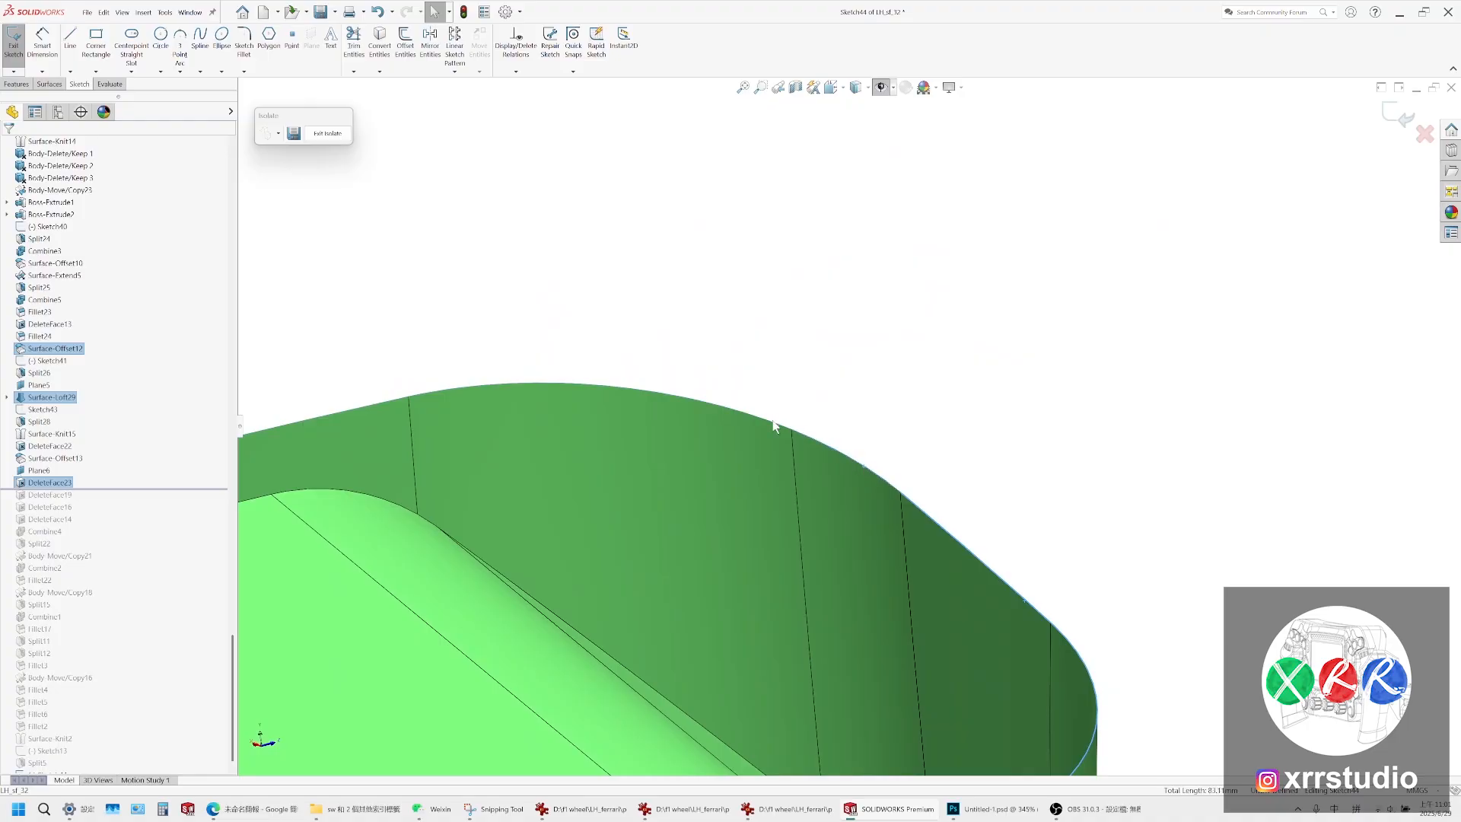
ctrl+click(736, 411)
scroll(895, 404, up, 2)
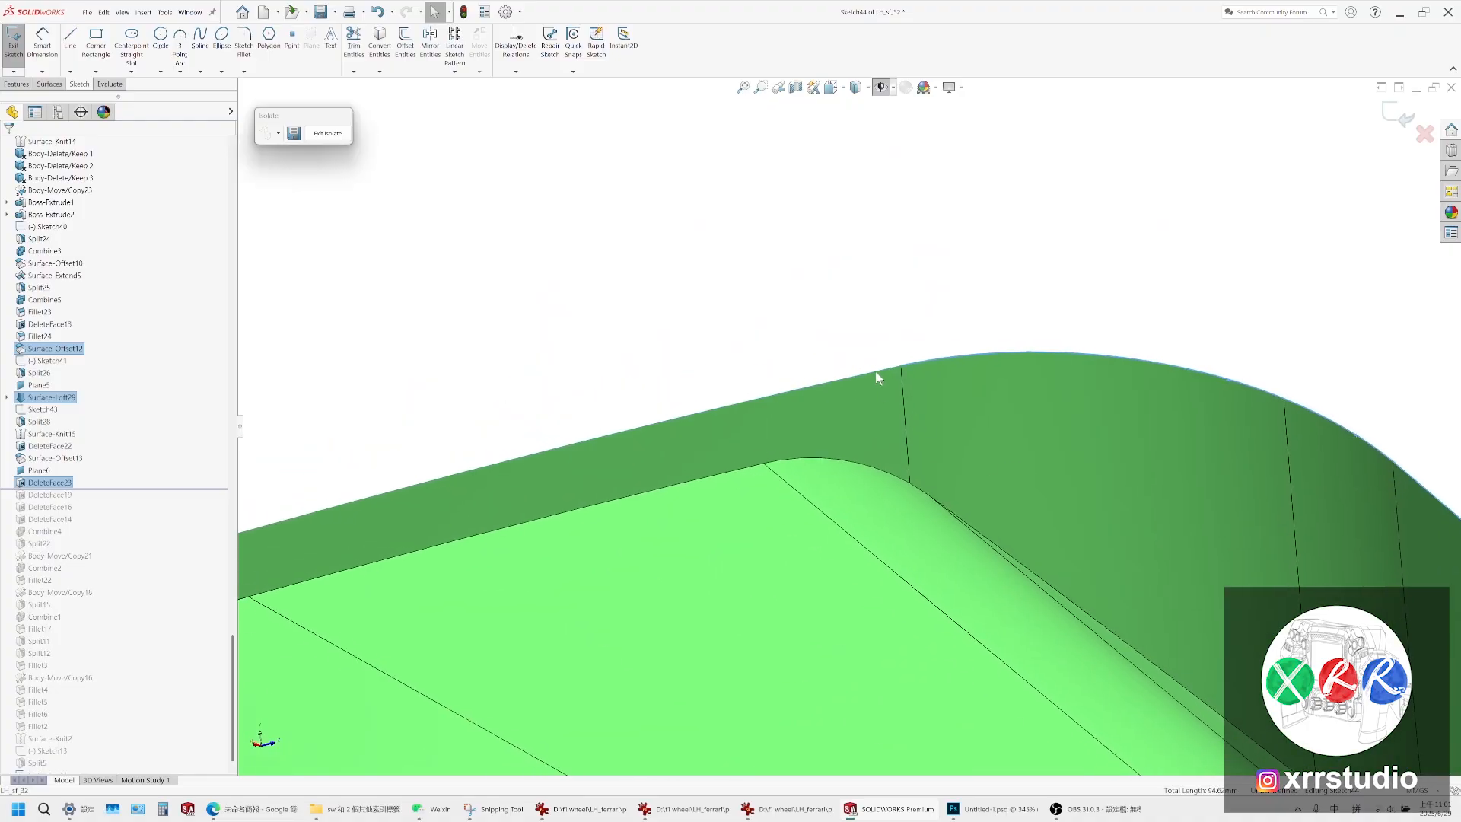
ctrl+click(875, 371)
scroll(672, 543, up, 3)
scroll(456, 525, down, 3)
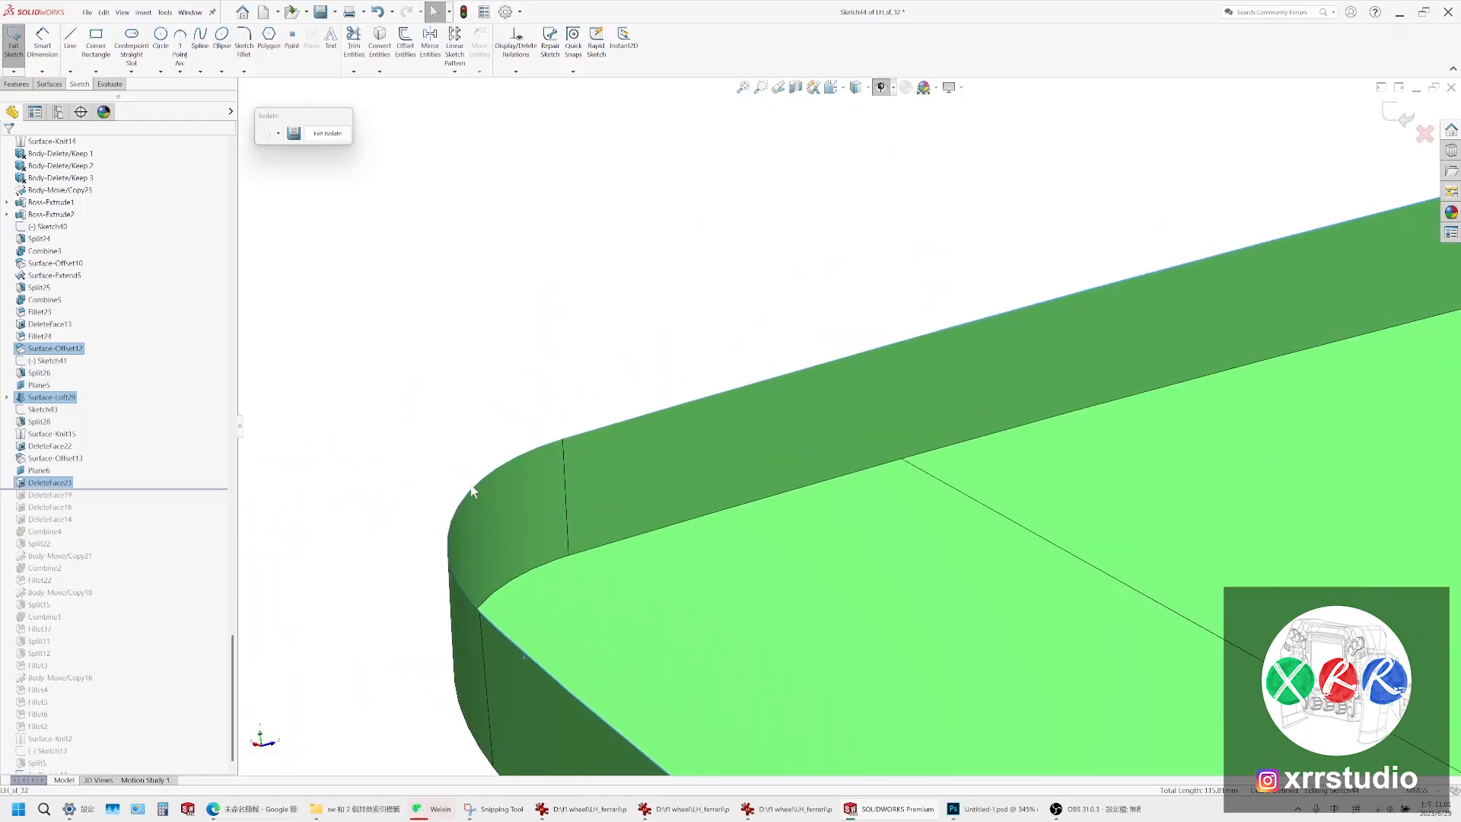
ctrl+click(488, 474)
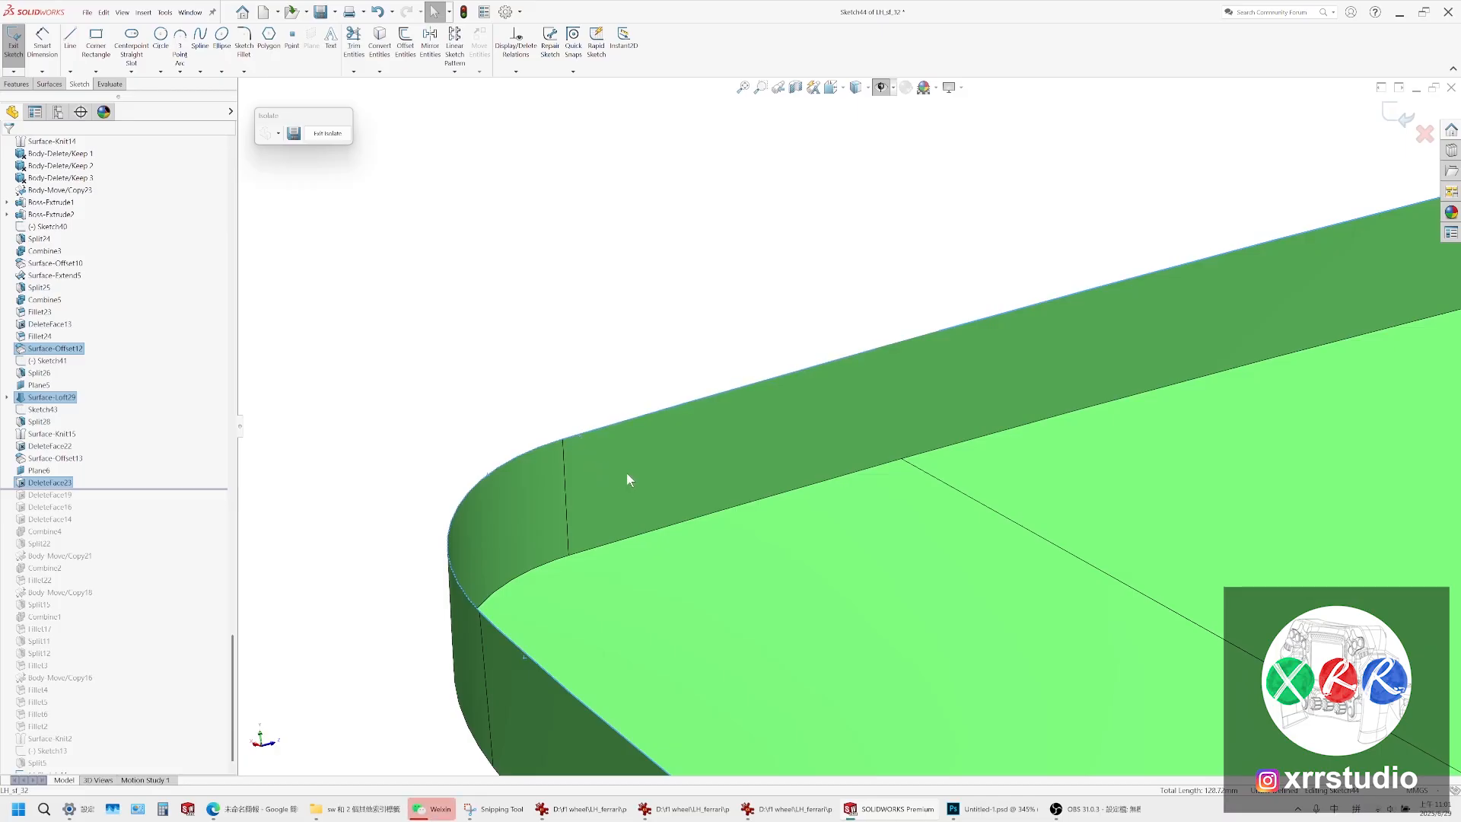
scroll(678, 481, up, 5)
ctrl+middle_drag(935, 460, 513, 439)
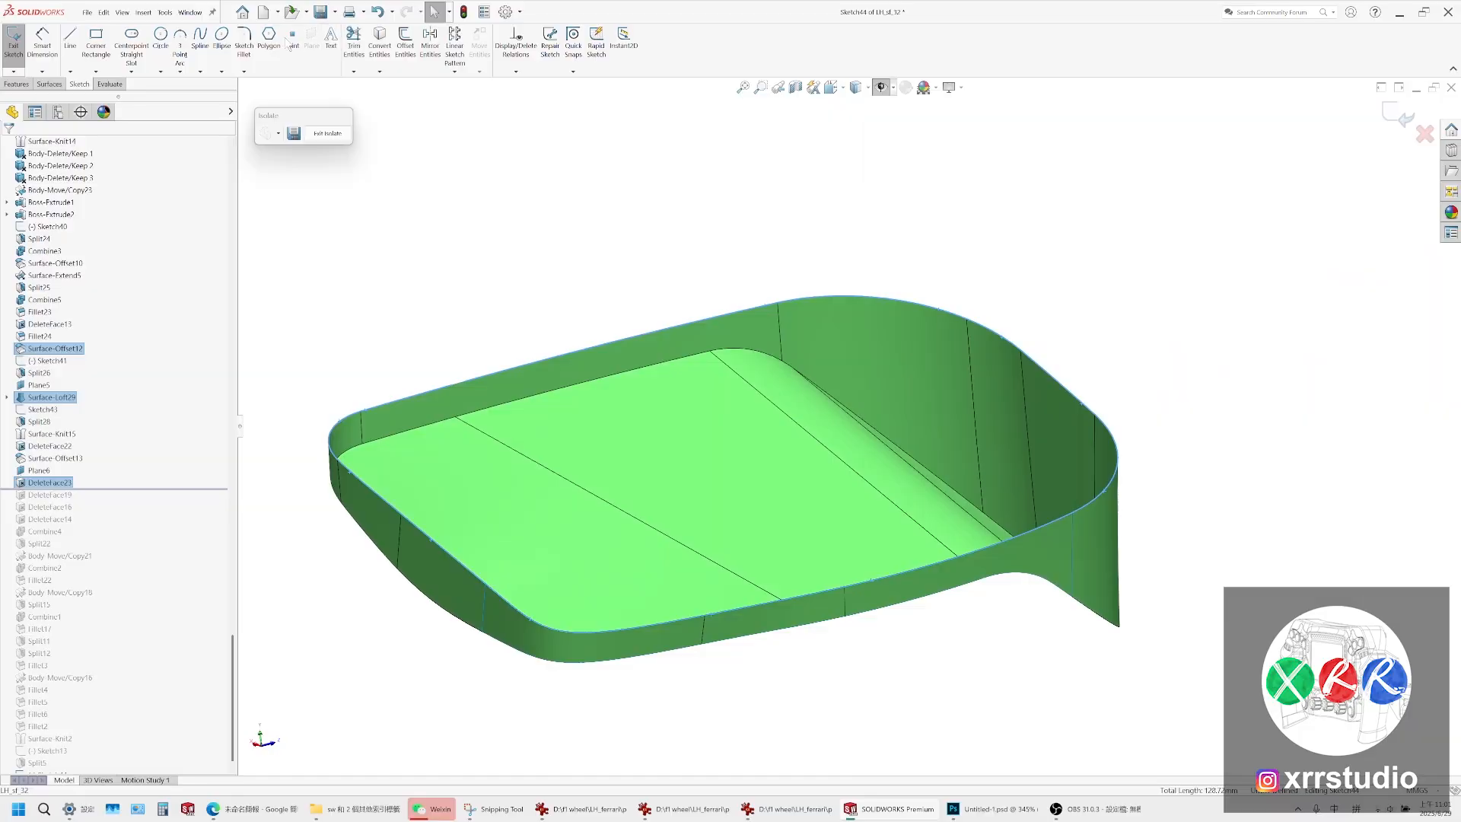
click(52, 83)
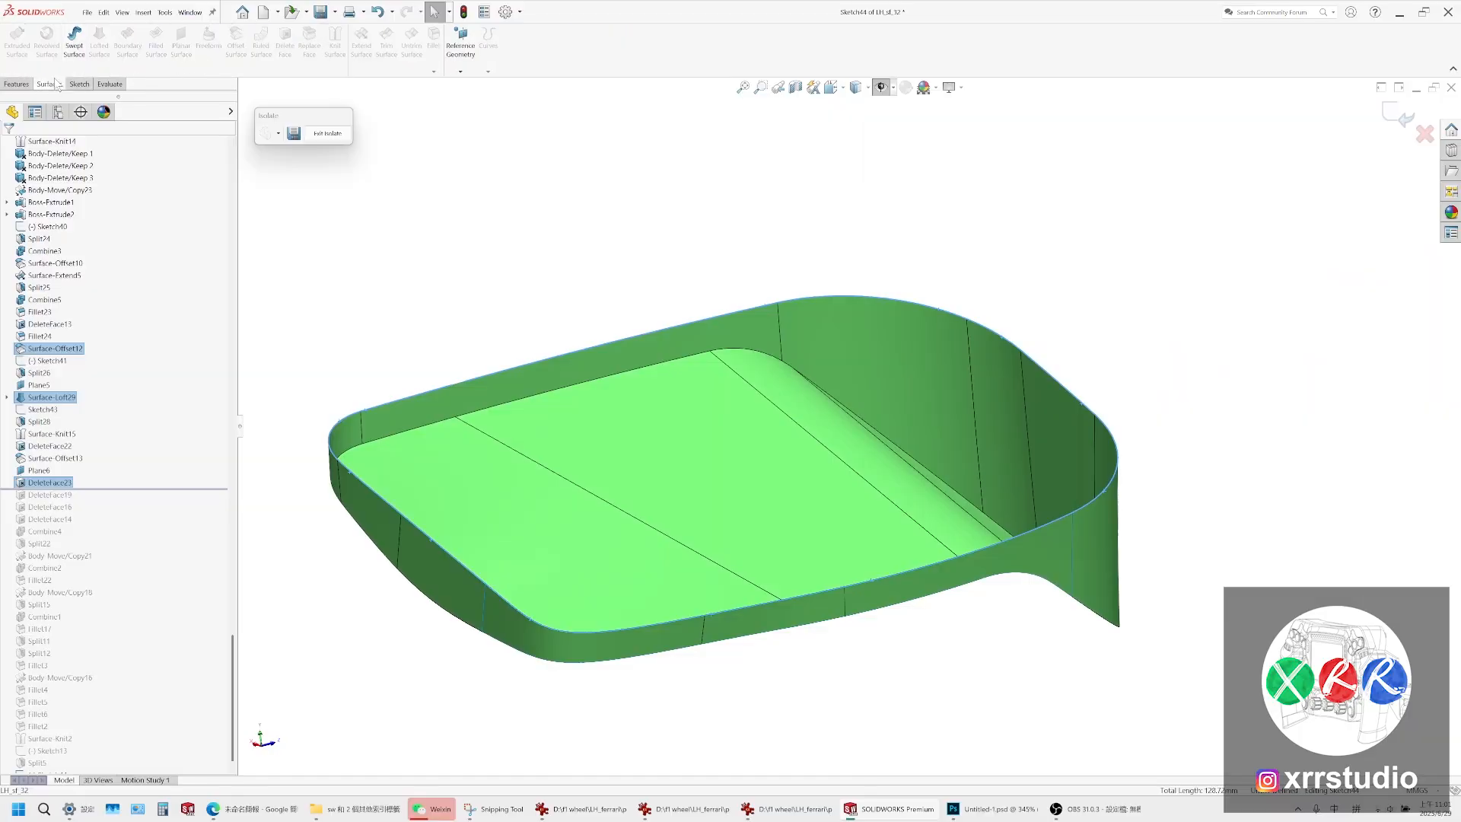
click(80, 84)
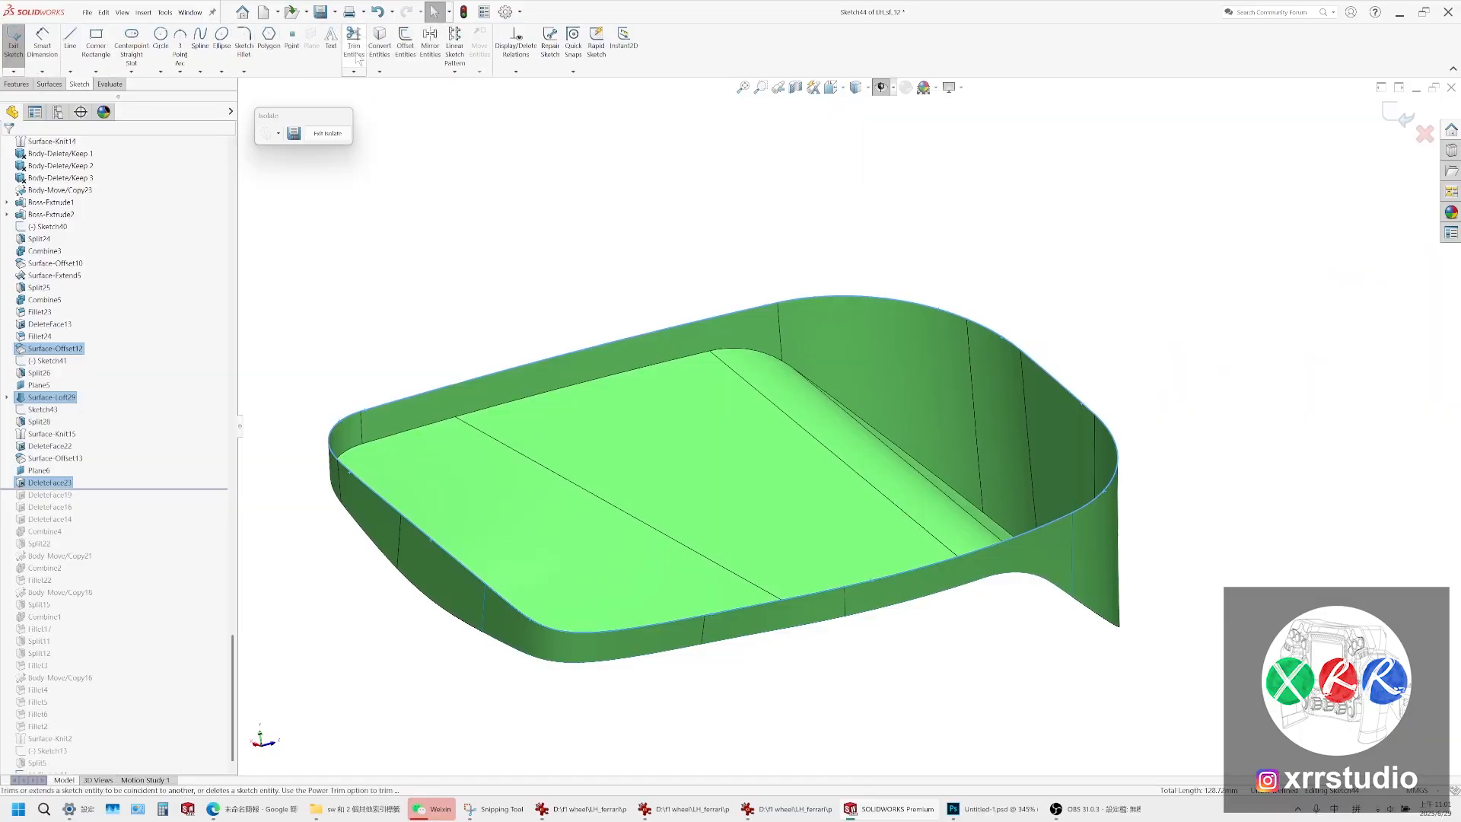
key(Escape)
Try to create a planar surface from the current rim sketch
click(51, 84)
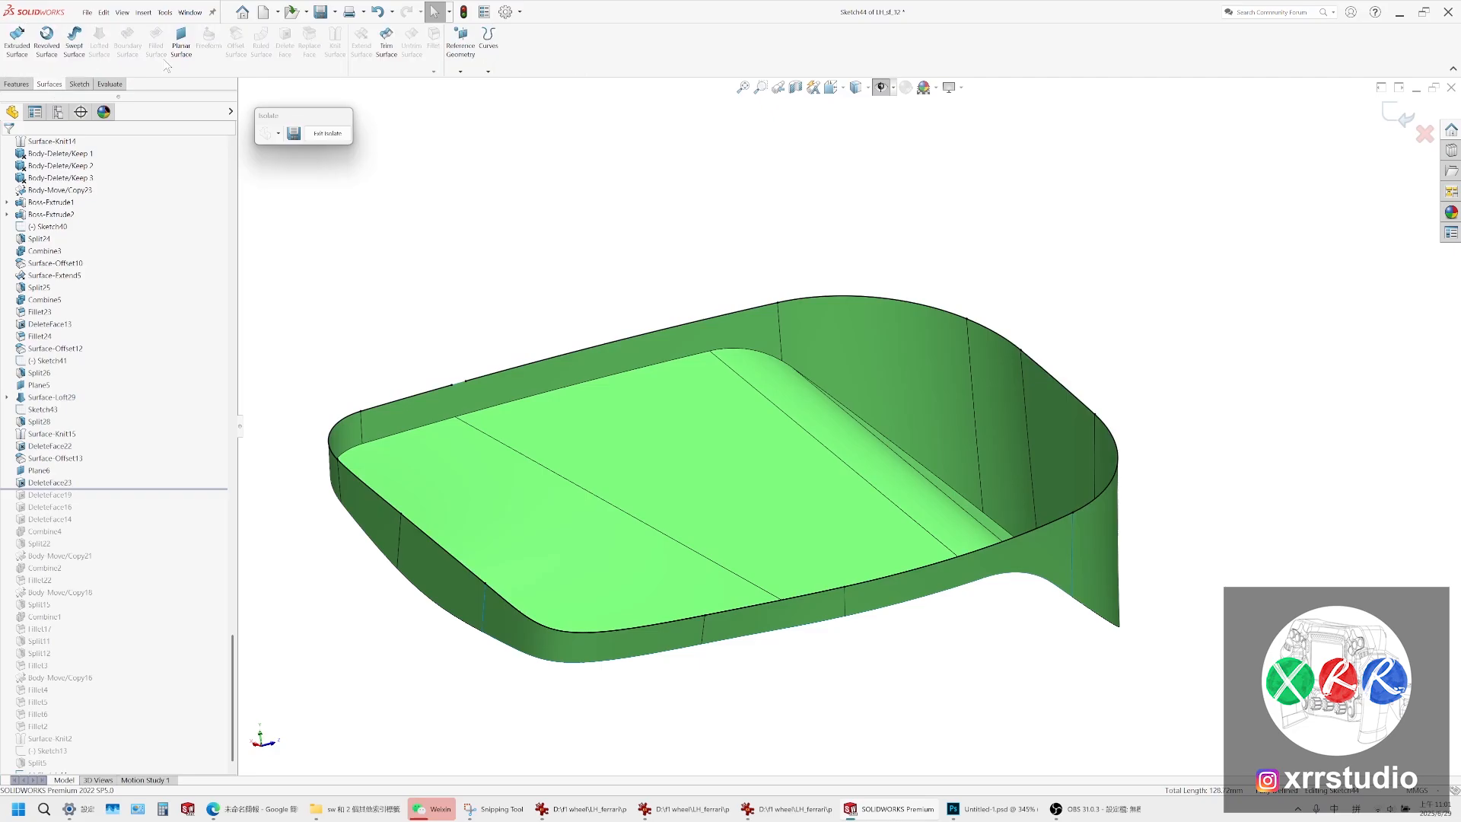
click(181, 40)
click(7, 144)
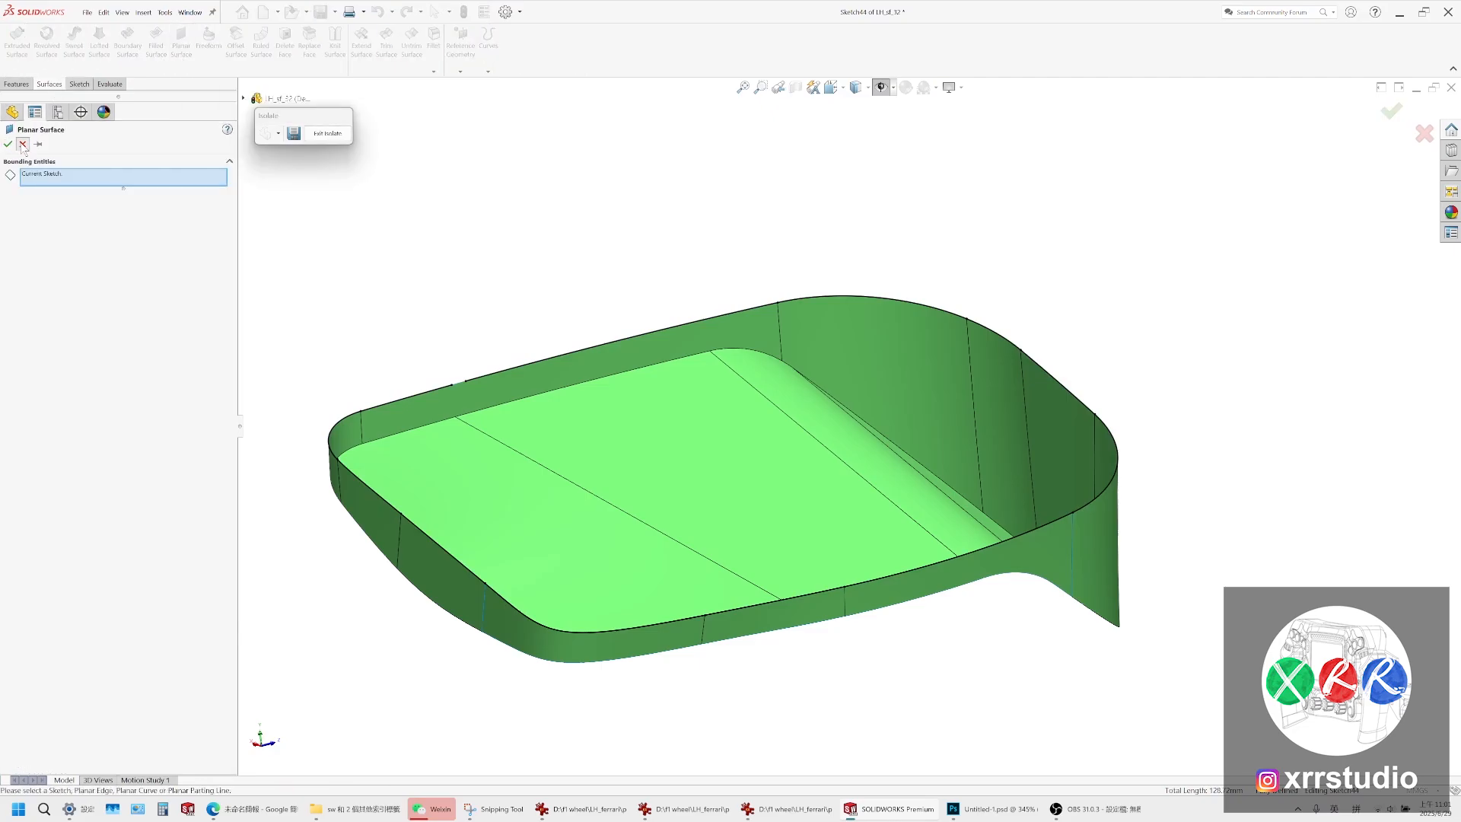
Convert the short missed edge on the rim's long far side into the sketch
scroll(440, 371, down, 3)
click(549, 408)
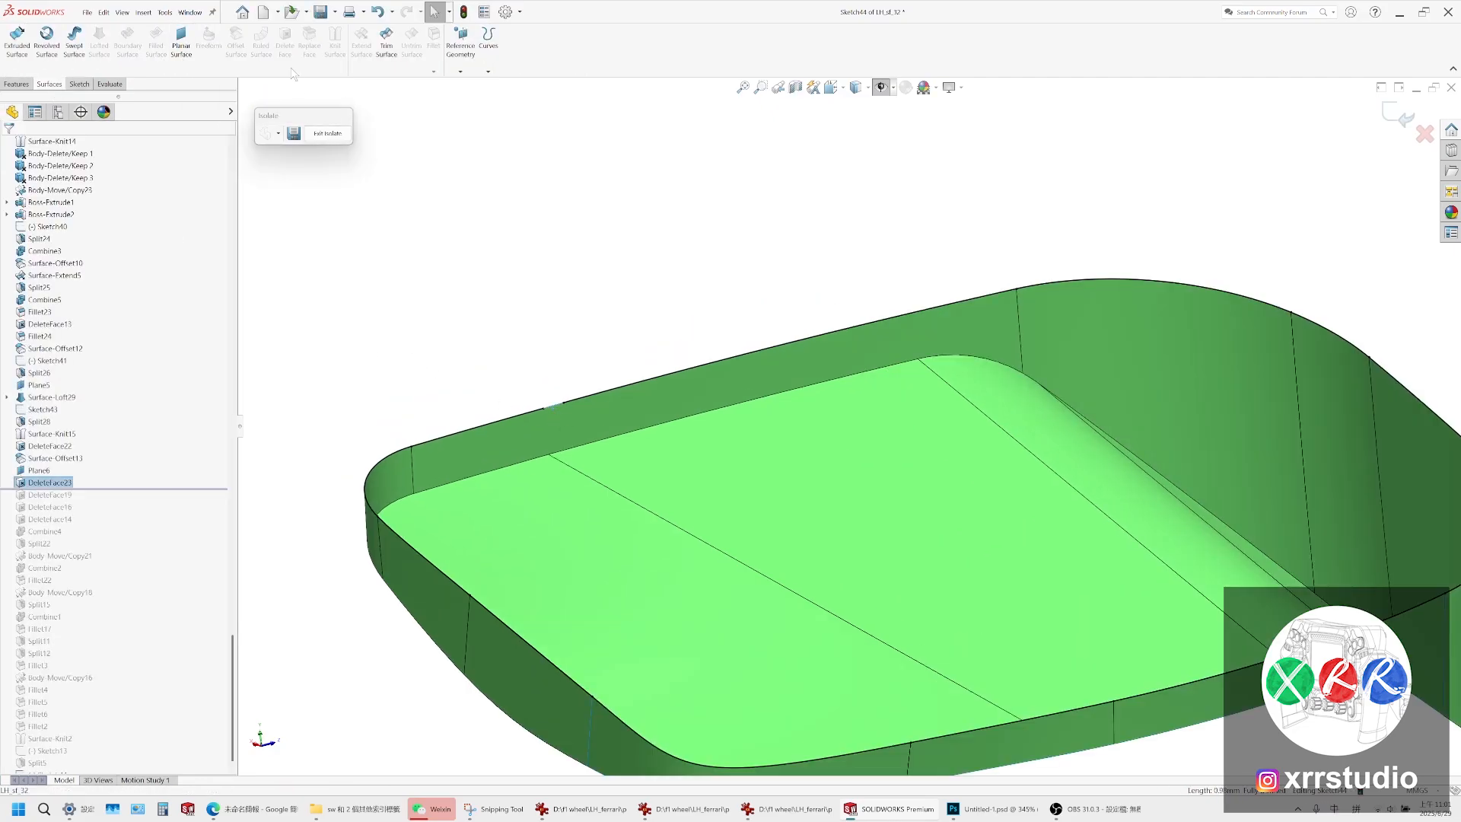
click(76, 85)
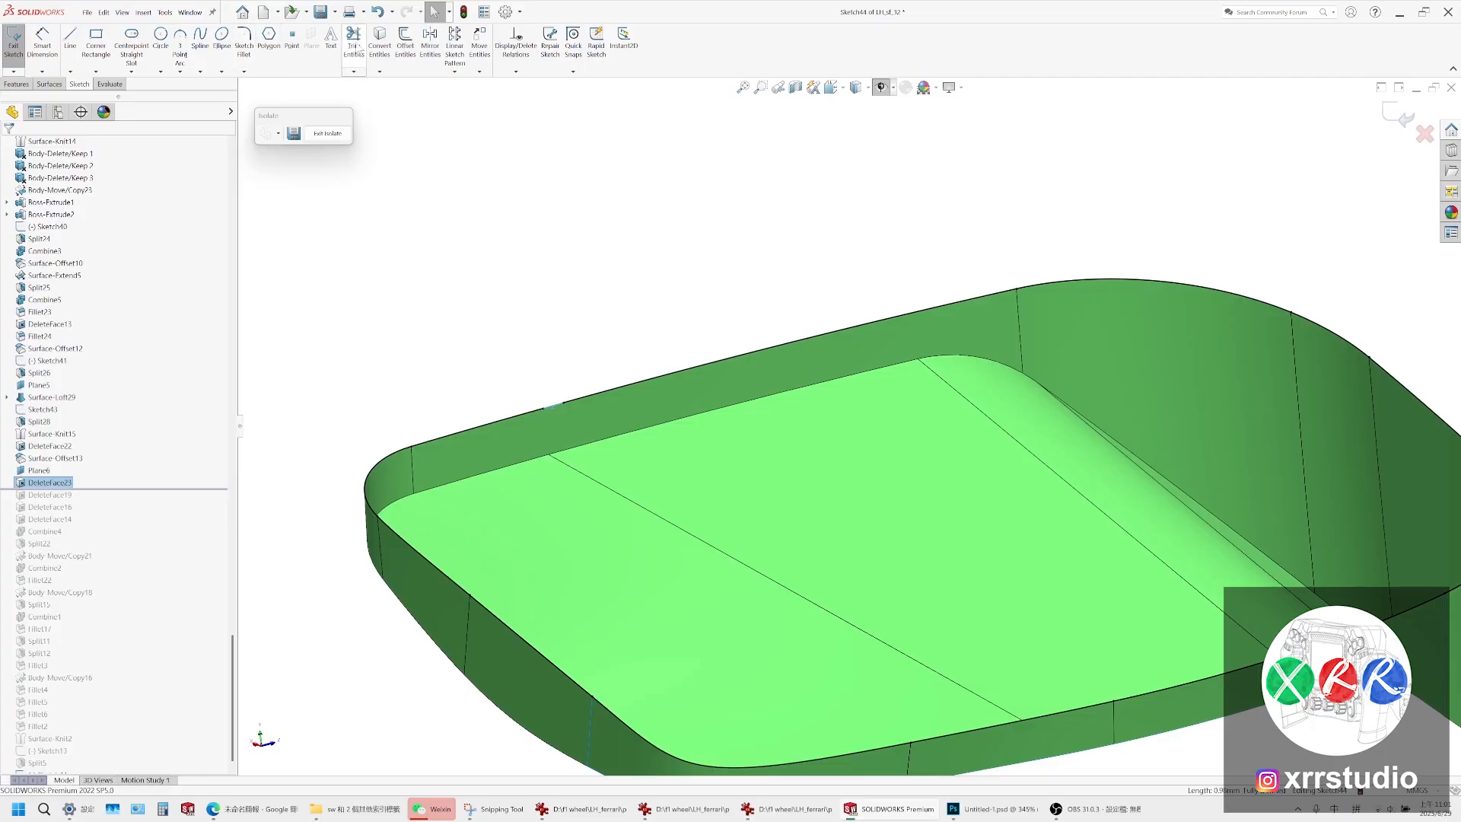
scroll(909, 358, up, 2)
scroll(909, 359, up, 2)
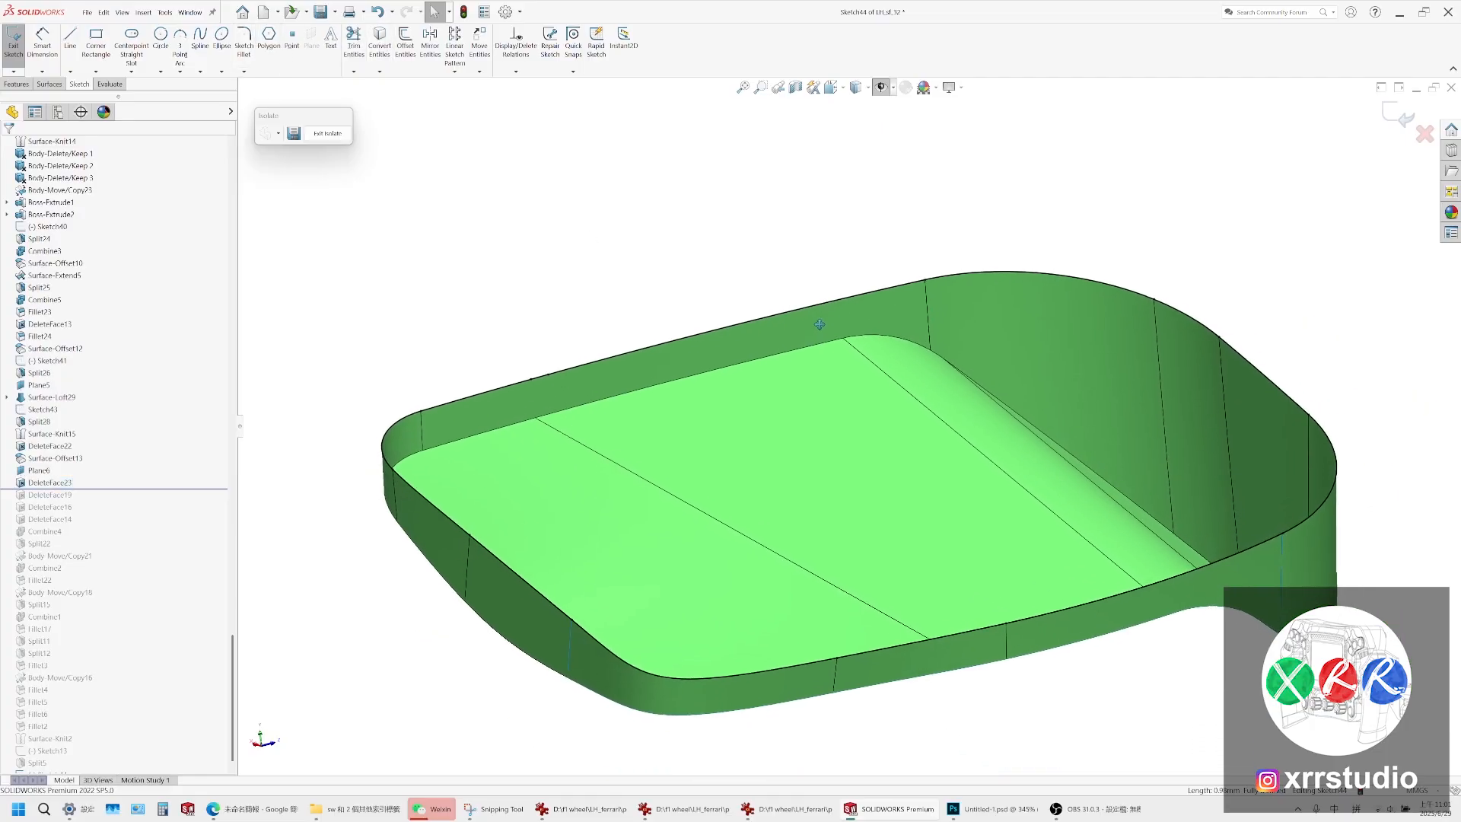
Create a planar surface from the current rim sketch to close the end cap's flat face, and save the part
click(50, 85)
click(181, 42)
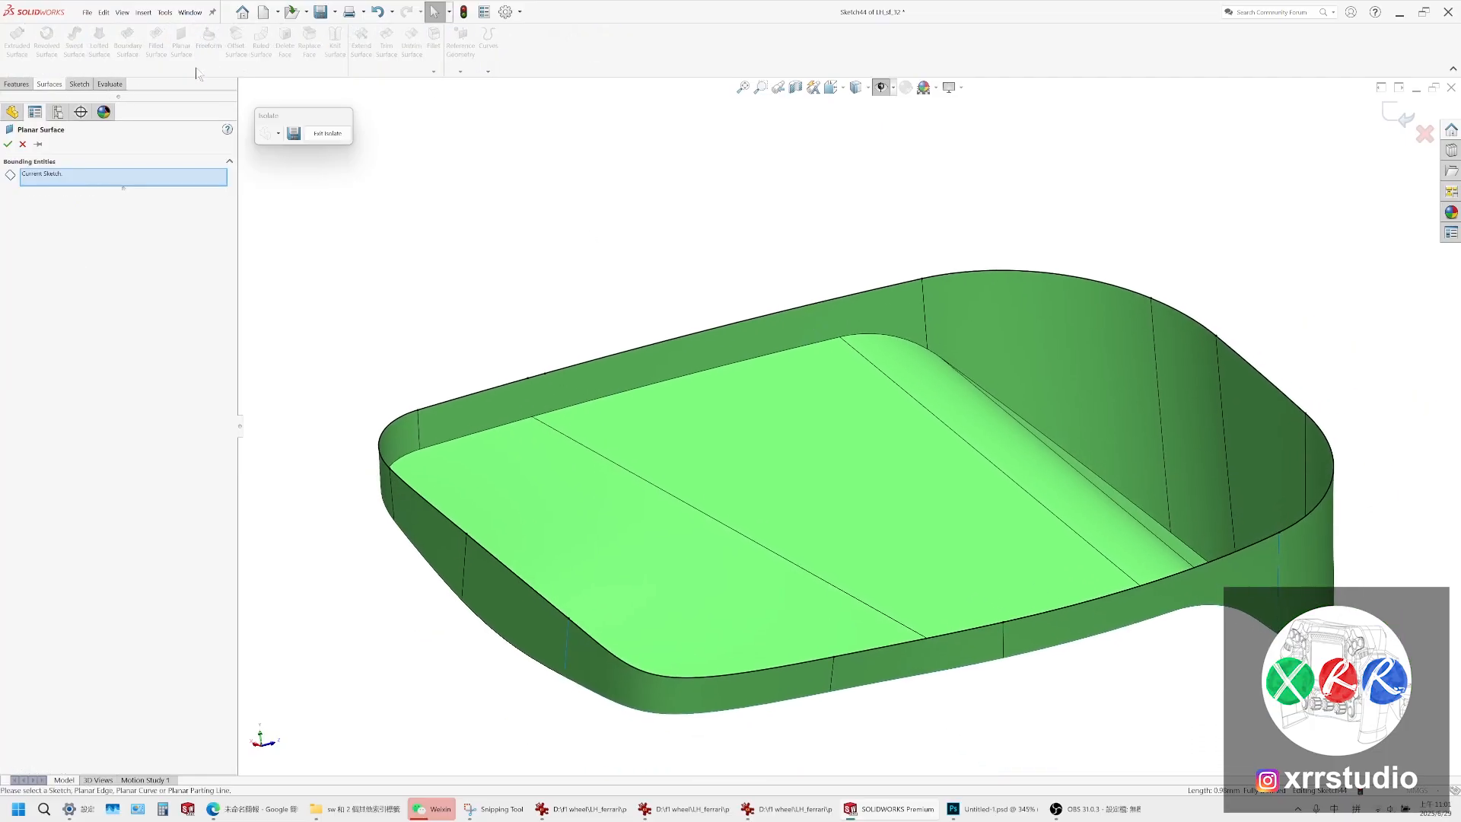
click(8, 144)
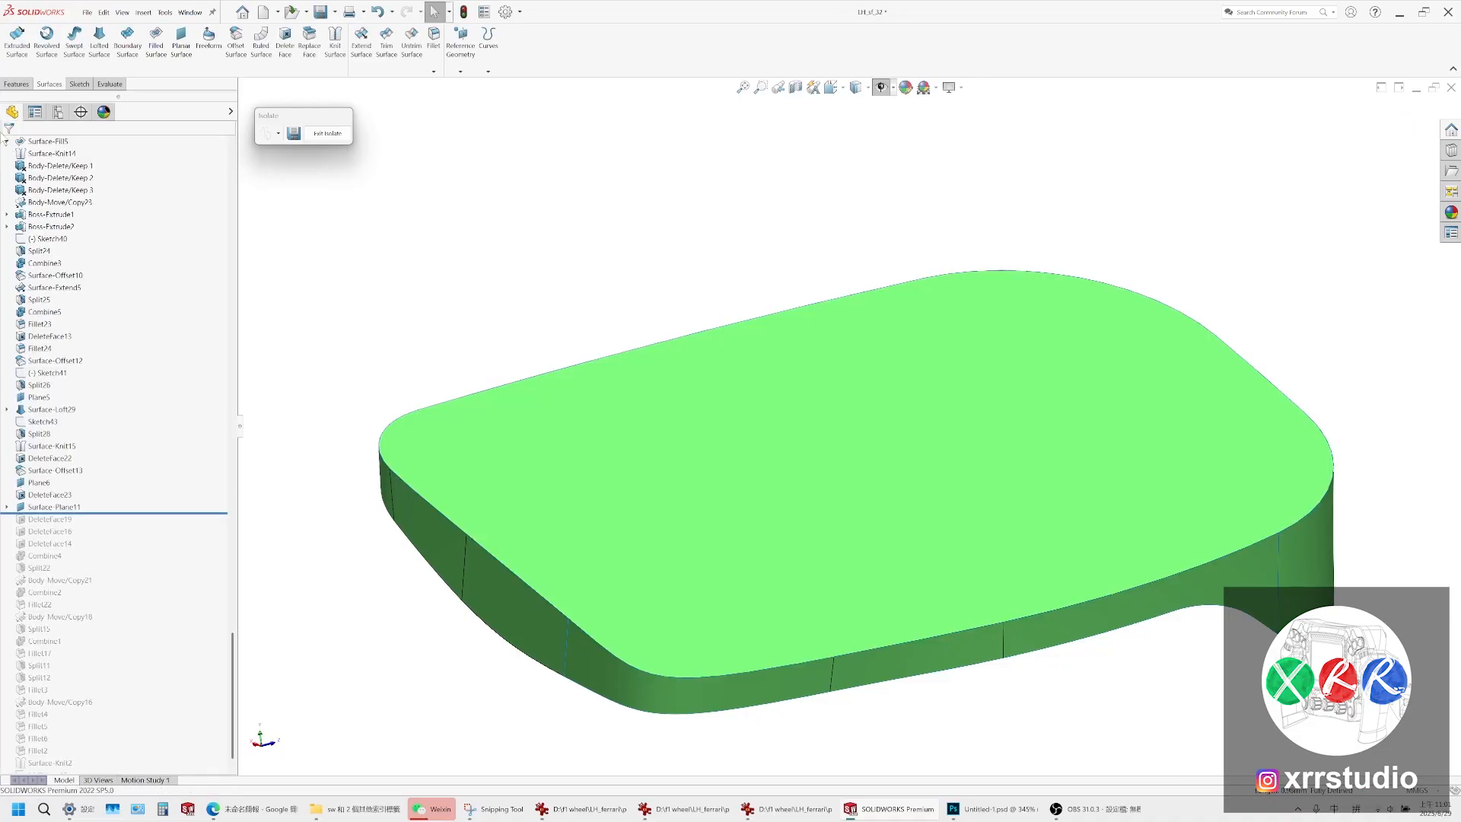
key(ctrl+s)
Knit the new planar surface with the cap's two remaining side and underside surface bodies into one solid end cap
click(335, 39)
click(666, 450)
click(547, 613)
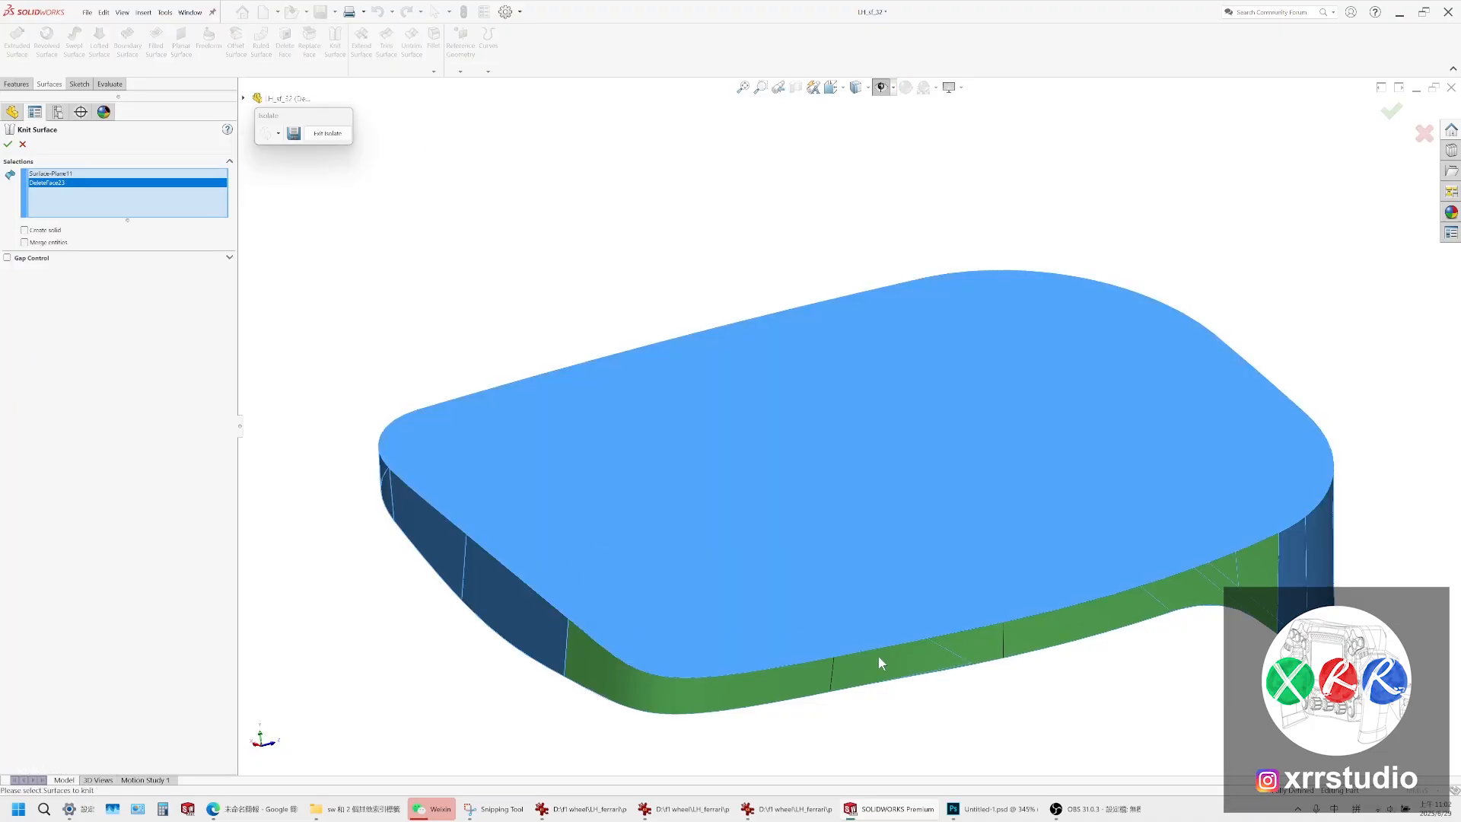
middle_drag(879, 654, 889, 494)
key(f)
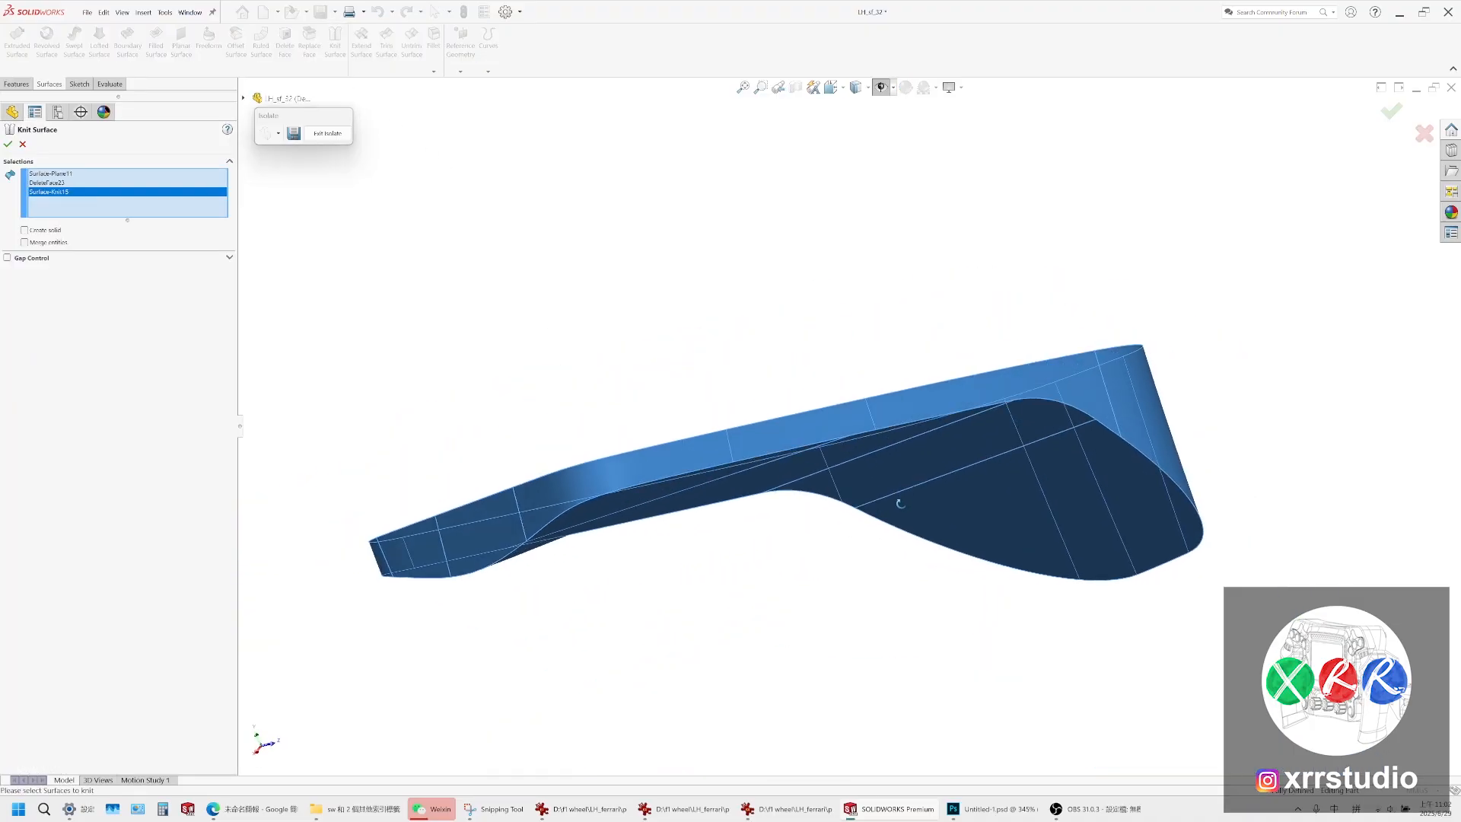
scroll(899, 499, down, 2)
middle_click(938, 404)
middle_drag(937, 404, 1075, 445)
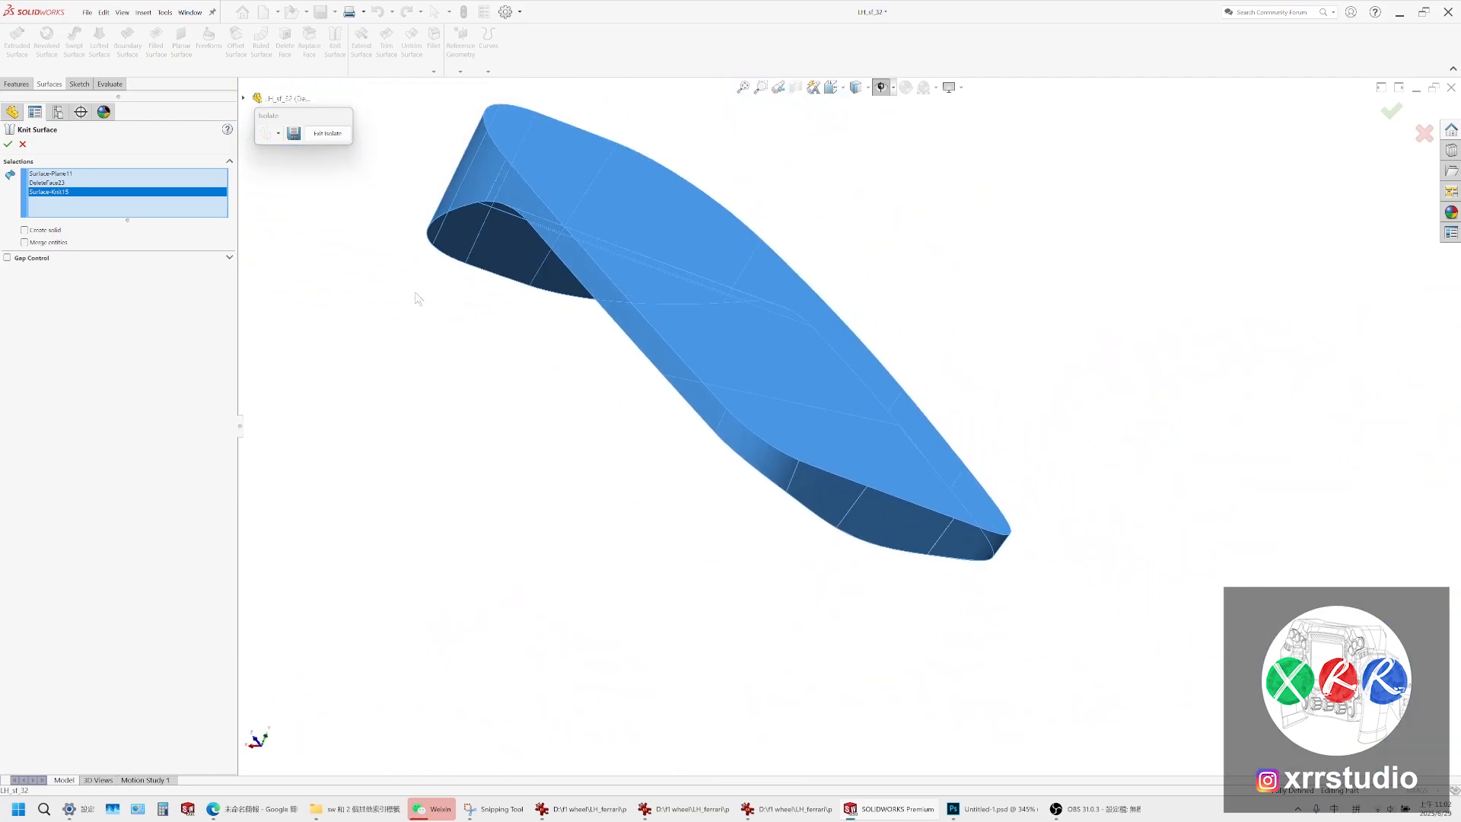
click(8, 144)
scroll(789, 330, up, 3)
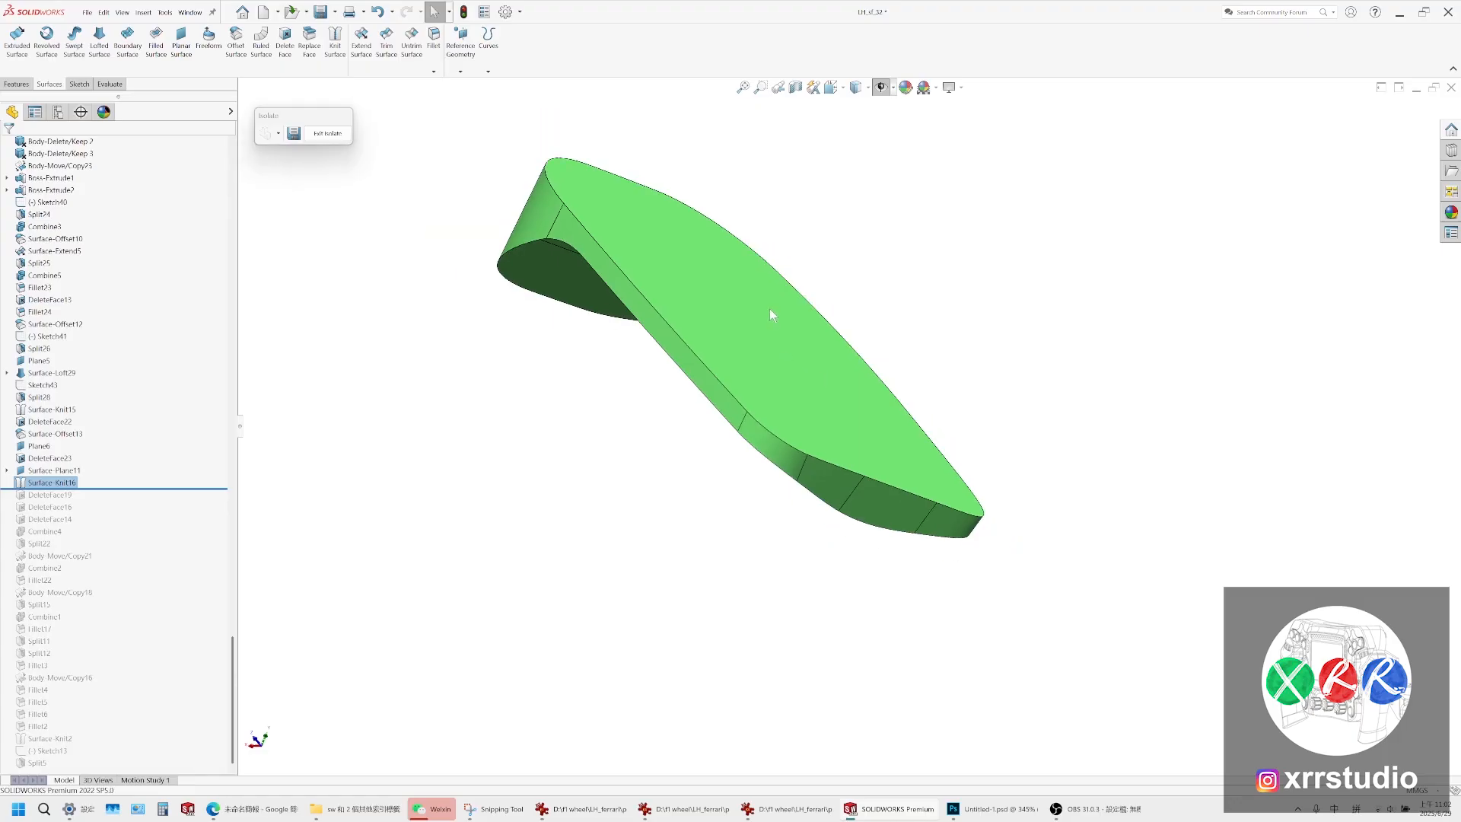
middle_drag(822, 404, 654, 381)
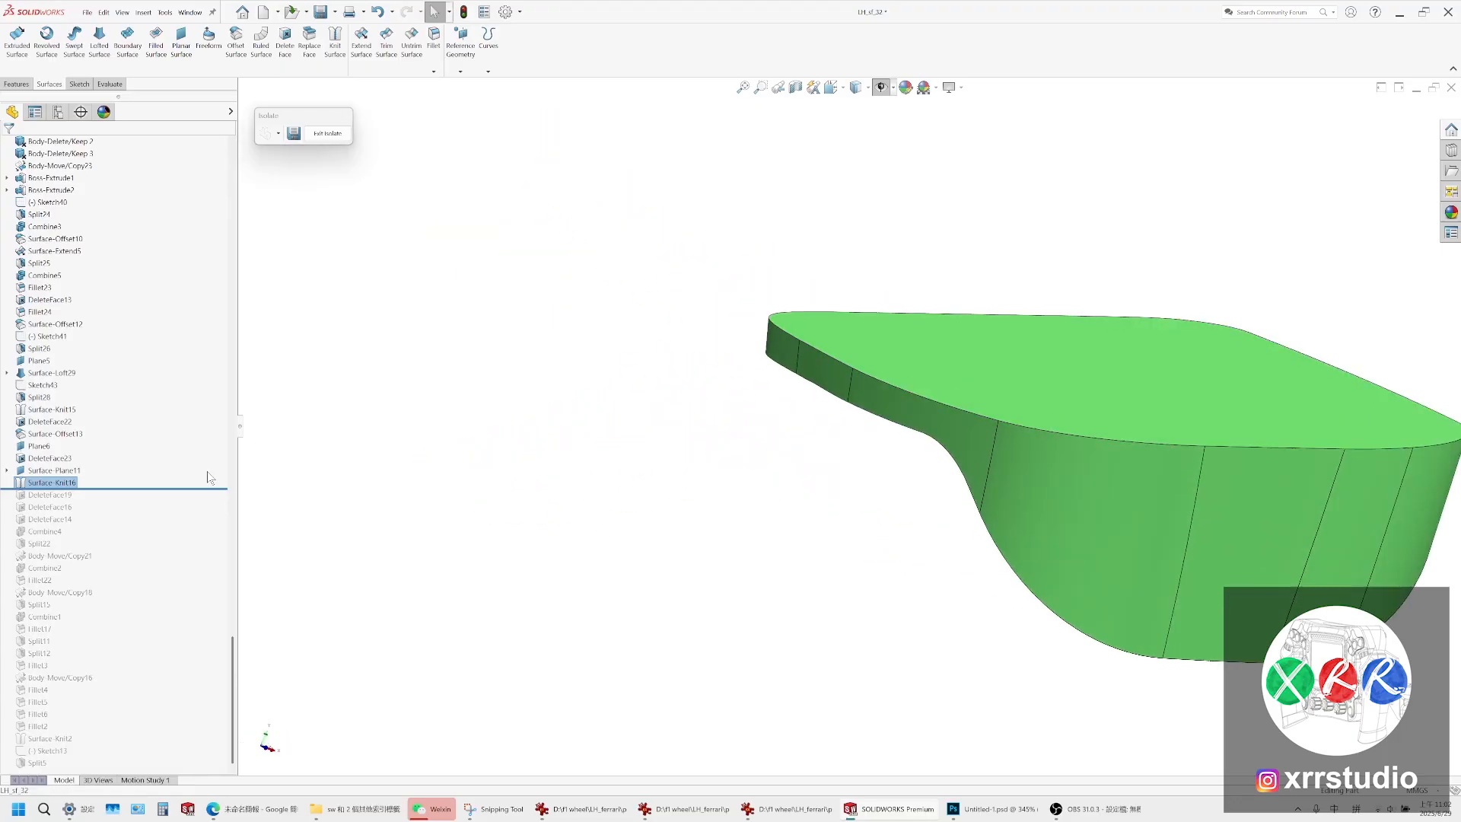
List the part's solid bodies in the feature tree and examine where the leftover split body Split25[2] lies
drag(233, 671, 213, 183)
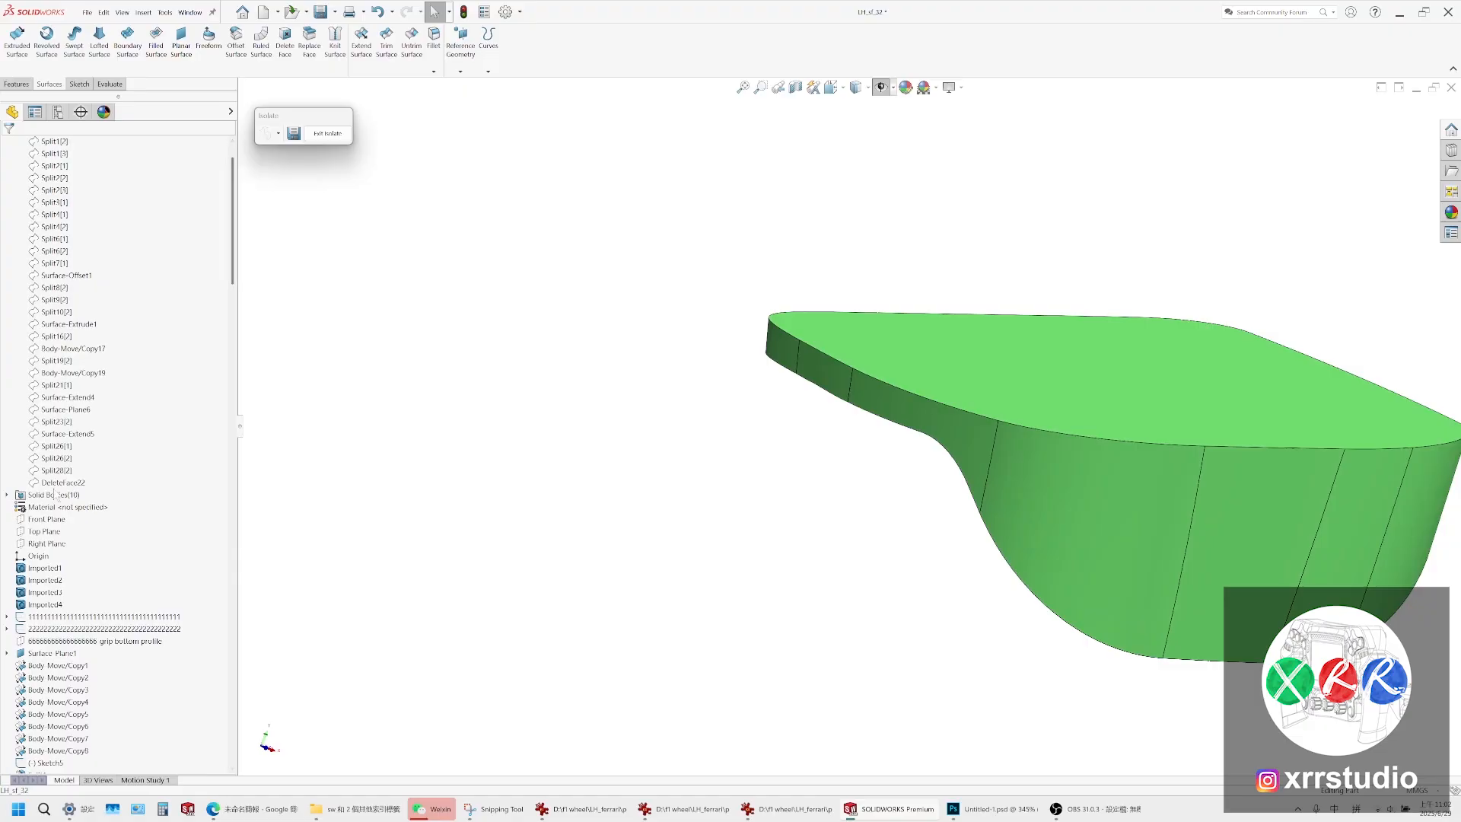
scroll(61, 489, up, 2)
scroll(61, 490, down, 1)
scroll(62, 494, up, 1)
click(7, 190)
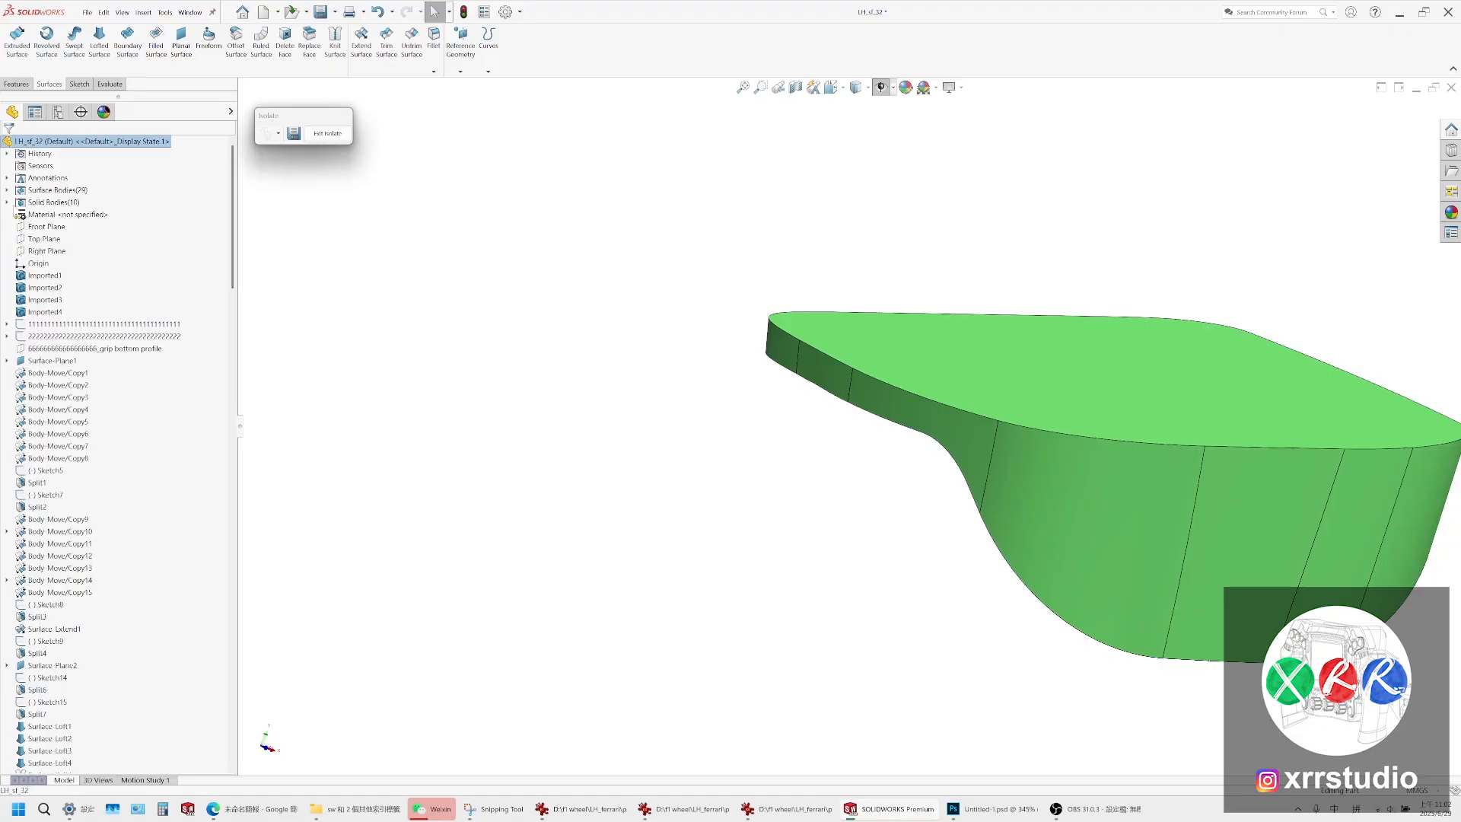
click(7, 203)
click(60, 313)
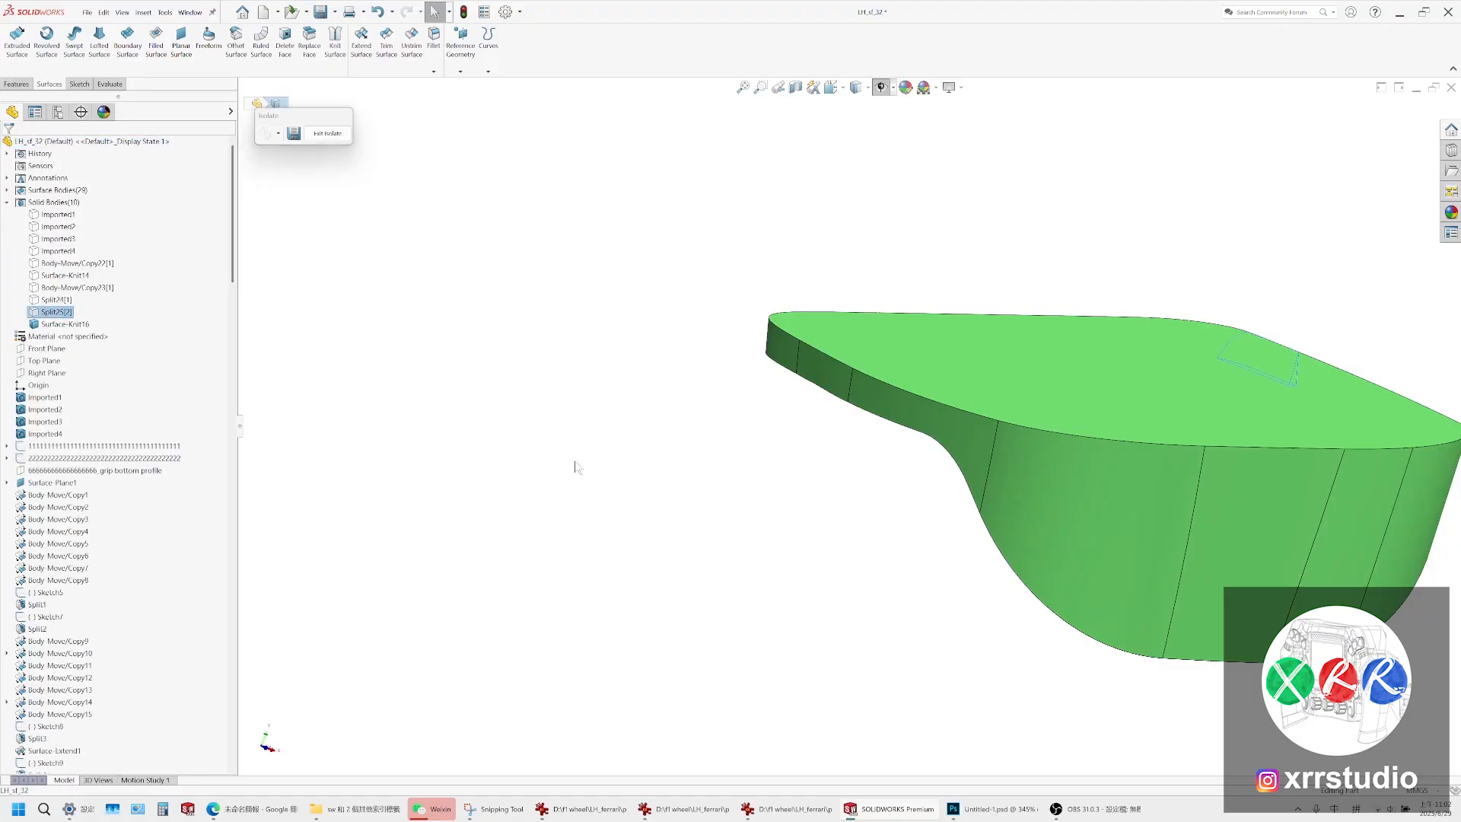
scroll(951, 461, up, 5)
scroll(1165, 457, down, 4)
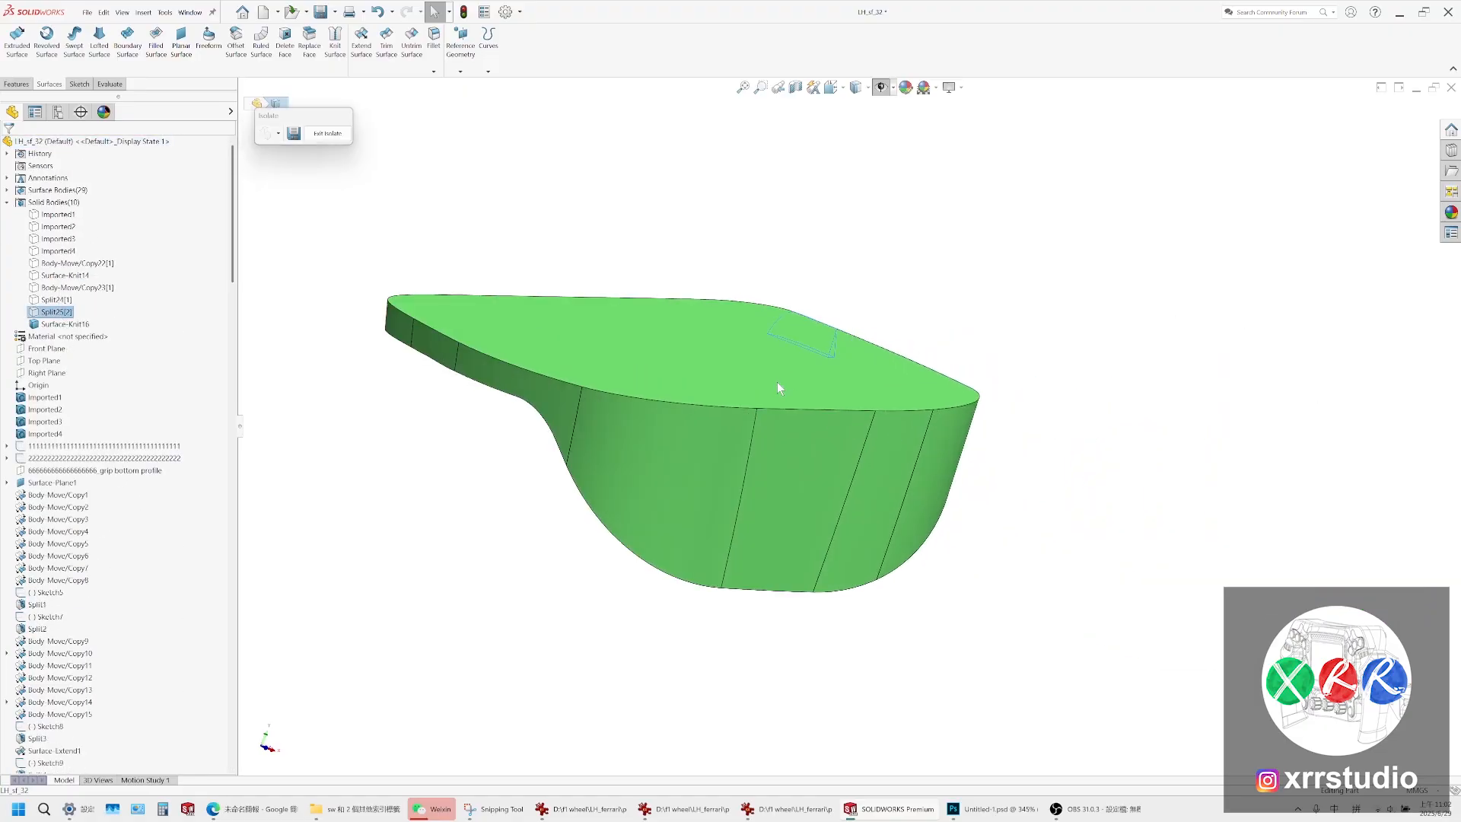
Delete the leftover solid bodies Split24[1] and Split25[2]
click(57, 300)
middle_drag(650, 358, 682, 363)
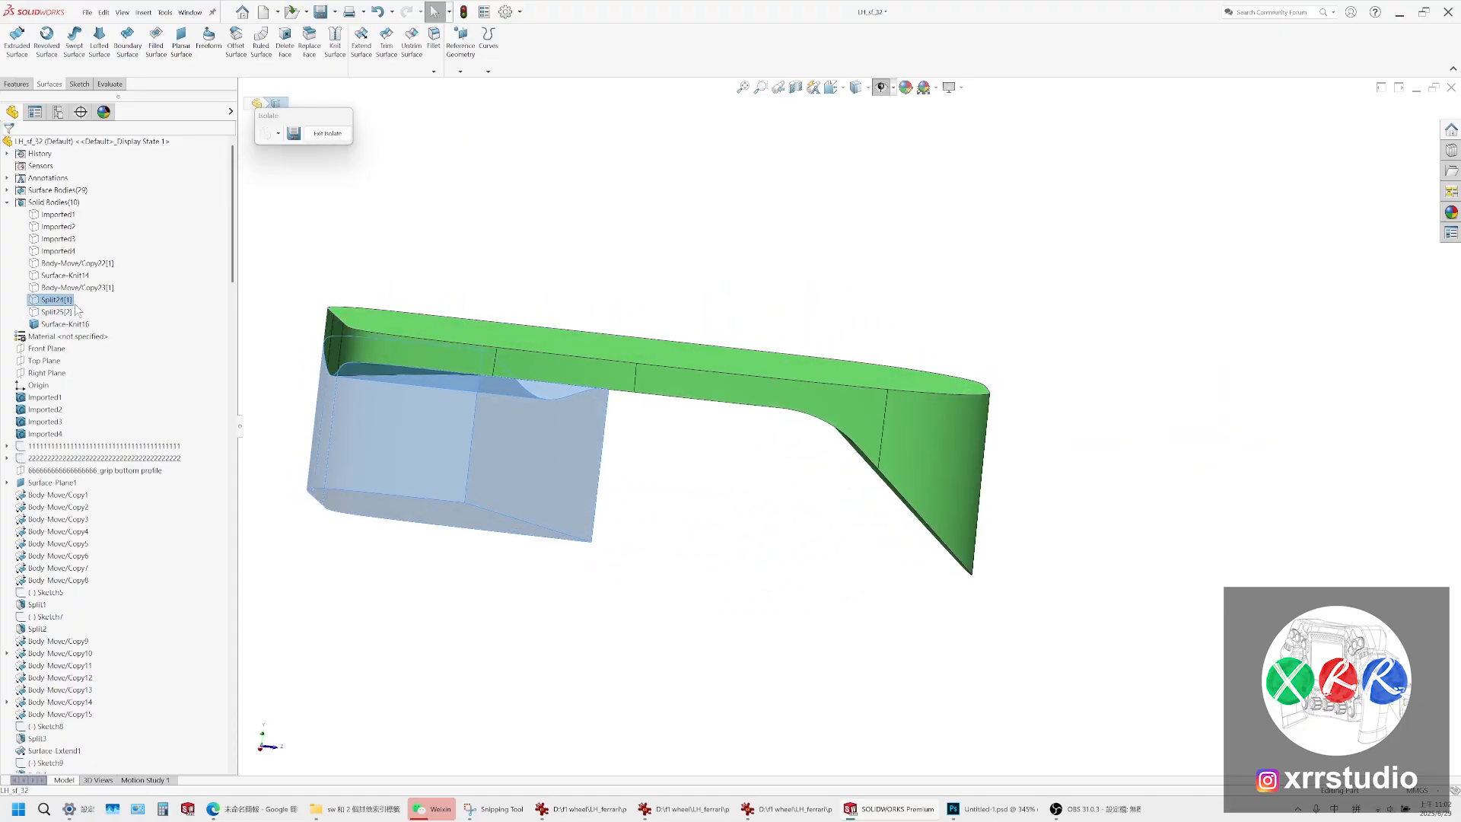
ctrl+click(58, 313)
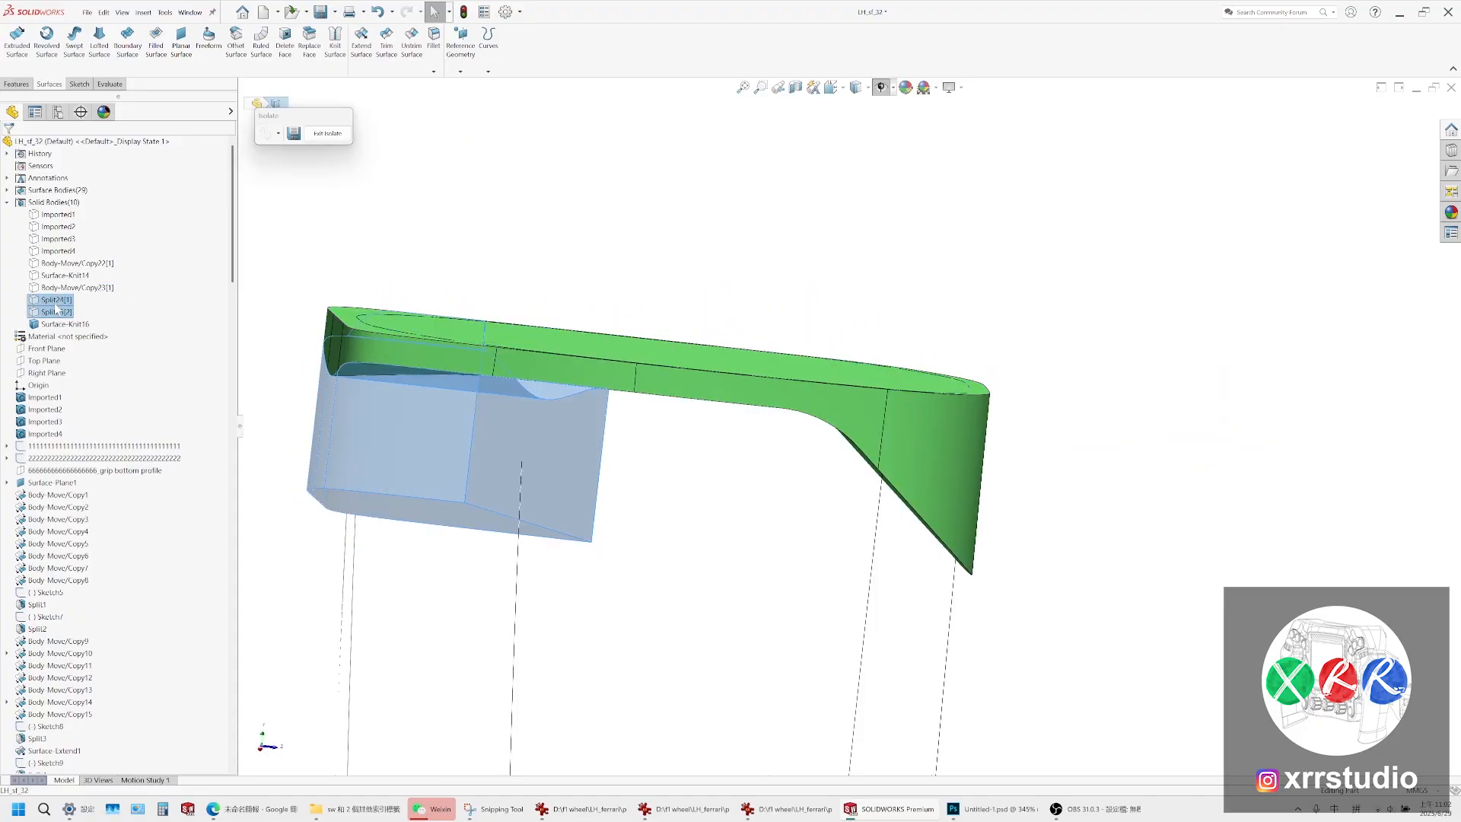
right_click(55, 308)
click(103, 359)
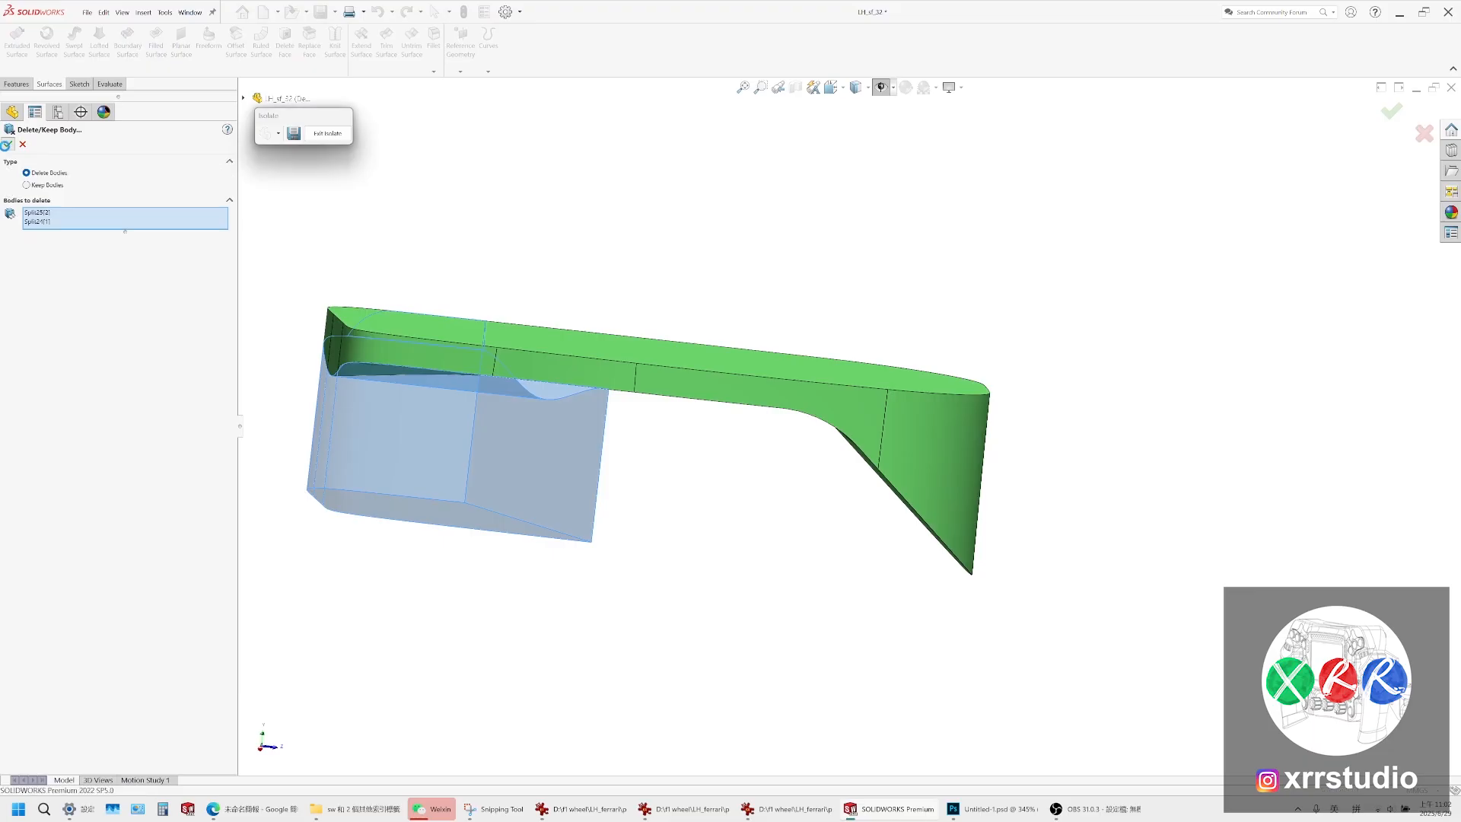
key(Return)
Show the hidden Body-Move/Copy23 grip body together with the knitted end cap
click(77, 288)
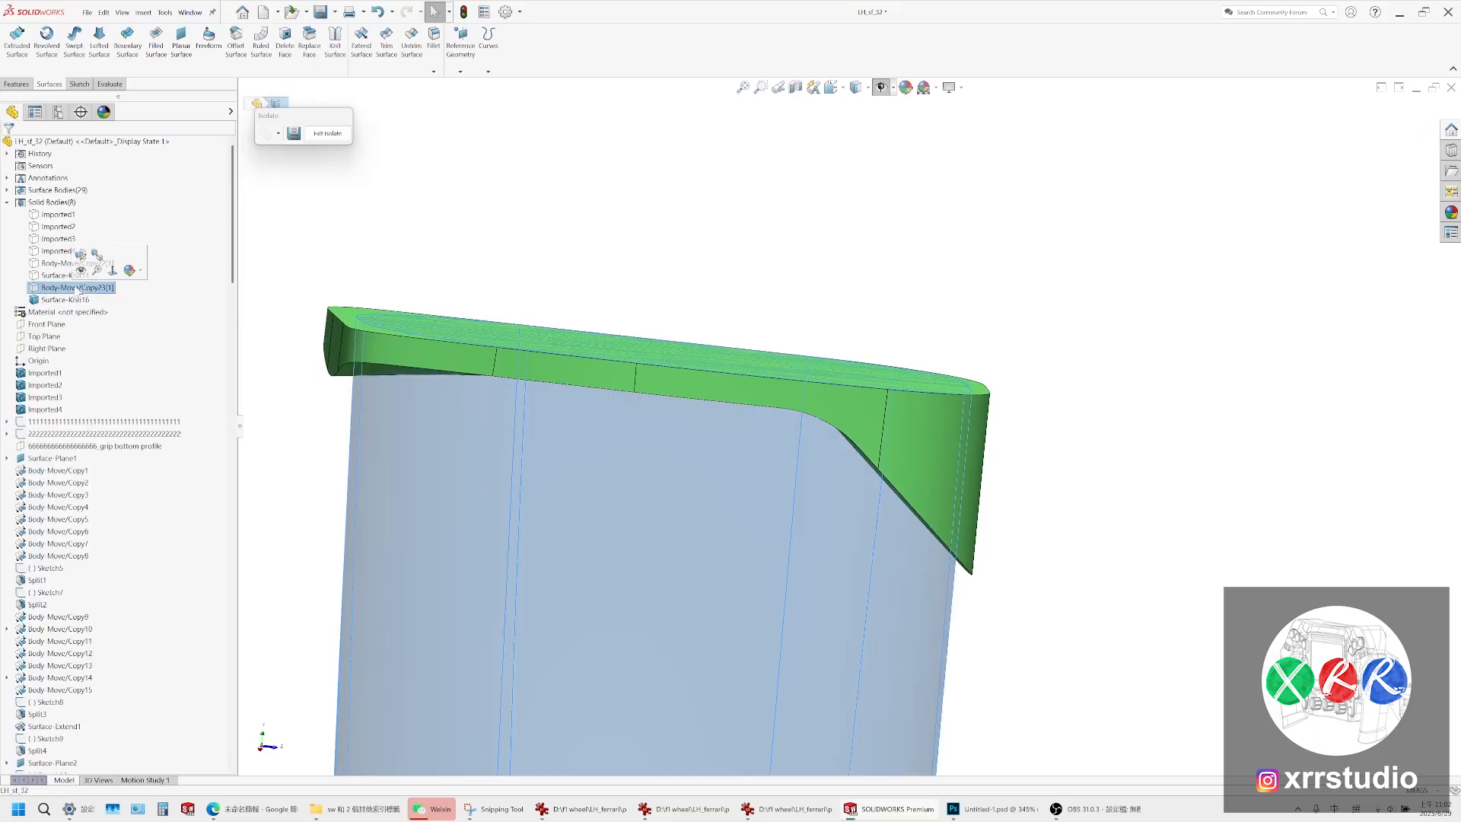
key(Escape)
middle_drag(452, 386, 672, 501)
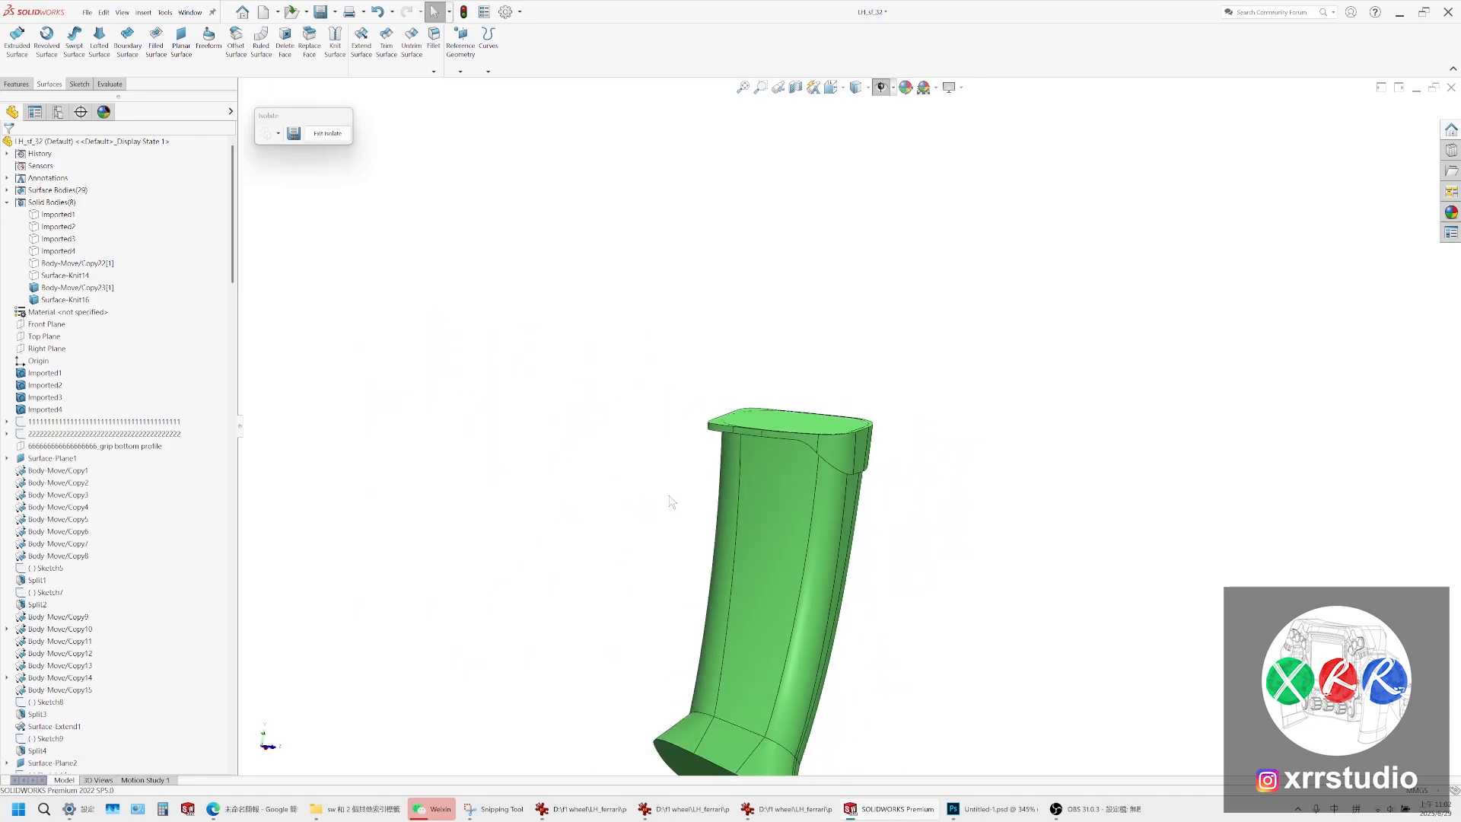
Compare the grip and end cap with the marked-up steering wheel slide and the rear-view steering wheel photo
click(255, 808)
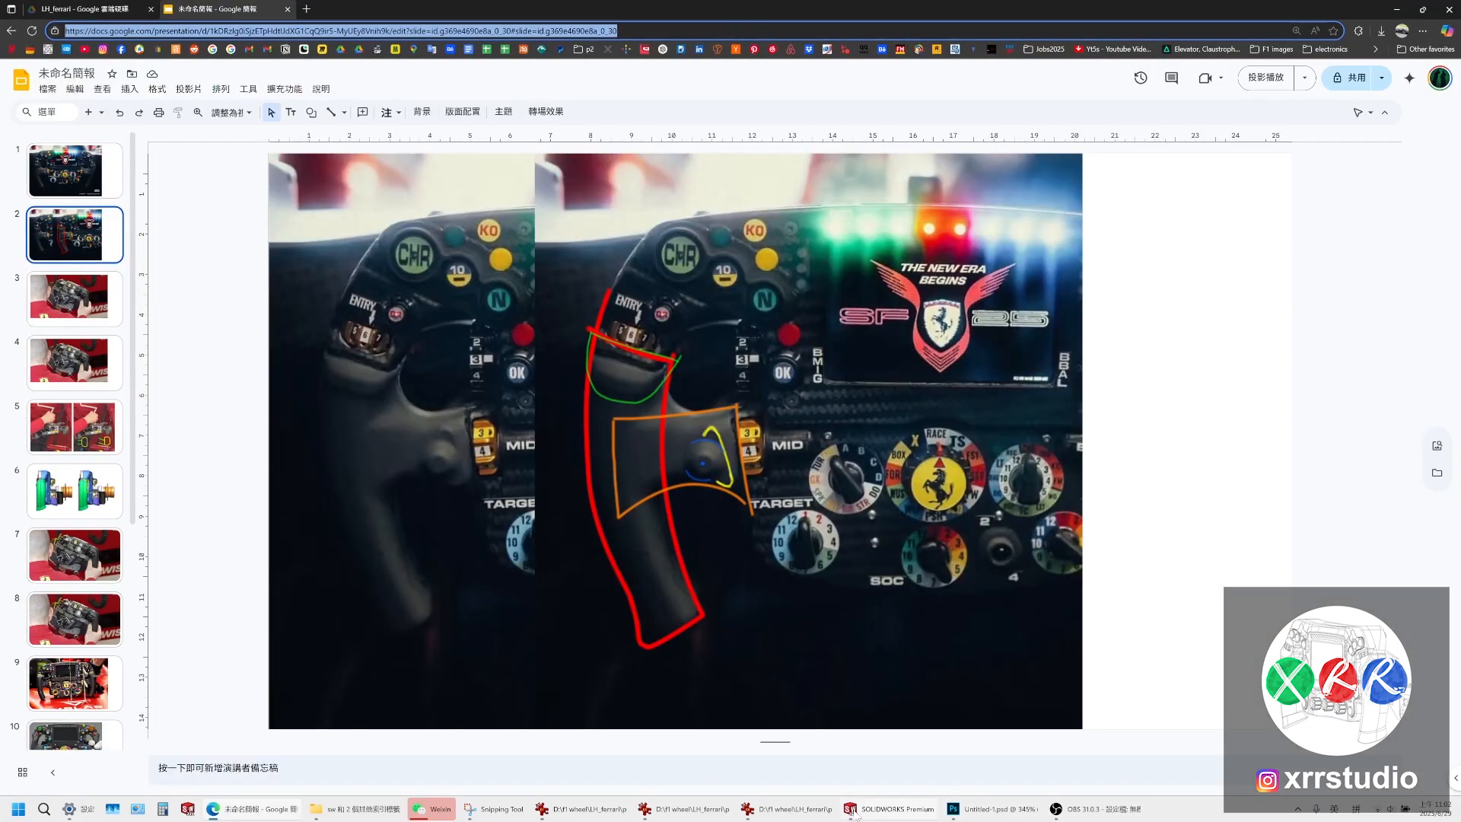
click(890, 808)
middle_drag(592, 396, 532, 432)
scroll(528, 437, down, 5)
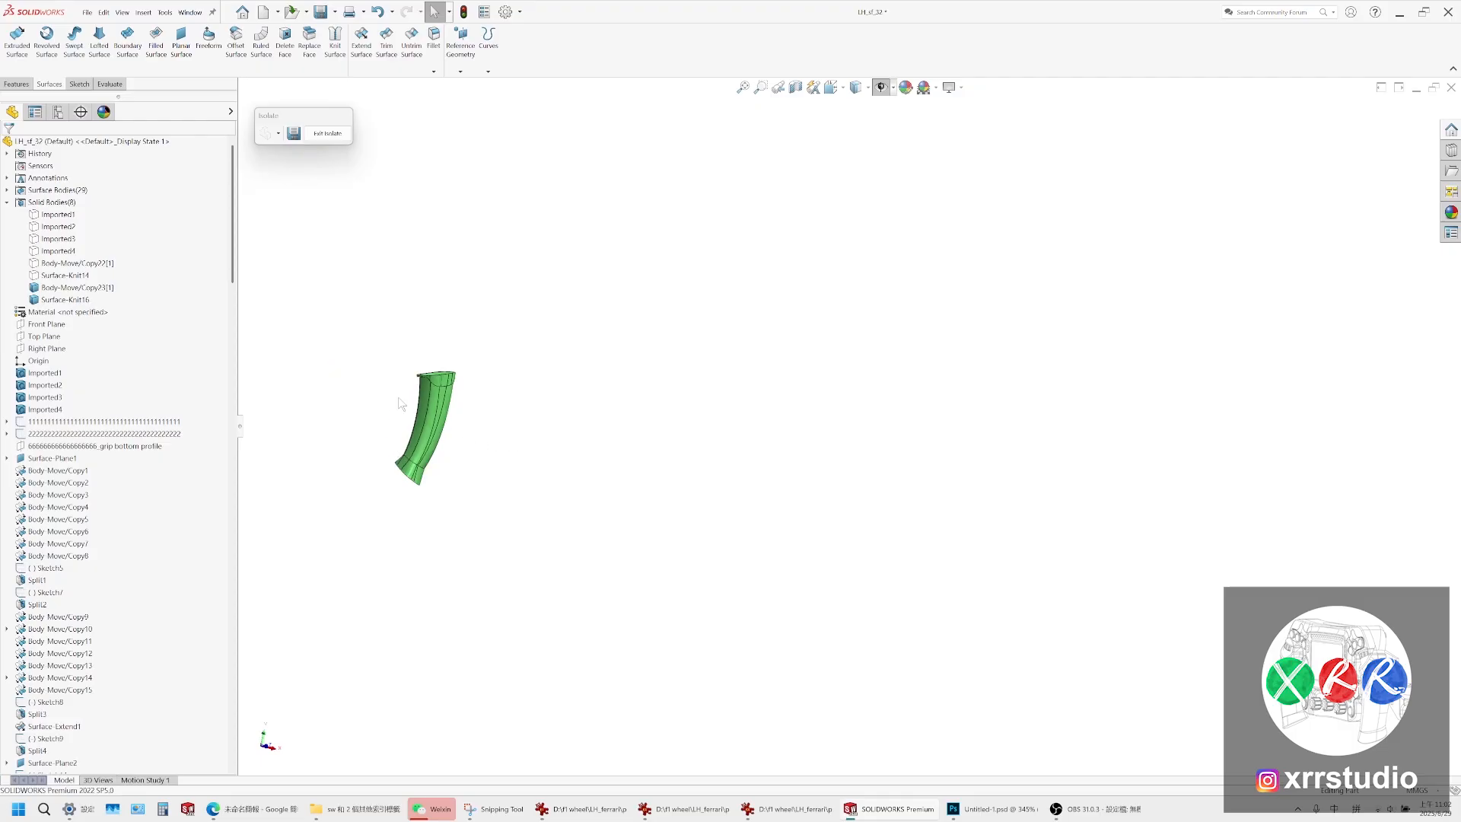
scroll(627, 429, up, 7)
ctrl+middle_drag(400, 401, 864, 157)
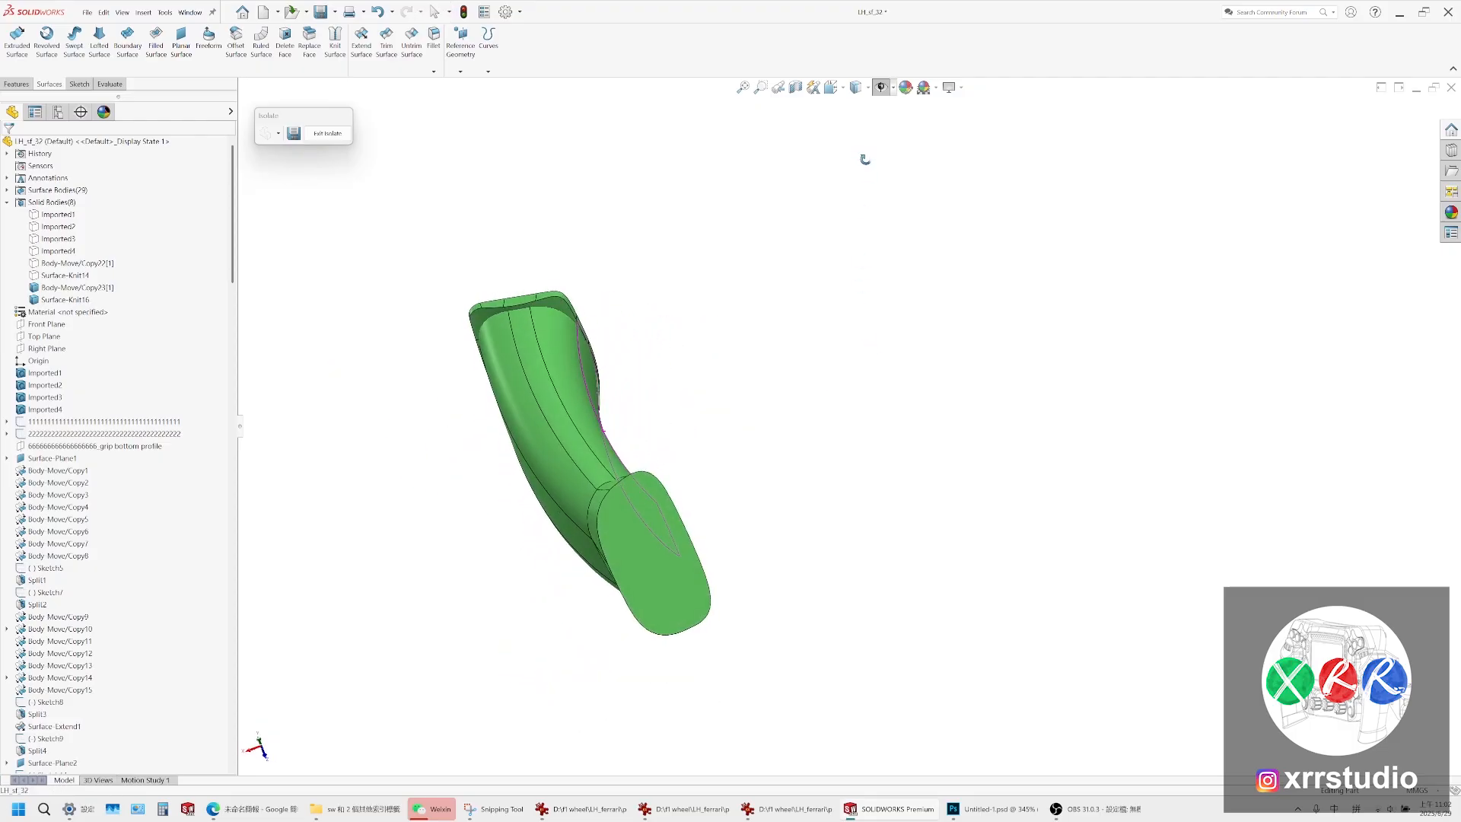
click(590, 809)
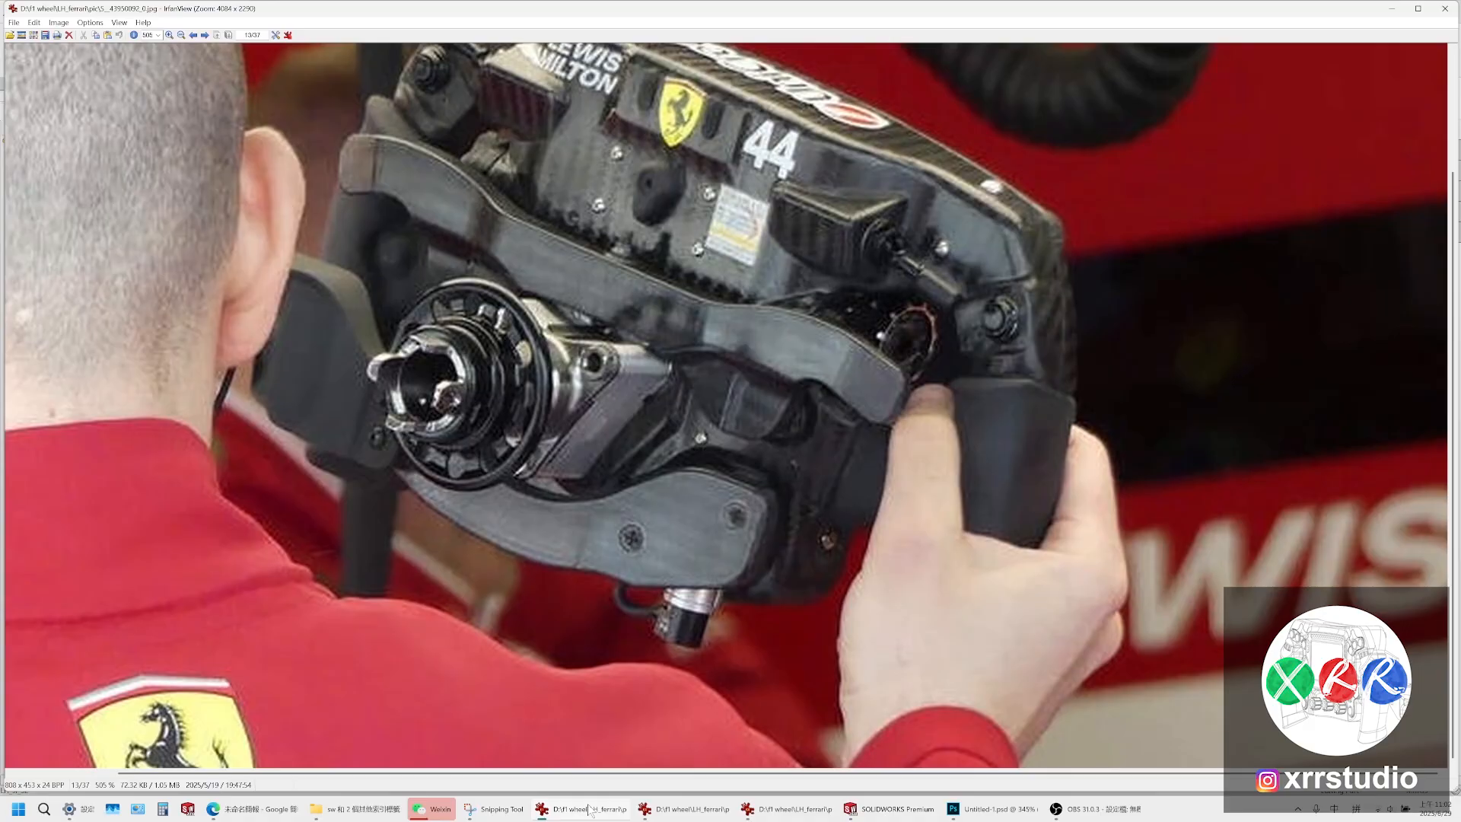
click(591, 809)
scroll(561, 290, down, 3)
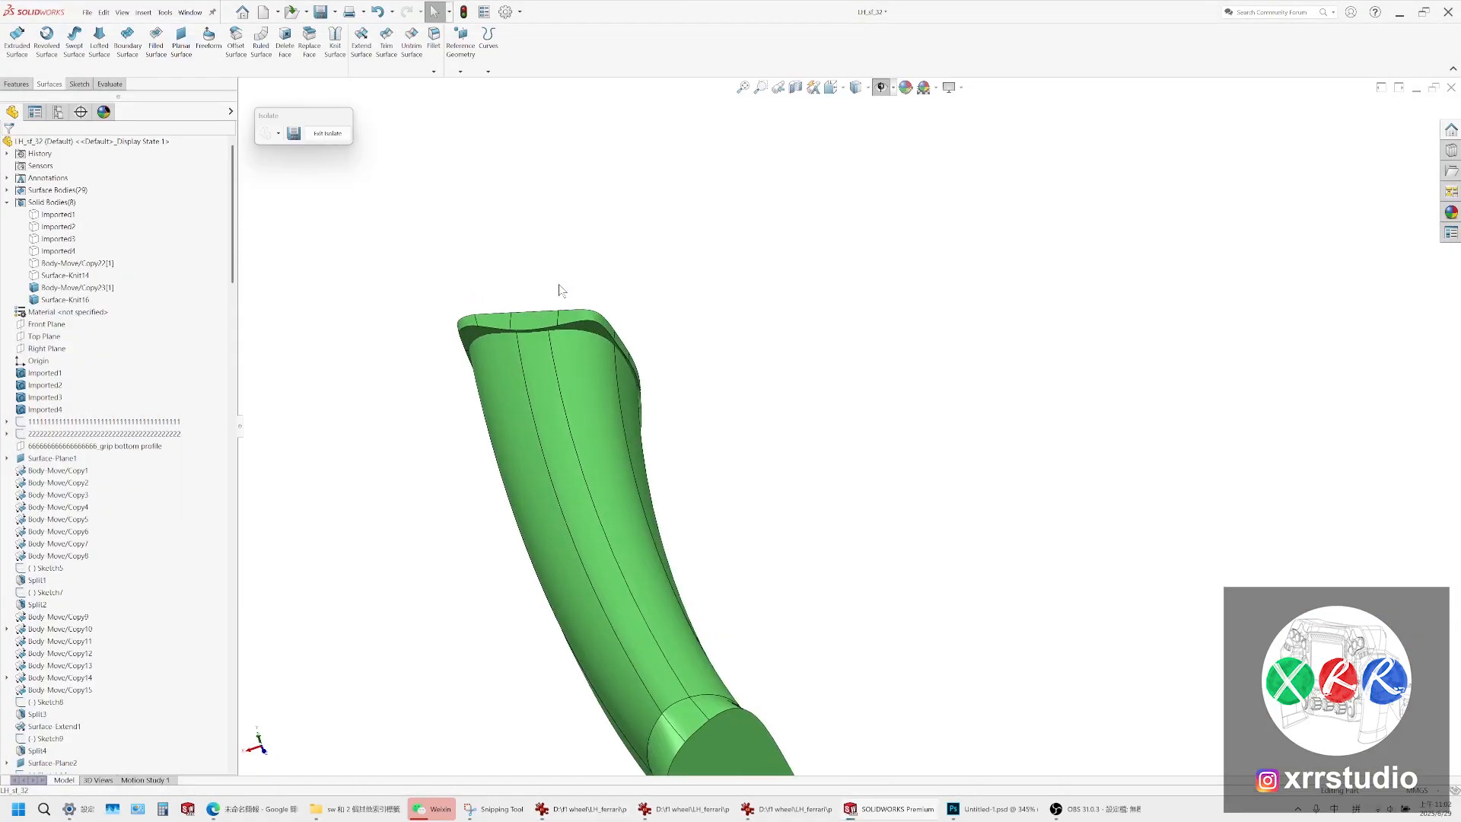
Save the part, and save it again as a new version named LH_sf_33
click(321, 13)
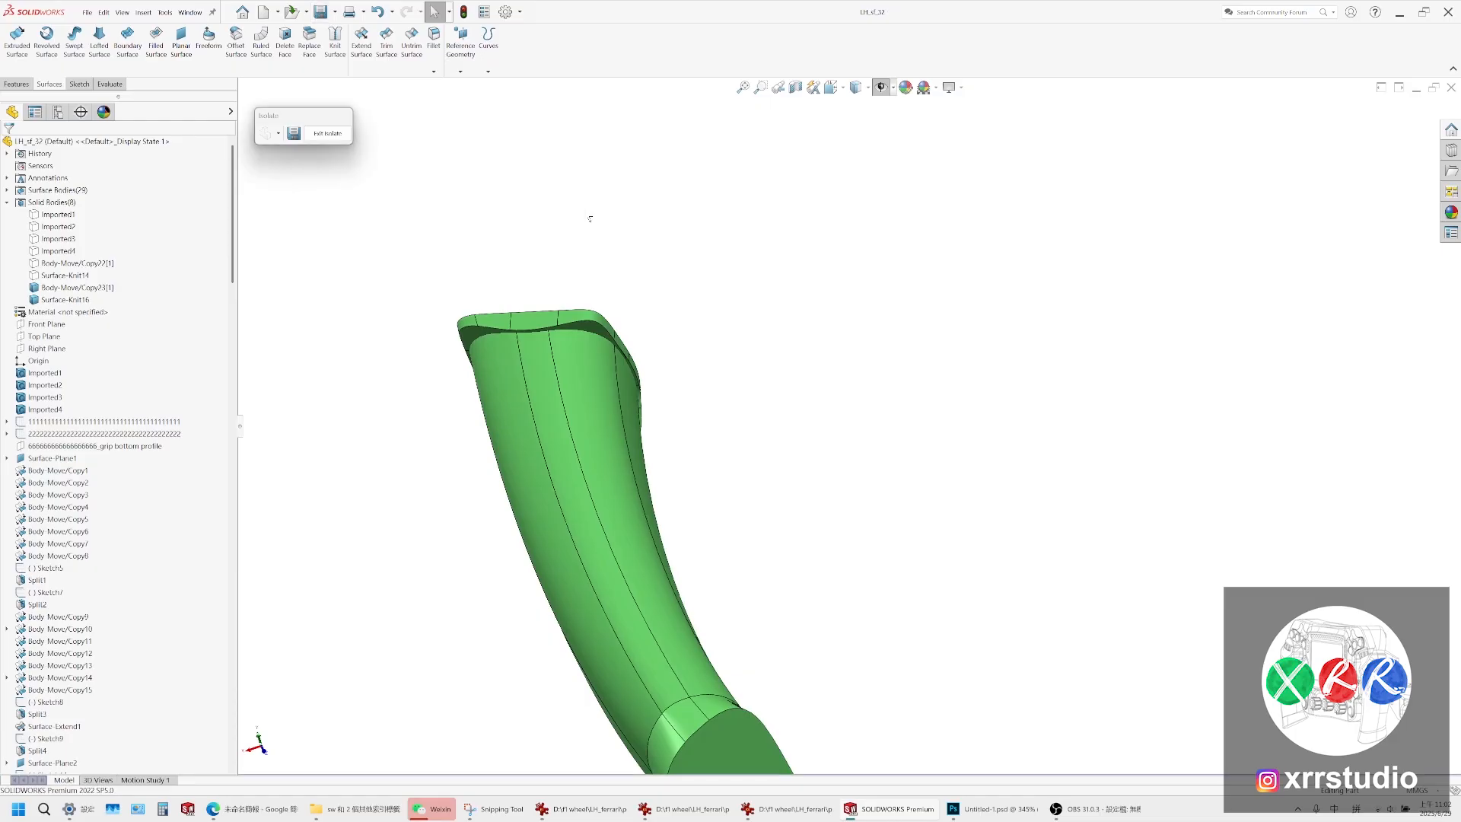
click(86, 13)
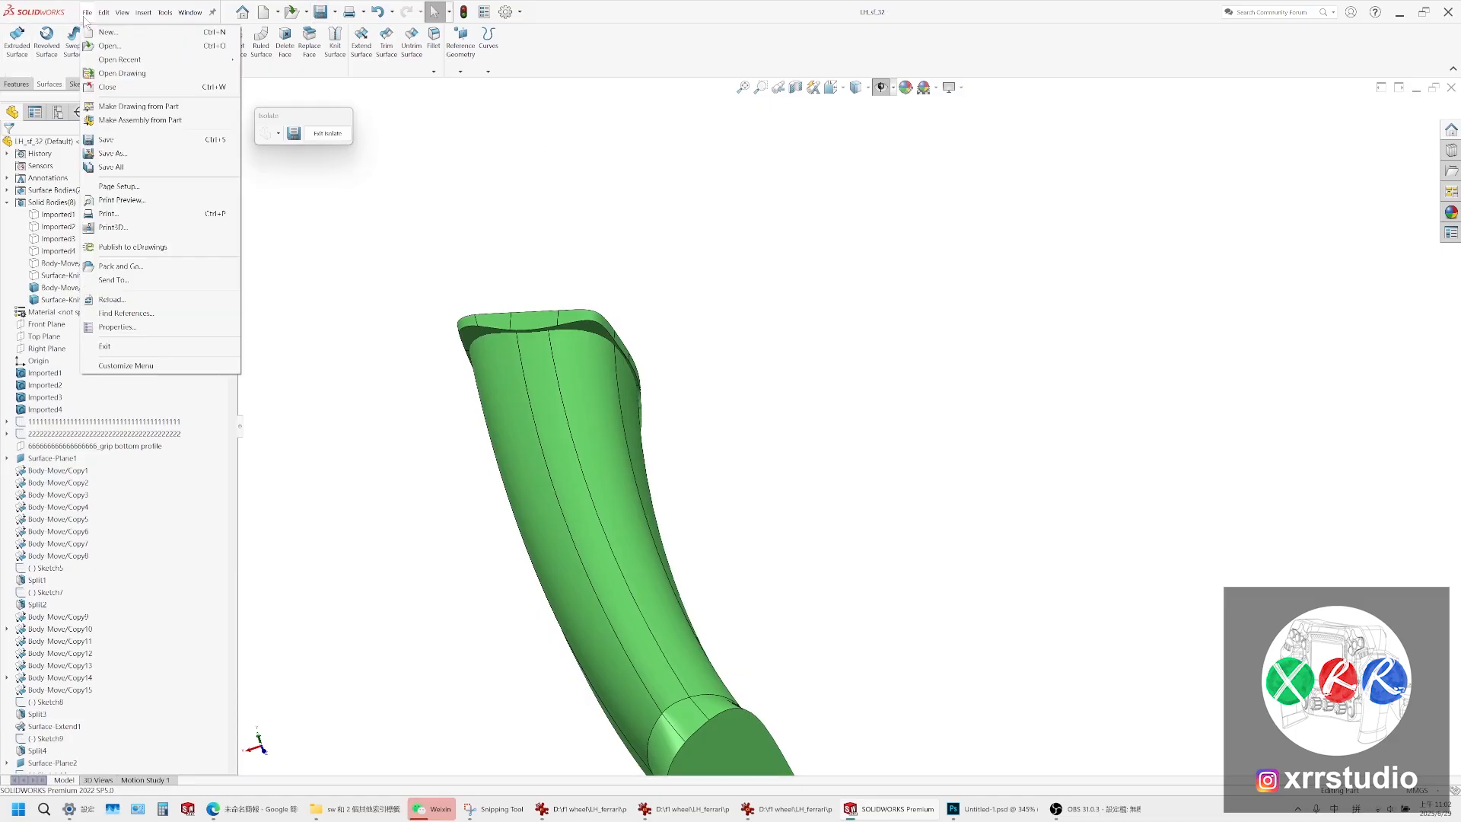
click(122, 153)
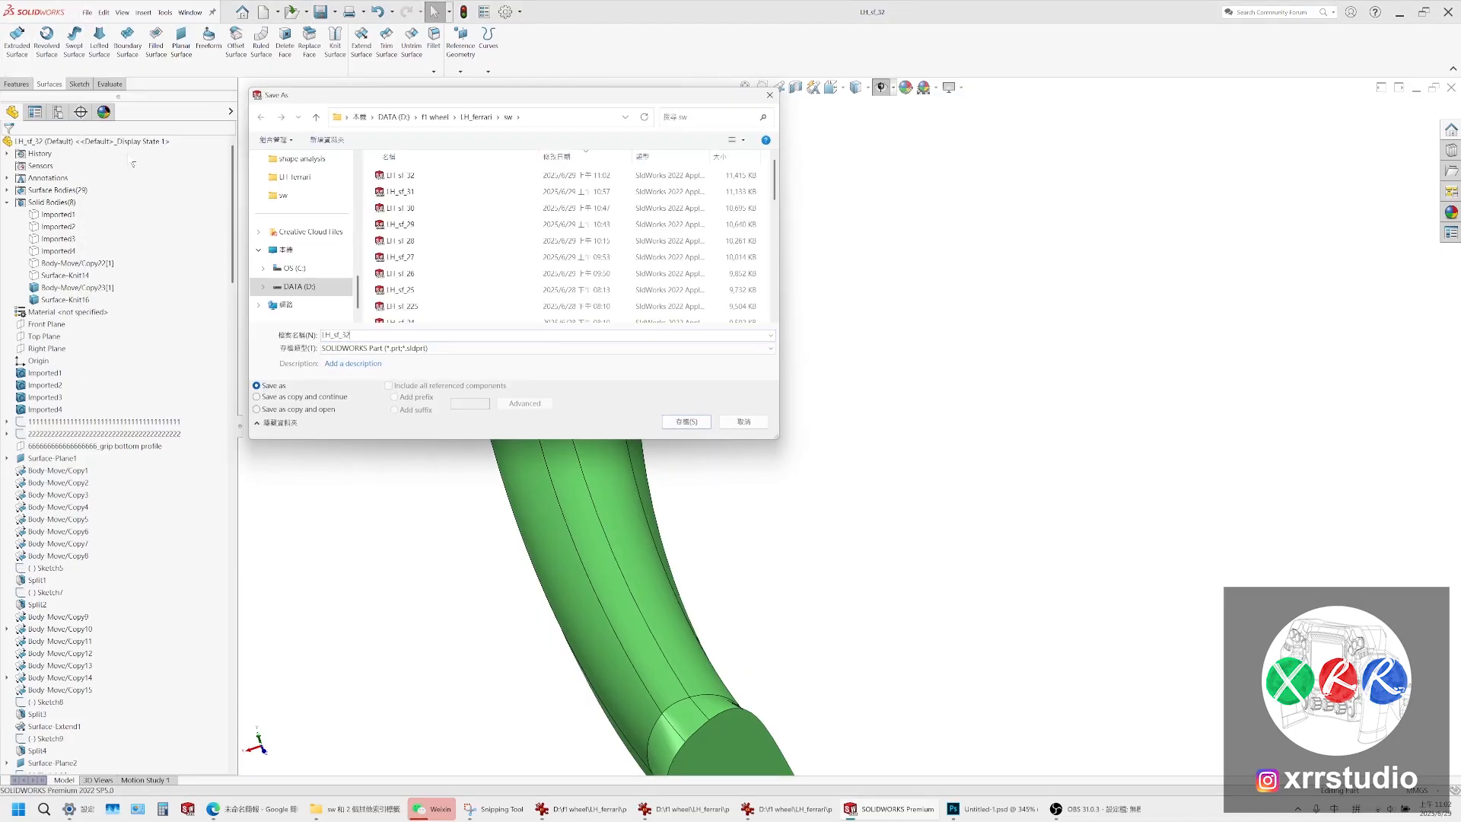
key(Return)
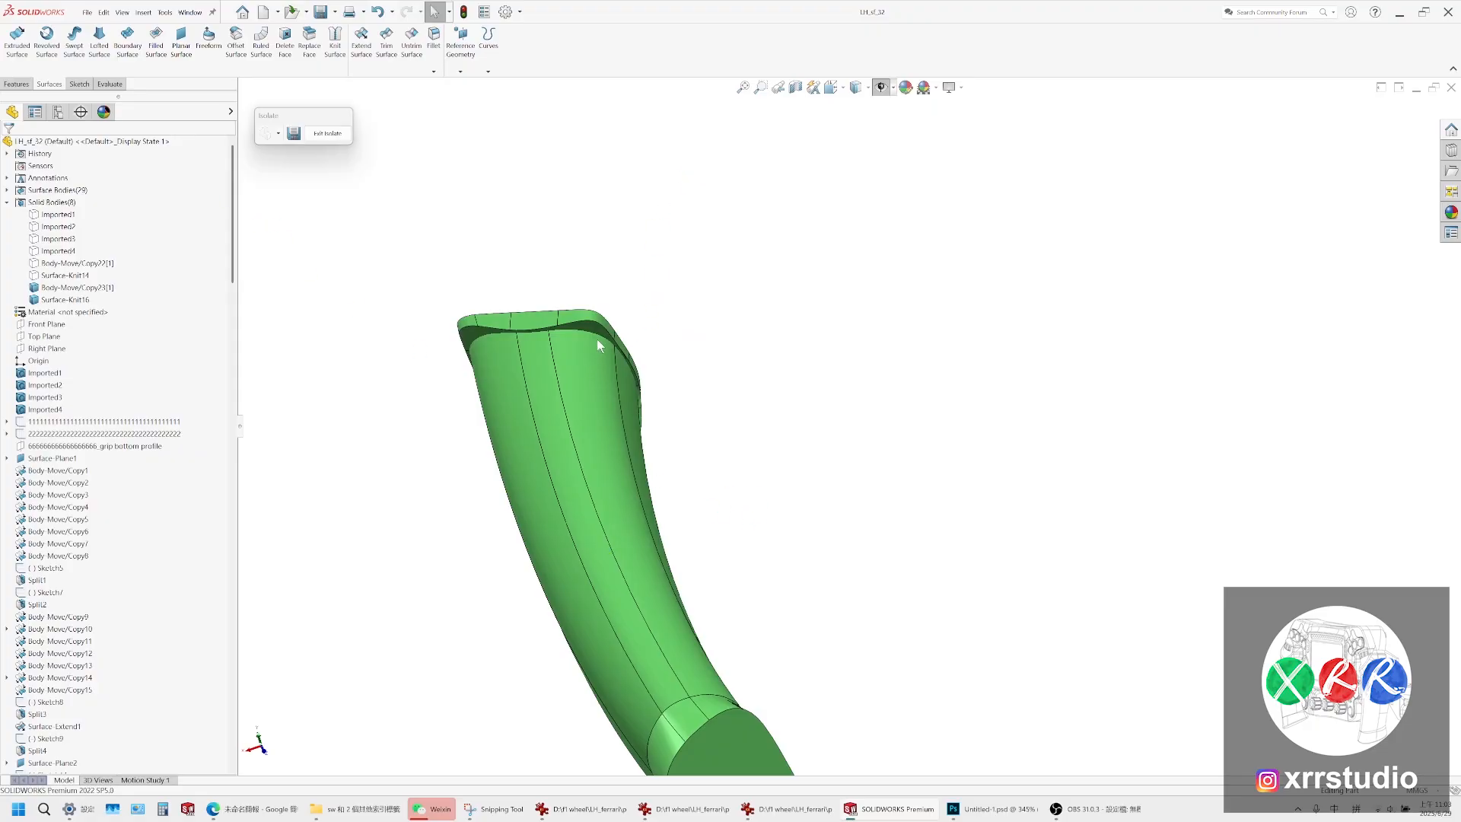
Combine the end cap and the grip into a single solid body with the Add operation
middle_drag(597, 339, 580, 371)
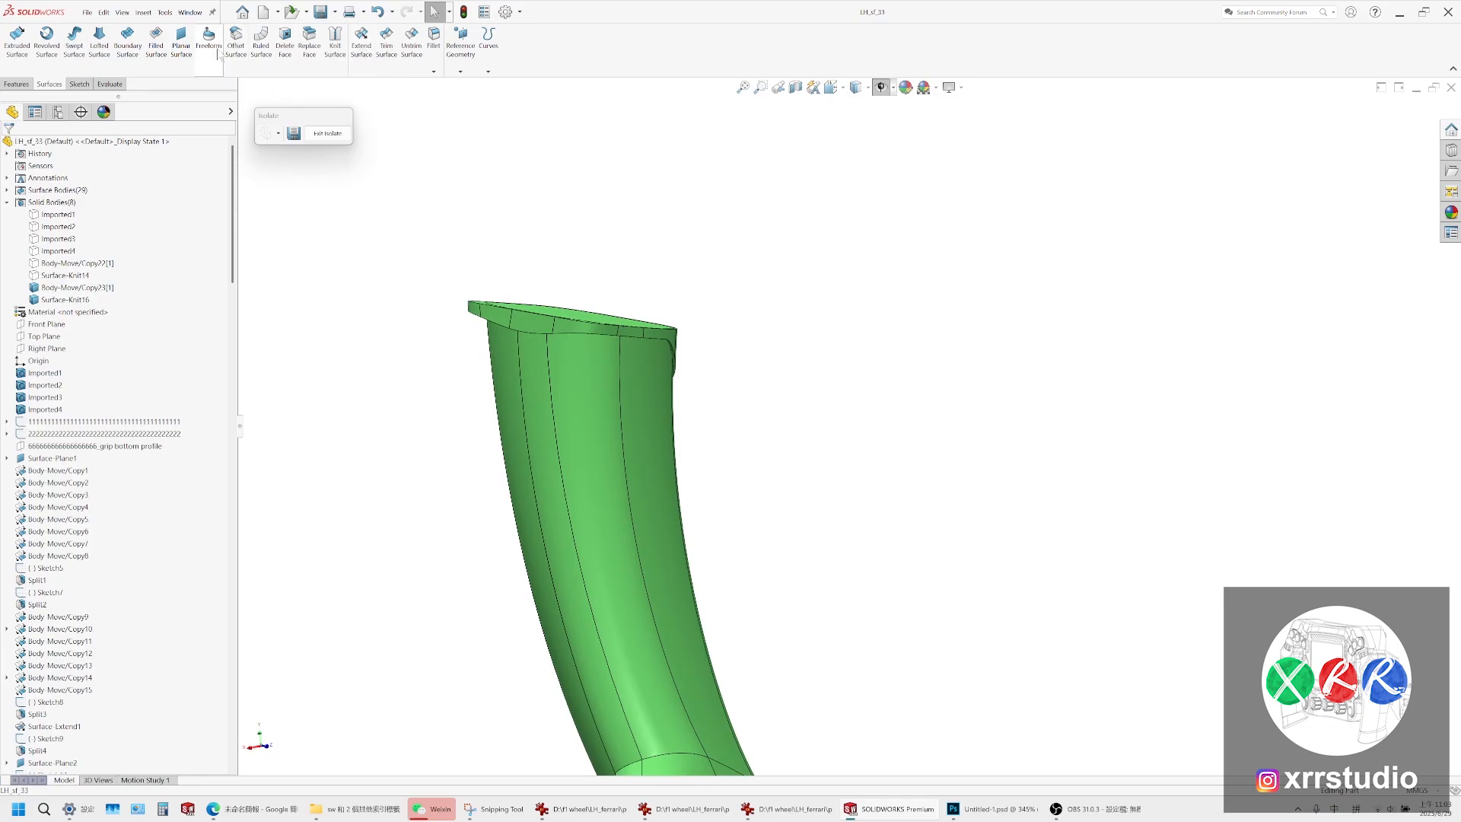
click(17, 85)
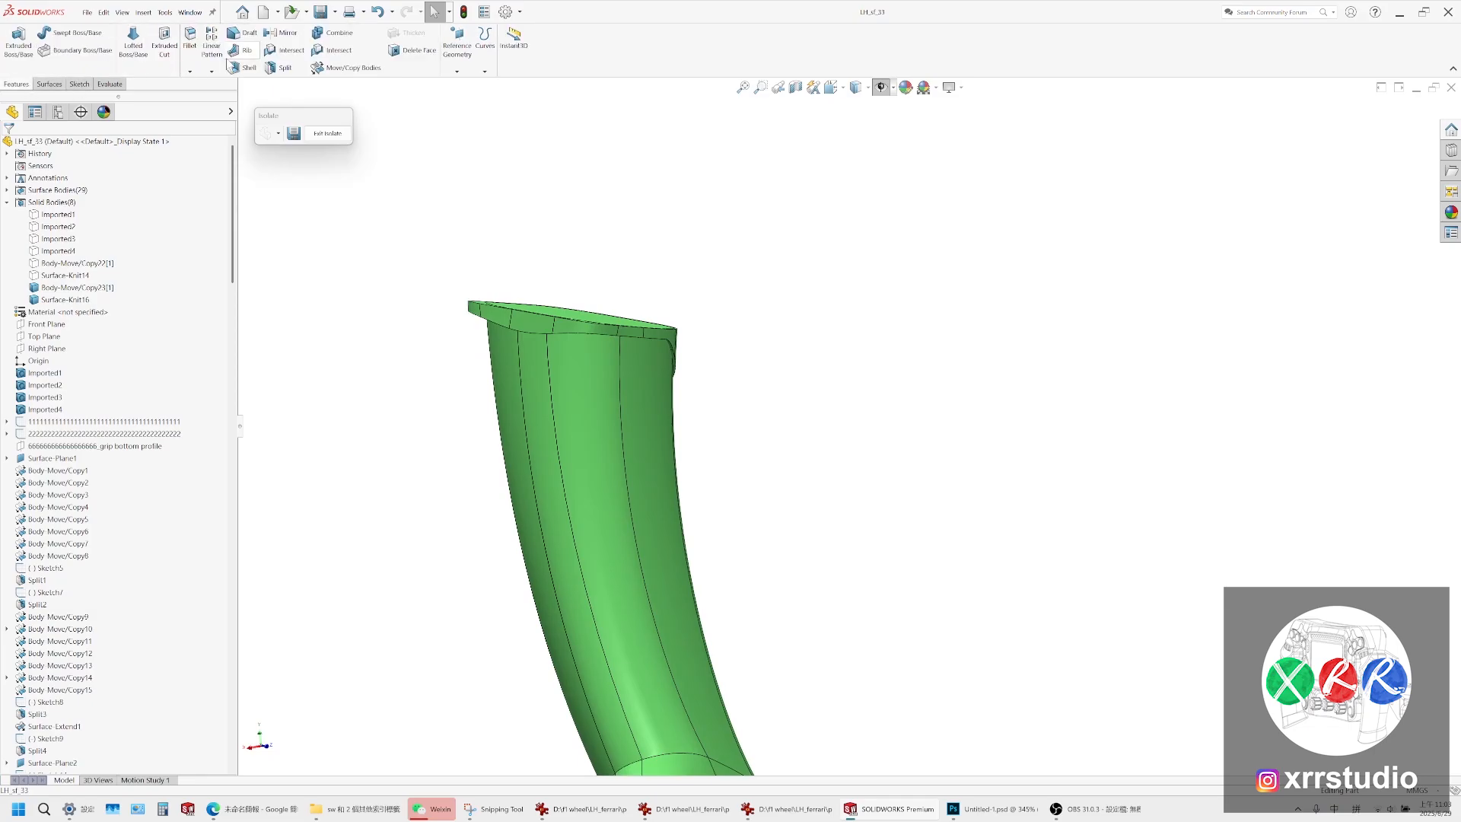
click(327, 33)
click(540, 382)
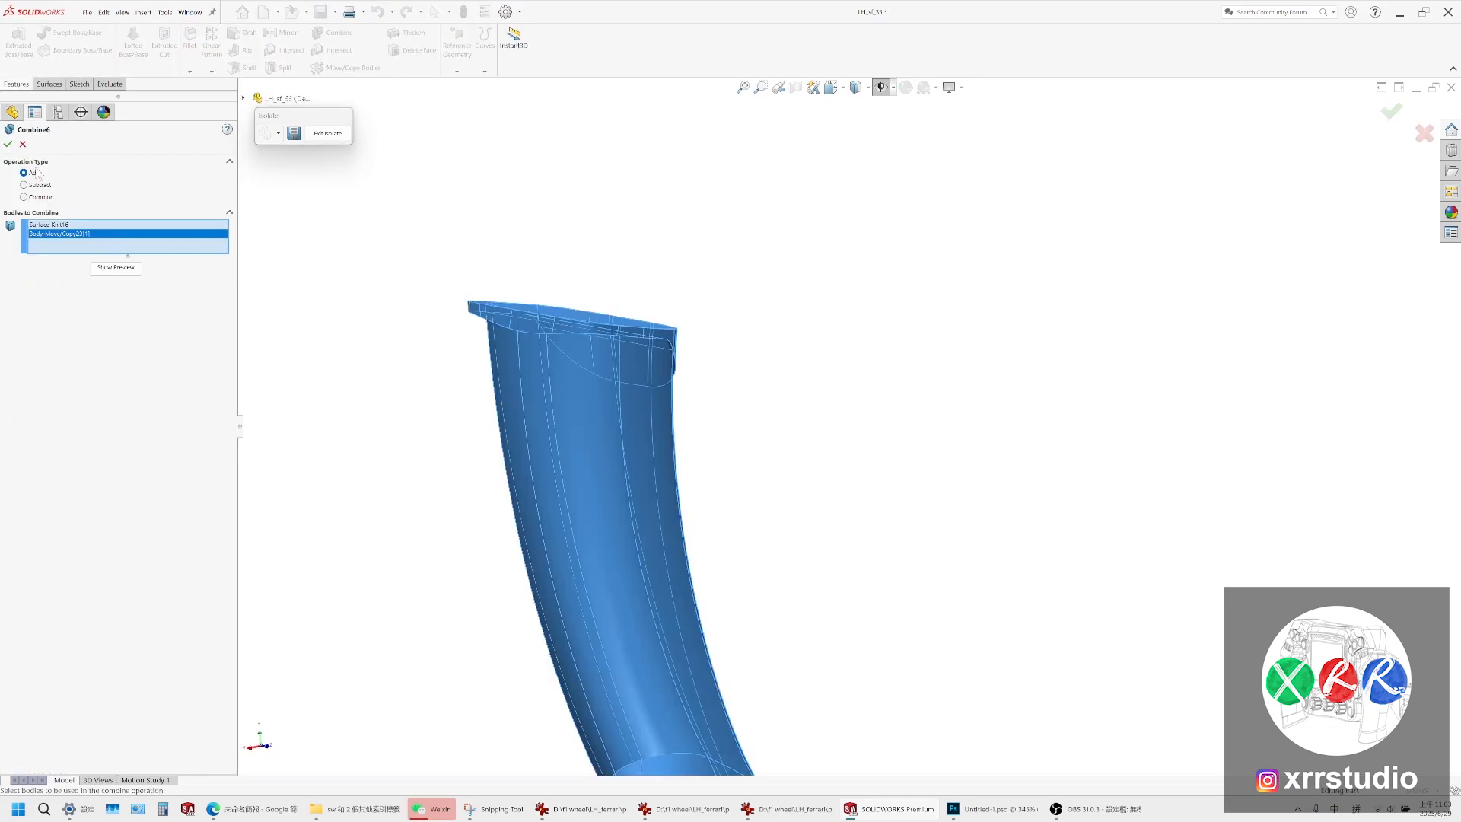
key(Return)
Set up a constant-size fillet on the edges where the grip meets the cap's underside, with a 4 mm radius
scroll(662, 395, down, 5)
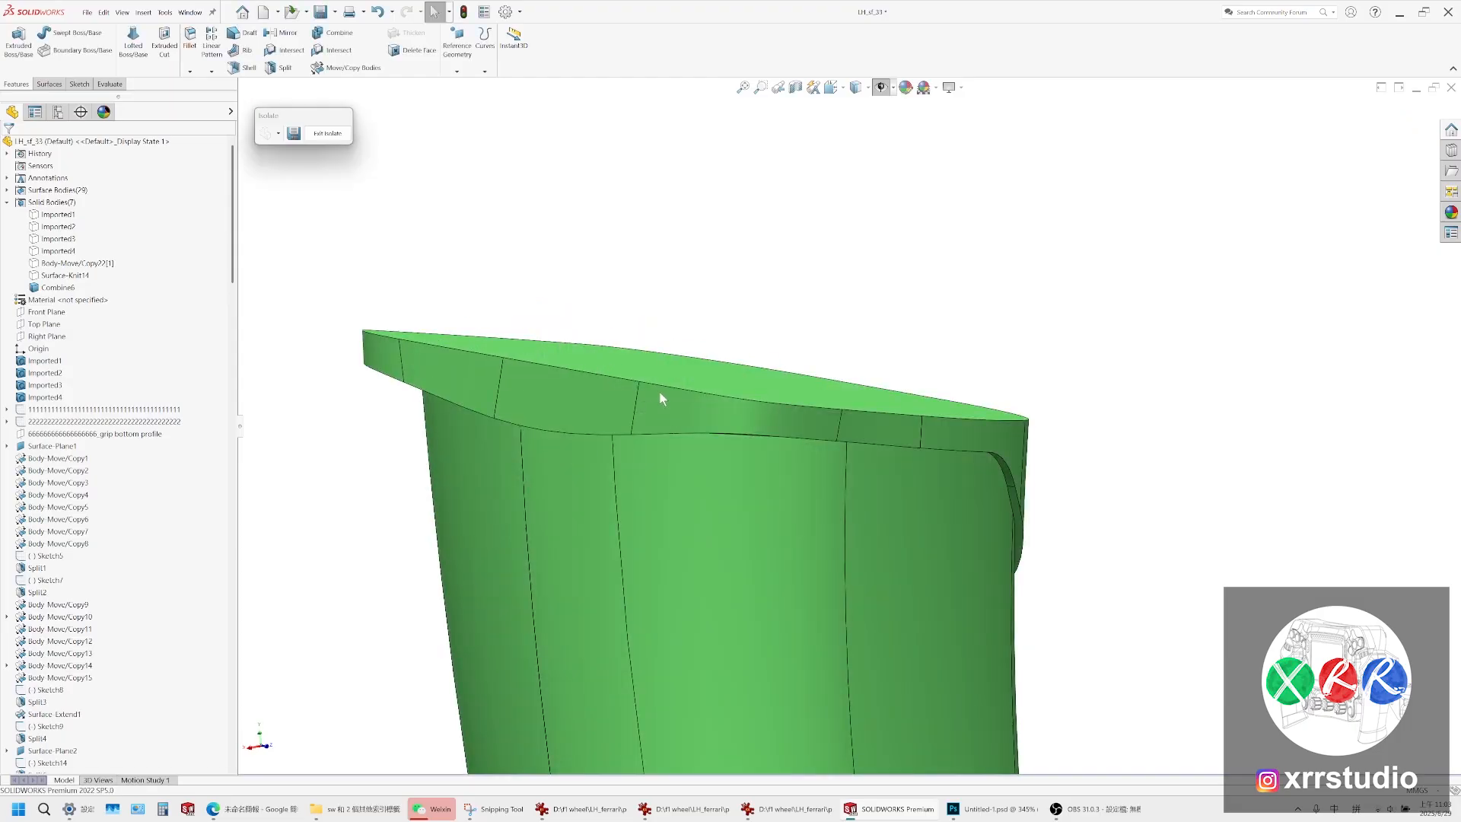
click(771, 482)
click(778, 481)
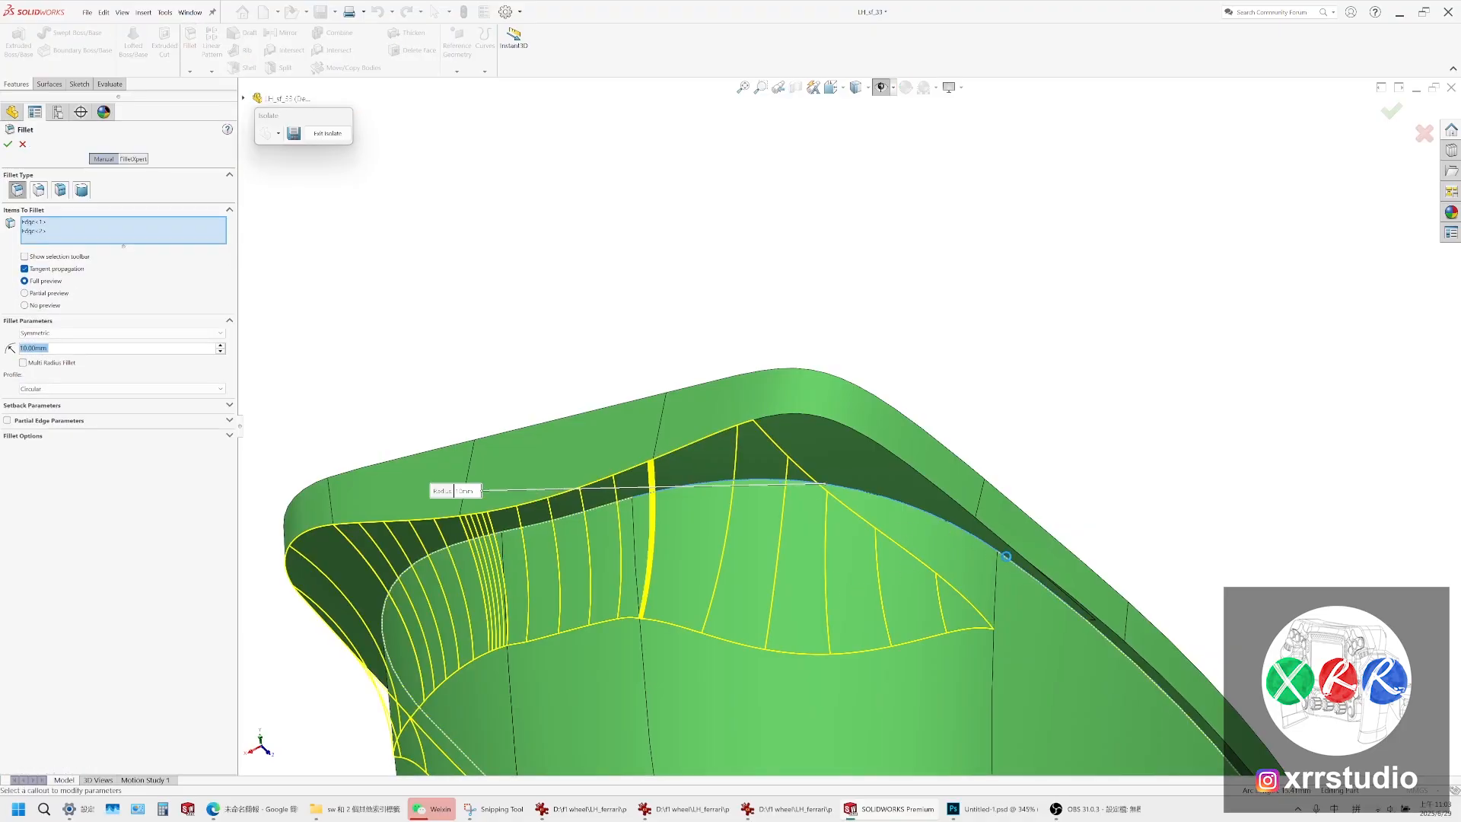
click(154, 347)
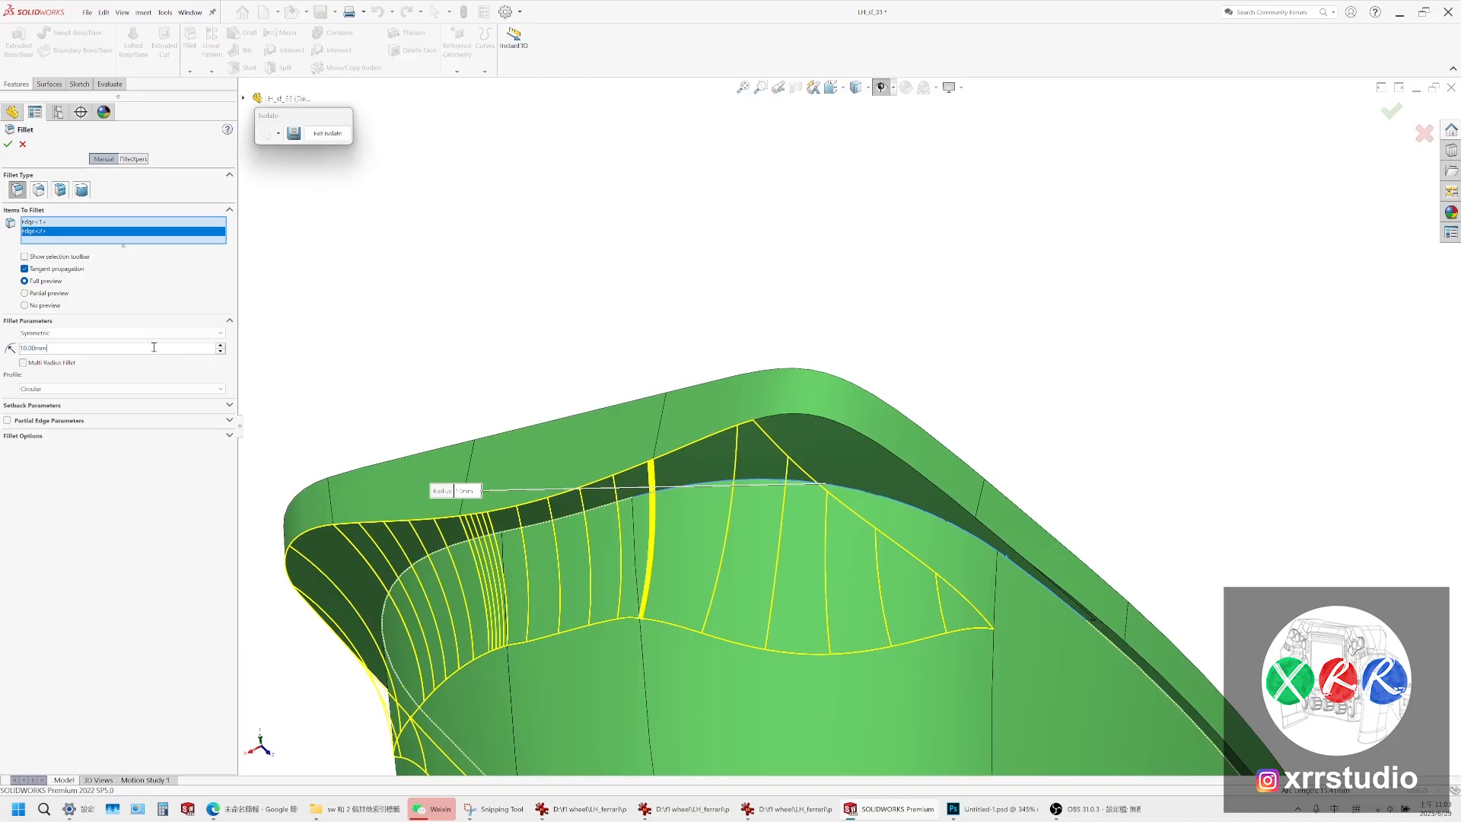
key(ctrl+a)
text(4)
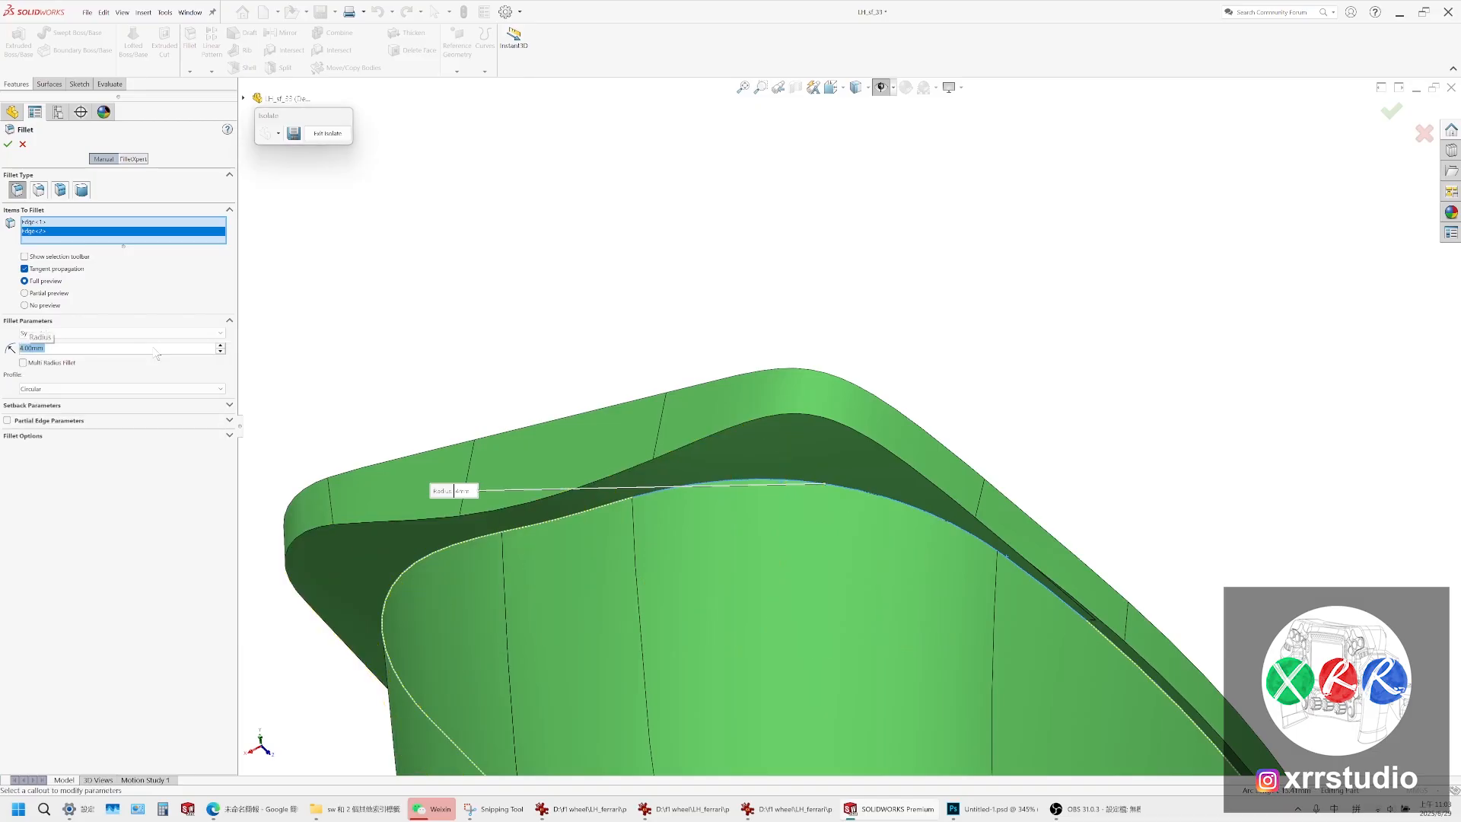
Try adding the remaining corner edge of the grip-to-cap junction to the fillet, removing the face picked instead
scroll(977, 571, up, 3)
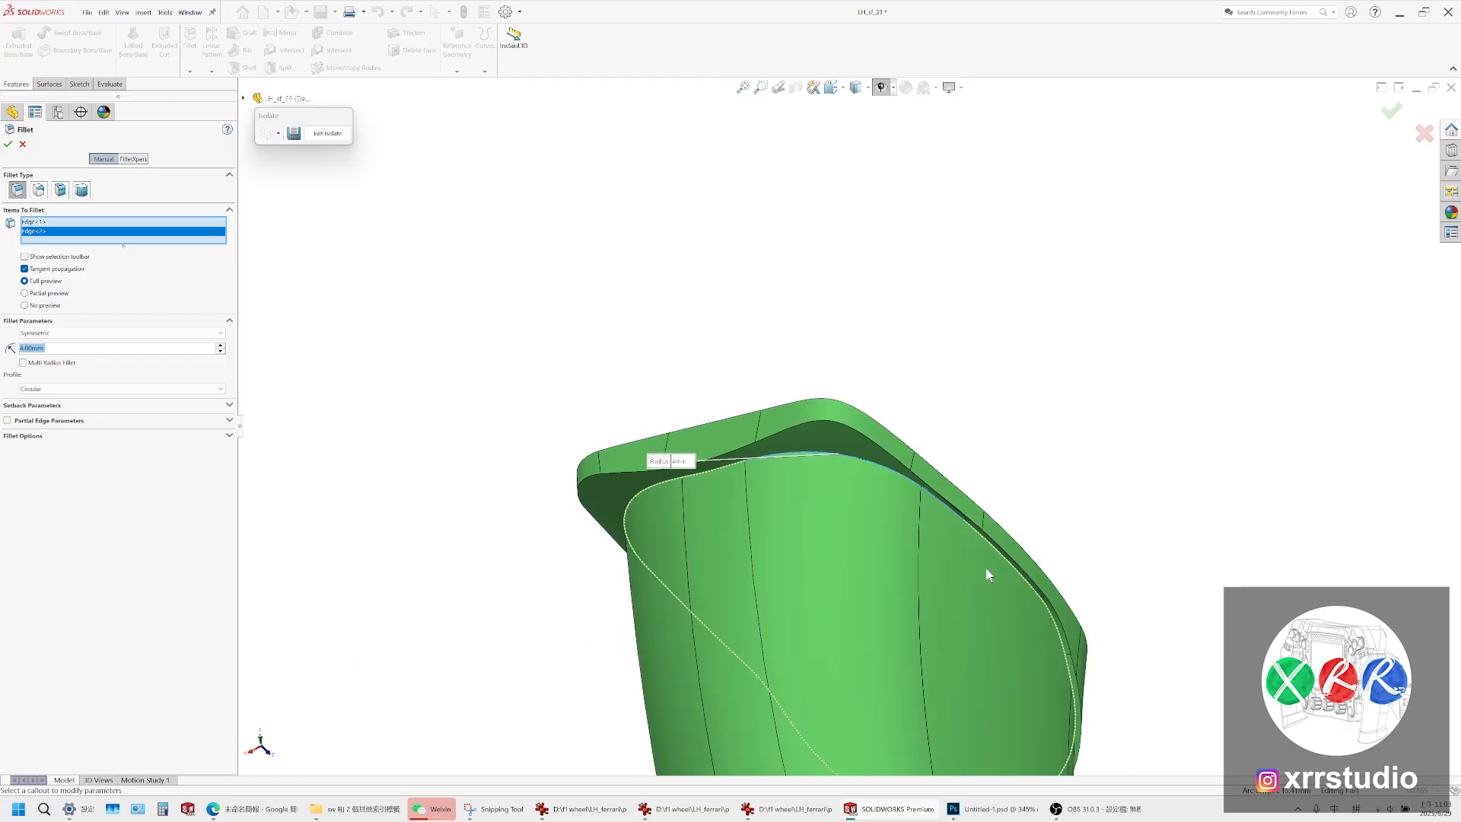
middle_drag(986, 570, 768, 358)
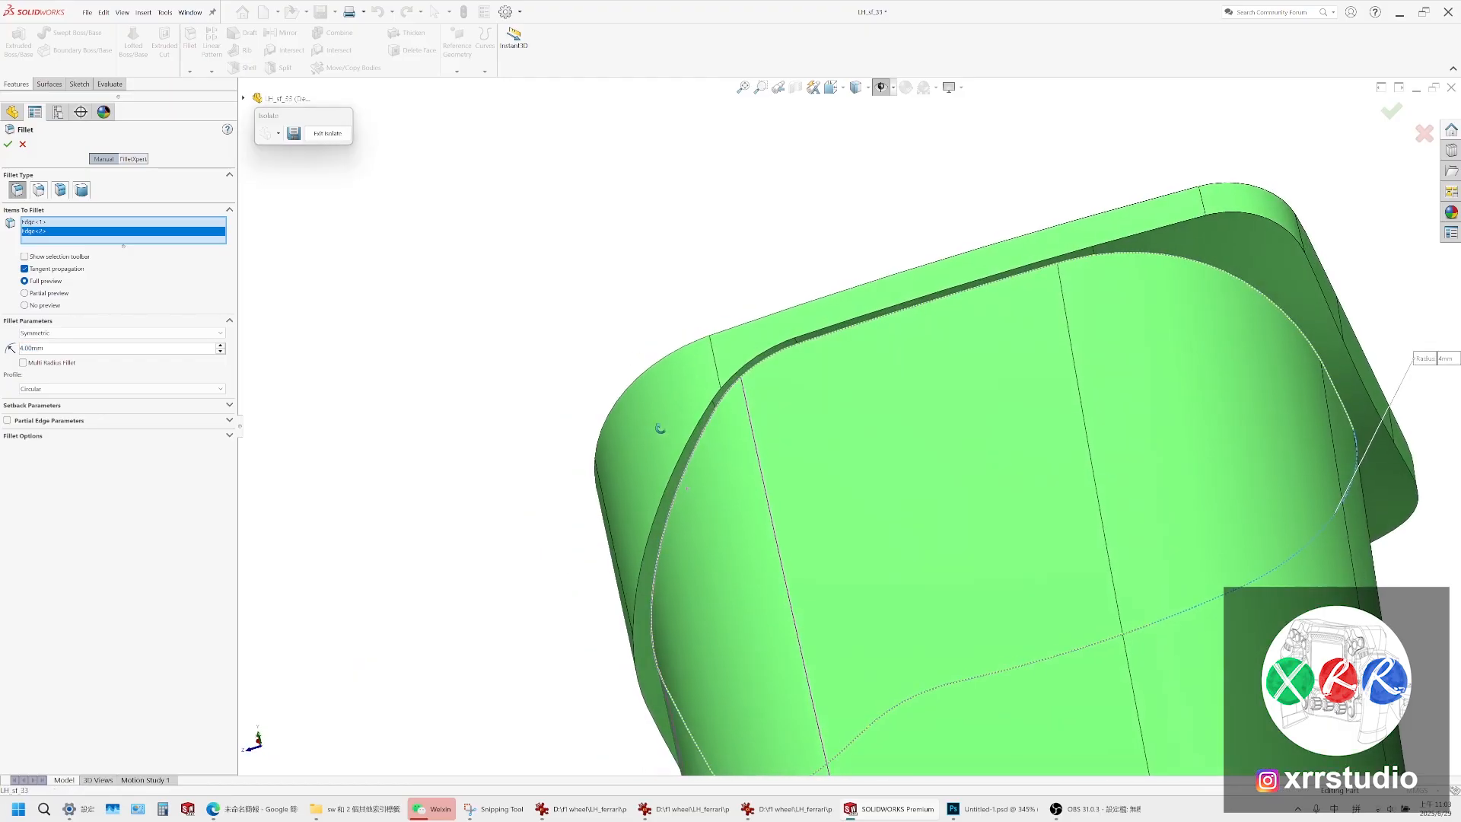
click(766, 357)
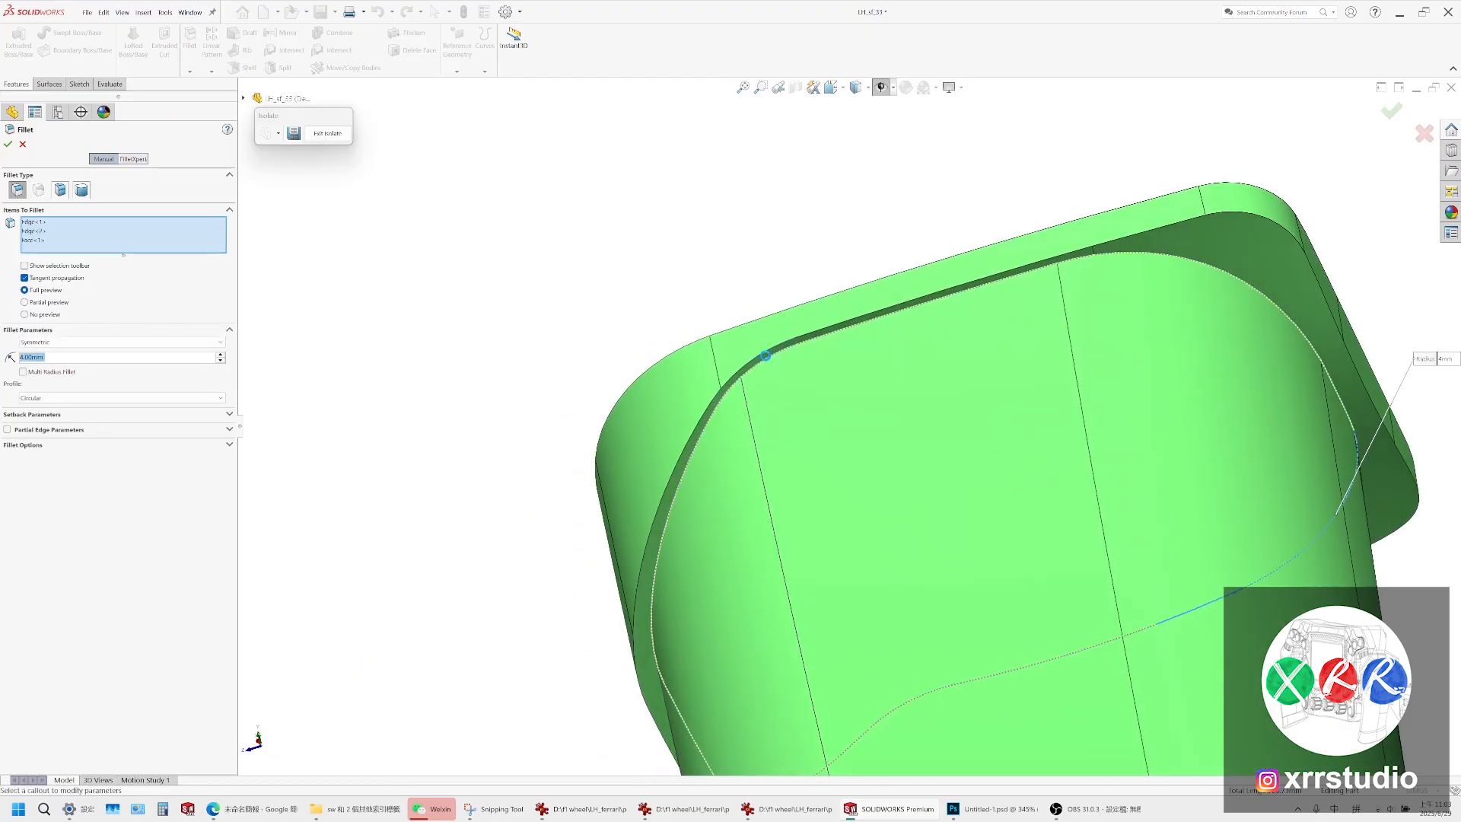
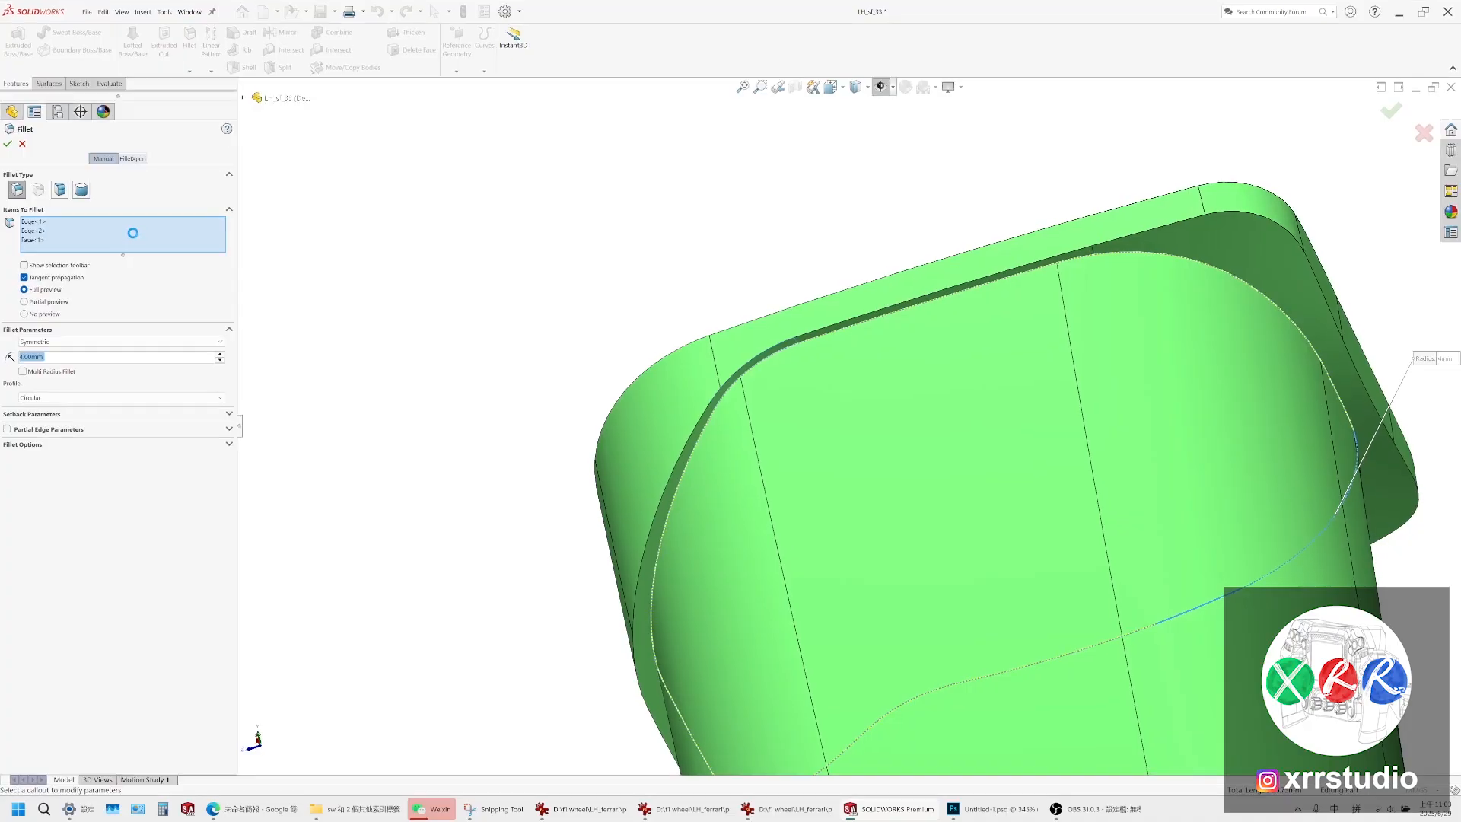
click(133, 237)
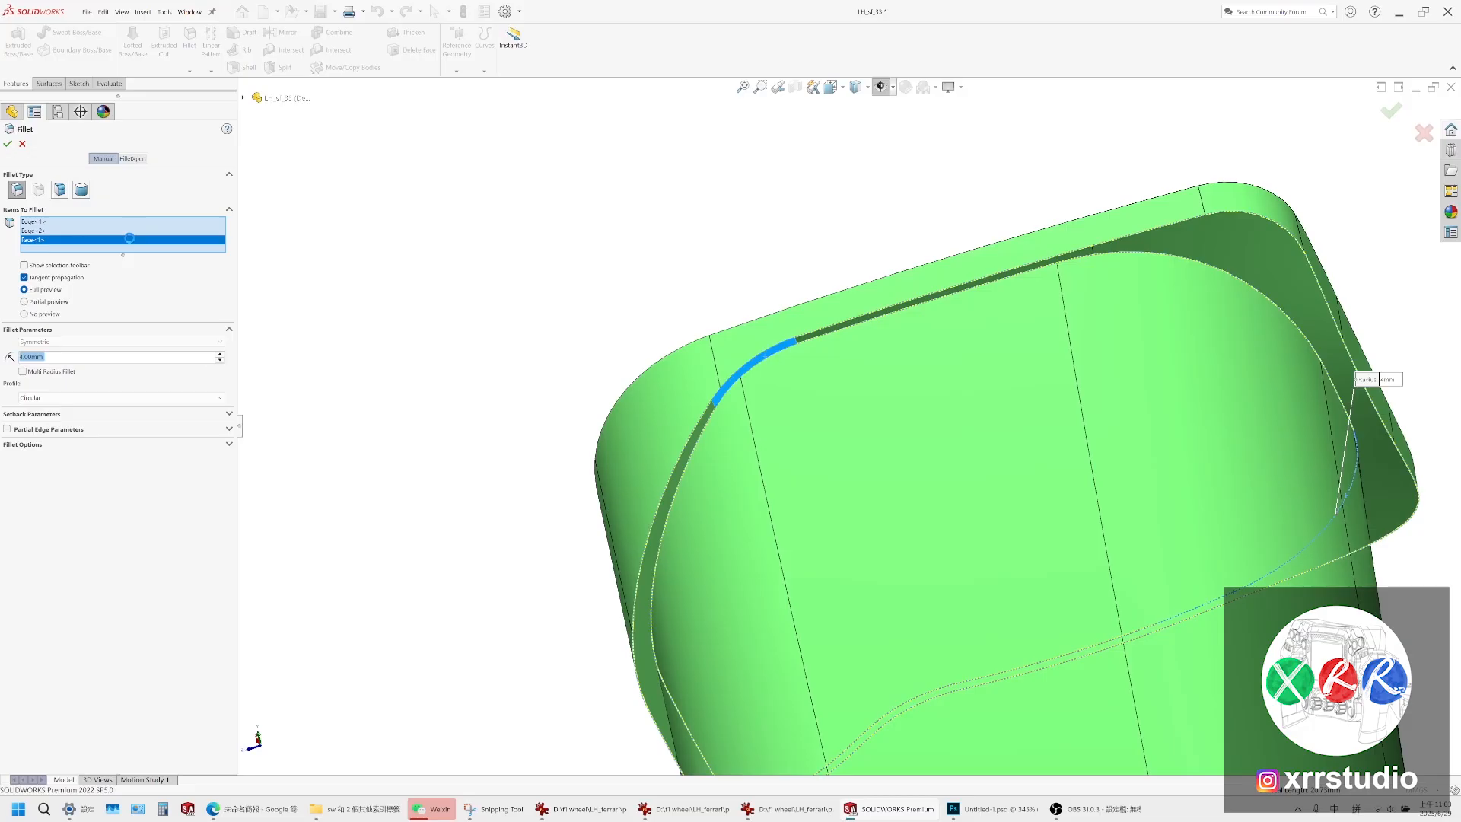
right_click(129, 239)
click(152, 259)
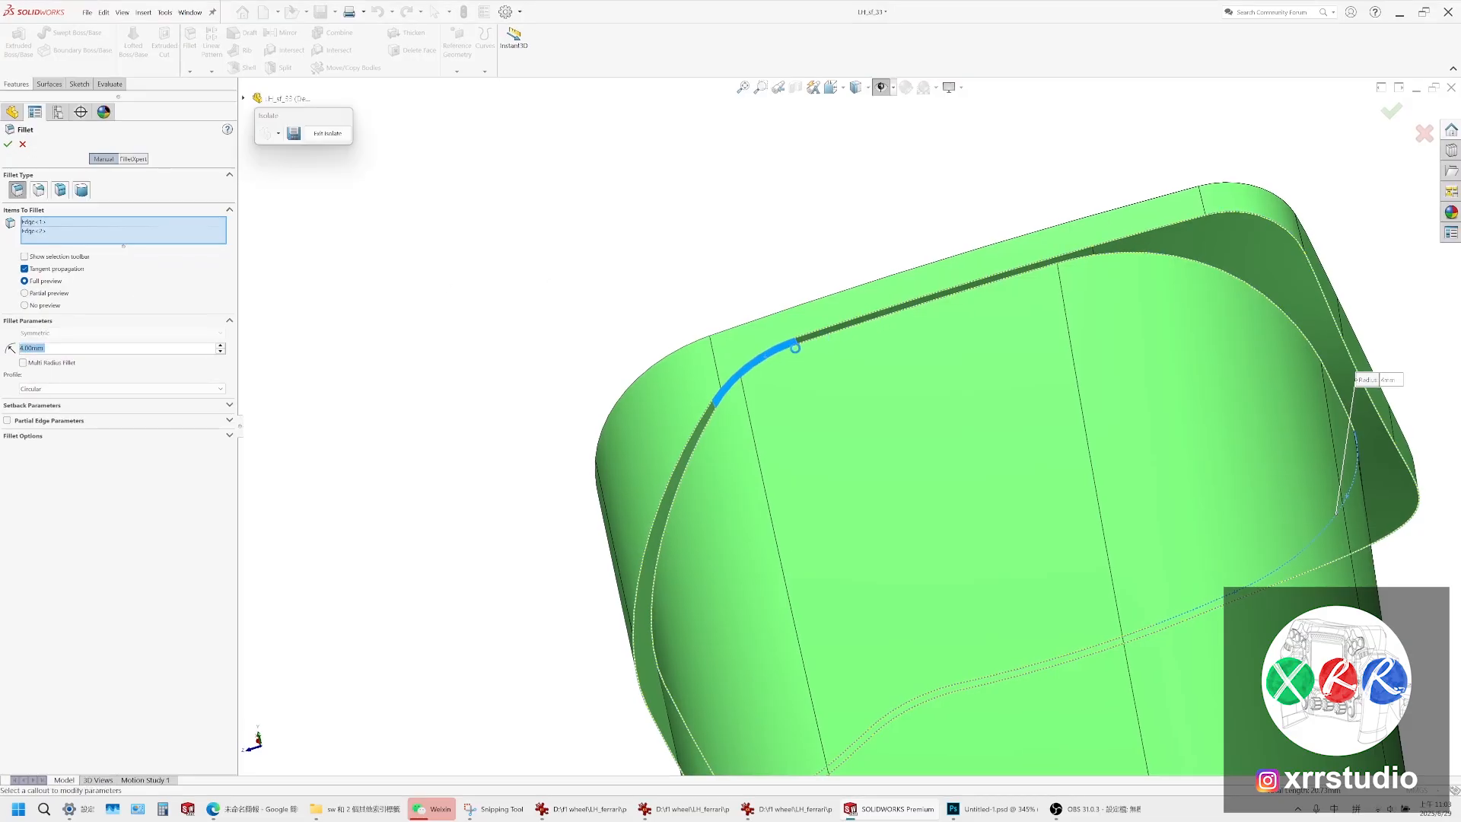
scroll(799, 351, down, 5)
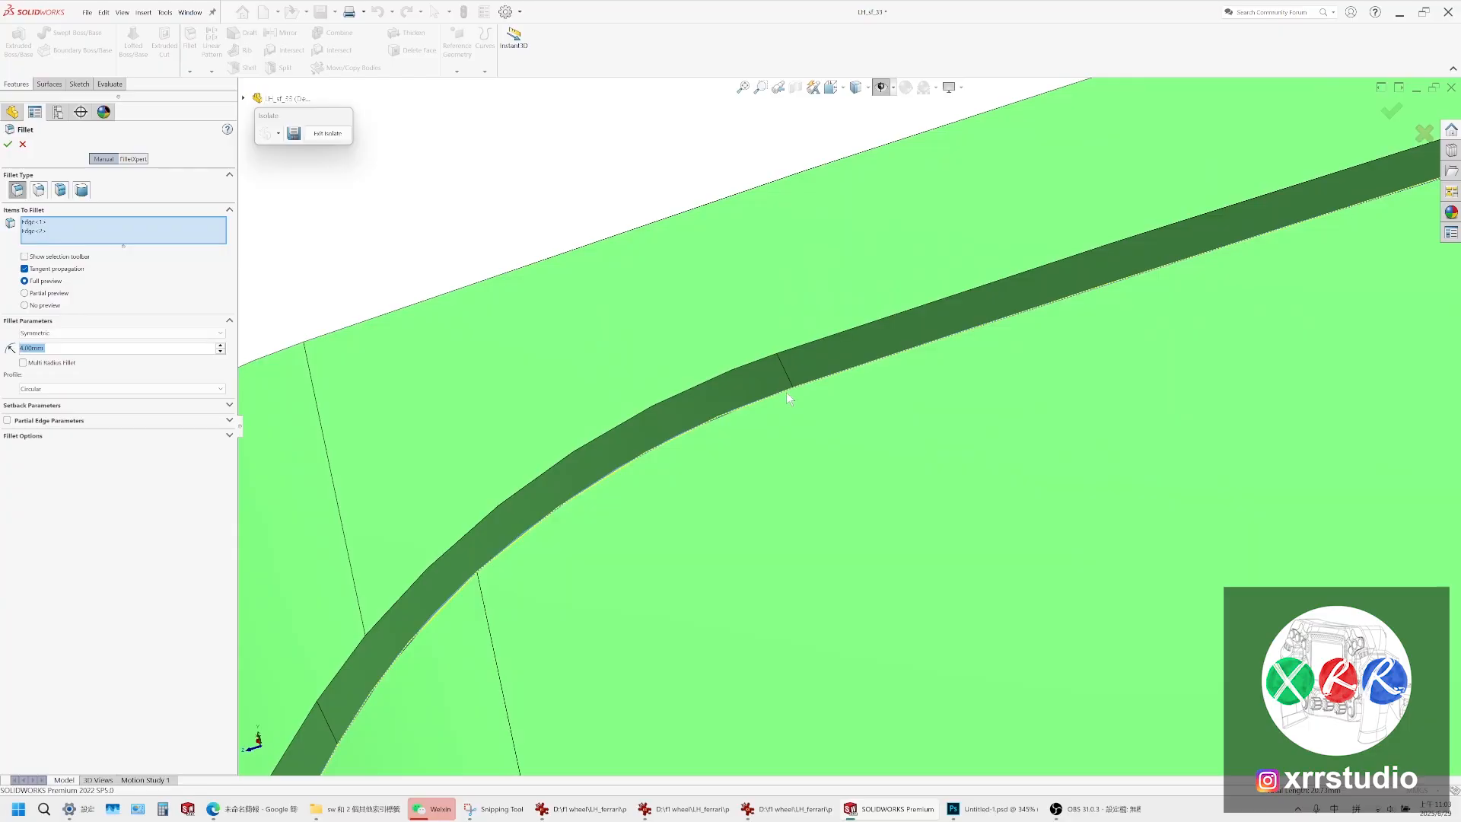
click(784, 391)
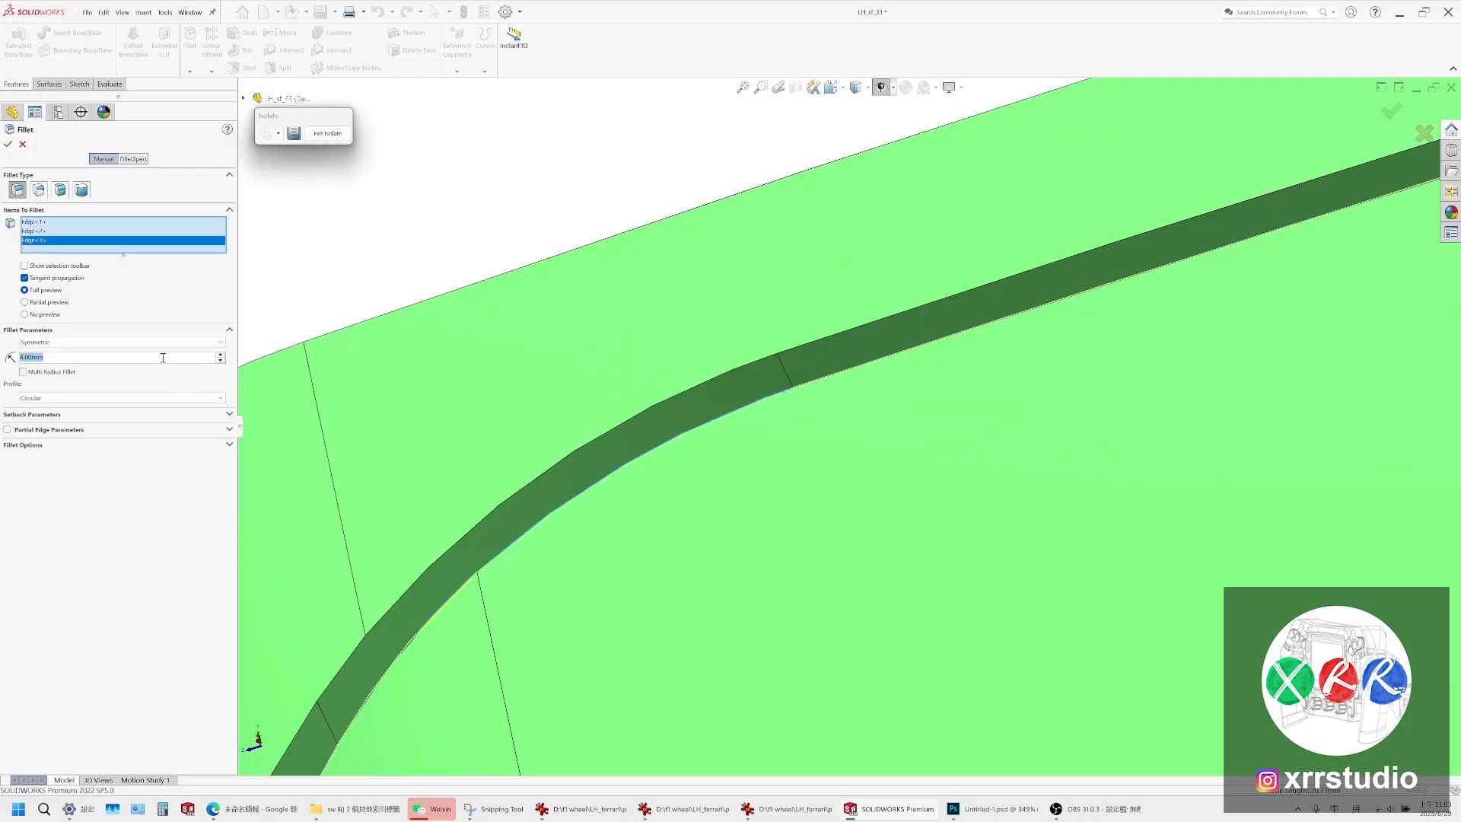
Try a 1 mm radius on the junction fillet, inspect the edges around the cap, and cancel the fillet
text(1)
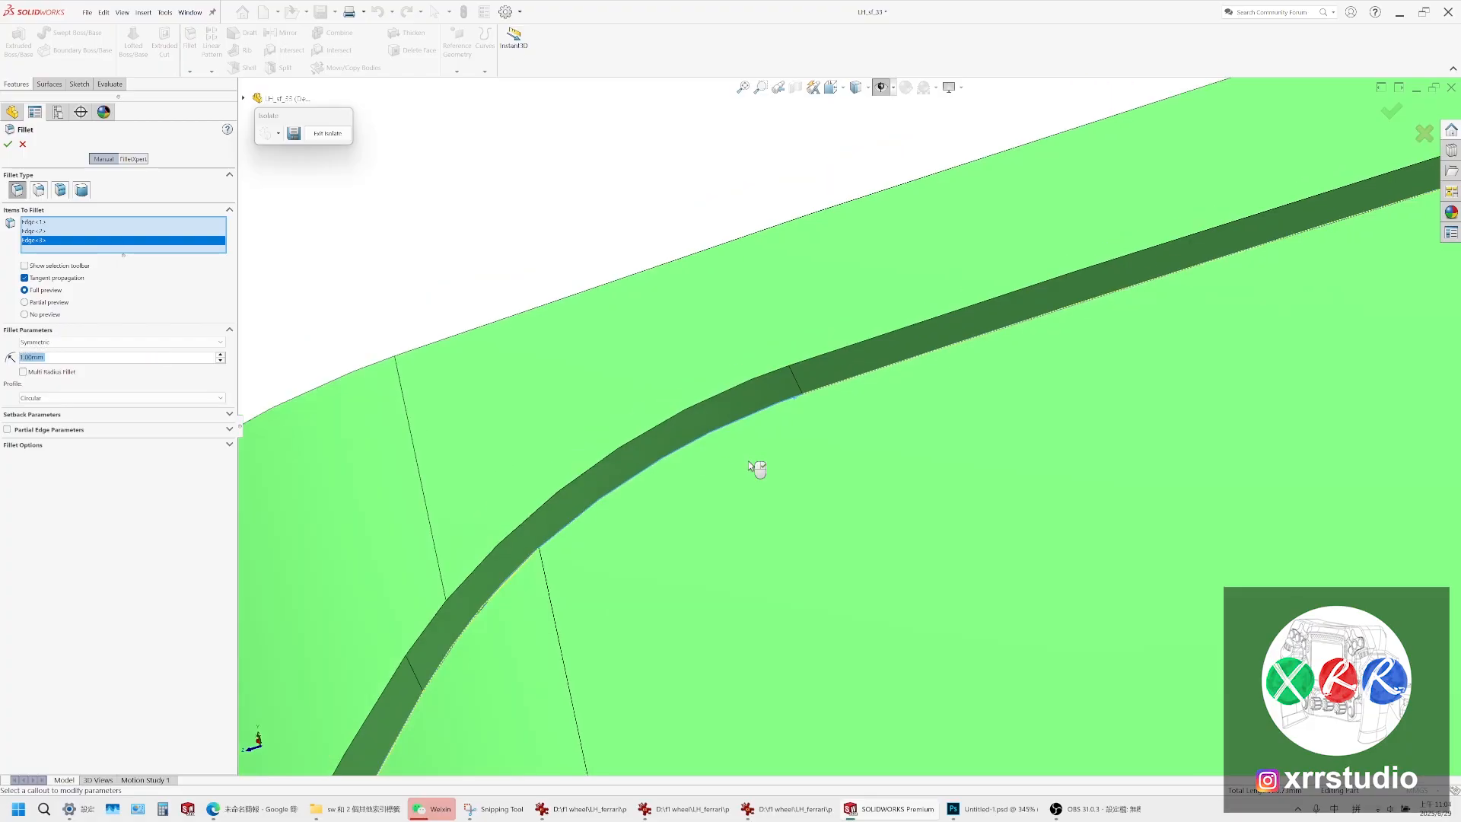
scroll(748, 461, up, 12)
middle_drag(991, 425, 1233, 434)
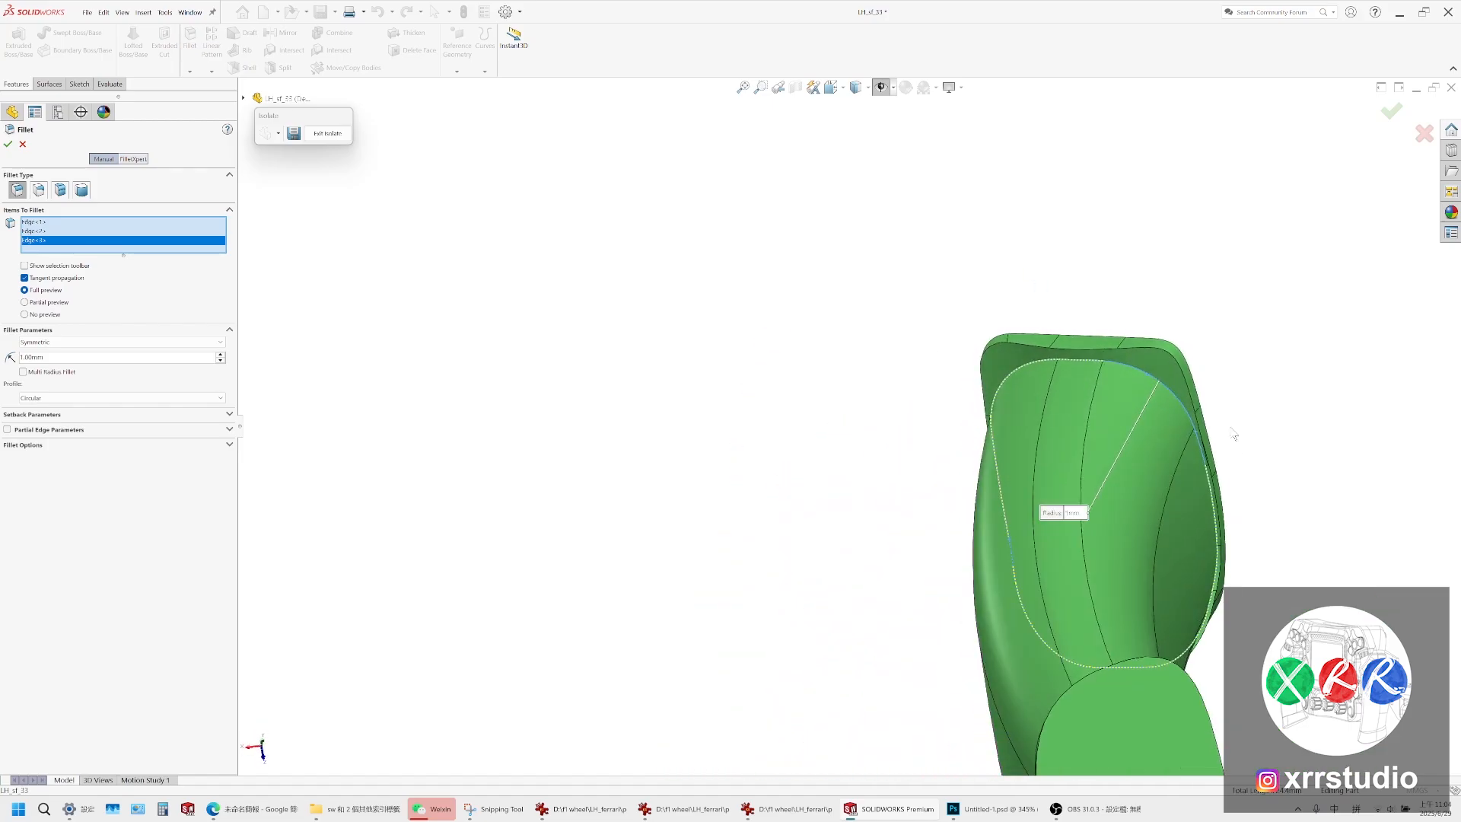
scroll(1118, 453, down, 10)
middle_drag(1030, 441, 969, 300)
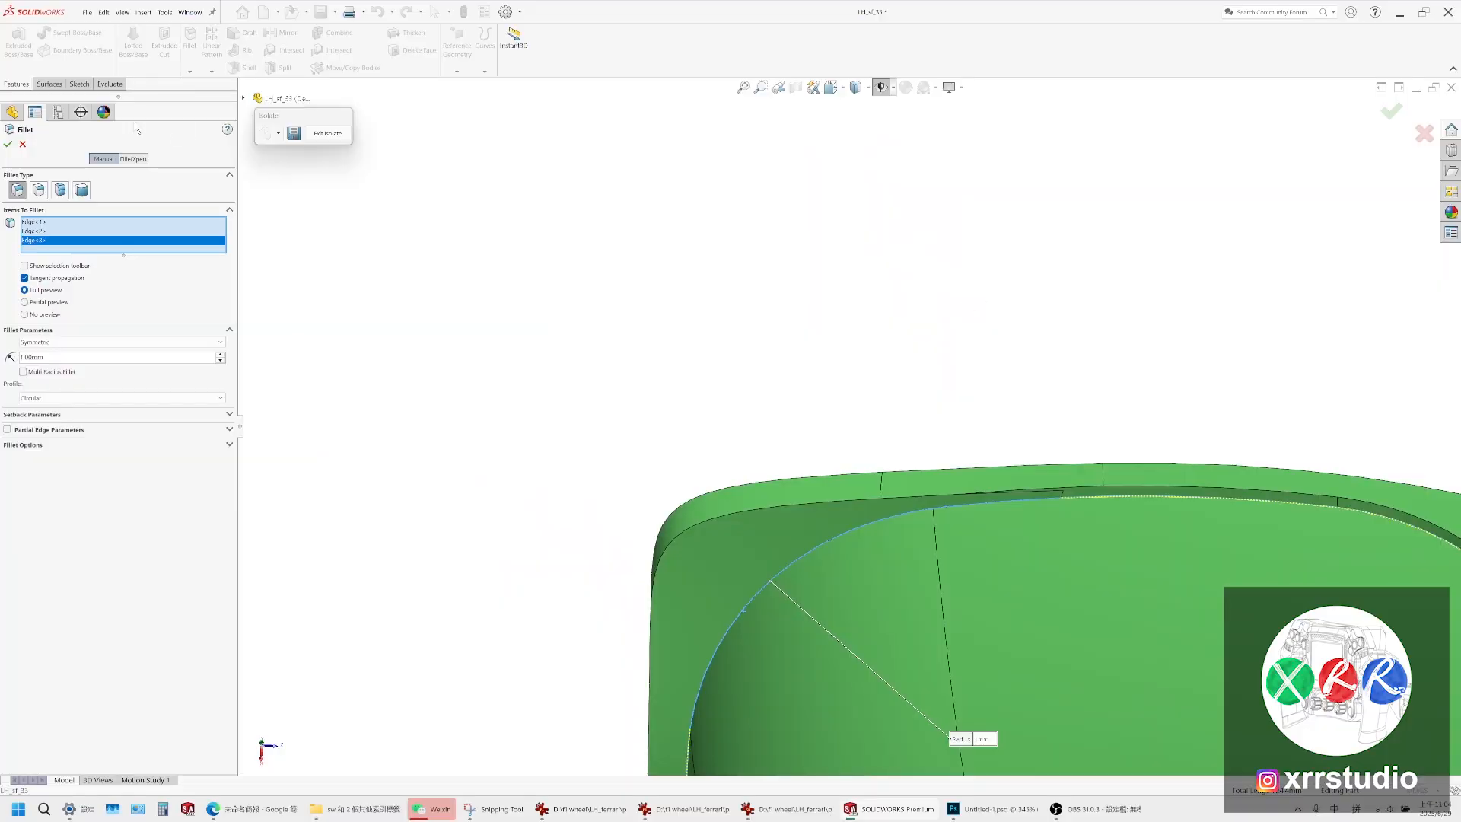
click(23, 144)
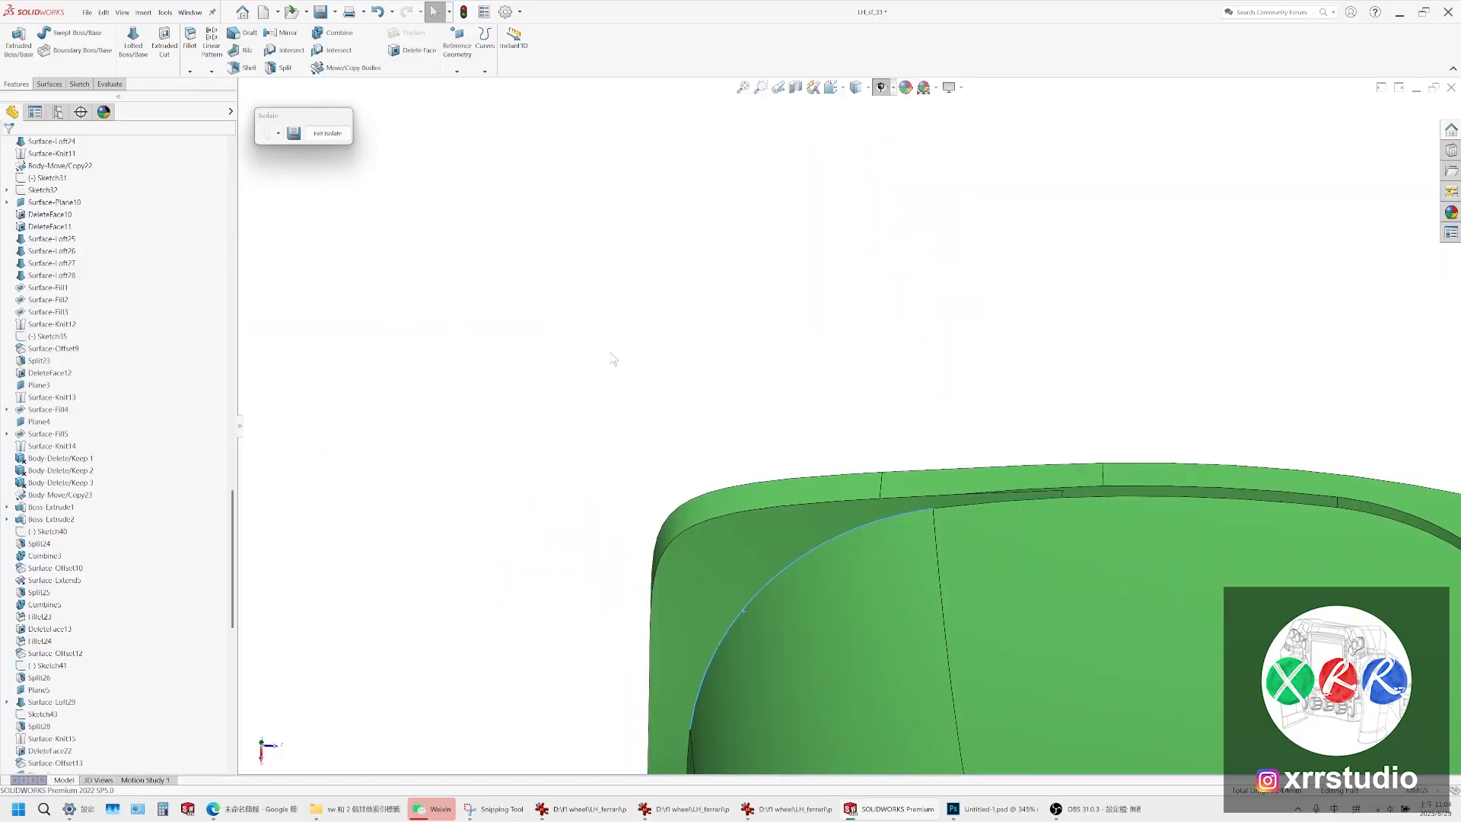
Roll the model back to before the end cap and grip are combined, and hide the grip body
scroll(816, 514, up, 2)
scroll(92, 623, down, 2)
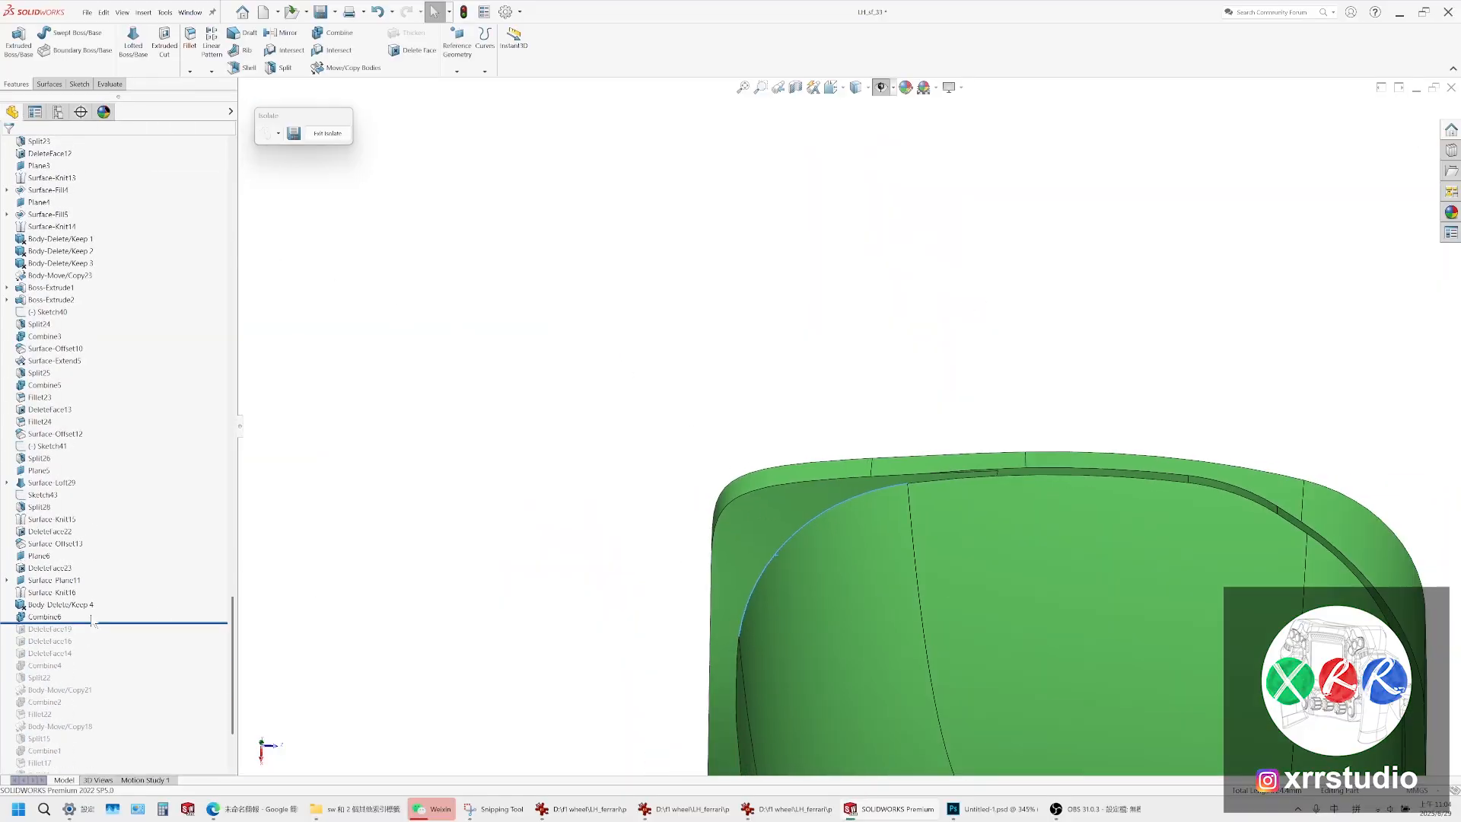
drag(99, 623, 99, 612)
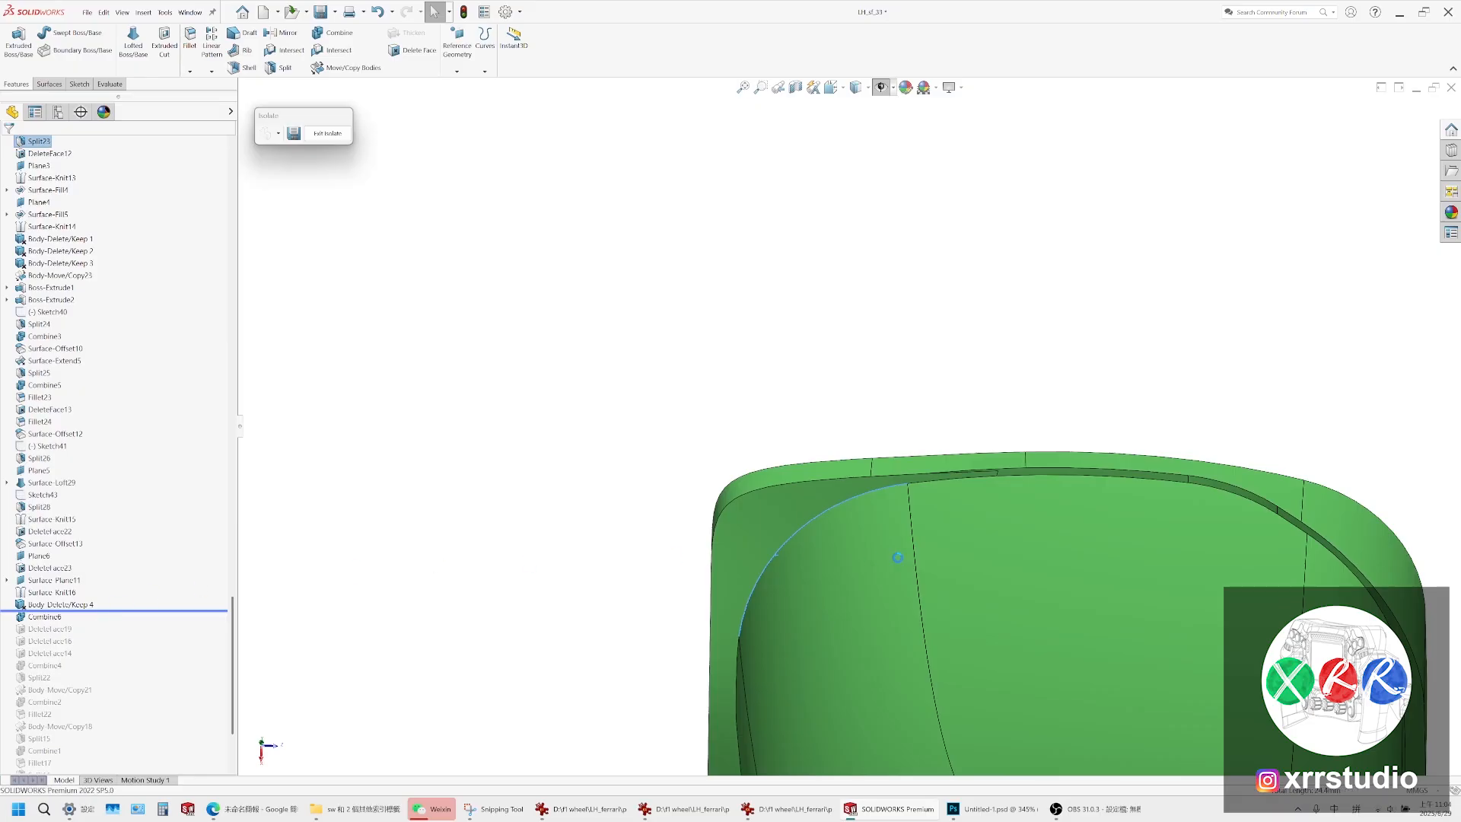
right_click(806, 506)
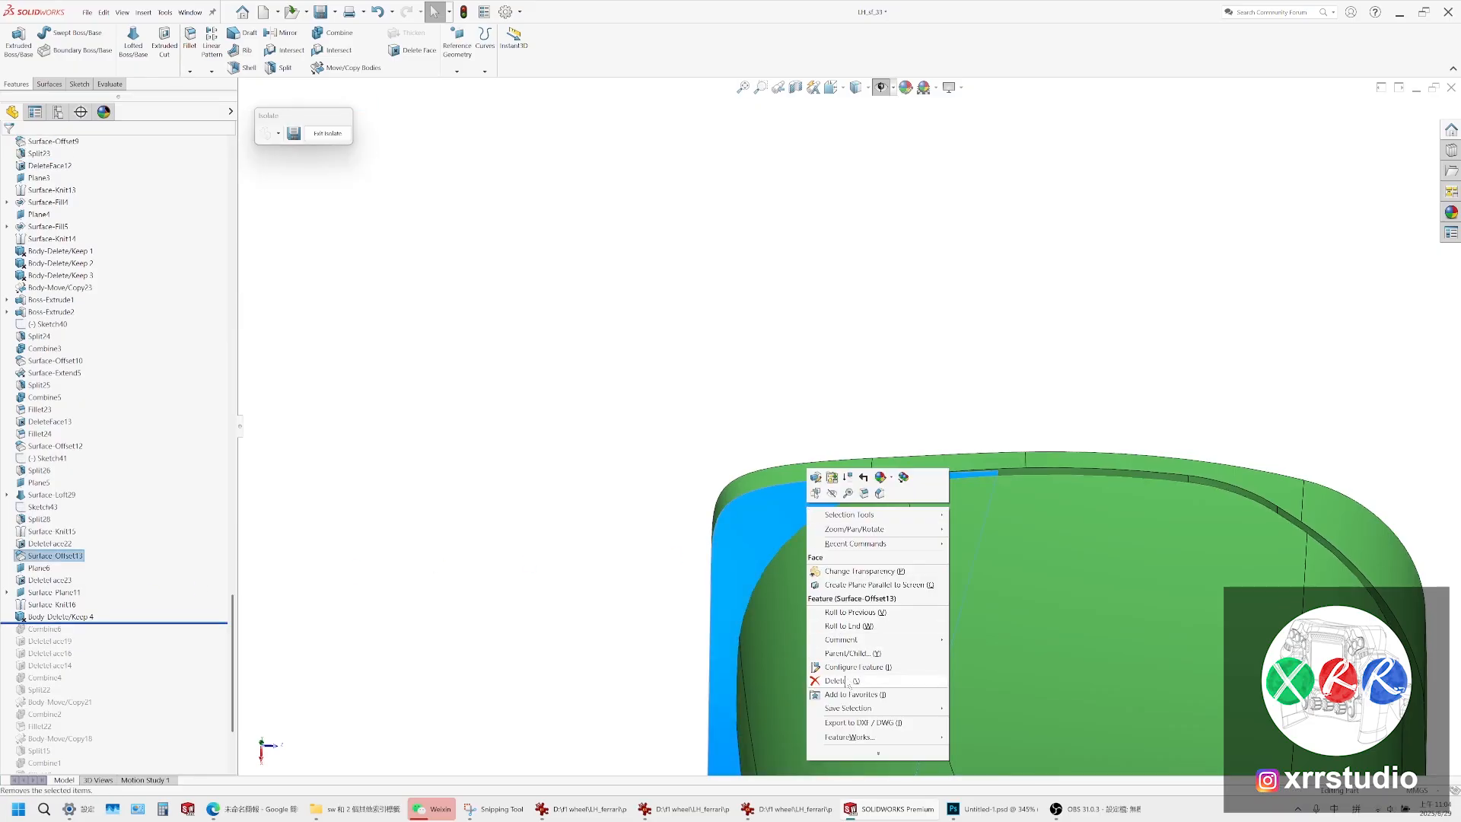
click(647, 391)
click(861, 603)
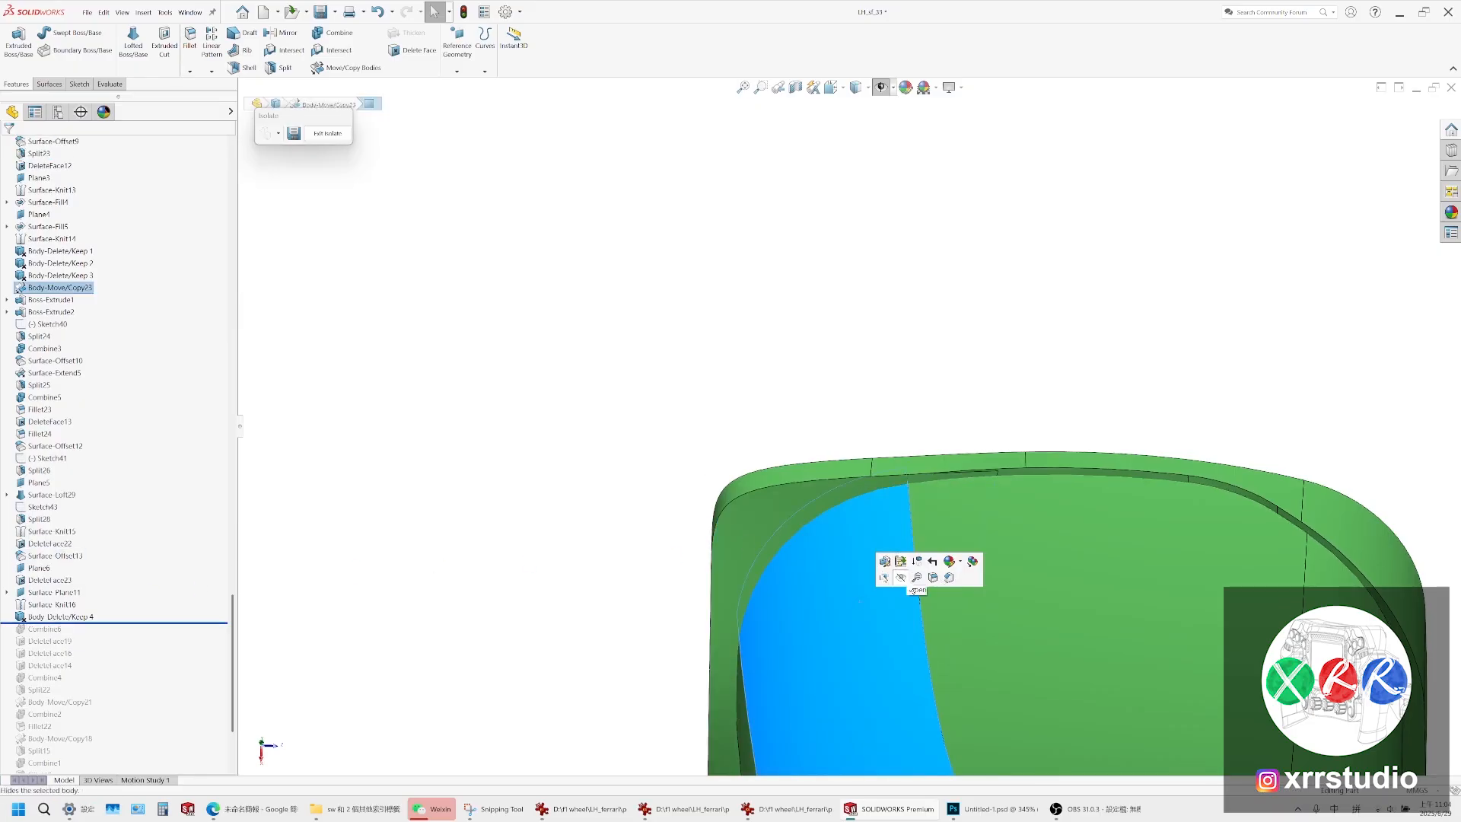
click(903, 580)
Copy the cap's underside face that has the thin sliver along its side edge as a surface with 0 mm offset
middle_drag(981, 448, 670, 415)
scroll(1017, 493, down, 4)
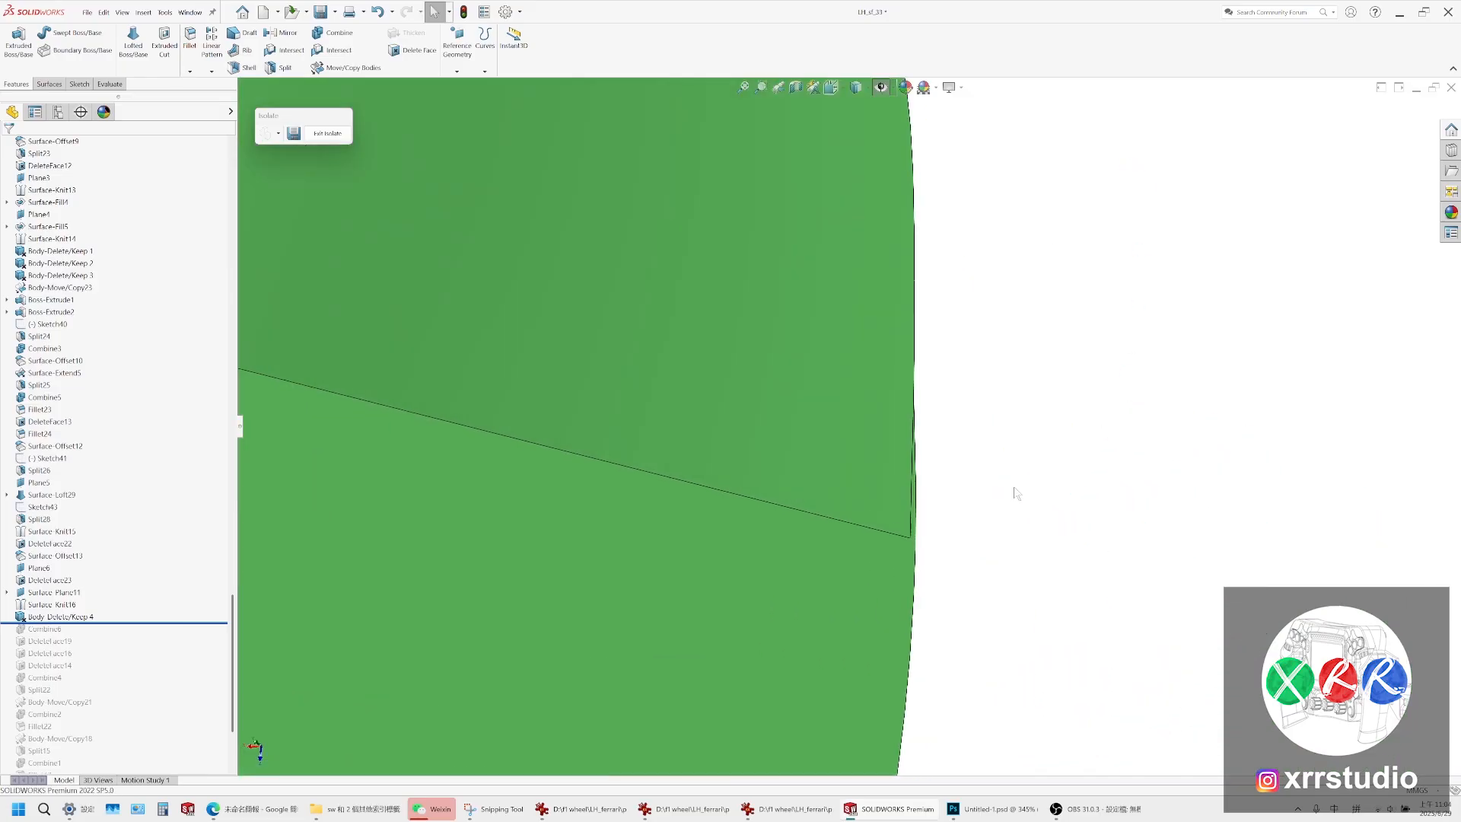
click(849, 452)
middle_drag(823, 435, 805, 299)
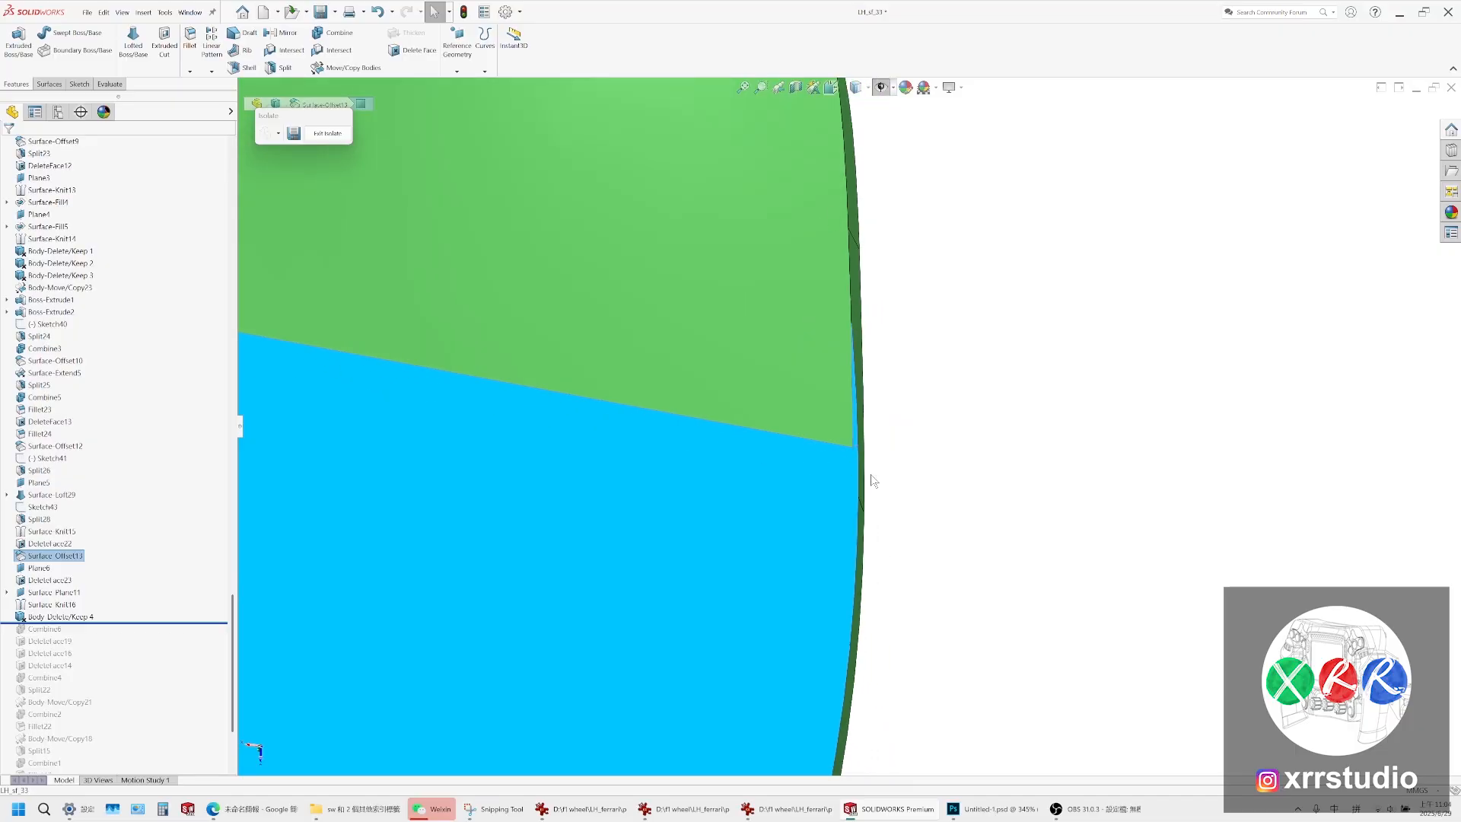
scroll(854, 397, up, 5)
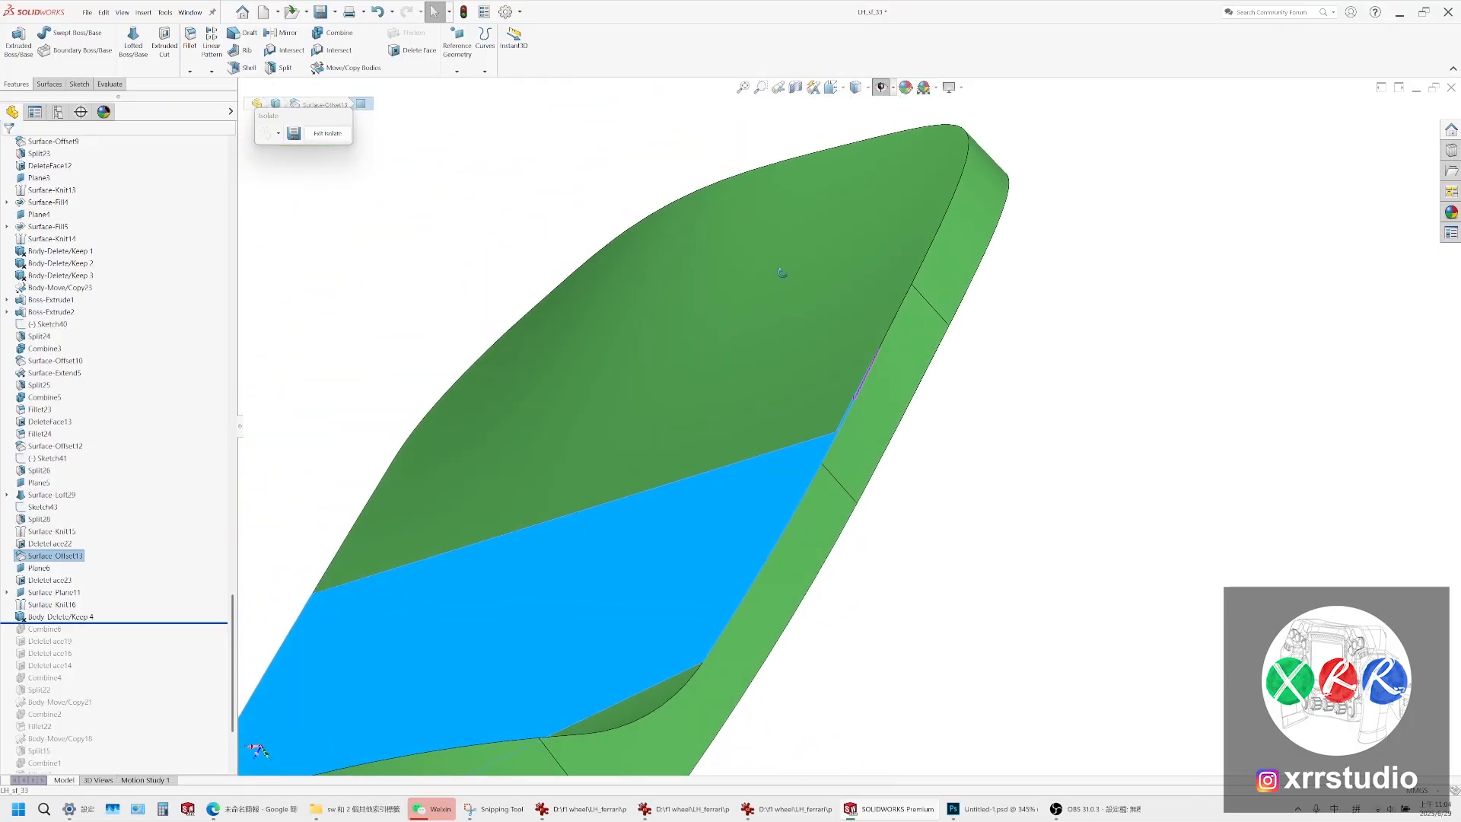
scroll(844, 404, down, 6)
middle_drag(860, 398, 889, 387)
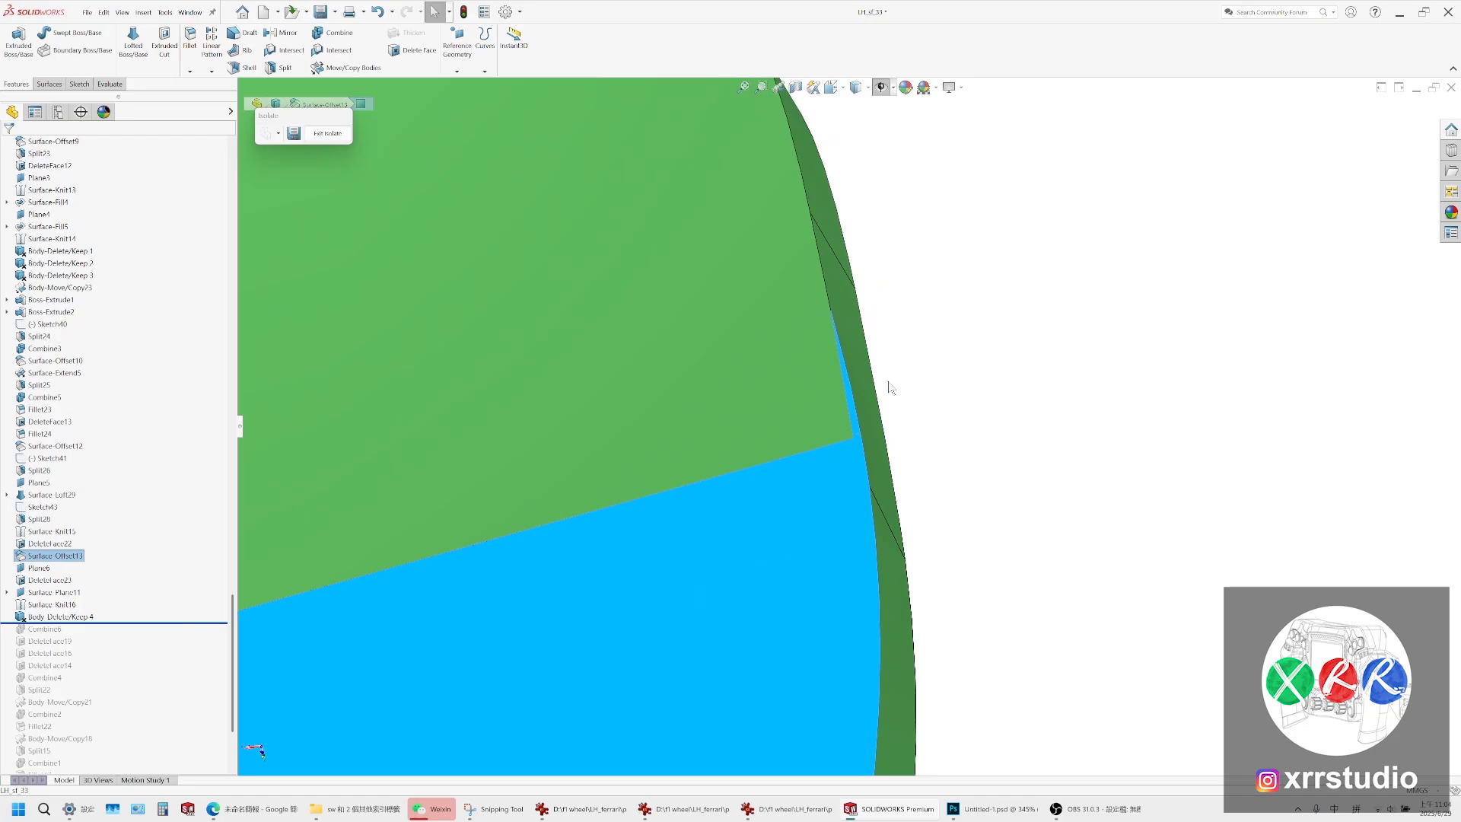
click(50, 84)
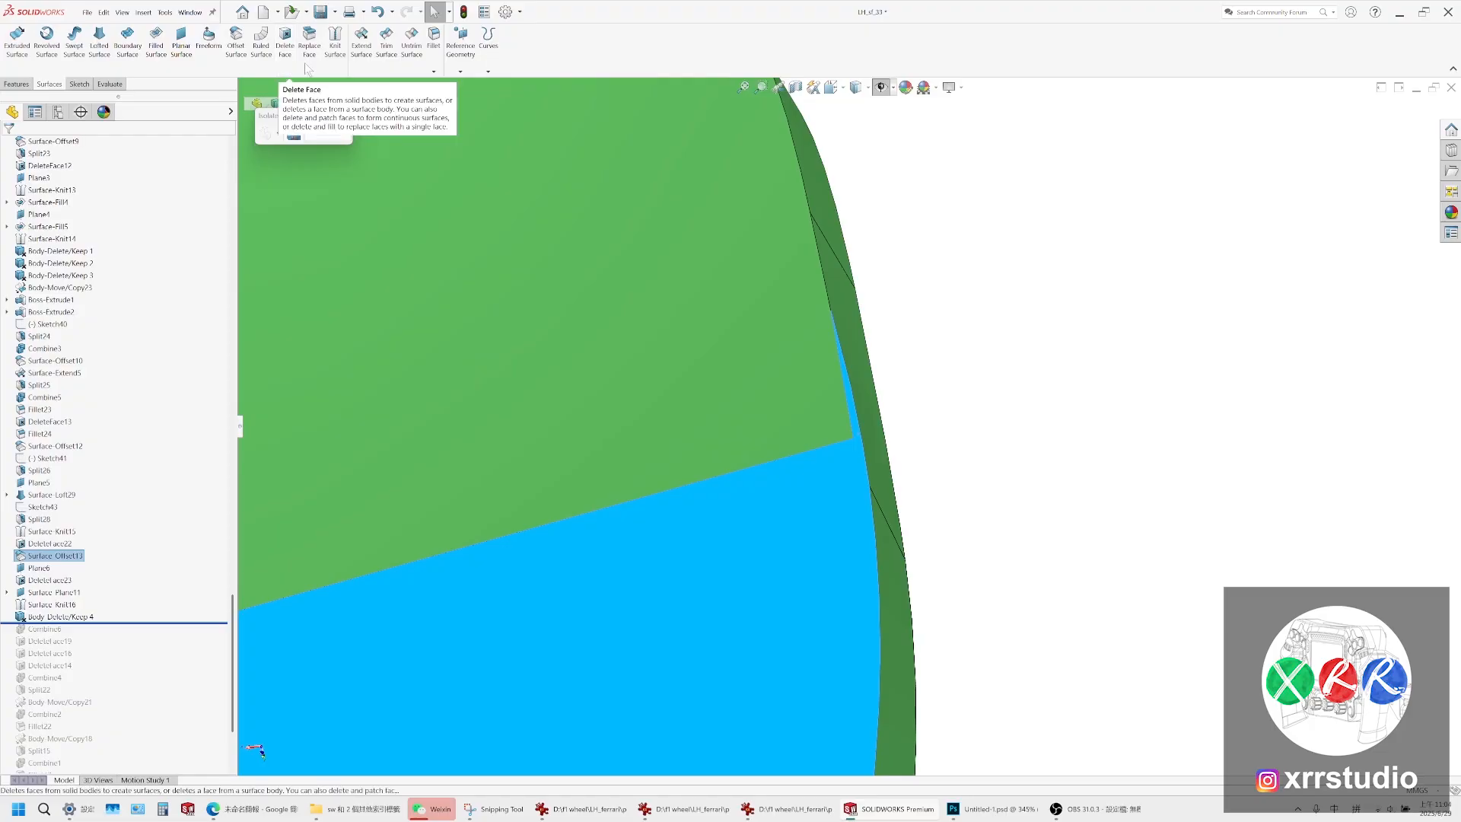
click(236, 38)
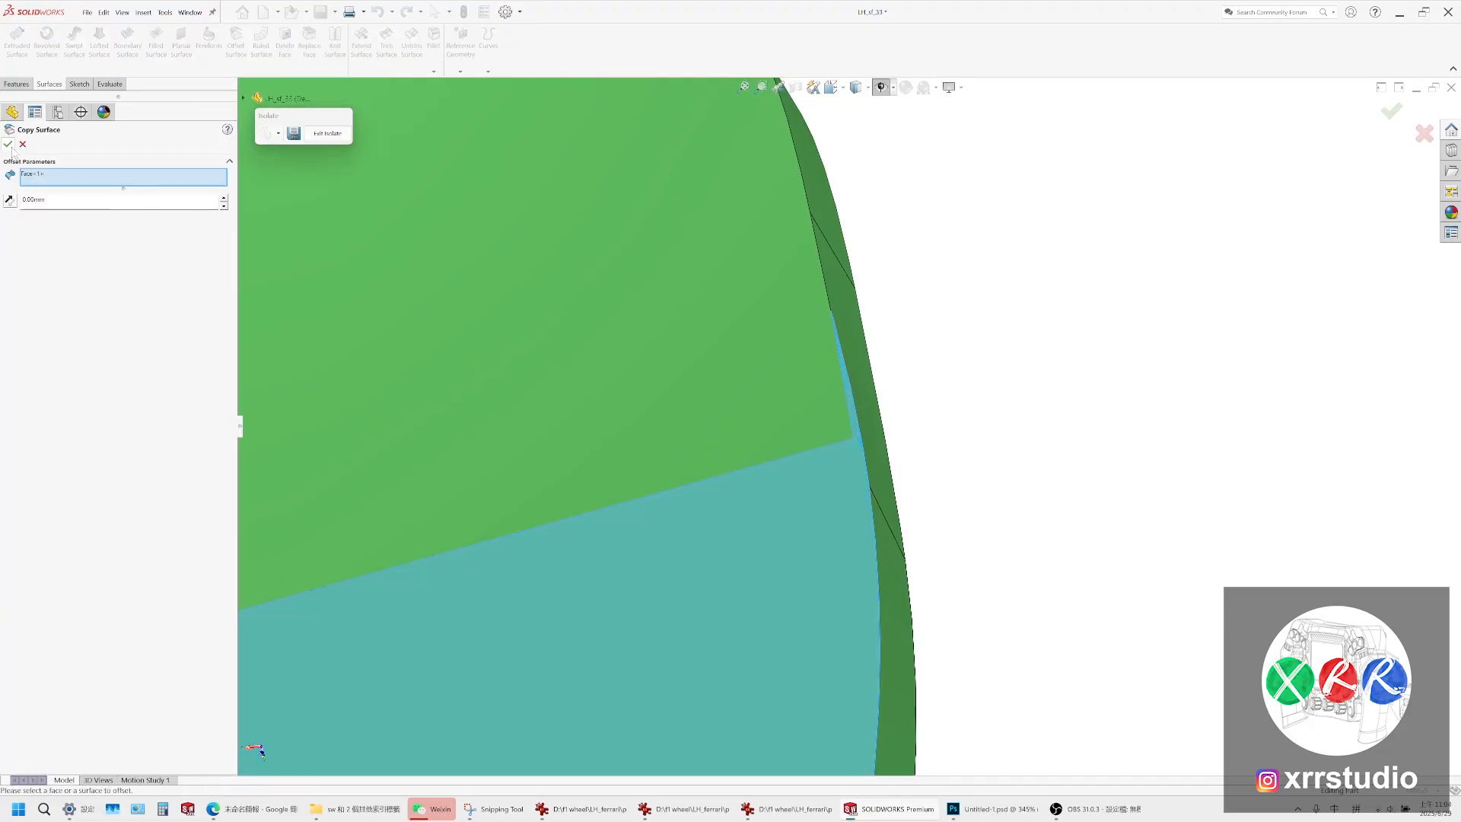
click(8, 145)
Hide the solid end cap body, leaving the copied underside surface on display
scroll(846, 501, up, 5)
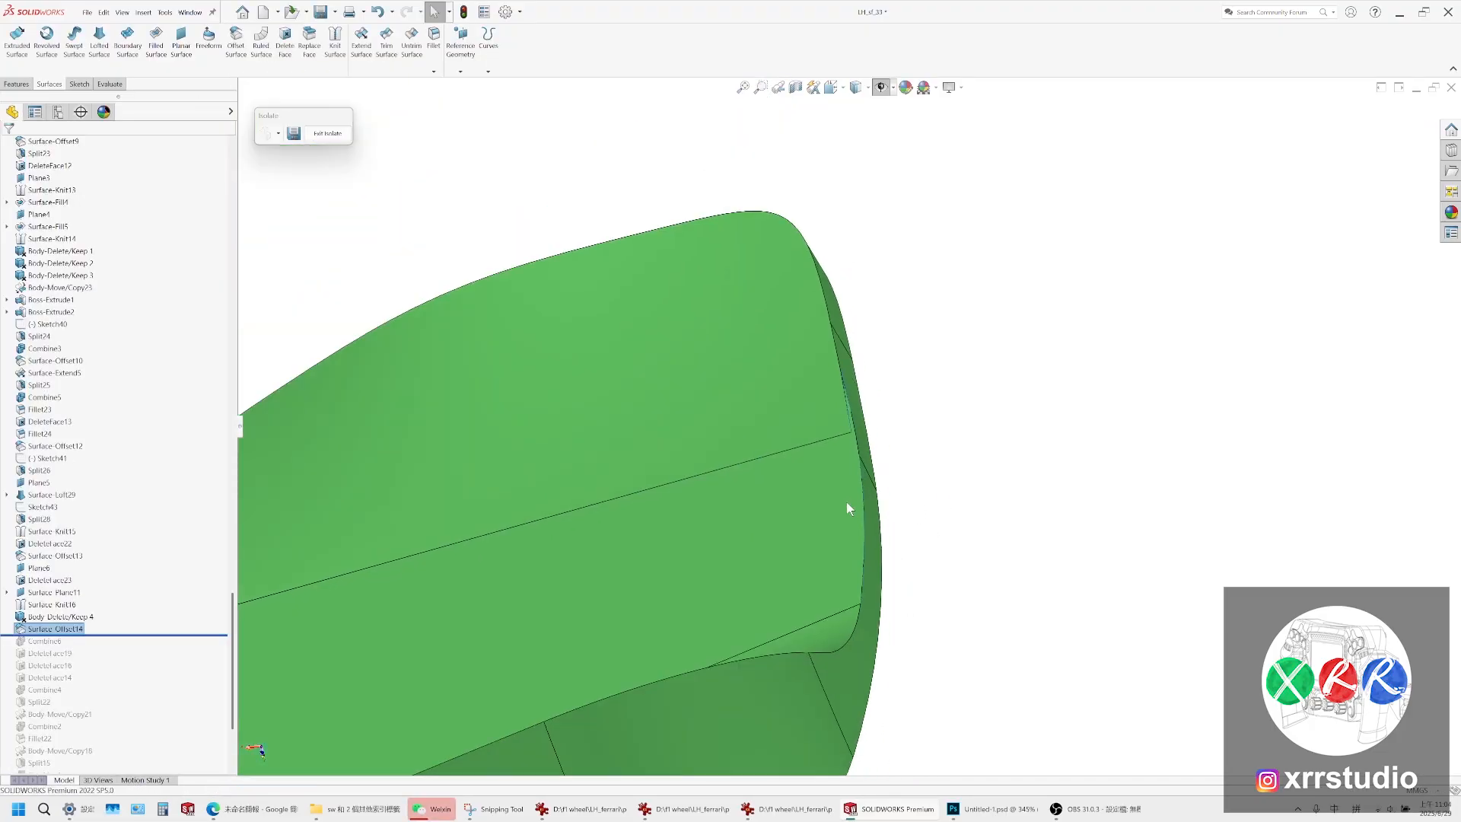
scroll(846, 501, up, 3)
middle_drag(787, 467, 799, 605)
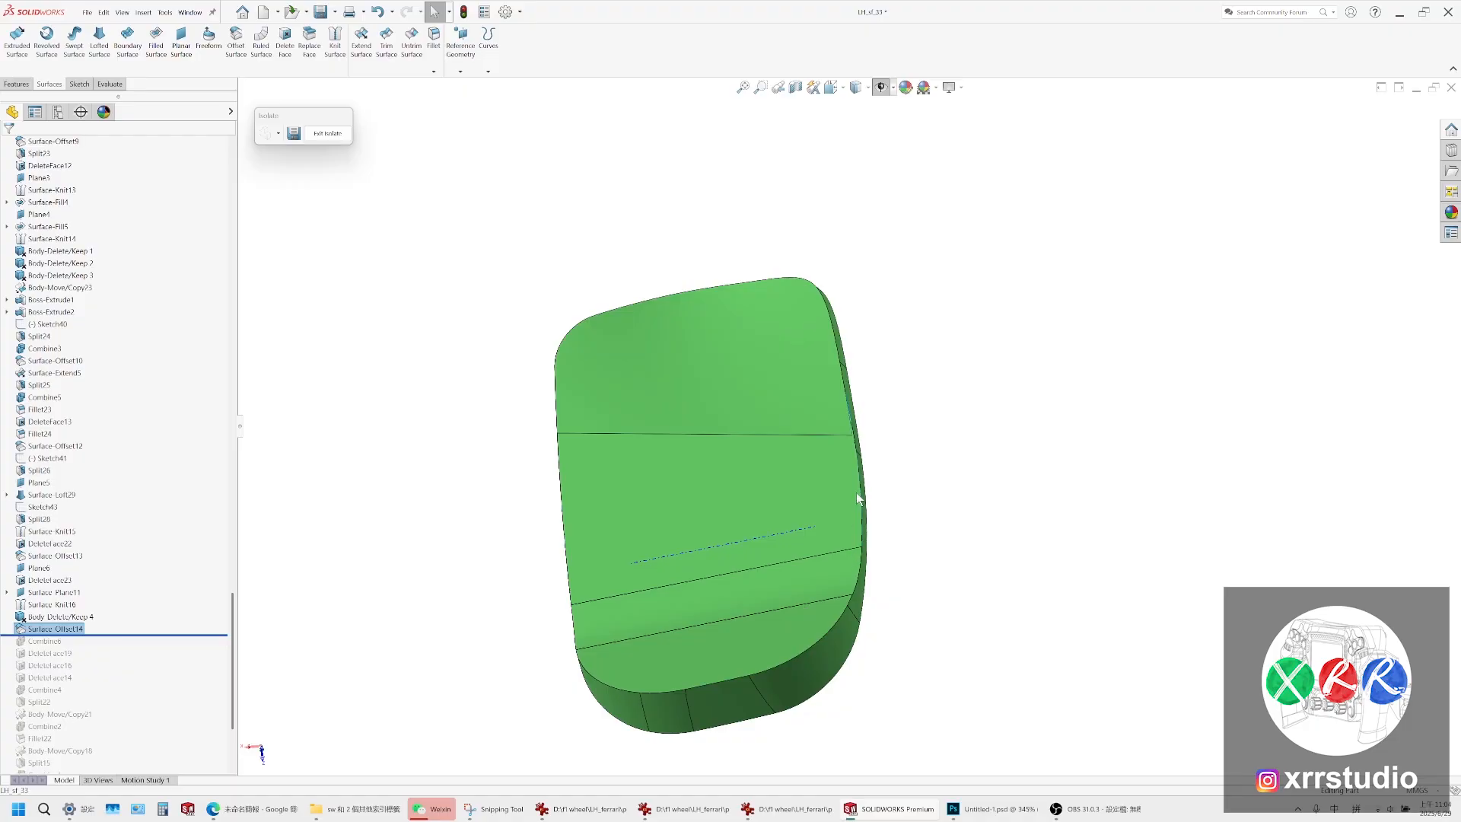
click(734, 345)
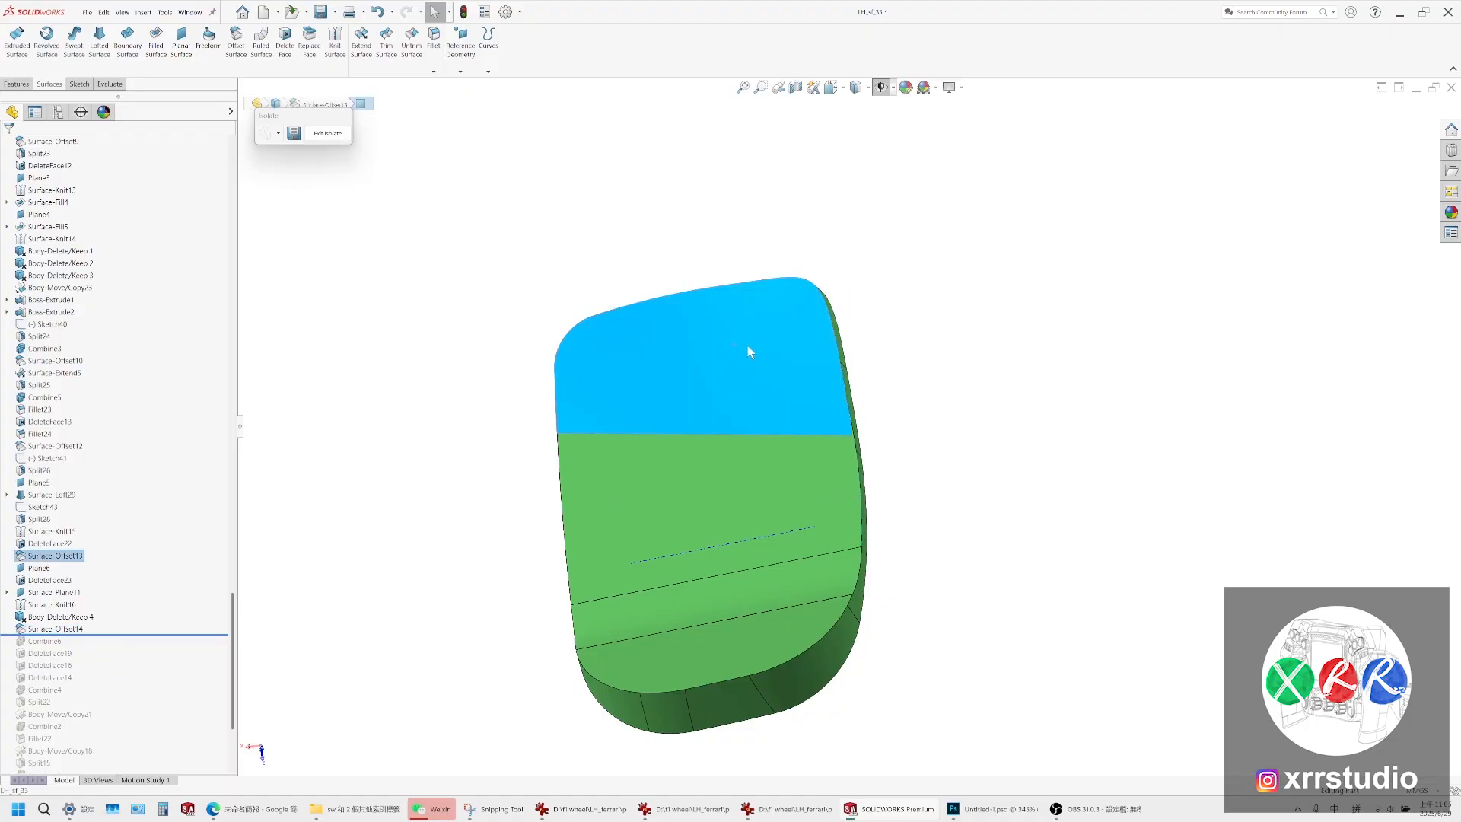
right_click(764, 333)
click(877, 493)
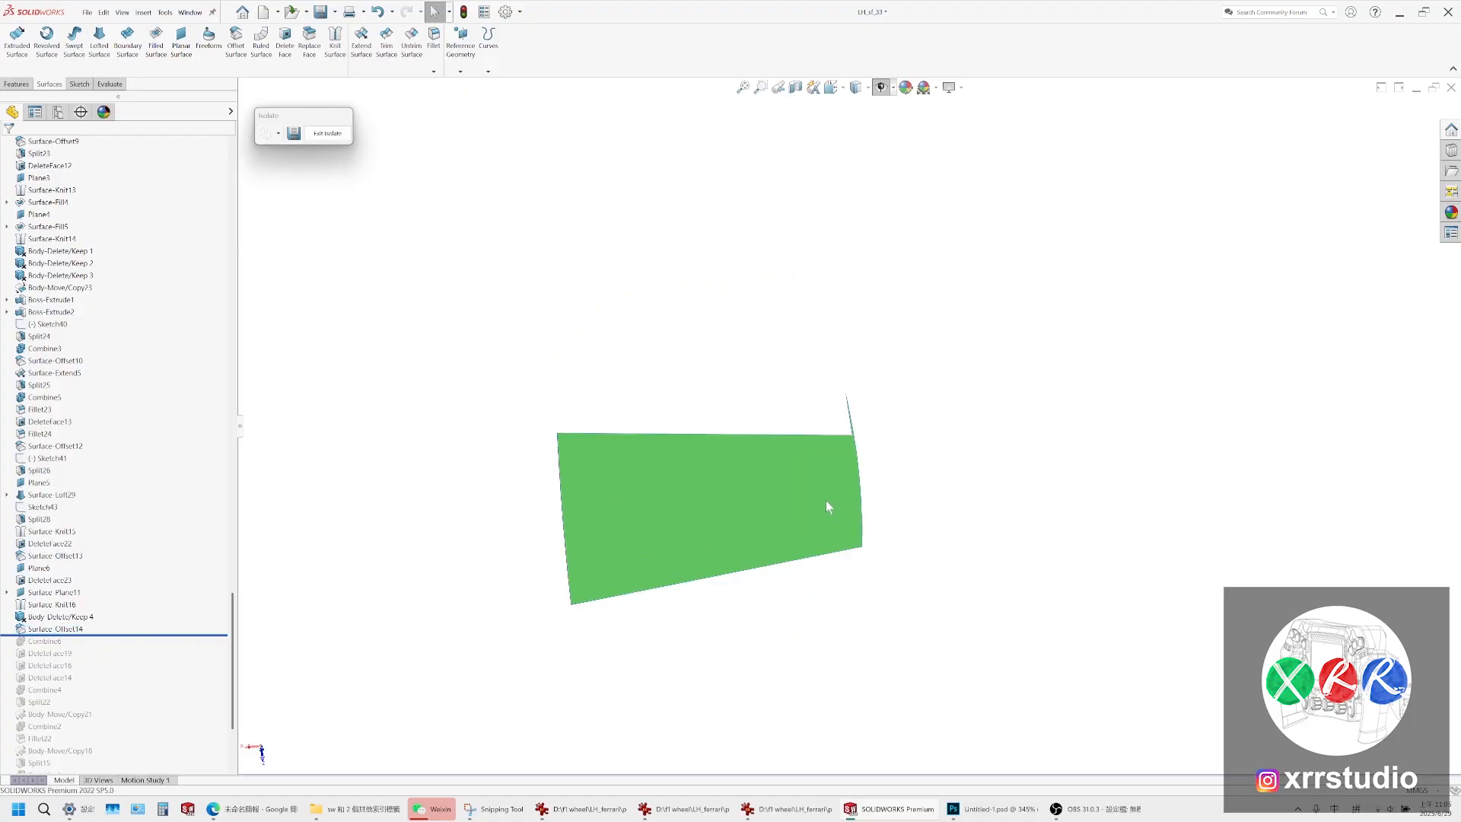
Start a sketch on the copied surface, viewed face-on, and draw a short slanted line outward from the corner beside the sliver
click(846, 427)
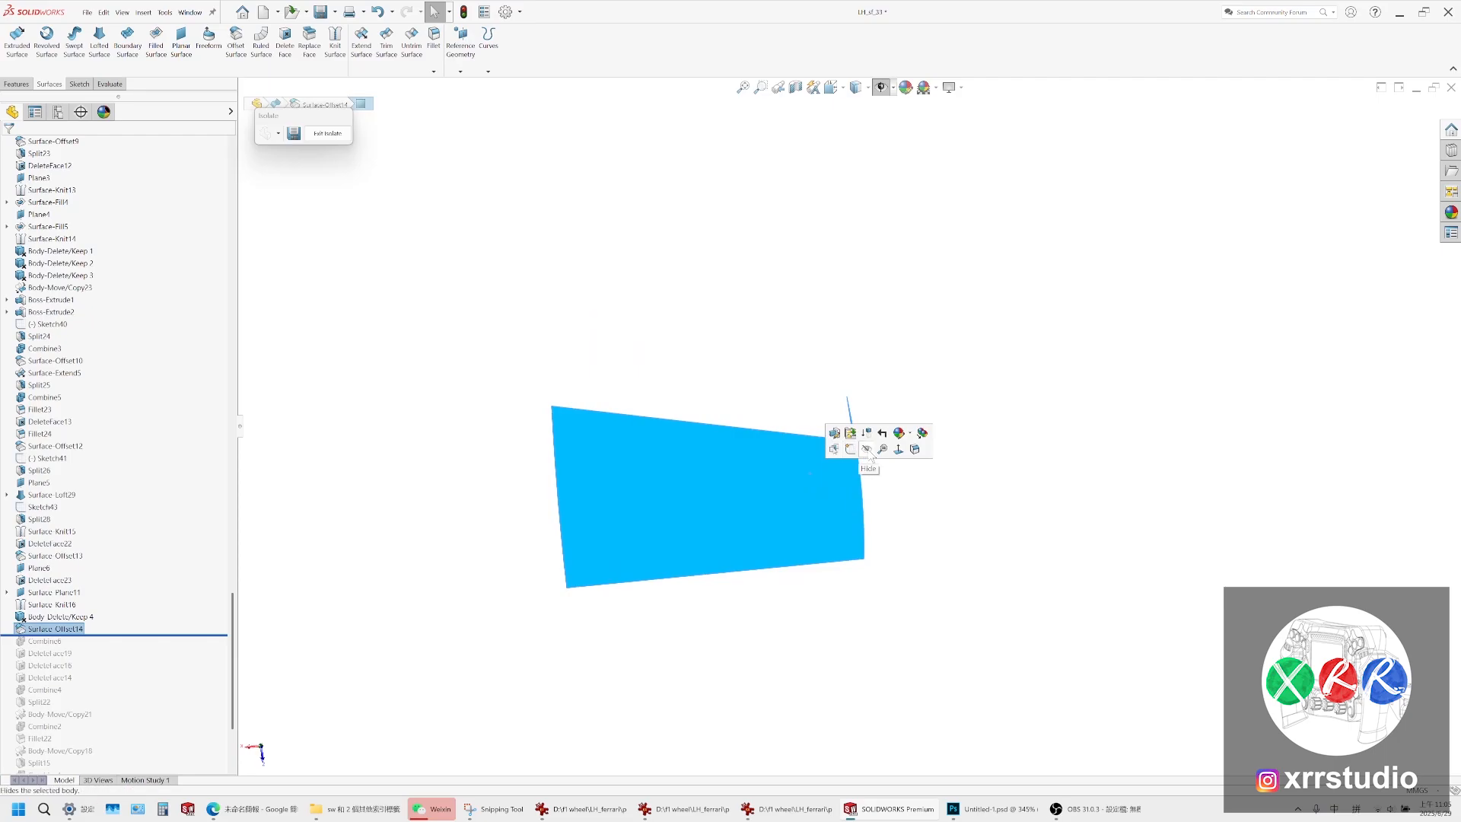
click(870, 449)
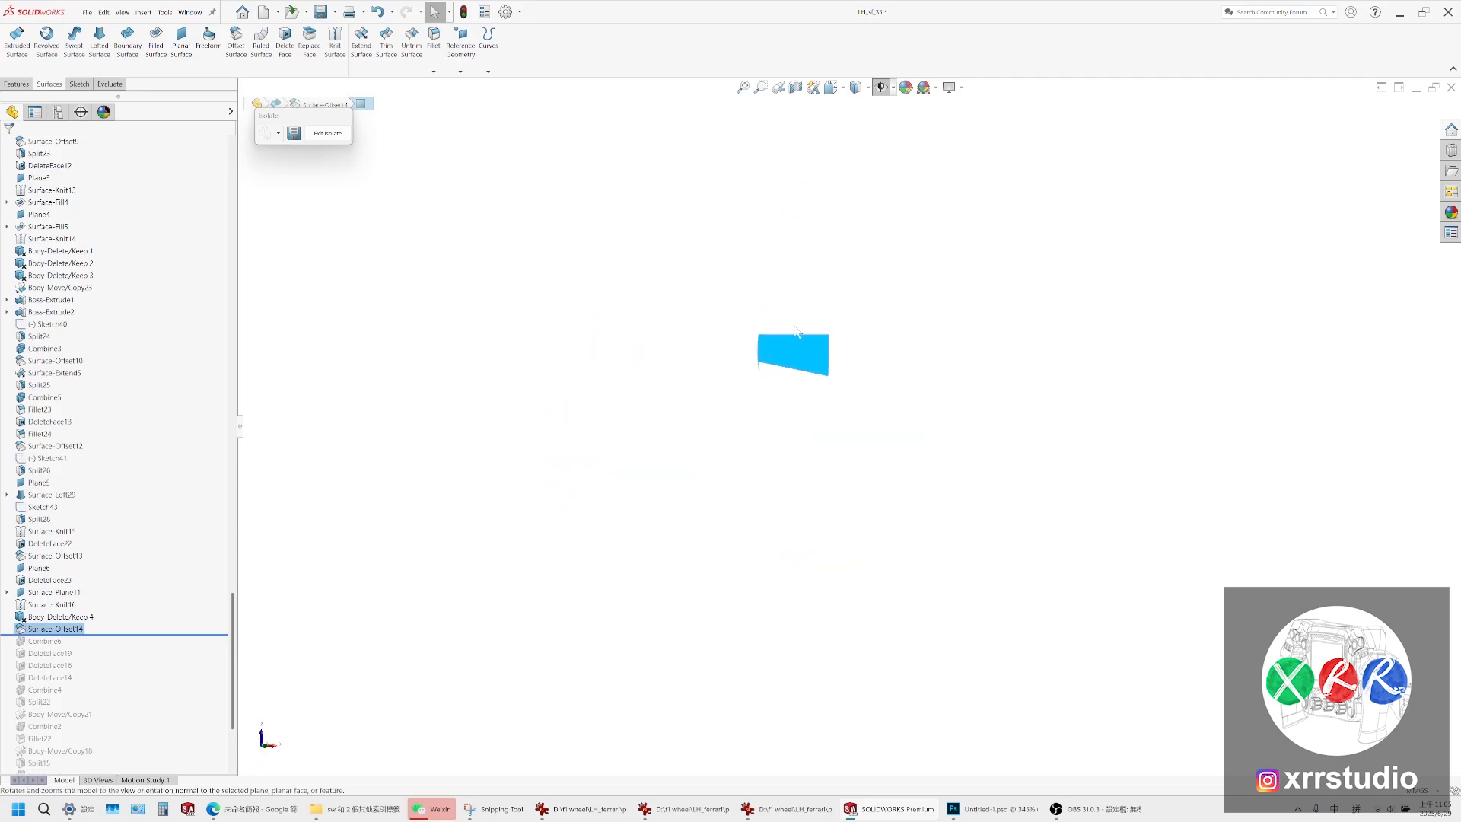
click(734, 528)
click(777, 506)
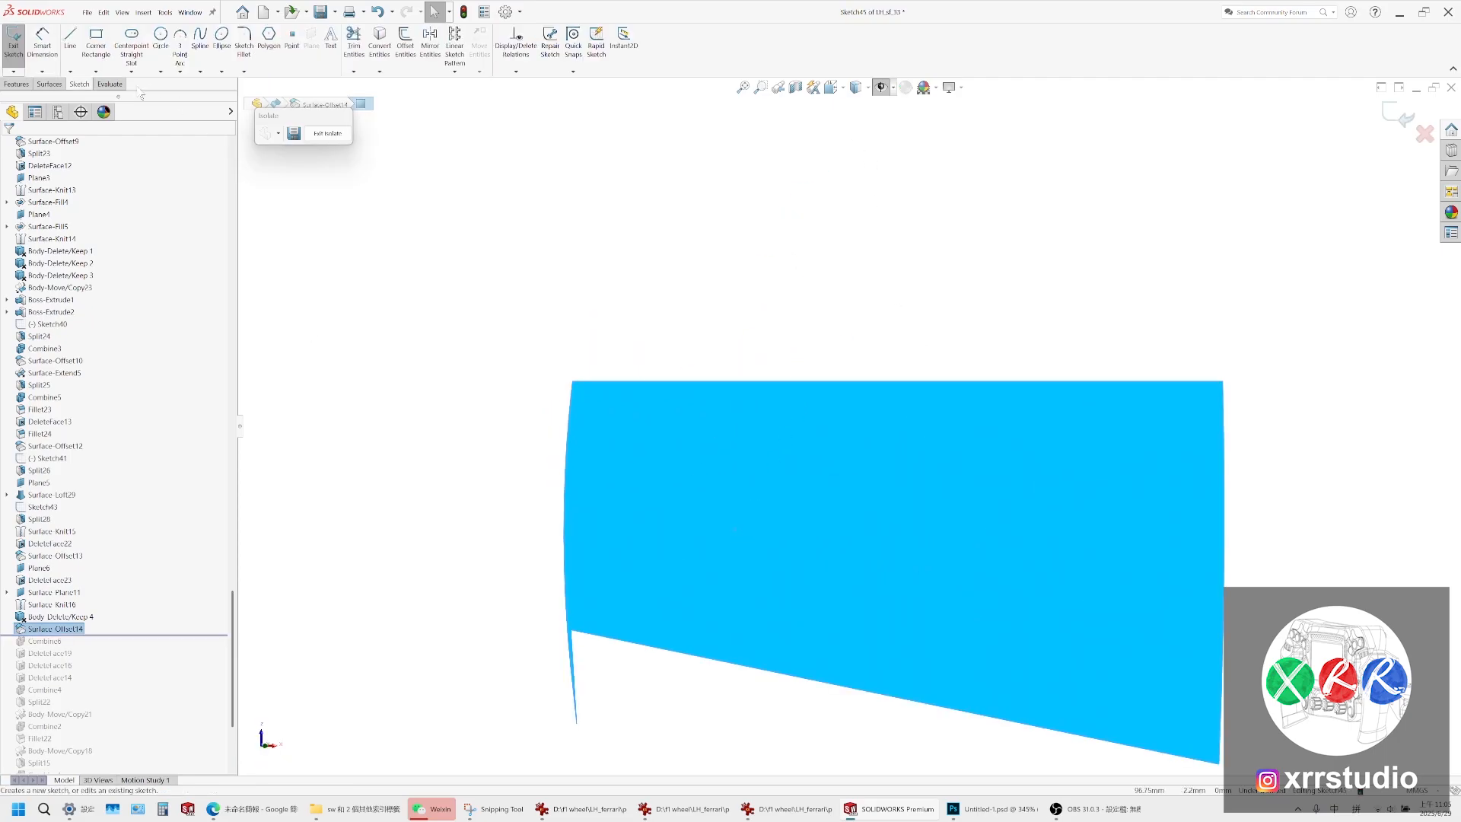
click(70, 38)
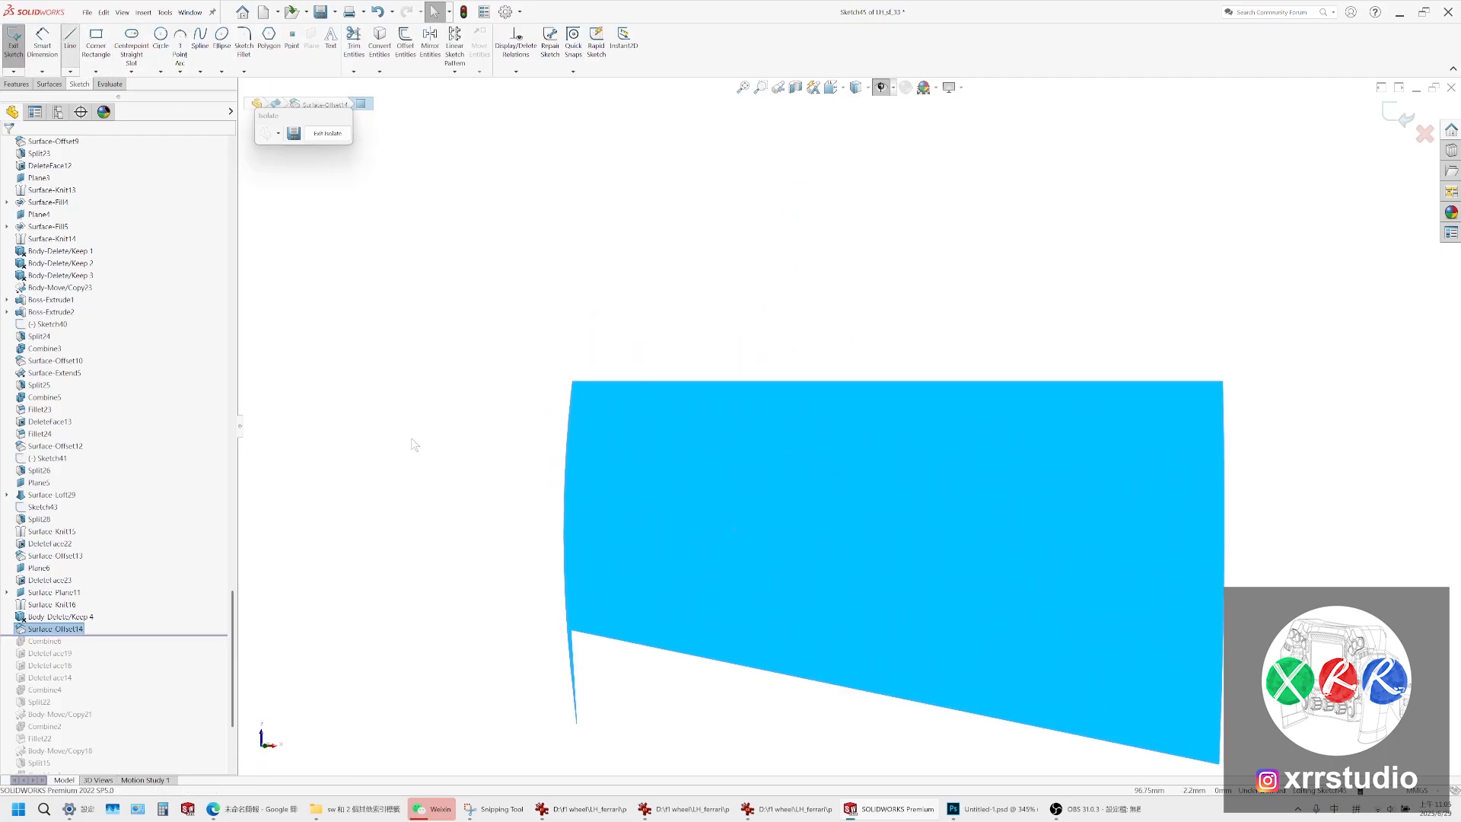
click(573, 634)
click(447, 597)
key(Escape)
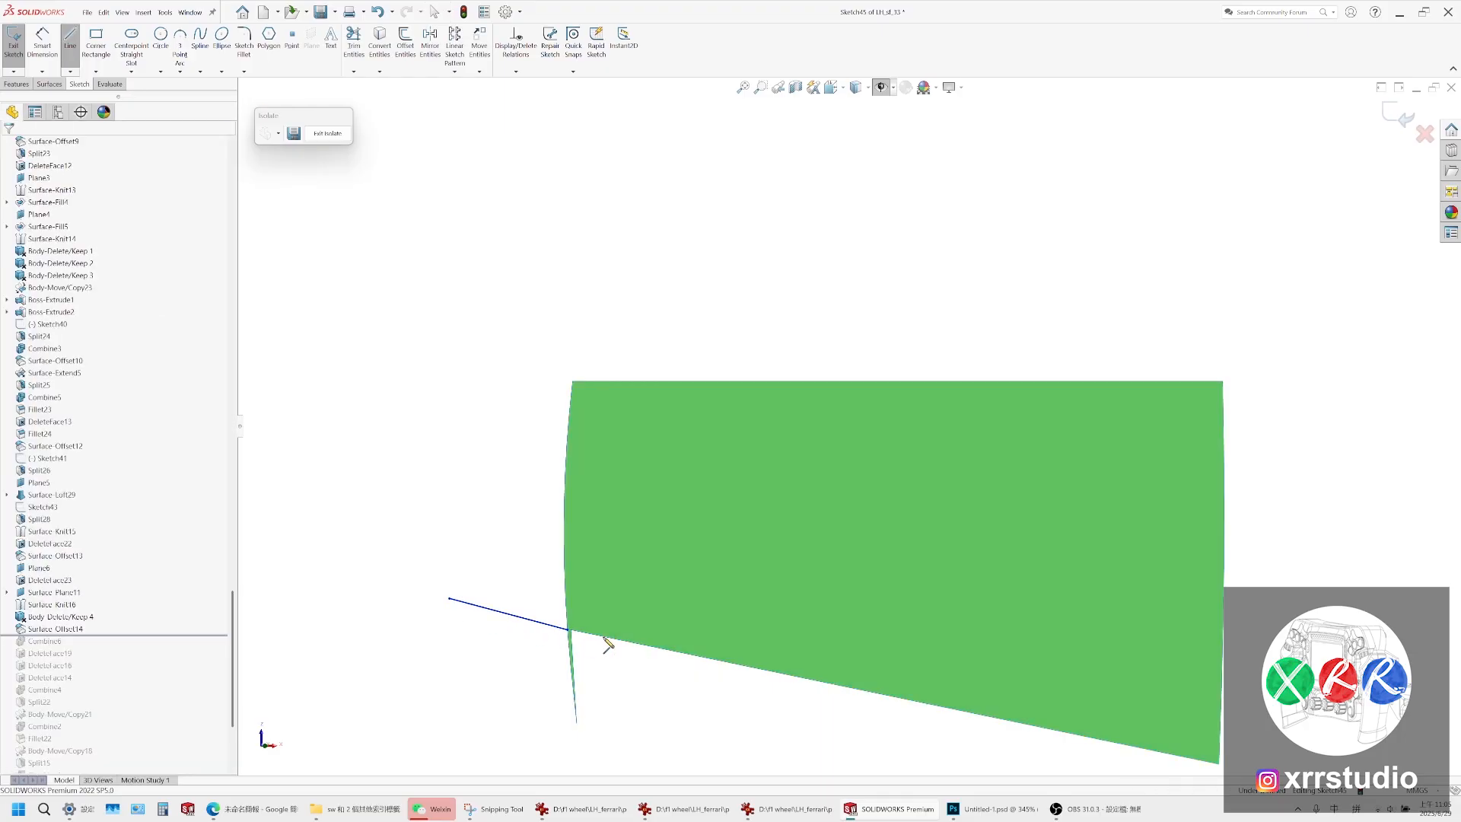
Move the inner end of the sketched line onto the corner where the sliver meets the surface's slanted lower edge
scroll(578, 655, down, 5)
drag(596, 478, 604, 512)
right_click(605, 505)
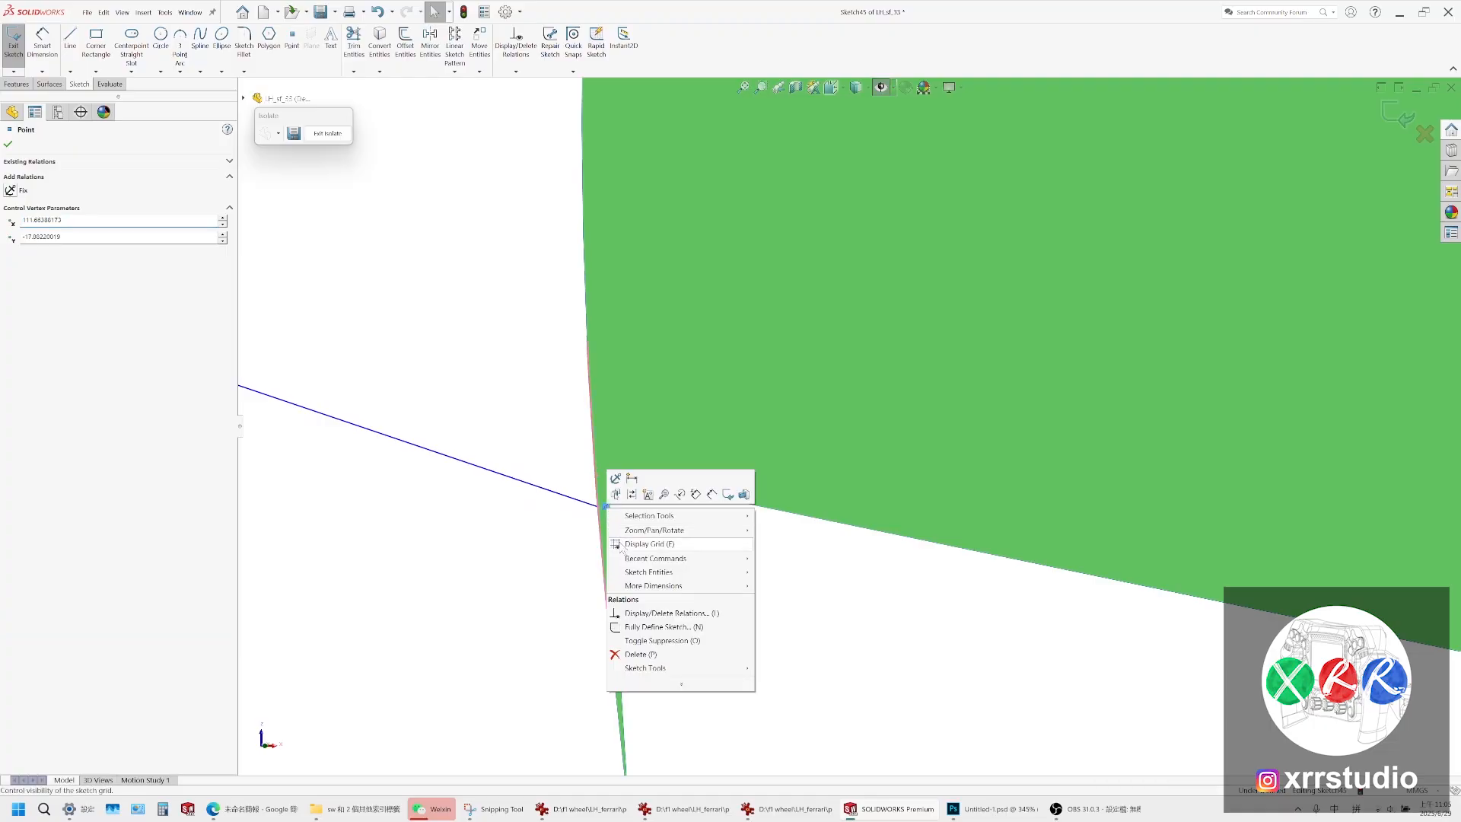
click(631, 655)
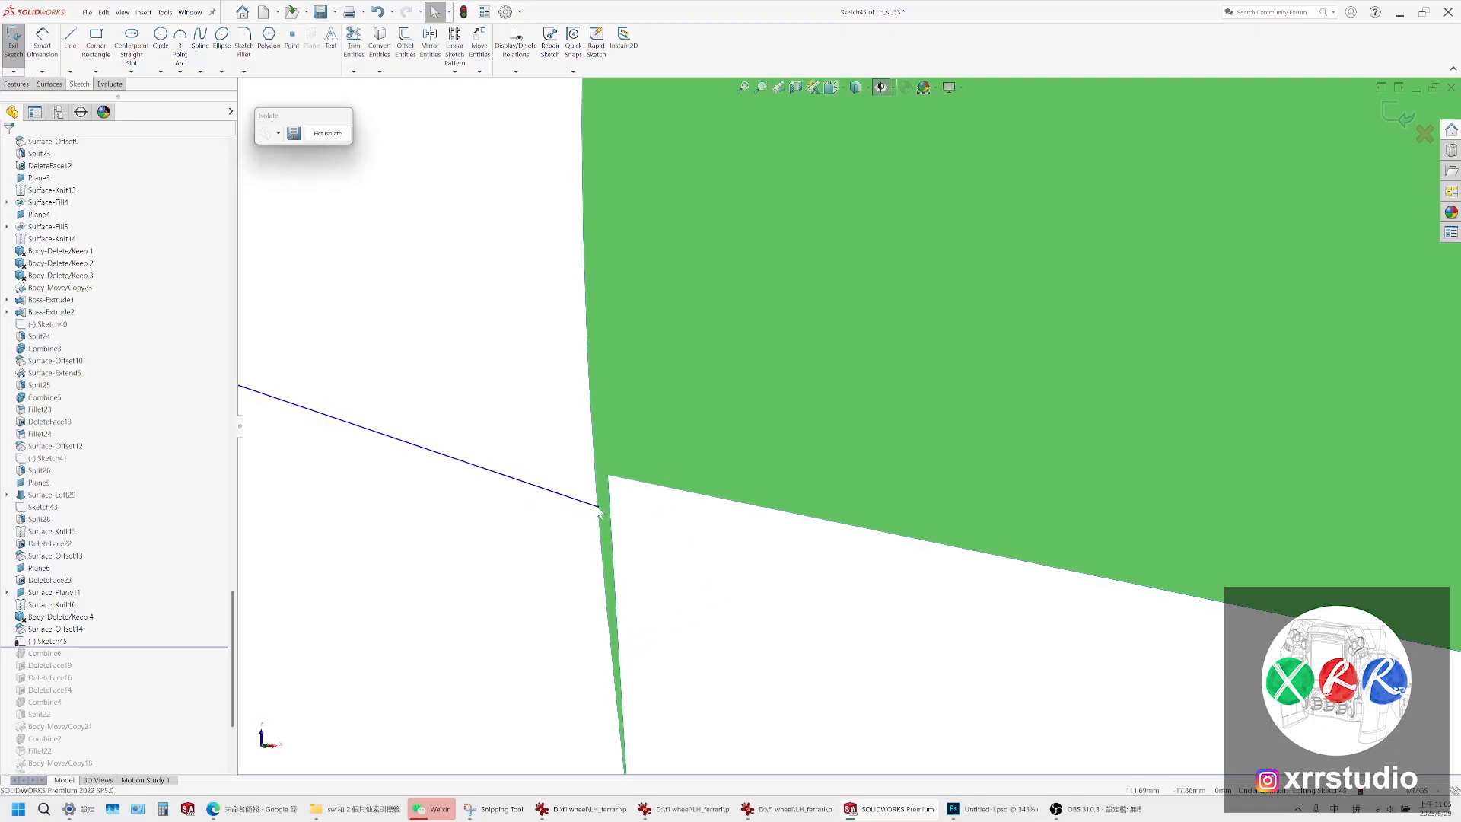
drag(599, 507, 596, 483)
right_click(602, 483)
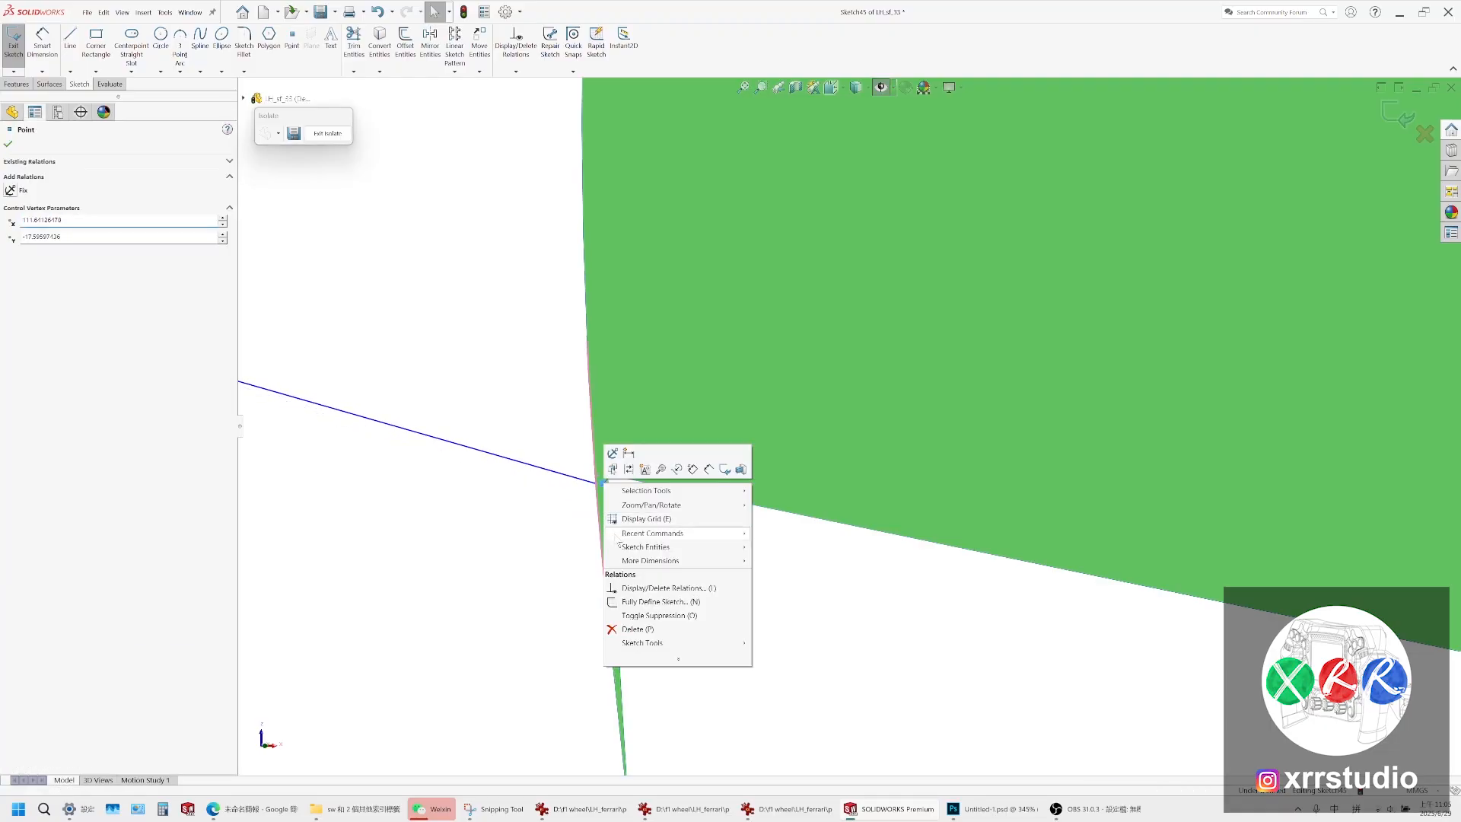
click(638, 631)
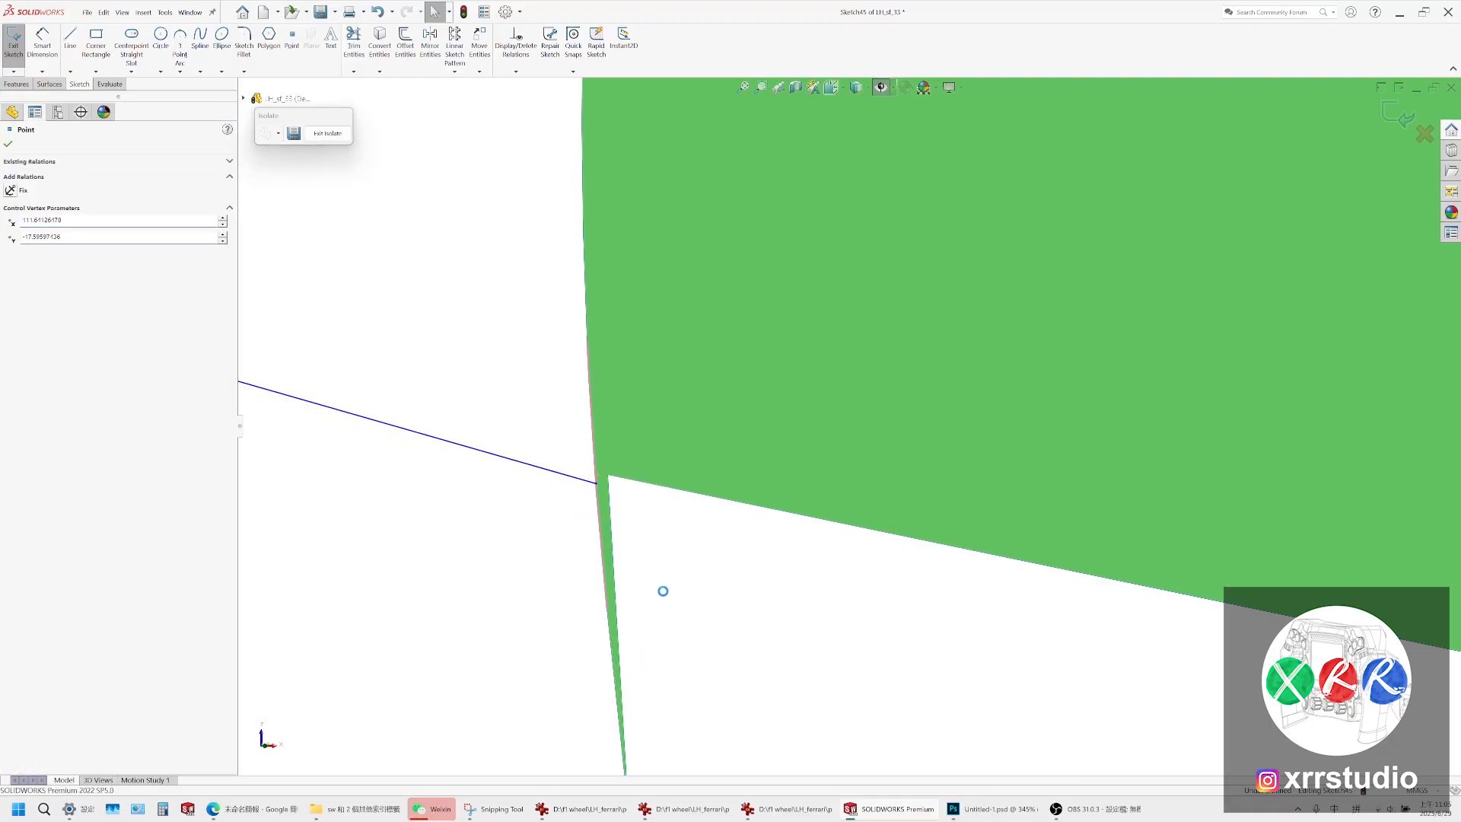
drag(596, 484, 608, 475)
click(612, 476)
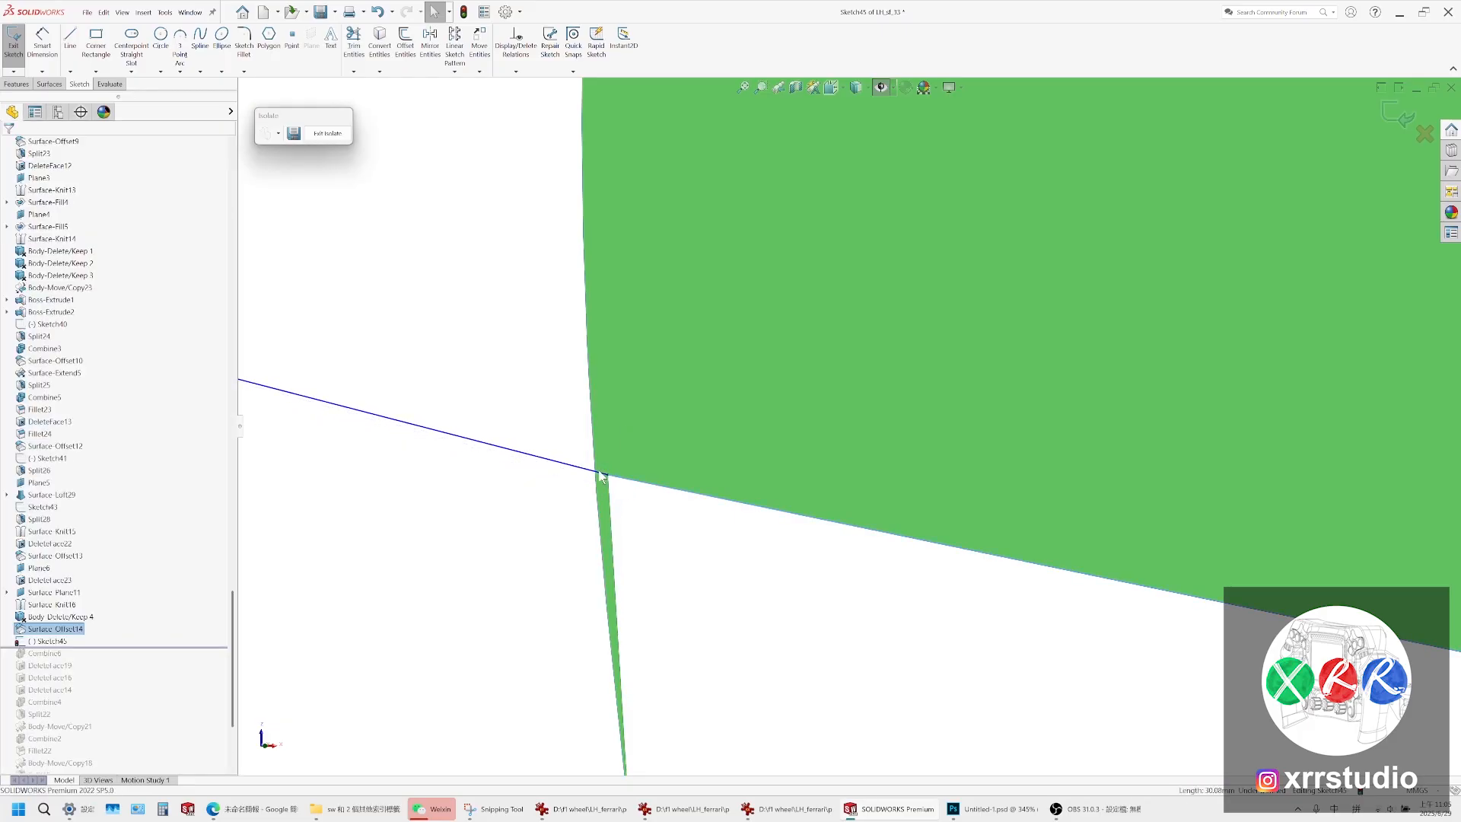
Constrain the sketched line to be collinear with the surface's slanted lower edge
ctrl+click(602, 472)
click(627, 433)
click(652, 541)
scroll(652, 541, up, 4)
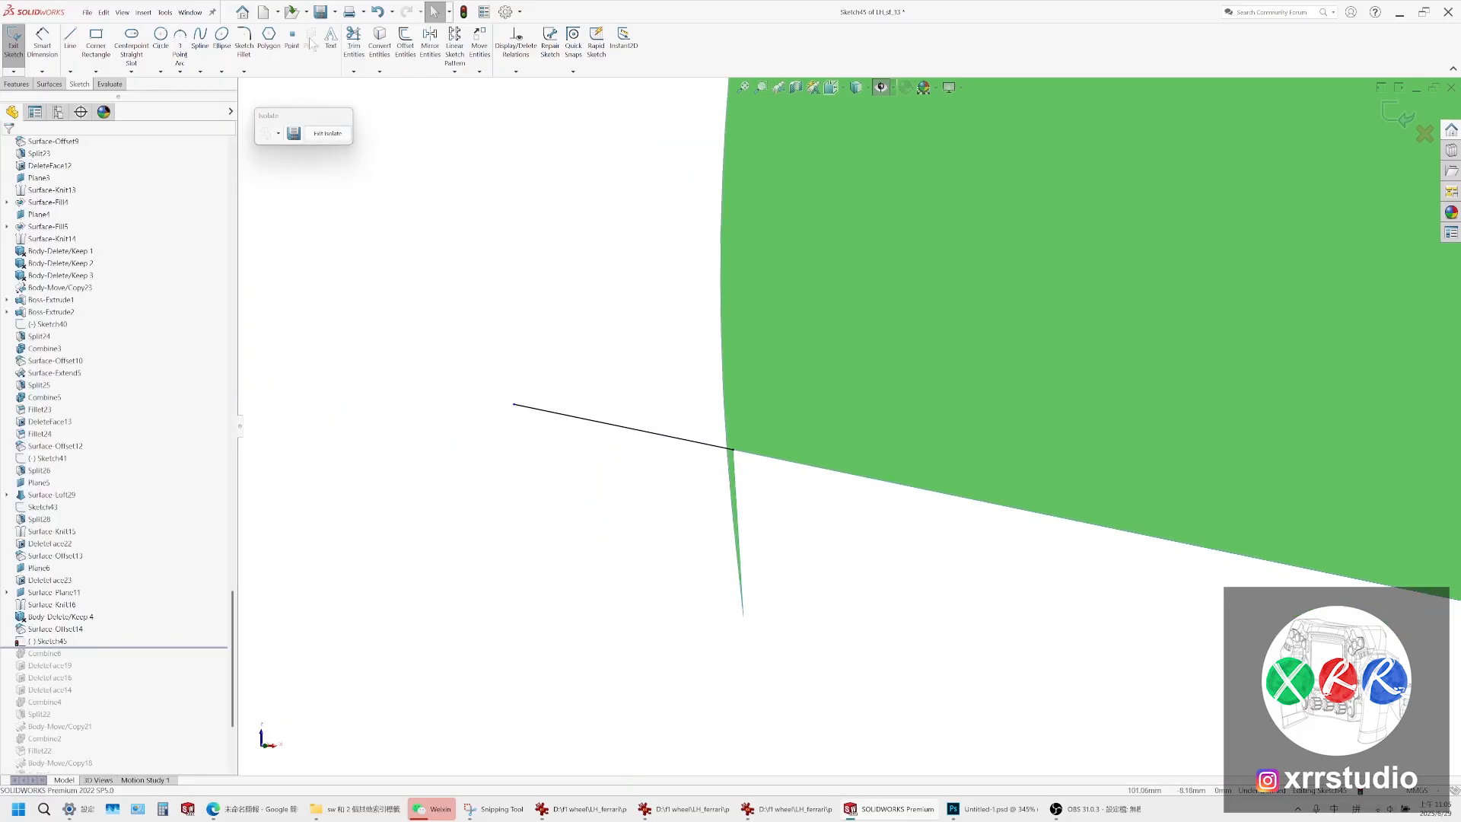
click(353, 52)
click(7, 142)
click(27, 85)
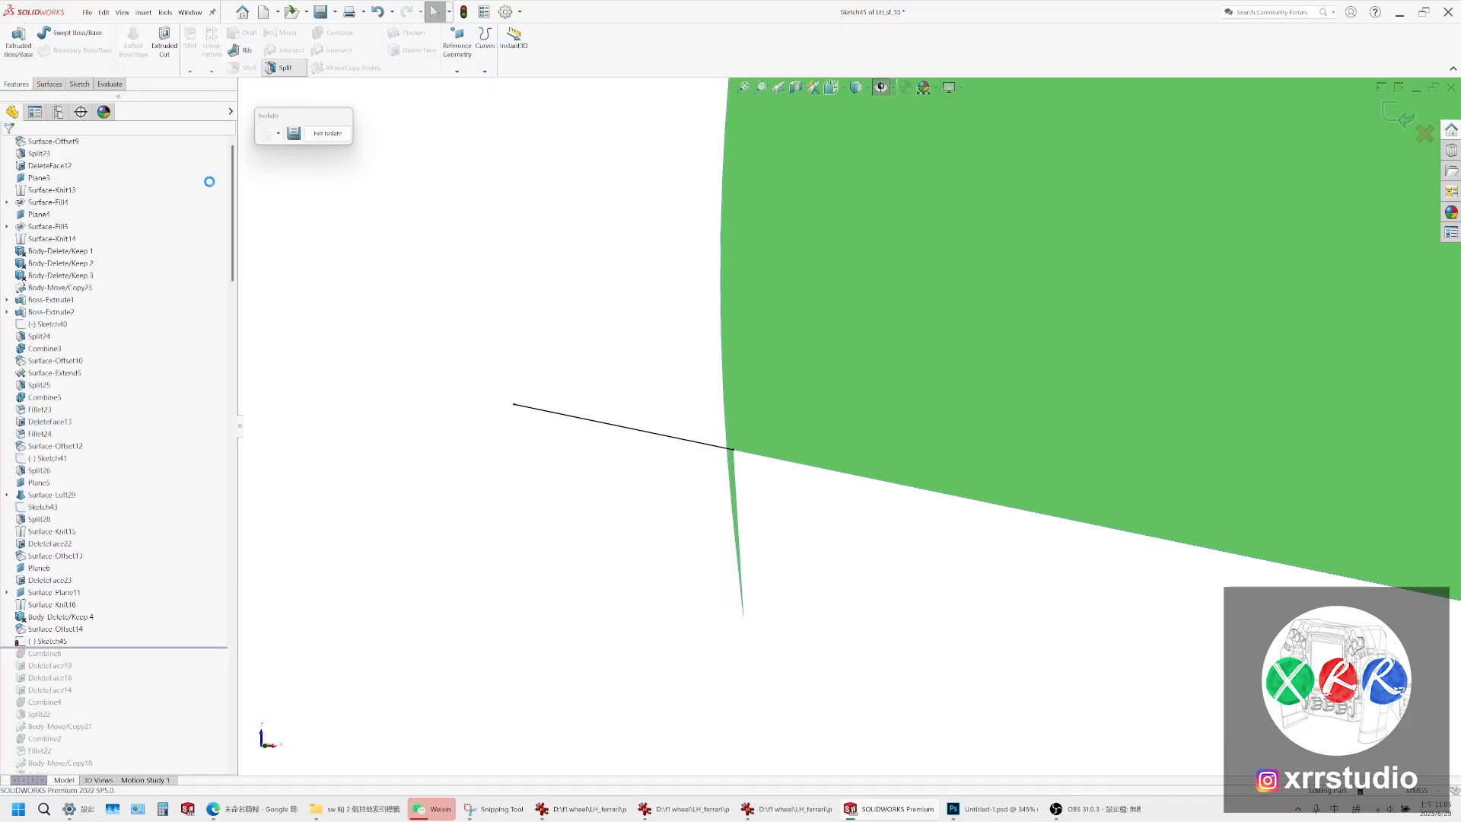
Split the copied surface along the sketched line and hide the separated sliver piece
click(283, 68)
click(66, 319)
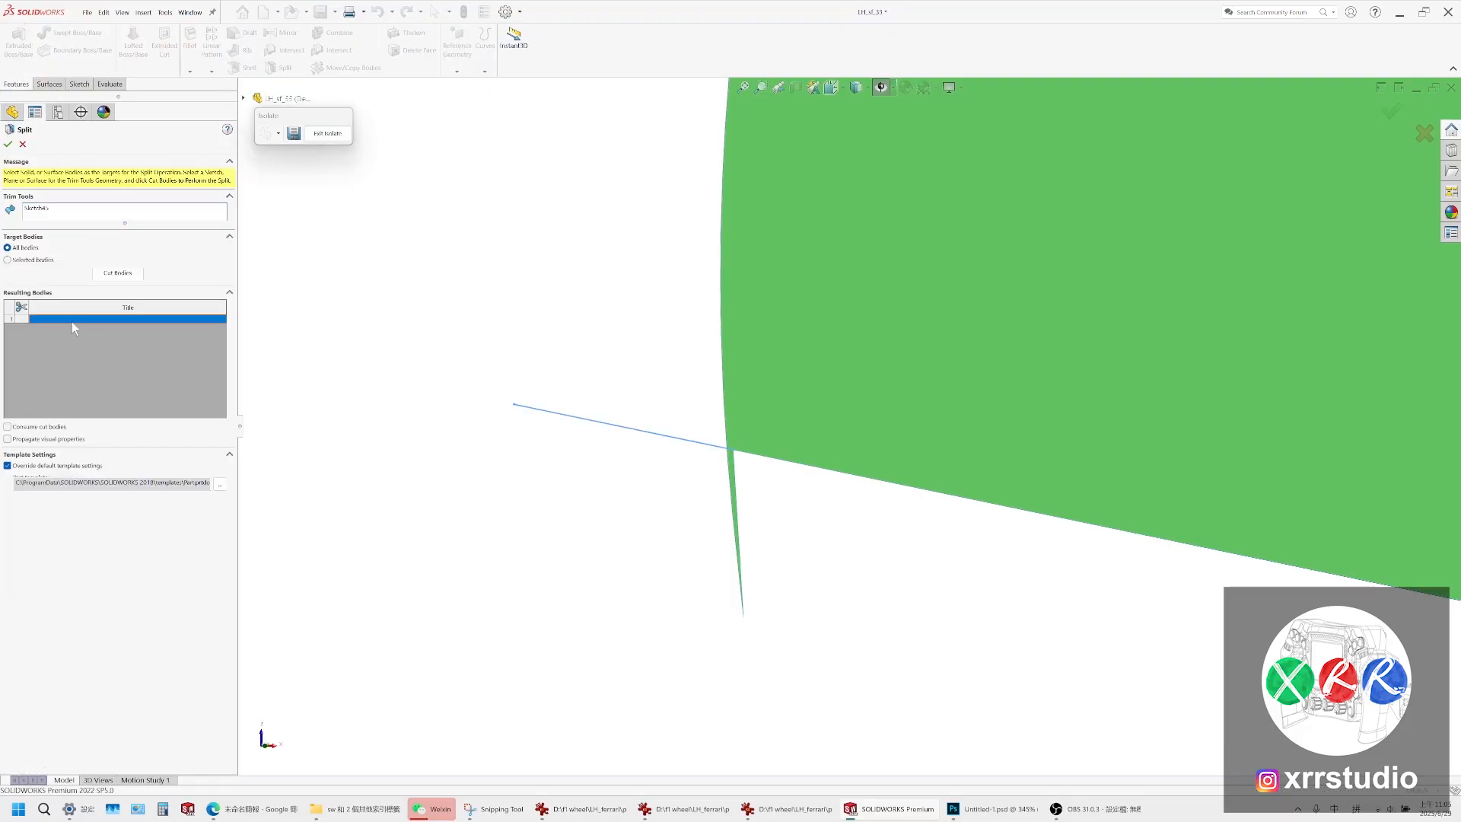
click(736, 472)
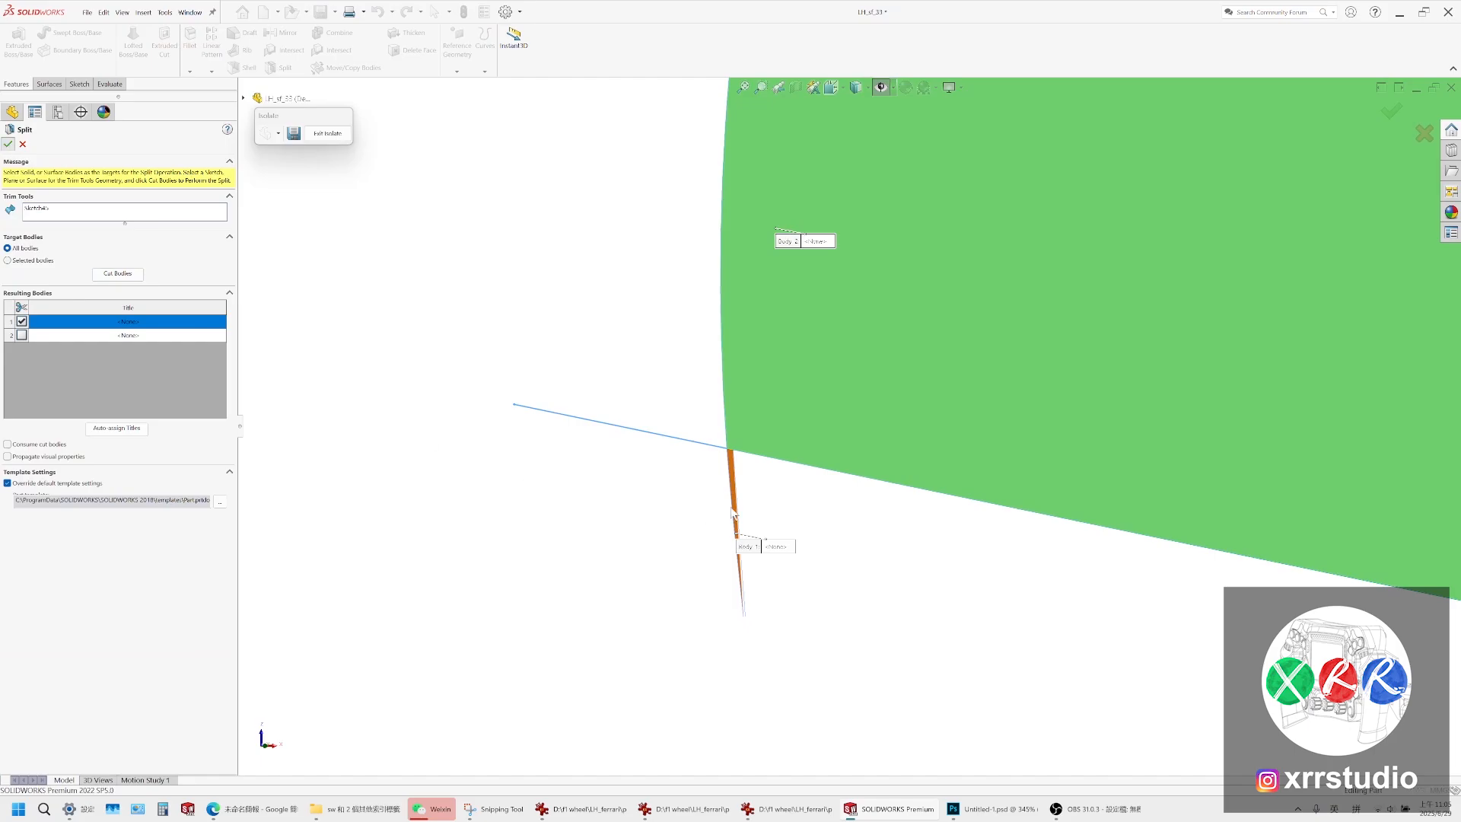
key(Return)
click(733, 466)
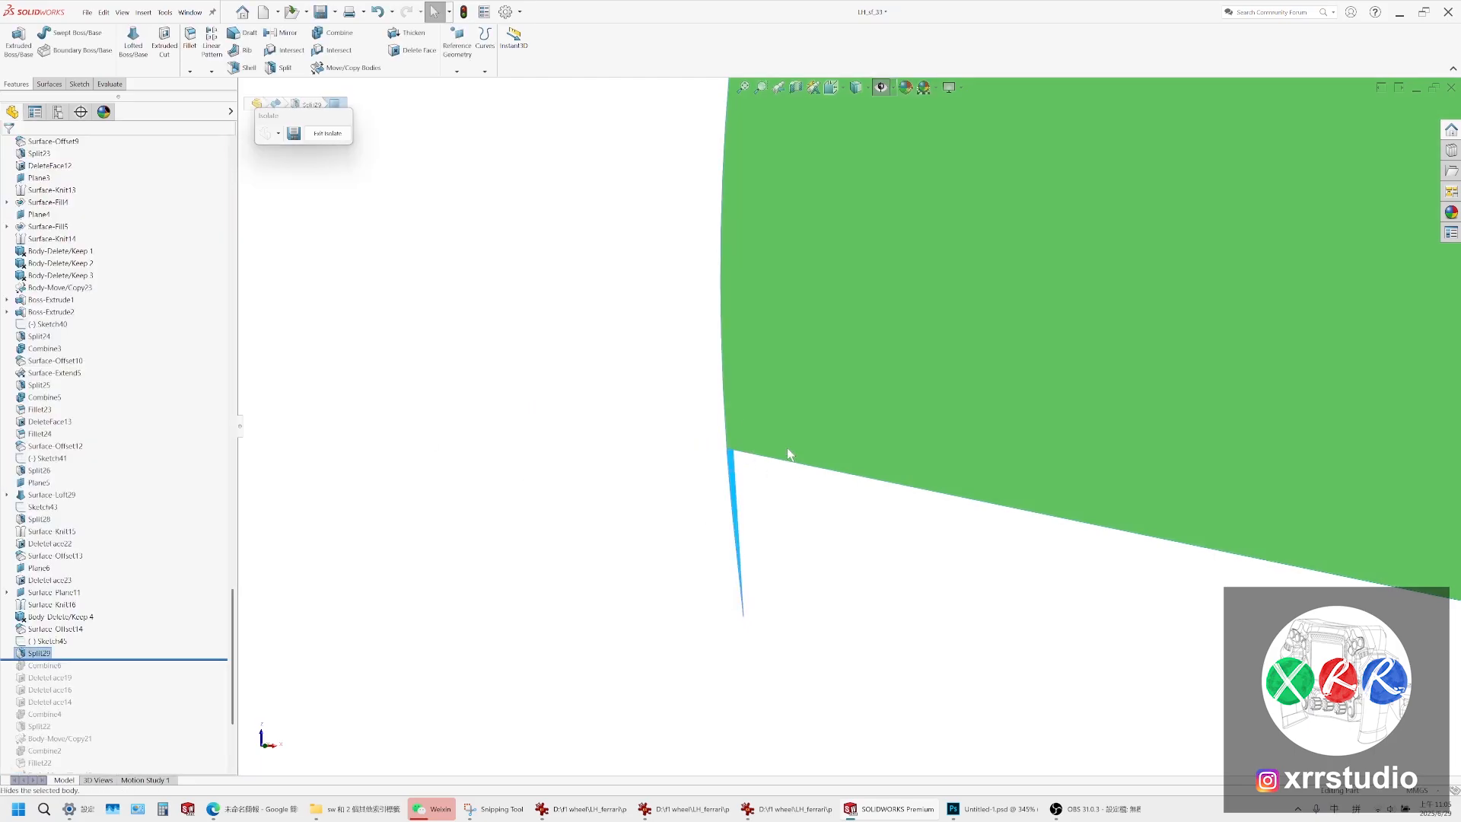
Exit the isolated view and hide the grip body so that the end cap stands alone
click(329, 133)
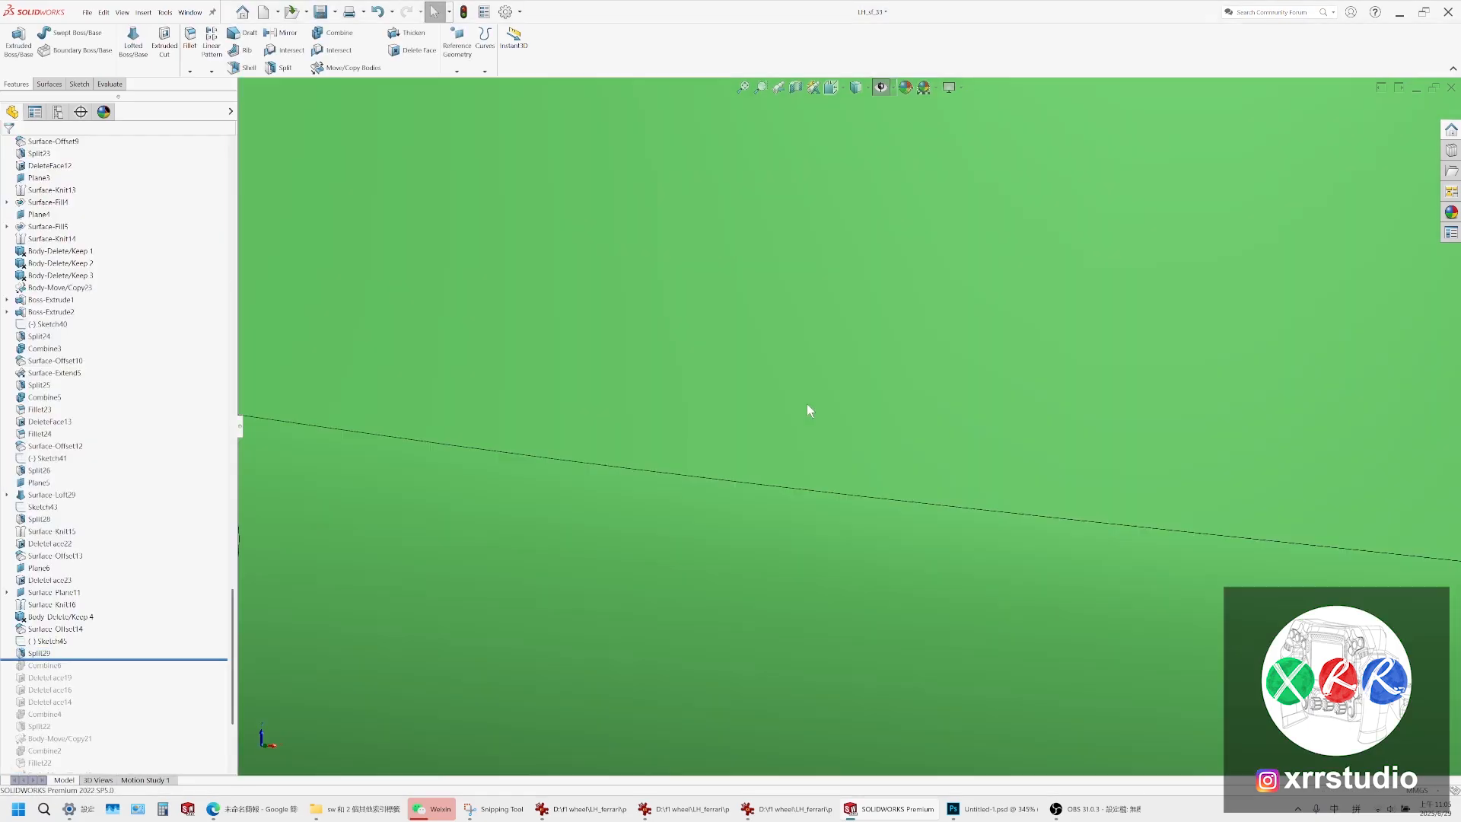
scroll(807, 404, up, 10)
middle_drag(807, 404, 784, 668)
click(883, 219)
click(912, 201)
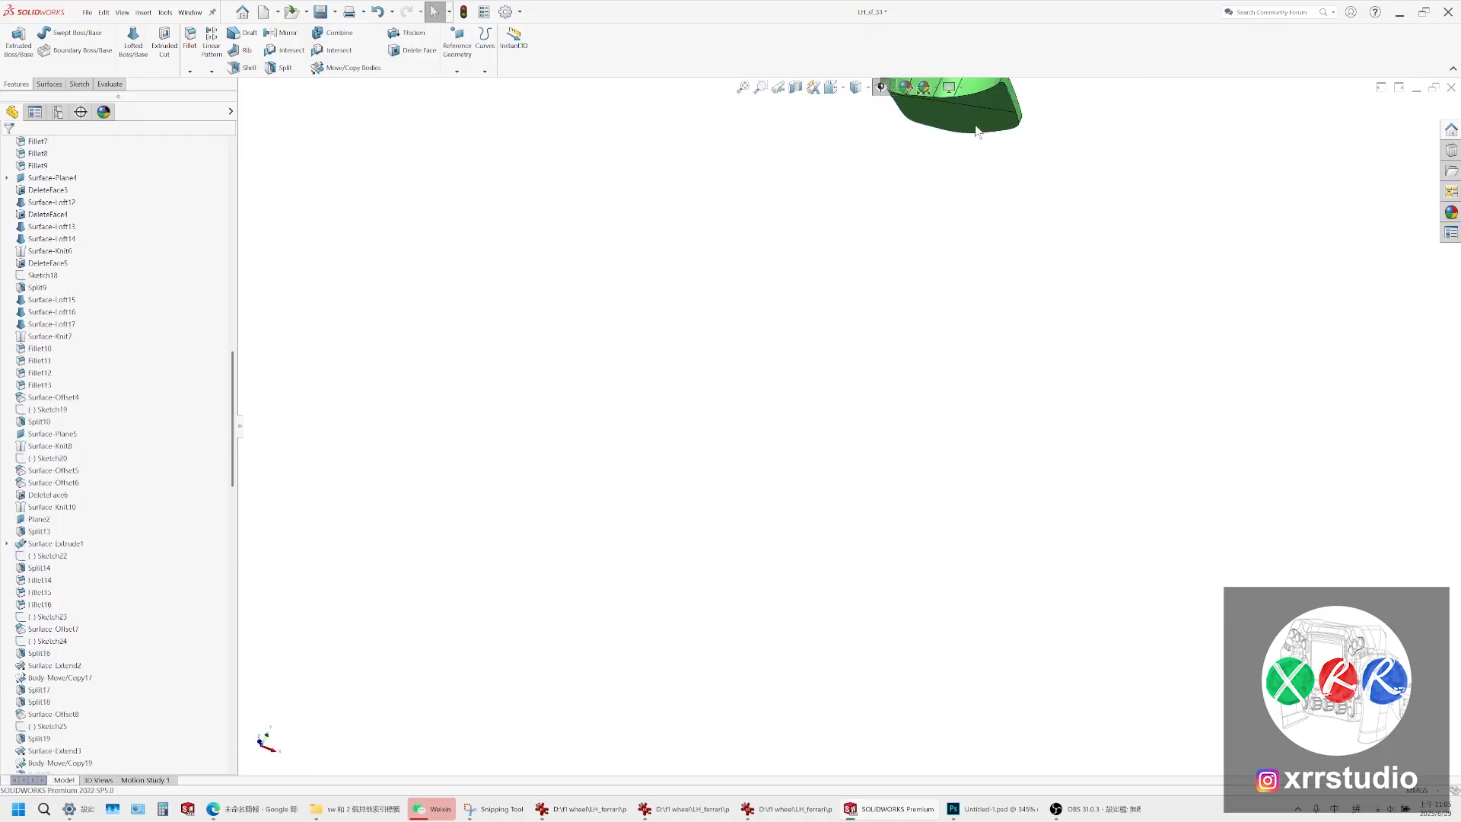
Hide the cap-shaped surface body around the trimmed underside surface, keeping only the trimmed piece on display
ctrl+middle_drag(978, 132, 896, 440)
middle_drag(874, 336, 1020, 185)
scroll(825, 355, down, 5)
middle_drag(793, 320, 778, 358)
scroll(770, 334, down, 3)
click(762, 331)
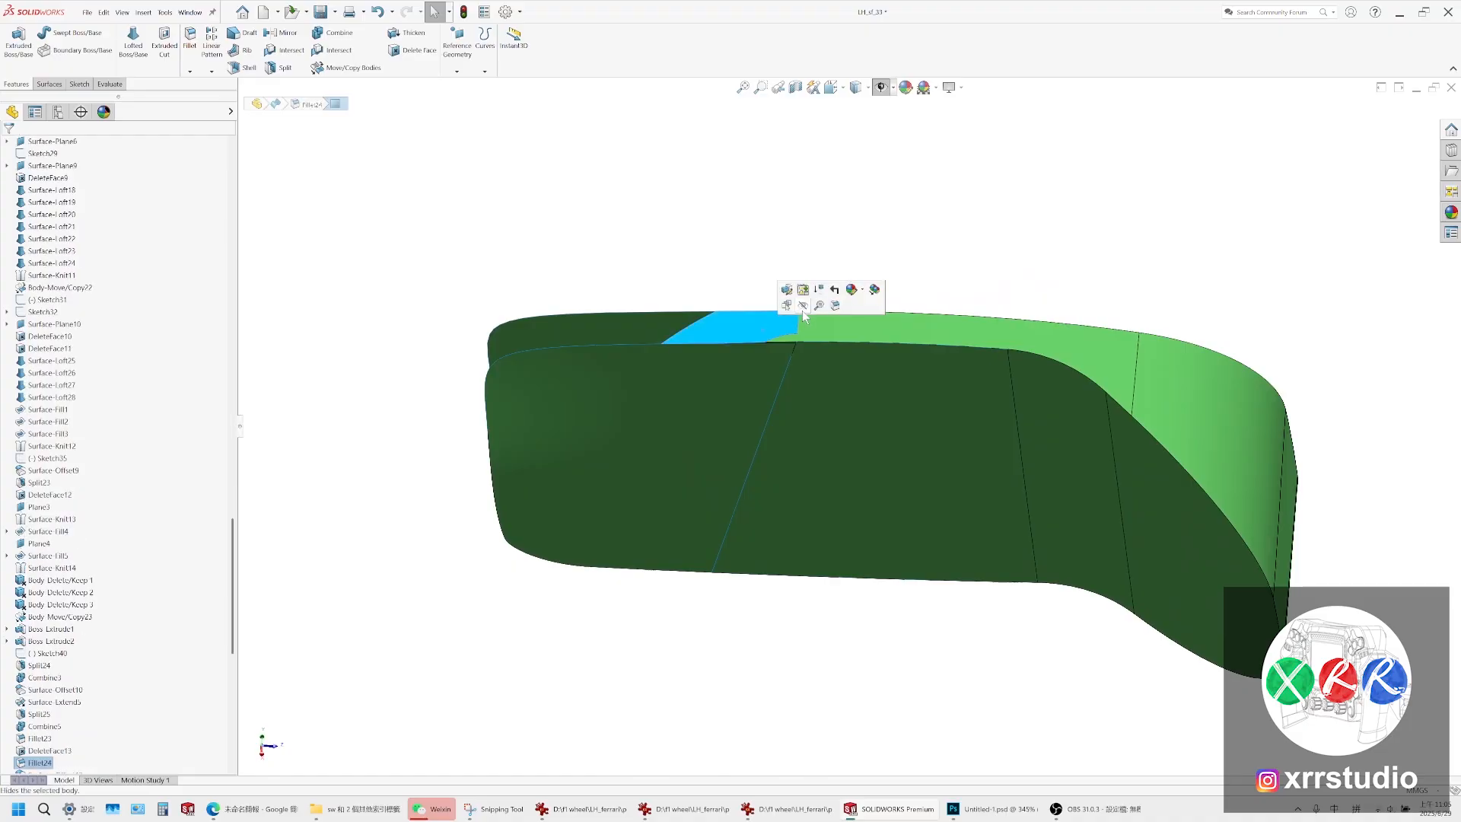
click(804, 308)
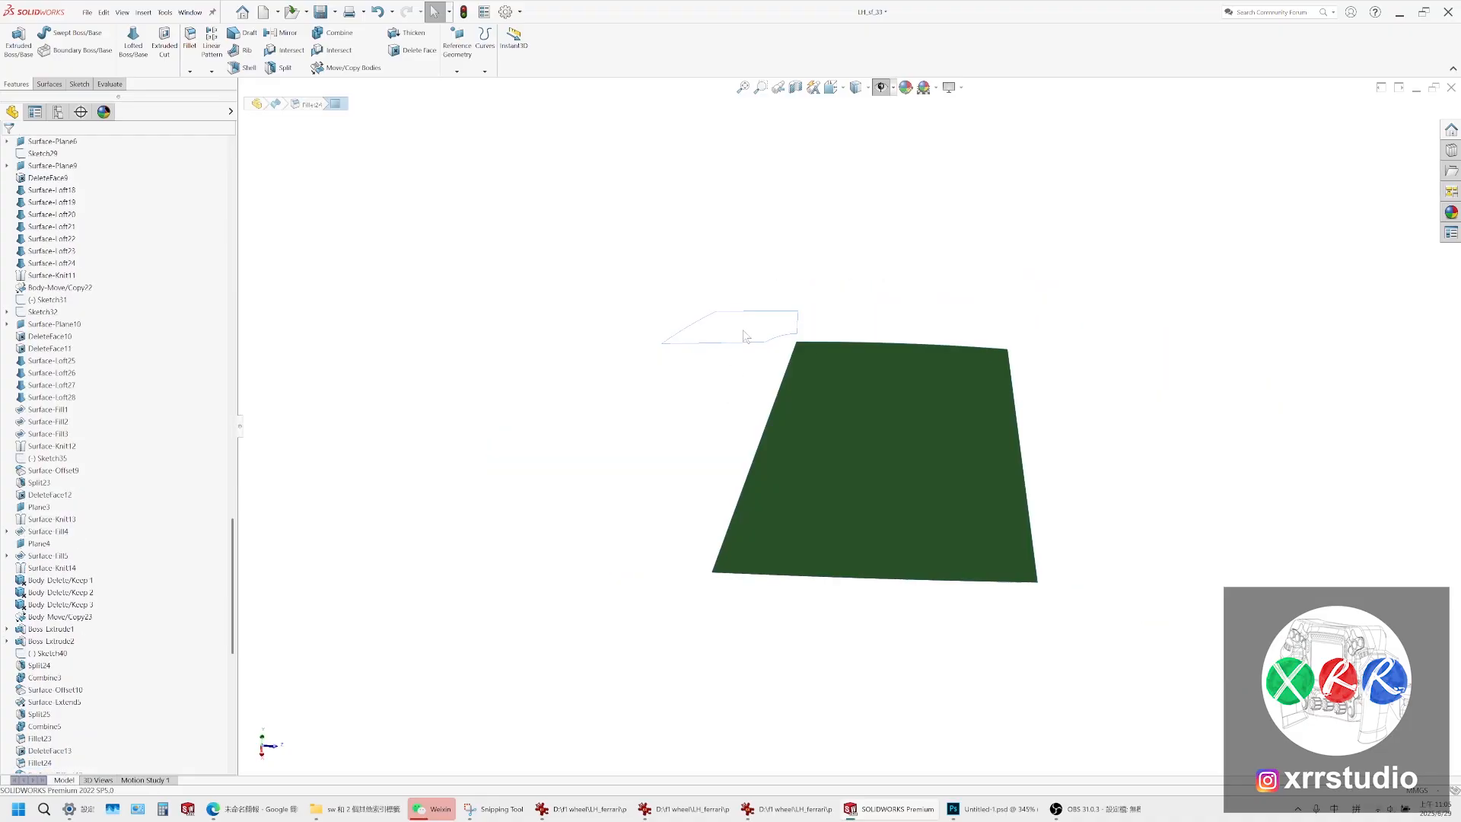
click(744, 330)
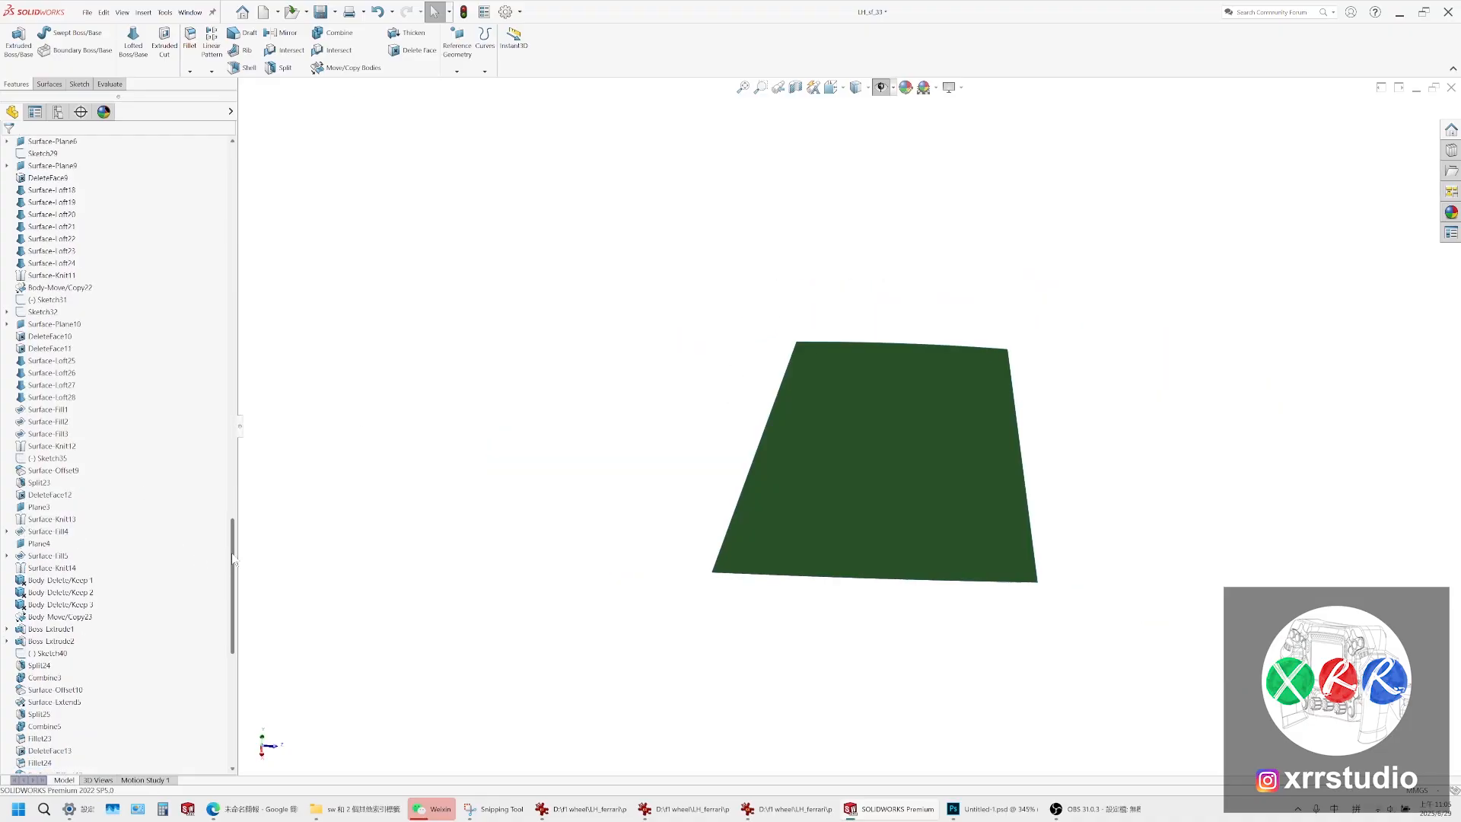
Show the end cap's solid body Surface-Knit16 again
drag(231, 564, 247, 168)
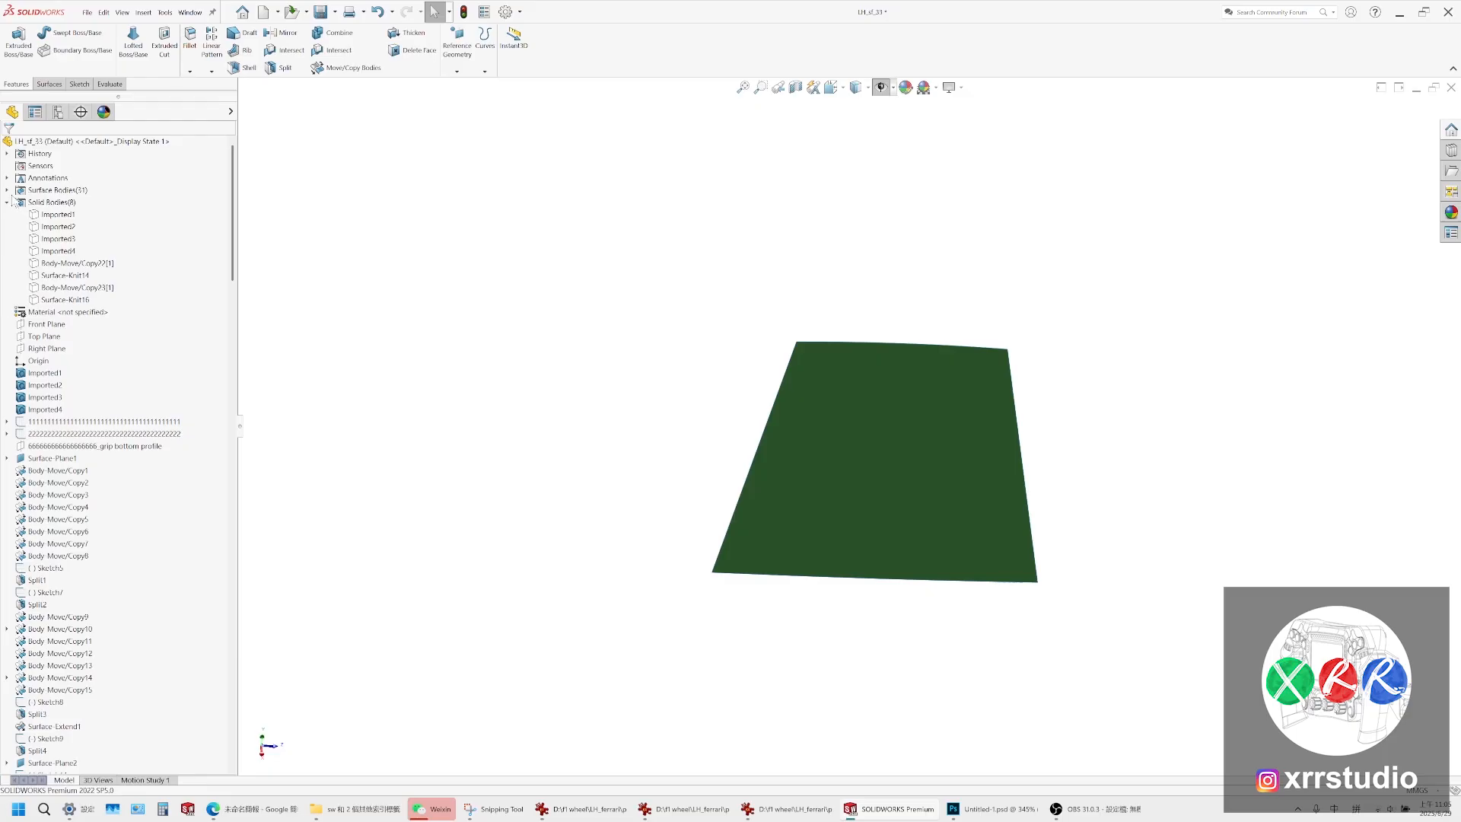
click(6, 189)
scroll(76, 419, down, 4)
click(54, 409)
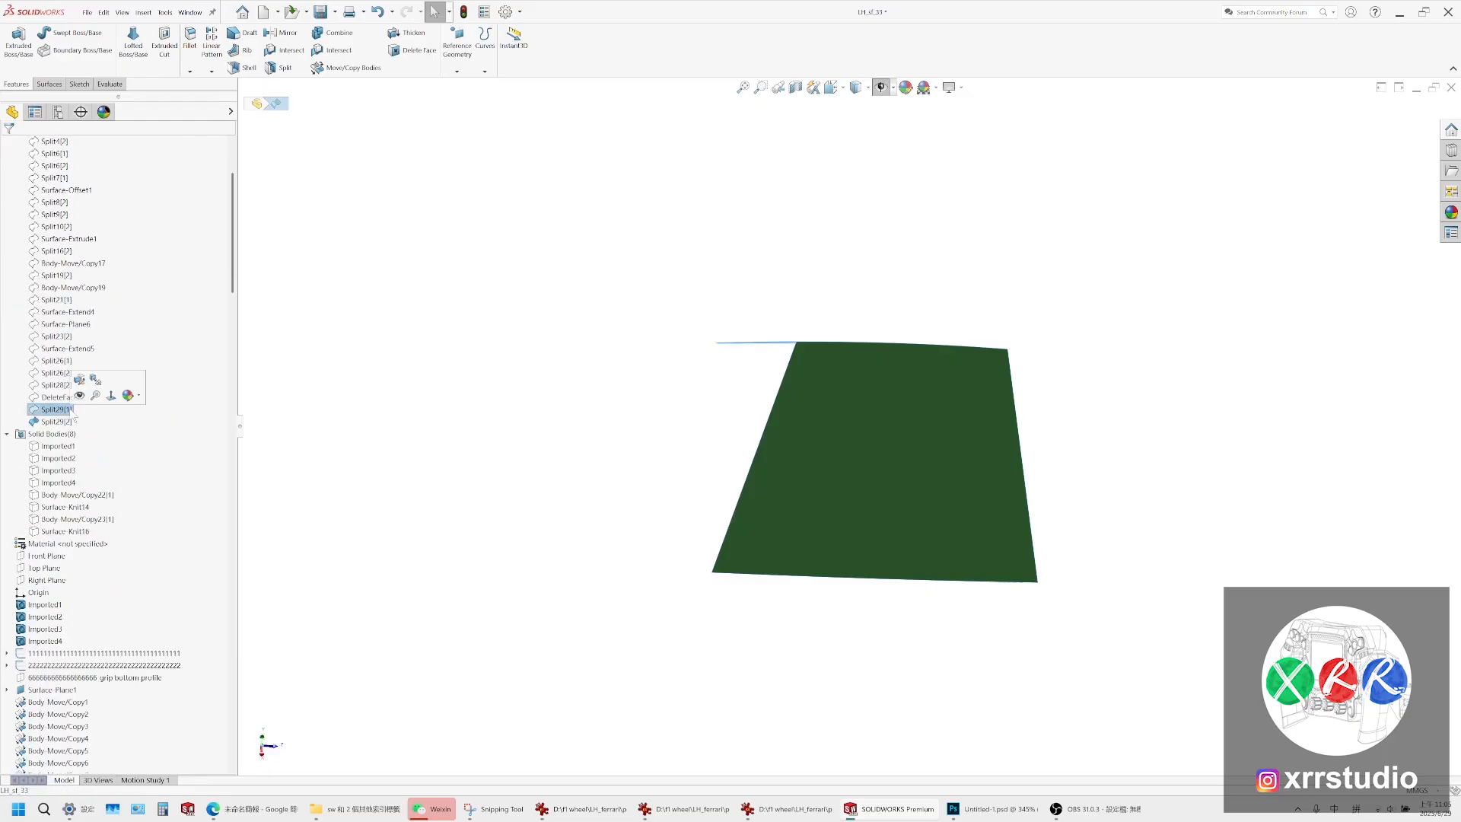
click(57, 396)
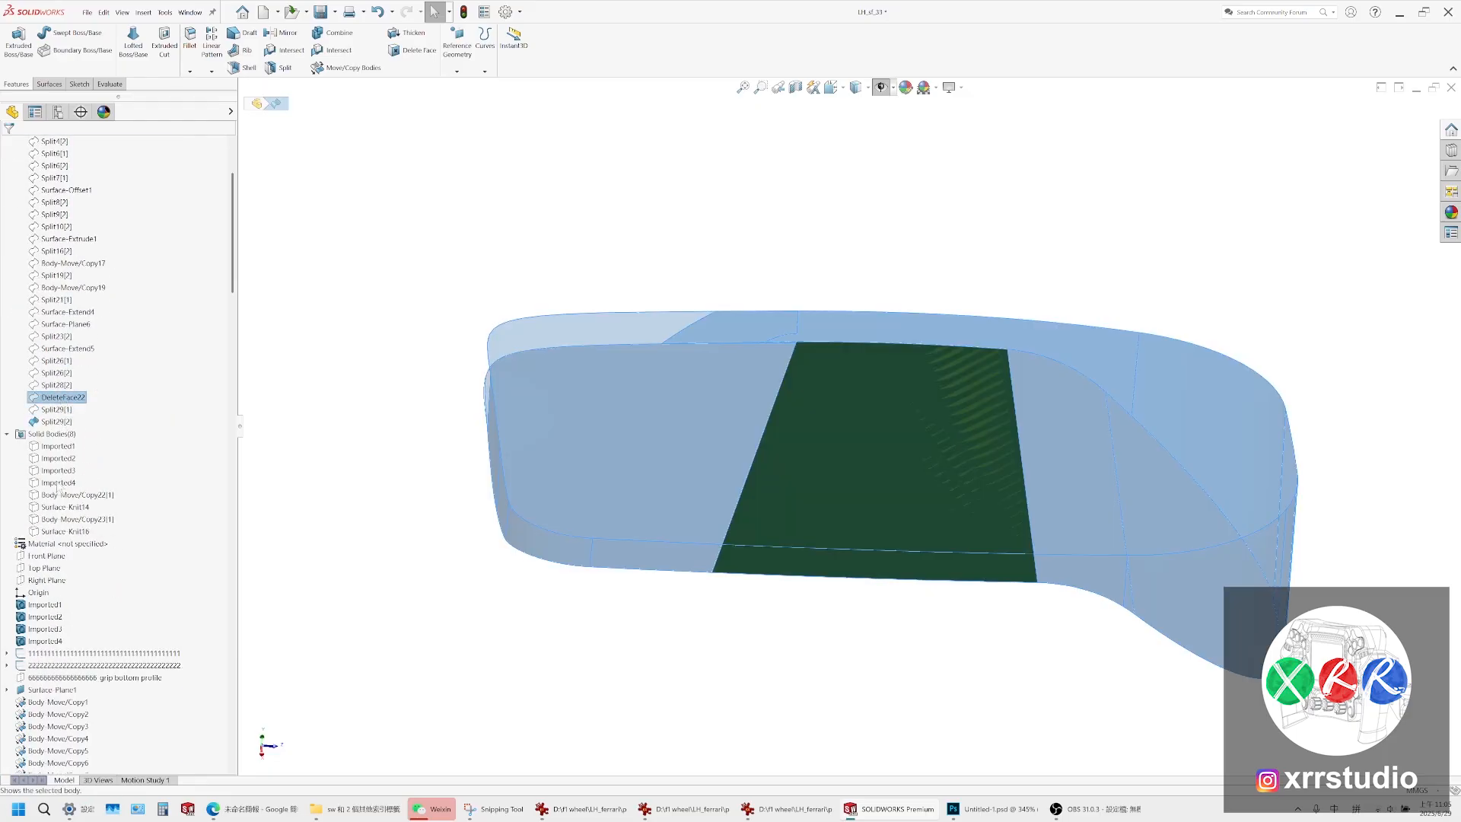
click(74, 532)
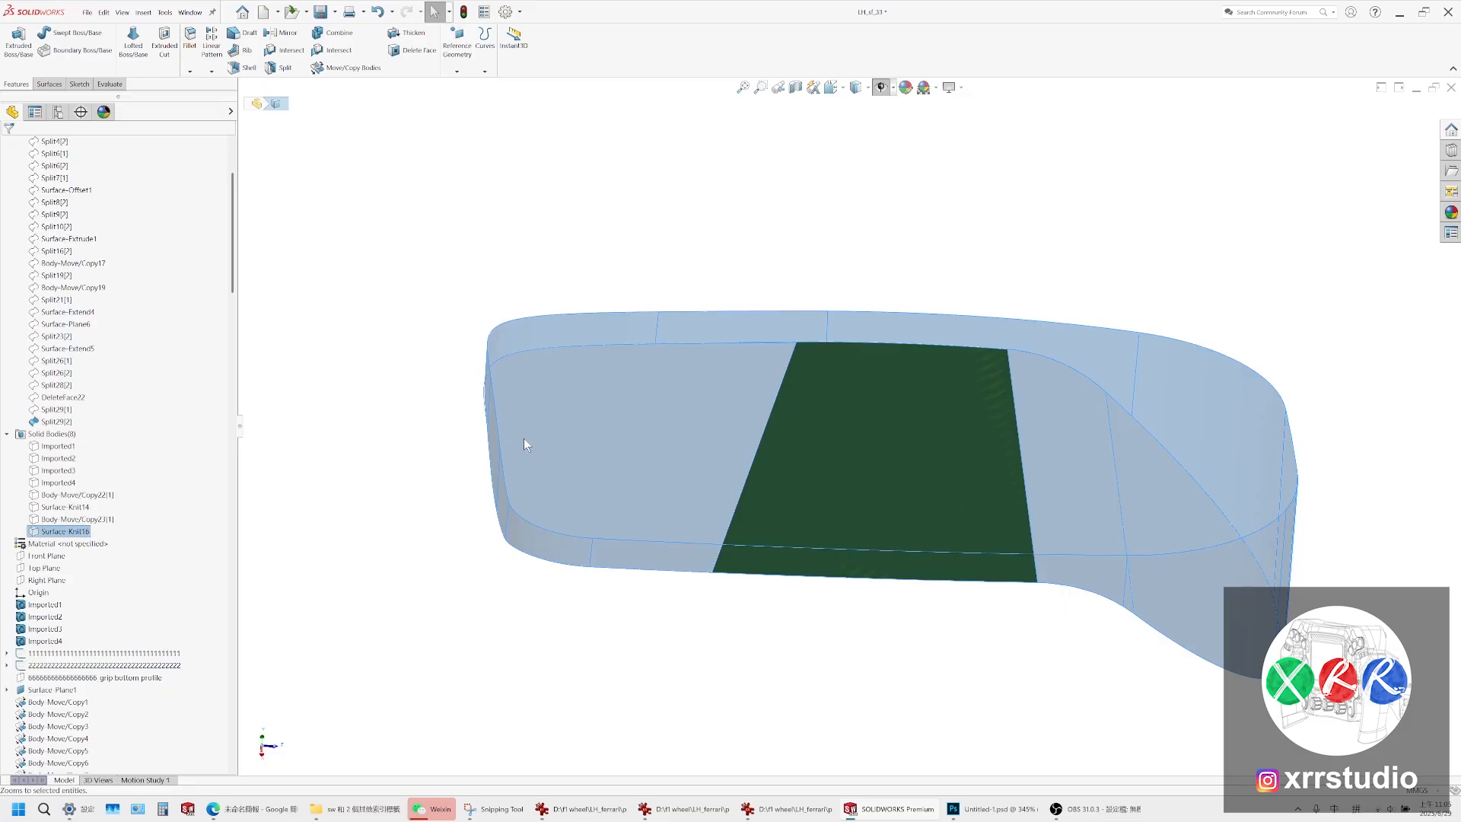
right_click(82, 531)
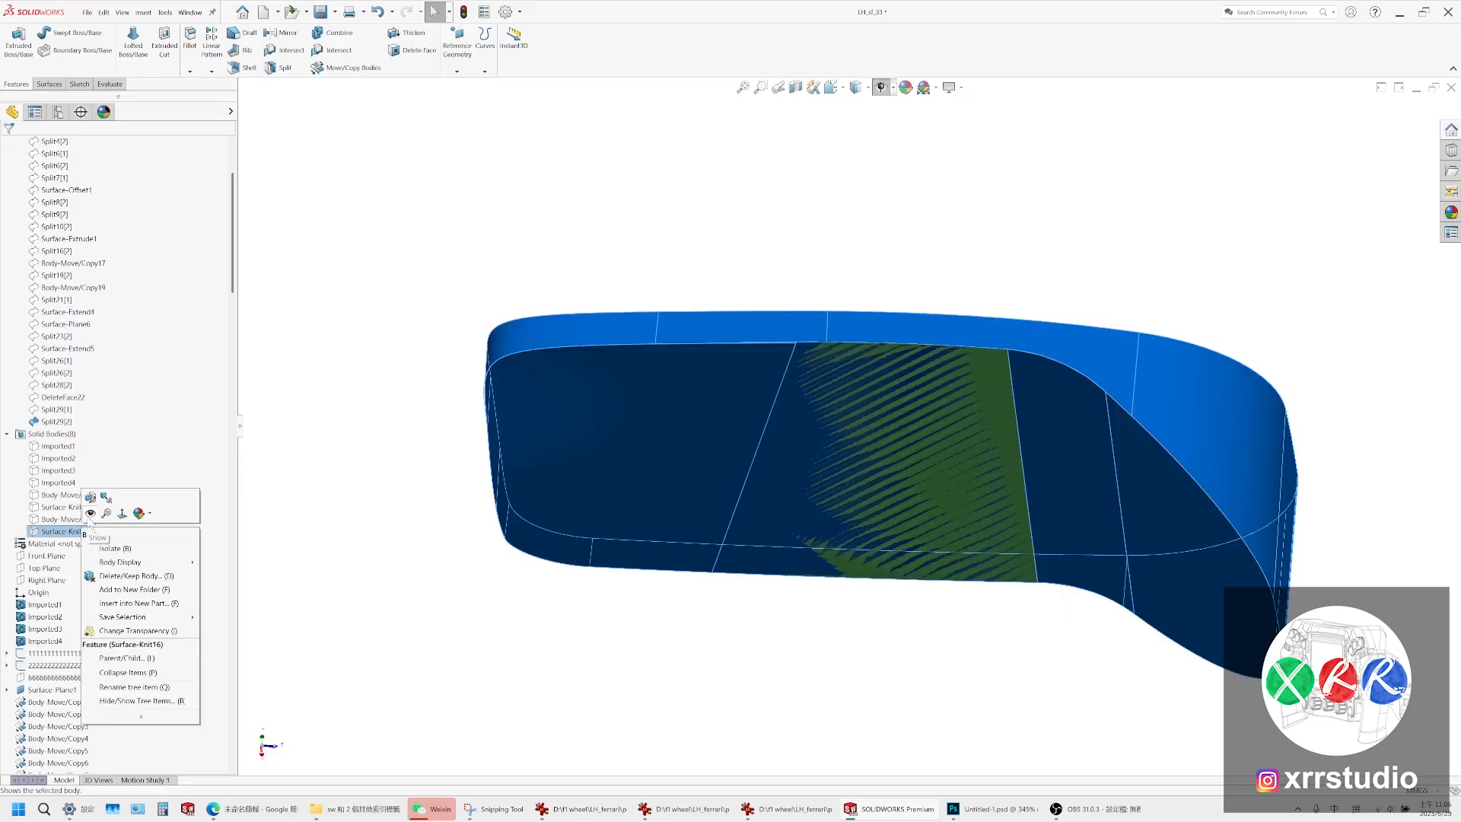
click(92, 513)
key(Escape)
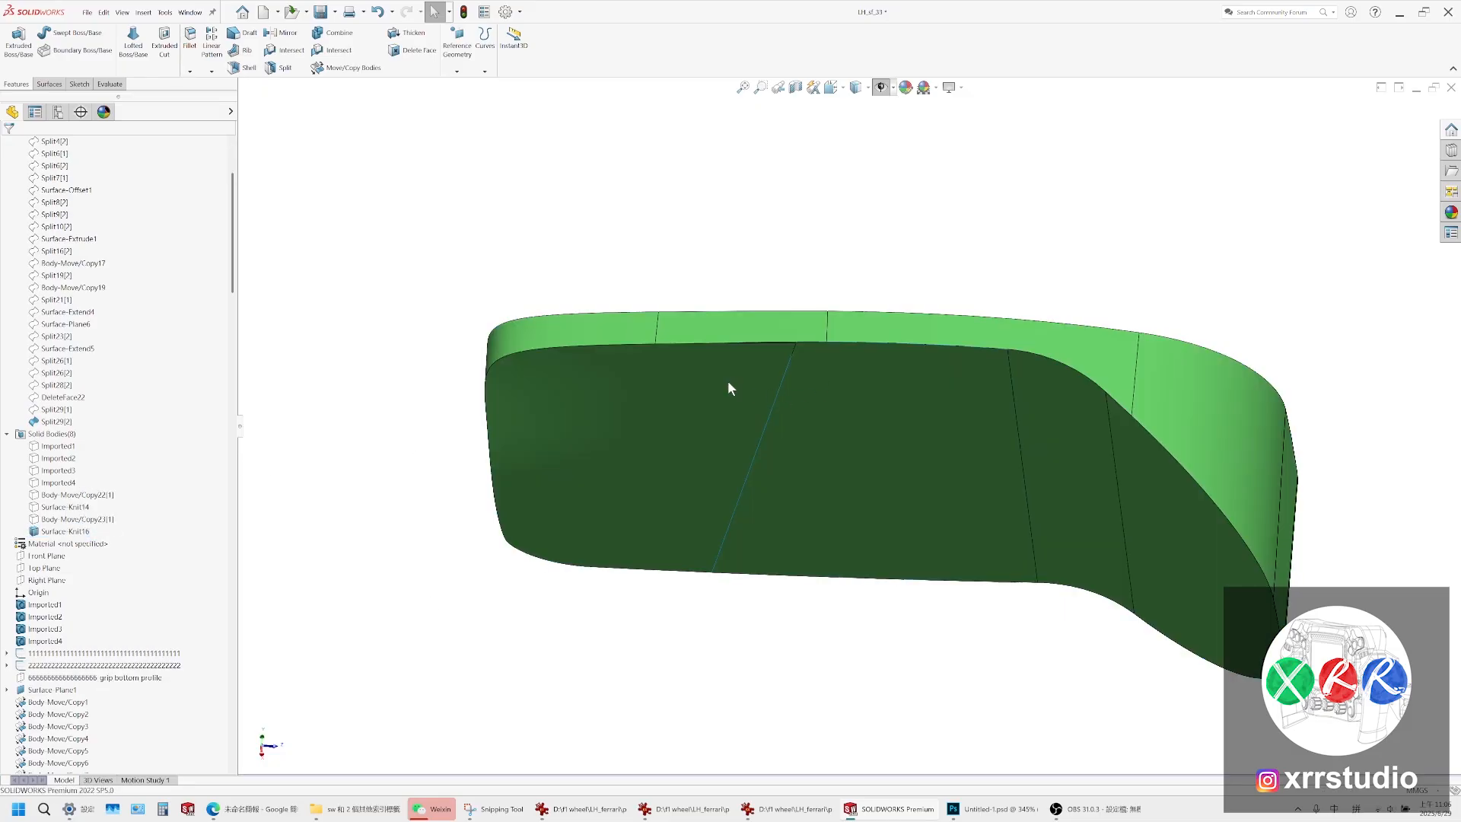
Hide the trimmed surface copy and delete the cap's two adjoining large underside faces with the plain Delete option
click(55, 421)
click(787, 443)
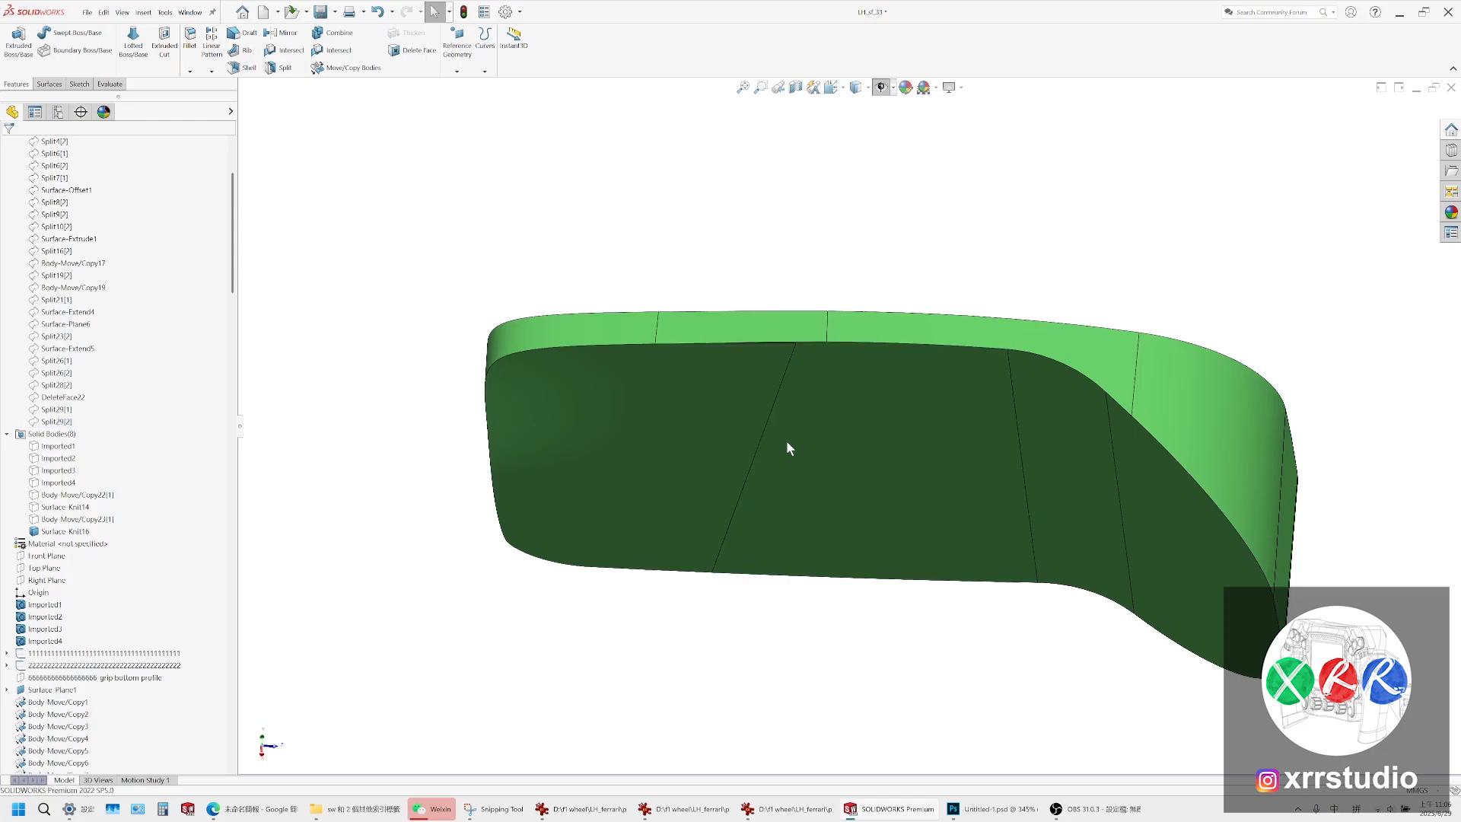
ctrl+click(678, 435)
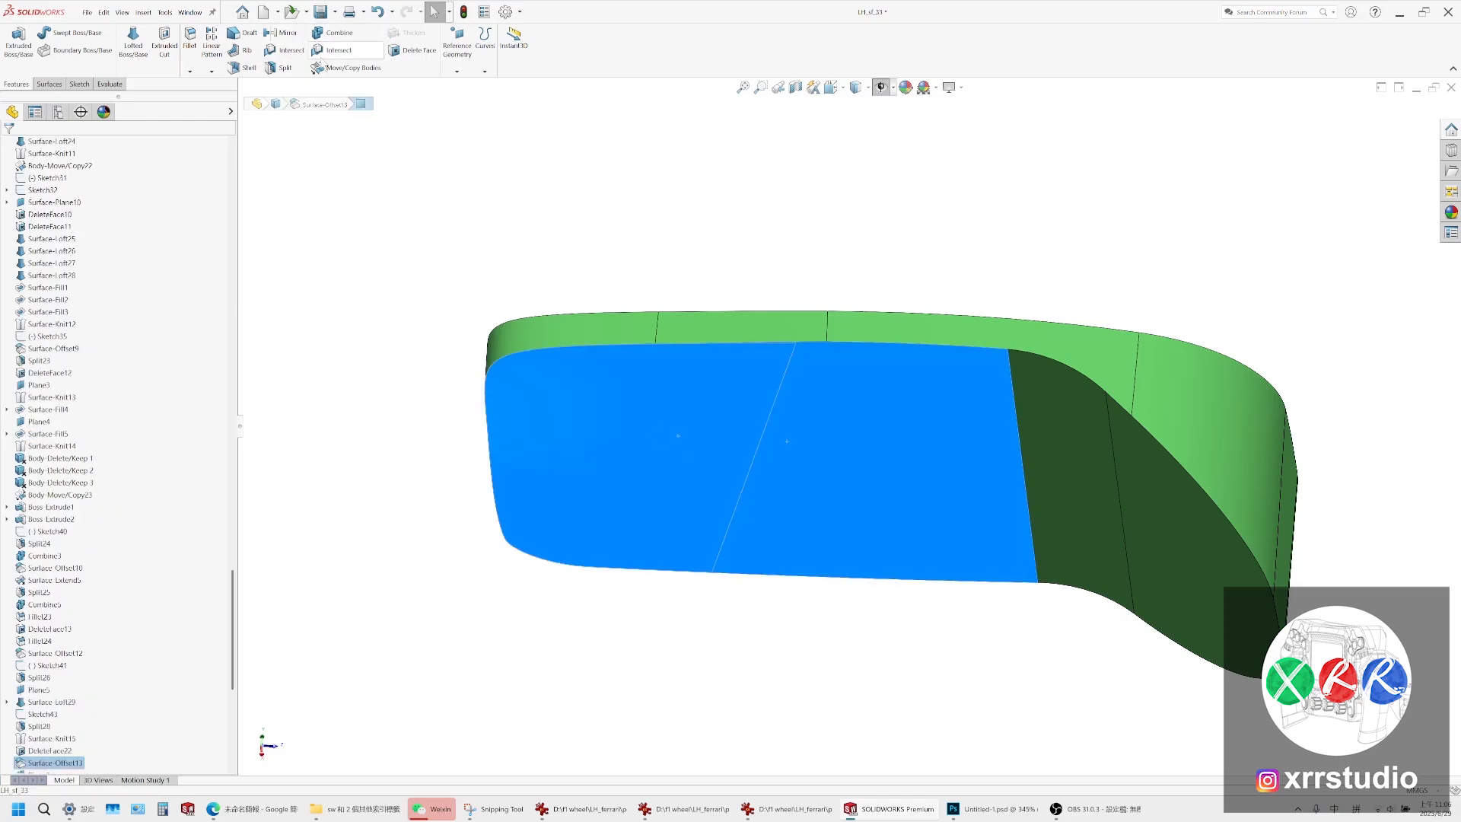
click(49, 84)
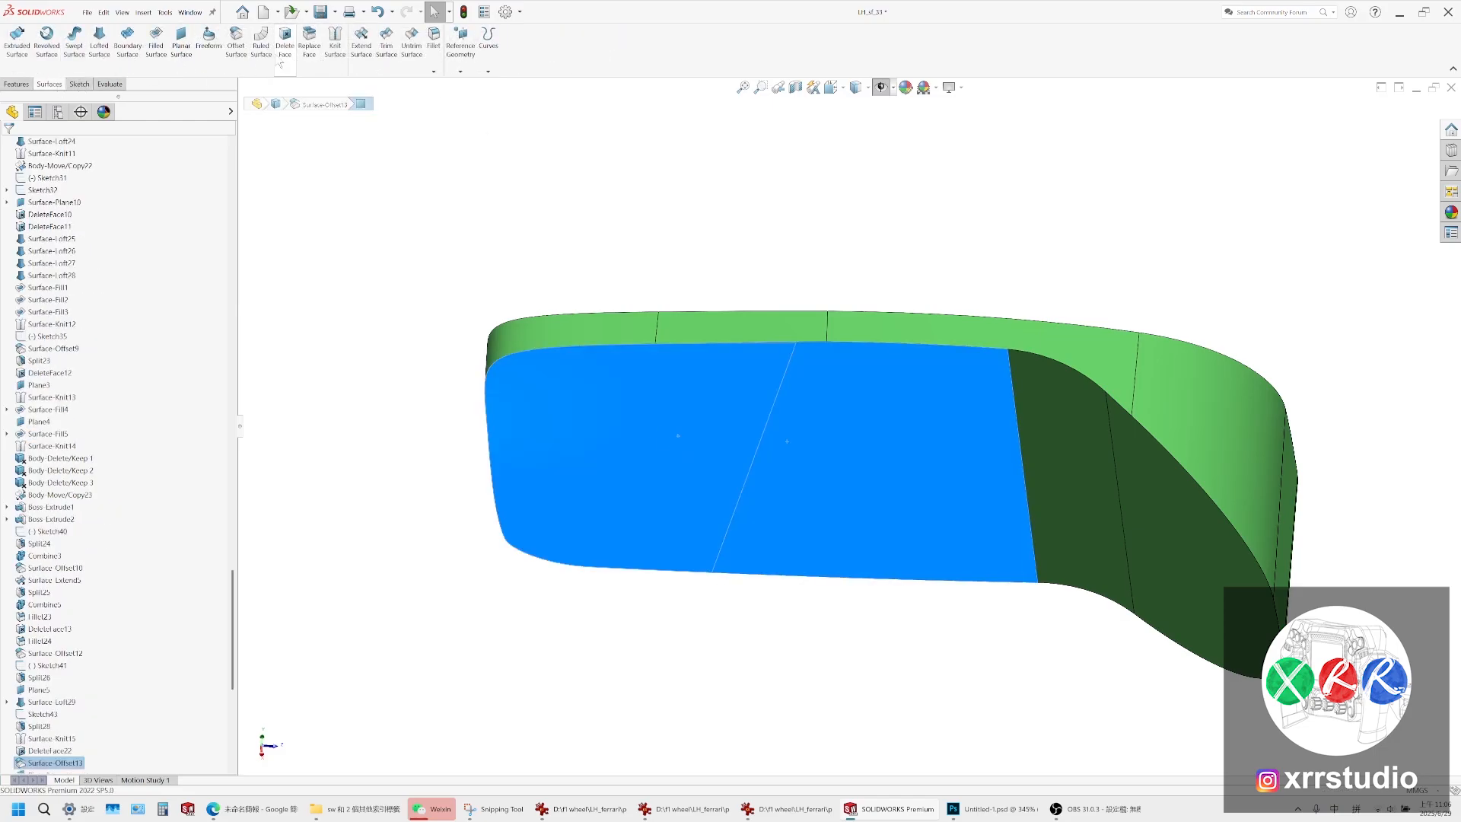
click(284, 59)
click(9, 149)
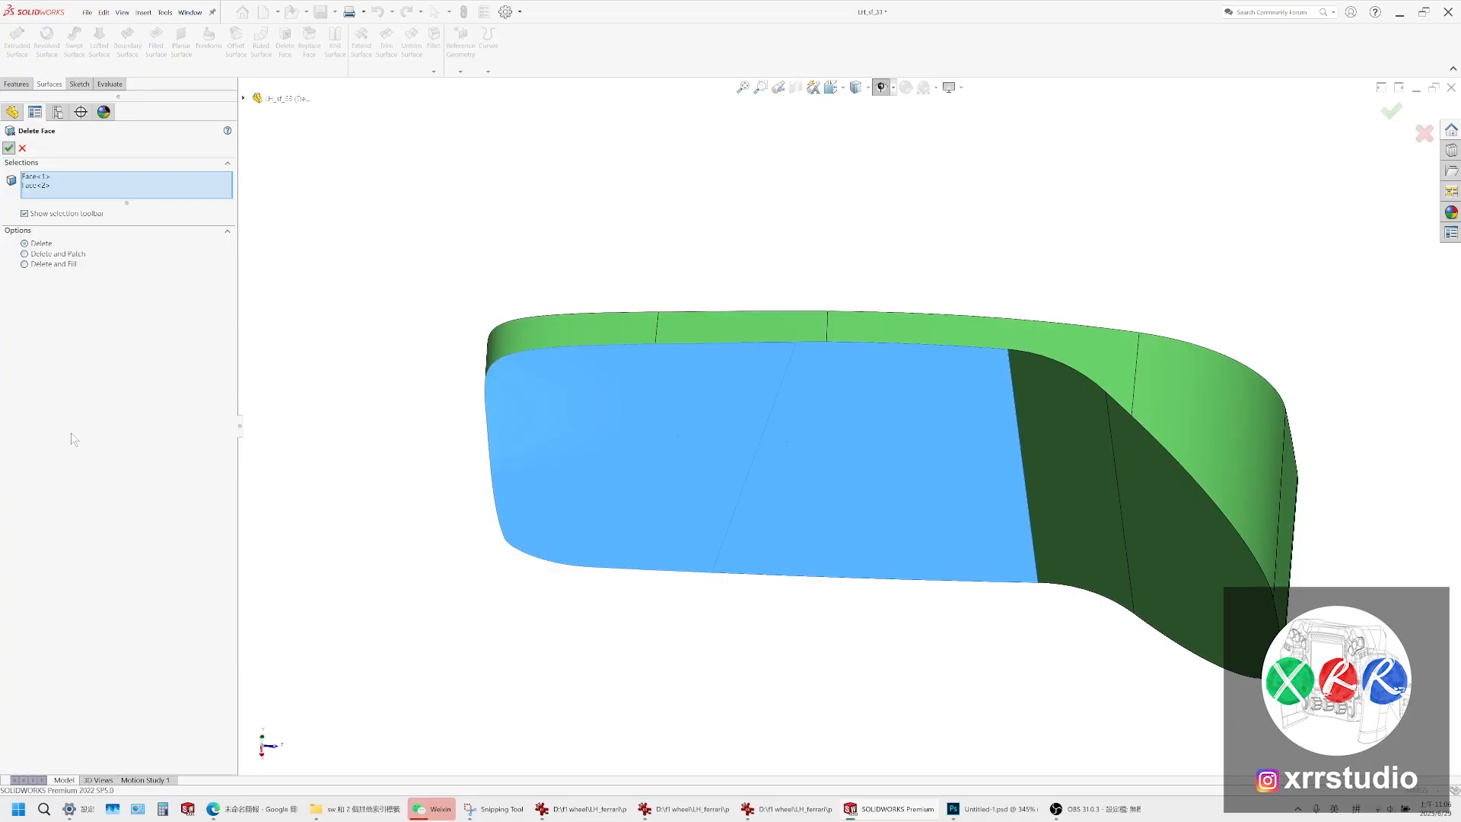
Show the trimmed surface piece Split29[2] again in the cap's open underside
drag(230, 576, 230, 187)
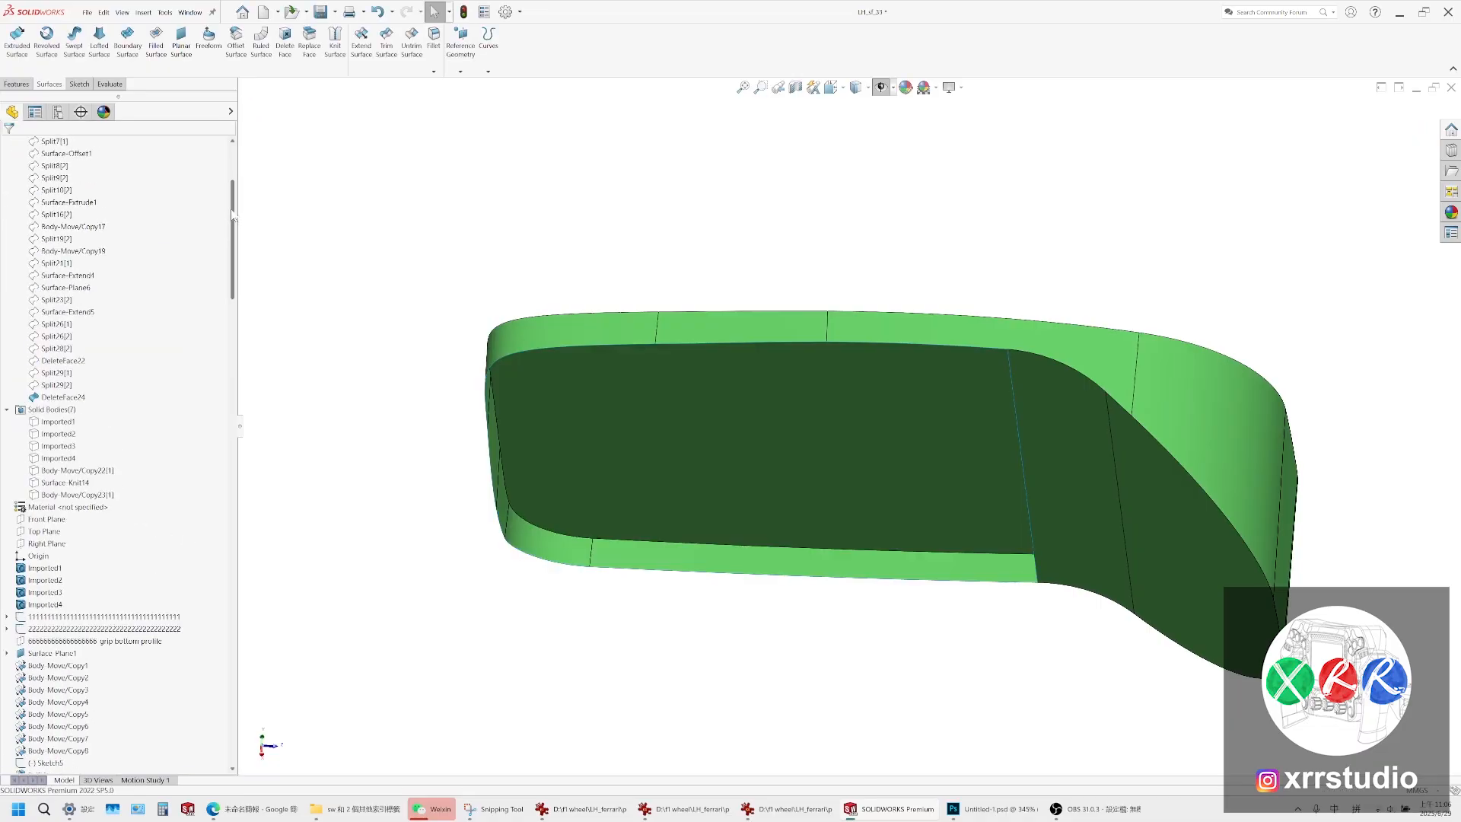
click(46, 569)
click(54, 551)
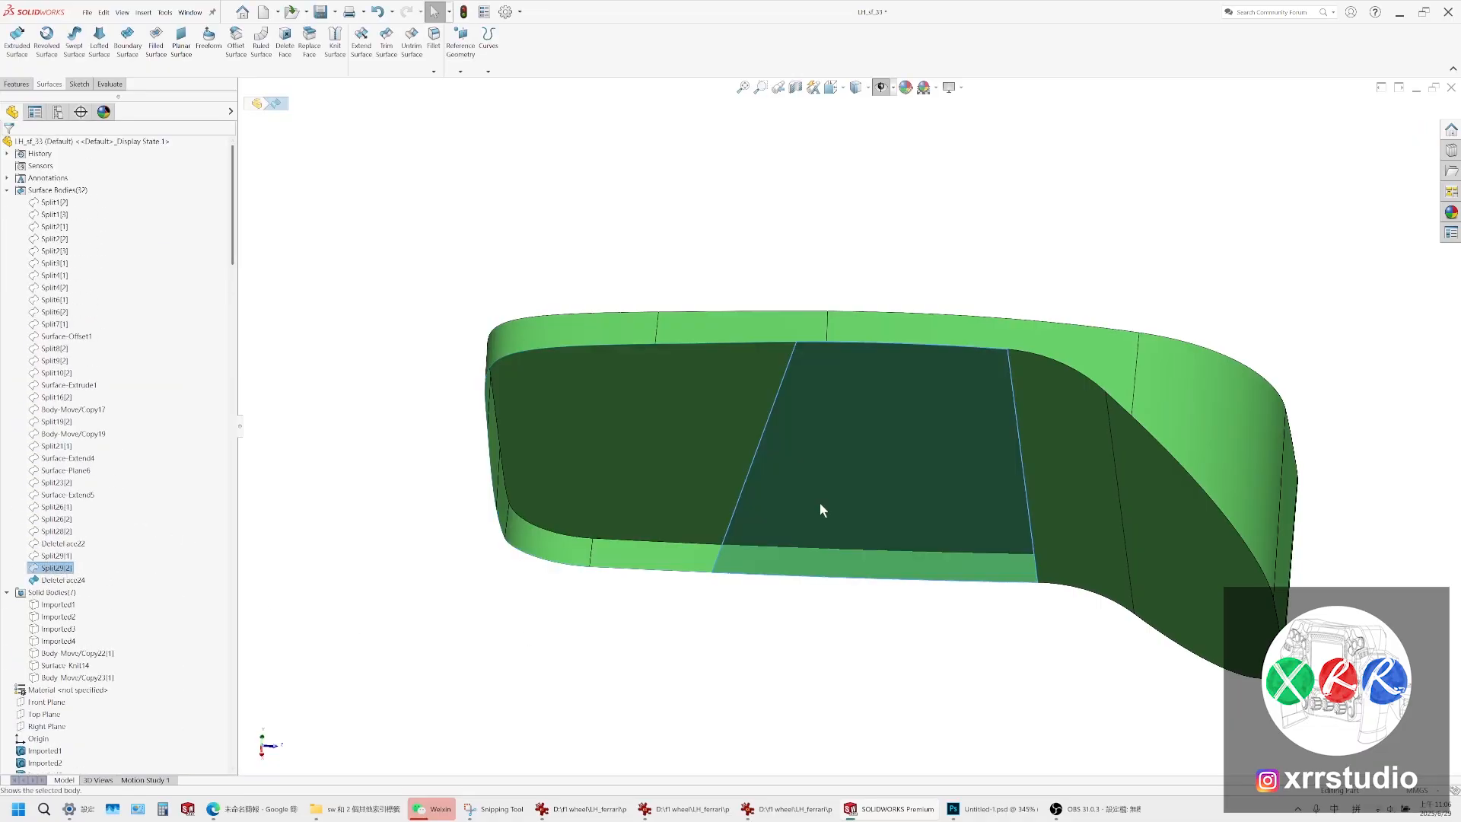
key(Escape)
middle_drag(752, 443, 712, 326)
scroll(723, 346, down, 3)
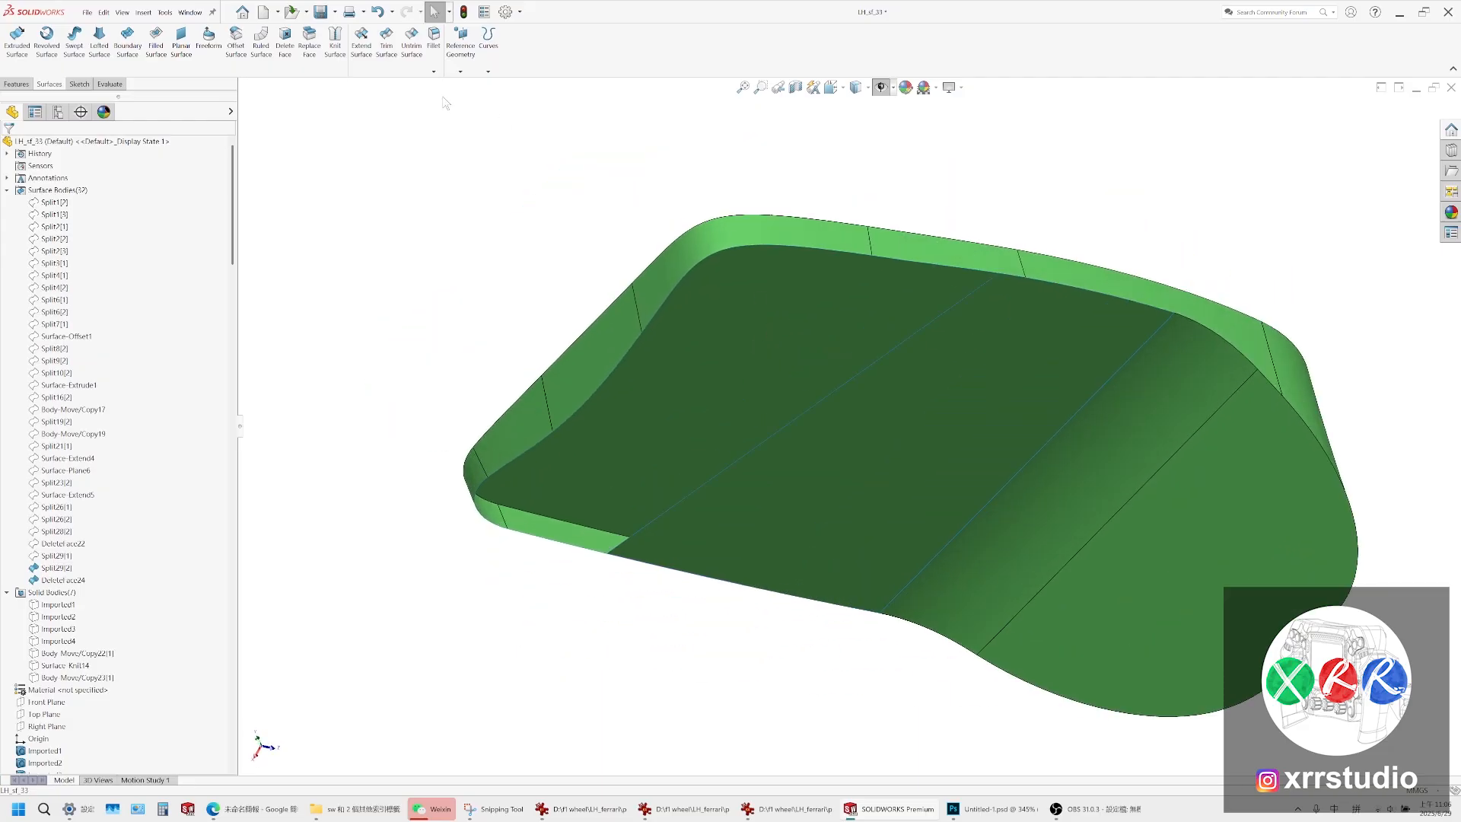
Knit the trimmed underside surface and the open cap surface body together
click(335, 42)
click(982, 414)
click(948, 244)
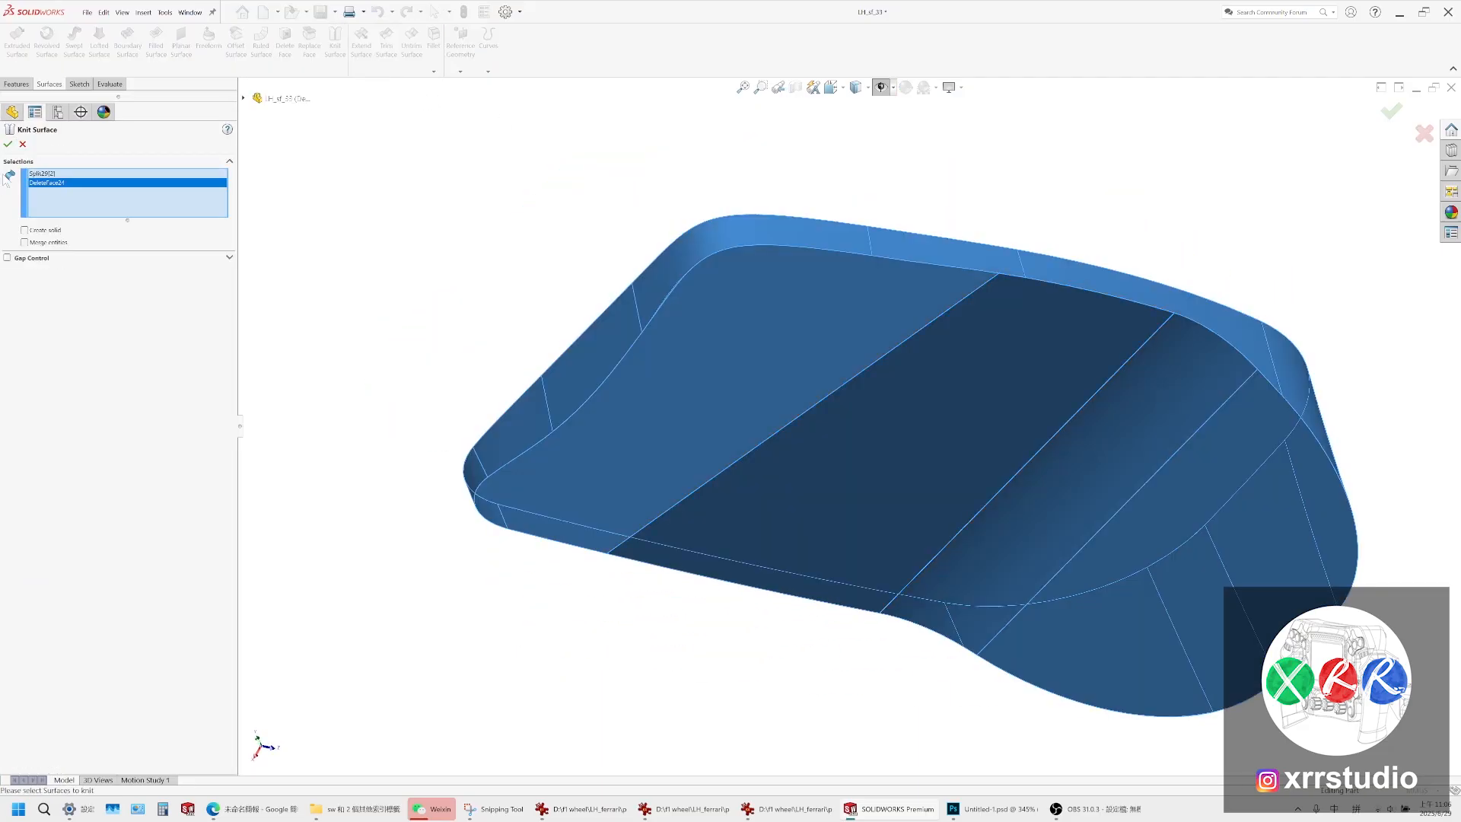
click(9, 146)
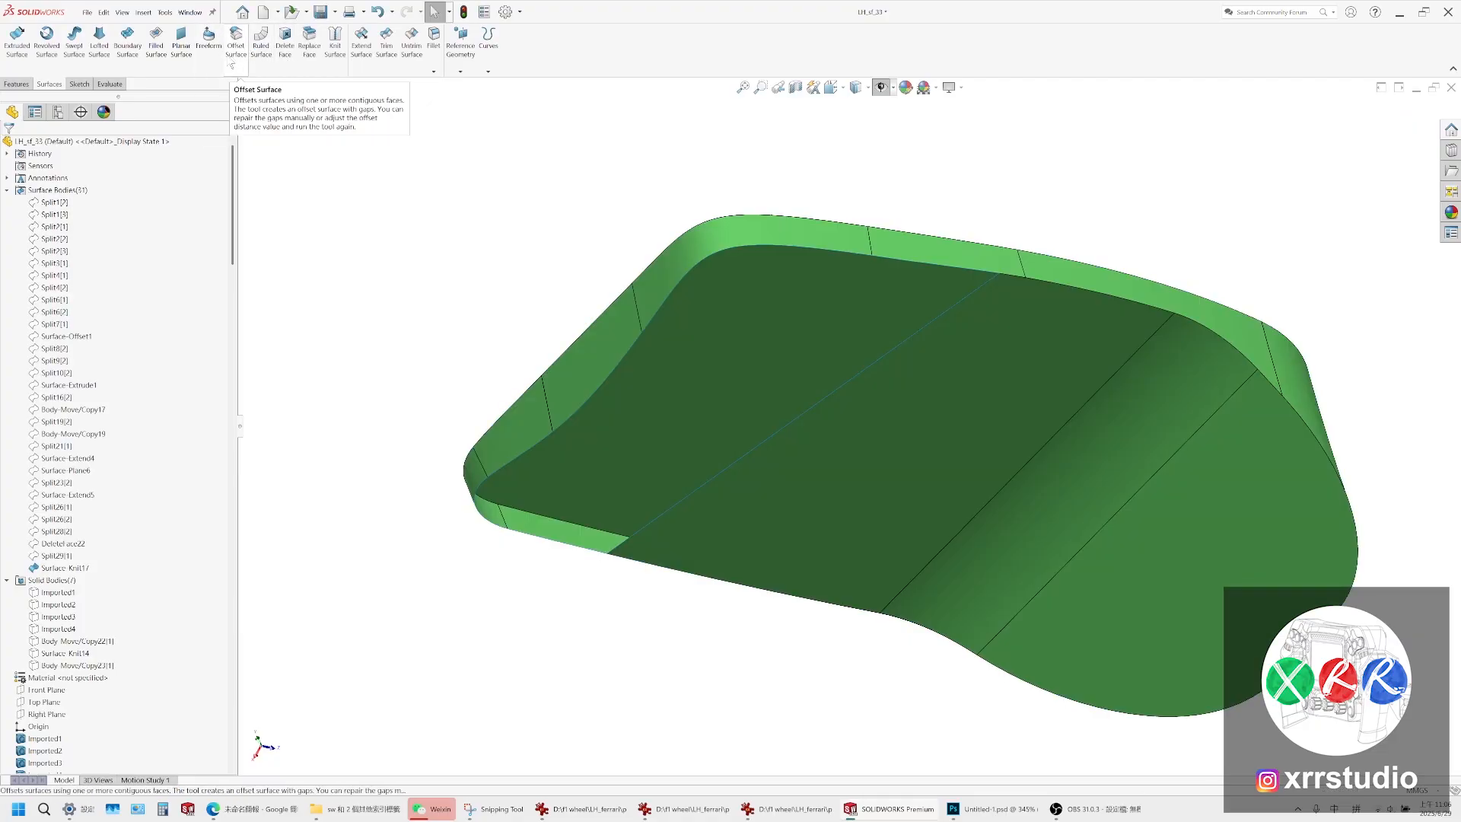
Start a filled surface on the cap's open underside, bounded by the existing underside face's edge and the surrounding side-wall edges
click(162, 53)
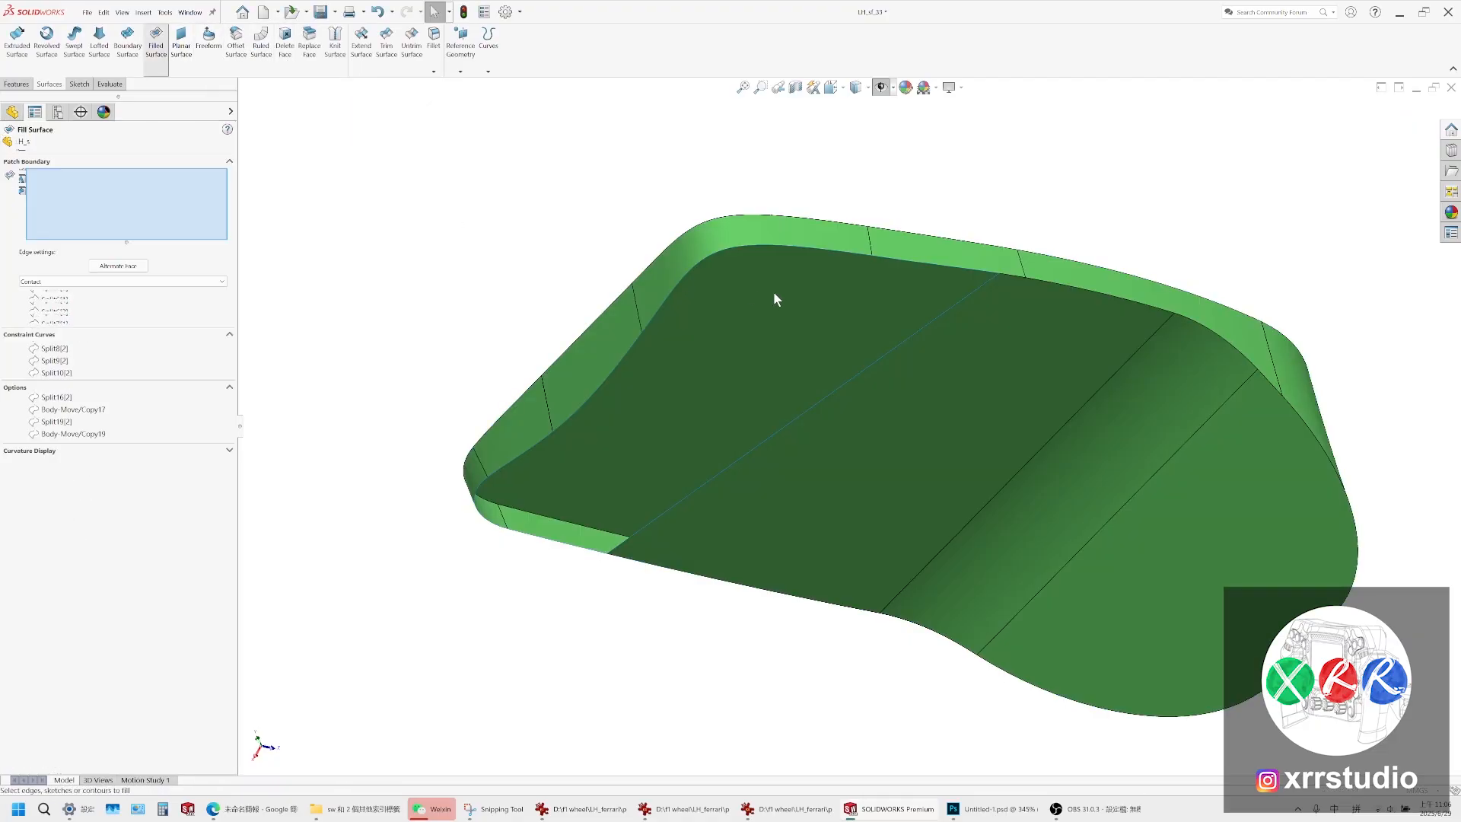
click(957, 304)
click(961, 270)
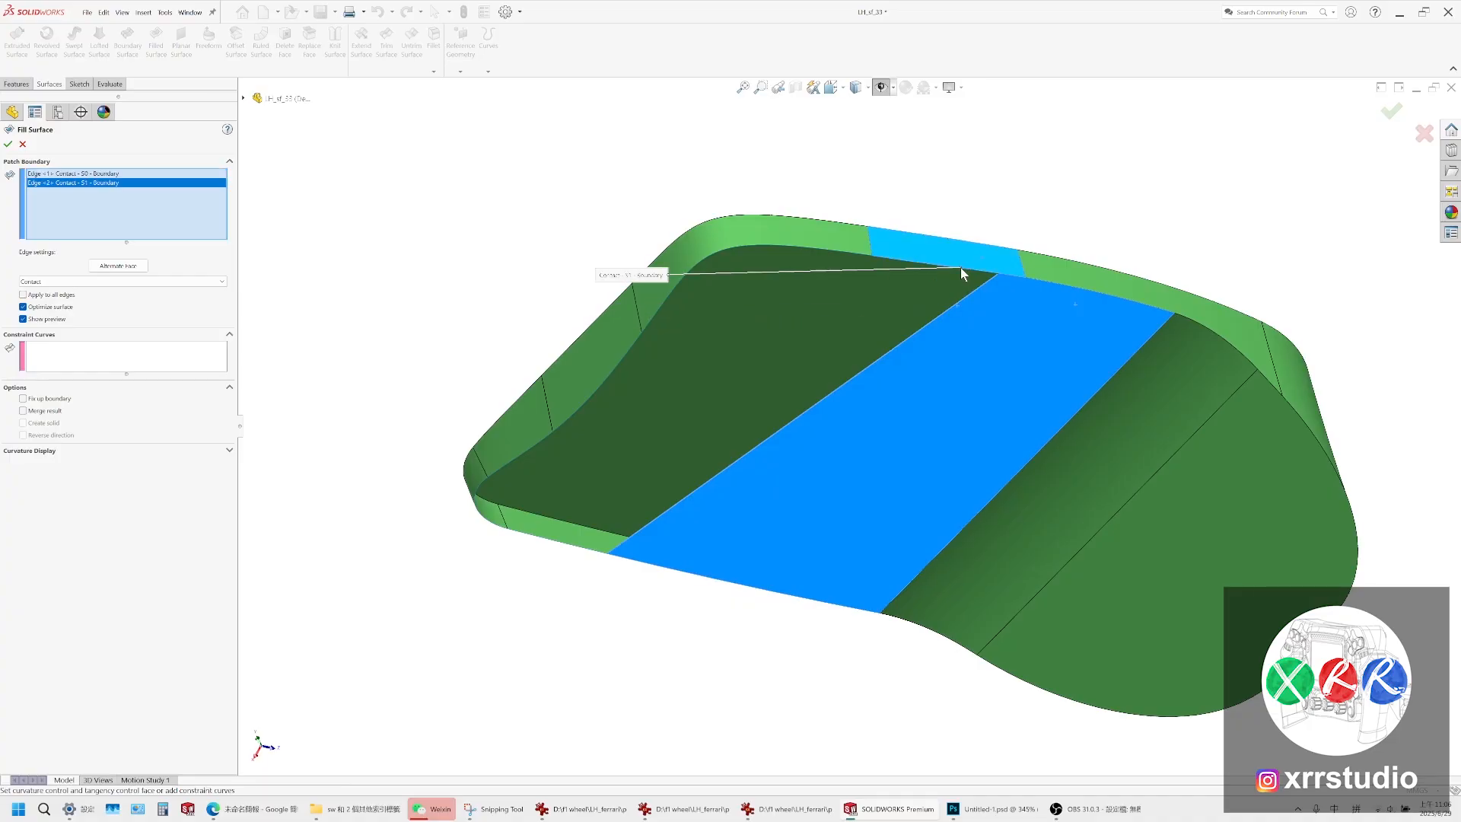
click(988, 277)
scroll(982, 278, down, 5)
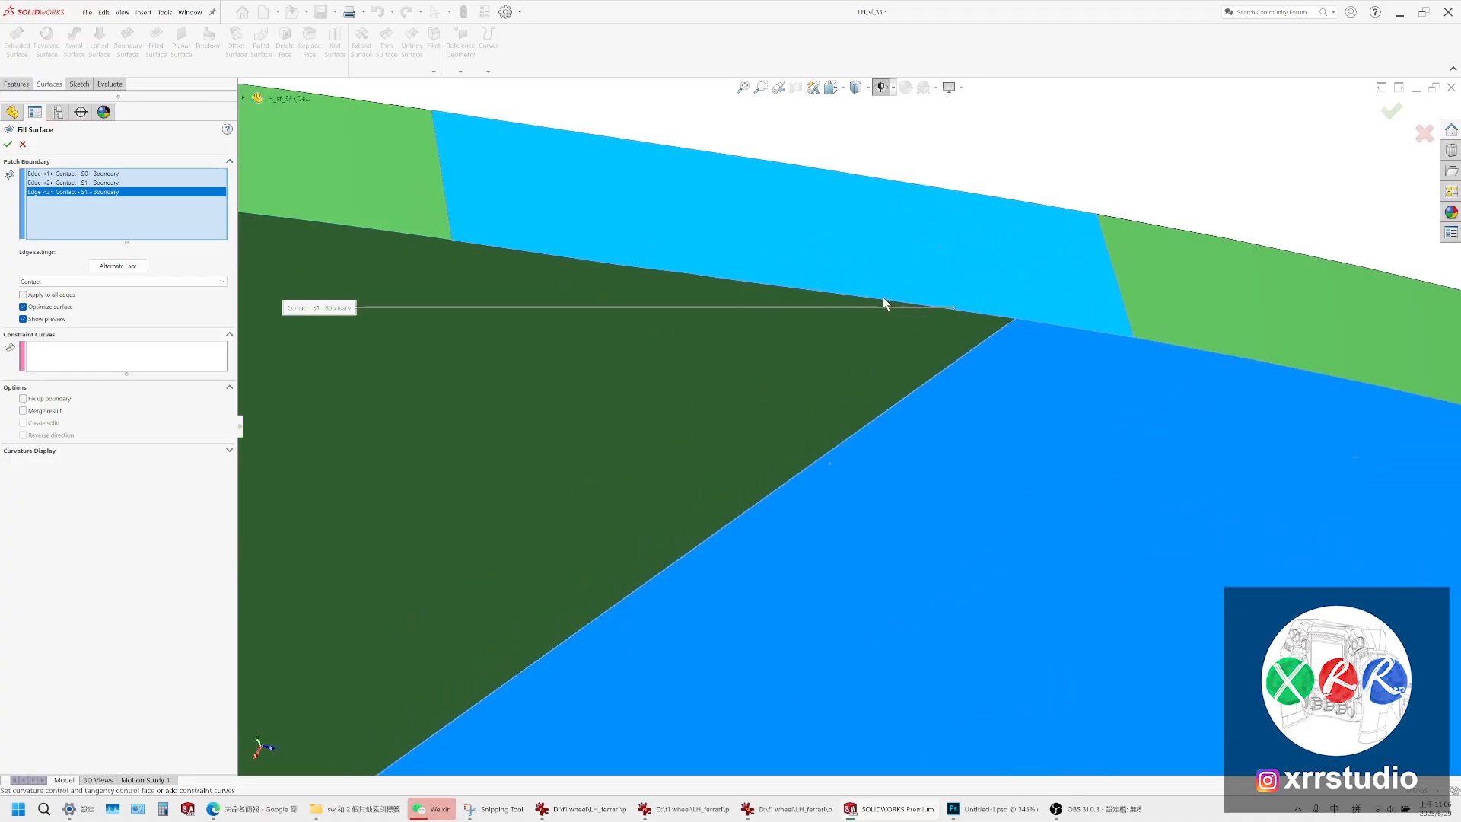
click(422, 236)
scroll(449, 320, up, 4)
scroll(441, 414, up, 4)
scroll(574, 517, down, 5)
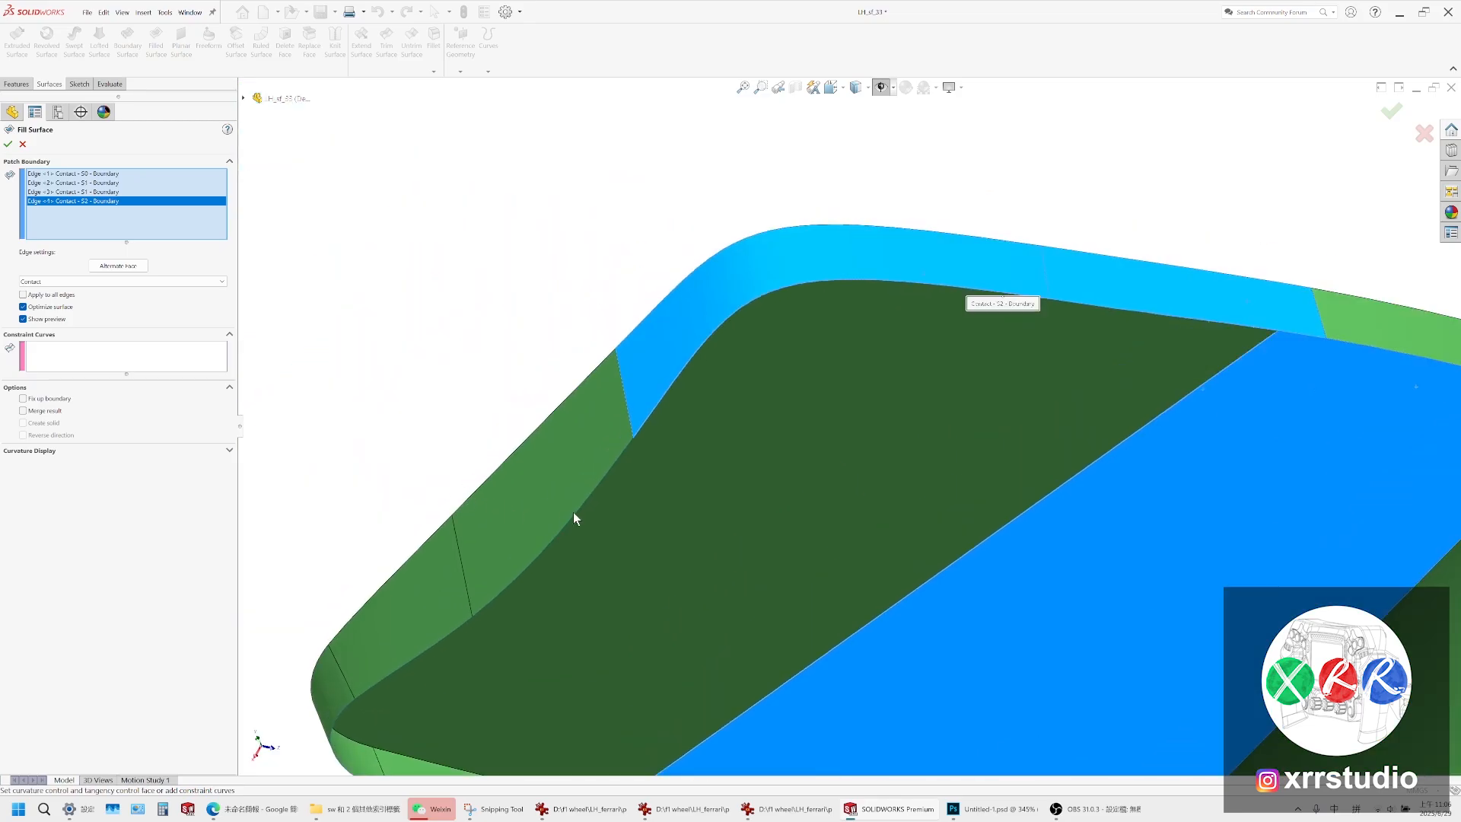
click(592, 490)
ctrl+middle_drag(739, 533, 748, 377)
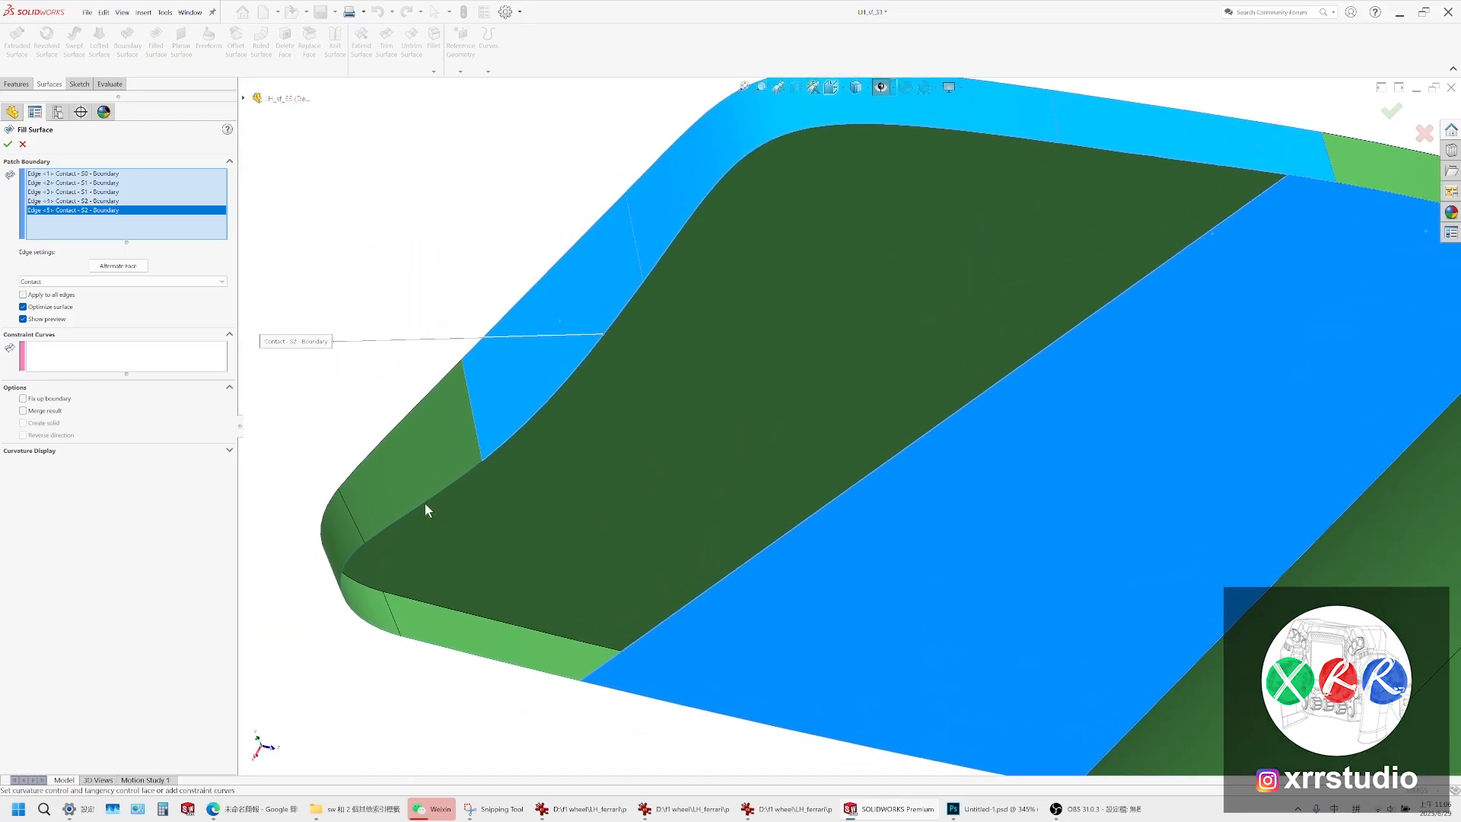
click(432, 498)
click(360, 546)
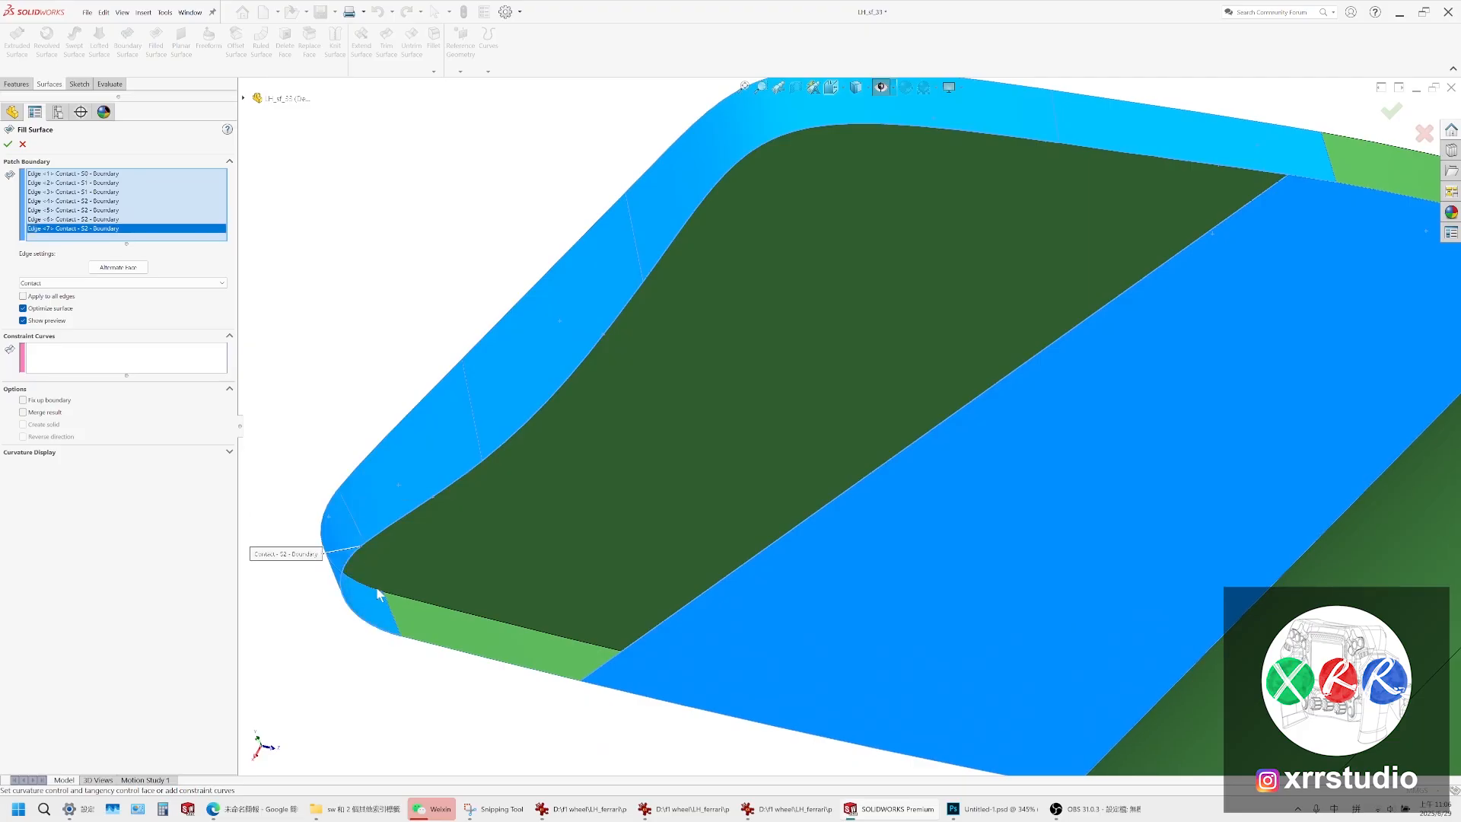
click(411, 641)
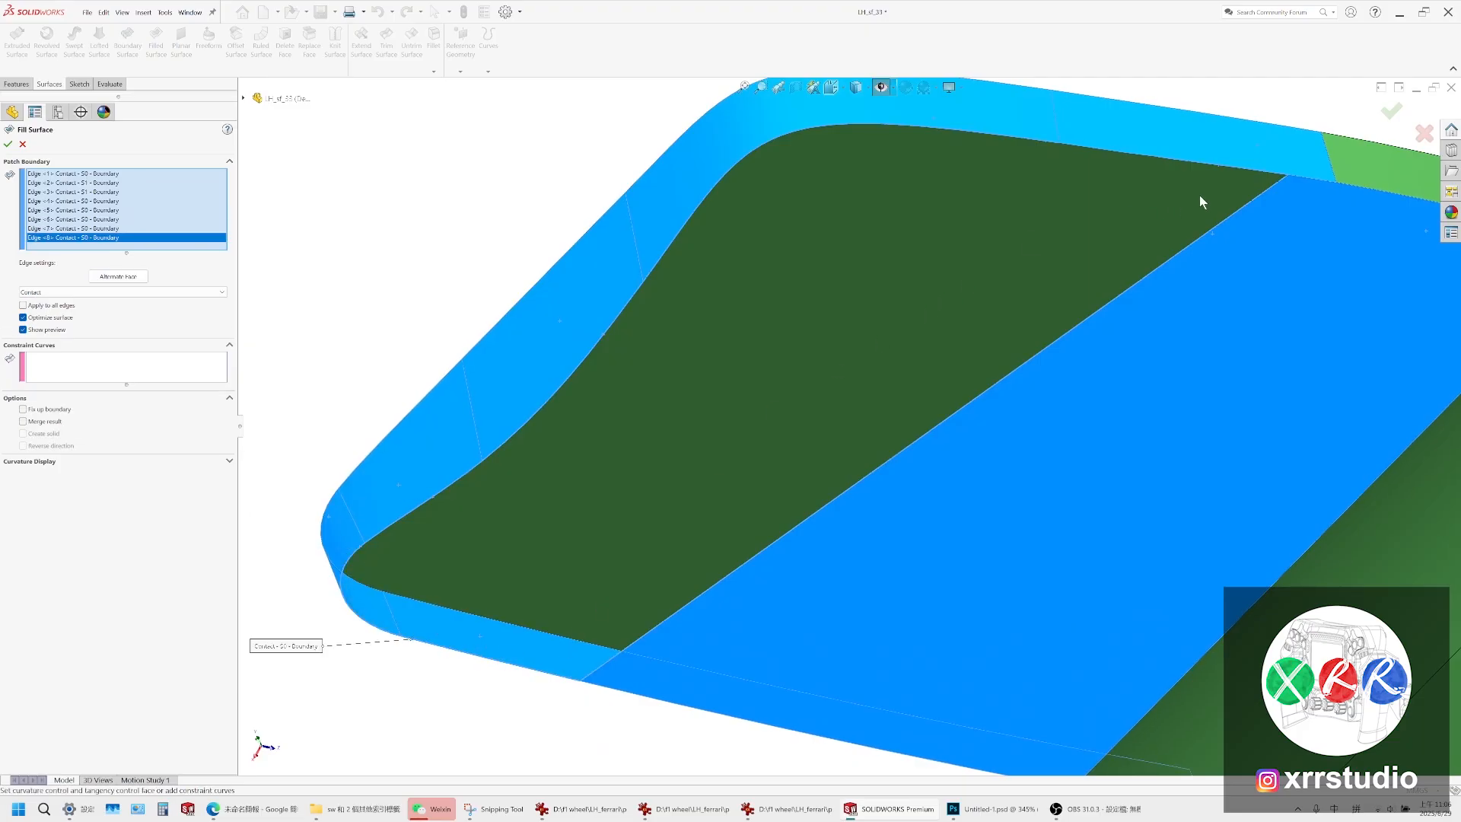
Complete the fill boundary with the long side-wall edge and the short remaining edge where it meets the existing underside face
click(1144, 155)
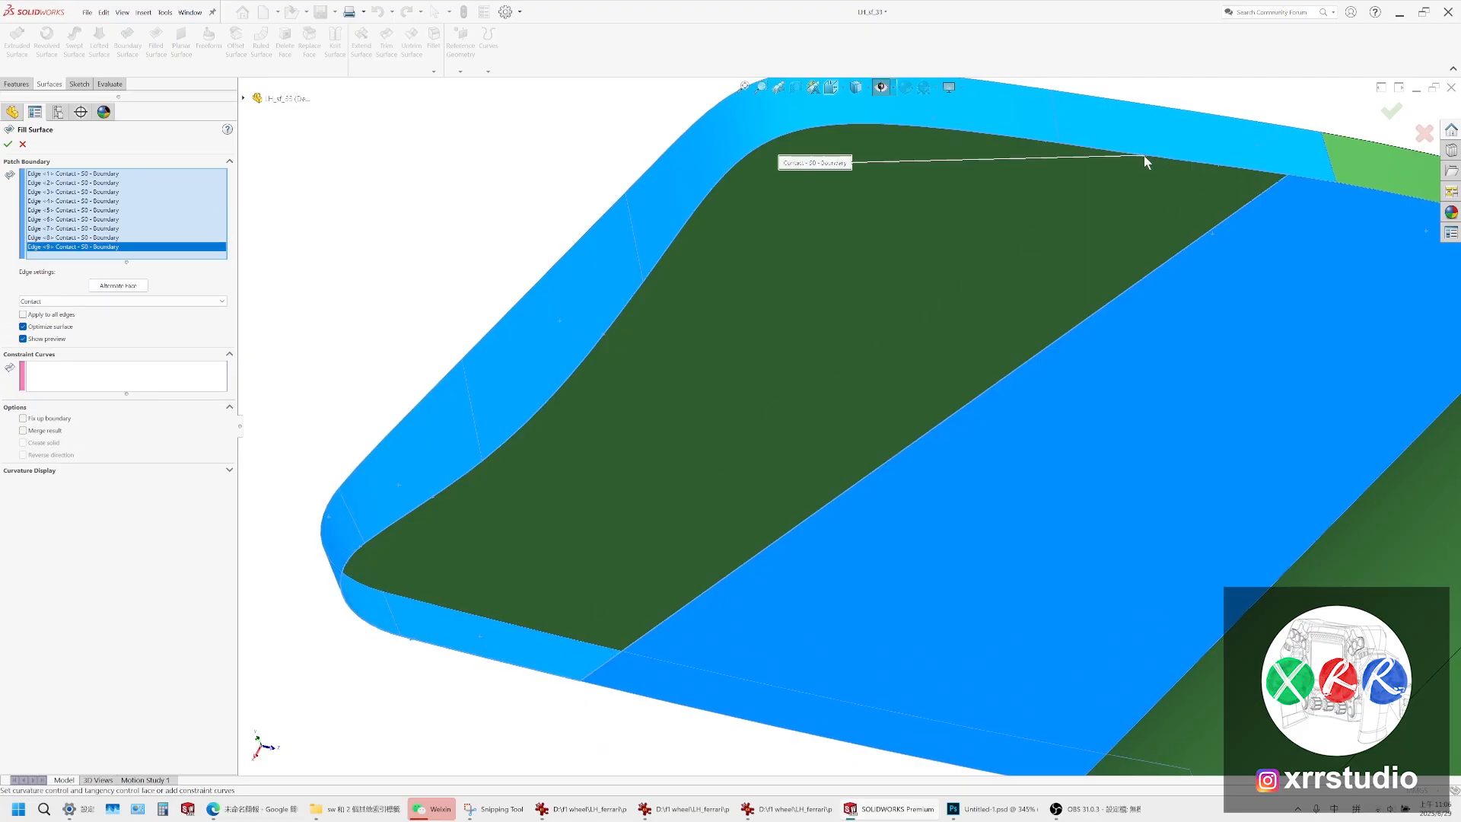
middle_drag(1125, 179, 1056, 373)
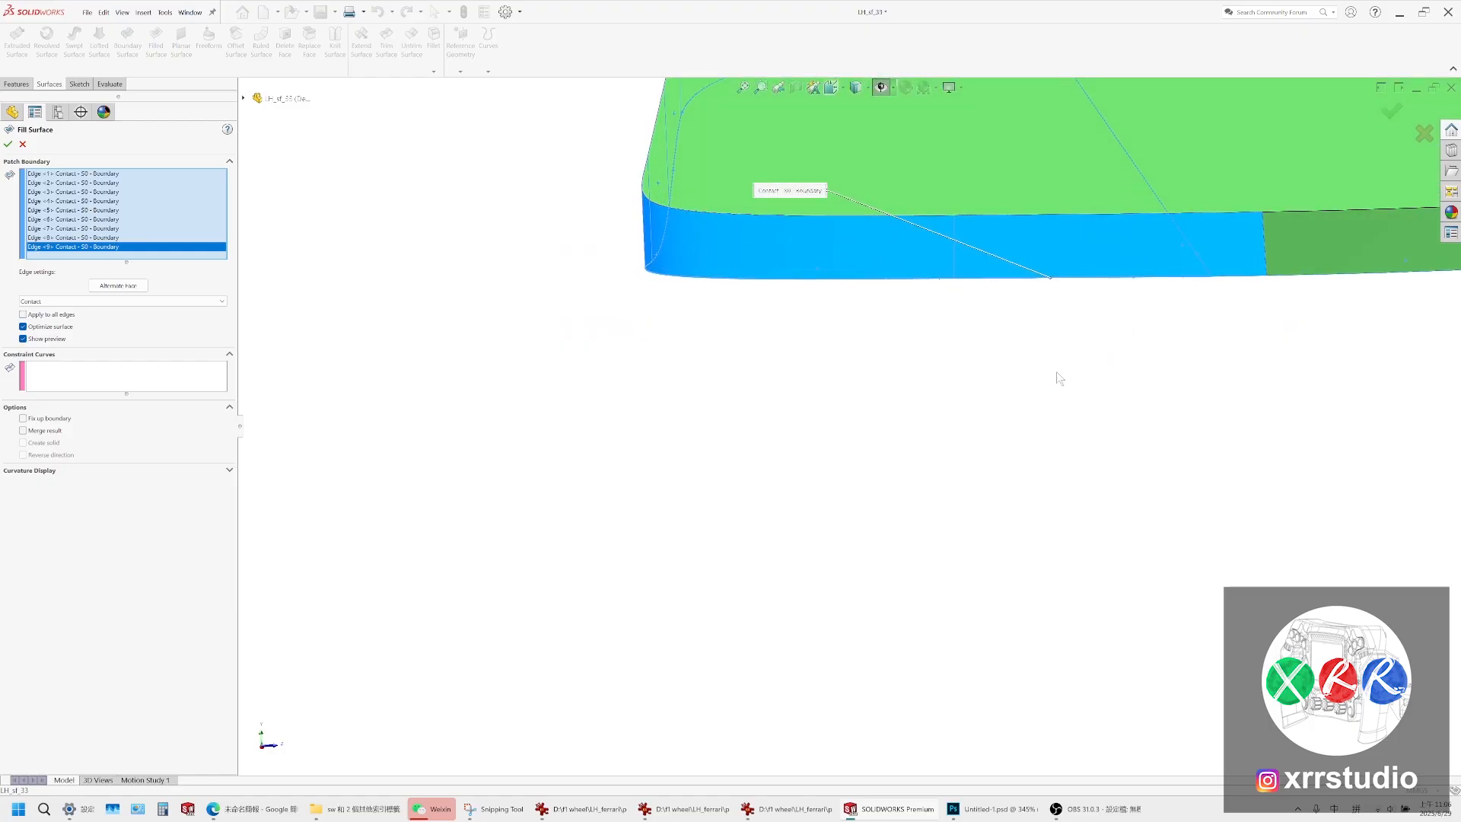
middle_drag(953, 306, 1054, 163)
scroll(1055, 205, down, 2)
scroll(1052, 325, up, 1)
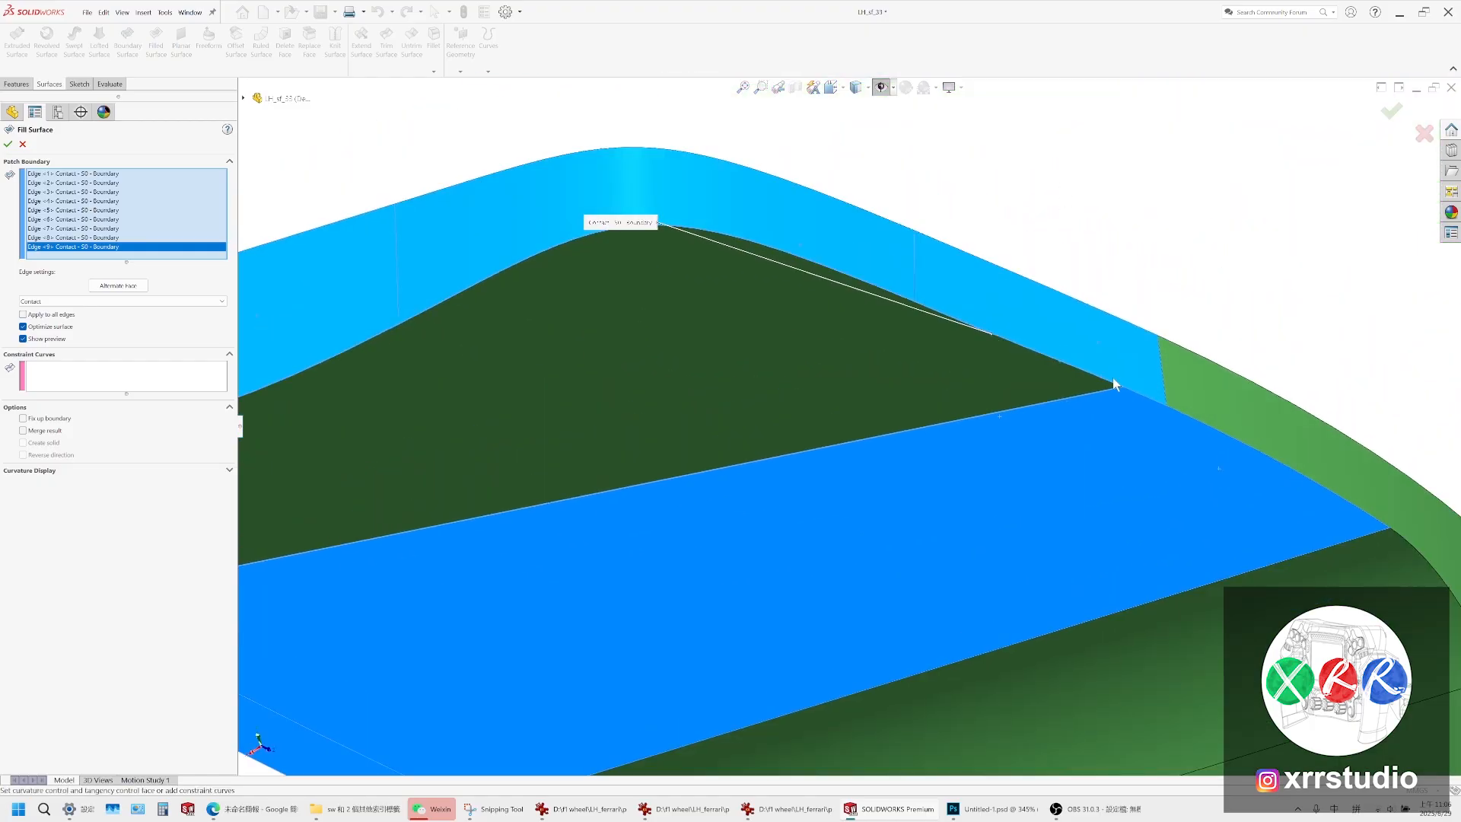
scroll(1115, 378, down, 6)
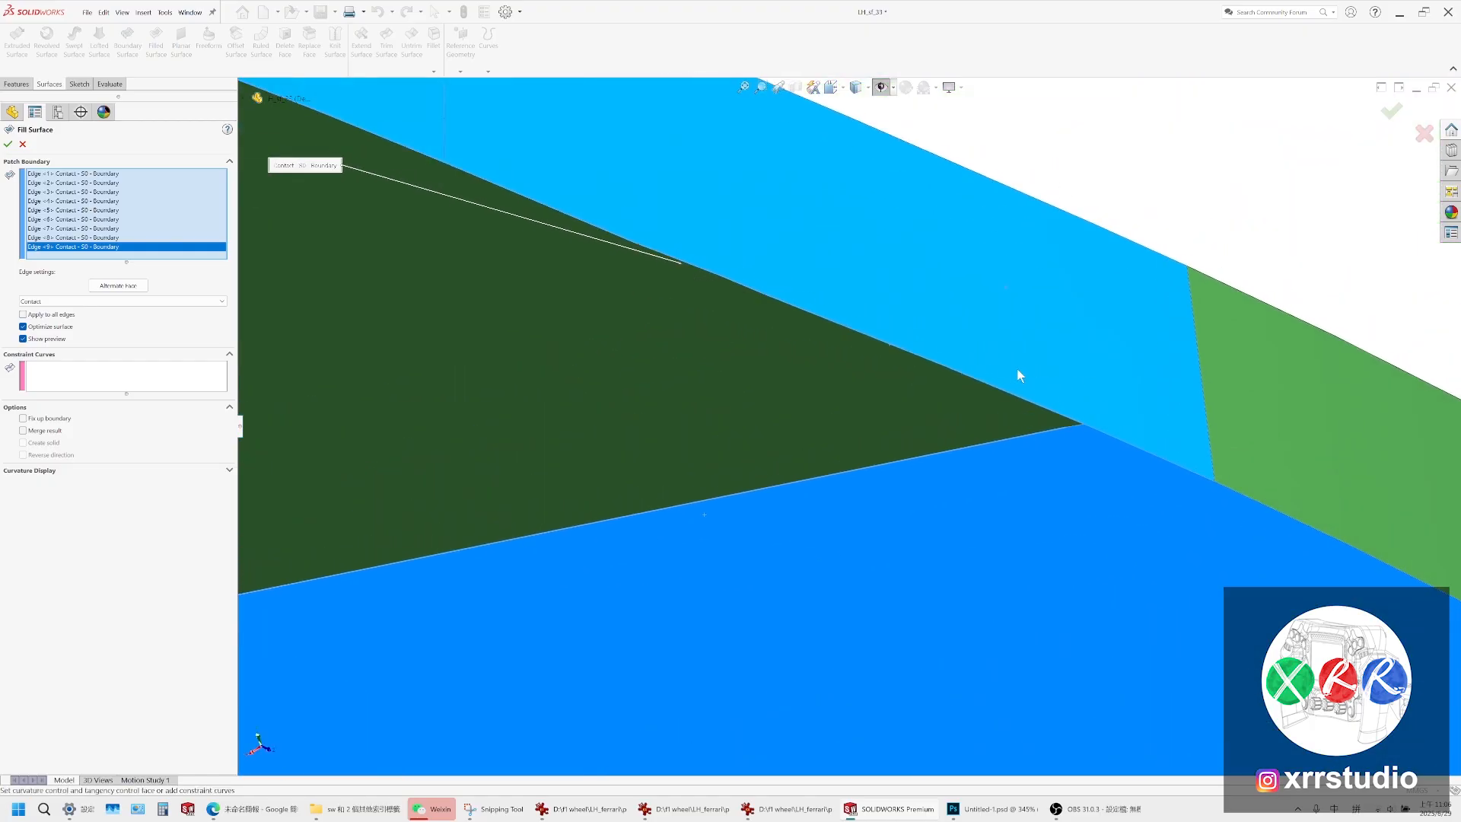
click(1072, 425)
scroll(852, 384, up, 4)
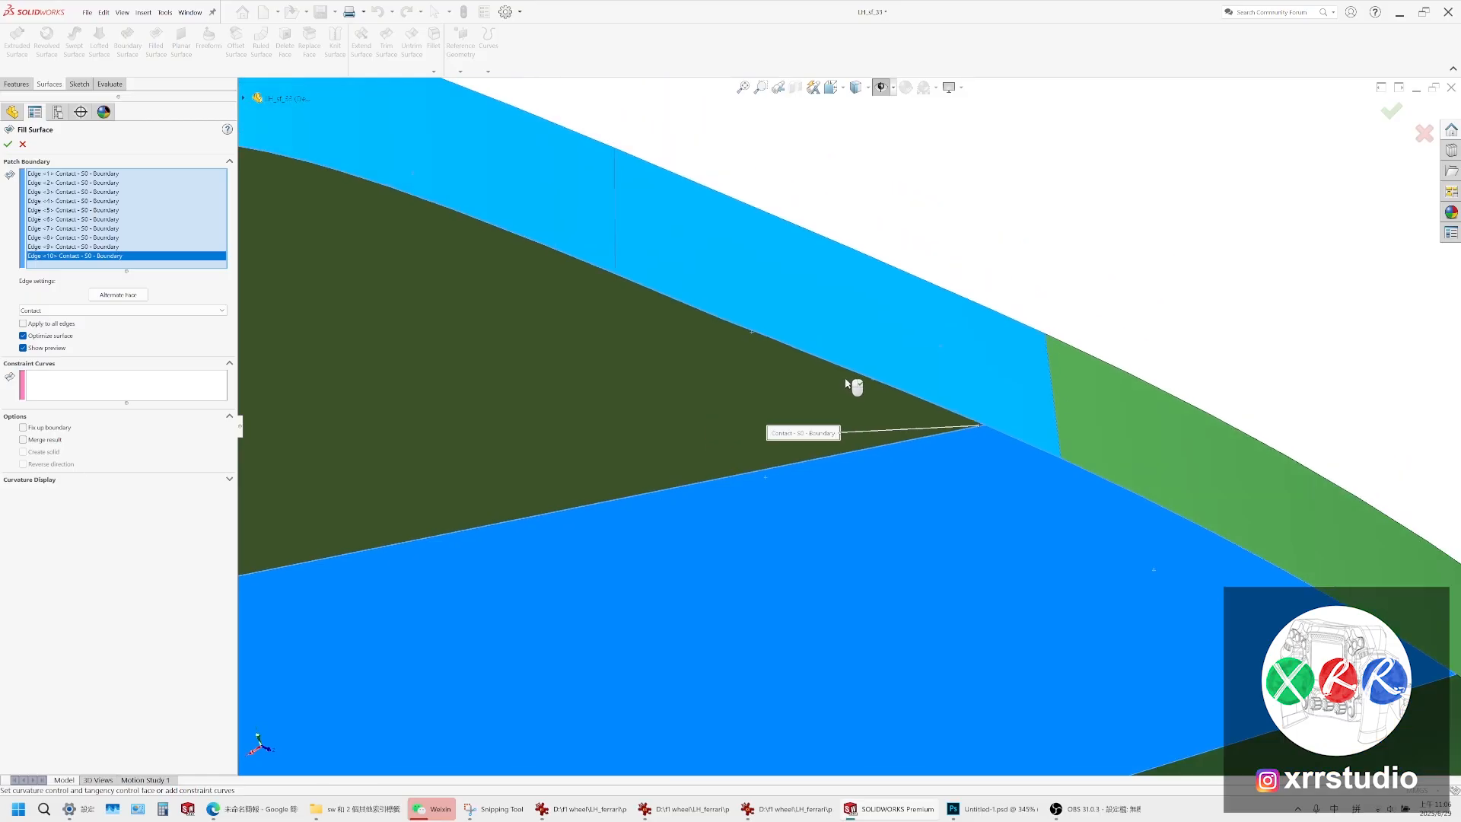
middle_drag(829, 386, 764, 225)
scroll(572, 346, up, 2)
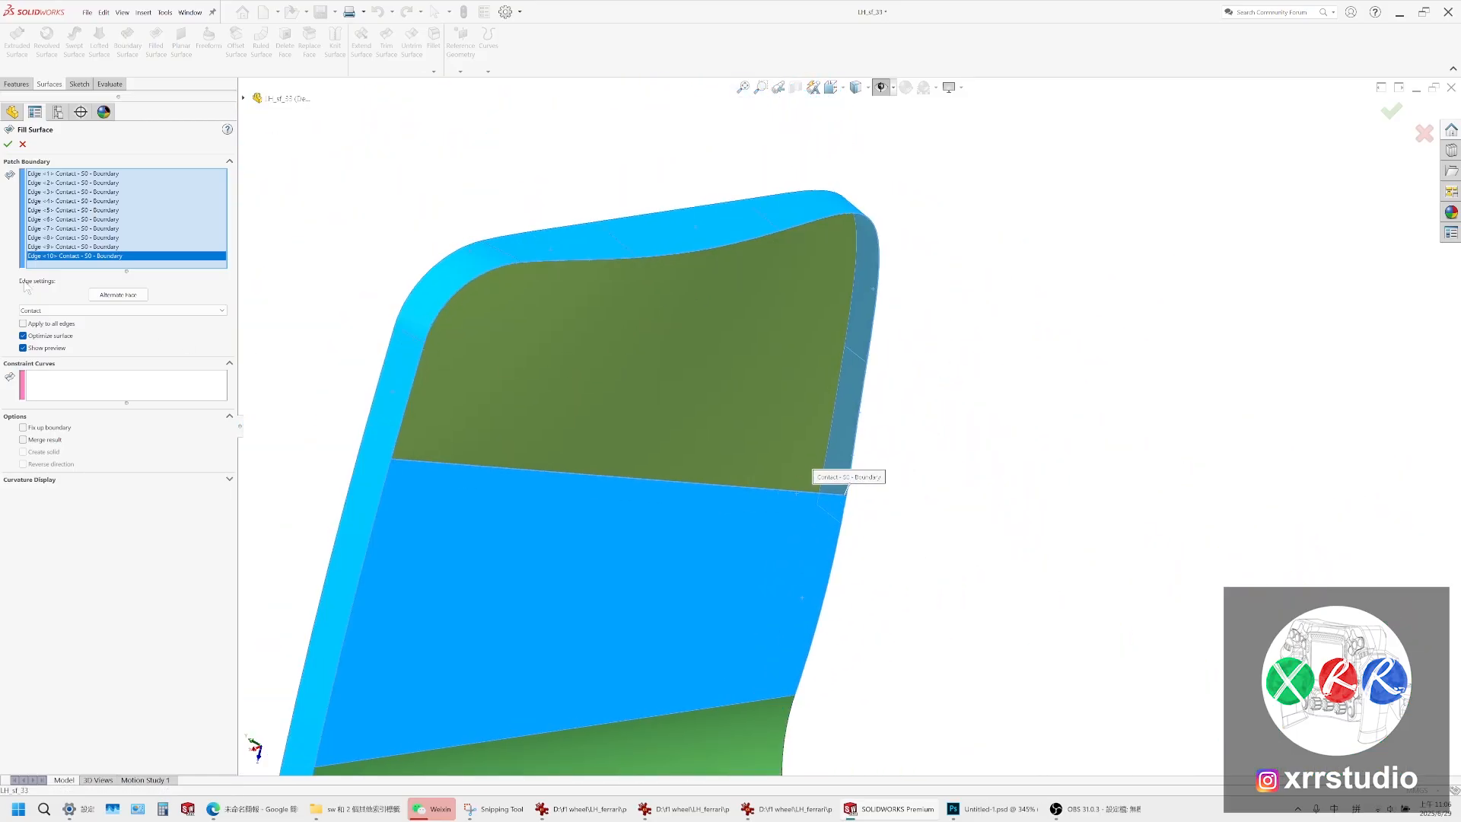
Set Curvature continuity for the fill's two edges along the existing underside face and create the filled surface
ctrl+click(72, 174)
click(122, 311)
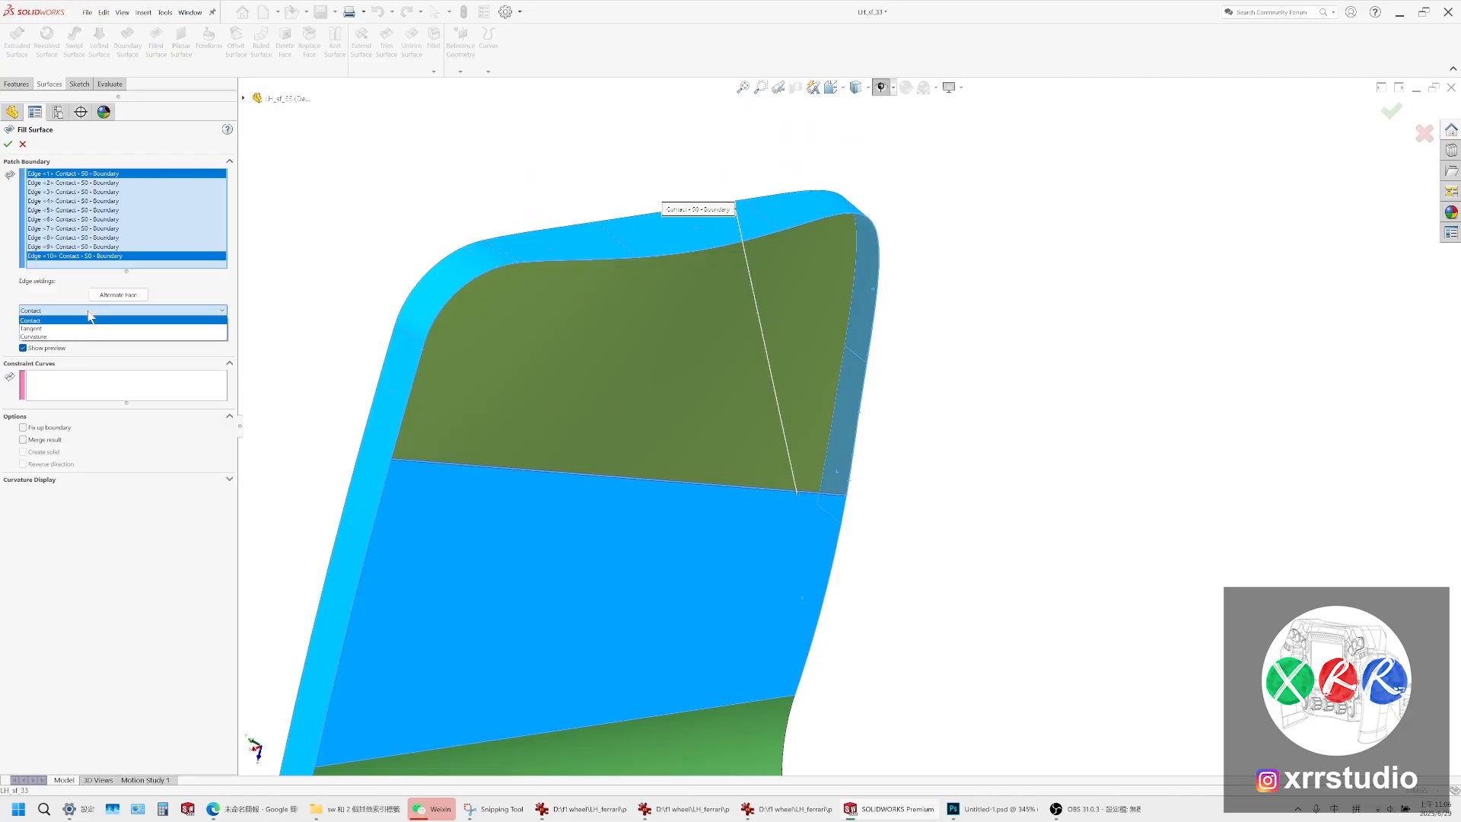
click(68, 339)
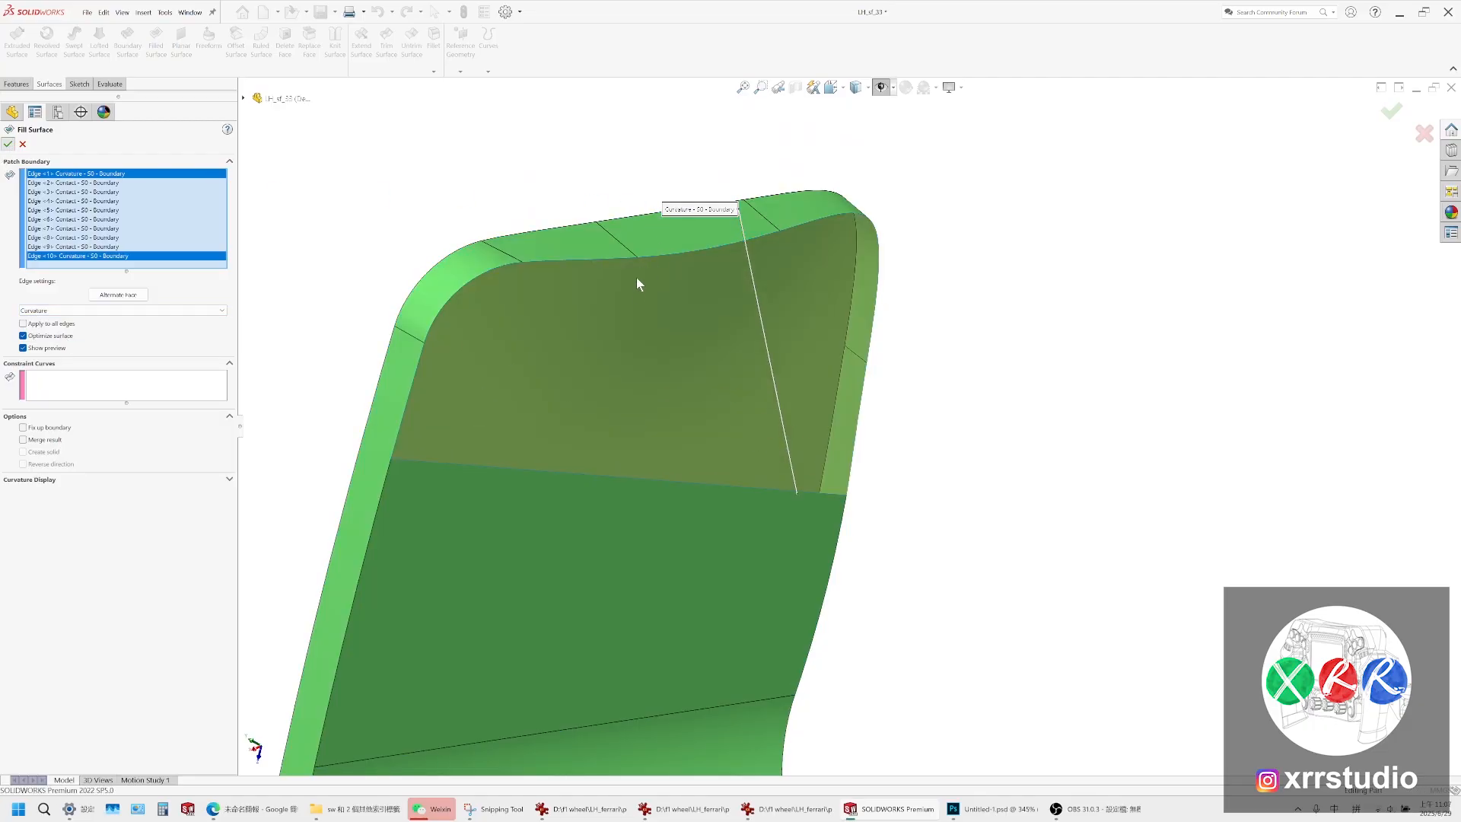
Examine the filled surface's corner beside the existing underside face, temporarily hiding the fill to check the boundary edges beneath it
middle_drag(577, 364, 507, 184)
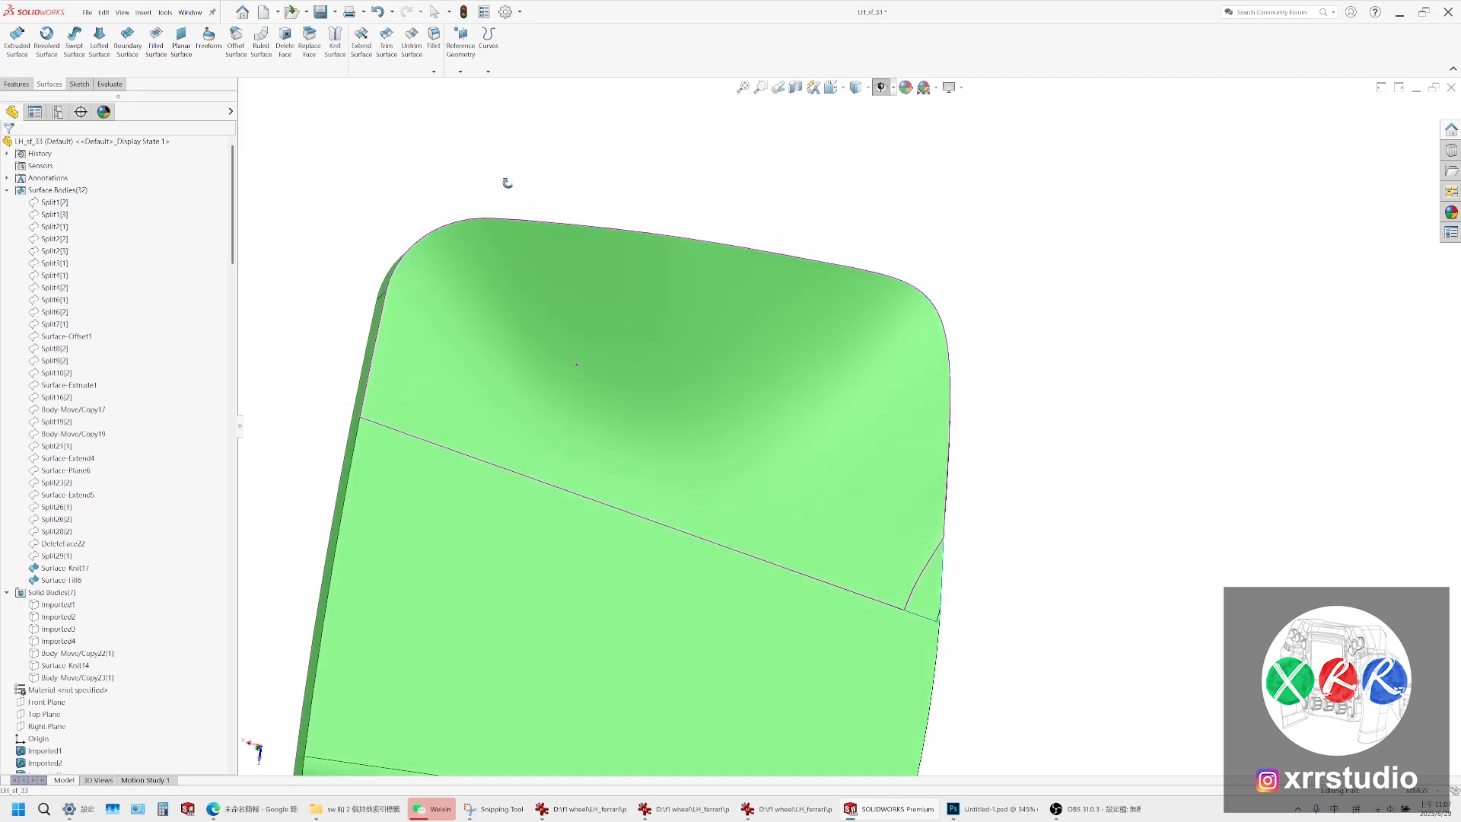
scroll(987, 563, down, 5)
mouse_move(774, 556)
middle_down()
mouse_move(754, 473)
mouse_move(812, 414)
mouse_move(838, 648)
mouse_move(776, 545)
mouse_move(815, 577)
mouse_move(802, 556)
mouse_move(929, 548)
mouse_move(908, 591)
mouse_move(821, 537)
mouse_move(784, 541)
mouse_move(784, 274)
middle_up()
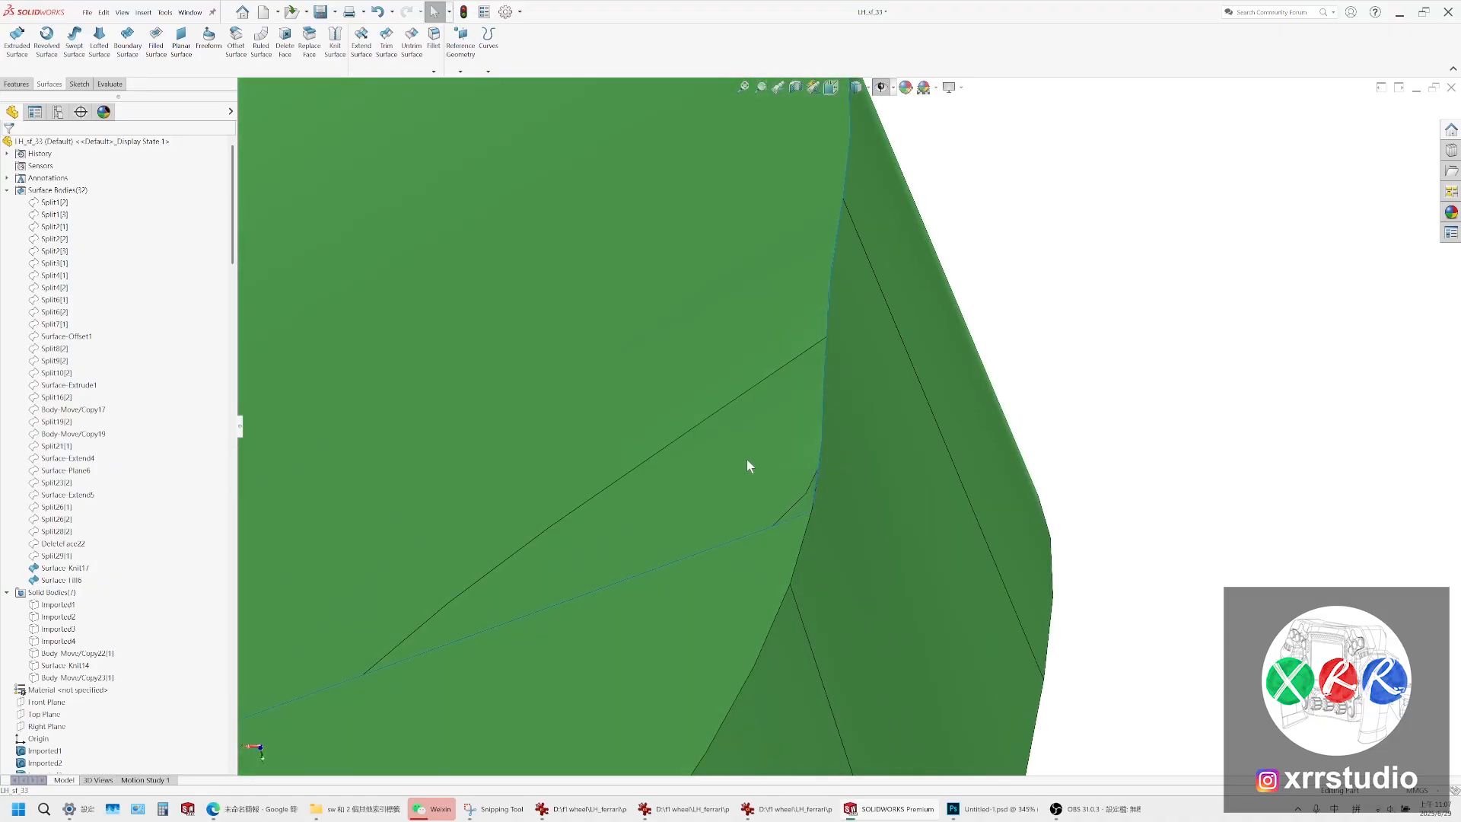
click(76, 580)
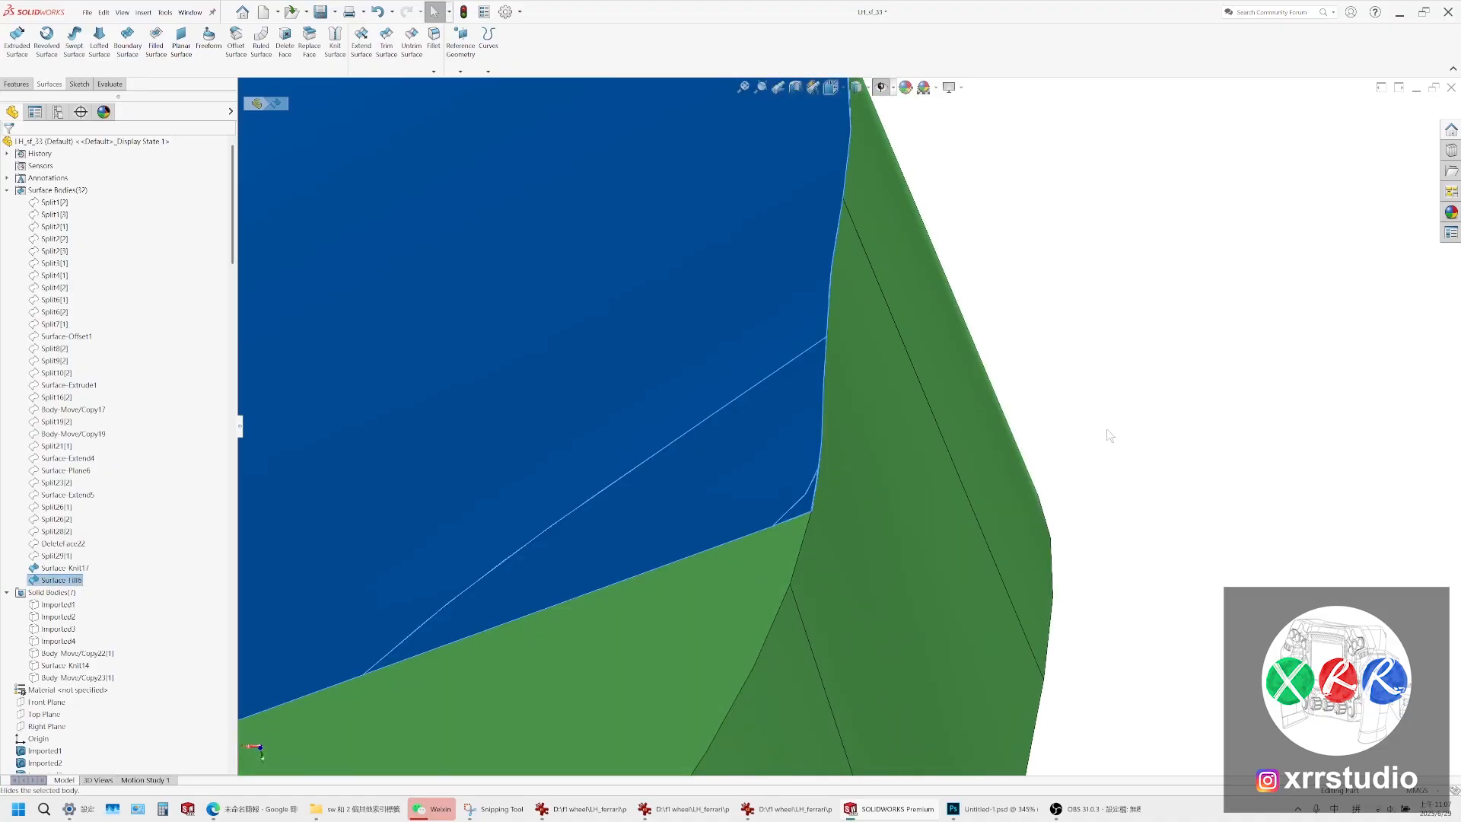
scroll(814, 488, down, 5)
middle_drag(816, 488, 850, 470)
scroll(826, 465, up, 5)
scroll(850, 471, up, 5)
scroll(980, 529, down, 4)
middle_drag(979, 526, 1078, 577)
middle_drag(1036, 521, 1010, 352)
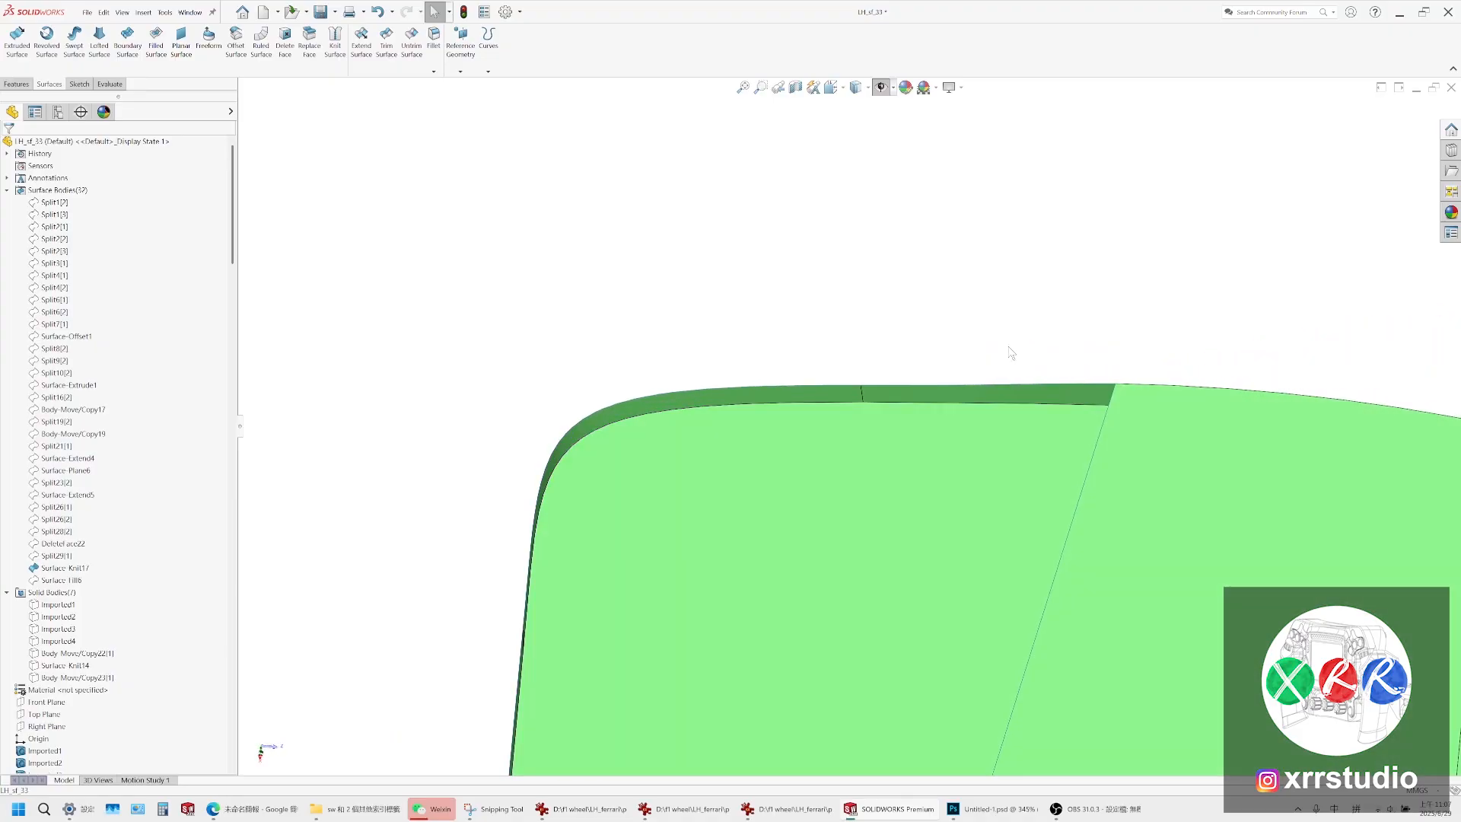
click(61, 580)
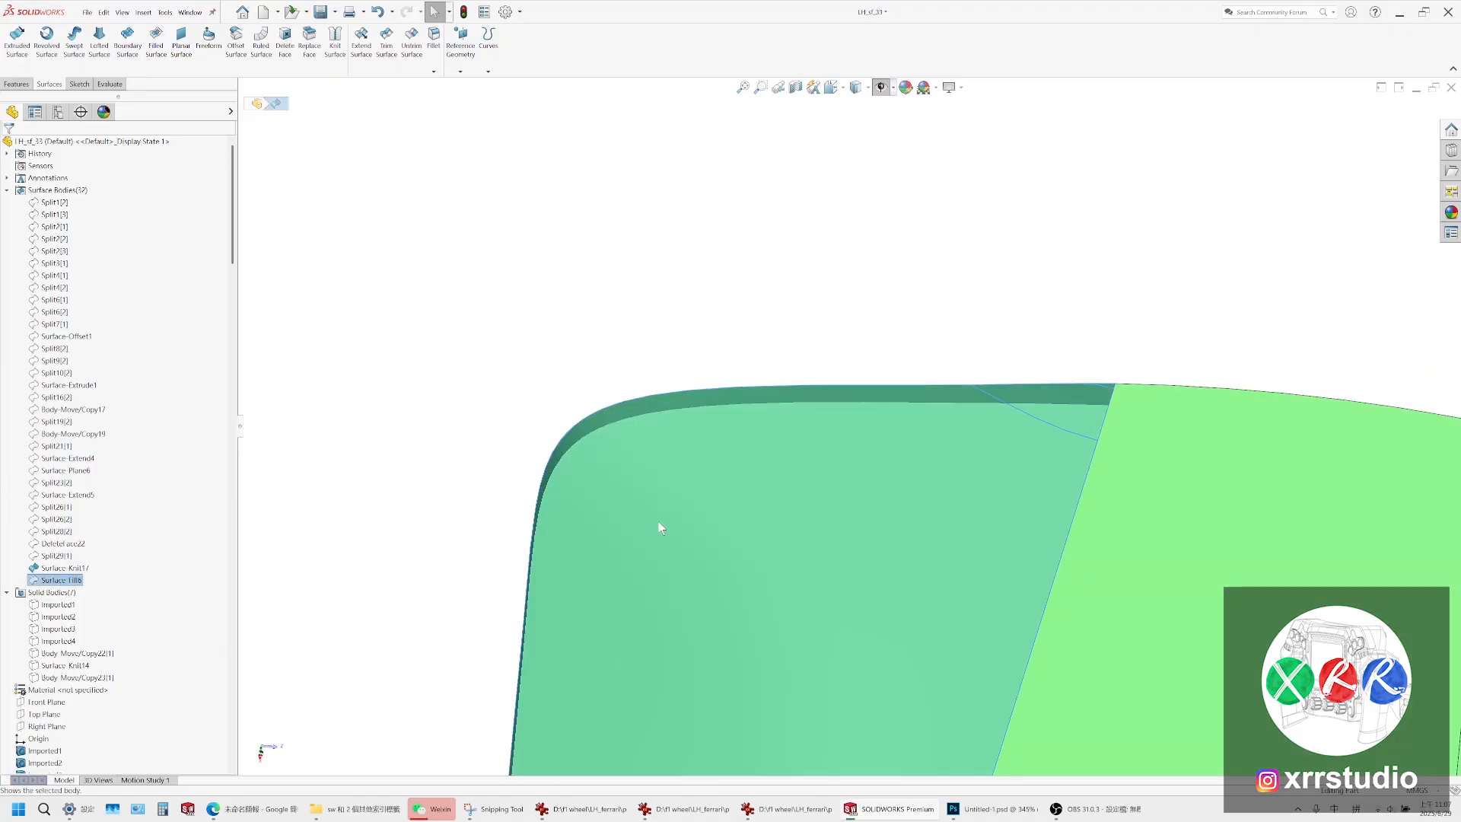
scroll(1070, 450, up, 3)
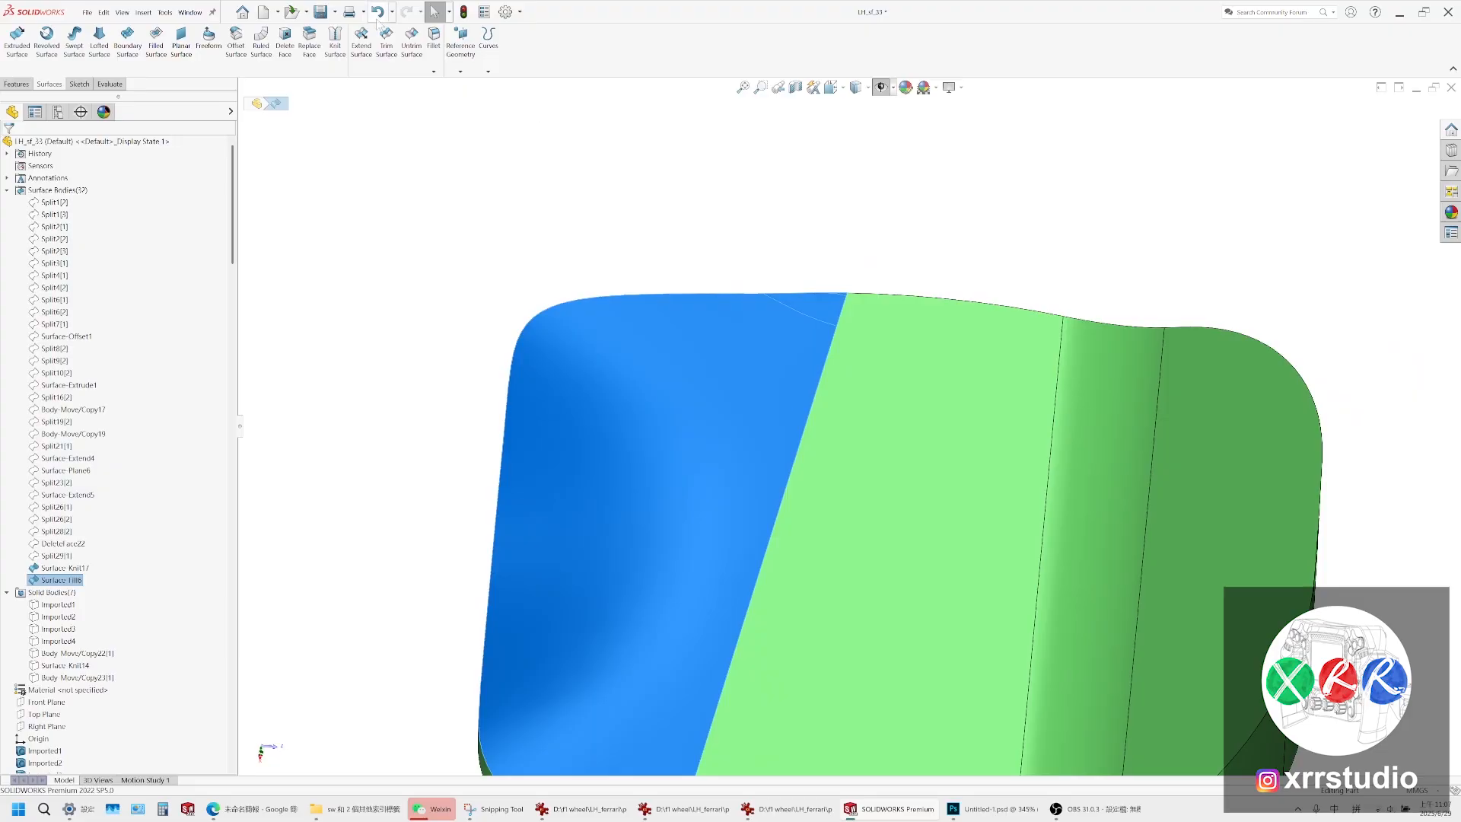
Knit the filled surface and the open cap surface body into a solid, with Merge entities turned off
click(335, 42)
click(890, 408)
middle_drag(848, 675, 461, 357)
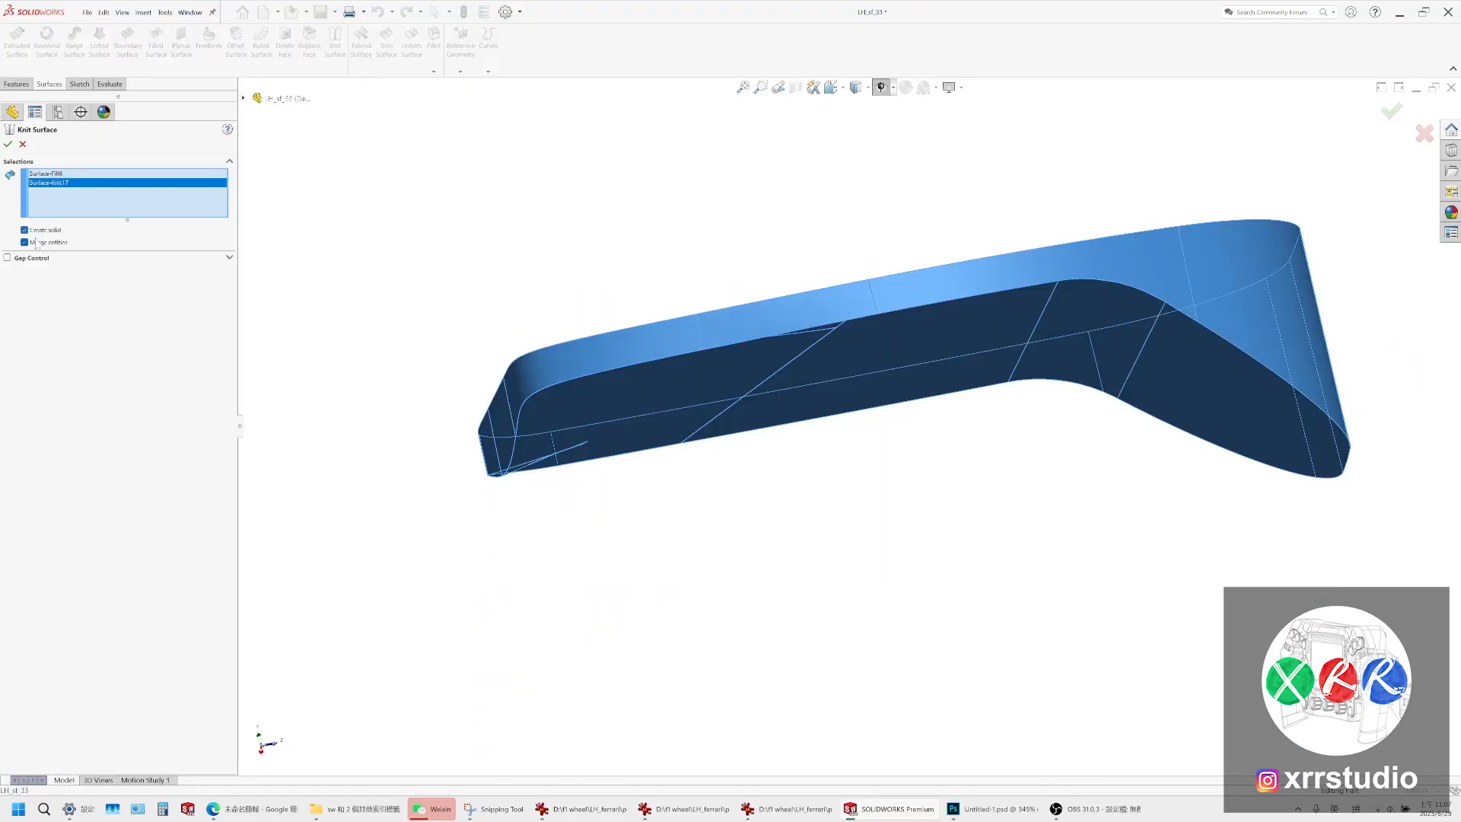
click(8, 144)
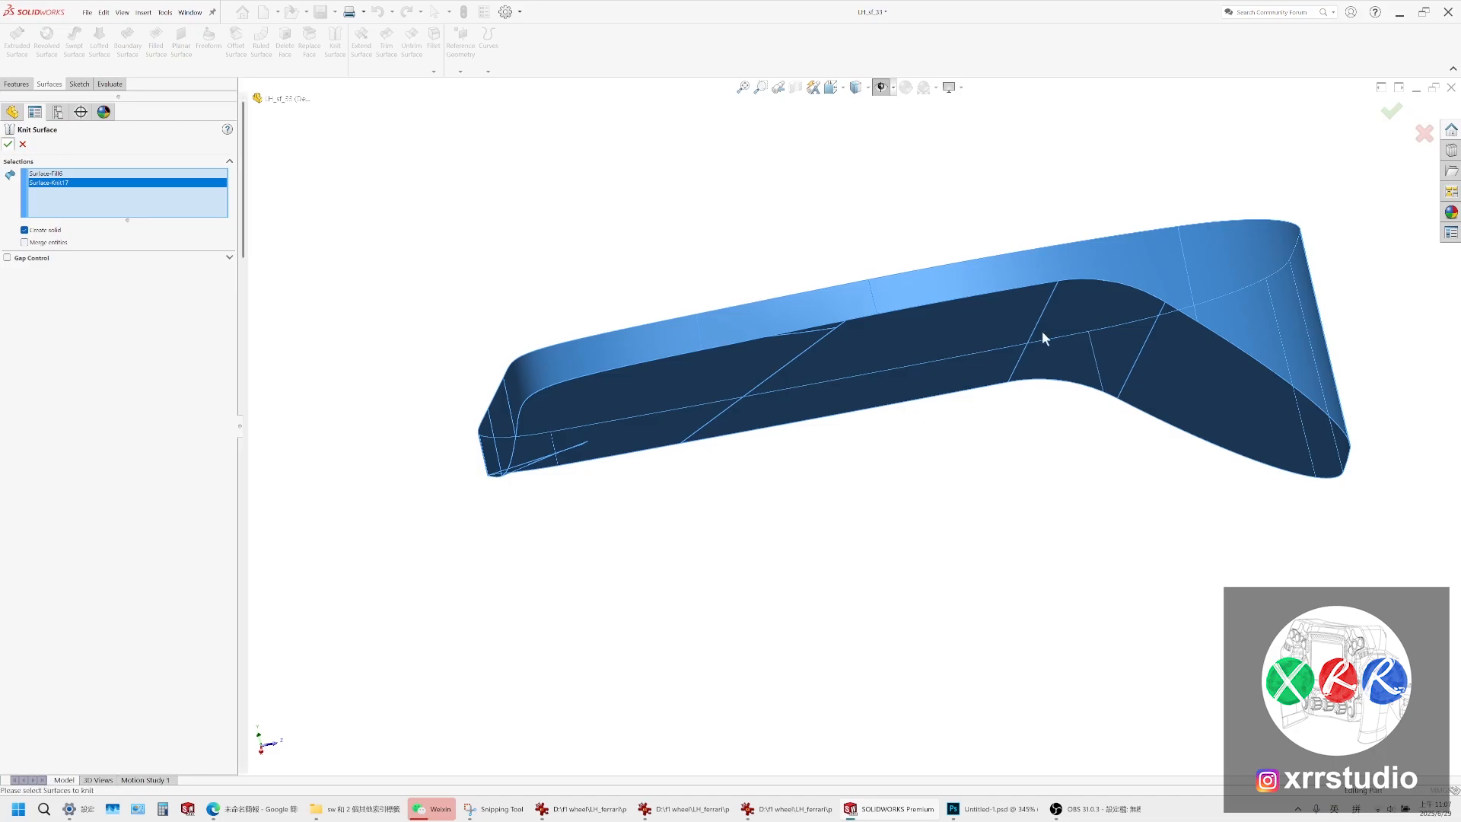
middle_drag(793, 131, 806, 198)
scroll(802, 361, up, 3)
scroll(825, 372, up, 1)
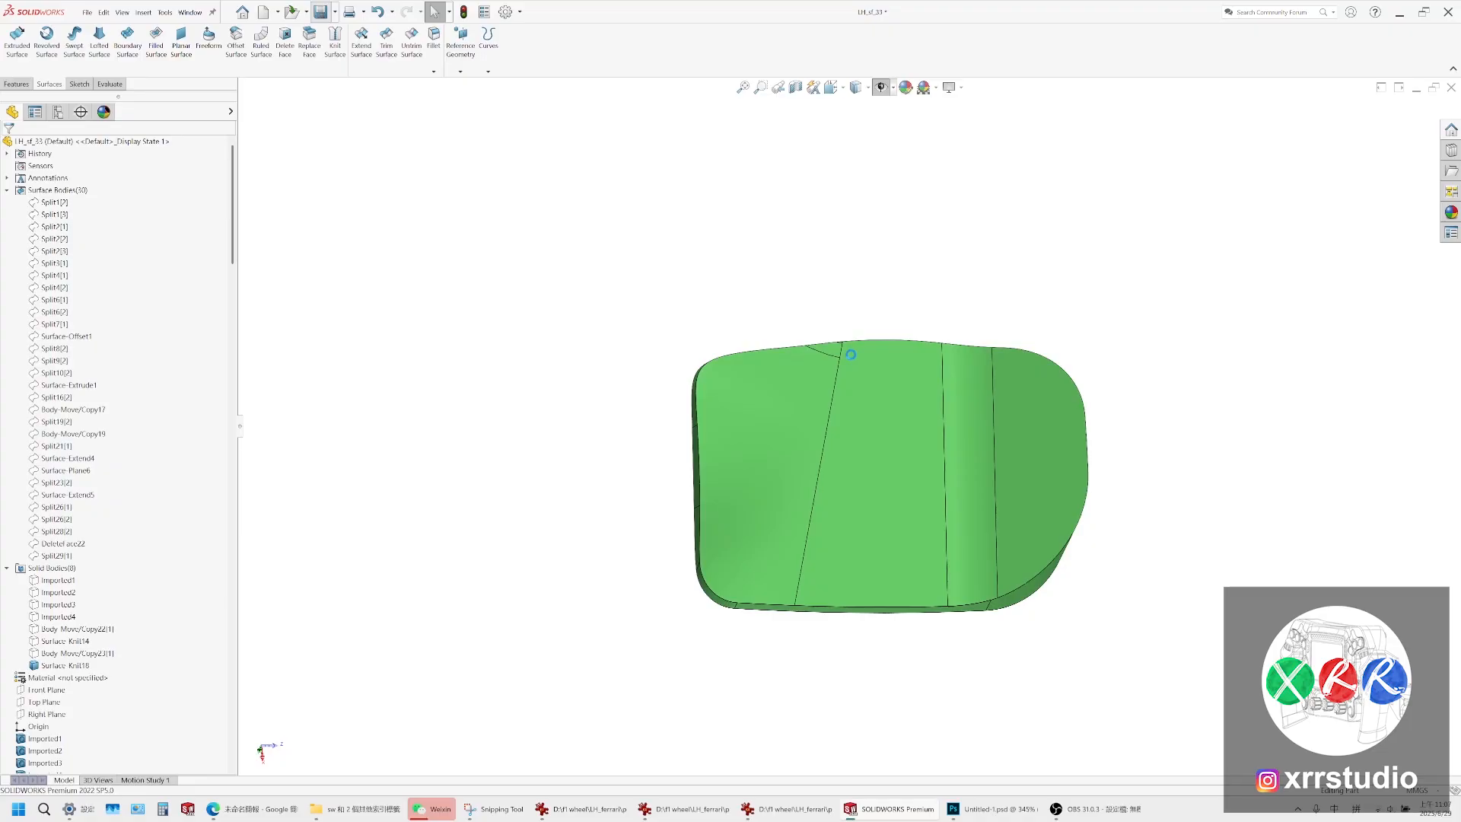
Delete the two small triangular faces at the underside corner where the fill meets the flat face
scroll(839, 355, down, 8)
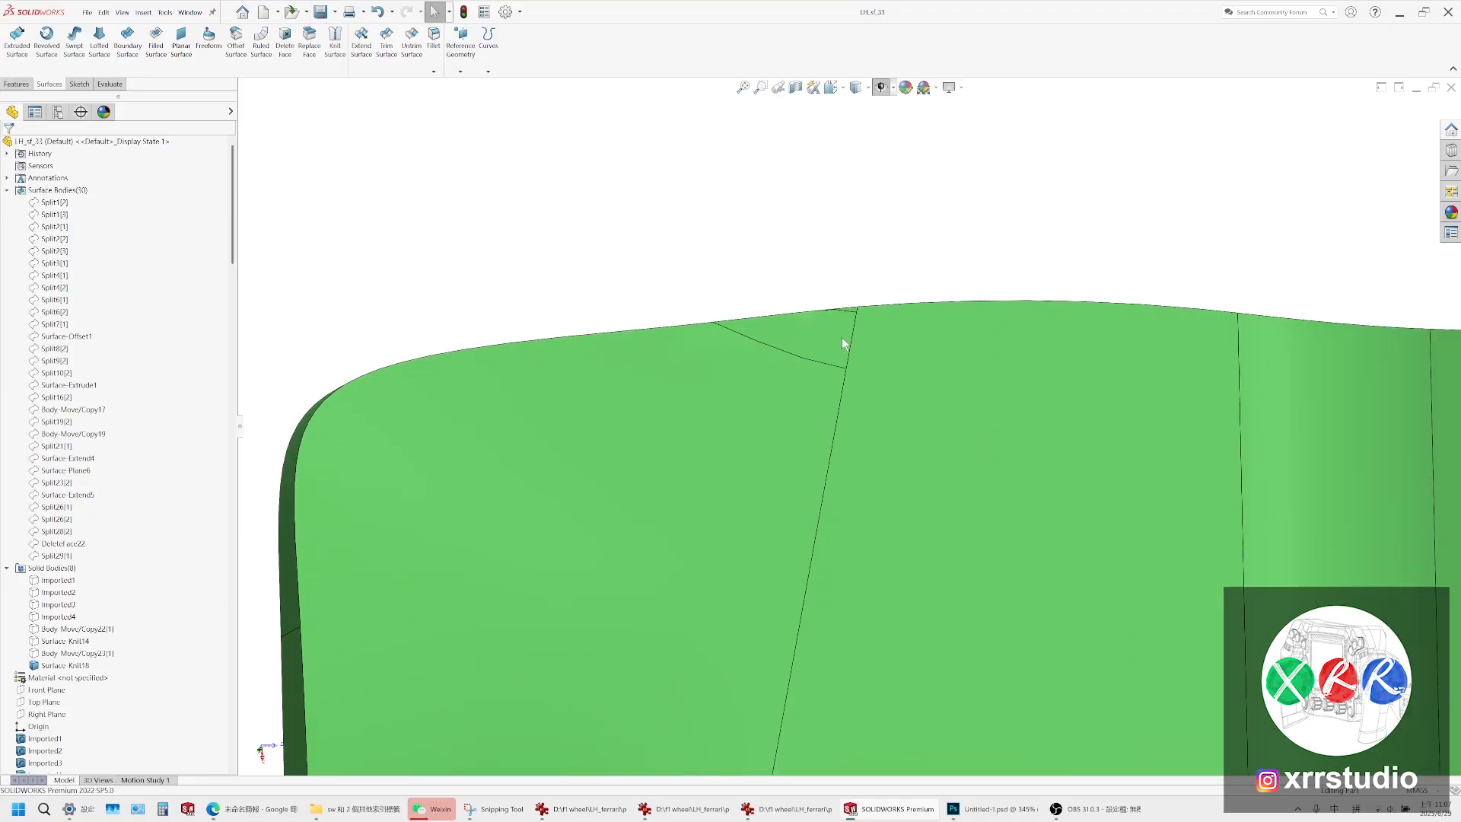
click(851, 292)
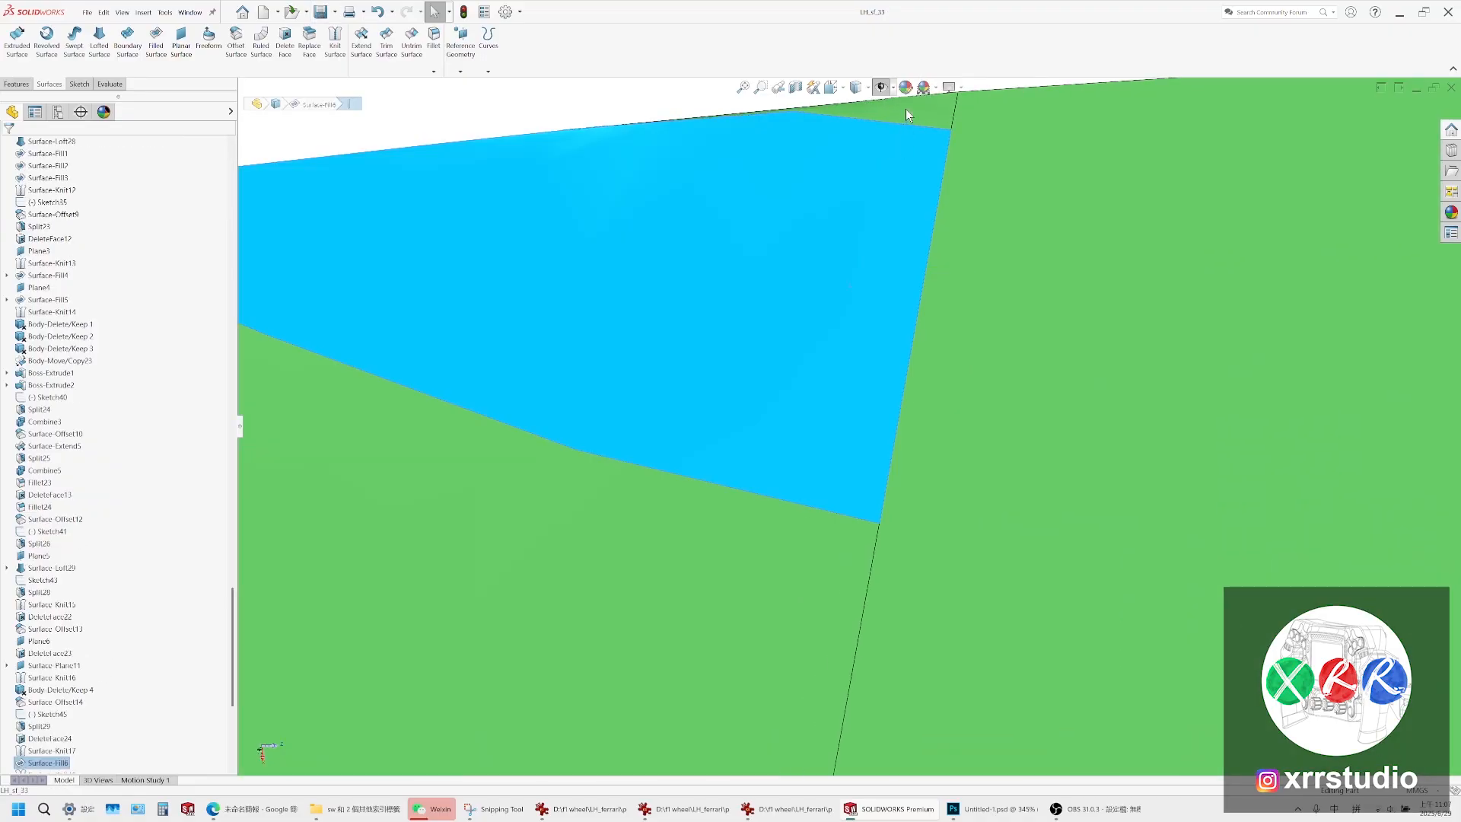
click(285, 38)
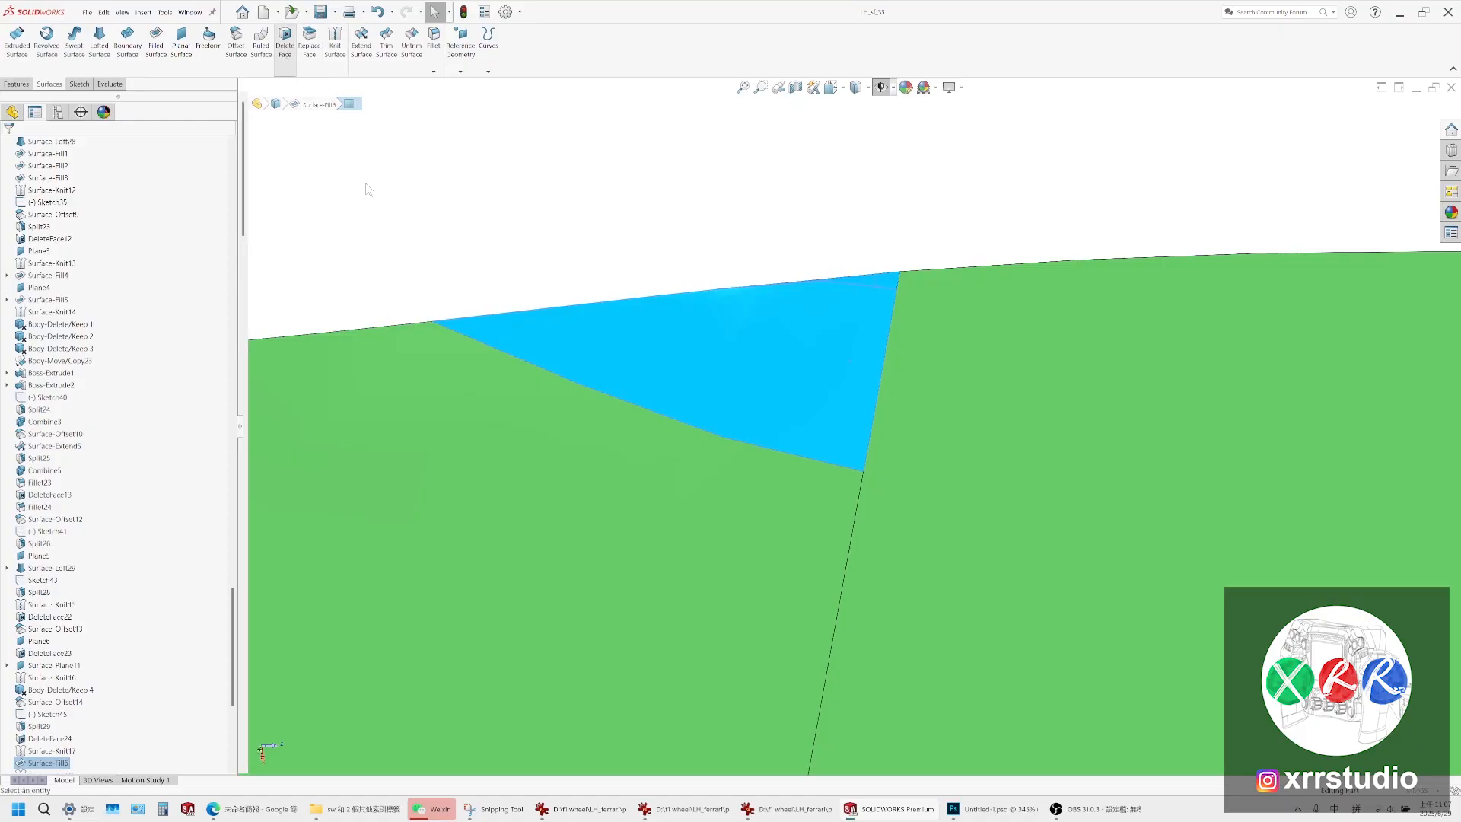
right_click(775, 341)
scroll(769, 339, up, 5)
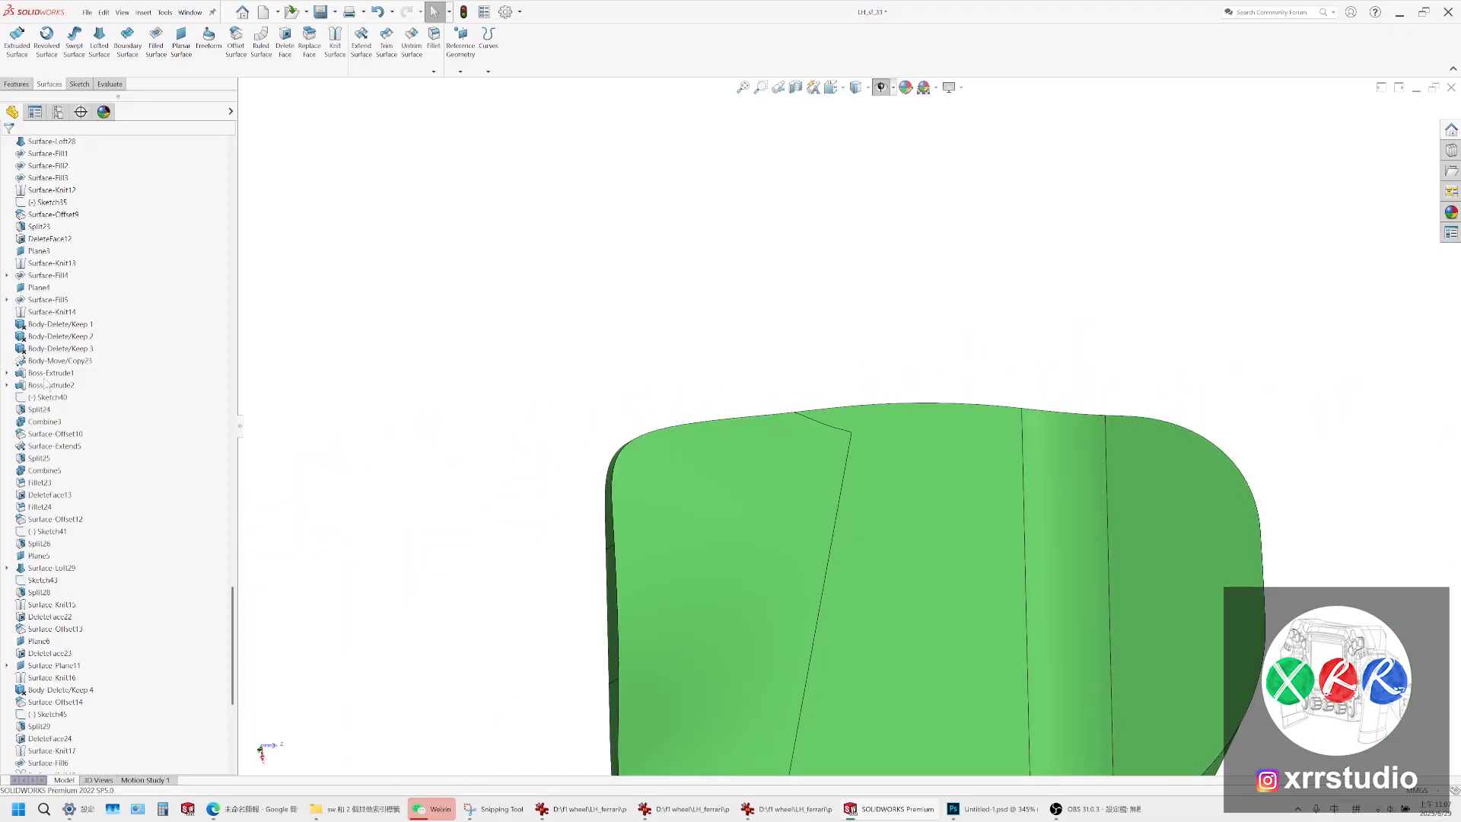
Edit the corner face deletion to use Delete and Fill with Tangent fill off
scroll(104, 702, down, 5)
click(46, 604)
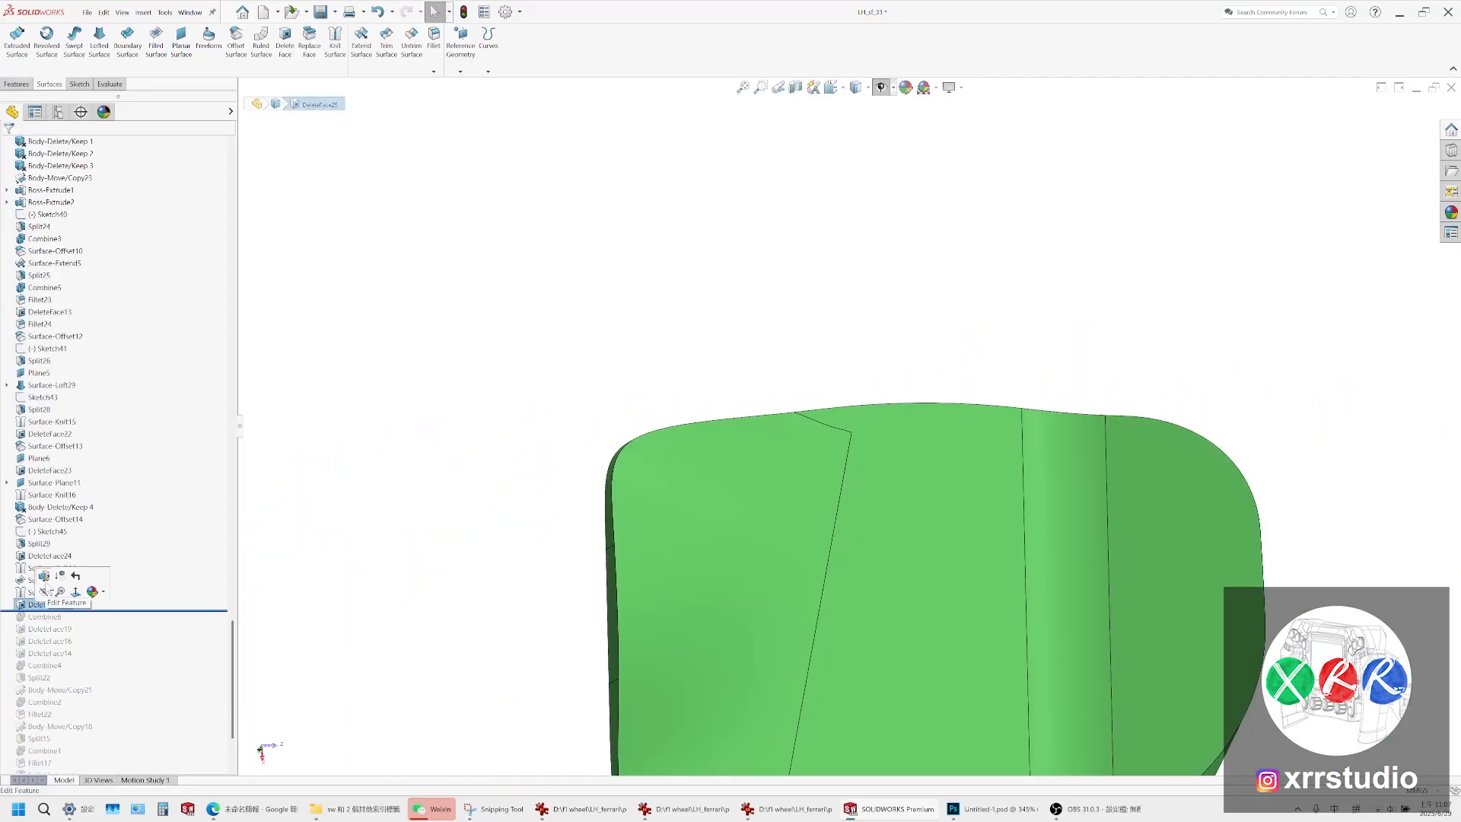
click(26, 577)
click(53, 264)
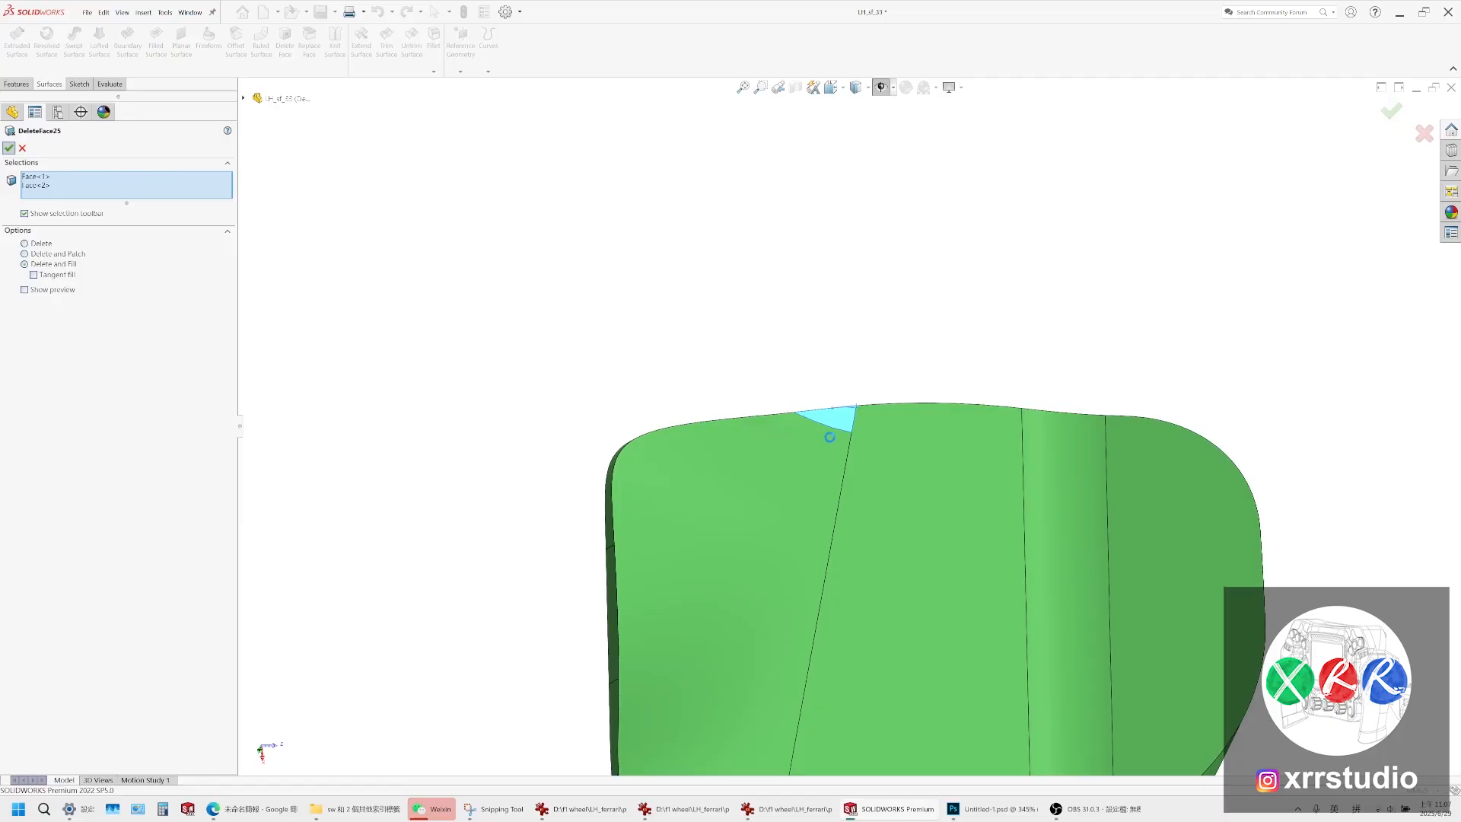
Examine the refilled corner patch from several angles, switching the display to Shaded without edges to judge its smoothness
scroll(835, 434, down, 5)
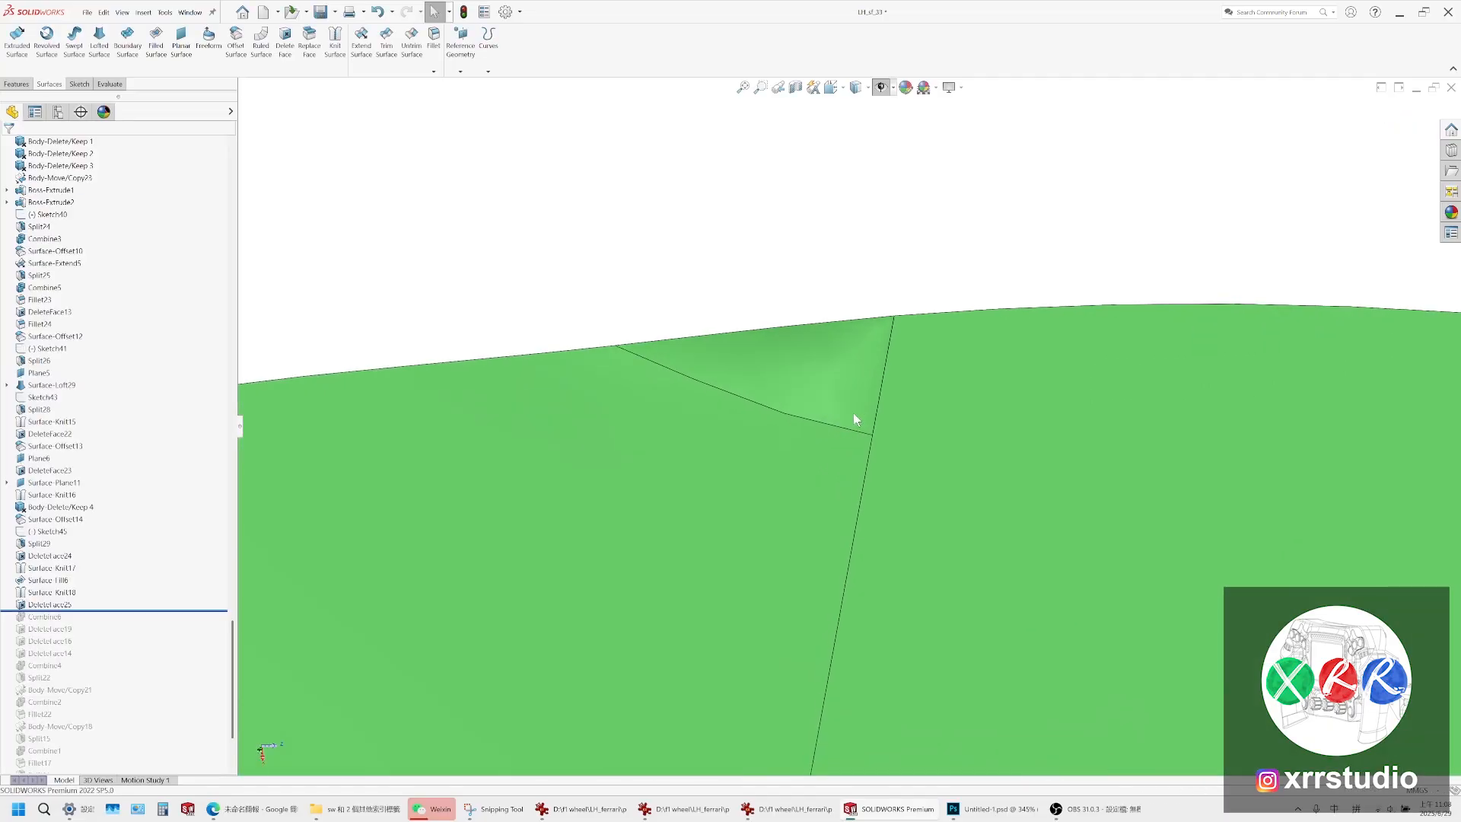
mouse_move(907, 495)
middle_down()
mouse_move(923, 553)
mouse_move(865, 482)
mouse_move(878, 486)
mouse_move(874, 460)
mouse_move(845, 476)
mouse_move(796, 349)
mouse_move(759, 371)
mouse_move(763, 450)
mouse_move(845, 574)
mouse_move(910, 495)
middle_up()
scroll(916, 457, down, 5)
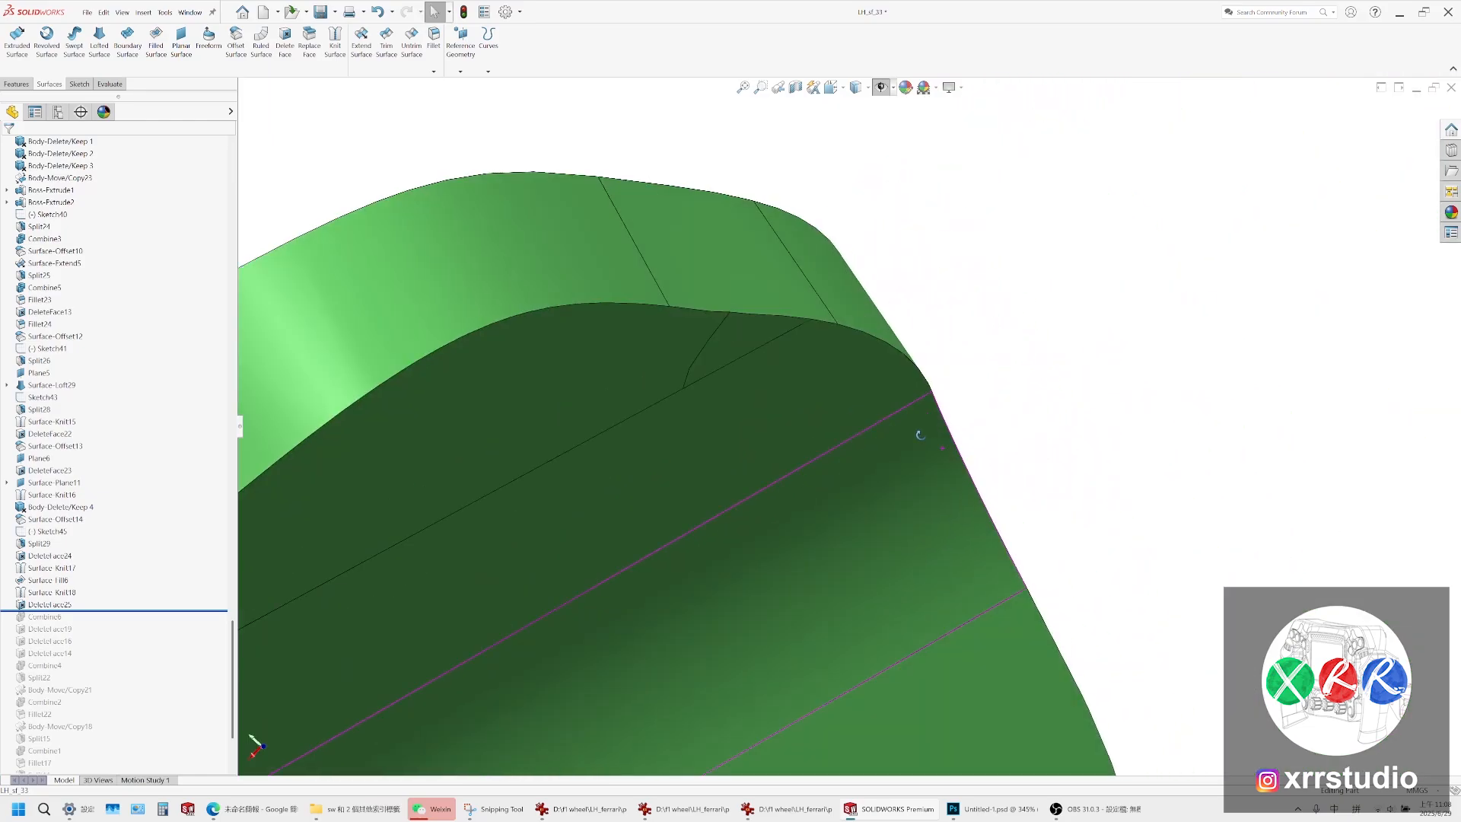
scroll(829, 353, up, 5)
middle_drag(728, 385, 702, 137)
scroll(743, 316, up, 2)
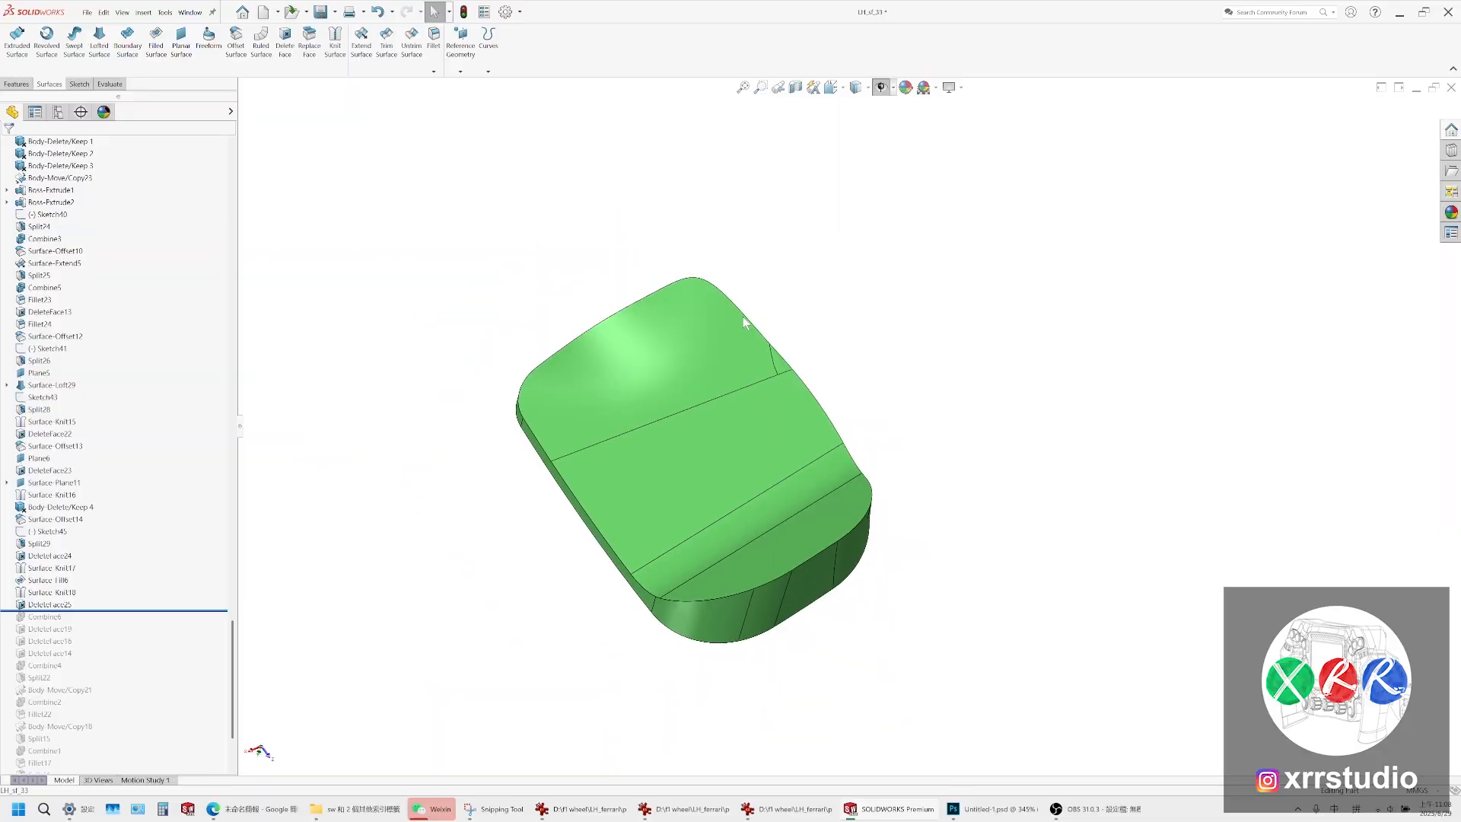
scroll(743, 317, down, 3)
click(858, 87)
click(857, 121)
middle_drag(871, 321, 873, 369)
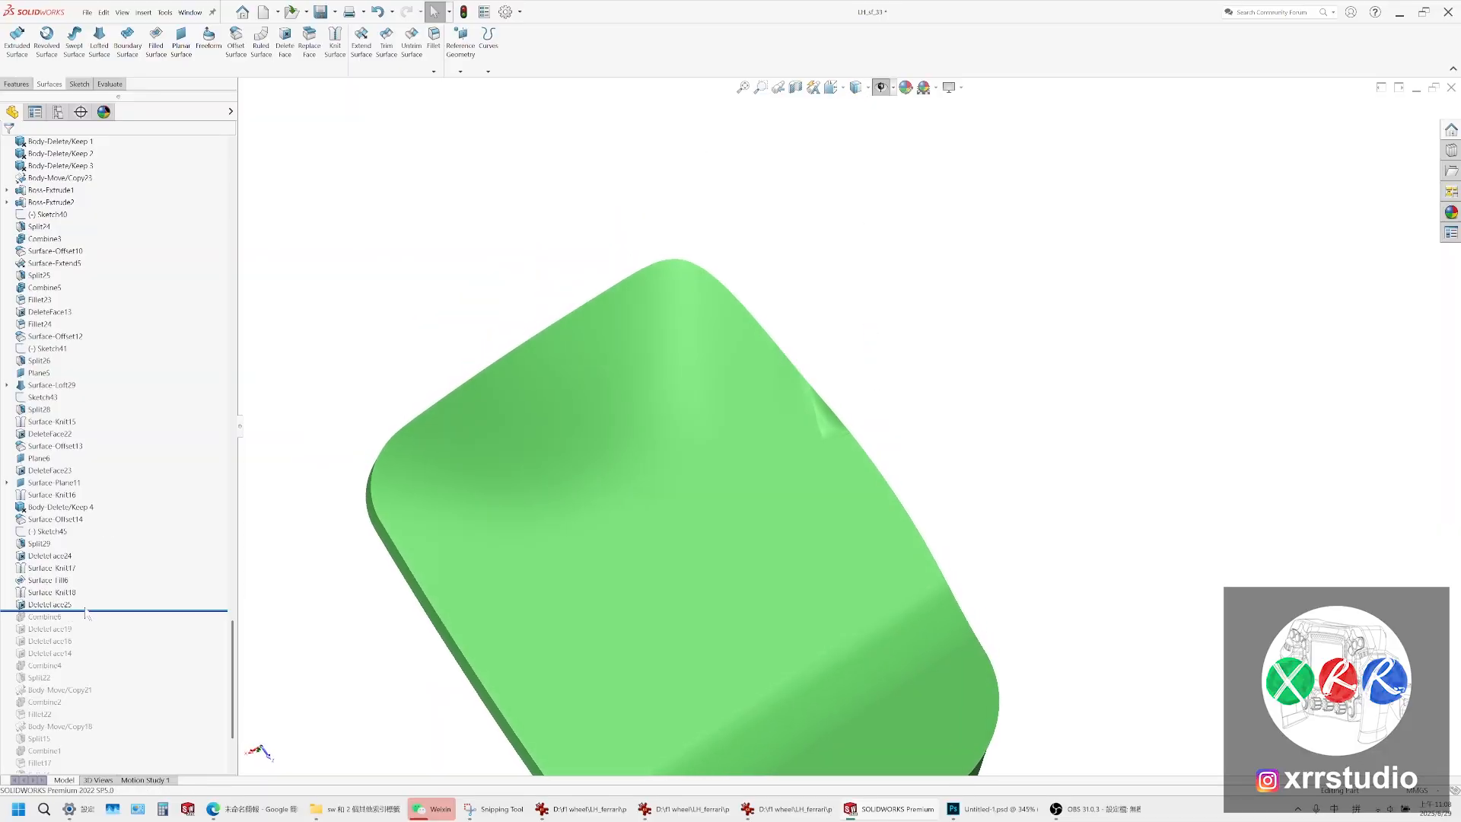
Roll the model back to just before the corner face deletion DeleteFace25
drag(85, 611, 84, 599)
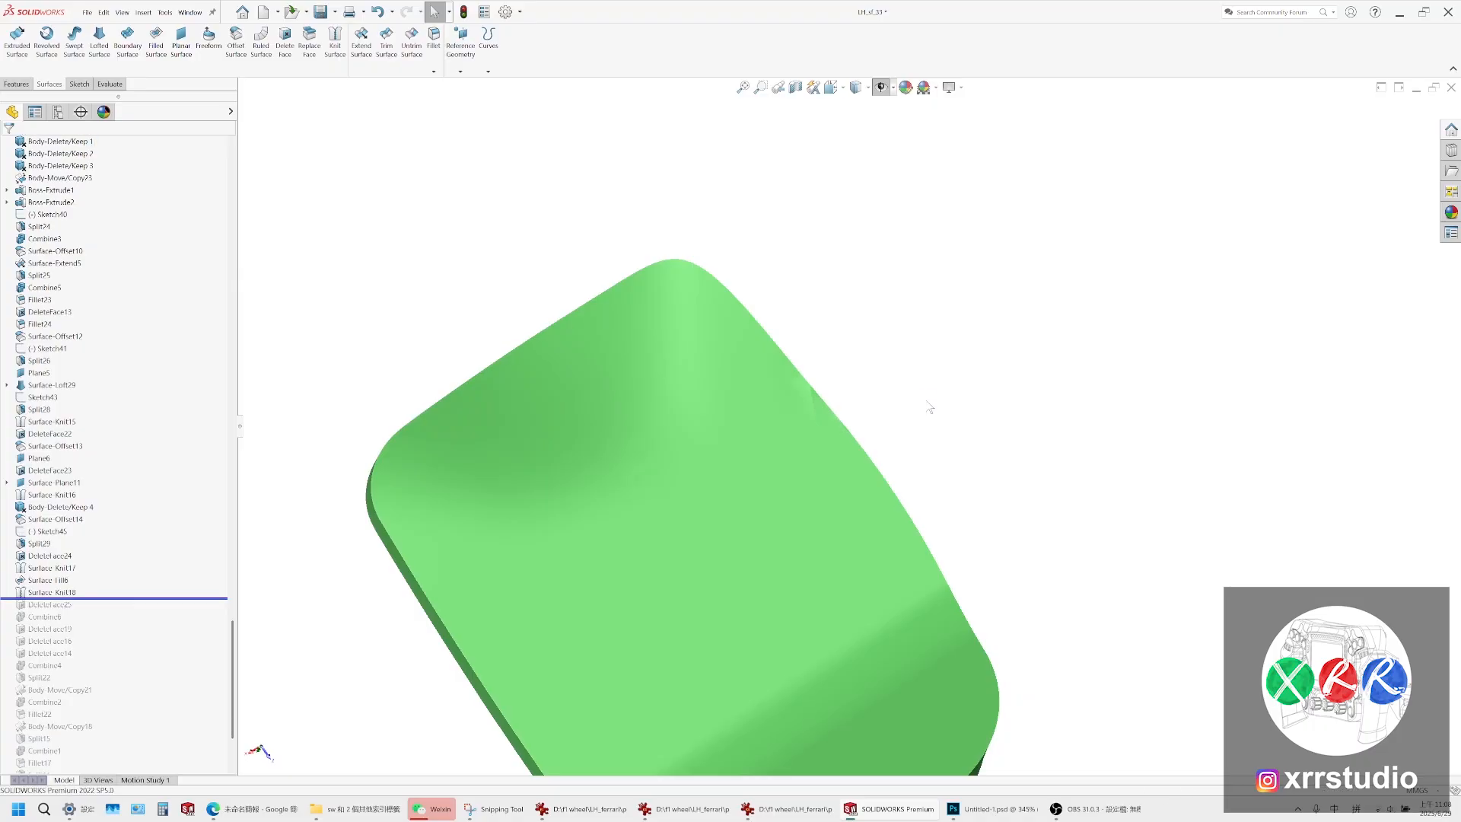
Switch the display to Shaded With Edges and roll the model back to just before Surface-Knit18
middle_drag(930, 408, 779, 502)
click(858, 88)
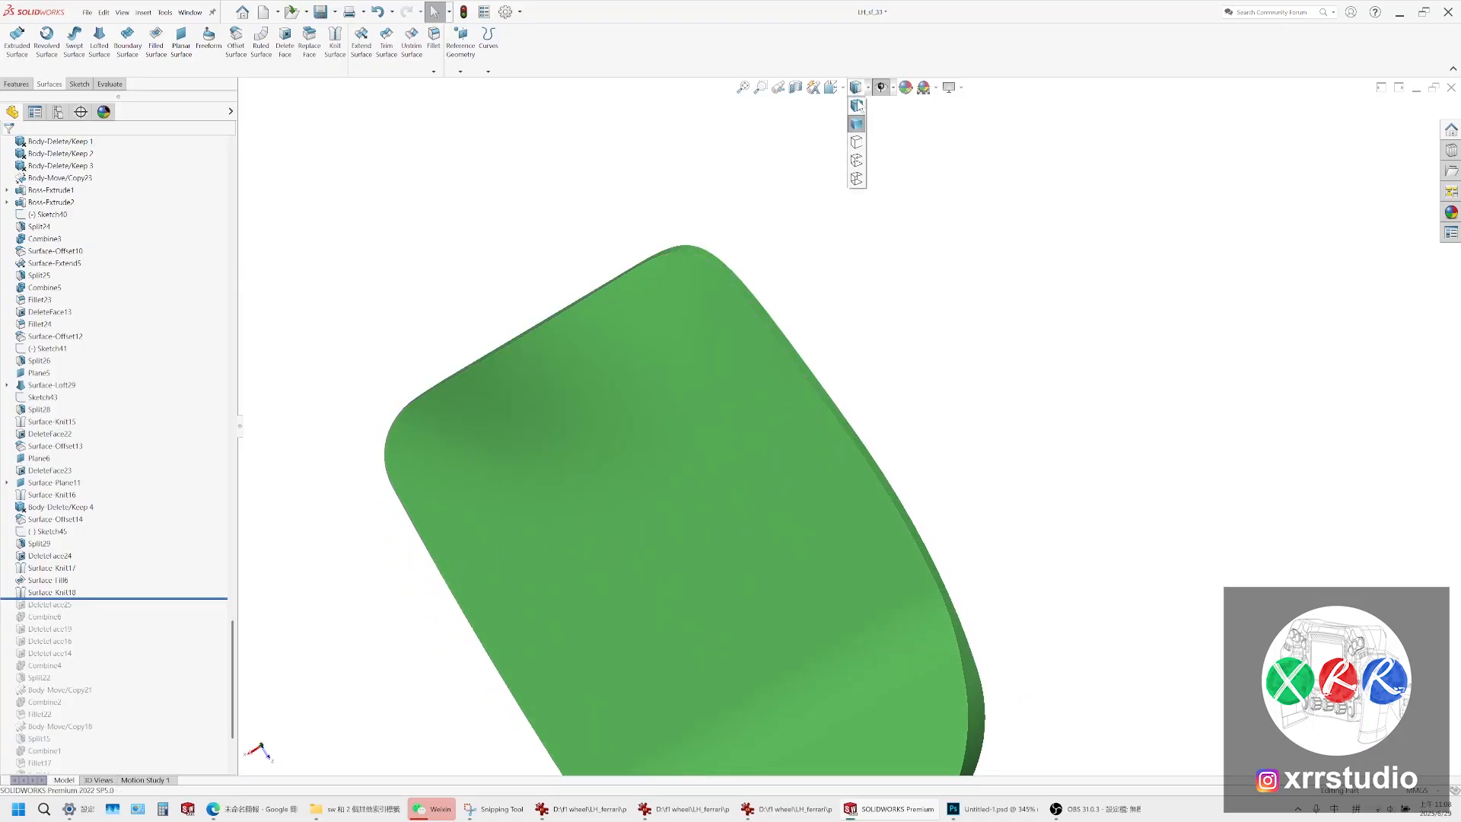
click(857, 106)
mouse_move(830, 381)
middle_down()
mouse_move(769, 467)
mouse_move(874, 361)
mouse_move(740, 385)
middle_up()
click(740, 385)
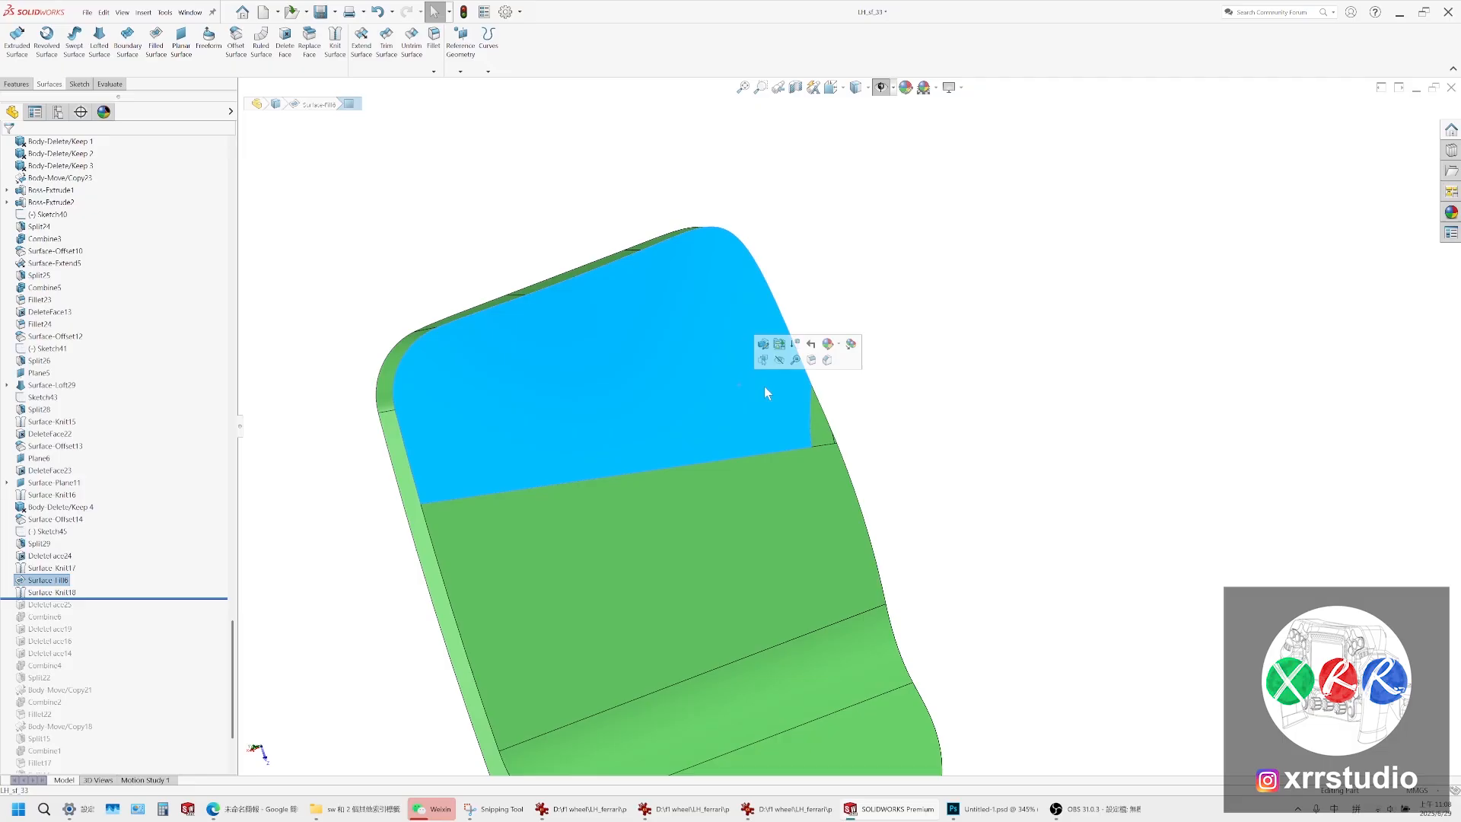
click(820, 403)
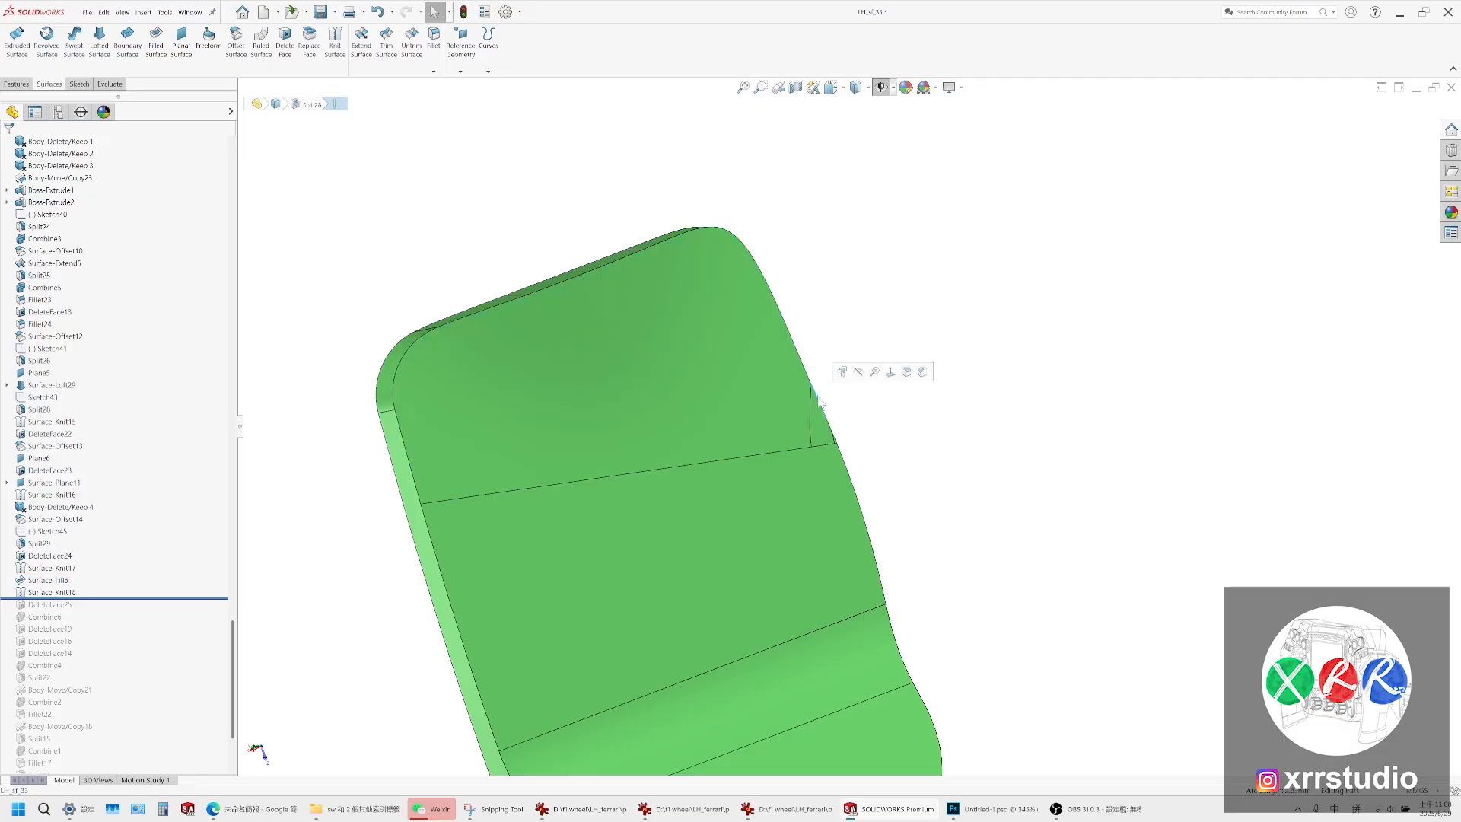
click(710, 440)
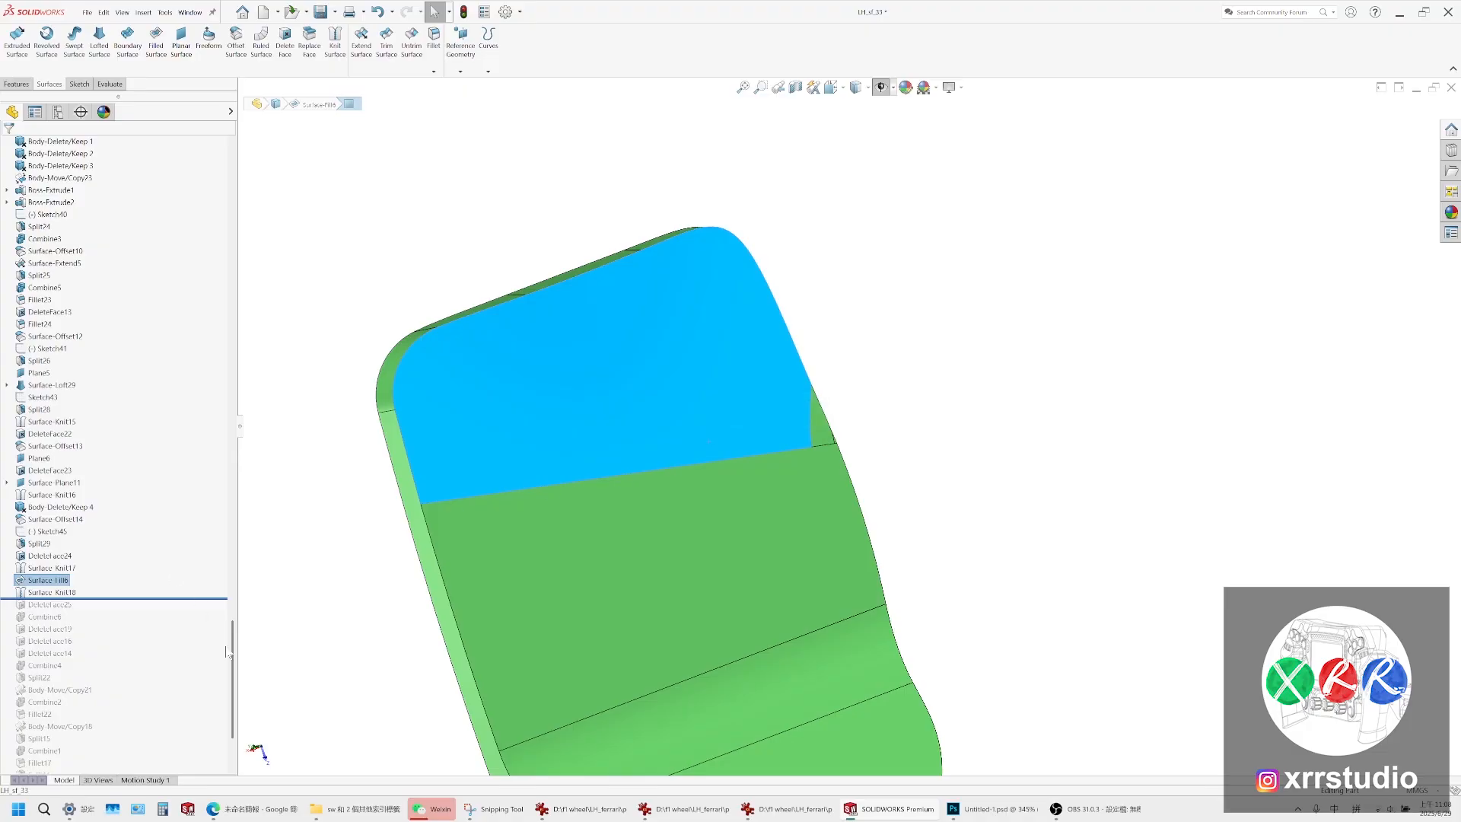
drag(234, 655, 232, 720)
drag(109, 598, 99, 587)
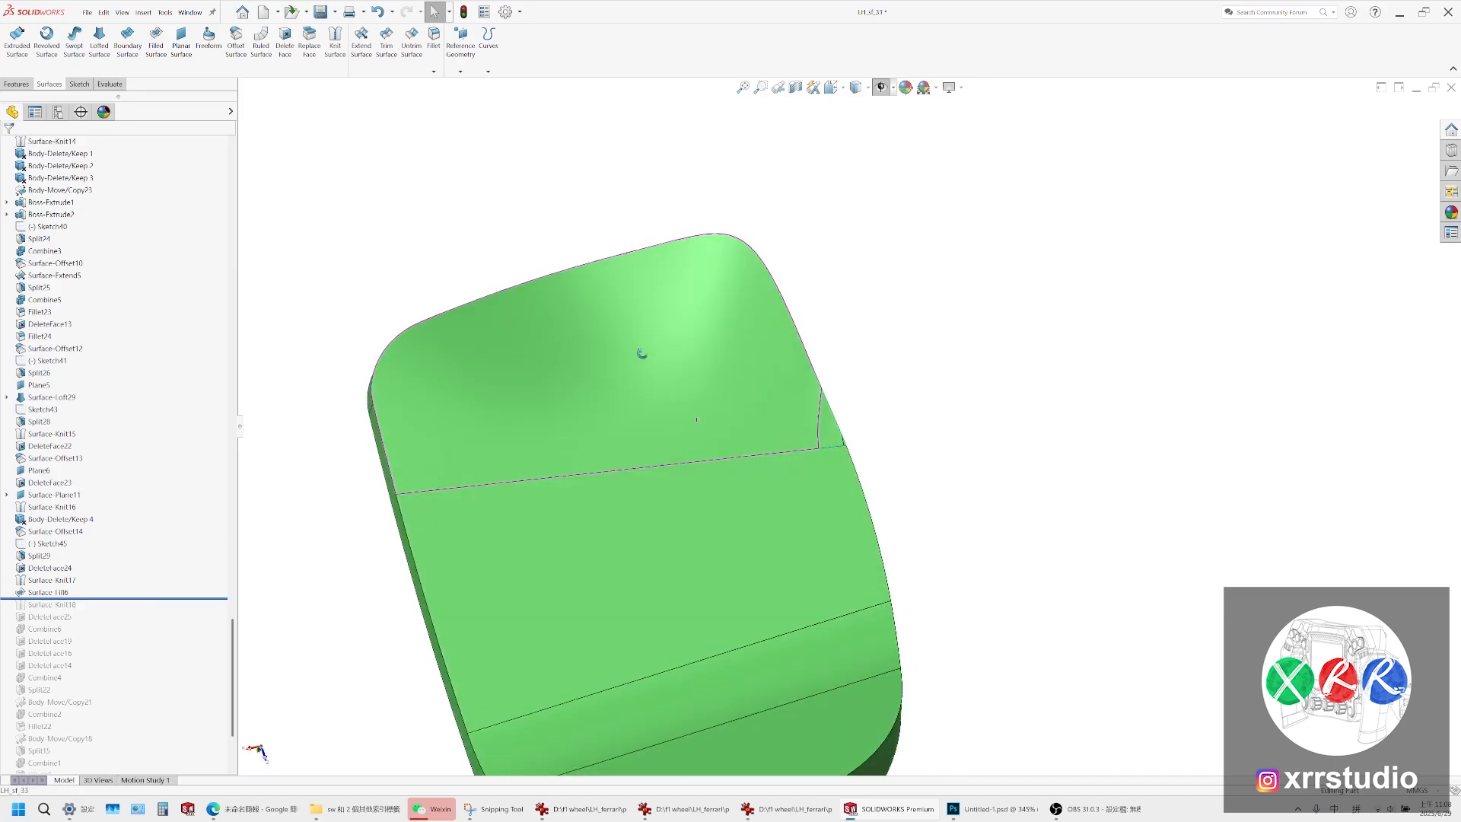
Sketch a line on the flat middle face's plane from the far end of its slanted fill boundary to the tip of the small triangular sliver
mouse_move(642, 353)
middle_down()
mouse_move(613, 404)
mouse_move(656, 362)
mouse_move(630, 388)
middle_up()
click(739, 498)
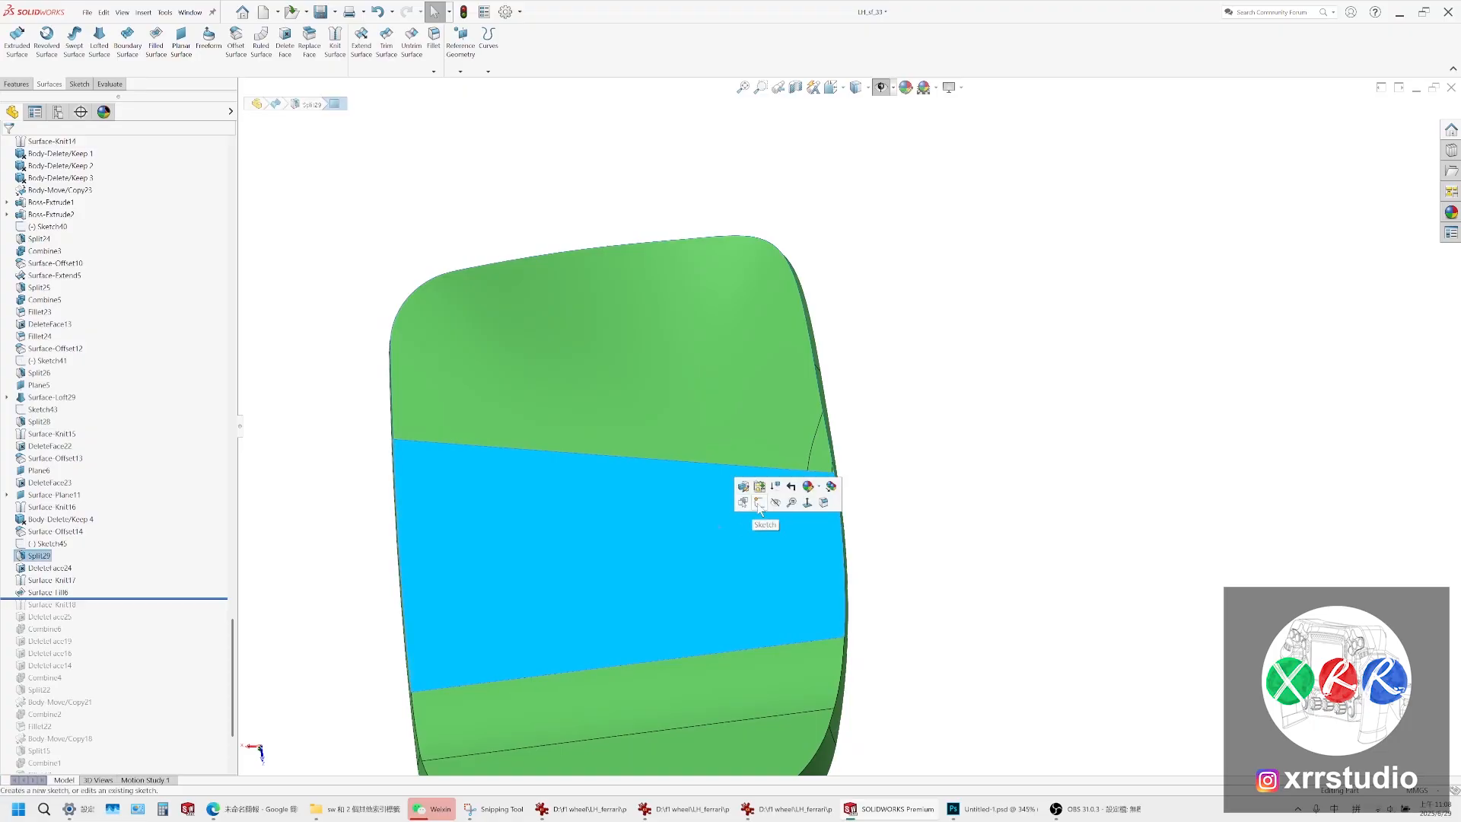
click(807, 503)
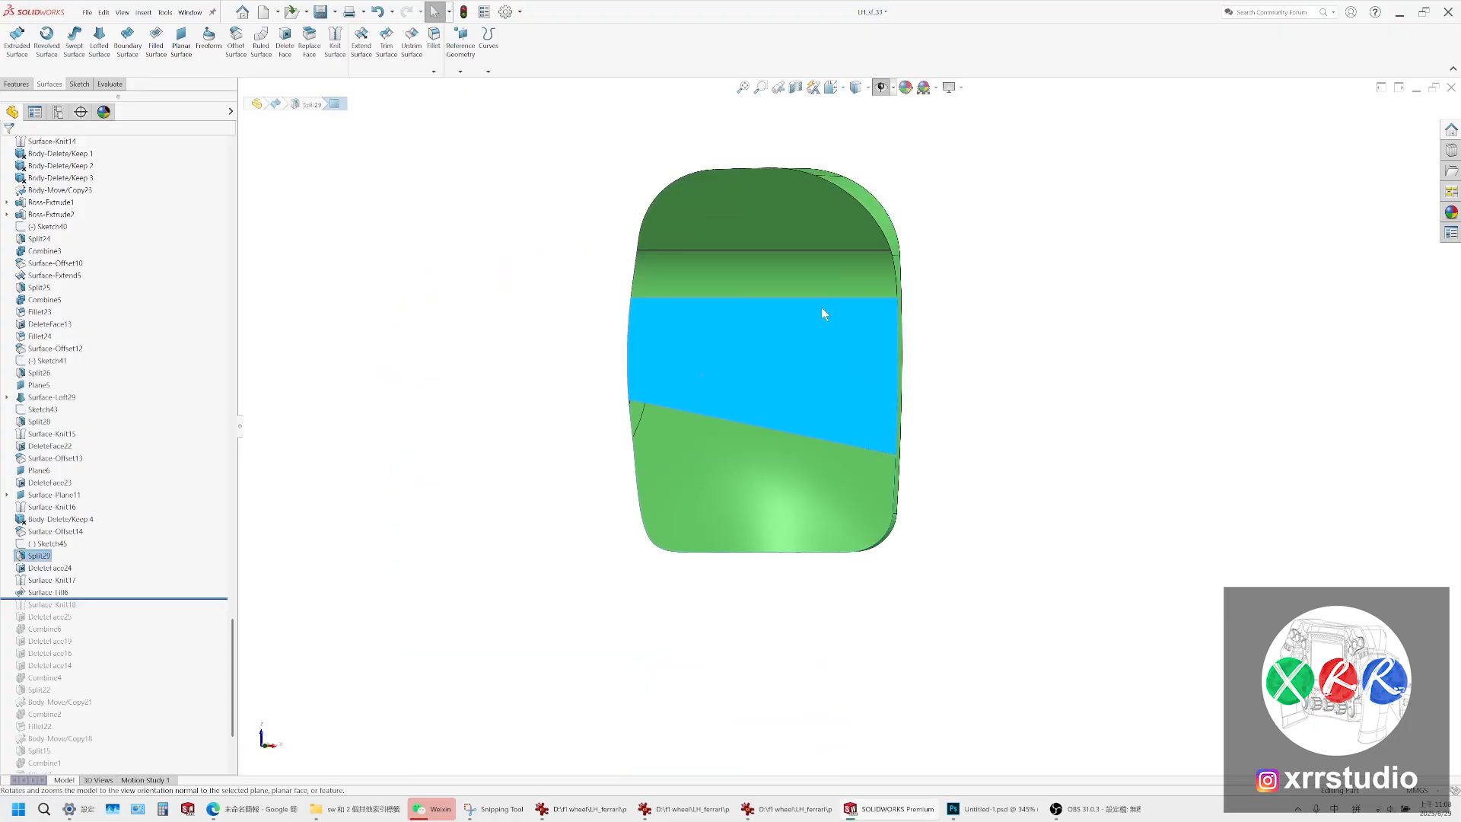
scroll(822, 308, down, 3)
right_click(824, 377)
click(854, 366)
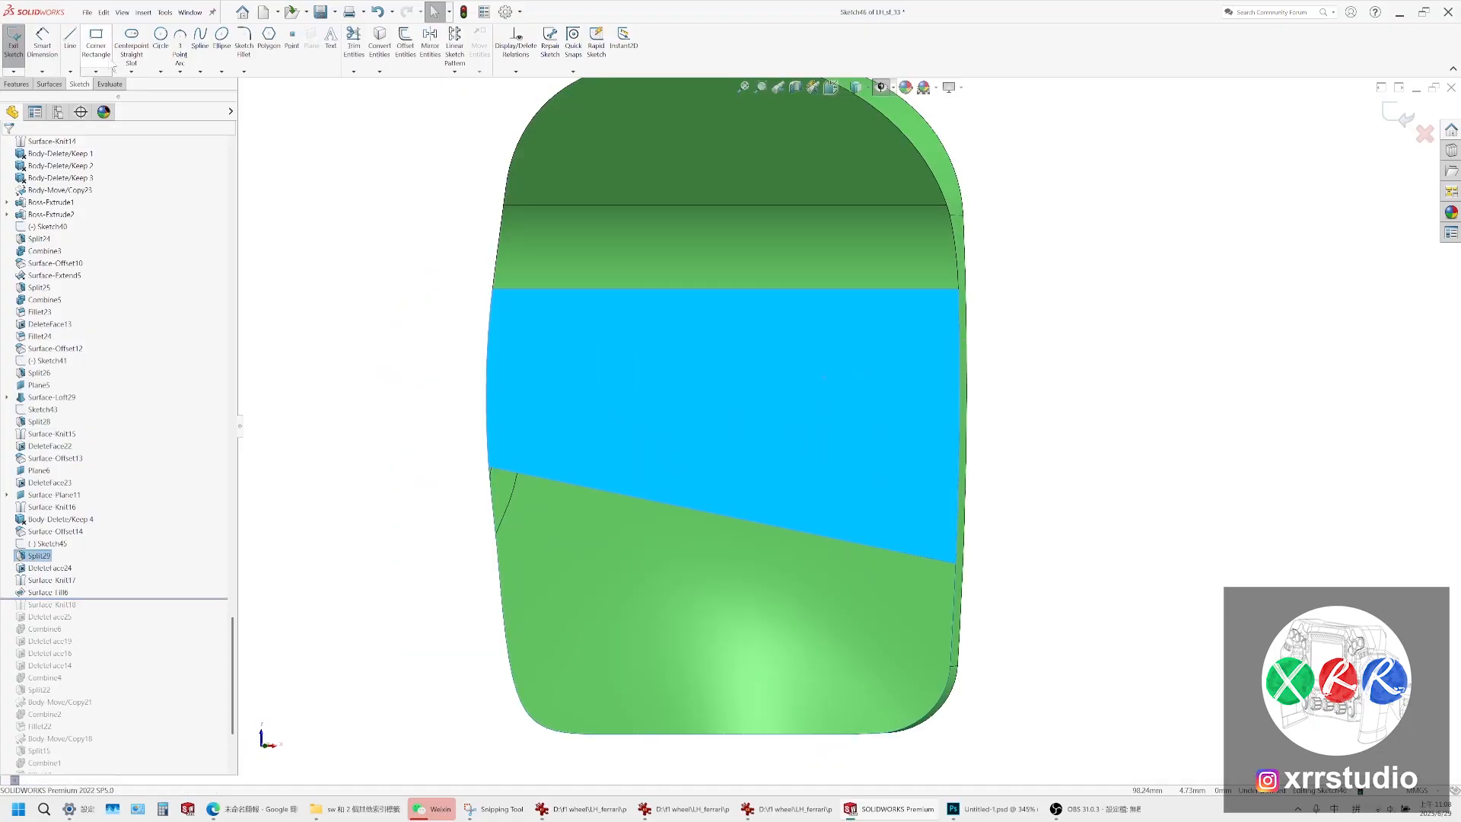
click(70, 38)
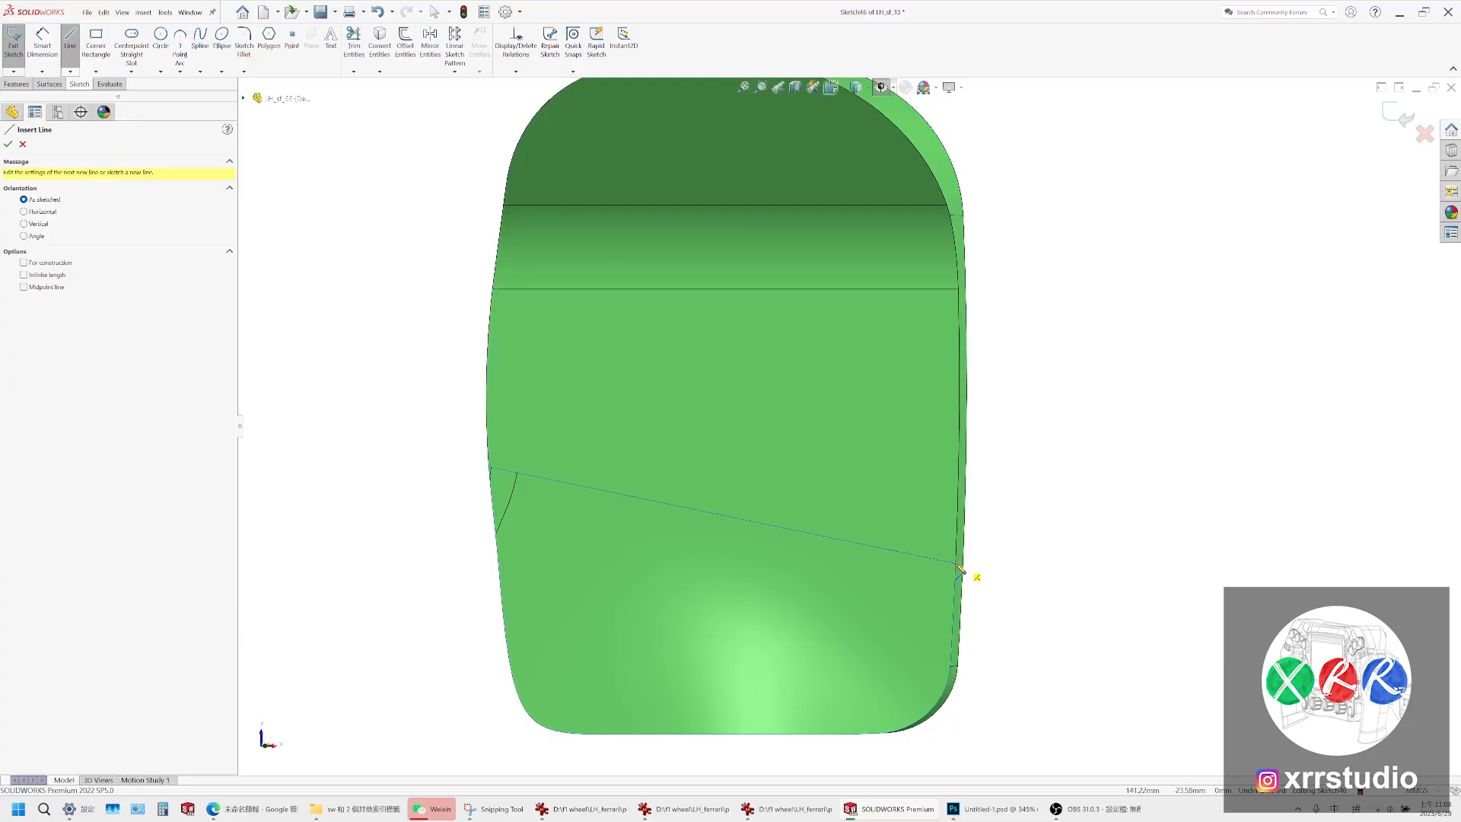
click(957, 564)
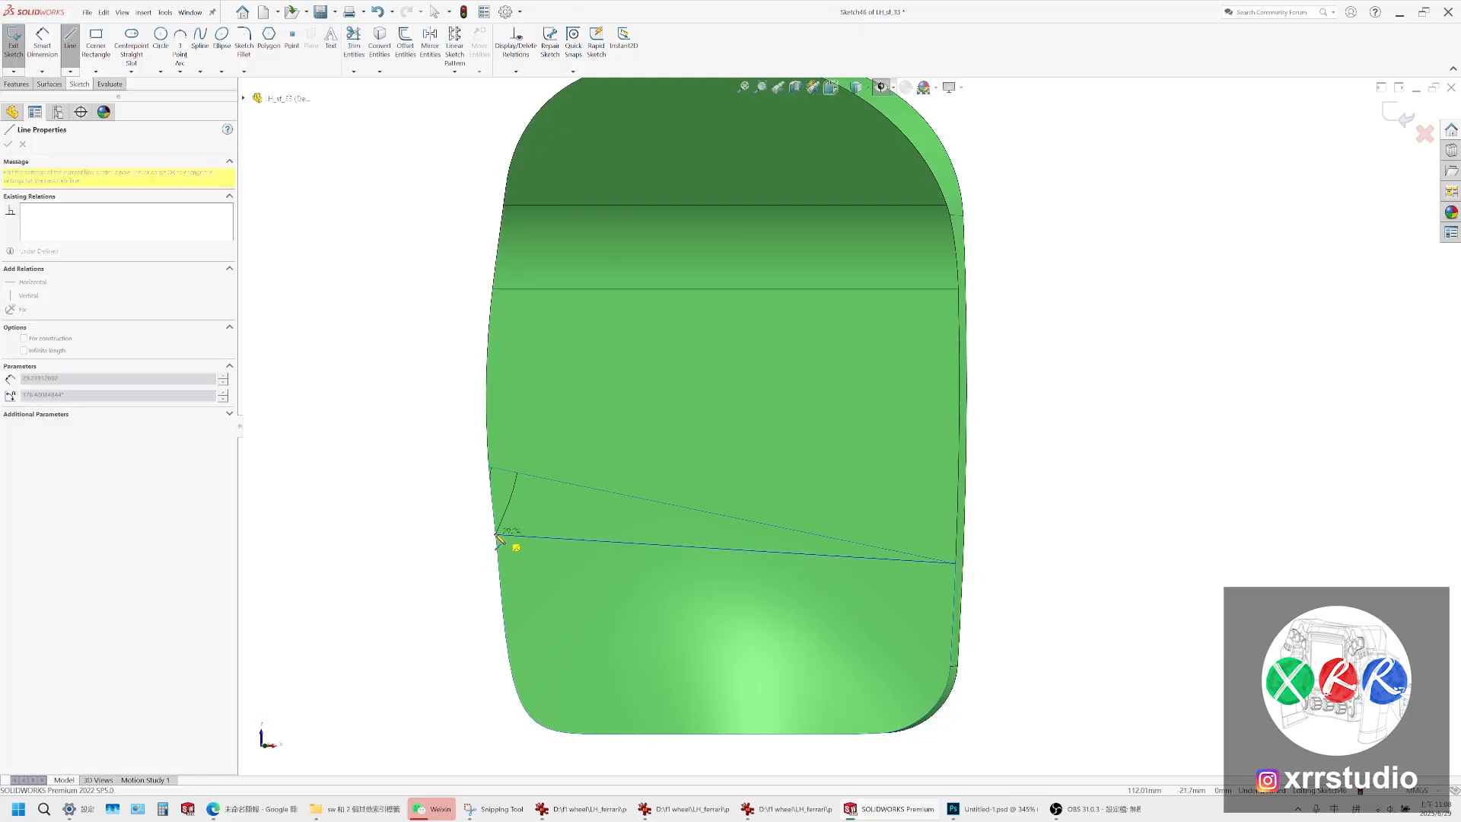
click(496, 535)
key(Escape)
Split the fill surface along the sketched line and hide the wedge-shaped piece beside the flat face
click(17, 84)
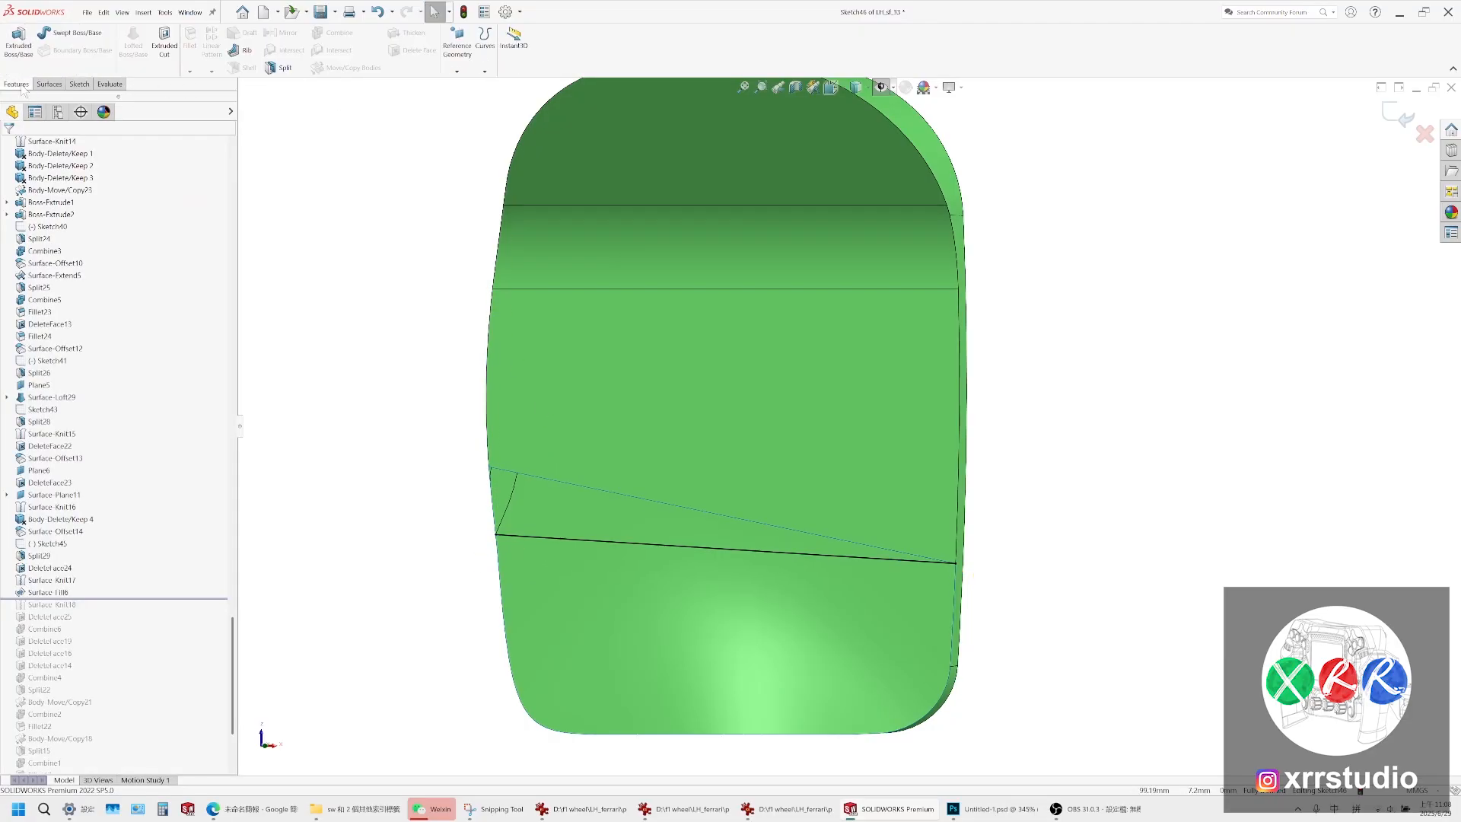
click(277, 68)
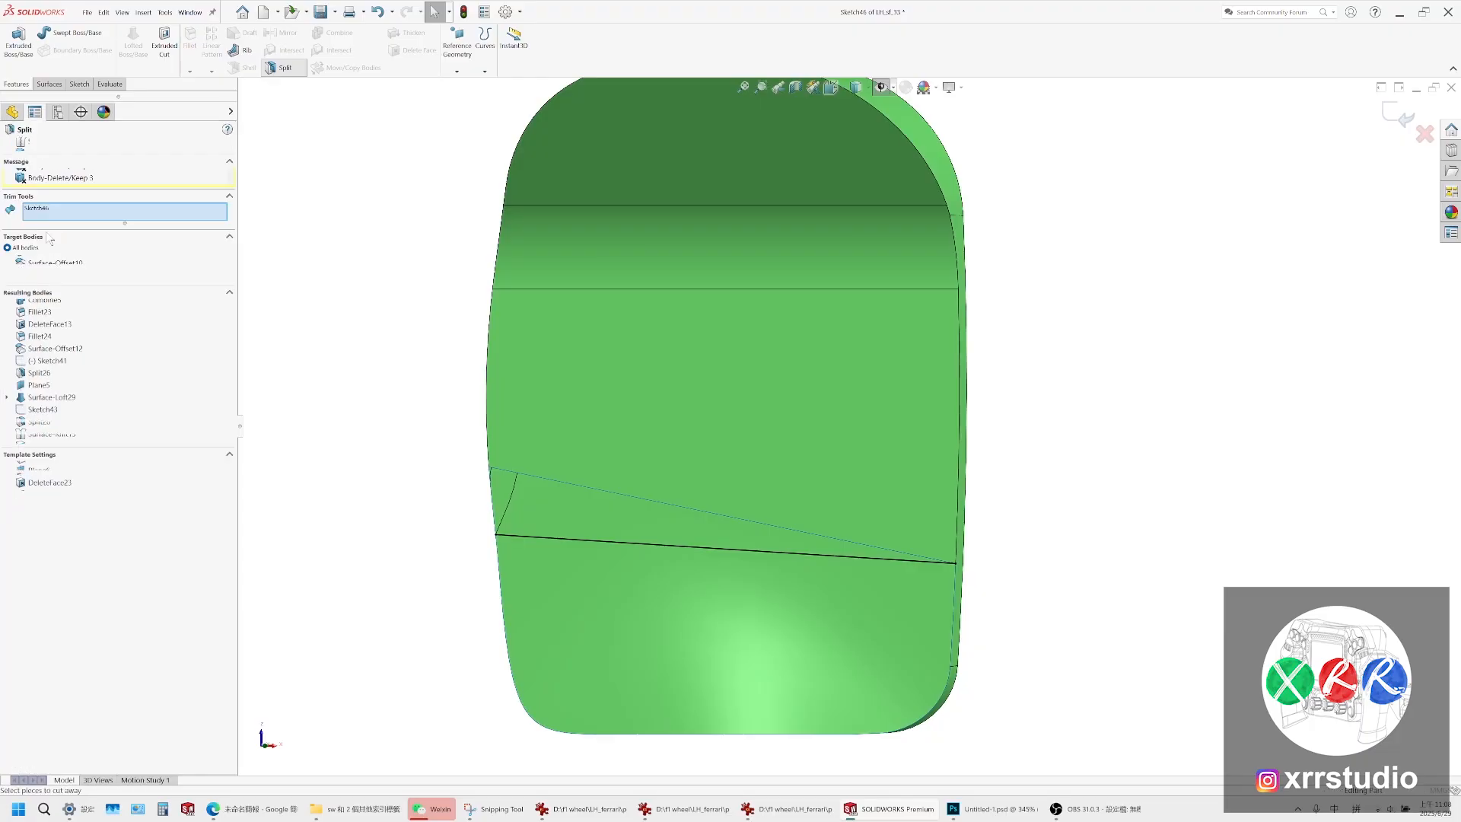
click(75, 319)
click(586, 519)
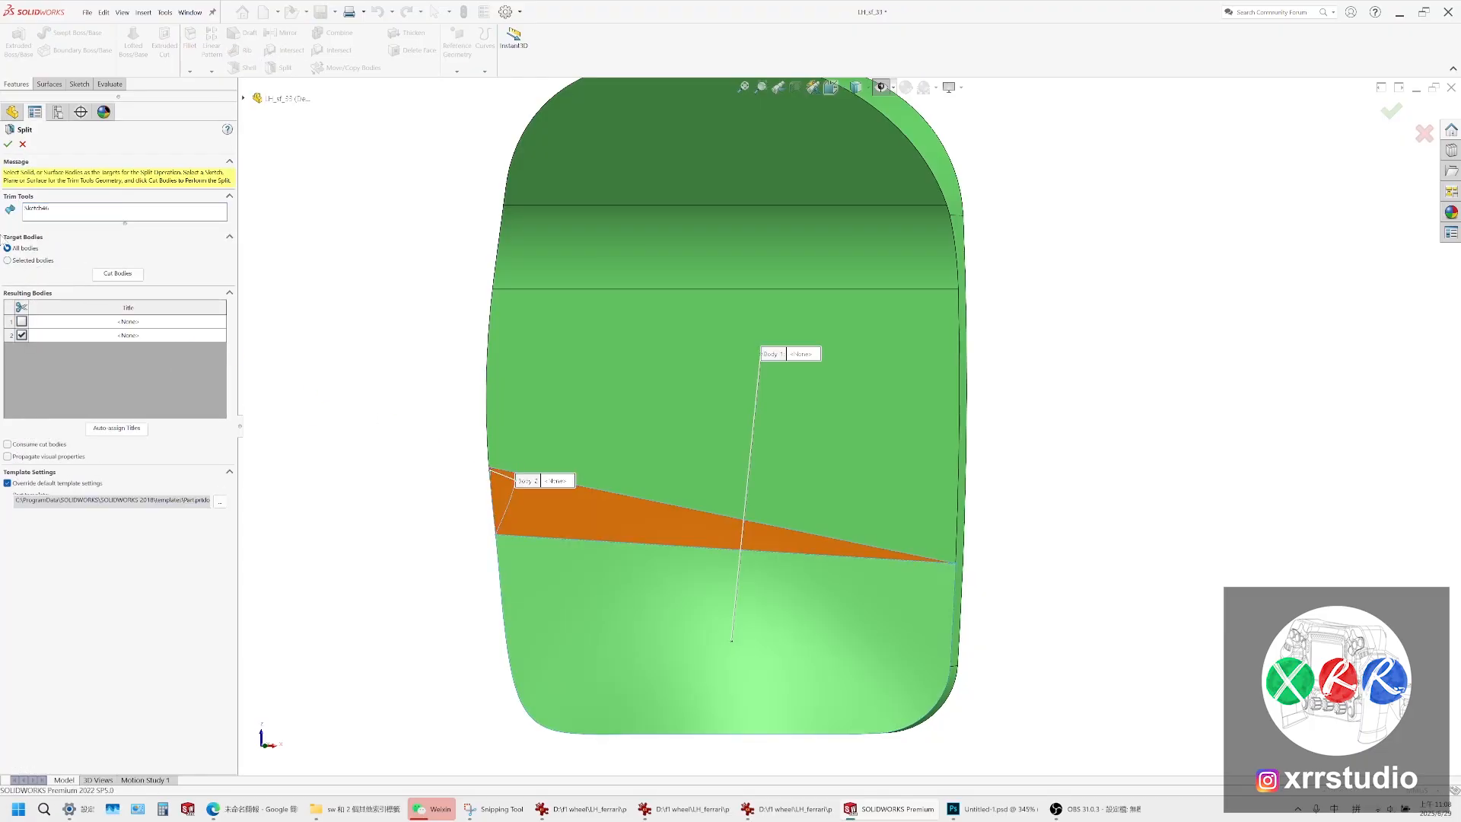
click(580, 519)
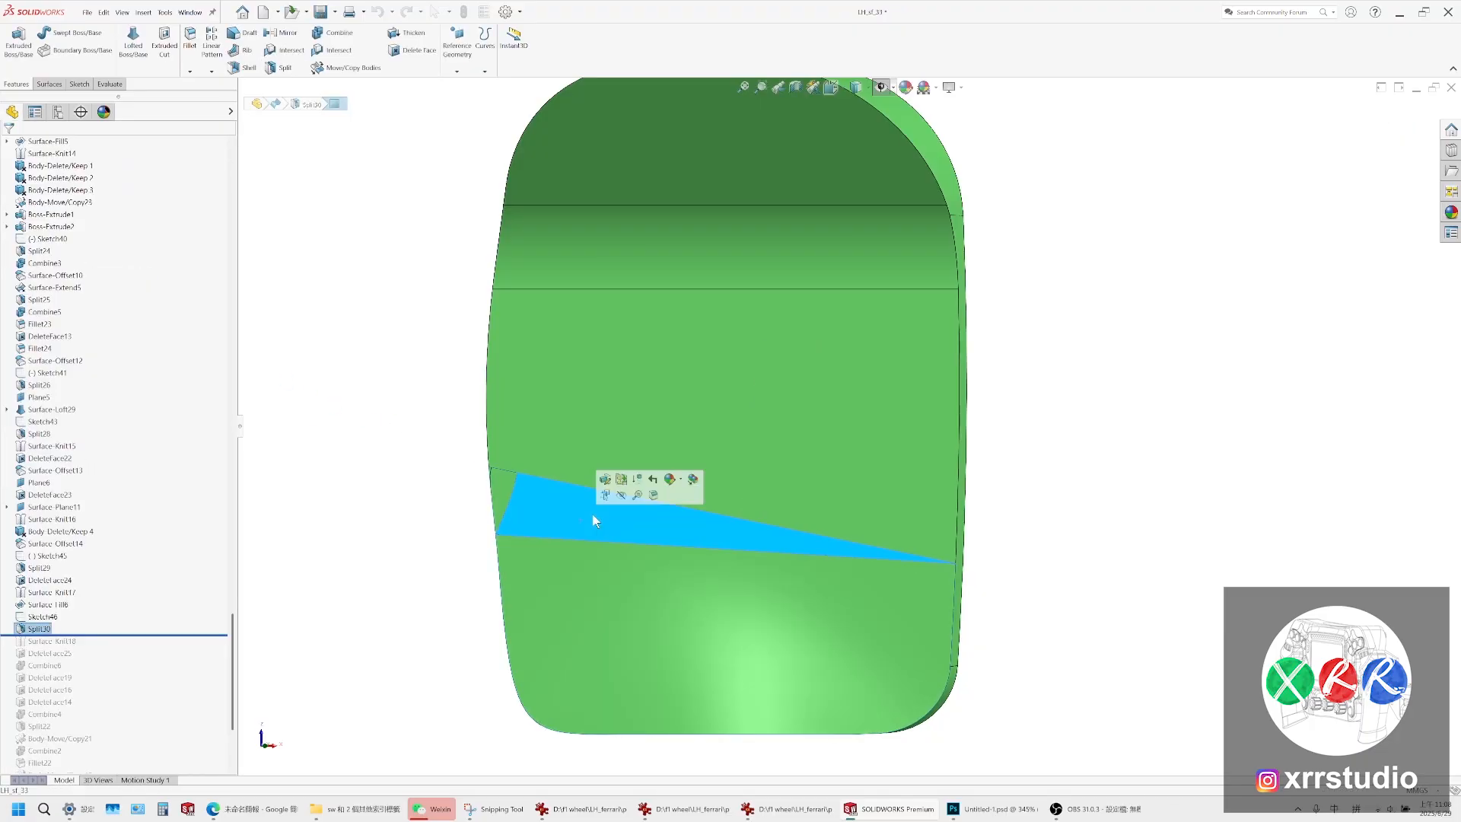
click(626, 497)
middle_drag(603, 477, 662, 503)
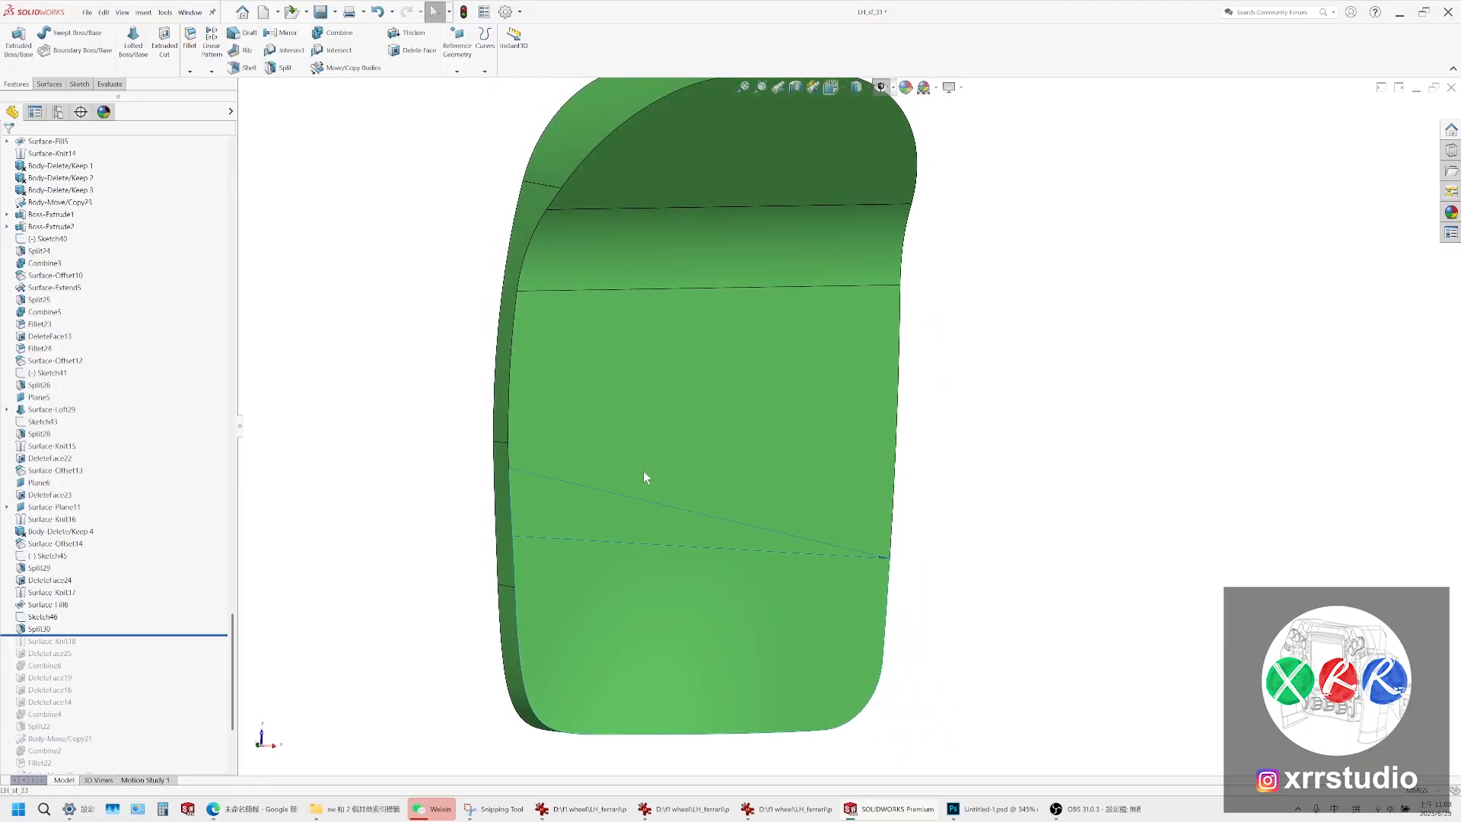
Knit the remaining fill piece with Surface-Knit17, leaving Create solid and Merge entities off
click(895, 511)
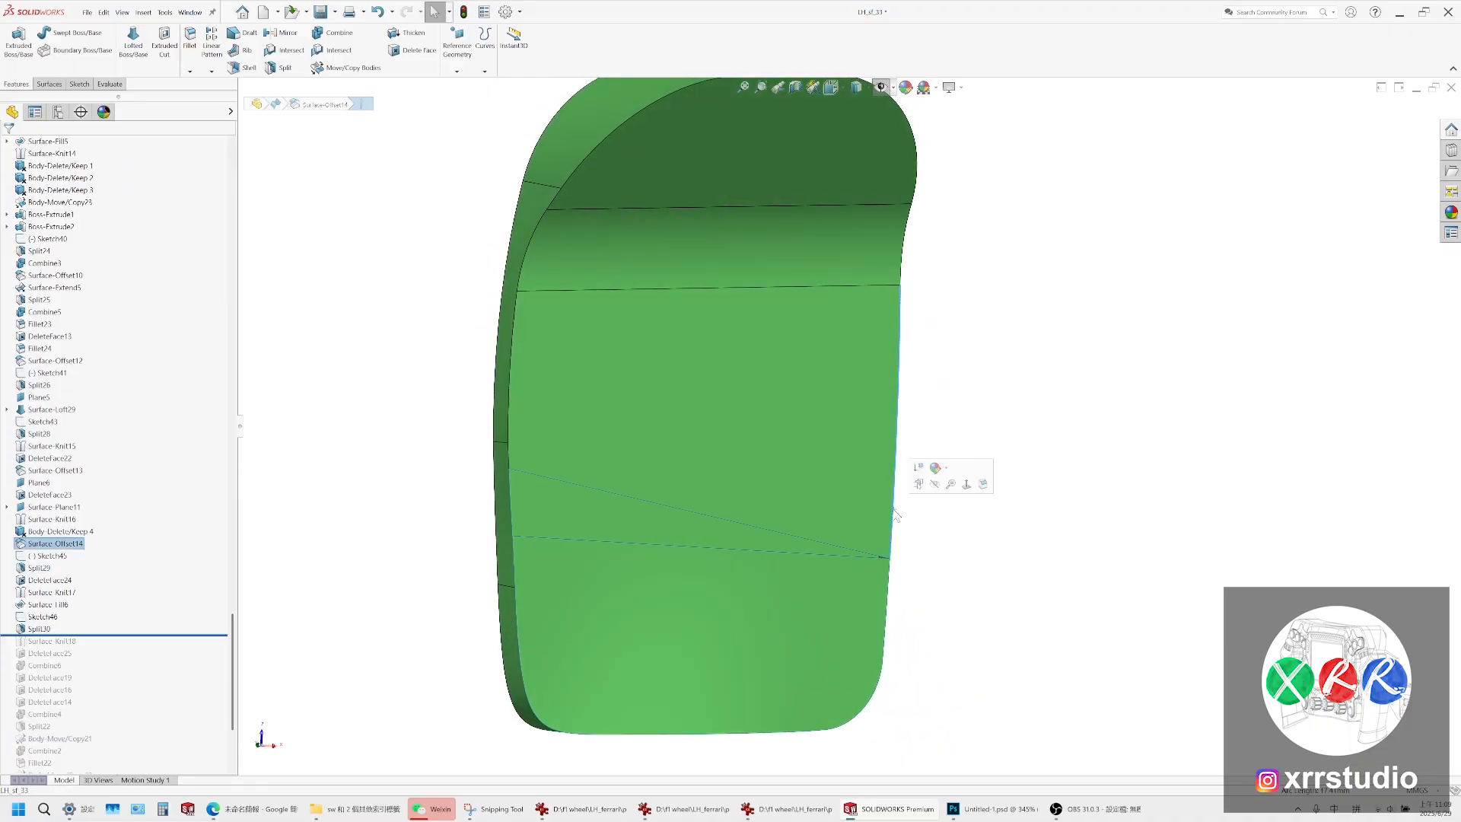
middle_drag(898, 521, 762, 397)
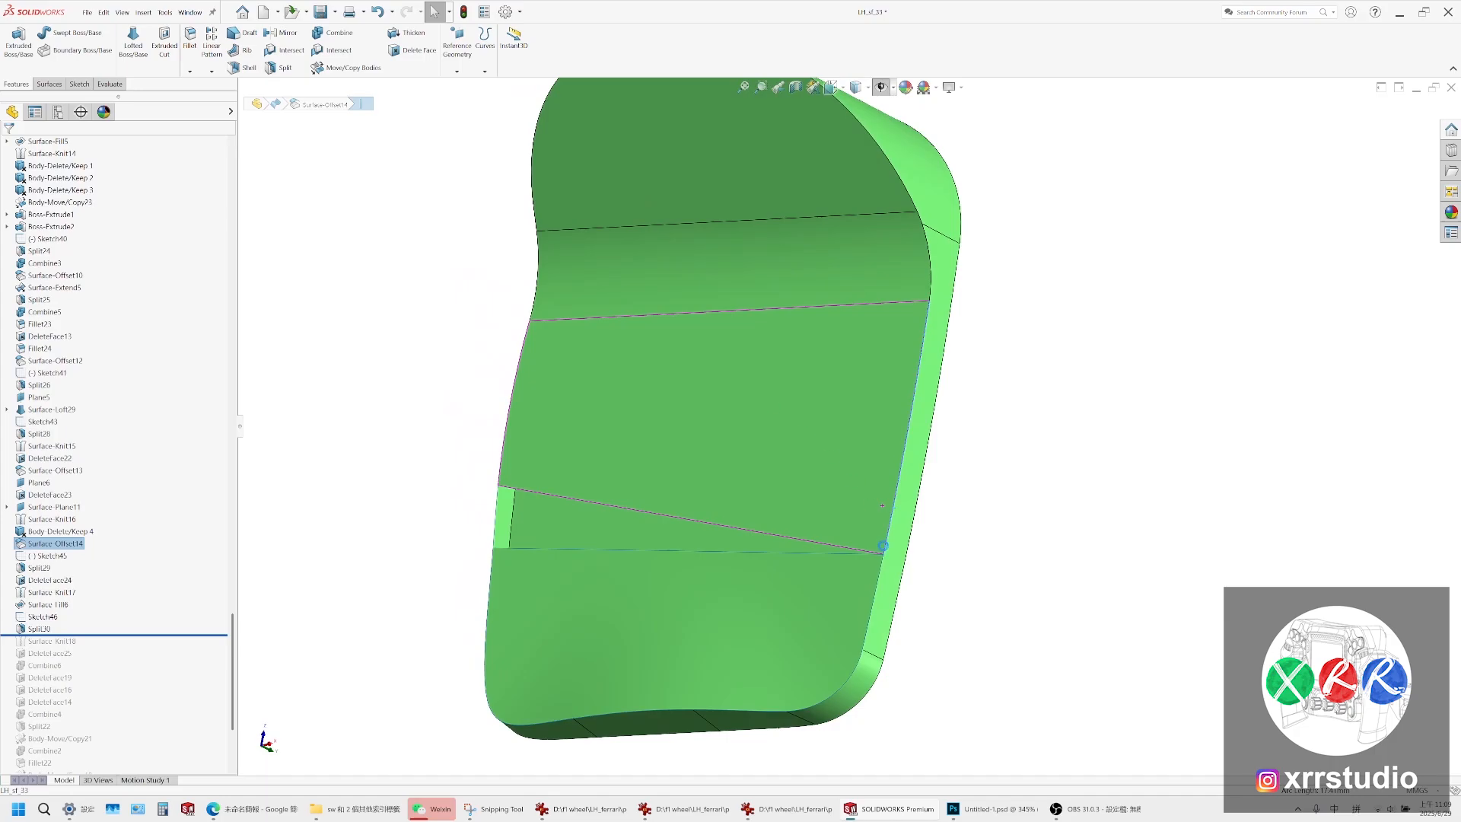
click(79, 84)
click(49, 84)
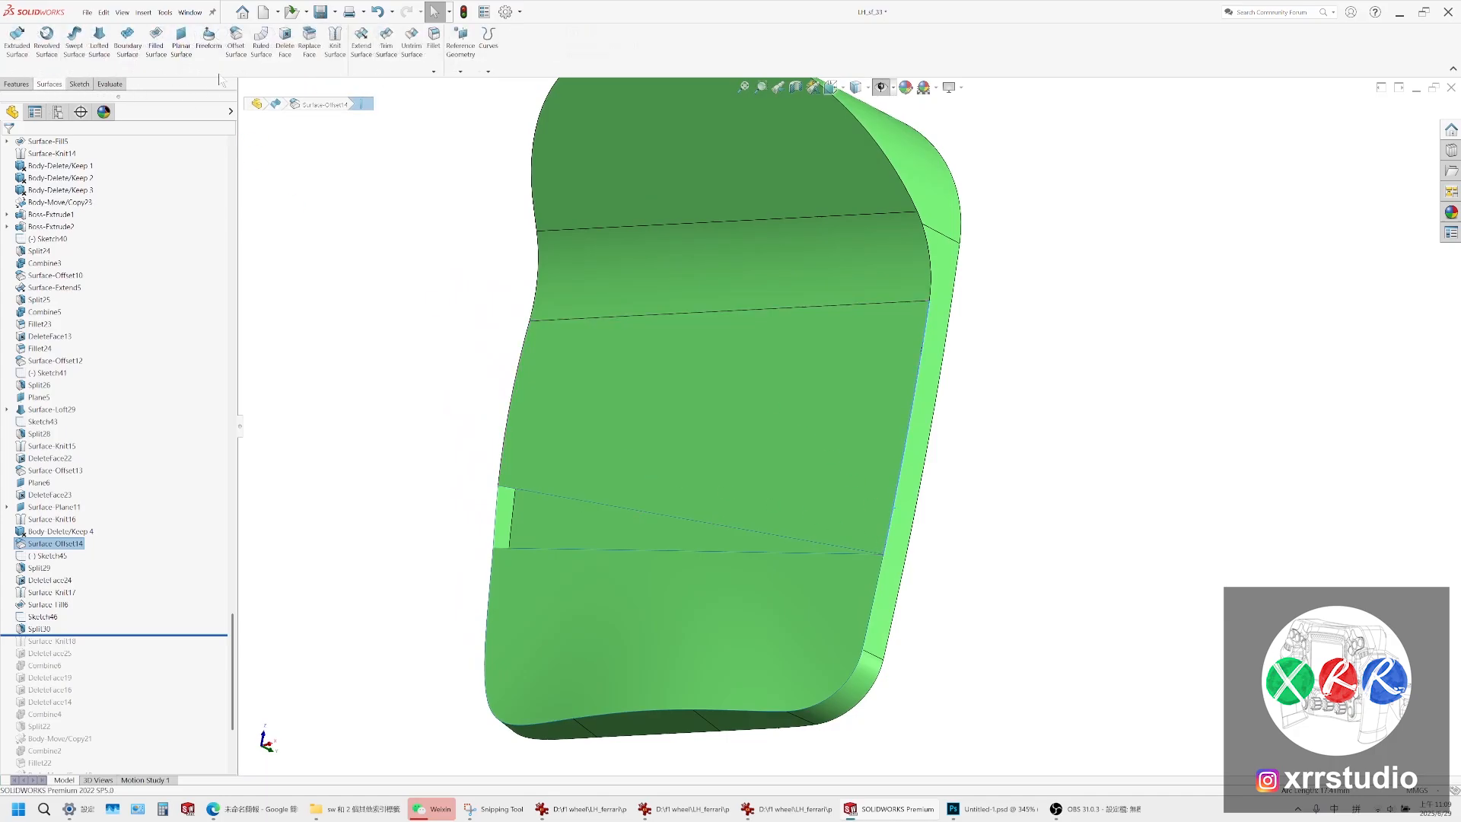
click(347, 60)
click(646, 541)
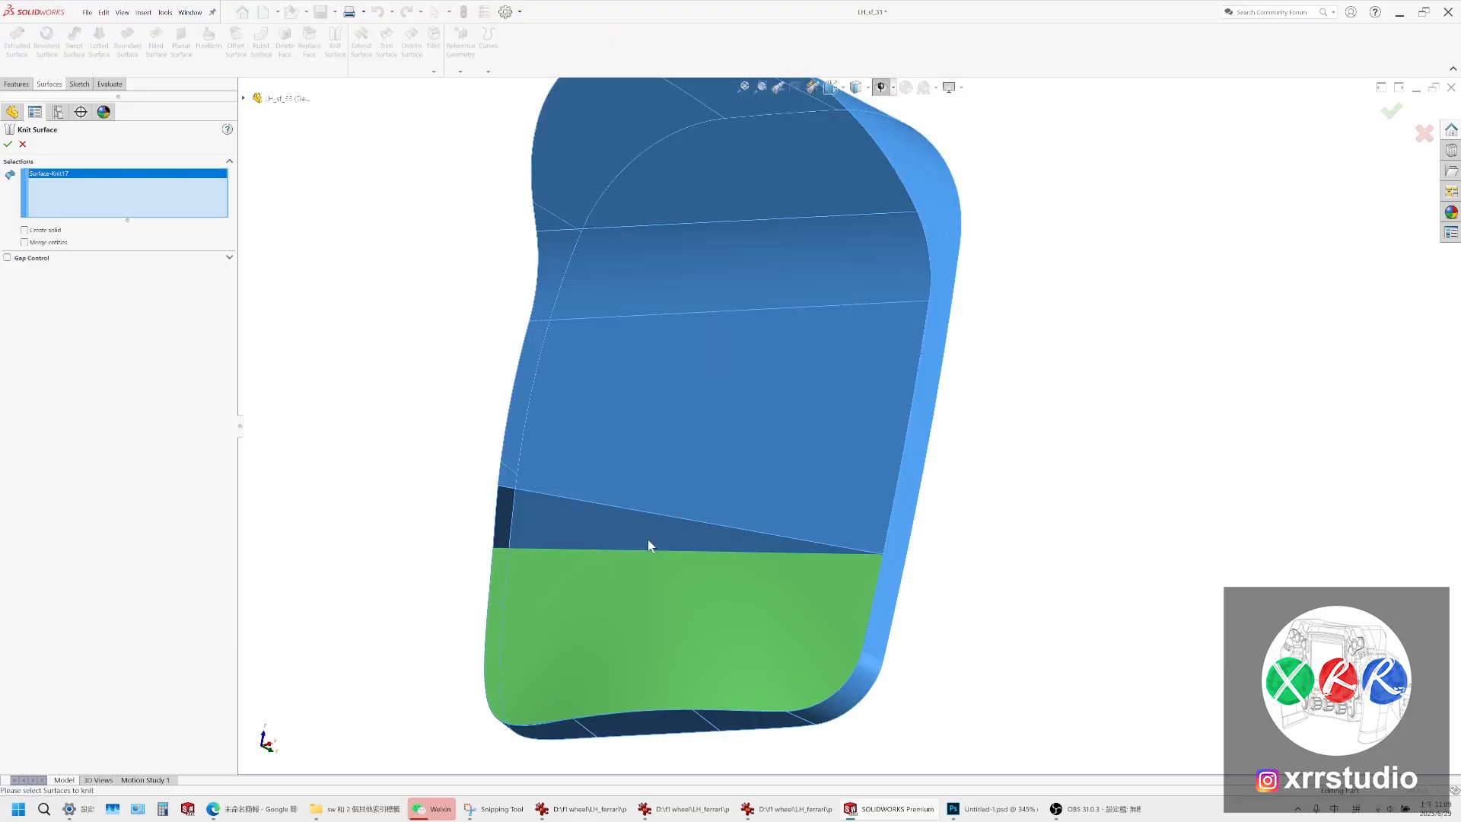
click(631, 563)
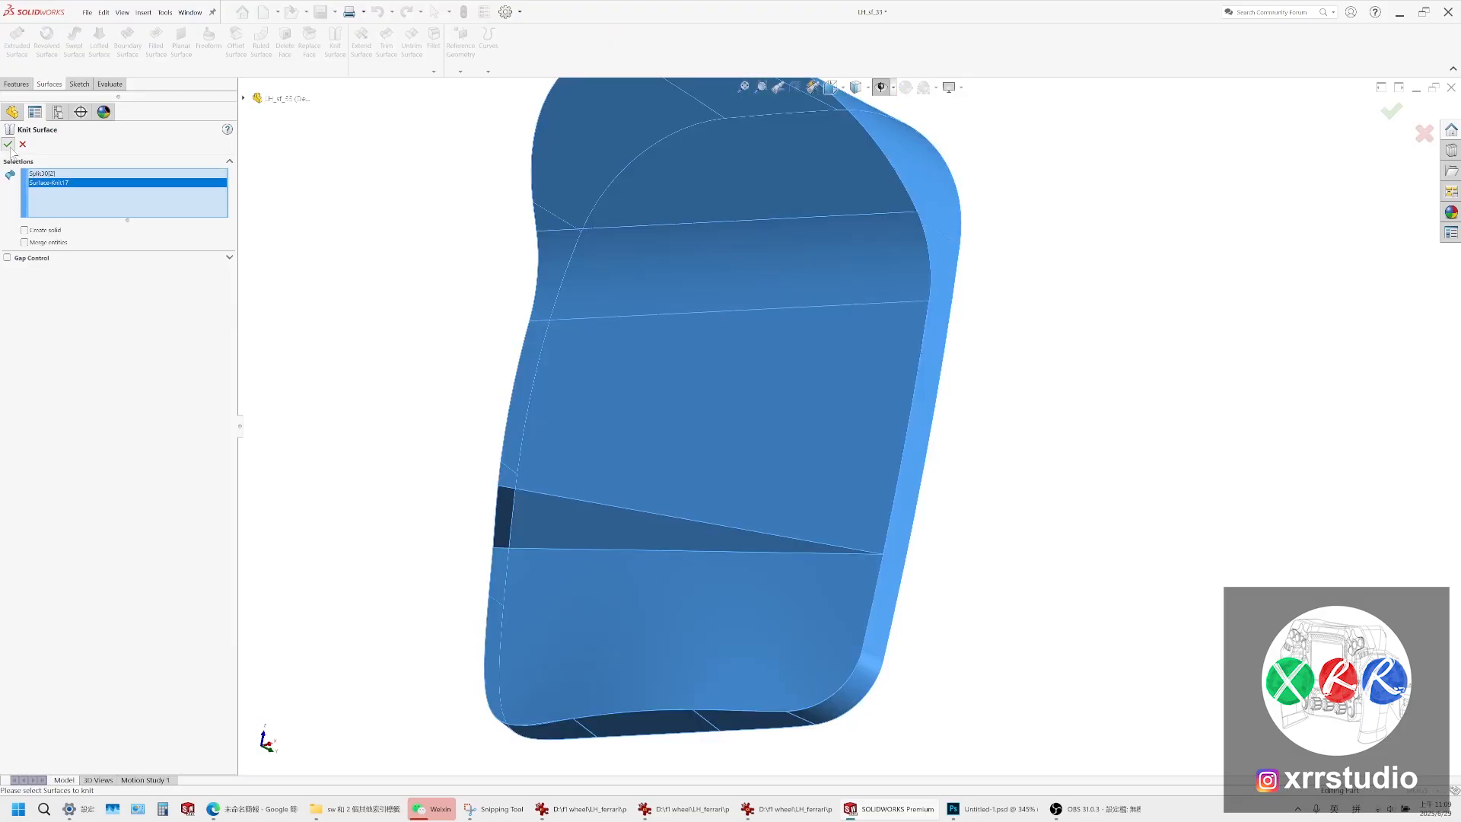
click(8, 145)
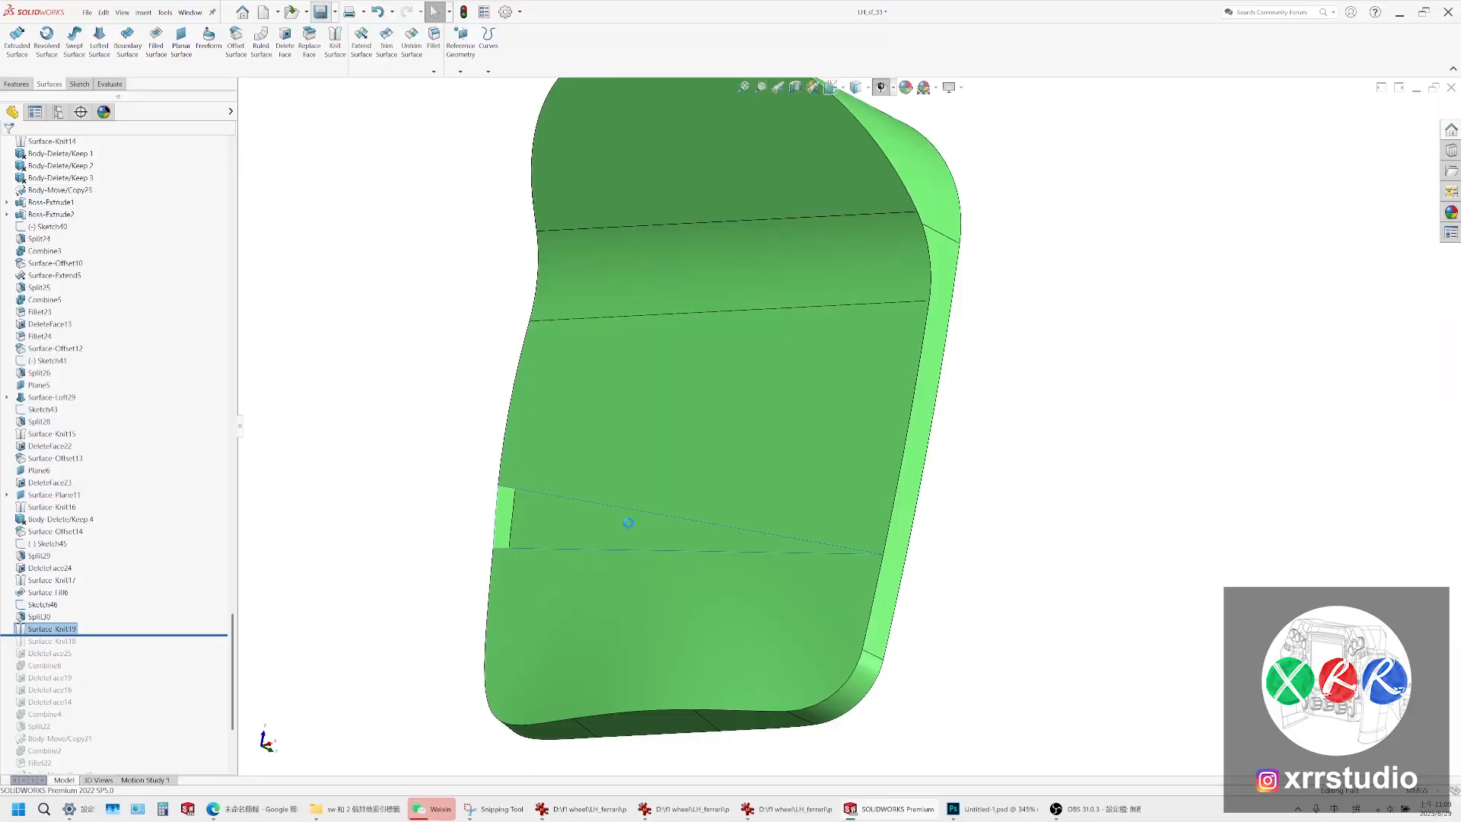
Copy the flat middle face with Offset Surface and hide the copied surface body
click(638, 496)
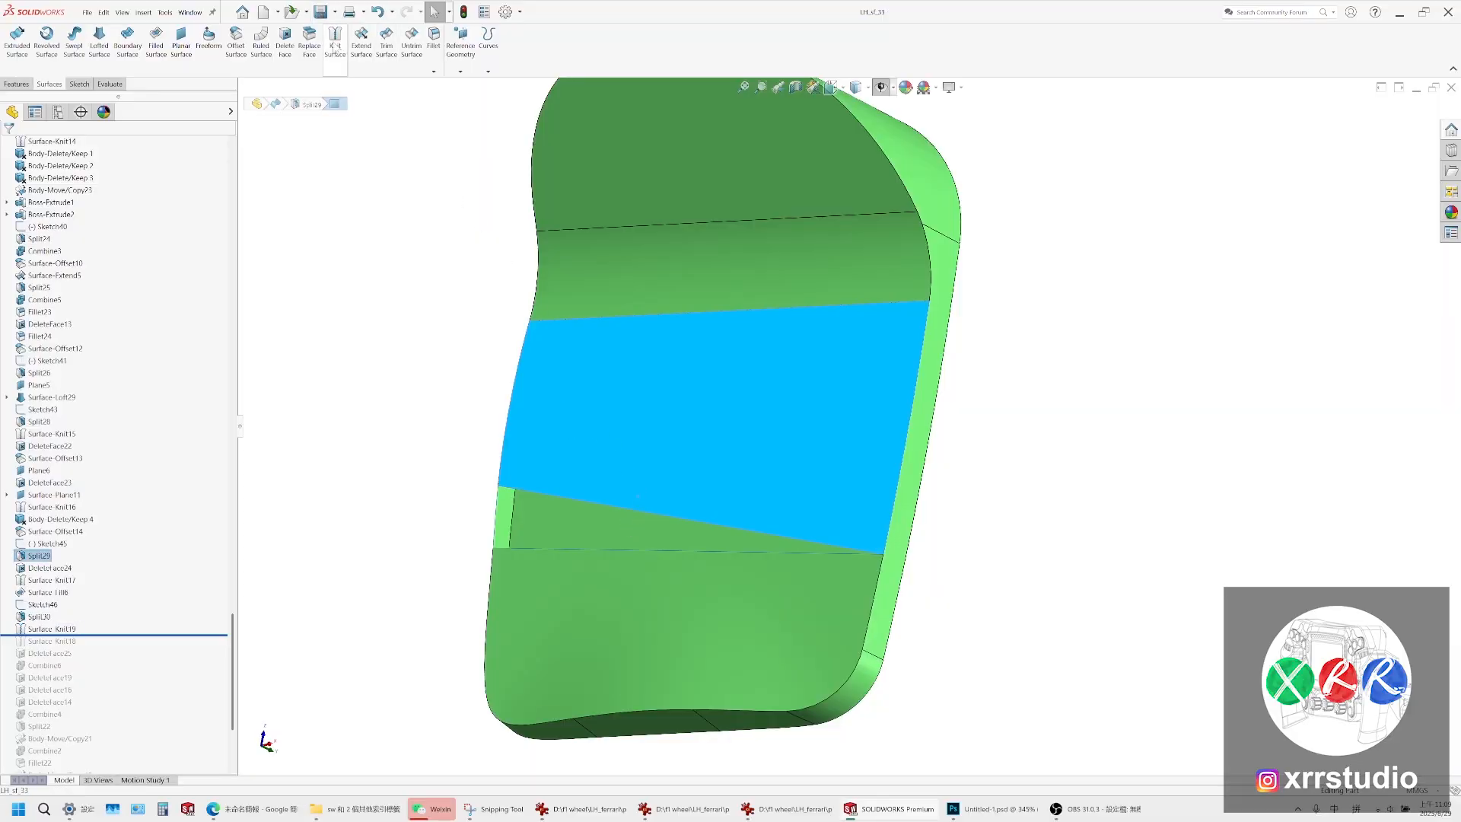
click(233, 55)
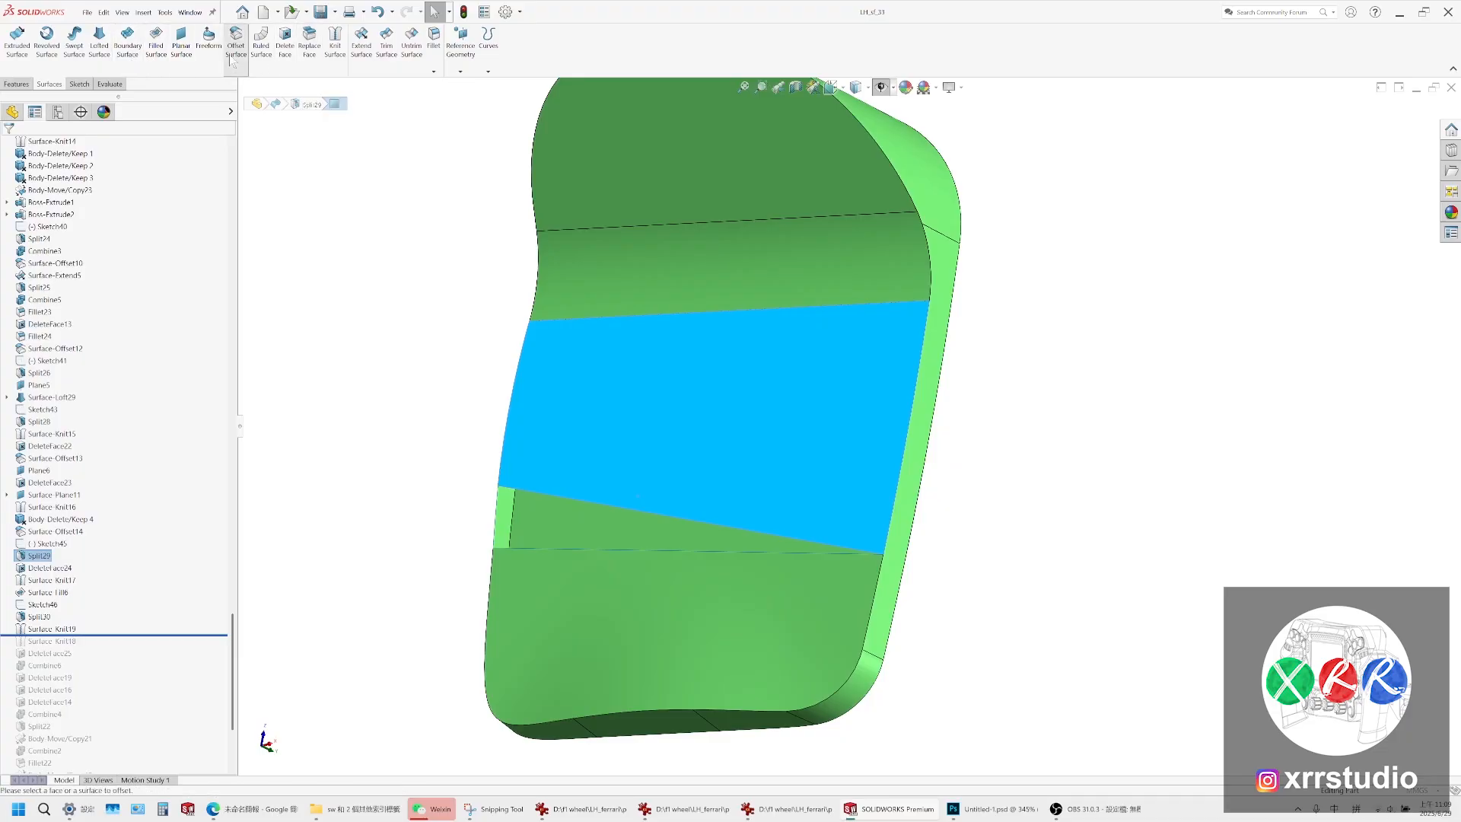
click(7, 144)
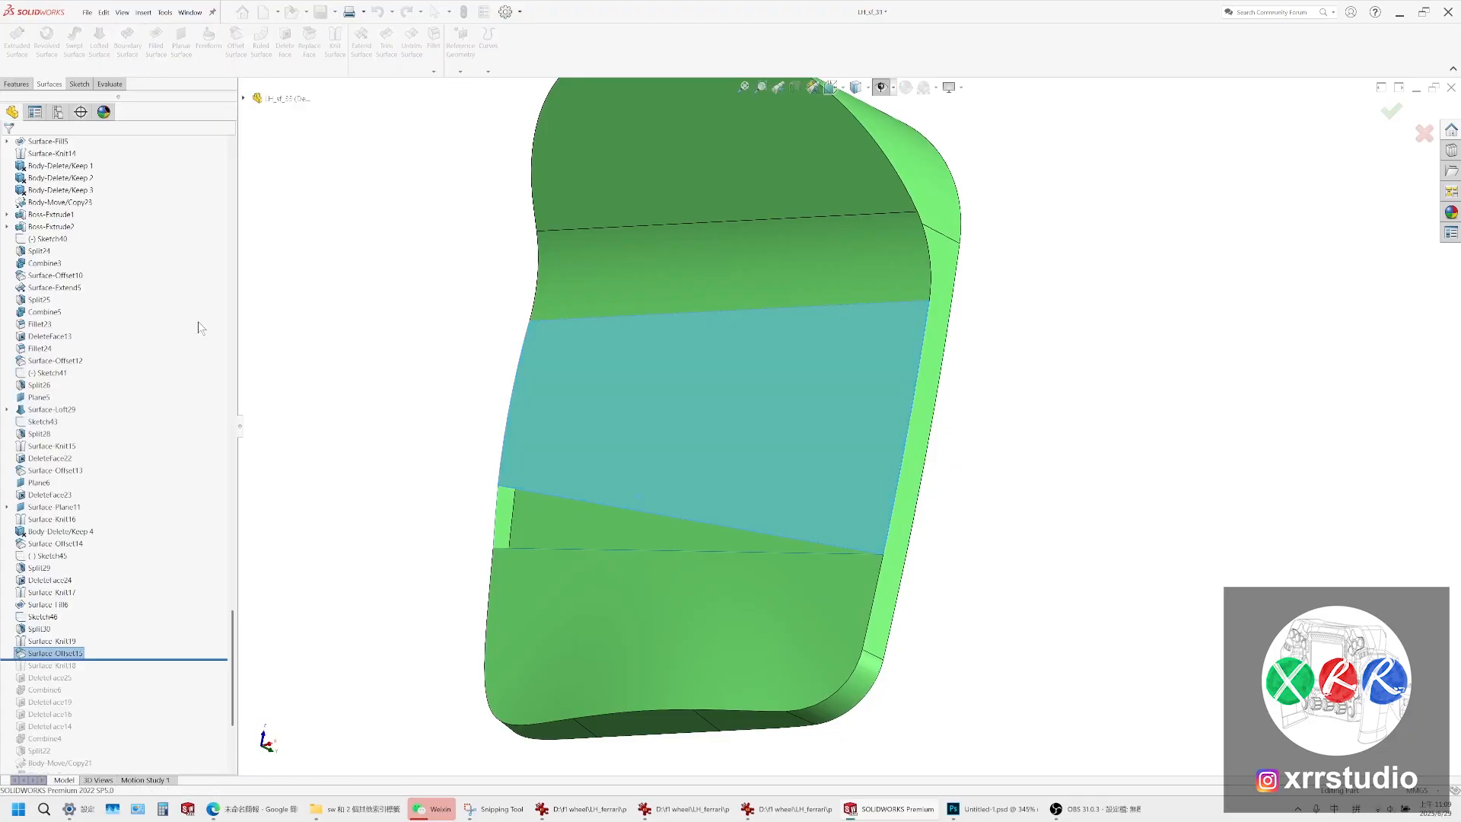
drag(233, 626, 220, 194)
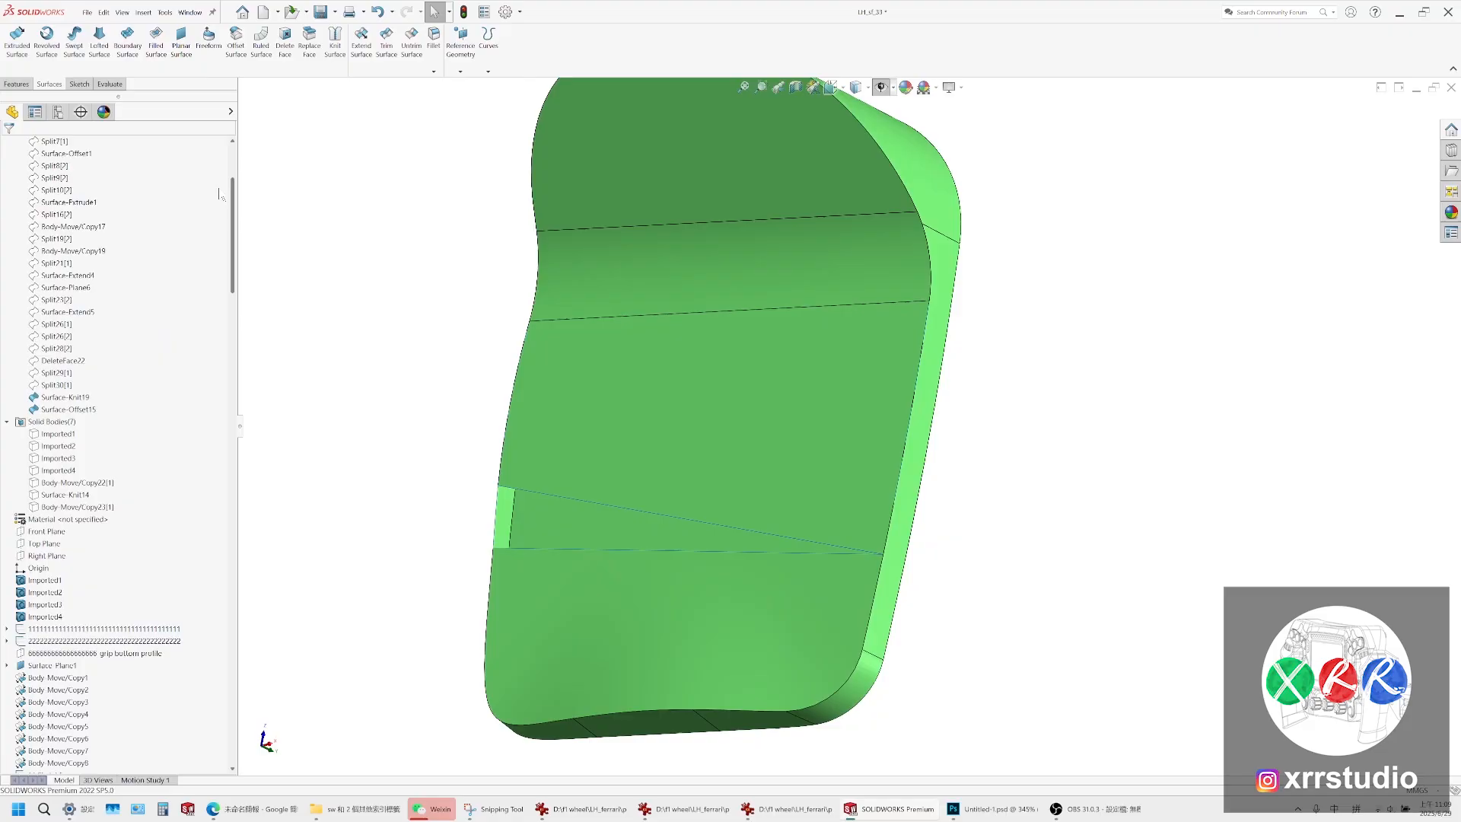
click(74, 410)
Remove the original flat middle face with Delete Face set to Delete, and show its offset copy again
click(642, 462)
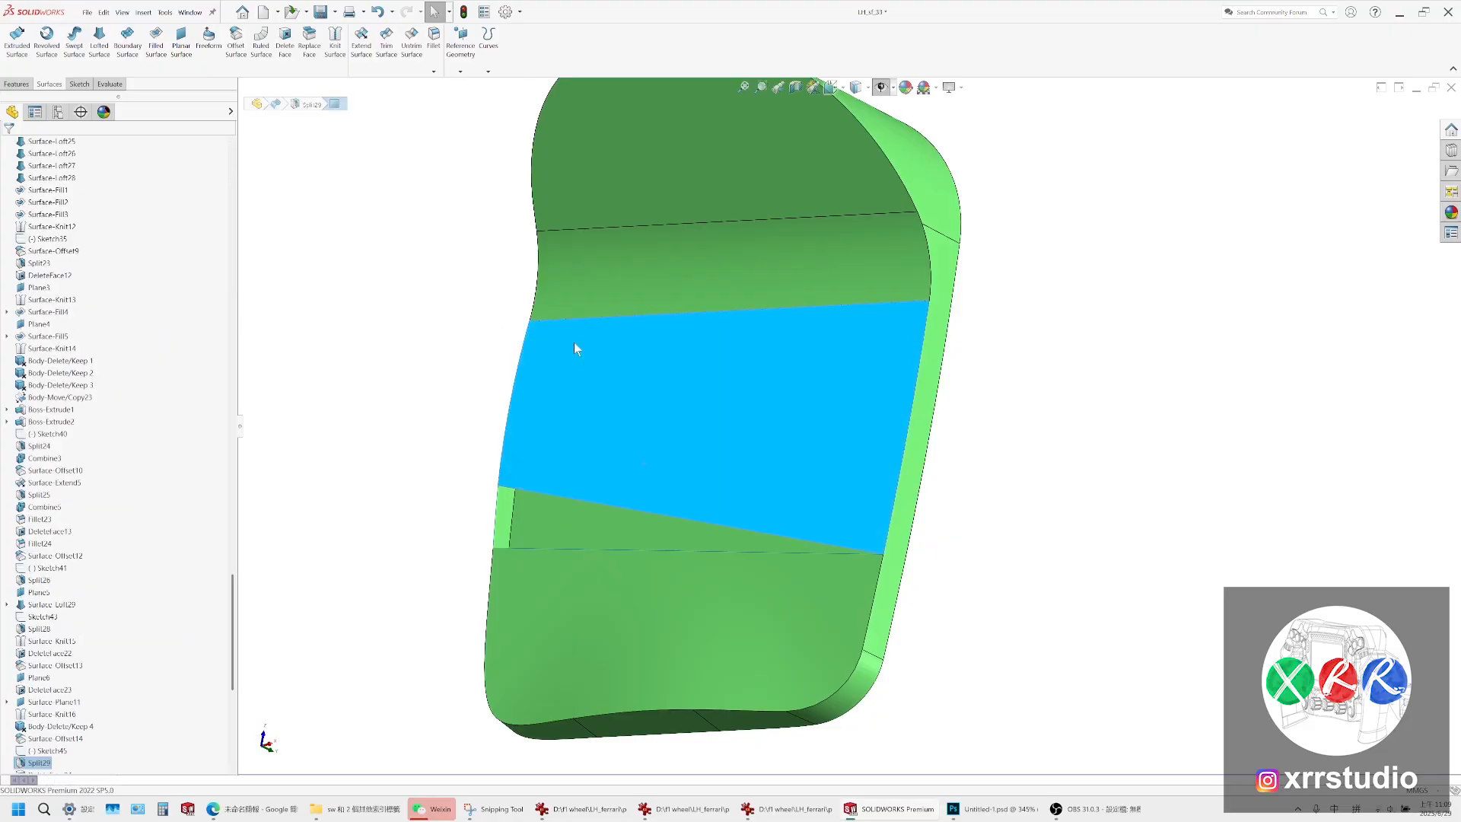
click(284, 41)
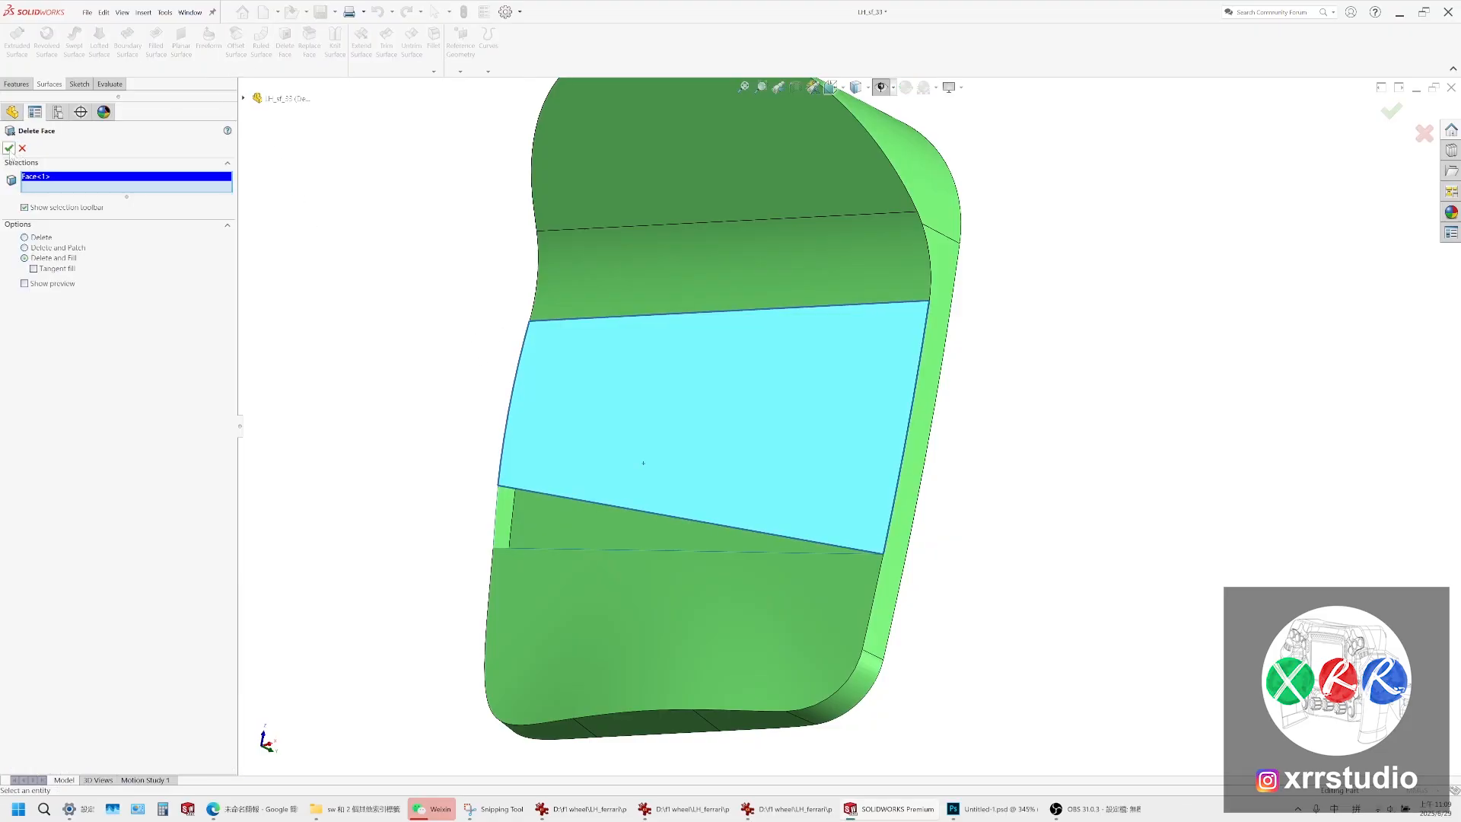
click(39, 237)
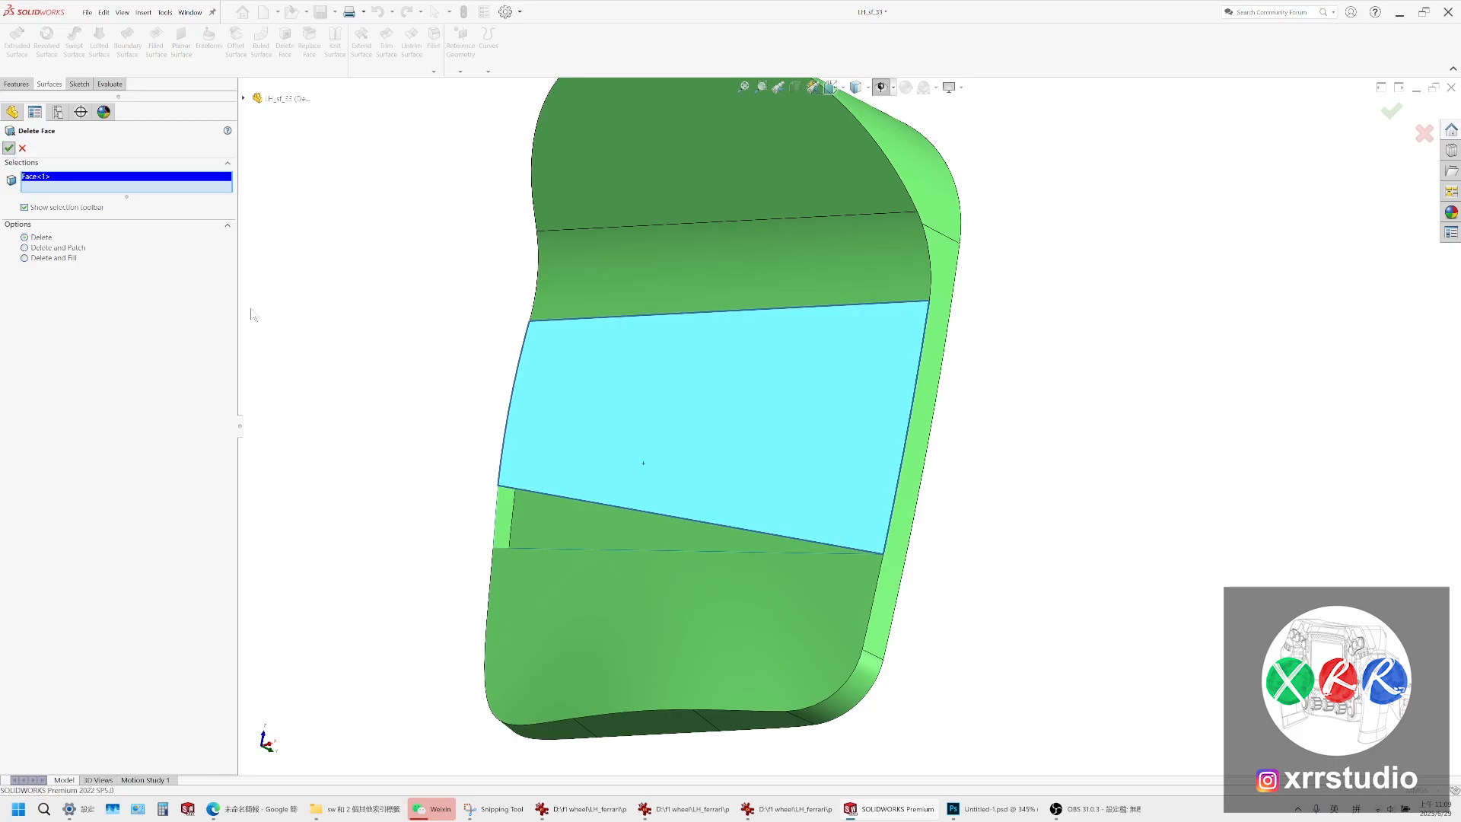
click(9, 149)
drag(232, 606, 232, 206)
click(78, 447)
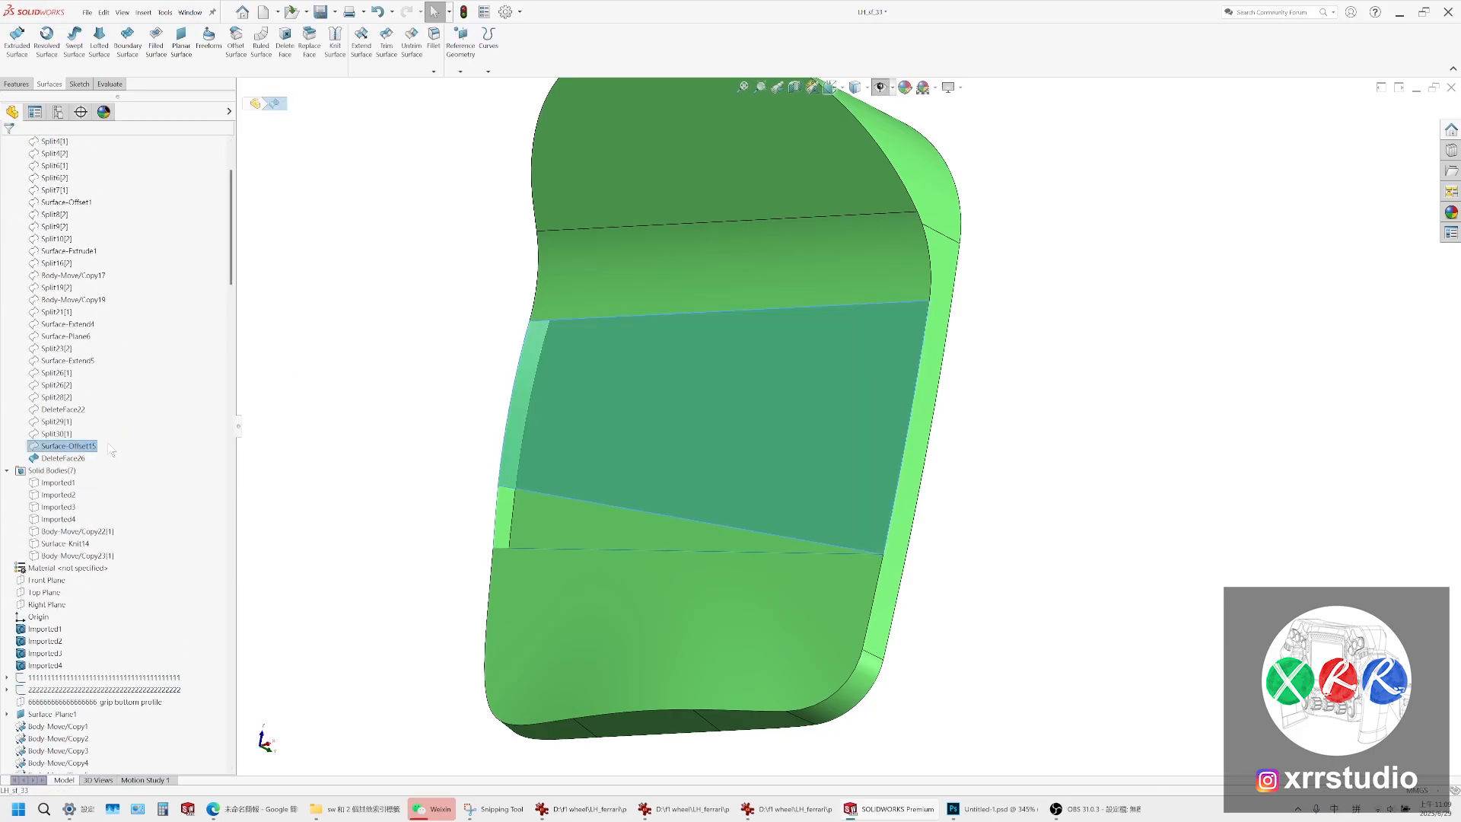
right_click(95, 447)
click(105, 433)
key(Escape)
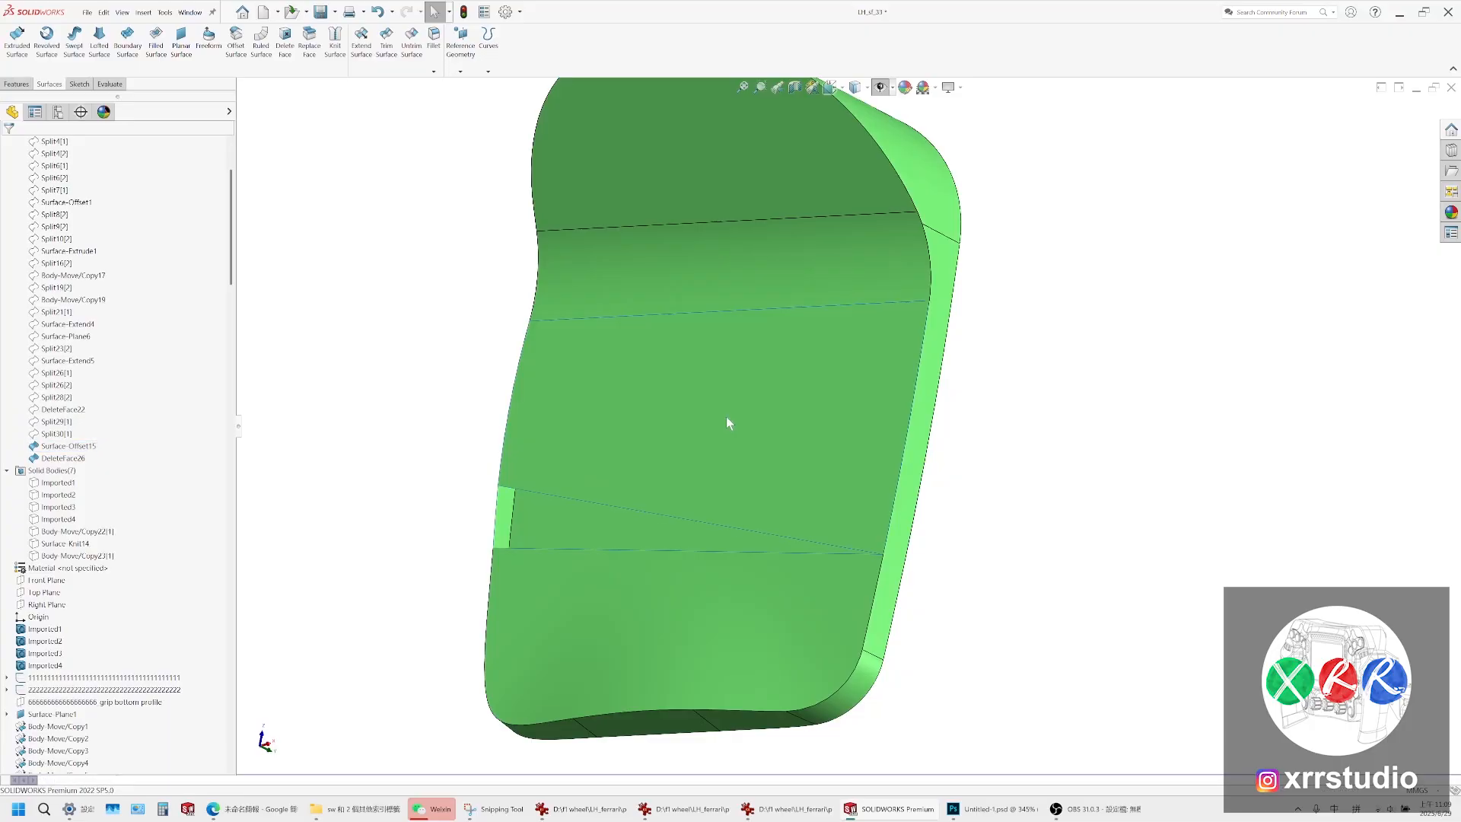
Sketch a slightly sloping line on the offset face from the sliver-side end of its slanted edge to beyond the opposite side wall
click(726, 417)
right_drag(726, 417, 752, 471)
scroll(829, 259, down, 10)
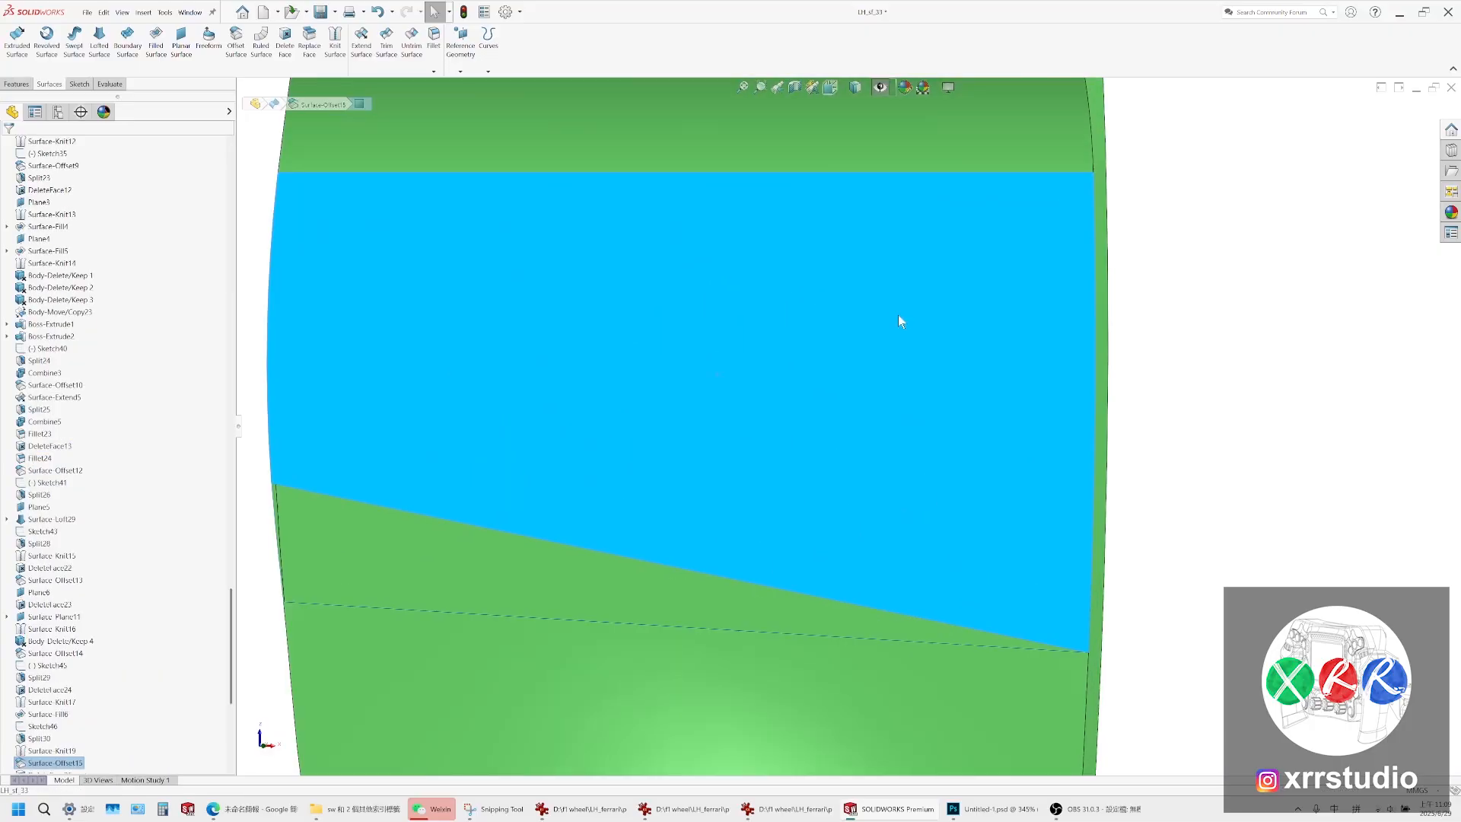
right_click(898, 314)
click(924, 303)
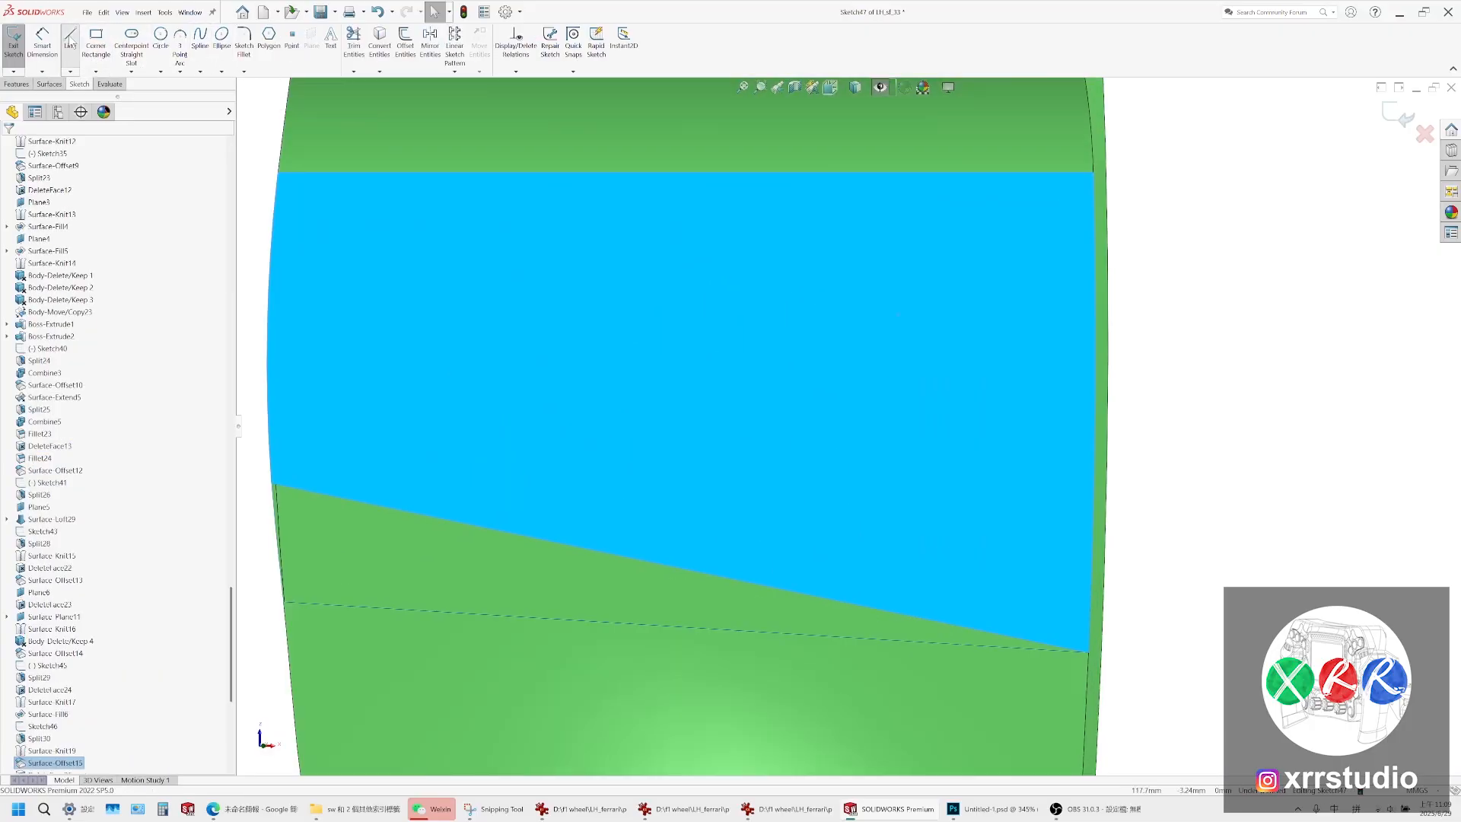
click(70, 38)
click(274, 484)
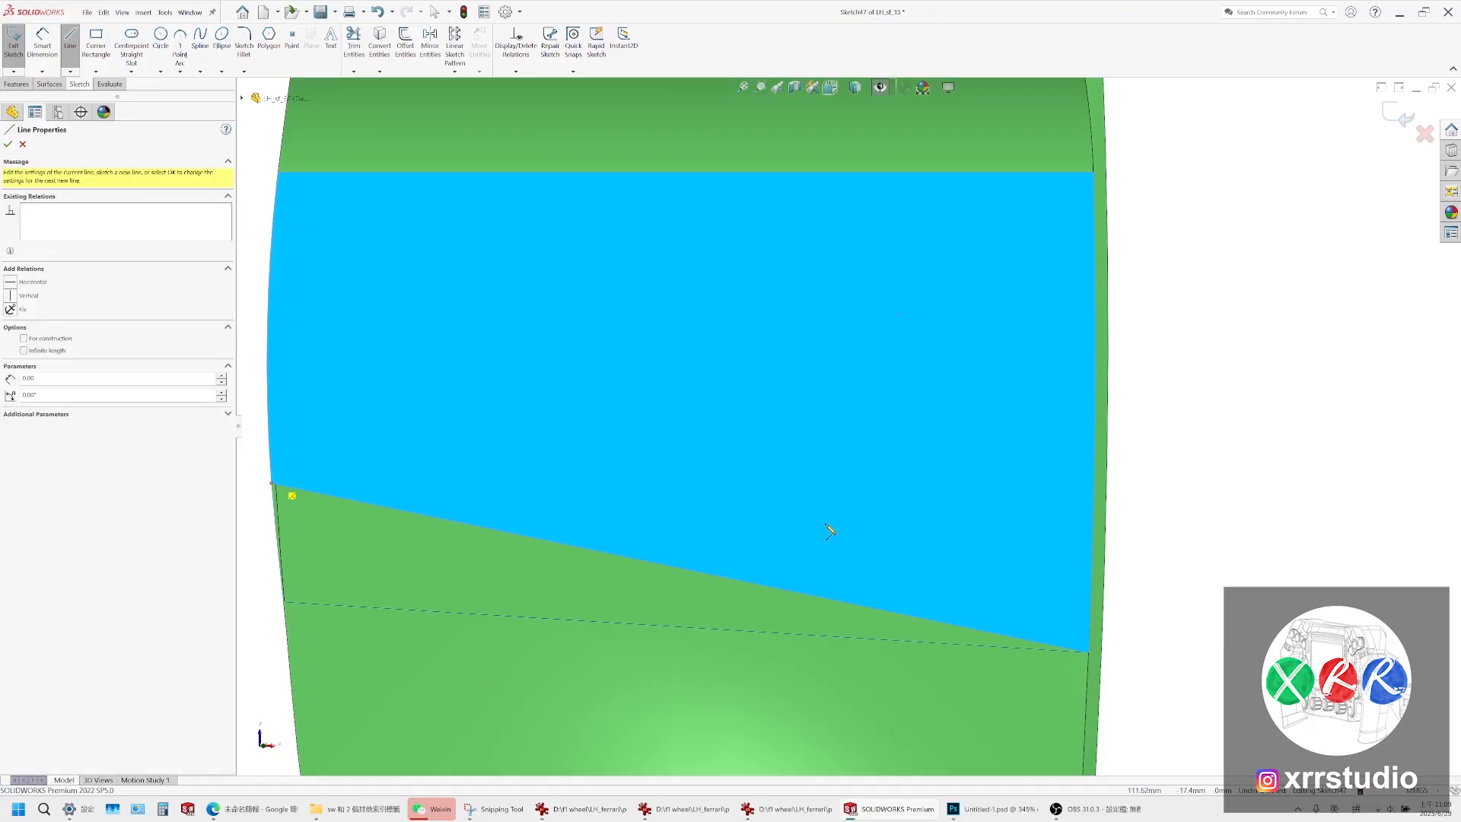
click(1170, 513)
key(Escape)
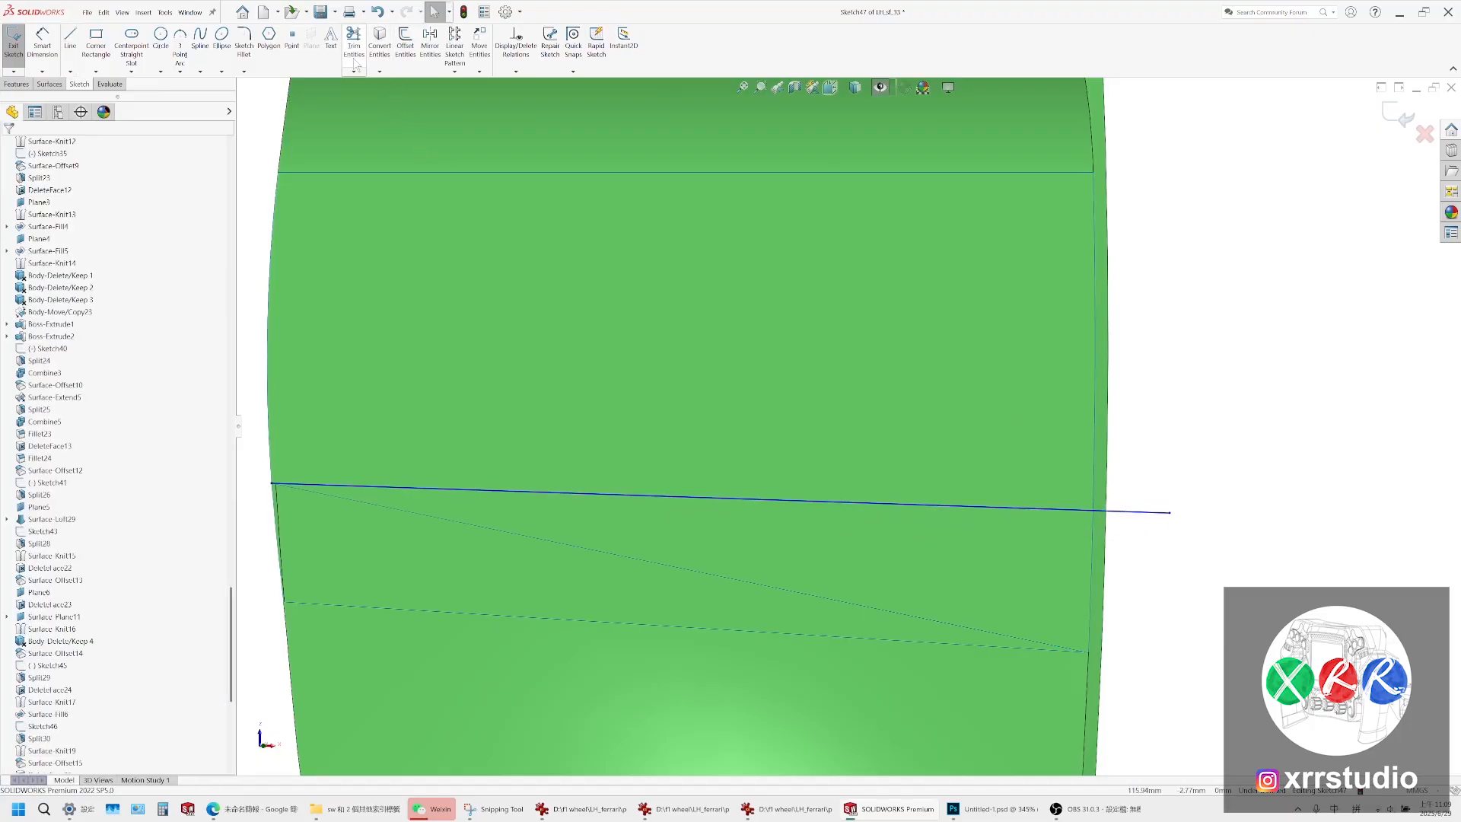
Split the offset face along the sketched line and hide the triangular piece cut off beside the slanted edge
click(16, 84)
click(285, 68)
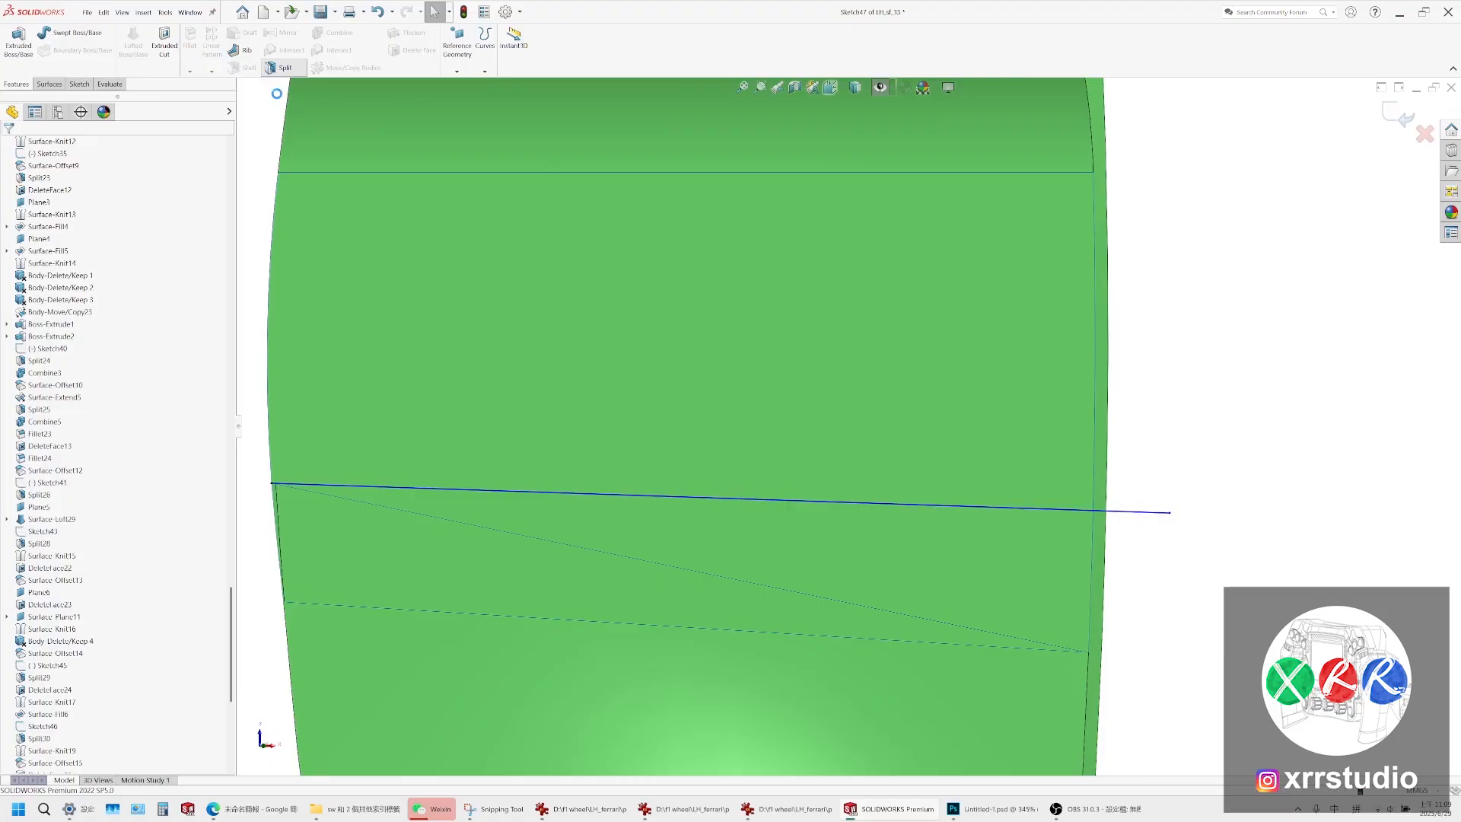
click(111, 275)
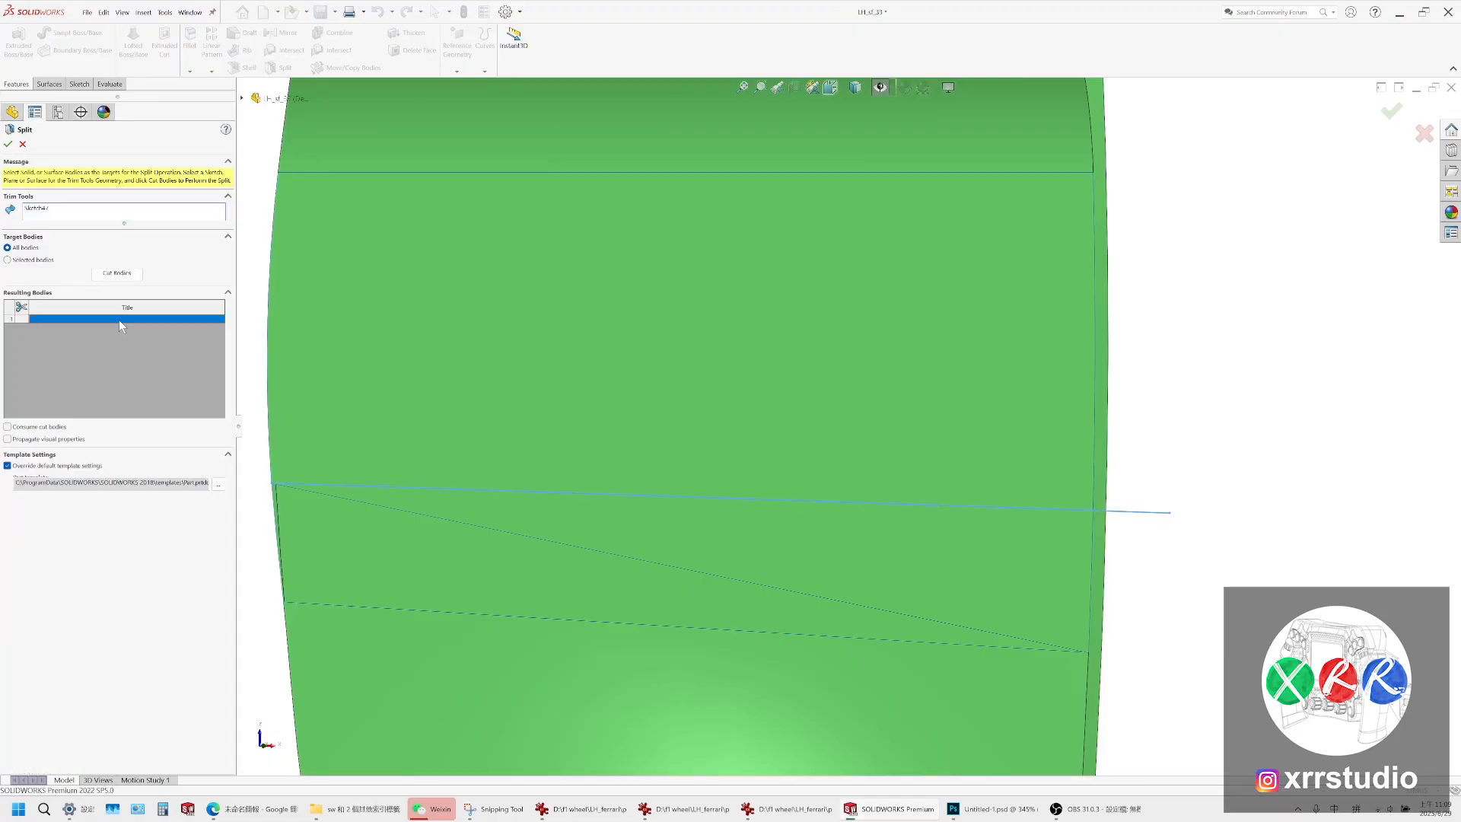
click(761, 563)
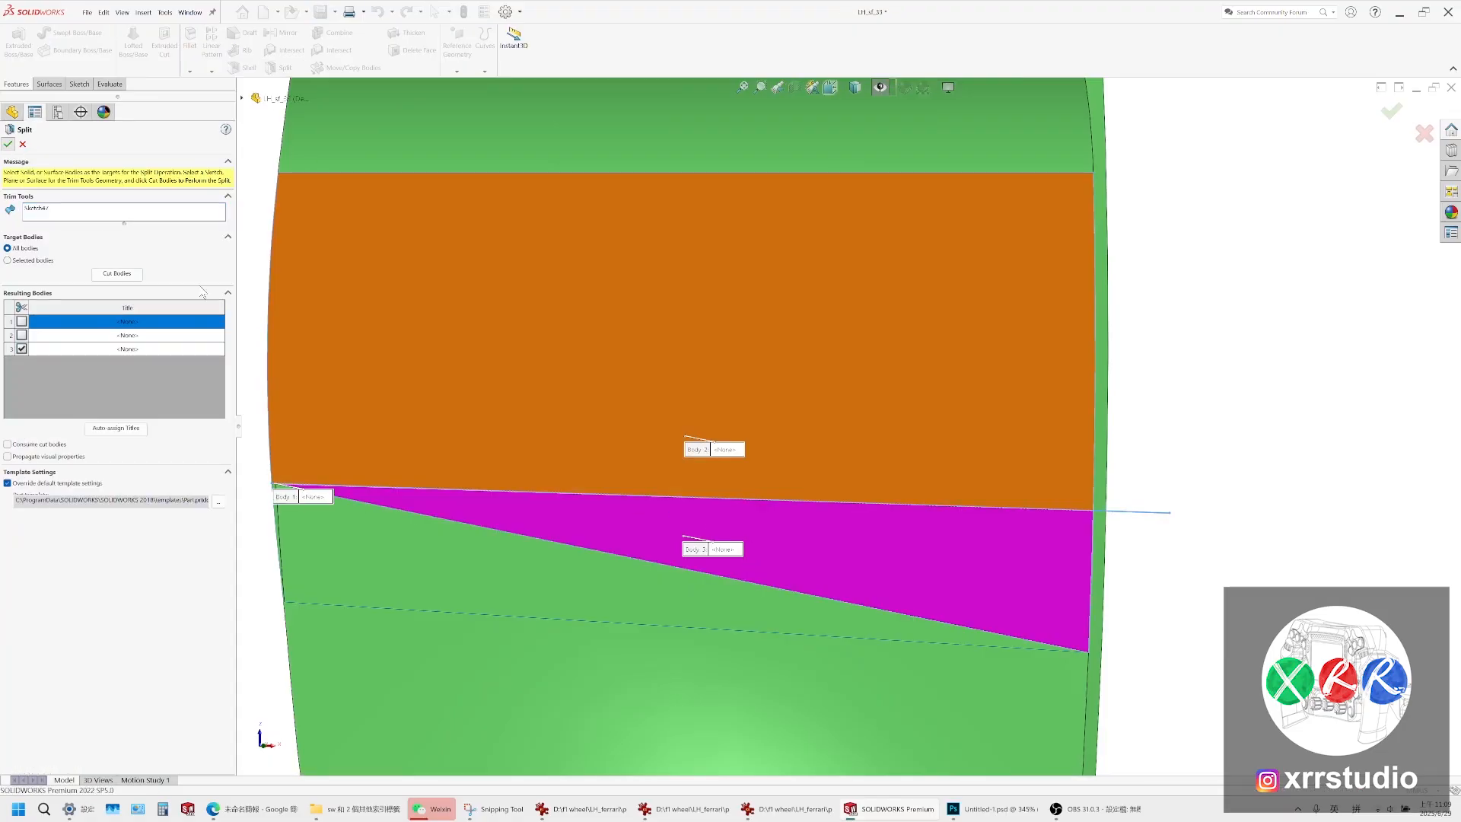
key(Return)
click(955, 524)
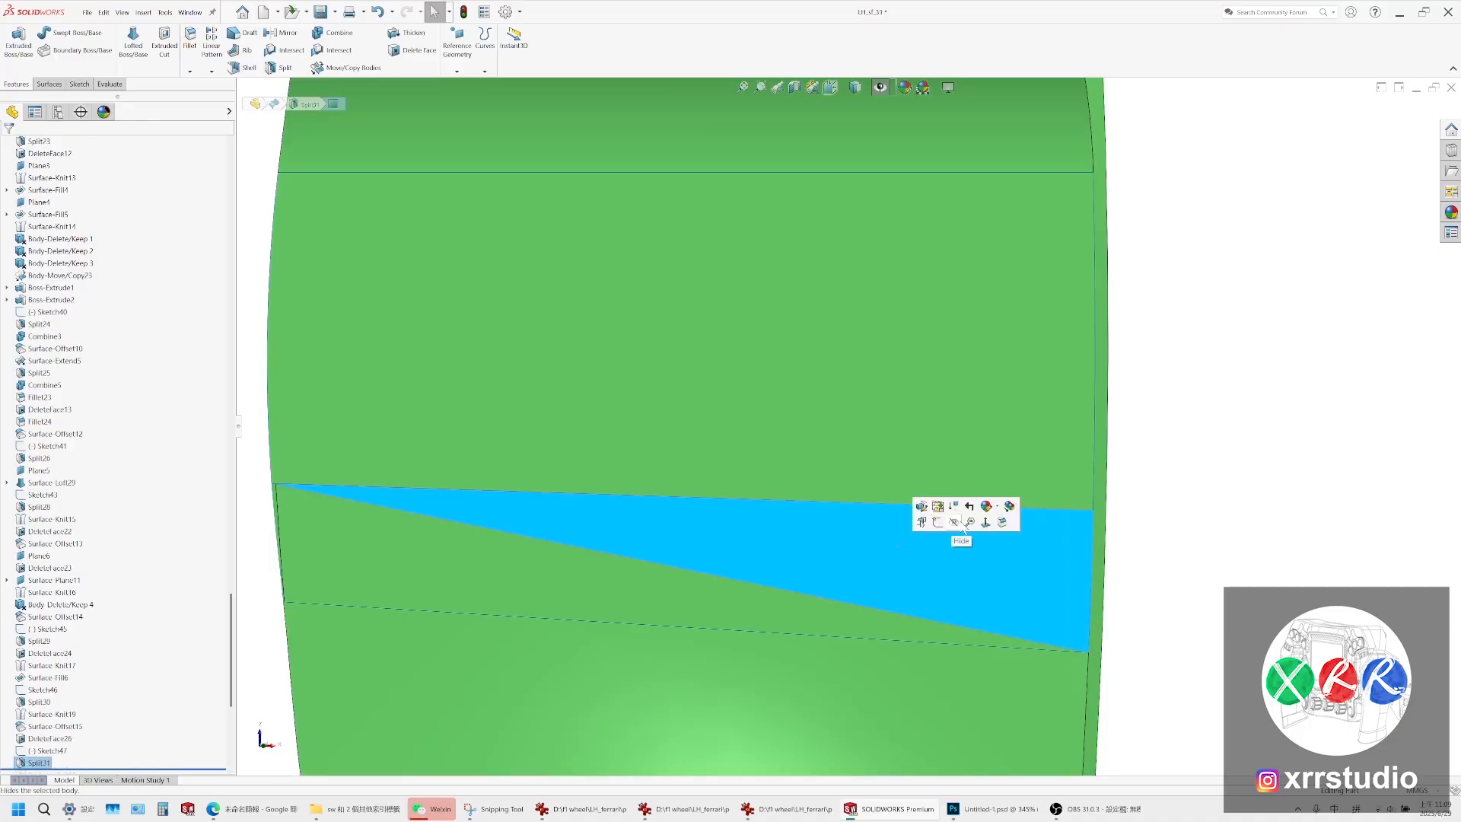
Knit the remaining offset face piece to the end cap surface body, leaving Create solid and Merge entities off
middle_drag(787, 472, 697, 324)
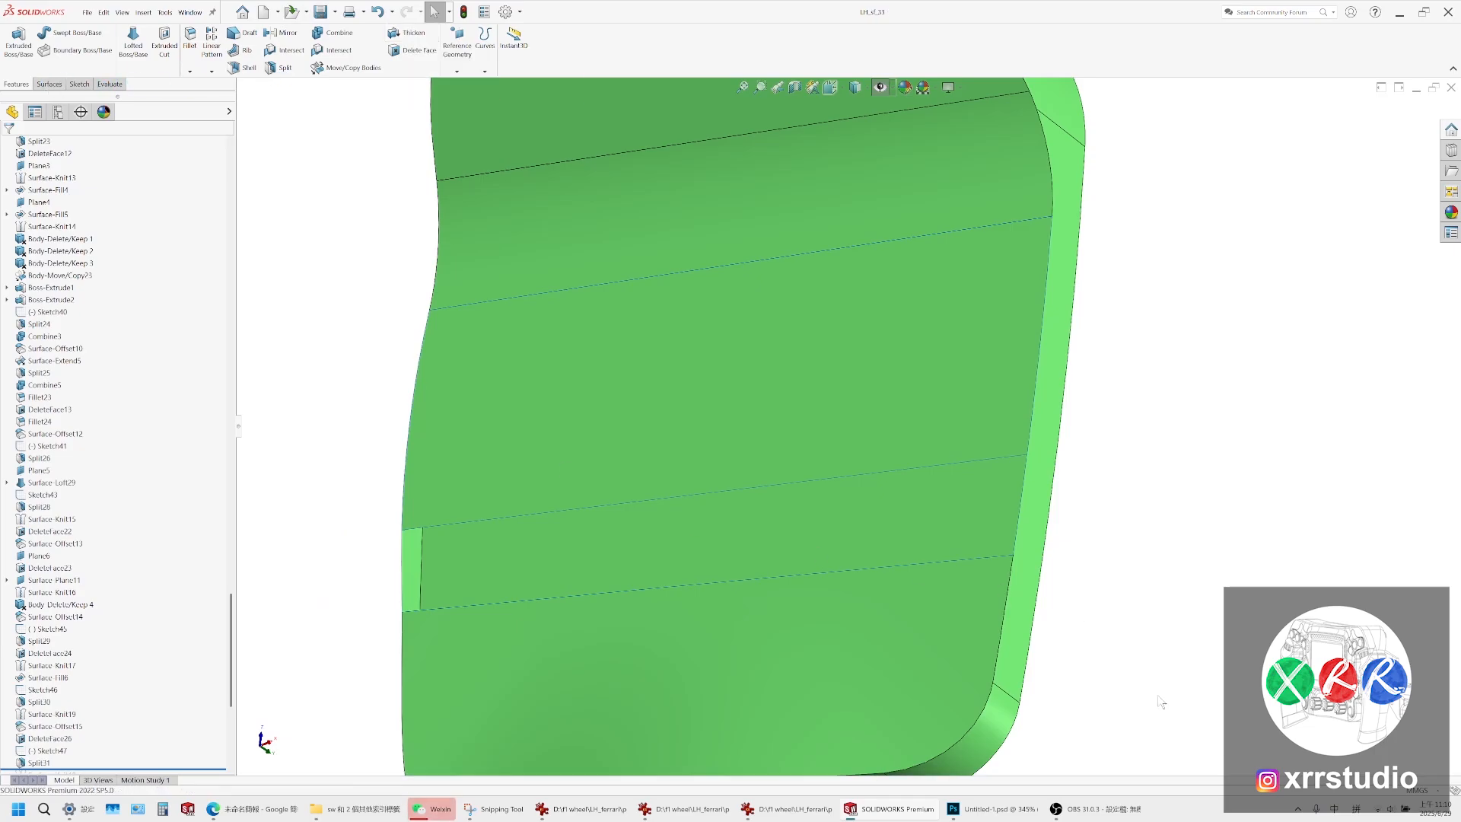
mouse_move(1286, 791)
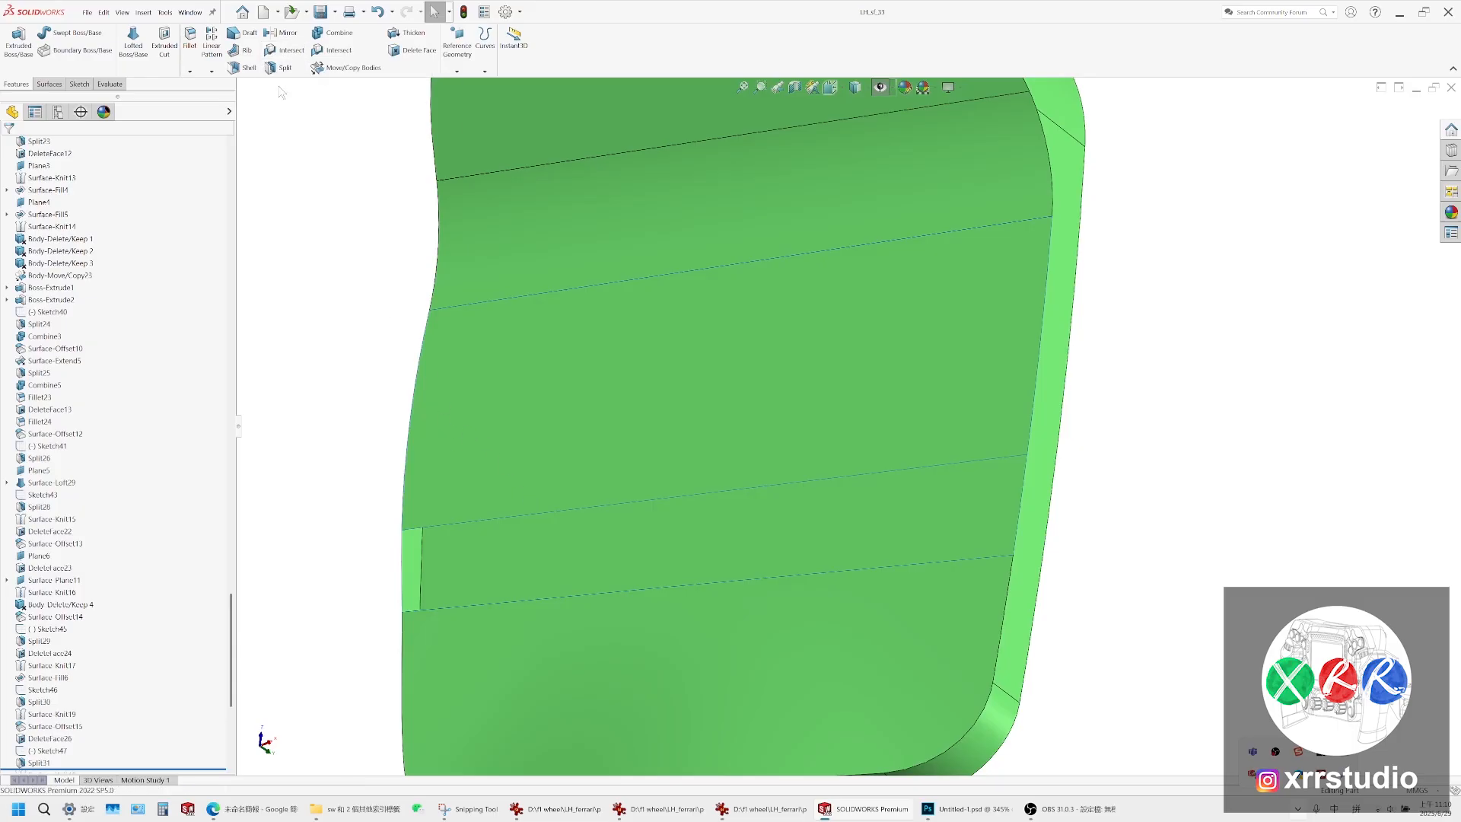
click(48, 84)
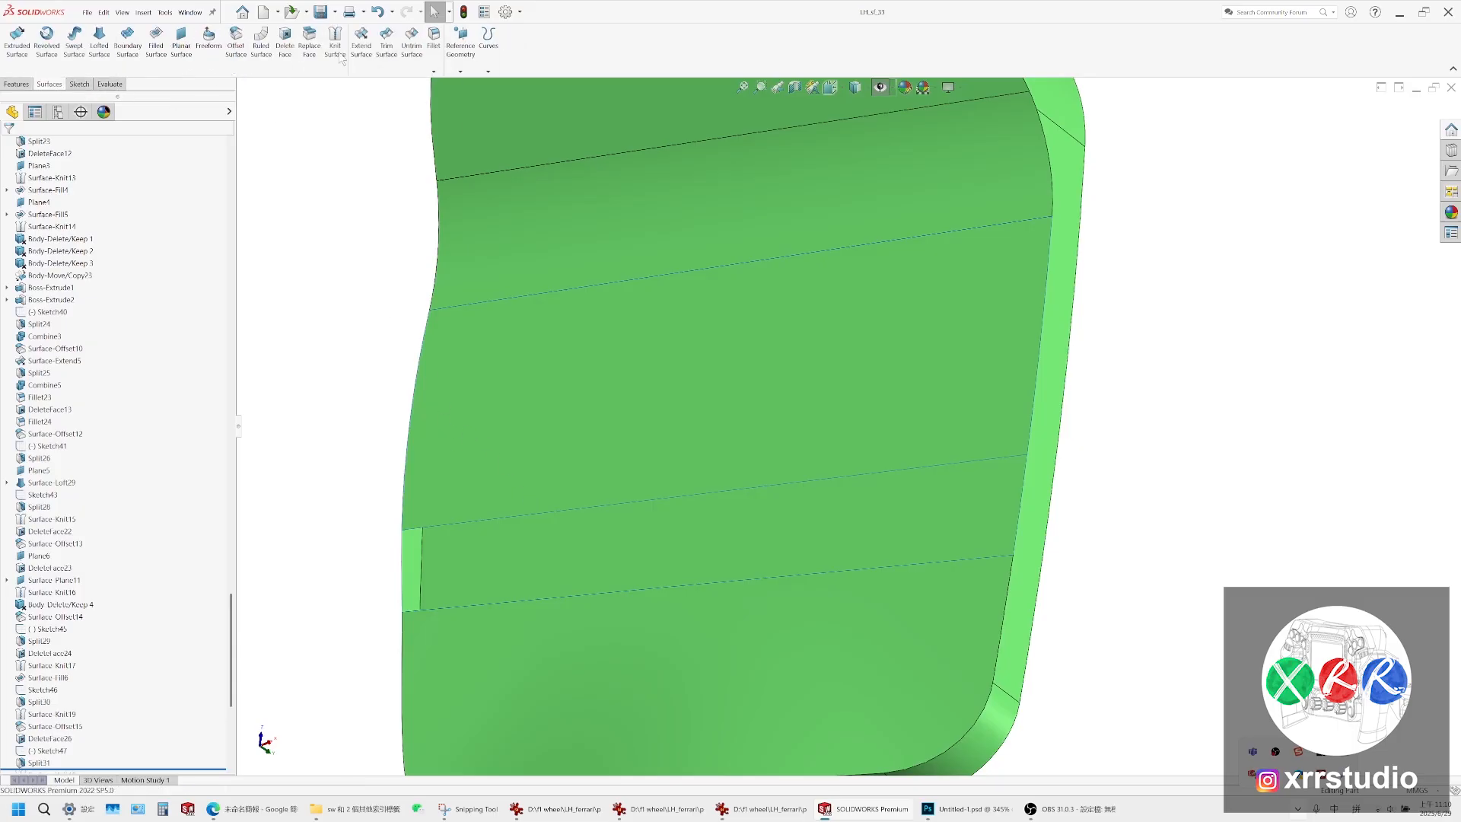
click(335, 38)
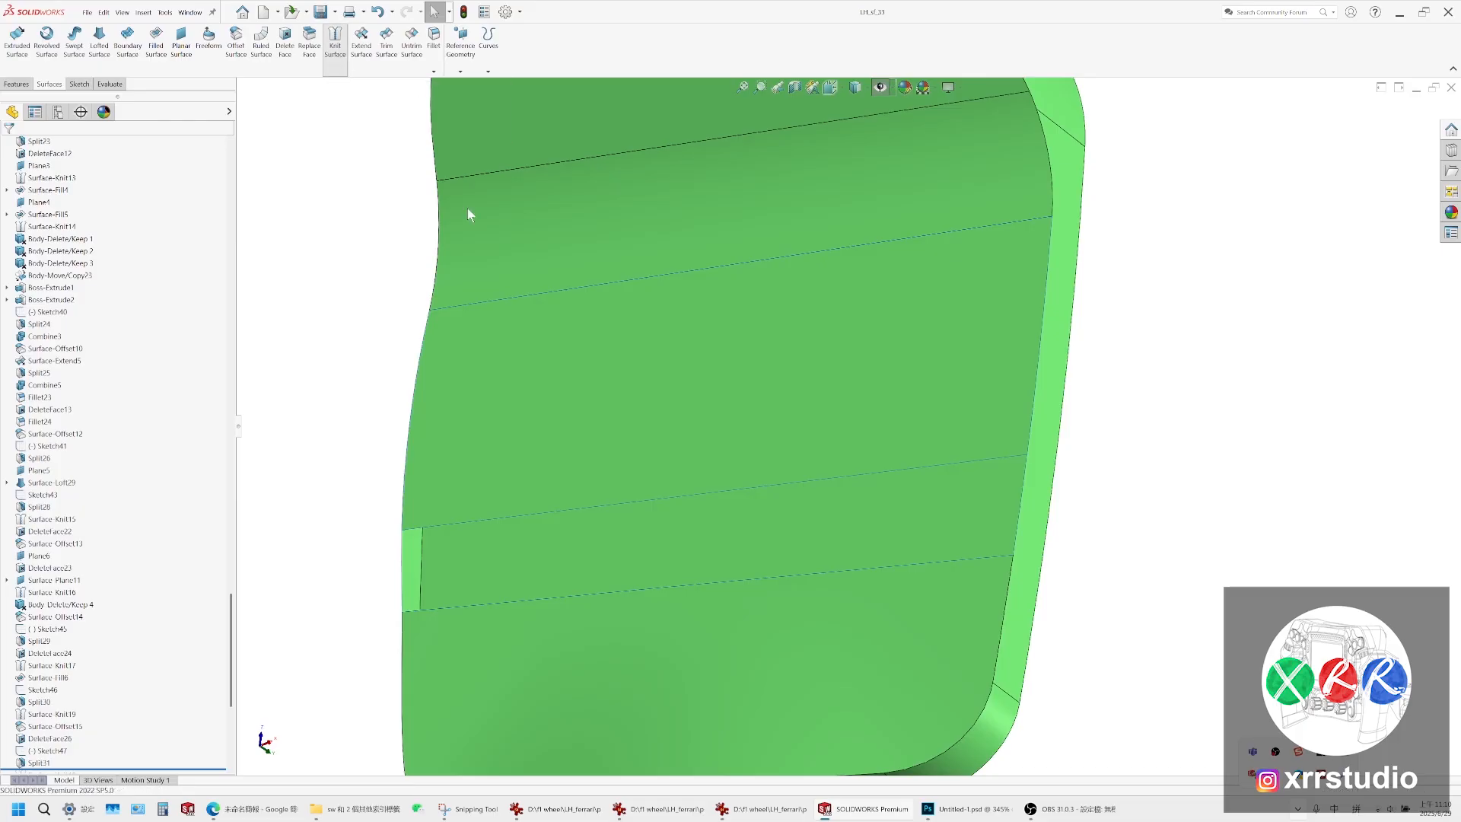
click(572, 312)
click(662, 639)
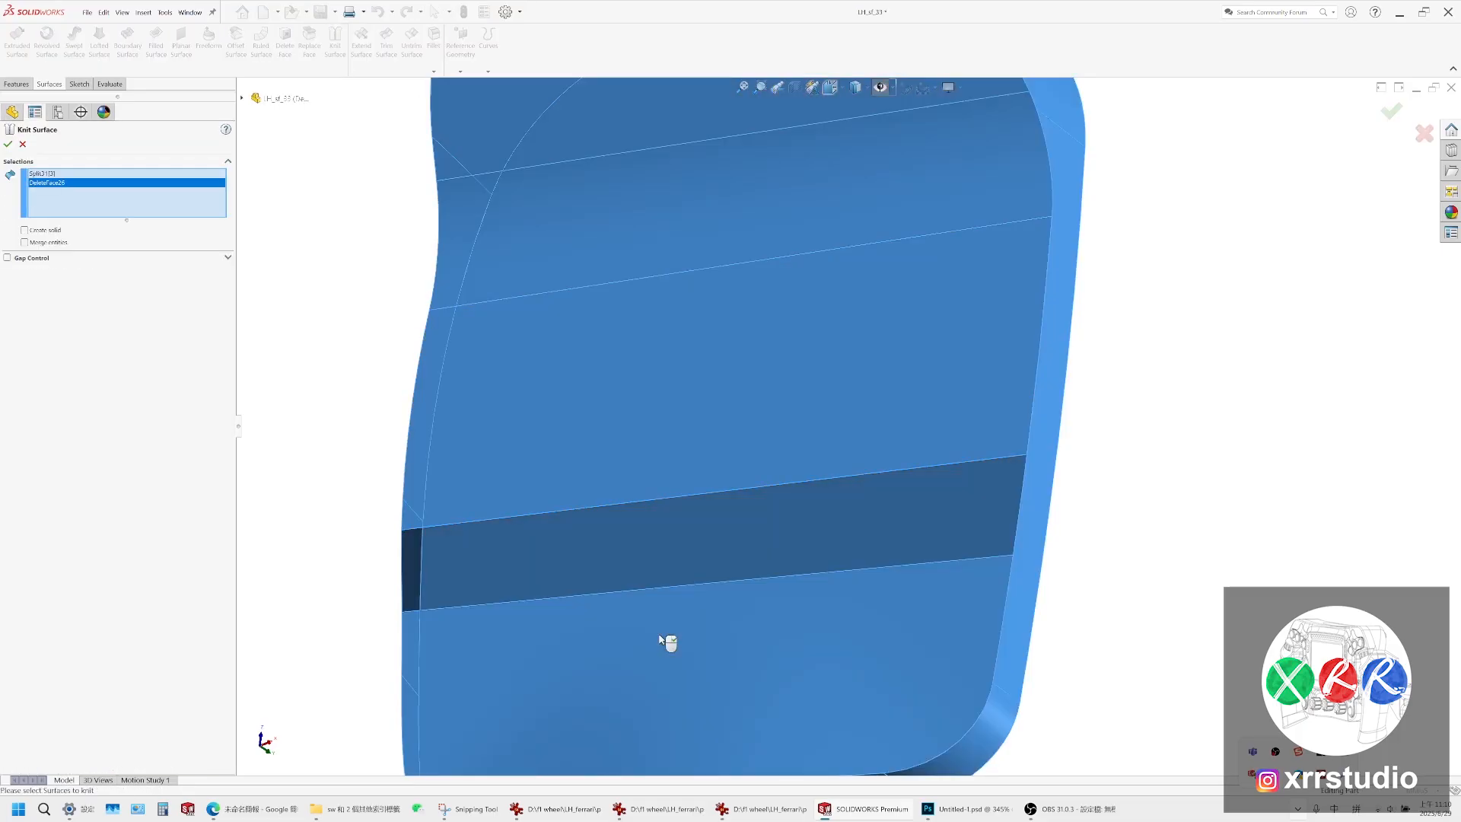
click(8, 143)
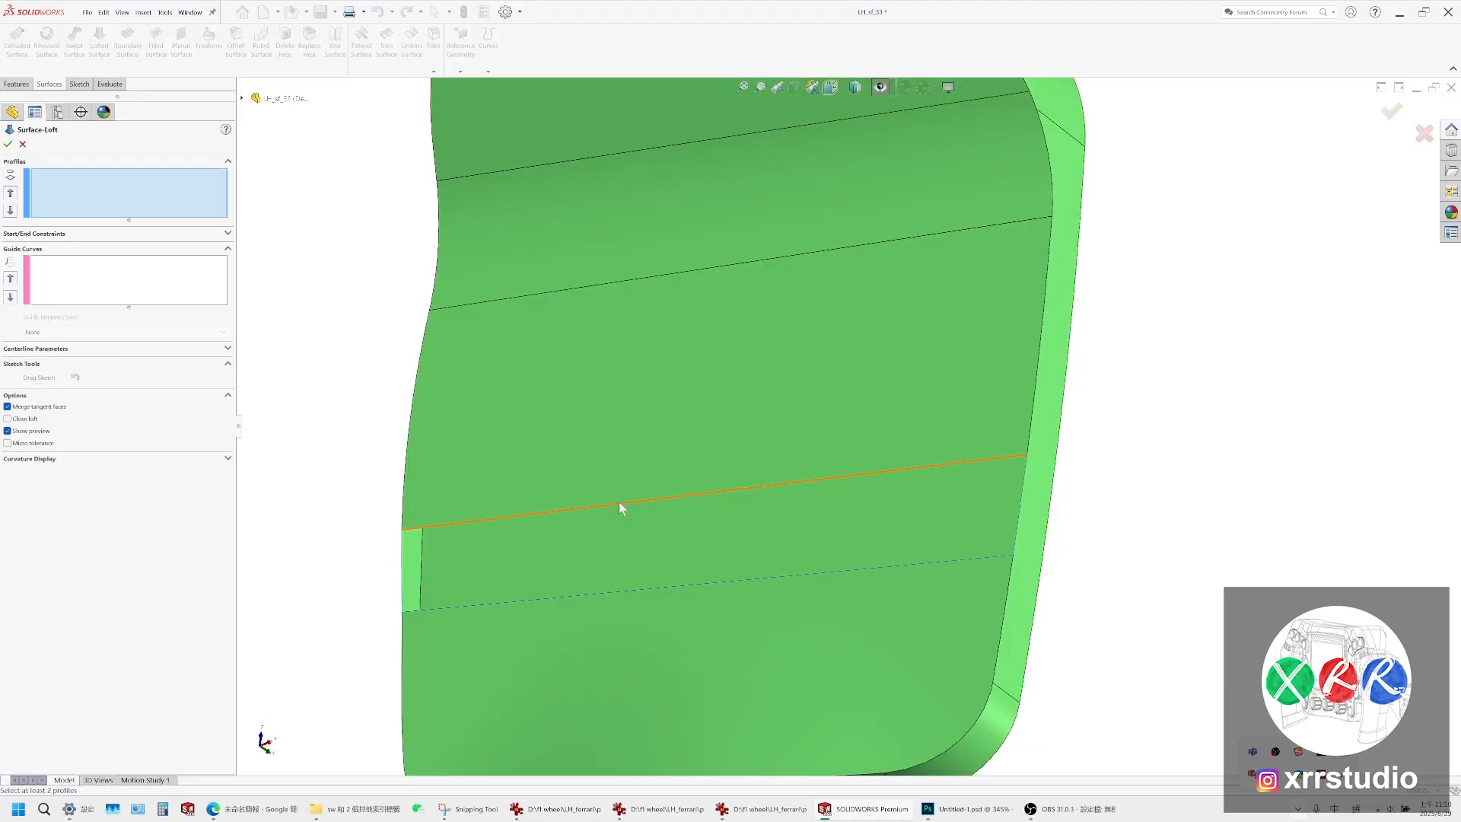
click(620, 502)
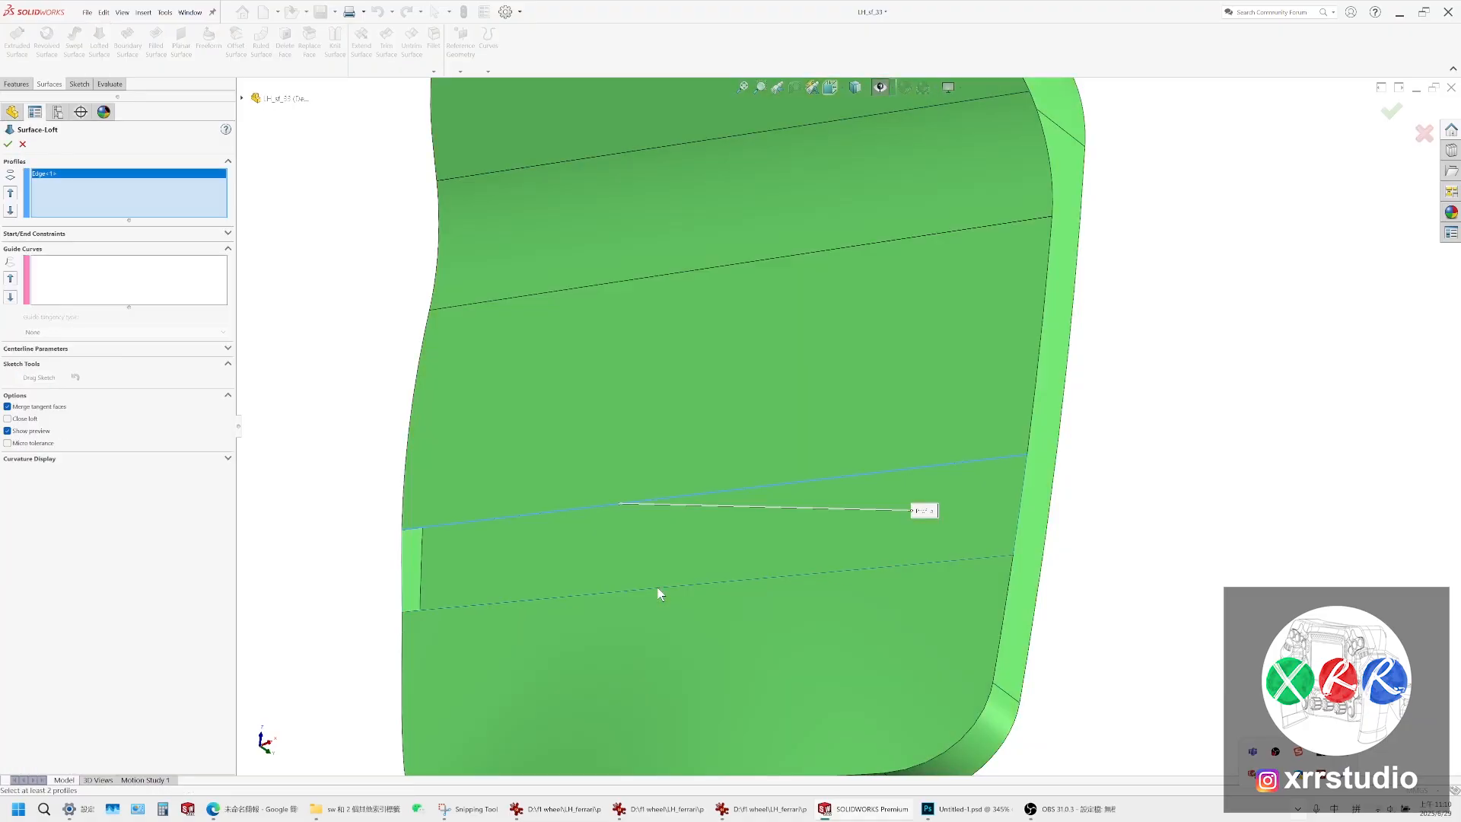
click(659, 594)
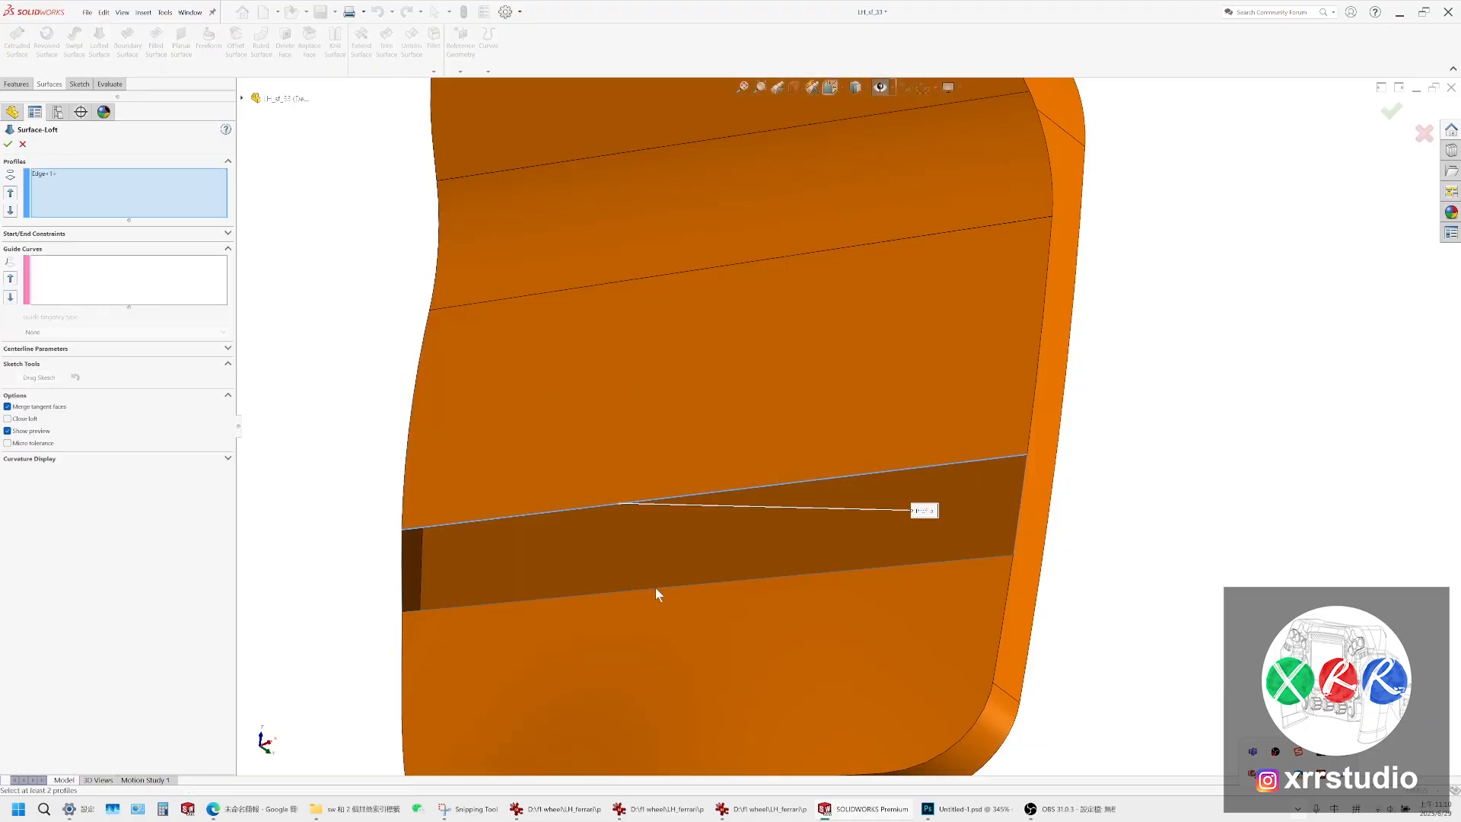
click(655, 588)
click(105, 281)
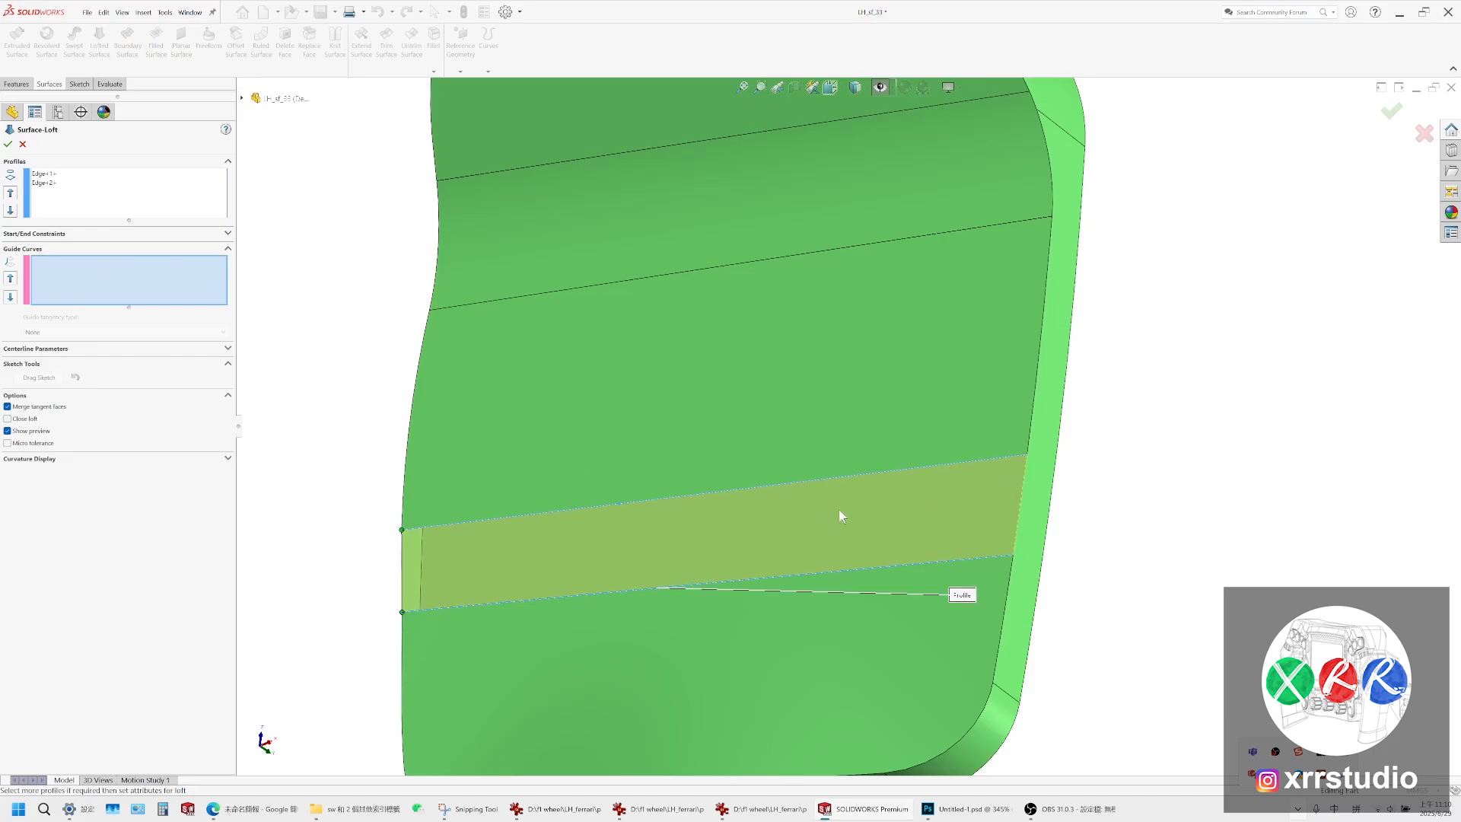
click(1028, 475)
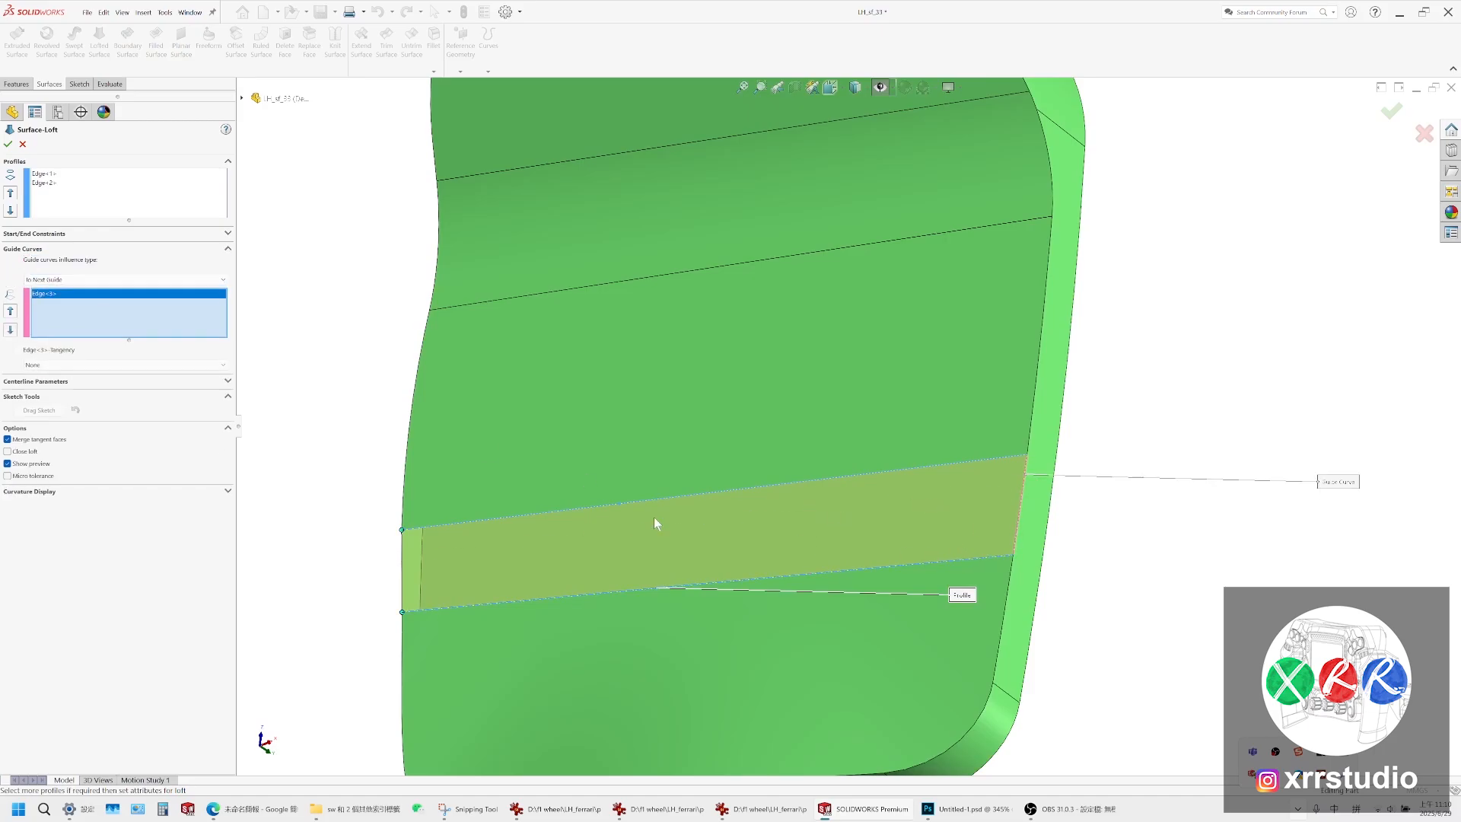
click(403, 554)
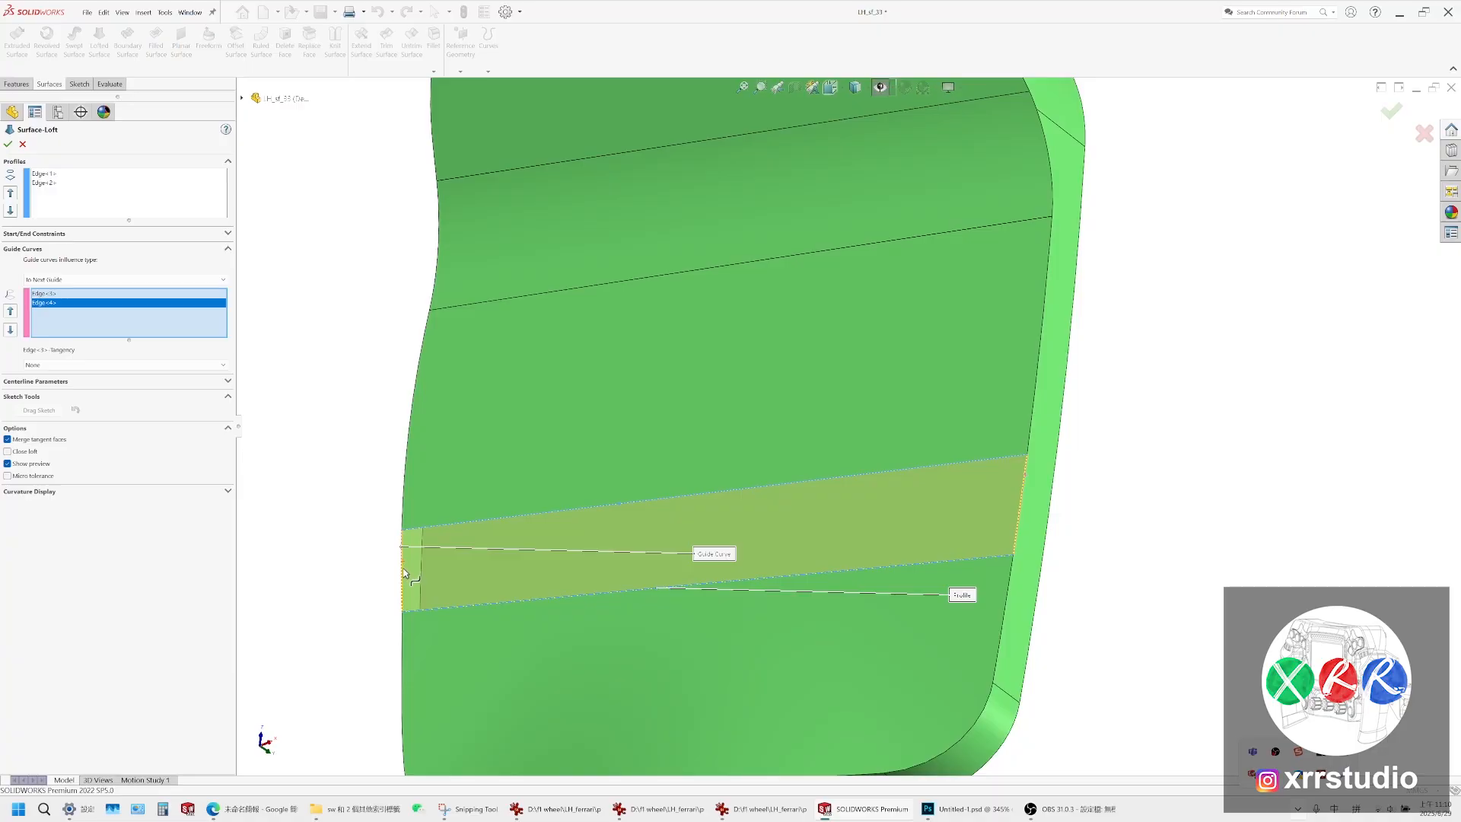
click(409, 579)
middle_drag(413, 576, 577, 438)
scroll(564, 442, down, 2)
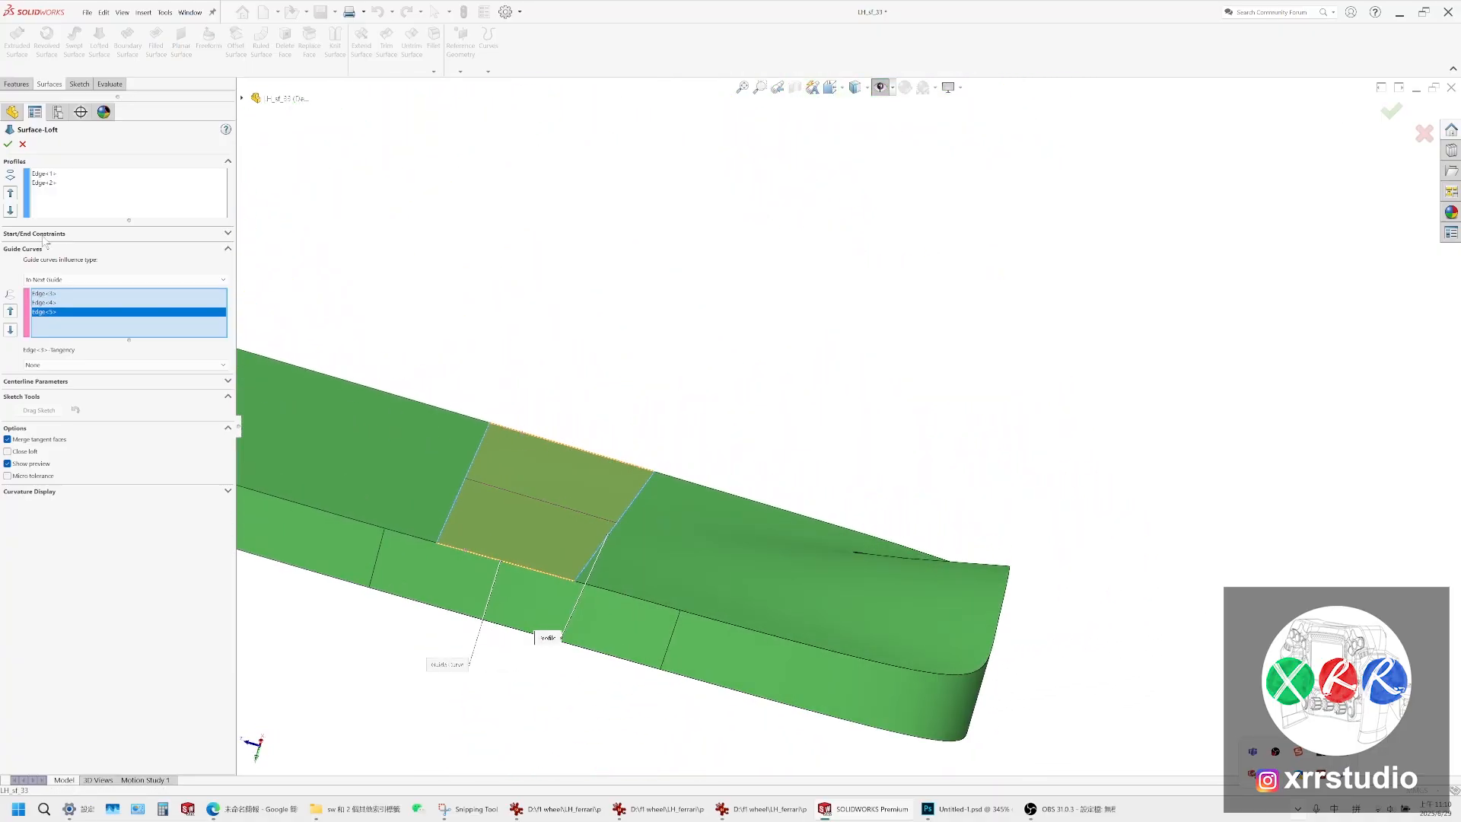
click(8, 143)
Start a Filled Surface over the open strip, bounded by its two cross edges and the side wall edges
click(156, 42)
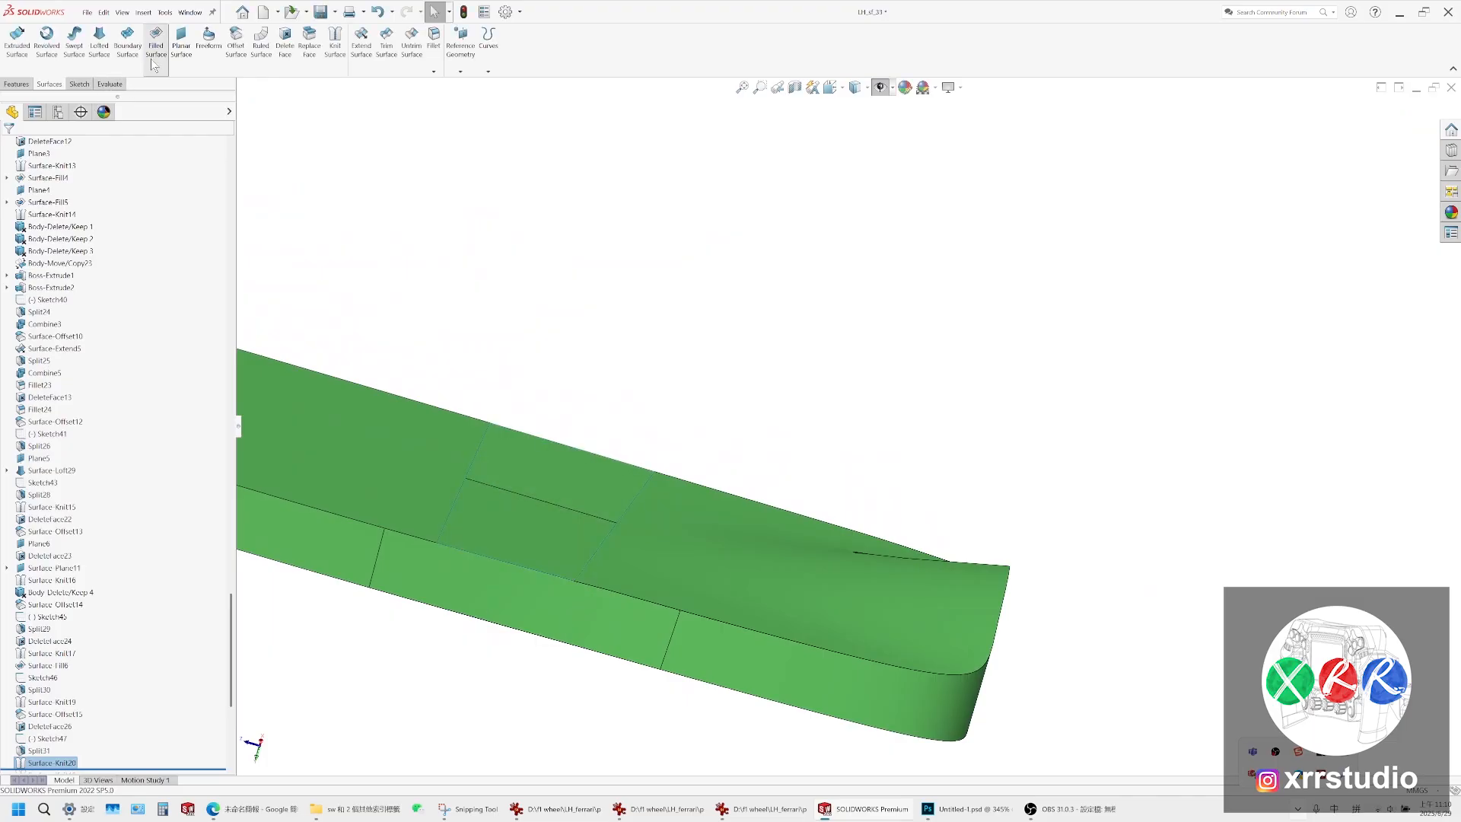
click(478, 443)
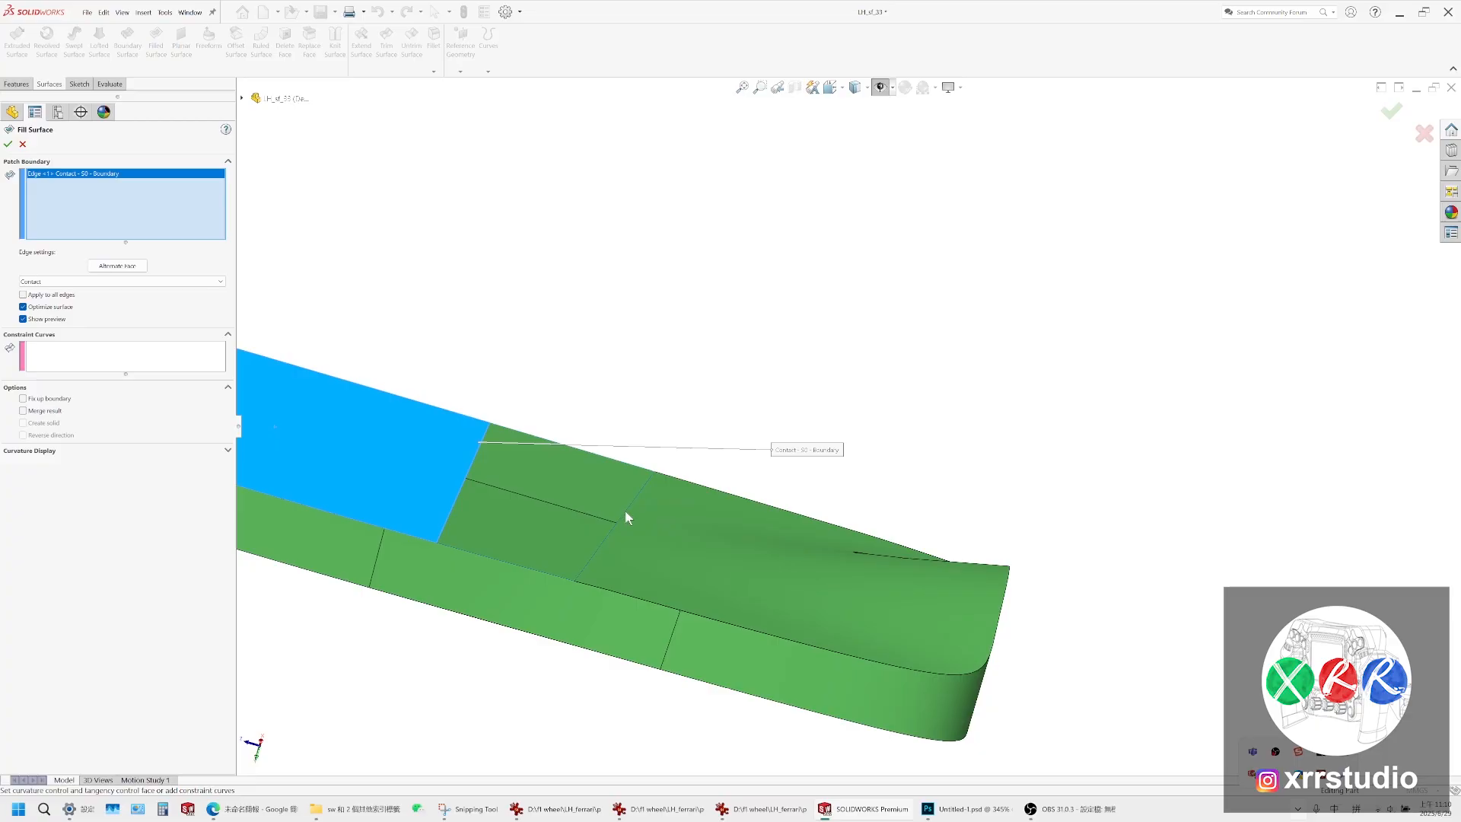
click(626, 510)
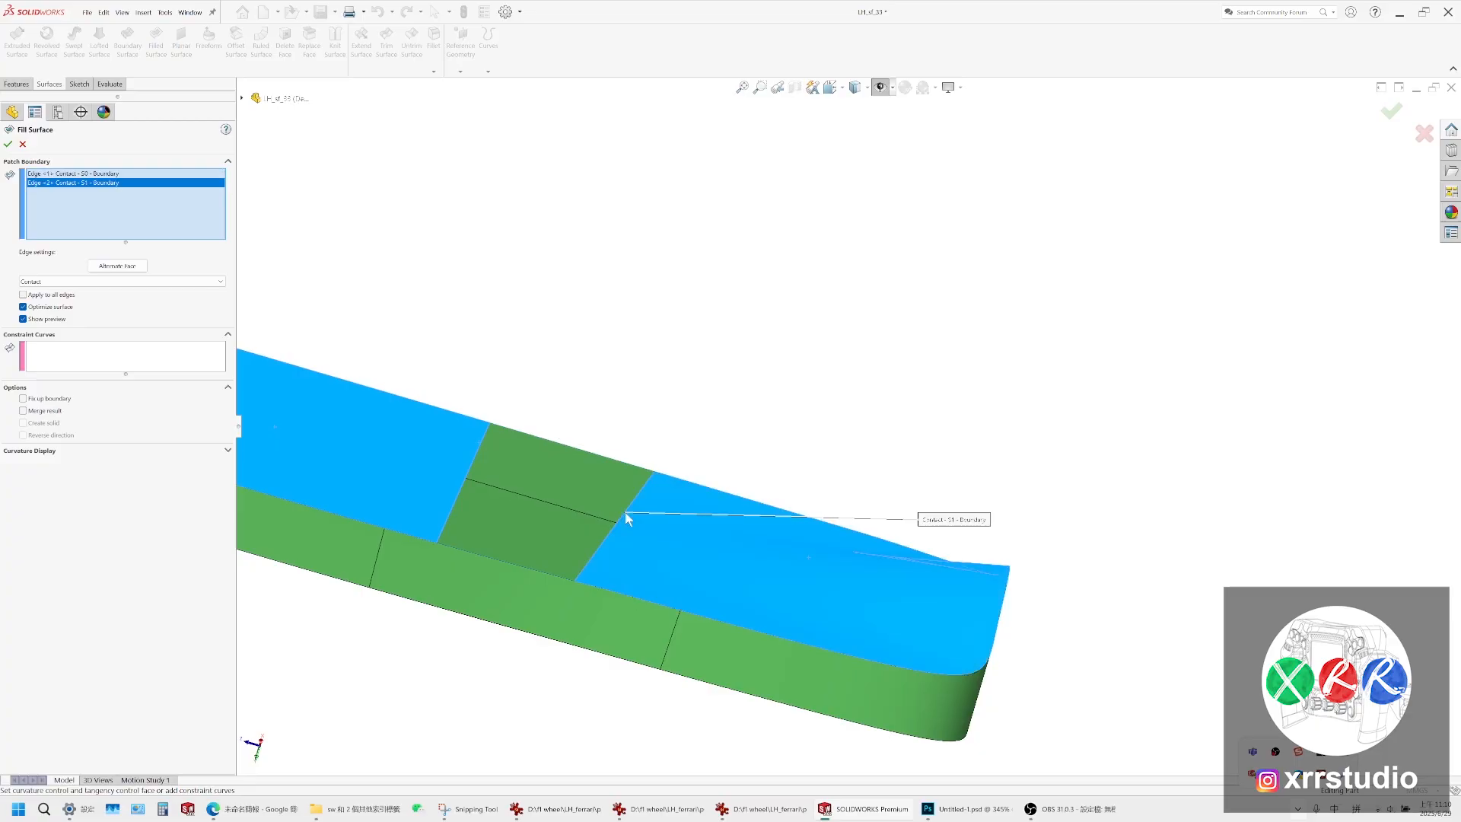
click(582, 448)
click(473, 559)
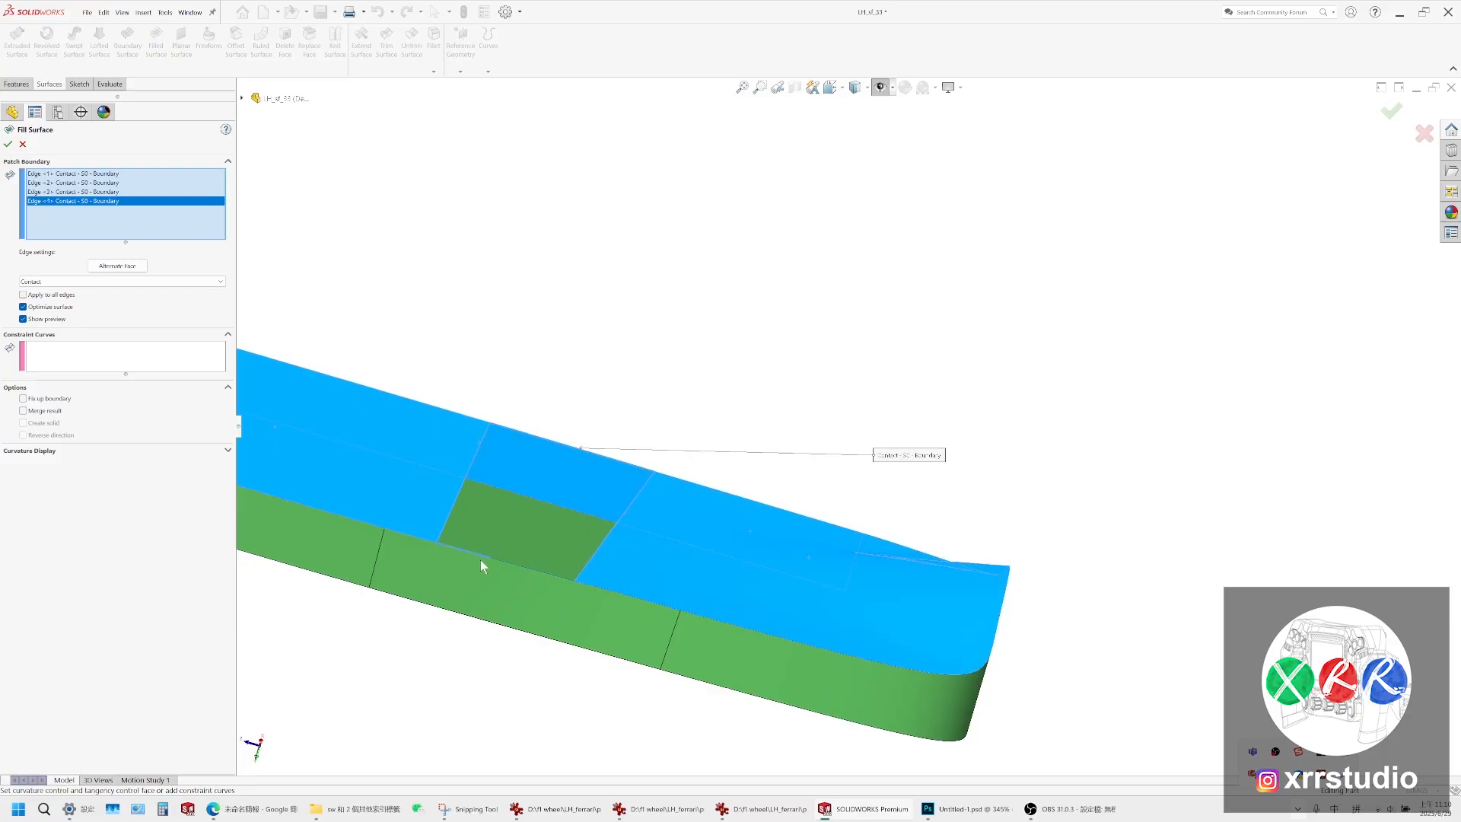
click(522, 570)
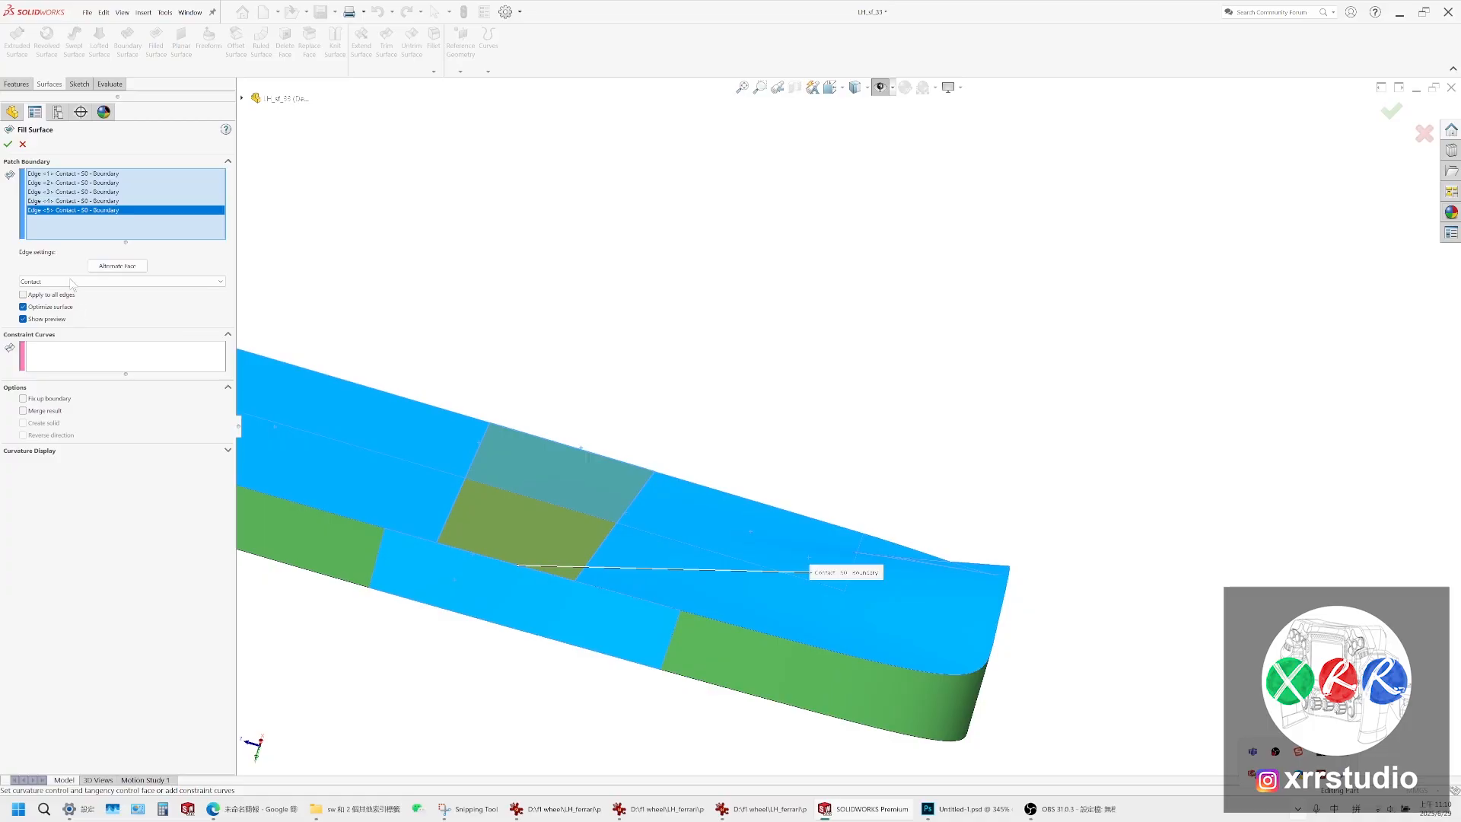
Change the edge setting of the fill's two cross edges and create the fill with Optimize surface on and Merge result off
click(76, 173)
shift+click(91, 183)
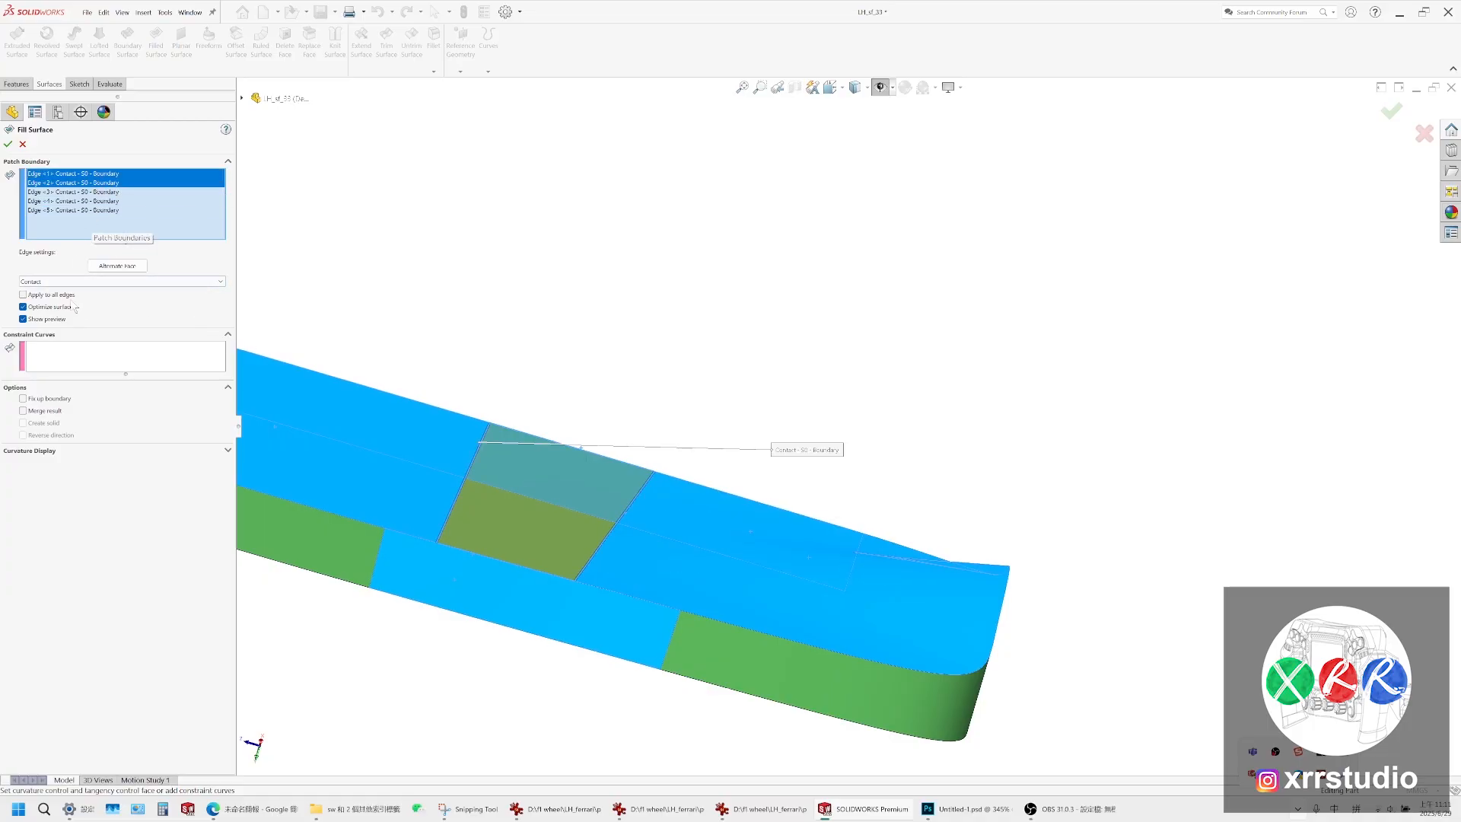
click(61, 281)
click(63, 308)
mouse_move(652, 505)
middle_down()
mouse_move(685, 532)
mouse_move(708, 610)
mouse_move(760, 548)
mouse_move(723, 701)
mouse_move(735, 674)
middle_up()
key(Escape)
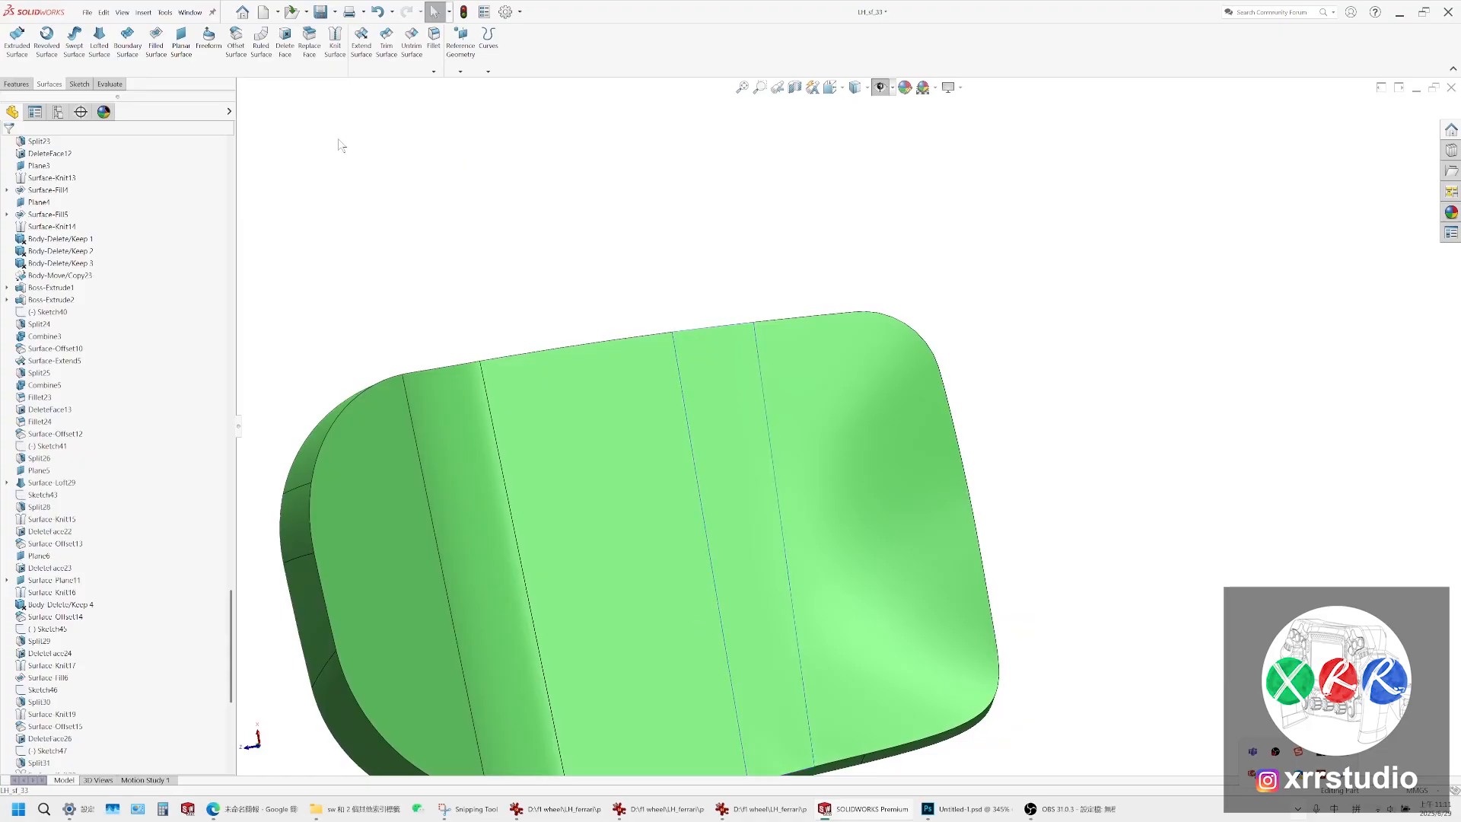
Knit the new fill with the end cap surface body, turning Create solid on and leaving Merge entities off
click(335, 42)
click(706, 437)
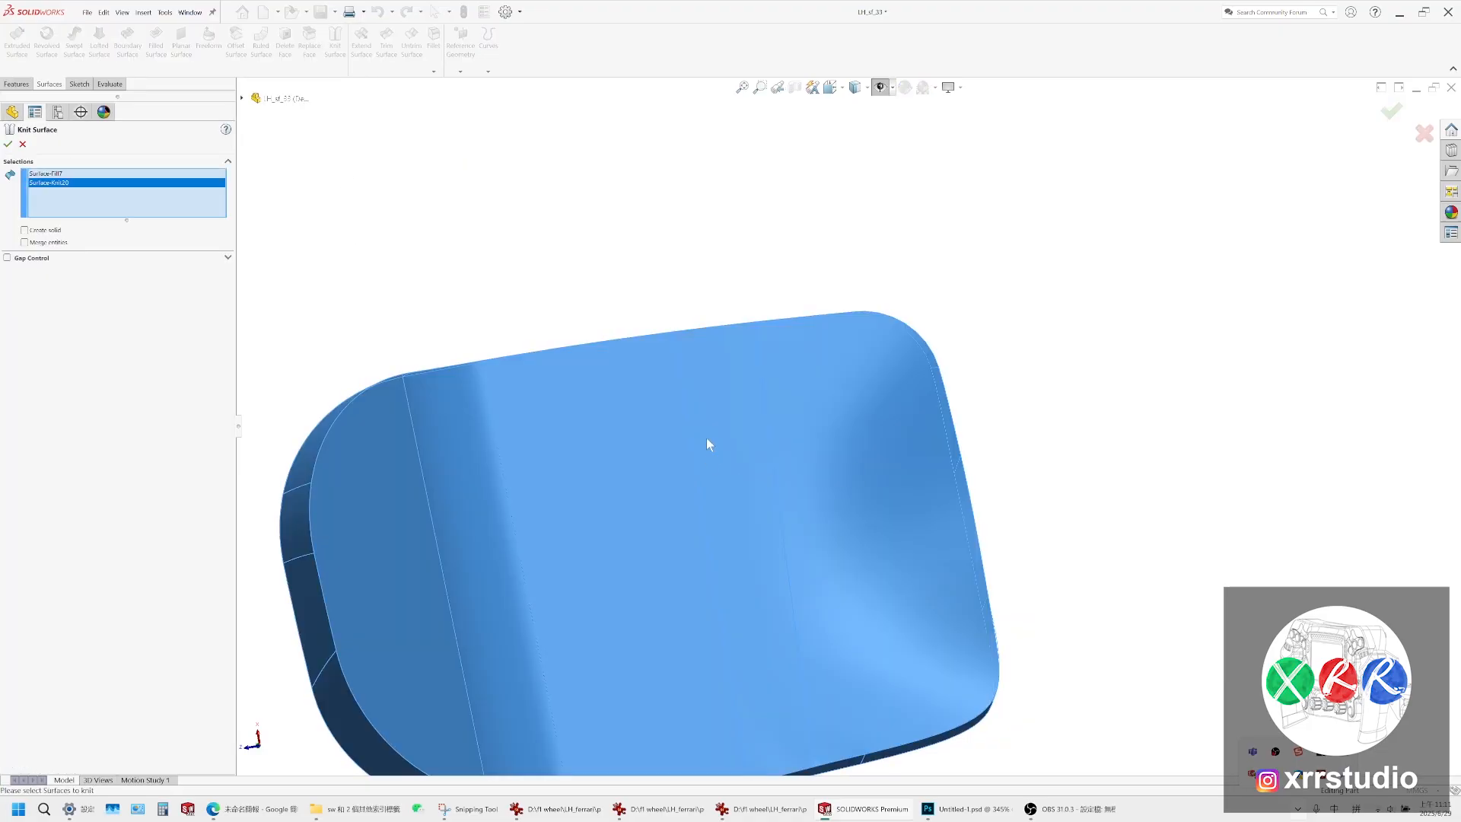
middle_drag(705, 440, 708, 707)
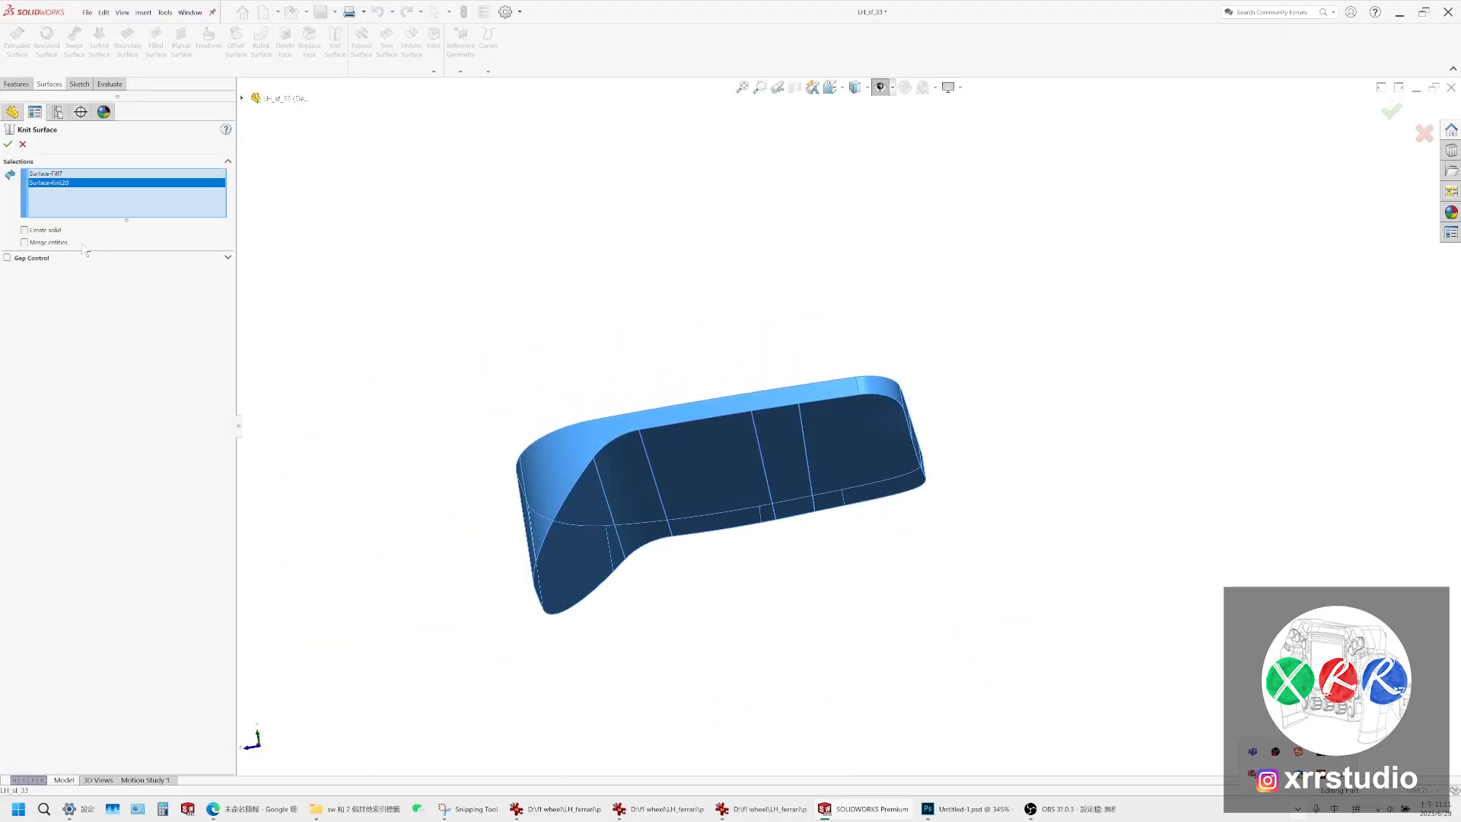
click(9, 144)
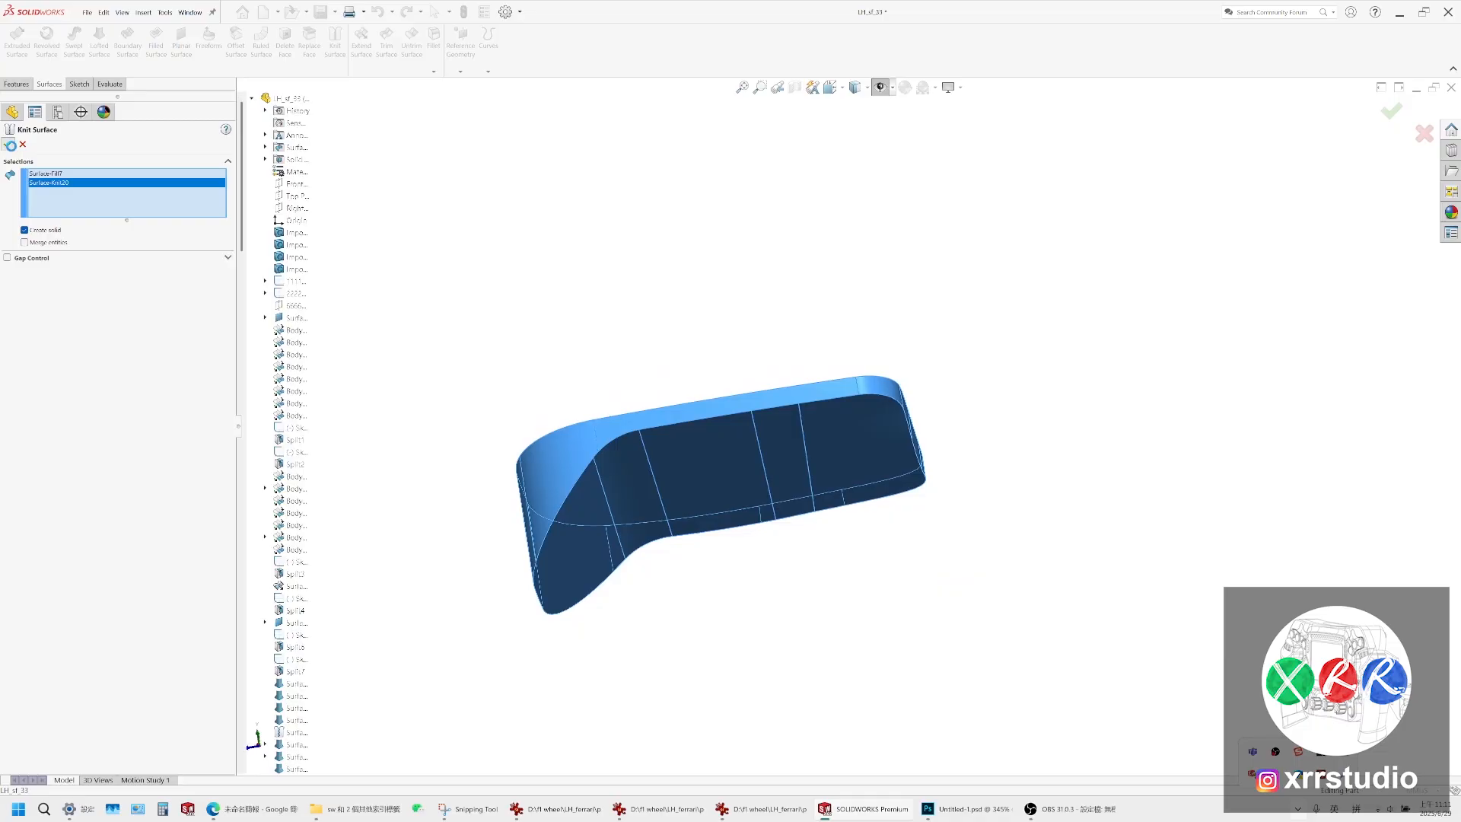
middle_drag(805, 485, 814, 513)
scroll(814, 512, up, 4)
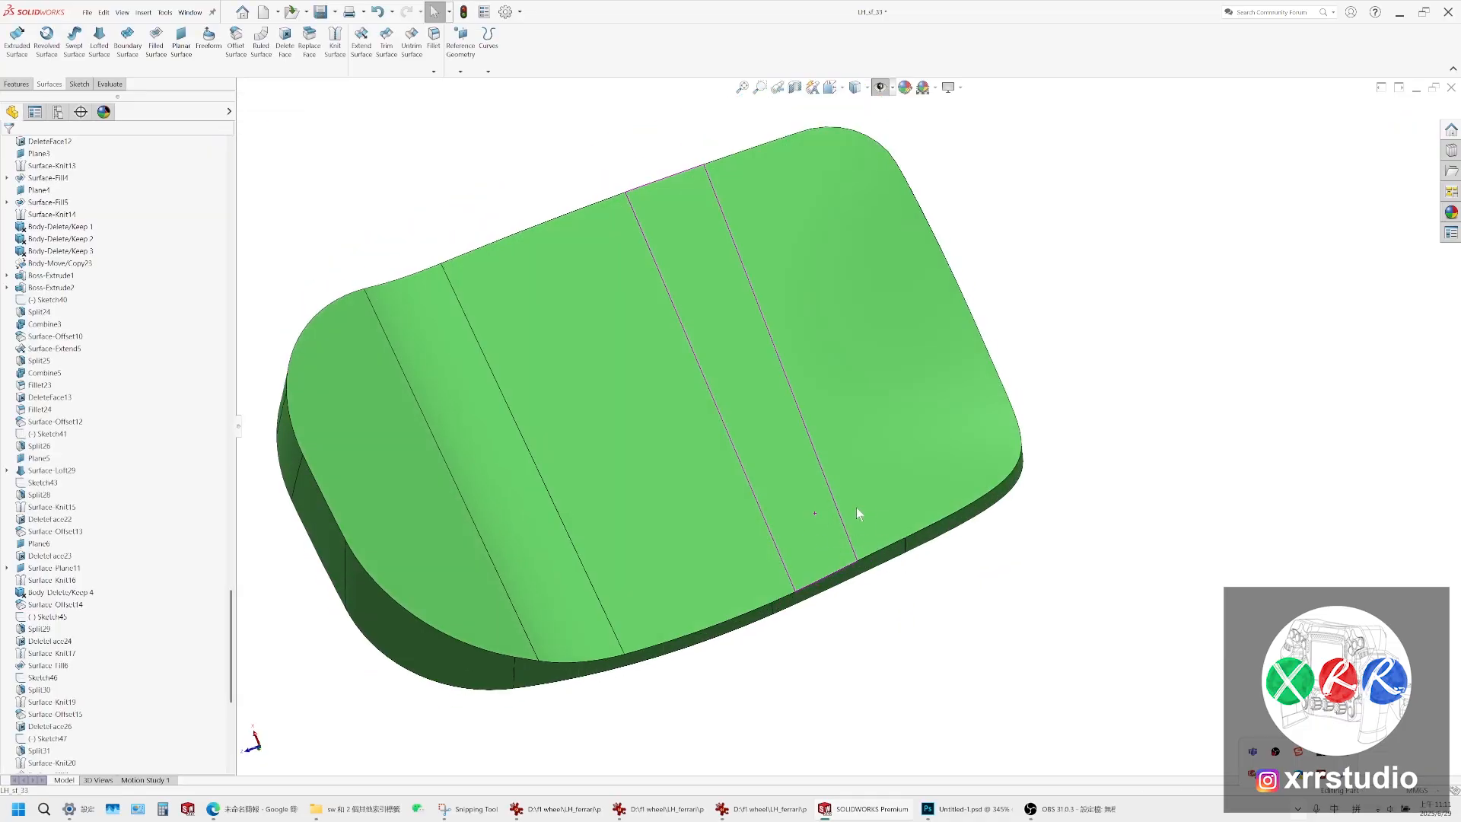
middle_drag(848, 532, 727, 364)
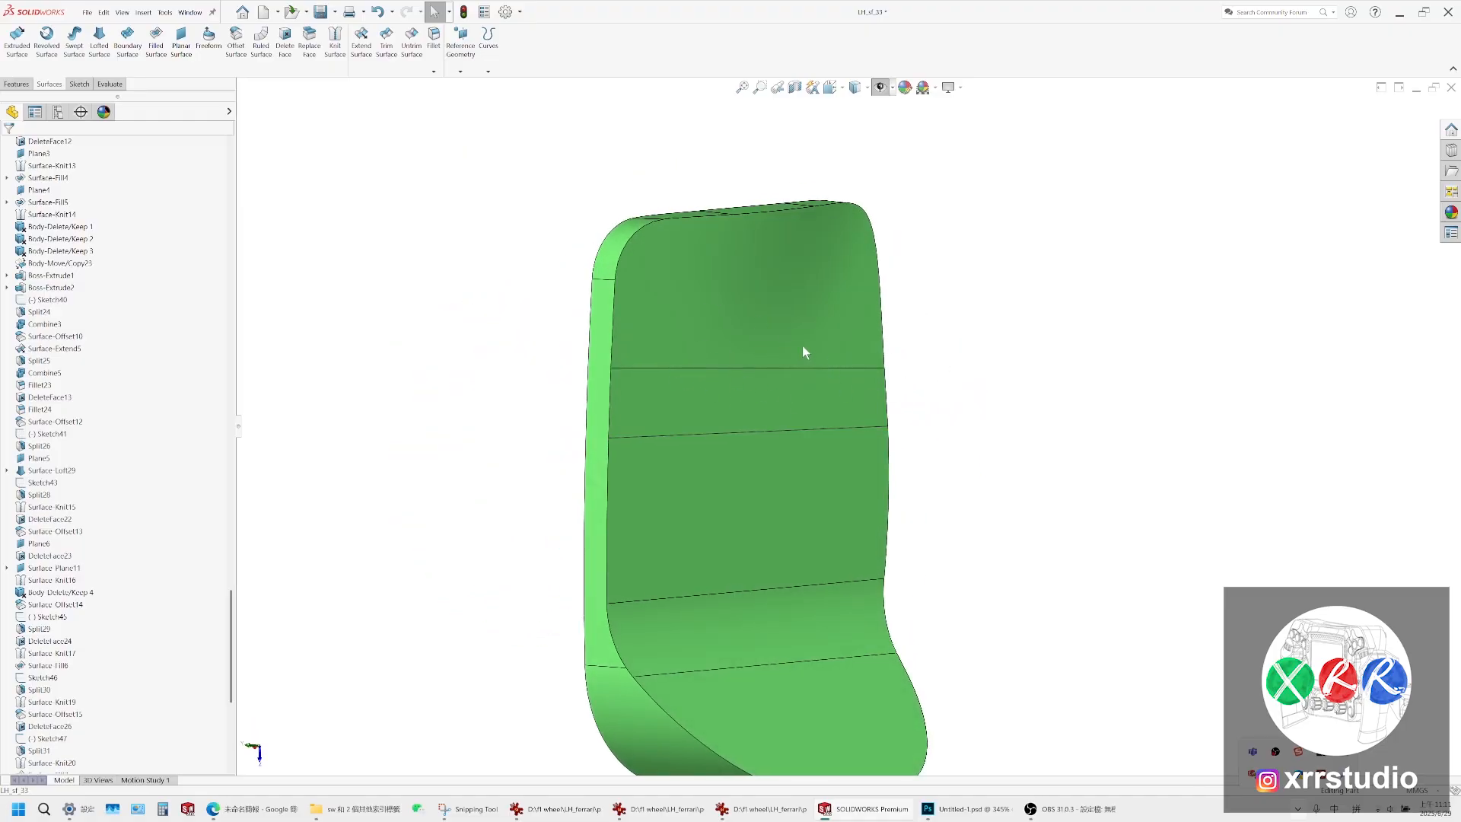
middle_drag(801, 349, 669, 464)
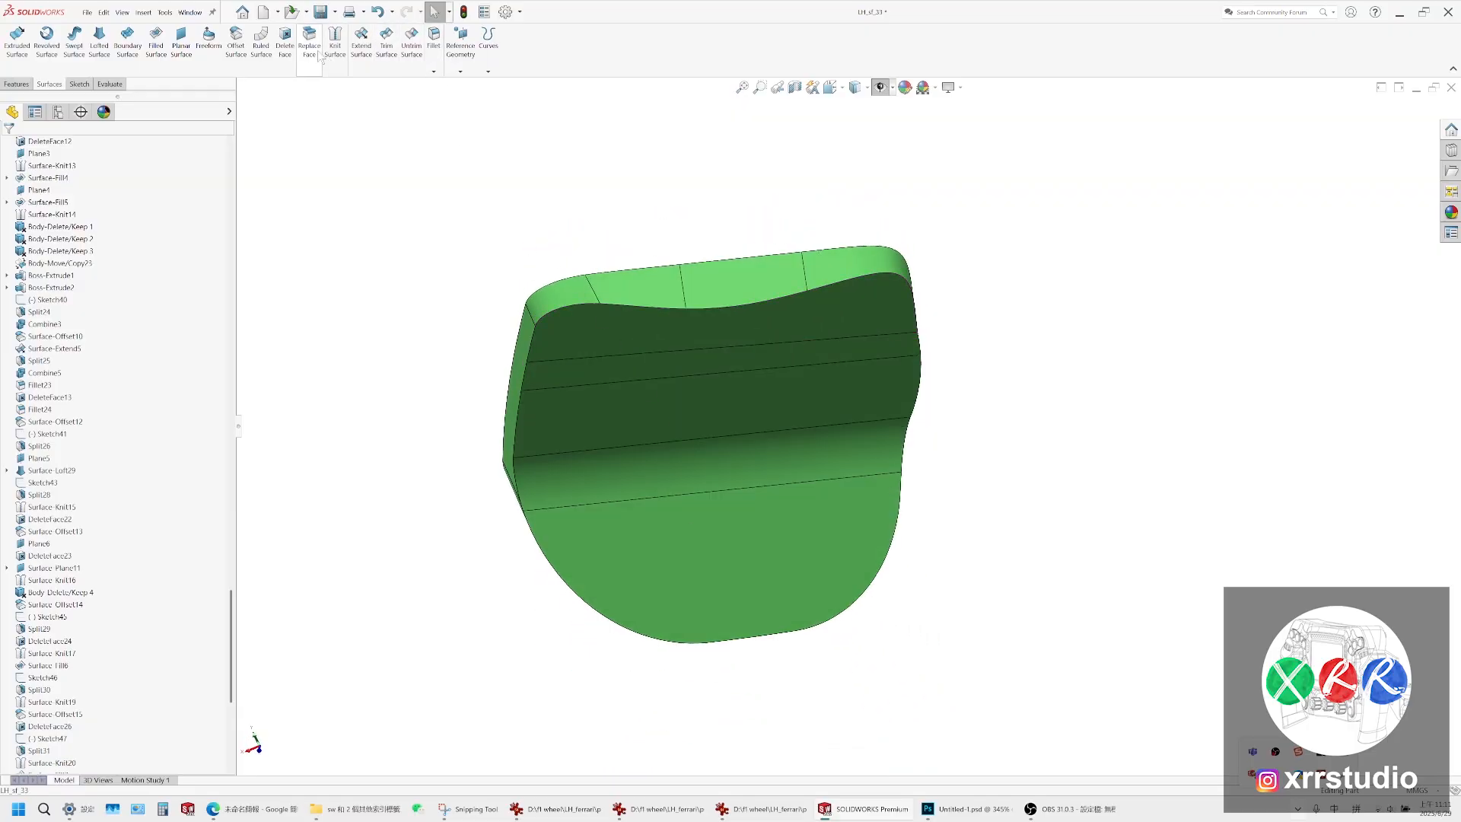
click(335, 42)
click(764, 339)
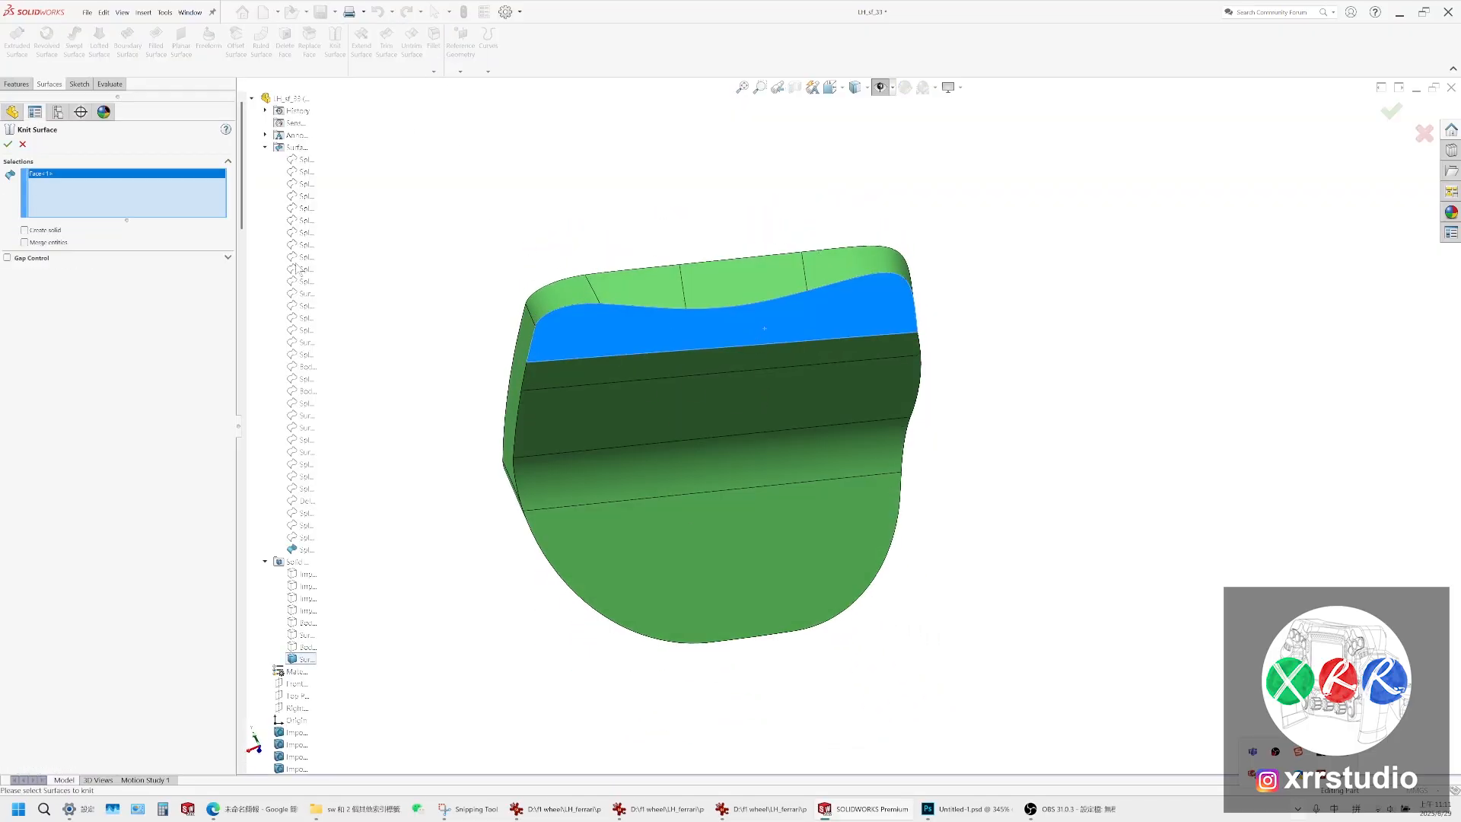
click(646, 375)
click(646, 374)
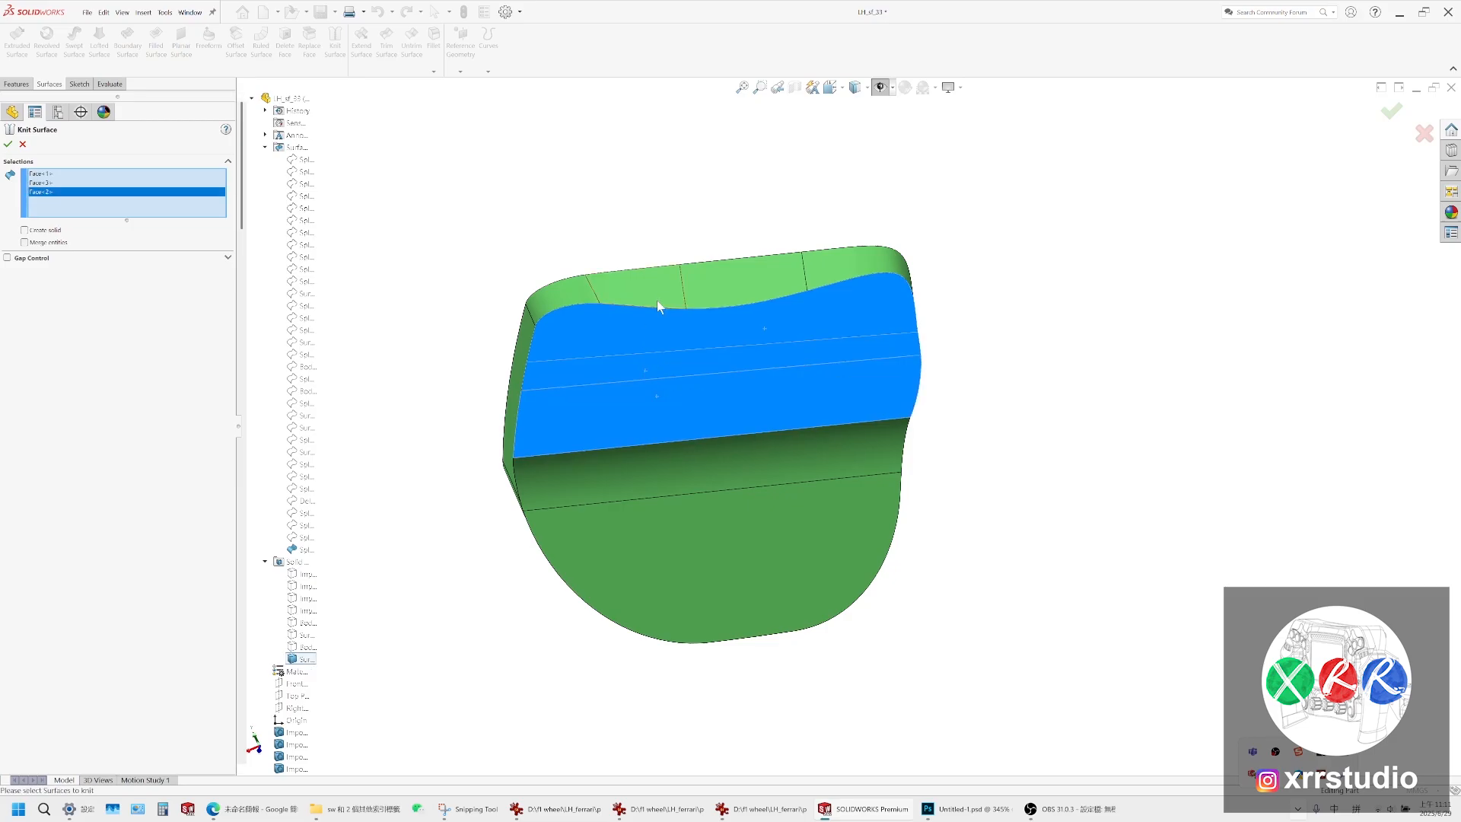
click(636, 466)
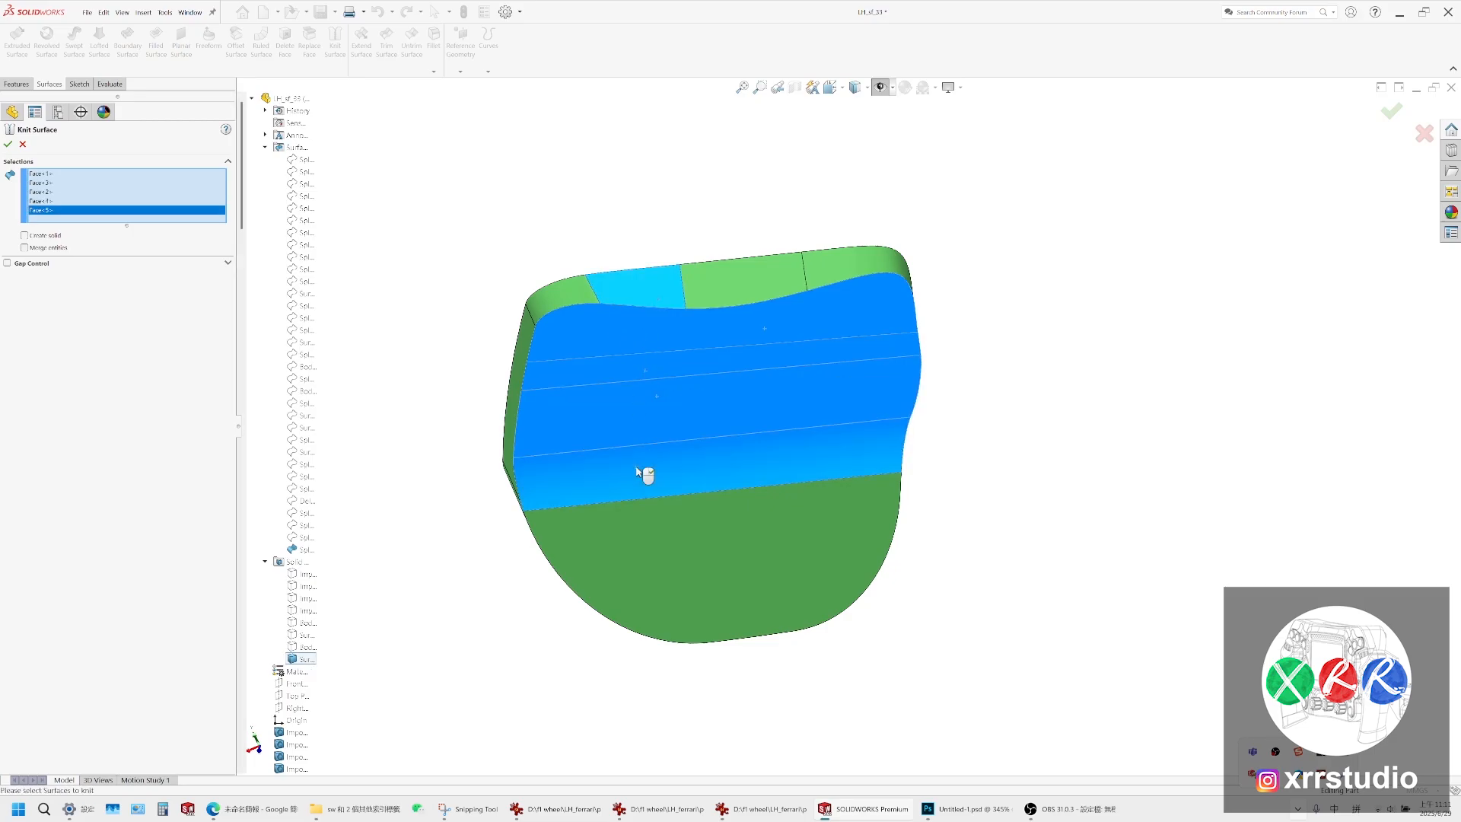
click(719, 292)
middle_drag(678, 388, 766, 469)
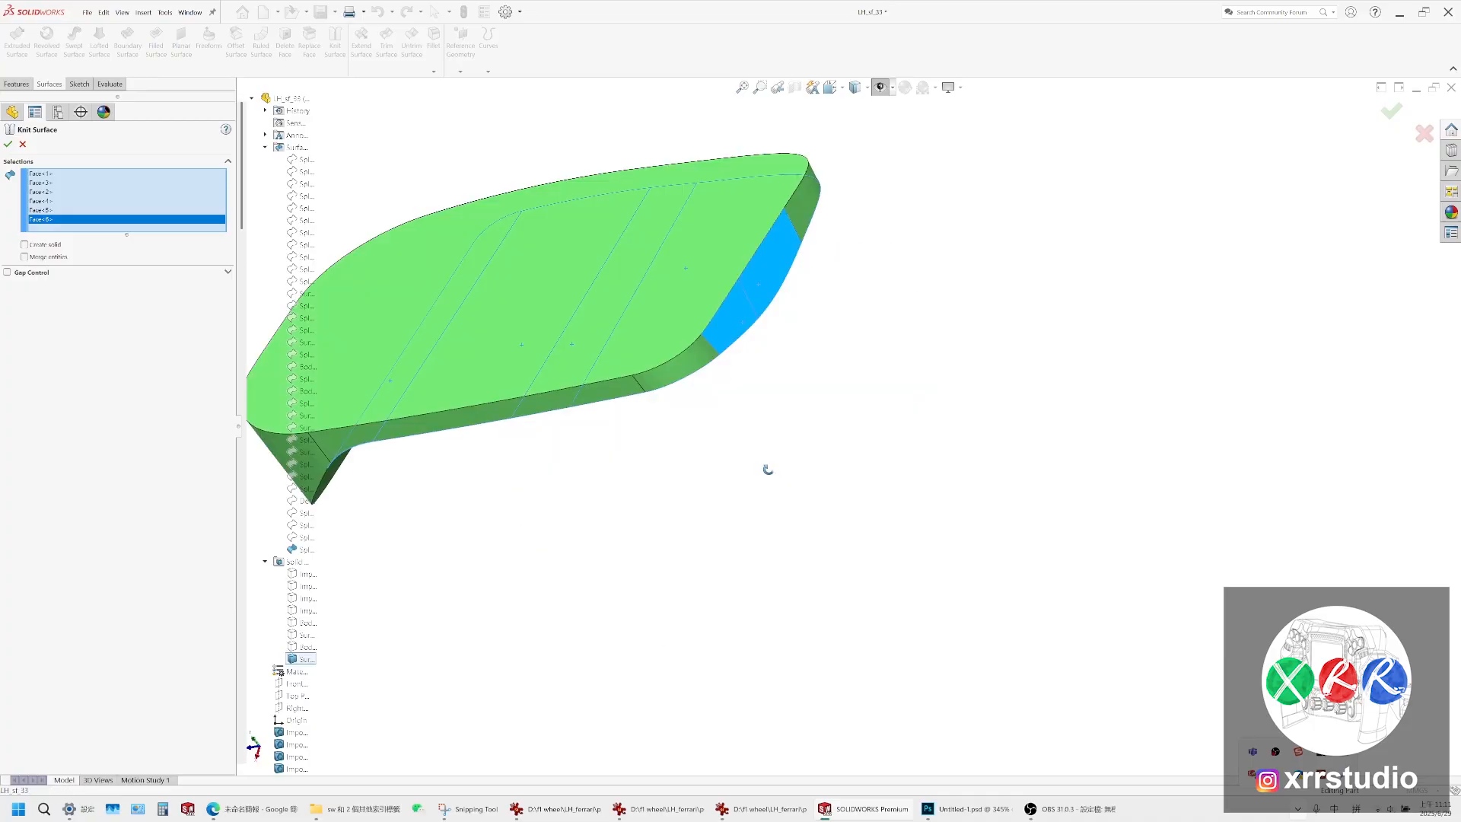
click(8, 145)
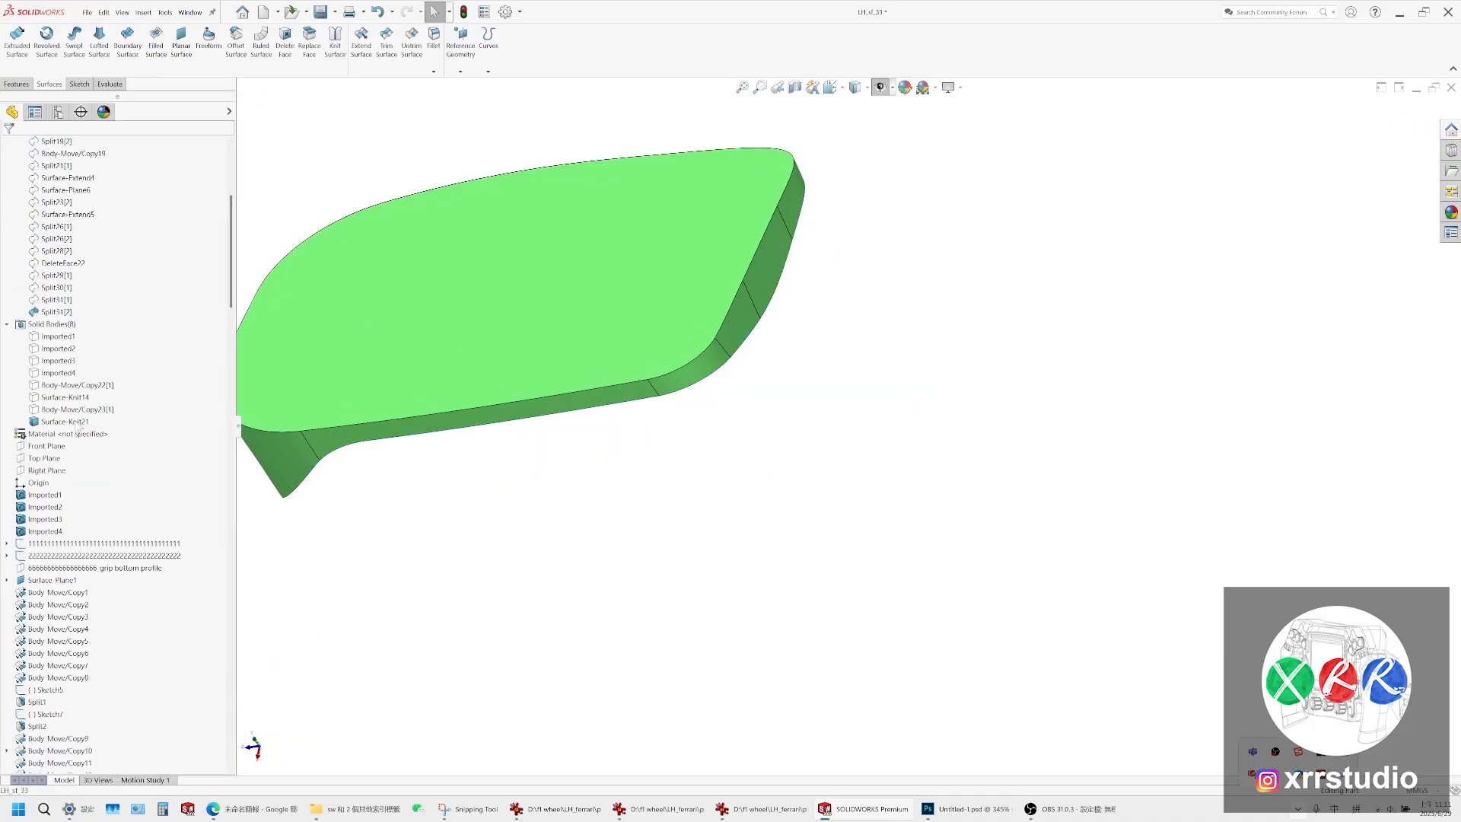
Delete the visible leftover surface body Split31[2], which overlaps the knitted end cap solid
click(543, 335)
middle_drag(544, 335, 485, 185)
click(59, 312)
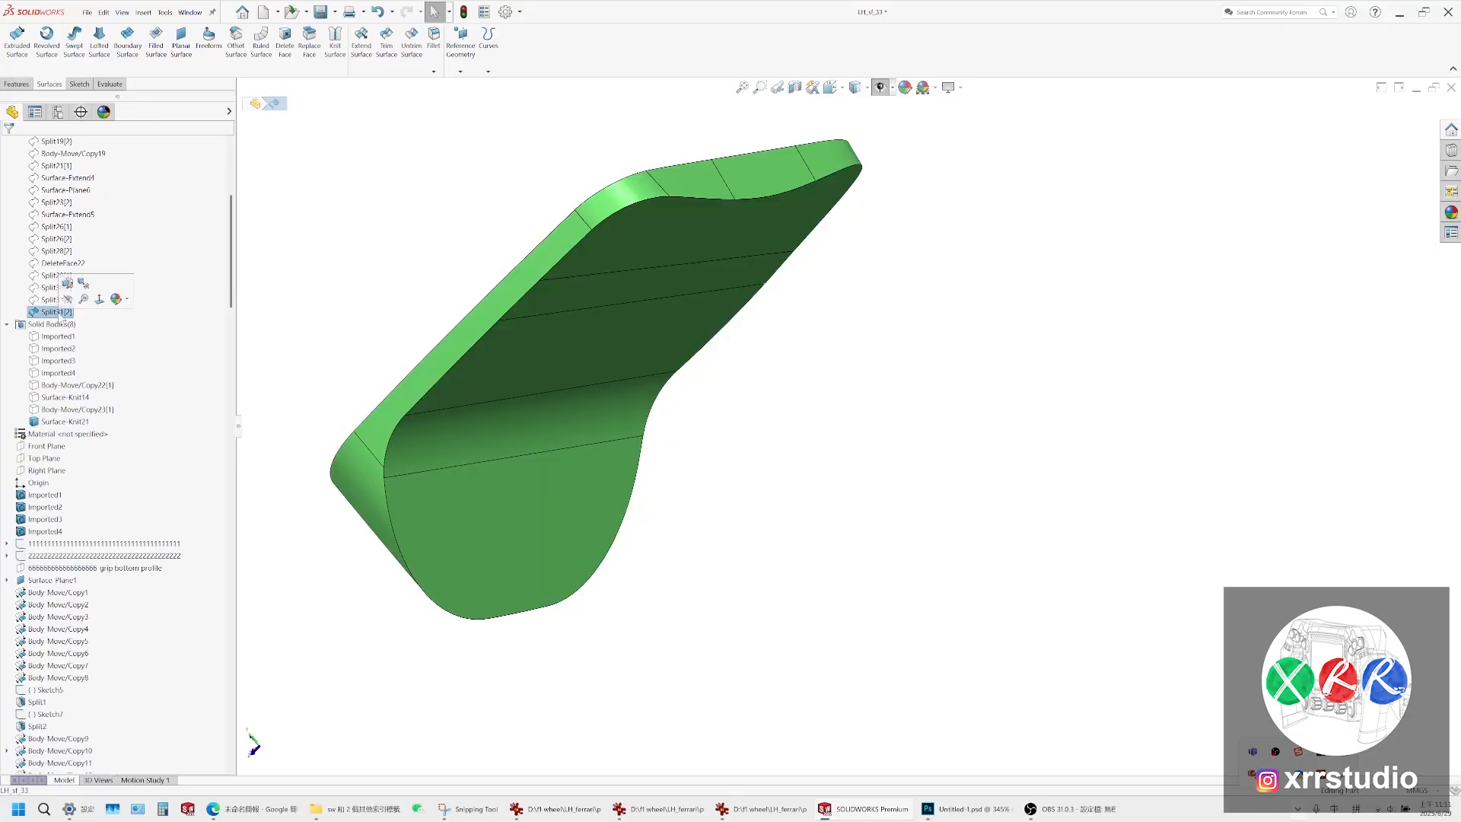
middle_drag(566, 275, 581, 319)
scroll(581, 319, up, 6)
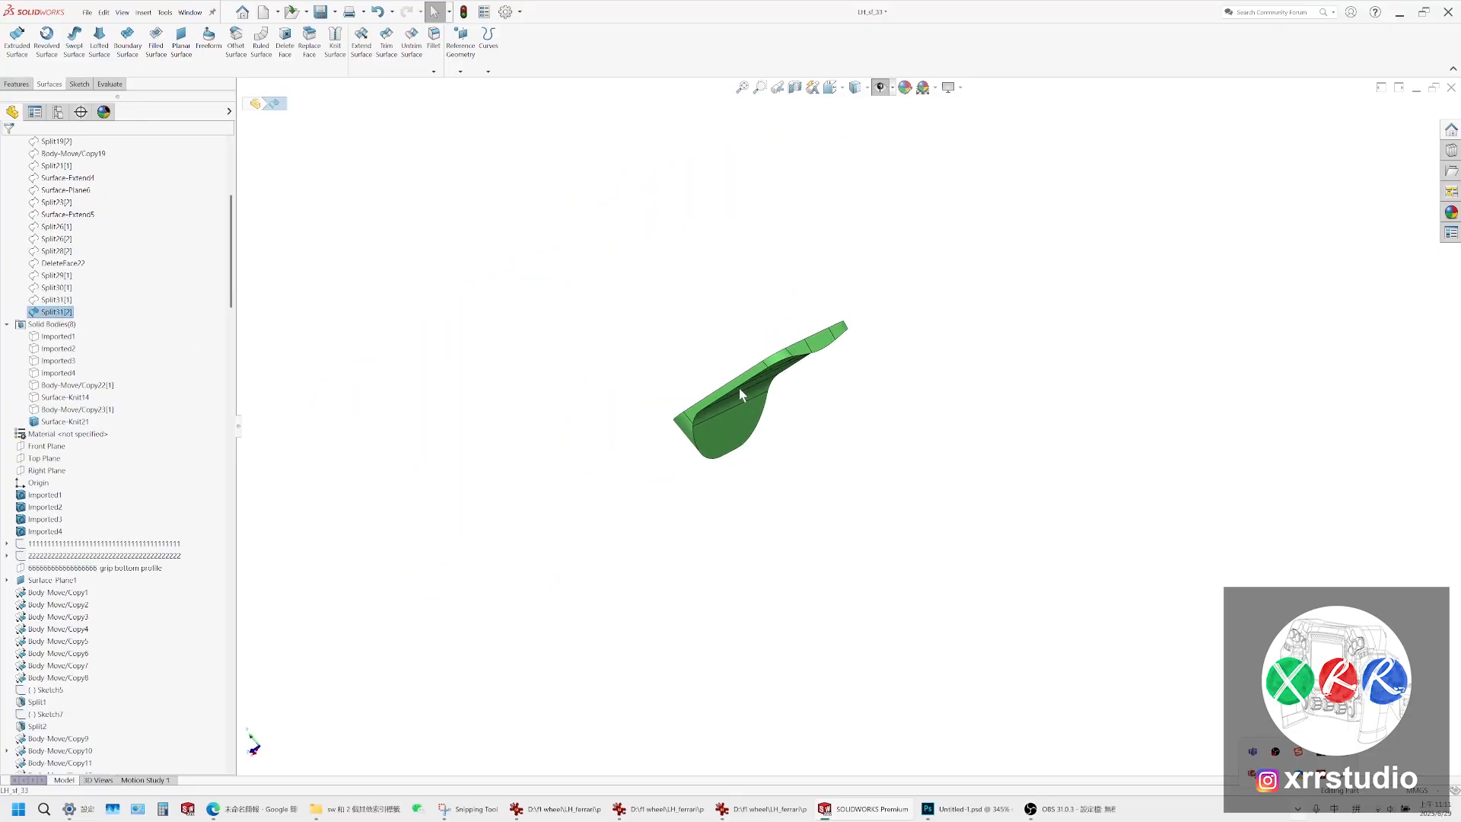
scroll(738, 388, down, 4)
click(76, 421)
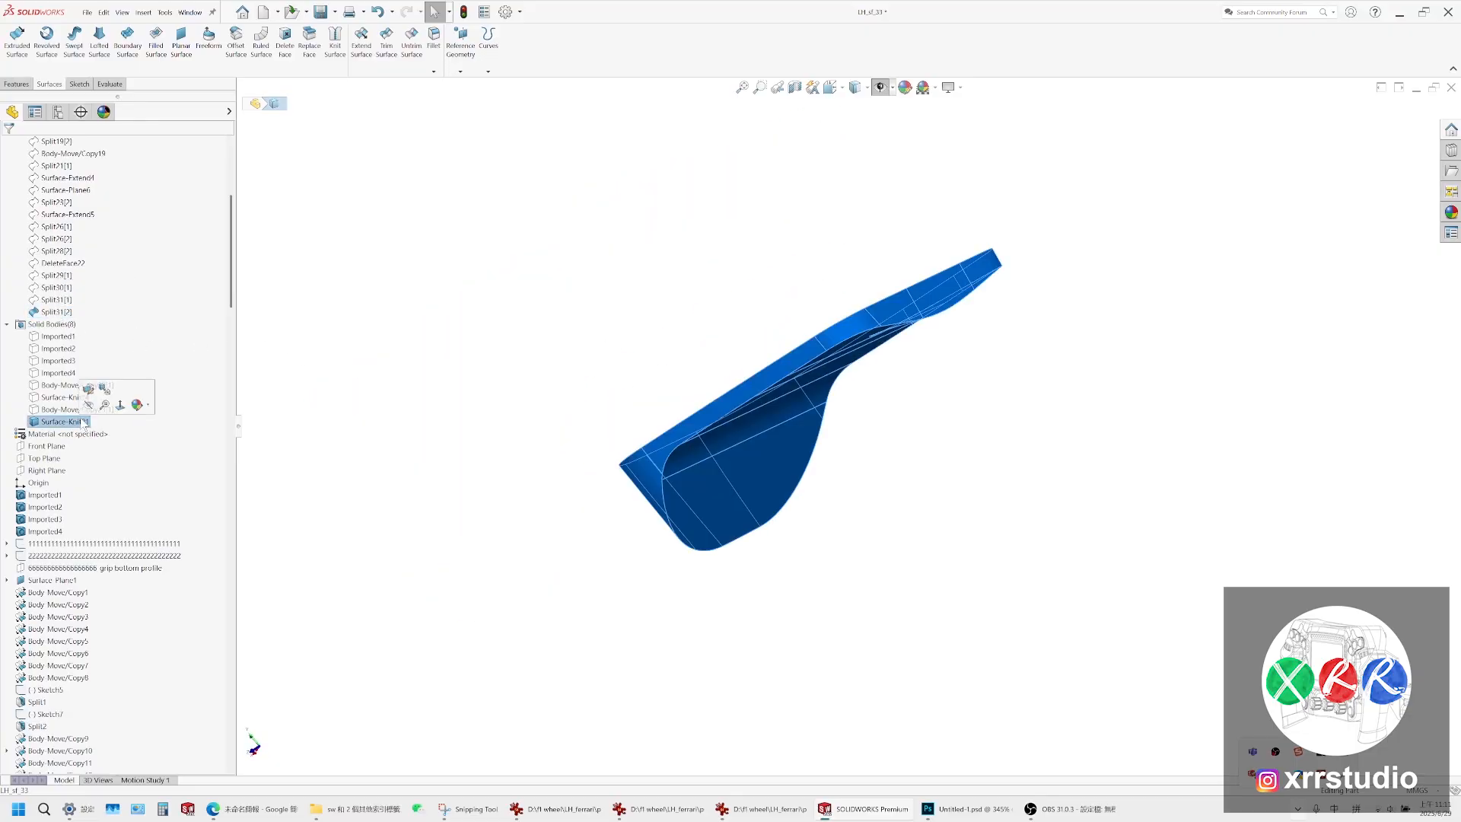
click(68, 312)
right_click(76, 313)
click(81, 301)
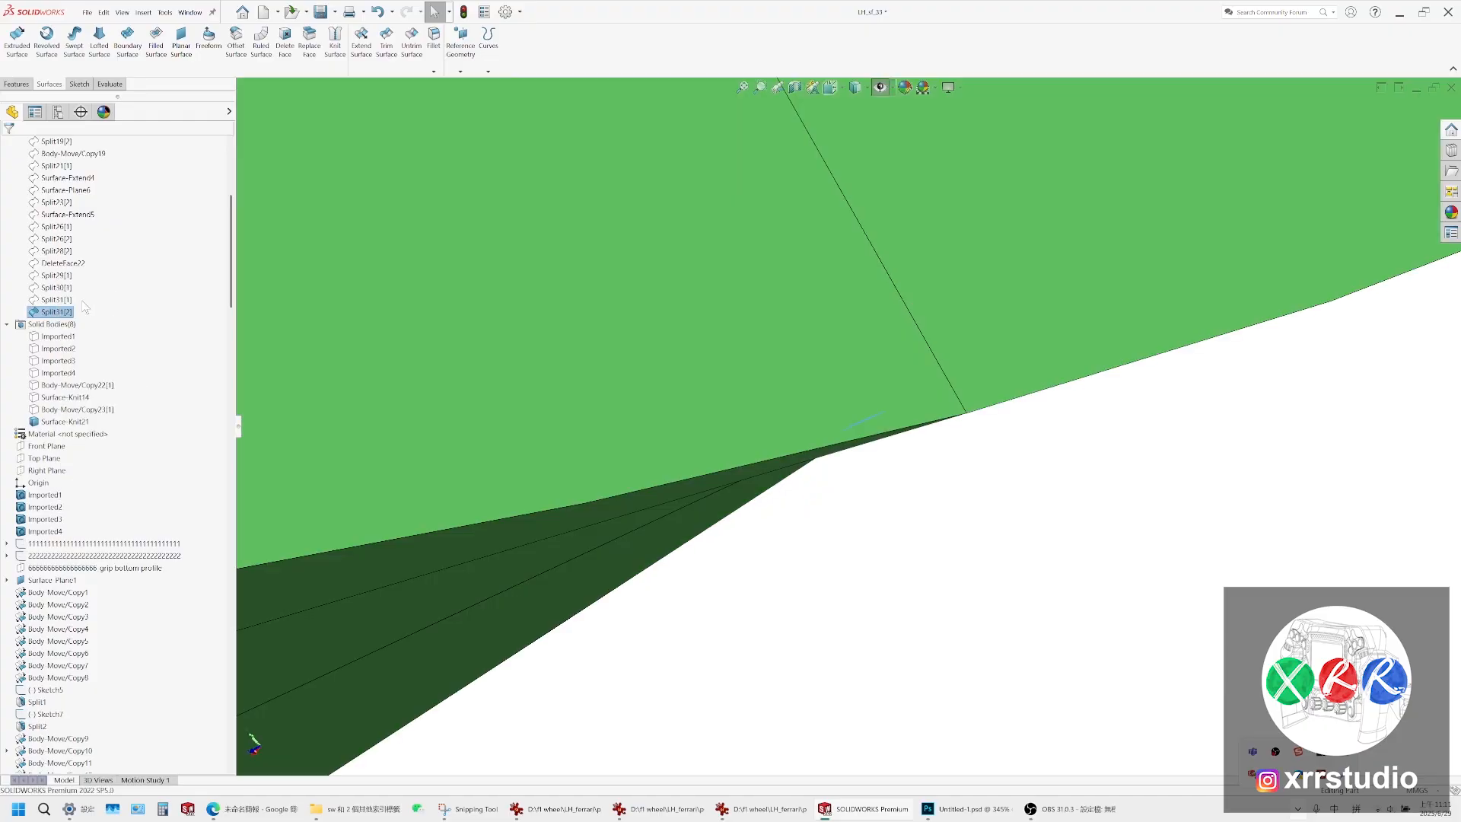
right_click(70, 313)
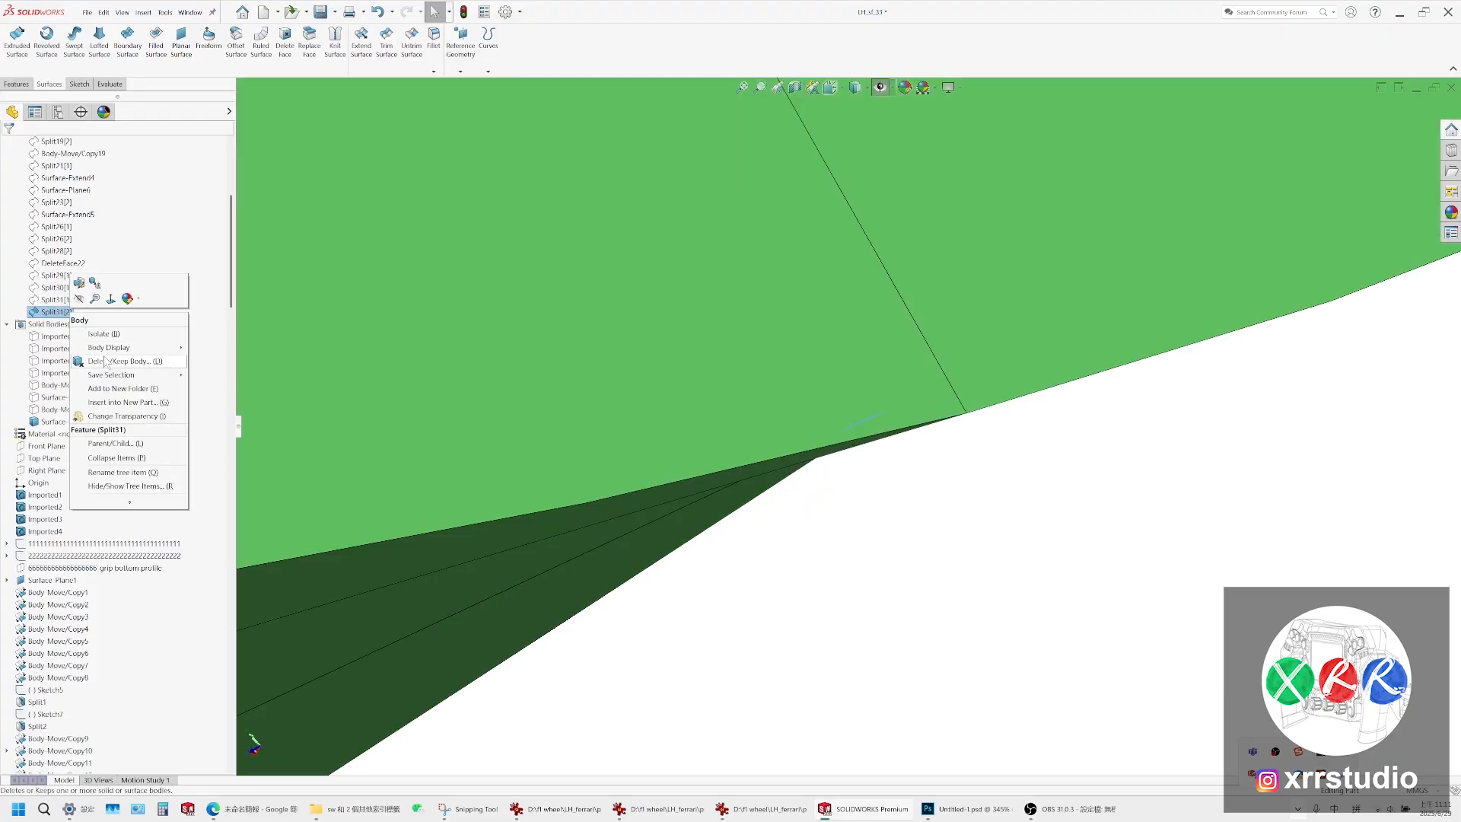
click(114, 362)
click(8, 144)
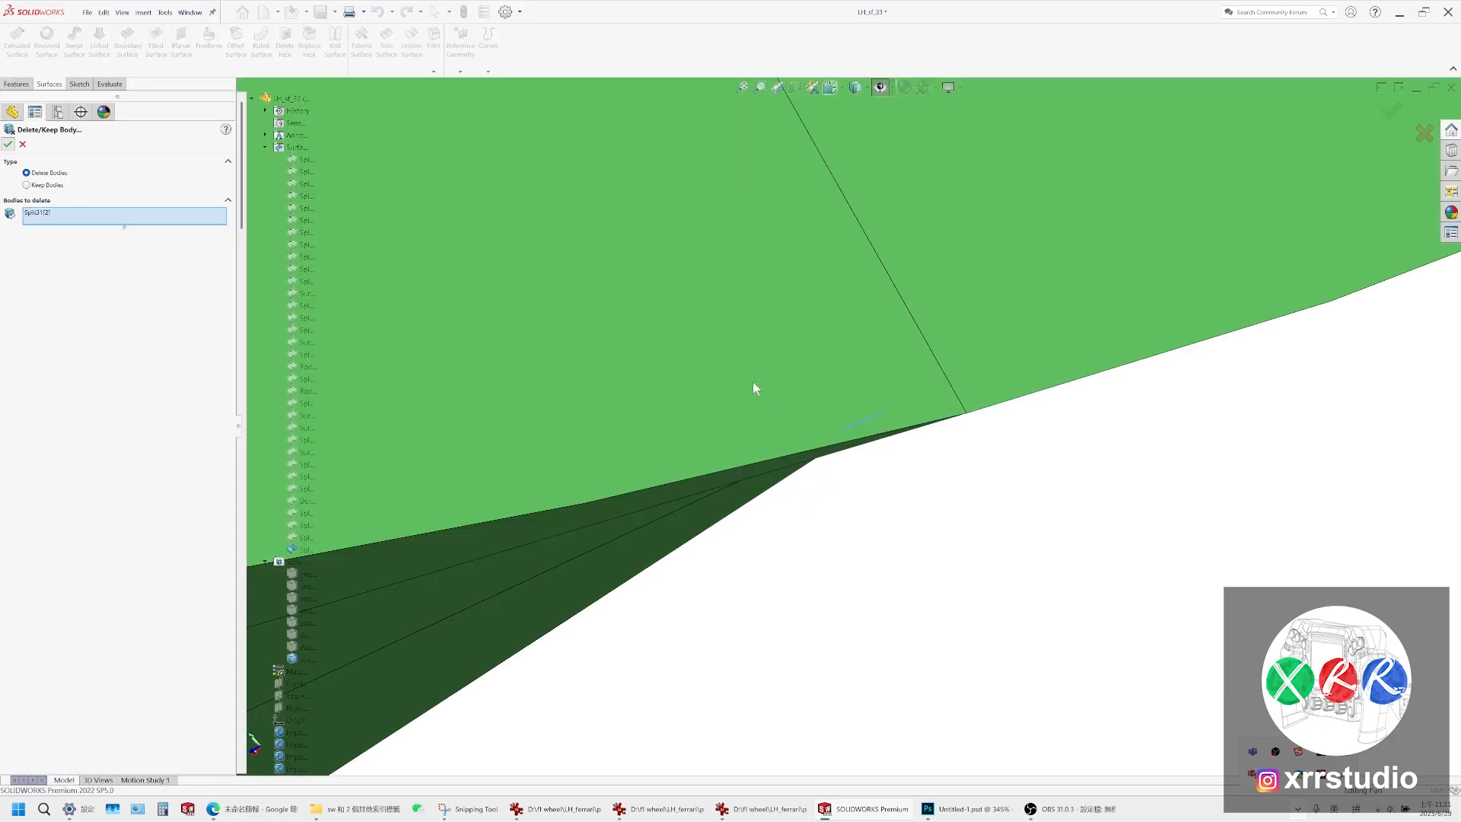
Check the knitted end cap solid and save the part as a new file named LH_sf_35
scroll(753, 383, up, 1)
click(69, 412)
scroll(822, 424, up, 3)
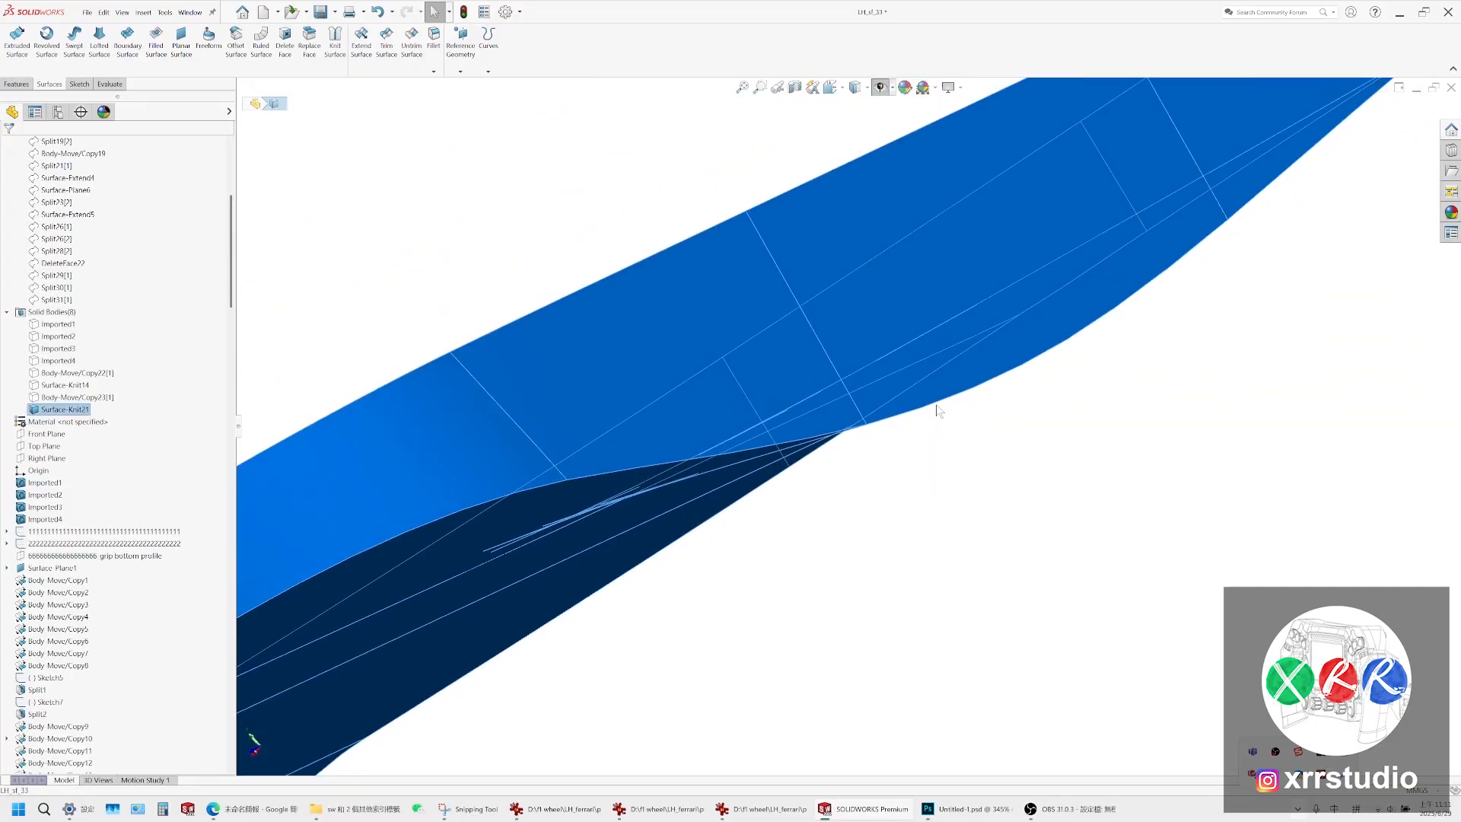
scroll(763, 407, up, 8)
middle_drag(768, 409, 878, 498)
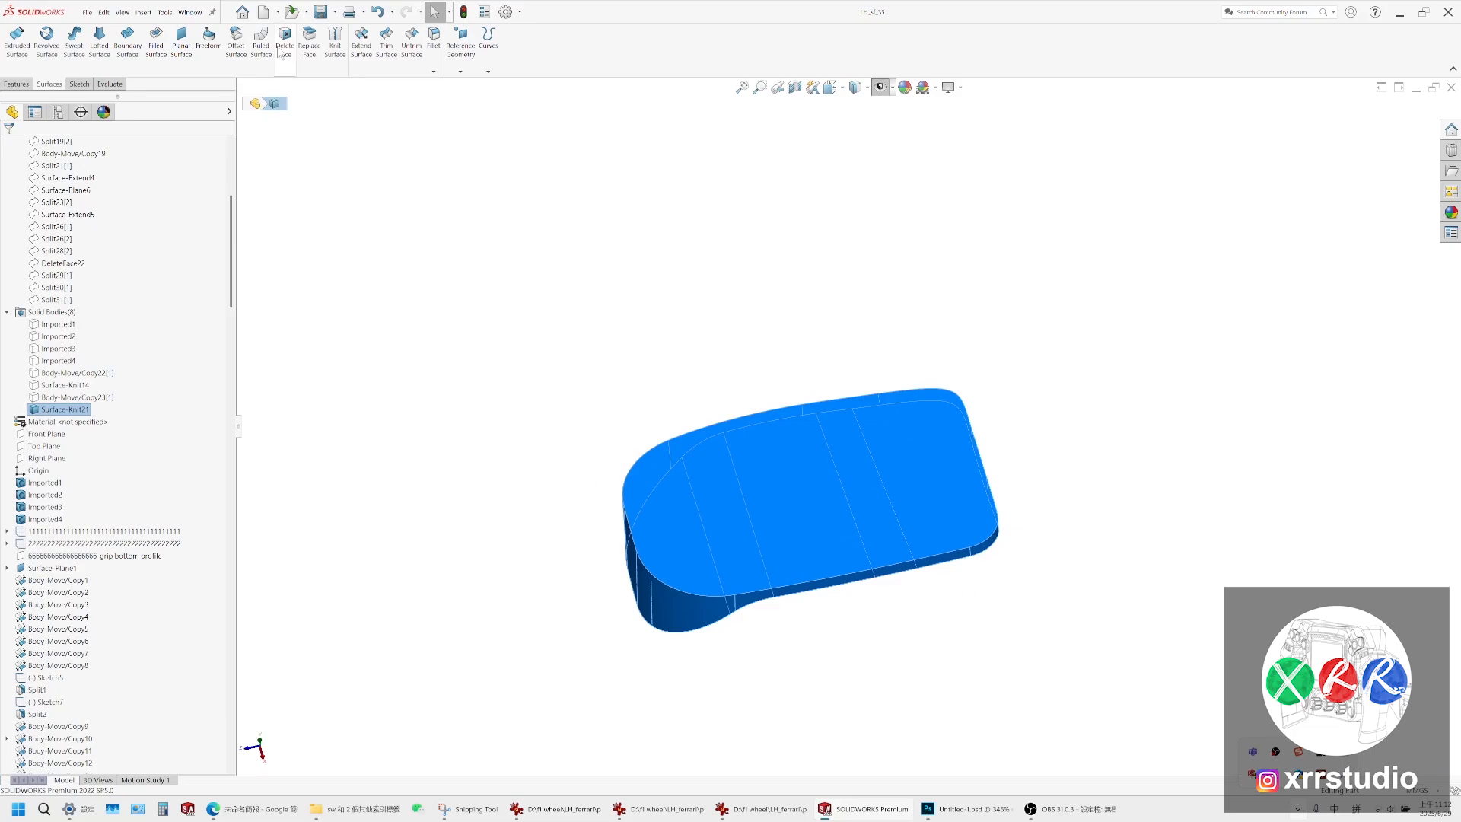
click(83, 12)
click(150, 154)
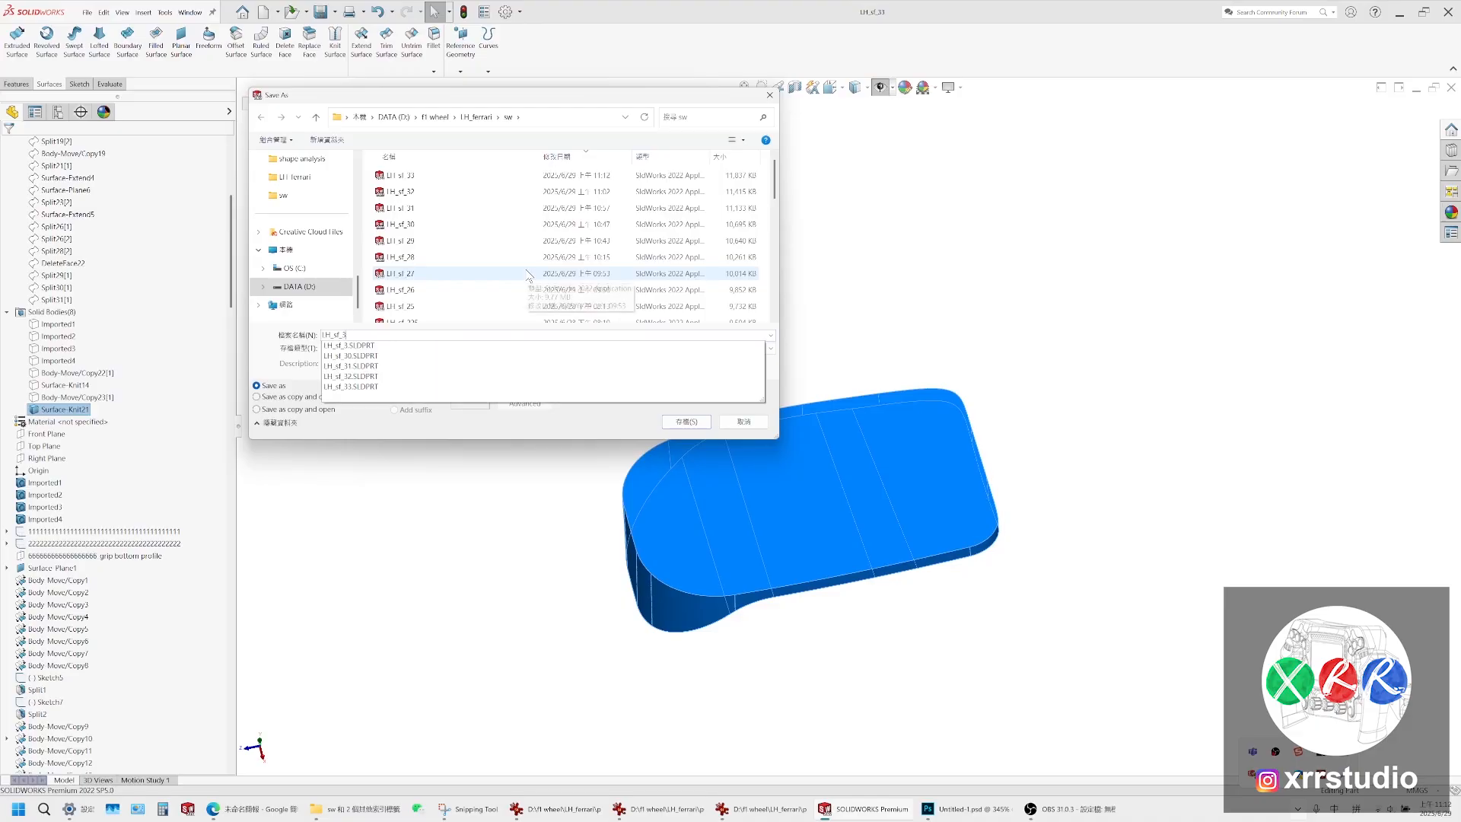
key(Return)
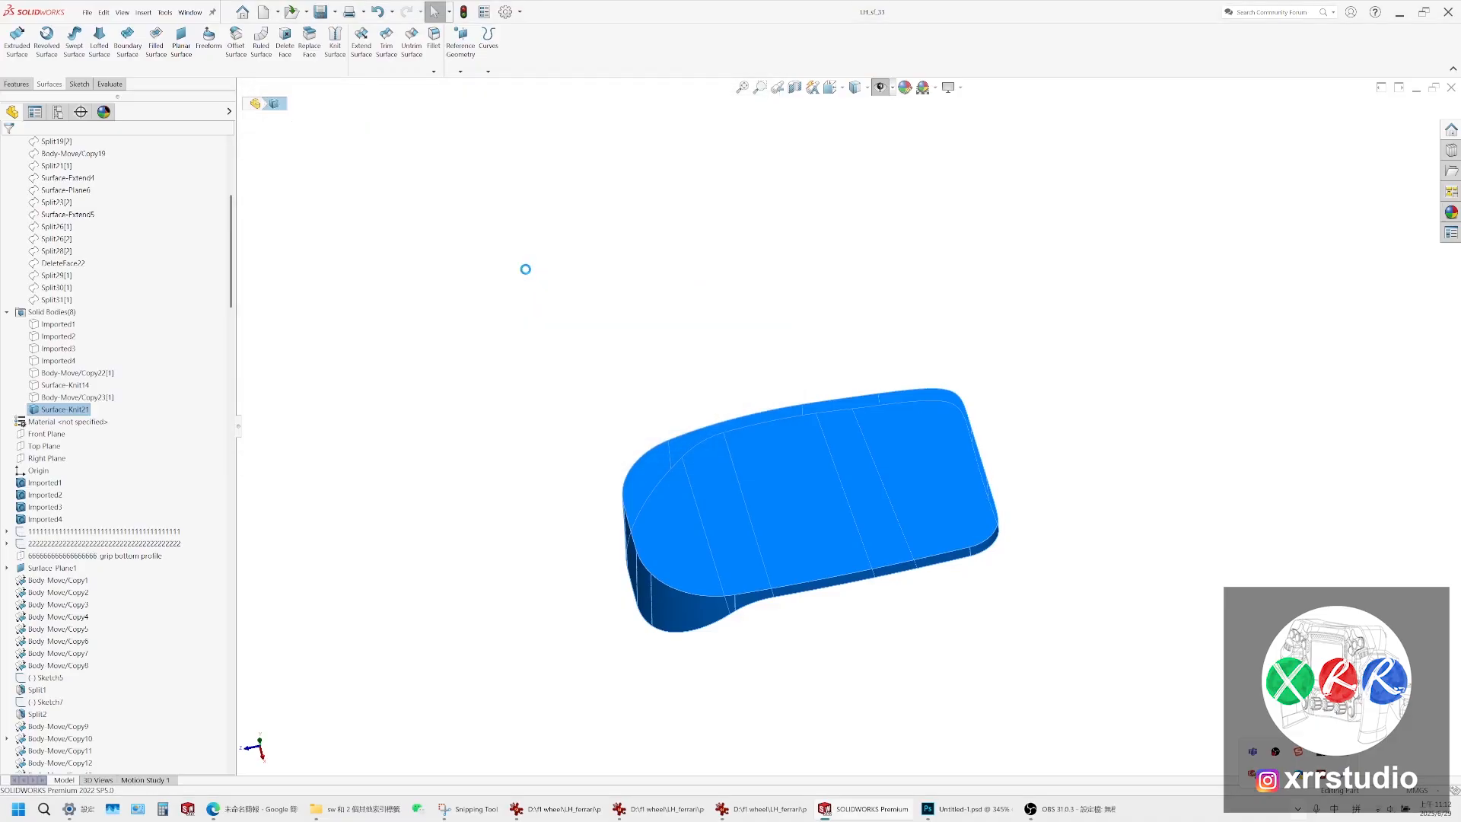
click(1058, 809)
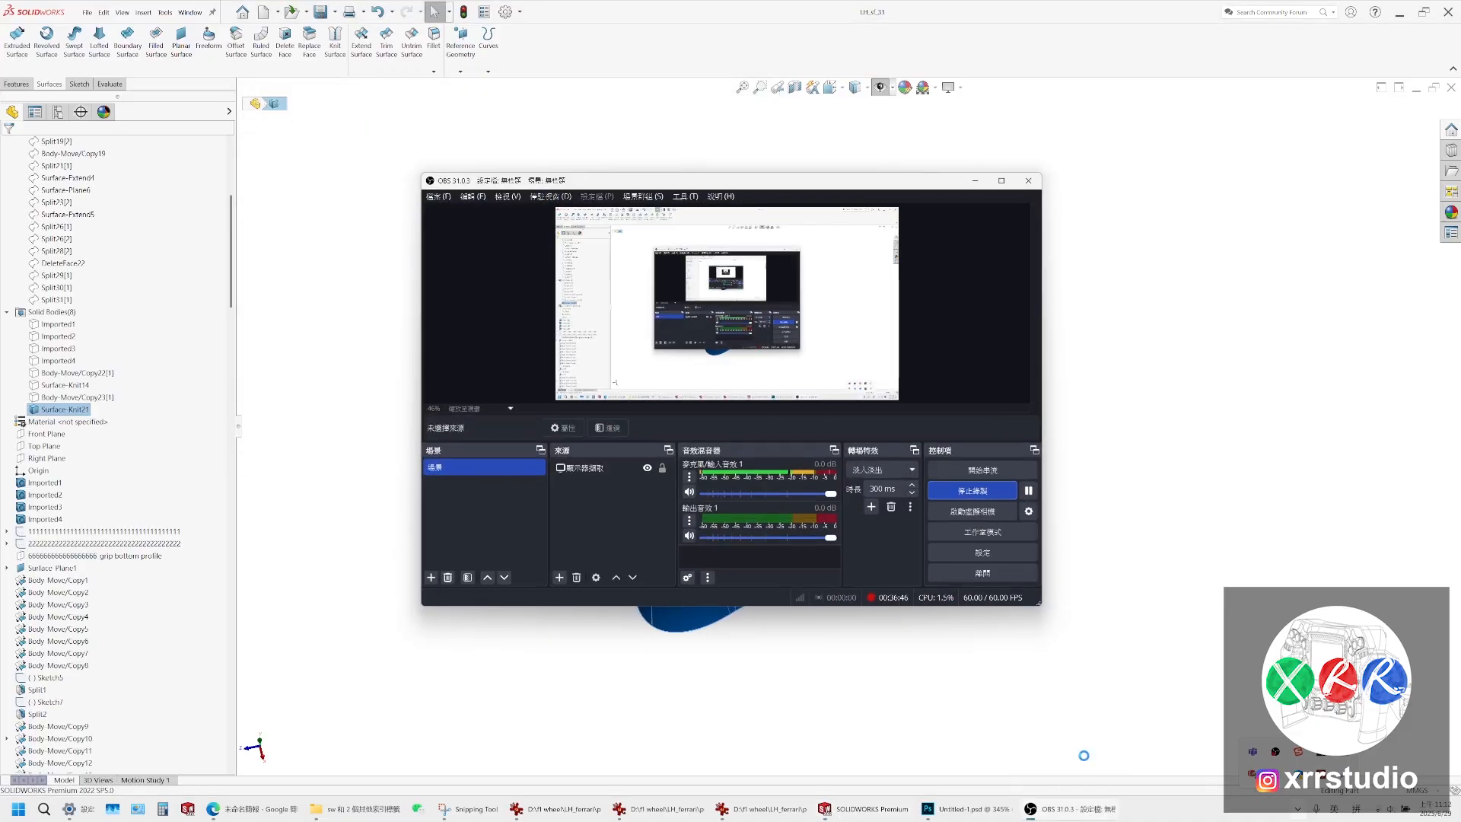
click(992, 494)
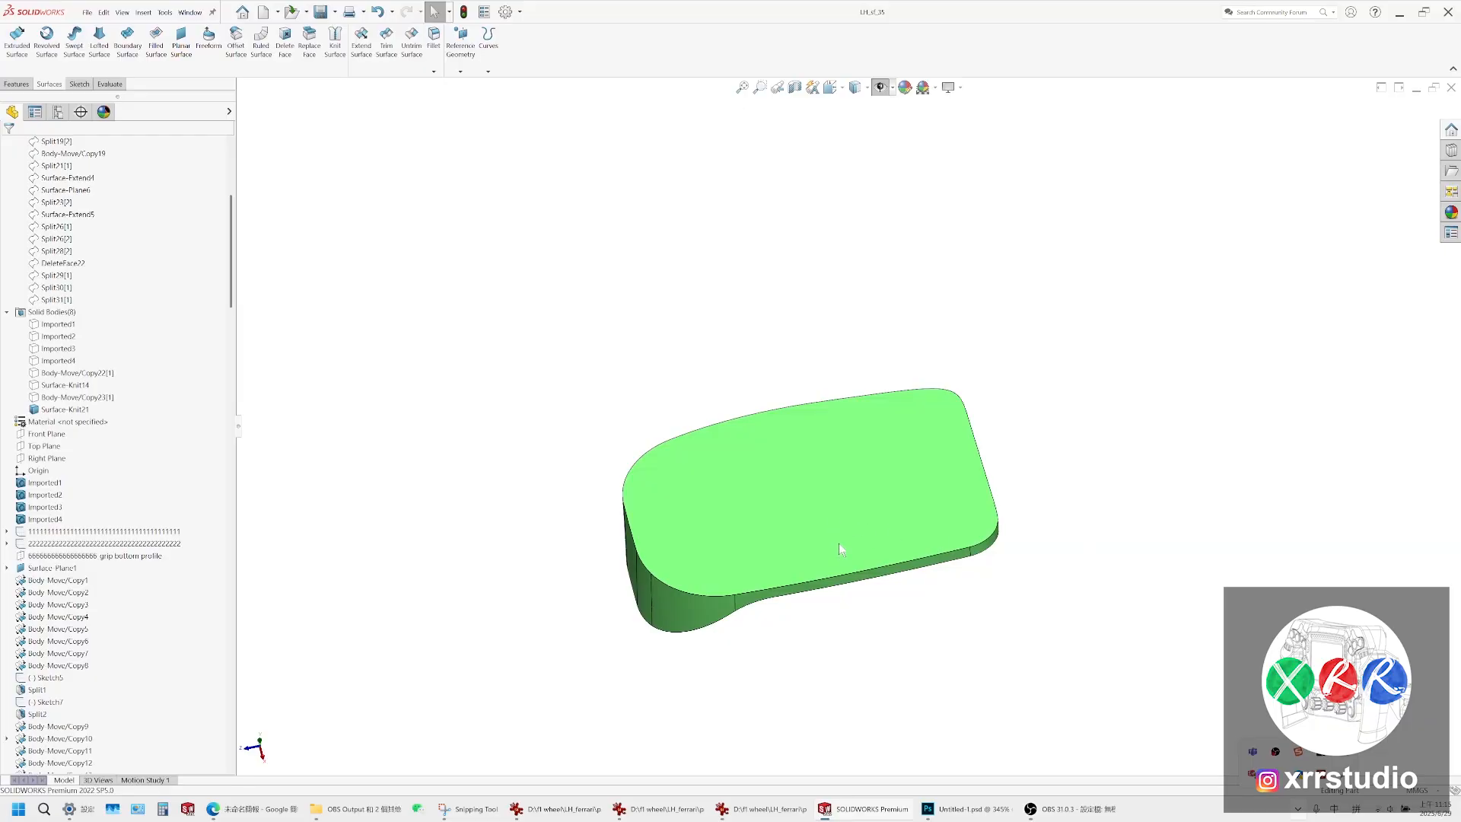
Examine how the hidden grip body sits against the end cap solid's side wall and underside
click(87, 398)
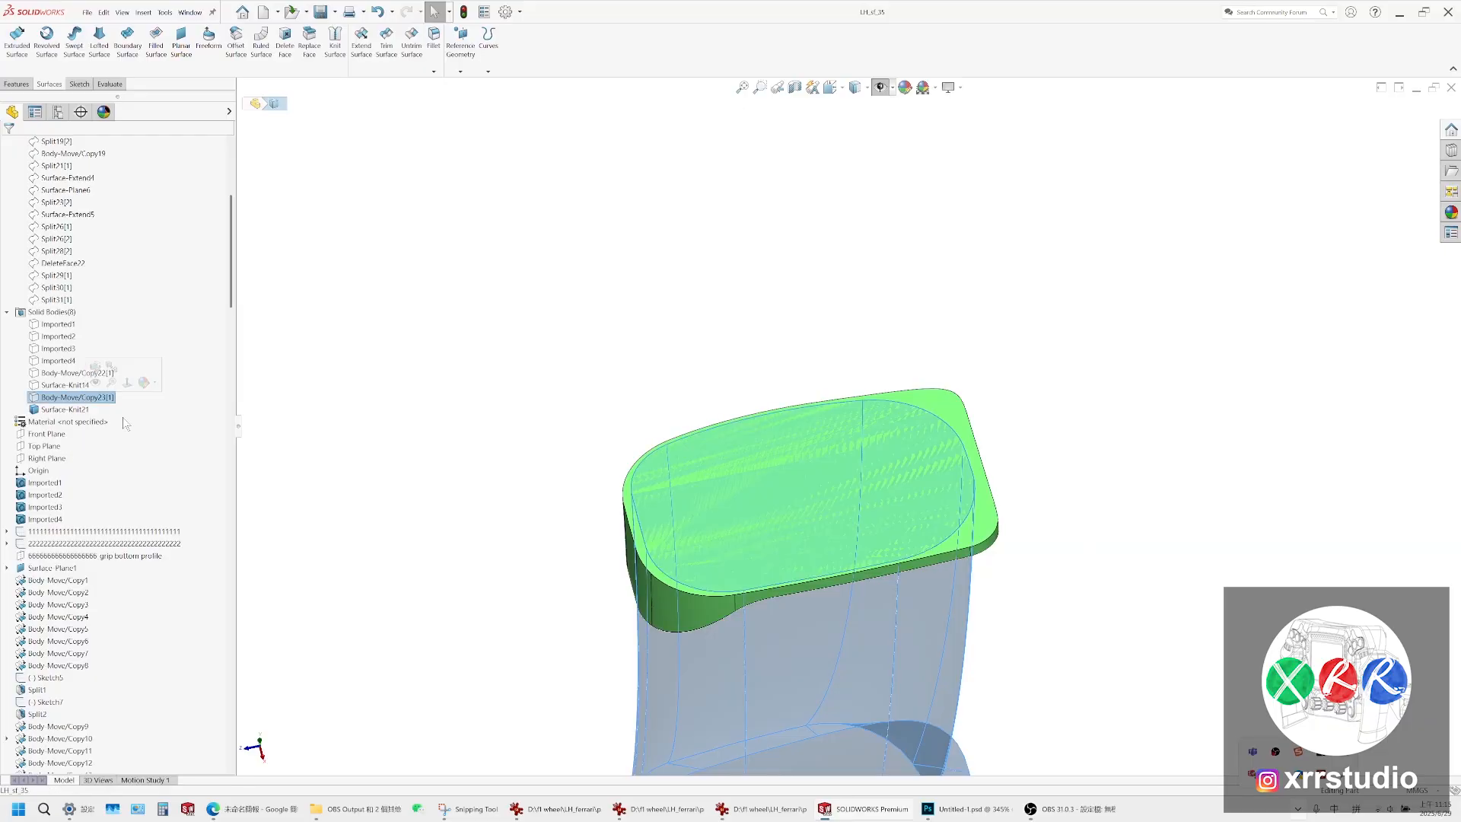
middle_drag(809, 554, 913, 381)
click(936, 509)
middle_drag(1007, 318, 936, 368)
scroll(203, 558, up, 9)
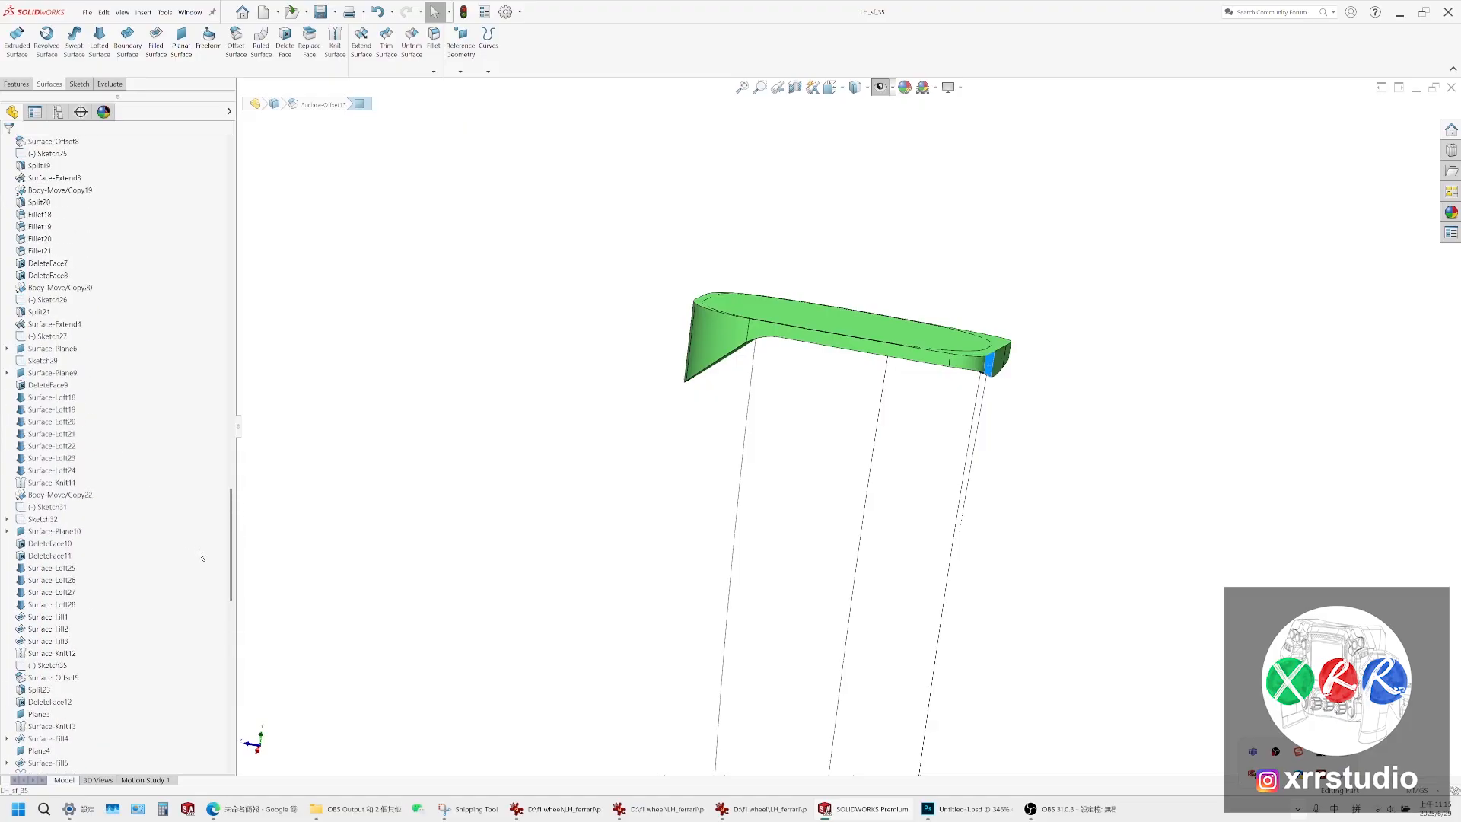
drag(230, 522, 236, 234)
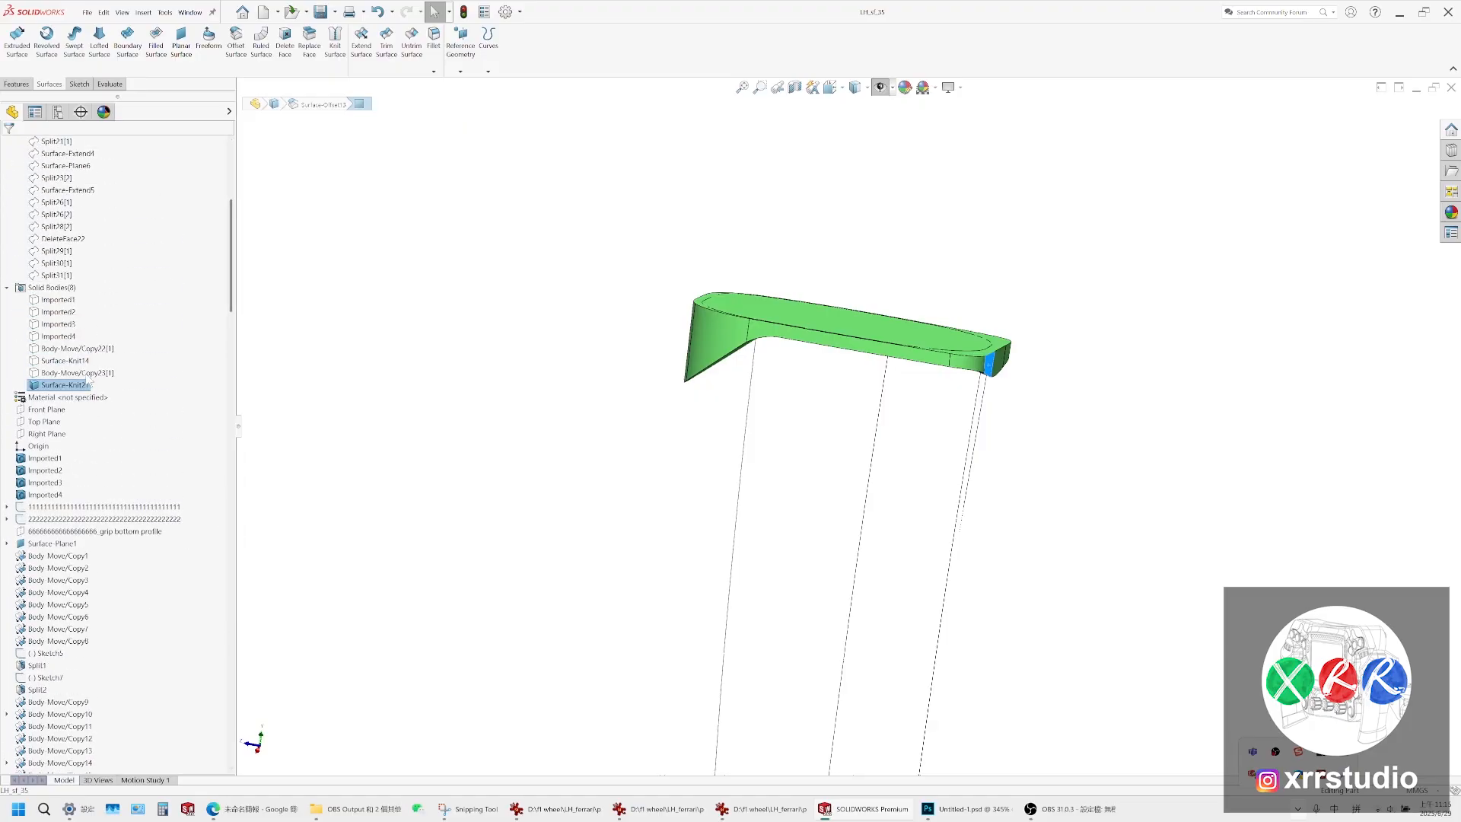
ctrl+click(86, 374)
scroll(944, 304, down, 5)
middle_drag(926, 392, 917, 272)
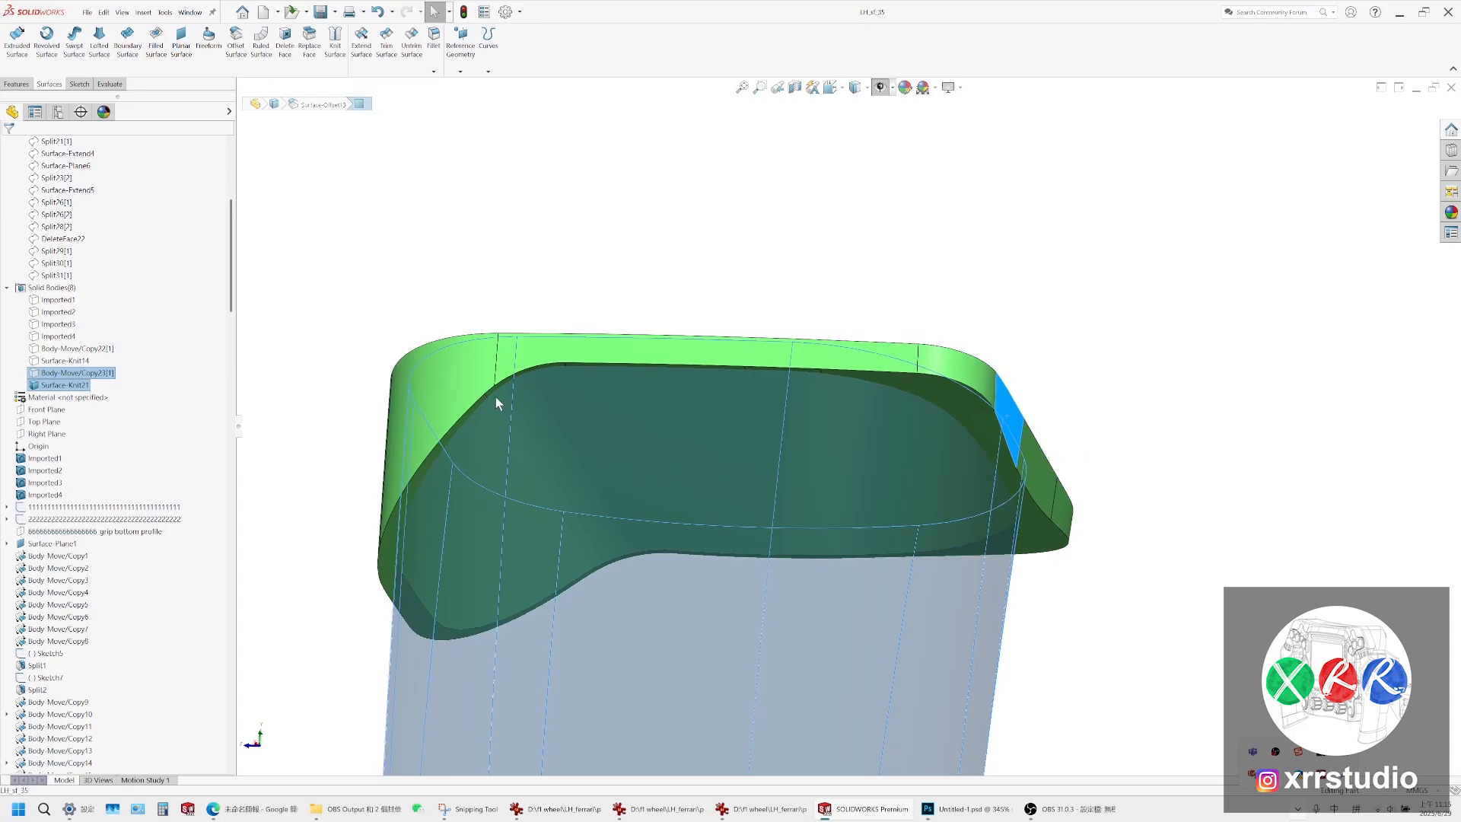
key(Escape)
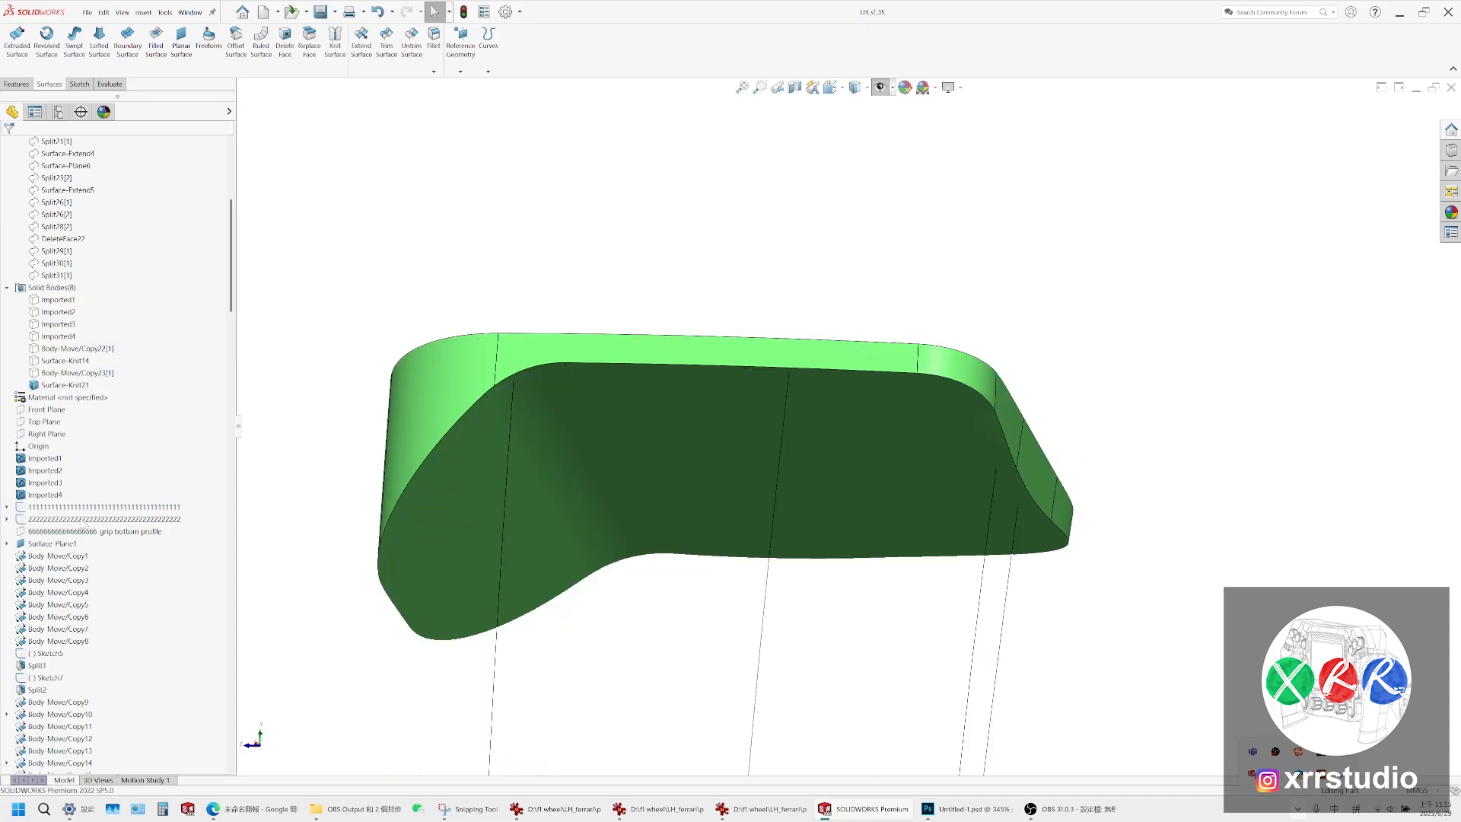
Show the hidden grip solid body below the end cap
click(61, 373)
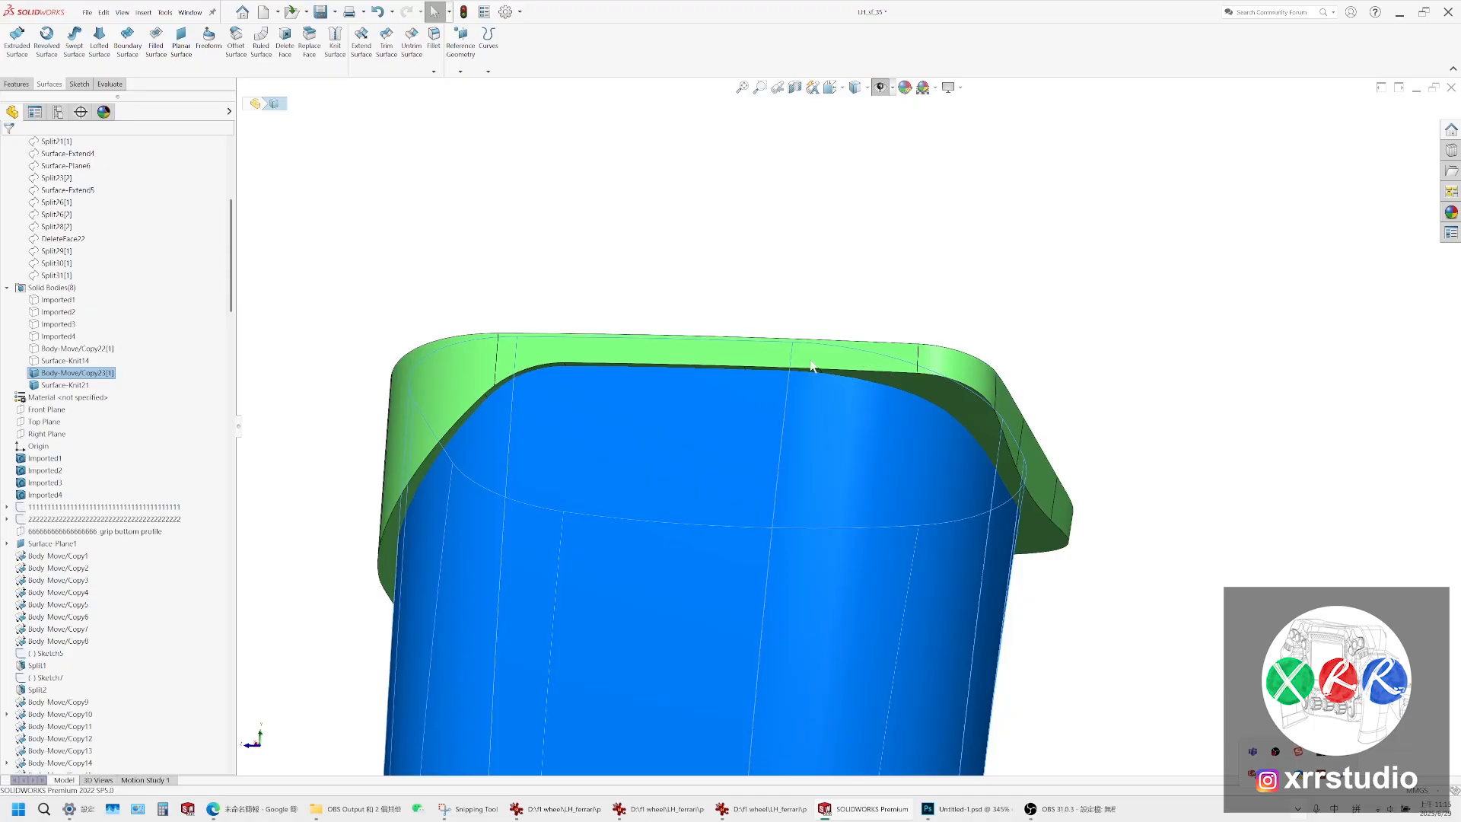
click(465, 341)
click(387, 326)
middle_drag(769, 440, 796, 393)
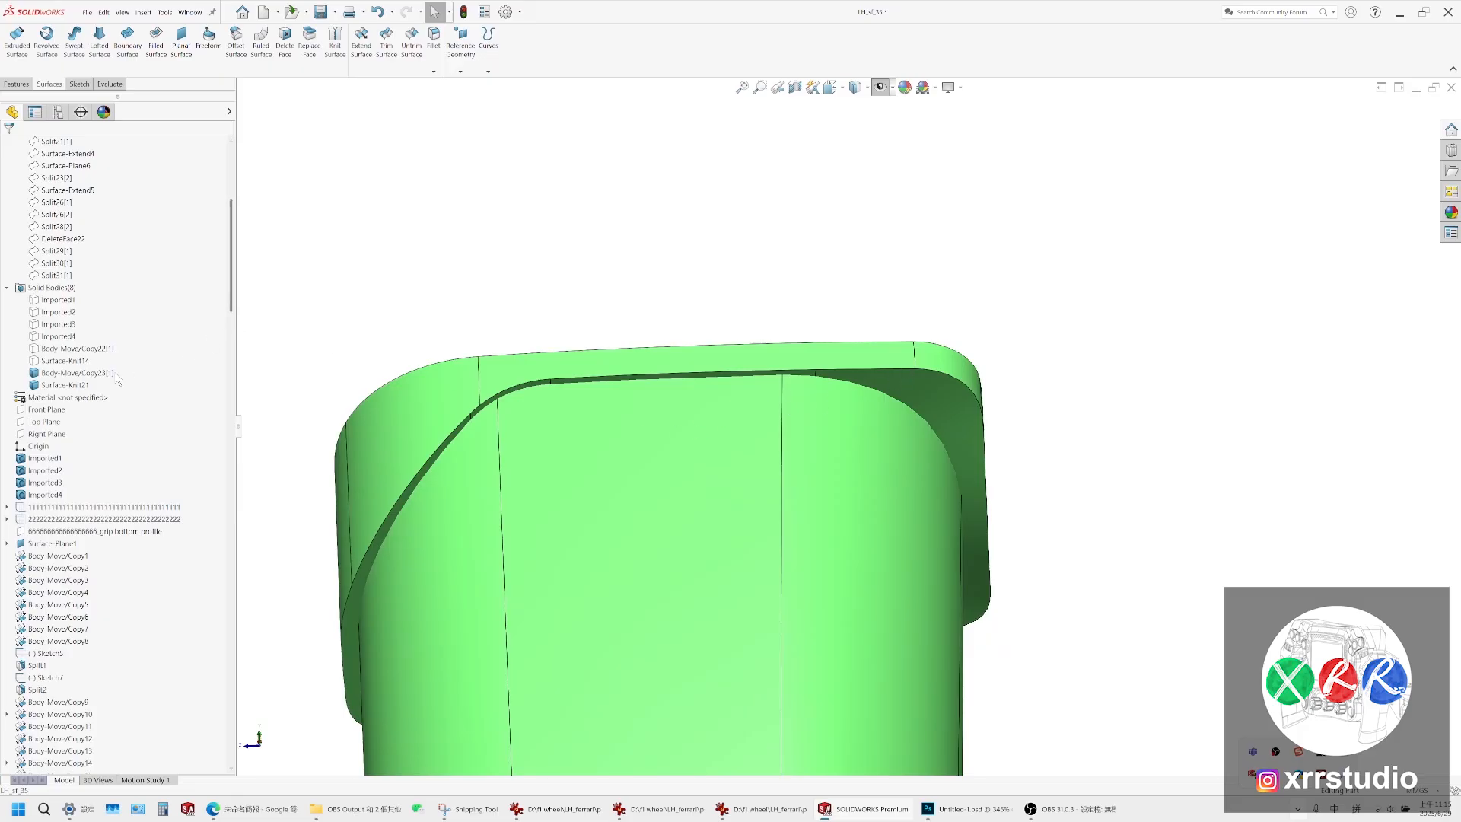
Make one in-place copy each of the end cap and grip bodies, and hide both copies
drag(229, 297, 251, 238)
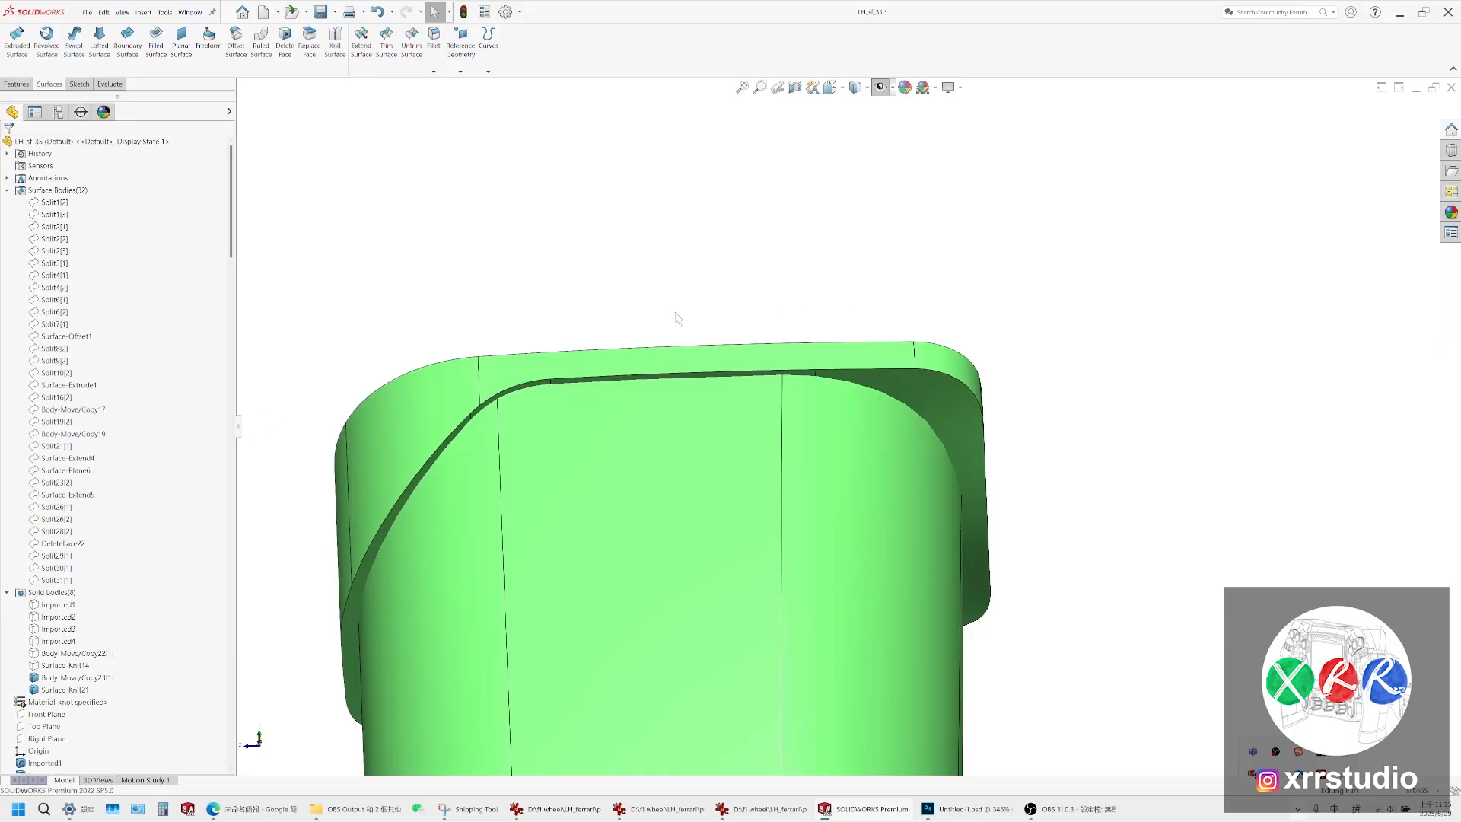
scroll(643, 375, up, 2)
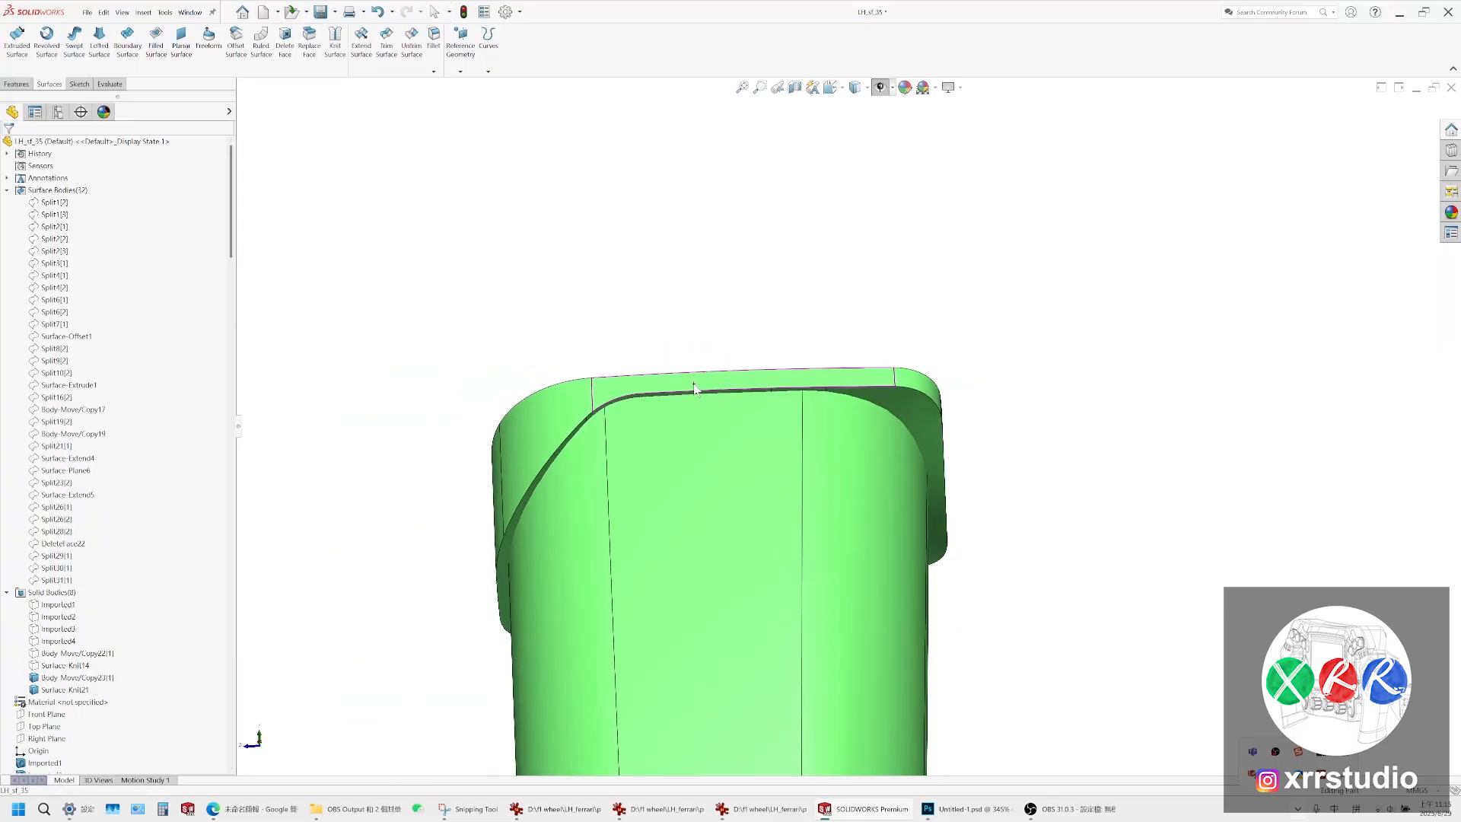
middle_drag(695, 388, 662, 382)
click(147, 13)
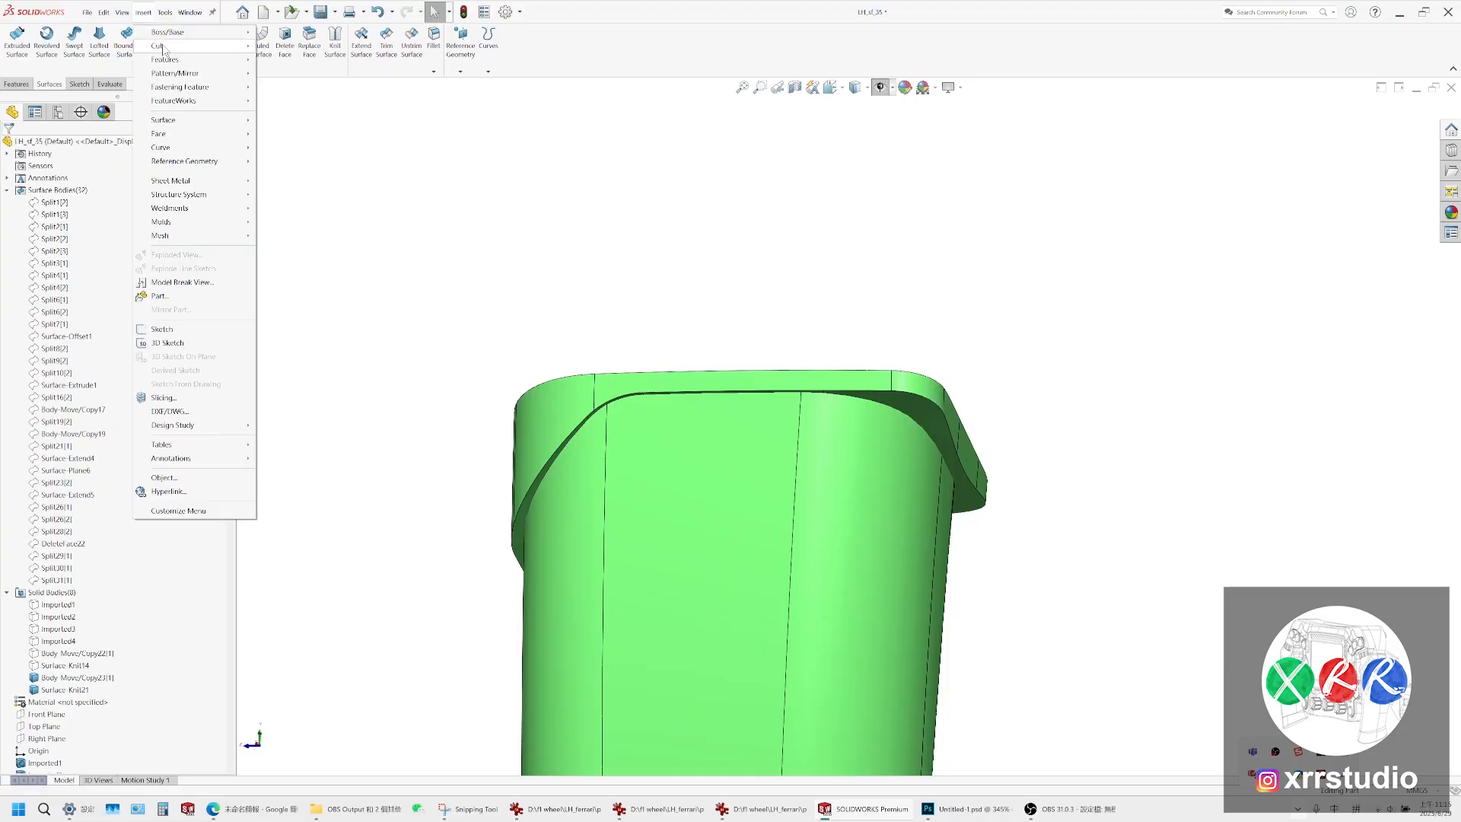
click(17, 85)
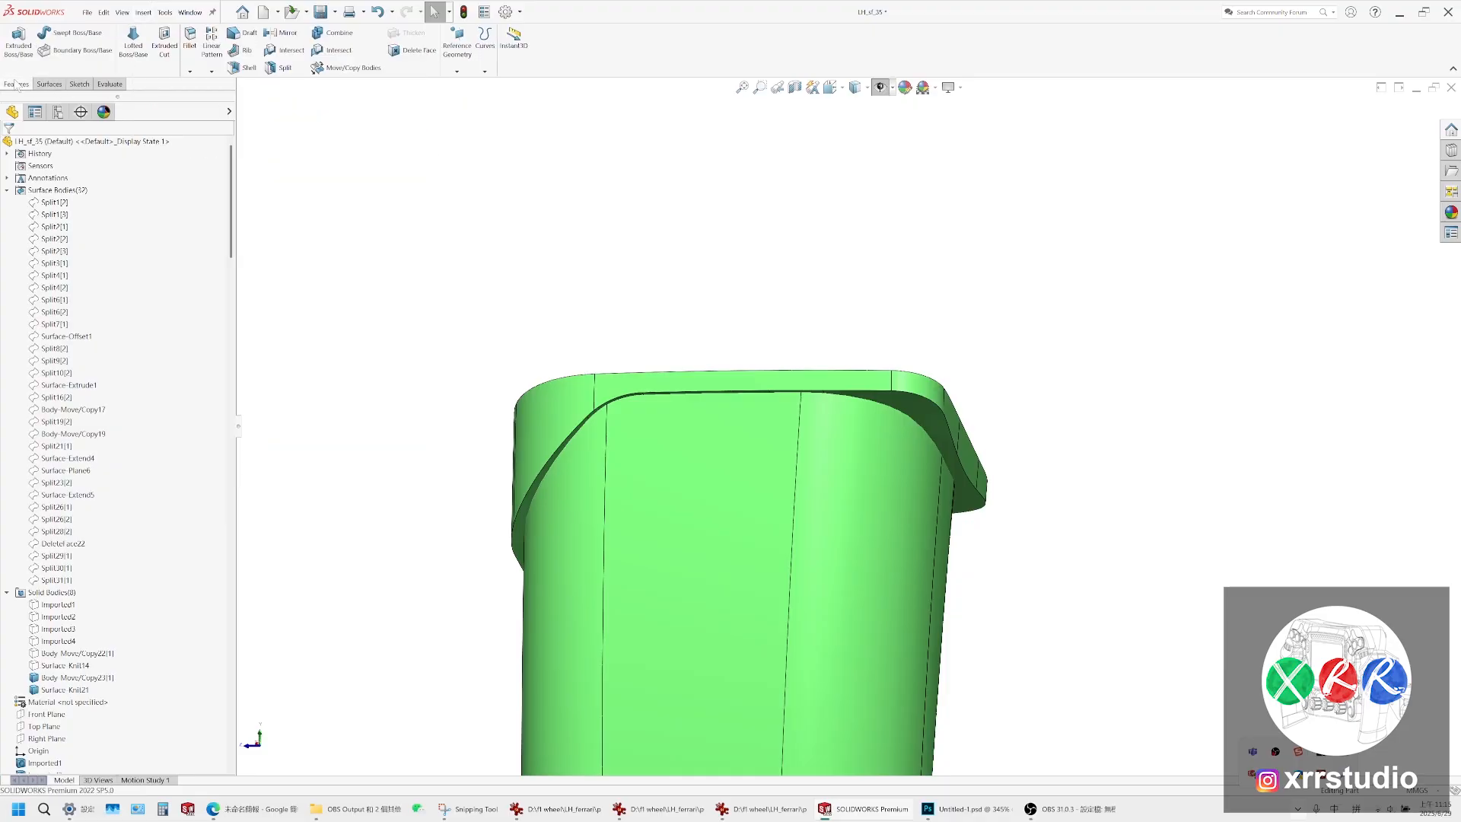
click(341, 74)
click(638, 438)
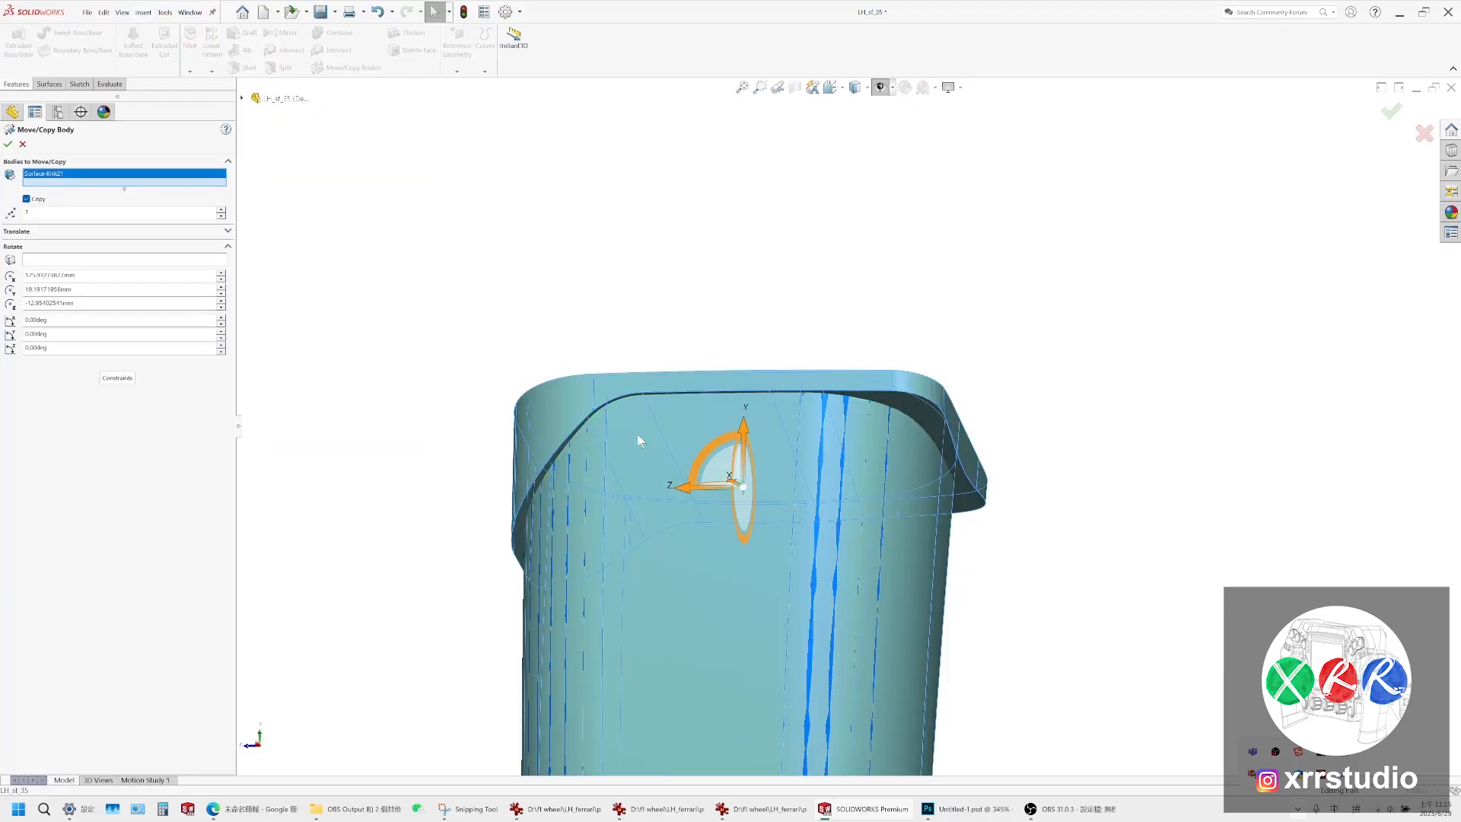
click(8, 143)
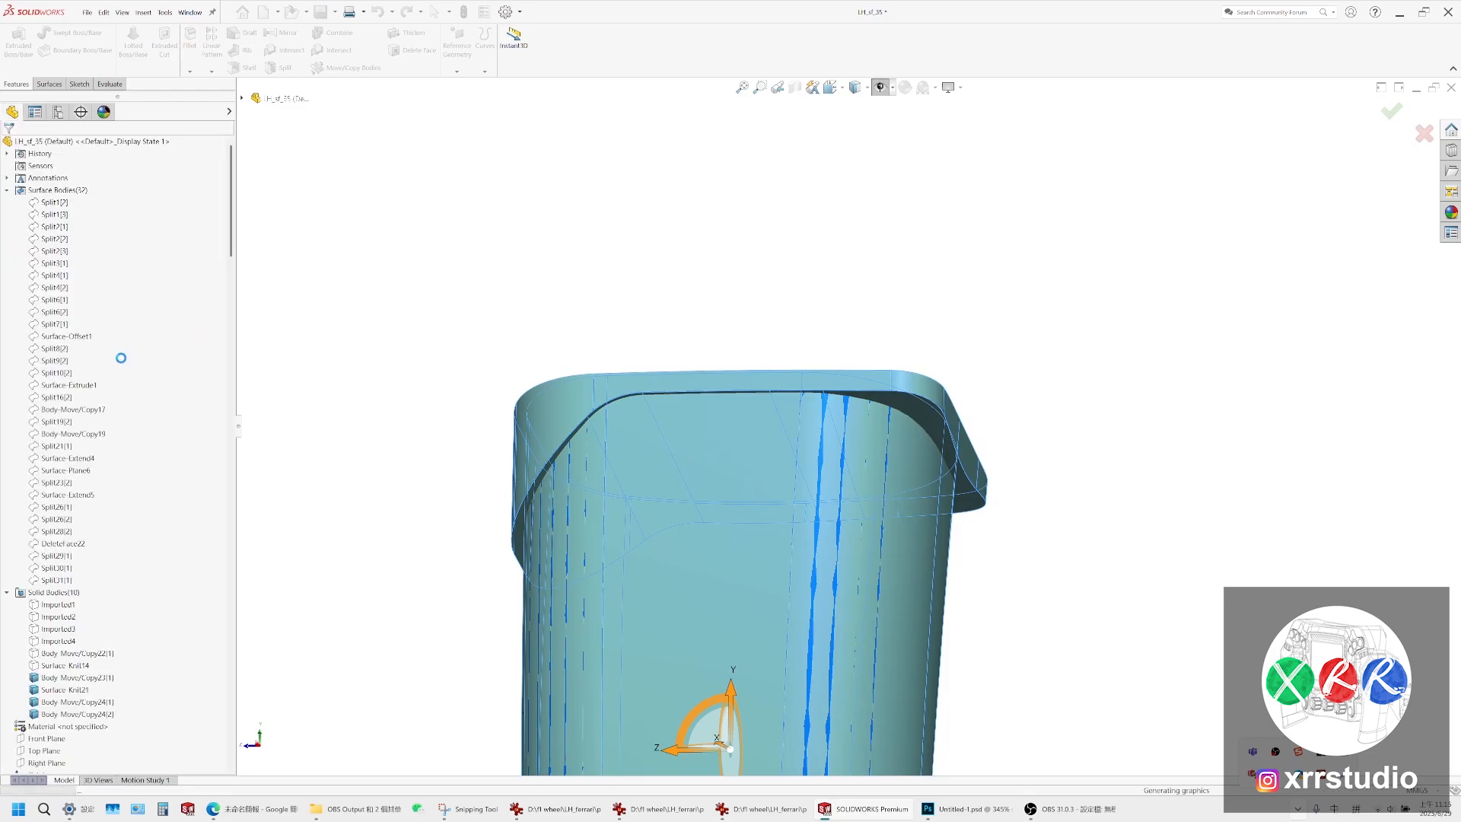
click(76, 701)
shift+click(76, 714)
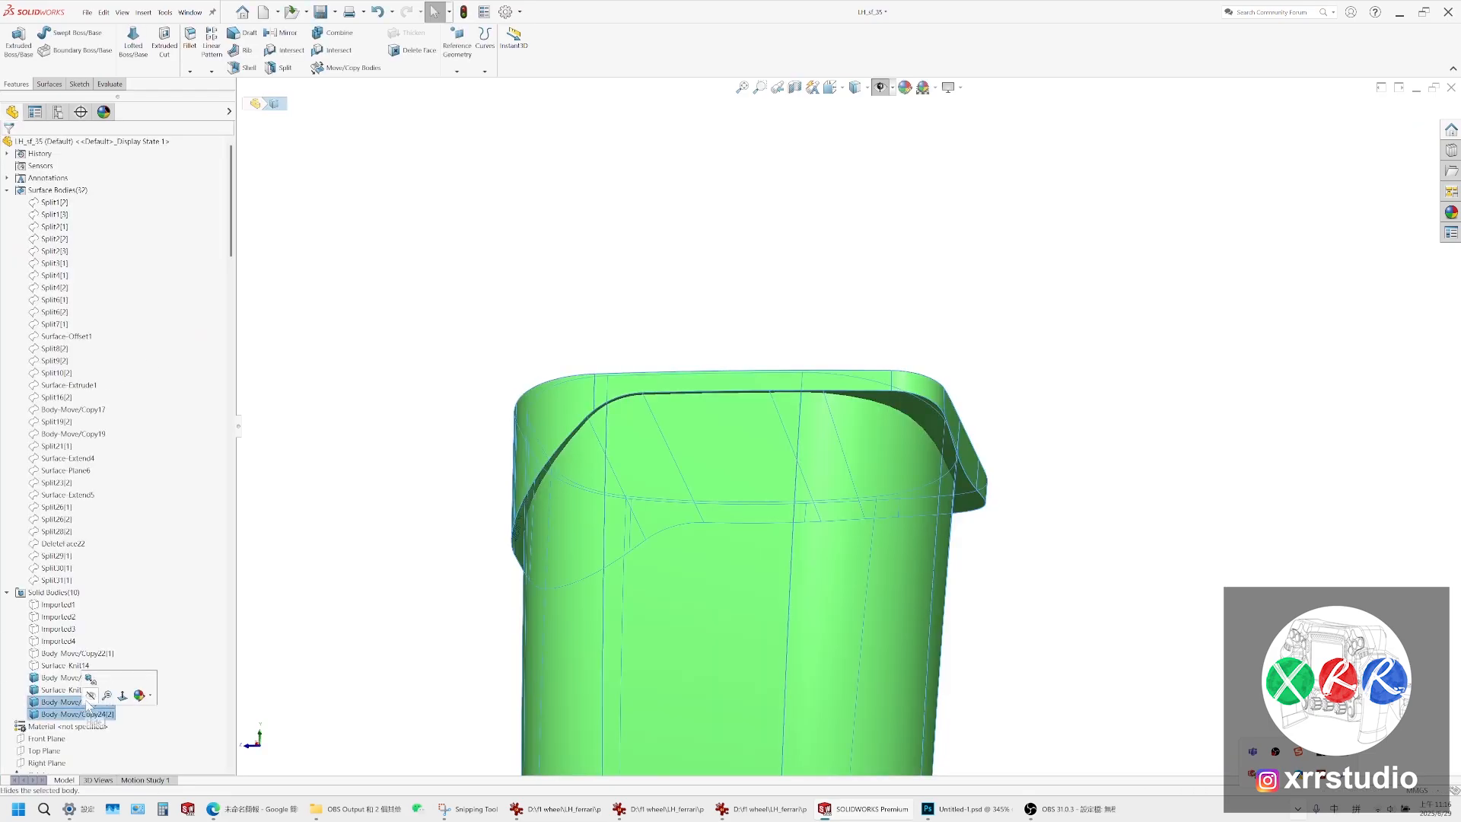
Combine the visible end cap and grip solids into one body with the Add operation
scroll(846, 428, down, 9)
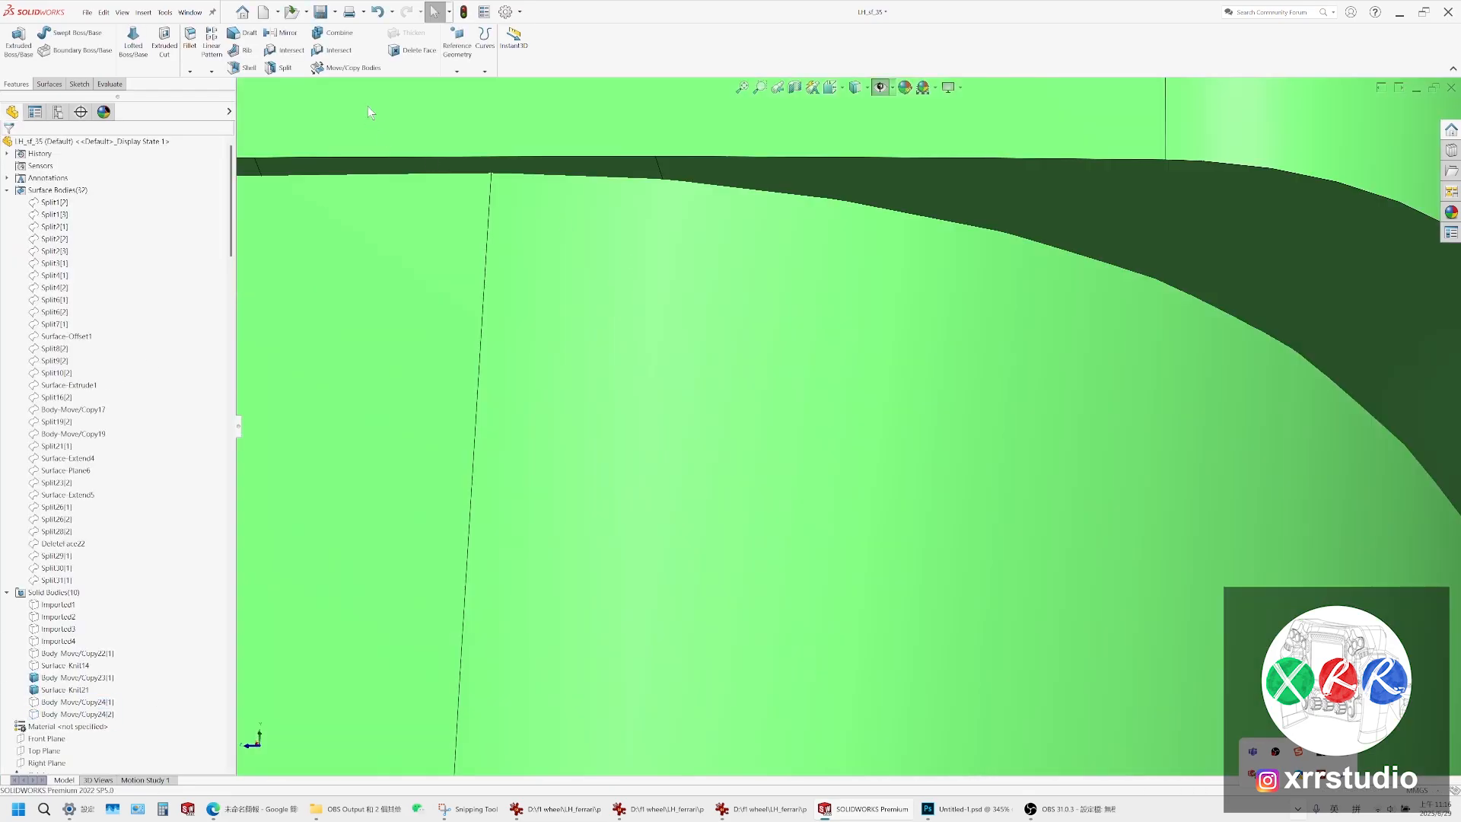
click(349, 38)
scroll(675, 229, up, 8)
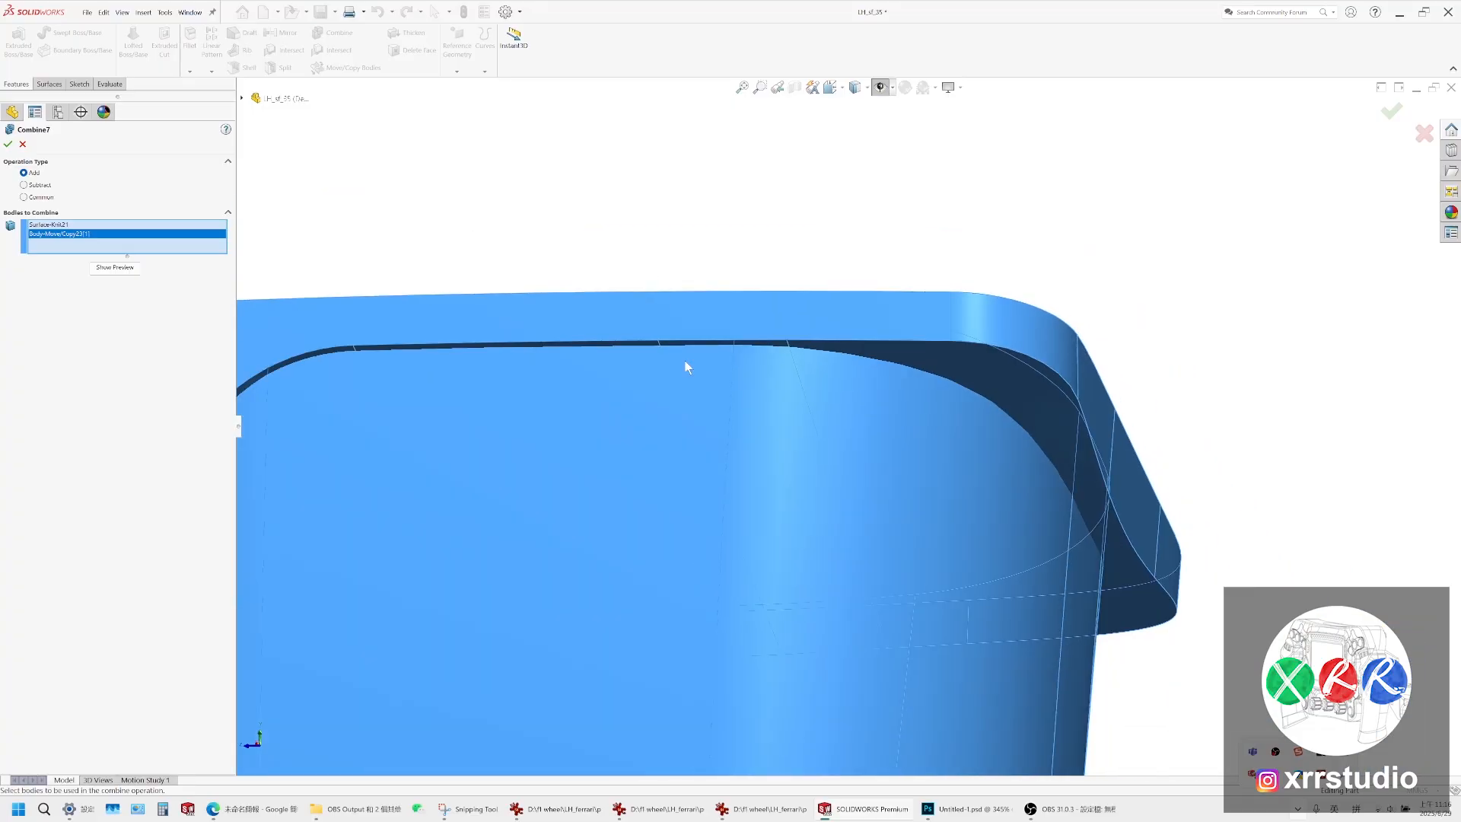
click(7, 144)
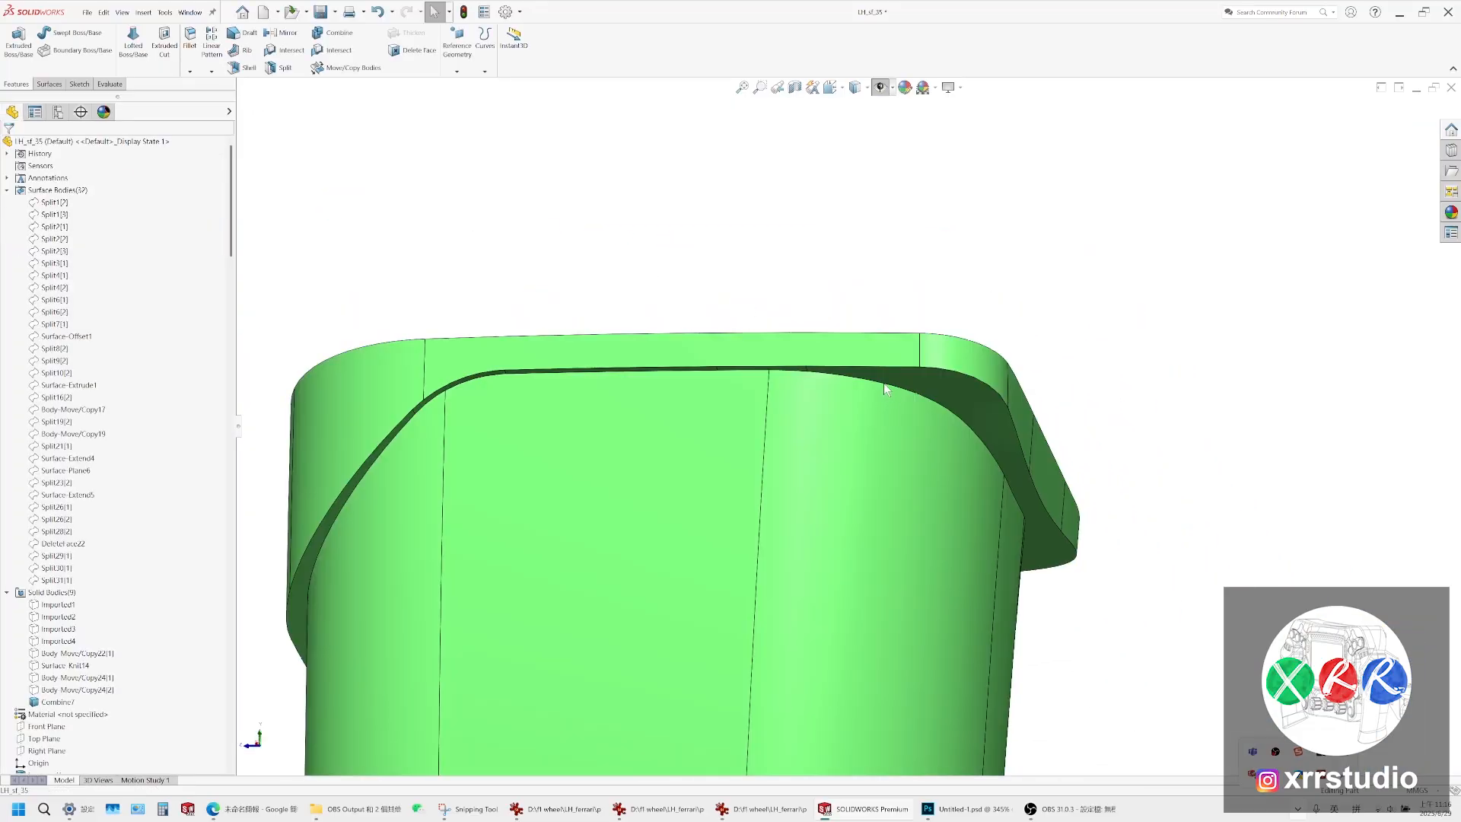
Try a 1 mm constant-radius fillet with tangent propagation on the edge where the grip meets the end cap's underside
click(884, 382)
middle_drag(880, 383, 870, 303)
middle_drag(782, 382, 677, 266)
scroll(805, 386, up, 3)
middle_drag(805, 387, 900, 512)
scroll(833, 391, down, 2)
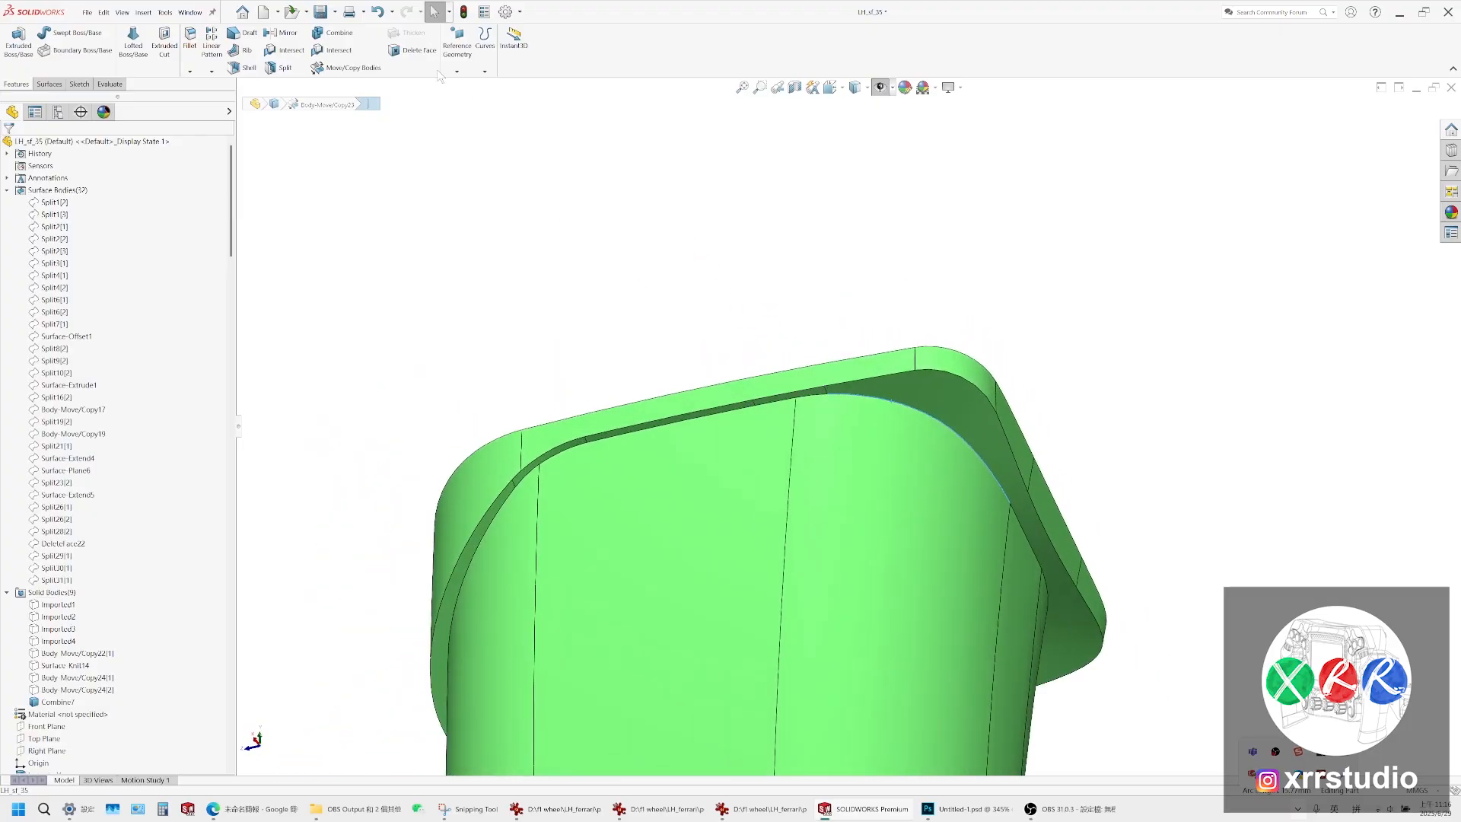
click(192, 40)
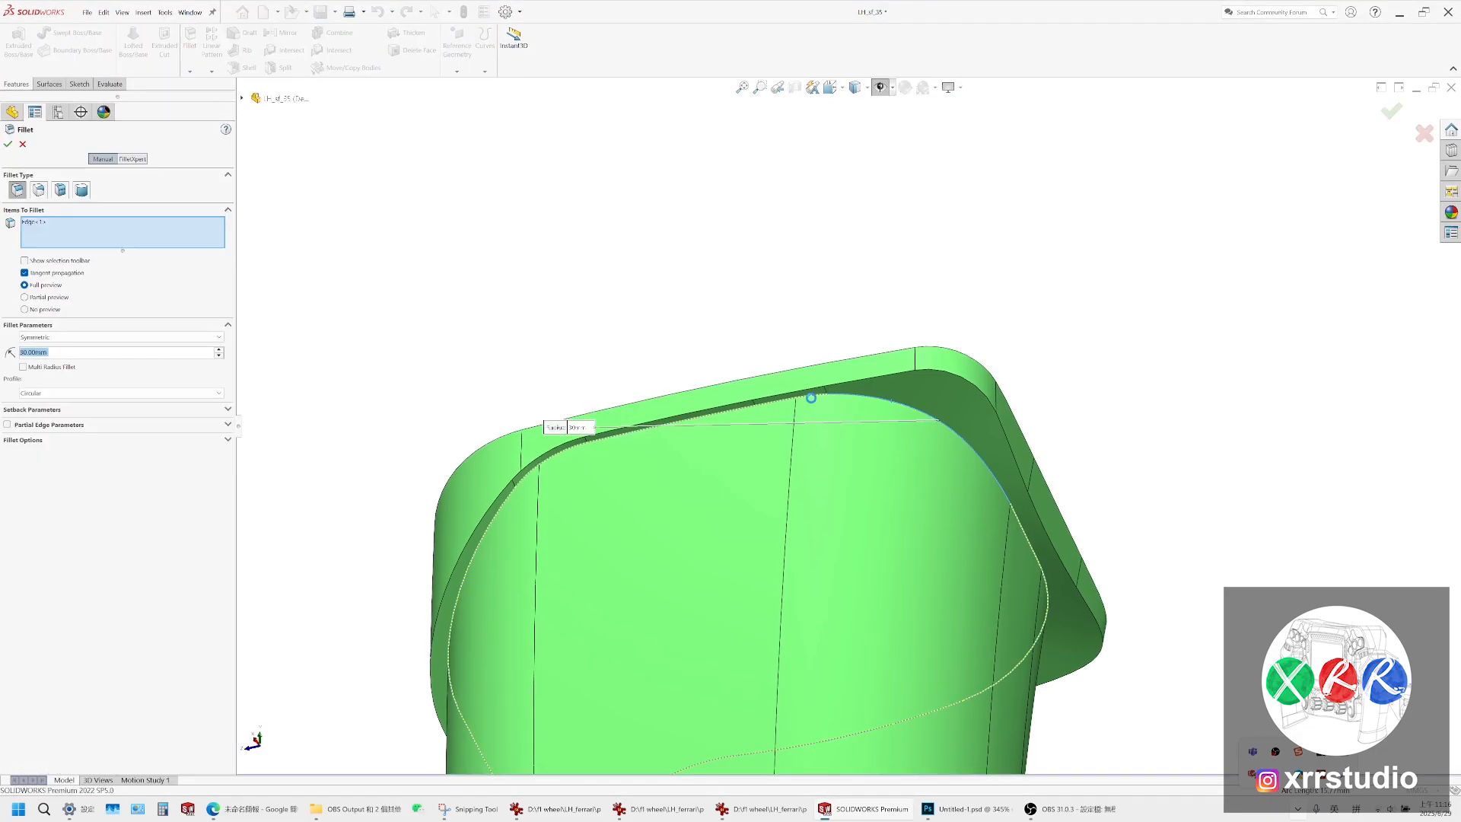
text(1)
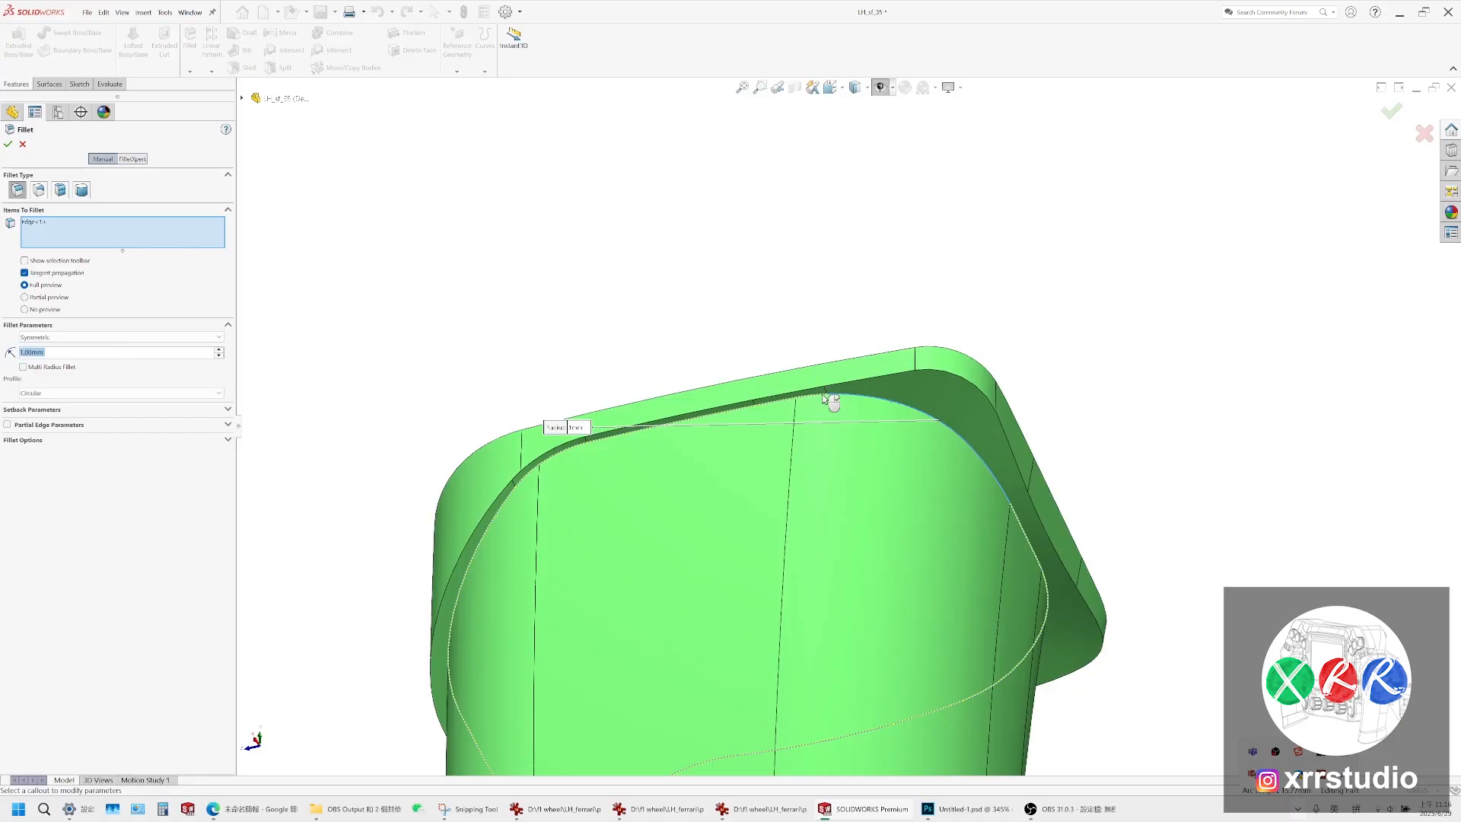
mouse_move(826, 399)
middle_down()
mouse_move(838, 440)
mouse_move(724, 424)
mouse_move(744, 316)
mouse_move(772, 510)
mouse_move(828, 480)
mouse_move(830, 426)
middle_up()
scroll(830, 427, down, 10)
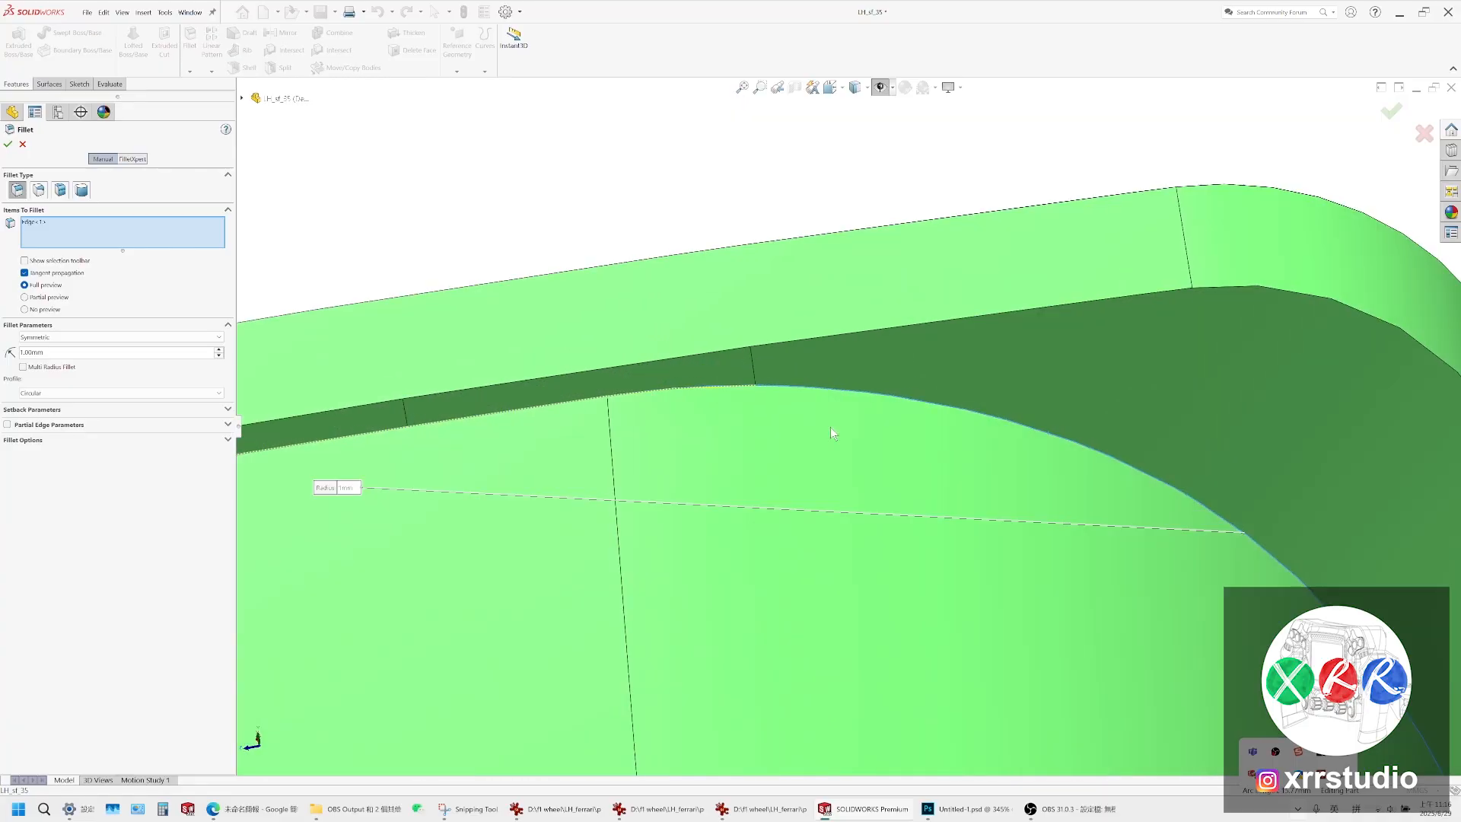
middle_drag(744, 373, 518, 382)
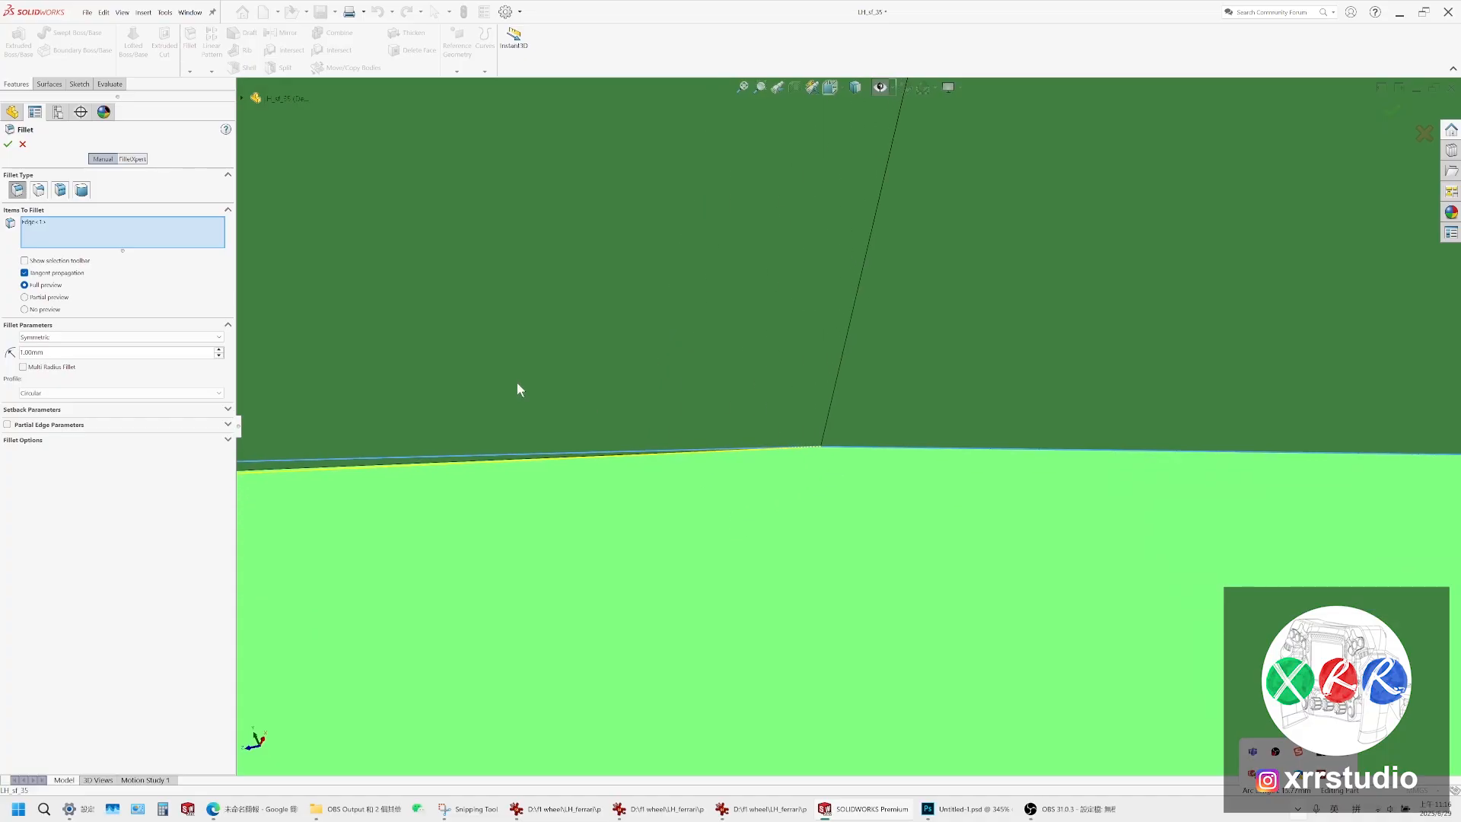
click(23, 145)
scroll(902, 335, up, 5)
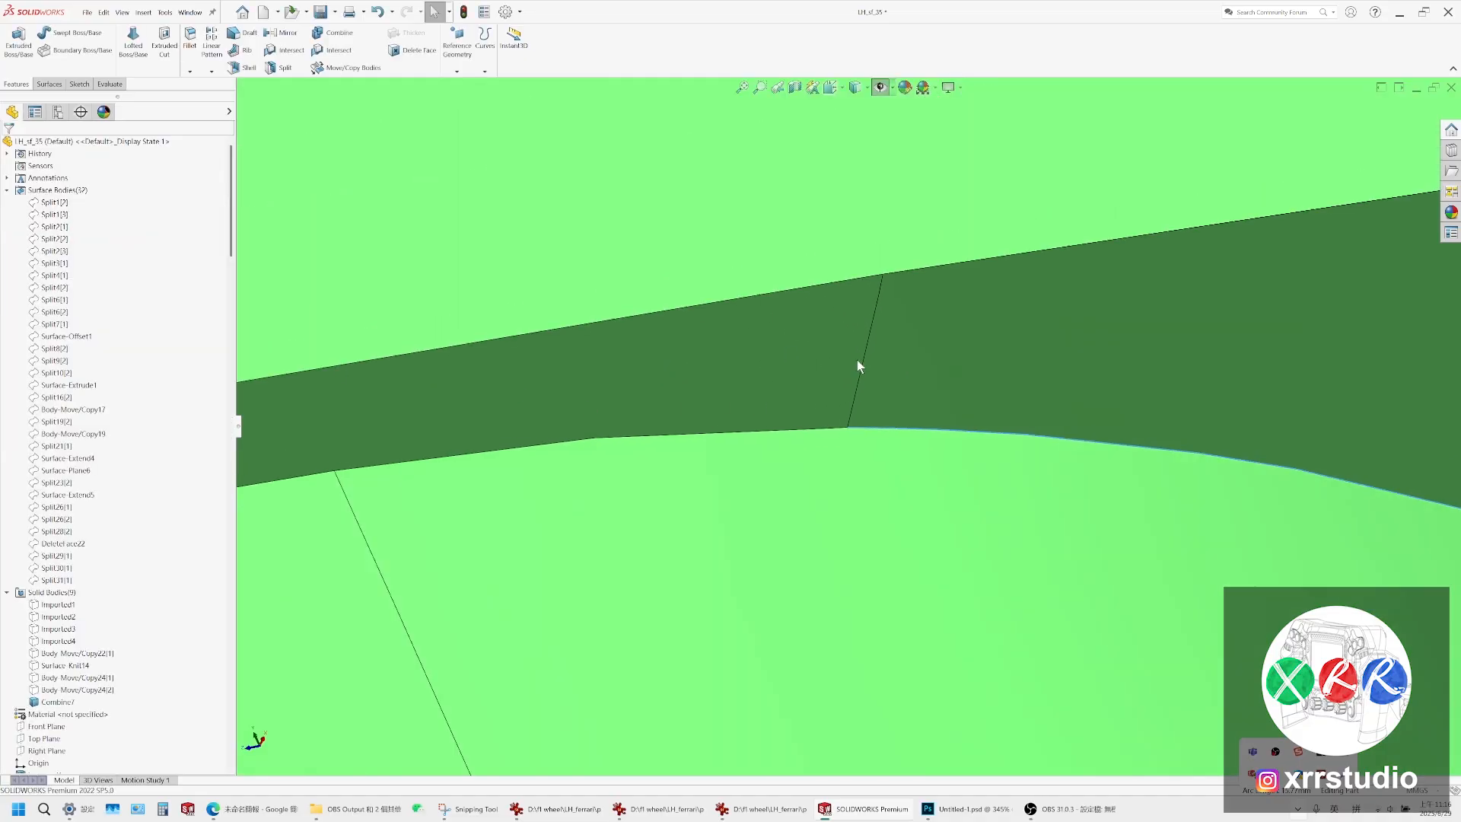
Roll the feature history back to just before Combine7 and hide the grip body
scroll(146, 663, down, 1)
scroll(147, 667, down, 10)
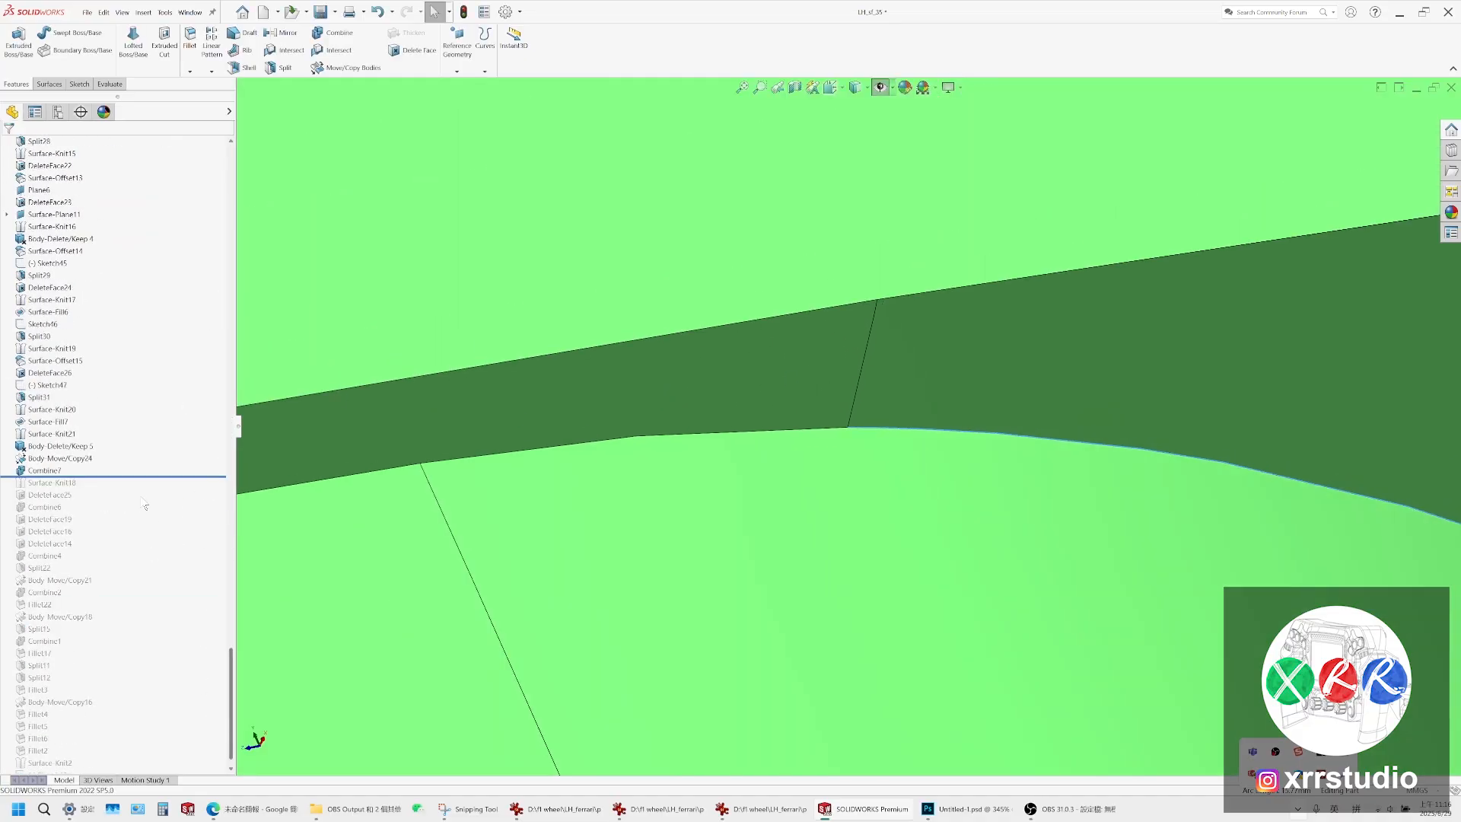
drag(134, 477, 124, 464)
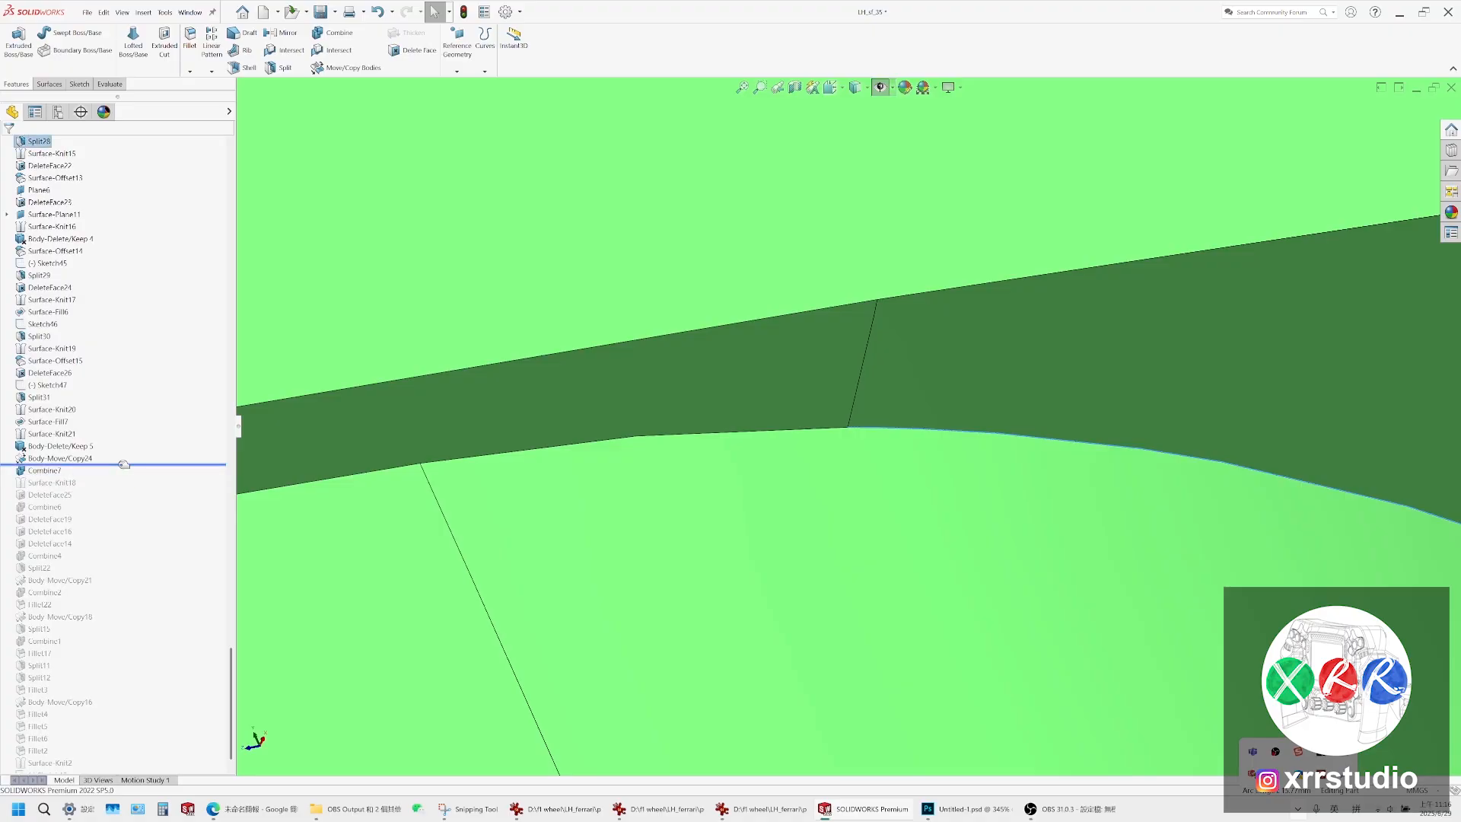
click(847, 487)
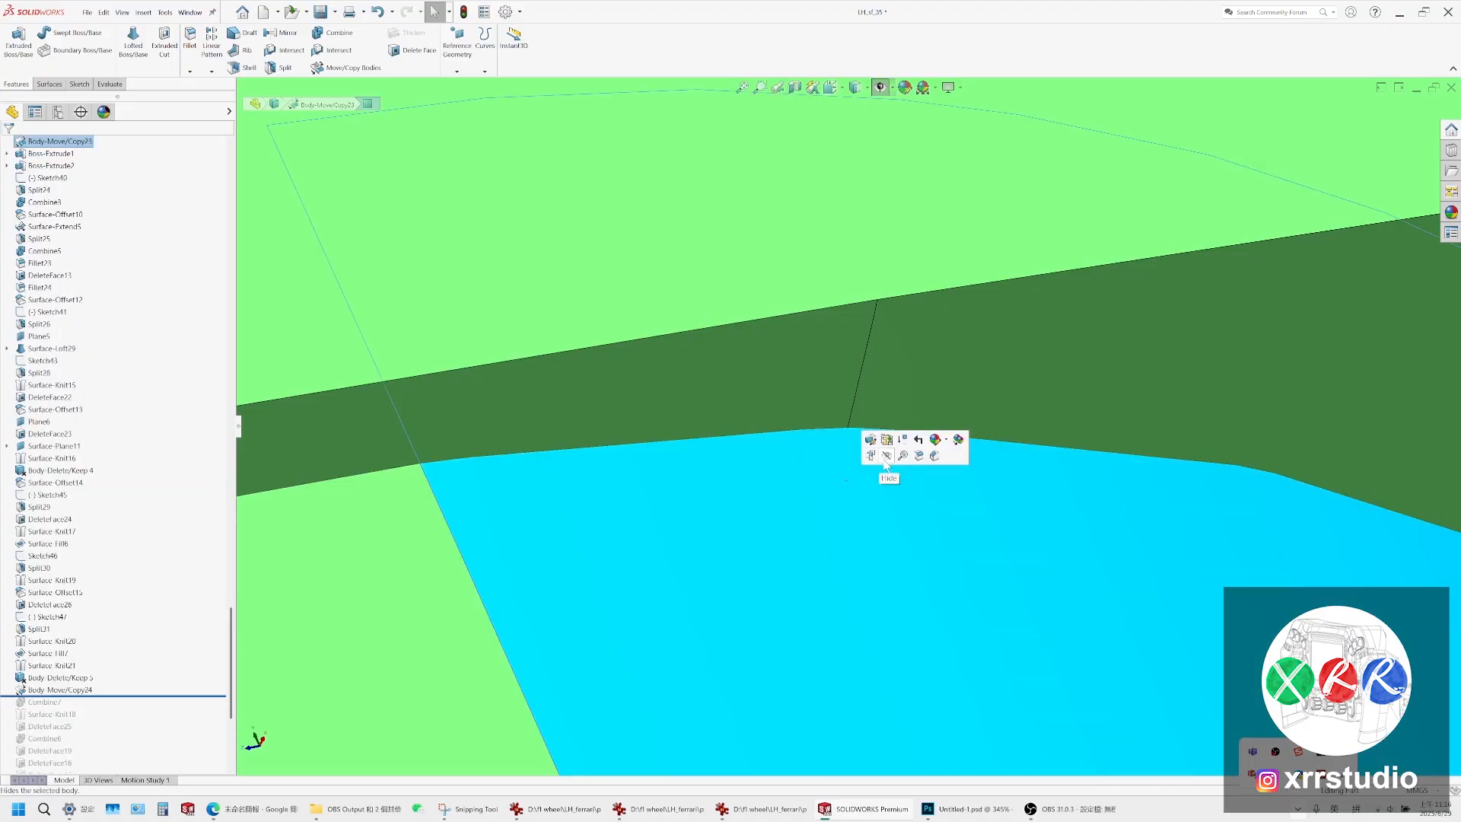
Examine the seam across the end cap's underside with the model shaded without edges
click(874, 321)
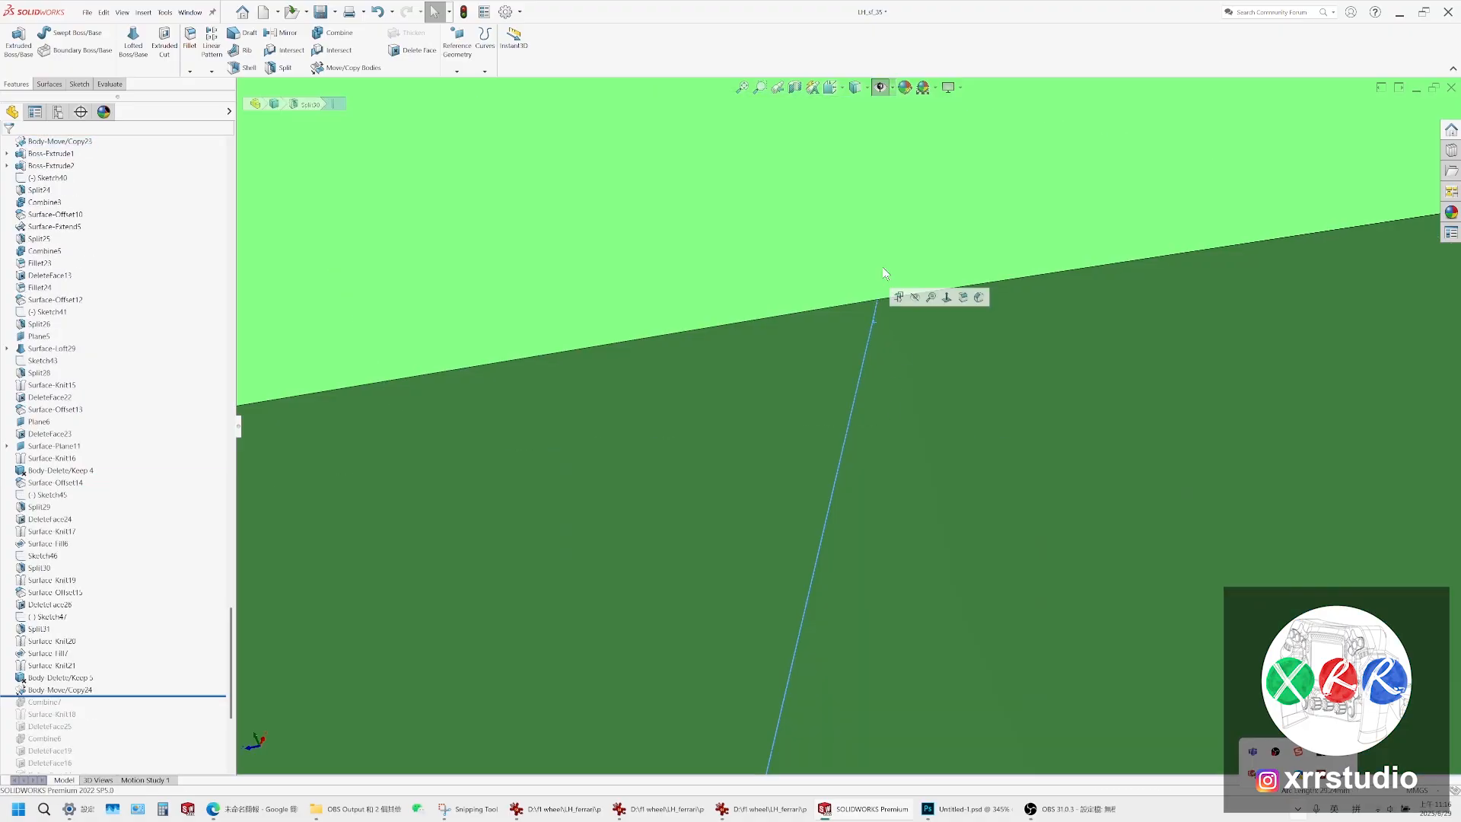
click(855, 88)
scroll(865, 450, up, 10)
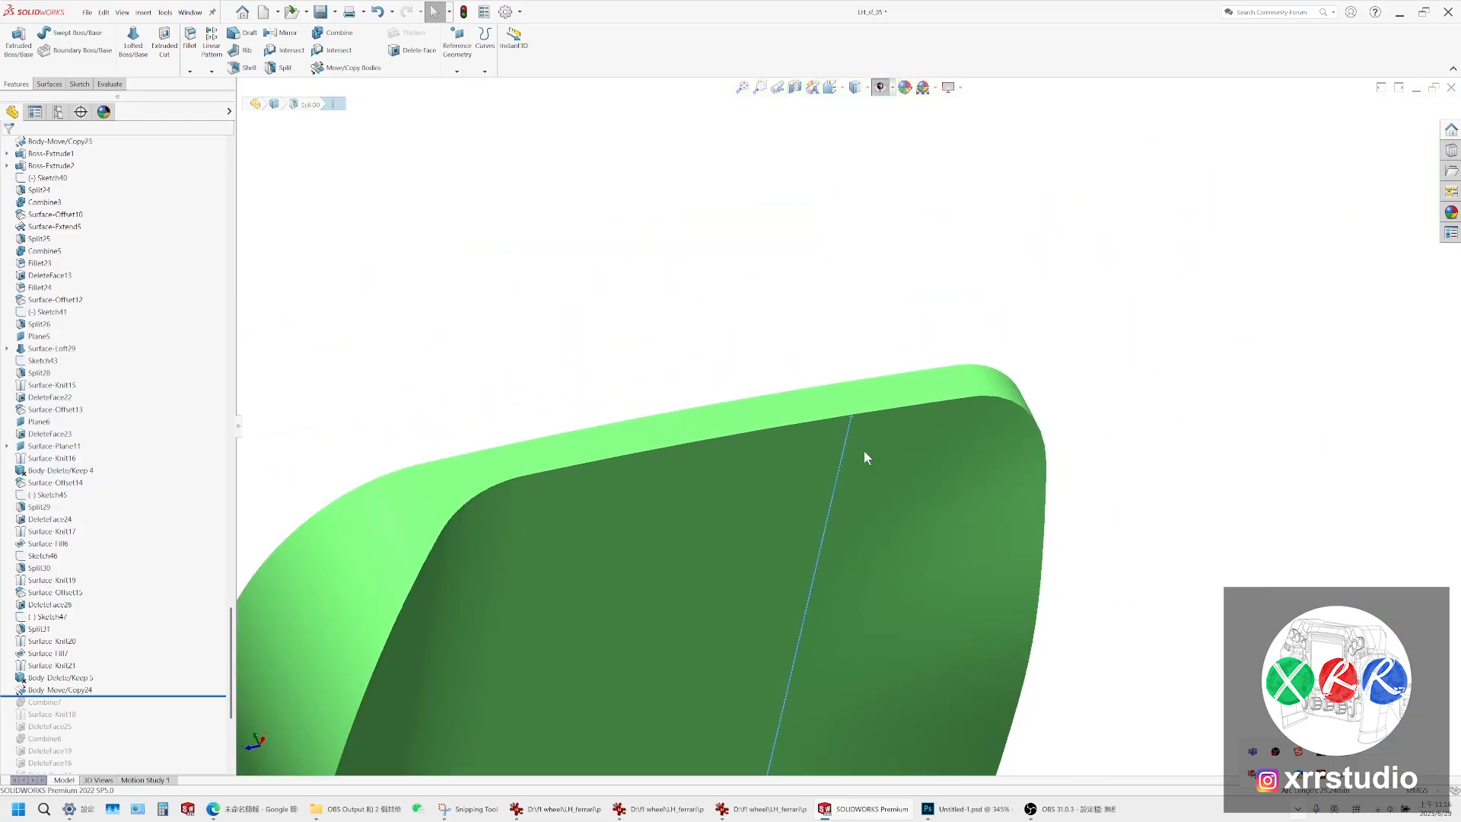
middle_drag(820, 398, 875, 624)
scroll(787, 380, down, 3)
scroll(910, 447, down, 5)
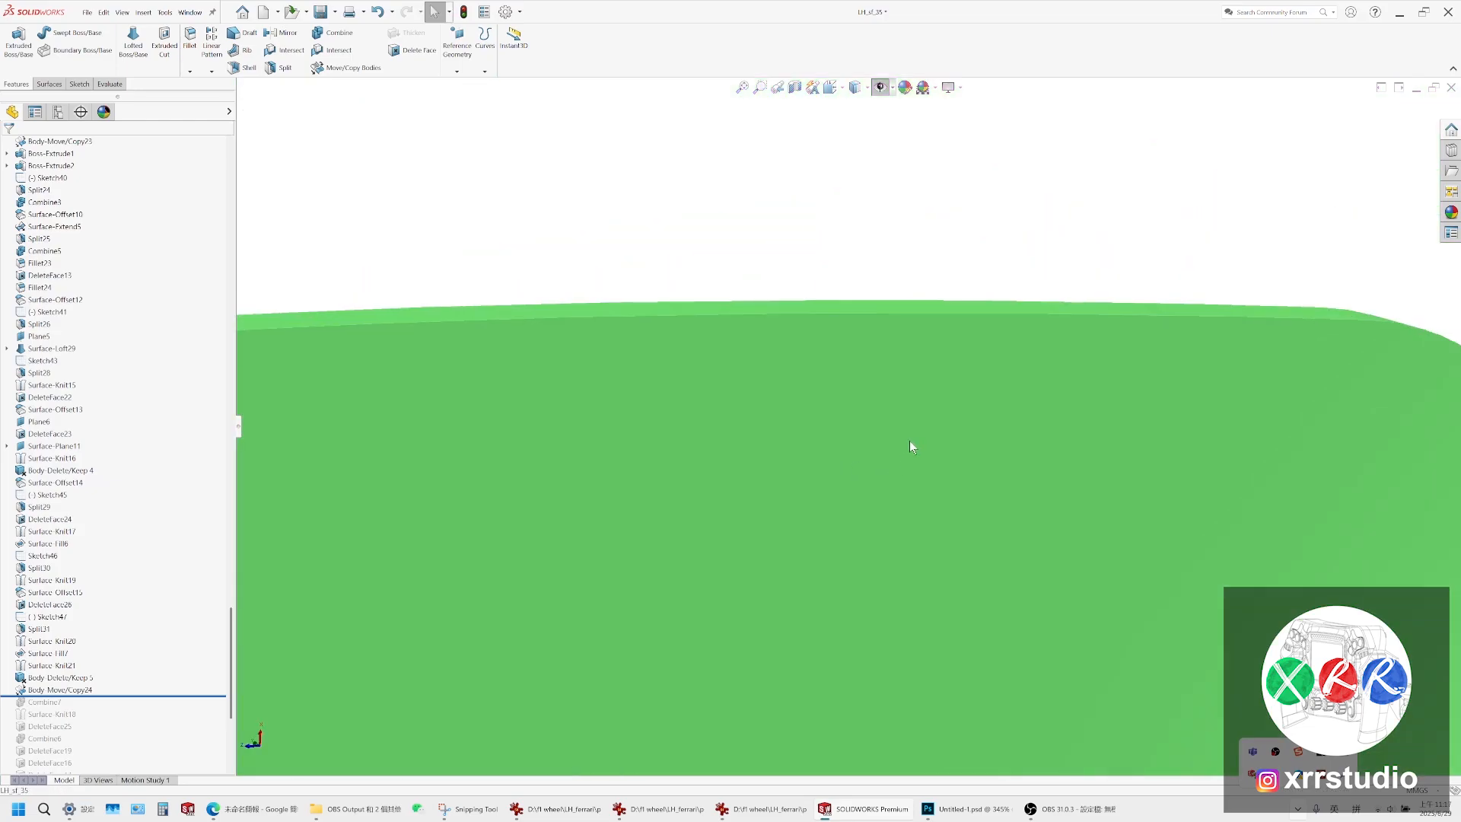
middle_drag(930, 408, 1012, 514)
key(ctrl+8)
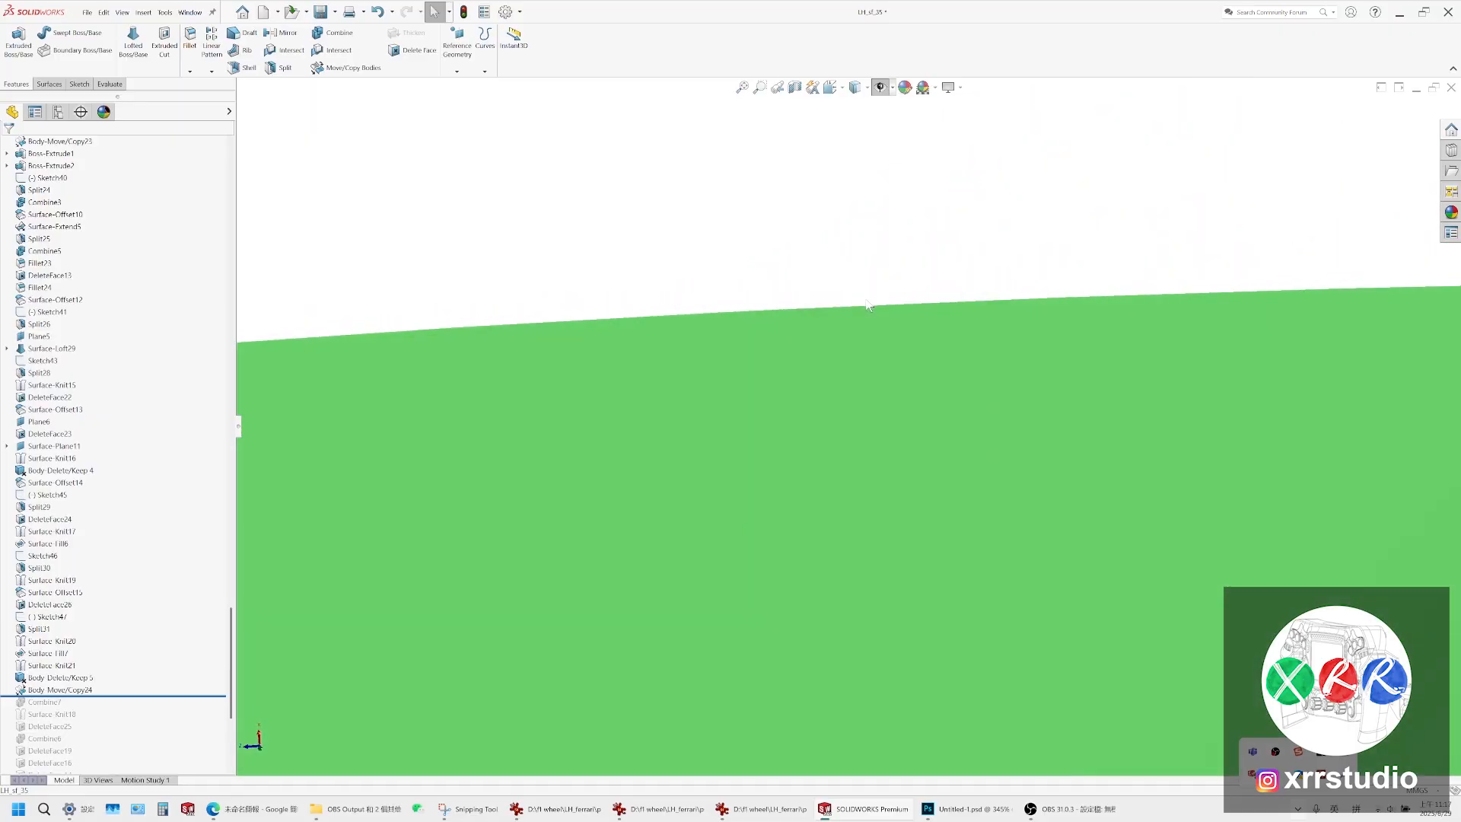
scroll(845, 449, up, 4)
Apply zebra stripes to the end cap and examine the surface continuity across its underside
click(110, 84)
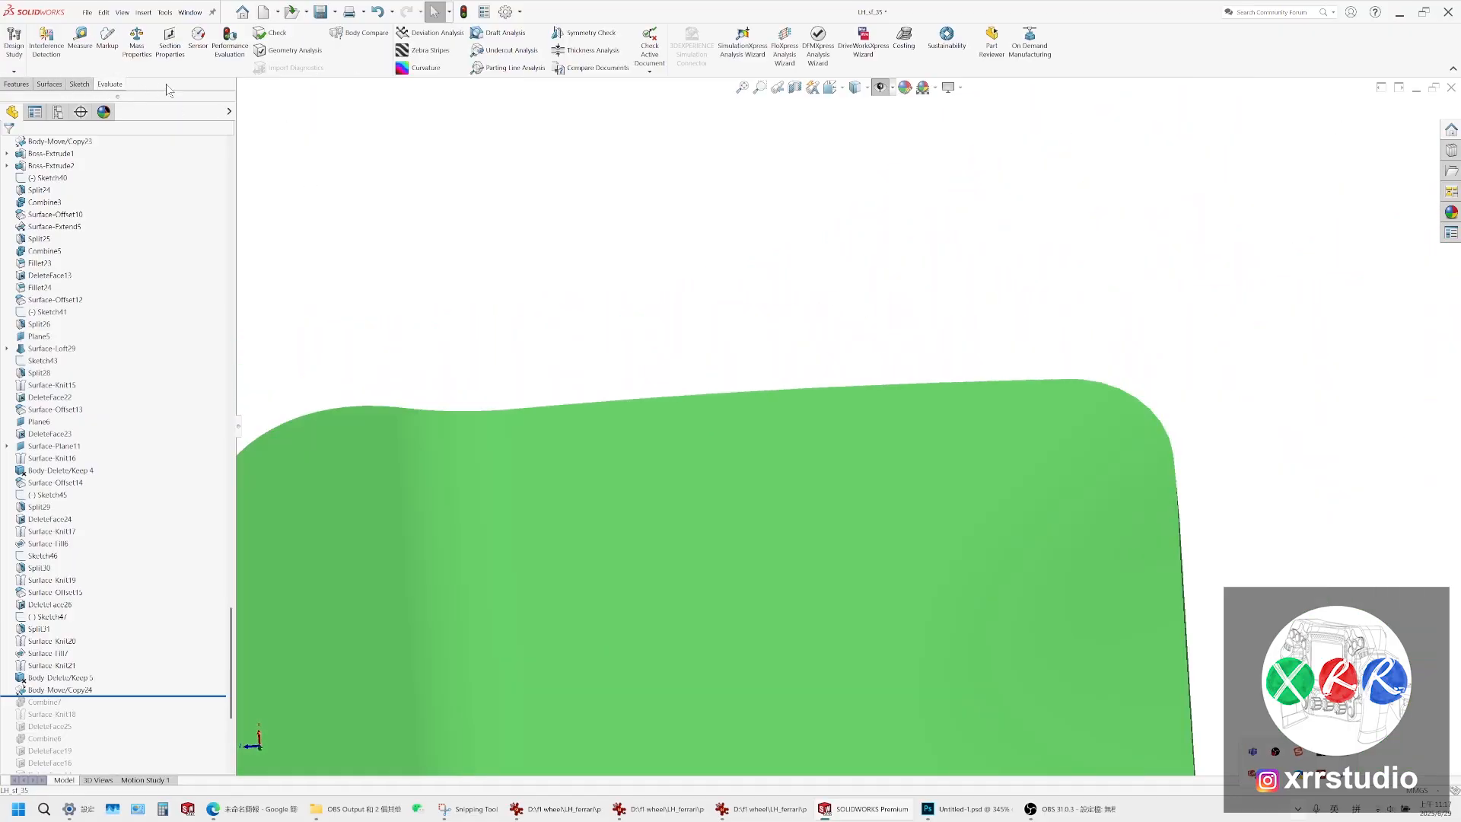
click(428, 50)
scroll(980, 504, up, 5)
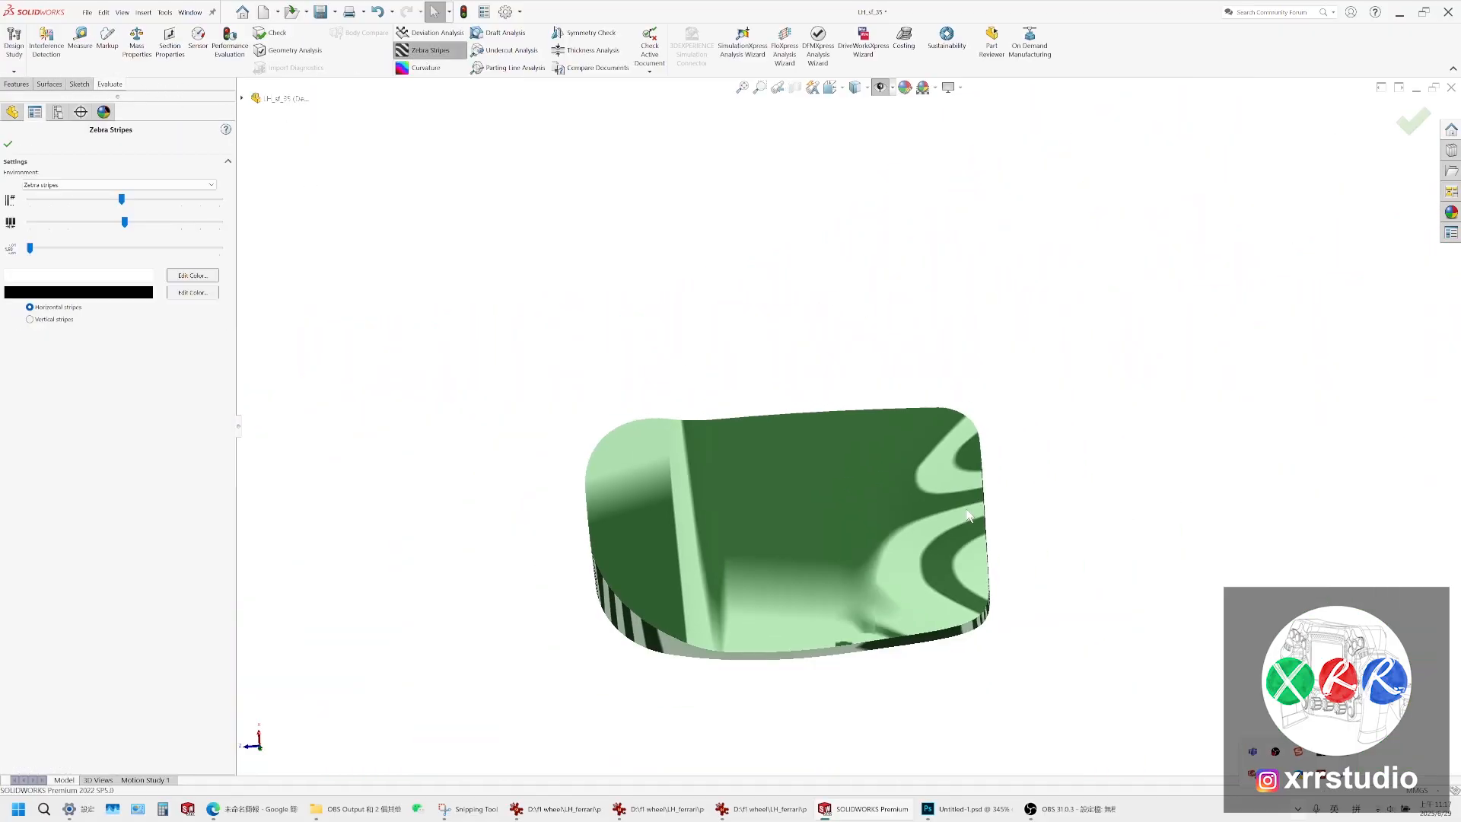
key(Return)
middle_drag(980, 505, 884, 481)
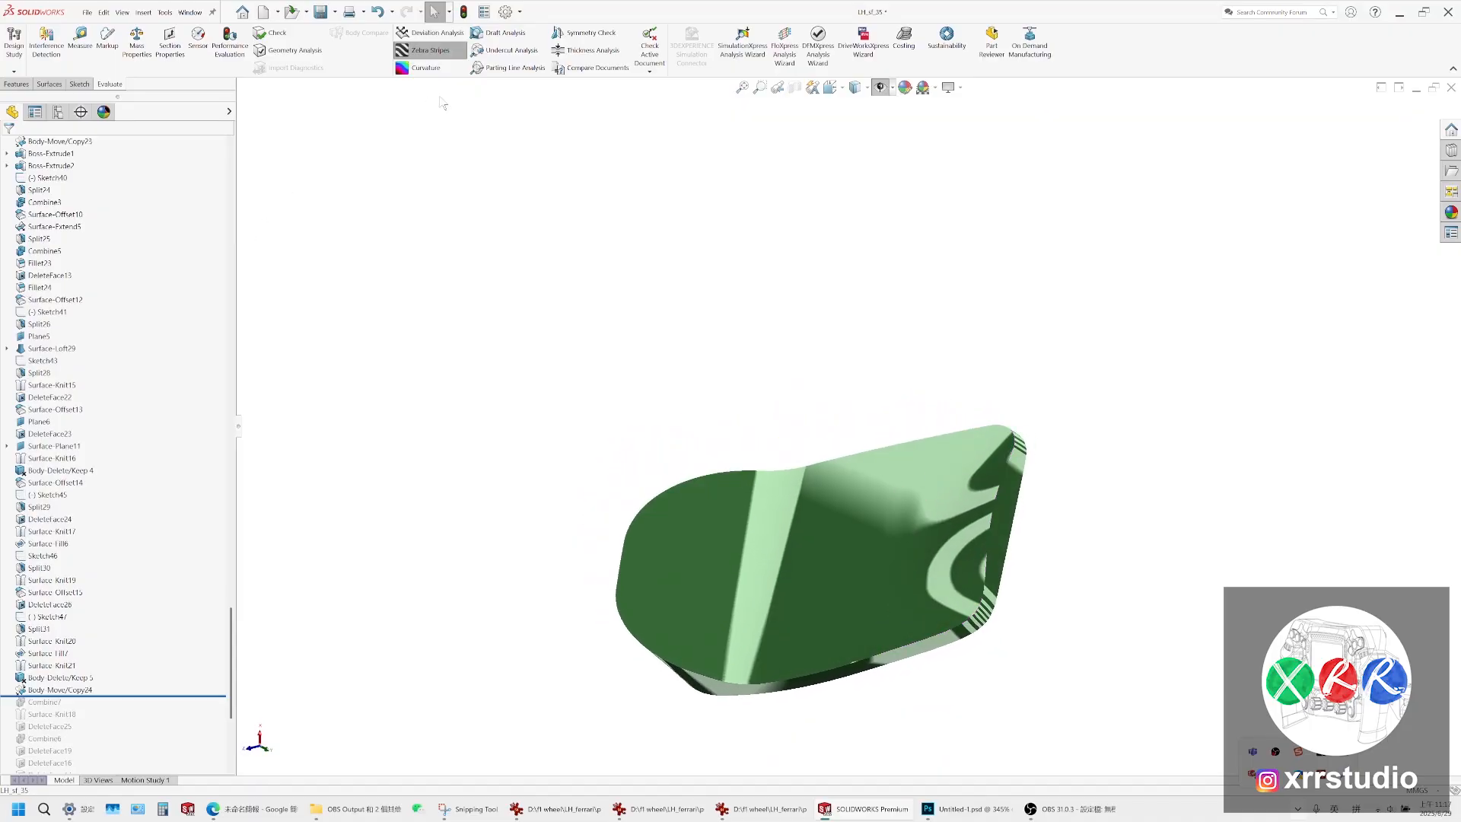
Reapply the zebra stripes with a higher stripe count, re-examine the end cap's underside, and restore the shaded view with edges
click(446, 54)
click(431, 51)
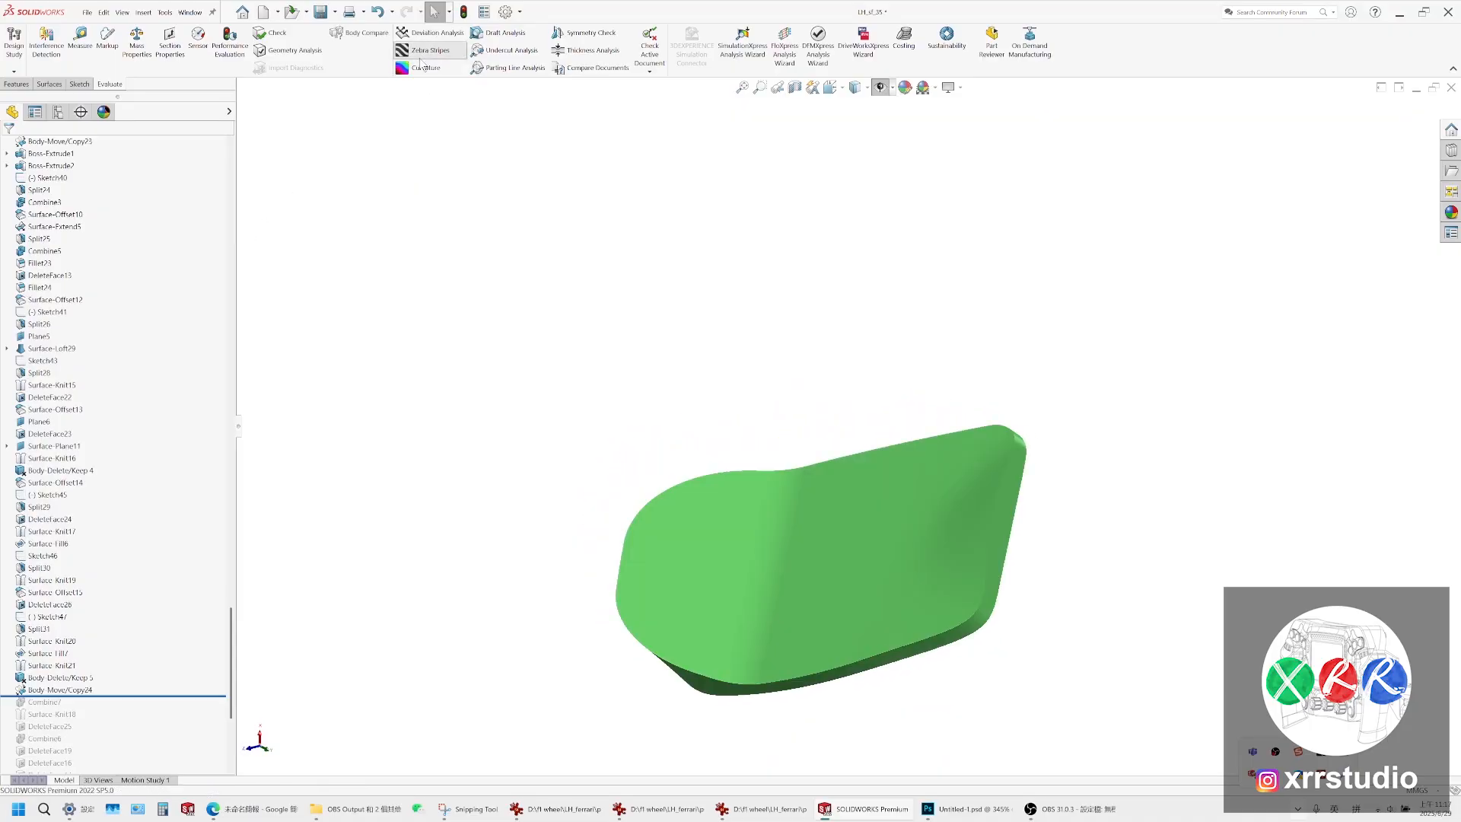
drag(126, 224, 158, 212)
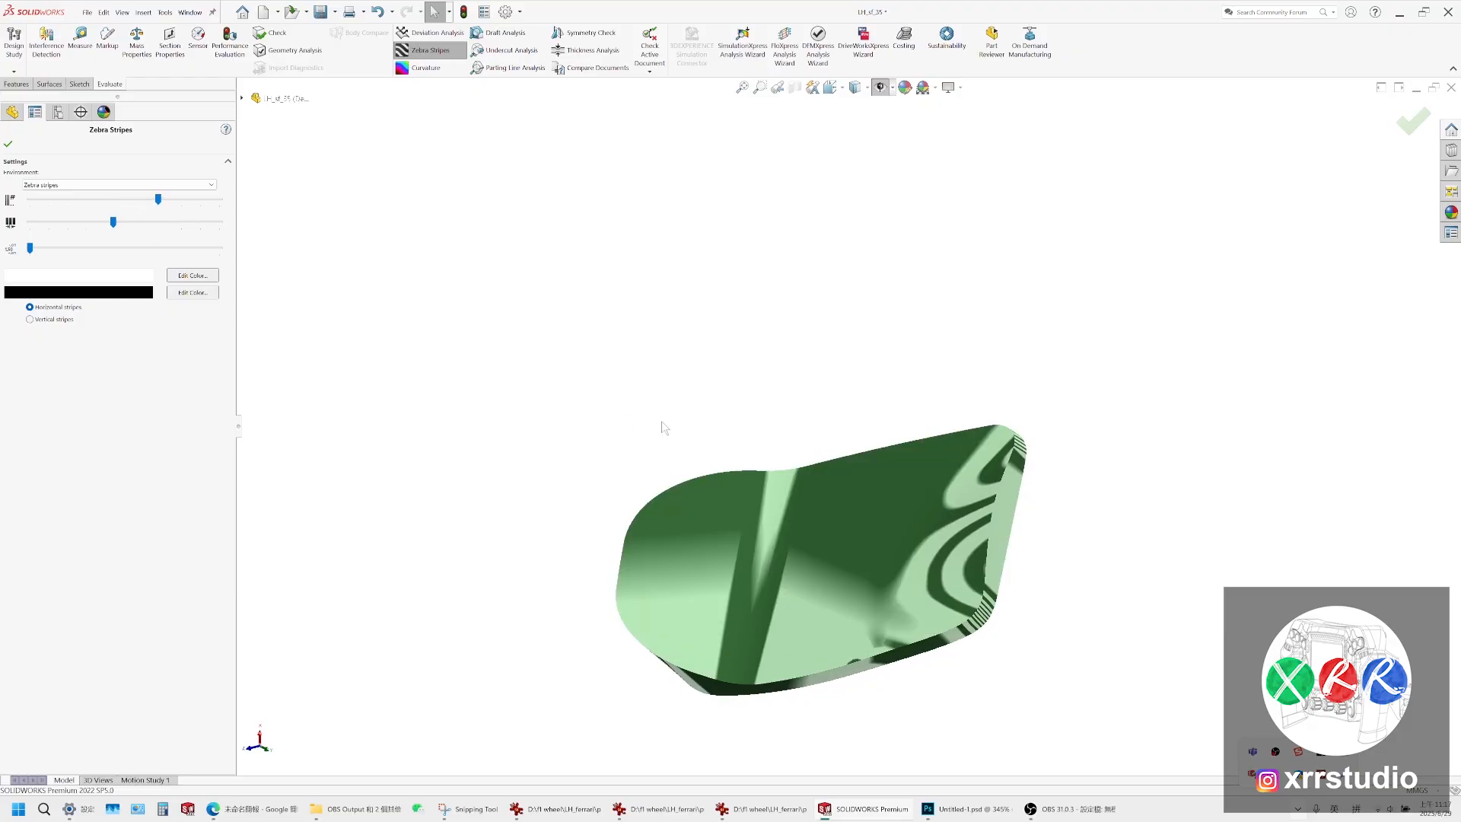
key(Return)
middle_drag(660, 422, 716, 487)
middle_drag(734, 498, 742, 511)
click(430, 50)
click(16, 84)
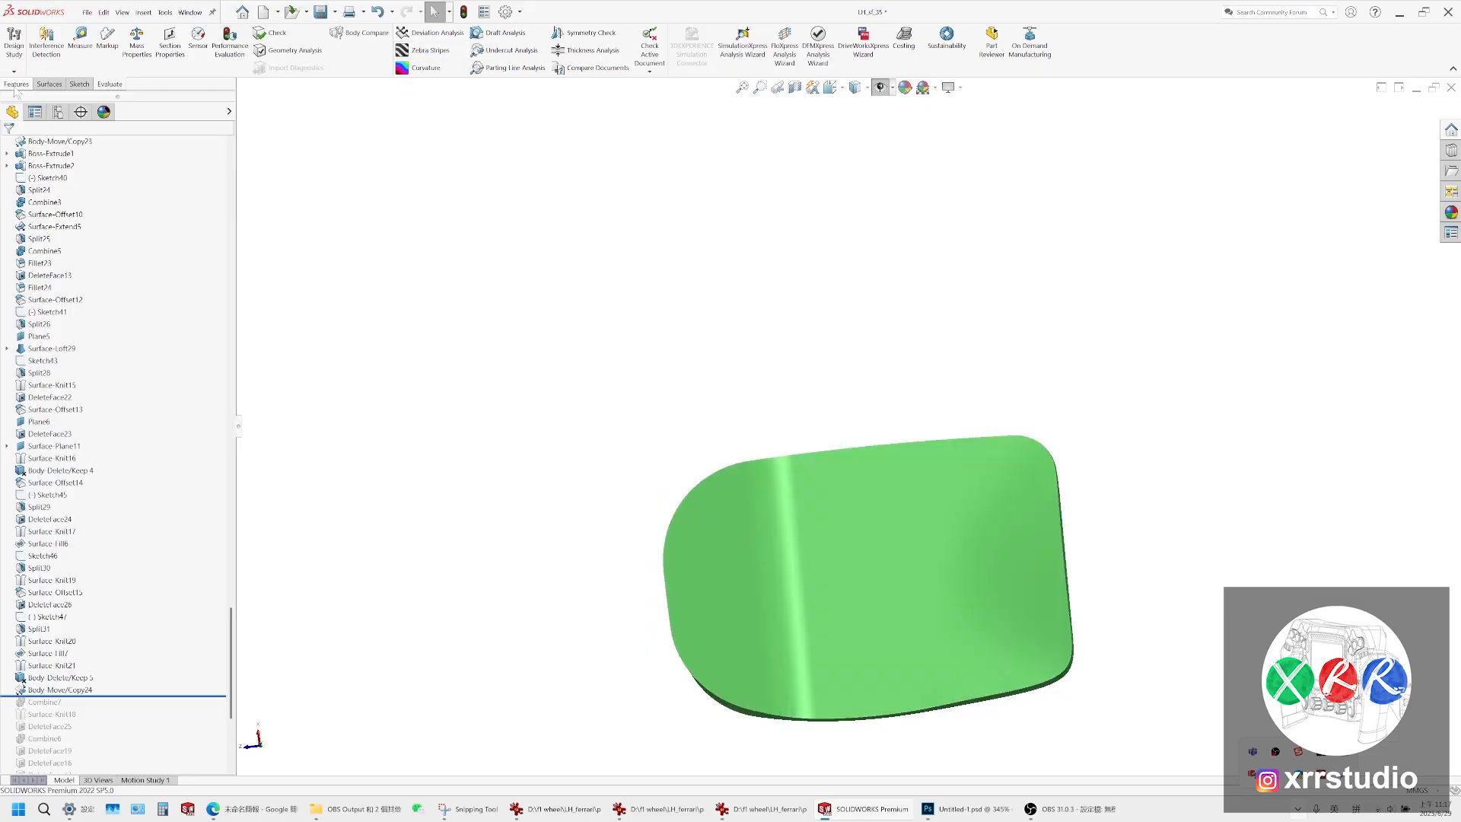
scroll(952, 470, down, 10)
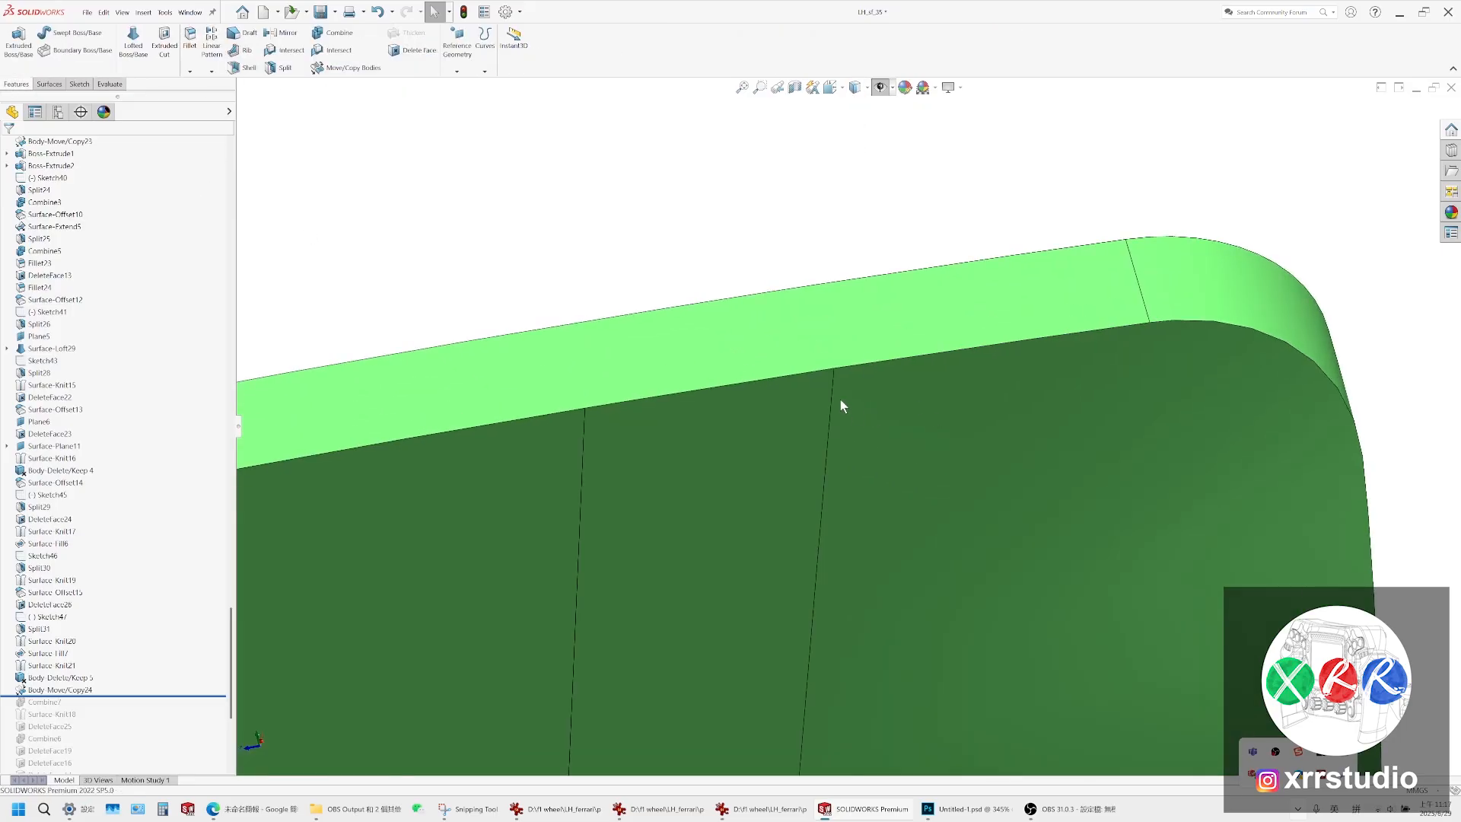
click(834, 401)
scroll(834, 400, up, 4)
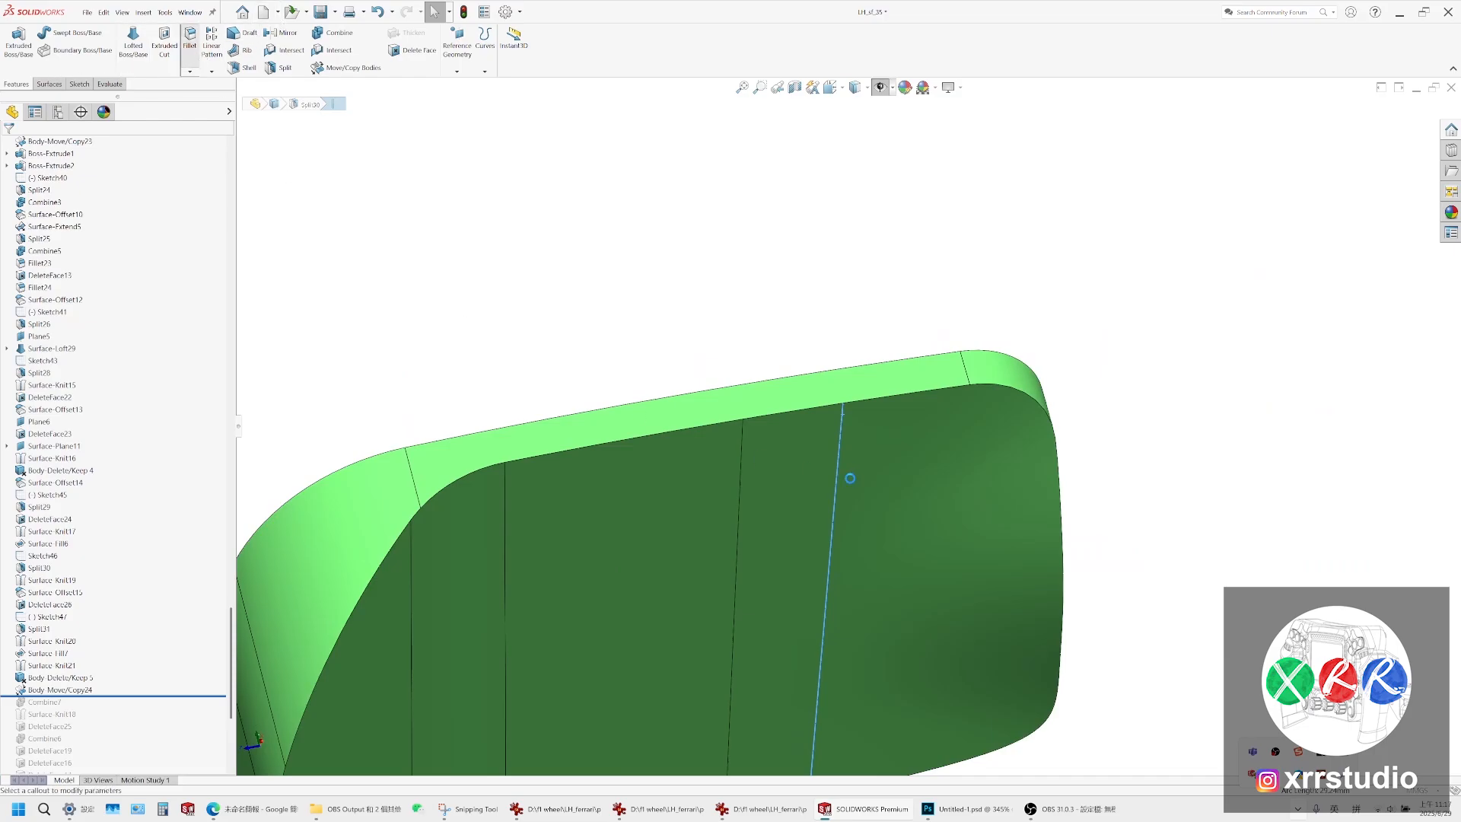
scroll(851, 478, up, 2)
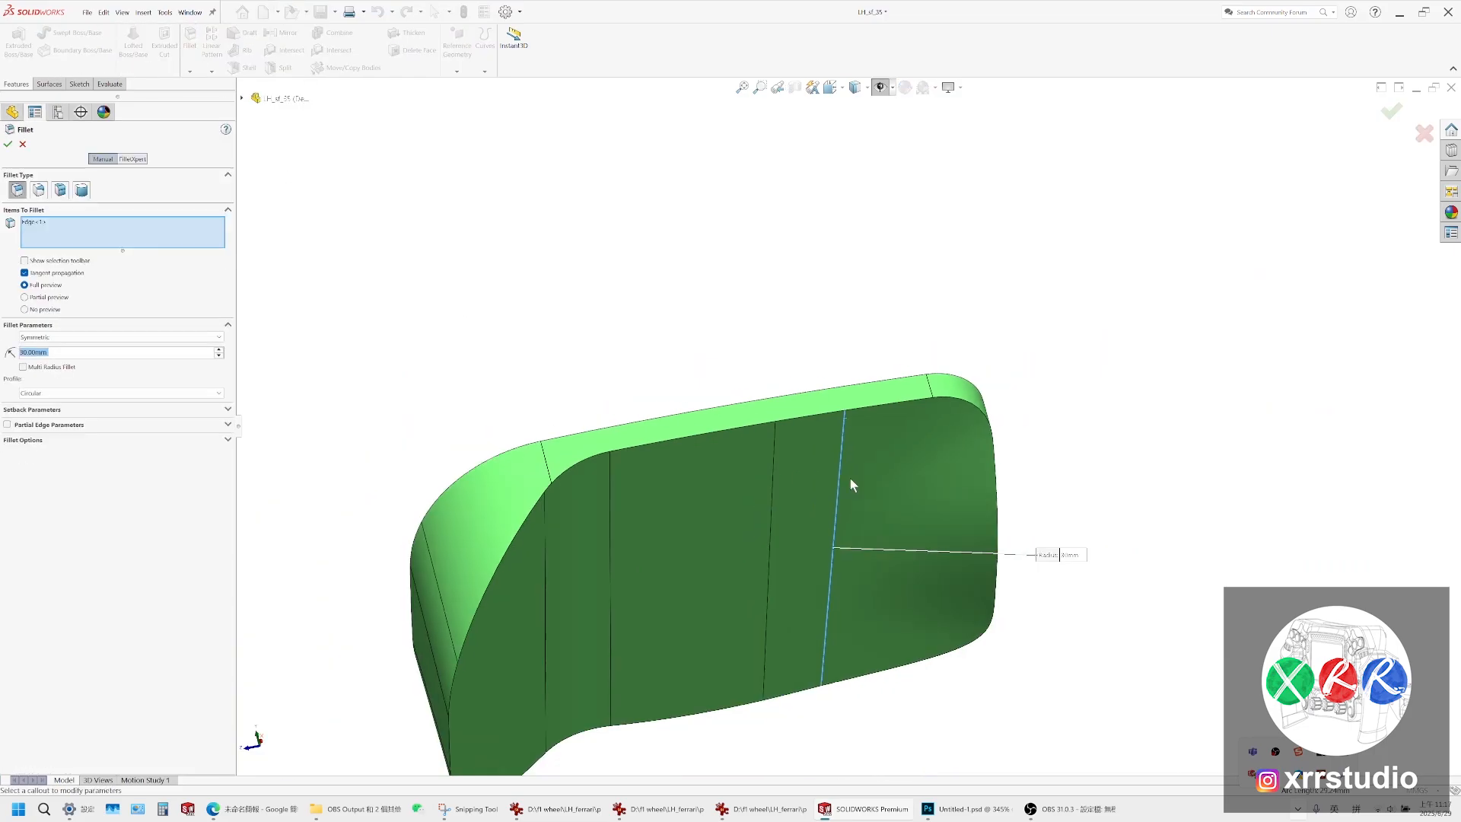
middle_drag(853, 491, 848, 603)
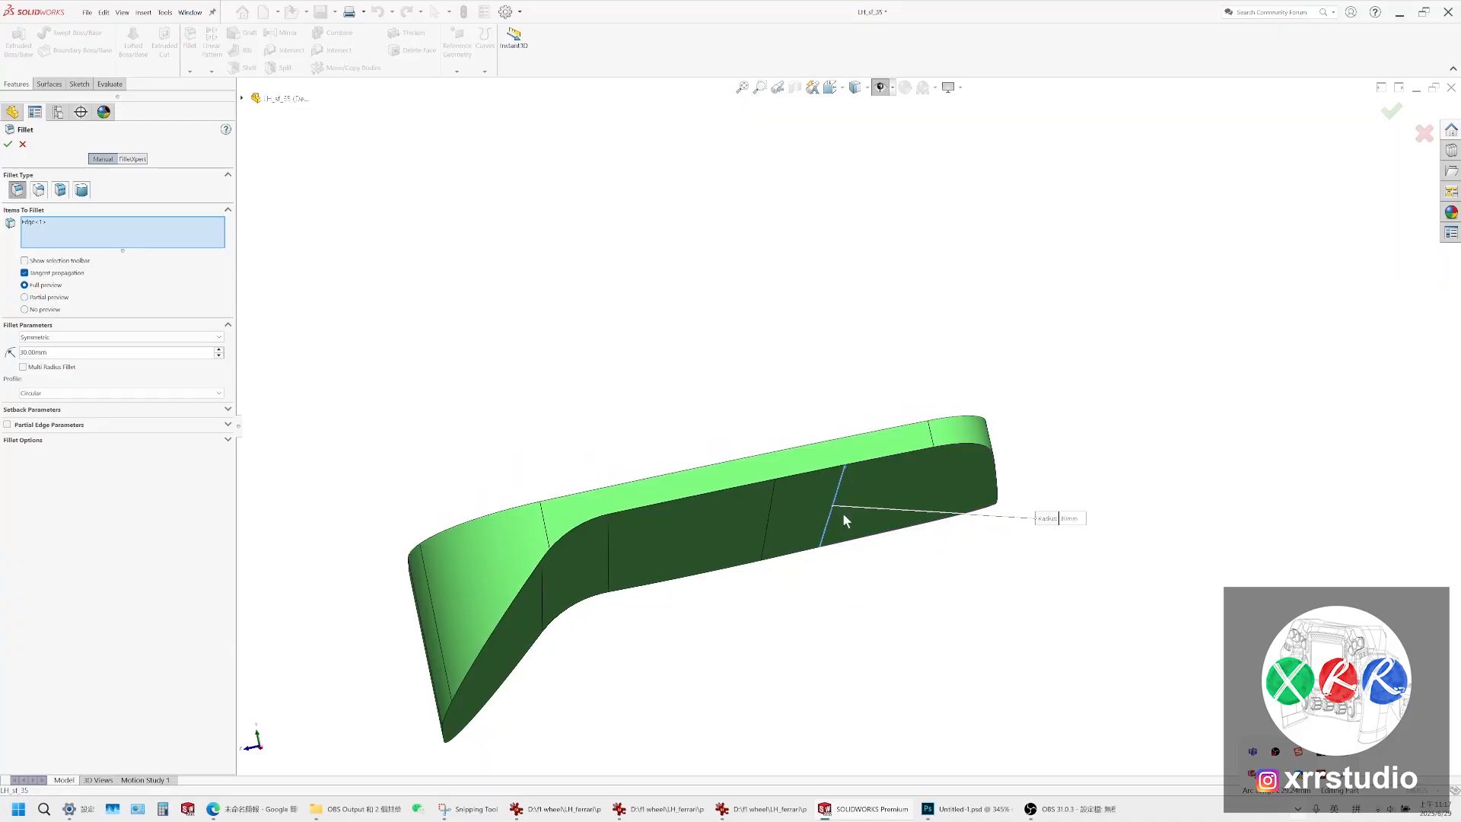
scroll(842, 512, down, 3)
middle_drag(825, 447, 913, 502)
middle_drag(1181, 400, 917, 406)
scroll(702, 473, down, 5)
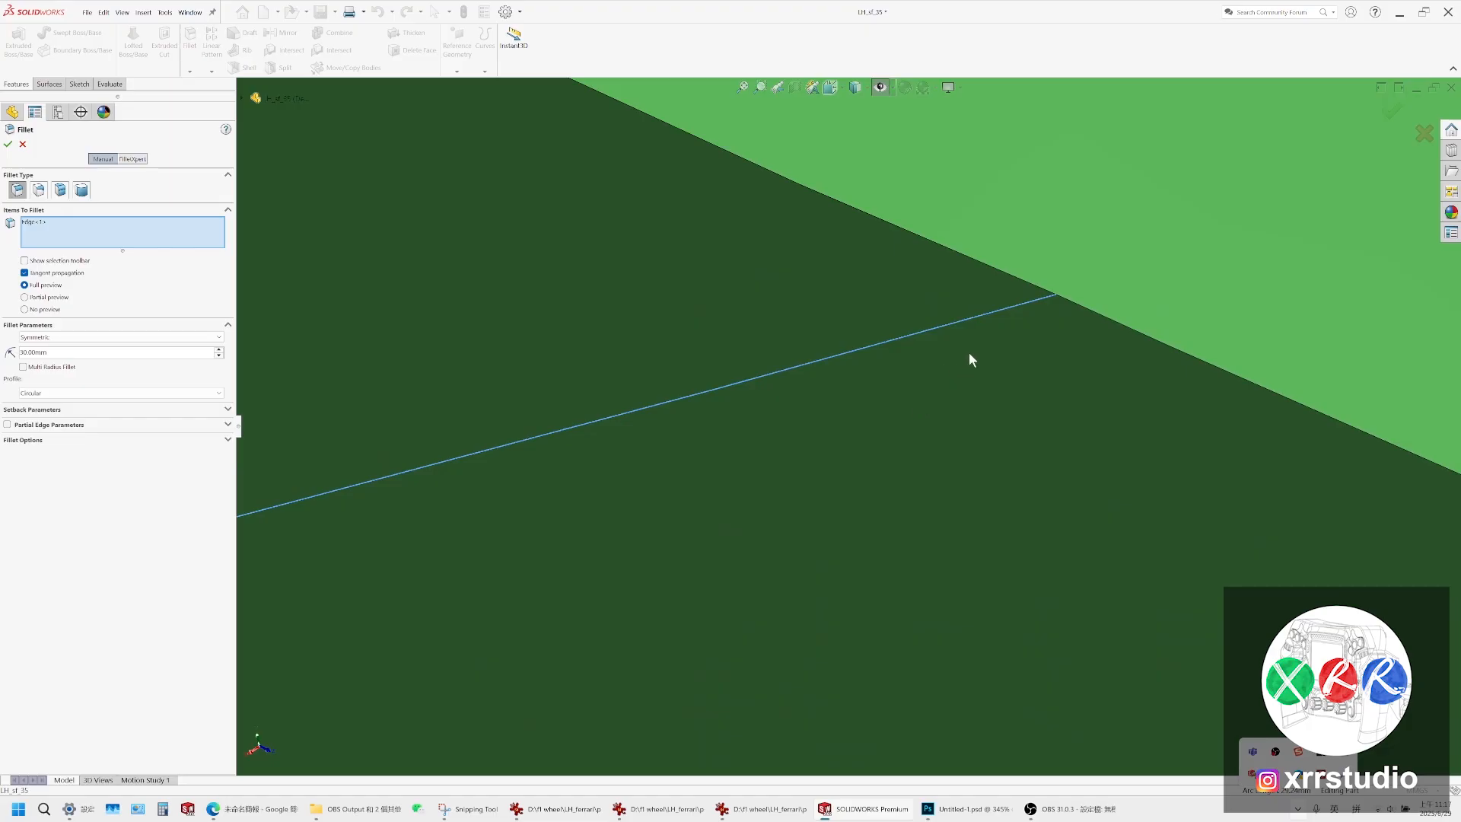
middle_drag(969, 359, 1035, 271)
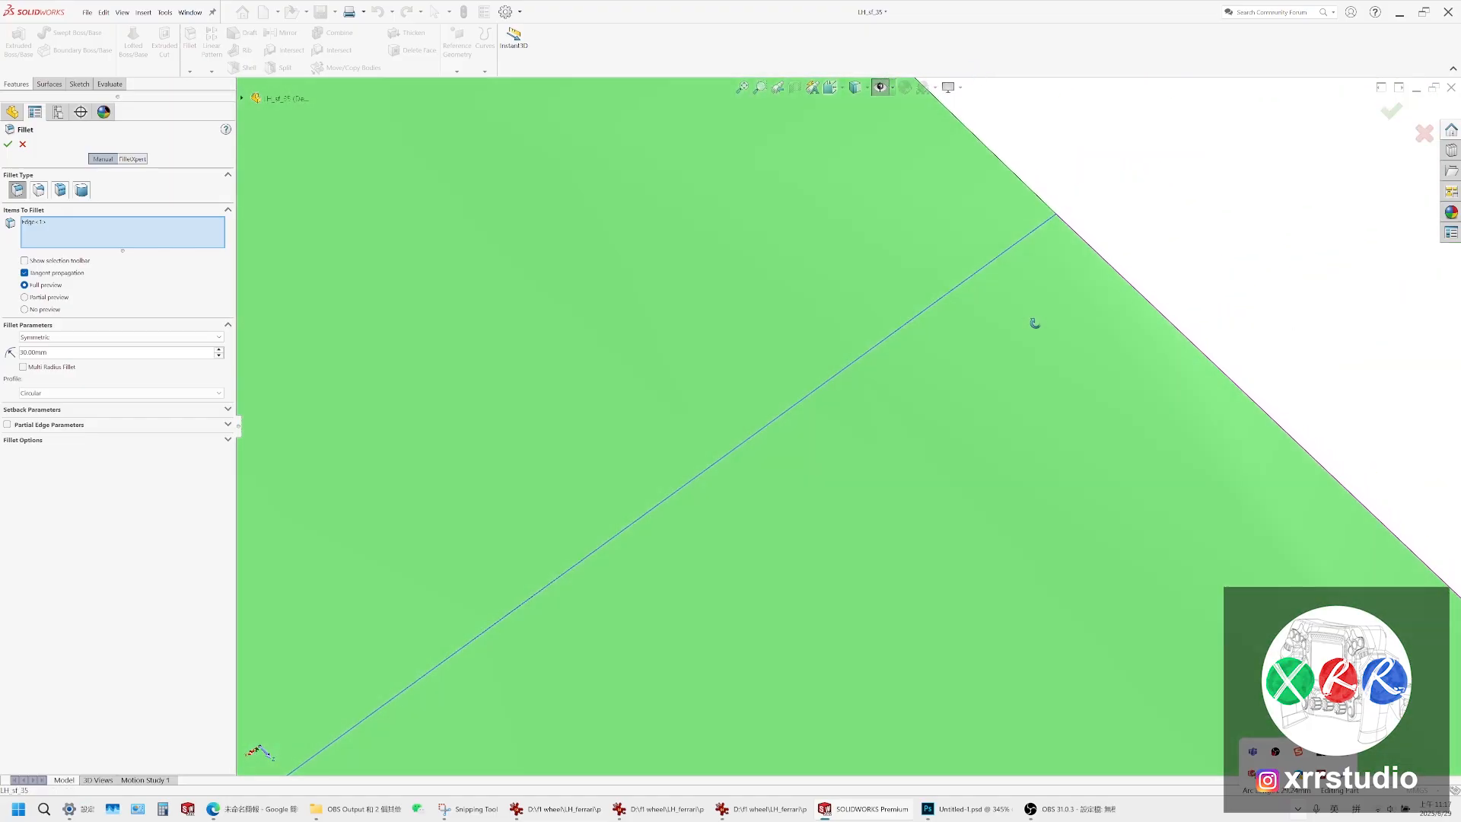
scroll(1036, 324, up, 6)
middle_drag(812, 407, 748, 350)
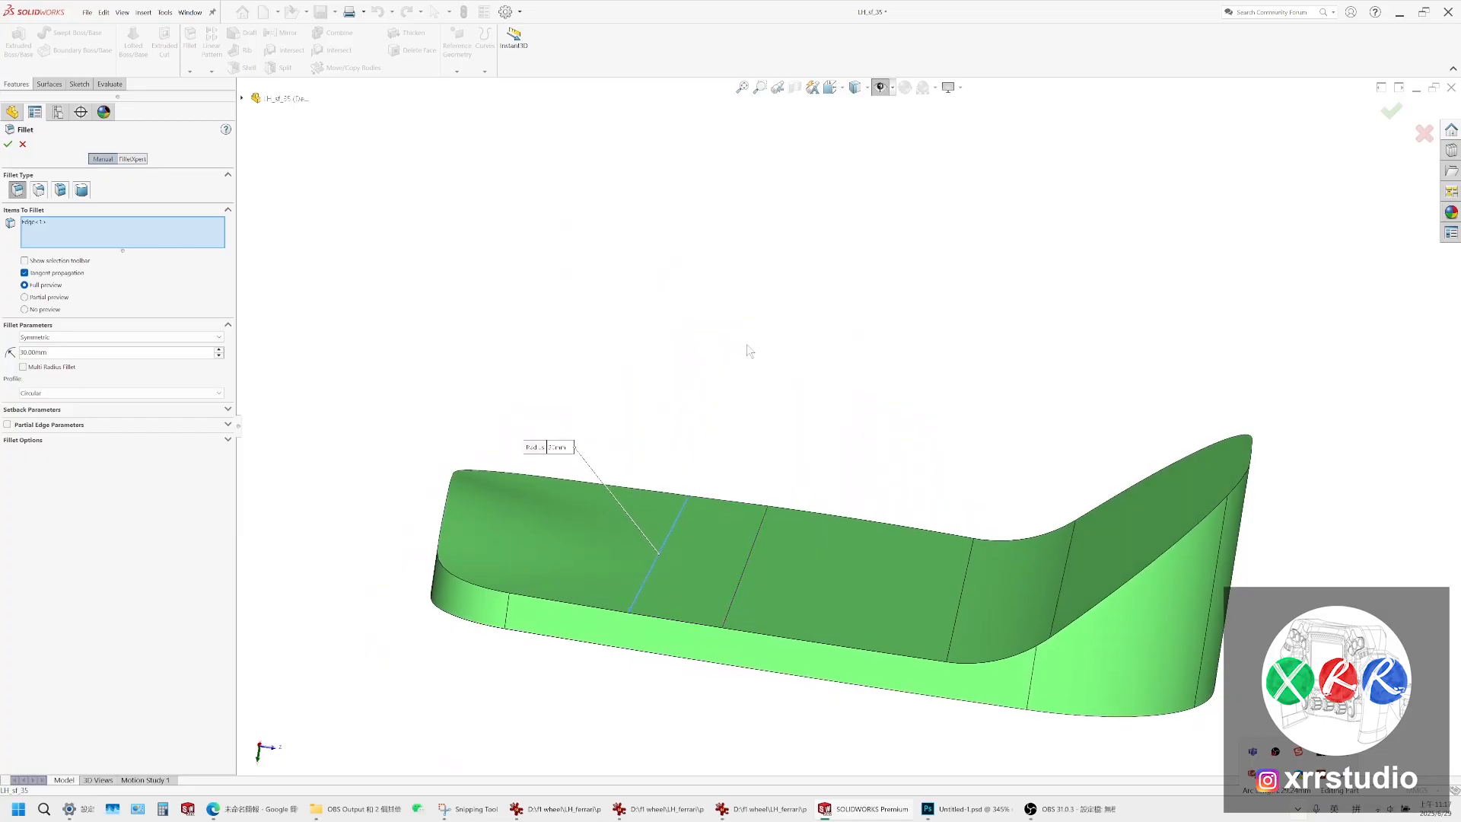
mouse_move(662, 541)
middle_down()
mouse_move(682, 502)
mouse_move(670, 553)
mouse_move(681, 541)
middle_up()
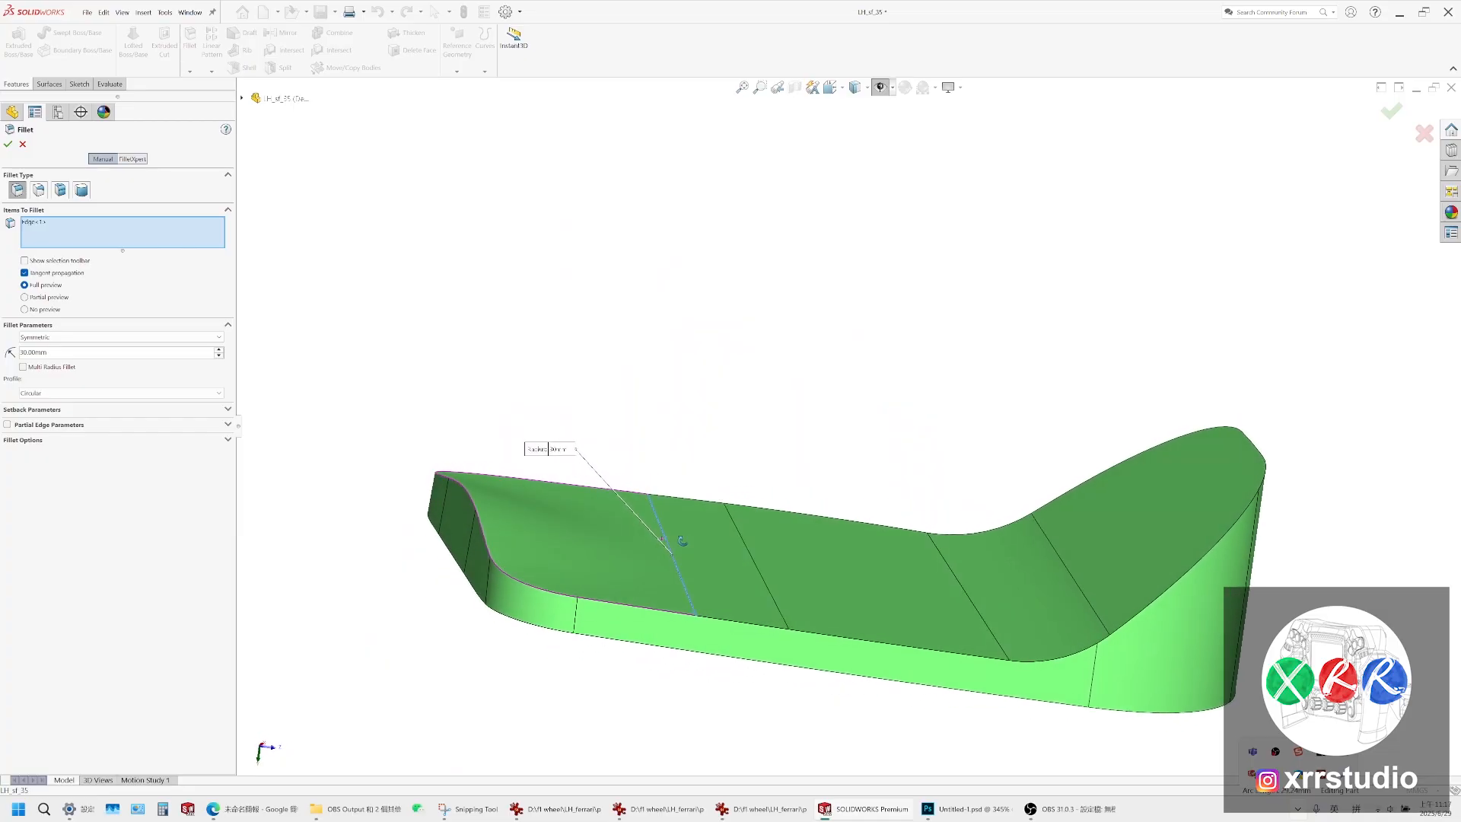
scroll(683, 541, down, 2)
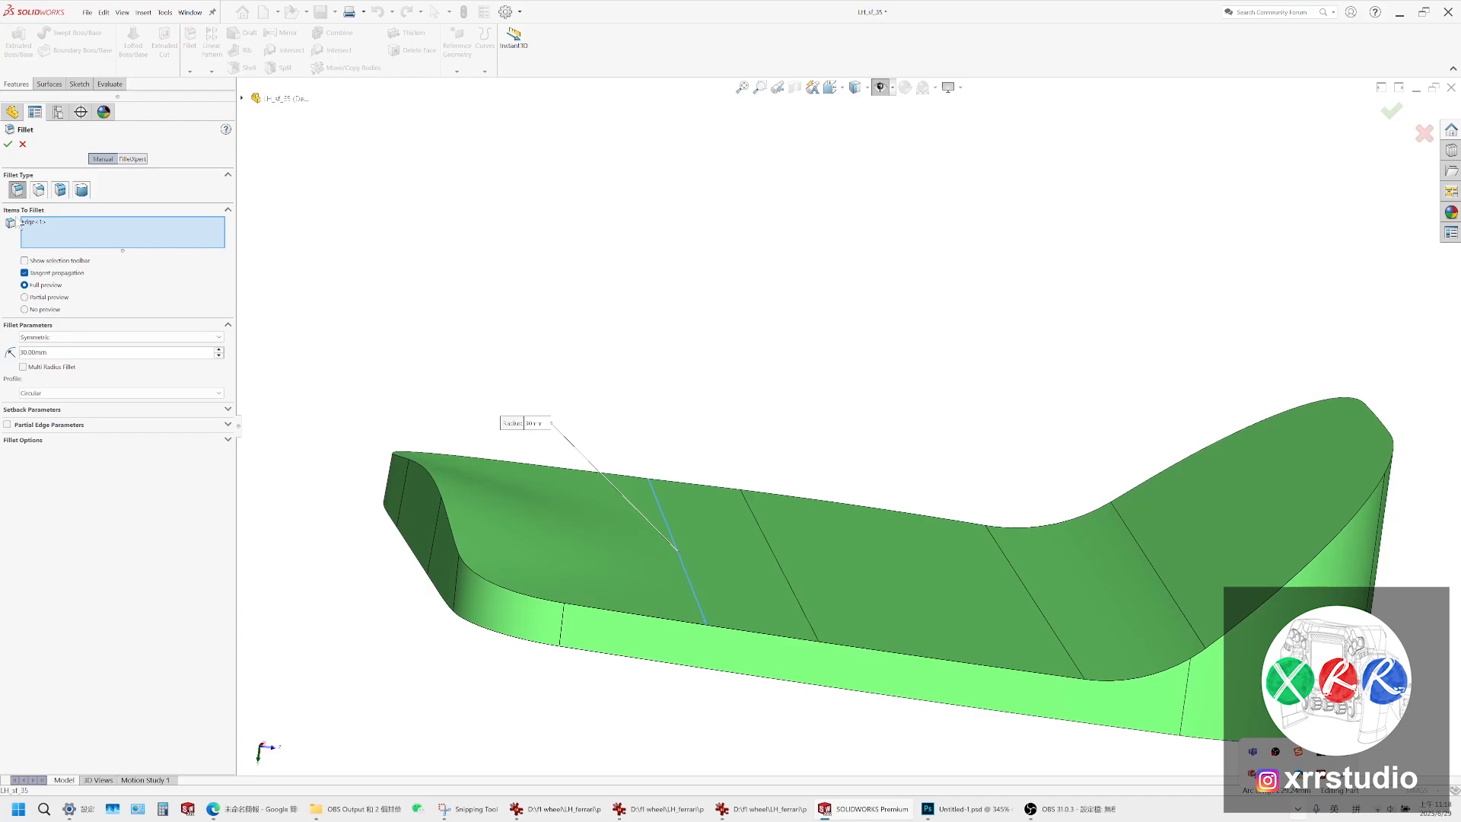
click(23, 145)
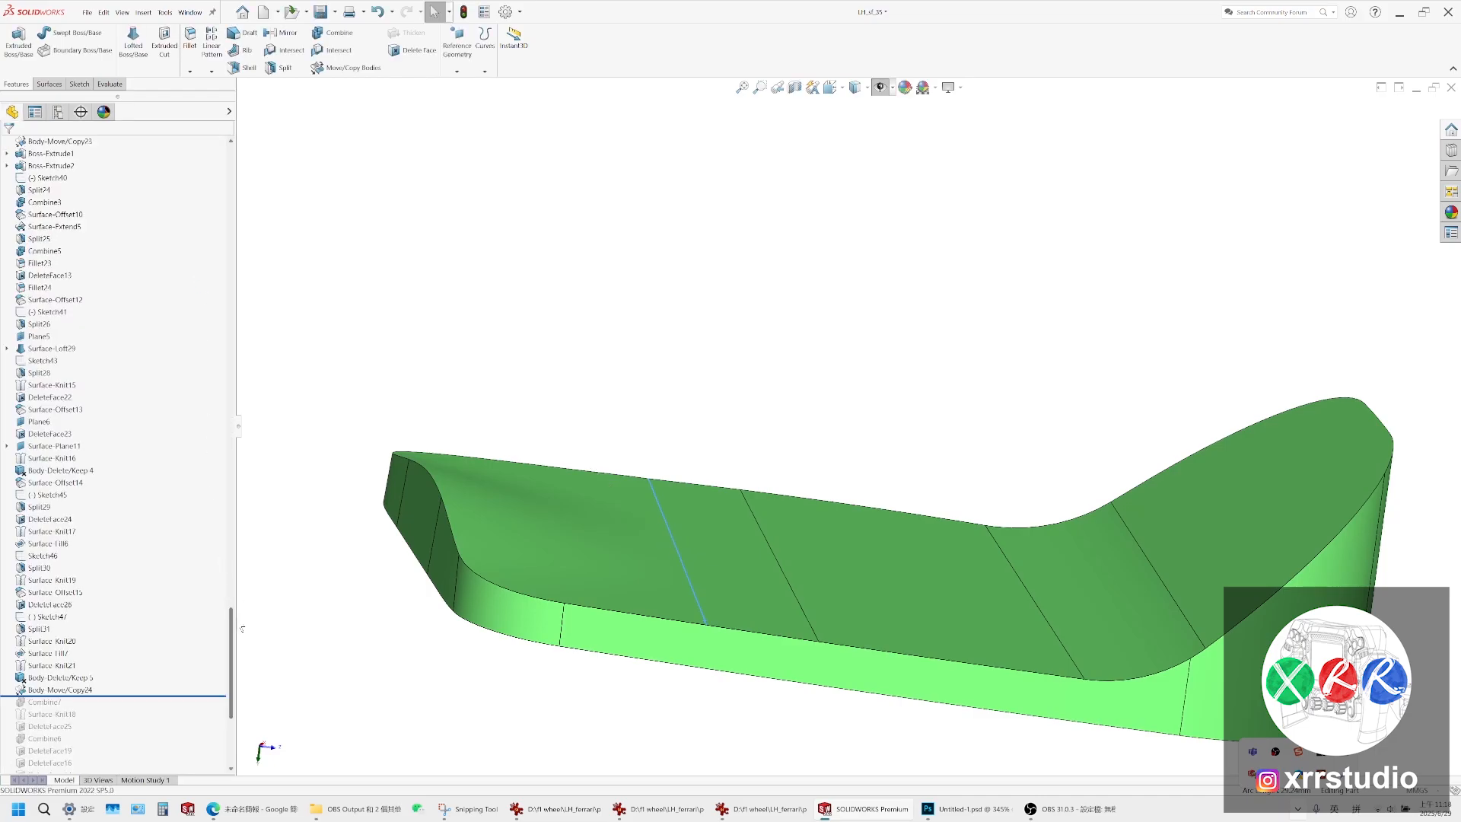
Find the hidden grip body among the solid bodies and display its outline against the end cap
drag(232, 629, 233, 219)
click(69, 617)
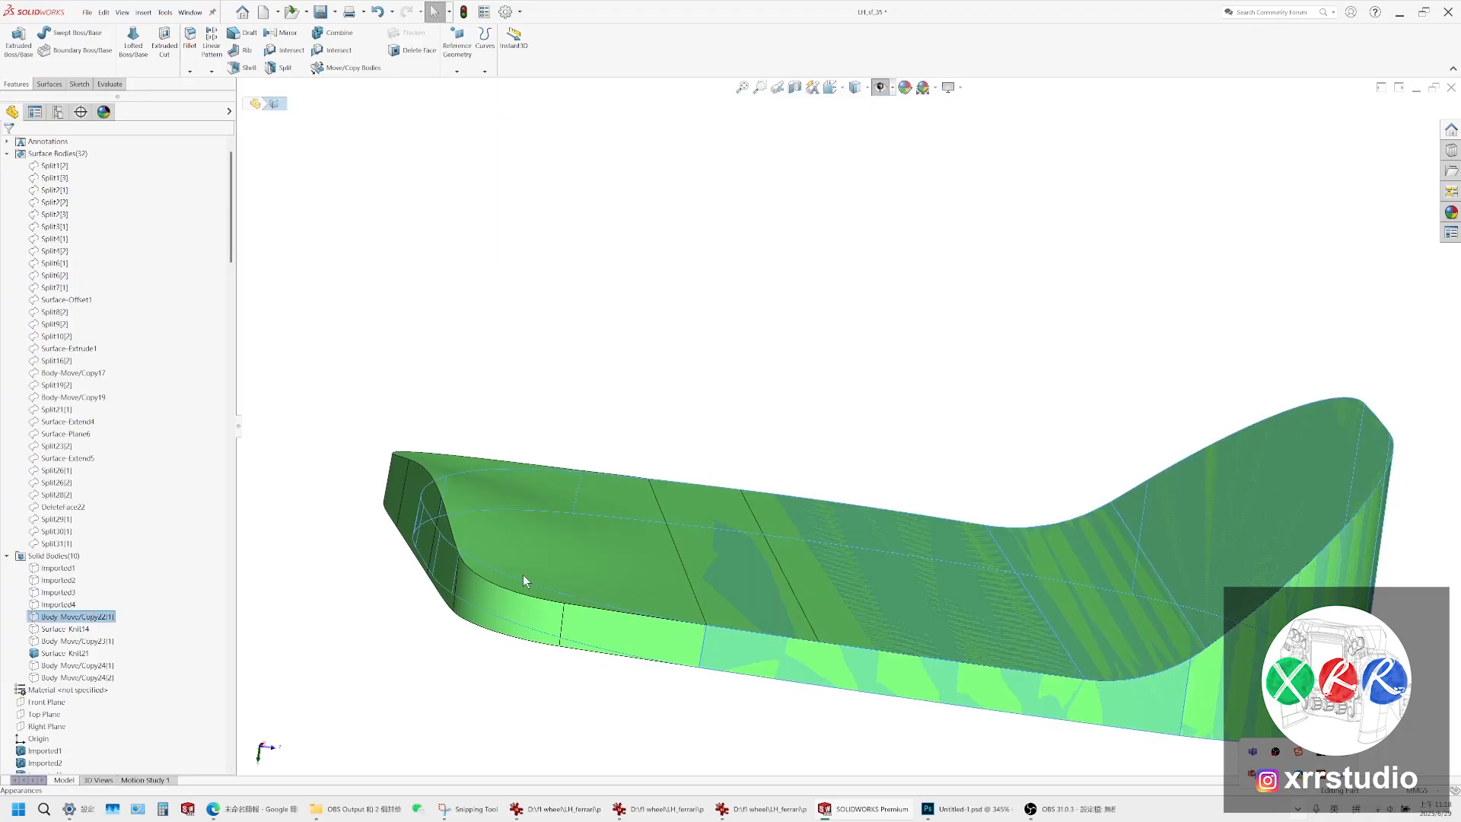
middle_drag(523, 581, 512, 529)
click(83, 641)
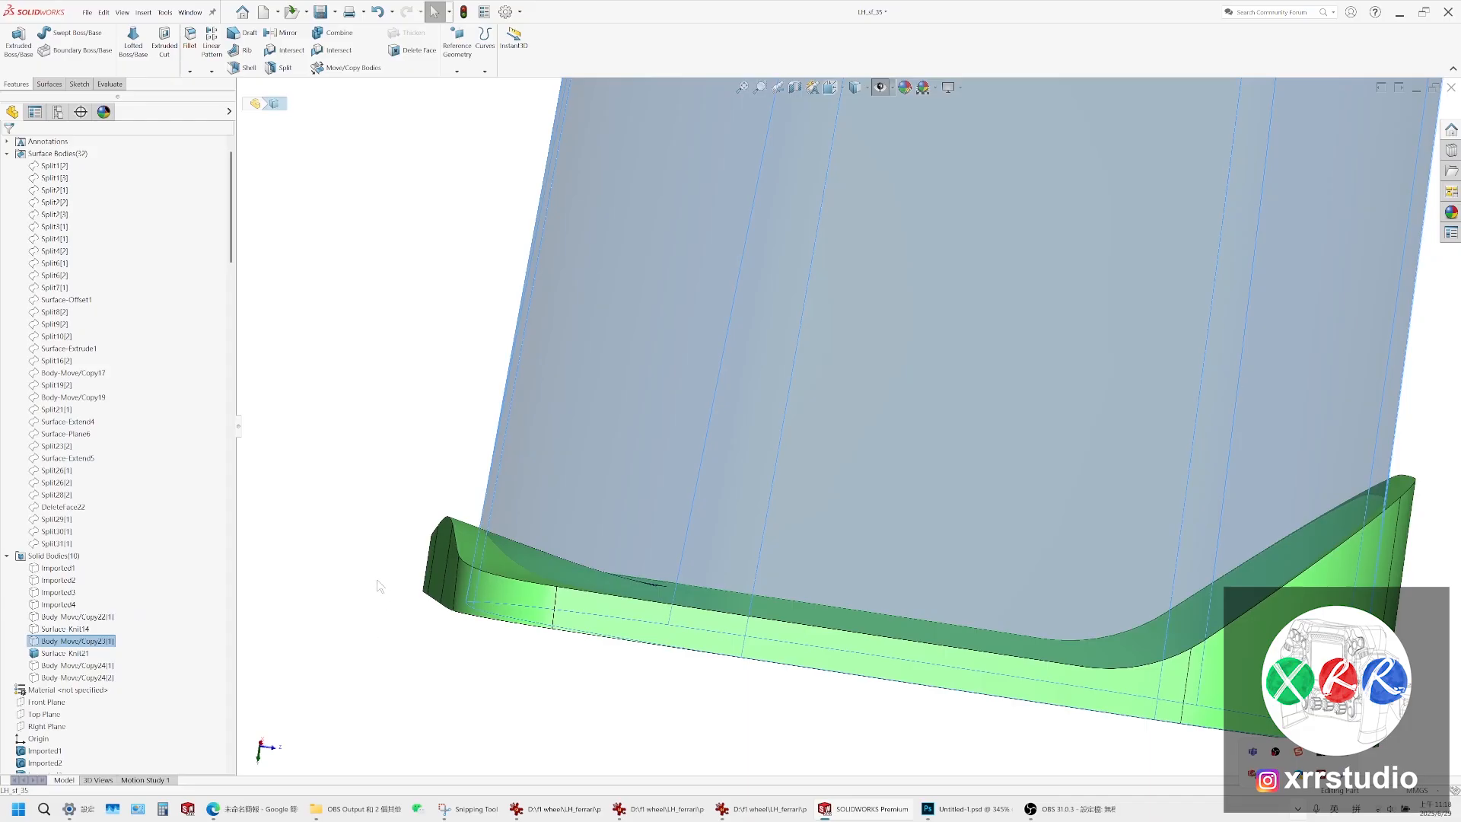
middle_drag(640, 528, 690, 568)
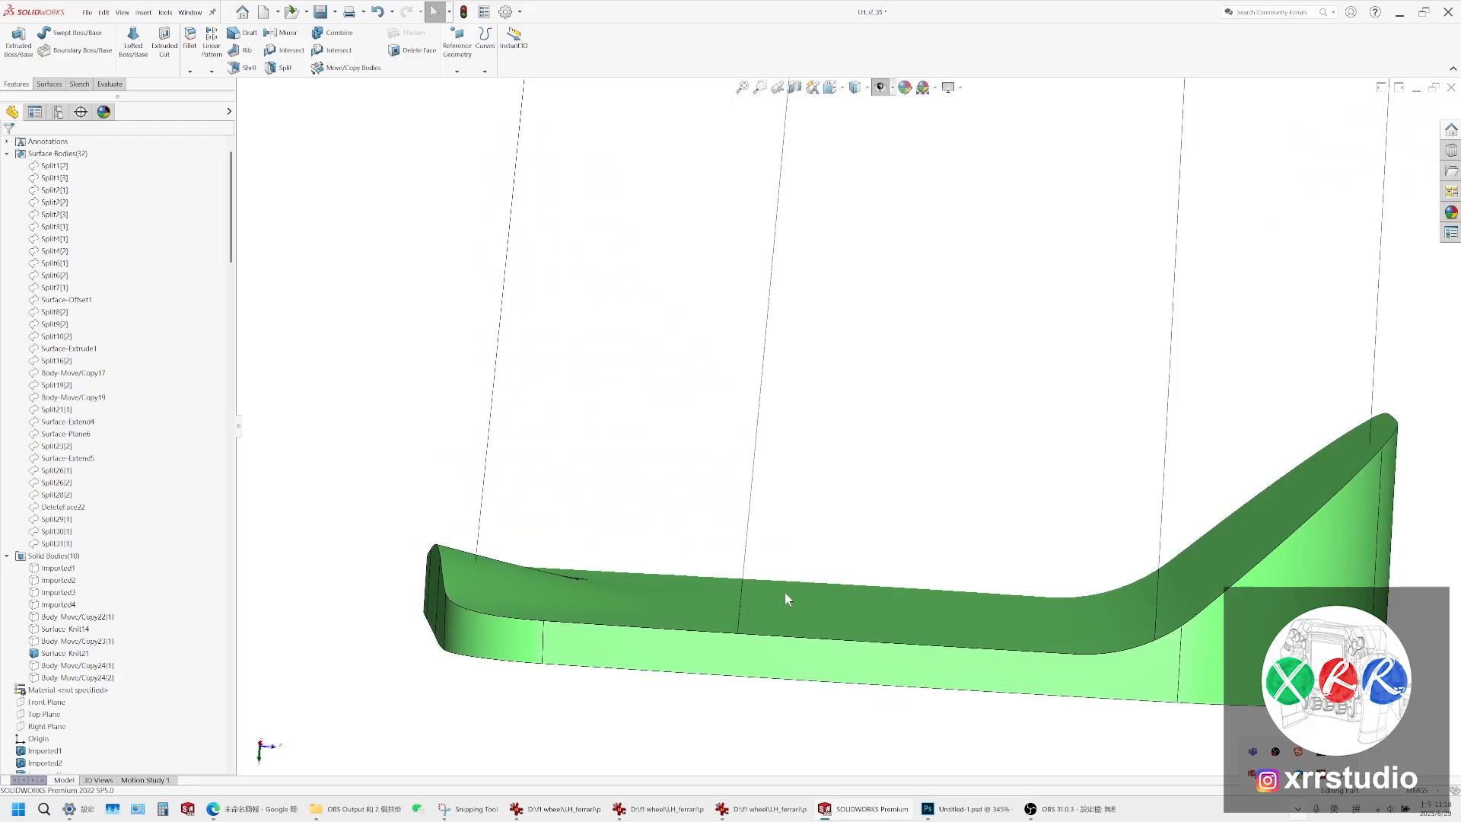
Examine the narrow fill face on the end cap's underside where the grip's outline crosses it
click(784, 592)
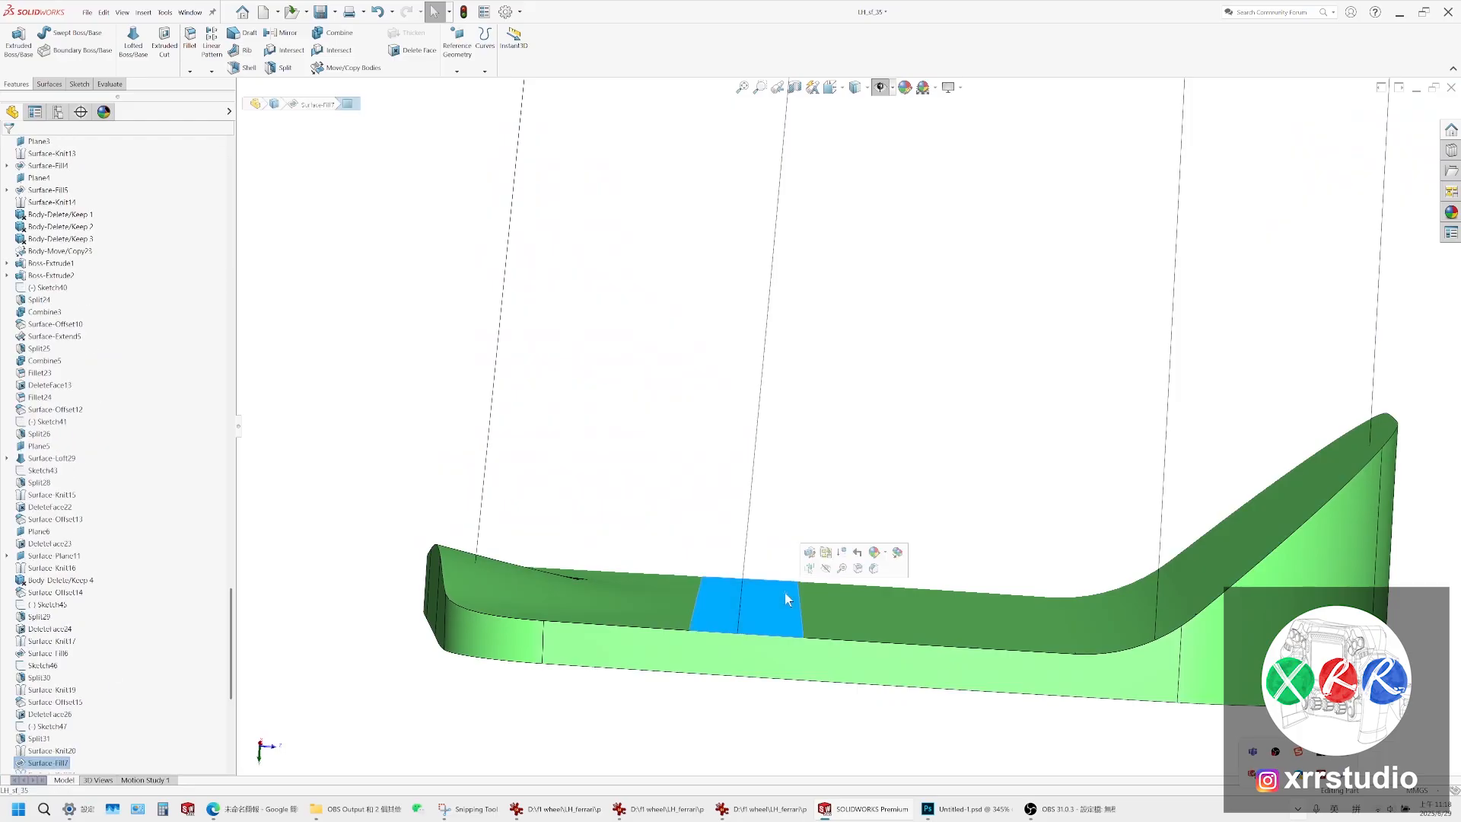
middle_drag(784, 592, 801, 640)
scroll(792, 601, up, 4)
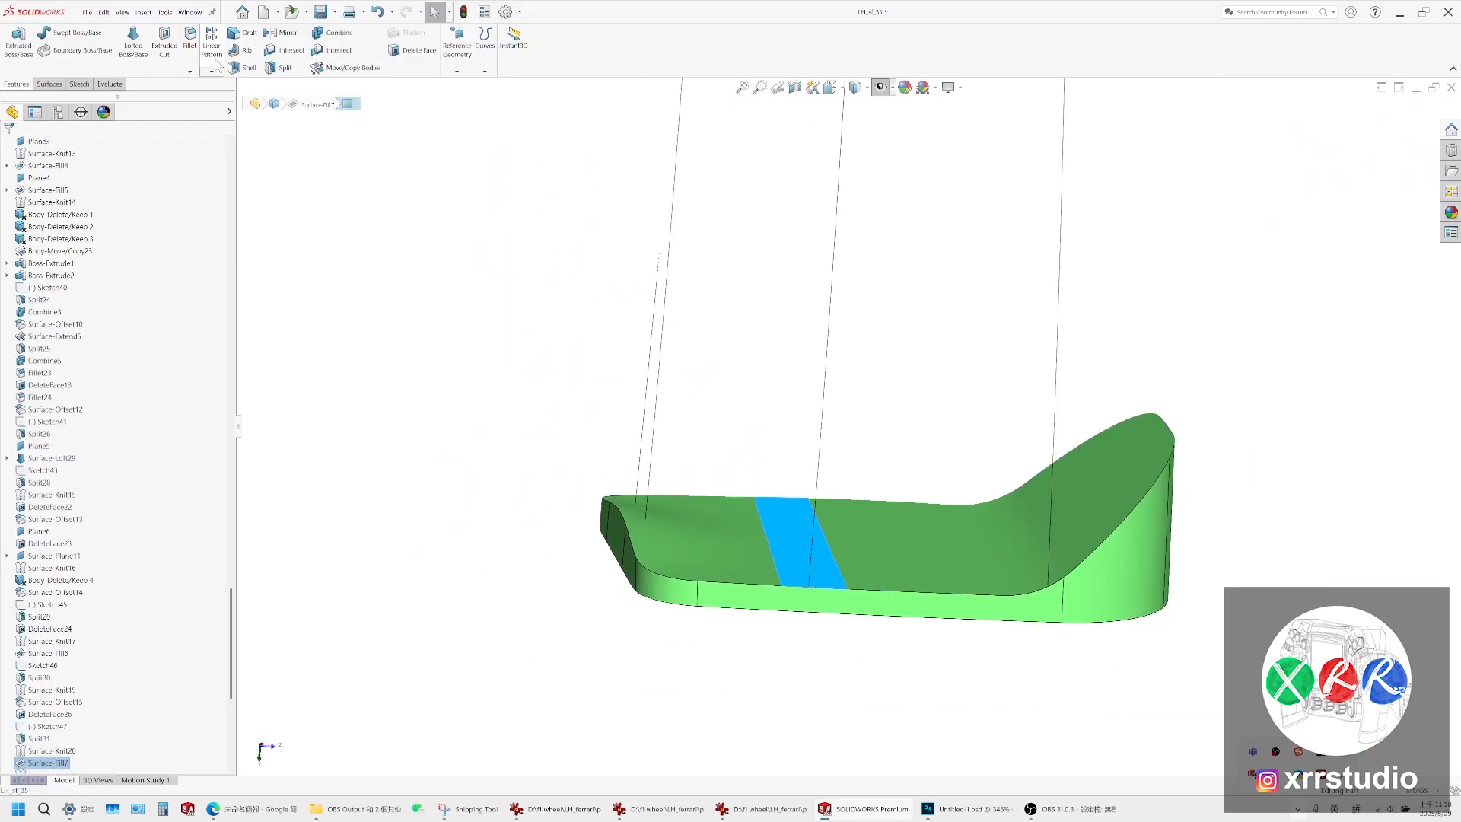
click(61, 86)
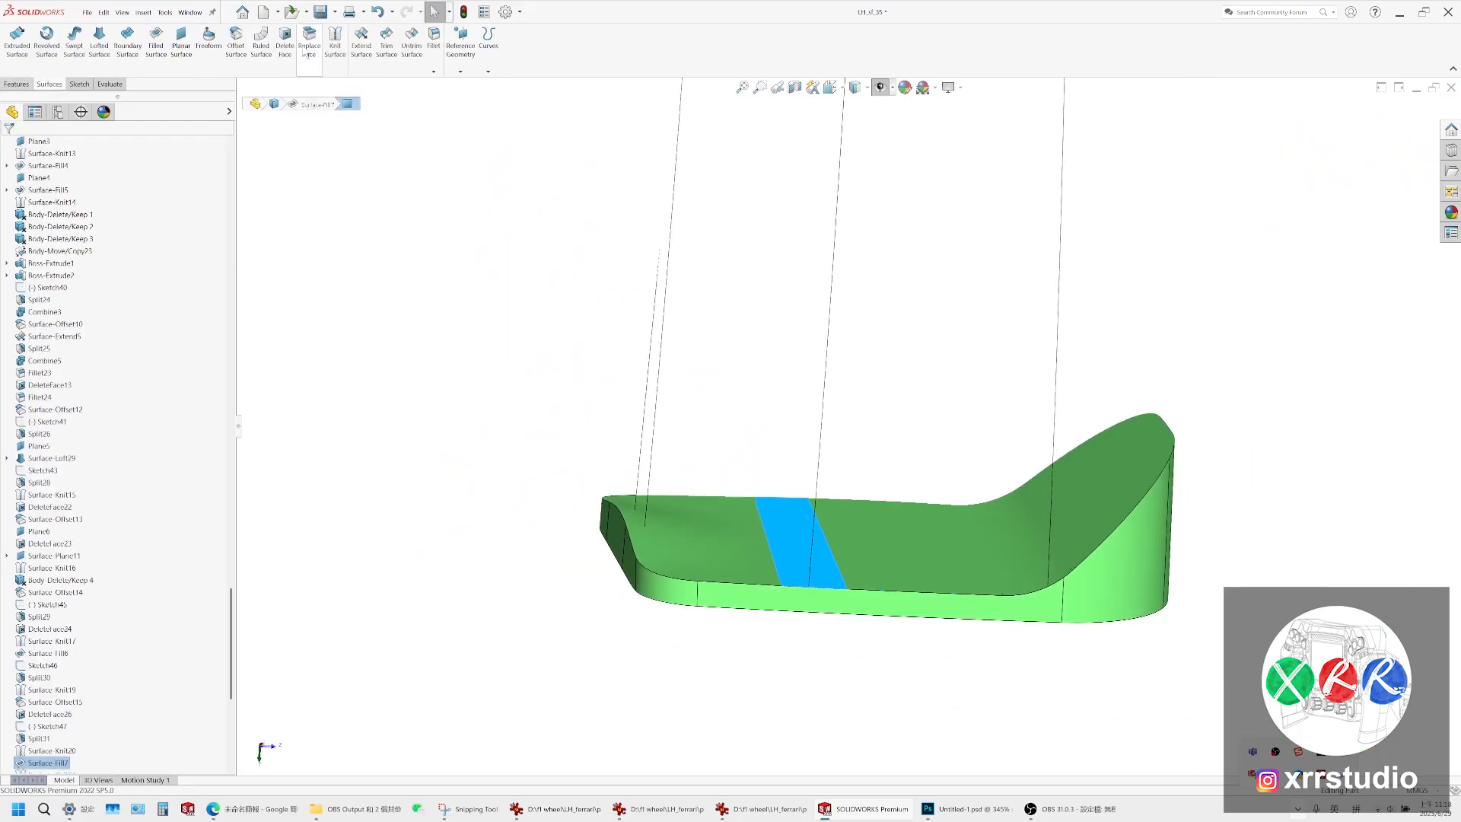
click(543, 404)
scroll(779, 539, down, 3)
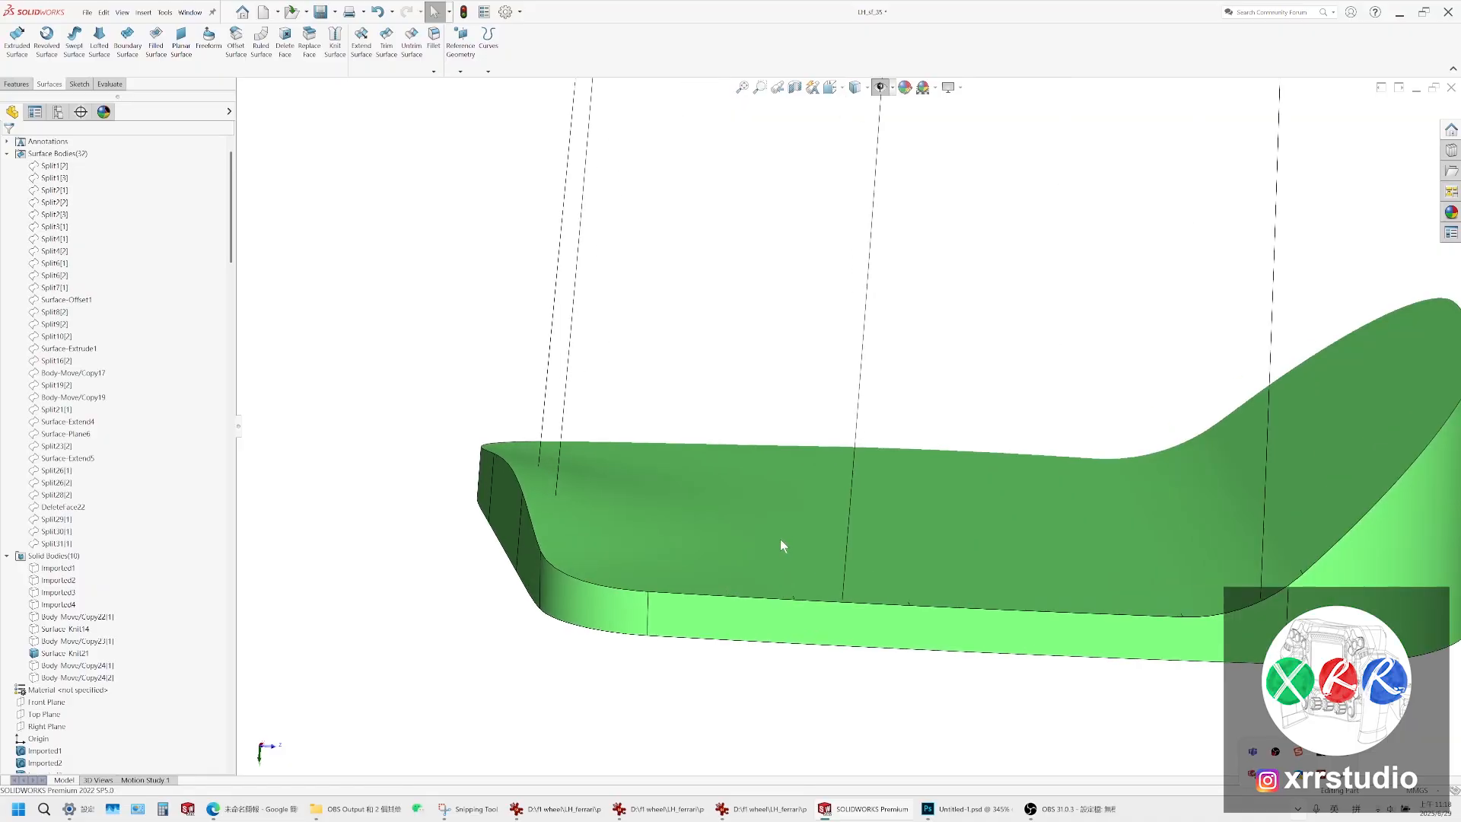
click(791, 547)
scroll(797, 552, down, 3)
click(820, 746)
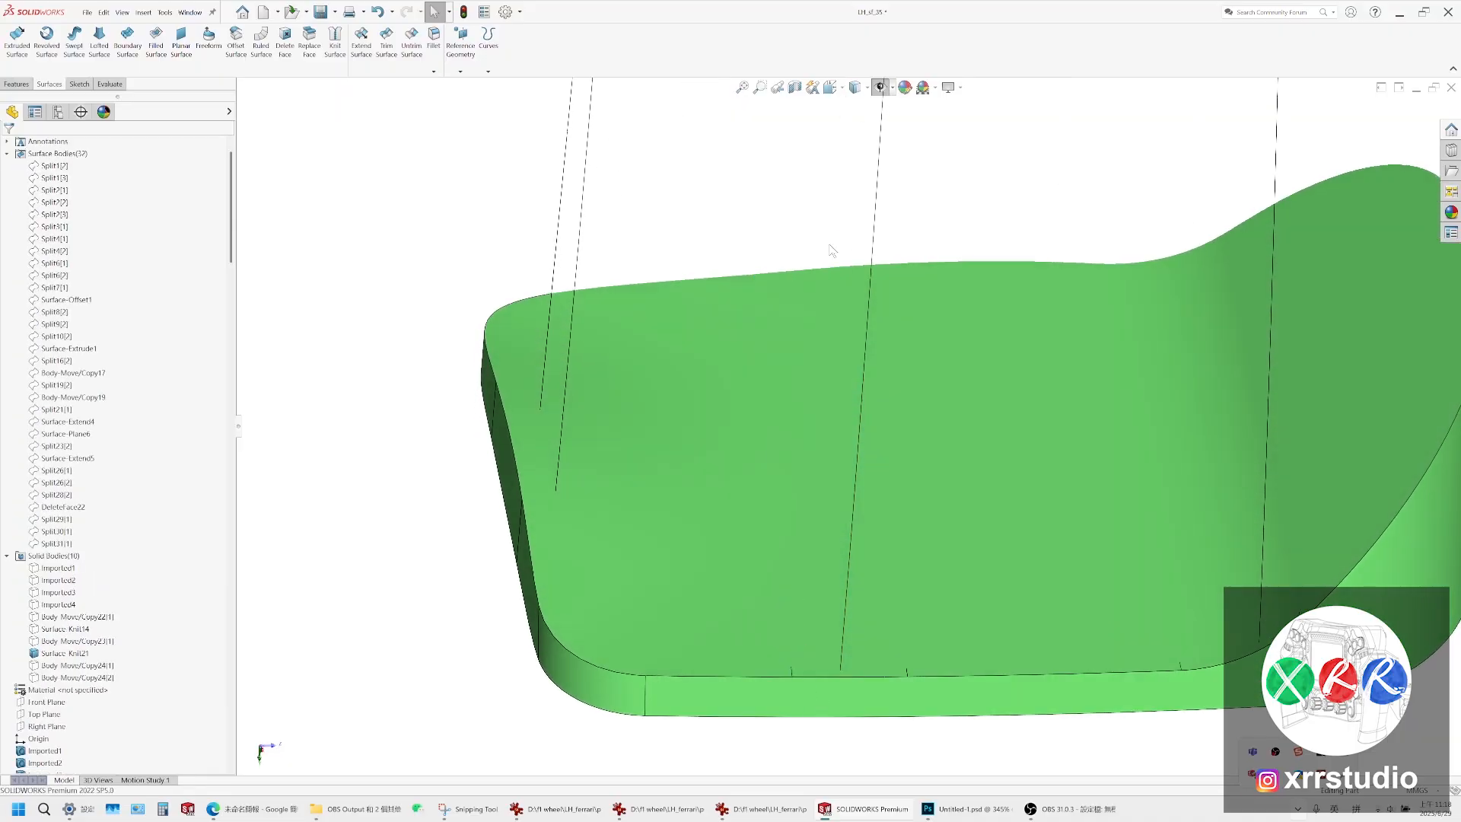
scroll(851, 420, up, 5)
middle_drag(838, 424, 826, 356)
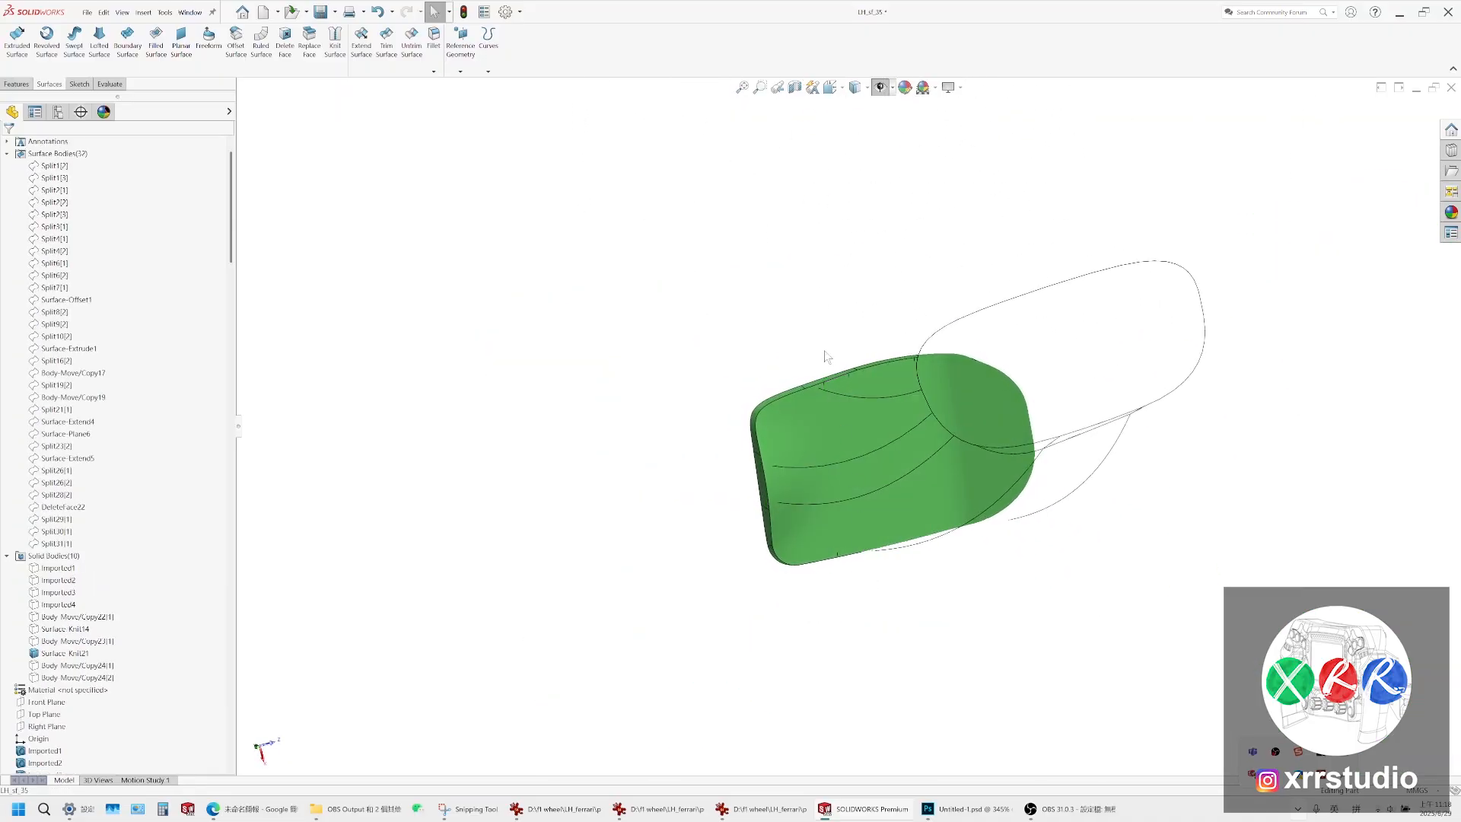
Copy the narrow fill face on the end cap's underside as a separate surface with a 0 mm offset
click(841, 400)
middle_drag(827, 586, 829, 535)
scroll(830, 533, down, 5)
middle_drag(784, 445, 760, 352)
scroll(760, 352, up, 1)
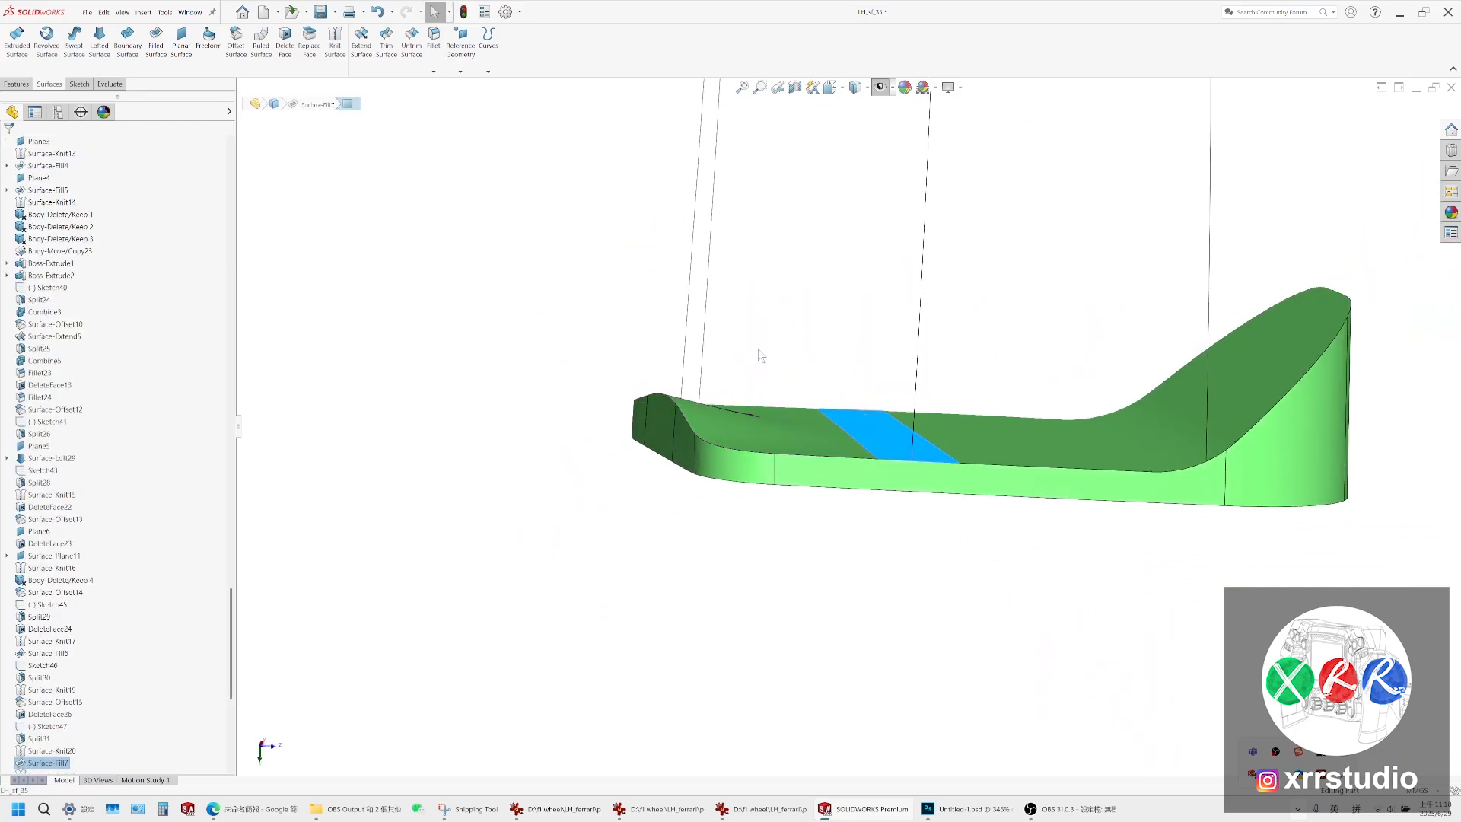
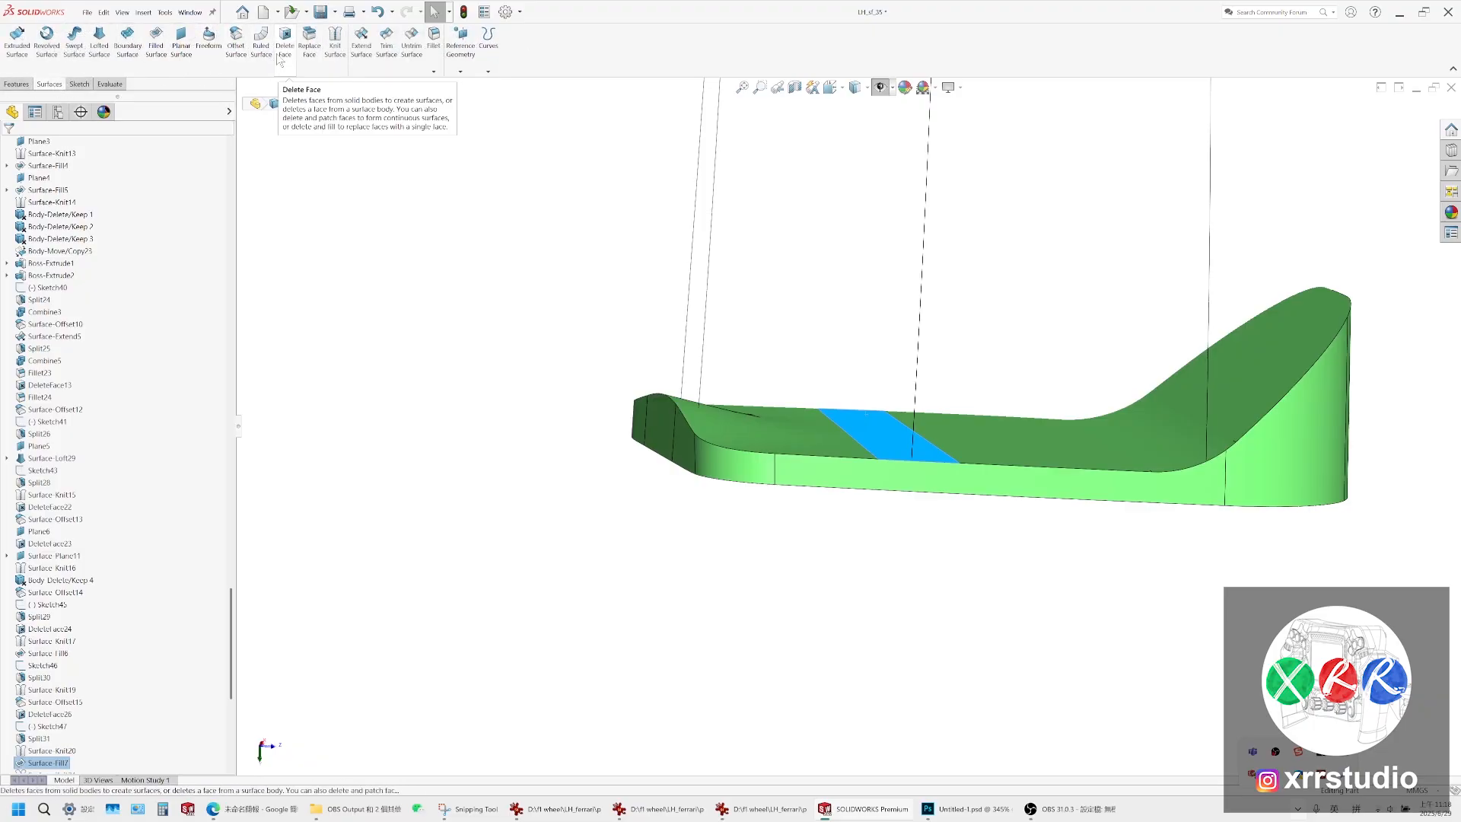
click(236, 40)
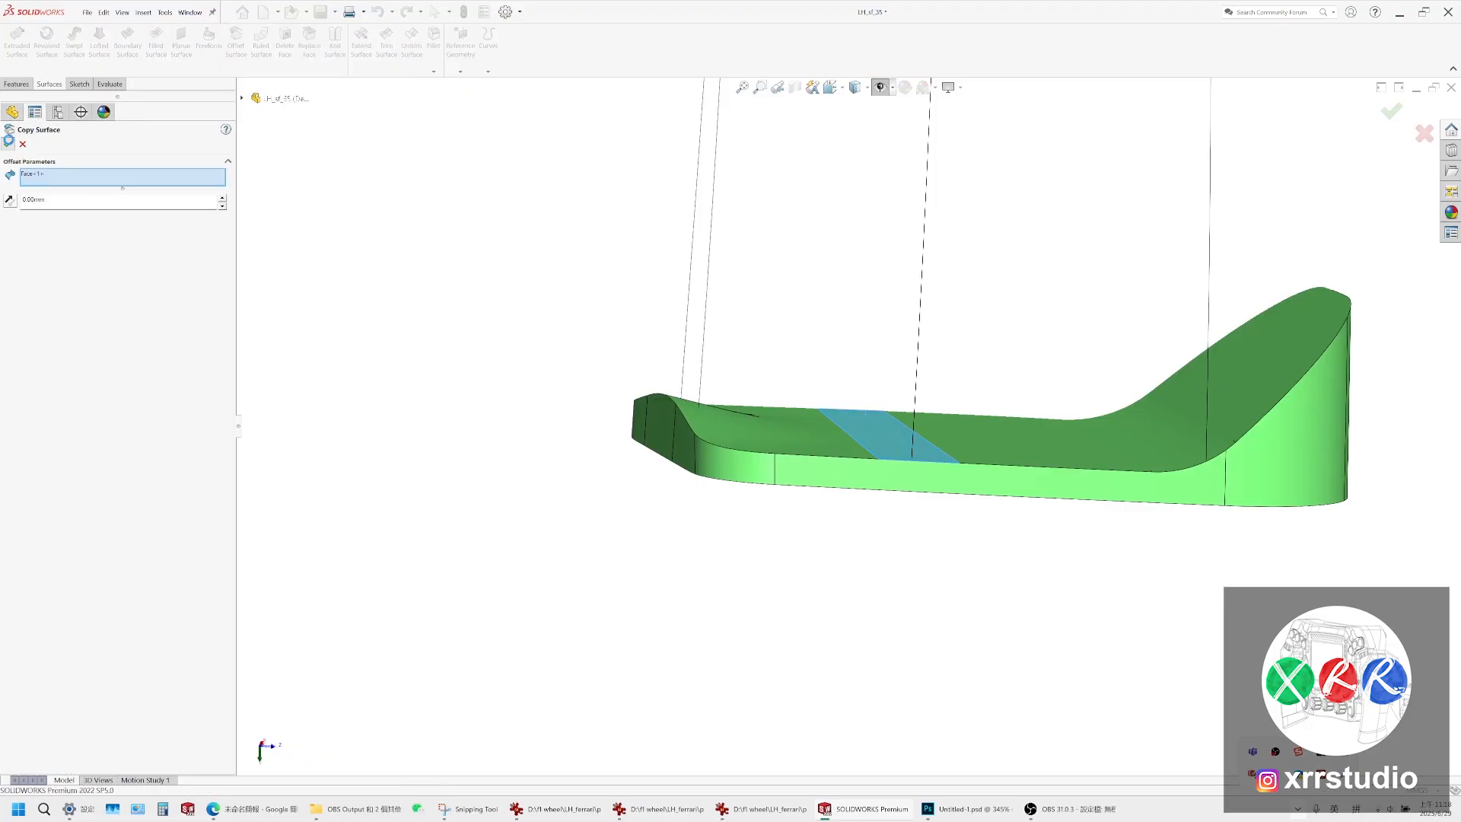
key(Return)
Hide the end cap solid body and isolate the copied narrow surface strip
click(1024, 436)
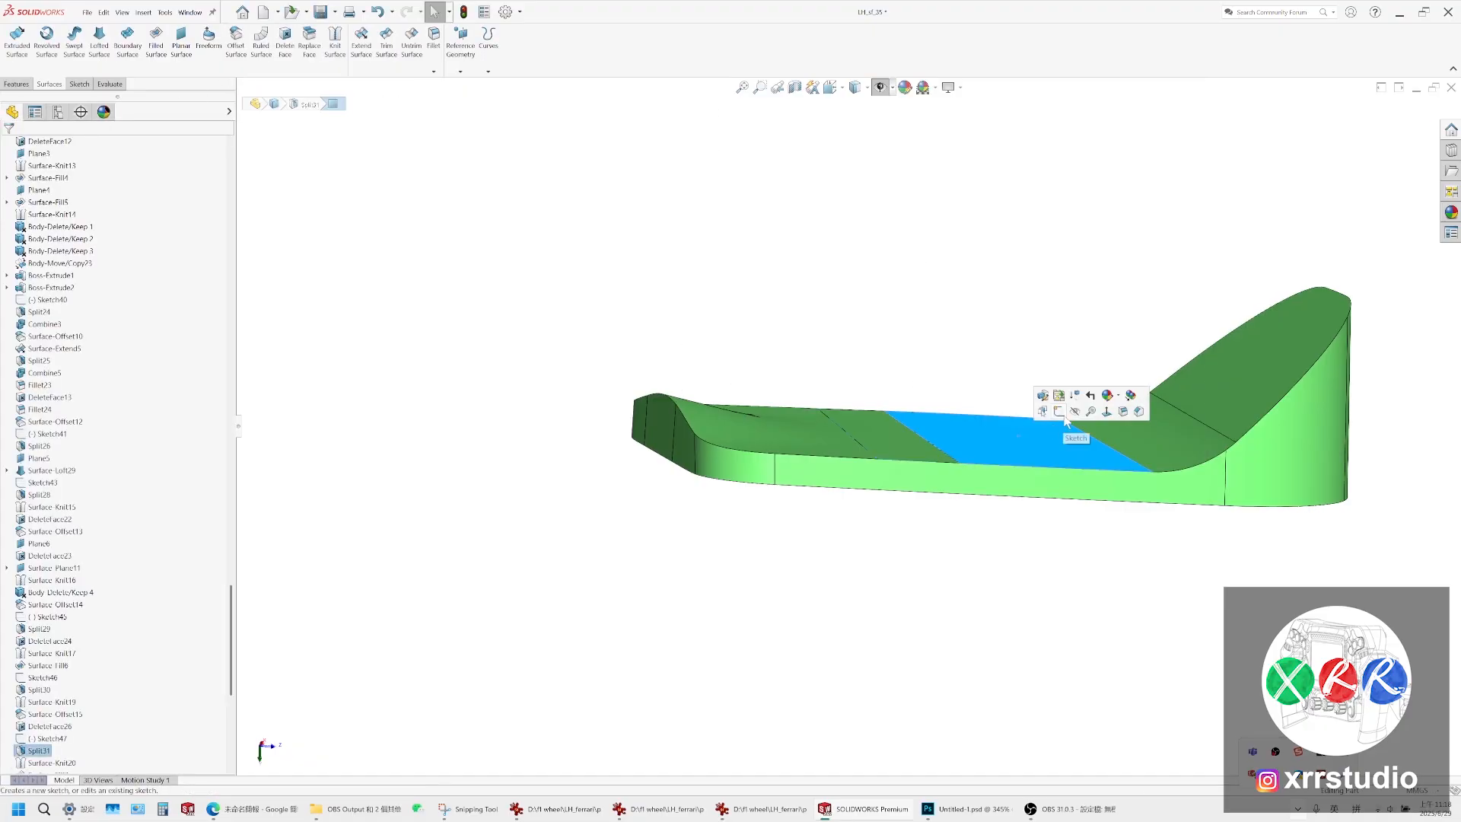
key(Tab)
click(872, 428)
middle_drag(875, 431, 922, 512)
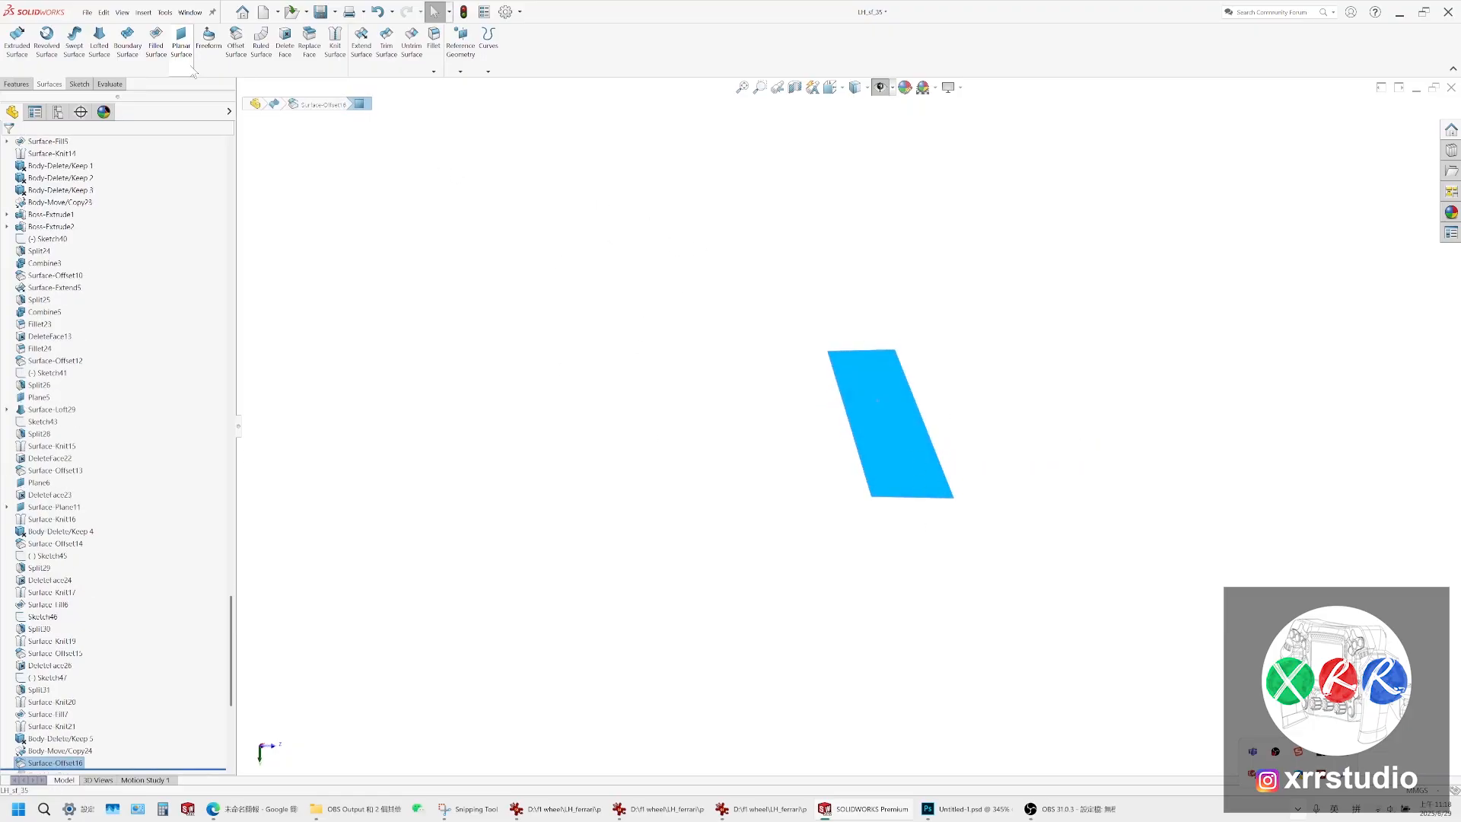
Try to extend the copied strip with the same-surface extension type, first over its whole face, then only from one long edge
click(386, 41)
click(23, 144)
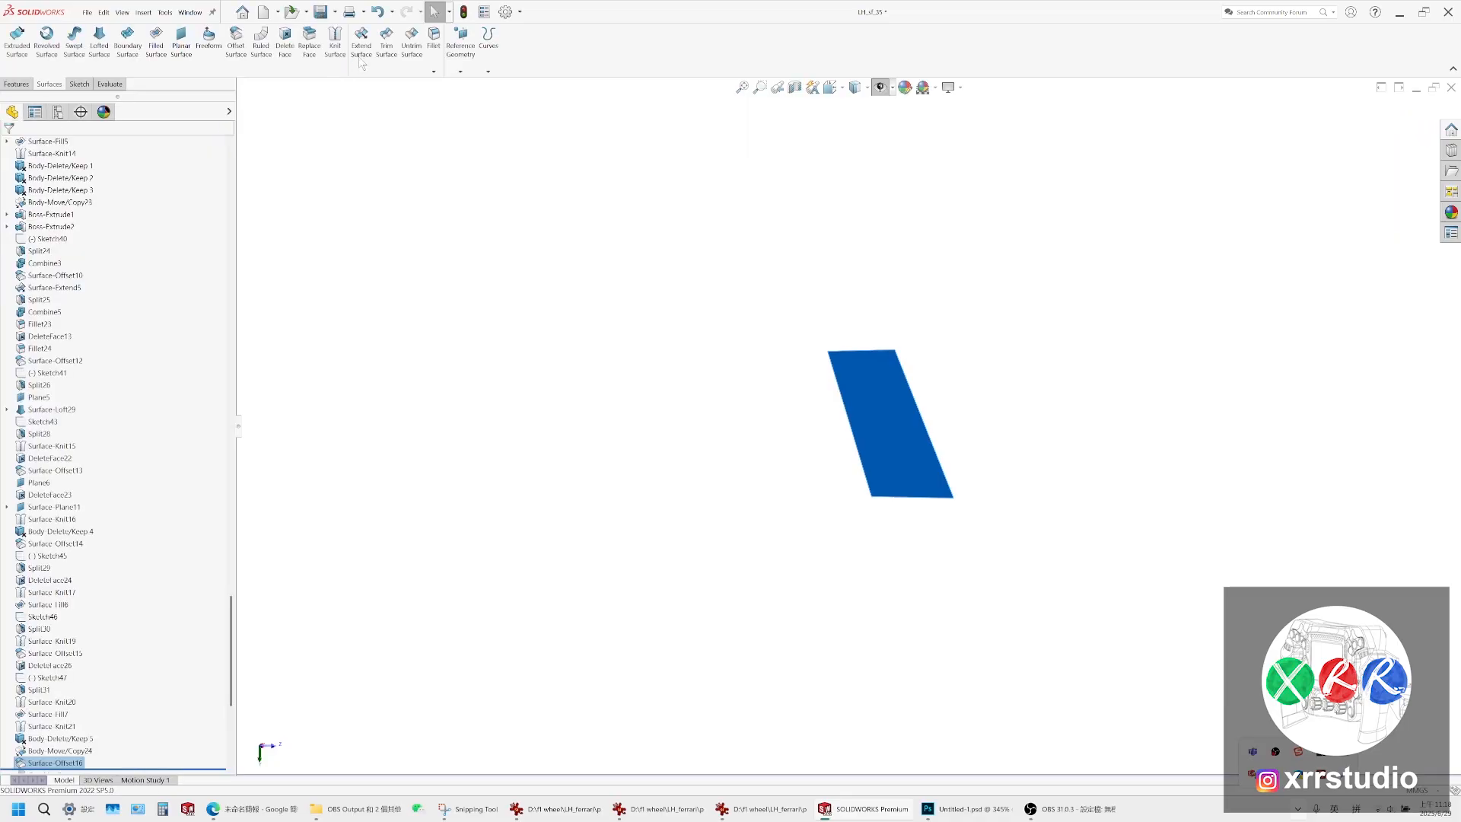
click(362, 42)
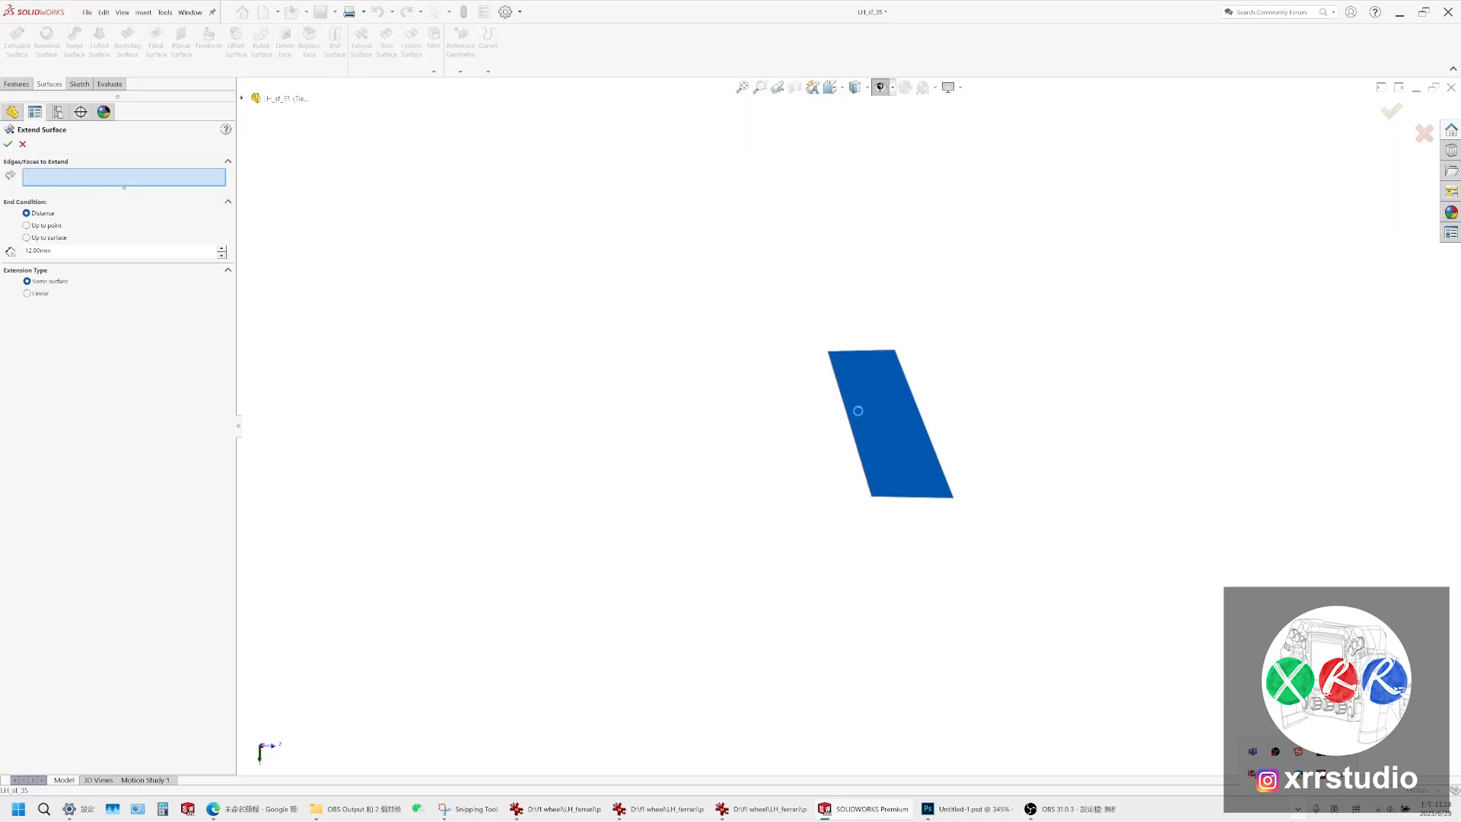
click(886, 401)
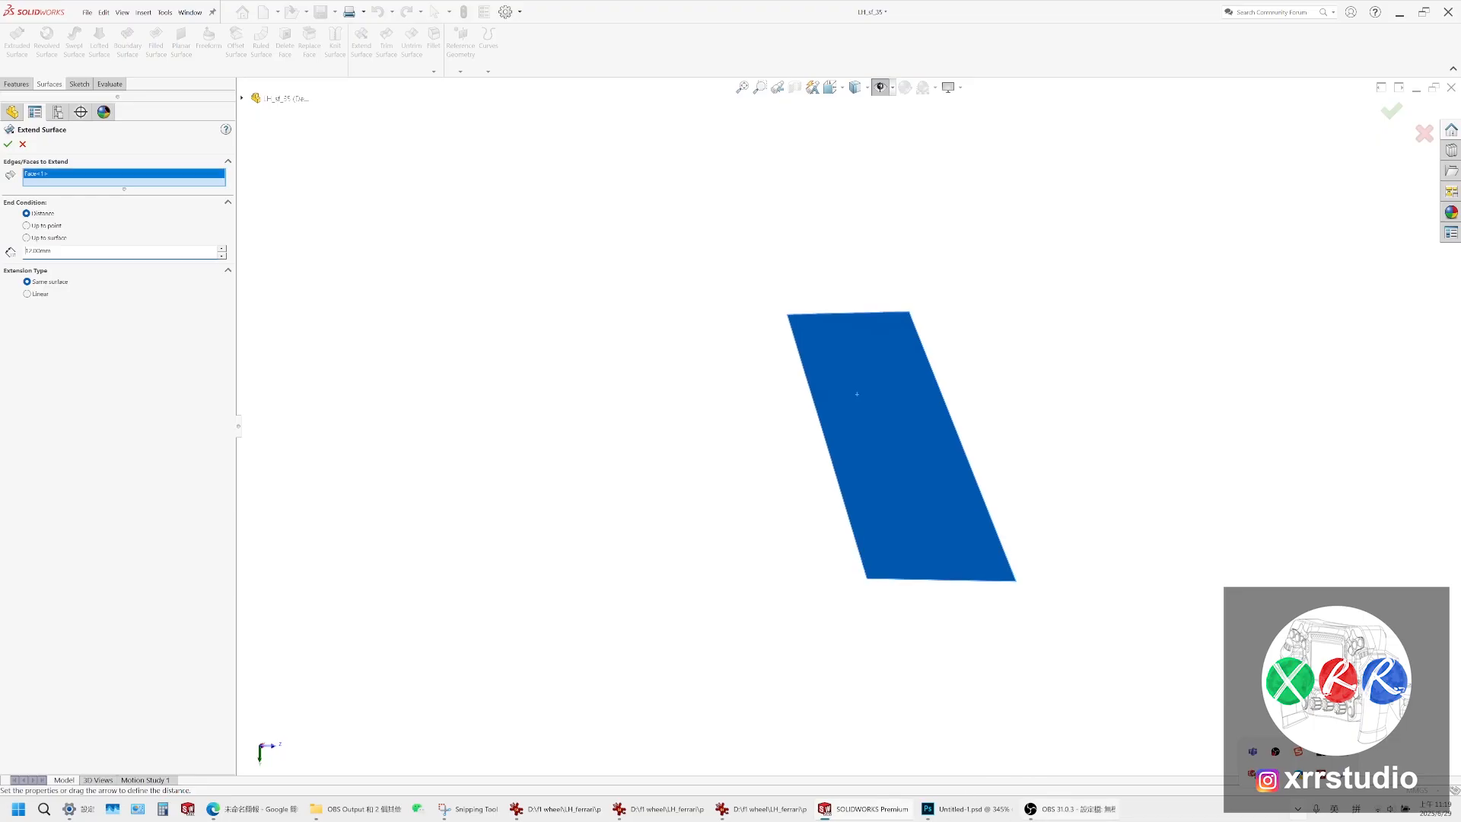
click(870, 427)
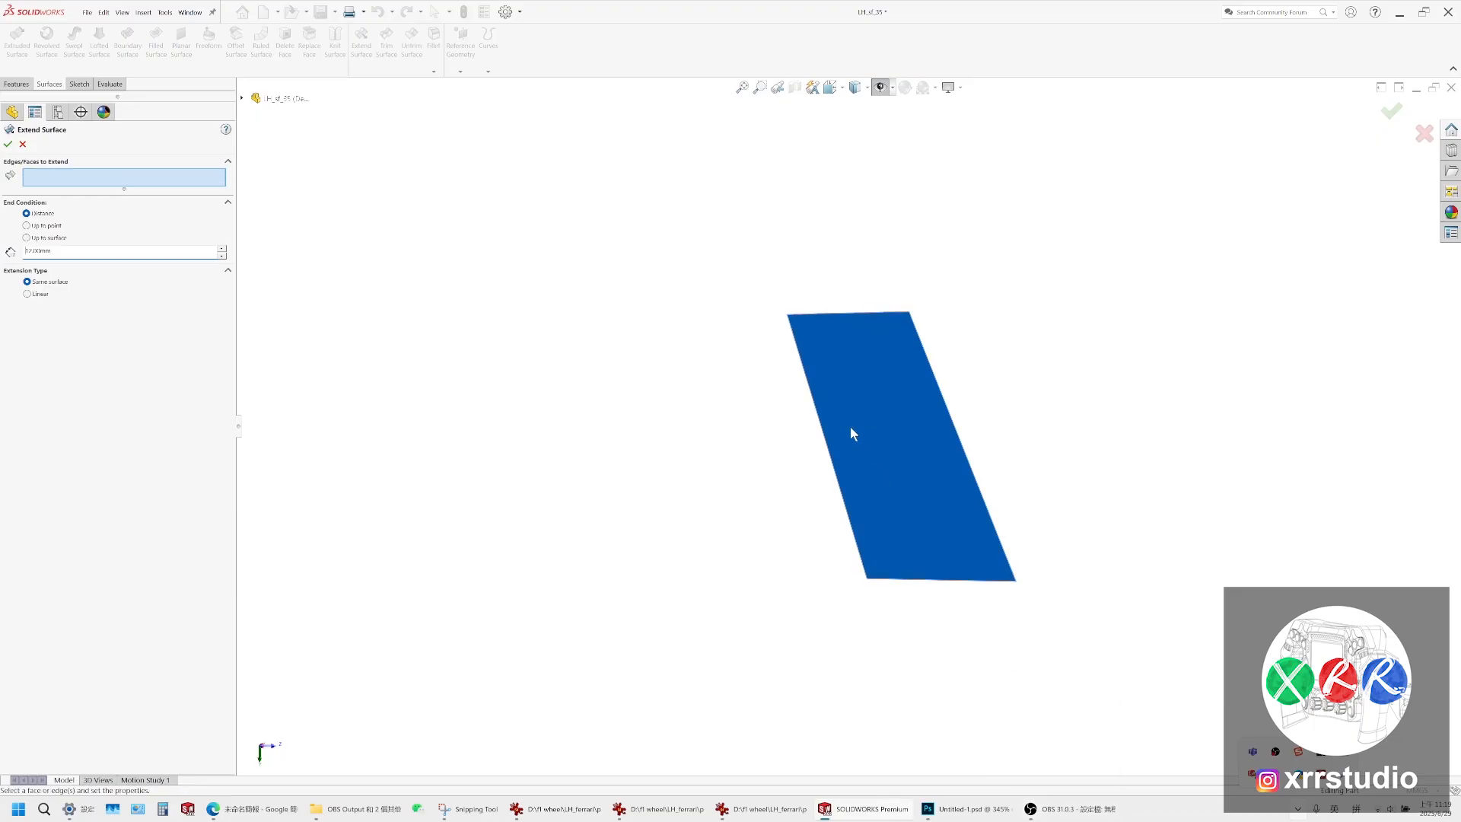
click(822, 422)
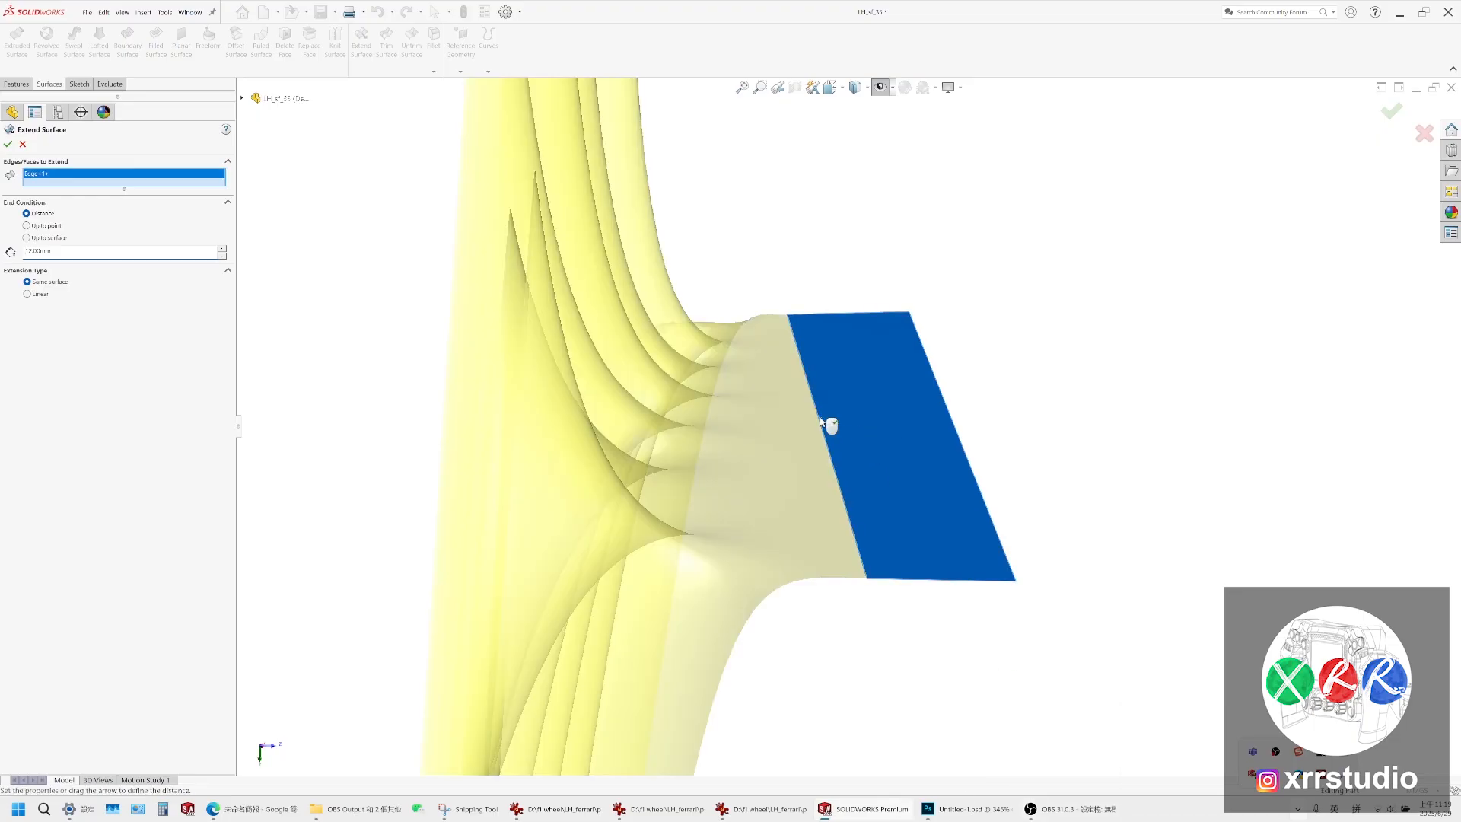
middle_drag(822, 422, 712, 445)
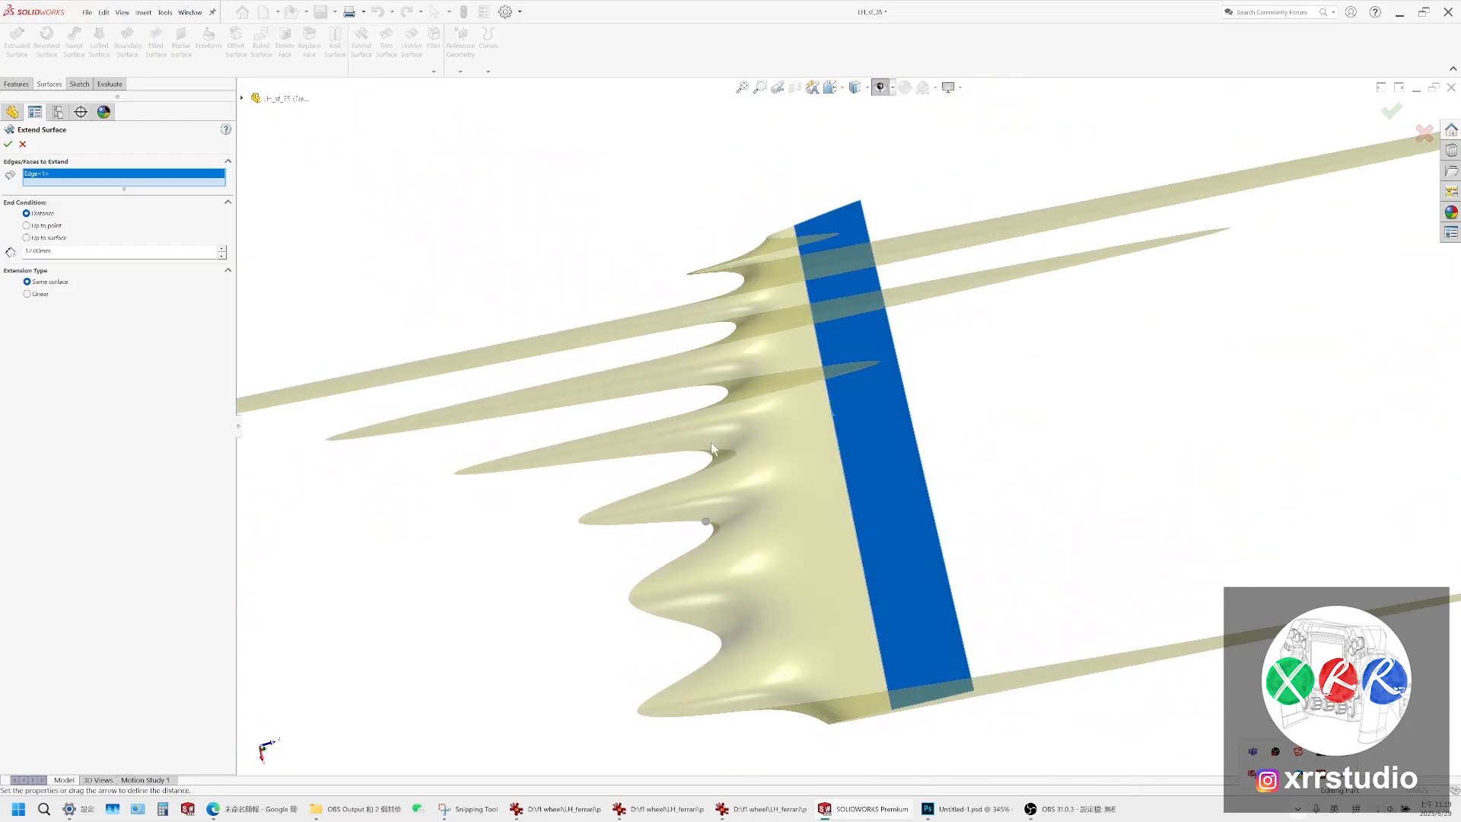
click(23, 144)
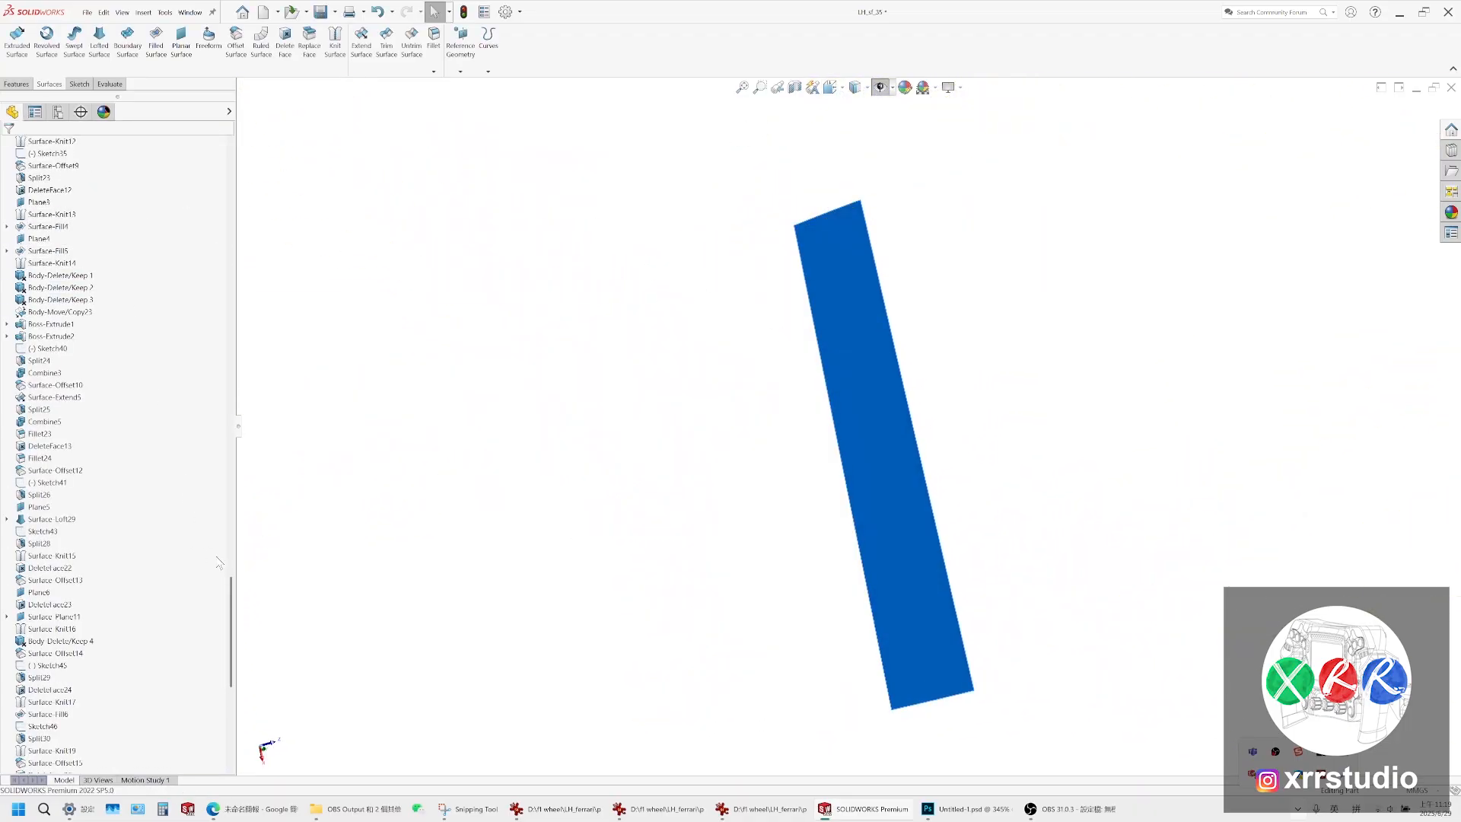
Hide the copied surface strip and show the solid body Body-Move/Copy24[2]
drag(226, 579, 216, 196)
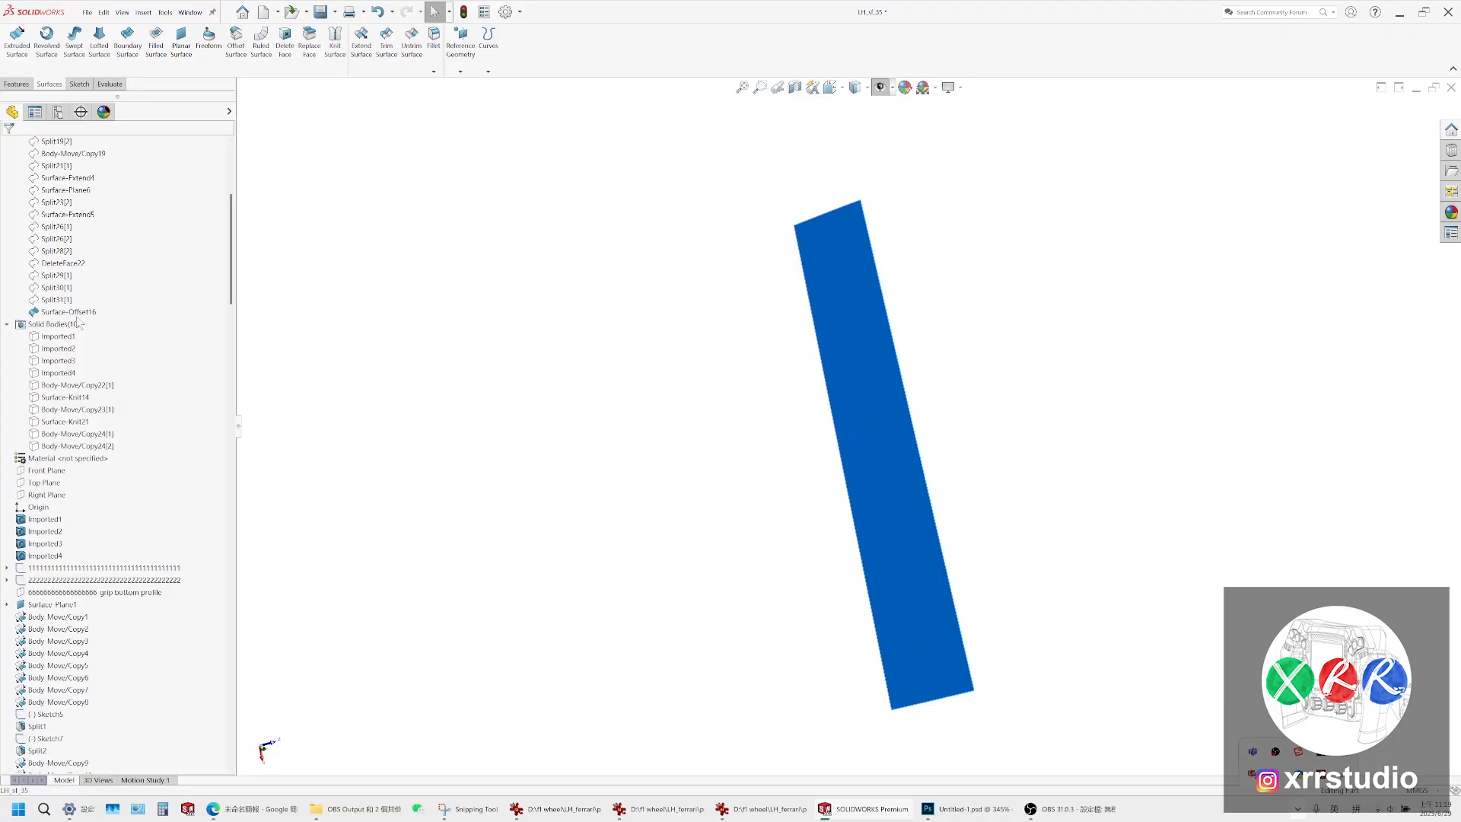
click(69, 312)
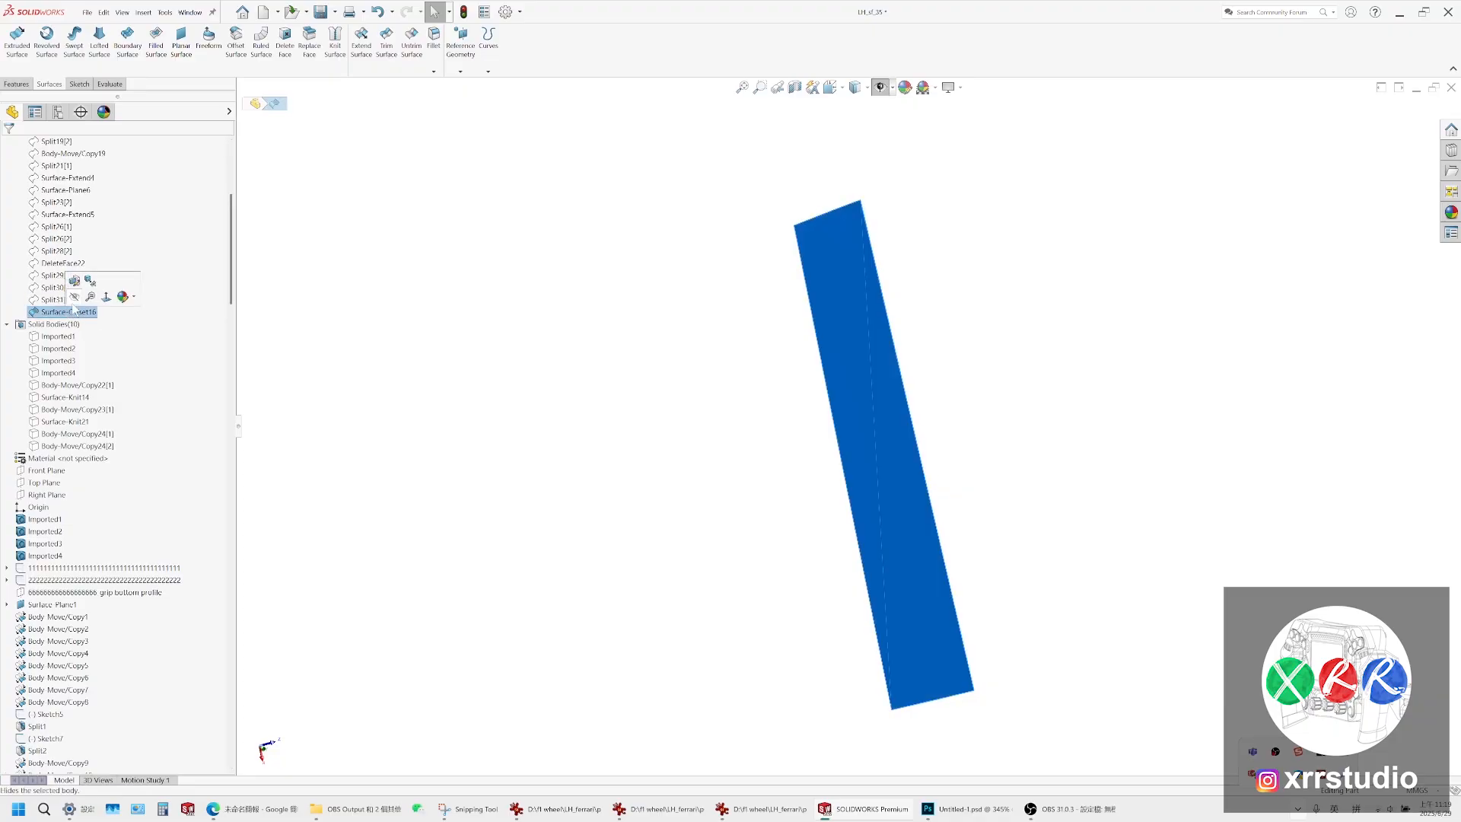
click(72, 446)
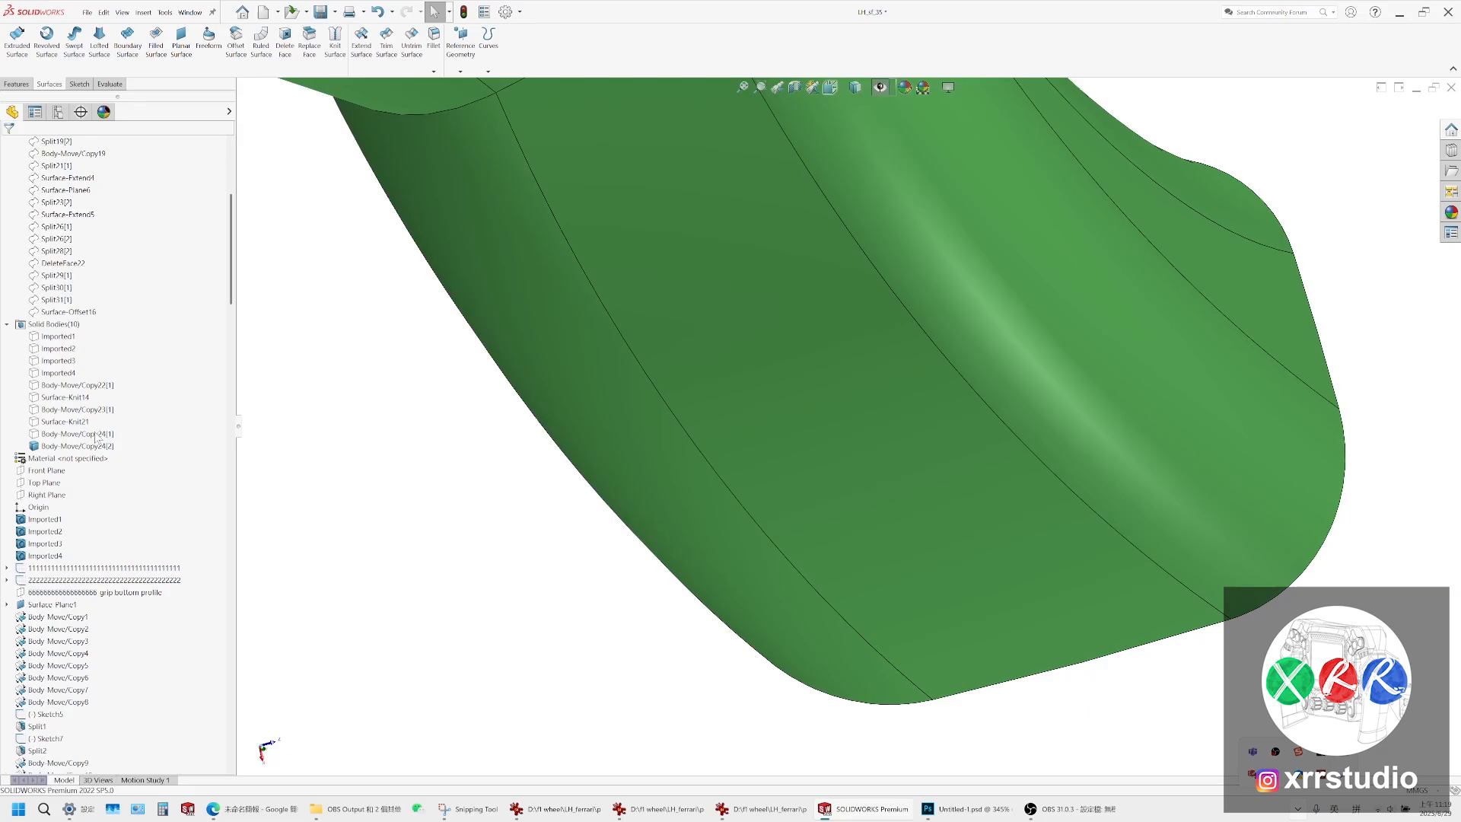
Hide the solid body Body-Move/Copy24[2] and show the body Surface-Knit21
click(55, 448)
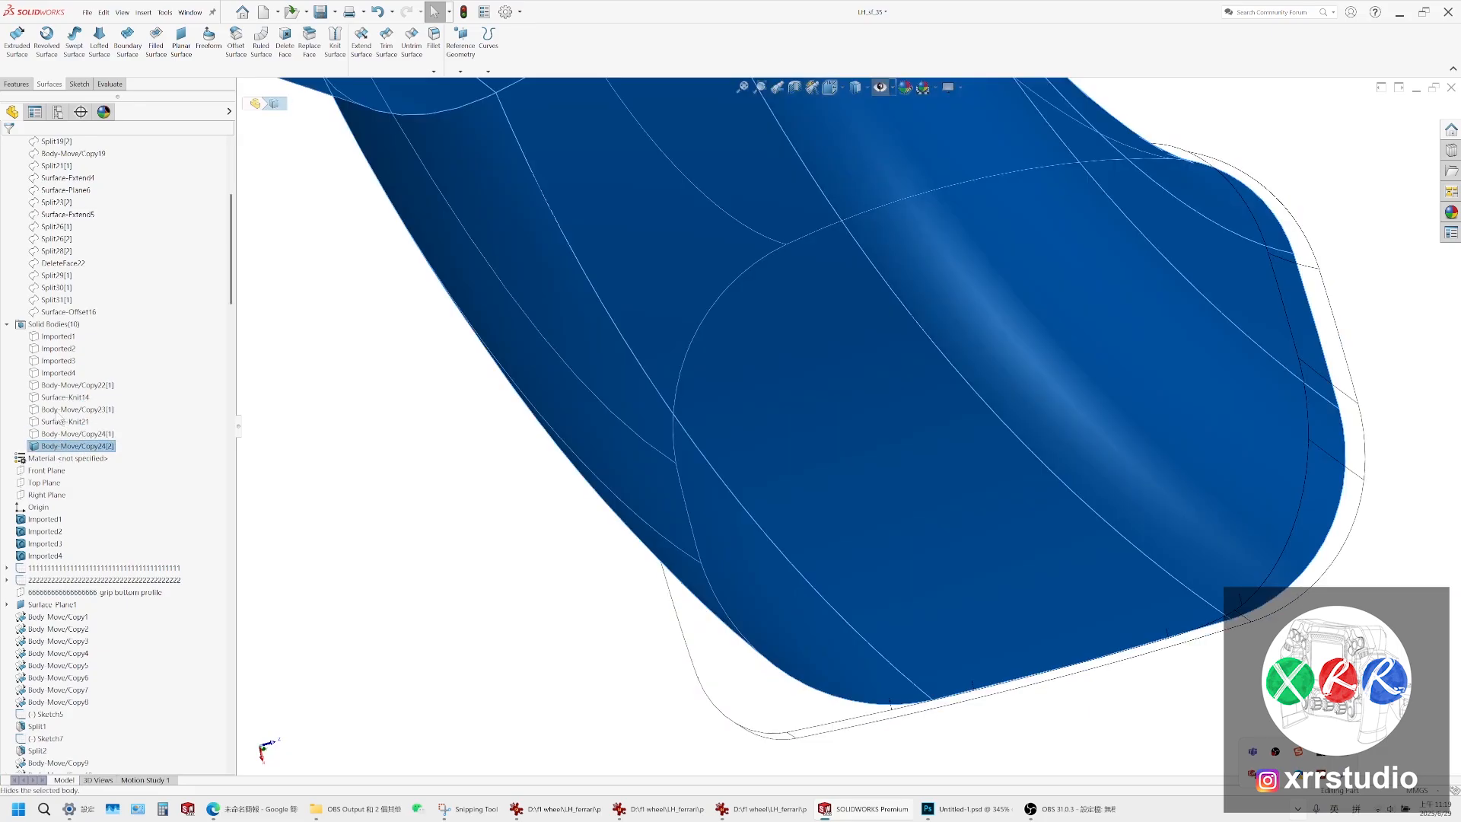
click(66, 422)
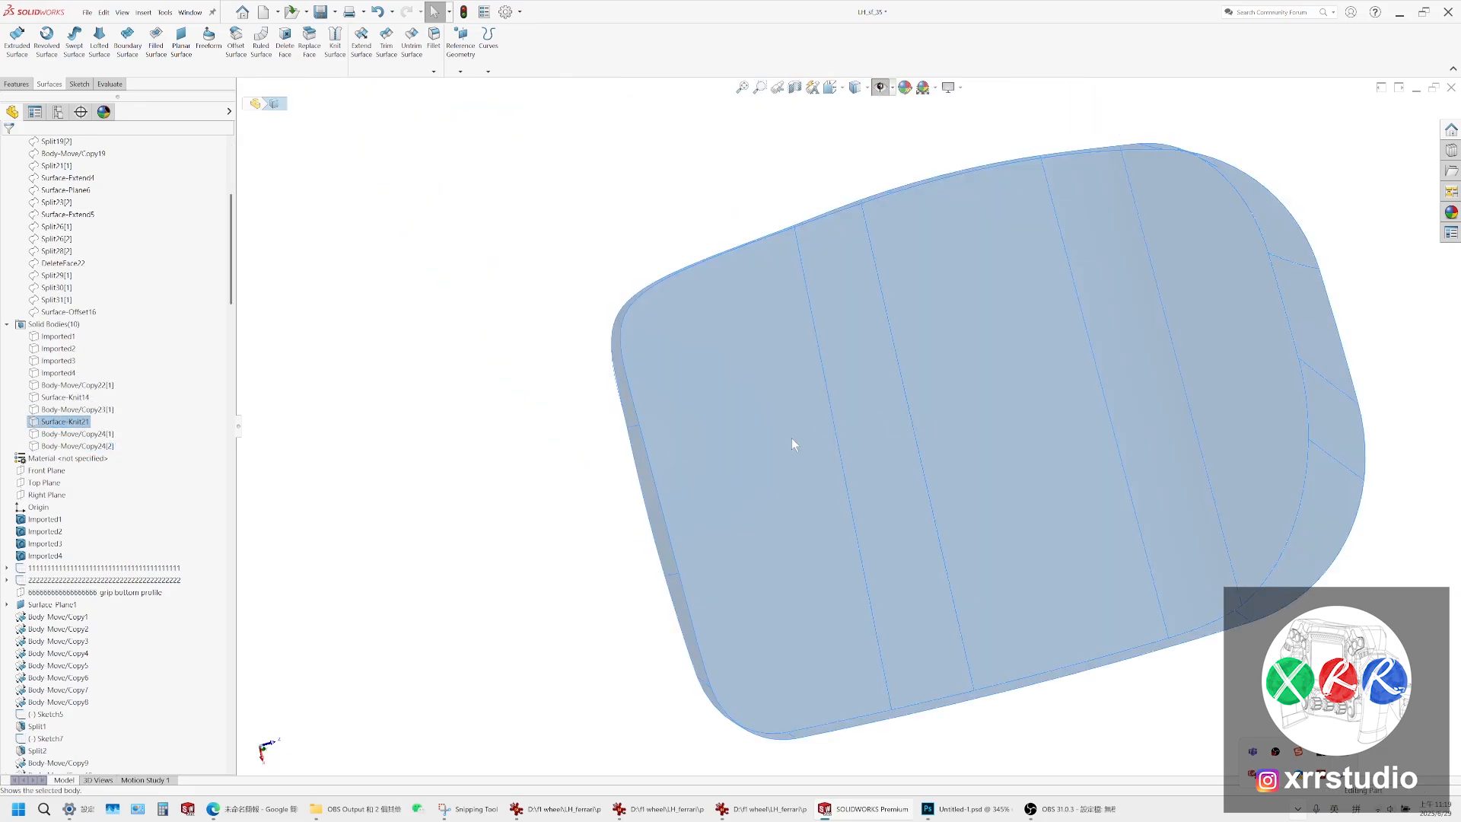
Delete the narrow filled strip face across the flat part of the grip body, using the Delete option
click(879, 404)
middle_drag(860, 520, 873, 293)
scroll(896, 579, down, 2)
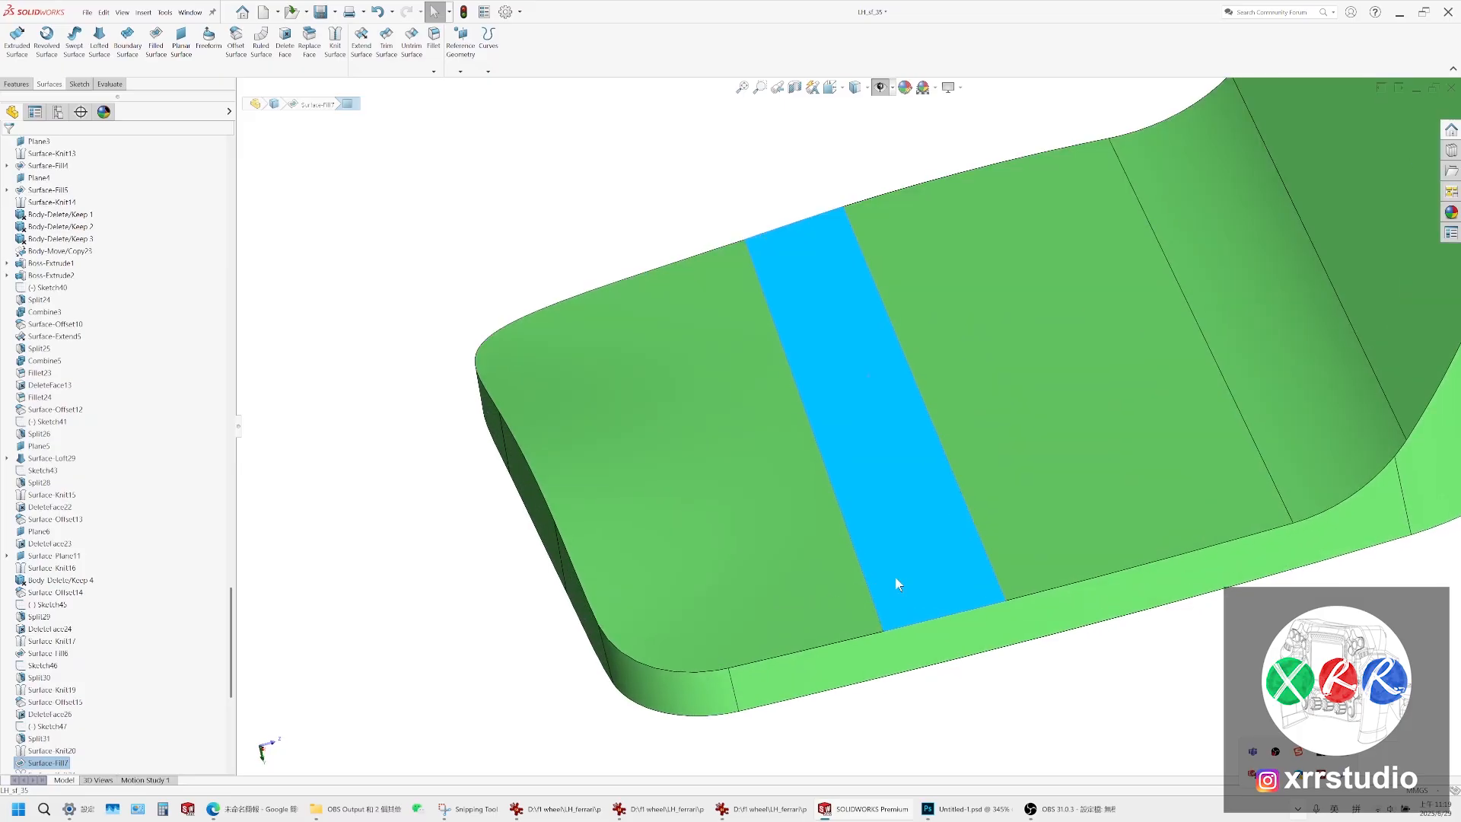
middle_drag(896, 579, 866, 421)
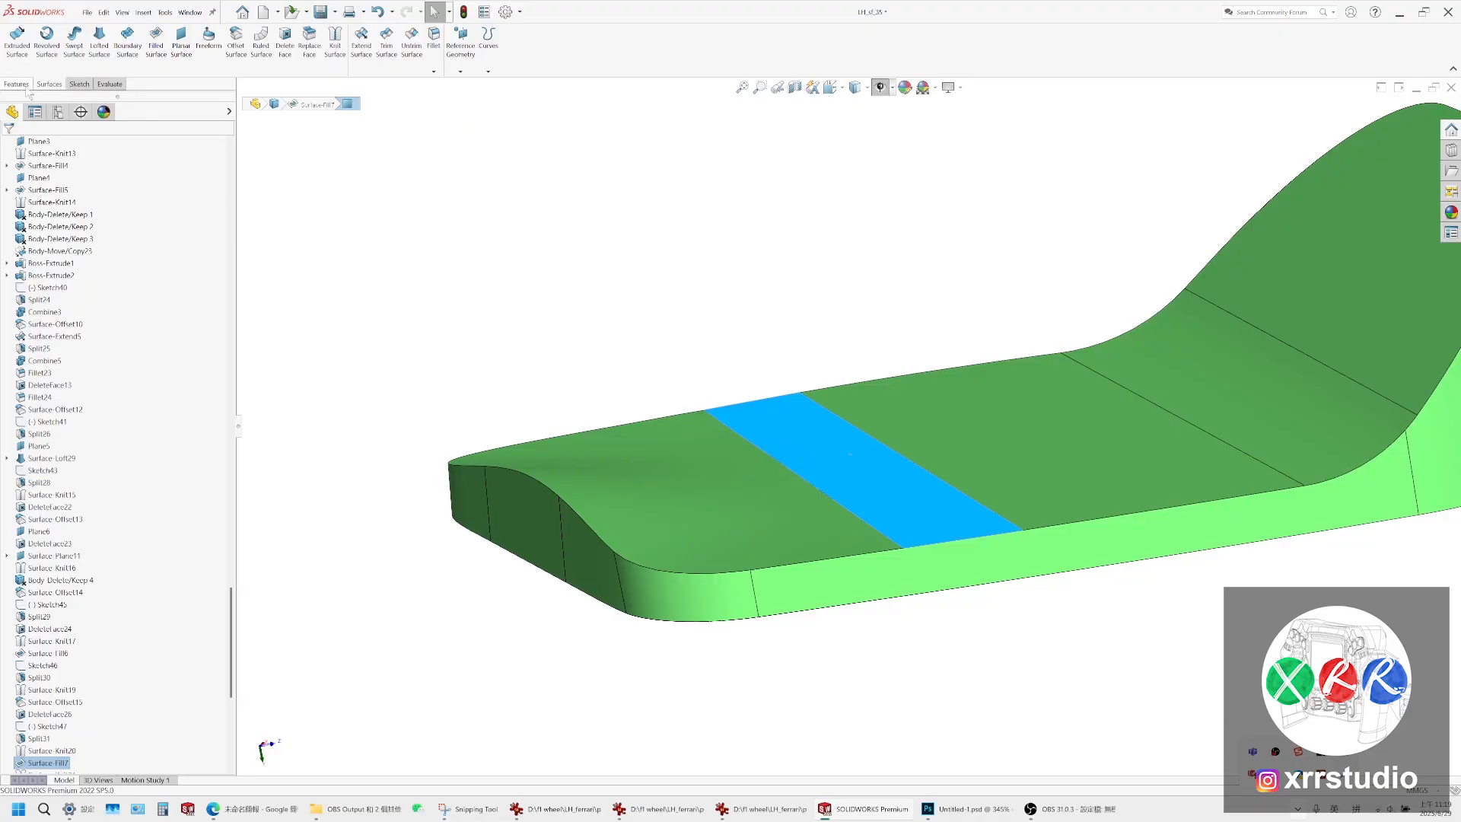
click(285, 39)
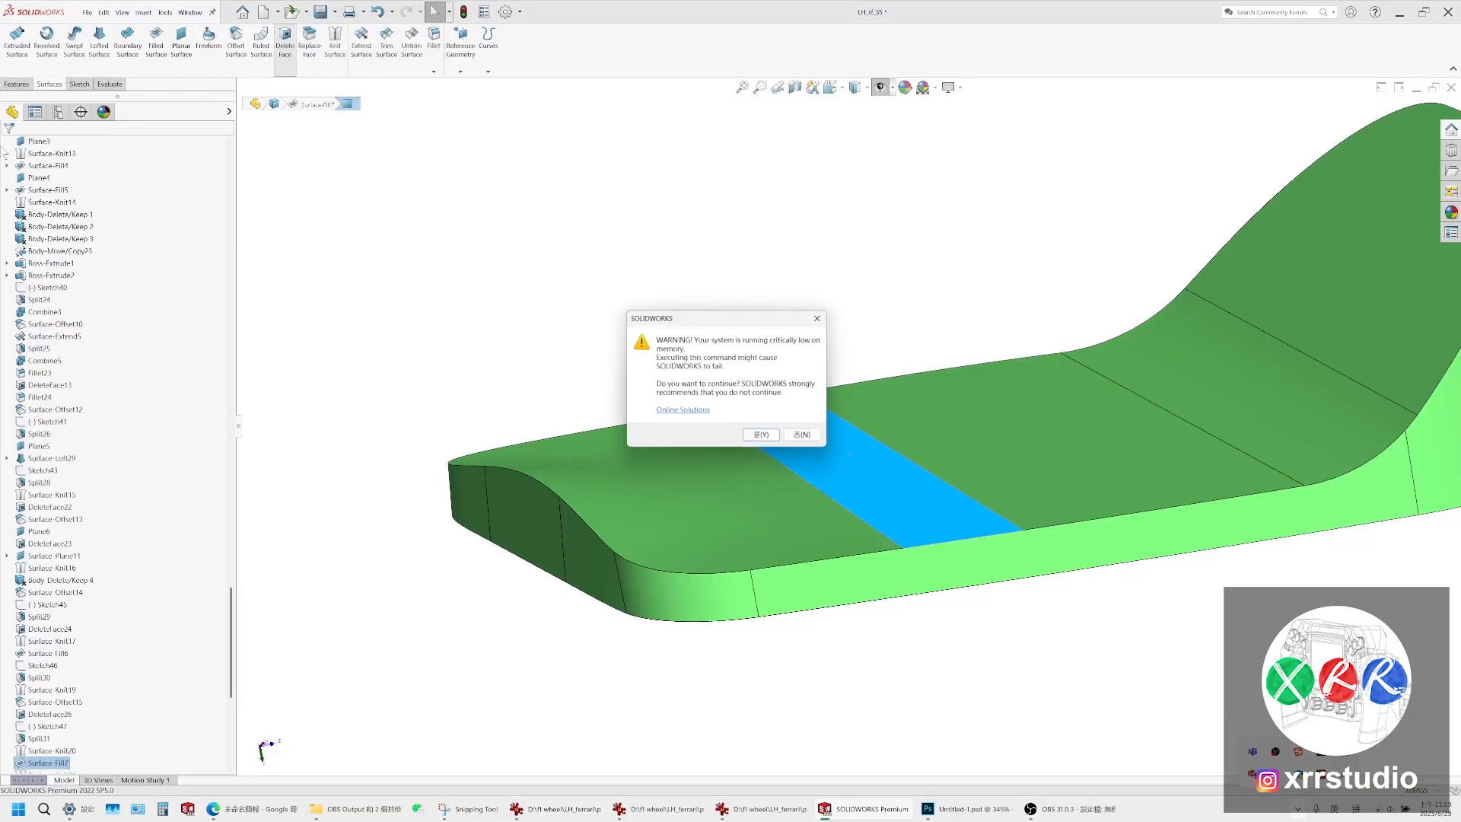
click(747, 436)
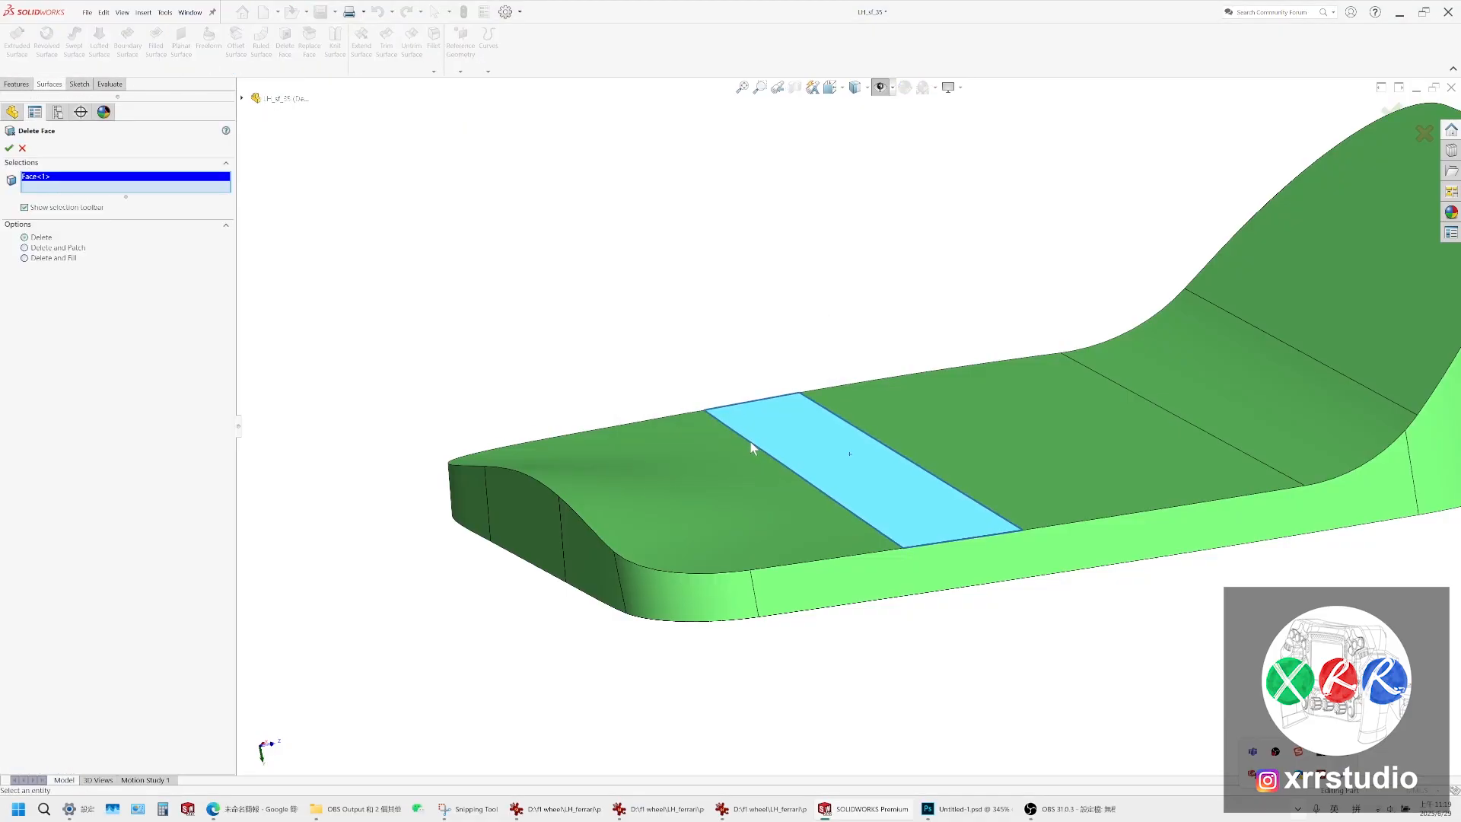
click(9, 147)
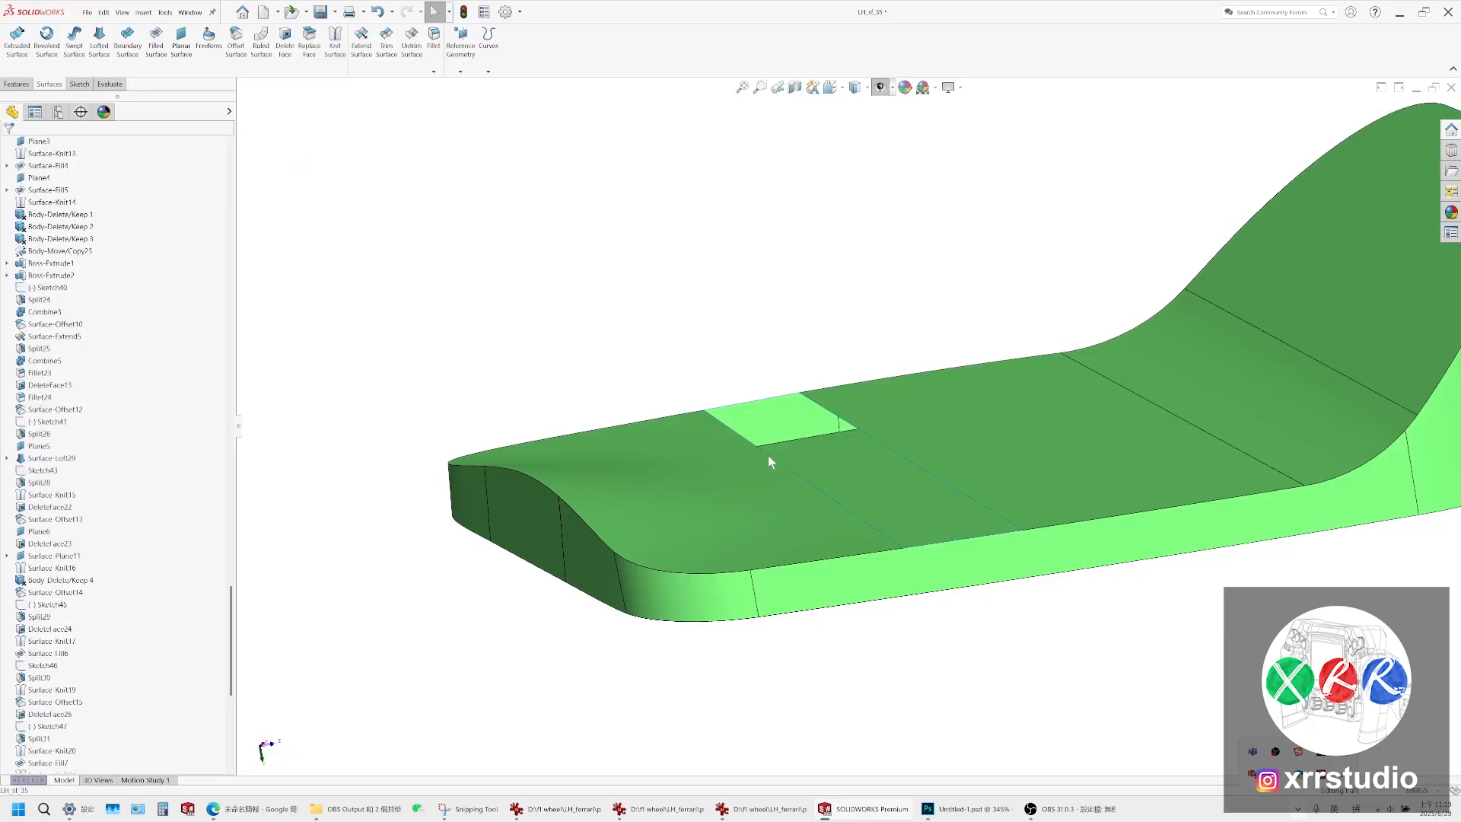
click(769, 456)
click(767, 453)
middle_drag(767, 454, 455, 178)
click(361, 57)
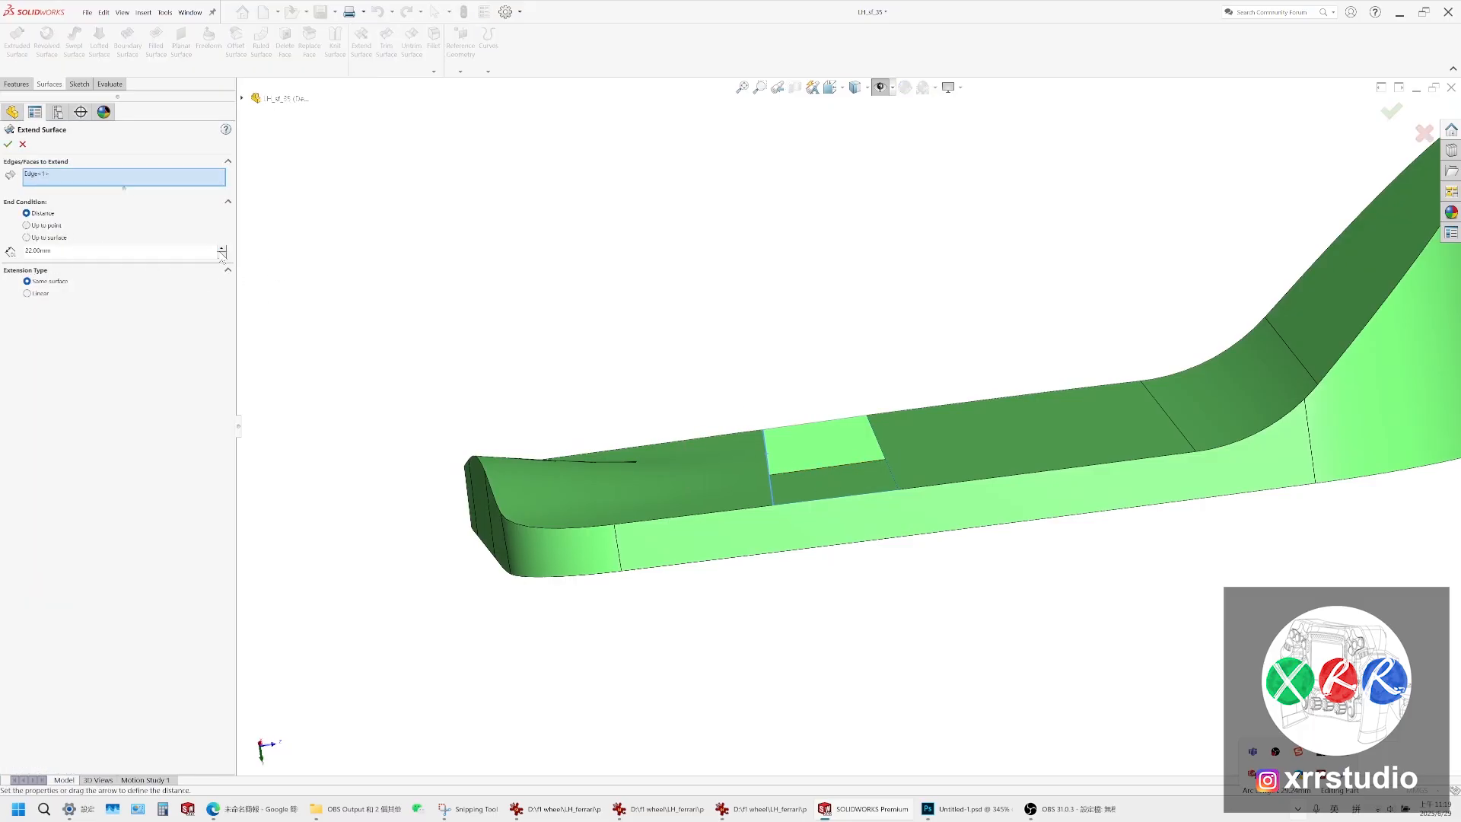
middle_drag(717, 445, 779, 505)
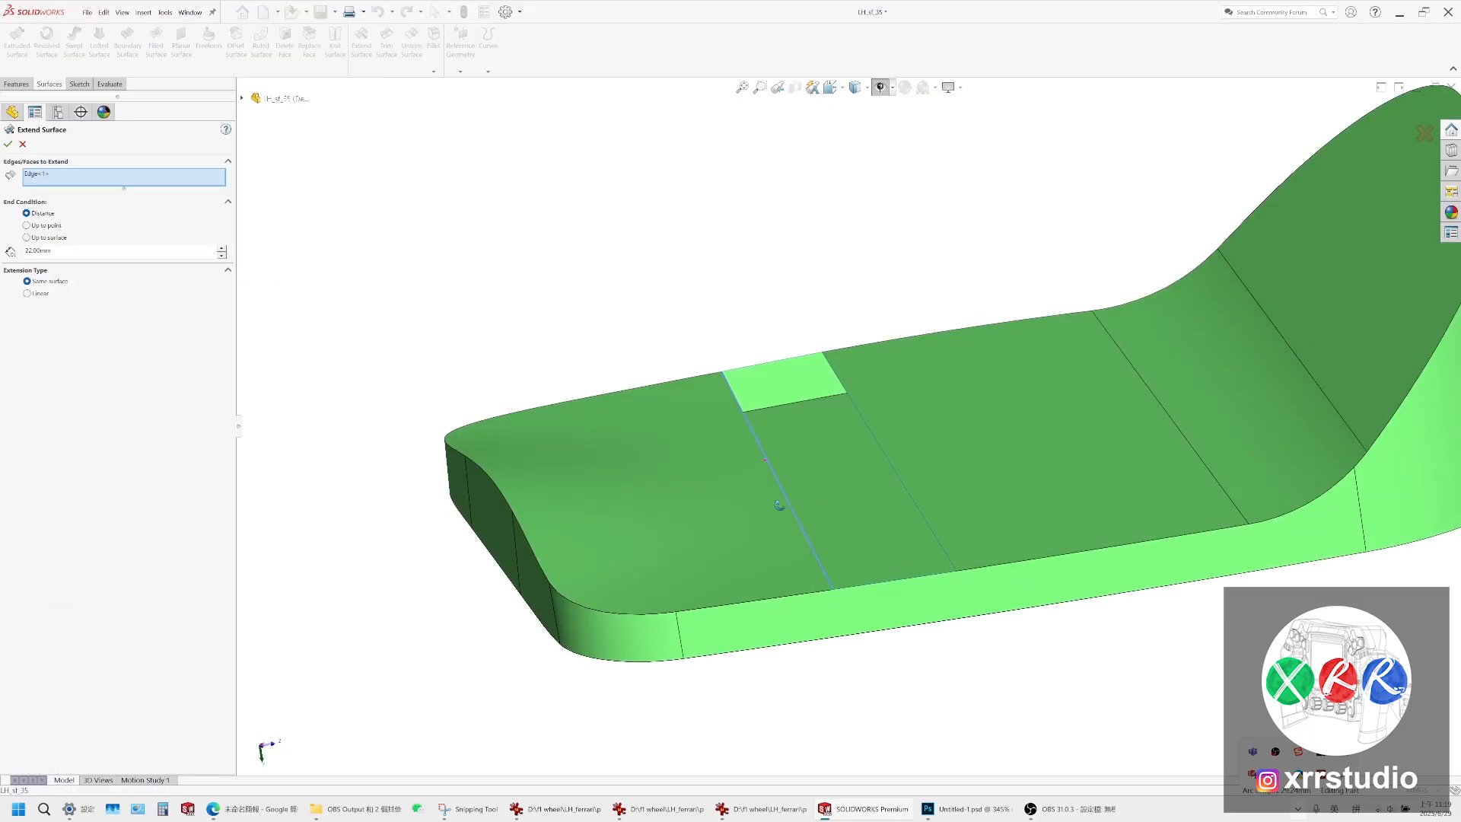
click(9, 145)
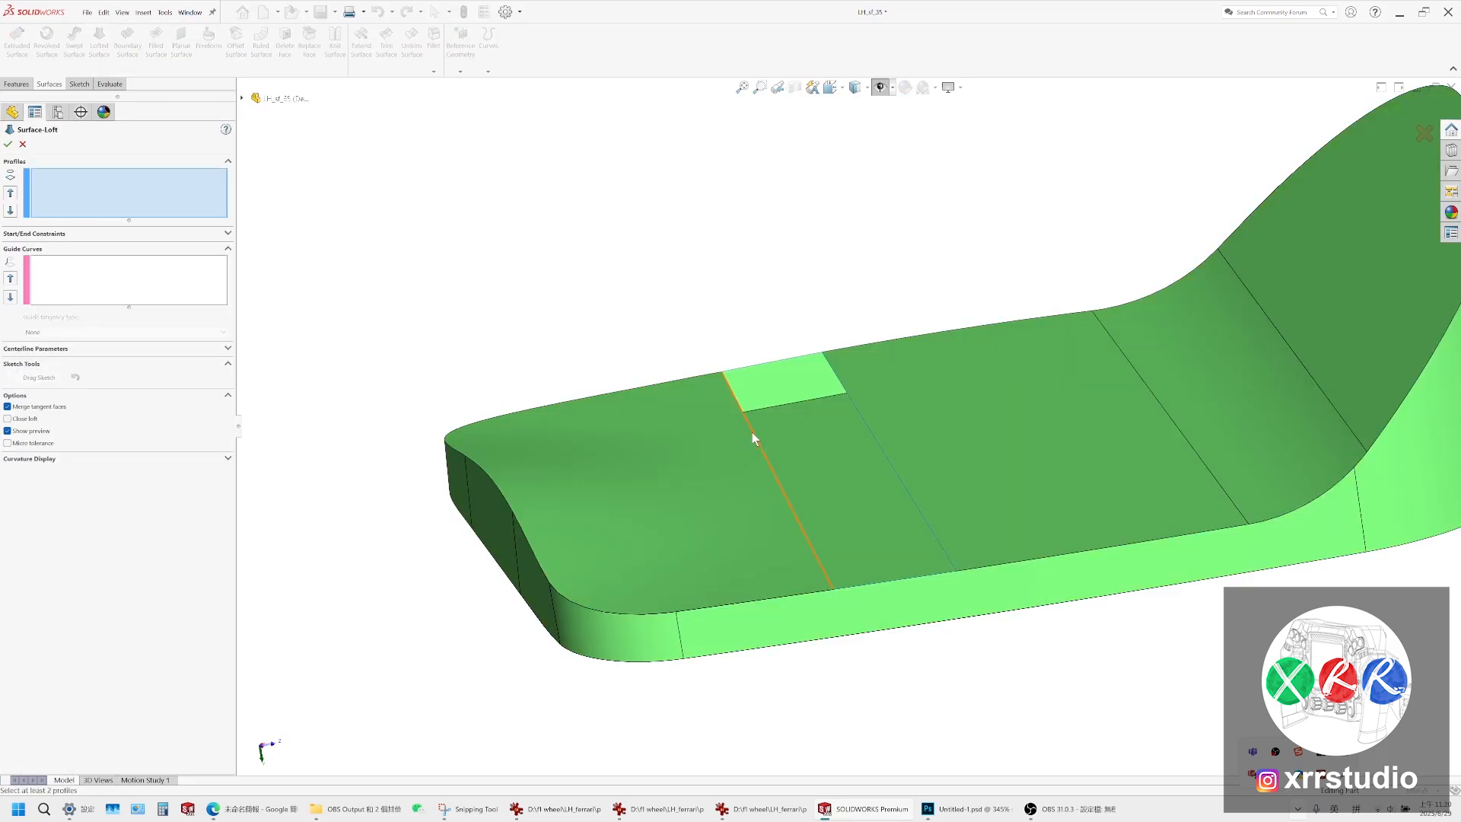
Set up a surface loft between the opening's two long edges with Curvature To Face as start and end constraints
click(752, 433)
click(857, 408)
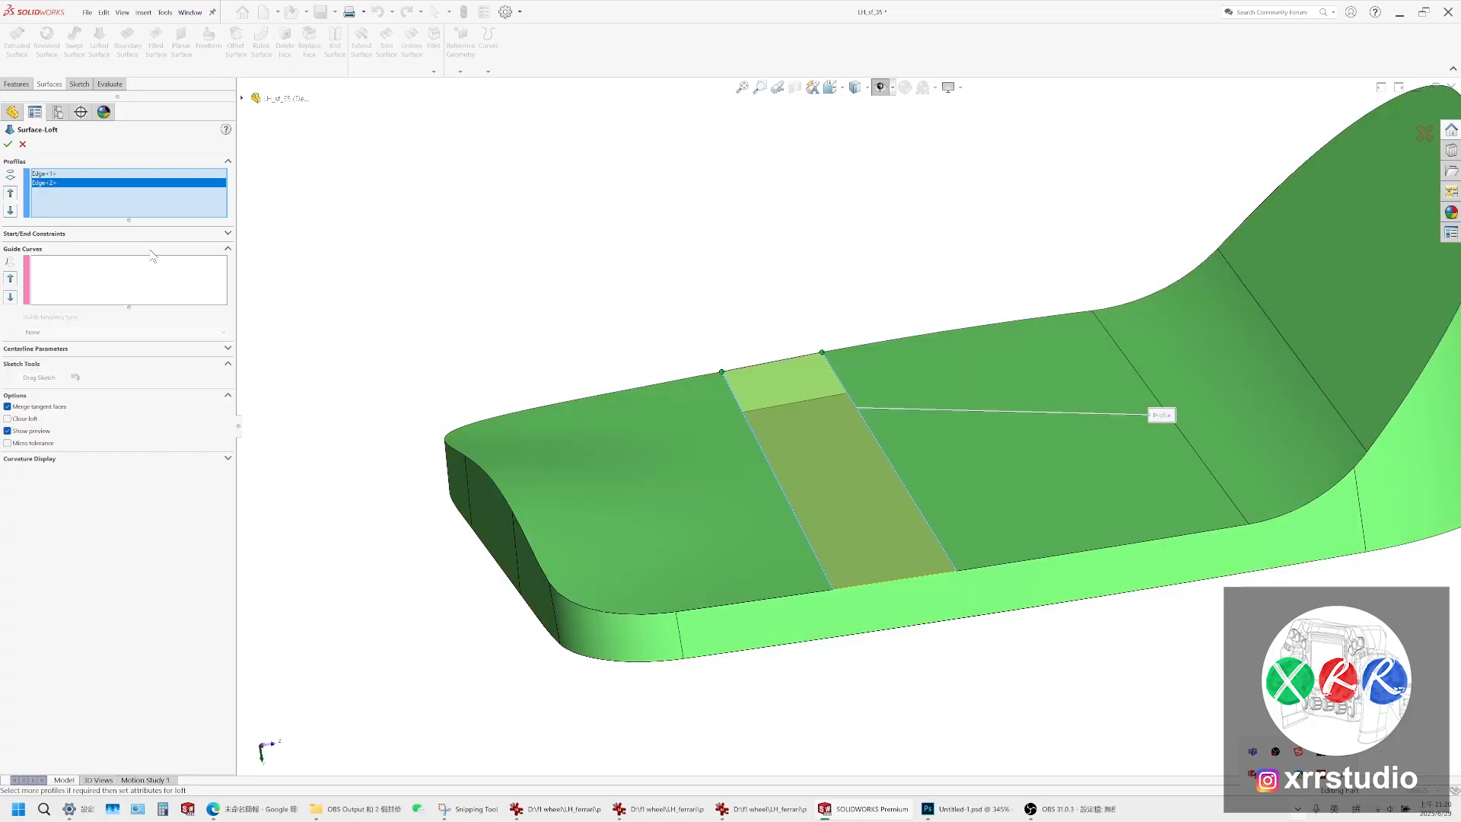
click(35, 234)
click(46, 257)
click(48, 287)
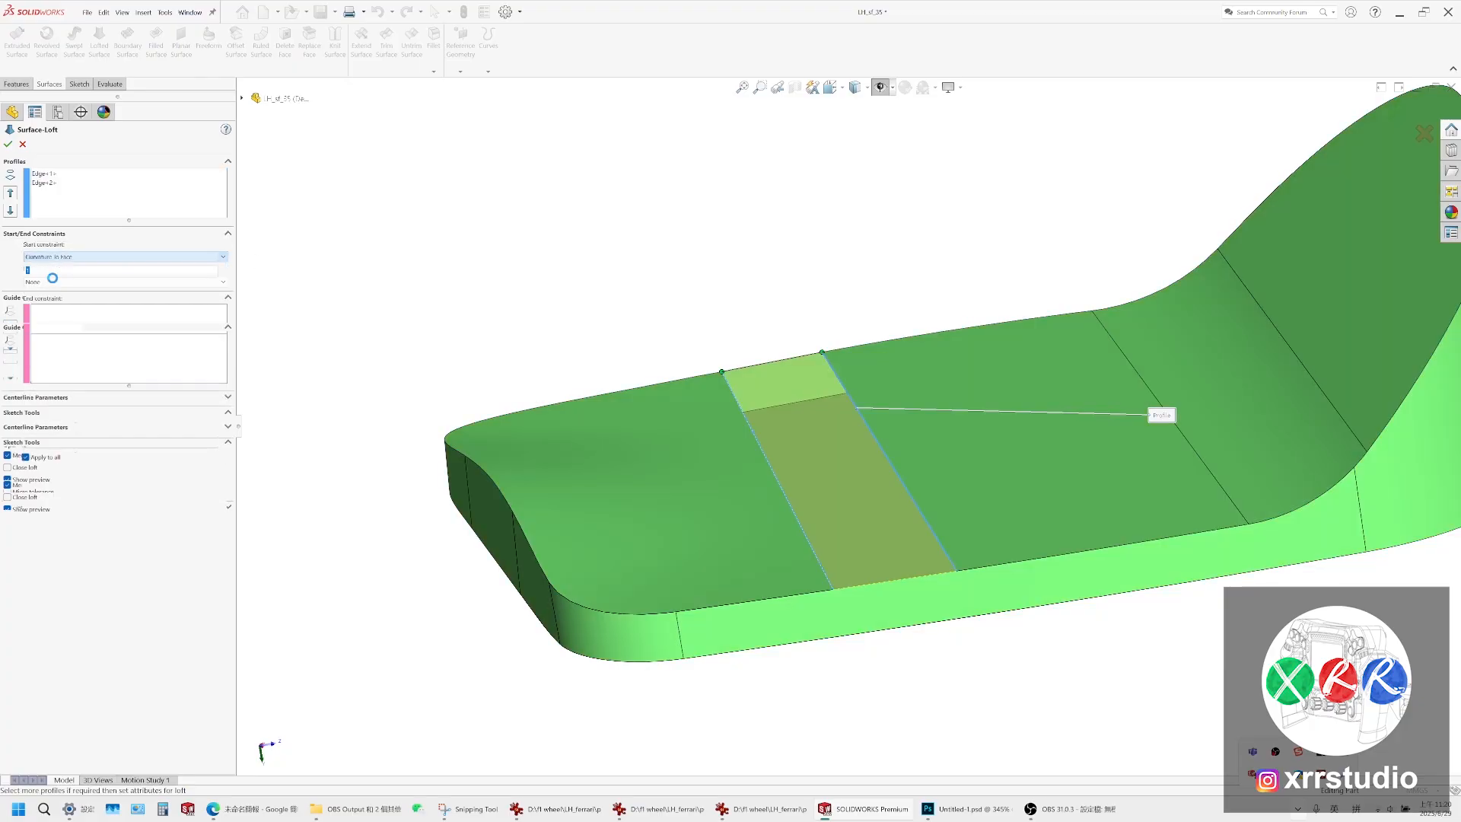
click(55, 311)
click(48, 341)
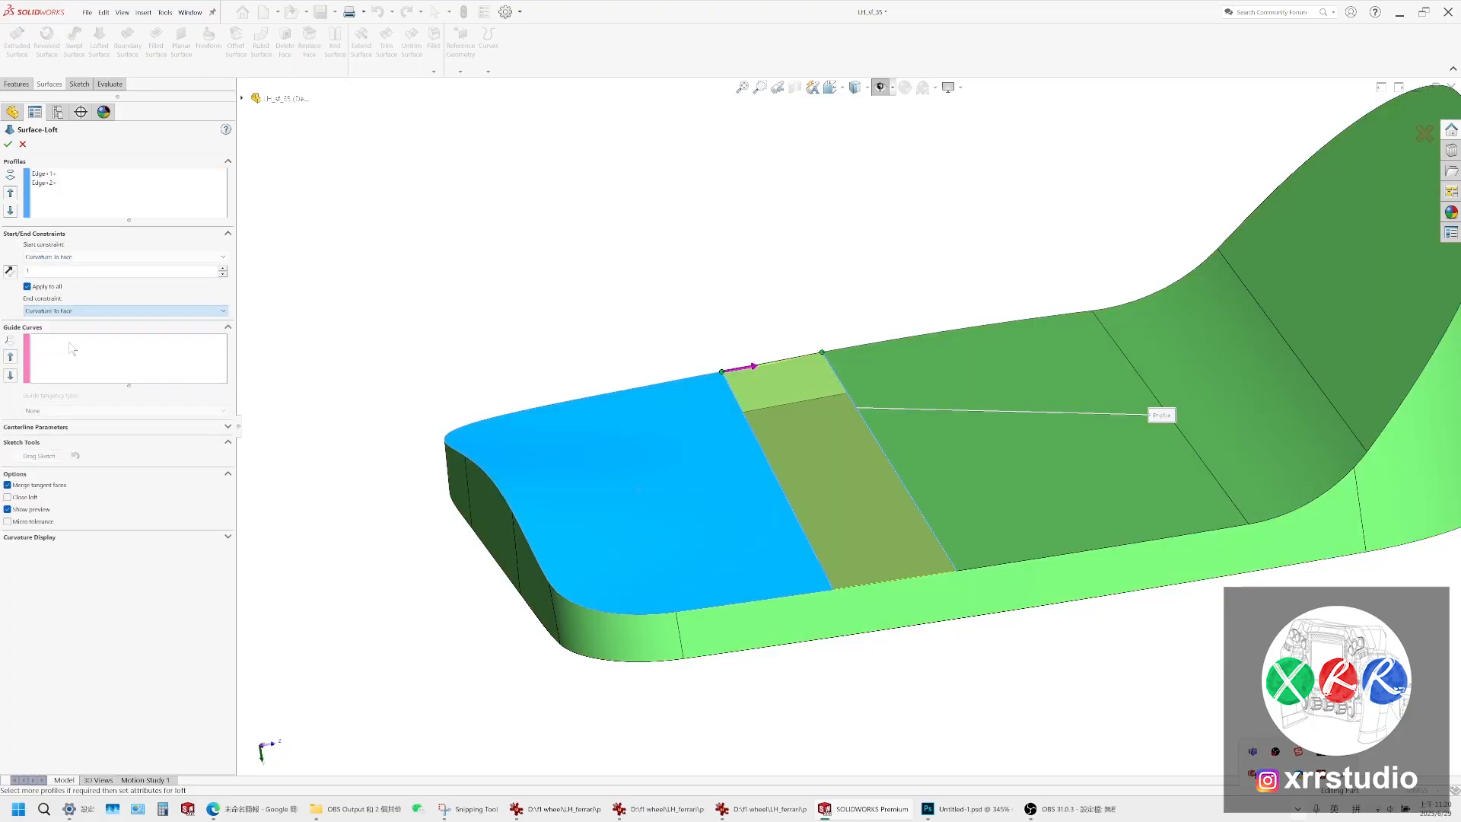
Try to build the loft with both short edges of the opening as guide curves, and leave the command
click(773, 366)
scroll(898, 533, down, 2)
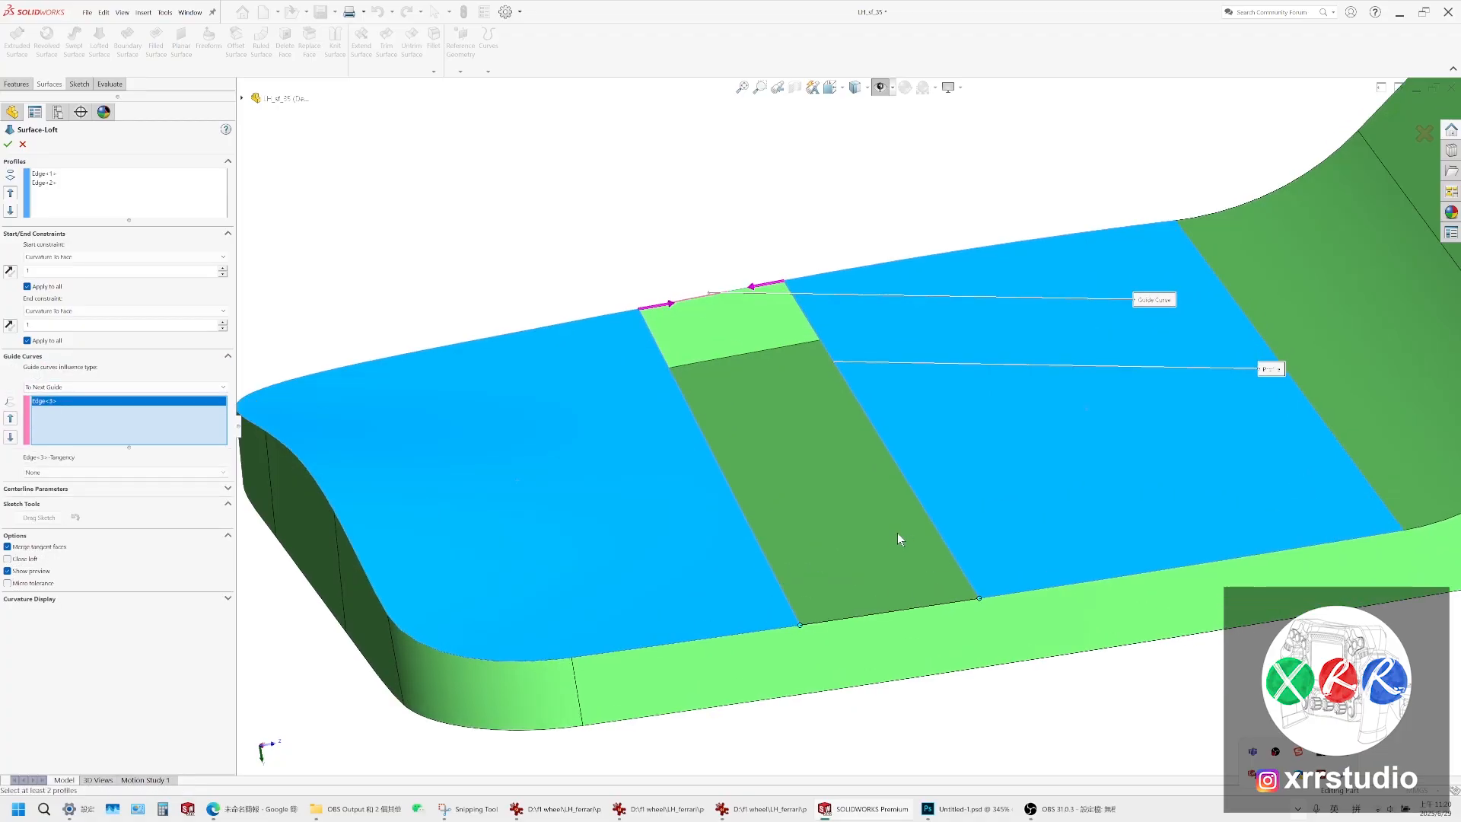
click(879, 619)
middle_drag(731, 331, 769, 355)
scroll(767, 352, down, 3)
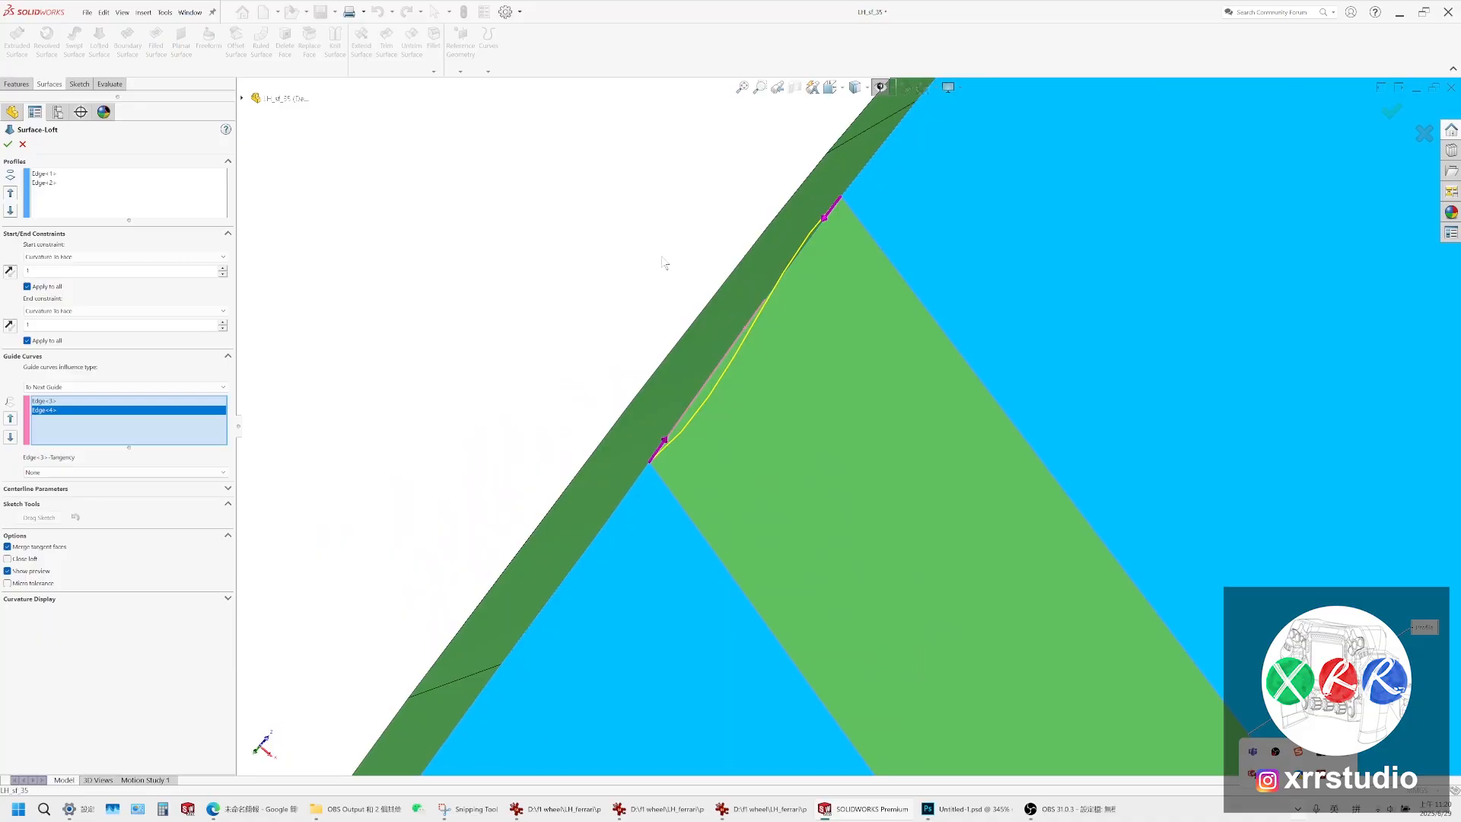
click(8, 145)
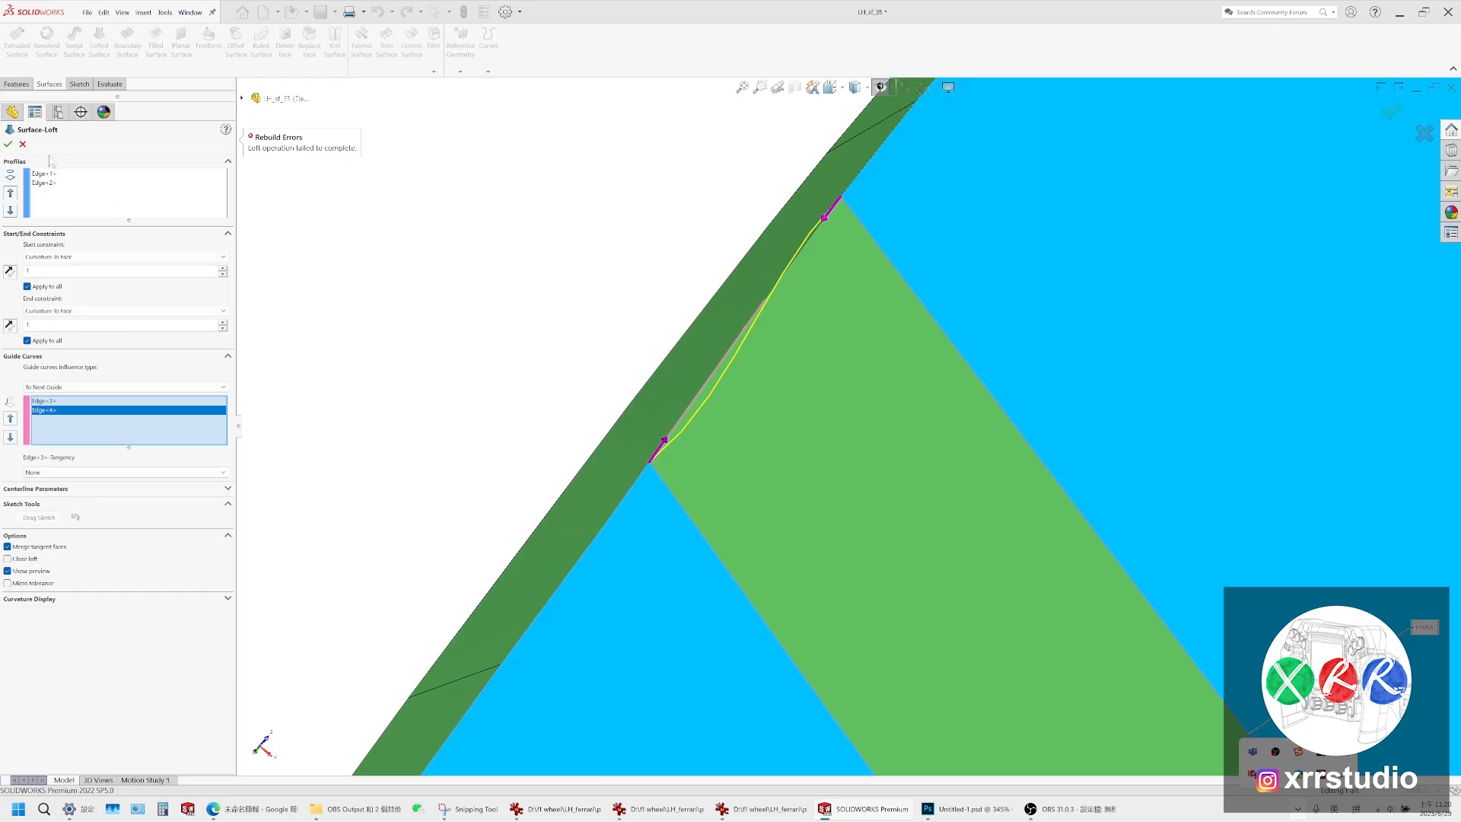
click(23, 145)
Set up the surface loft again with the opening's long edges picked in reverse order and Curvature To Face at both ends
middle_drag(784, 283, 796, 286)
scroll(805, 290, up, 2)
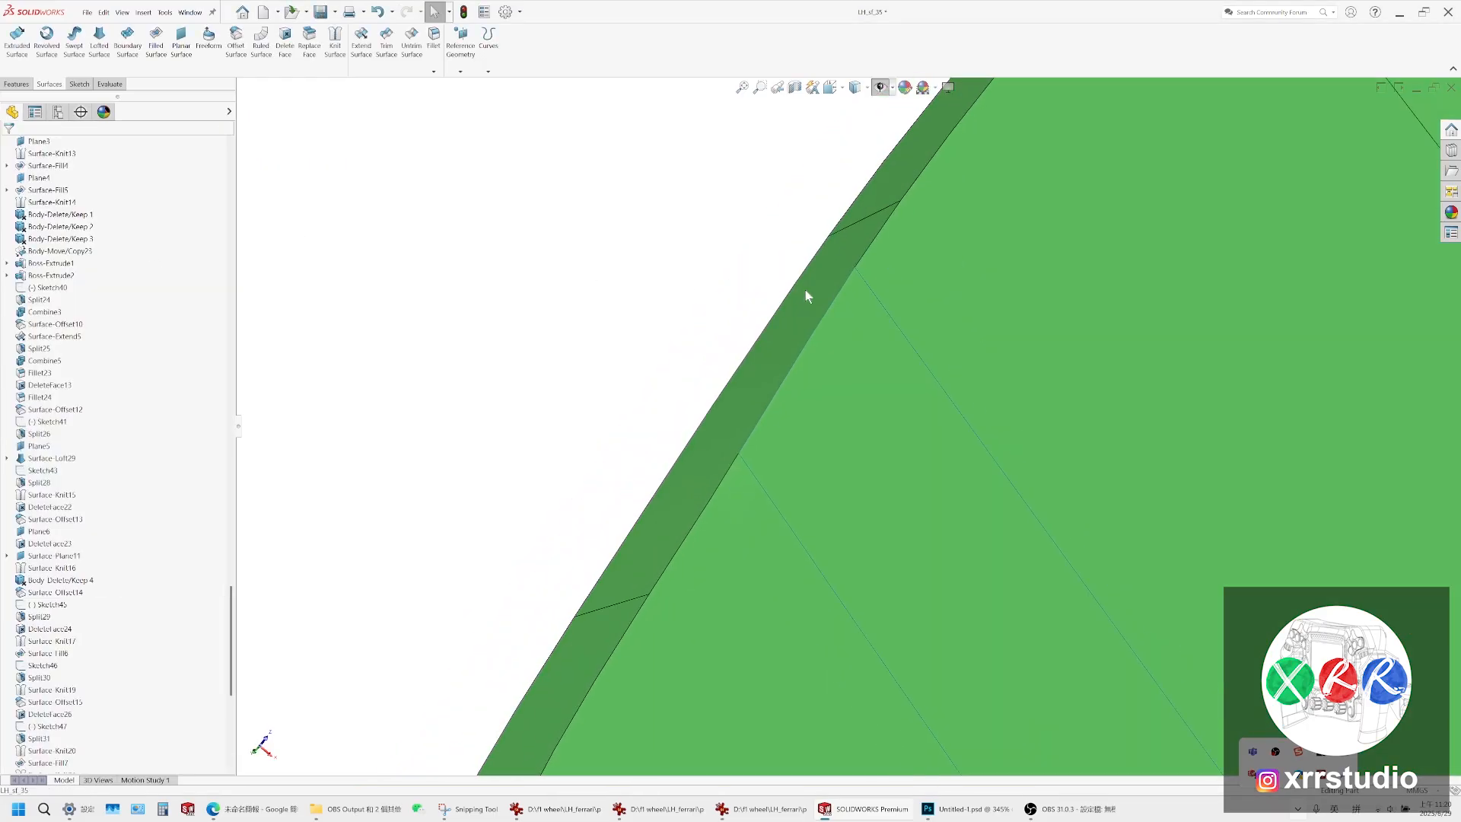
scroll(806, 290, up, 3)
click(880, 372)
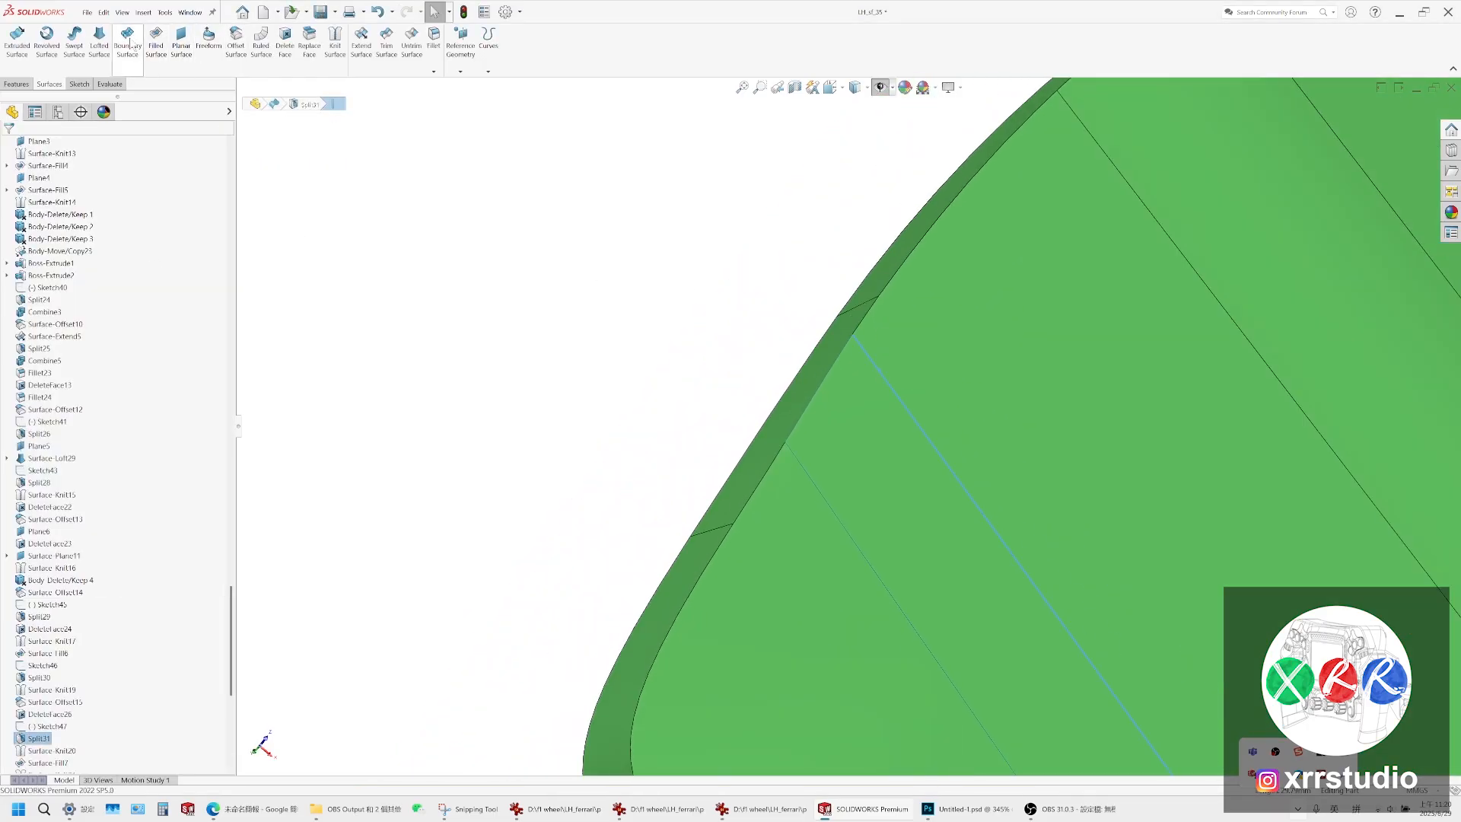
click(99, 38)
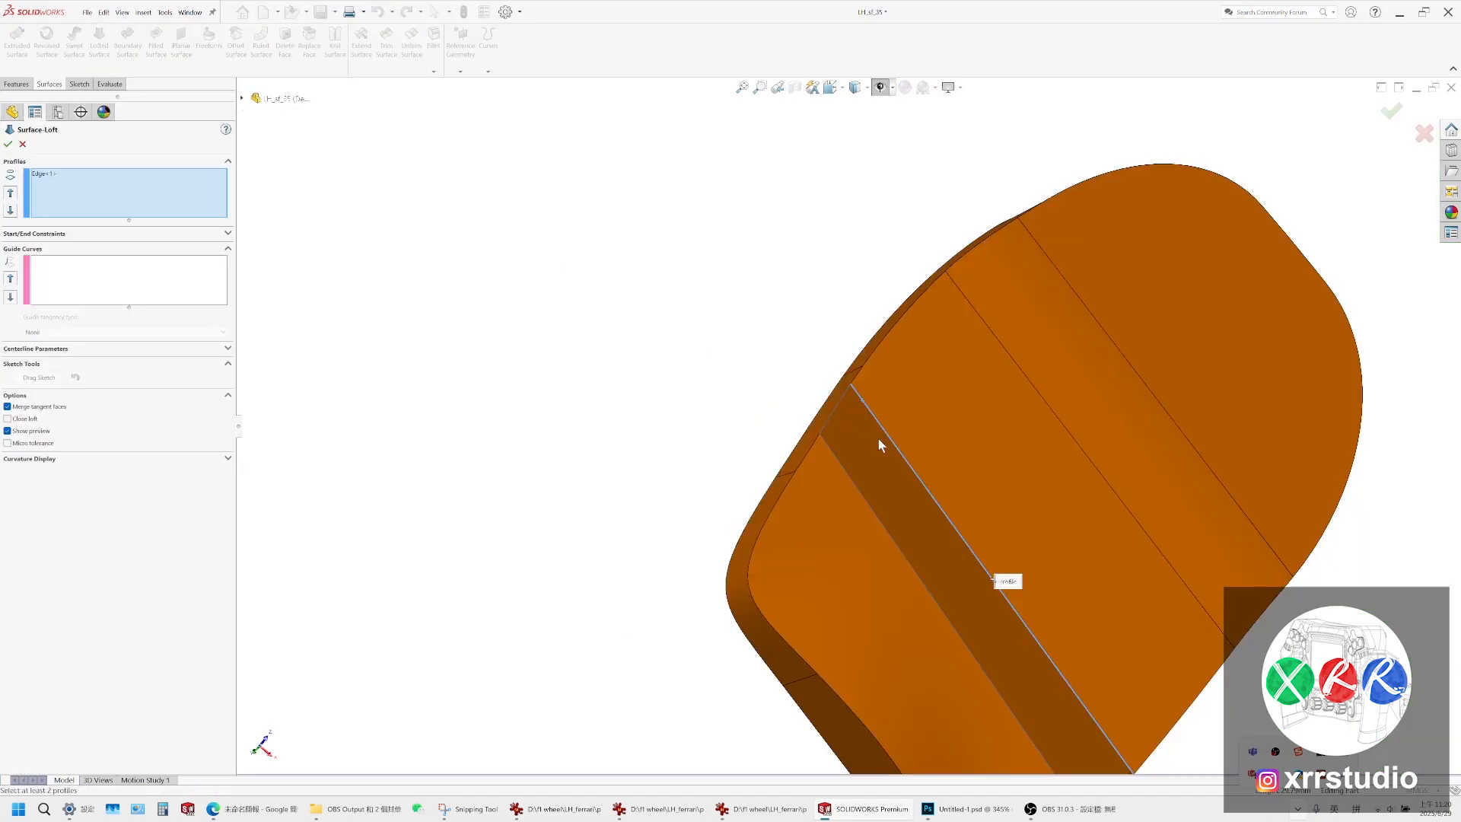
middle_drag(878, 439, 869, 481)
scroll(869, 483, down, 3)
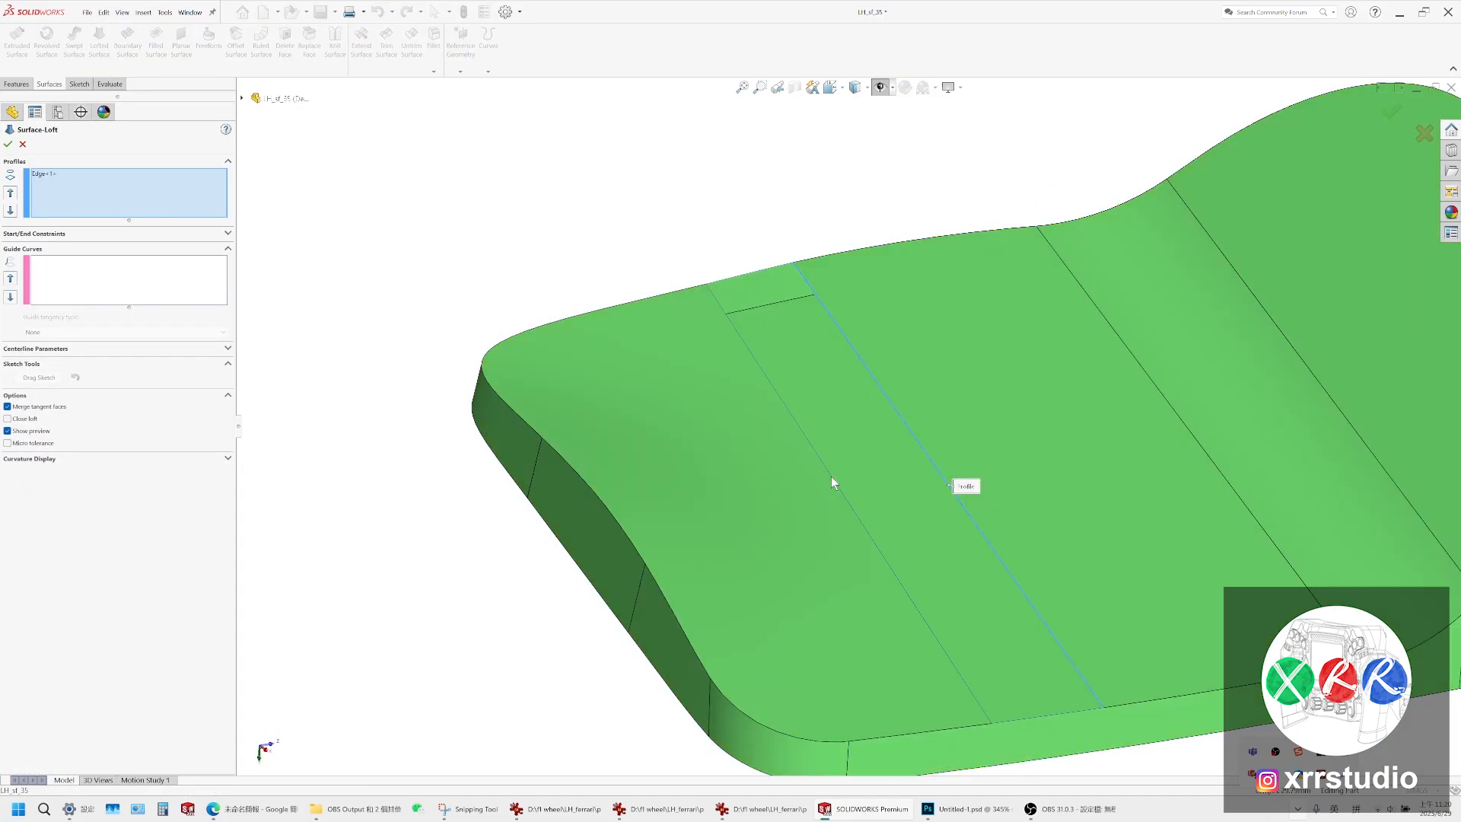
click(832, 477)
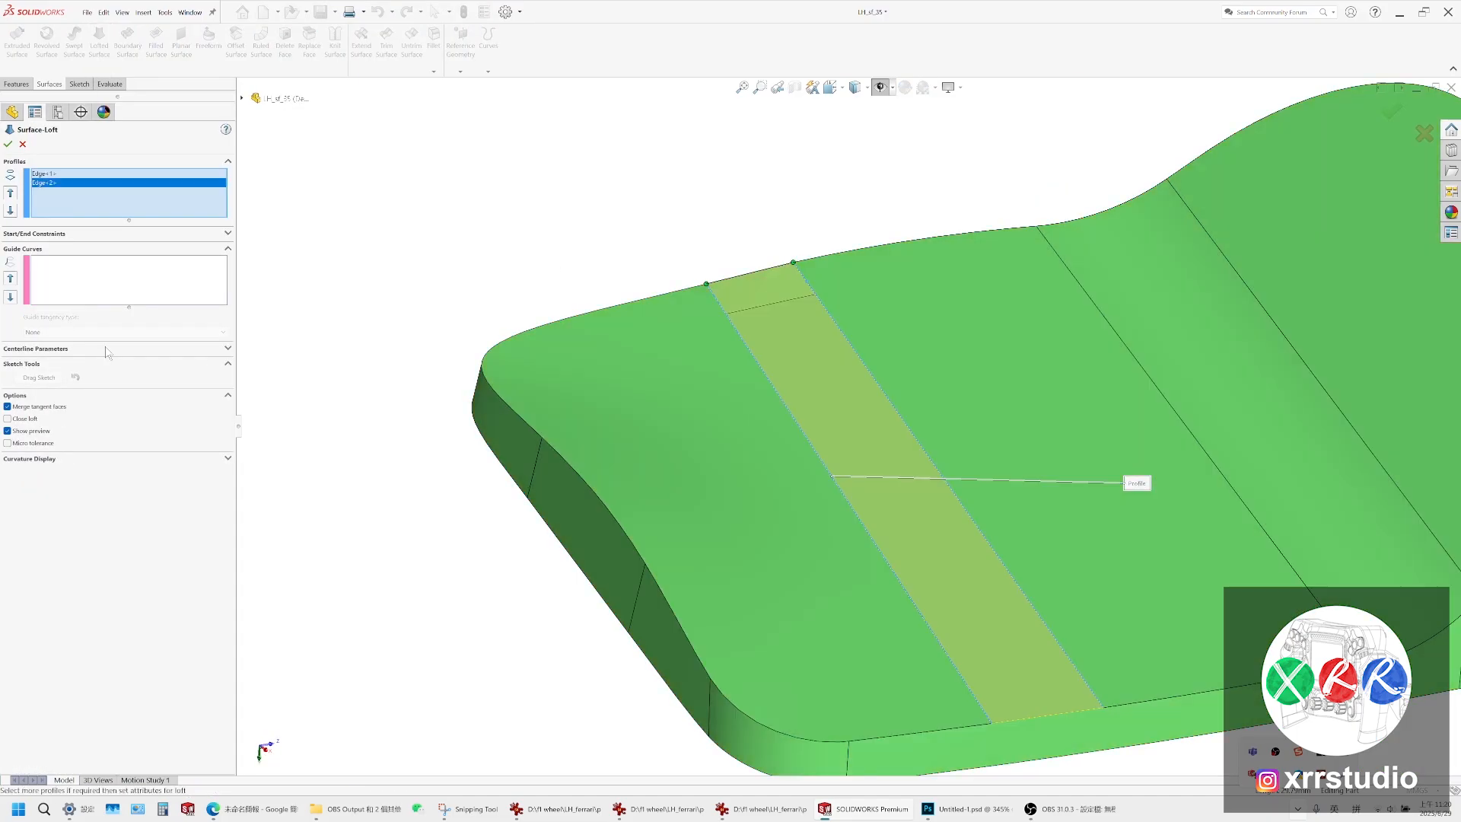
click(42, 235)
click(76, 257)
click(59, 294)
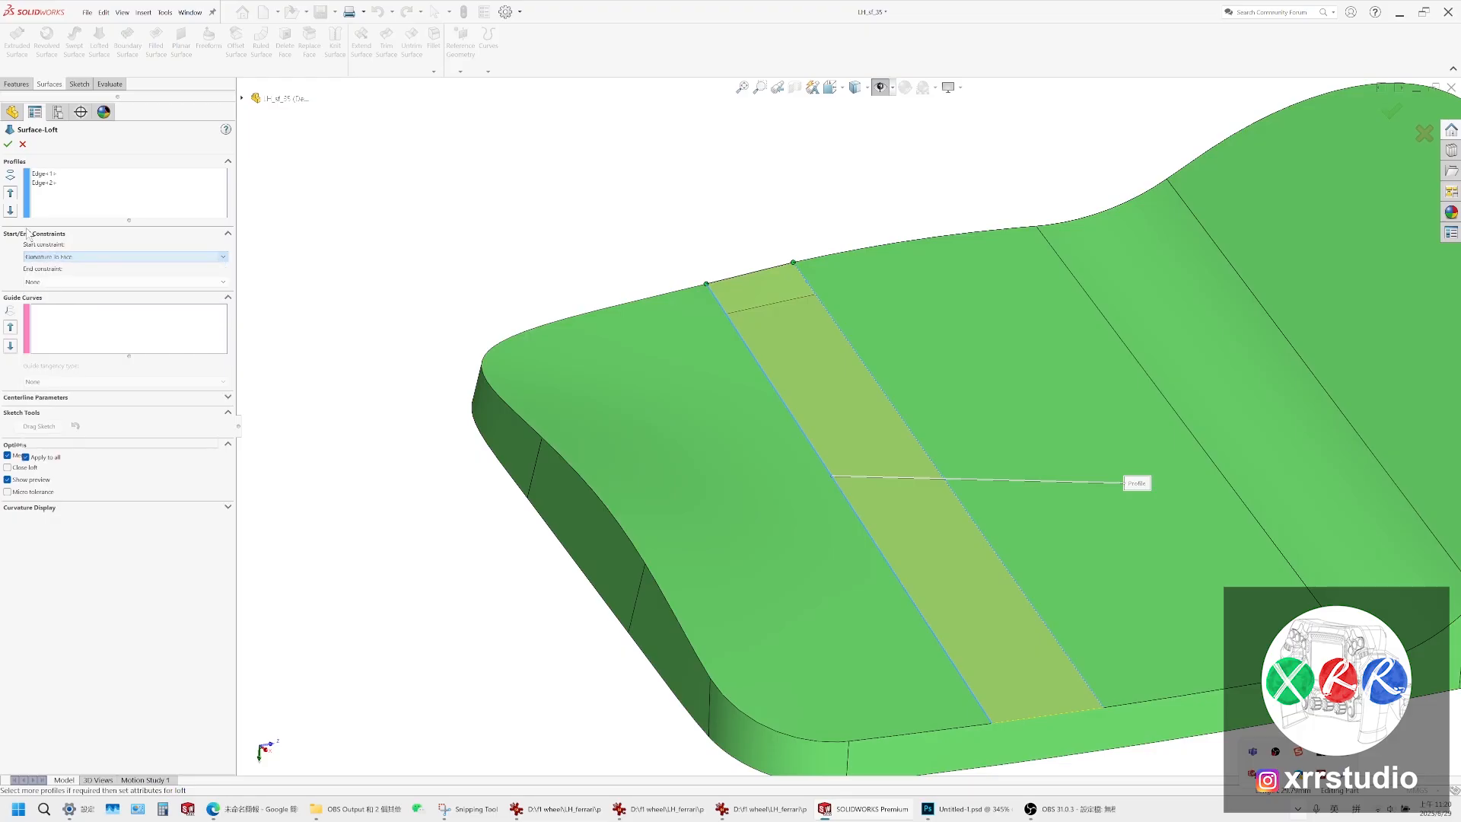
click(76, 310)
click(59, 348)
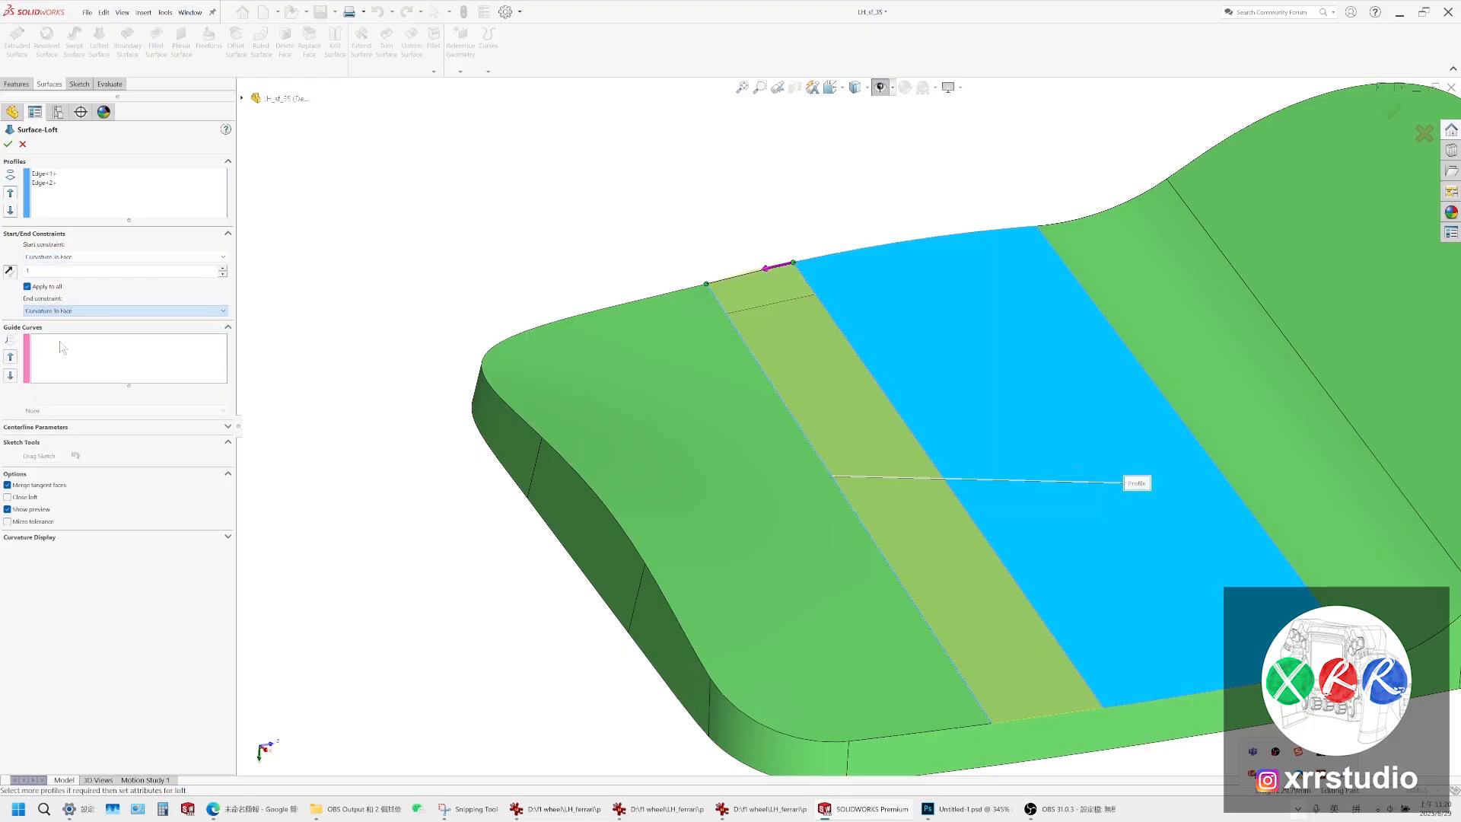
Try to build the loft with only the opening's short edge along the side wall as guide curve
scroll(872, 523, down, 6)
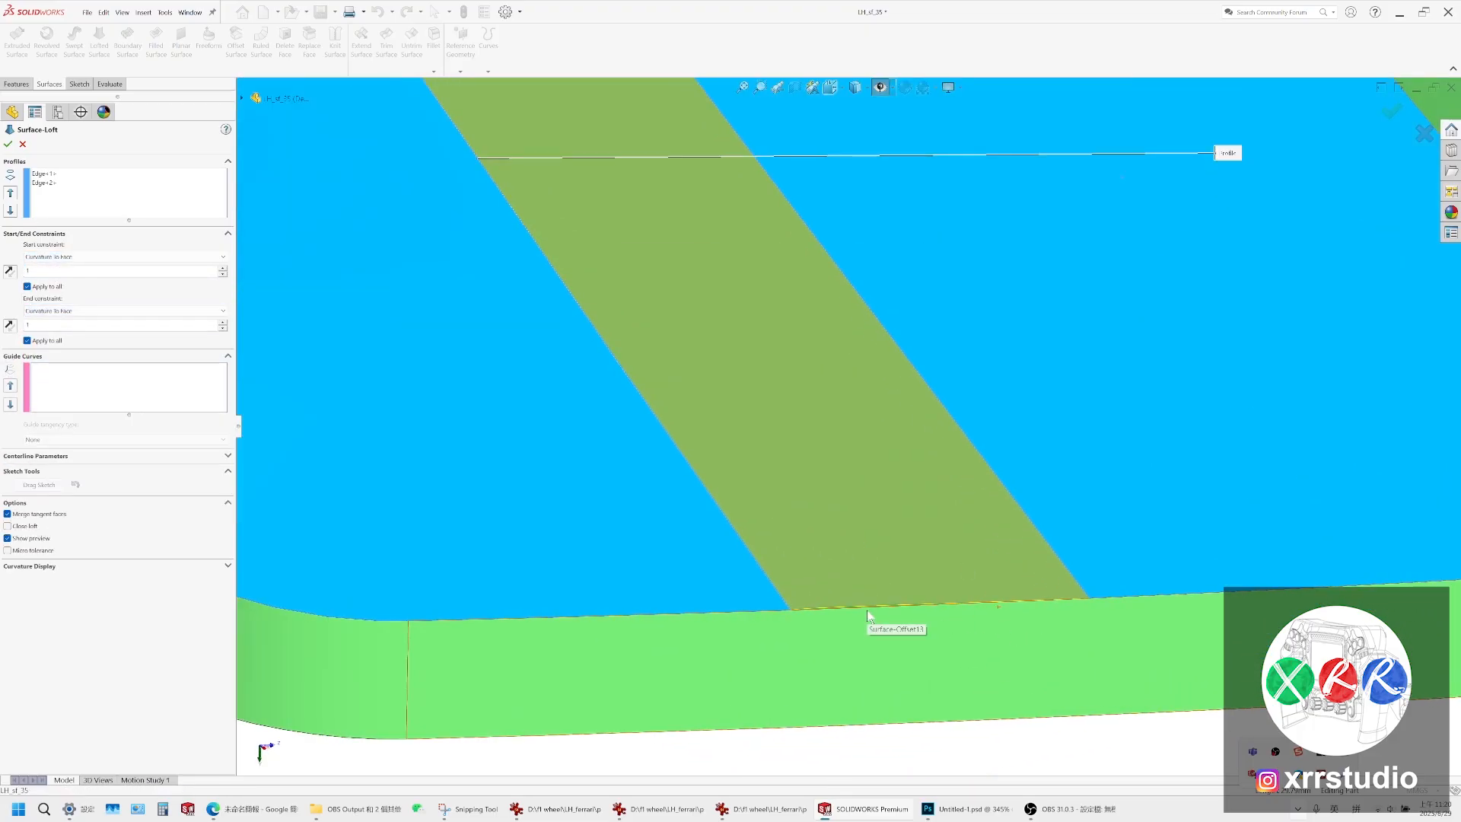
click(47, 367)
click(815, 614)
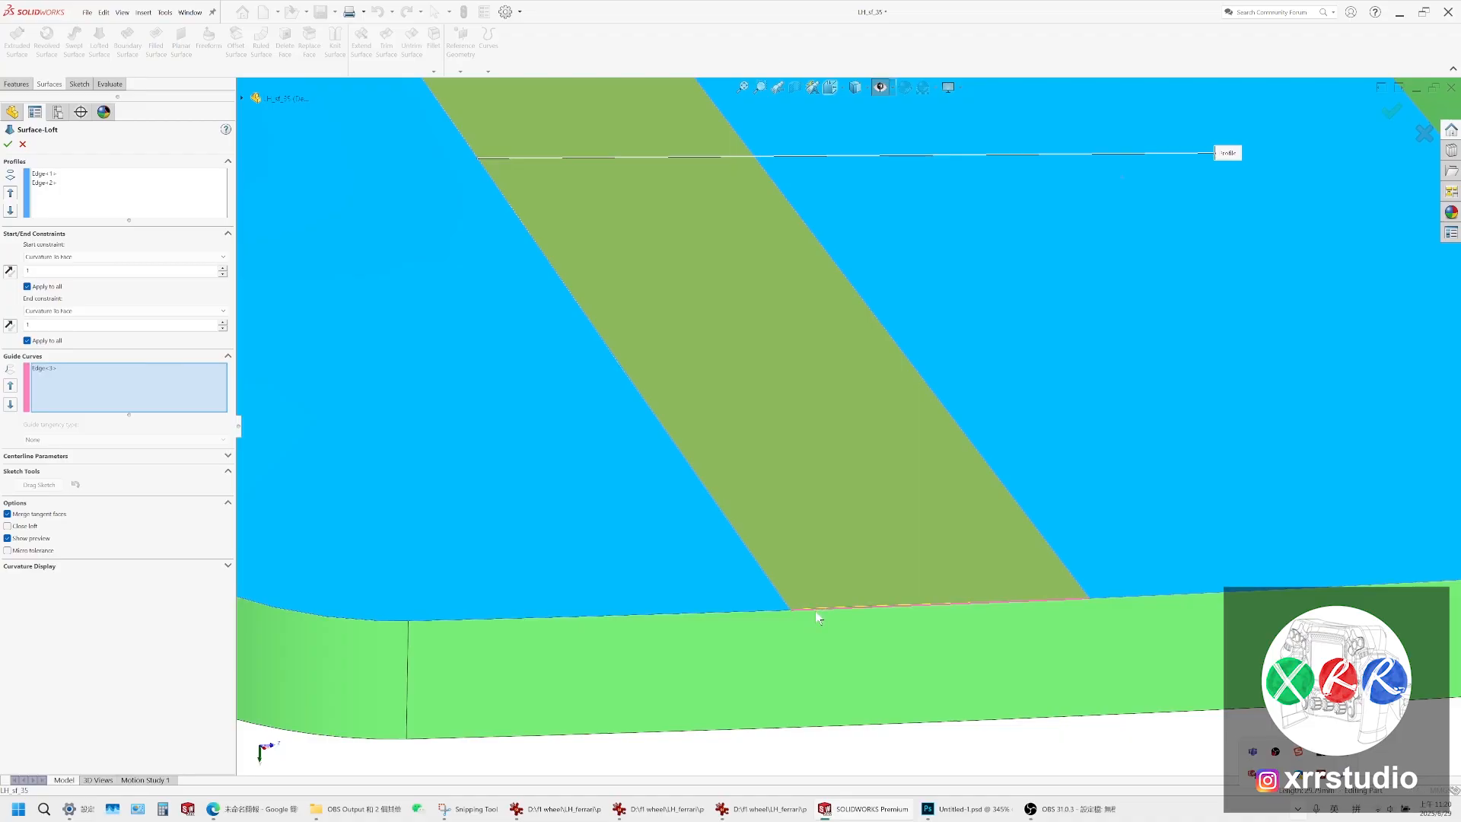
scroll(819, 569, down, 5)
middle_drag(738, 396, 864, 411)
scroll(864, 411, up, 5)
scroll(659, 459, up, 4)
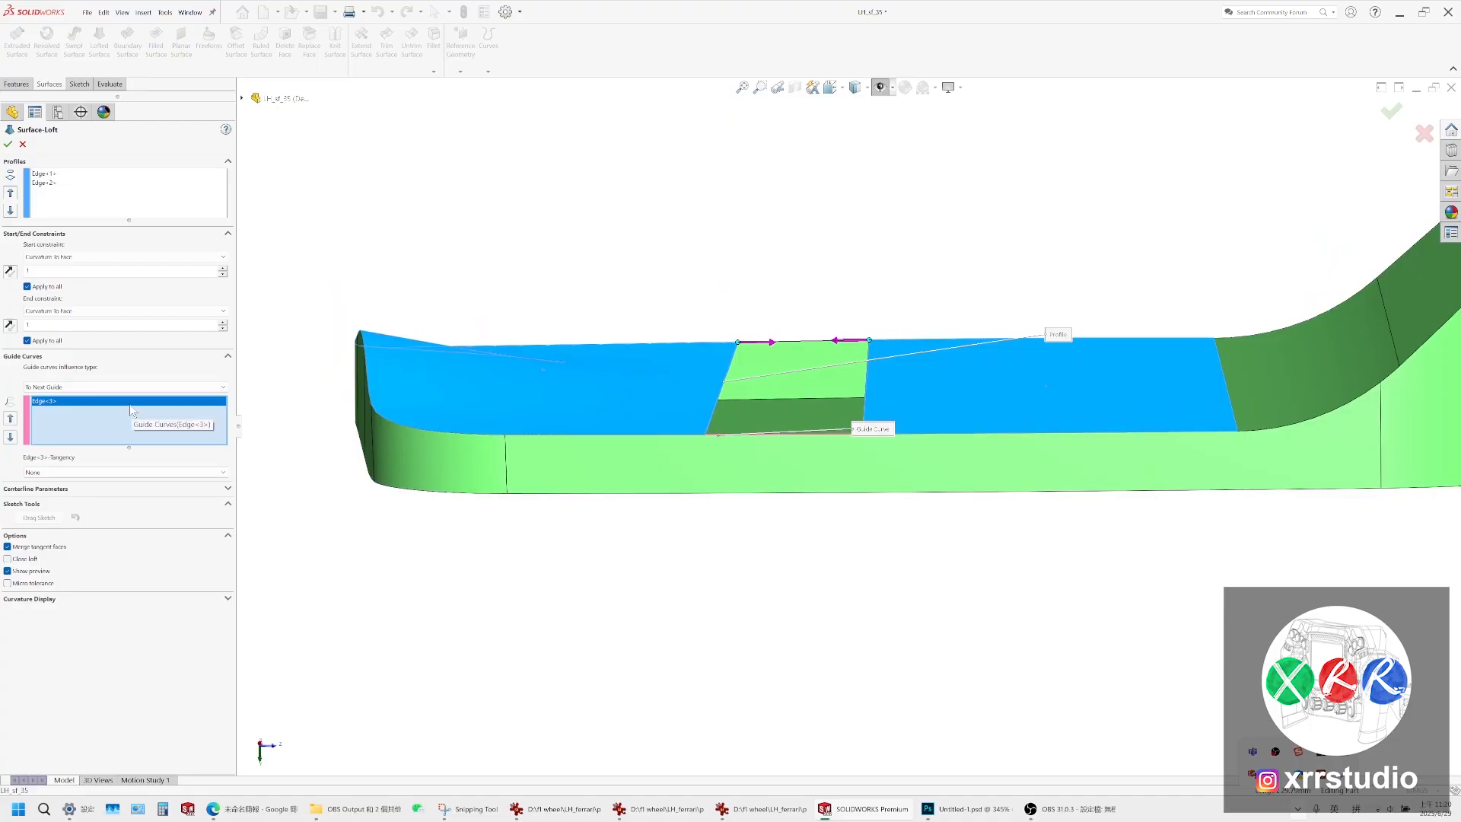
click(9, 145)
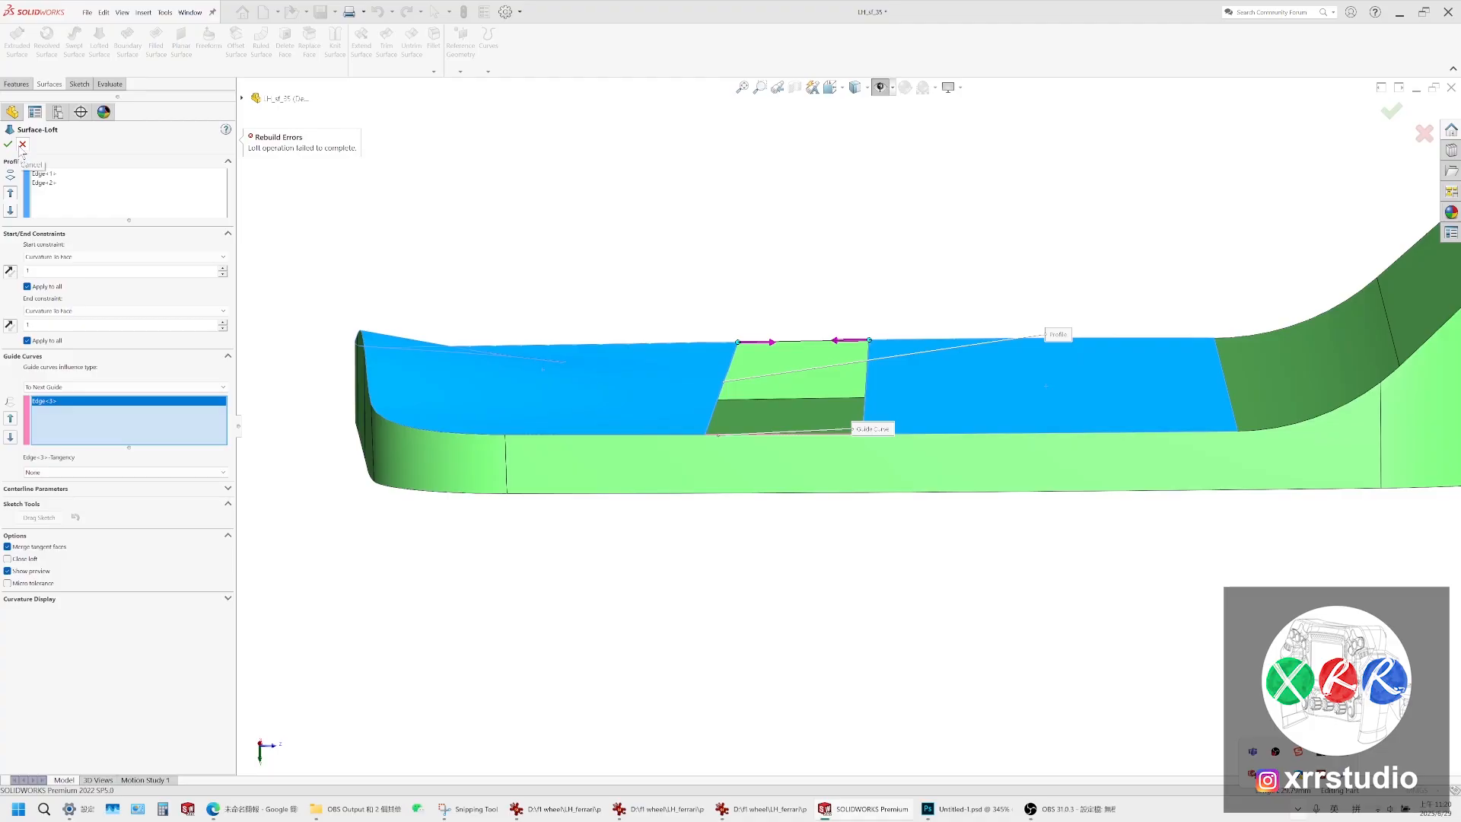
Shorten the loft's start and end tangent lengths, and discard the loft
scroll(809, 348, down, 3)
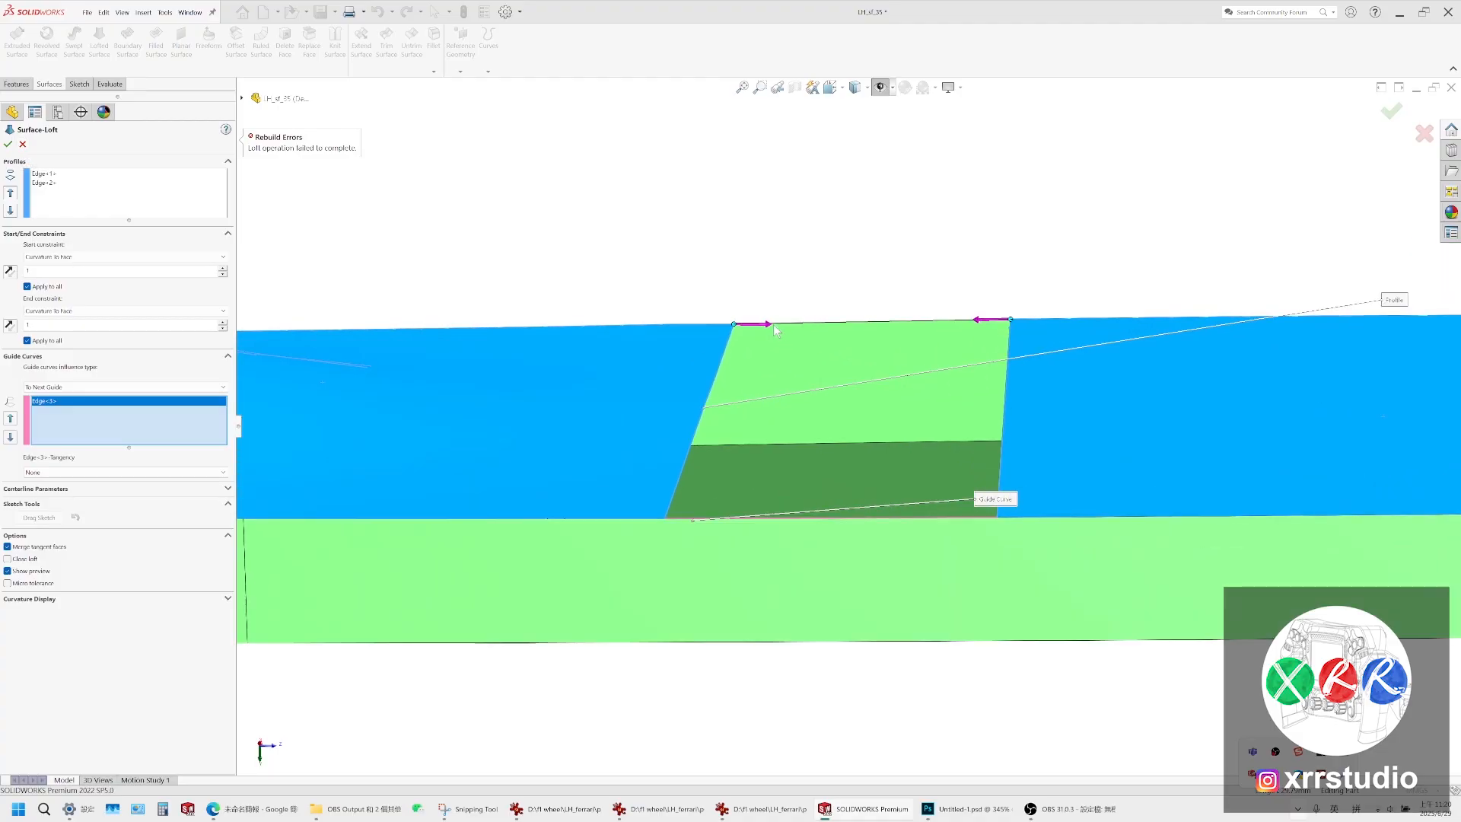
drag(776, 330, 766, 329)
drag(977, 326, 992, 329)
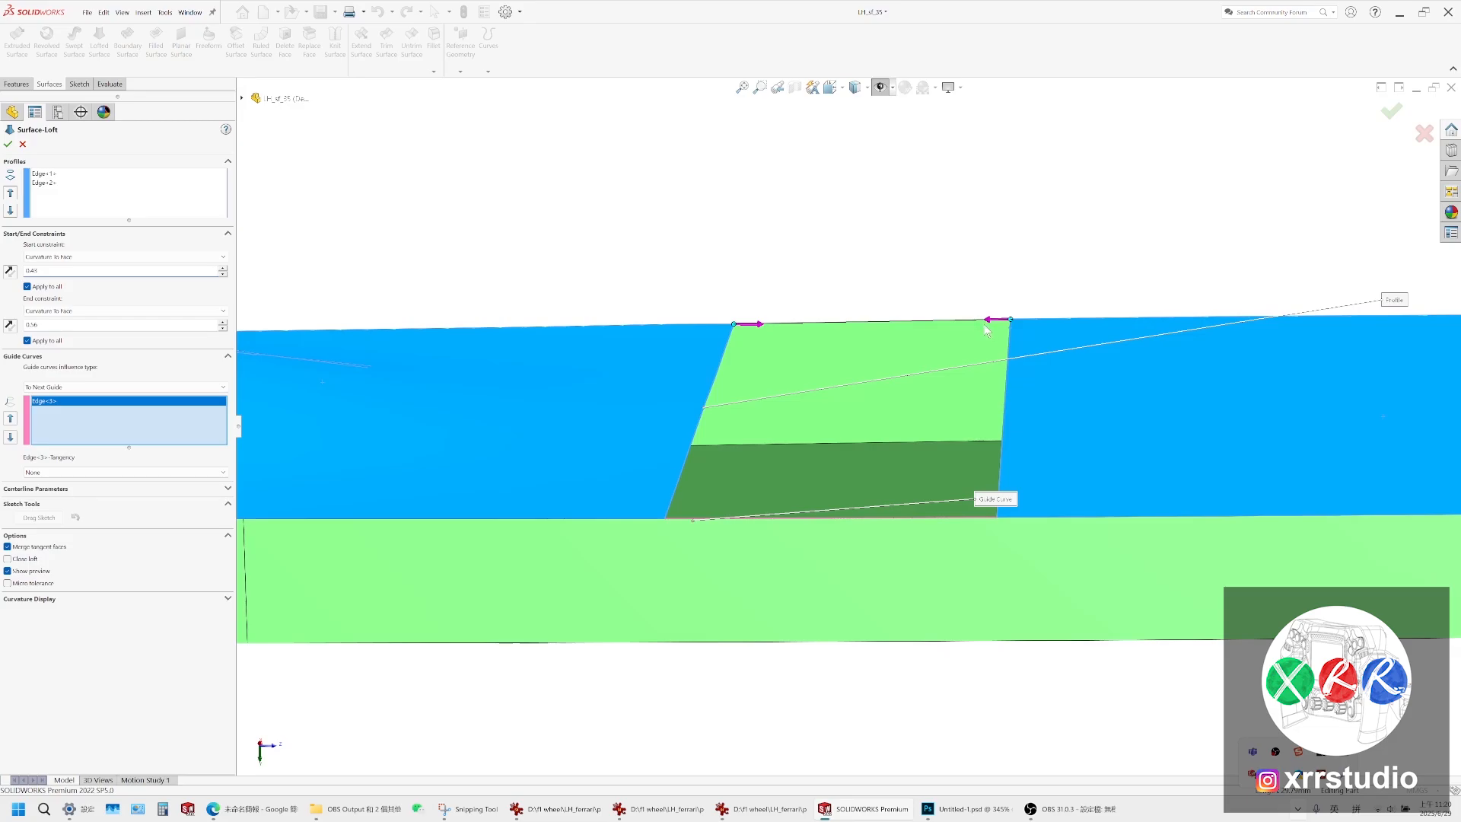
scroll(983, 551, down, 3)
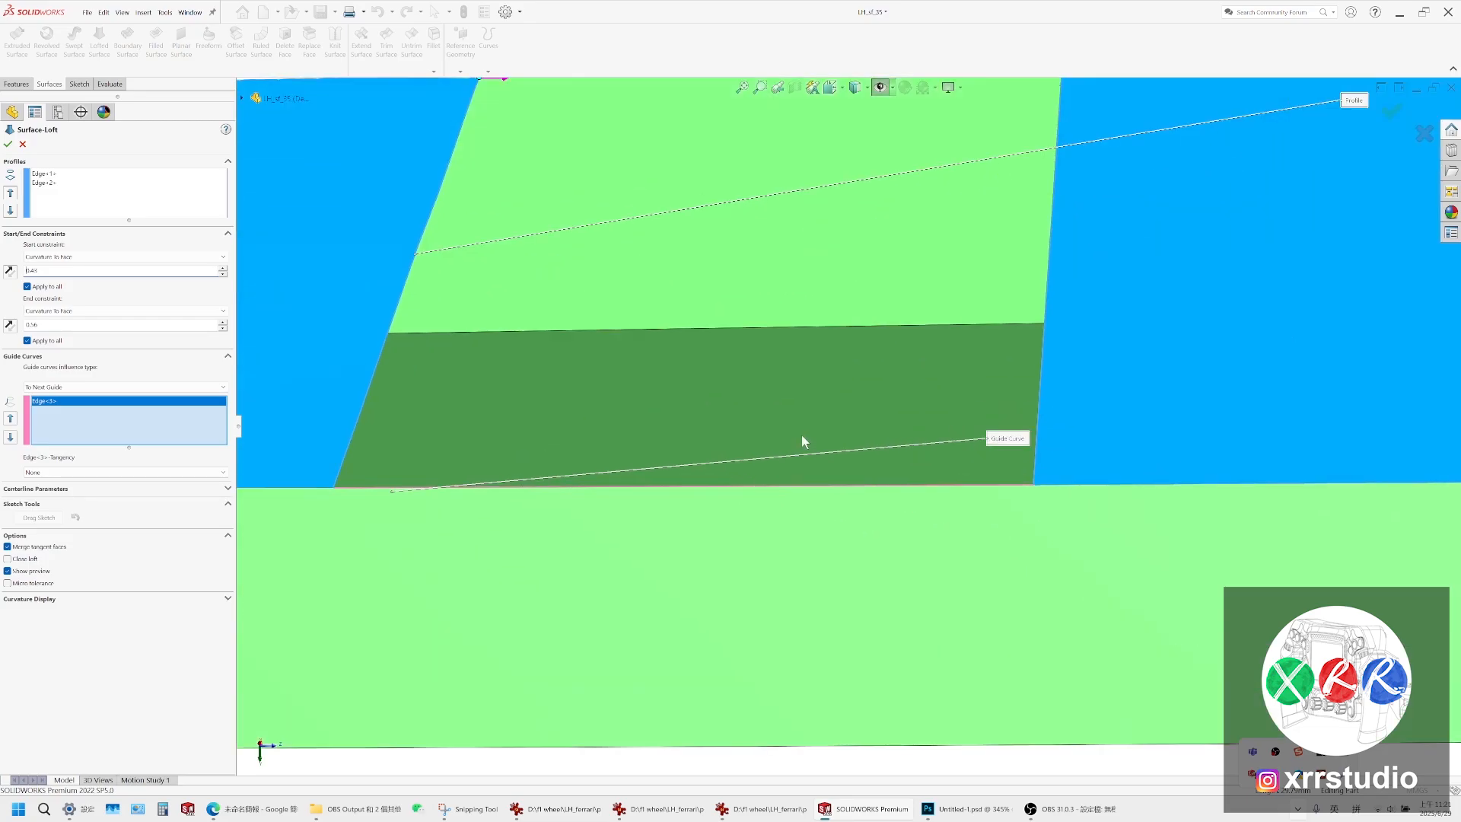
scroll(801, 435, up, 1)
click(23, 144)
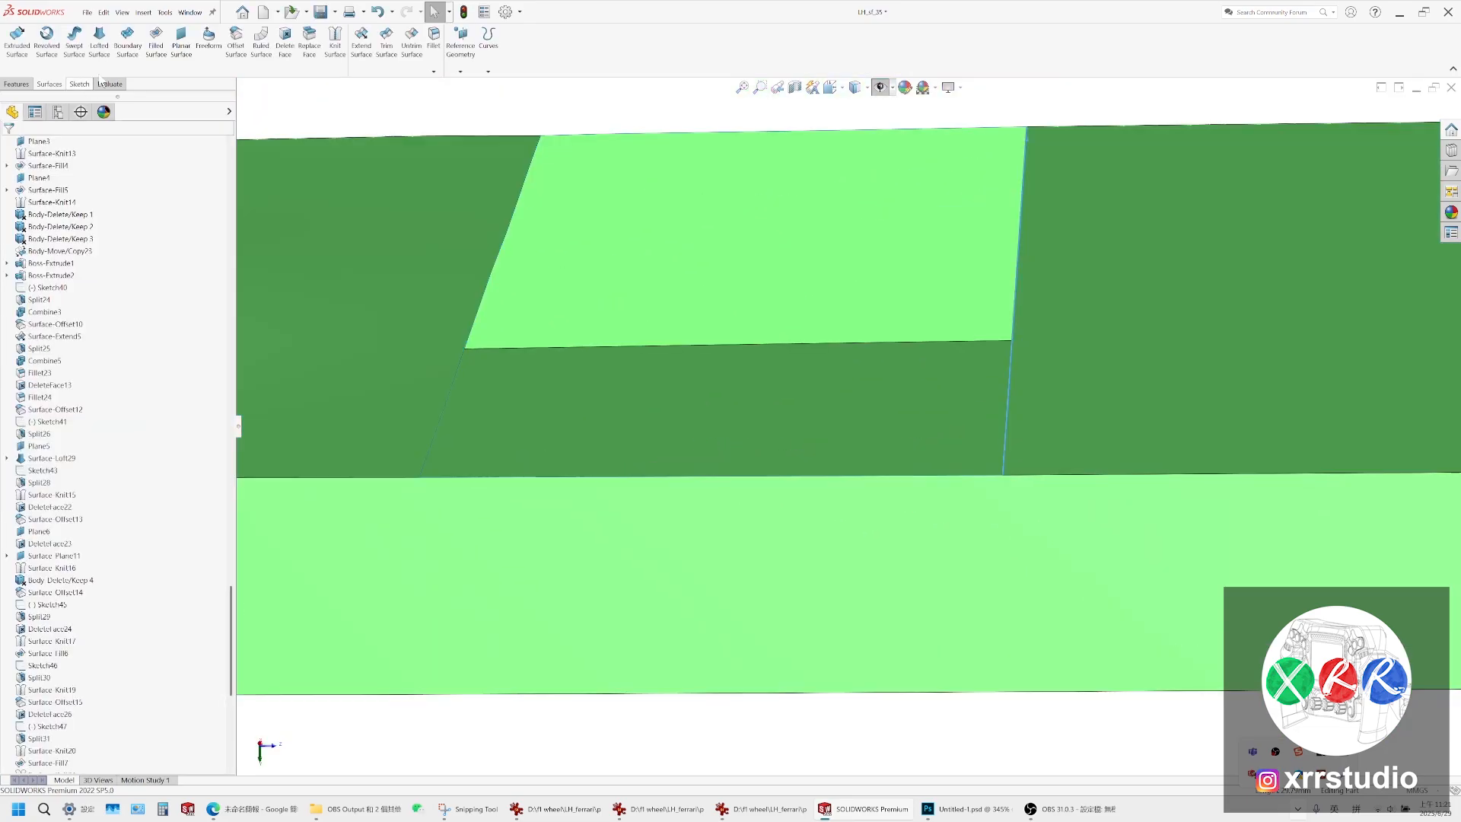
Set up a boundary surface with the opening's long edges in Direction 1 and the short edge along the side wall in Direction 2
click(127, 42)
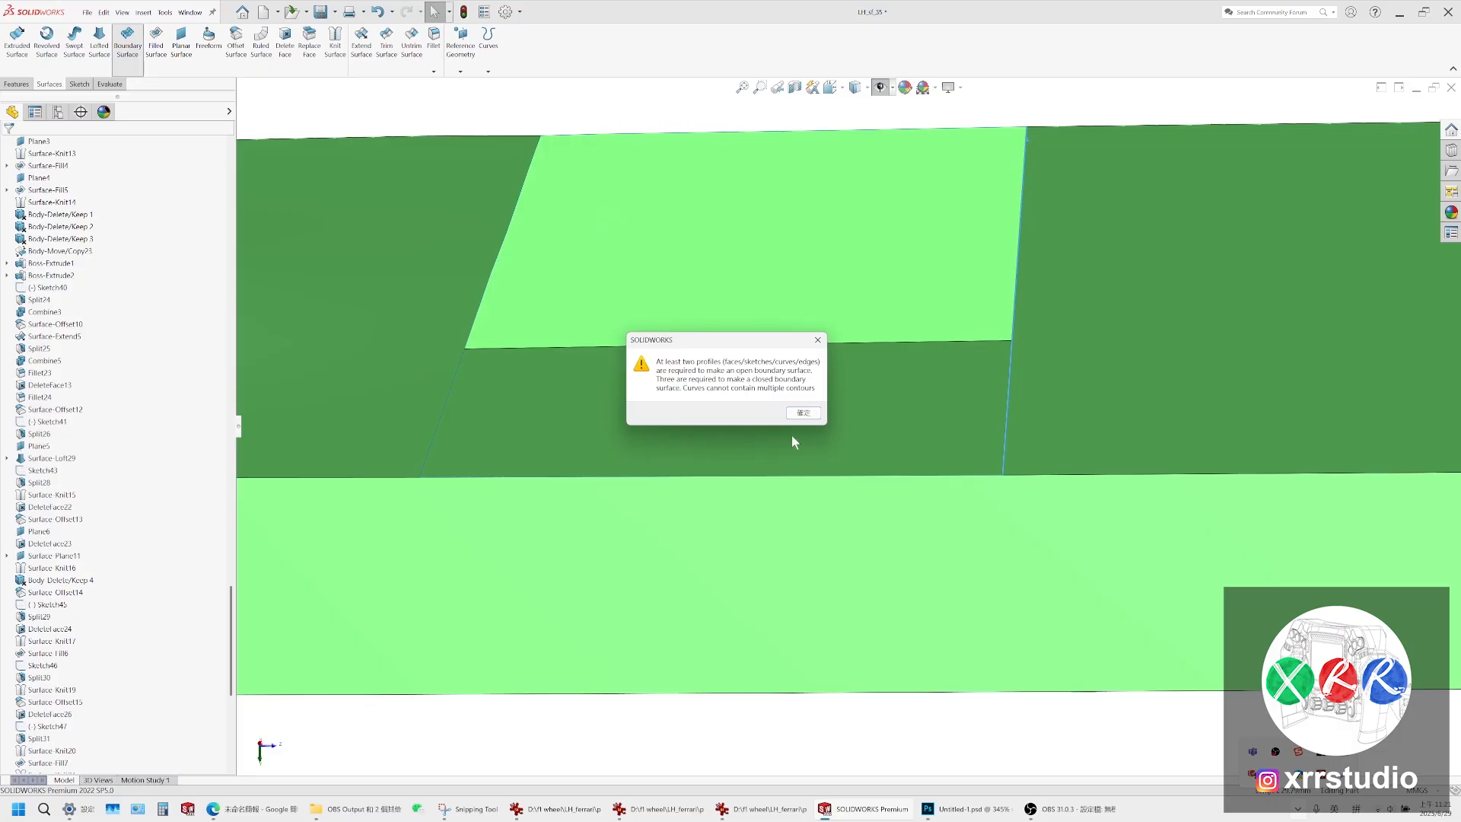
click(803, 412)
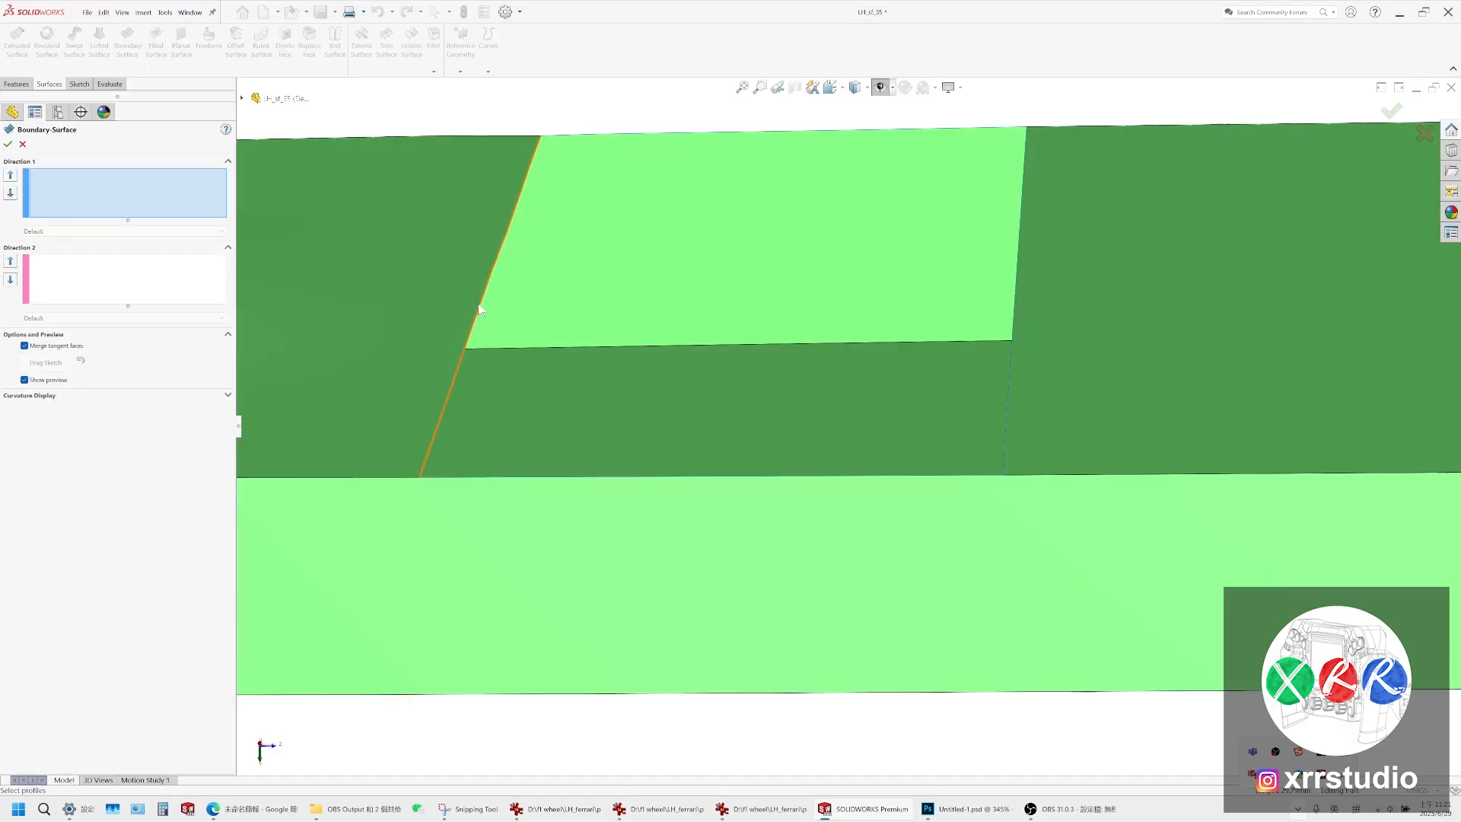
click(480, 308)
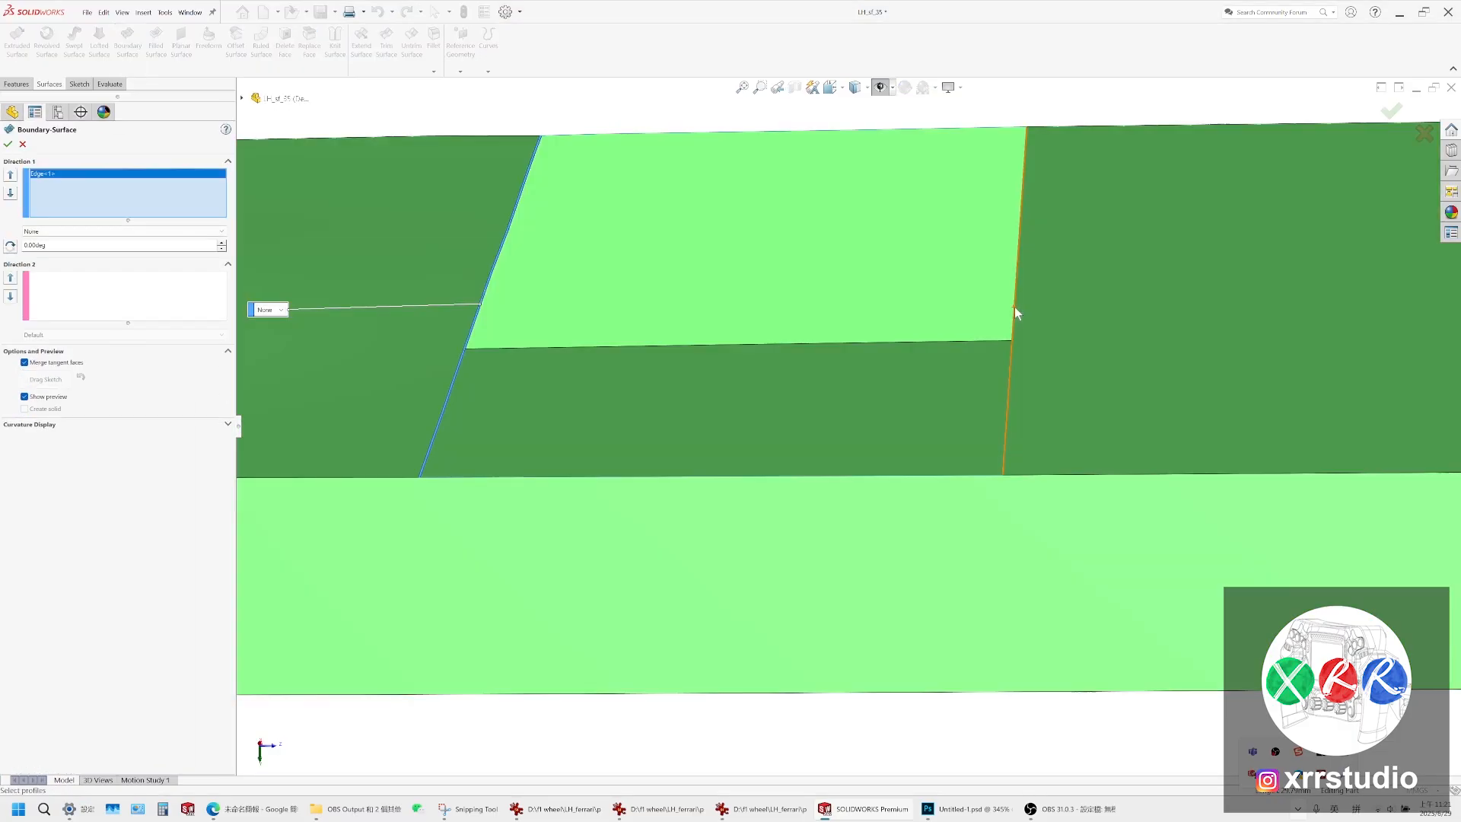
click(1015, 307)
click(104, 297)
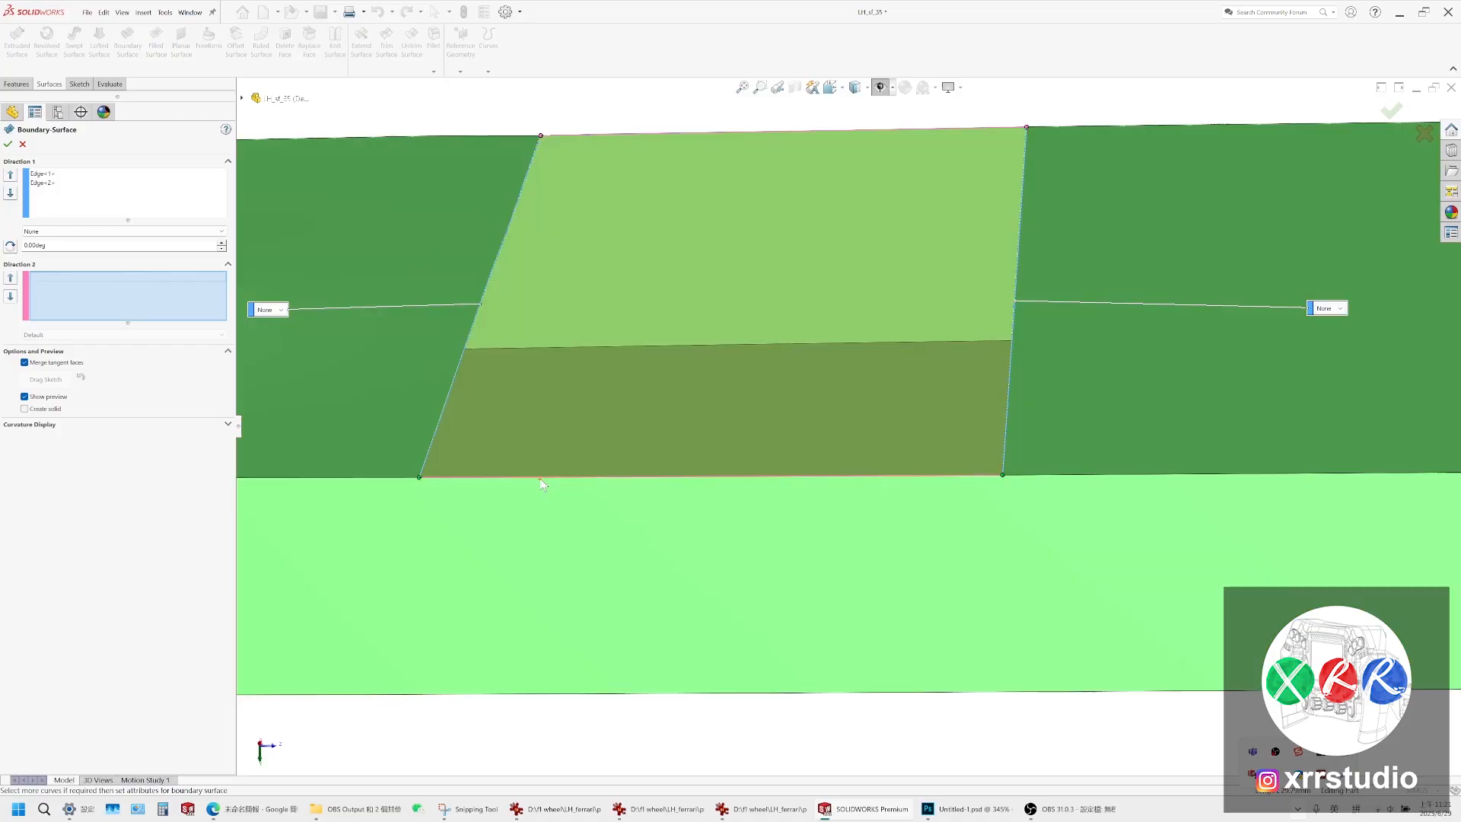
click(541, 478)
scroll(545, 484, up, 6)
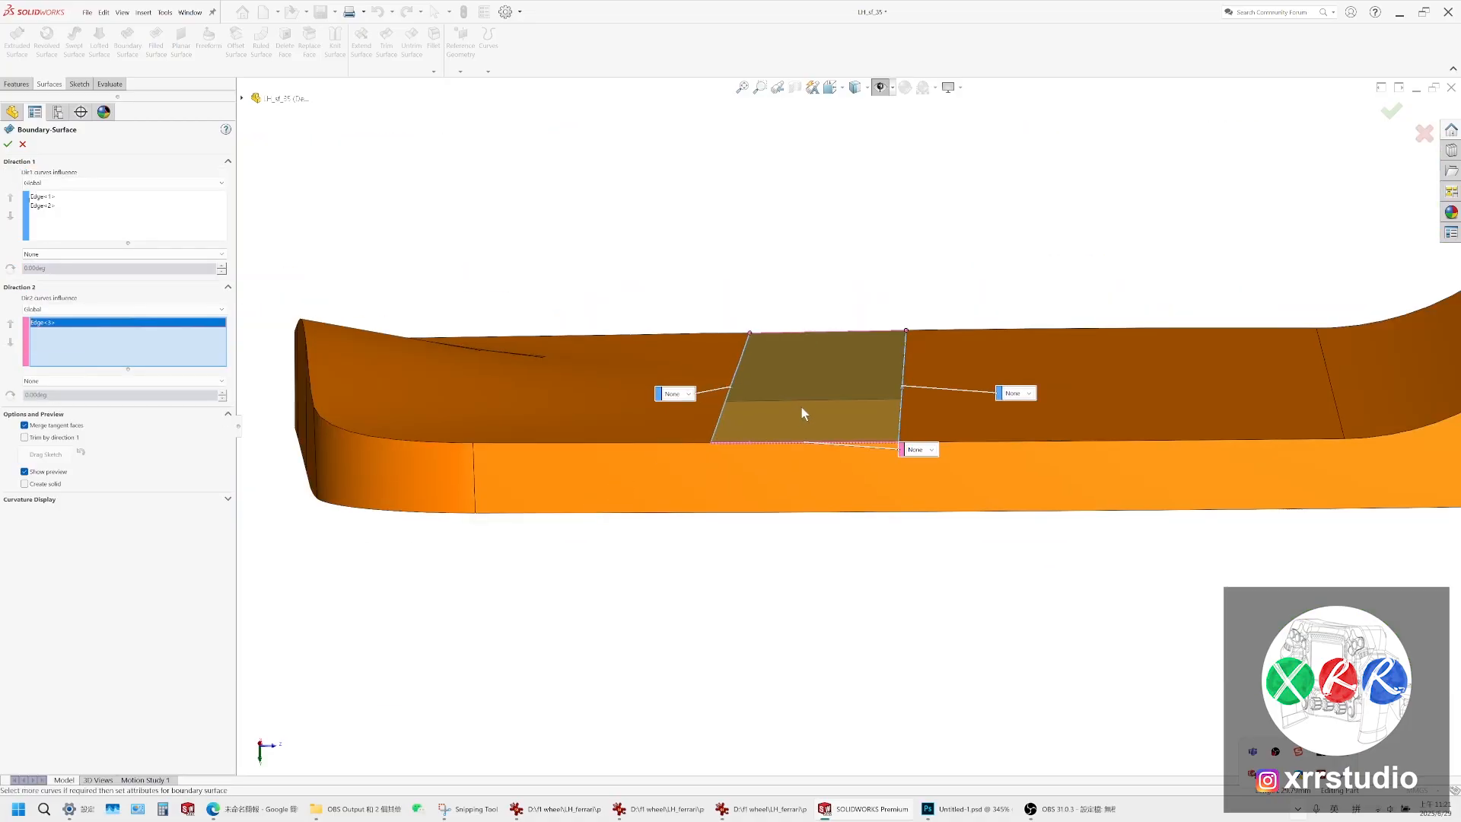
scroll(802, 414, down, 3)
Try to apply Curvature To Face at the boundary surface's first long edge
click(572, 378)
click(567, 410)
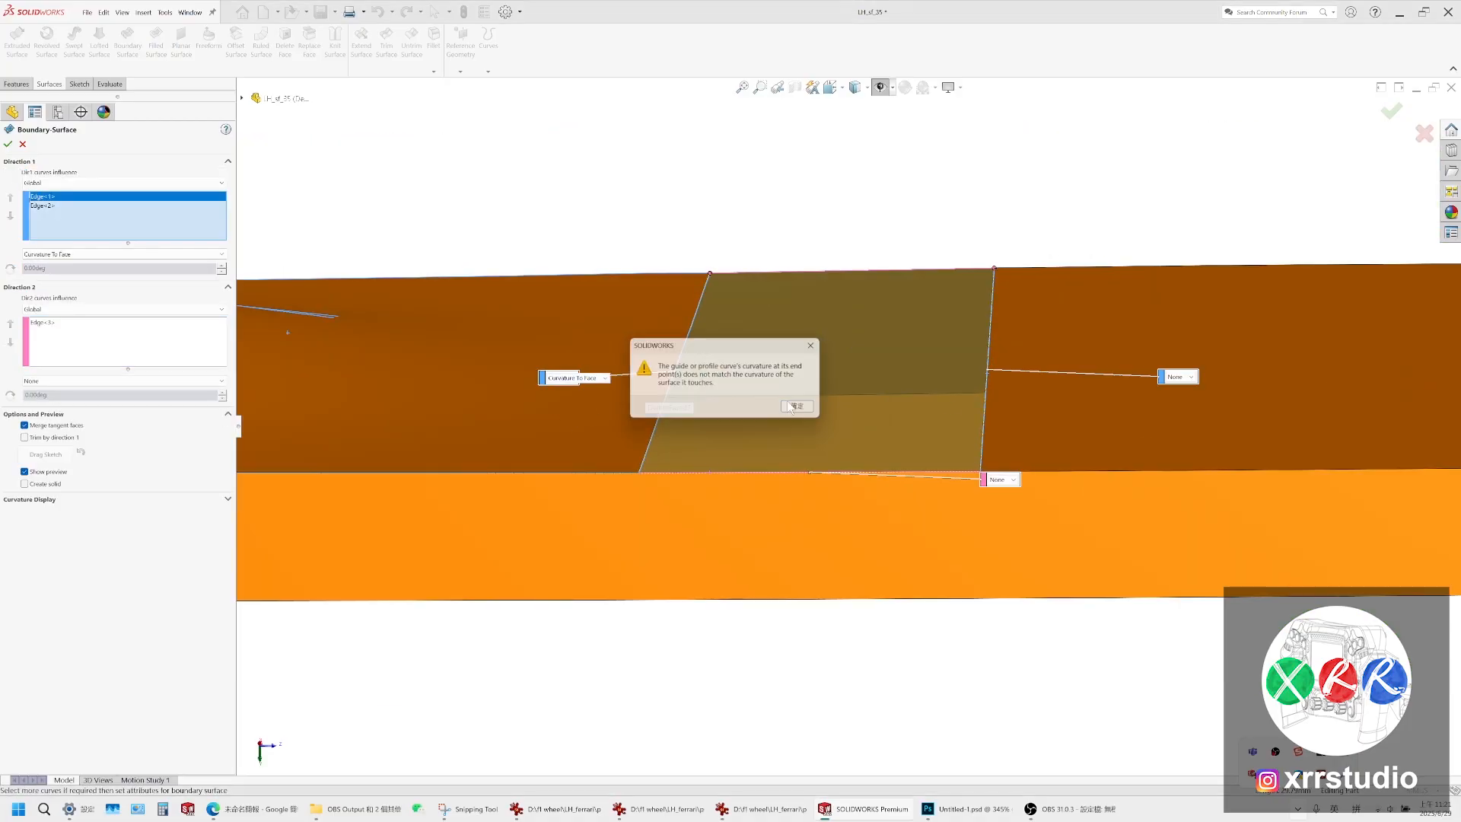
click(803, 409)
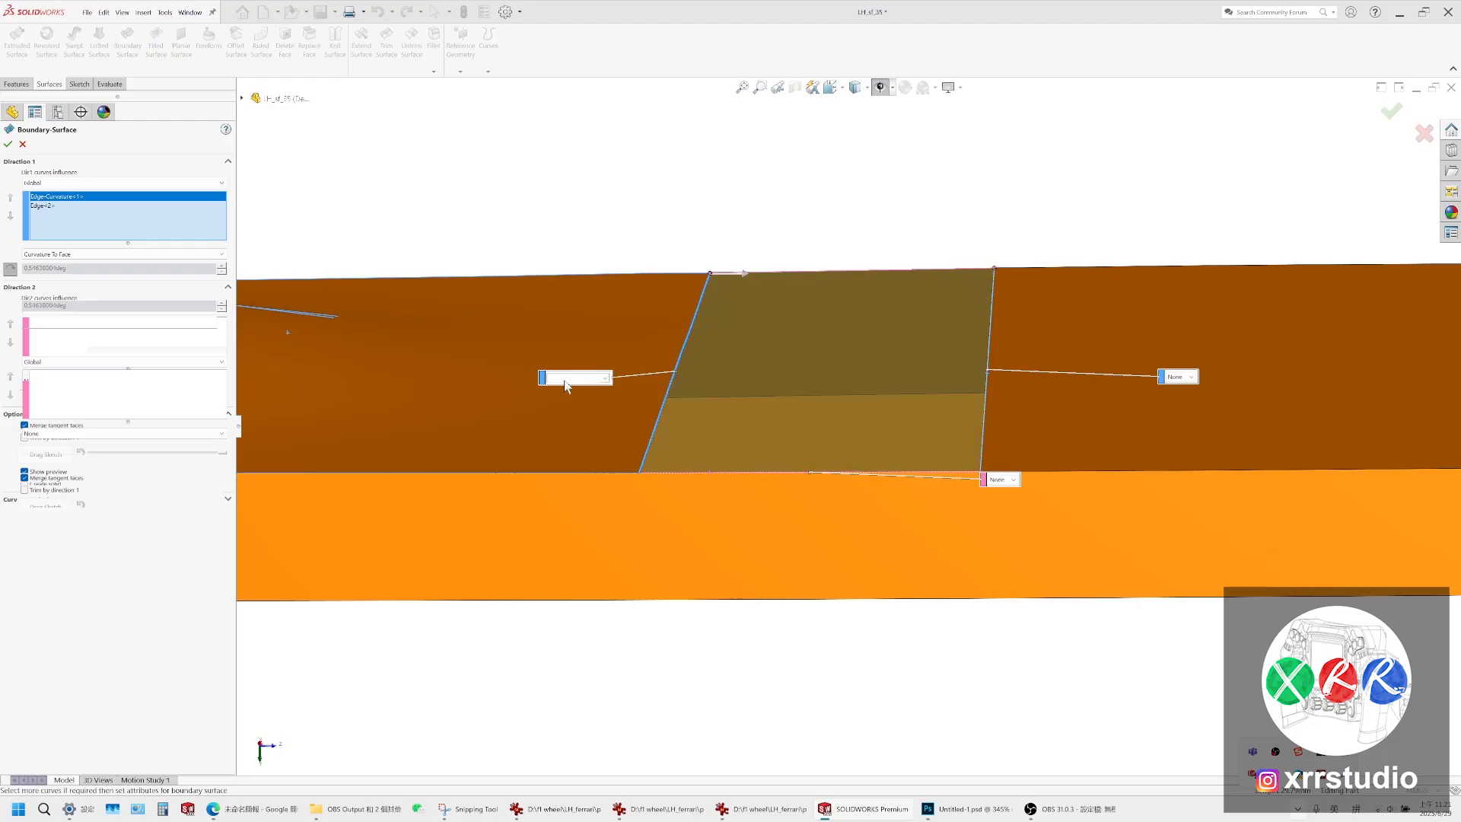
Apply Tangency To Face at both long edges and create the boundary surface
click(575, 379)
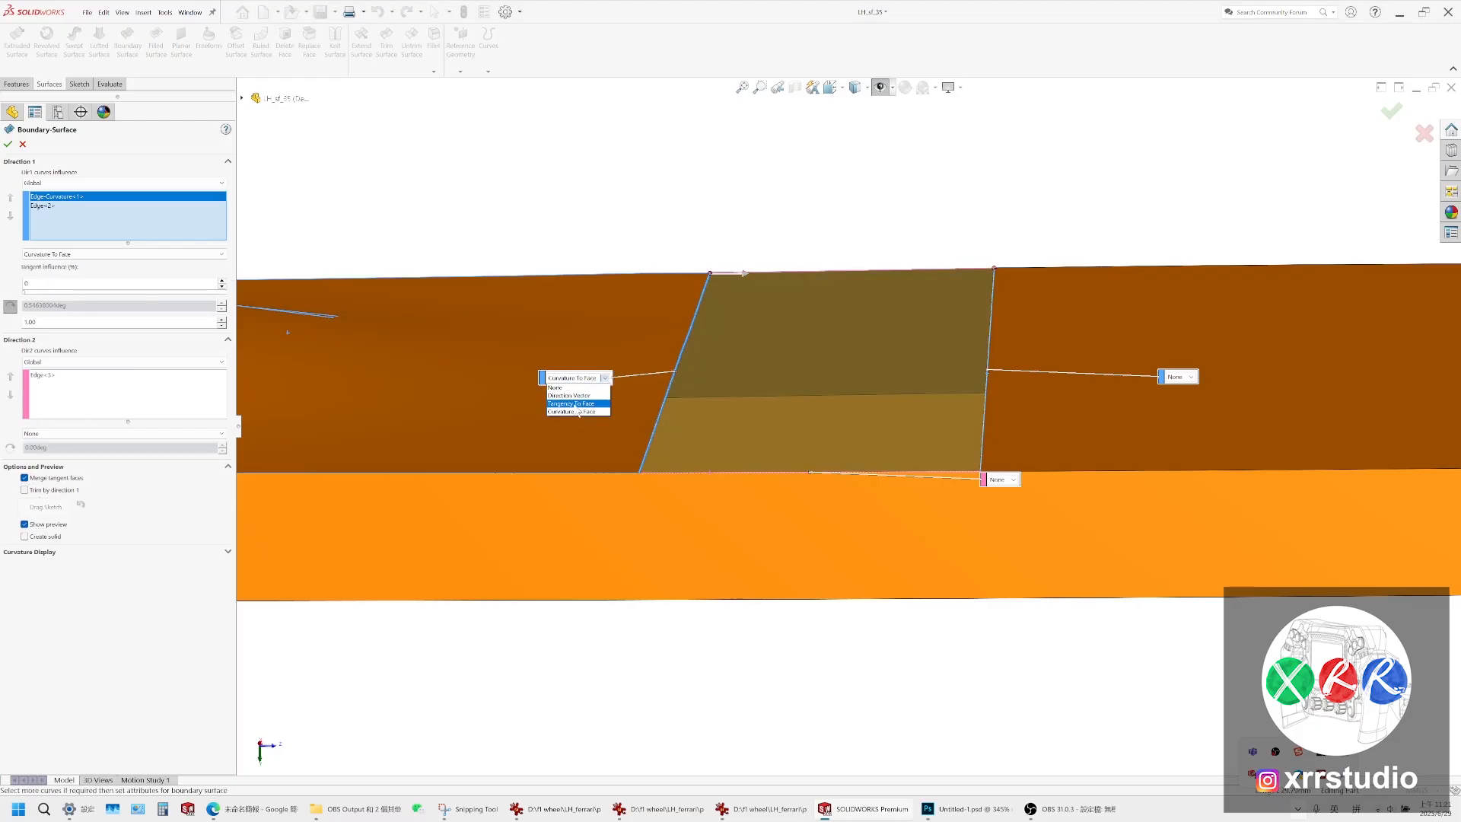
click(572, 404)
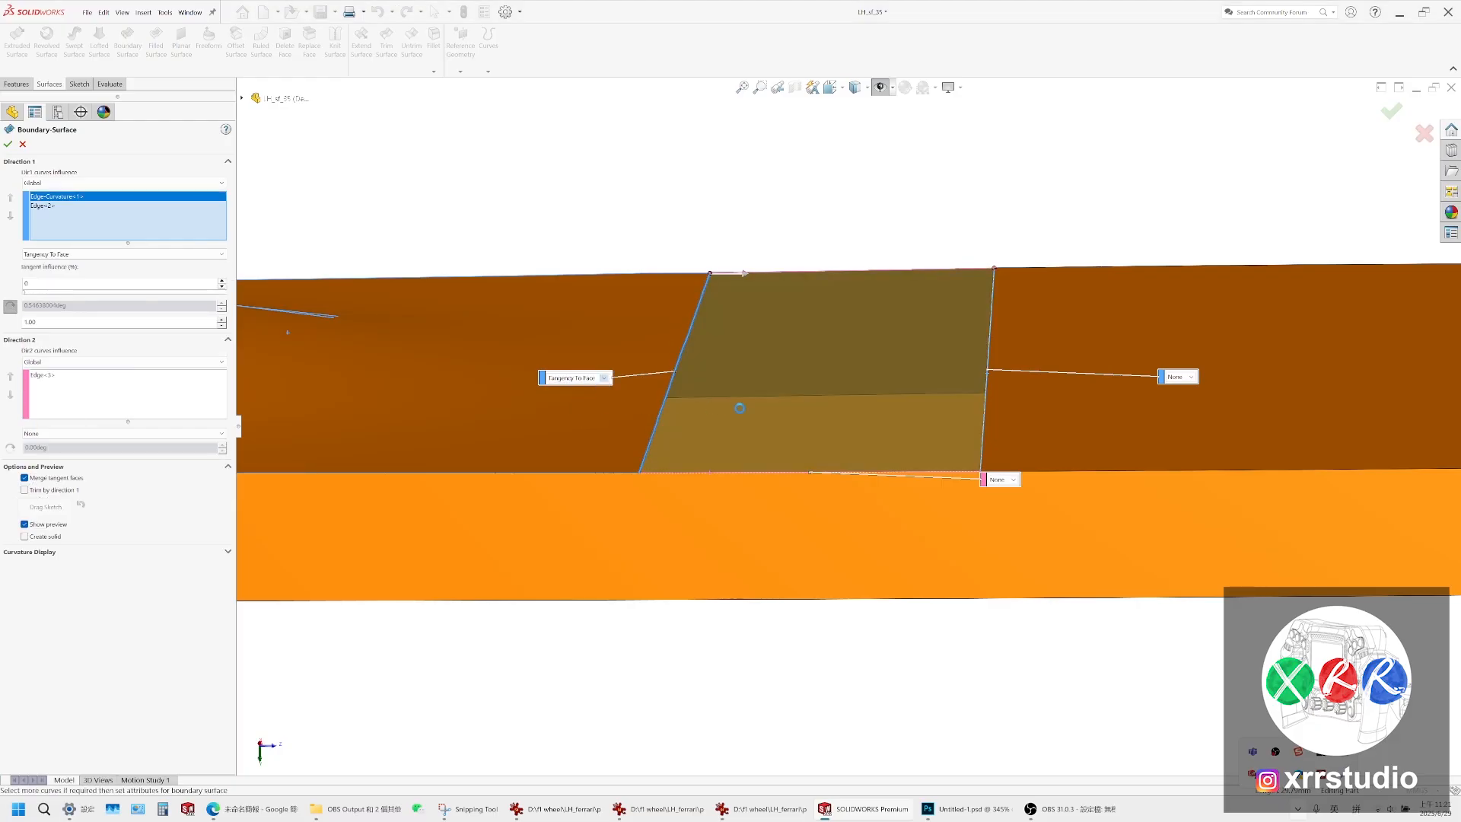
click(1189, 378)
click(1183, 402)
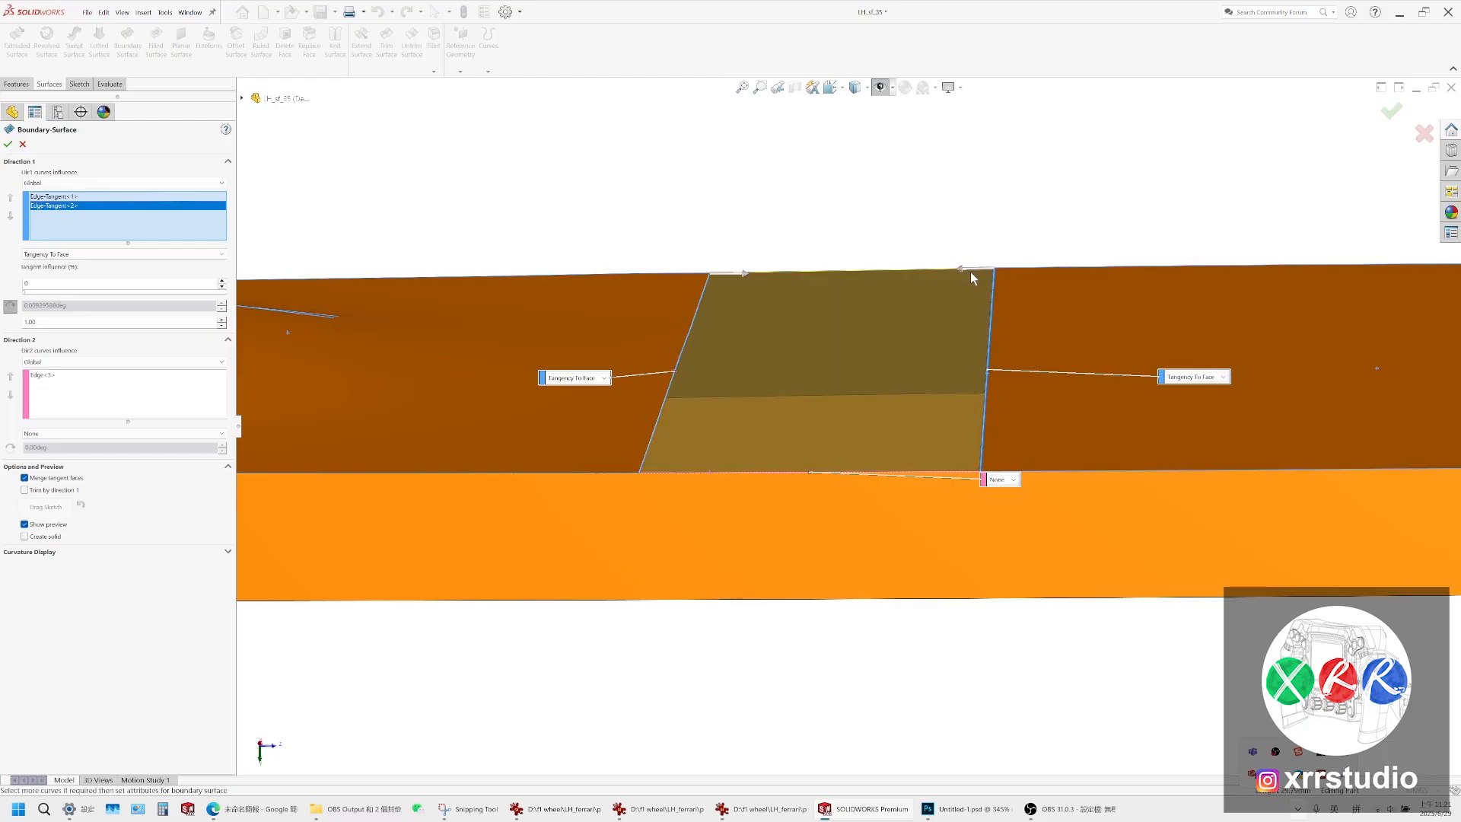
middle_drag(973, 278, 978, 467)
scroll(926, 340, down, 6)
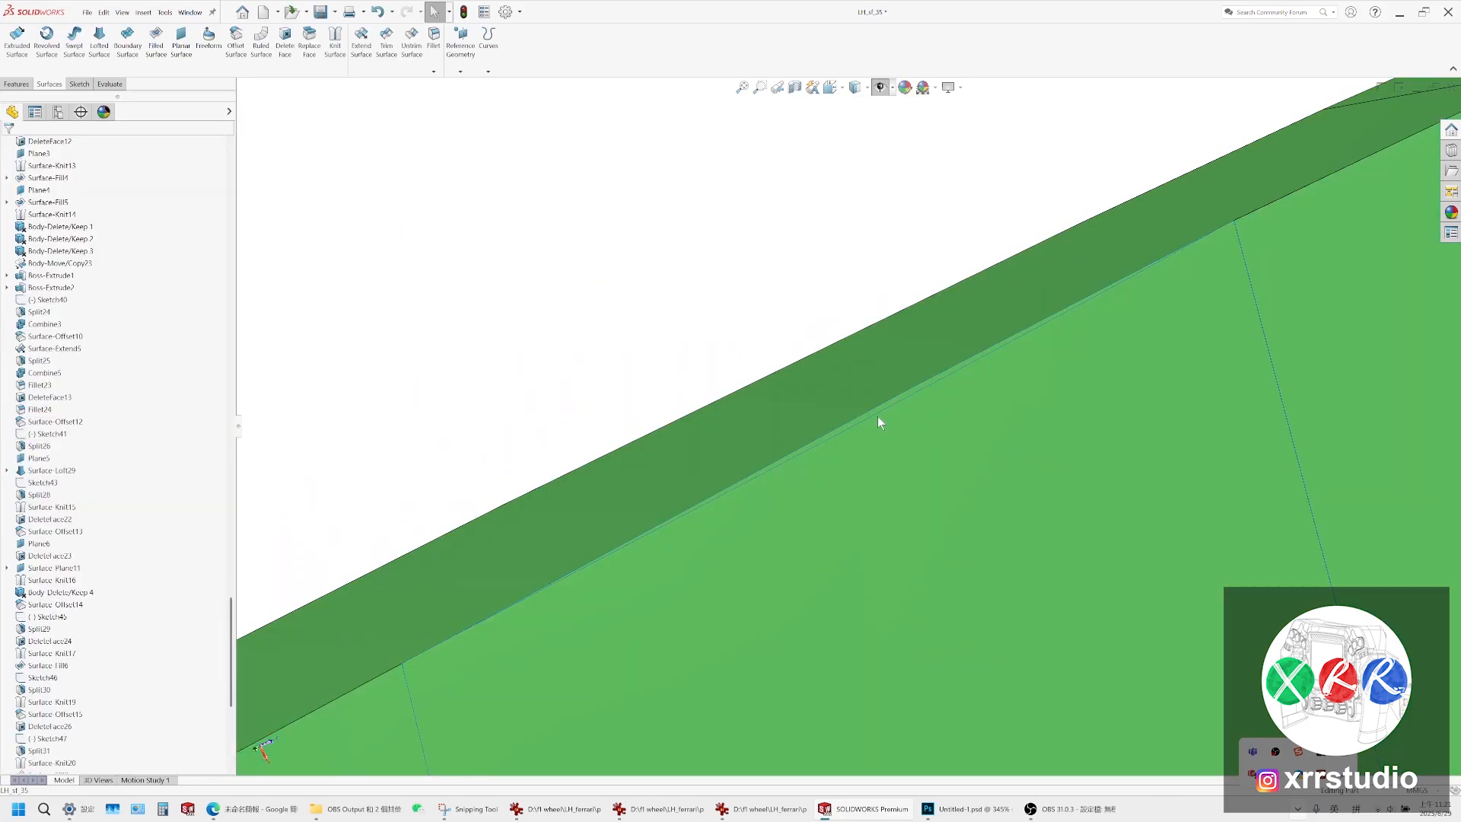
Examine how the new boundary surface's short edge meets the adjoining side wall edge of the grip
click(879, 418)
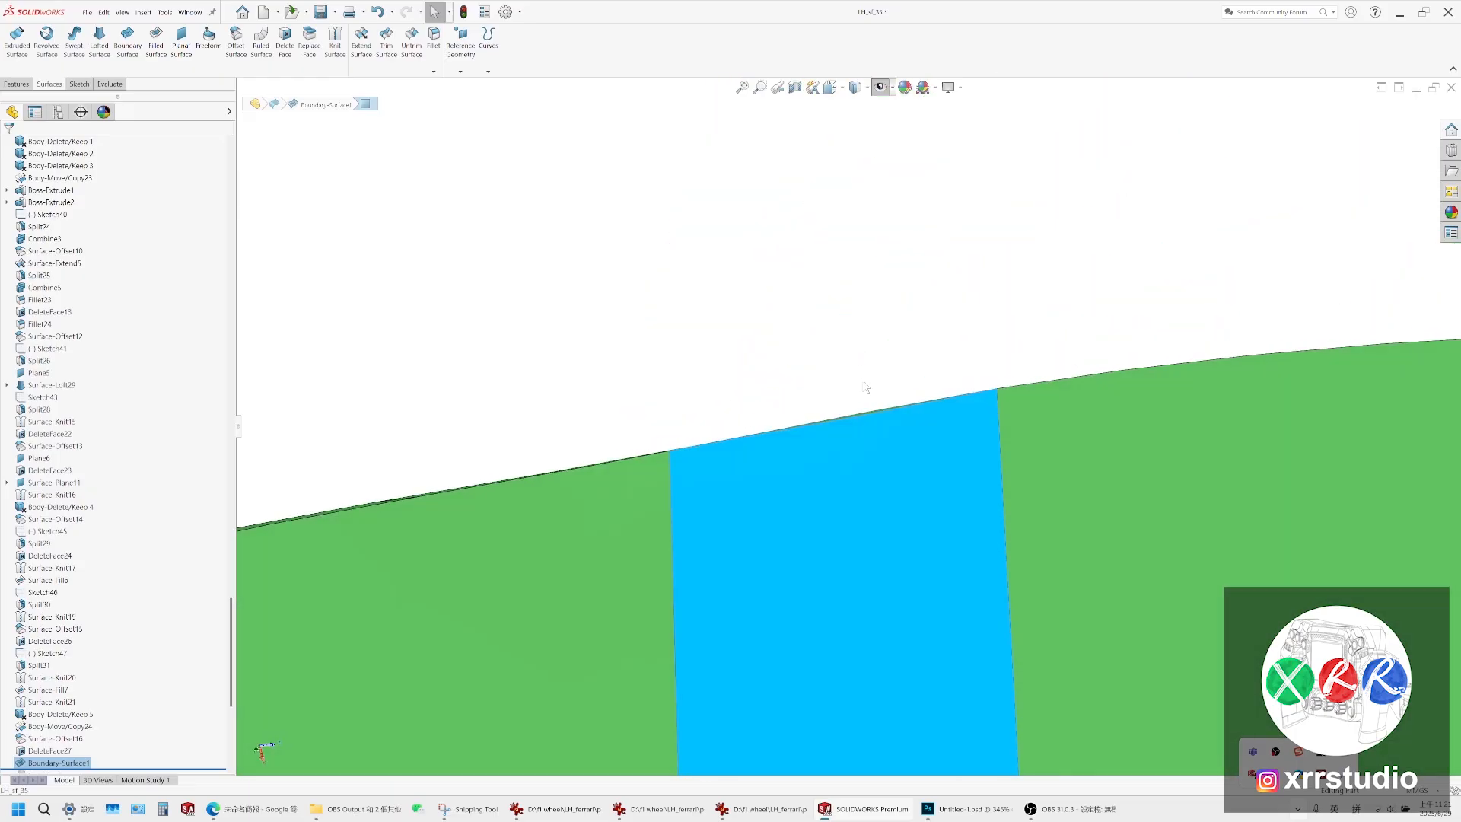
scroll(870, 419, down, 5)
middle_drag(870, 431, 874, 501)
scroll(869, 487, up, 10)
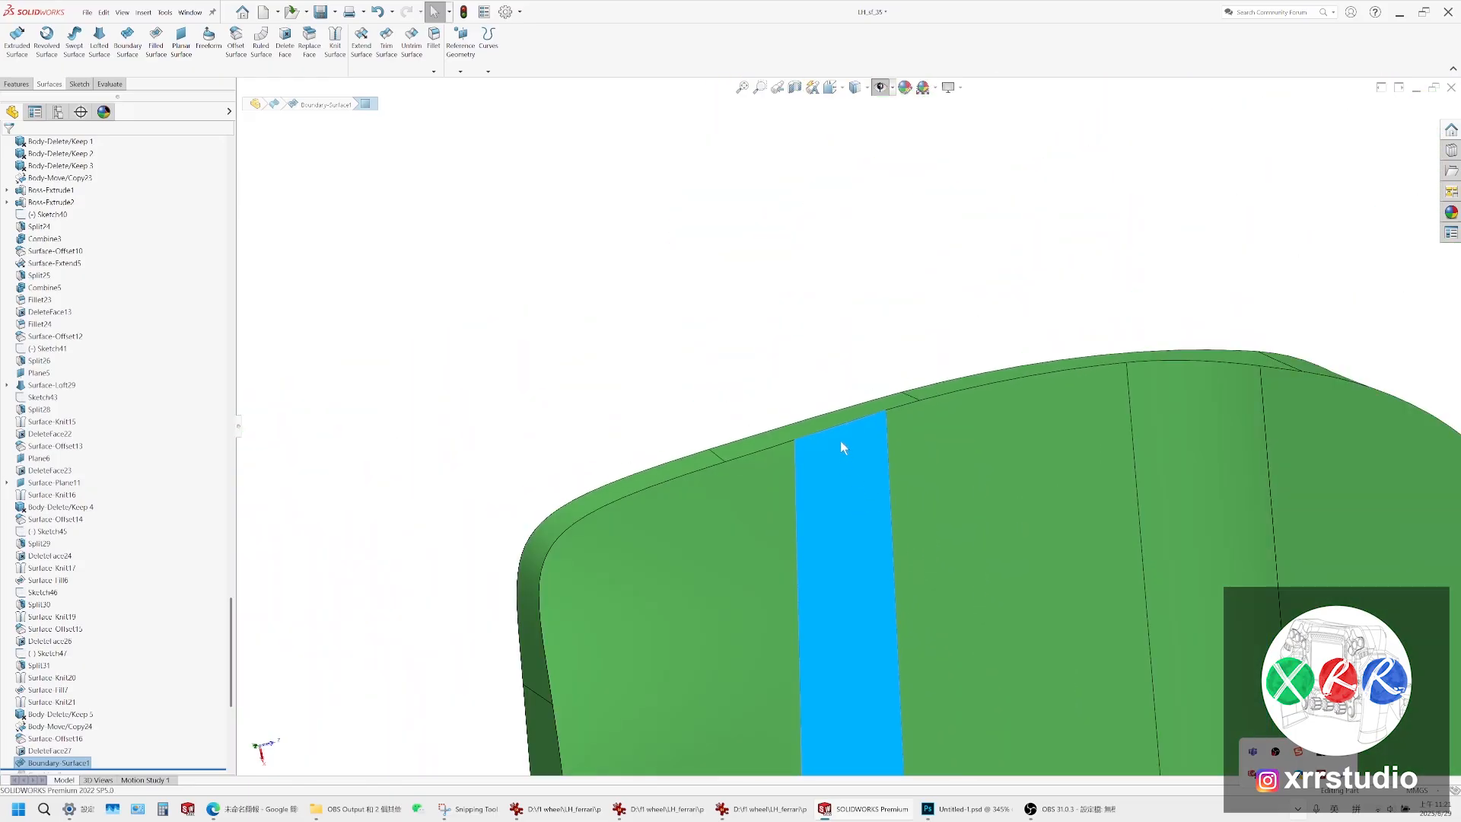
scroll(826, 415, down, 5)
click(835, 411)
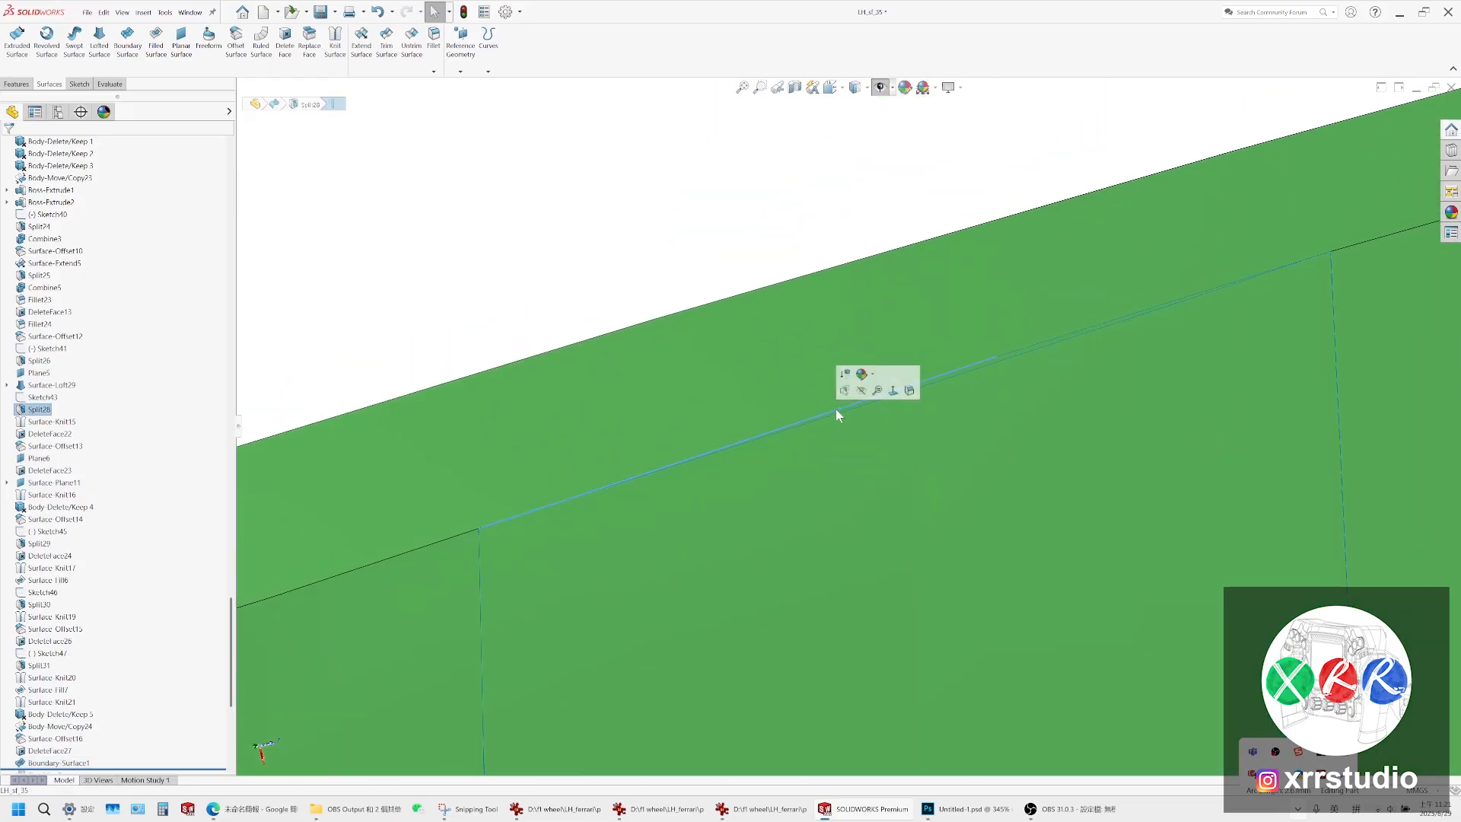
middle_drag(1003, 358, 1019, 358)
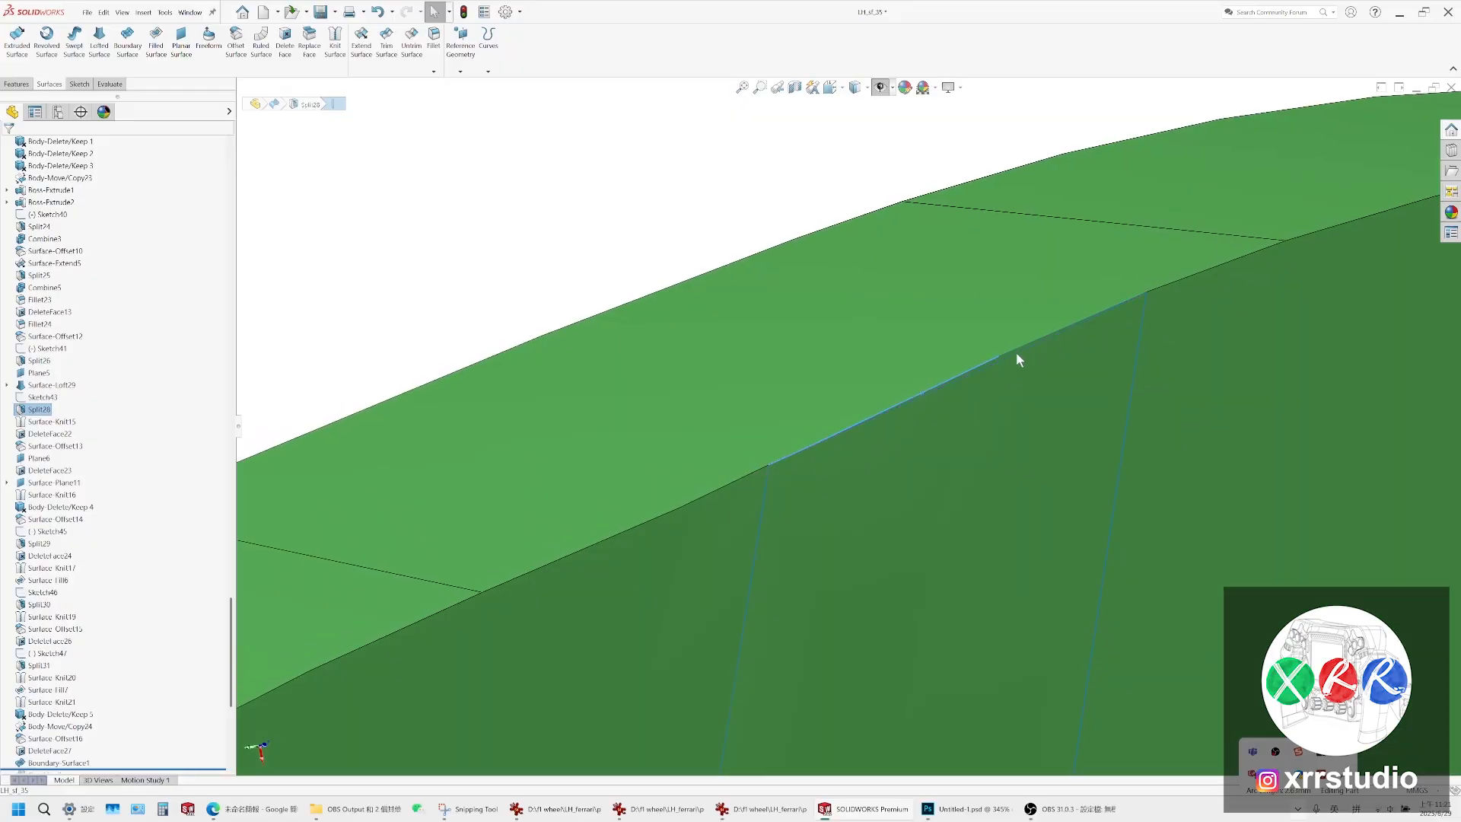
scroll(997, 356, down, 2)
click(981, 359)
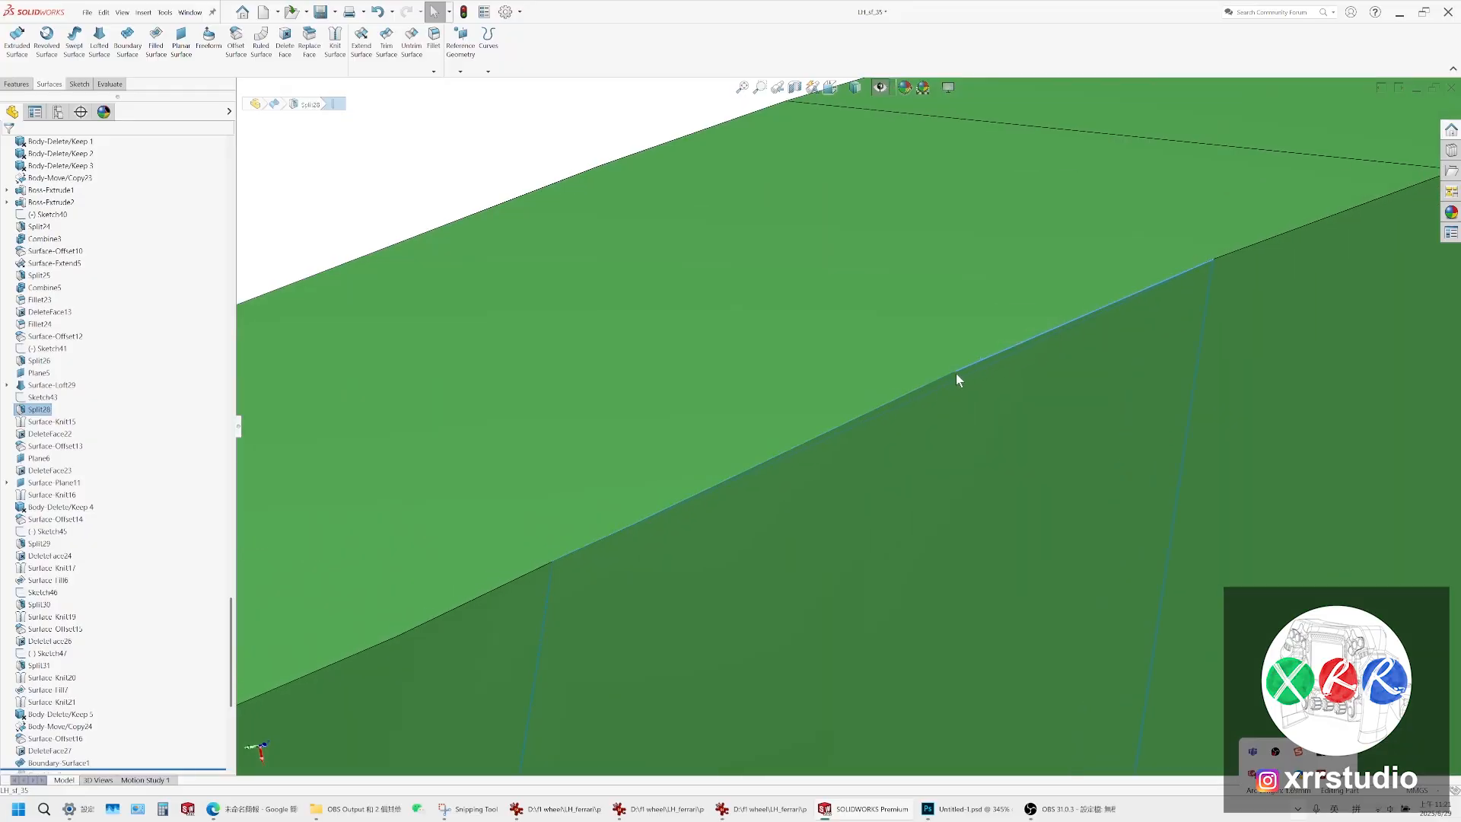
click(935, 379)
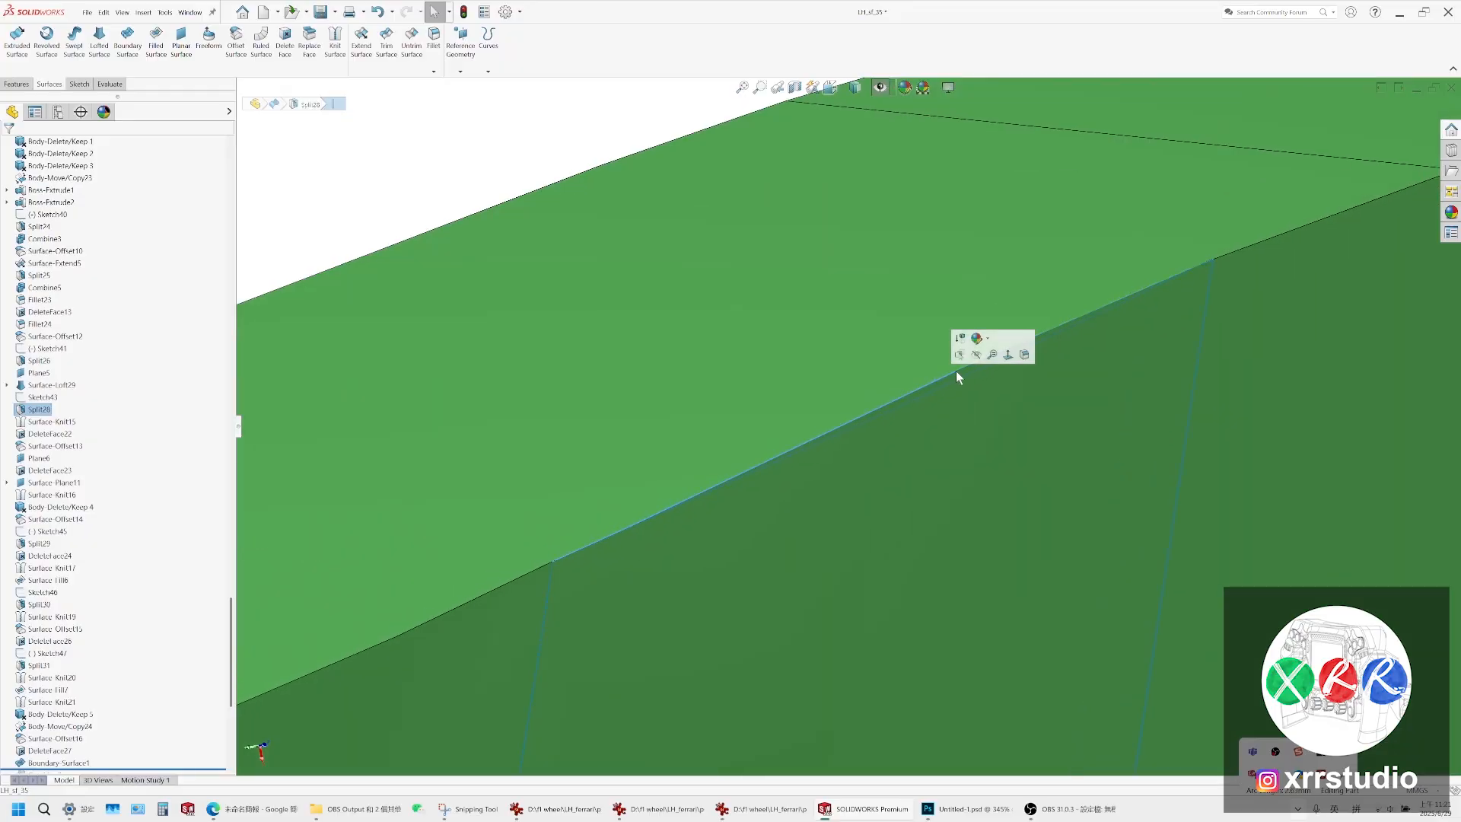
click(956, 371)
click(958, 371)
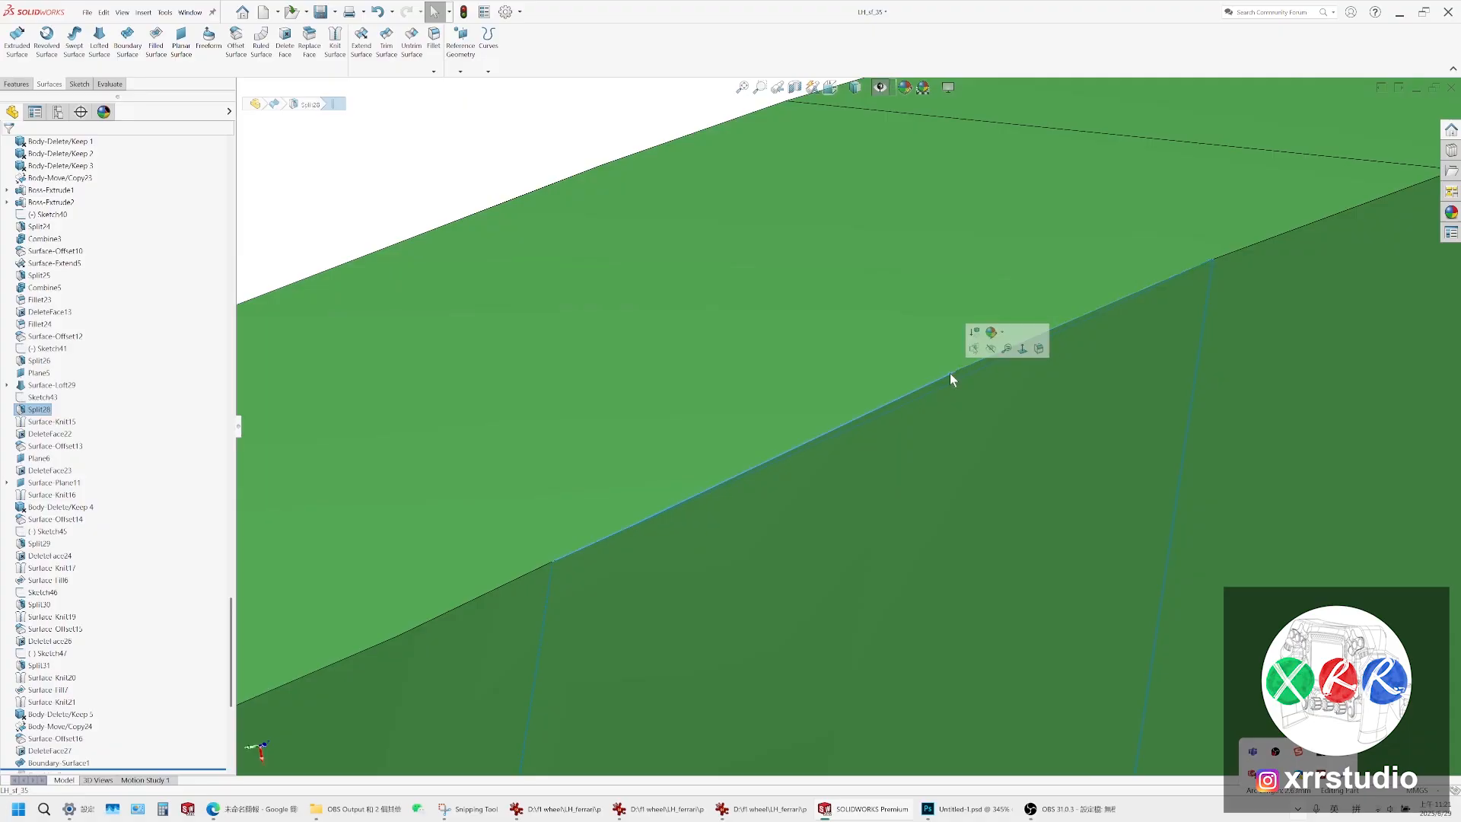
Delete the side wall face next to the new boundary surface using the plain Delete option
middle_drag(938, 381, 677, 428)
click(285, 39)
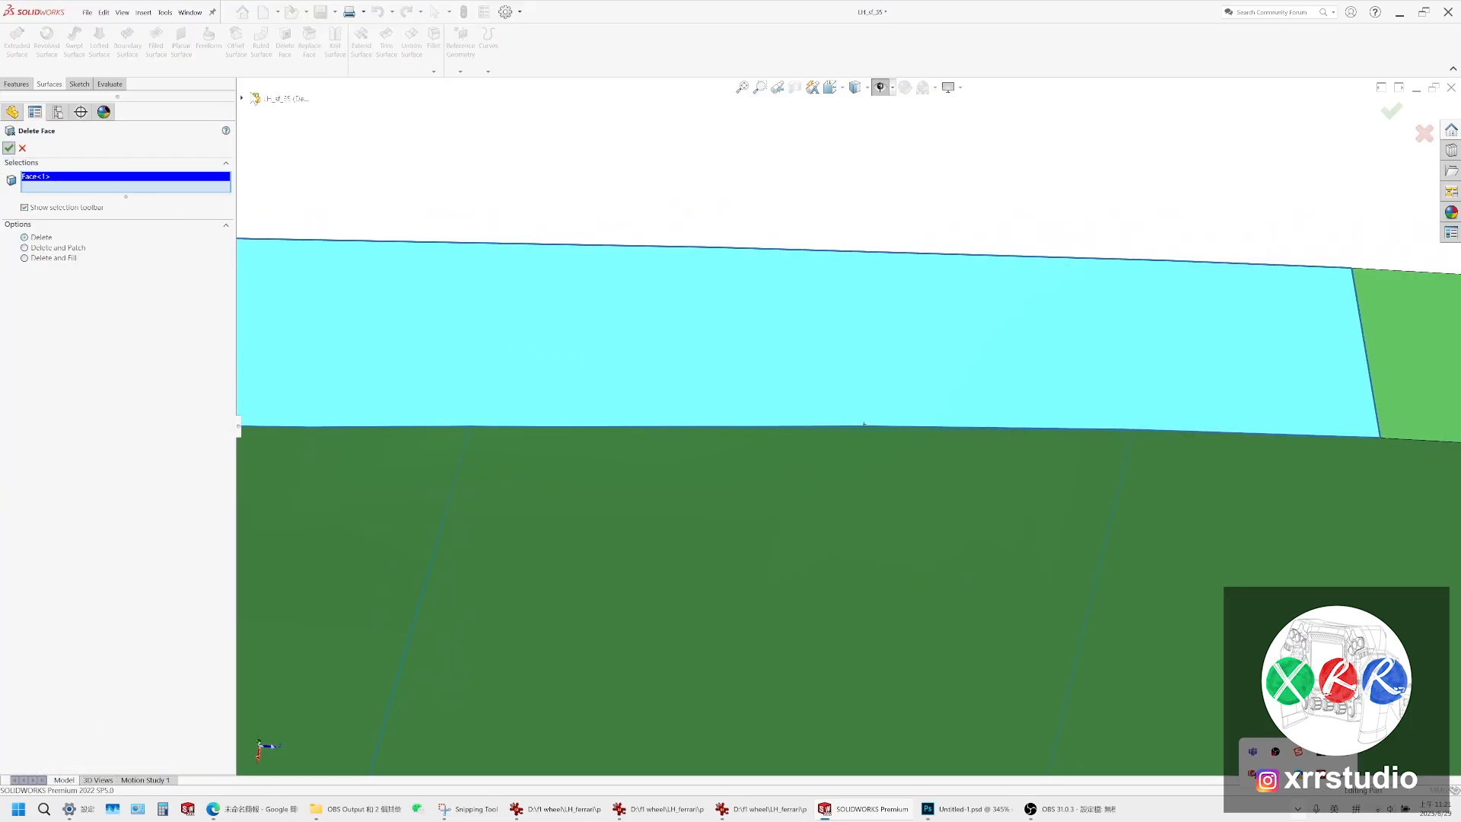
click(8, 148)
Set up a filled surface with all six edges around the side wall opening as its patch boundary
click(156, 42)
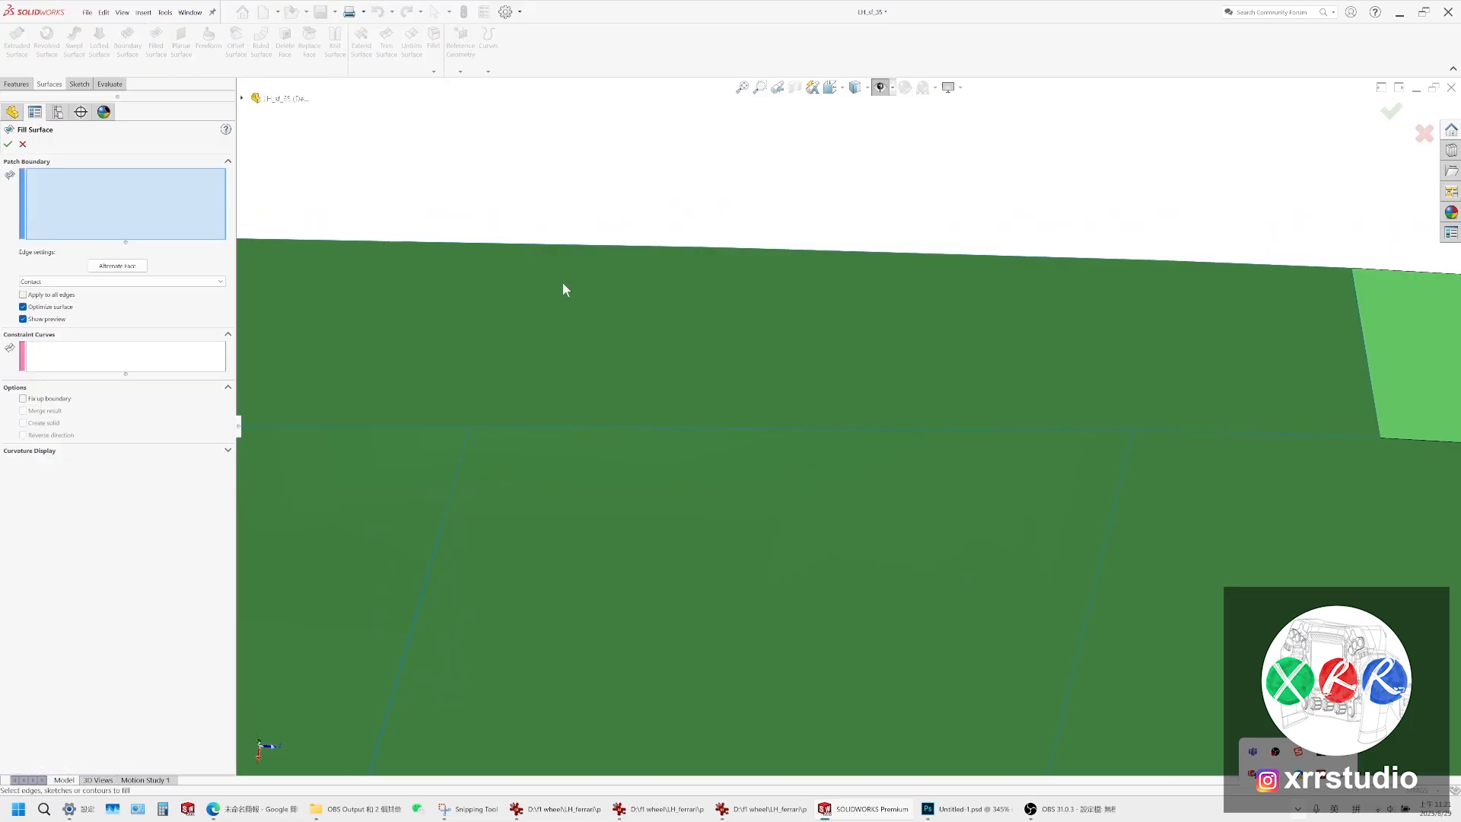
click(539, 245)
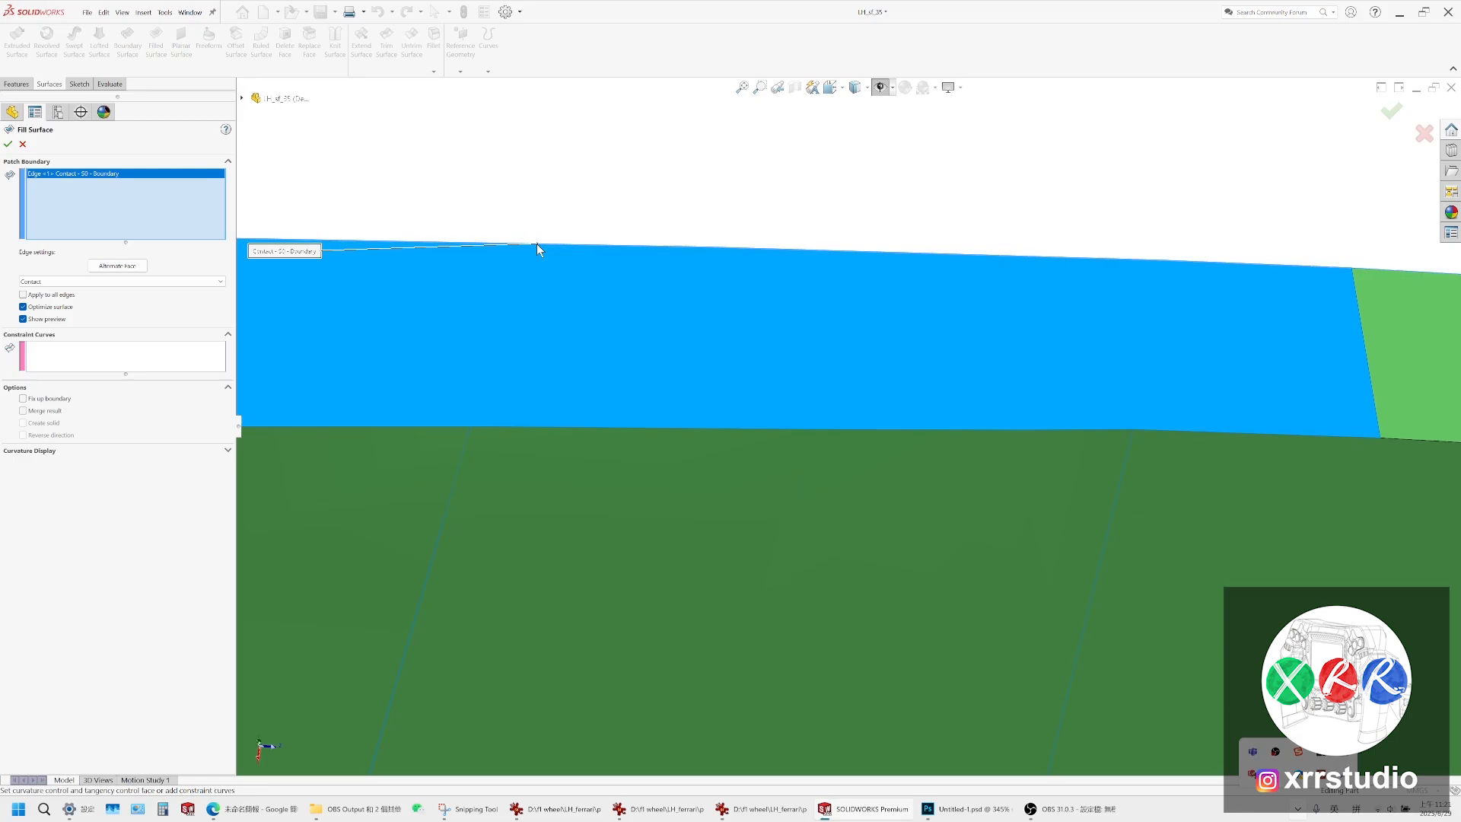
click(459, 428)
click(1068, 434)
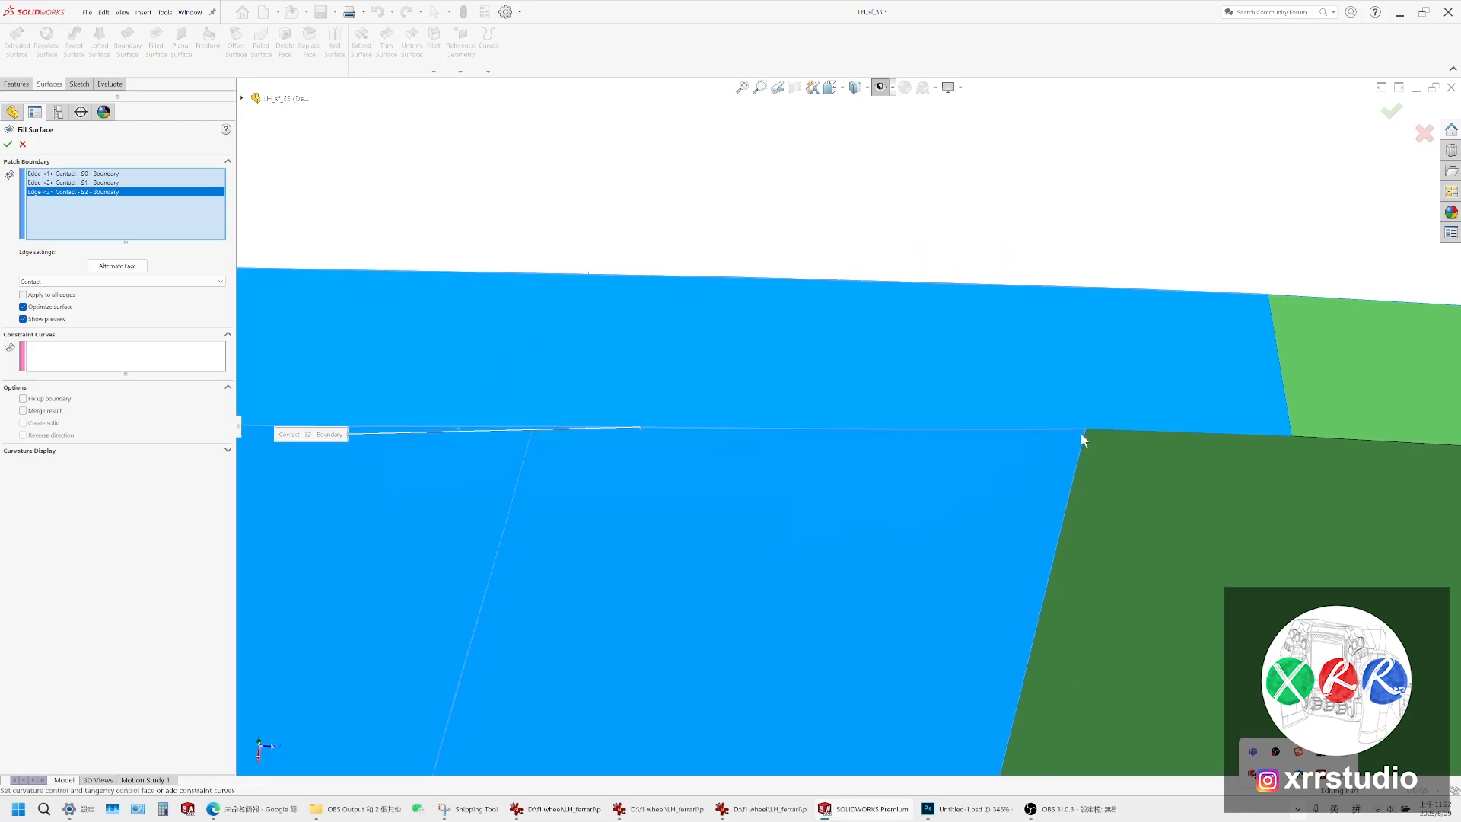
click(1073, 428)
click(1070, 428)
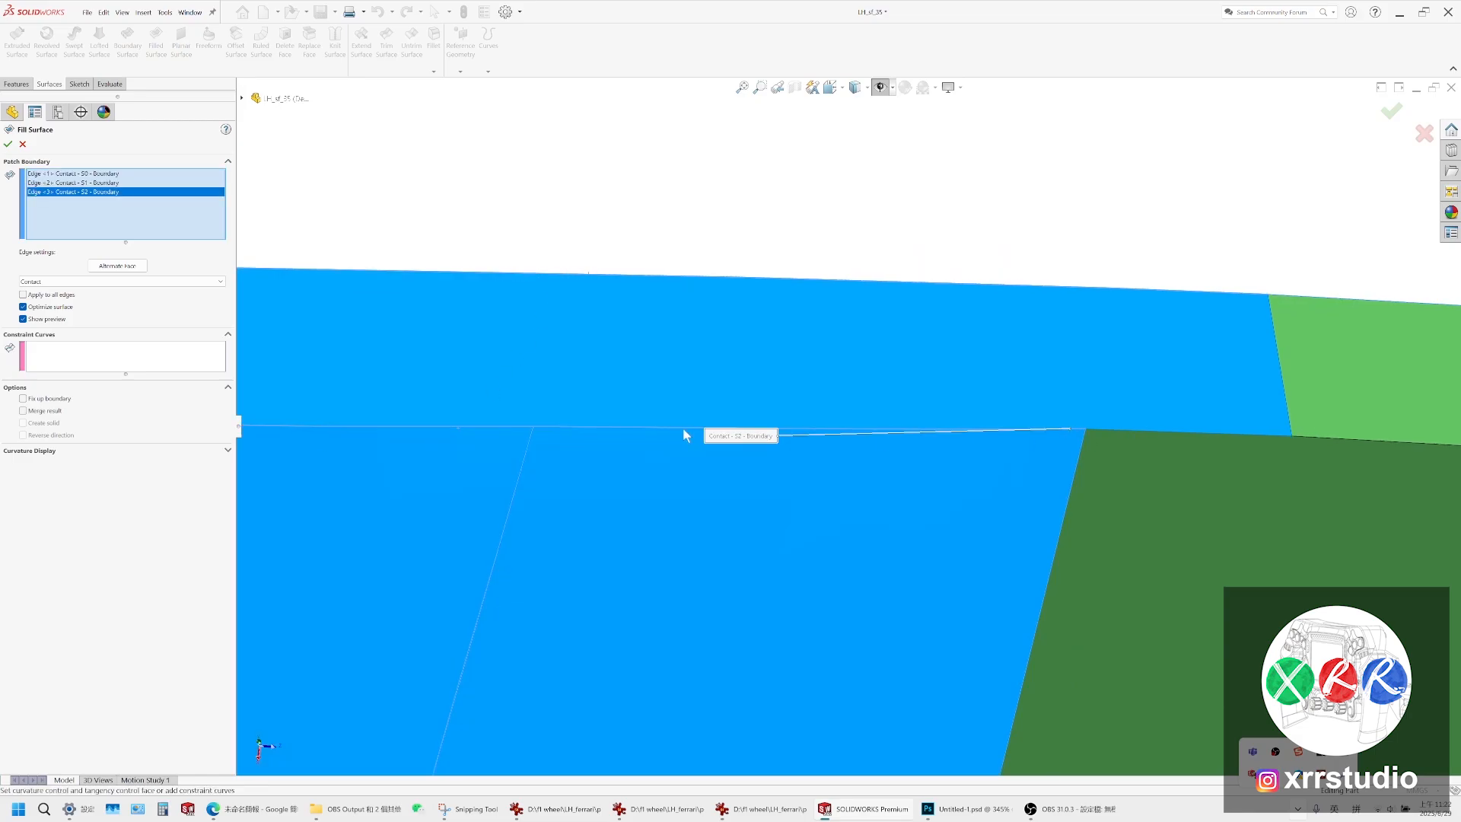
click(1172, 431)
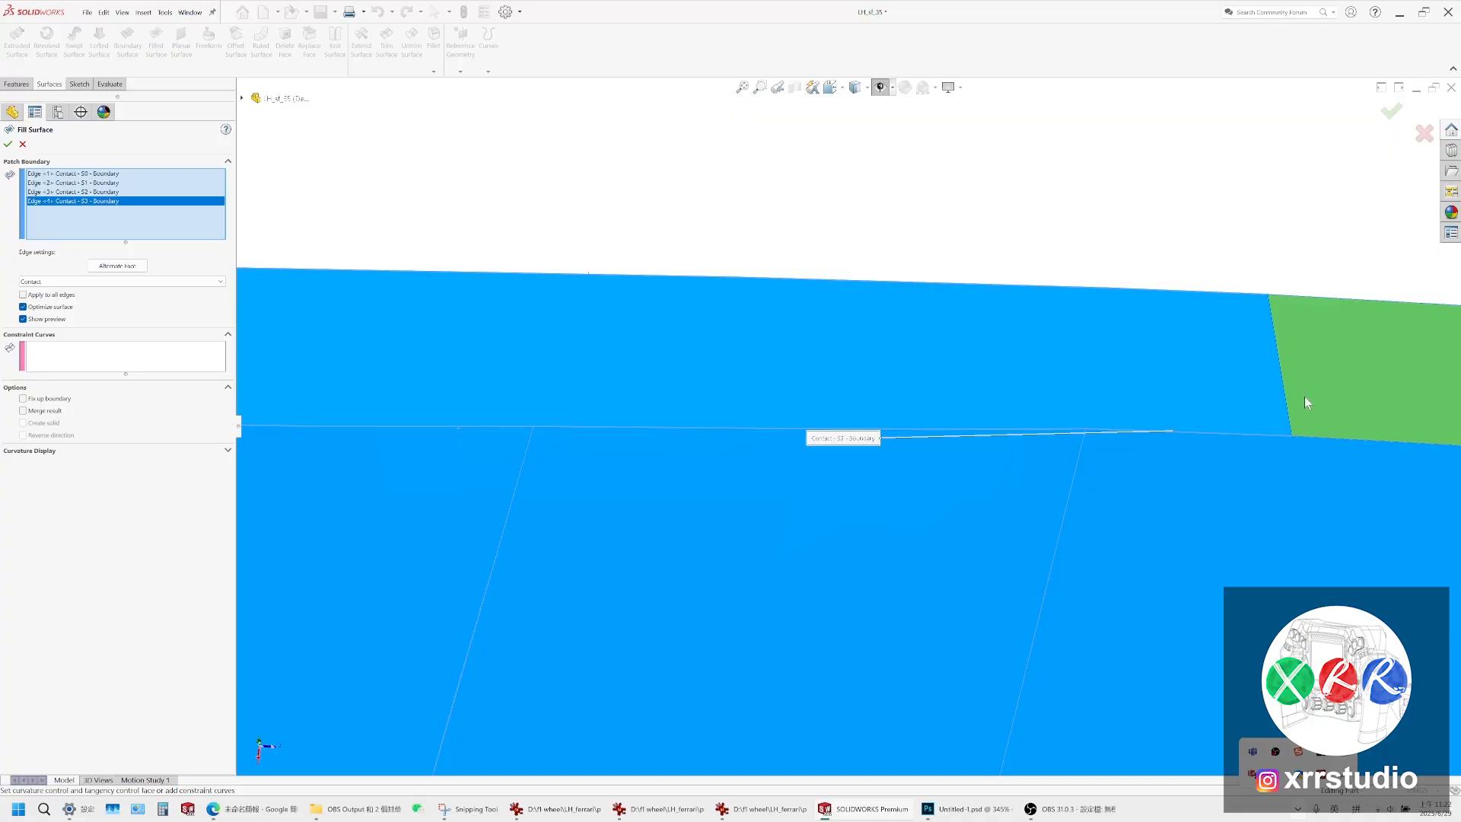
click(1286, 386)
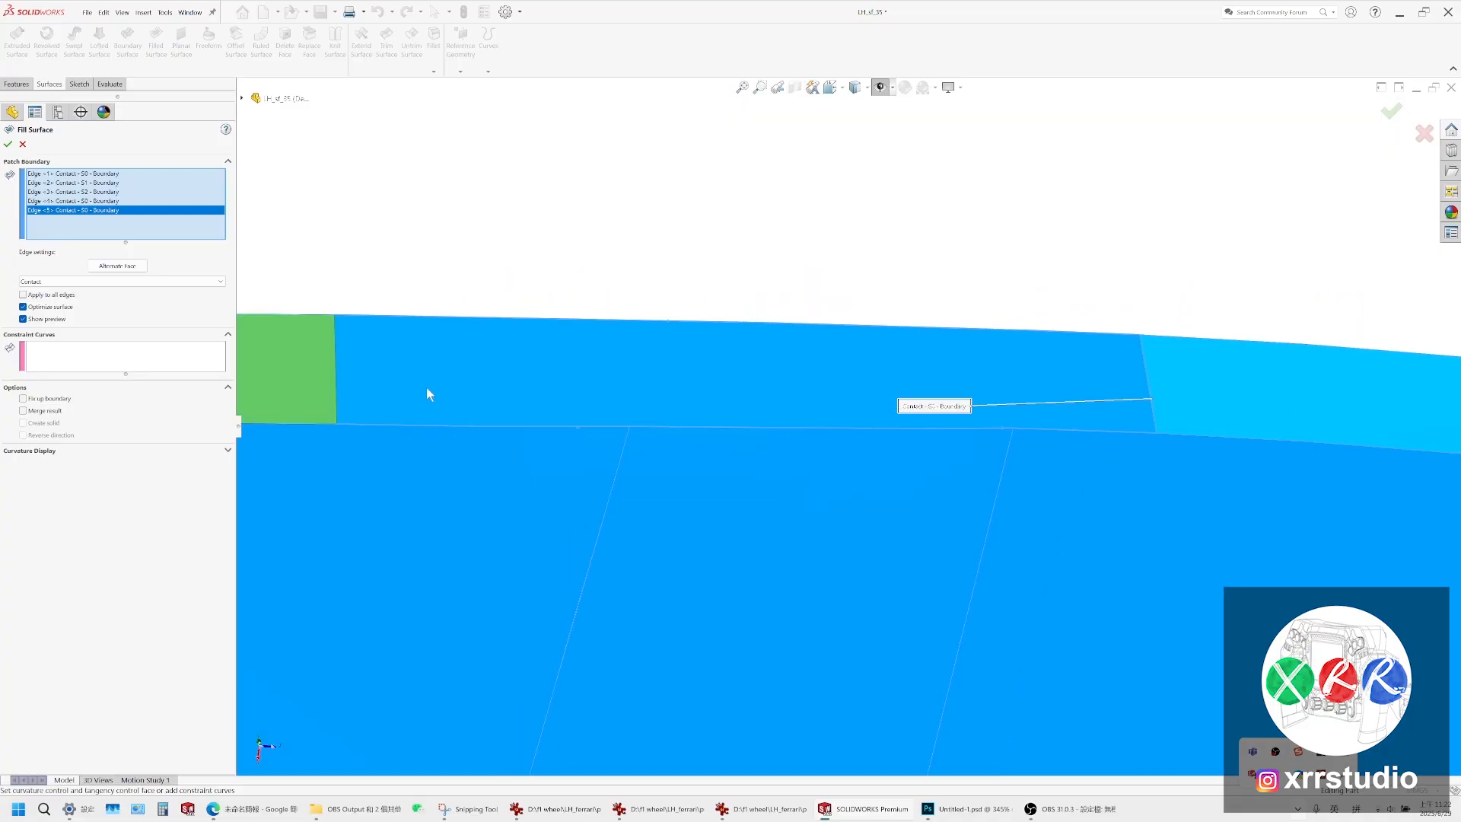
click(334, 373)
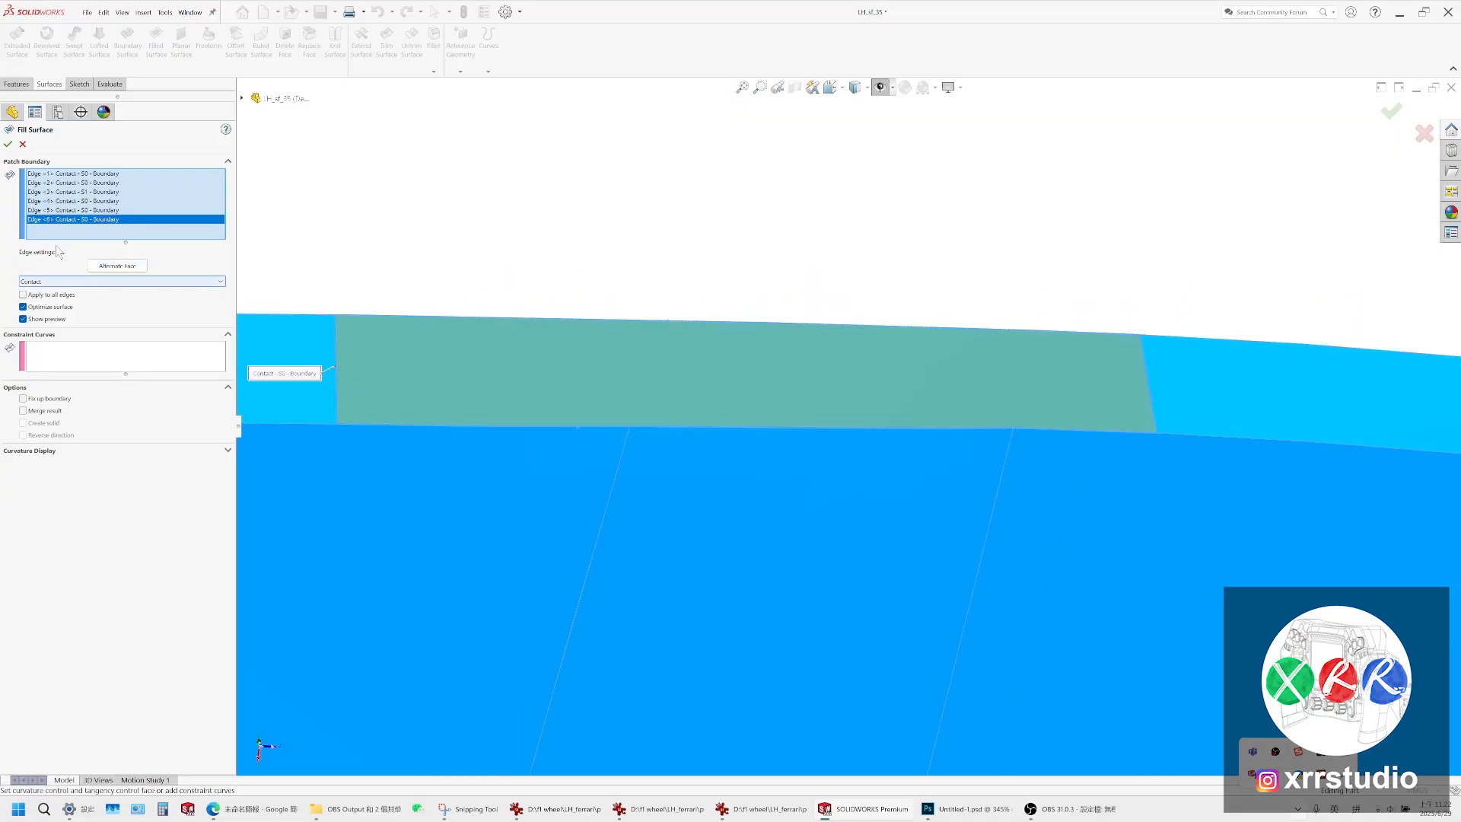
Set the two short end edges of the patch boundary to Curvature and create the filled surface
ctrl+click(76, 210)
click(61, 282)
click(61, 309)
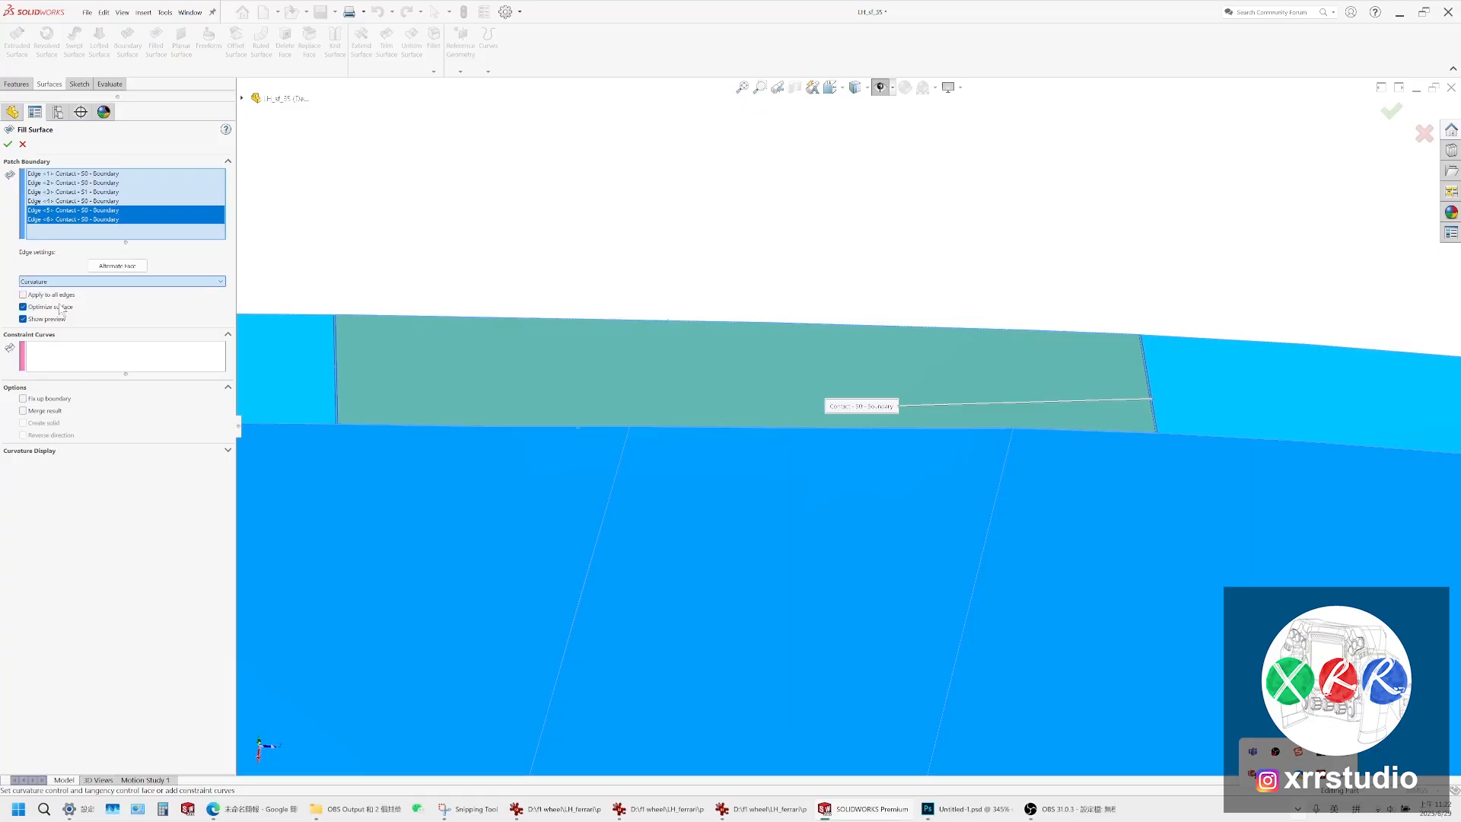
click(8, 145)
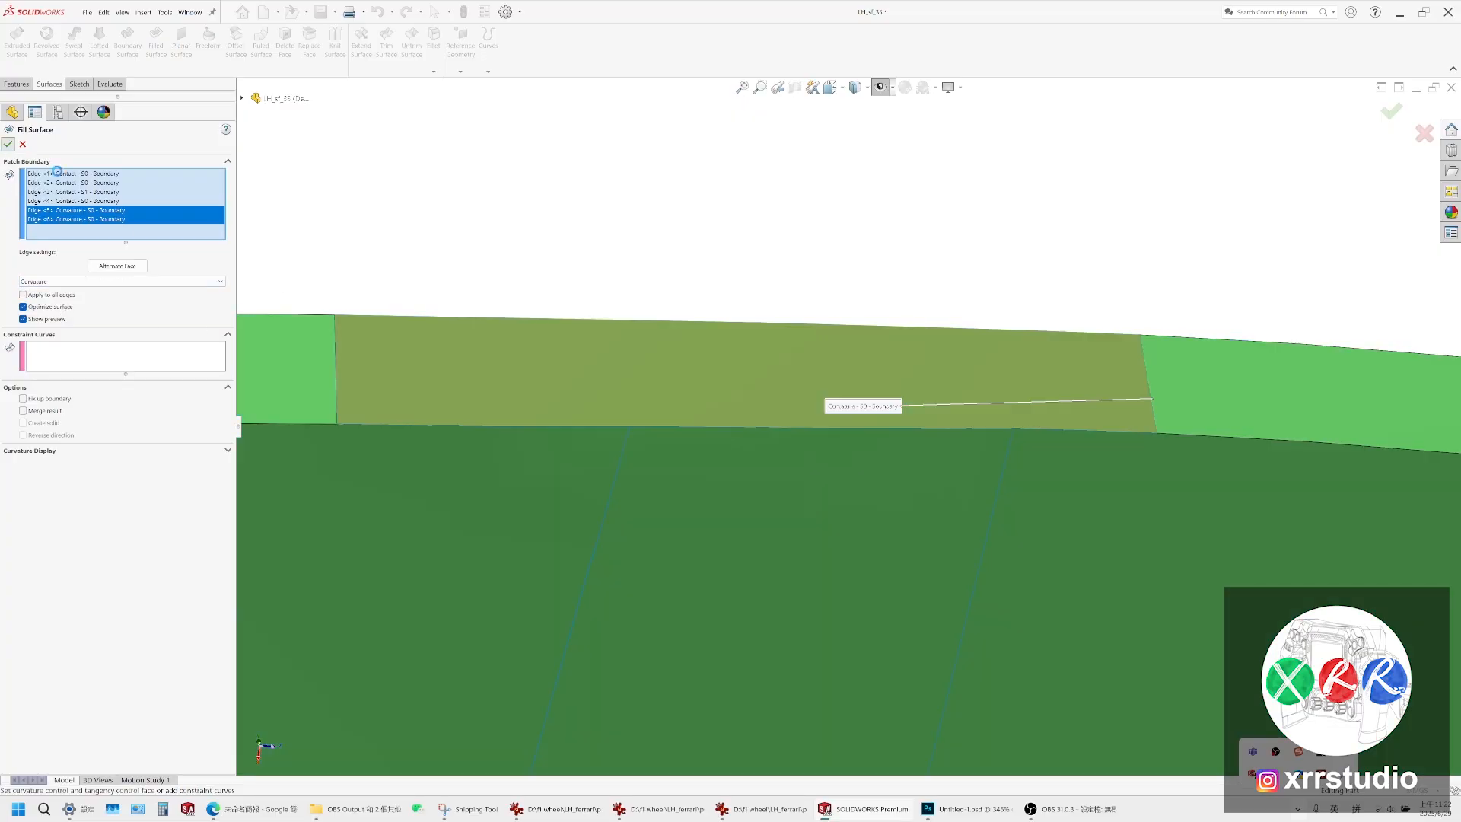
Knit the grip body, the boundary surface and the side wall fill together with Create solid enabled
scroll(879, 380, up, 2)
middle_drag(878, 381, 875, 338)
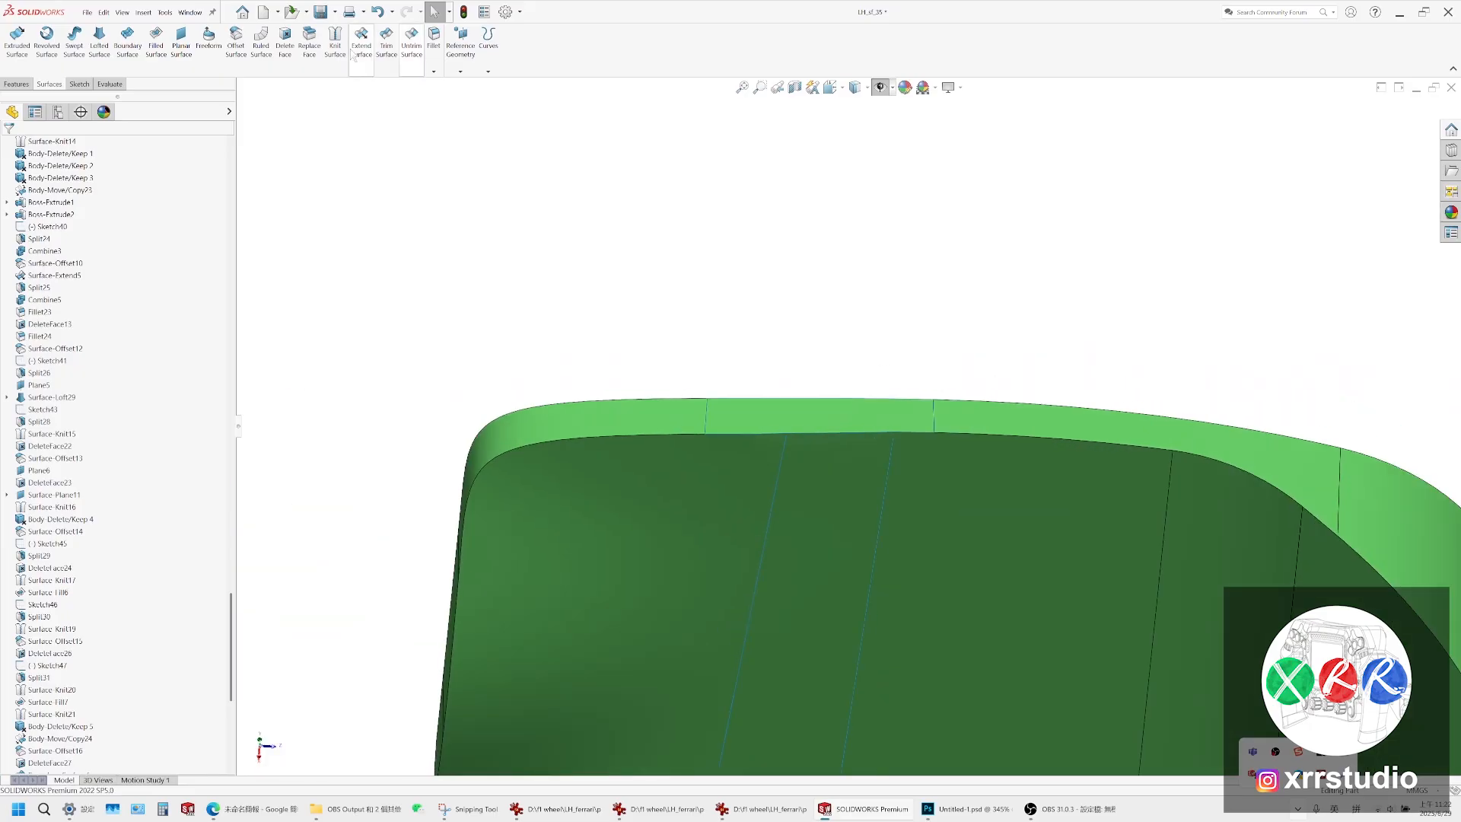
click(335, 37)
click(951, 527)
click(838, 489)
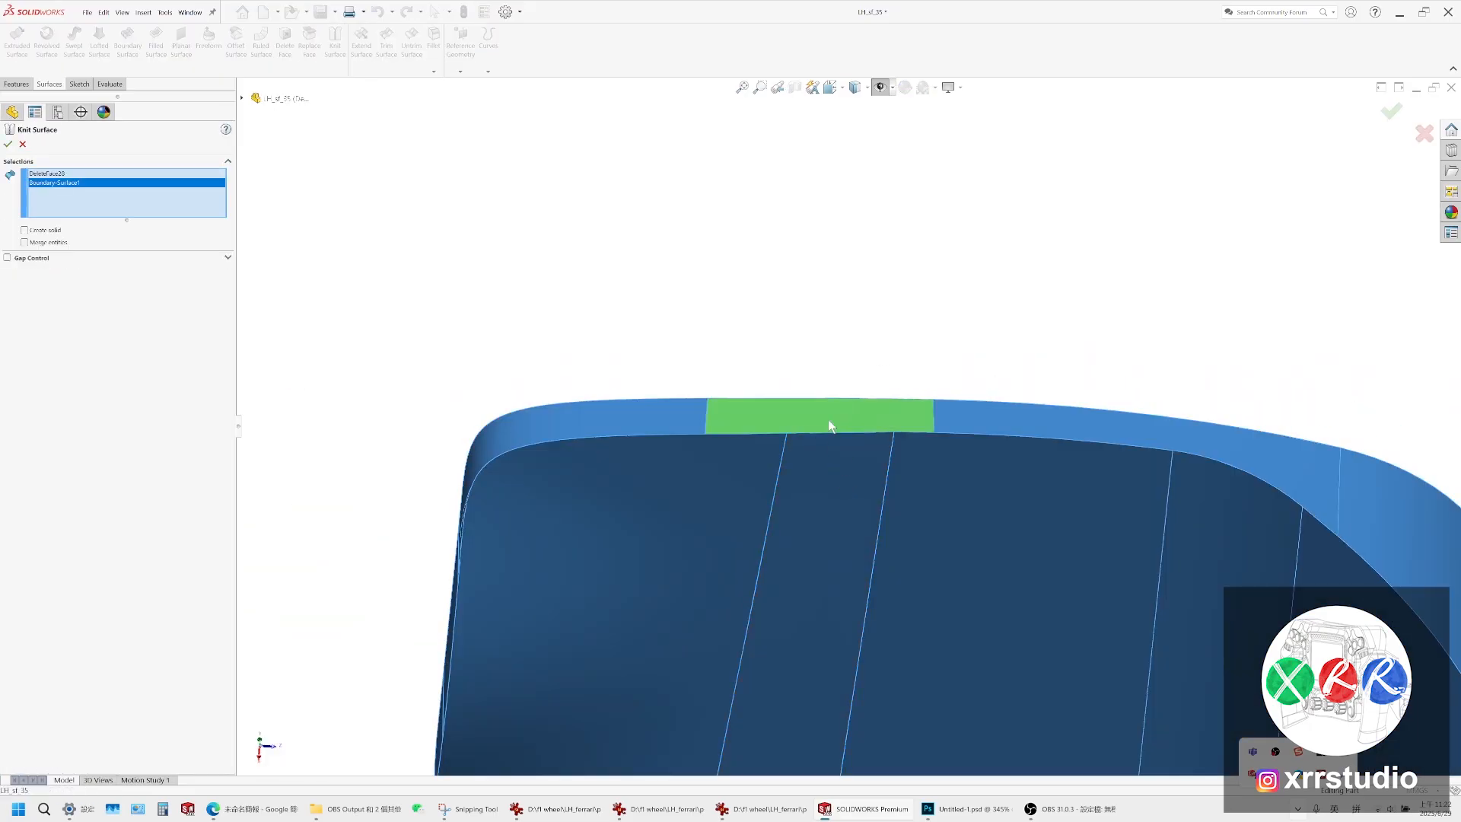
click(828, 420)
scroll(830, 431, up, 4)
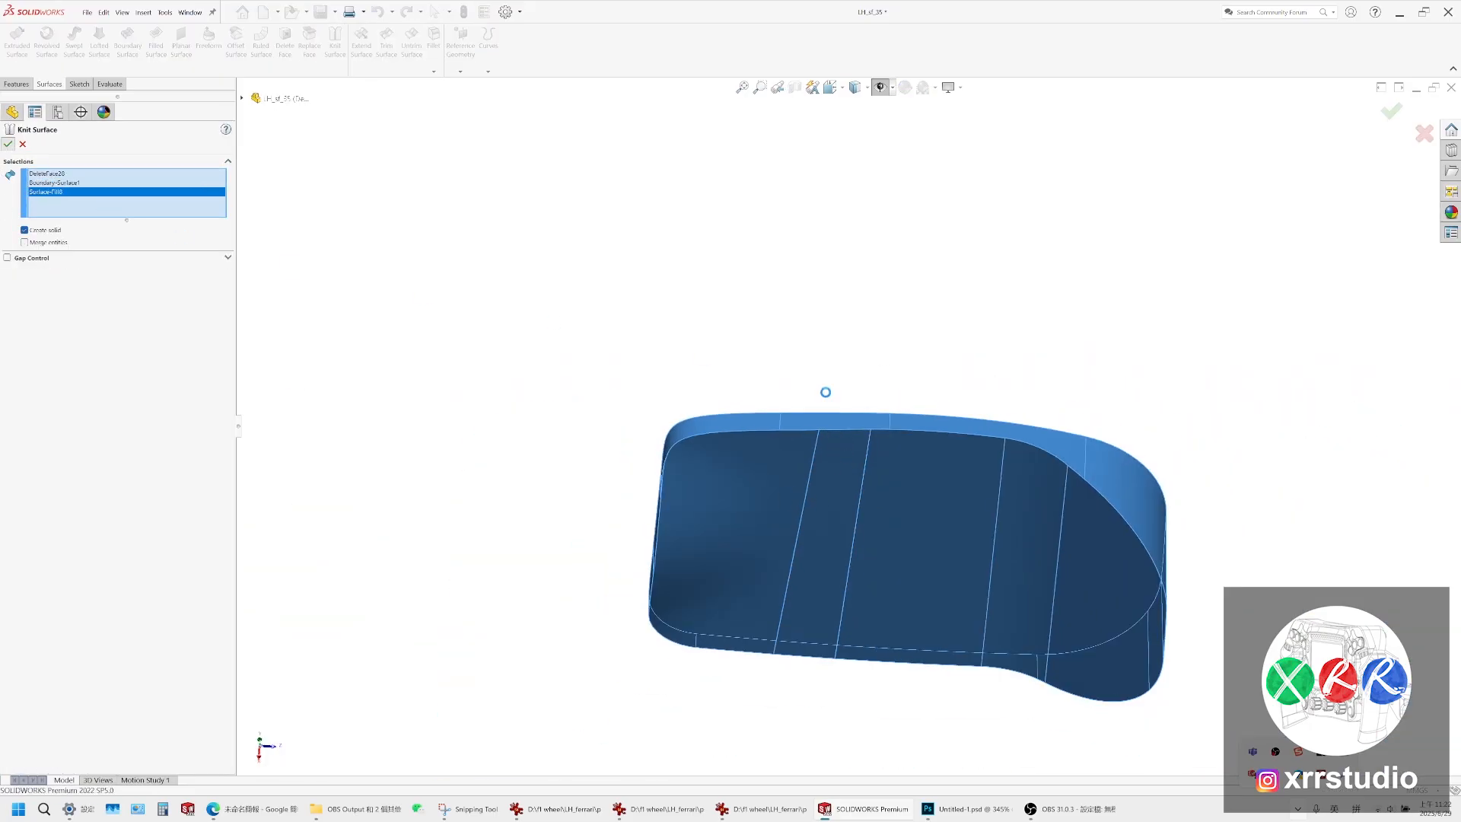
key(Return)
middle_drag(843, 432, 844, 466)
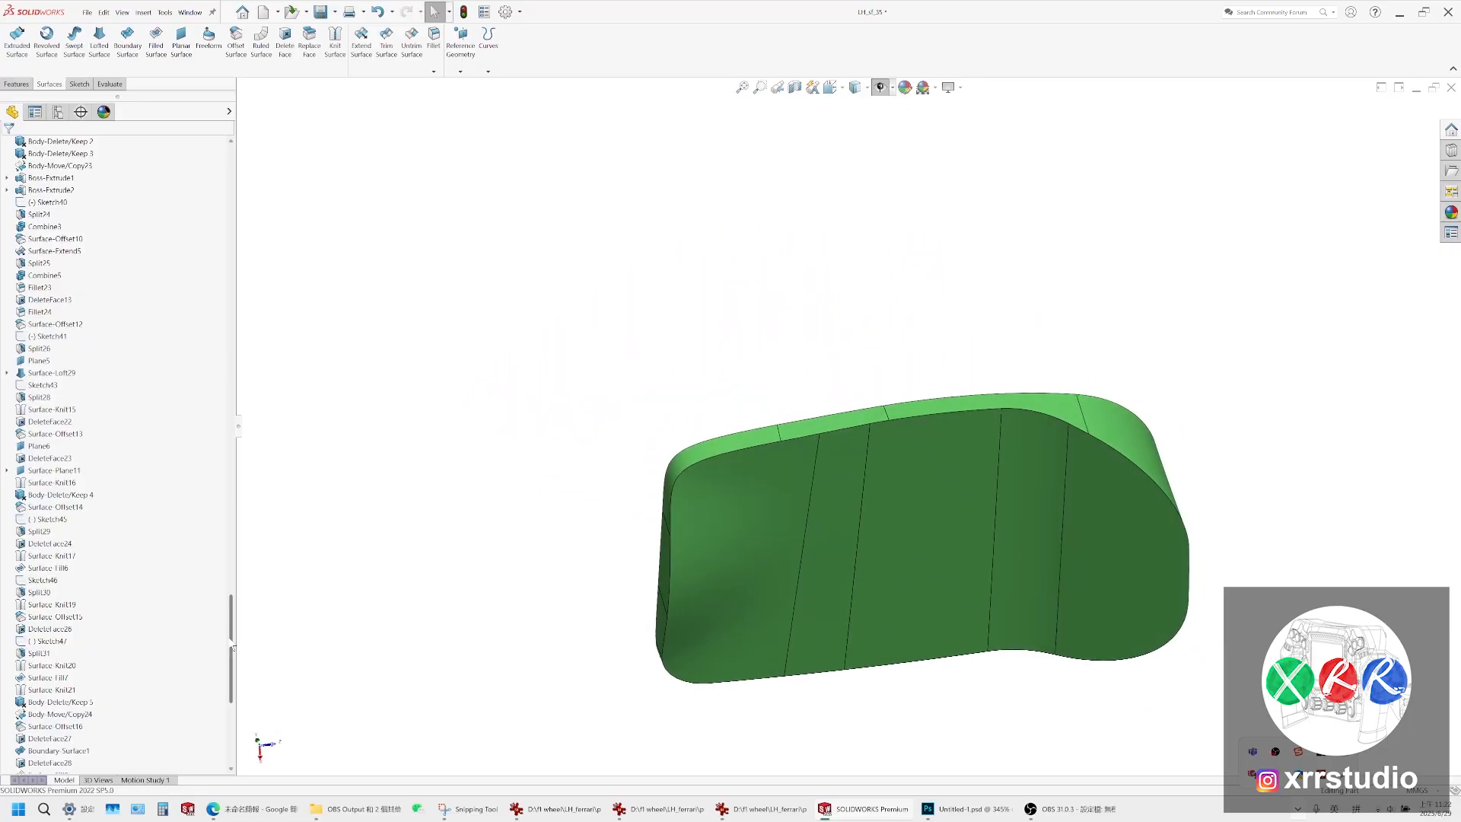
Delete the hidden solid bodies Body-Move/Copy24[1] and Body-Move/Copy24[2]
drag(231, 647, 231, 234)
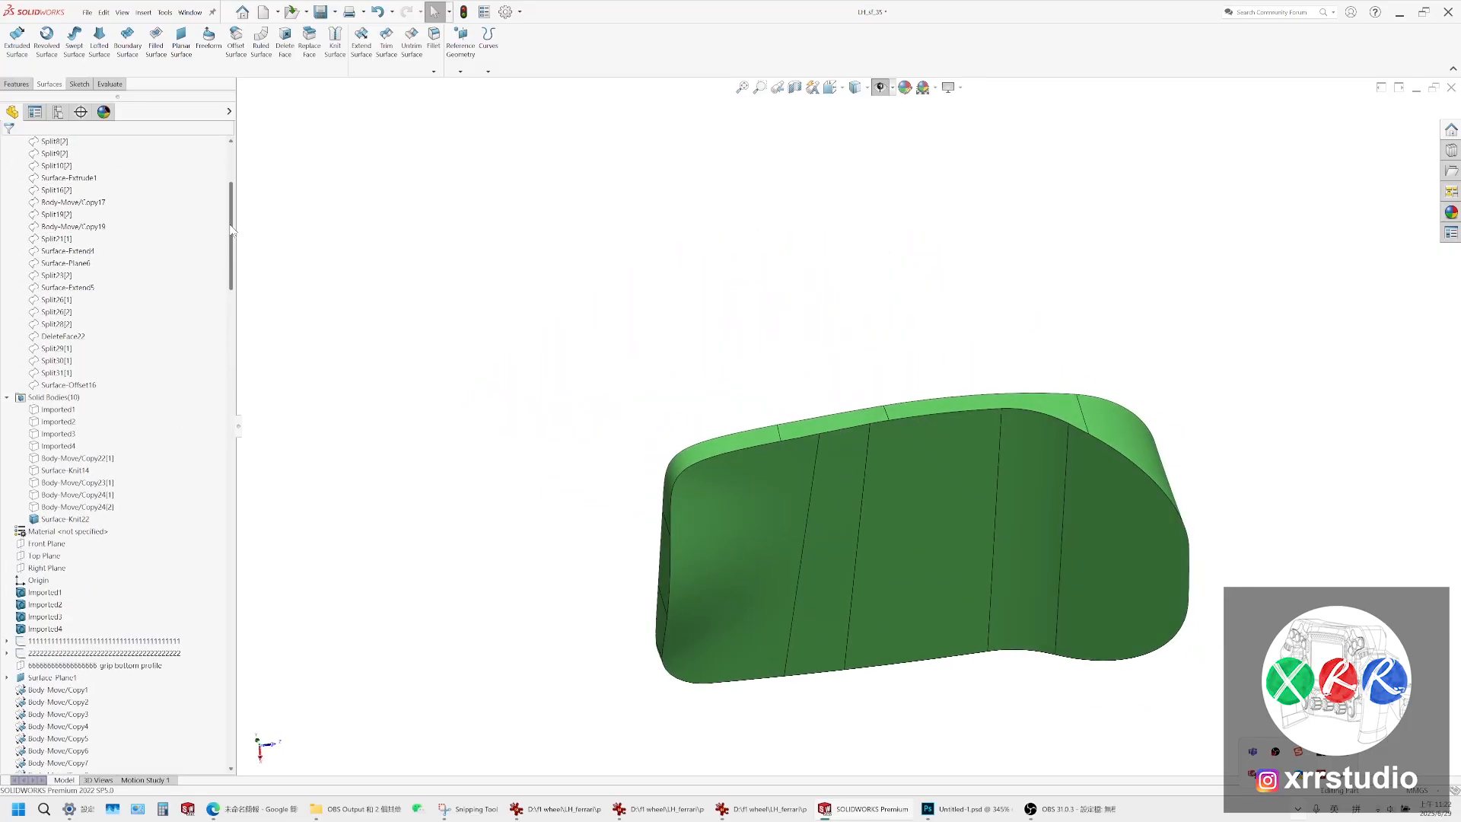
click(72, 507)
ctrl+click(61, 495)
right_click(61, 498)
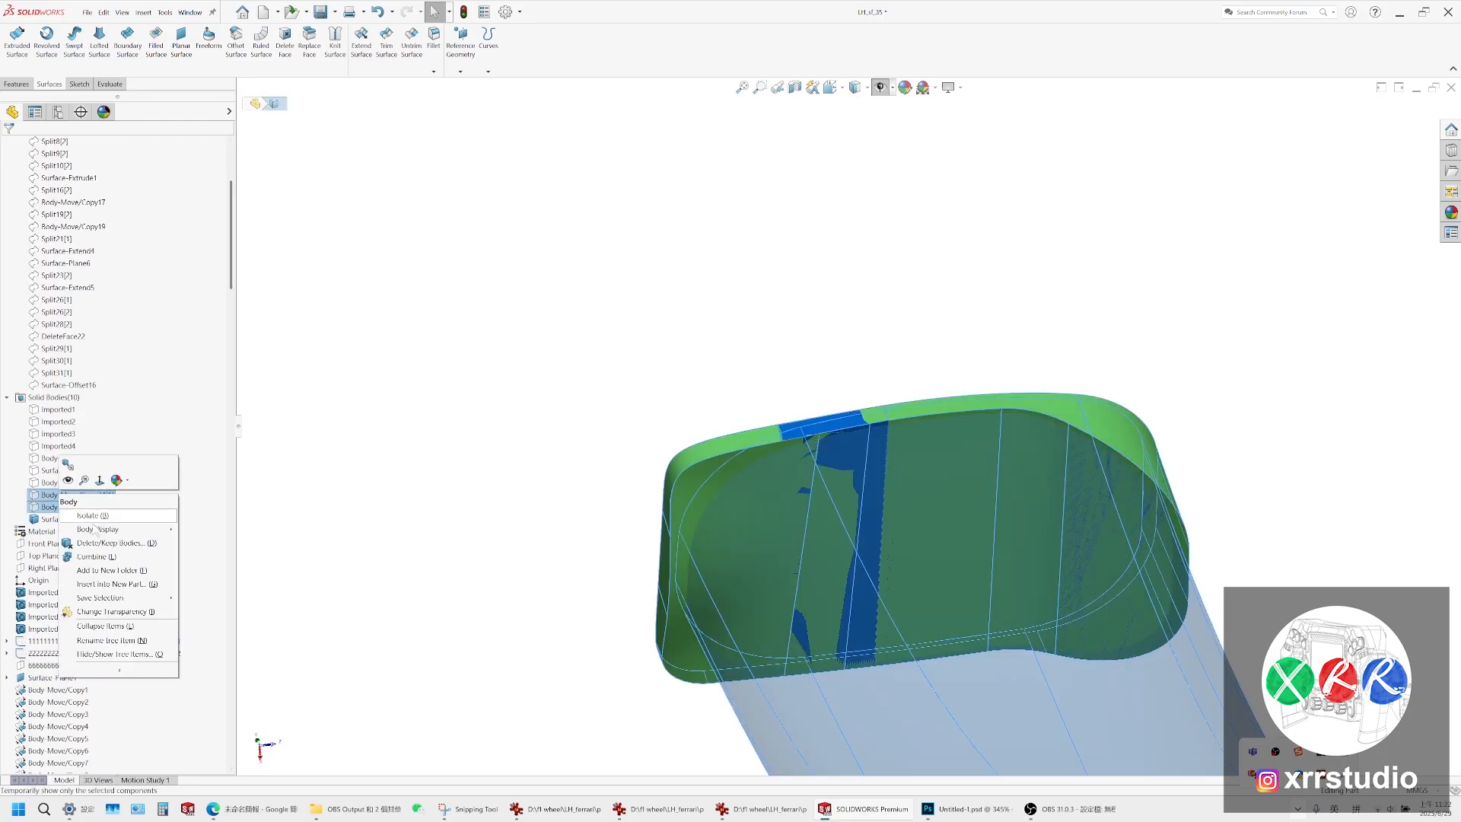
click(107, 531)
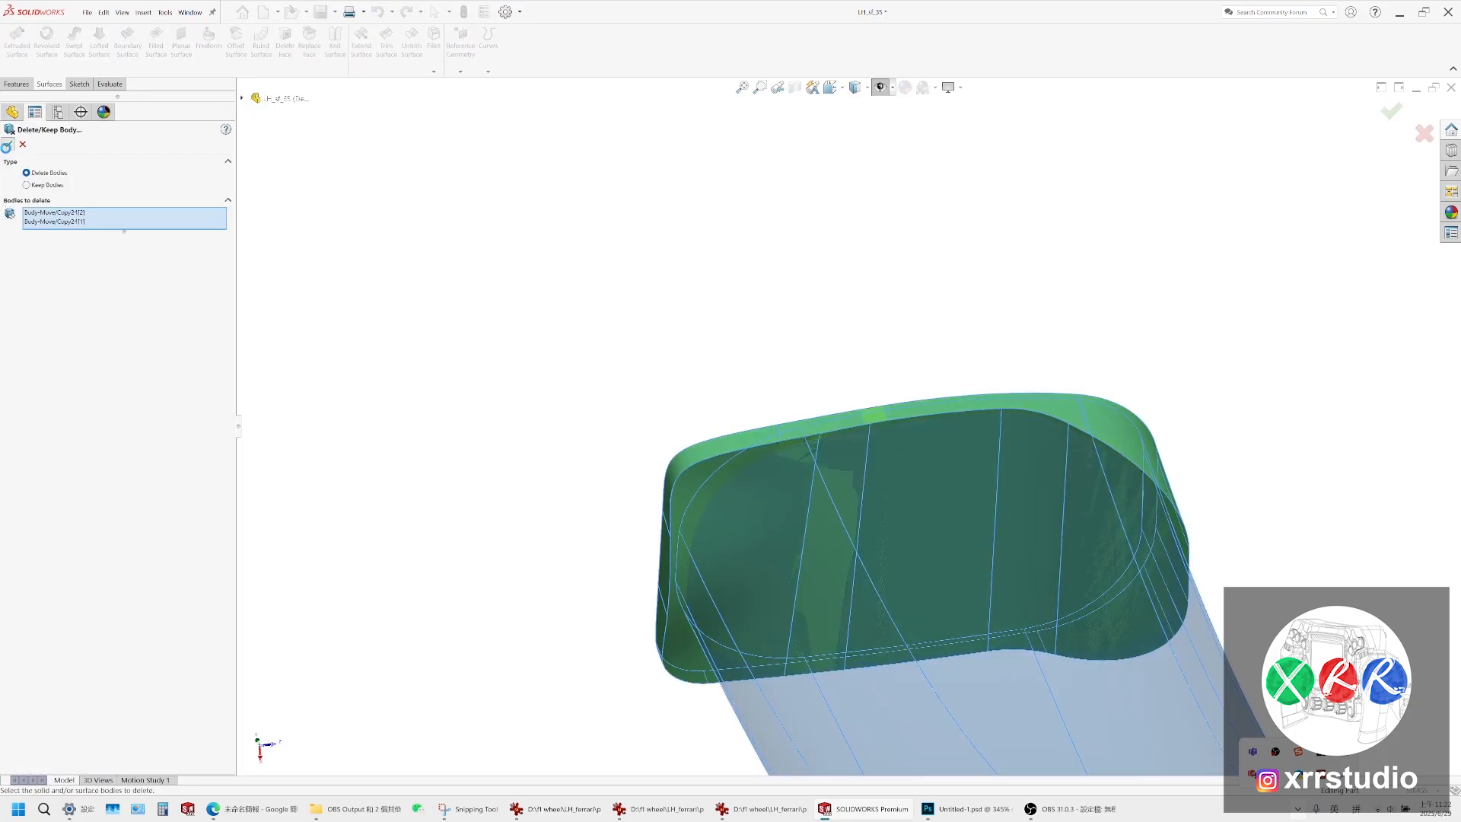
Complete the deletion of the two selected bodies and show the hidden body Body-Move/Copy23[1]
click(7, 144)
click(68, 484)
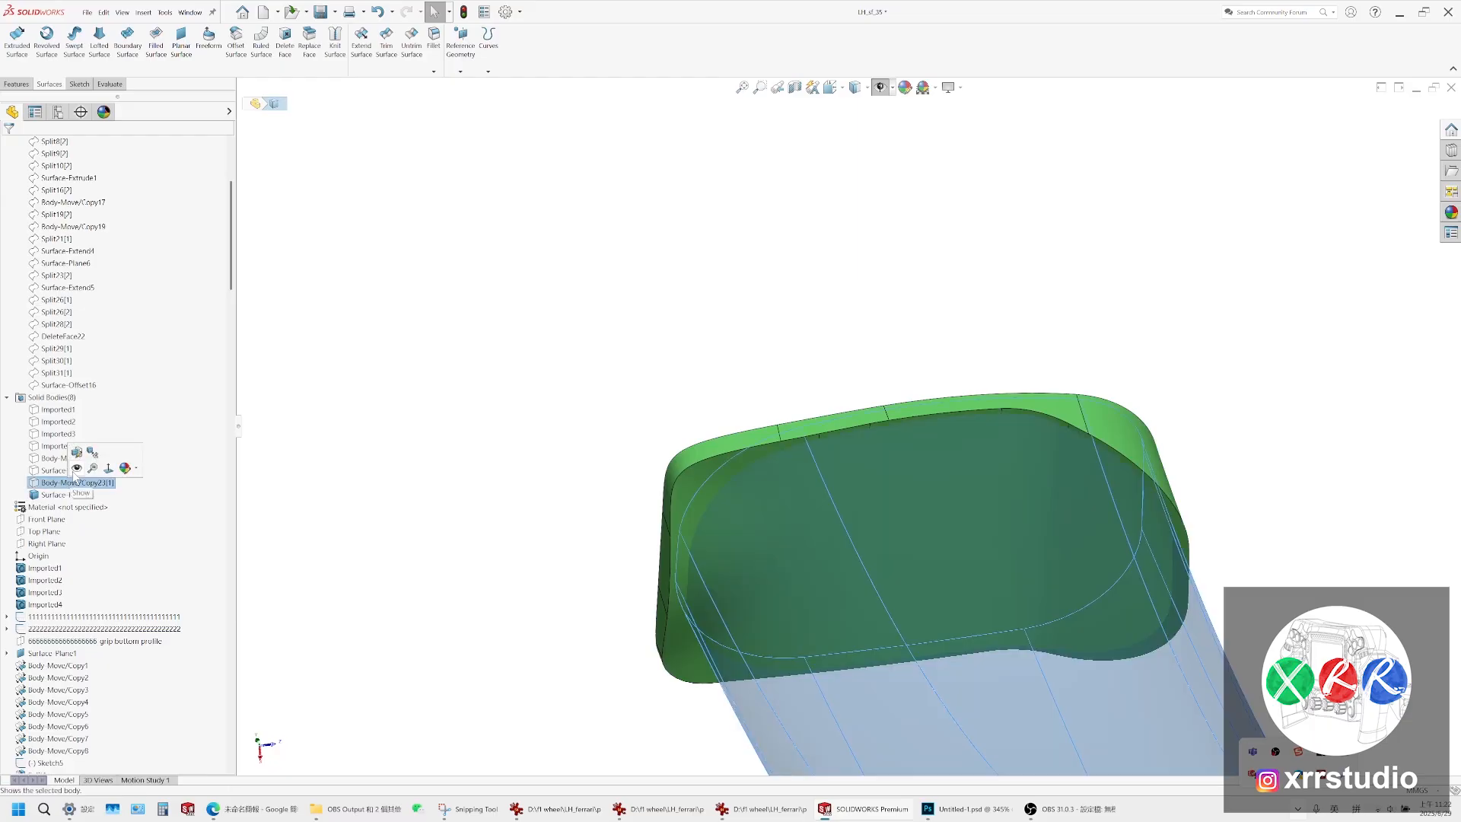
key(Escape)
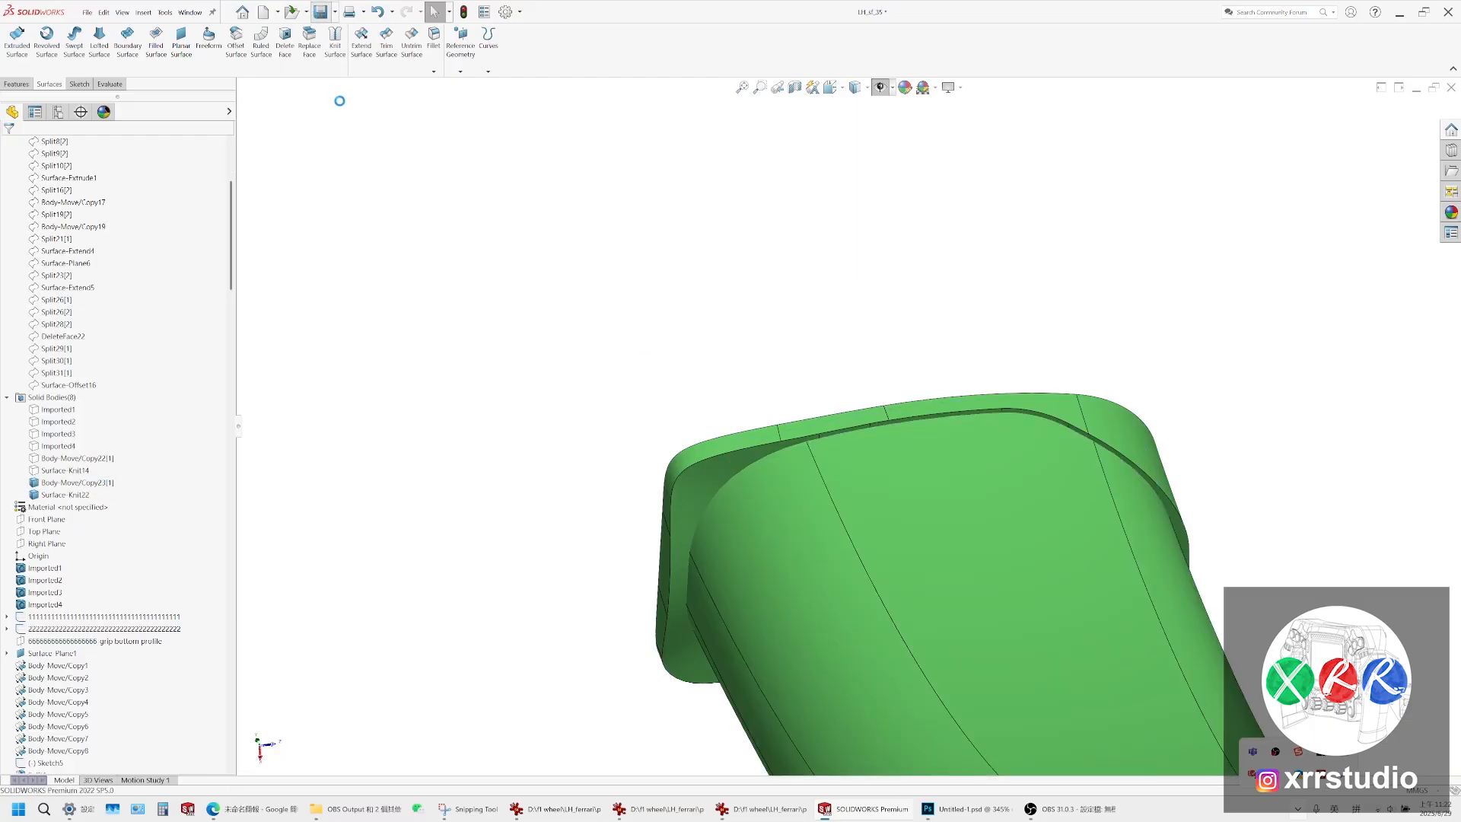
Save the part under the new file name LH_sf_36
click(87, 12)
click(115, 157)
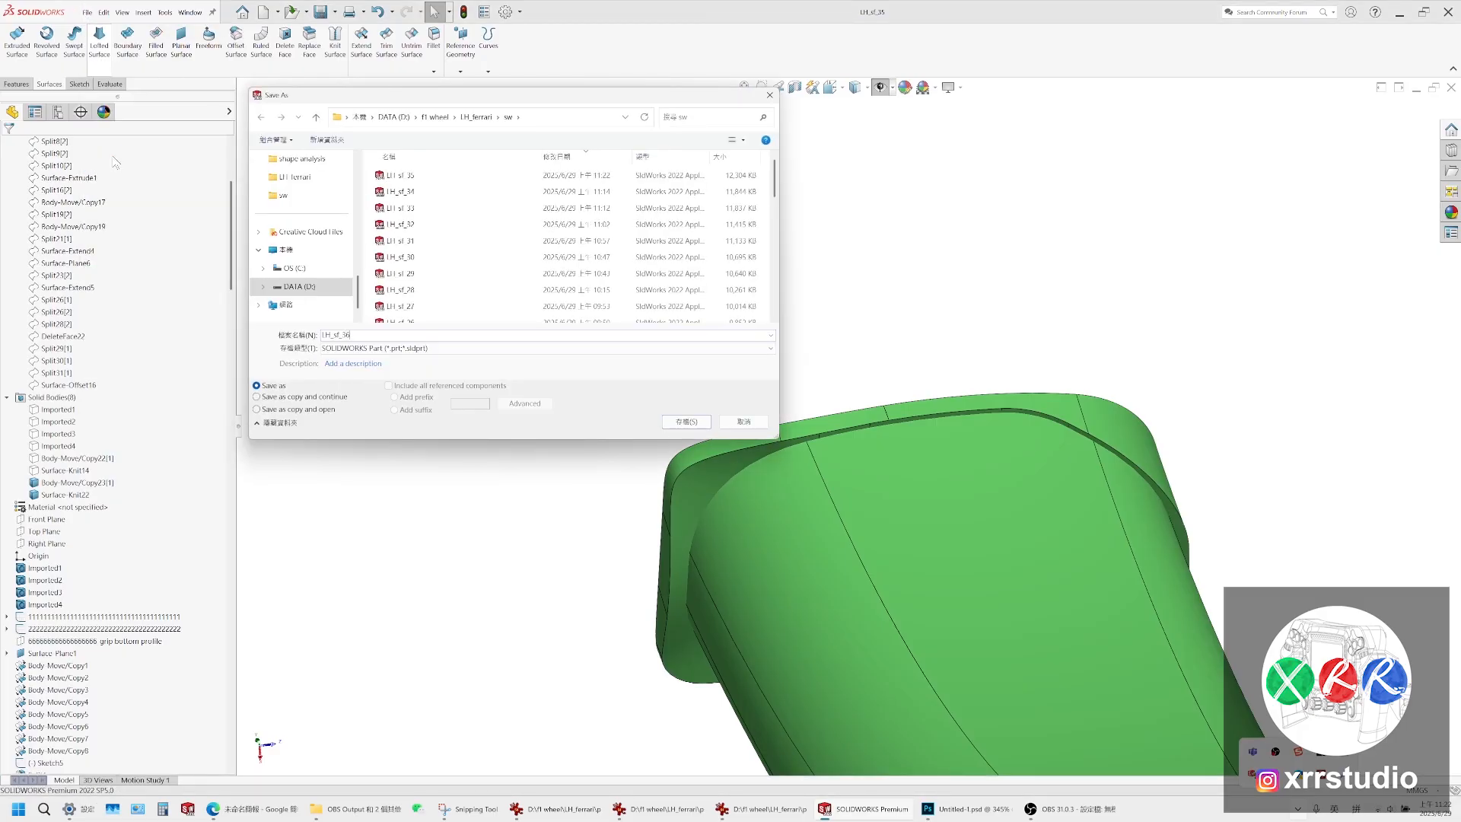
key(Return)
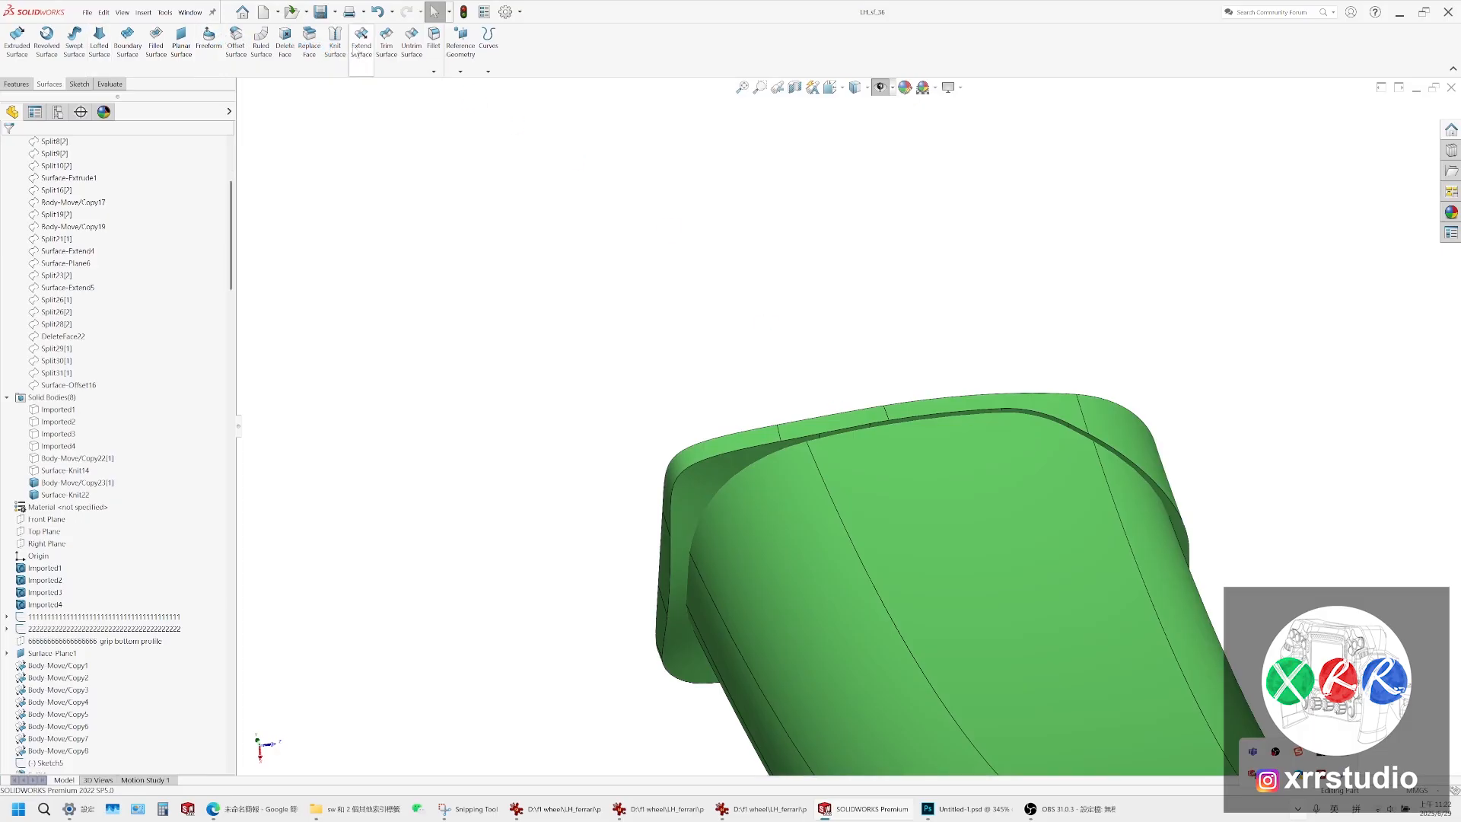
Combine the Body-Move/Copy23[1] and Surface-Knit22 solid bodies using the Add operation
click(15, 84)
click(335, 33)
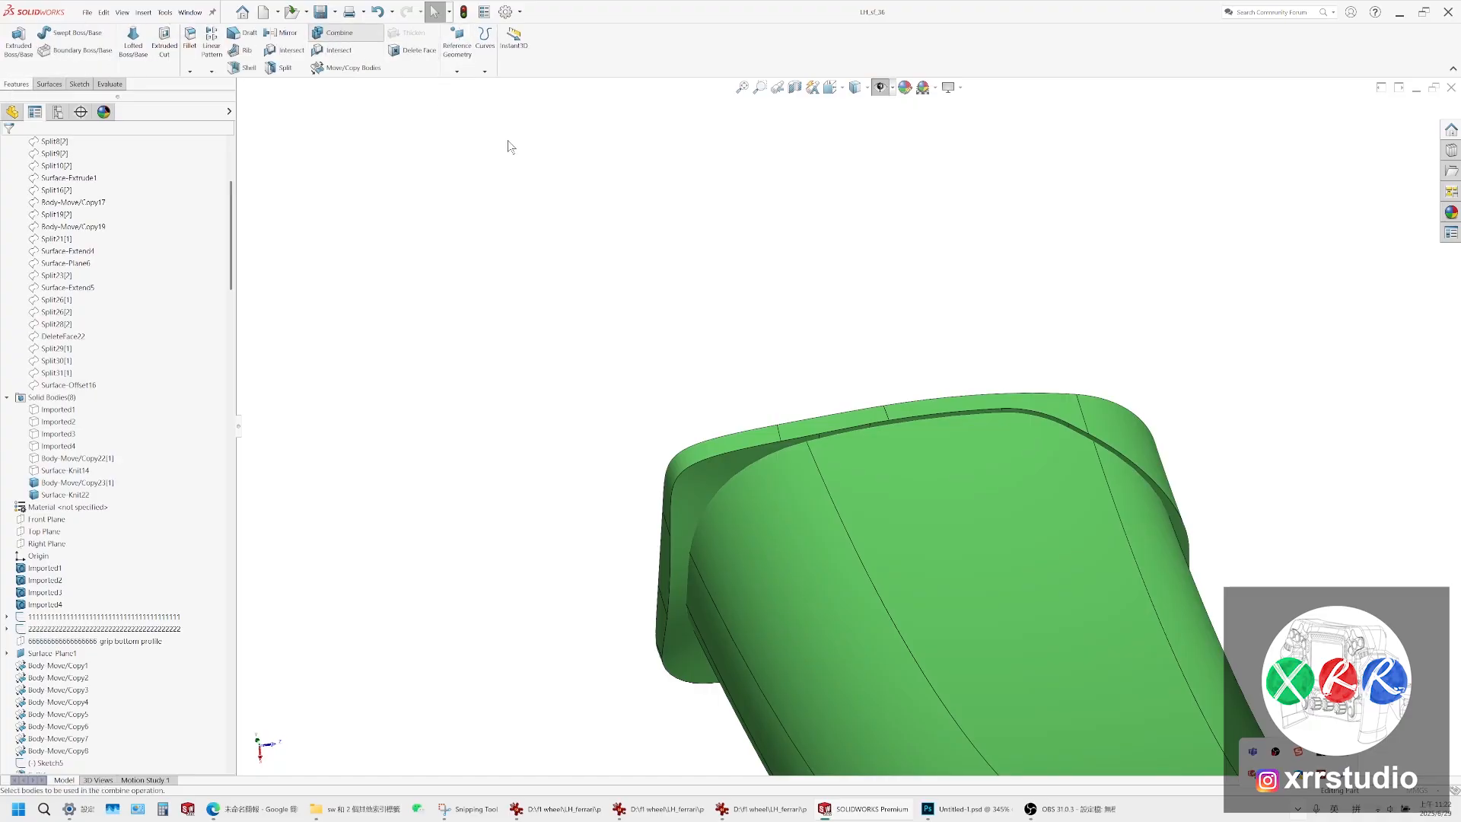
click(805, 492)
click(764, 453)
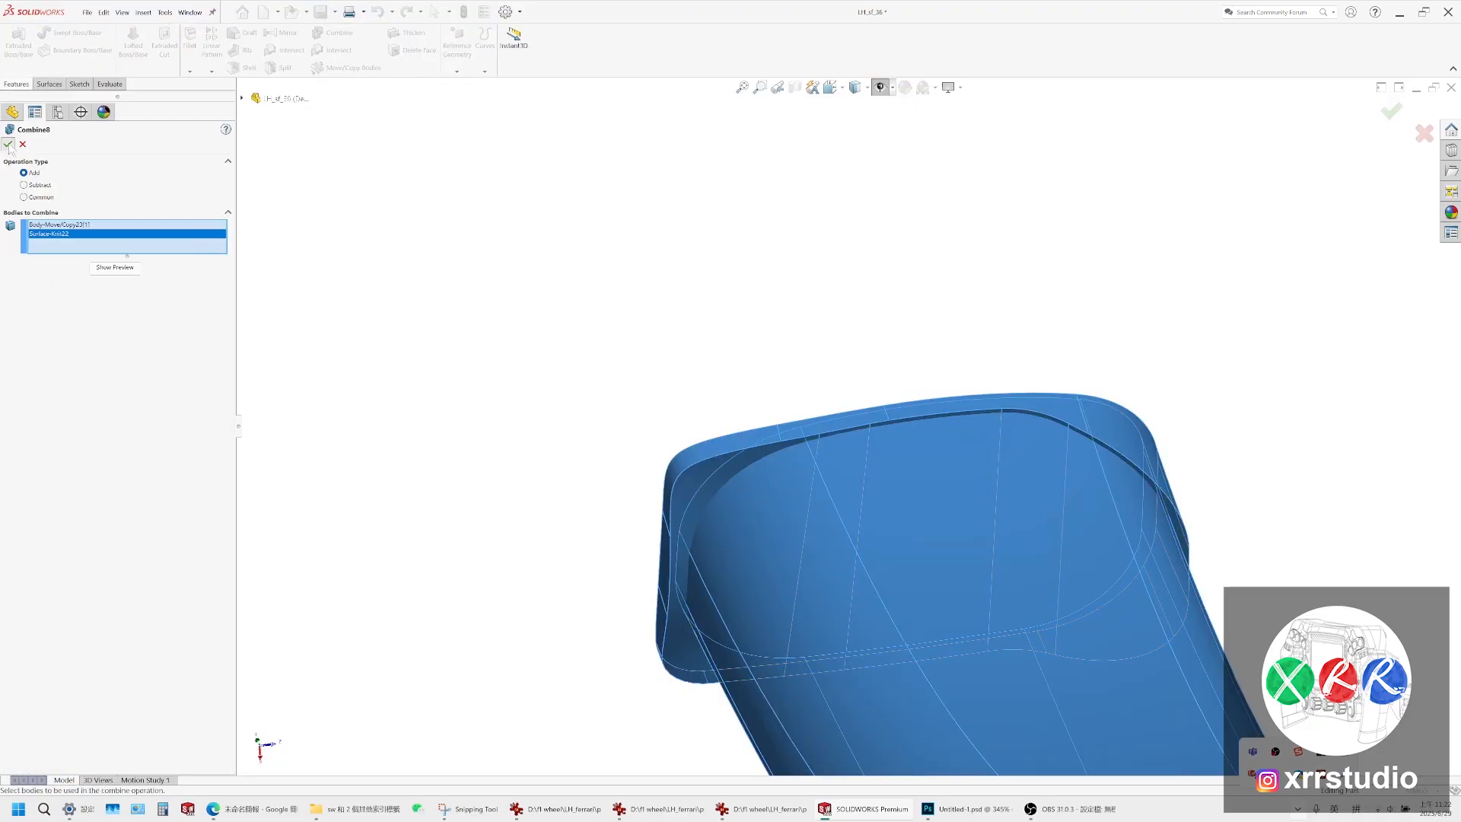
key(Return)
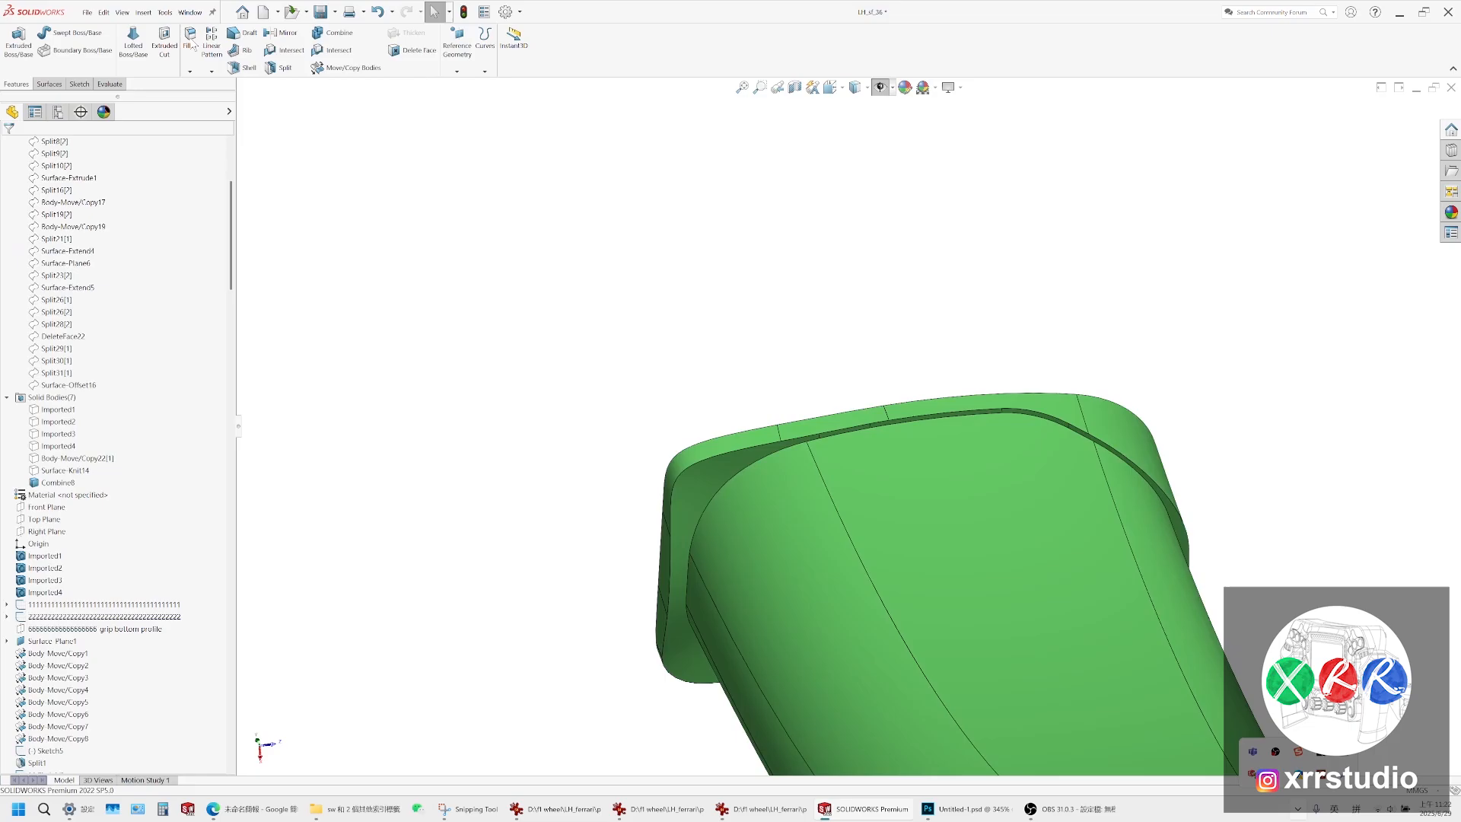
Try to fillet the curved corner edges where the grip body meets the overhanging end cap with a 2 mm radius
click(190, 42)
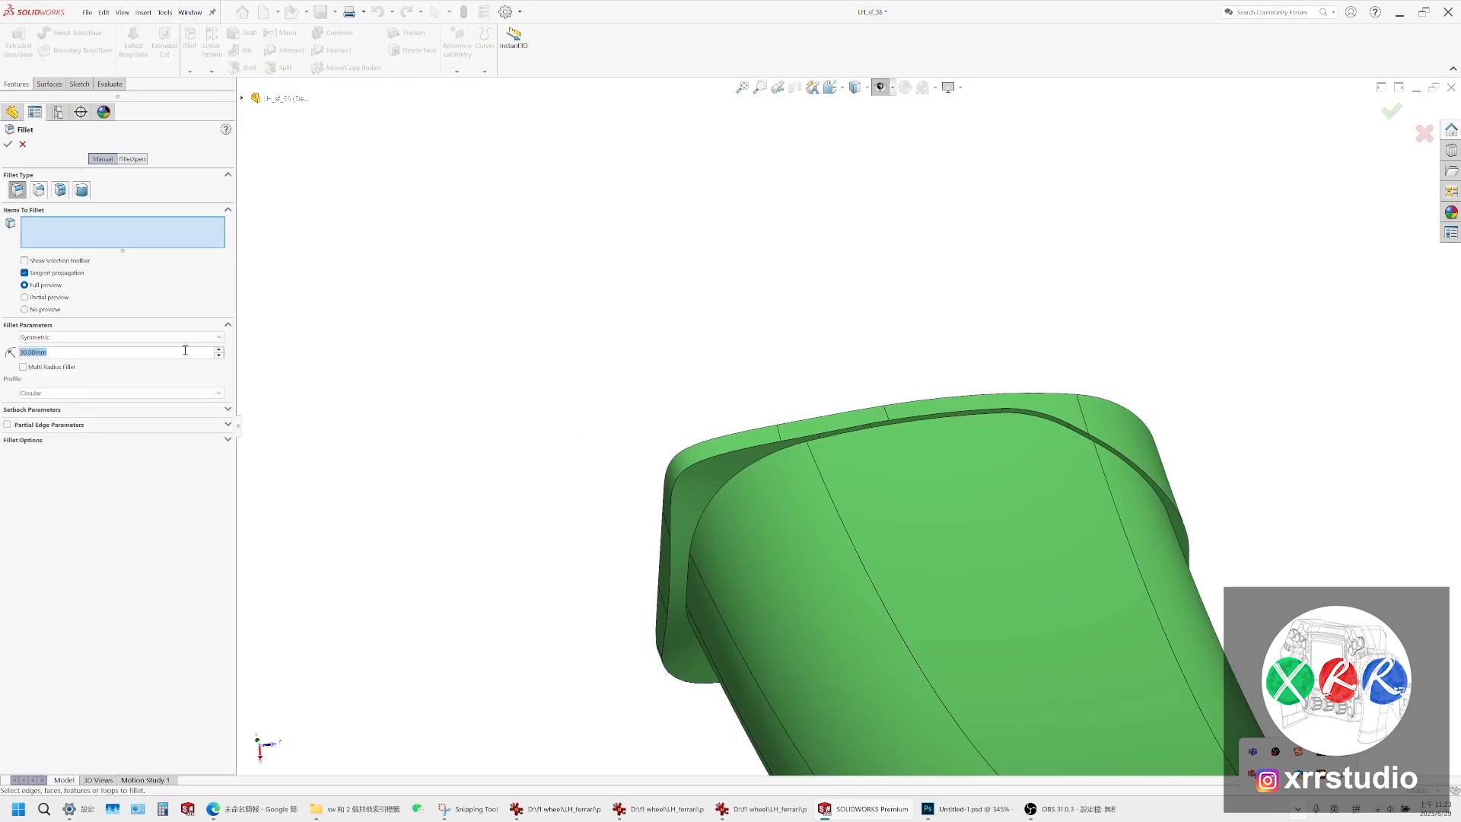
text(2)
key(Return)
click(1163, 508)
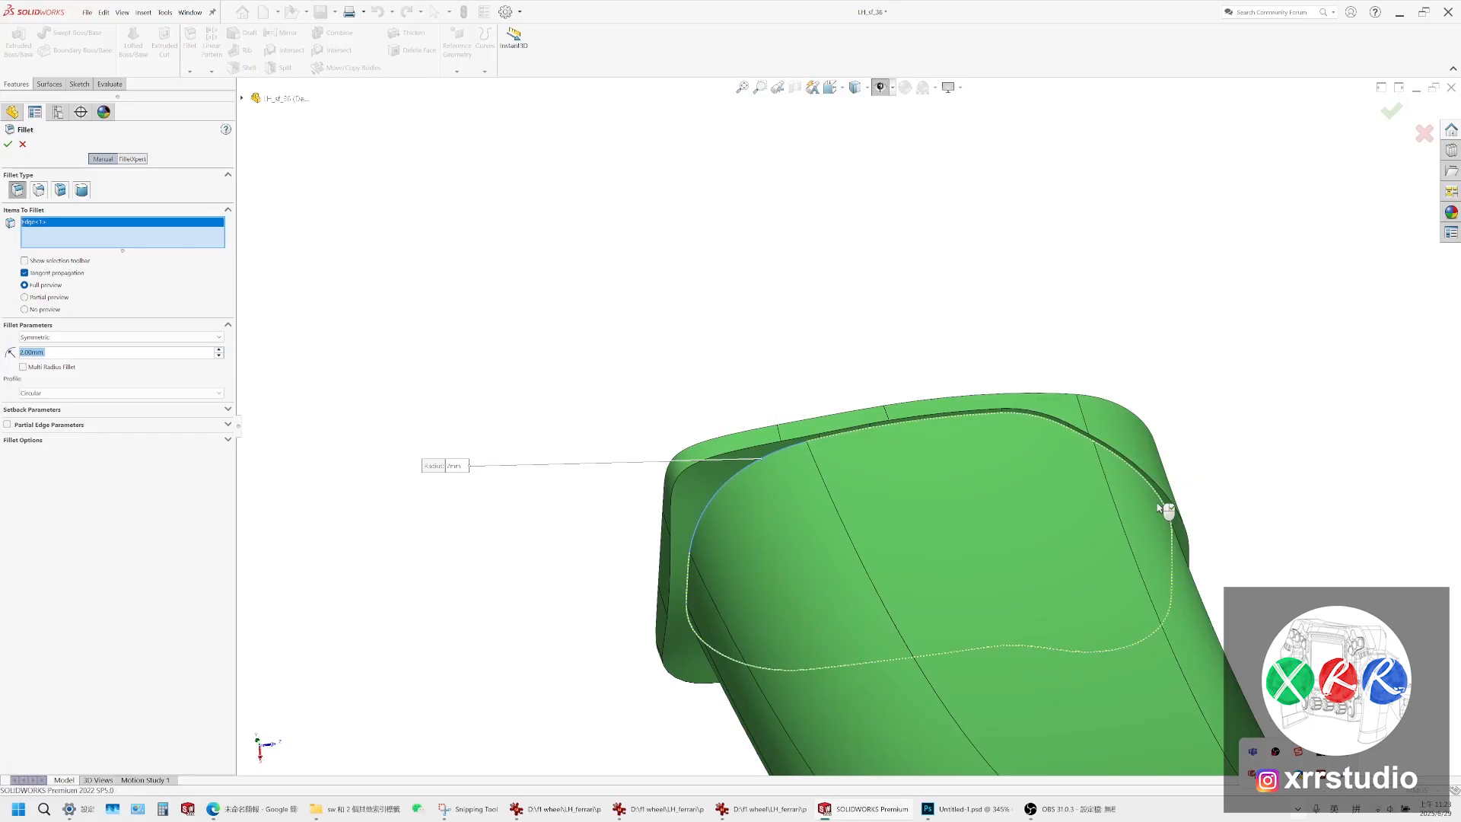
scroll(1068, 503, down, 3)
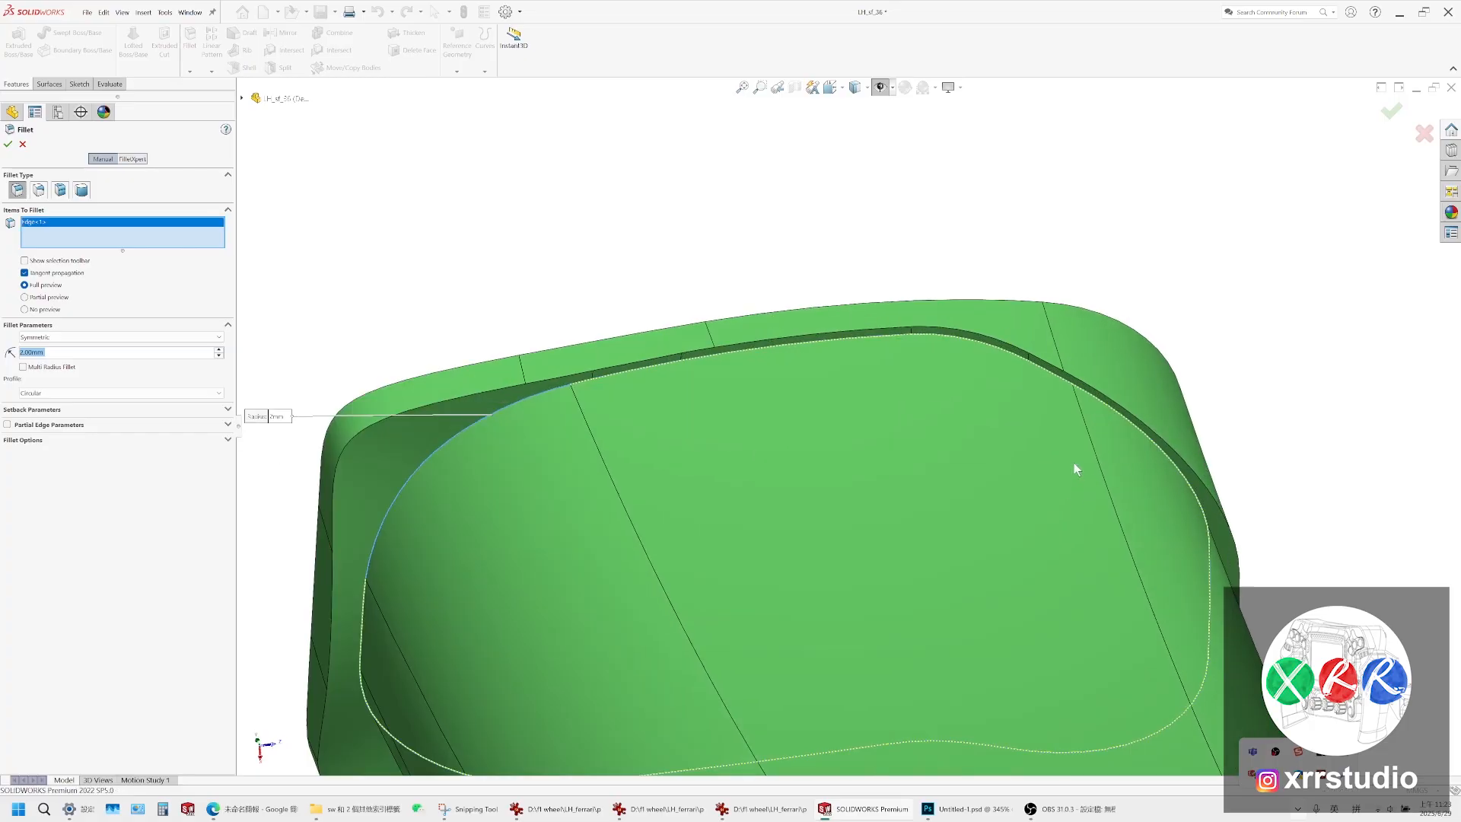
click(1089, 392)
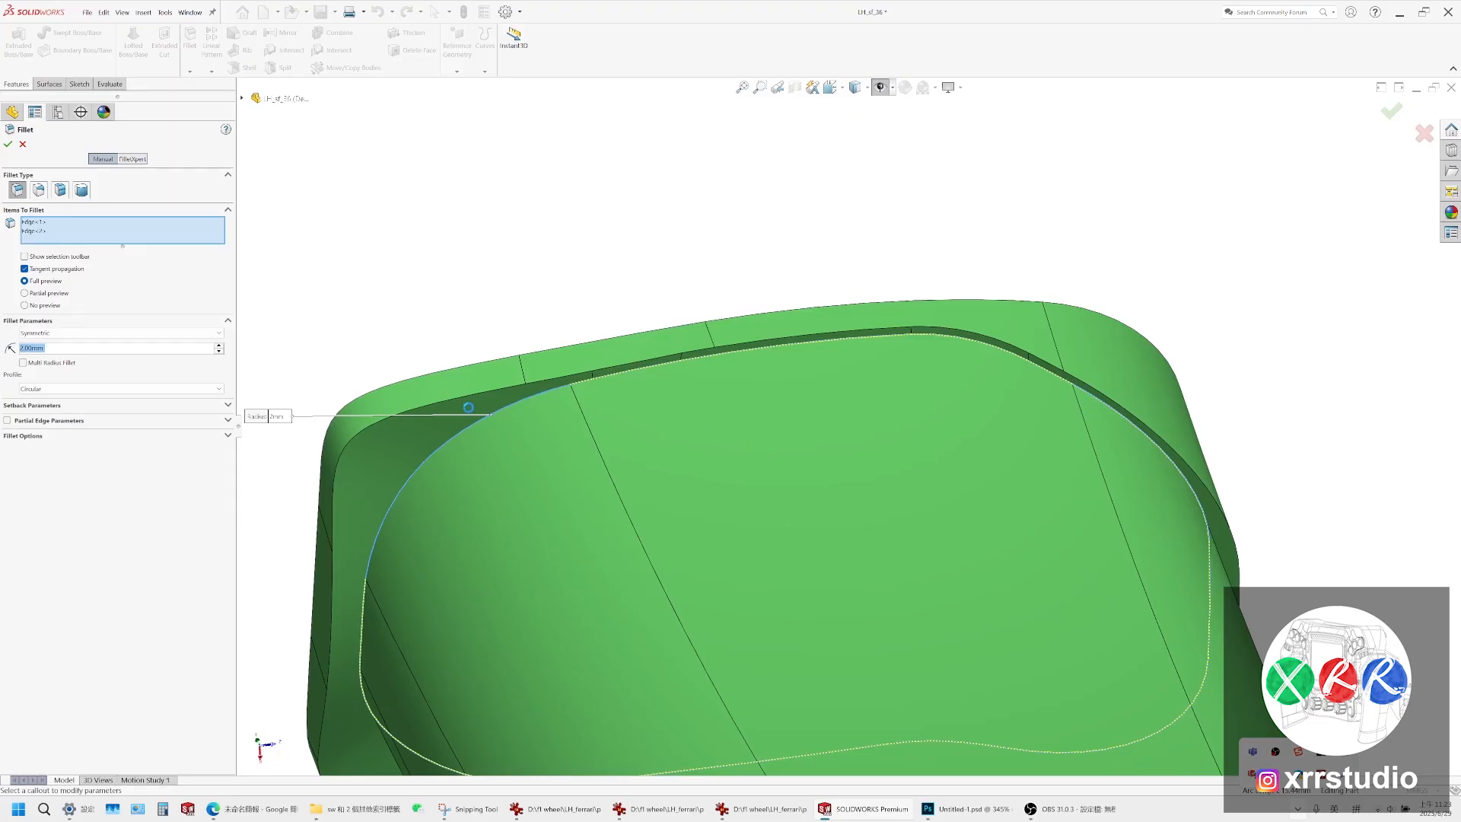
middle_drag(525, 414, 603, 340)
scroll(1203, 421, down, 3)
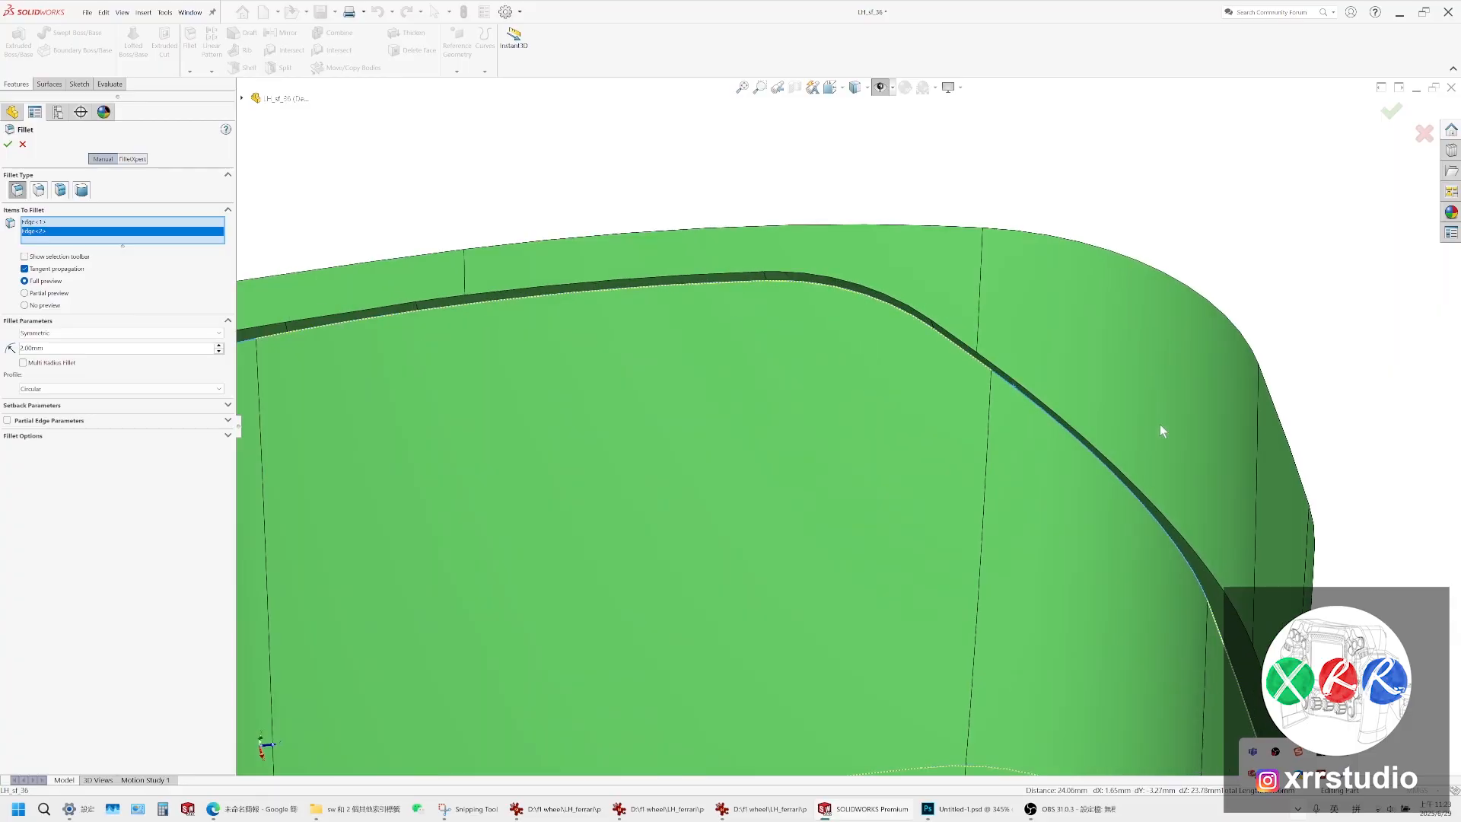
scroll(687, 385, up, 5)
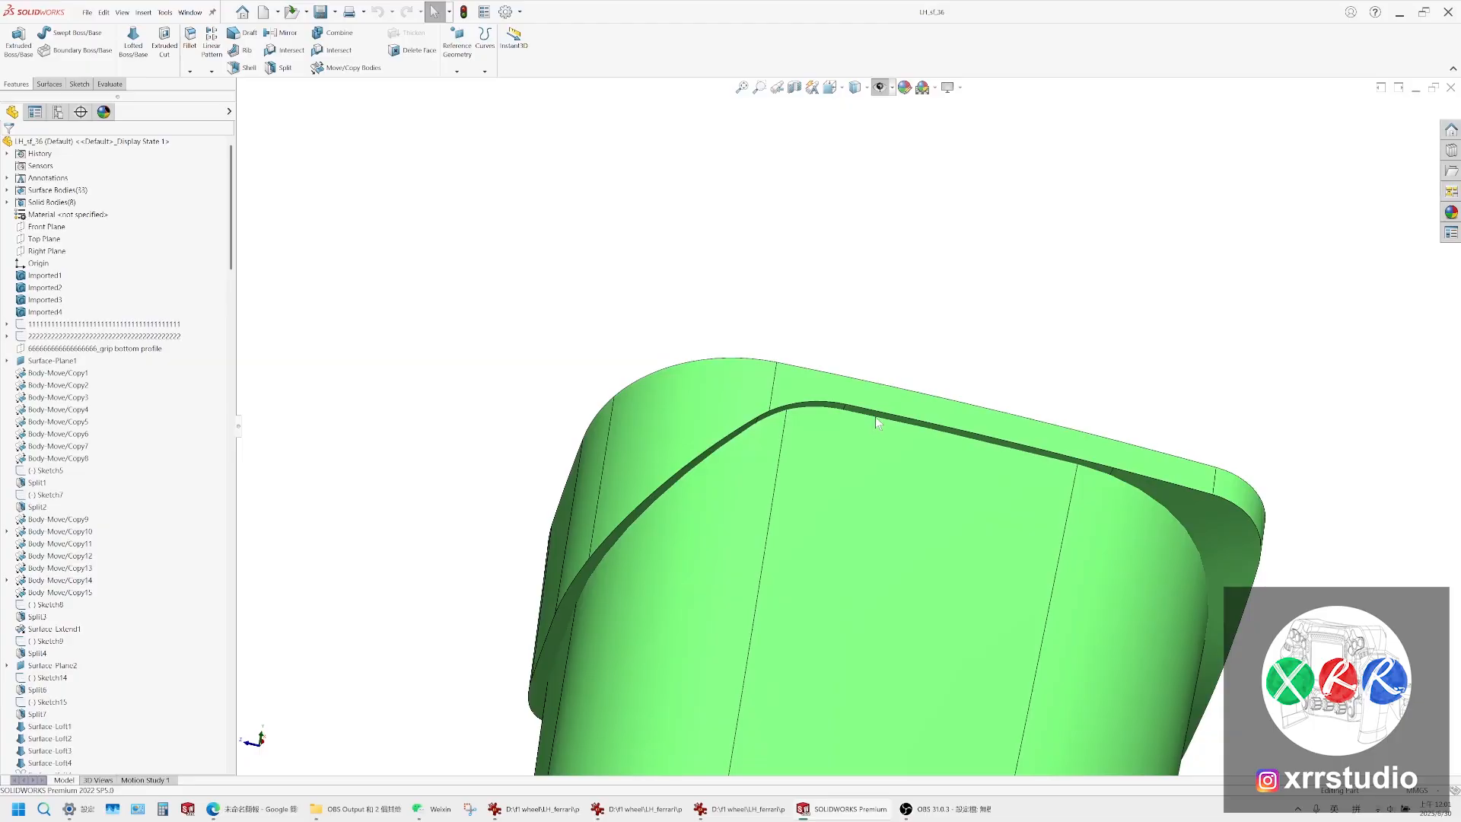
Examine the end cap's side and underside faces along its junction with the grip body
middle_drag(878, 431, 845, 526)
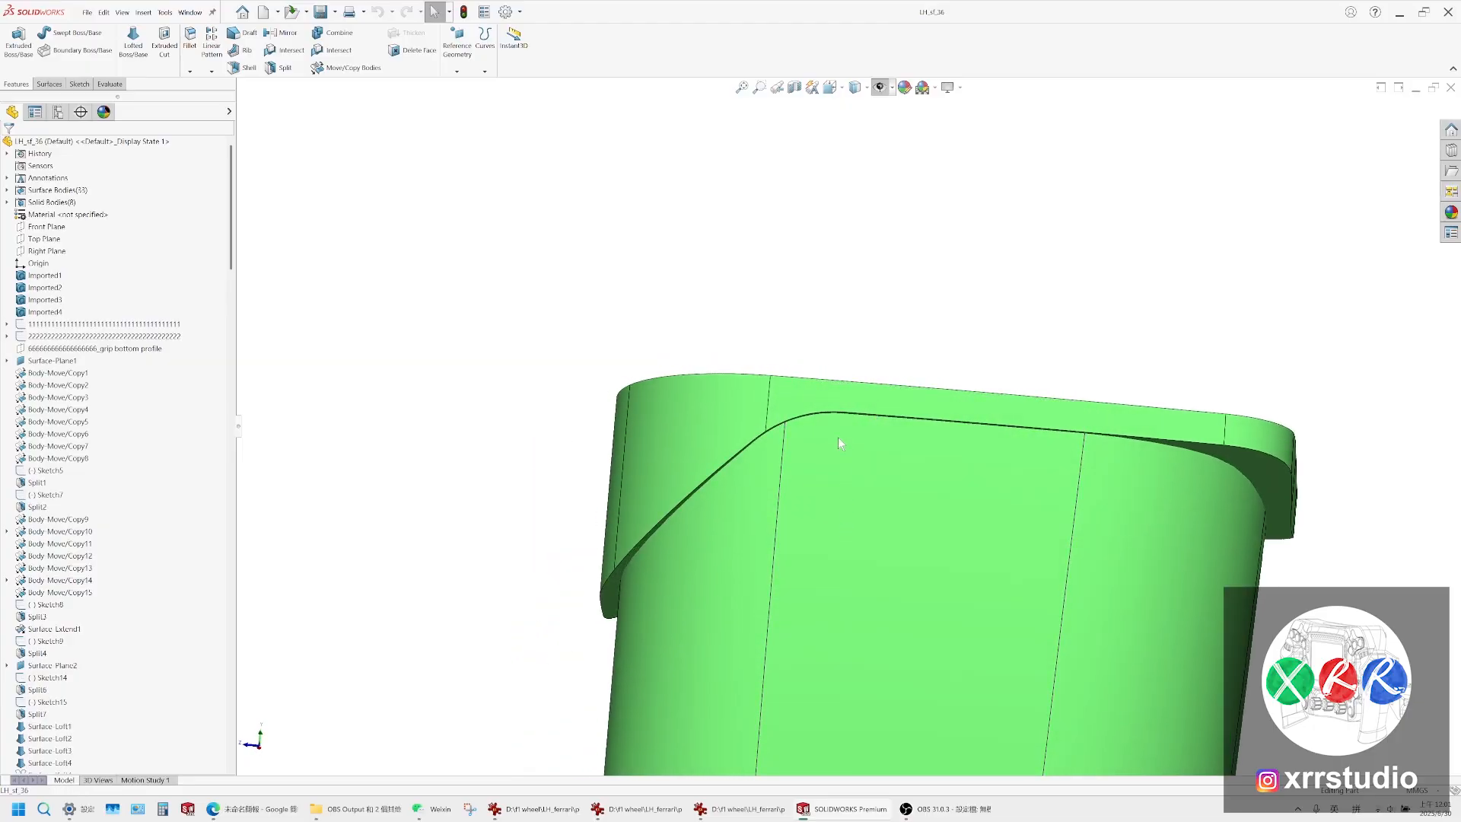
ctrl+middle_drag(838, 437, 711, 222)
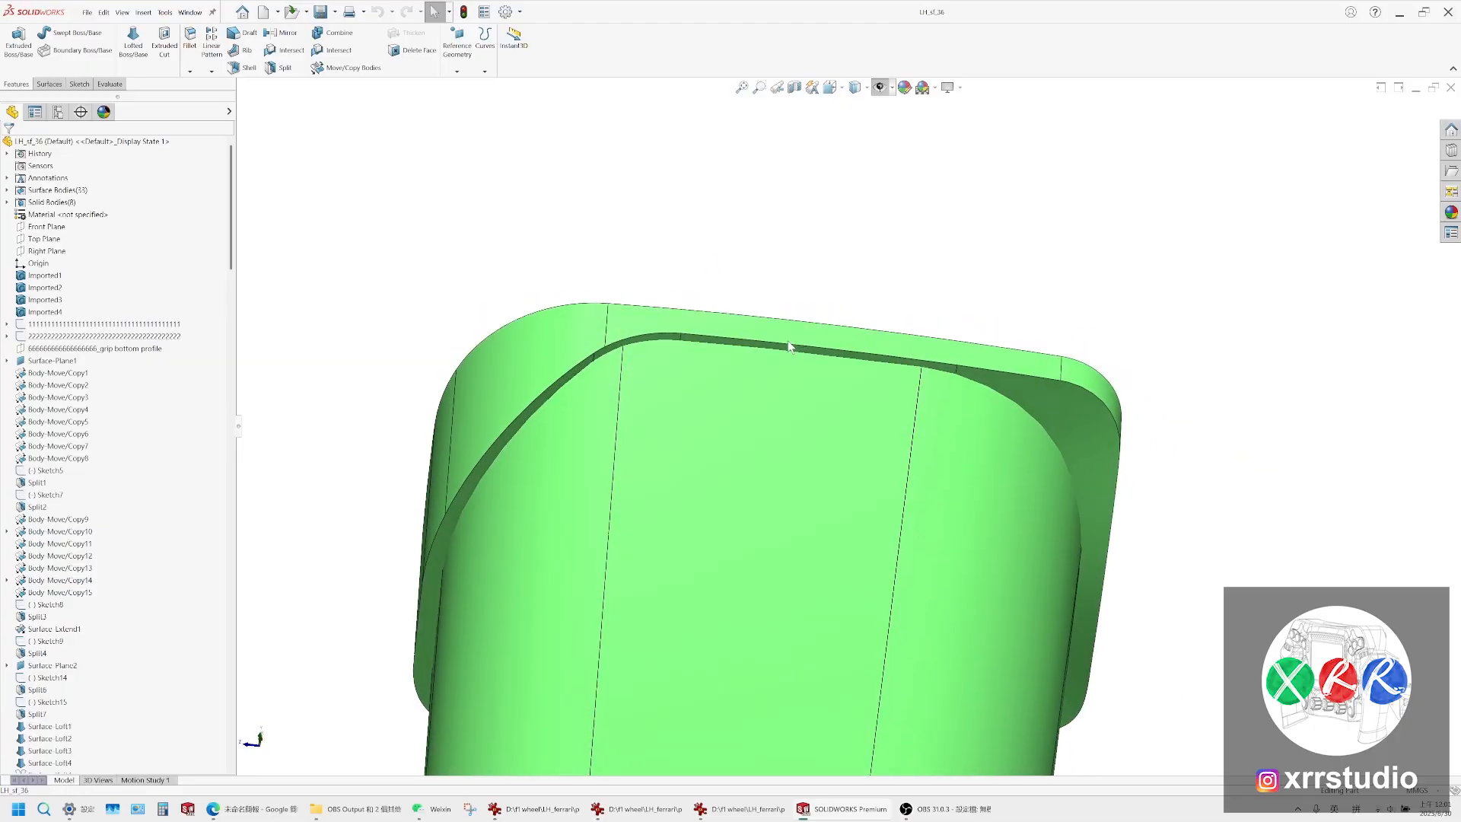
middle_drag(791, 344, 800, 432)
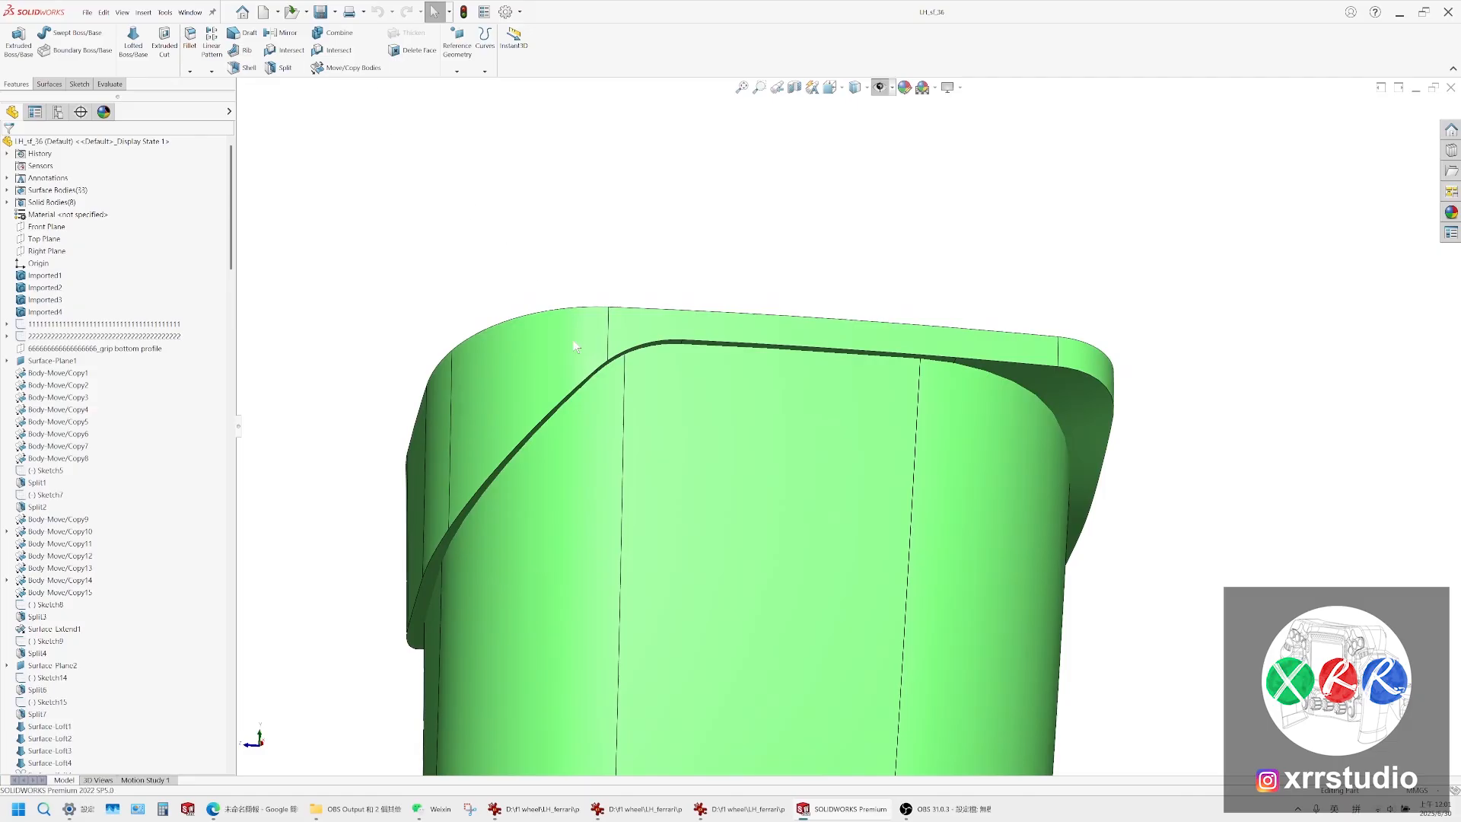
click(592, 420)
click(542, 370)
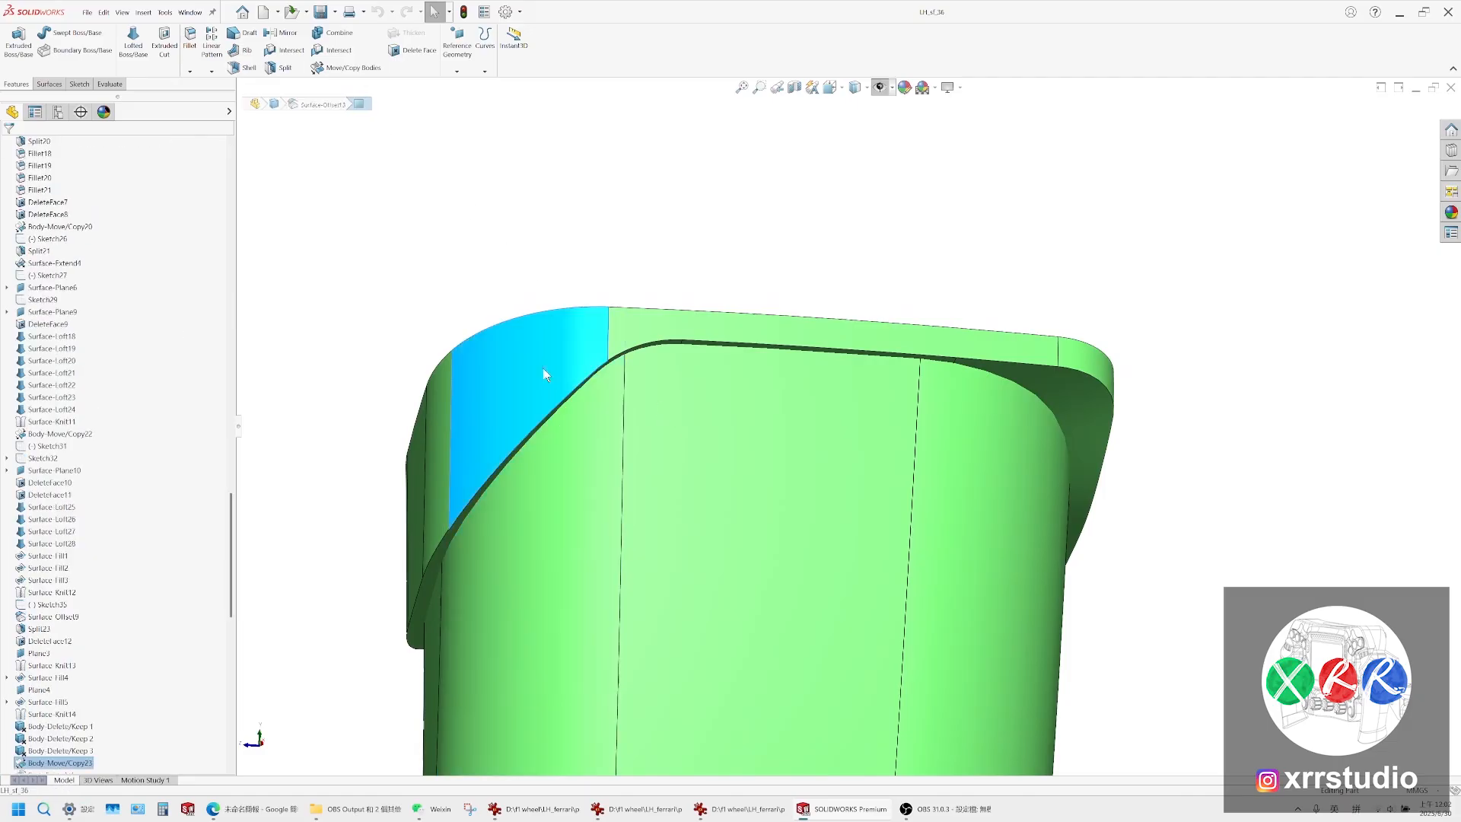
click(567, 446)
click(541, 391)
scroll(549, 395, up, 2)
scroll(984, 385, down, 3)
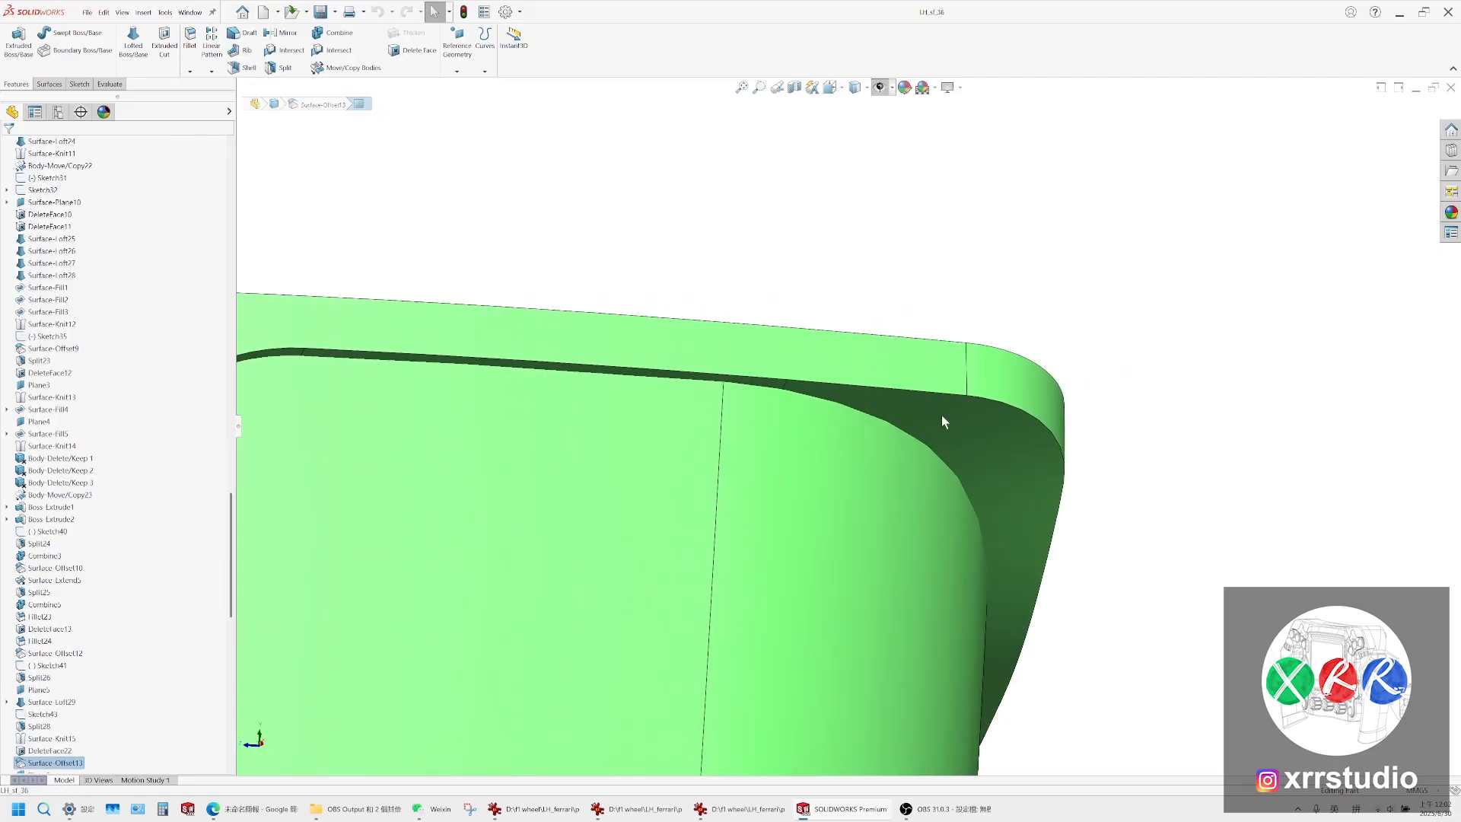
click(904, 428)
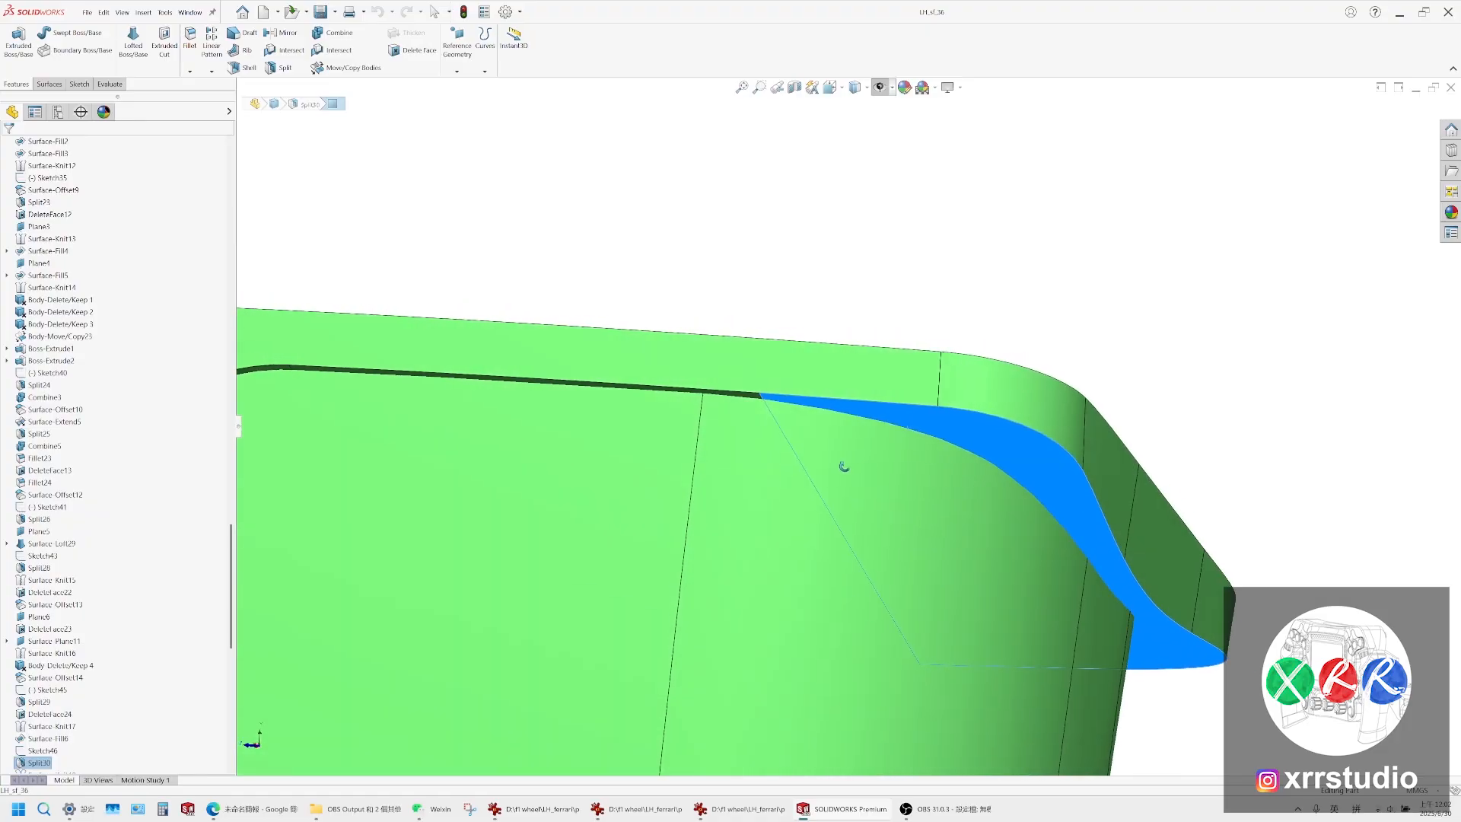
middle_drag(844, 466, 897, 423)
scroll(846, 415, up, 7)
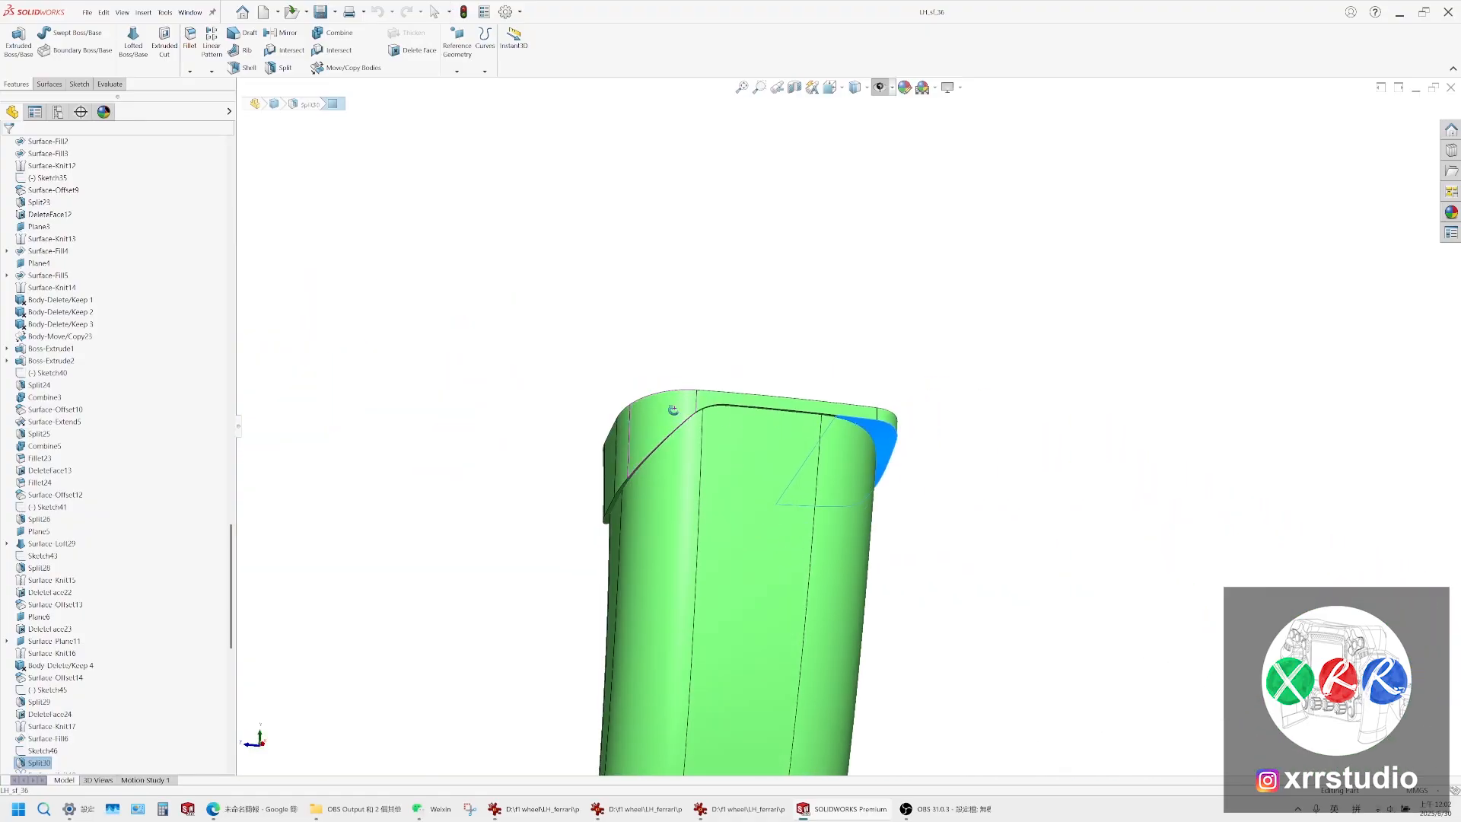
middle_drag(672, 411, 720, 403)
scroll(846, 395, down, 5)
scroll(848, 430, down, 2)
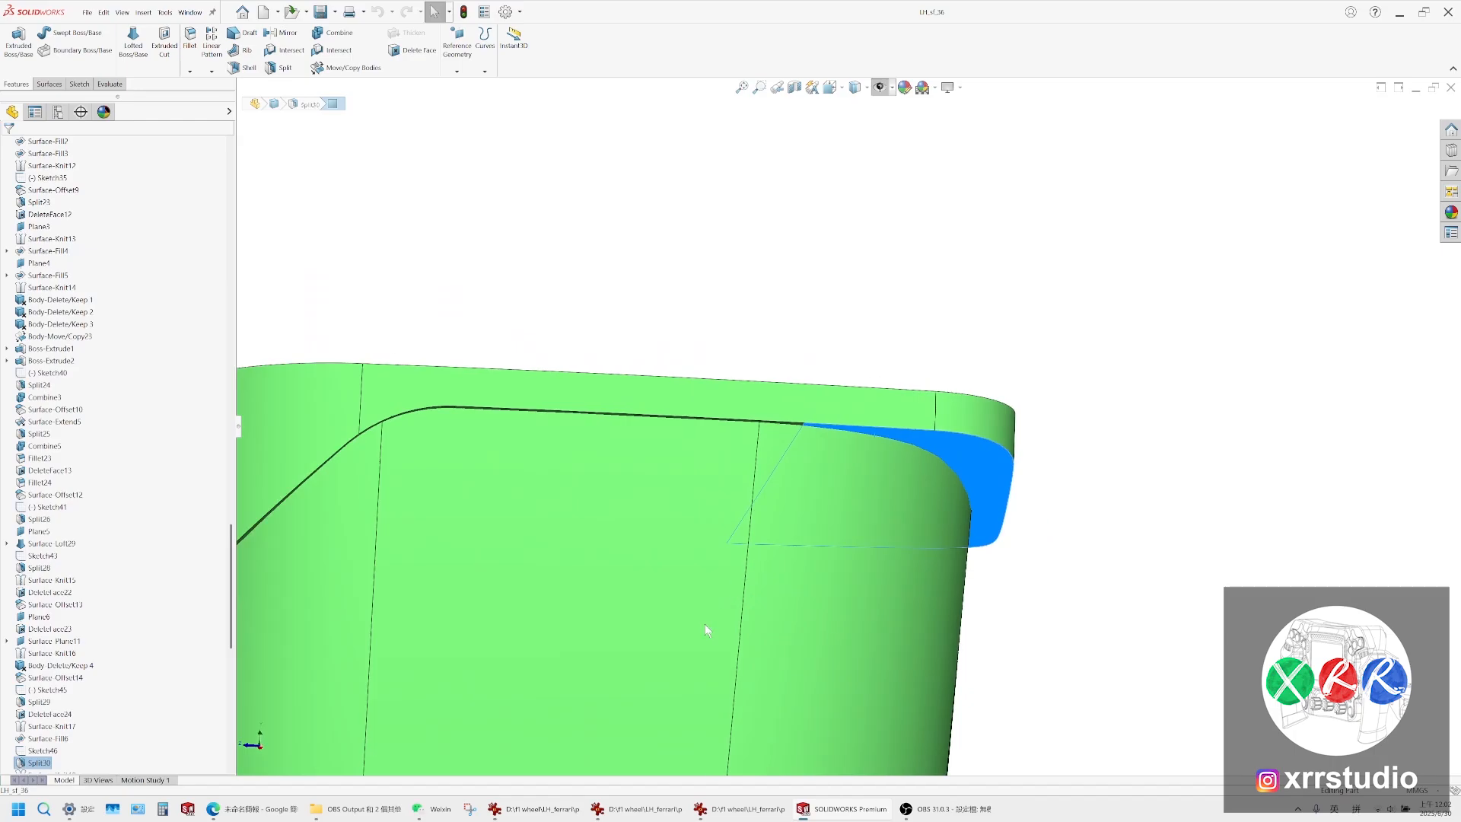
Check the wheel grip in the IrfanView reference photo and compare it with the cap's overhanging lip back in SOLIDWORKS
click(651, 811)
click(536, 809)
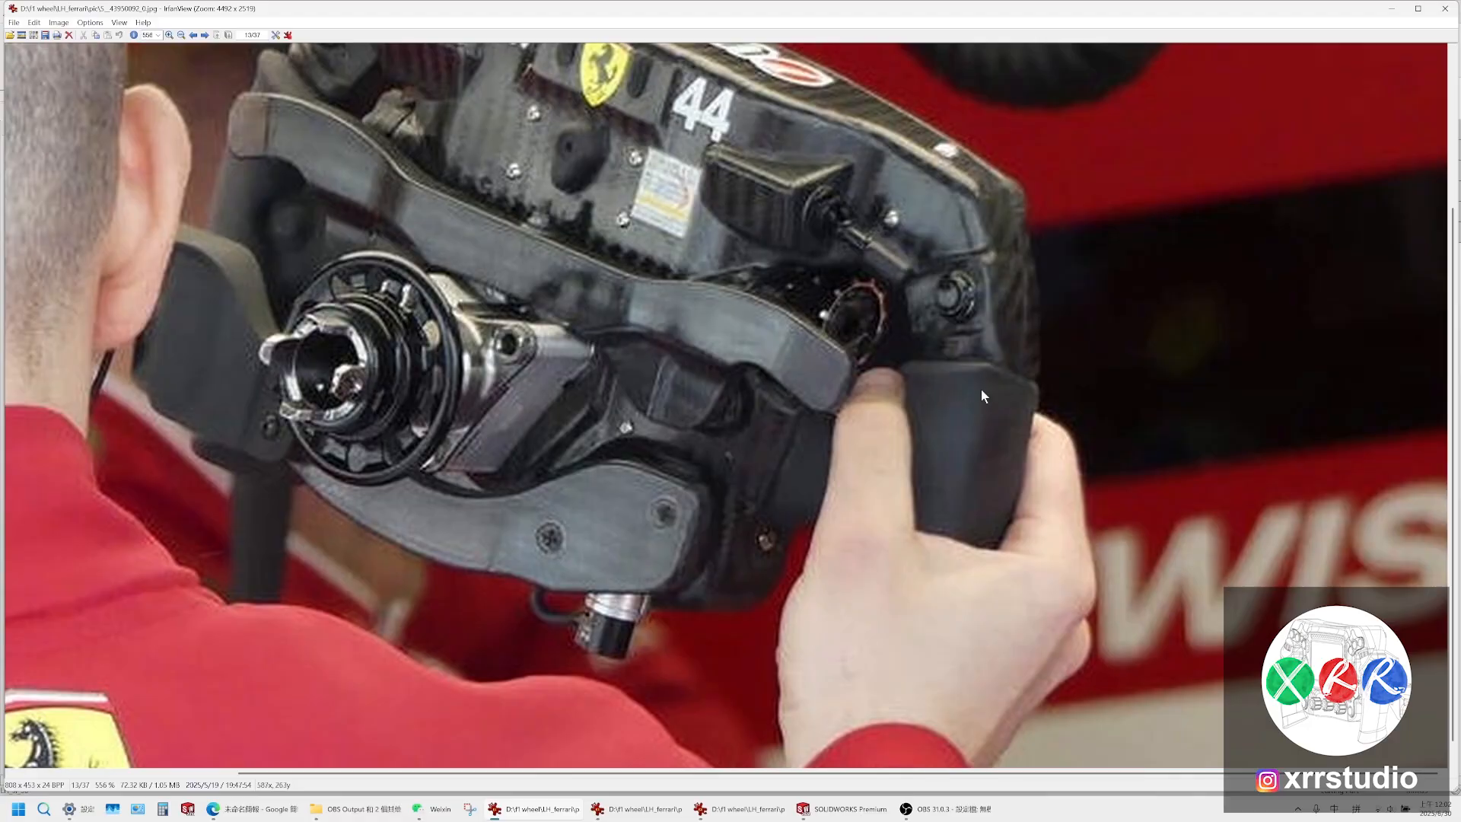
click(836, 809)
scroll(822, 420, up, 3)
middle_drag(829, 420, 805, 440)
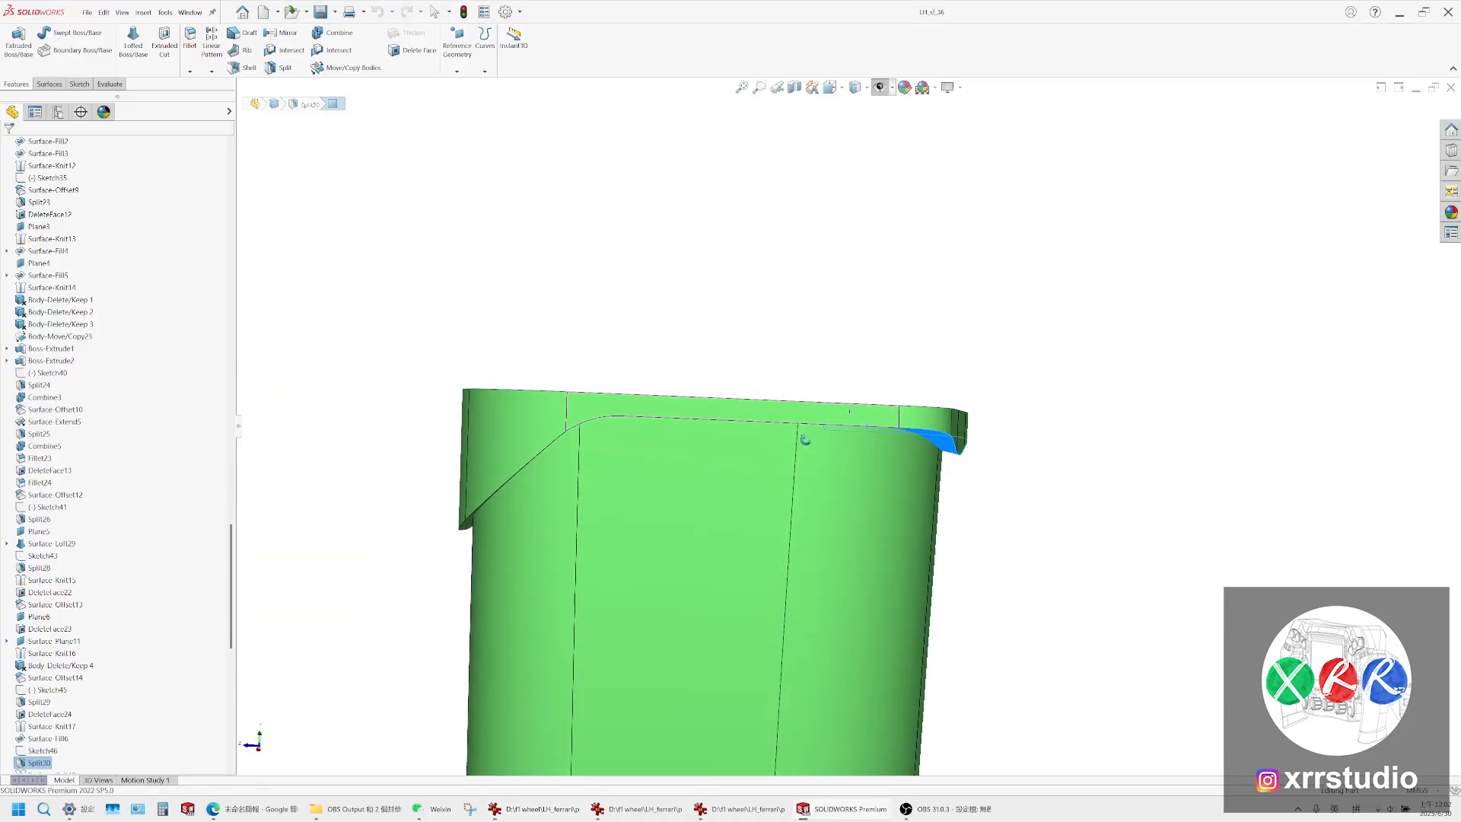
scroll(922, 442, down, 3)
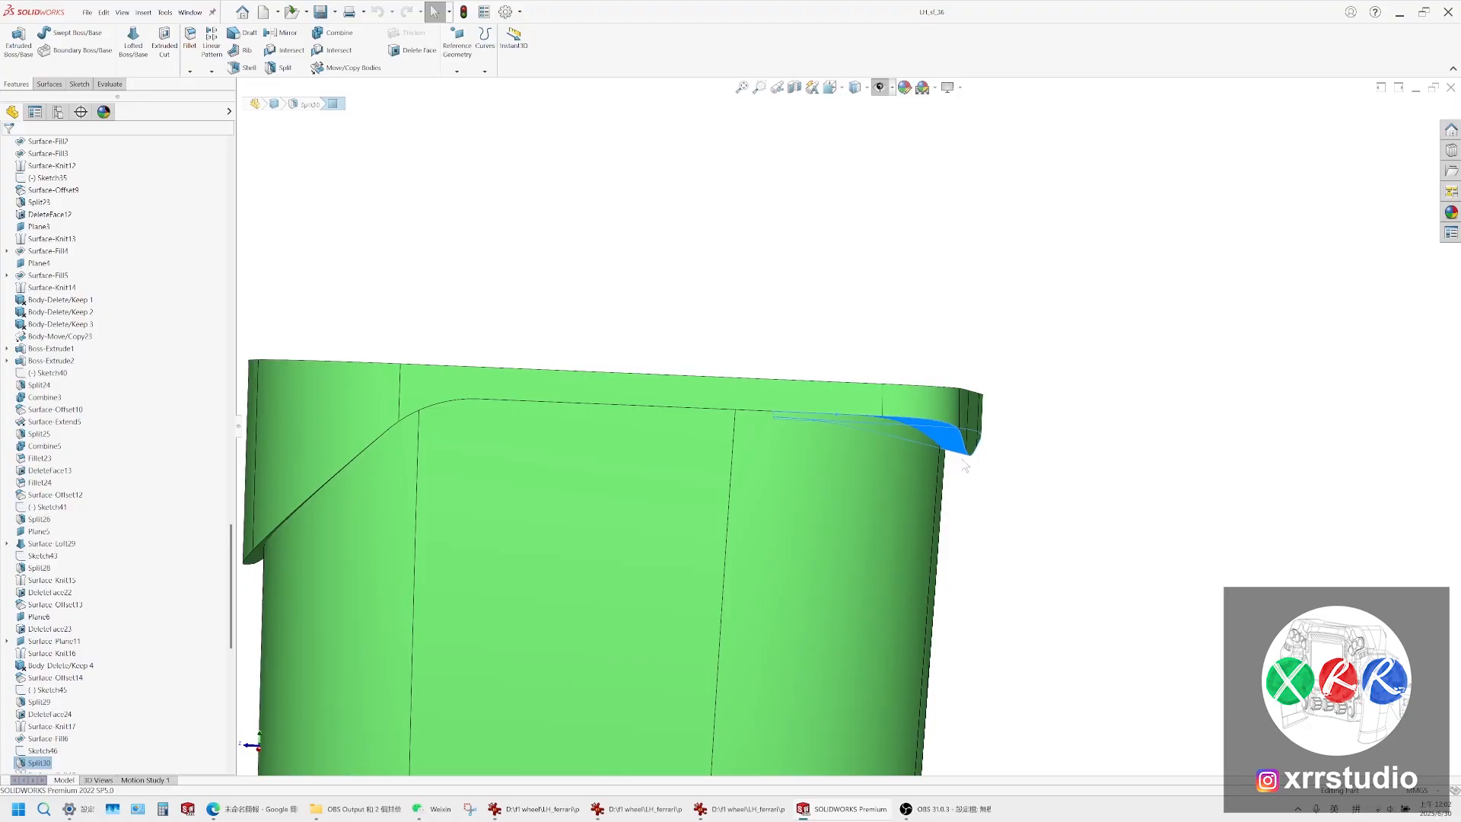
middle_drag(971, 461, 895, 383)
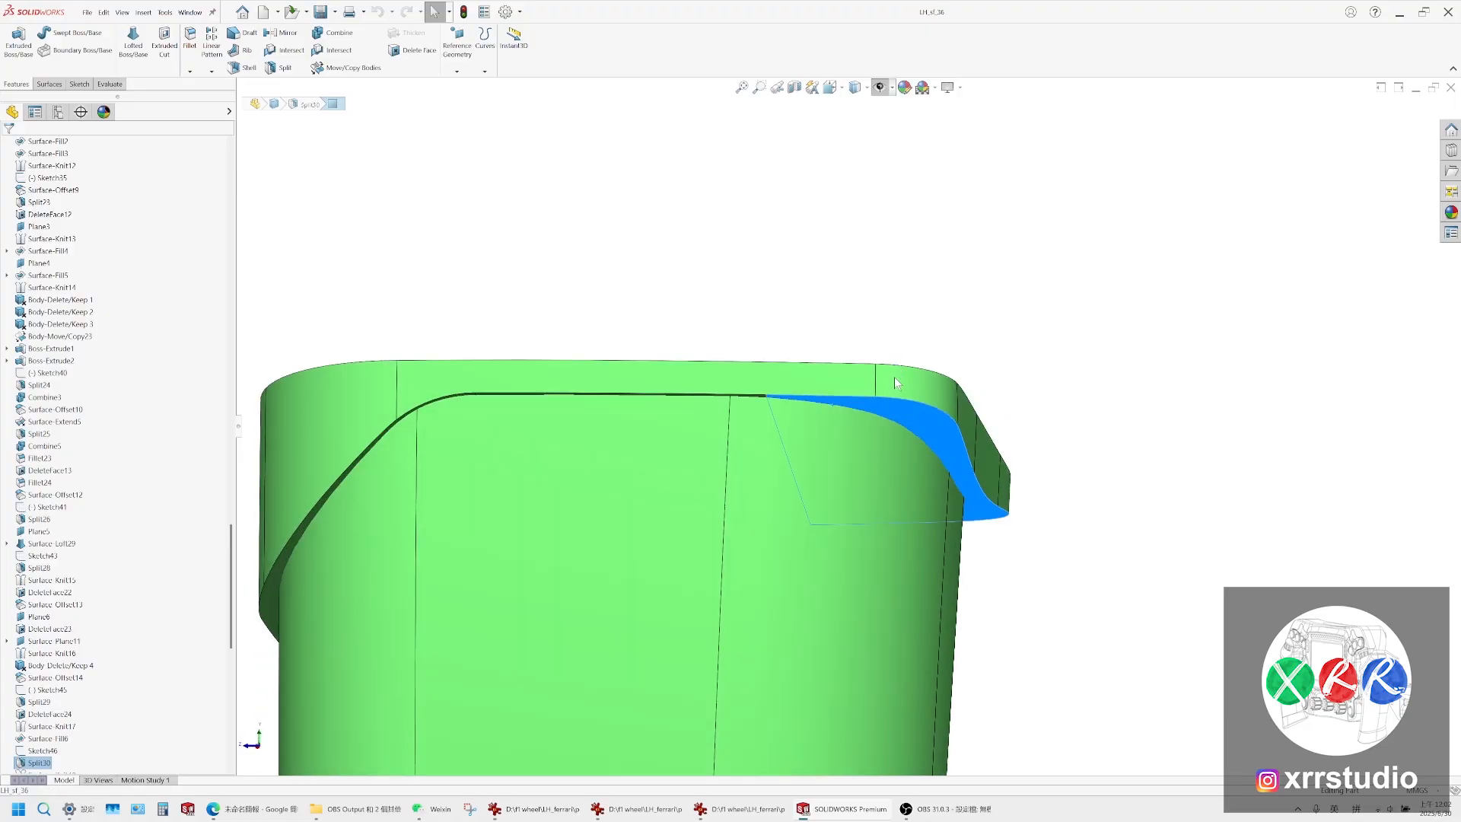
middle_drag(702, 427, 797, 260)
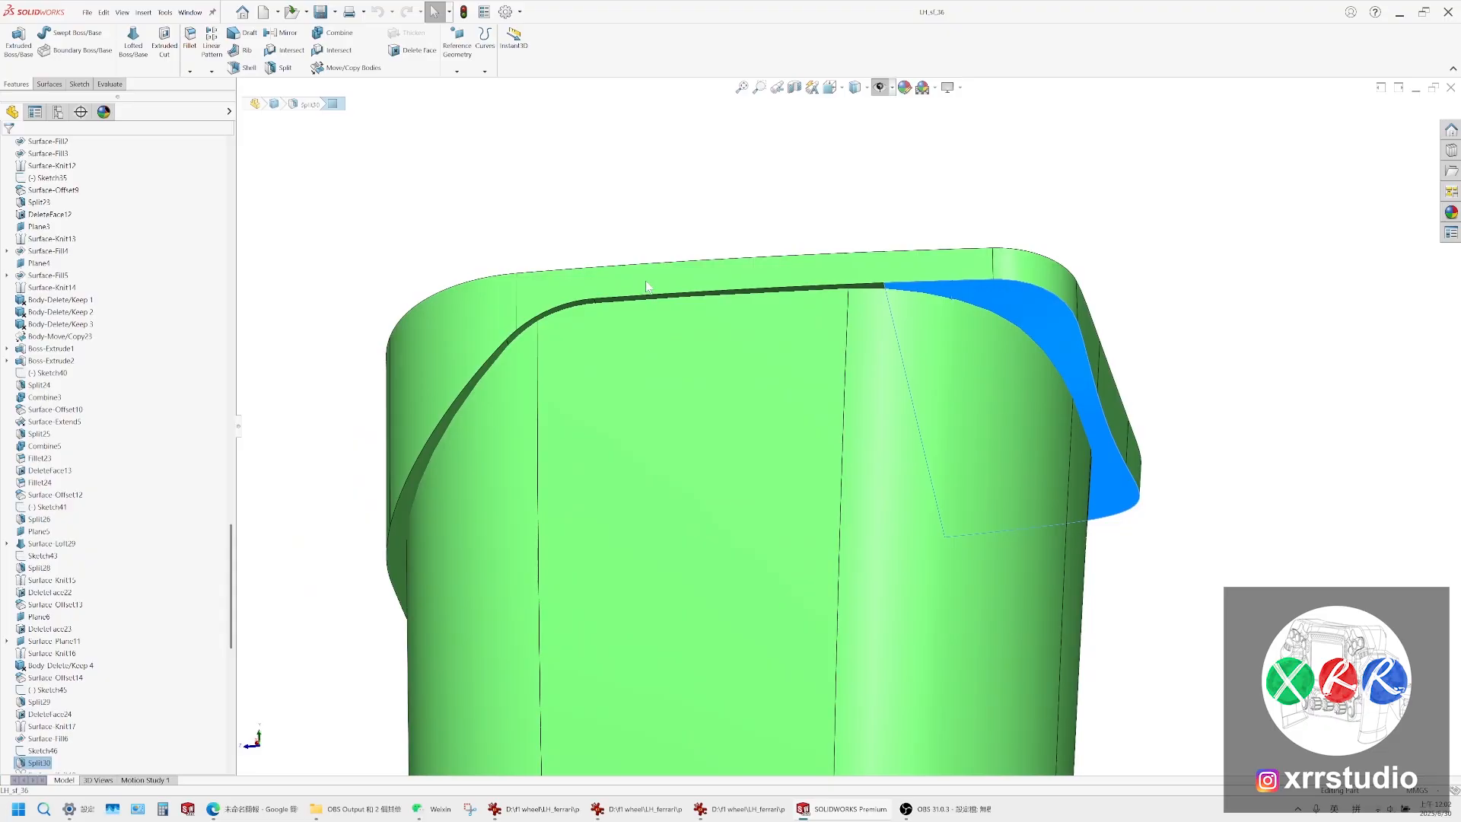
middle_drag(904, 263, 541, 395)
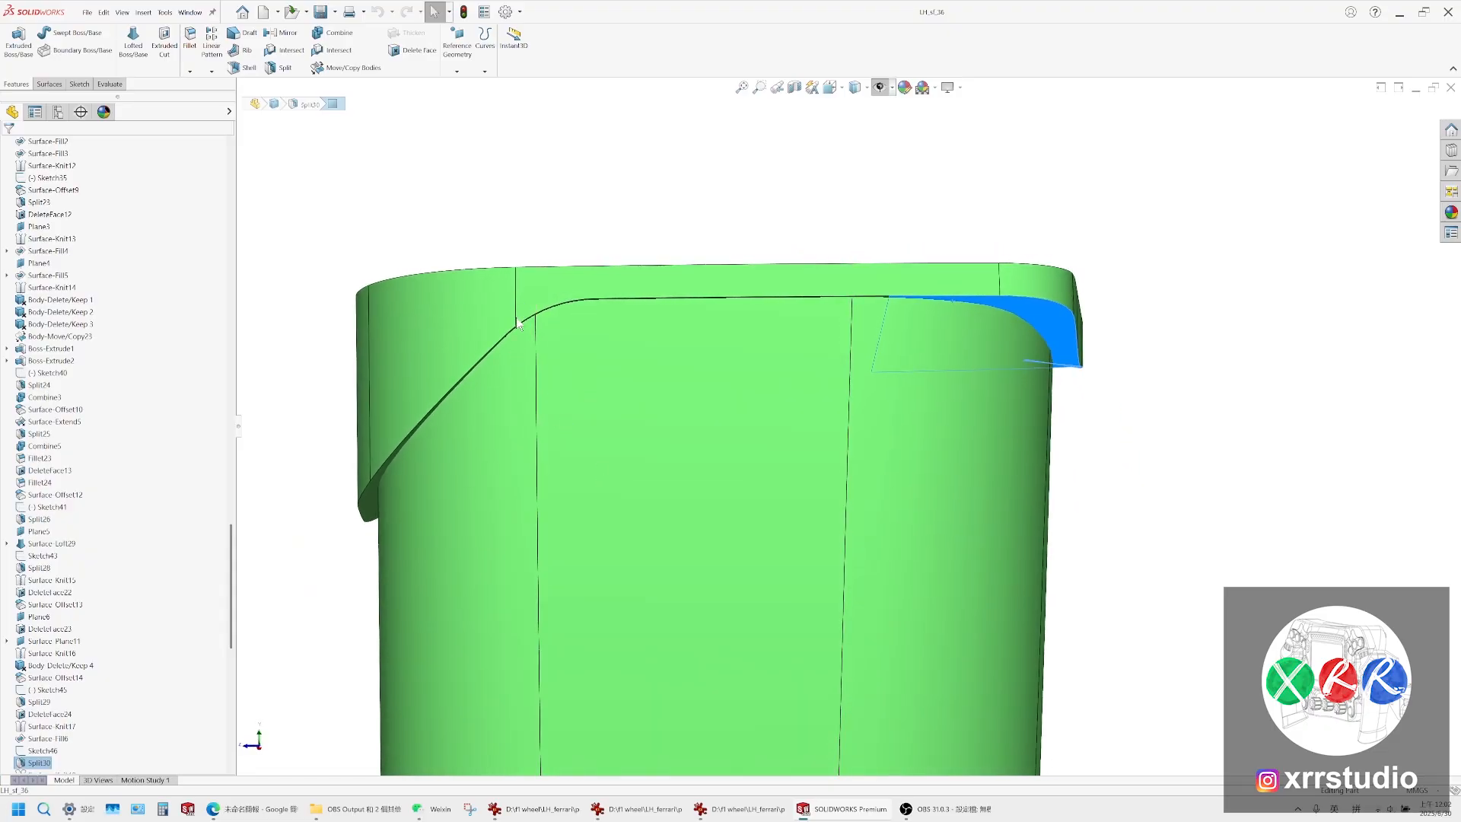
middle_drag(518, 323, 568, 286)
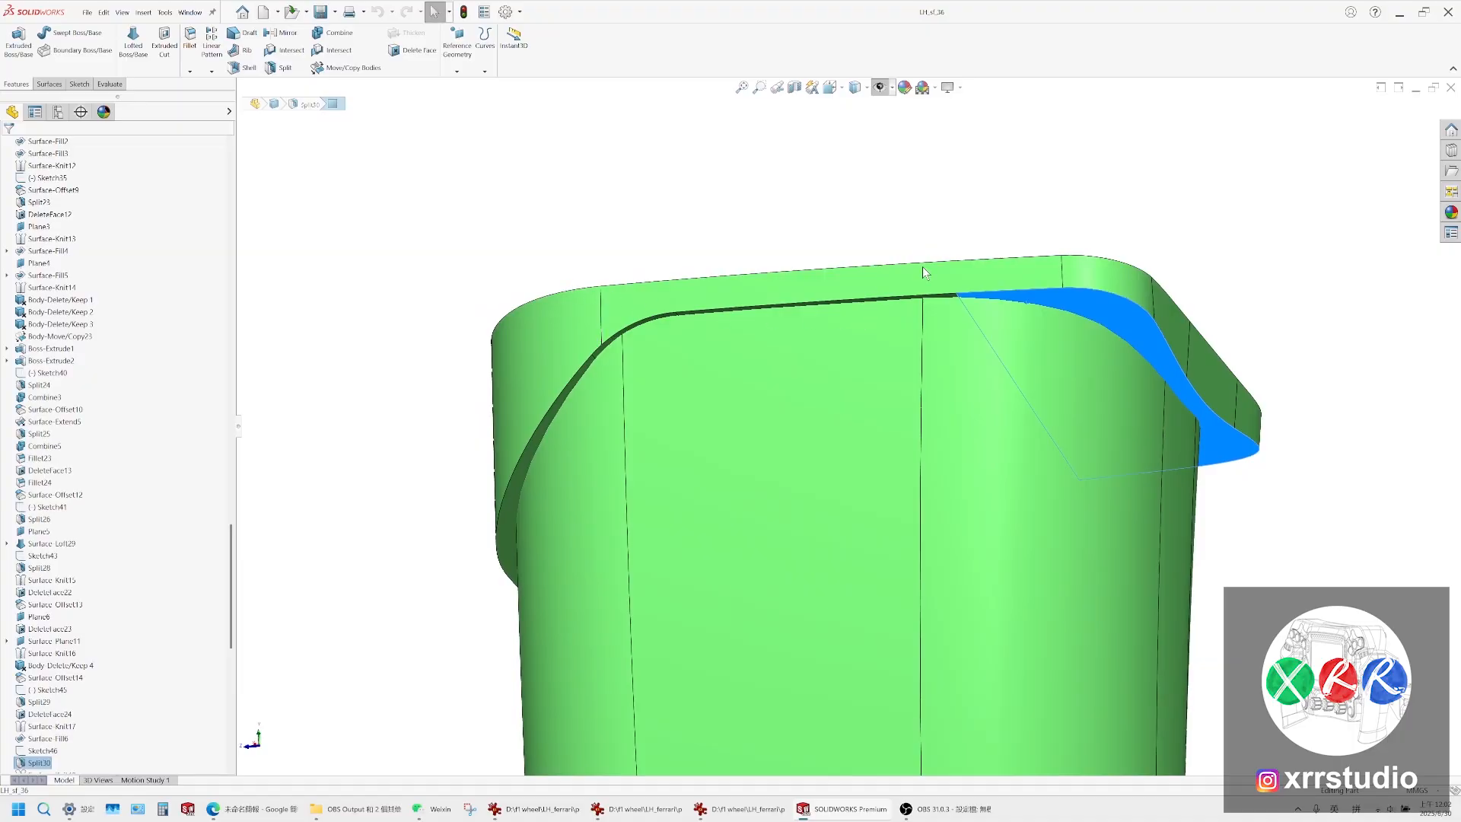
click(906, 809)
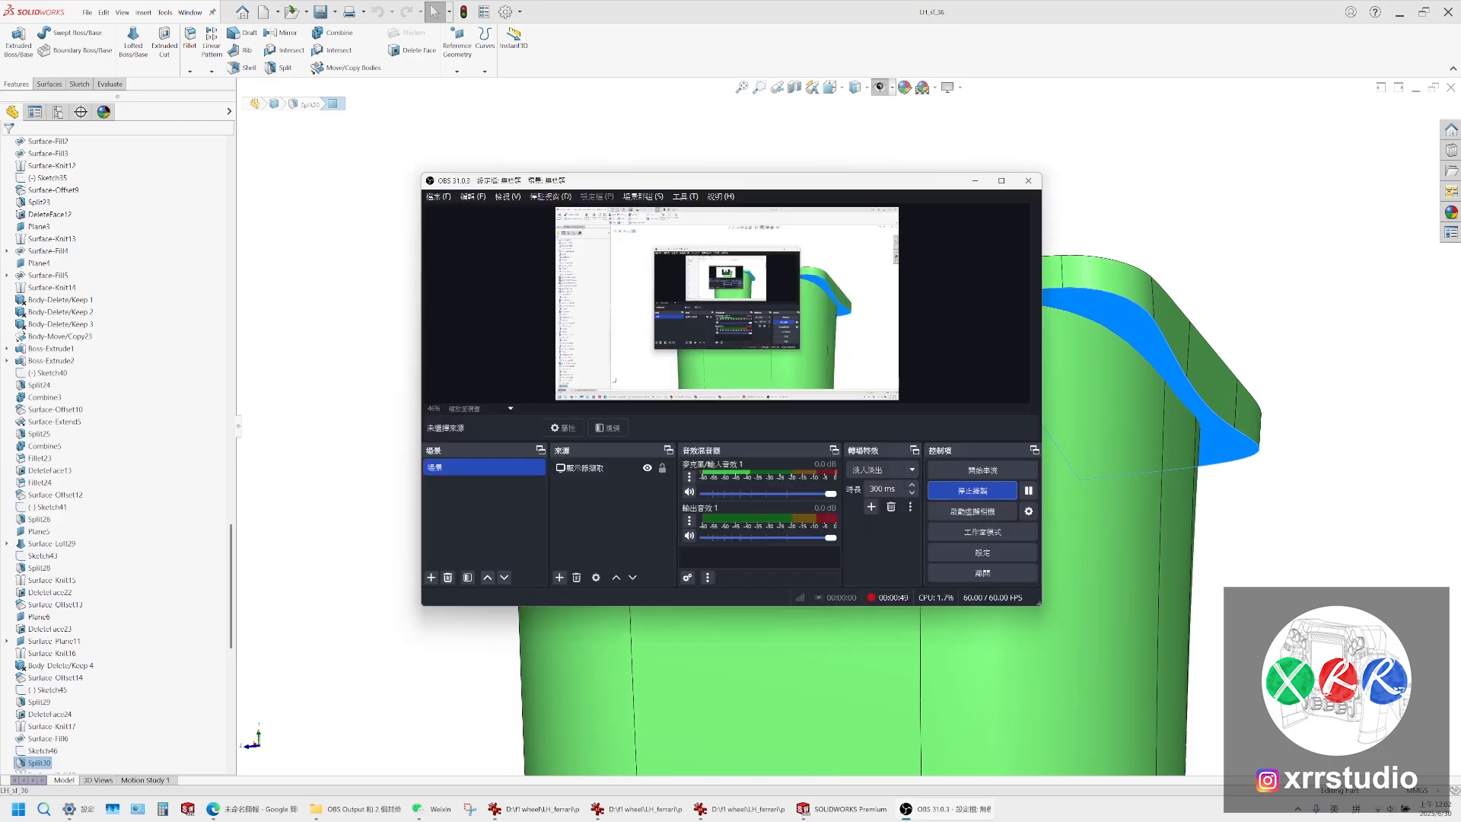
click(1085, 422)
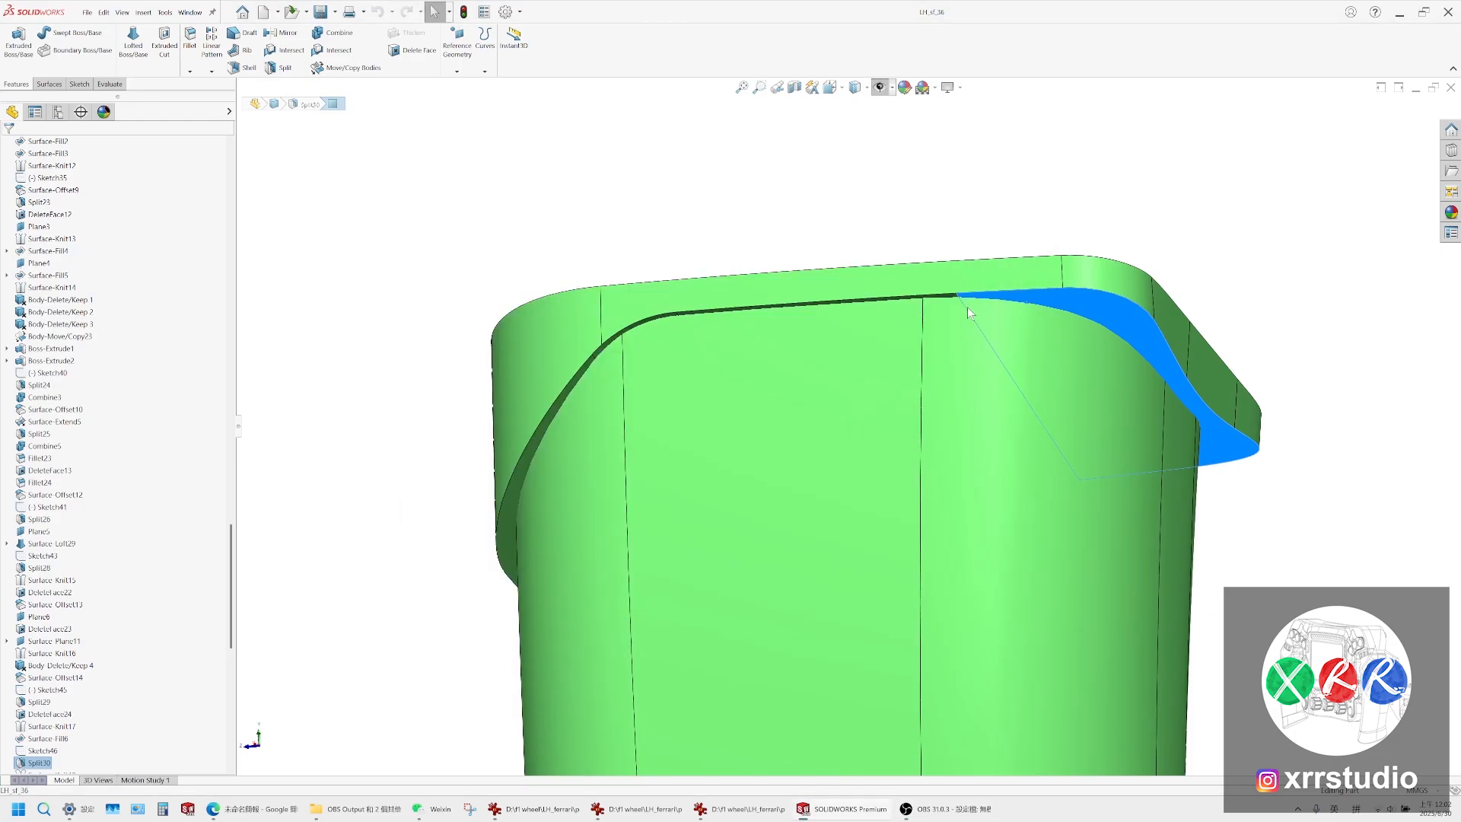
Examine the overhanging lip faces on the end cap's underside around the grip body
scroll(560, 368, down, 5)
click(565, 359)
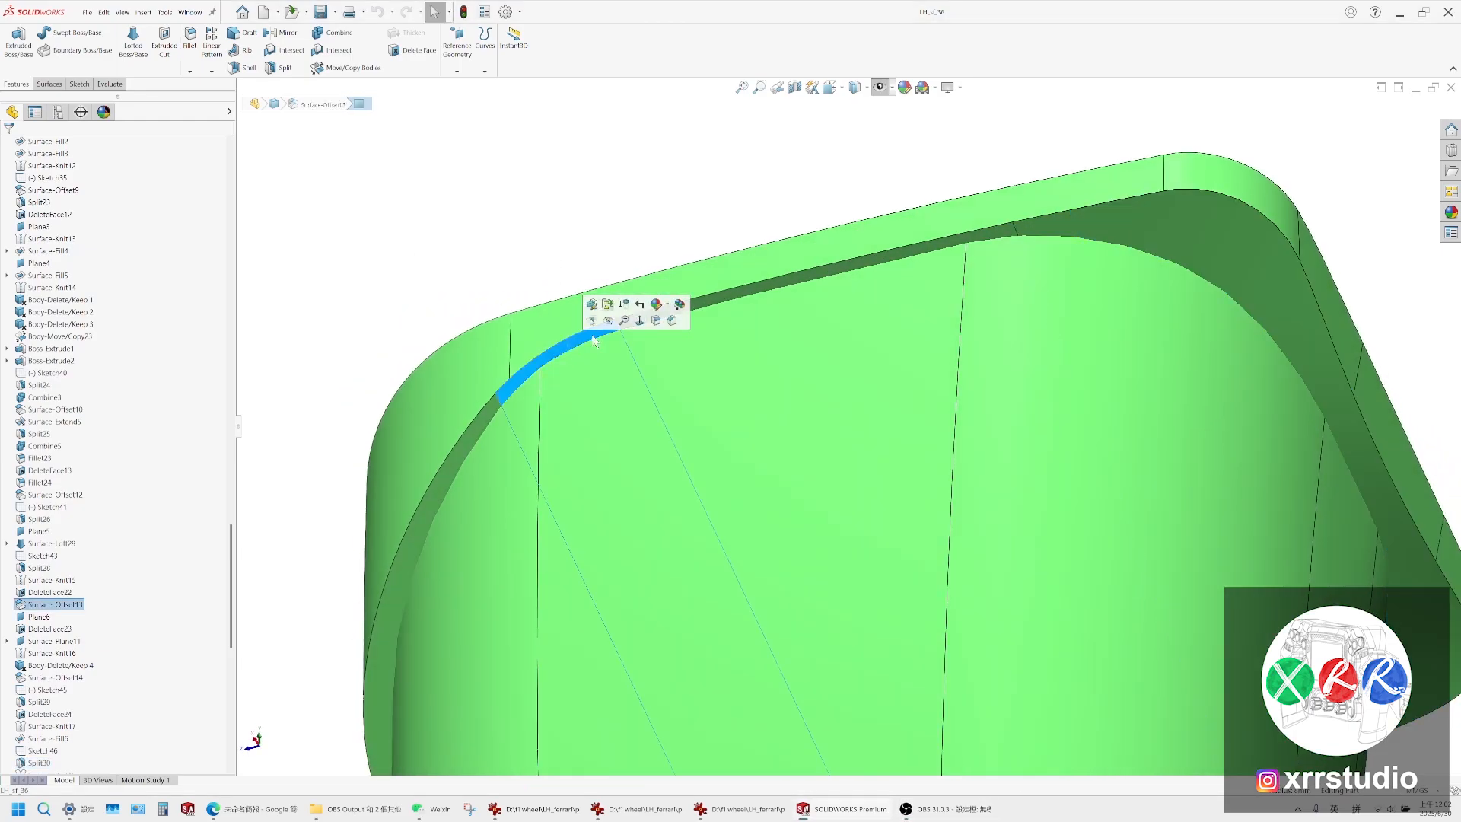
ctrl+click(932, 251)
ctrl+click(1087, 222)
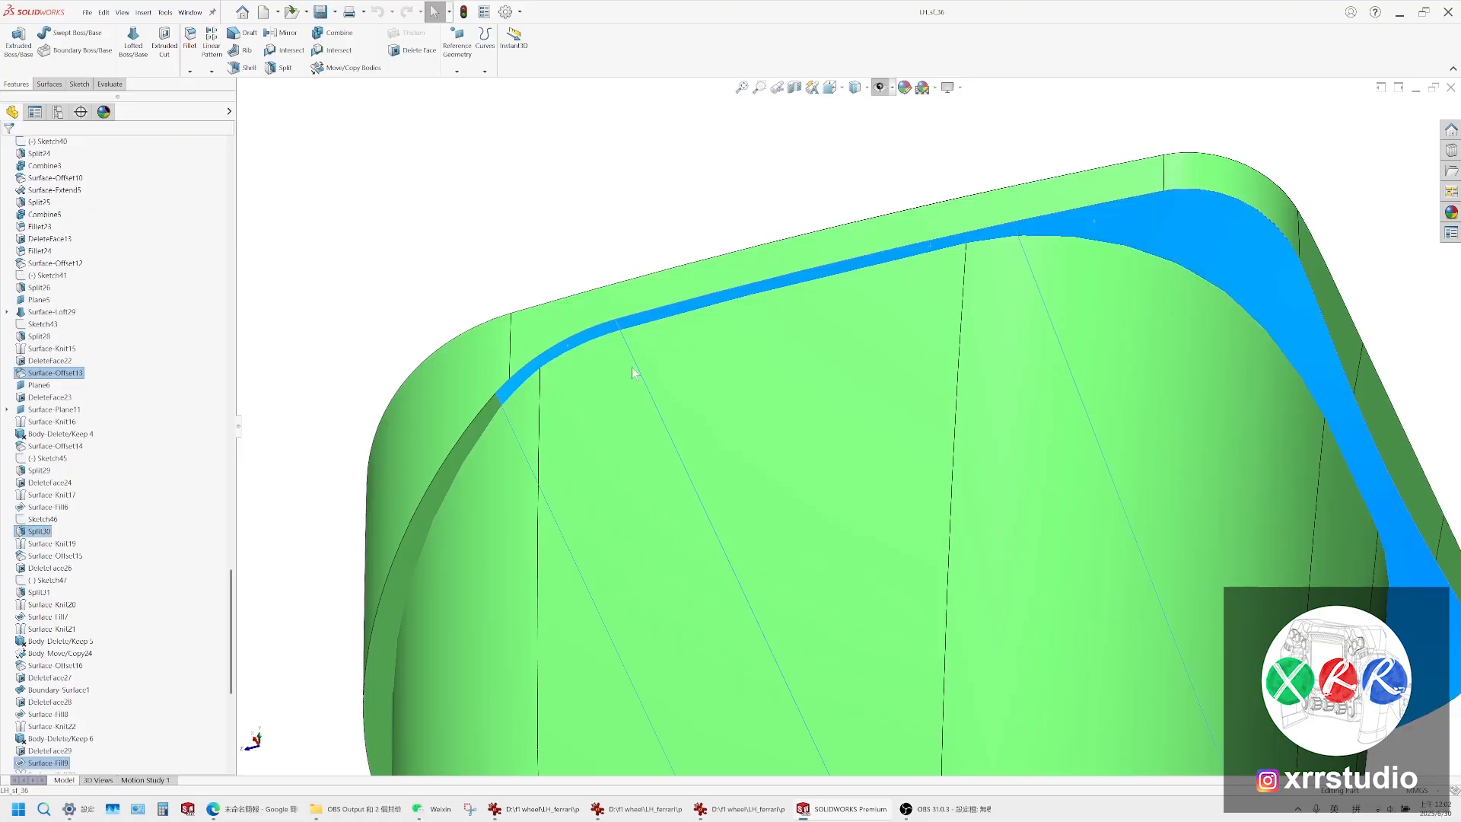
ctrl+click(472, 431)
scroll(470, 432, up, 5)
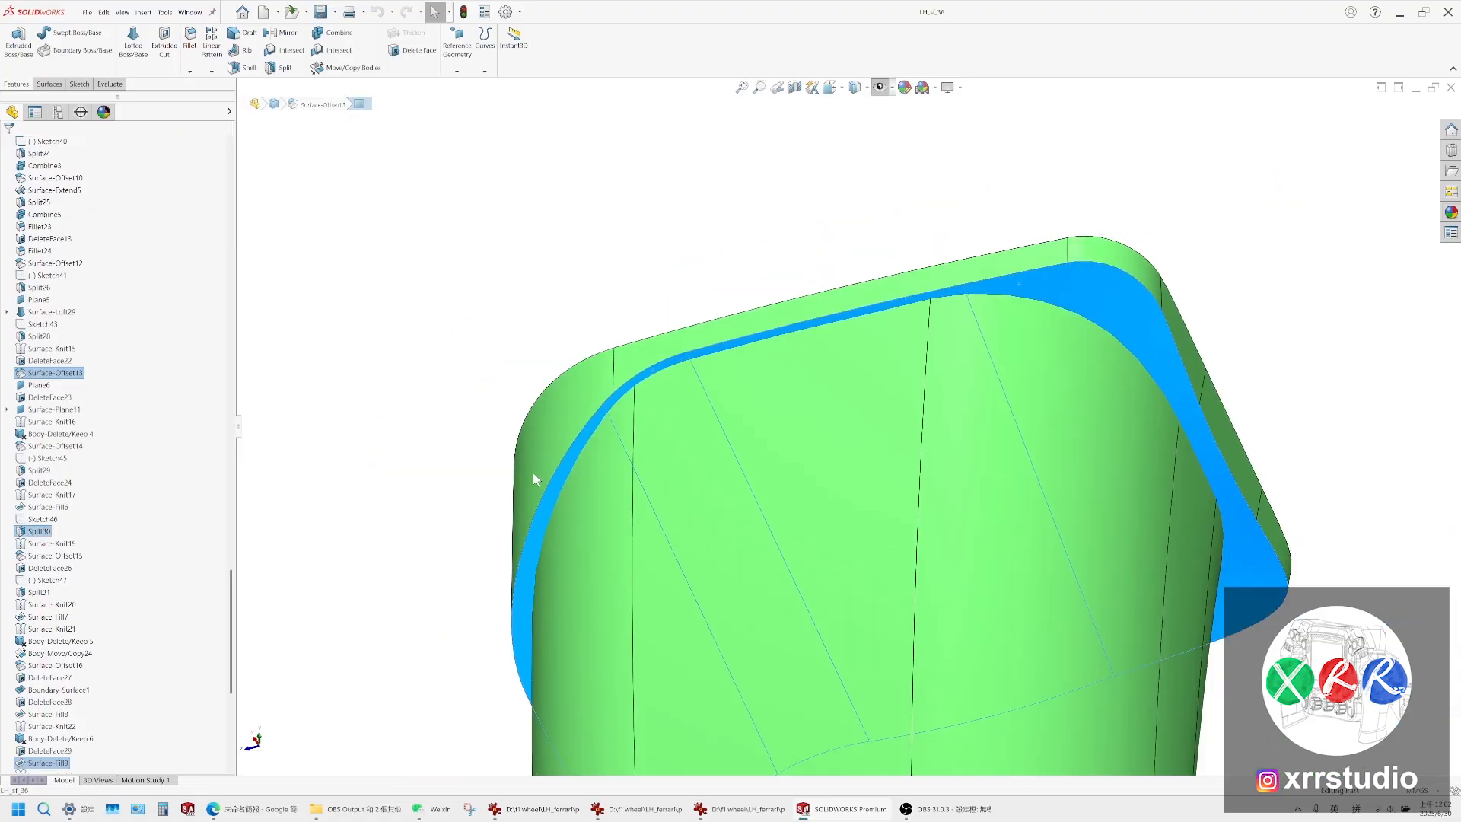
key(Escape)
middle_drag(785, 369, 704, 309)
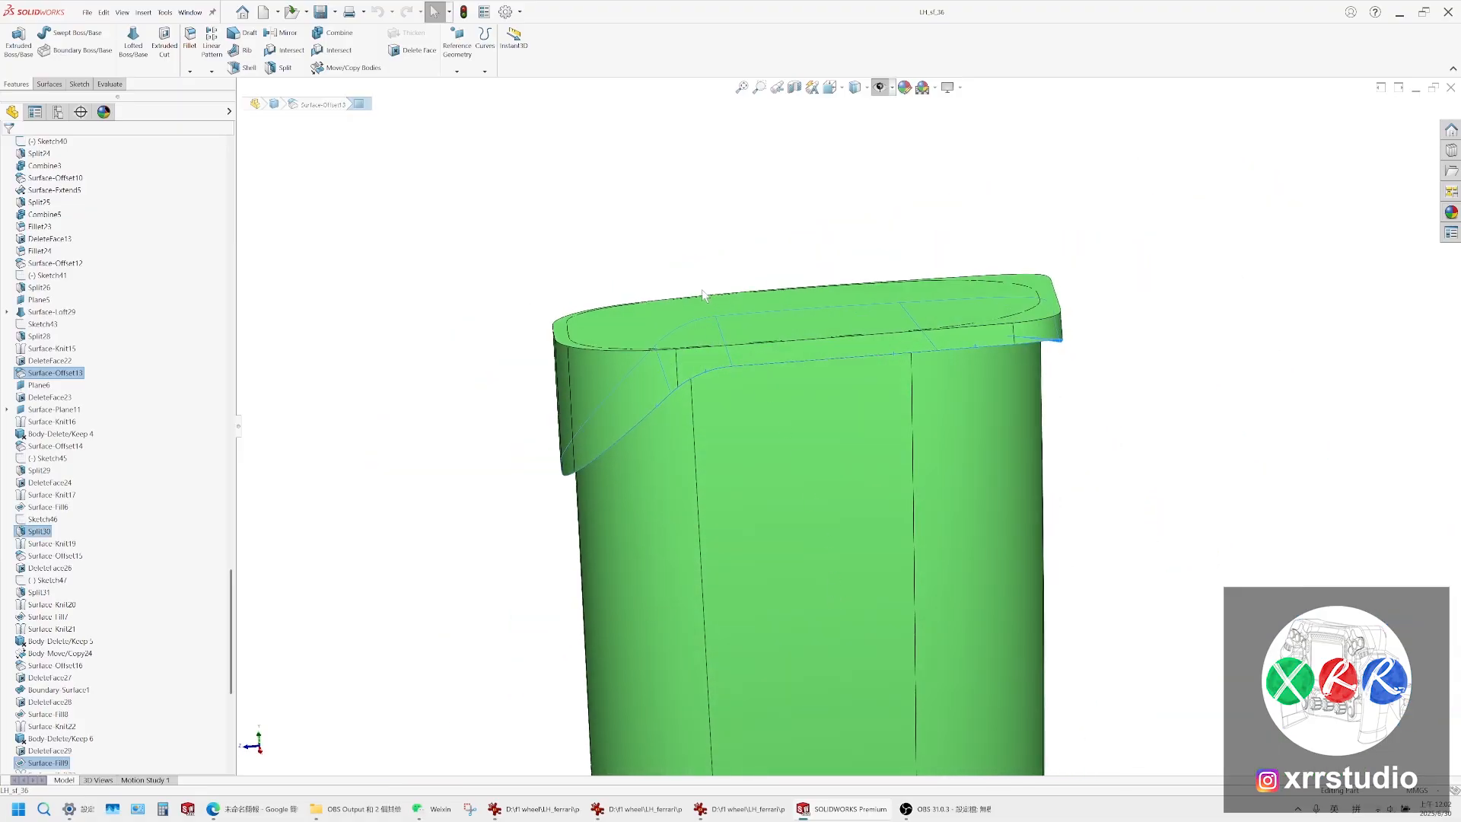
Hide the main grip body to expose the end cap's full underside
click(49, 84)
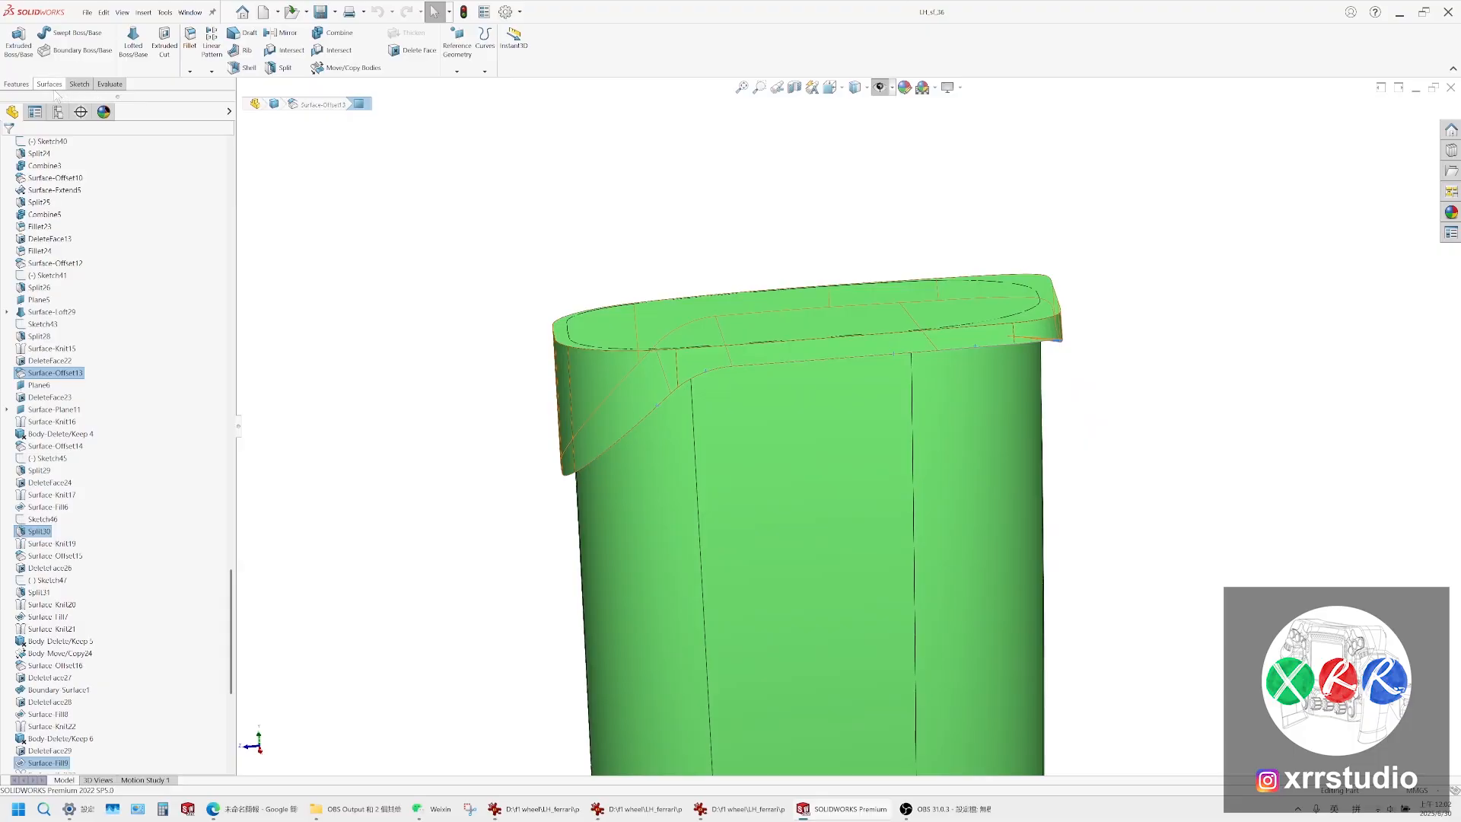
click(858, 443)
key(Tab)
middle_drag(597, 290, 641, 323)
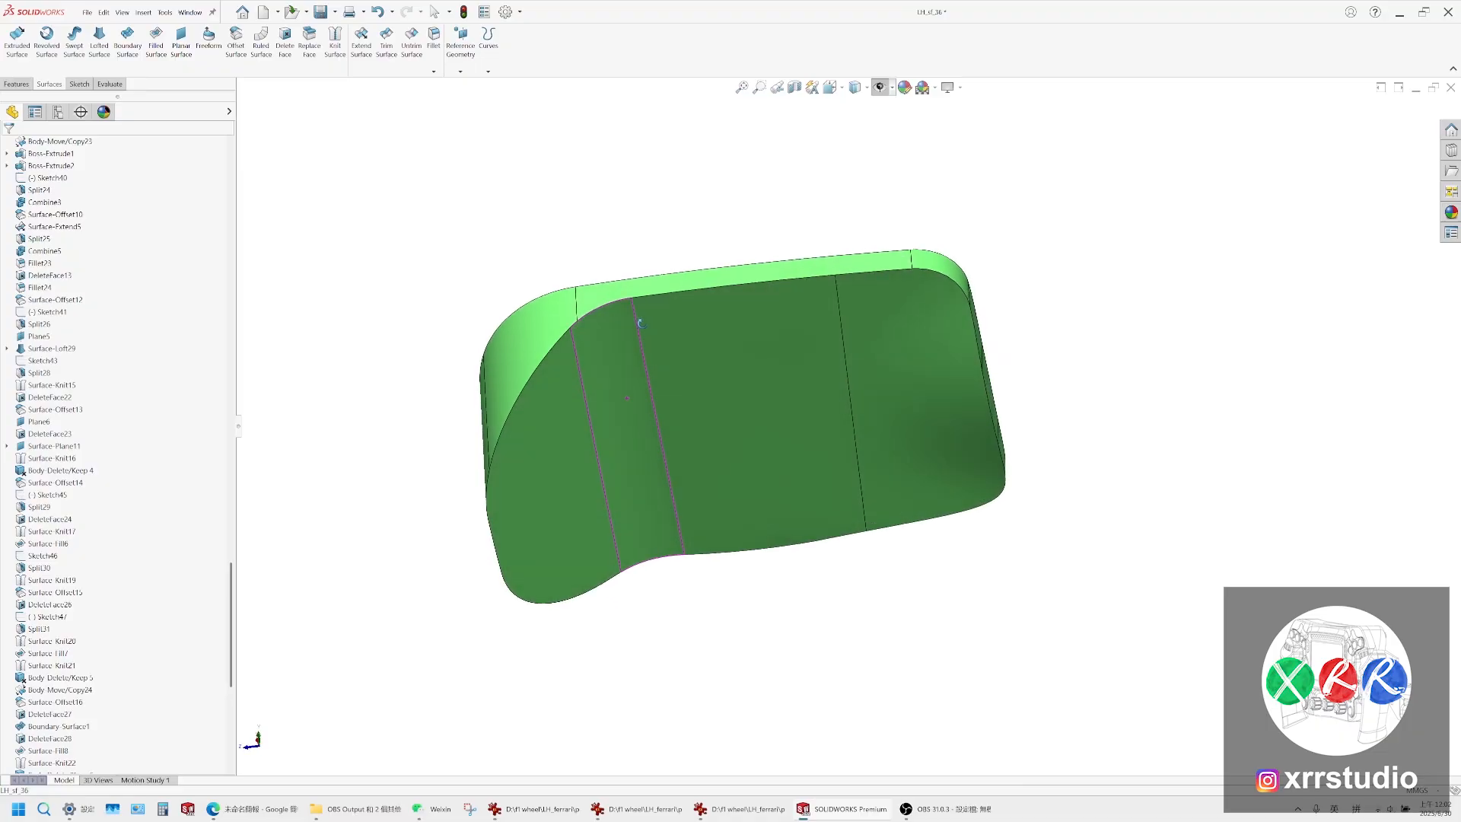
Create an offset surface from the four connected faces on the end cap's underside
click(678, 431)
ctrl+click(597, 452)
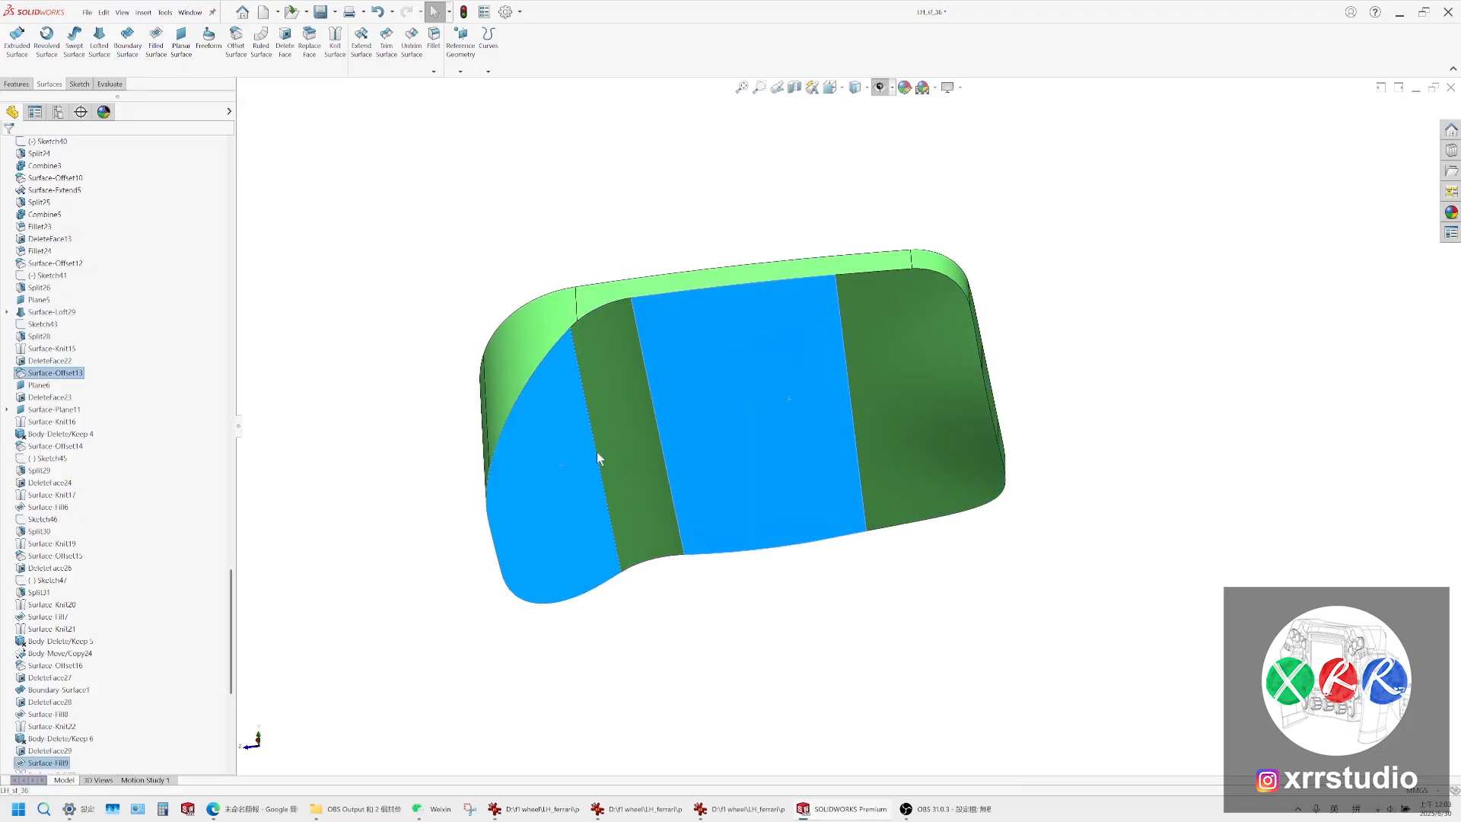
ctrl+click(600, 455)
ctrl+click(947, 426)
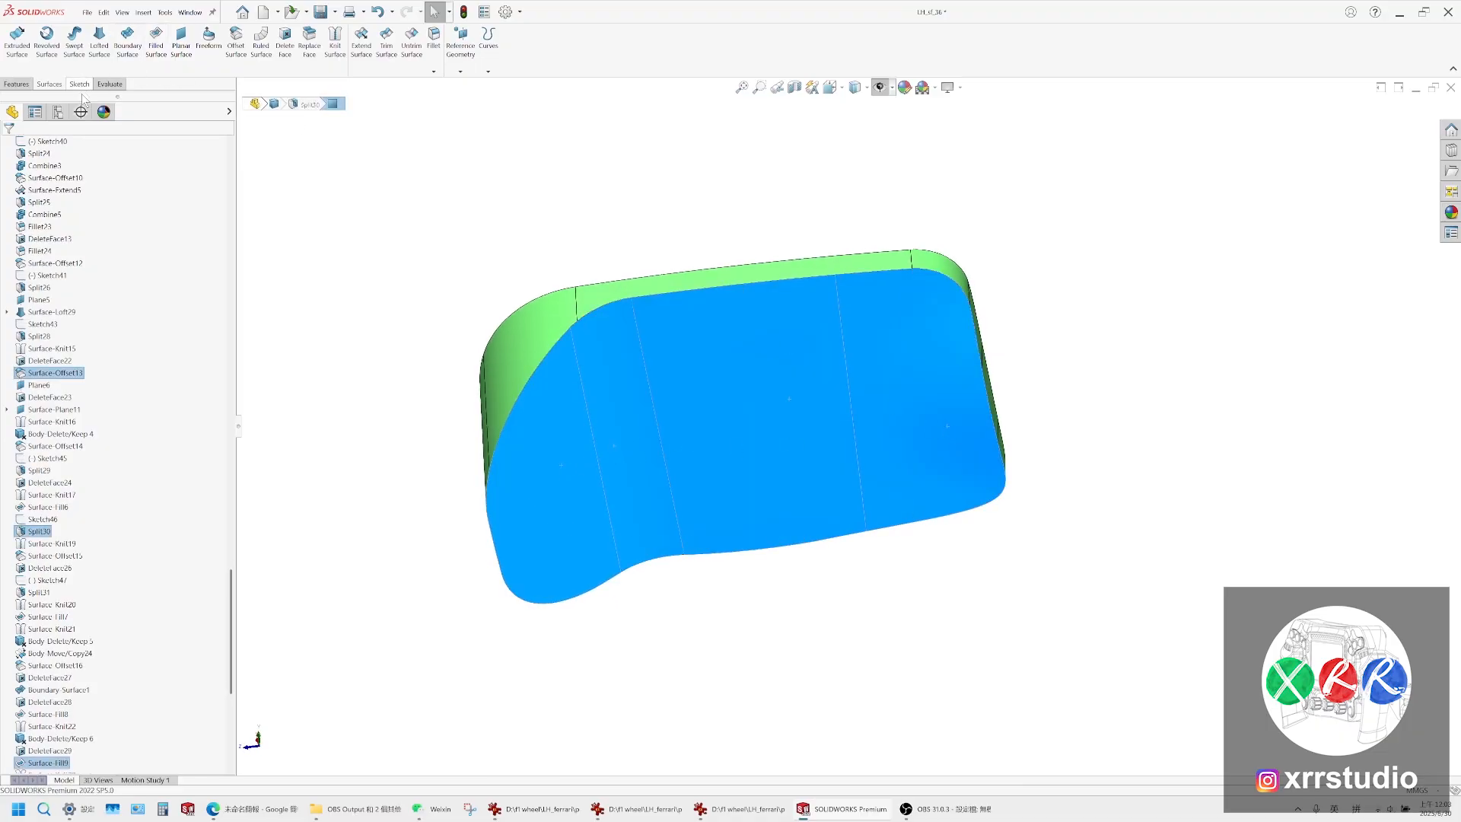
scroll(84, 86, up, 1)
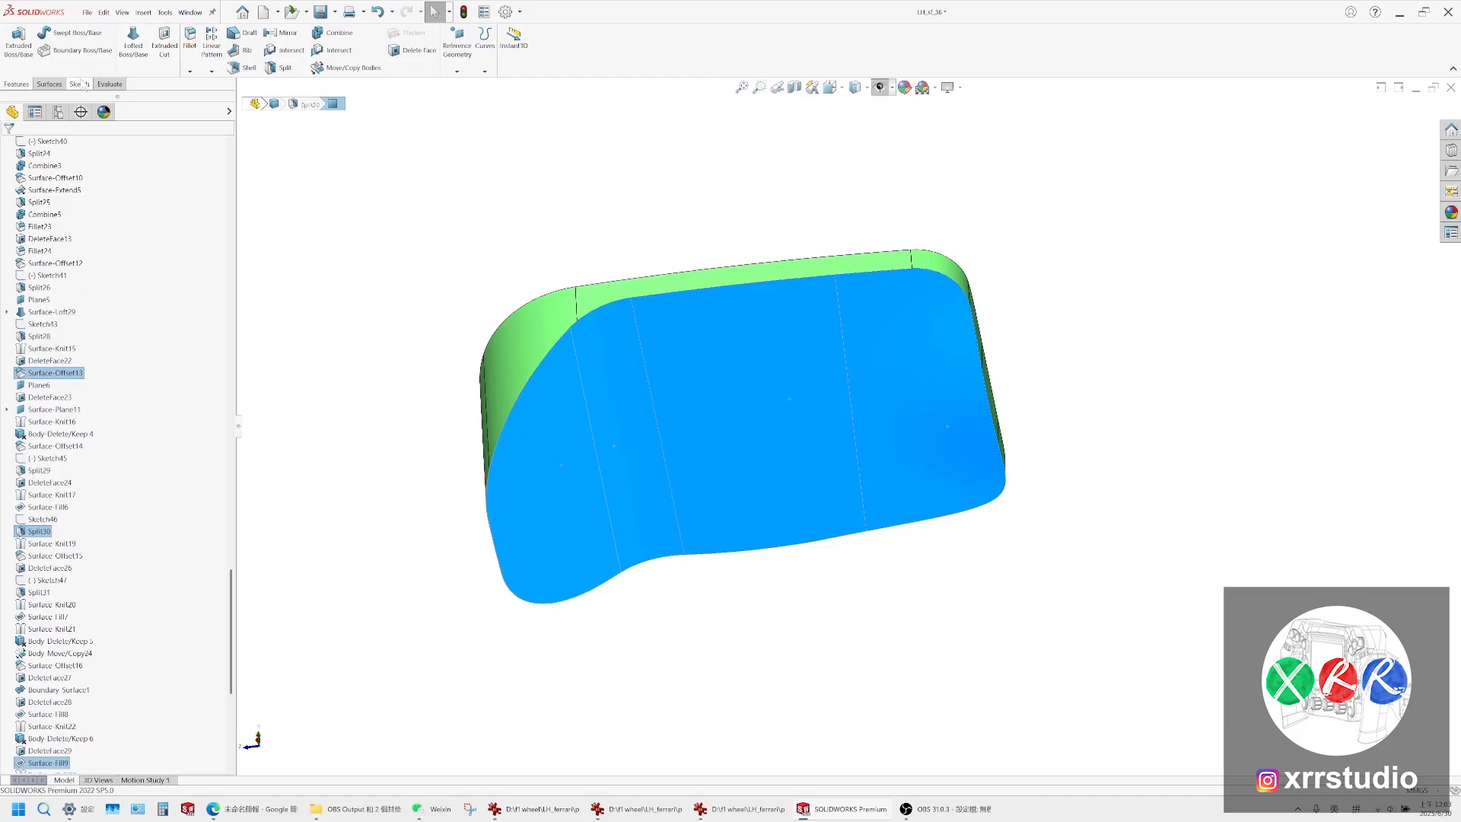
click(55, 85)
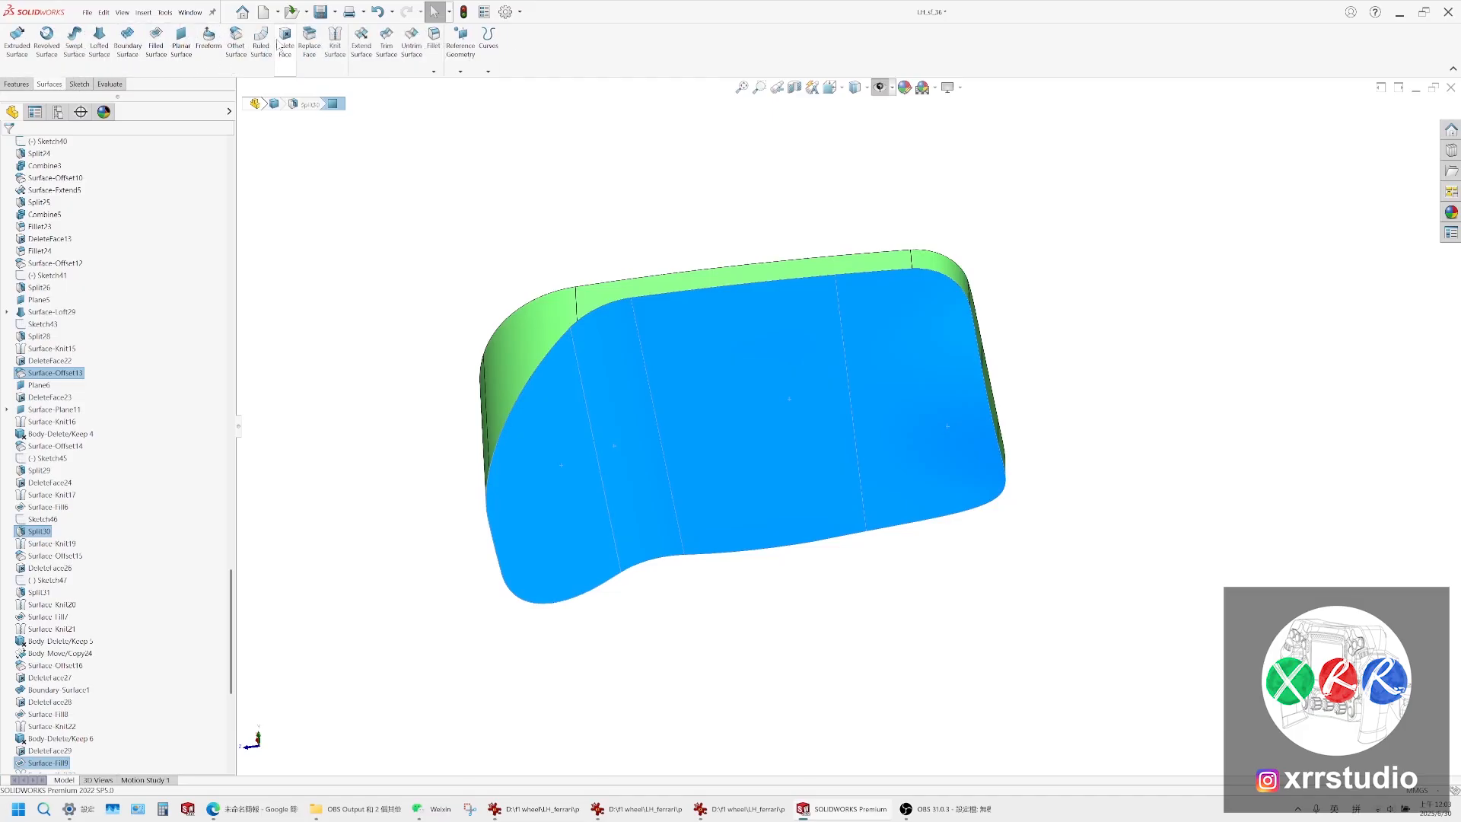
click(245, 61)
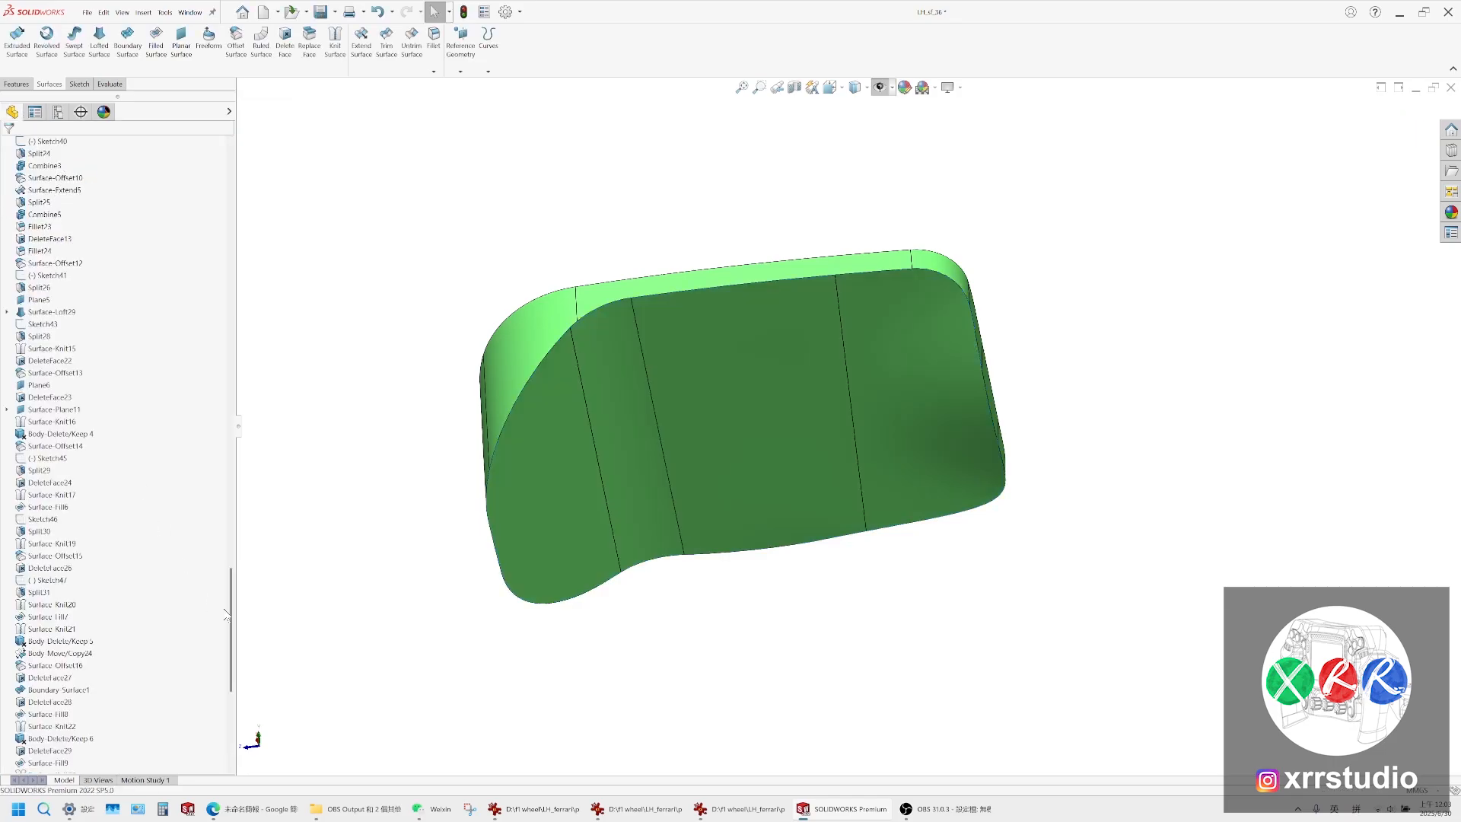
Move the Surface-Offset17 body downward along Y below the end cap, with Copy turned off
drag(230, 631, 198, 213)
scroll(57, 223, up, 1)
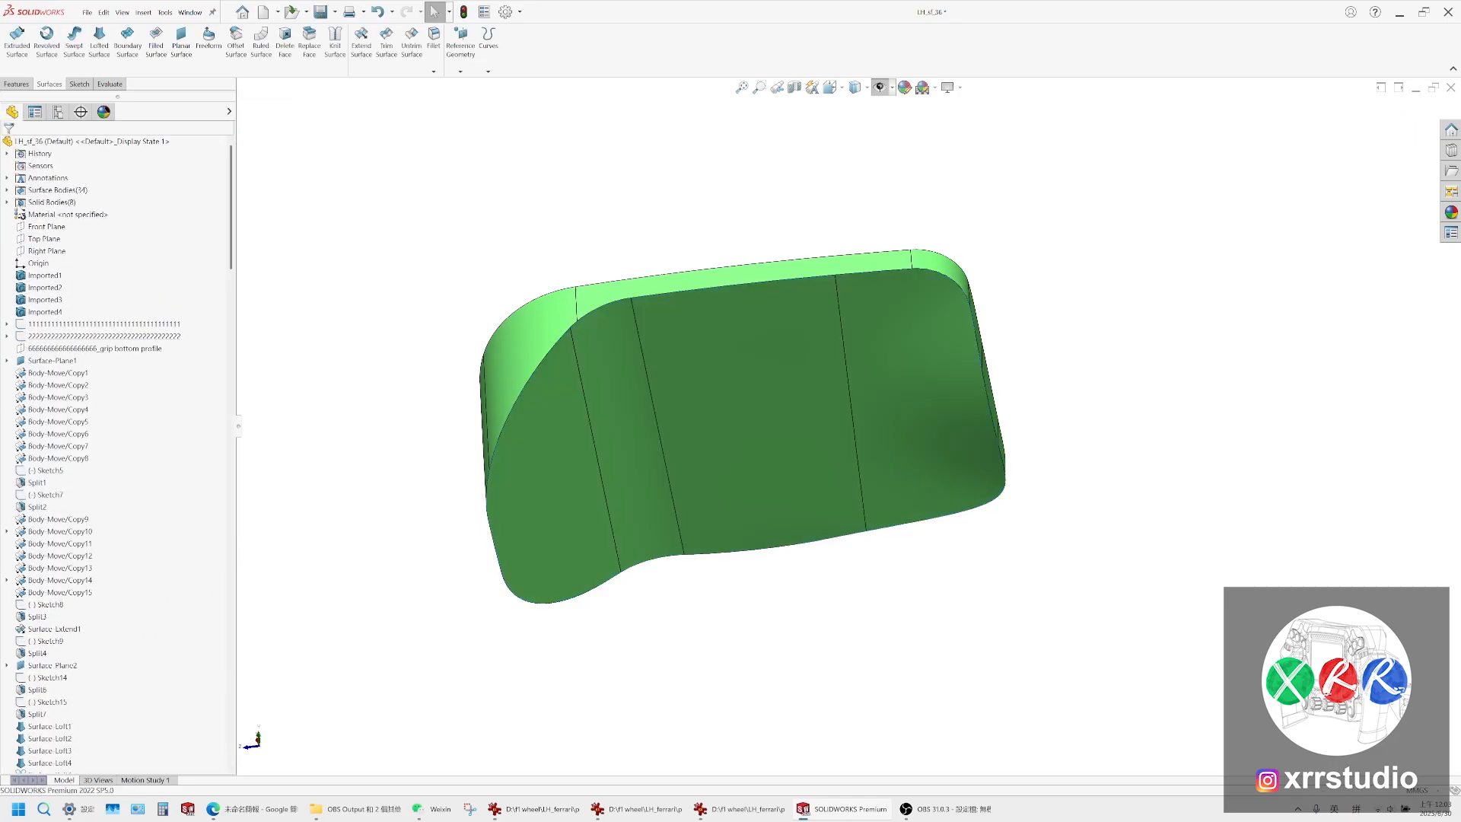
click(7, 190)
scroll(92, 379, down, 5)
click(73, 421)
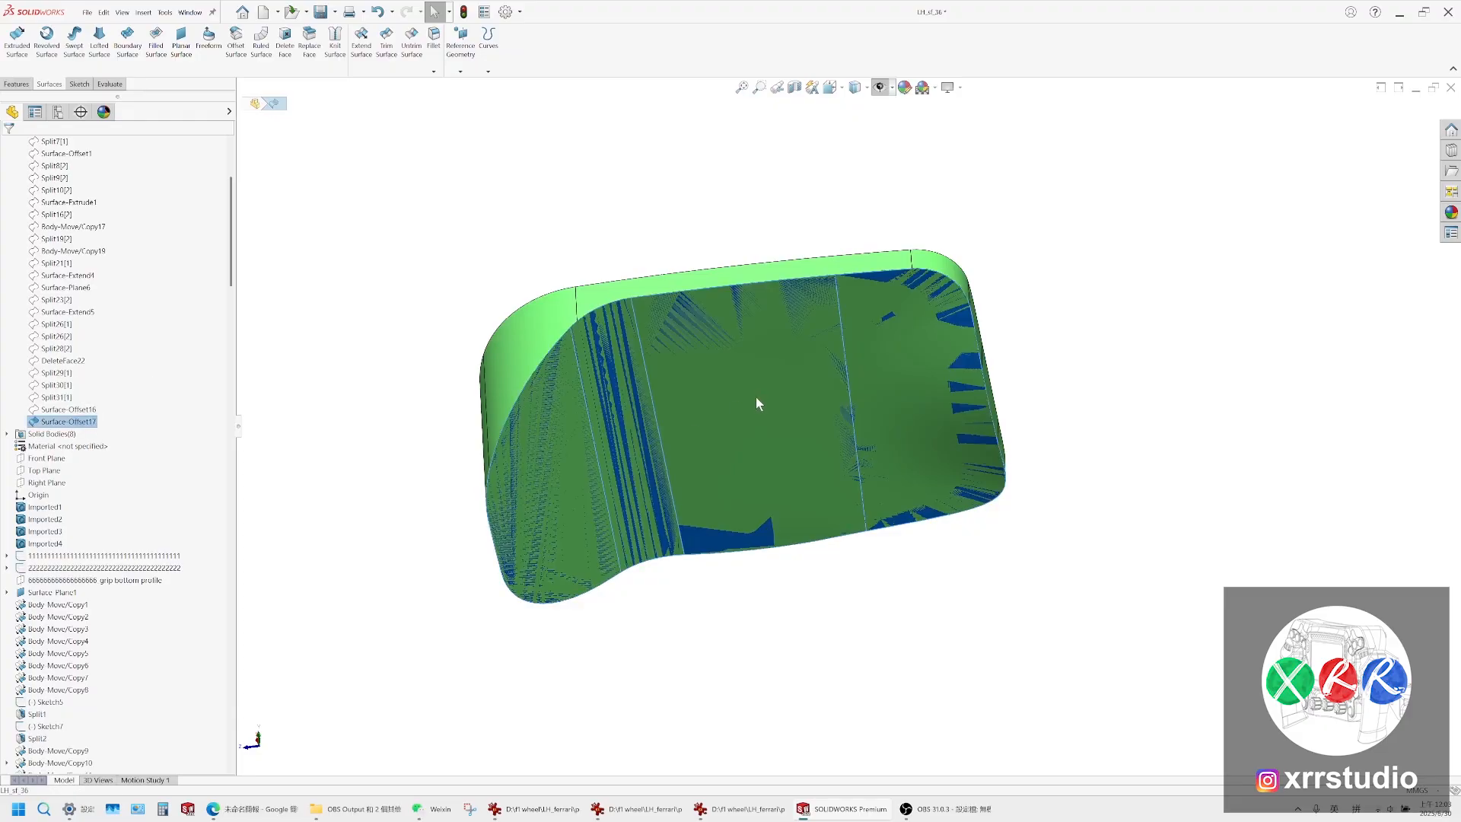
click(18, 85)
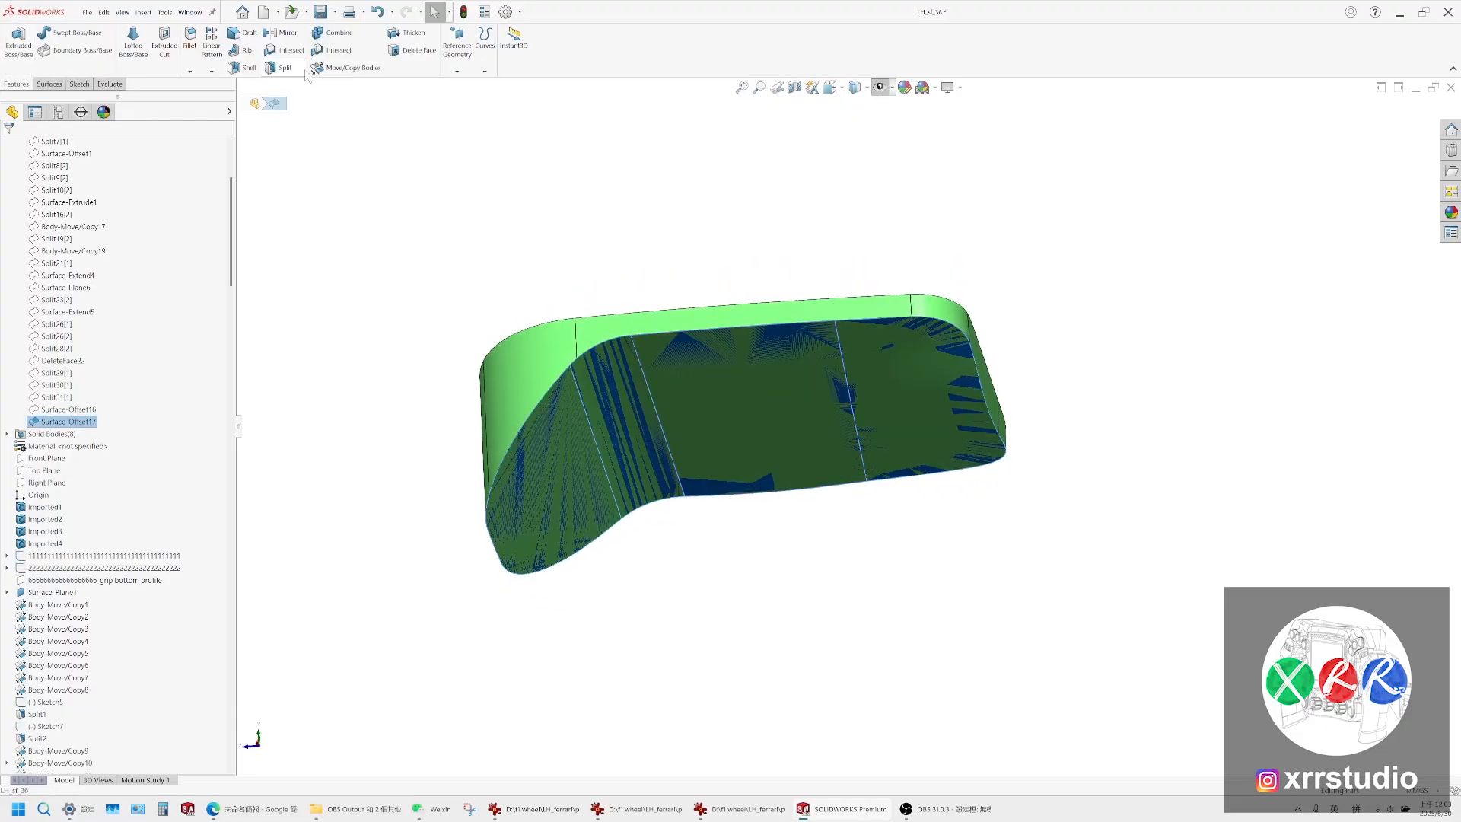
click(346, 68)
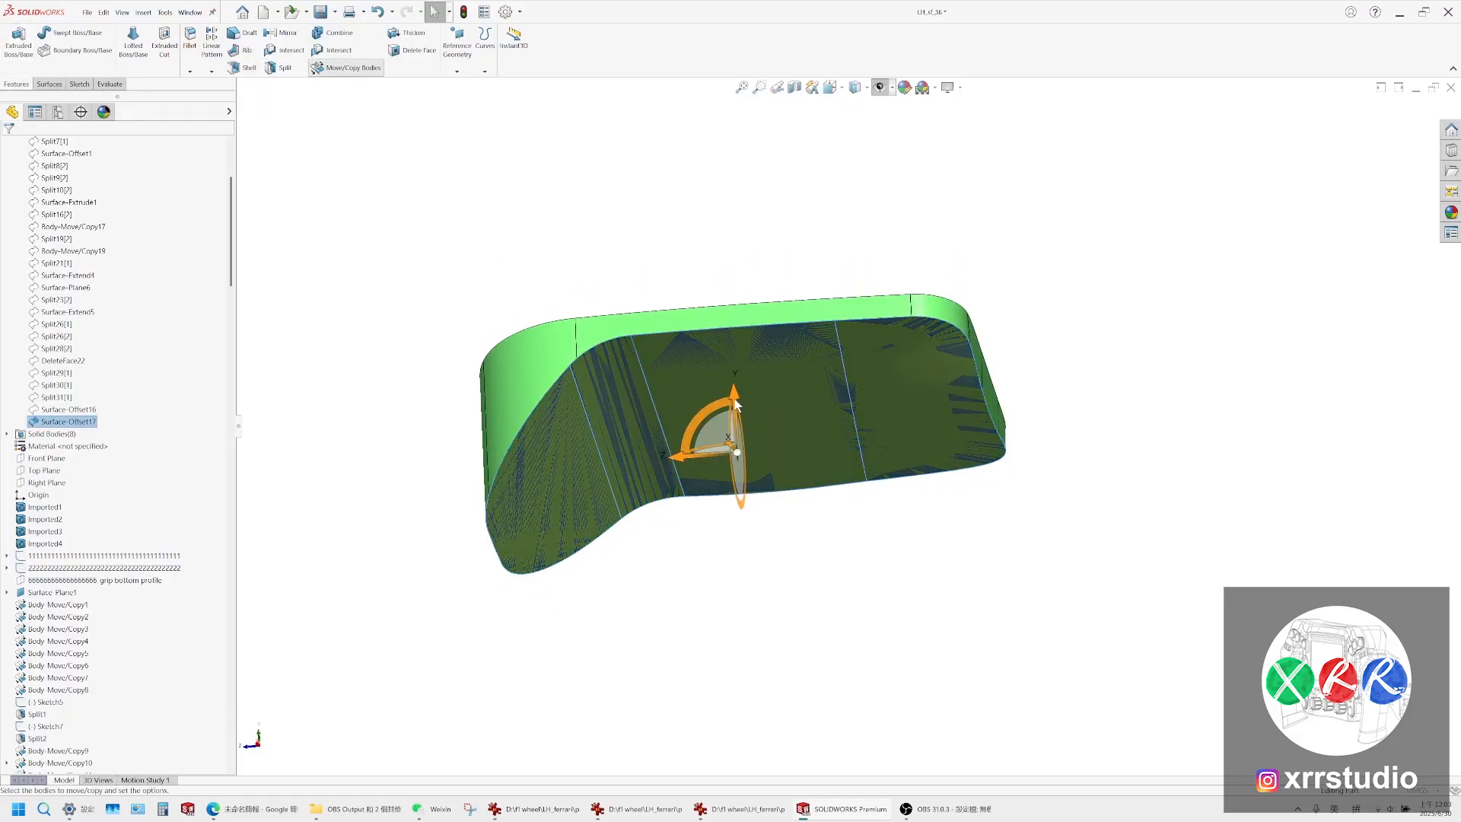
mouse_move(733, 404)
mouse_down()
mouse_move(733, 392)
mouse_move(734, 459)
mouse_move(714, 400)
mouse_move(732, 430)
mouse_up()
click(26, 198)
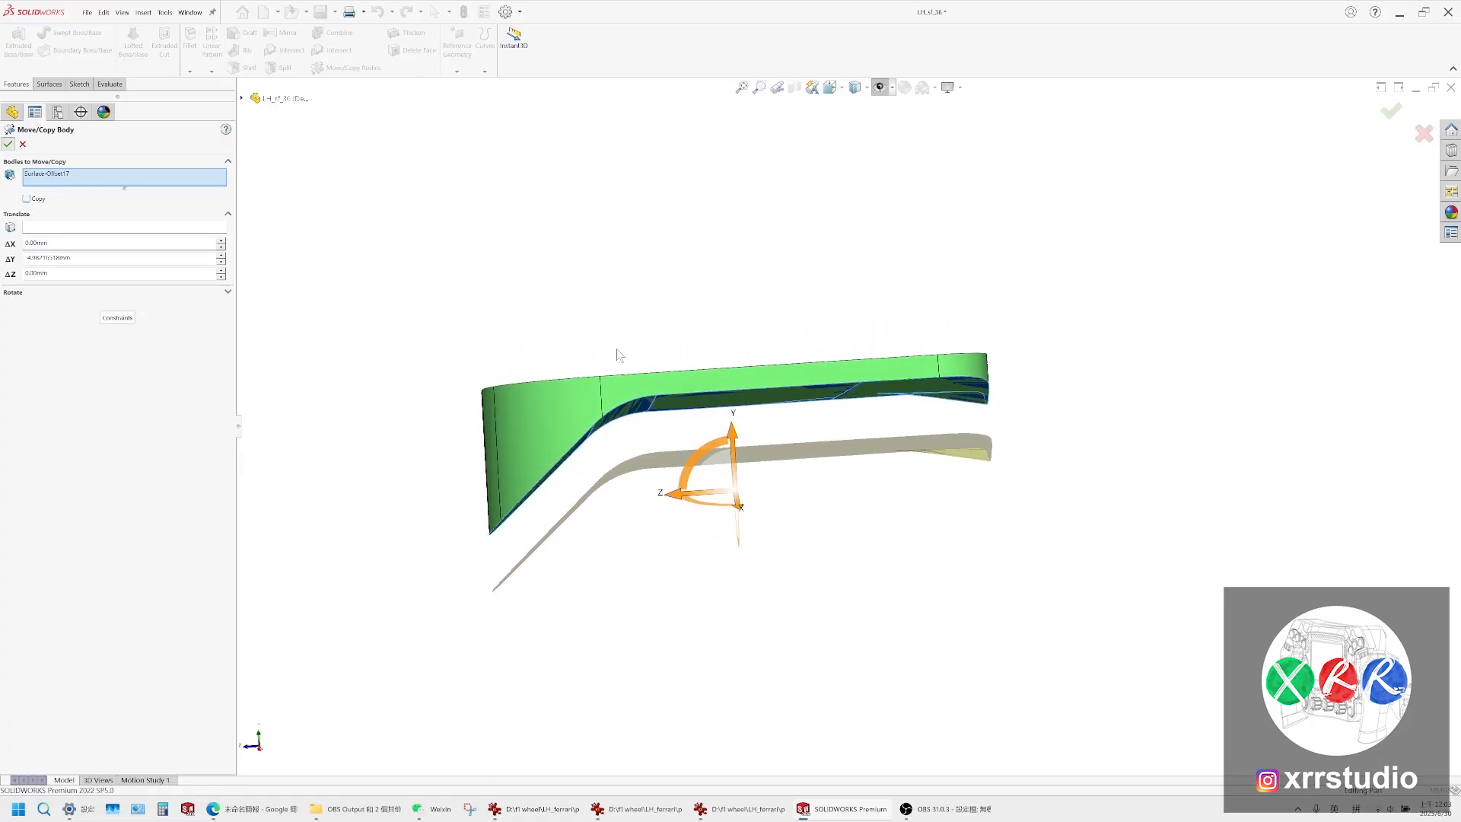
middle_drag(285, 258, 271, 183)
scroll(640, 462, up, 2)
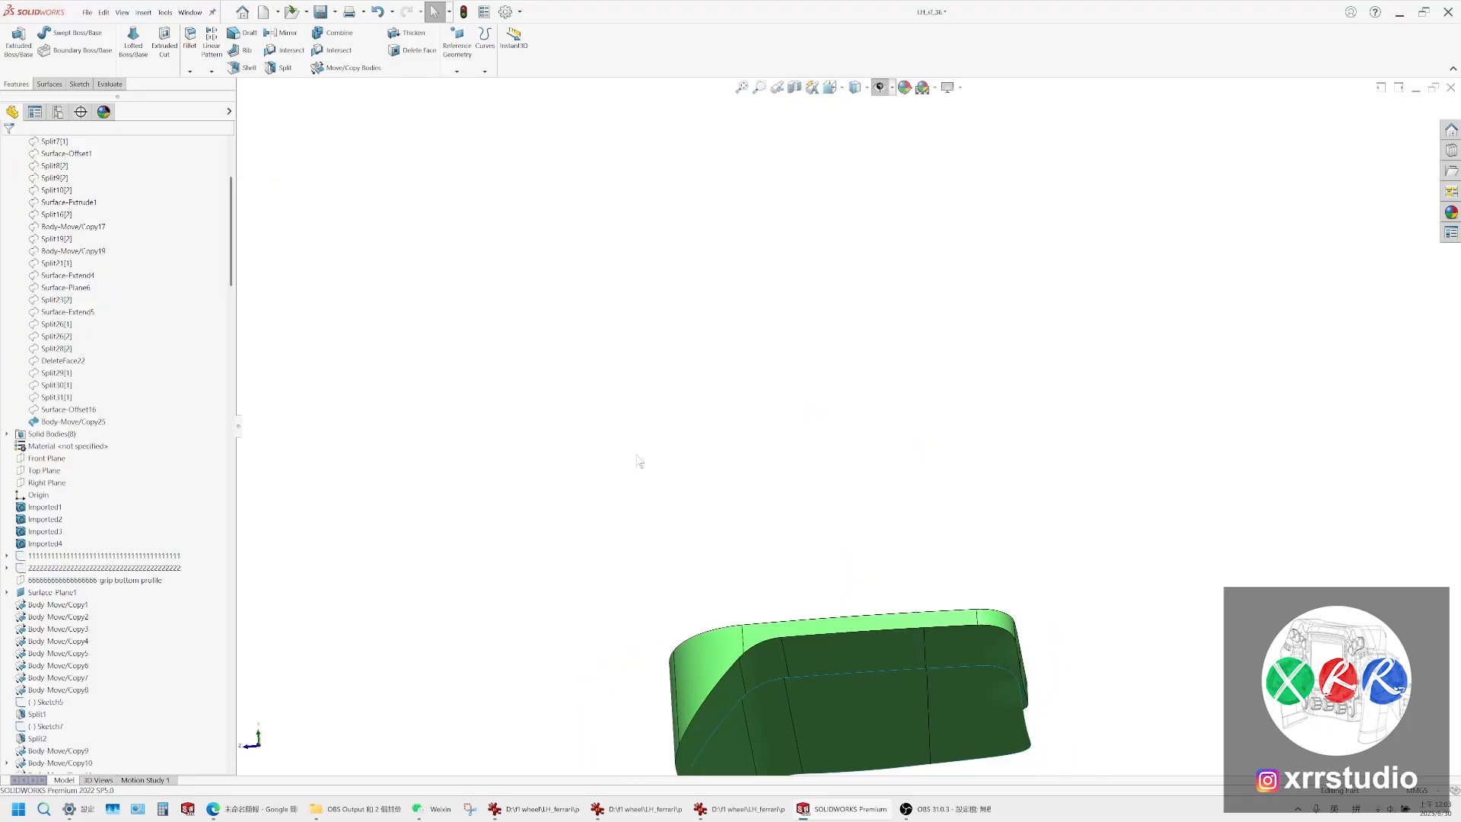
Scale the moved underside surface body down uniformly about its centroid
ctrl+middle_drag(728, 633, 594, 411)
scroll(593, 411, down, 2)
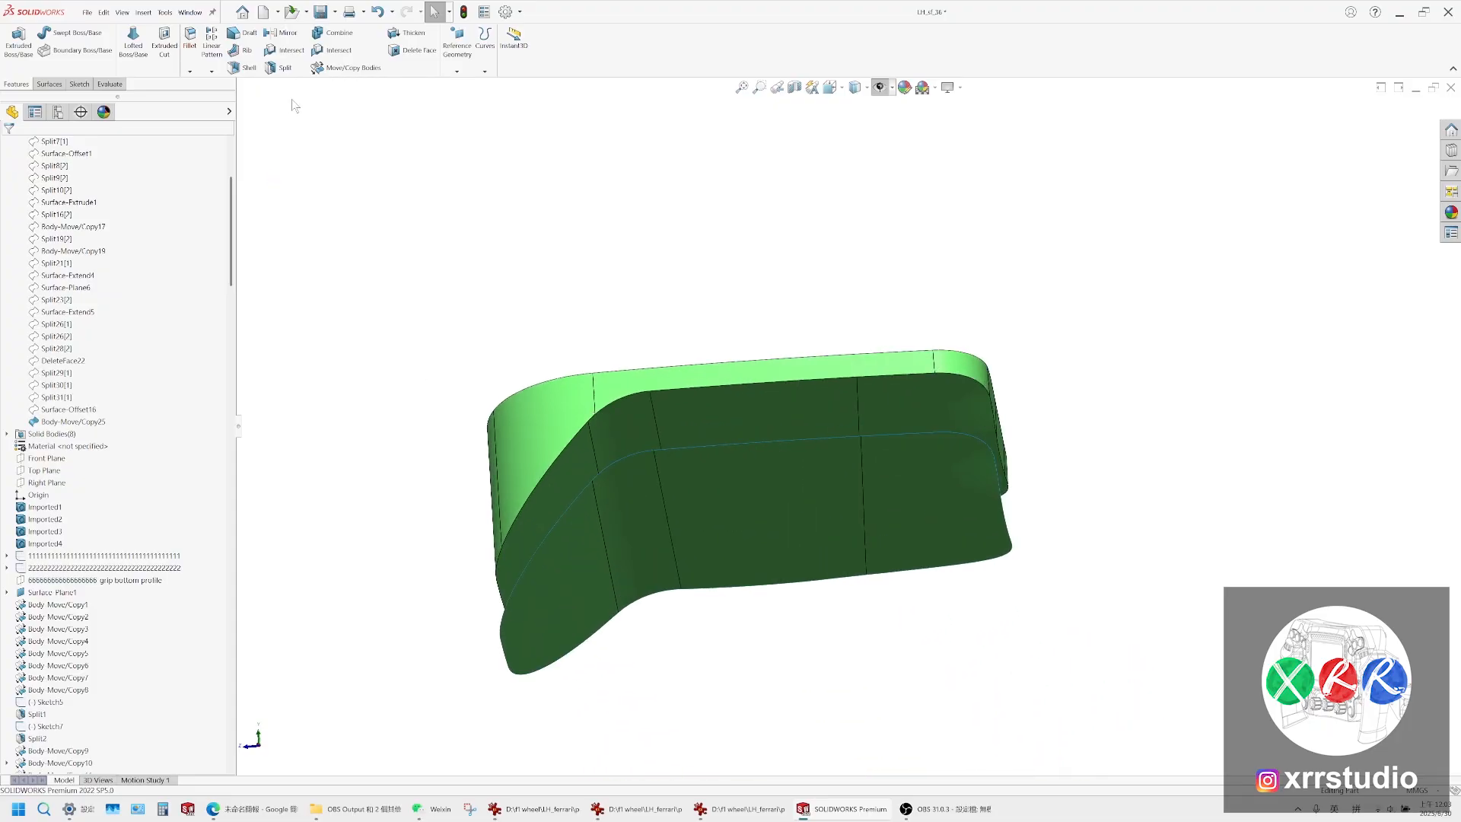
click(165, 13)
mouse_move(143, 12)
mouse_move(198, 59)
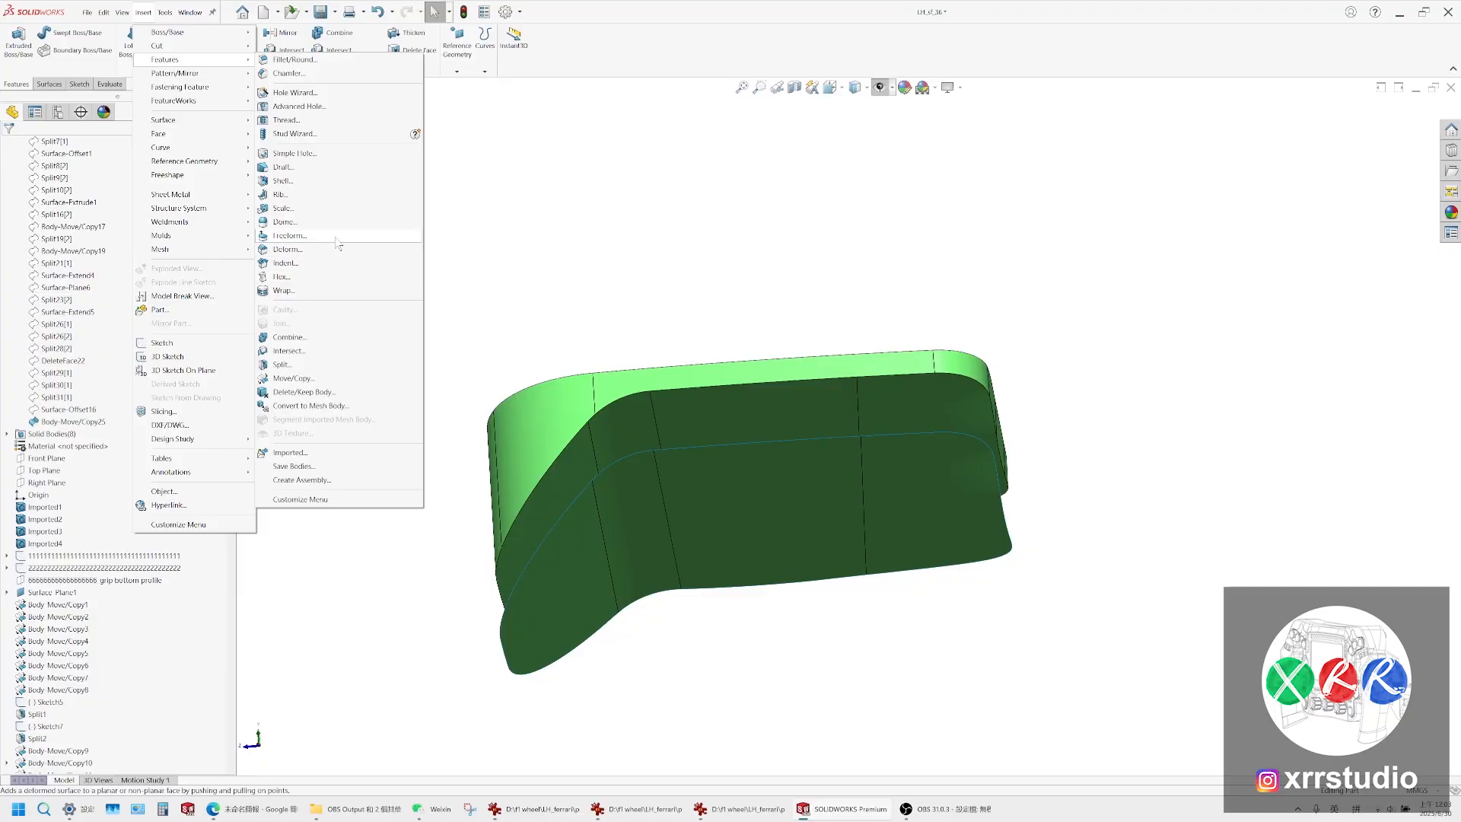
click(325, 207)
click(773, 518)
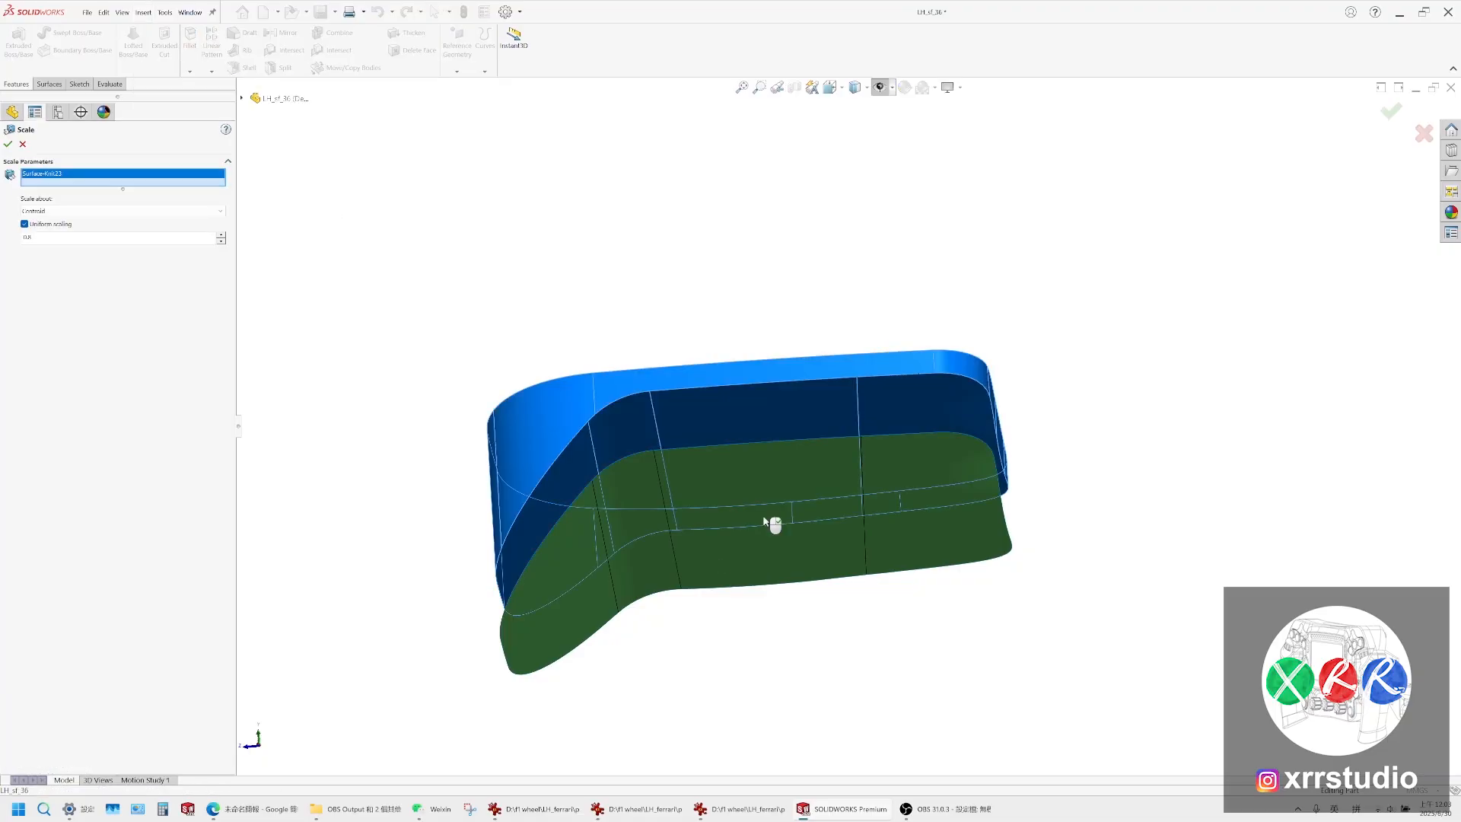
click(739, 516)
click(796, 574)
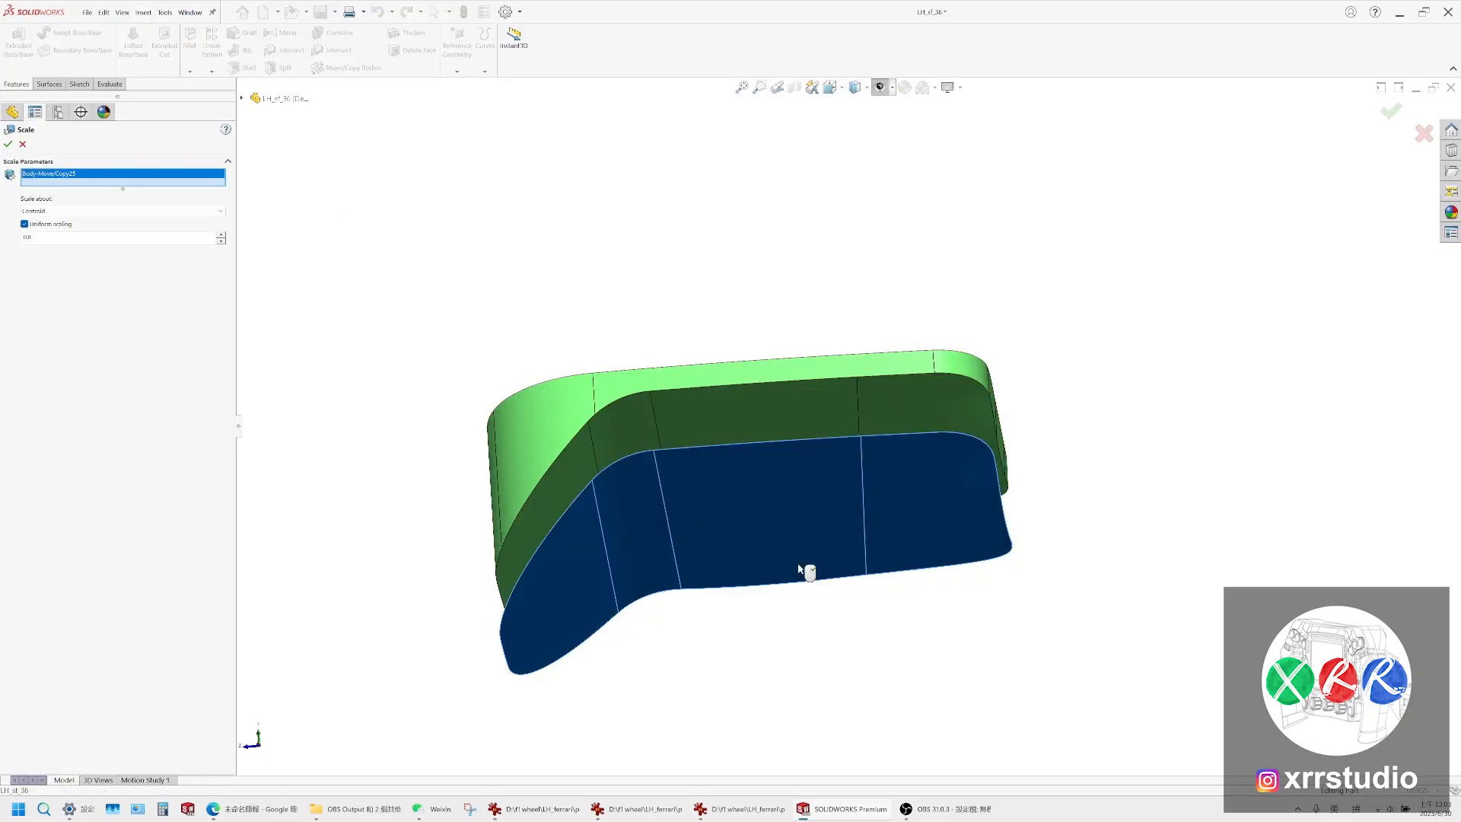
click(141, 241)
double_click(142, 242)
click(9, 145)
Compare the scaled surface with the end cap's underside faces from below and from the side
mouse_move(729, 481)
middle_down()
mouse_move(737, 601)
mouse_move(741, 522)
mouse_move(774, 513)
mouse_move(715, 457)
middle_up()
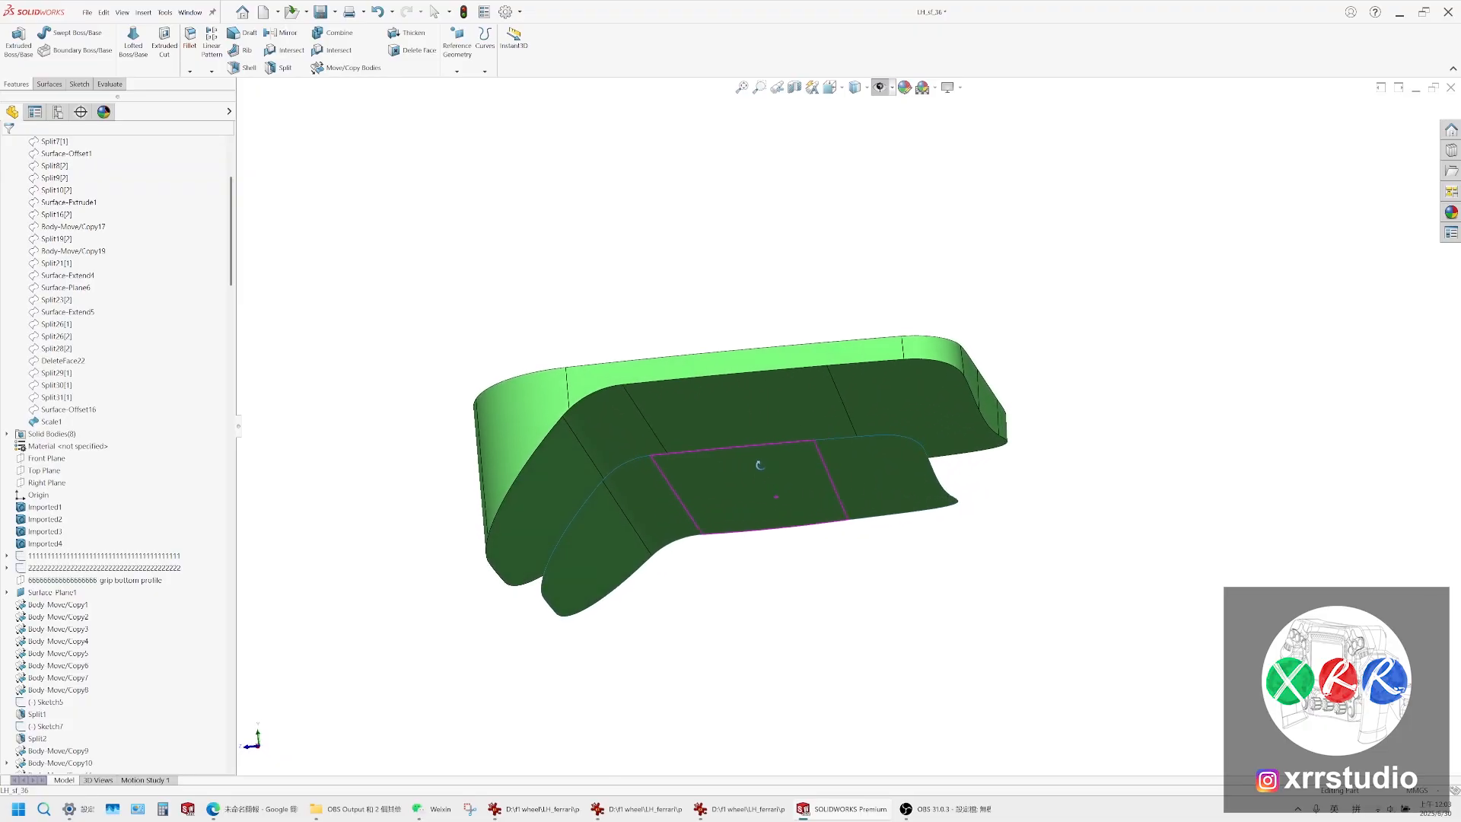
click(715, 457)
click(615, 527)
click(792, 503)
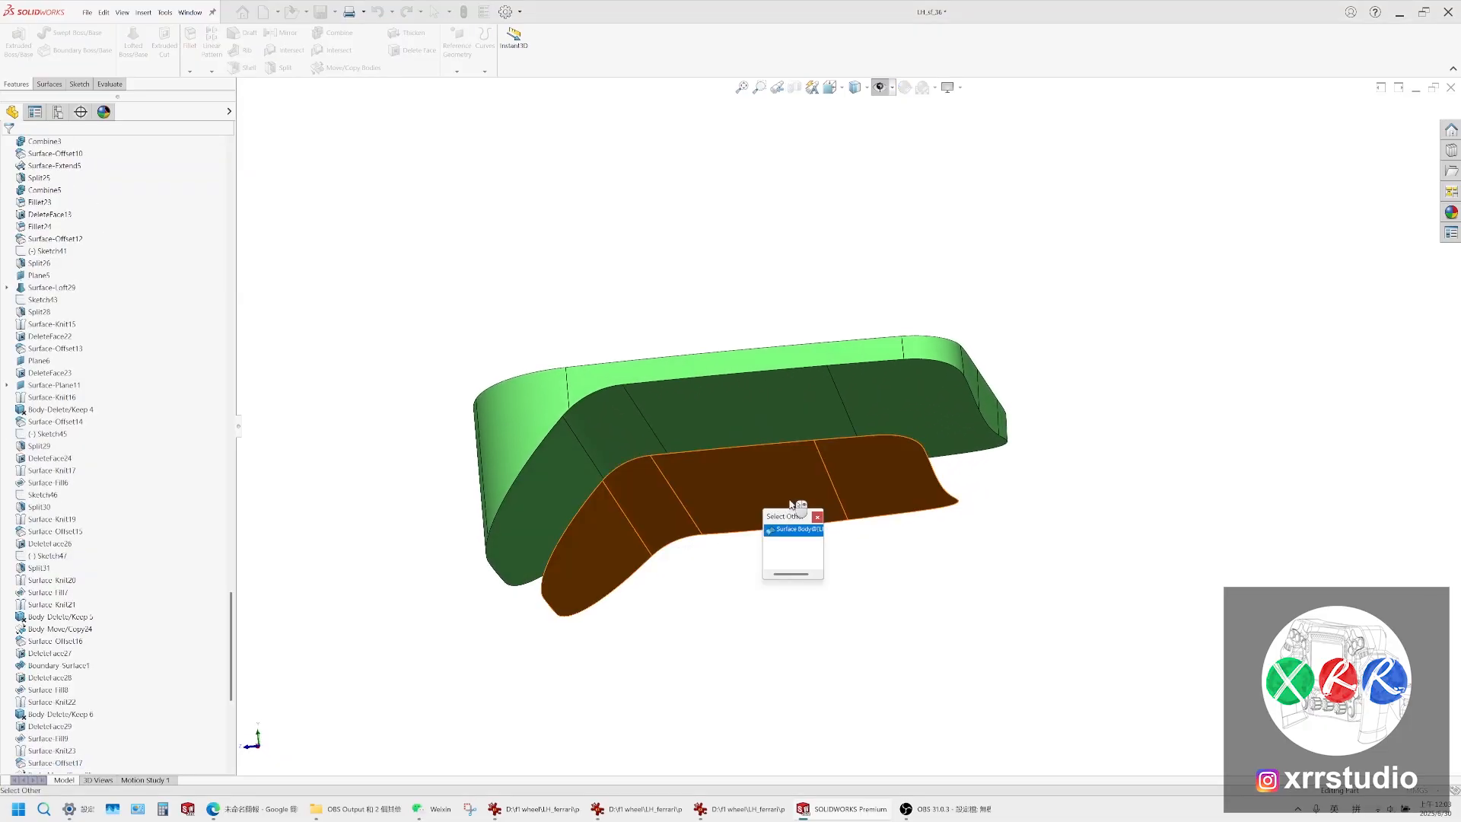
click(817, 516)
click(871, 496)
click(608, 545)
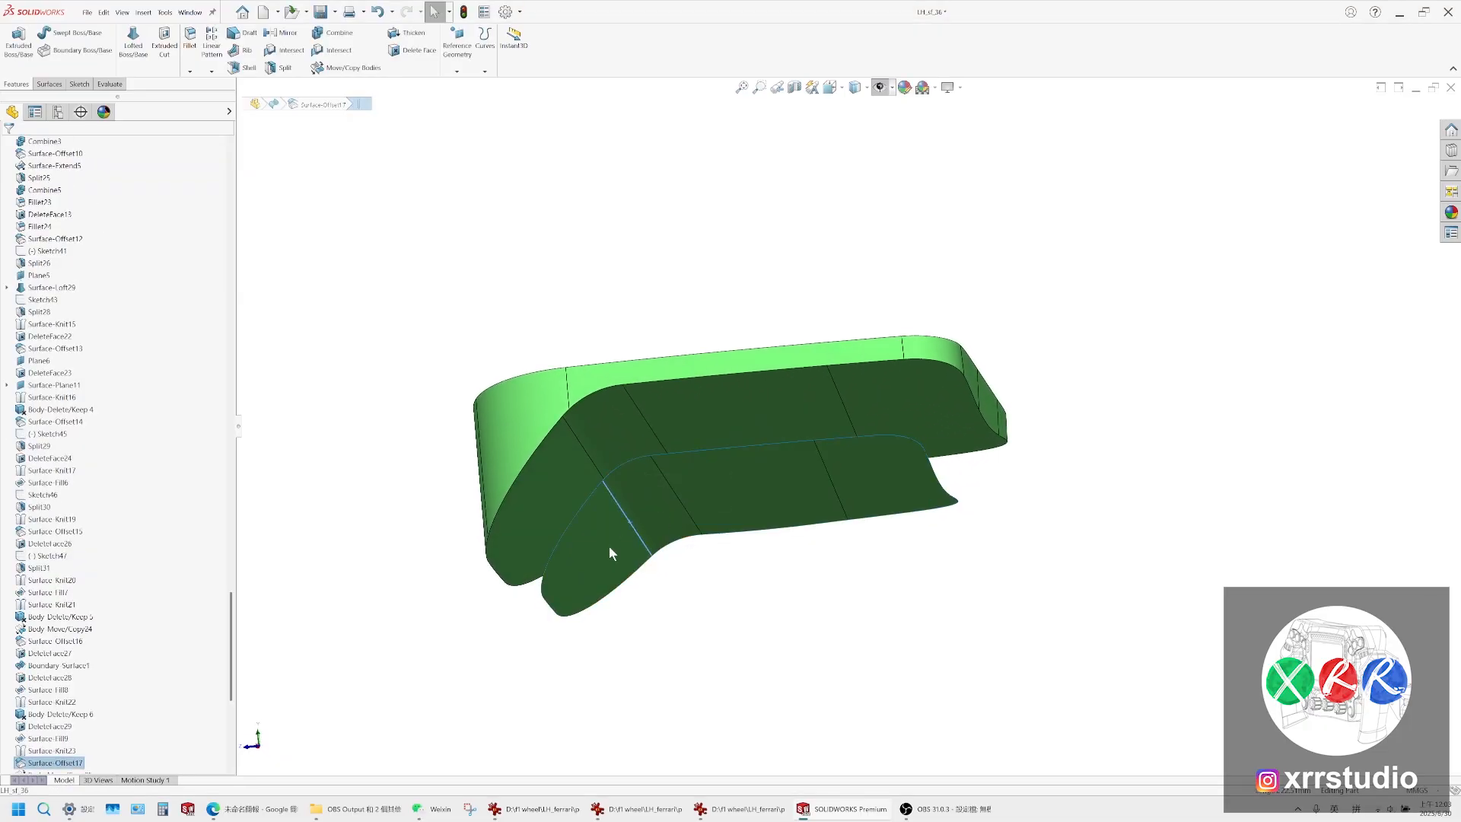
click(590, 443)
ctrl+click(750, 422)
ctrl+click(961, 407)
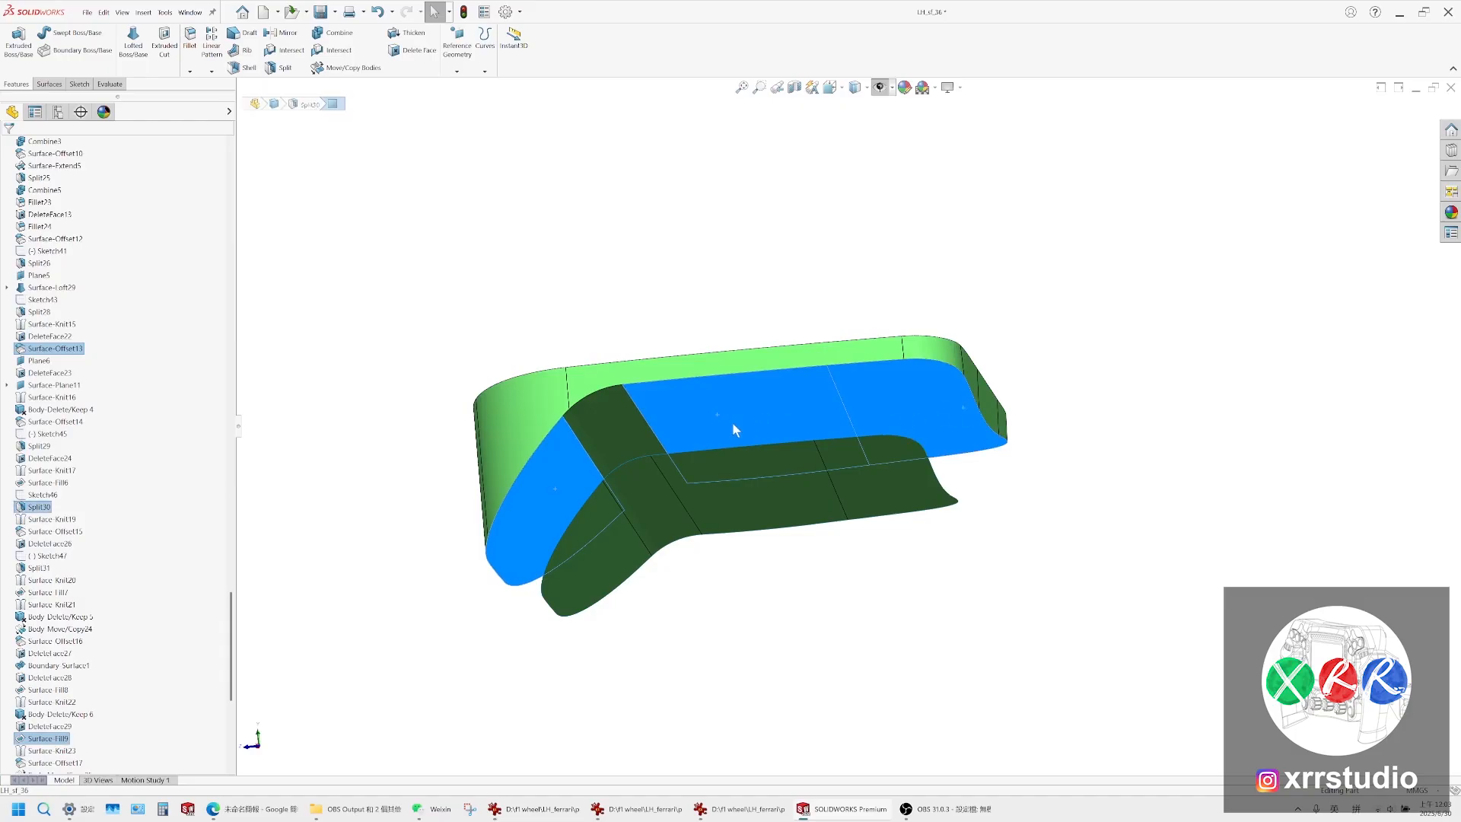
click(719, 594)
middle_drag(695, 502, 572, 561)
Show the Body-Move/Copy23[1] grip body and make it transparent
click(472, 817)
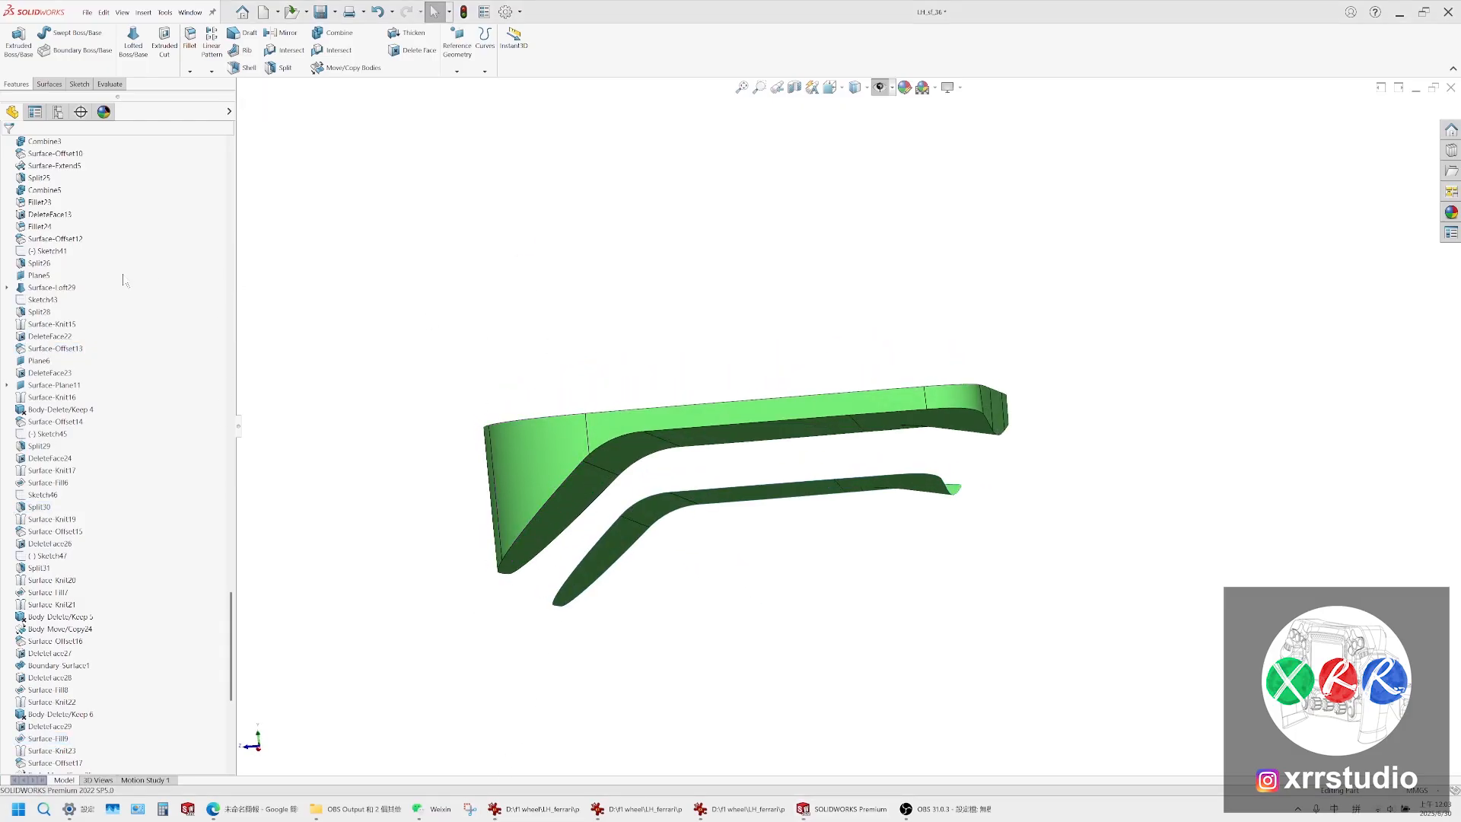
drag(232, 615, 222, 150)
scroll(78, 511, down, 5)
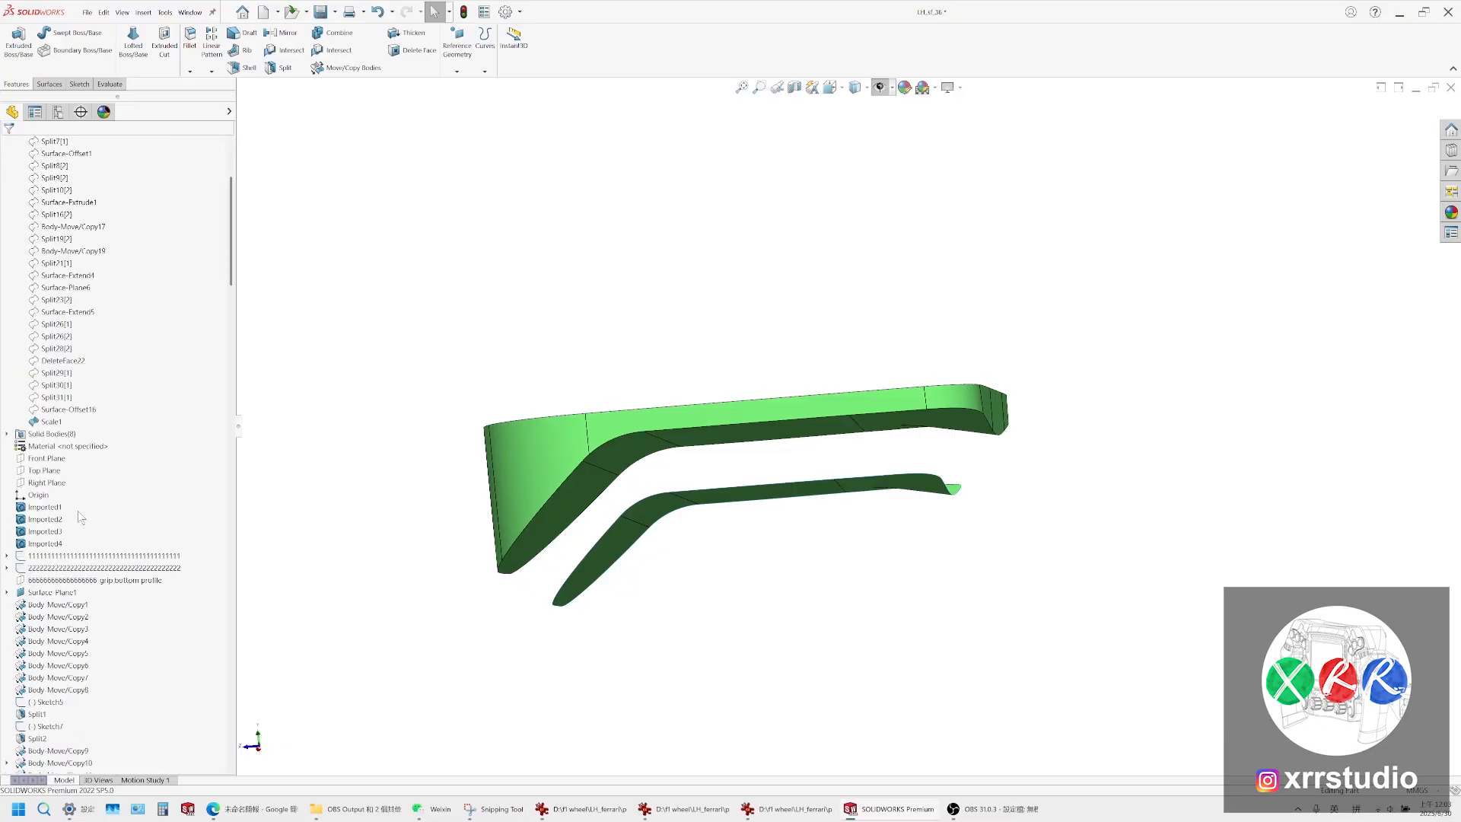
click(7, 434)
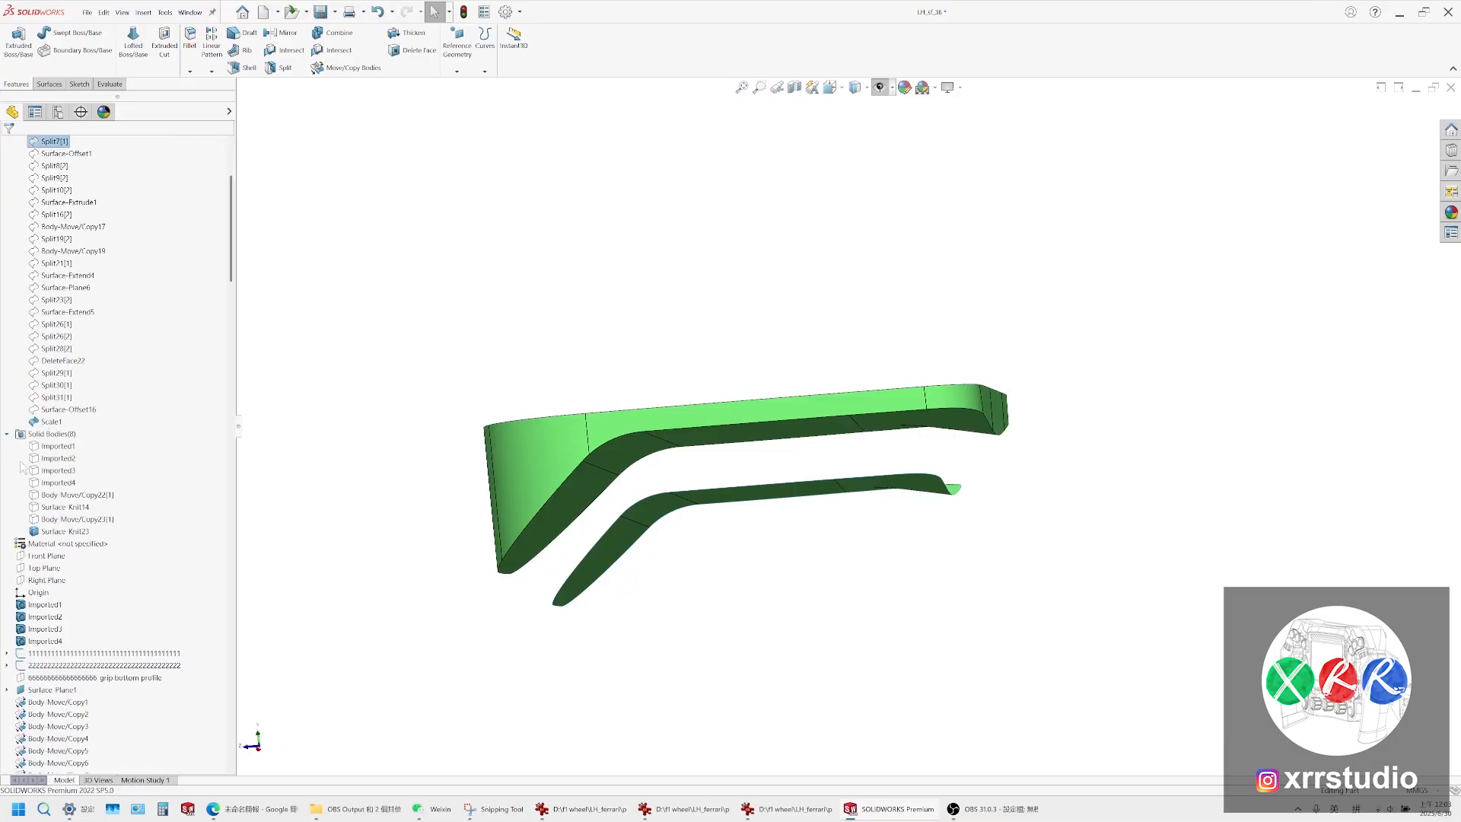
click(60, 519)
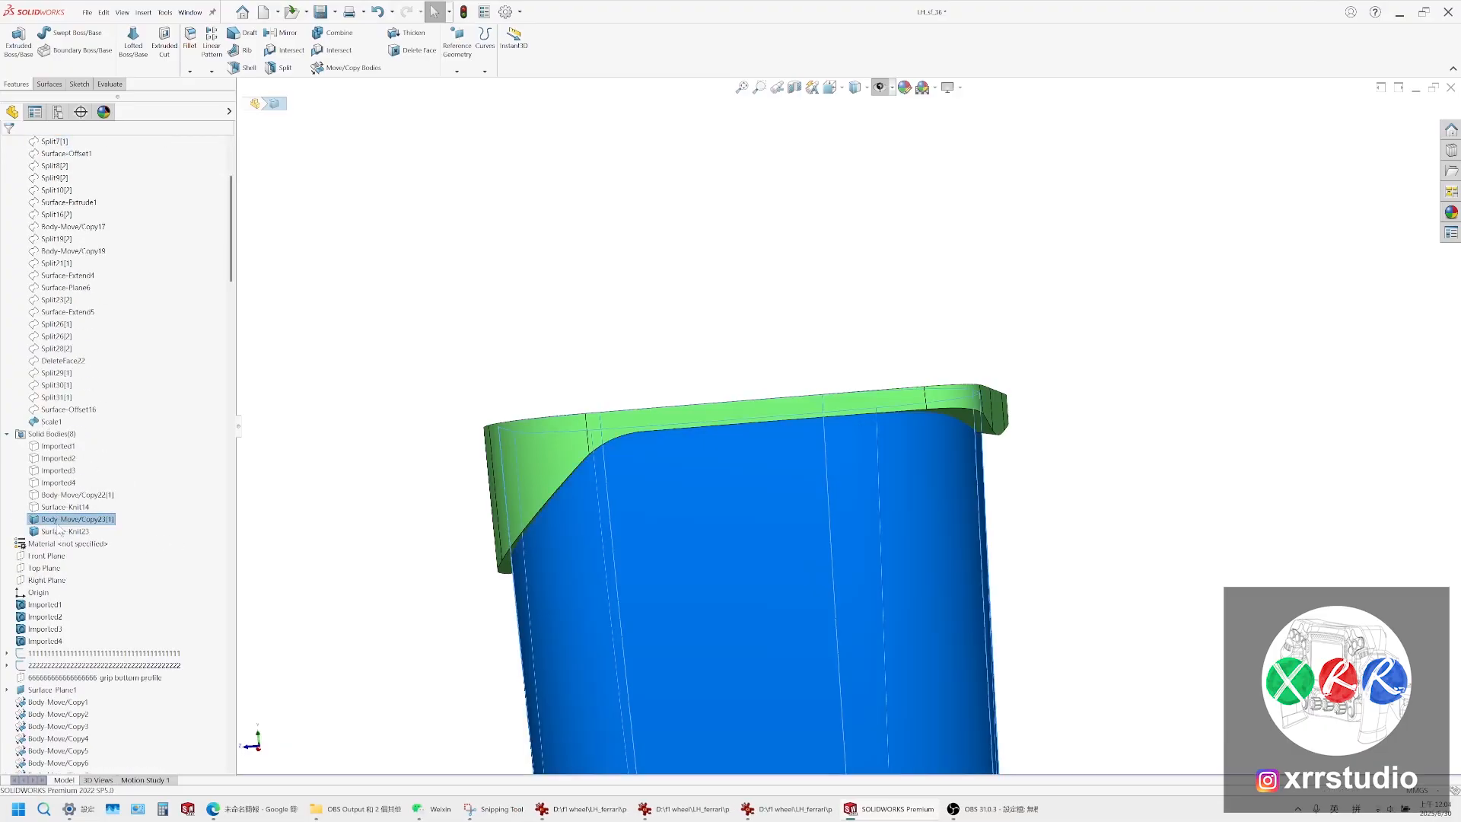
right_click(58, 523)
click(89, 626)
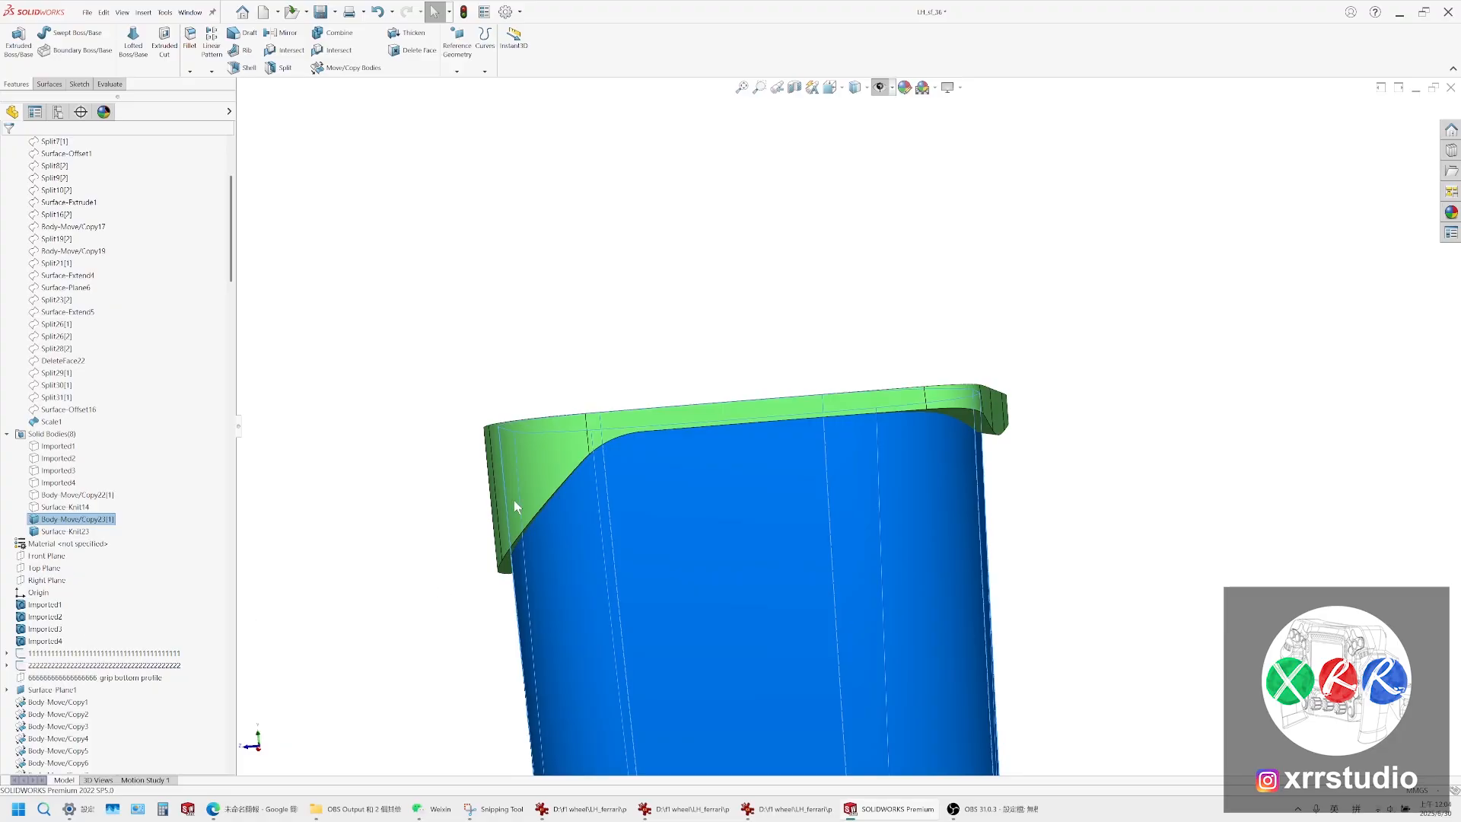
click(1055, 464)
Capture the modelling view of the transparent grip, end cap and scaled surface with Snipping Tool, and return to SOLIDWORKS
ctrl+middle_drag(777, 488, 768, 412)
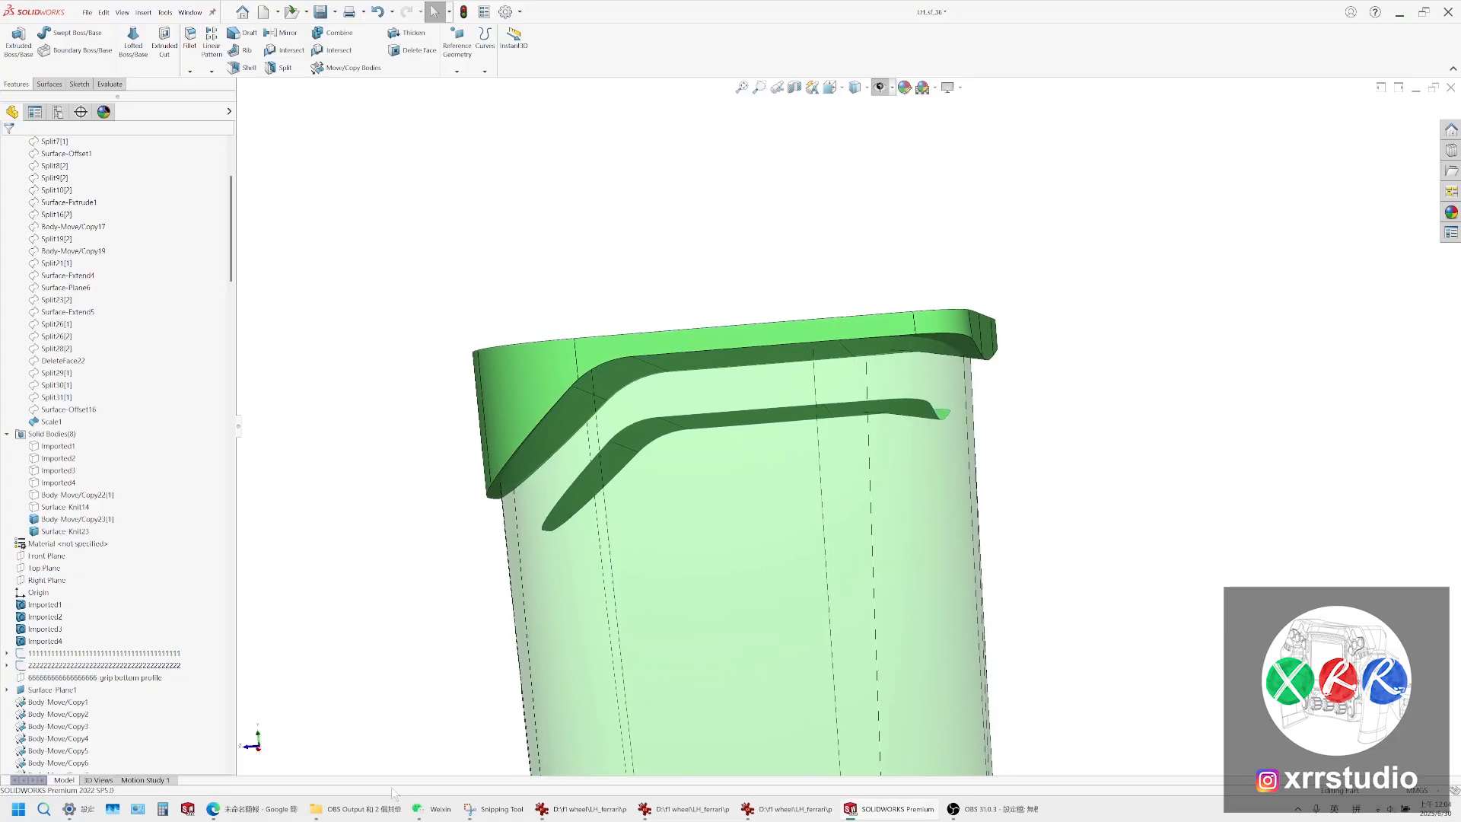
click(470, 809)
click(619, 32)
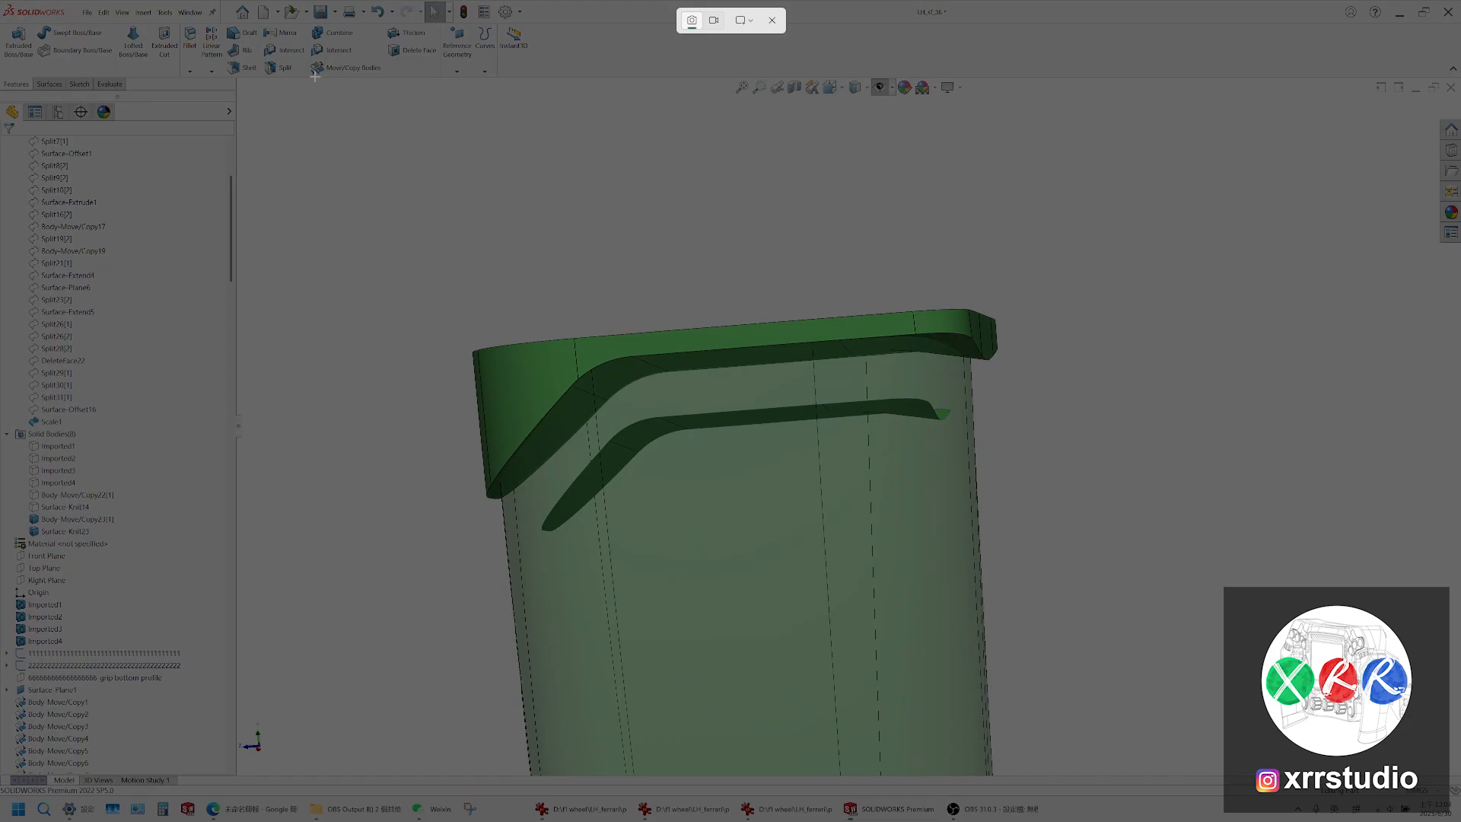
drag(315, 76, 1153, 796)
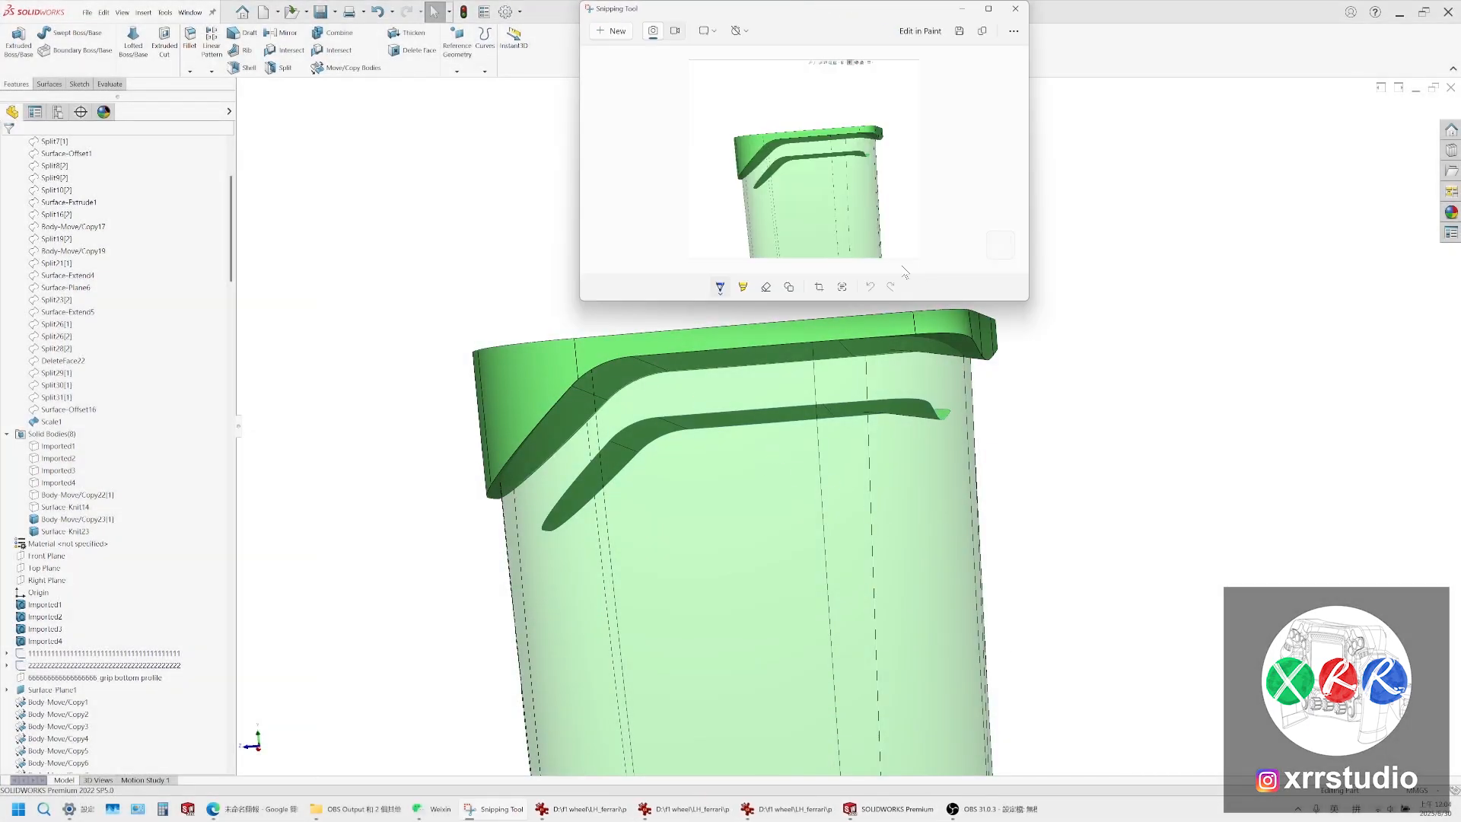
drag(1030, 302, 1356, 677)
click(563, 335)
Inspect the curved underside face at the end cap's corner through the transparent grip body
middle_drag(587, 316, 619, 220)
scroll(619, 219, down, 3)
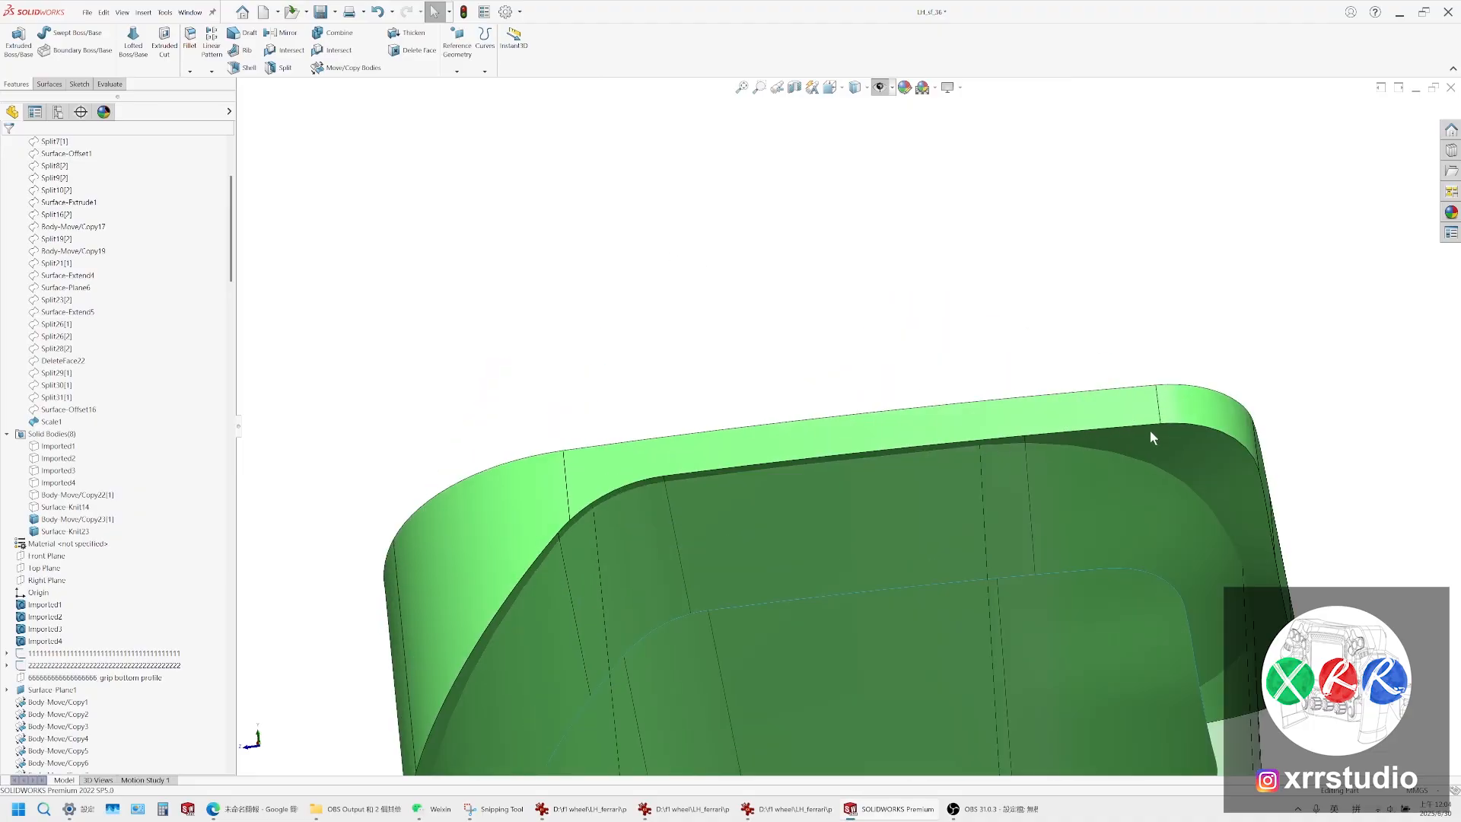
click(1153, 453)
ctrl+middle_drag(930, 458, 932, 291)
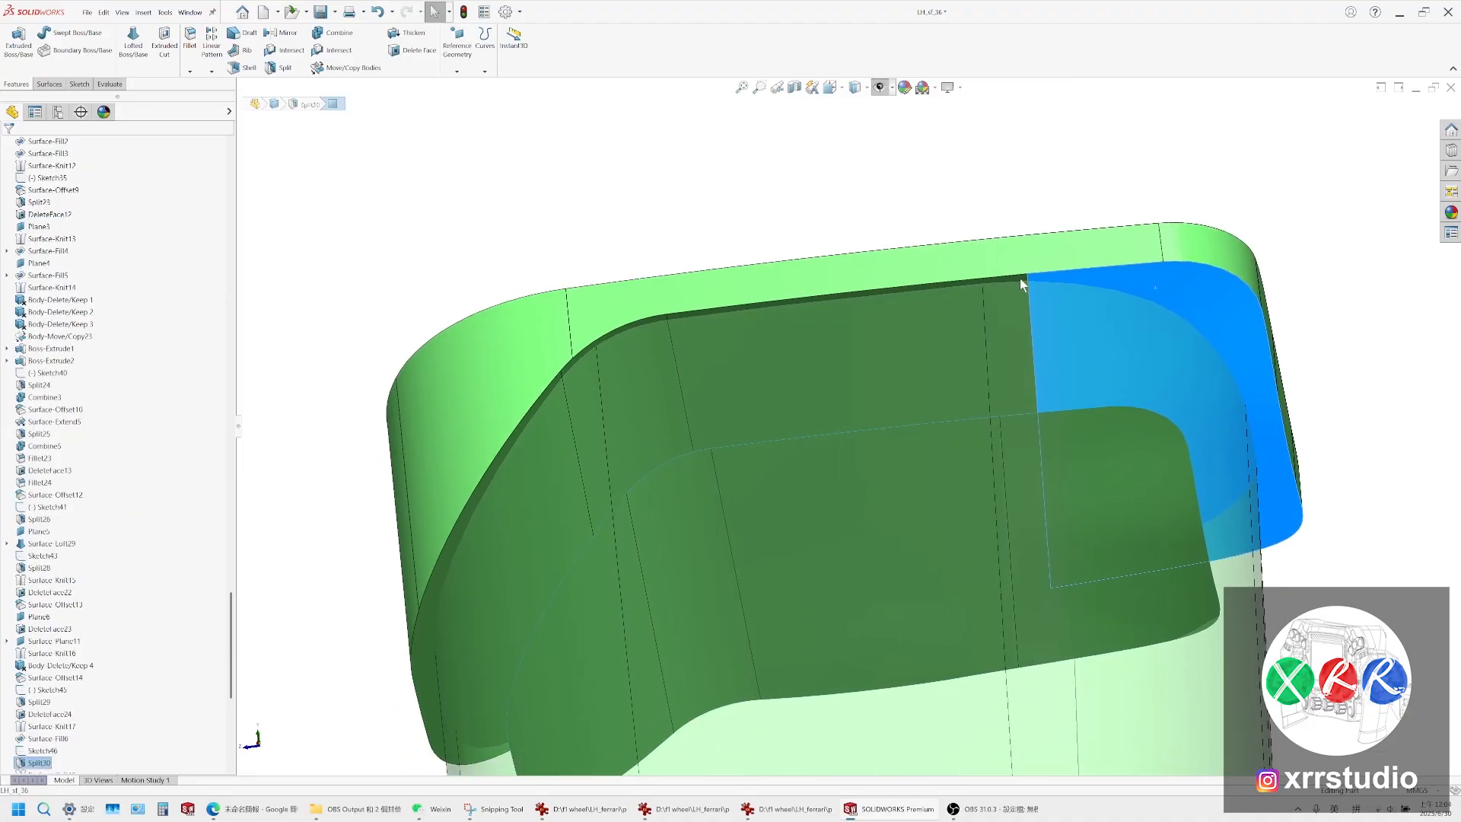
Pick out the end cap's remaining underside faces, compare them with the Snipping Tool capture, and return to SOLIDWORKS
ctrl+click(1020, 282)
ctrl+click(589, 357)
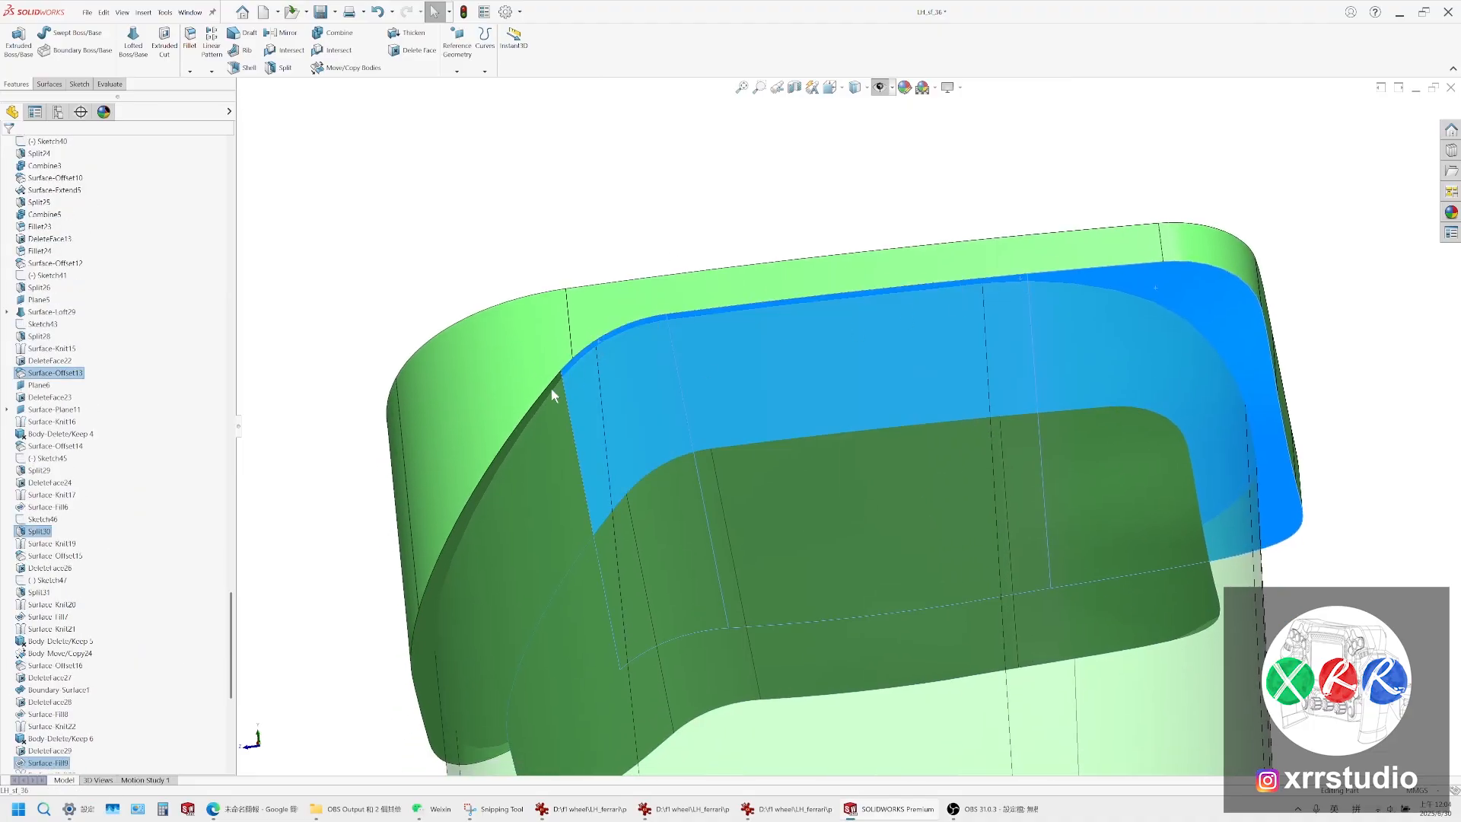
ctrl+click(551, 388)
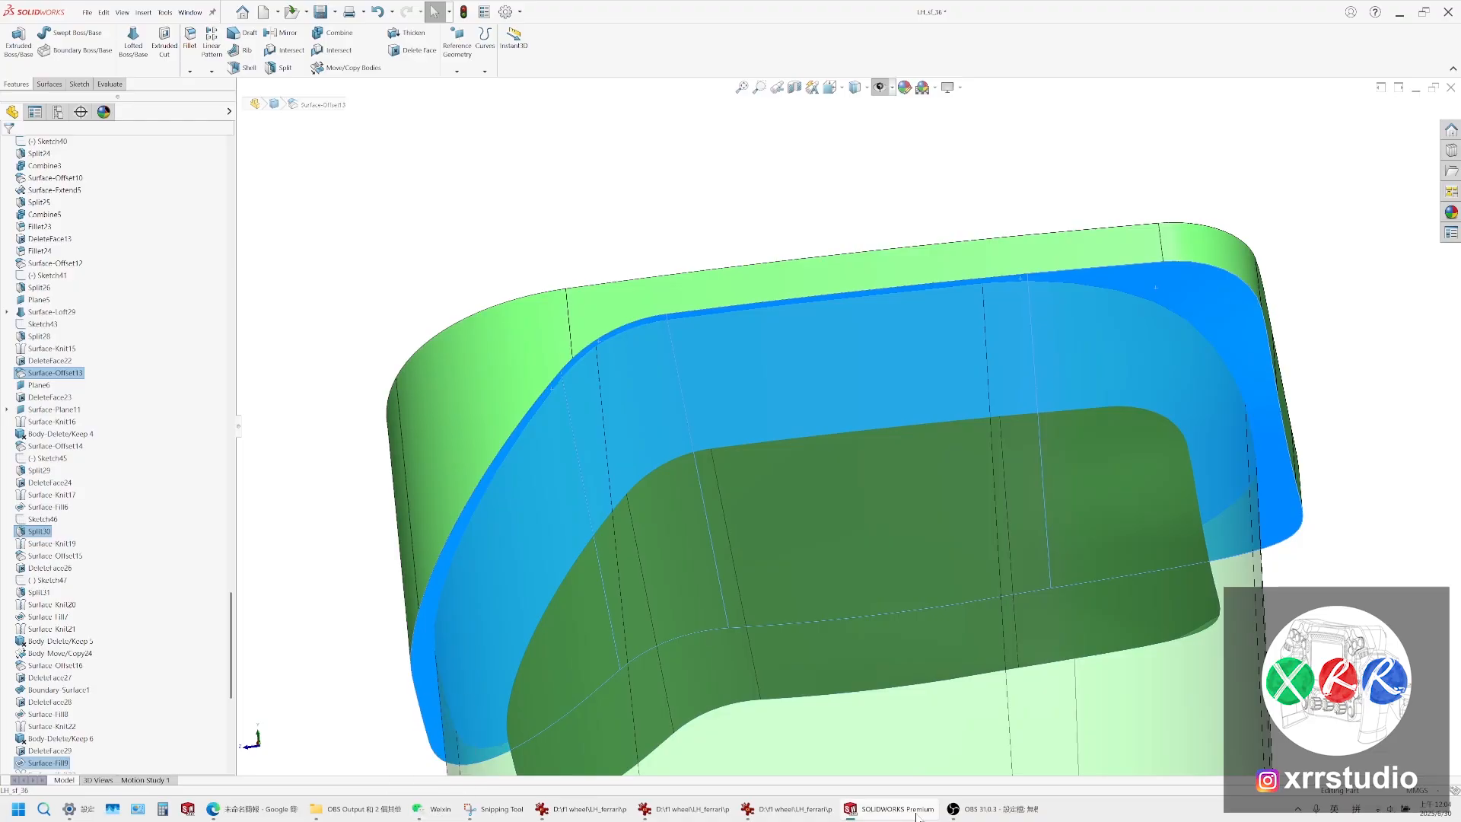
click(496, 809)
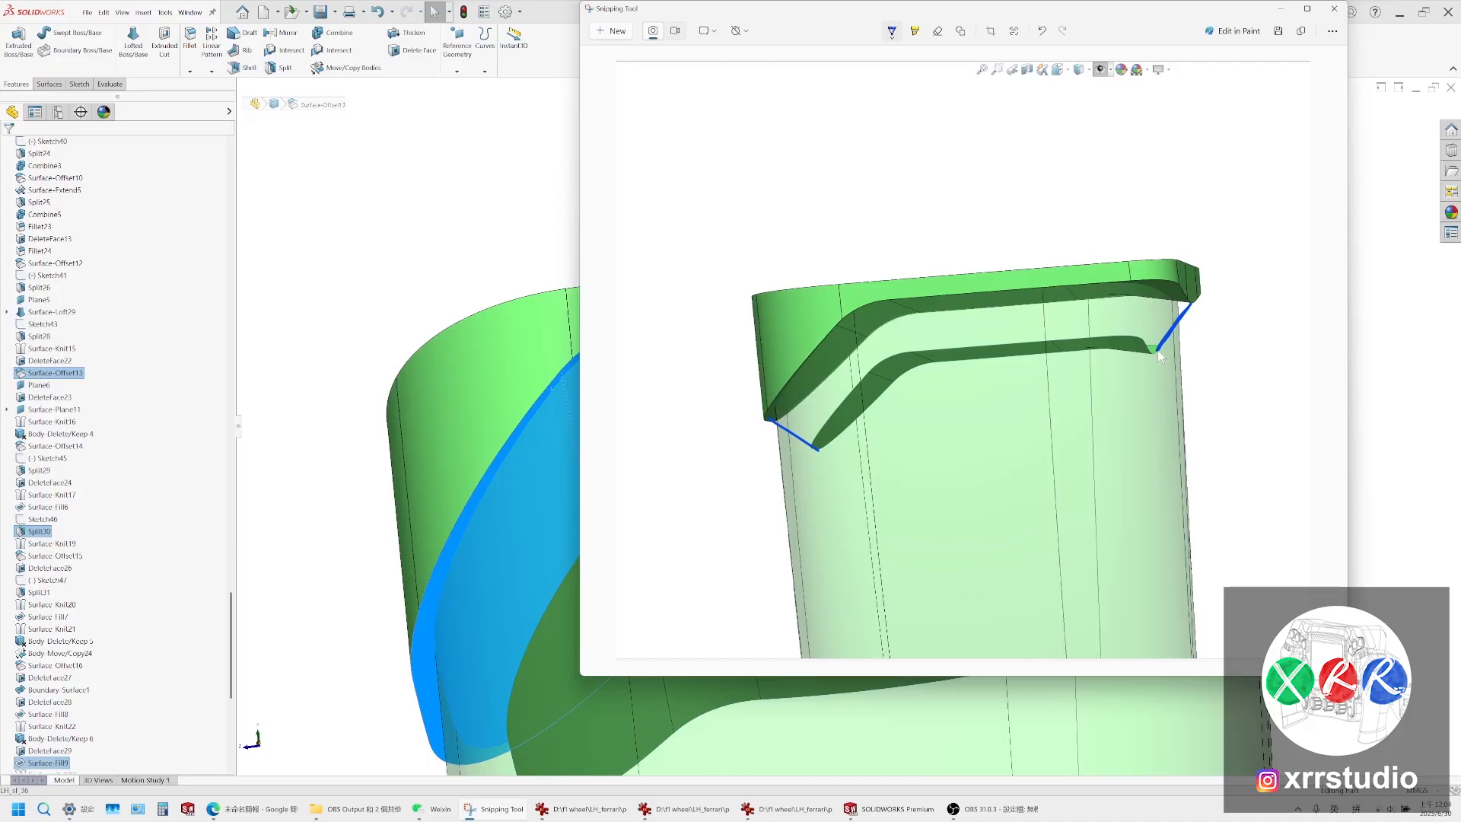
click(491, 256)
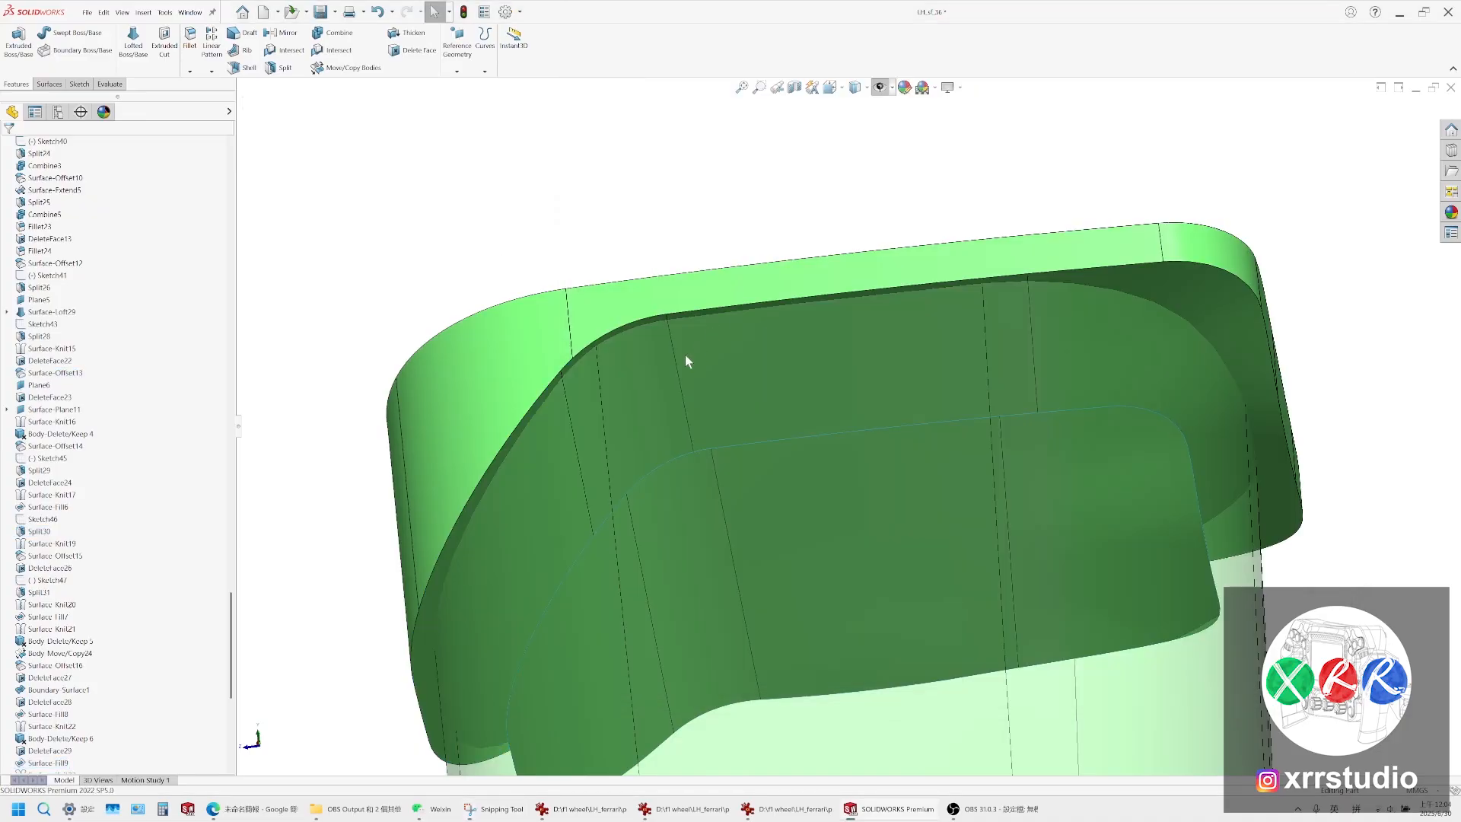
Hide the transparent grip body and delete the end cap's four underside faces with Delete Face, using the plain Delete option
click(1256, 548)
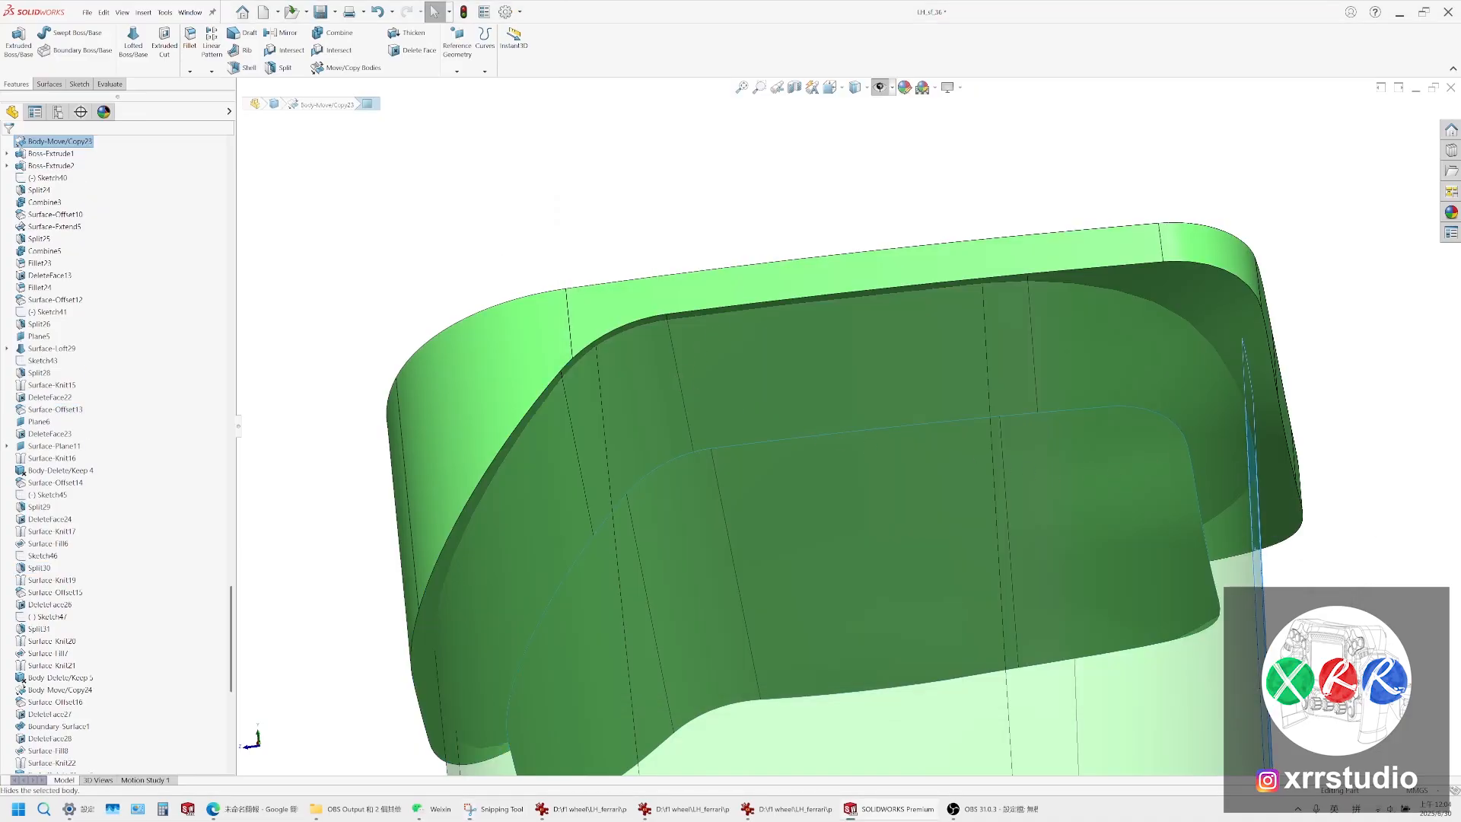
click(1312, 581)
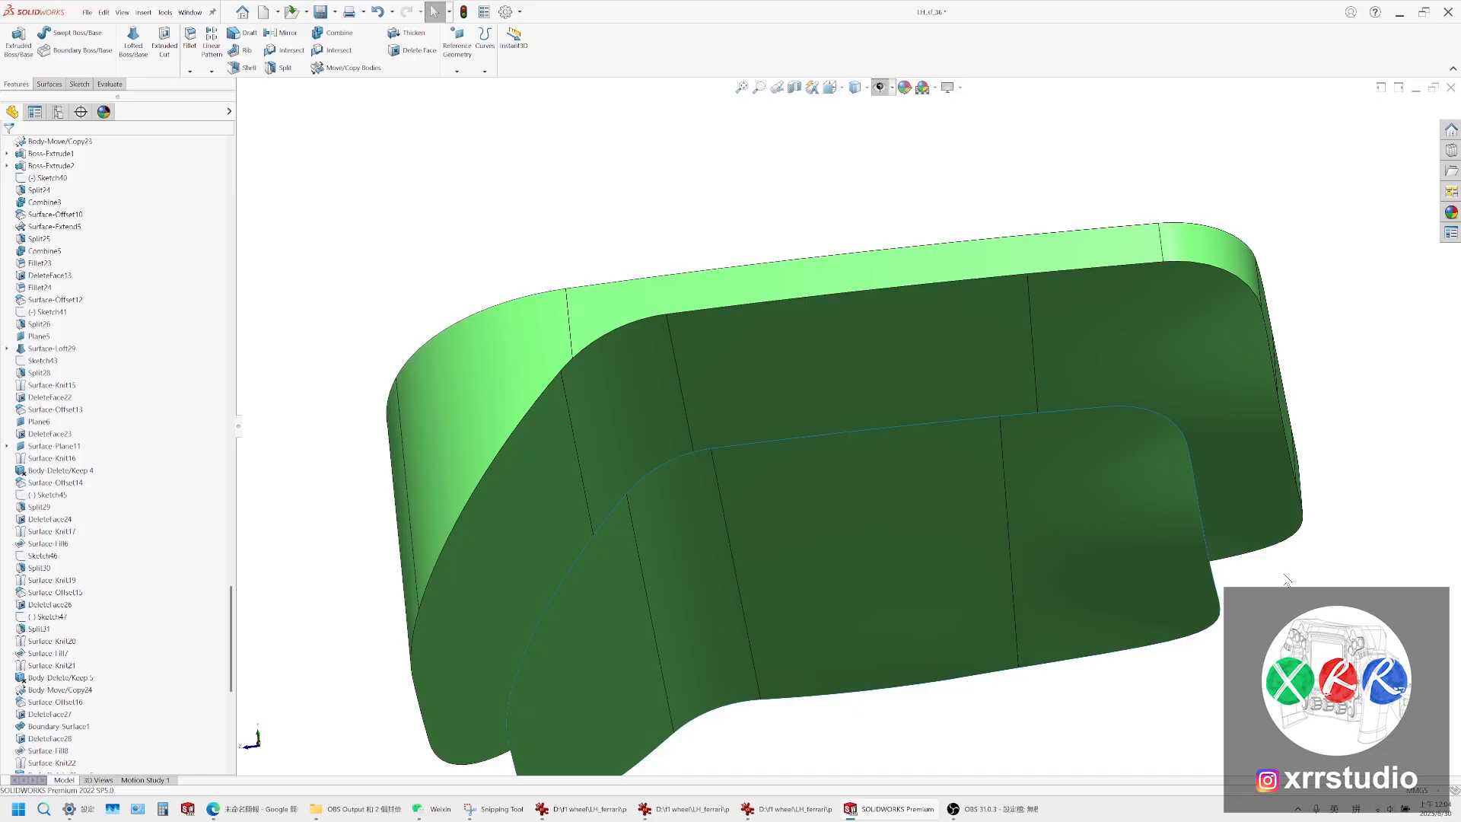
click(1185, 419)
ctrl+click(838, 415)
ctrl+click(670, 438)
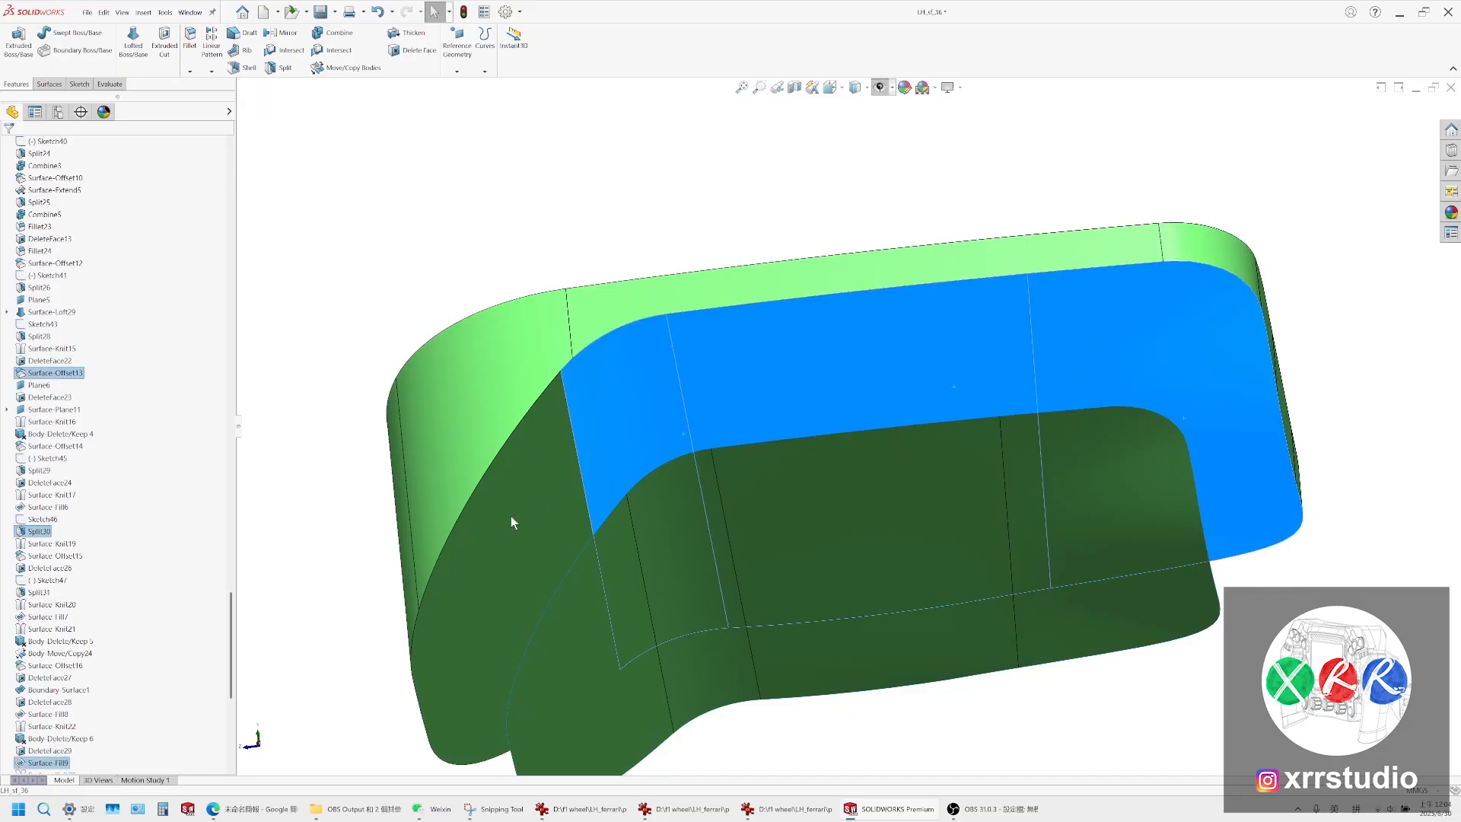
ctrl+click(515, 515)
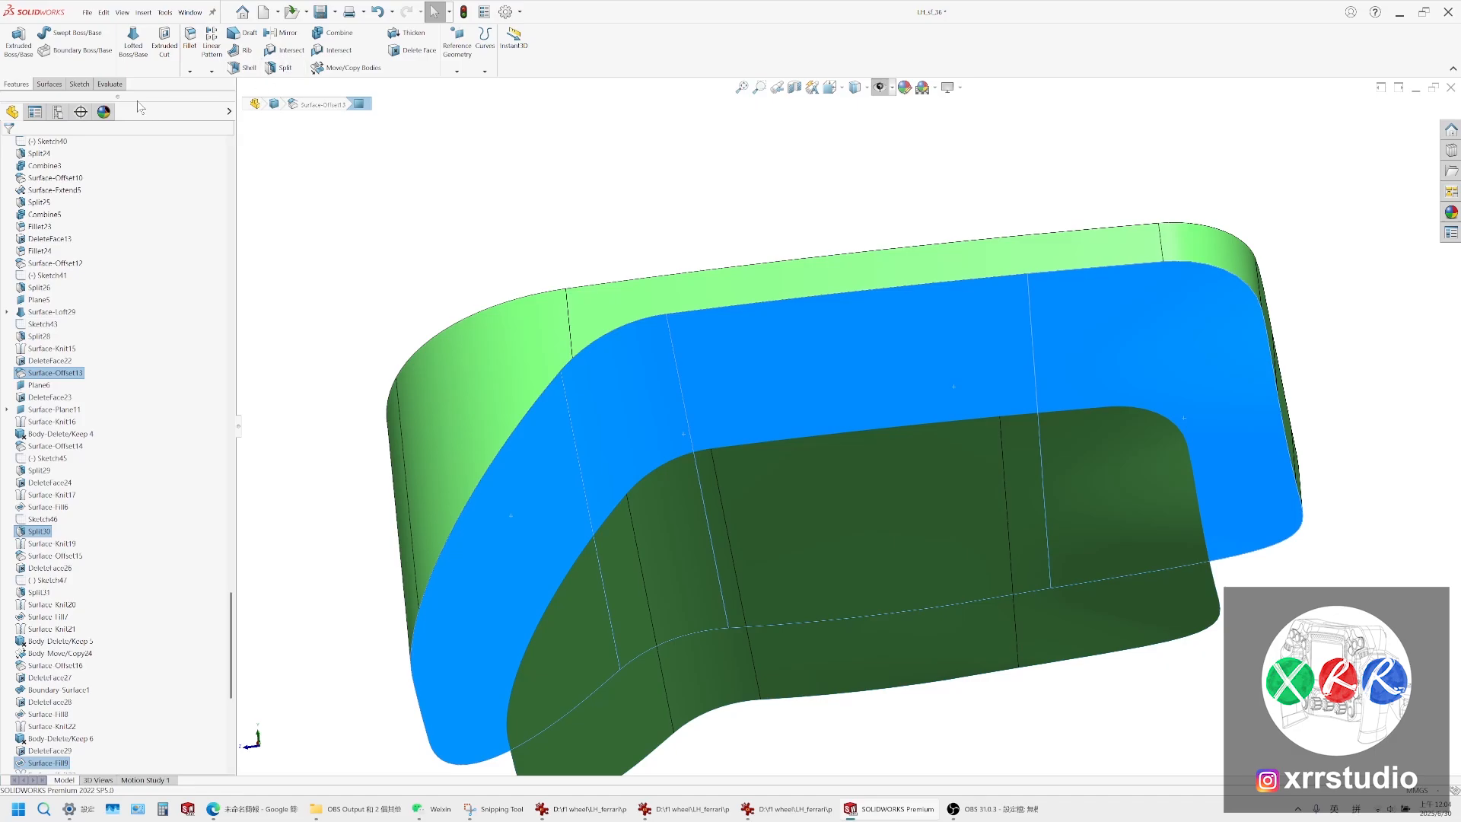
click(50, 83)
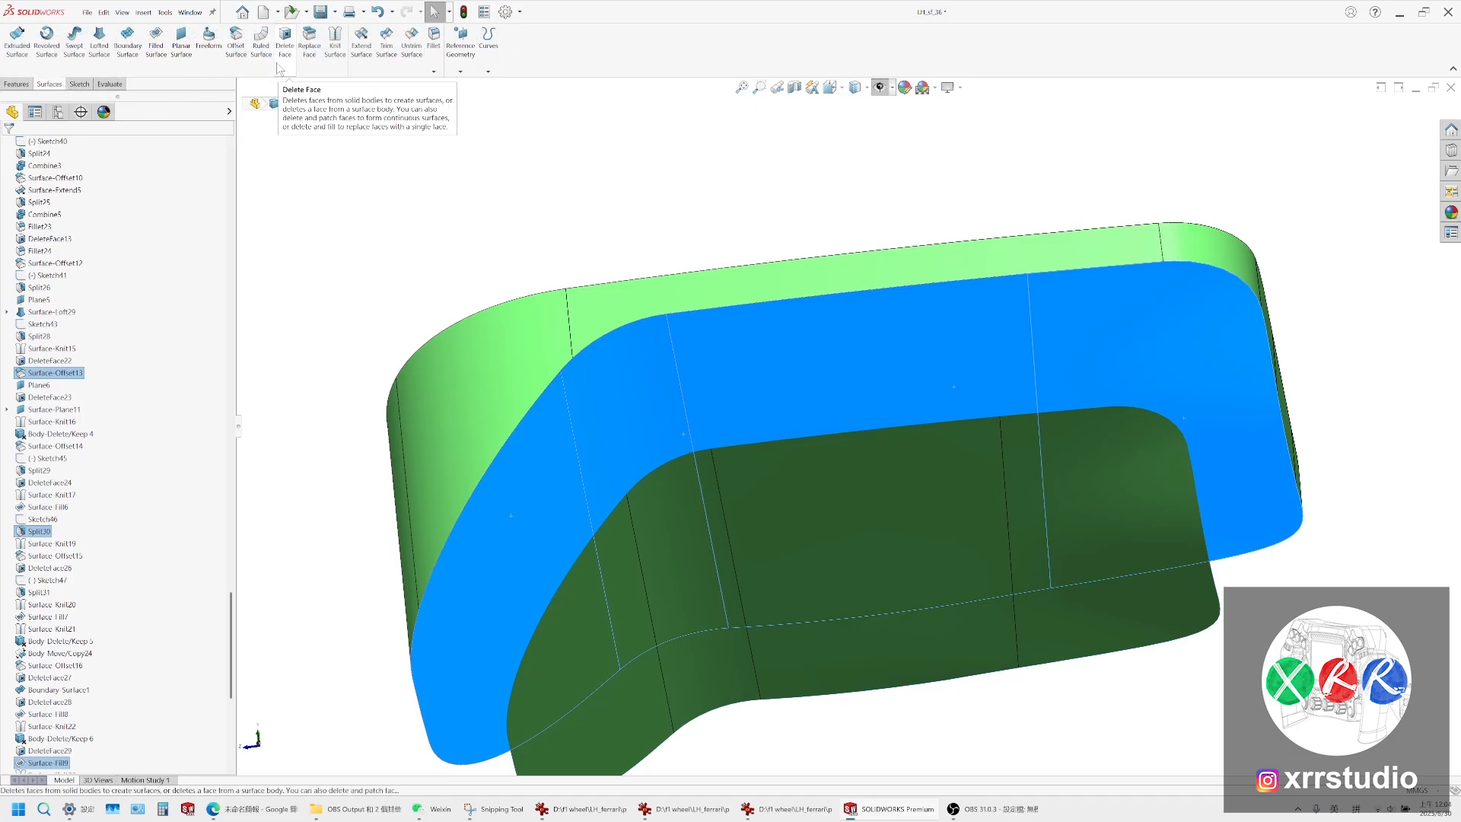
click(285, 42)
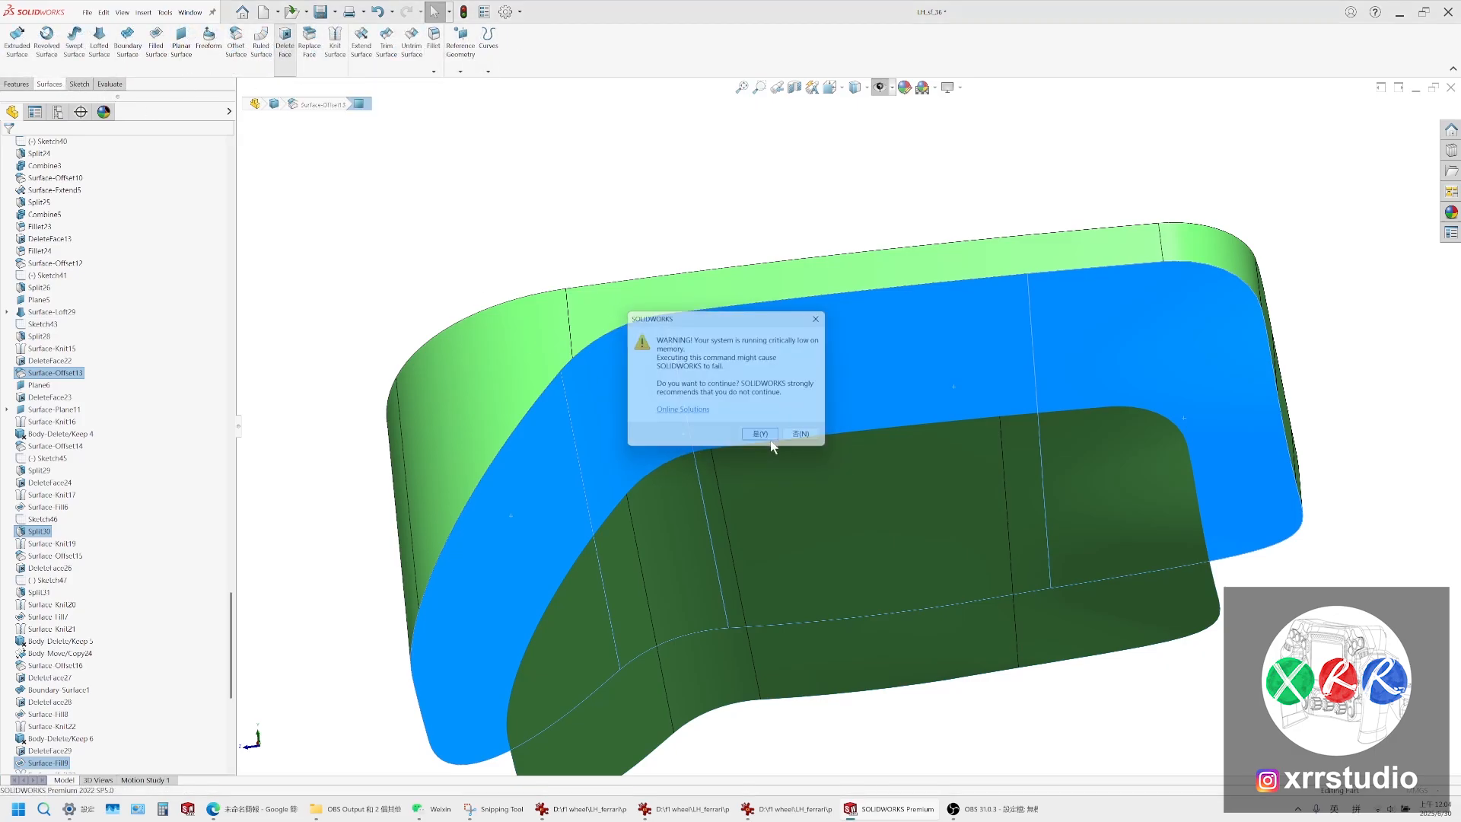
click(762, 436)
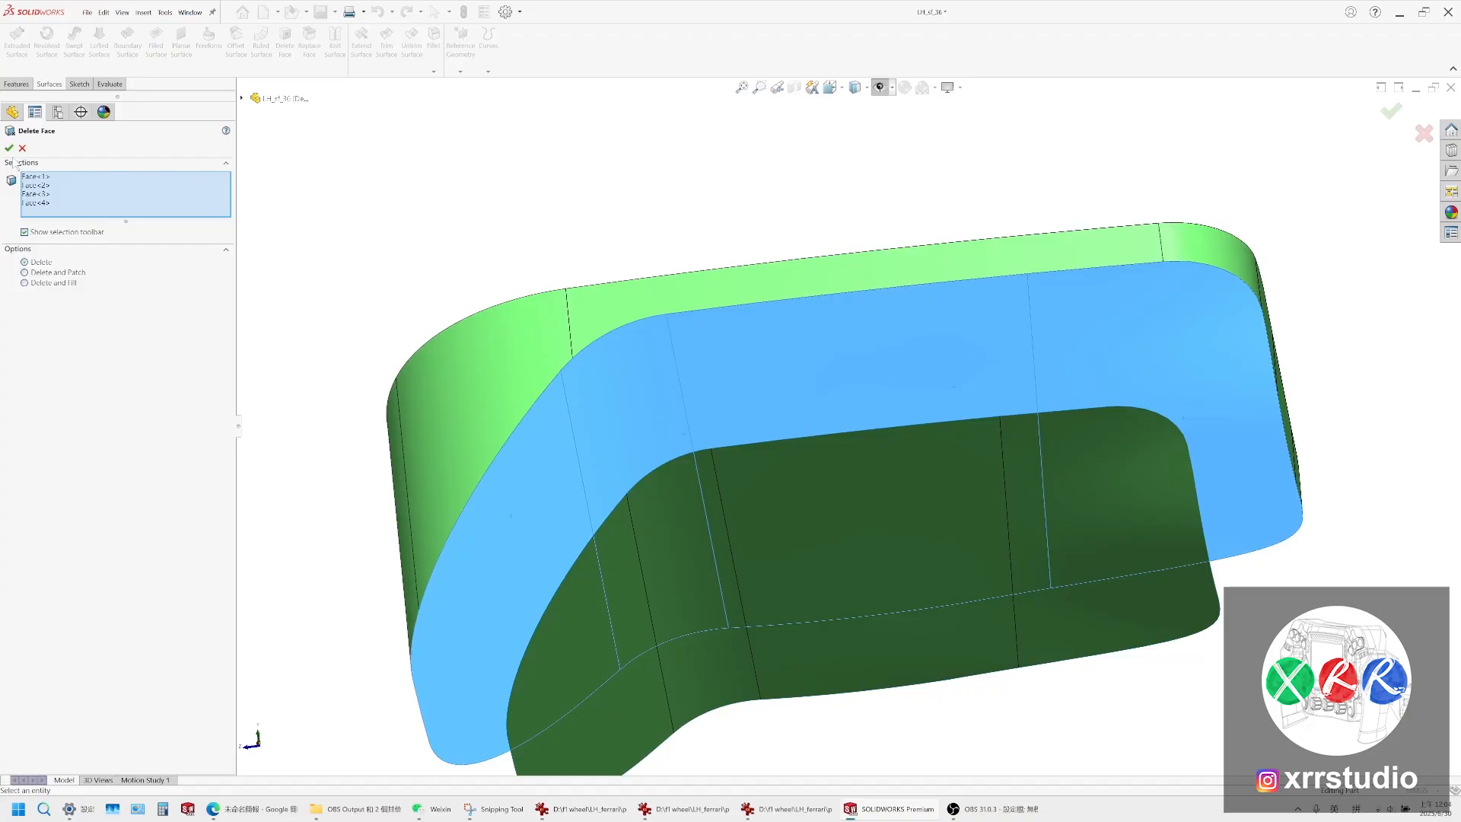
Select the four faces of the scaled surface and orient the model to the Front view
click(797, 563)
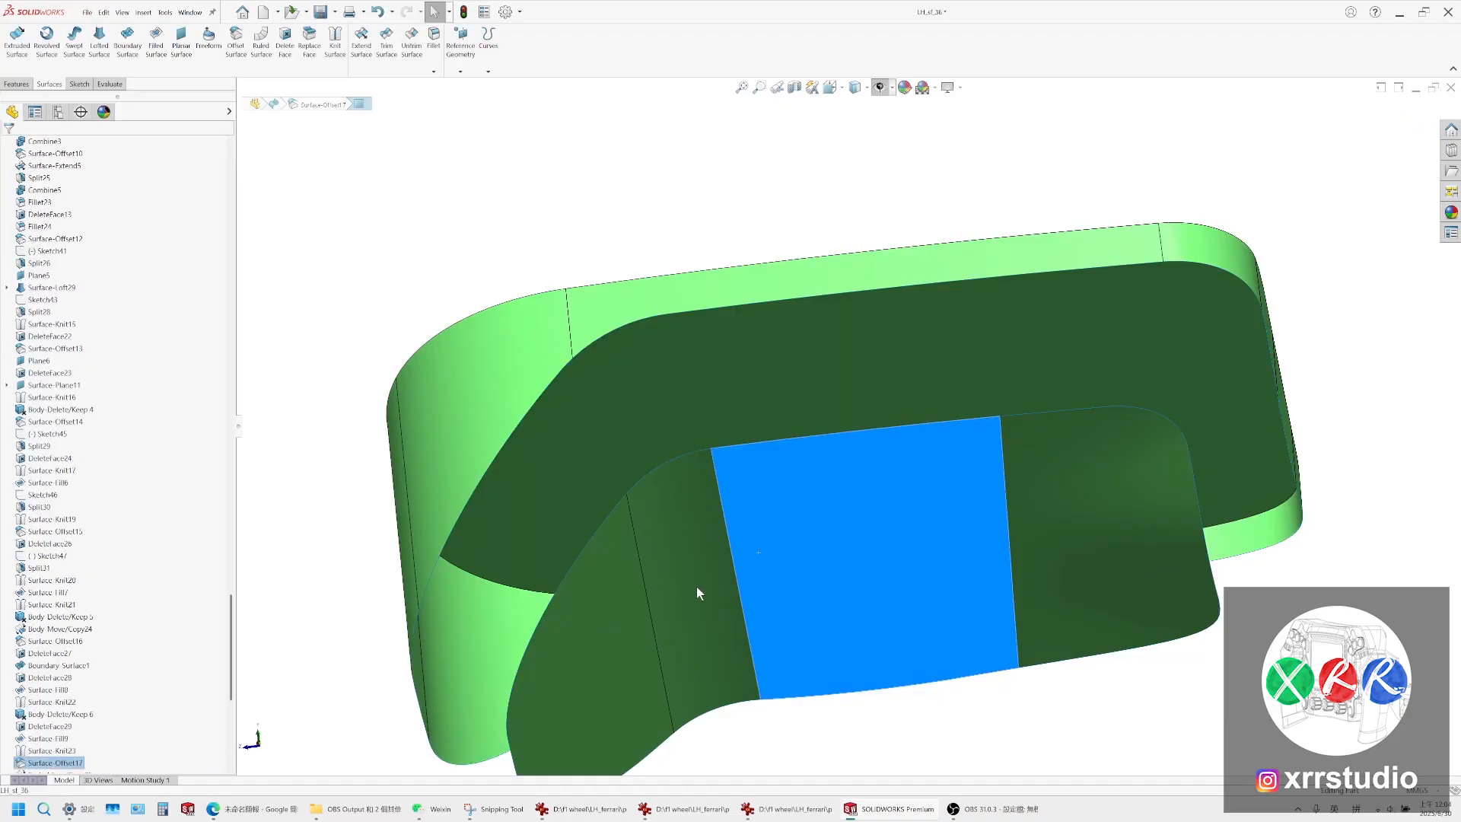
click(694, 587)
ctrl+click(610, 664)
ctrl+click(904, 632)
ctrl+click(1079, 581)
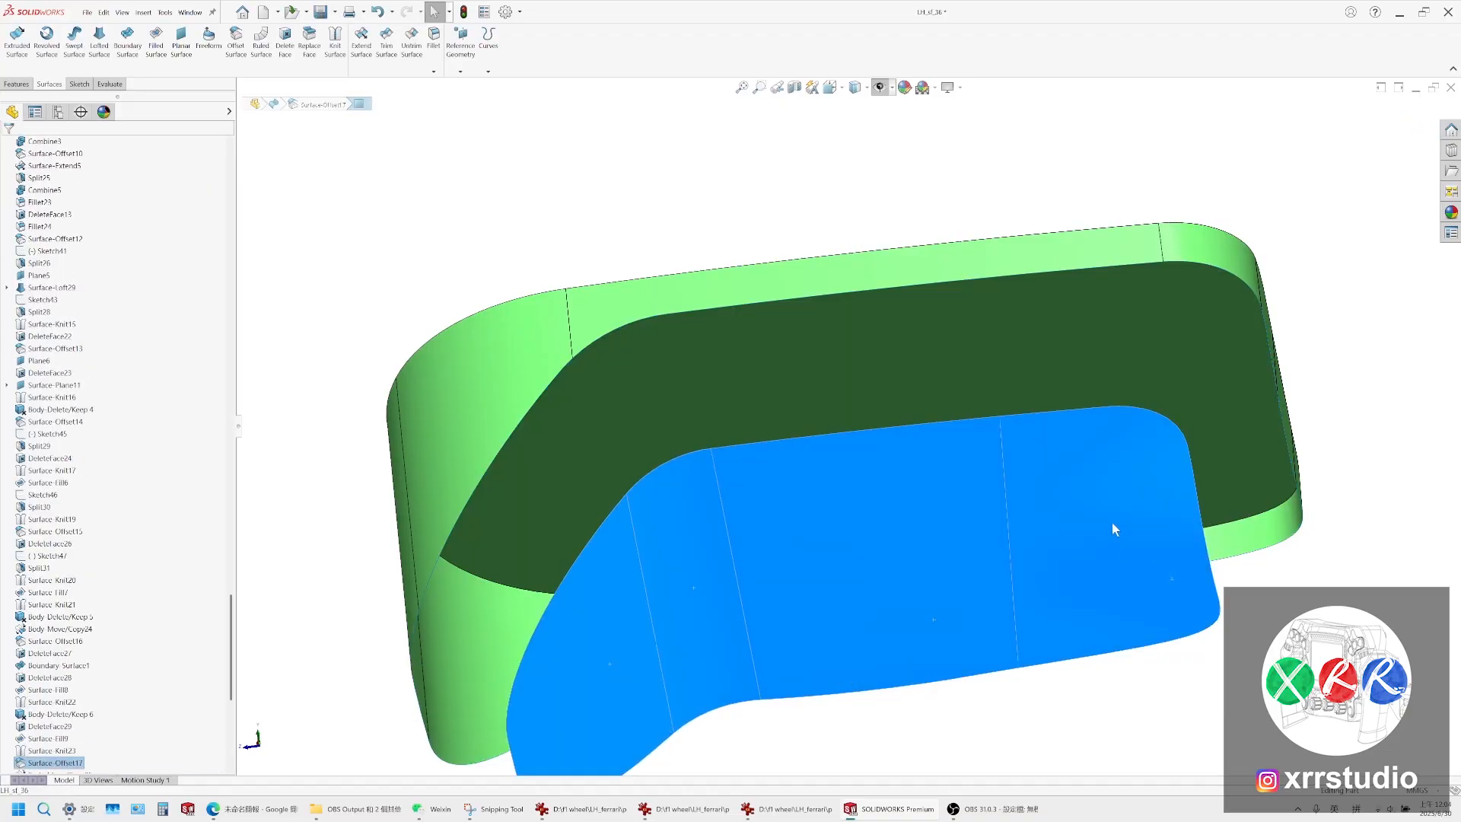
key(Delete)
middle_drag(1123, 627, 1076, 532)
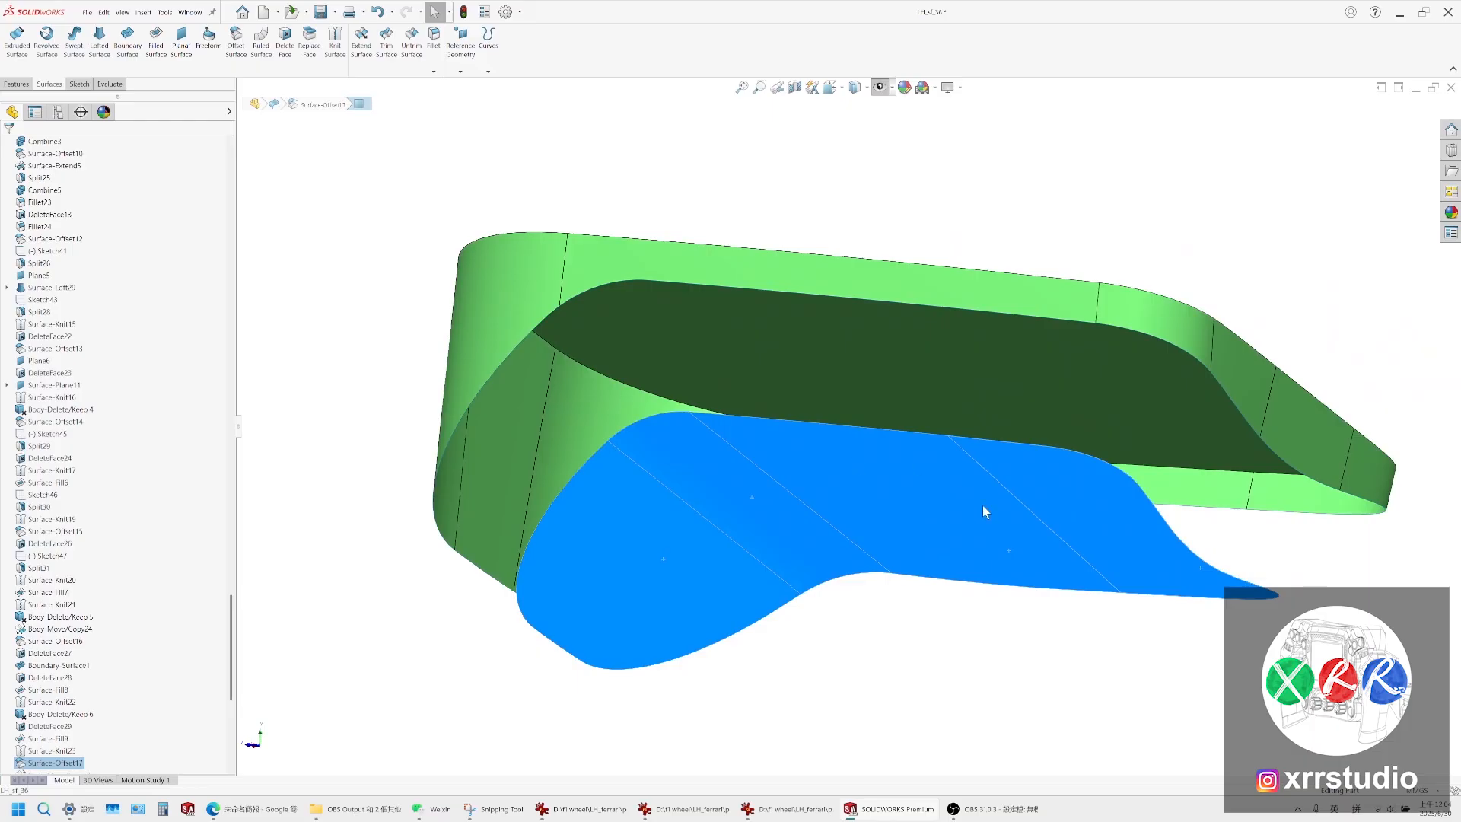
middle_drag(983, 505, 1122, 548)
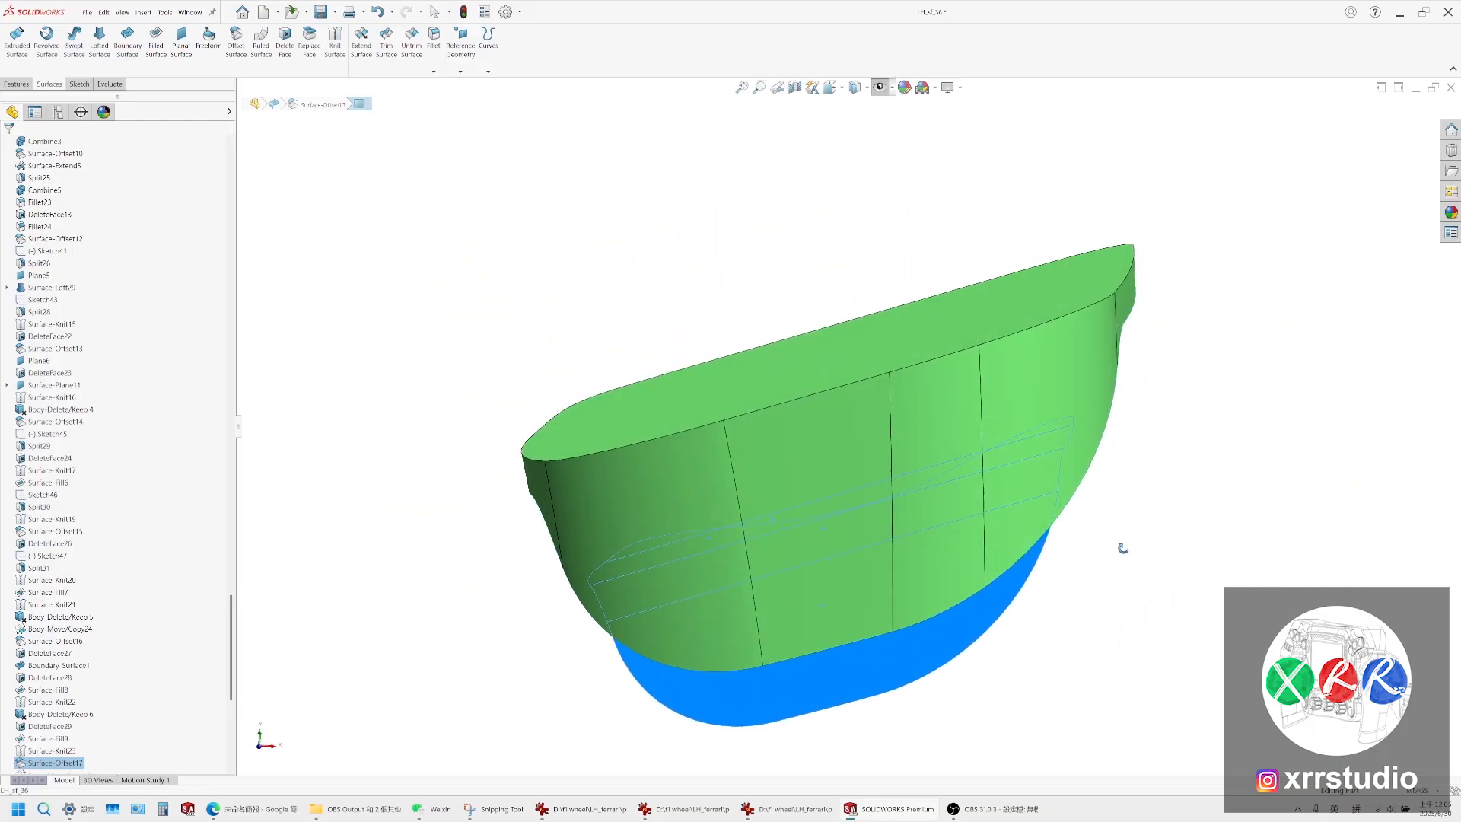
click(855, 87)
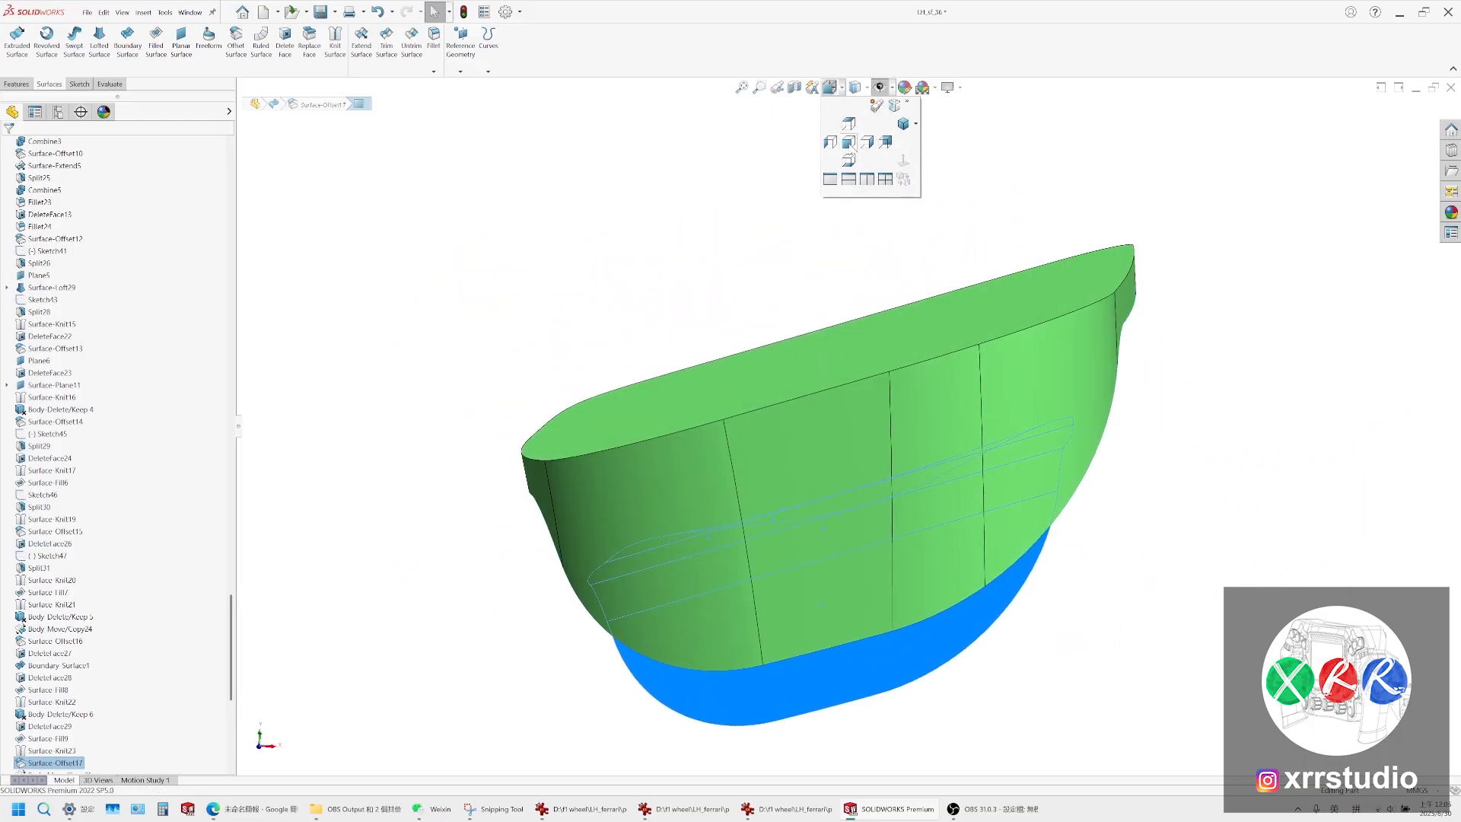
click(852, 148)
scroll(832, 455, down, 3)
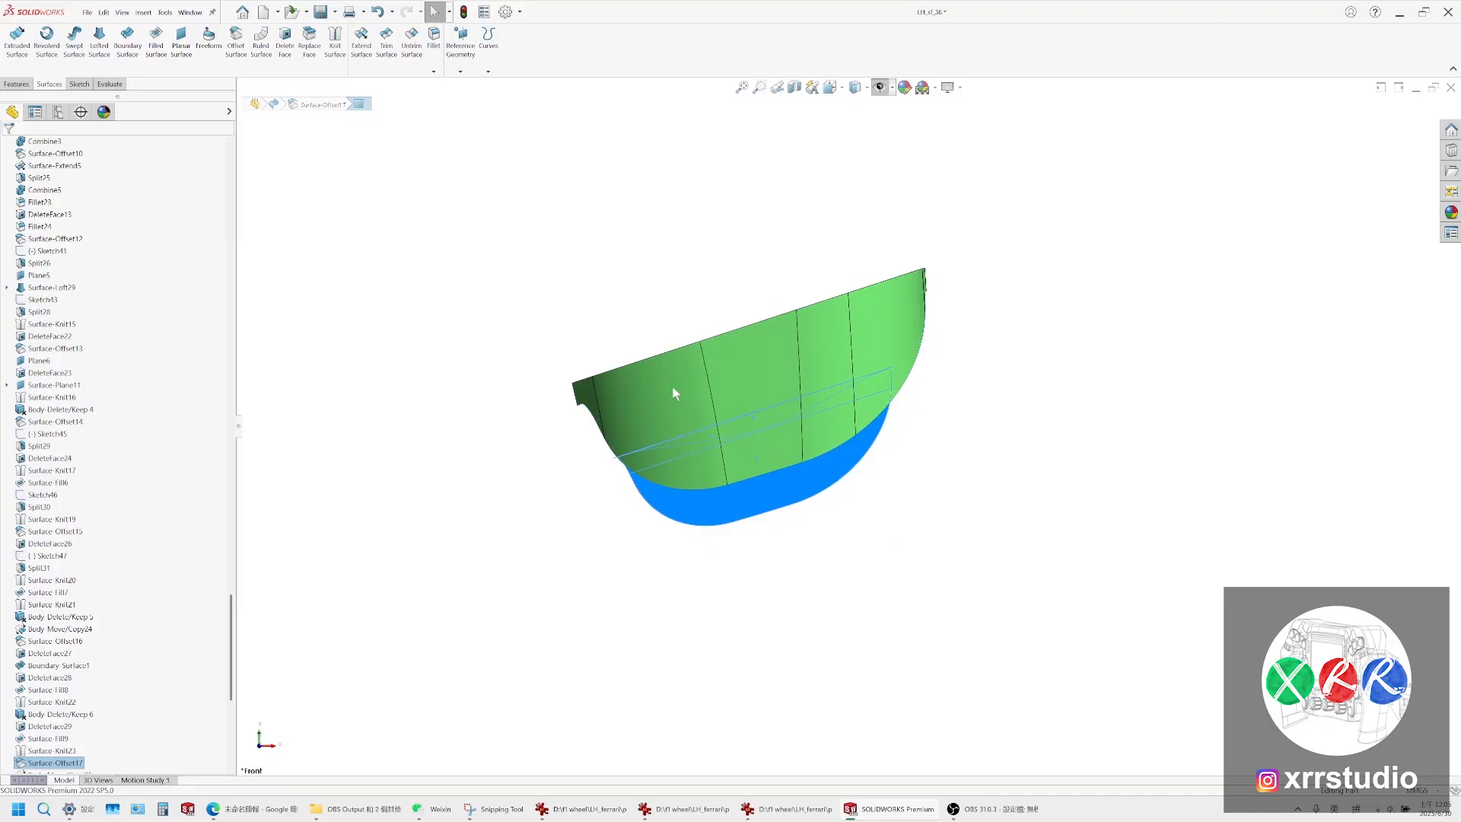
Move the Scale1 surface body slightly in the positive X direction with Move/Copy Body, leaving the end cap out of the selection
drag(243, 668, 243, 699)
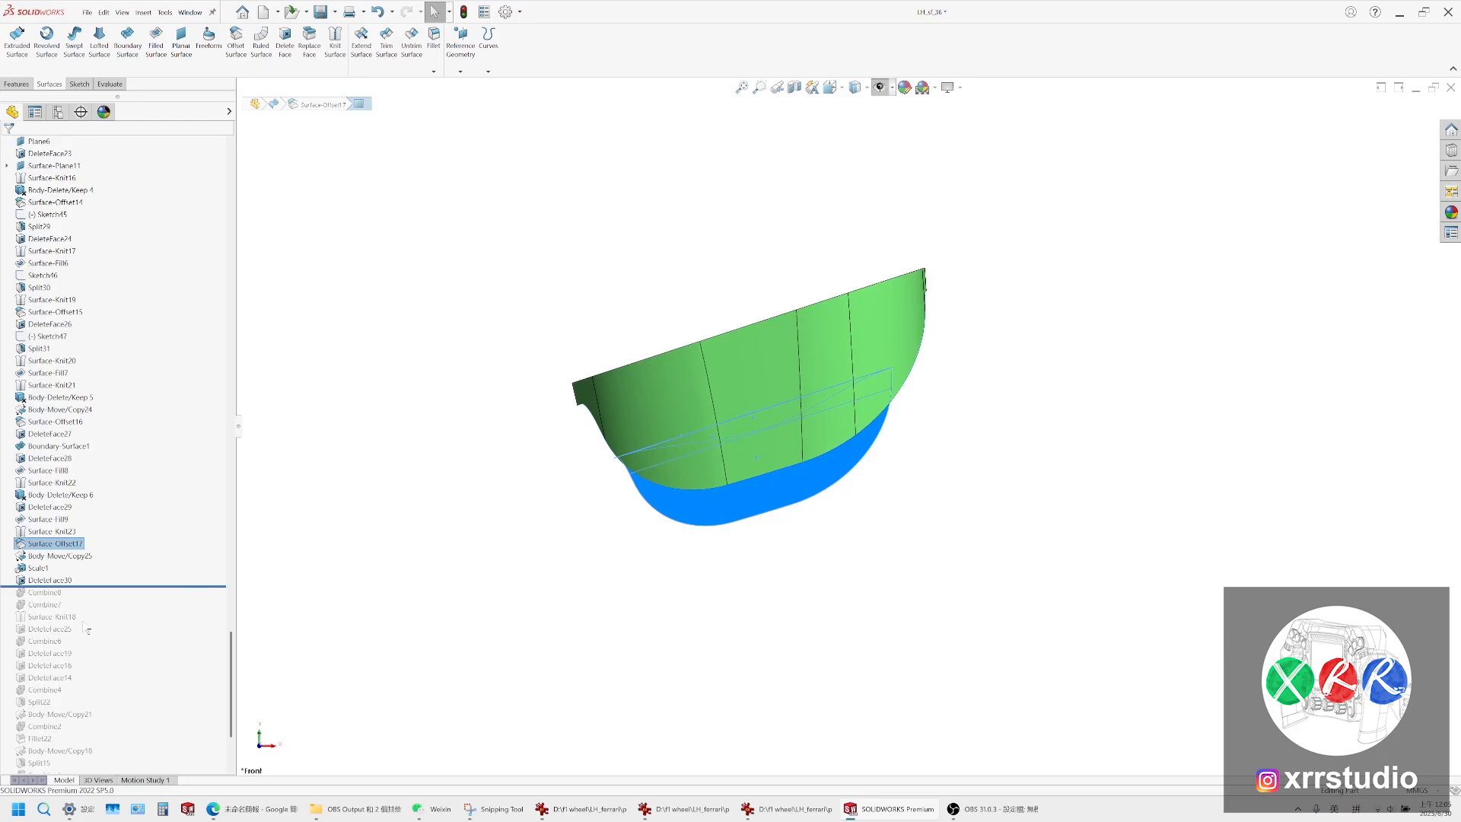
drag(232, 687, 163, 270)
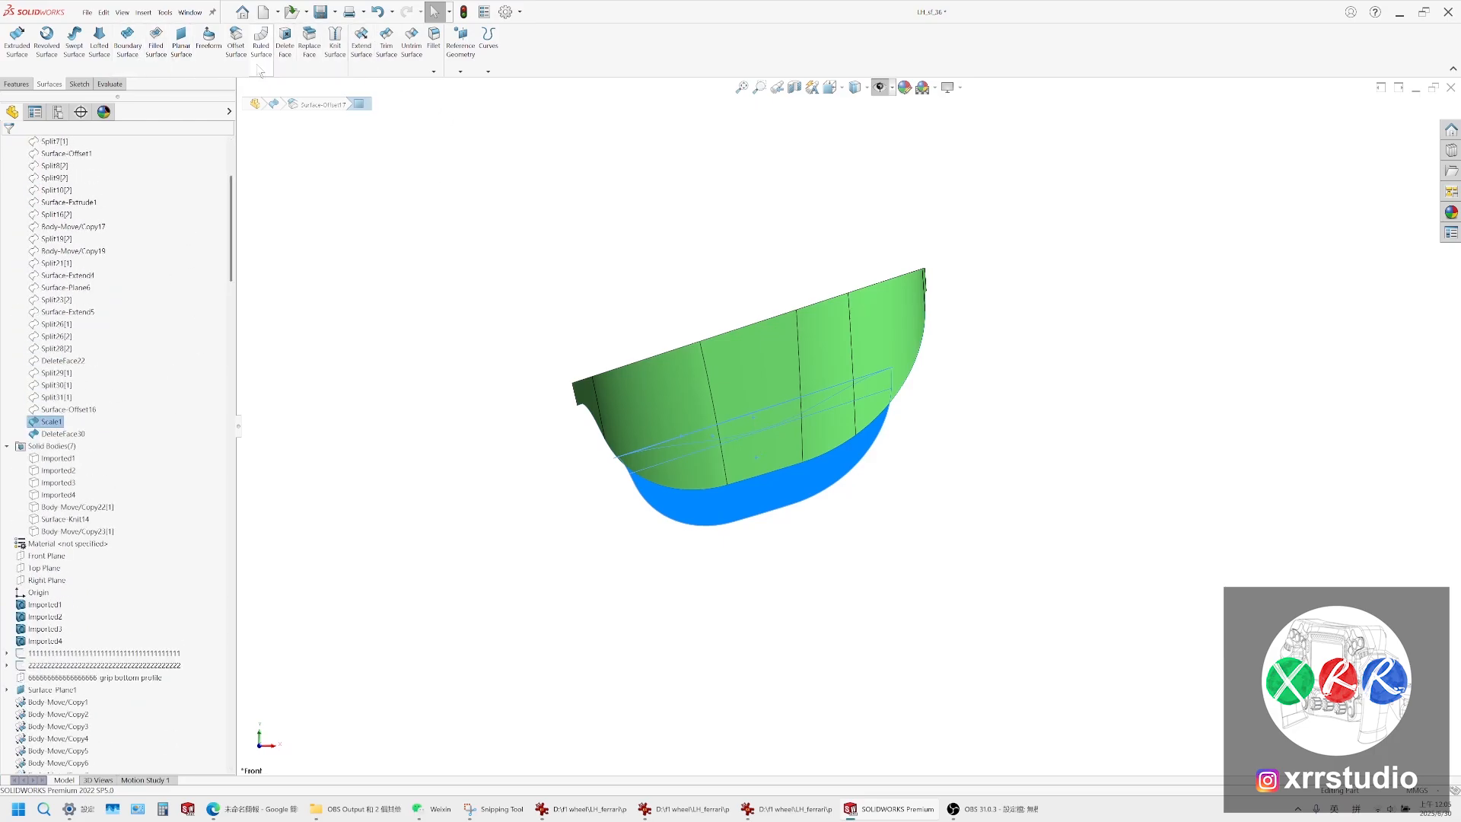
click(15, 84)
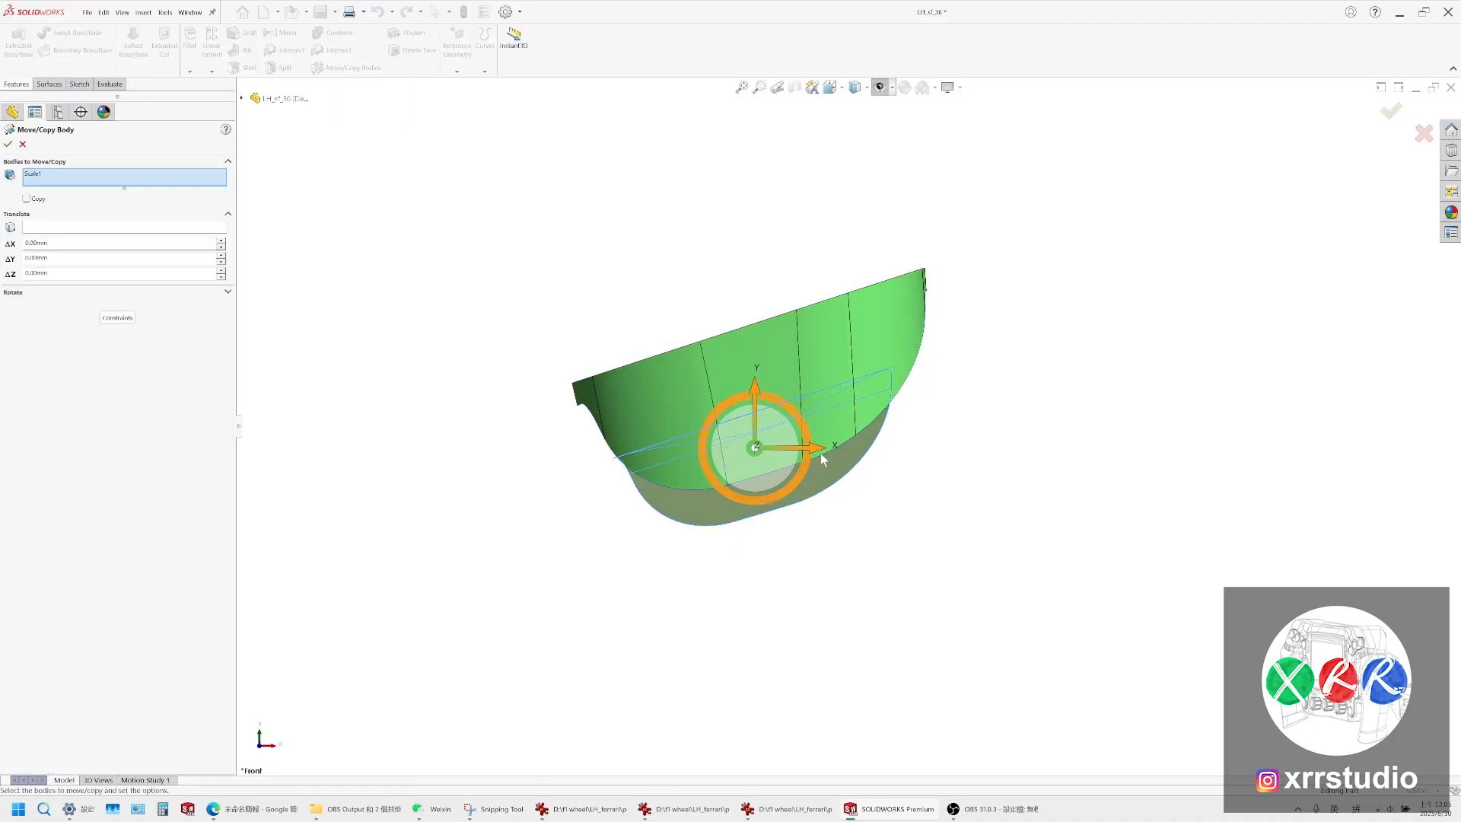
drag(821, 444, 846, 452)
click(770, 381)
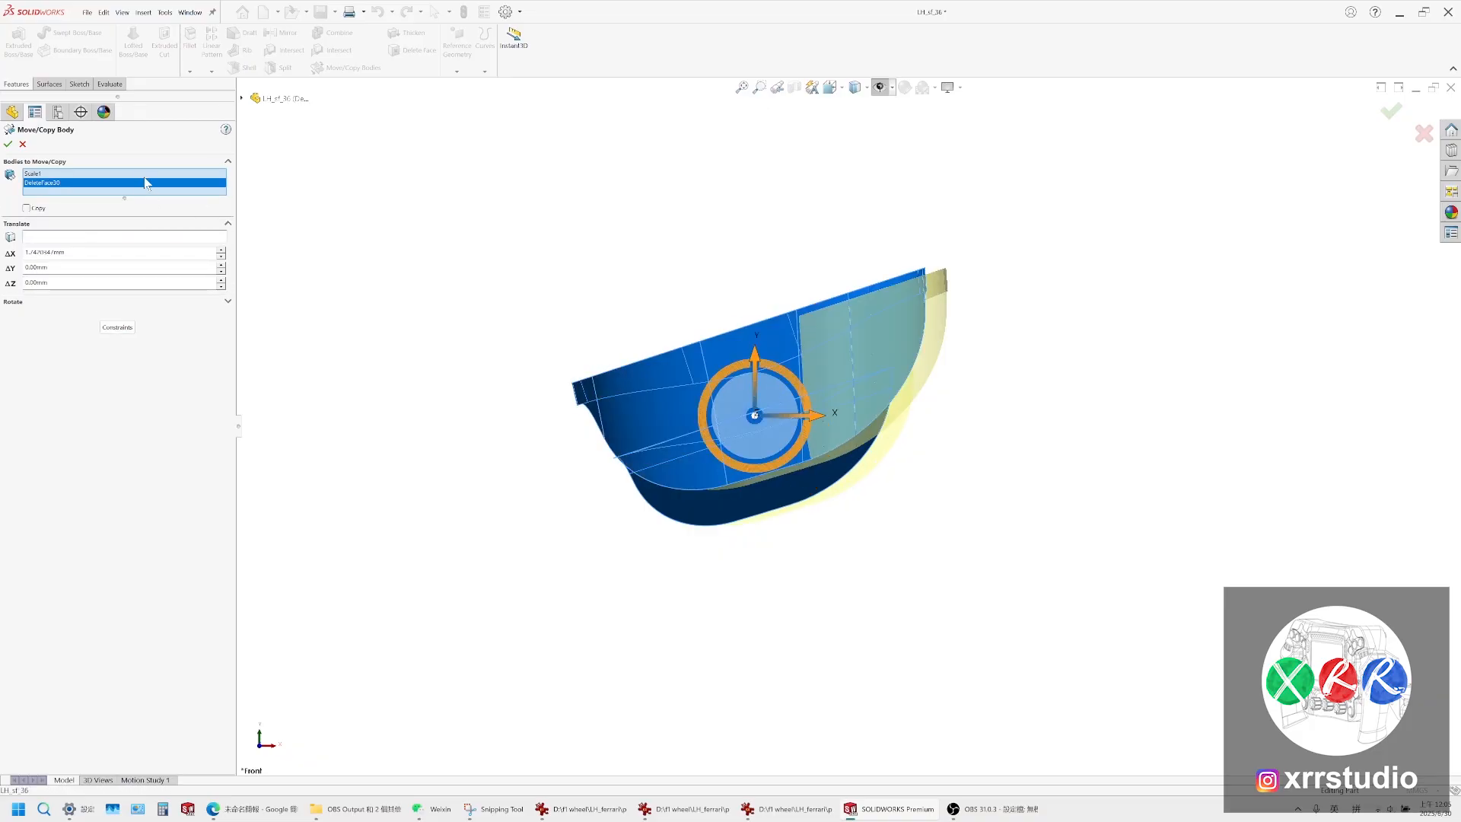
right_click(147, 182)
click(190, 188)
click(797, 488)
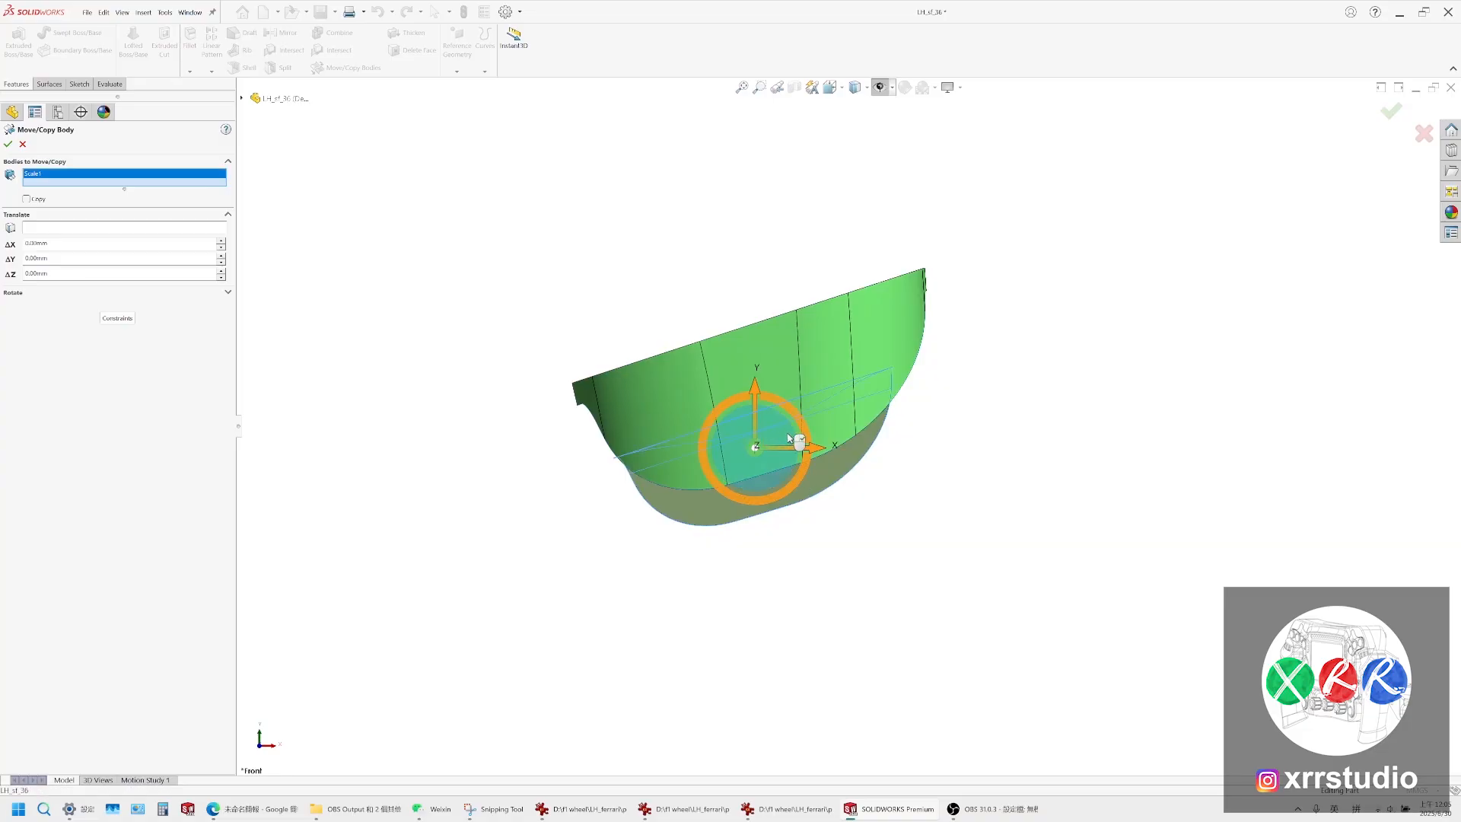
drag(818, 449, 833, 453)
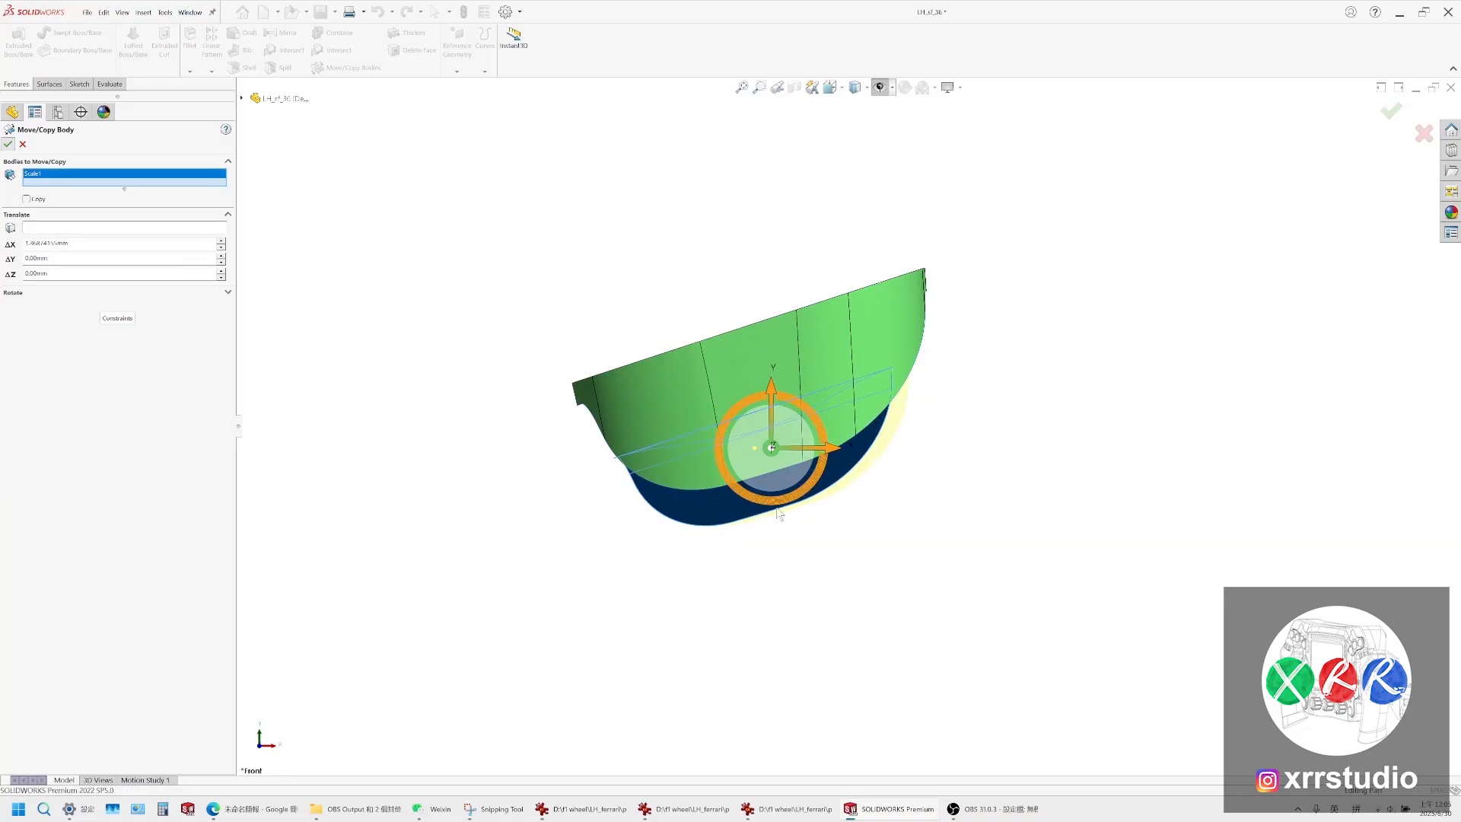
key(Return)
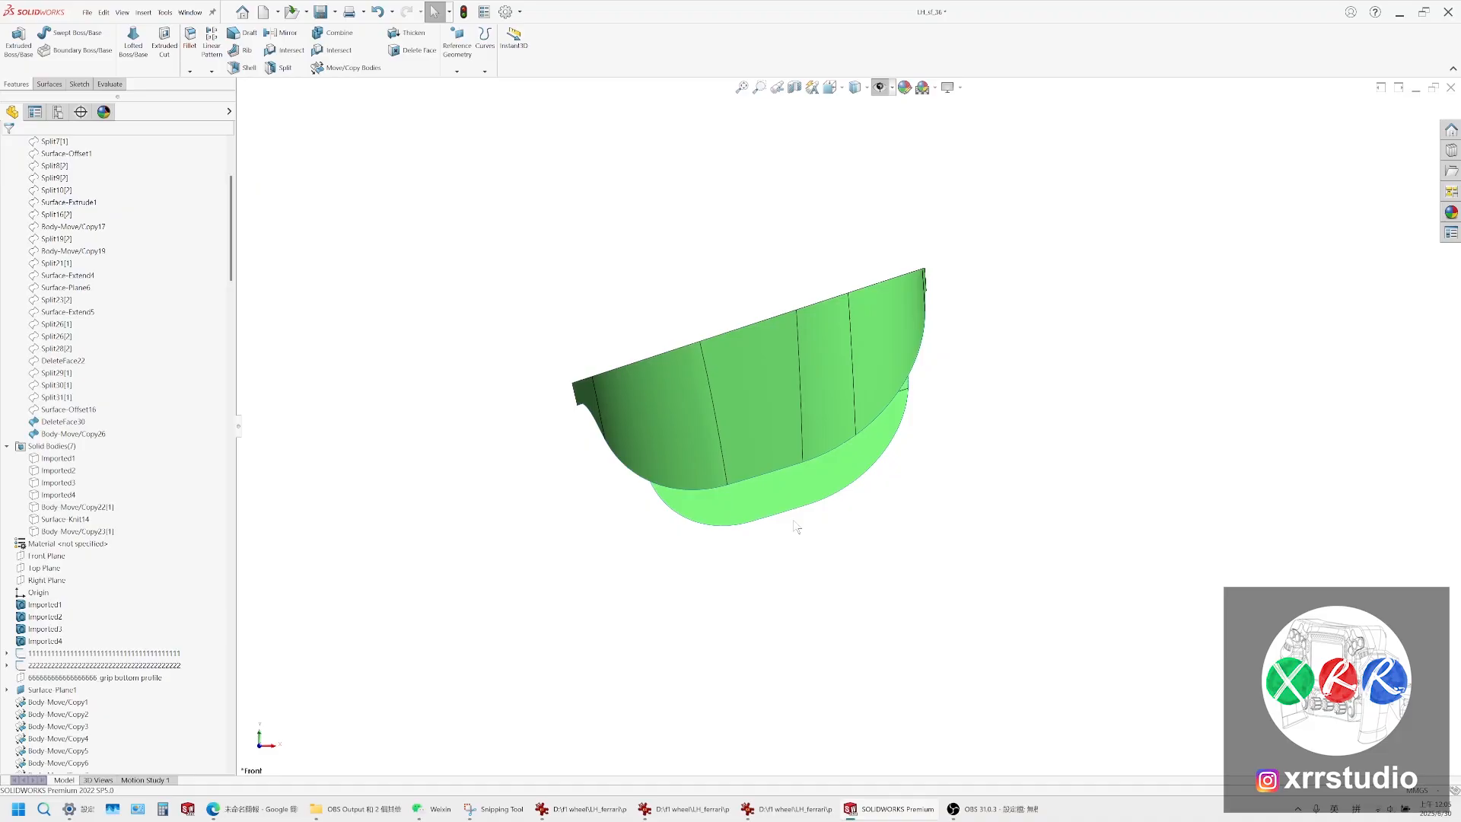
Move the scaled surface up about 1.2 mm along Y with Move/Copy Body
click(794, 517)
key(Return)
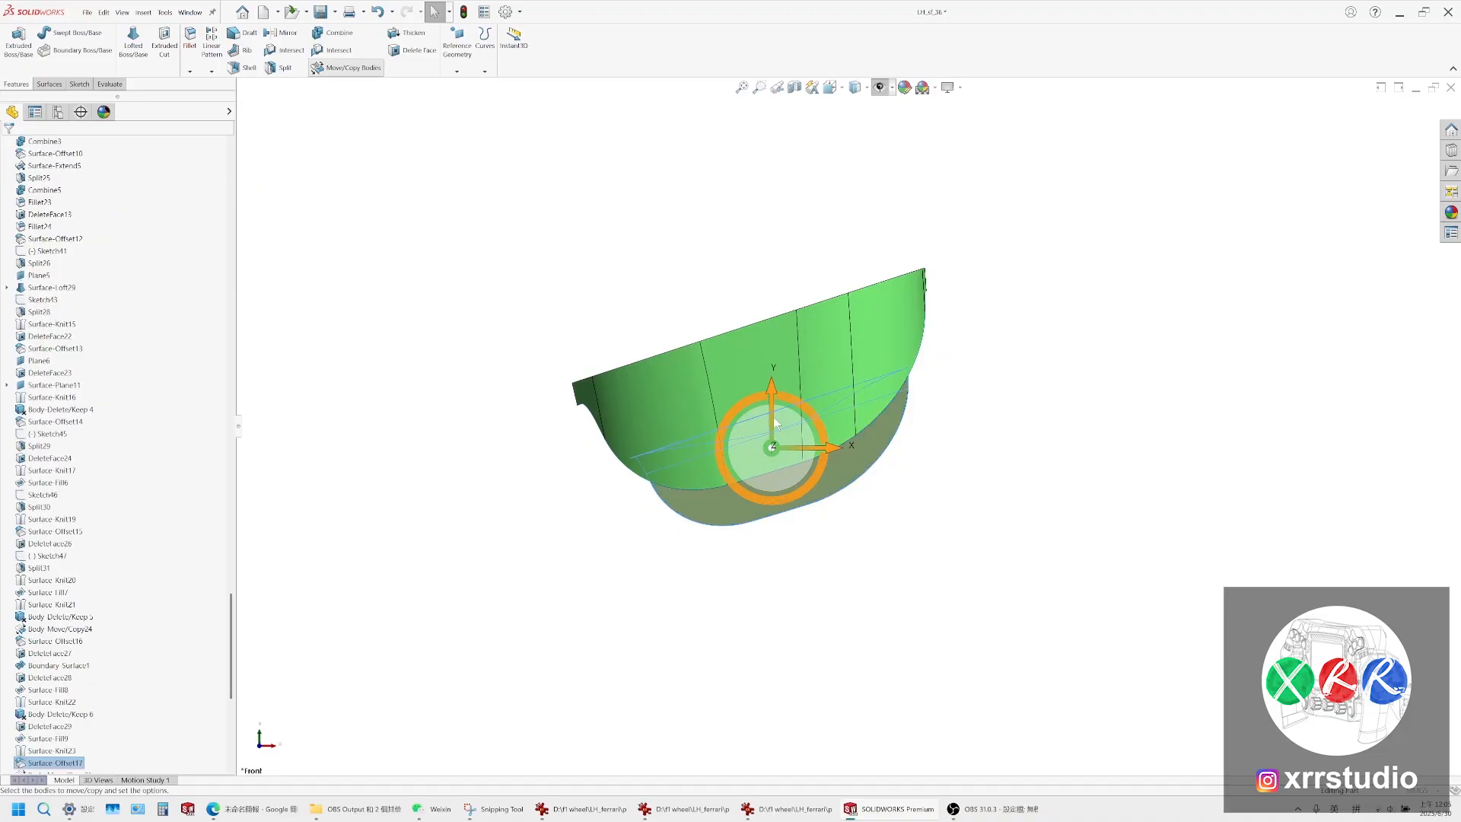
drag(774, 411, 773, 397)
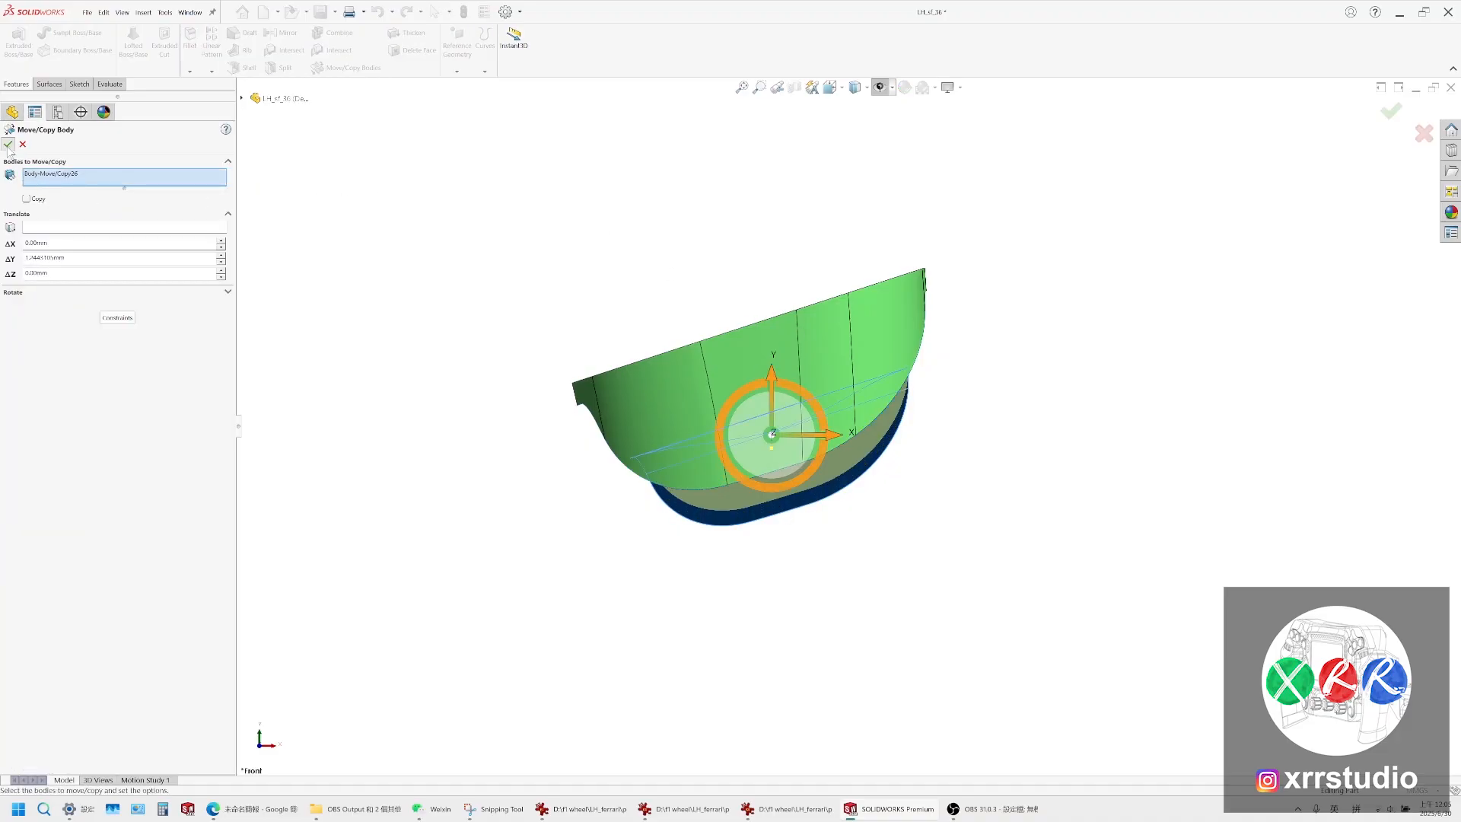
click(8, 144)
Loft a surface between the end cap's slanted lower edge and the matching edge of the moved surface
middle_drag(839, 362, 874, 457)
scroll(864, 467, up, 3)
click(869, 469)
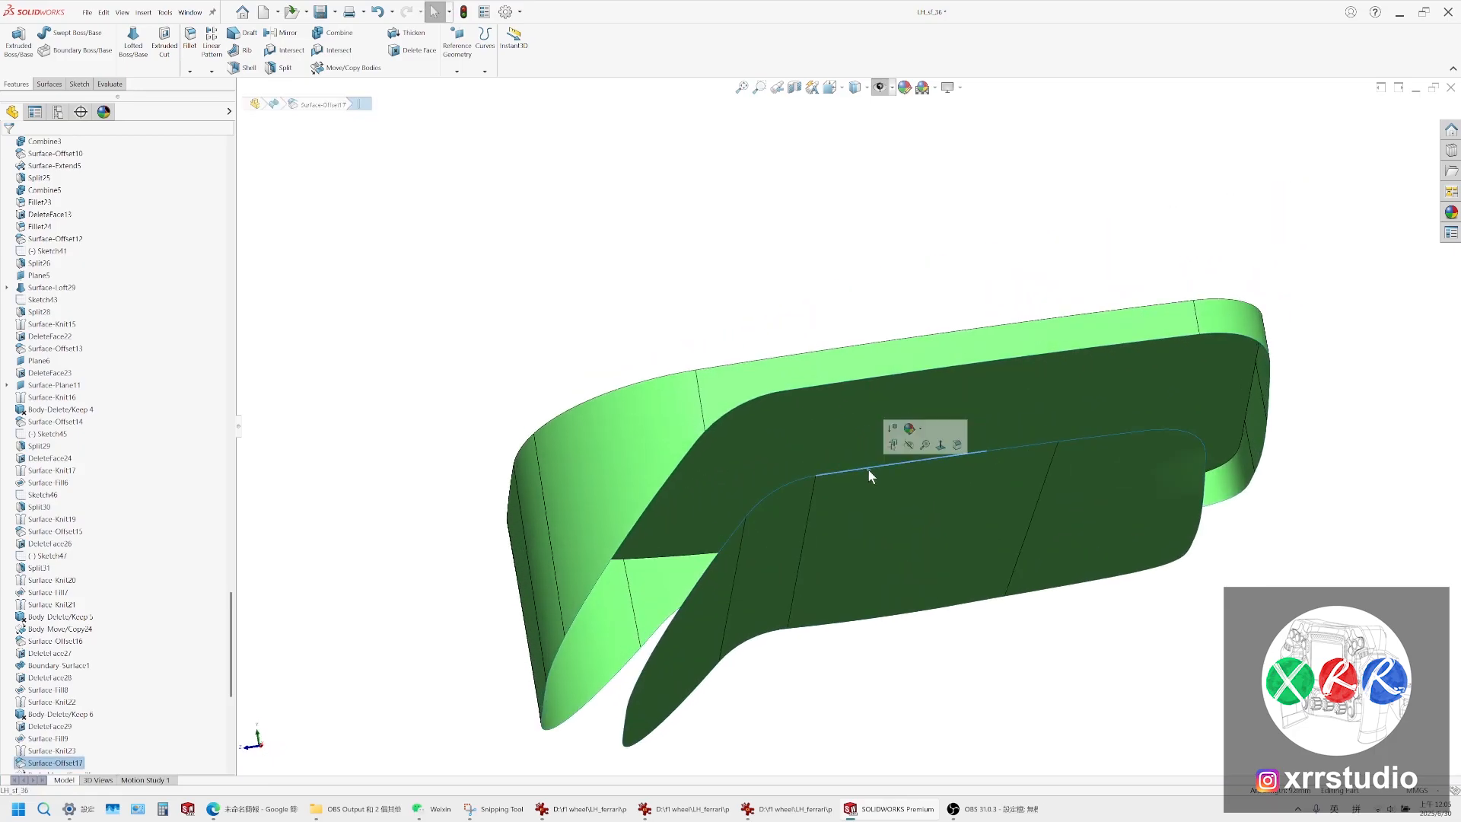
click(660, 491)
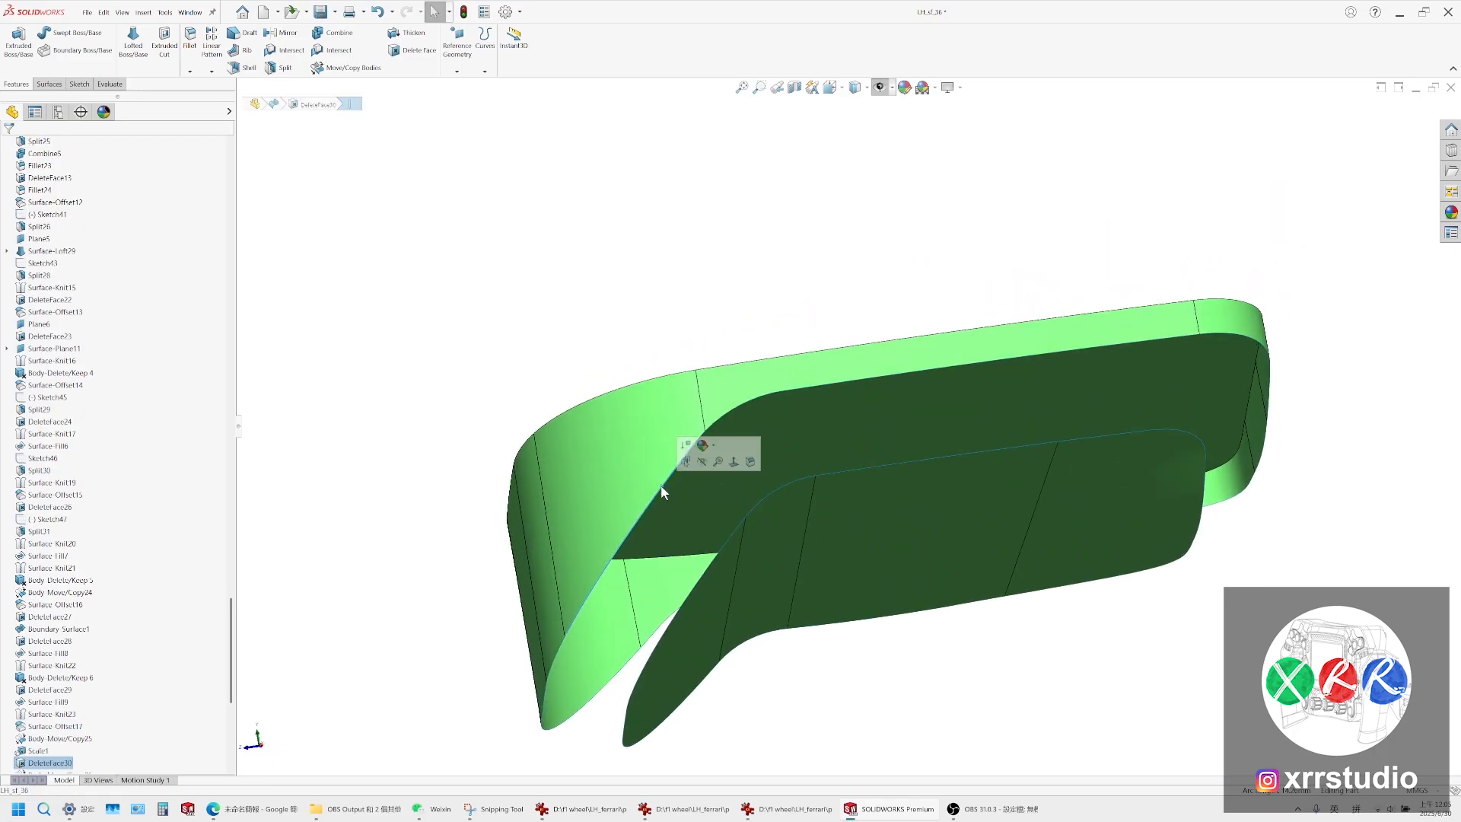
ctrl+click(722, 554)
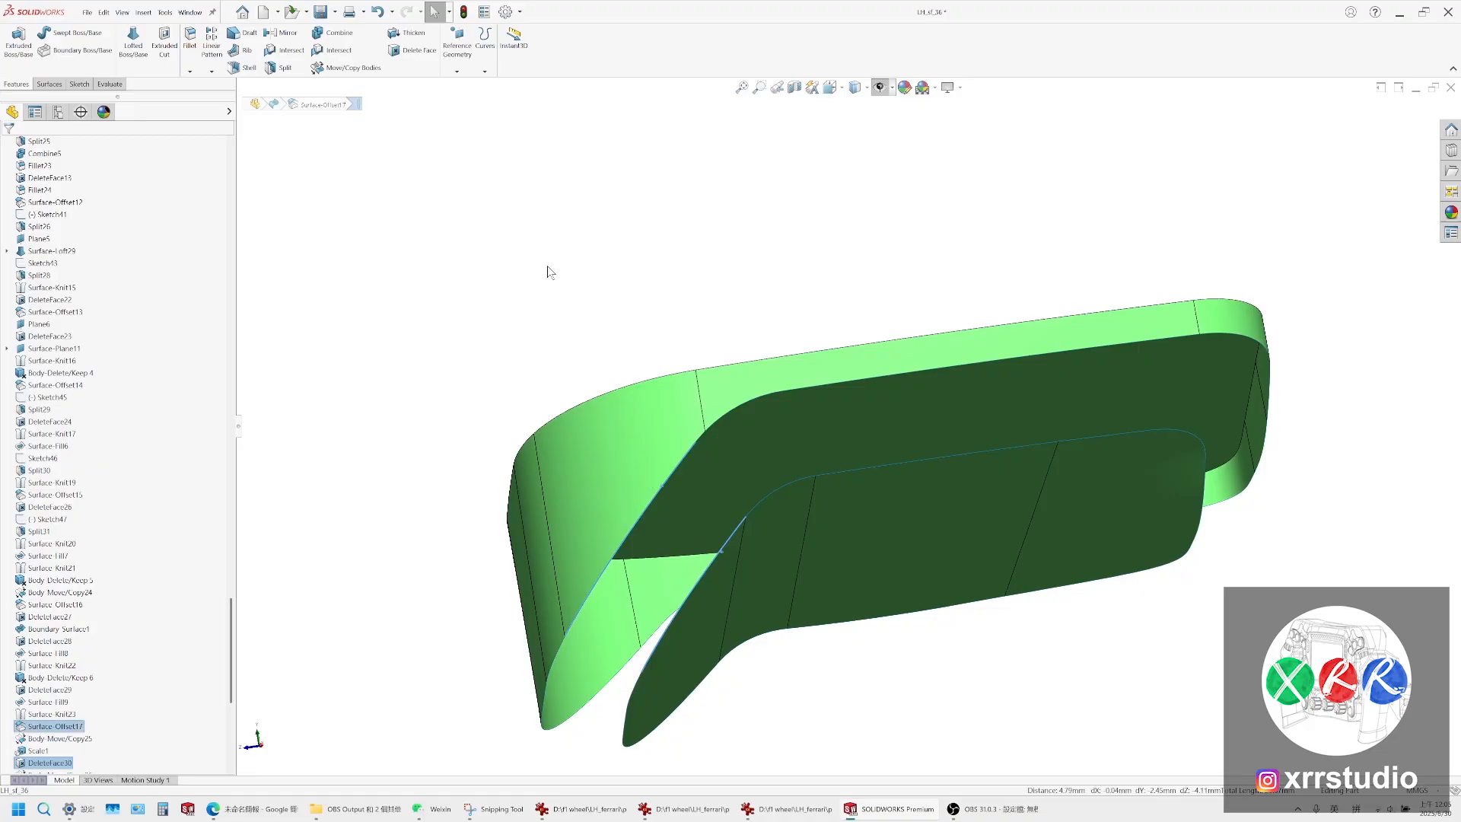
click(49, 83)
click(99, 39)
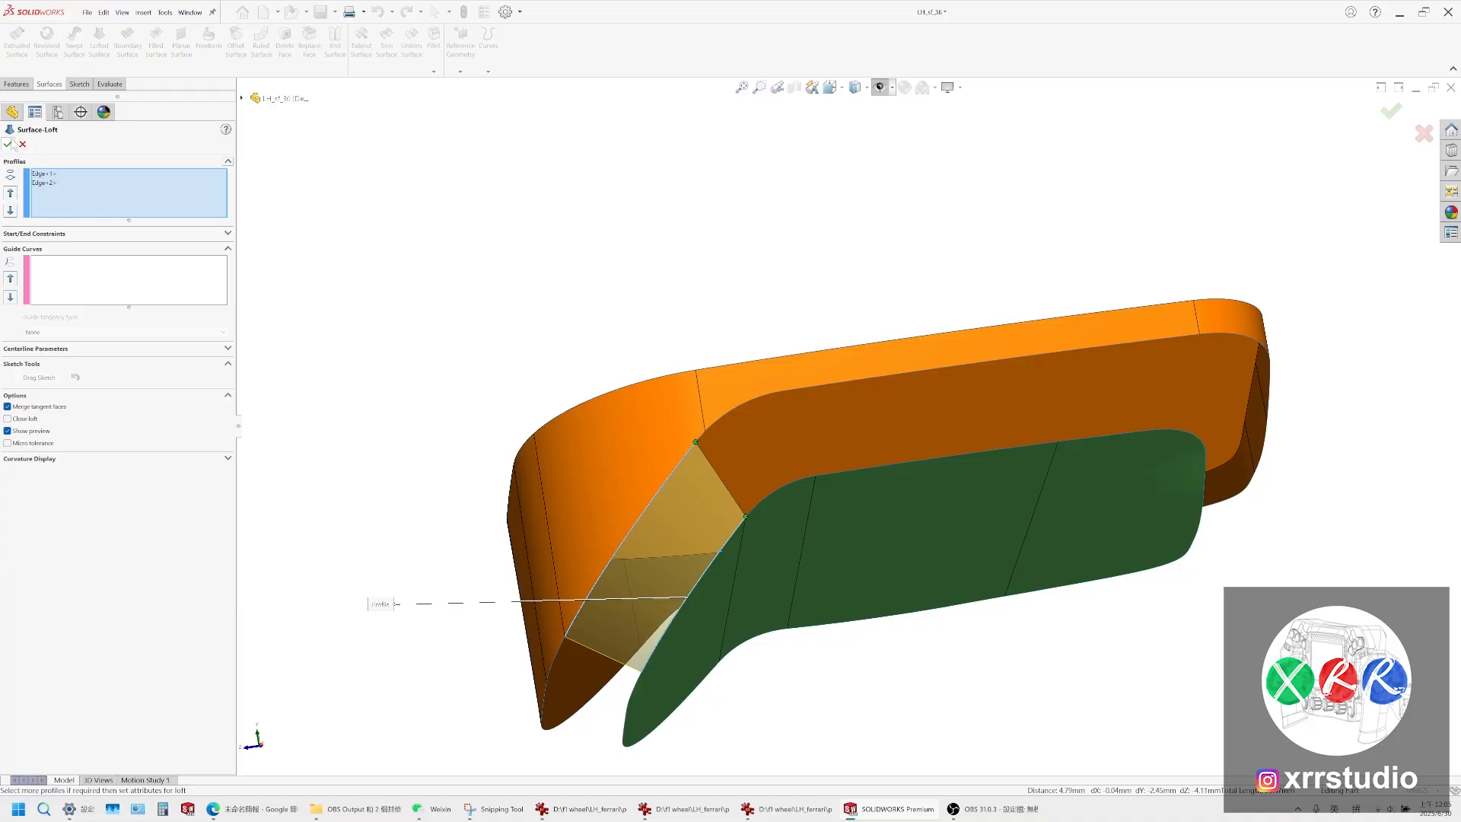
key(Return)
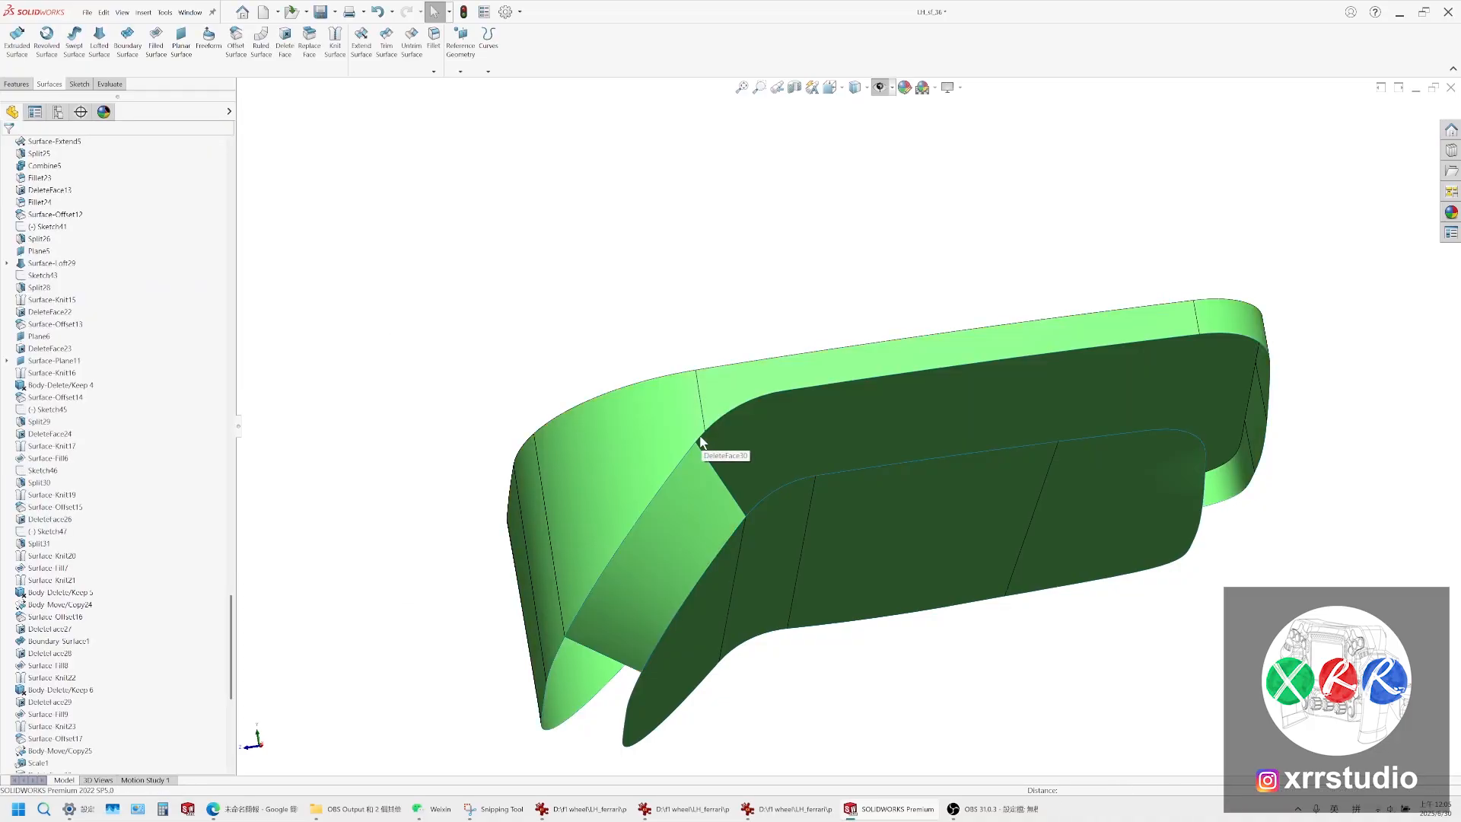
Check the short corner edges next to the new loft and examine the lofted face from below
click(701, 438)
click(751, 512)
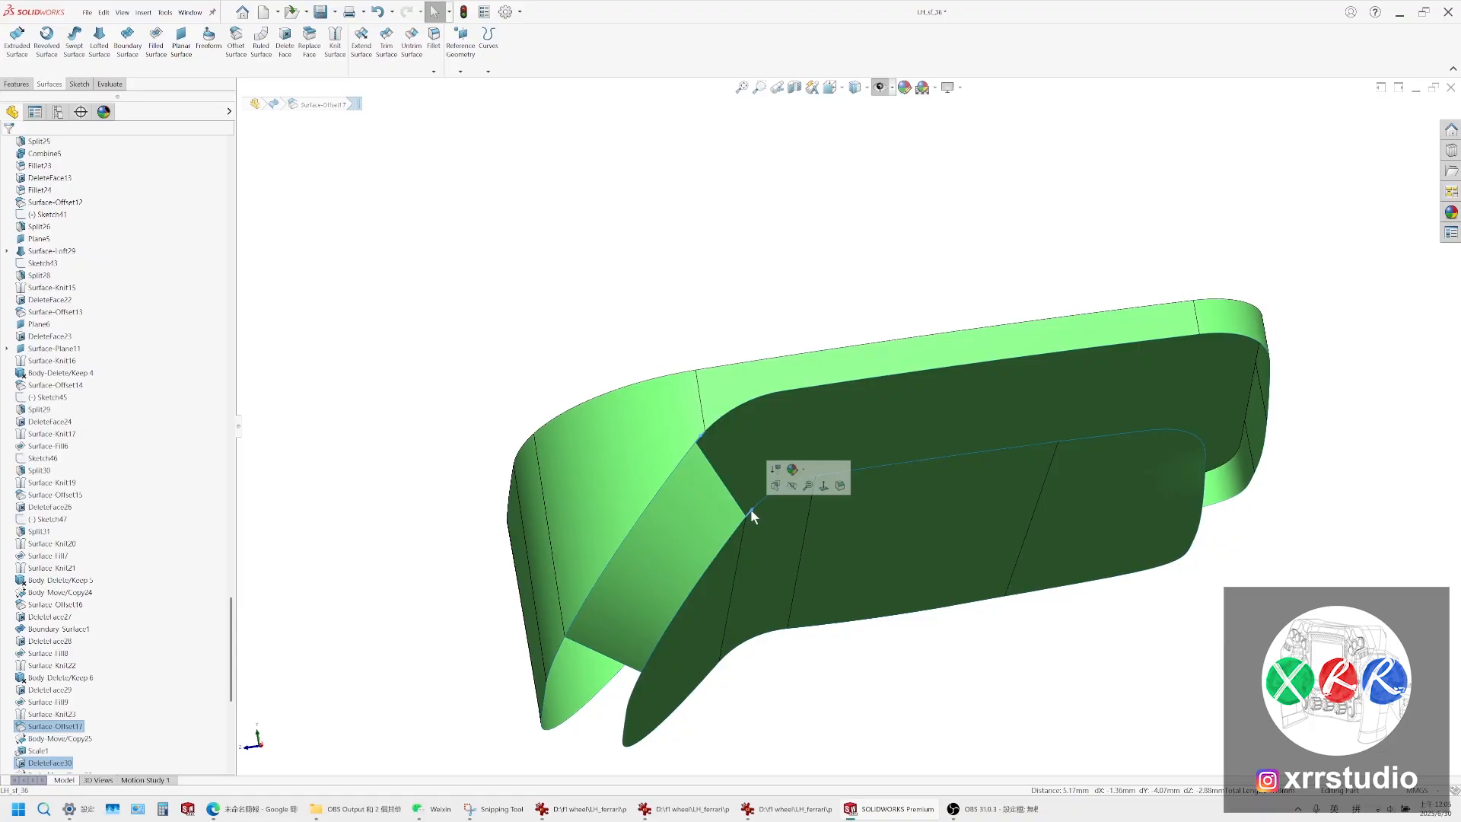
scroll(724, 440, down, 2)
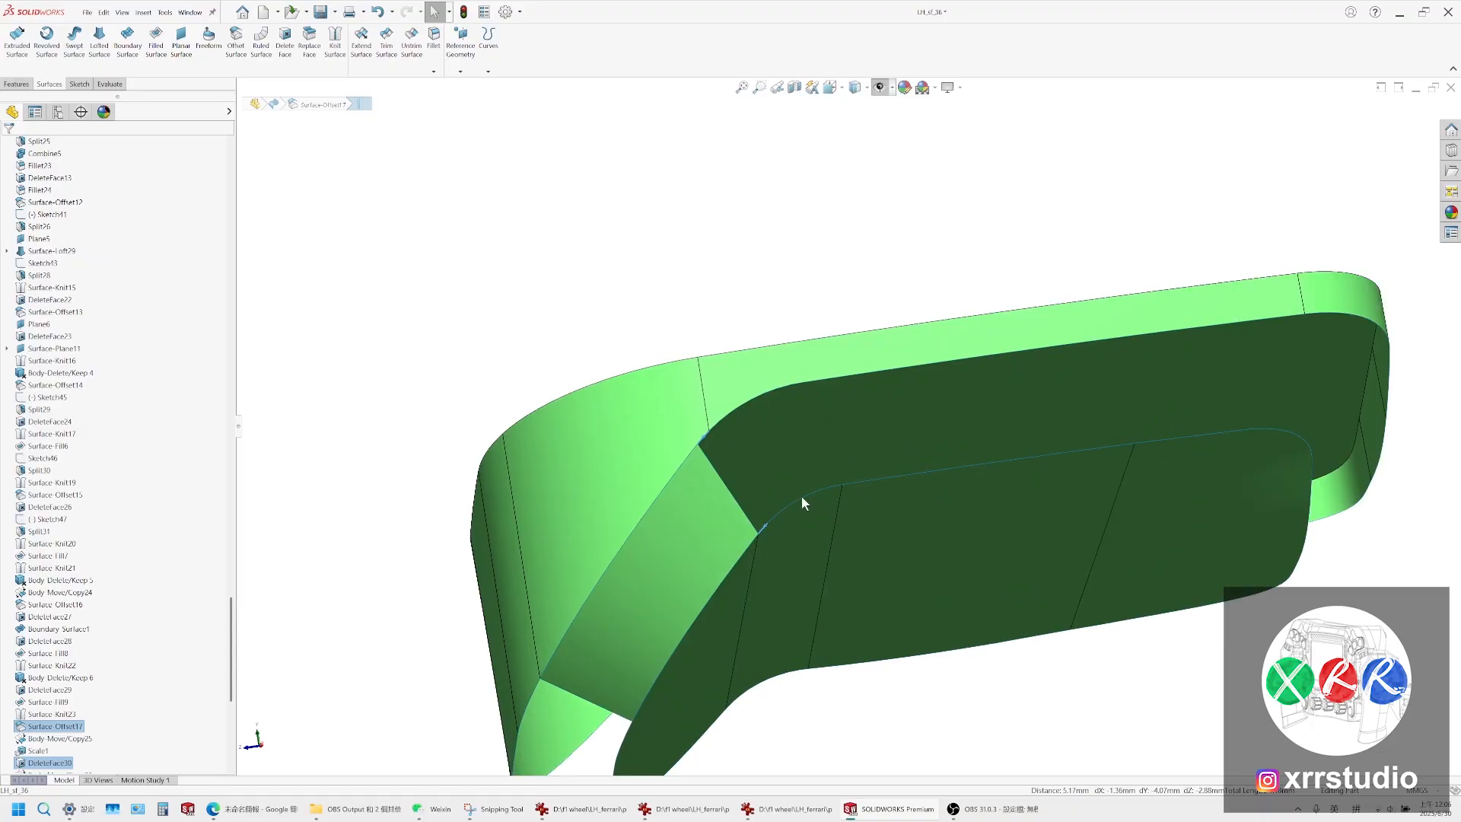
scroll(733, 468, down, 3)
scroll(679, 550, up, 2)
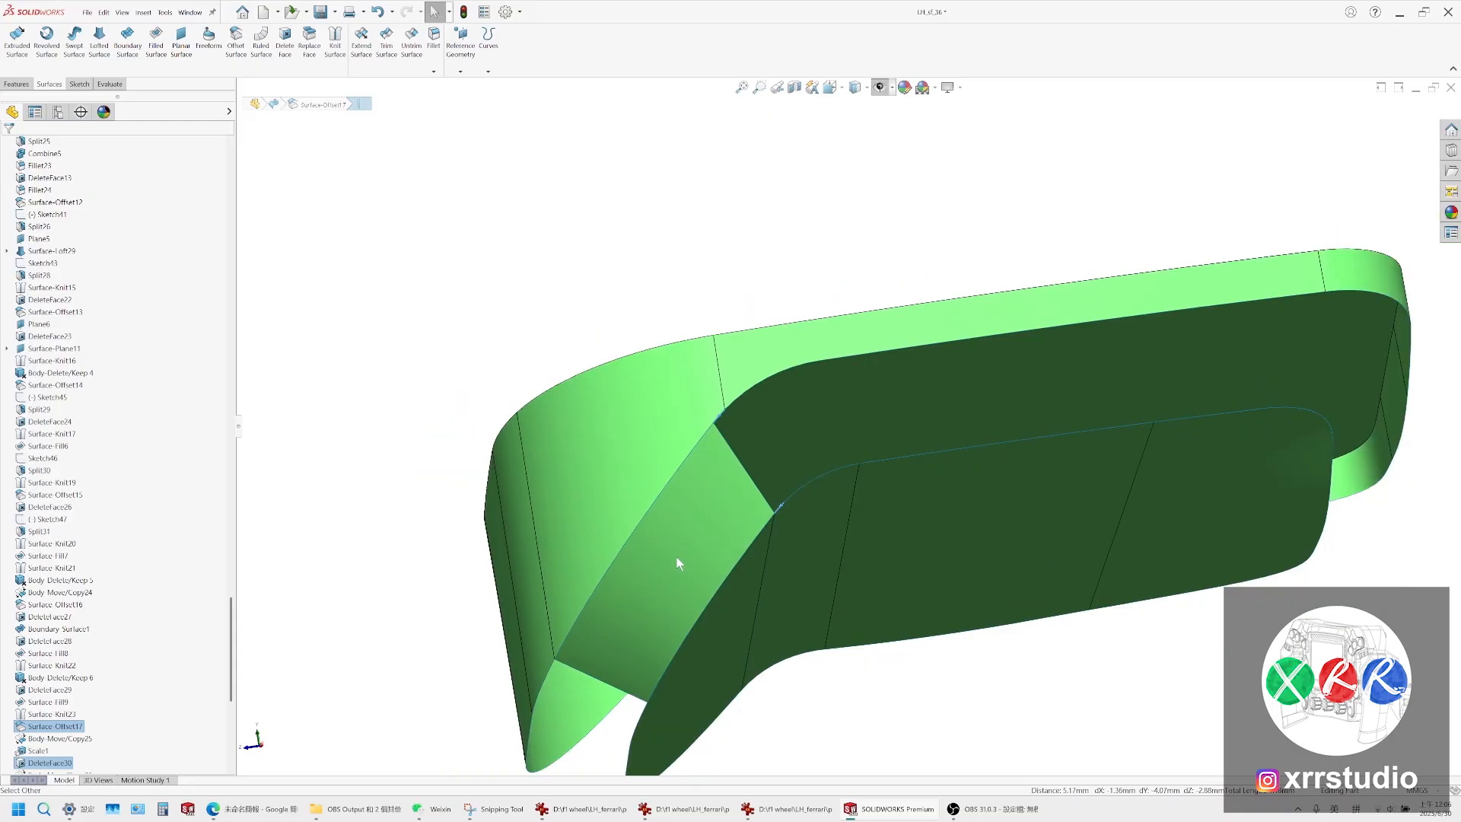
middle_drag(676, 556, 798, 354)
click(799, 356)
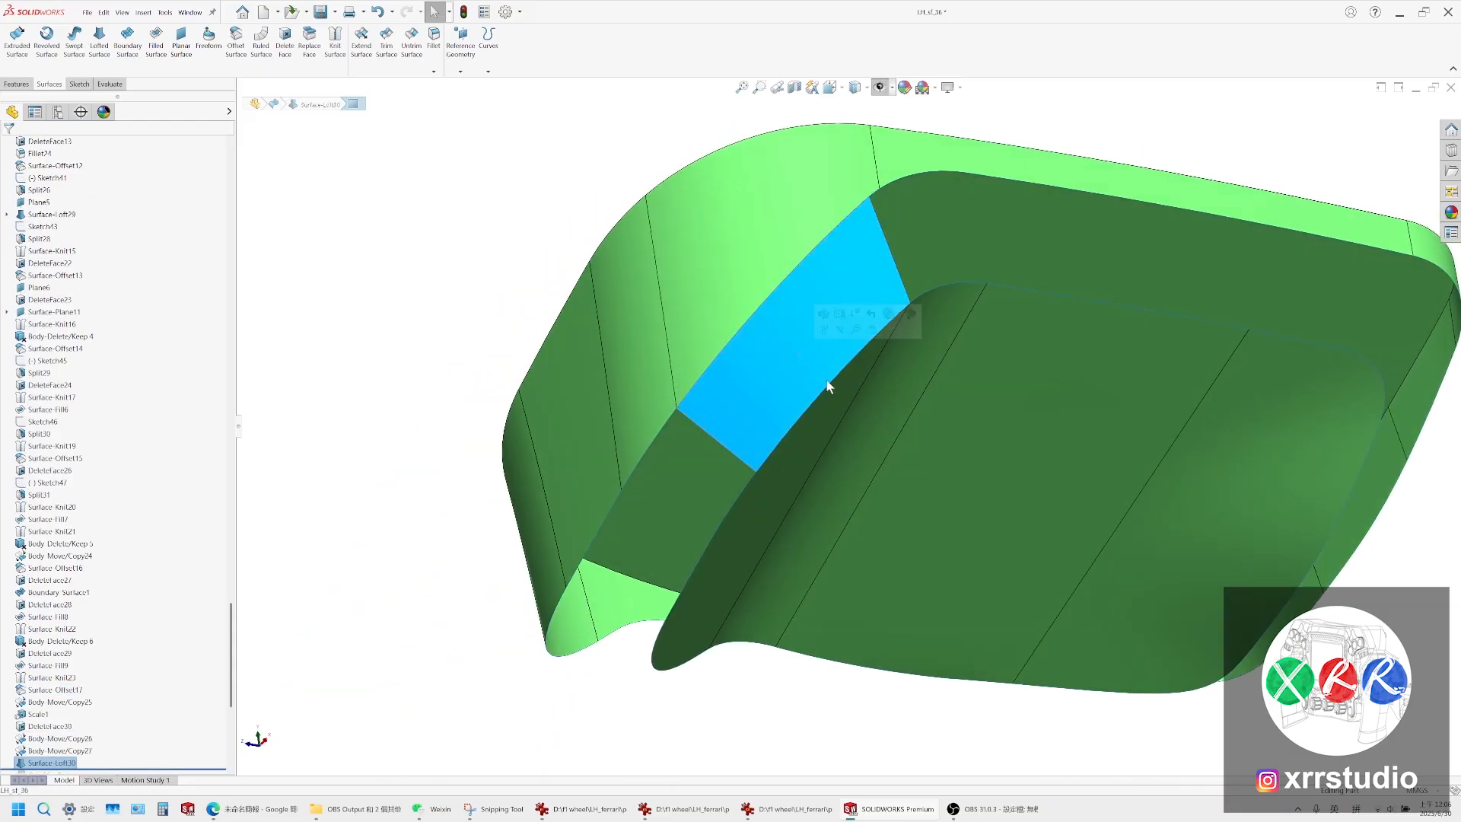
Set up a surface loft between the short edges beyond the first loft's lower end, using that loft's end edge as guide curve
click(665, 422)
click(661, 430)
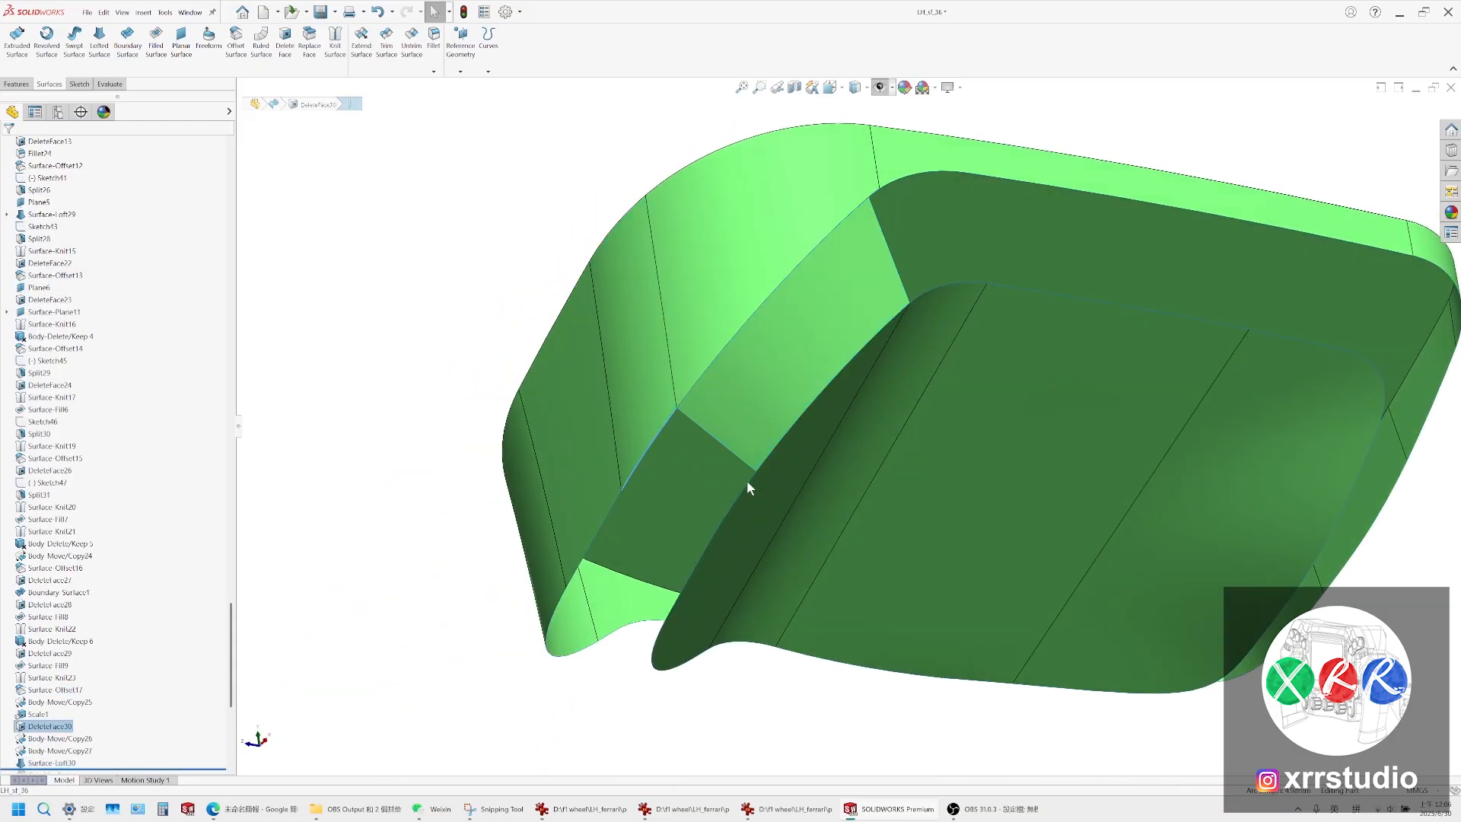
click(99, 42)
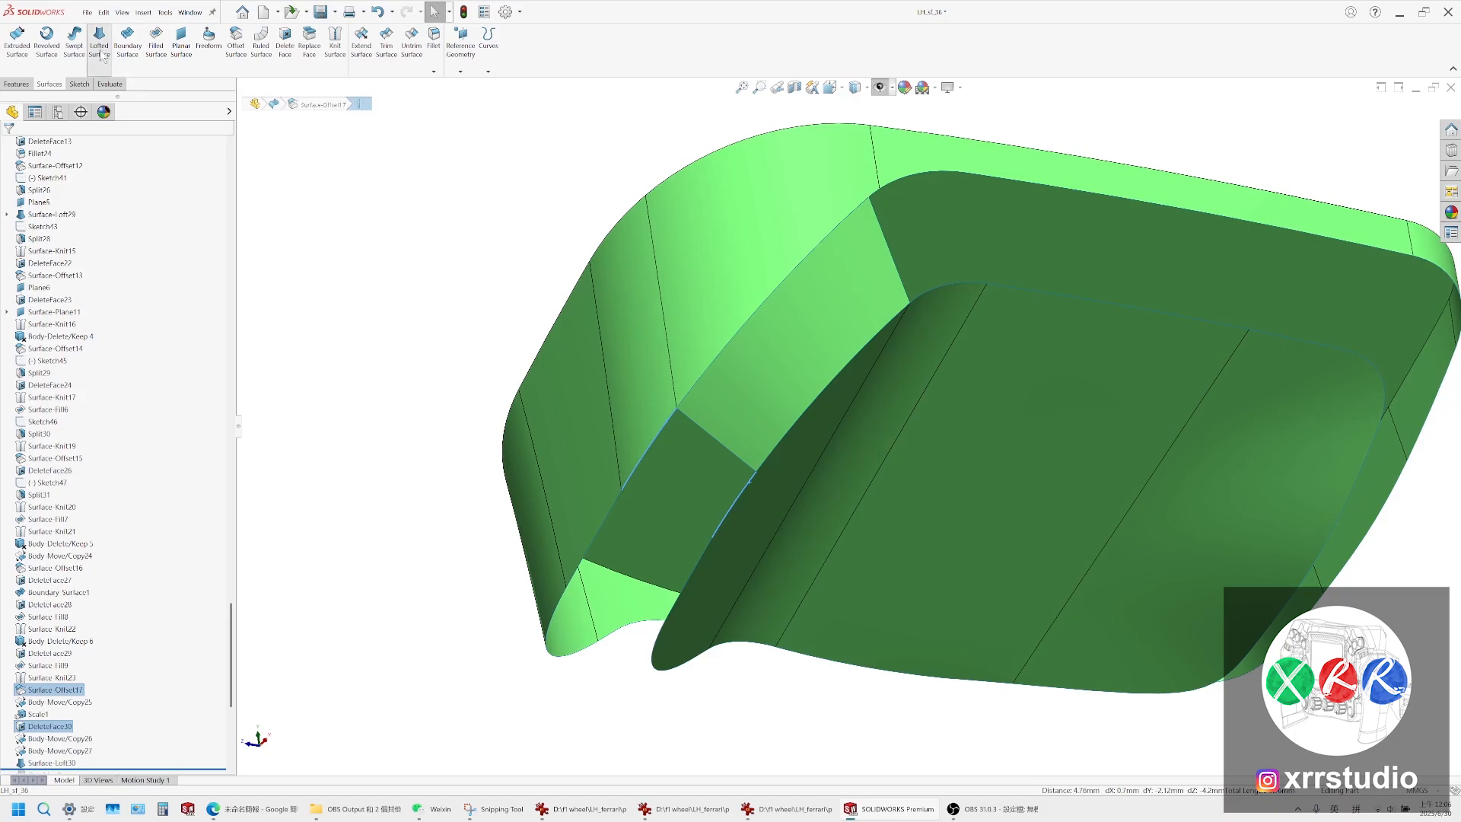
click(733, 451)
scroll(719, 436, down, 2)
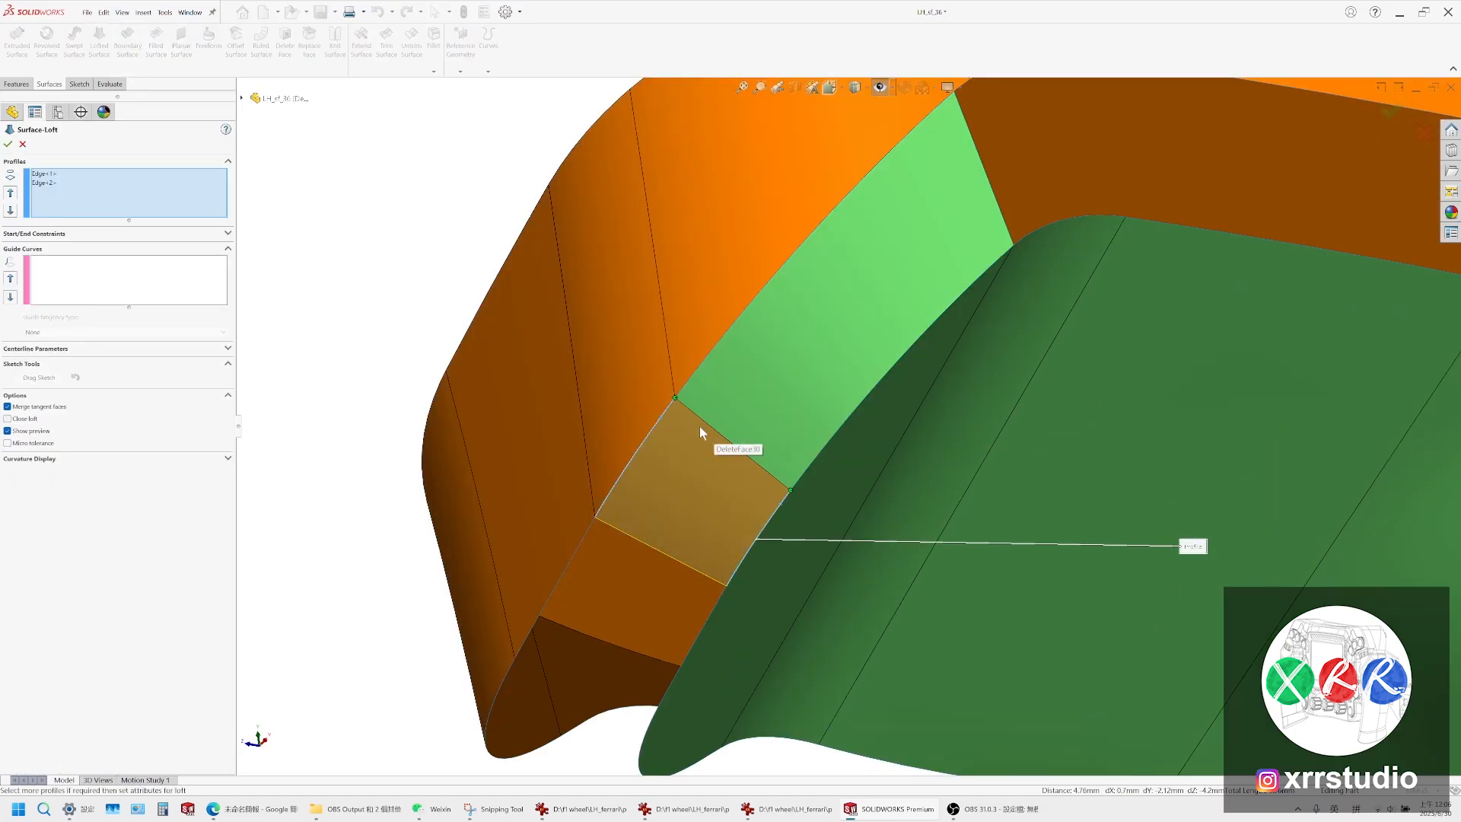
click(135, 272)
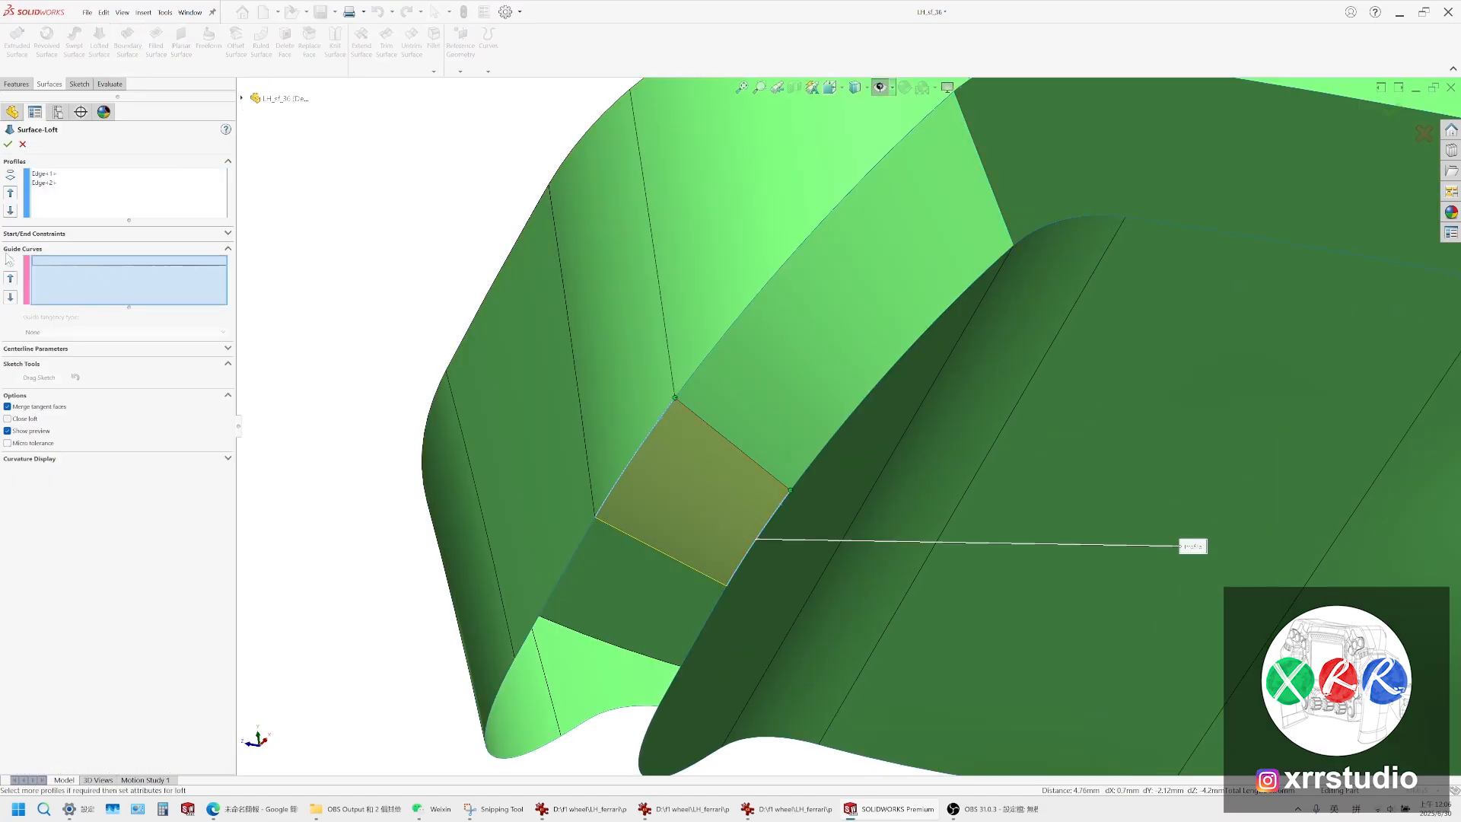
click(735, 444)
scroll(749, 440, down, 2)
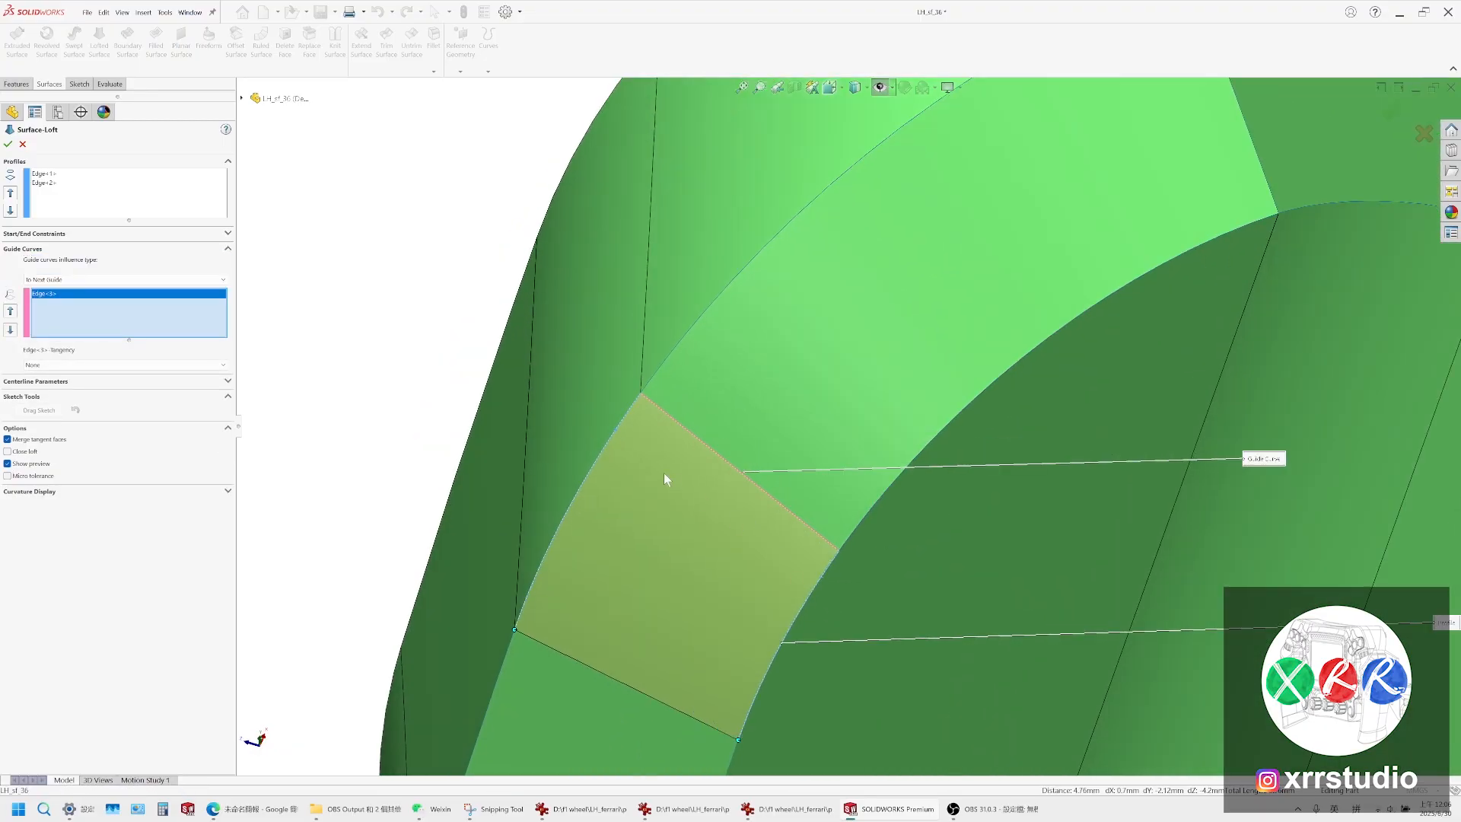
Set the guide curve's tangency to Tangency To Face against the neighbouring lofted face and create the loft
click(45, 366)
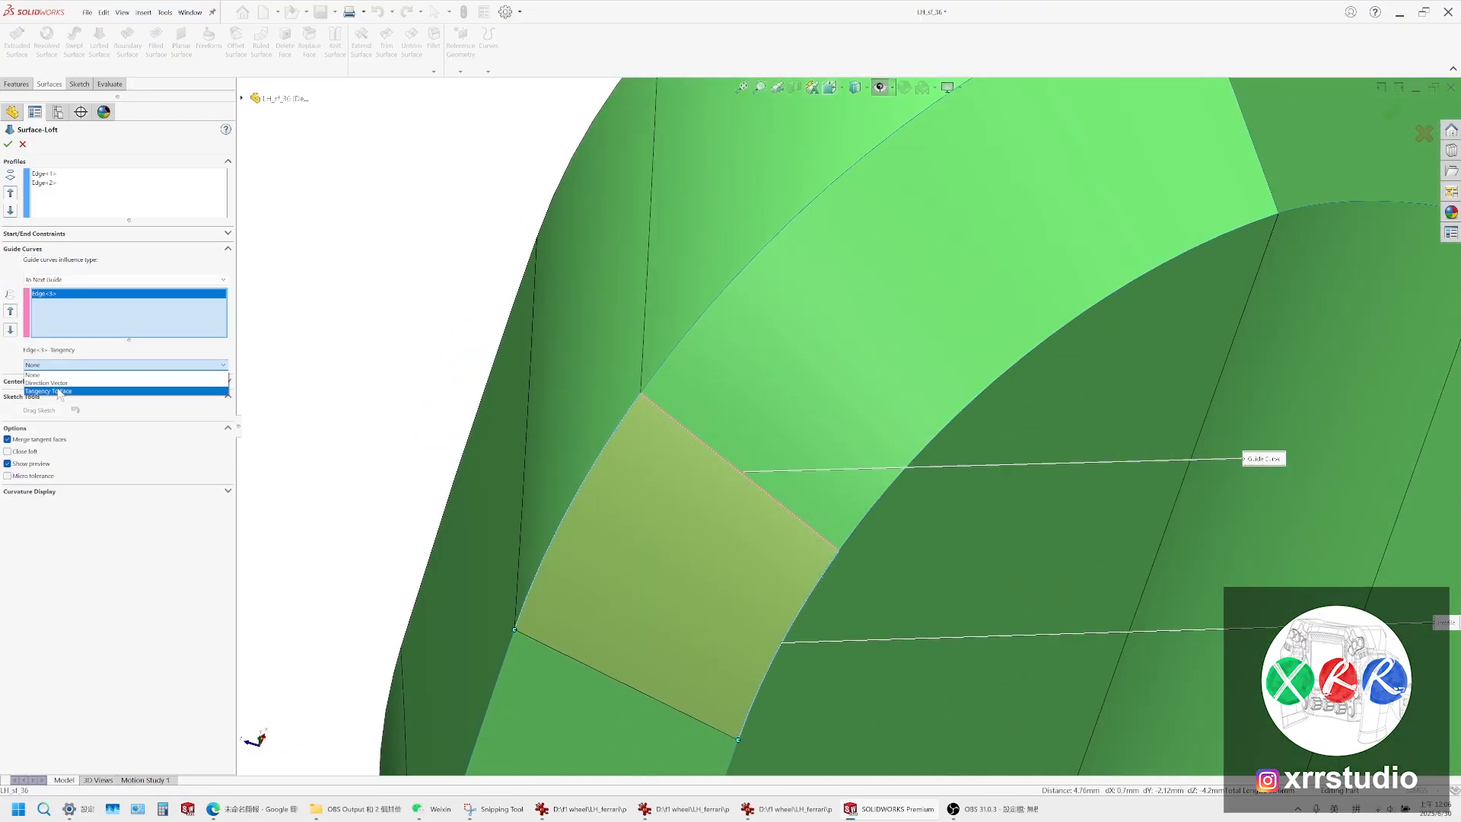
click(60, 392)
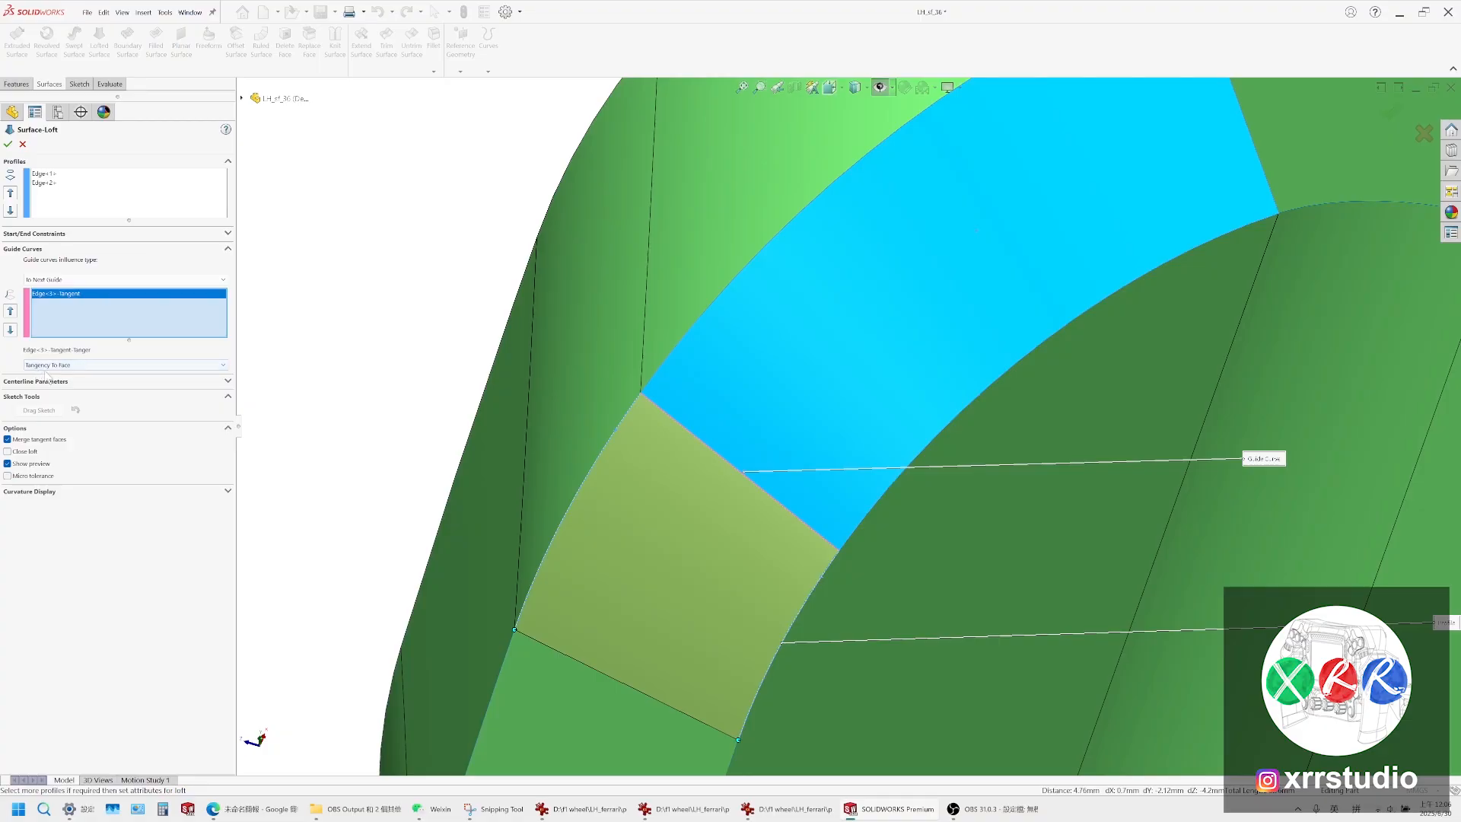
scroll(697, 452, up, 2)
middle_drag(774, 419, 722, 345)
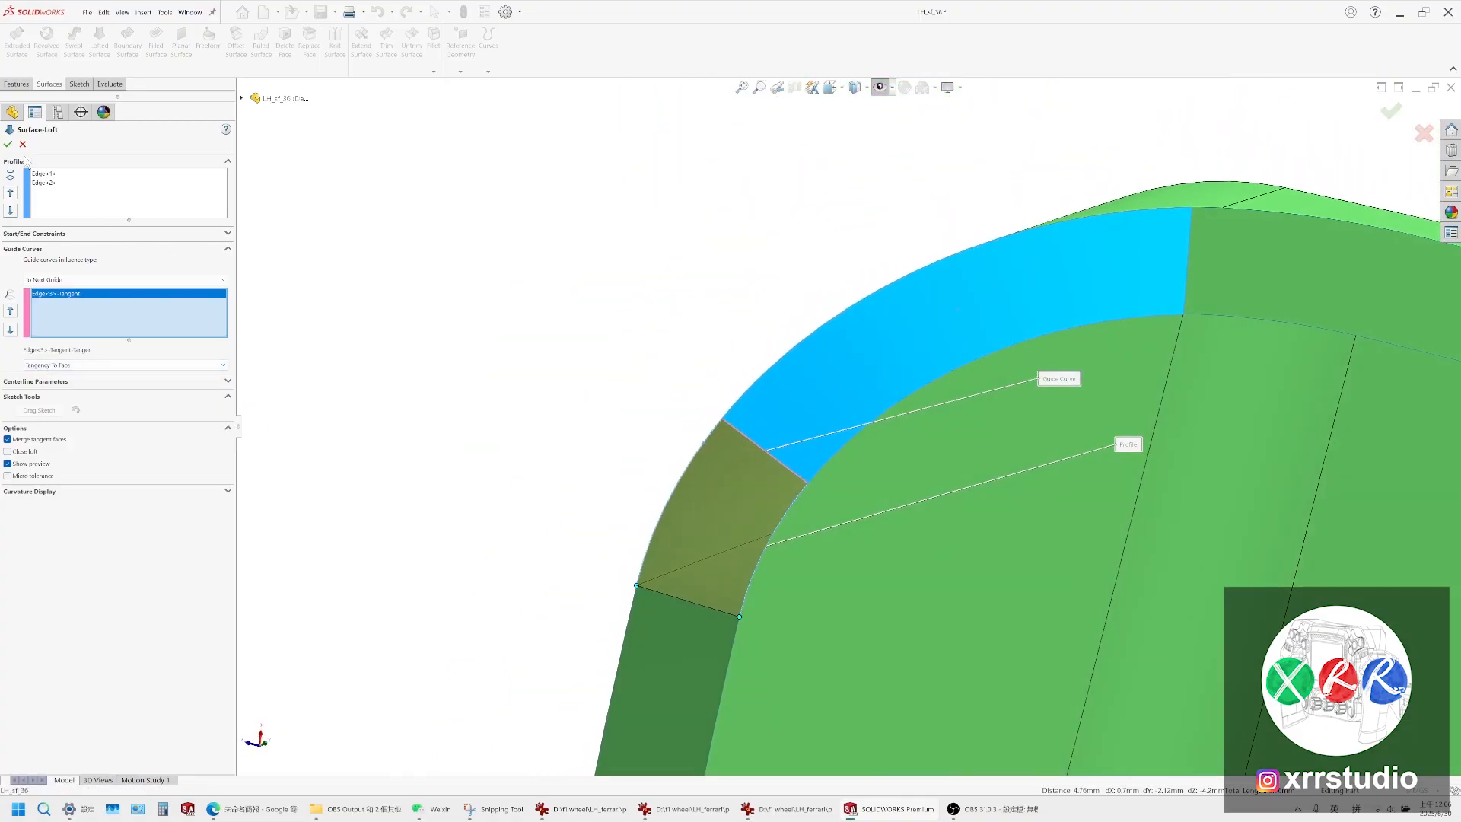
click(8, 144)
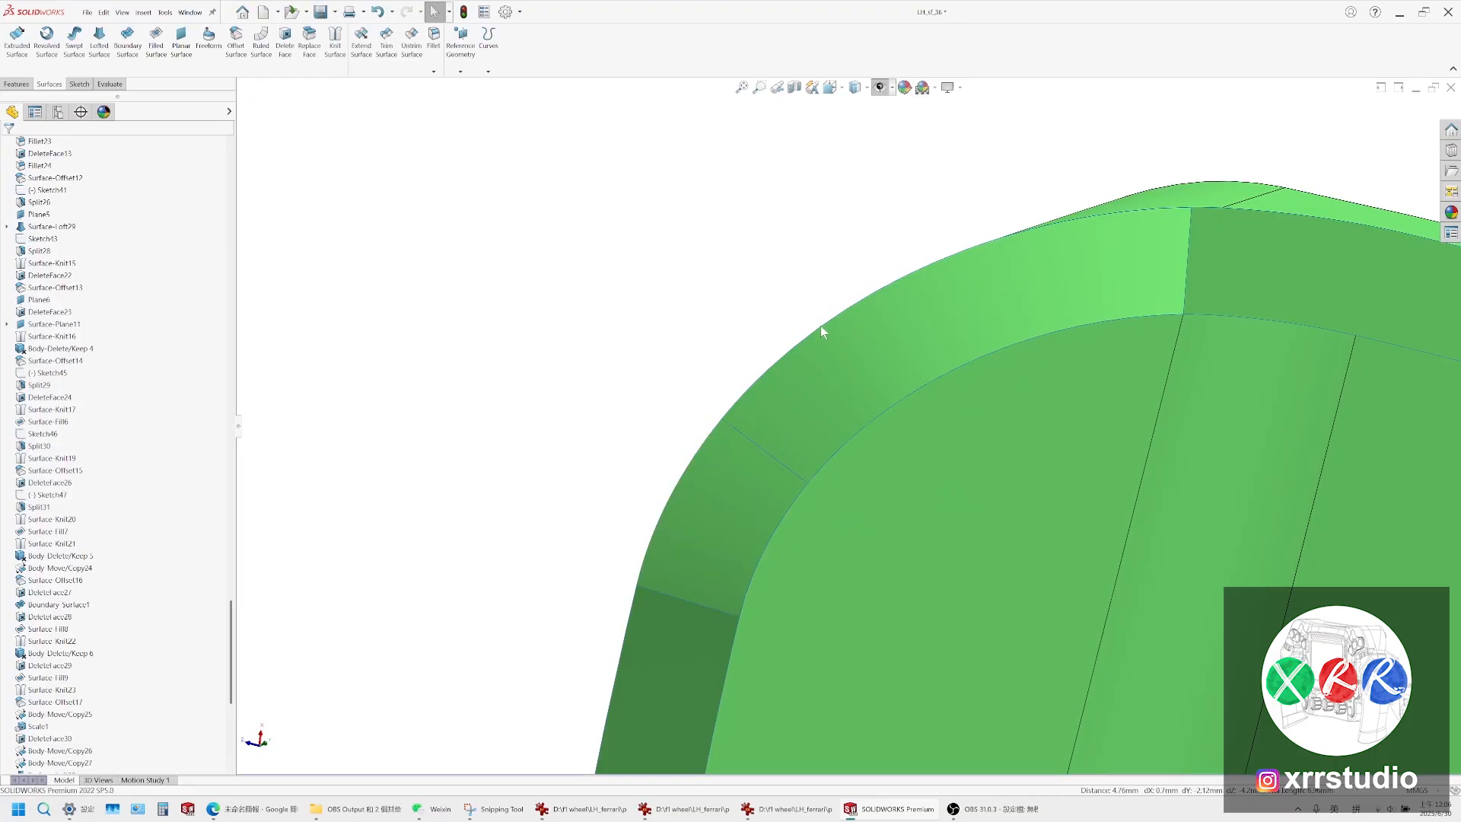
Loft a narrow strip between the short edges at the first loft's other end, guided by its end edge with Tangency To Face
middle_drag(820, 326, 683, 432)
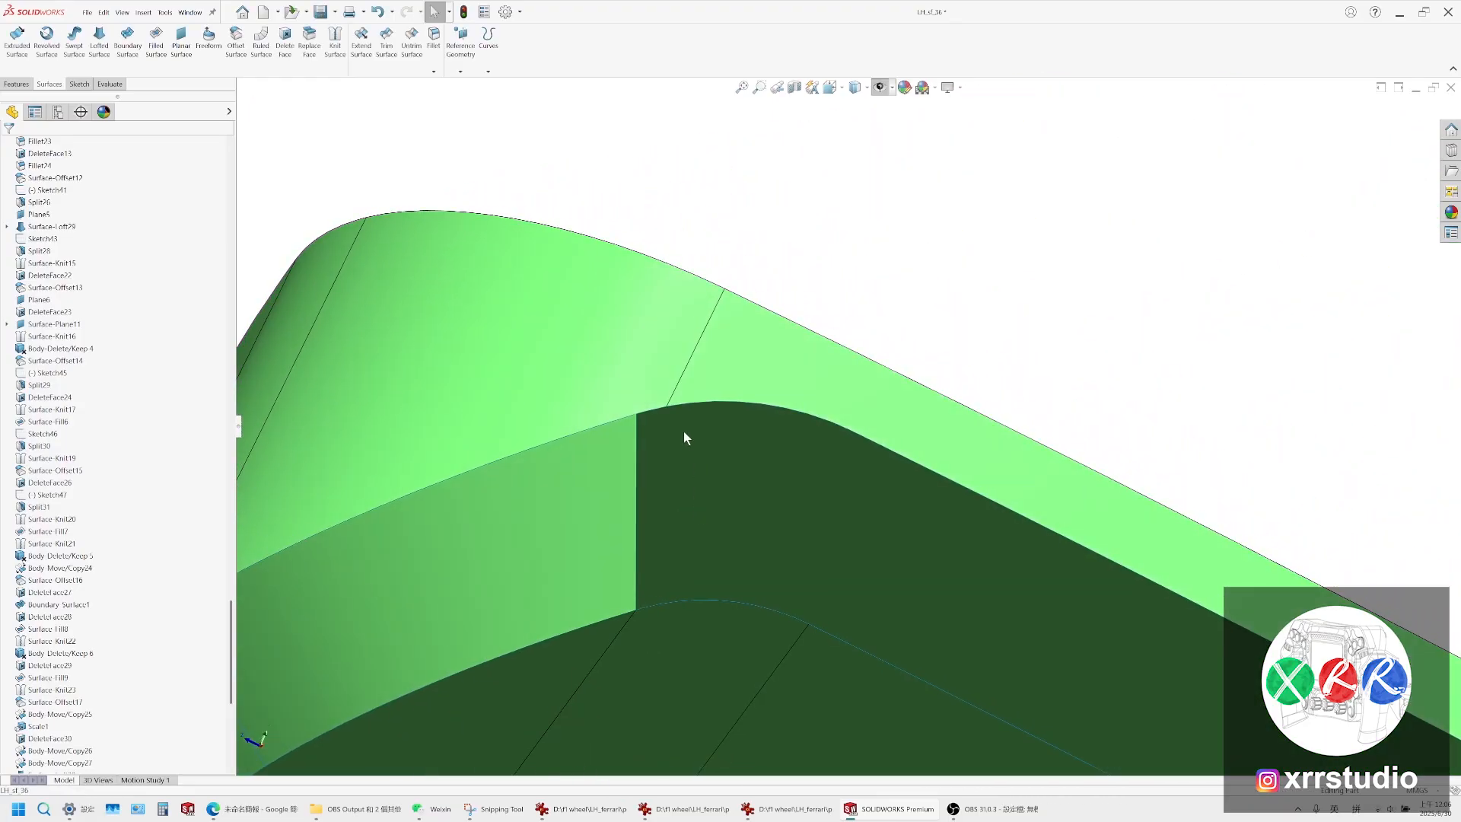
click(658, 408)
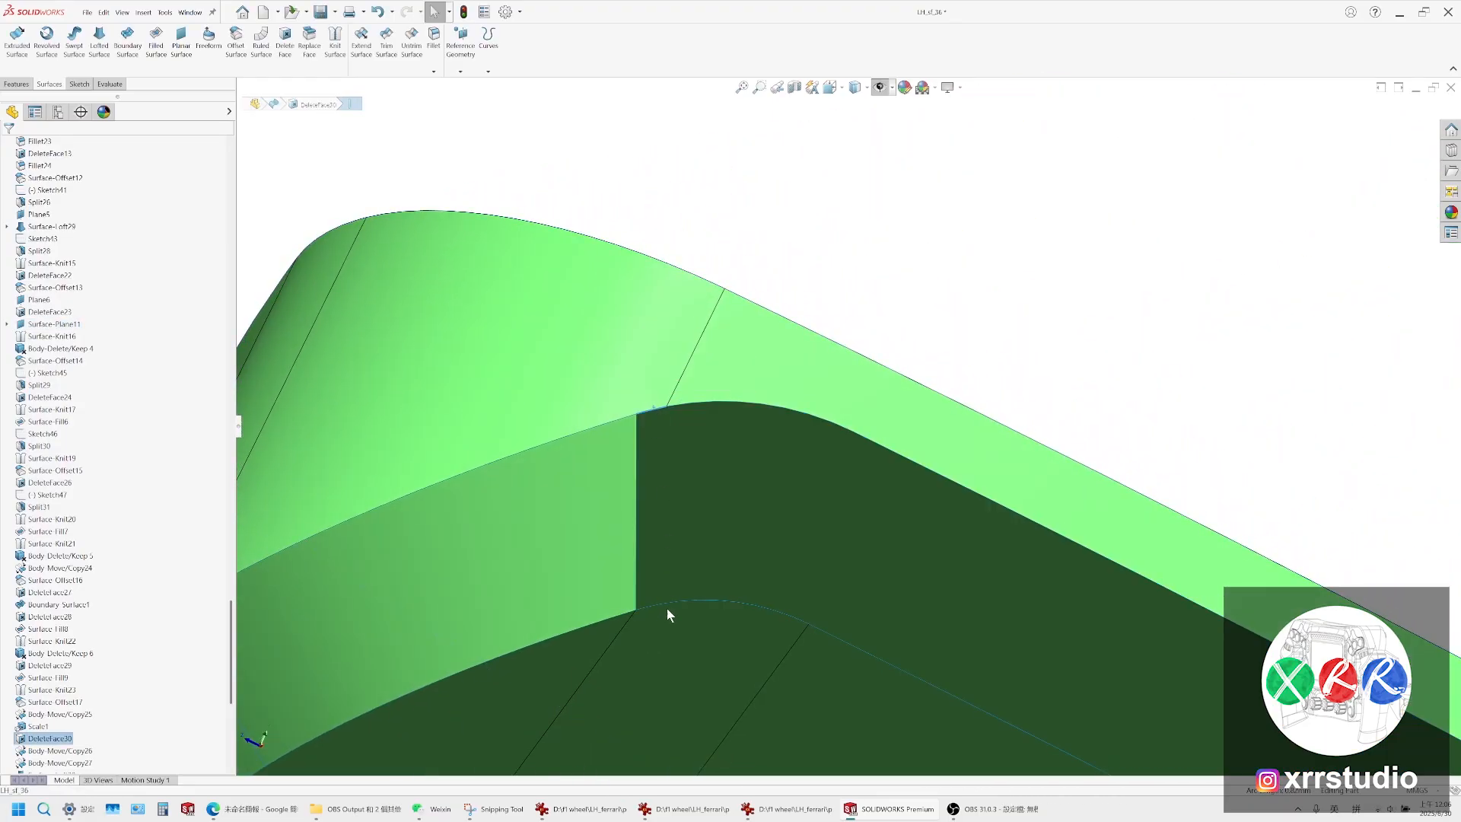
click(656, 610)
click(653, 606)
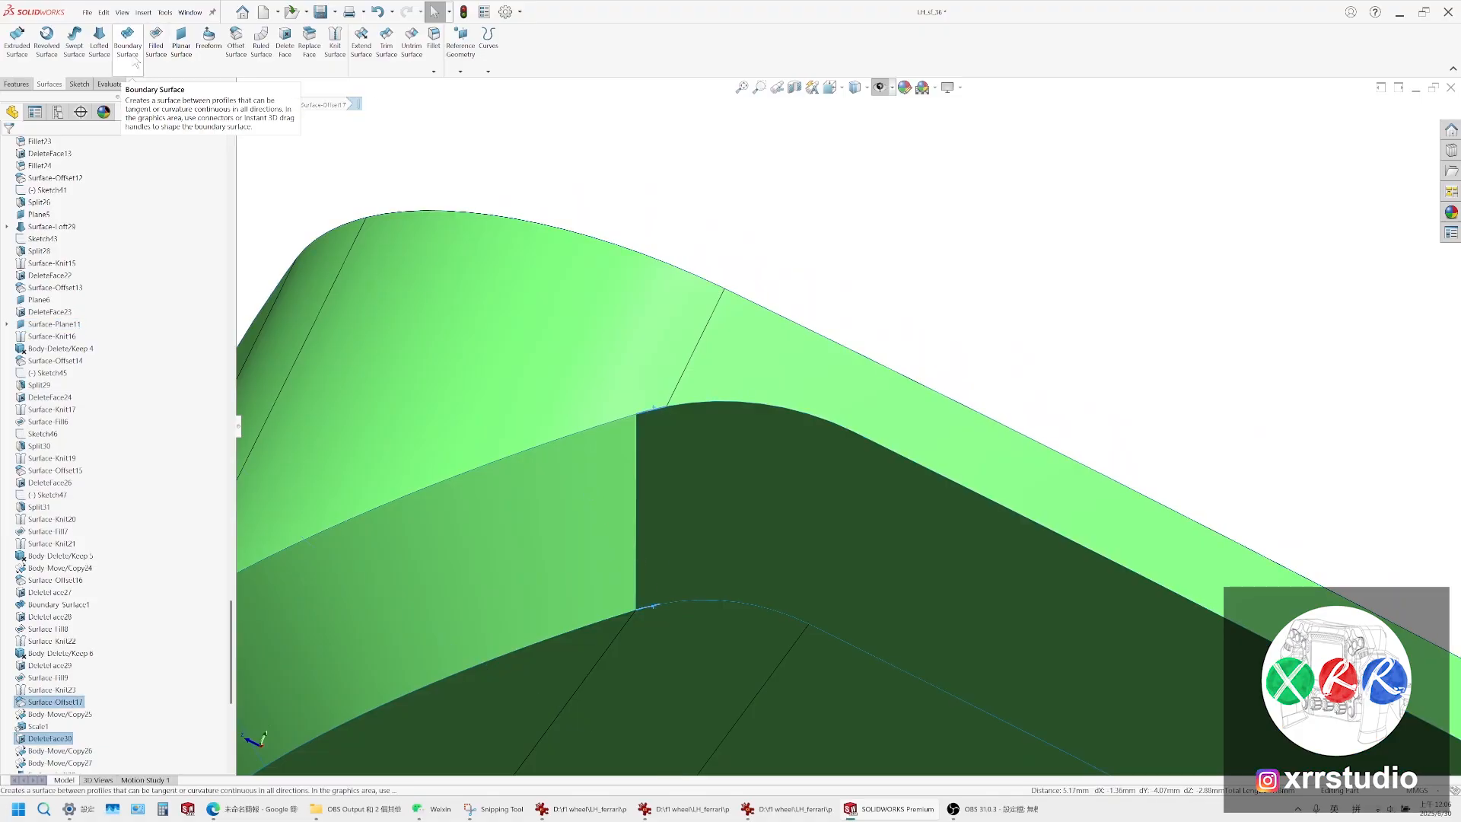
click(99, 40)
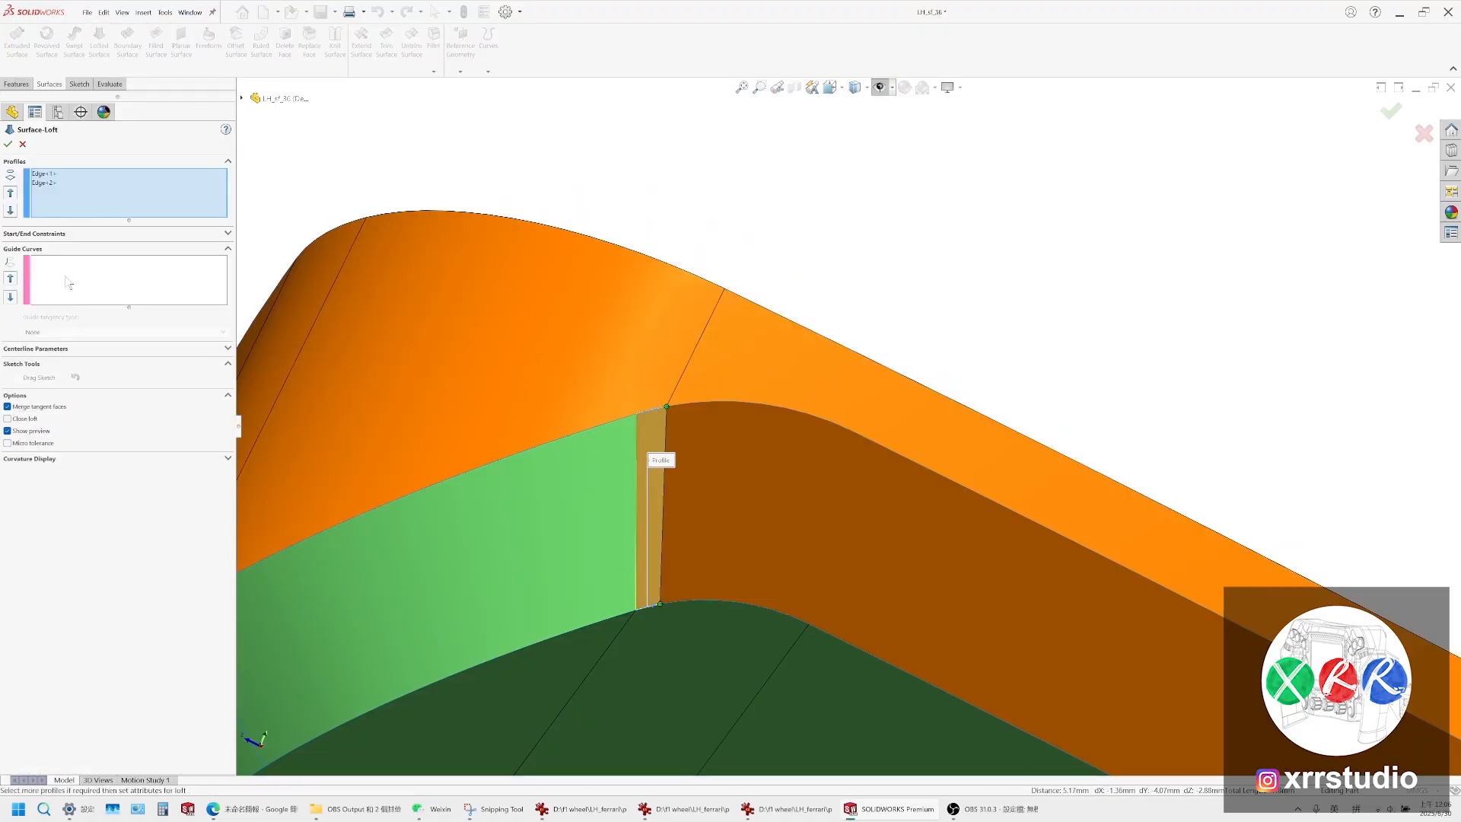
click(637, 494)
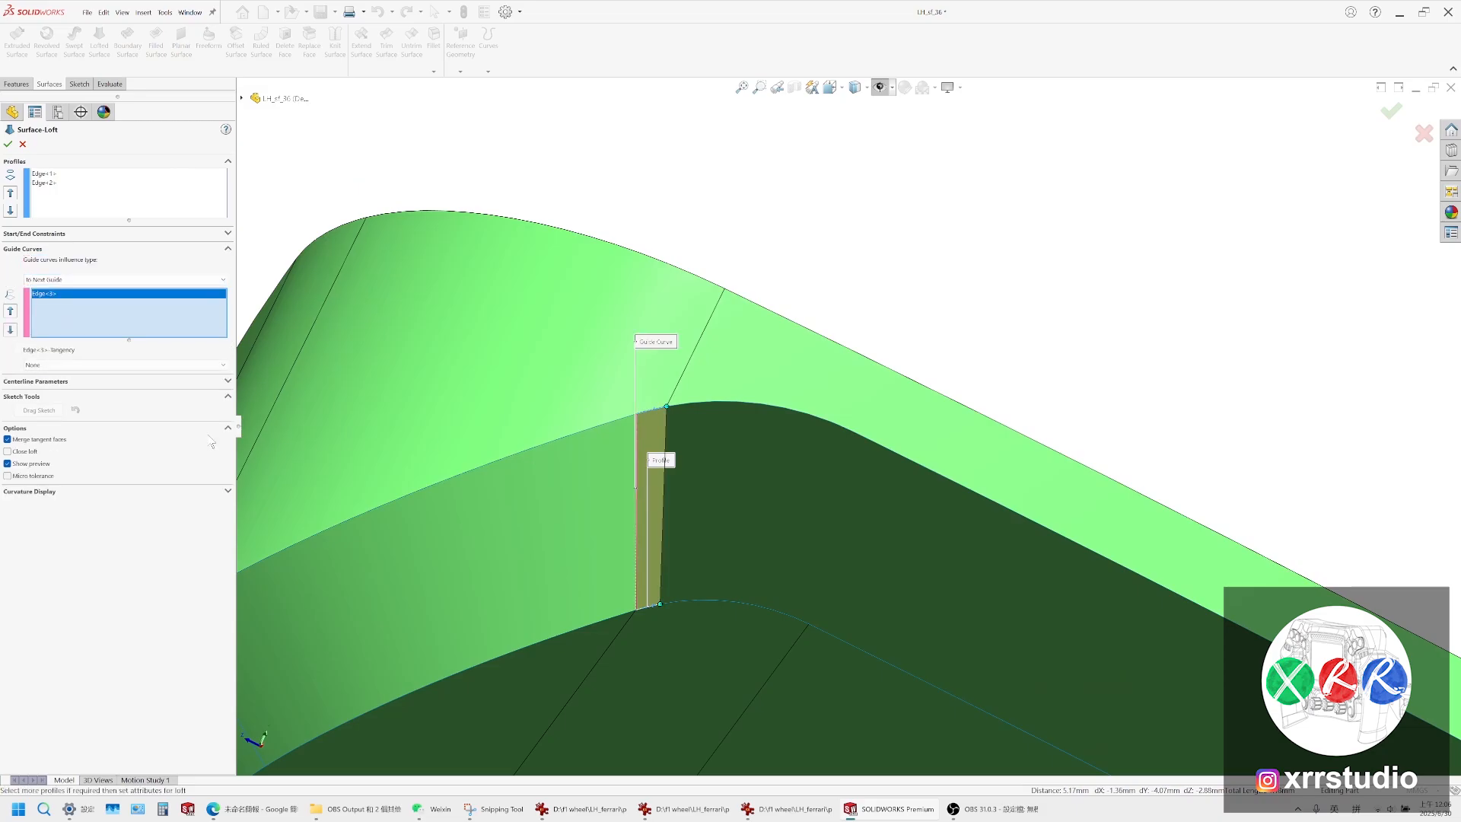
click(99, 364)
click(99, 395)
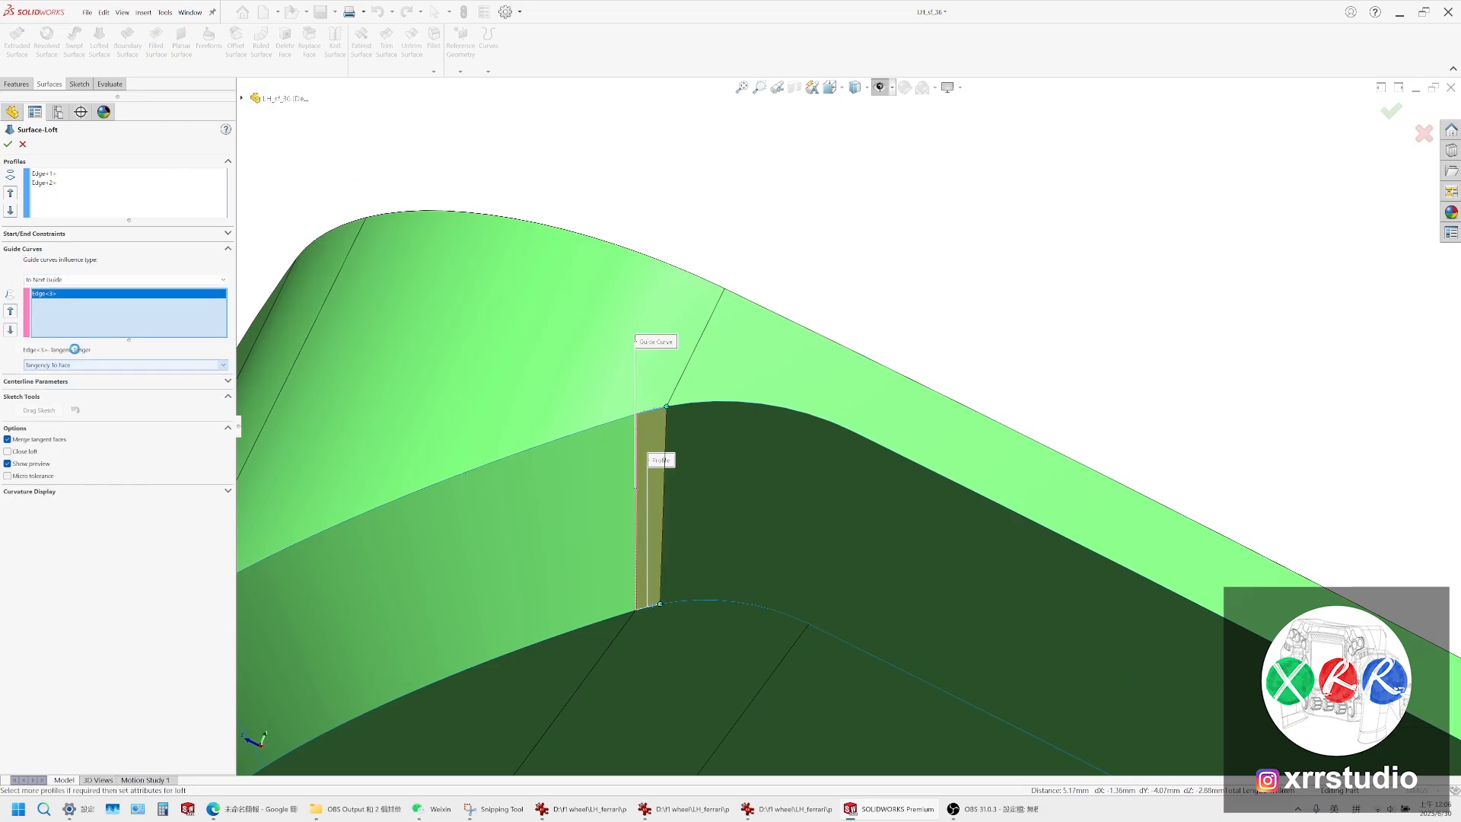
click(8, 144)
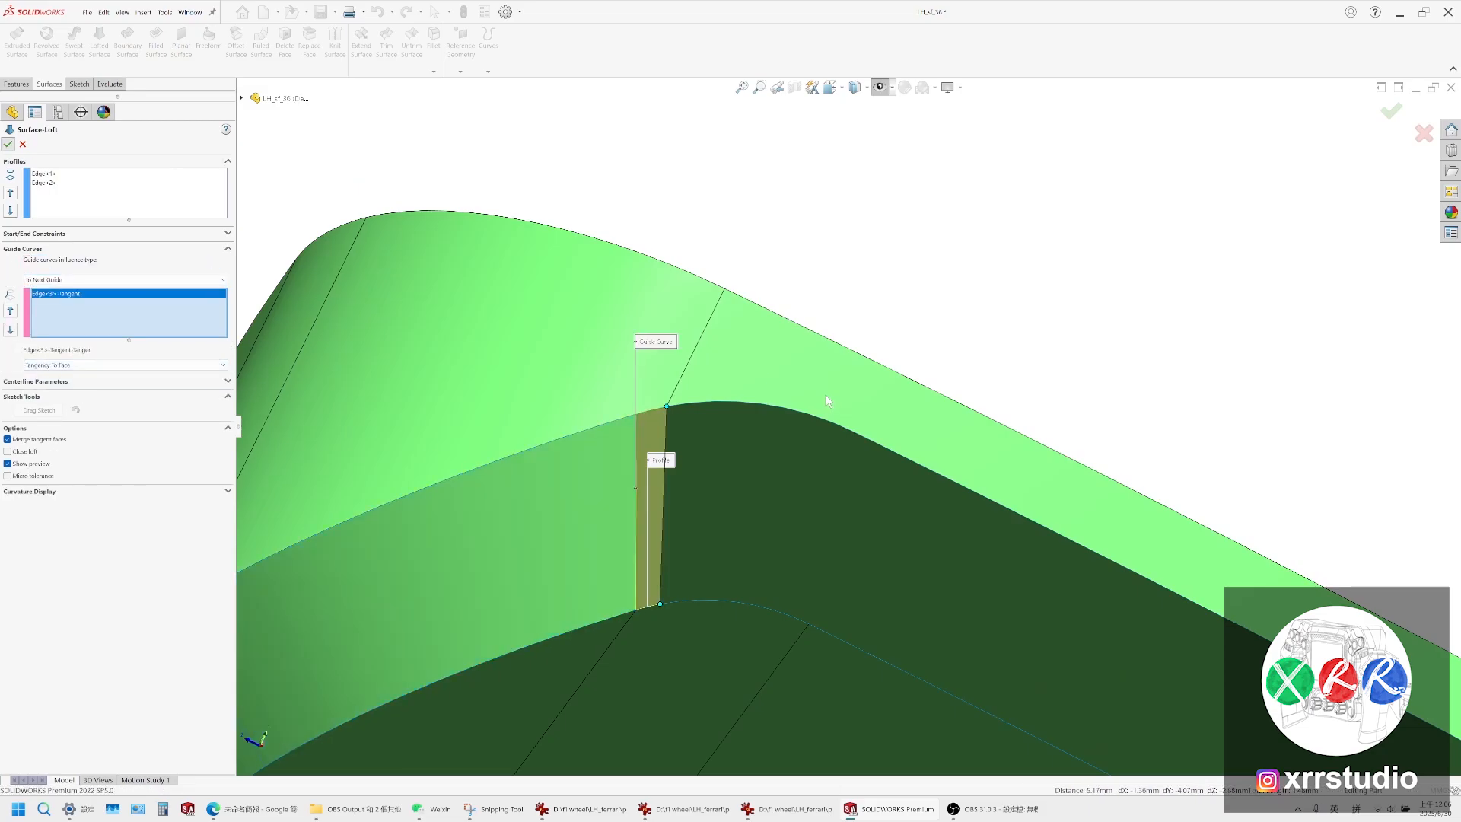
Loft a surface between the cap's long straight lower edge and the matching edge of the moved surface, without guide curves
click(866, 437)
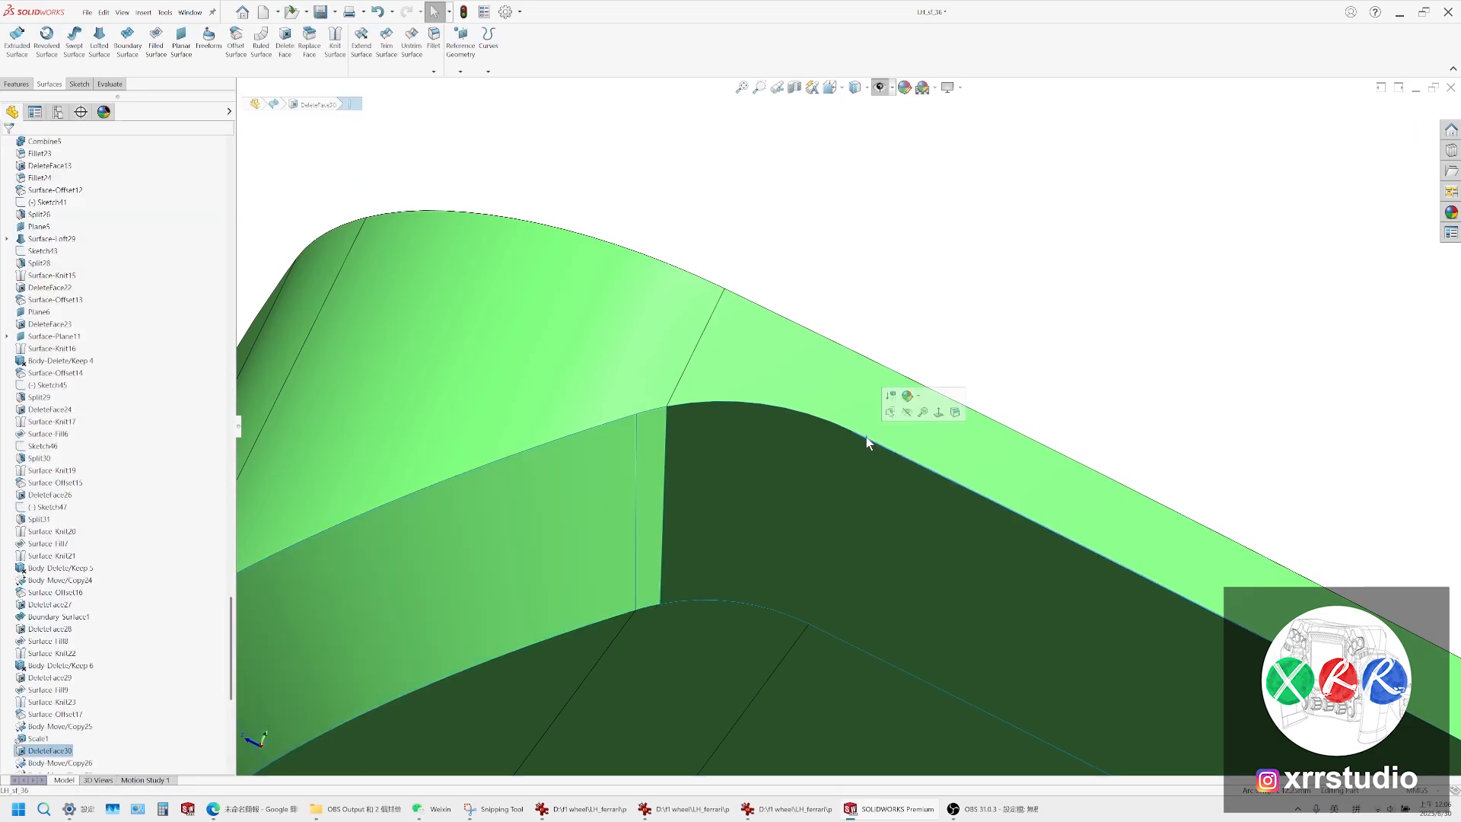
click(860, 647)
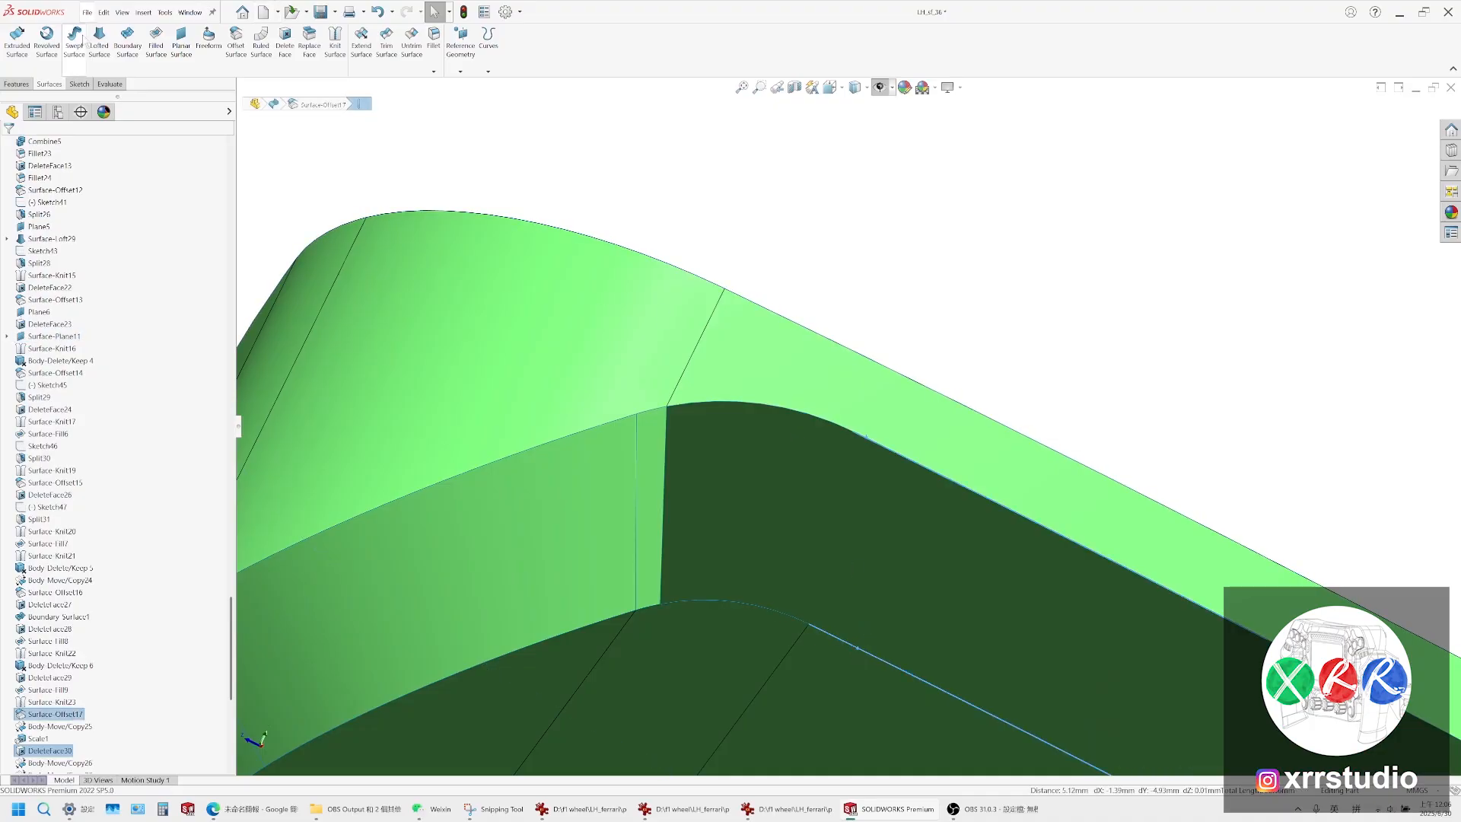
click(99, 42)
scroll(982, 536, up, 4)
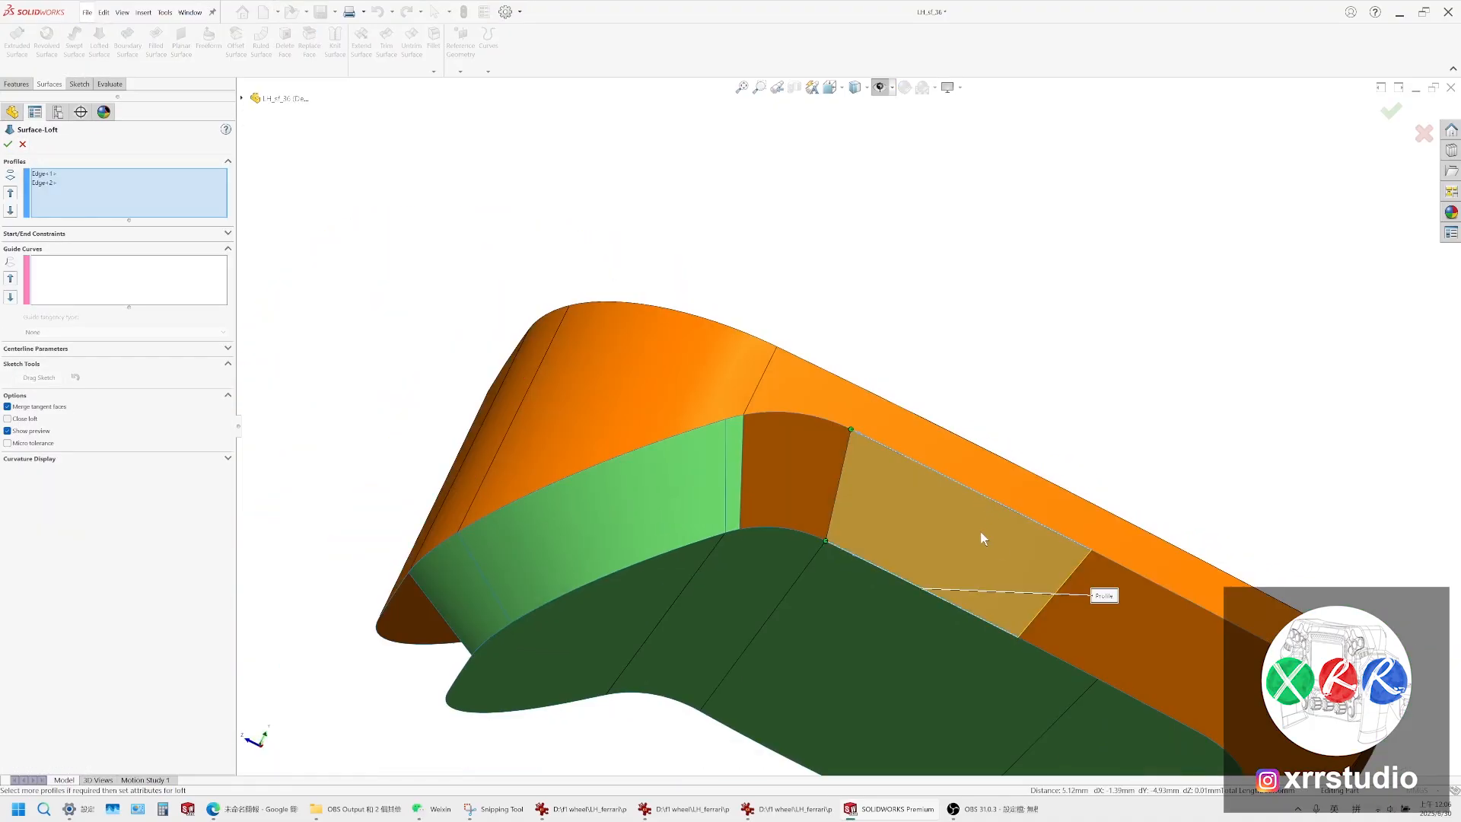
middle_drag(982, 537, 868, 494)
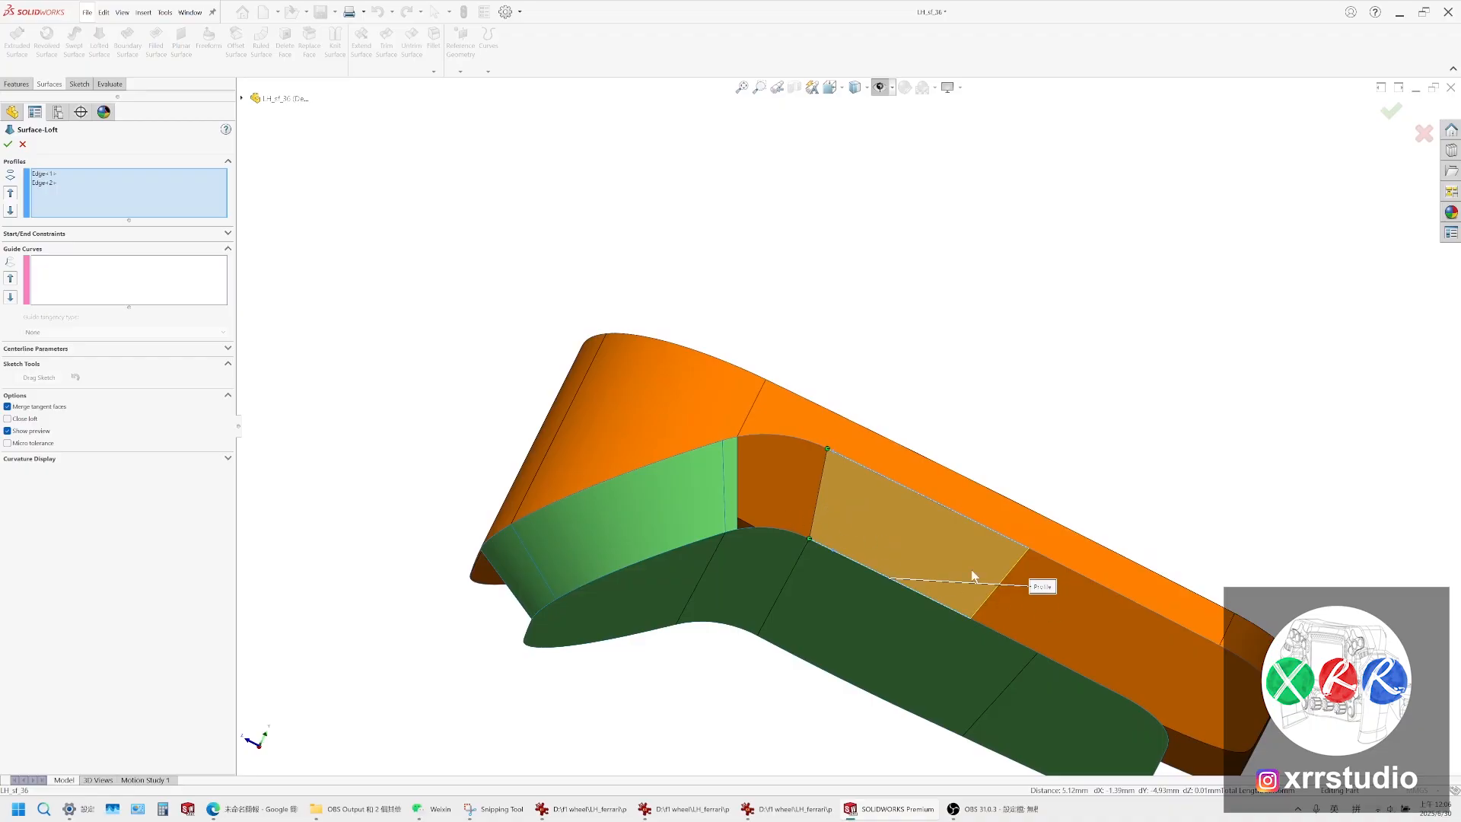
click(147, 288)
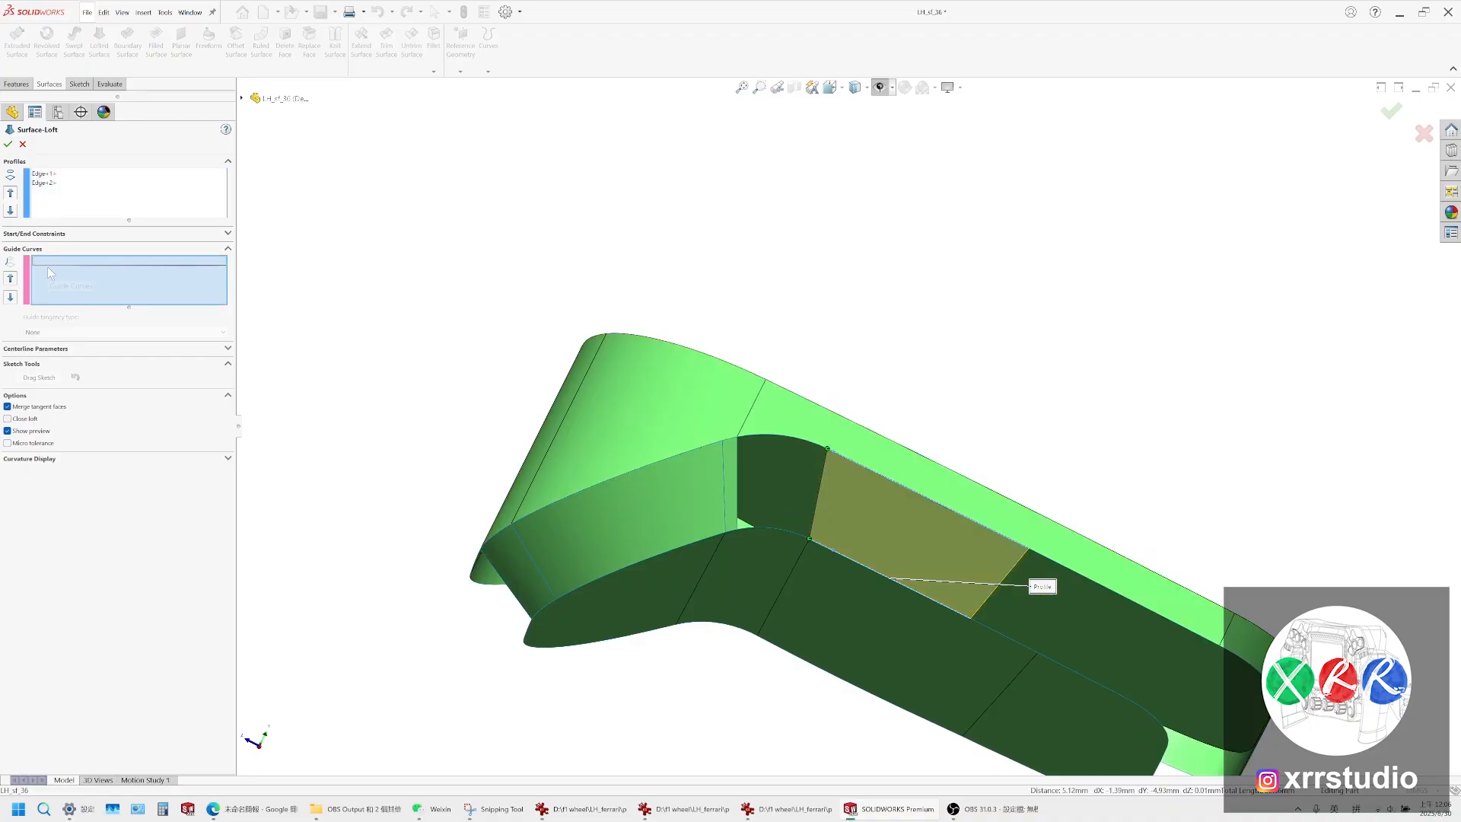
click(8, 145)
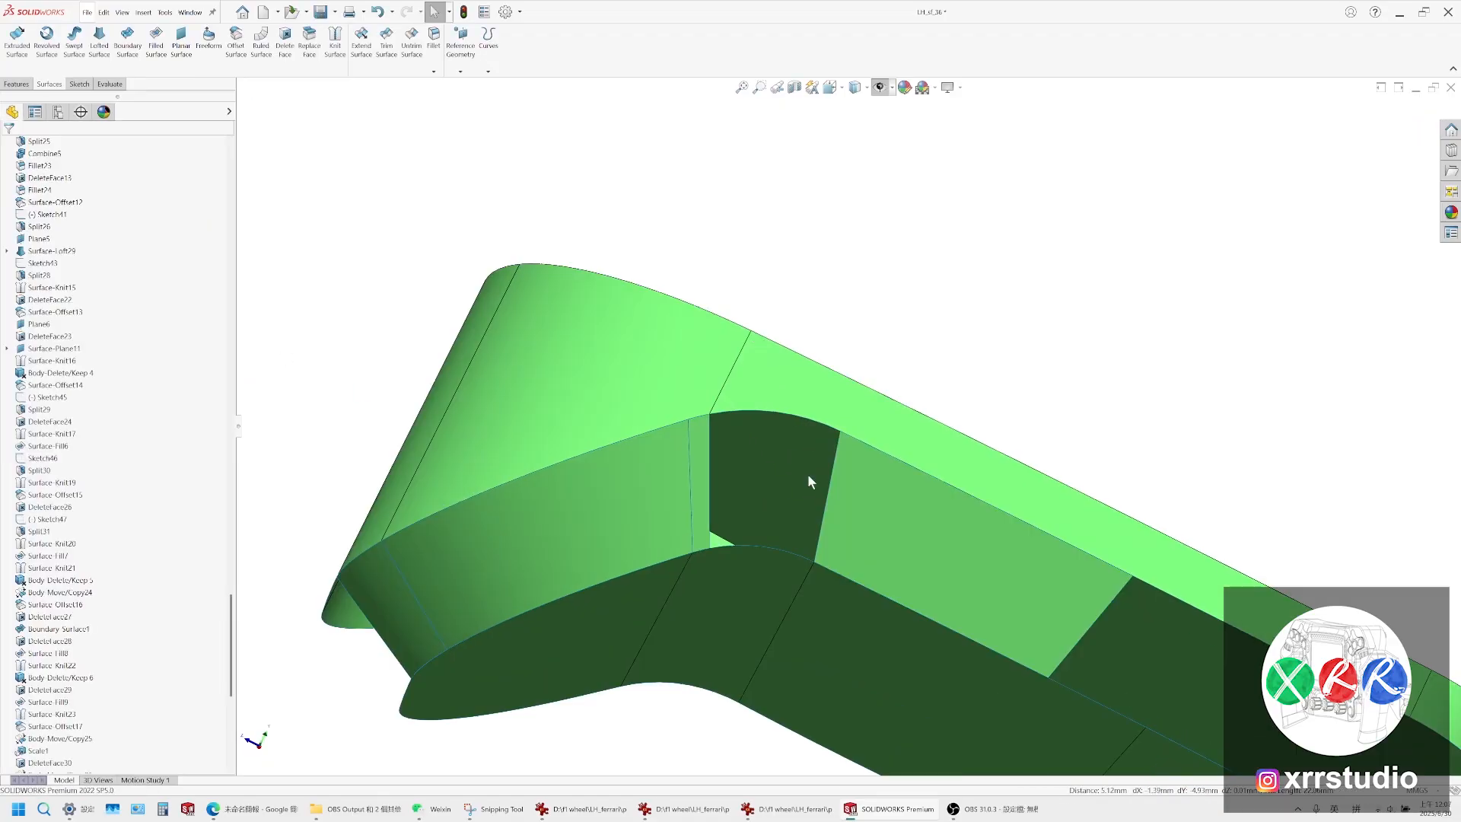
Set up a Filled Surface over the corner gap, bounded by both curved edges and the end edges of the two neighbouring lofts
scroll(807, 474, down, 3)
scroll(868, 481, up, 2)
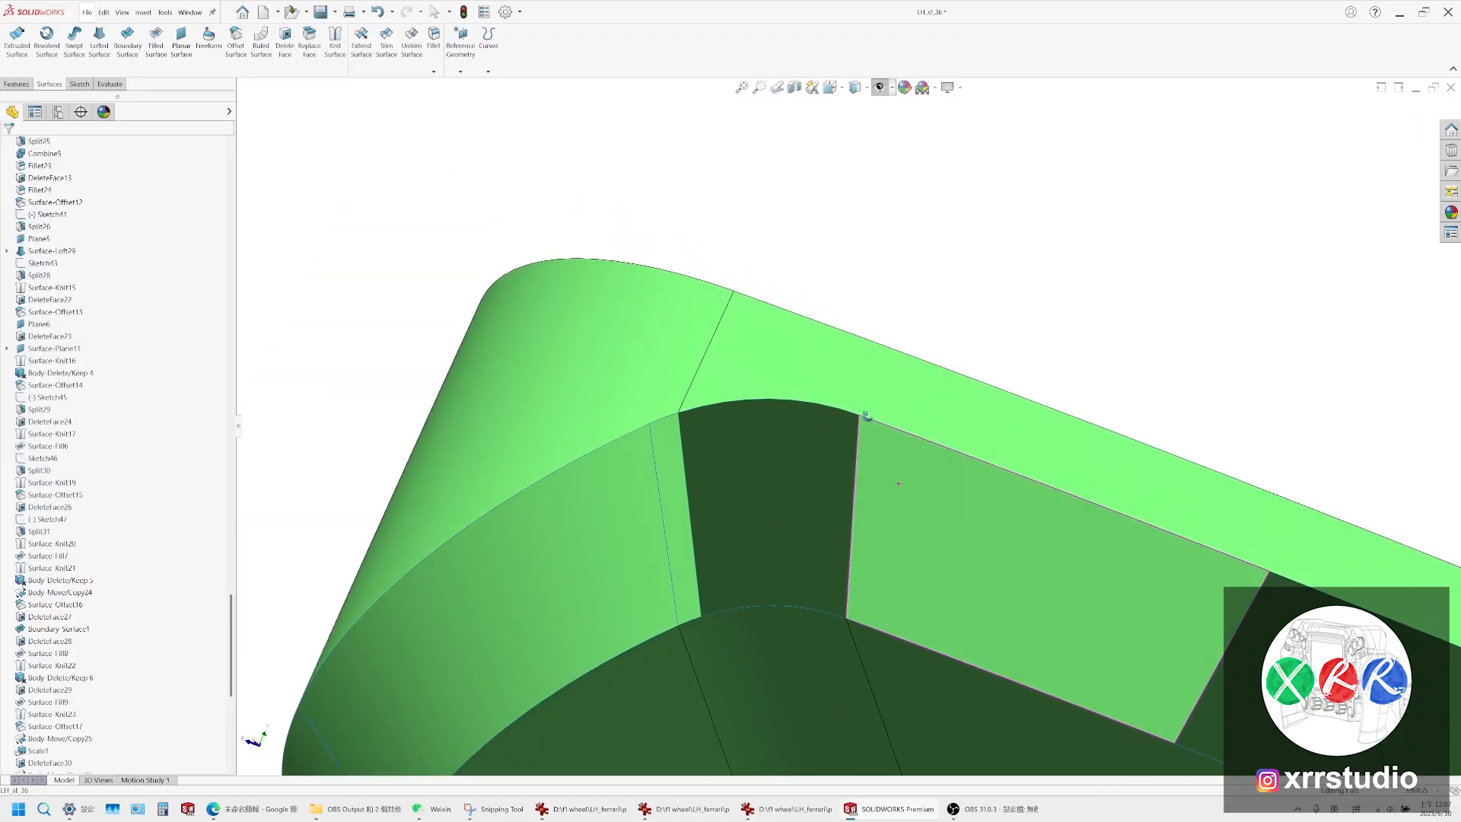
click(156, 40)
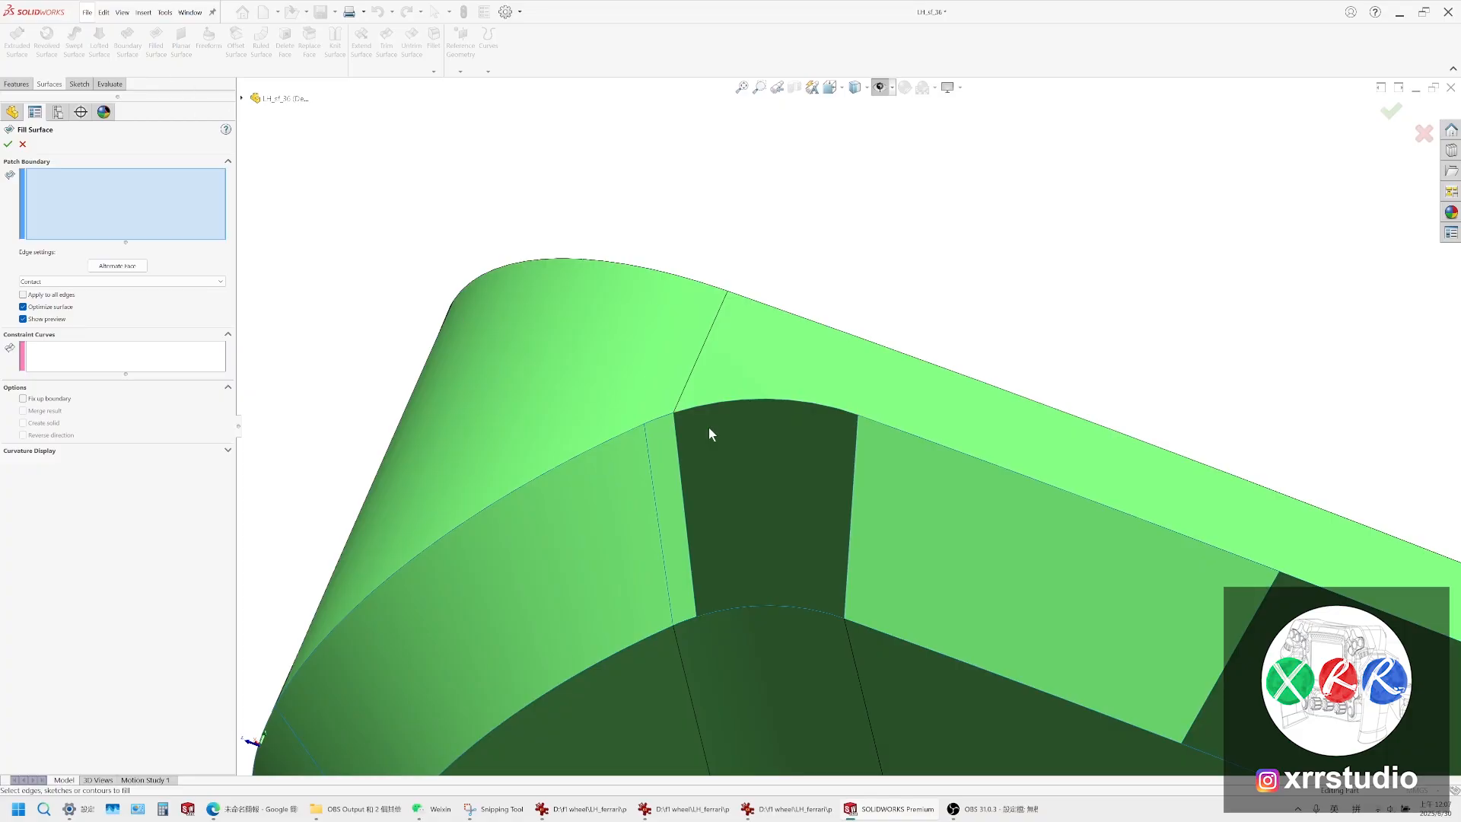
click(774, 405)
click(774, 606)
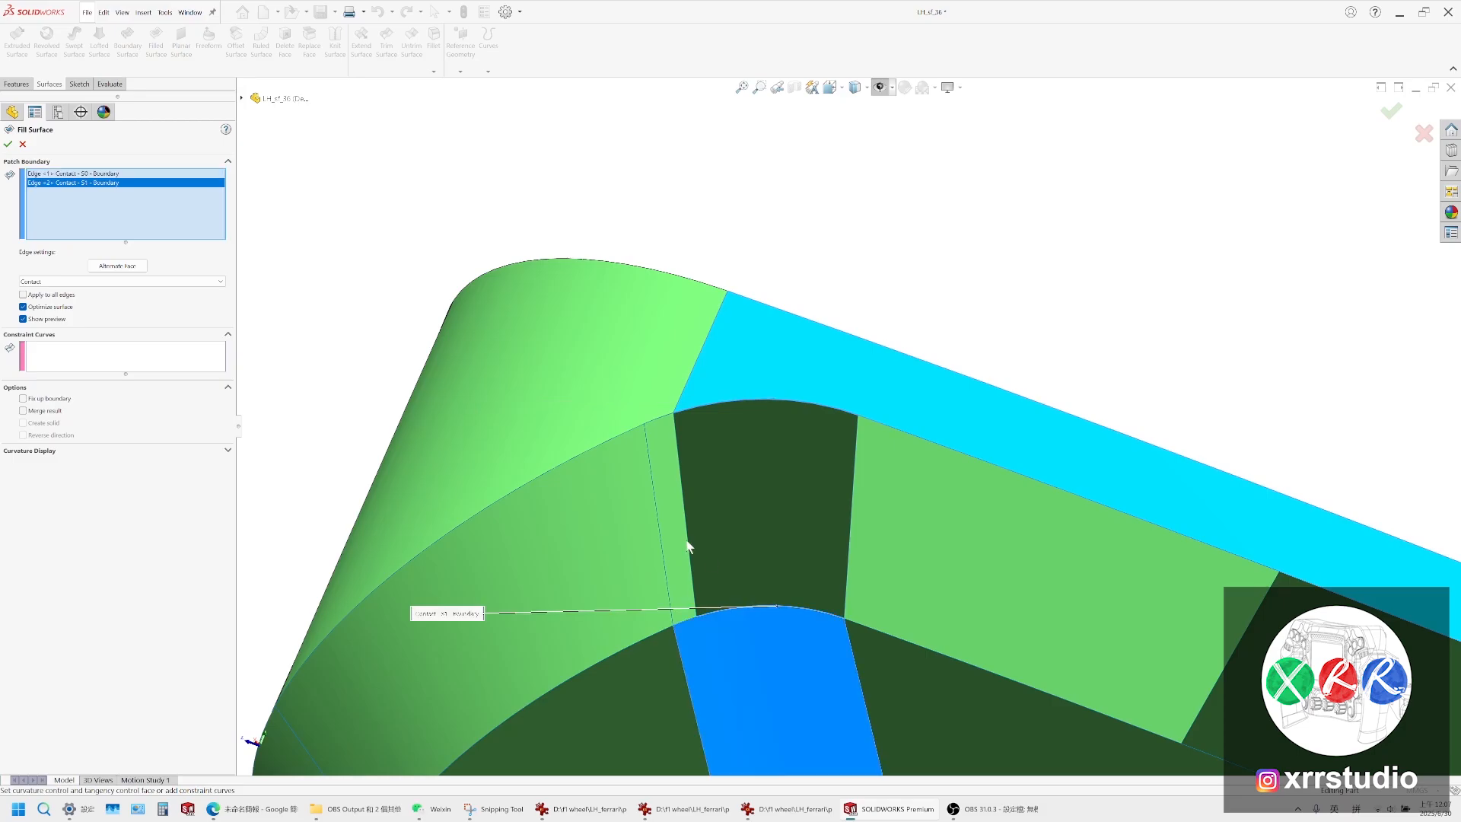
click(685, 534)
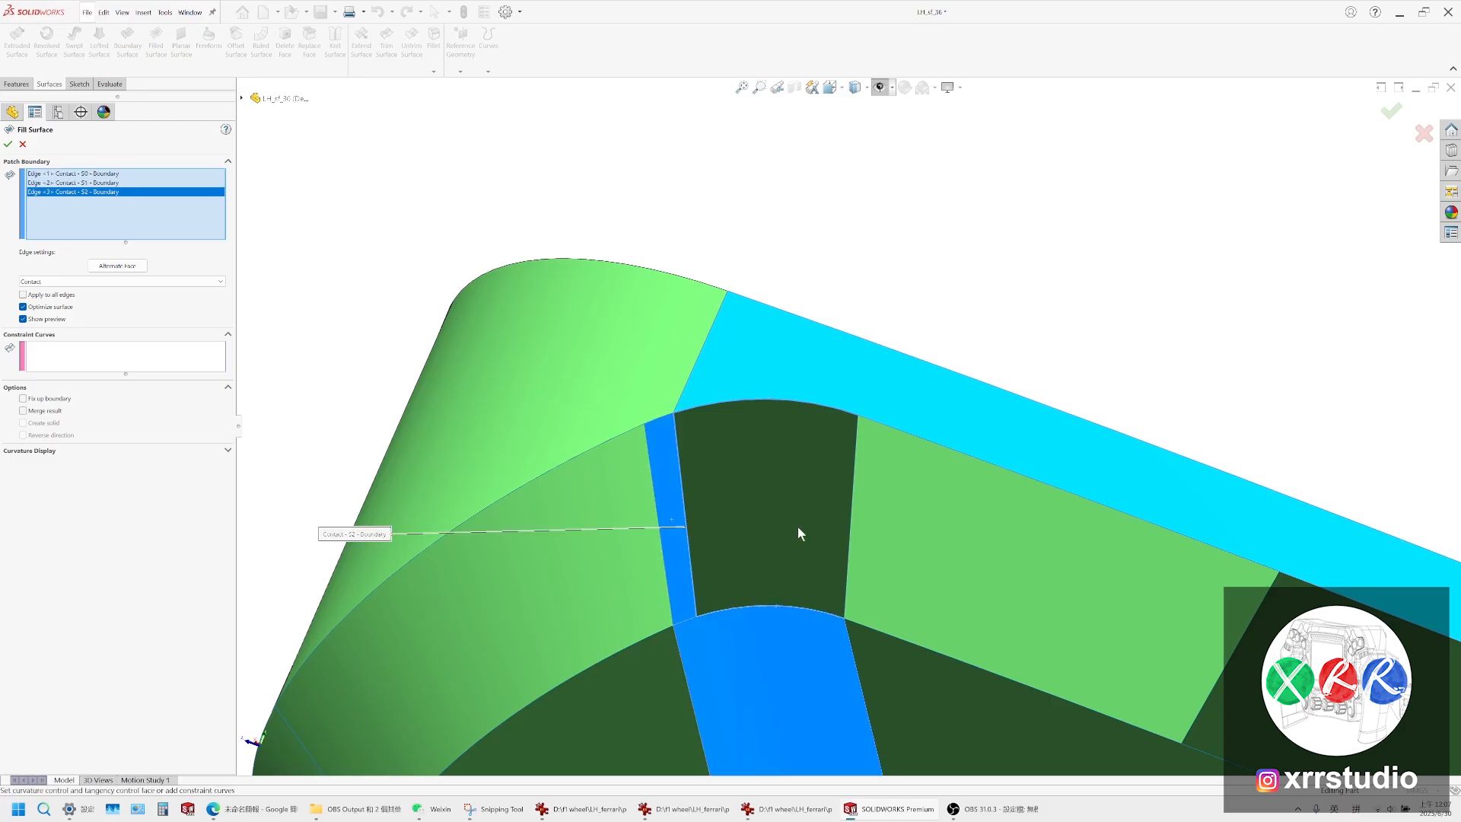
click(853, 492)
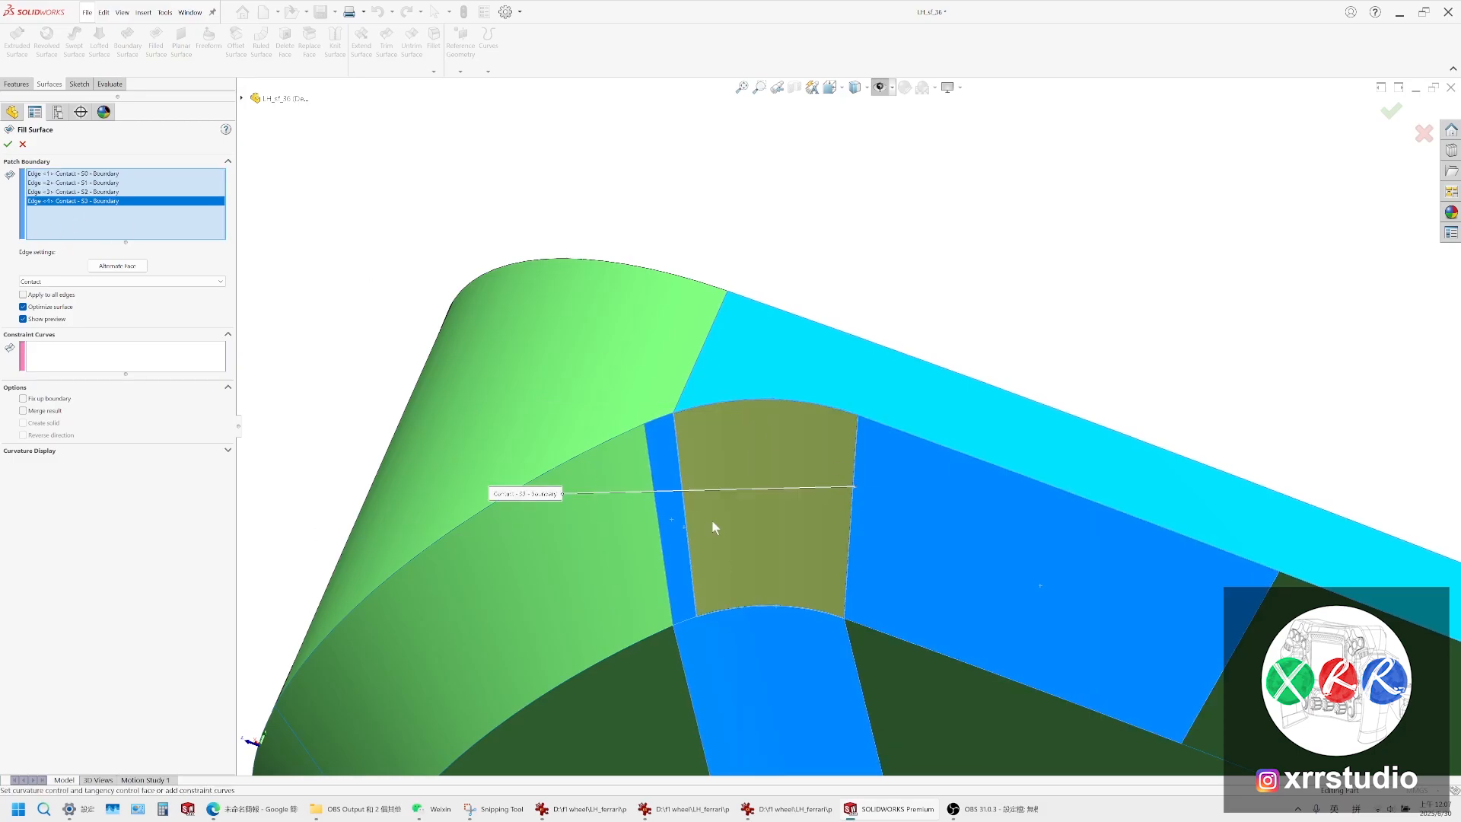
Set the two loft-side boundary edges of the corner patch to Curvature and create the filled surface
click(124, 193)
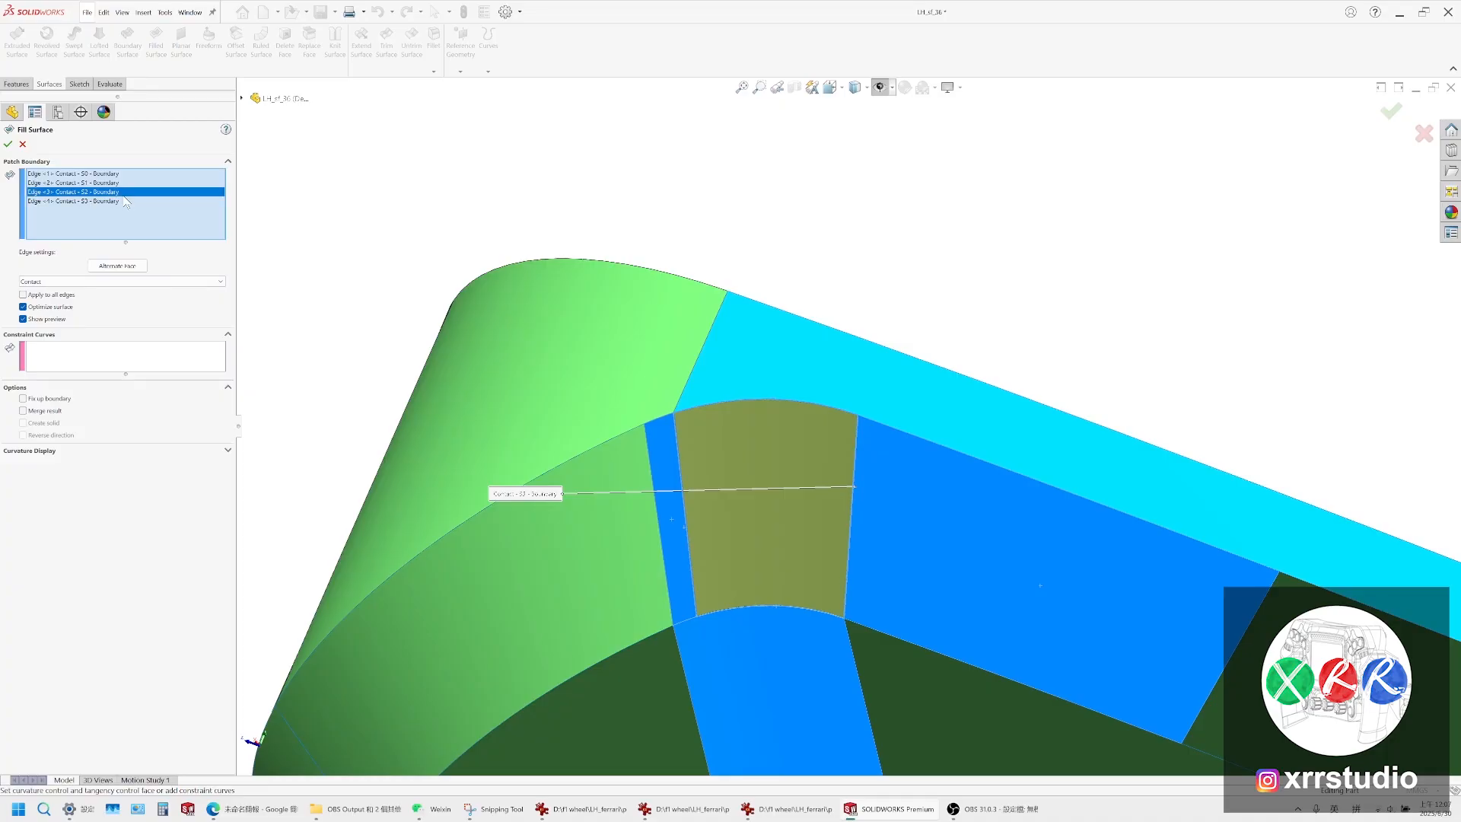
ctrl+click(122, 202)
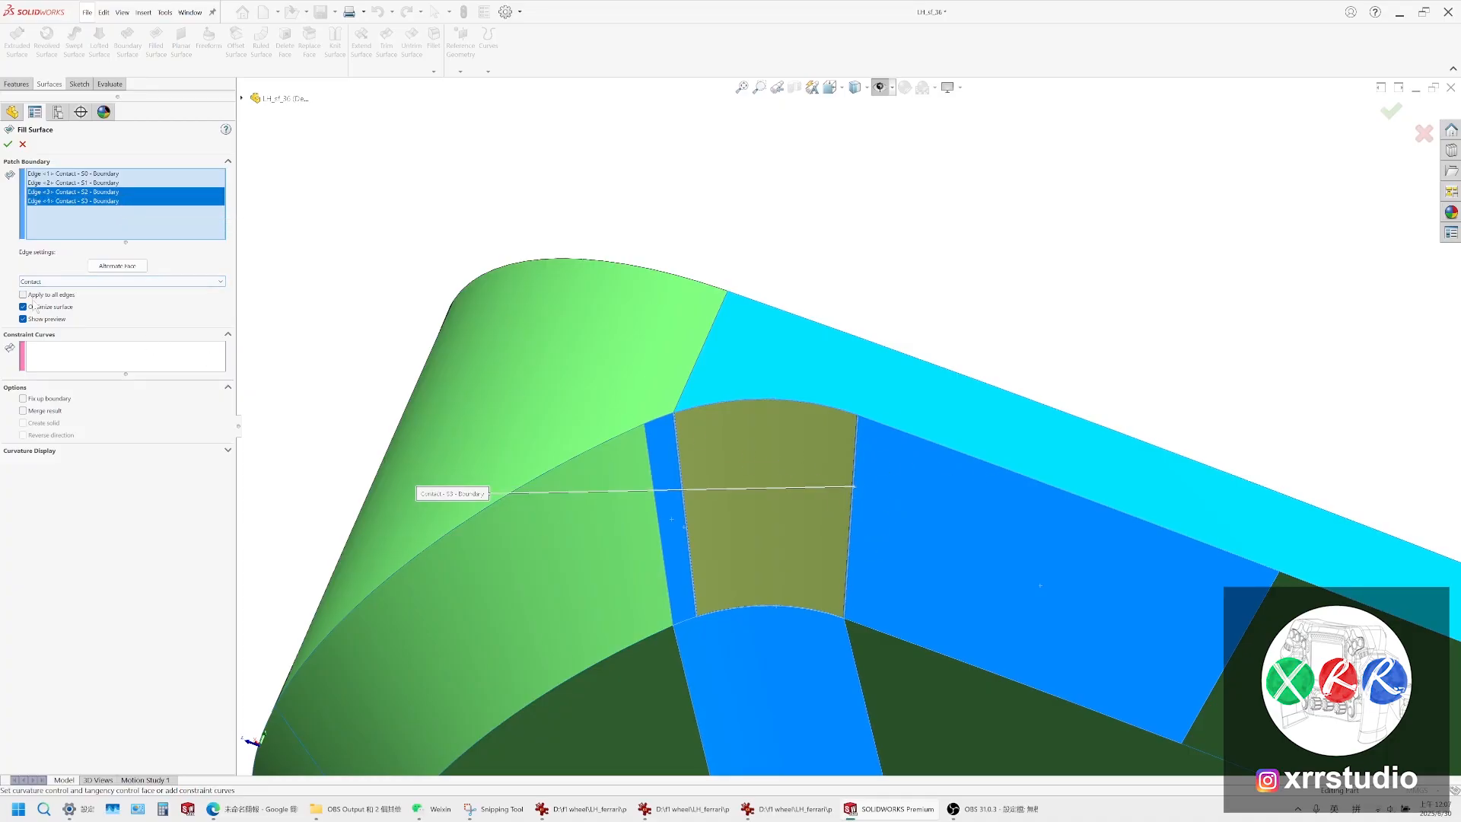
click(35, 282)
click(34, 312)
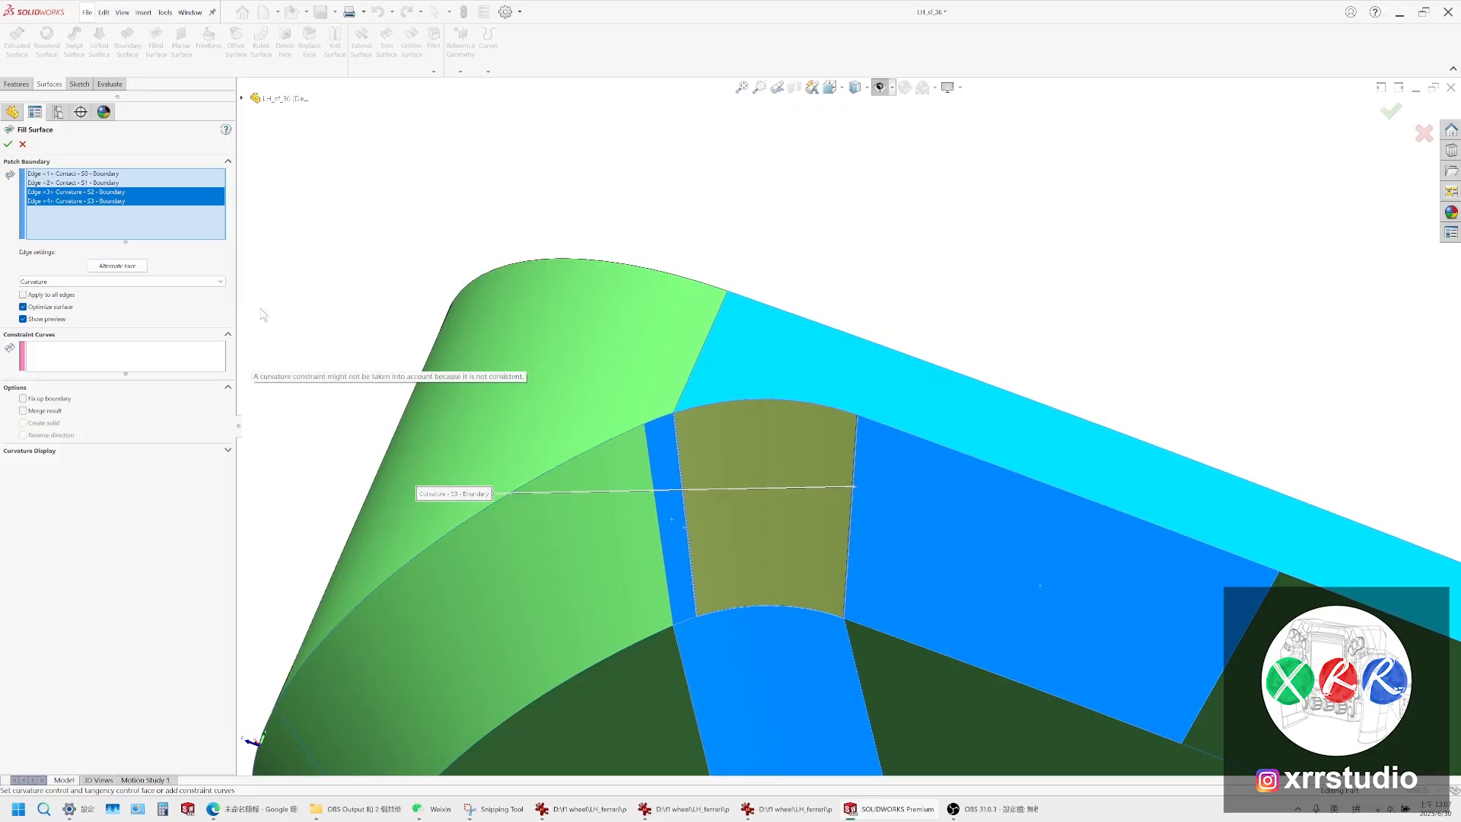
click(8, 144)
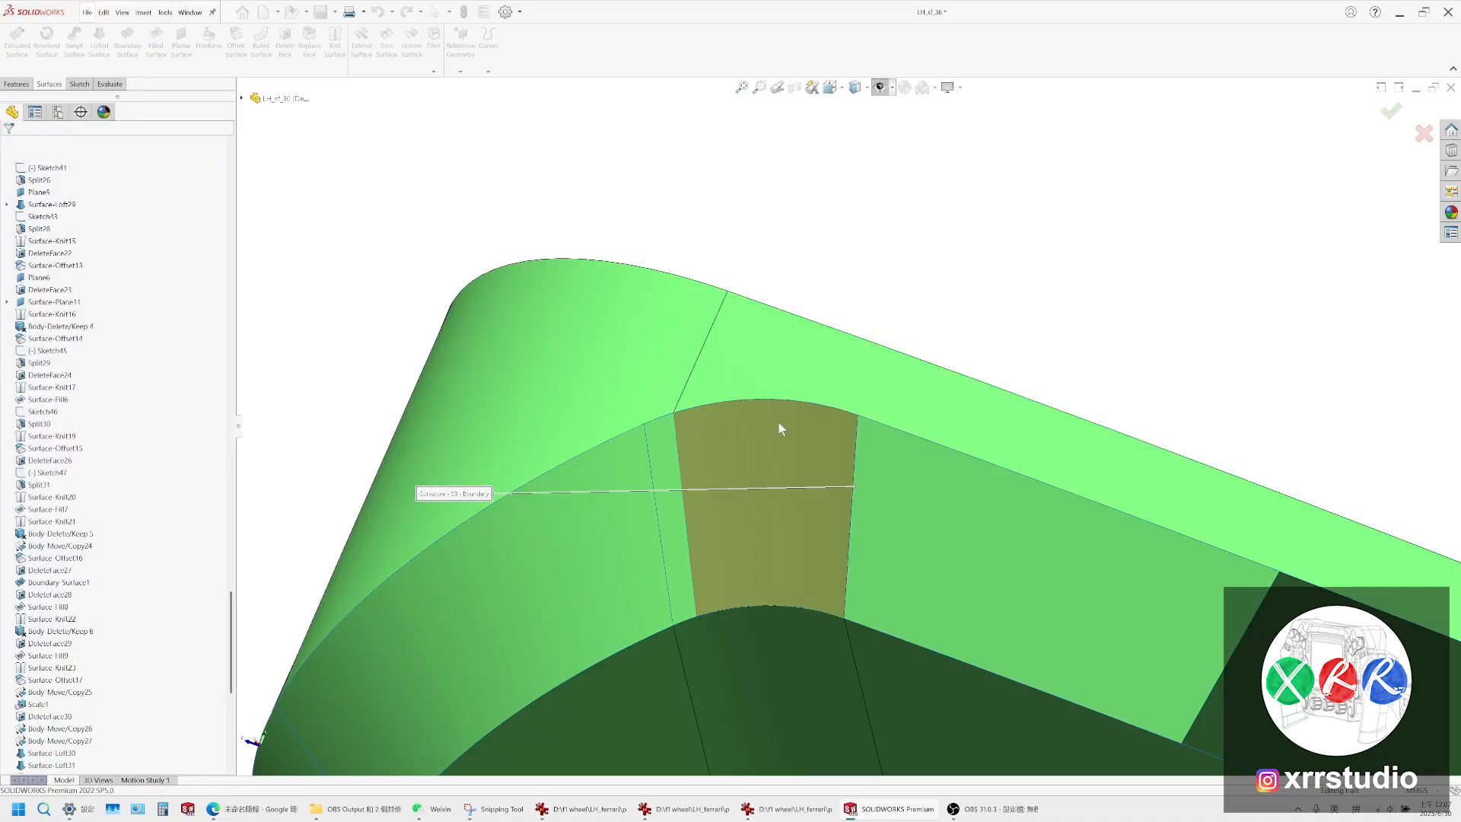
Show the model shaded without edges and examine how smoothly the corner patch and lofts blend around the end cap lip
click(855, 88)
click(857, 122)
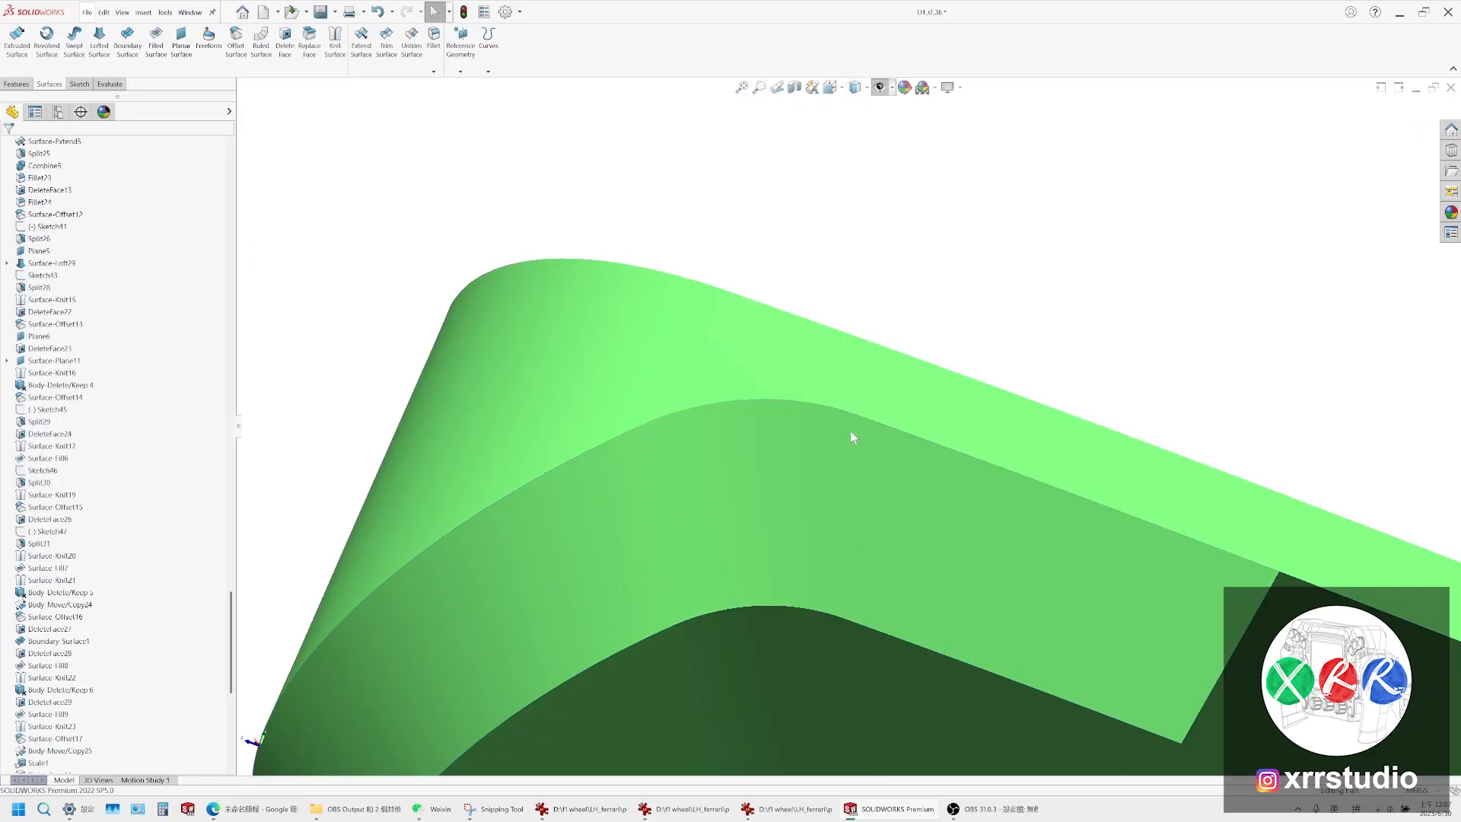
mouse_move(851, 431)
middle_down()
mouse_move(830, 373)
mouse_move(839, 333)
middle_up()
middle_drag(978, 341, 1067, 417)
scroll(1067, 417, up, 5)
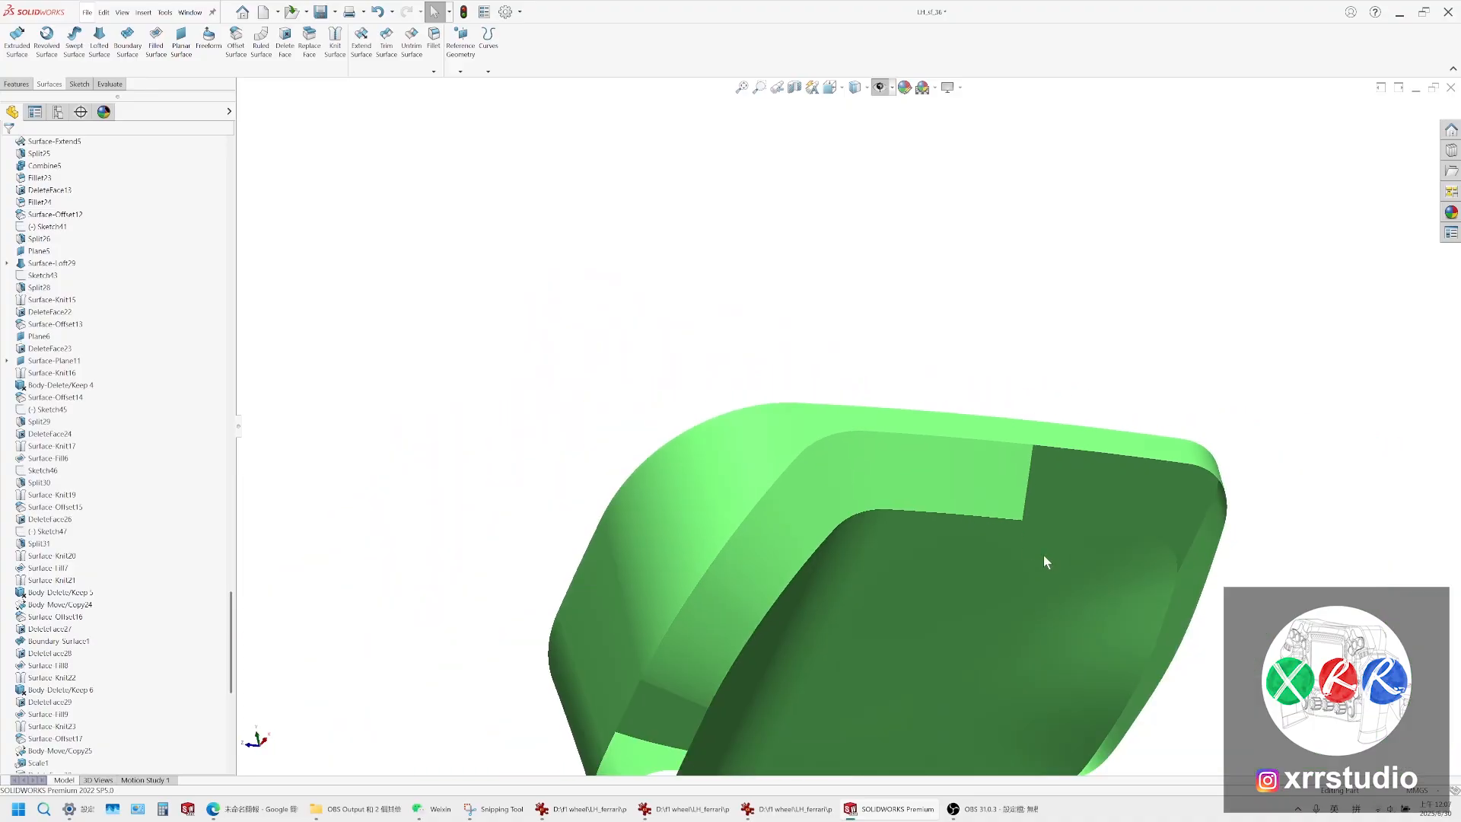
mouse_move(1043, 554)
middle_down()
mouse_move(937, 675)
mouse_move(1028, 469)
mouse_move(1021, 495)
mouse_move(880, 506)
middle_up()
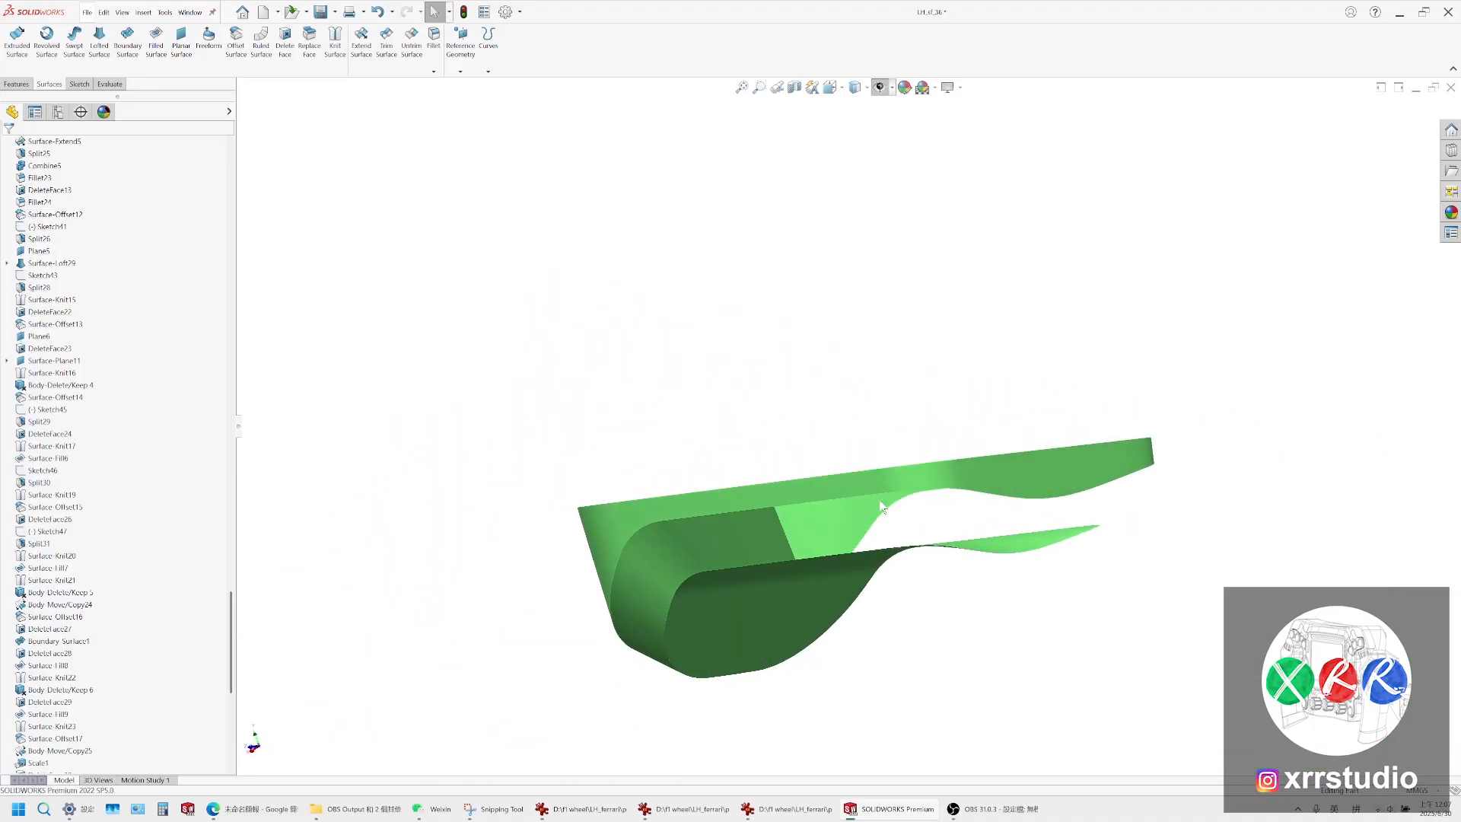
mouse_move(826, 466)
middle_down()
mouse_move(885, 503)
mouse_move(830, 449)
middle_up()
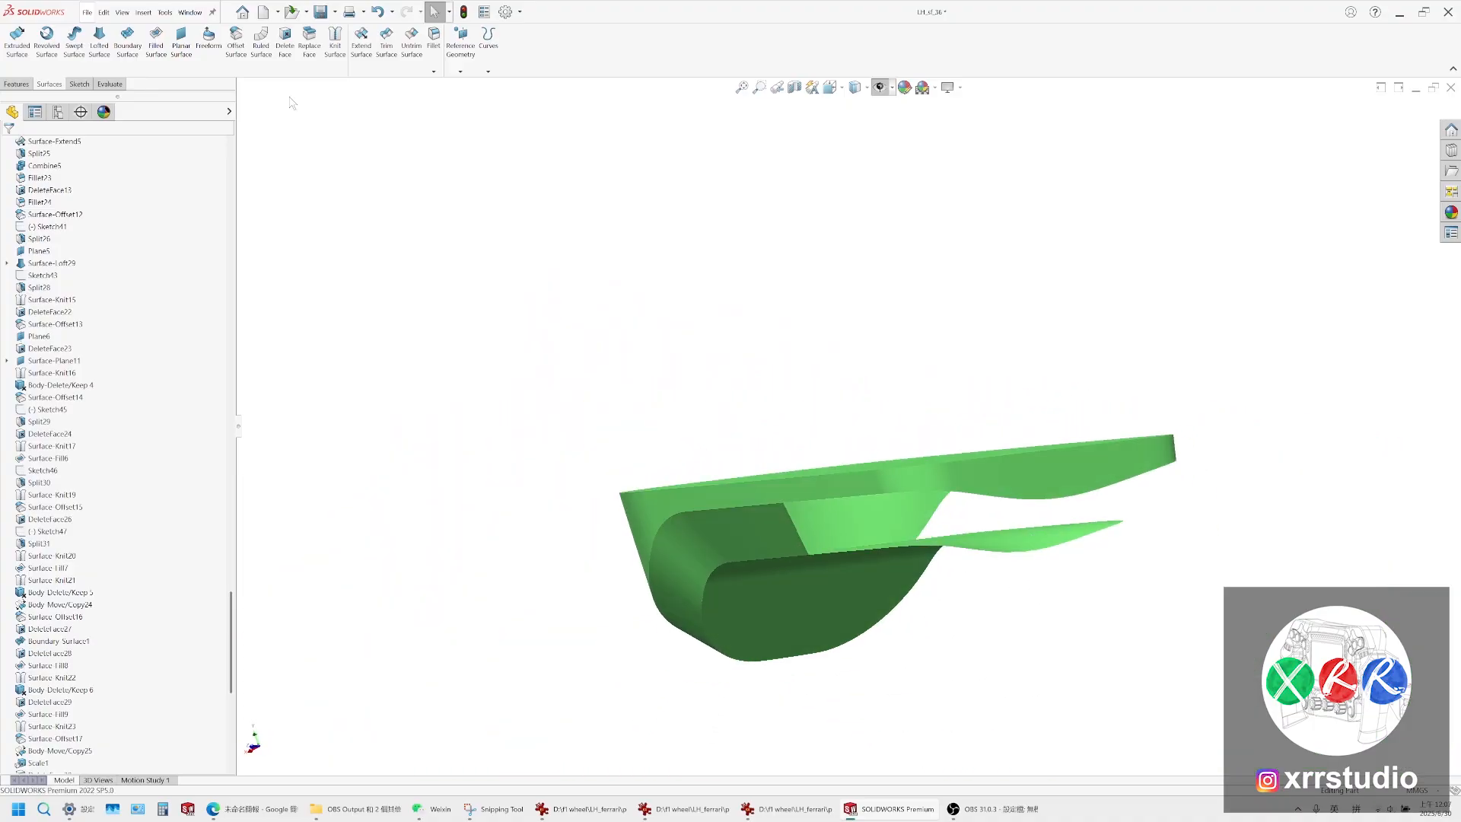
Switch to the other open part window containing the grip body and display its model shaded with edges
click(185, 18)
click(244, 136)
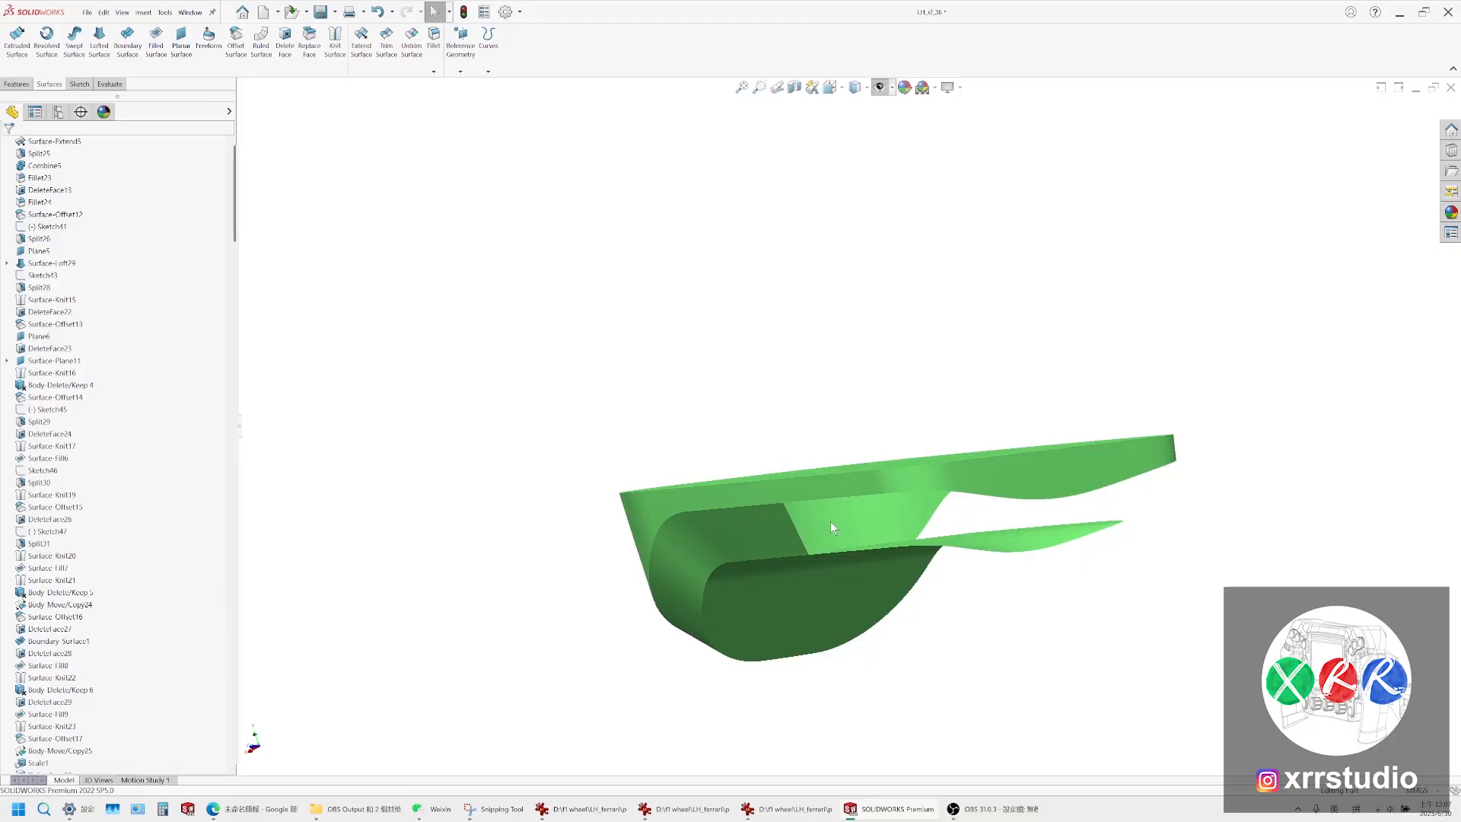
click(860, 87)
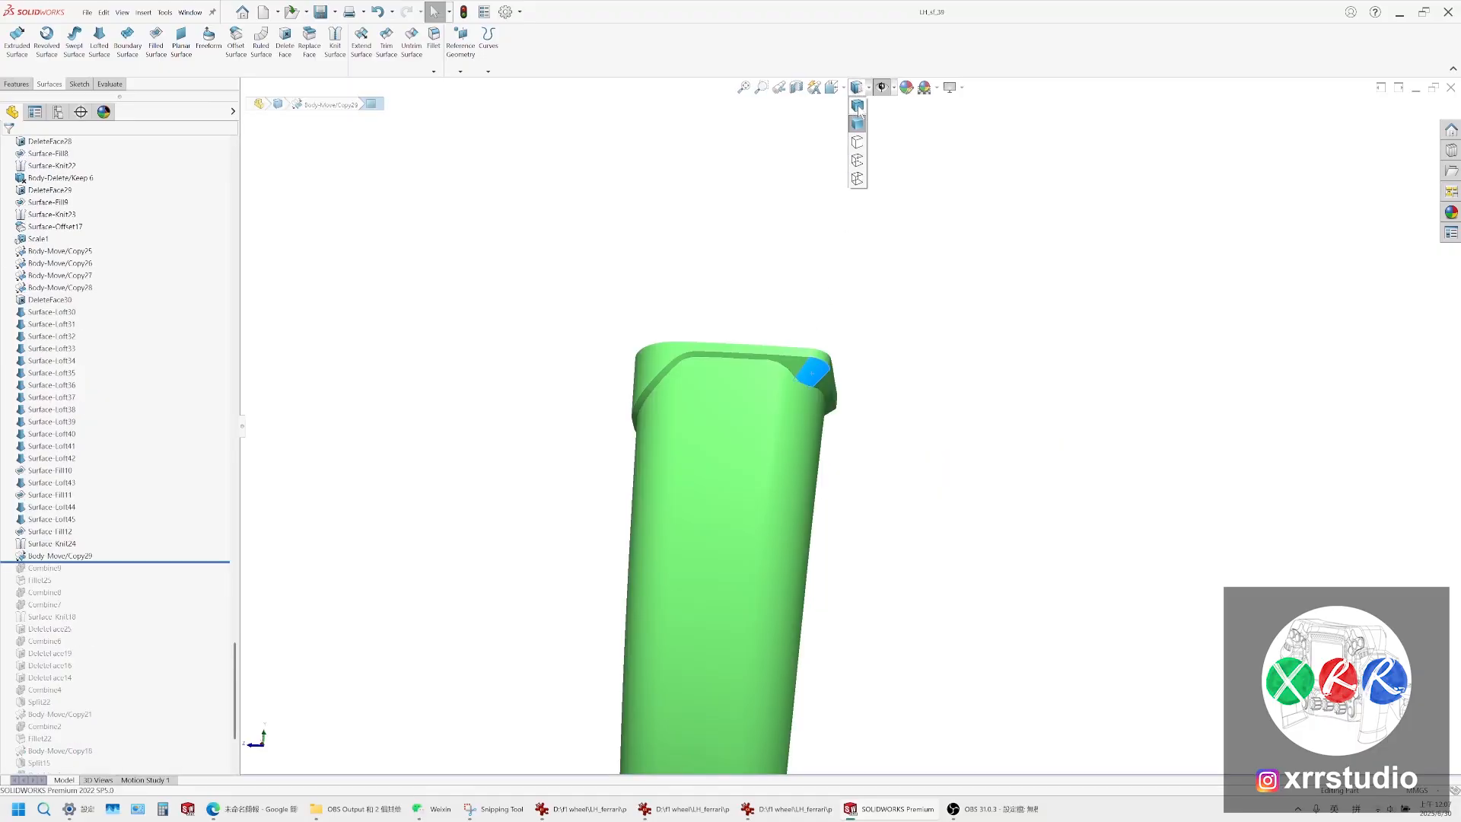
click(859, 108)
Hide the grip body to examine the underside of the end cap, and show the grip body again
click(757, 460)
click(796, 438)
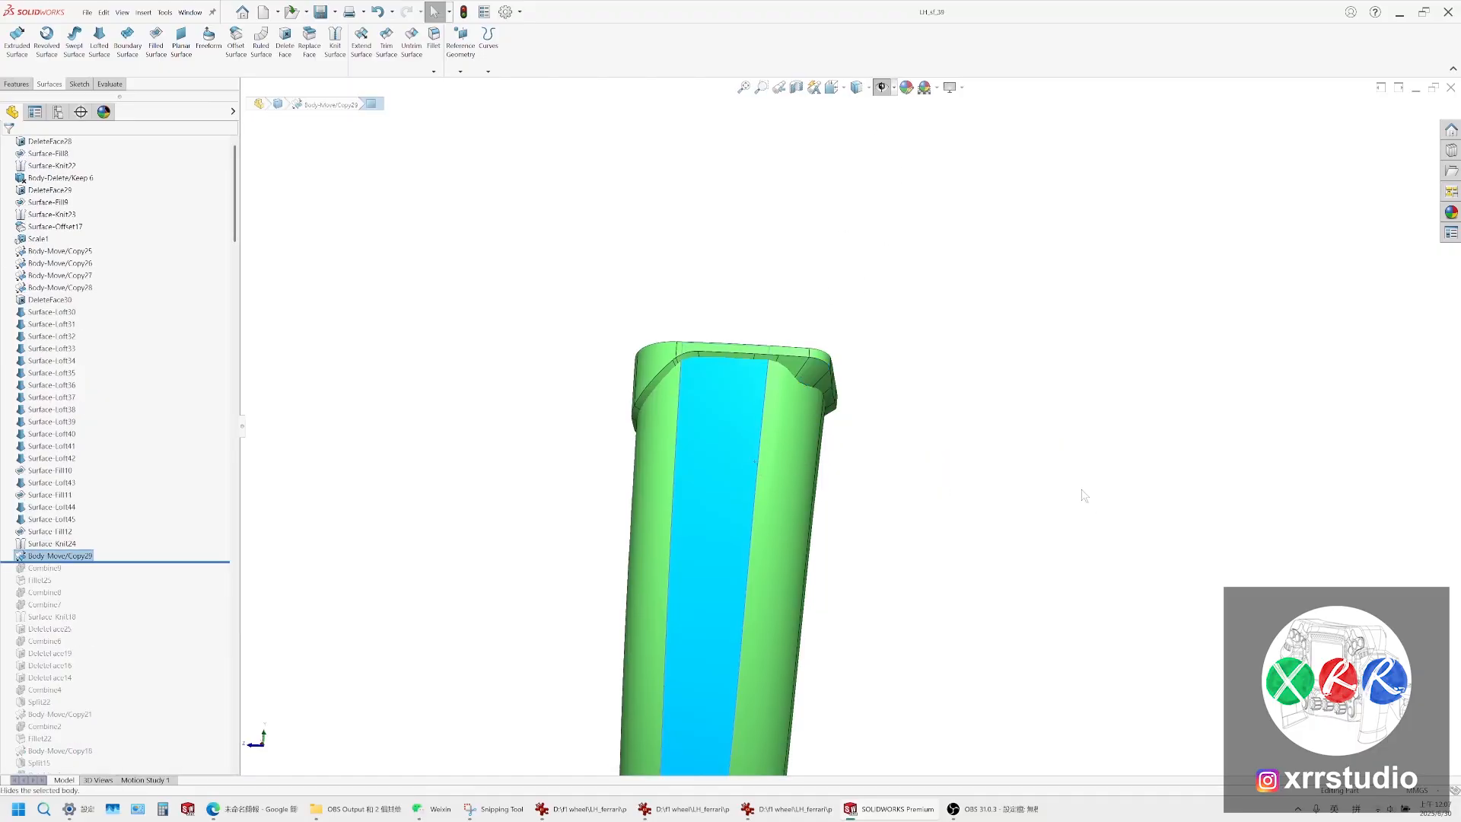
scroll(758, 362, down, 5)
scroll(756, 363, up, 5)
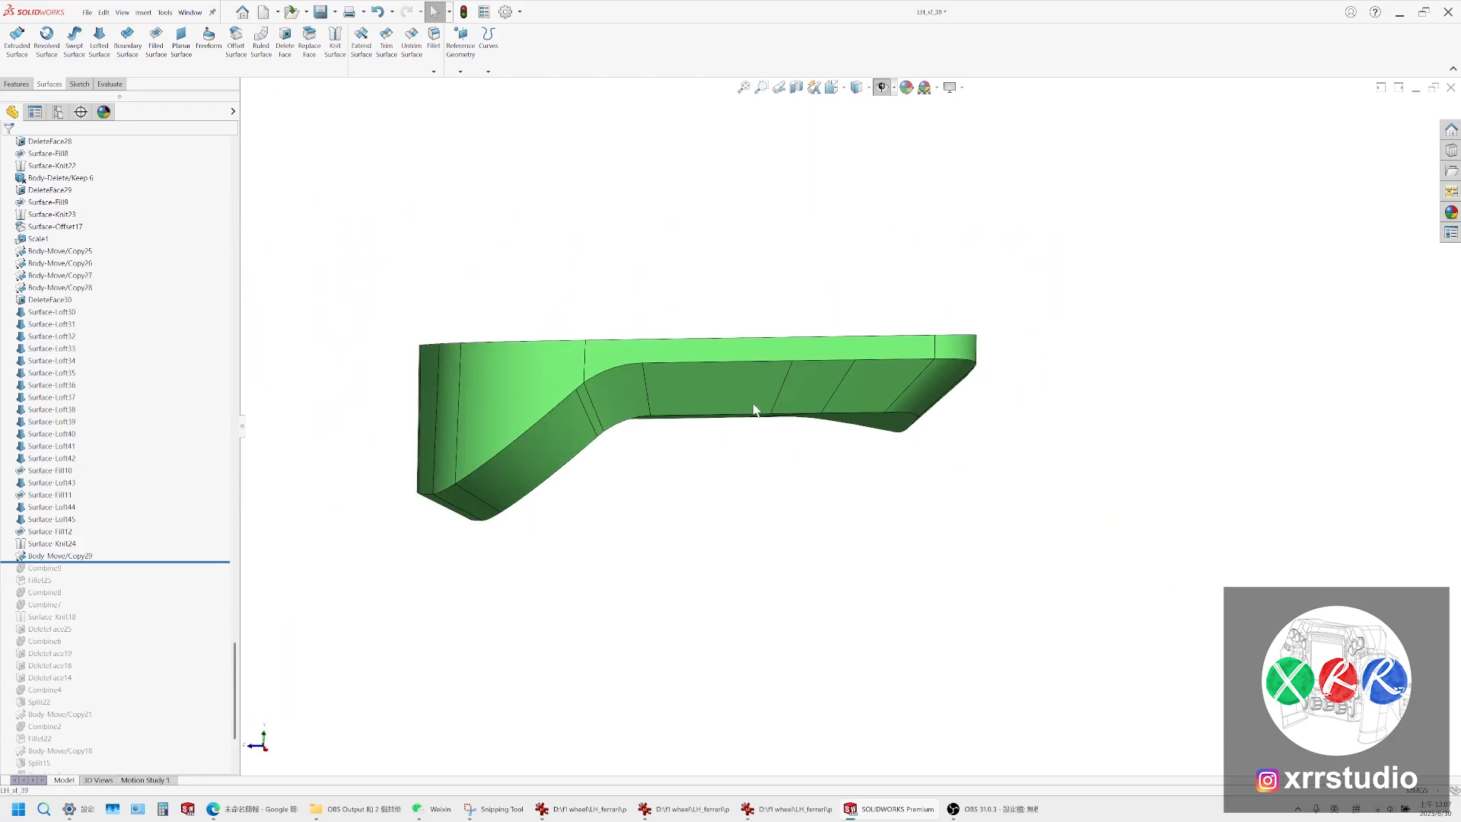
middle_drag(259, 500, 408, 313)
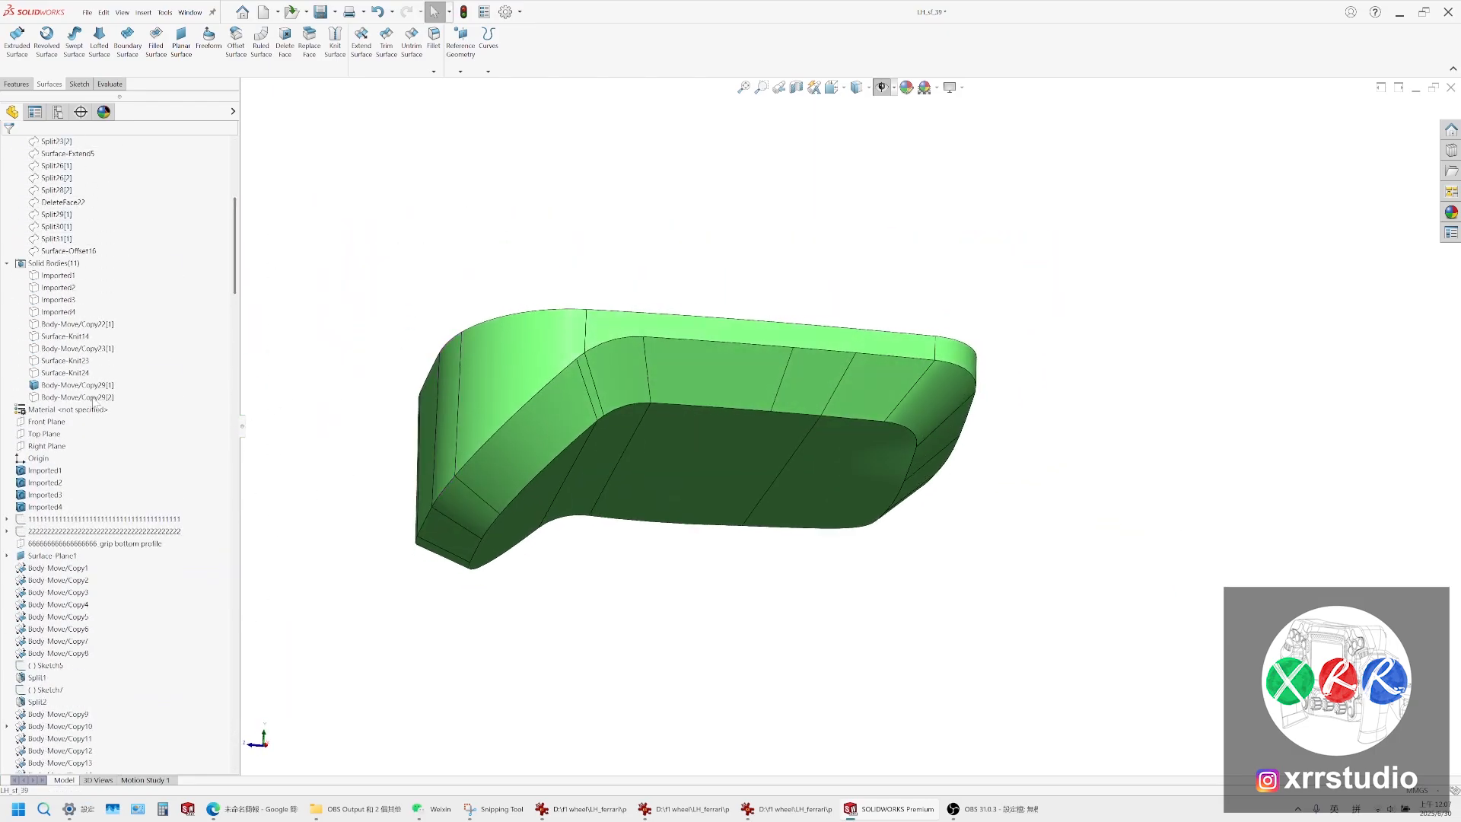
click(76, 397)
right_click(79, 399)
click(200, 386)
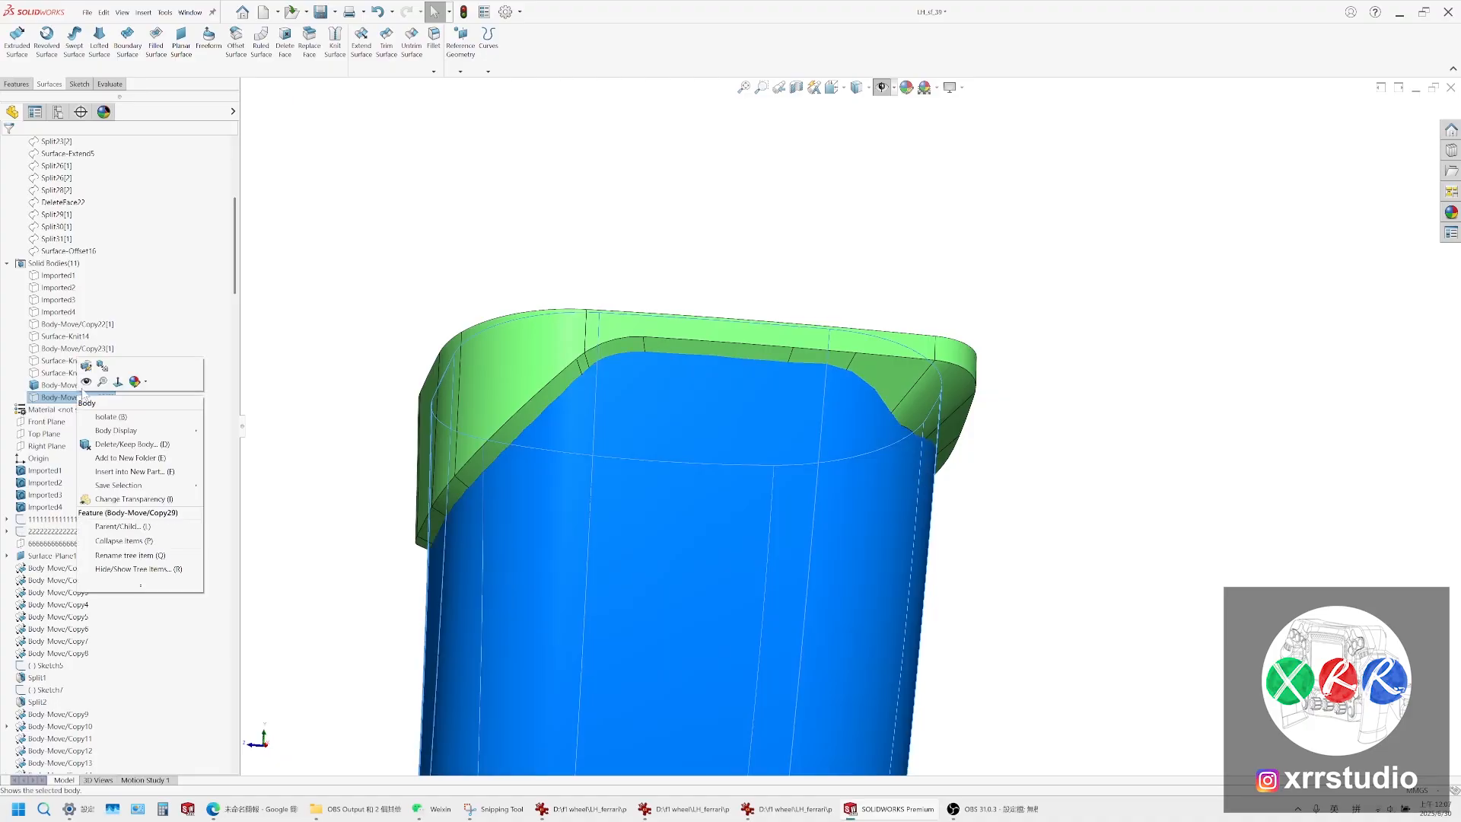
key(Escape)
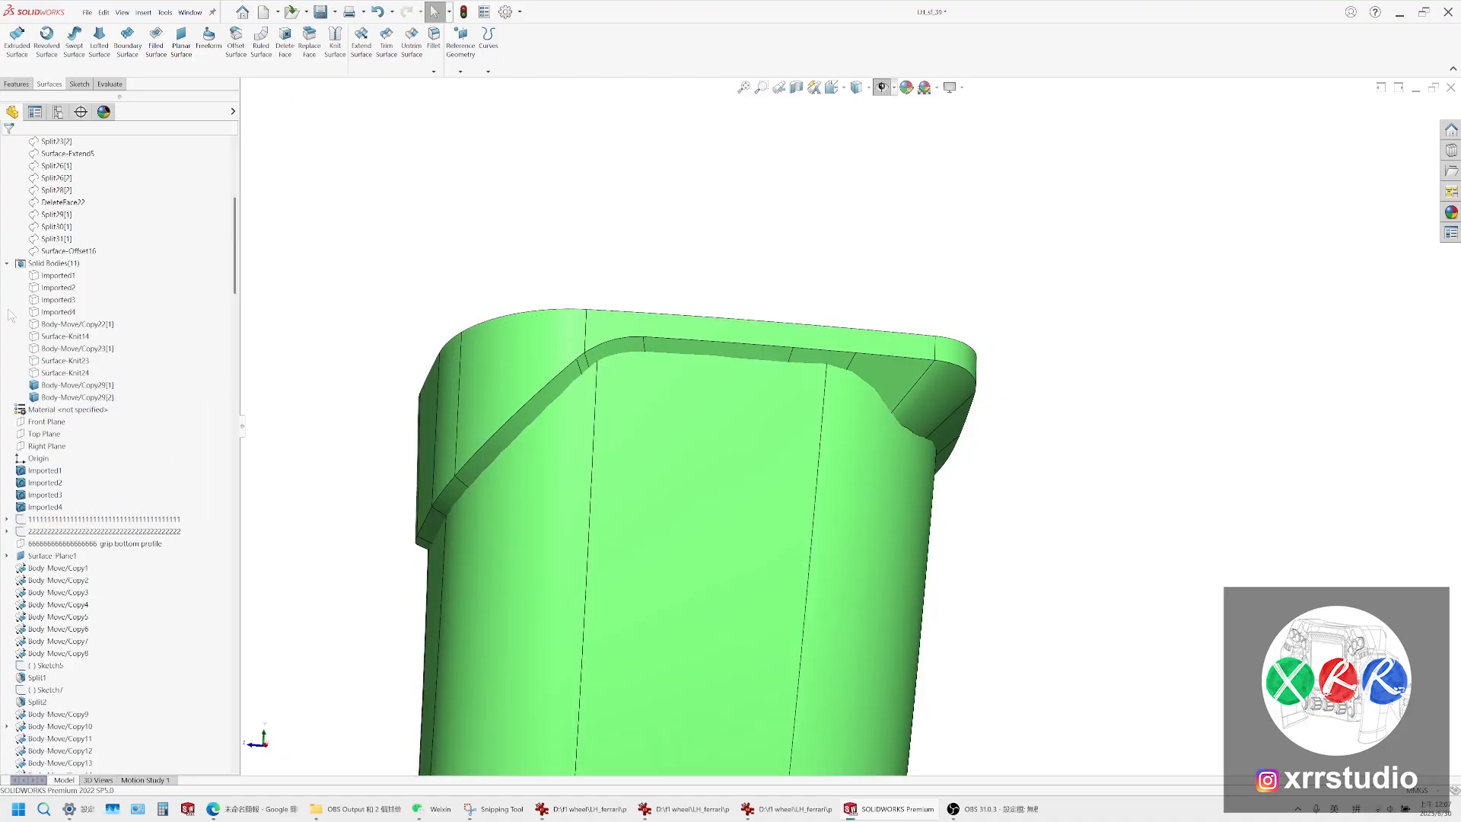
Highlight the hidden Surface-Knit23 and Surface-Knit24 solid bodies to check their shape against the cap, and save the part
click(66, 361)
ctrl+click(66, 373)
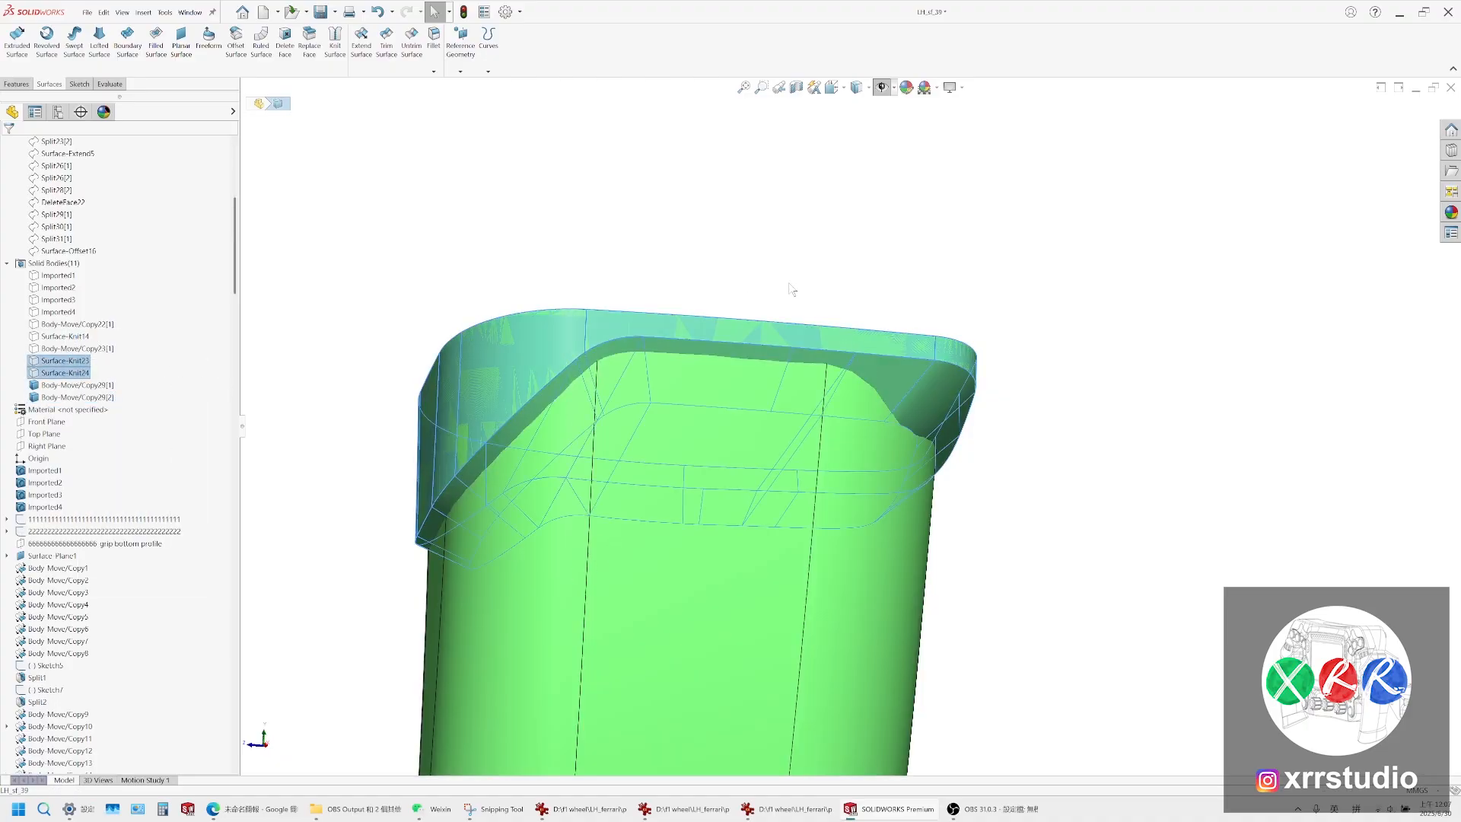
click(969, 454)
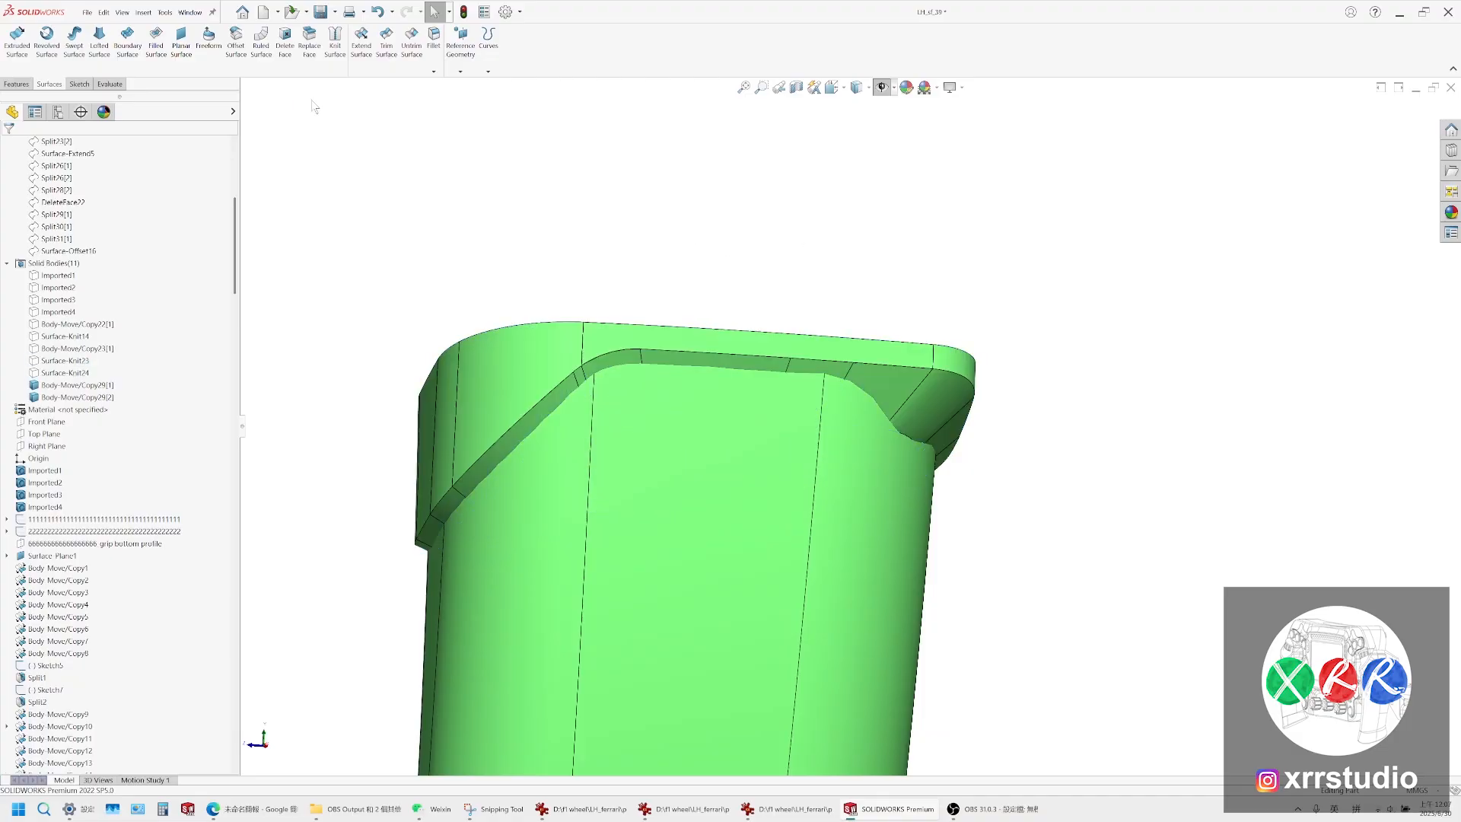
click(321, 14)
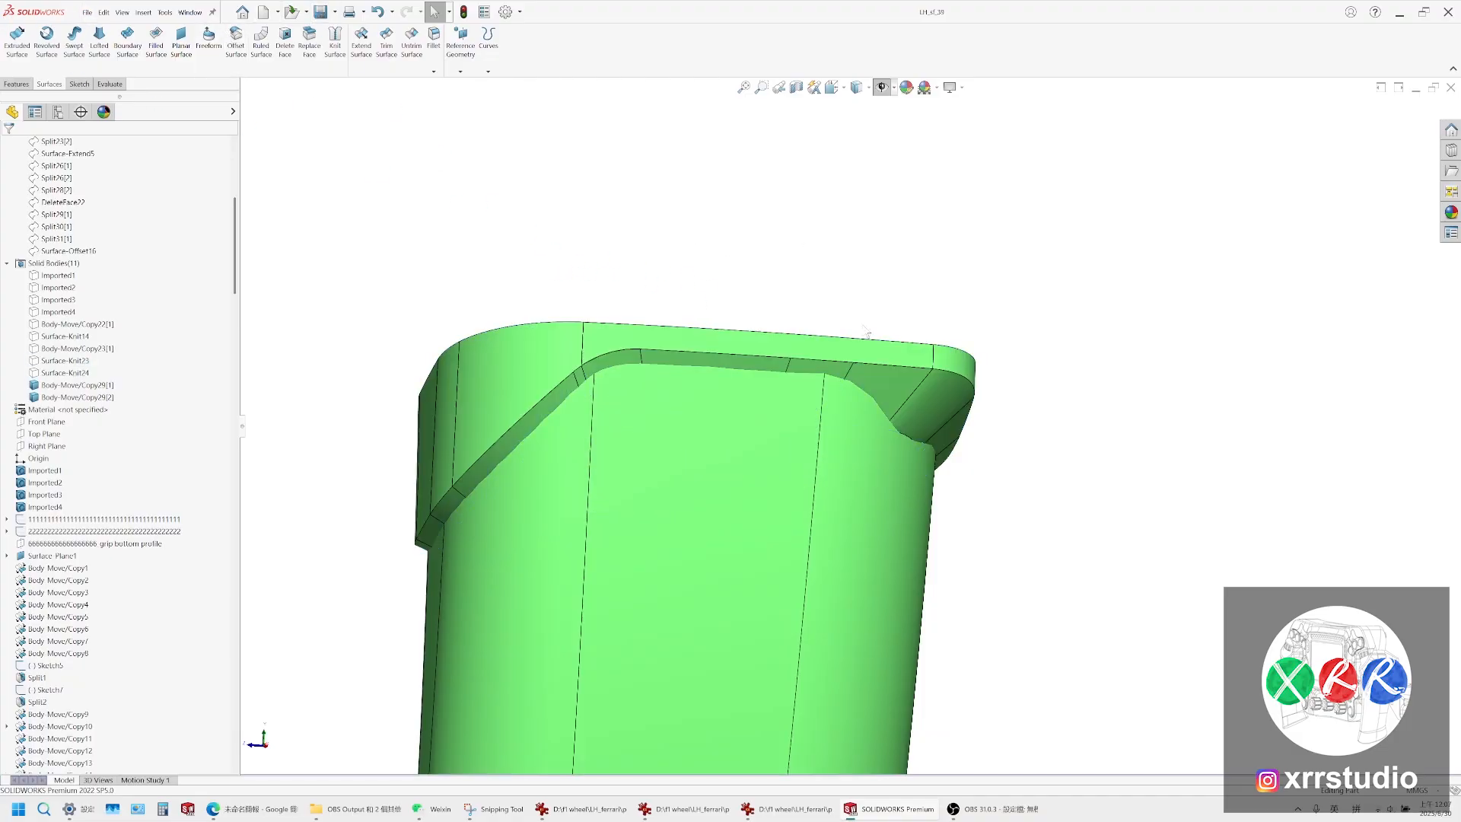
Check the corner where the cap lip meets the grip and save the part as a new version named LH_sf_40
scroll(851, 376, down, 6)
scroll(851, 369, up, 10)
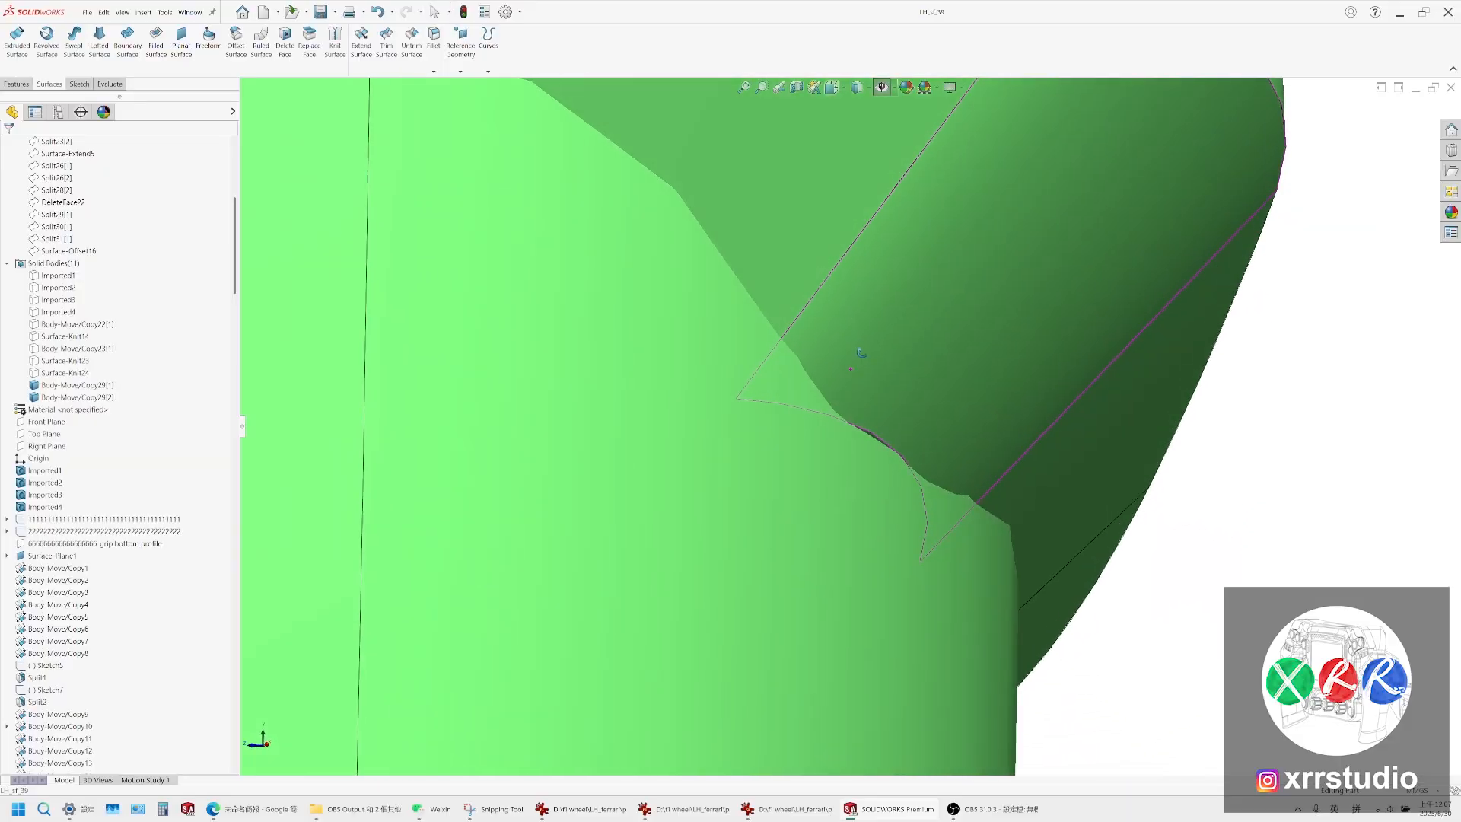
click(88, 12)
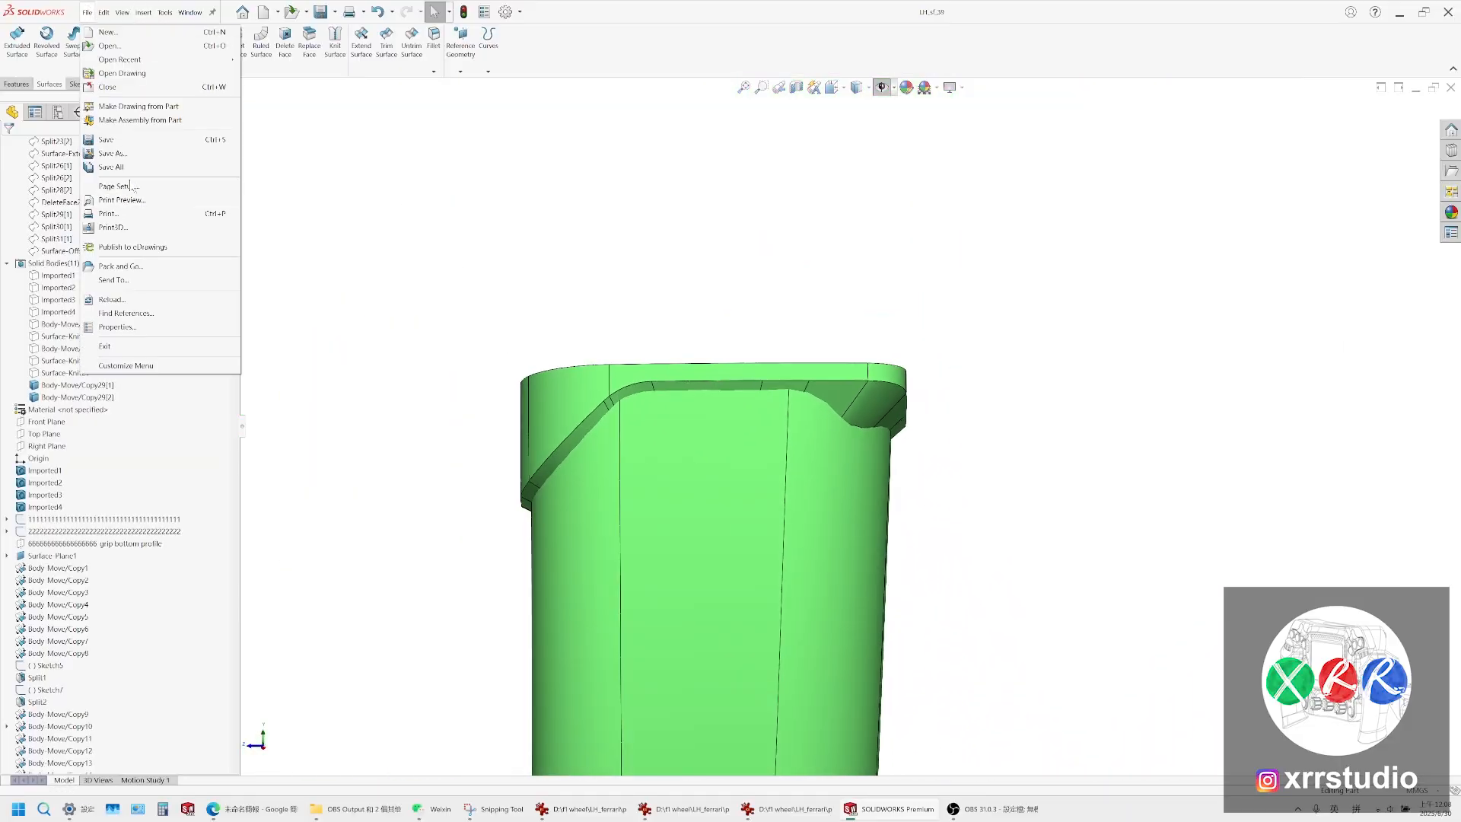
click(141, 155)
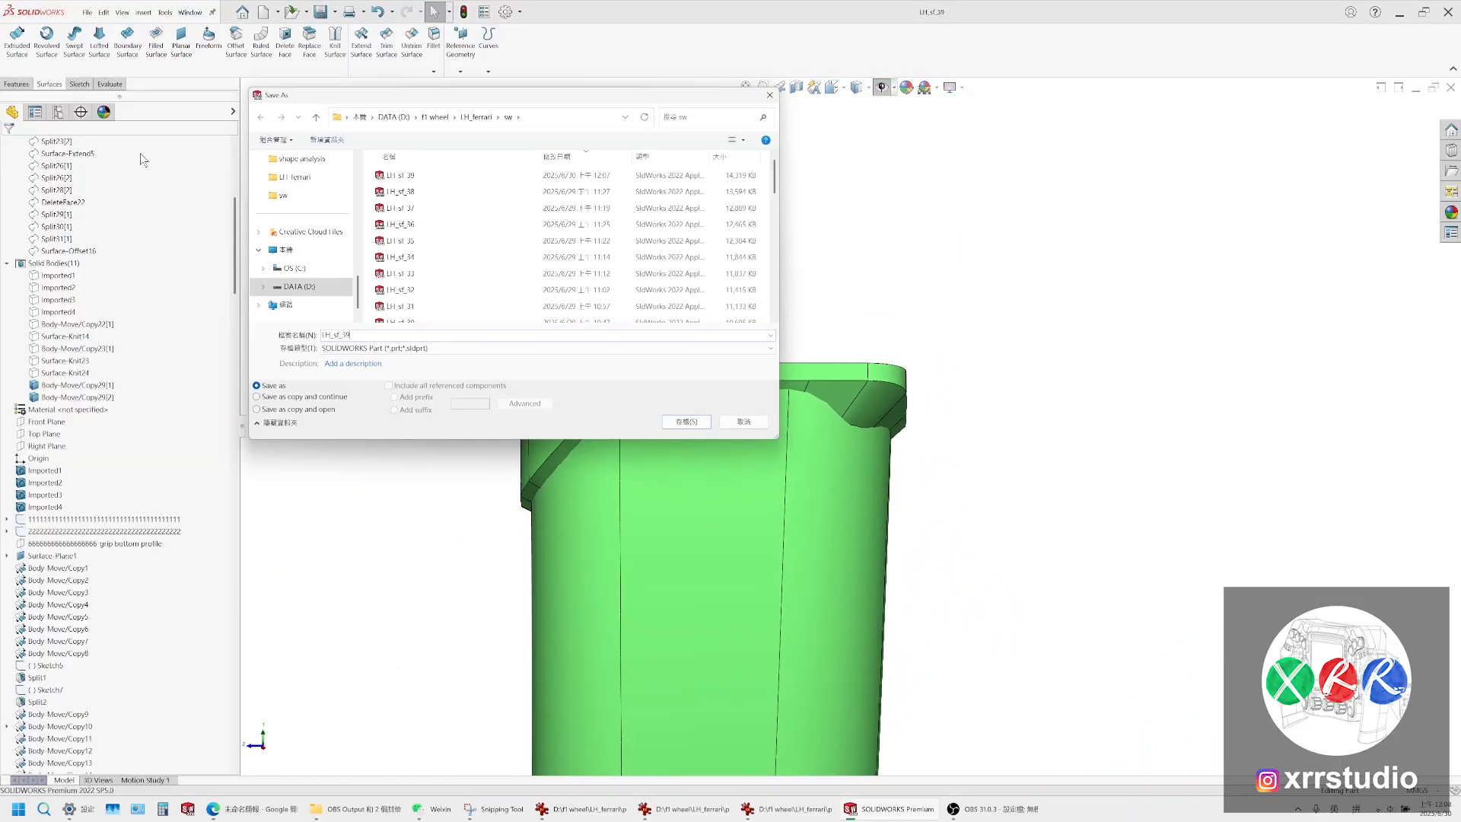
text(LH_sf_40)
key(Return)
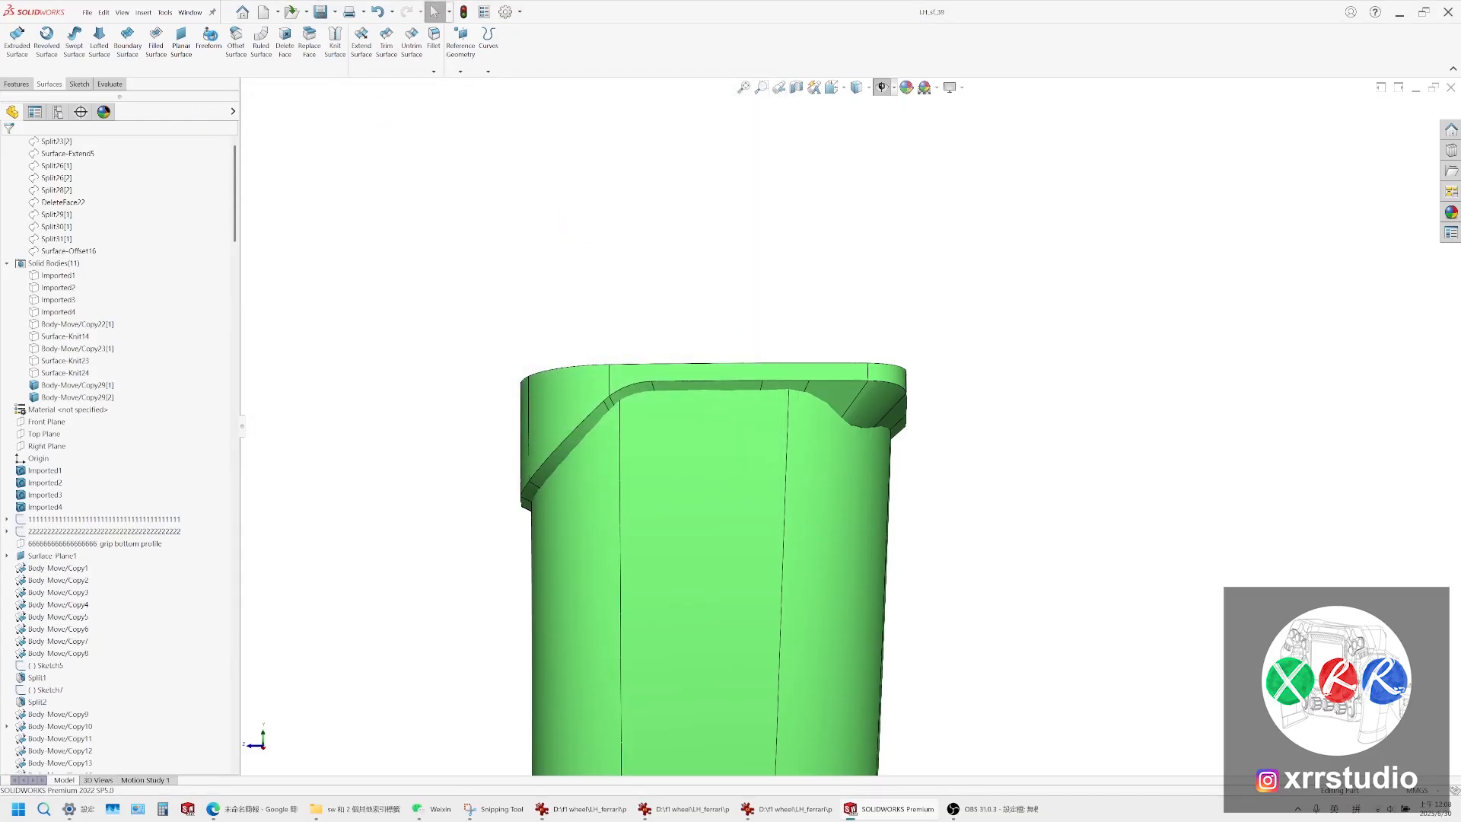
Copy the grip and end cap bodies in place without translation, and hide the originals
click(71, 397)
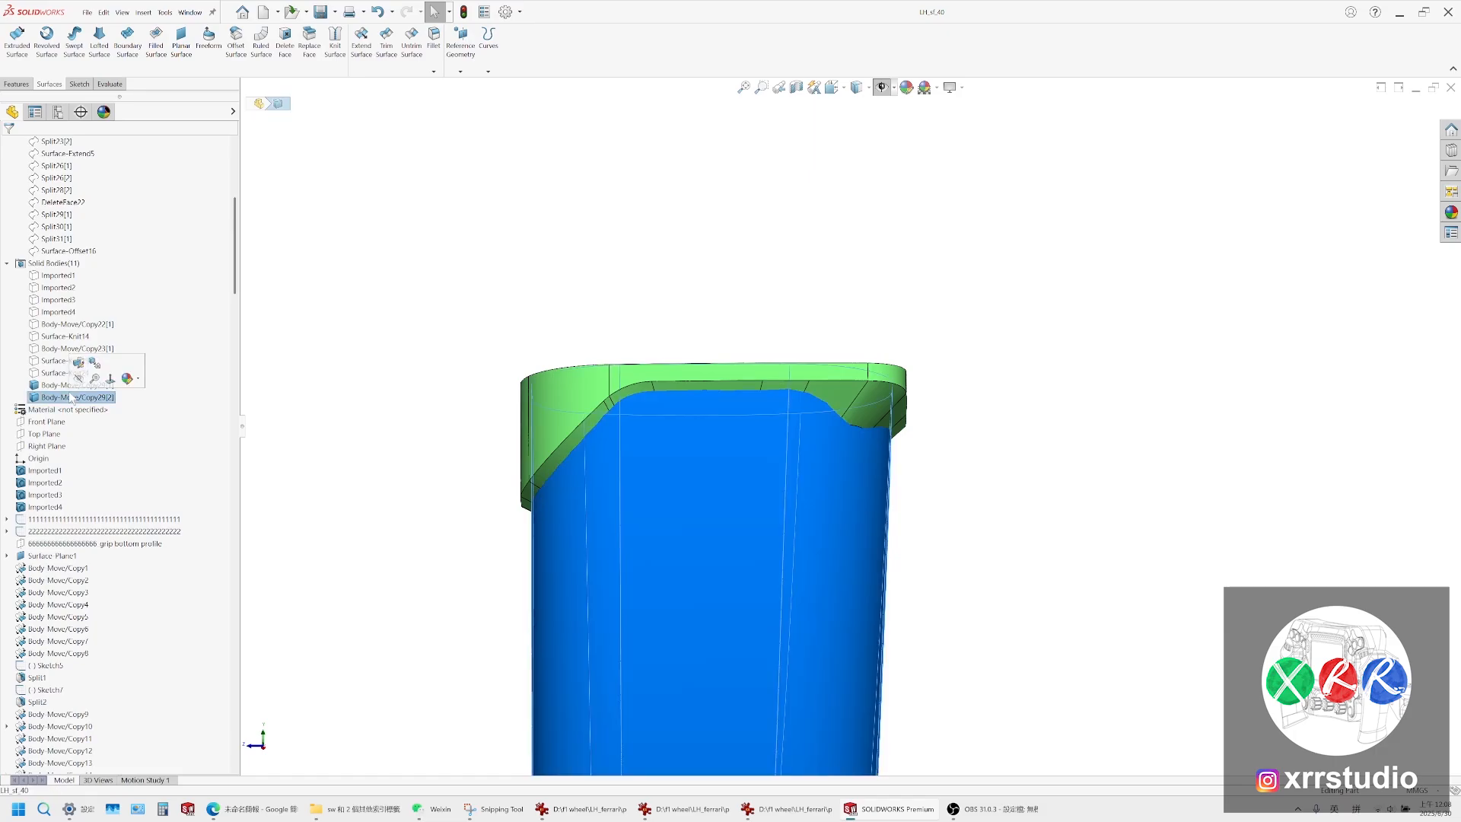
ctrl+click(71, 385)
click(16, 84)
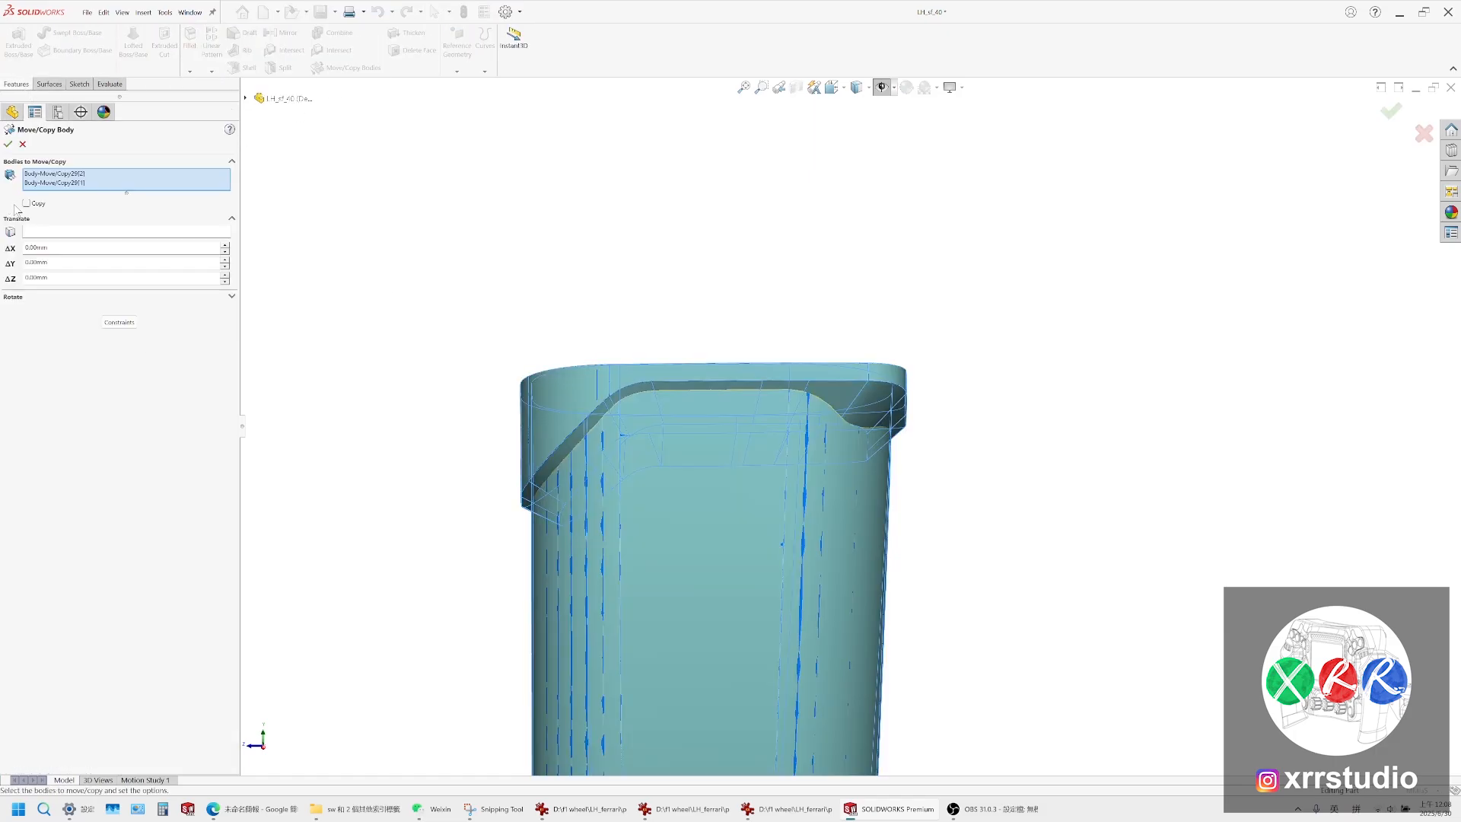
click(26, 203)
click(7, 145)
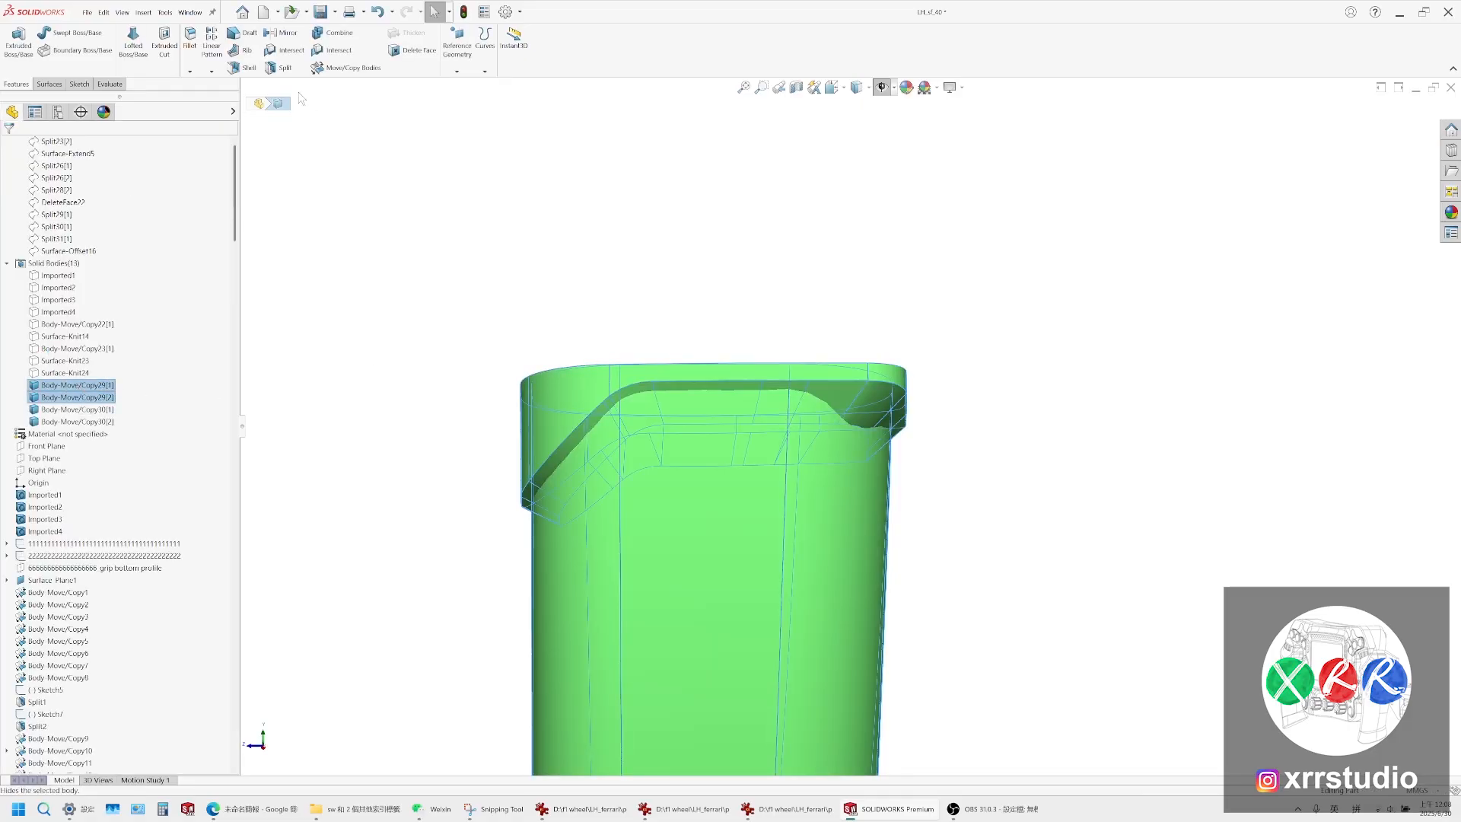
Combine the copied grip and end cap bodies into a single solid body
click(335, 33)
click(561, 406)
click(639, 459)
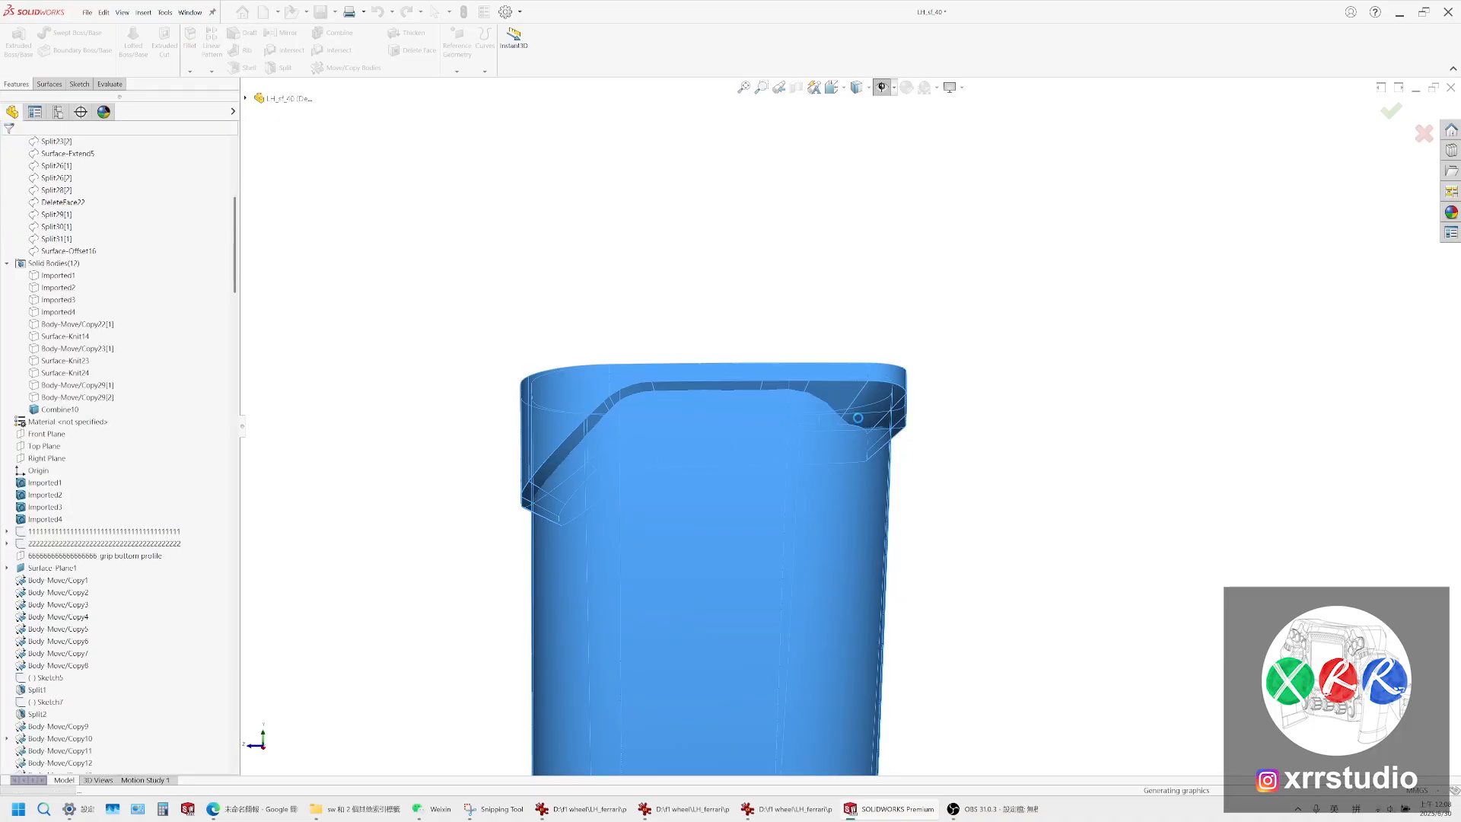
Set up a symmetric 0.2 mm fillet along the complete edge loop where the grip meets the underside of the end cap
scroll(852, 427, up, 4)
middle_drag(844, 431, 916, 472)
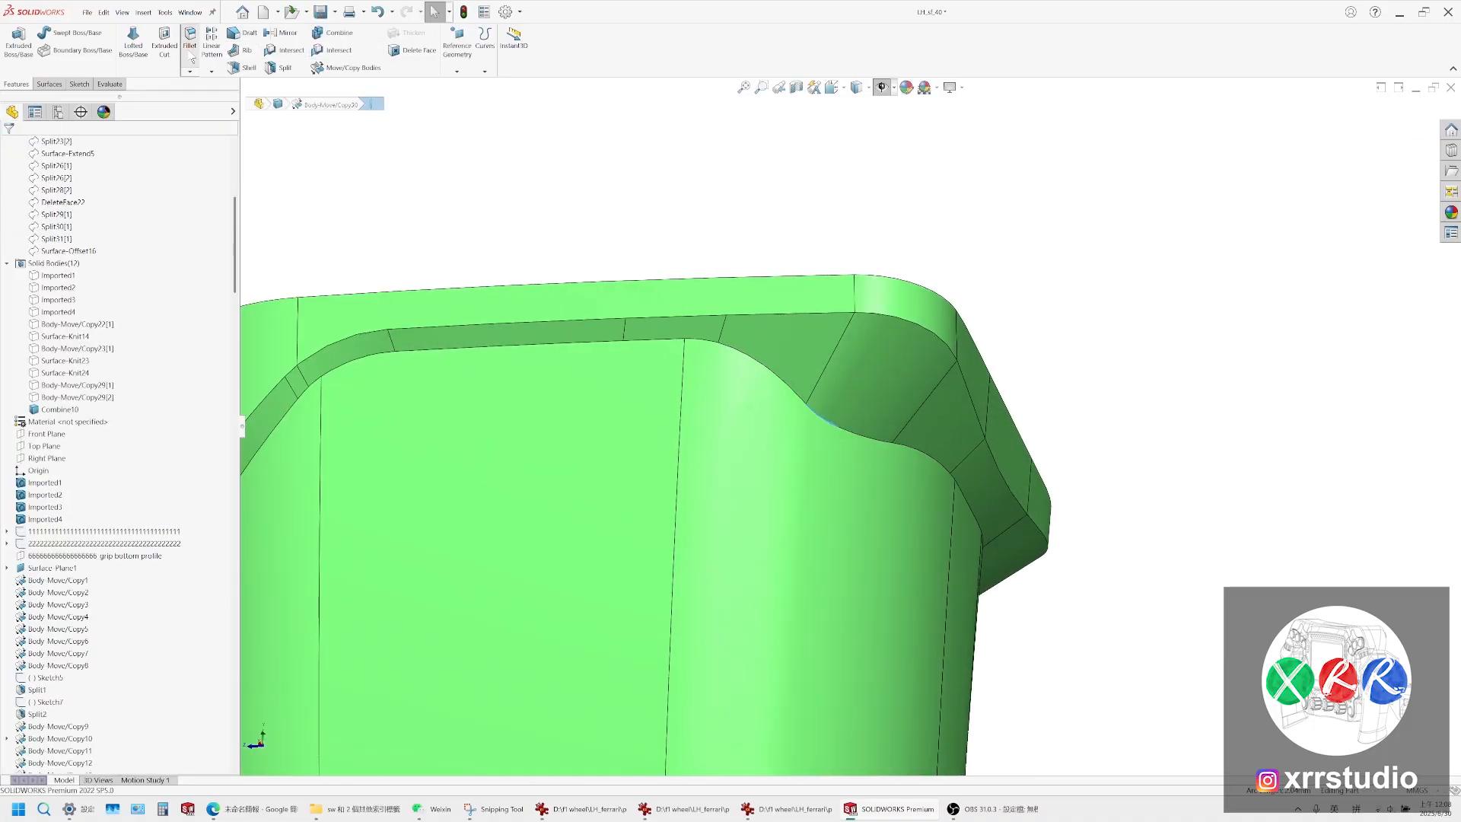
click(792, 381)
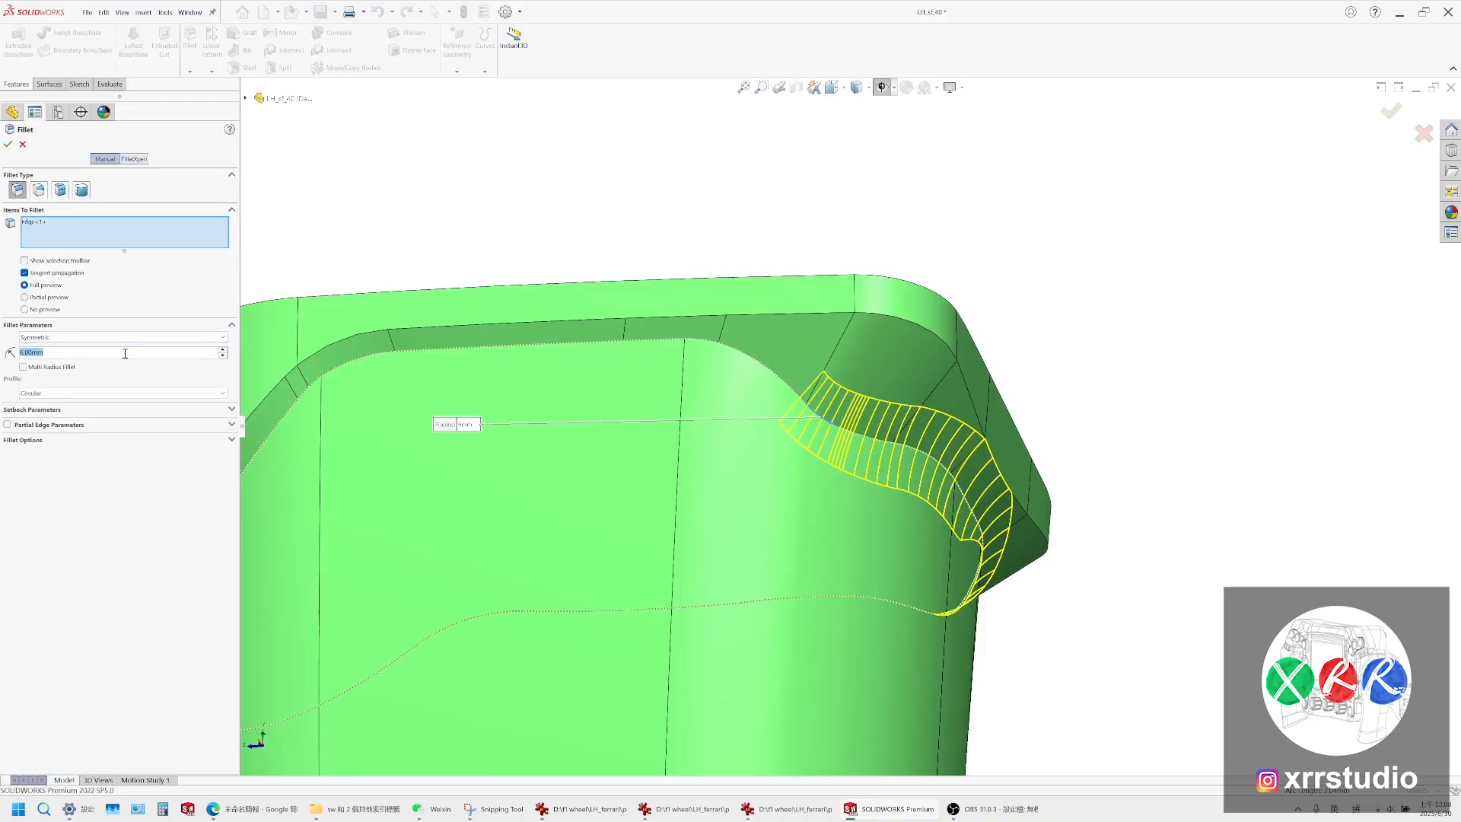
text(0.2)
key(Return)
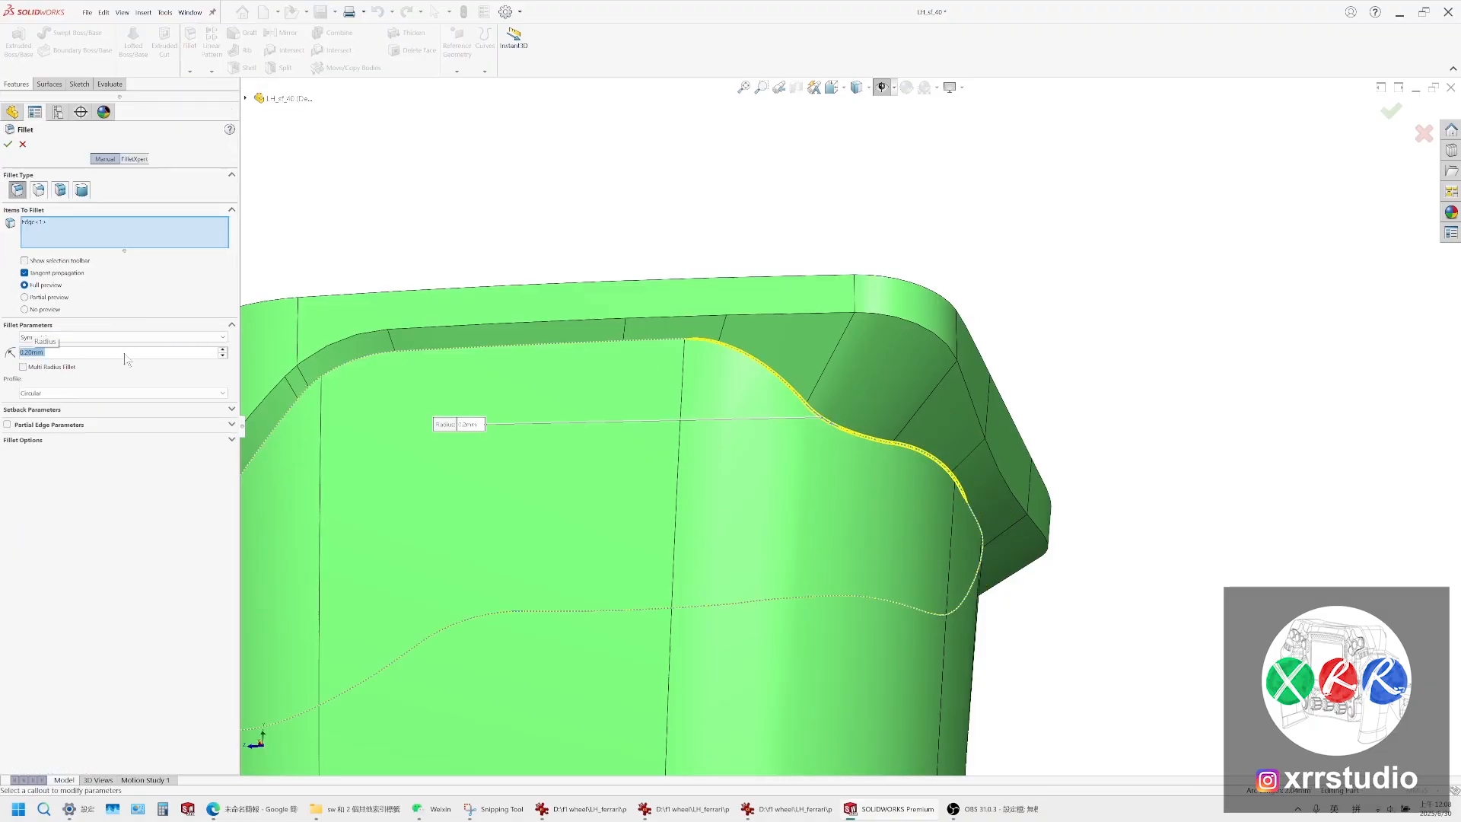
click(676, 340)
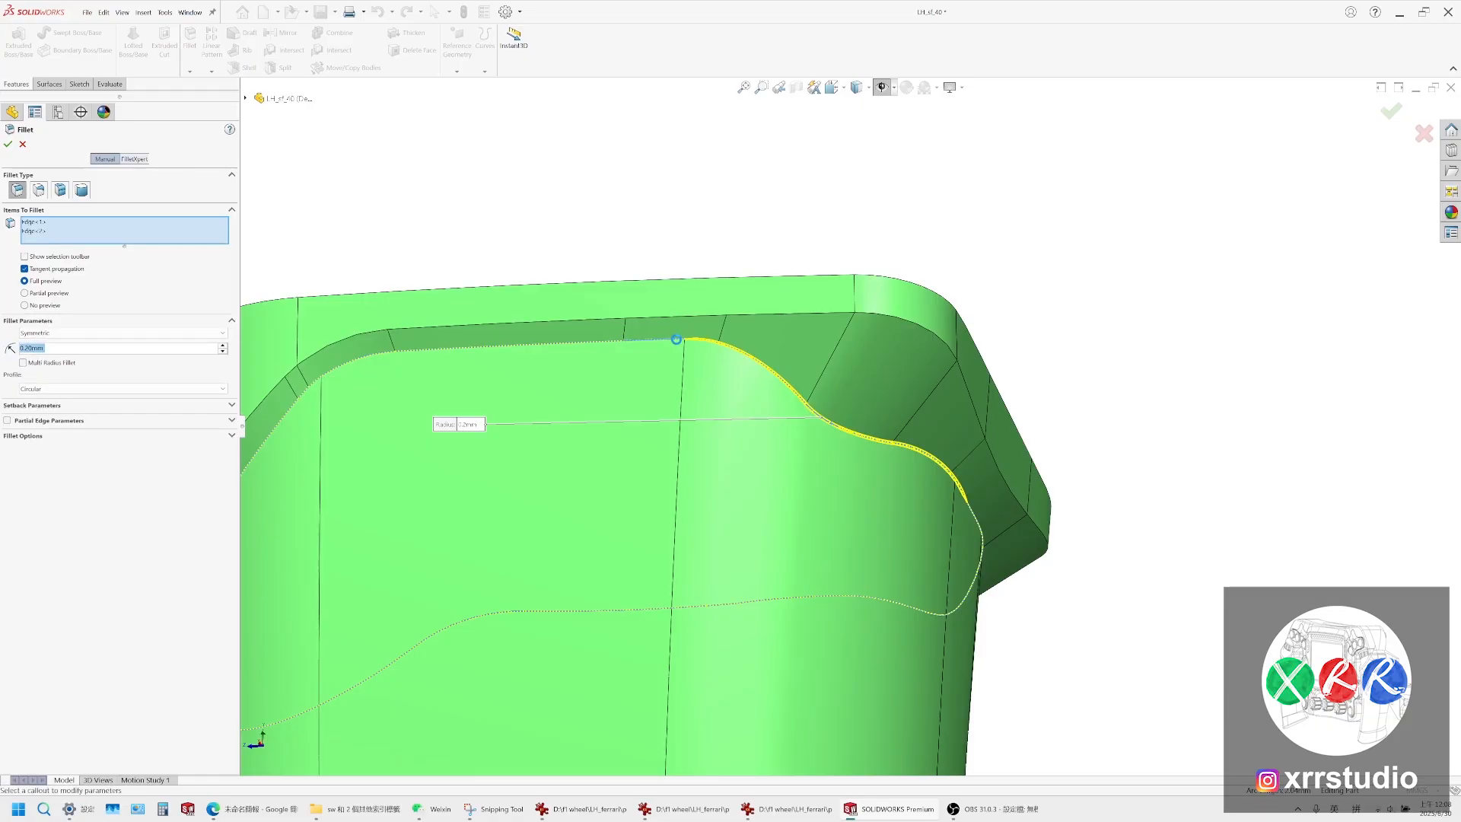
scroll(652, 371, up, 3)
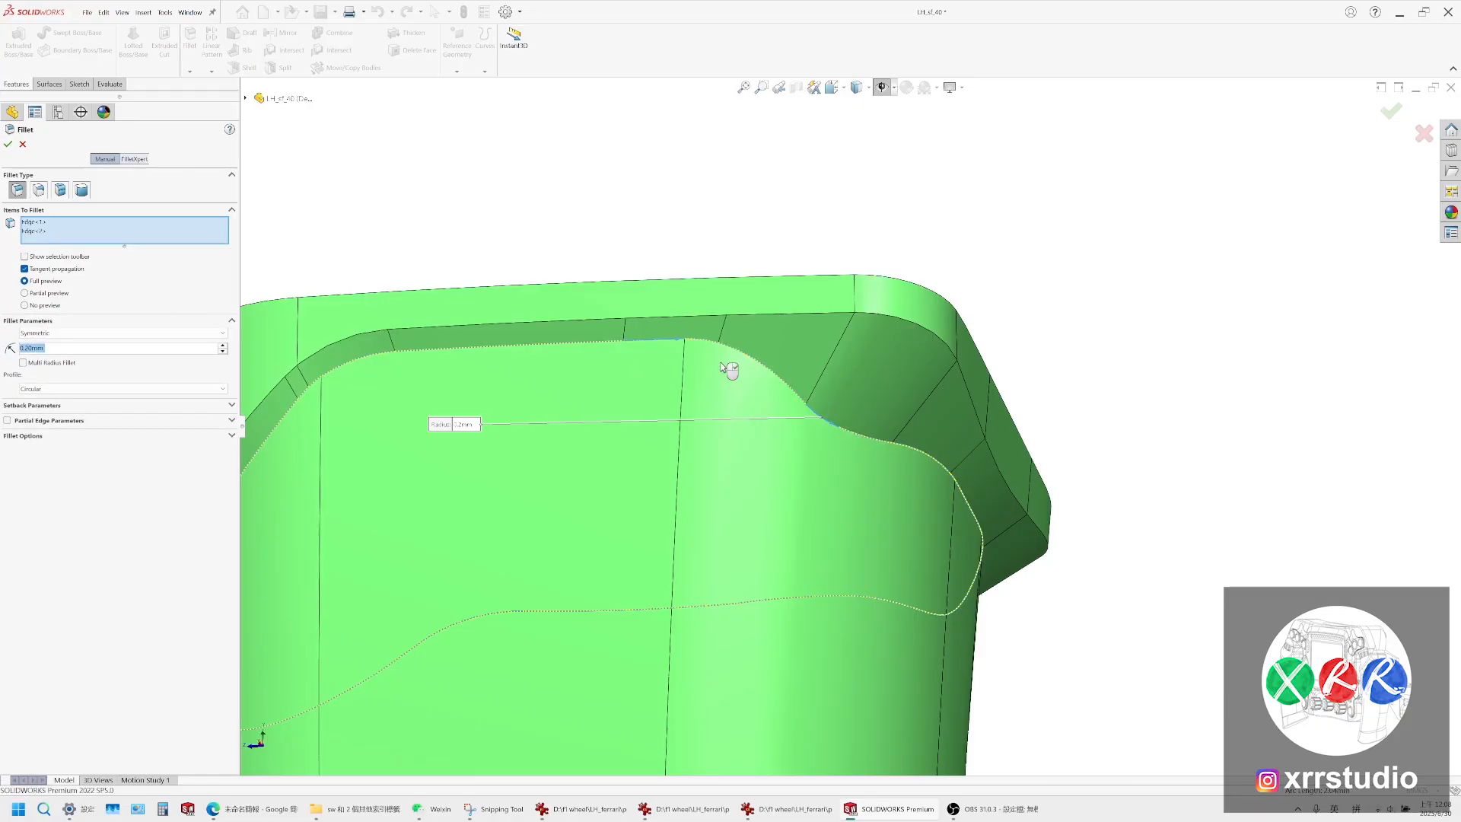
scroll(610, 487, down, 4)
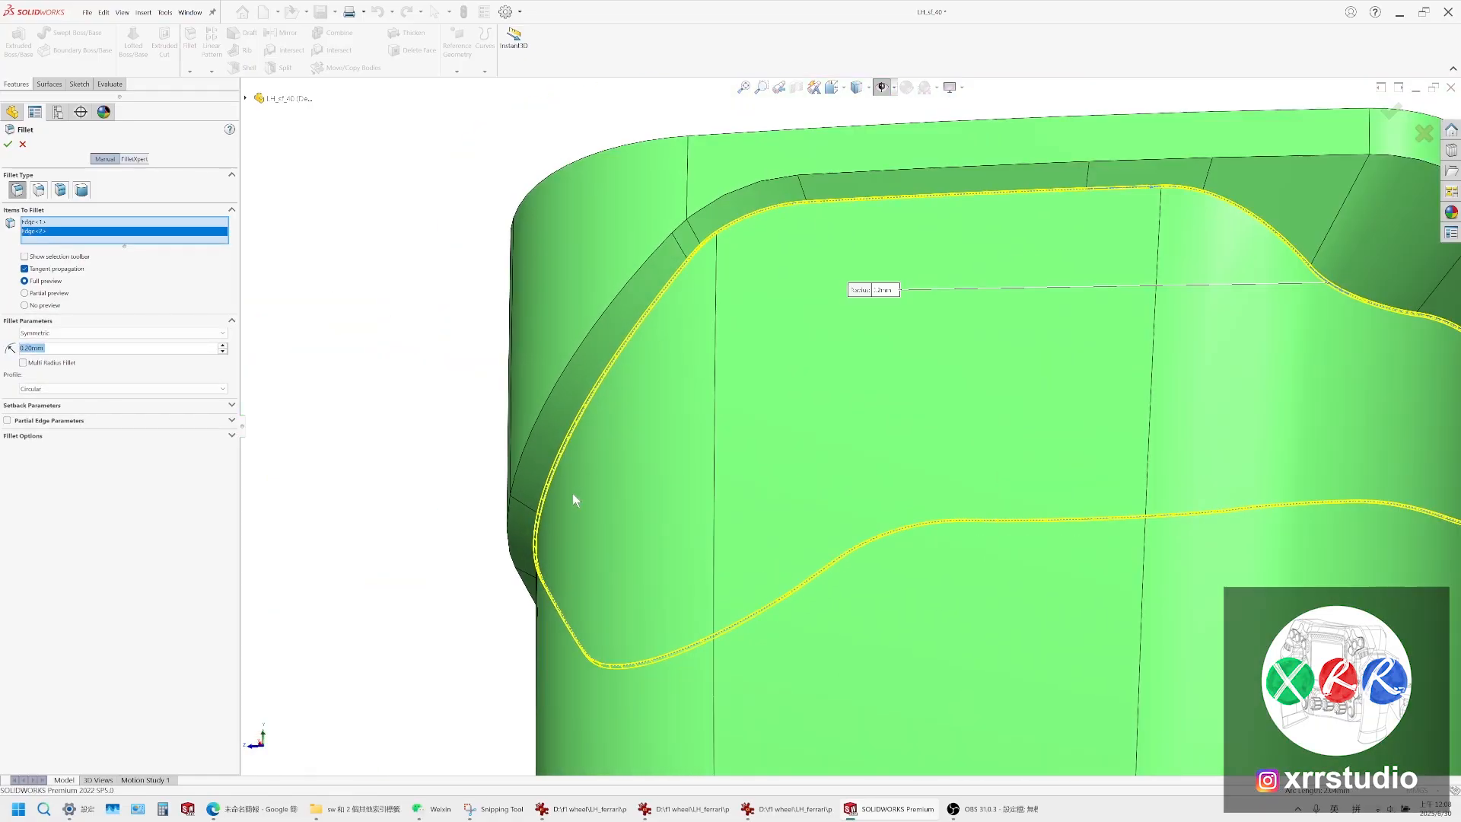
middle_drag(1020, 487, 1125, 497)
scroll(1125, 497, up, 5)
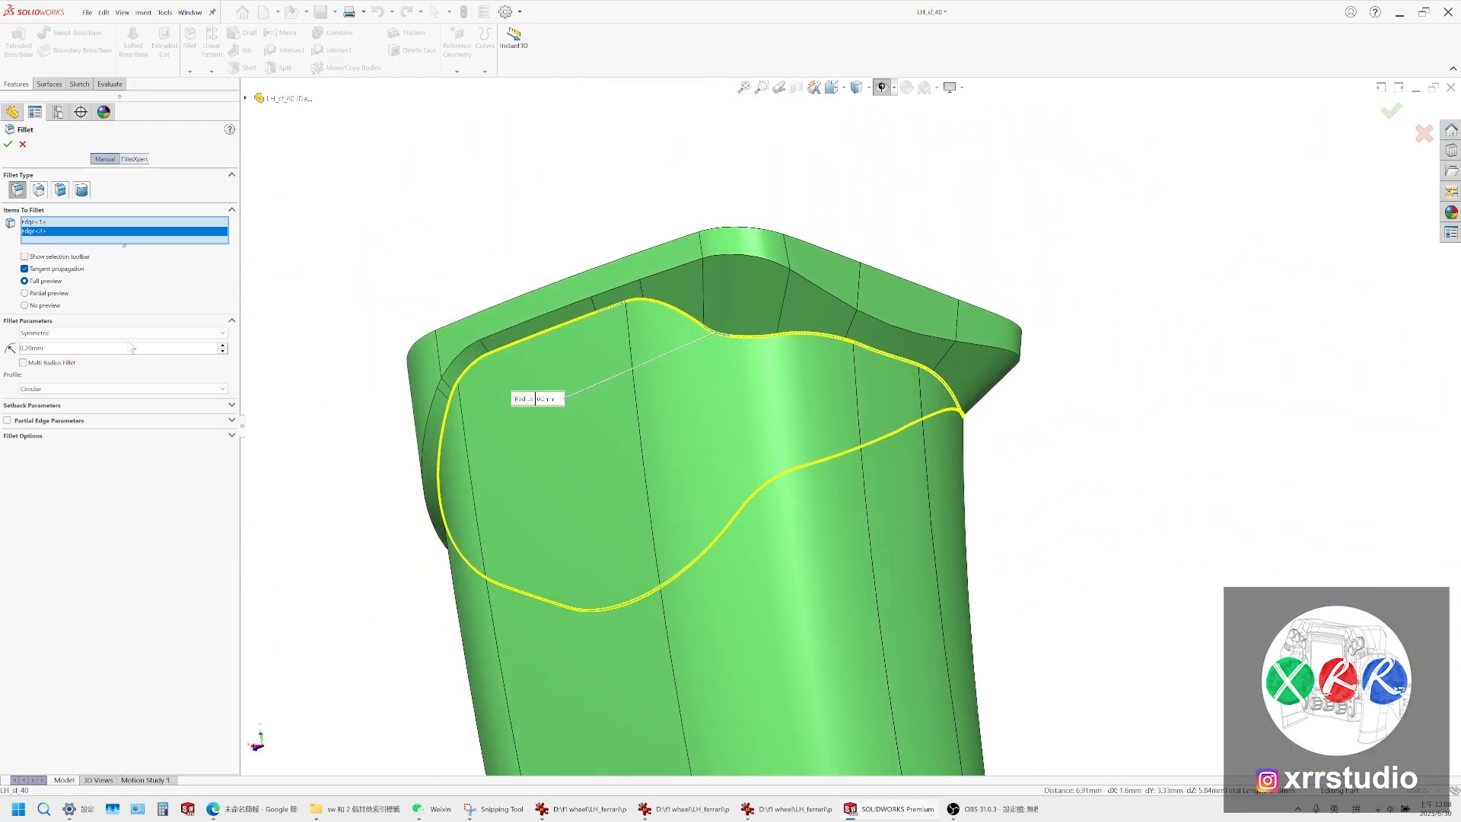
Try a 6 mm fillet radius and examine the preview all around the joint between grip and end cap
double_click(114, 350)
text(6)
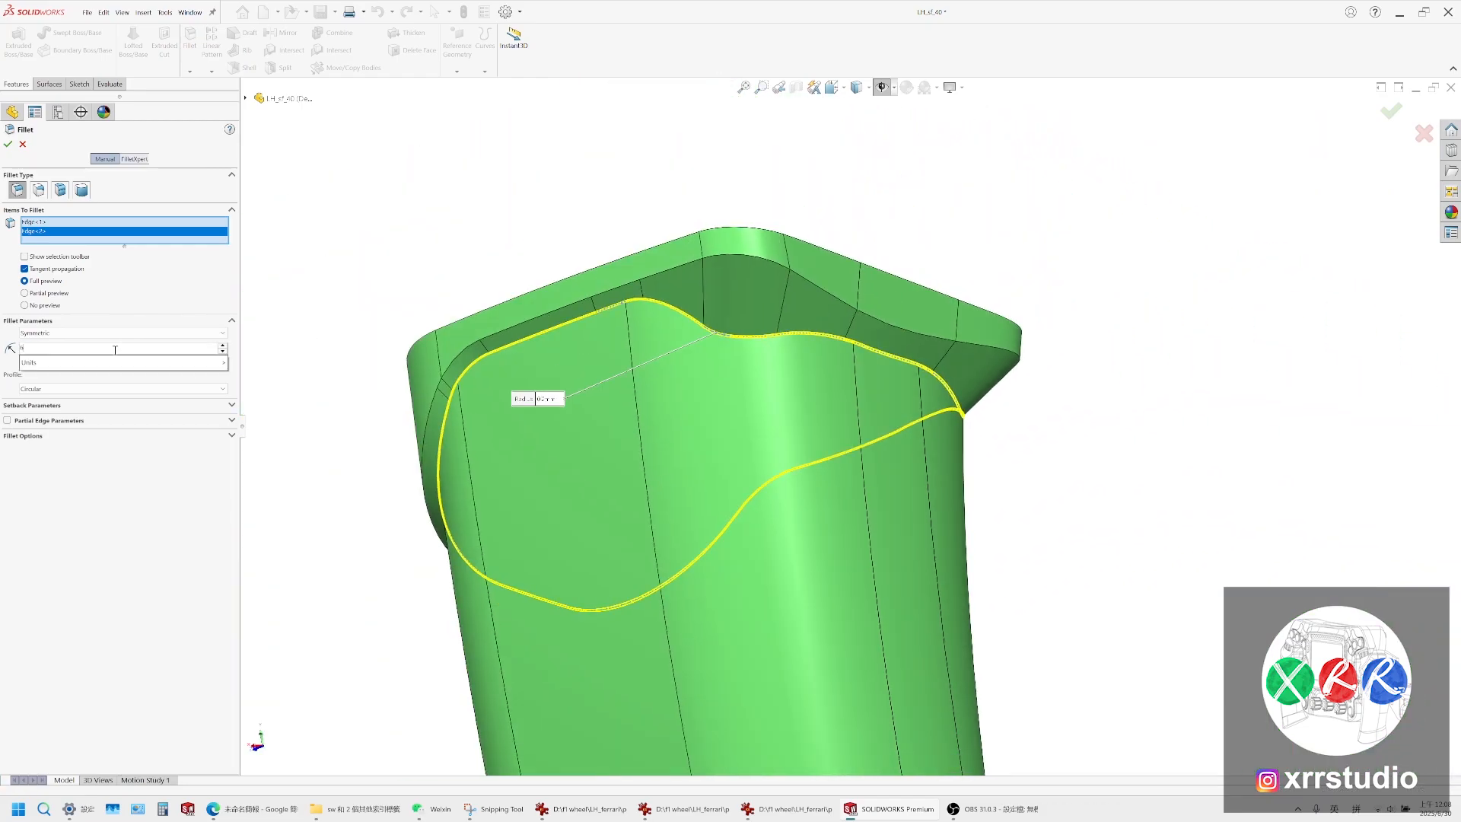
key(Return)
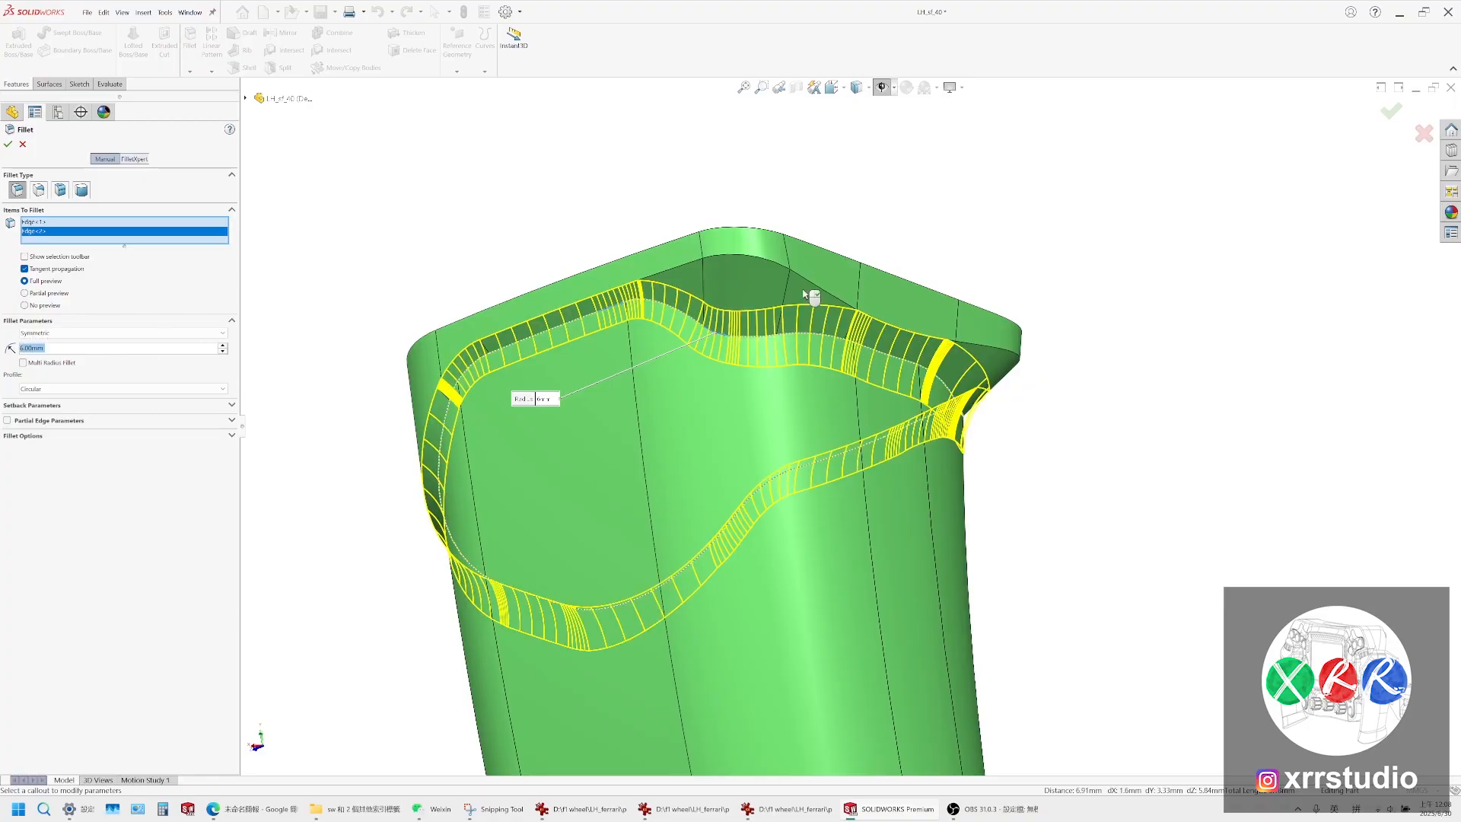
middle_drag(684, 368, 616, 432)
middle_drag(957, 329, 1037, 400)
drag(959, 415, 1284, 514)
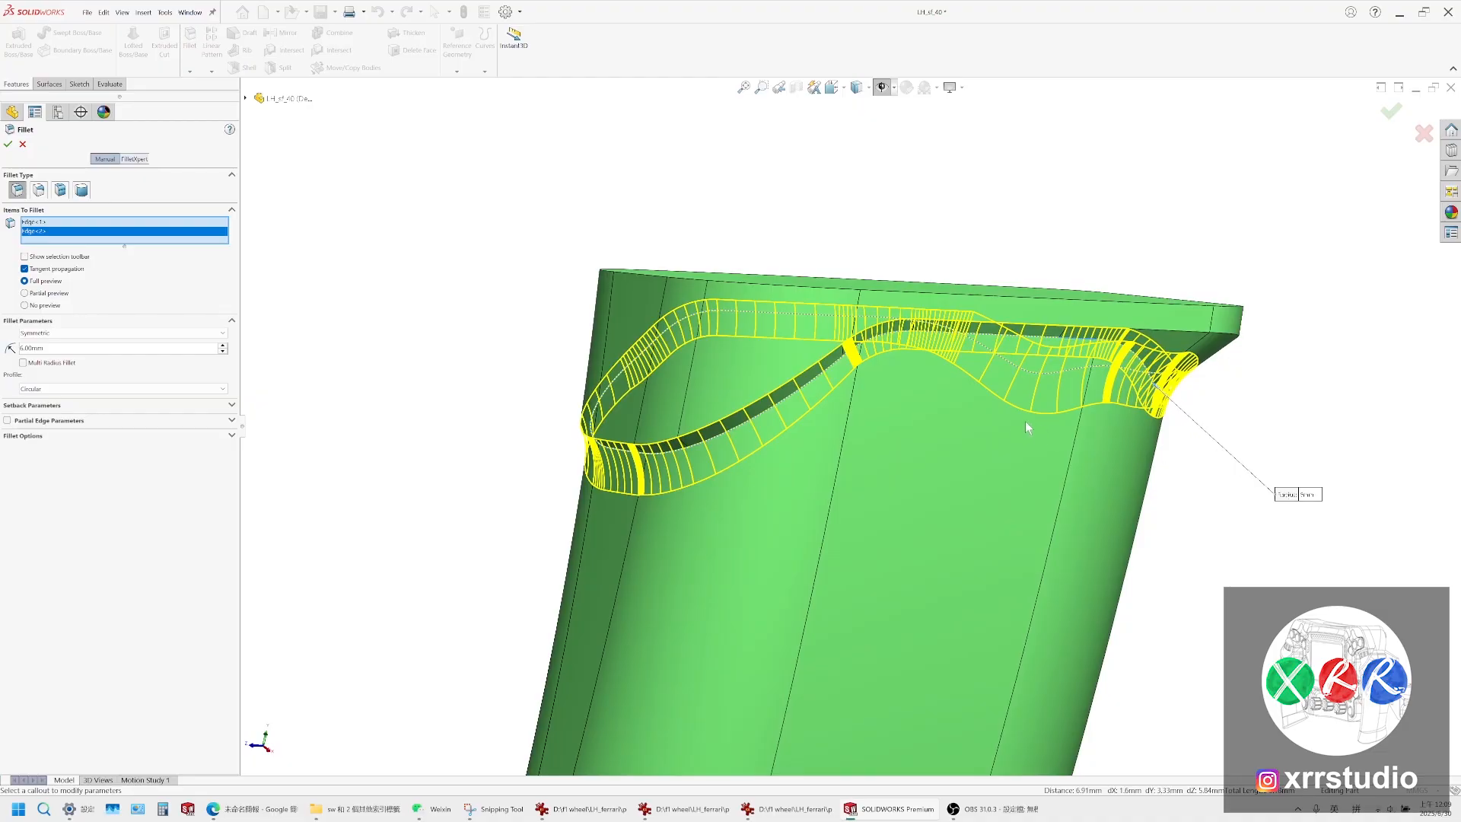
middle_drag(929, 409, 931, 412)
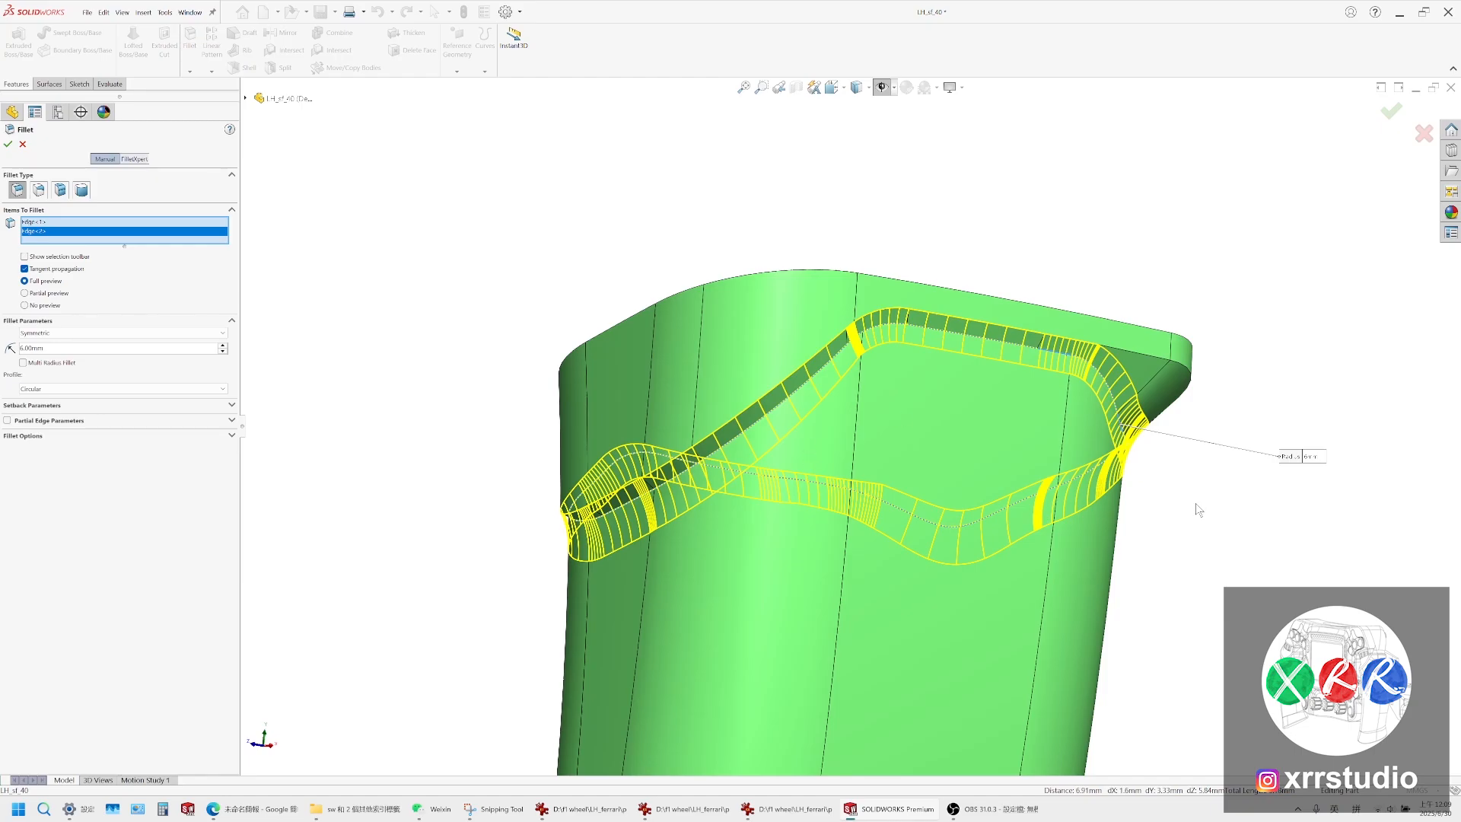
middle_drag(918, 385, 853, 466)
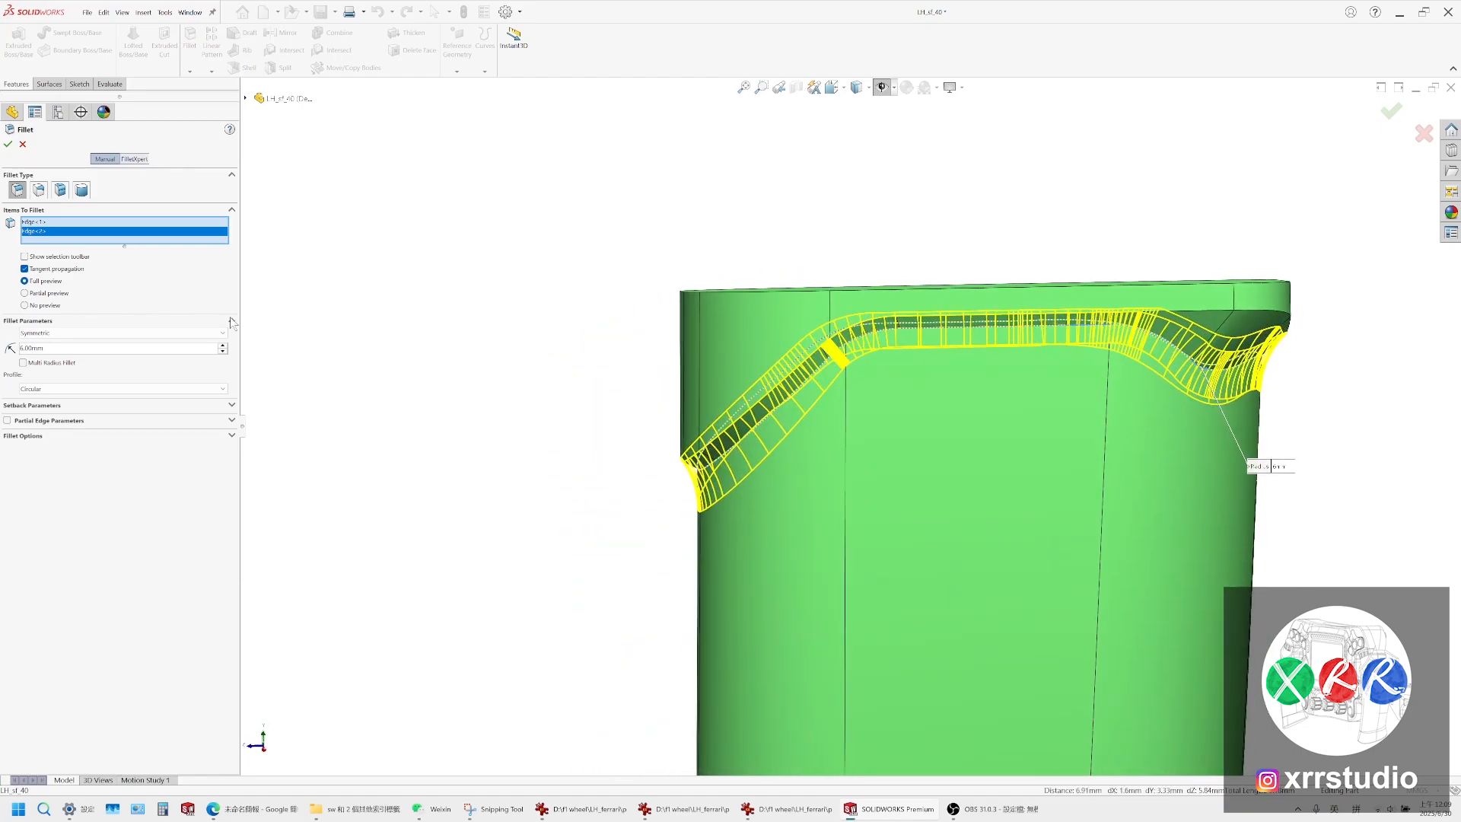
Set the fillet radius to 8 mm, check its preview around the joint, and create the fillet
double_click(174, 348)
text(8)
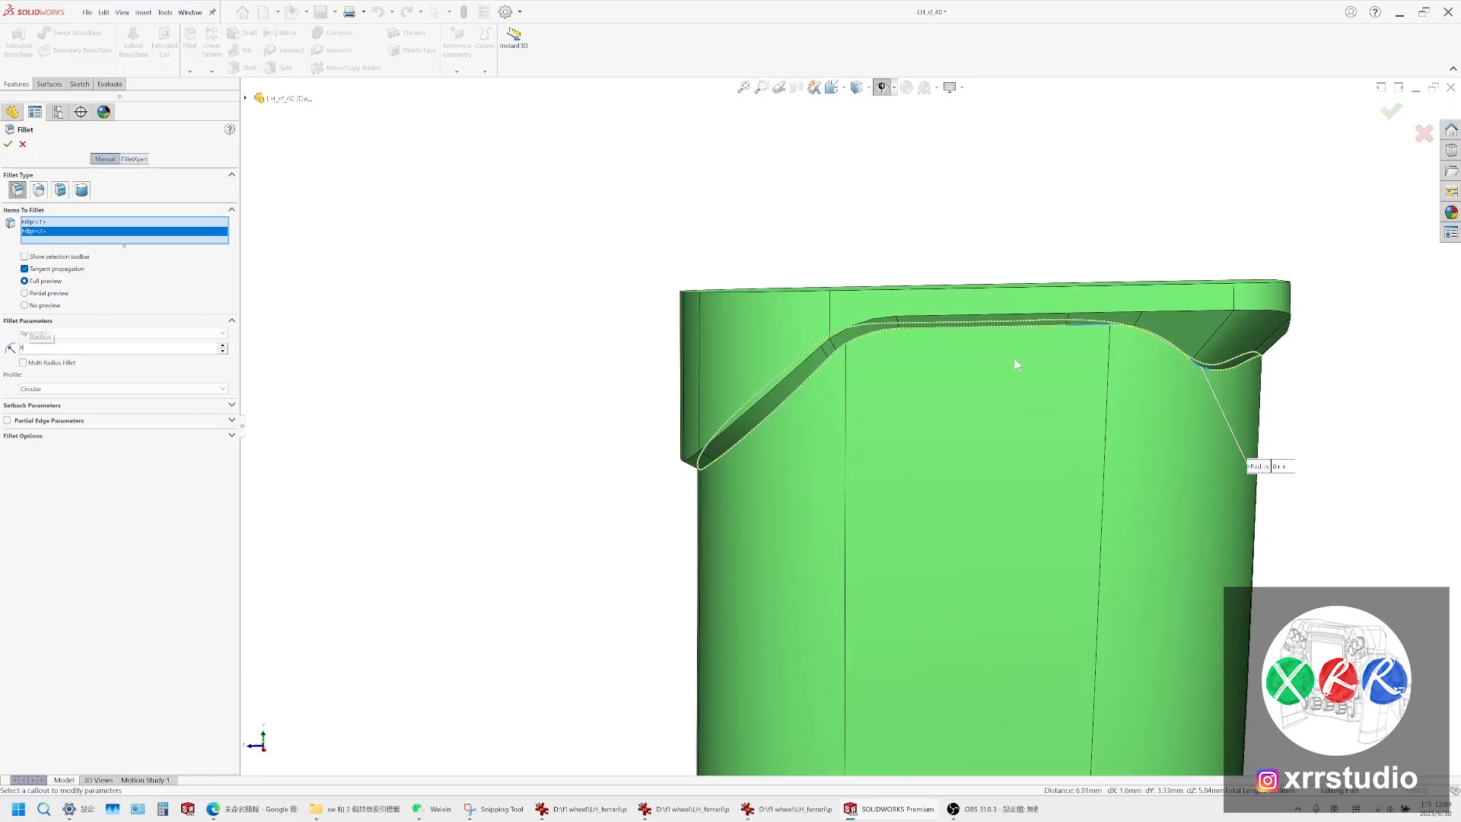
middle_drag(1015, 359, 873, 339)
middle_drag(993, 302, 917, 323)
scroll(916, 324, down, 5)
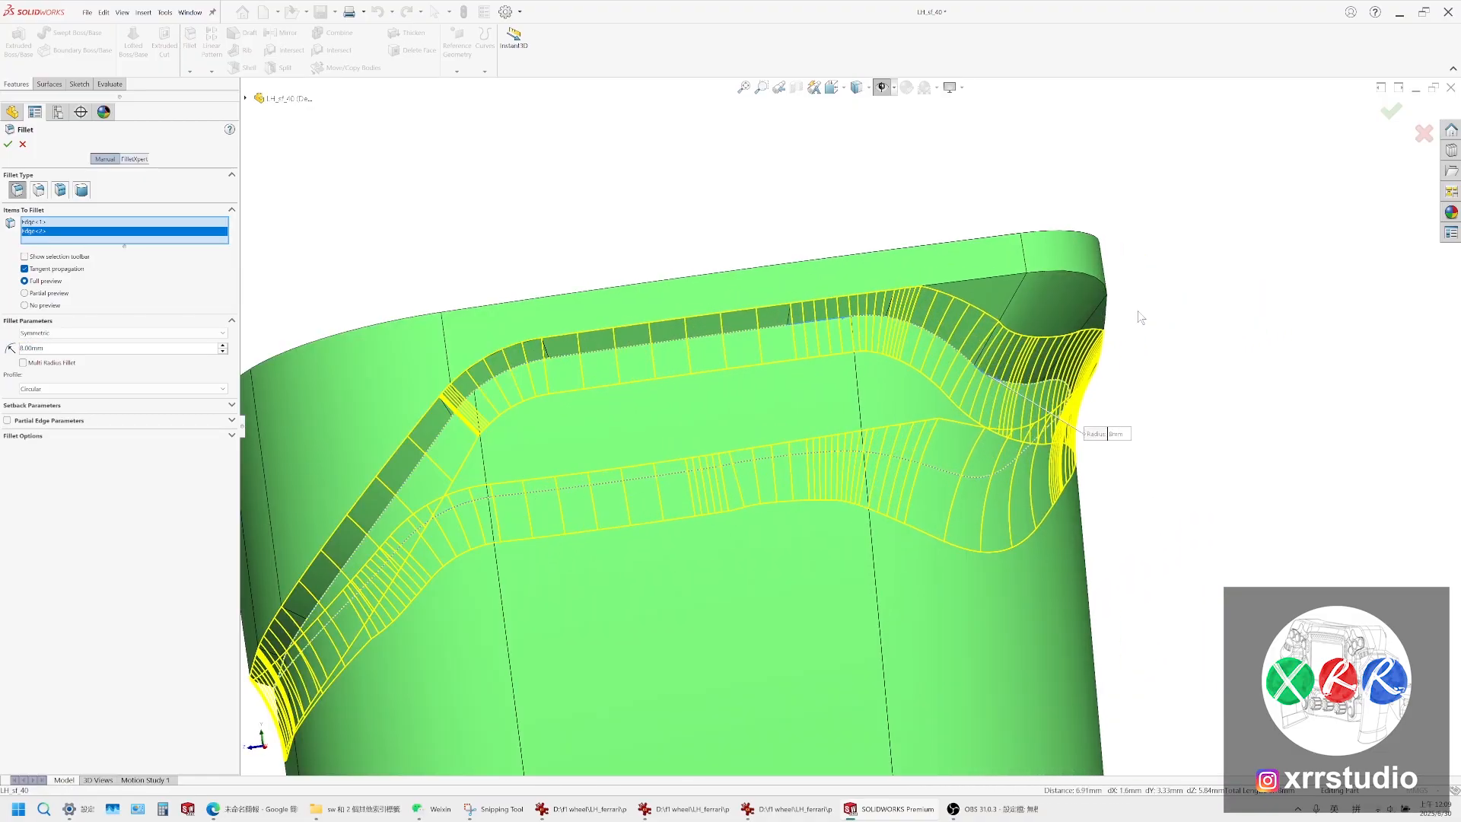
scroll(967, 297, up, 3)
middle_drag(875, 267, 1021, 455)
middle_drag(665, 362, 899, 373)
scroll(898, 373, up, 3)
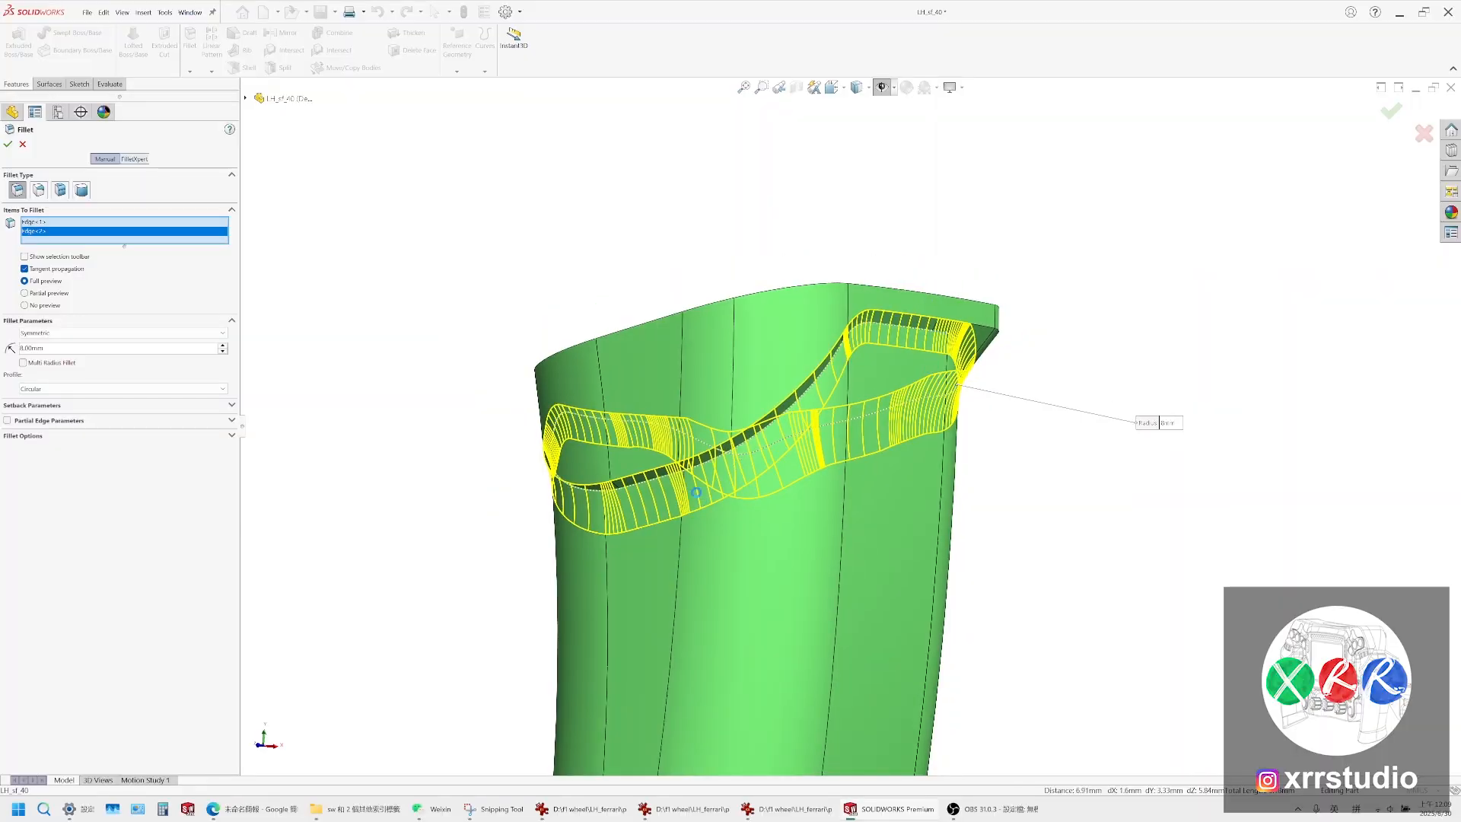
mouse_move(354, 809)
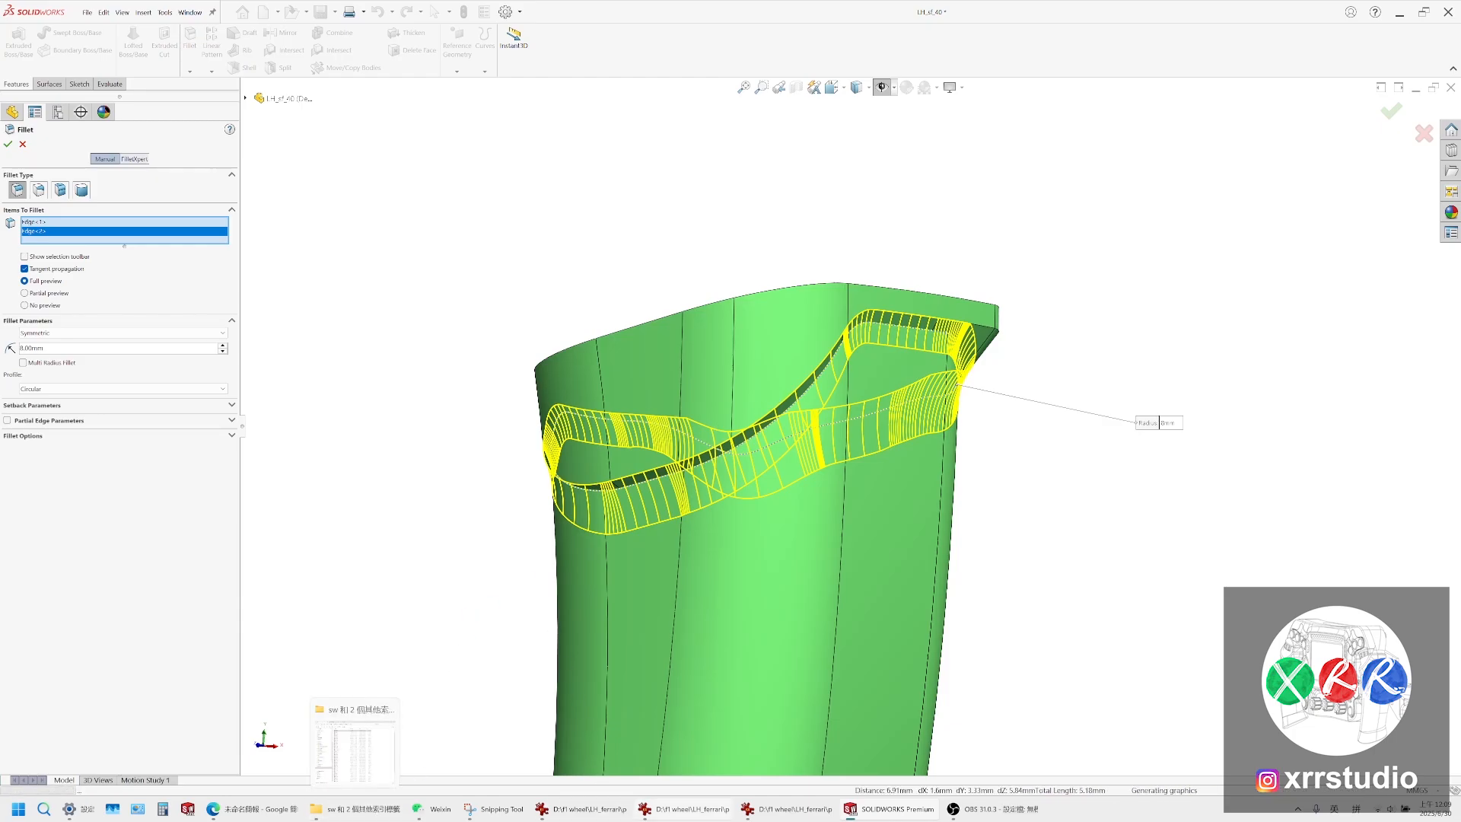
click(761, 811)
click(761, 815)
Show the part shaded without edges and examine how the fillet blends the grip into the end cap
mouse_move(756, 382)
middle_down()
mouse_move(708, 404)
mouse_move(886, 395)
middle_up()
click(869, 87)
click(858, 124)
scroll(784, 424, down, 2)
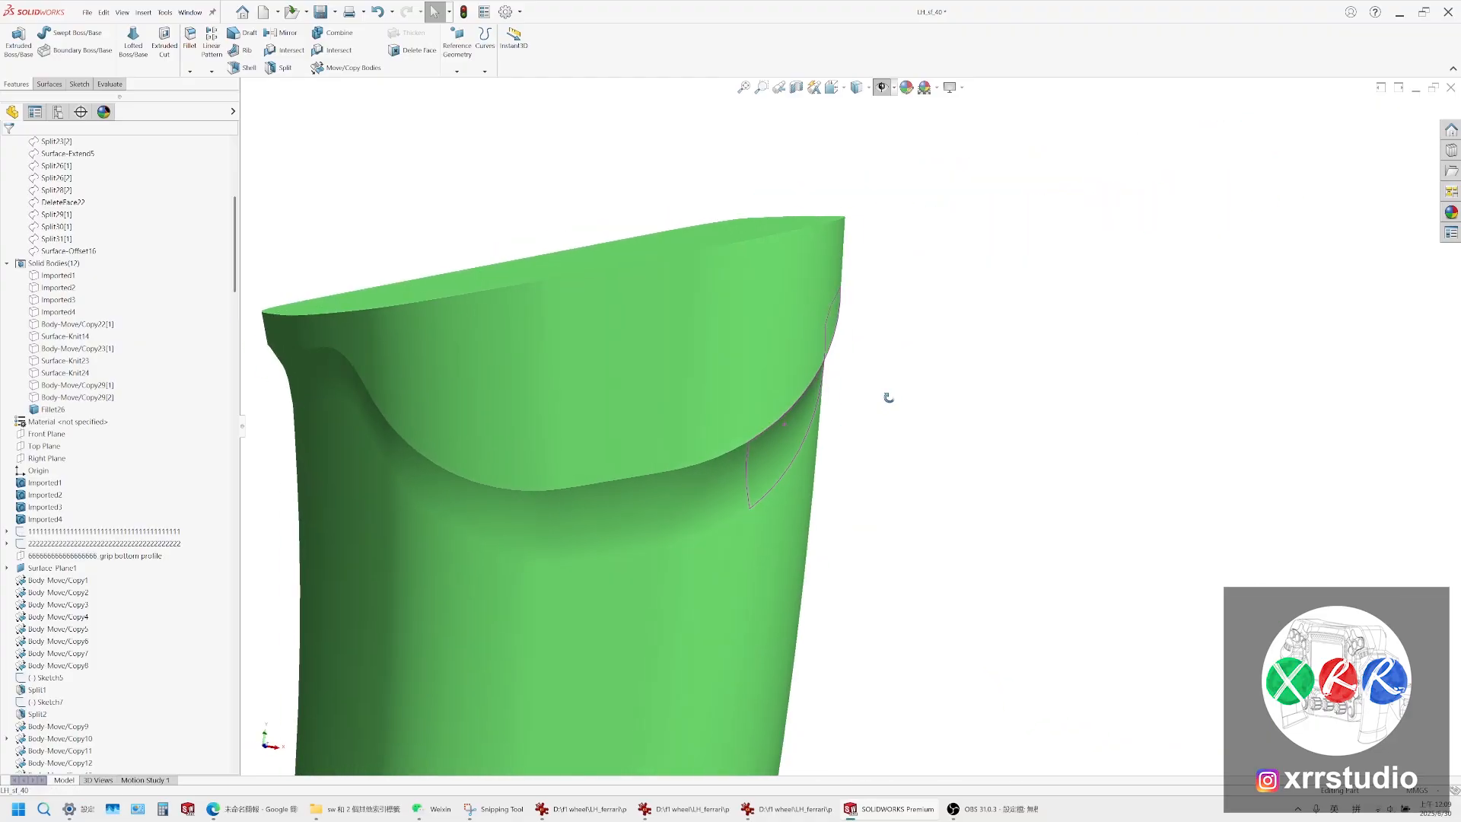
scroll(883, 399, up, 5)
click(383, 813)
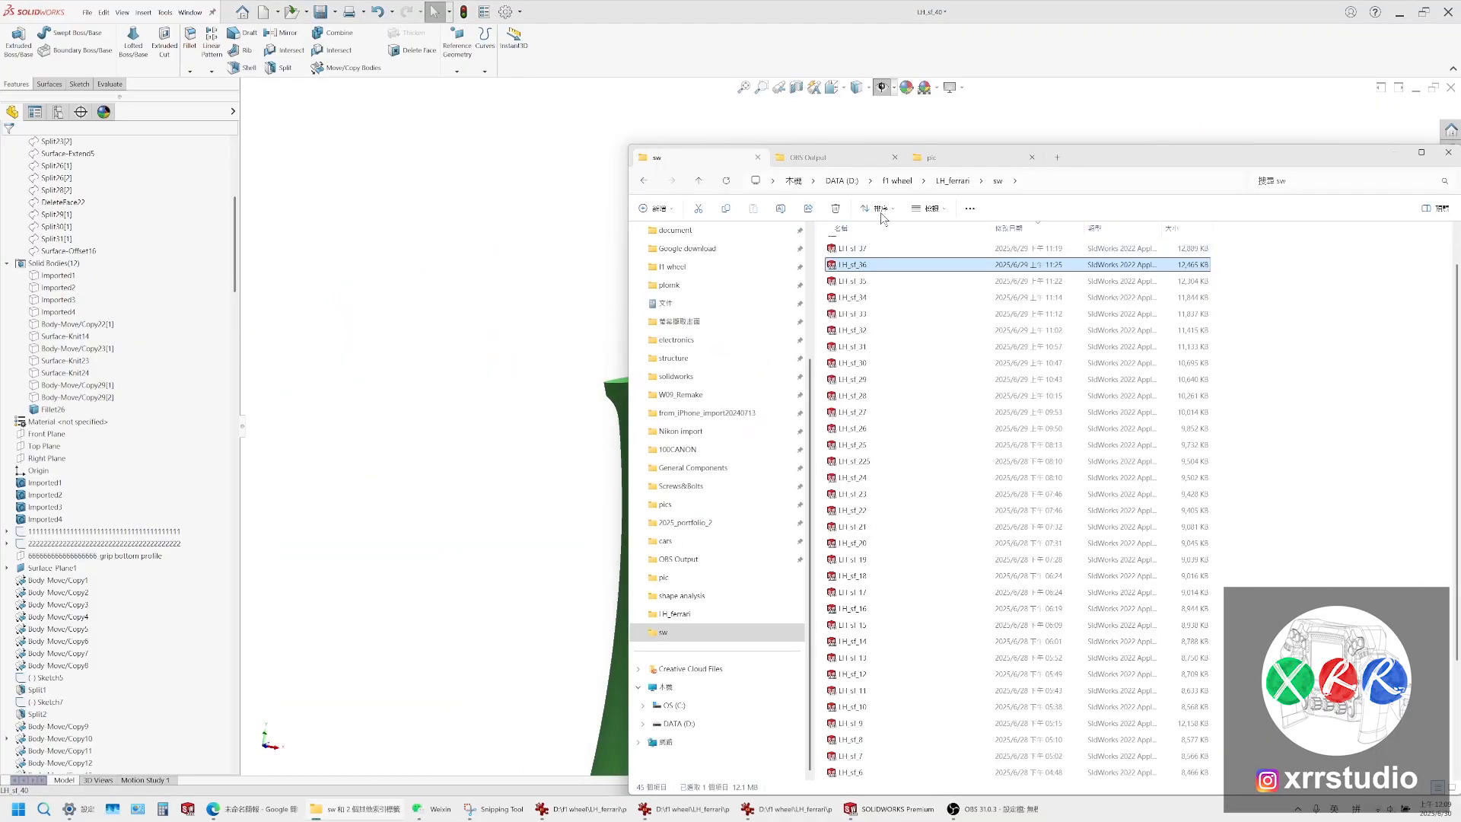
drag(1237, 156, 800, 86)
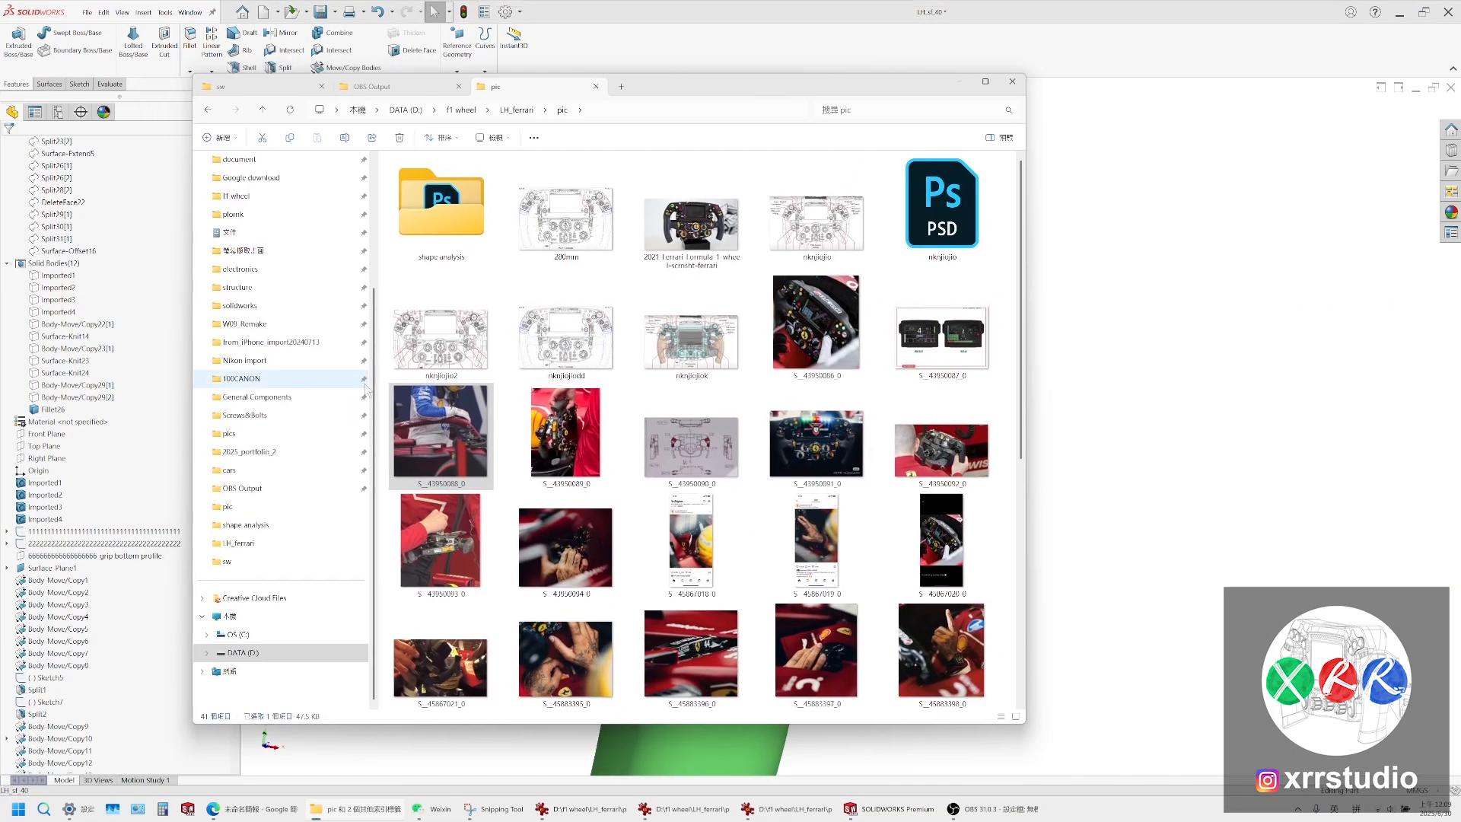
scroll(540, 518, down, 5)
scroll(594, 514, up, 3)
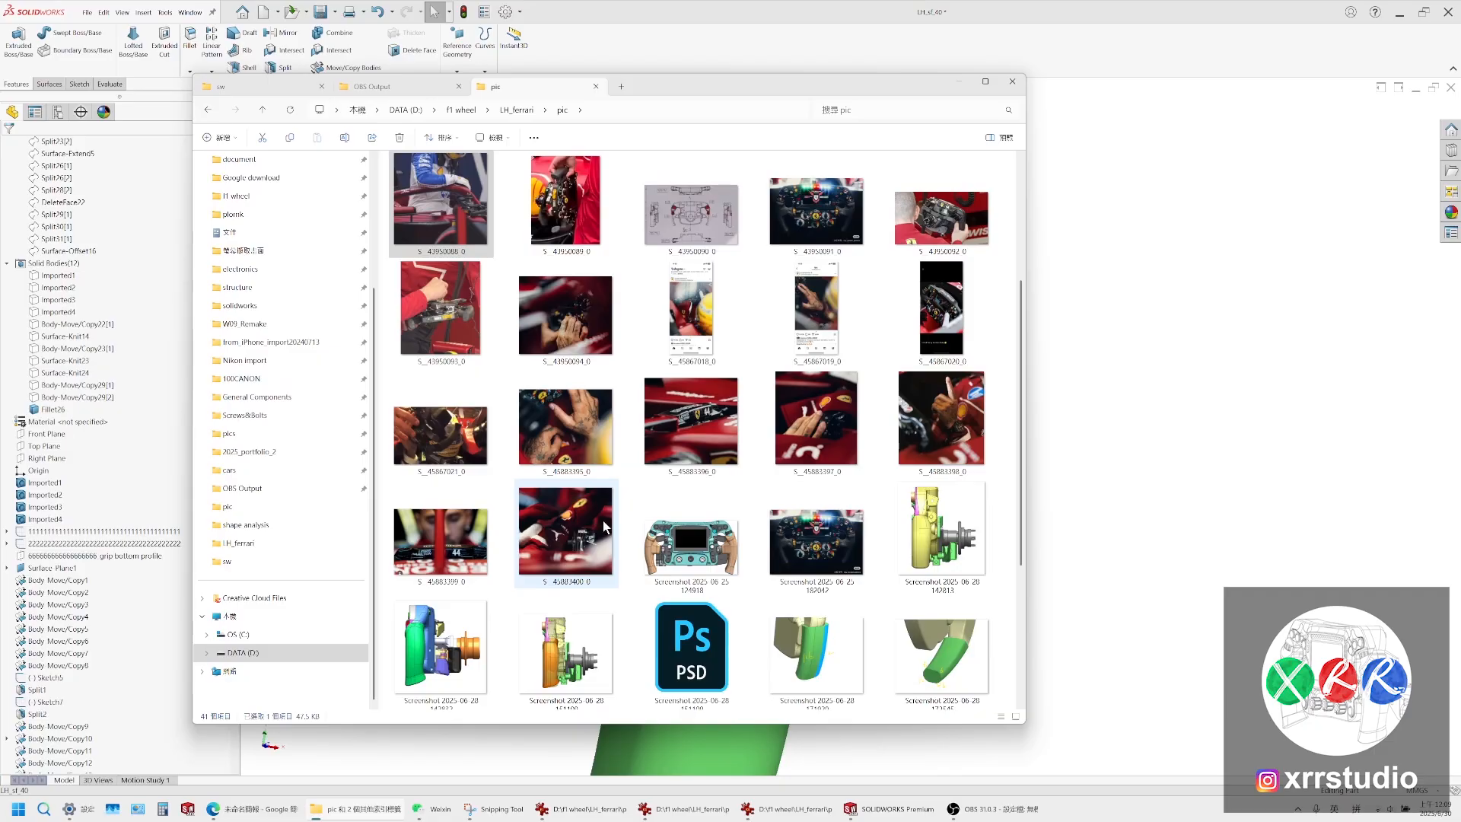
double_click(817, 532)
ctrl+scroll(691, 417, up, 7)
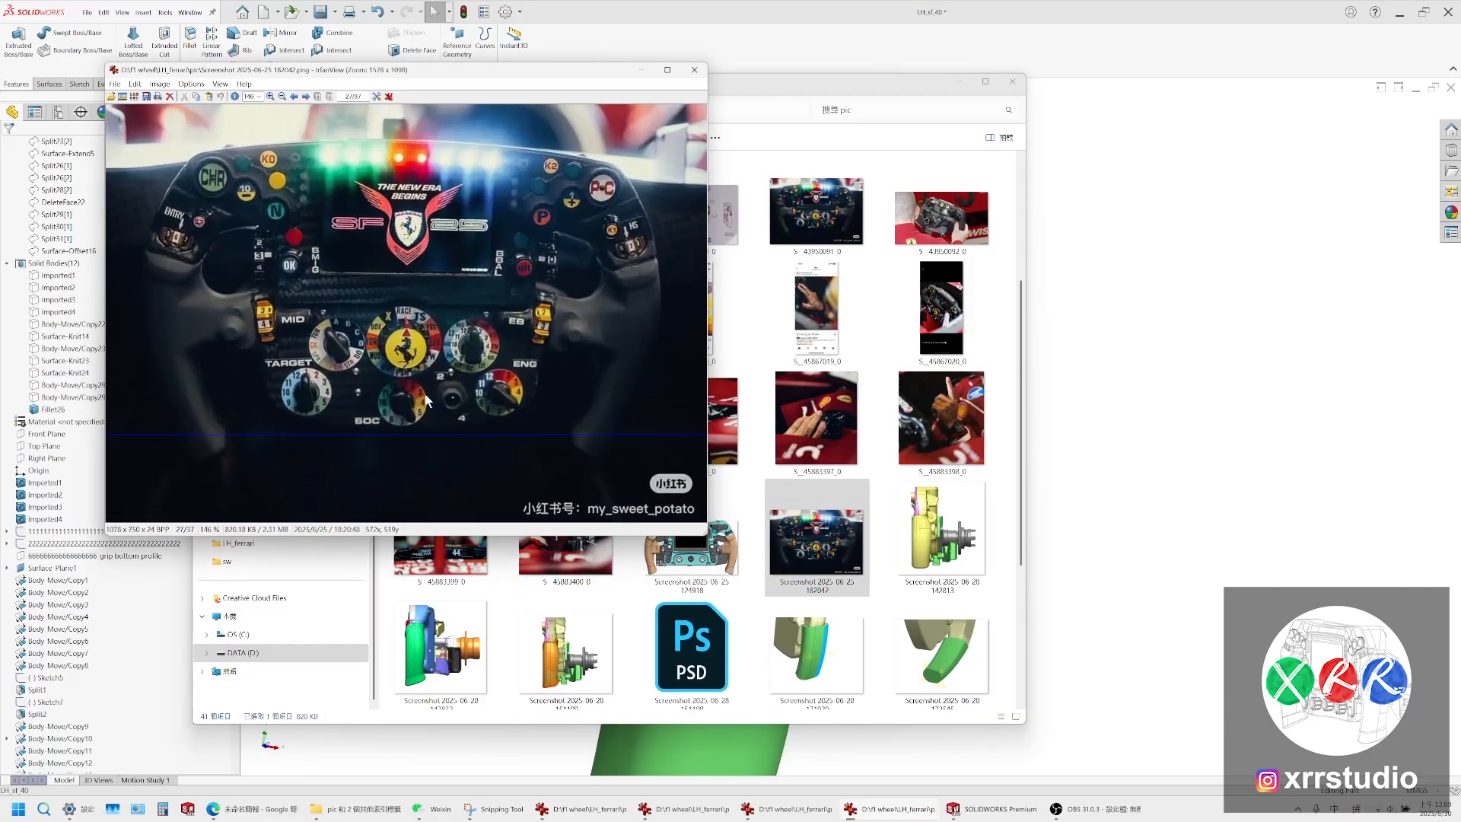
click(1130, 404)
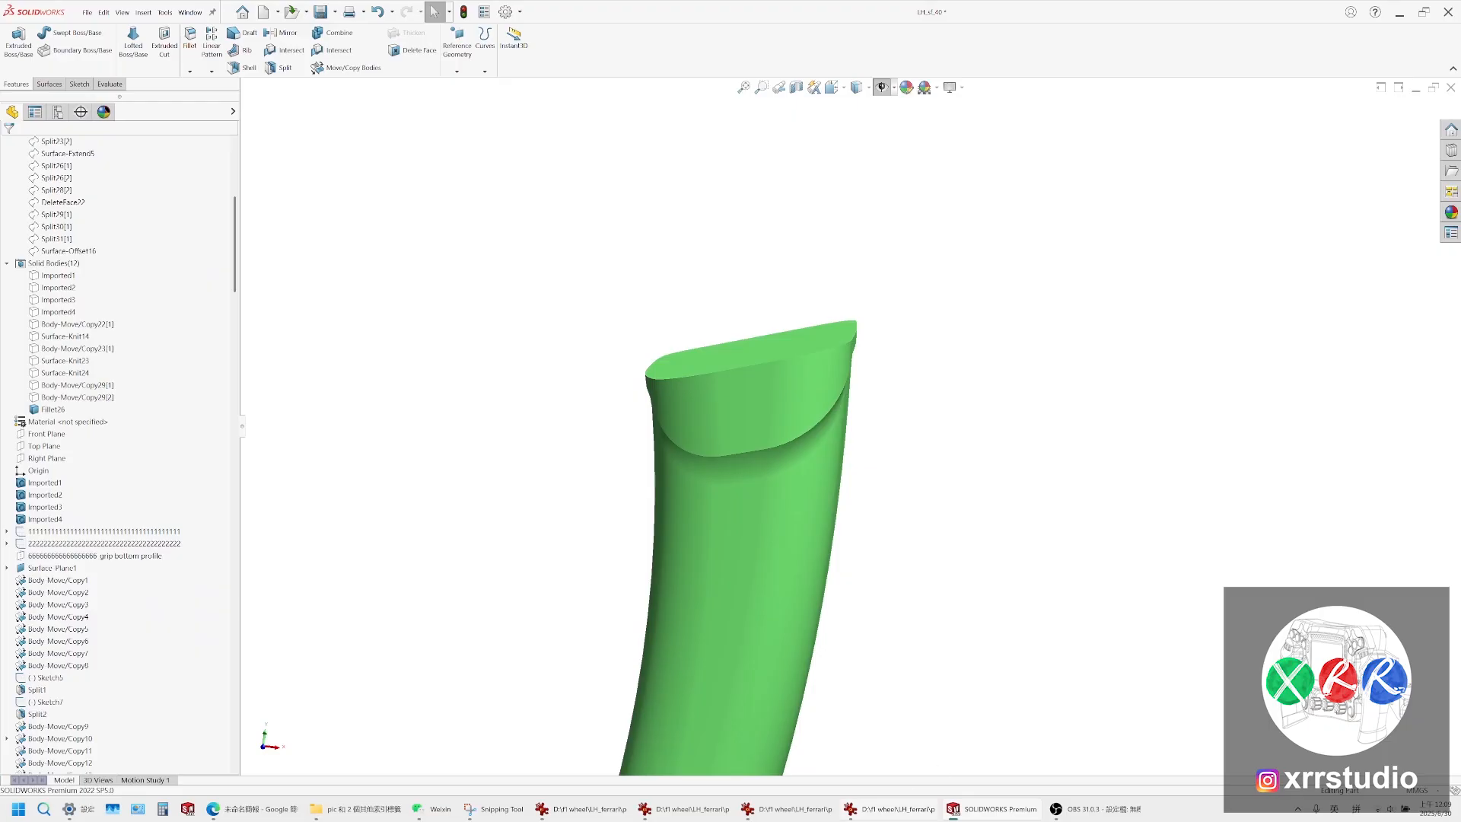
key(alt+Tab)
key(alt+Tab)
middle_drag(793, 455, 774, 432)
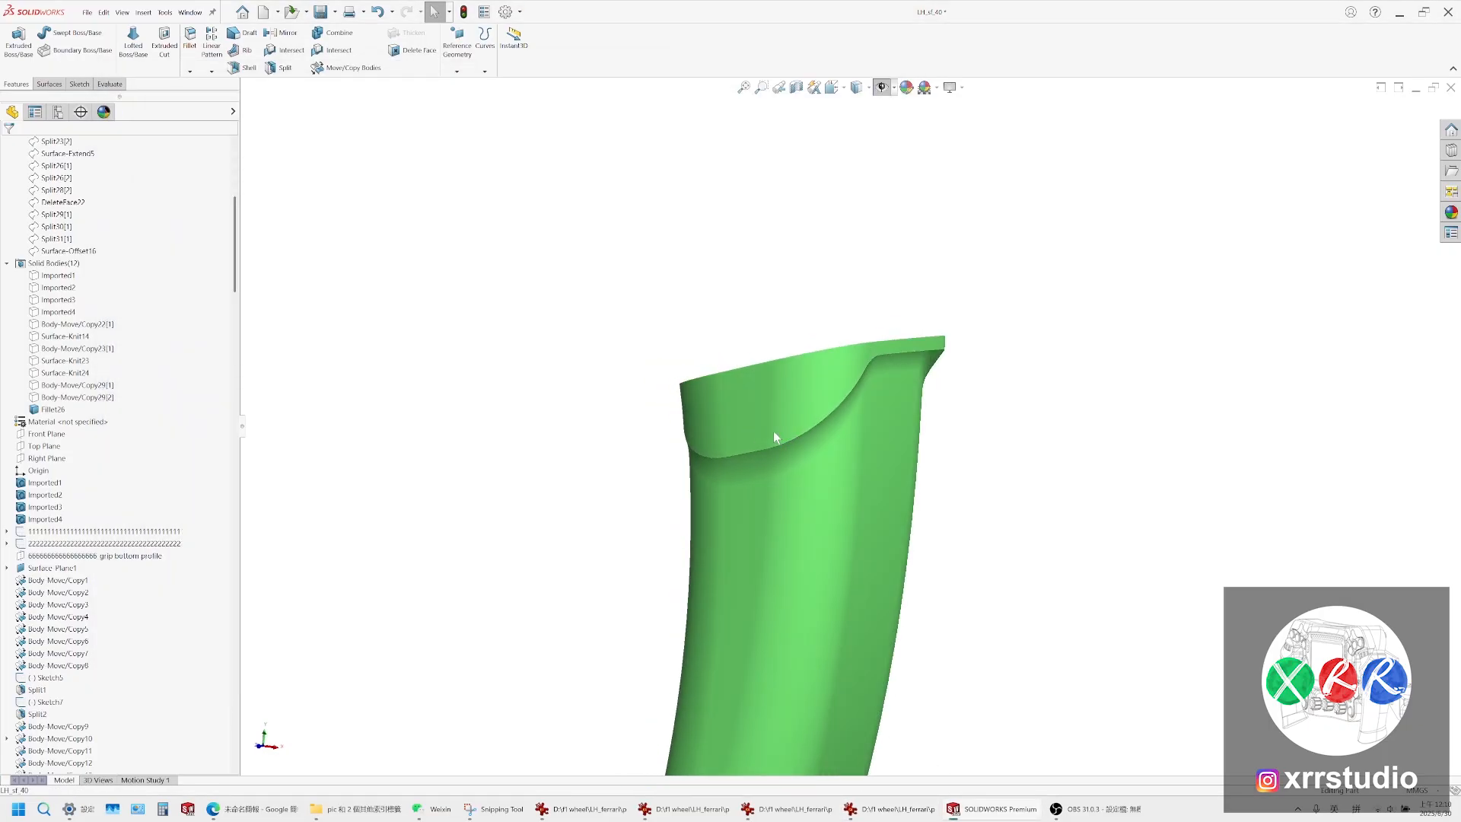
Reopen the fillet between grip and end cap for editing and try a 5.6 mm radius, comparing the preview with the wheel photo
click(802, 449)
scroll(222, 377, down, 10)
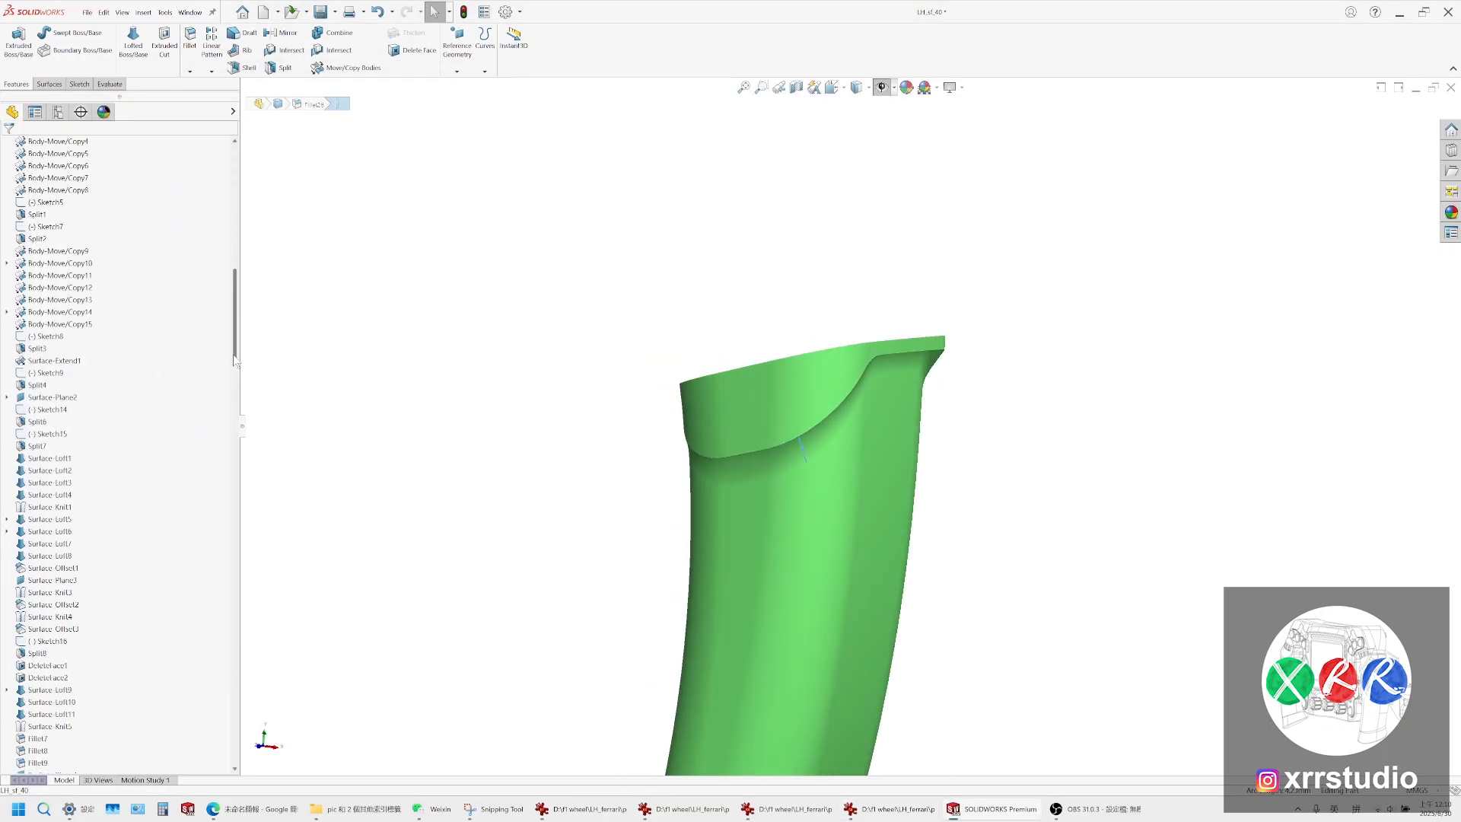
drag(234, 357, 235, 752)
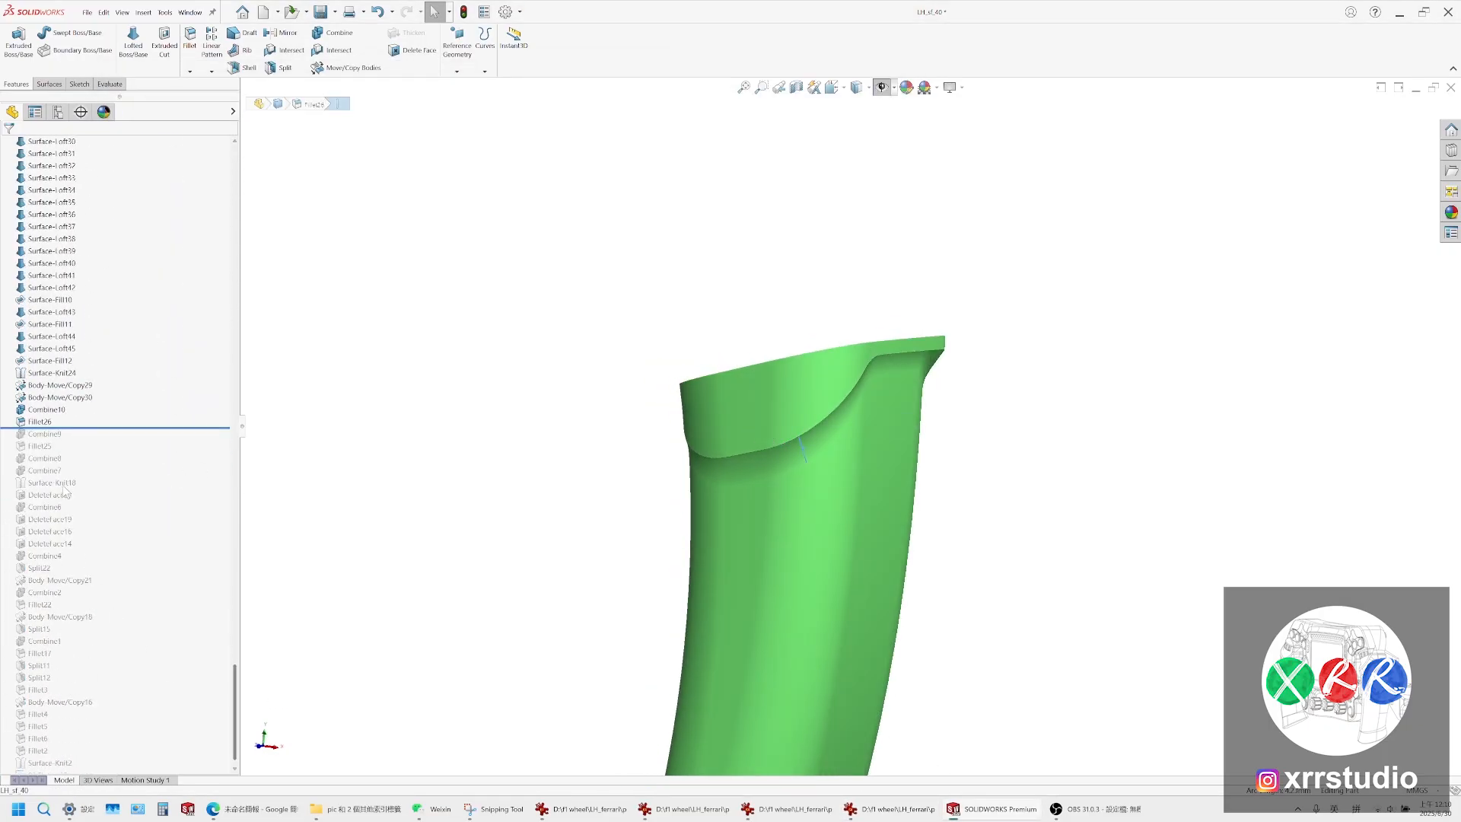
click(52, 423)
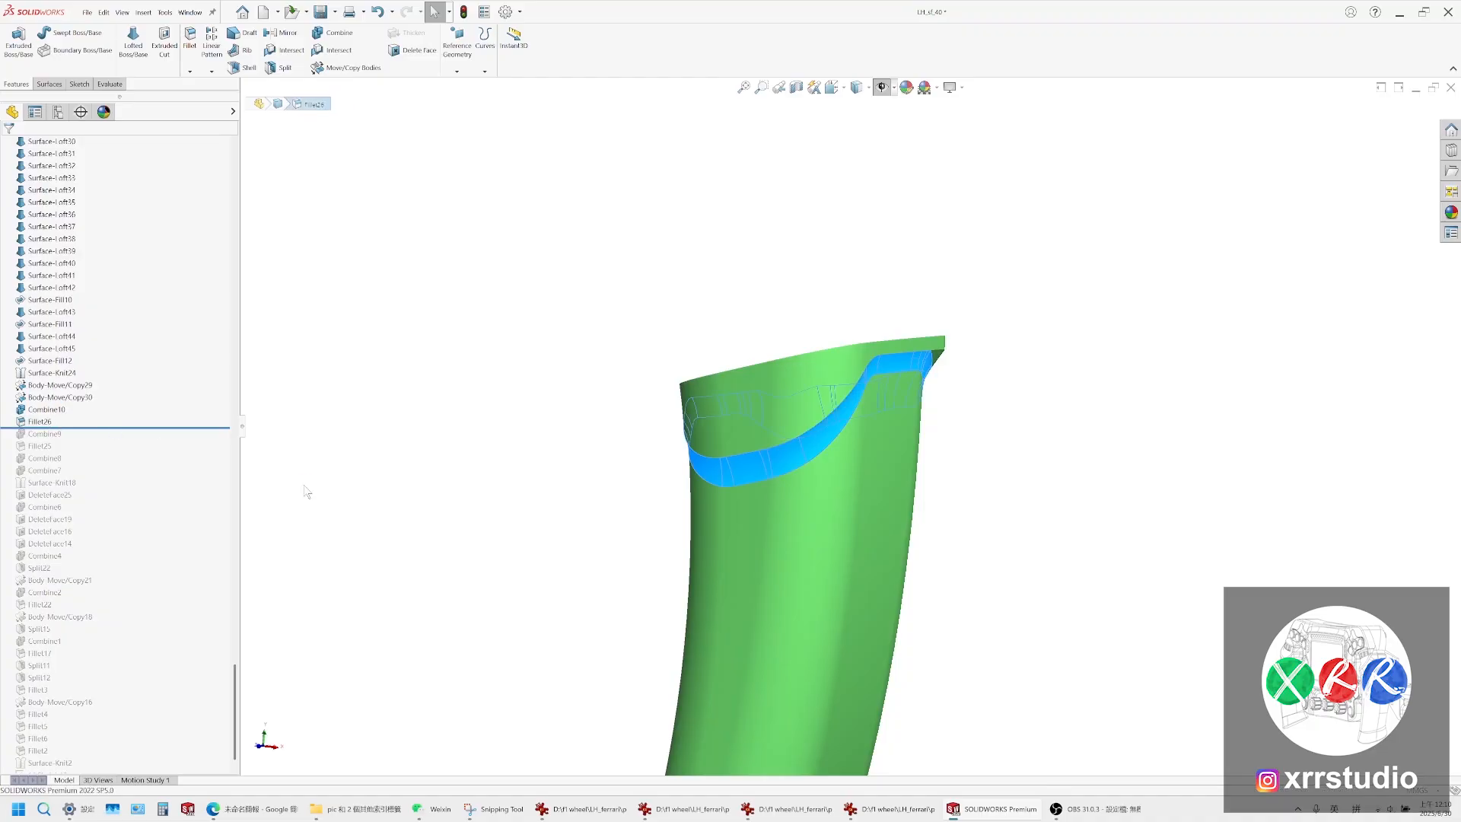
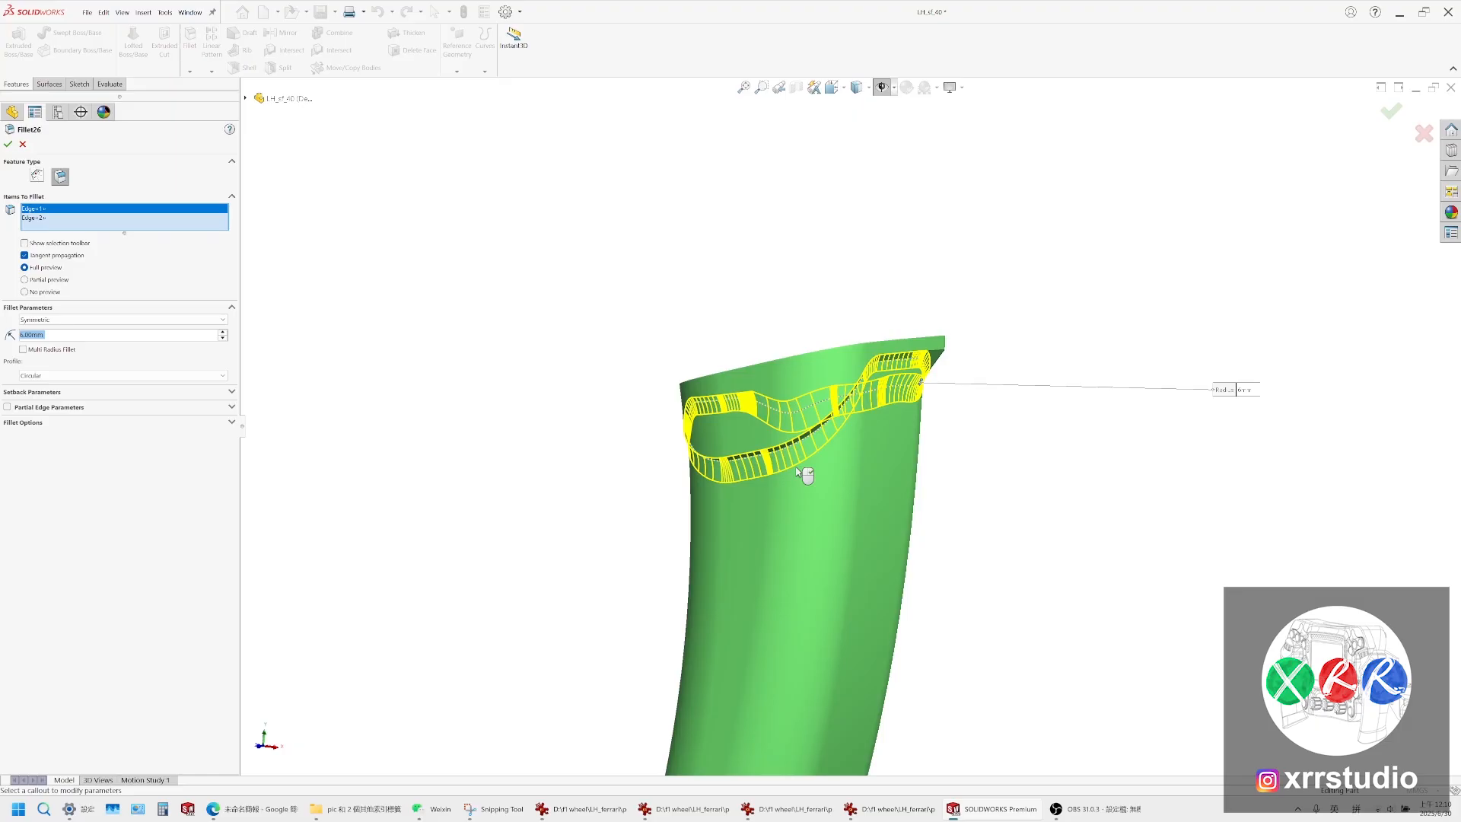
text(5.6)
click(867, 813)
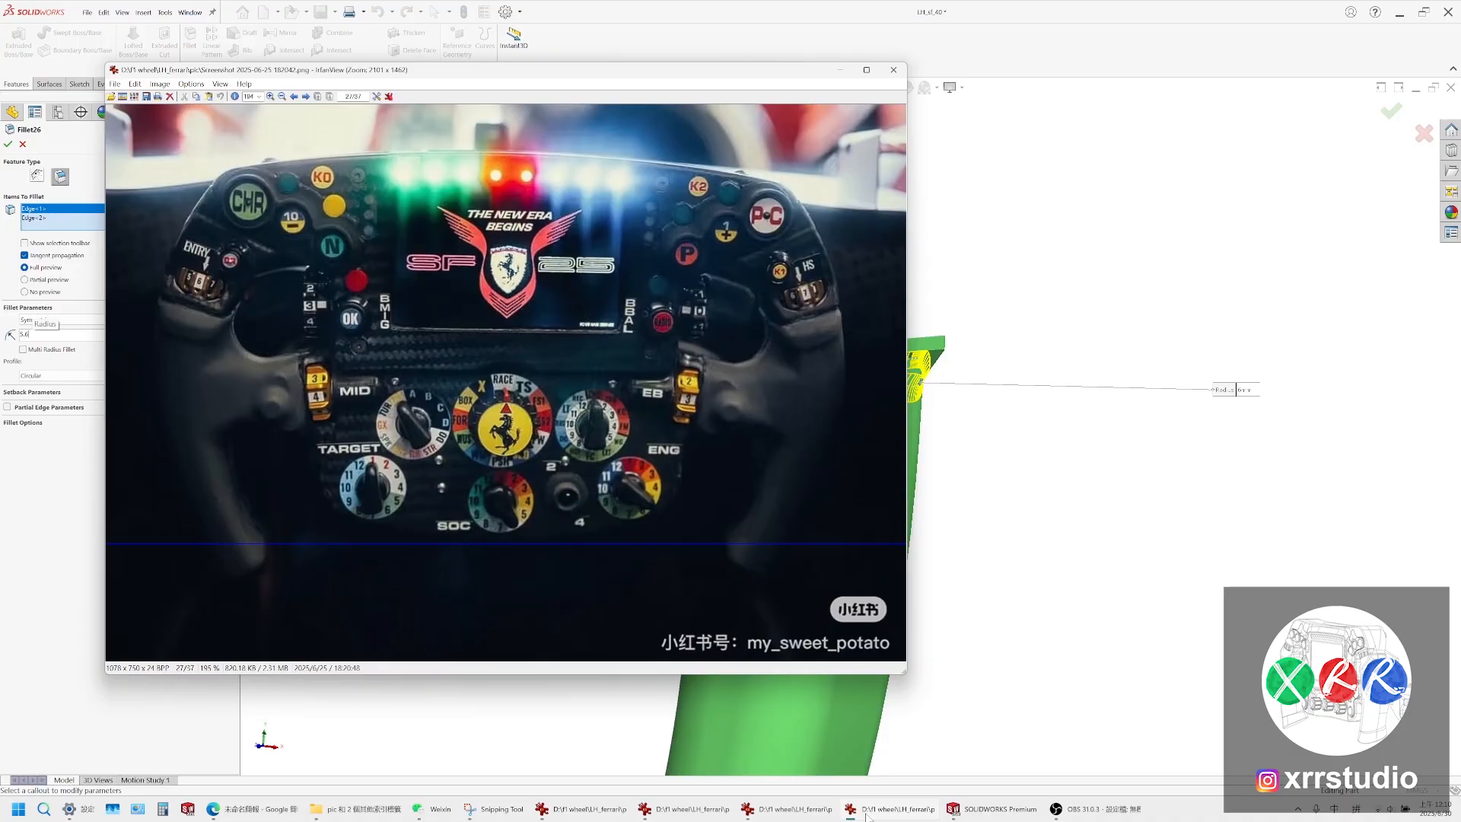
click(868, 816)
click(867, 813)
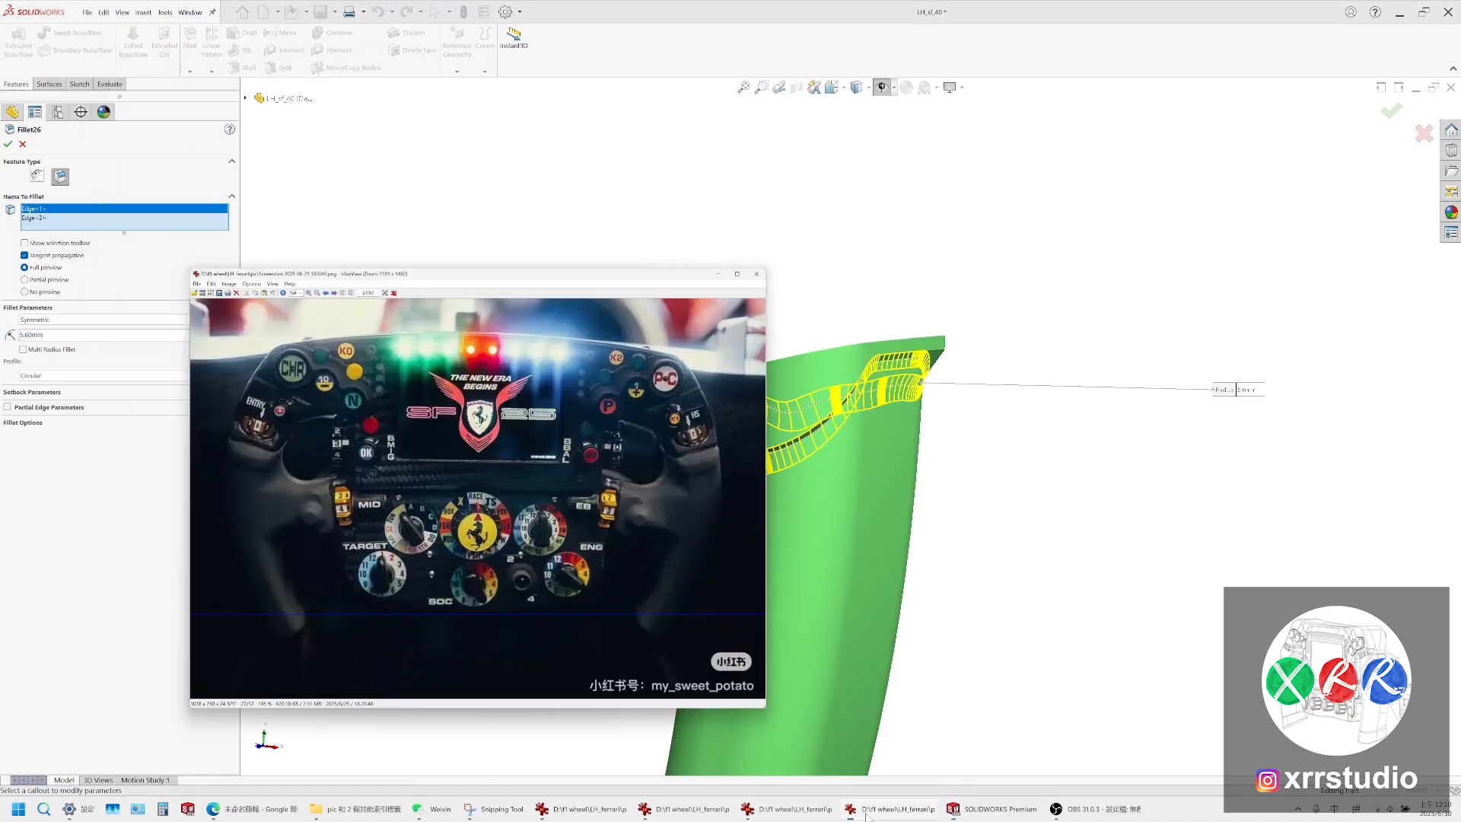
click(867, 813)
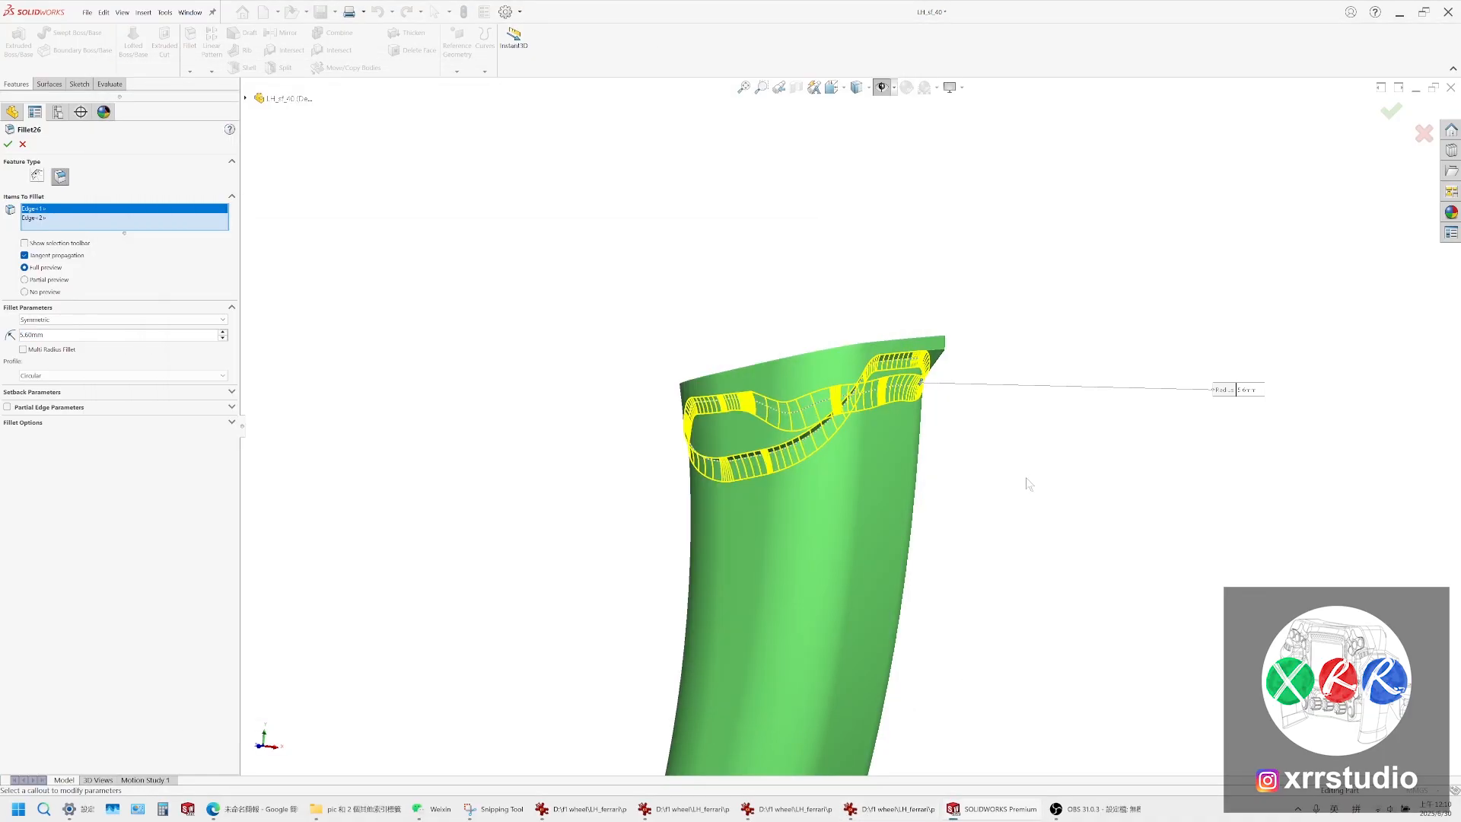
Set the radius of the fillet between grip and end cap to 6 mm and apply the edit
click(62, 335)
text(8)
key(Return)
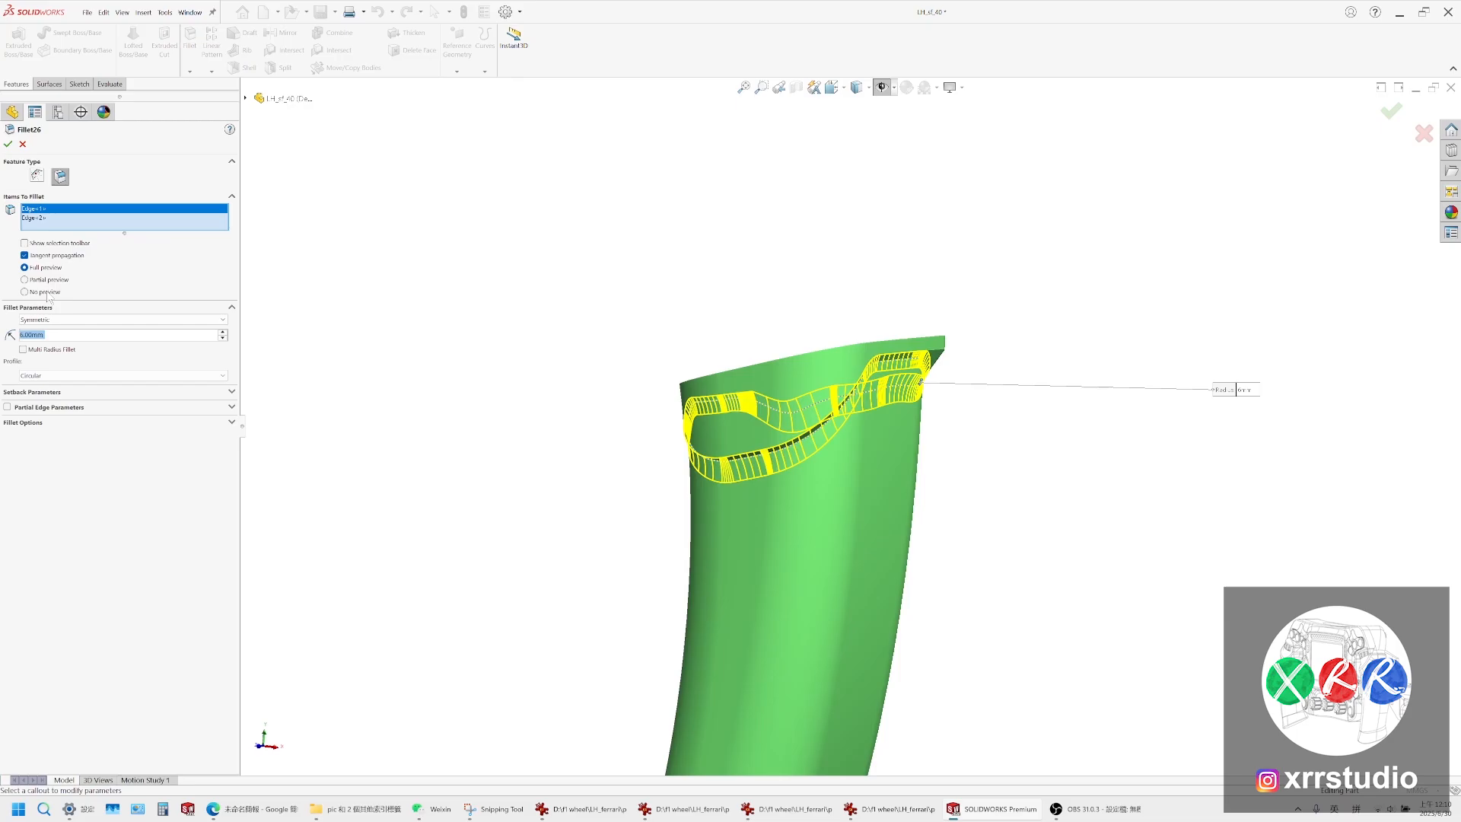
click(8, 144)
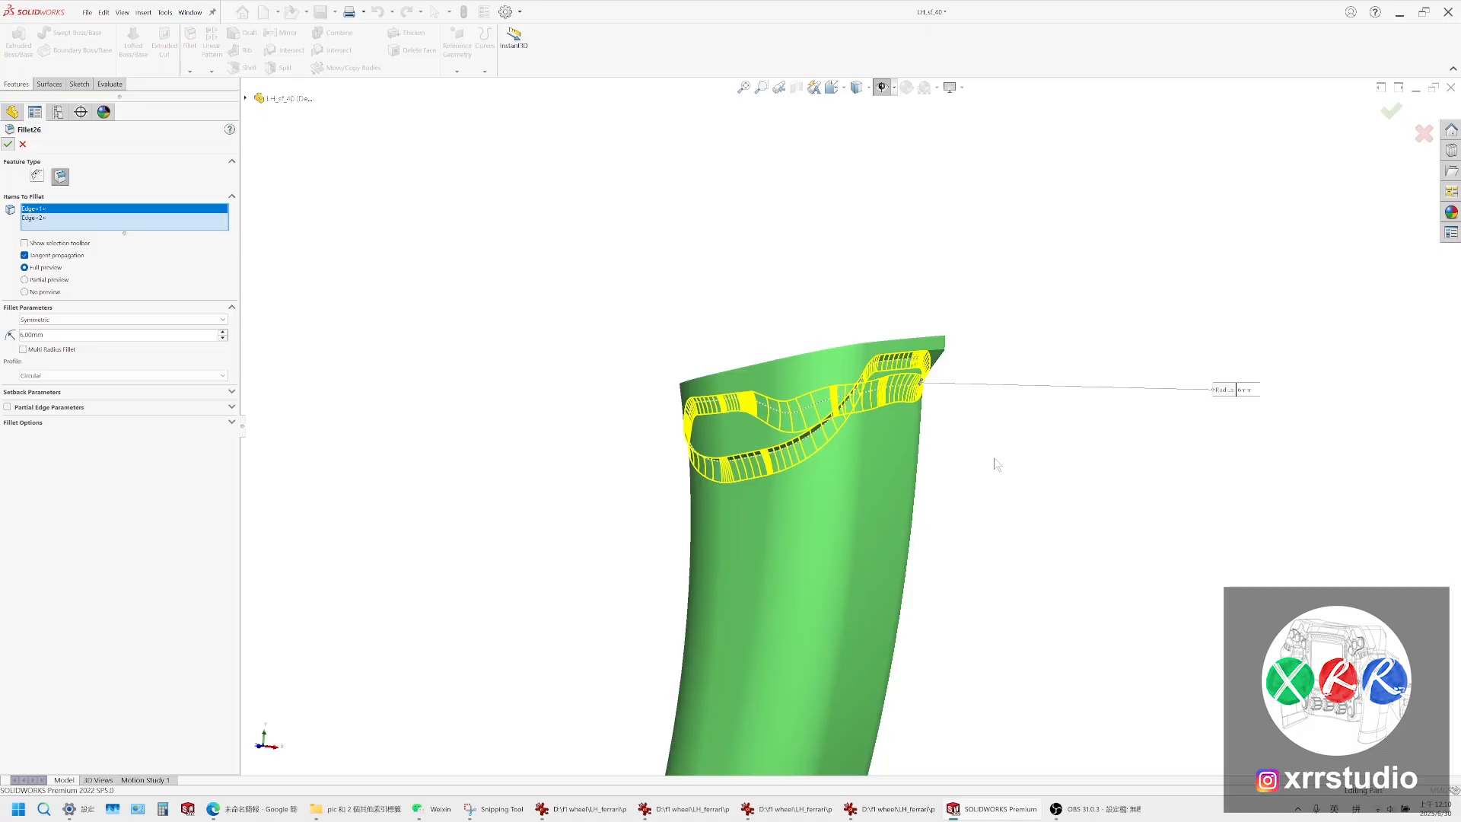
Examine the revised fillet beneath the end cap up close and compare it with the rear-view photo of the steering wheel
middle_drag(924, 436, 1008, 458)
scroll(800, 397, up, 3)
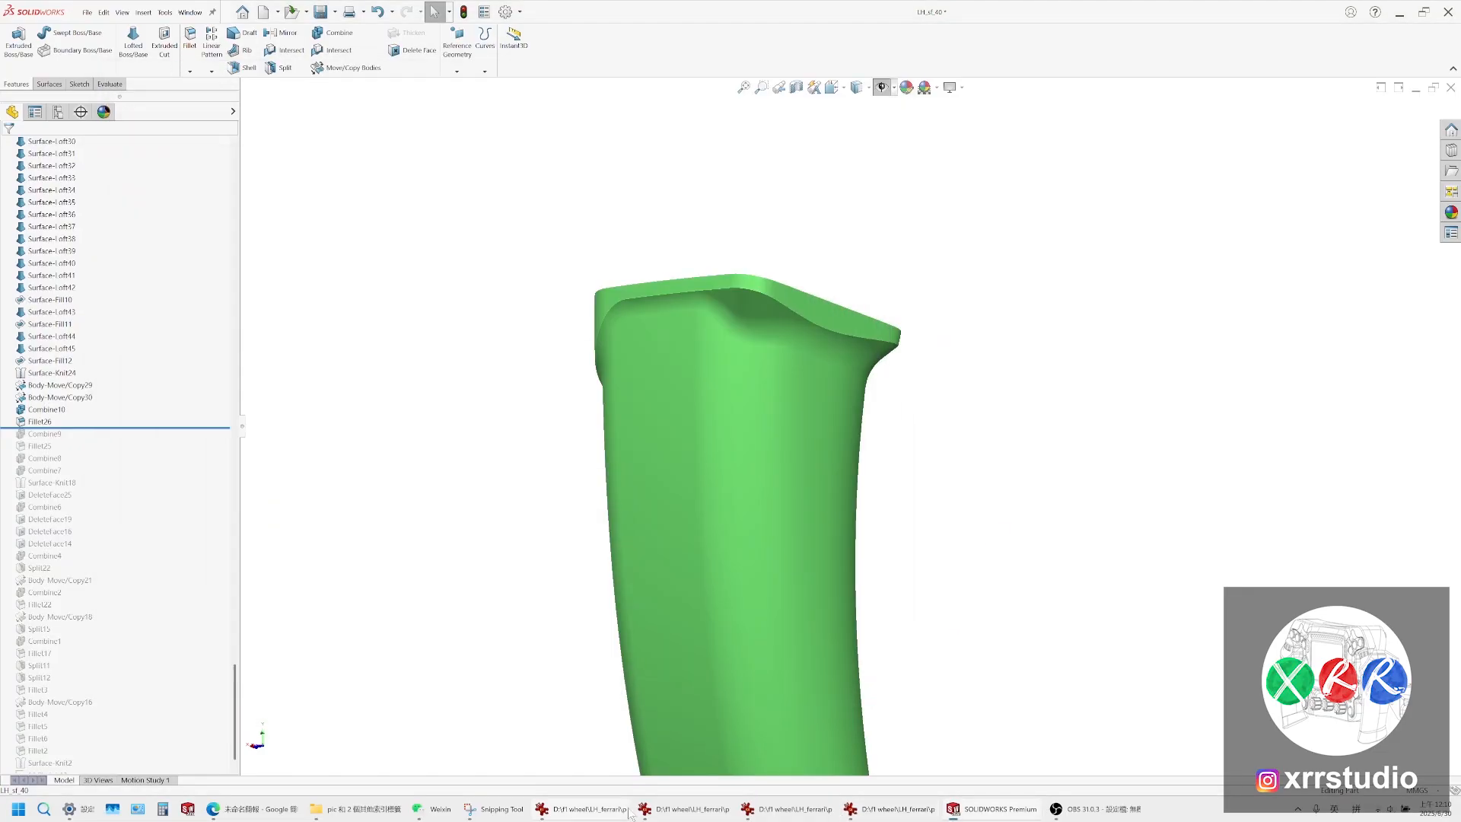
click(609, 809)
click(613, 813)
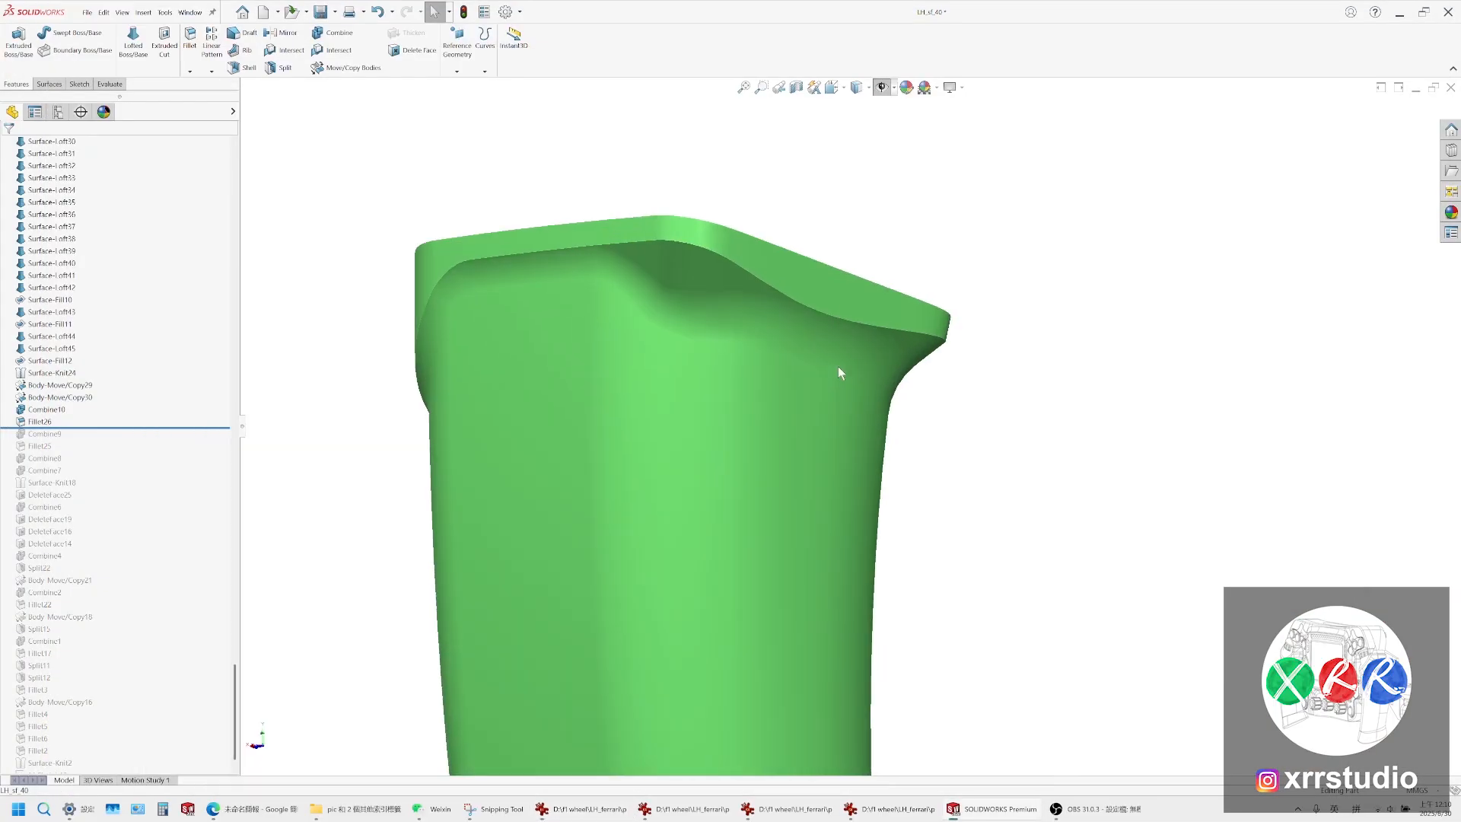
middle_drag(735, 289, 769, 229)
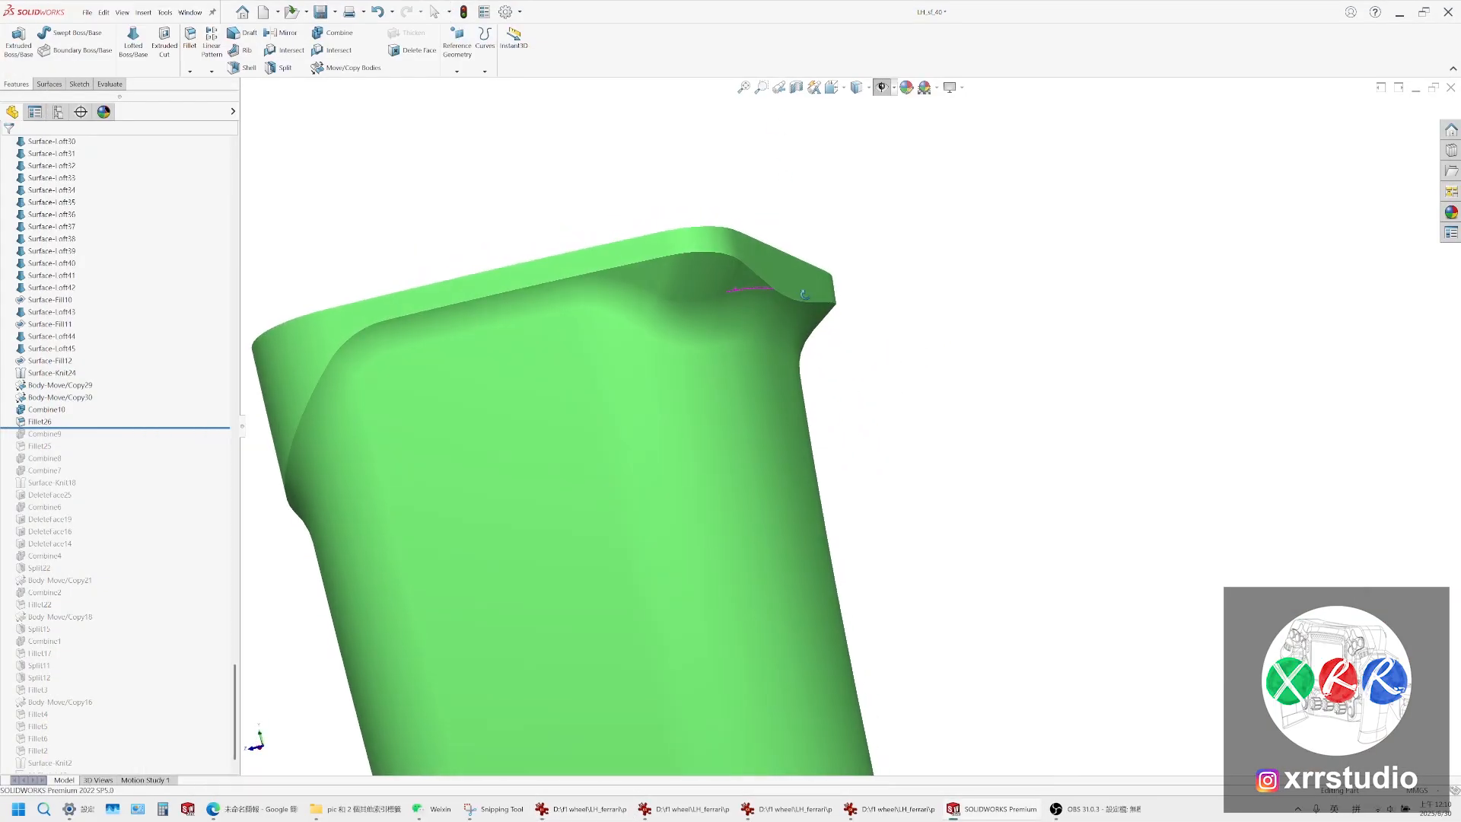
click(578, 810)
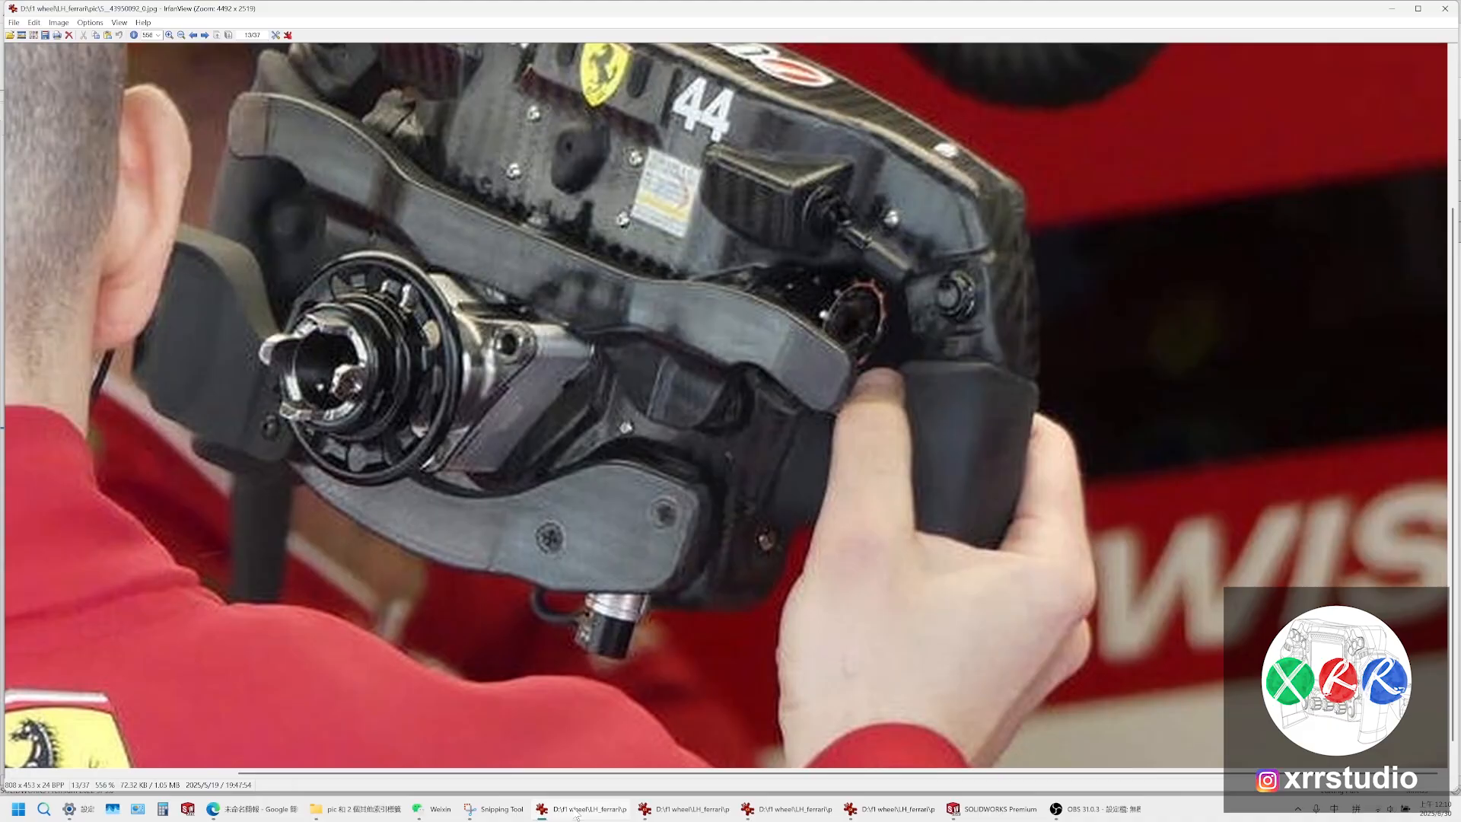
click(577, 813)
click(577, 813)
click(577, 813)
Show the part shaded with edges and examine the fillet's face boundaries beneath the end cap
click(856, 86)
click(860, 106)
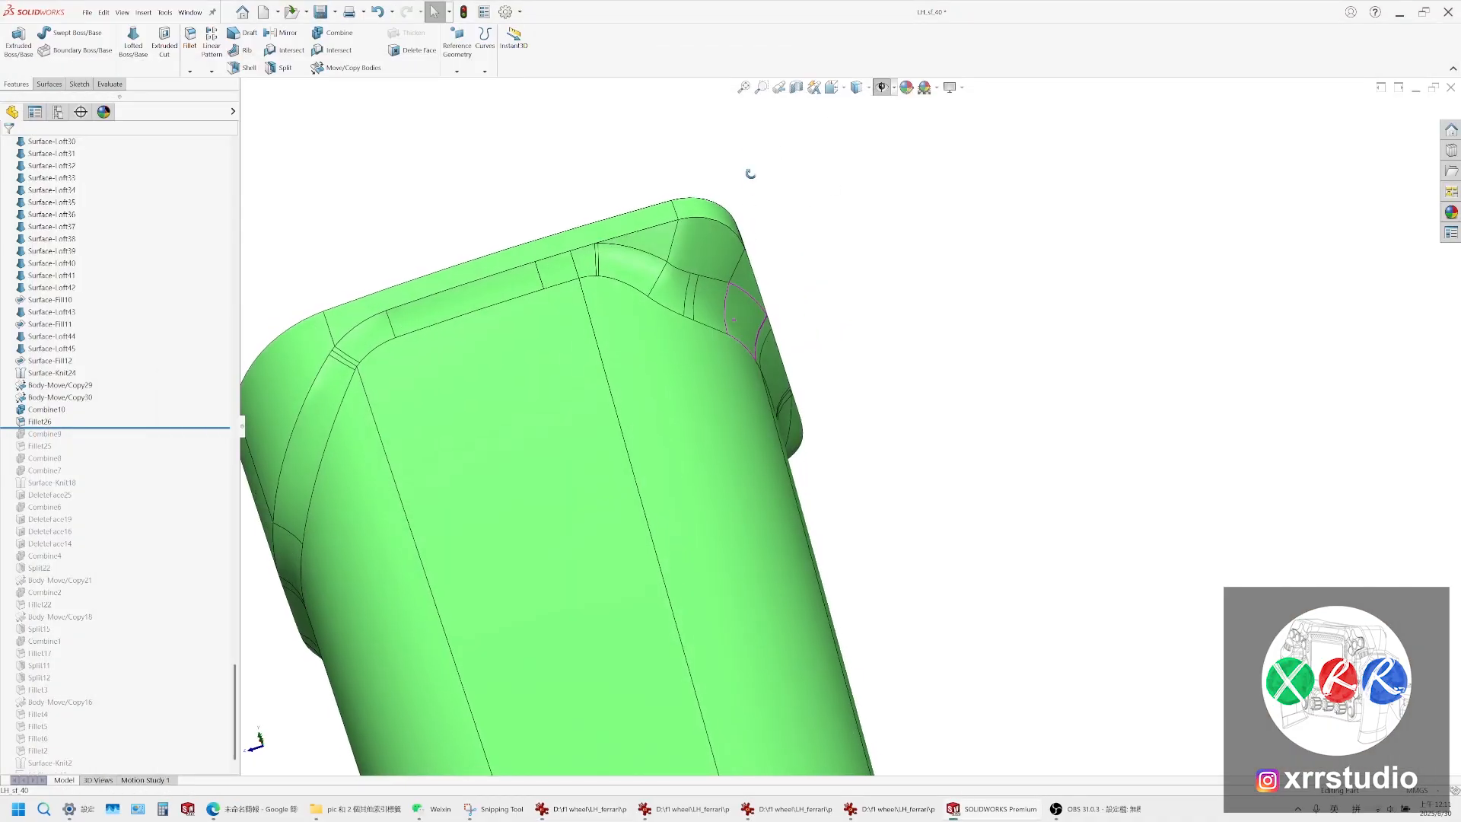
middle_drag(751, 173, 881, 155)
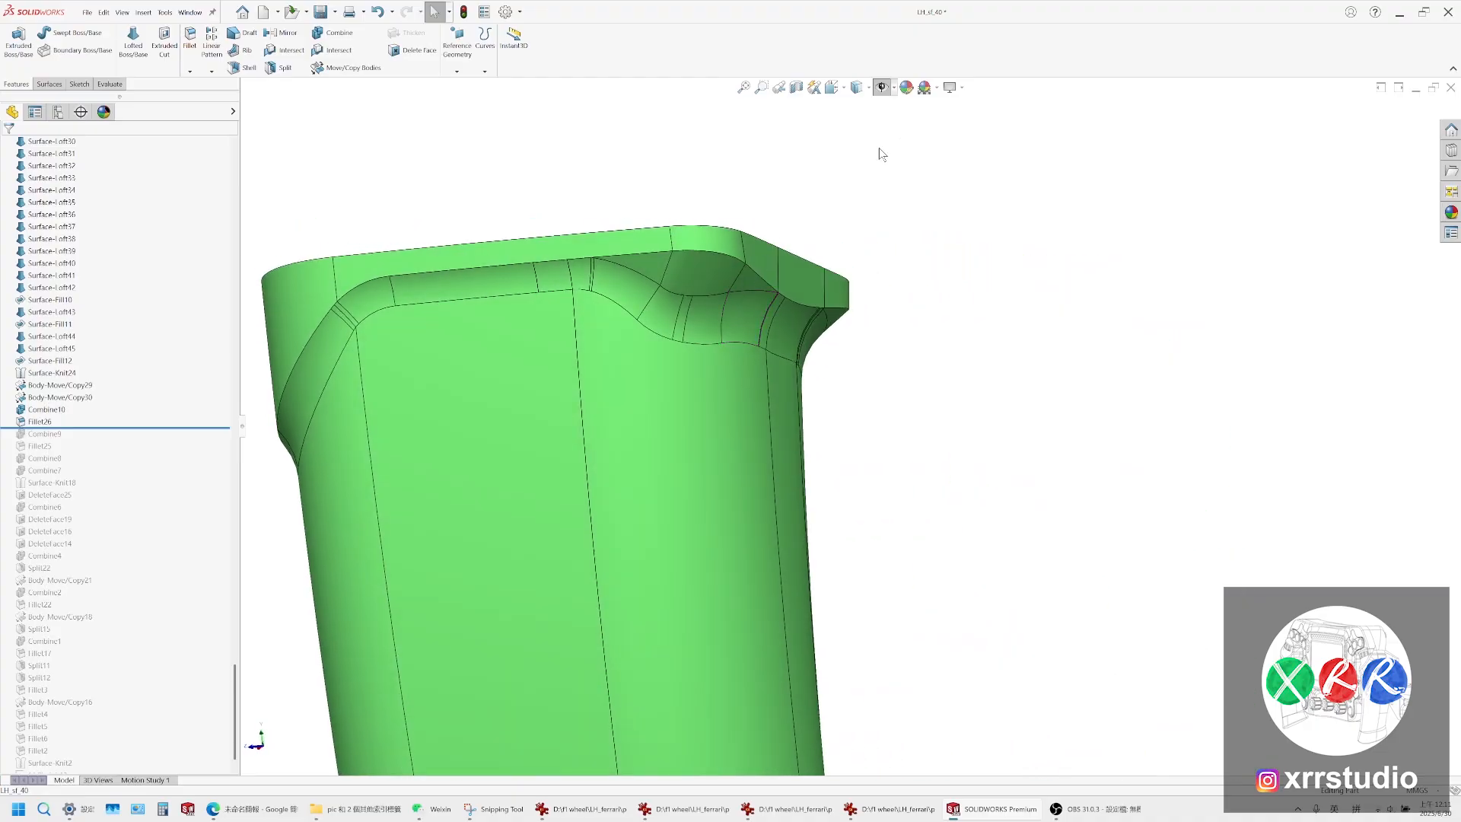
Examine the whole grip from several sides and compare its shape with the rear-view photo of the steering wheel
scroll(855, 124, up, 8)
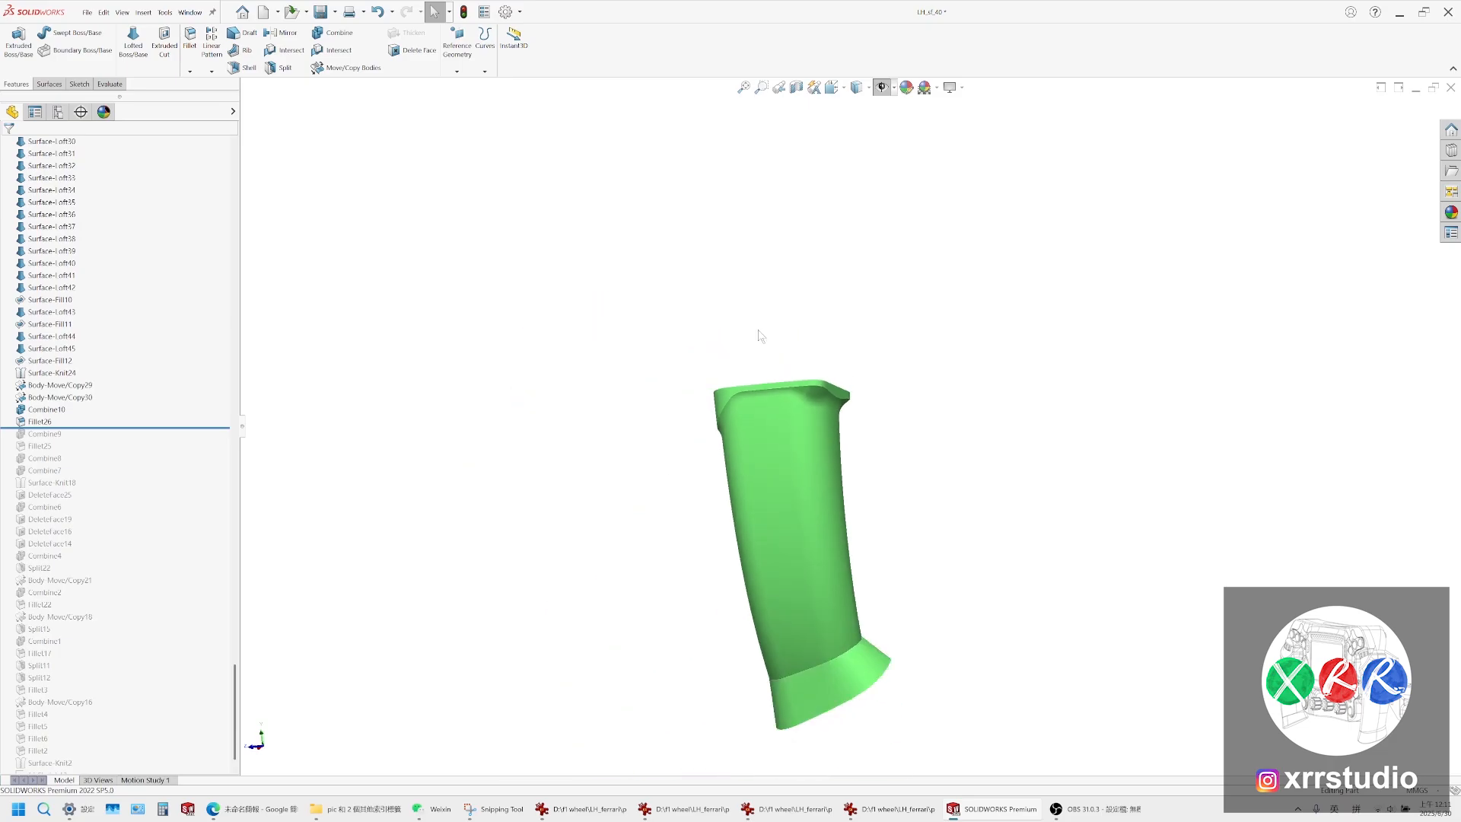
middle_drag(760, 335, 691, 417)
scroll(692, 417, up, 3)
scroll(1114, 469, down, 6)
middle_drag(1118, 449, 1091, 409)
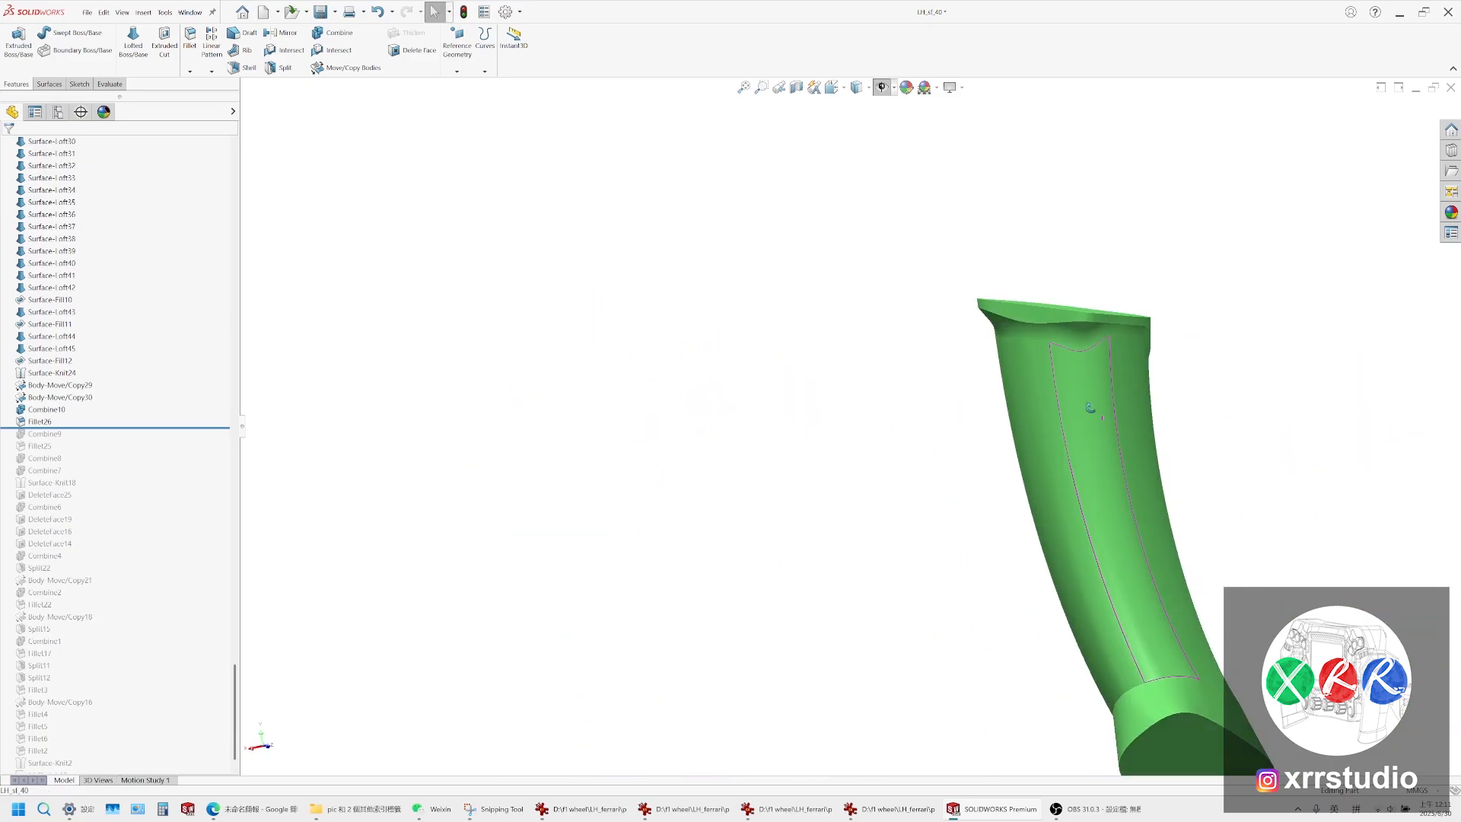
scroll(1091, 409, up, 2)
scroll(1097, 428, down, 5)
click(586, 809)
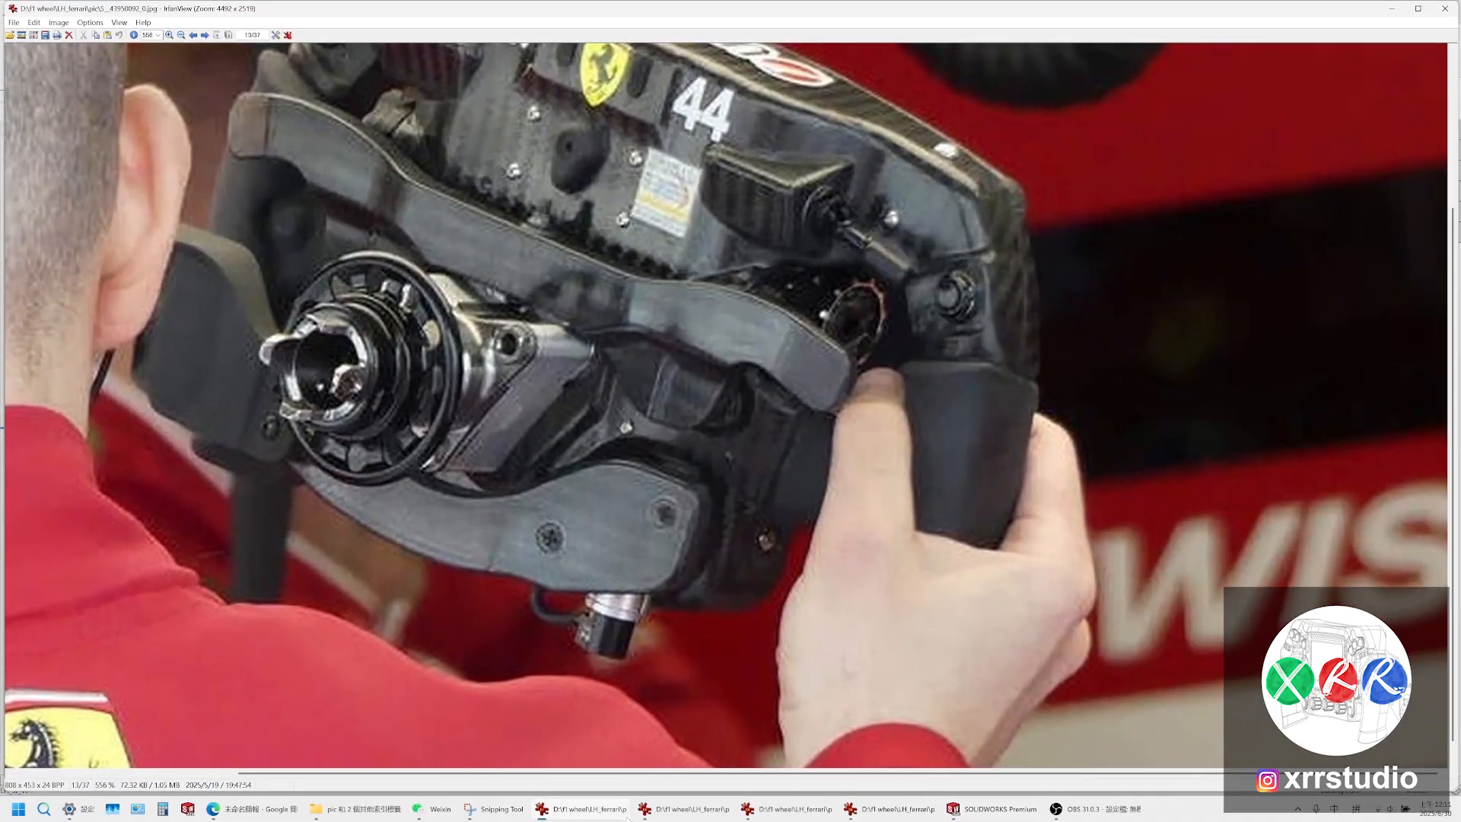
click(626, 815)
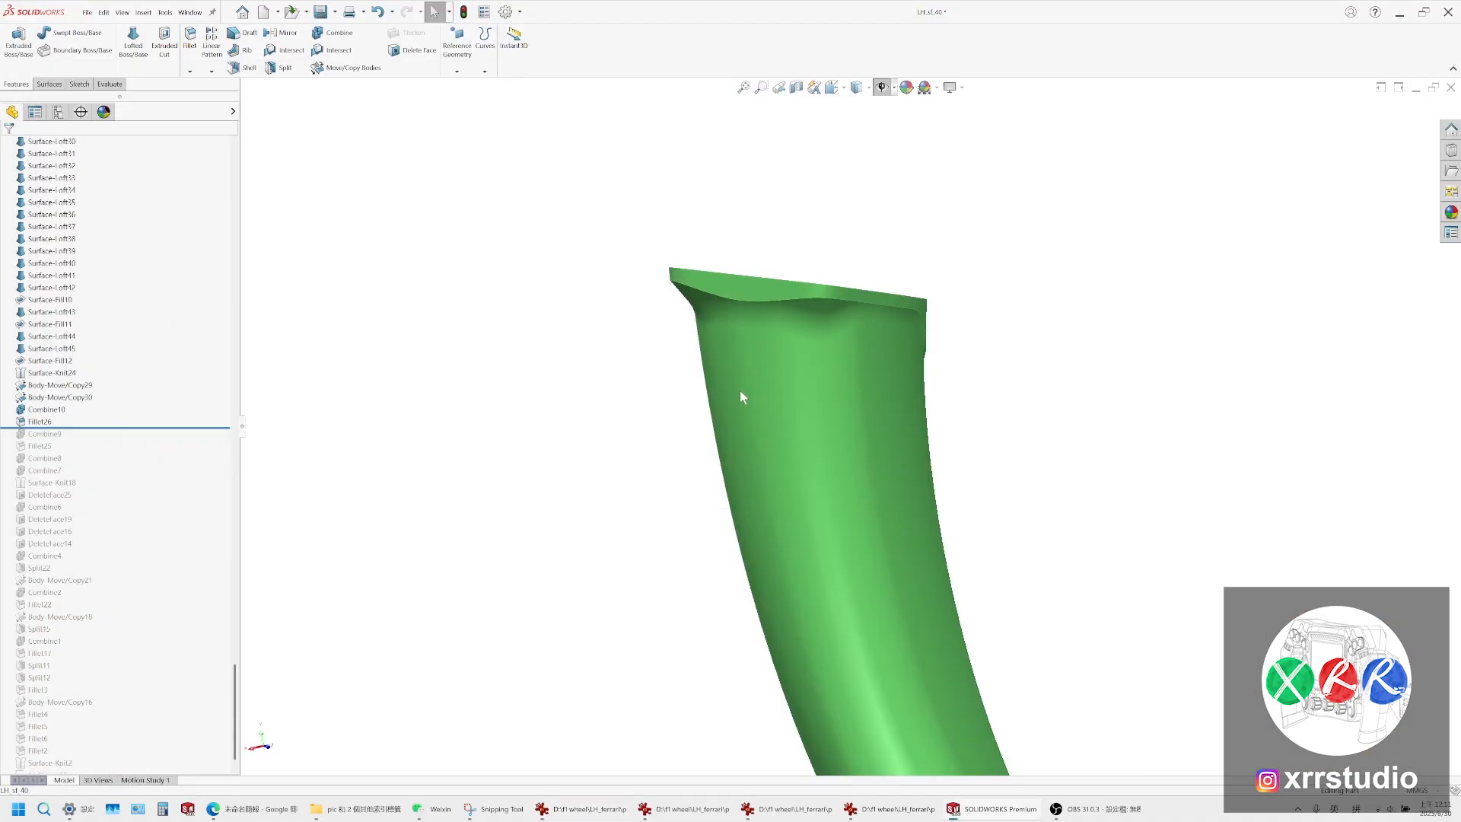
Inspect the grip from the front and compare it with the outlined grip photo on the second slide in Google Slides
middle_drag(740, 391, 904, 427)
scroll(903, 427, up, 2)
middle_drag(700, 335, 835, 354)
scroll(651, 505, up, 1)
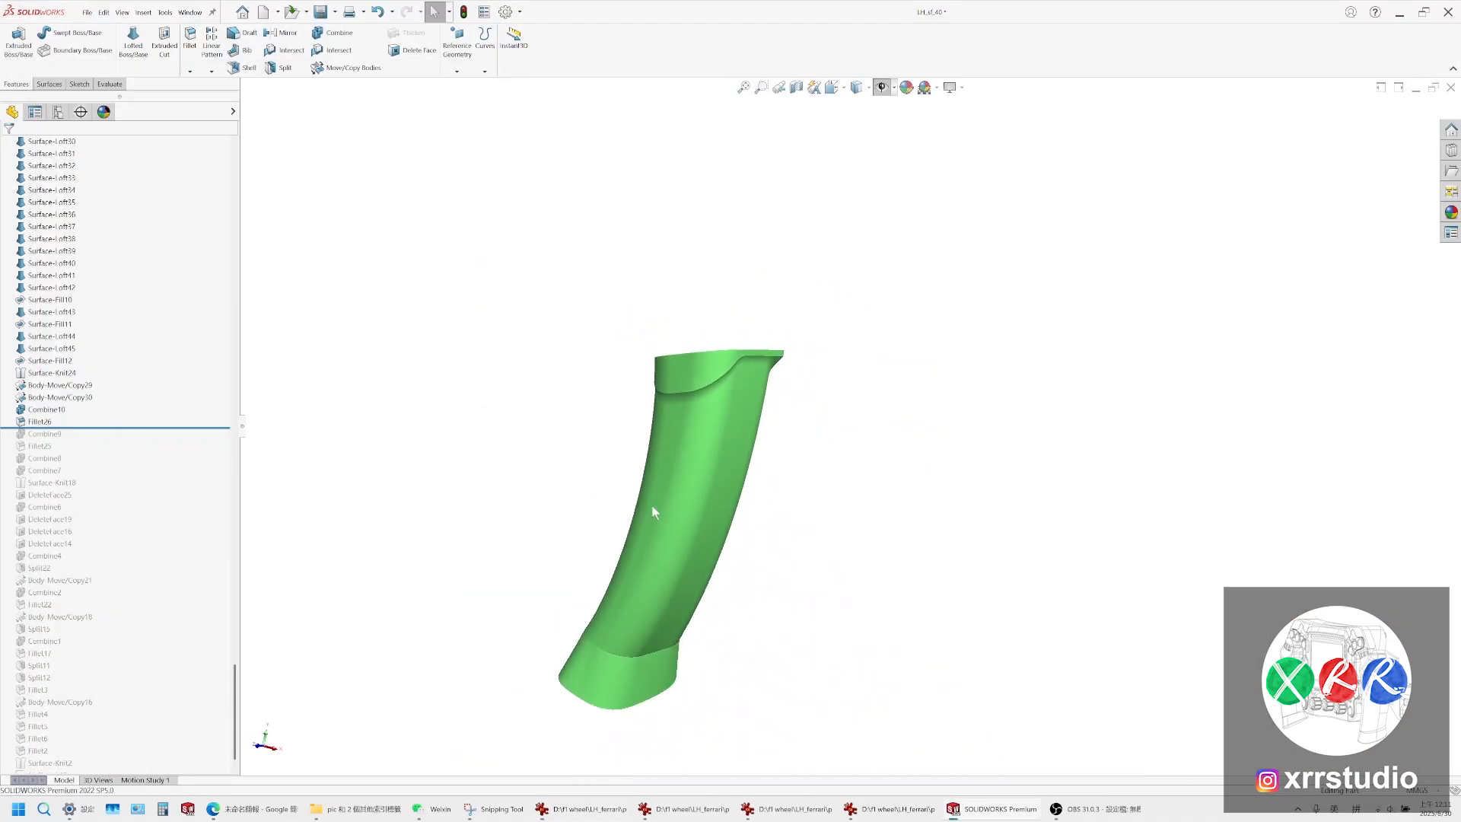
middle_drag(651, 505, 746, 437)
click(259, 810)
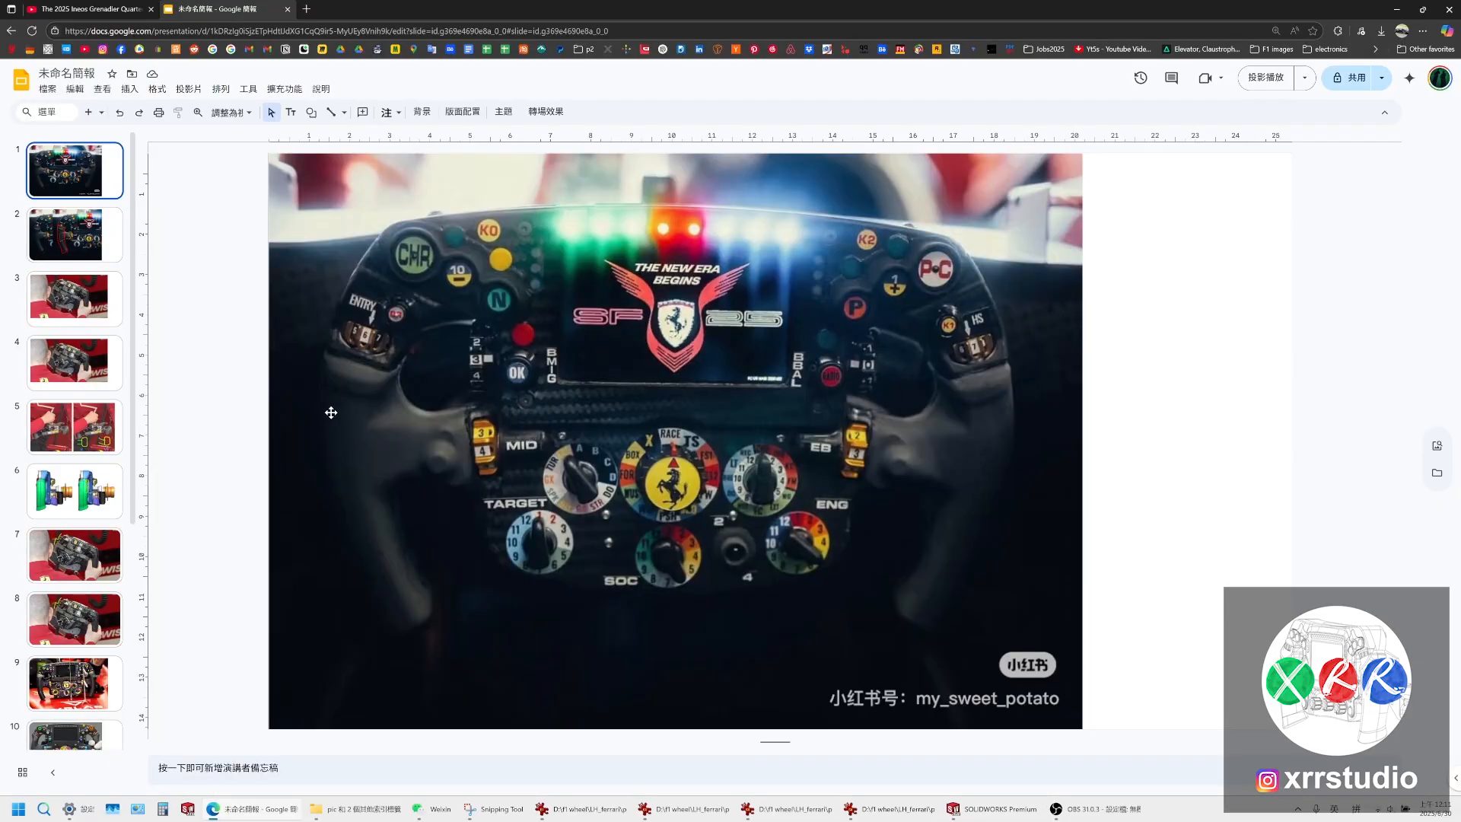
key(Down)
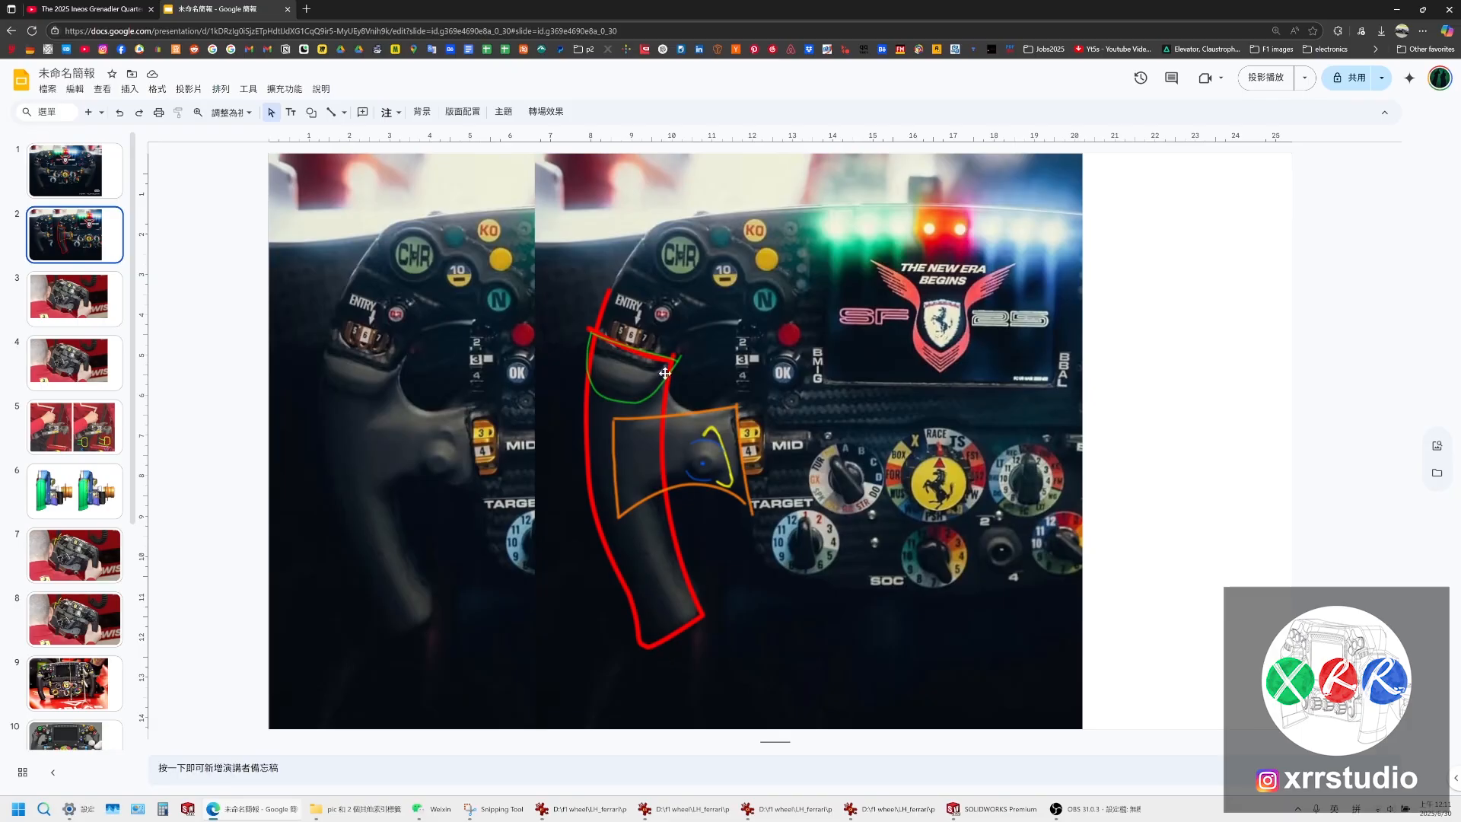
click(982, 809)
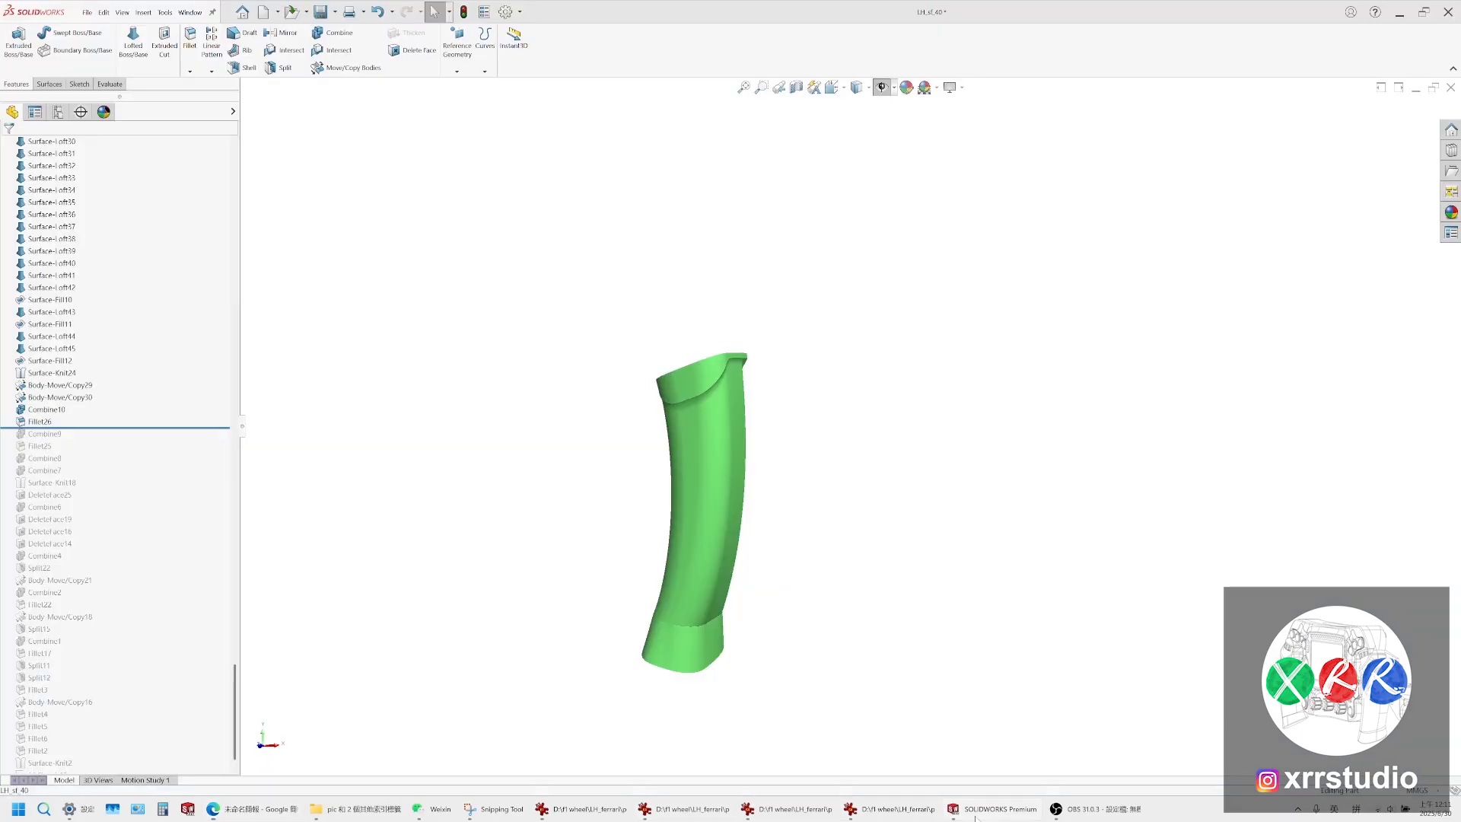
Examine the fillet at the end cap's corner up close and the overall curve of the grip
scroll(692, 382, down, 10)
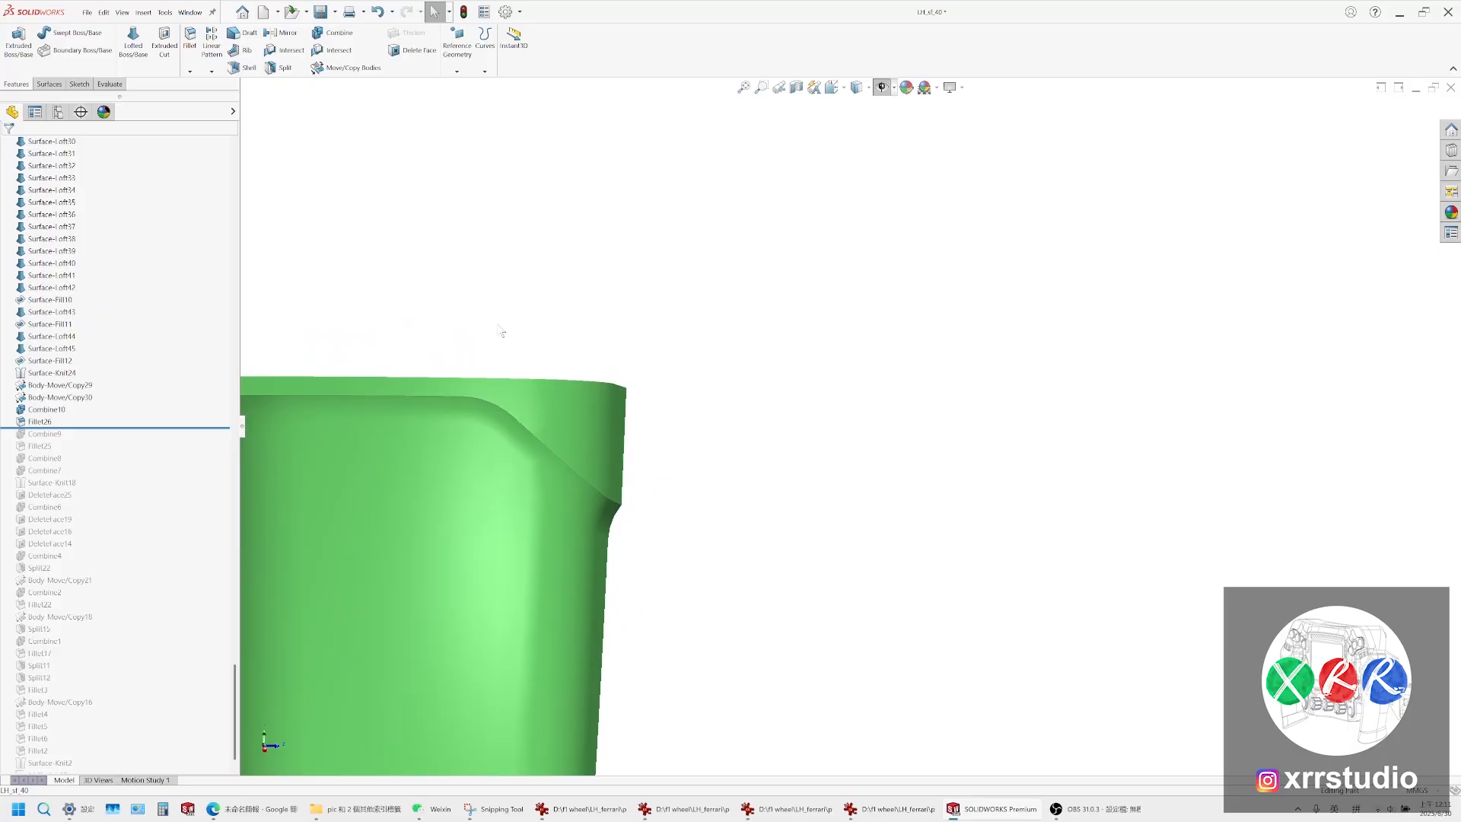
scroll(642, 490, up, 6)
middle_drag(631, 499, 604, 532)
scroll(744, 641, down, 2)
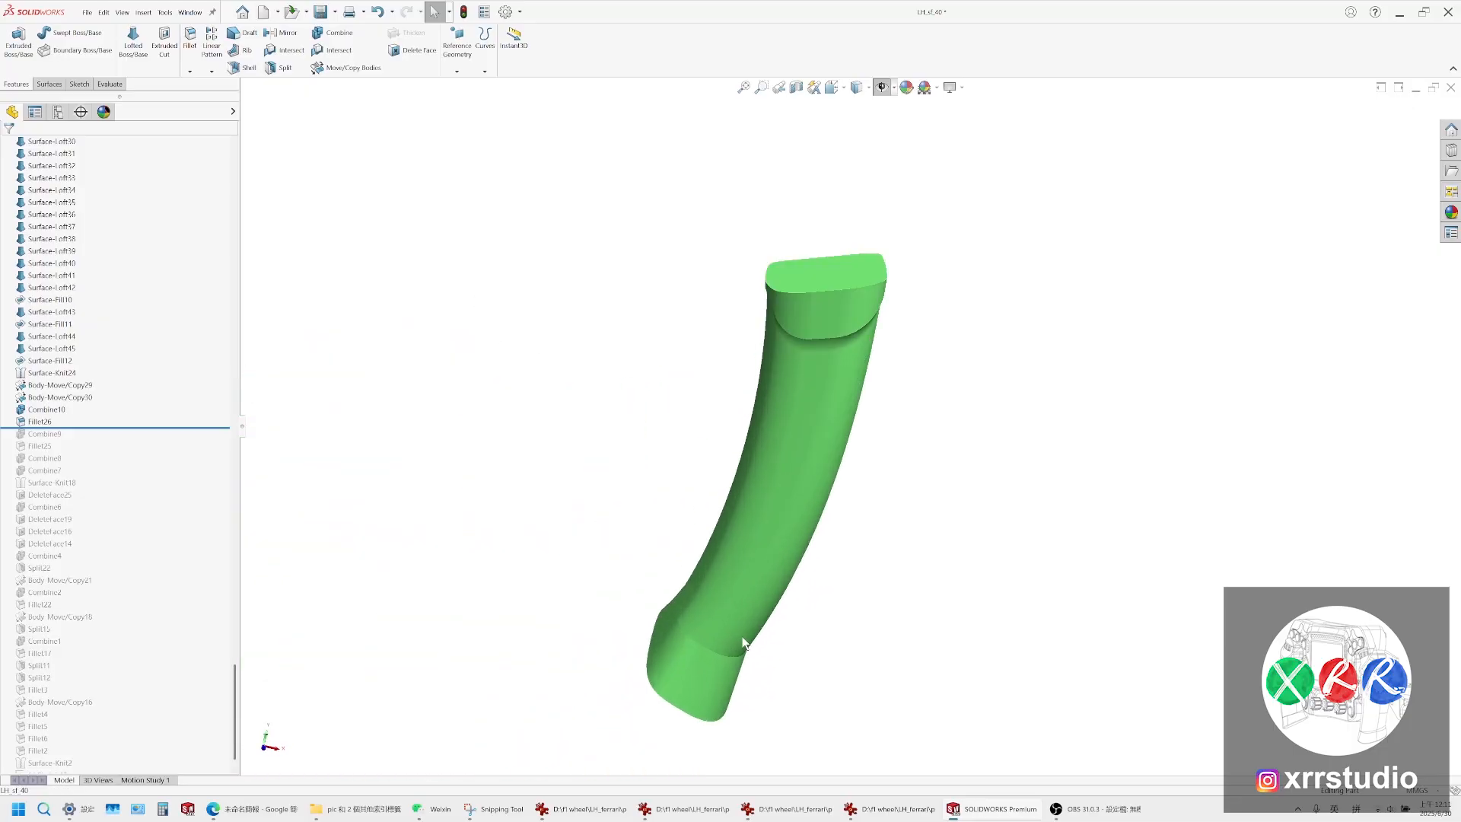
Examine the joint edge between the grip and its flared lower end all around, and orient the part to the front view
scroll(746, 631, down, 5)
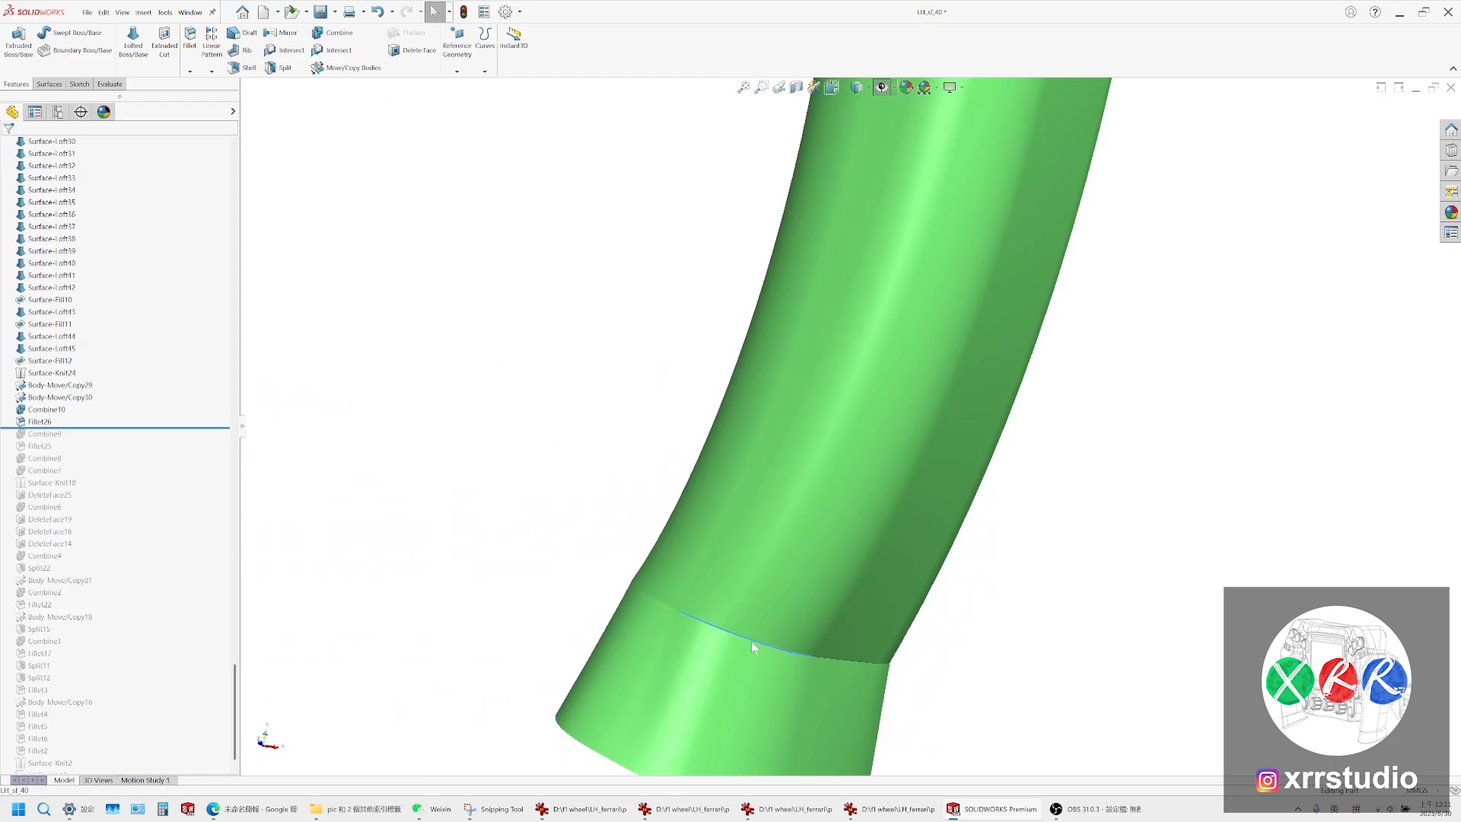
click(751, 641)
middle_drag(917, 669, 867, 622)
scroll(867, 622, up, 2)
mouse_move(929, 557)
middle_down()
mouse_move(776, 479)
mouse_move(656, 492)
mouse_move(897, 499)
mouse_move(701, 606)
mouse_move(701, 515)
mouse_move(947, 478)
middle_up()
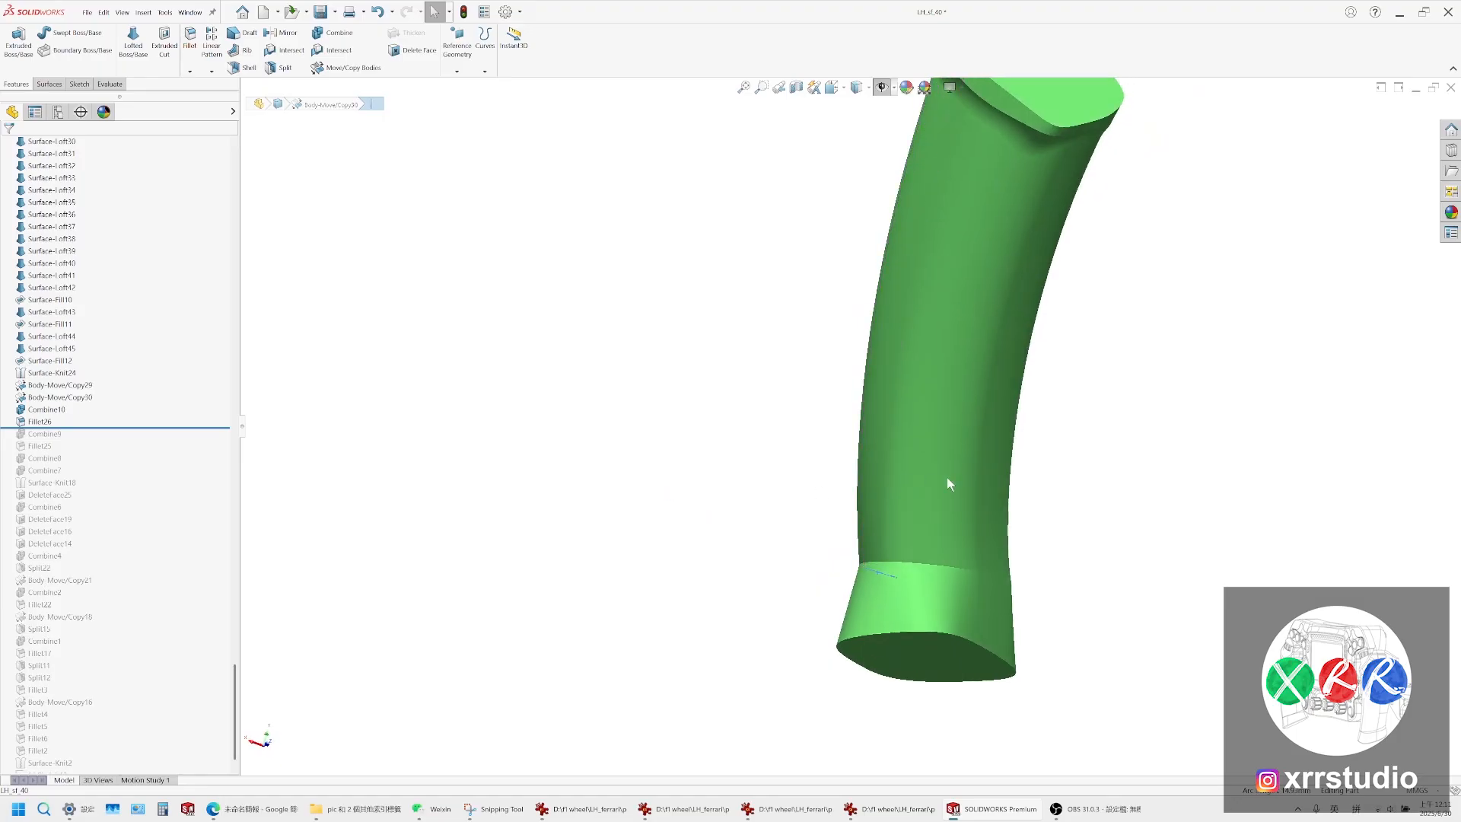
middle_drag(916, 600, 901, 573)
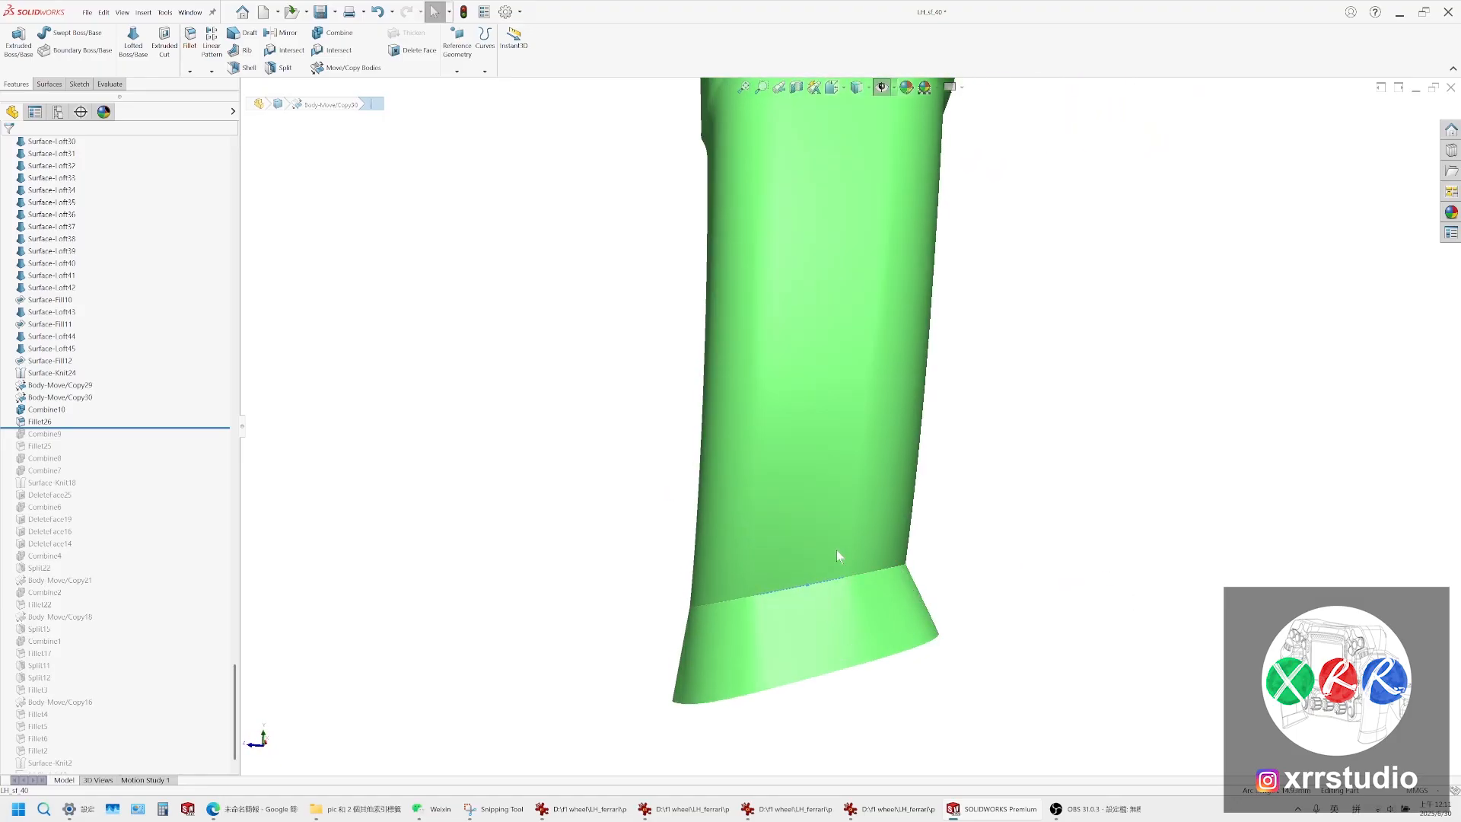
scroll(838, 547, up, 2)
middle_drag(851, 522, 770, 532)
scroll(786, 409, down, 5)
middle_drag(786, 409, 755, 377)
click(836, 89)
click(851, 141)
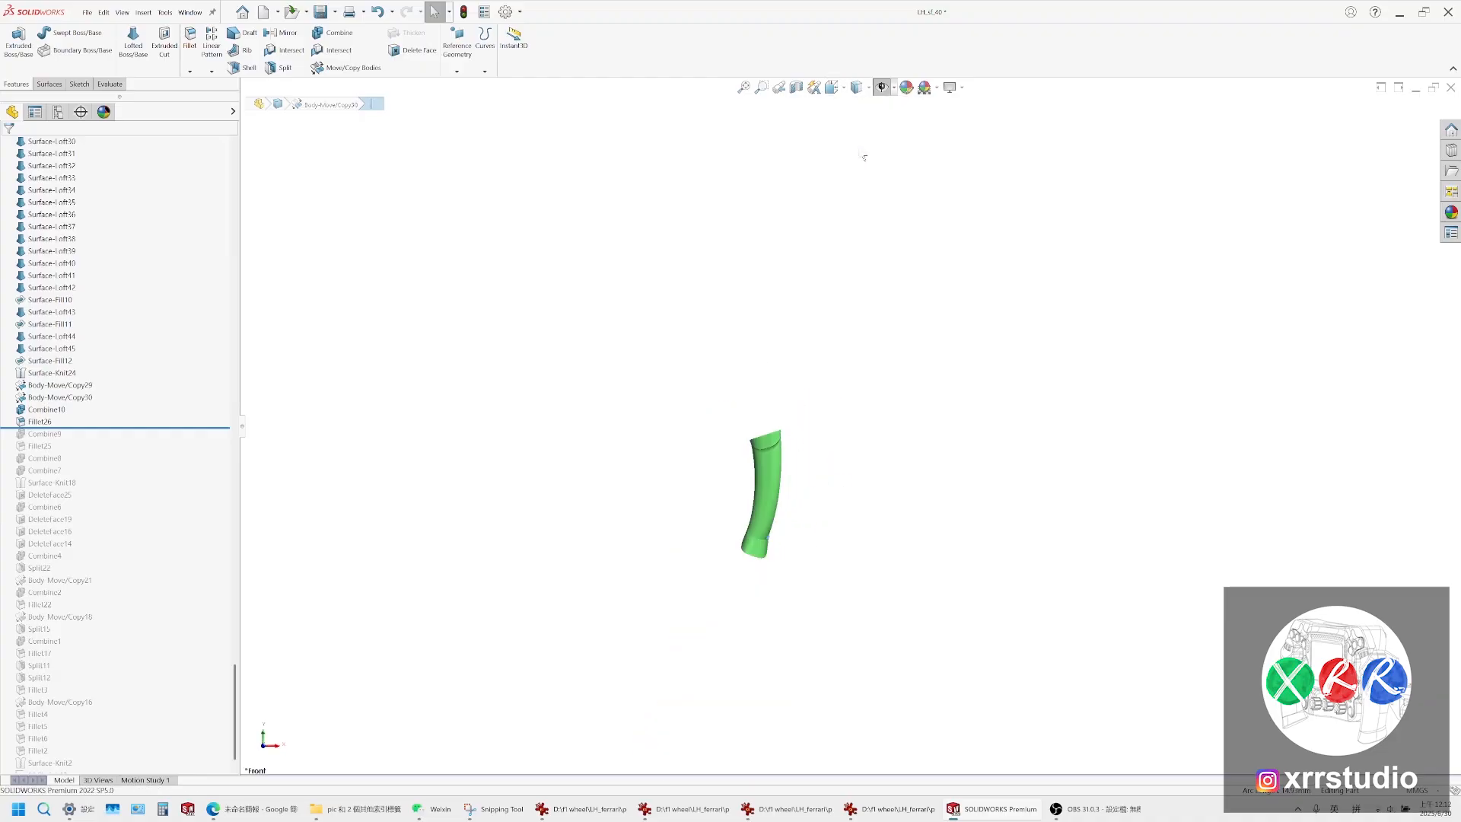
Examine the grip's upper end from the front and compare it with the outlined grip photo in Google Slides
scroll(758, 440, down, 6)
scroll(806, 463, down, 1)
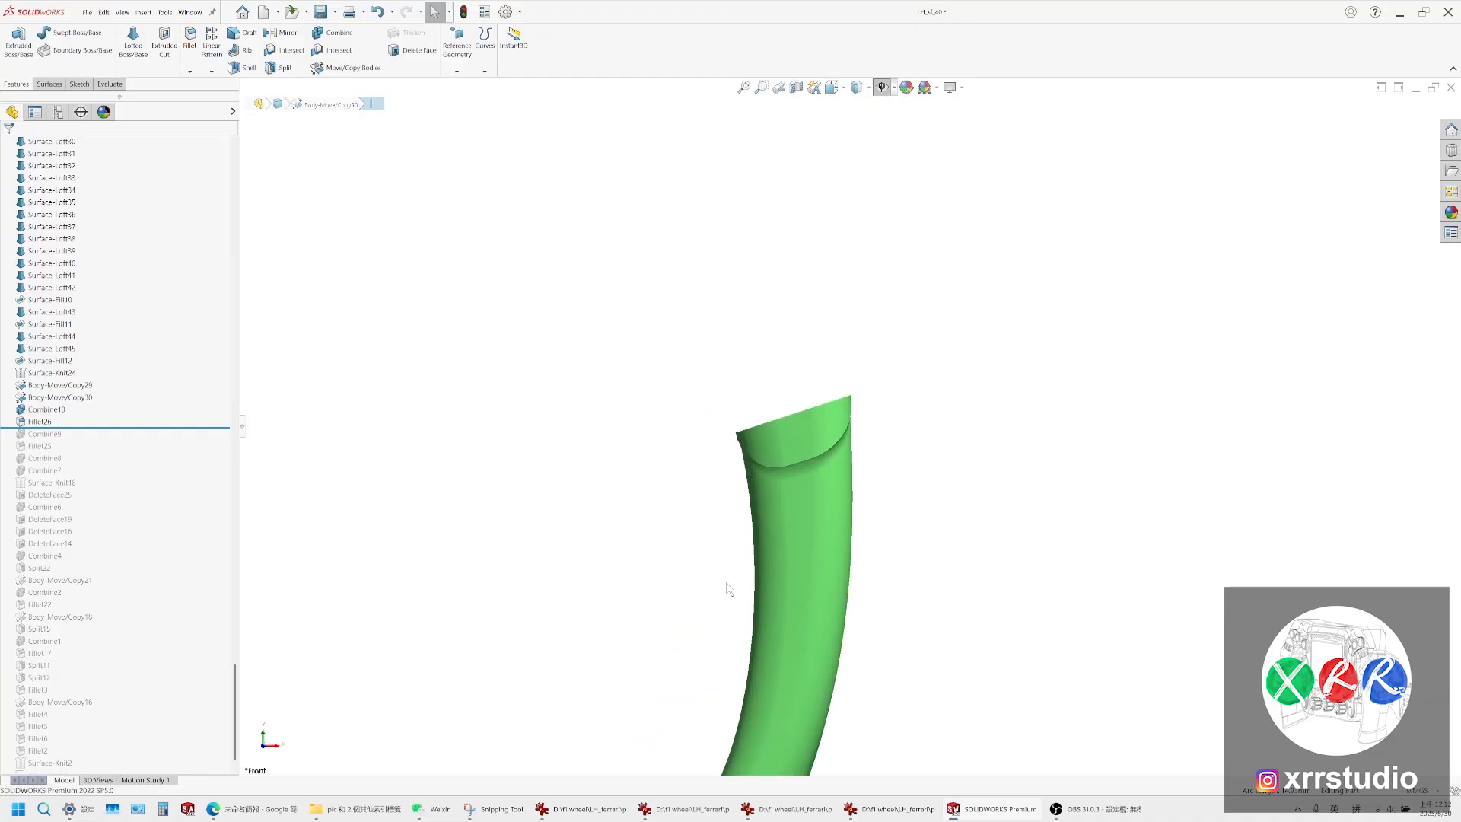
ctrl+middle_drag(727, 588, 715, 476)
click(296, 811)
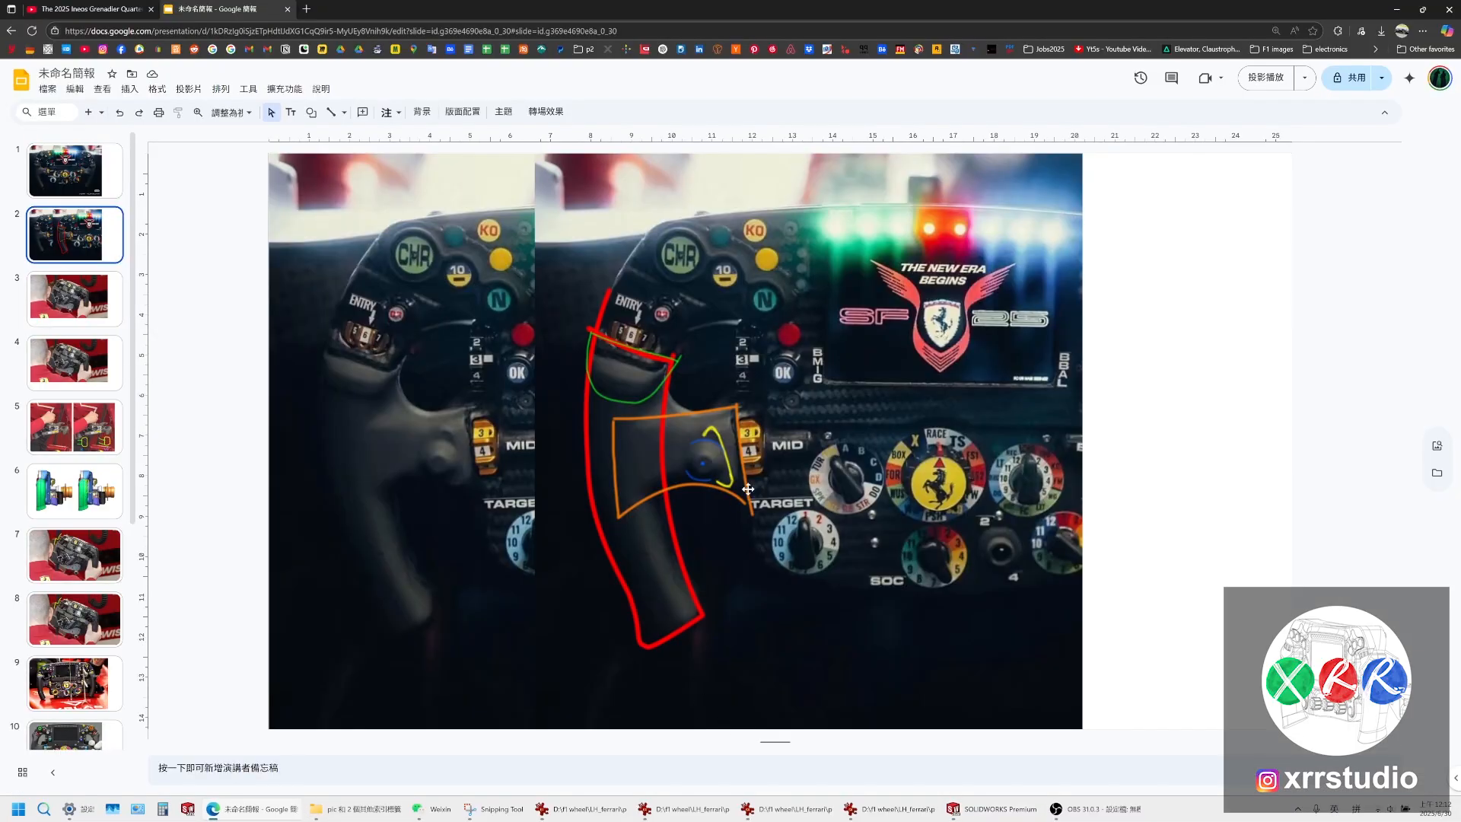
click(993, 809)
Examine the rebuilt transition faces and edges between the grip and its flared lower end from several angles
middle_drag(645, 434, 857, 335)
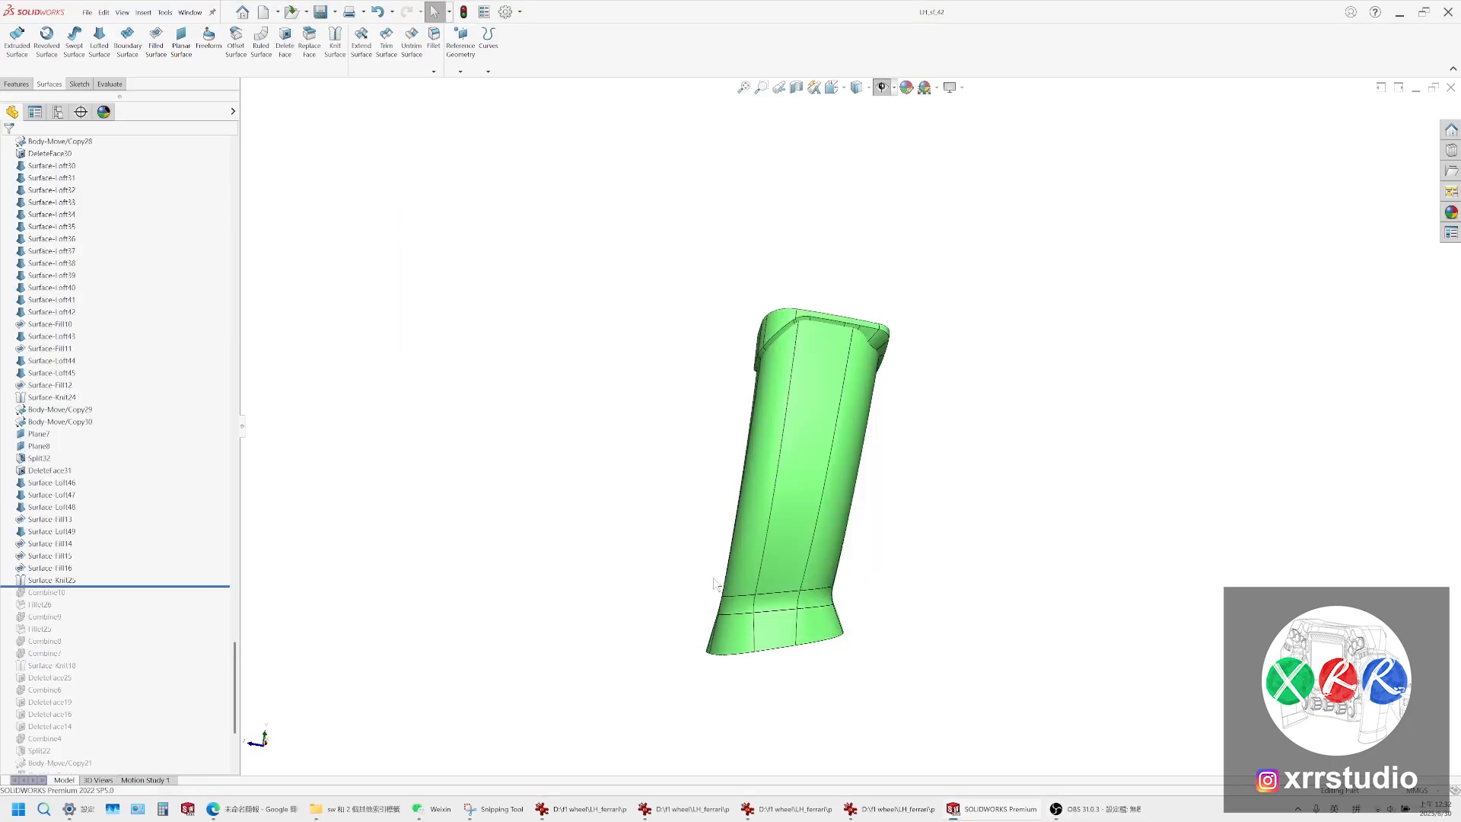
middle_drag(647, 456, 944, 506)
scroll(786, 546, down, 5)
scroll(948, 506, down, 4)
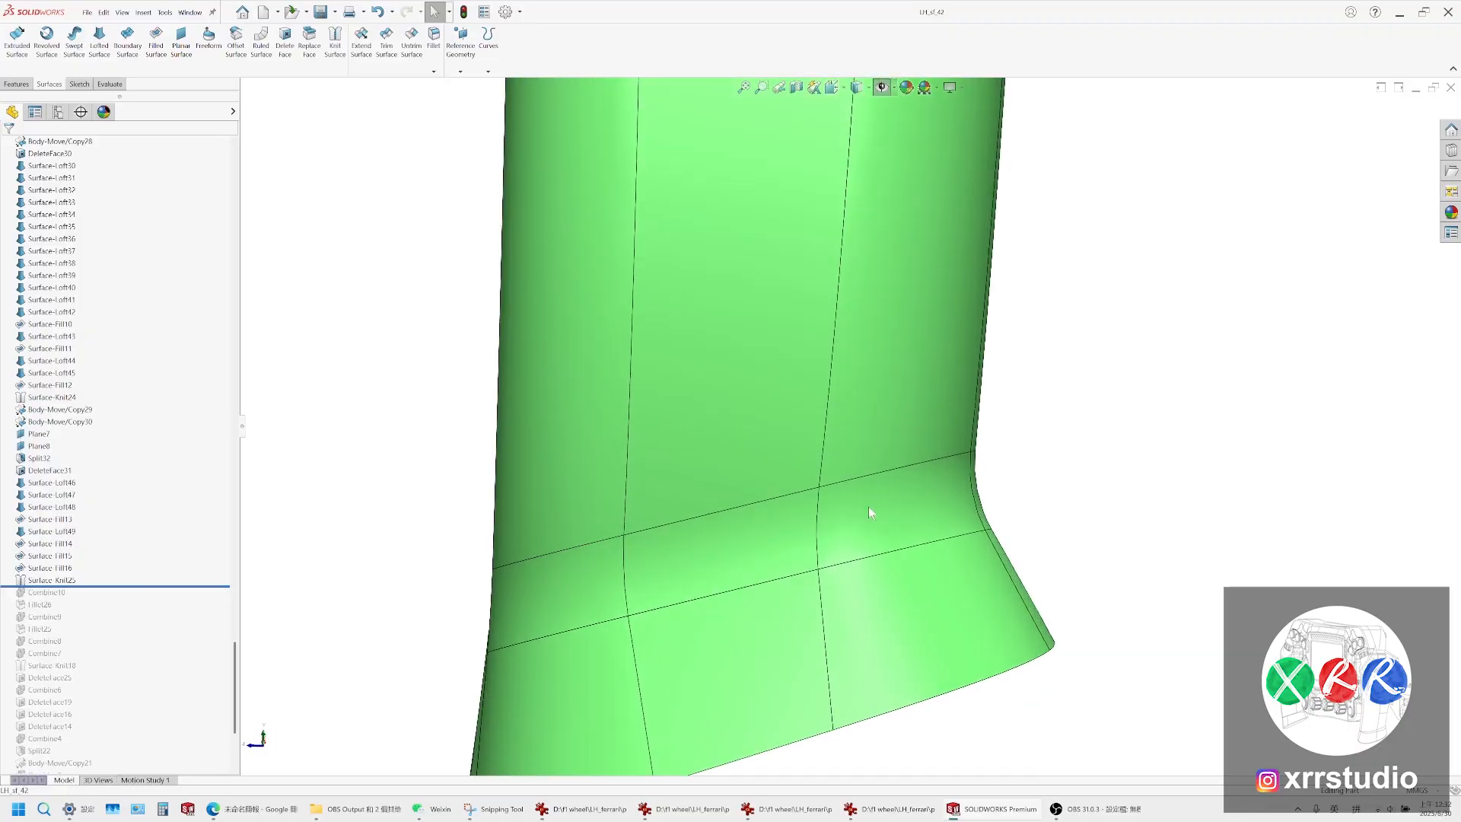
click(624, 551)
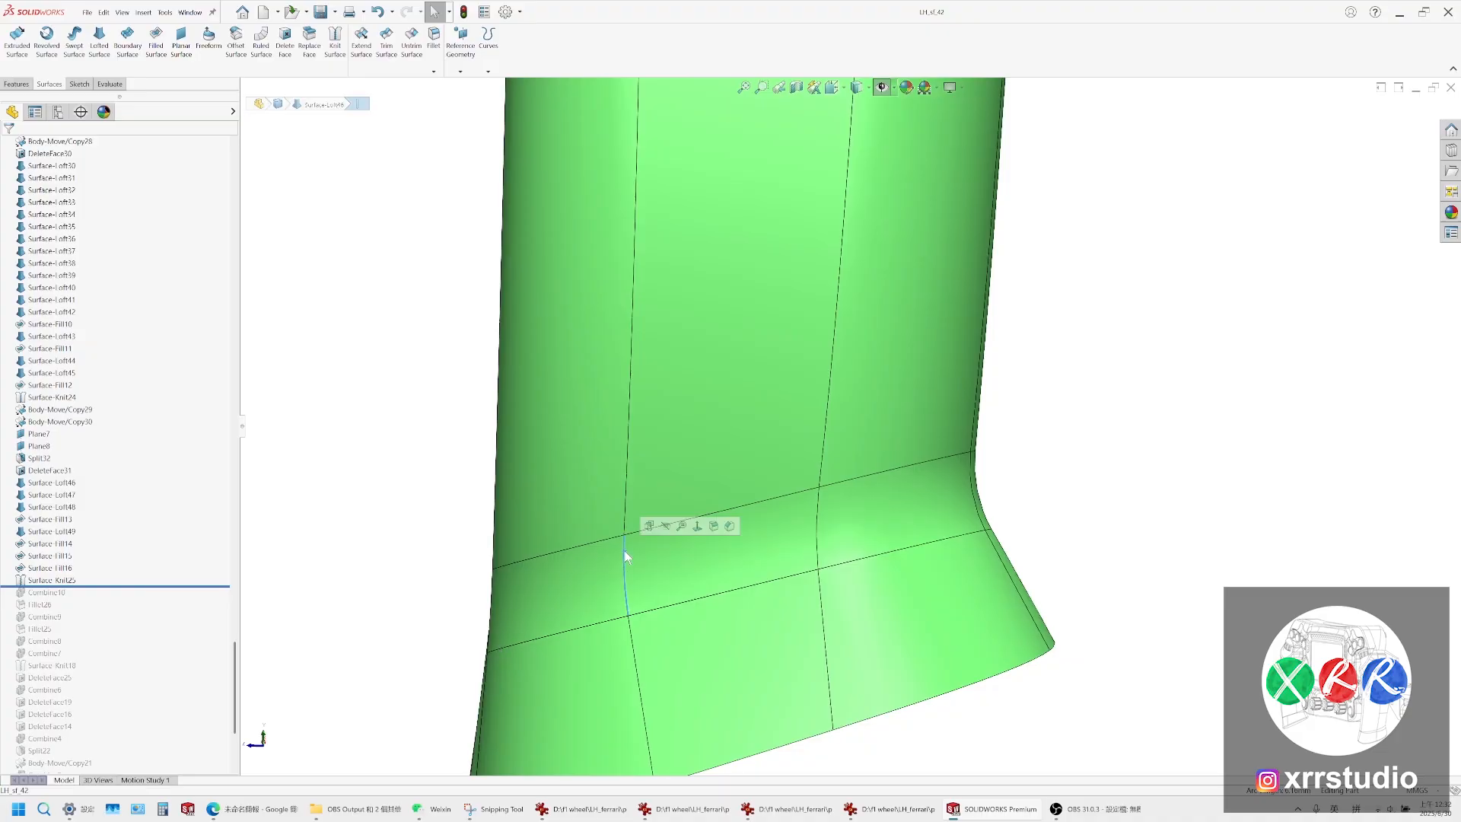
click(670, 564)
click(595, 586)
click(928, 513)
middle_drag(781, 577, 824, 567)
scroll(824, 567, up, 2)
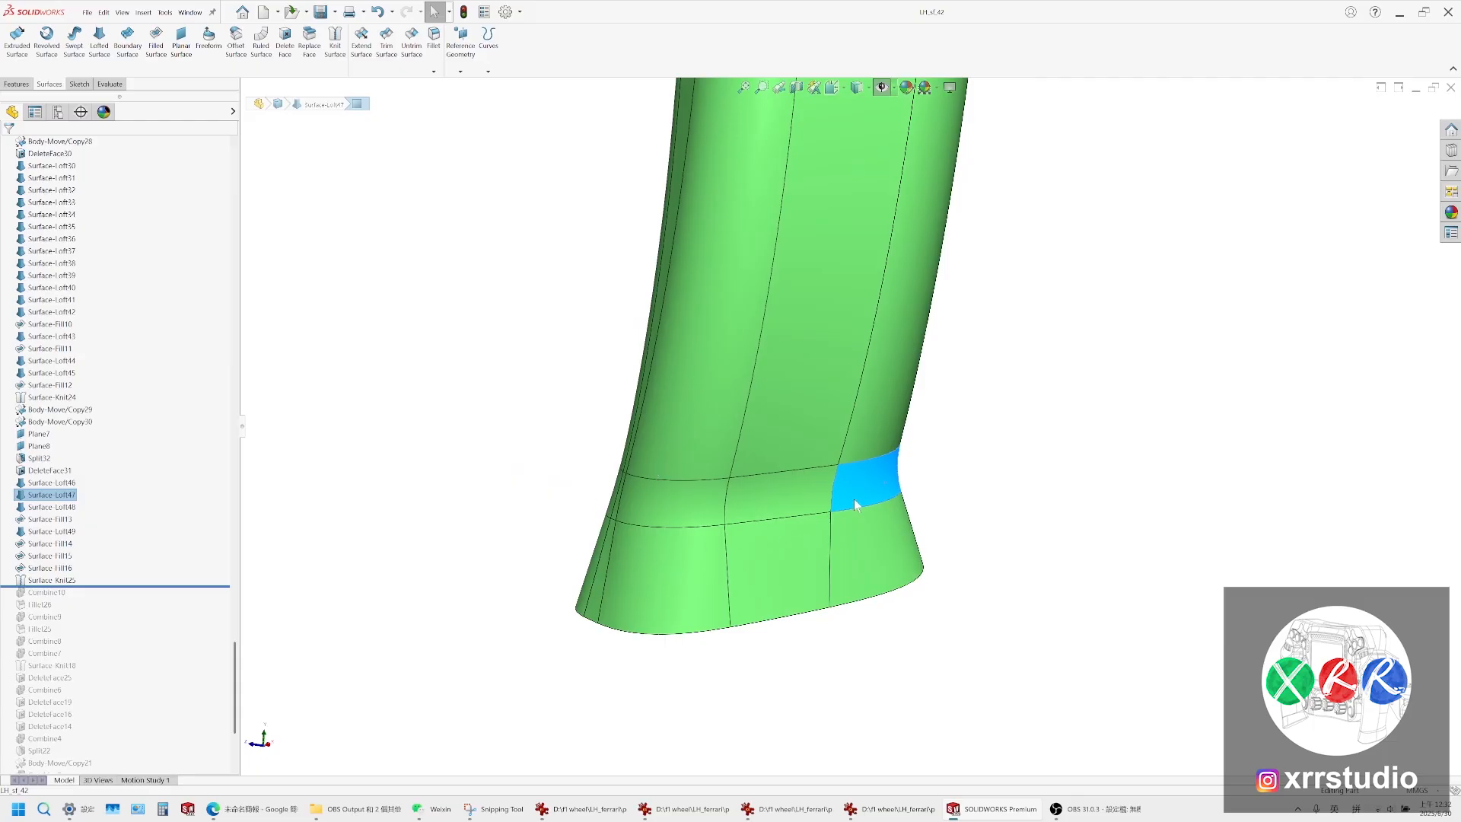
middle_drag(684, 544, 671, 390)
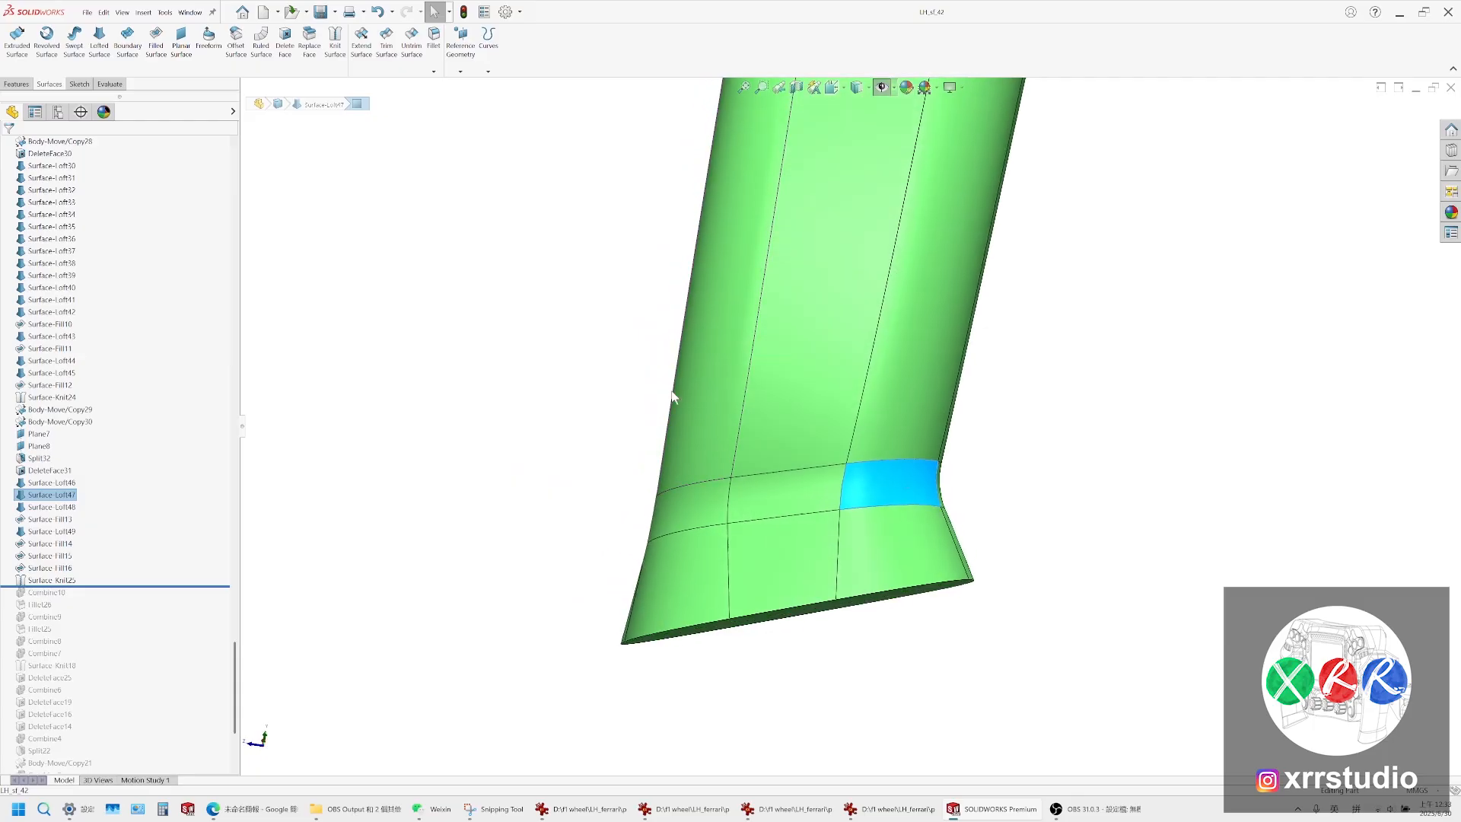
scroll(835, 505, up, 3)
ctrl+middle_drag(820, 355, 794, 503)
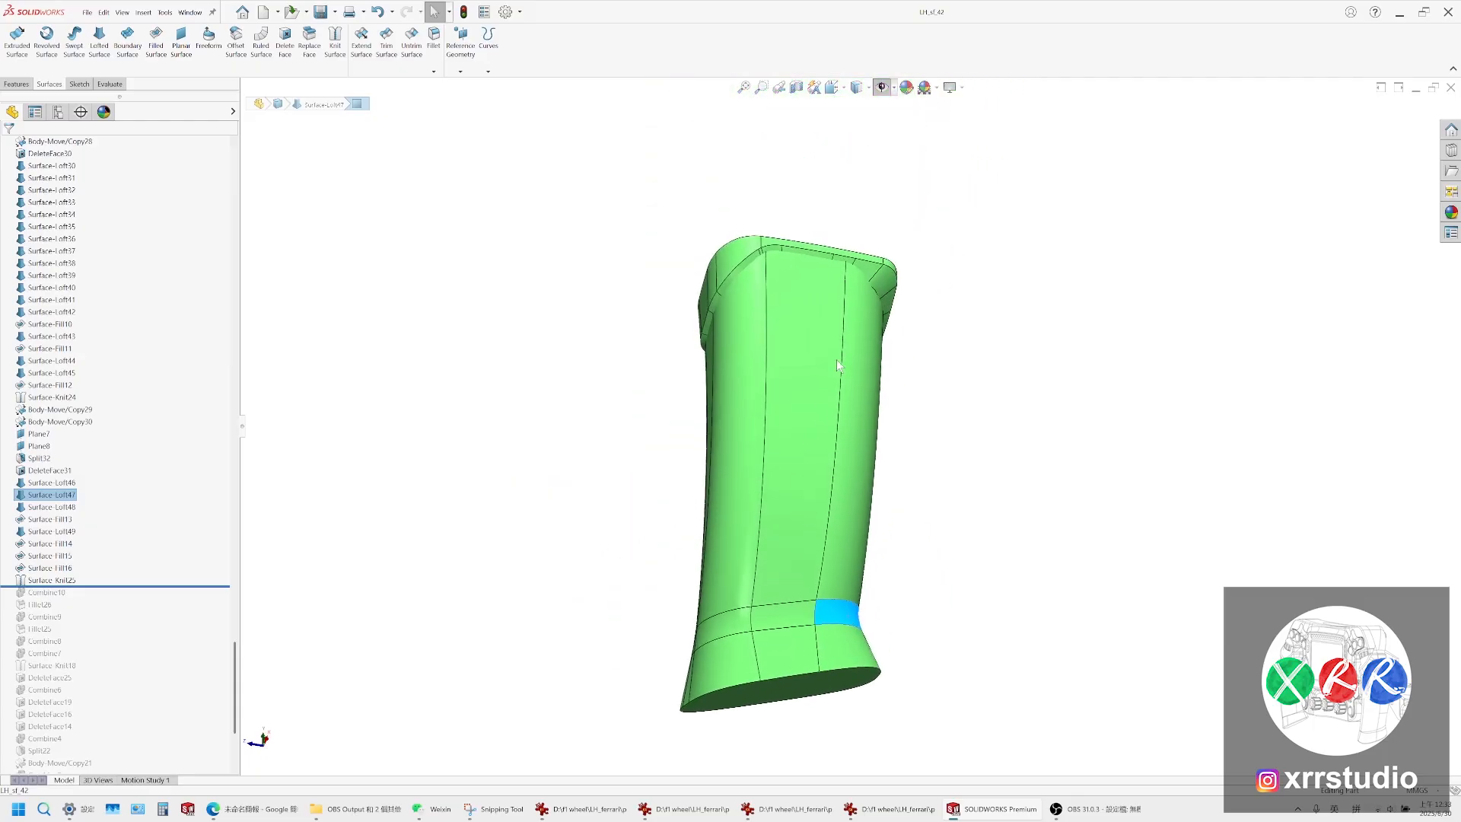
Examine the overall curve of the rebuilt grip from the side and the back
middle_drag(842, 423, 851, 527)
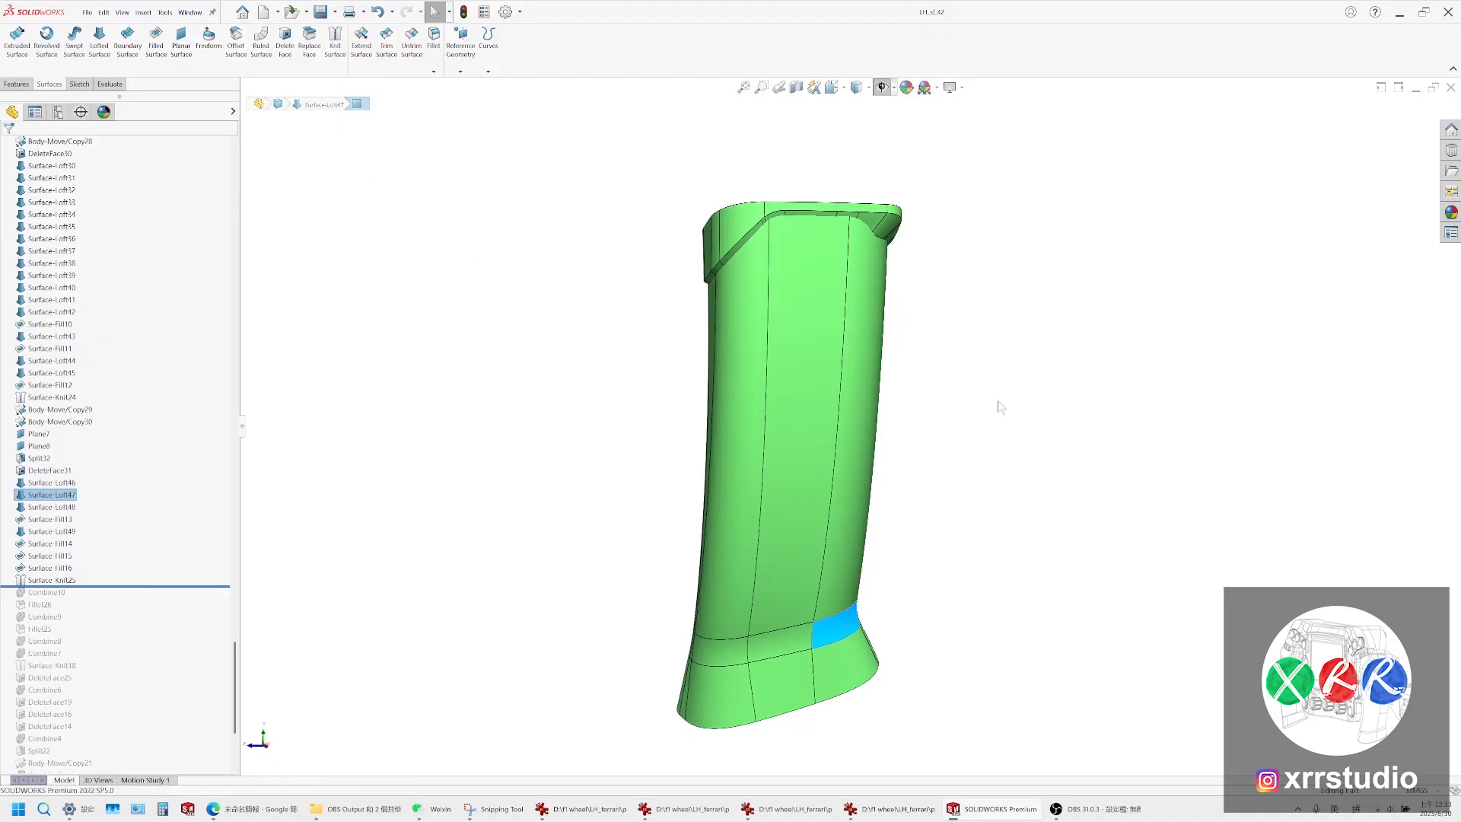
middle_drag(798, 422, 803, 386)
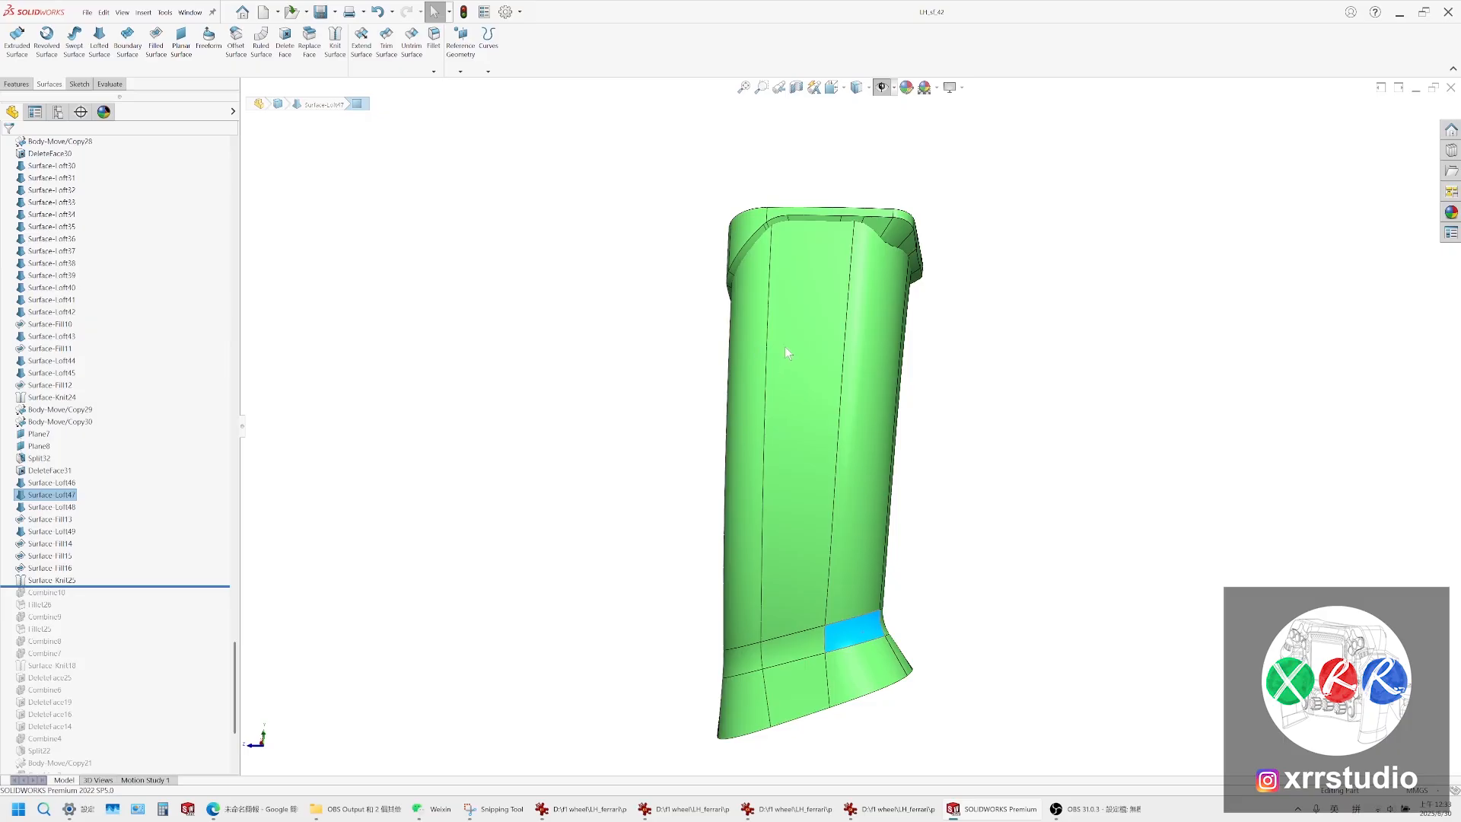
middle_drag(786, 351, 682, 283)
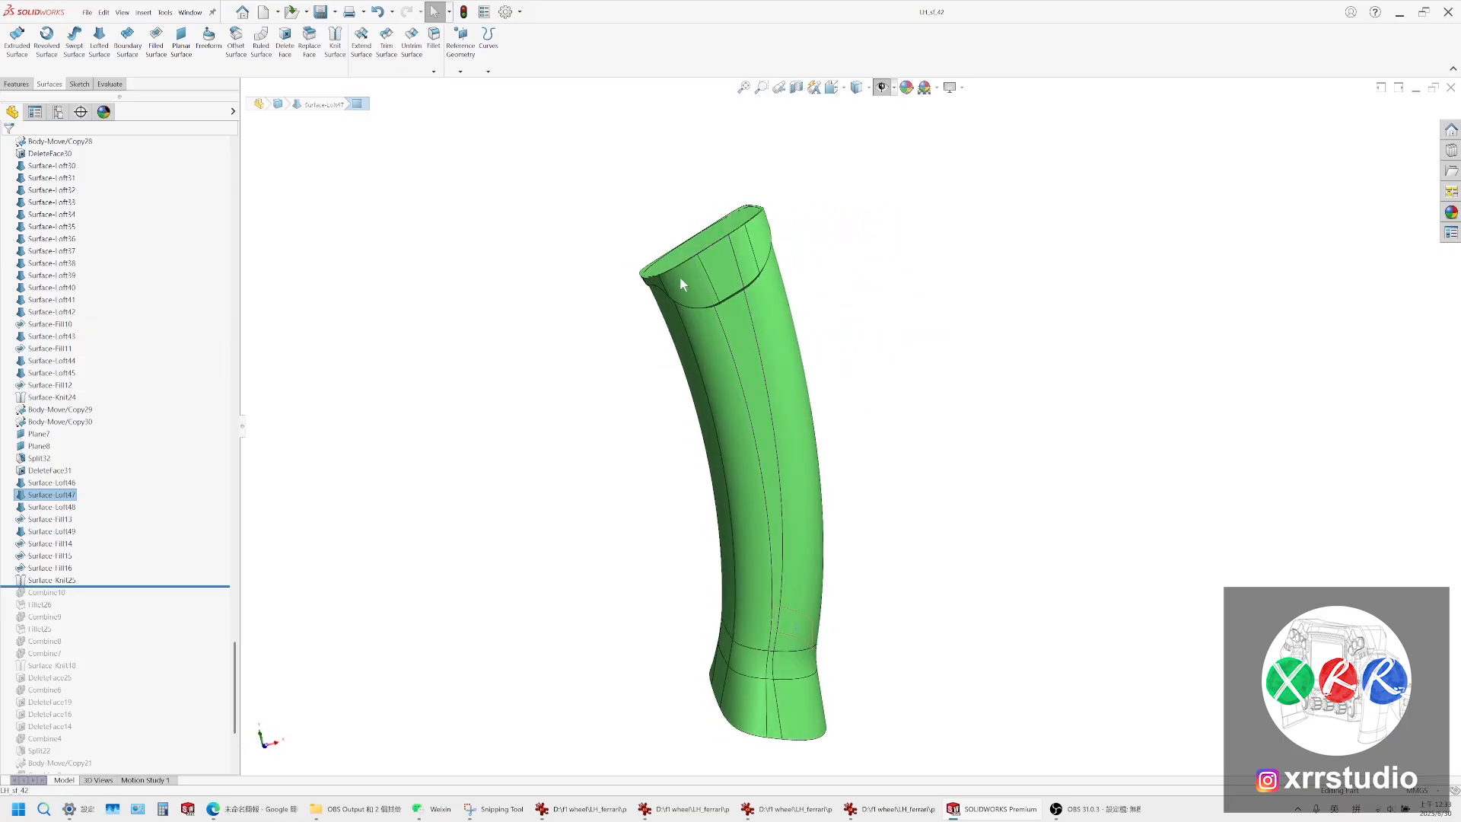
middle_drag(746, 412, 599, 340)
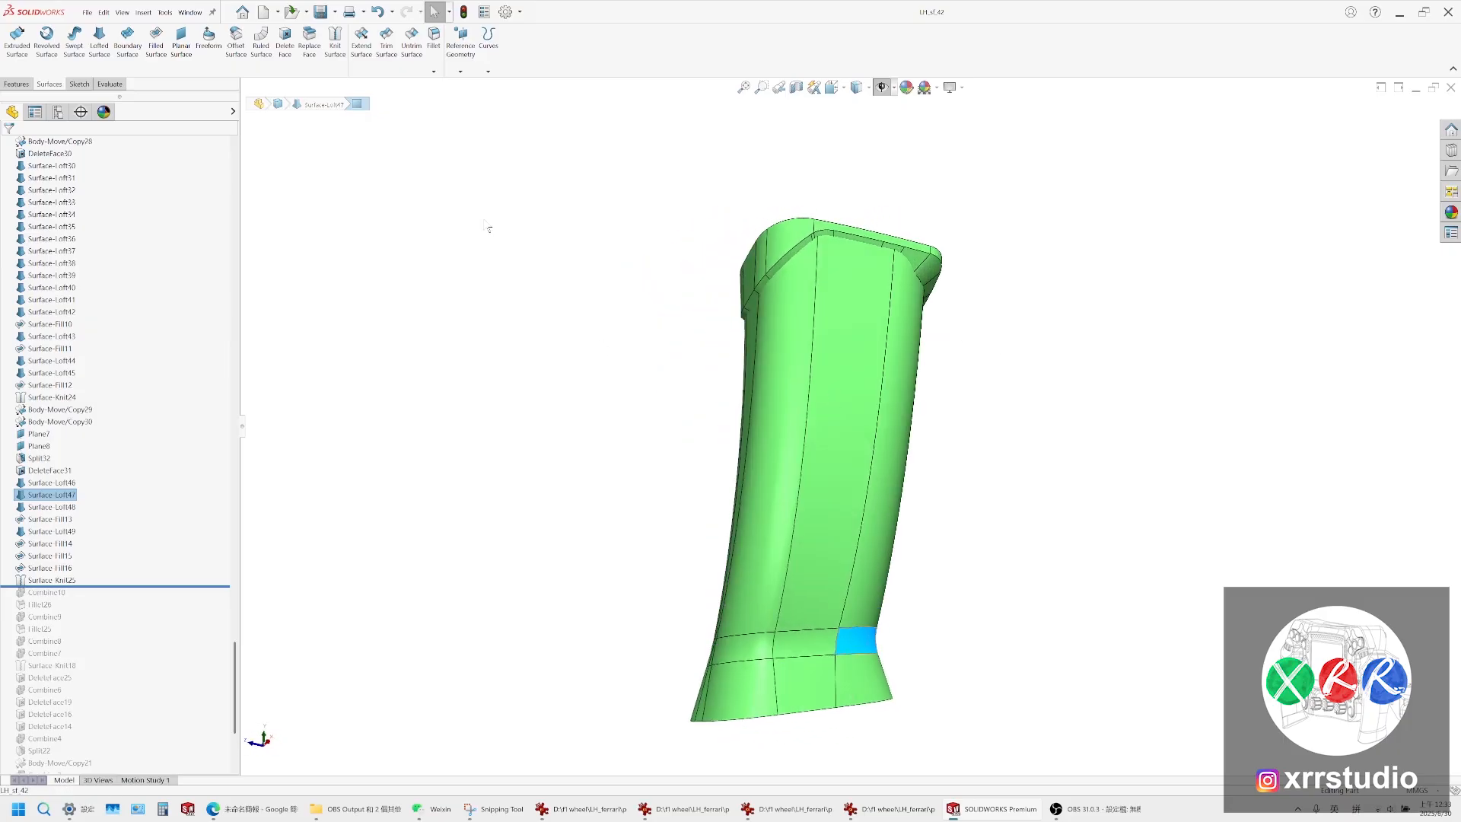
Examine the stepped joint between the grip and its upper end cap up close
click(16, 83)
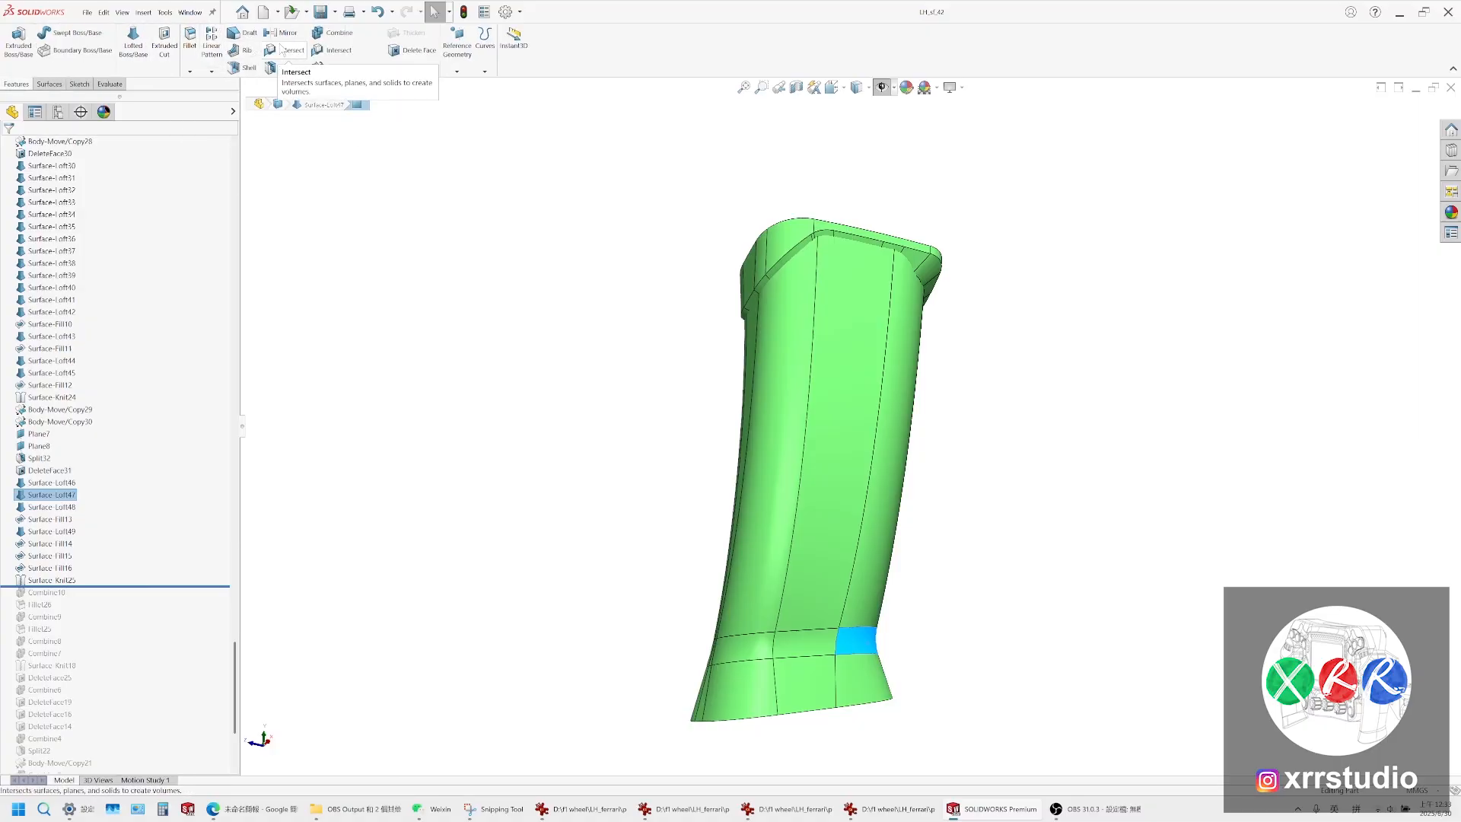
scroll(854, 354, down, 4)
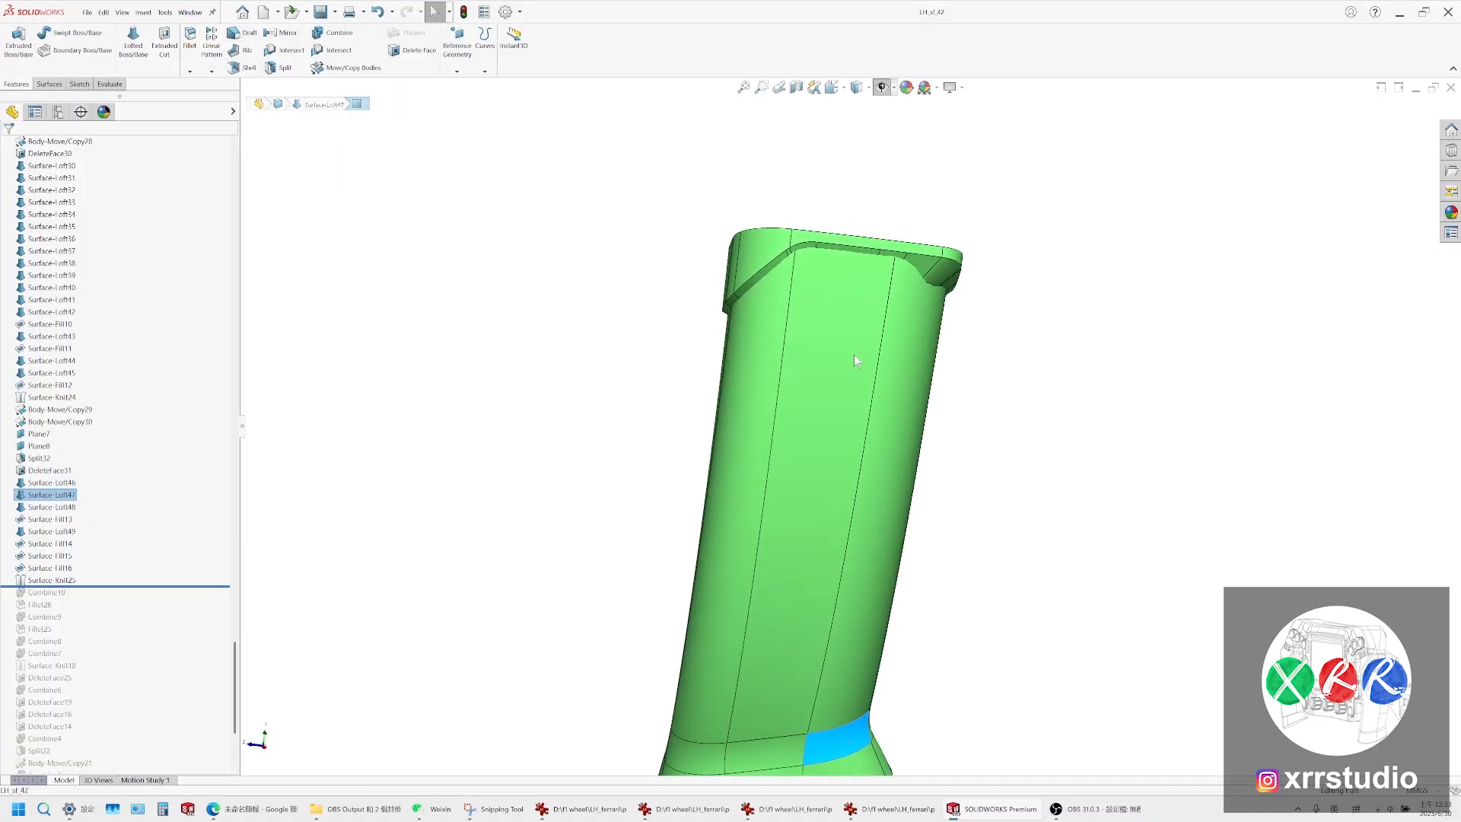
click(1008, 289)
scroll(729, 248, down, 3)
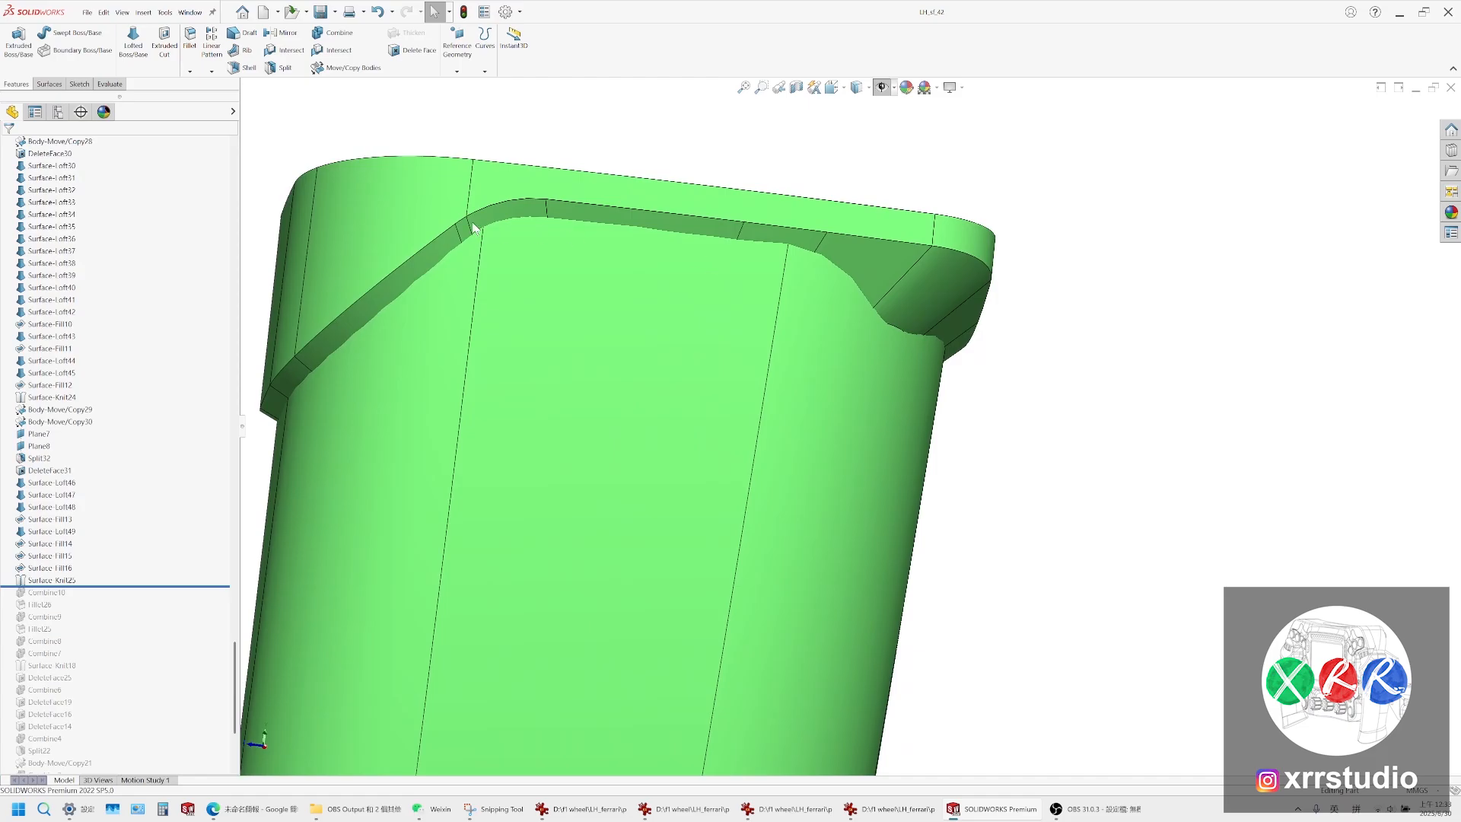
scroll(473, 226, up, 2)
click(411, 258)
click(1048, 154)
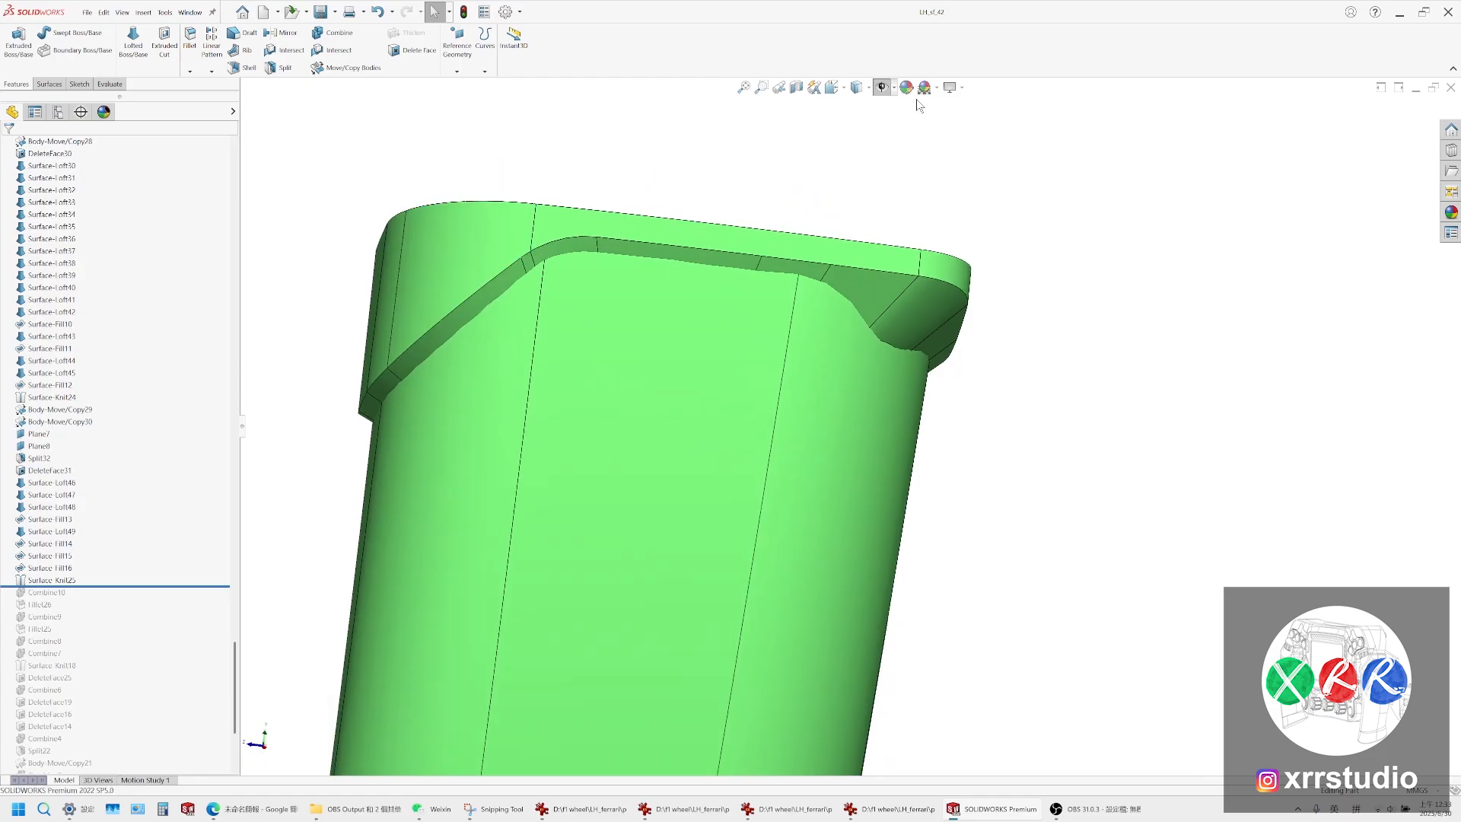
Apply a light red colour (RGB 255, 128, 128) to the grip body instead of the whole part, checking the reference slide
click(906, 88)
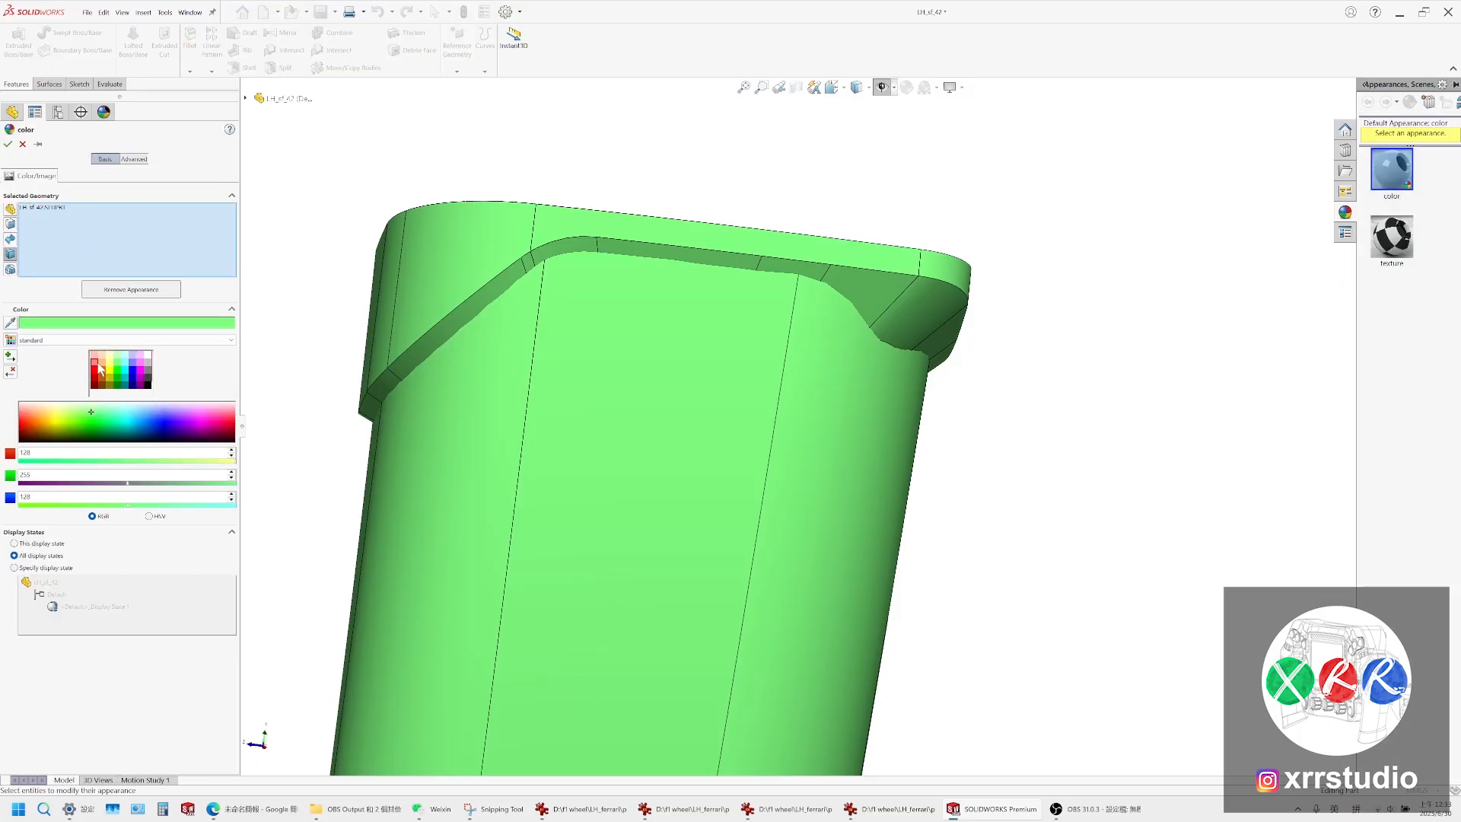
click(94, 355)
right_click(46, 261)
click(49, 266)
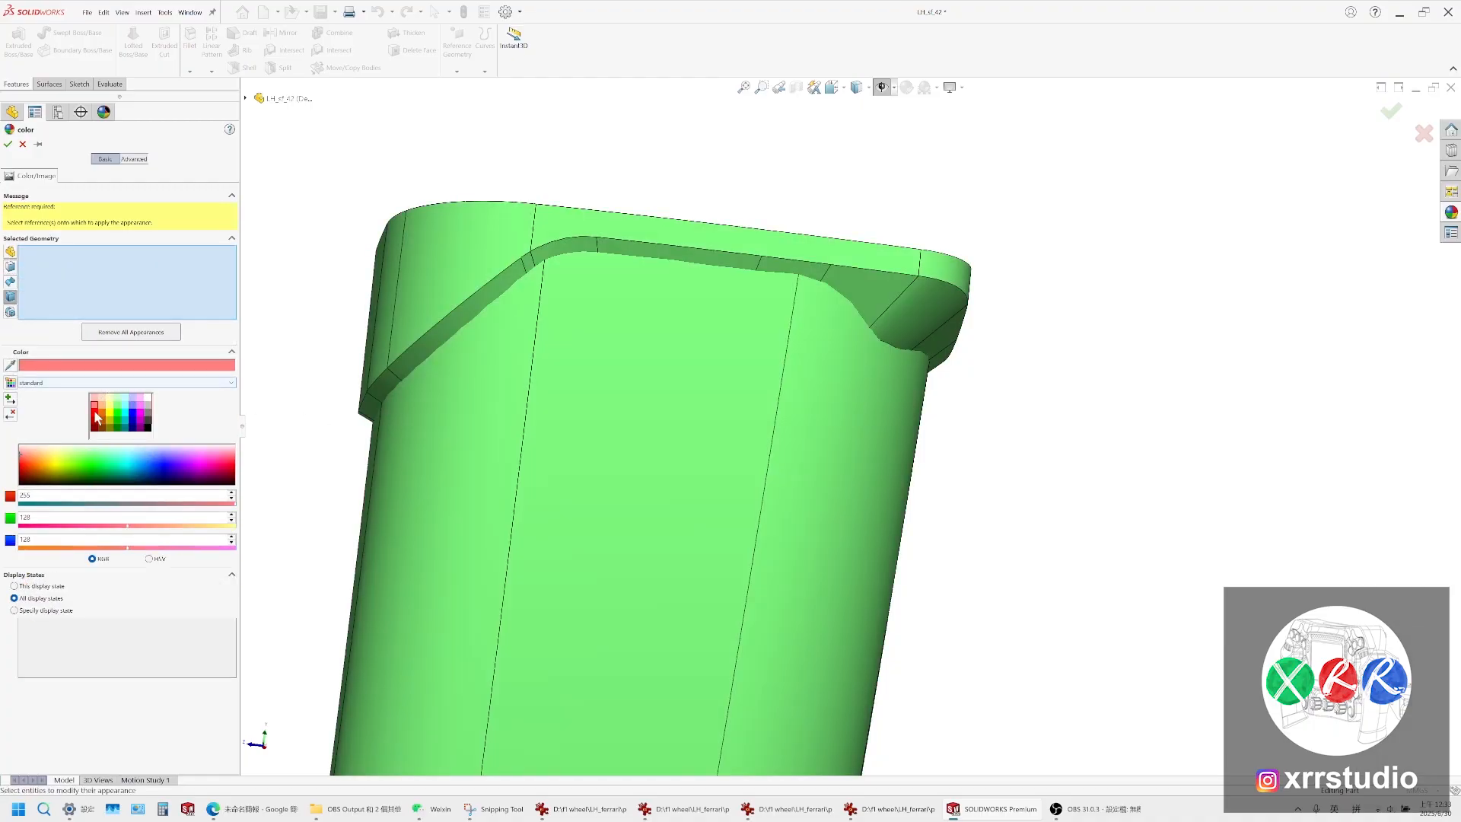
click(600, 460)
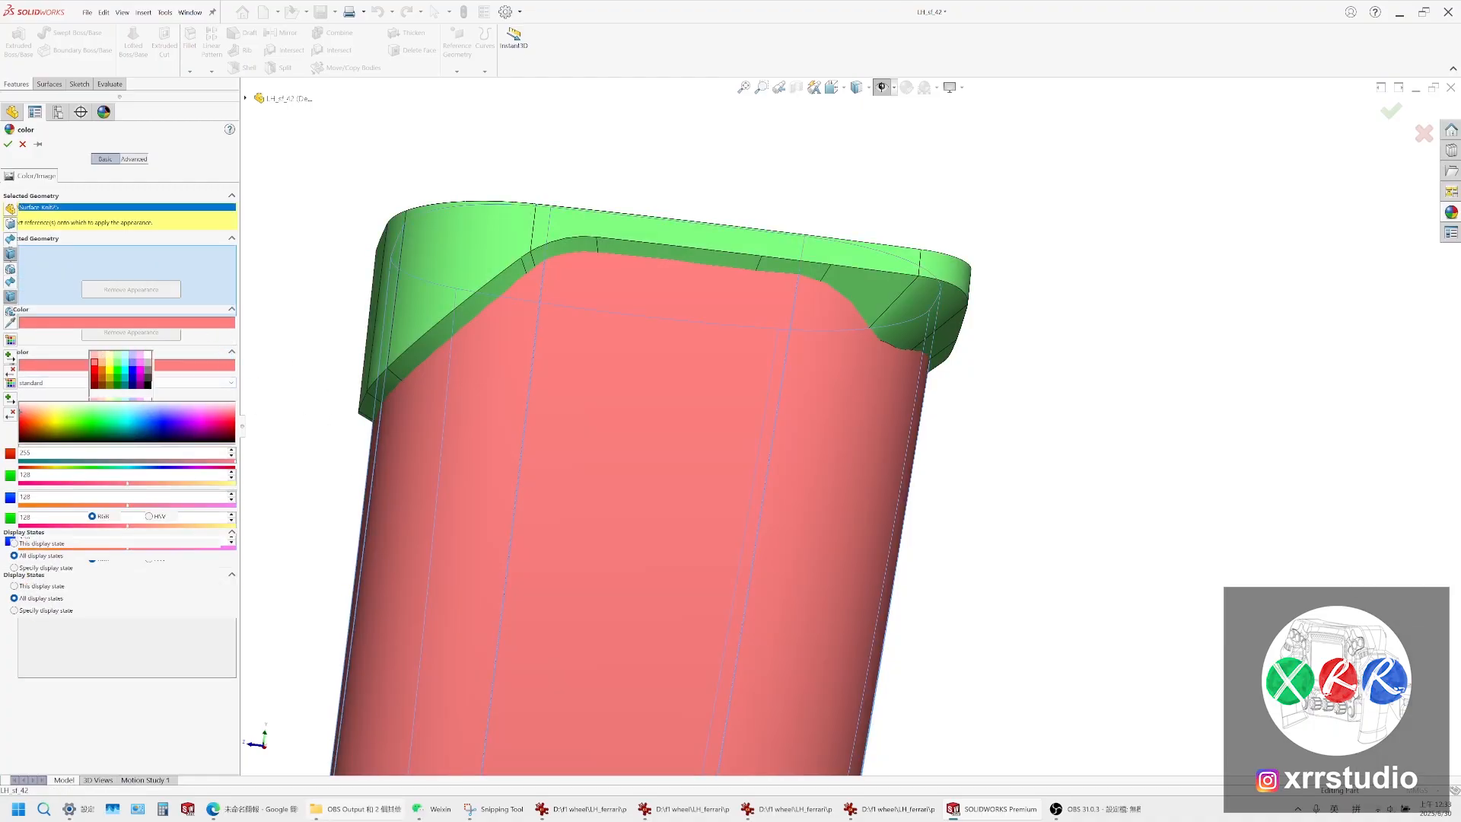
click(251, 809)
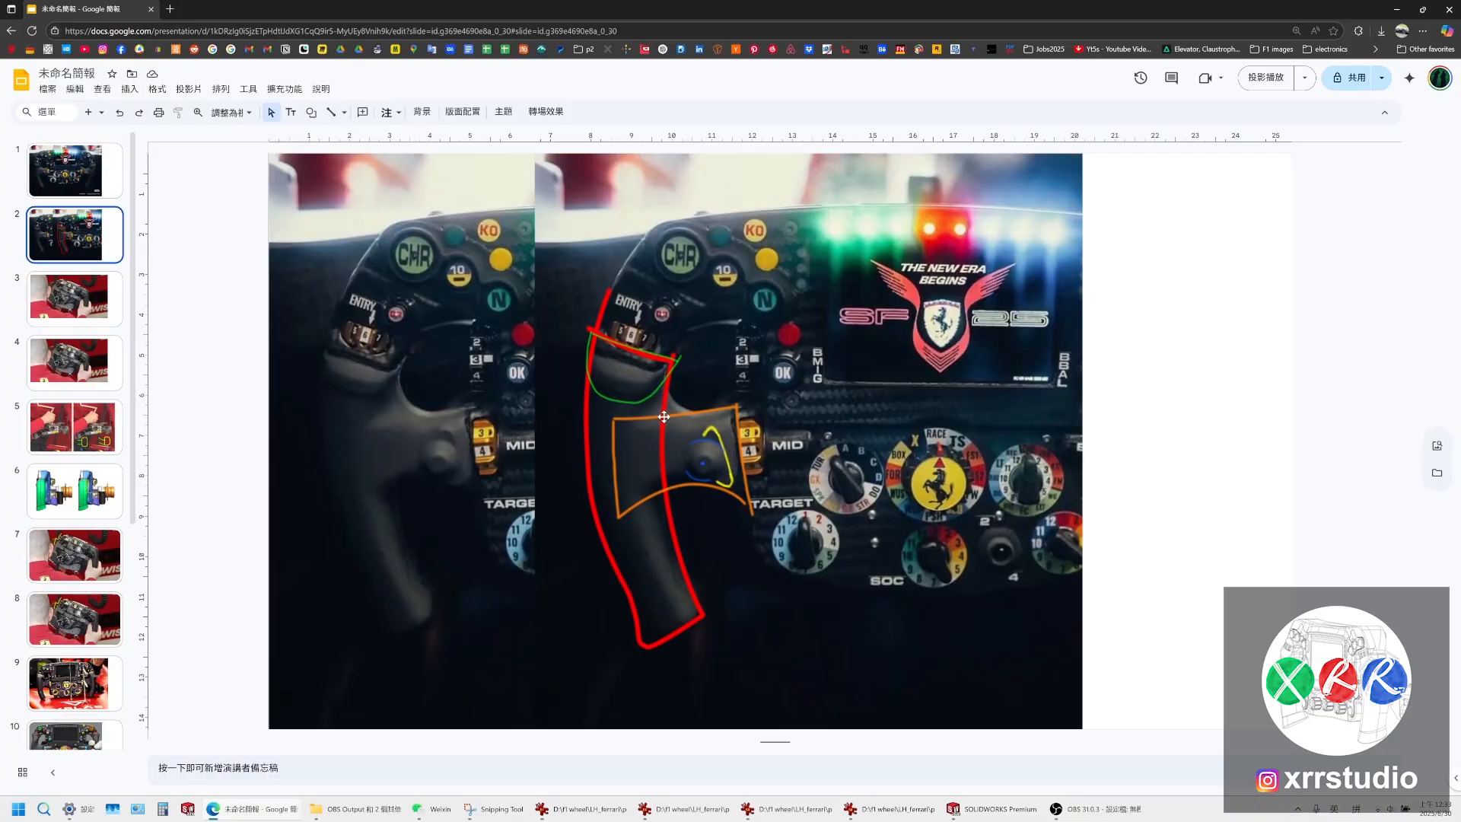
key(alt+Tab)
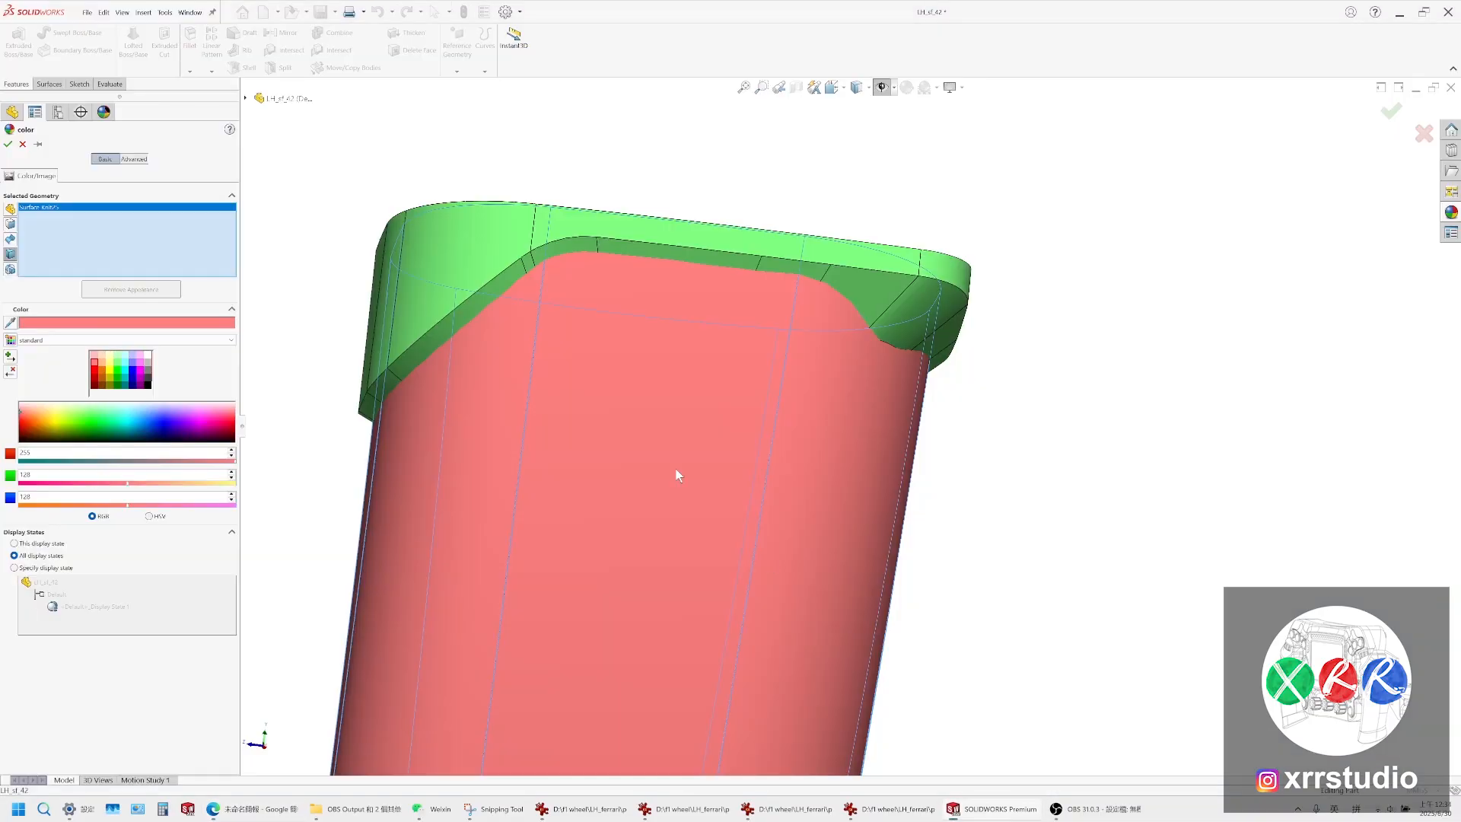
click(8, 144)
Examine the end cap's corner faces where they meet the red grip body
scroll(765, 335, up, 8)
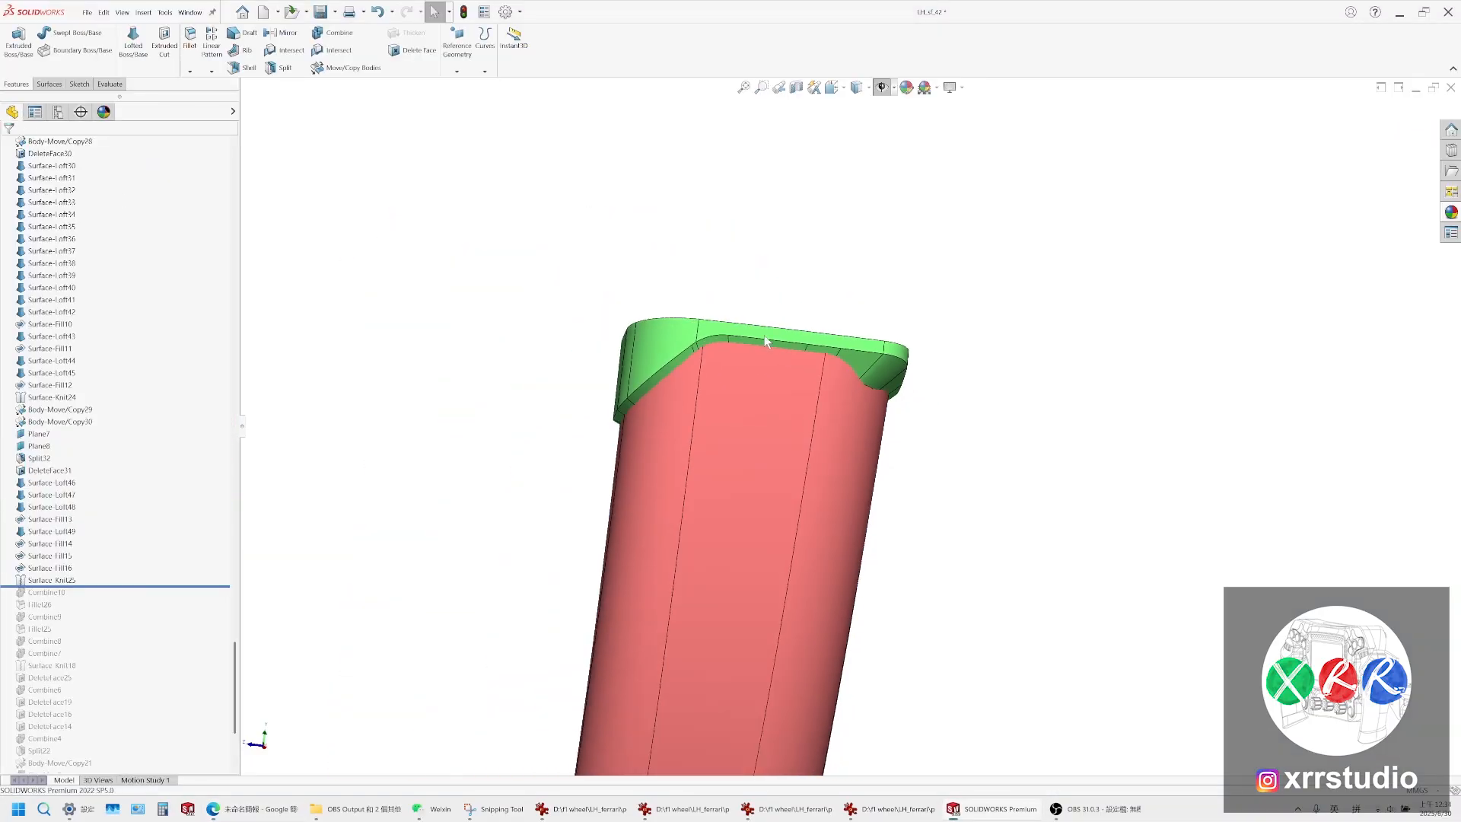
scroll(865, 399, down, 10)
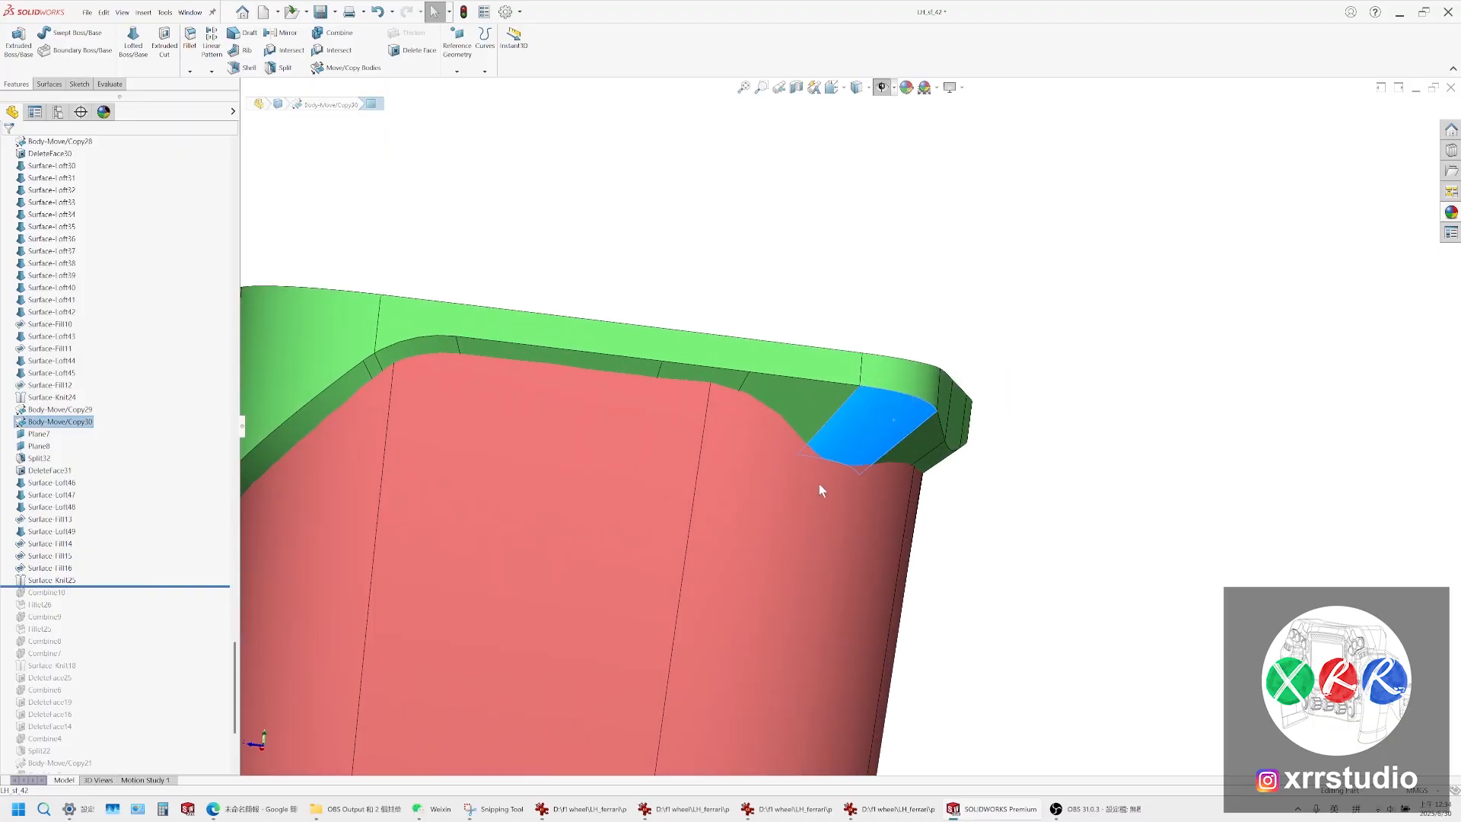
click(837, 535)
scroll(790, 536, up, 5)
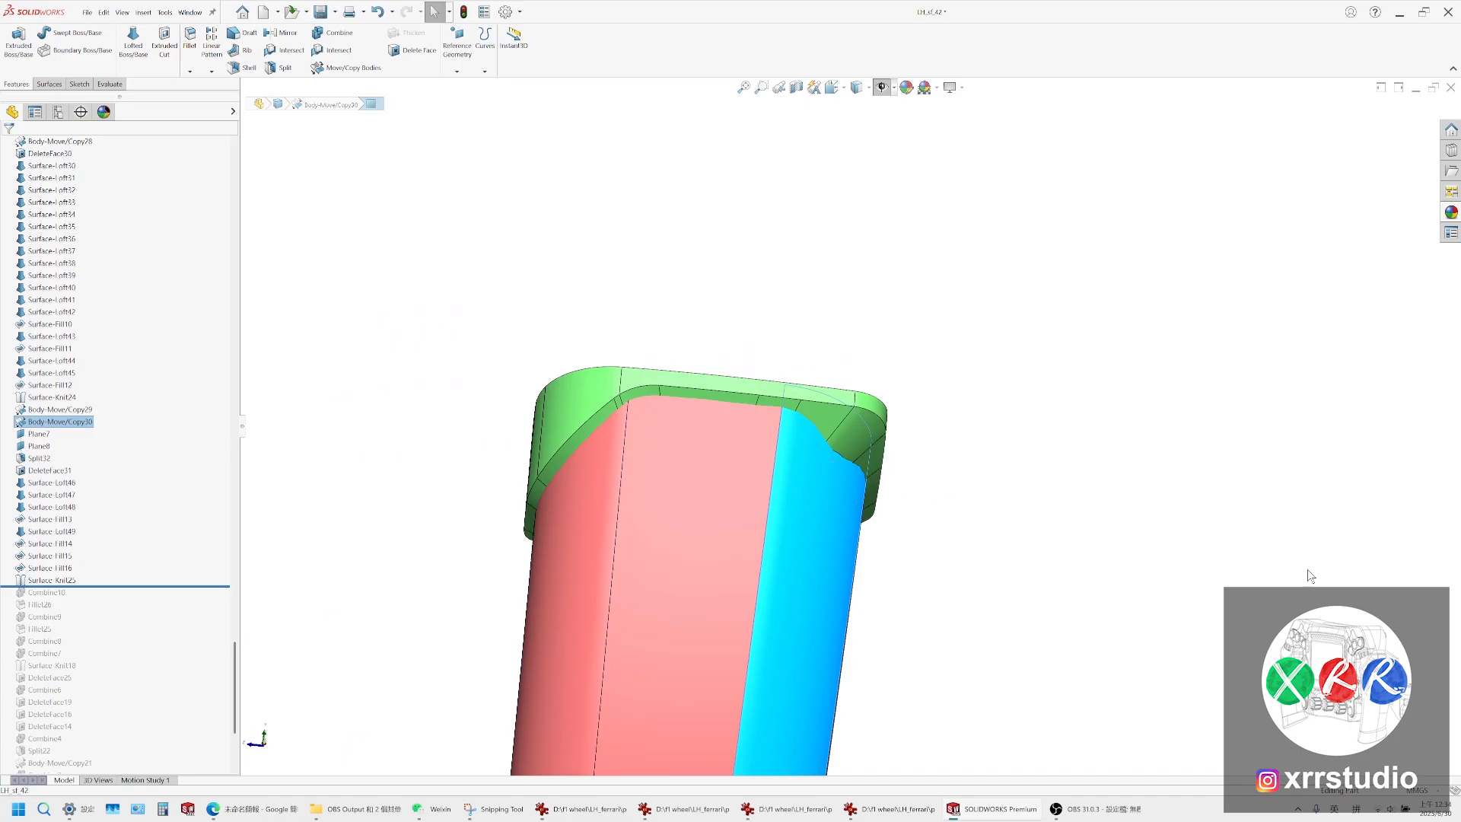
Examine the recoloured grip from all sides, from the end cap down to the flared lower end
scroll(906, 525, up, 5)
scroll(858, 587, down, 3)
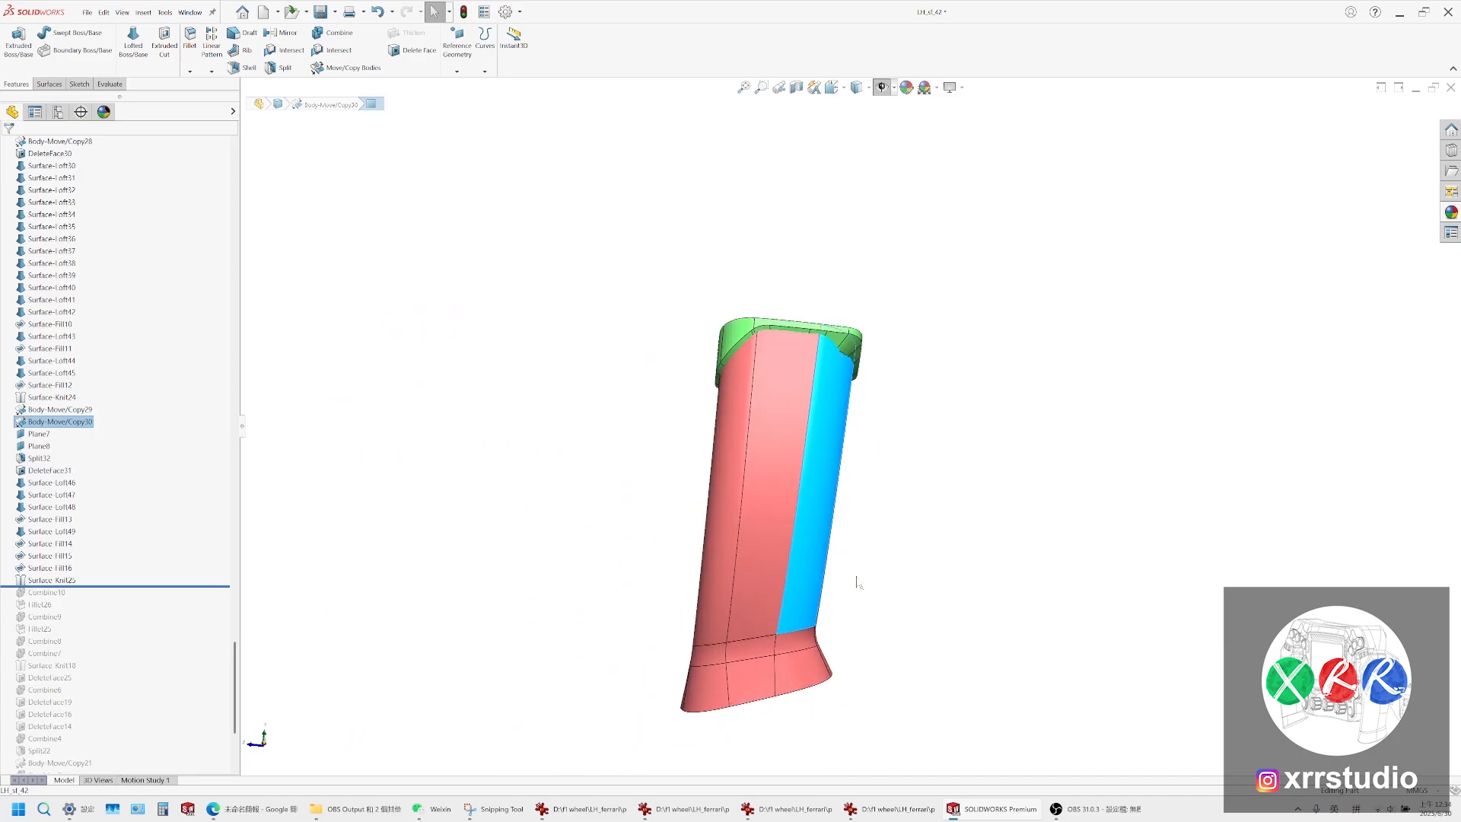
scroll(851, 660, down, 3)
click(852, 659)
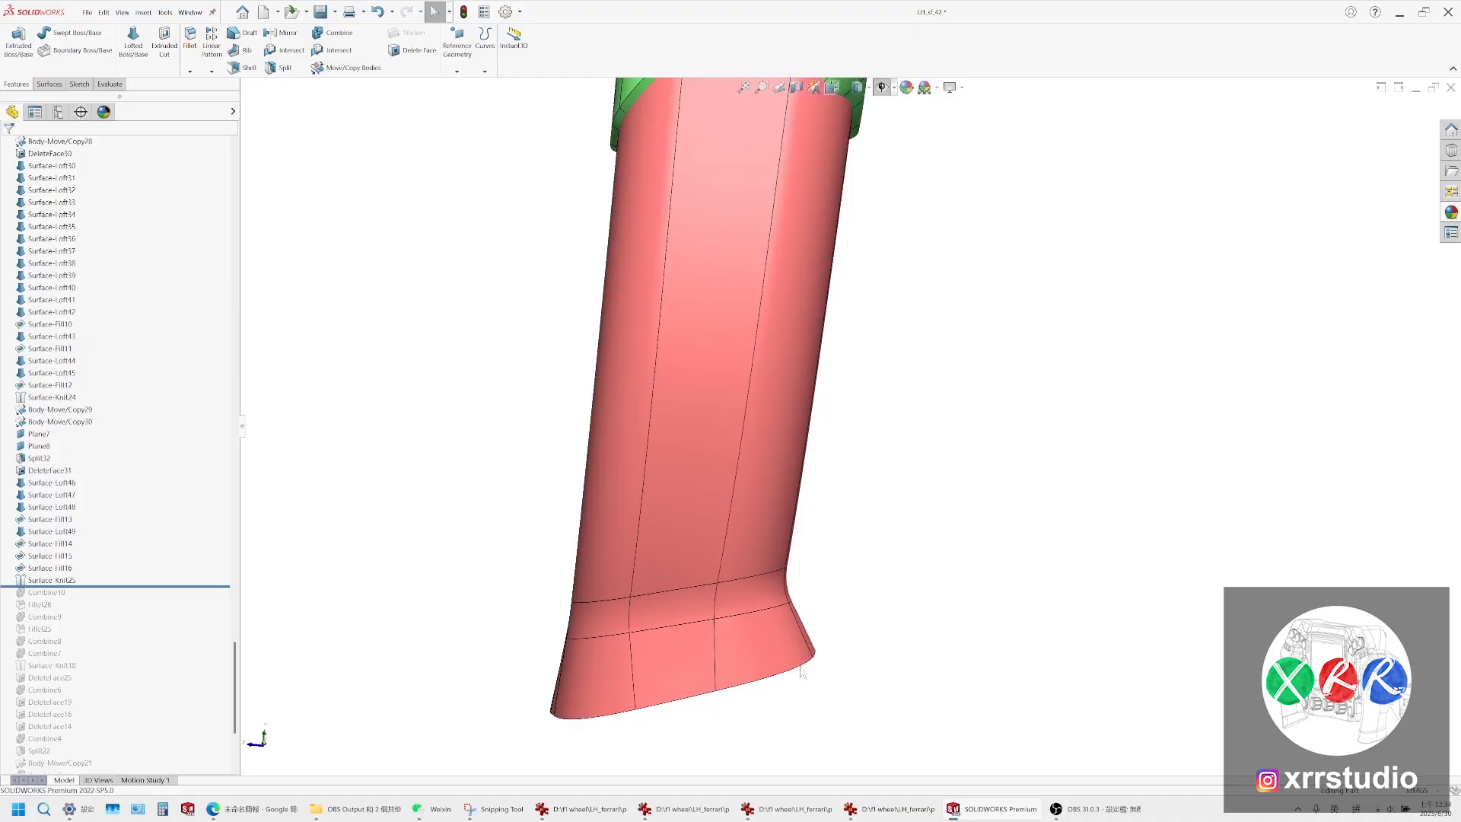
scroll(801, 450, up, 2)
scroll(802, 451, up, 1)
scroll(817, 247, down, 2)
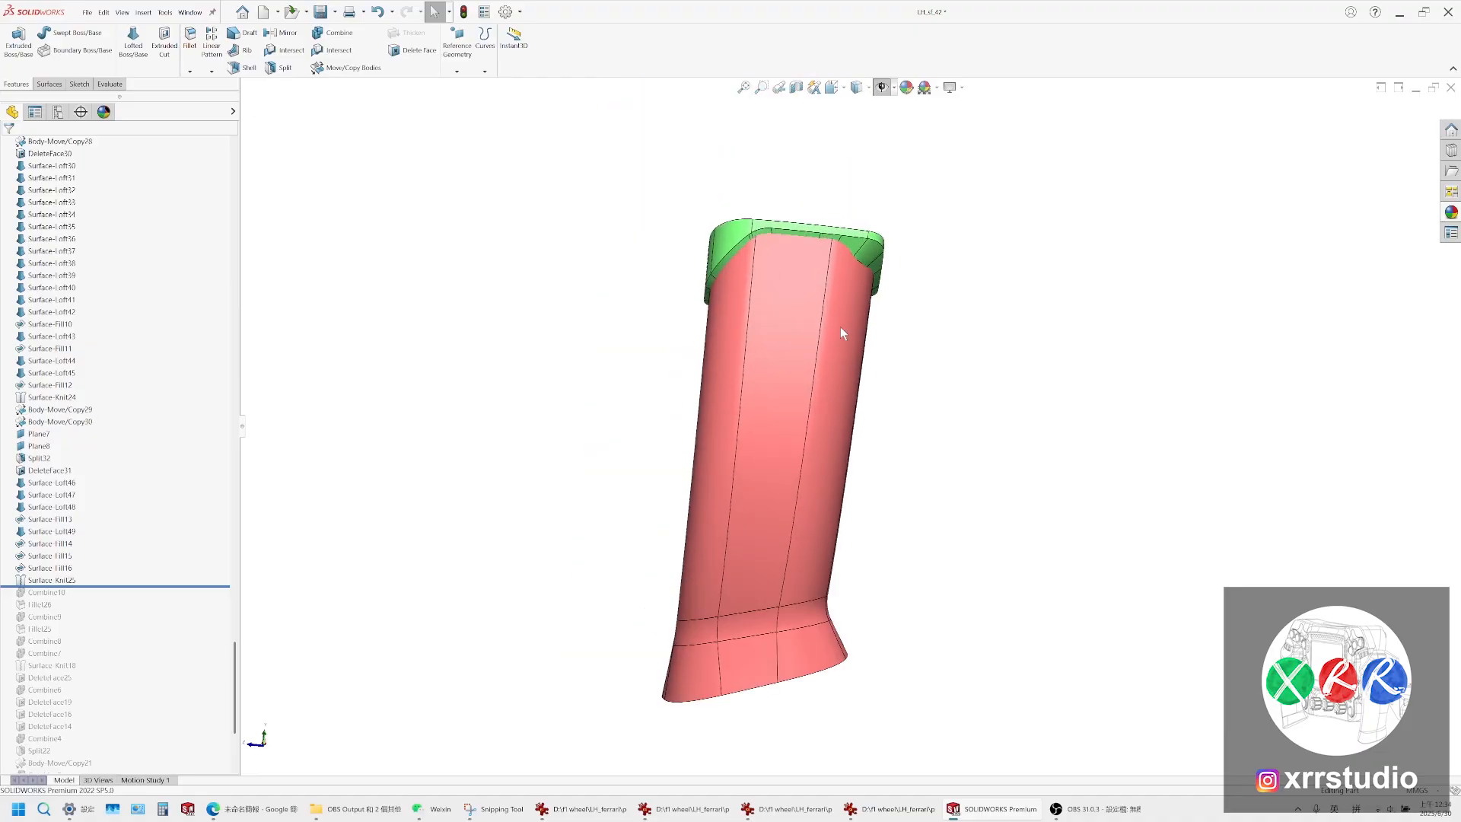
middle_drag(841, 331, 848, 279)
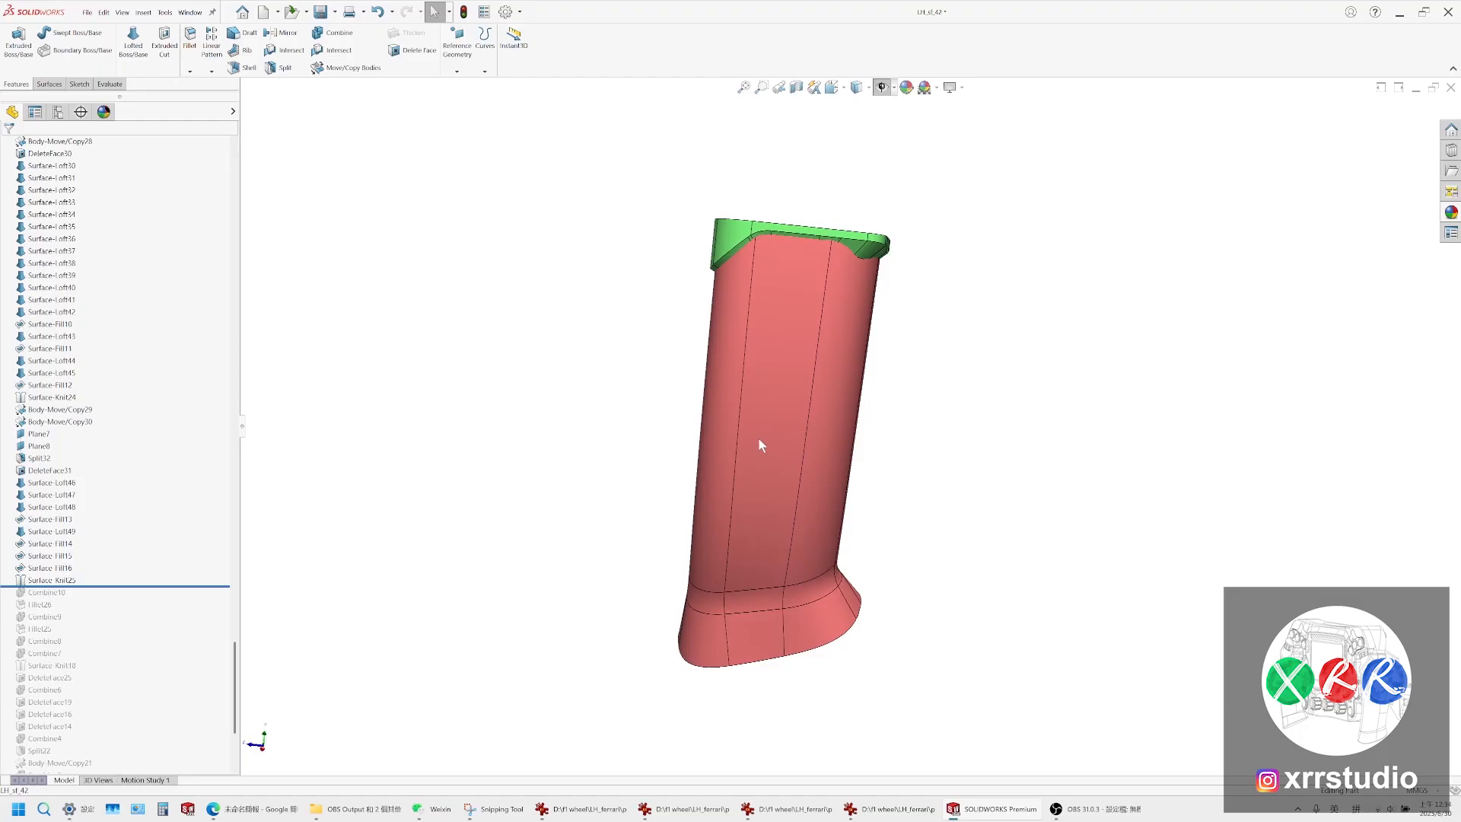
middle_drag(761, 430, 866, 323)
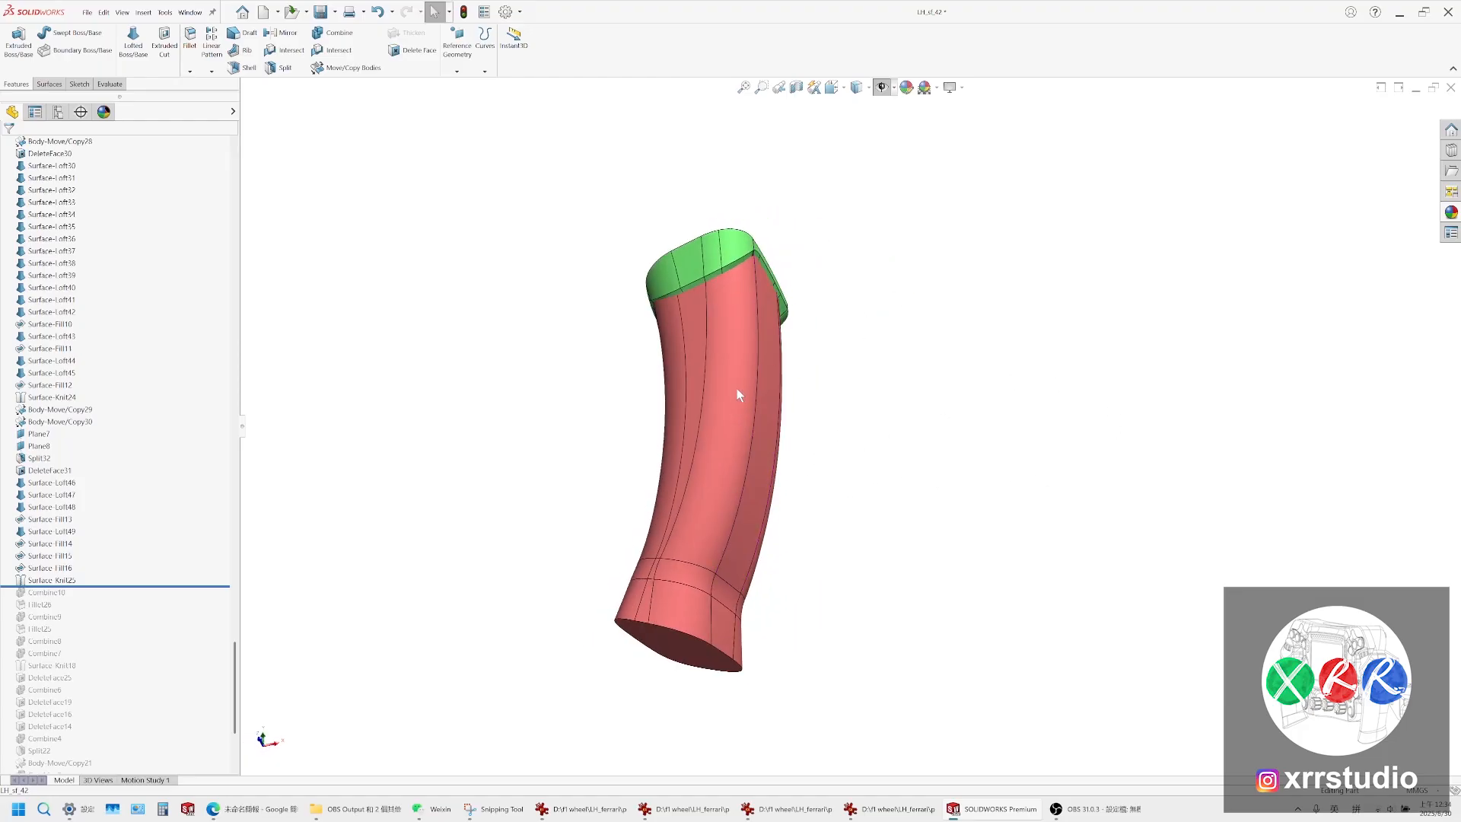
middle_drag(737, 394, 726, 218)
scroll(808, 227, down, 1)
scroll(537, 333, down, 2)
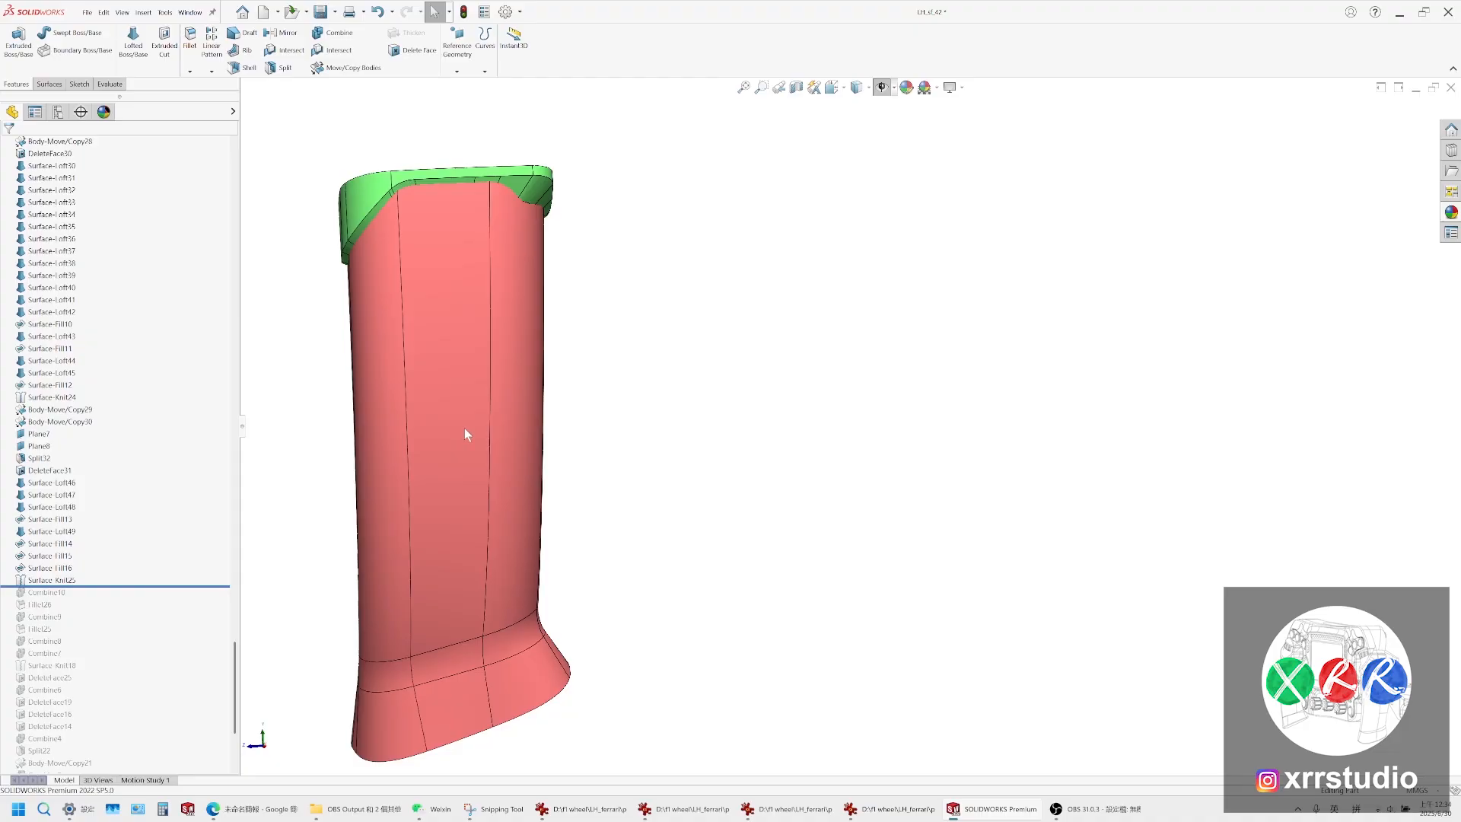
scroll(491, 494, up, 2)
scroll(498, 503, down, 3)
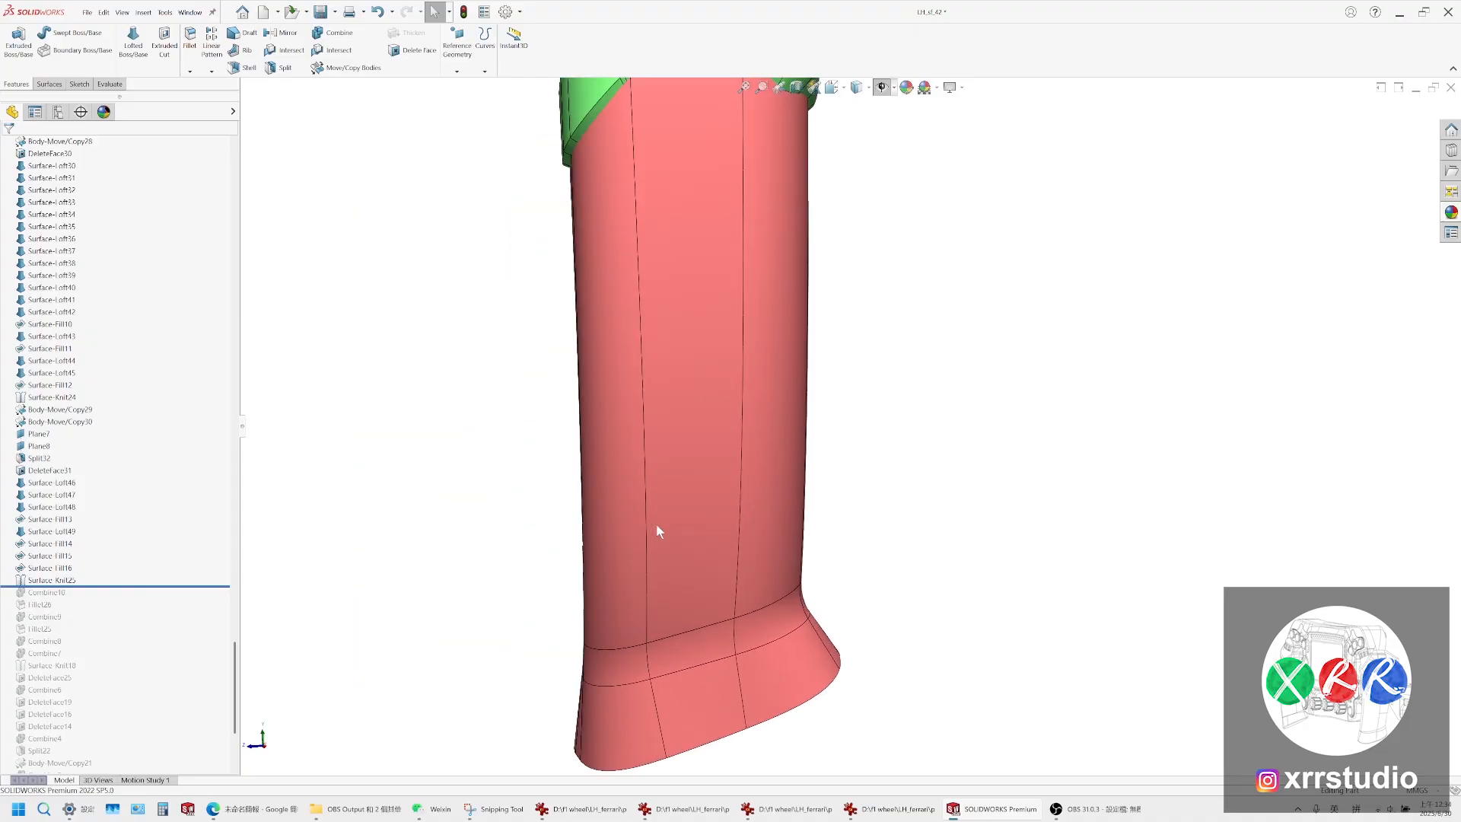
scroll(657, 525, up, 3)
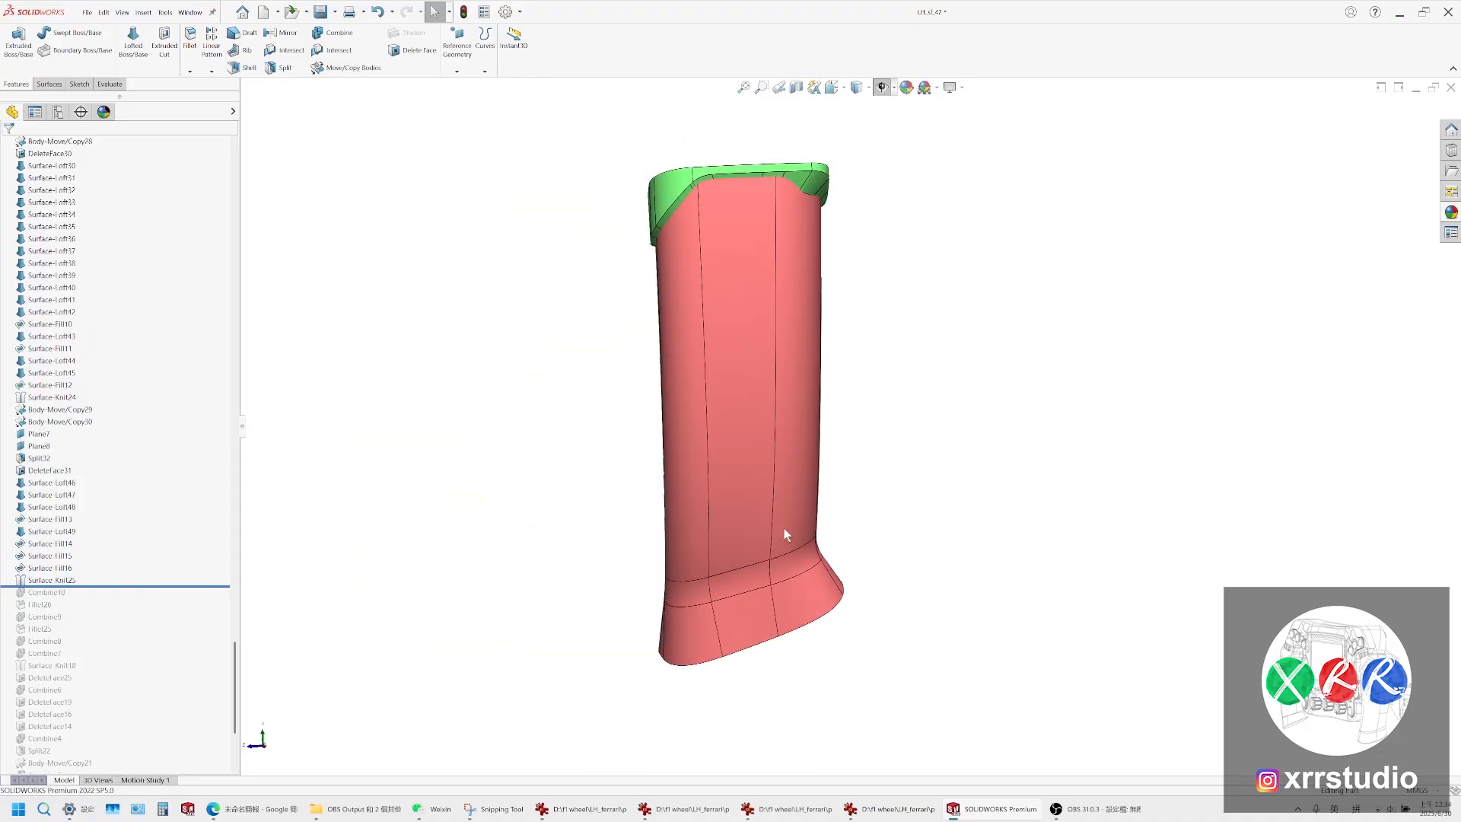
Fillet the bottom rim edge of the grip's flared lower end, trying 3 and 2 mm before settling on a 1 mm radius
middle_drag(787, 535, 770, 391)
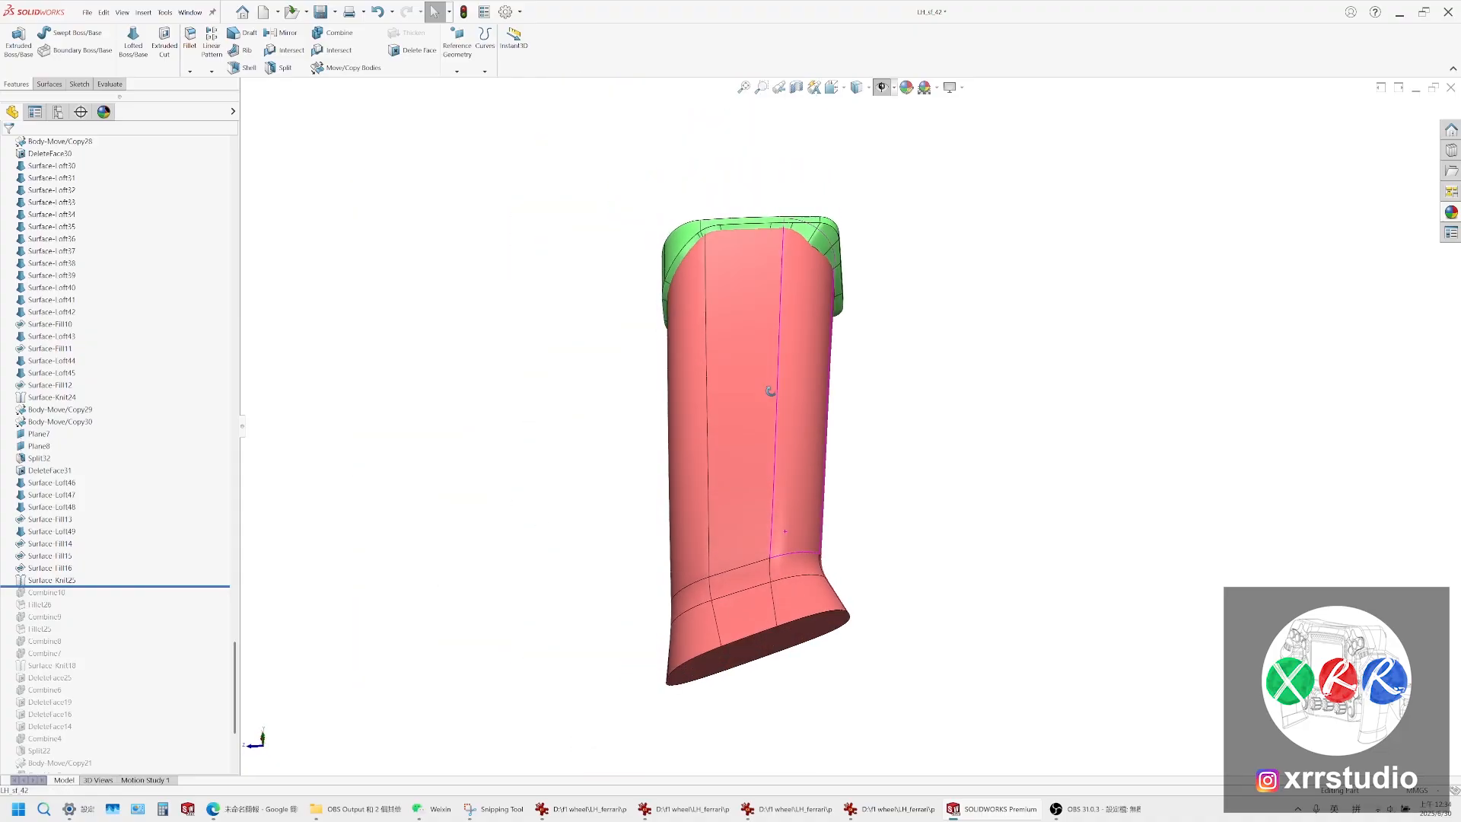
click(807, 619)
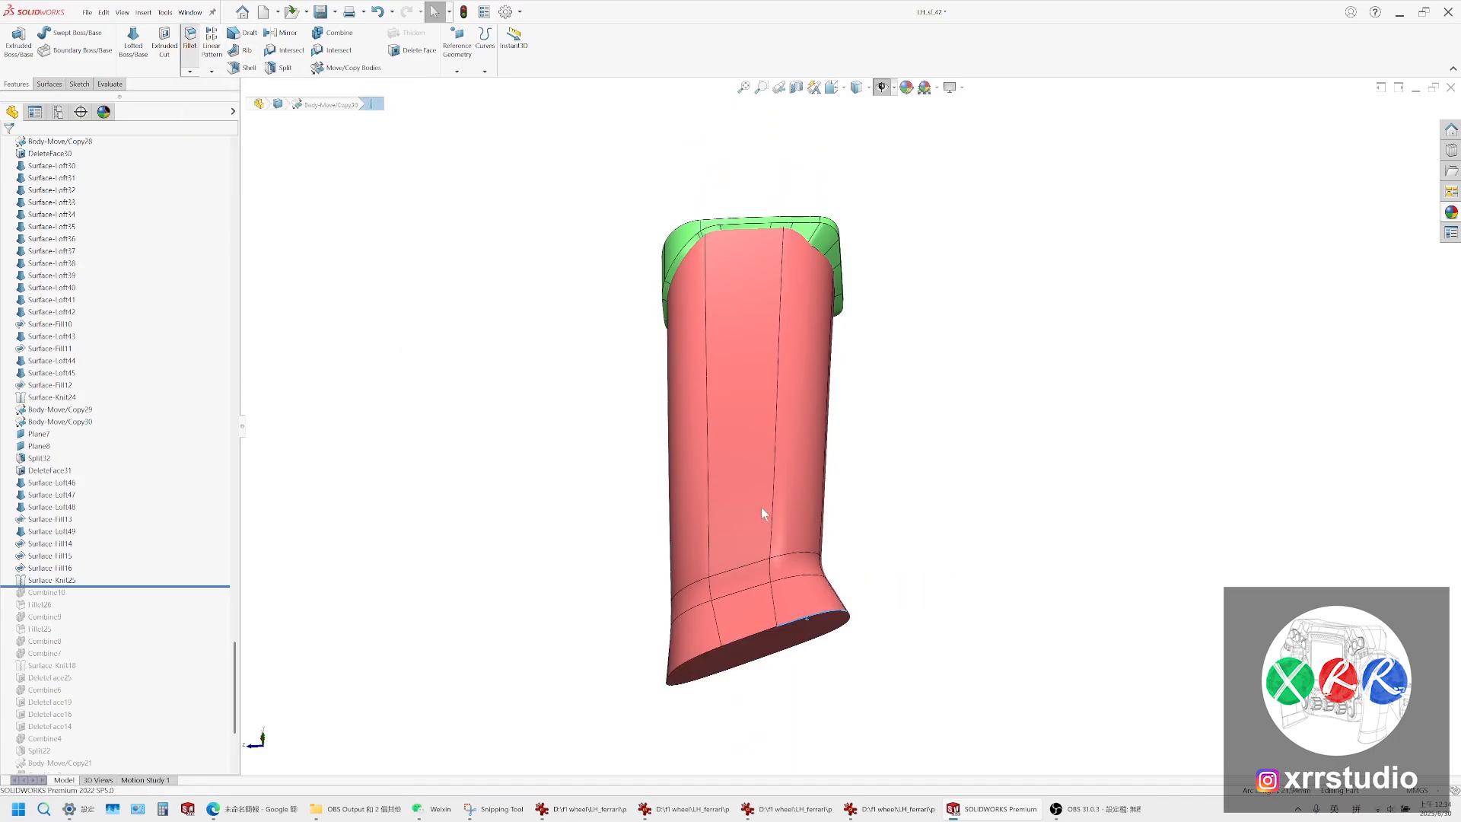
scroll(835, 657, down, 6)
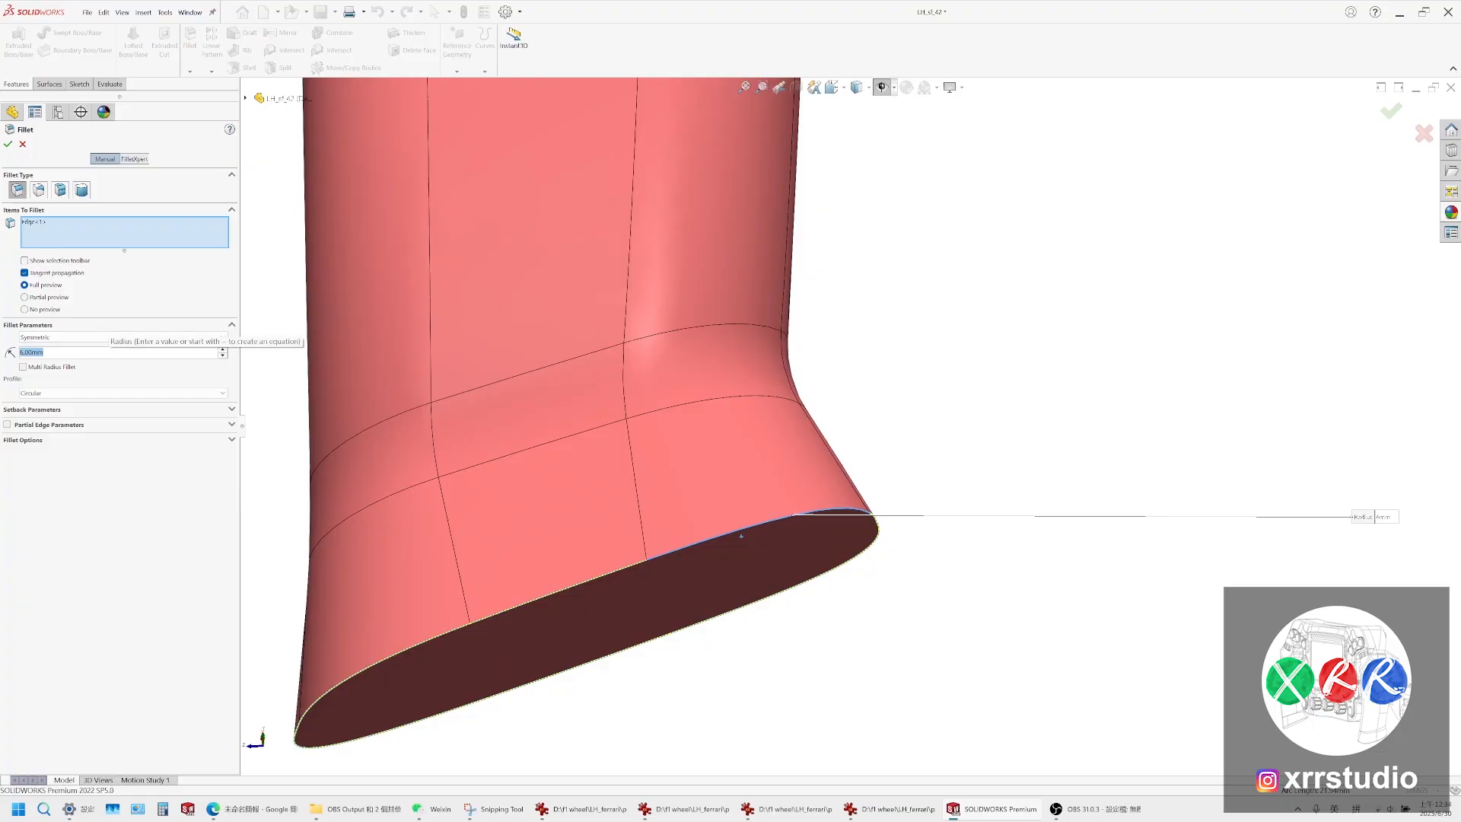
text(3)
key(Return)
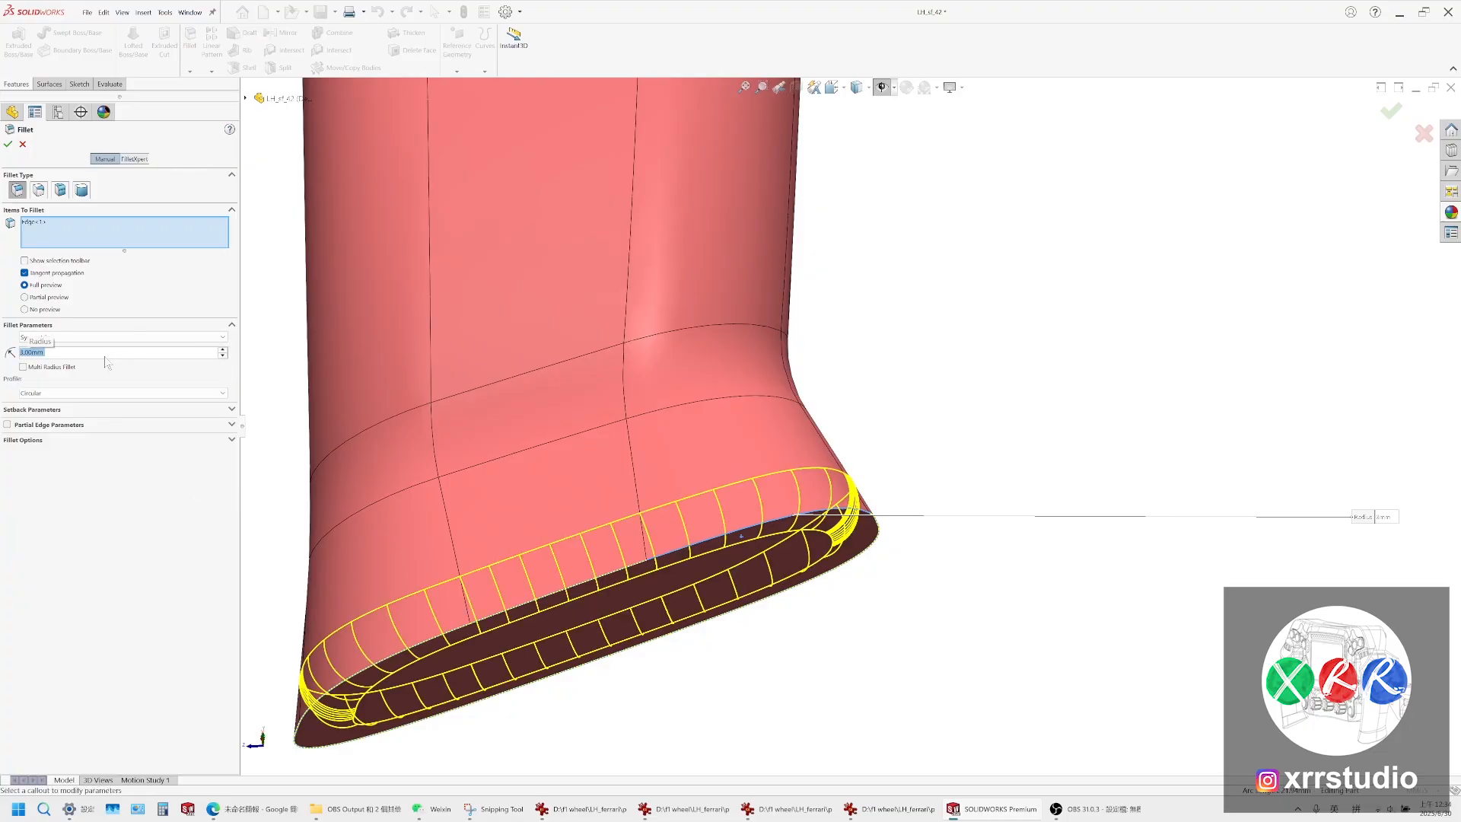
text(2)
key(Return)
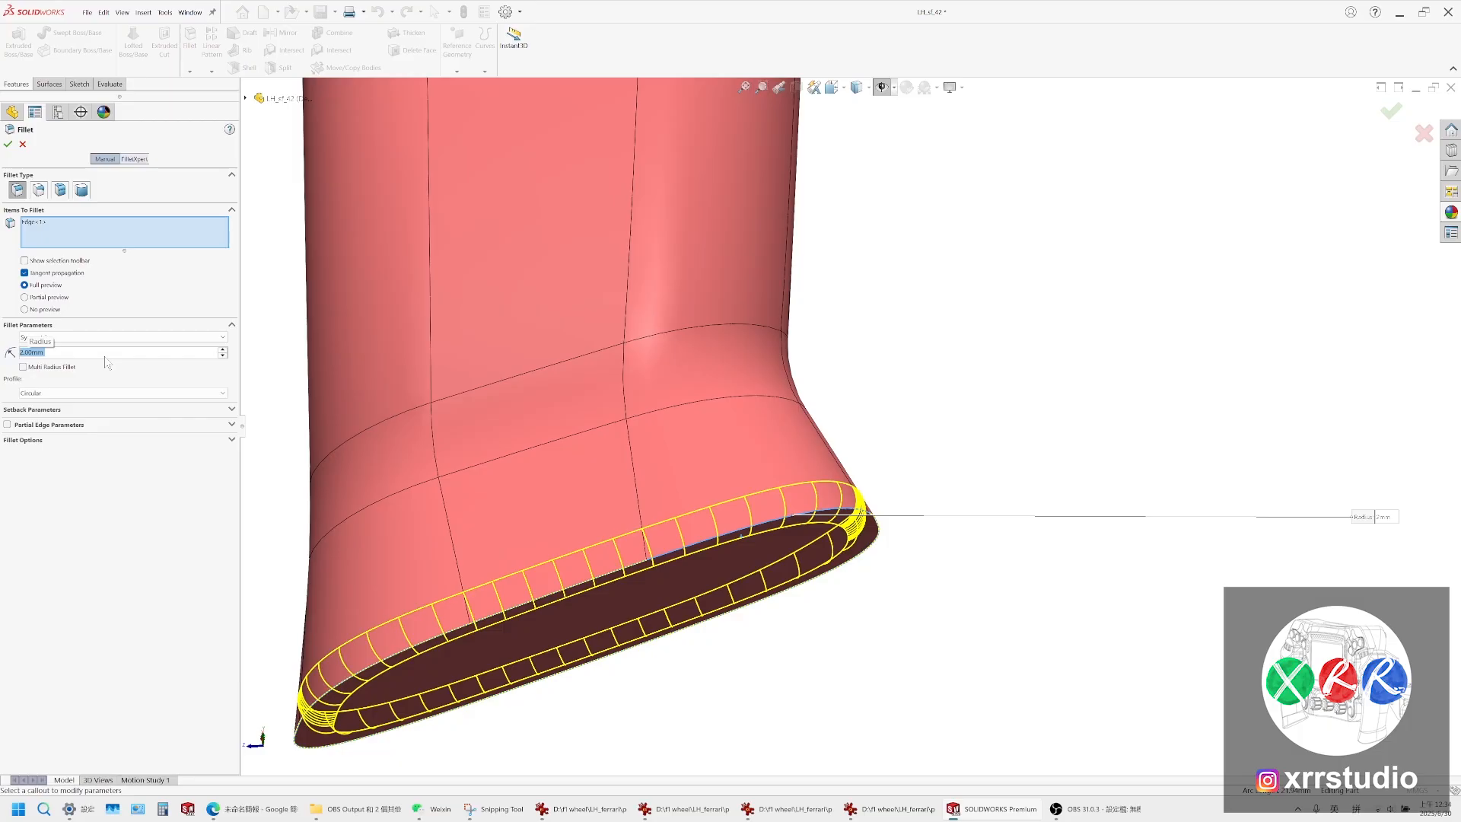
text(1)
key(Return)
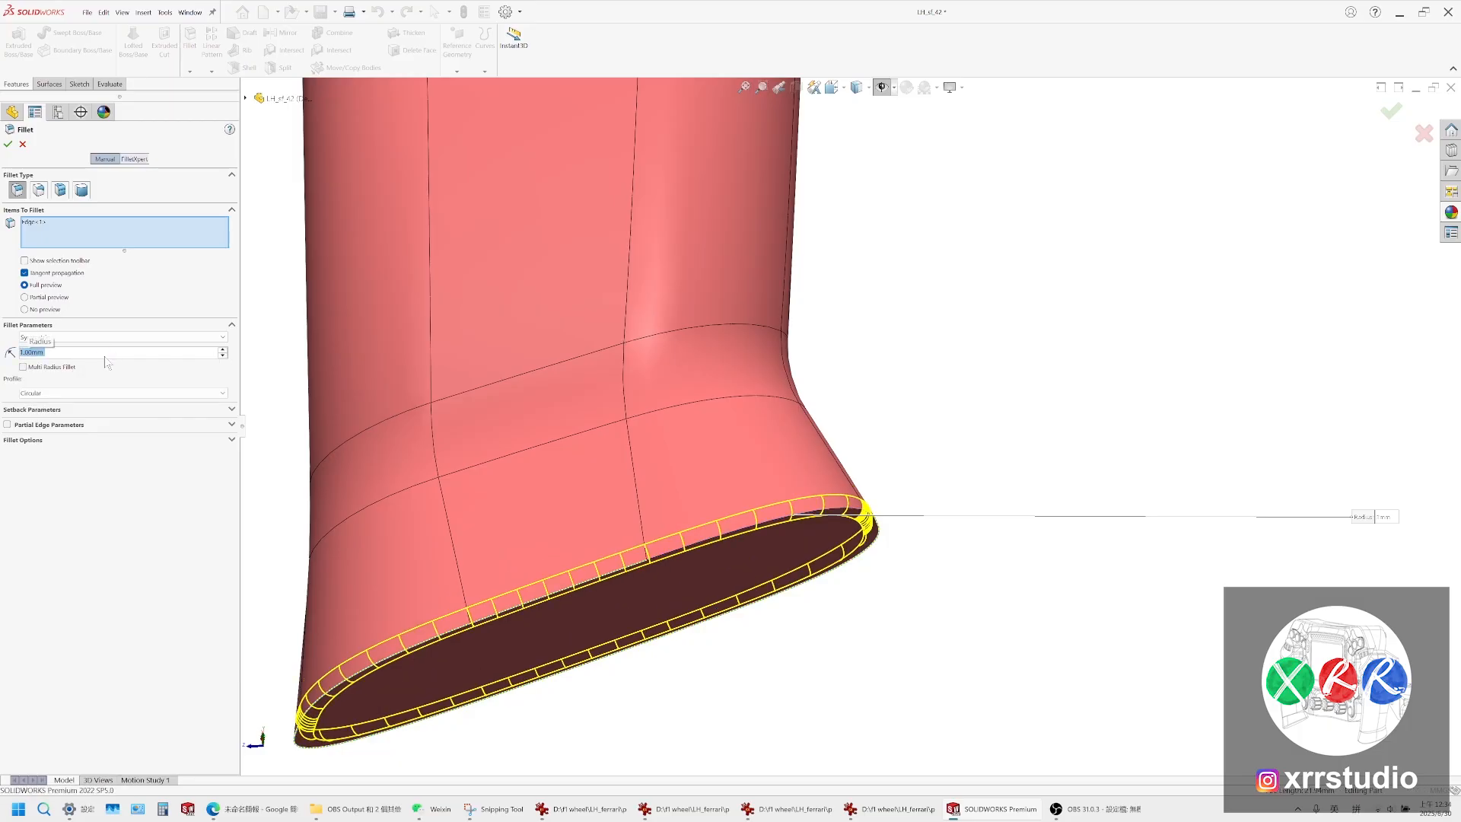
right_click(591, 532)
Examine the filleted grip as a whole and compare it with the rear-view photo of the steering wheel
scroll(673, 488, up, 9)
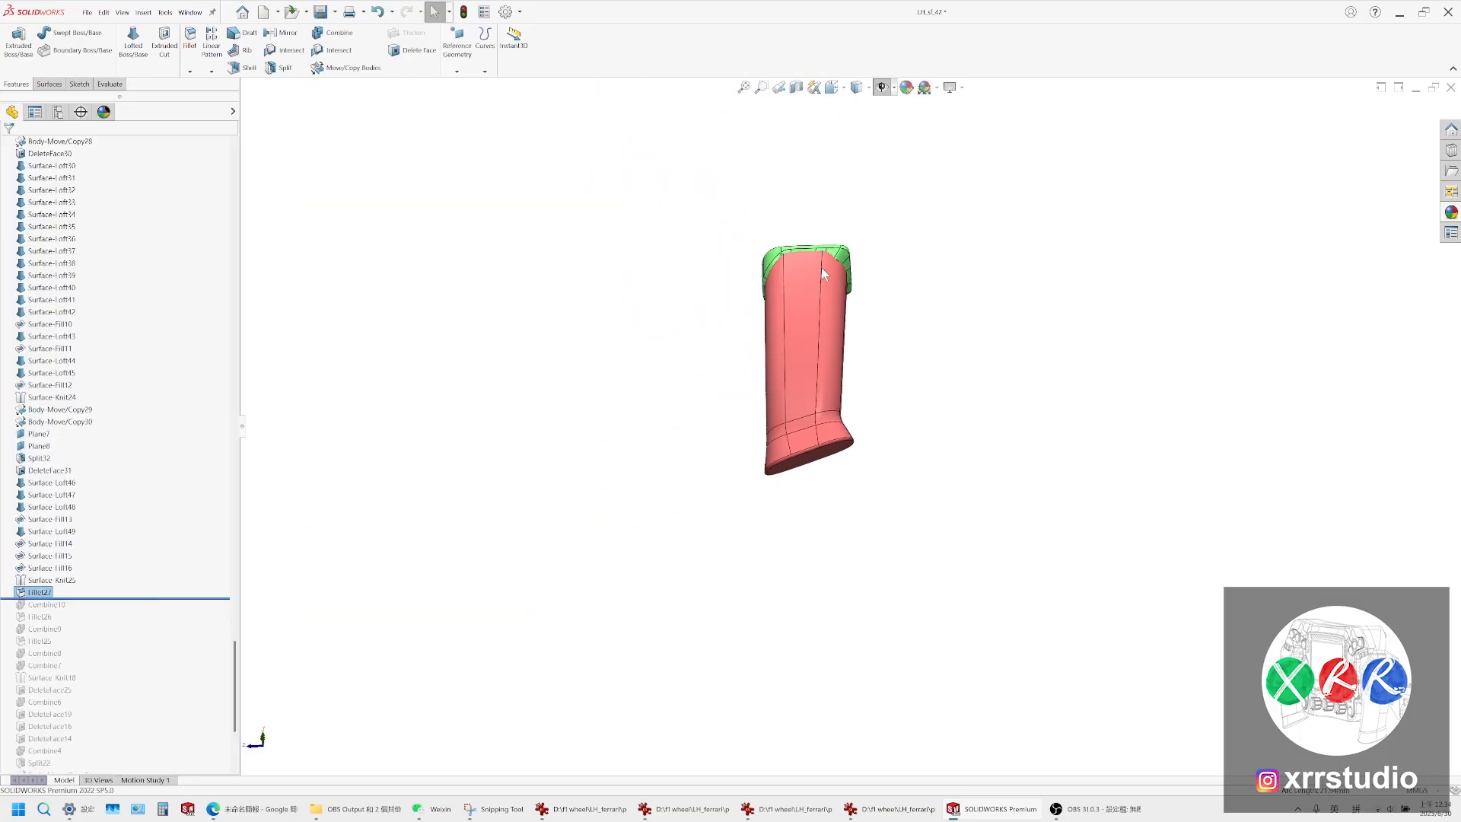
scroll(821, 270, down, 5)
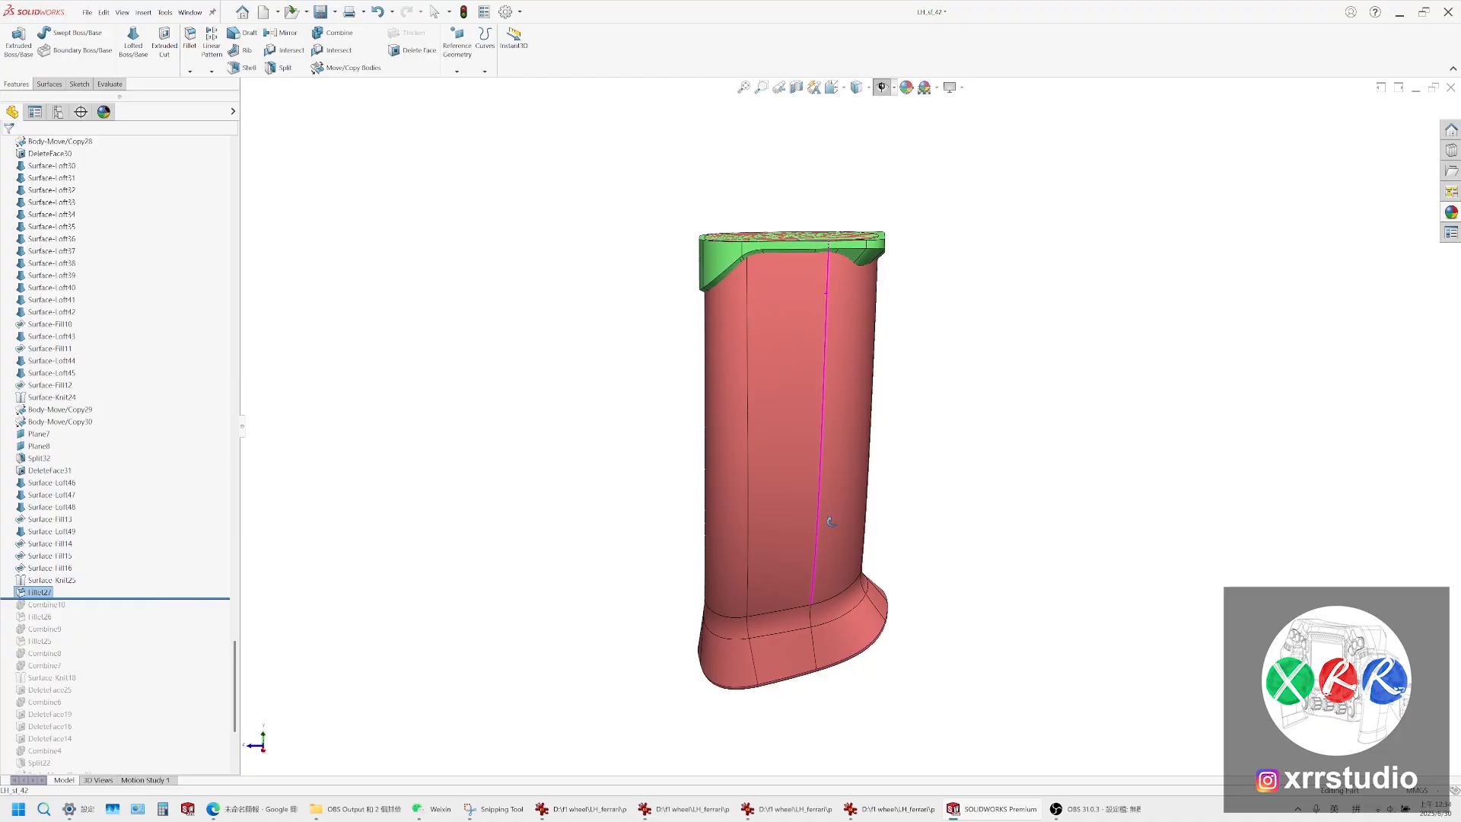
middle_drag(769, 321, 767, 267)
ctrl+middle_drag(819, 427, 795, 374)
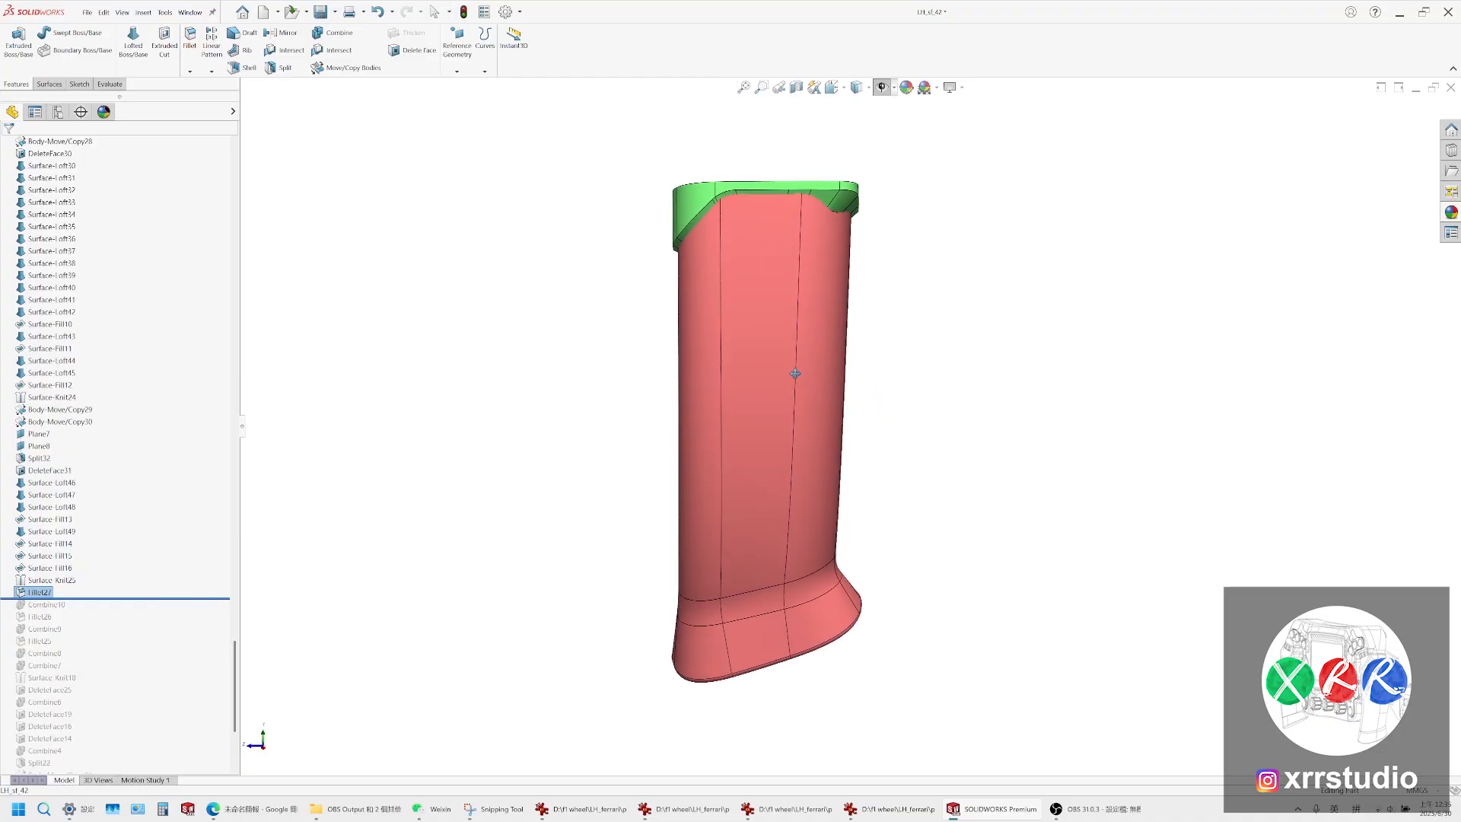
click(586, 809)
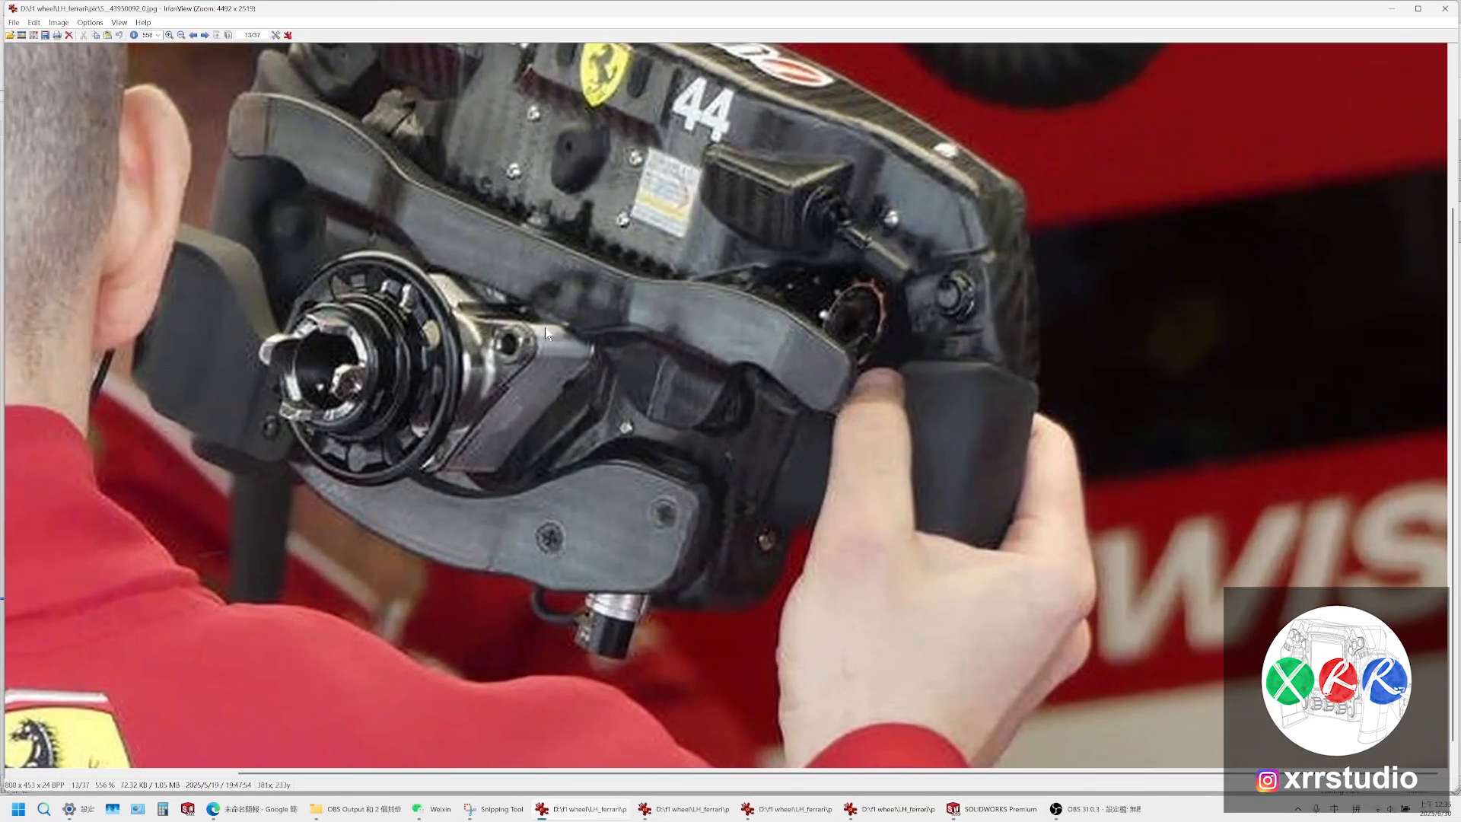
ctrl+scroll(545, 327, down, 1)
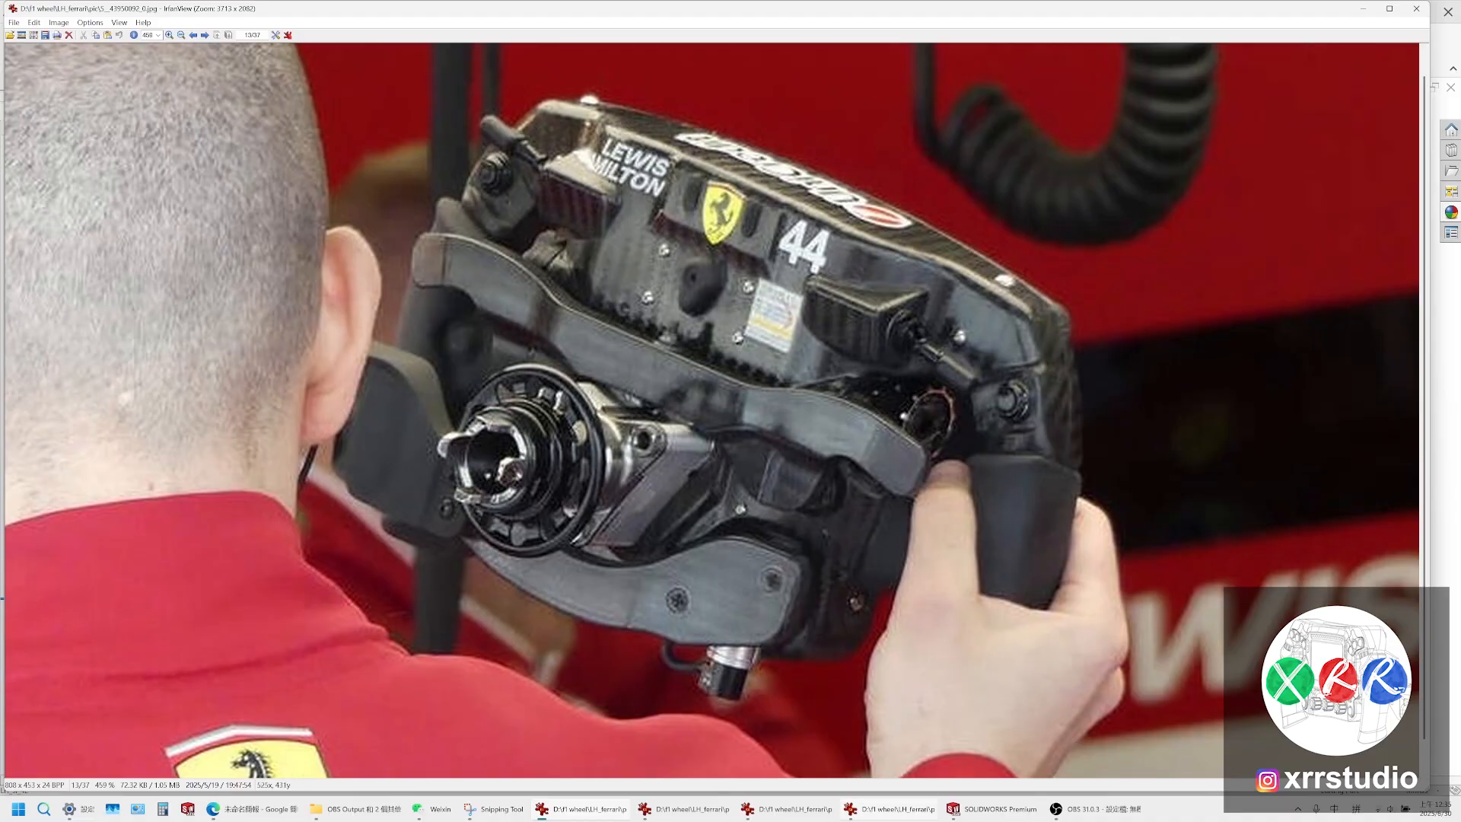
Capture the right half of the front-view steering wheel photo with Snipping Tool and enlarge the snip's window
click(889, 809)
ctrl+scroll(829, 436, up, 1)
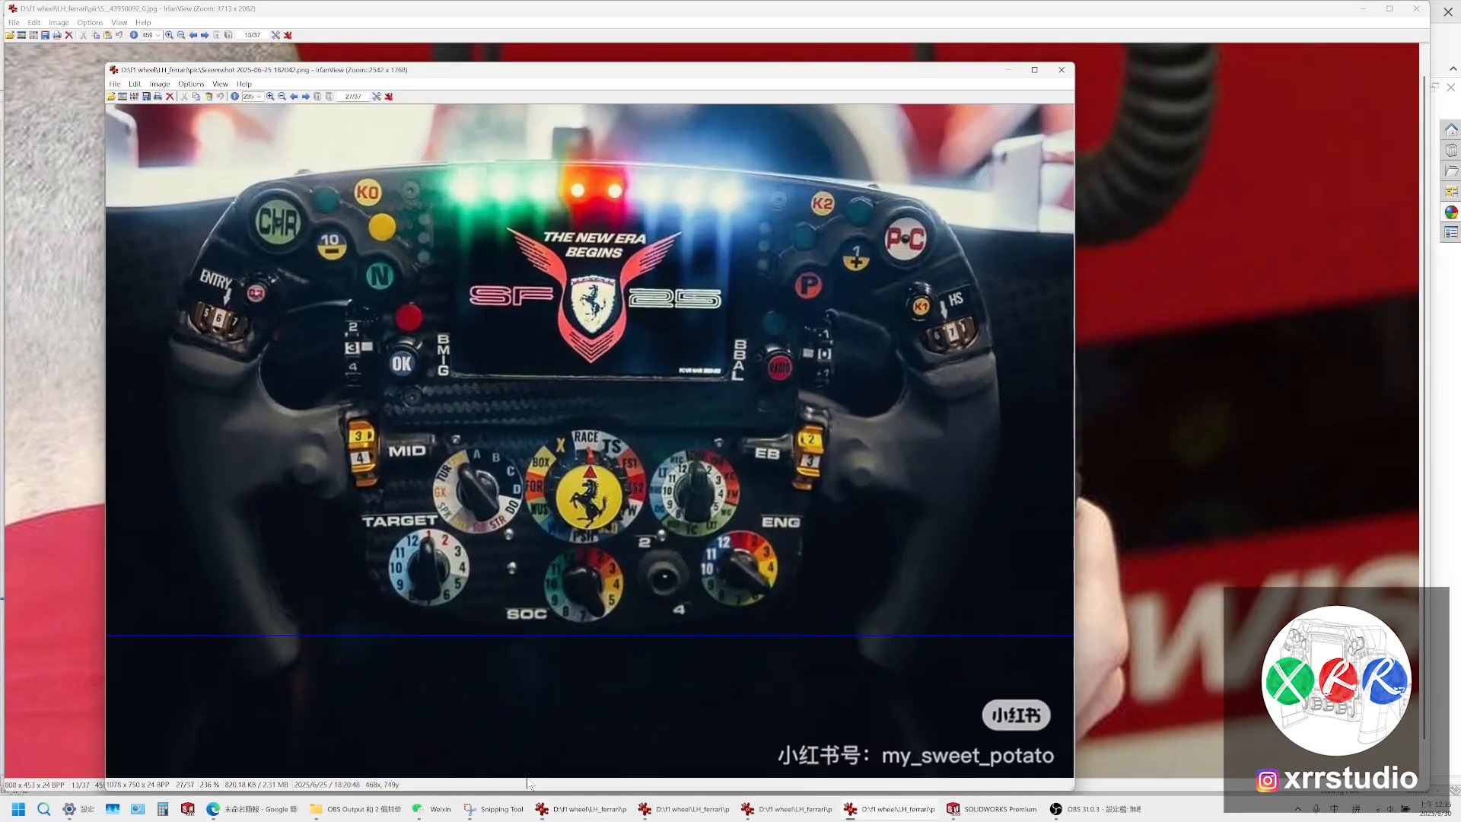
click(495, 809)
click(808, 153)
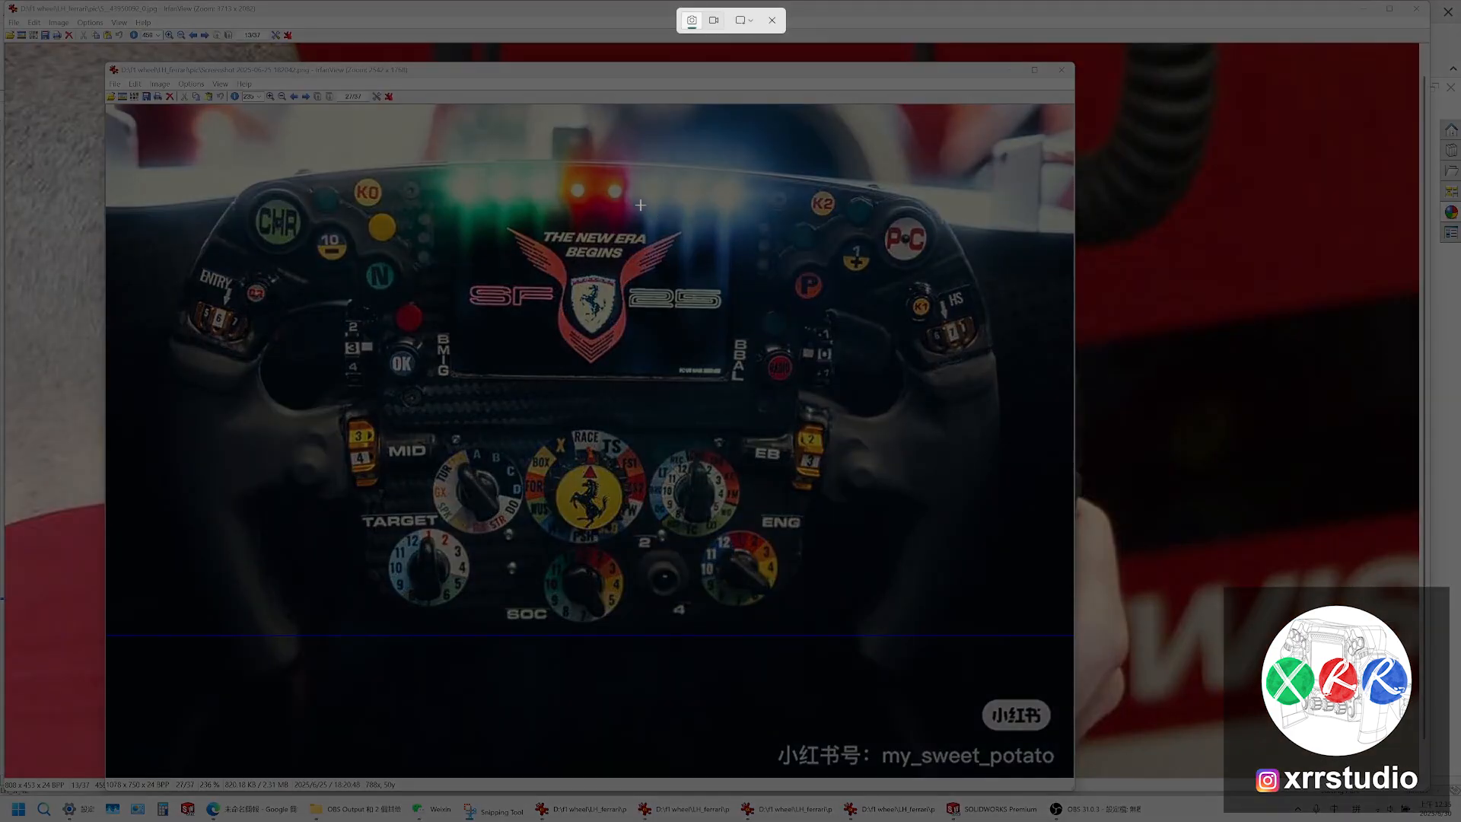
drag(610, 185, 1074, 732)
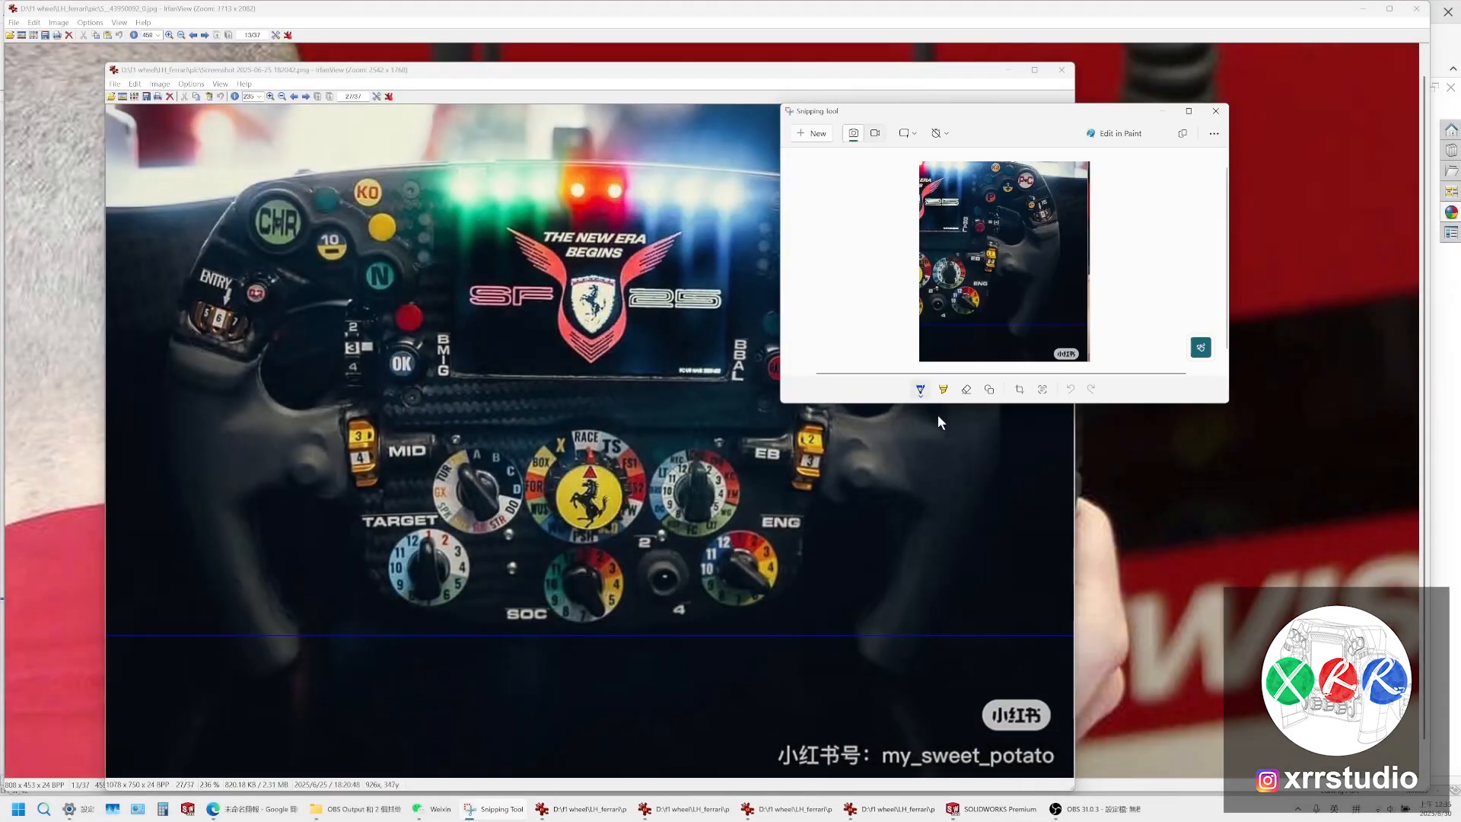
mouse_move(782, 406)
mouse_down()
mouse_move(115, 652)
mouse_move(75, 718)
mouse_up()
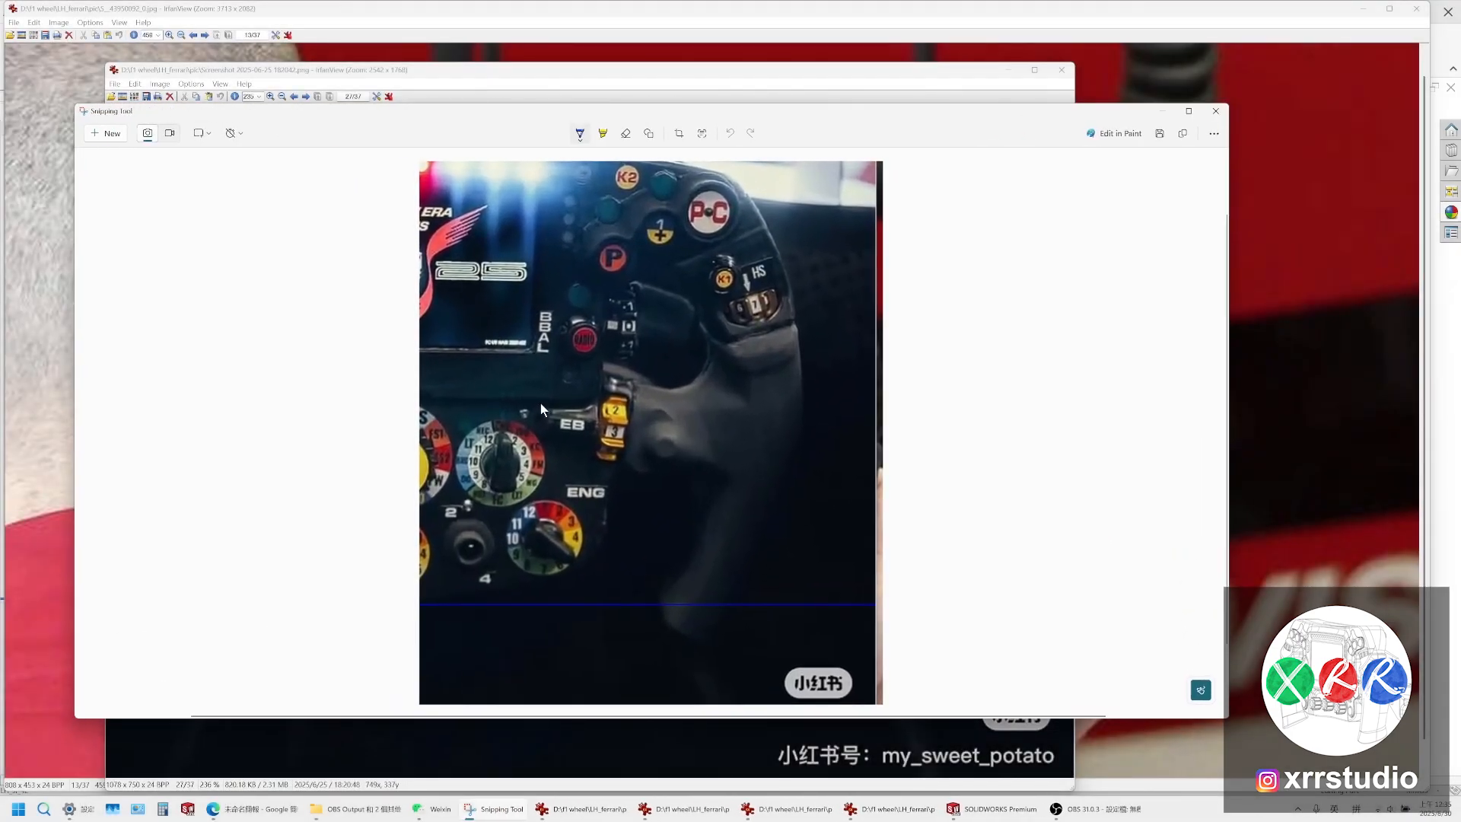
Outline the right grip's inner and outer edges in blue on the snip and circle the rotary switch area above it
drag(635, 384, 671, 389)
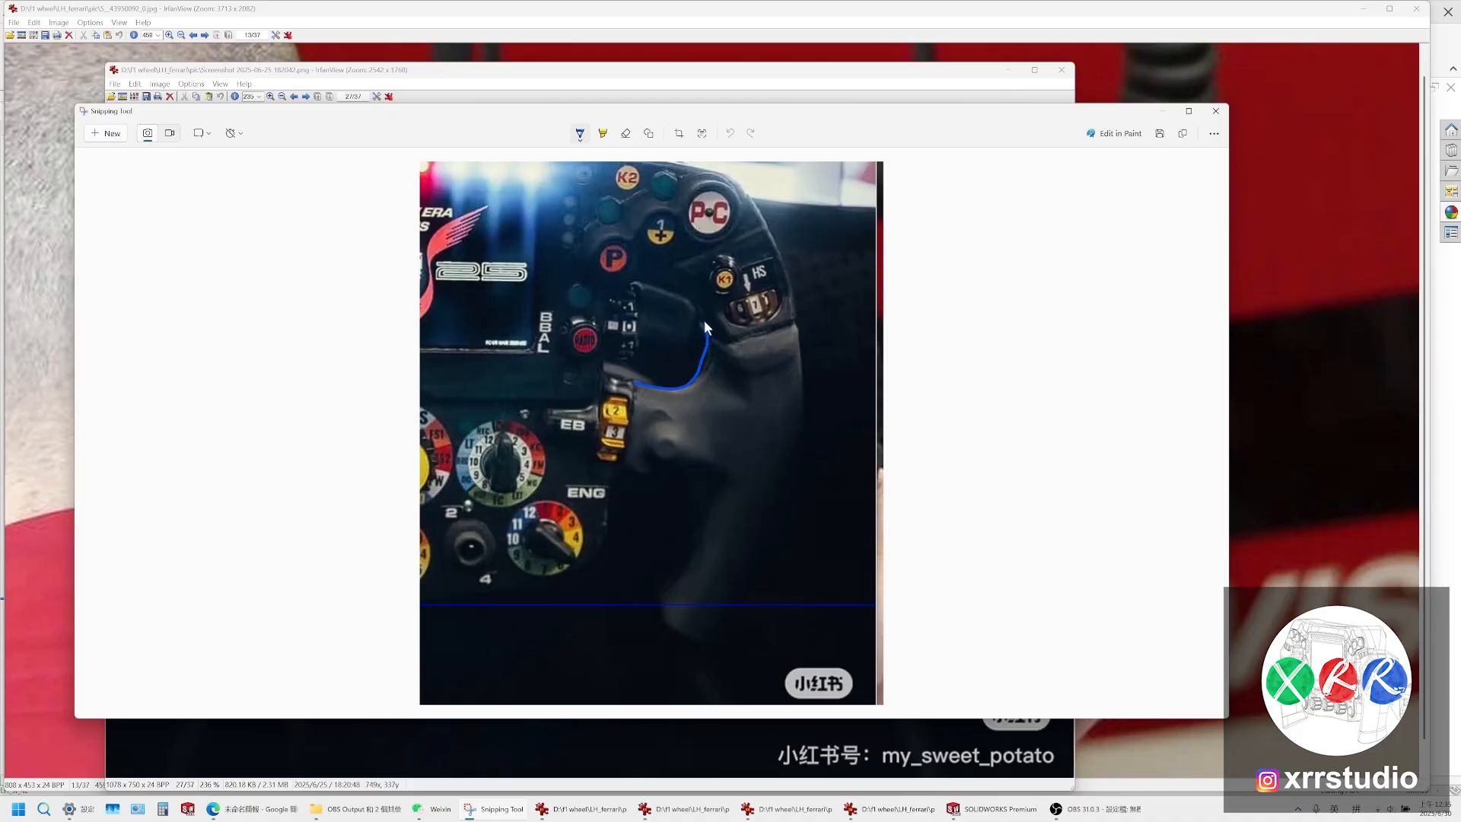
mouse_move(790, 315)
mouse_down()
mouse_move(792, 467)
mouse_move(695, 659)
mouse_up()
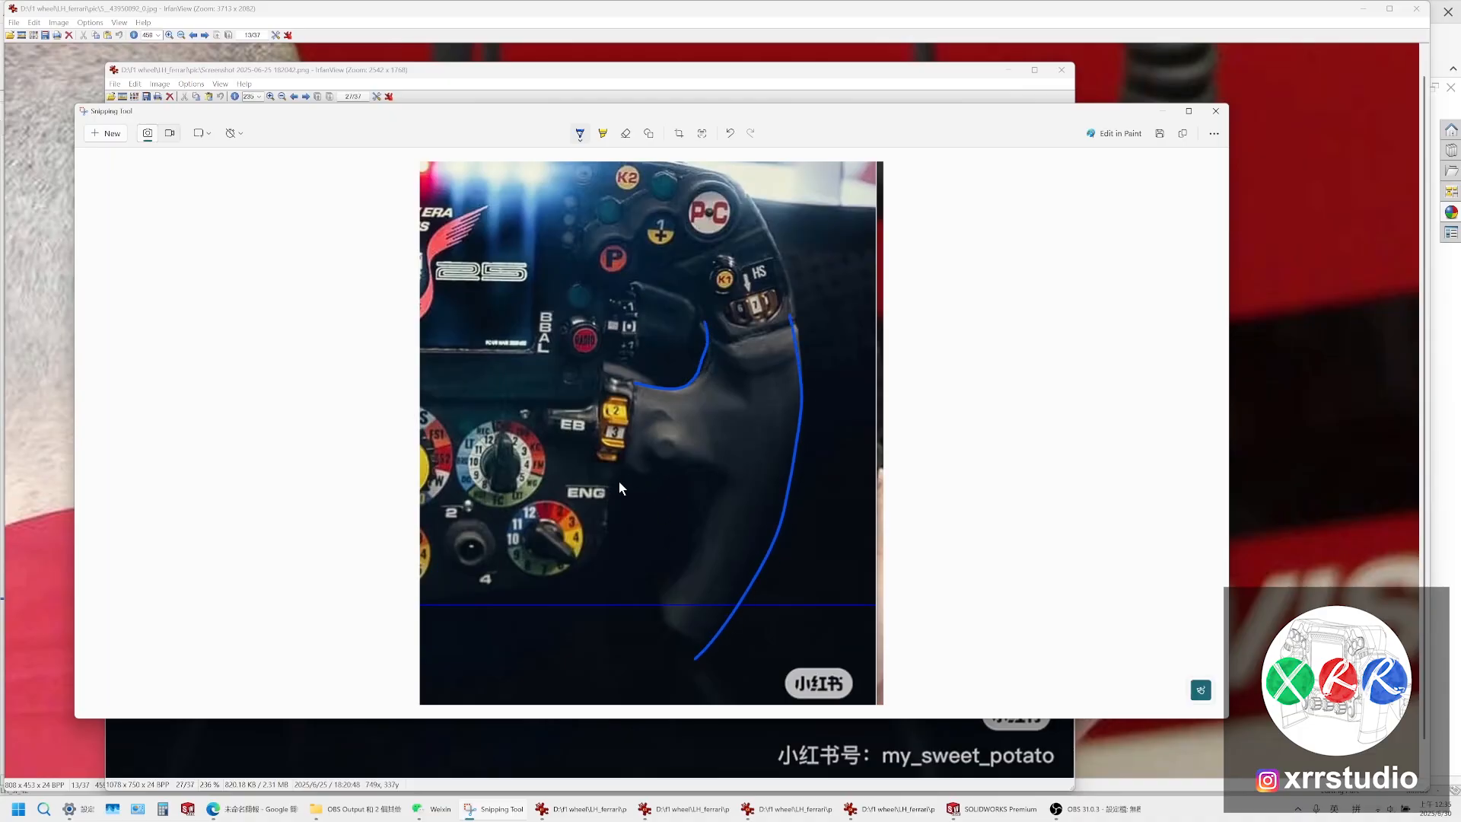
drag(617, 476, 677, 475)
drag(647, 605, 636, 621)
mouse_move(719, 210)
mouse_down()
mouse_move(805, 244)
mouse_move(742, 210)
mouse_up()
Switch the pen to red and trace a second contour just inside the blue grip outline, extending it up into the circled area
click(580, 134)
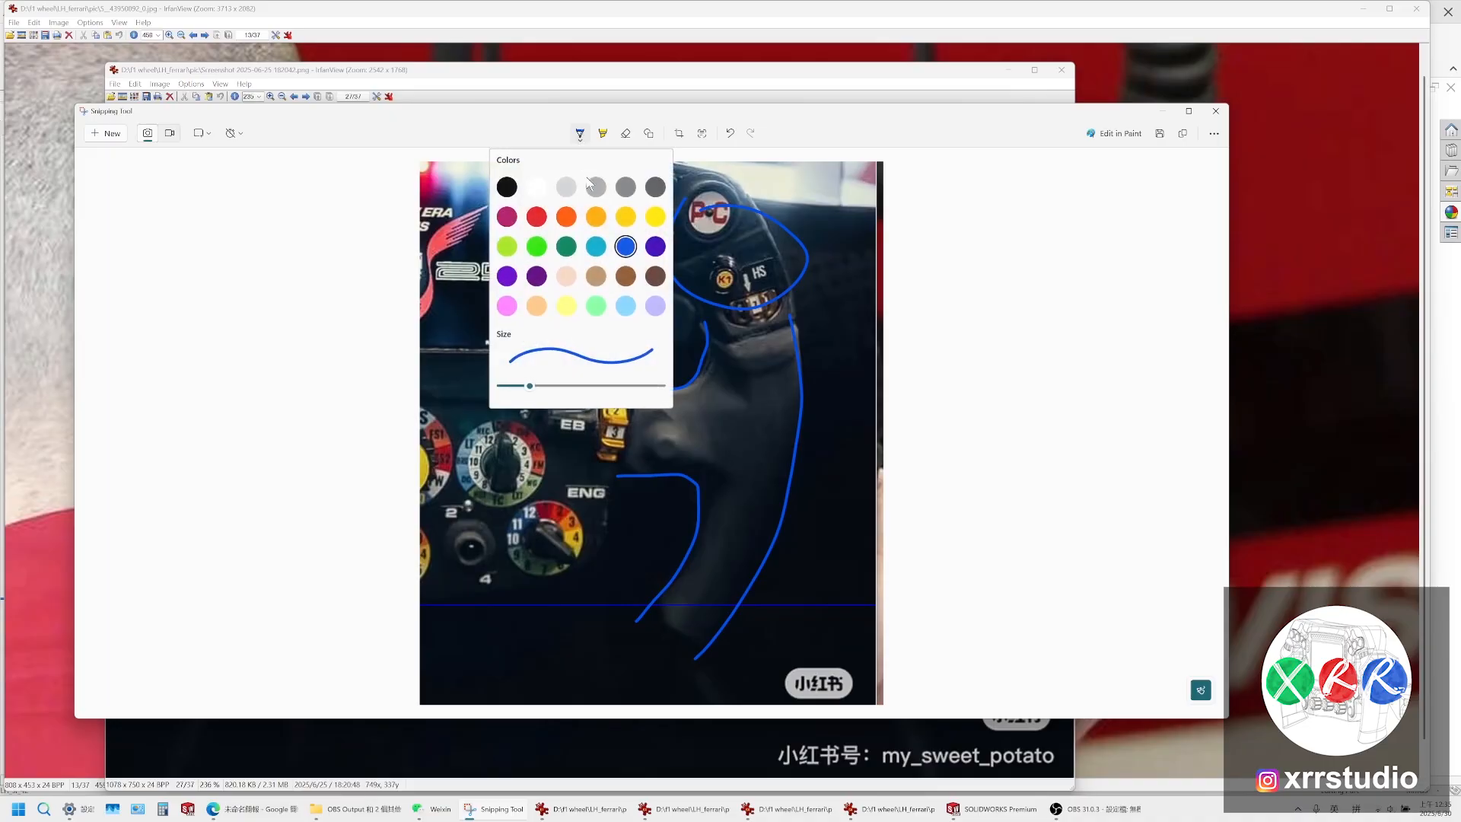
click(536, 216)
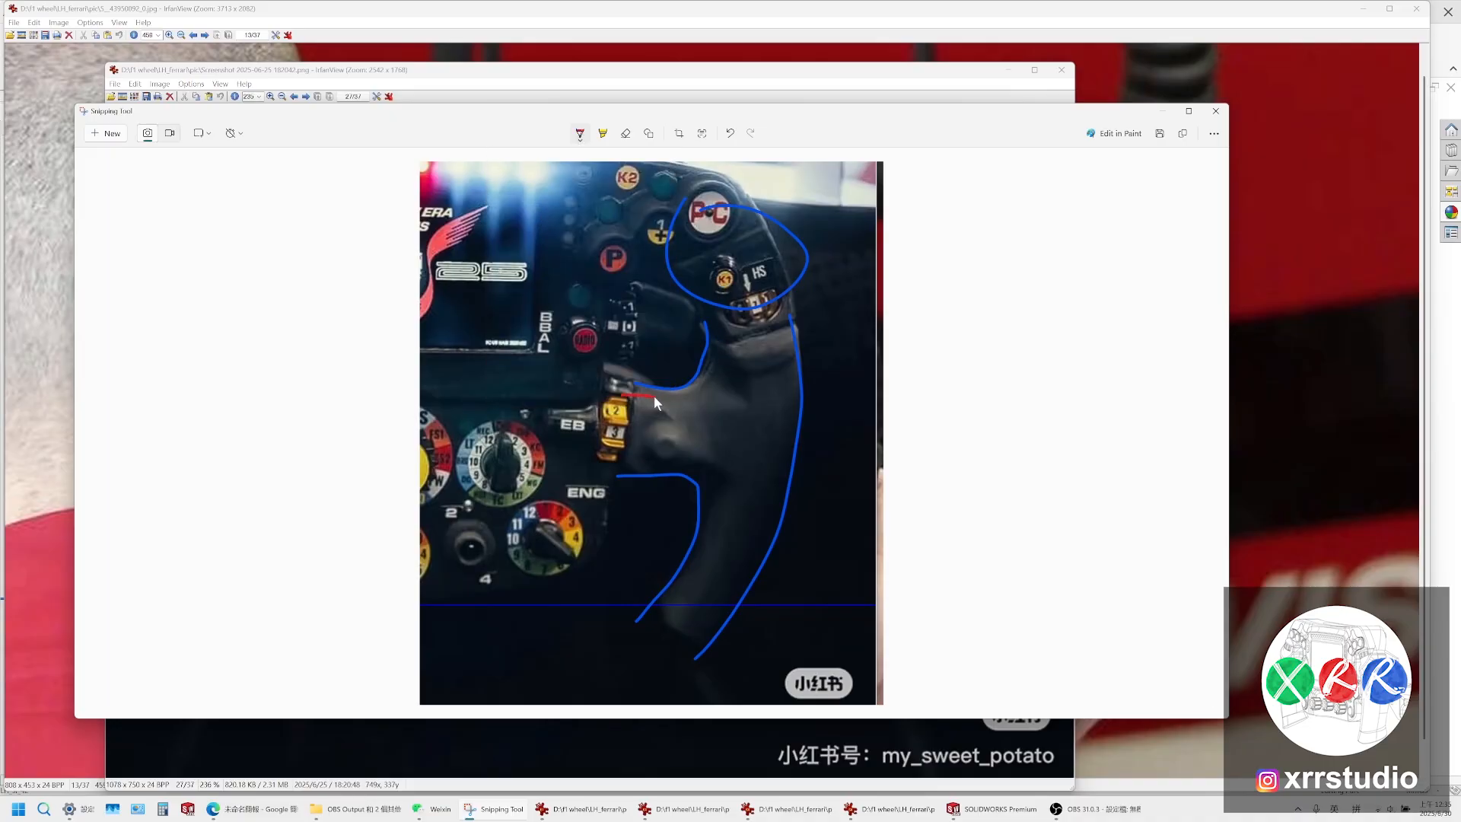
drag(719, 358, 707, 335)
mouse_move(795, 327)
mouse_down()
mouse_move(789, 274)
mouse_move(795, 409)
mouse_up()
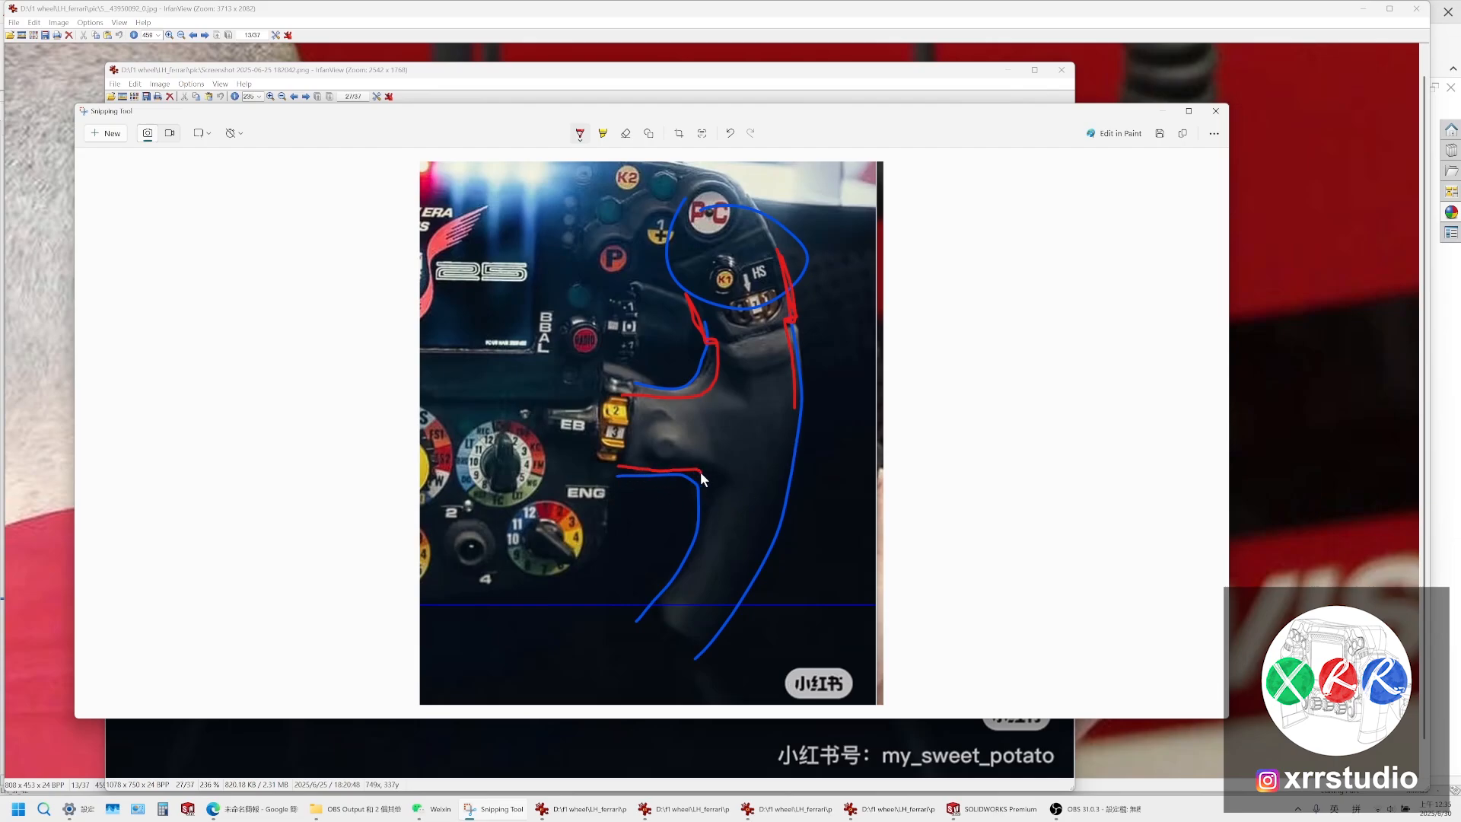
drag(708, 513, 701, 542)
click(447, 743)
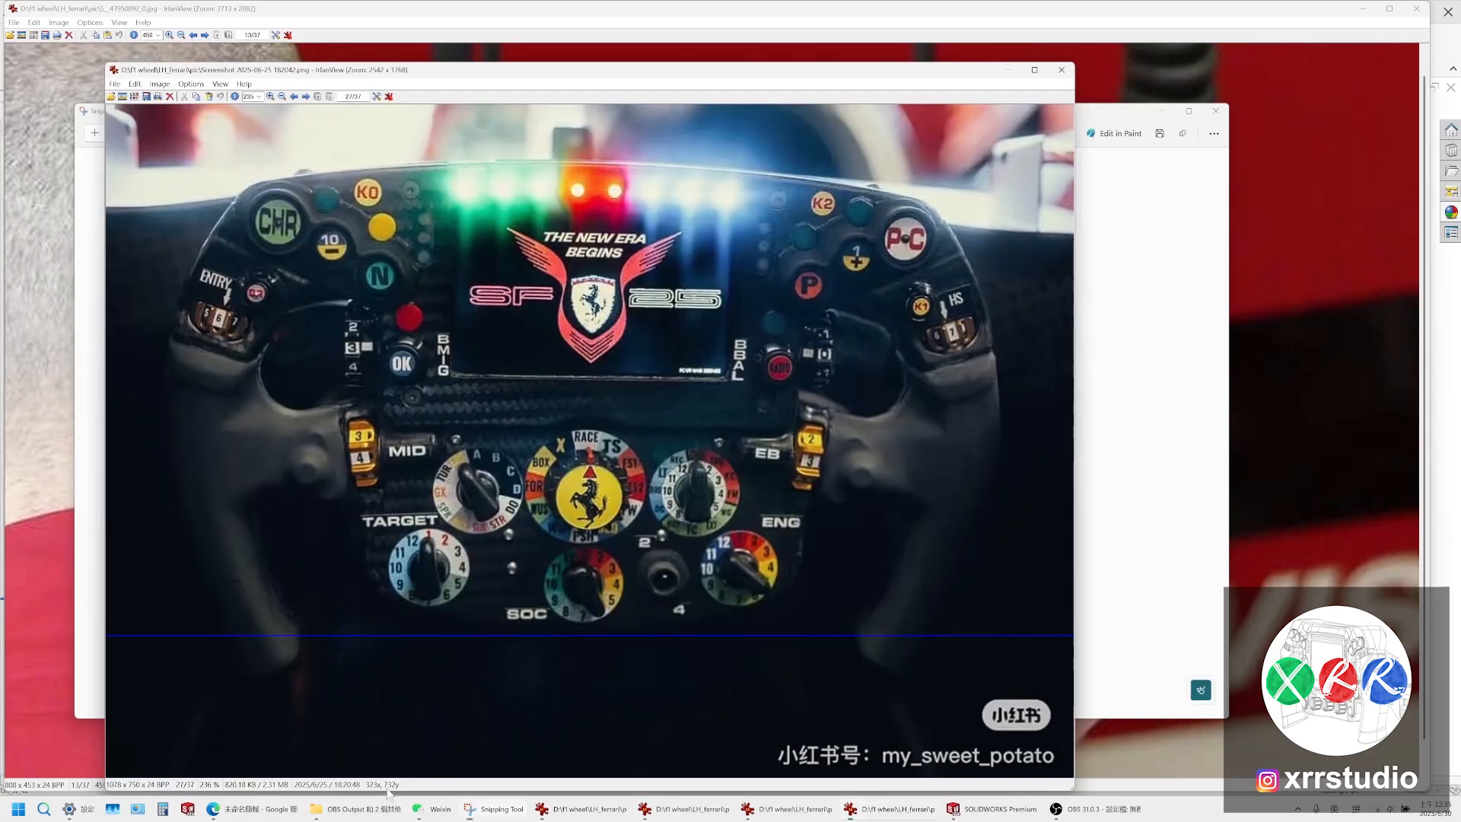
click(390, 805)
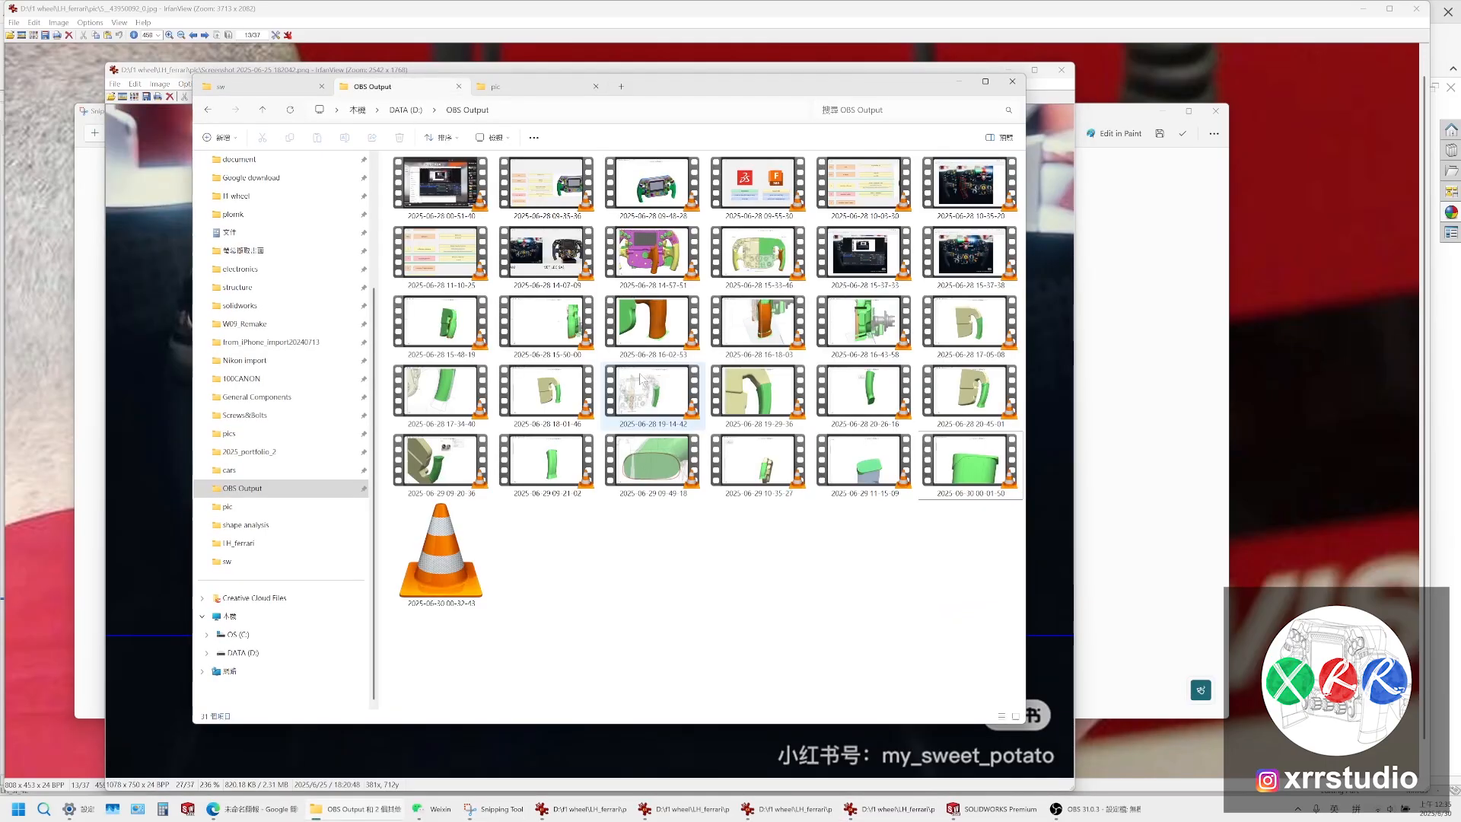
click(503, 87)
click(622, 86)
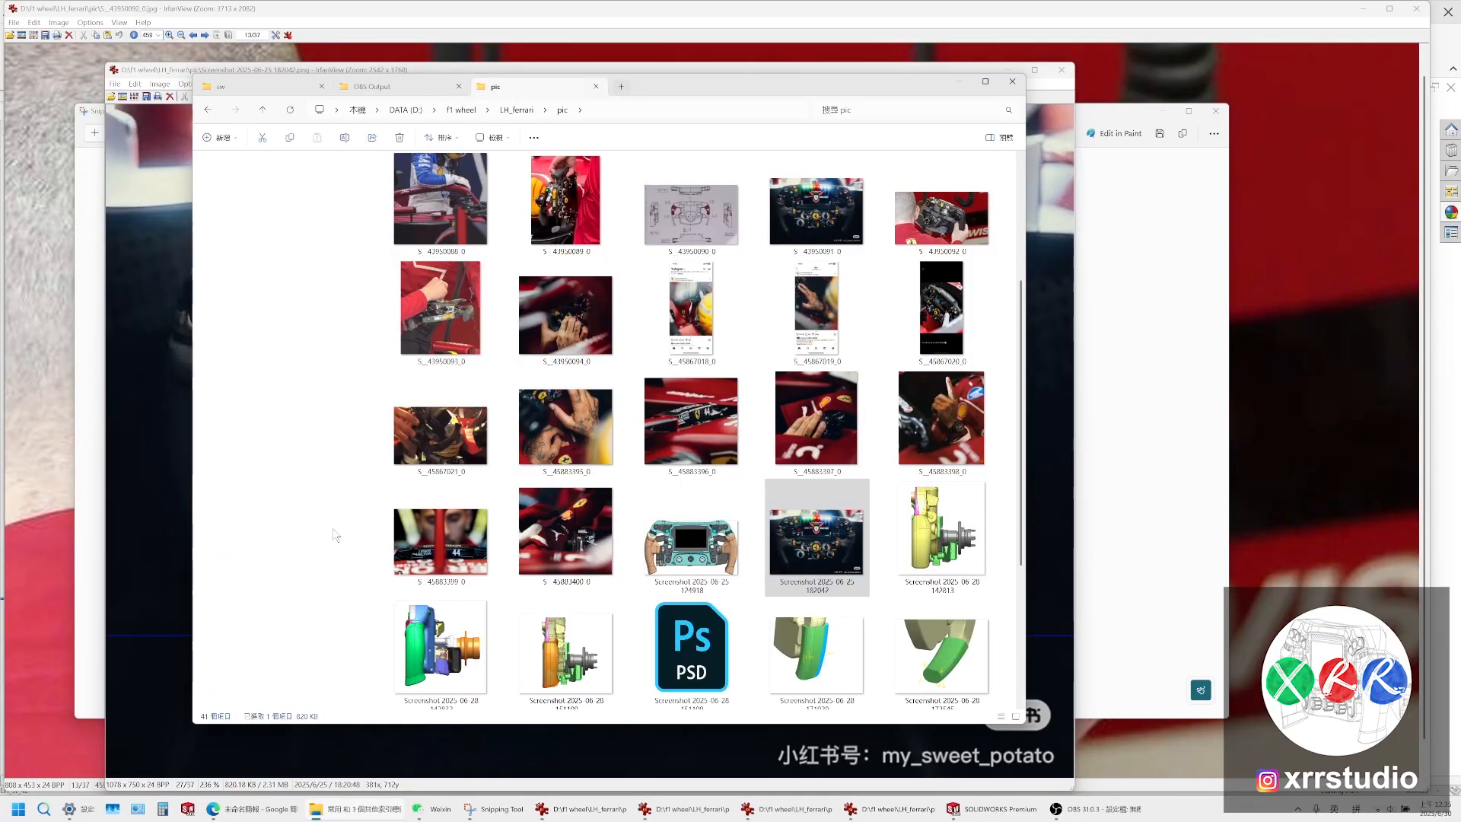
click(262, 507)
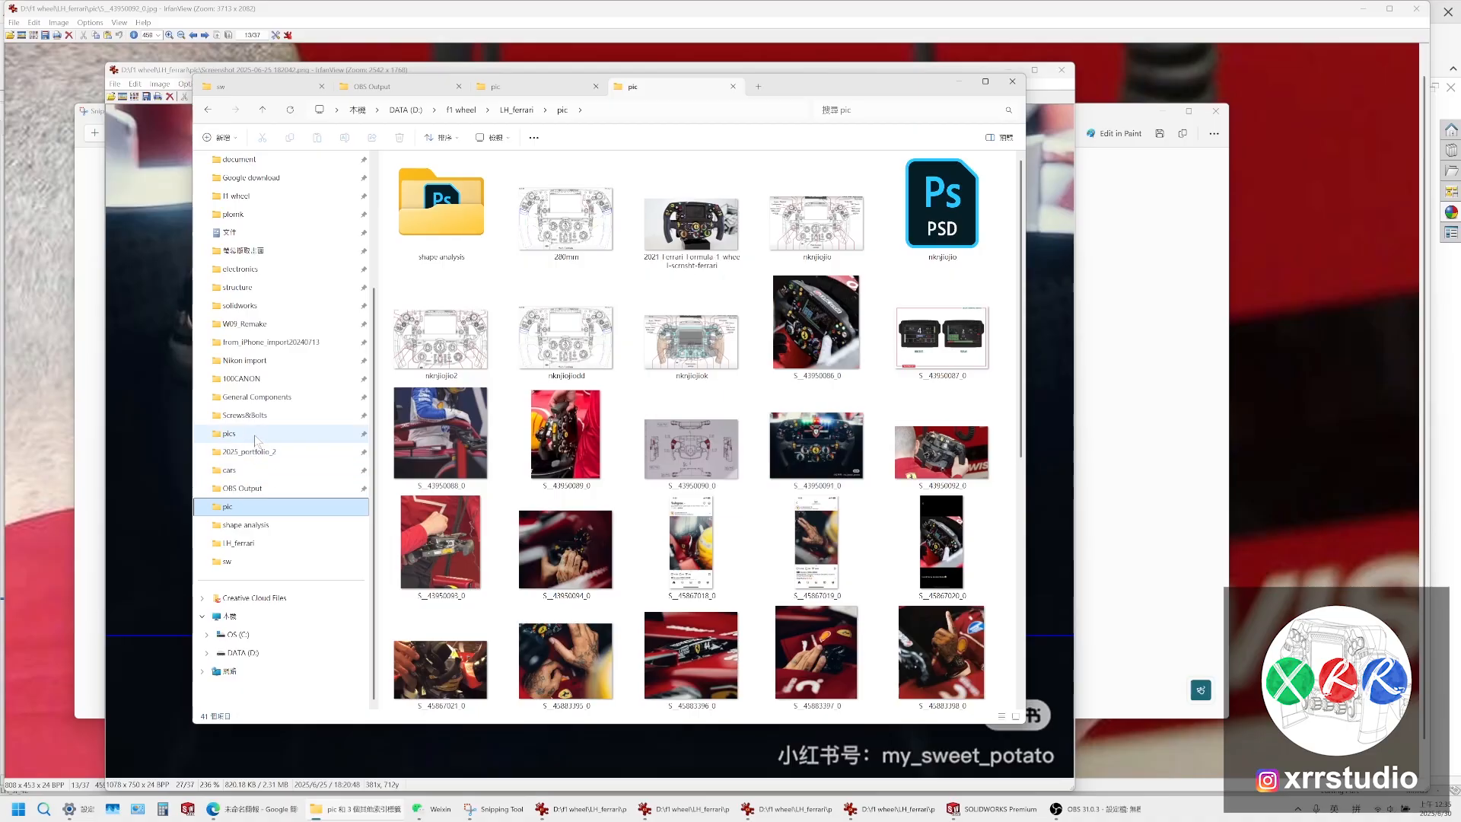
click(252, 433)
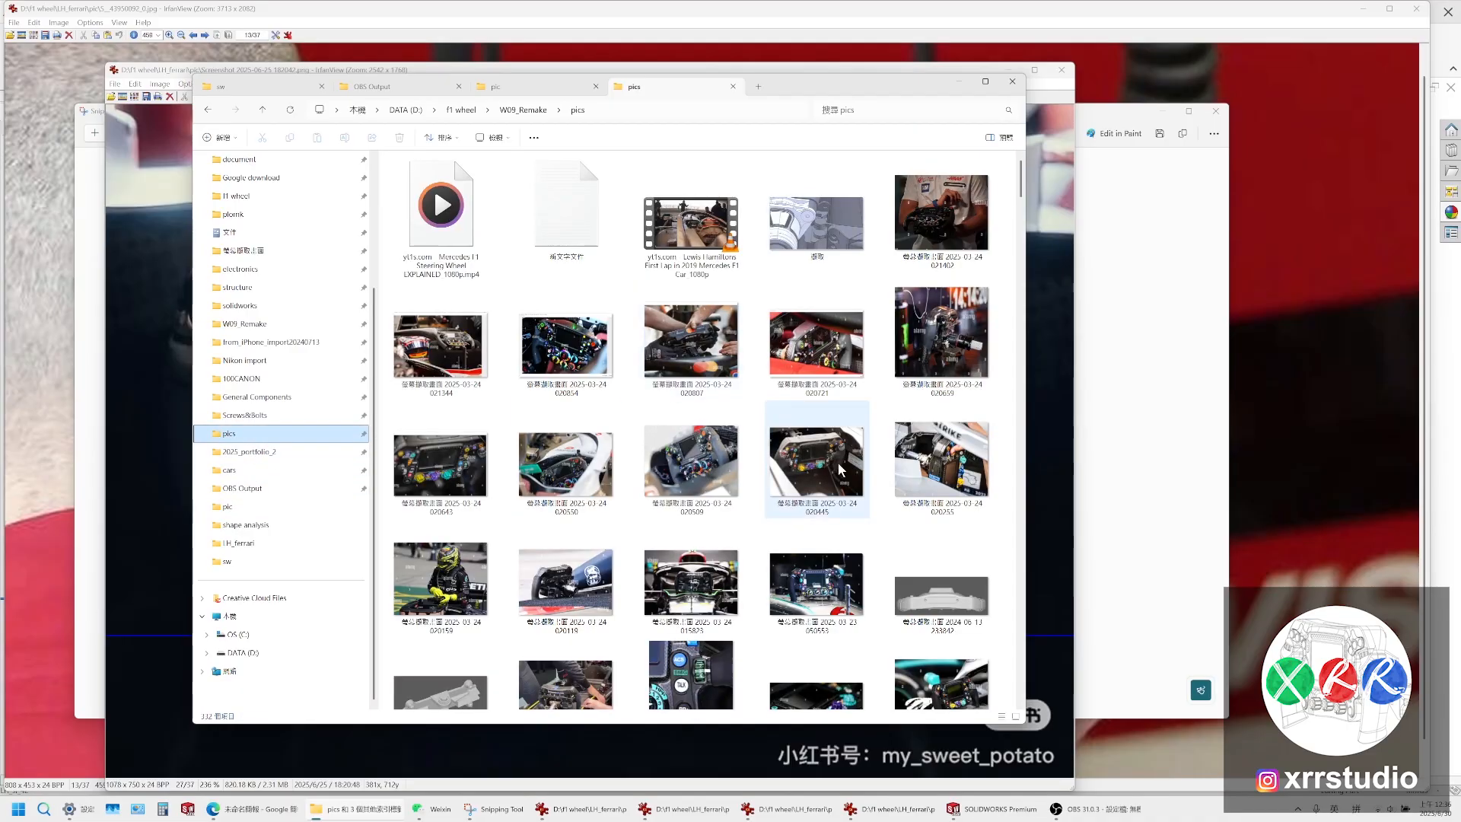
click(840, 470)
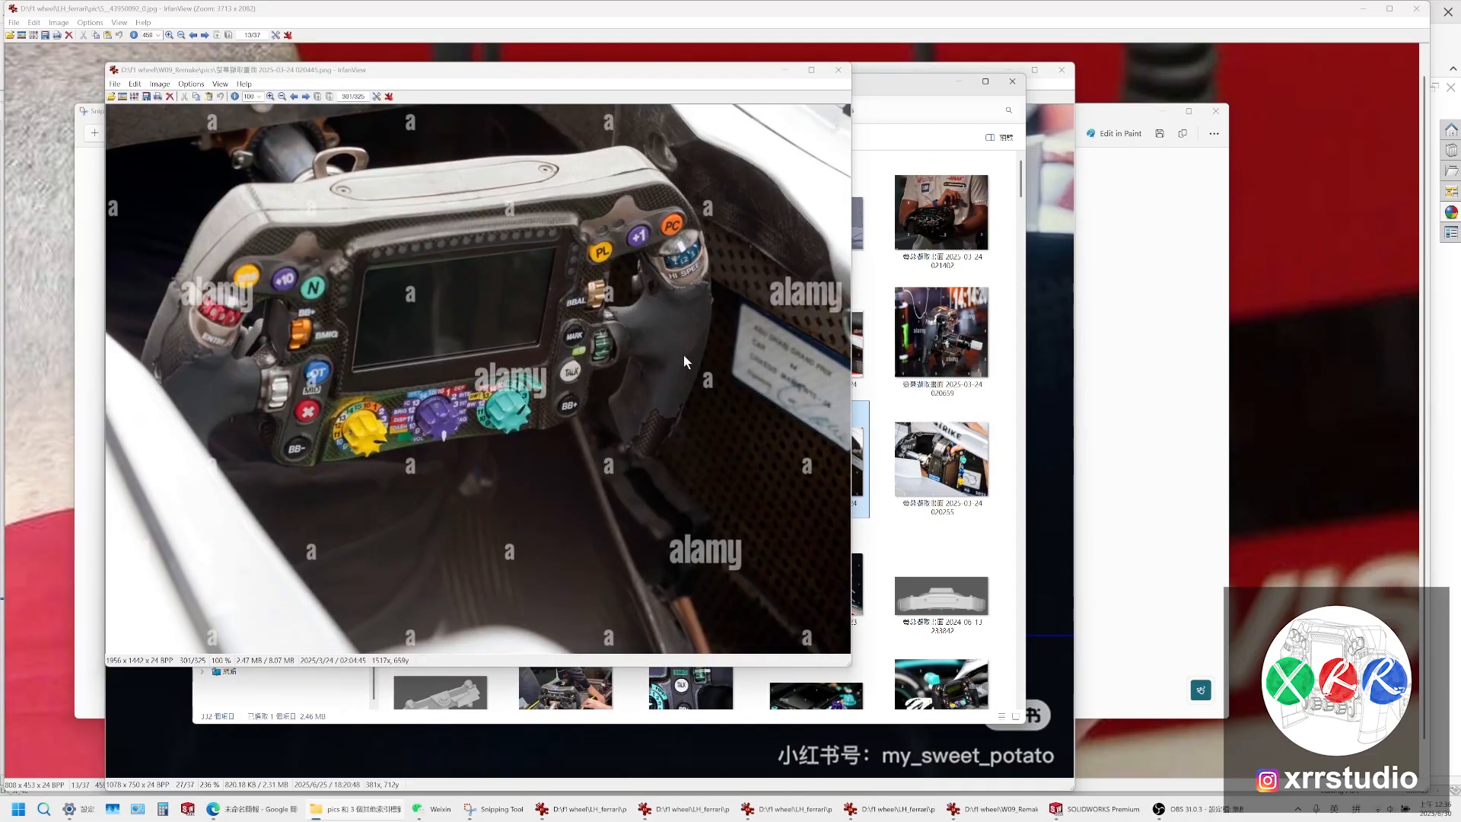
Examine the right grip's covering and lower end in the cockpit photo, comparing them with the grip model and the annotated snip
scroll(683, 355, up, 6)
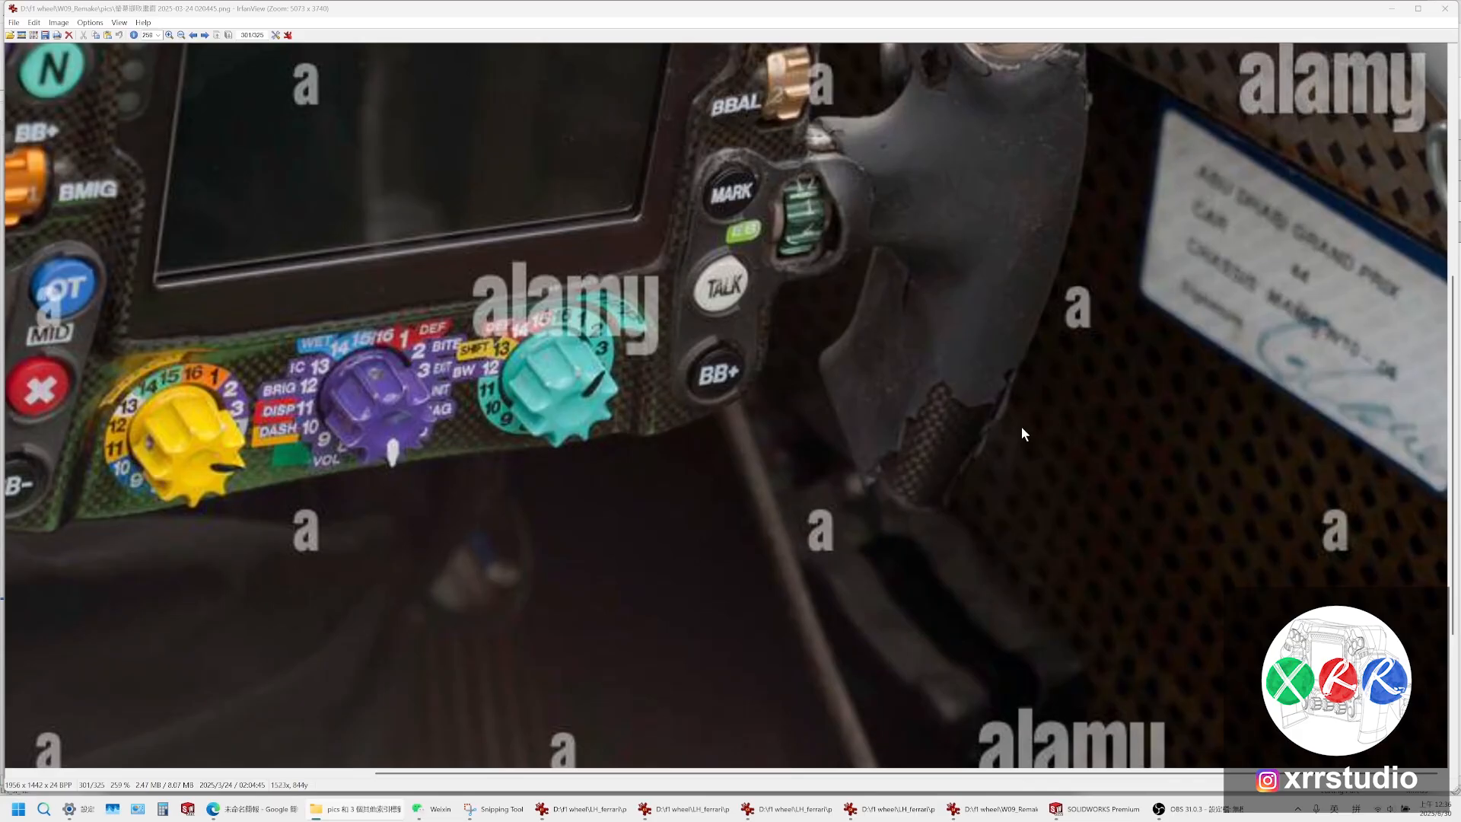
scroll(965, 405, up, 2)
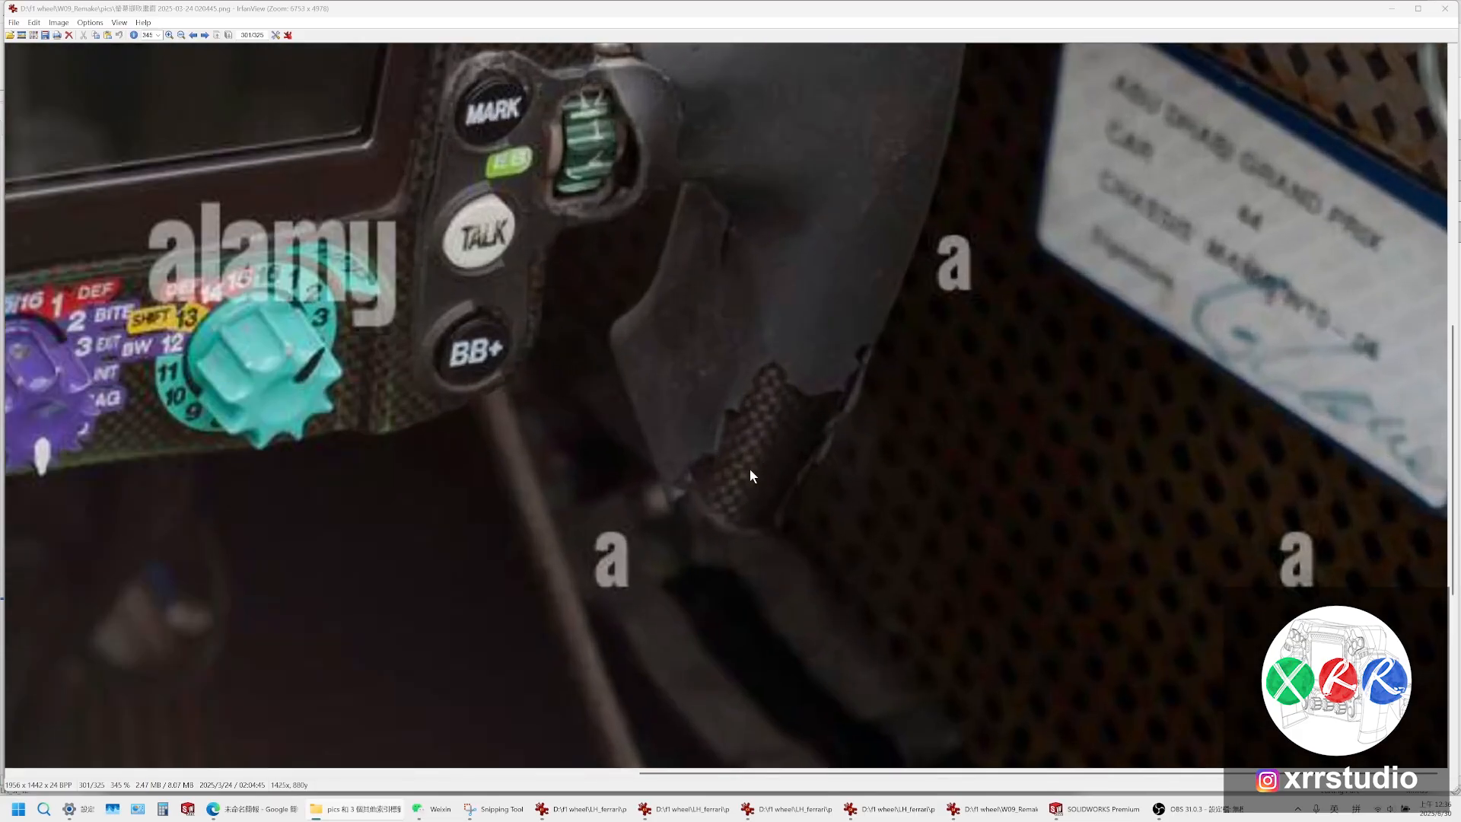
click(1095, 809)
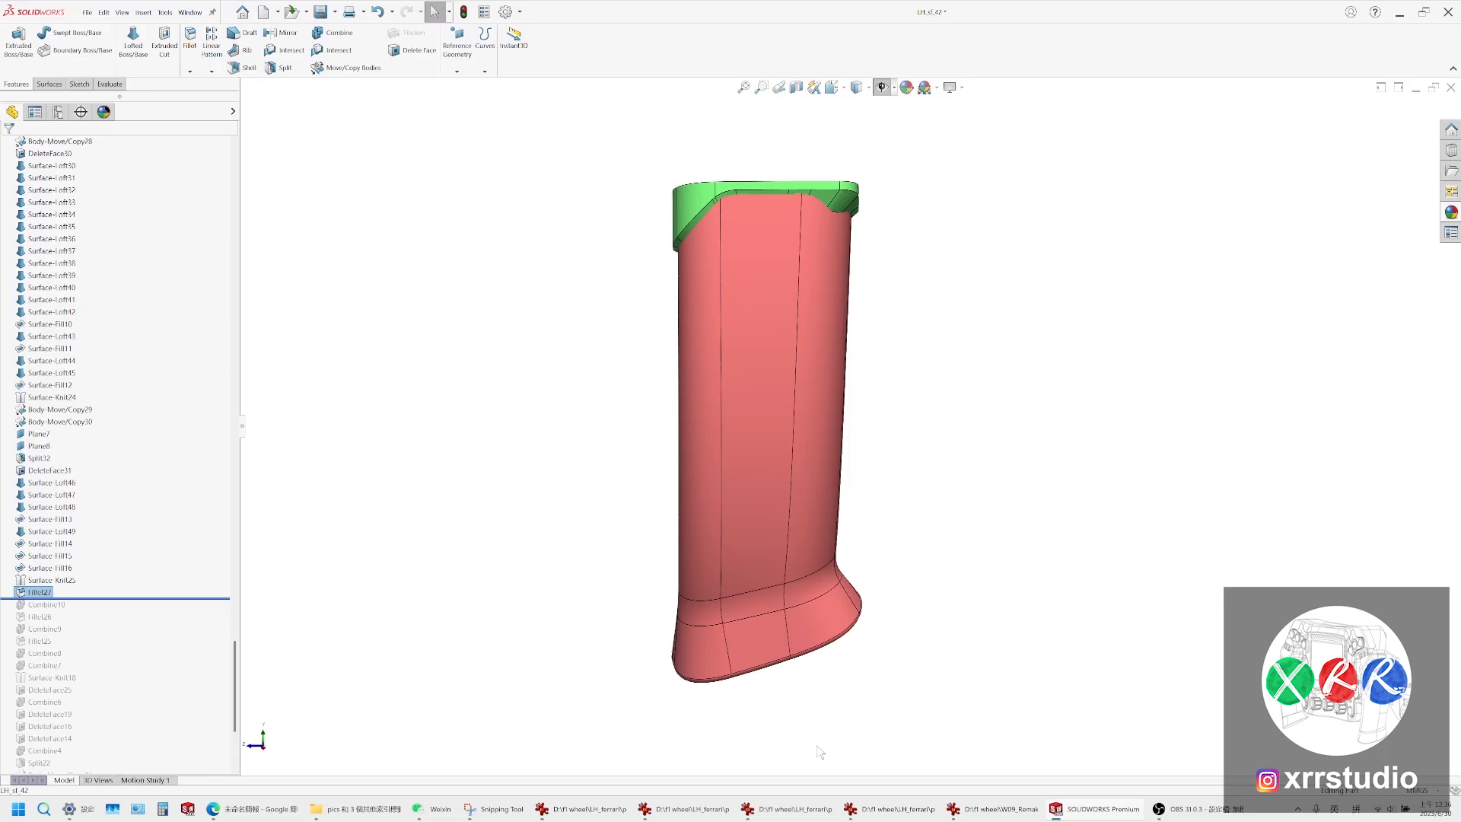
click(488, 813)
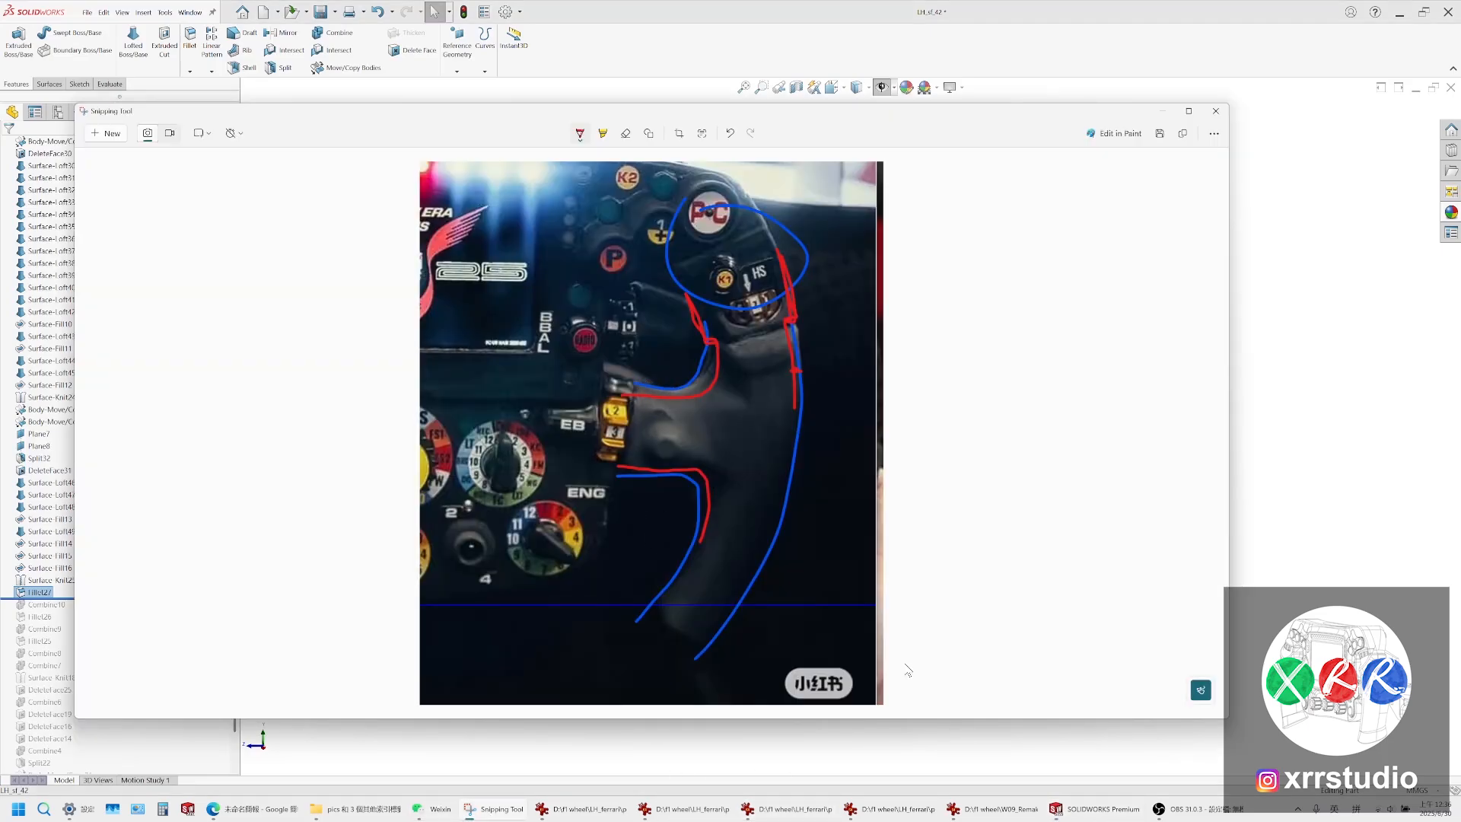
click(991, 809)
scroll(786, 388, down, 3)
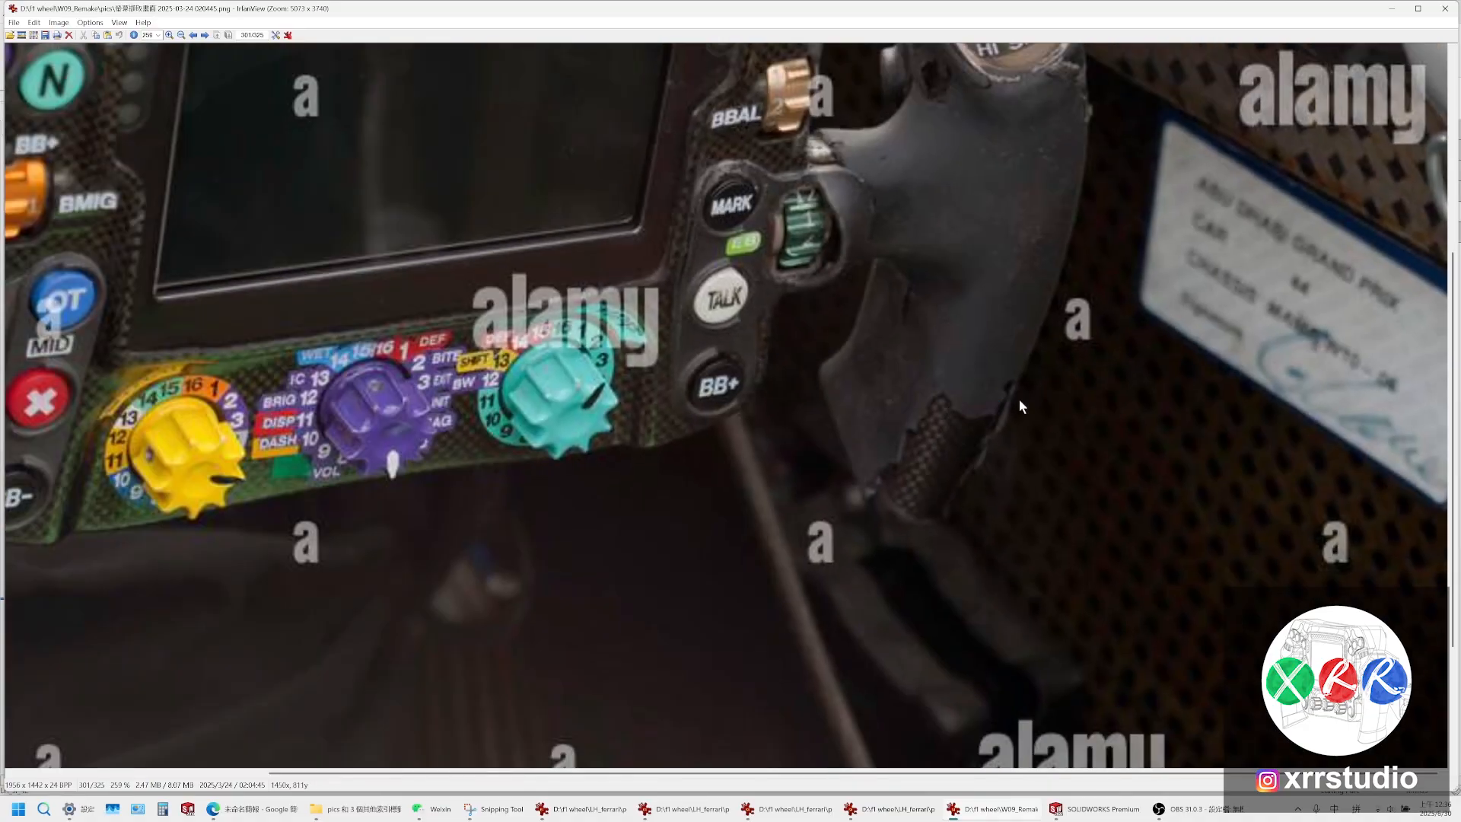
scroll(1020, 398, up, 2)
scroll(1108, 473, up, 1)
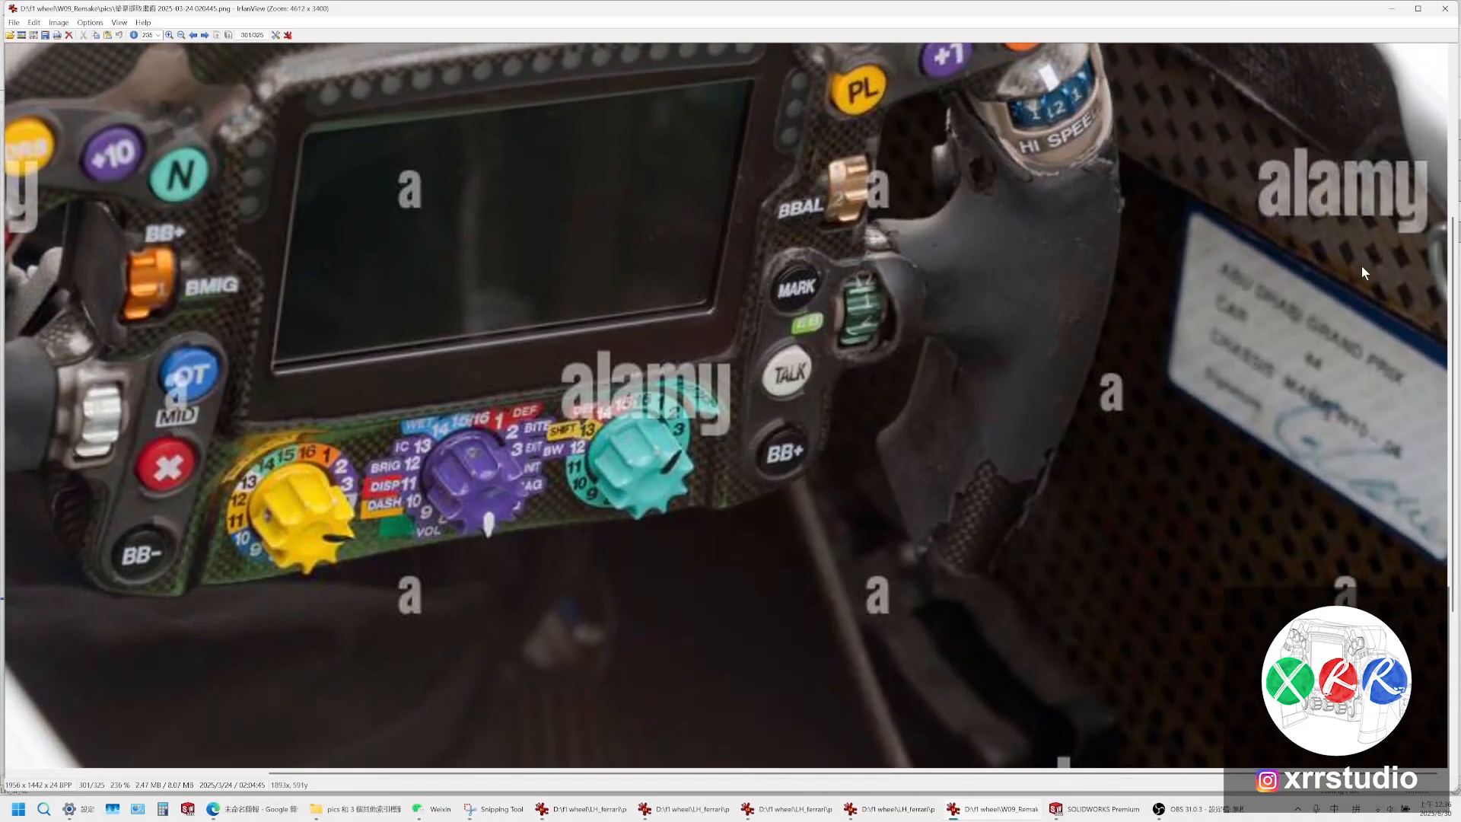
scroll(921, 268, up, 1)
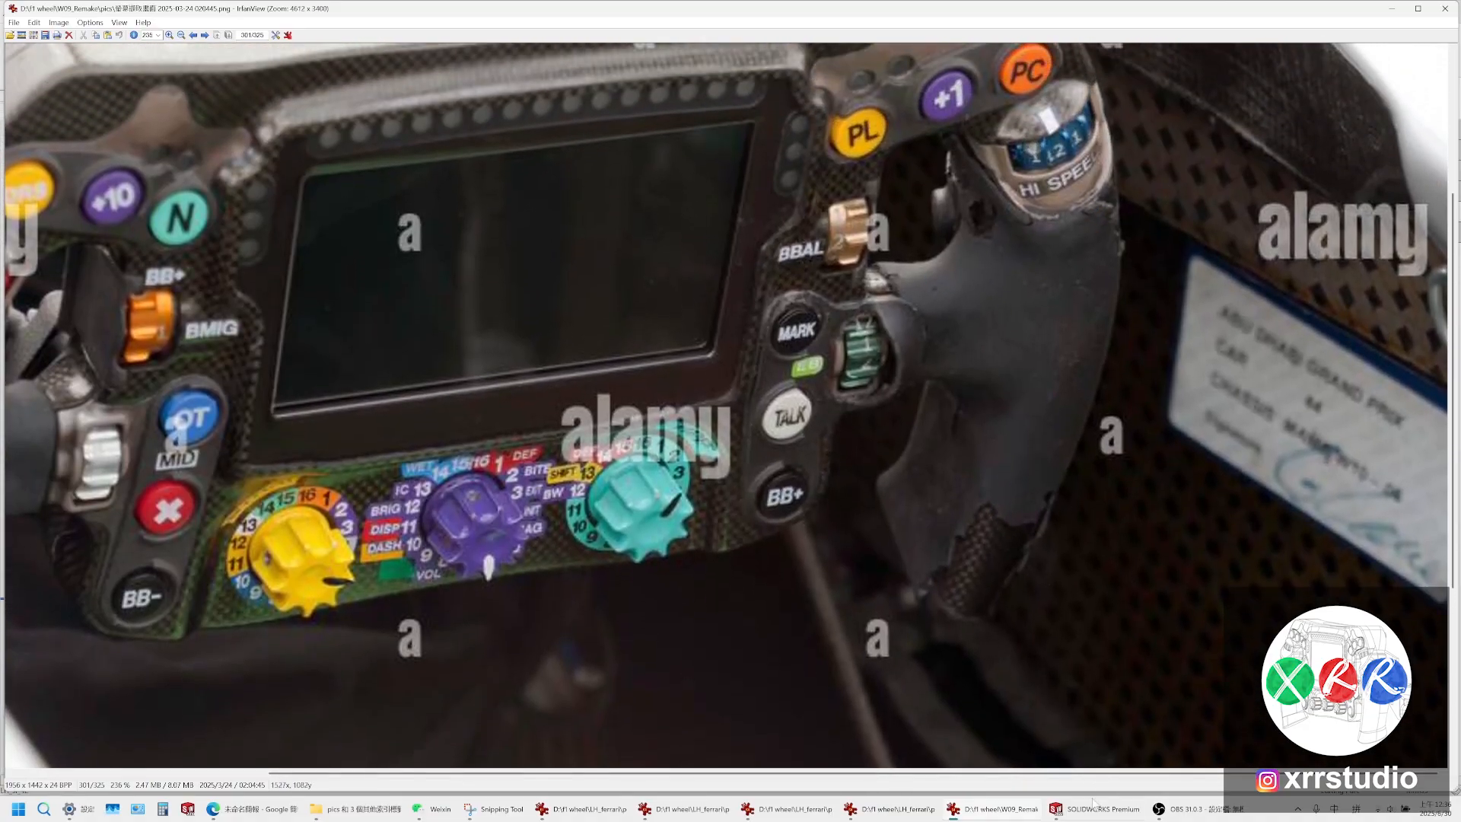
On the annotated Snipping Tool image, write a red 1.5 note beside the grip and complete the red inner contour around its lower end
click(503, 810)
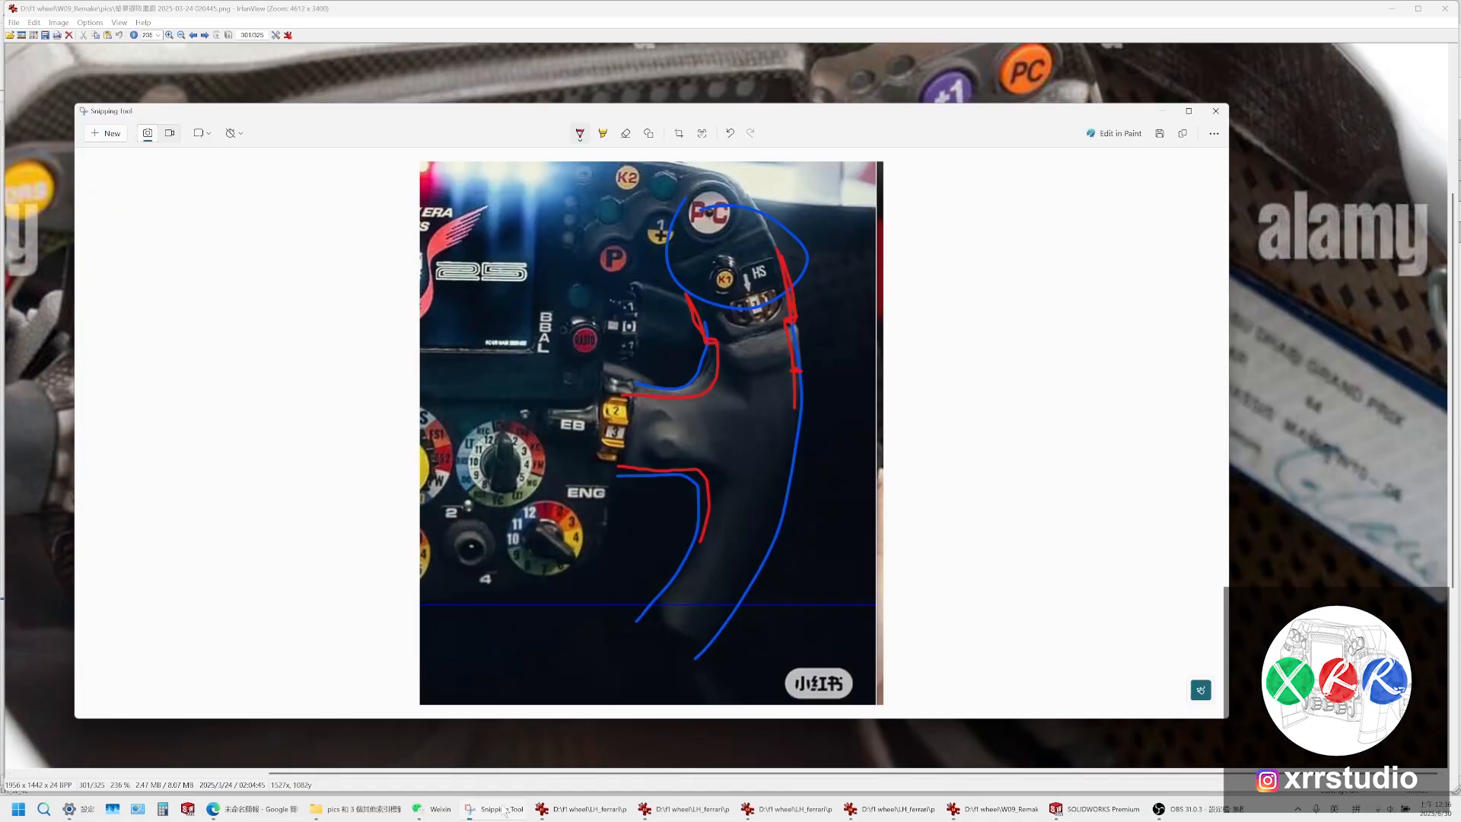
click(816, 349)
mouse_move(809, 331)
mouse_down()
mouse_move(809, 348)
mouse_move(834, 324)
mouse_up()
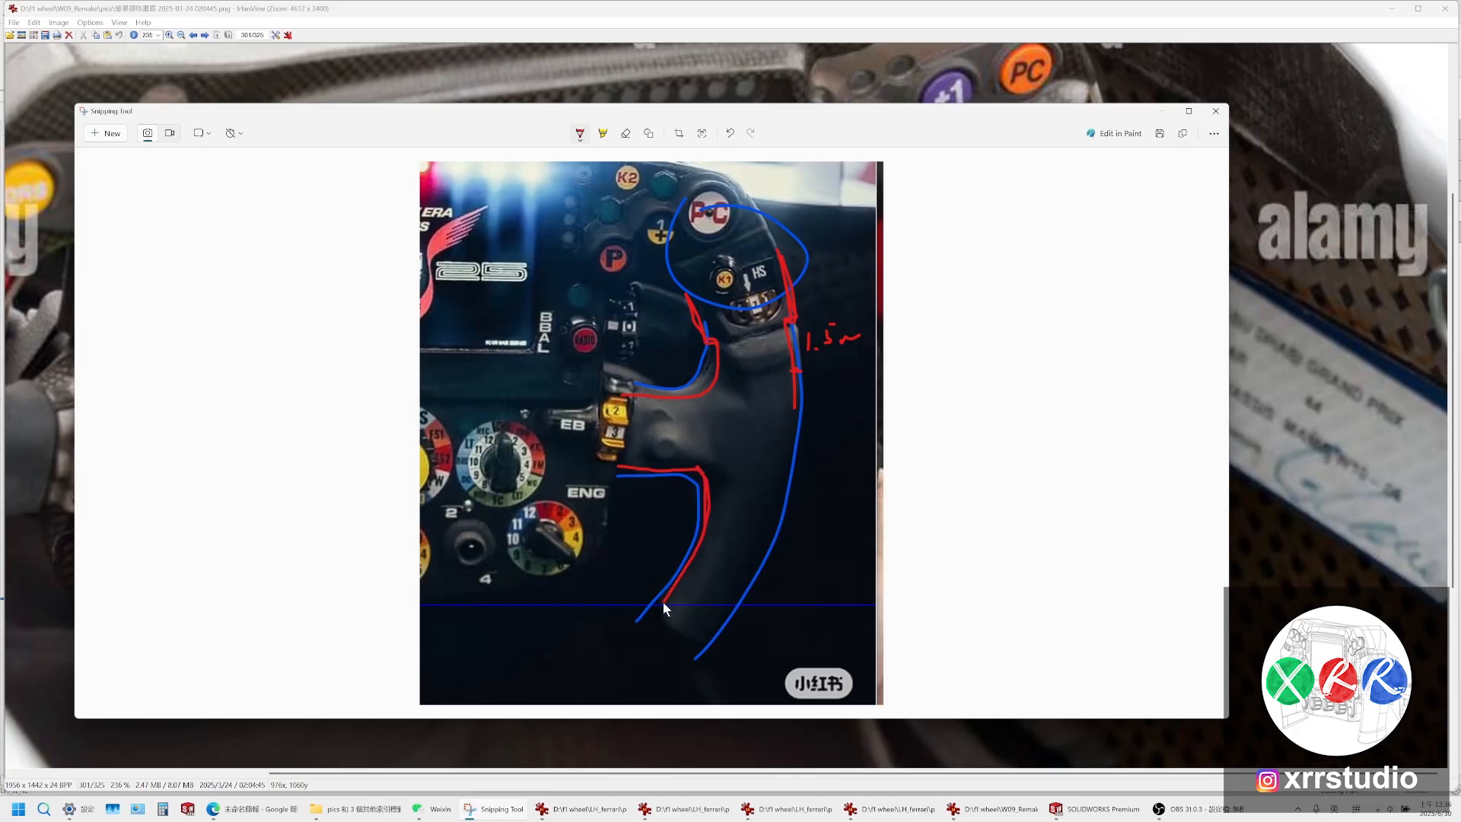
drag(700, 653, 728, 613)
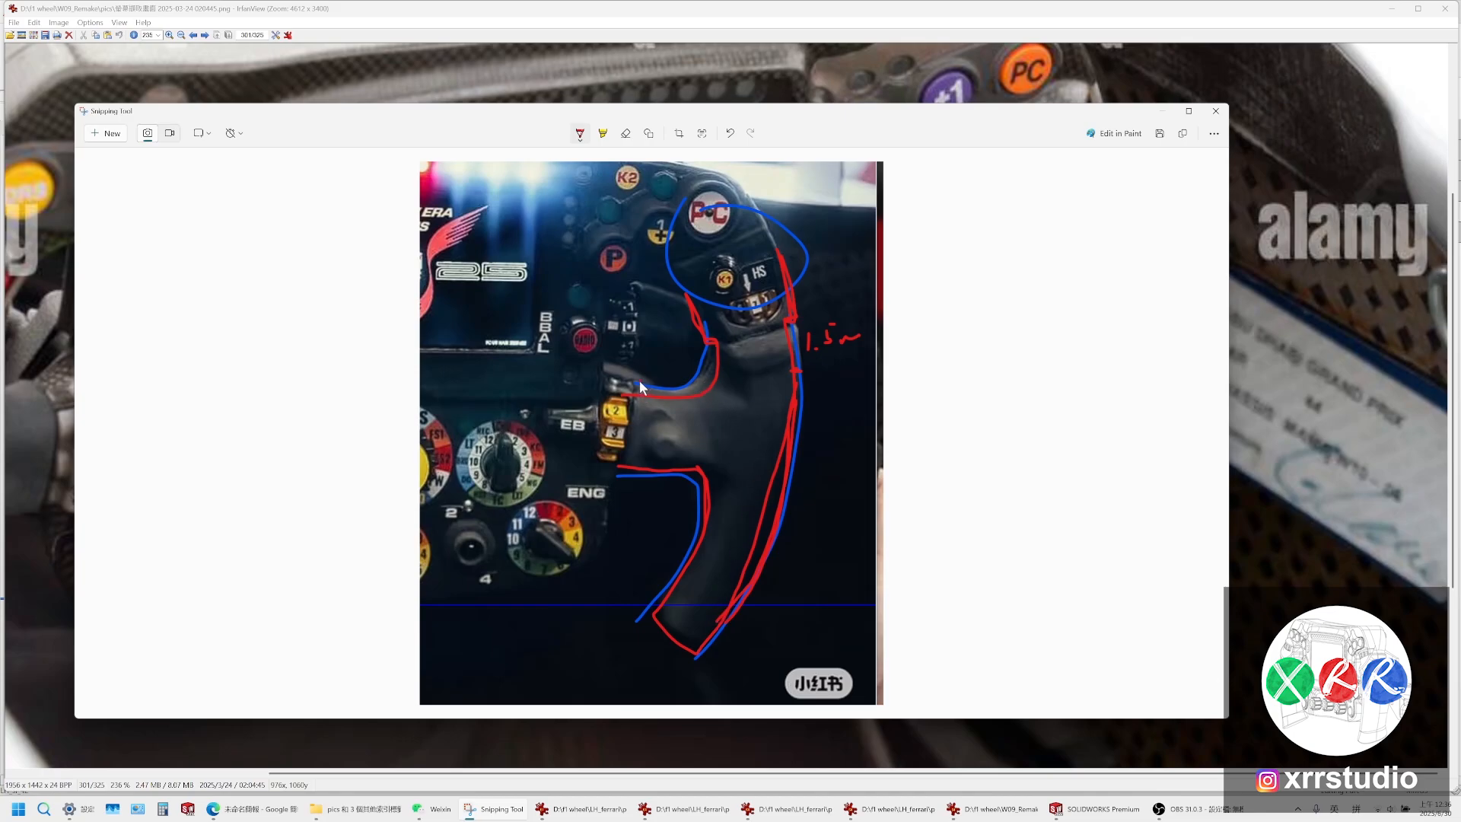
Switch to SOLIDWORKS, save the grip part, and save it under the new name LH_sf_42_demo
click(994, 809)
click(1095, 809)
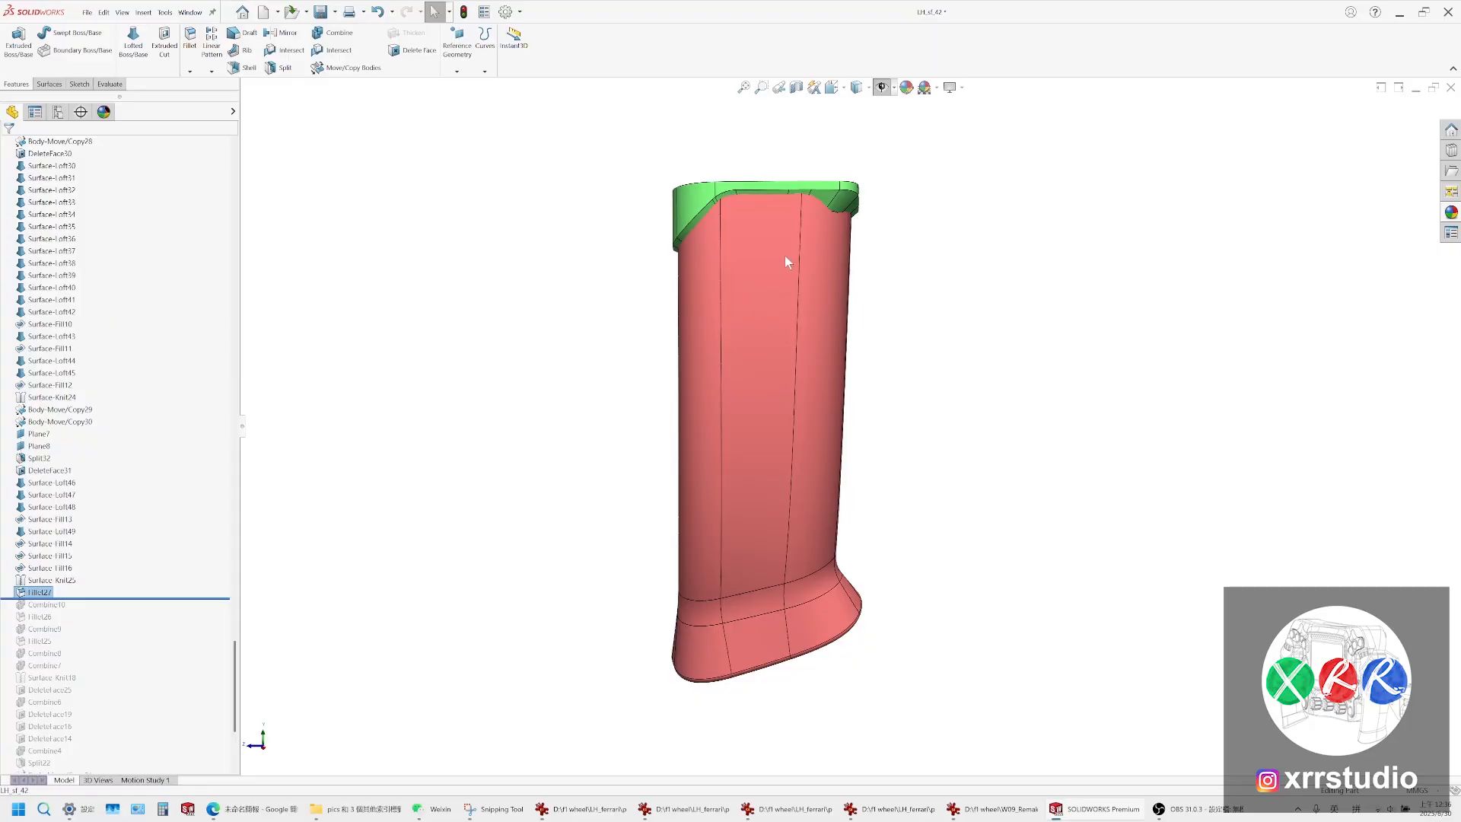
middle_drag(805, 239, 828, 212)
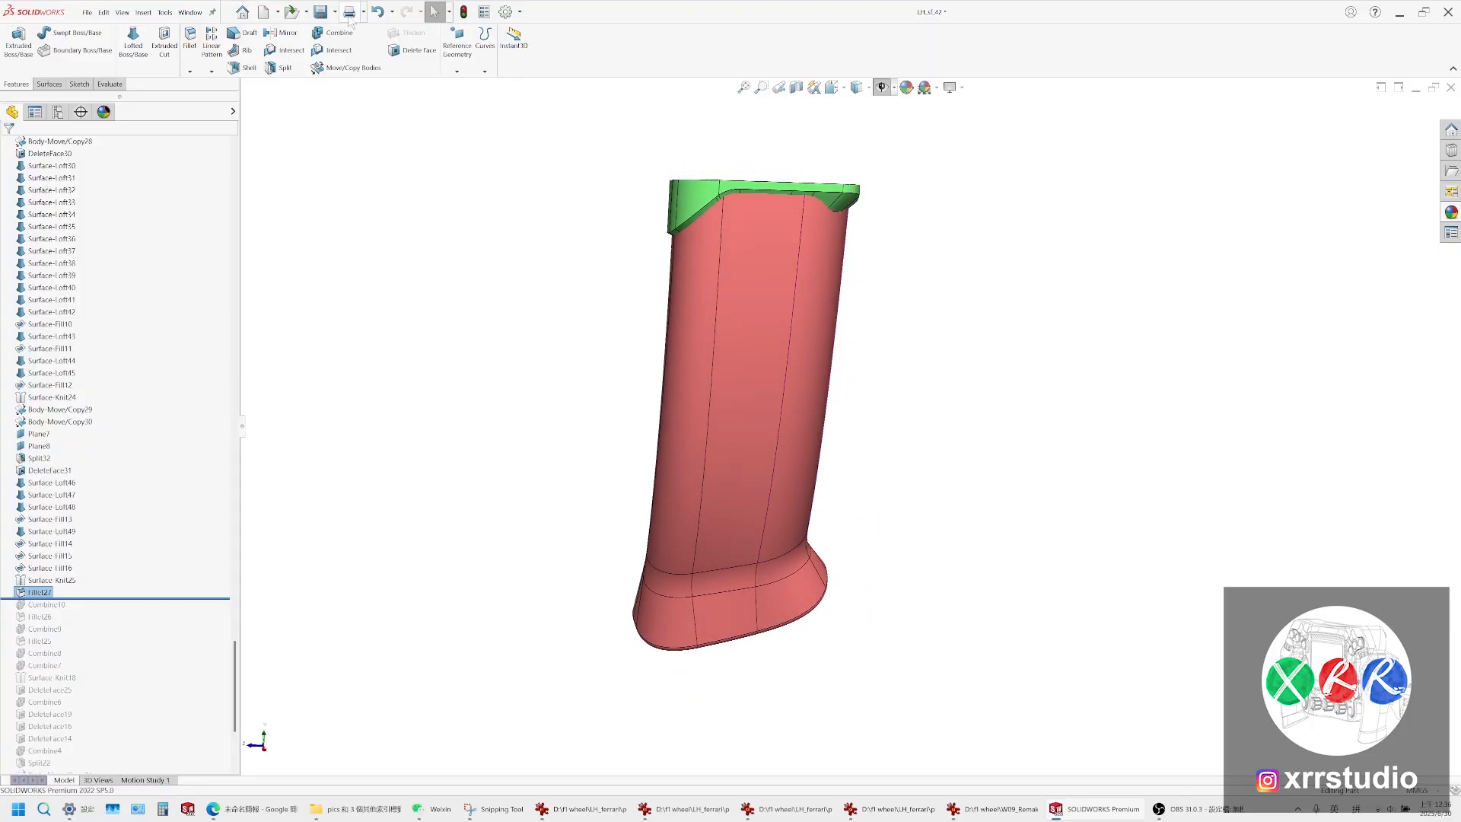
click(320, 12)
click(88, 12)
click(147, 156)
text(_sf_42_)
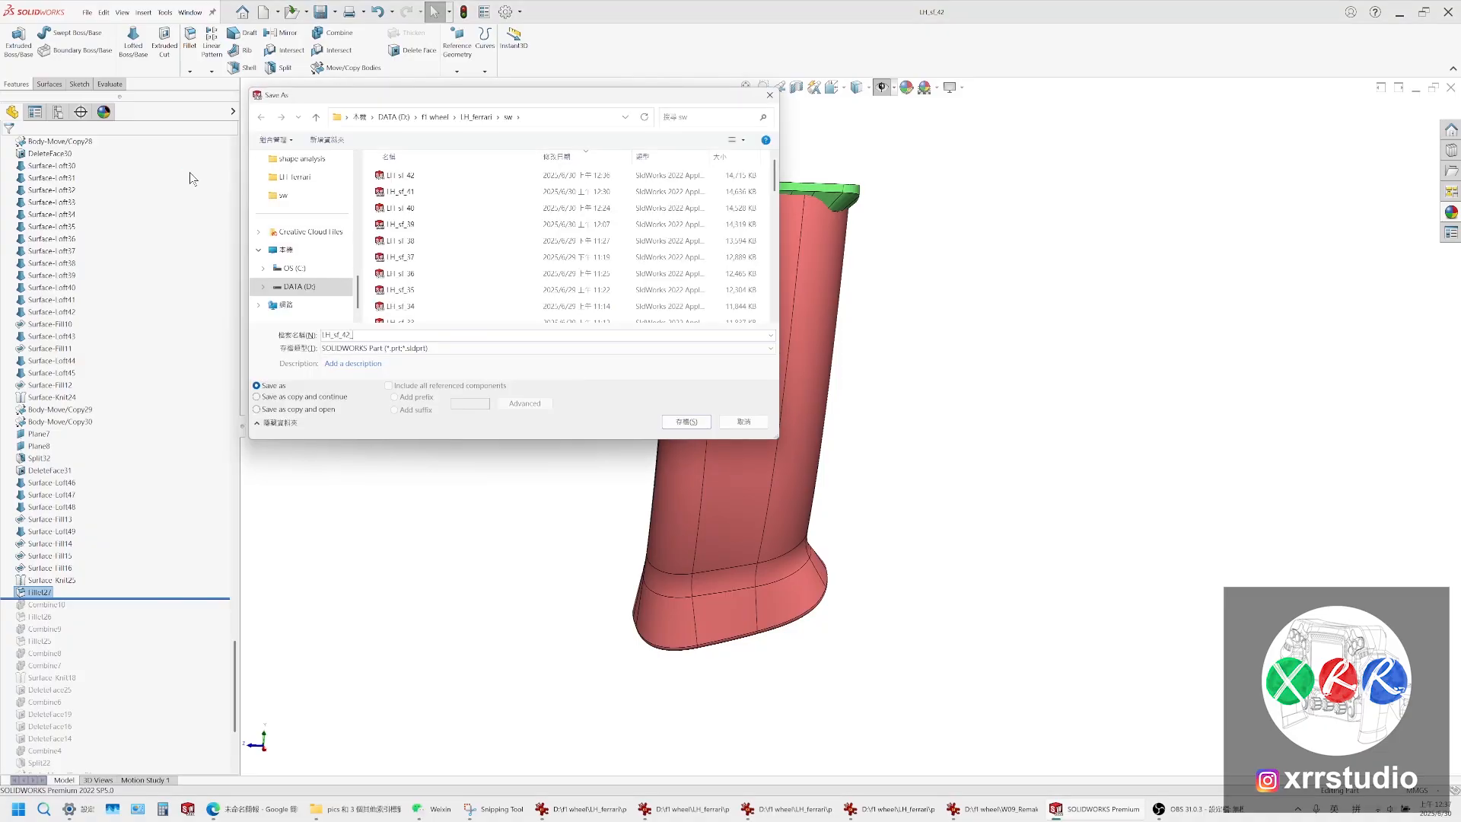
text(demo)
key(Return)
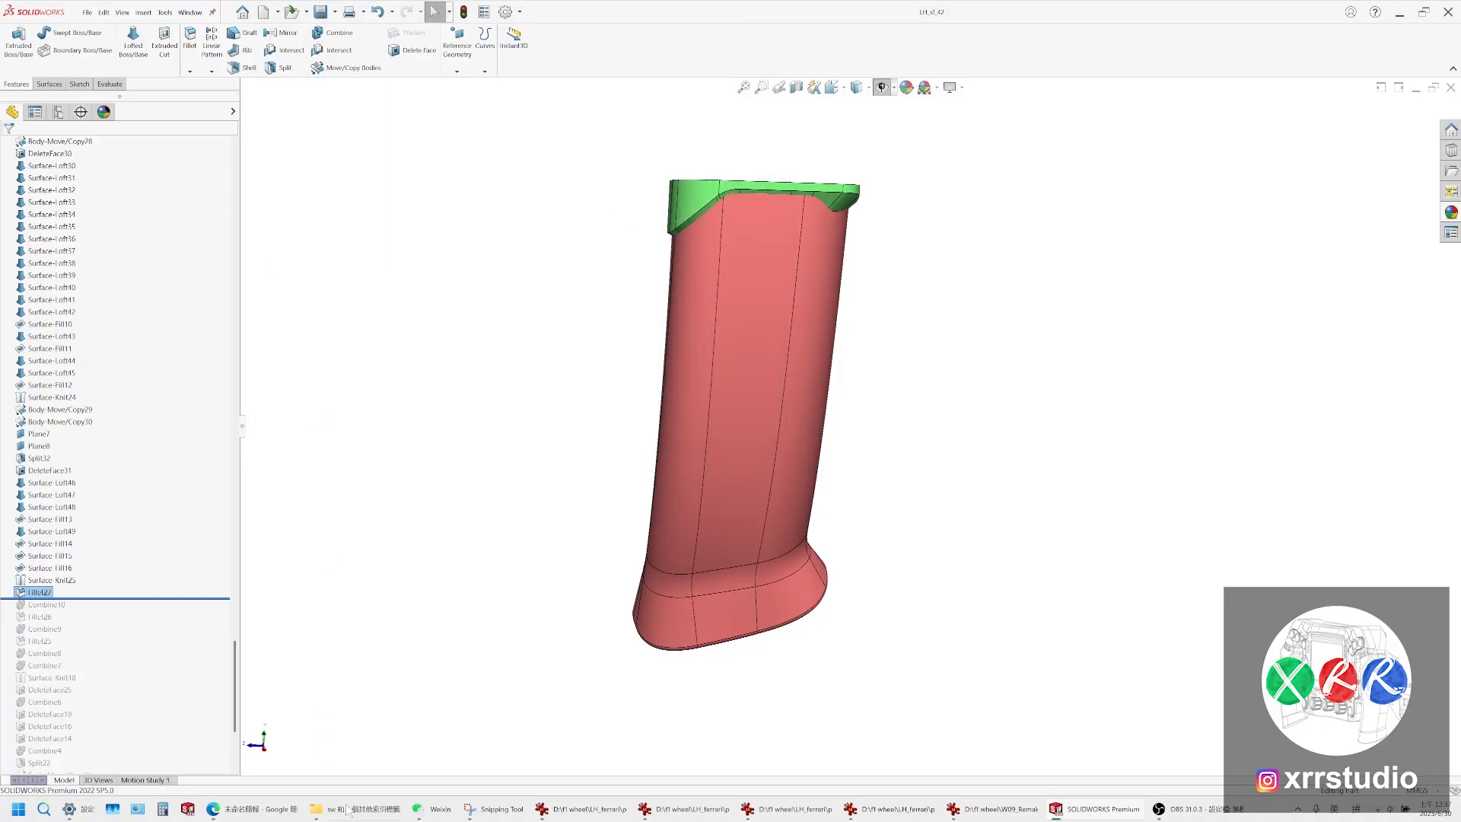
Check the LH_ferrari sw folder for the LH_sf_42_demo file, then return to the model
click(347, 809)
click(339, 88)
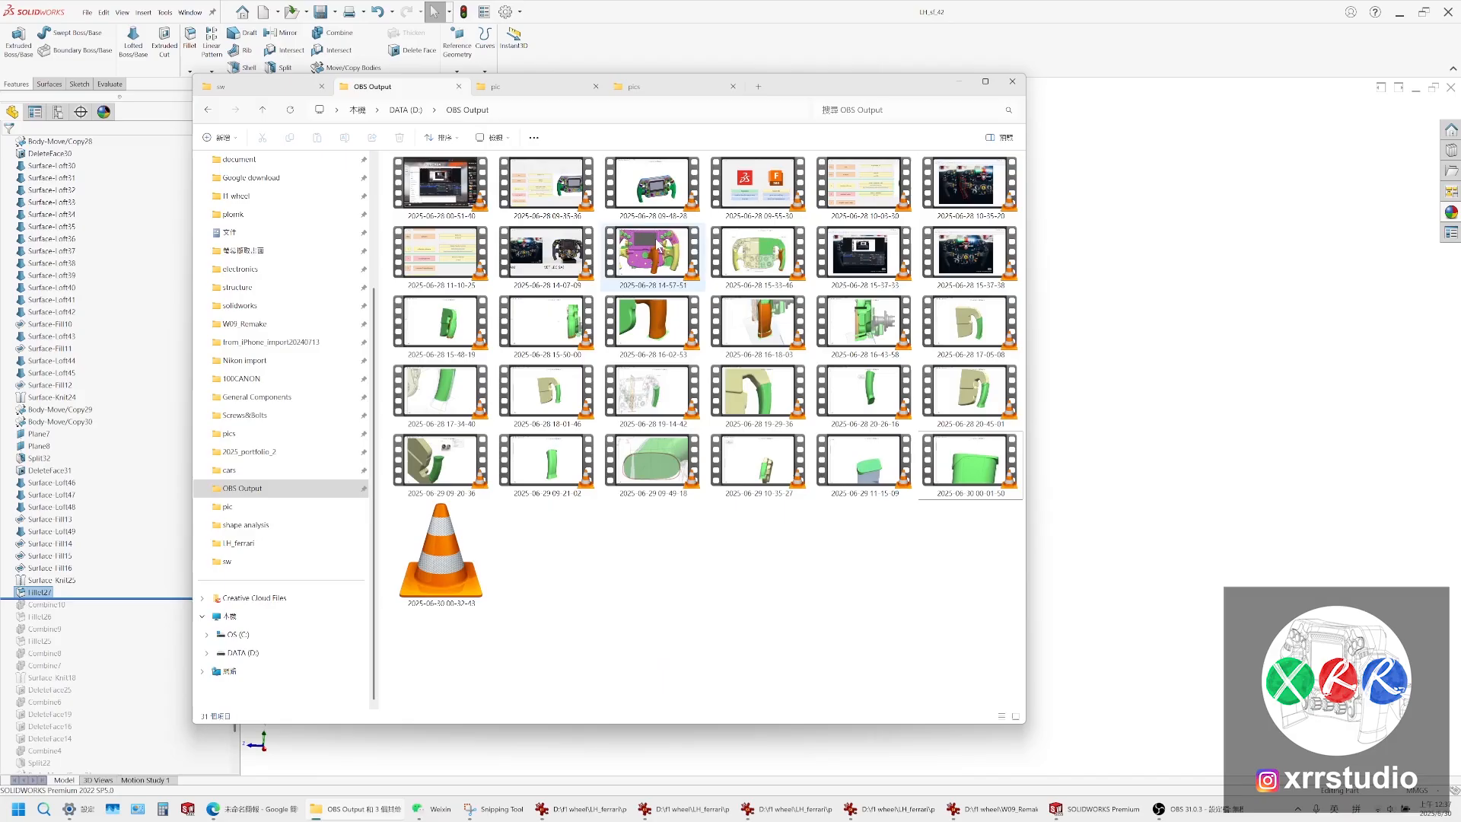
click(331, 90)
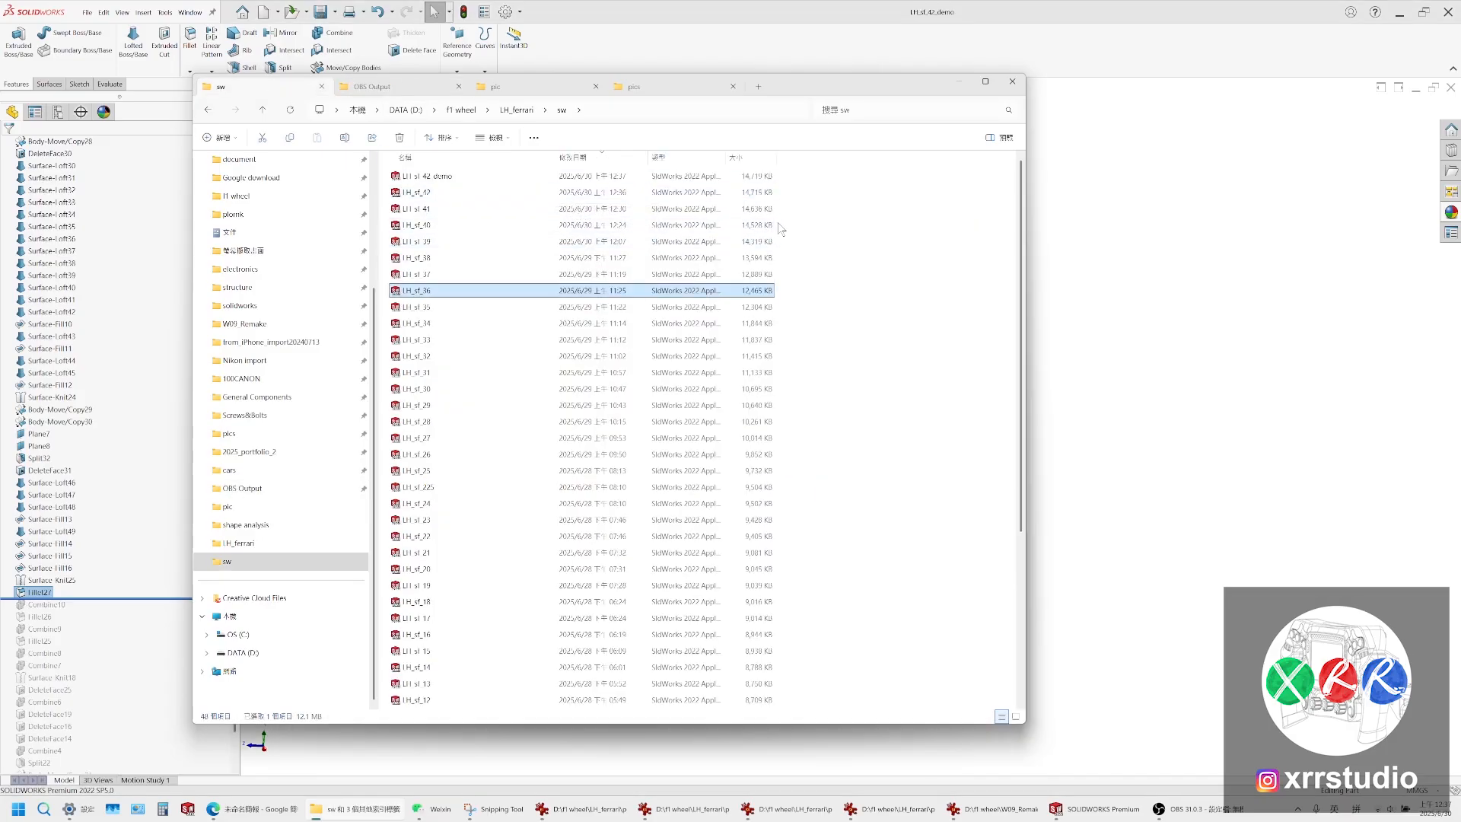
click(816, 16)
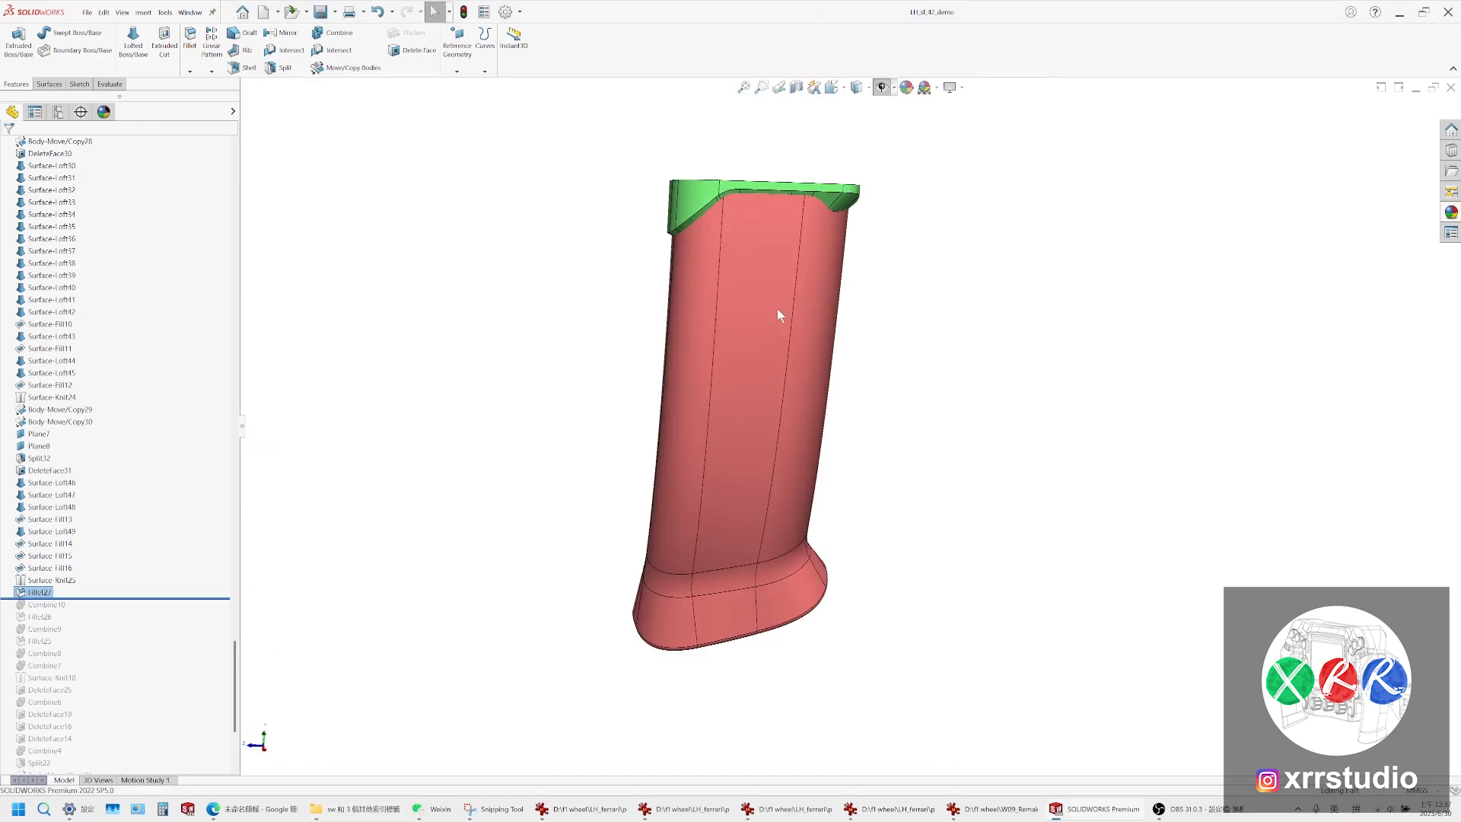
Copy the red grip body and shift the copy along the Z axis so it stands clear beside the original
middle_drag(801, 254, 675, 269)
click(674, 266)
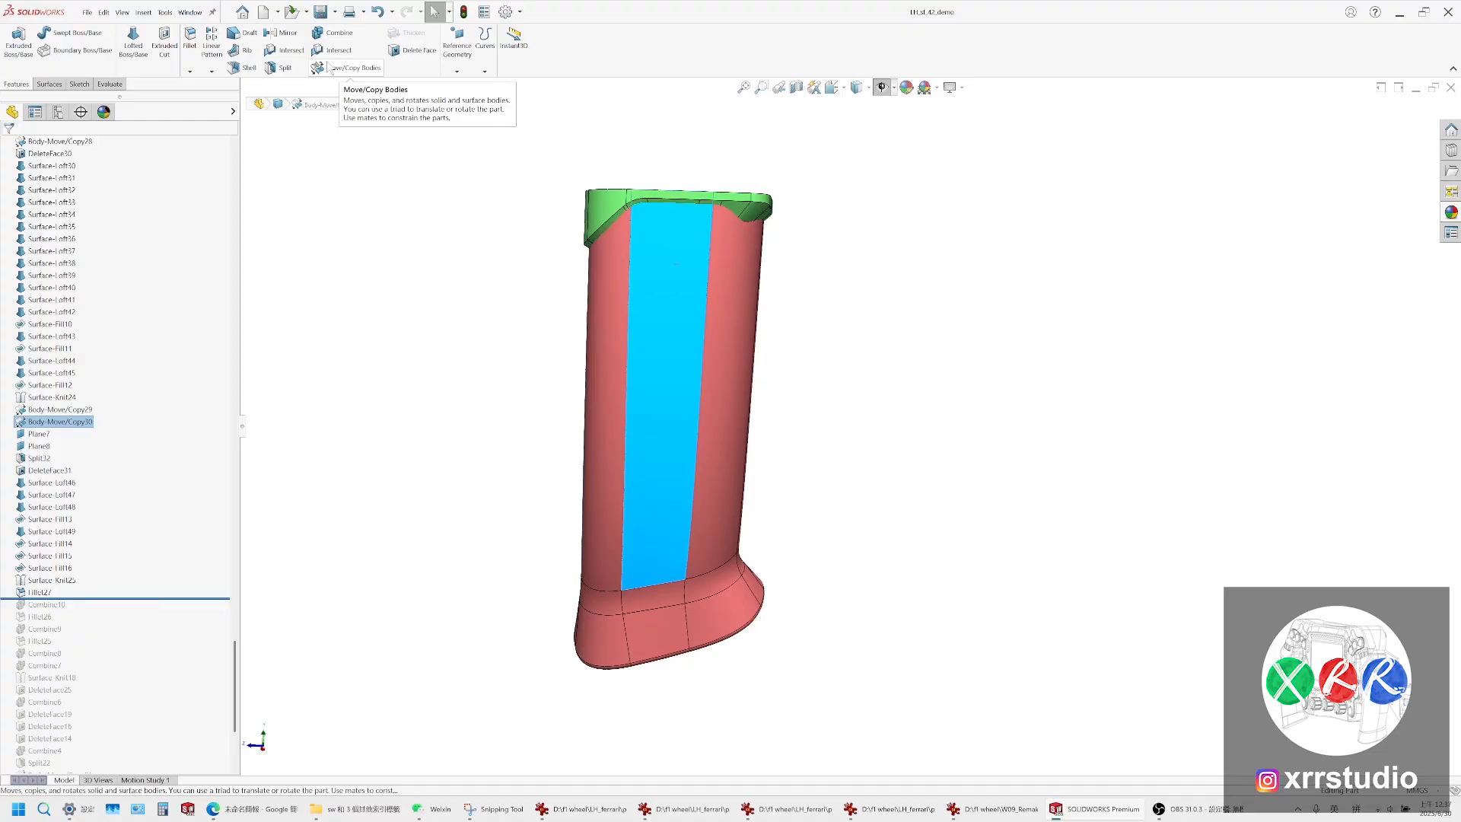
scroll(770, 239, down, 4)
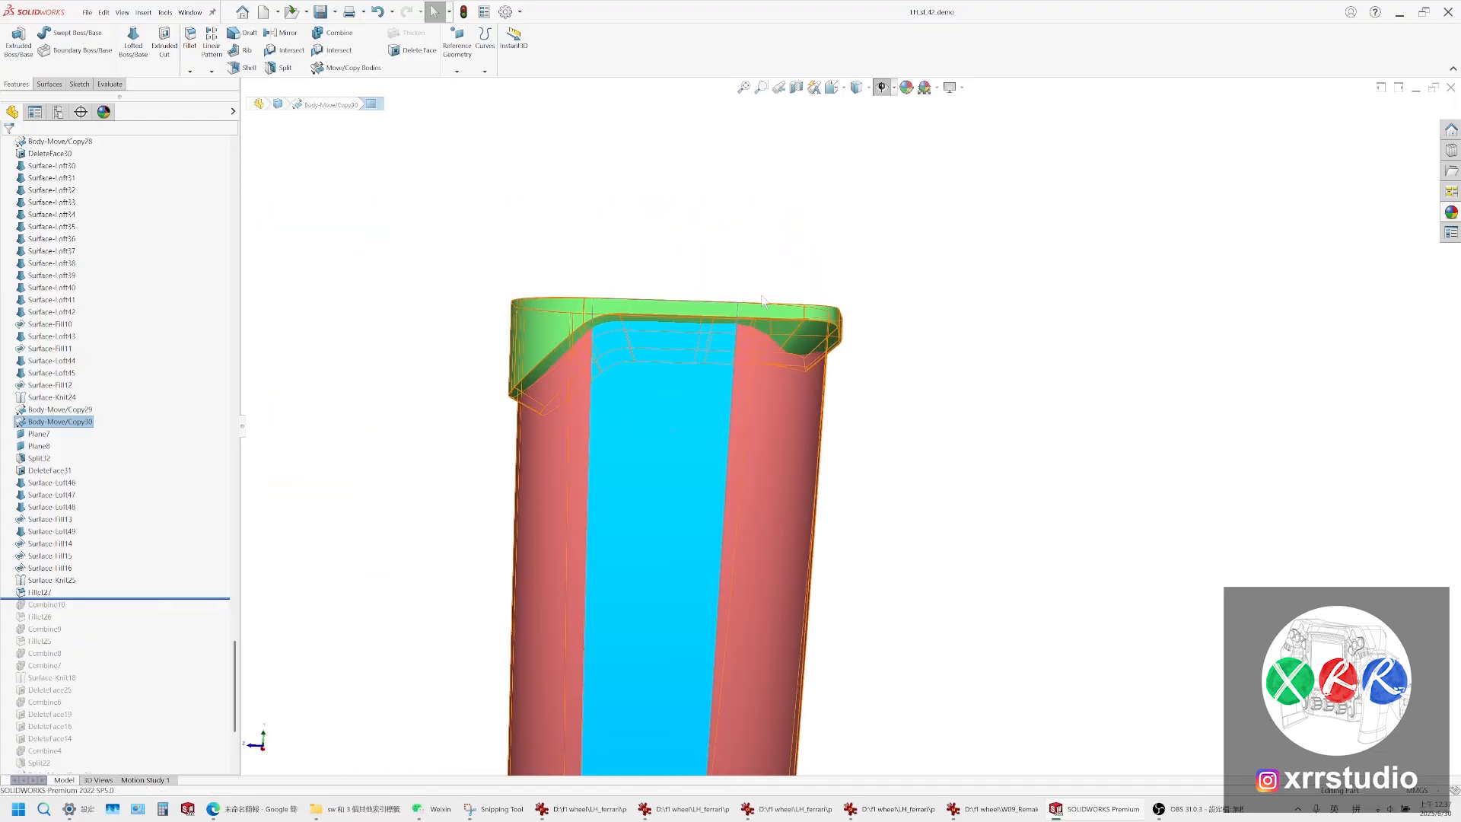
scroll(716, 425, up, 3)
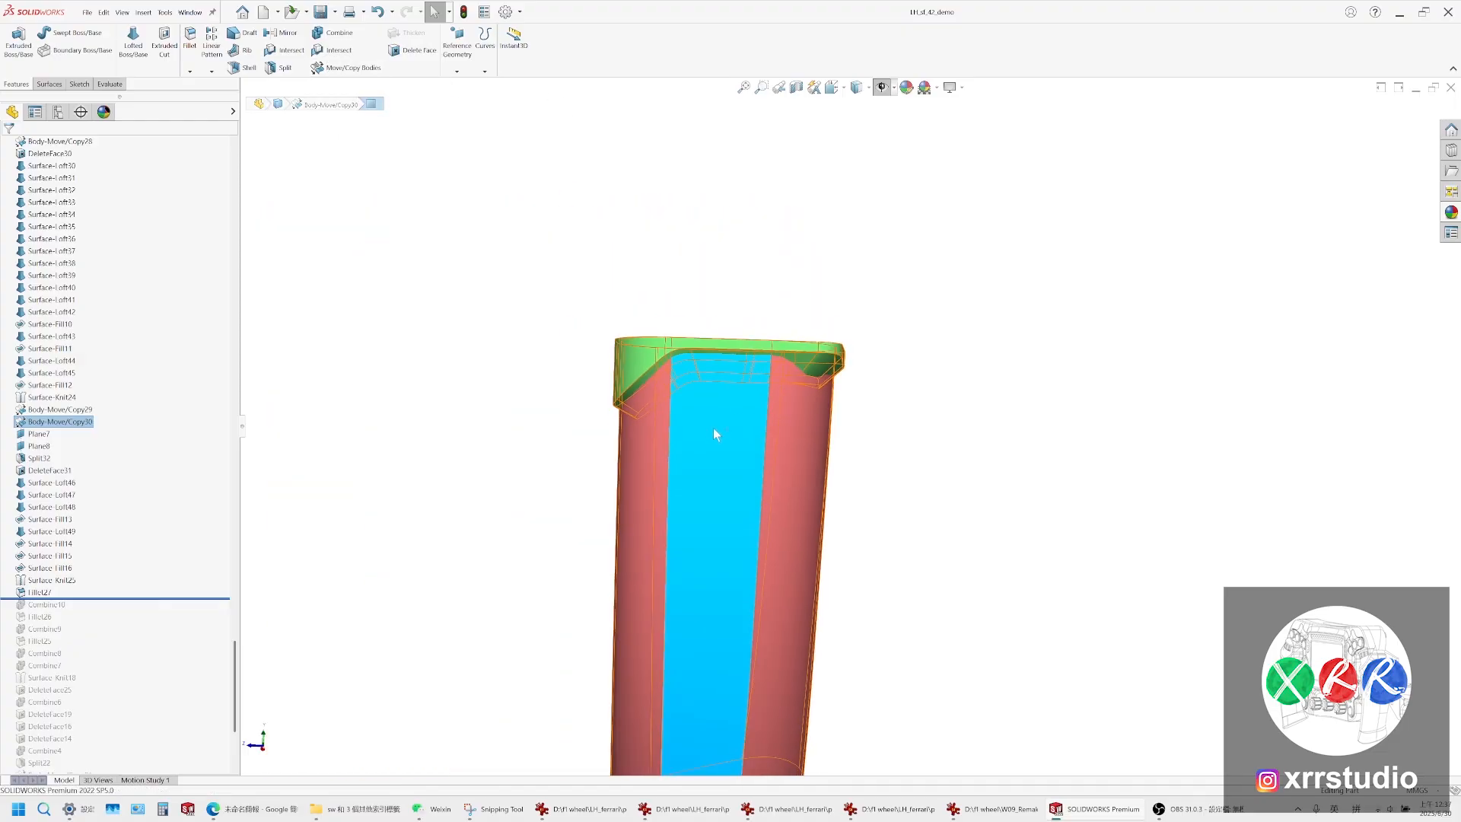
ctrl+middle_drag(876, 509, 769, 364)
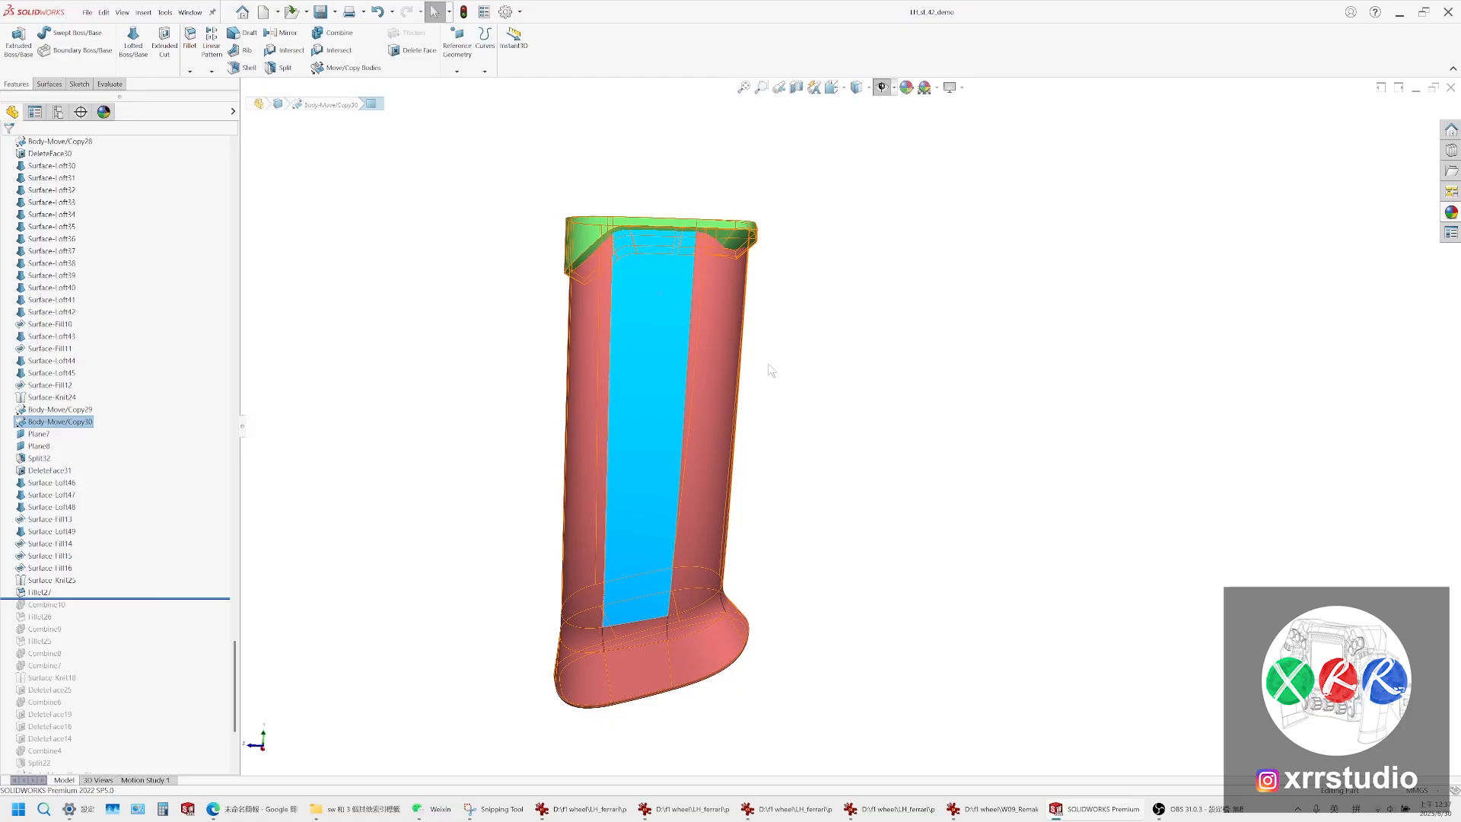
click(769, 364)
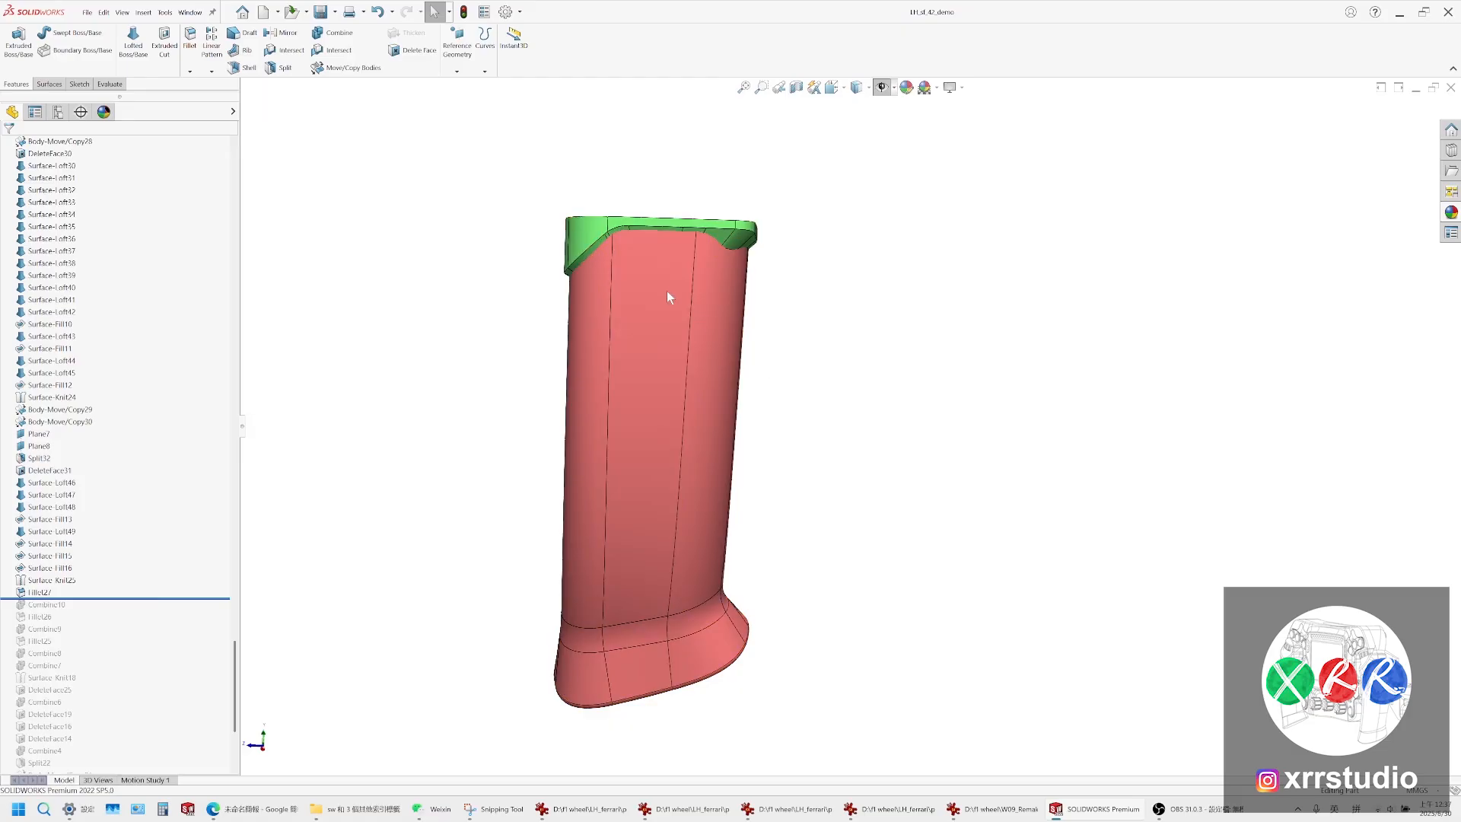
click(684, 352)
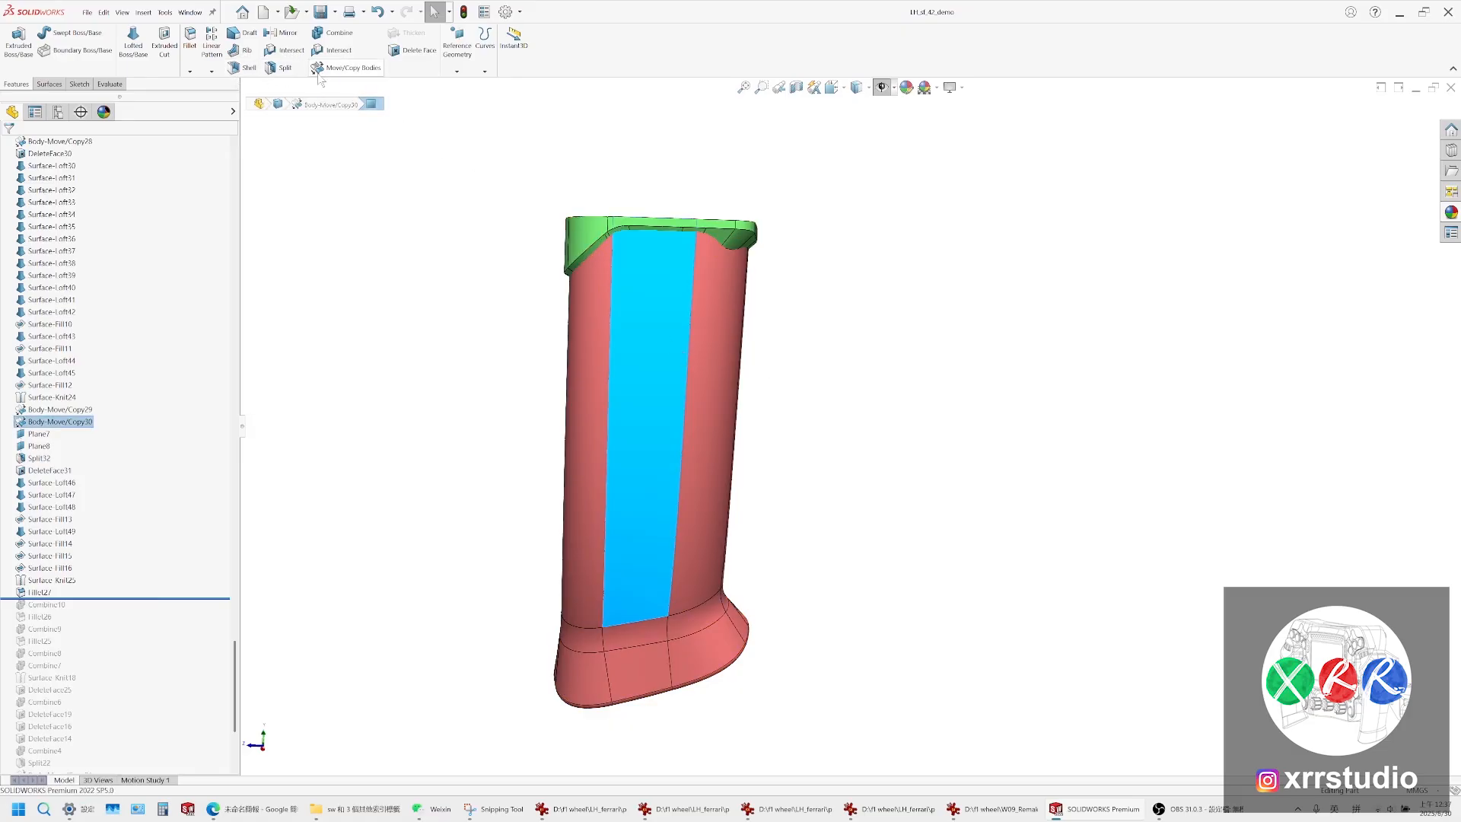
click(320, 72)
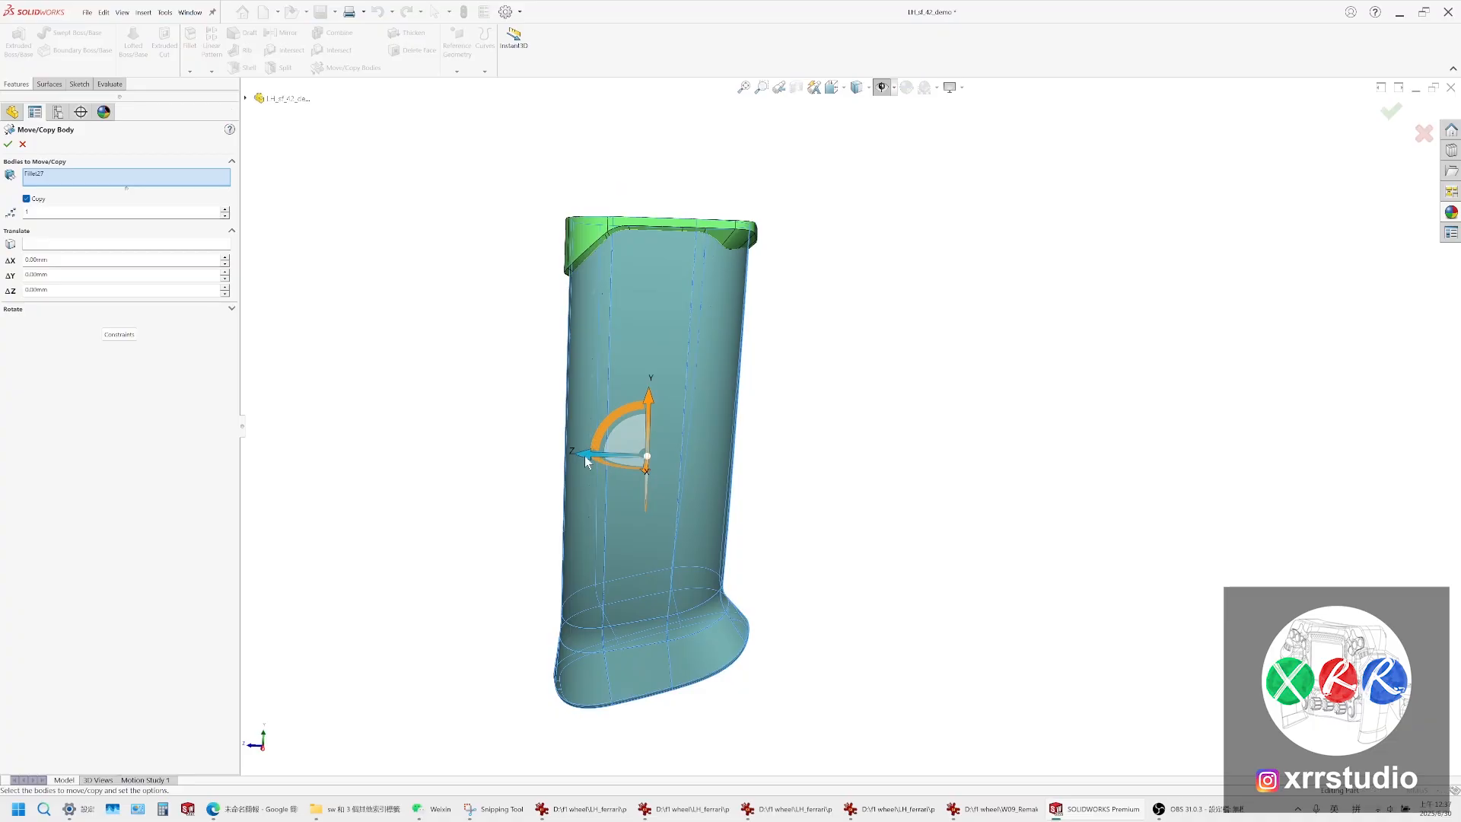
drag(584, 455, 849, 461)
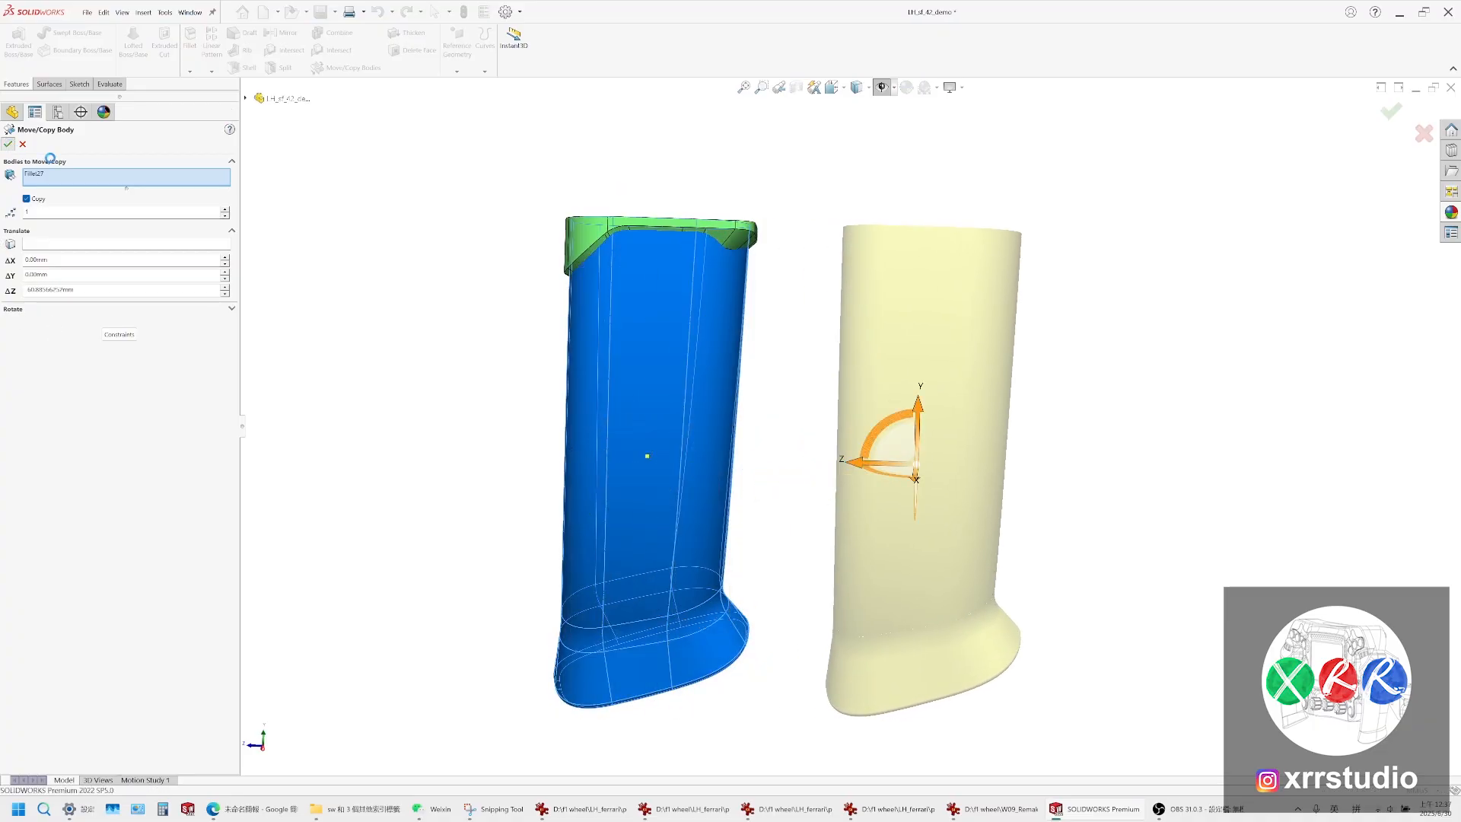
Shell the copied grip body inward with a 1 mm wall and preview shown, removing its flat top face
ctrl+middle_drag(926, 303, 708, 274)
scroll(808, 213, down, 2)
click(809, 307)
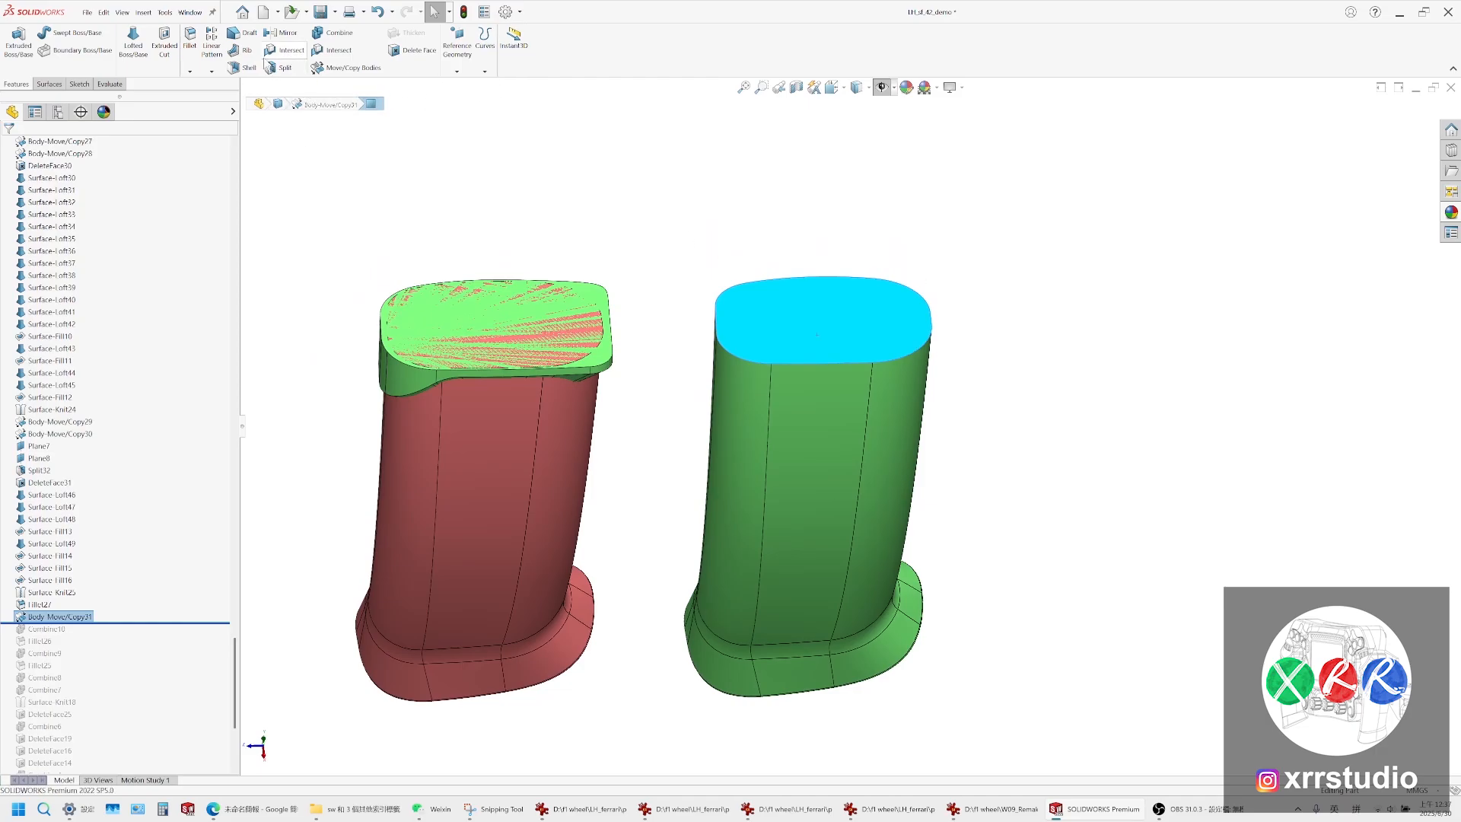
click(245, 68)
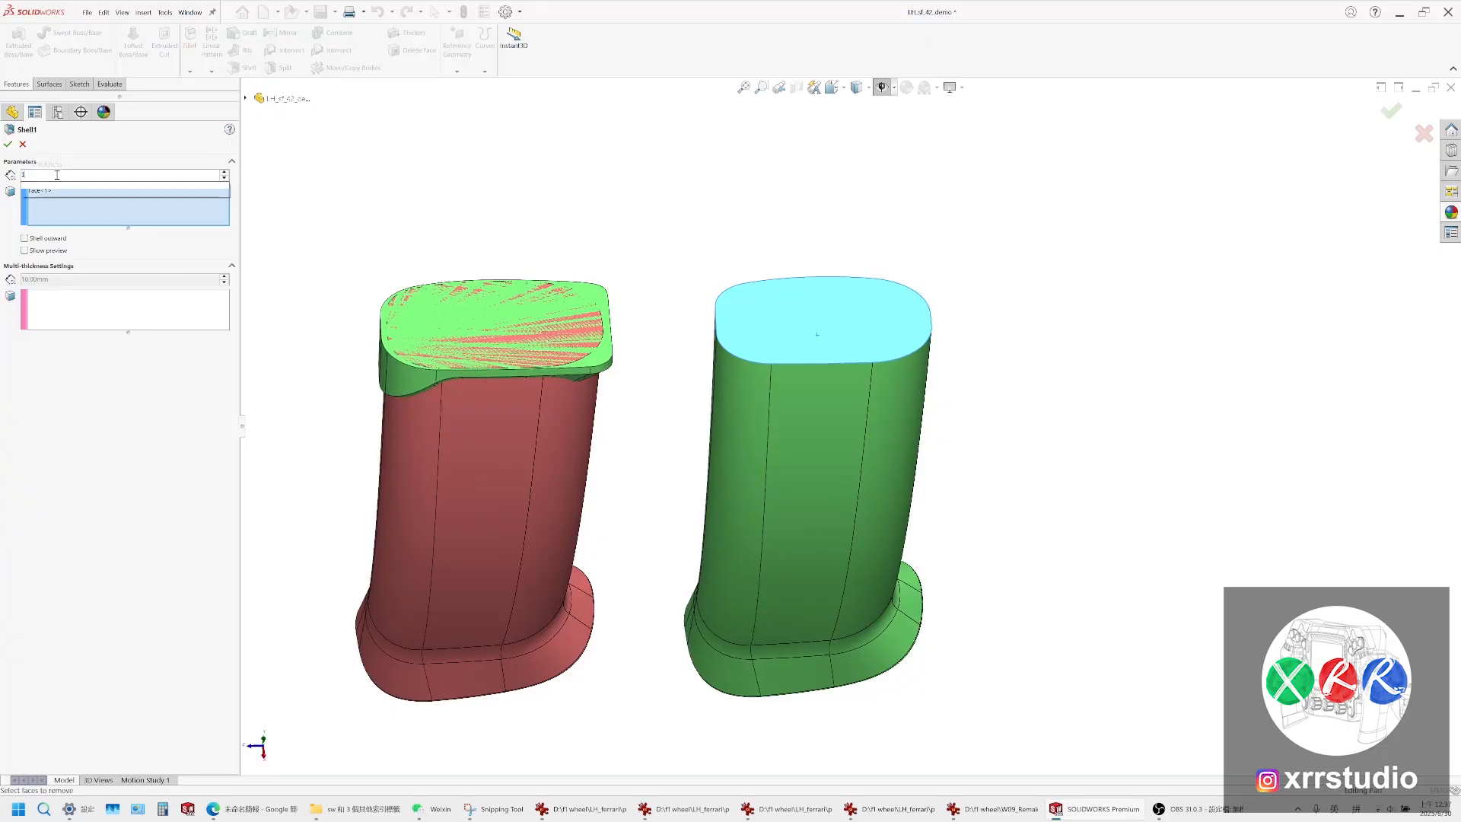
text(1)
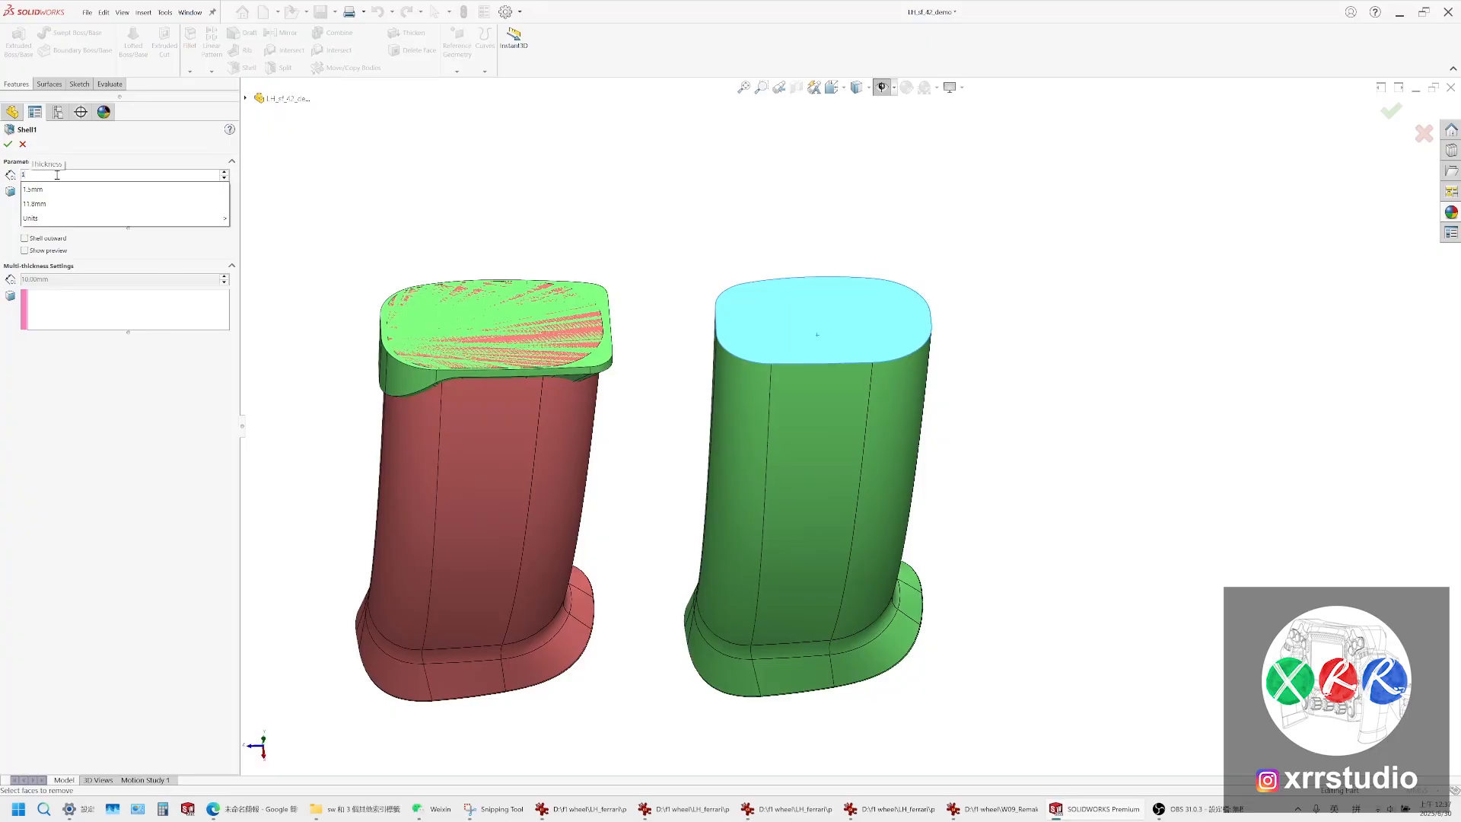
key(Return)
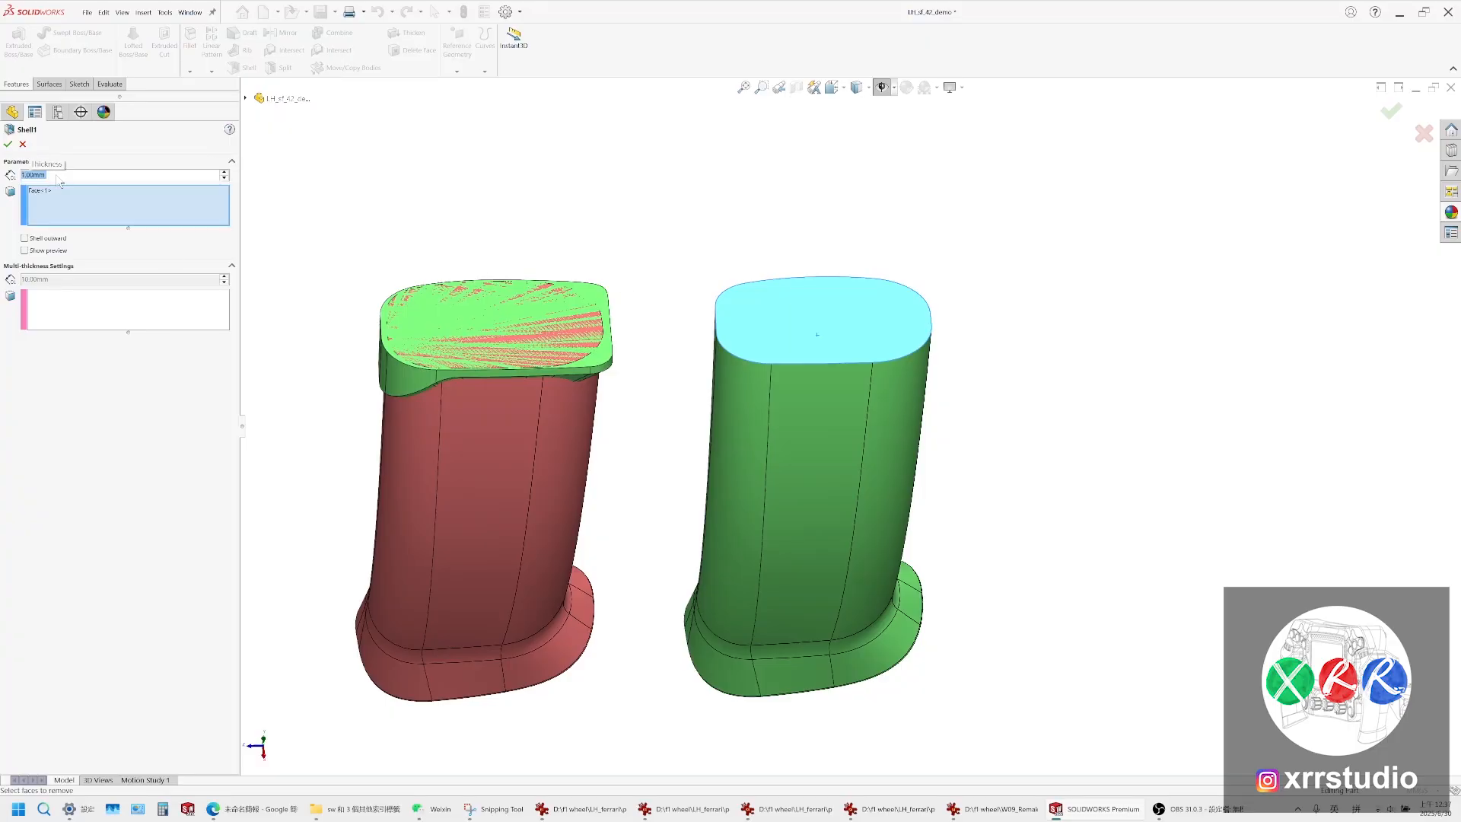
click(25, 251)
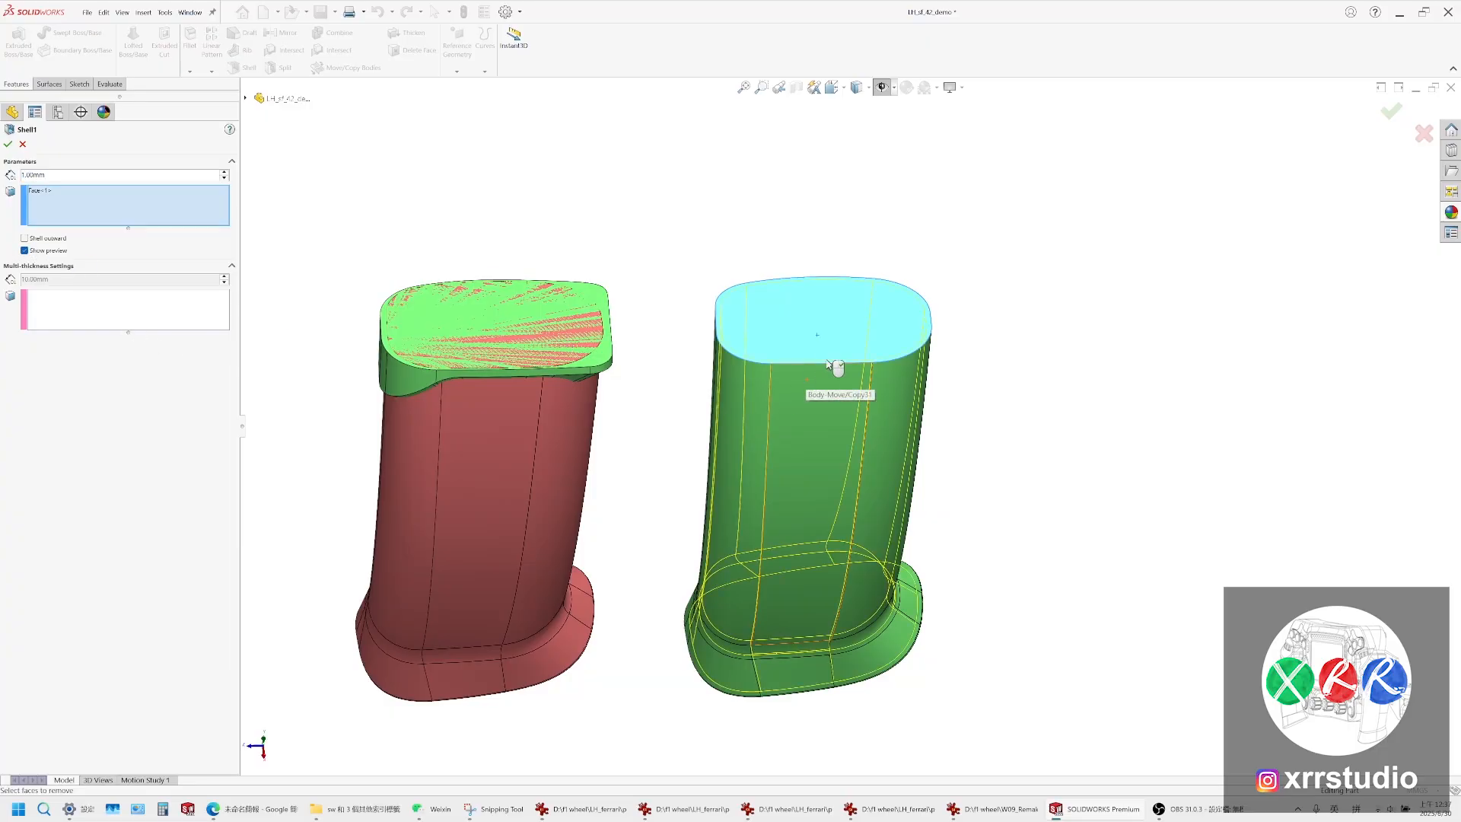
scroll(906, 339, down, 5)
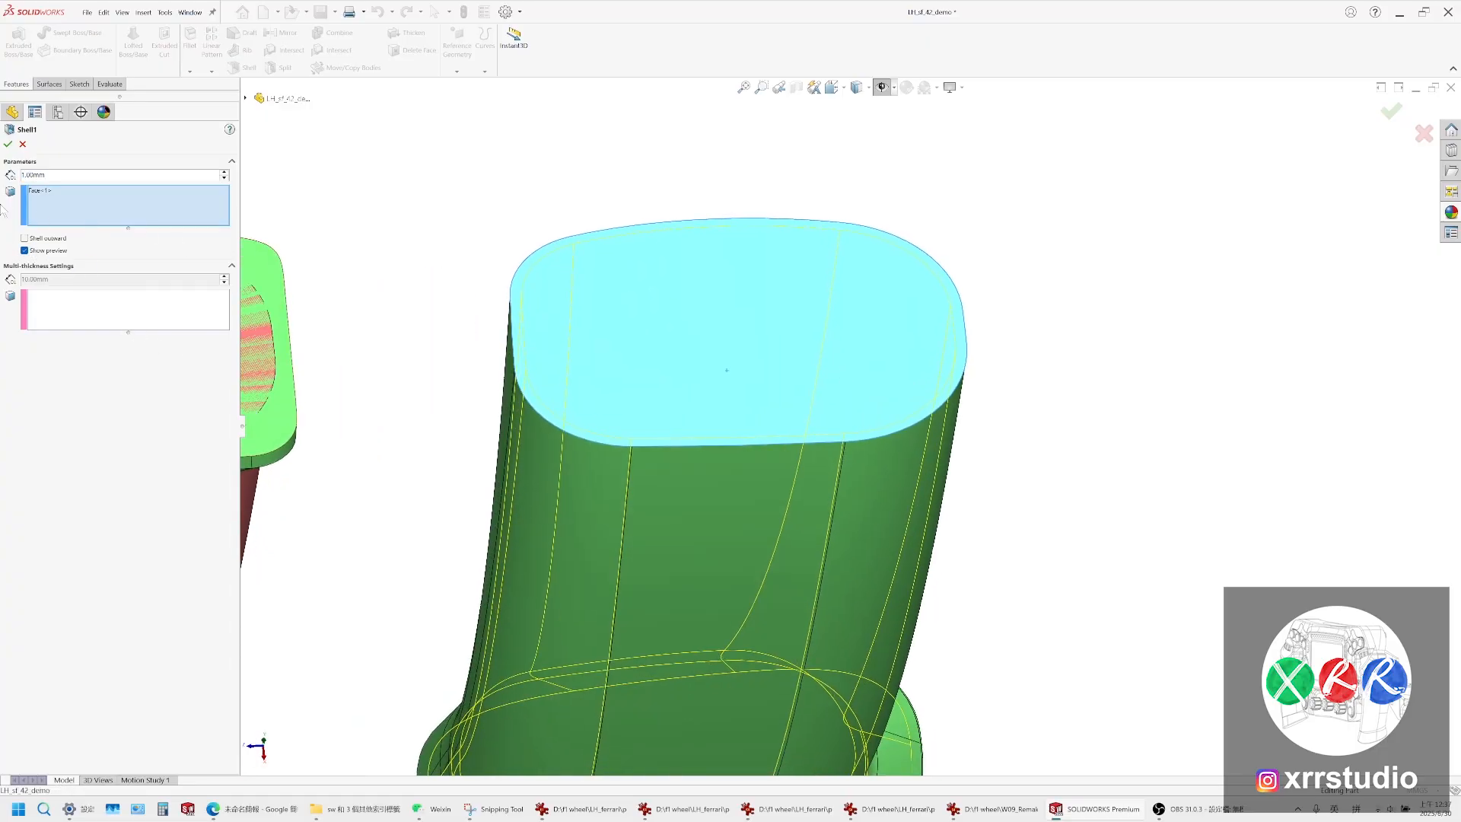
click(7, 144)
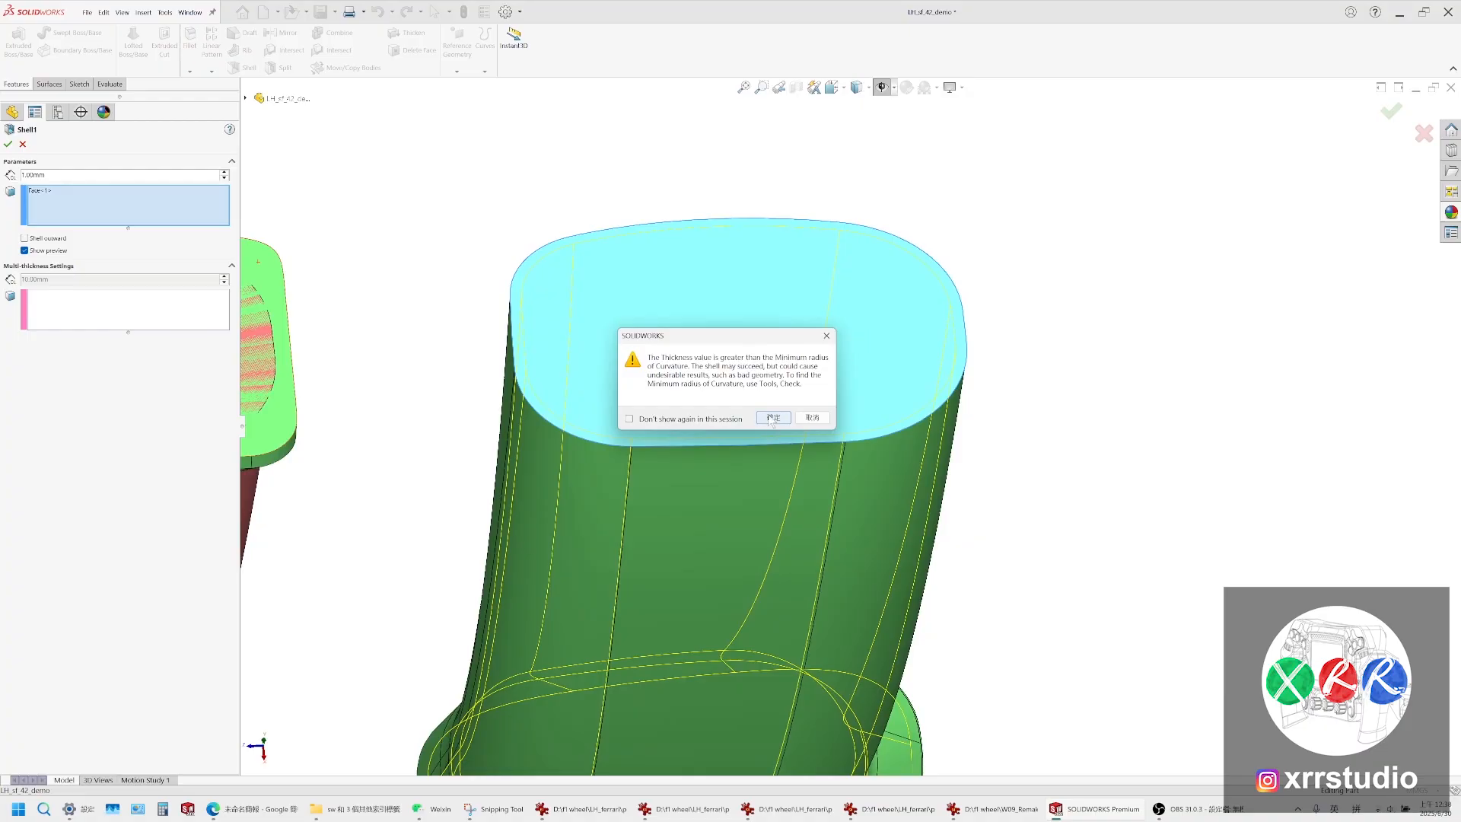
click(773, 419)
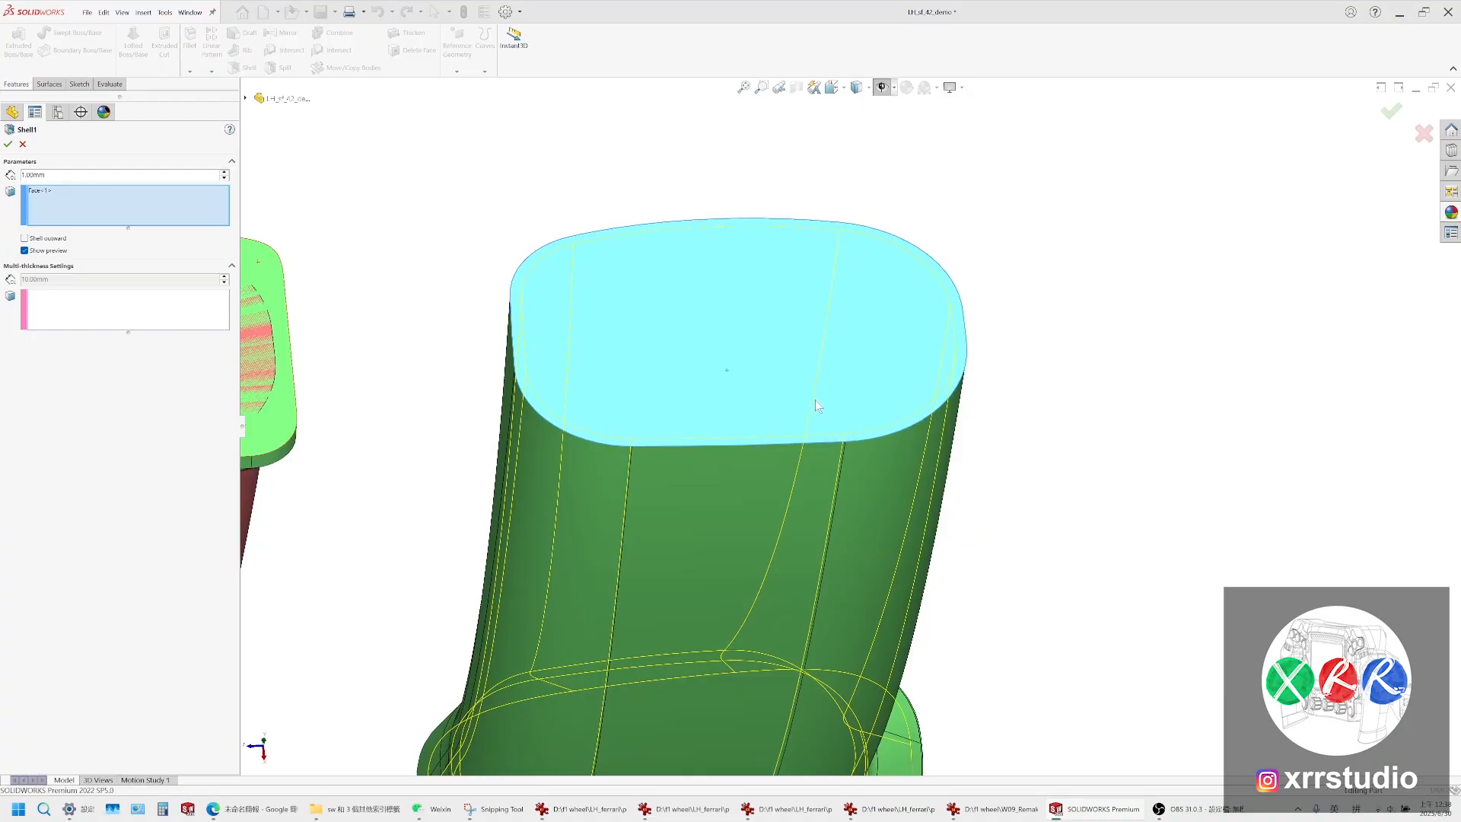
Examine the hollowed grip copy's open rim and inner wall beside the original grip
scroll(816, 401, up, 6)
middle_drag(816, 400, 788, 337)
scroll(800, 412, down, 5)
scroll(870, 315, up, 2)
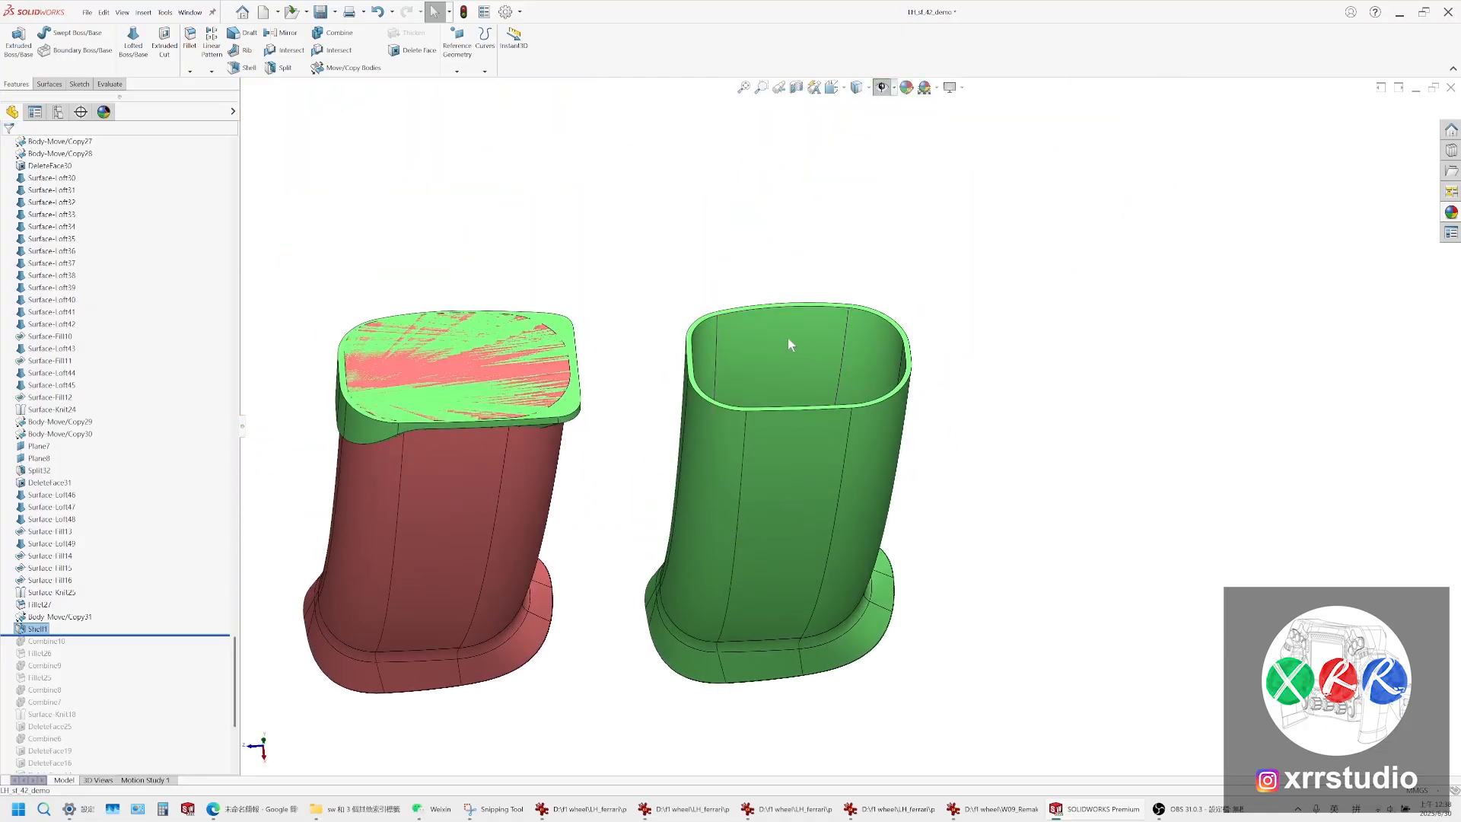
scroll(793, 320, down, 5)
click(854, 297)
scroll(737, 403, up, 3)
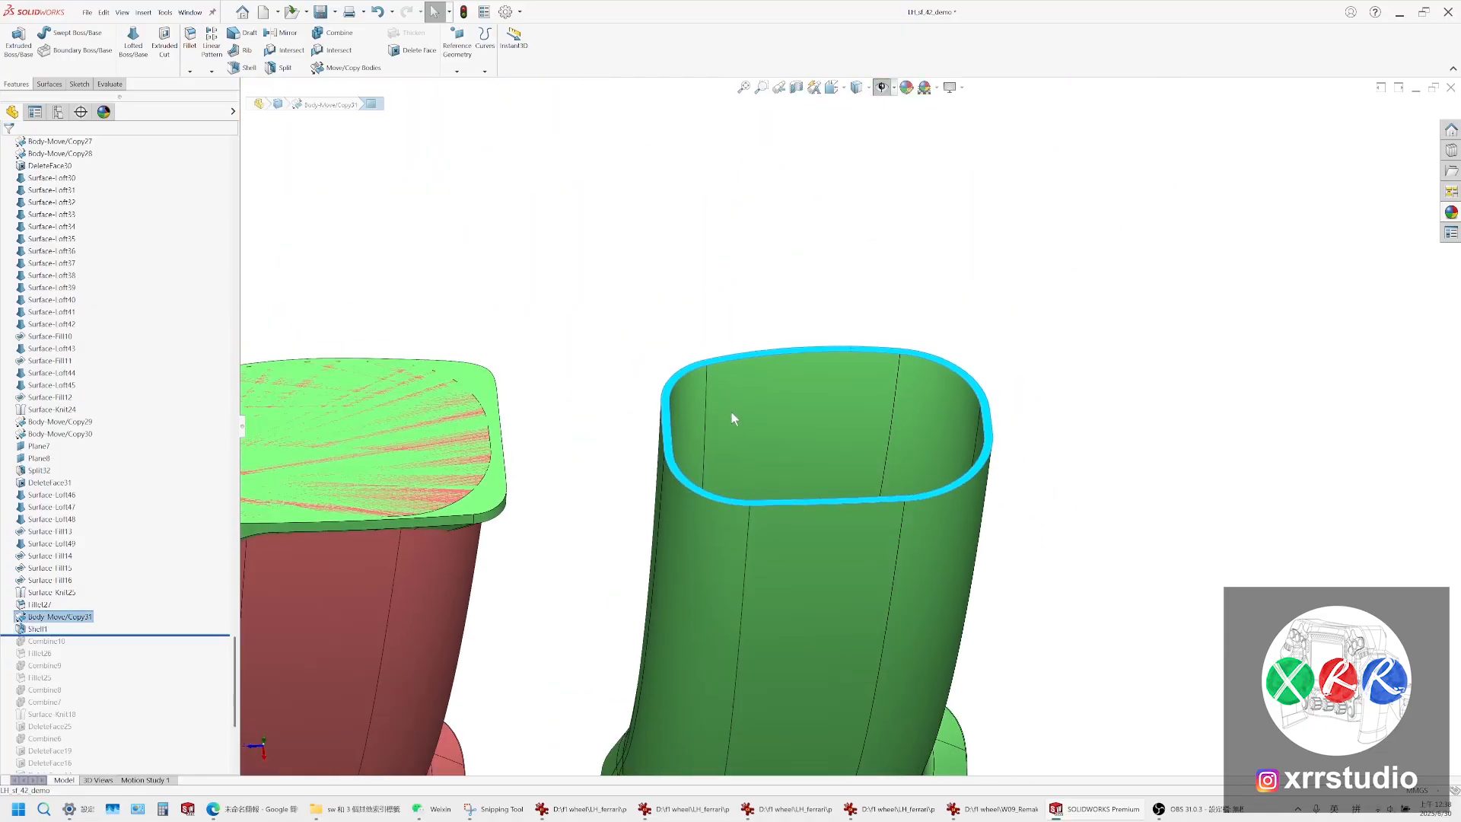
mouse_move(754, 442)
middle_down()
mouse_move(817, 527)
mouse_move(769, 496)
mouse_move(770, 515)
mouse_move(768, 458)
mouse_move(708, 465)
mouse_move(705, 316)
mouse_move(736, 449)
middle_up()
scroll(720, 311, up, 1)
scroll(745, 404, down, 2)
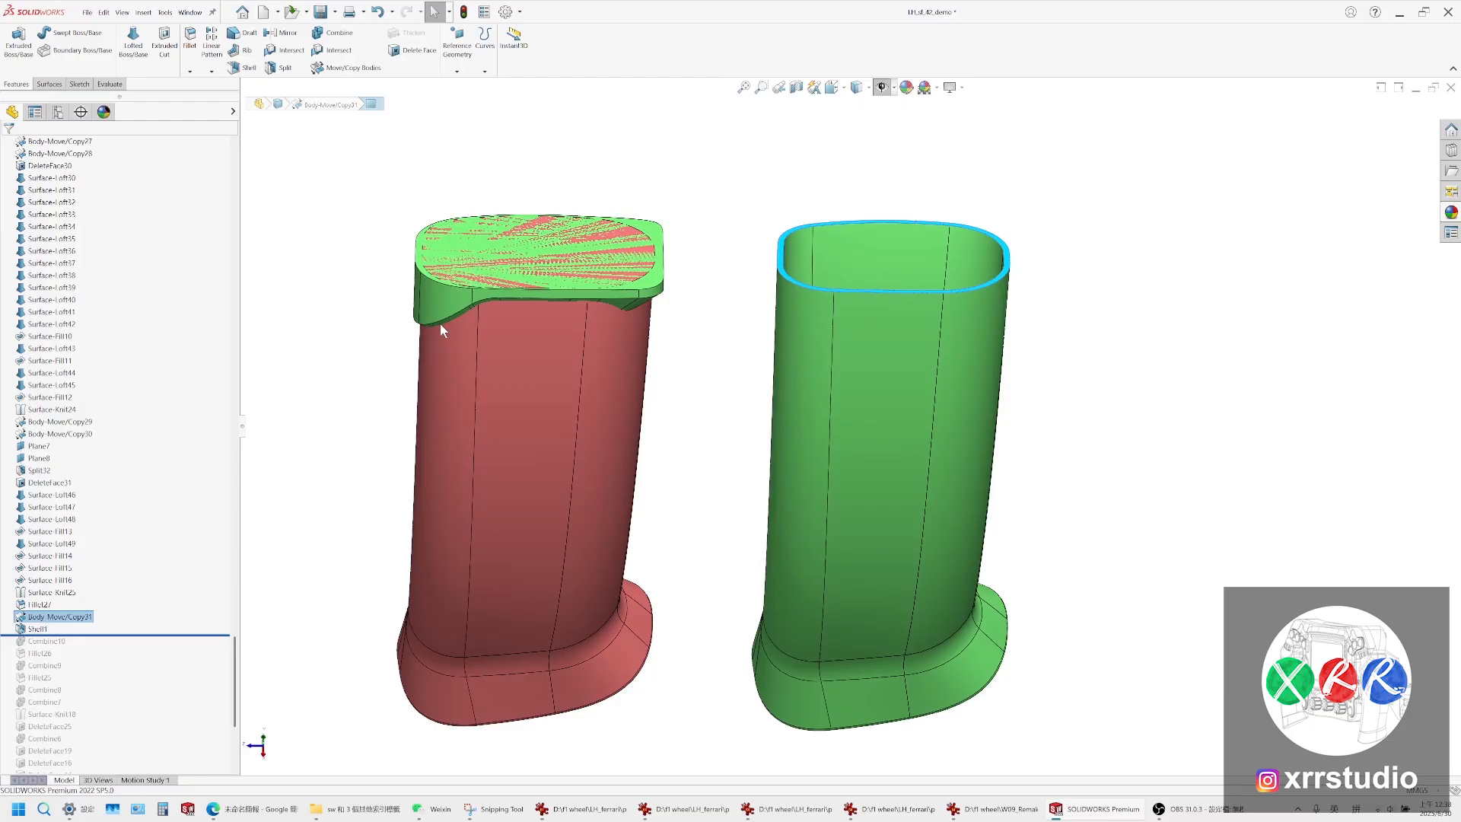
Move the shelled grip copy back onto the red grip by making their matching lower corner vertices coincident with Move/Copy Bodies
click(336, 67)
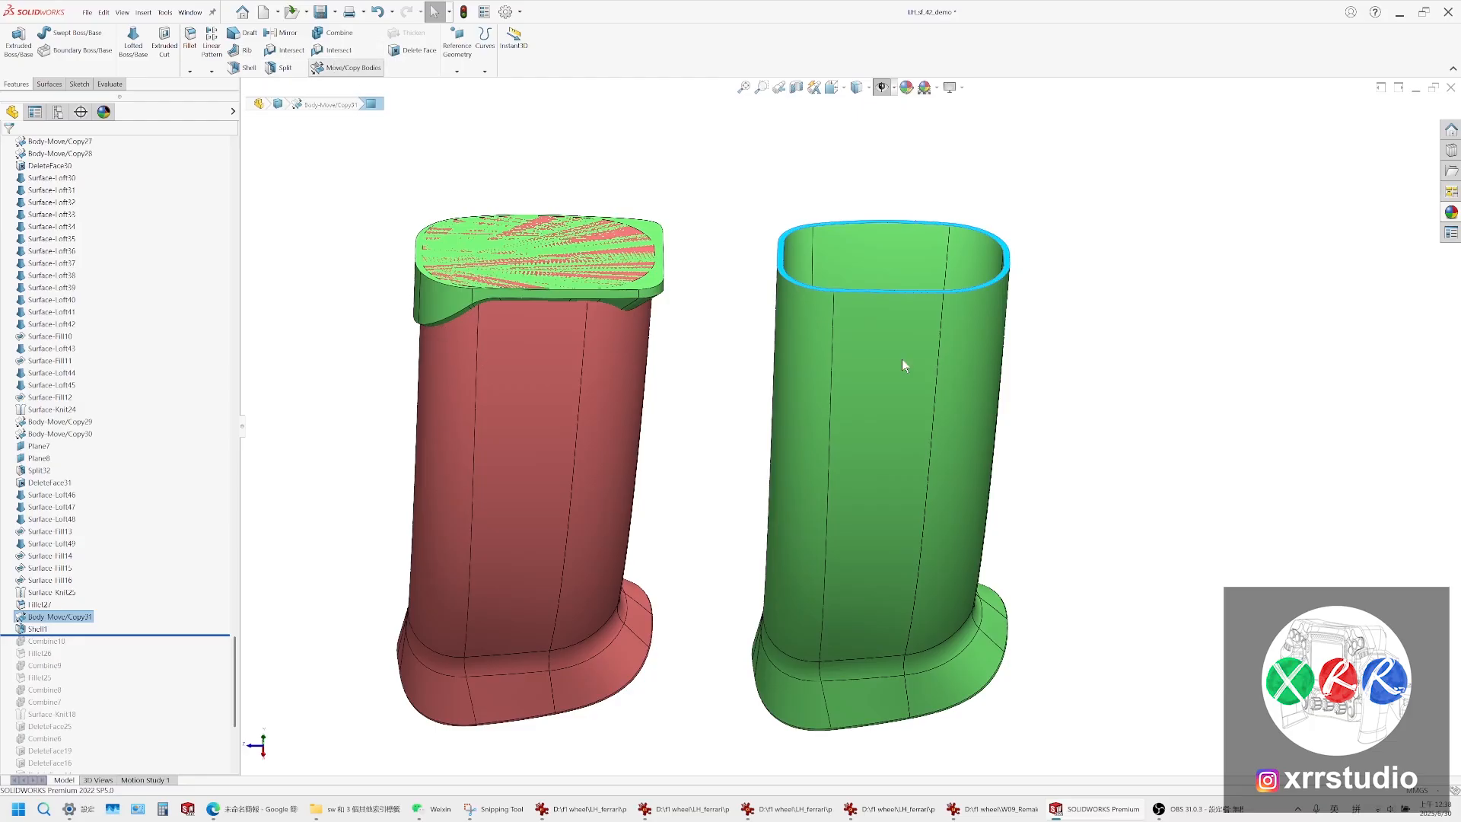
click(901, 359)
click(119, 335)
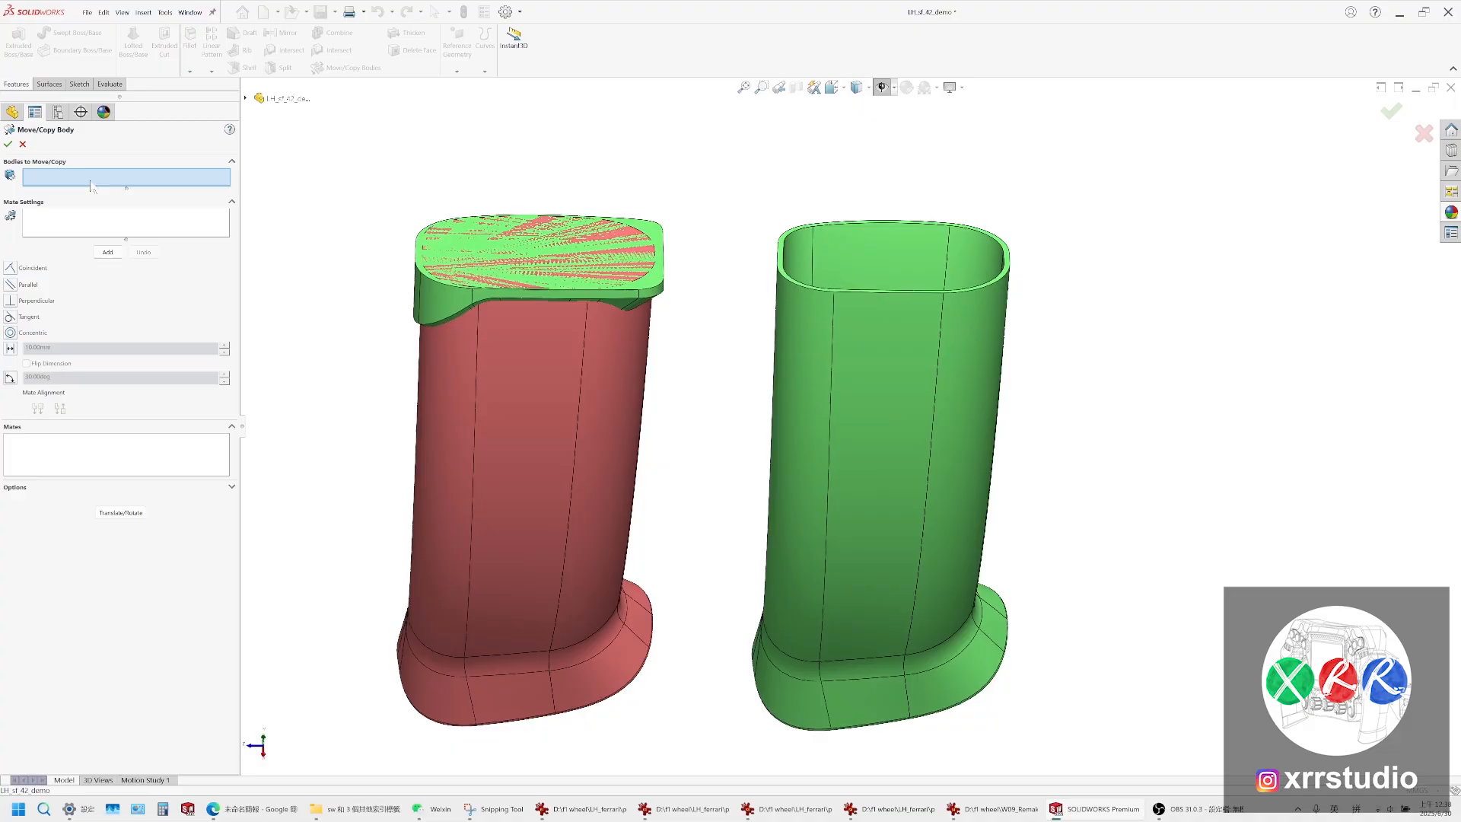
click(881, 297)
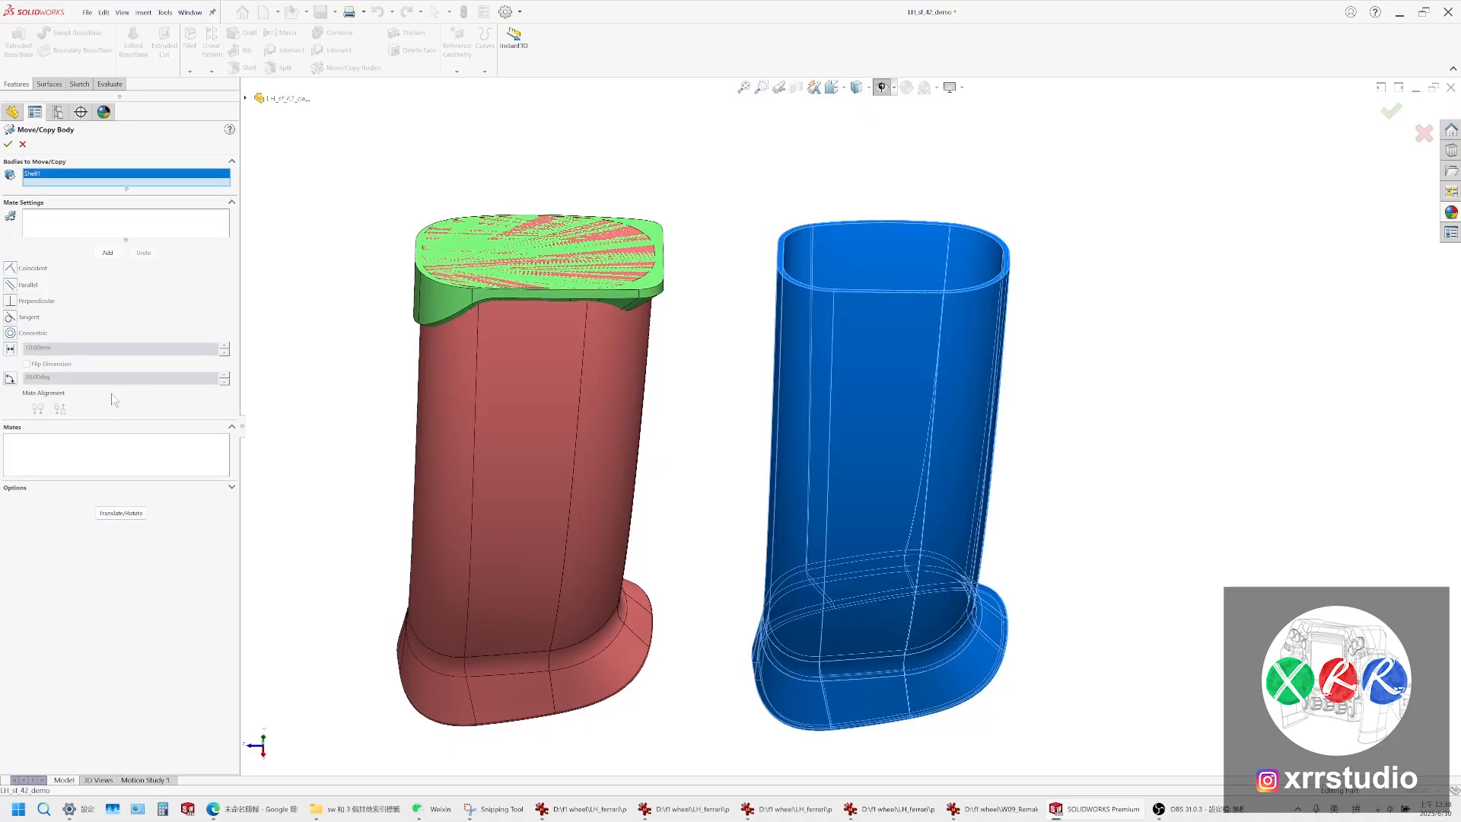
click(105, 220)
click(121, 513)
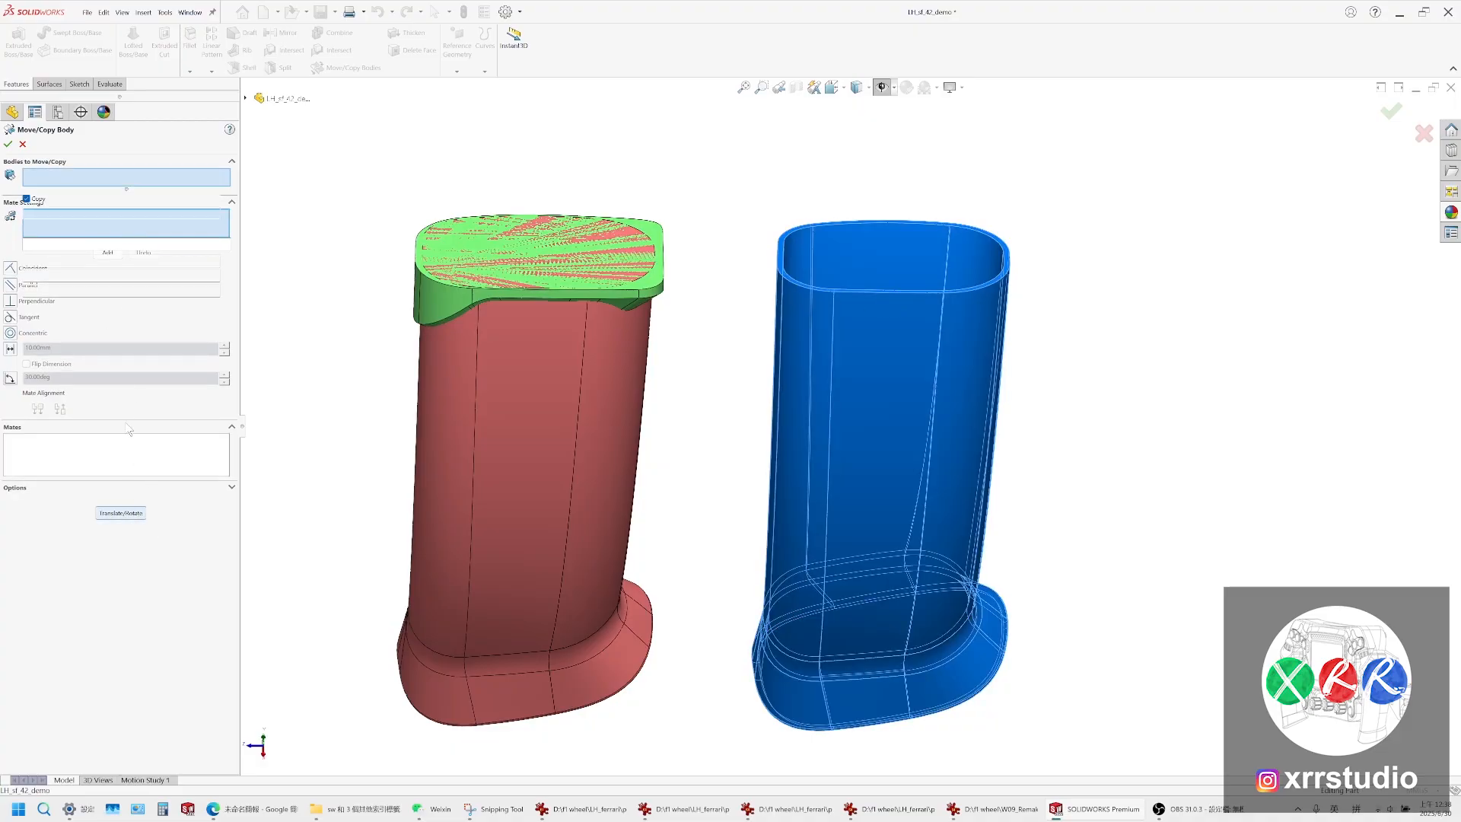
click(119, 335)
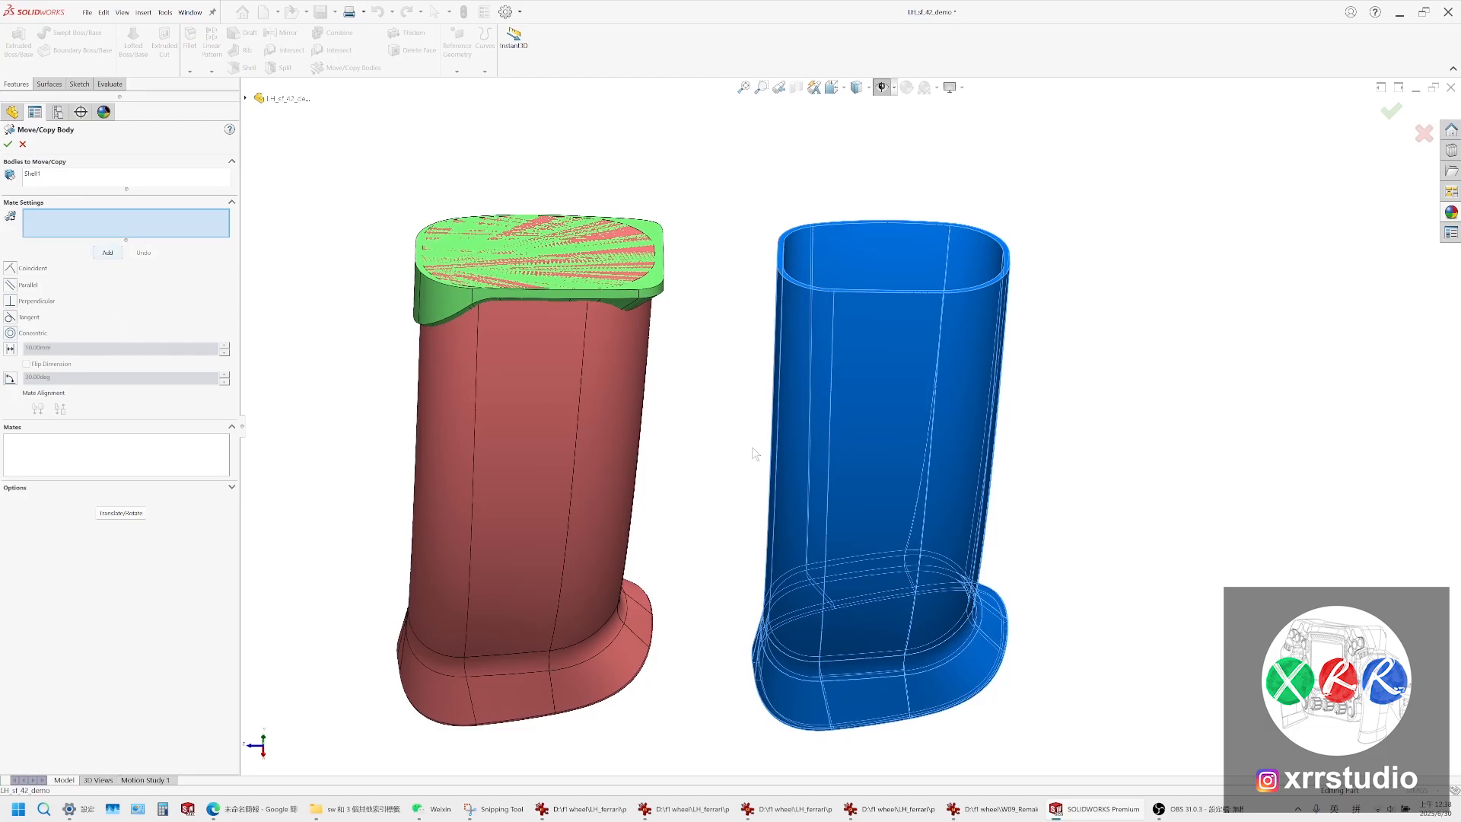
scroll(822, 647, down, 5)
scroll(829, 647, down, 5)
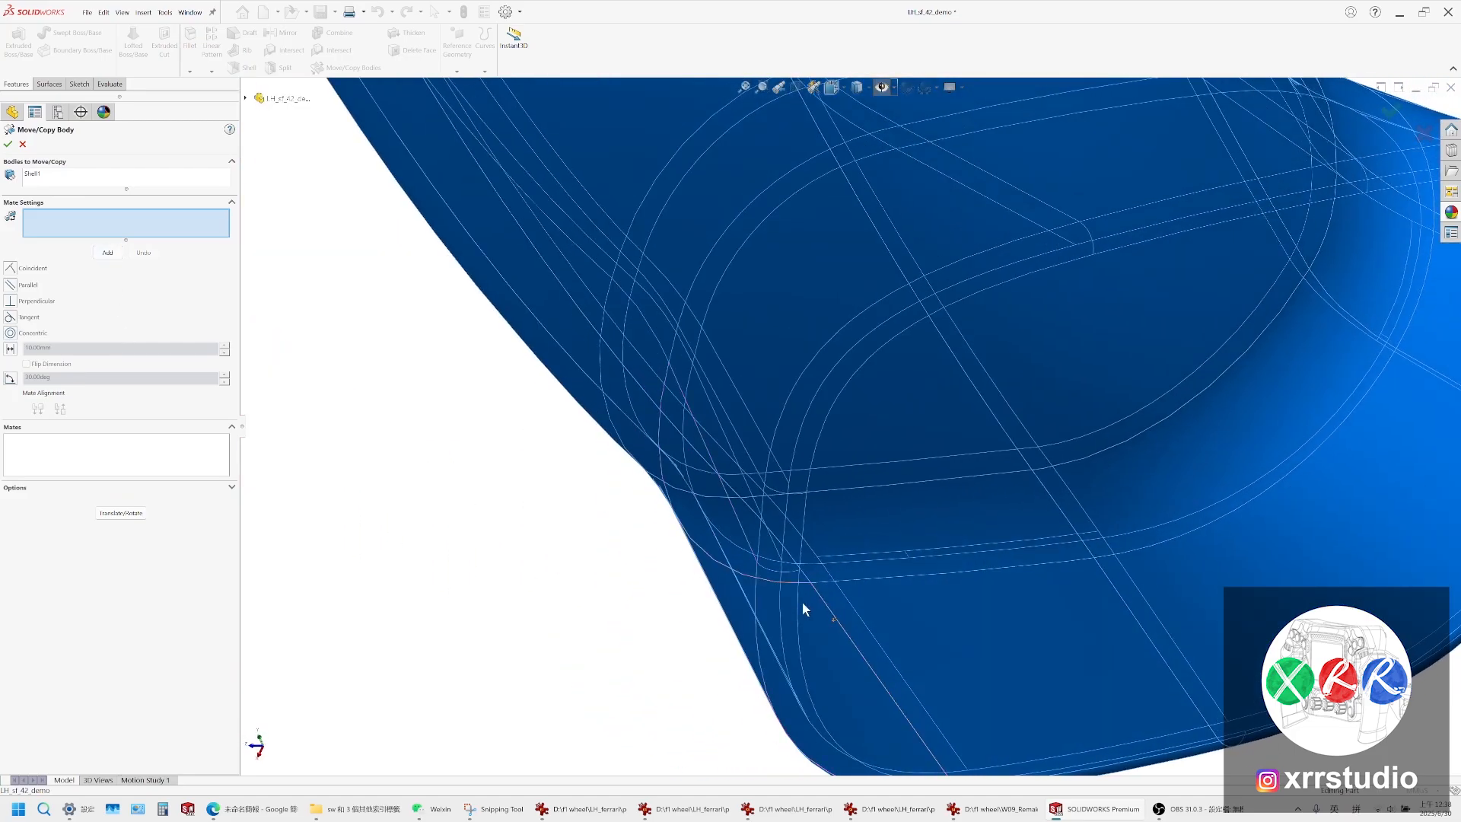
click(810, 580)
scroll(810, 580, up, 3)
scroll(712, 476, down, 6)
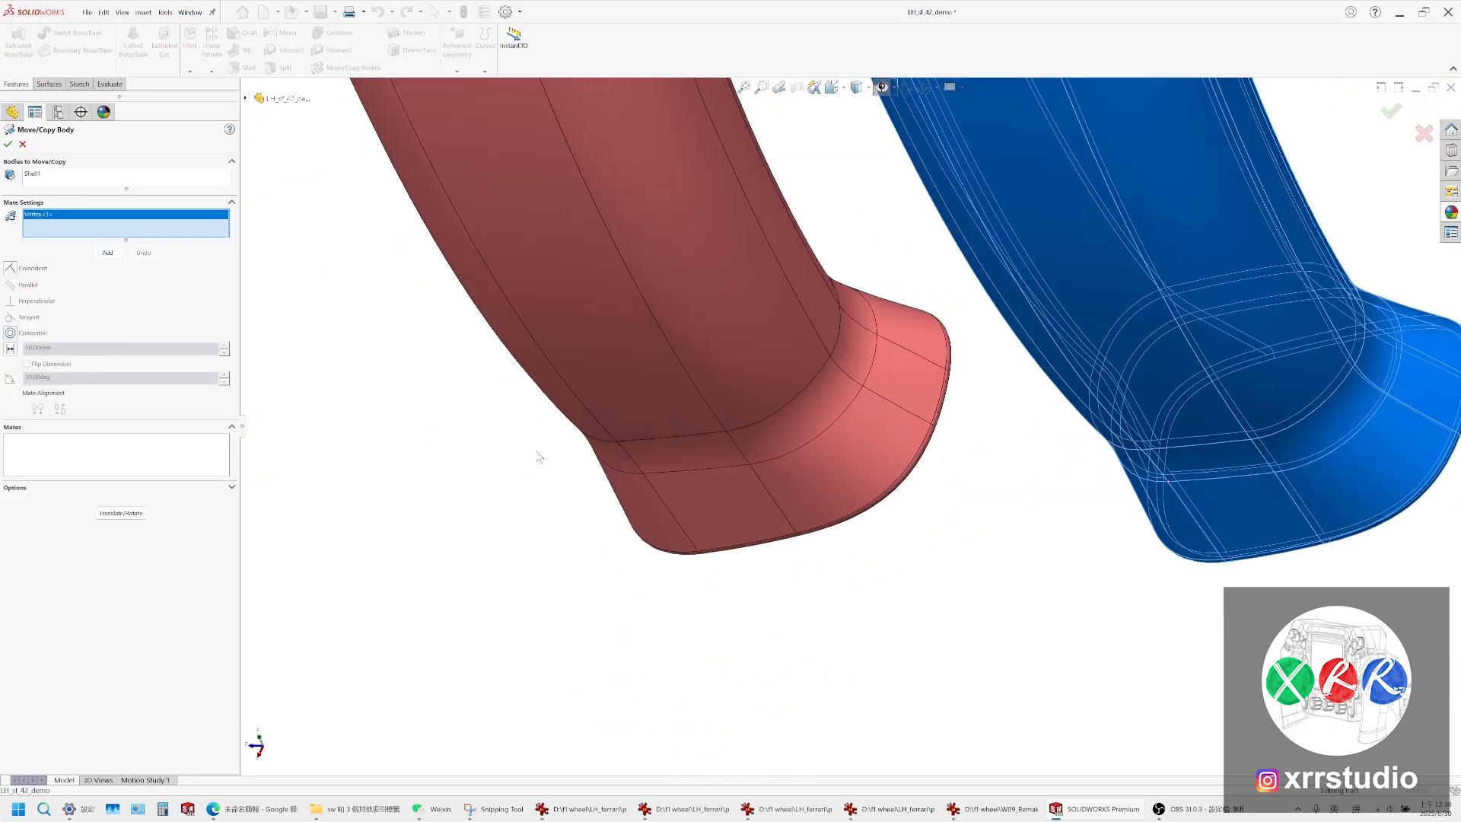
click(715, 519)
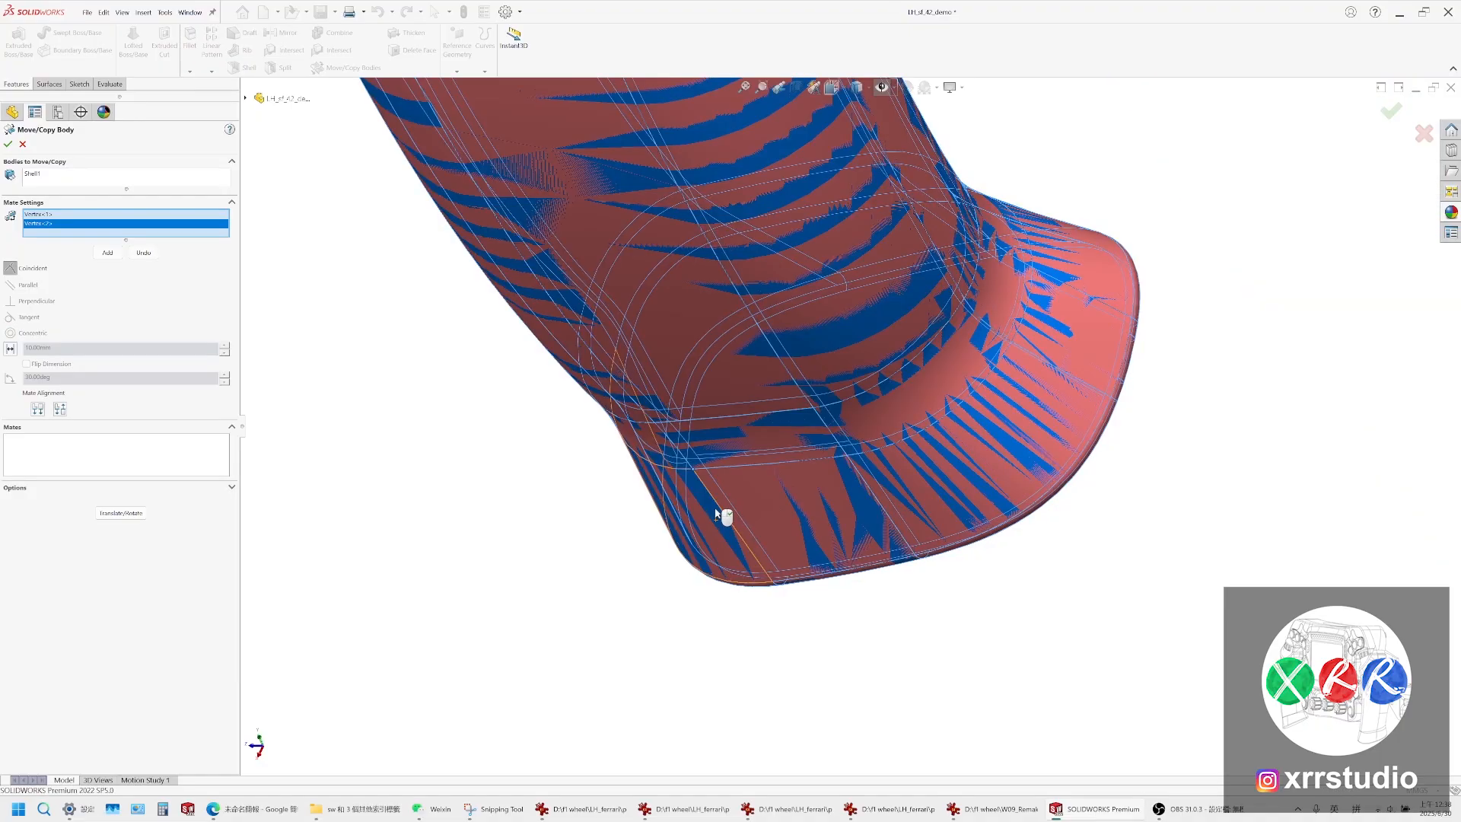
click(7, 145)
scroll(807, 267, up, 5)
ctrl+middle_drag(798, 268, 692, 469)
scroll(692, 469, down, 5)
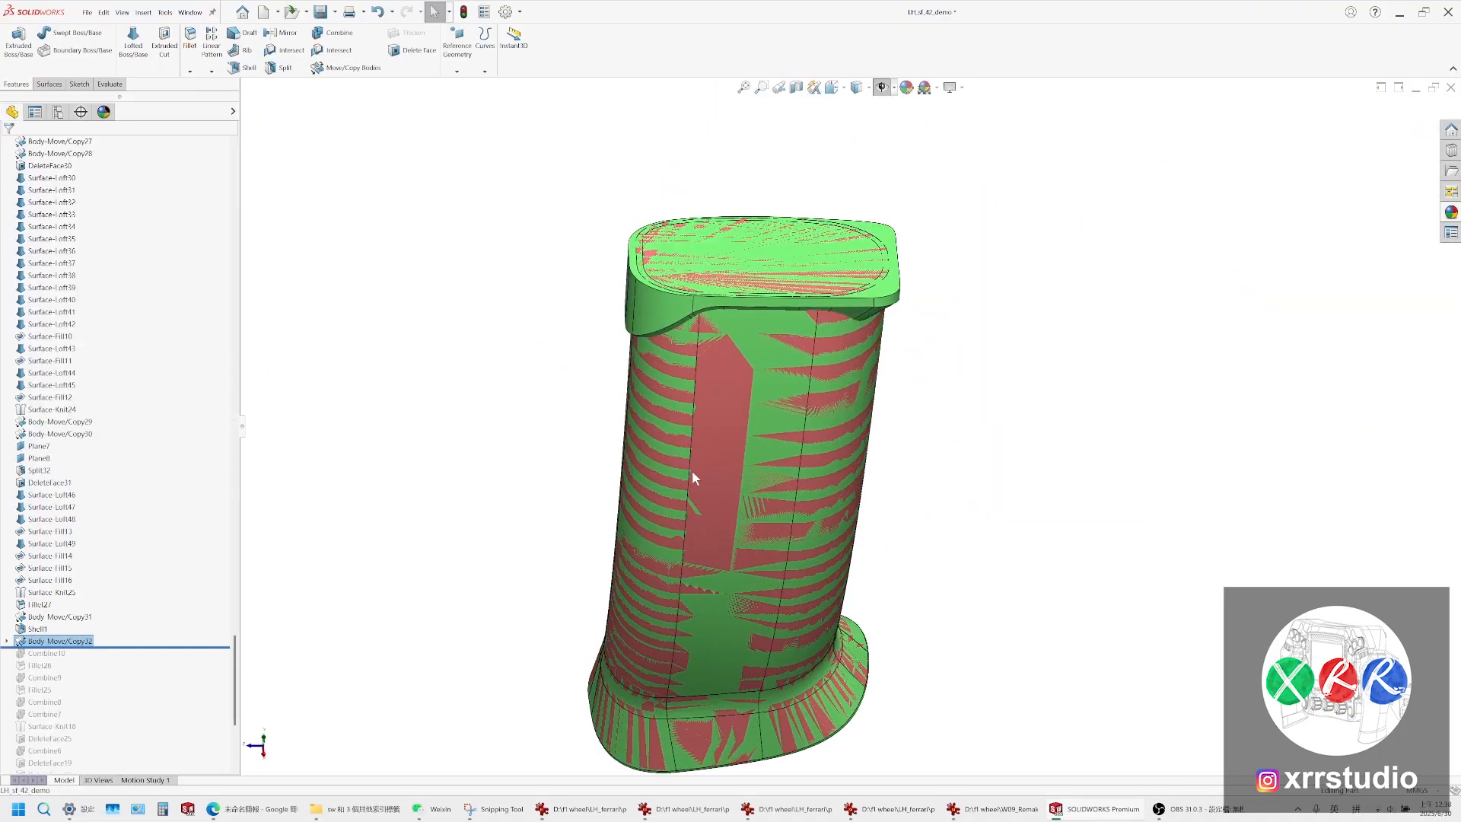
Hide the solid red grip body Fillet27 that overlaps the shelled copy
drag(236, 662, 236, 201)
click(61, 531)
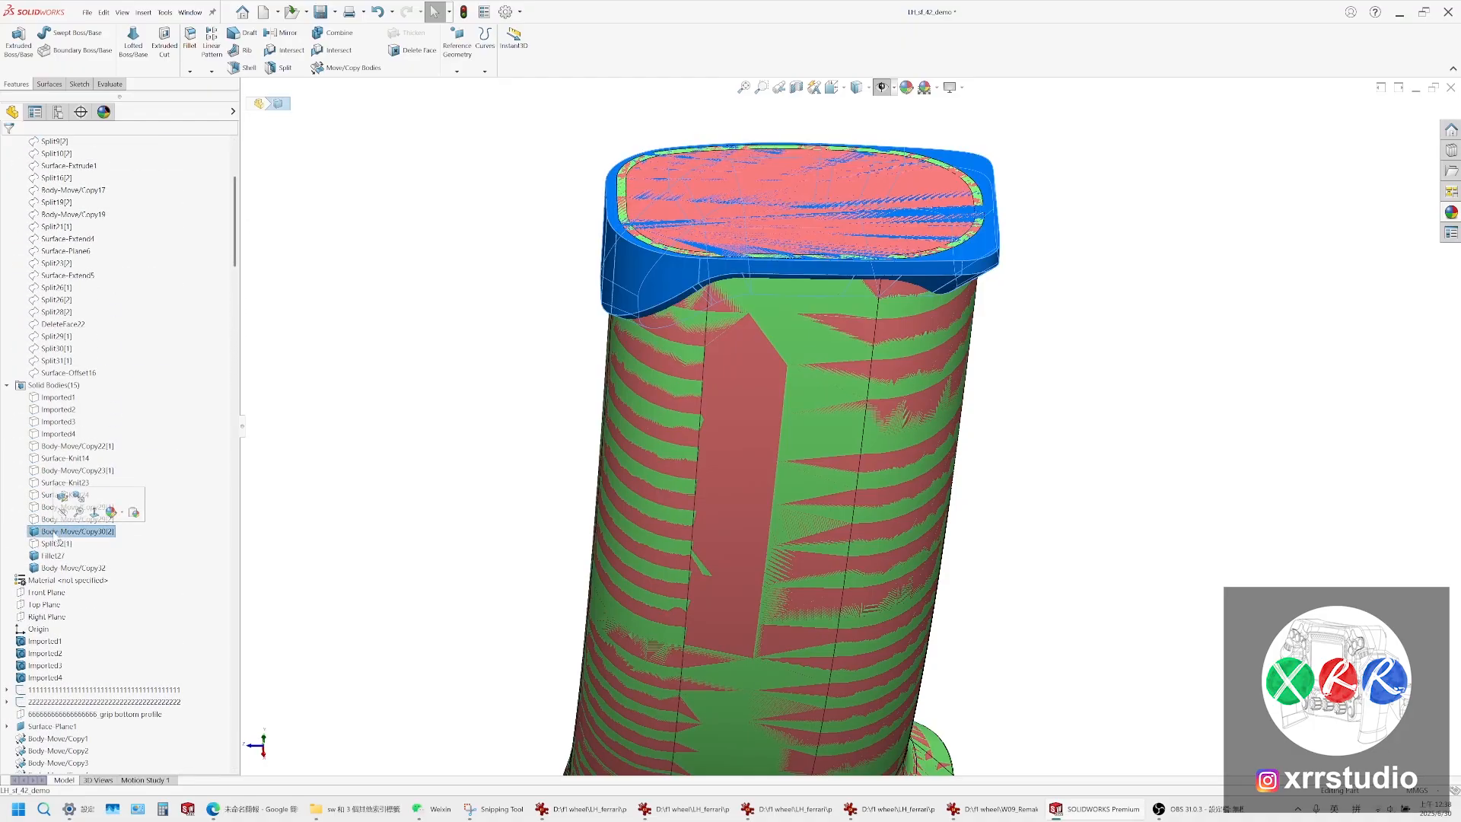
click(60, 556)
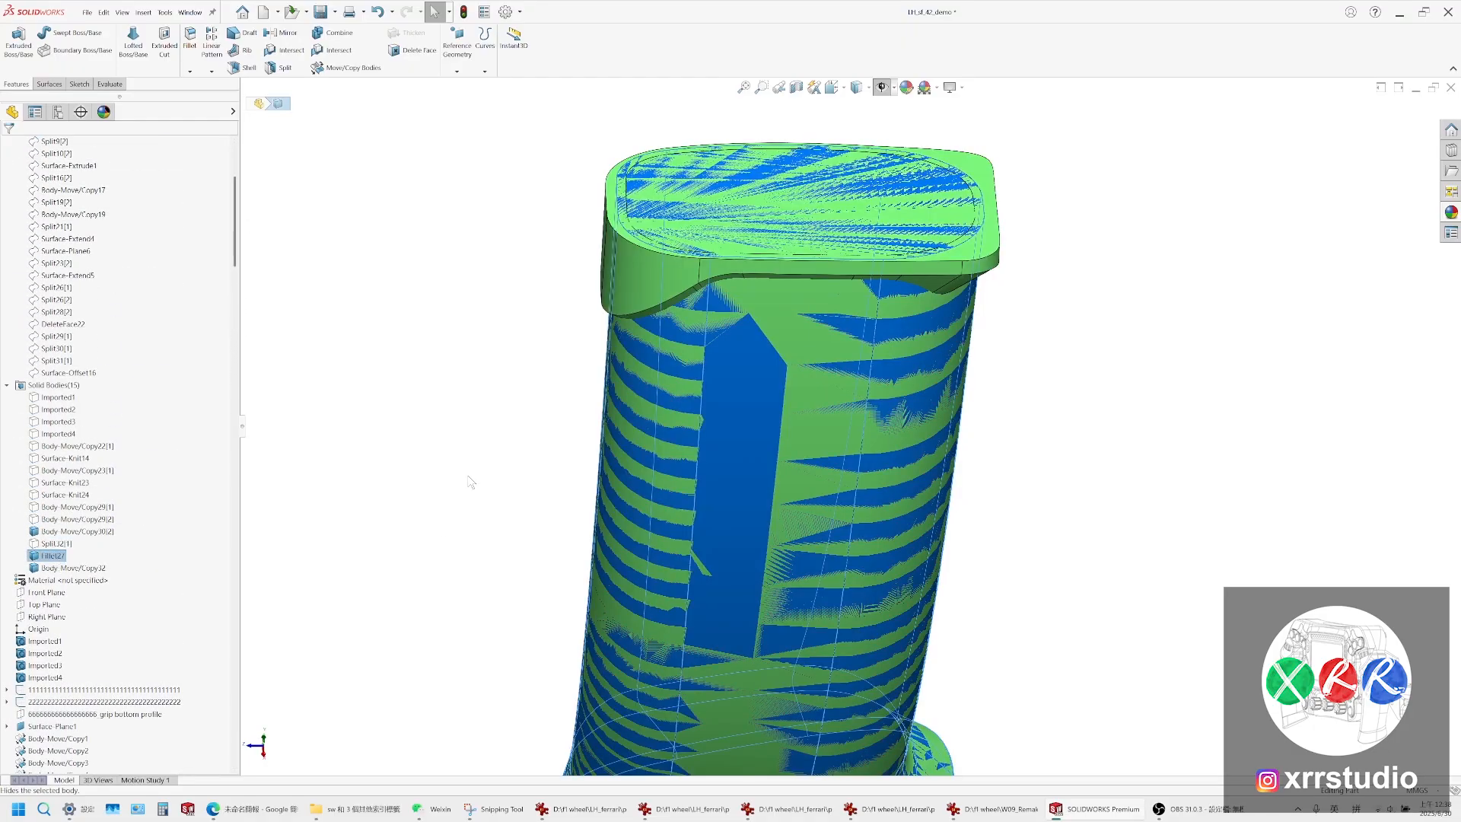
click(52, 557)
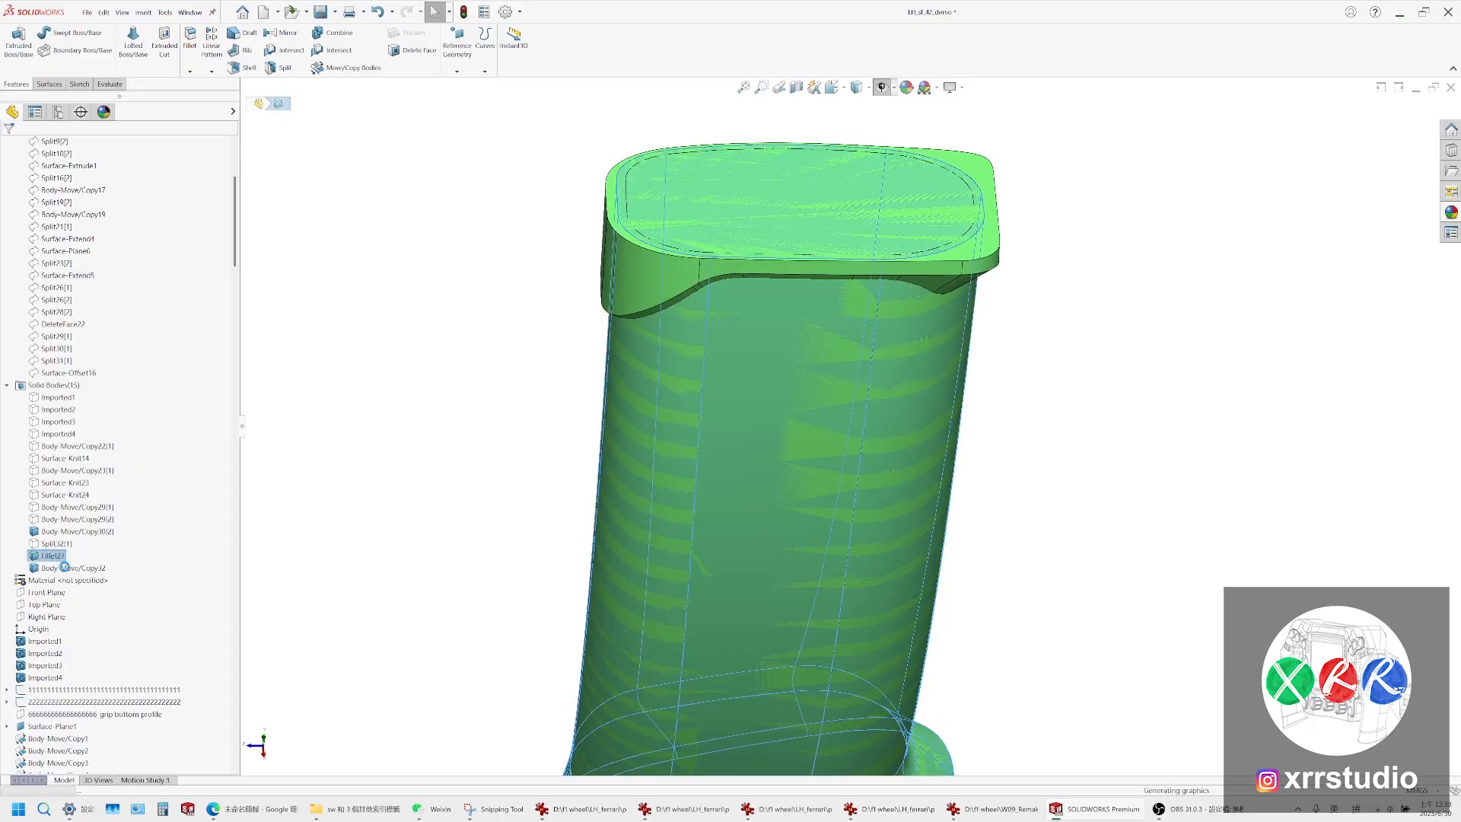
right_click(64, 559)
click(538, 528)
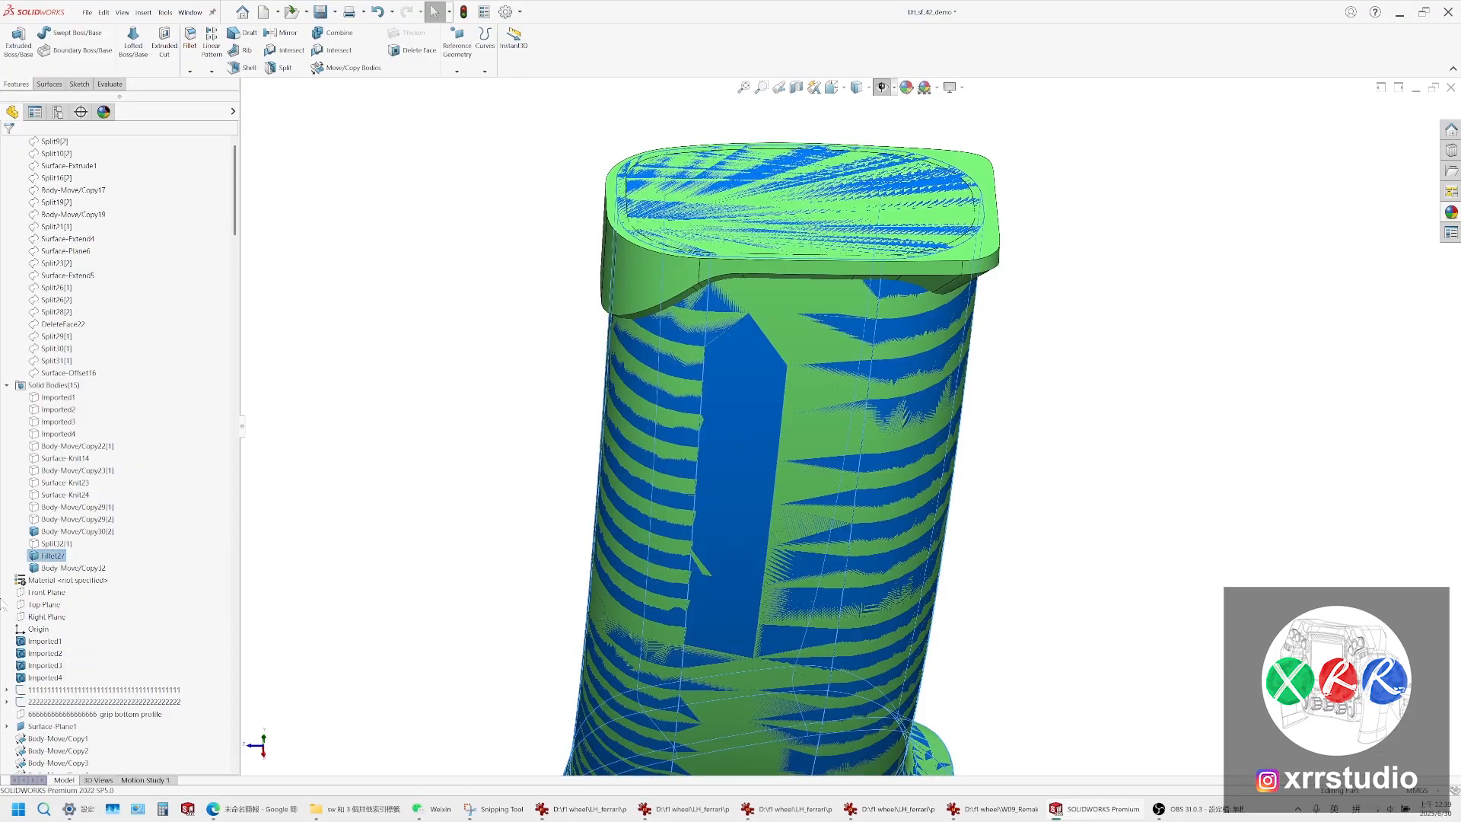
key(Tab)
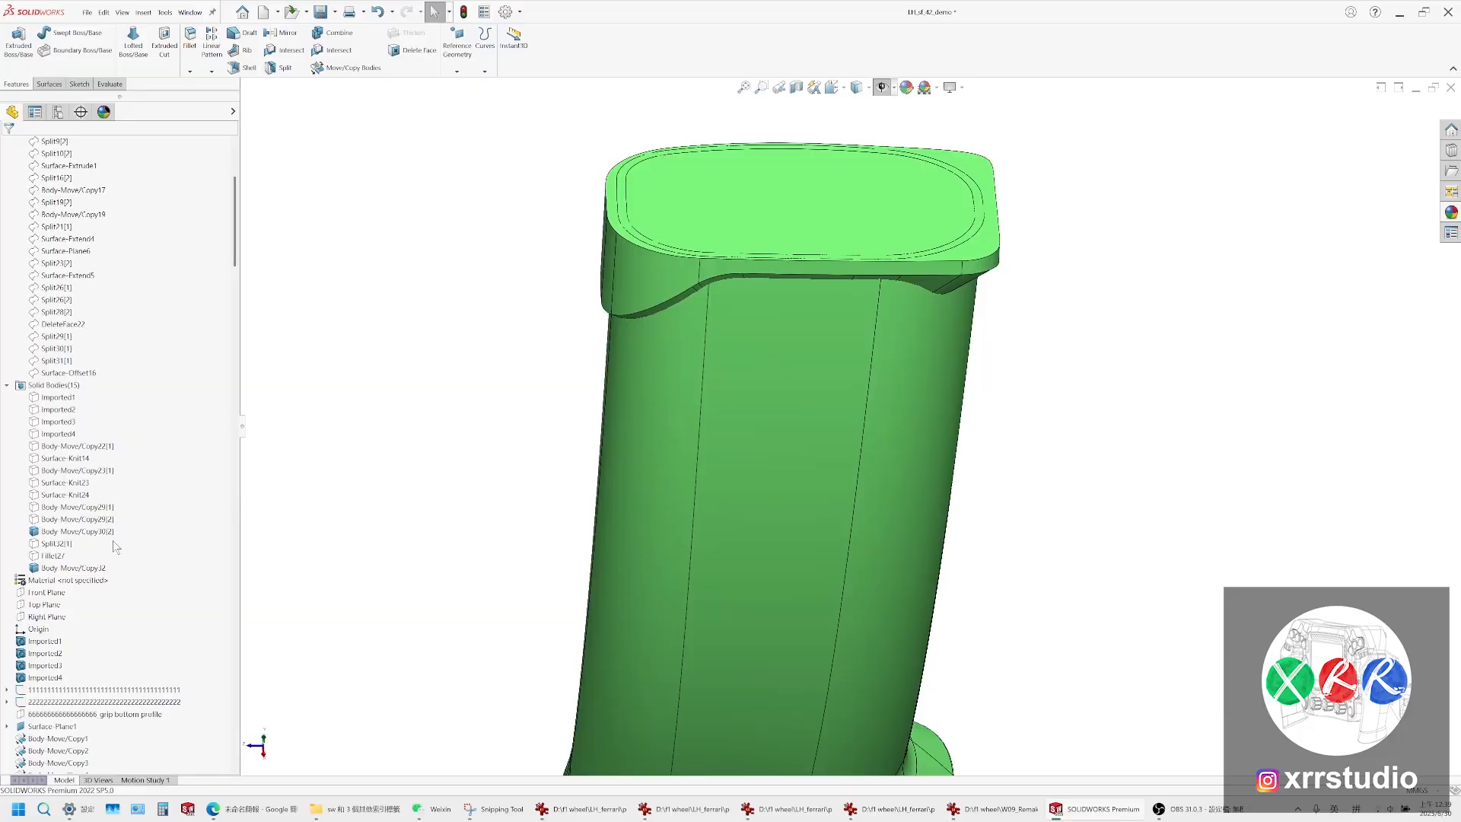
Hide the cap body Body-Move/Copy30[2] covering the grip's upper end and view the shell's open rim
click(80, 532)
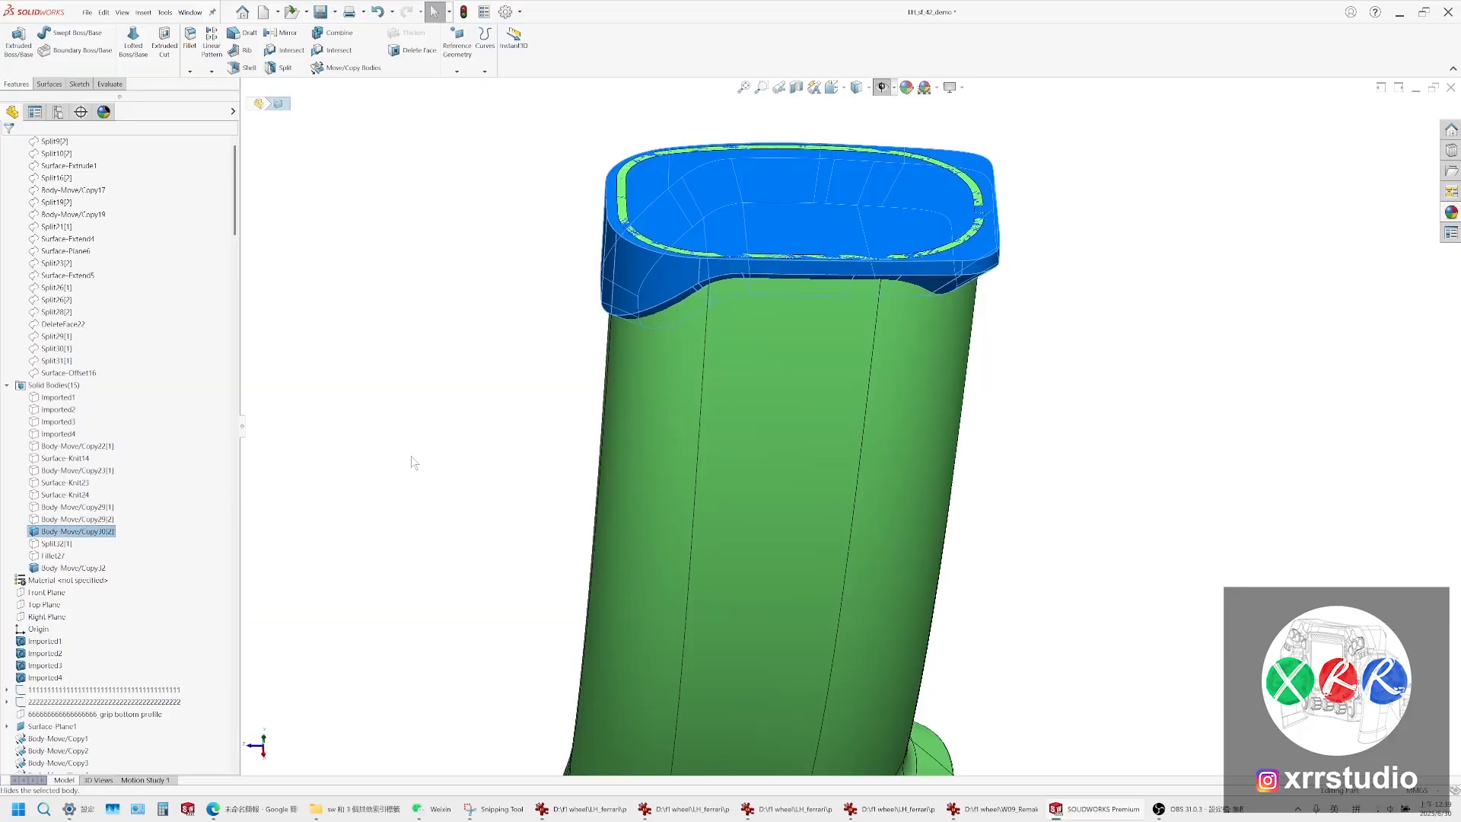
key(Tab)
middle_drag(719, 249, 667, 423)
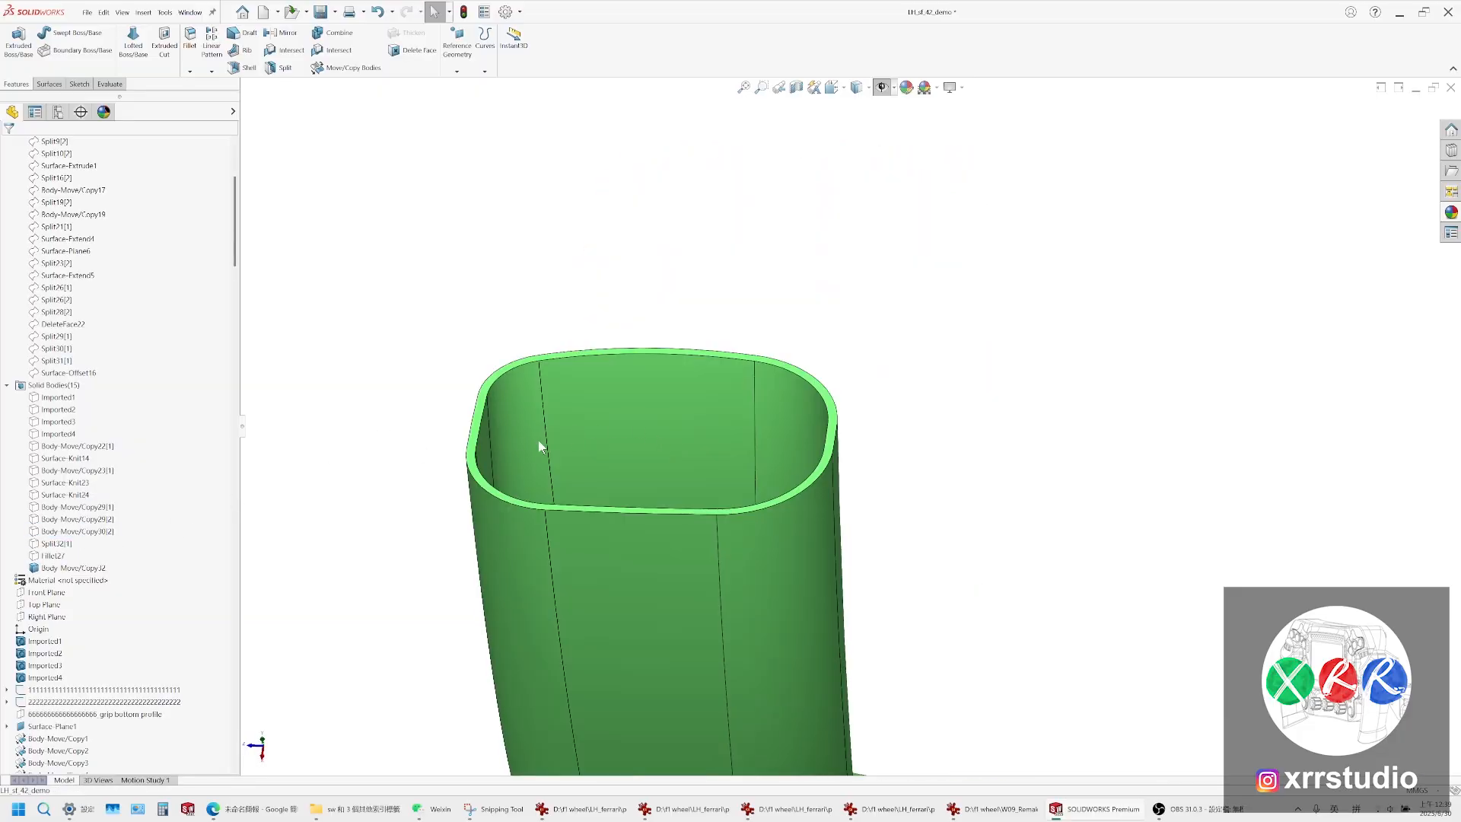